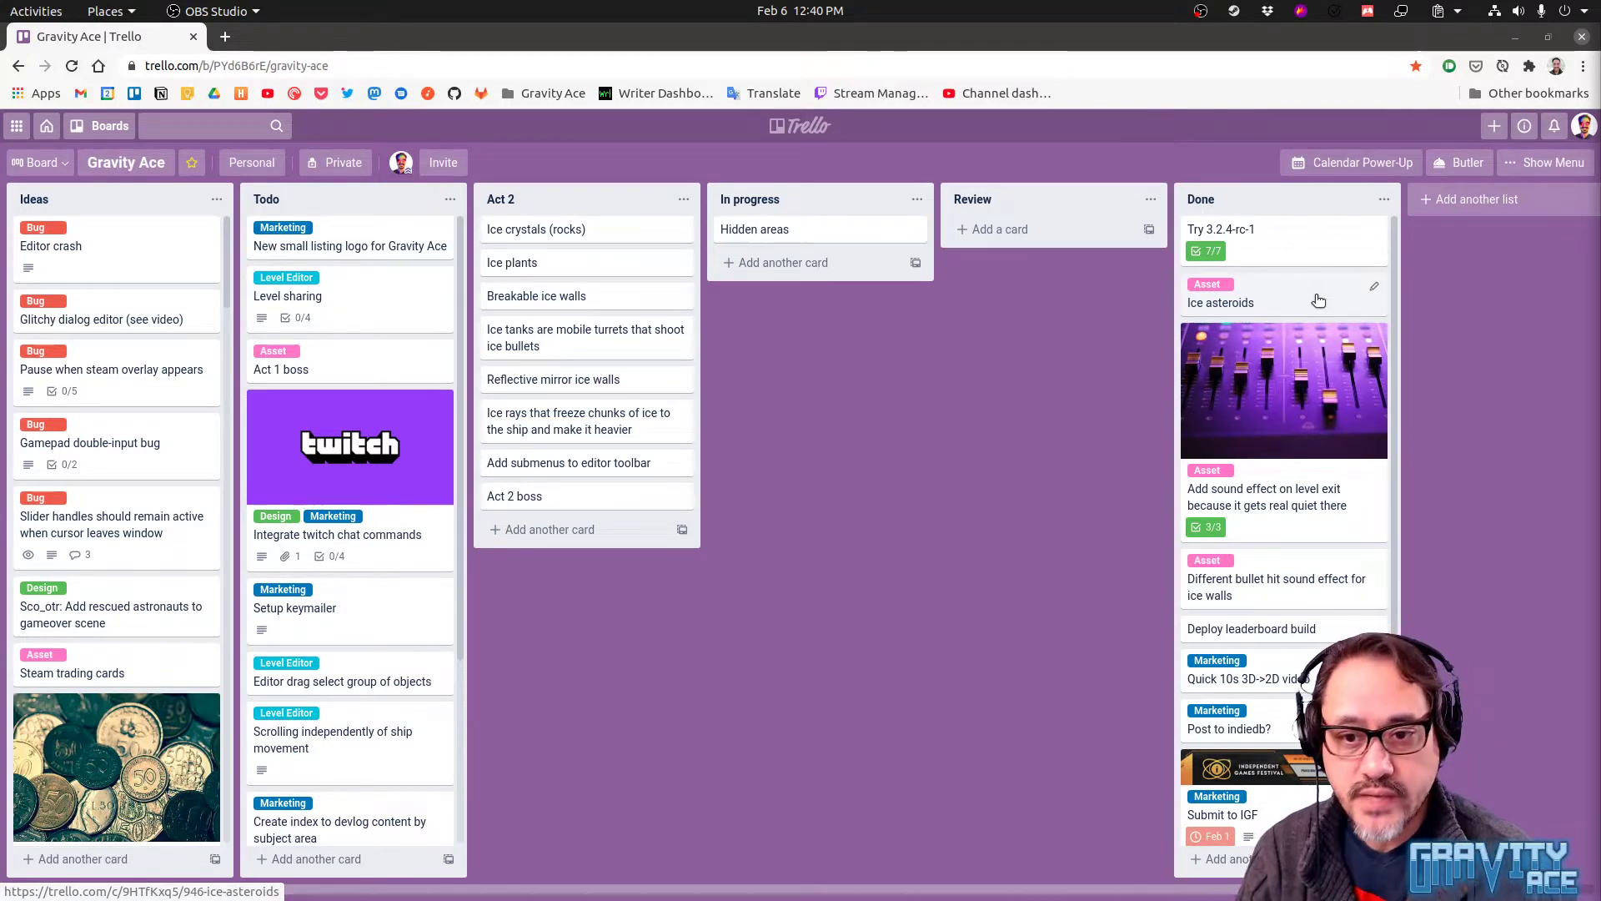
# Look through the finished cards in the Done list and archive all of them
pyautogui.scroll(-1, 1317, 300)
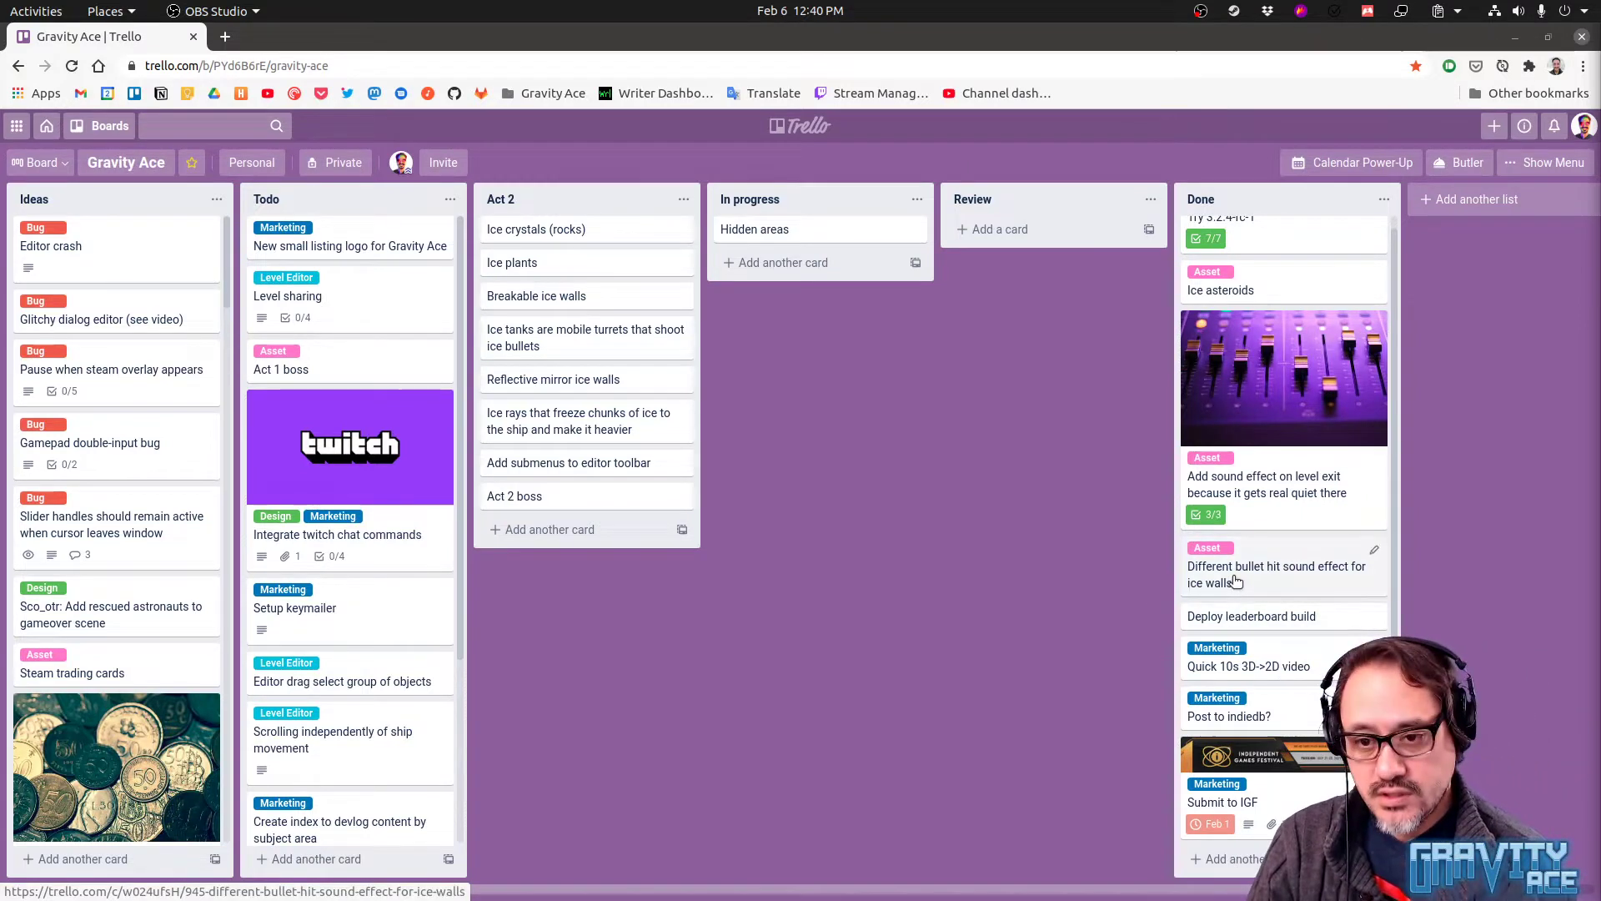
pyautogui.scroll(1, 1273, 575)
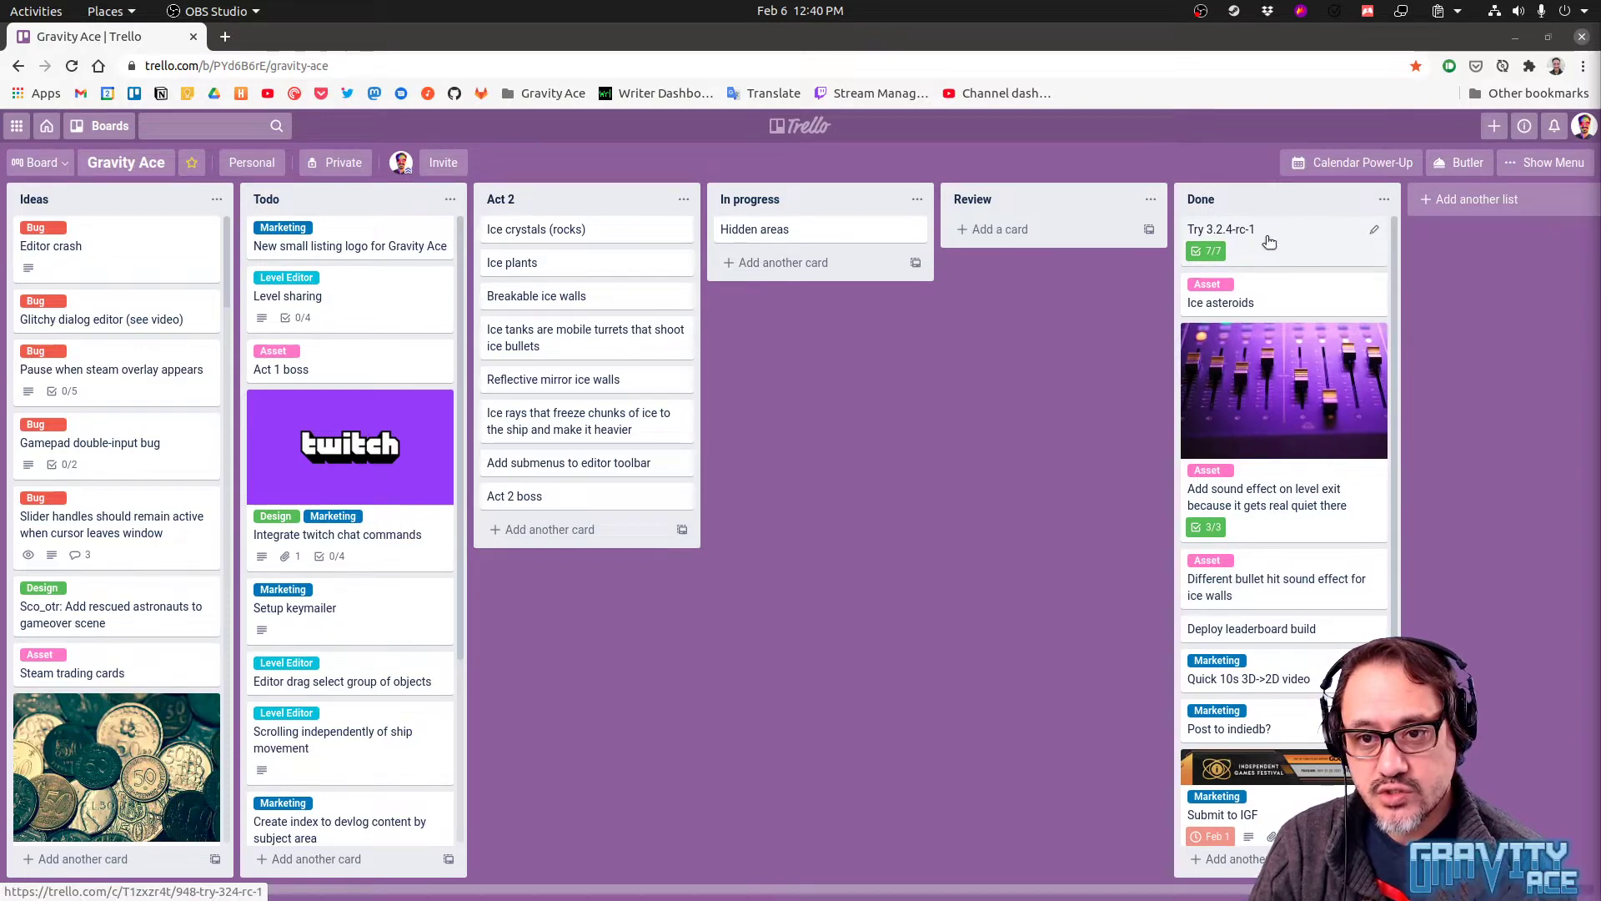
pyautogui.rightClick(1293, 244)
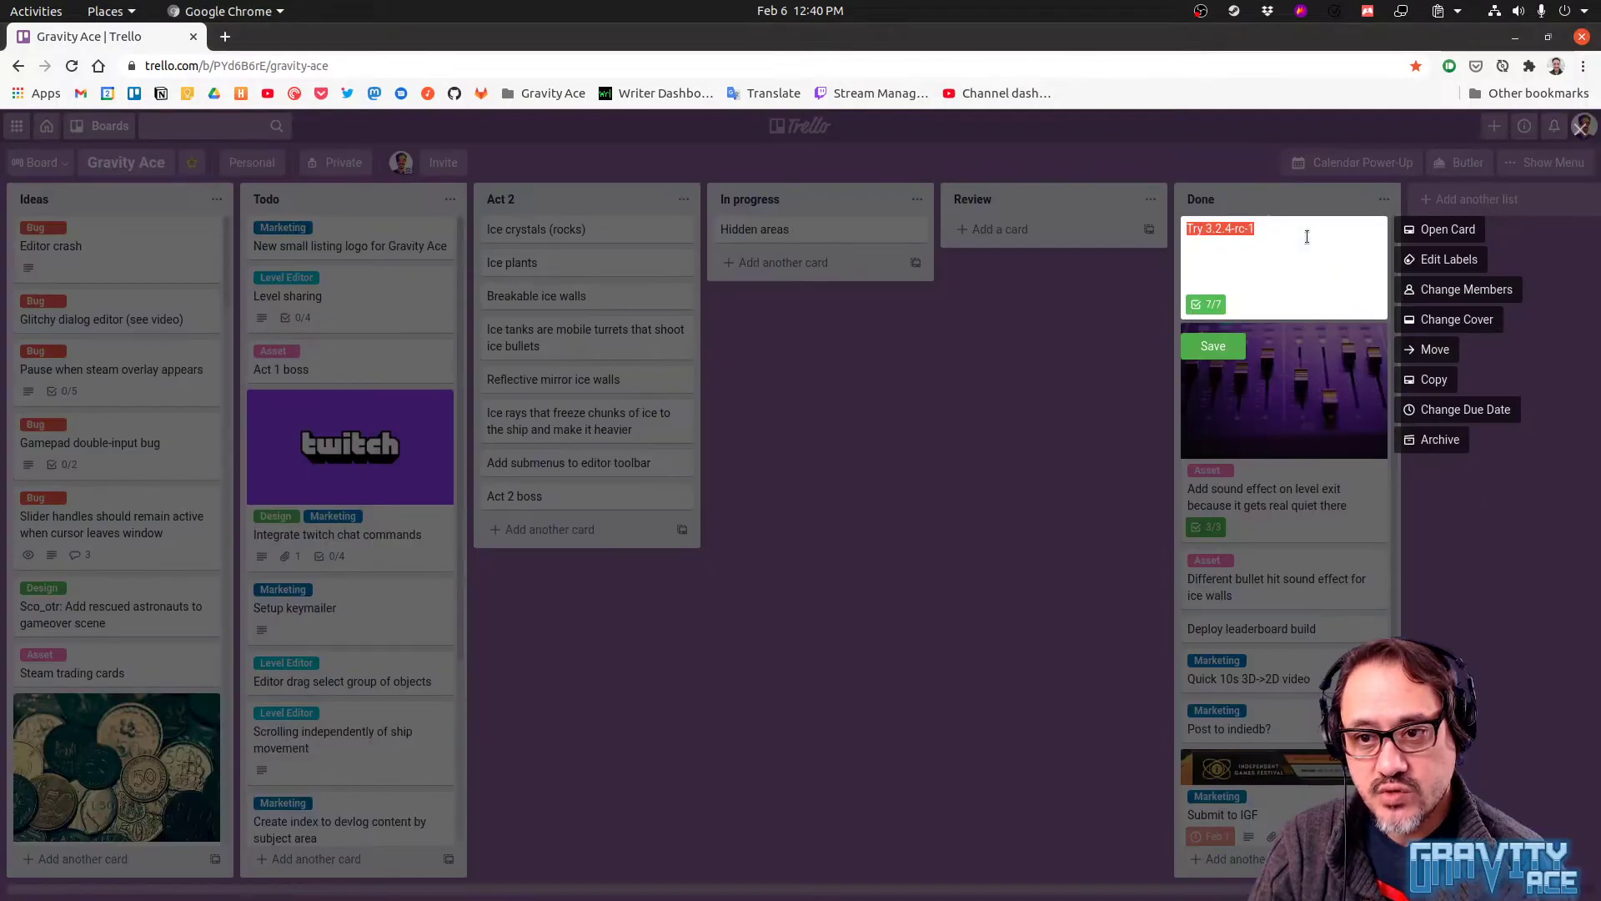
pyautogui.click(1228, 204)
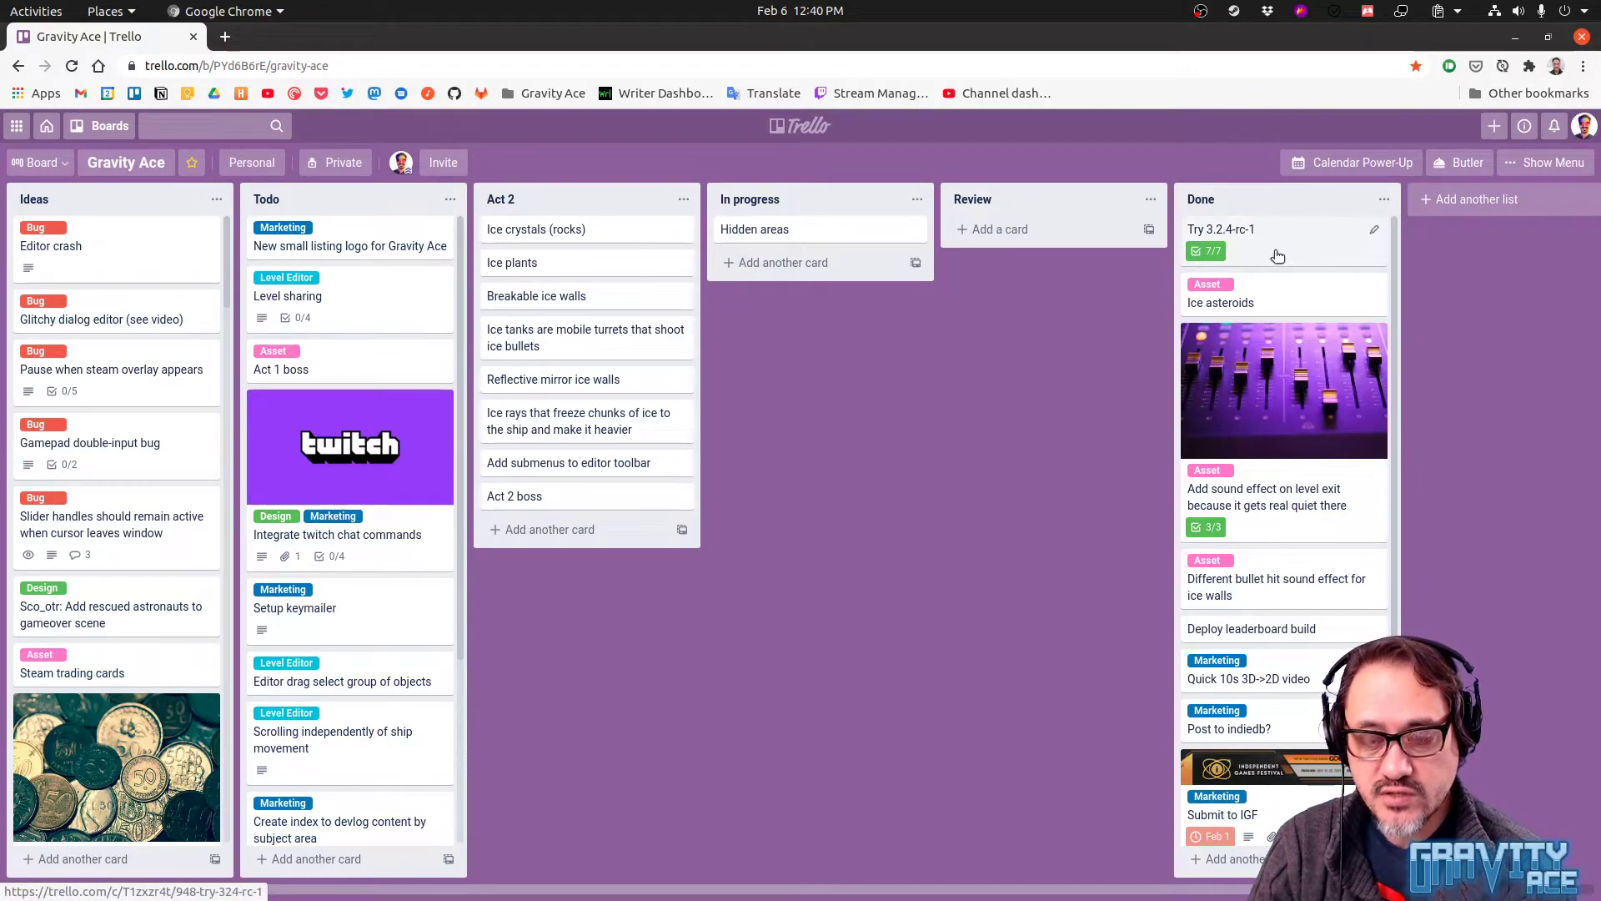
pyautogui.scroll(-1, 1307, 764)
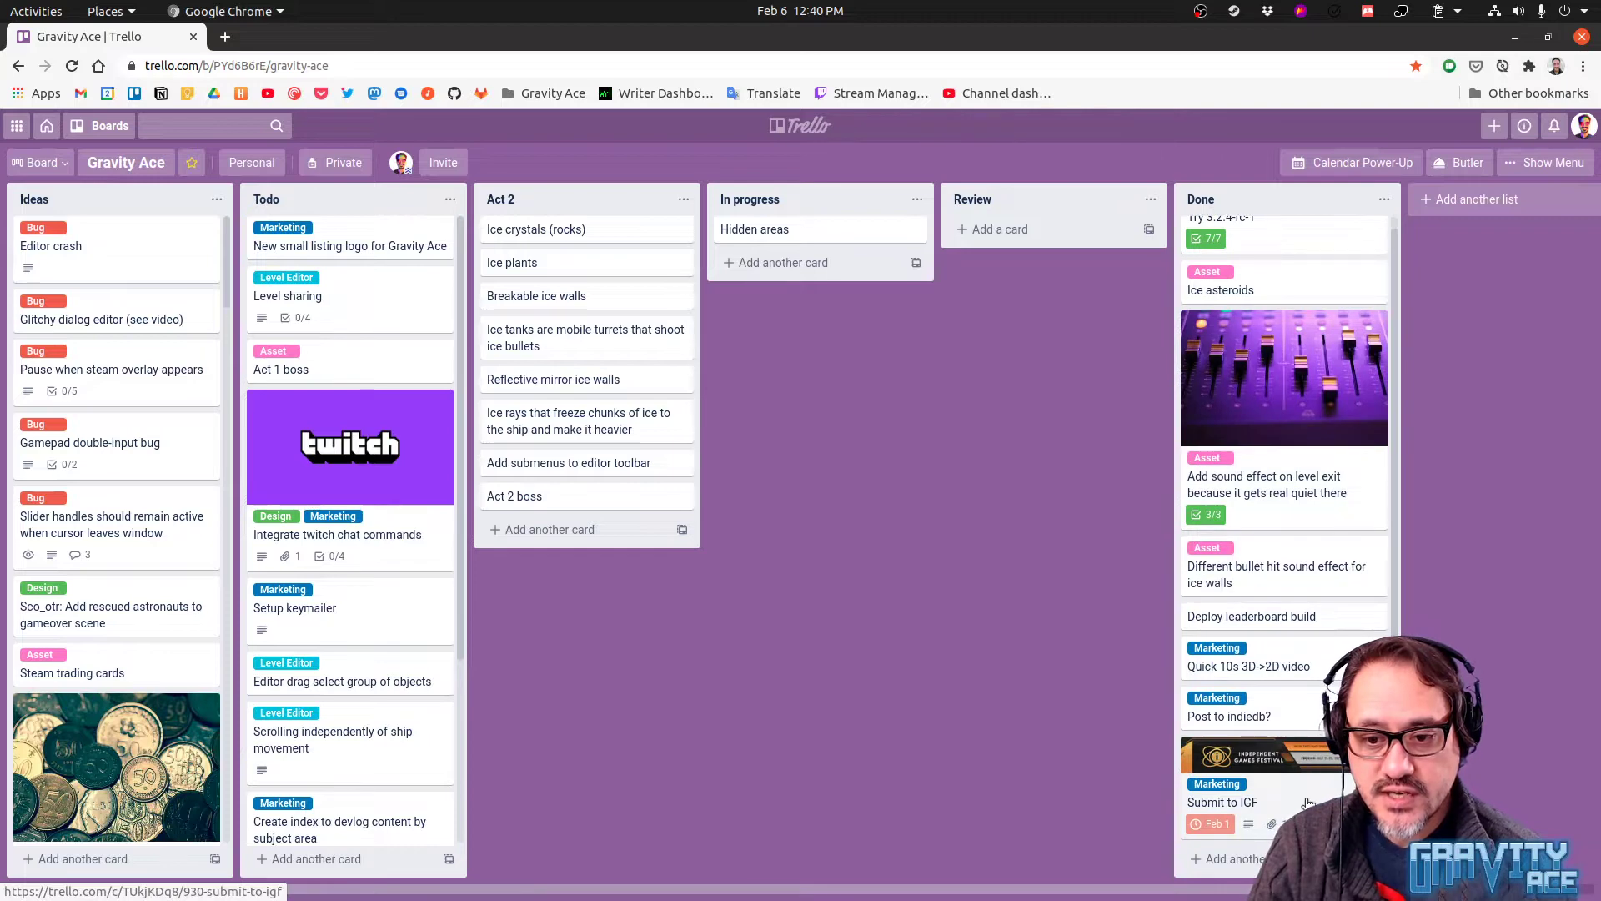
pyautogui.scroll(1, 1307, 802)
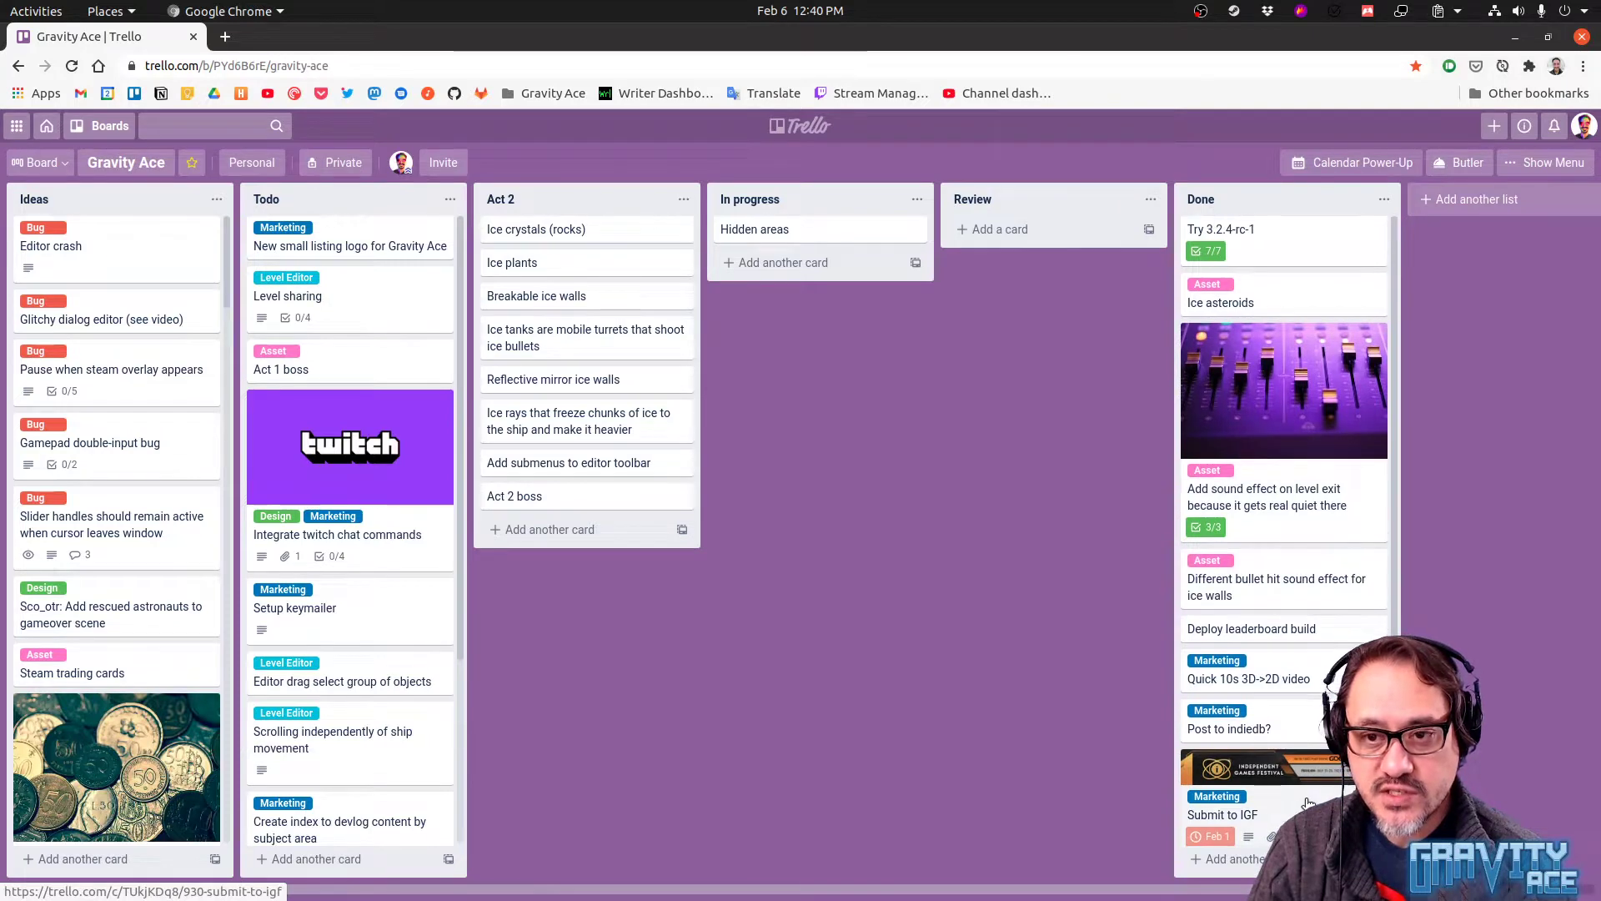
pyautogui.click(1380, 201)
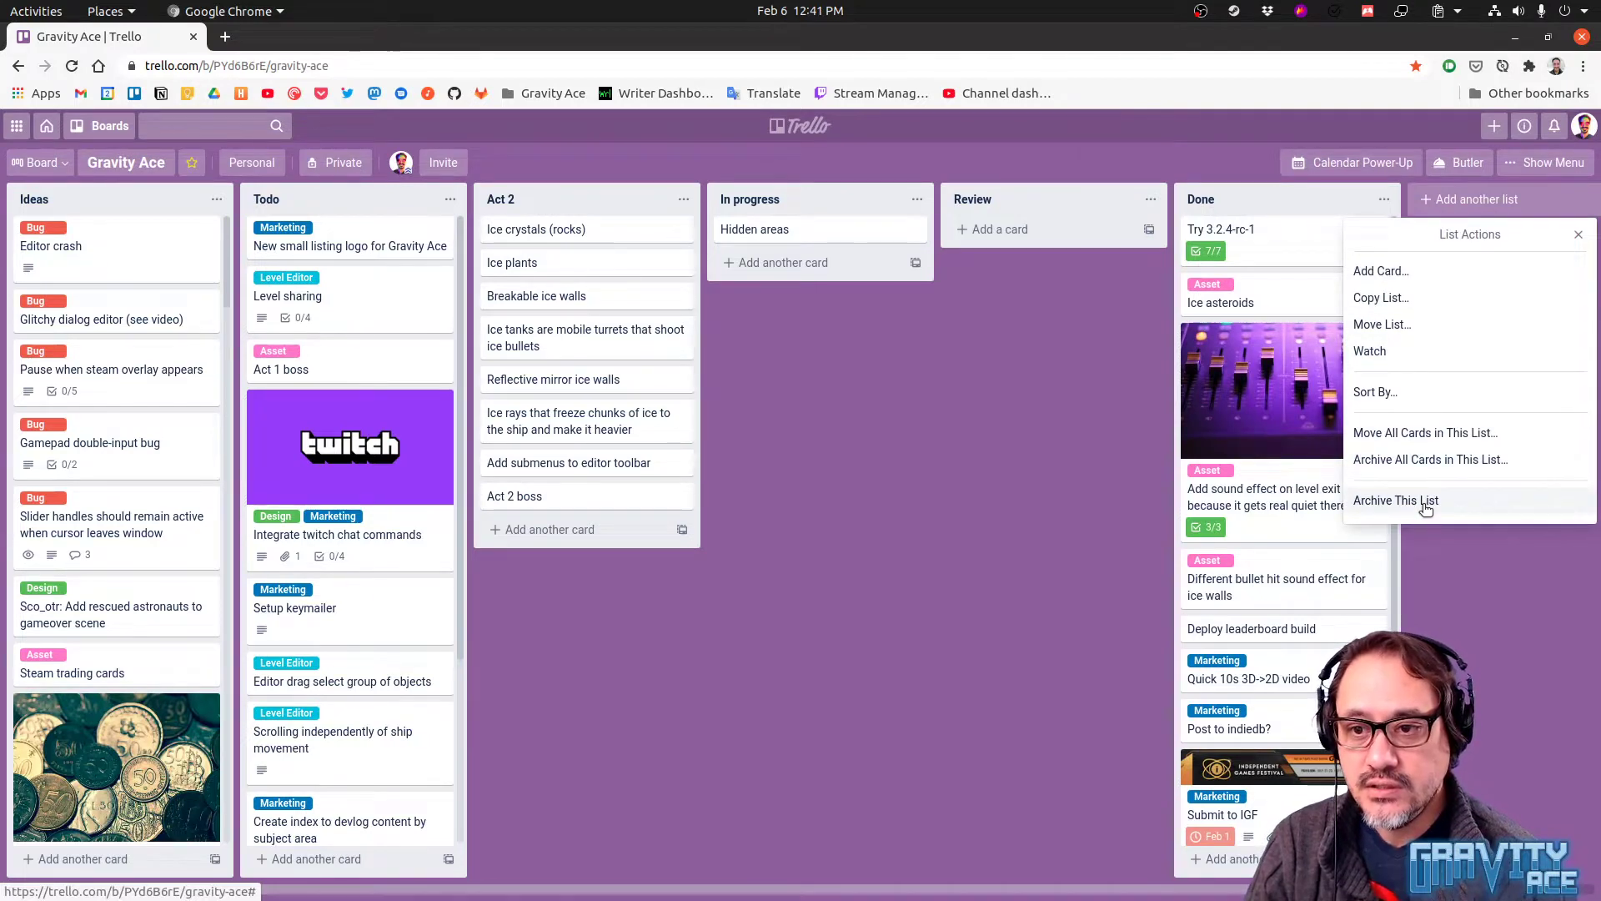
pyautogui.click(1432, 459)
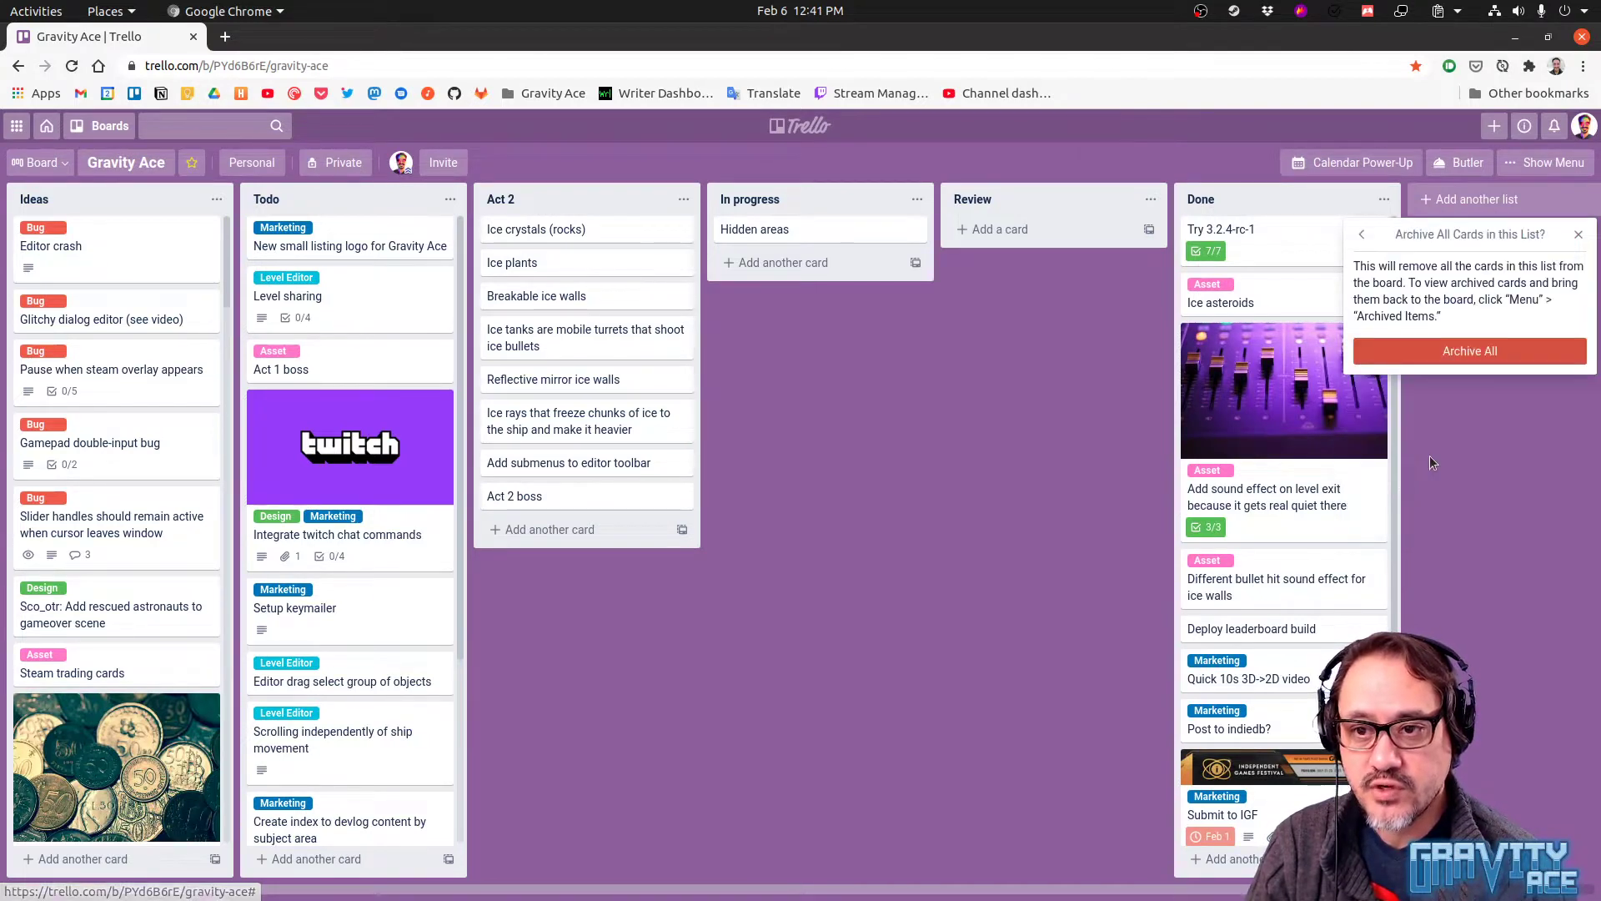
pyautogui.click(1470, 351)
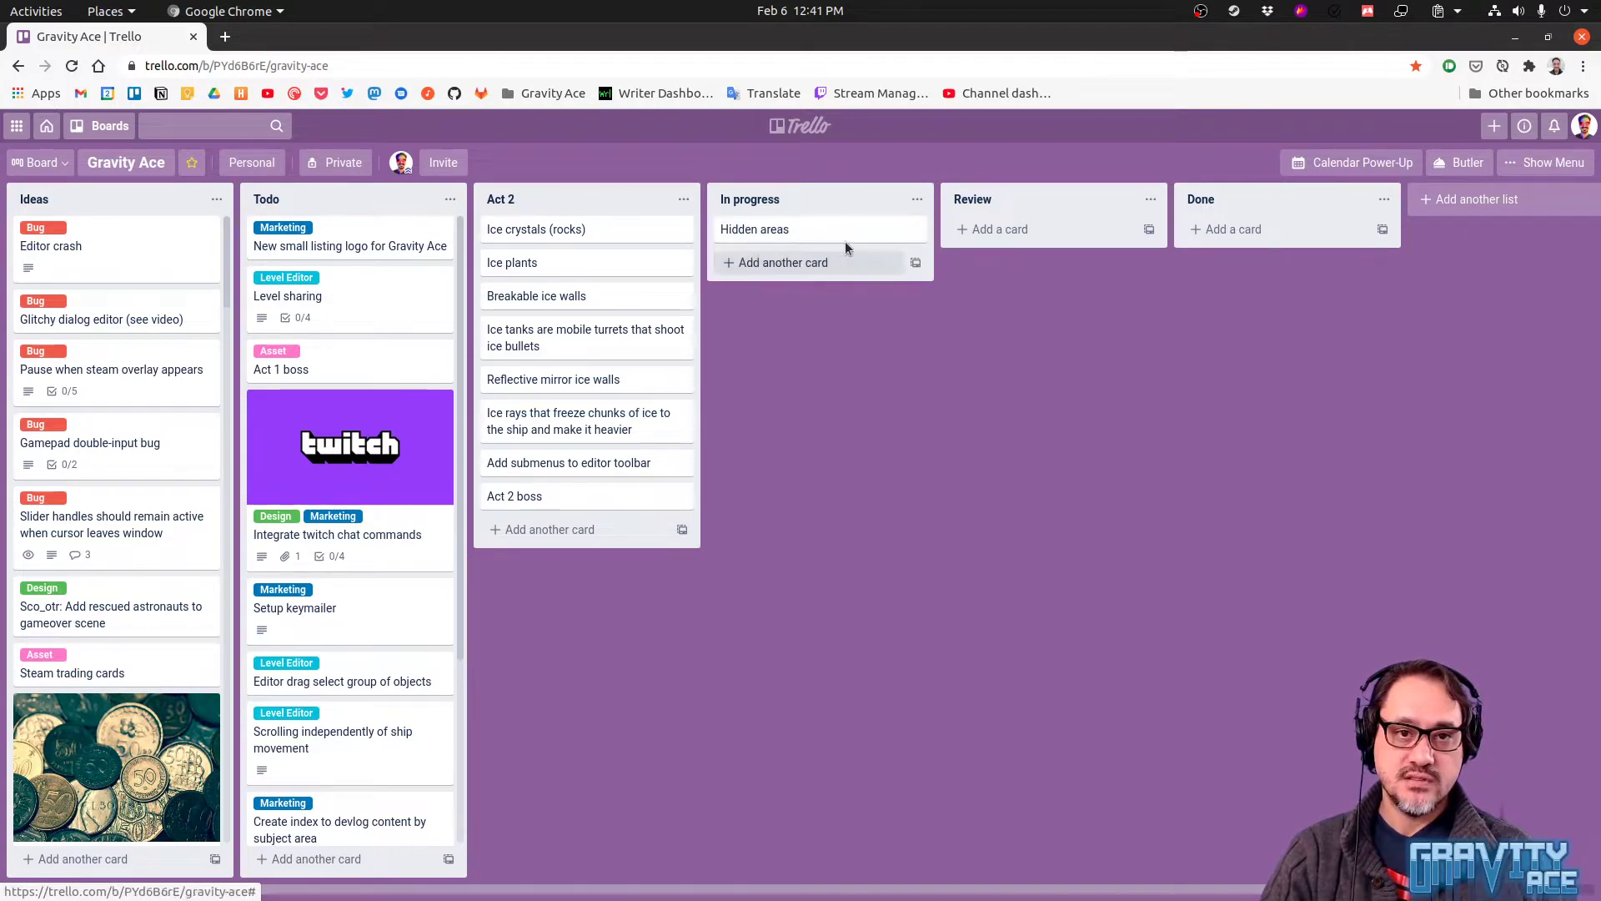
# Move the "Hidden areas" card to the Review list and the "Ice crystals (rocks)" card to In progress
pyautogui.moveTo(814, 233); pyautogui.dragTo(1028, 231)
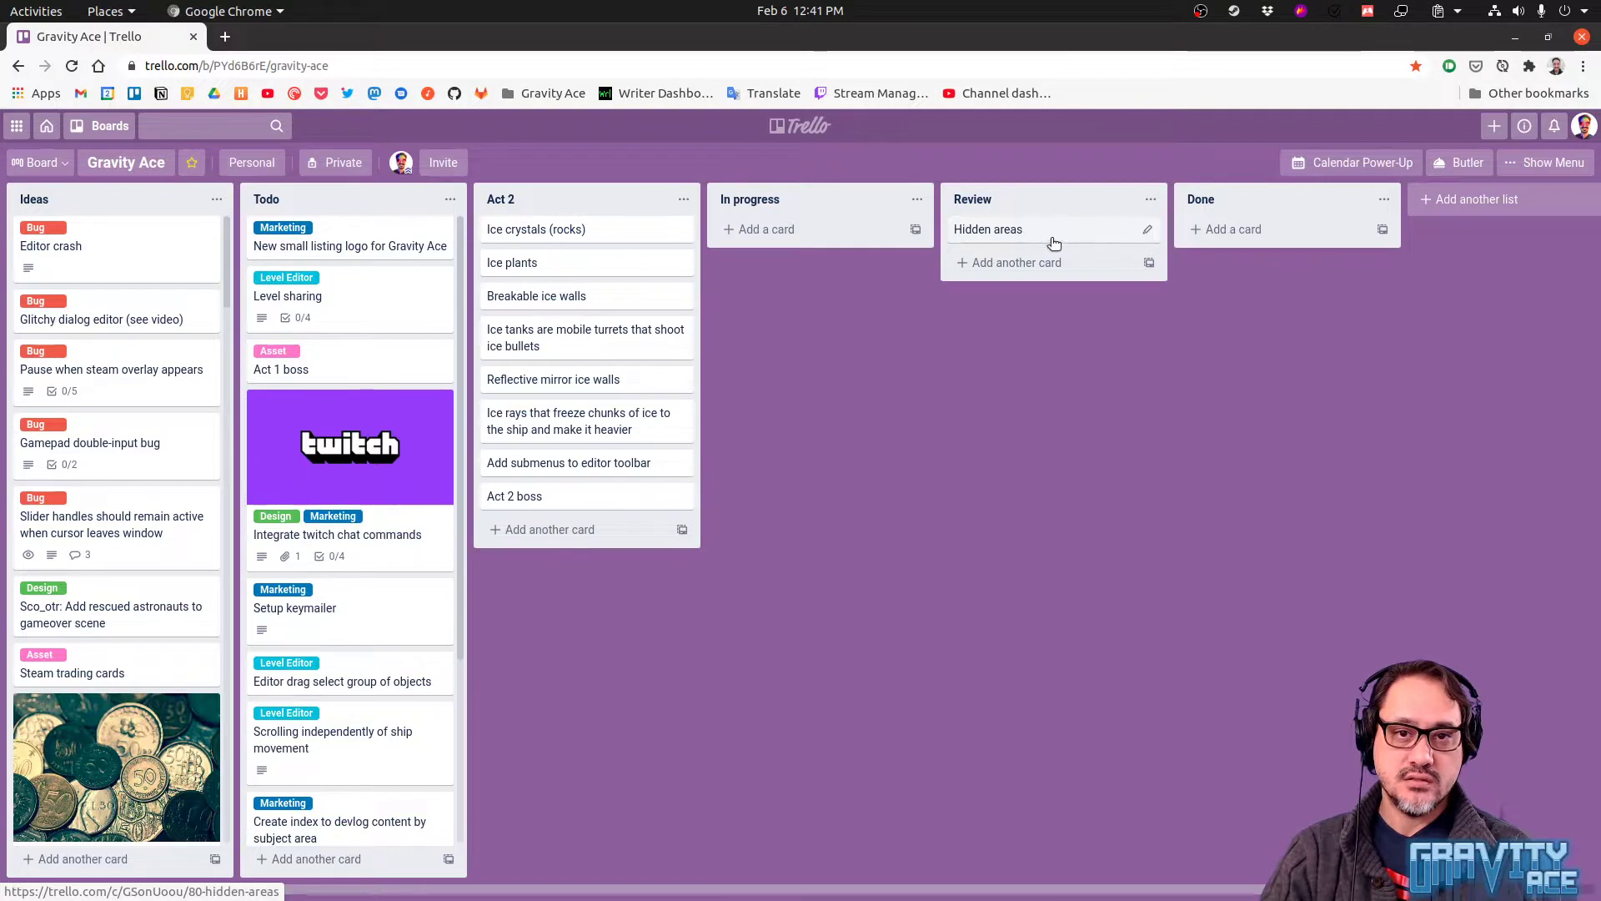
pyautogui.moveTo(562, 229); pyautogui.dragTo(771, 234)
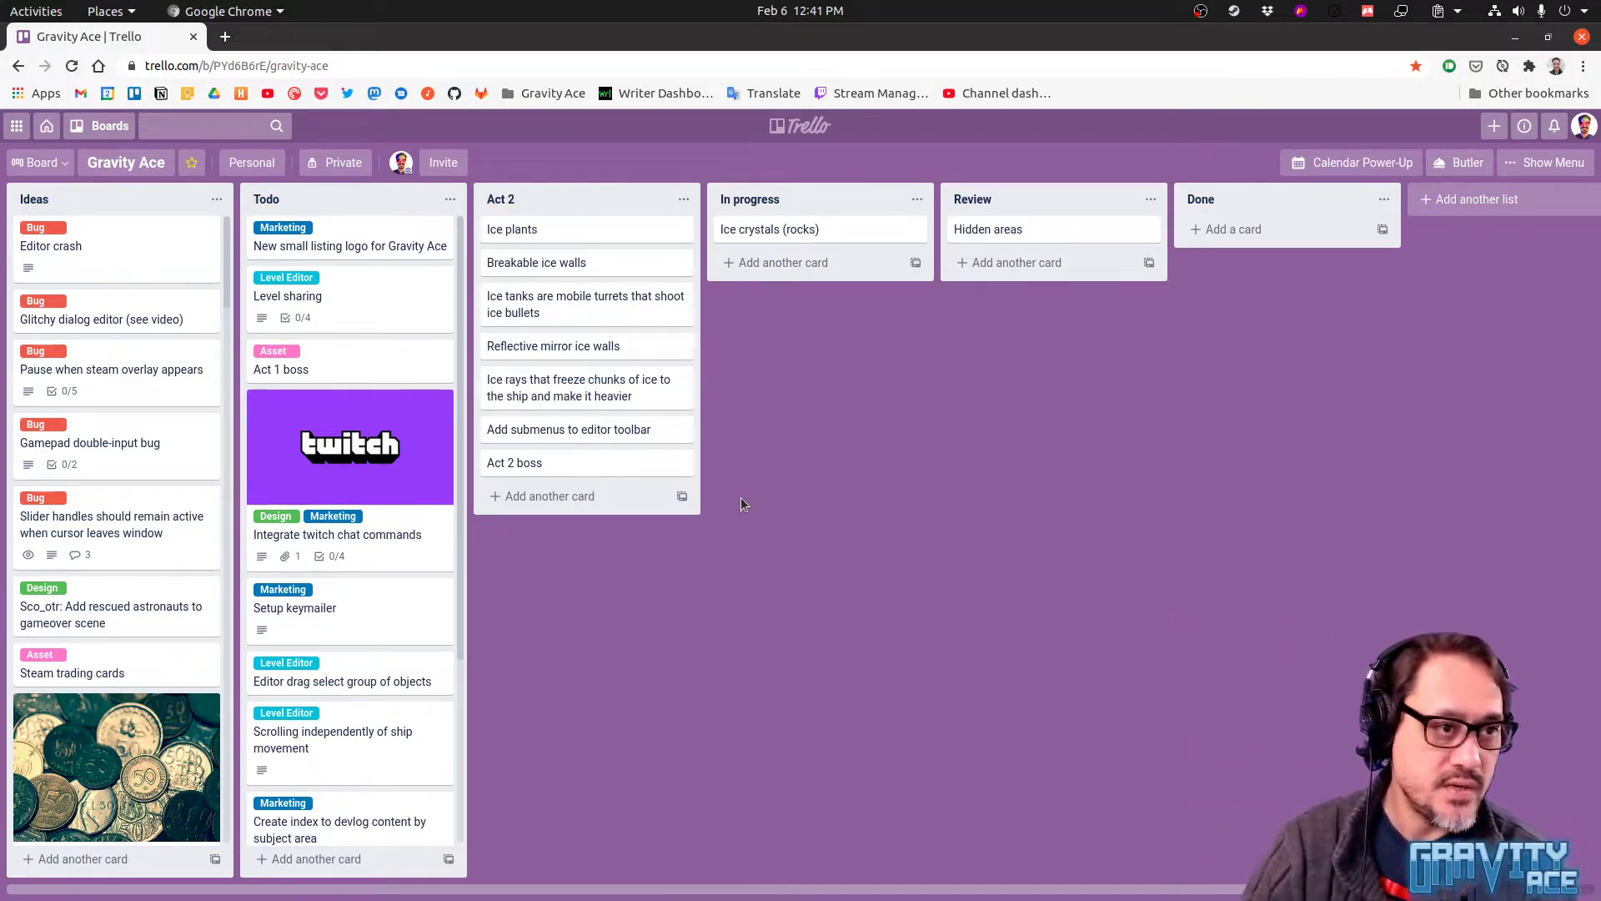
# Switch to Aseprite to examine the rock3.png sprite
pyautogui.moveTo(17, 421)
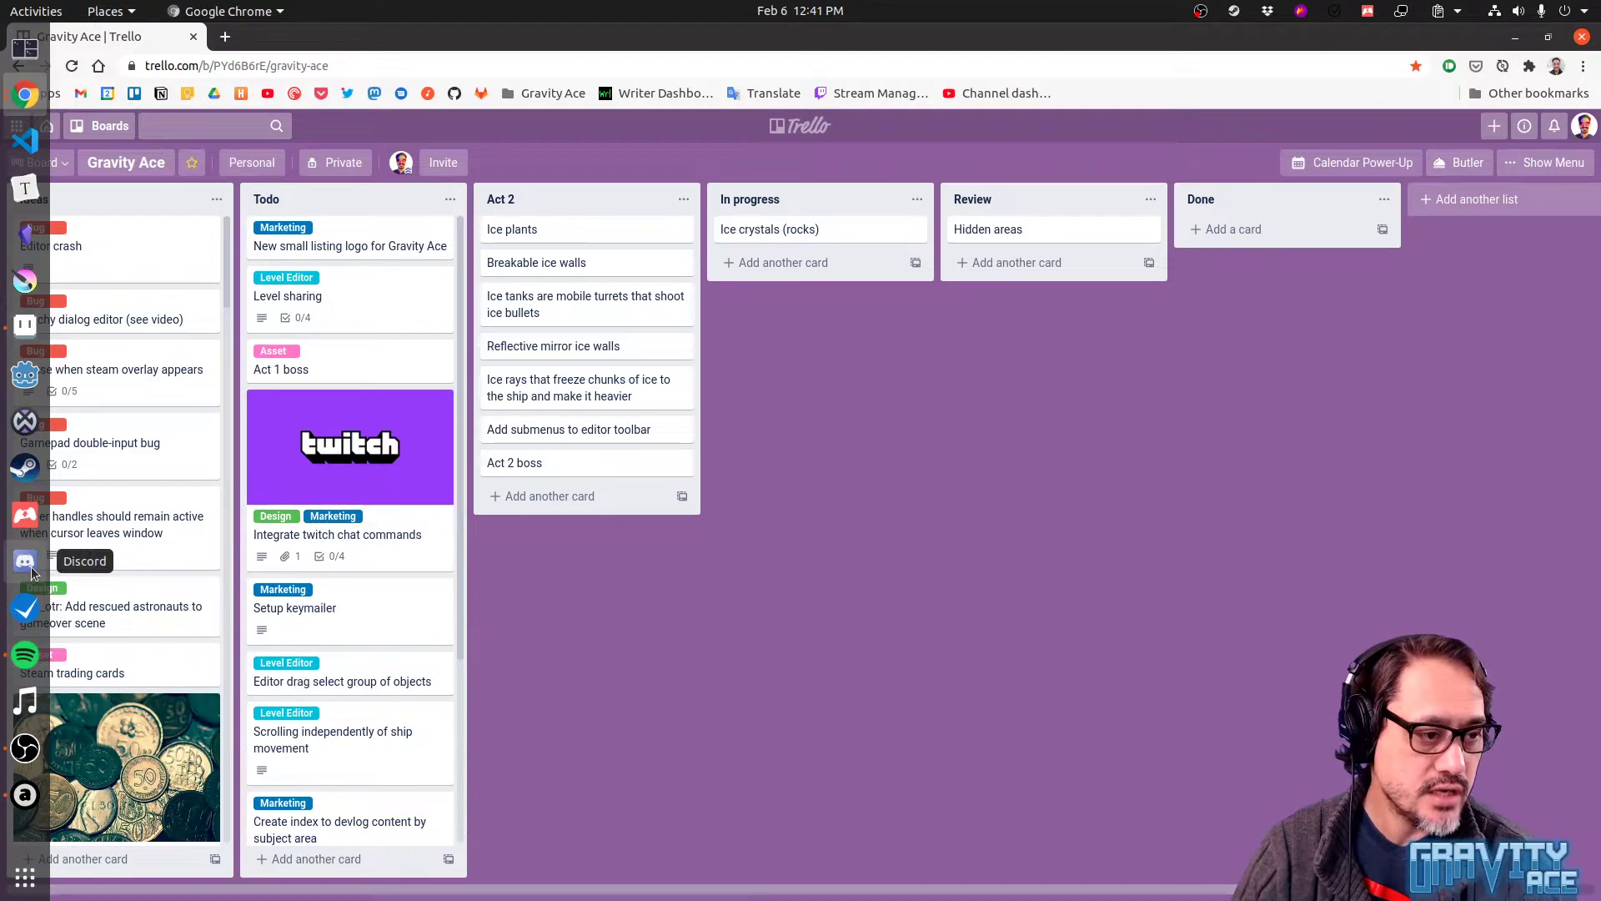
pyautogui.click(26, 325)
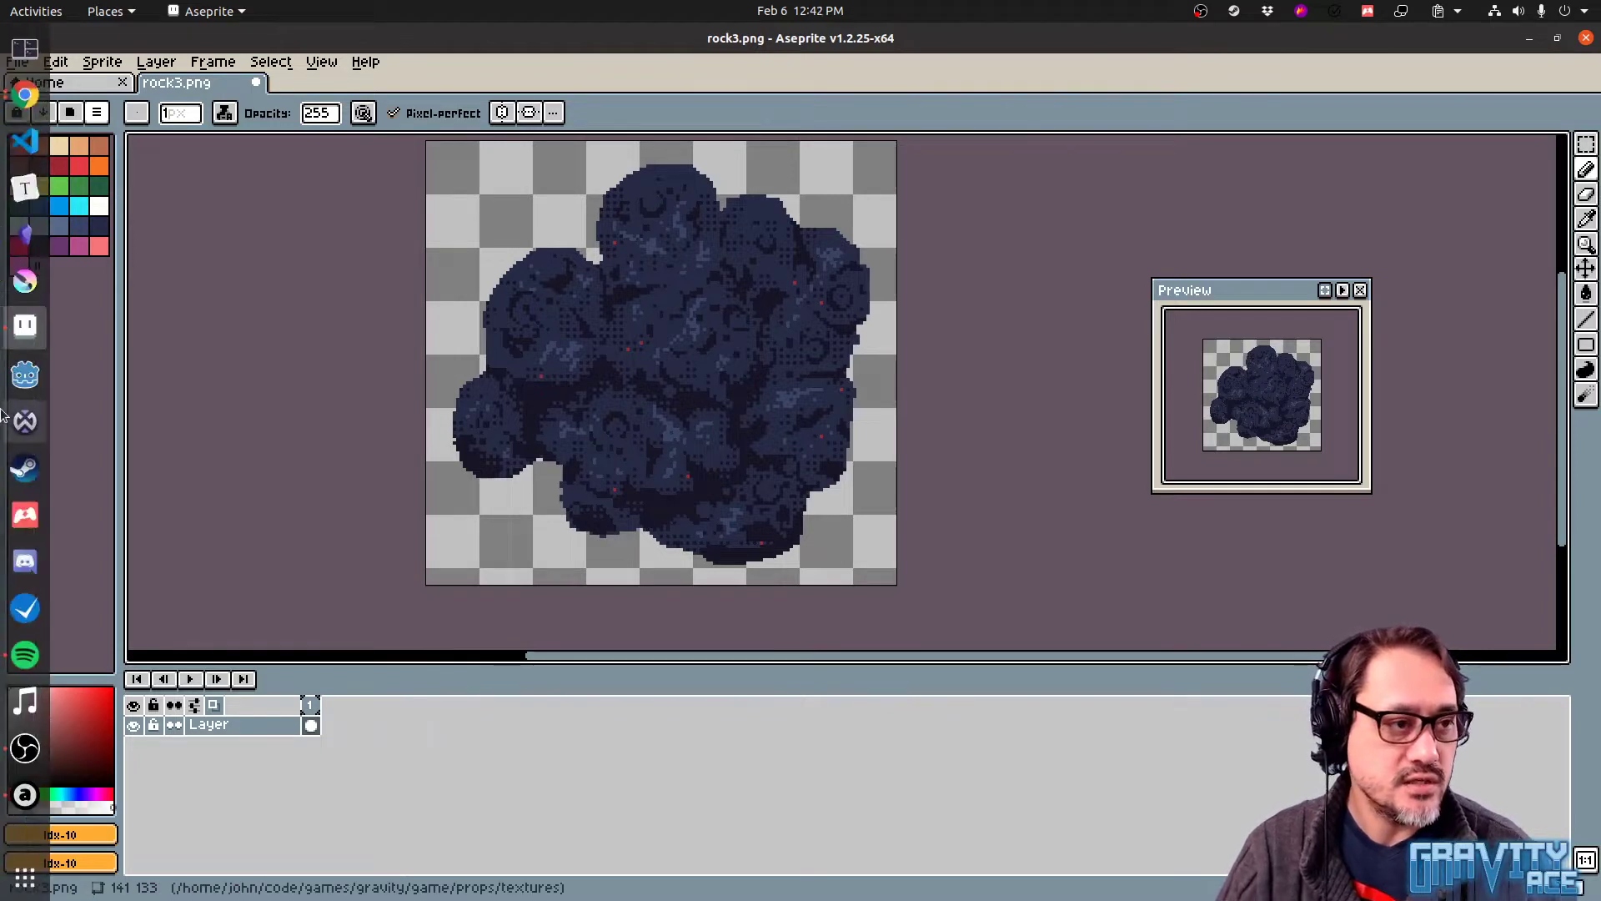
# Switch to Godot, run the Gravity project and continue past the game's title screen
pyautogui.click(25, 374)
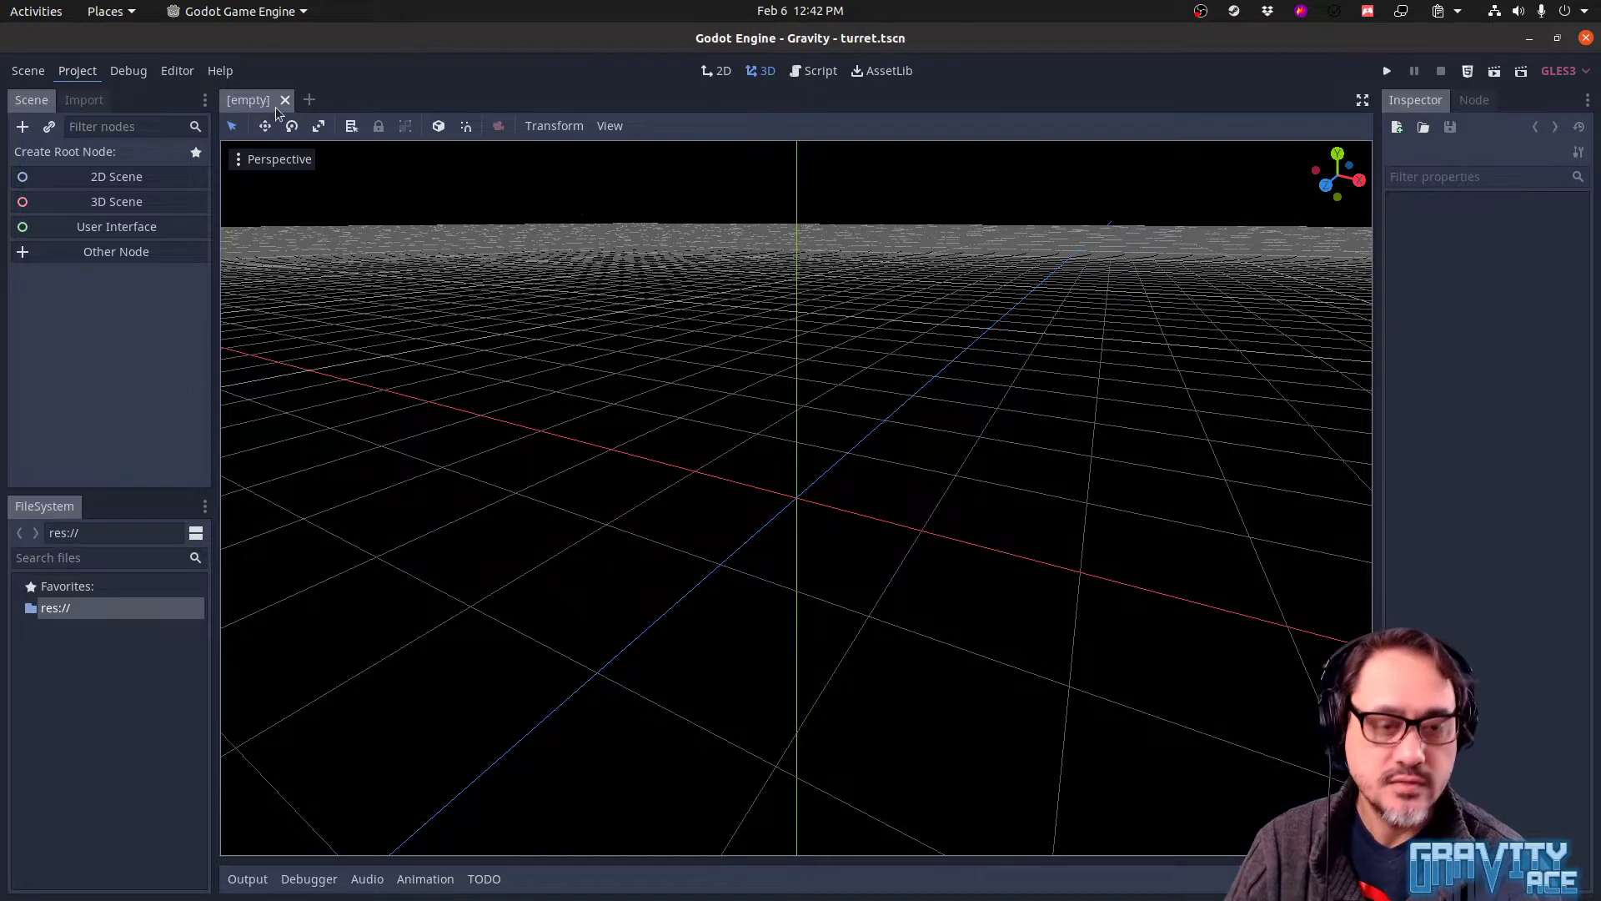
pyautogui.press('F5')
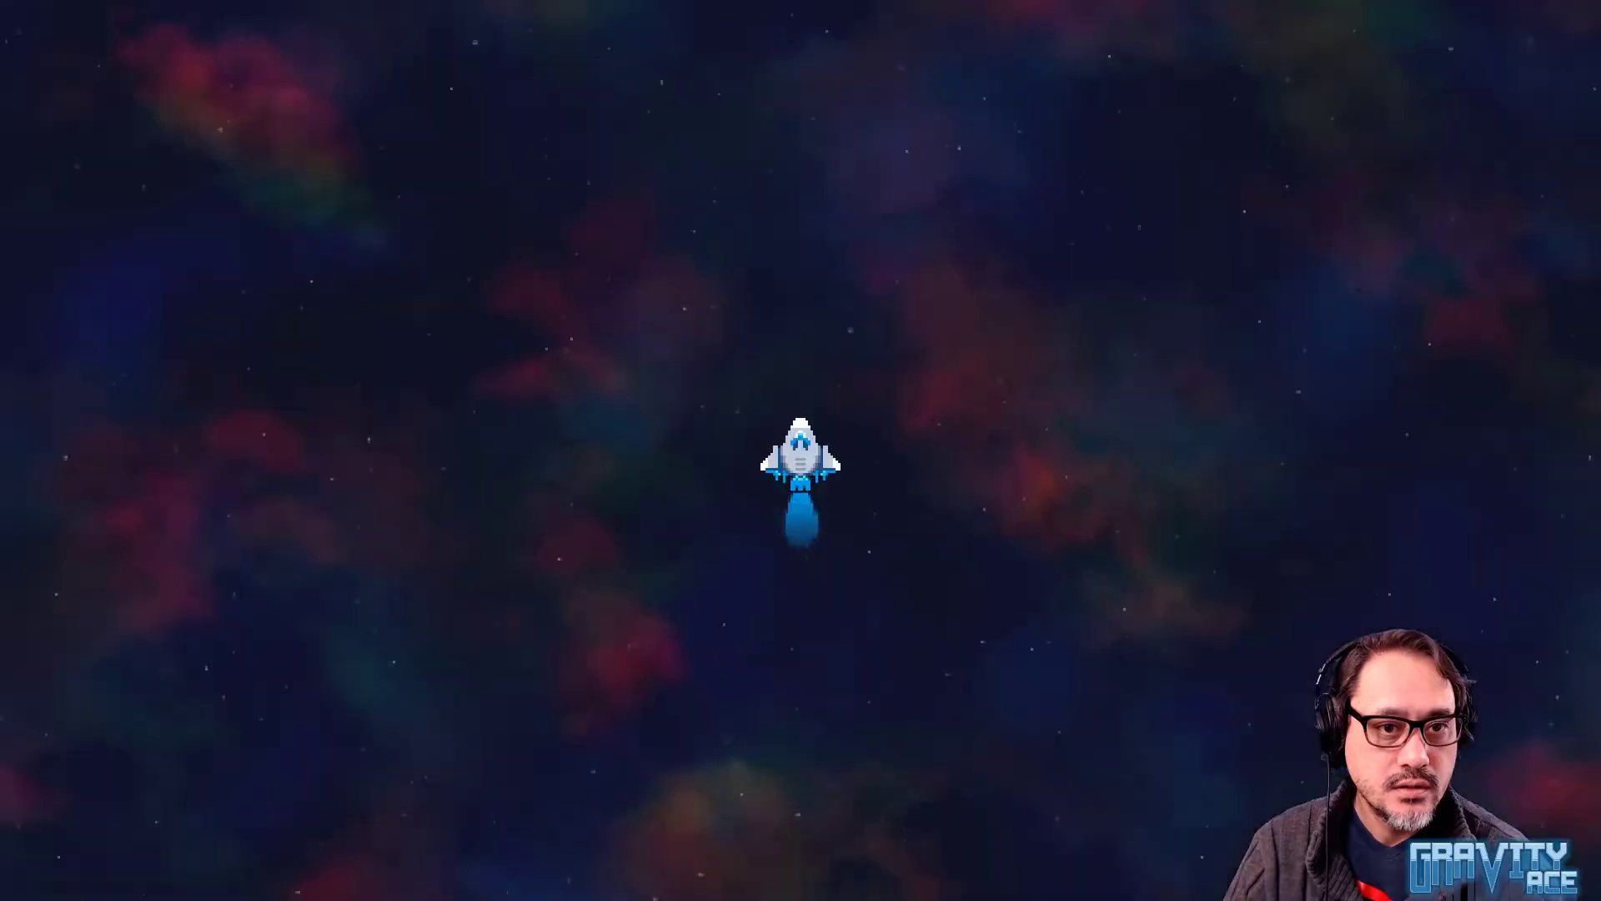
pyautogui.click(813, 315)
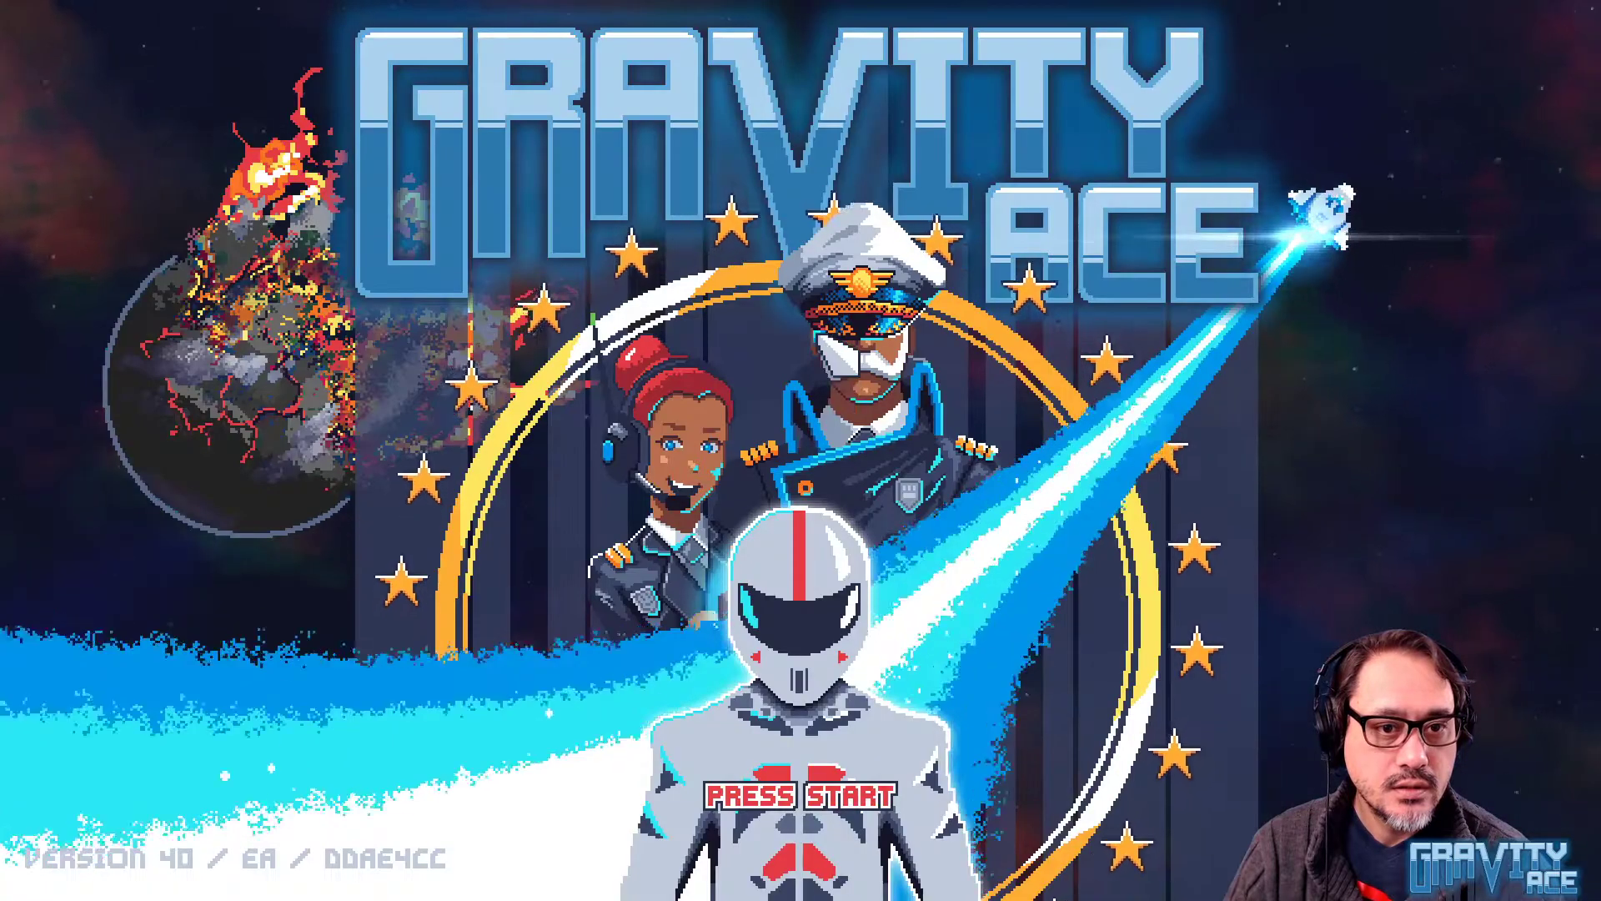
pyautogui.click(813, 317)
# Enter the game's level editor and open the saved test level with the ice and red asteroids
pyautogui.click(821, 396)
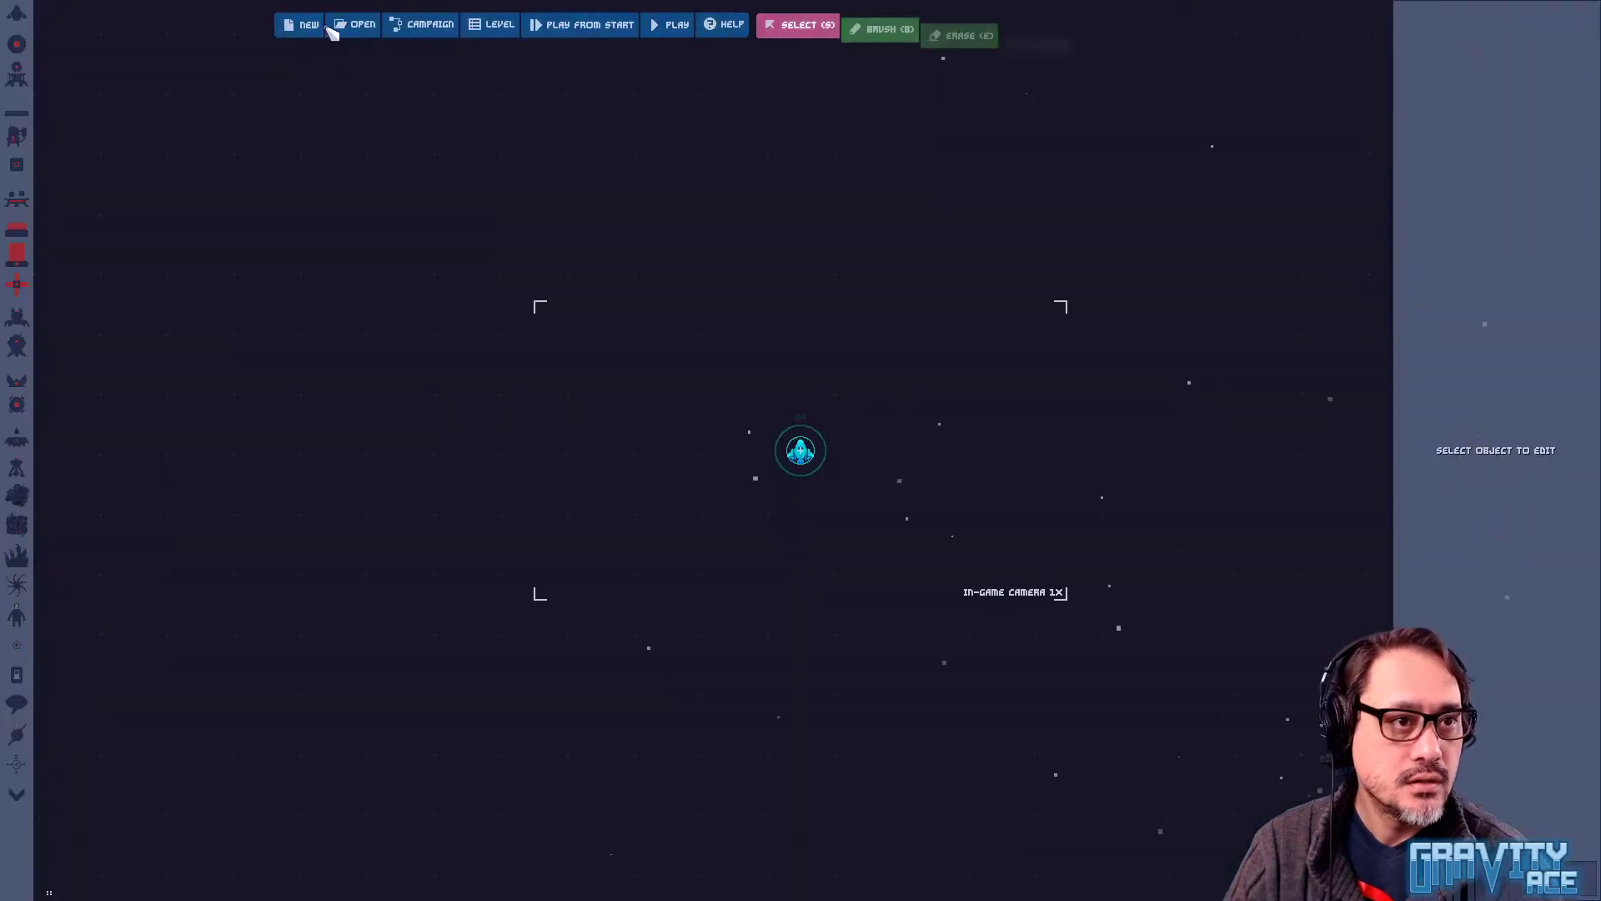
pyautogui.click(337, 24)
pyautogui.click(862, 488)
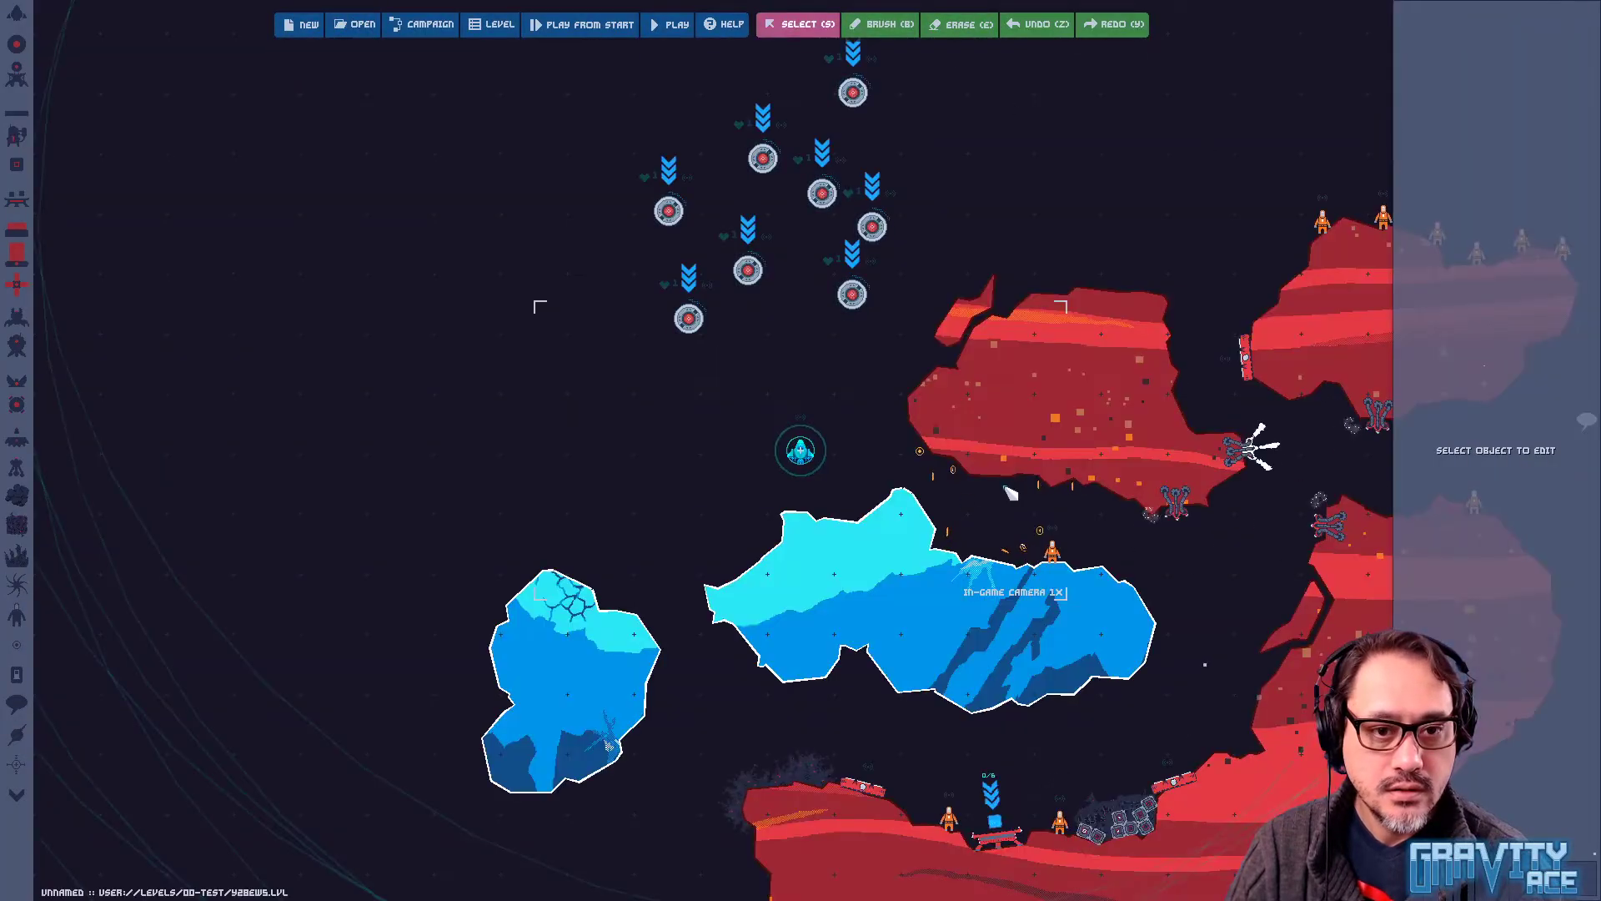
# Place a cluster of Rock objects along the left edge of the red asteroid beside the large ice asteroid
pyautogui.scroll(1, 857, 702)
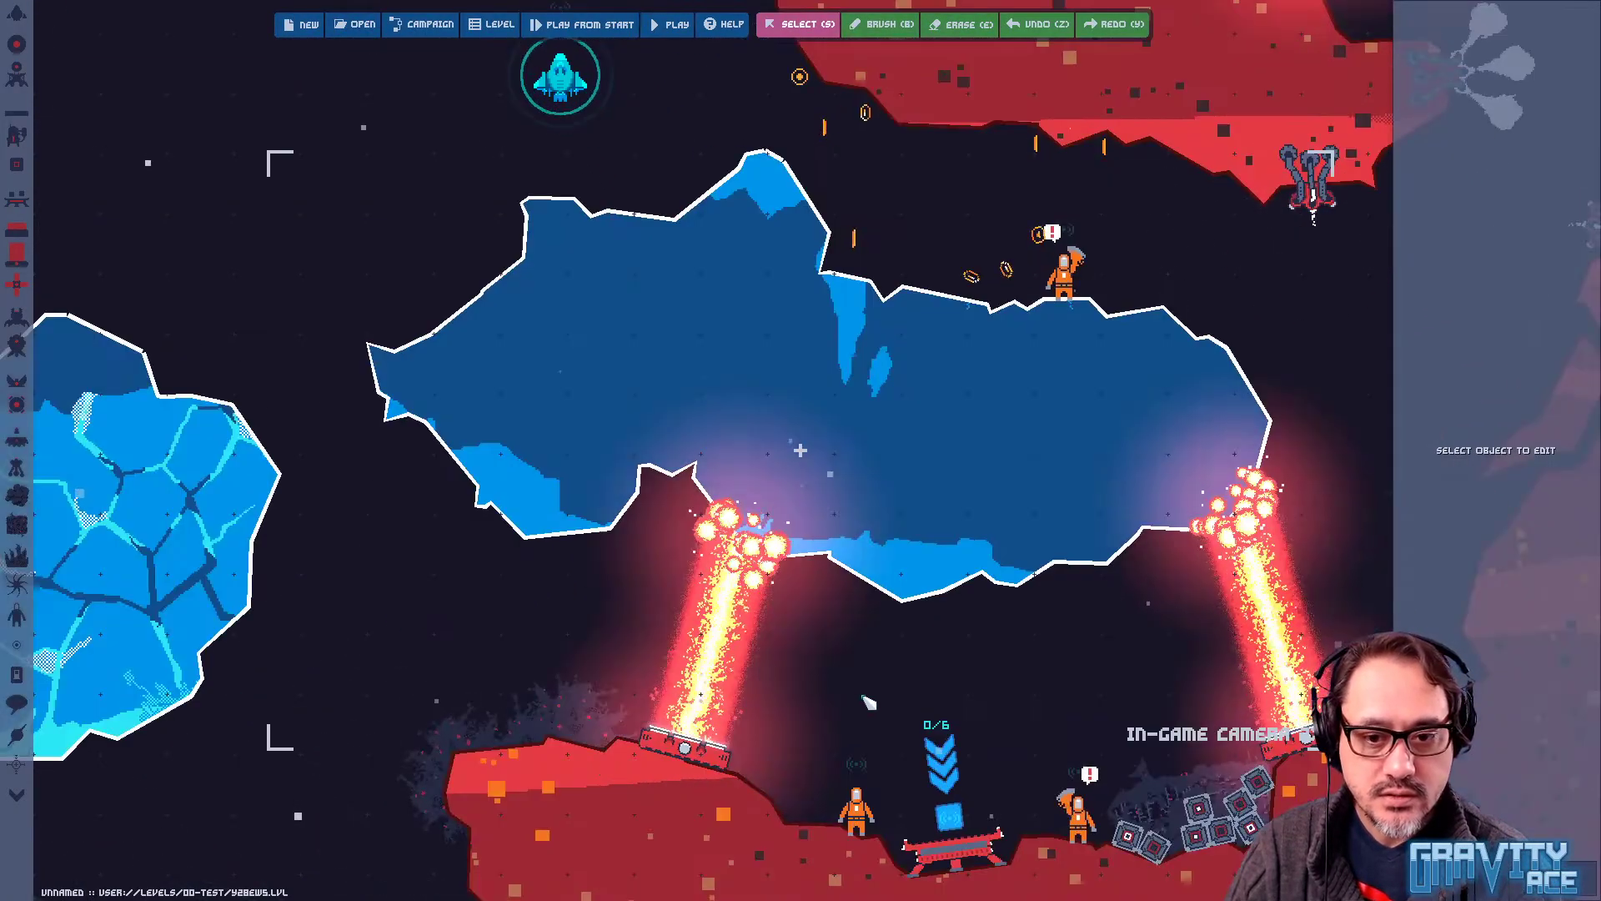
pyautogui.moveTo(1230, 656); pyautogui.dragTo(646, 781, button='middle')
pyautogui.scroll(1, 857, 517)
pyautogui.moveTo(1011, 639); pyautogui.dragTo(1108, 406, button='middle')
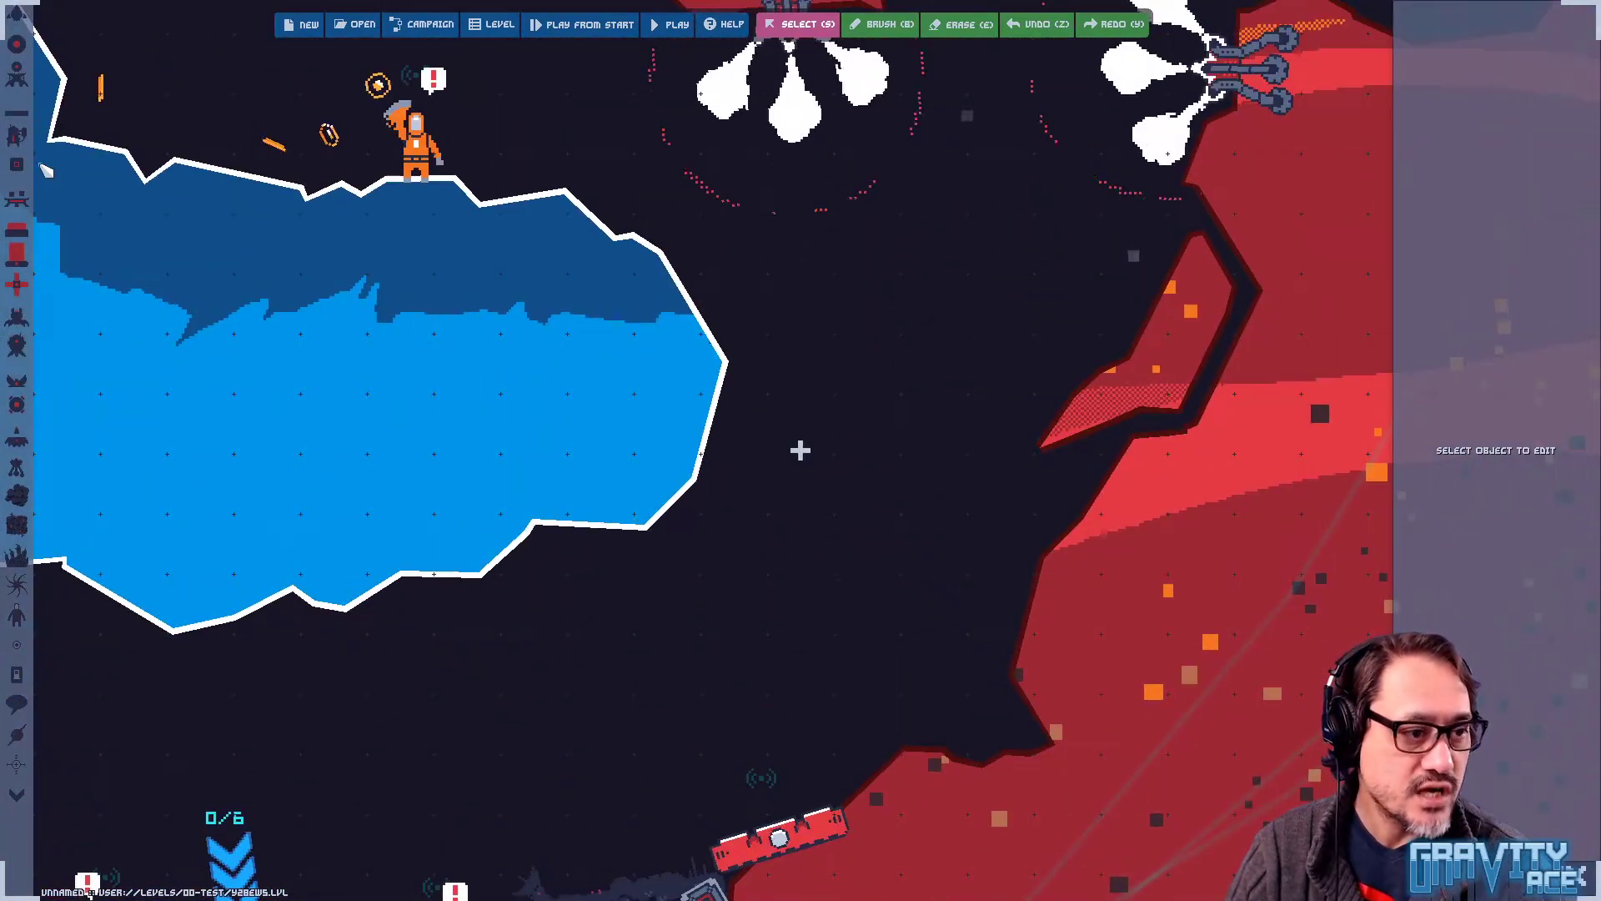
pyautogui.moveTo(18, 496); pyautogui.dragTo(1034, 550)
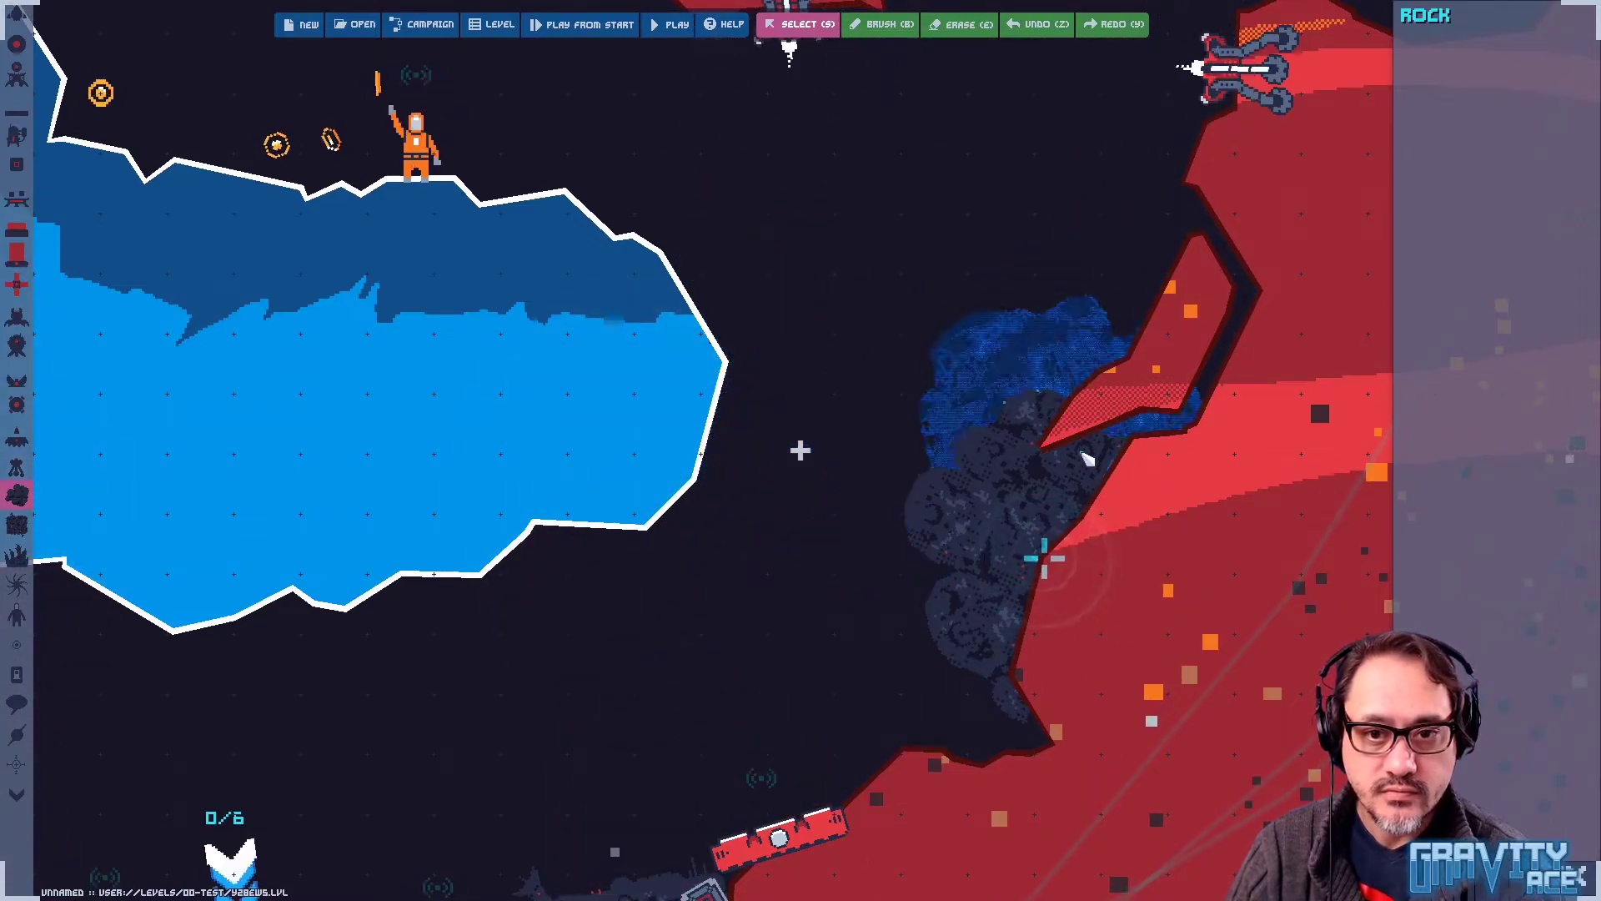
pyautogui.click(1101, 371)
pyautogui.moveTo(1271, 497); pyautogui.dragTo(1162, 559, button='middle')
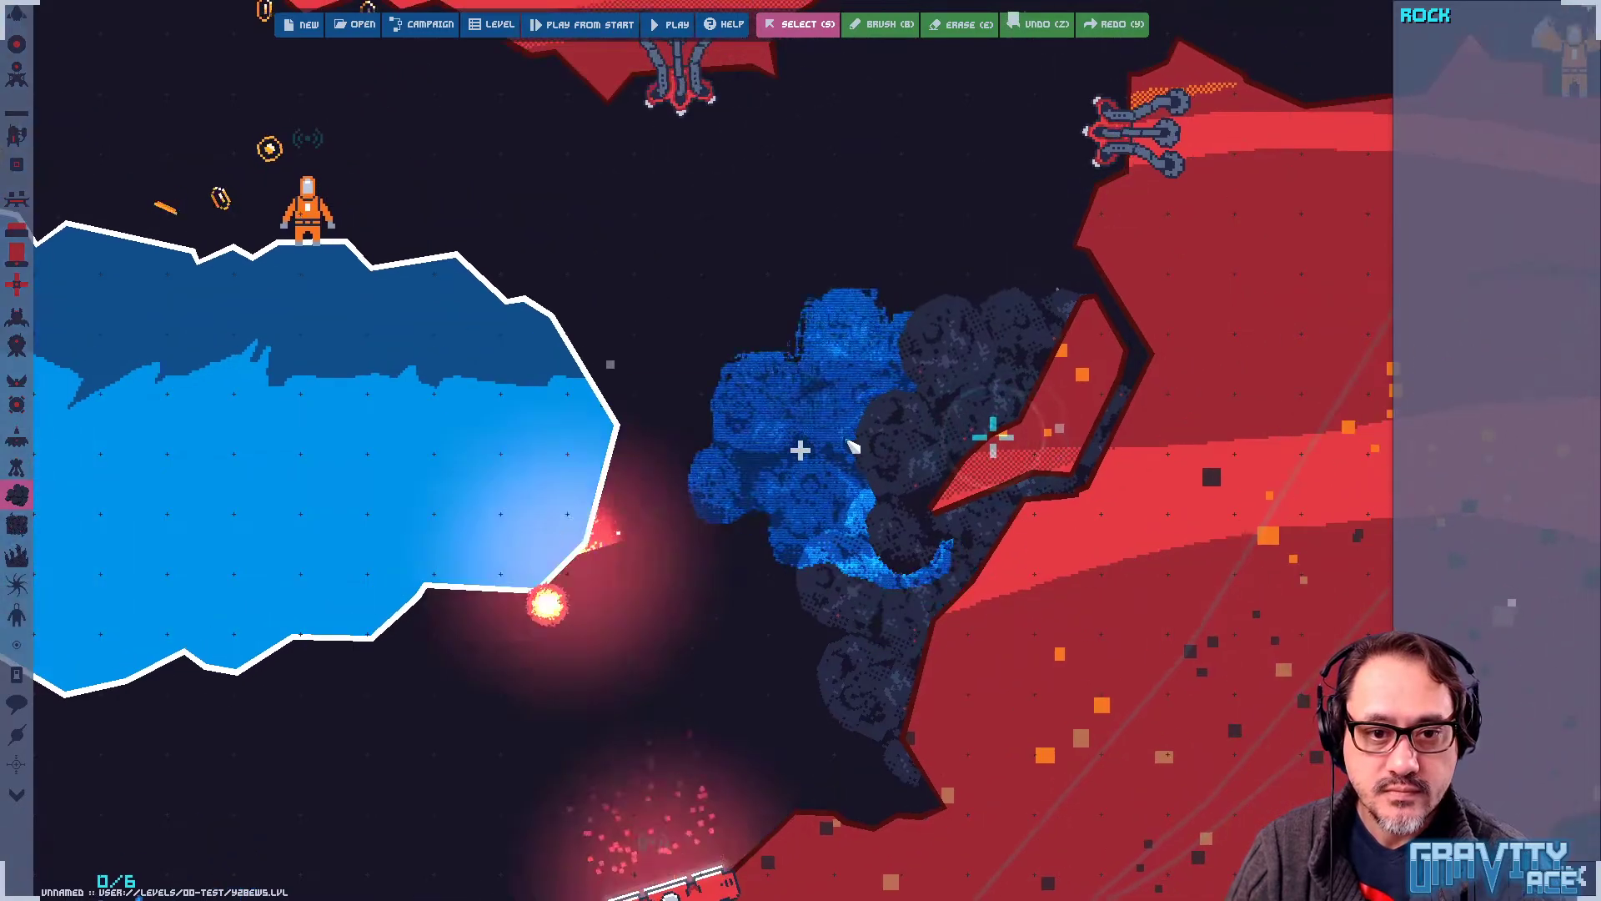
pyautogui.click(846, 446)
# Add more Rock objects behind the right edge and the top ledge of the red asteroid
pyautogui.moveTo(1183, 484); pyautogui.dragTo(559, 695, button='middle')
pyautogui.click(1063, 432)
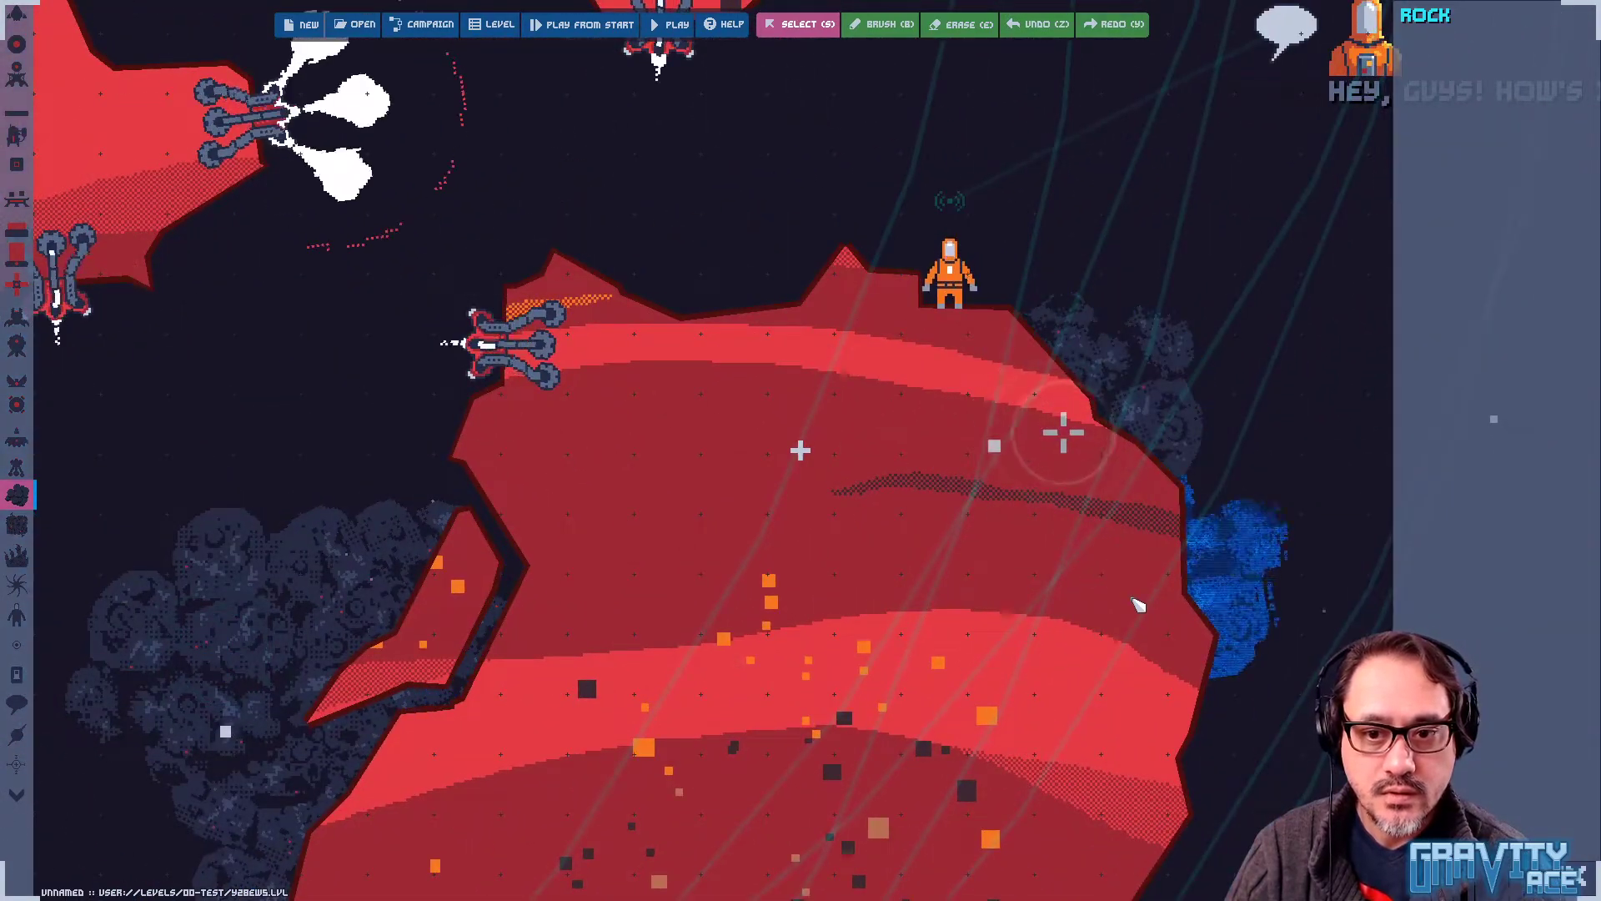
pyautogui.moveTo(934, 578); pyautogui.dragTo(447, 475, button='middle')
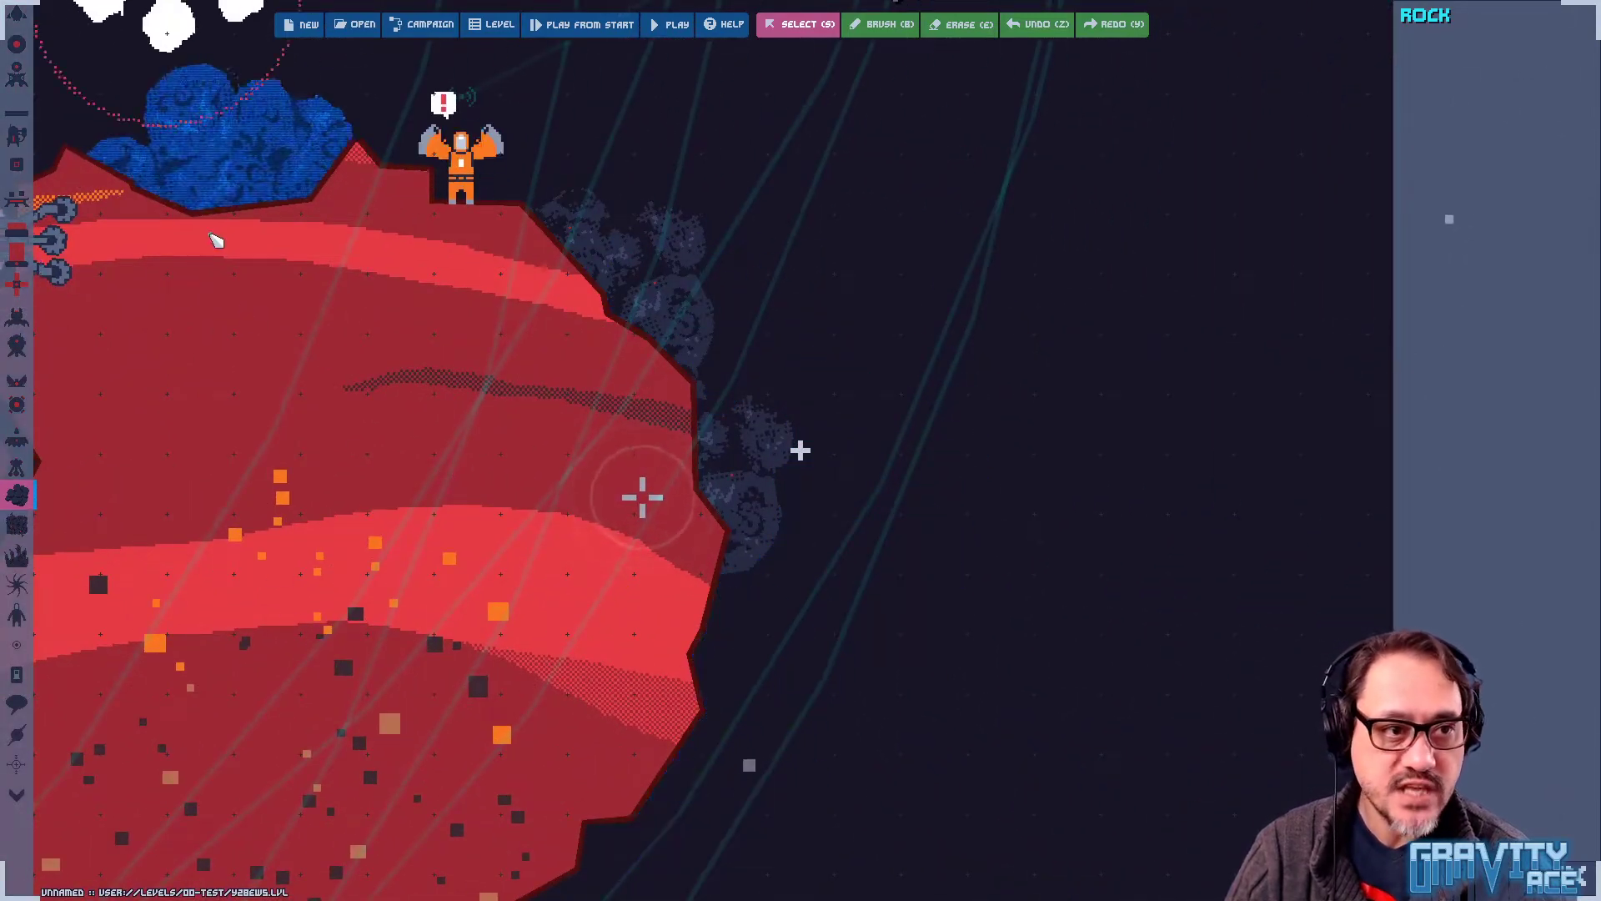
pyautogui.click(231, 278)
# Choose the Space Grass object and place several patches along the upper right edge of the red asteroid
pyautogui.click(16, 555)
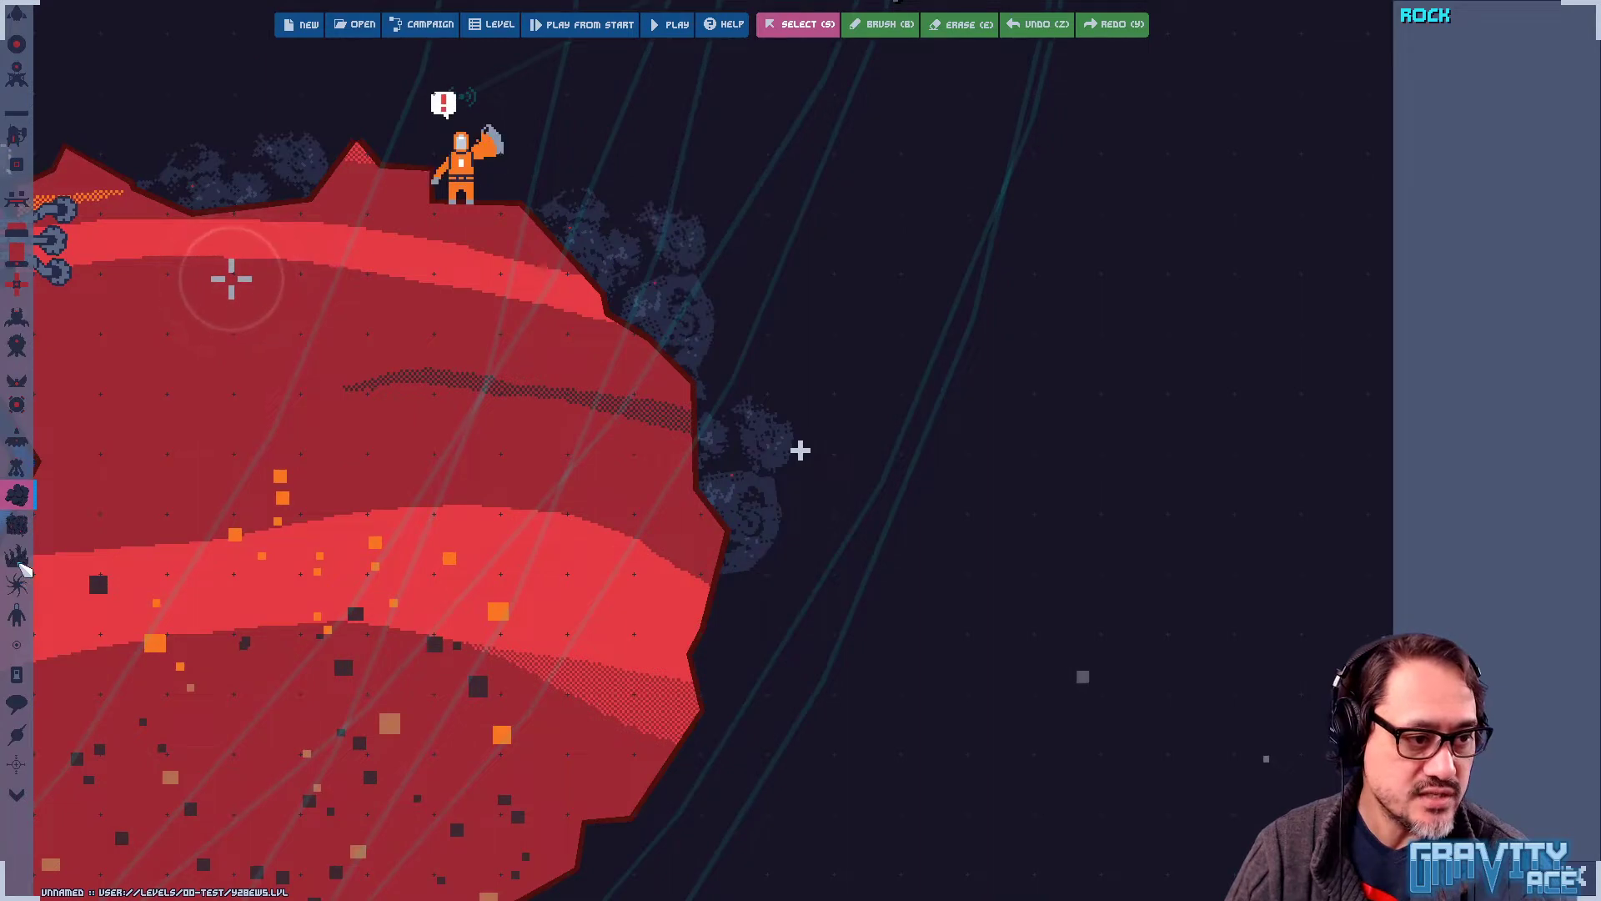
pyautogui.click(704, 634)
pyautogui.click(691, 398)
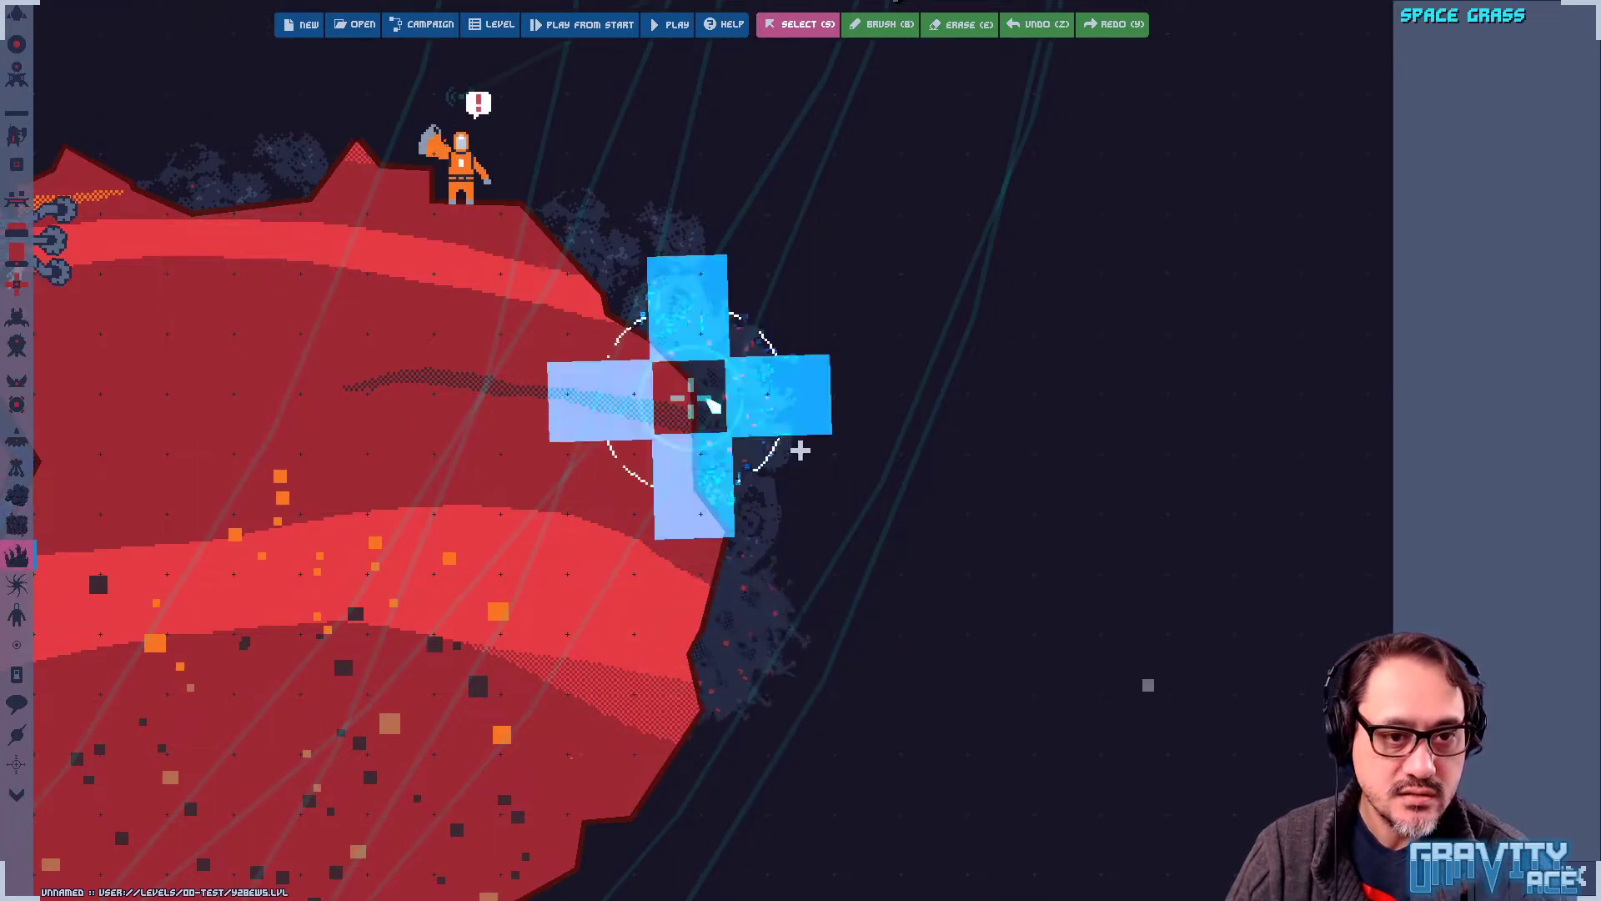
pyautogui.click(800, 423)
pyautogui.click(753, 323)
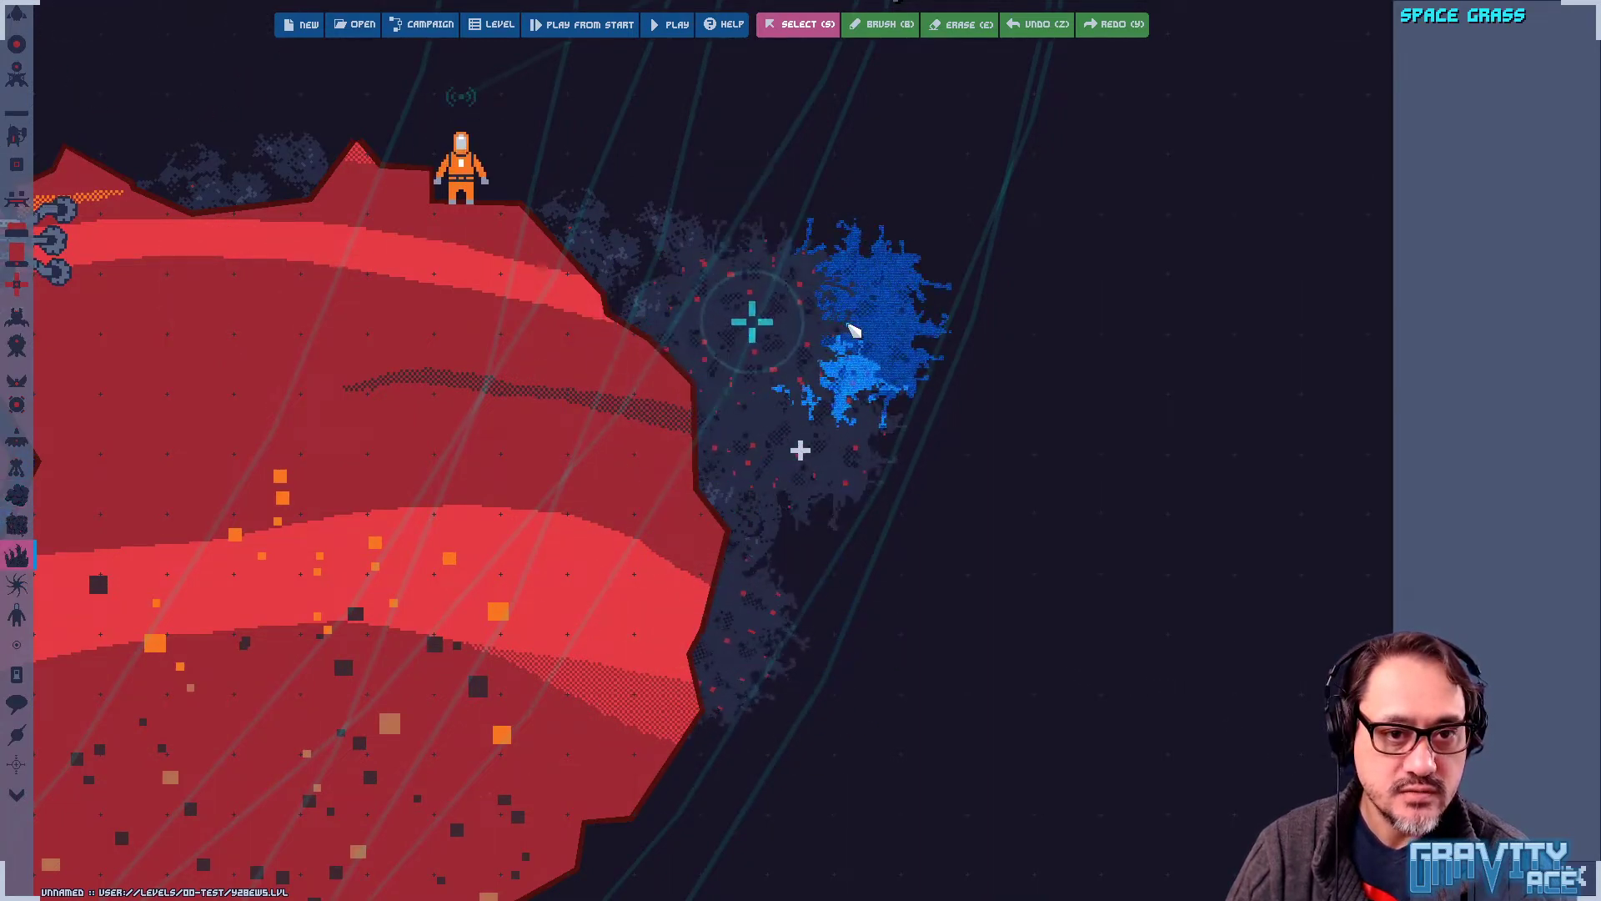
pyautogui.click(846, 322)
# Extend the Space Grass with more patches around the lower right edge of the red asteroid
pyautogui.moveTo(1026, 737); pyautogui.dragTo(1055, 525, button='middle')
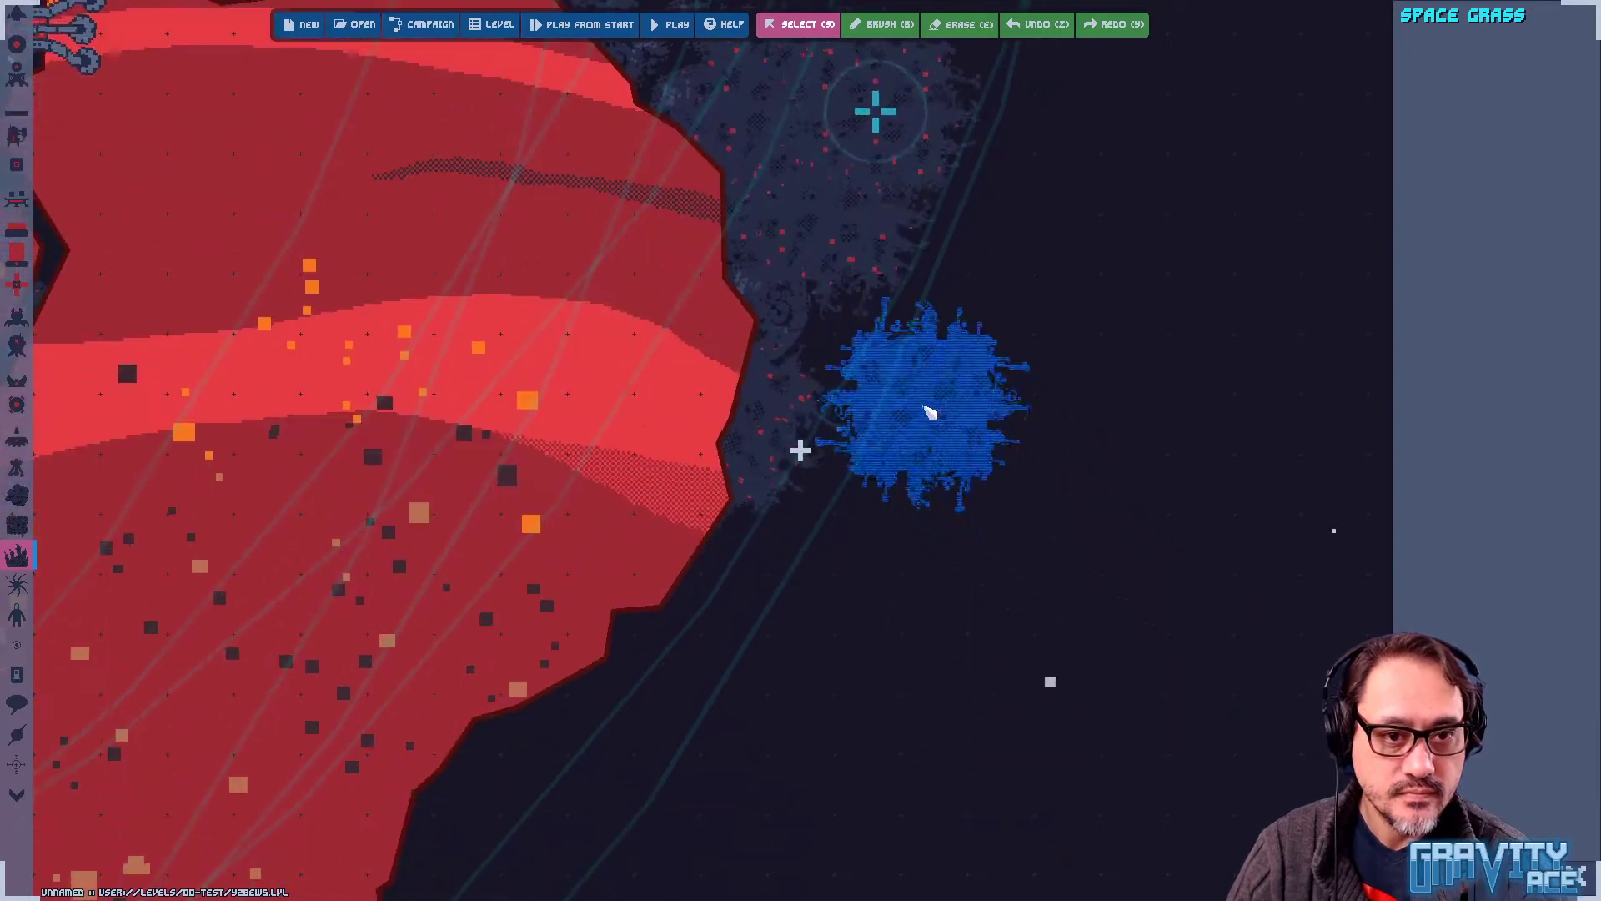
pyautogui.click(871, 438)
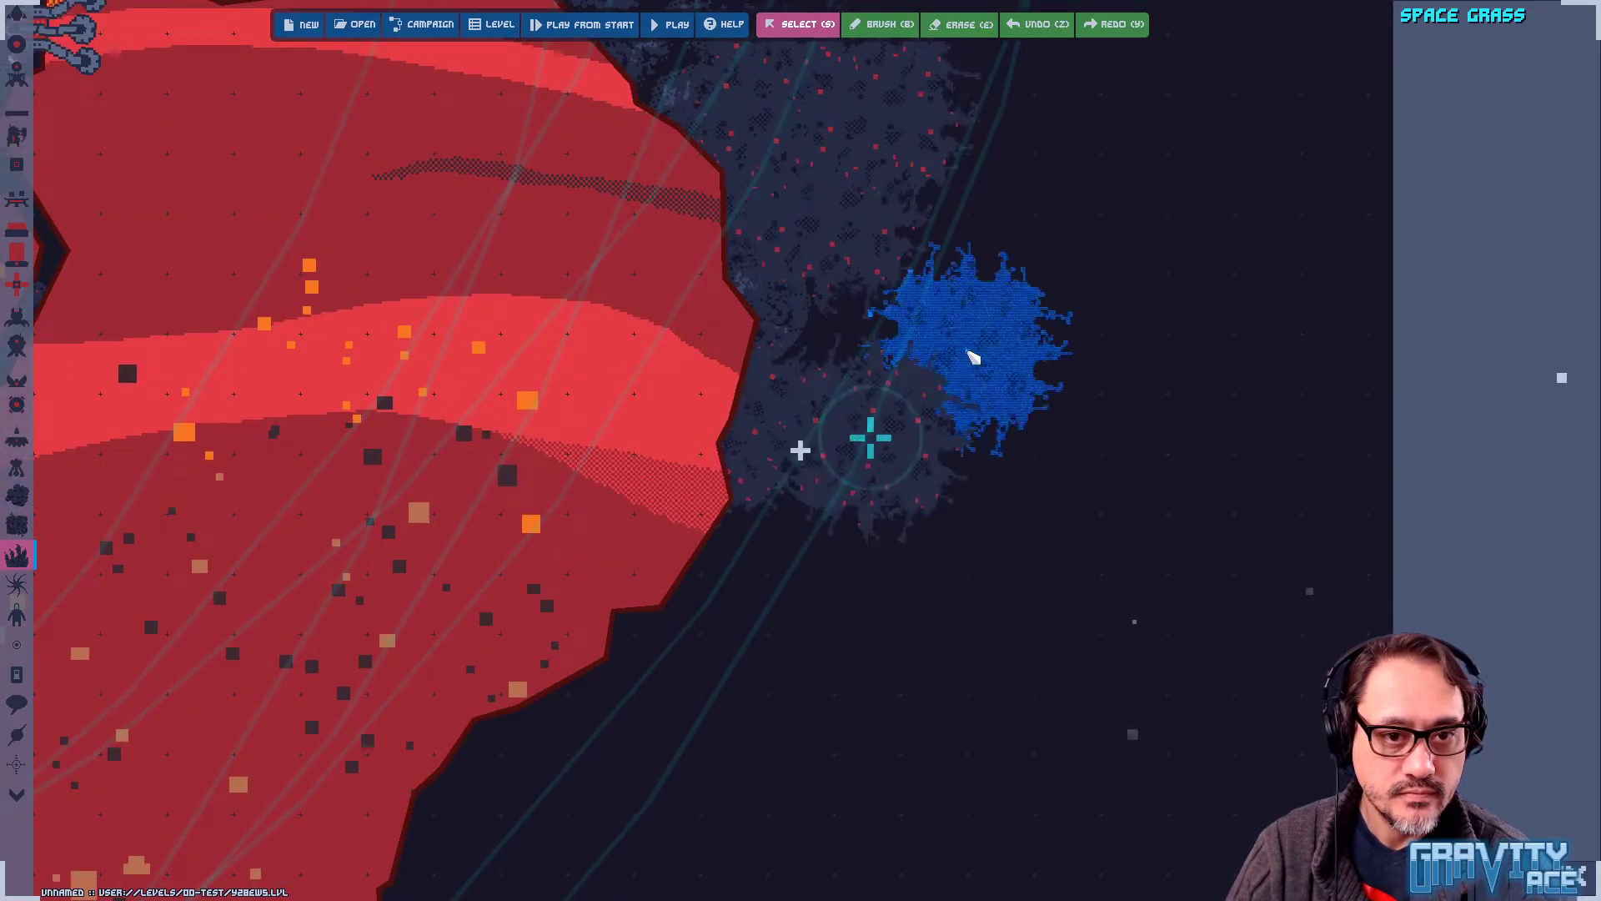
pyautogui.click(968, 350)
pyautogui.click(787, 559)
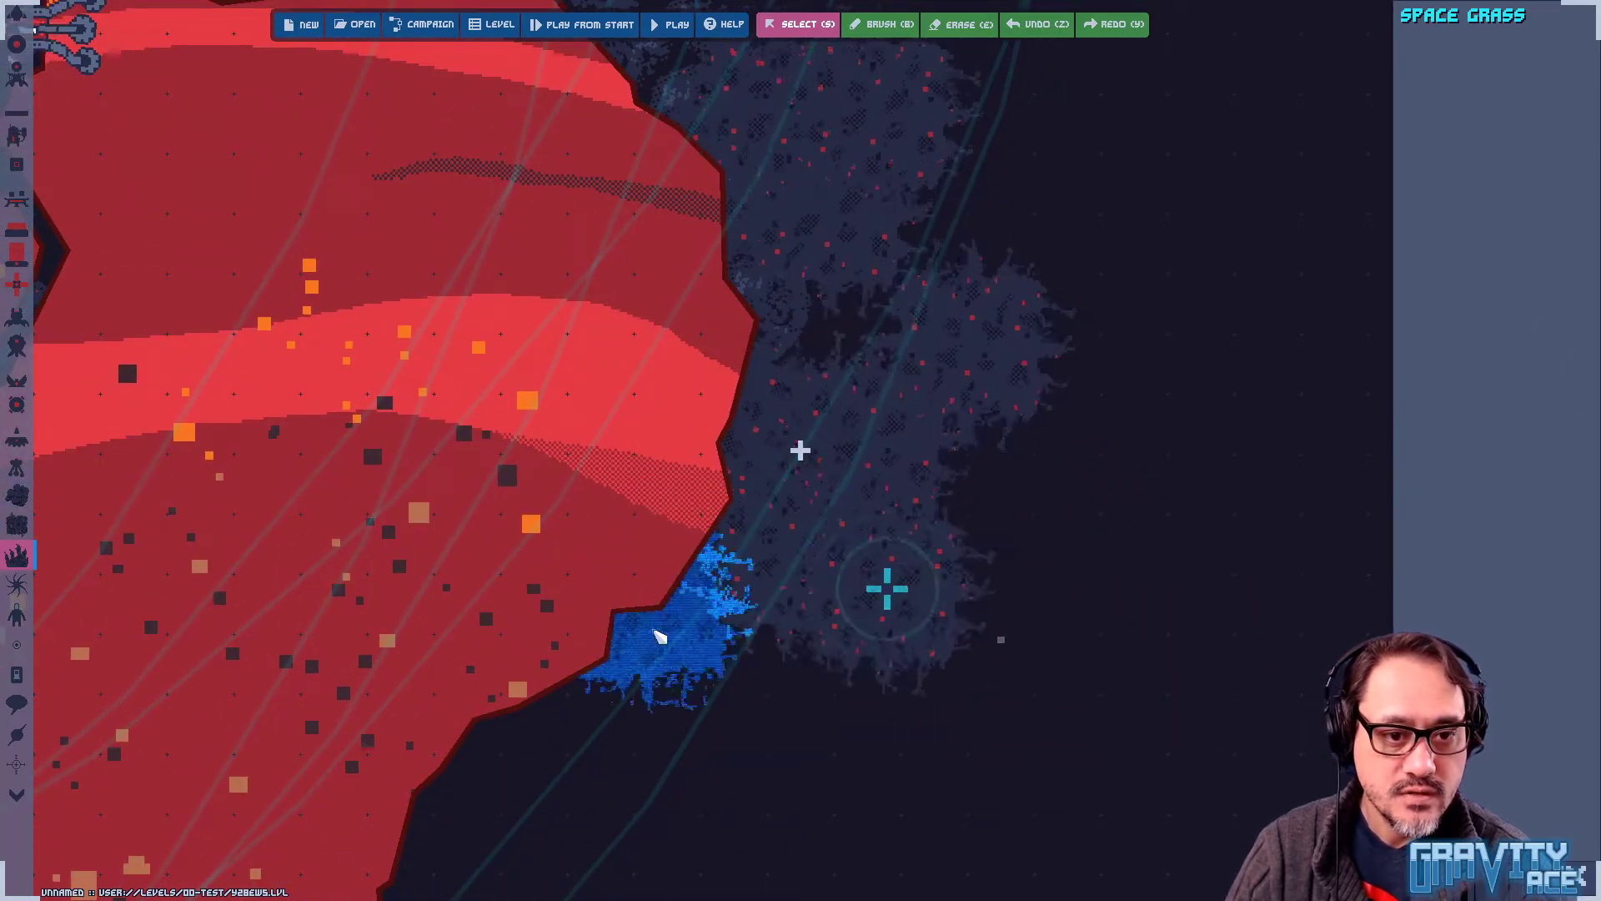
pyautogui.click(657, 609)
# Place Space Grass patches around the left tip of the large ice asteroid and the upper right edge of the smaller one
pyautogui.moveTo(813, 665); pyautogui.dragTo(875, 886, button='middle')
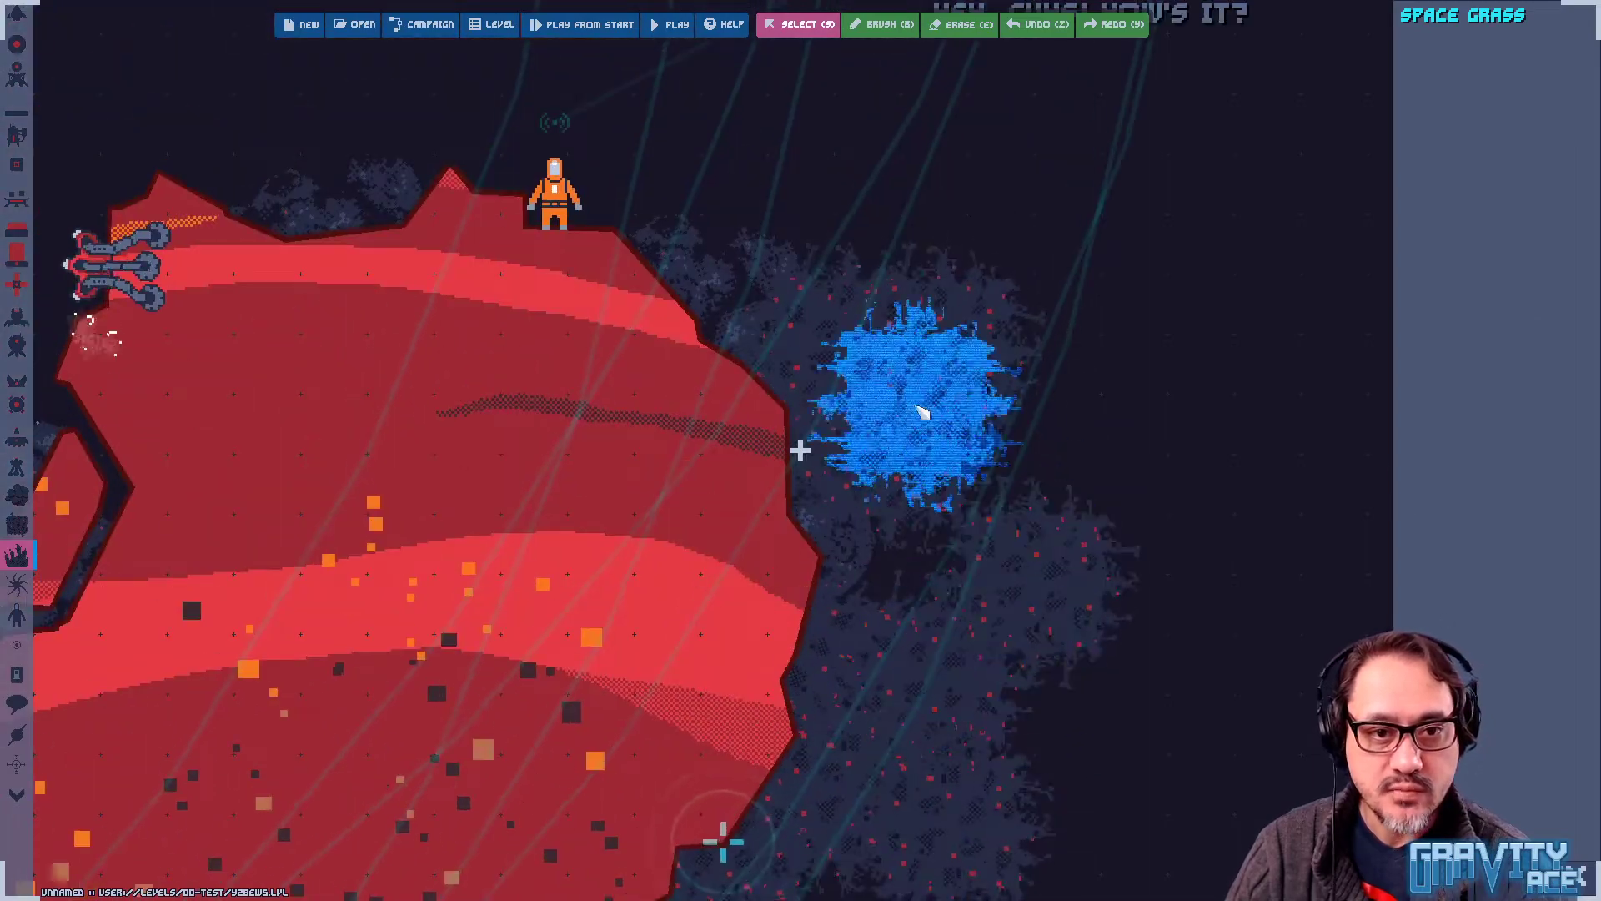
pyautogui.moveTo(884, 788); pyautogui.dragTo(1095, 829, button='middle')
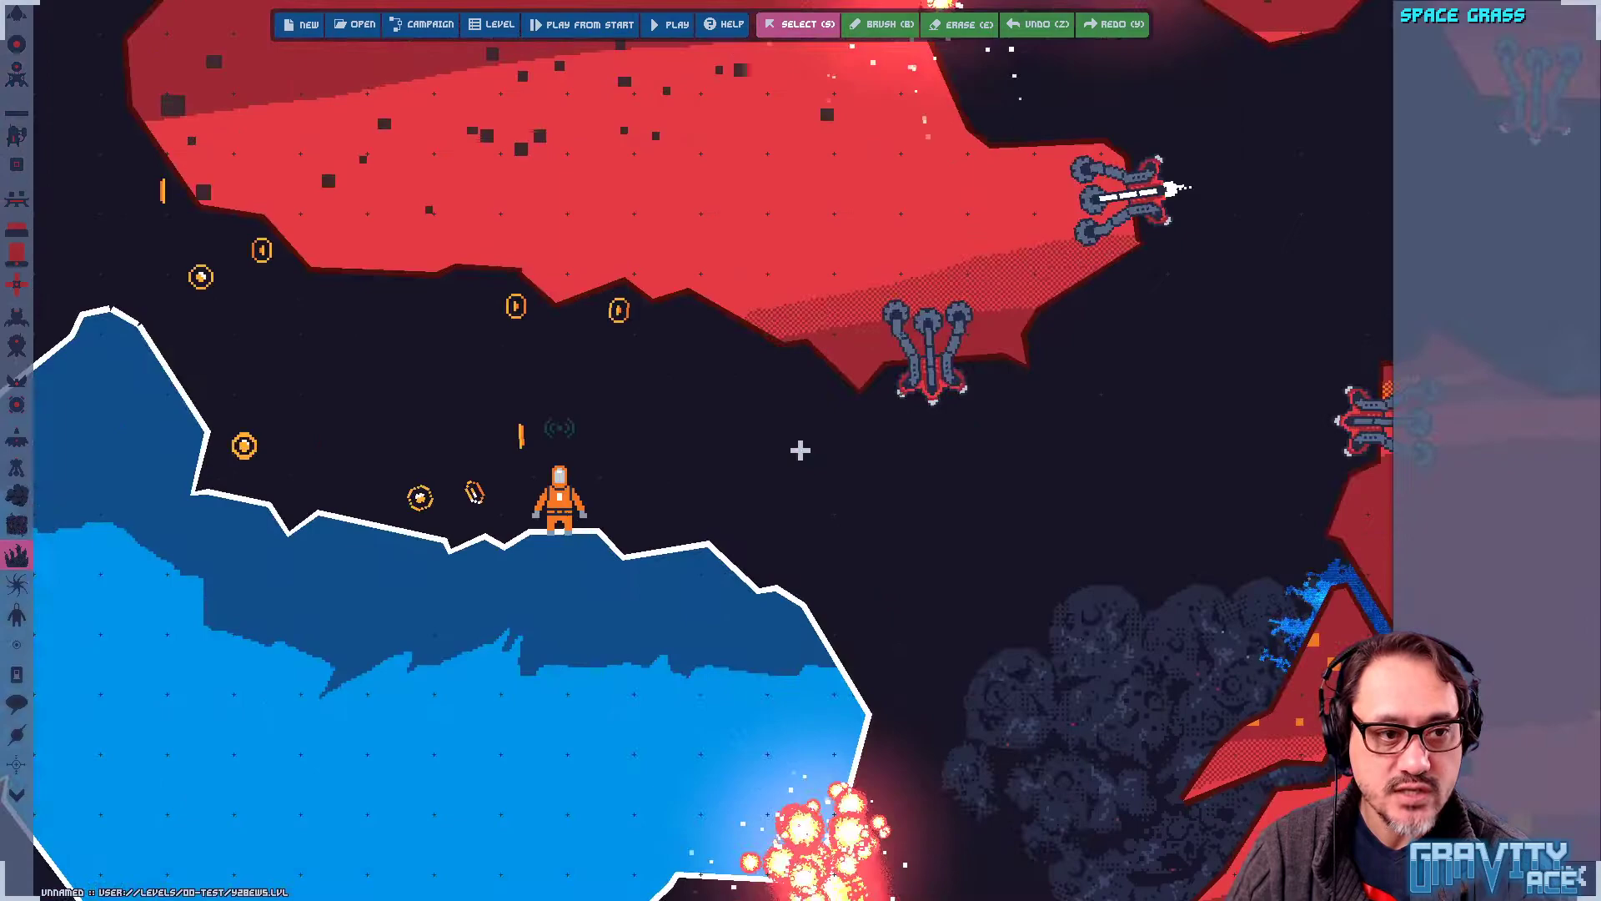
pyautogui.moveTo(713, 558); pyautogui.dragTo(1379, 468, button='middle')
pyautogui.moveTo(626, 527); pyautogui.dragTo(1027, 387, button='middle')
pyautogui.click(642, 344)
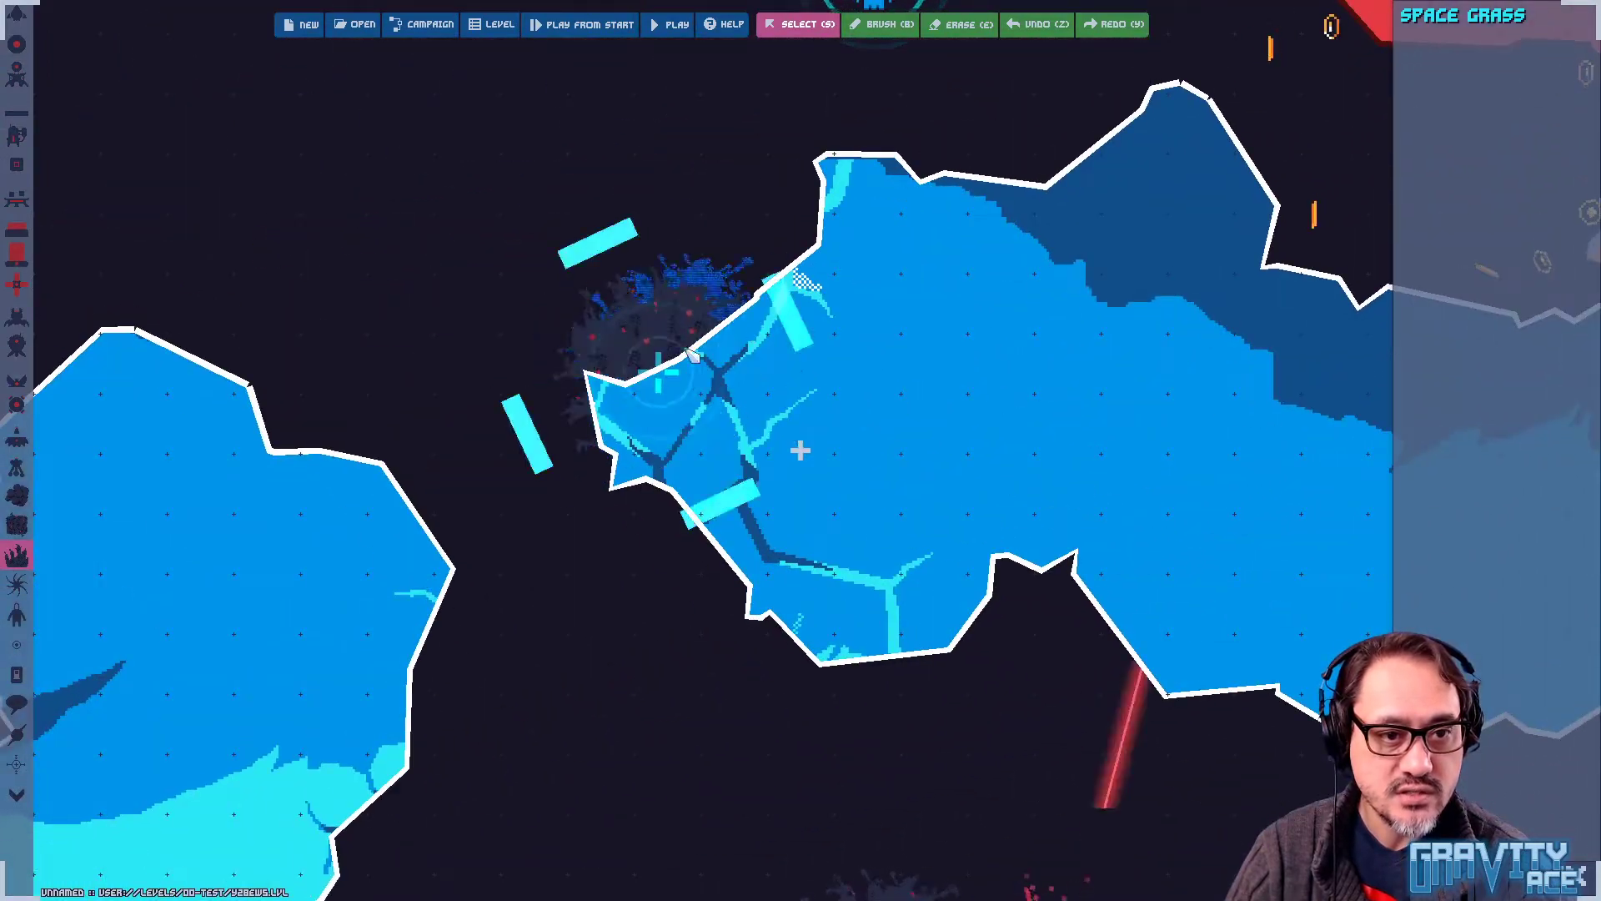
pyautogui.click(717, 533)
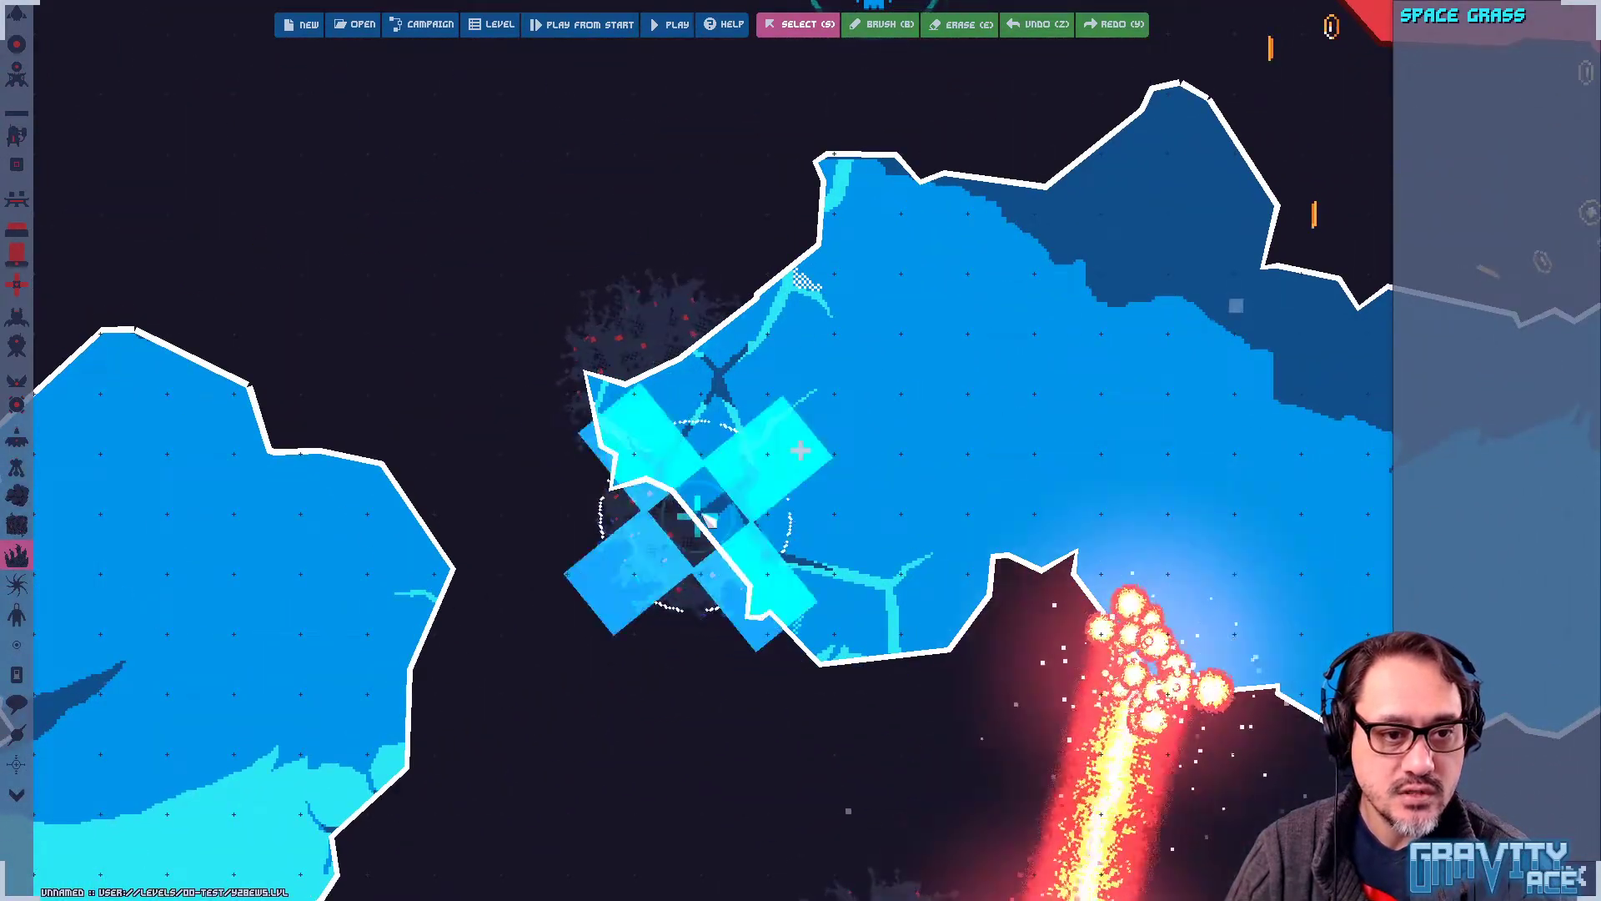
pyautogui.click(354, 463)
pyautogui.click(247, 386)
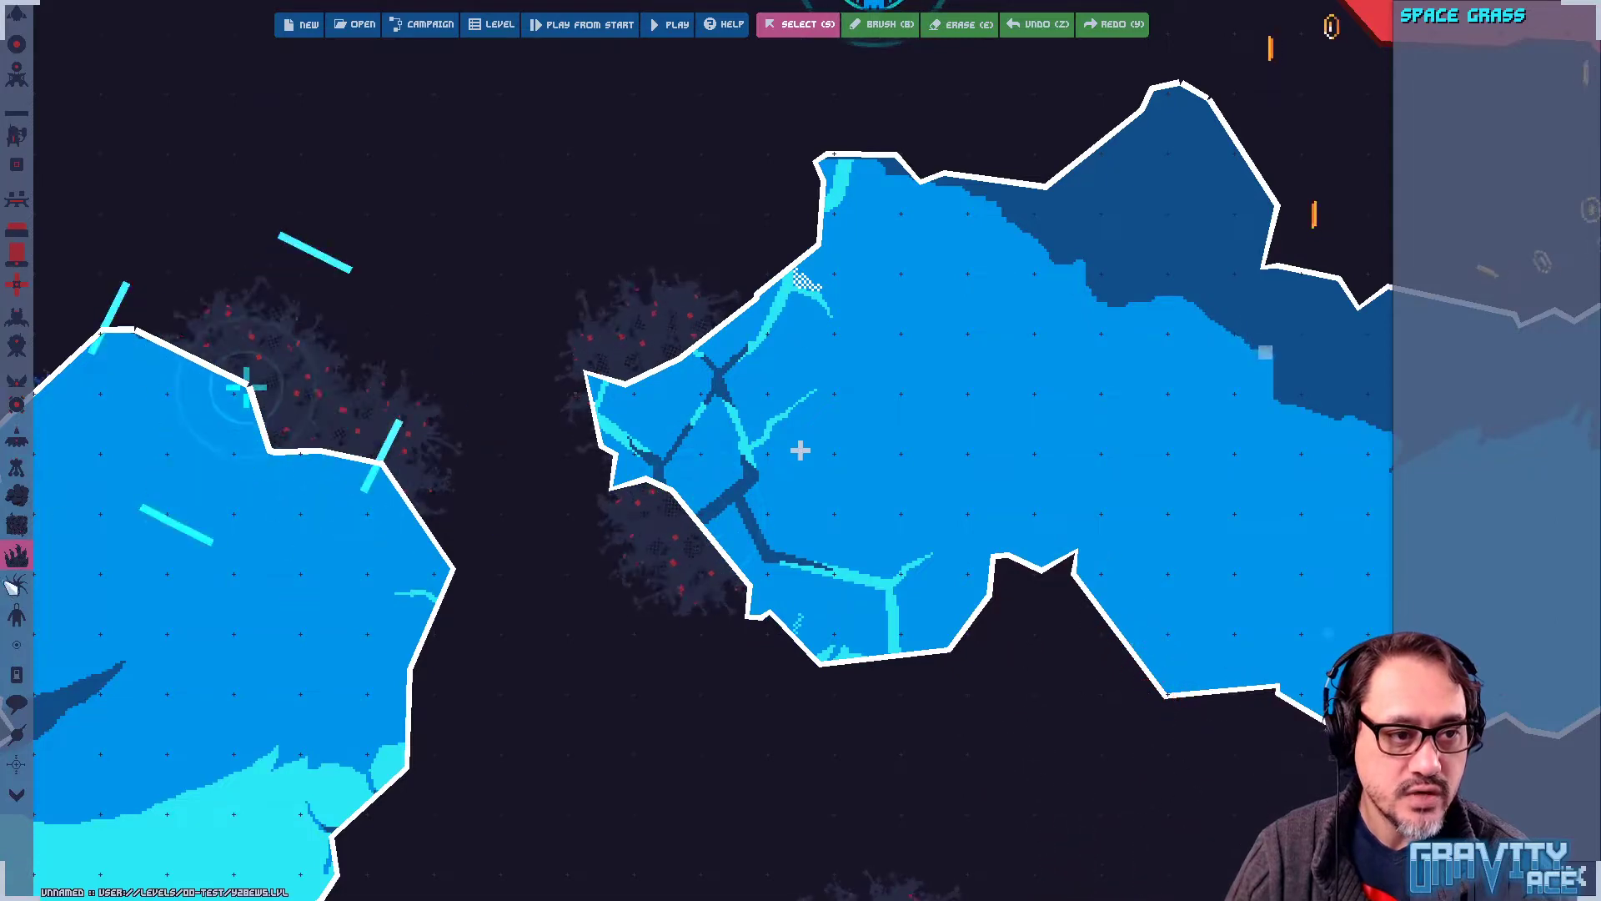
# Place Rock objects behind the upper left ledge of the large ice asteroid and around the right, top and left edges of the smaller one
pyautogui.click(17, 495)
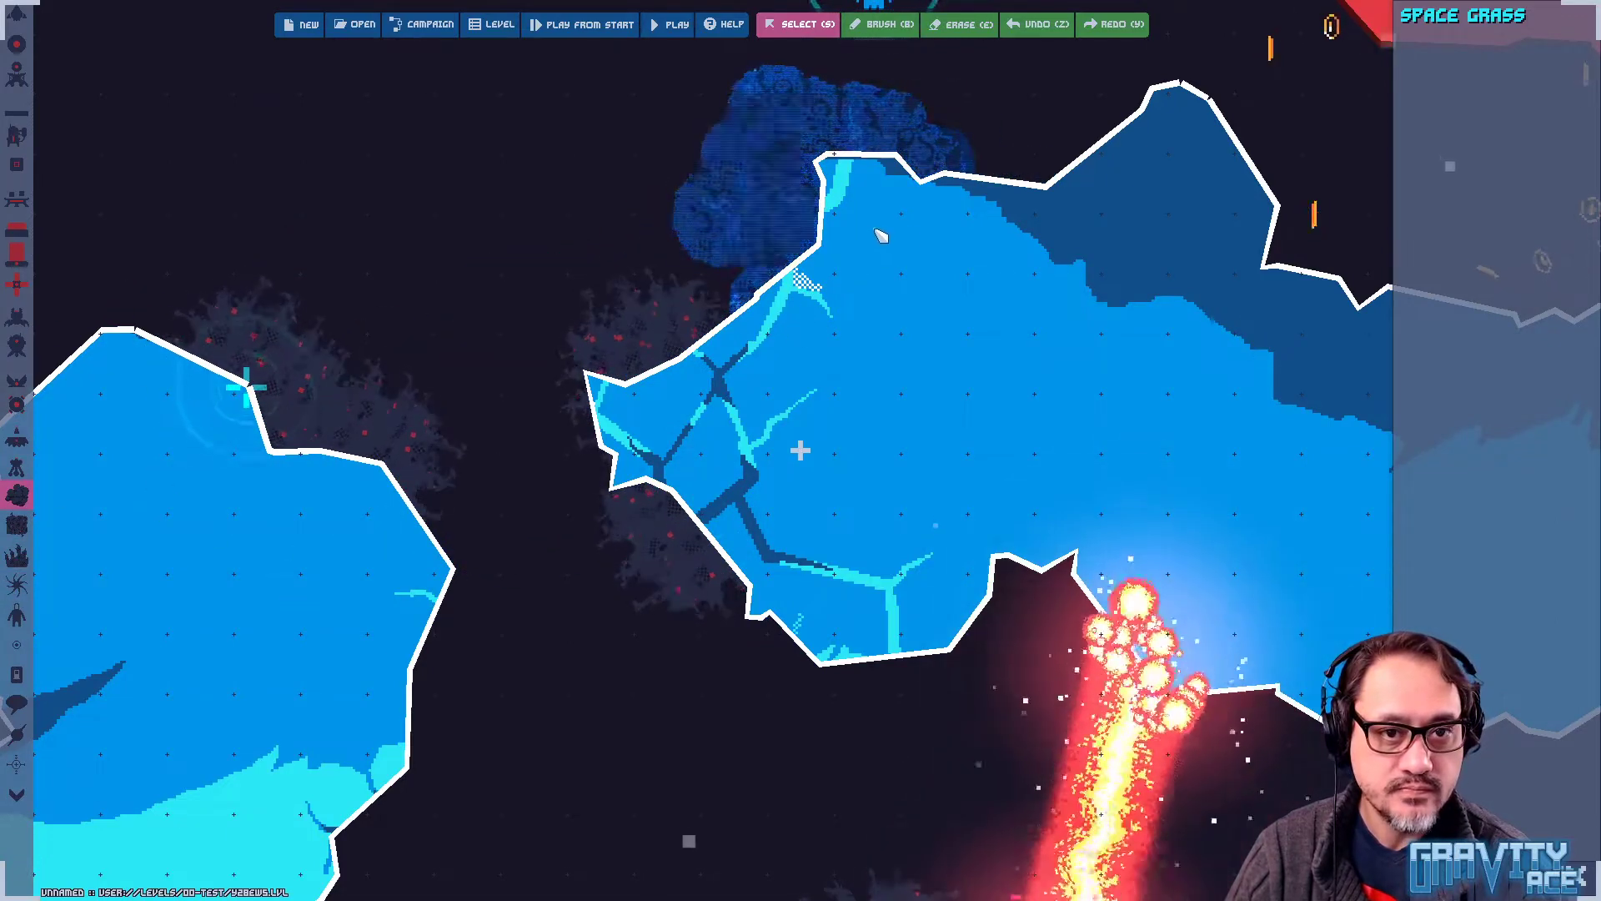
pyautogui.click(826, 223)
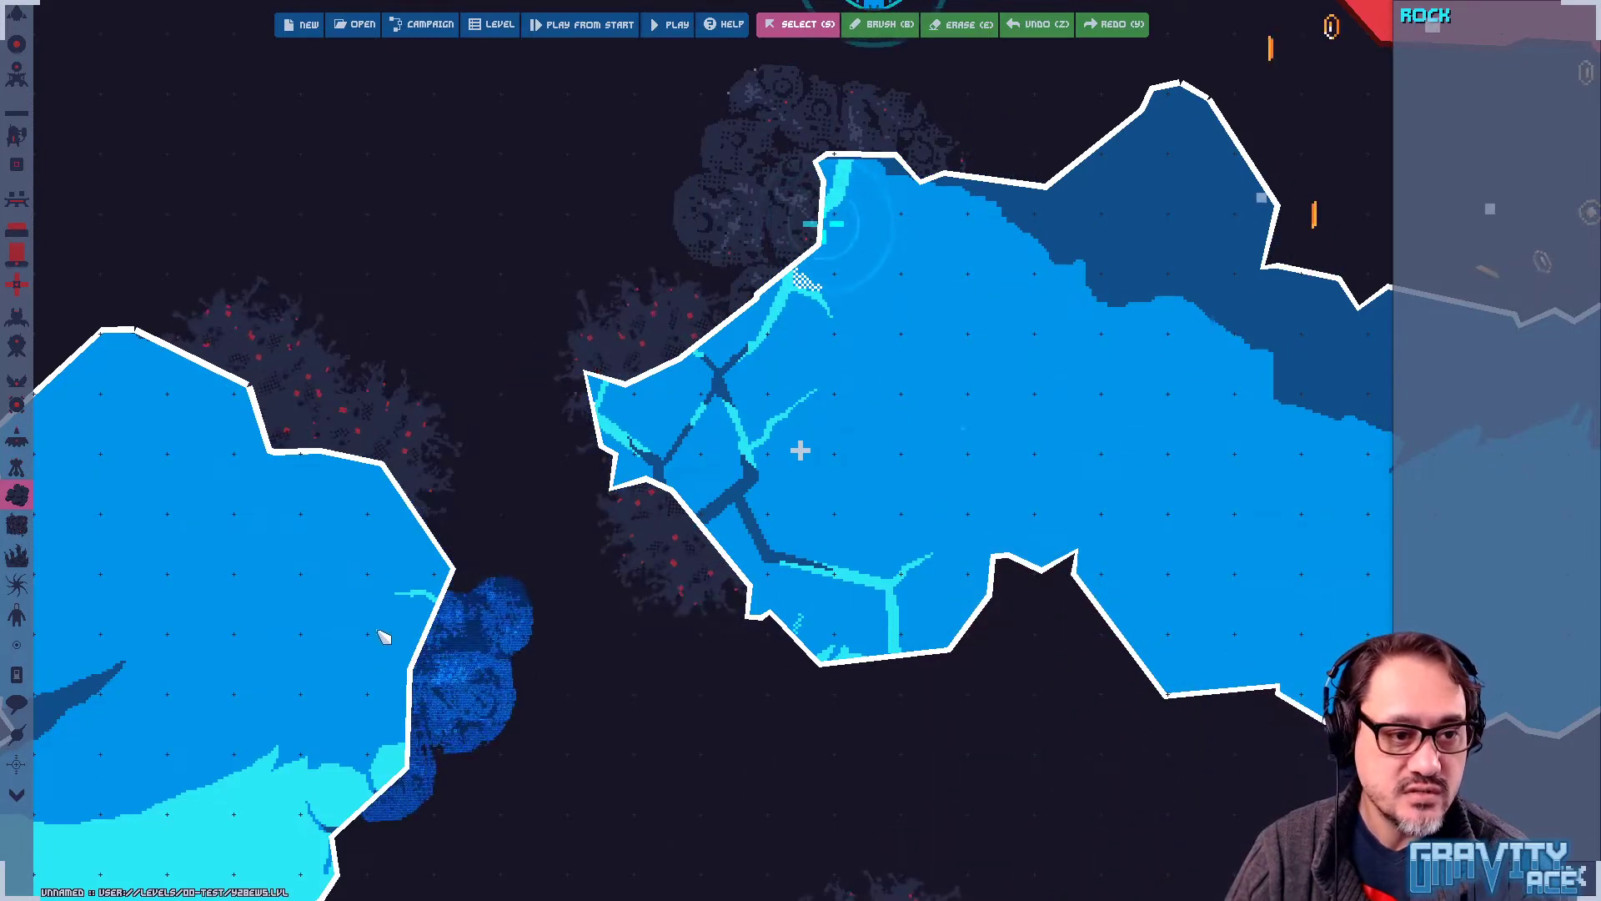
pyautogui.click(434, 596)
pyautogui.moveTo(608, 793); pyautogui.dragTo(1093, 741, button='middle')
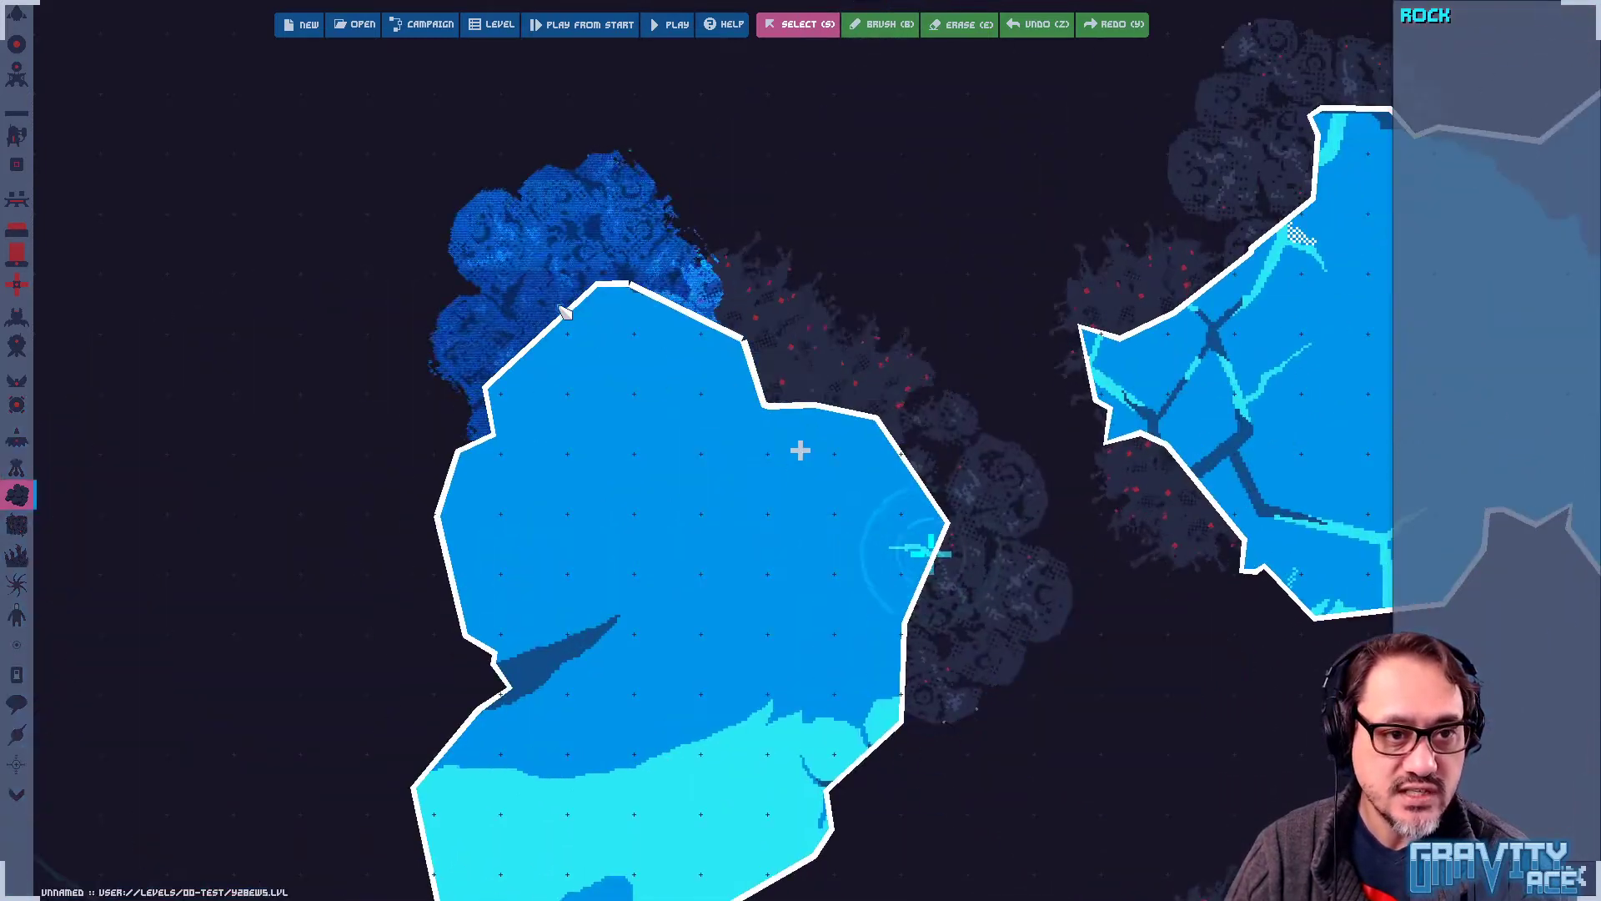
pyautogui.click(567, 317)
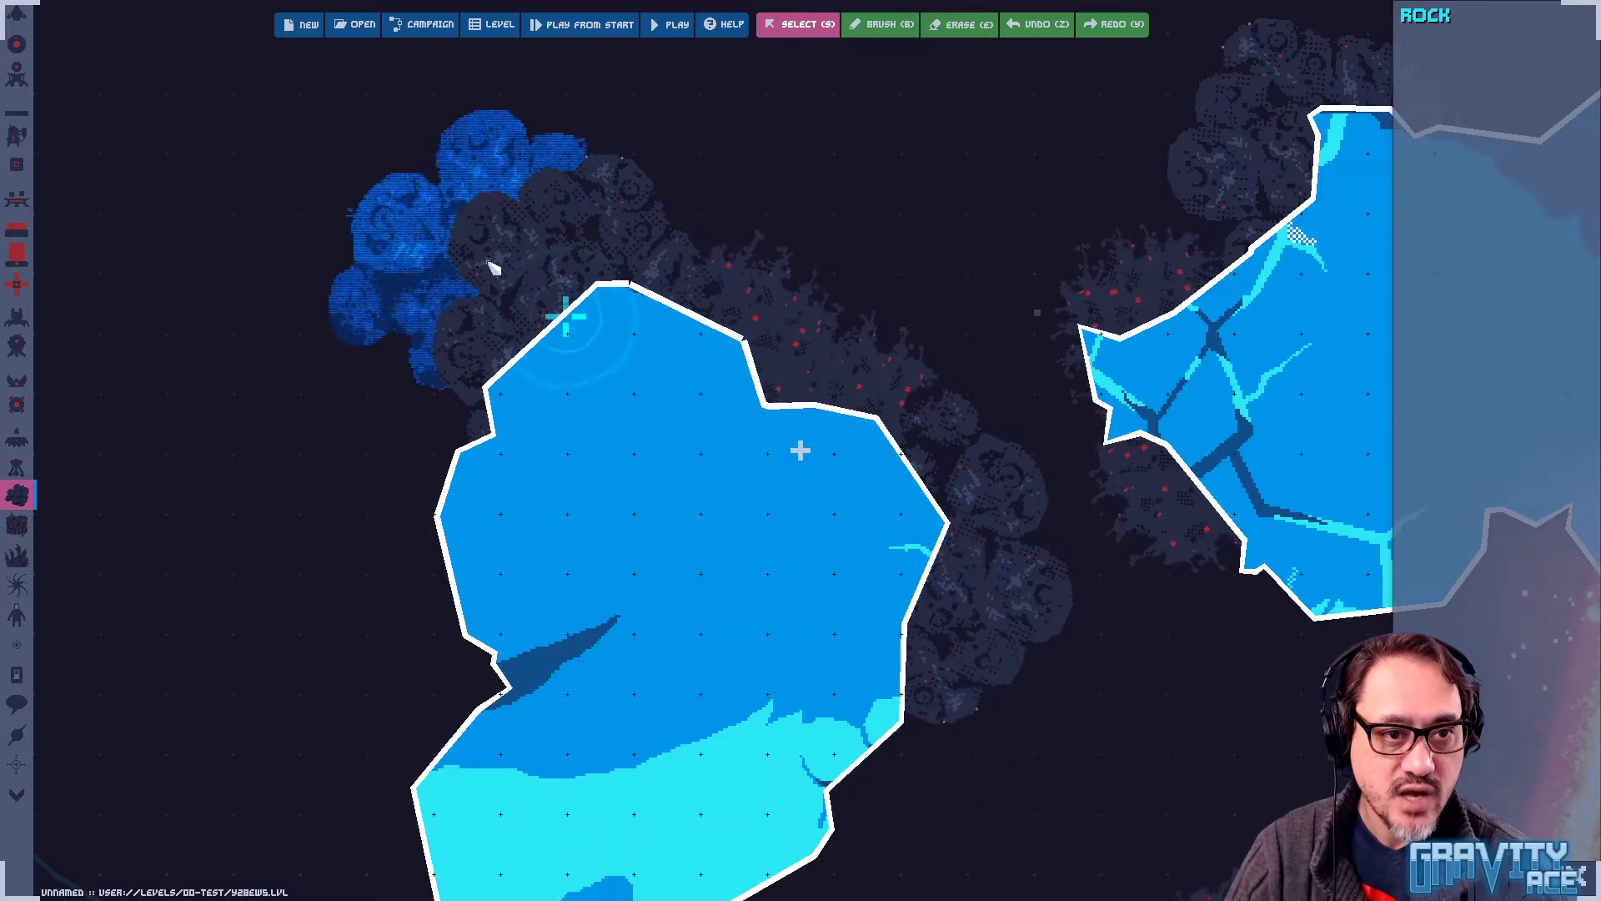
pyautogui.click(461, 591)
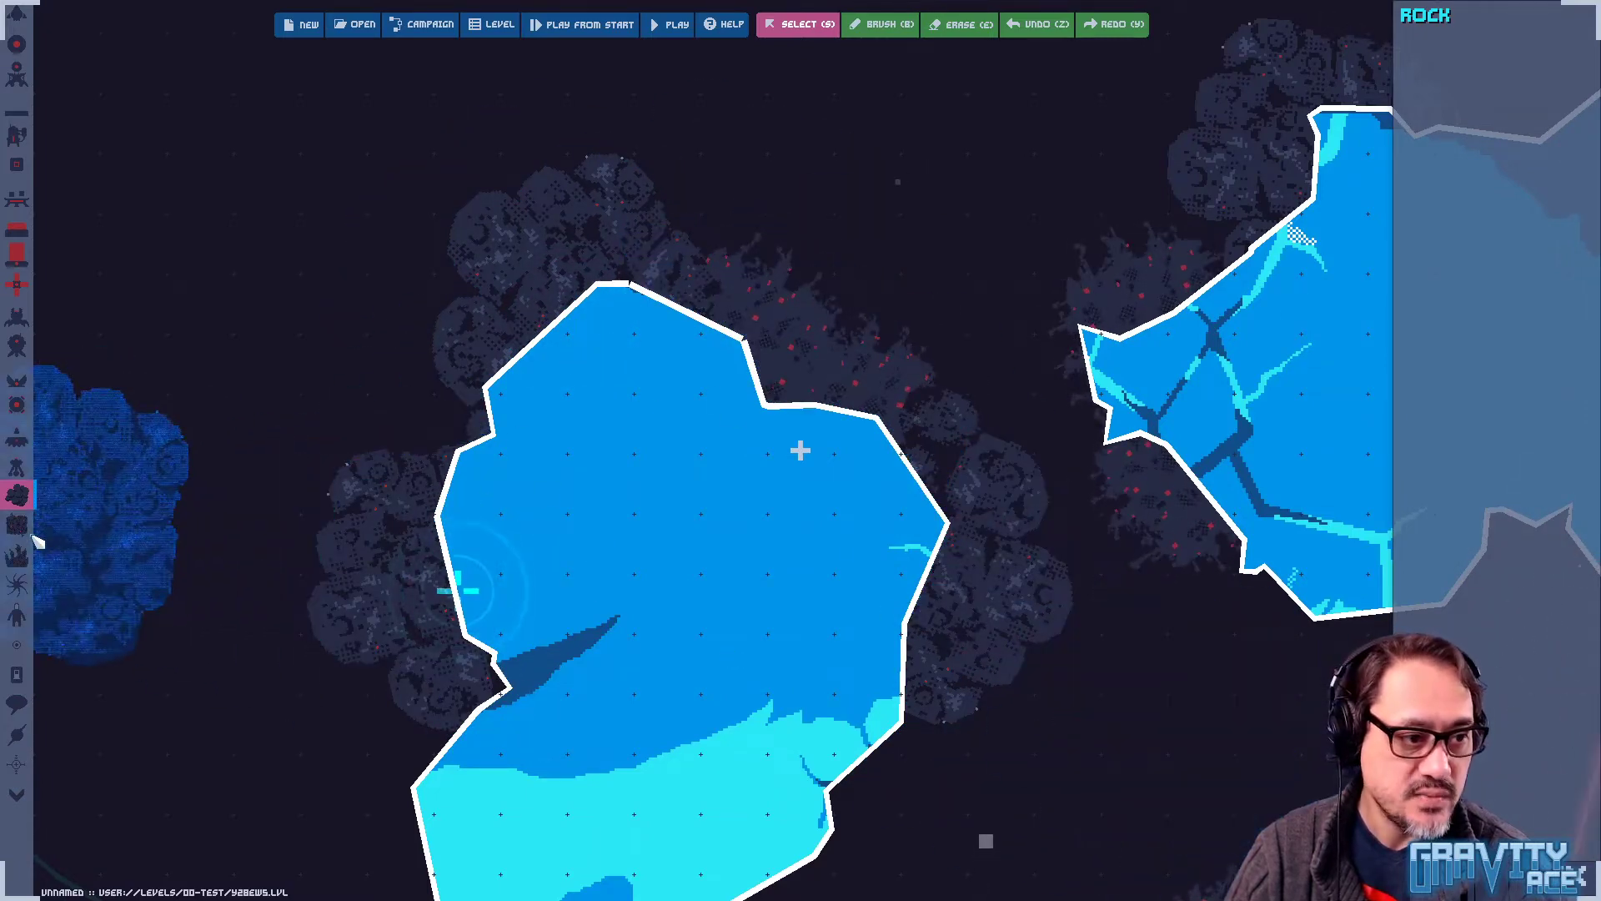
# Add two Space Grass patches above the upper right edge of the smaller ice asteroid
pyautogui.click(17, 584)
pyautogui.click(16, 555)
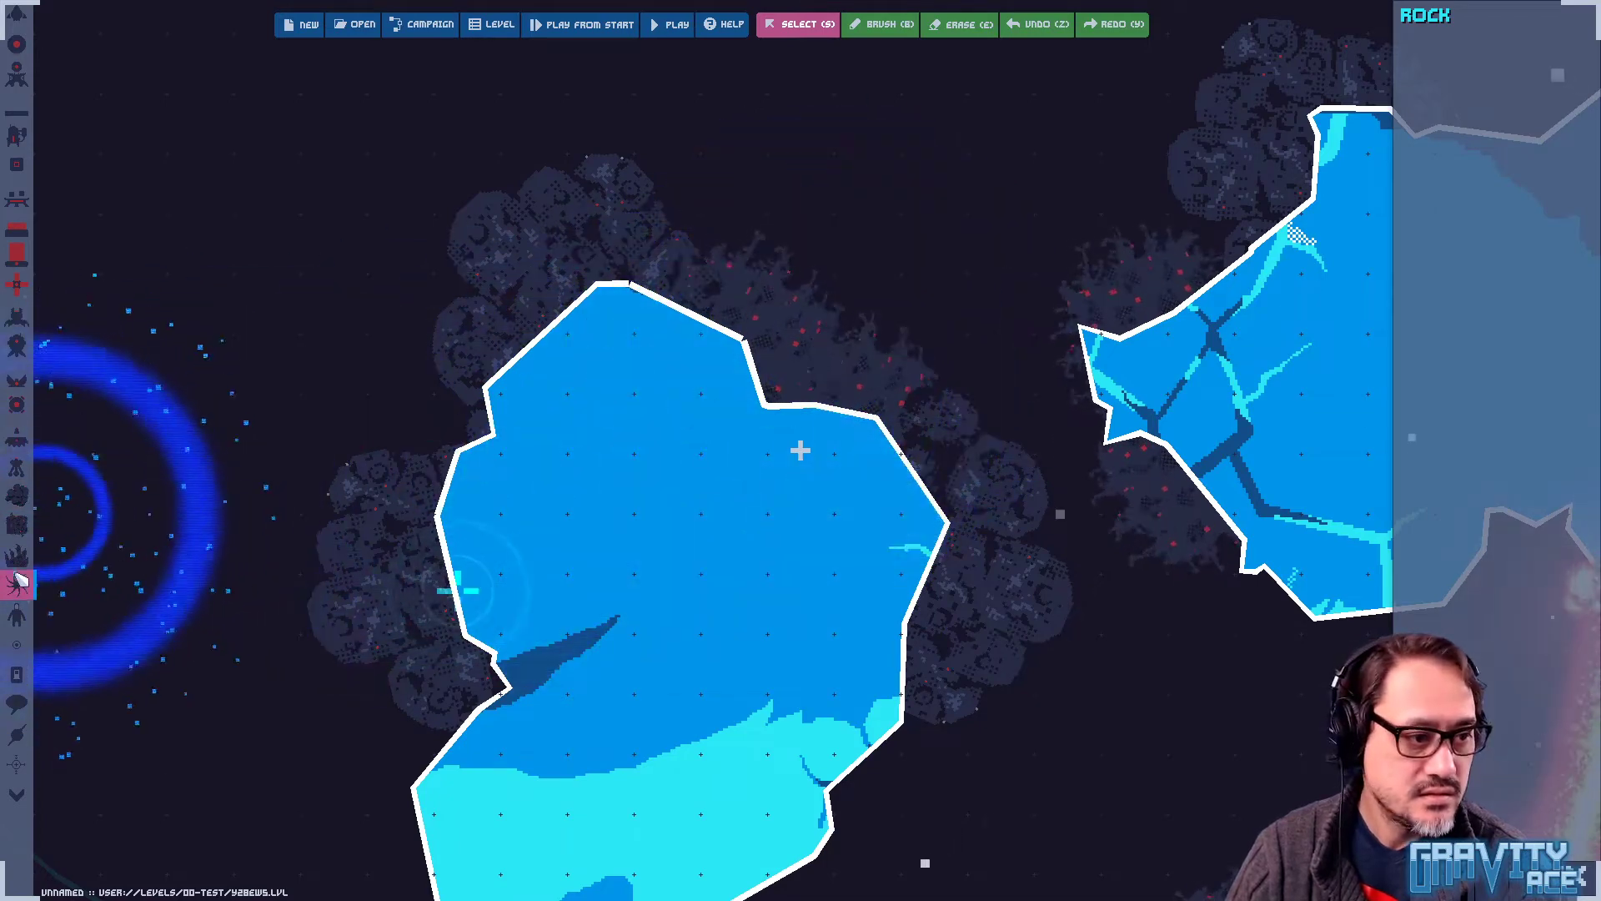
pyautogui.click(760, 254)
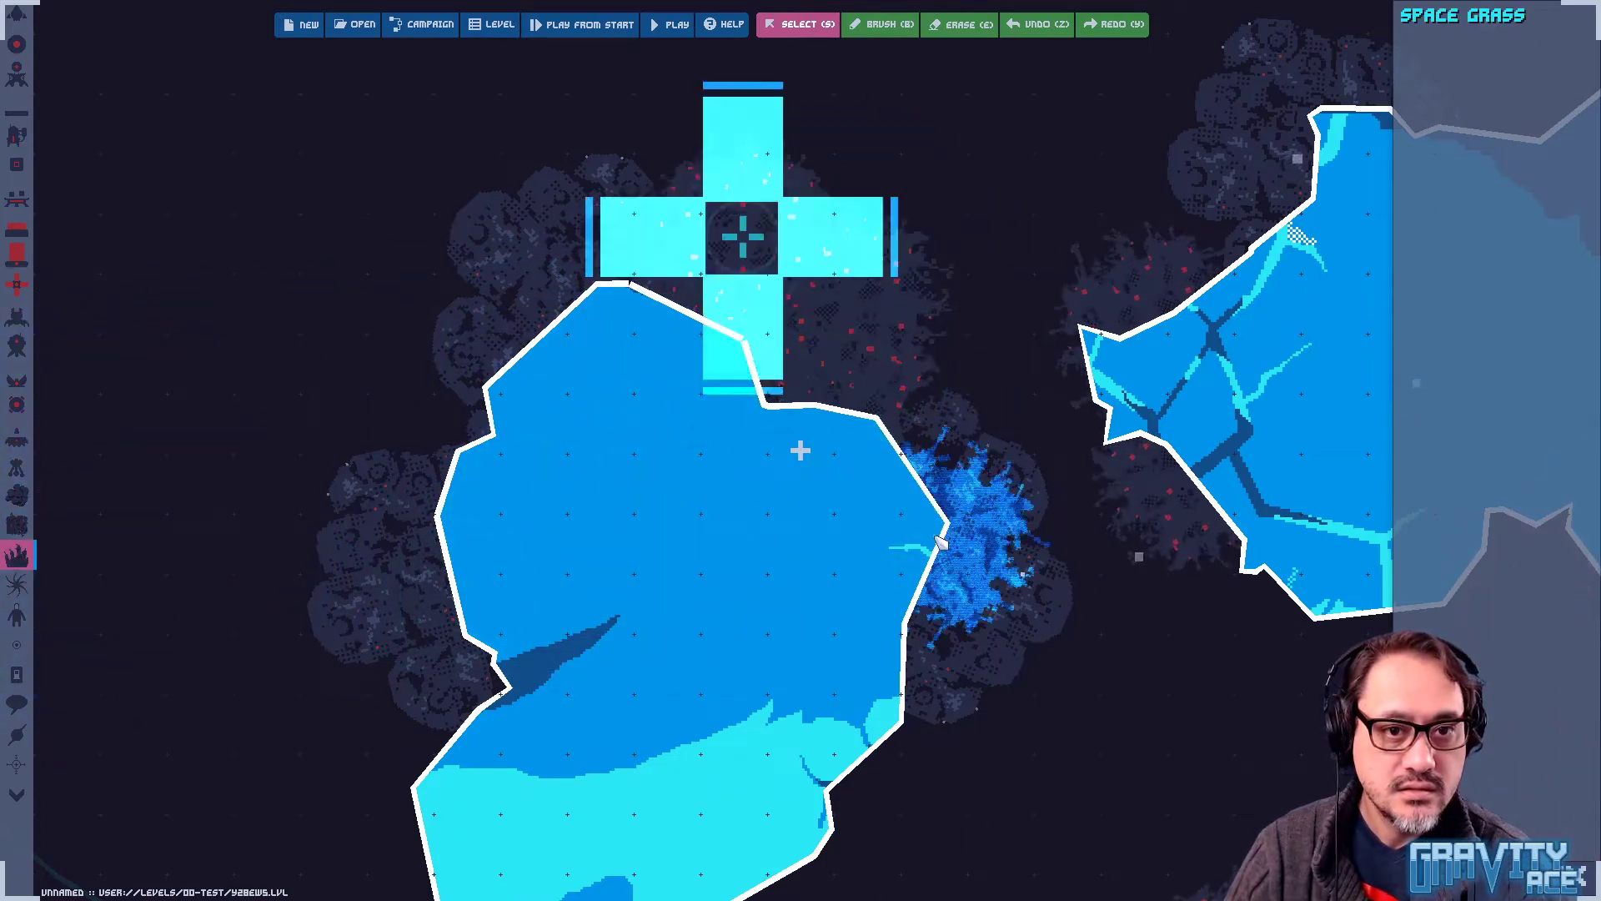
pyautogui.click(890, 252)
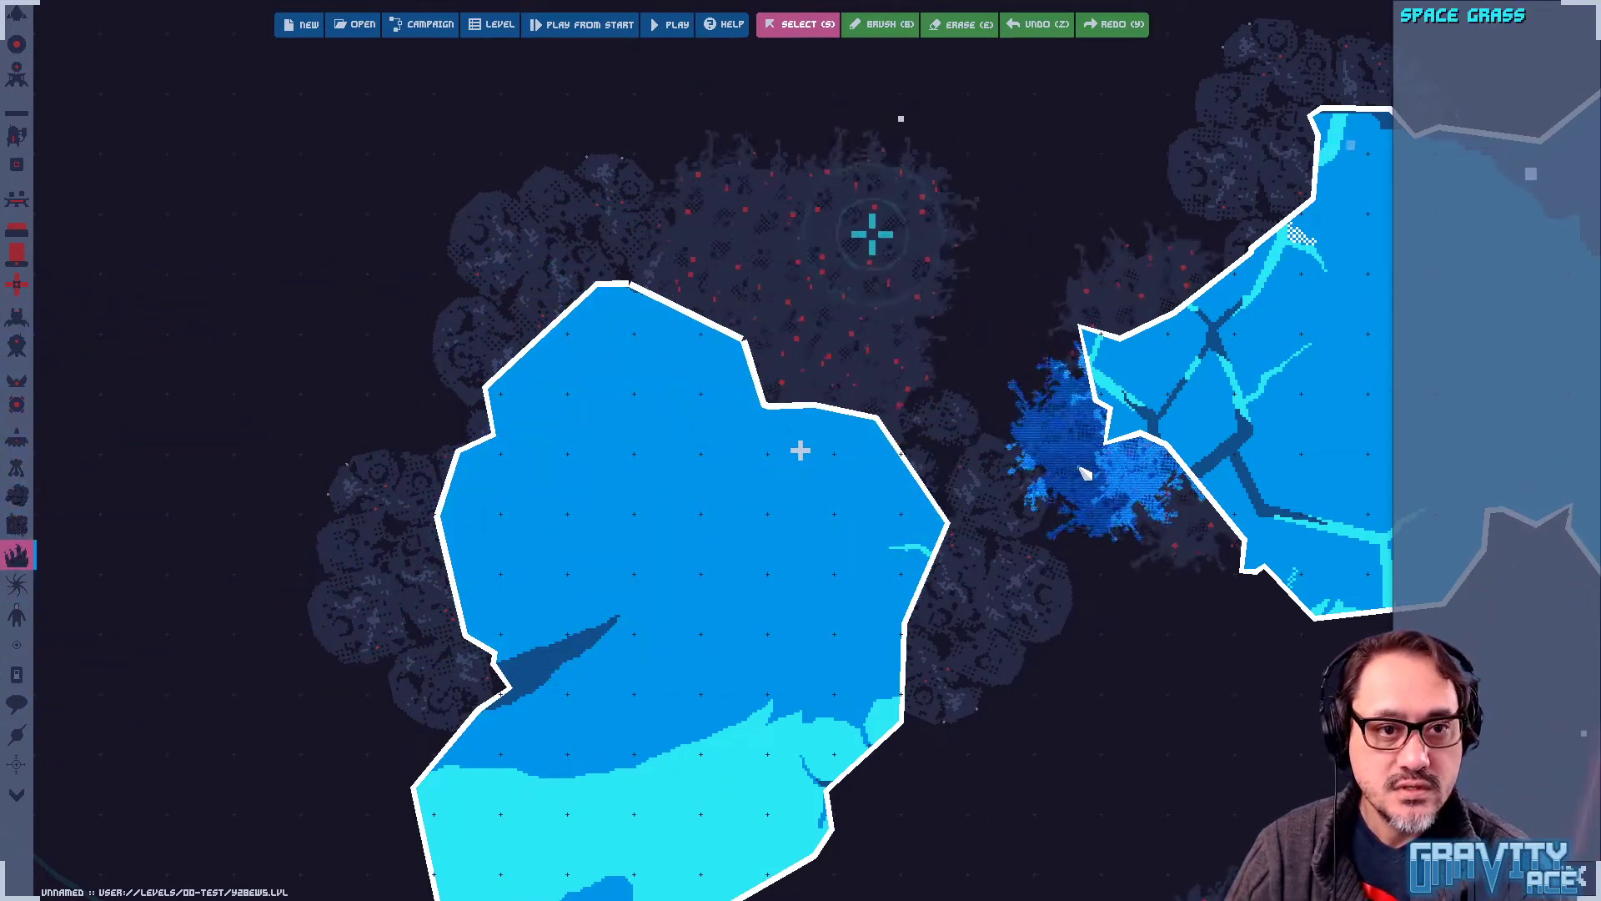
pyautogui.moveTo(1091, 554); pyautogui.dragTo(736, 656, button='middle')
pyautogui.moveTo(901, 460); pyautogui.dragTo(645, 620, button='middle')
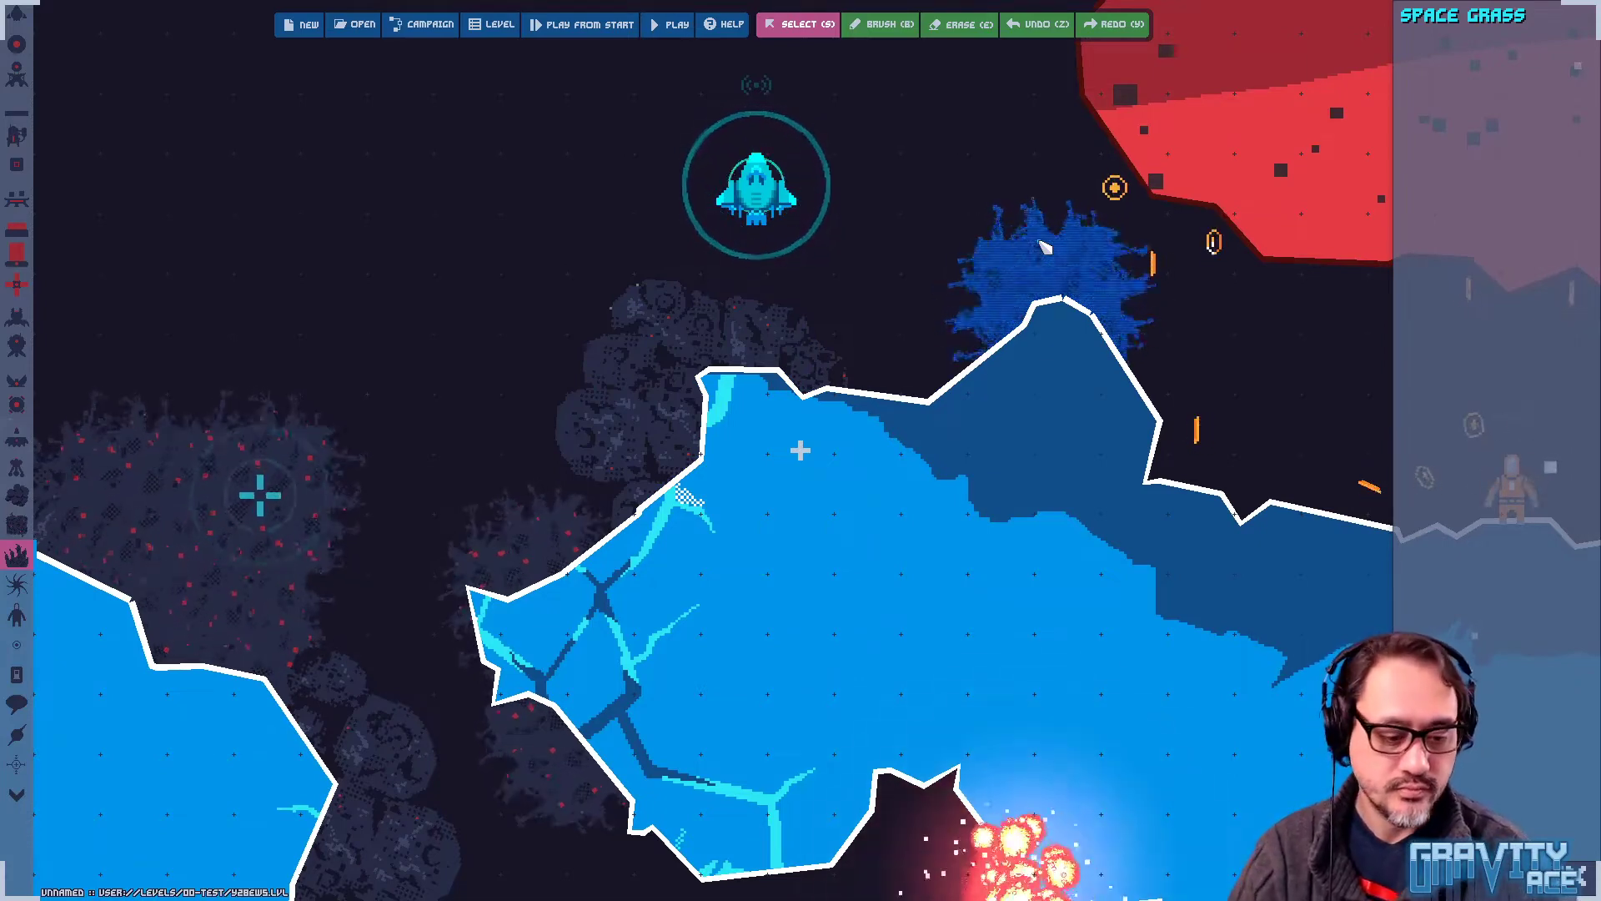
# Switch to Aseprite with the rock3.png texture open
pyautogui.hotkey('alt', 'Tab')
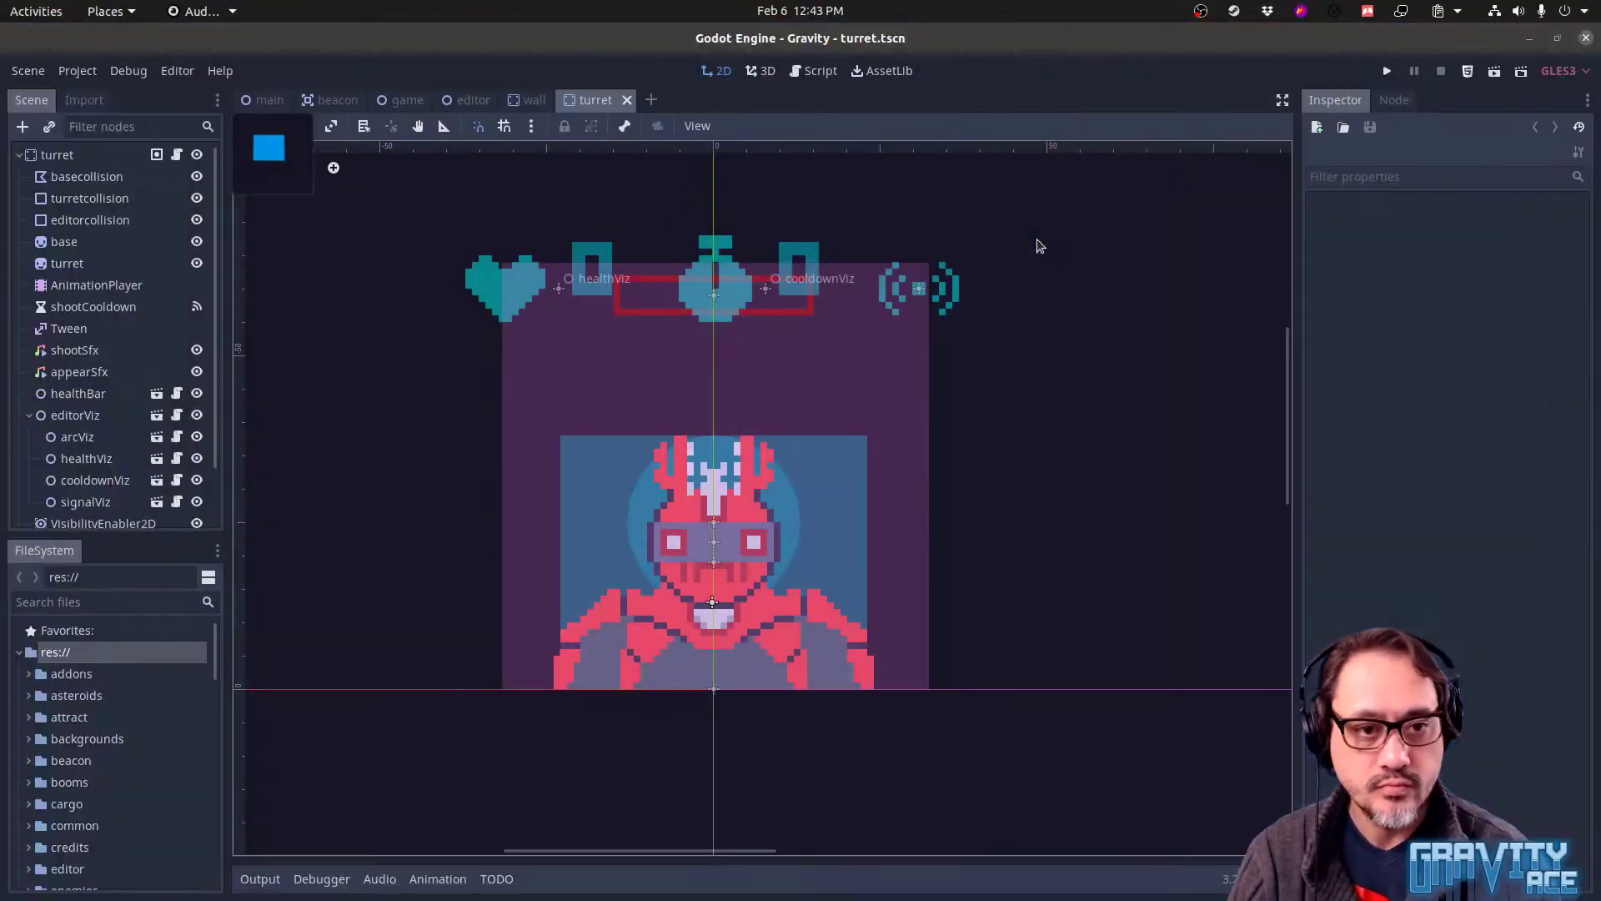
pyautogui.hotkey('alt', 'Tab')
pyautogui.hotkey('alt', 'Tab')
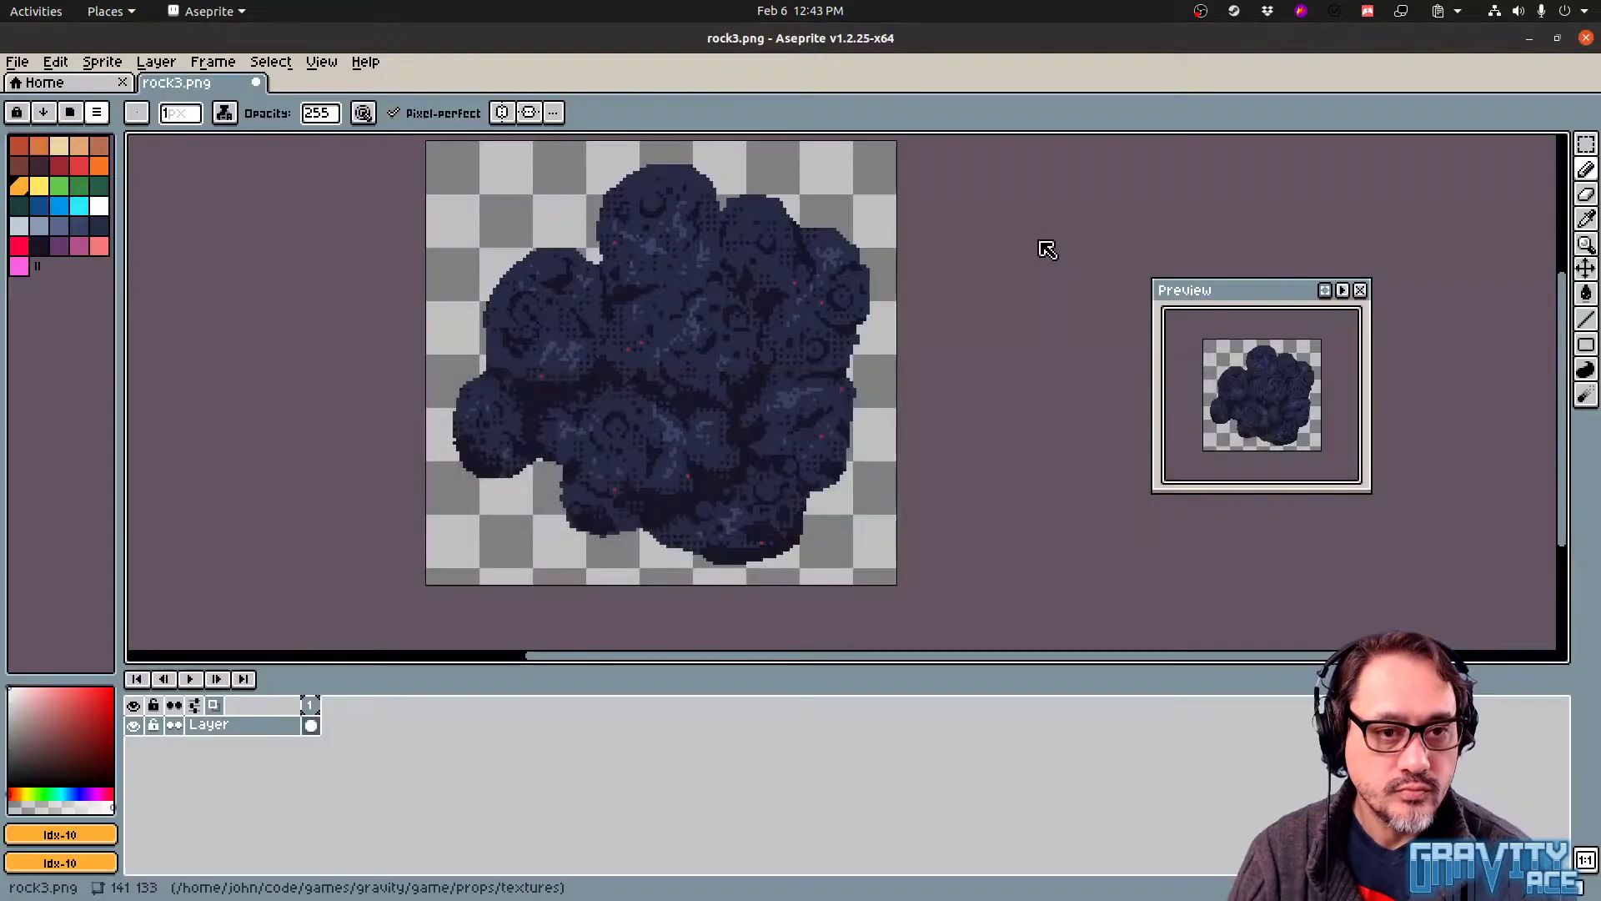
pyautogui.moveTo(705, 345); pyautogui.dragTo(695, 367, button='middle')
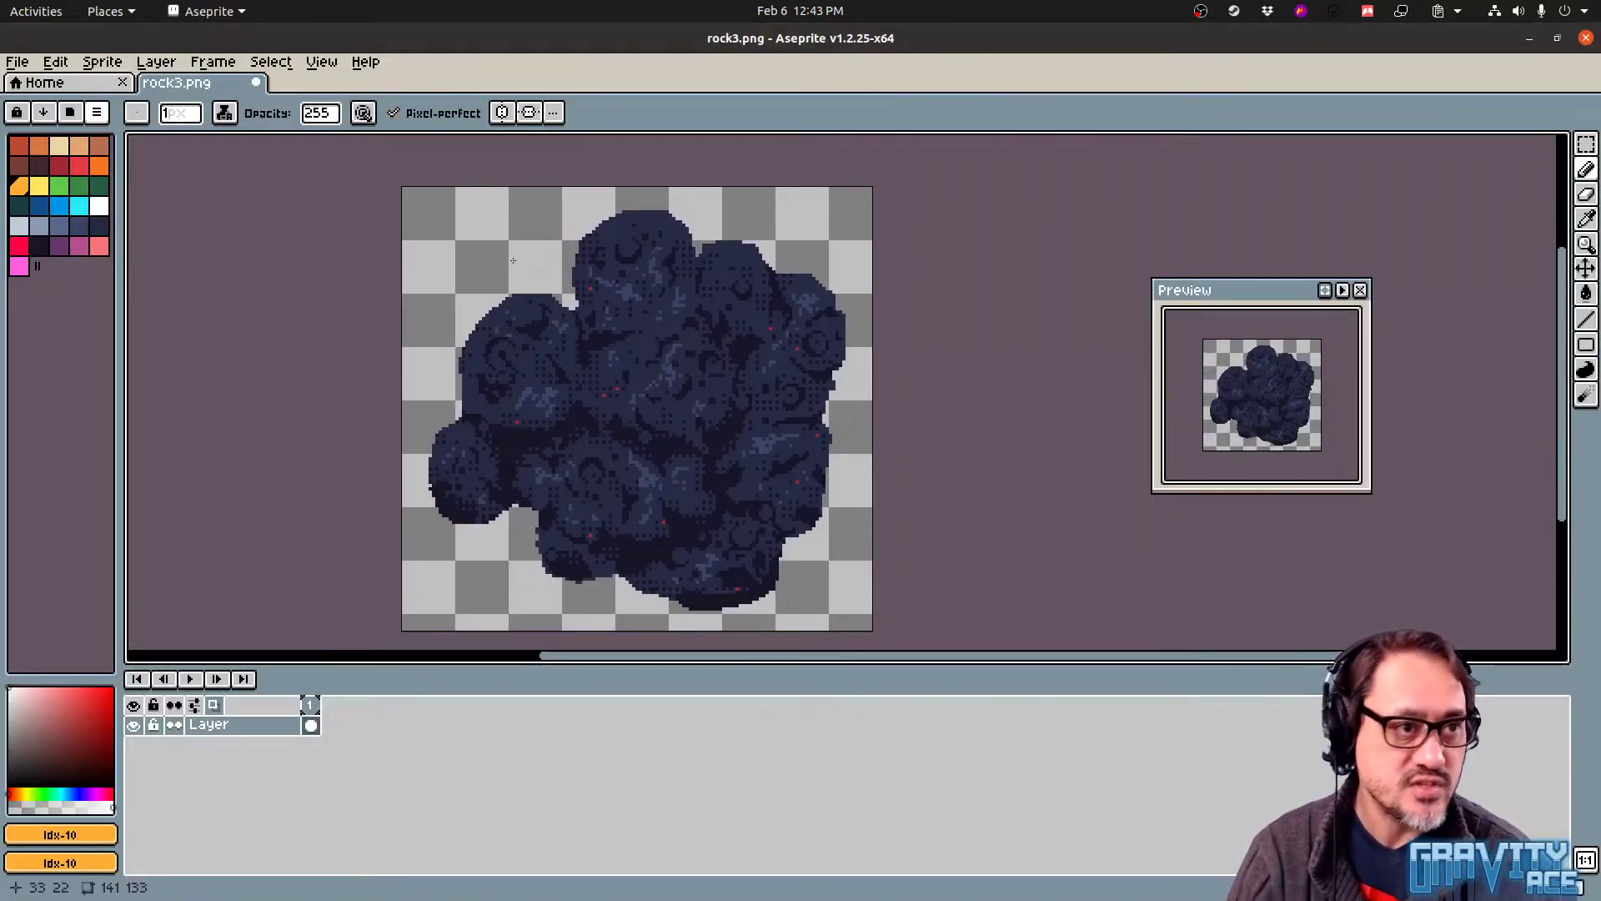
# Save a copy of the rock texture as icerock.aseprite in the textures folder
pyautogui.click(19, 62)
pyautogui.click(117, 170)
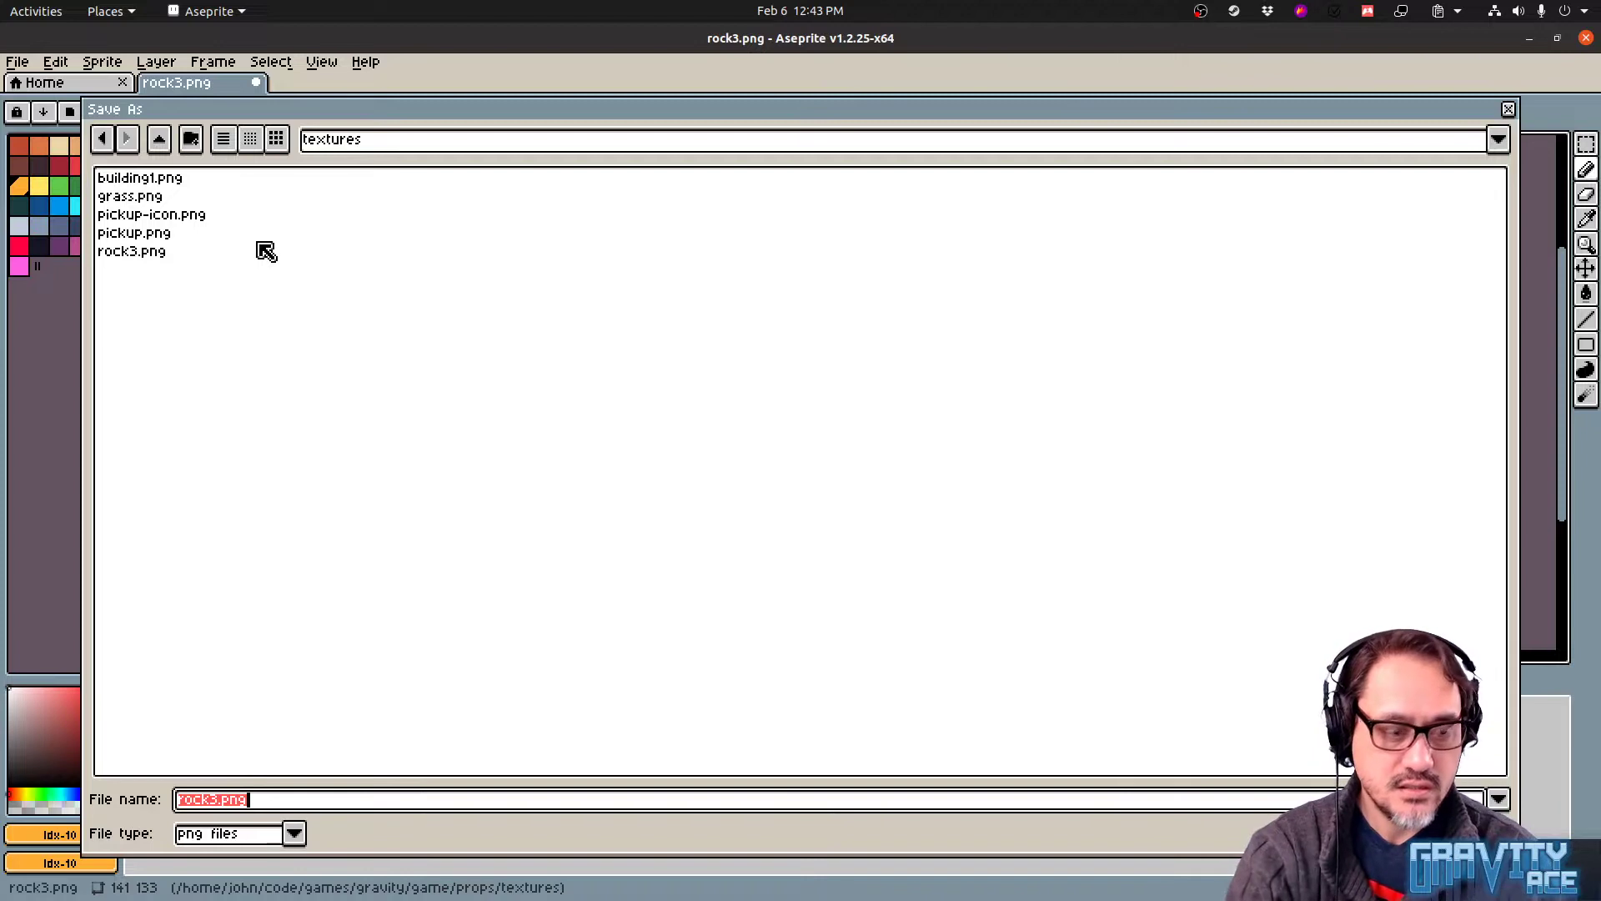
pyautogui.write('cero')
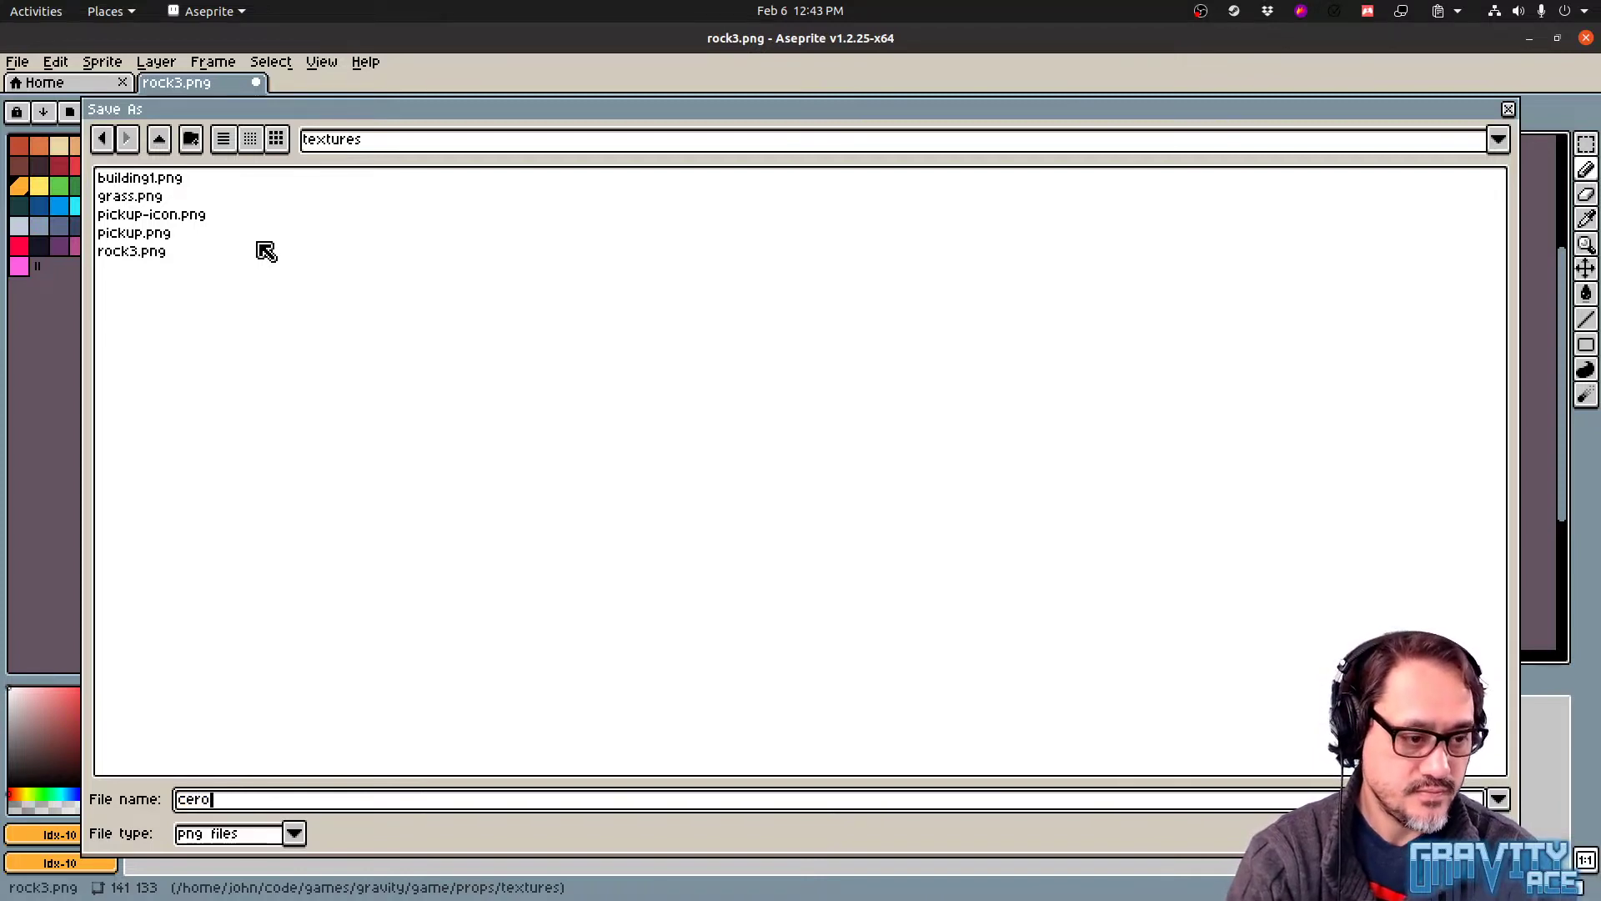
pyautogui.press('BackSpace')
pyautogui.press('BackSpace')
pyautogui.press('BackSpace')
pyautogui.press('BackSpace')
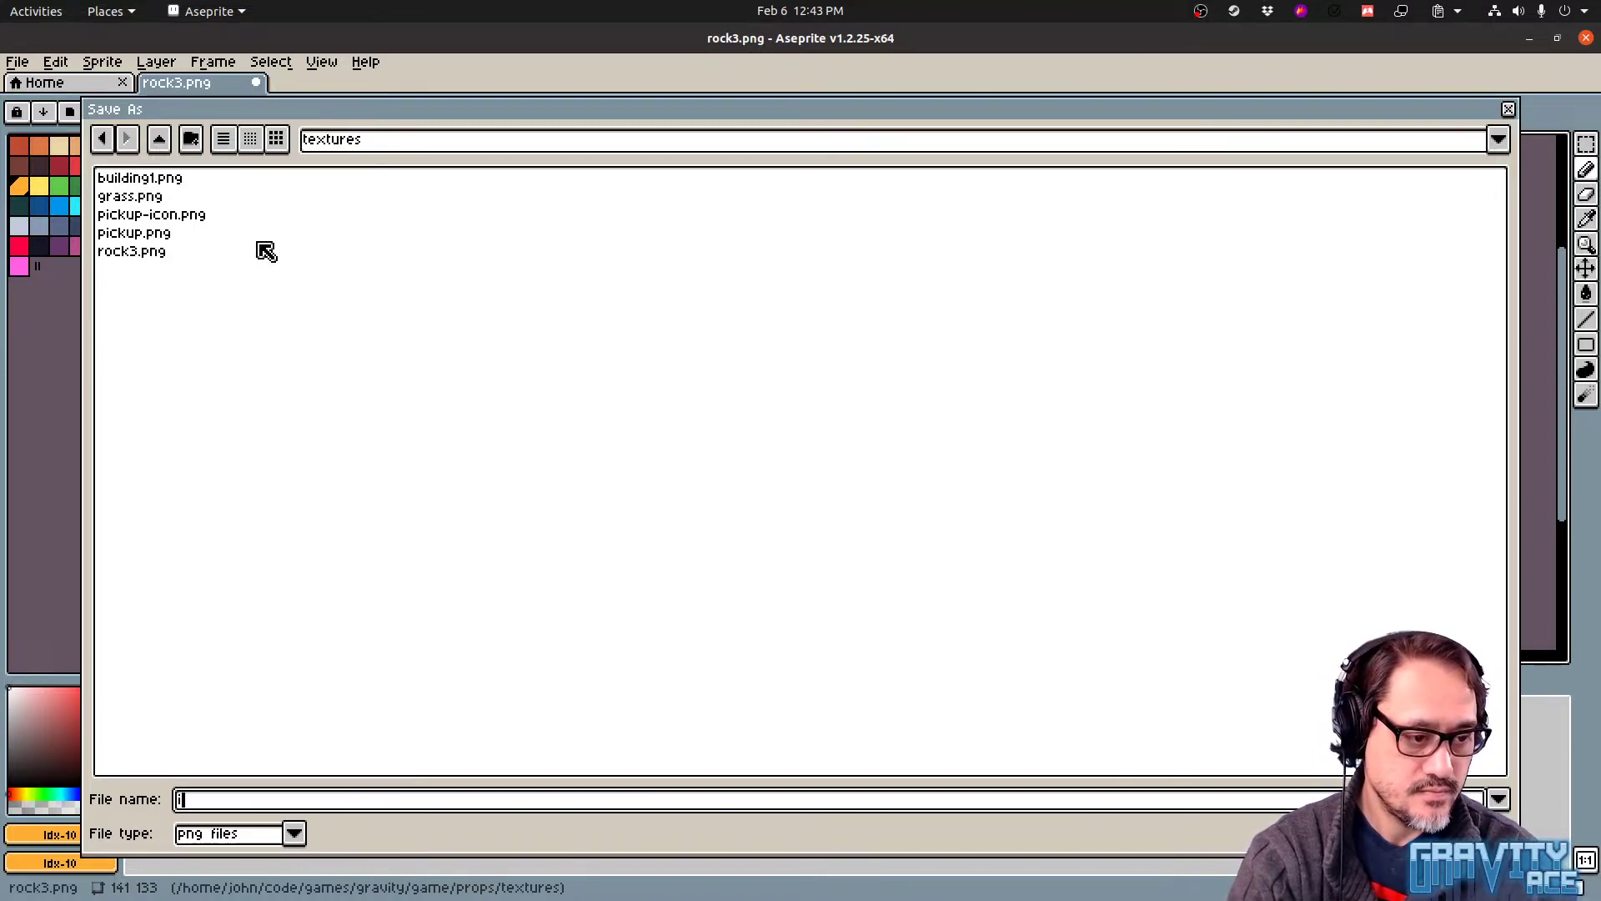
pyautogui.write('cerock.')
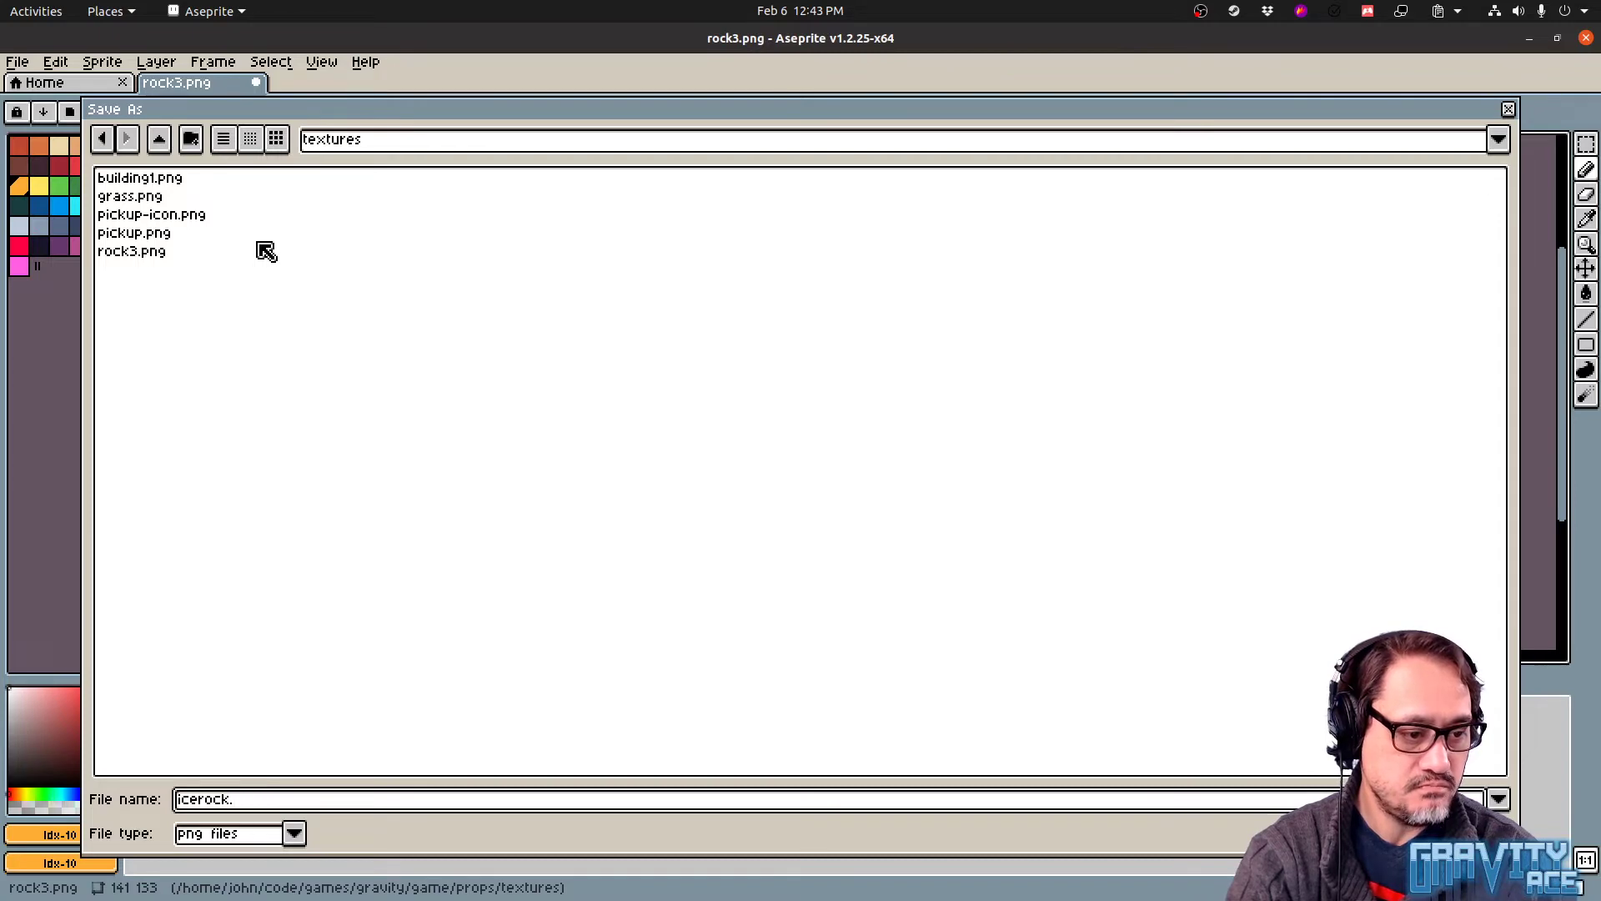
pyautogui.write('aseprite')
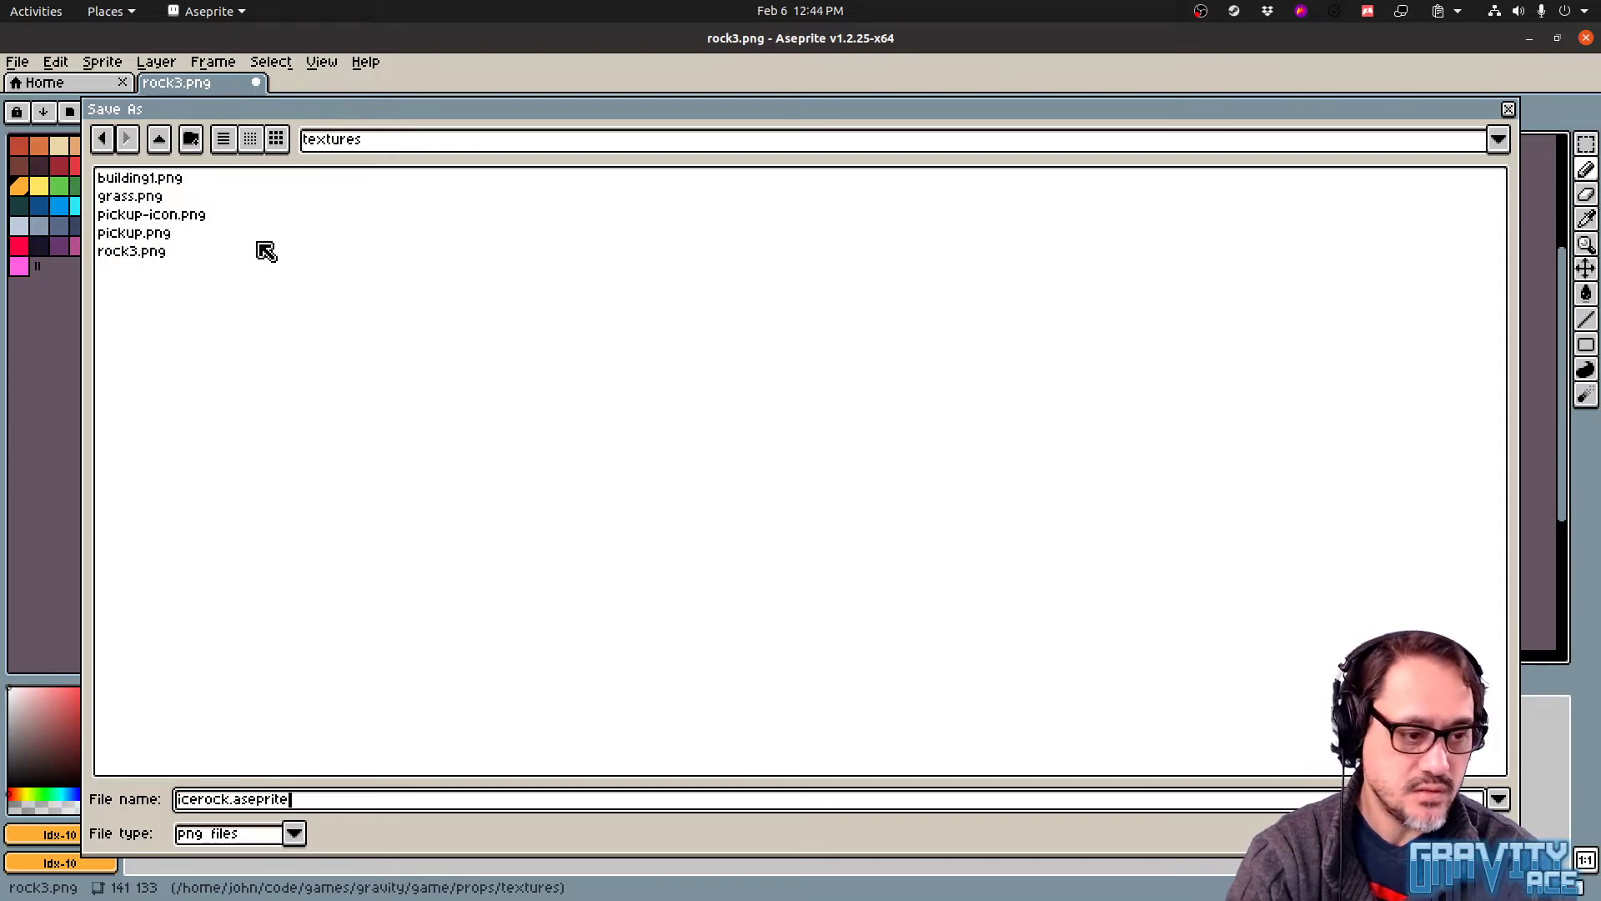
pyautogui.press('Return')
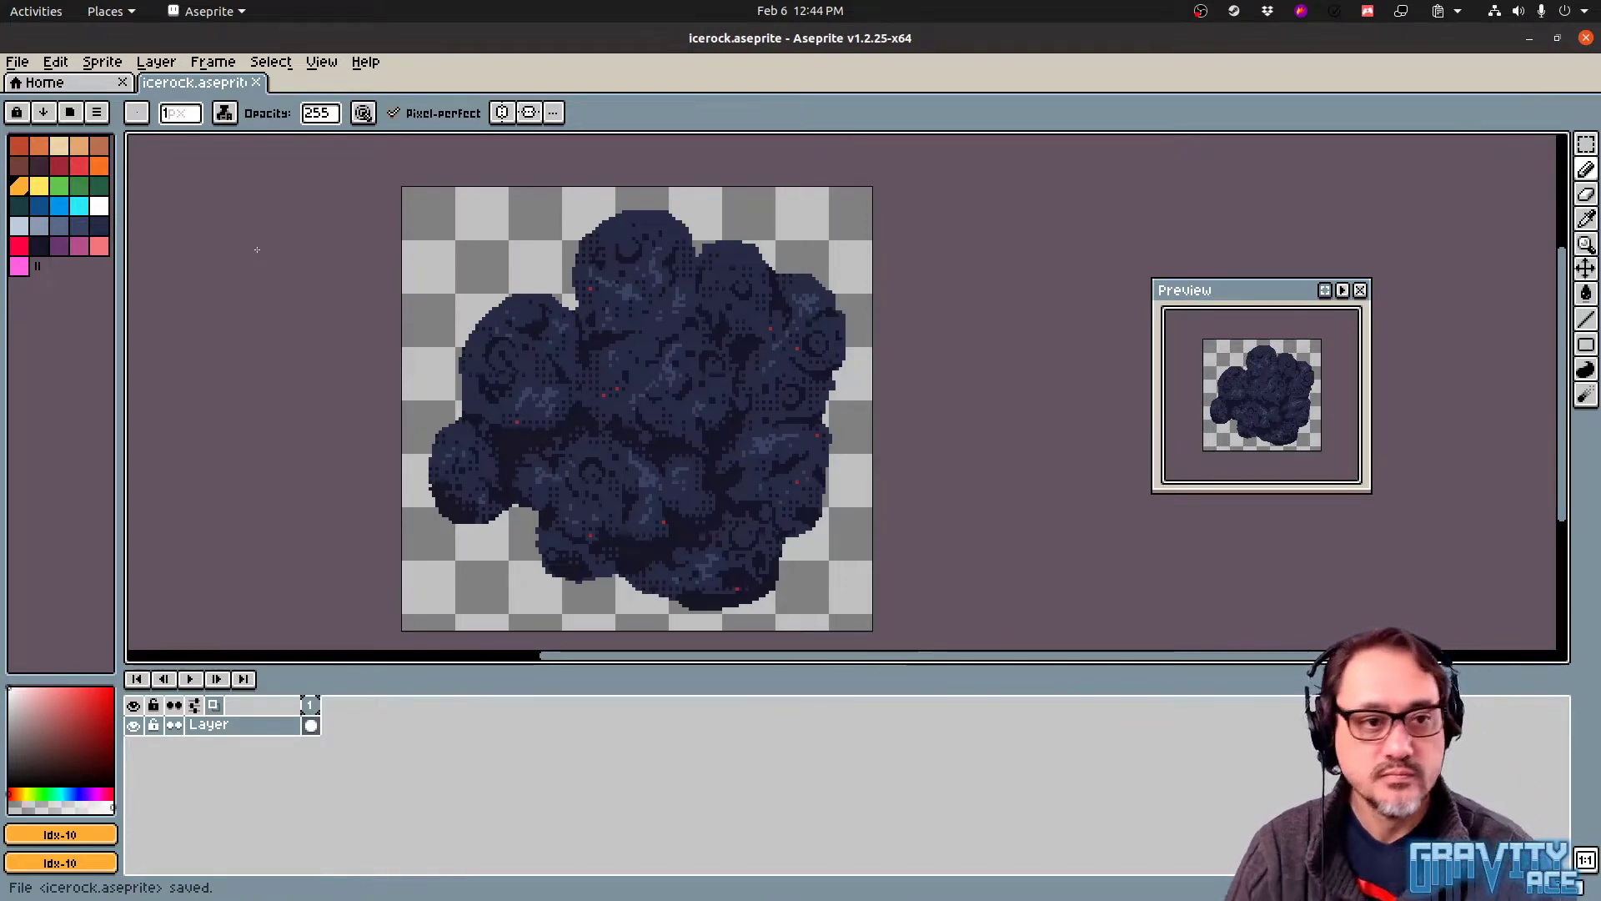
# Recolour the red specks on the left, centre and upper parts of the rock with the cyan palette colour using the Pencil
pyautogui.moveTo(699, 479); pyautogui.dragTo(673, 480, button='middle')
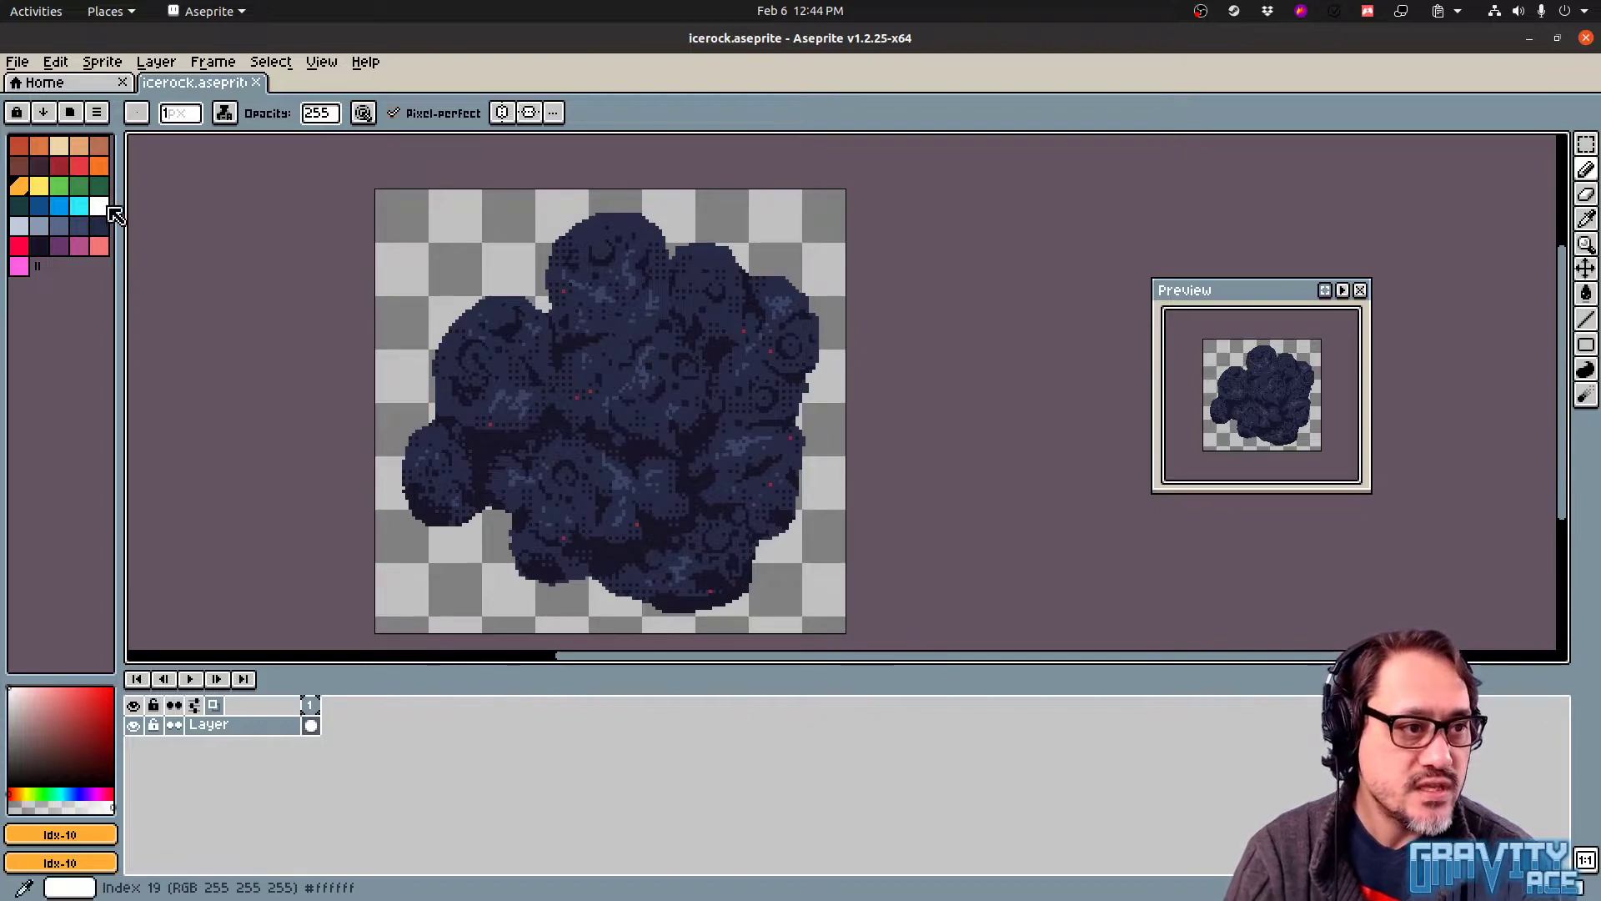
pyautogui.click(80, 208)
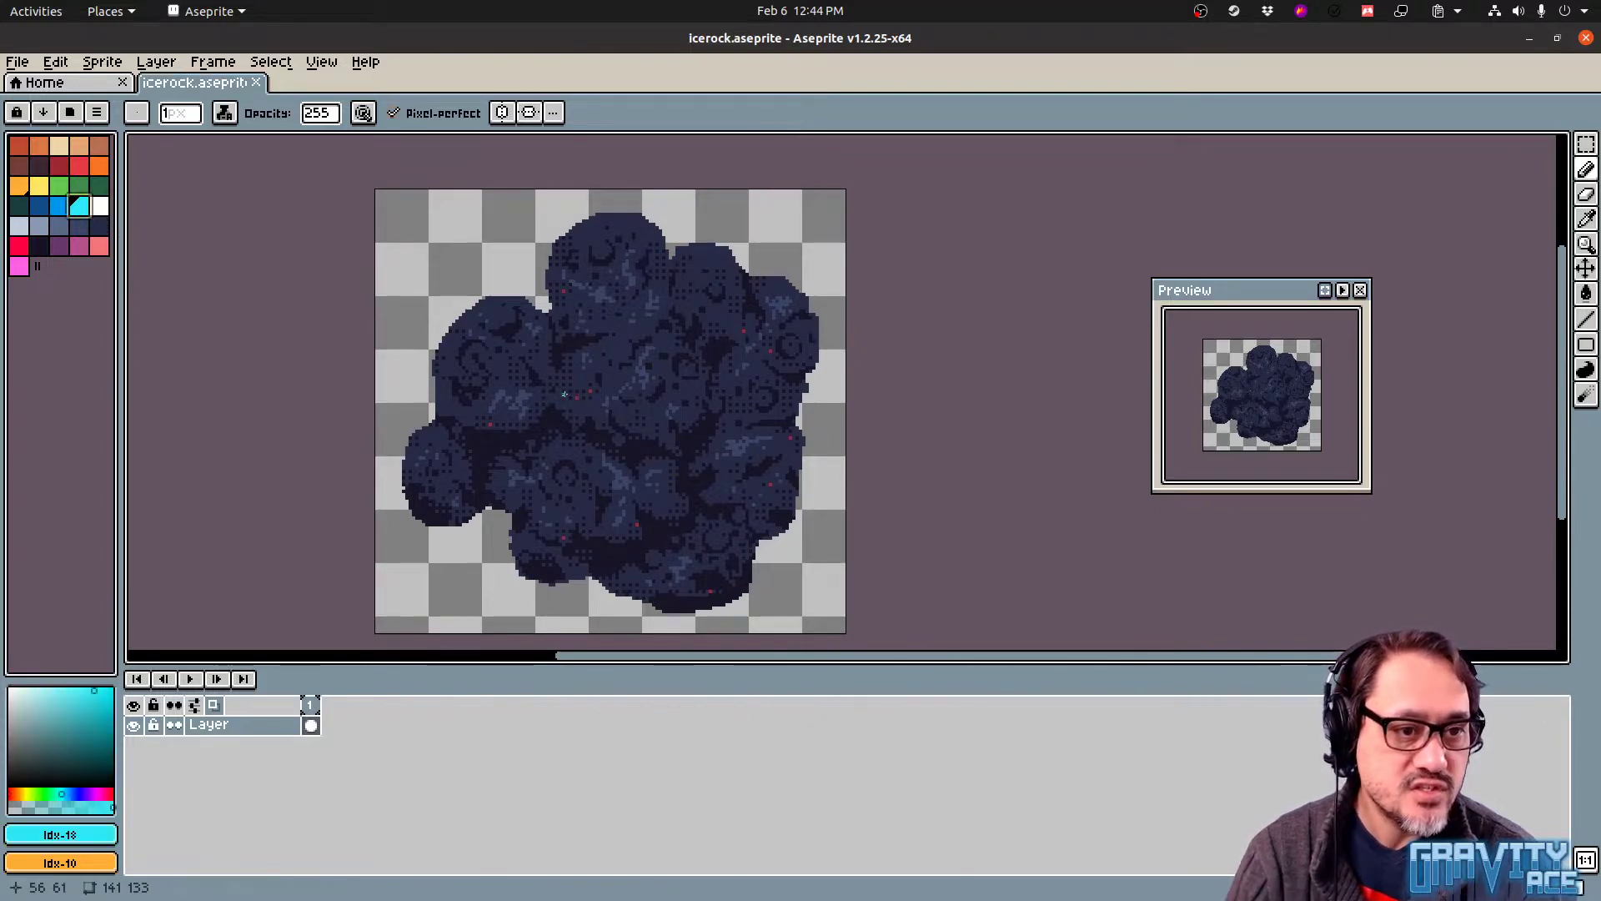
pyautogui.click(490, 425)
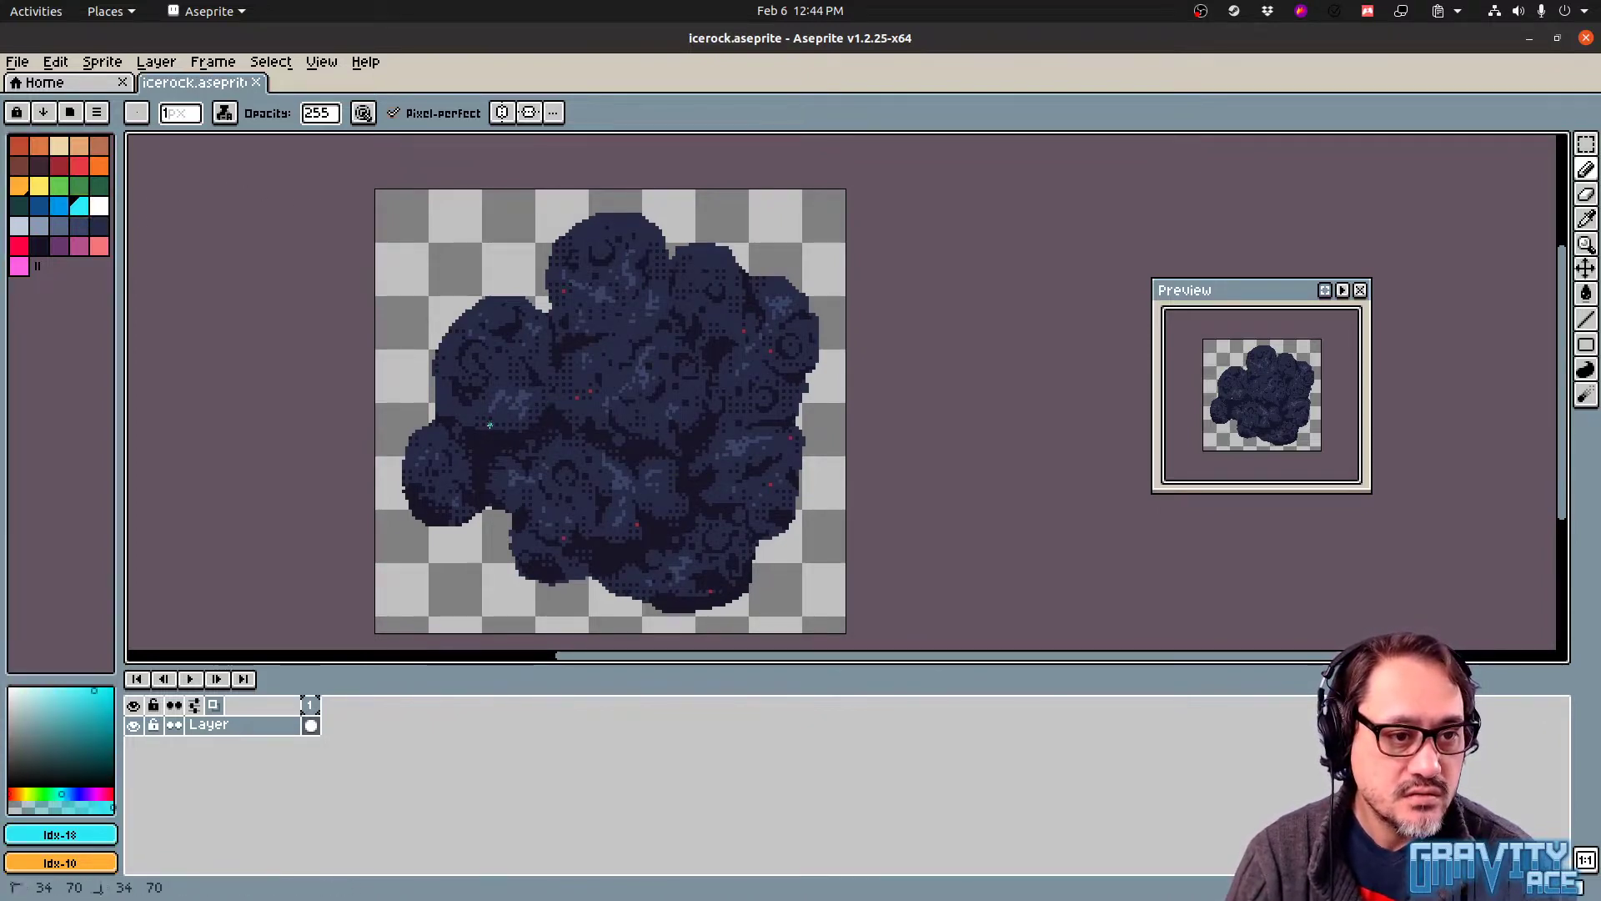
pyautogui.click(576, 397)
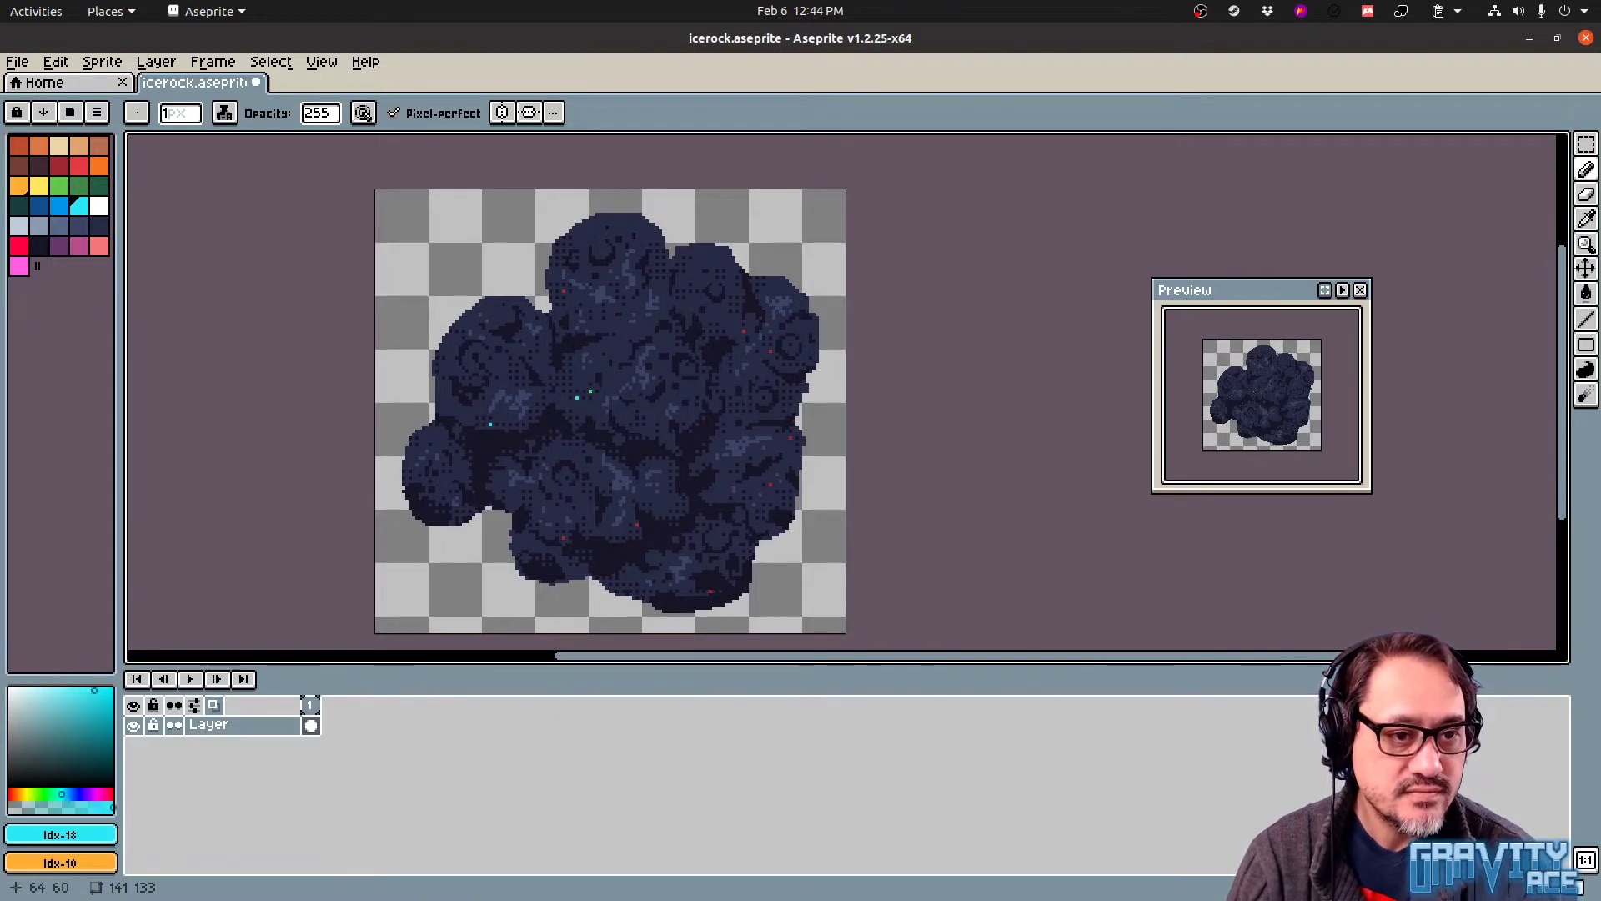
pyautogui.click(563, 291)
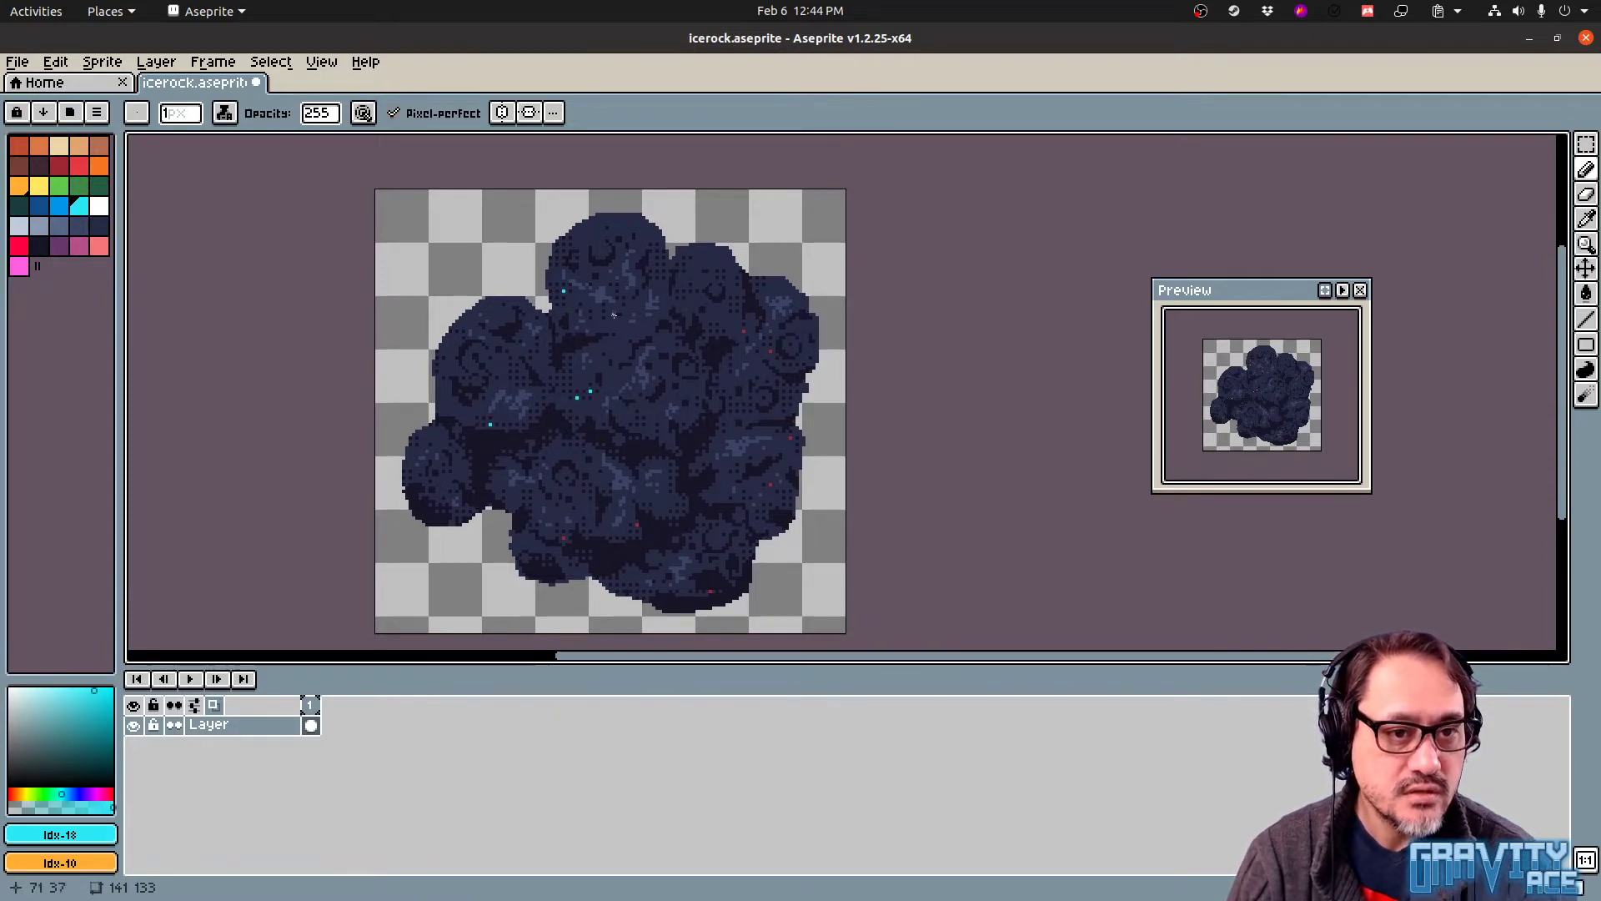
pyautogui.click(743, 331)
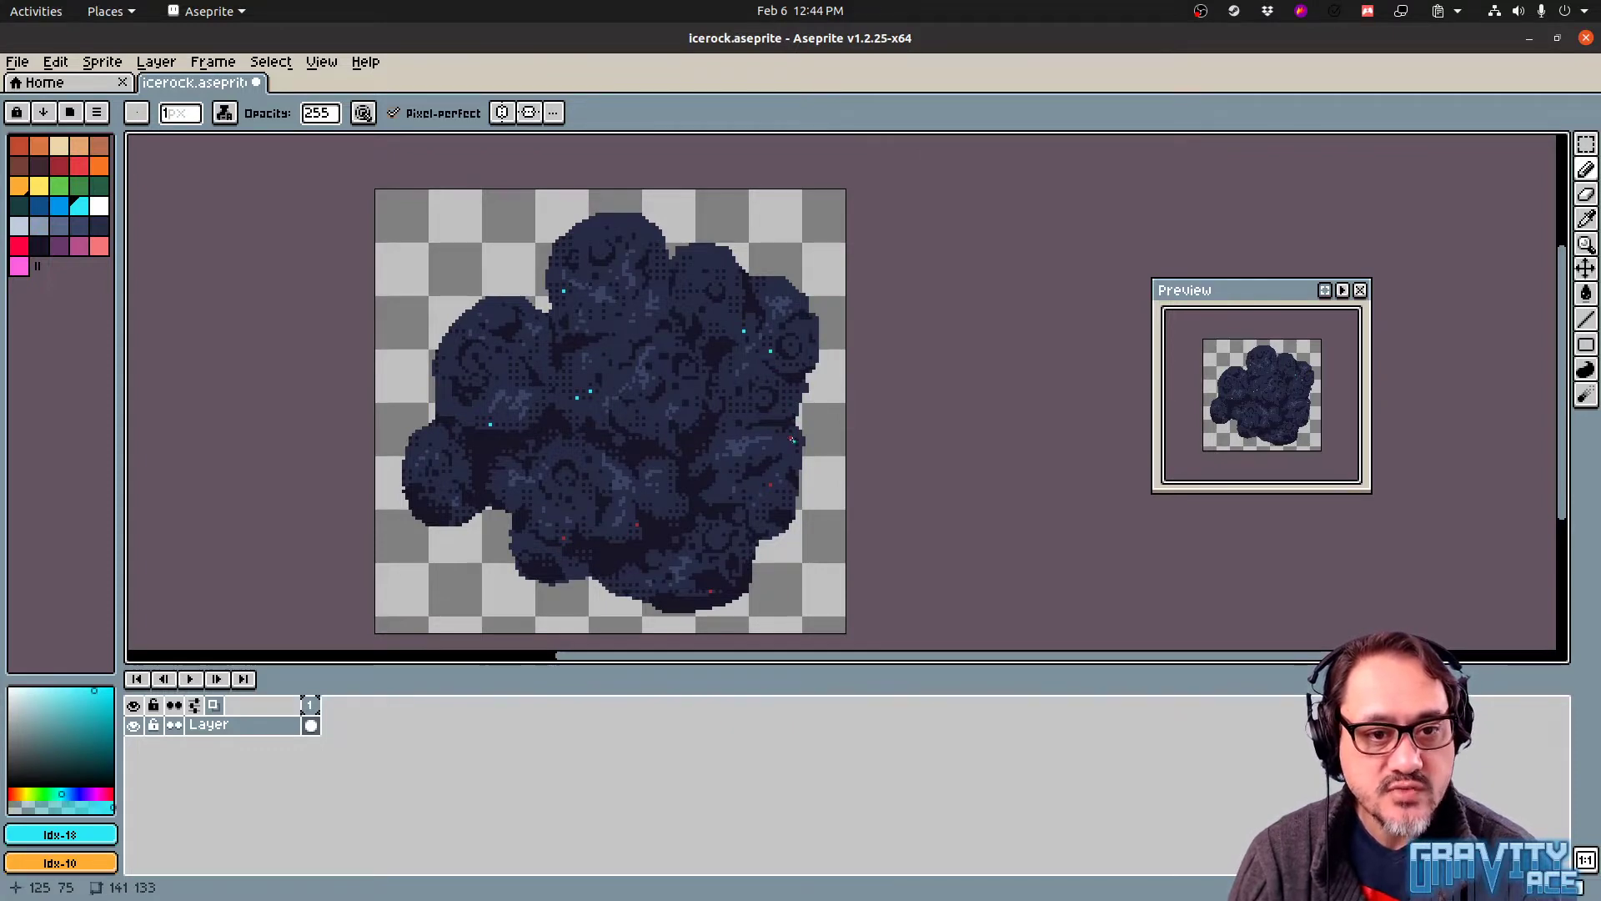
# Paint the remaining red specks along the rock's right side and lower lobes cyan, undoing and redrawing the misplaced pixel
pyautogui.click(791, 438)
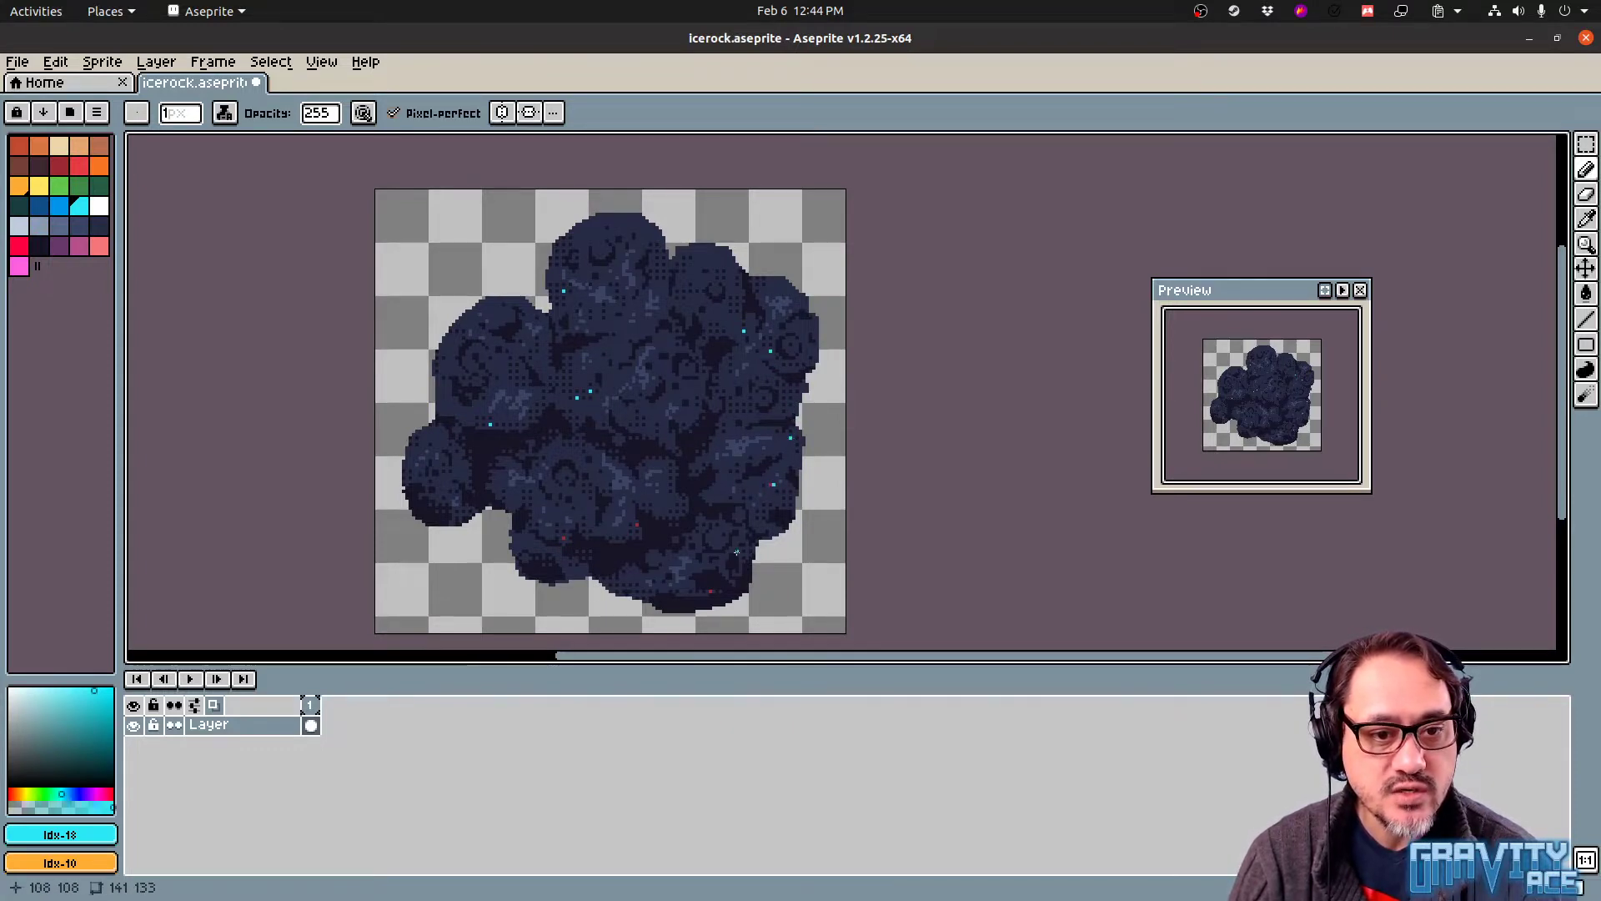
pyautogui.hotkey('ctrl', 'z')
pyautogui.click(771, 486)
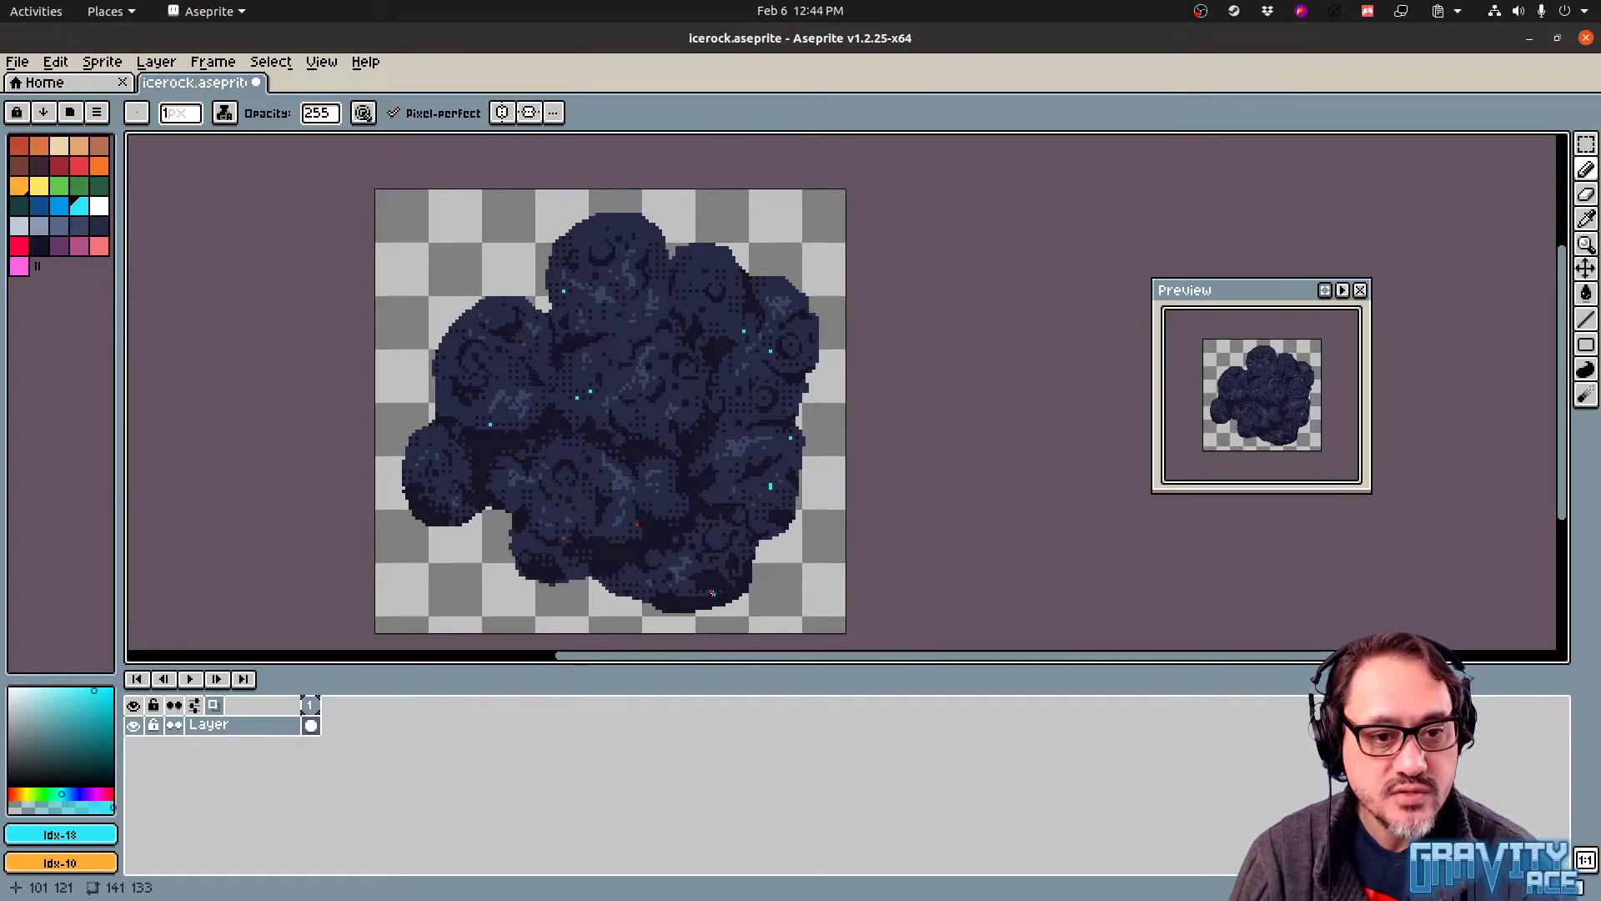
pyautogui.click(637, 523)
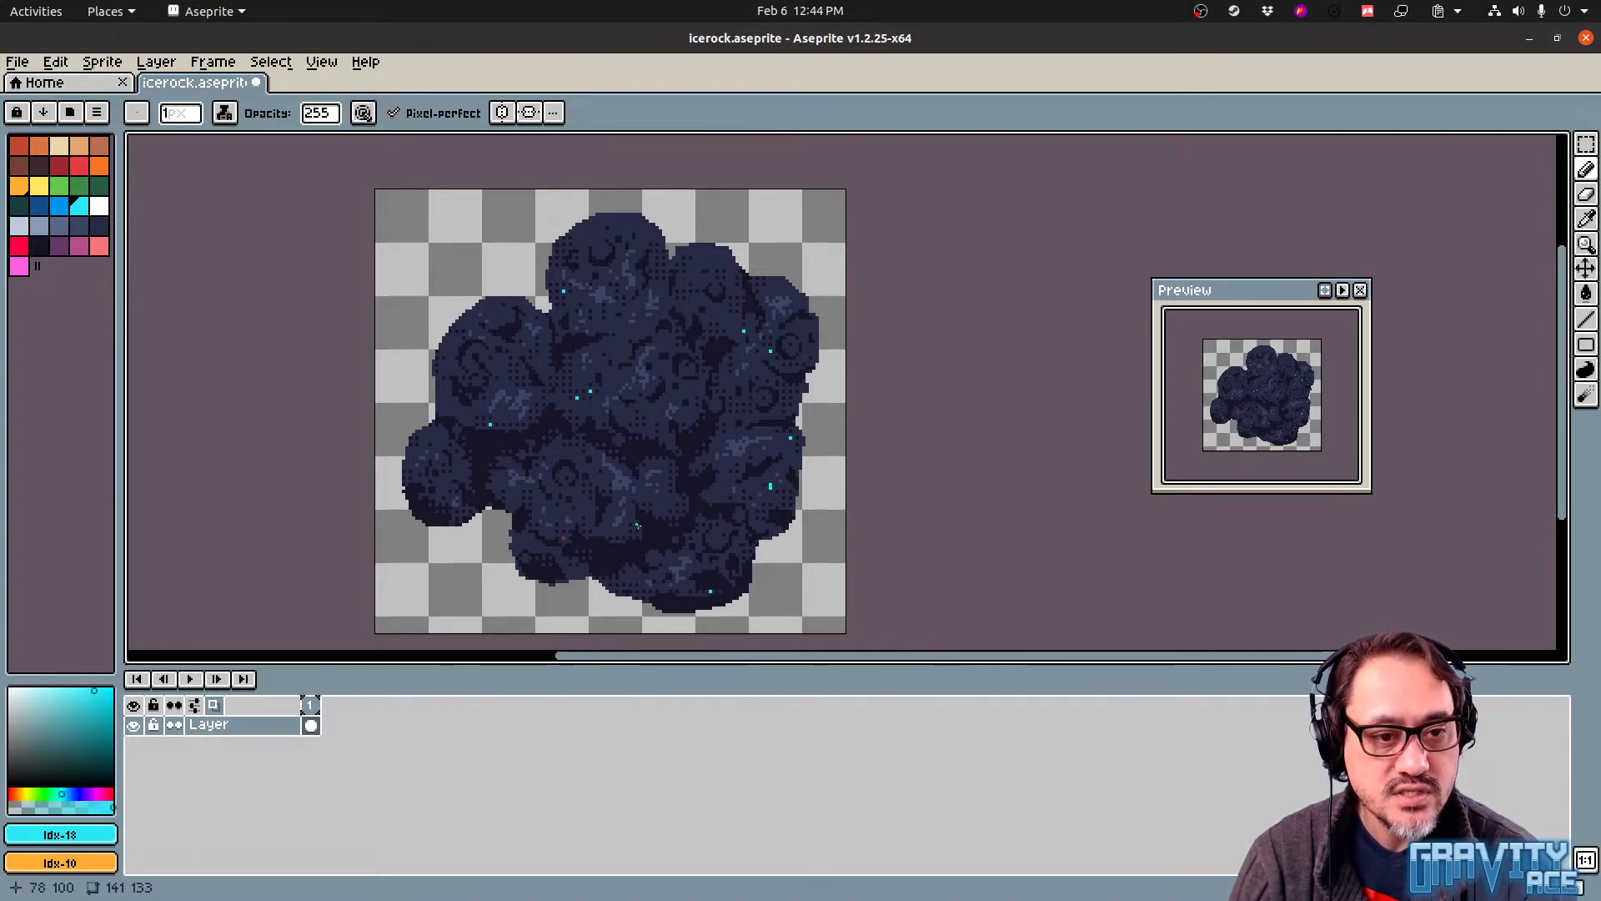
pyautogui.click(564, 539)
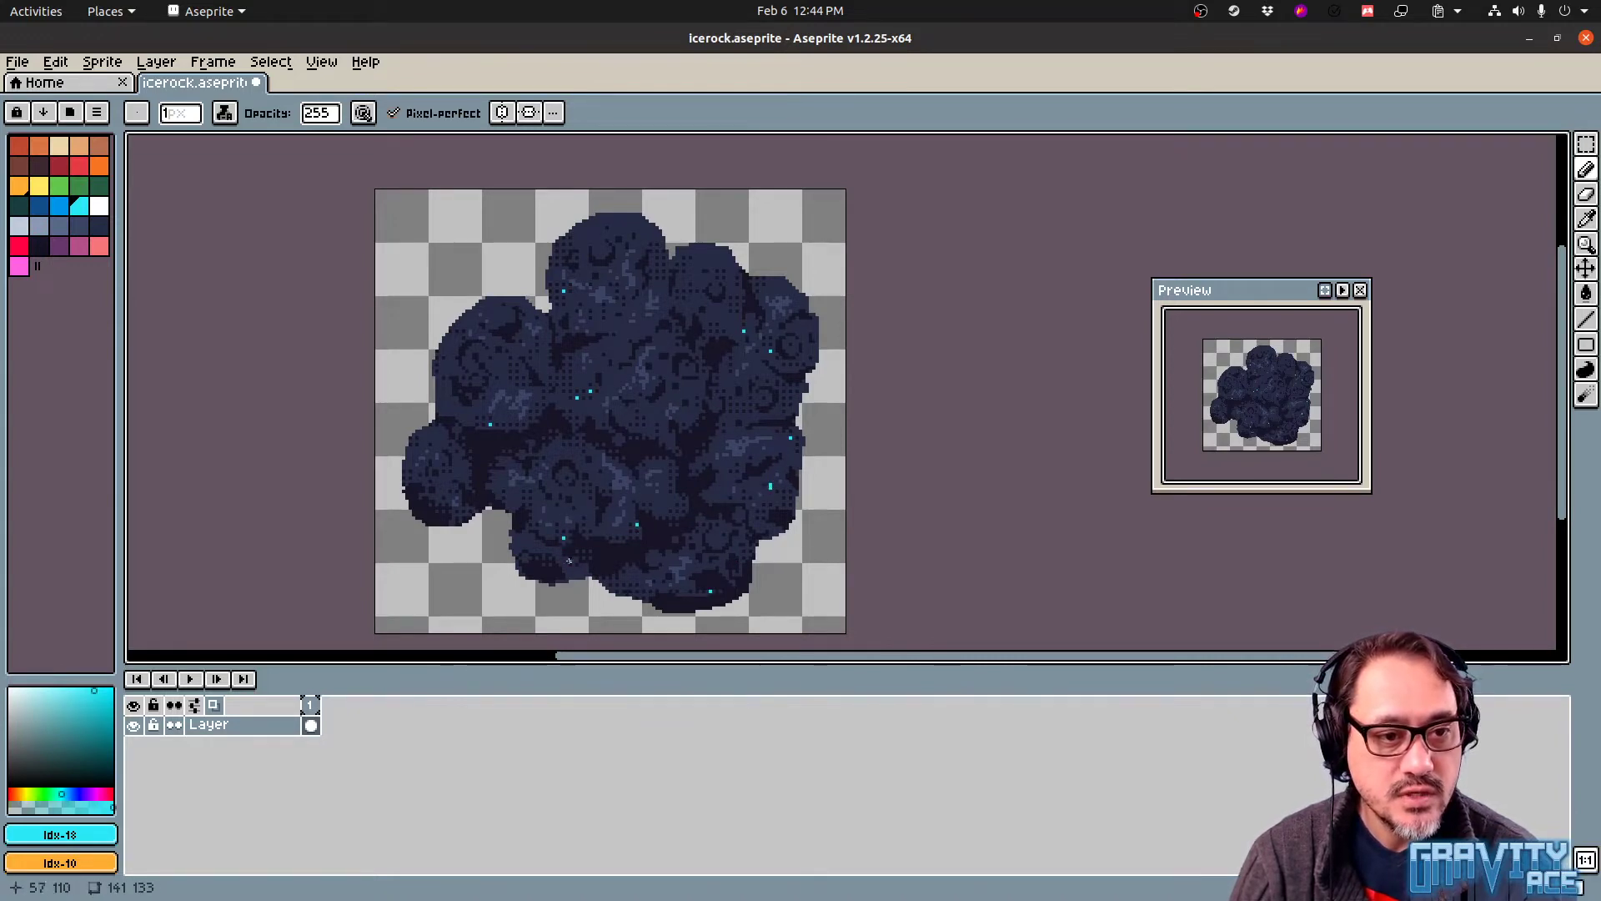
pyautogui.press('i')
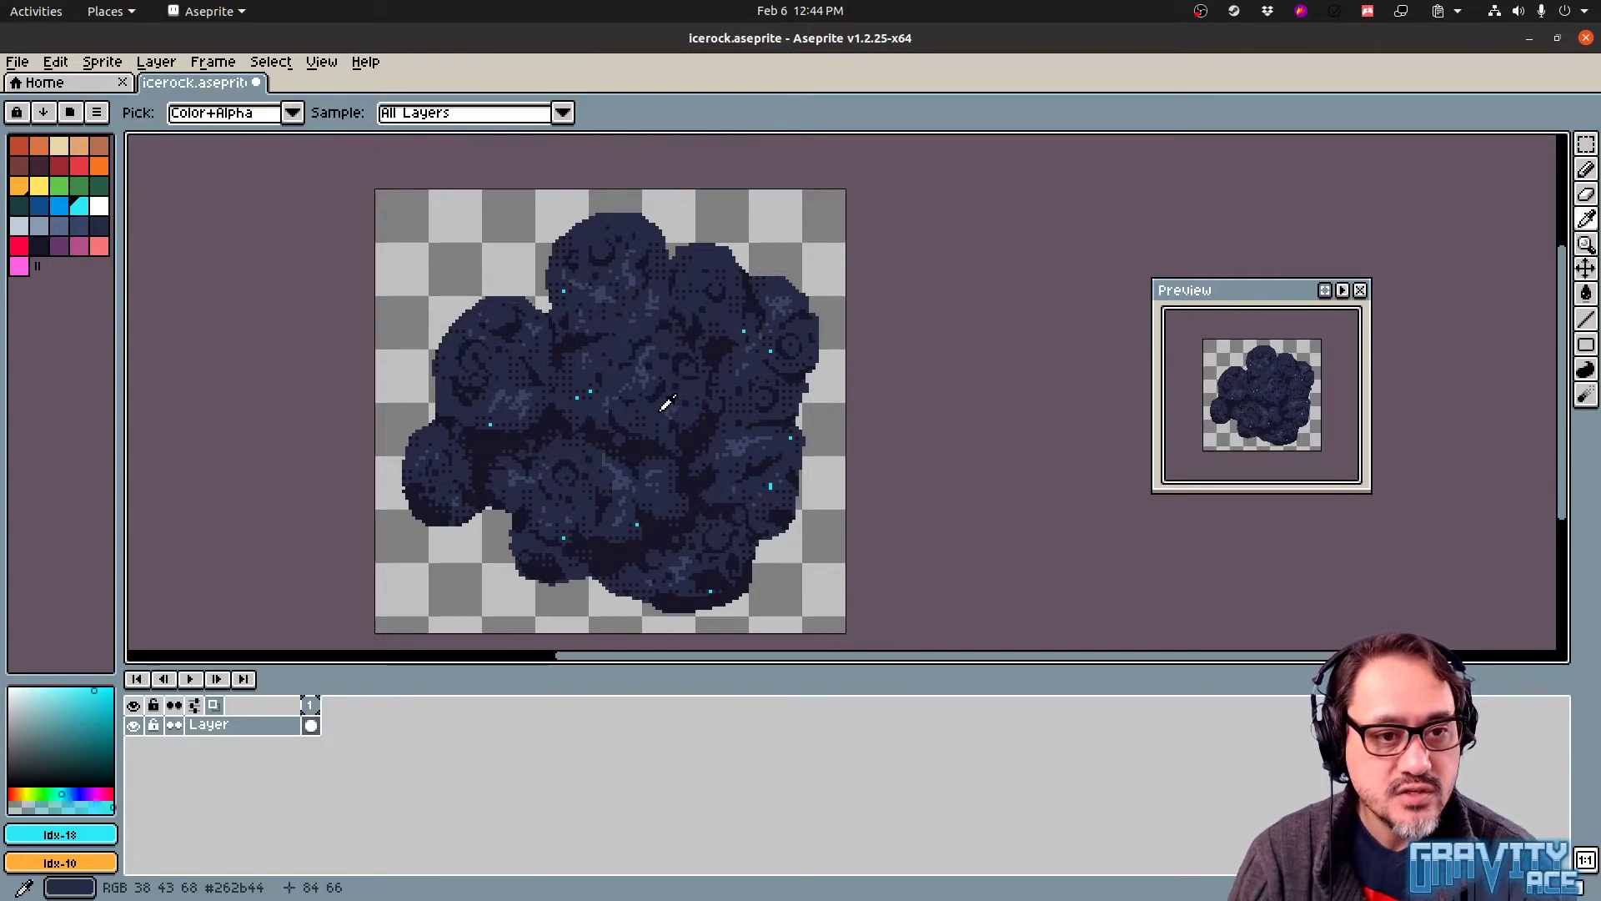
pyautogui.click(666, 390)
pyautogui.press('b')
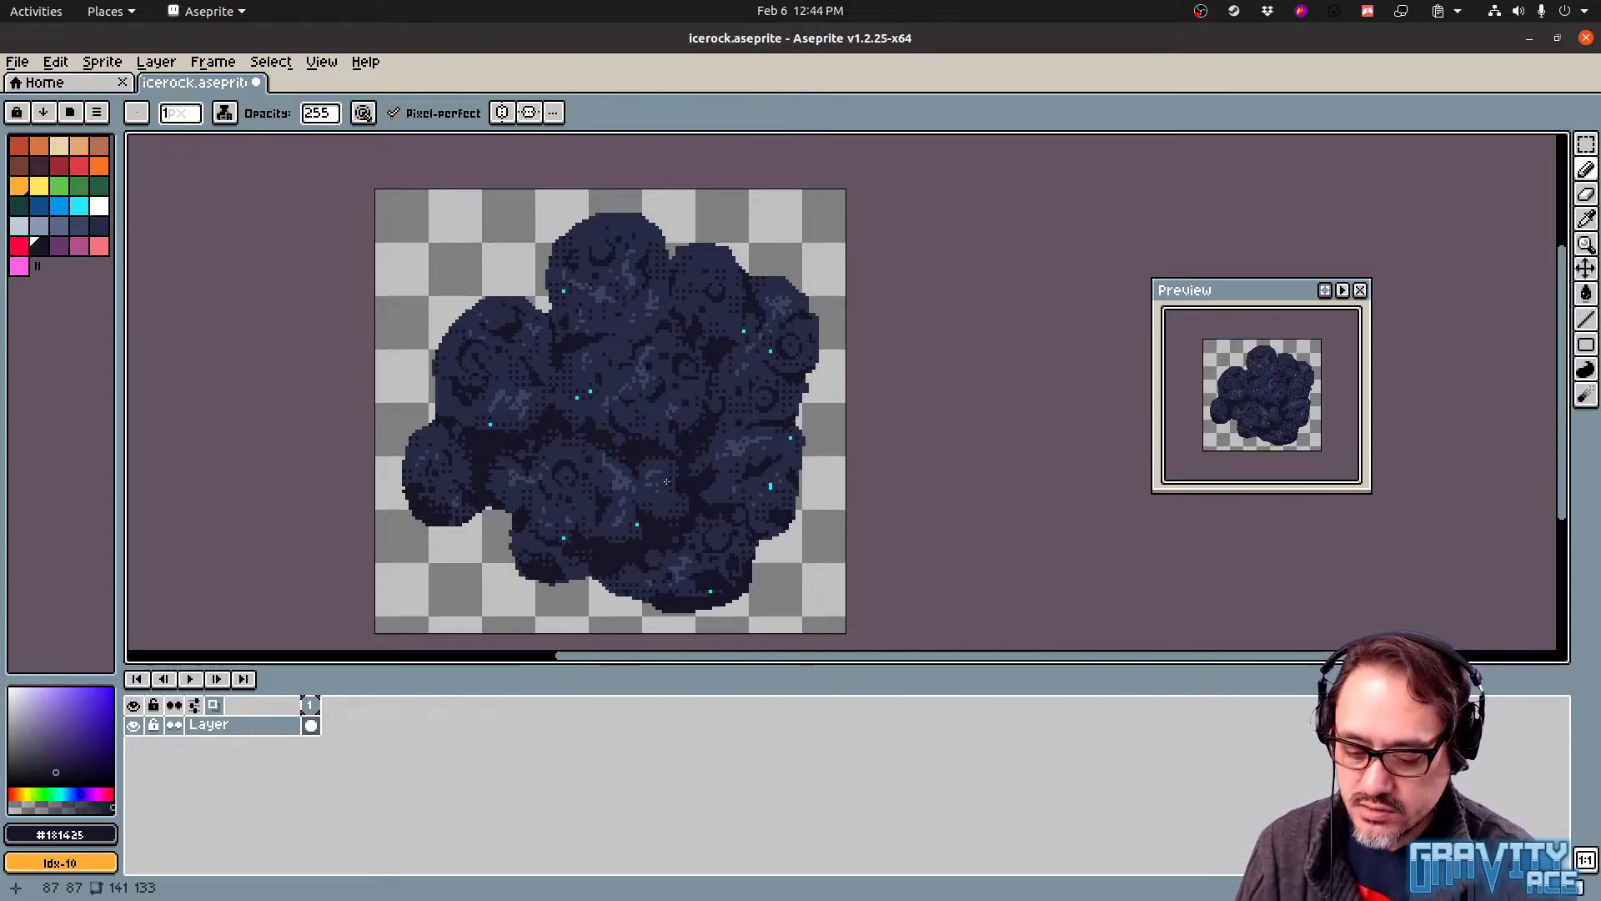
pyautogui.press('+')
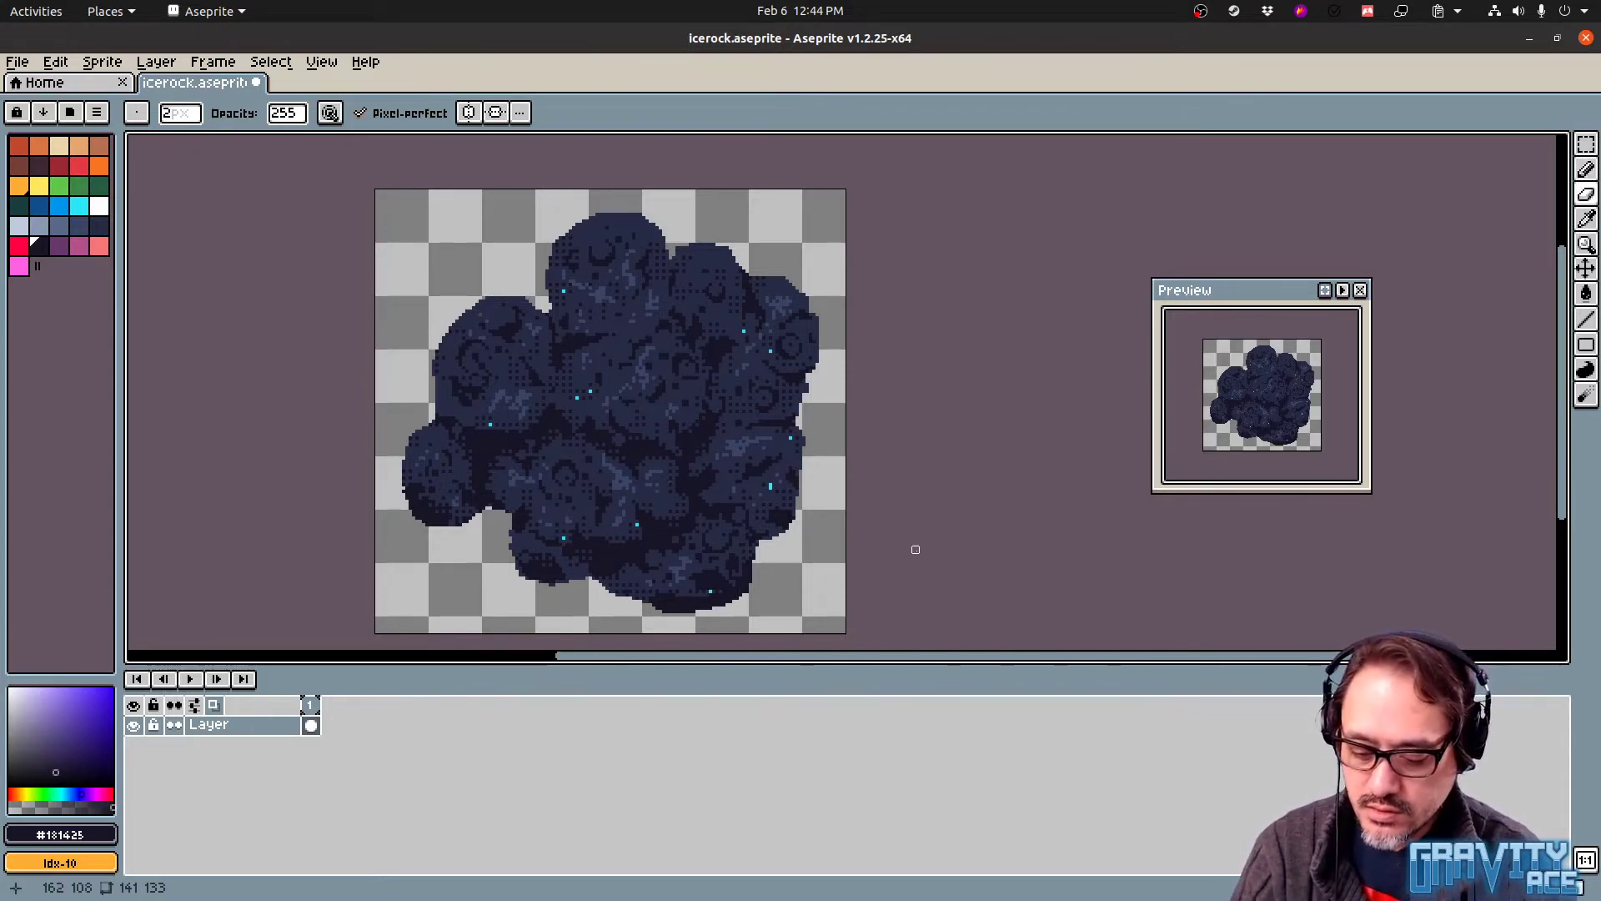
pyautogui.press('-')
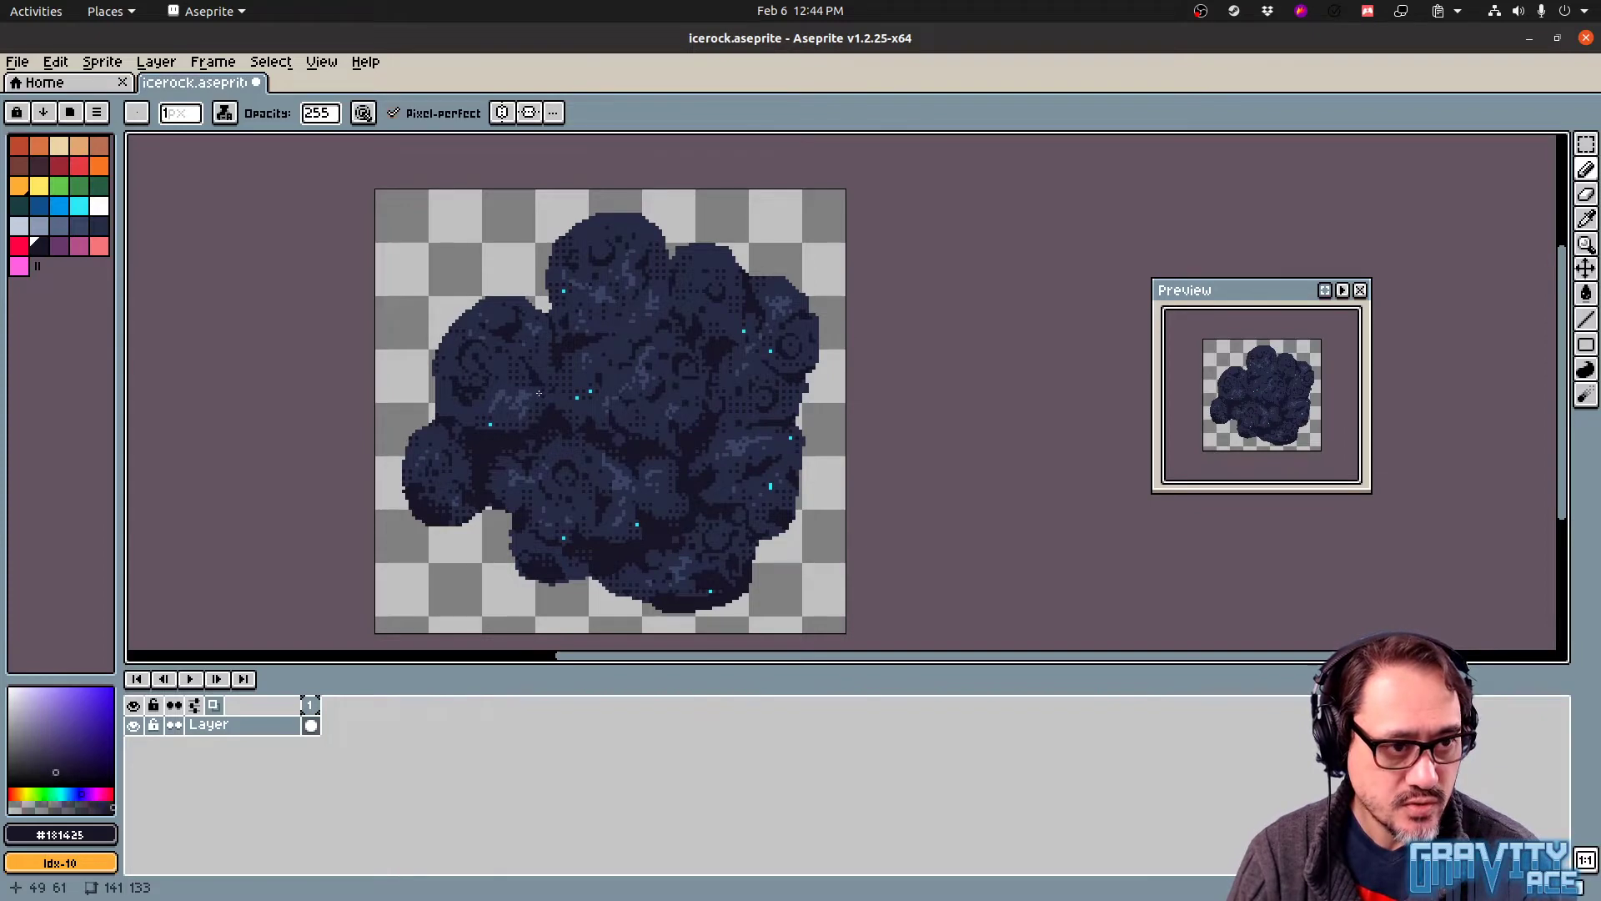
# Try filling the rock's dark crevices with the dark blue palette colour (index 16) using the Paint Bucket
pyautogui.click(45, 212)
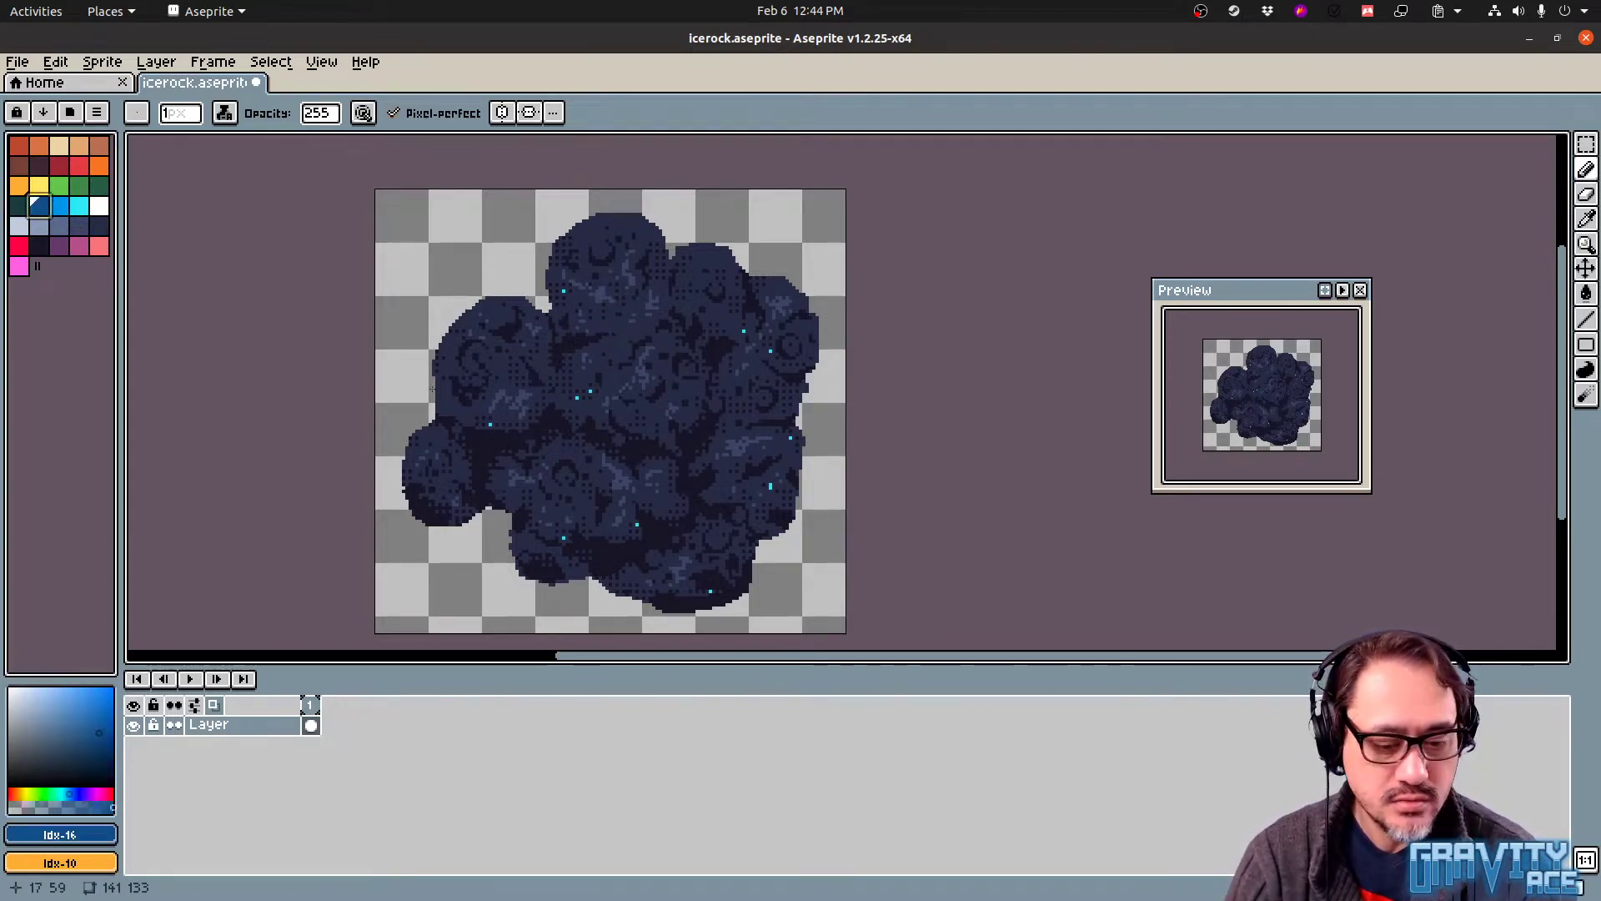
pyautogui.press('g')
pyautogui.click(502, 470)
pyautogui.click(640, 453)
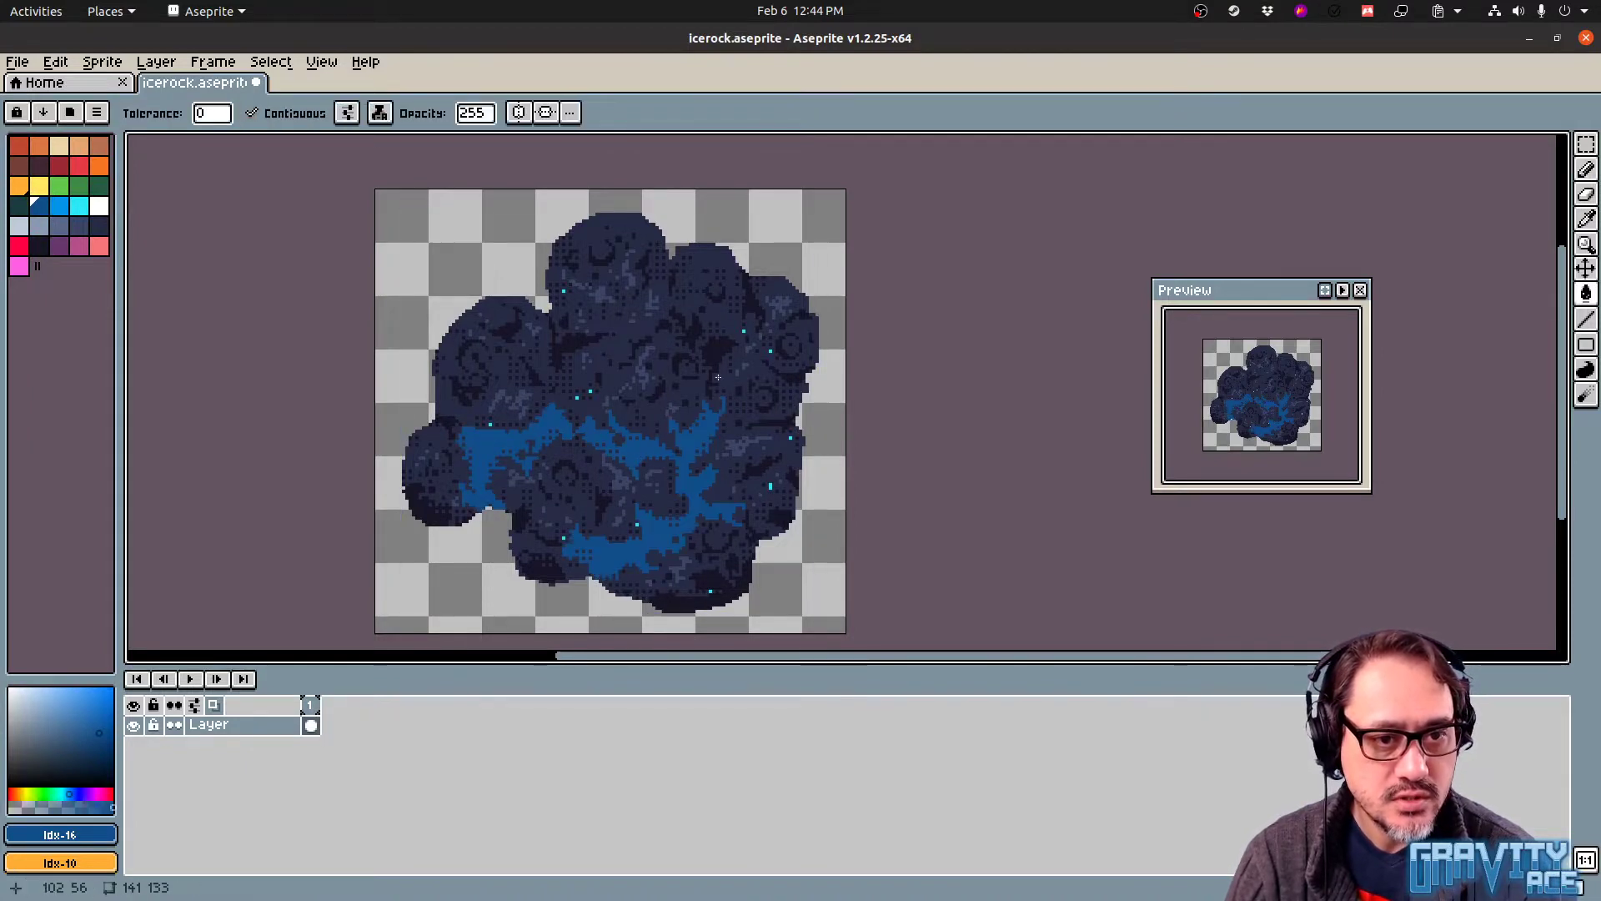
pyautogui.click(717, 367)
pyautogui.click(598, 341)
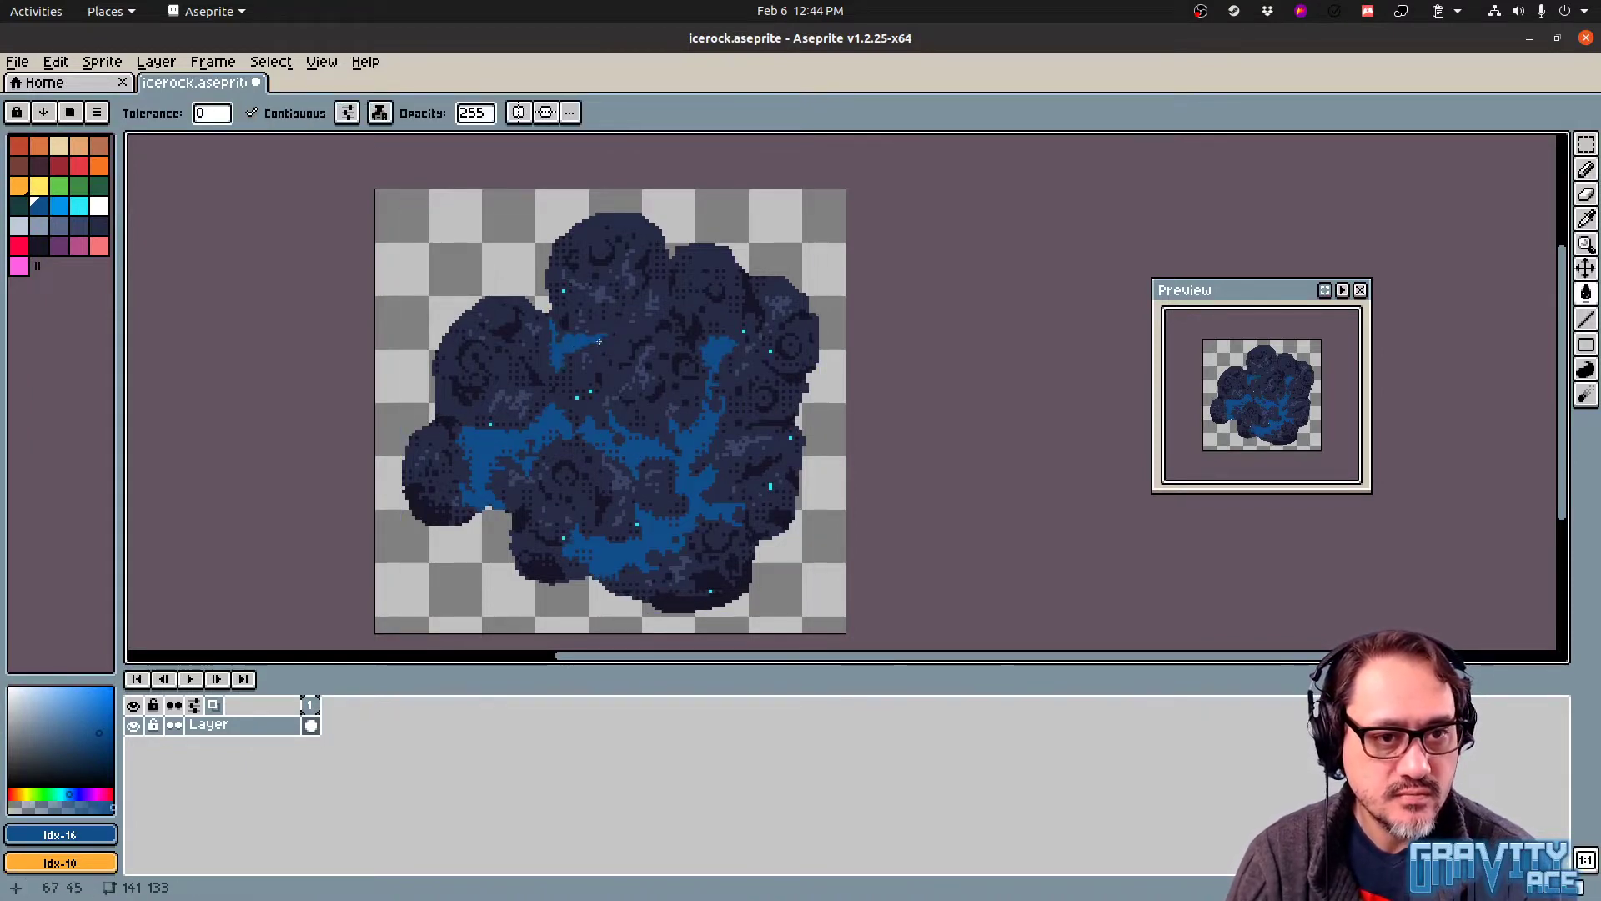
pyautogui.click(745, 305)
pyautogui.keyDown('ctrl'); pyautogui.moveTo(595, 496); pyautogui.dragTo(589, 466, button='middle'); pyautogui.keyUp('ctrl')
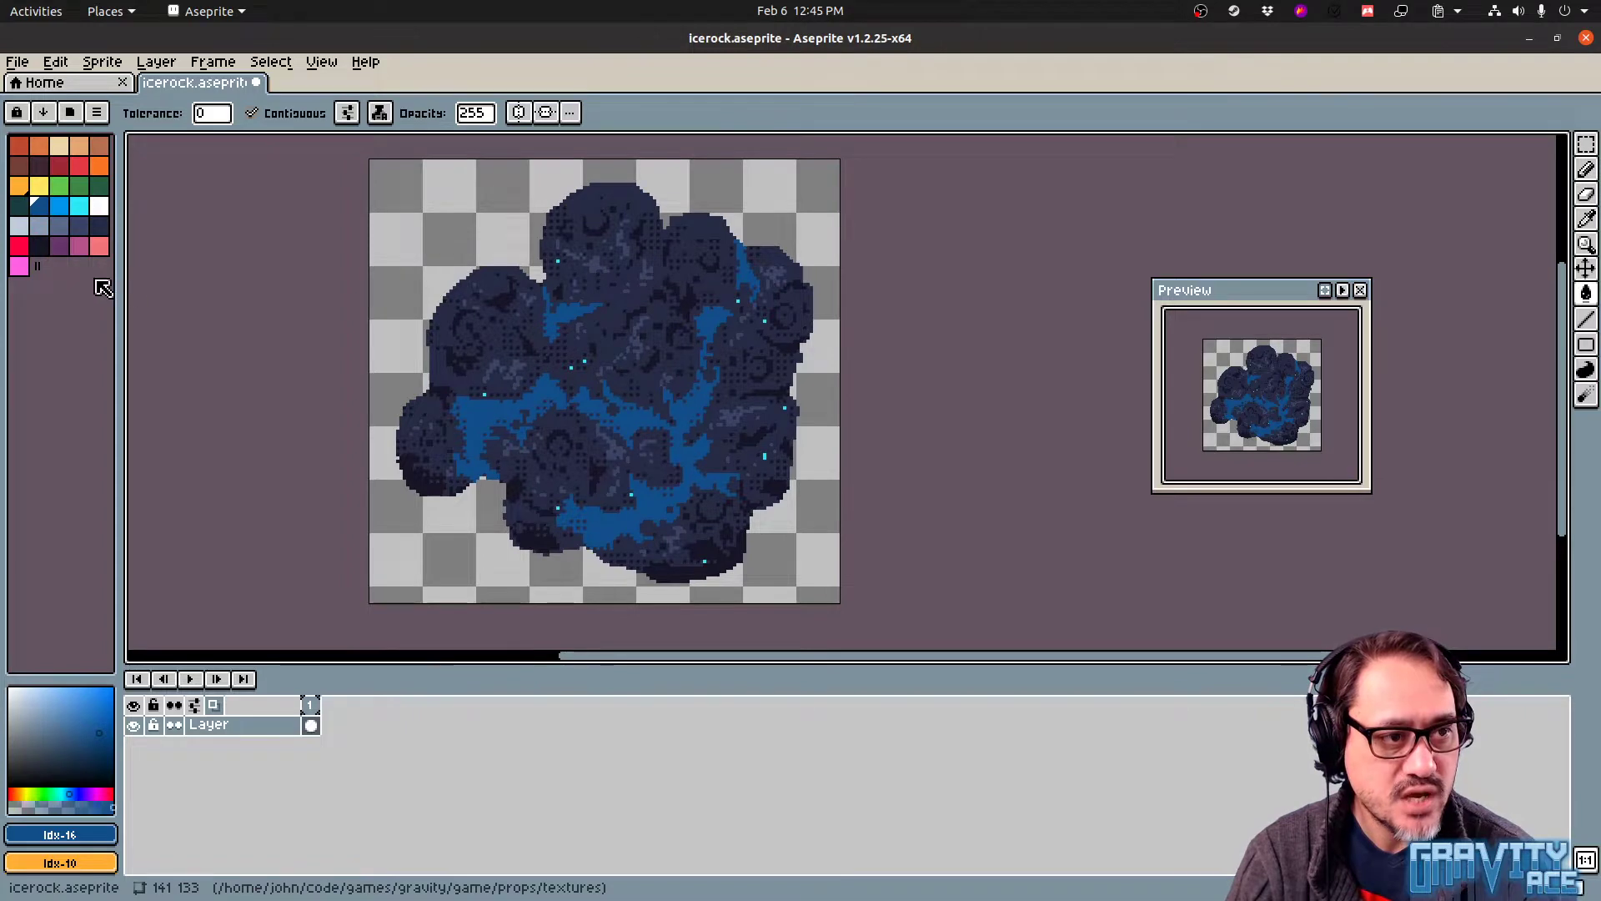
# Undo the dark blue crevice fills and part of the cyan speck painting
pyautogui.hotkey('ctrl', 'z')
pyautogui.hotkey('ctrl', 'z')
pyautogui.hotkey('ctrl', 'z')
pyautogui.hotkey('ctrl', 'z')
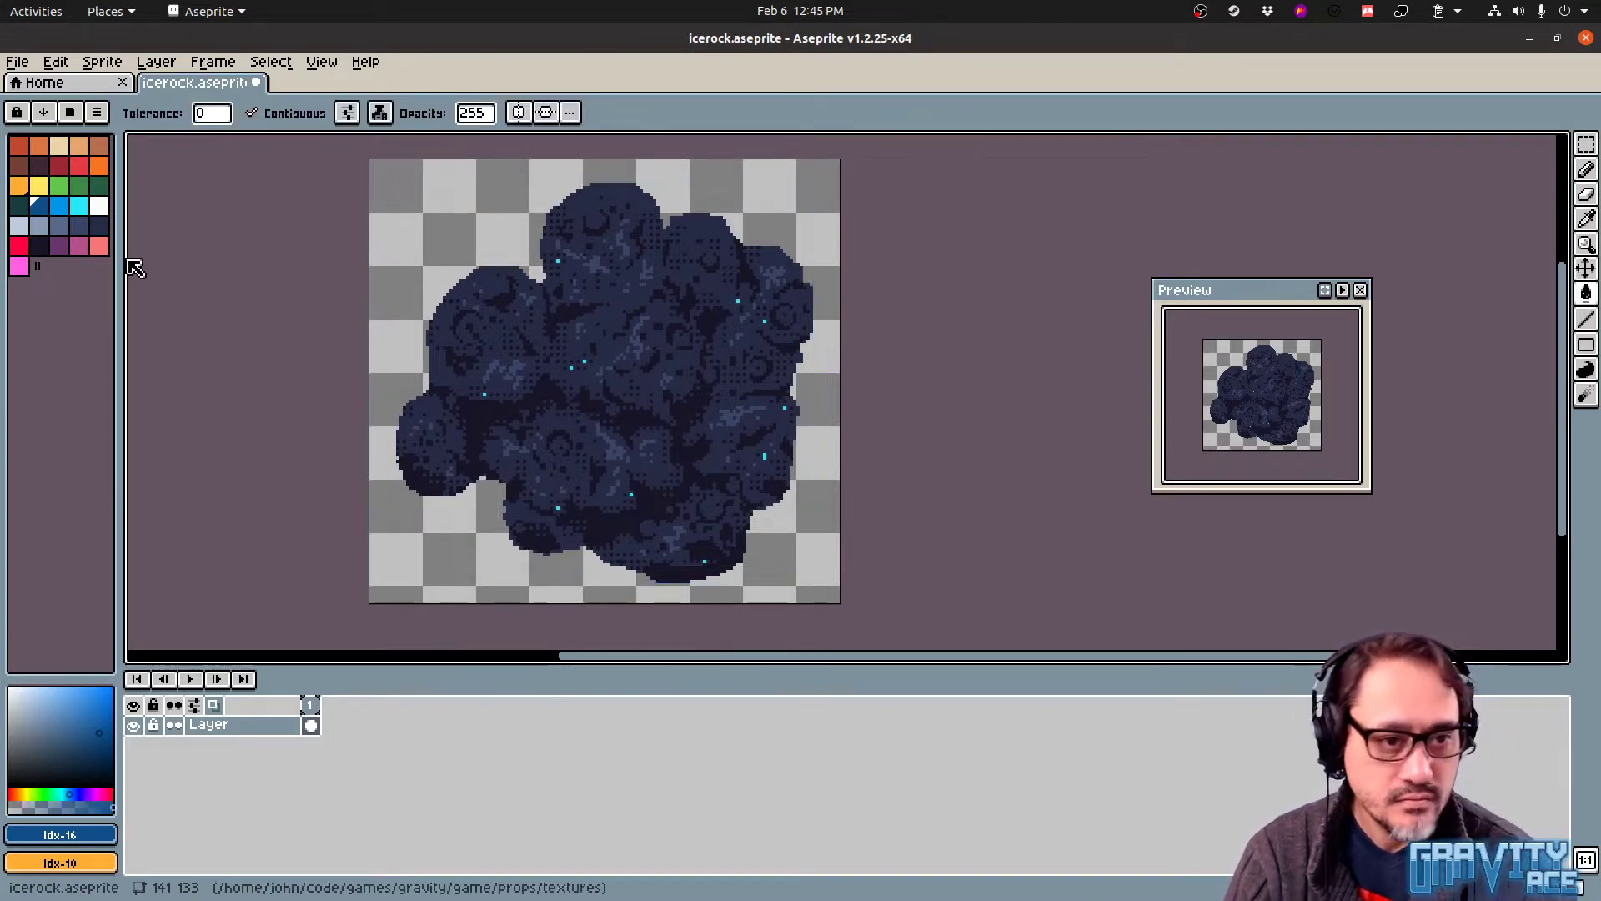
pyautogui.hotkey('ctrl', 'z')
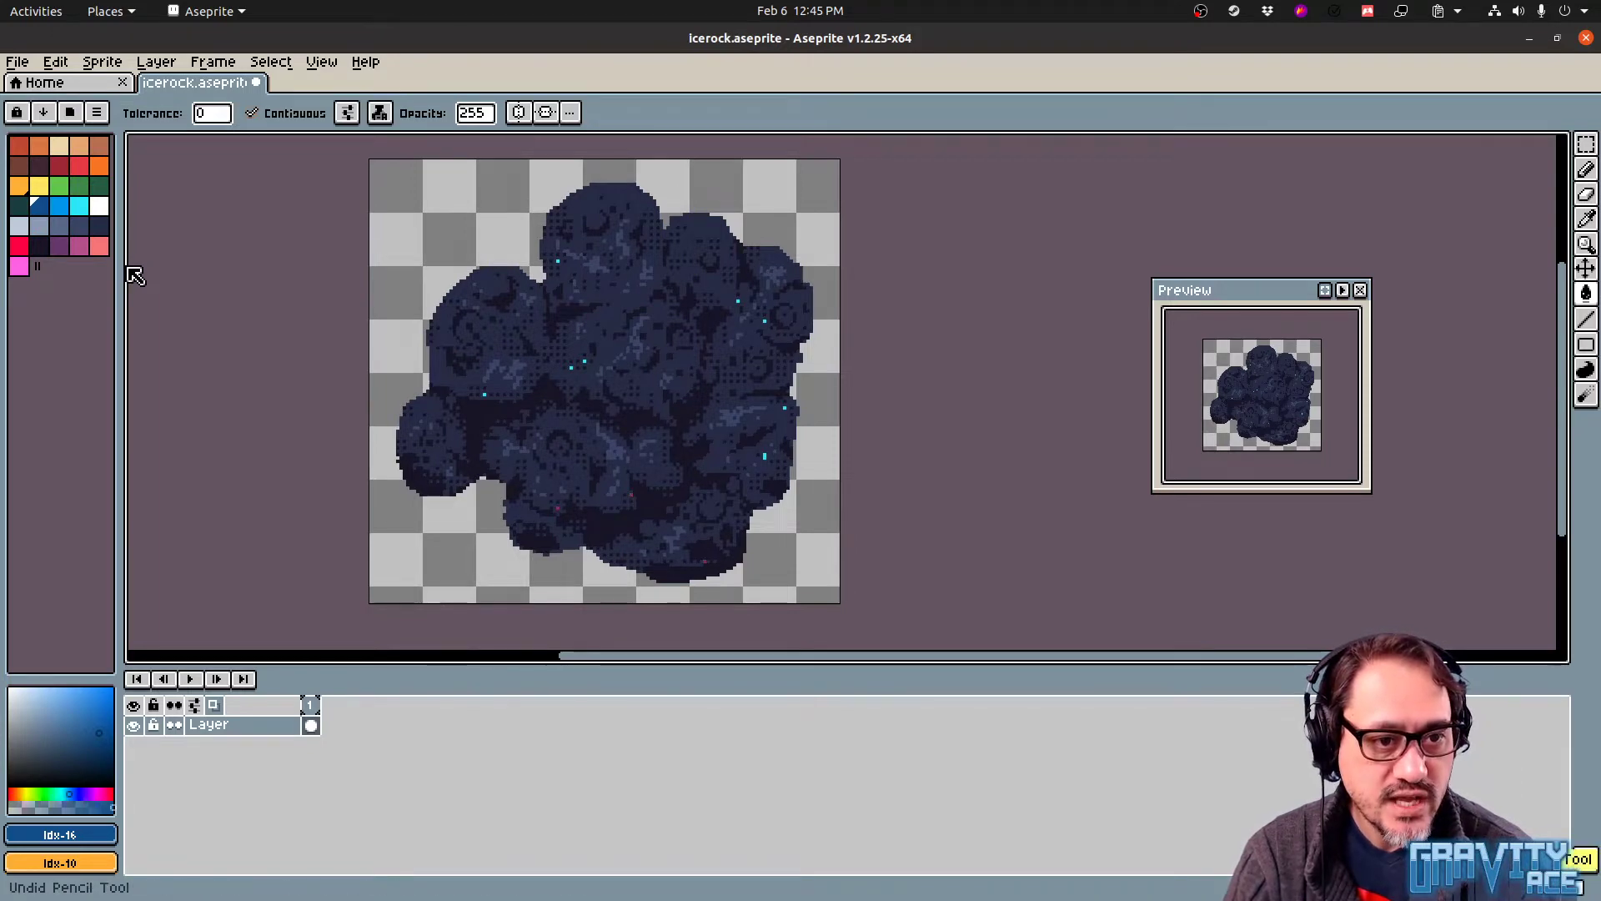
pyautogui.hotkey('ctrl', 'z')
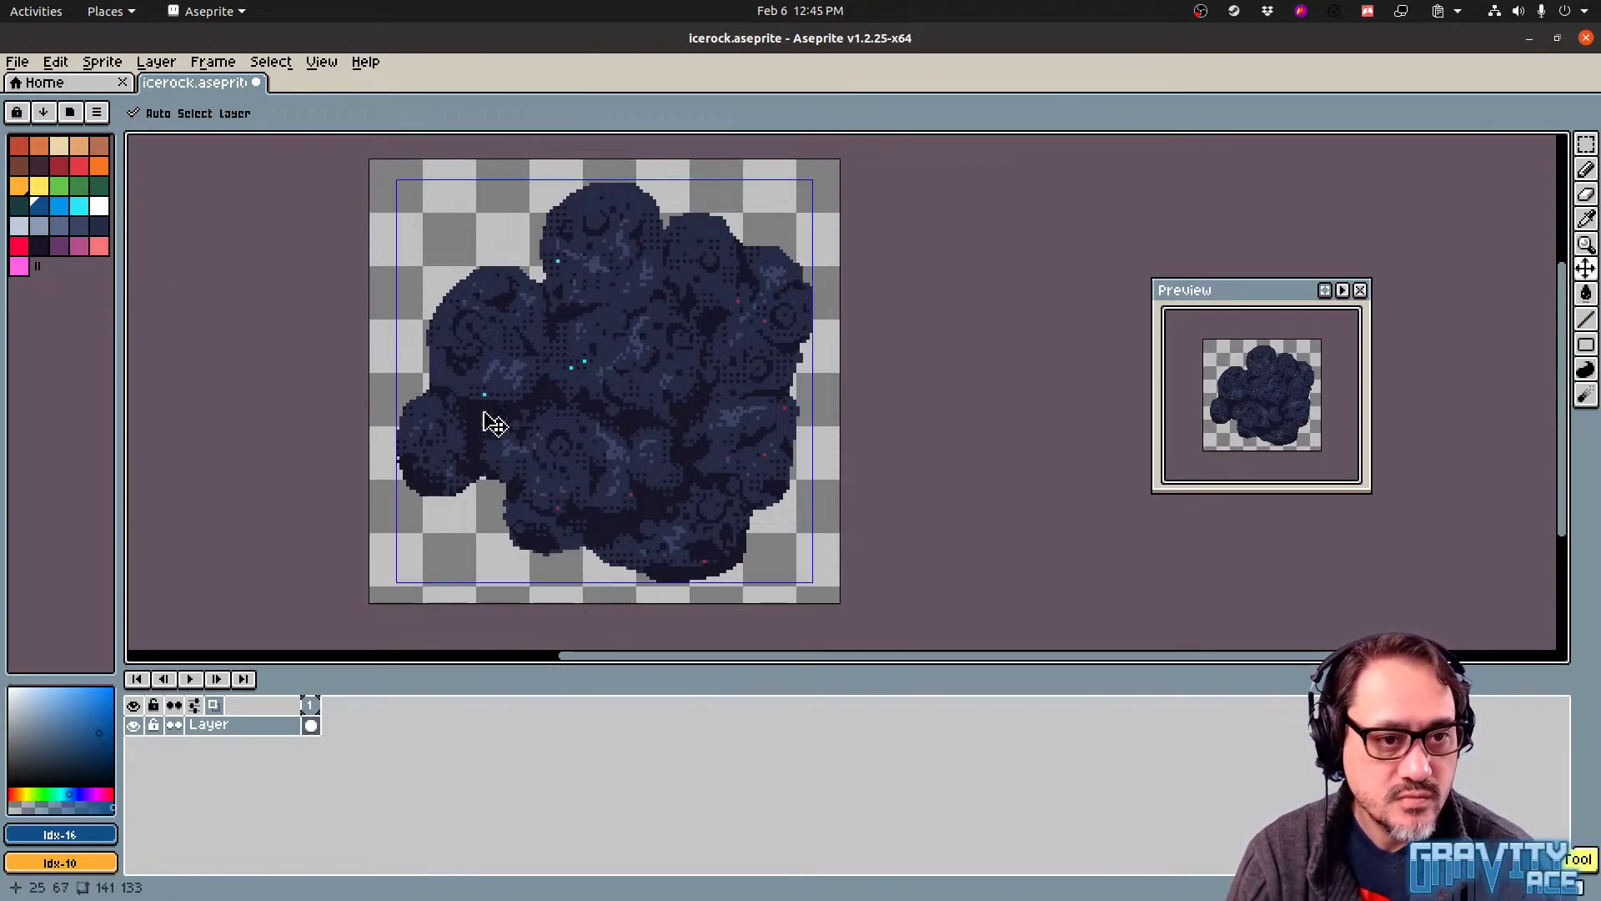
# Sample the dark red #9e2835 from a speck on the rock's lower part for the Paint Bucket
pyautogui.press('i')
pyautogui.click(645, 475)
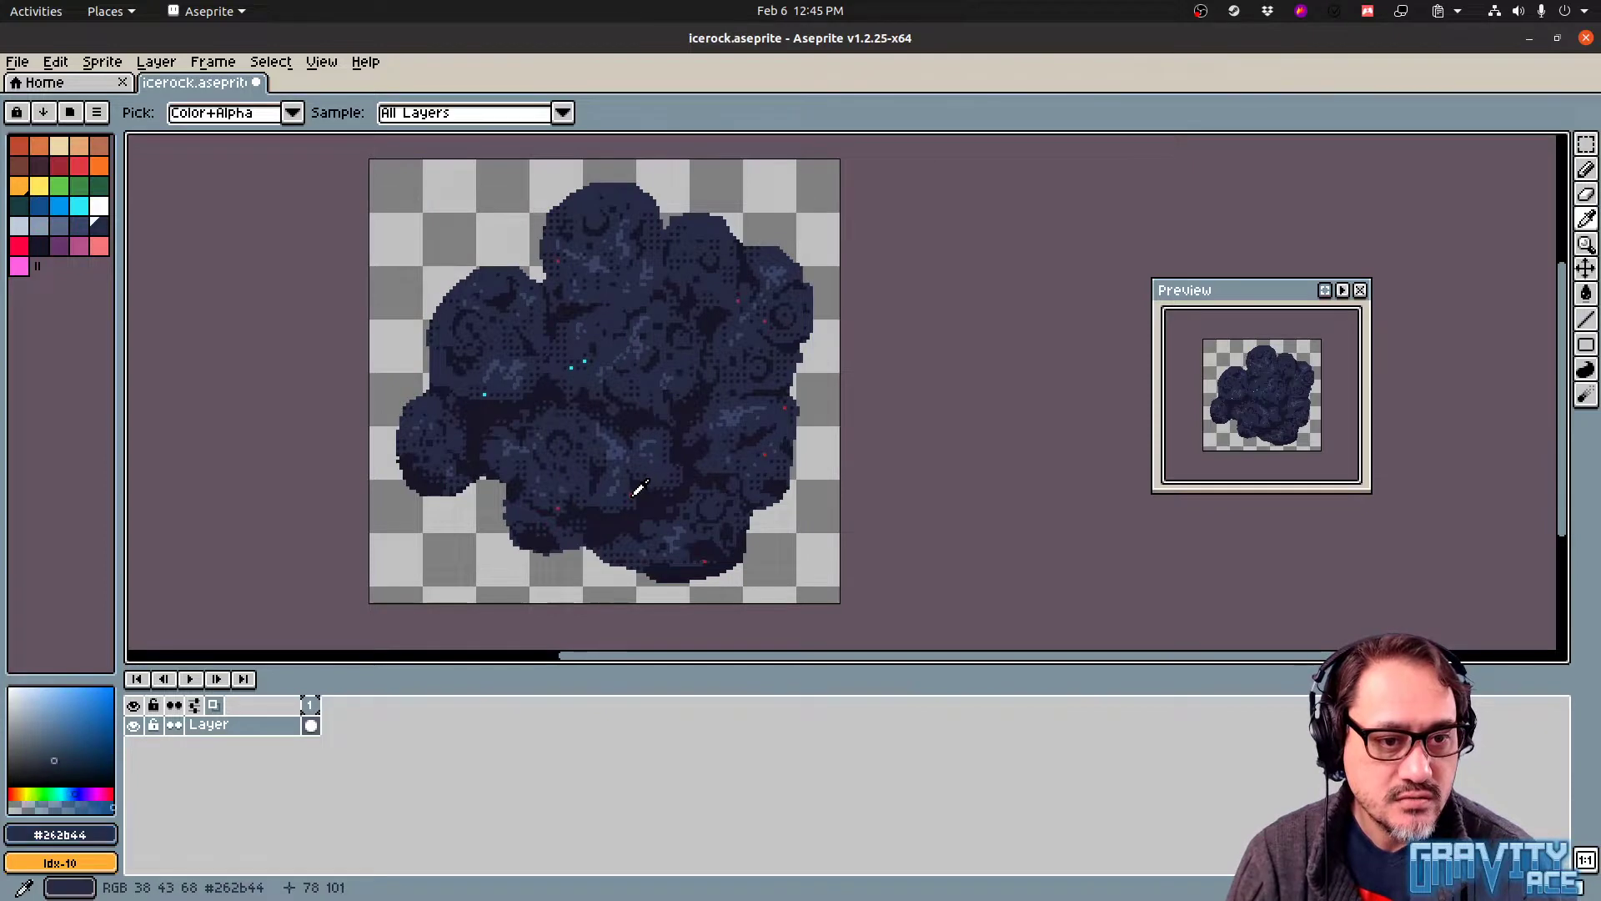
pyautogui.press('g')
pyautogui.press('i')
pyautogui.click(633, 493)
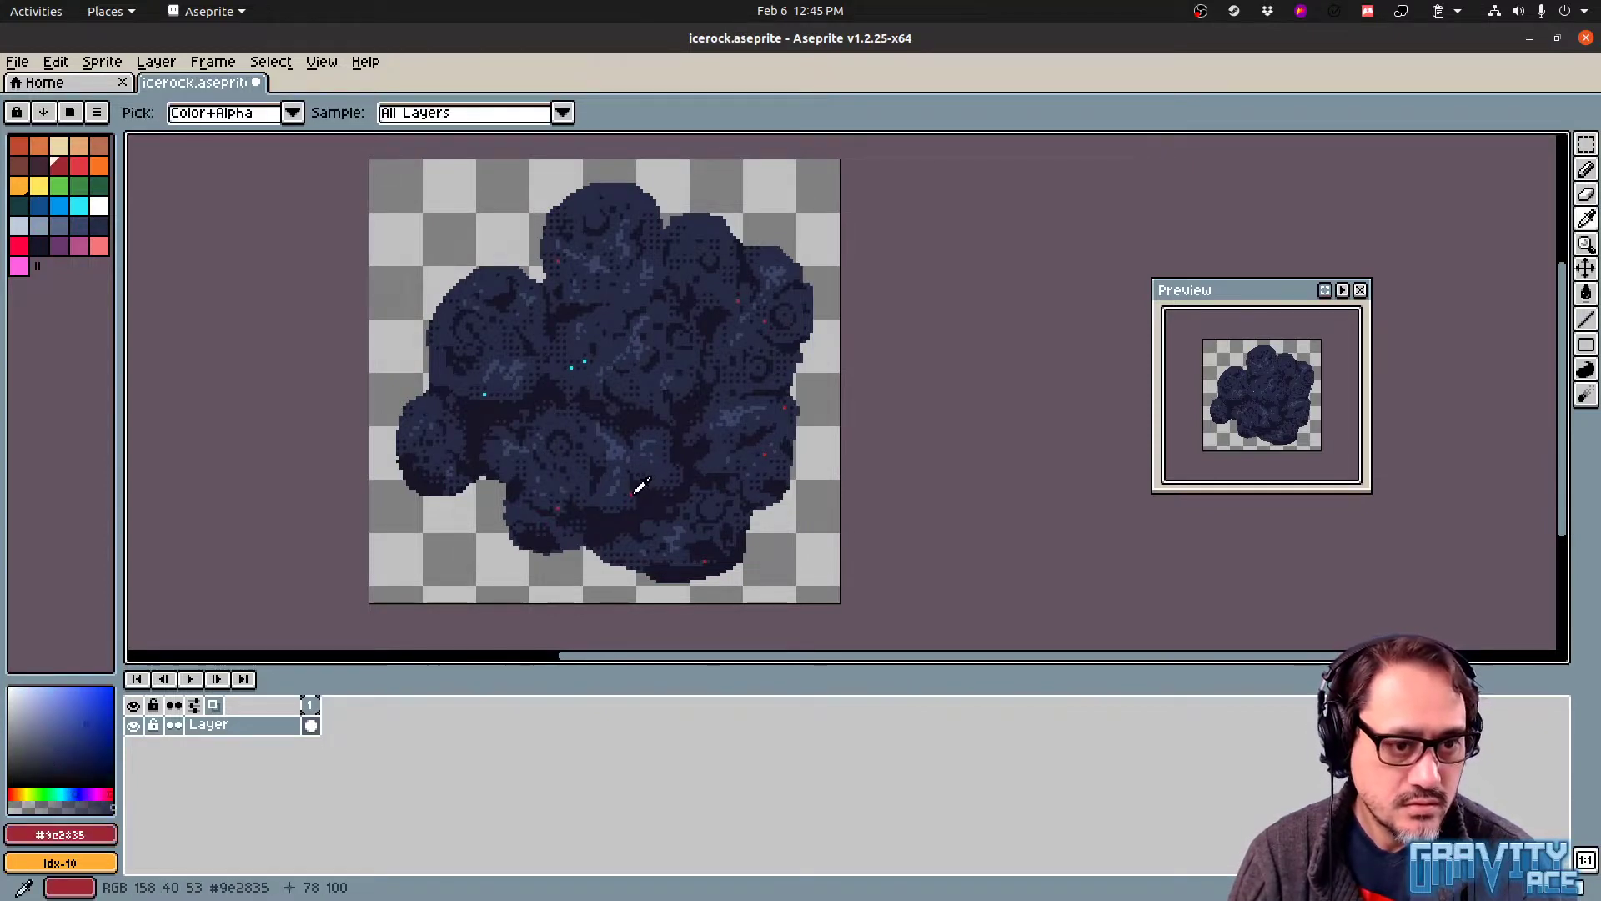
pyautogui.press('g')
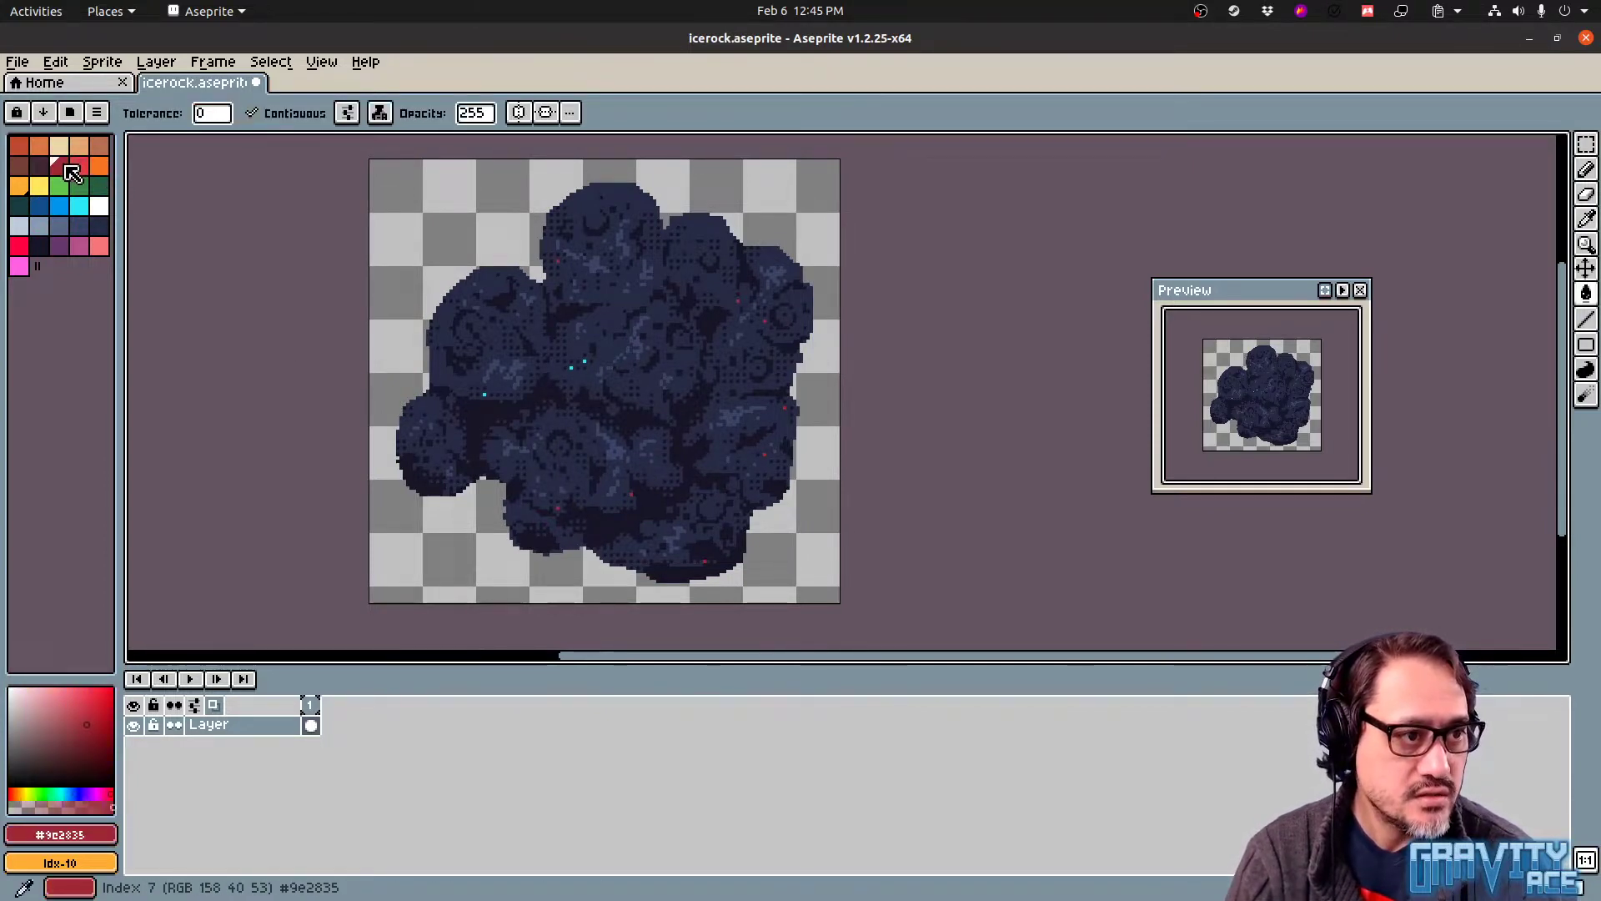
# Redo the undone cyan specks on the rock
pyautogui.hotkey('ctrl', 'y')
pyautogui.hotkey('ctrl', 'y')
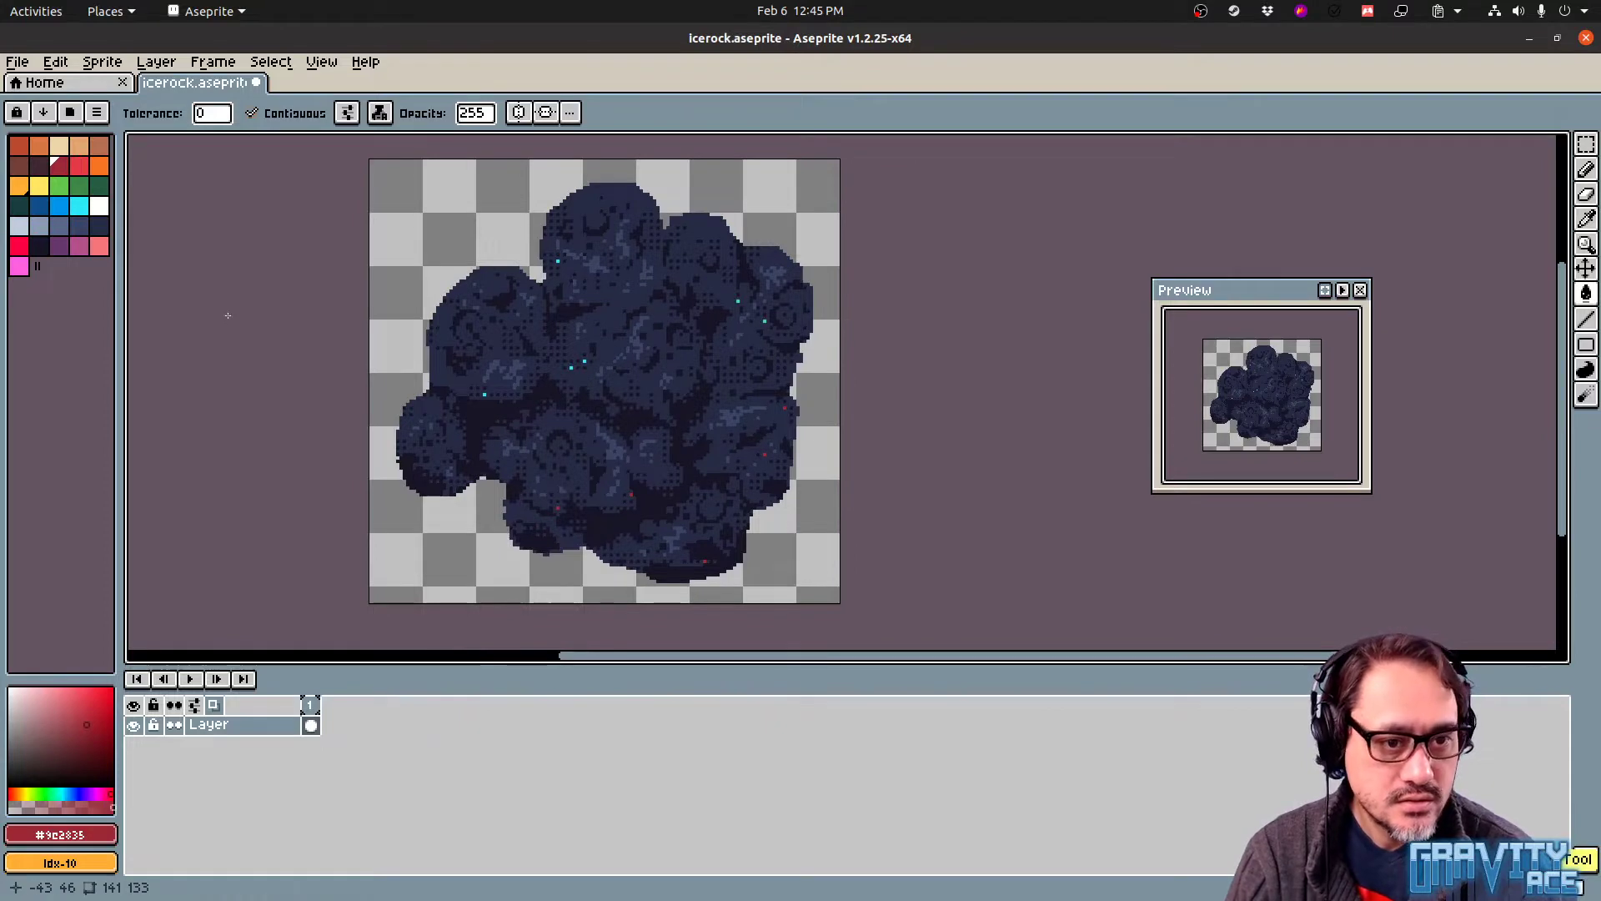
pyautogui.hotkey('ctrl', 'y')
pyautogui.hotkey('ctrl', 'y')
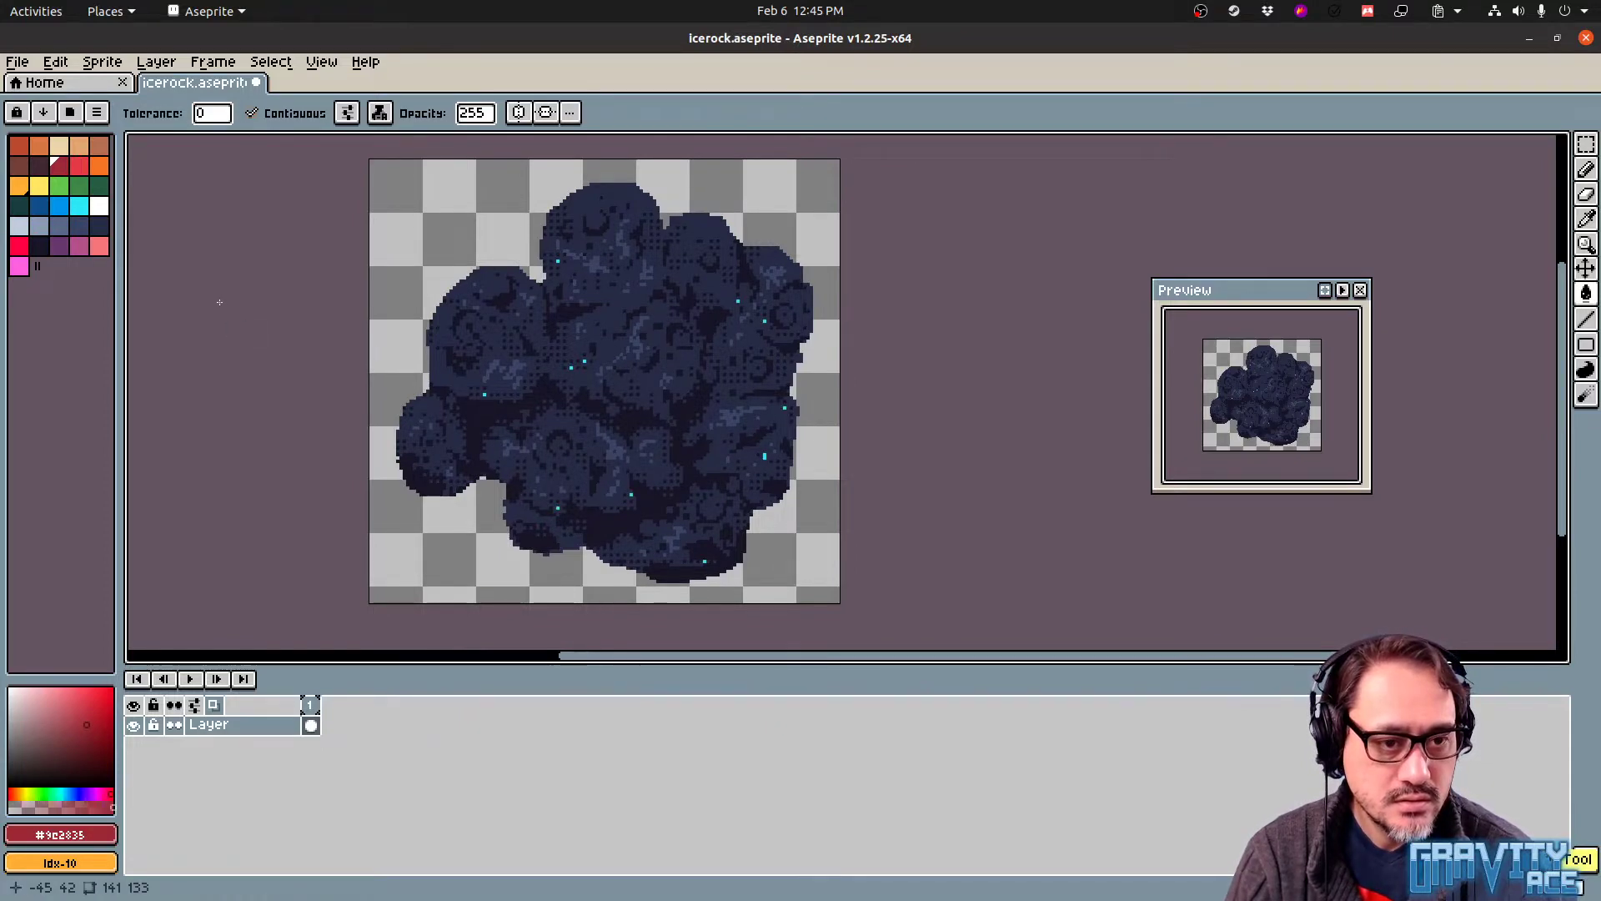
# Recolour the cyan specks across the rock with the bright blue palette colour (index 17) using the Paint Bucket
pyautogui.click(57, 208)
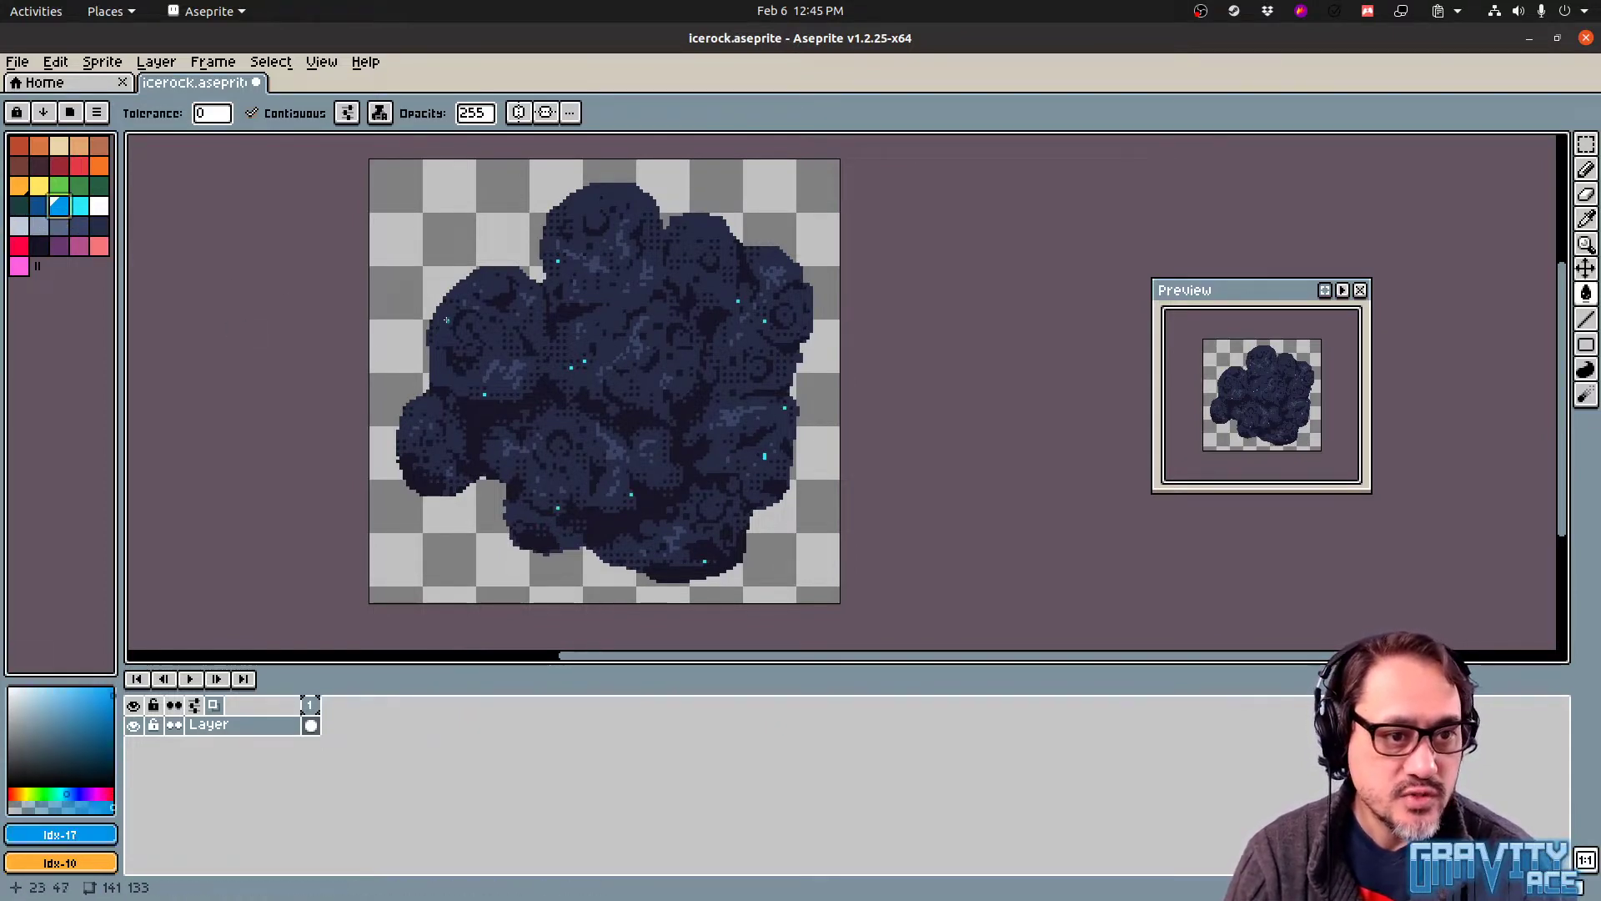
pyautogui.click(483, 395)
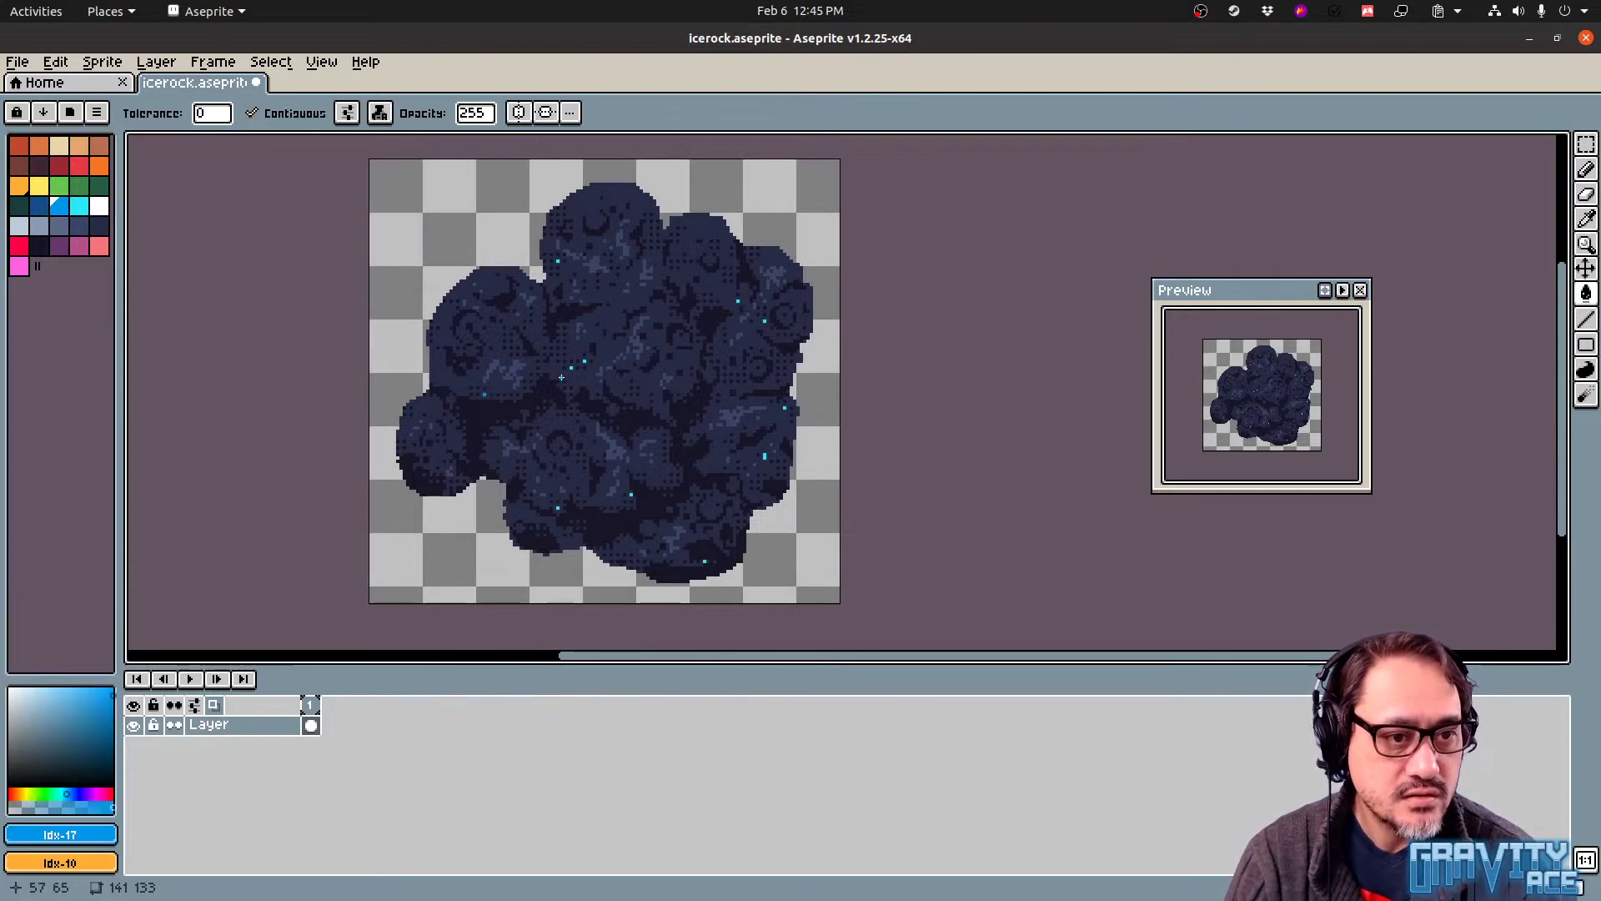
pyautogui.click(558, 508)
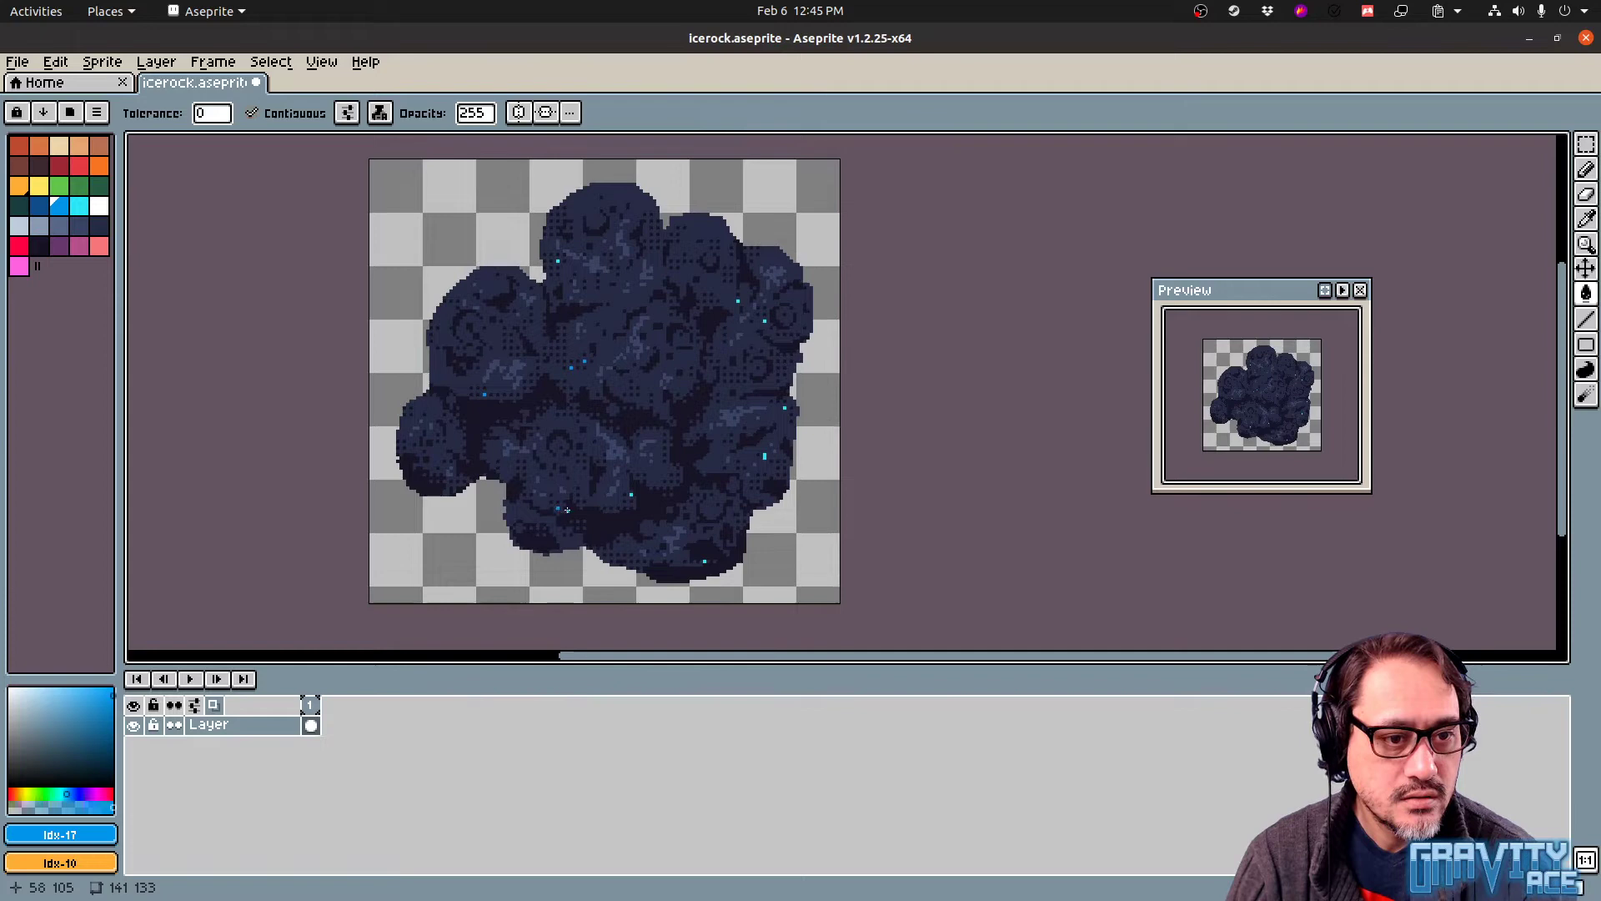
pyautogui.click(632, 494)
pyautogui.click(705, 561)
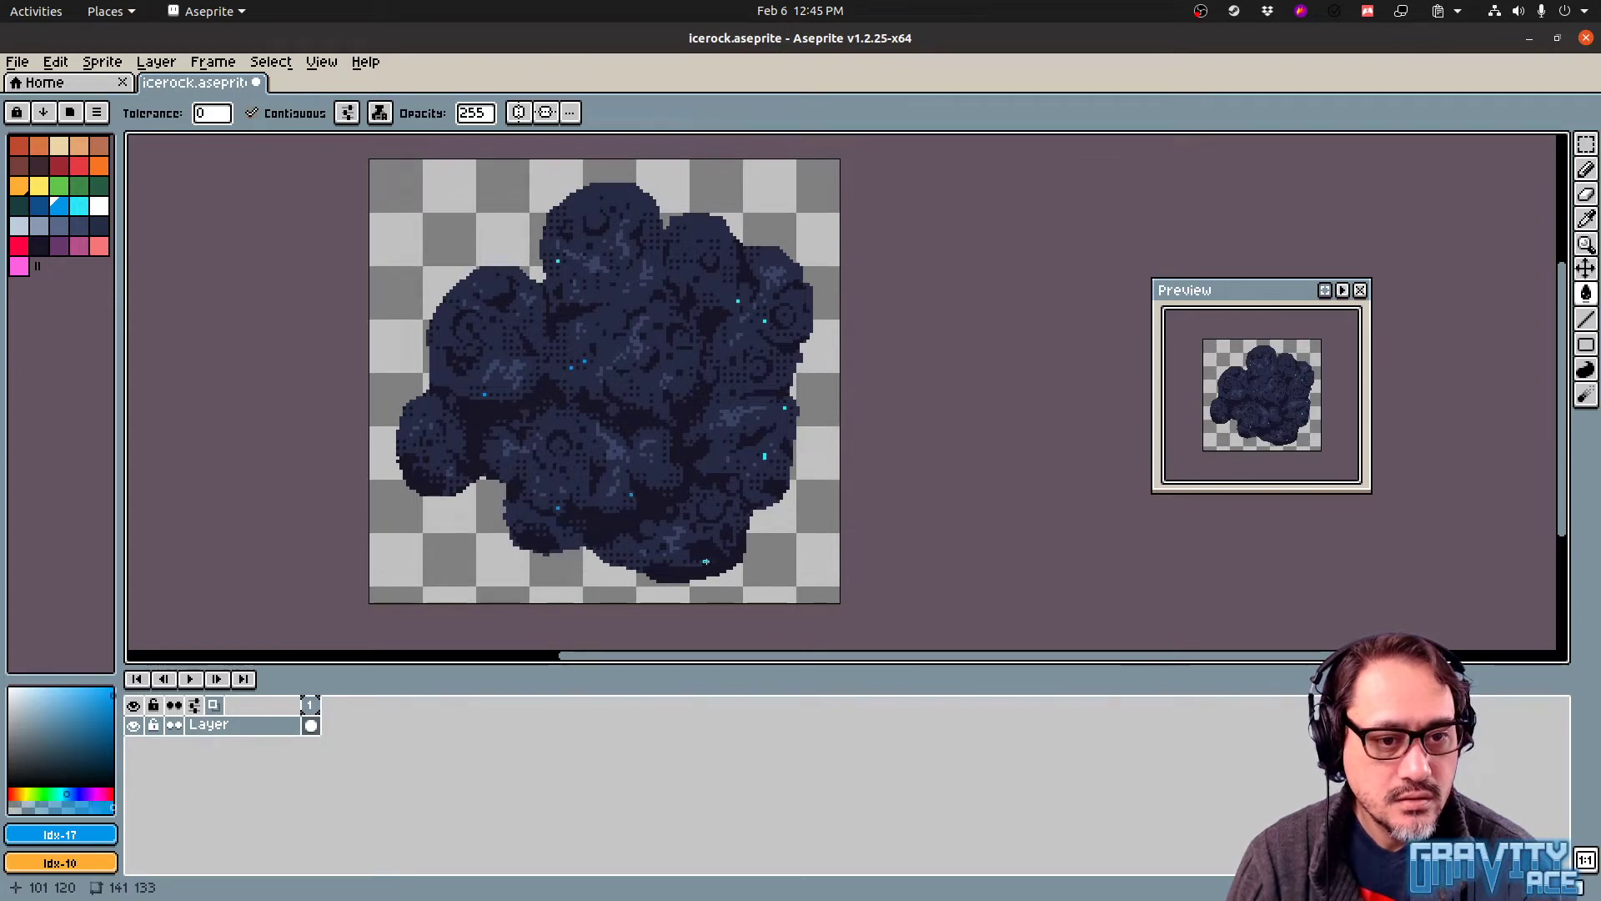
pyautogui.click(764, 457)
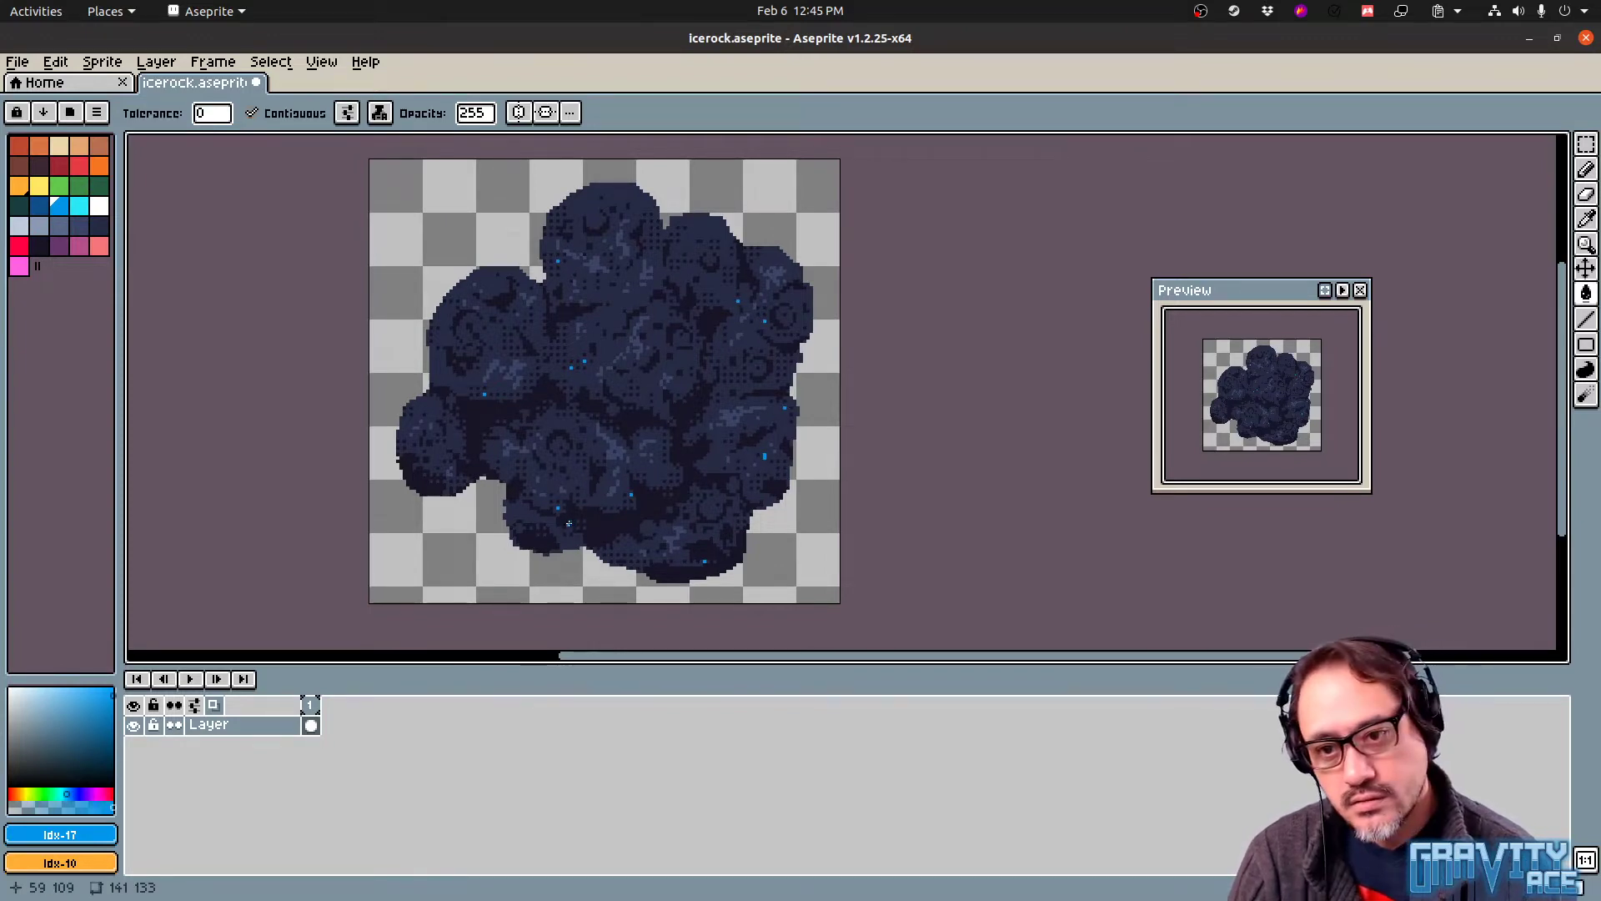
# Undo all the speck recolouring back to the rock's original red specks
pyautogui.press('v')
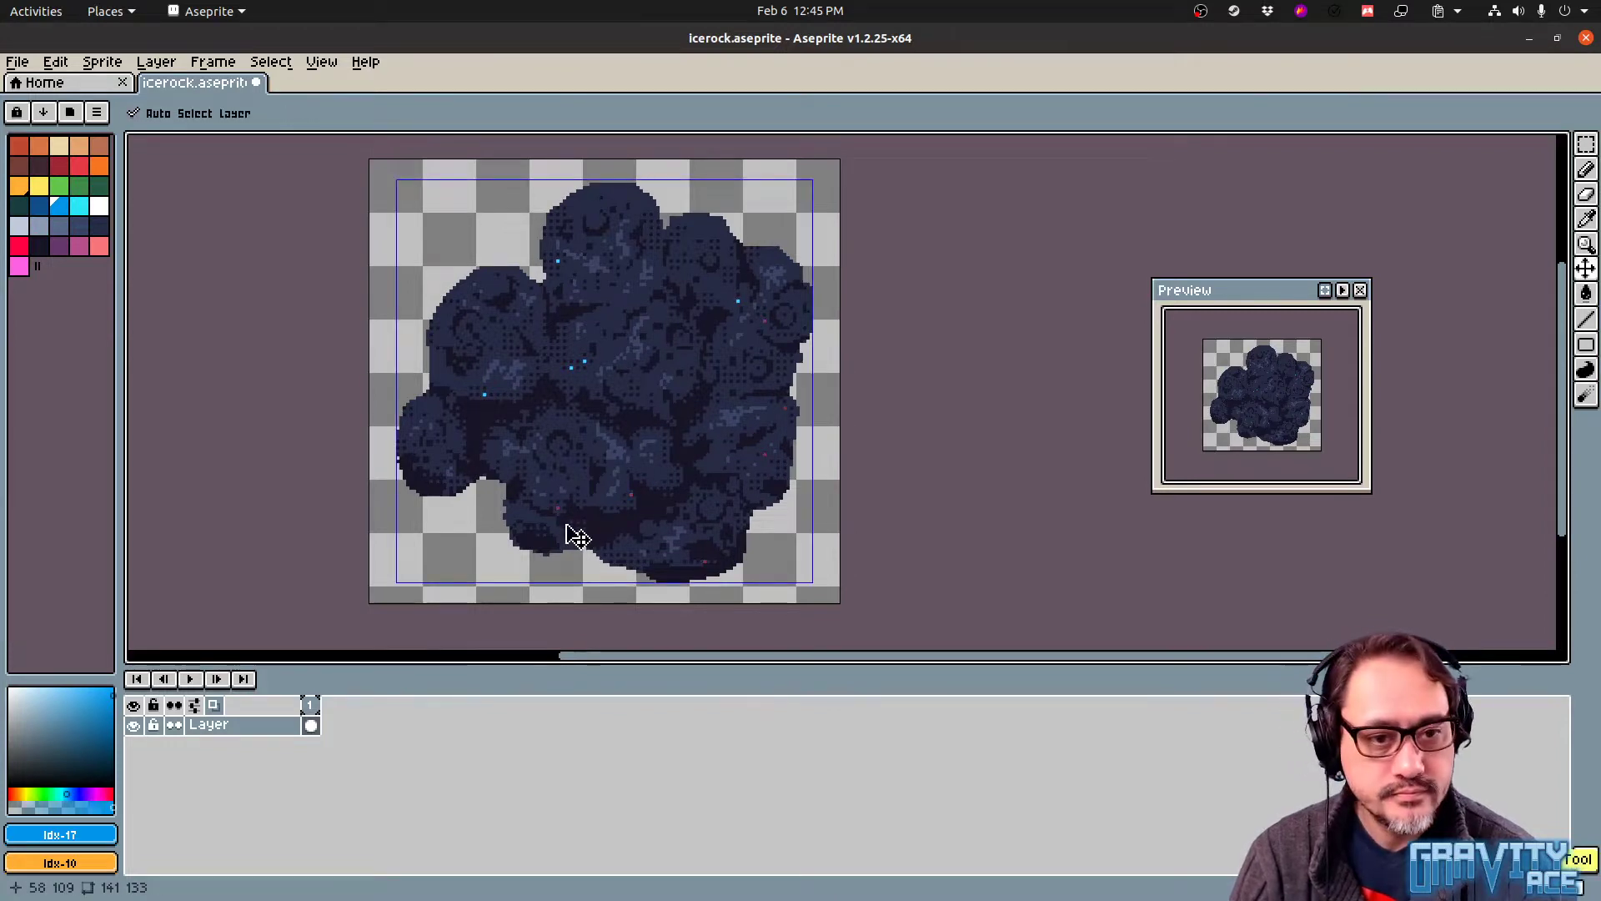
pyautogui.hotkey('ctrl', 'z')
pyautogui.press('g')
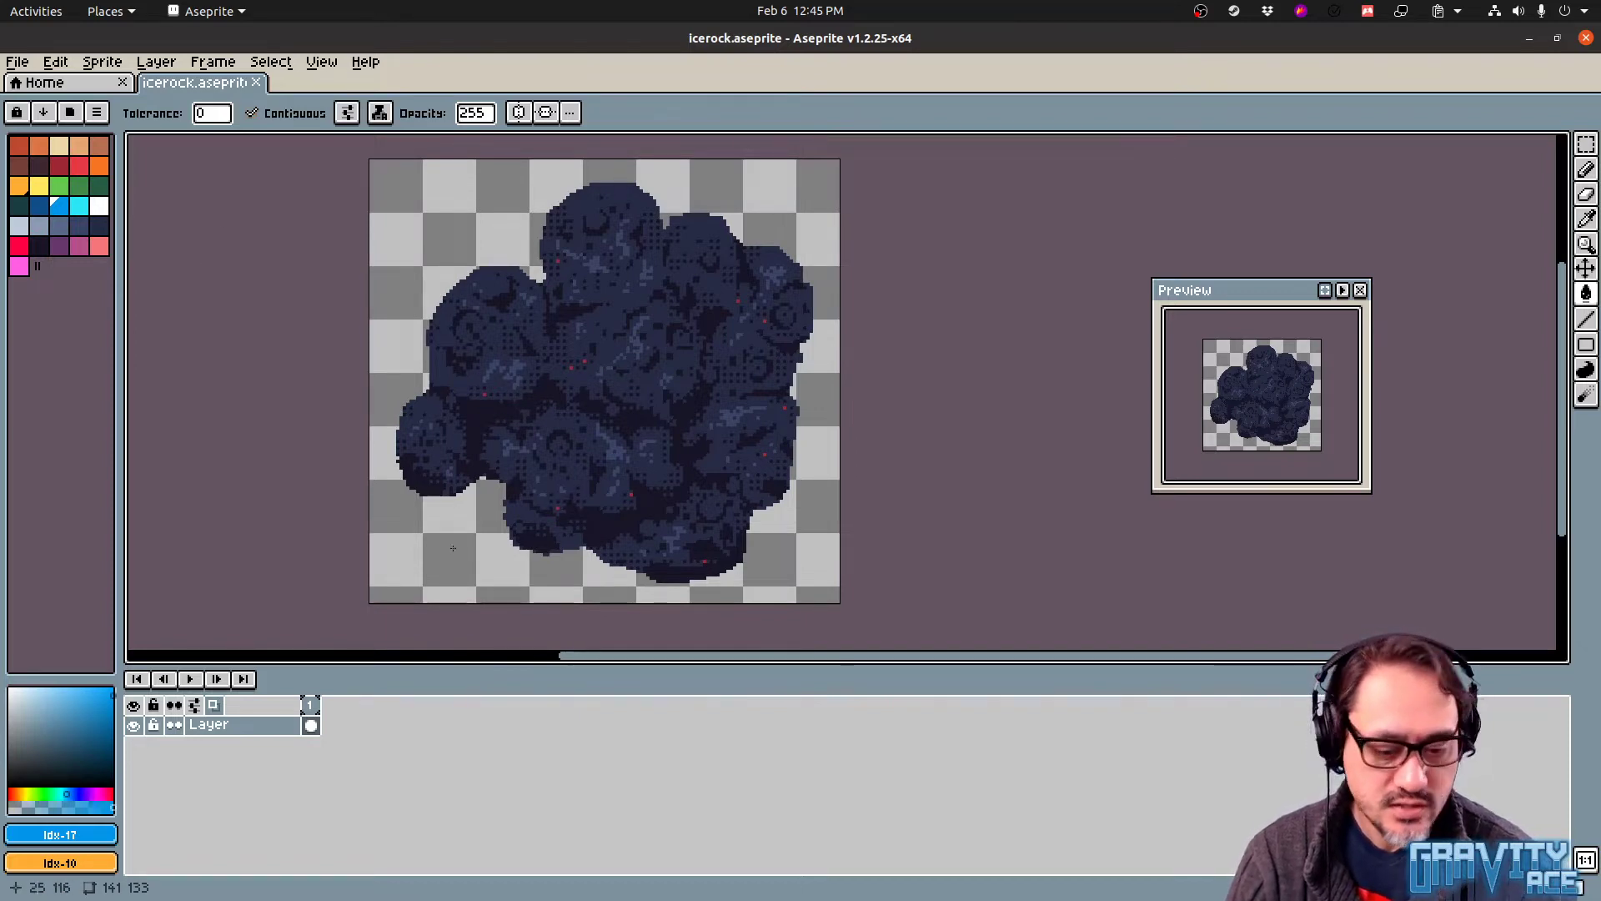
# Add a new layer above the rock and set the Contour tool's ink to Alpha Compositing
pyautogui.hotkey('shift', 'n')
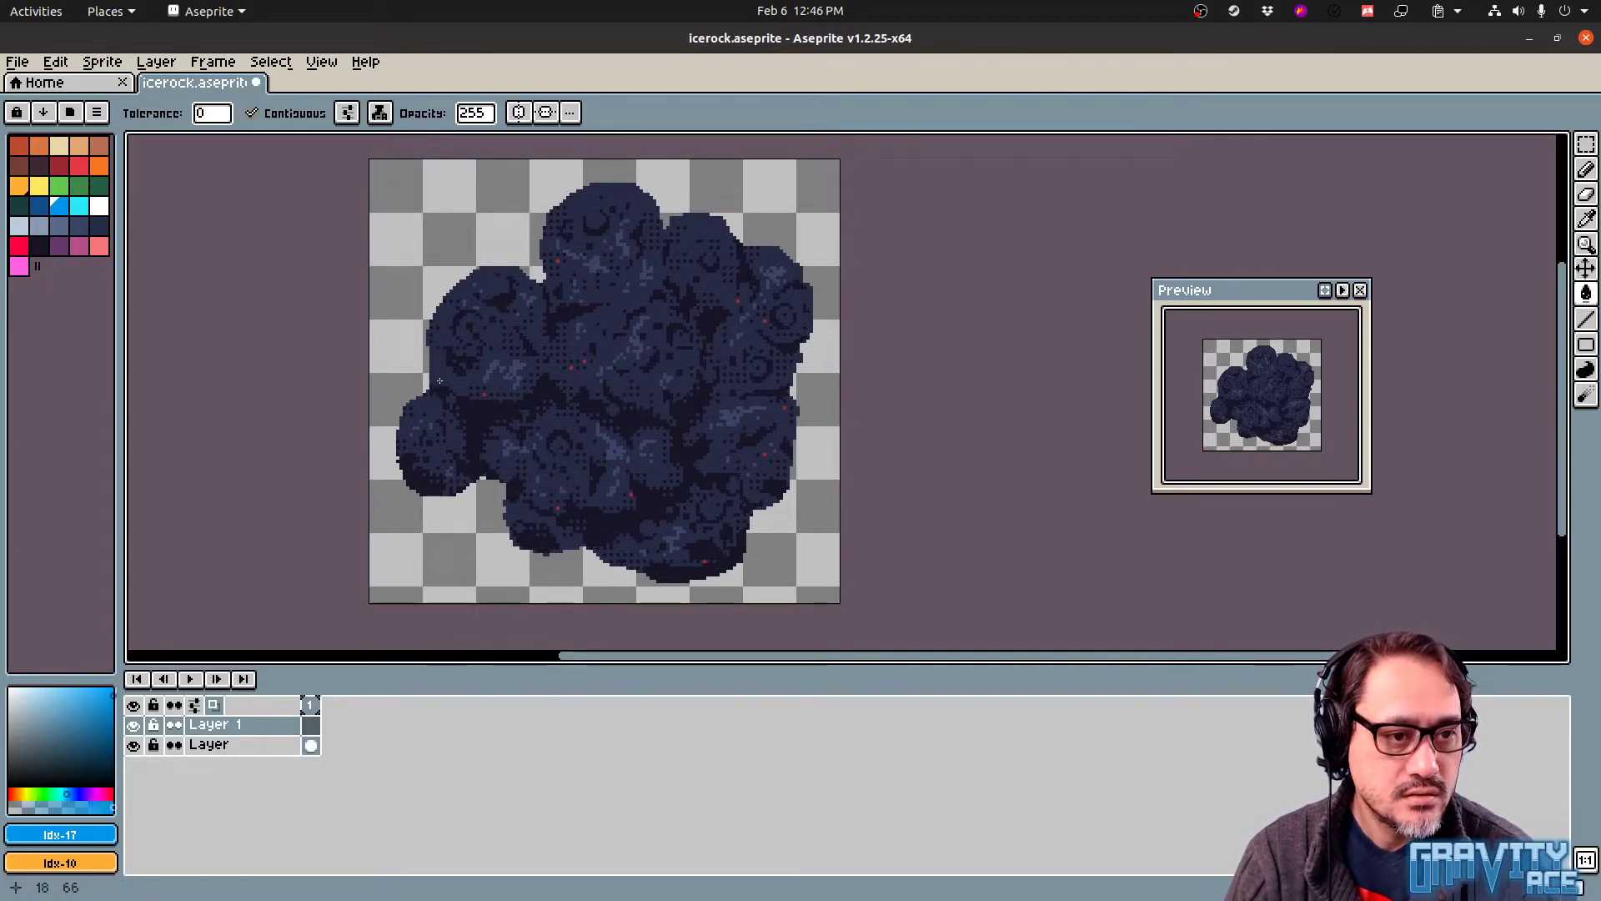
pyautogui.press('d')
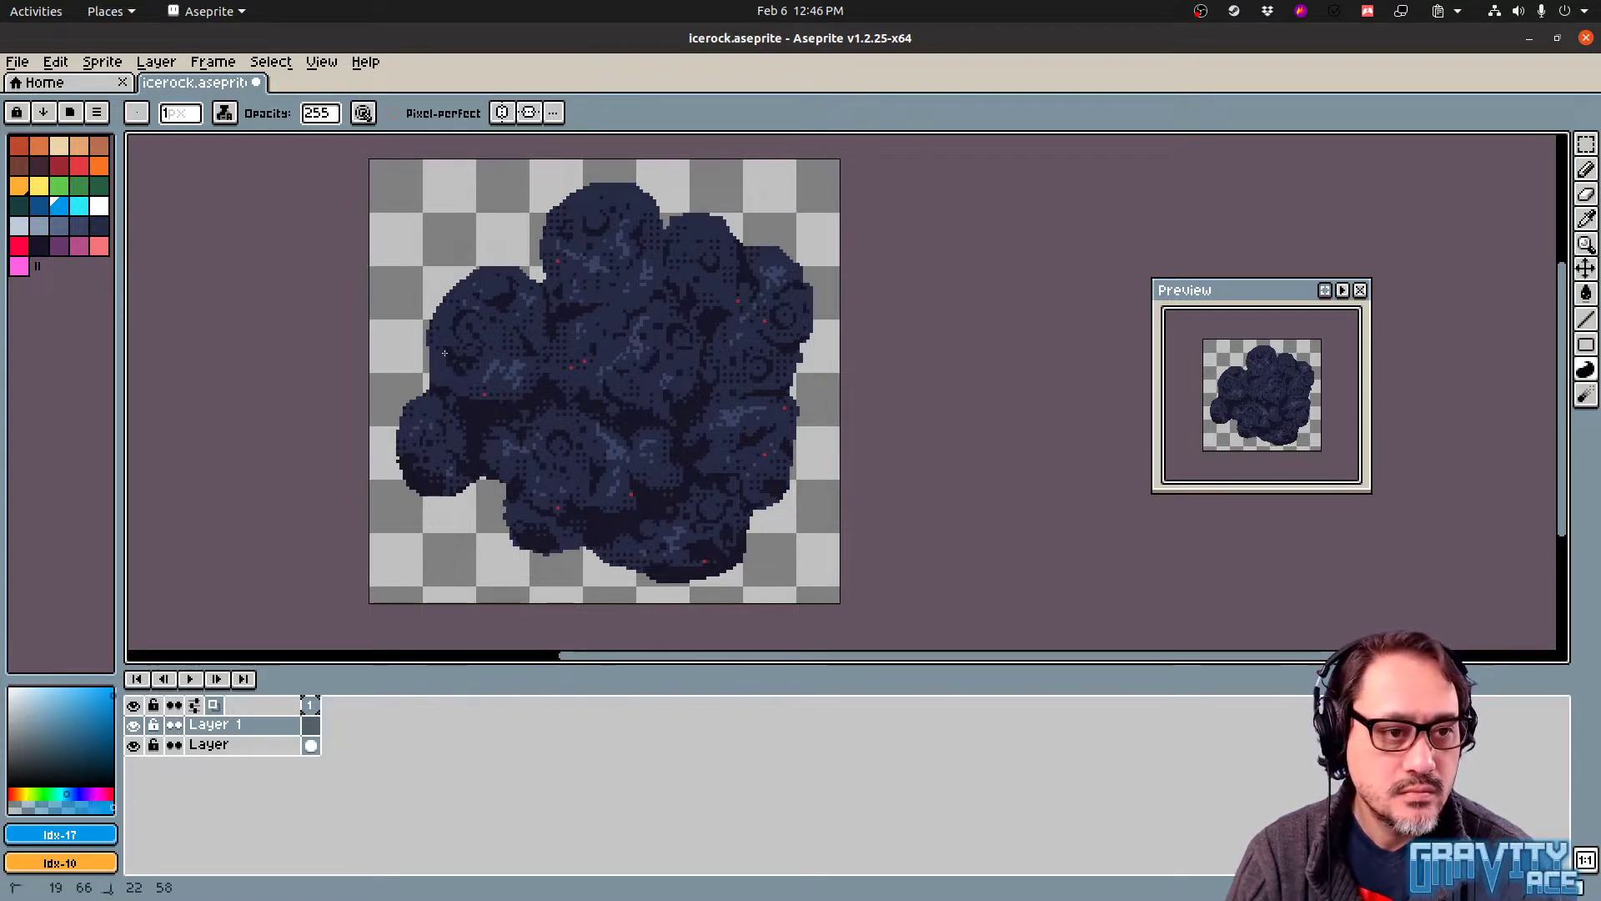
pyautogui.click(230, 118)
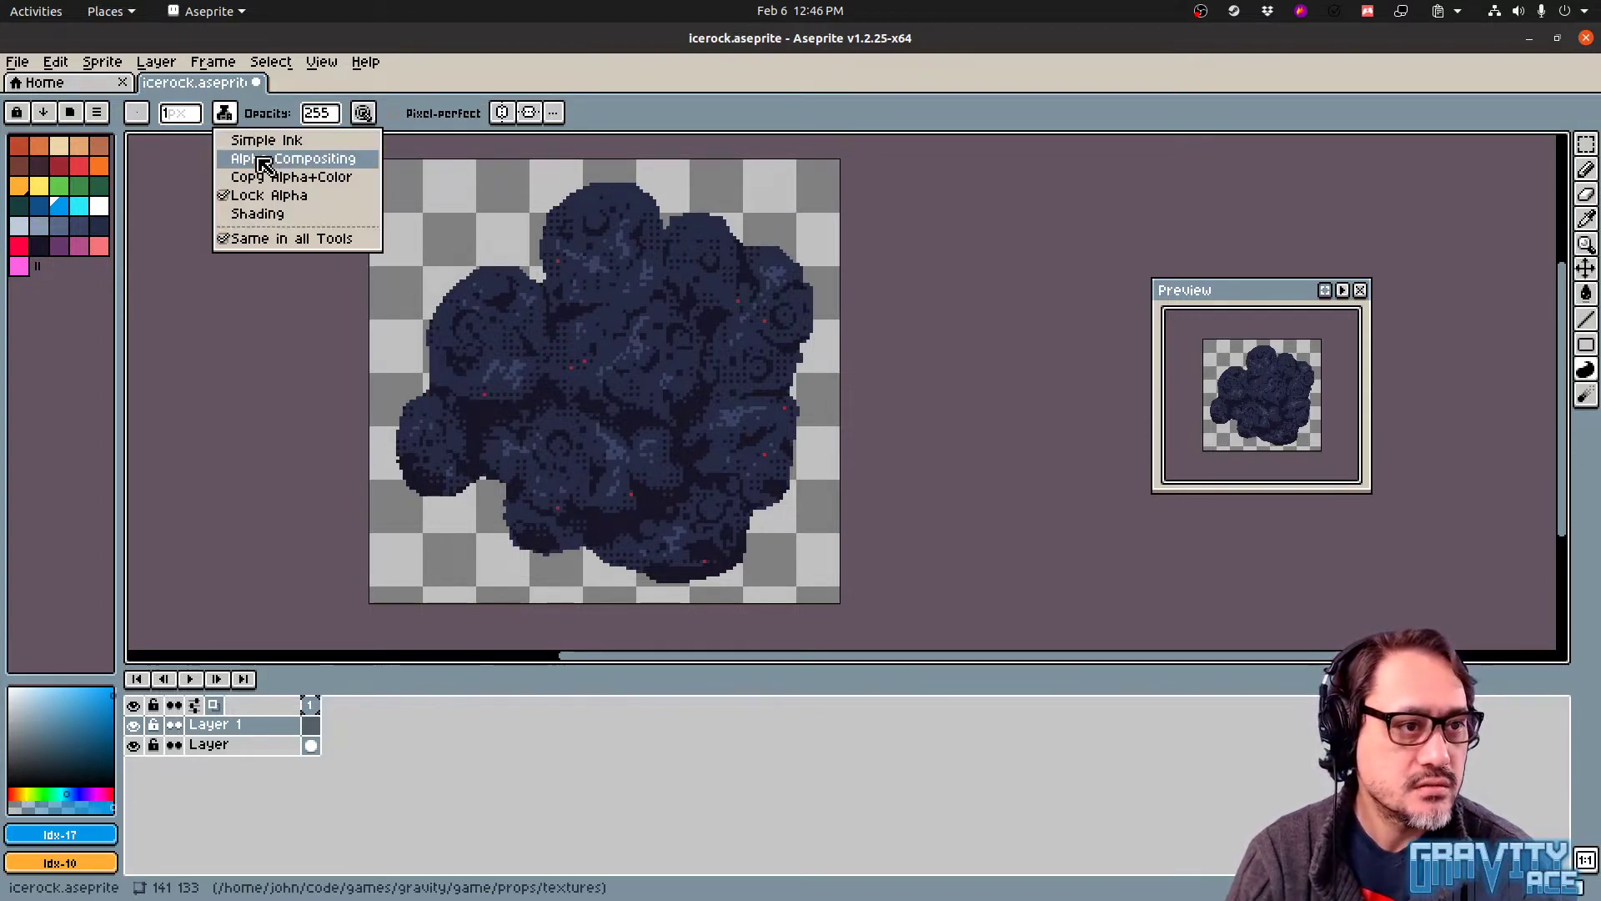
pyautogui.click(258, 159)
# Draw filled bright blue (index 17) ice patches along the outer edges of the rock's upper-left and top lobes
pyautogui.moveTo(431, 386); pyautogui.dragTo(501, 292)
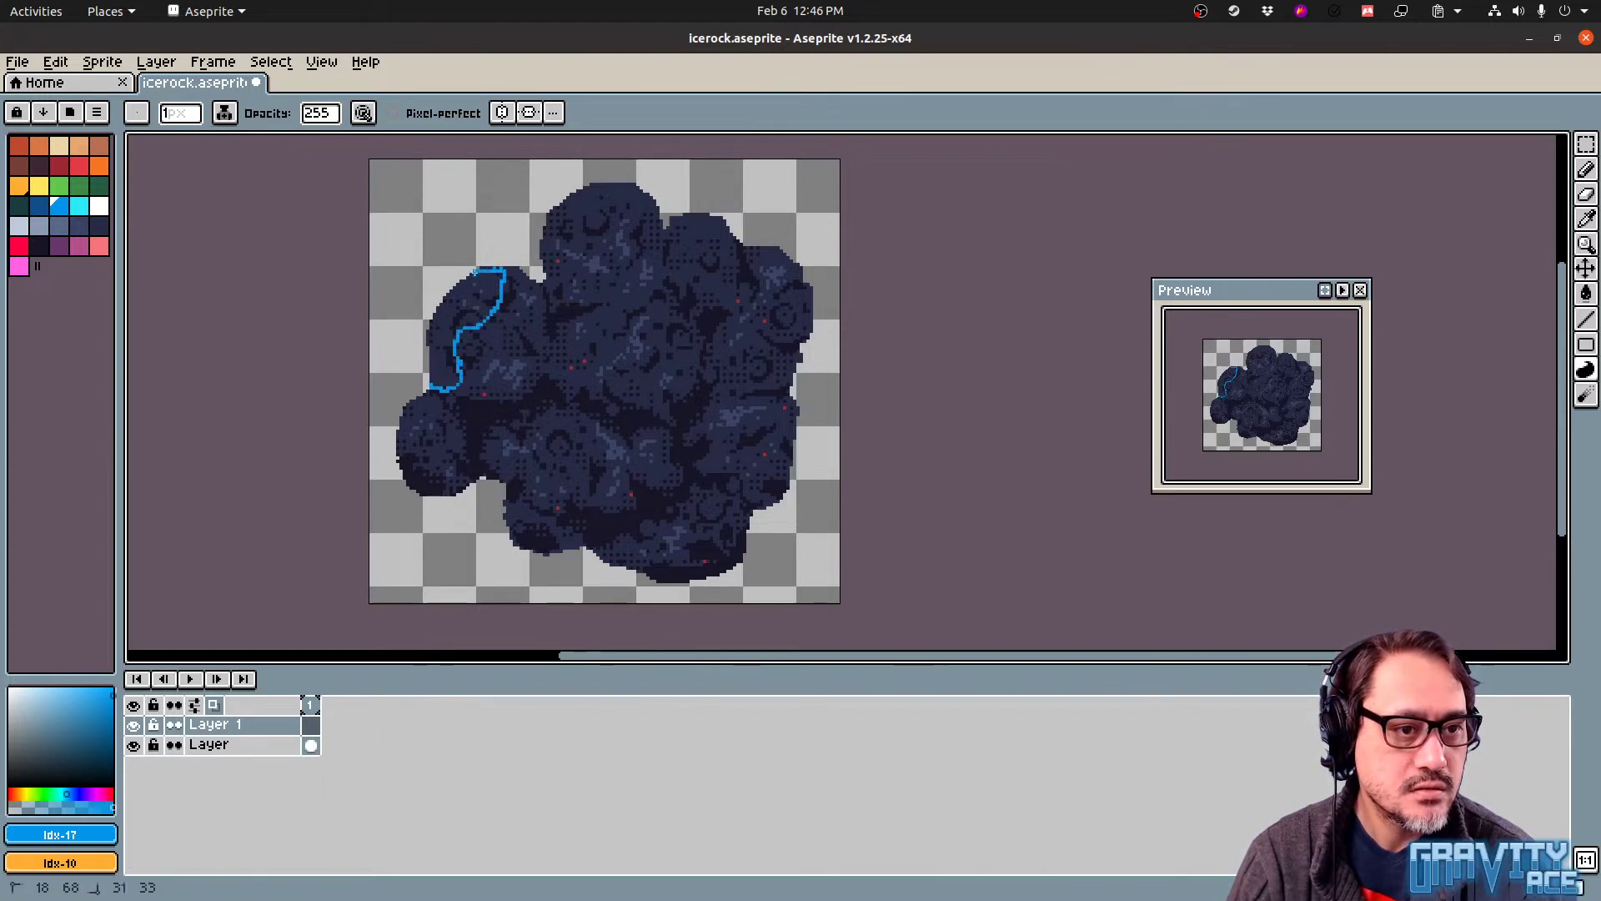
pyautogui.moveTo(432, 387); pyautogui.dragTo(430, 385)
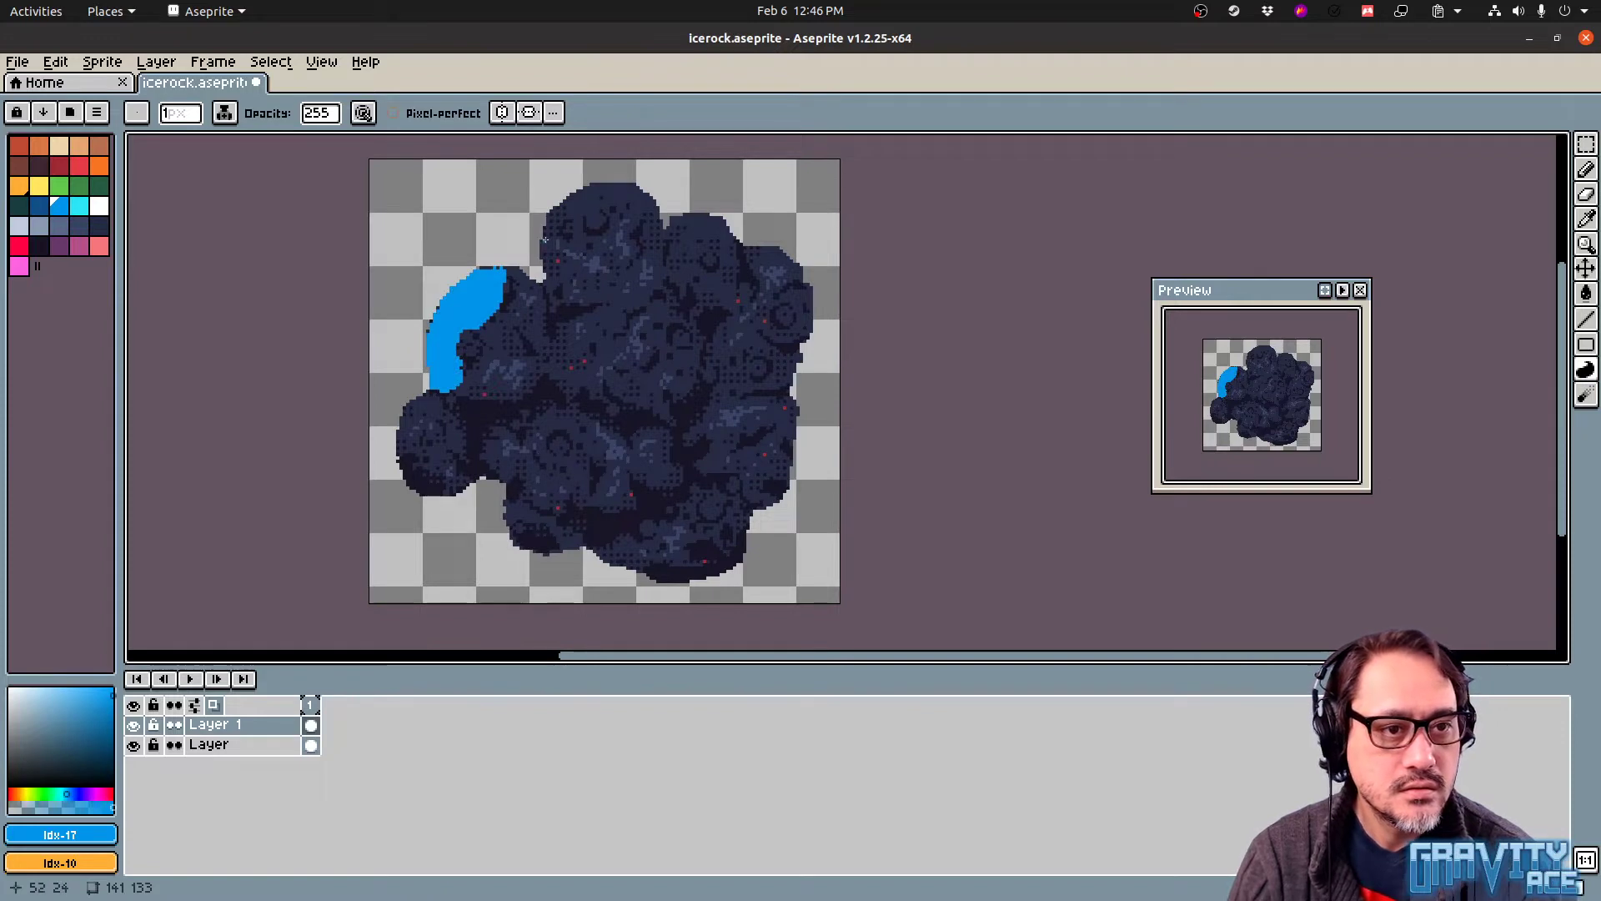
pyautogui.moveTo(546, 214); pyautogui.dragTo(544, 240)
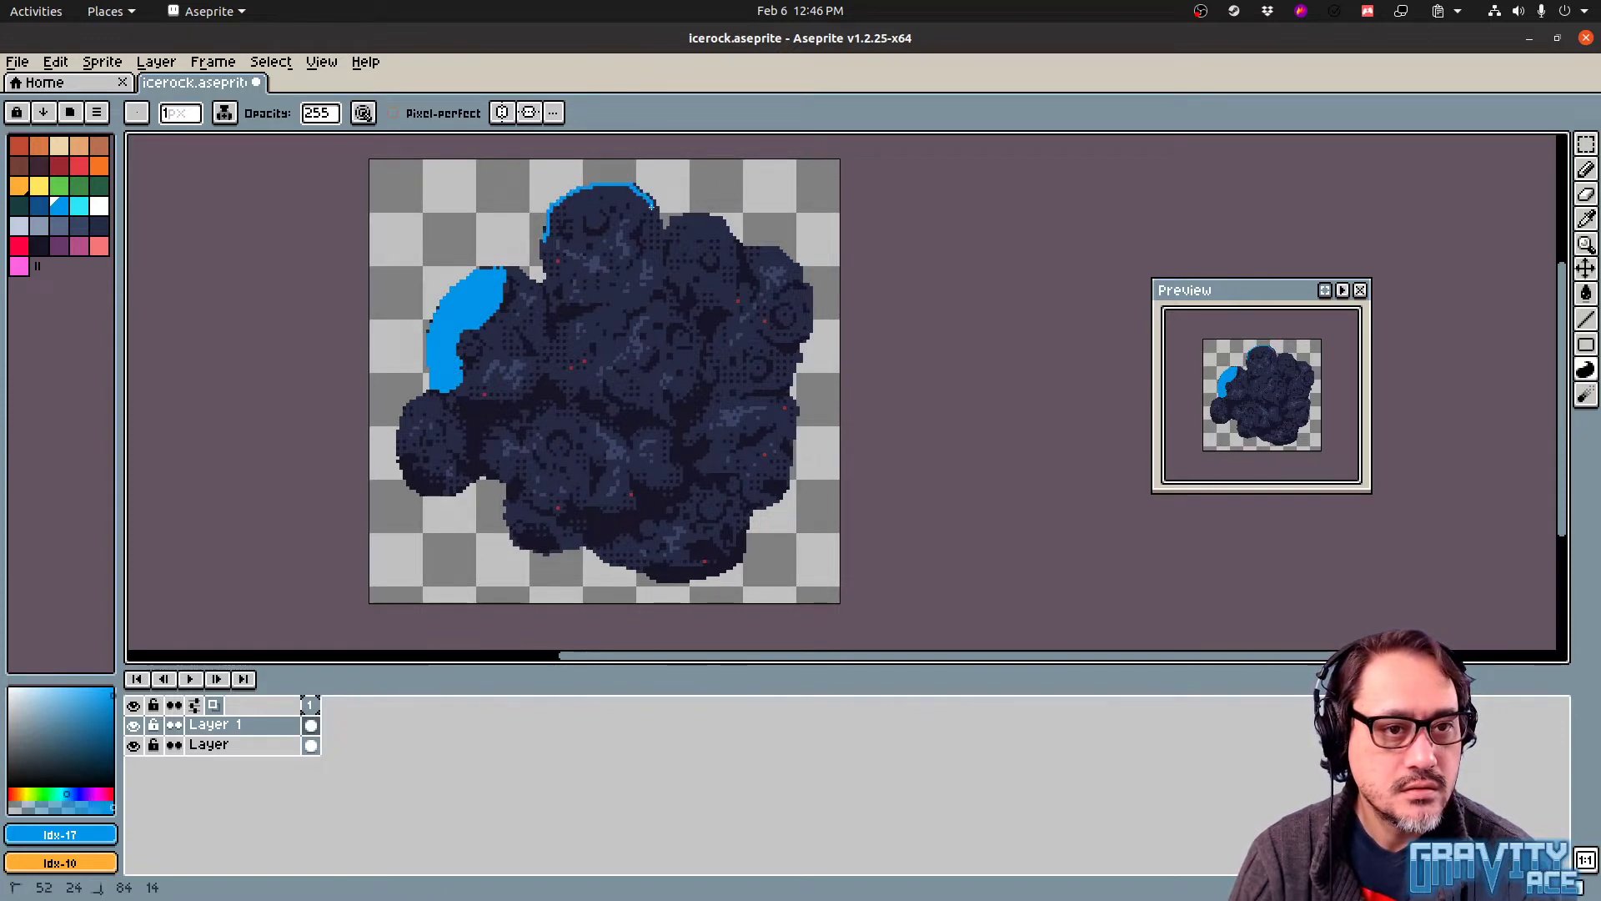
pyautogui.moveTo(588, 219); pyautogui.dragTo(571, 227)
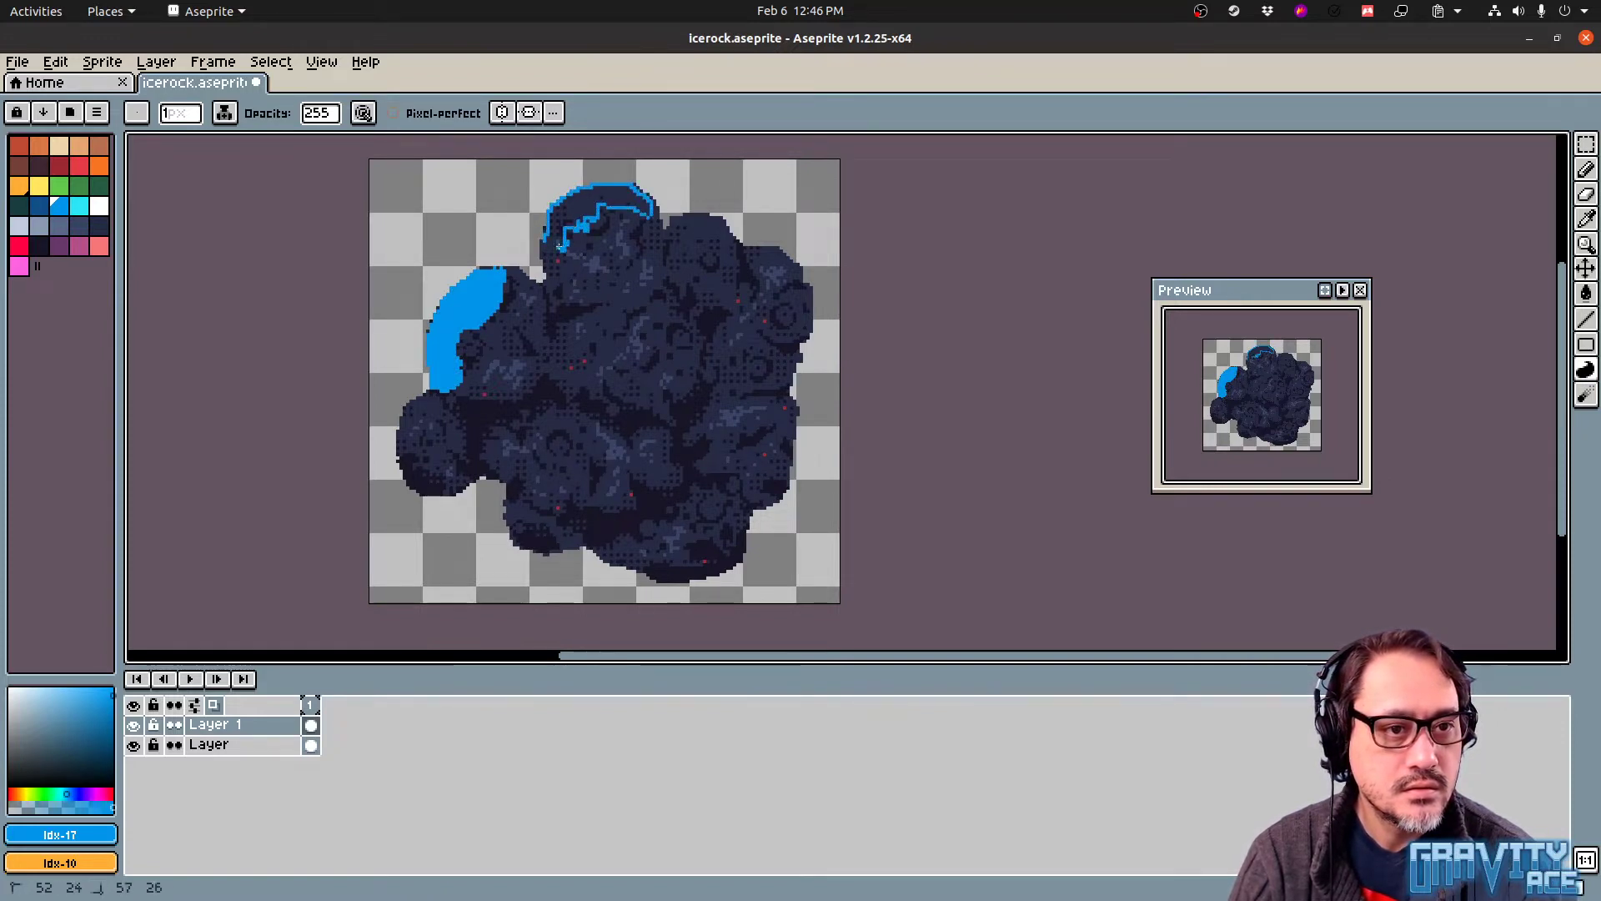
pyautogui.click(543, 239)
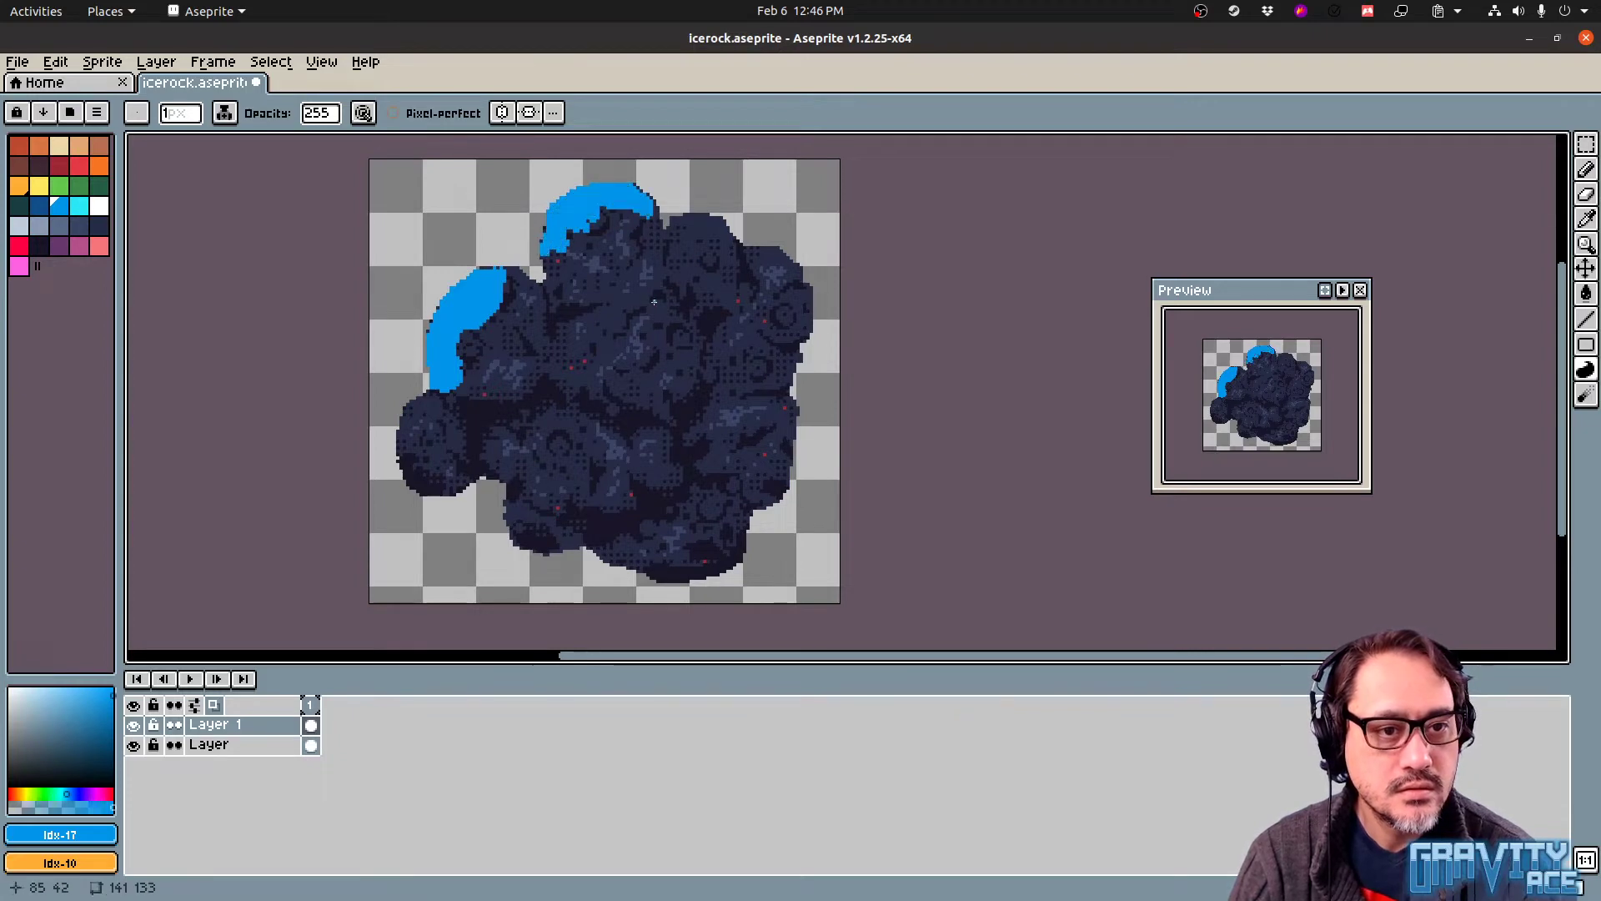
# Draw two jagged blue ice patches in the rock's centre and a small one on the left edge of the lower-middle lobe
pyautogui.moveTo(565, 347)
pyautogui.mouseDown()
pyautogui.moveTo(599, 307)
pyautogui.moveTo(660, 299)
pyautogui.moveTo(605, 359)
pyautogui.moveTo(573, 367)
pyautogui.moveTo(568, 347)
pyautogui.mouseUp()
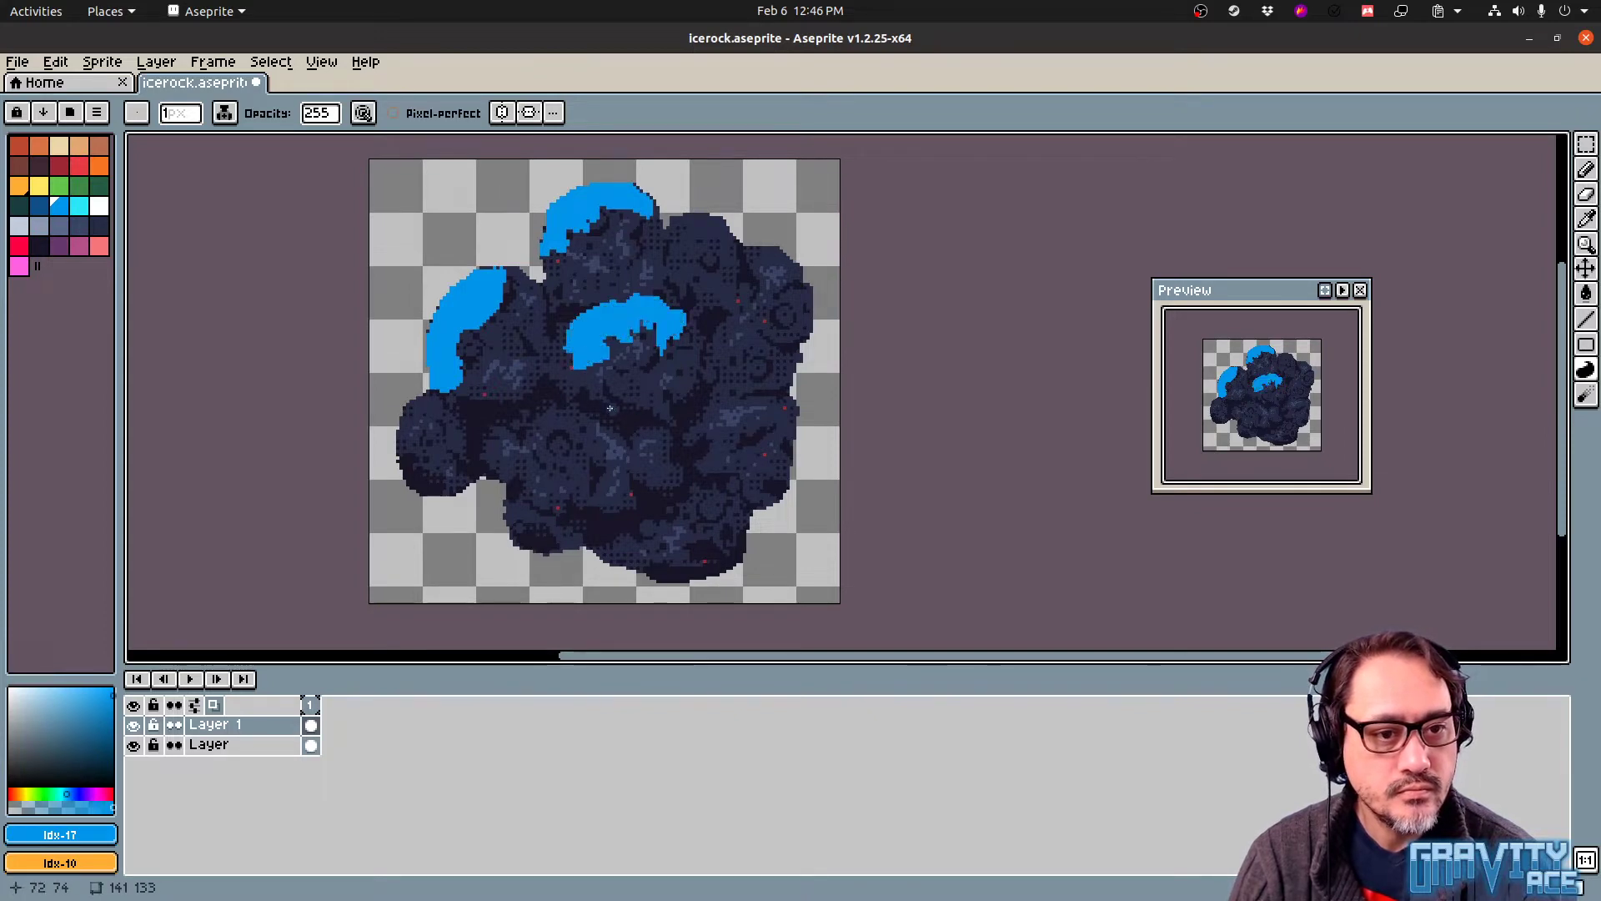
pyautogui.moveTo(607, 405)
pyautogui.mouseDown()
pyautogui.moveTo(674, 402)
pyautogui.moveTo(614, 382)
pyautogui.moveTo(597, 396)
pyautogui.mouseUp()
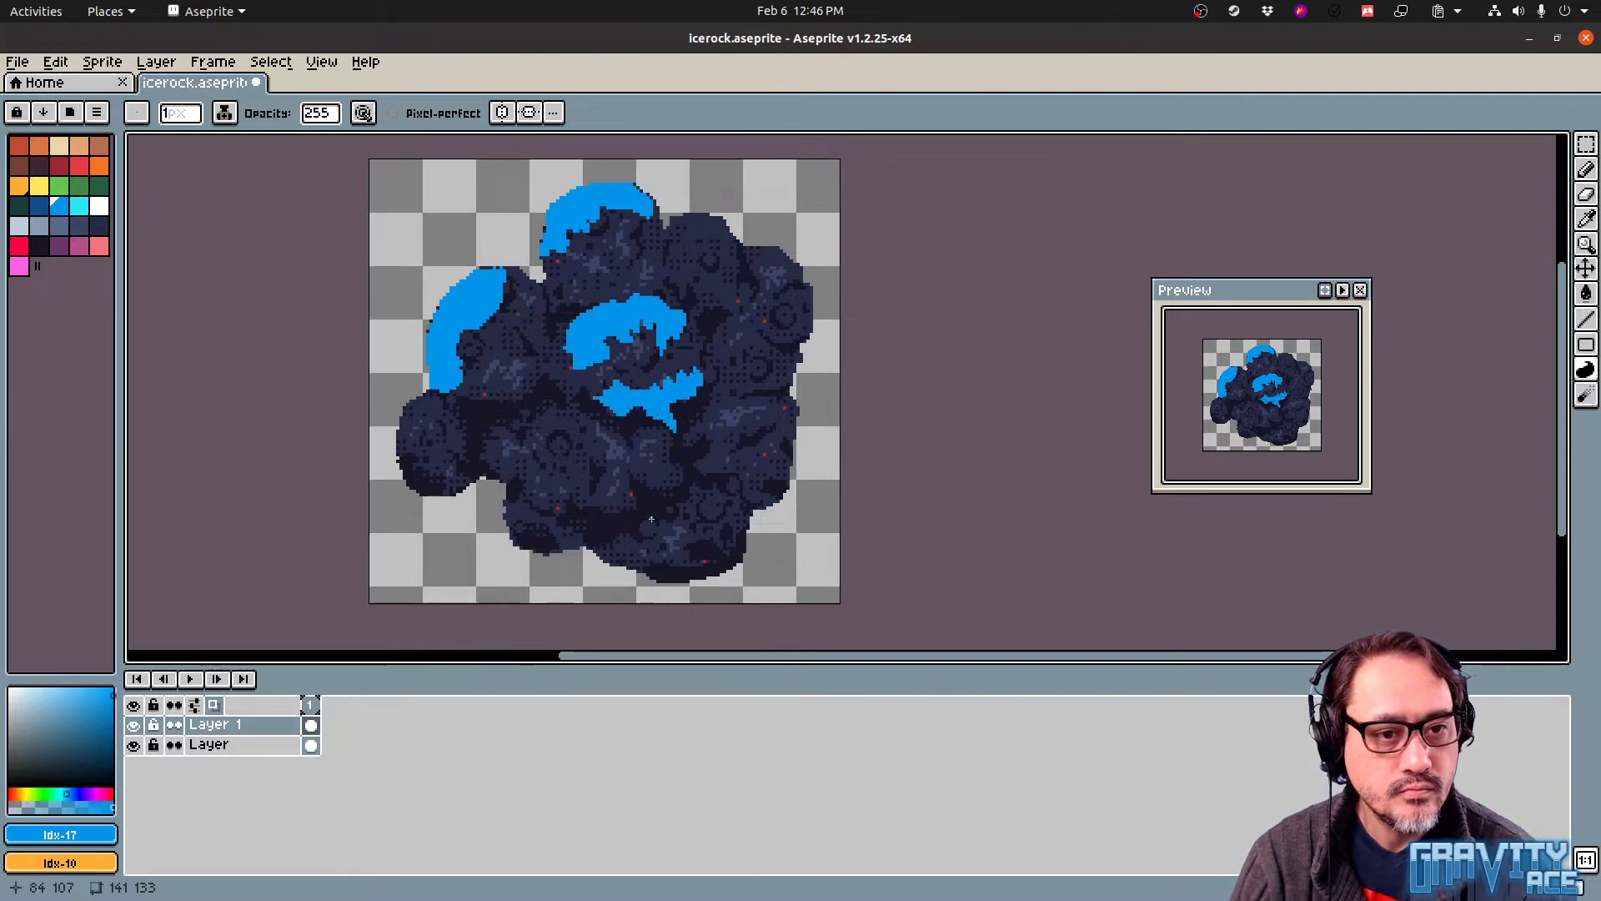
pyautogui.moveTo(495, 429)
pyautogui.mouseDown()
pyautogui.moveTo(520, 472)
pyautogui.moveTo(497, 431)
pyautogui.mouseUp()
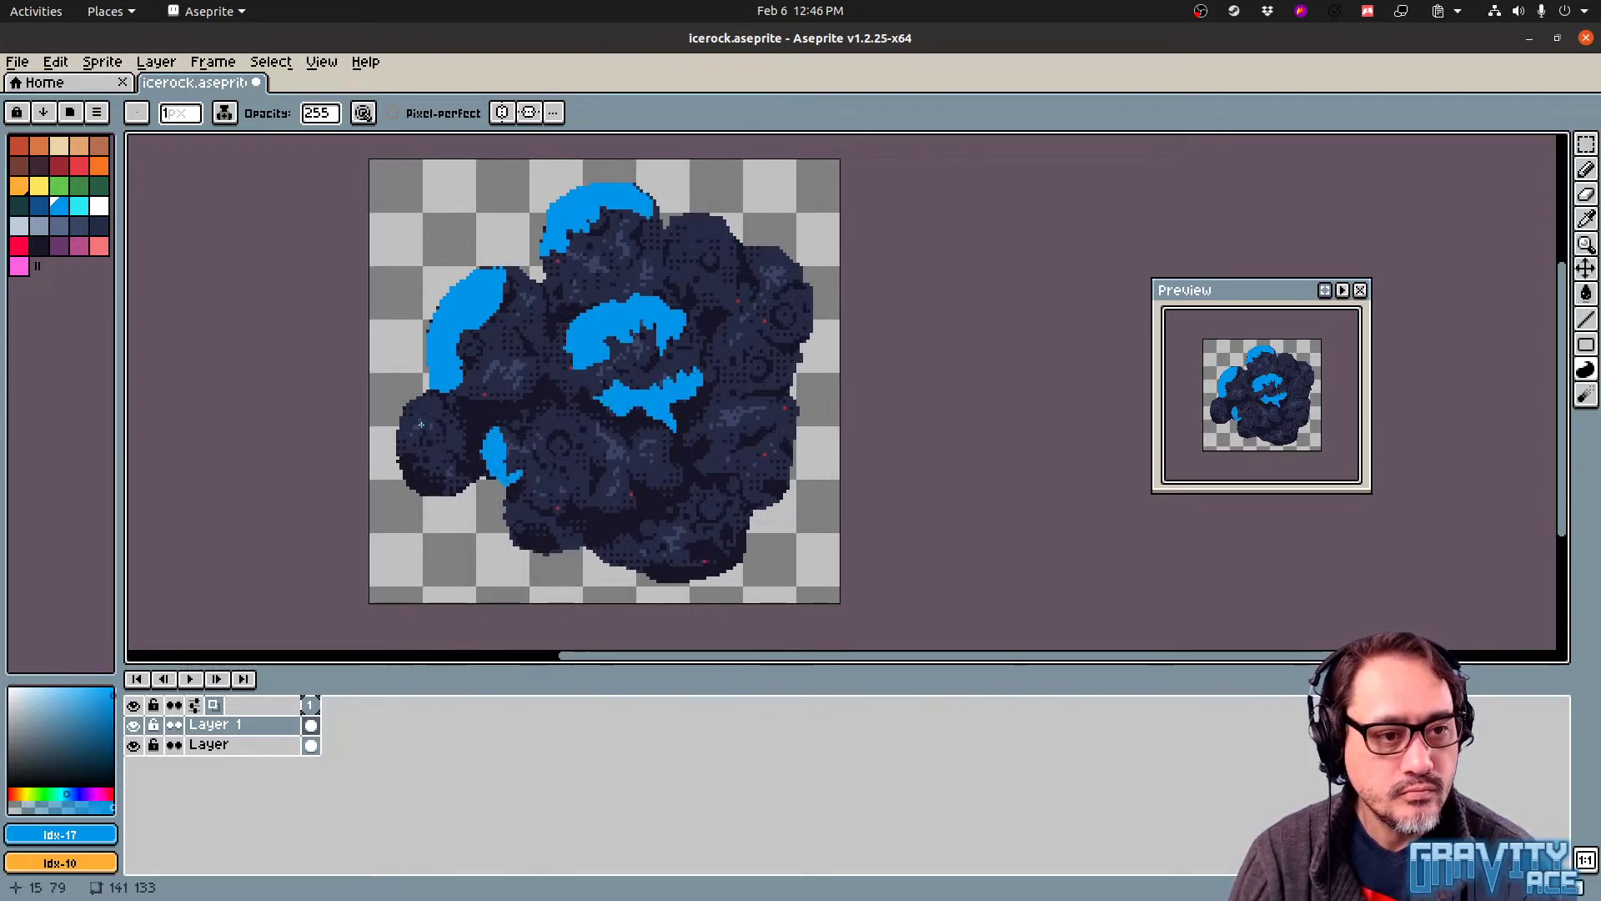
# Draw blue ice patches along the outer edges of the rock's far-left and lower-left lobes
pyautogui.moveTo(404, 415); pyautogui.dragTo(398, 437)
pyautogui.moveTo(435, 496); pyautogui.dragTo(412, 428)
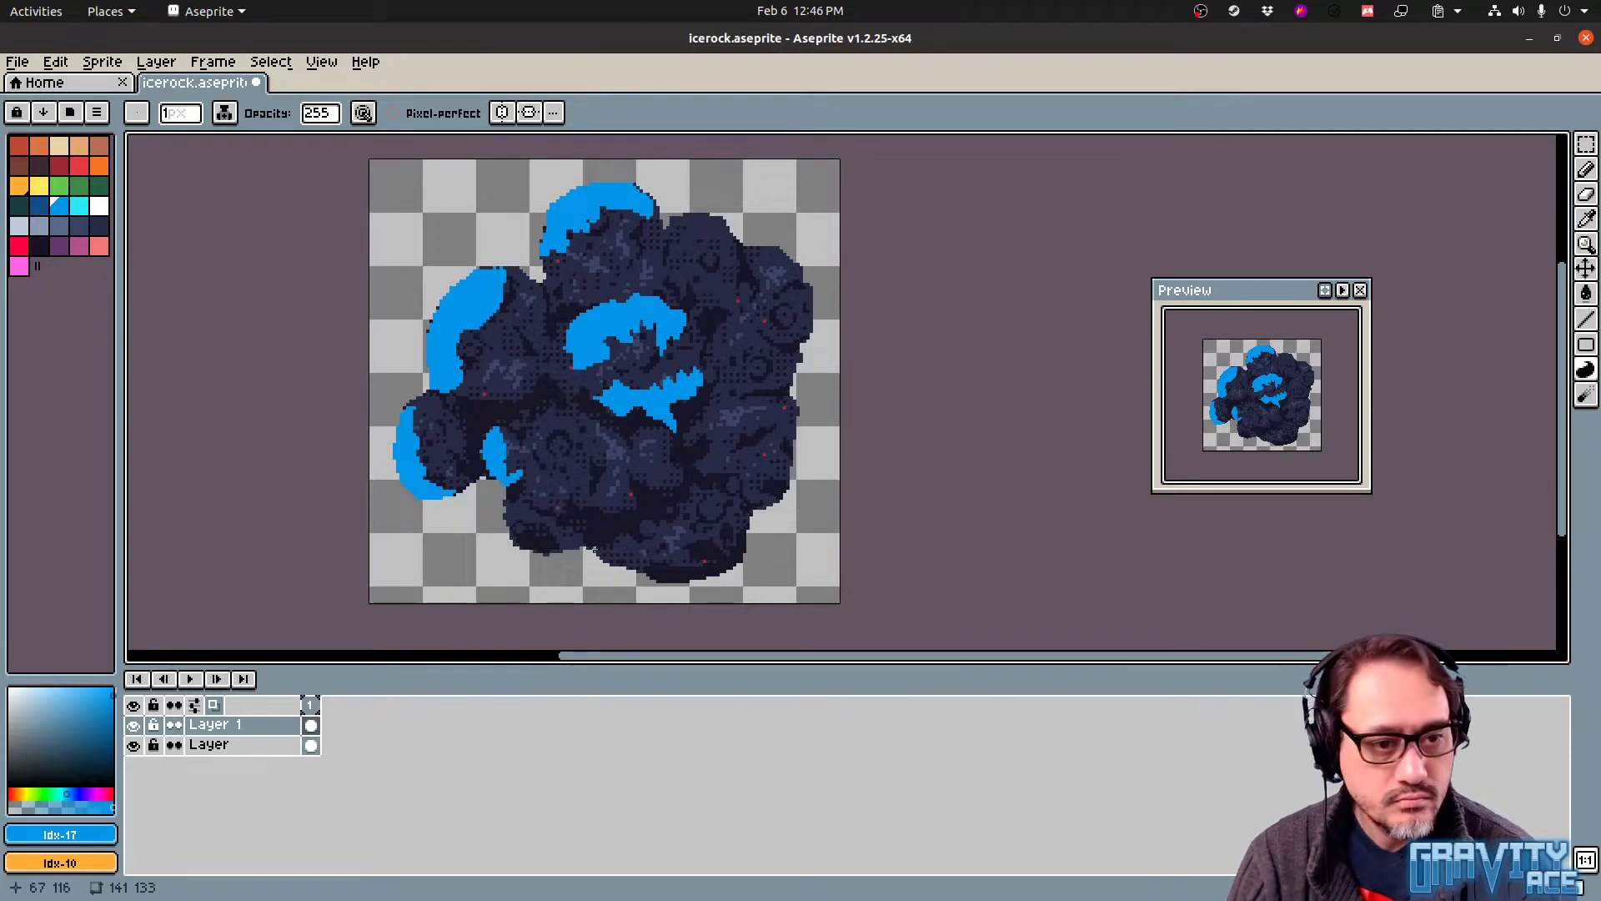
pyautogui.moveTo(538, 552)
pyautogui.mouseDown()
pyautogui.moveTo(511, 534)
pyautogui.moveTo(568, 548)
pyautogui.moveTo(527, 515)
pyautogui.moveTo(510, 532)
pyautogui.mouseUp()
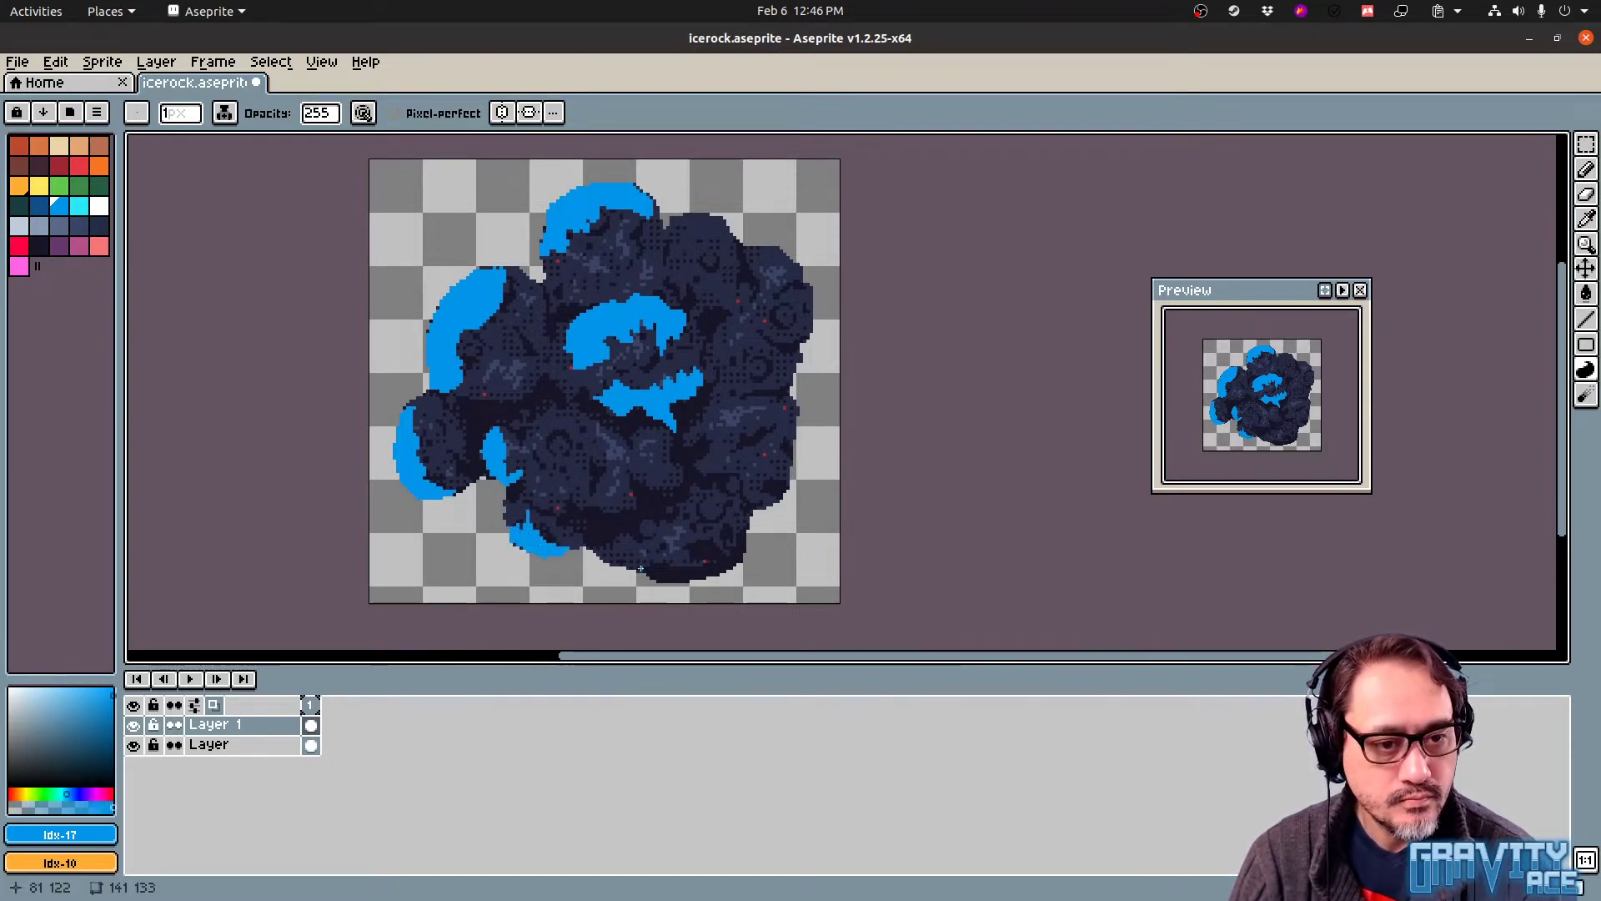
# Draw jagged blue ice patches along the rock's bottom and lower-right edges and on its upper-right lobes
pyautogui.moveTo(617, 531)
pyautogui.mouseDown()
pyautogui.moveTo(623, 560)
pyautogui.moveTo(709, 565)
pyautogui.moveTo(730, 517)
pyautogui.moveTo(688, 577)
pyautogui.moveTo(621, 565)
pyautogui.mouseUp()
pyautogui.moveTo(741, 528)
pyautogui.mouseDown()
pyautogui.moveTo(786, 475)
pyautogui.moveTo(793, 432)
pyautogui.mouseUp()
pyautogui.moveTo(775, 416)
pyautogui.mouseDown()
pyautogui.moveTo(762, 473)
pyautogui.moveTo(783, 515)
pyautogui.mouseUp()
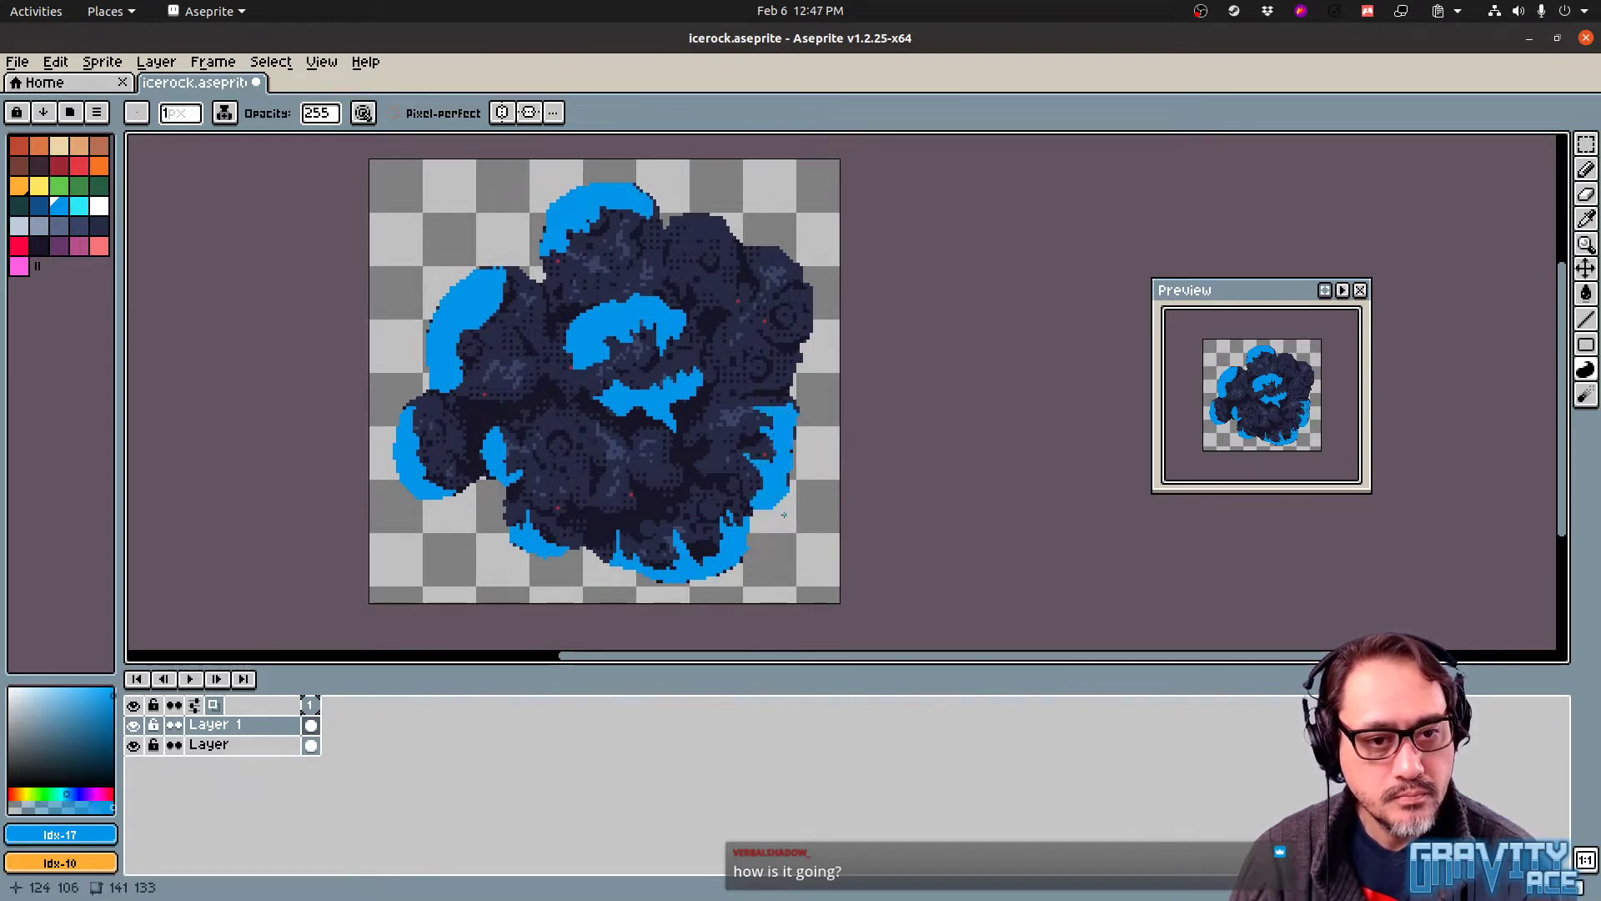
pyautogui.moveTo(786, 288)
pyautogui.mouseDown()
pyautogui.moveTo(810, 331)
pyautogui.moveTo(797, 337)
pyautogui.moveTo(785, 258)
pyautogui.moveTo(754, 261)
pyautogui.moveTo(684, 222)
pyautogui.moveTo(722, 248)
pyautogui.moveTo(696, 251)
pyautogui.moveTo(673, 227)
pyautogui.mouseUp()
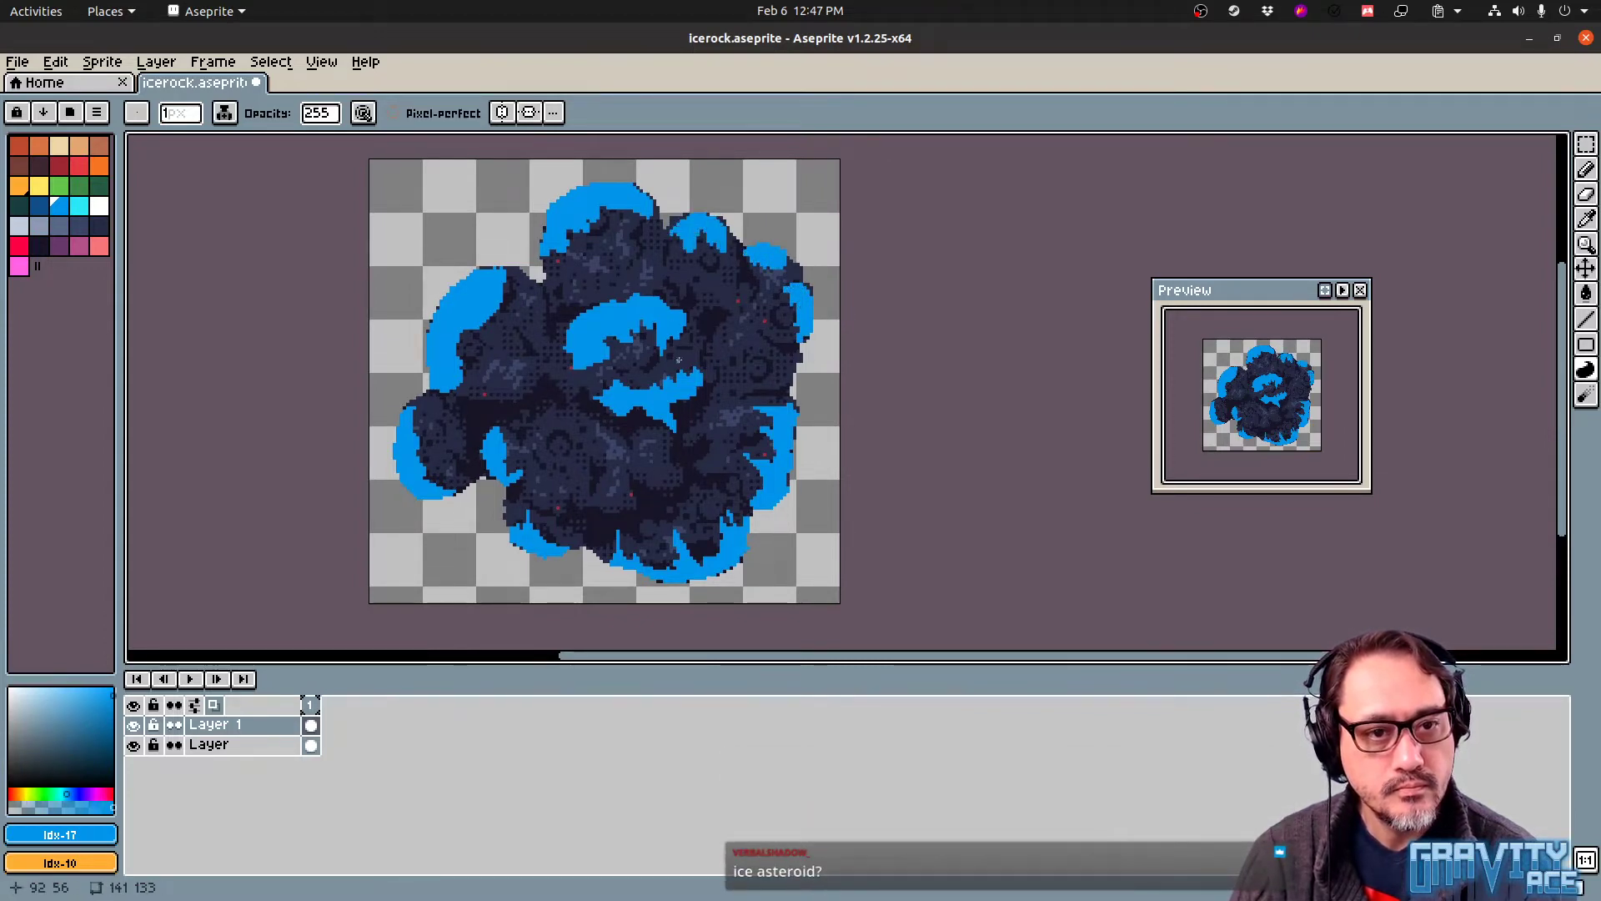
pyautogui.moveTo(752, 325)
pyautogui.mouseDown()
pyautogui.moveTo(774, 350)
pyautogui.moveTo(758, 372)
pyautogui.mouseUp()
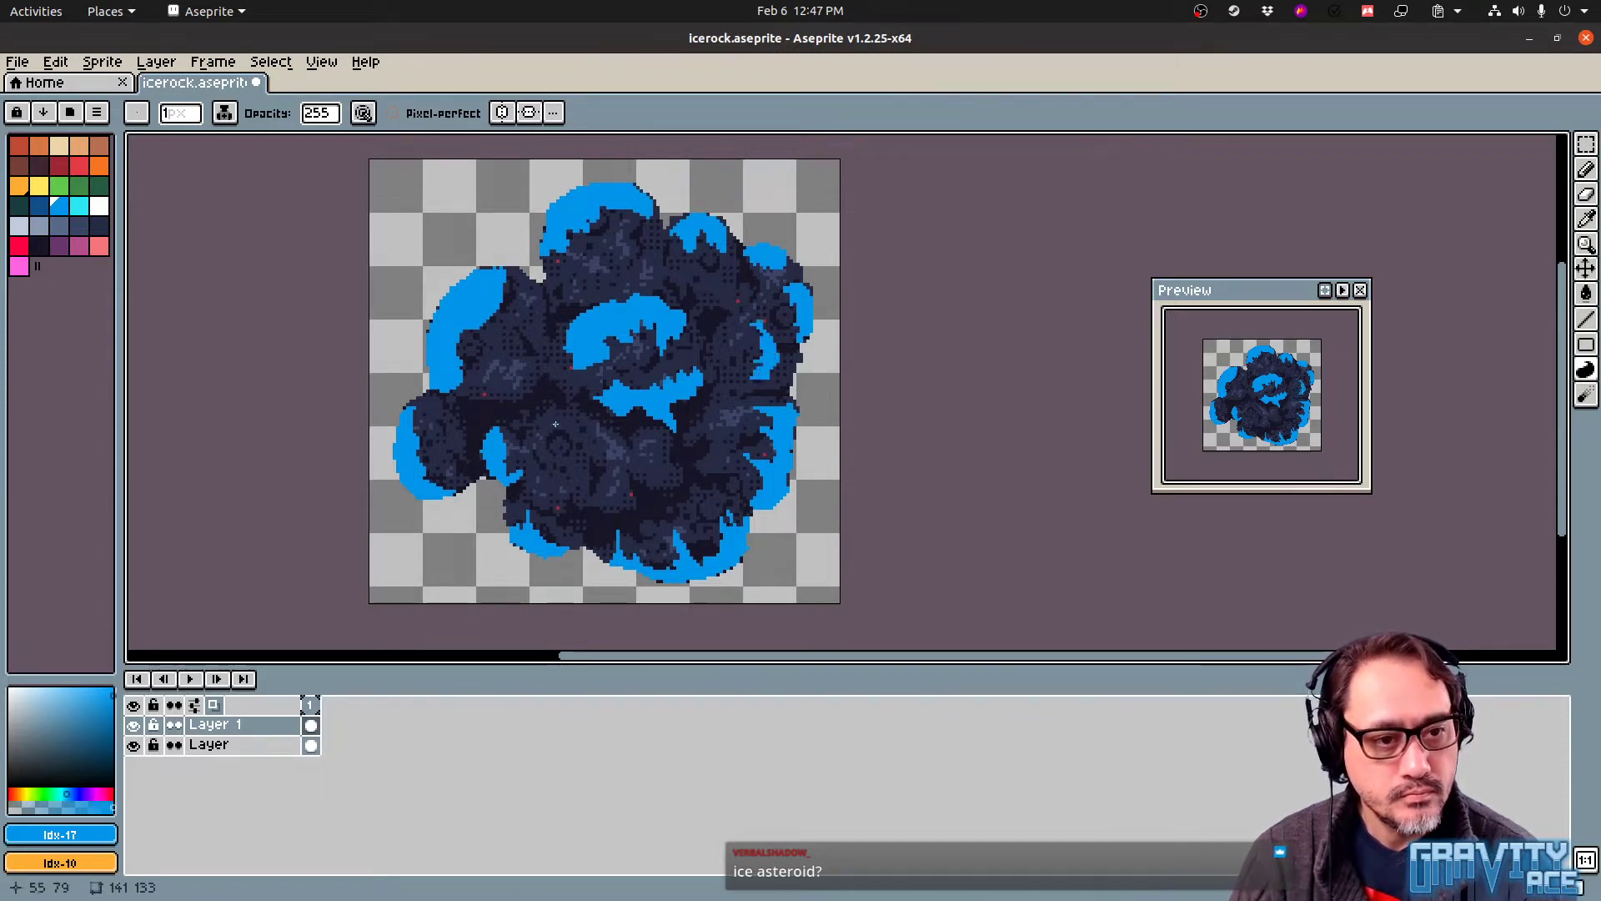
# Draw two small jagged blue ice patches, one on the rock's lower-middle lobe and one inside its lower-right area
pyautogui.moveTo(568, 498)
pyautogui.mouseDown()
pyautogui.moveTo(629, 490)
pyautogui.moveTo(582, 496)
pyautogui.mouseUp()
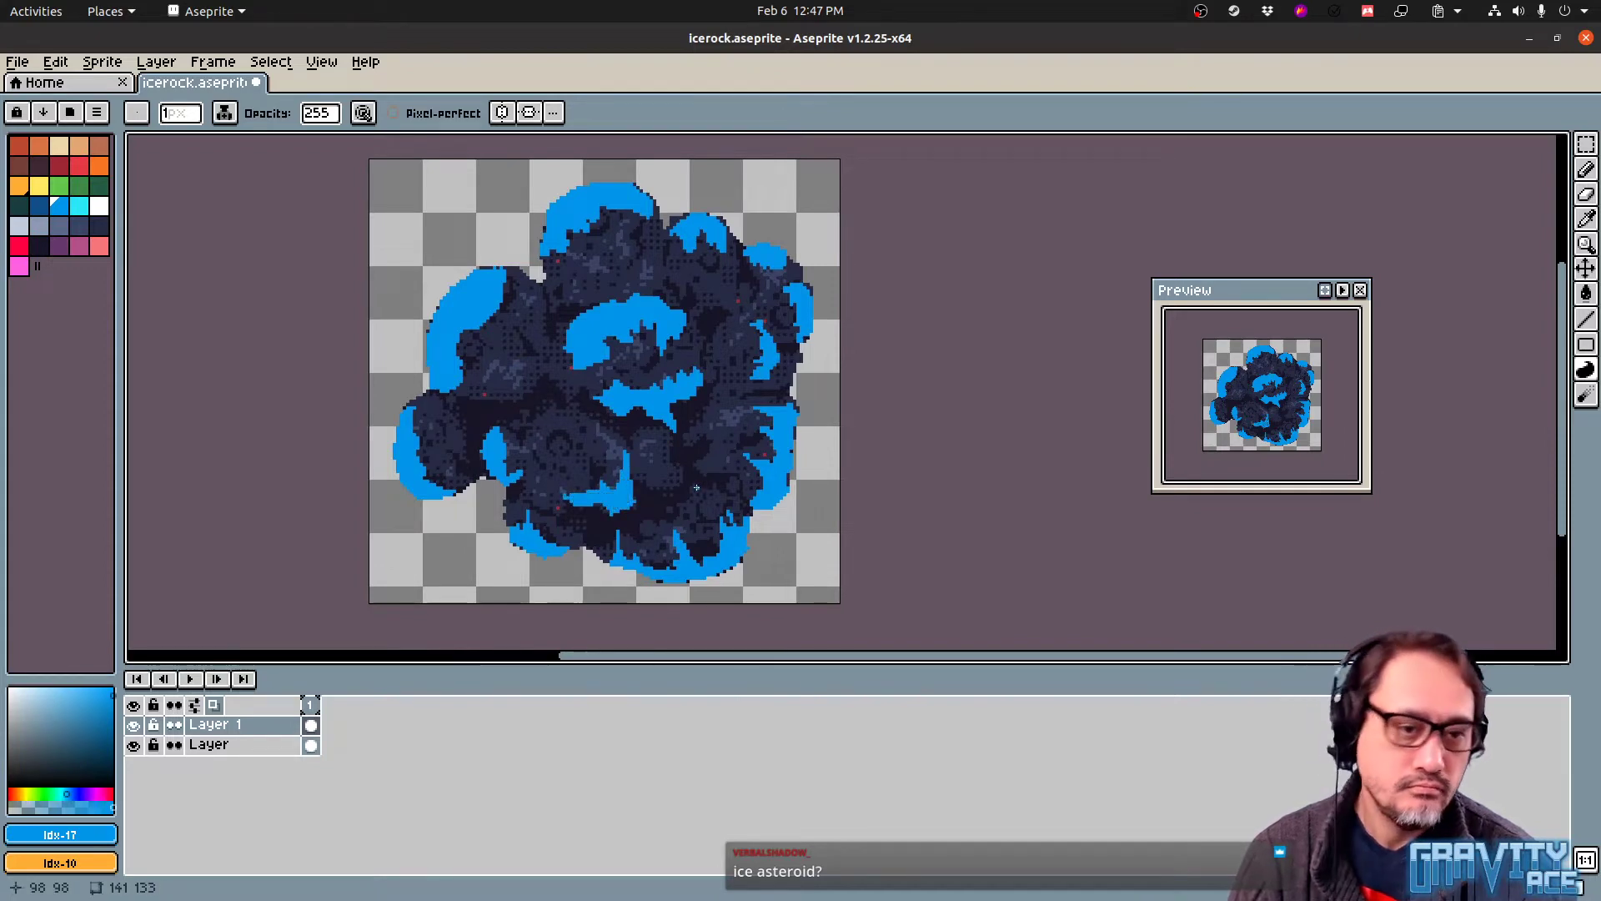
pyautogui.moveTo(709, 481); pyautogui.dragTo(695, 472)
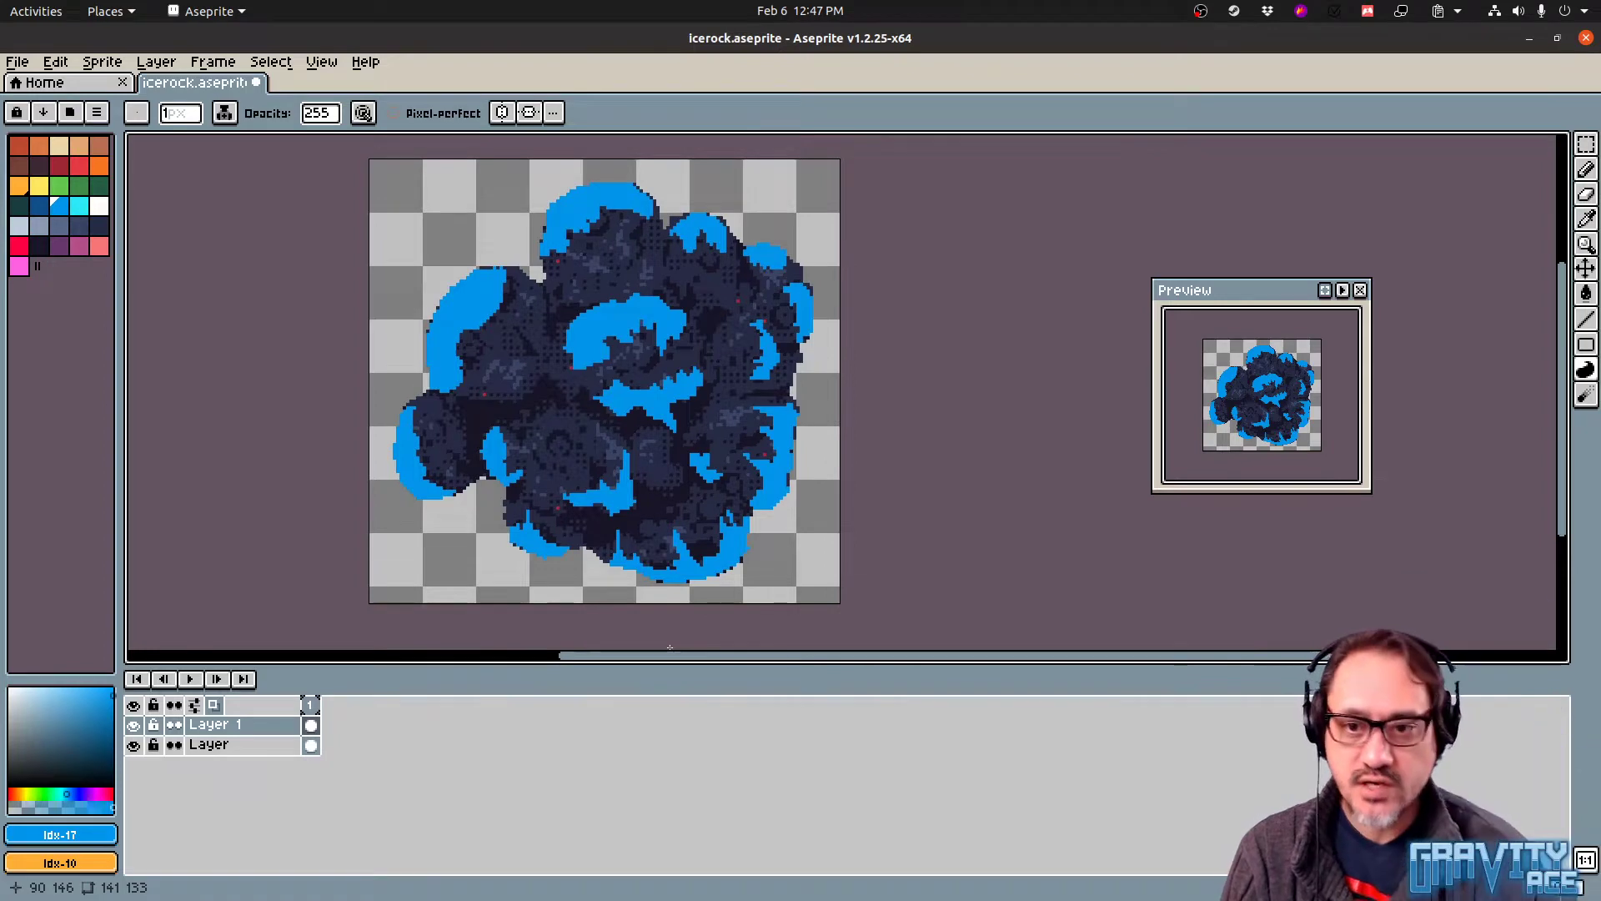
# Switch to Godot, run Gravity Ace and load the unnamed level of the 00-test campaign in the game's level editor
pyautogui.hotkey('alt', 'Tab')
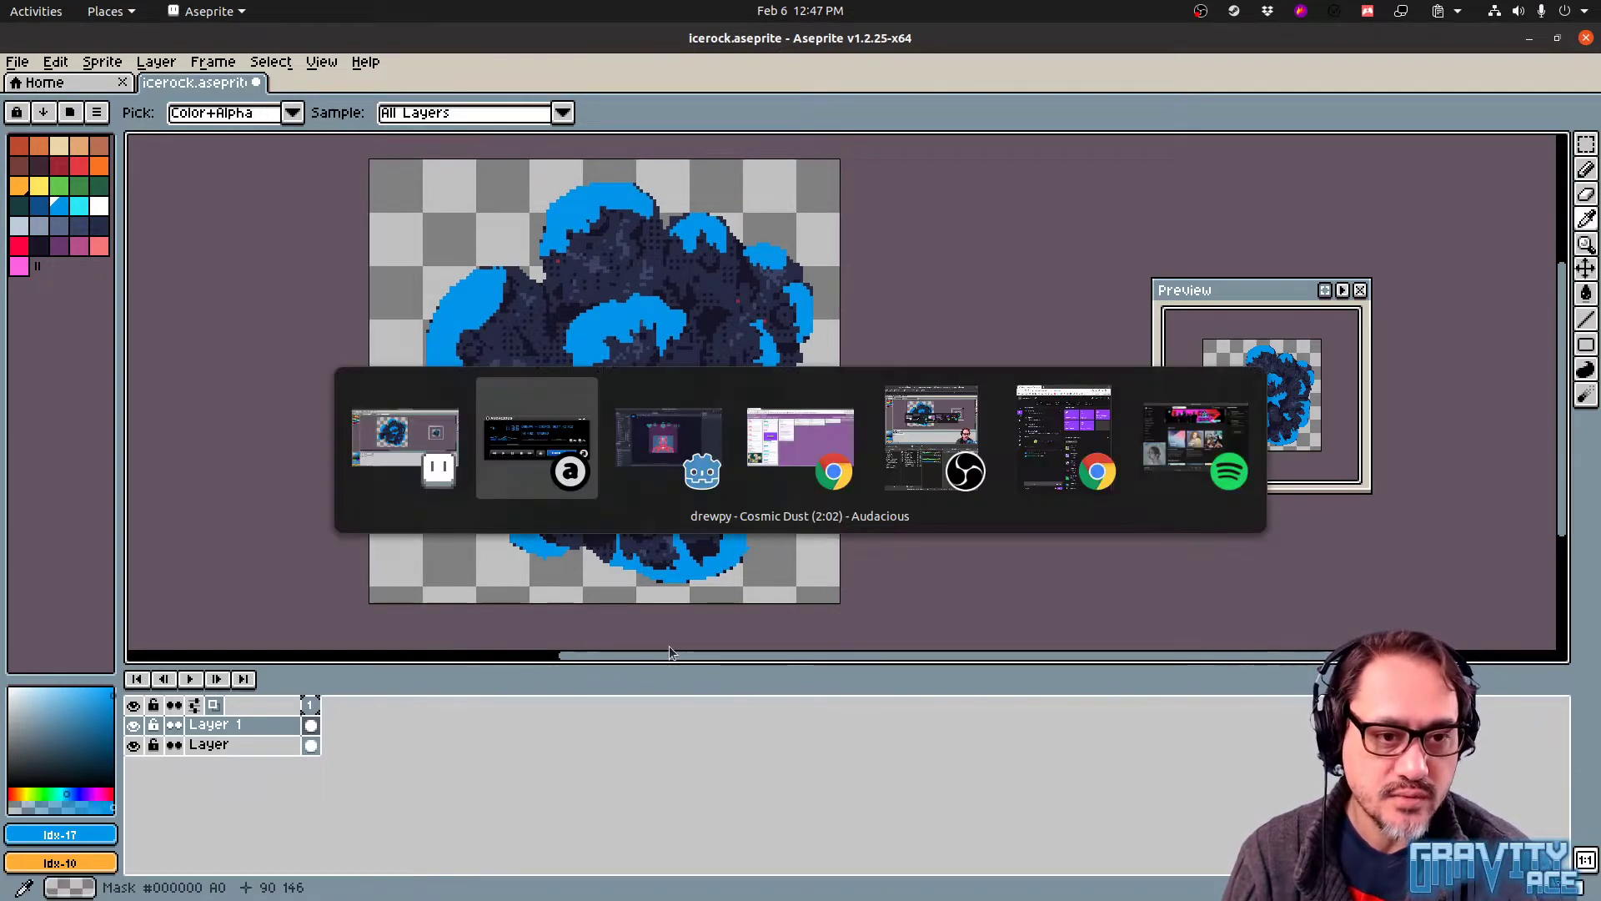
pyautogui.press('F5')
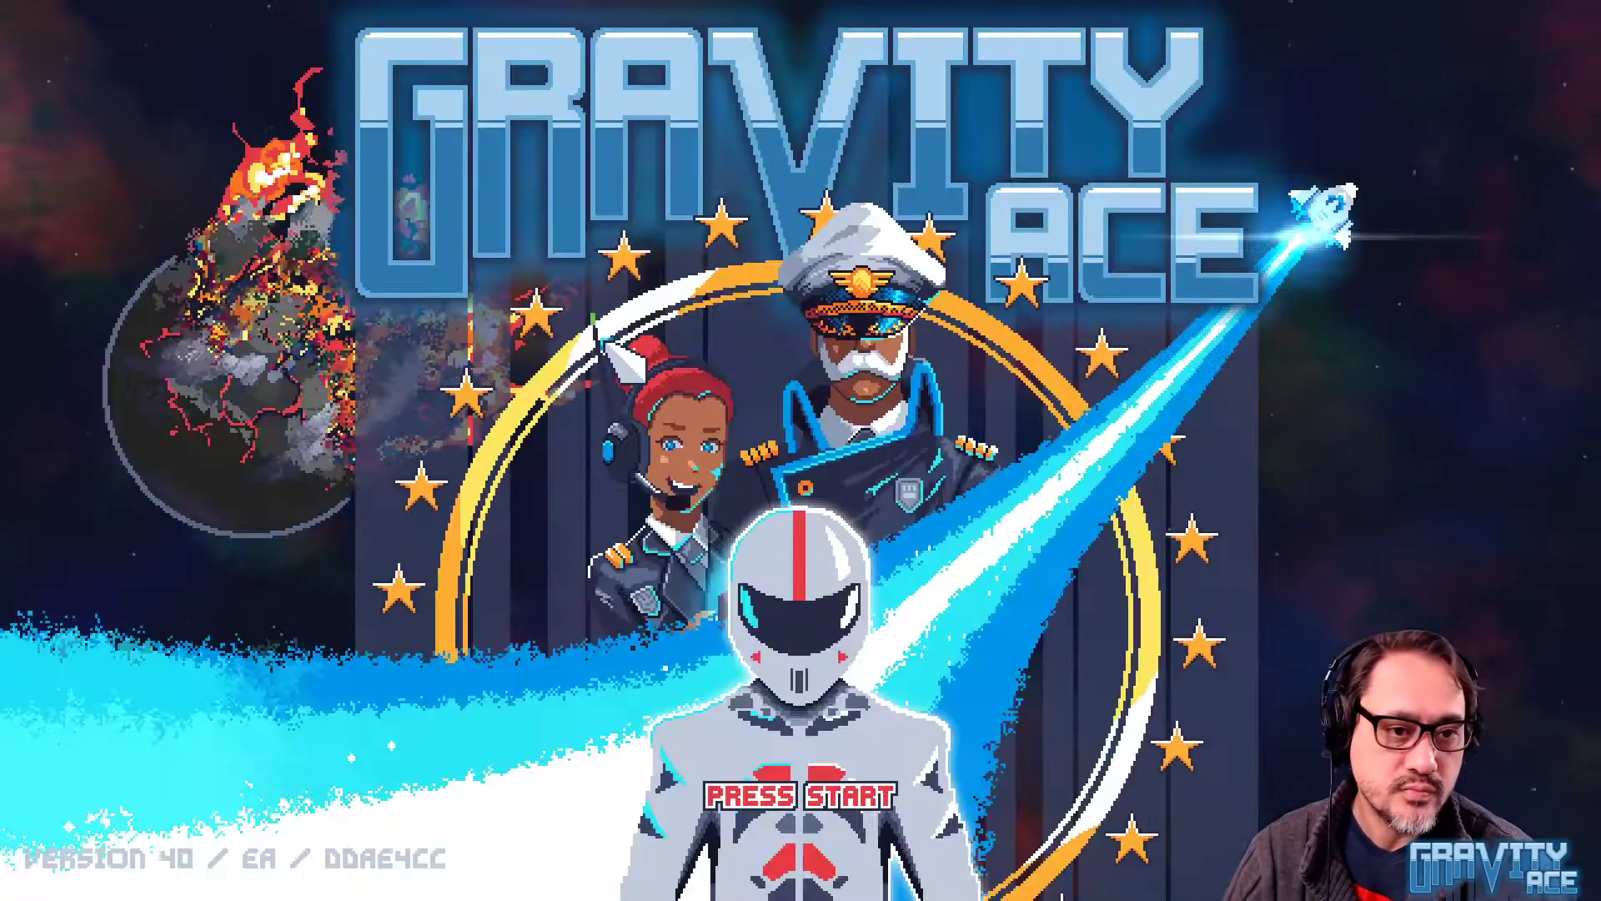
pyautogui.click(635, 359)
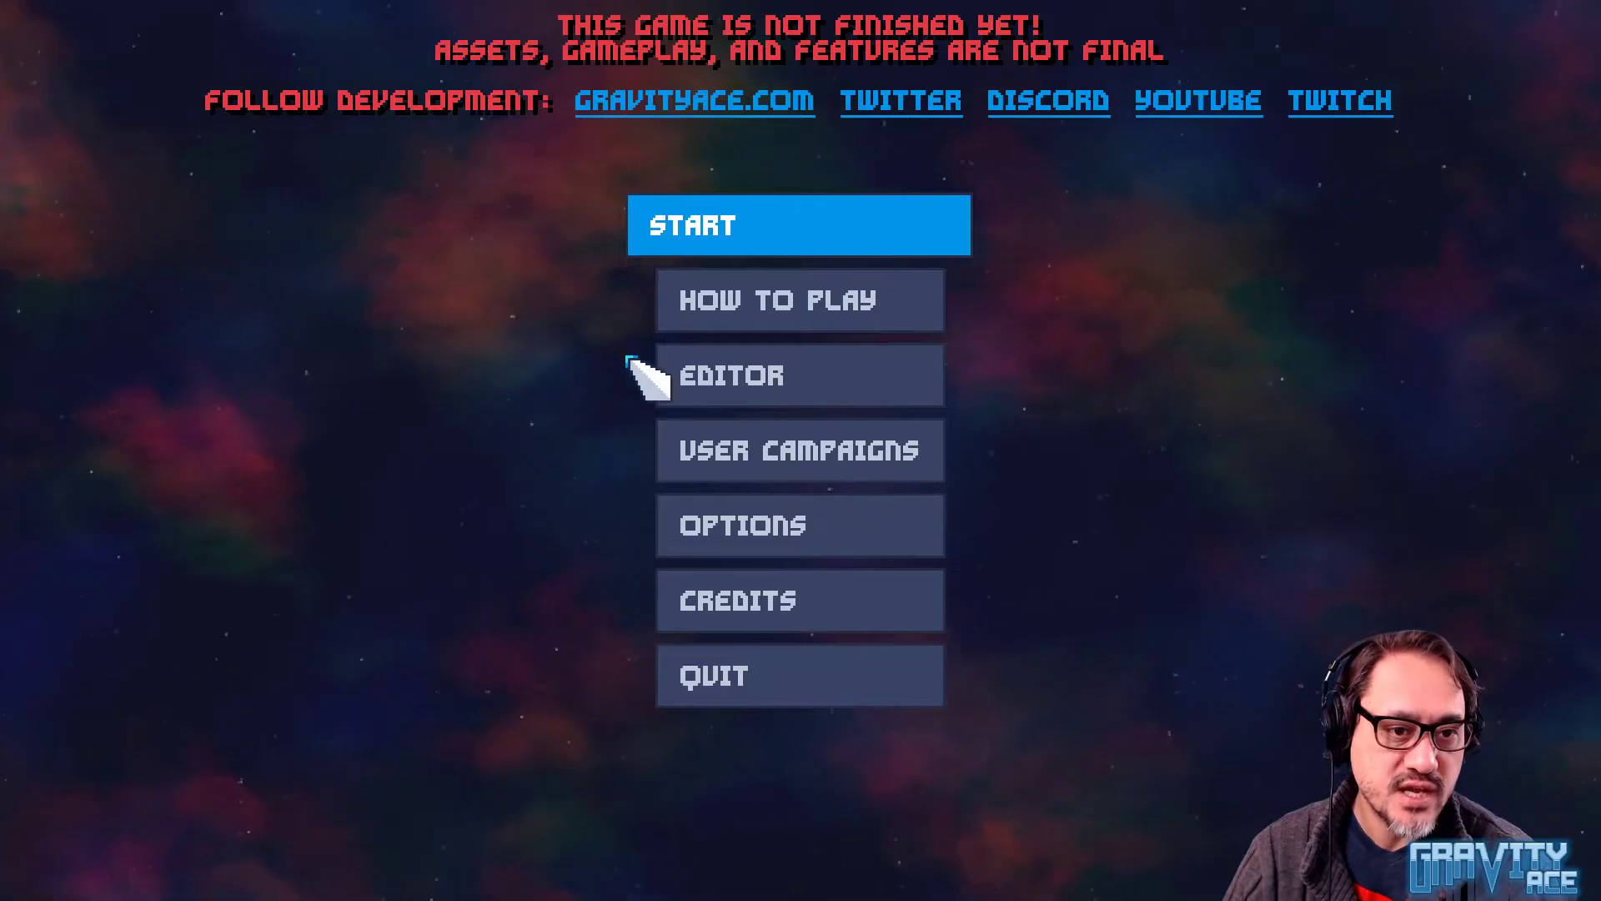
pyautogui.click(657, 365)
pyautogui.click(354, 25)
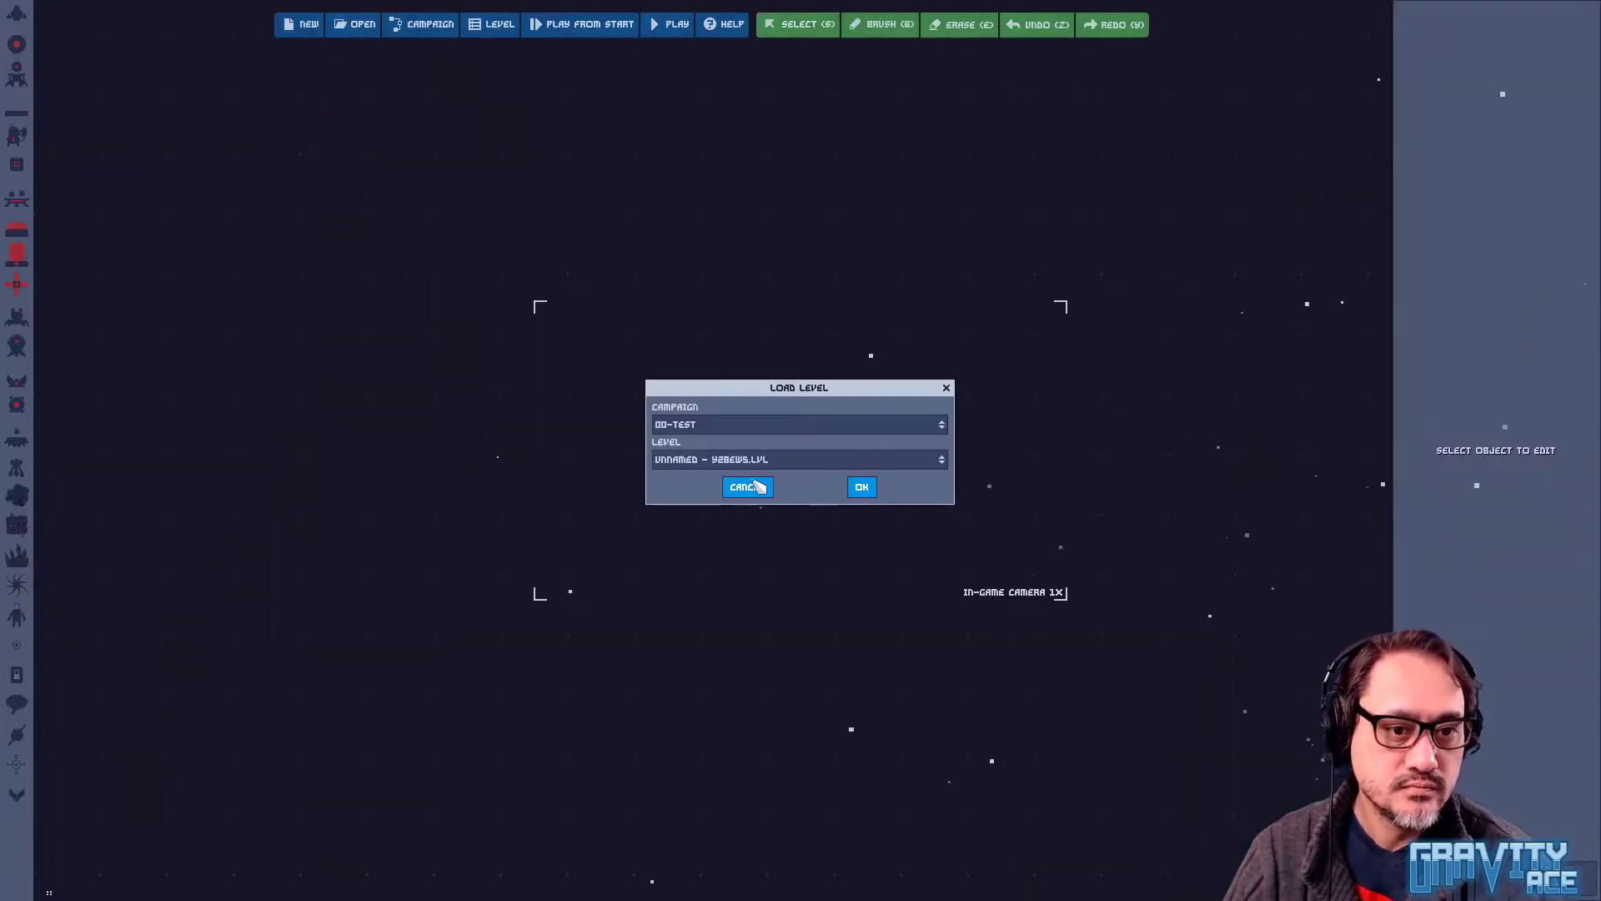
pyautogui.click(867, 488)
# Examine the ice terrain's colours and the dark rock decorations around the level's terrain pieces
pyautogui.moveTo(1026, 603); pyautogui.dragTo(661, 432, button='middle')
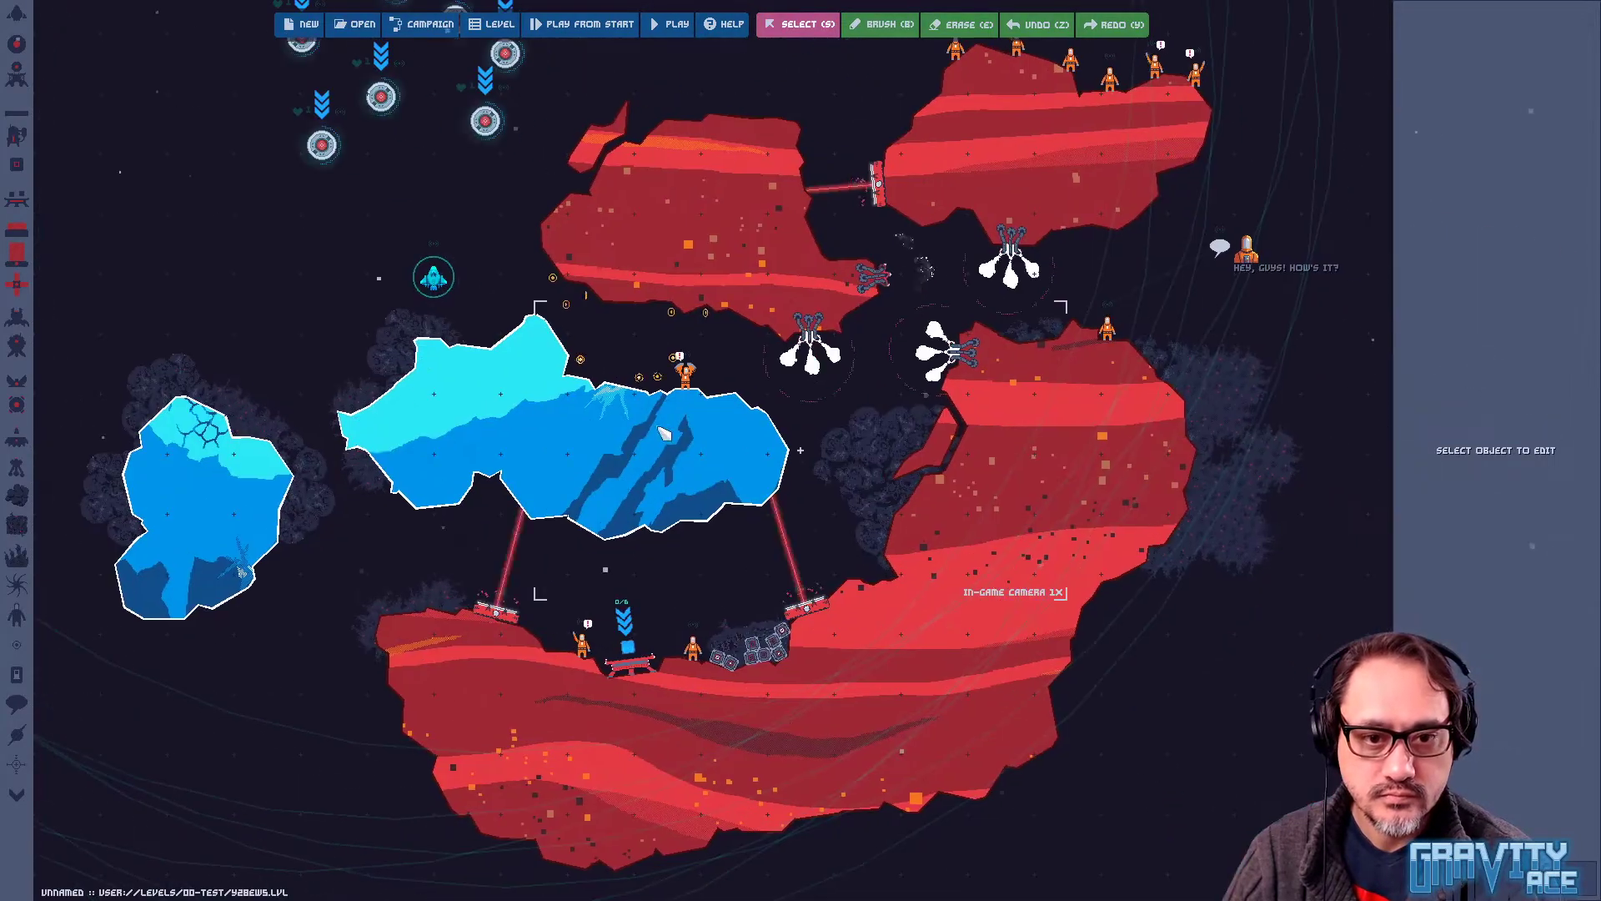
pyautogui.scroll(2, 988, 450)
pyautogui.click(997, 451)
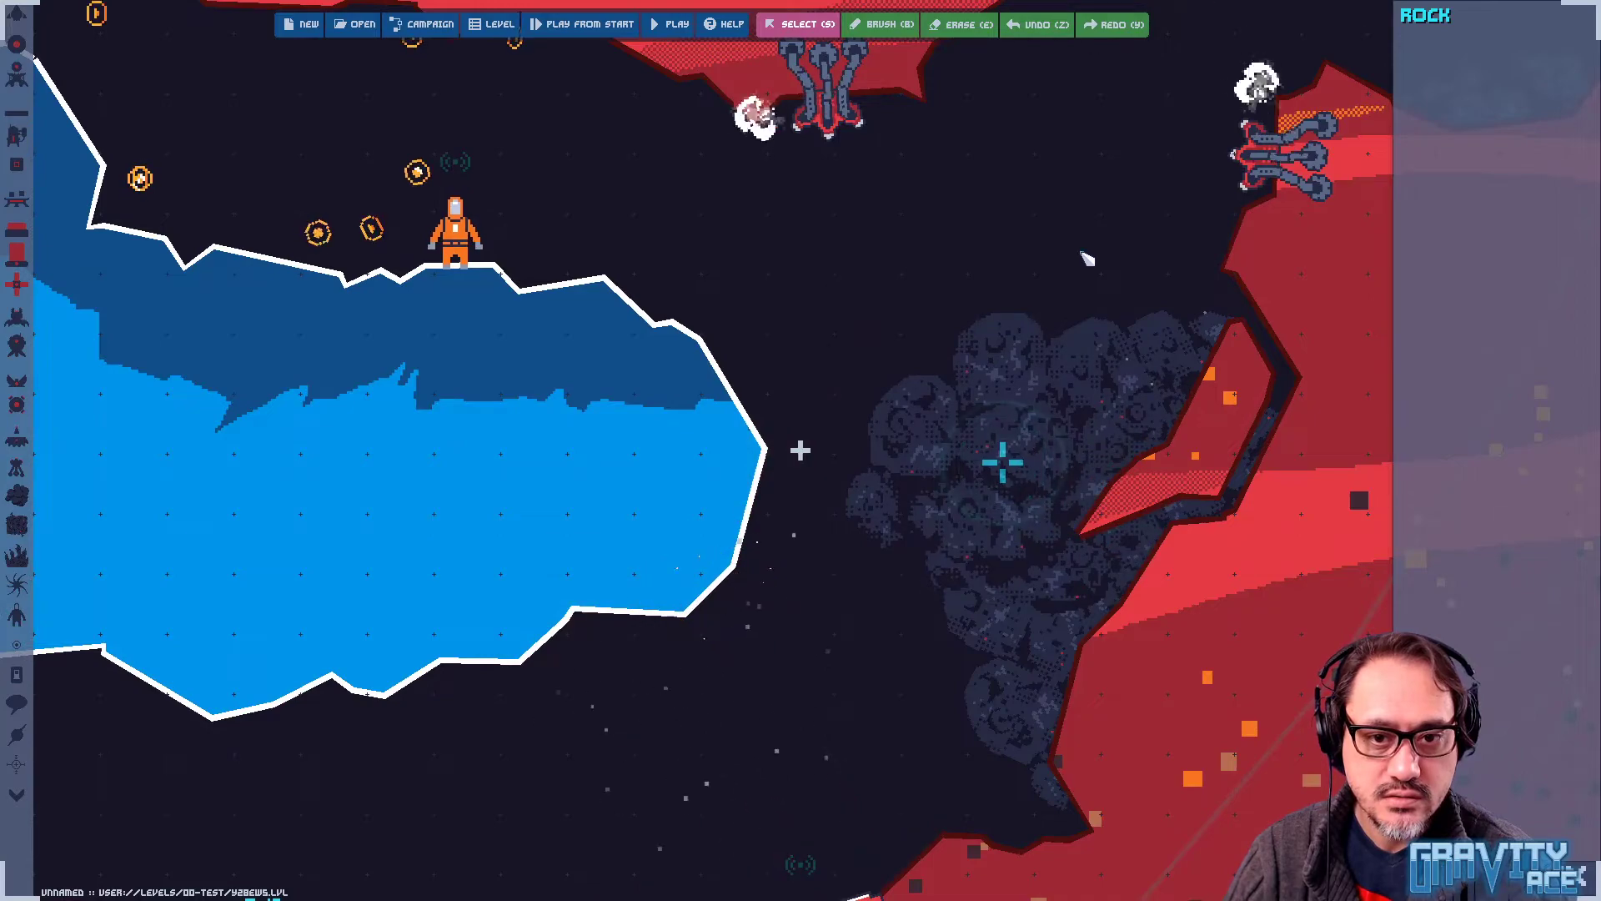
pyautogui.click(1126, 247)
pyautogui.moveTo(1125, 247); pyautogui.dragTo(1398, 367, button='middle')
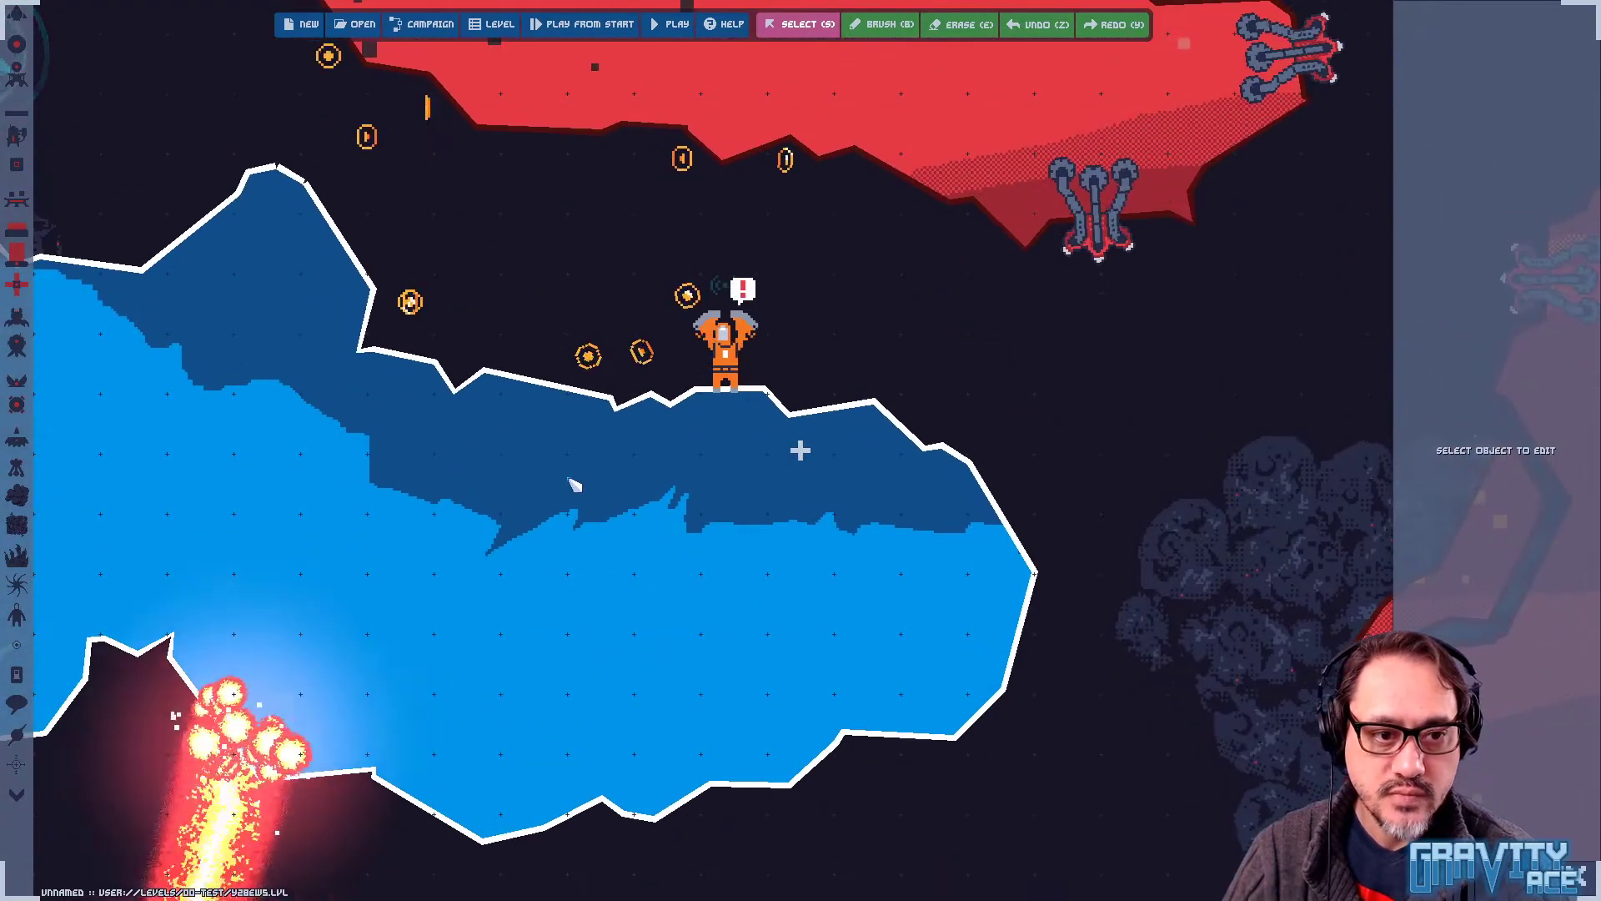
pyautogui.moveTo(560, 487); pyautogui.dragTo(1153, 576, button='middle')
pyautogui.moveTo(606, 476); pyautogui.dragTo(858, 601, button='middle')
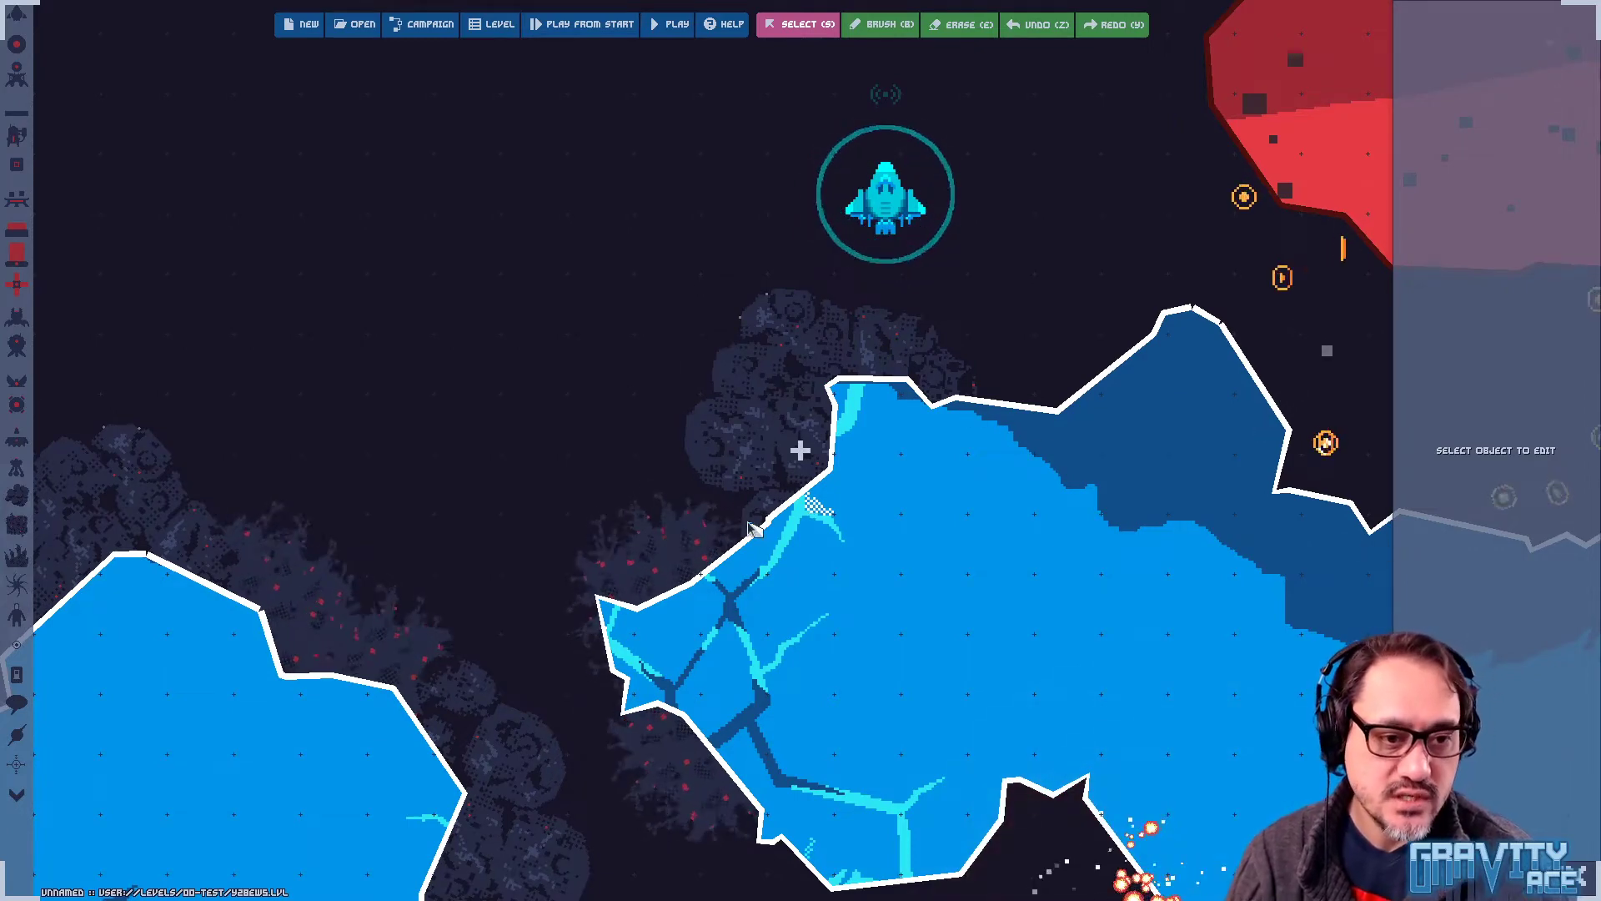
# Switch back to Aseprite and paint cyan (index 18) highlights on the ice patches of the rock's upper-left, top and upper-right lobes
pyautogui.hotkey('alt', 'Tab')
pyautogui.hotkey('alt', 'Tab')
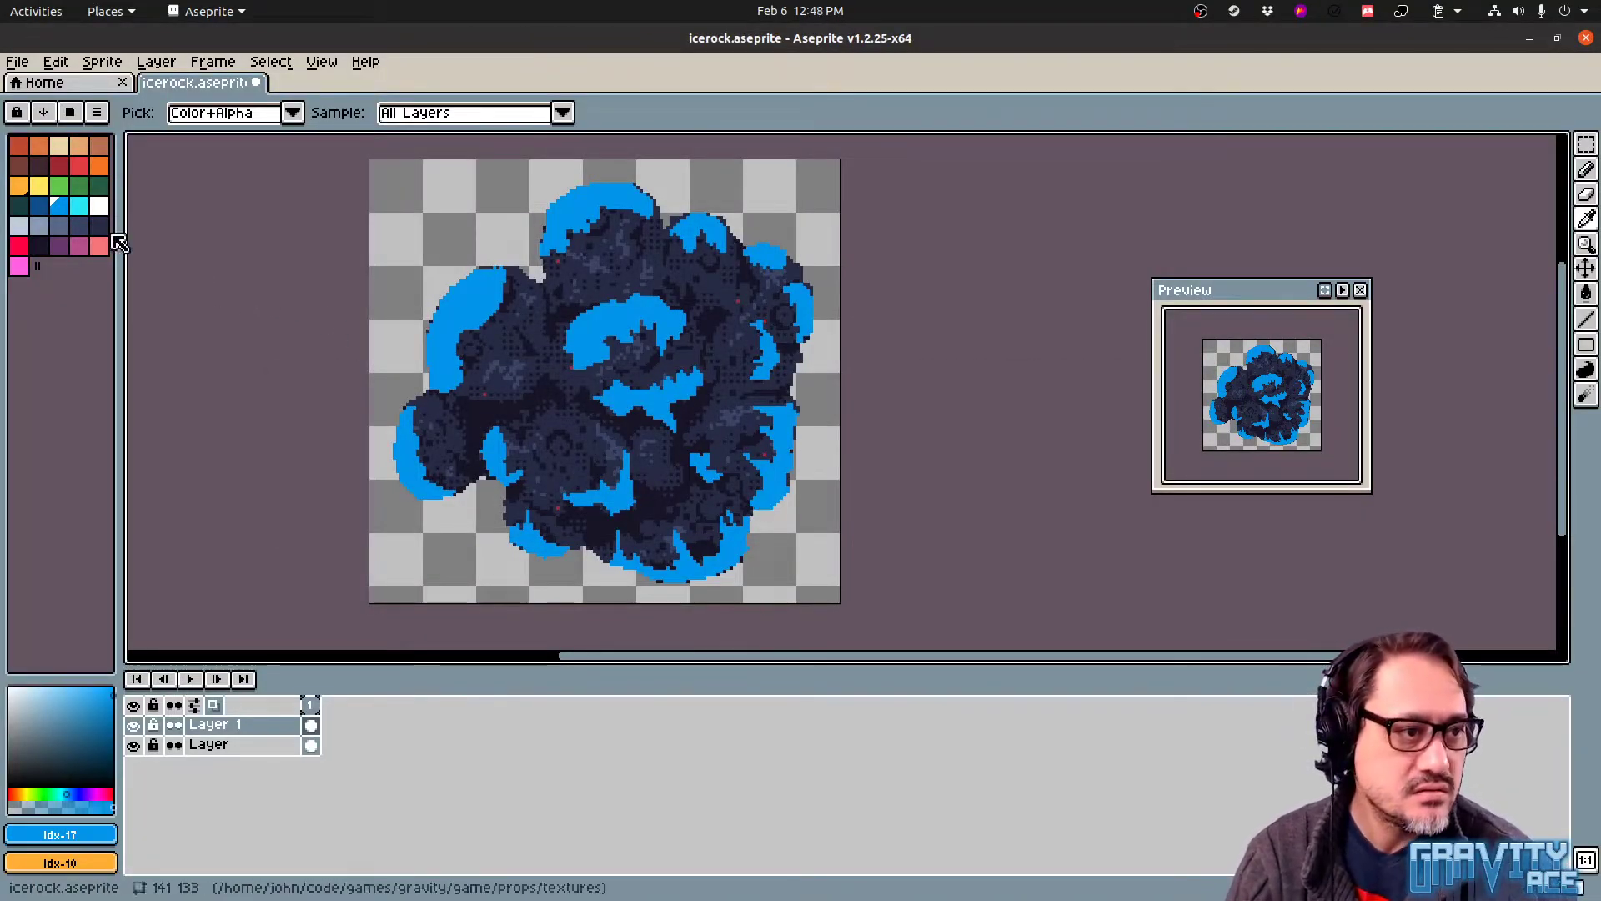
pyautogui.click(79, 205)
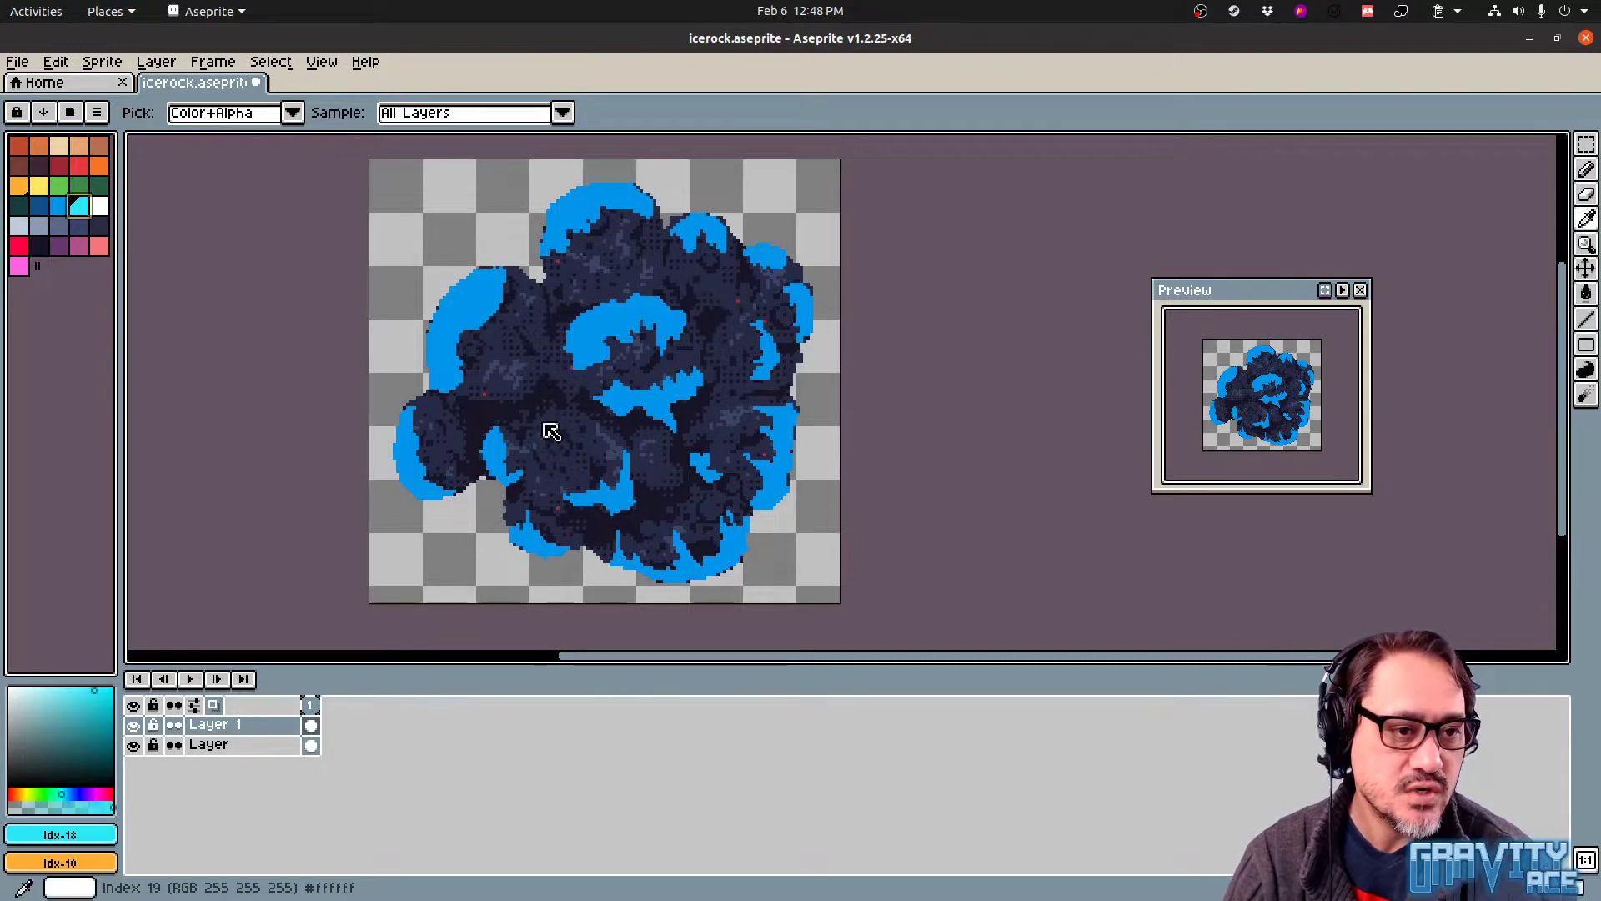
pyautogui.press('b')
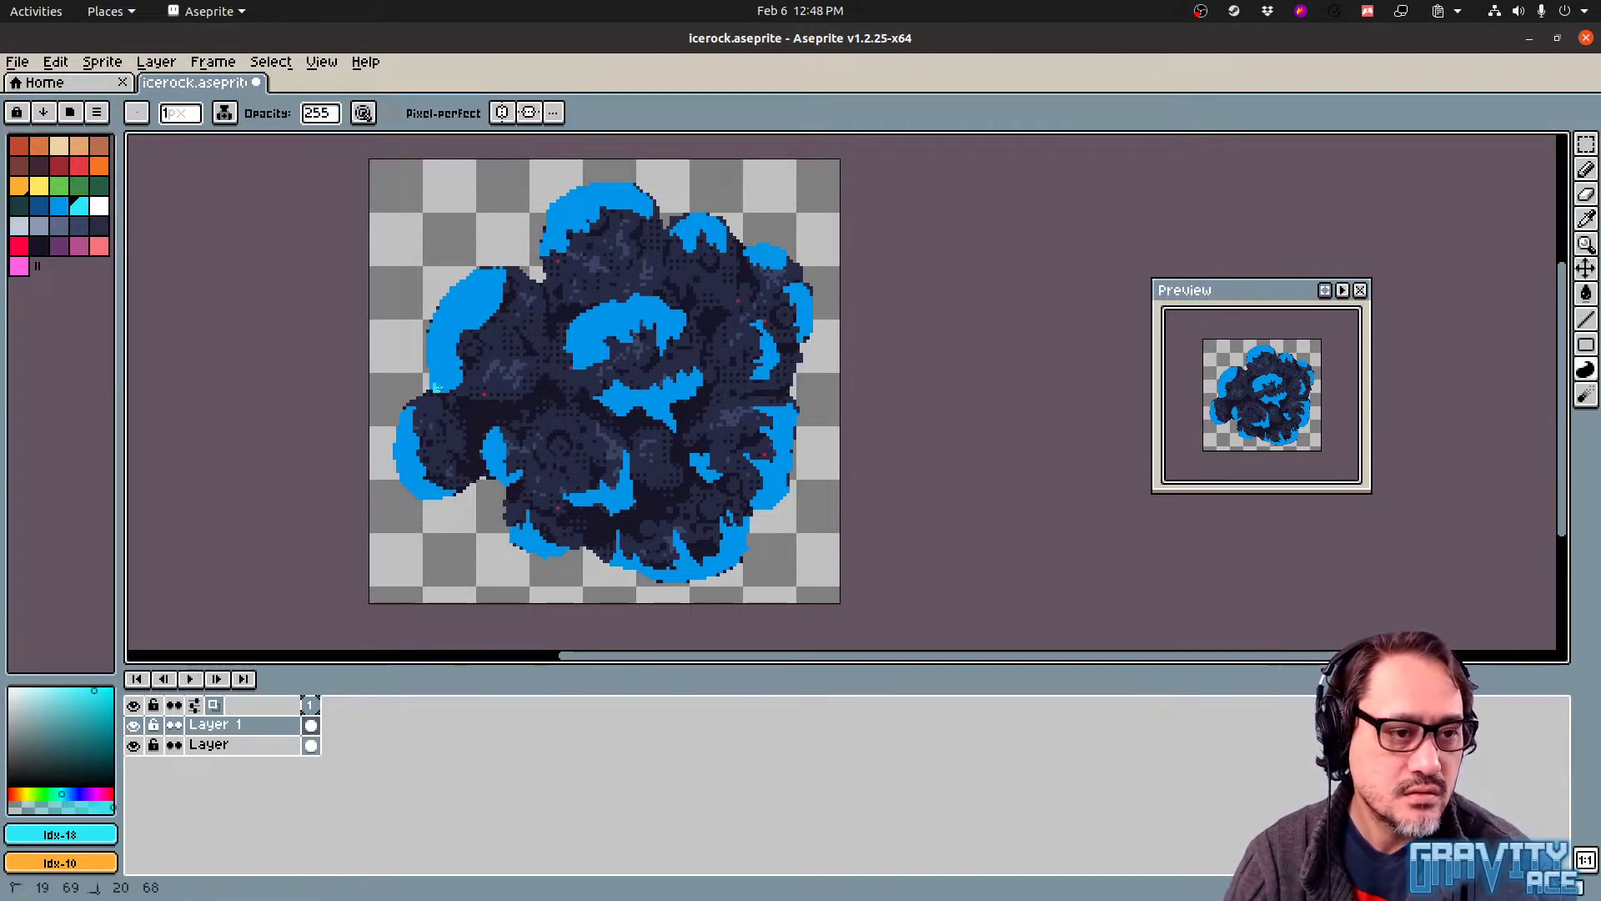
pyautogui.hotkey('alt', 'Tab')
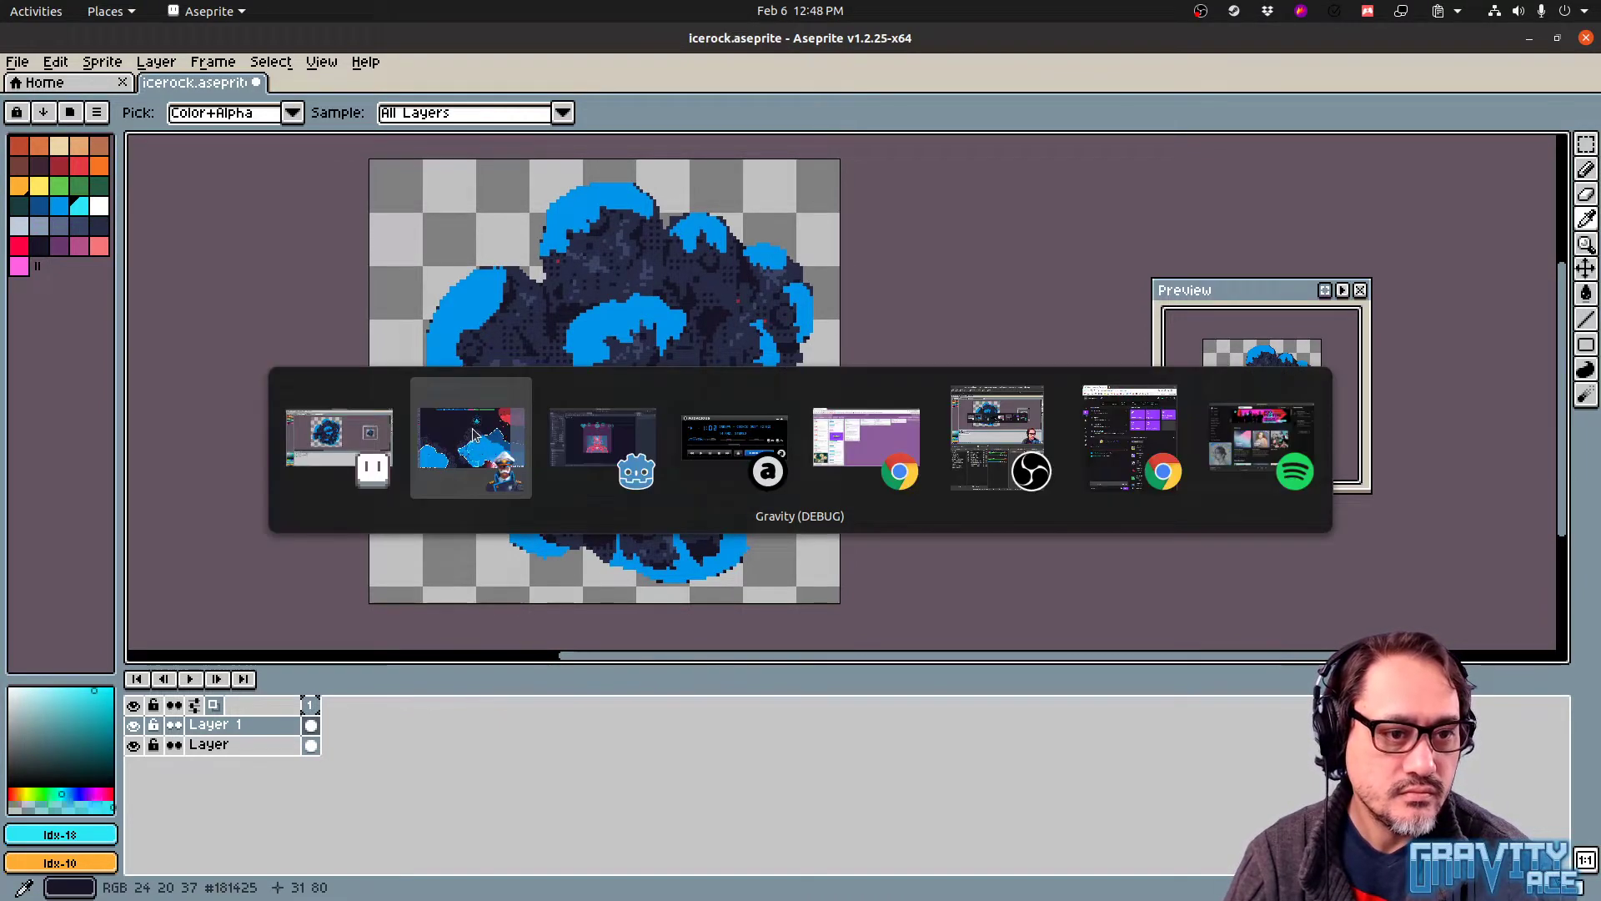
pyautogui.hotkey('alt', 'Tab')
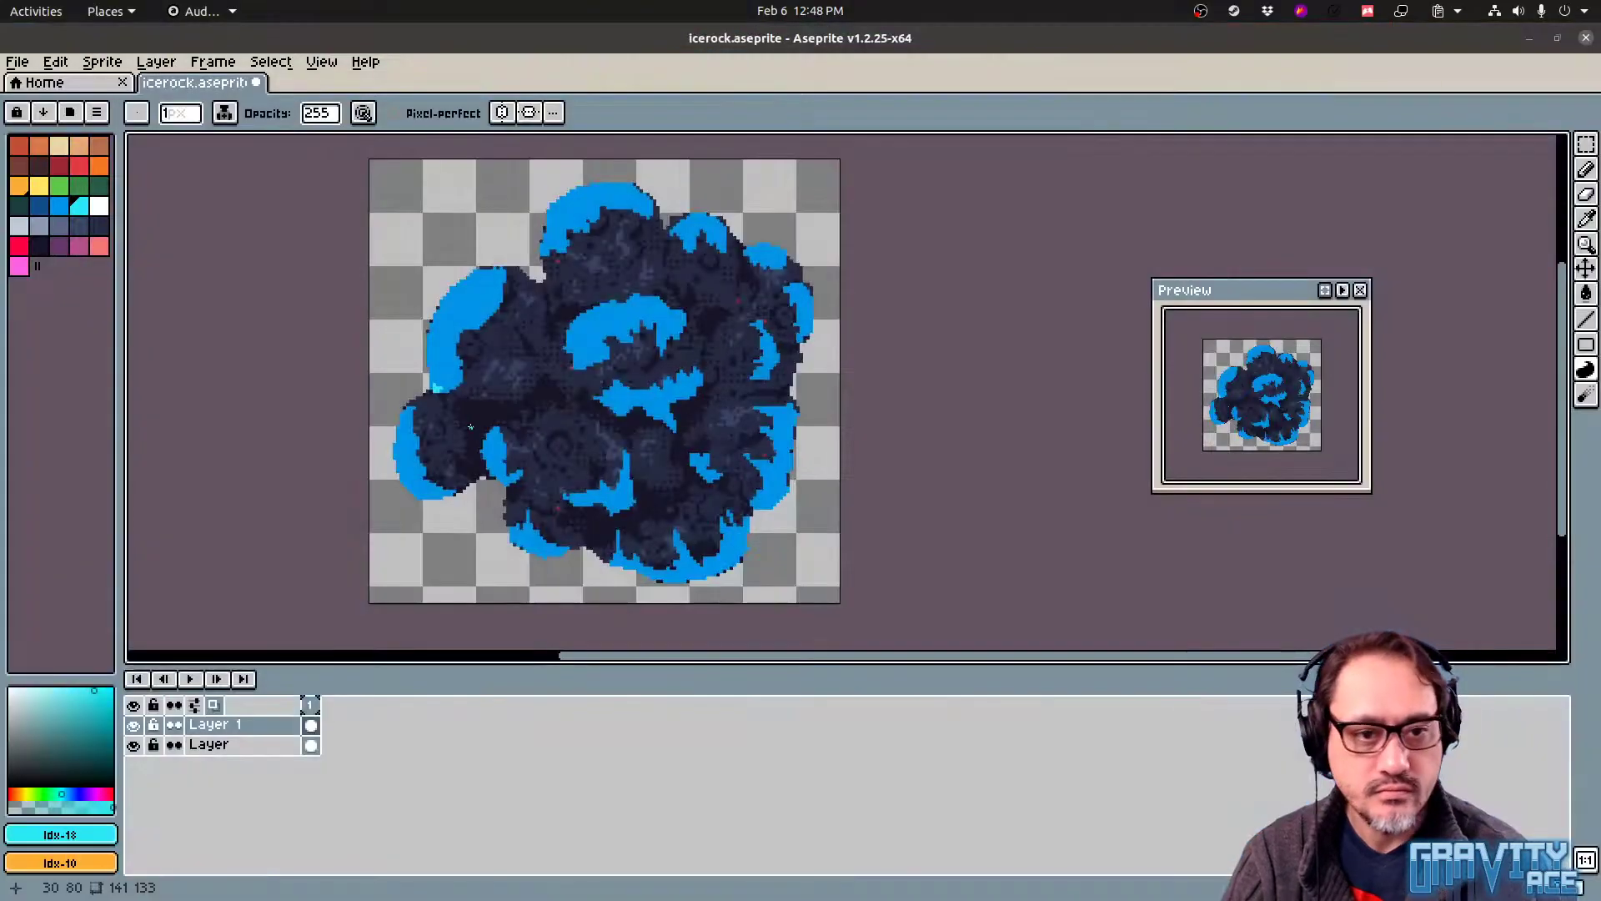
pyautogui.moveTo(443, 389)
pyautogui.mouseDown()
pyautogui.moveTo(433, 326)
pyautogui.moveTo(480, 270)
pyautogui.moveTo(436, 368)
pyautogui.mouseUp()
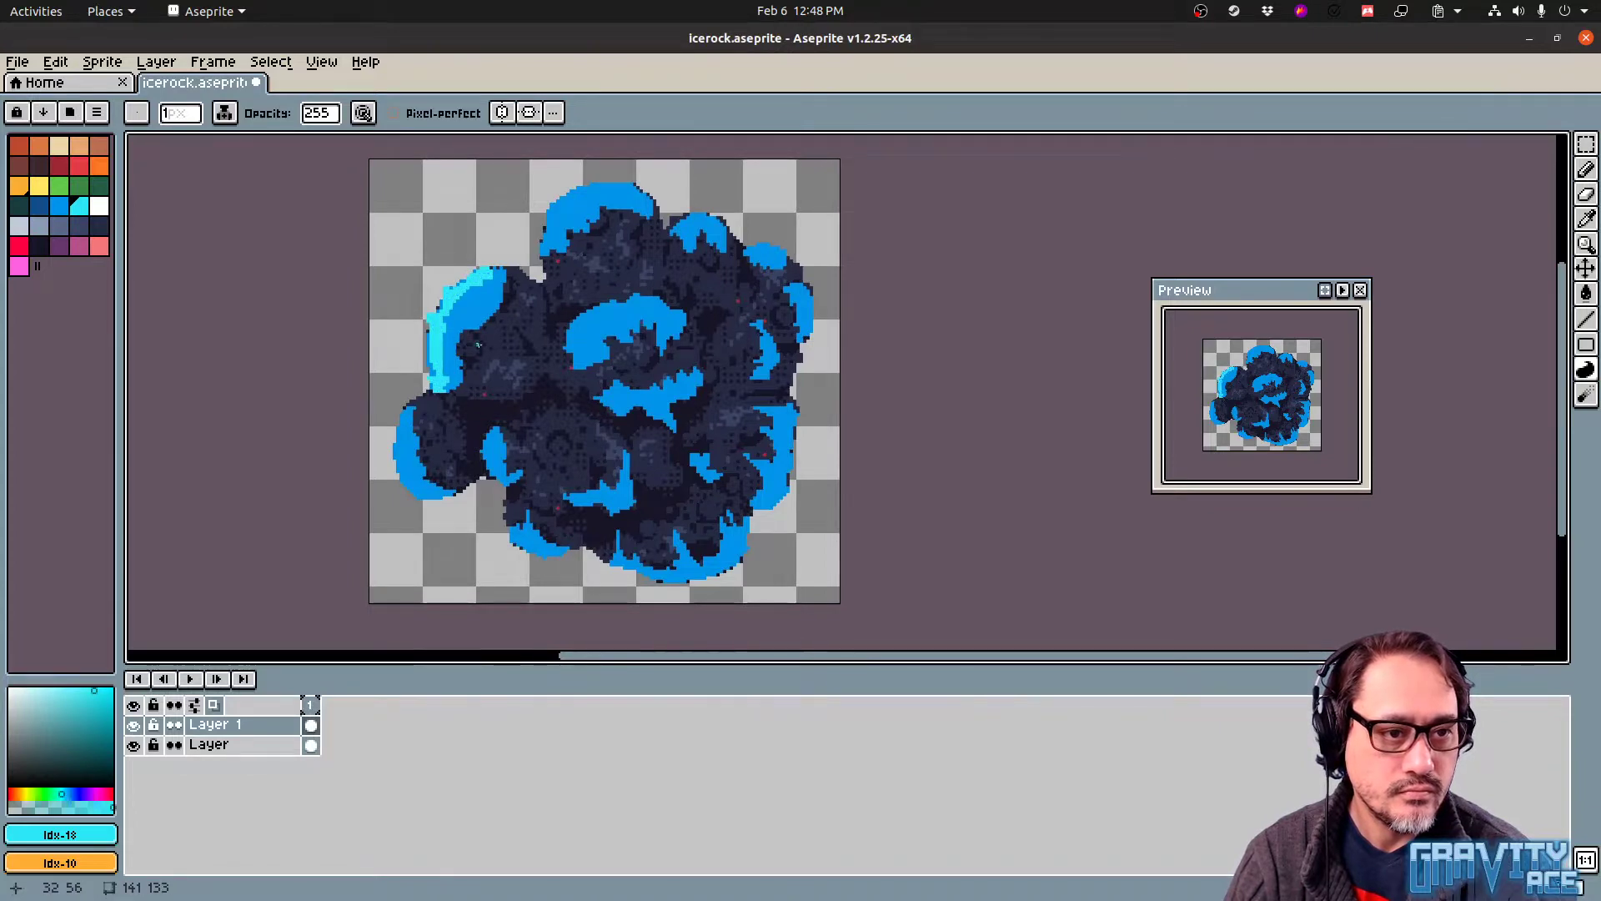
pyautogui.moveTo(484, 308); pyautogui.dragTo(482, 312)
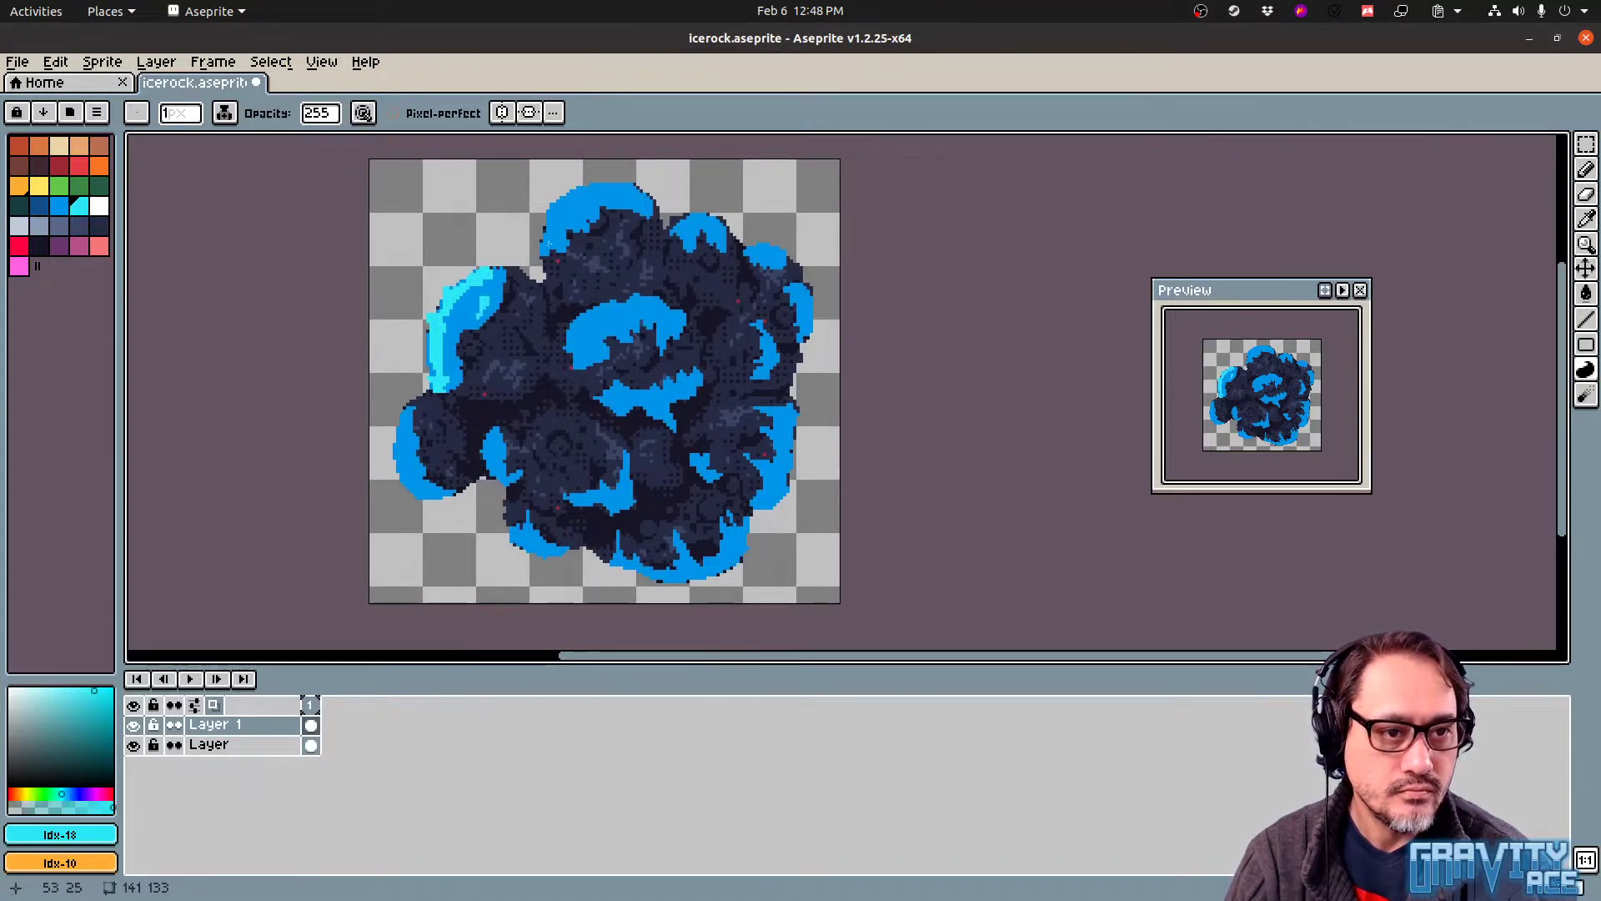
pyautogui.moveTo(548, 243)
pyautogui.mouseDown()
pyautogui.moveTo(552, 203)
pyautogui.moveTo(554, 221)
pyautogui.moveTo(587, 200)
pyautogui.moveTo(579, 215)
pyautogui.moveTo(647, 203)
pyautogui.moveTo(680, 237)
pyautogui.moveTo(755, 251)
pyautogui.mouseUp()
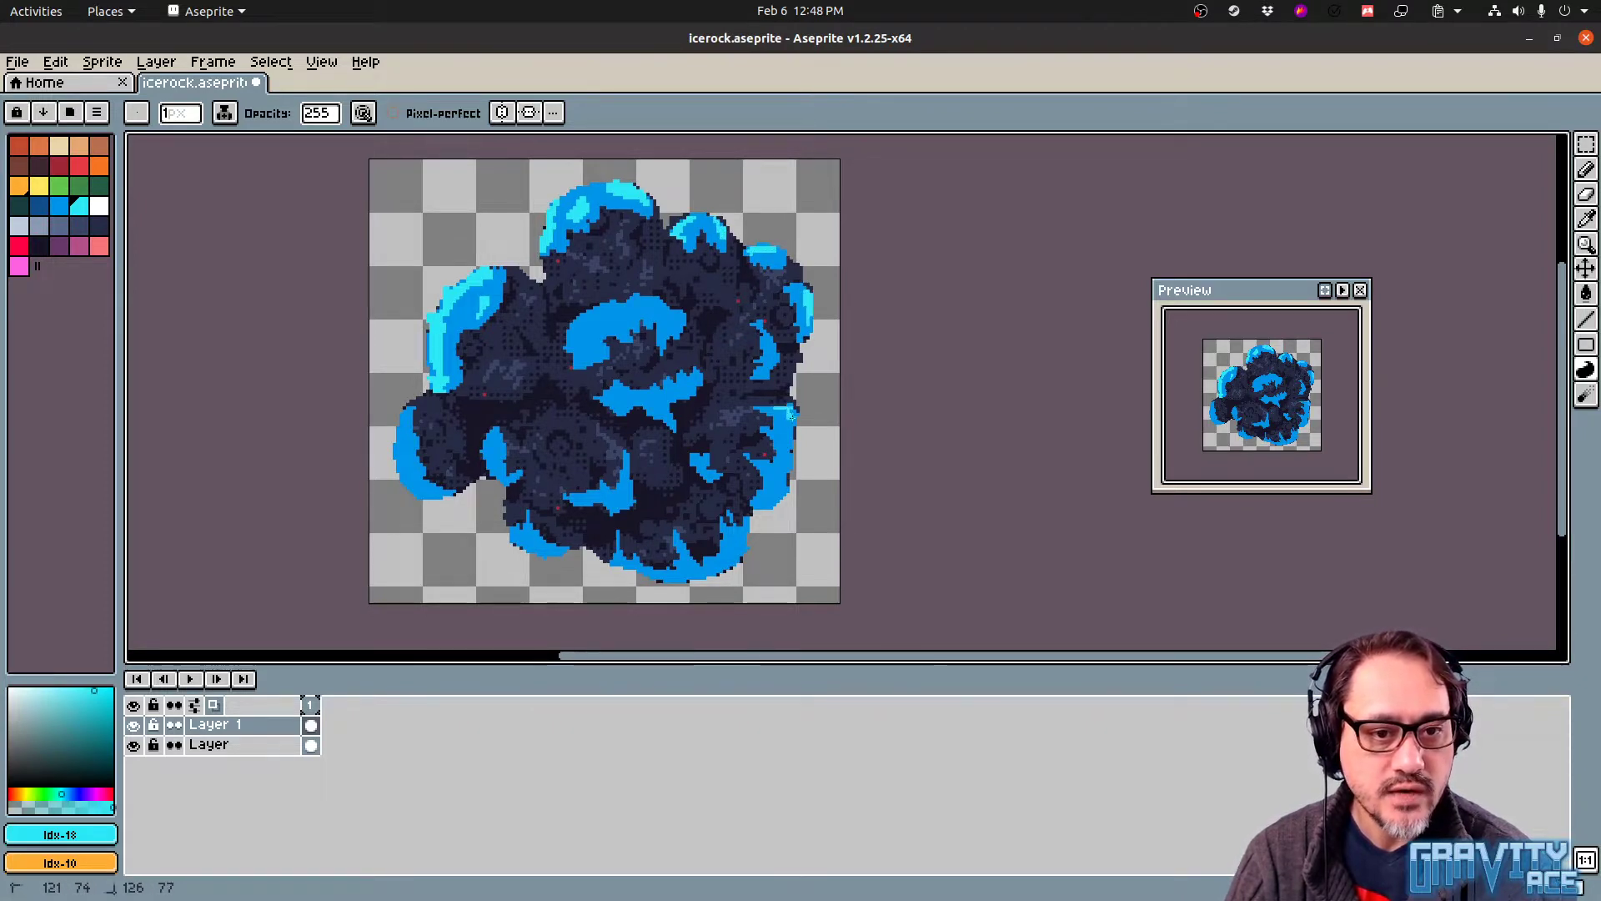
# Paint cyan highlights along the outer edges of the rock's lower-right and bottom ice patches
pyautogui.moveTo(790, 414); pyautogui.dragTo(769, 499)
pyautogui.hotkey('ctrl', 'z')
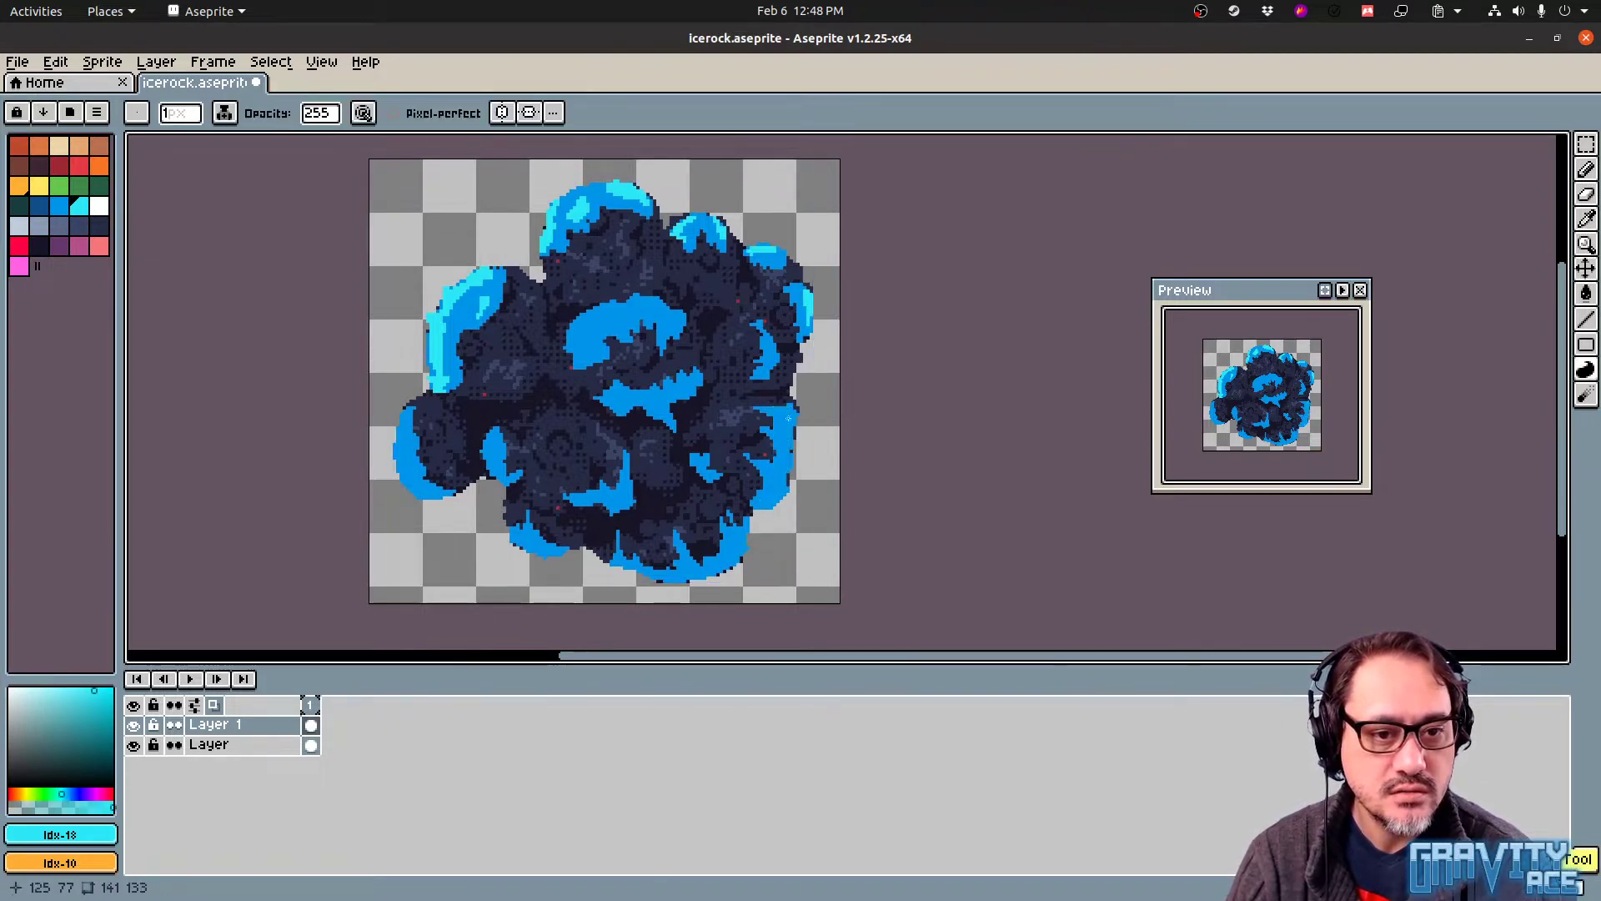
pyautogui.moveTo(788, 438)
pyautogui.mouseDown()
pyautogui.moveTo(778, 491)
pyautogui.moveTo(795, 412)
pyautogui.mouseUp()
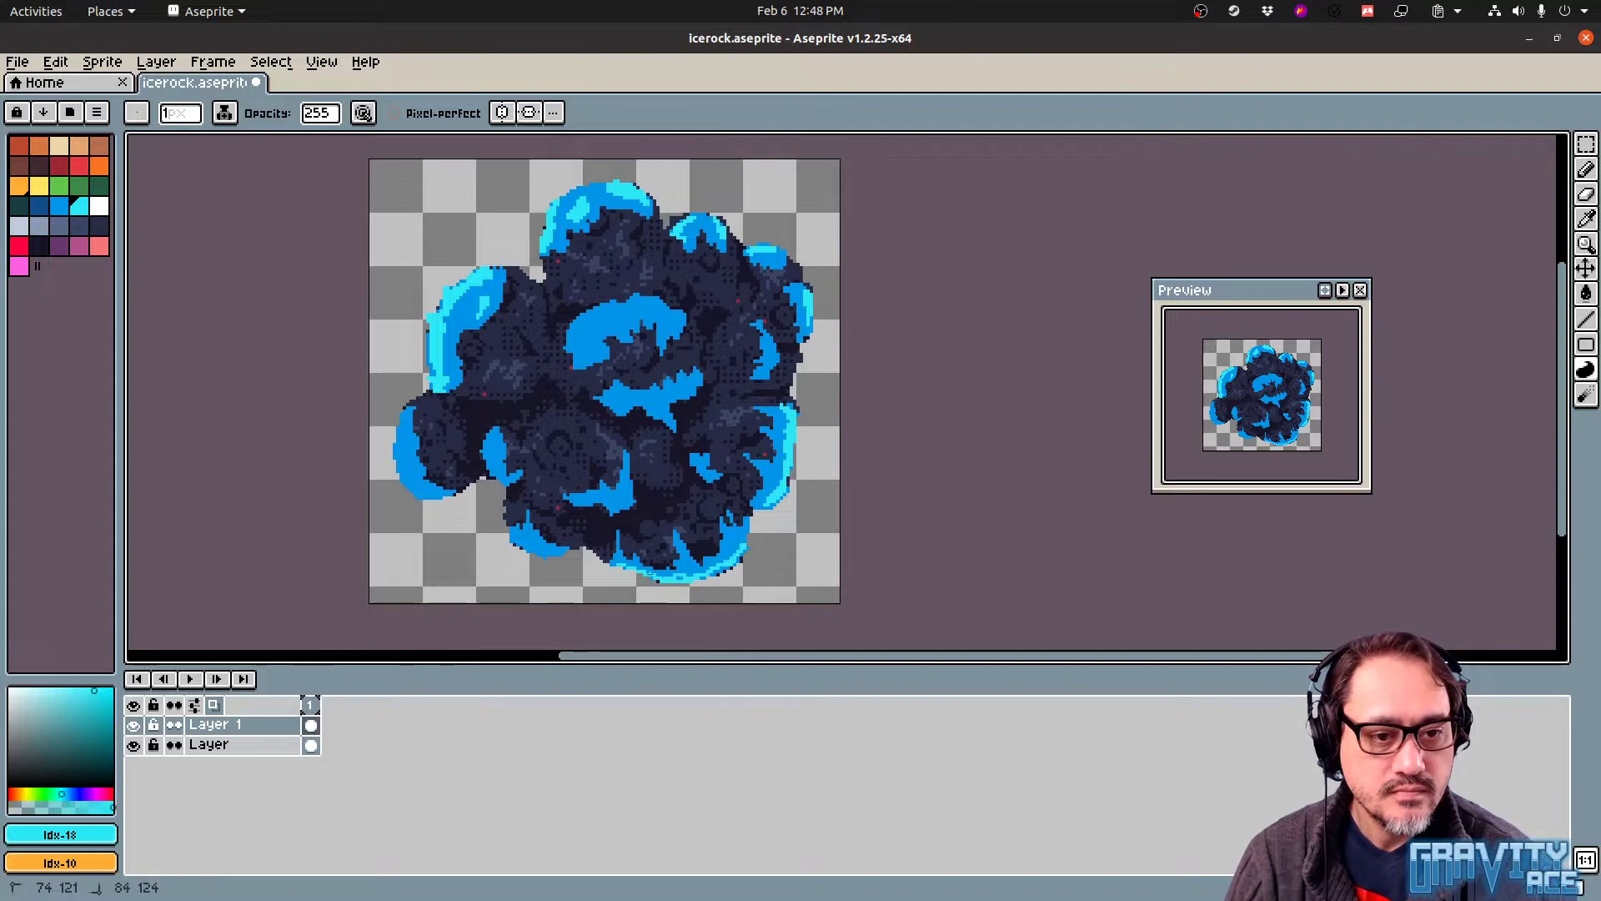
pyautogui.moveTo(622, 564); pyautogui.dragTo(697, 574)
pyautogui.moveTo(724, 565); pyautogui.dragTo(737, 550)
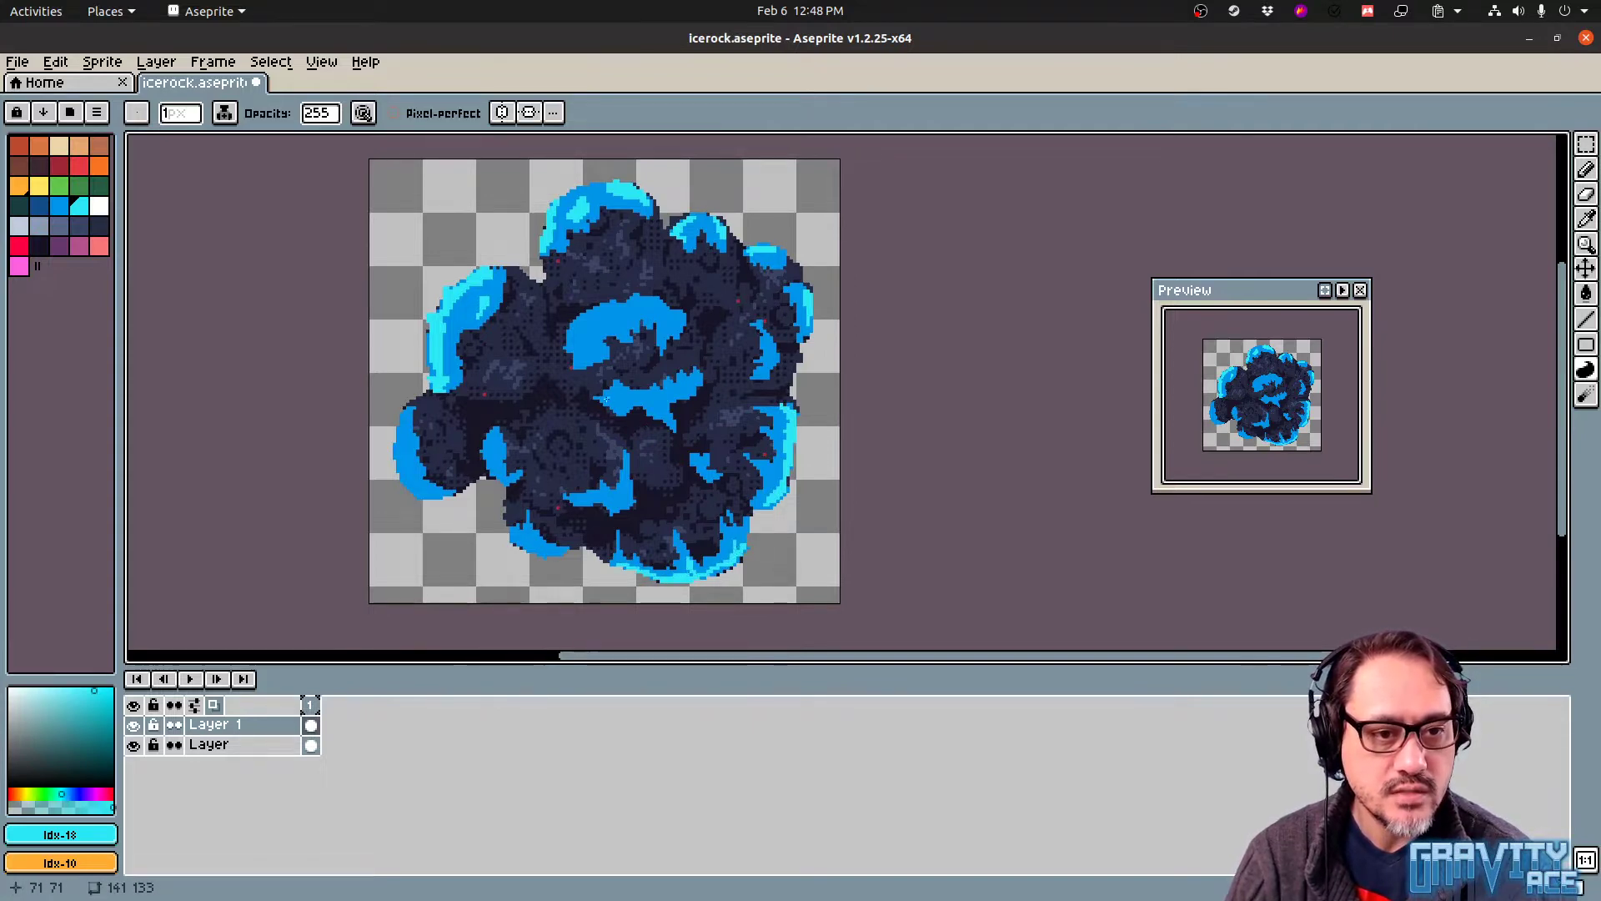
# Add cyan highlights along the lower edge of the lower central ice patch and the upper edge of the upper one
pyautogui.moveTo(601, 397); pyautogui.dragTo(622, 411)
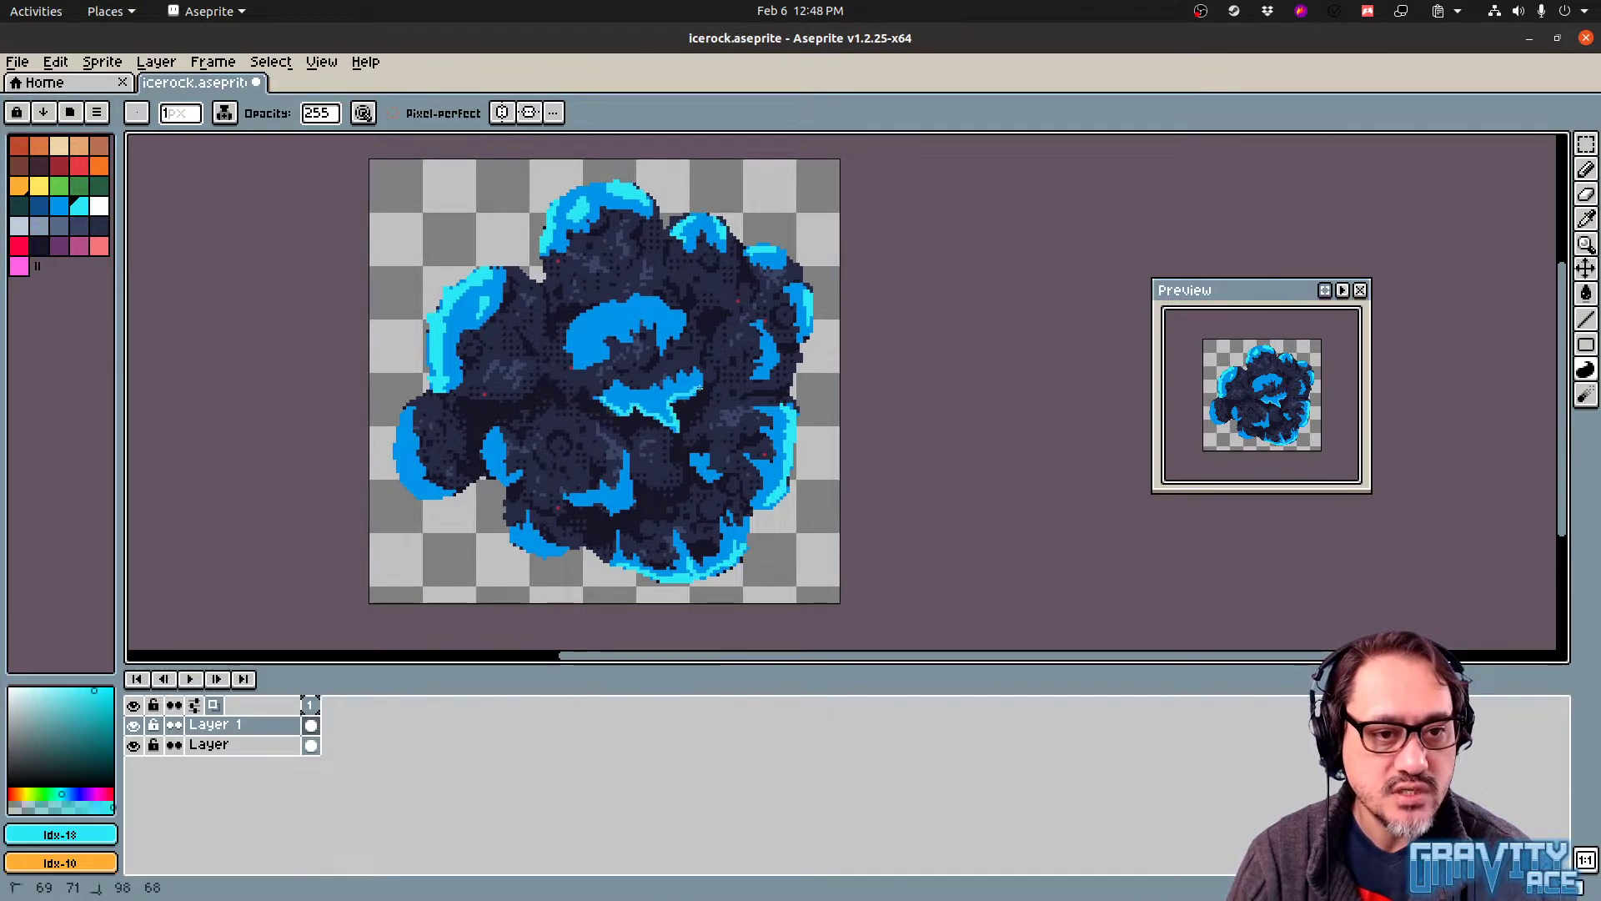
pyautogui.moveTo(624, 408)
pyautogui.mouseDown()
pyautogui.moveTo(567, 342)
pyautogui.moveTo(573, 320)
pyautogui.moveTo(641, 294)
pyautogui.mouseUp()
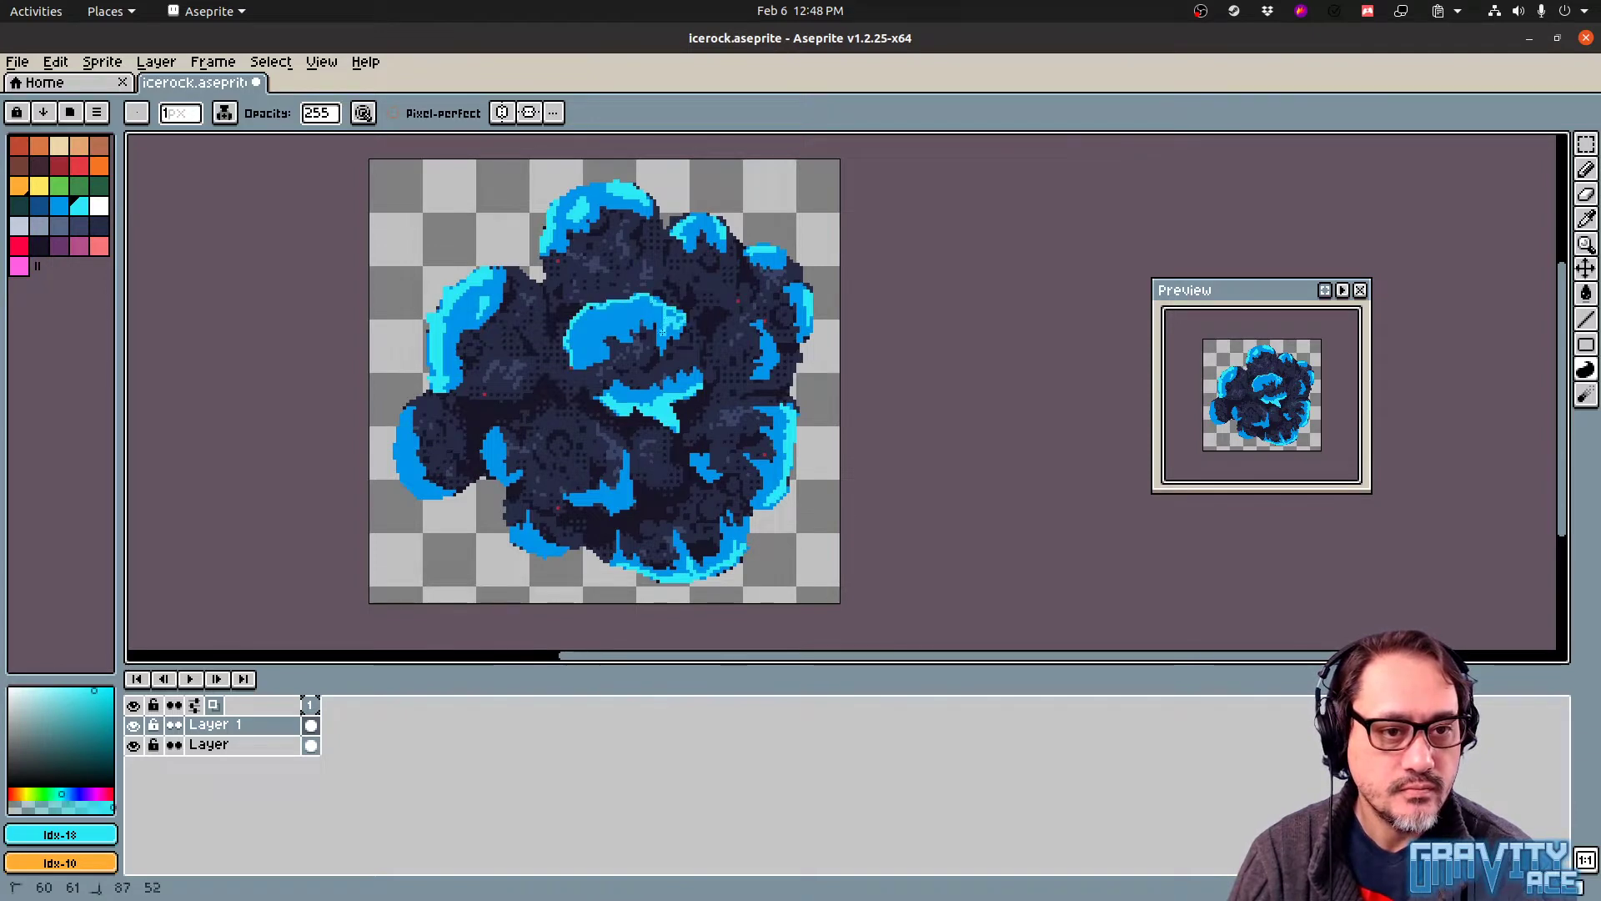
pyautogui.moveTo(591, 334); pyautogui.dragTo(571, 364)
# Paint cyan highlights on the ice patches of the lower-middle, lower-left and far-left lobes and on the small lower-right interior patch
pyautogui.moveTo(494, 435); pyautogui.dragTo(492, 464)
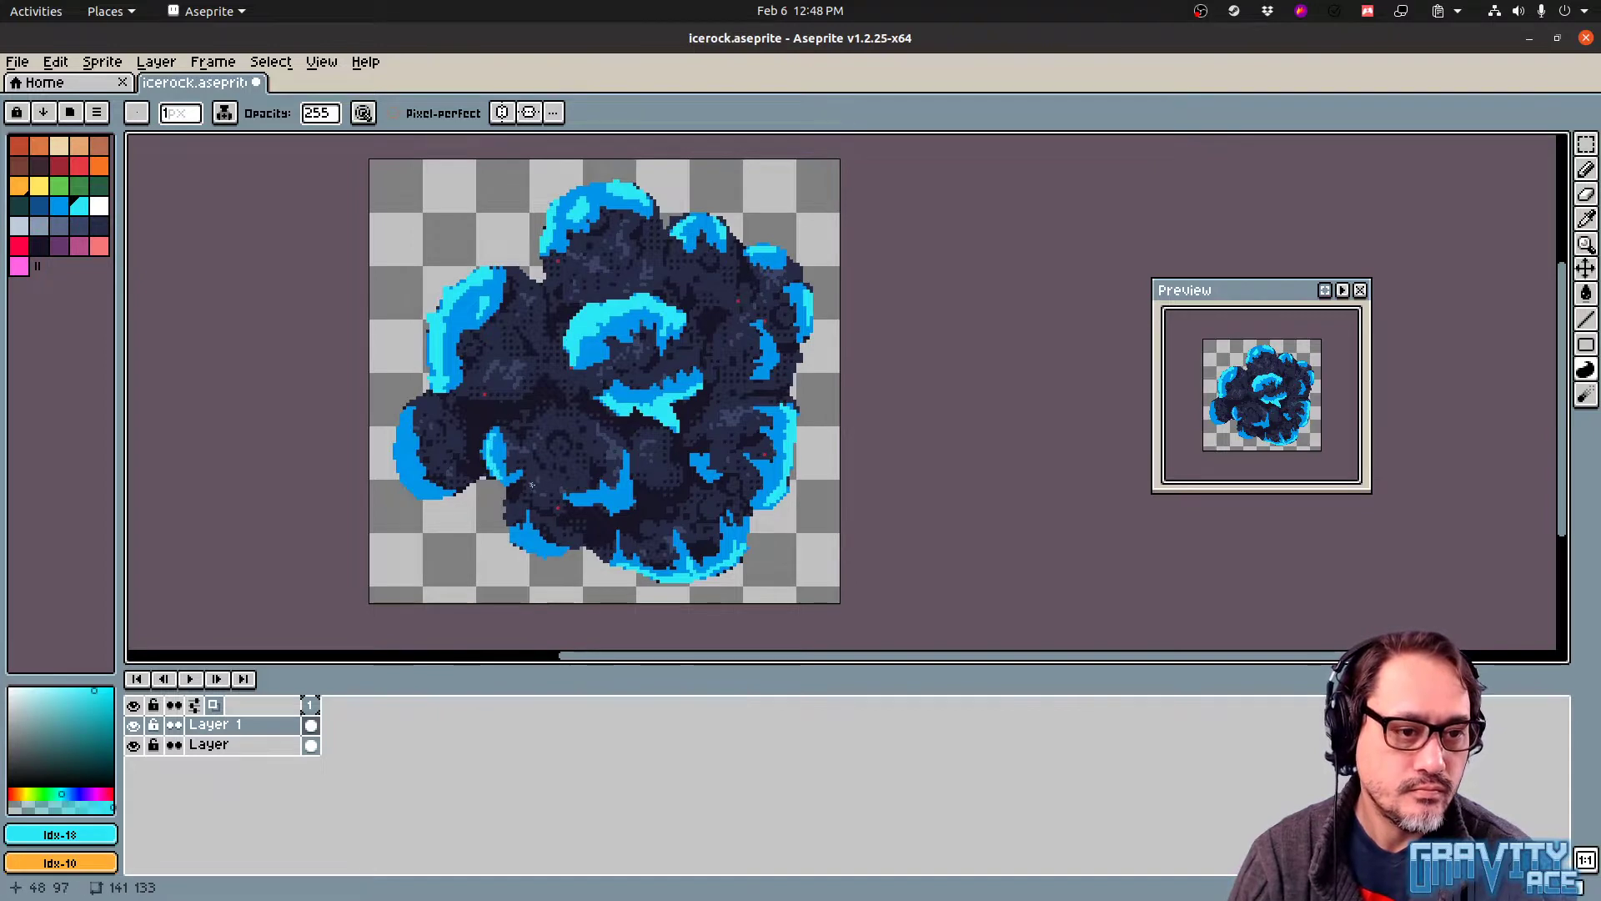
pyautogui.moveTo(573, 501)
pyautogui.mouseDown()
pyautogui.moveTo(627, 510)
pyautogui.moveTo(578, 501)
pyautogui.mouseUp()
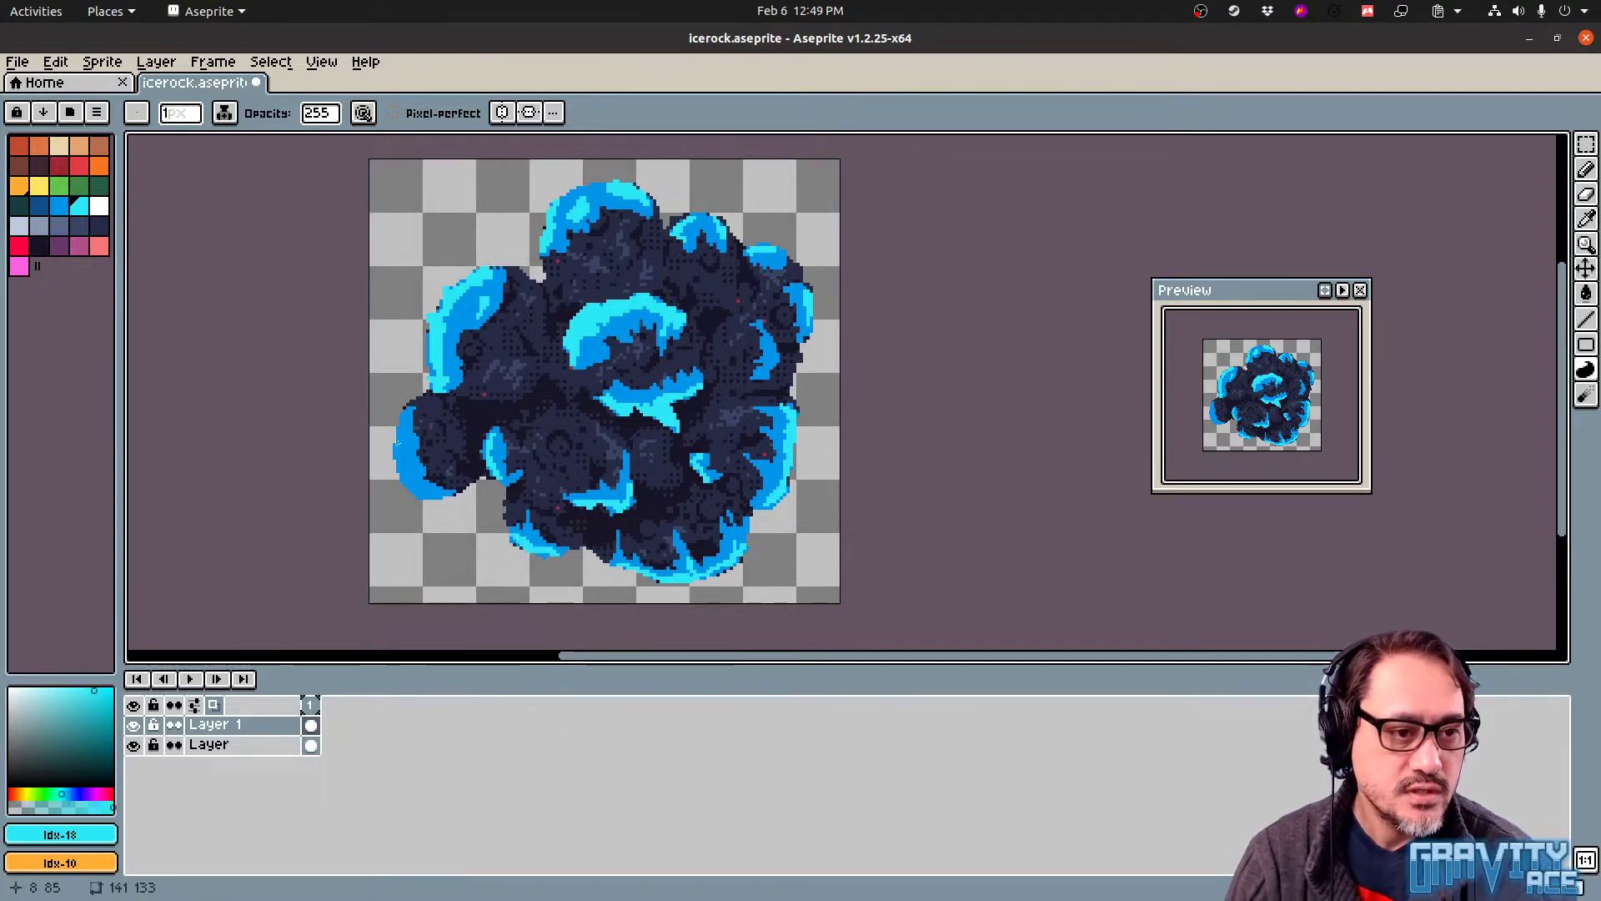
pyautogui.moveTo(407, 412)
pyautogui.mouseDown()
pyautogui.moveTo(416, 493)
pyautogui.moveTo(404, 423)
pyautogui.mouseUp()
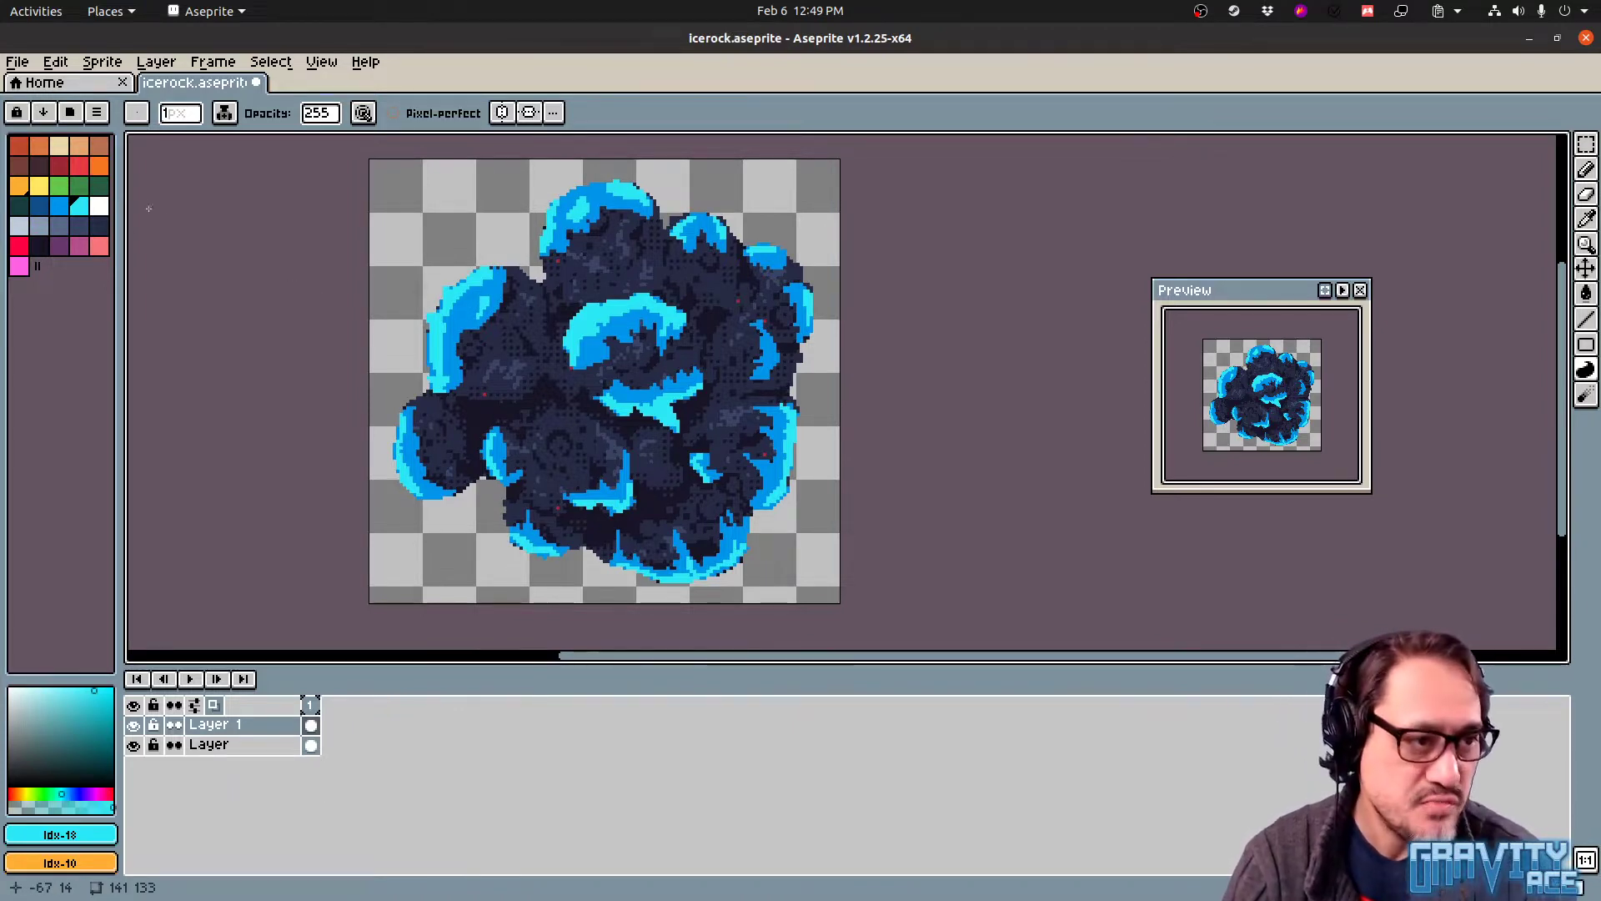
# Dot single-pixel white (index 19) sparkles at scattered spots across the dark rock
pyautogui.click(105, 209)
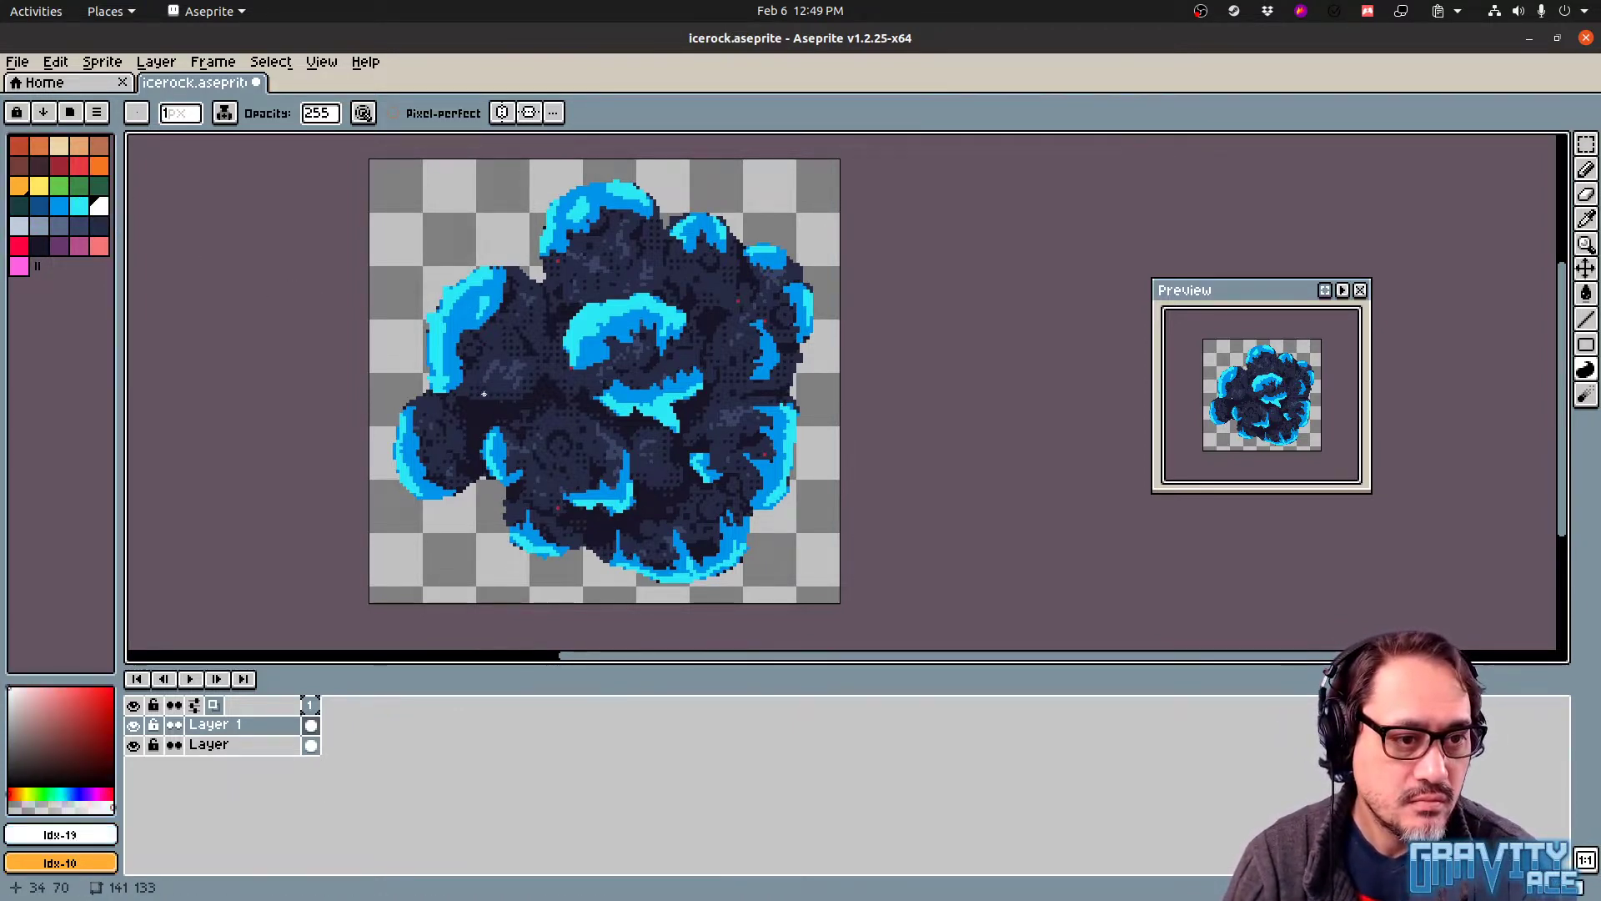
pyautogui.click(558, 261)
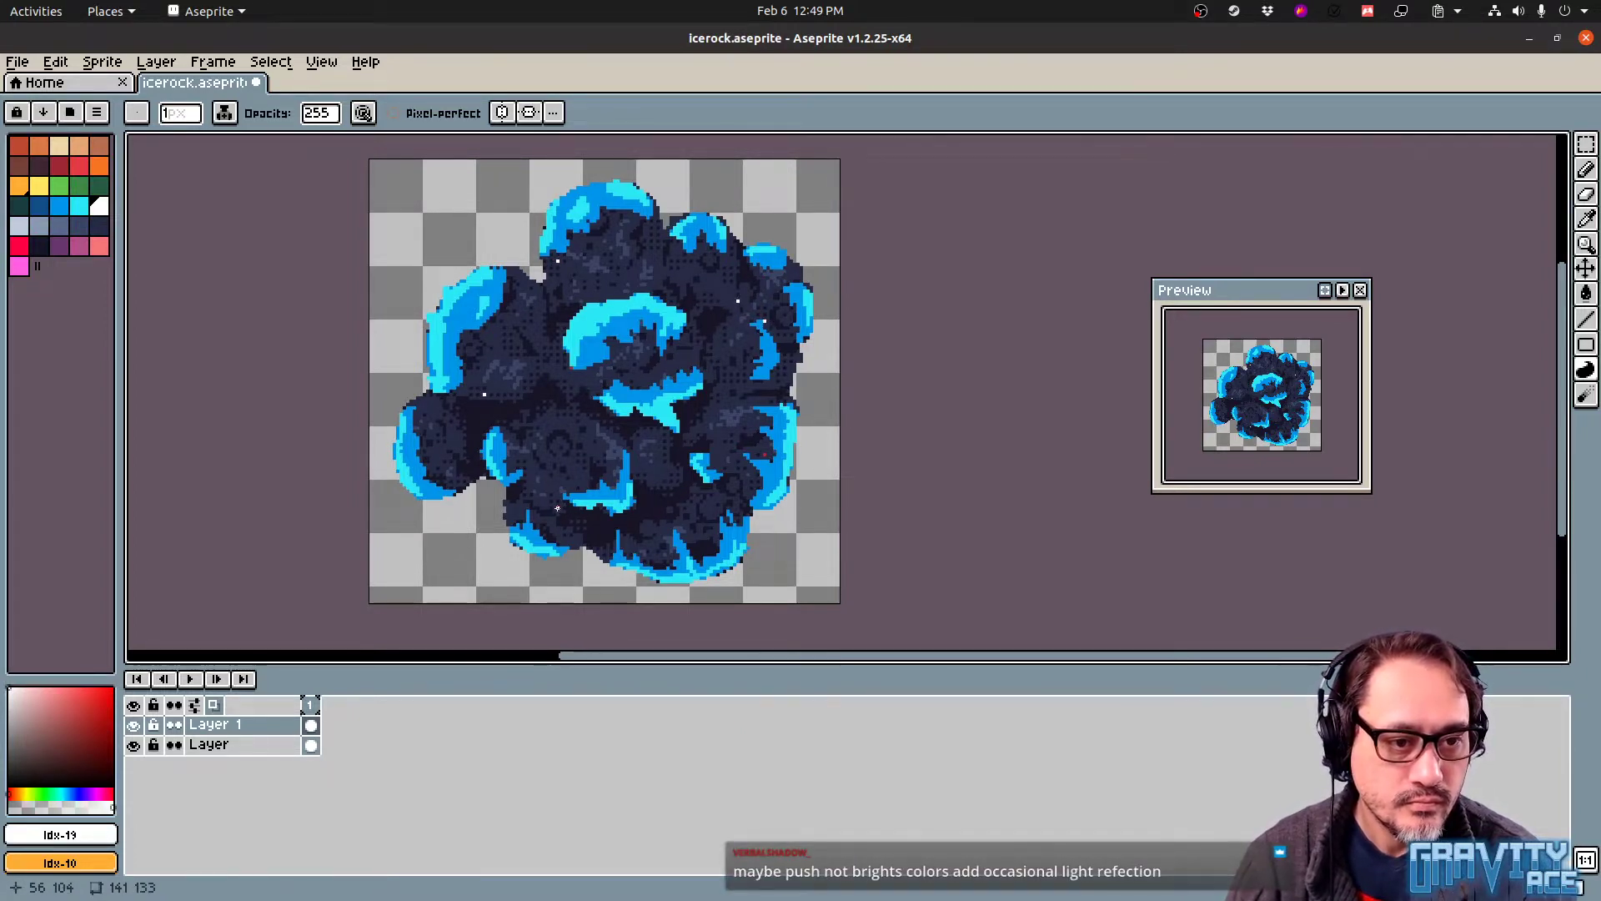
pyautogui.click(557, 508)
pyautogui.click(764, 455)
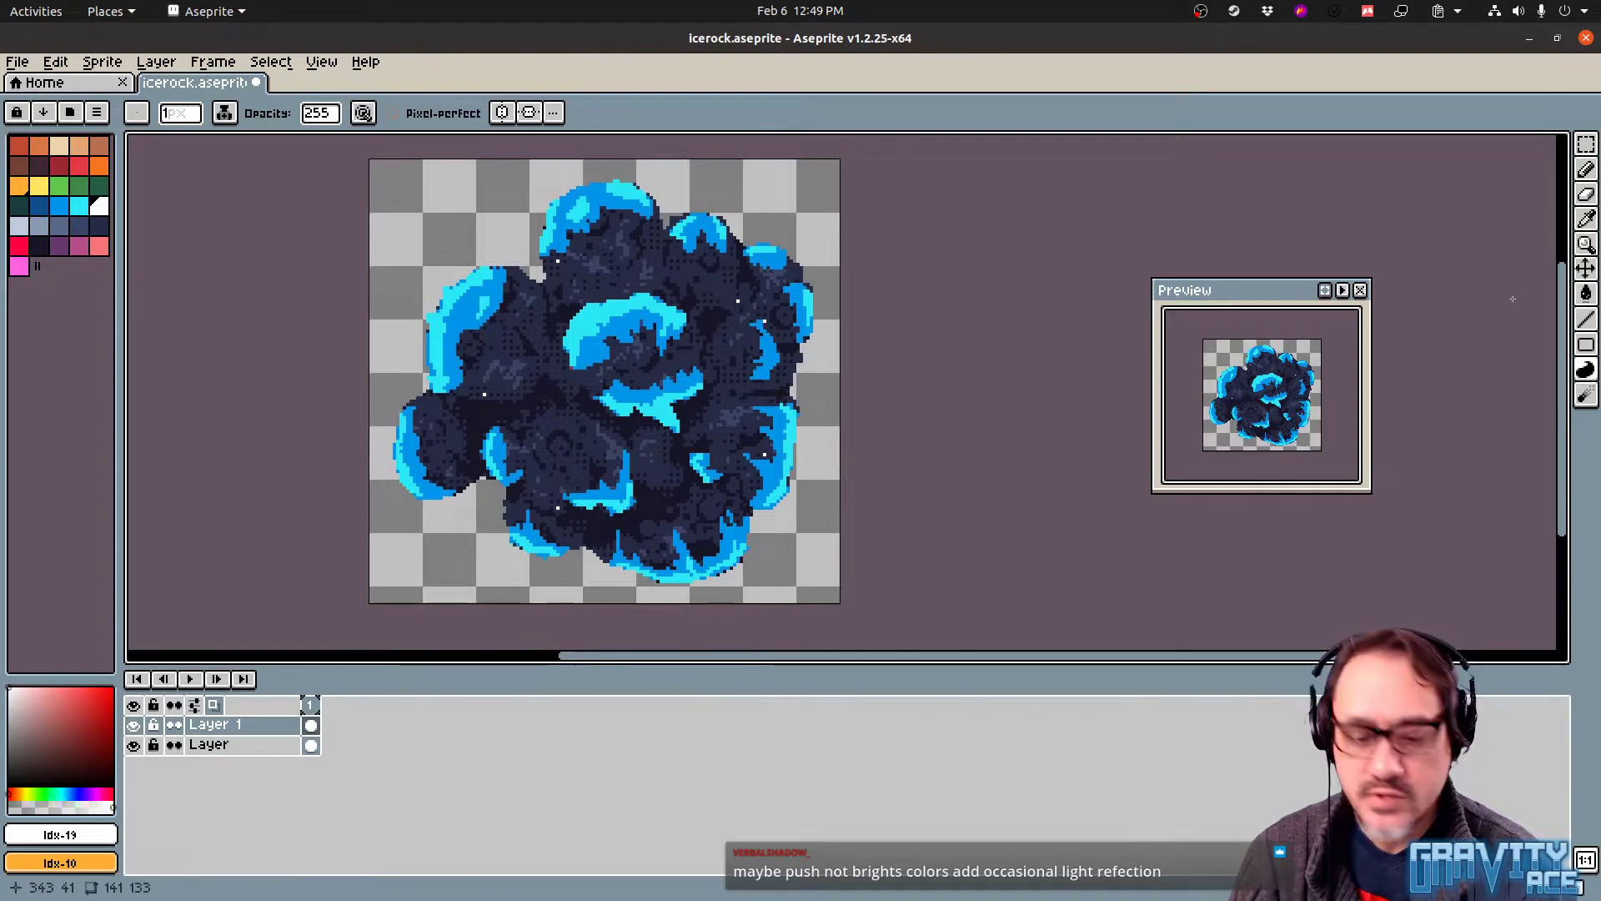
# Try a white Spray stroke on the rock's centre and give the spray a round 5 px brush
pyautogui.hotkey('shift', 'b')
pyautogui.moveTo(575, 440); pyautogui.dragTo(552, 371)
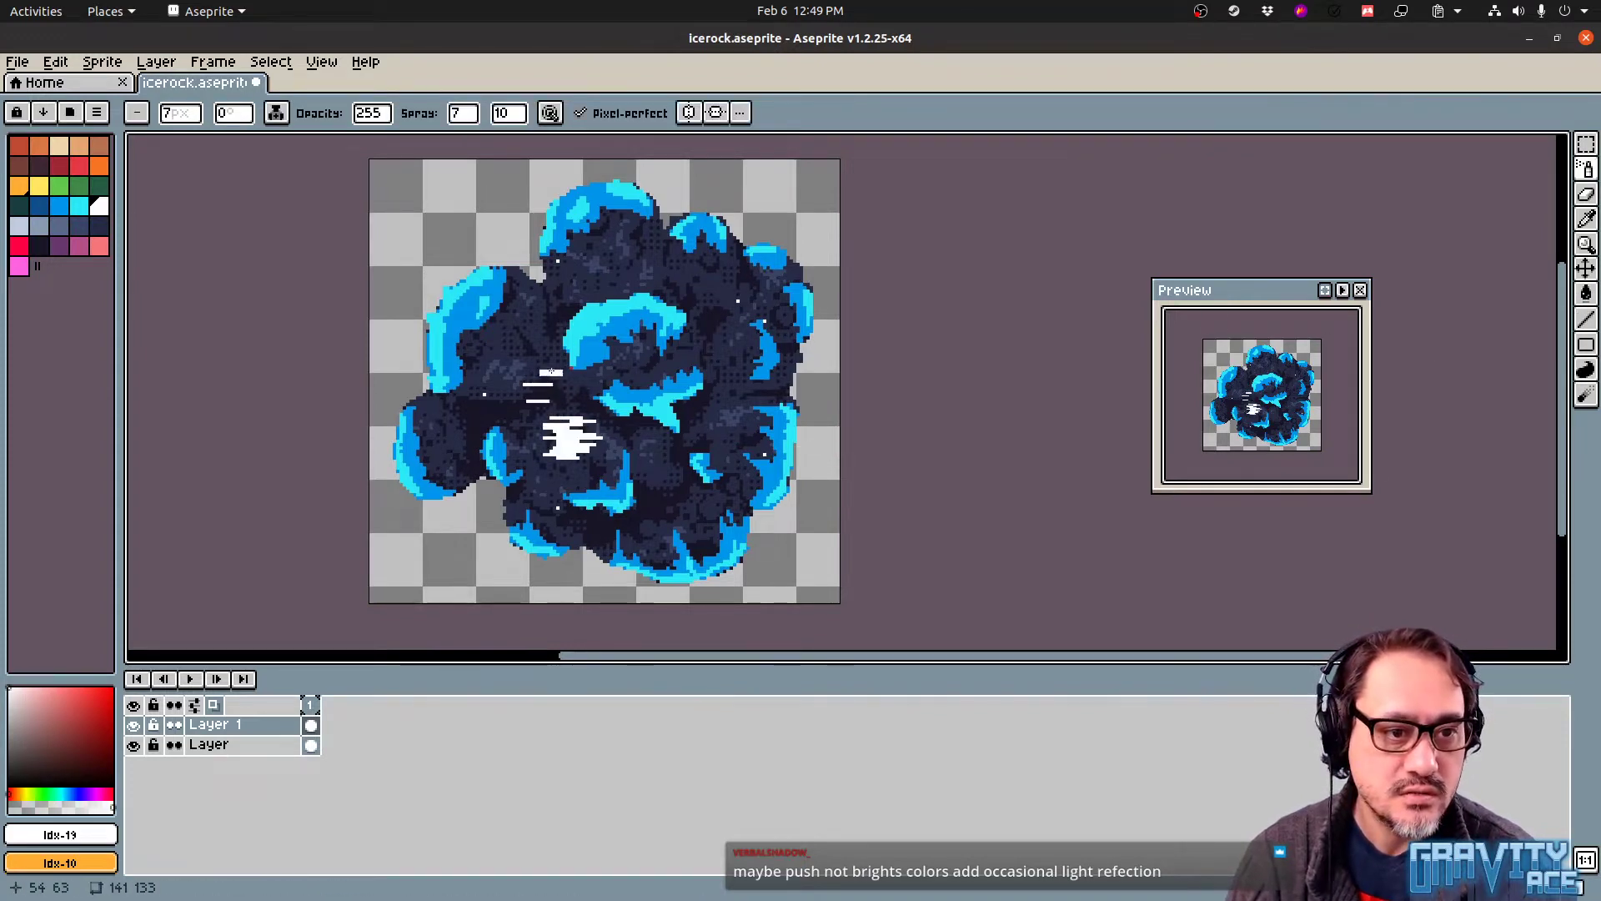
pyautogui.hotkey('ctrl', 'z')
pyautogui.click(137, 112)
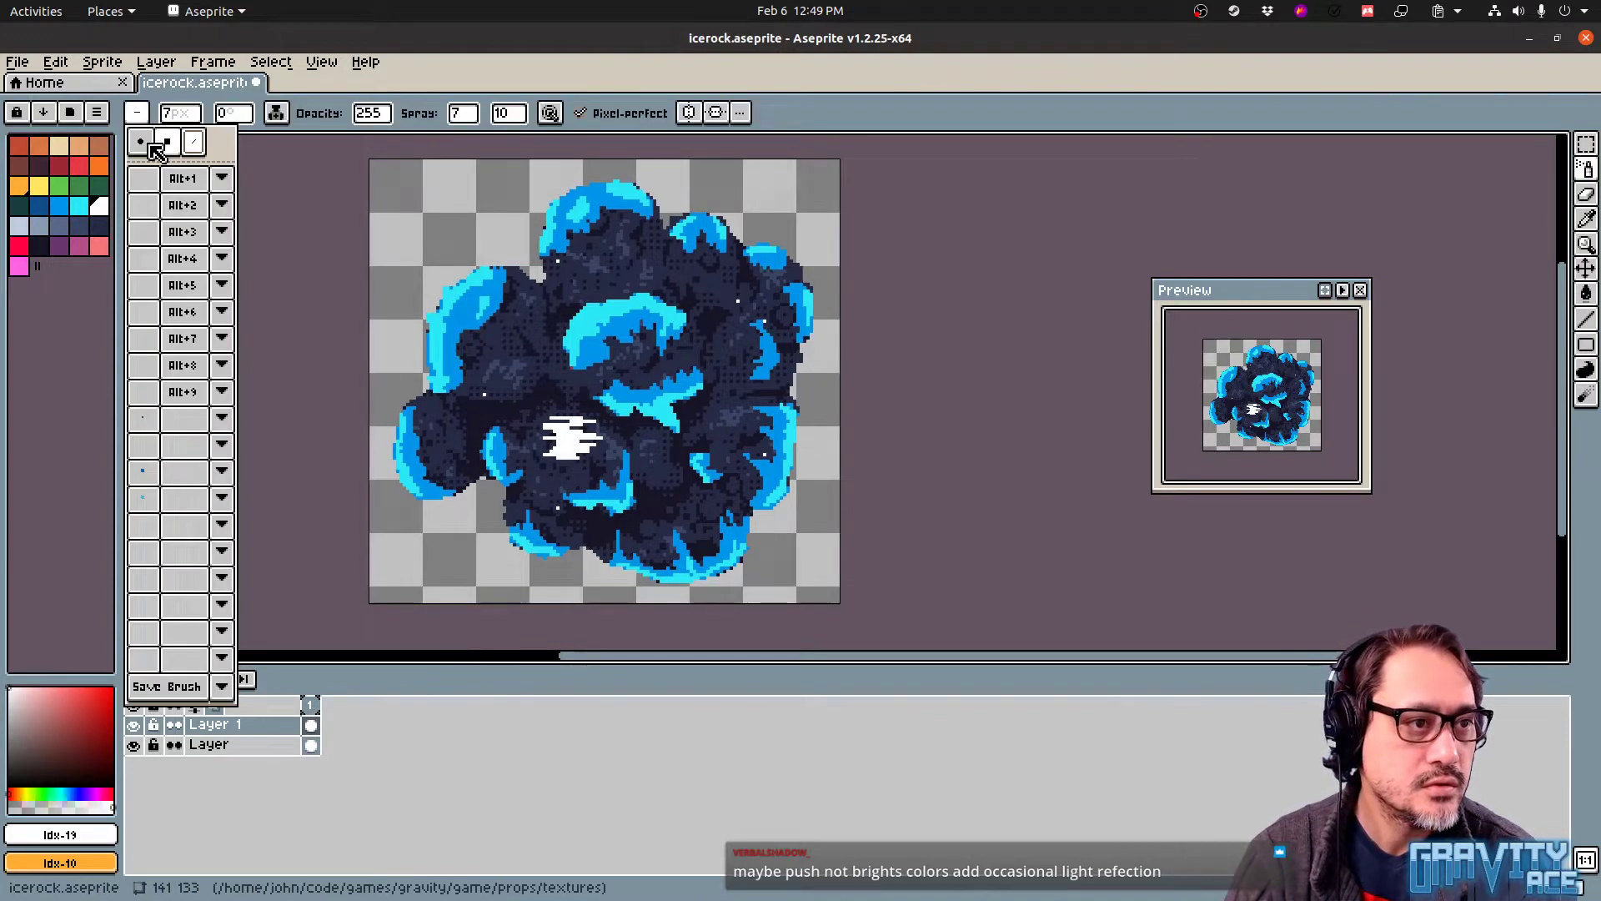
pyautogui.click(144, 143)
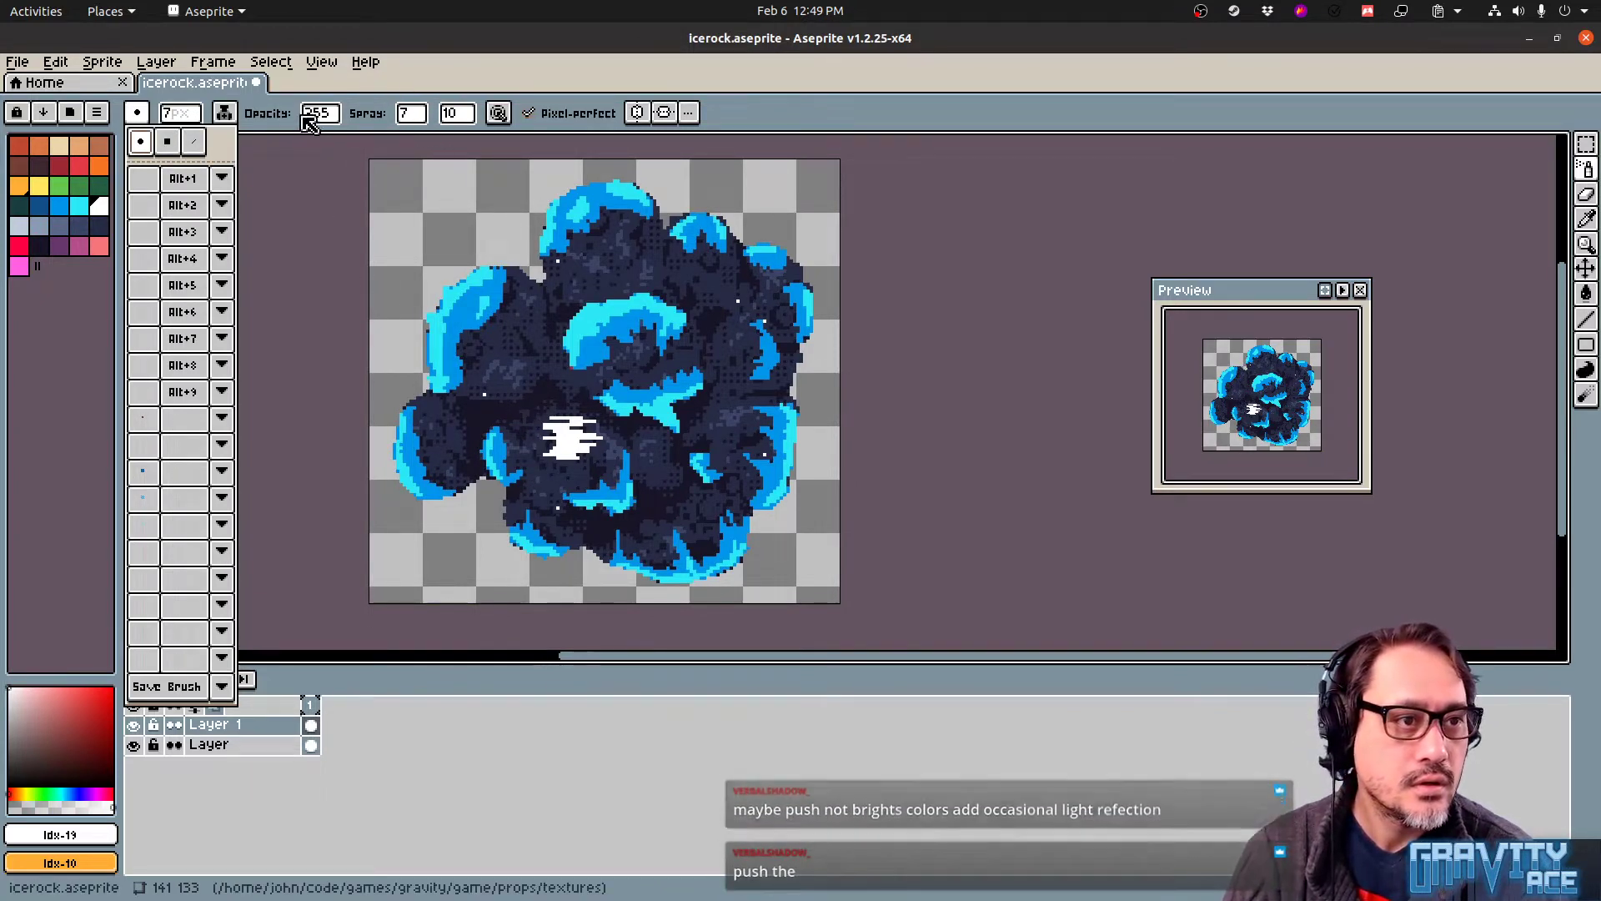
pyautogui.click(191, 119)
pyautogui.moveTo(178, 139); pyautogui.dragTo(163, 147)
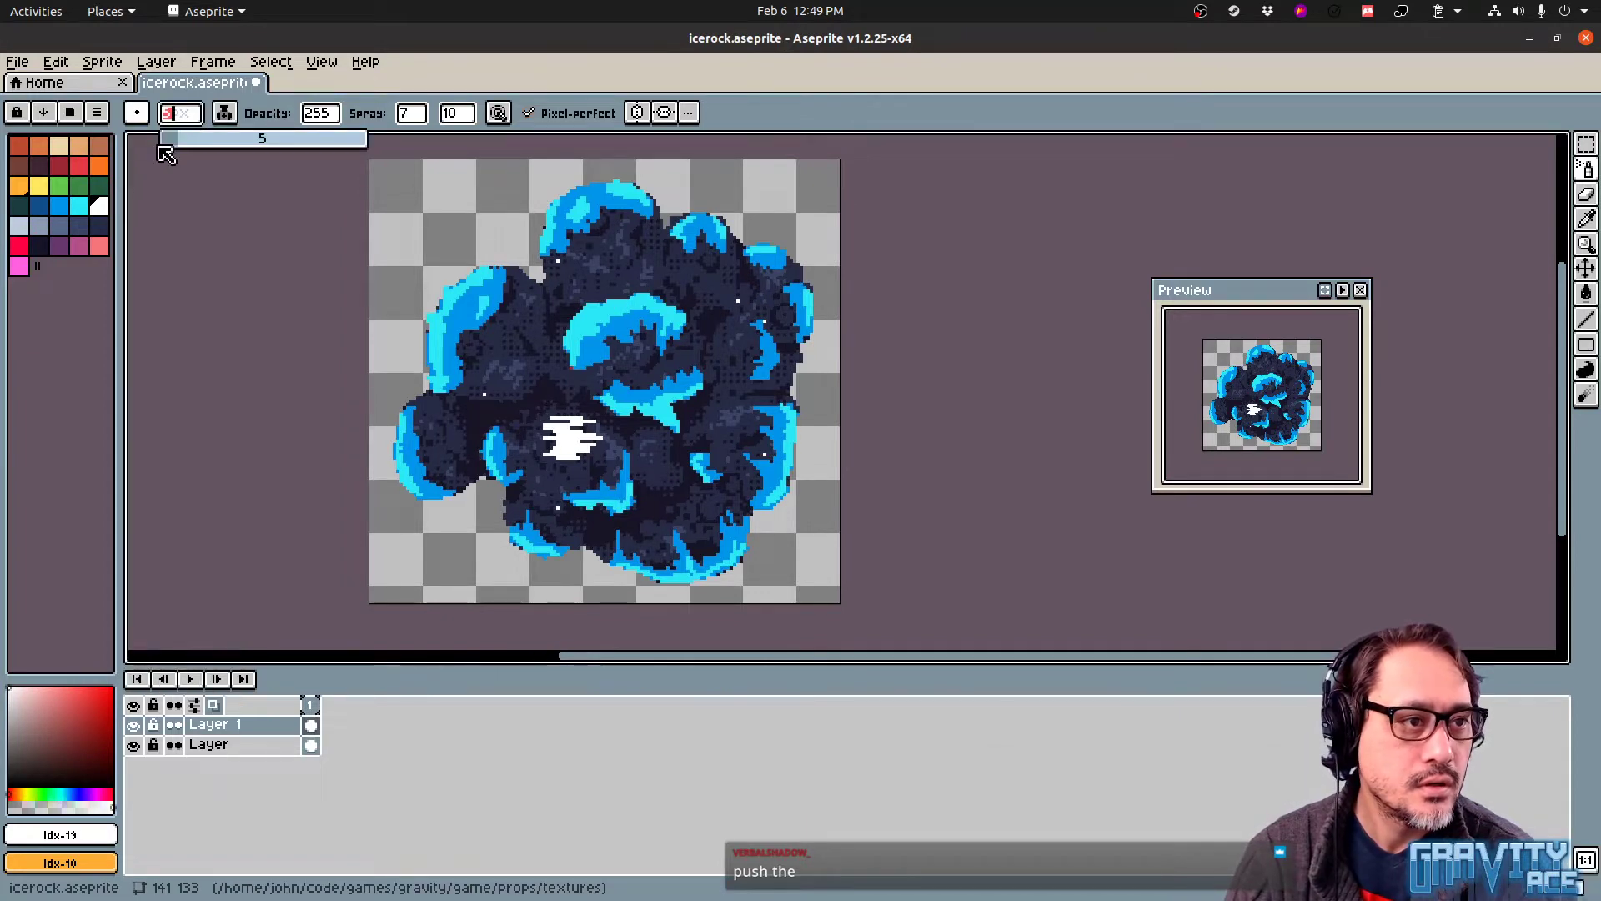
# Try white test sprays on the dark rock around the left lobe
pyautogui.moveTo(531, 380); pyautogui.dragTo(486, 377)
pyautogui.hotkey('ctrl', 'z')
pyautogui.hotkey('ctrl', 'z')
pyautogui.hotkey('ctrl', 'z')
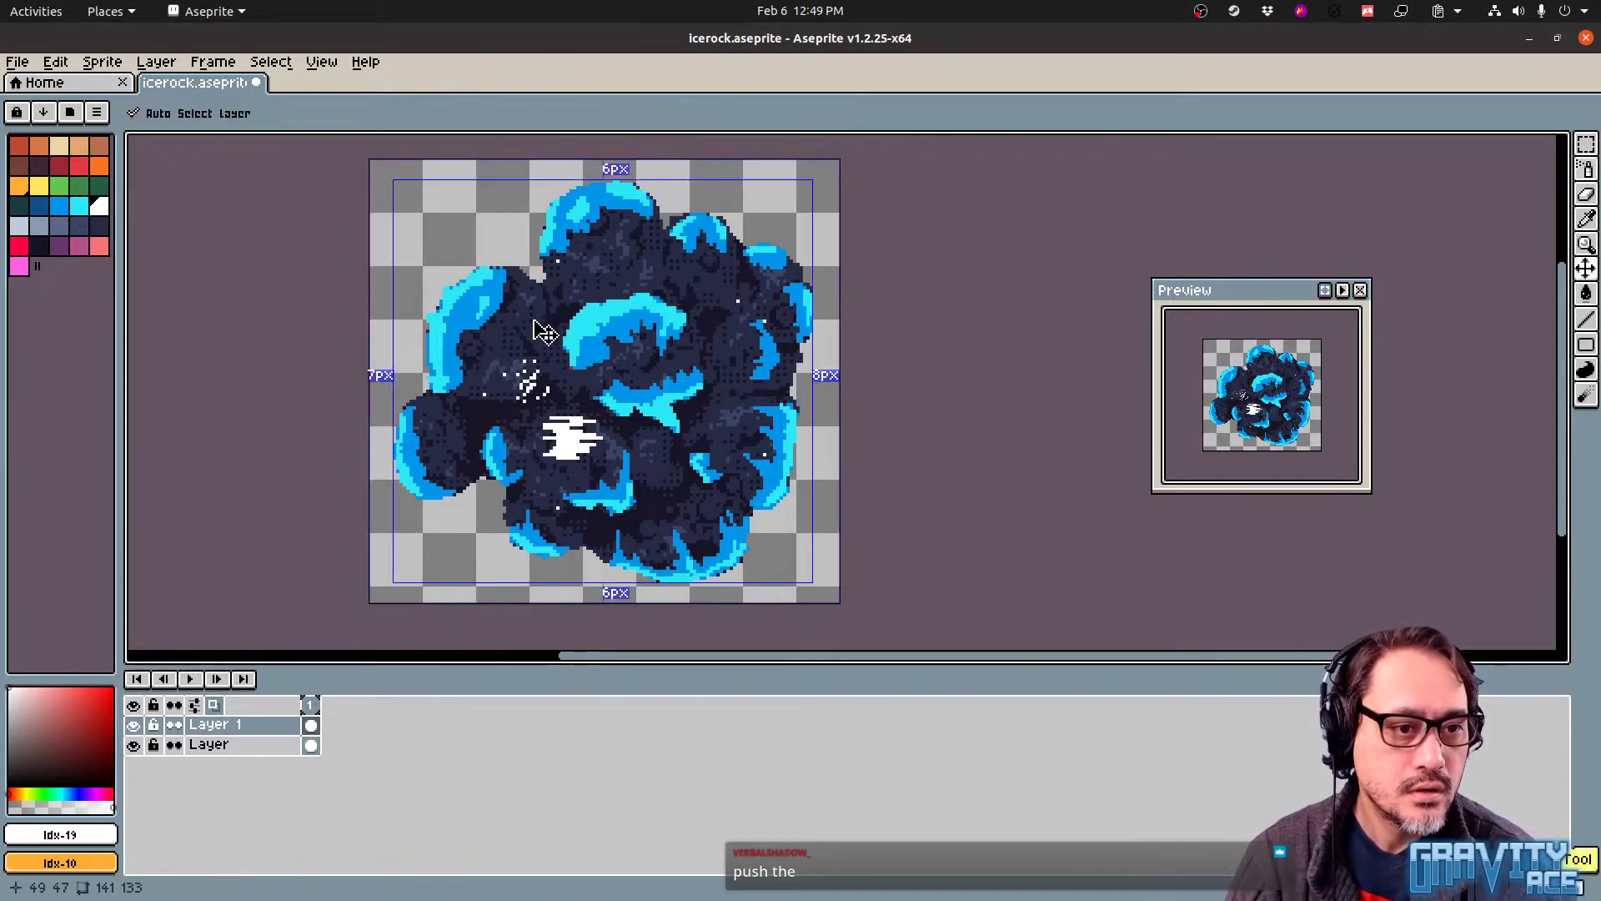
pyautogui.click(498, 398)
pyautogui.click(491, 365)
pyautogui.click(557, 364)
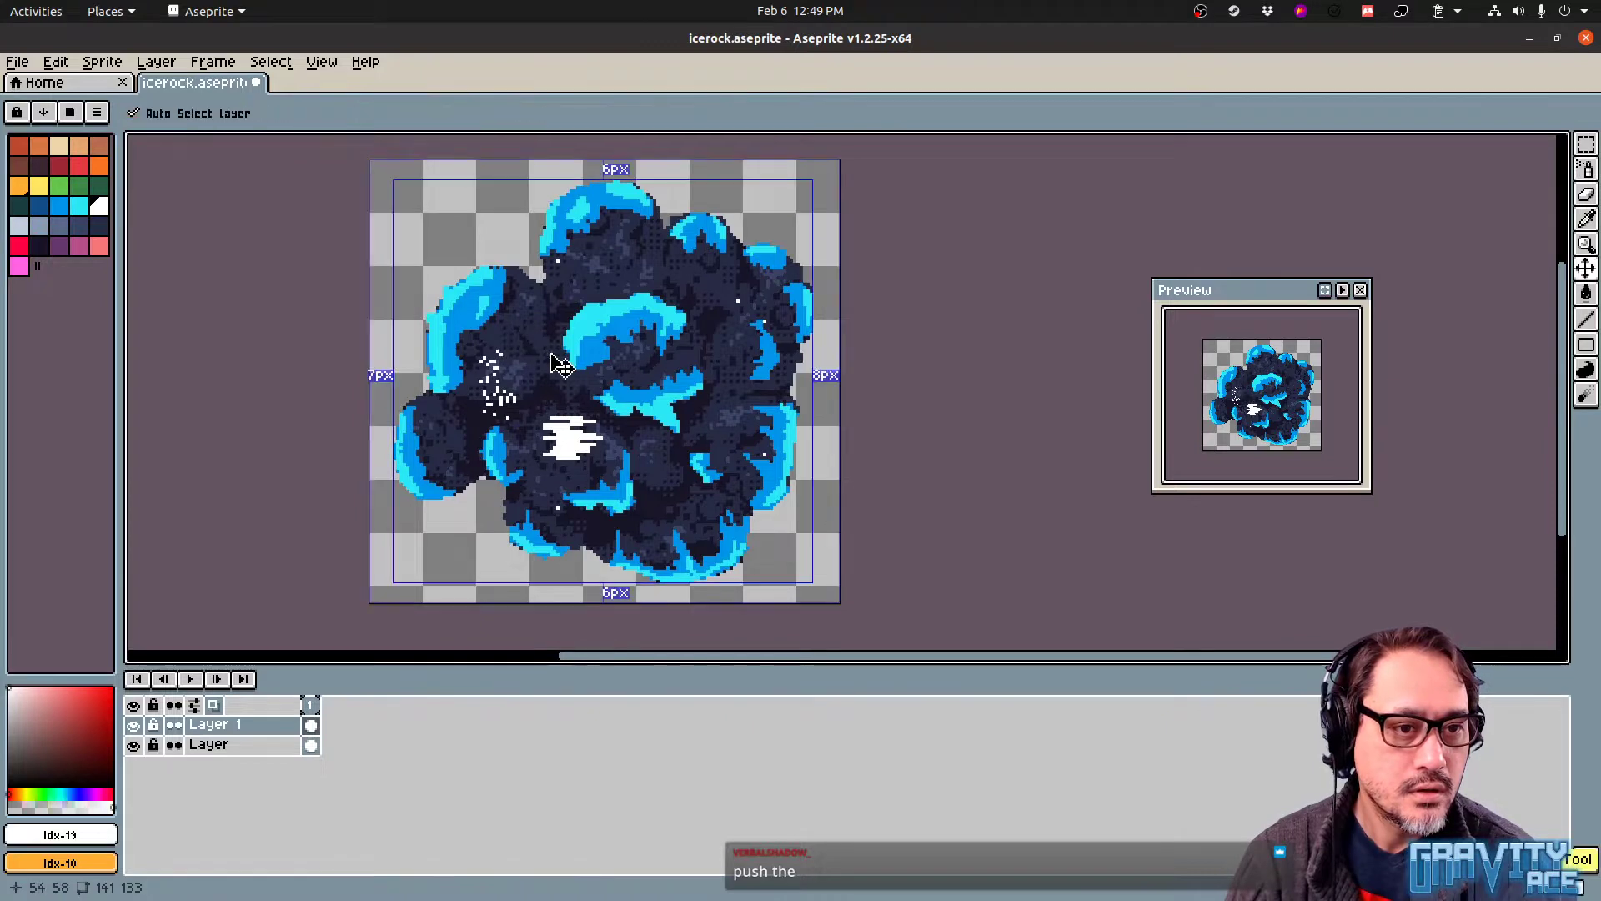
# Undo the test sprays on the left lobe and set the Spray tool to a 1 px brush, width 2 and speed 21
pyautogui.hotkey('ctrl', 'z')
pyautogui.hotkey('ctrl', 'z')
pyautogui.hotkey('ctrl', 'z')
pyautogui.moveTo(454, 117)
pyautogui.mouseDown()
pyautogui.moveTo(455, 135)
pyautogui.moveTo(484, 140)
pyautogui.moveTo(403, 137)
pyautogui.mouseUp()
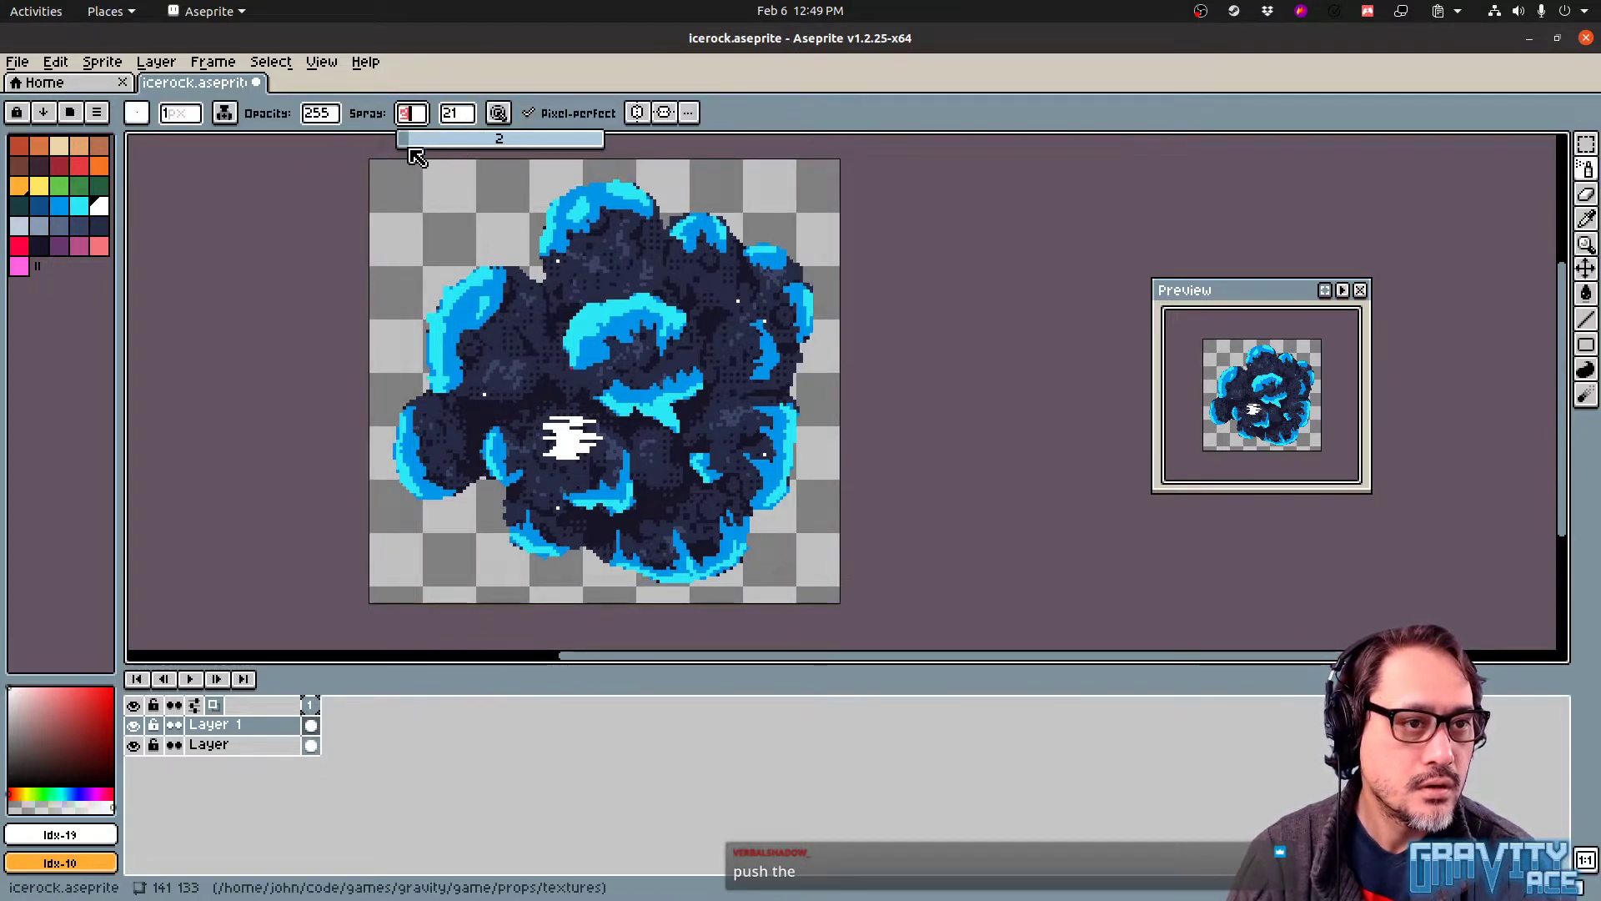
# Try spraying white speckles on the dark rock of the left, lower-left and right lobes and above the upper central ice patch
pyautogui.moveTo(496, 405); pyautogui.dragTo(499, 351)
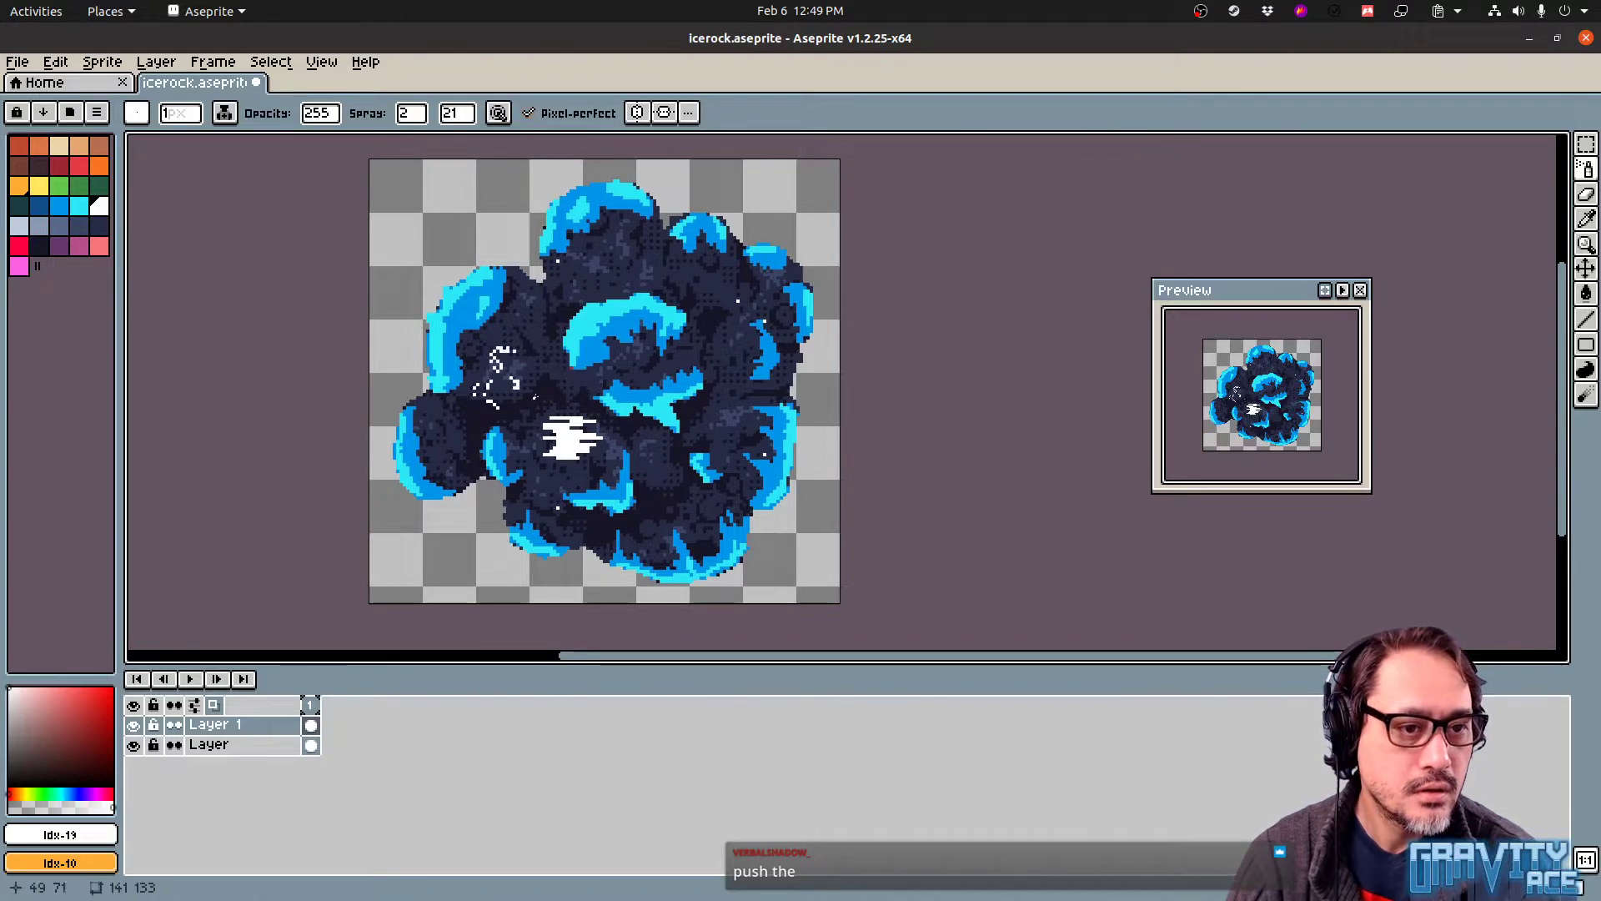
pyautogui.moveTo(526, 505); pyautogui.dragTo(565, 529)
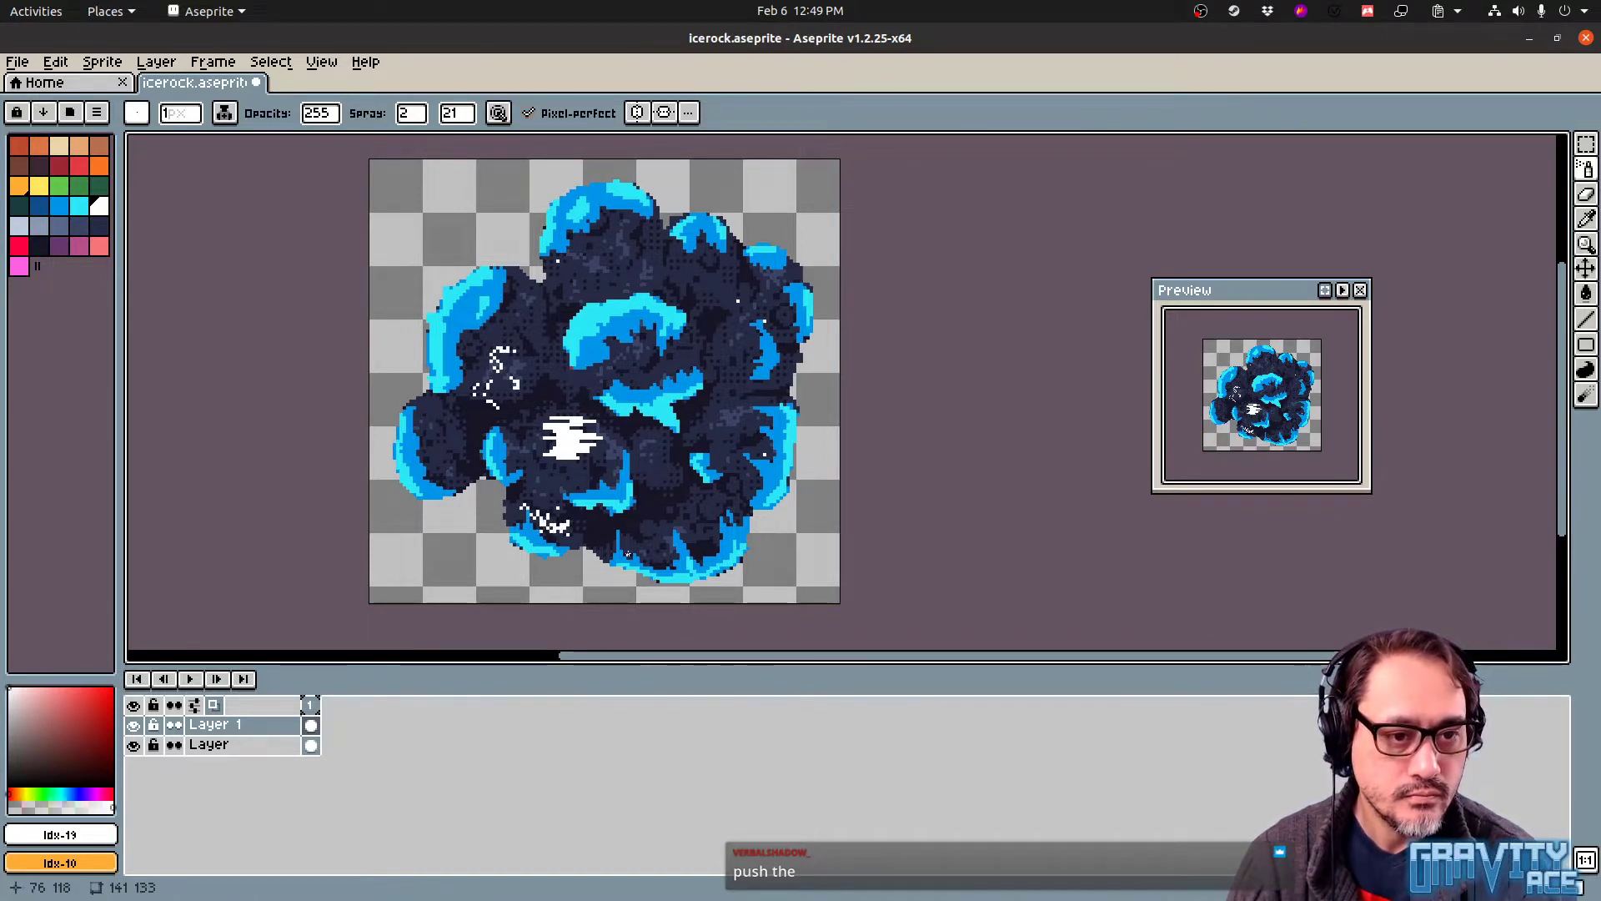
pyautogui.moveTo(733, 418); pyautogui.dragTo(723, 454)
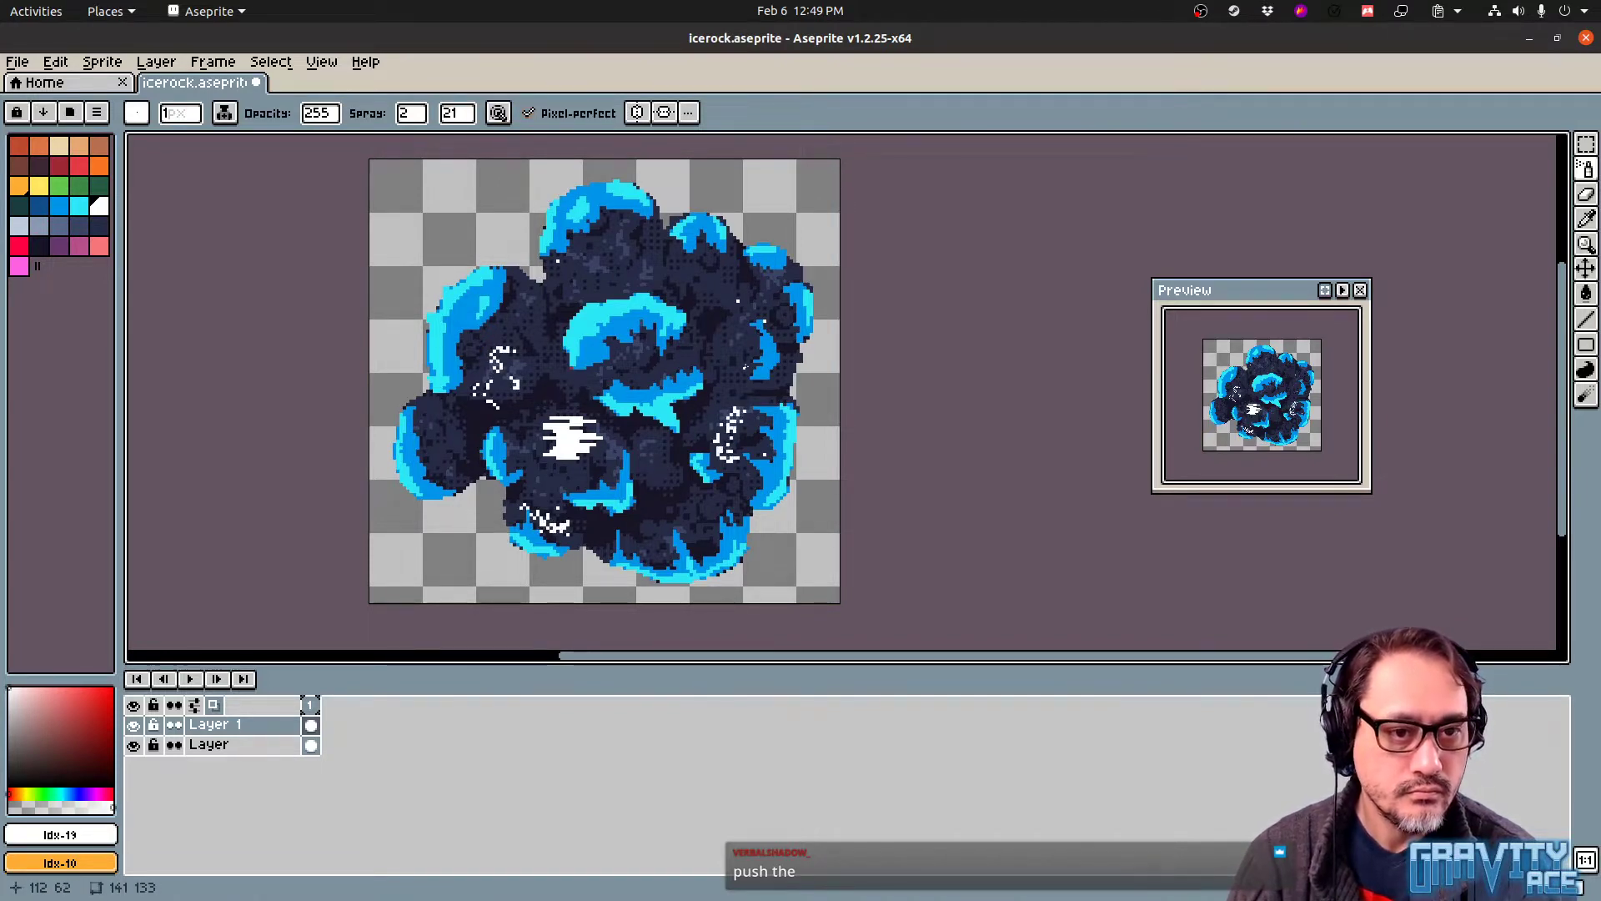
pyautogui.moveTo(748, 367); pyautogui.dragTo(750, 328)
pyautogui.moveTo(616, 281)
pyautogui.mouseDown()
pyautogui.moveTo(647, 282)
pyautogui.moveTo(759, 373)
pyautogui.mouseUp()
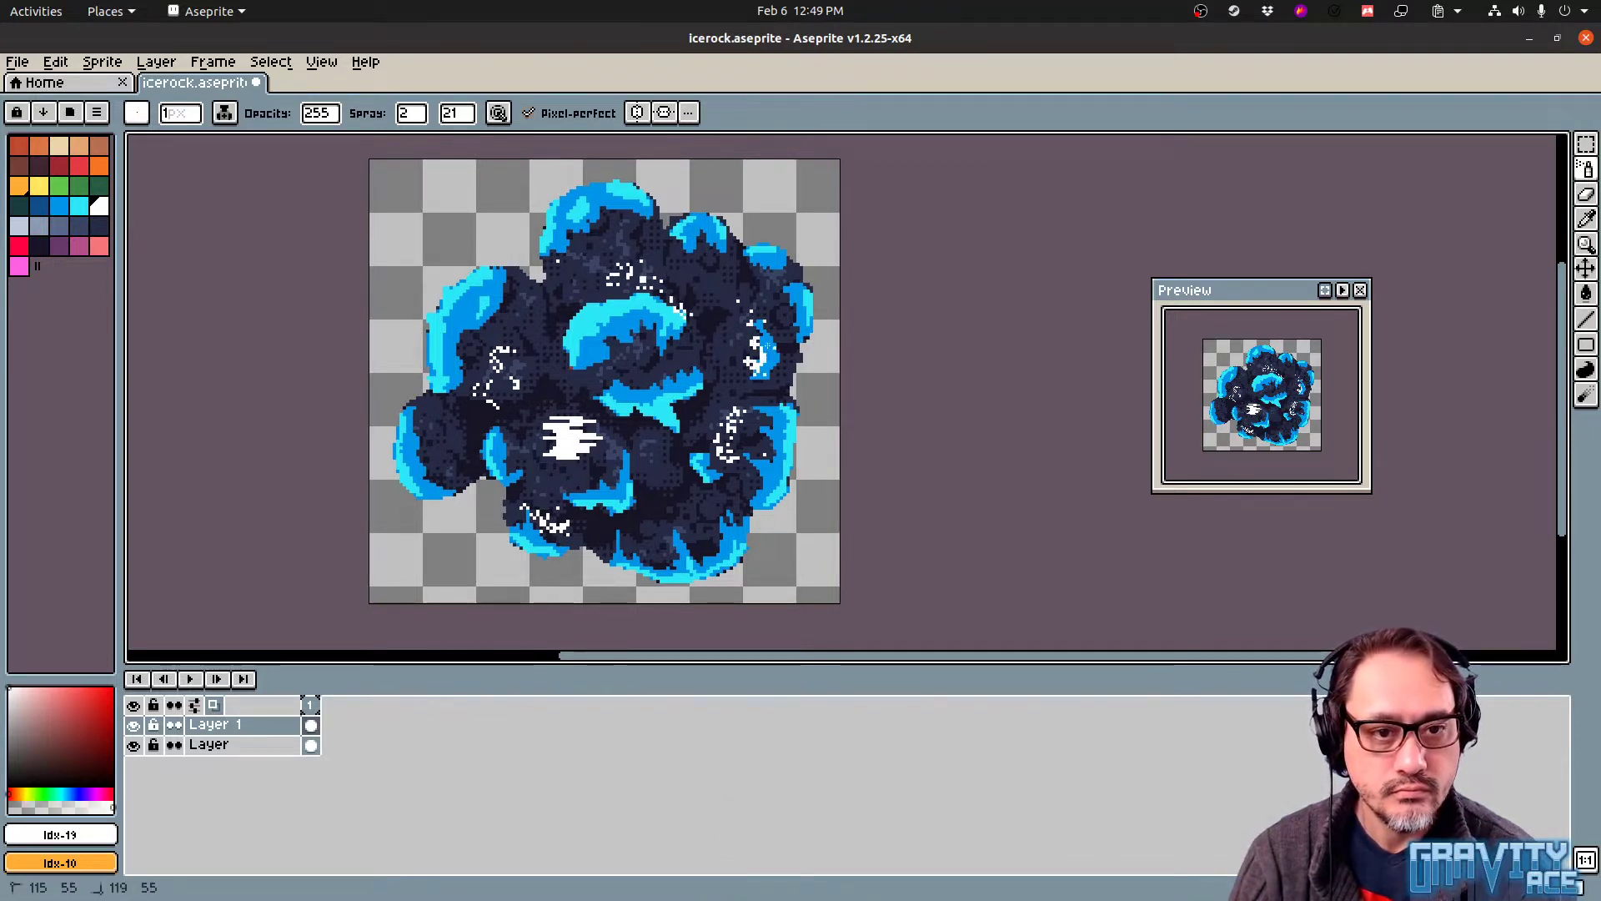
pyautogui.moveTo(729, 442); pyautogui.dragTo(709, 492)
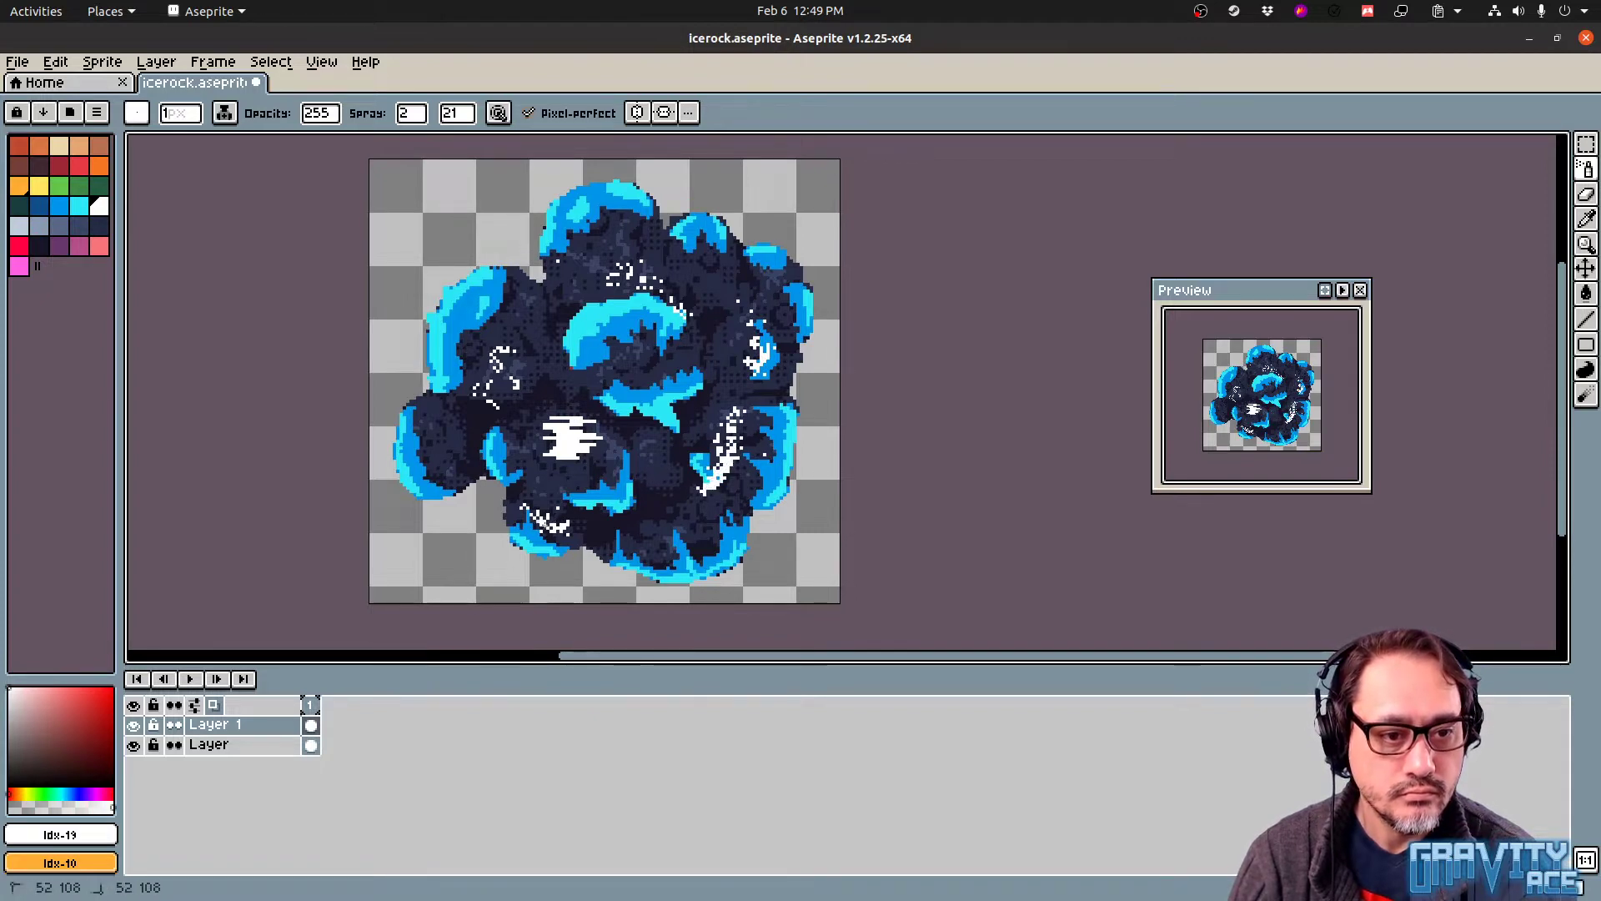
pyautogui.moveTo(494, 390); pyautogui.dragTo(505, 398)
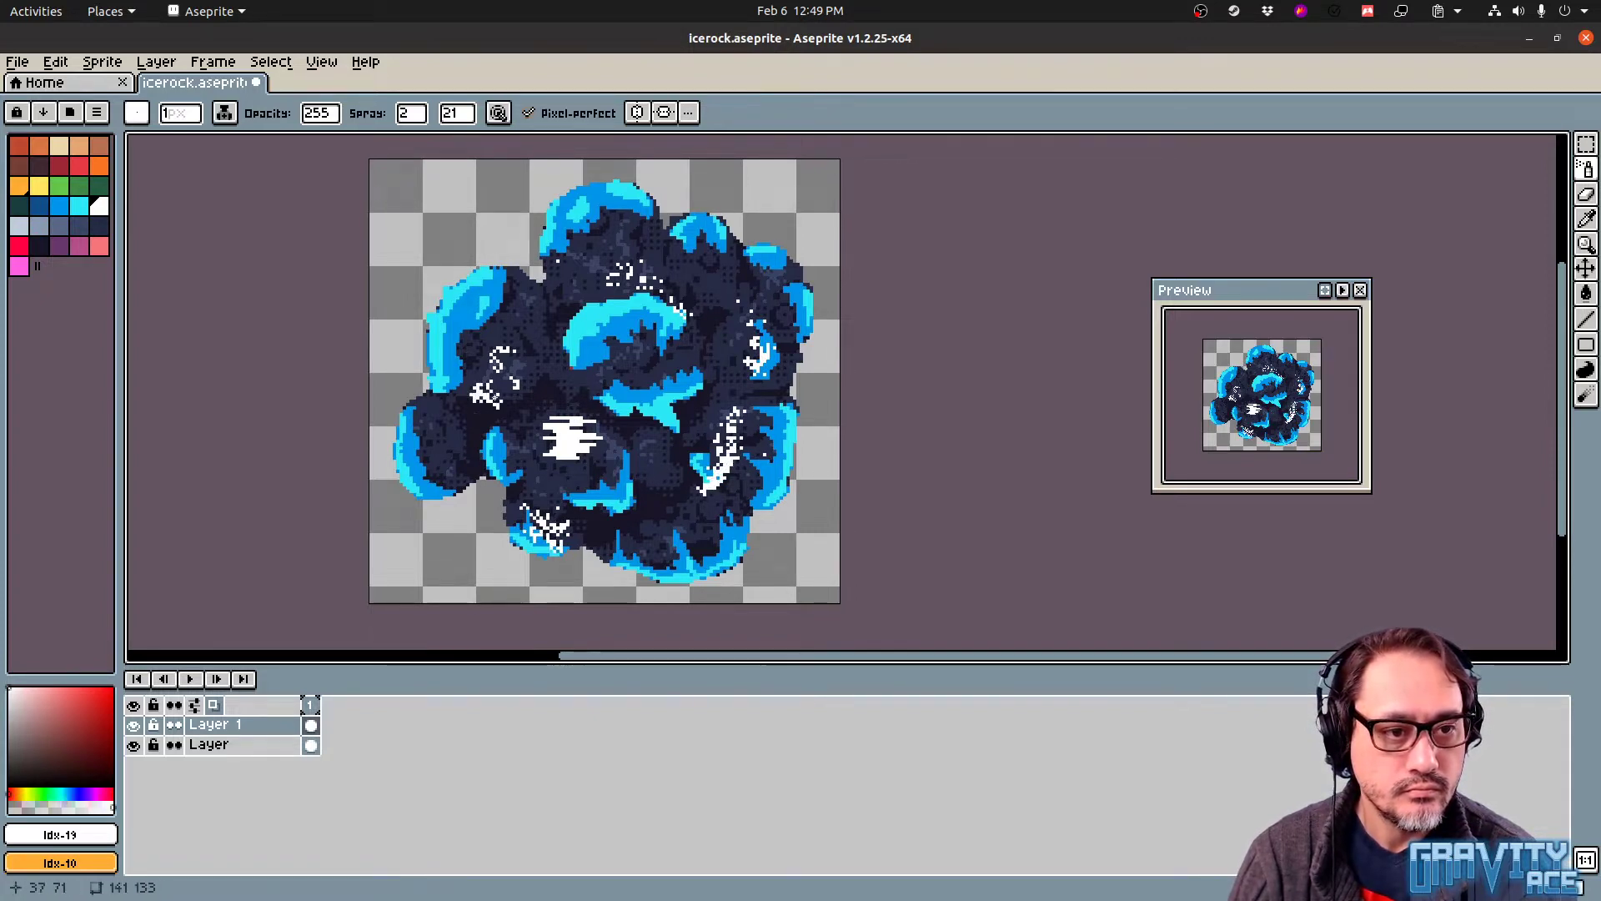
# Undo all the white spray strokes, including the solid white patch near the rock's centre, keeping only the single-pixel sparkles
pyautogui.hotkey('ctrl', 'z')
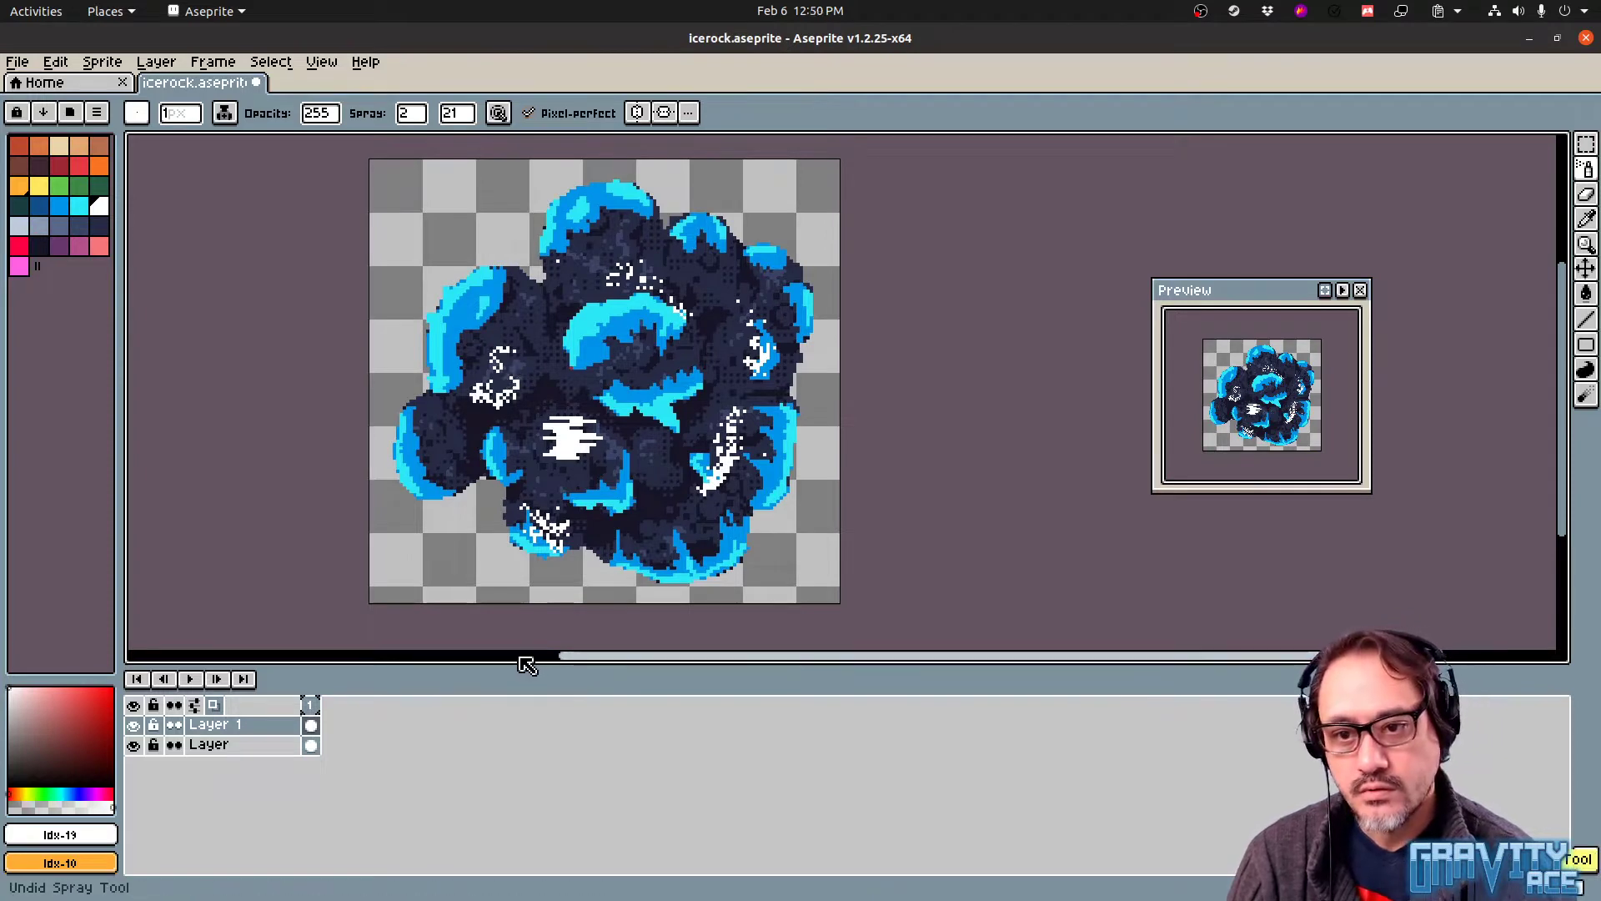
pyautogui.hotkey('ctrl', 'z')
pyautogui.press('v')
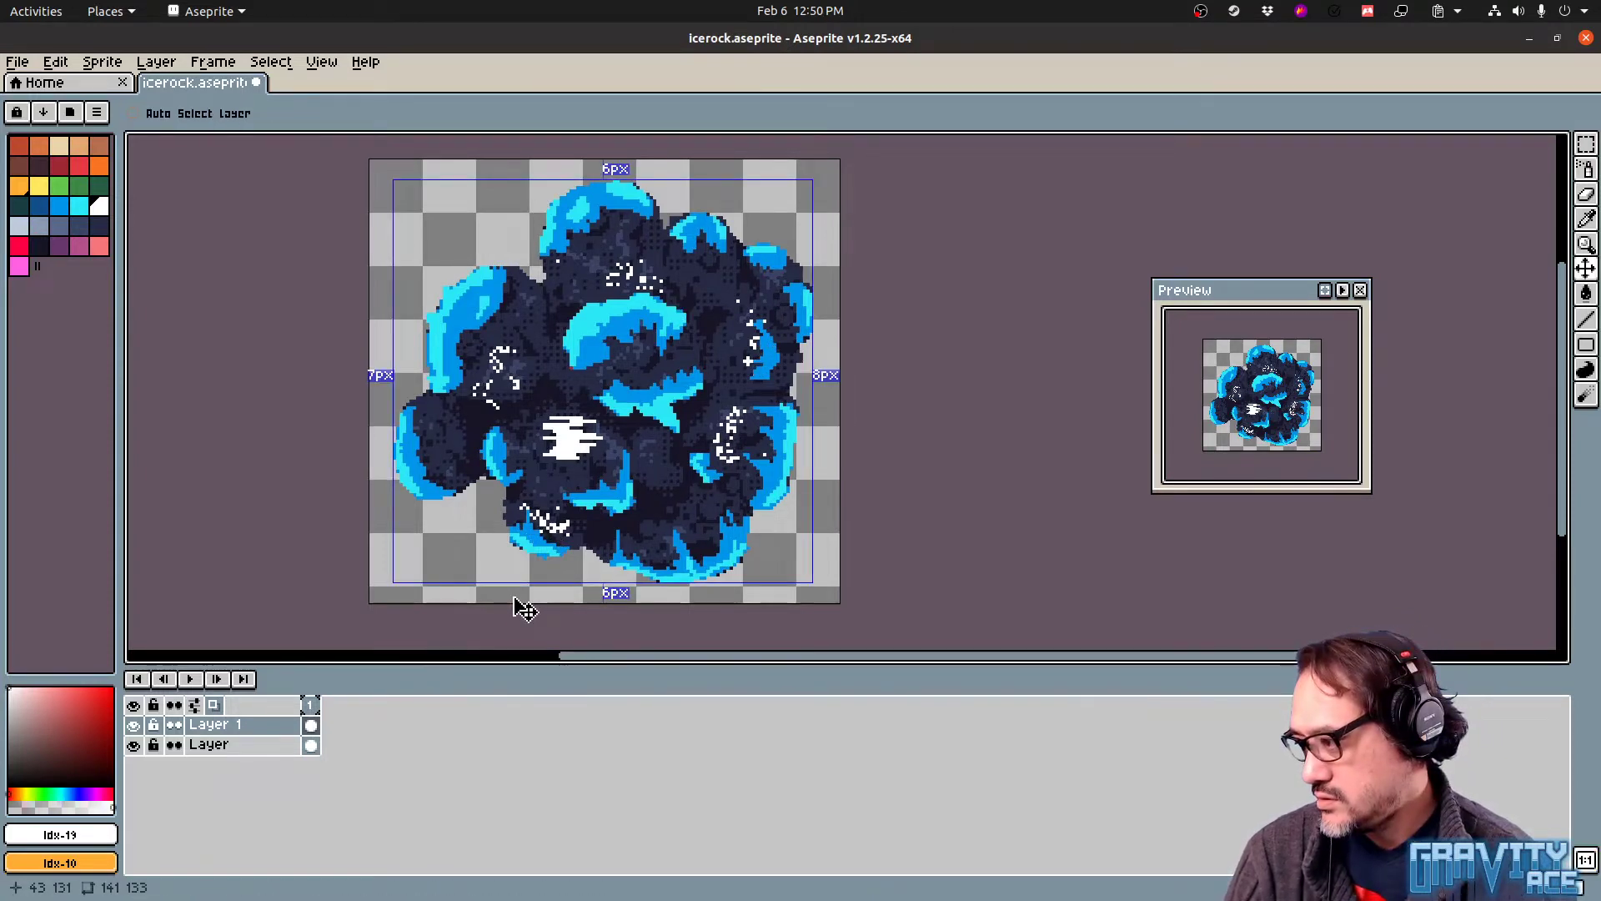
pyautogui.hotkey('ctrl', 'z')
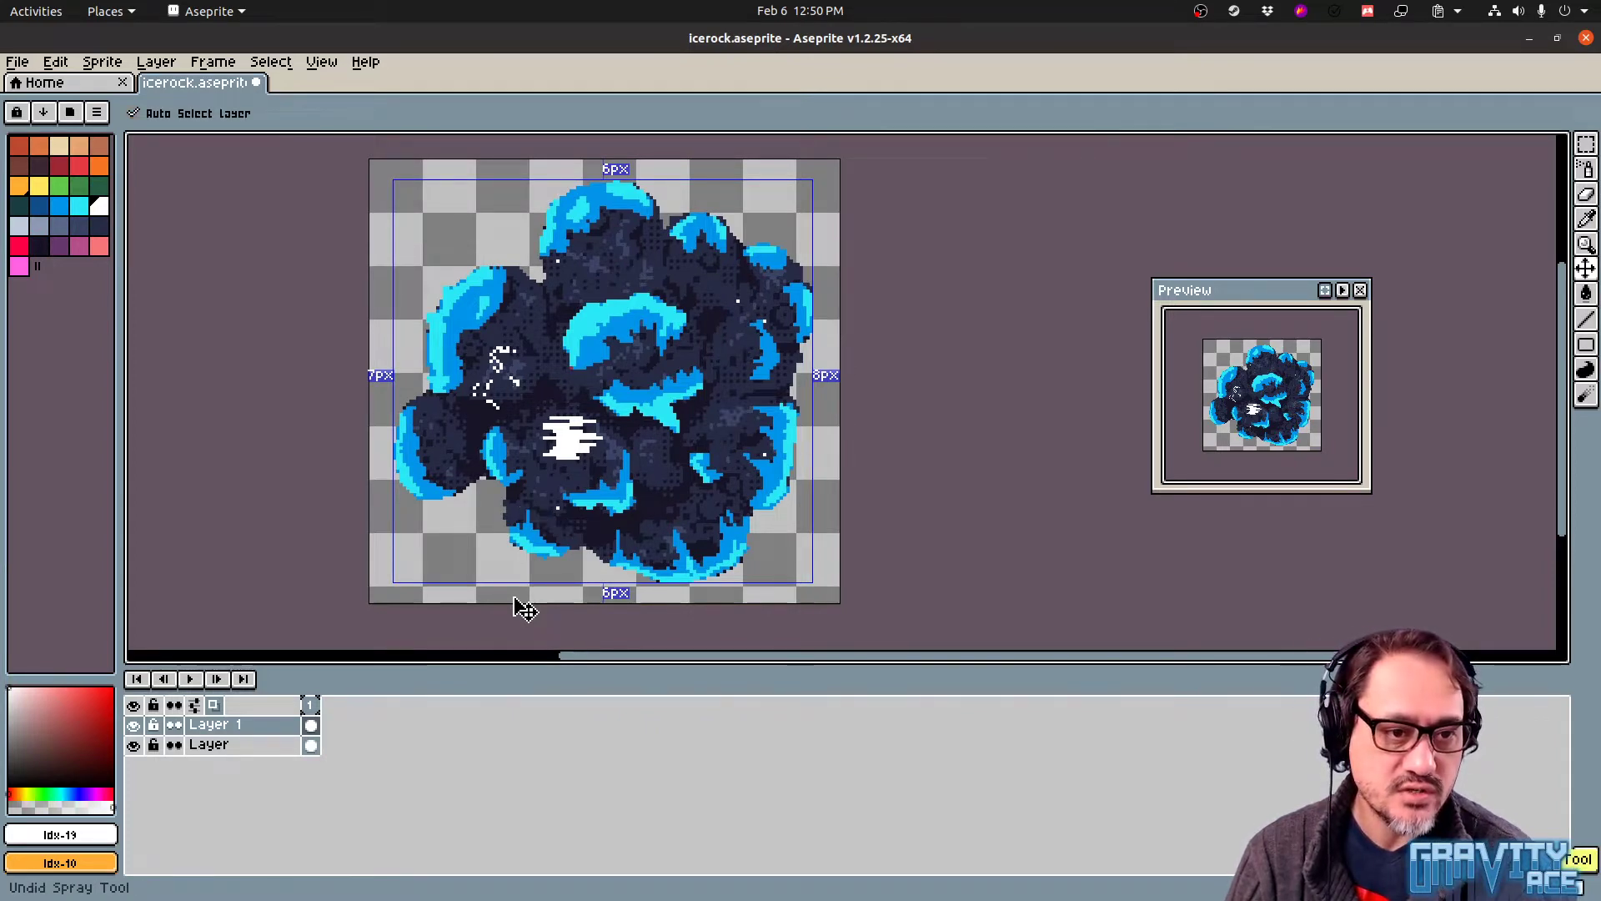
pyautogui.hotkey('ctrl', 'z')
pyautogui.hotkey('ctrl', 'z')
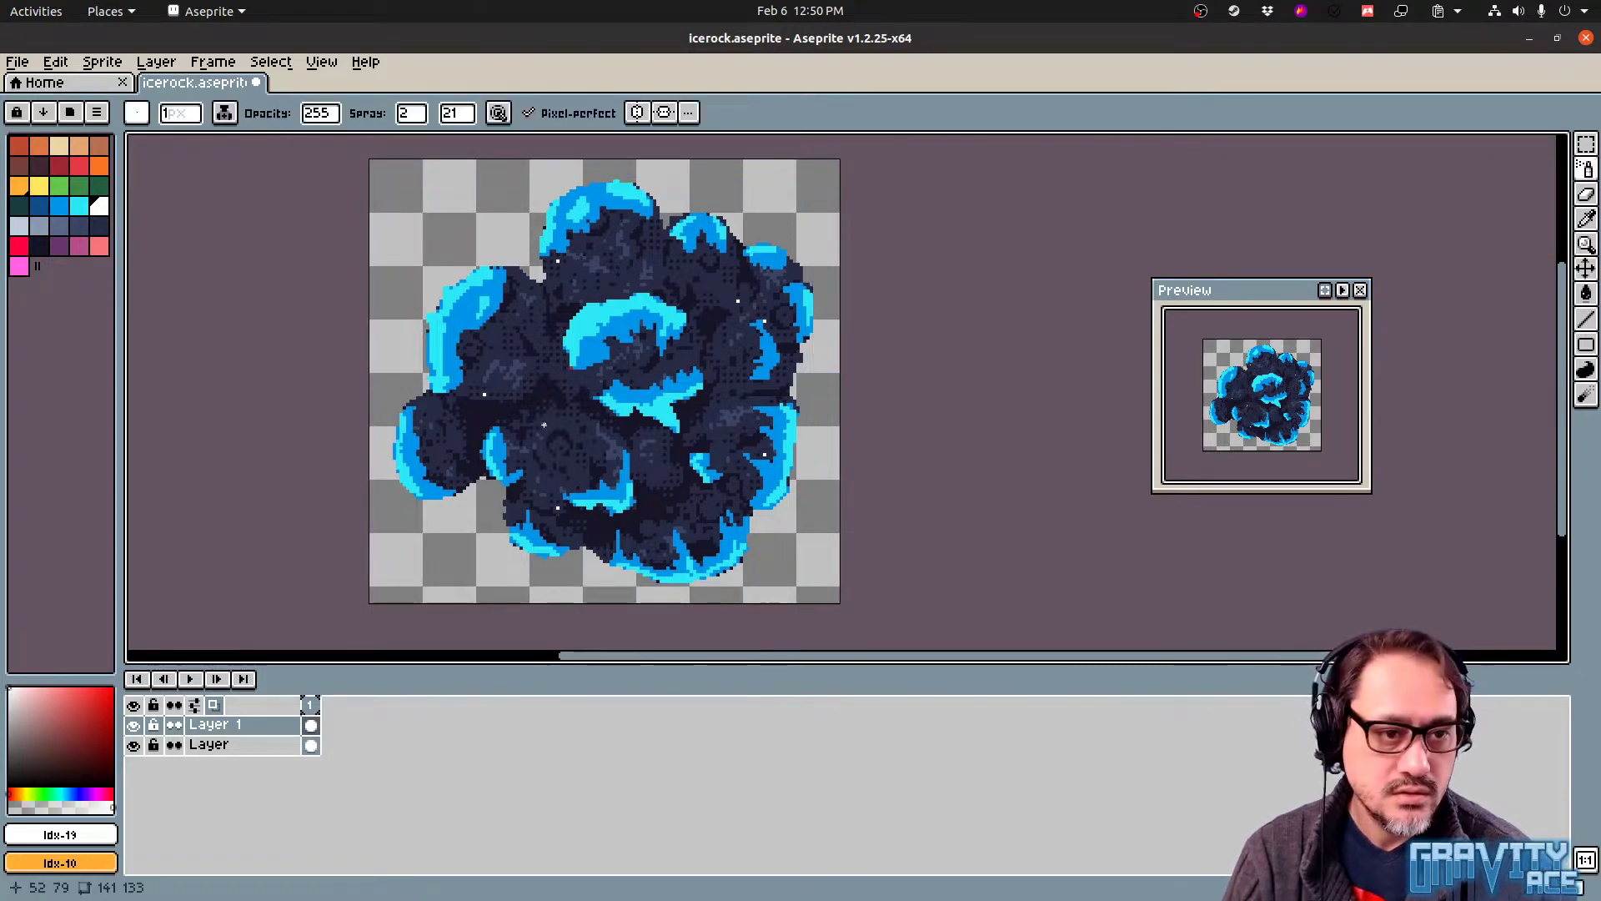
# Try short white sprays on the dark rock left of centre and above the lower-middle ice patch, and undo them
pyautogui.moveTo(524, 439); pyautogui.dragTo(544, 402)
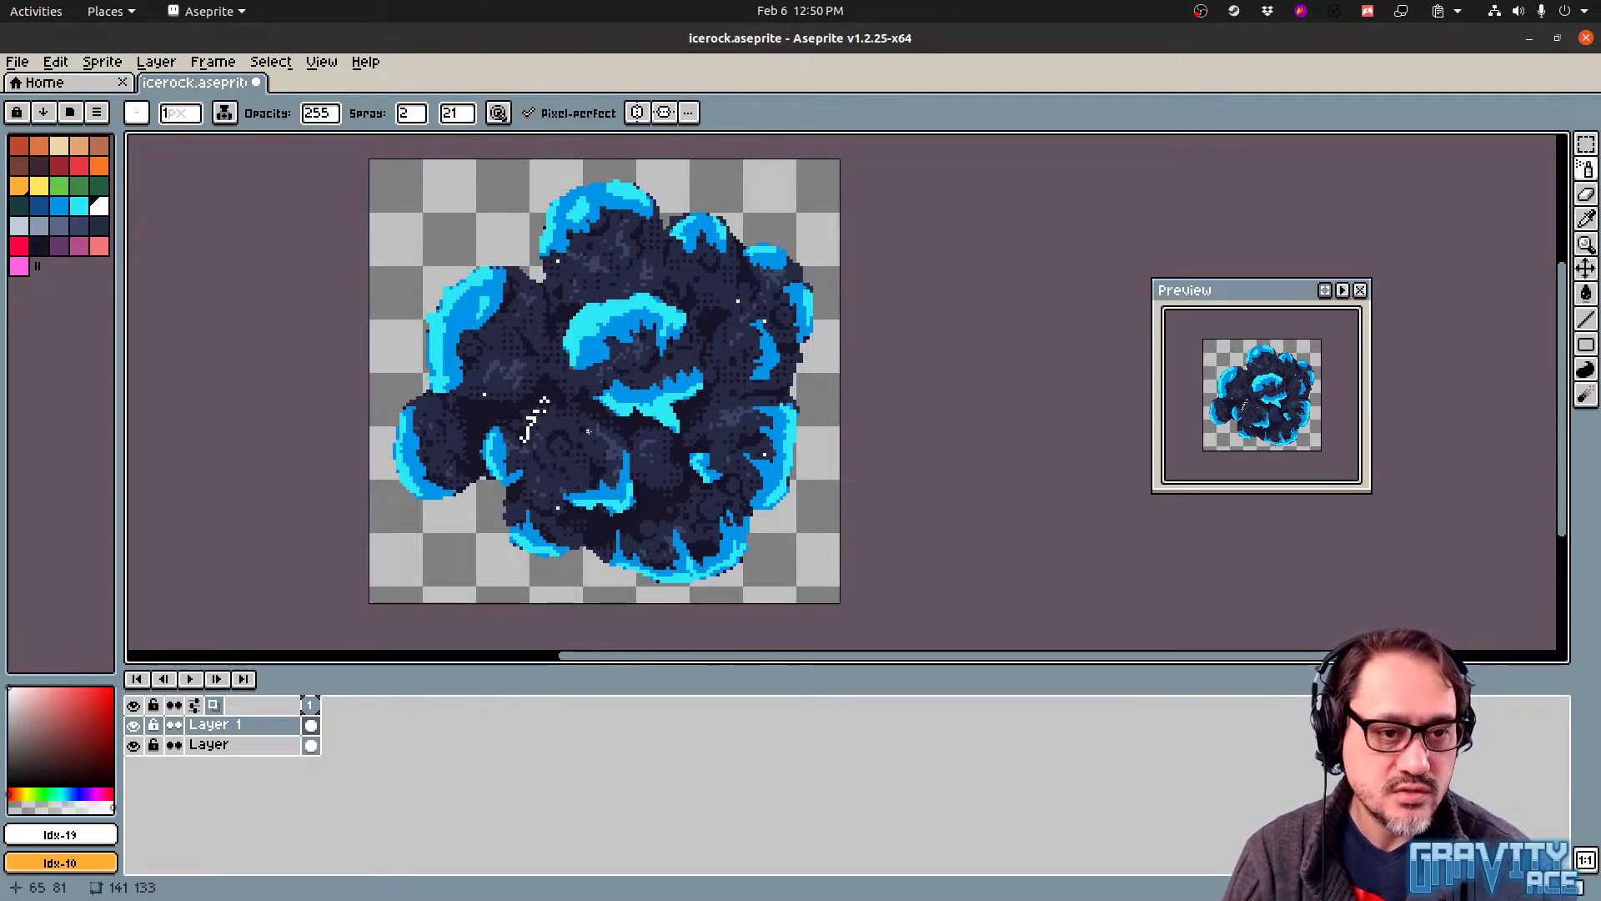
pyautogui.moveTo(595, 455); pyautogui.dragTo(589, 487)
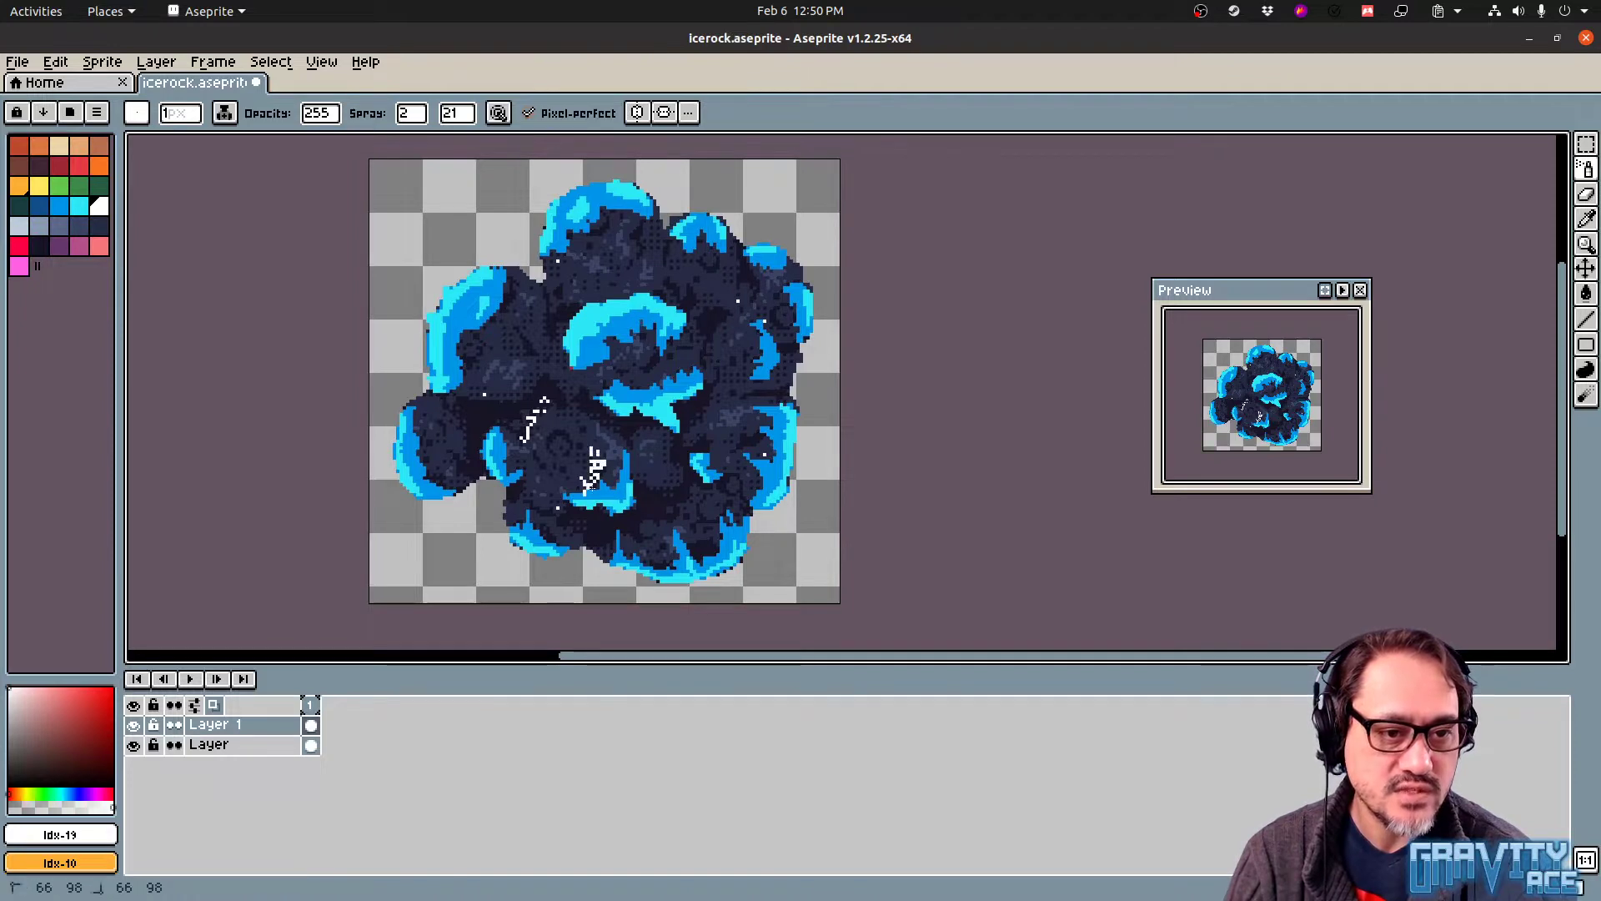
pyautogui.press('v')
pyautogui.hotkey('ctrl', 'z')
pyautogui.hotkey('ctrl', 'z')
pyautogui.hotkey('ctrl', 'z')
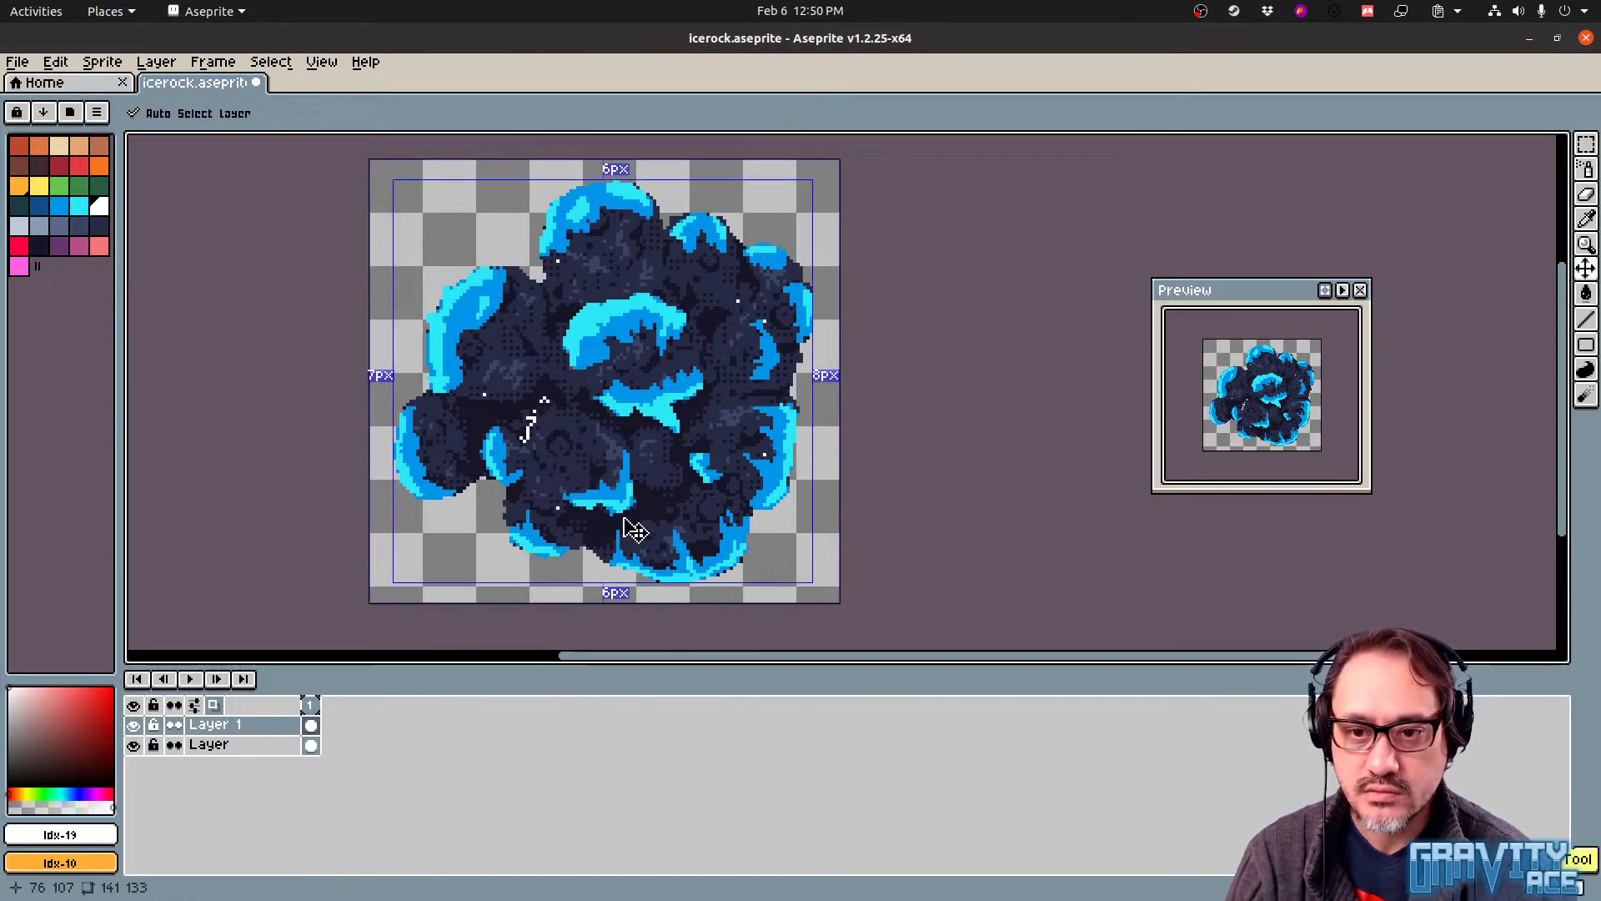
# Spray white speckles on the ice of the far-left, lower-right and lower-middle lobes and on both central ice patches
pyautogui.moveTo(478, 475)
pyautogui.mouseDown()
pyautogui.moveTo(493, 460)
pyautogui.moveTo(504, 475)
pyautogui.moveTo(422, 491)
pyautogui.mouseUp()
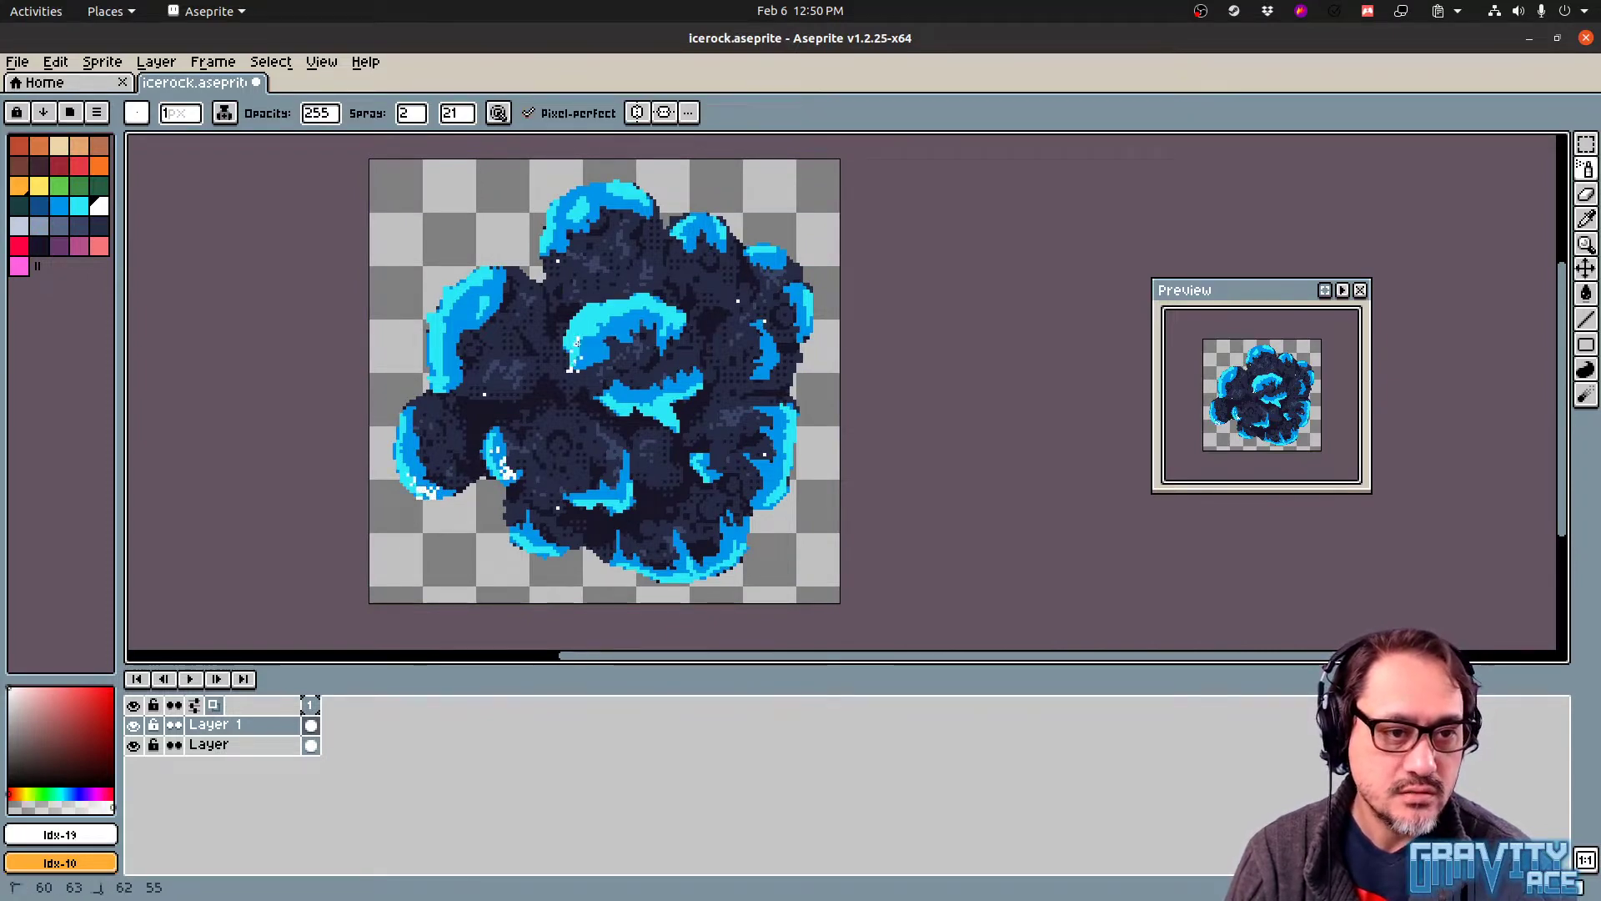
pyautogui.moveTo(573, 348); pyautogui.dragTo(572, 358)
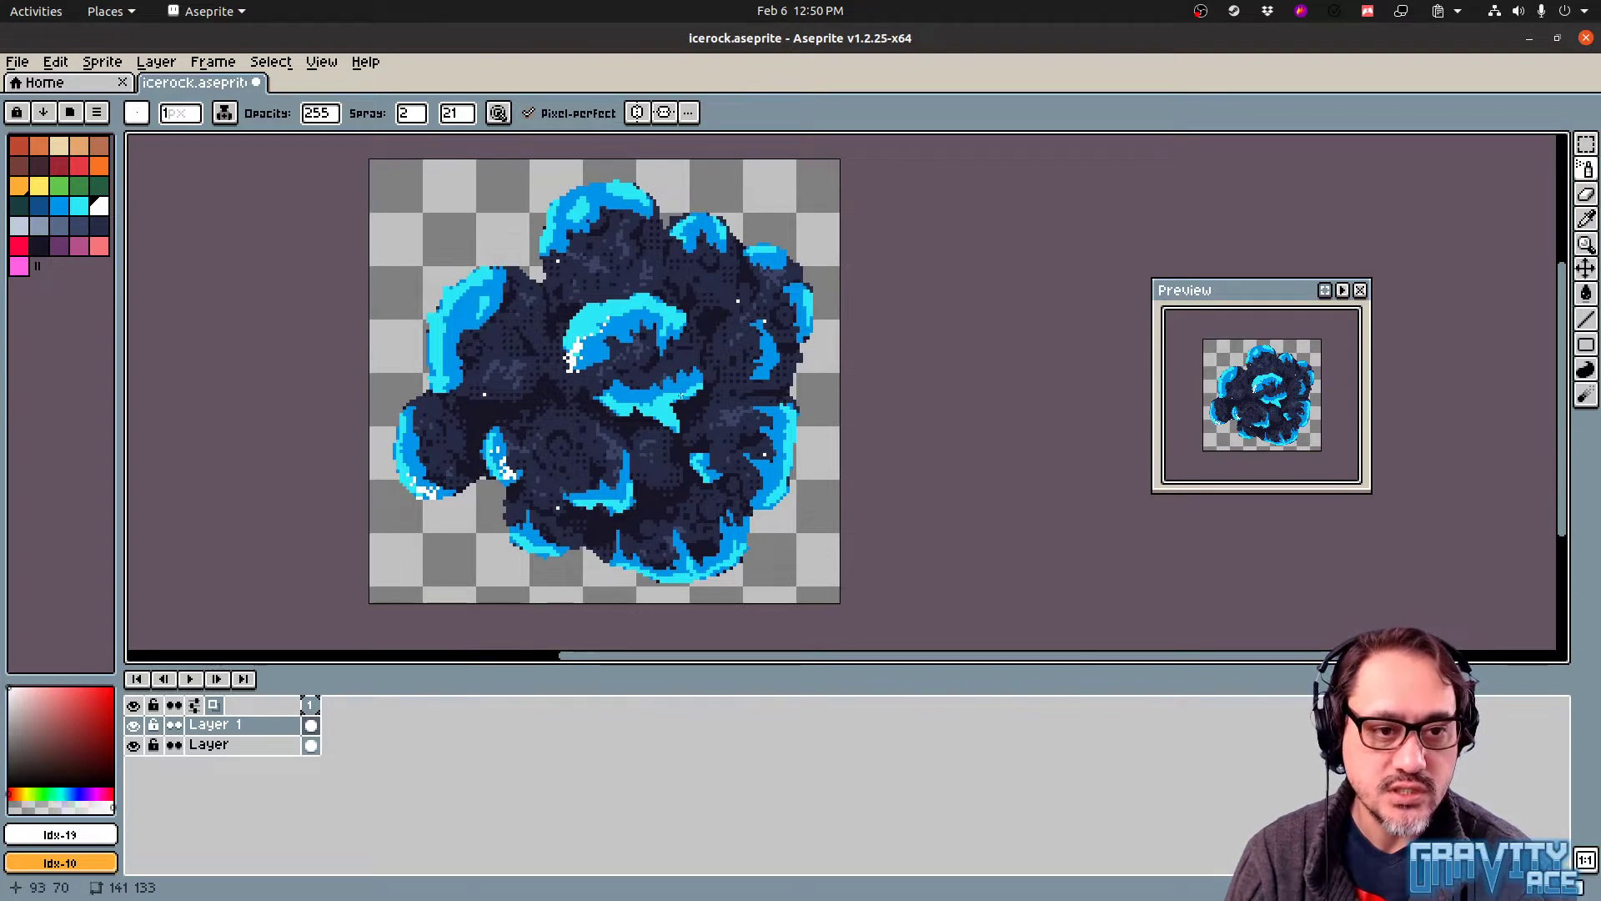
pyautogui.moveTo(677, 400); pyautogui.dragTo(693, 387)
pyautogui.moveTo(776, 442)
pyautogui.mouseDown()
pyautogui.moveTo(784, 426)
pyautogui.moveTo(783, 461)
pyautogui.mouseUp()
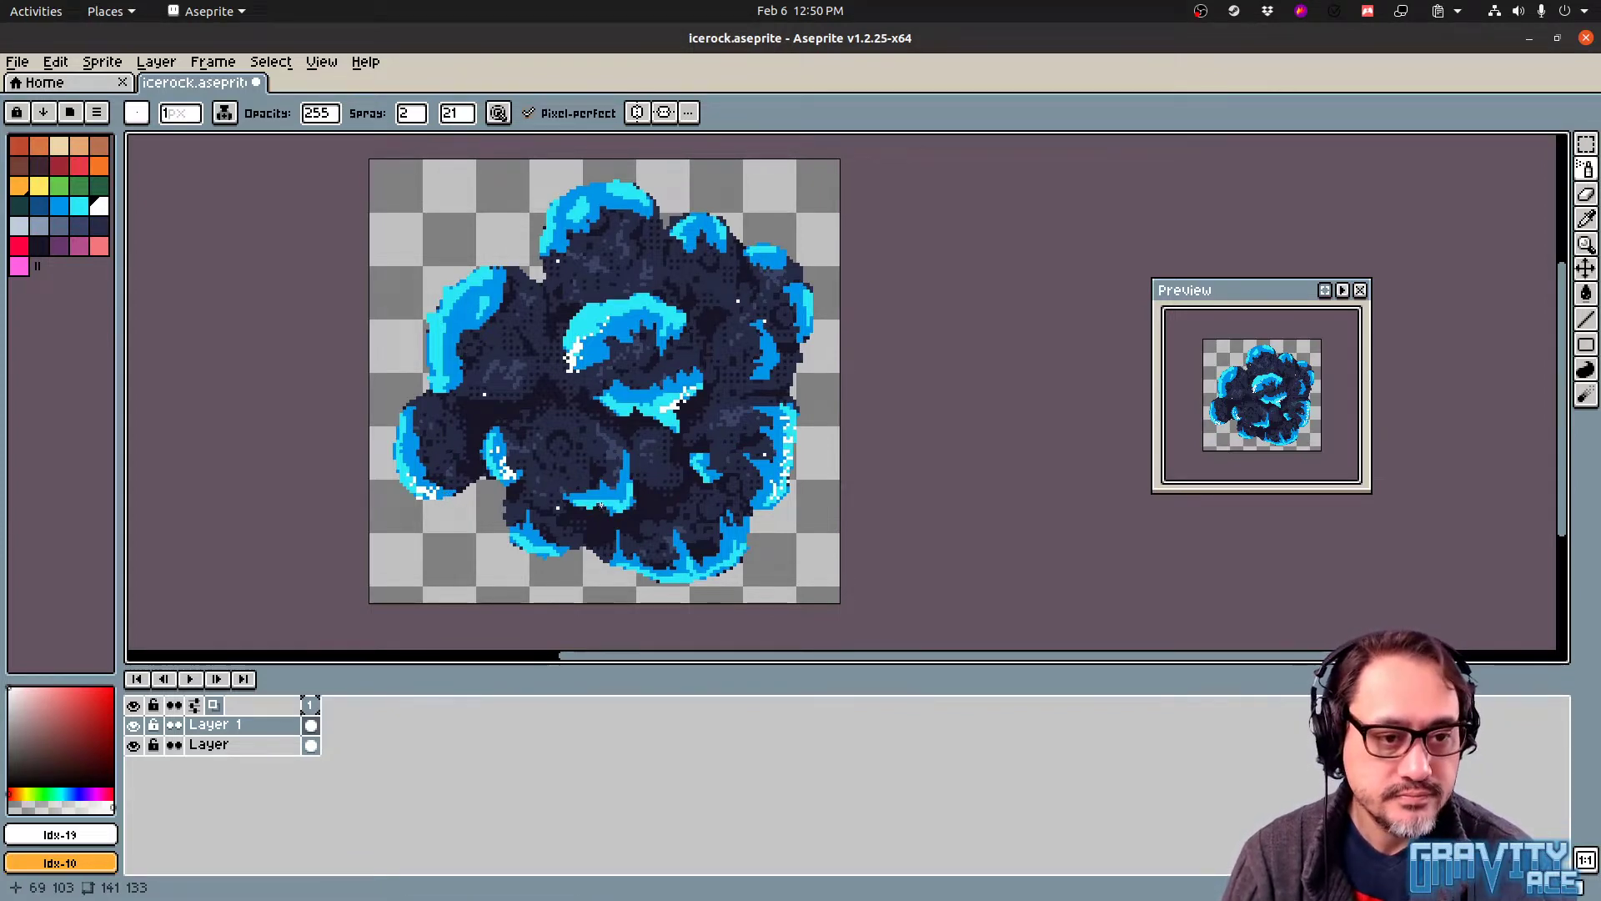
pyautogui.click(615, 504)
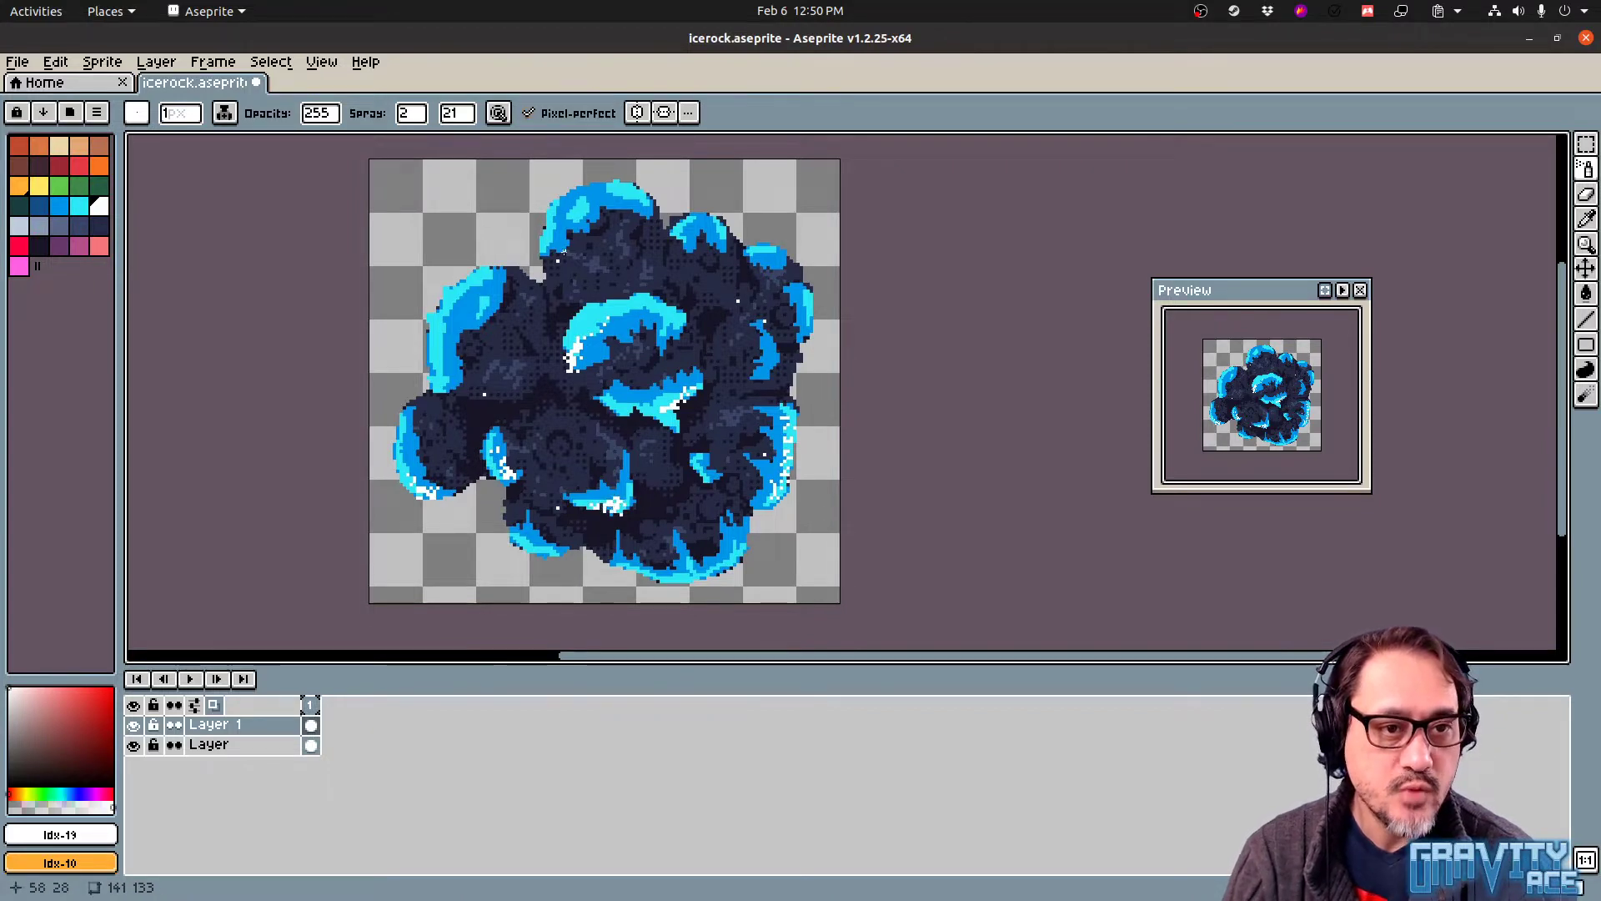
# Spray white speckles on the ice edges of the top, upper-left, bottom and upper-right lobes and the right end of the upper central patch
pyautogui.moveTo(555, 234); pyautogui.dragTo(553, 223)
pyautogui.moveTo(445, 338); pyautogui.dragTo(444, 388)
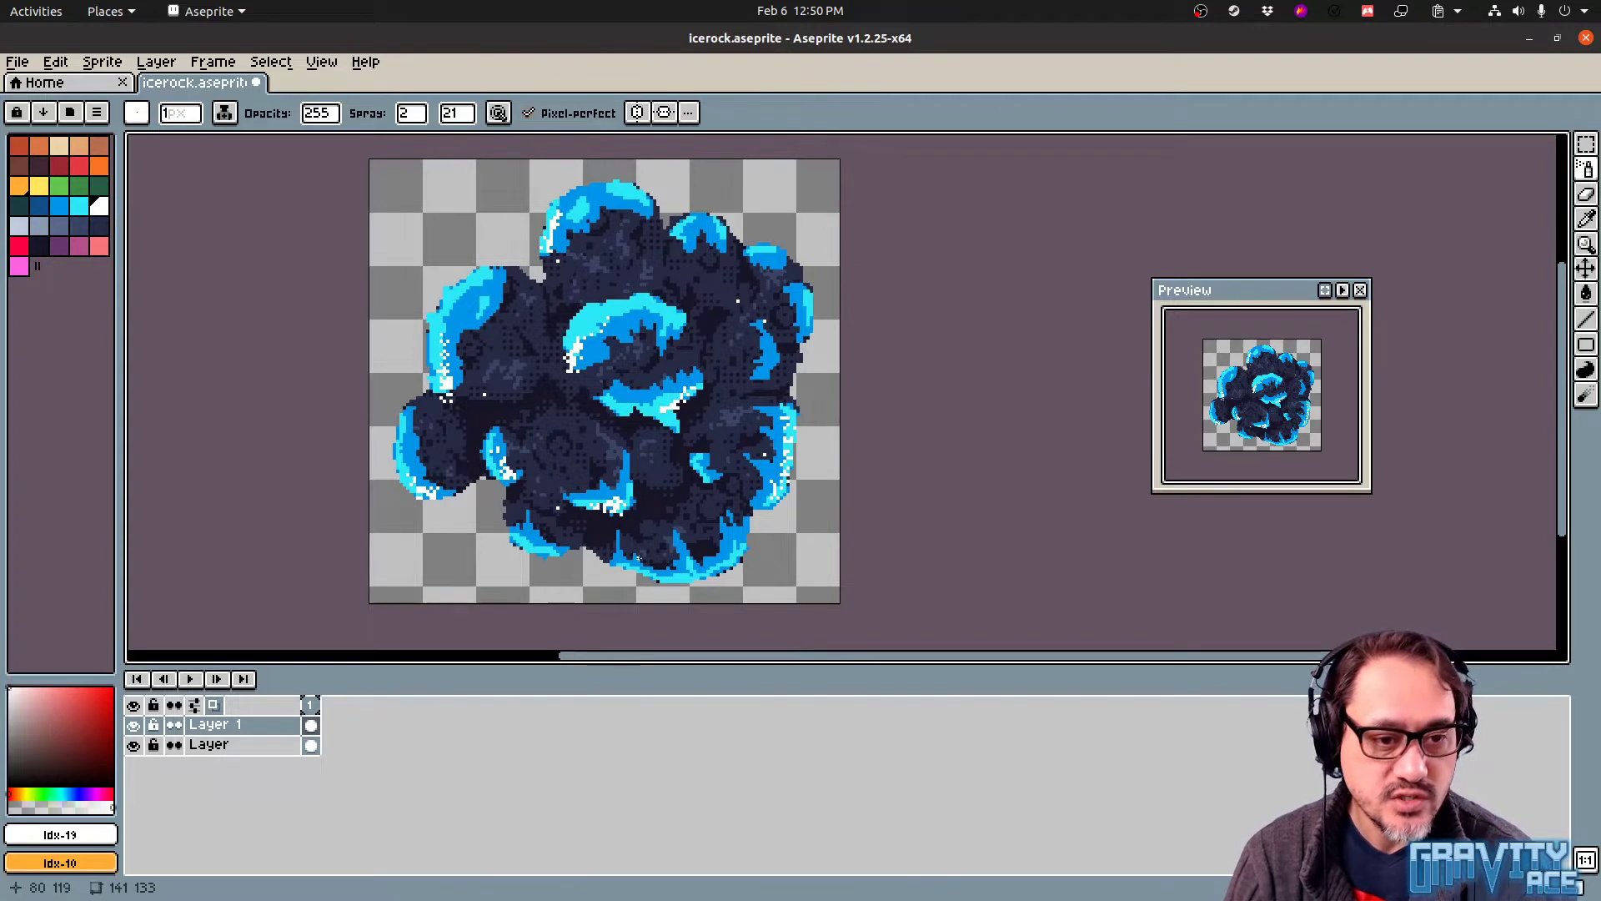
pyautogui.moveTo(661, 567); pyautogui.dragTo(676, 569)
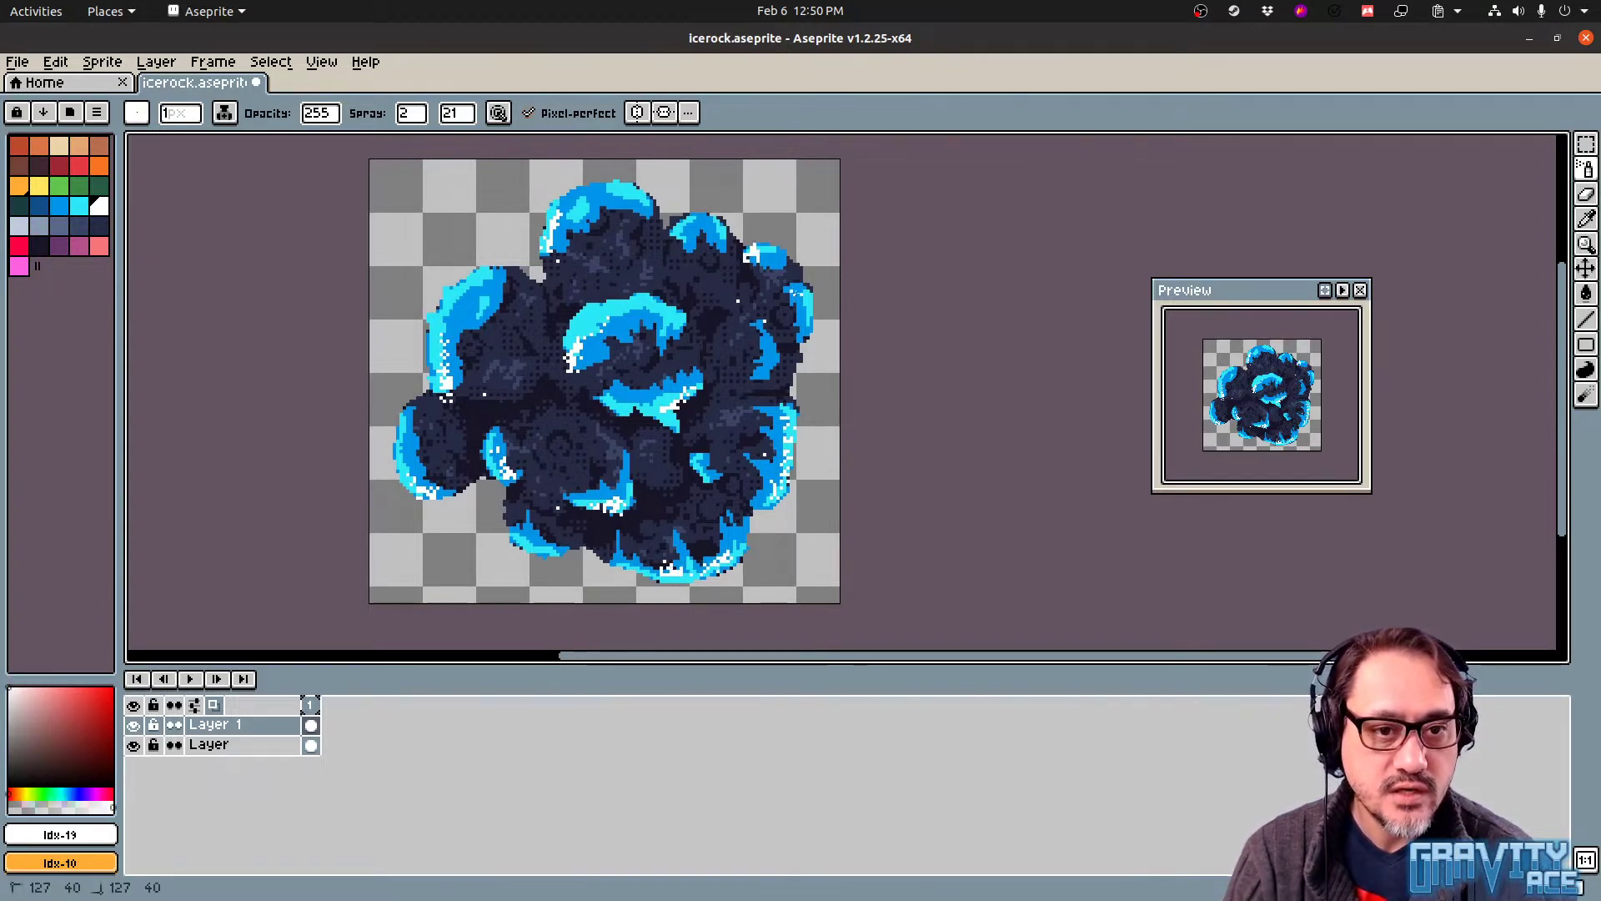
pyautogui.moveTo(794, 290); pyautogui.dragTo(801, 303)
pyautogui.click(681, 239)
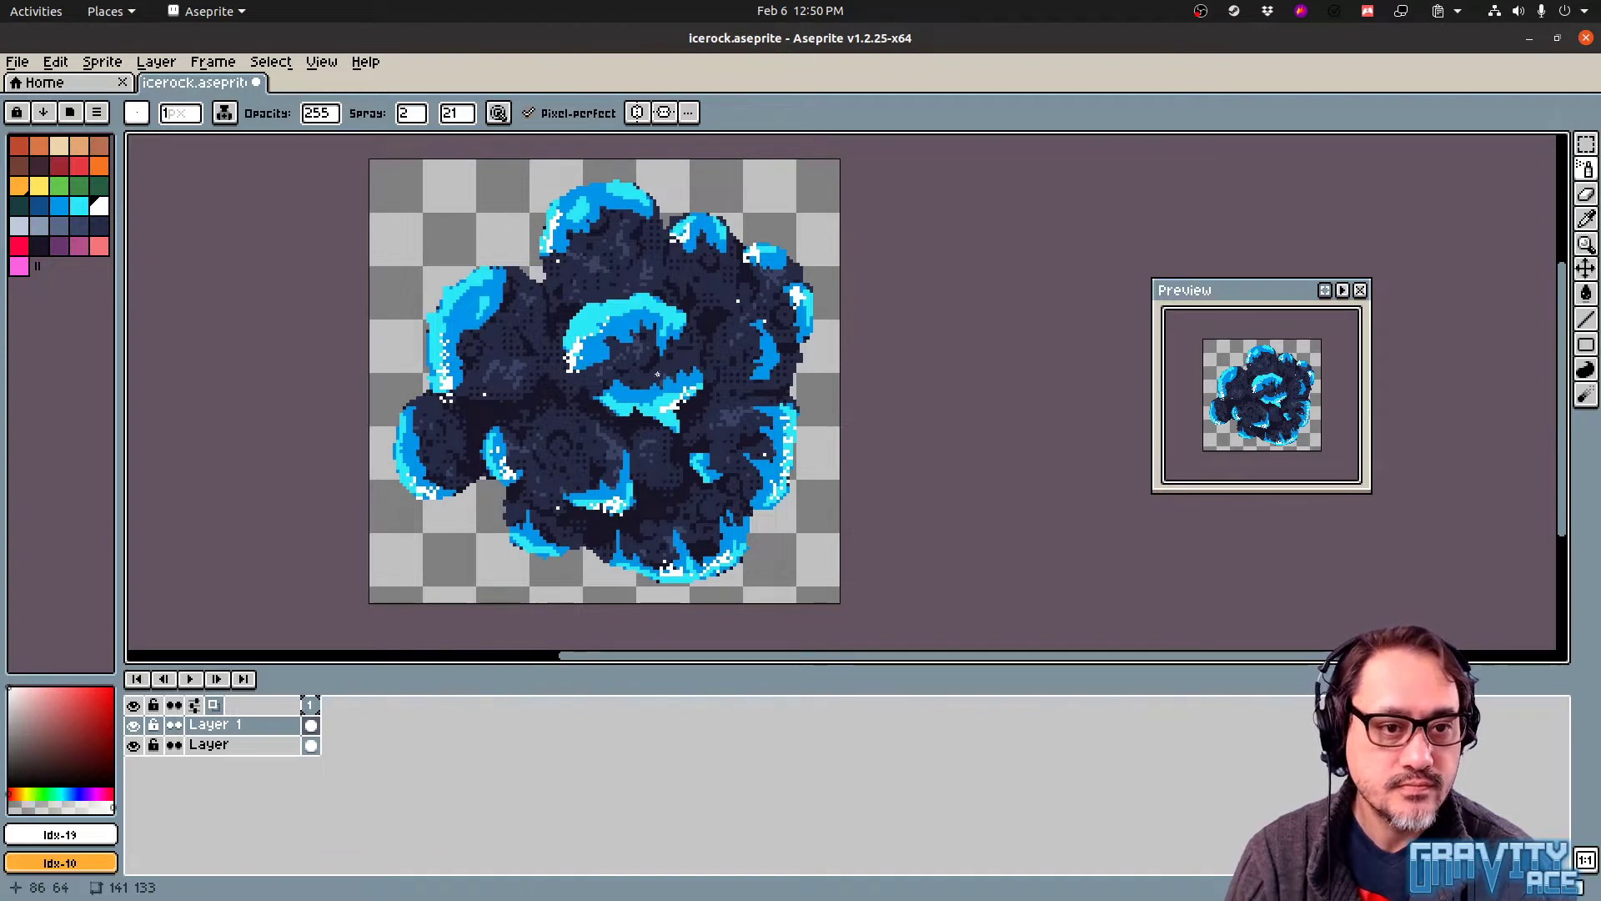
pyautogui.moveTo(663, 313); pyautogui.dragTo(672, 335)
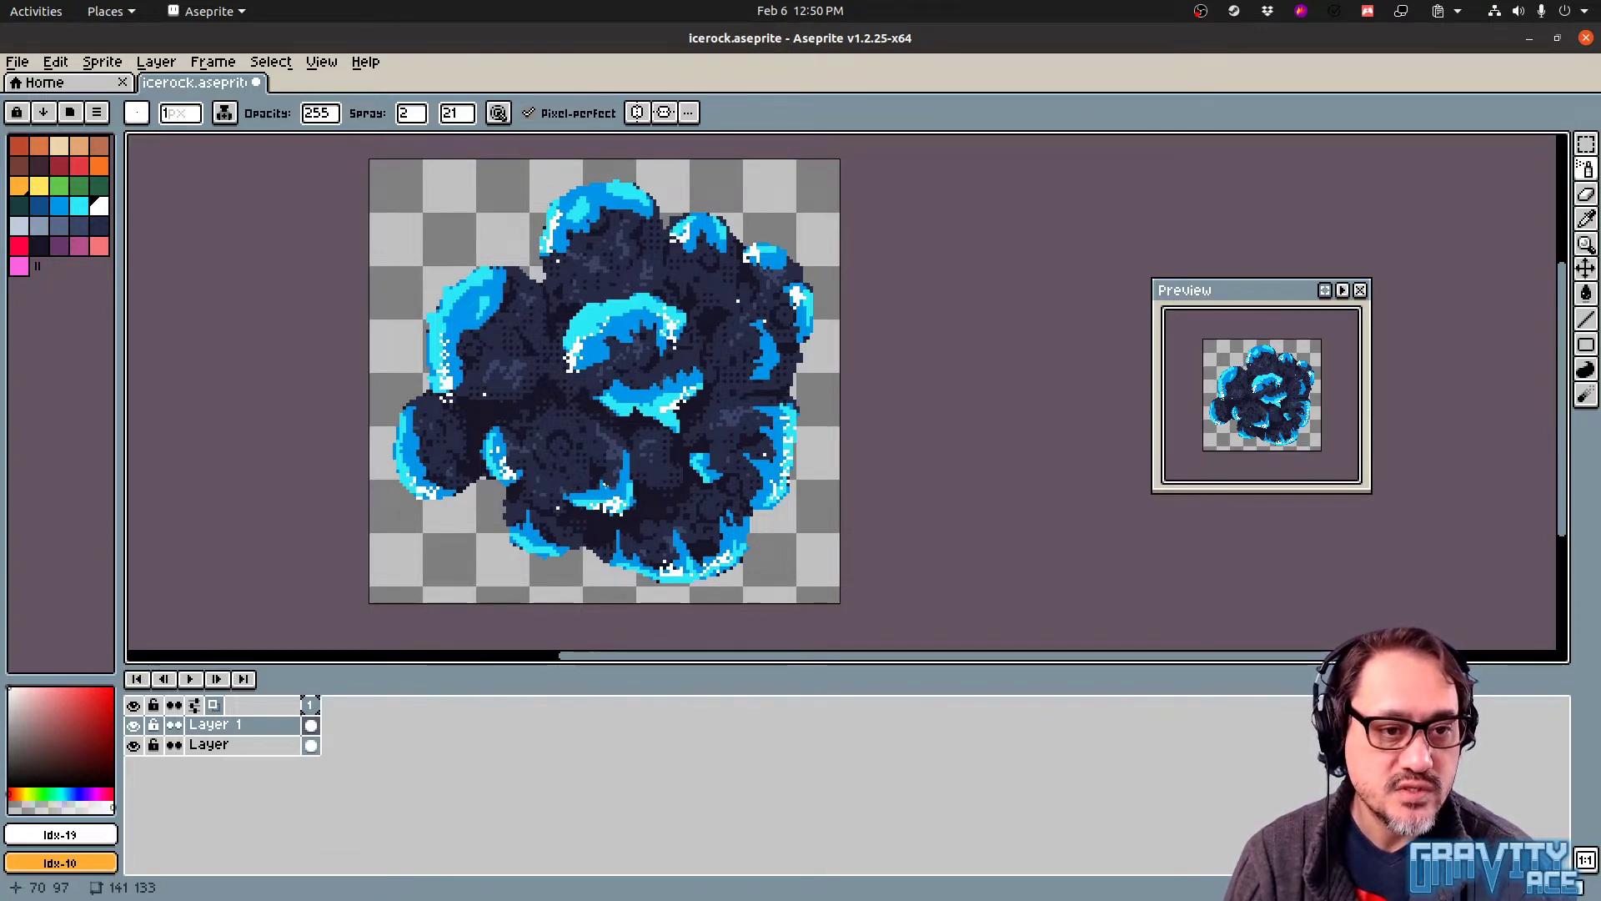
# Save the sprite, and open and cancel the sprite sheet export
pyautogui.press('v')
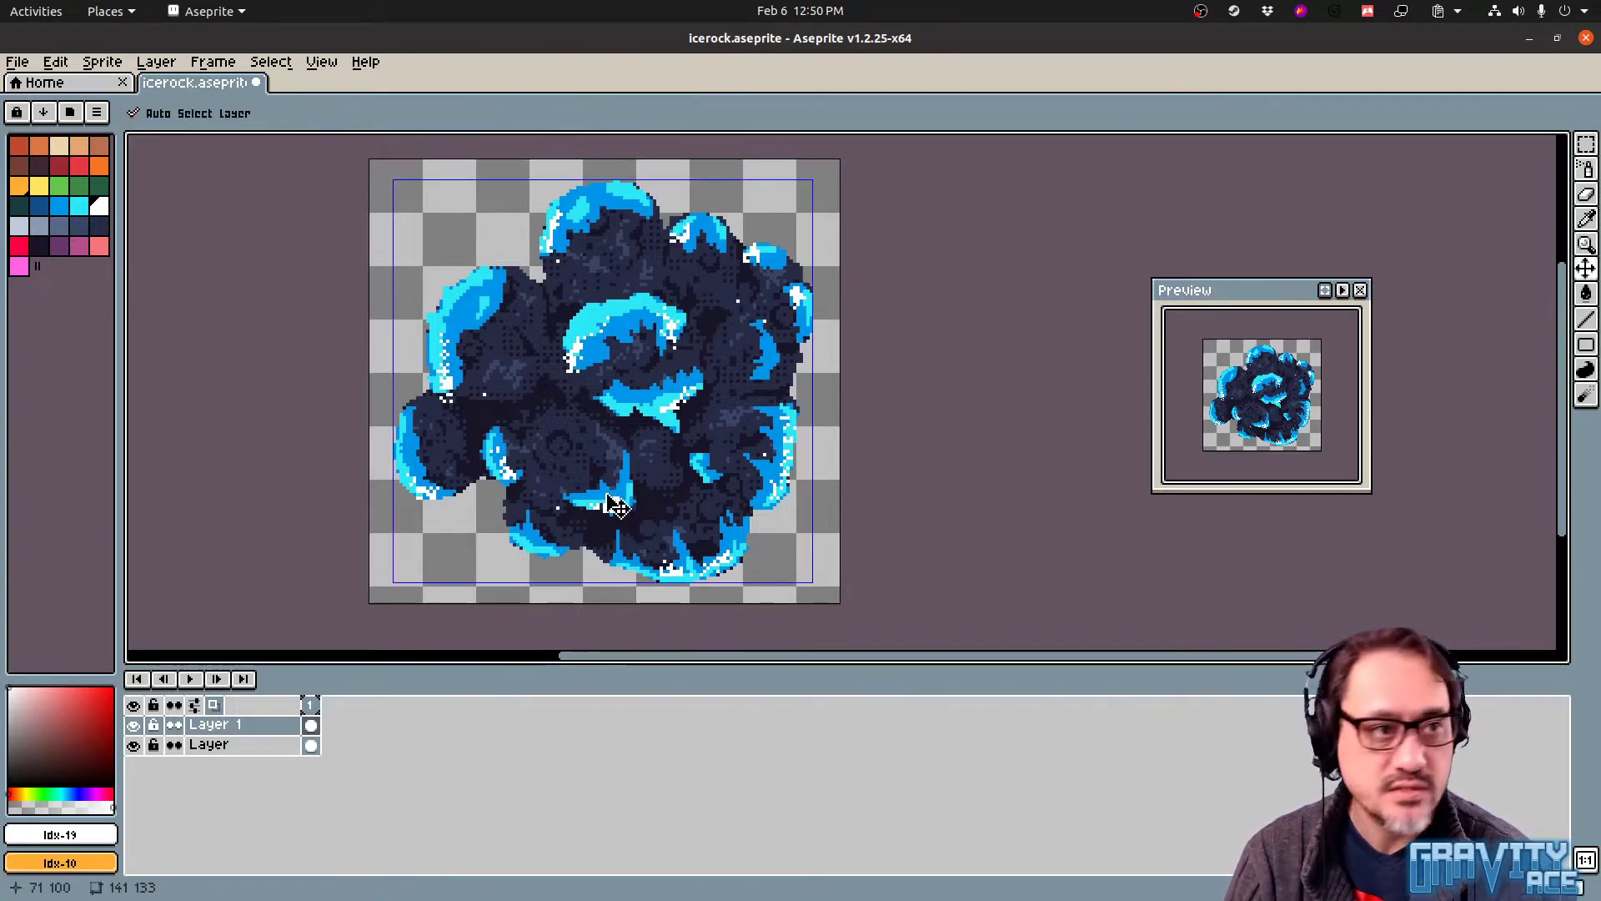
pyautogui.hotkey('ctrl', 'e')
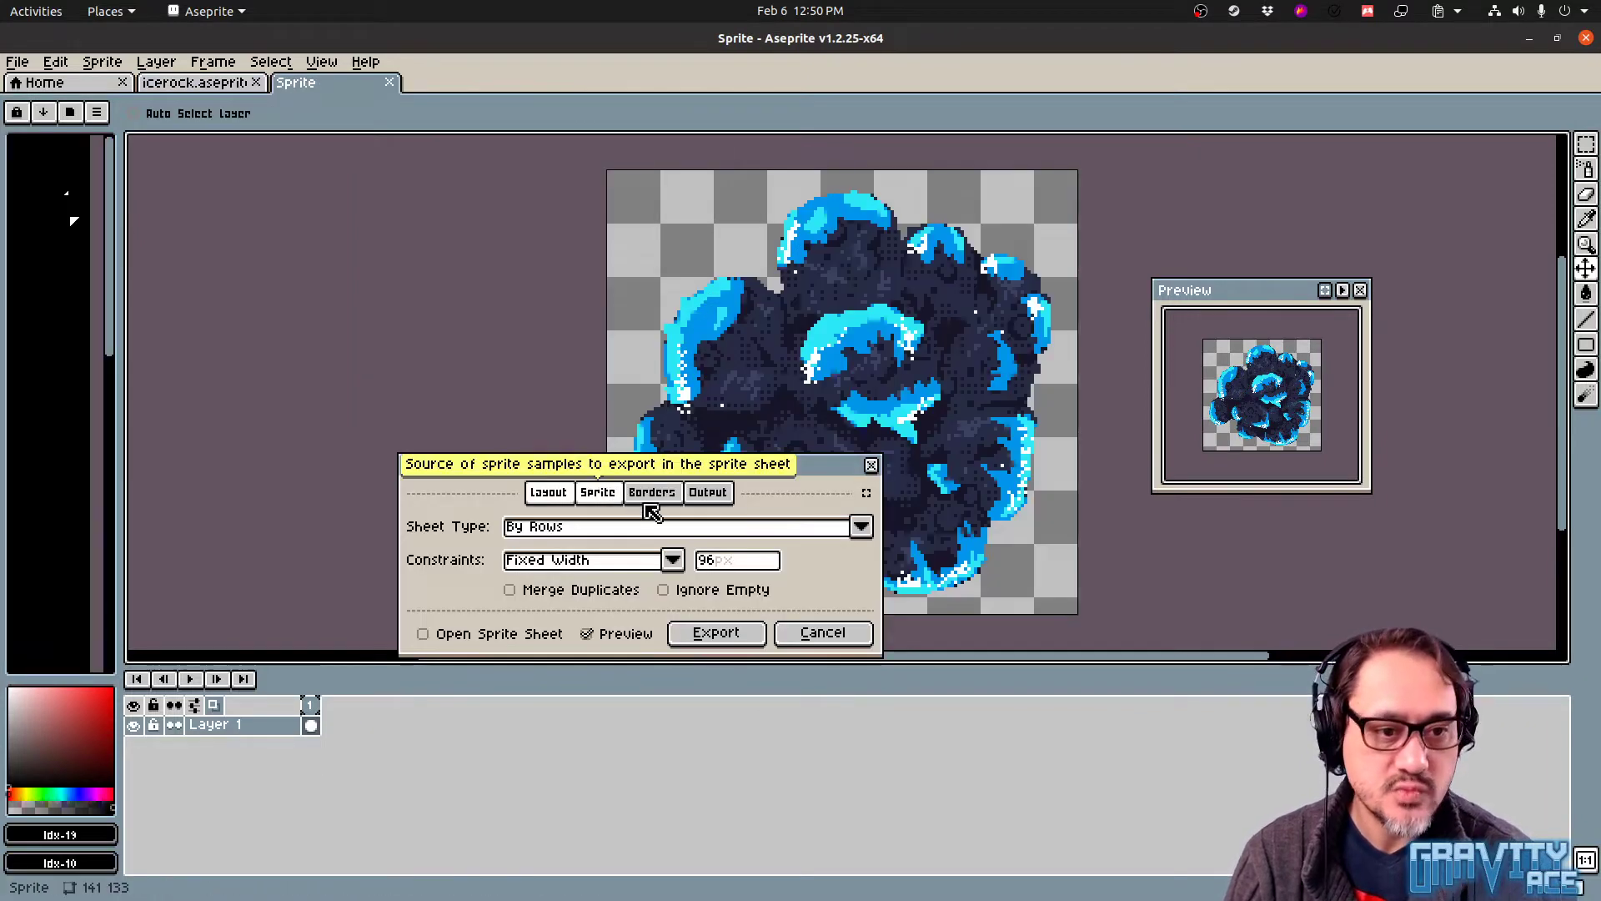
pyautogui.press('Escape')
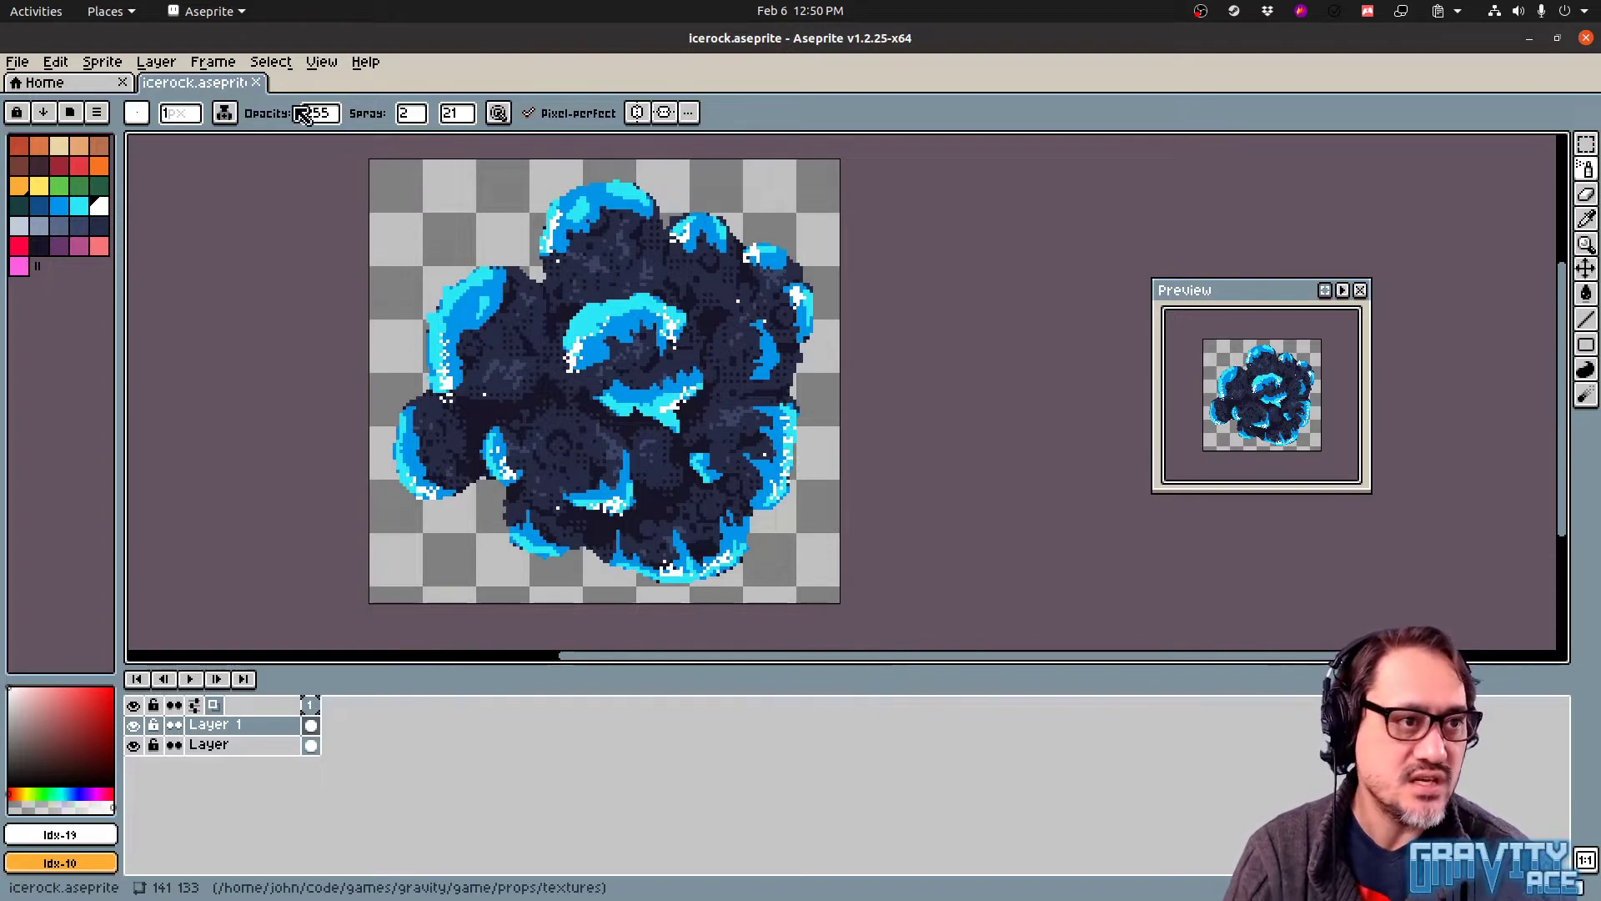
# Resize the canvas to 144 by 144 px, keeping the rock centred
pyautogui.click(117, 65)
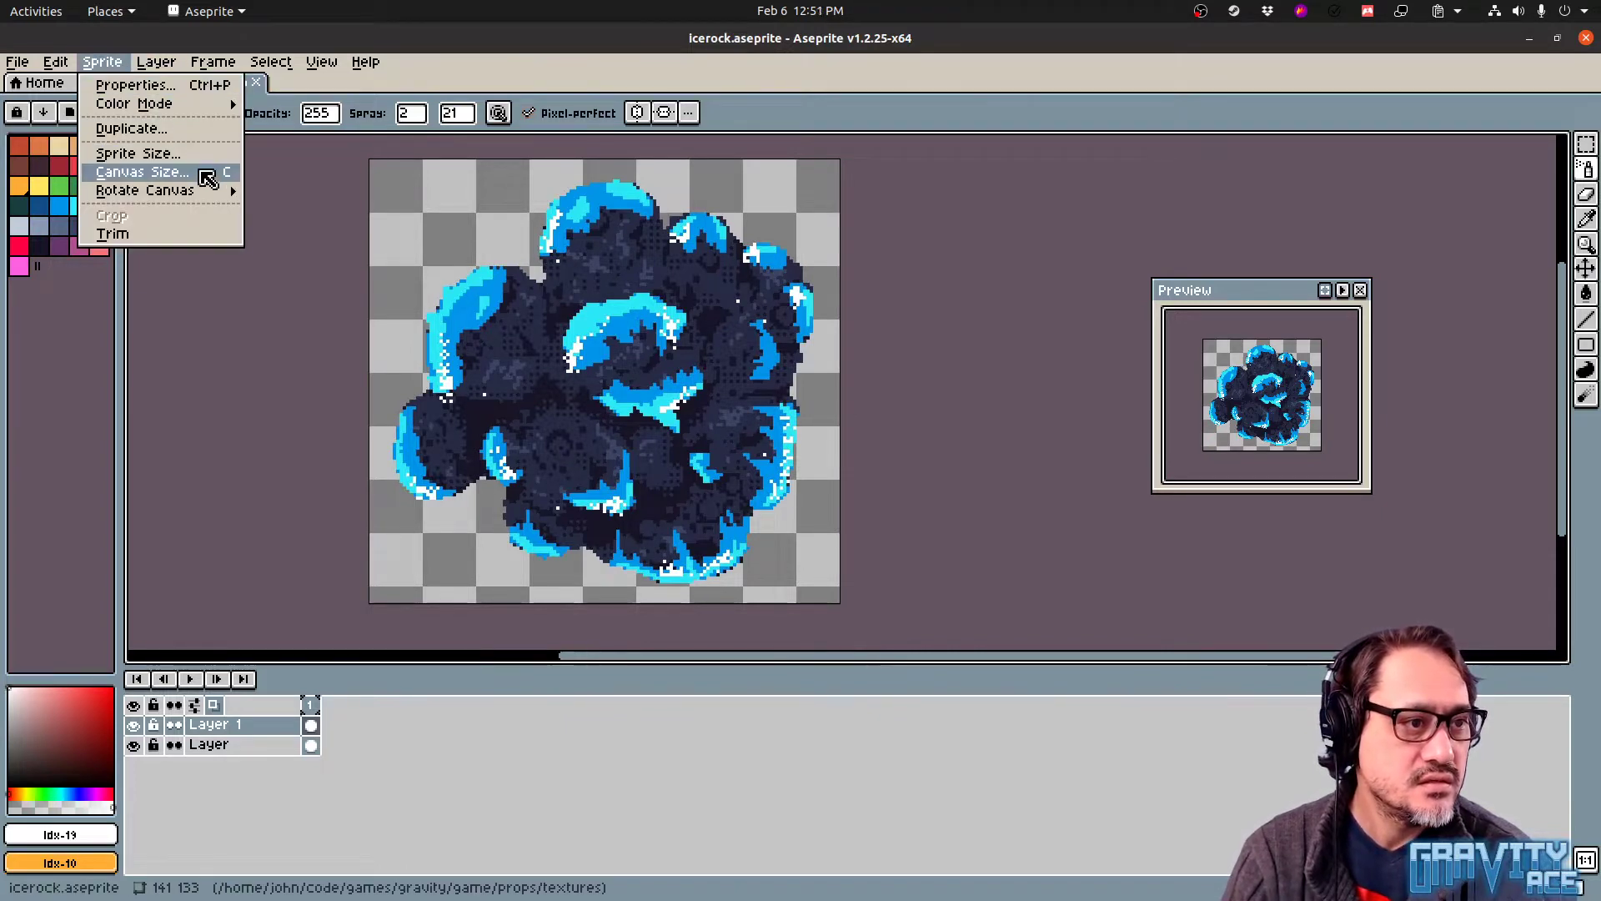
pyautogui.click(206, 172)
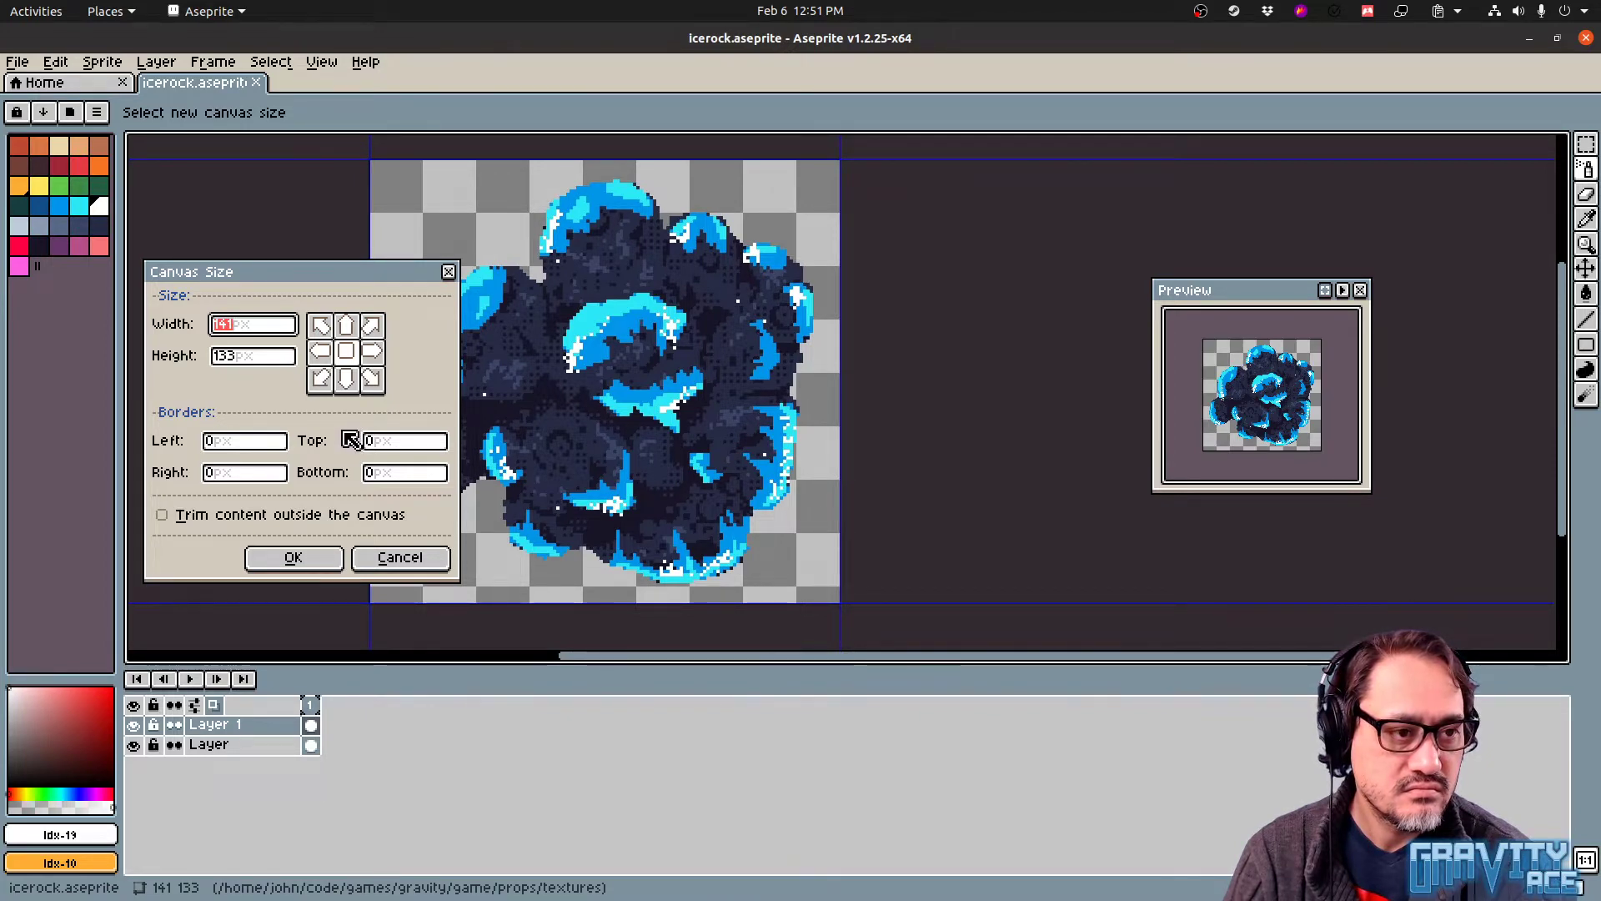
pyautogui.write('144')
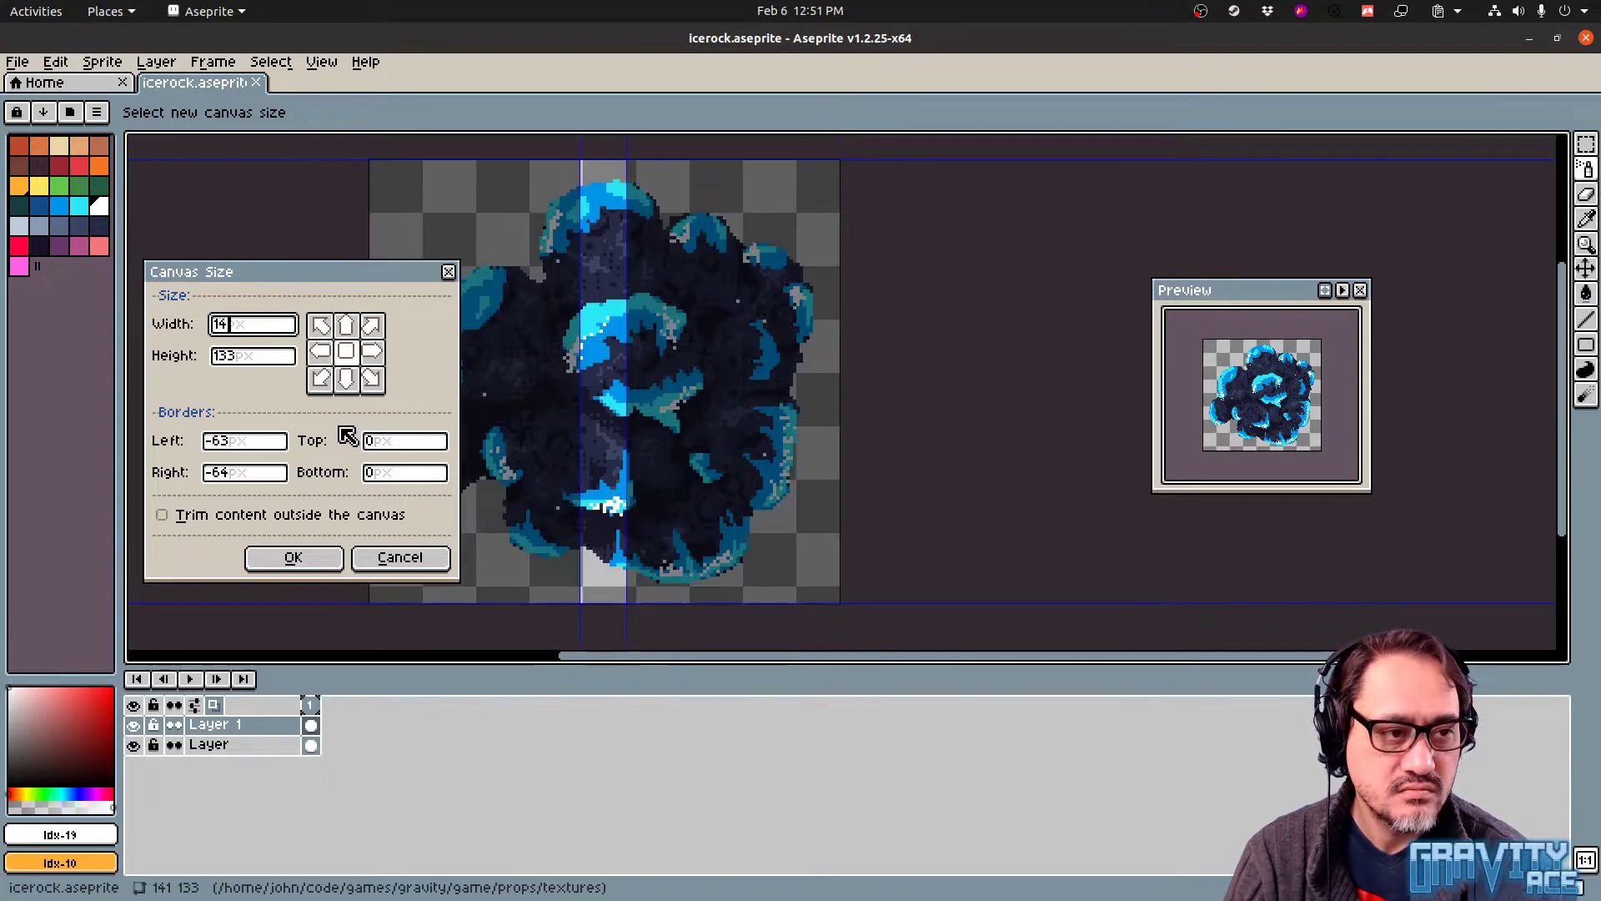
pyautogui.press('Tab')
pyautogui.write('144')
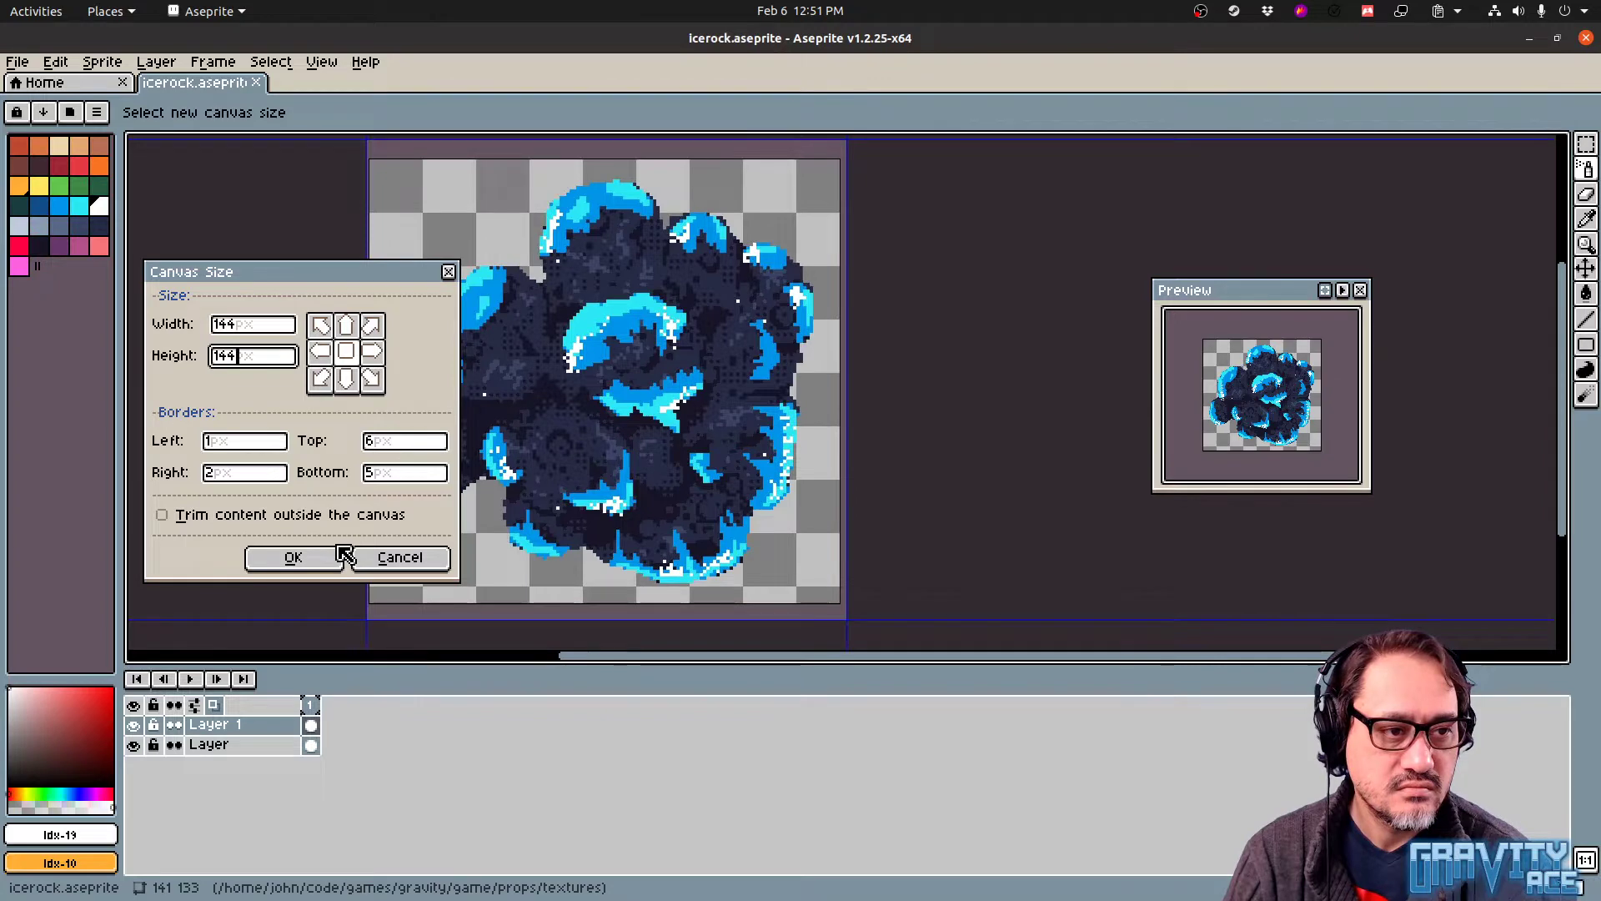
pyautogui.press('BackSpace')
pyautogui.press('BackSpace')
pyautogui.write('28')
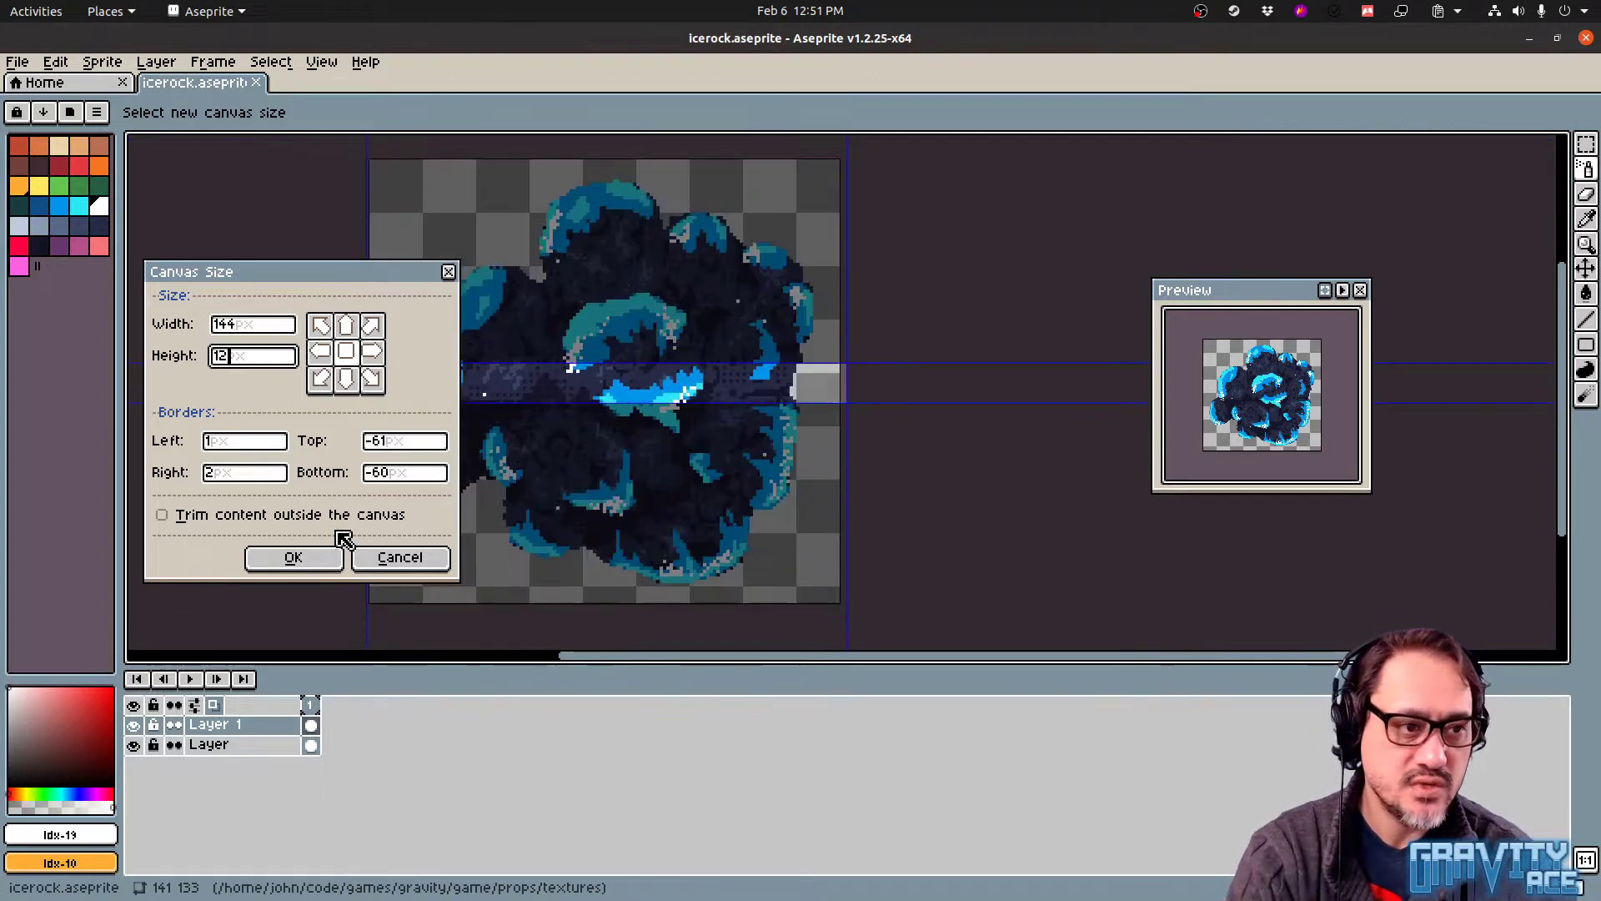
pyautogui.press('BackSpace')
pyautogui.press('BackSpace')
pyautogui.write('44')
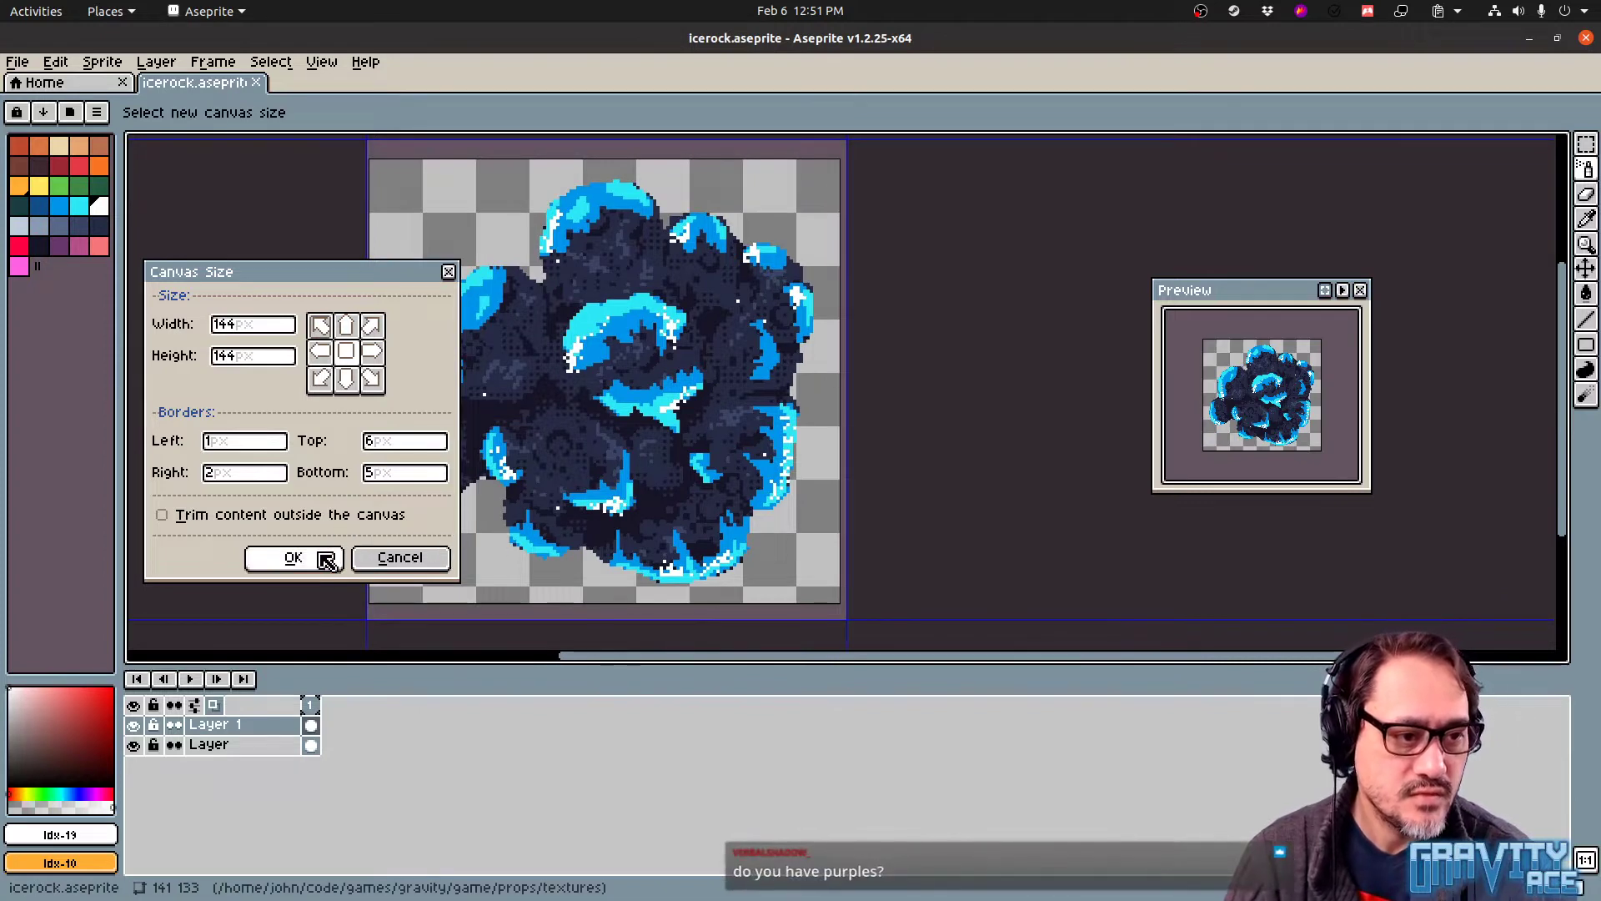
pyautogui.click(318, 556)
# Export the resized sprite as a sprite sheet to icerock.png, overwriting the existing output file
pyautogui.moveTo(597, 432); pyautogui.dragTo(585, 399, button='middle')
pyautogui.hotkey('ctrl', 'e')
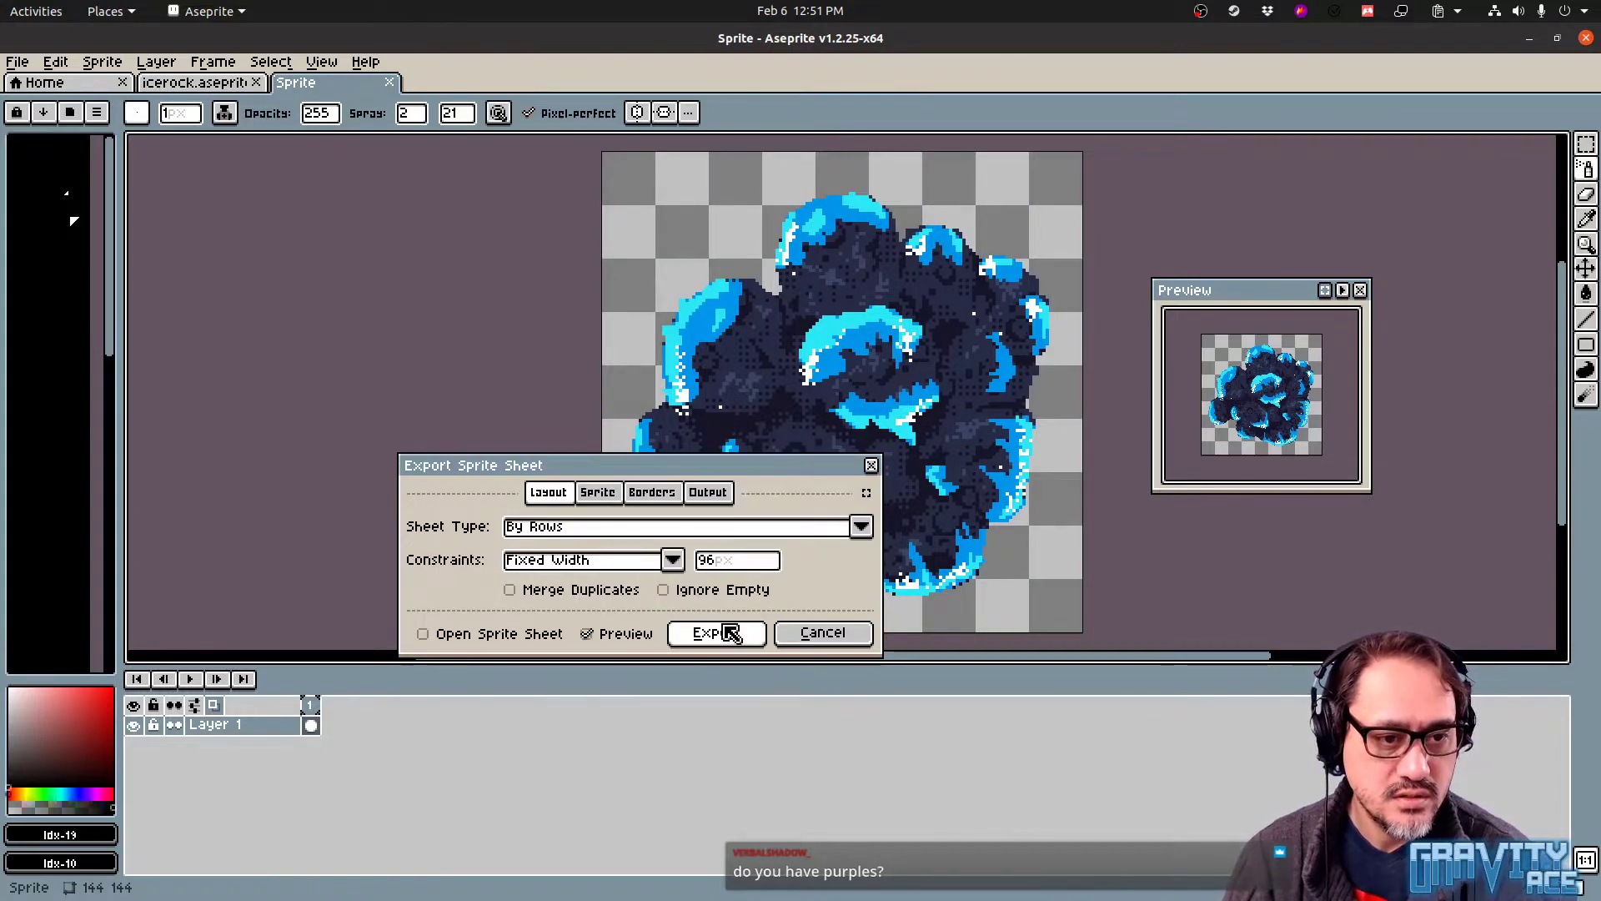
pyautogui.click(709, 492)
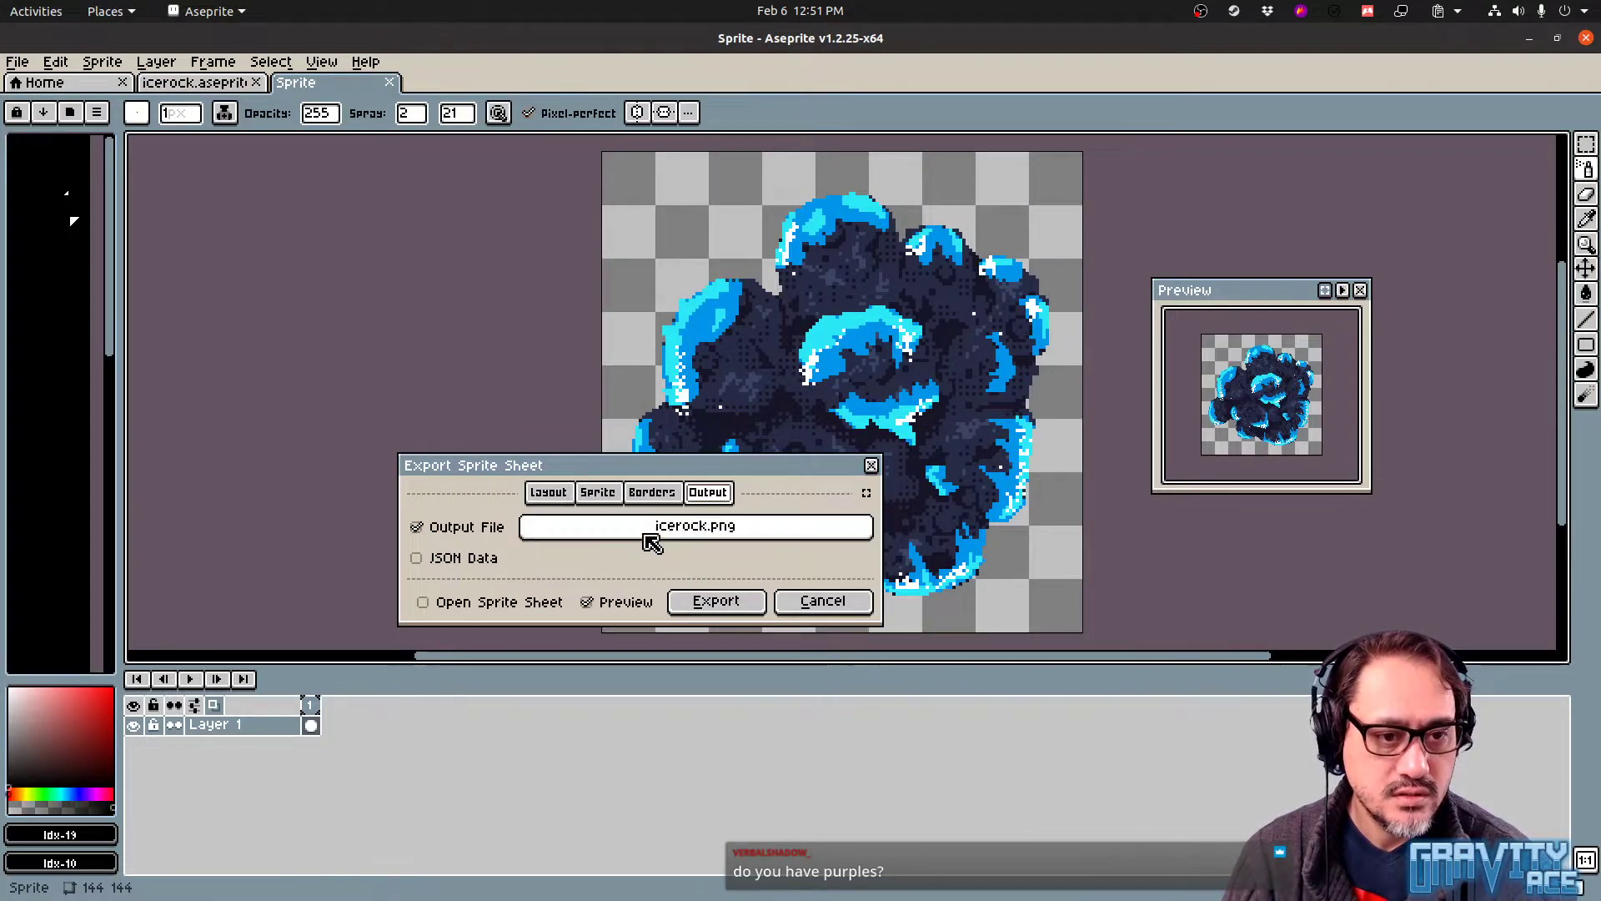
pyautogui.click(729, 527)
pyautogui.press('Return')
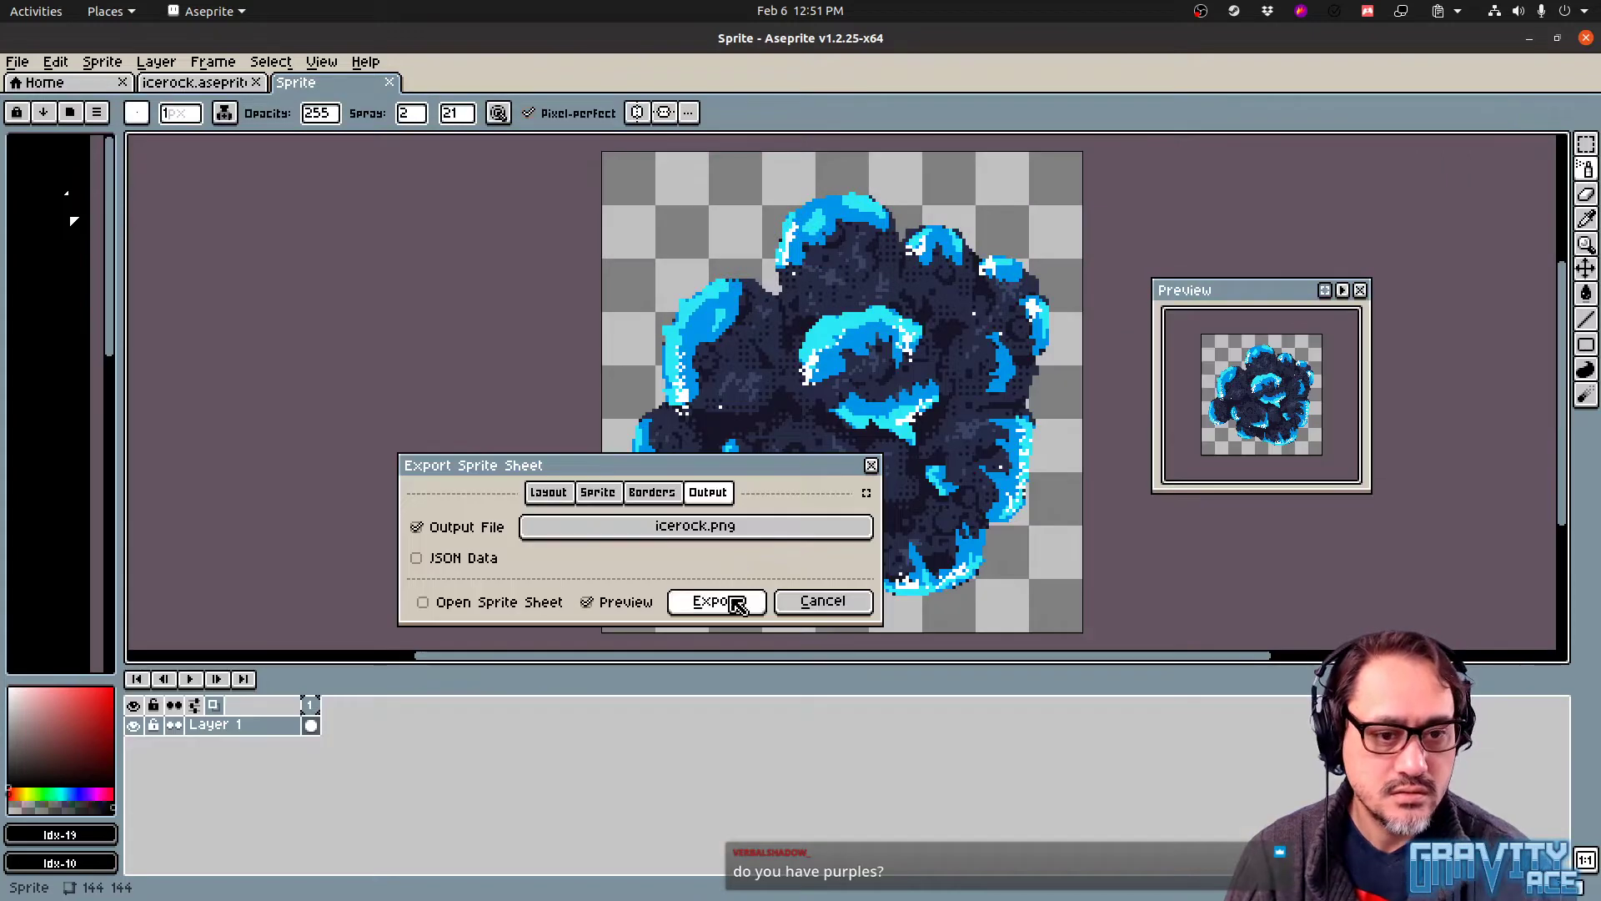
pyautogui.click(726, 600)
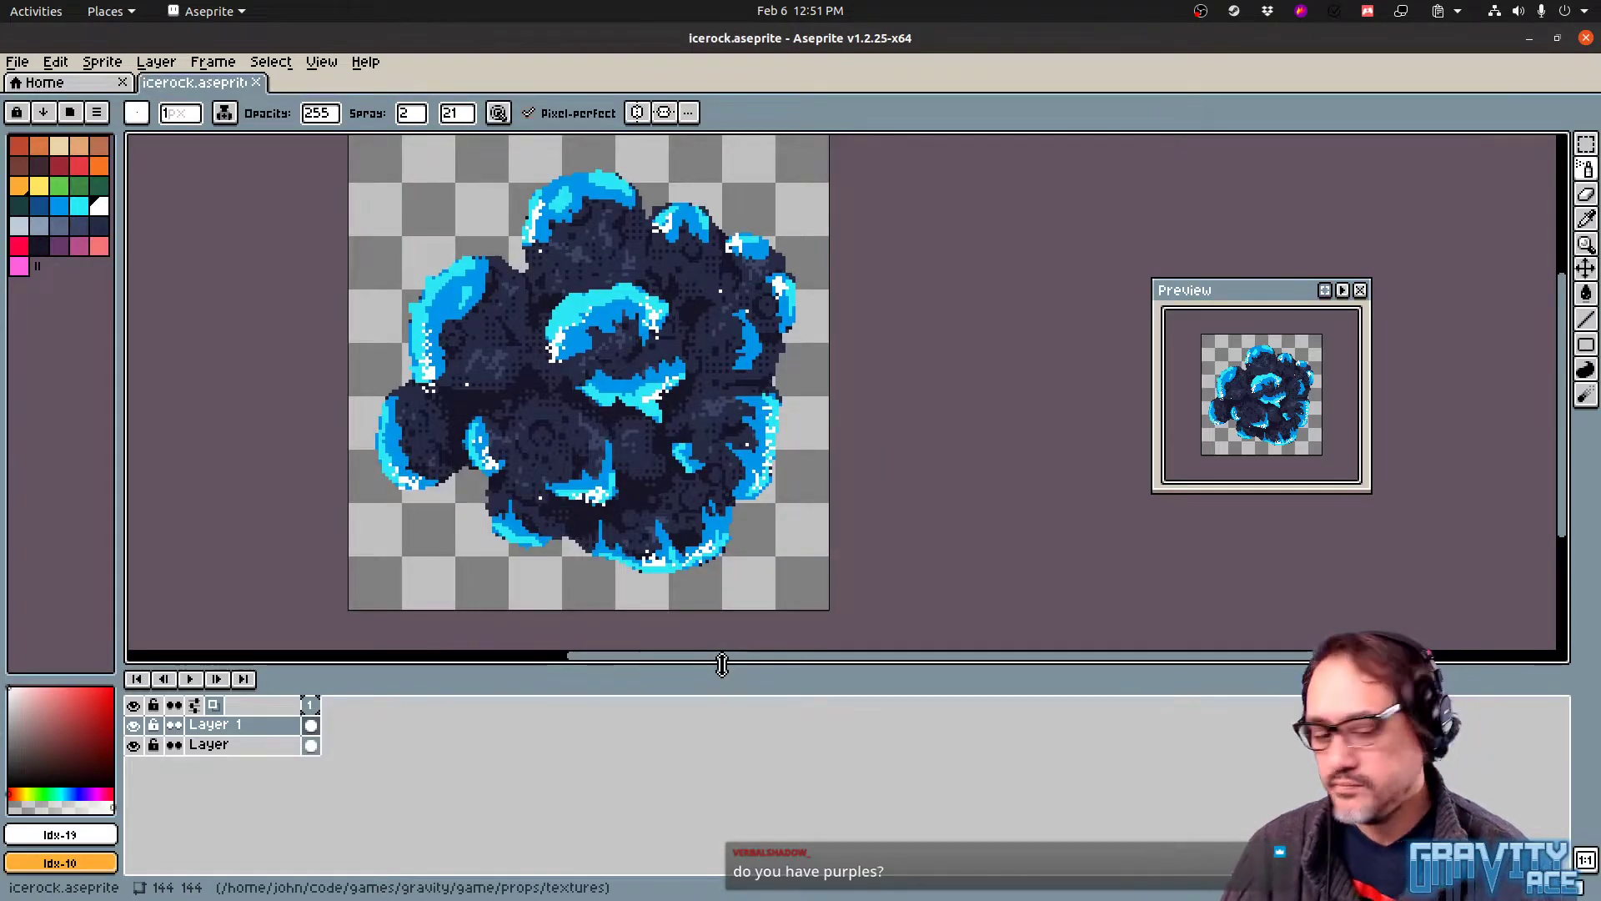
# Switch to the Gravity project in Godot and close all open scenes
pyautogui.moveTo(0, 482)
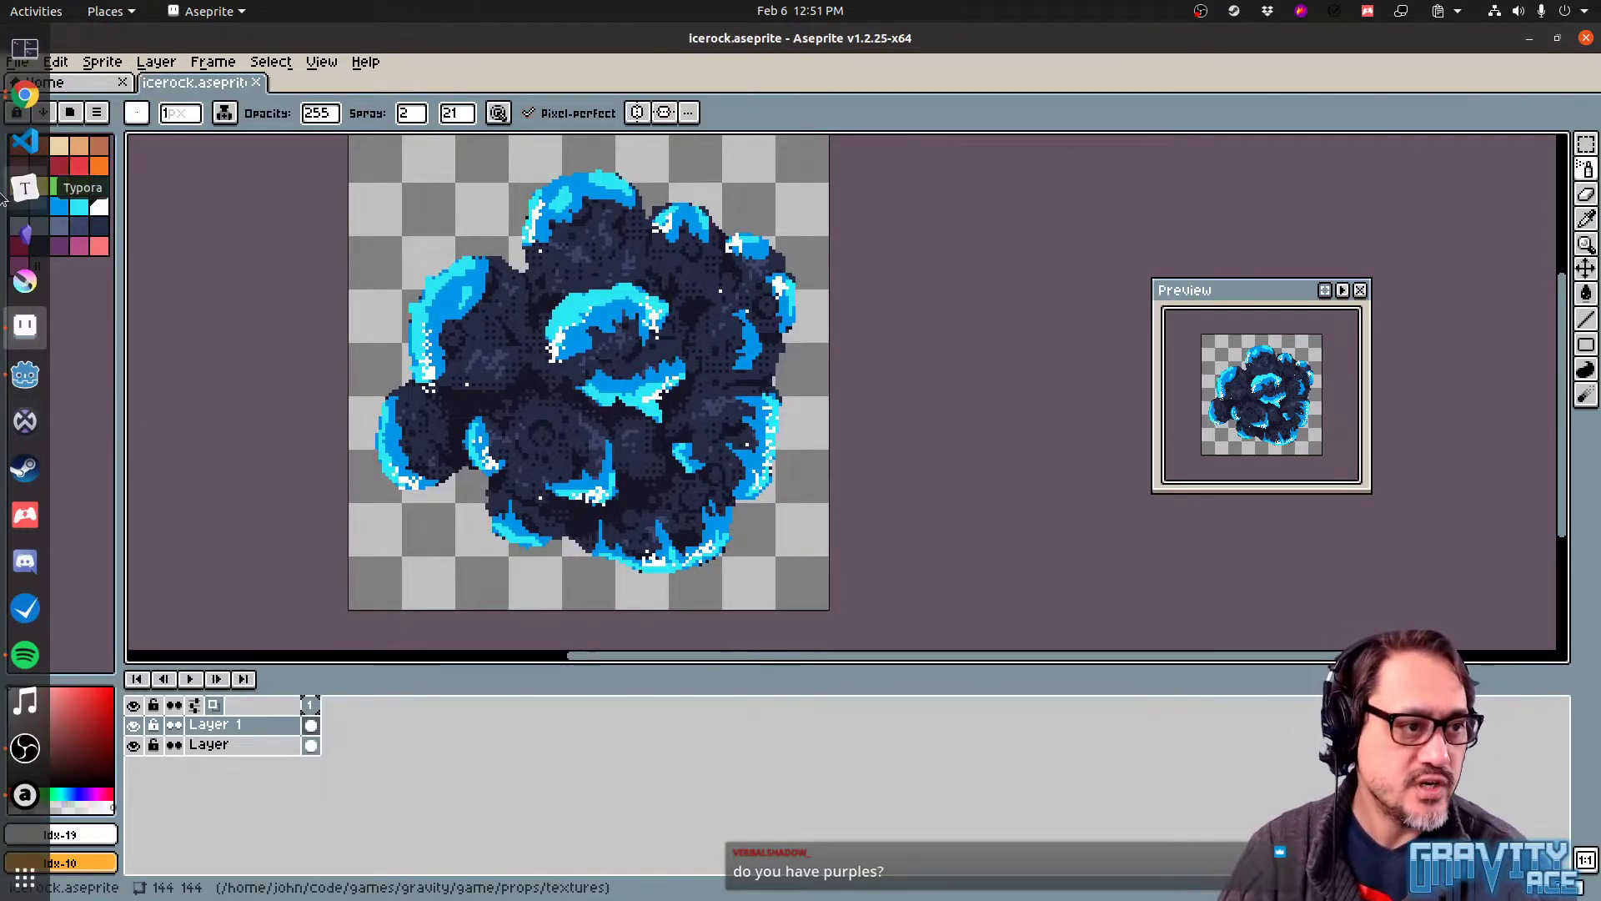
pyautogui.click(25, 376)
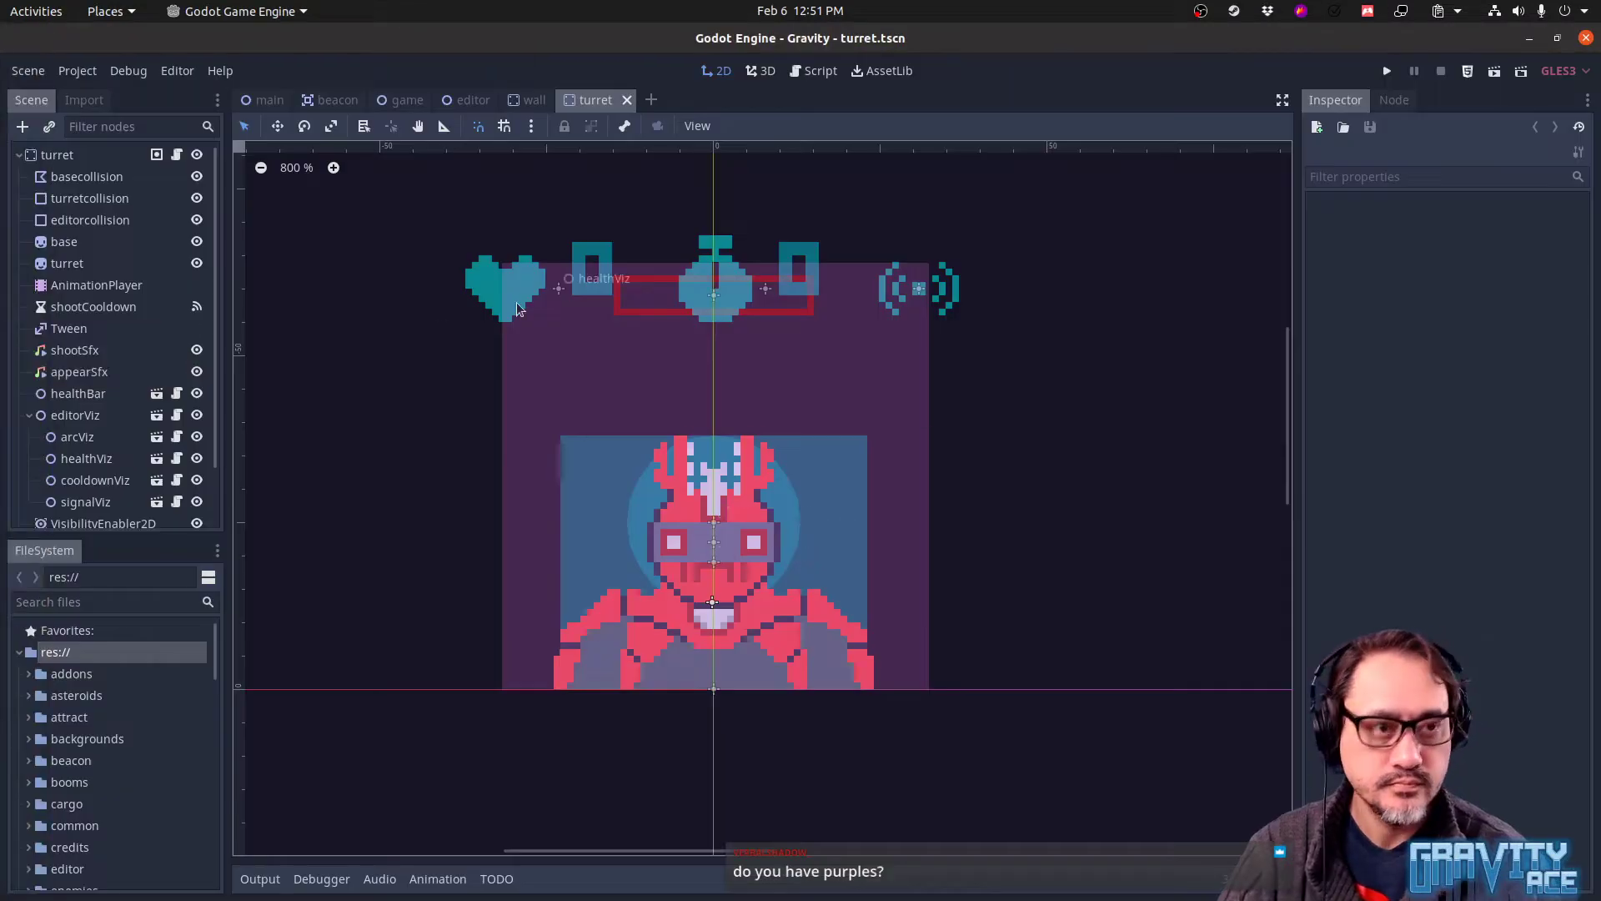
pyautogui.hotkey('ctrl', 'shift', 'w')
pyautogui.hotkey('ctrl', 'shift', 'w')
pyautogui.hotkey('ctrl', 'shift', 'w')
pyautogui.hotkey('ctrl', 'shift', 'w')
pyautogui.hotkey('ctrl', 'shift', 'w')
pyautogui.hotkey('ctrl', 'shift', 'w')
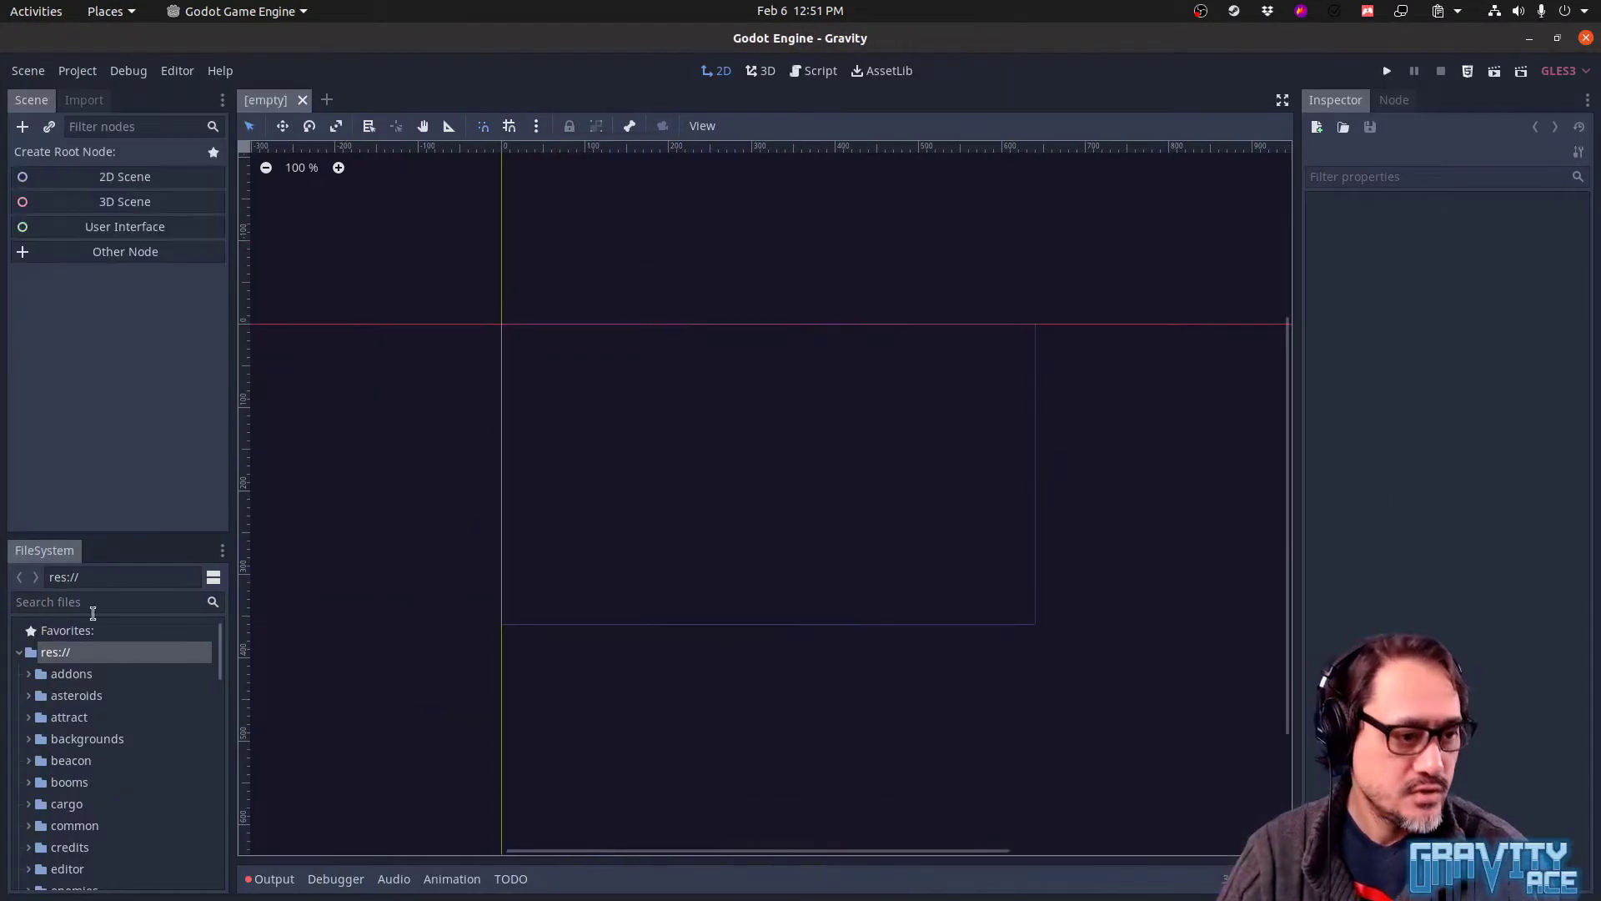
# Open the rock.tscn scene from the project's props folder
pyautogui.scroll(-3, 95, 673)
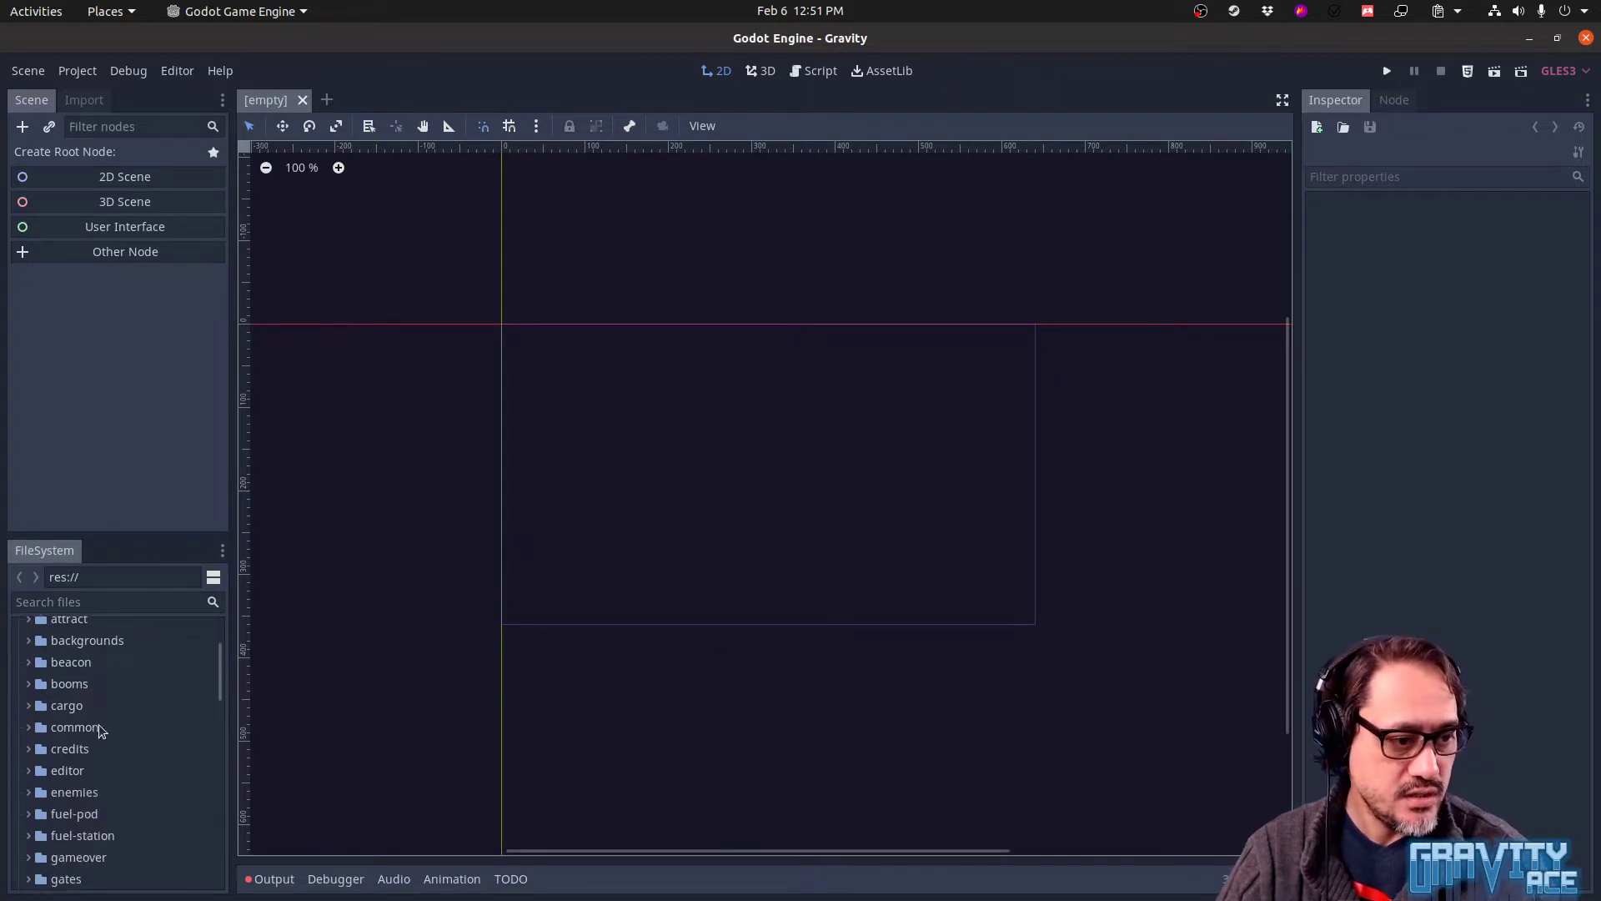
pyautogui.scroll(-1, 100, 753)
pyautogui.scroll(-5, 100, 753)
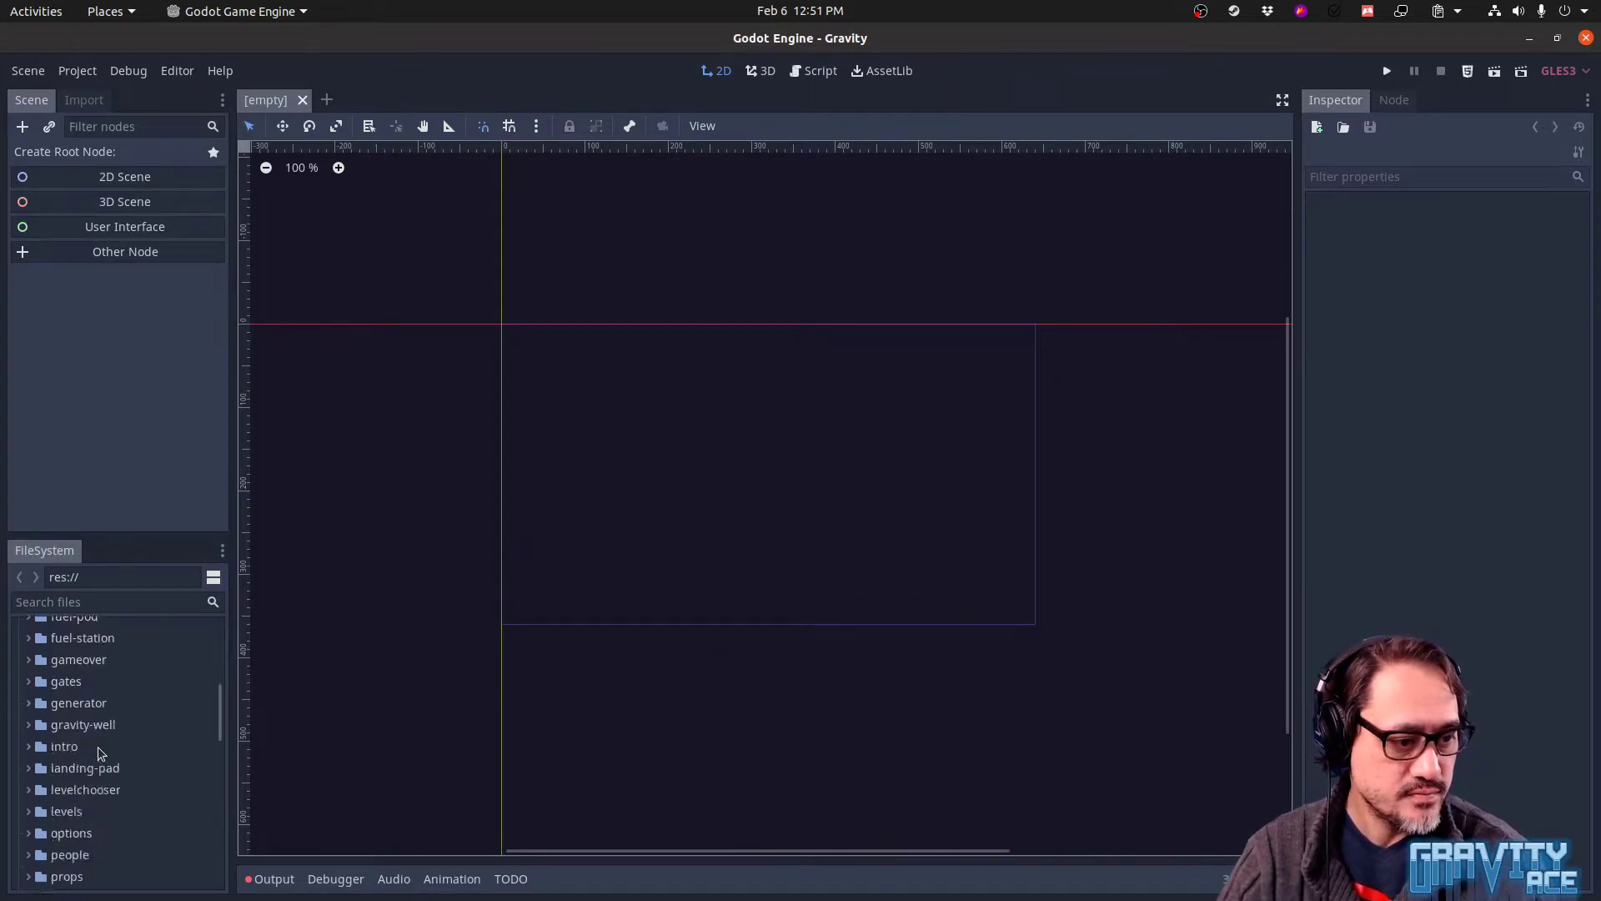
pyautogui.scroll(-3, 86, 789)
pyautogui.doubleClick(67, 778)
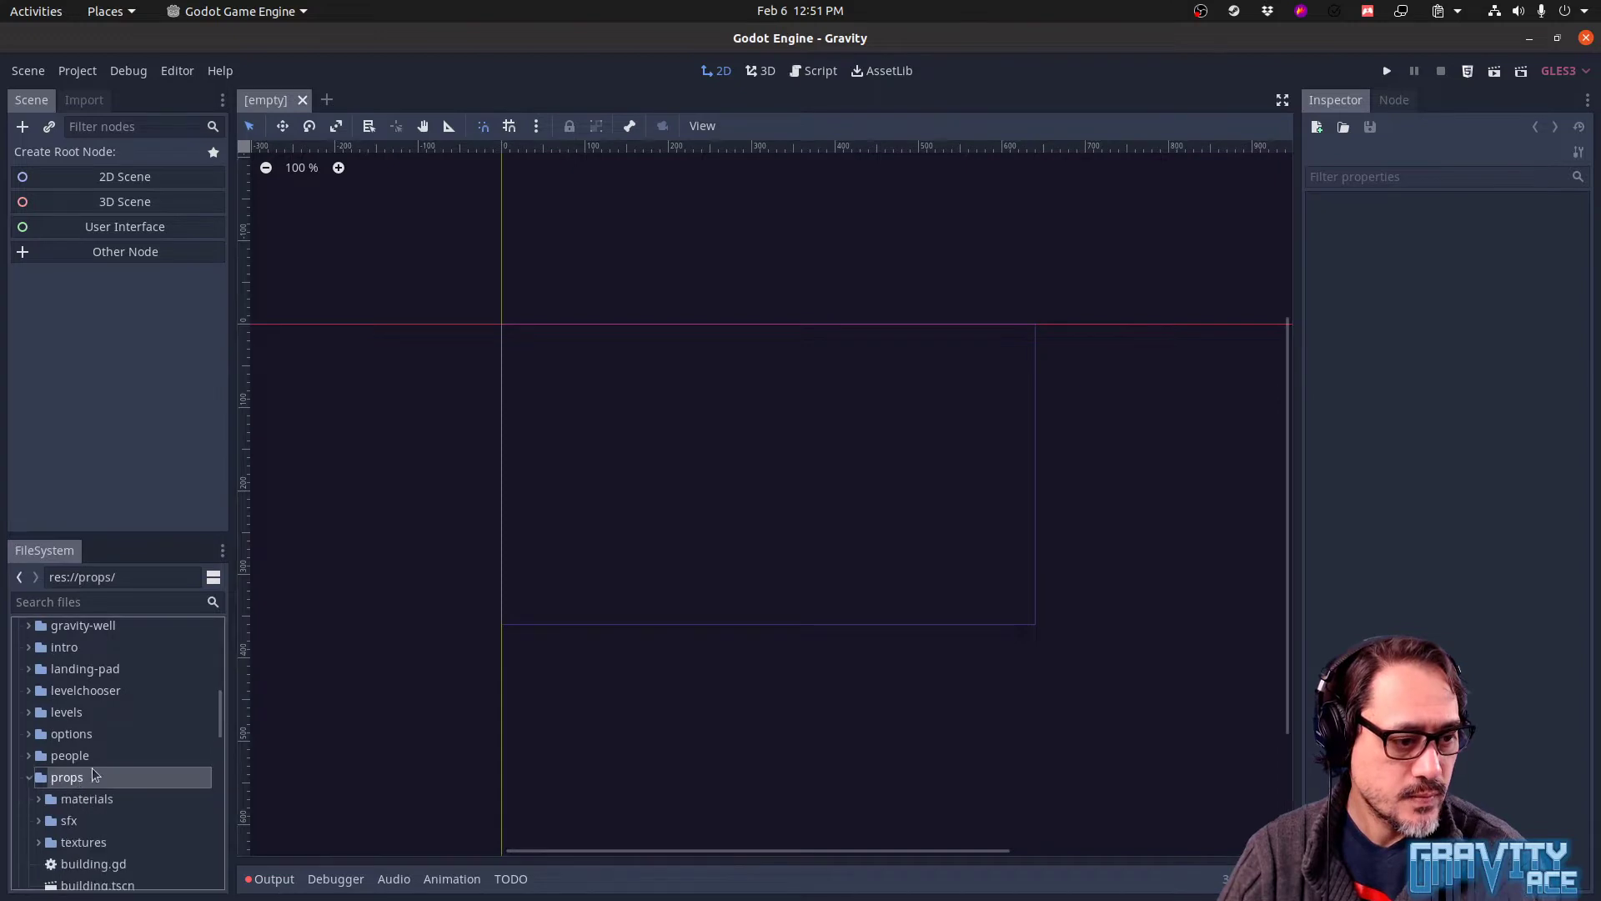
pyautogui.scroll(-4, 121, 758)
pyautogui.scroll(-4, 123, 757)
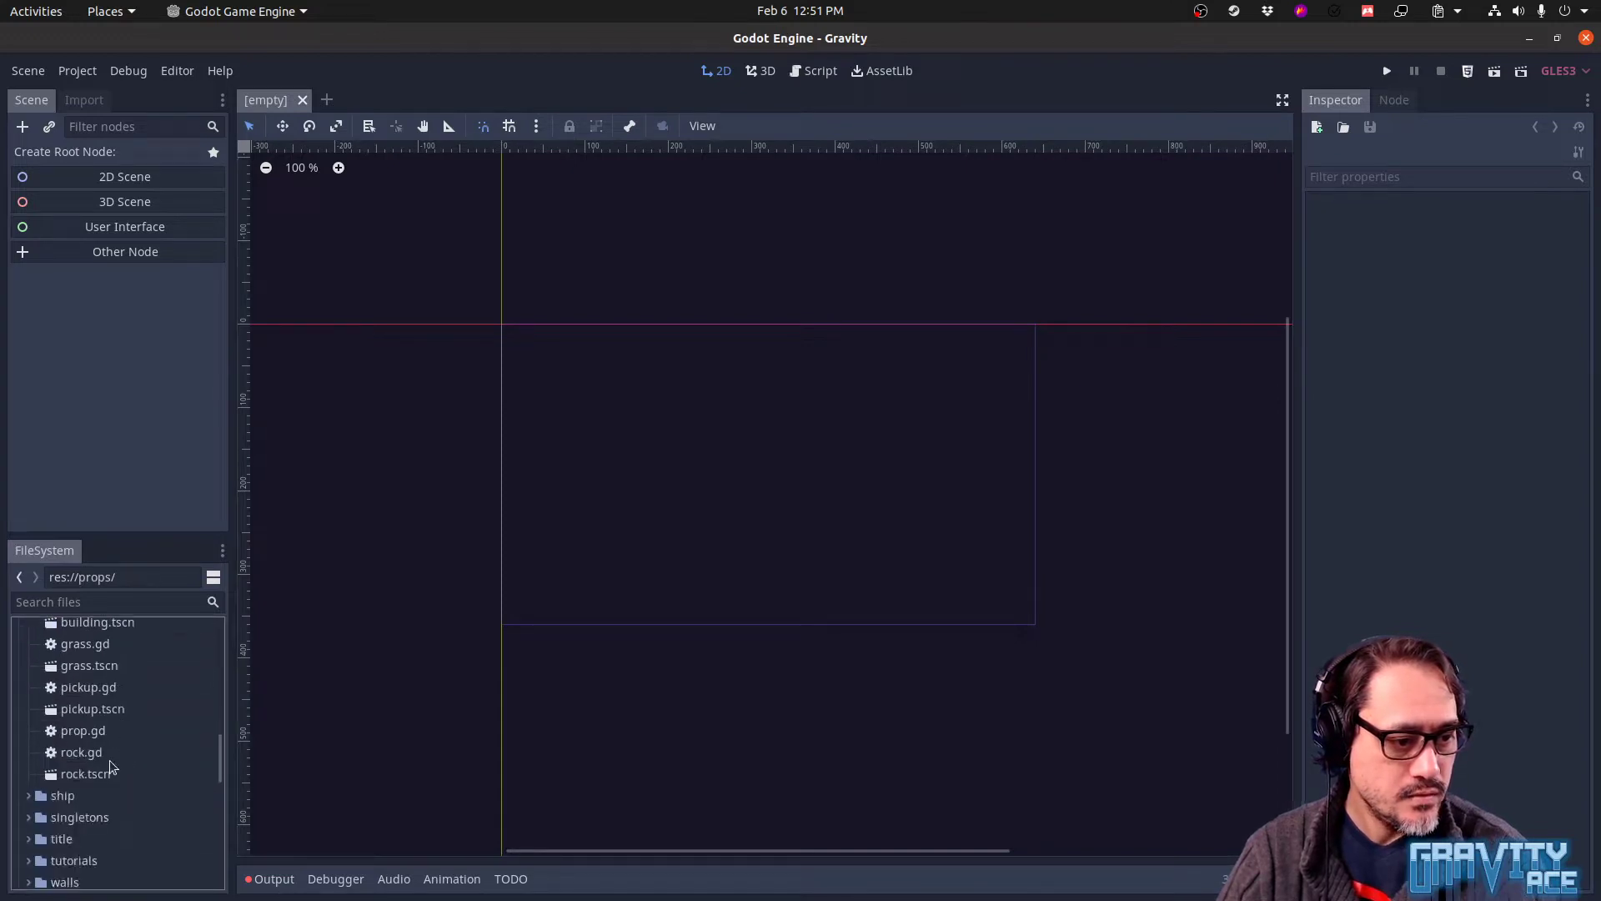
pyautogui.doubleClick(106, 778)
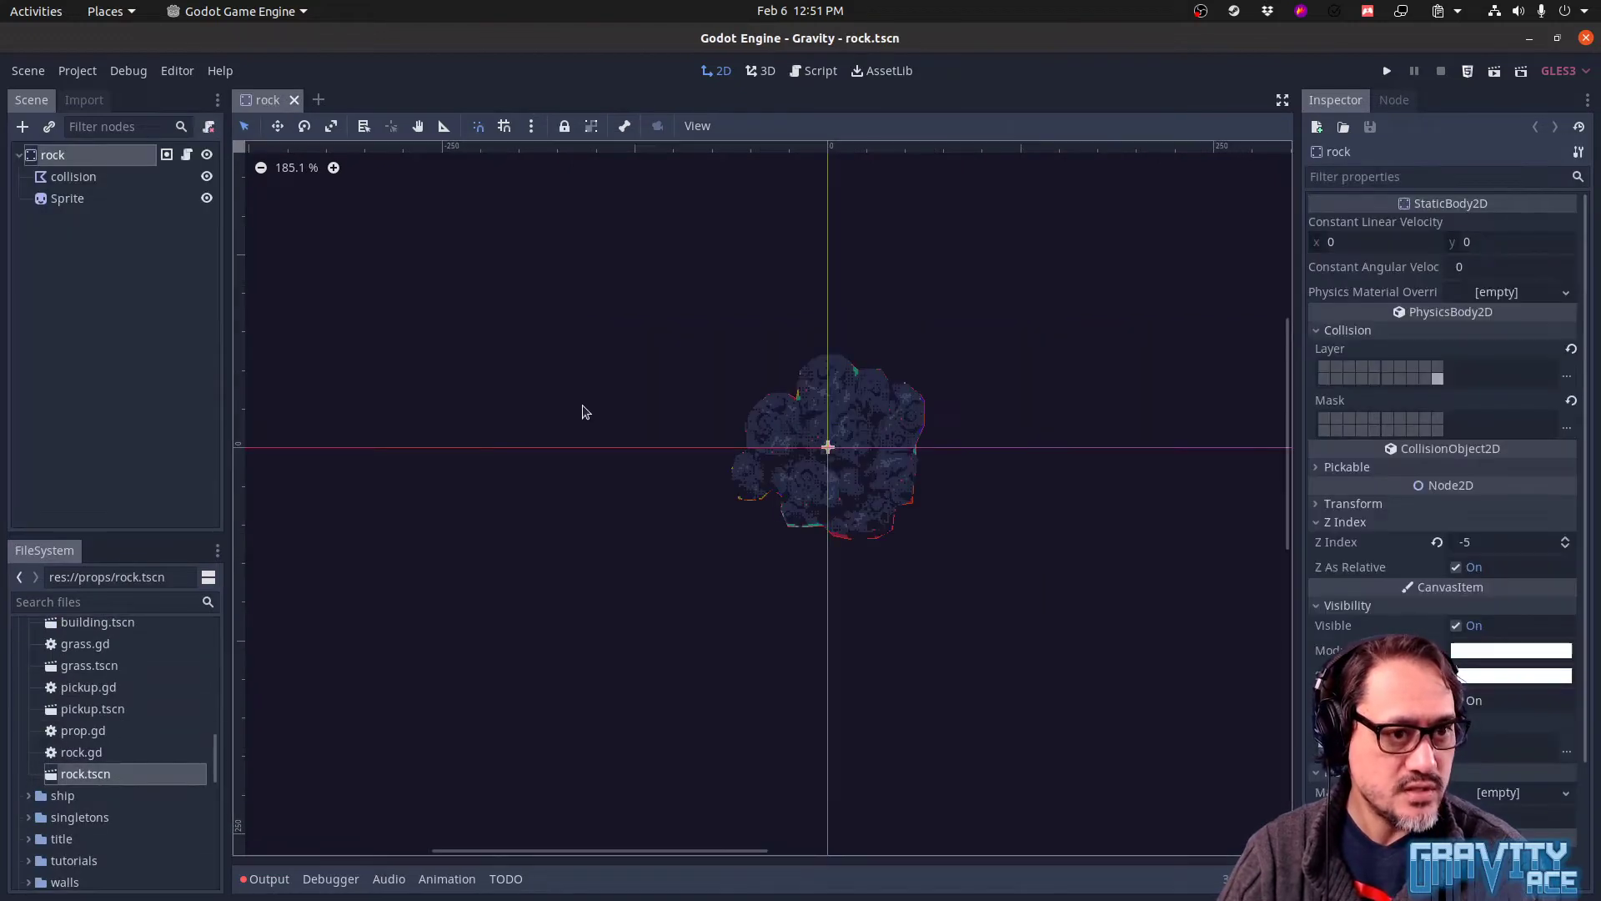
# Save the rock scene as icerock.tscn in res://props and rename its root node to icerock
pyautogui.hotkey('ctrl', 'shift', 's')
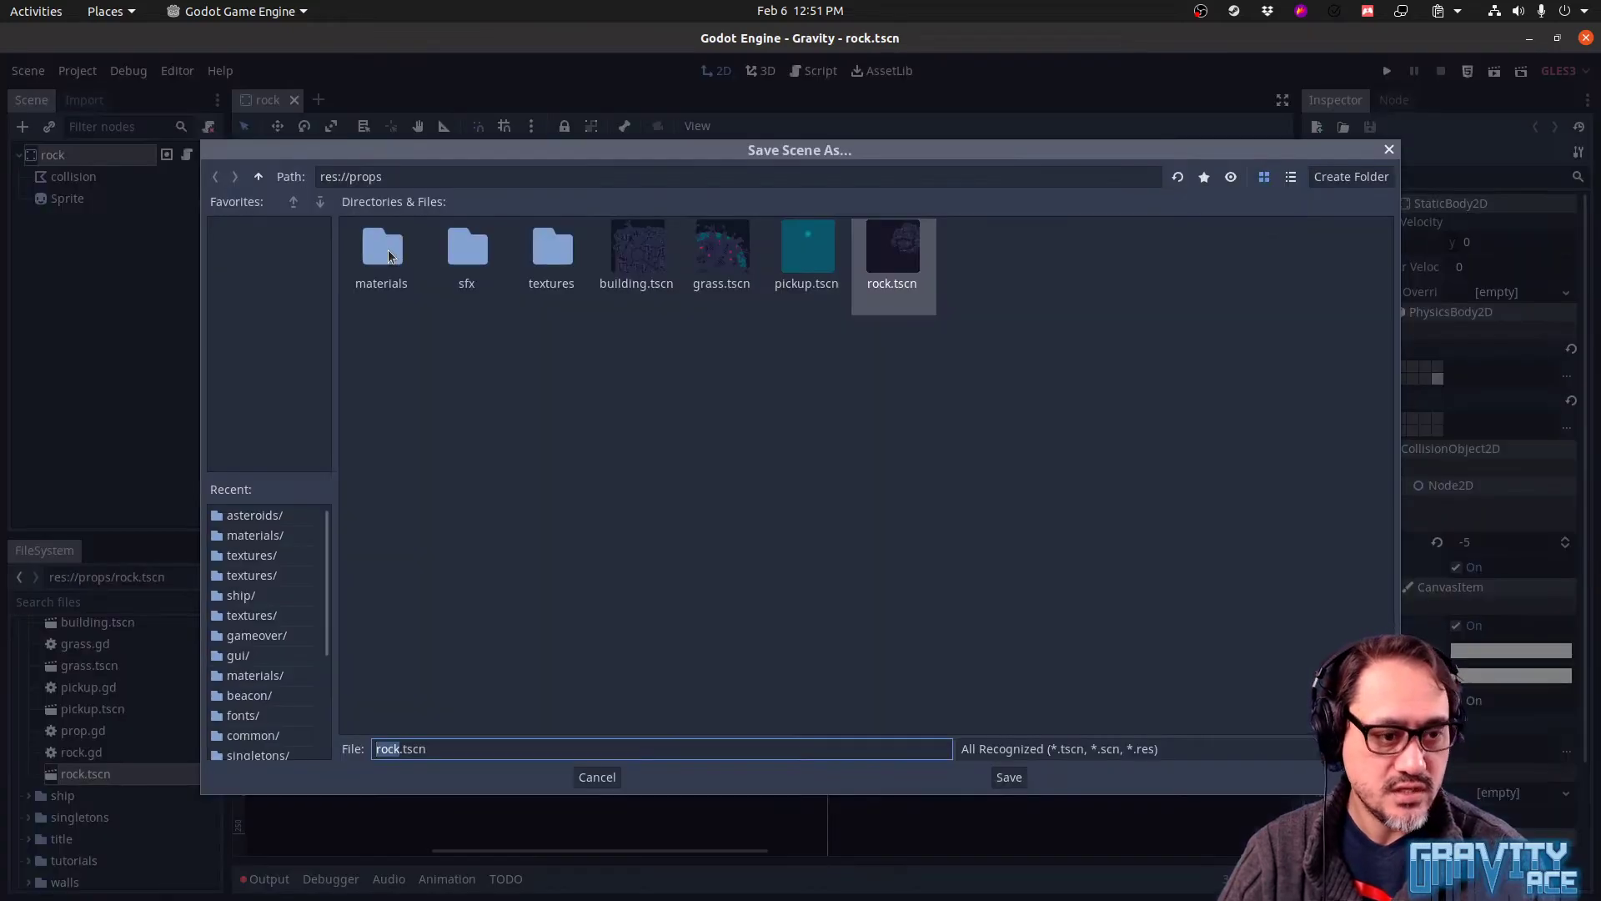
pyautogui.write('ice')
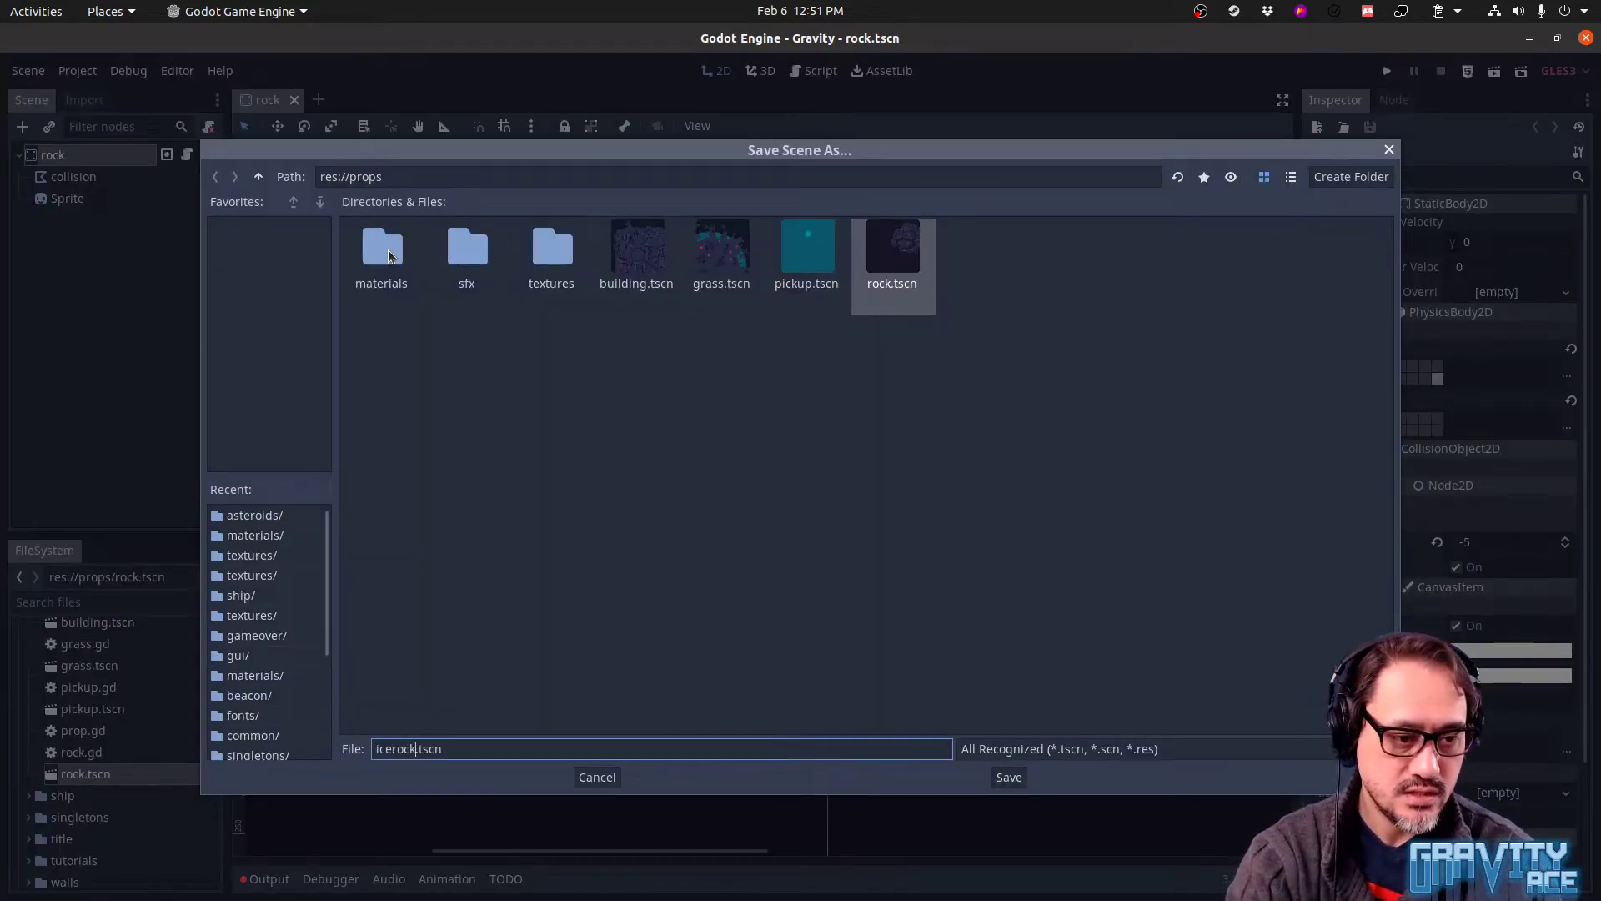
pyautogui.press('Return')
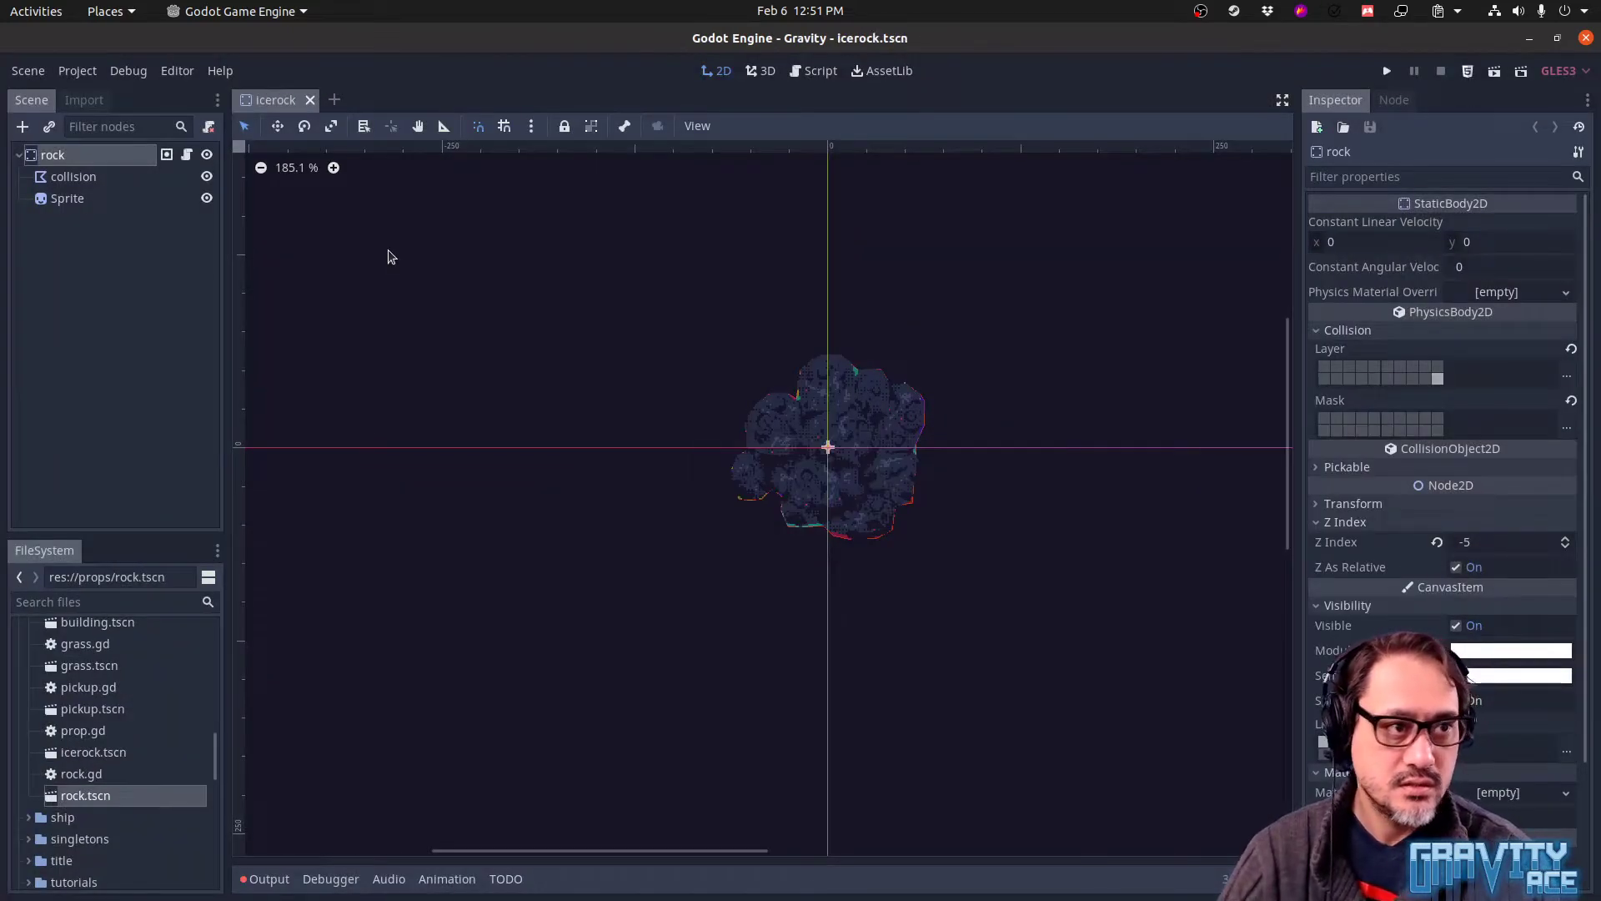
pyautogui.doubleClick(111, 160)
pyautogui.write('ice')
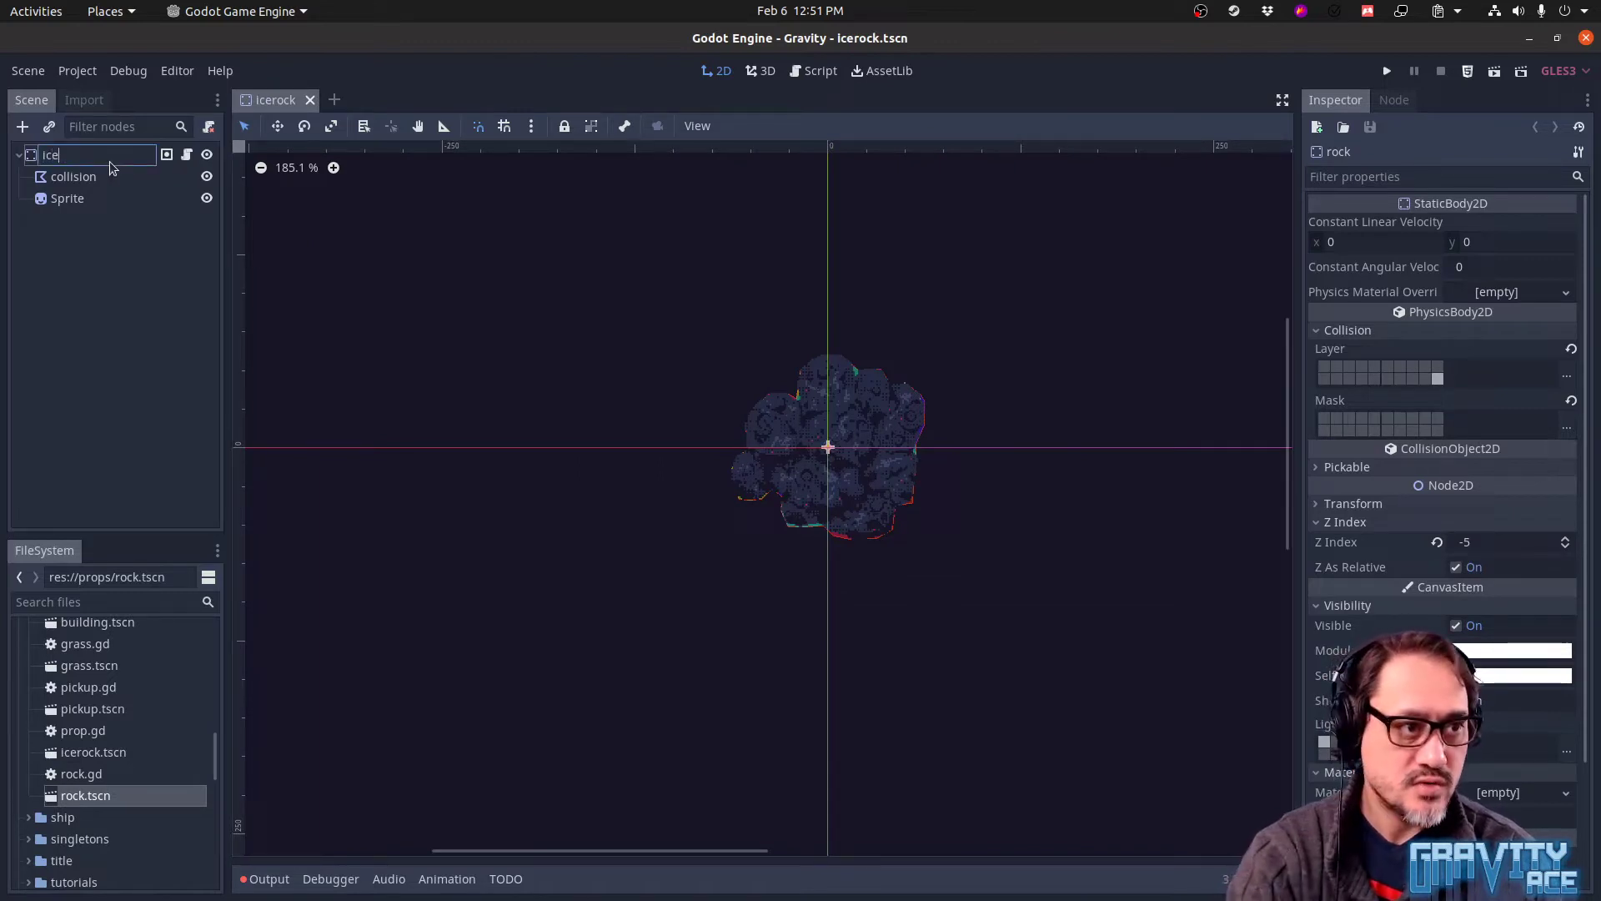
pyautogui.write('rock')
pyautogui.press('Return')
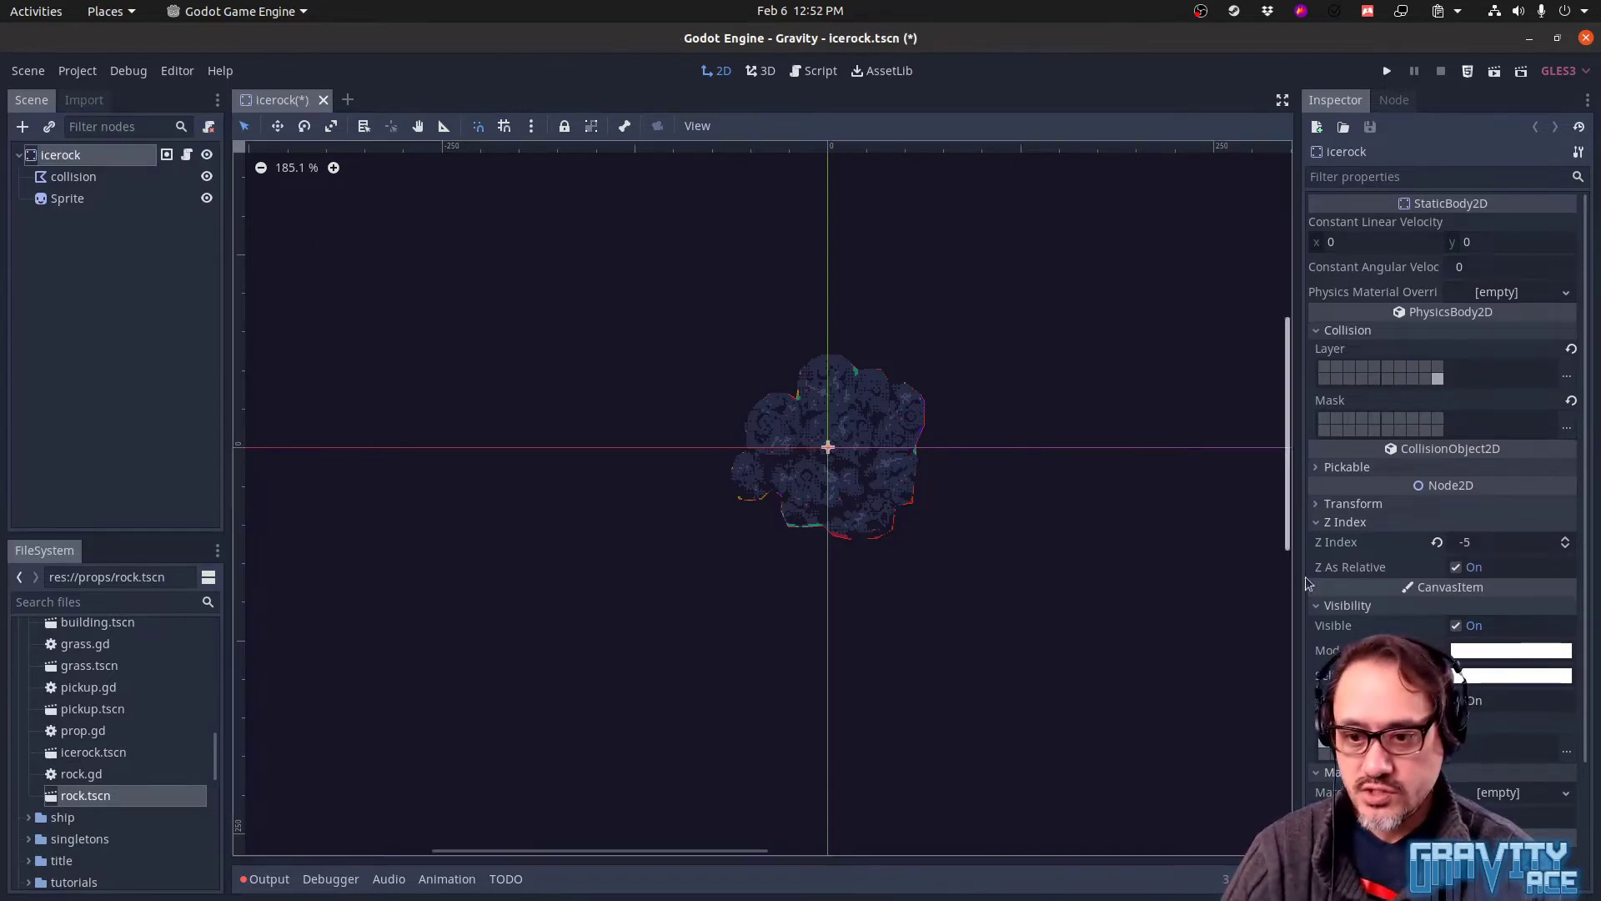
# Make the root node's script unique, save it as icerock.gd in res://props, and dismiss the music player's error
pyautogui.scroll(-3, 1443, 501)
pyautogui.click(1565, 867)
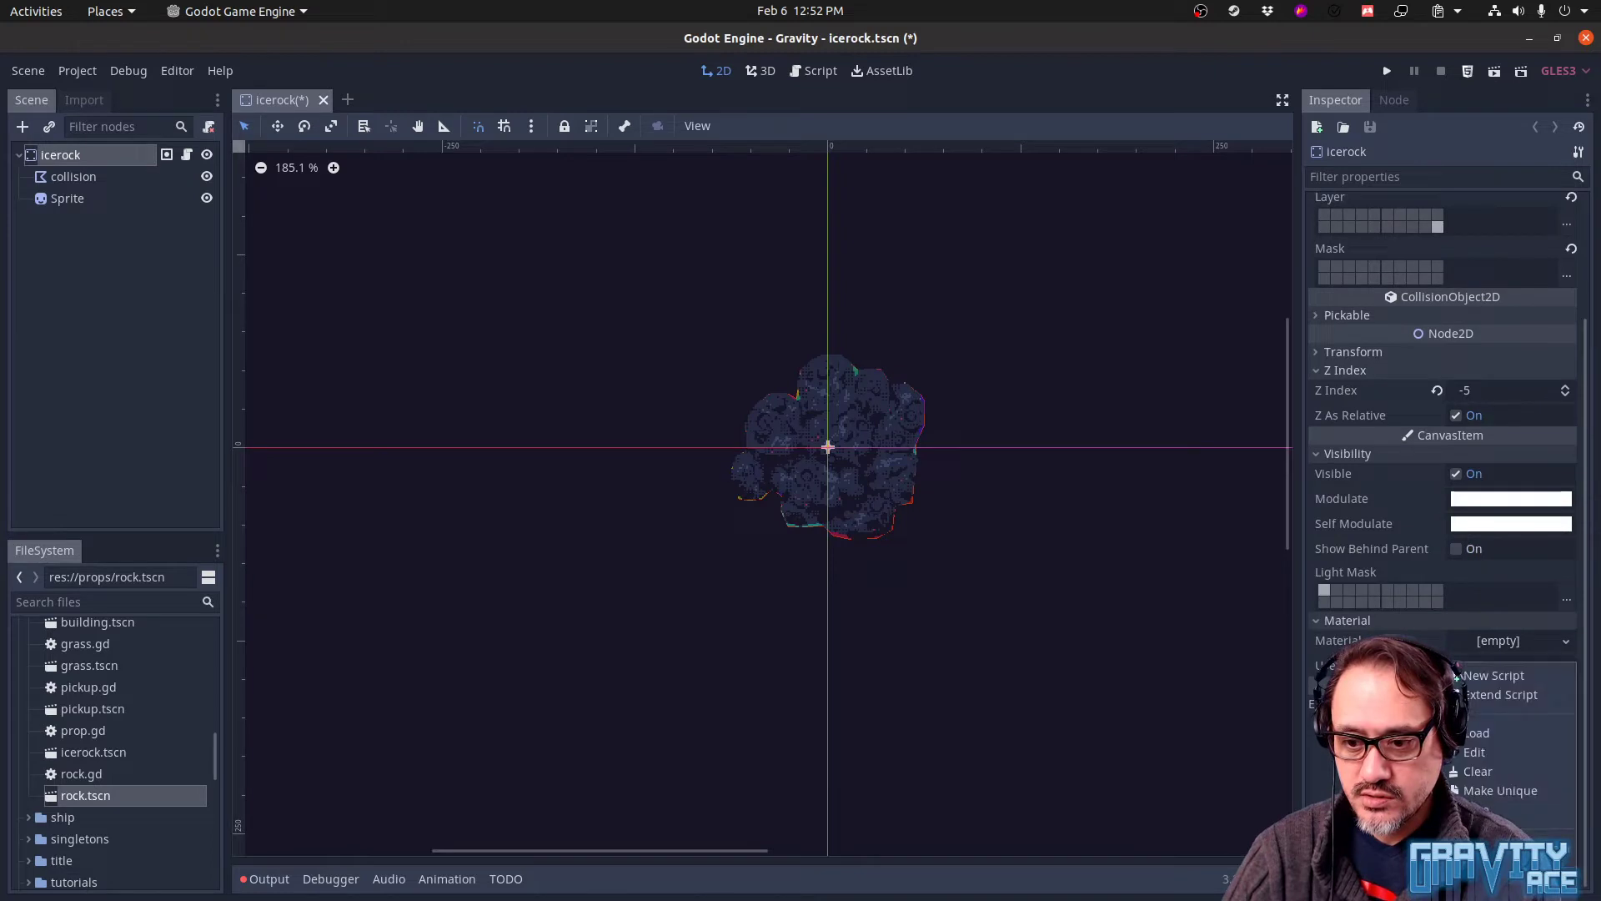
pyautogui.click(1543, 798)
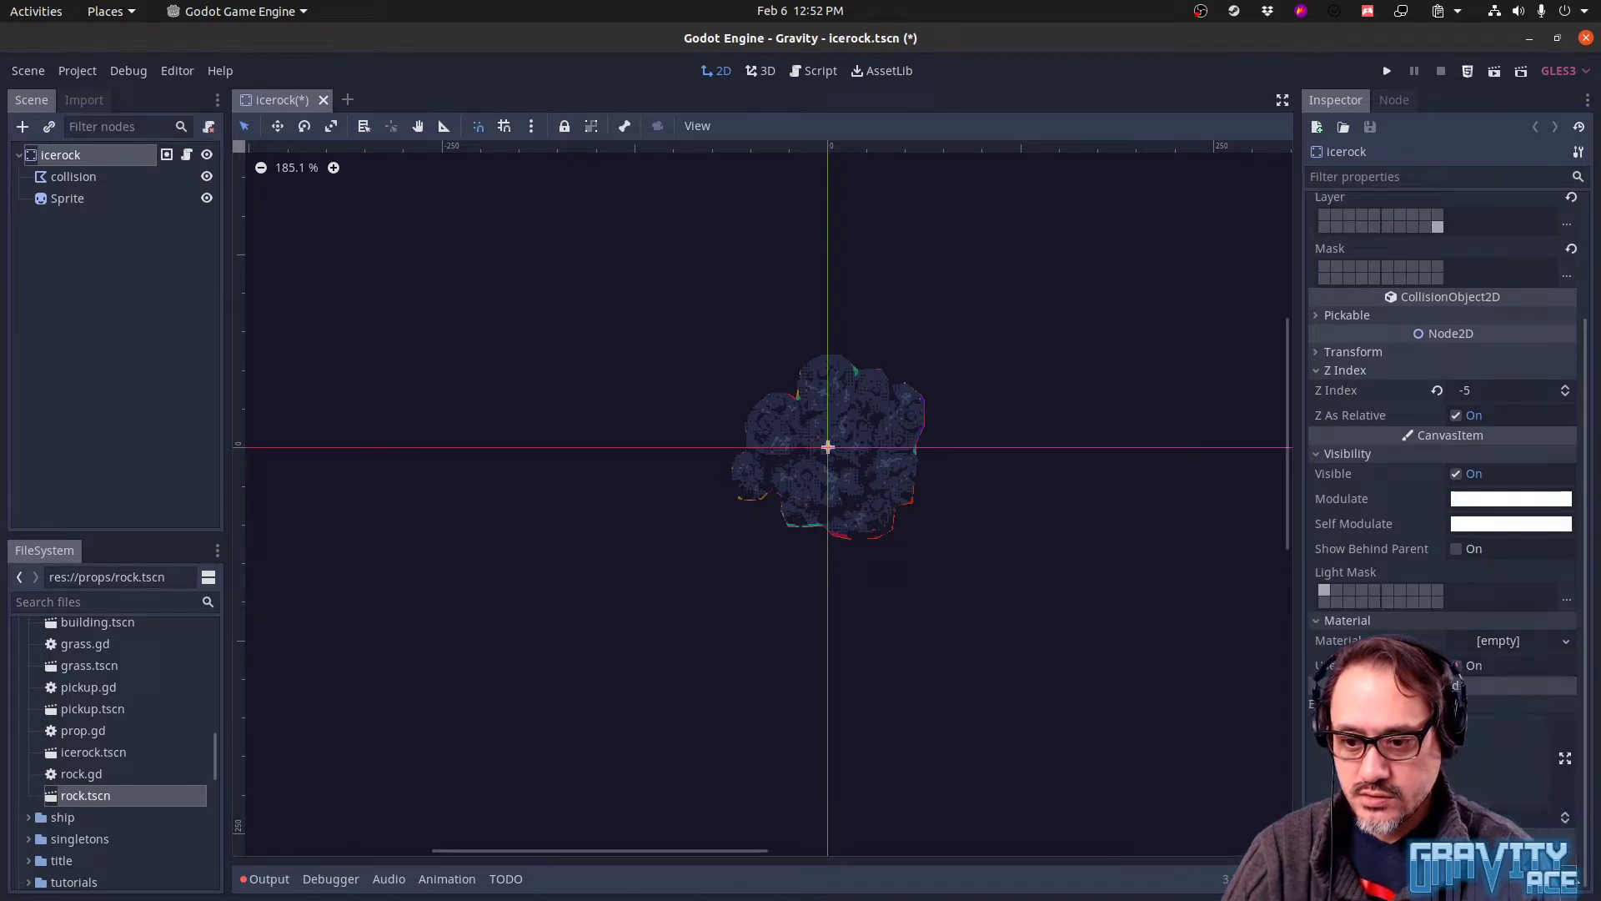
pyautogui.click(1569, 864)
pyautogui.click(1510, 848)
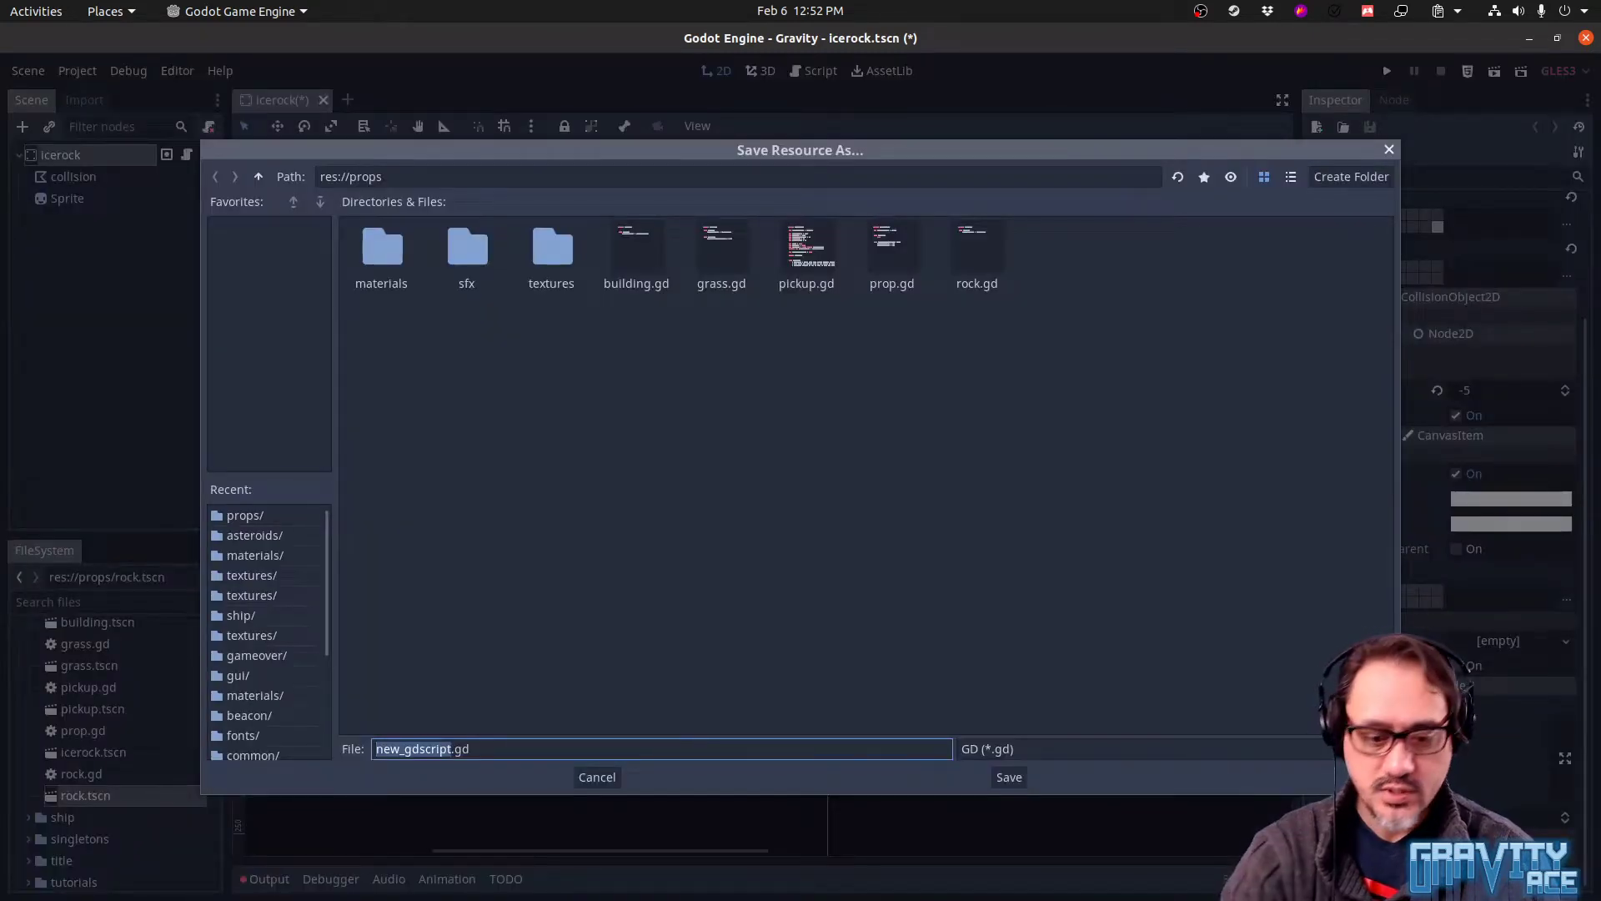
pyautogui.write('icerock')
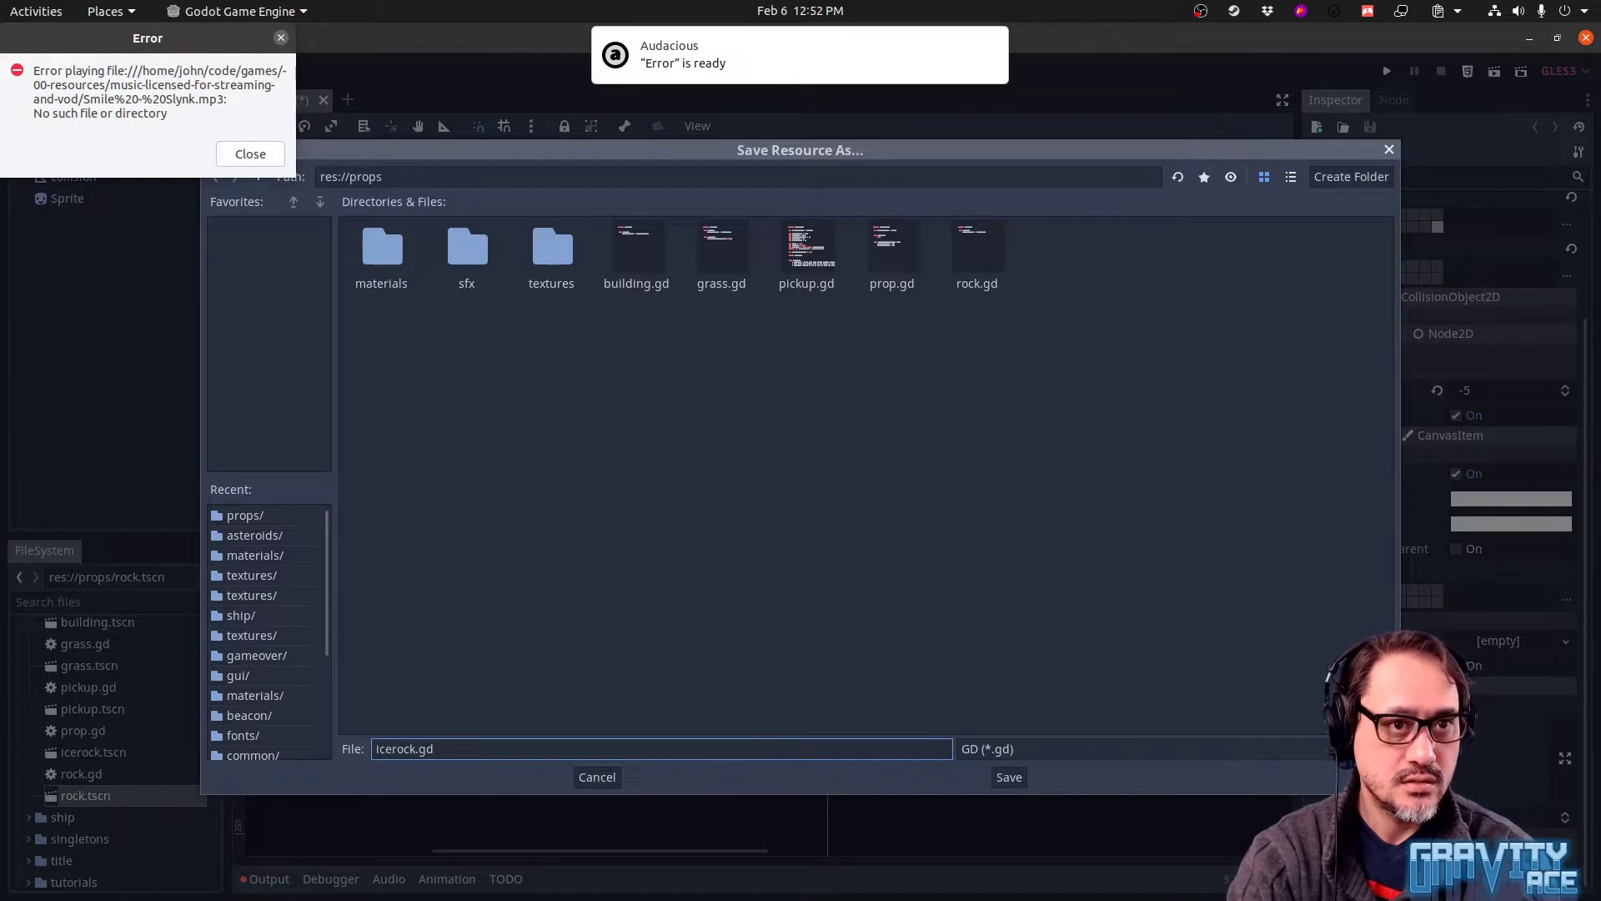
pyautogui.press('Return')
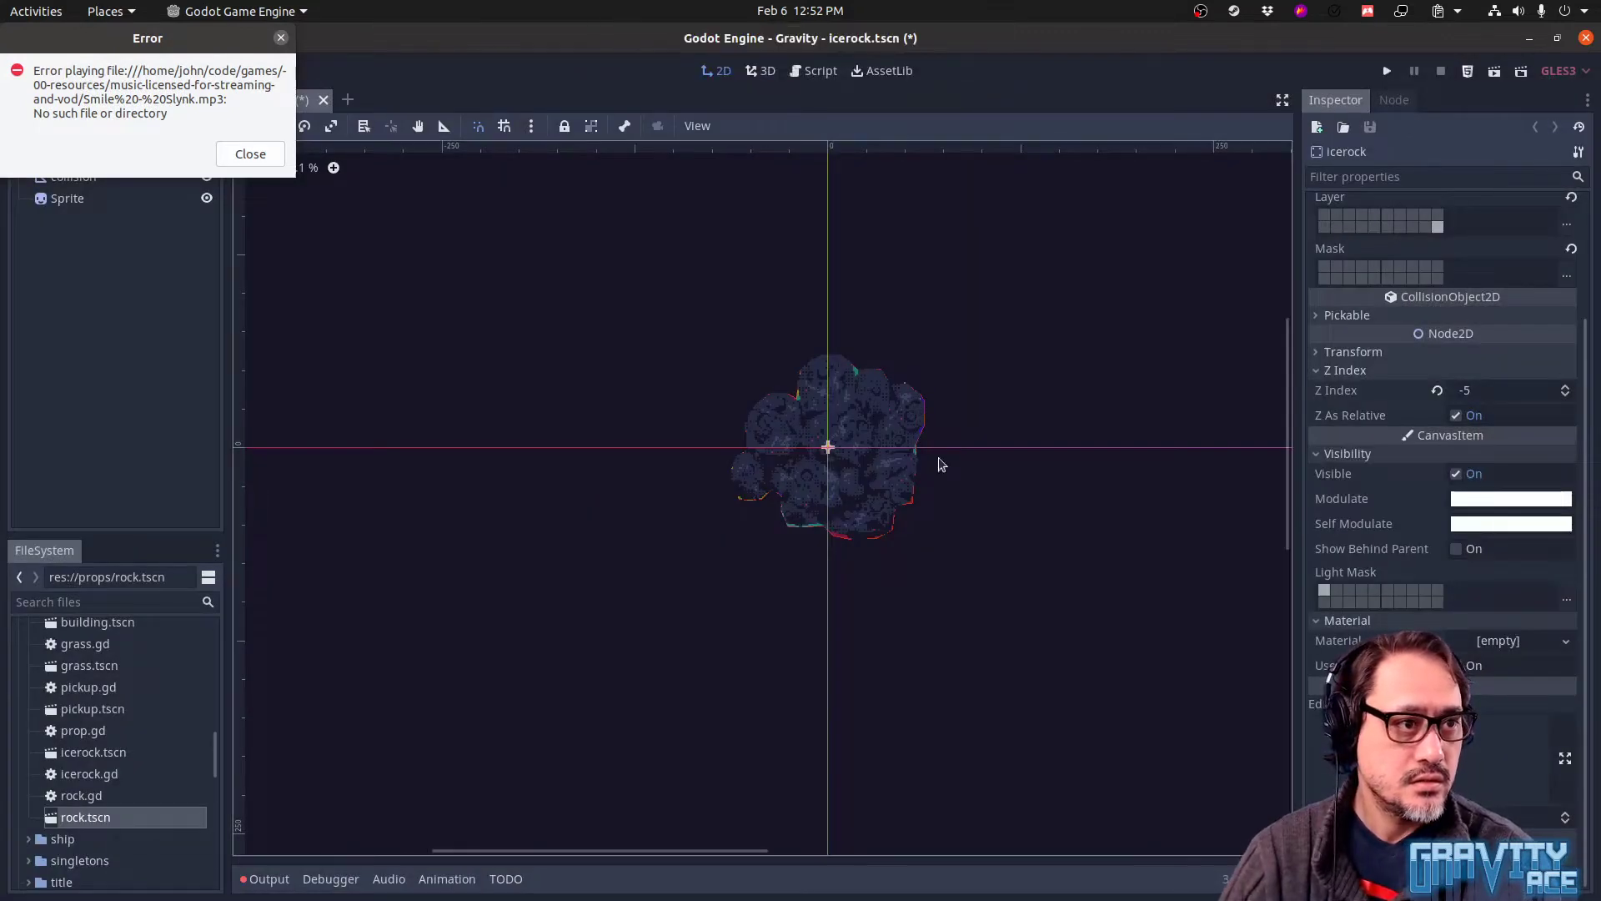
pyautogui.click(250, 155)
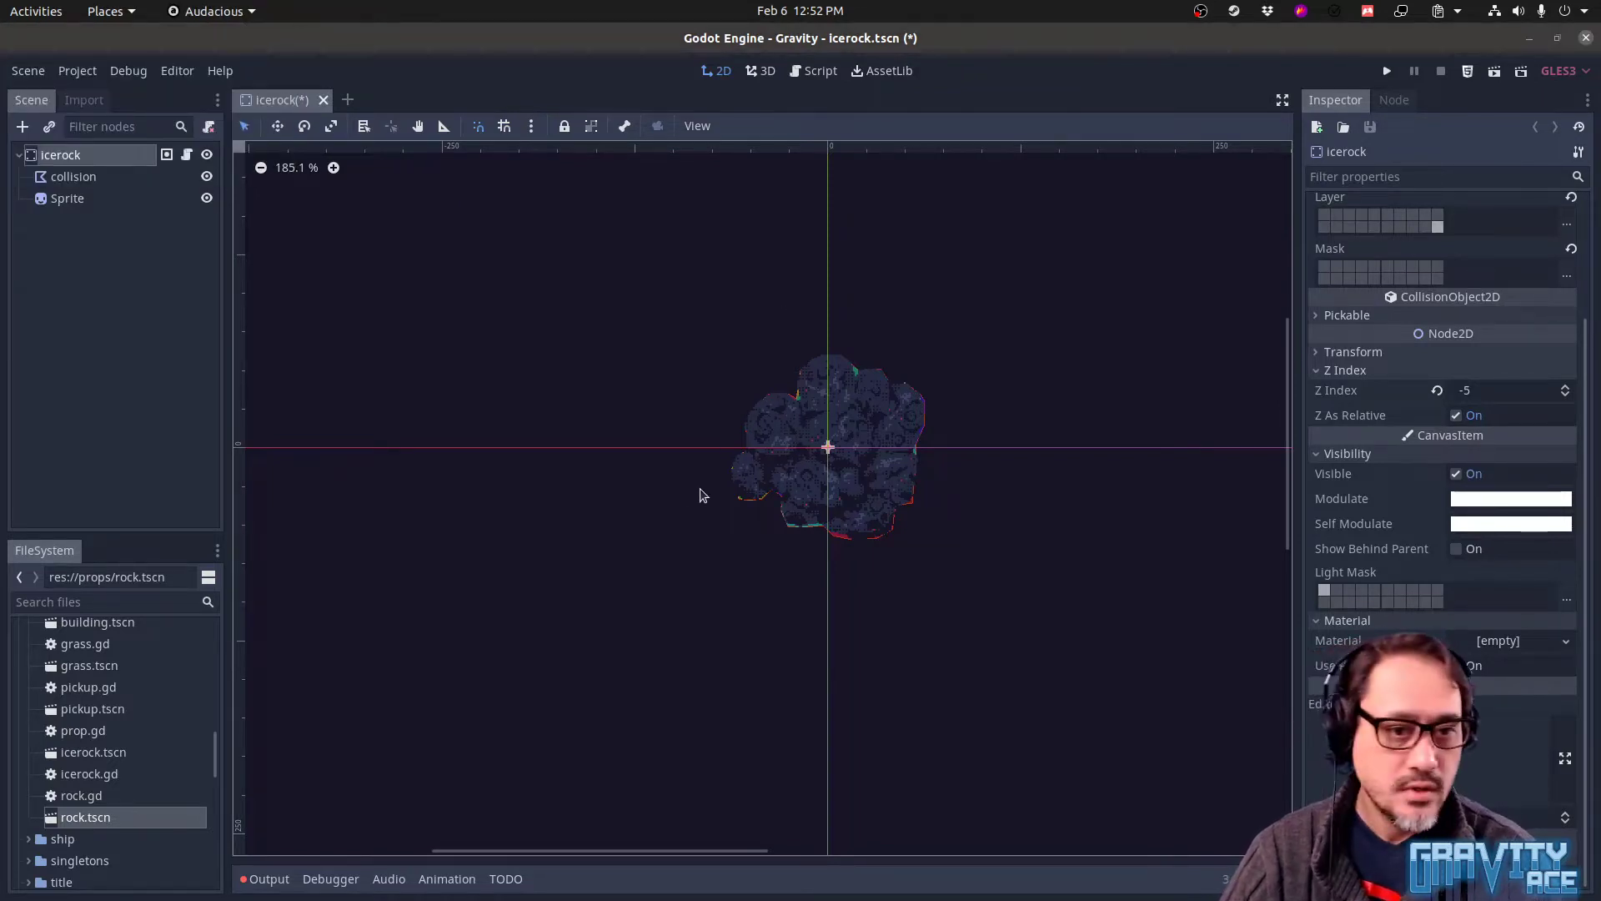
# Set the Sprite node's texture to icerock.png from the props textures folder
pyautogui.click(144, 198)
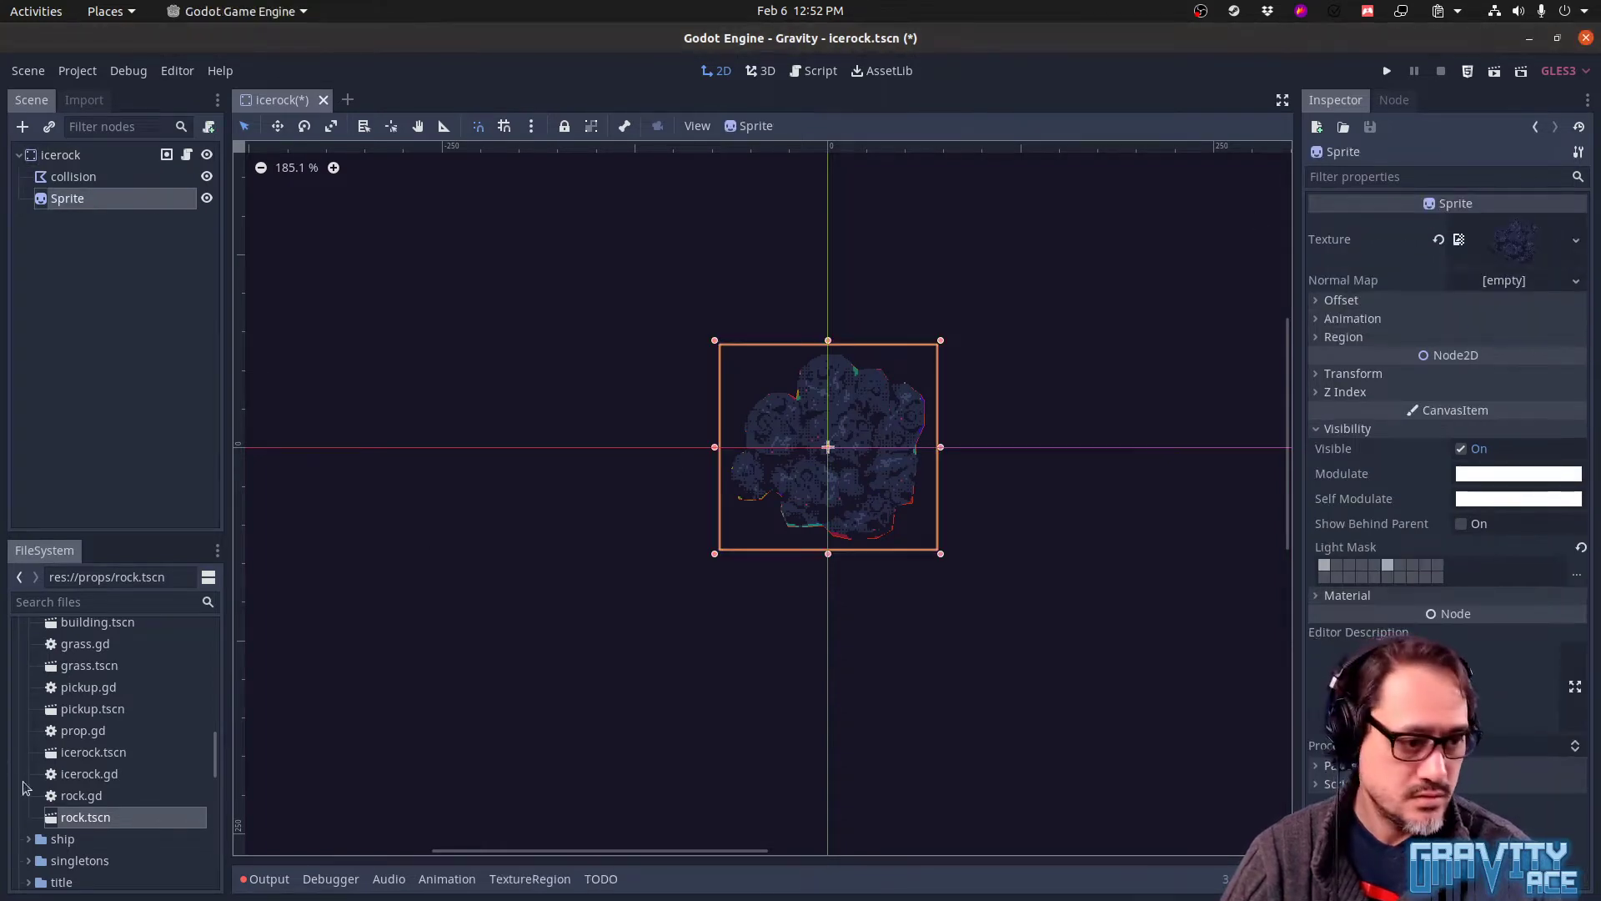
pyautogui.scroll(4, 57, 817)
pyautogui.doubleClick(83, 743)
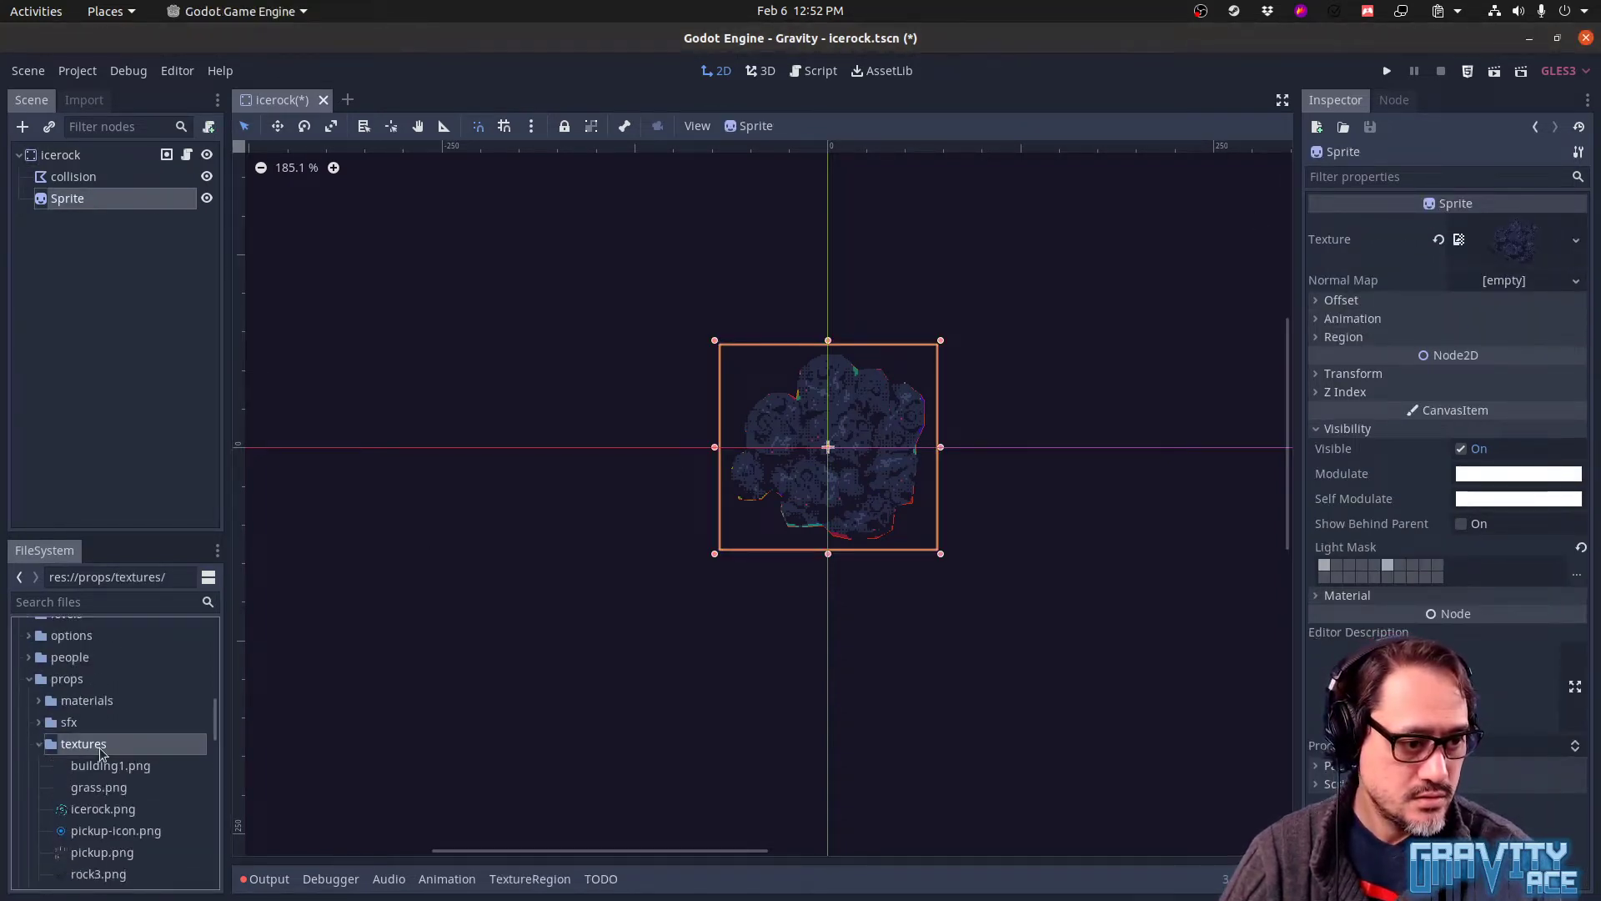
pyautogui.scroll(-2, 116, 768)
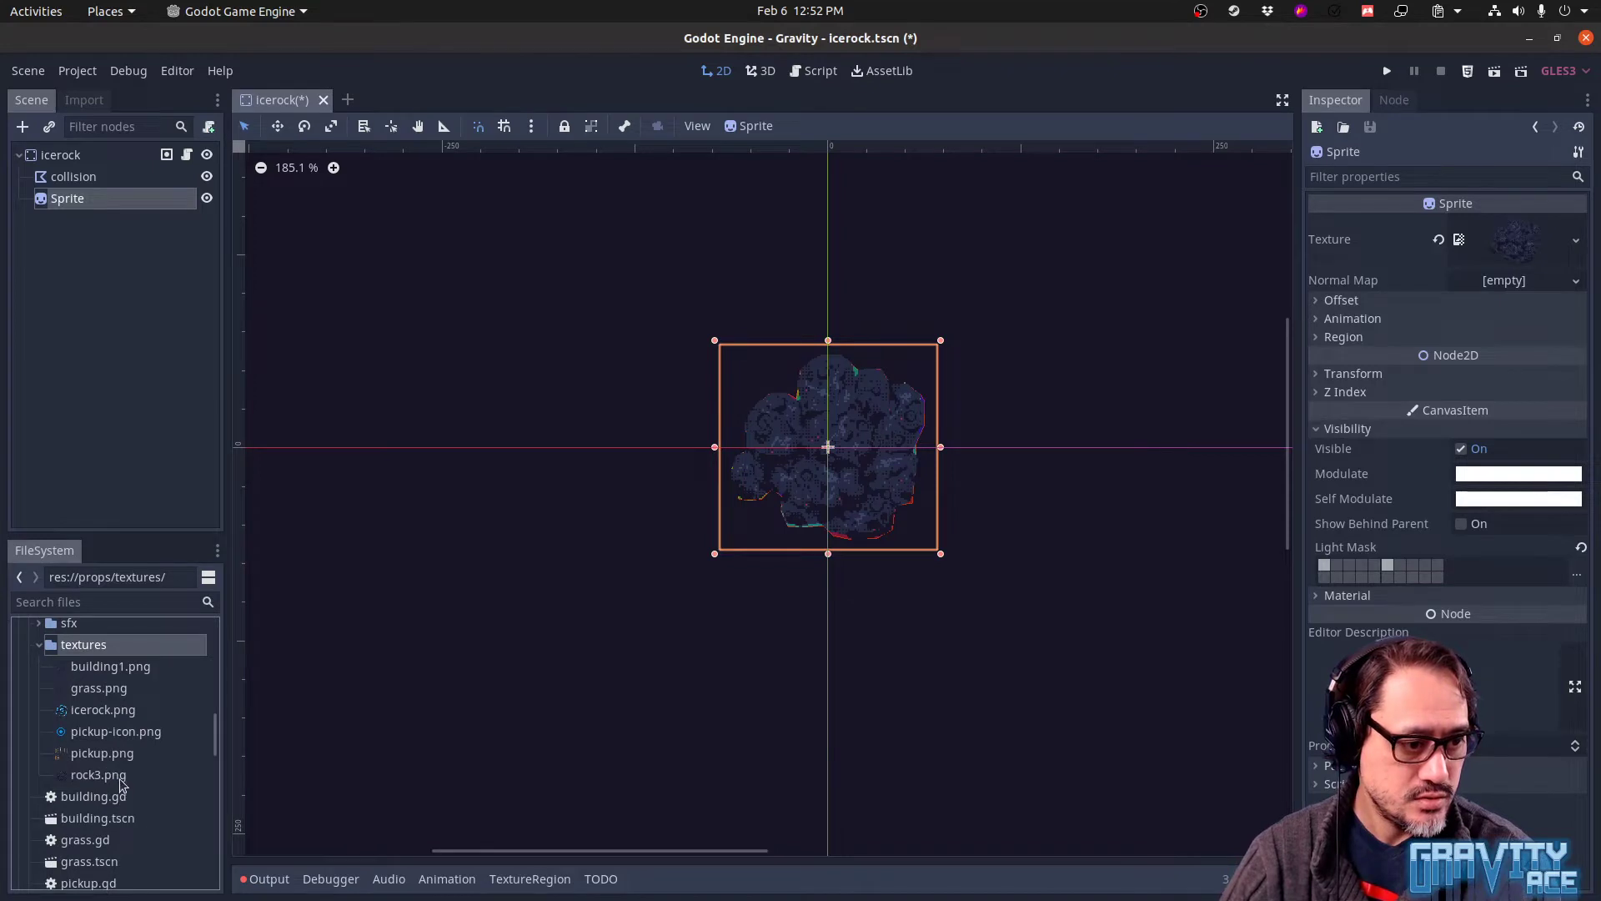
pyautogui.moveTo(118, 714); pyautogui.dragTo(1518, 241)
# Change ENTITY_TYPE_ID in the open rock.gd script to 'prop-icerock' and save
pyautogui.hotkey('ctrl', 'F3')
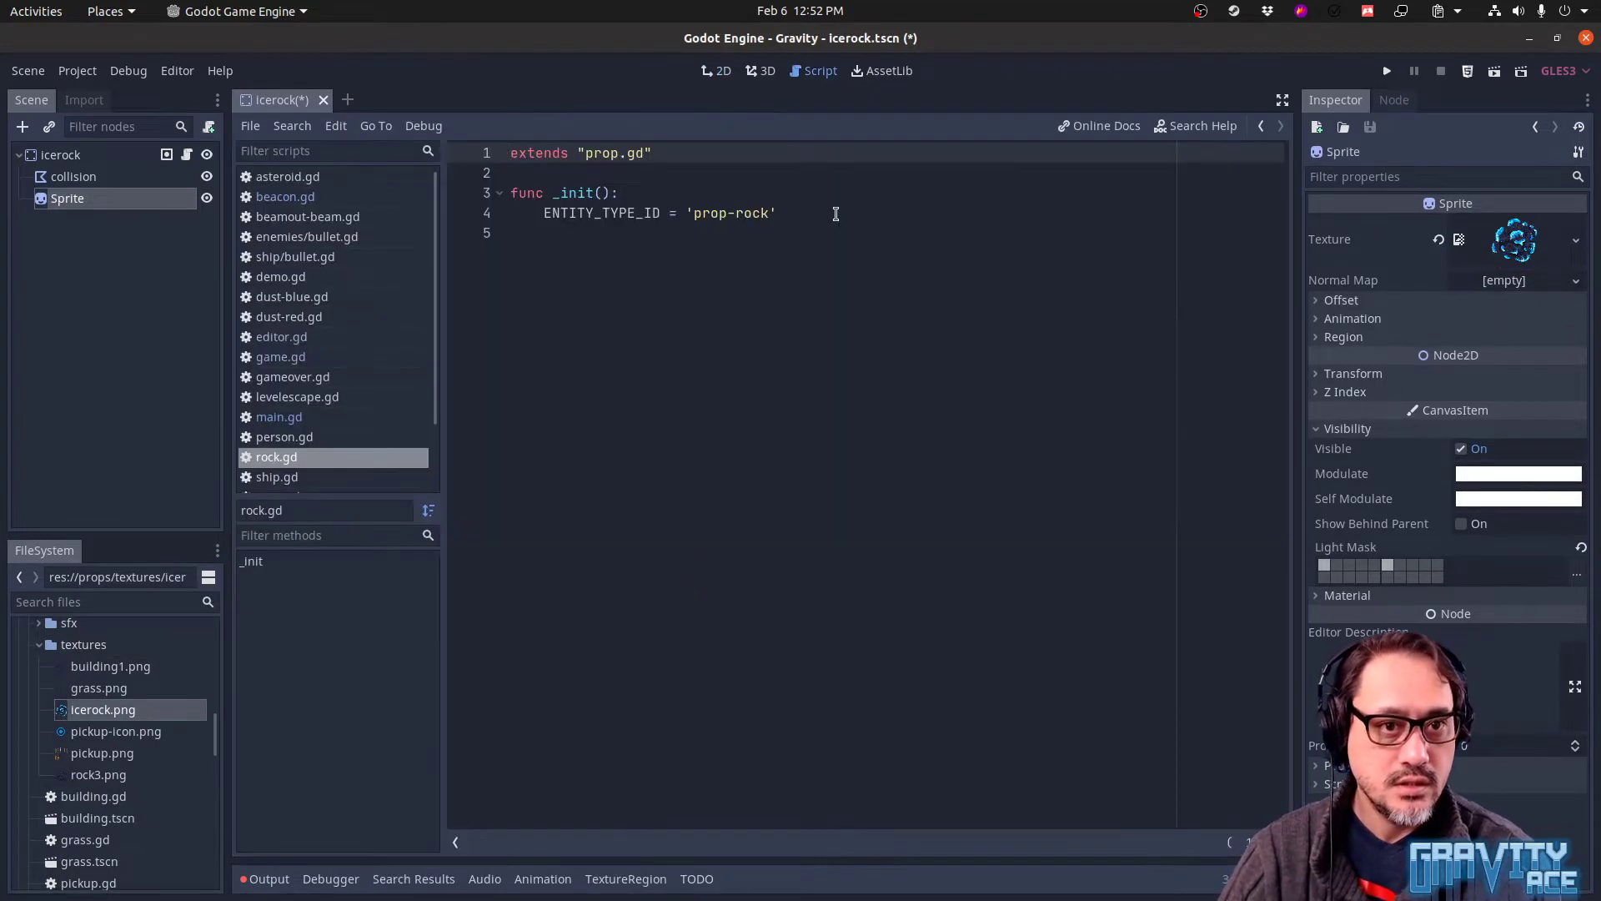
pyautogui.click(737, 212)
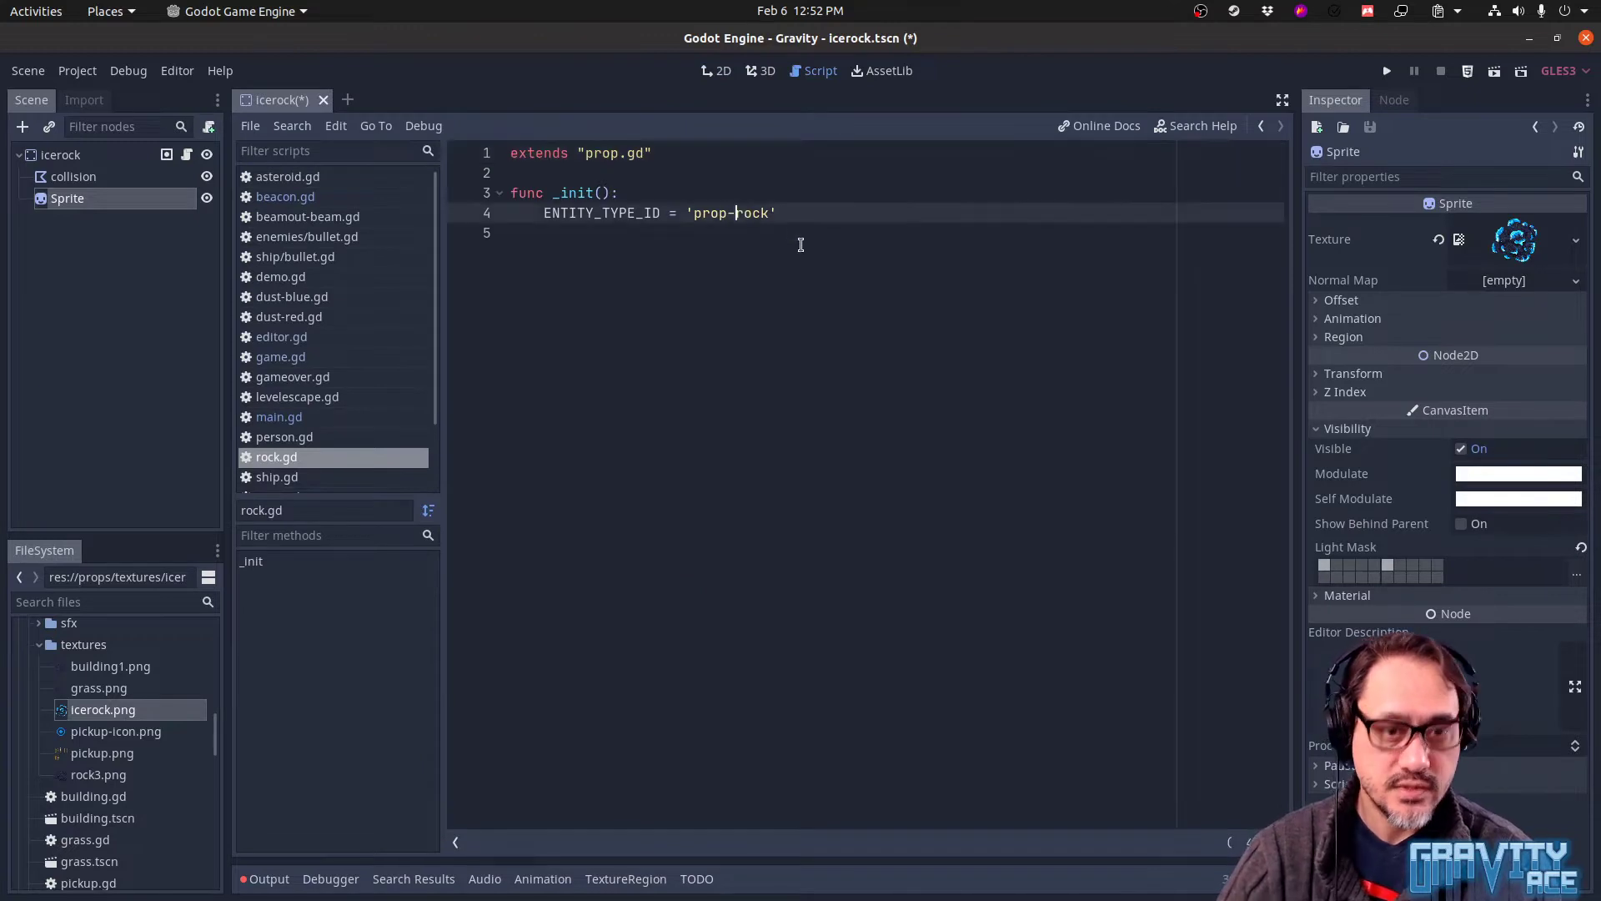
pyautogui.write('ice')
pyautogui.hotkey('ctrl', 's')
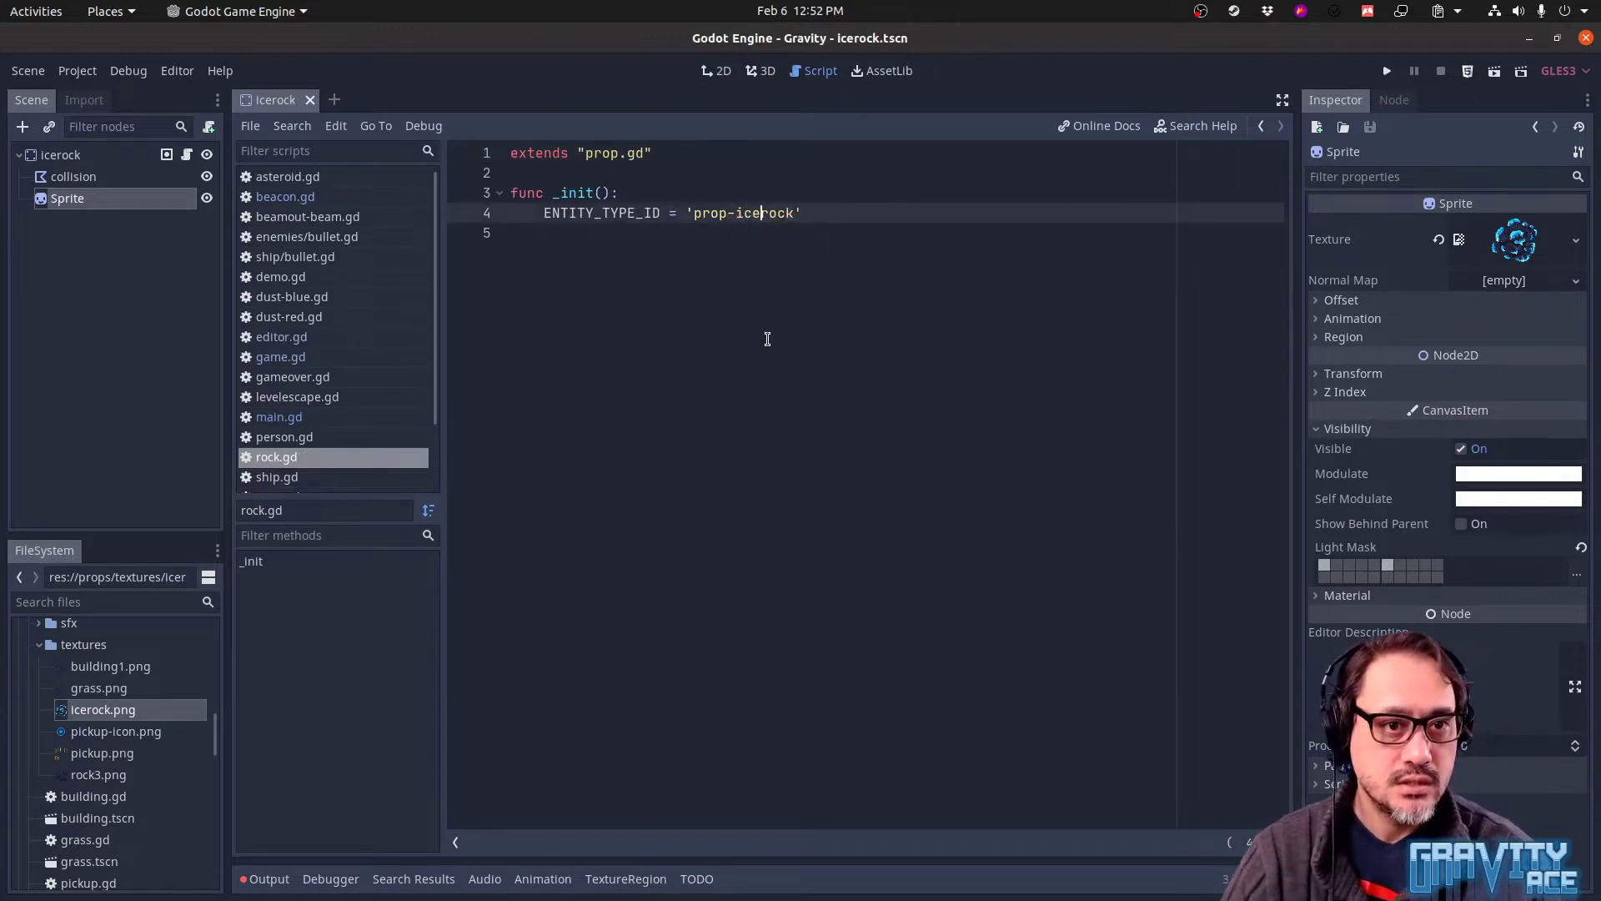
pyautogui.click(767, 338)
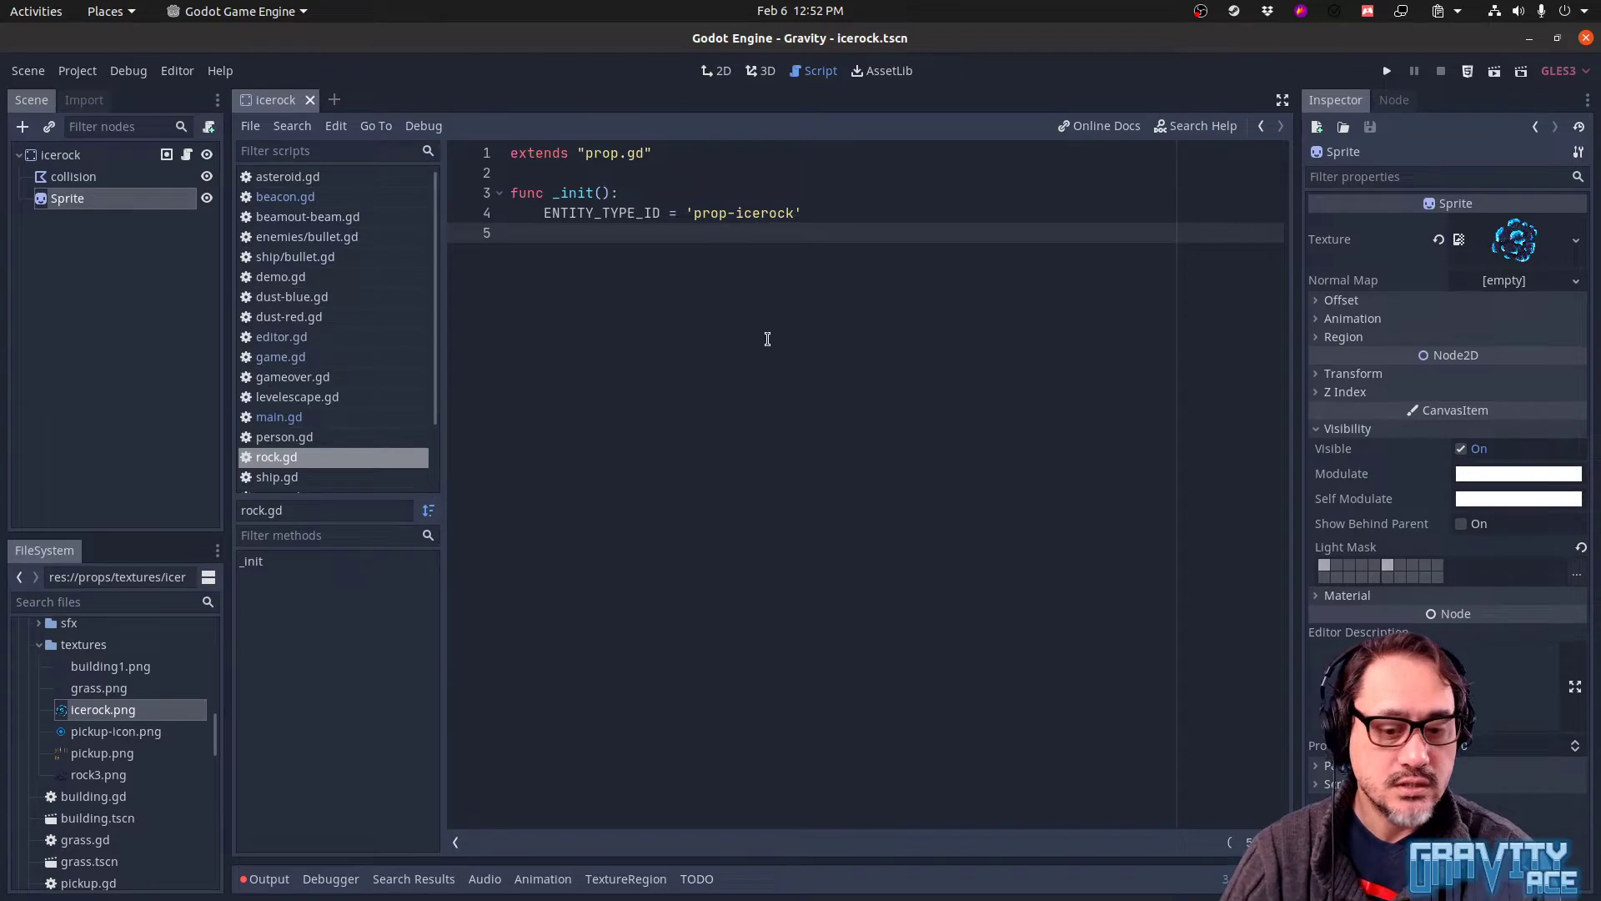
# Quick-open the editor/editor.tscn scene by searching for editor.tscn
pyautogui.hotkey('ctrl', 'shift', 'o')
pyautogui.write('editor.g')
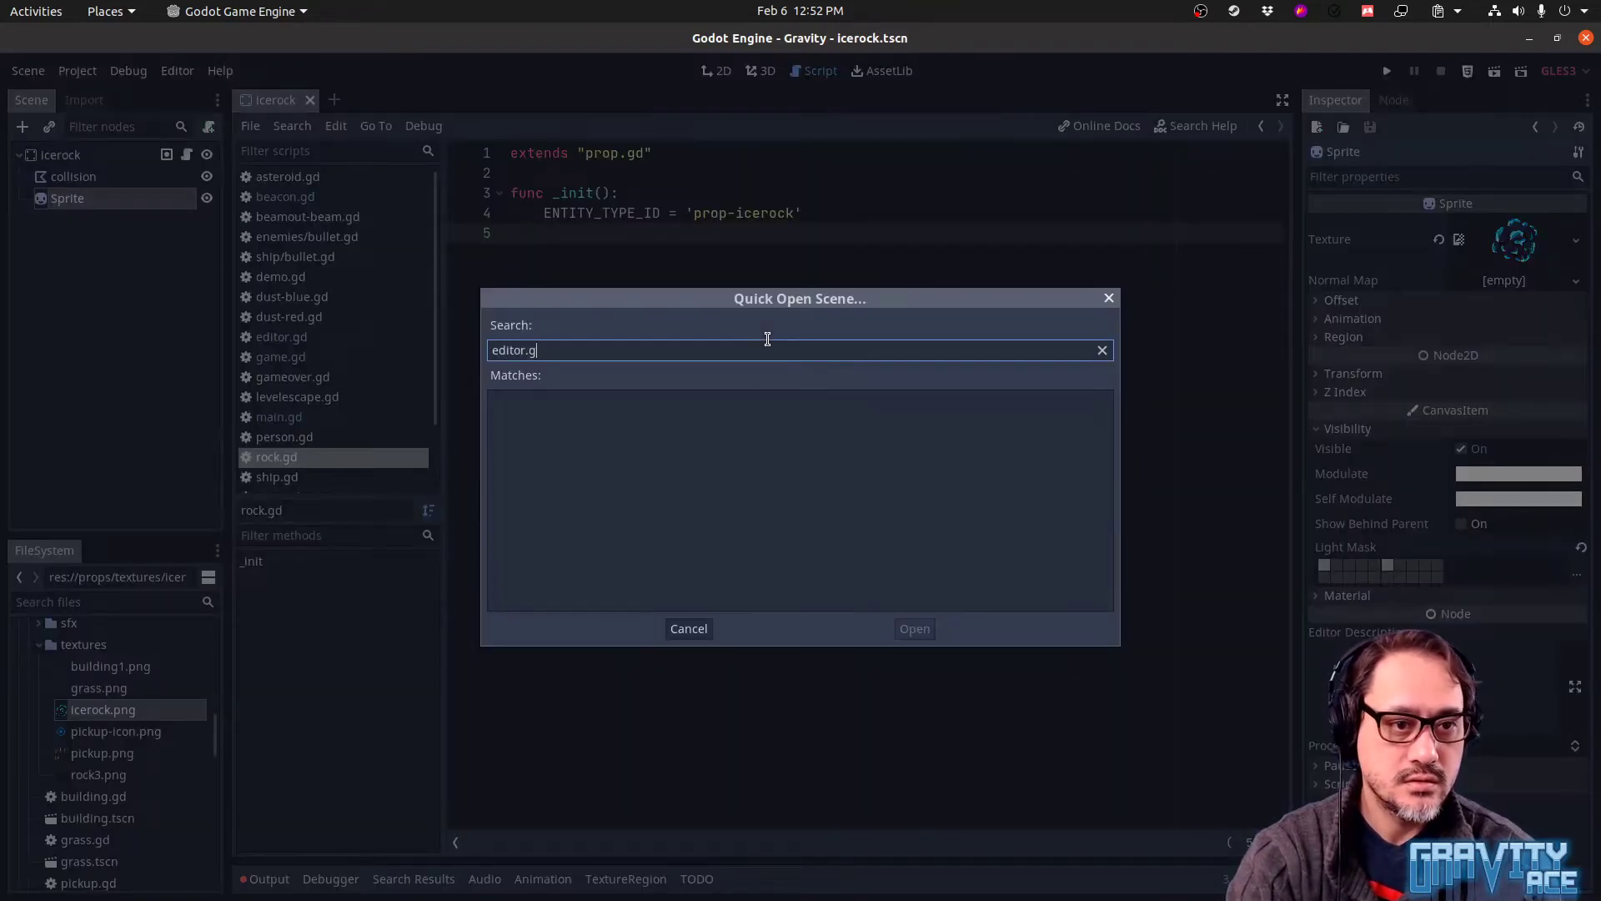
pyautogui.press('BackSpace')
pyautogui.write('tscn')
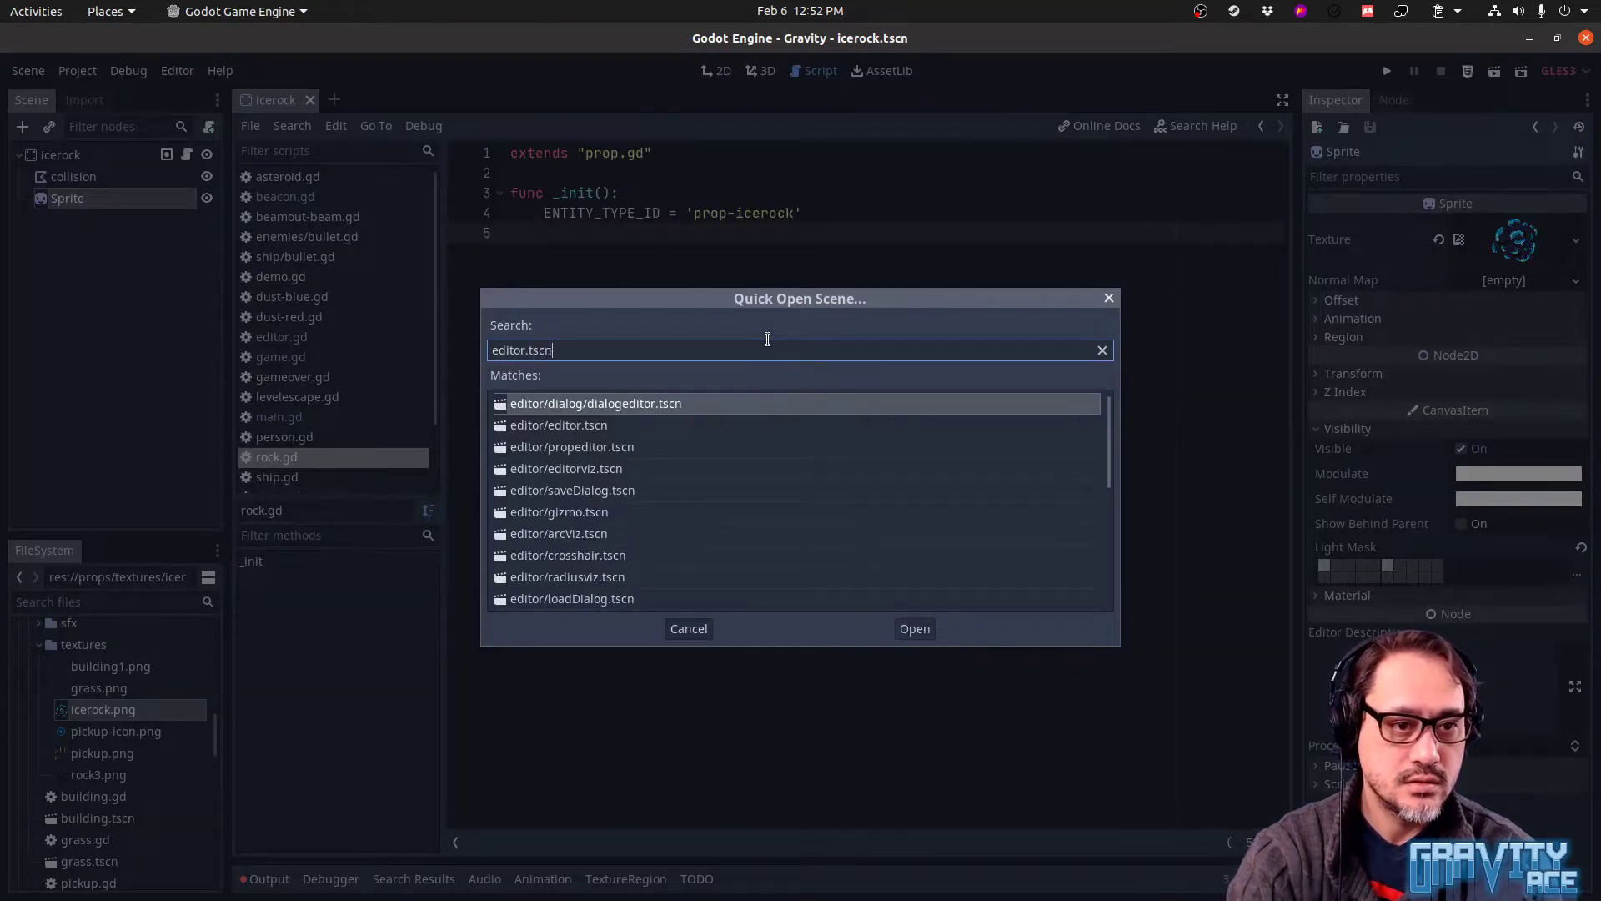
pyautogui.press('Down')
pyautogui.press('Return')
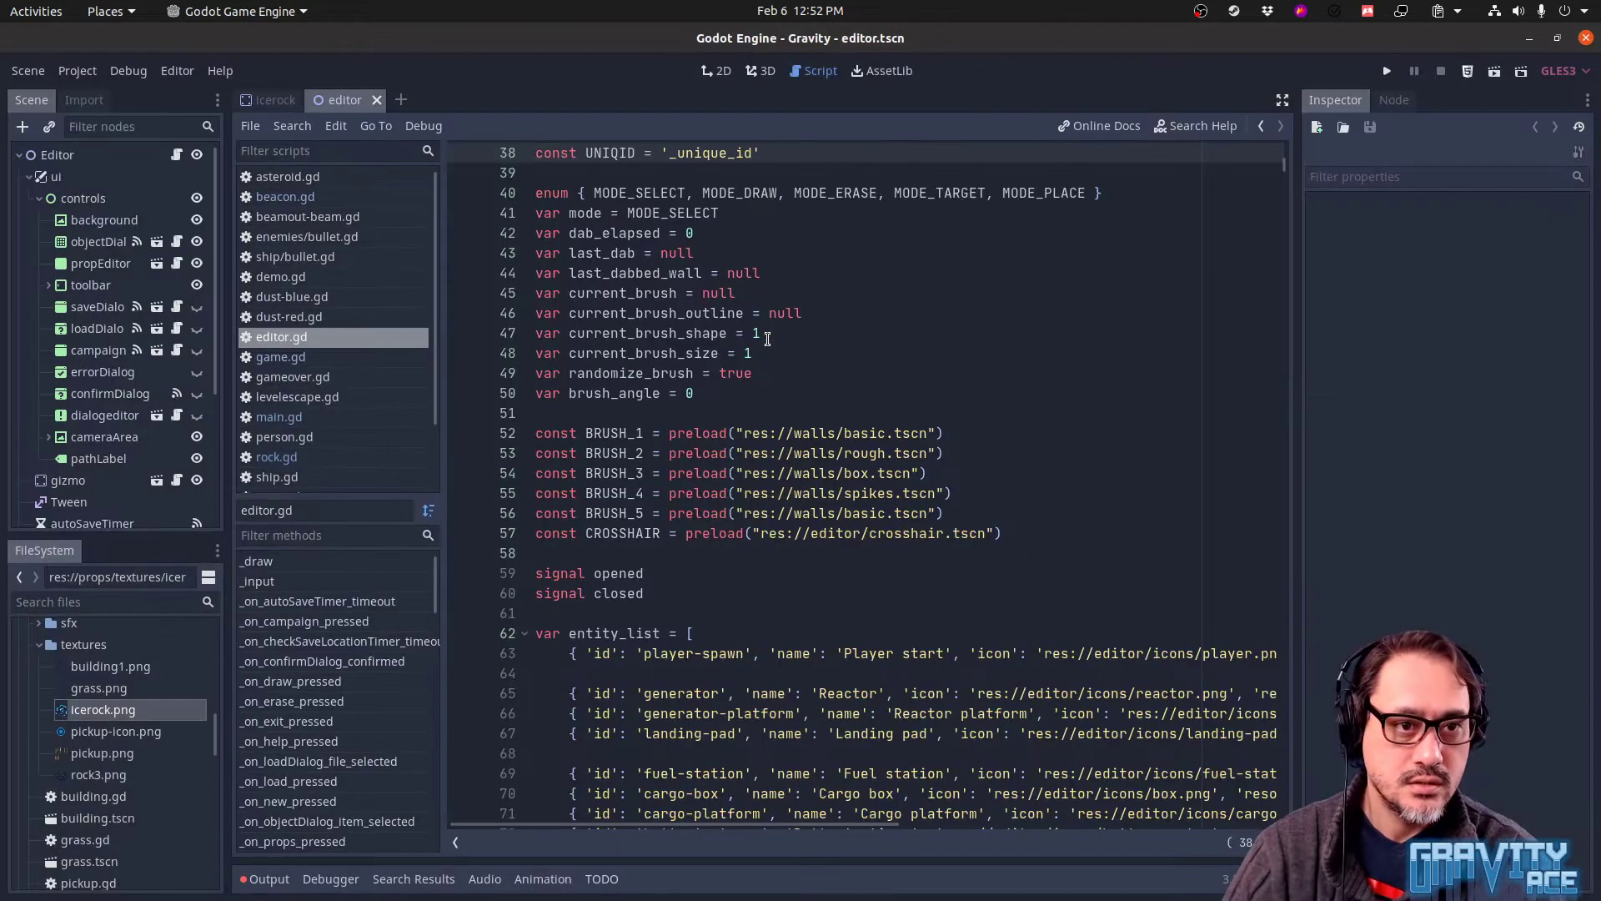
# Duplicate the prop-rock entry in editor.gd's entity_list and change the copy's id to 'prop-icerock'
pyautogui.scroll(-5, 767, 338)
pyautogui.scroll(-4, 765, 482)
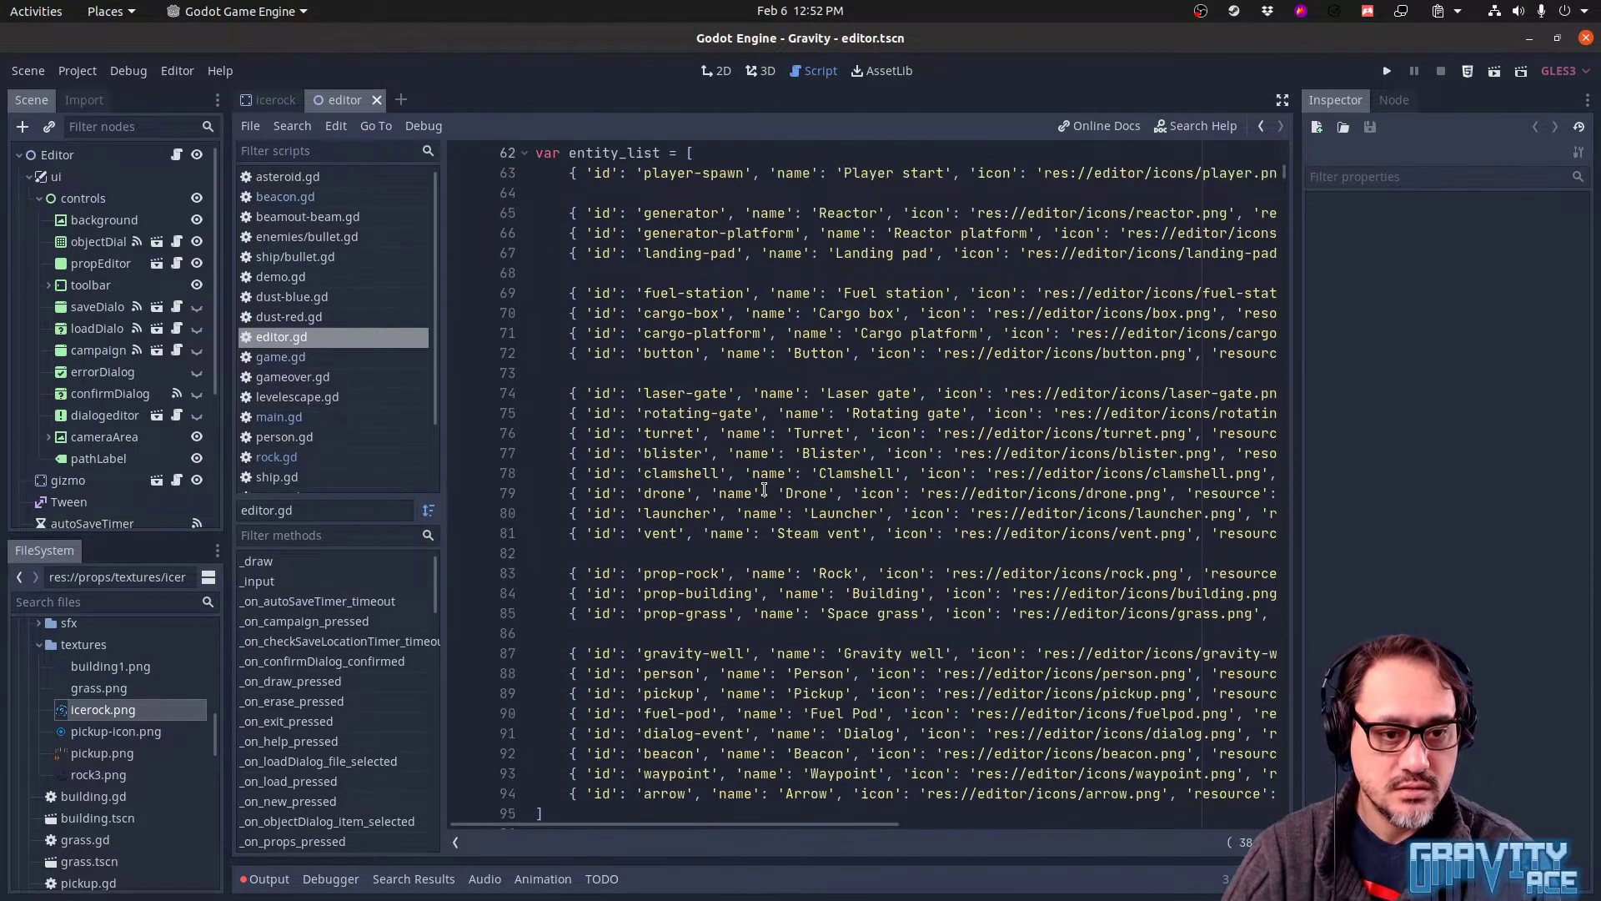
pyautogui.click(744, 512)
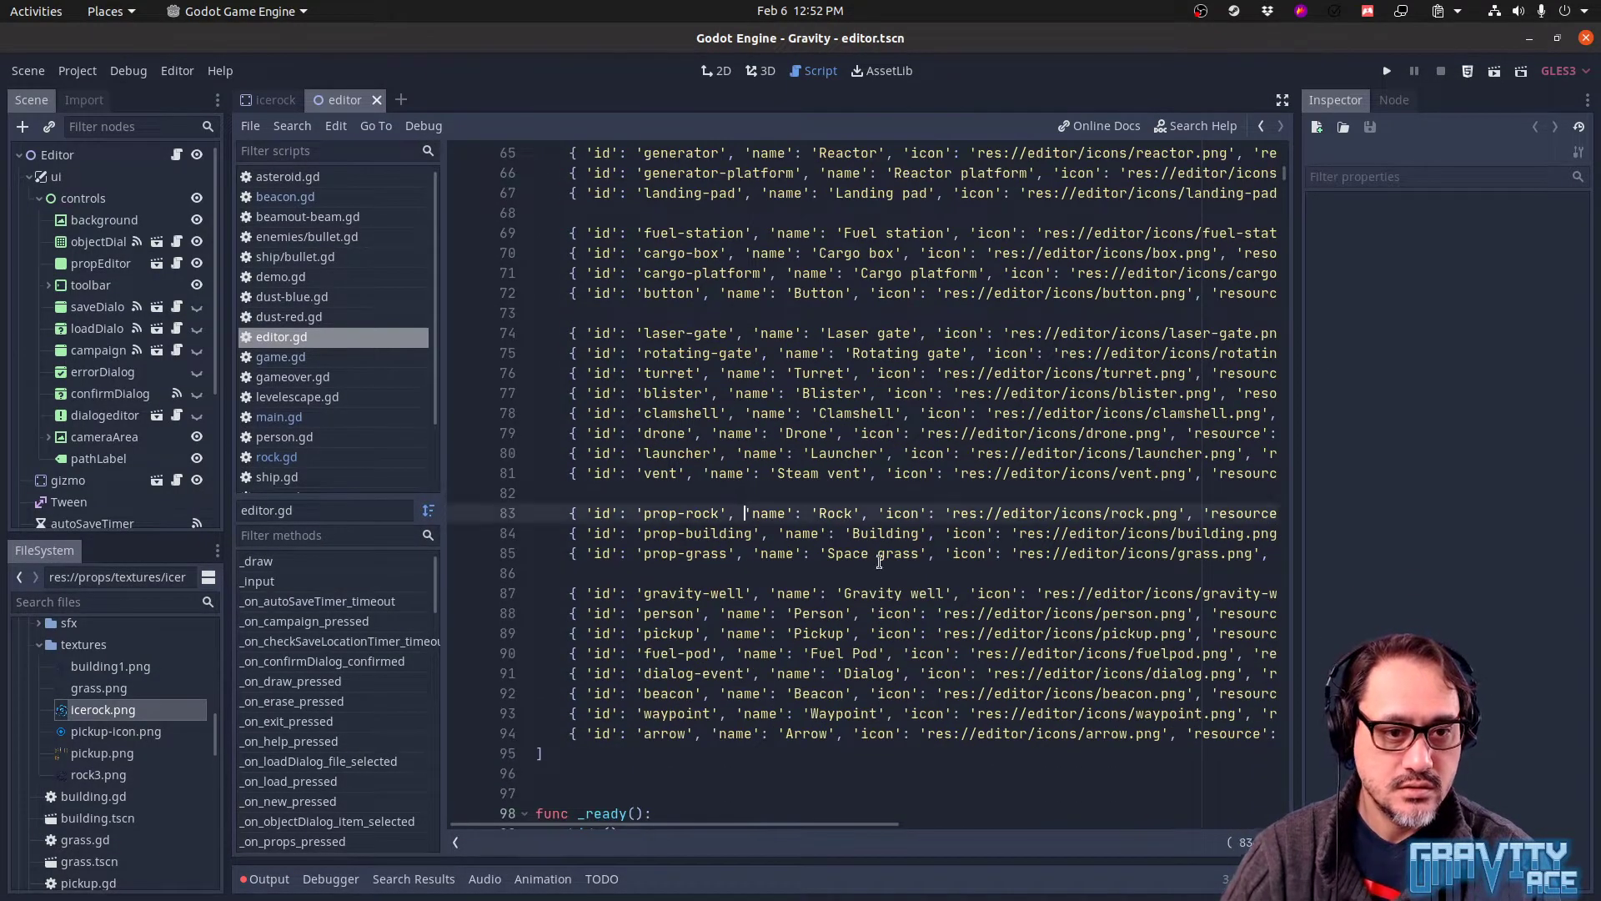
pyautogui.hotkey('ctrl', 'd')
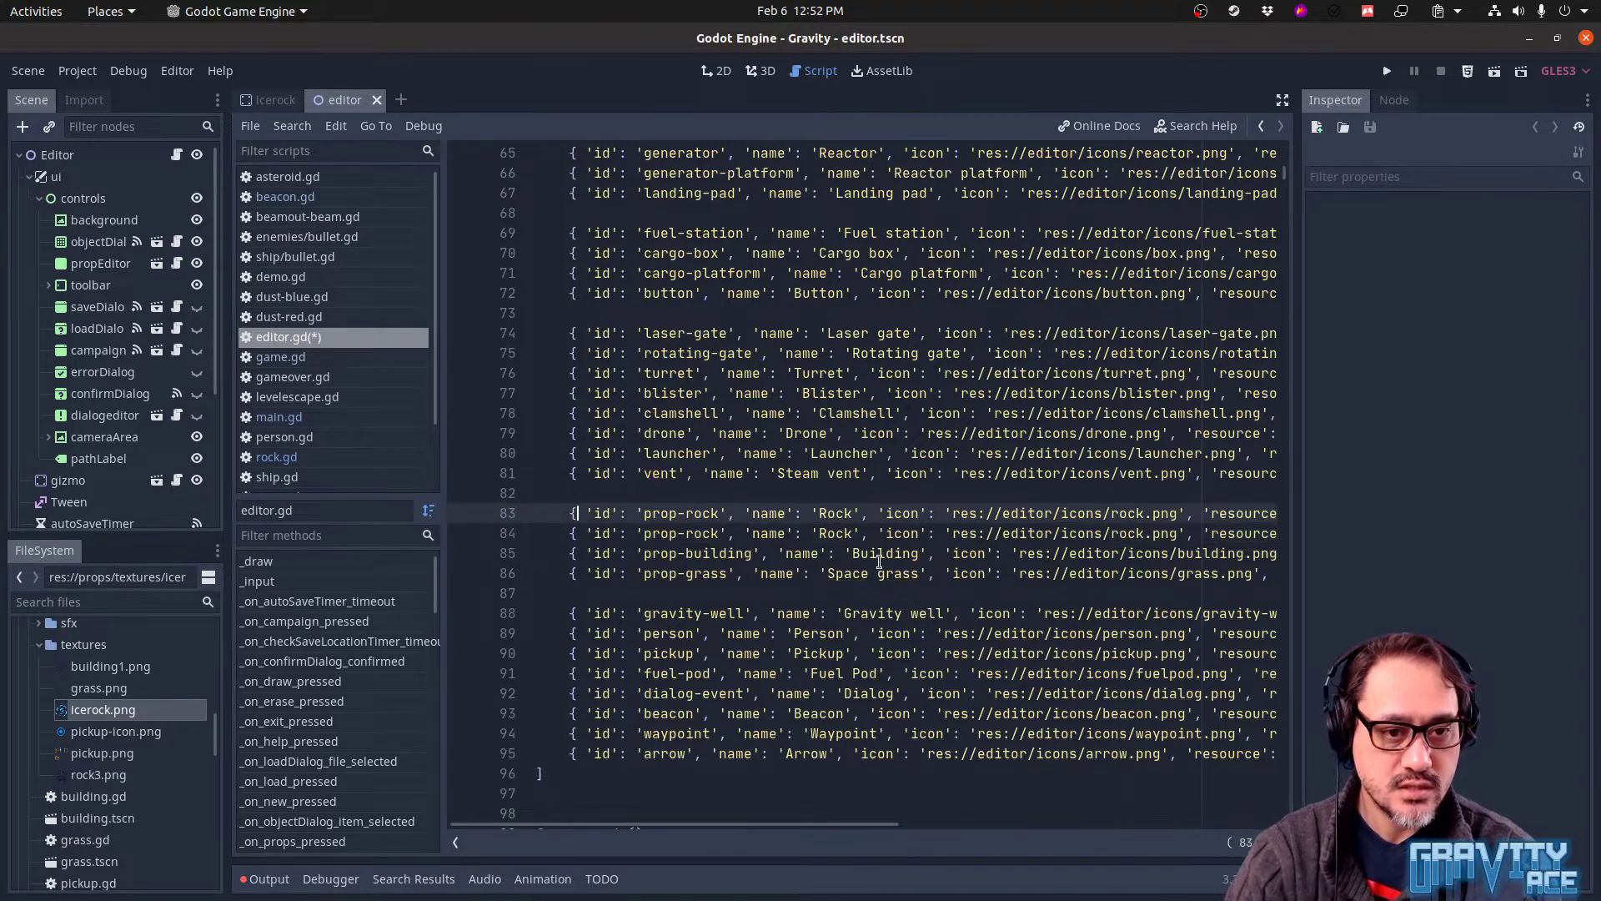
pyautogui.write('ice')
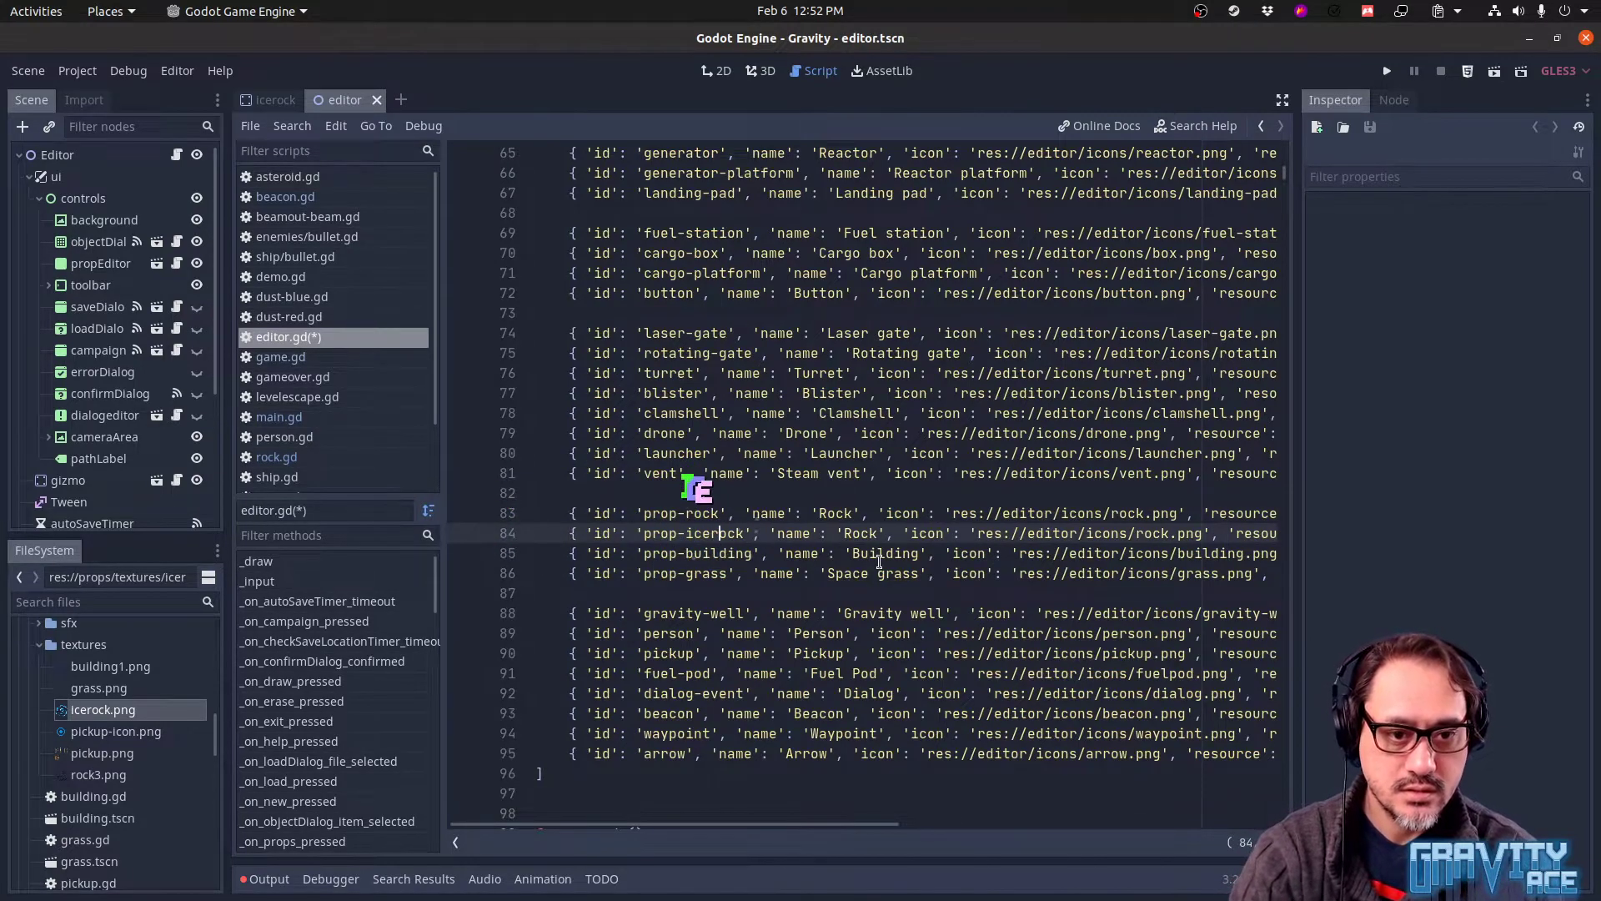
# Change the name in the new prop-icerock entry to 'Ice Rock'
pyautogui.press('Right')
pyautogui.press('Right')
pyautogui.press('Right')
pyautogui.press('Right')
pyautogui.press('Right')
pyautogui.press('Right')
pyautogui.press('Right')
pyautogui.press('Right')
pyautogui.press('Right')
pyautogui.press('Right')
pyautogui.press('Right')
pyautogui.press('Right')
pyautogui.press('Right')
pyautogui.press('Right')
pyautogui.press('Right')
pyautogui.press('Right')
pyautogui.press('Right')
pyautogui.press('Right')
pyautogui.write('Ice')
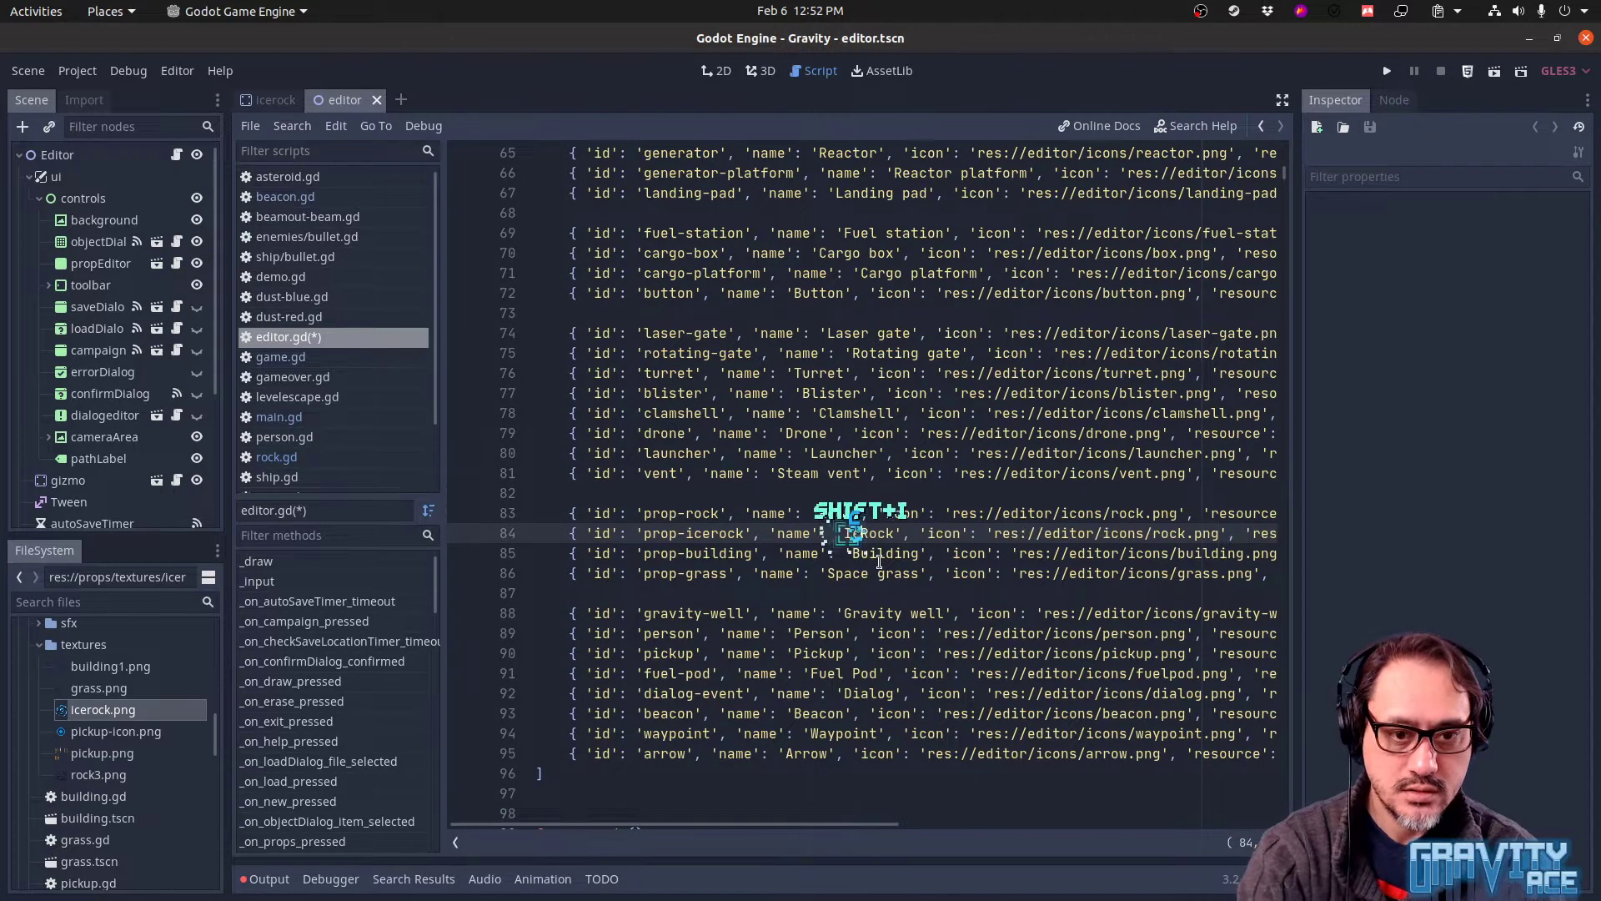
# Point the Ice Rock entry's icon path to placeholder.png in res://editor/icons
pyautogui.press('Right')
pyautogui.press('Right')
pyautogui.press('Right')
pyautogui.press('Right')
pyautogui.press('Right')
pyautogui.press('Right')
pyautogui.press('Right')
pyautogui.press('Right')
pyautogui.press('Right')
pyautogui.press('Right')
pyautogui.press('Right')
pyautogui.press('Right')
pyautogui.press('Right')
pyautogui.press('Right')
pyautogui.press('Right')
pyautogui.press('Right')
pyautogui.press('Right')
pyautogui.press('Right')
pyautogui.press('Right')
pyautogui.press('Right')
pyautogui.press('Right')
pyautogui.press('Right')
pyautogui.press('Right')
pyautogui.press('Right')
pyautogui.press('Right')
pyautogui.press('Right')
pyautogui.press('Right')
pyautogui.press('Right')
pyautogui.press('Right')
pyautogui.press('Right')
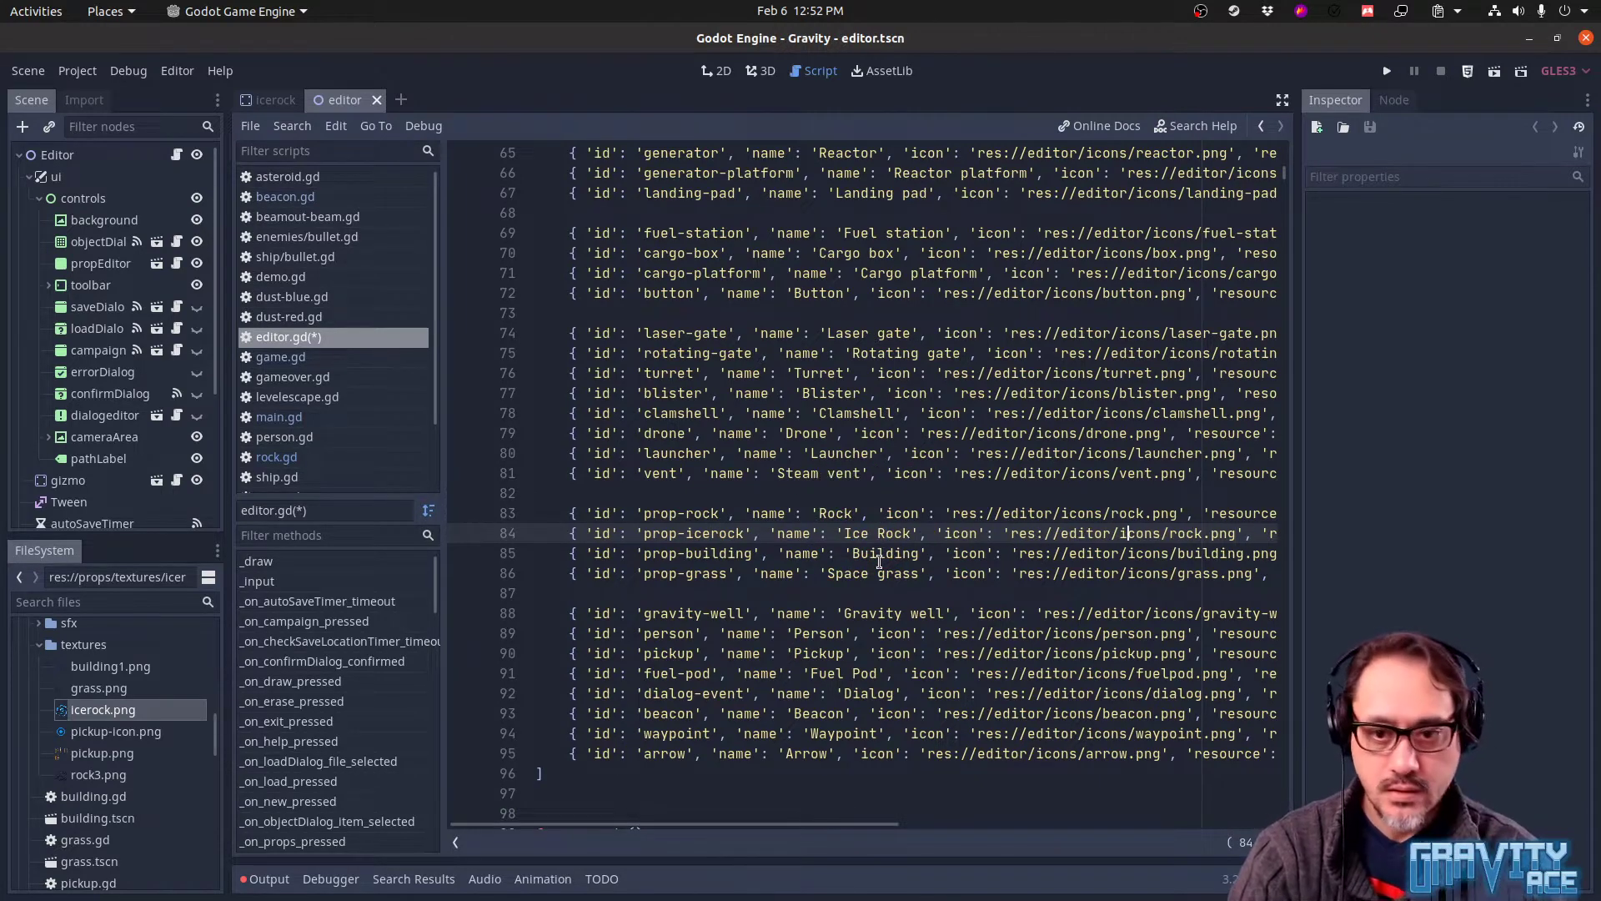
pyautogui.press('Right')
pyautogui.hotkey('ctrl', 'shift', 'Right')
pyautogui.write('placeholder')
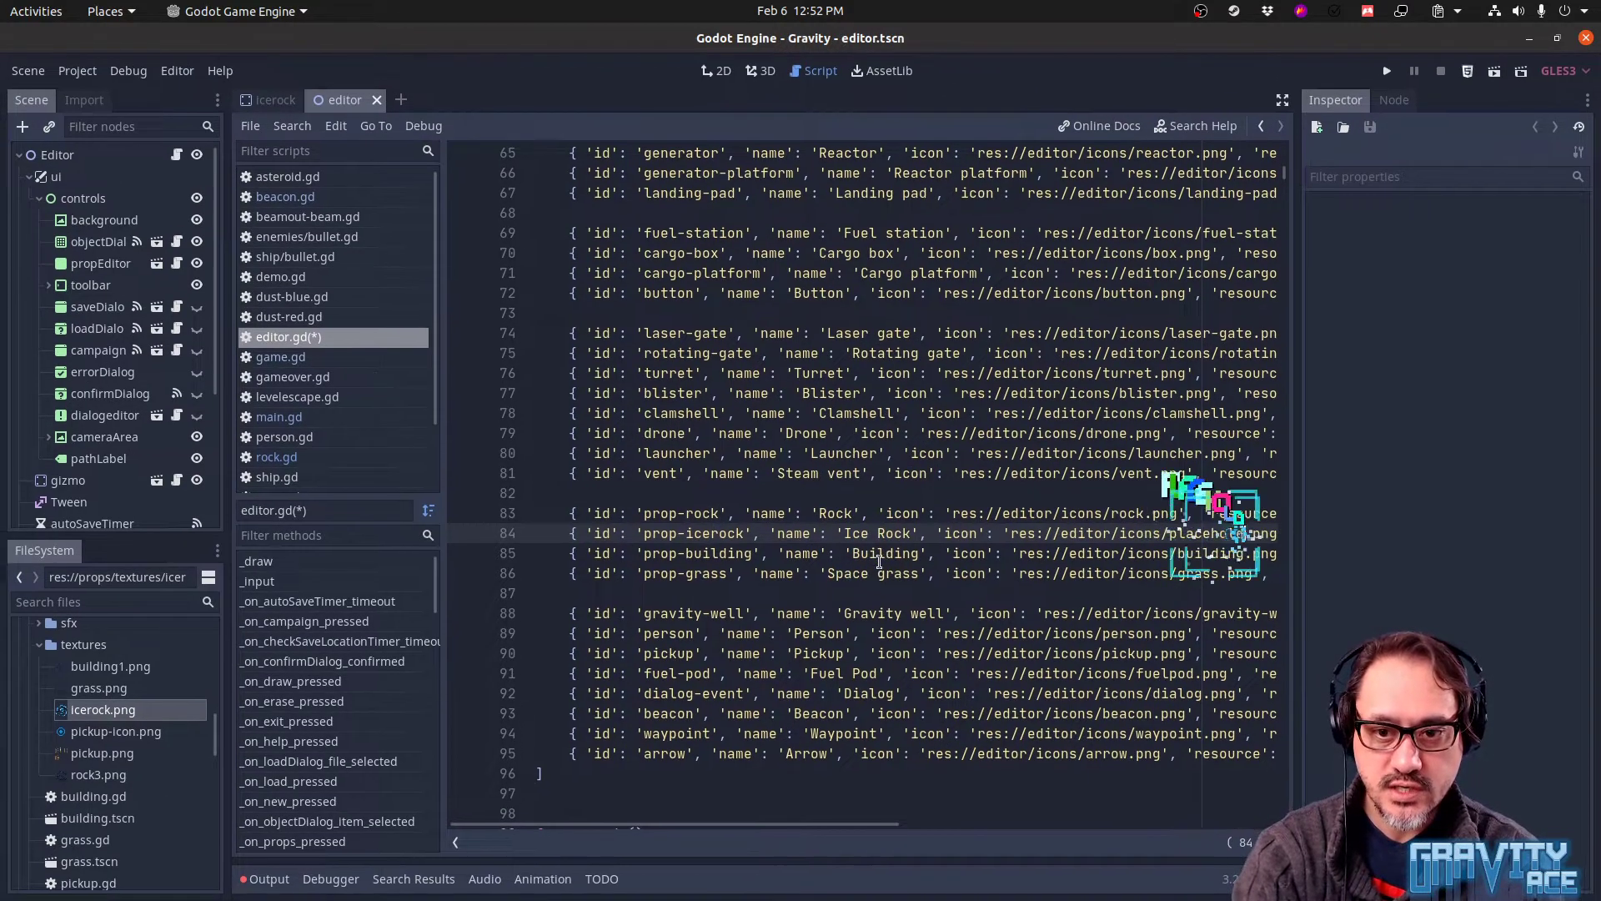
# Change the Ice Rock entry's resource path to res://props/icerock.tscn and save editor.gd
pyautogui.press('Right')
pyautogui.press('Right')
pyautogui.press('Right')
pyautogui.press('Right')
pyautogui.press('Right')
pyautogui.press('Right')
pyautogui.press('Right')
pyautogui.press('Right')
pyautogui.press('Right')
pyautogui.press('Right')
pyautogui.press('Right')
pyautogui.press('Right')
pyautogui.press('Right')
pyautogui.press('Right')
pyautogui.press('Right')
pyautogui.press('Right')
pyautogui.press('Right')
pyautogui.press('Right')
pyautogui.press('Right')
pyautogui.press('Right')
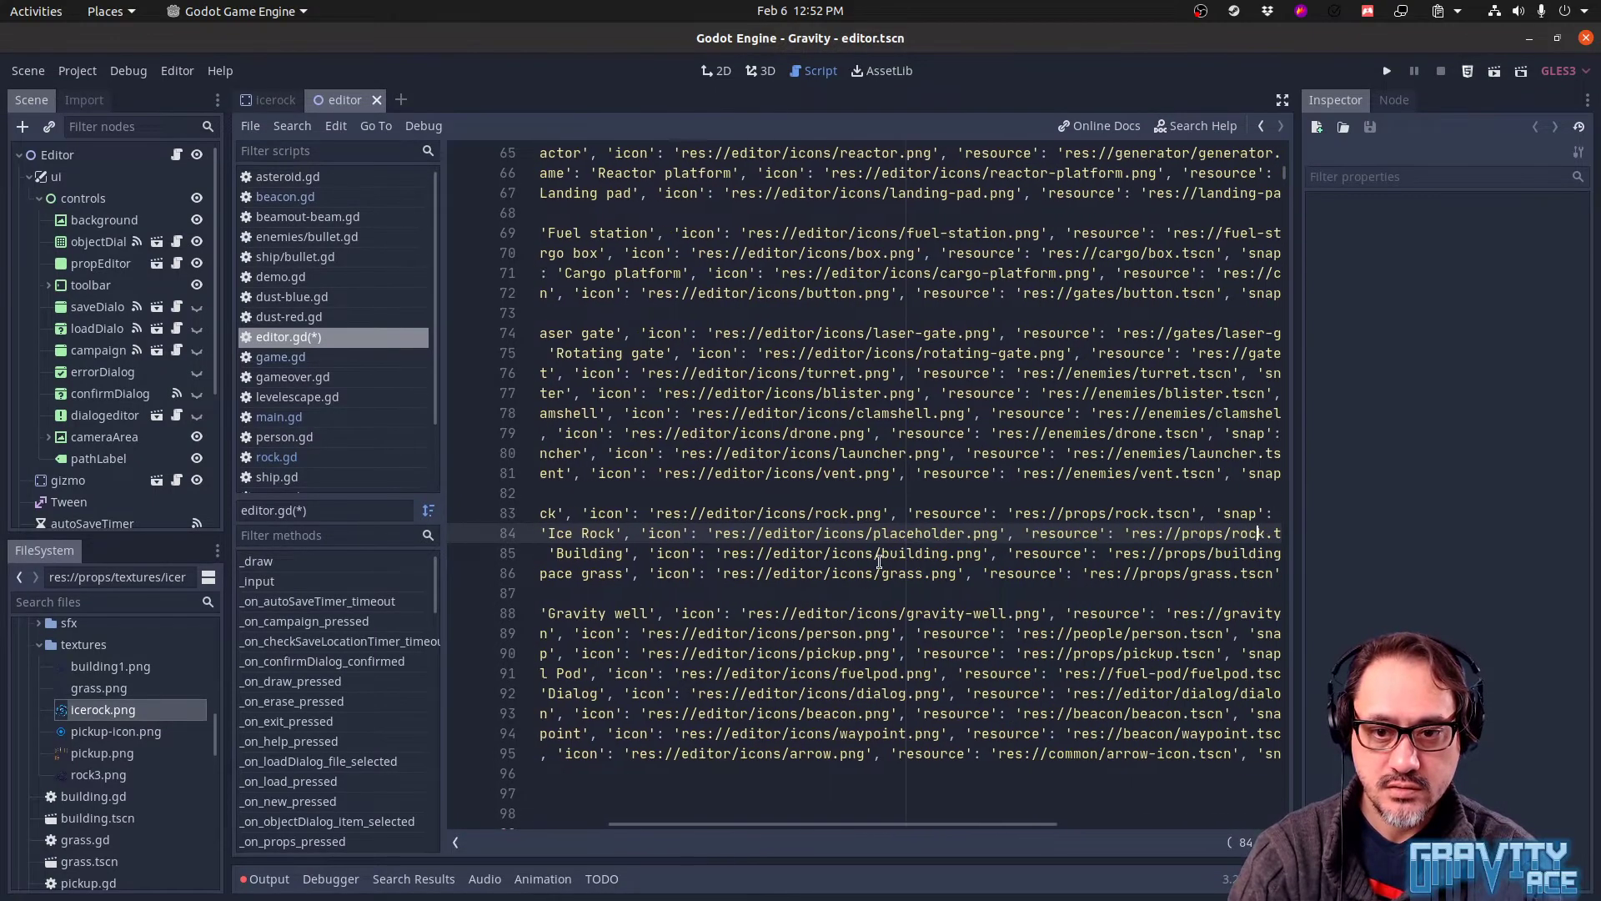
pyautogui.press('Right')
pyautogui.press('Right')
pyautogui.press('Right')
pyautogui.press('Right')
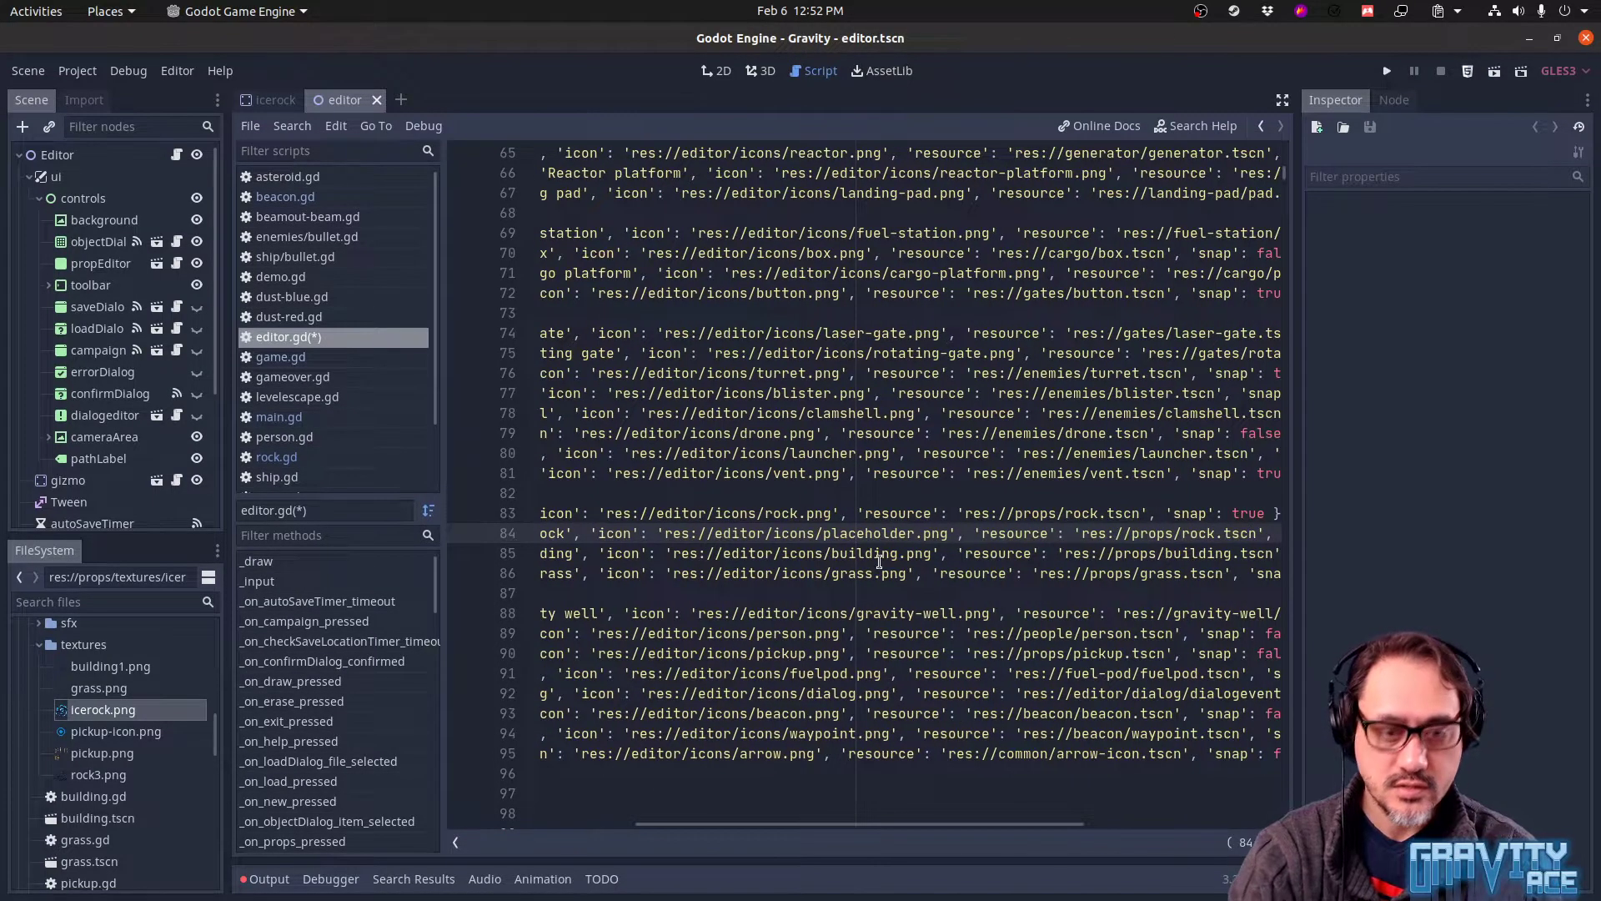
pyautogui.press('Left')
pyautogui.press('Left')
pyautogui.press('Left')
pyautogui.press('Left')
pyautogui.press('Left')
pyautogui.press('Left')
pyautogui.press('Left')
pyautogui.press('Left')
pyautogui.write('ice')
pyautogui.press('End')
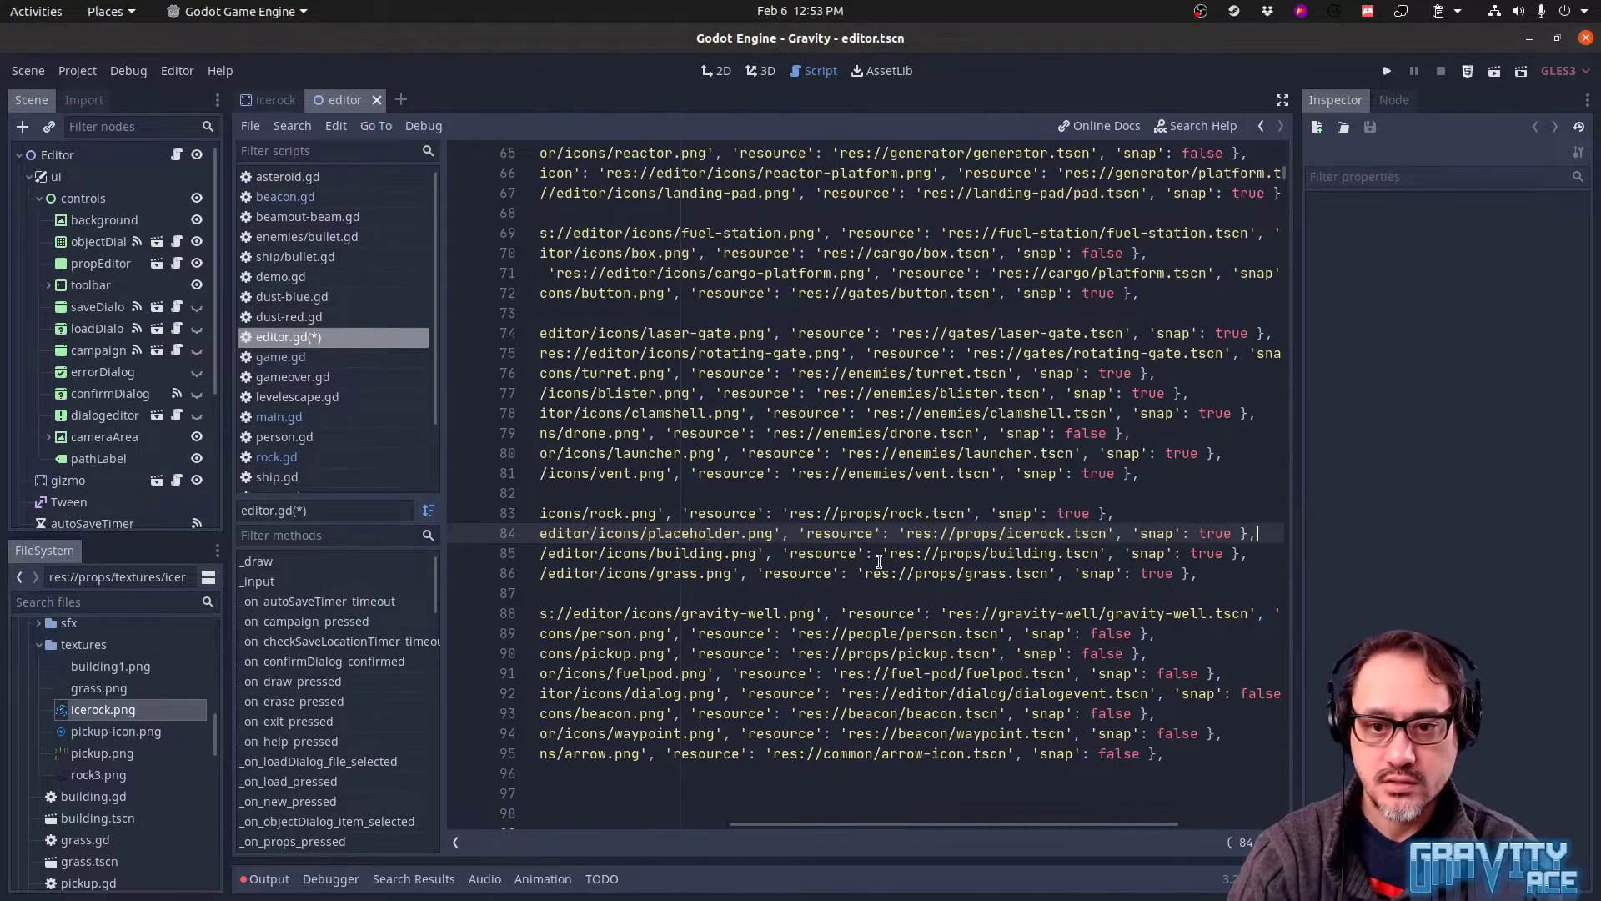
pyautogui.press('Home')
pyautogui.hotkey('shift', 'End')
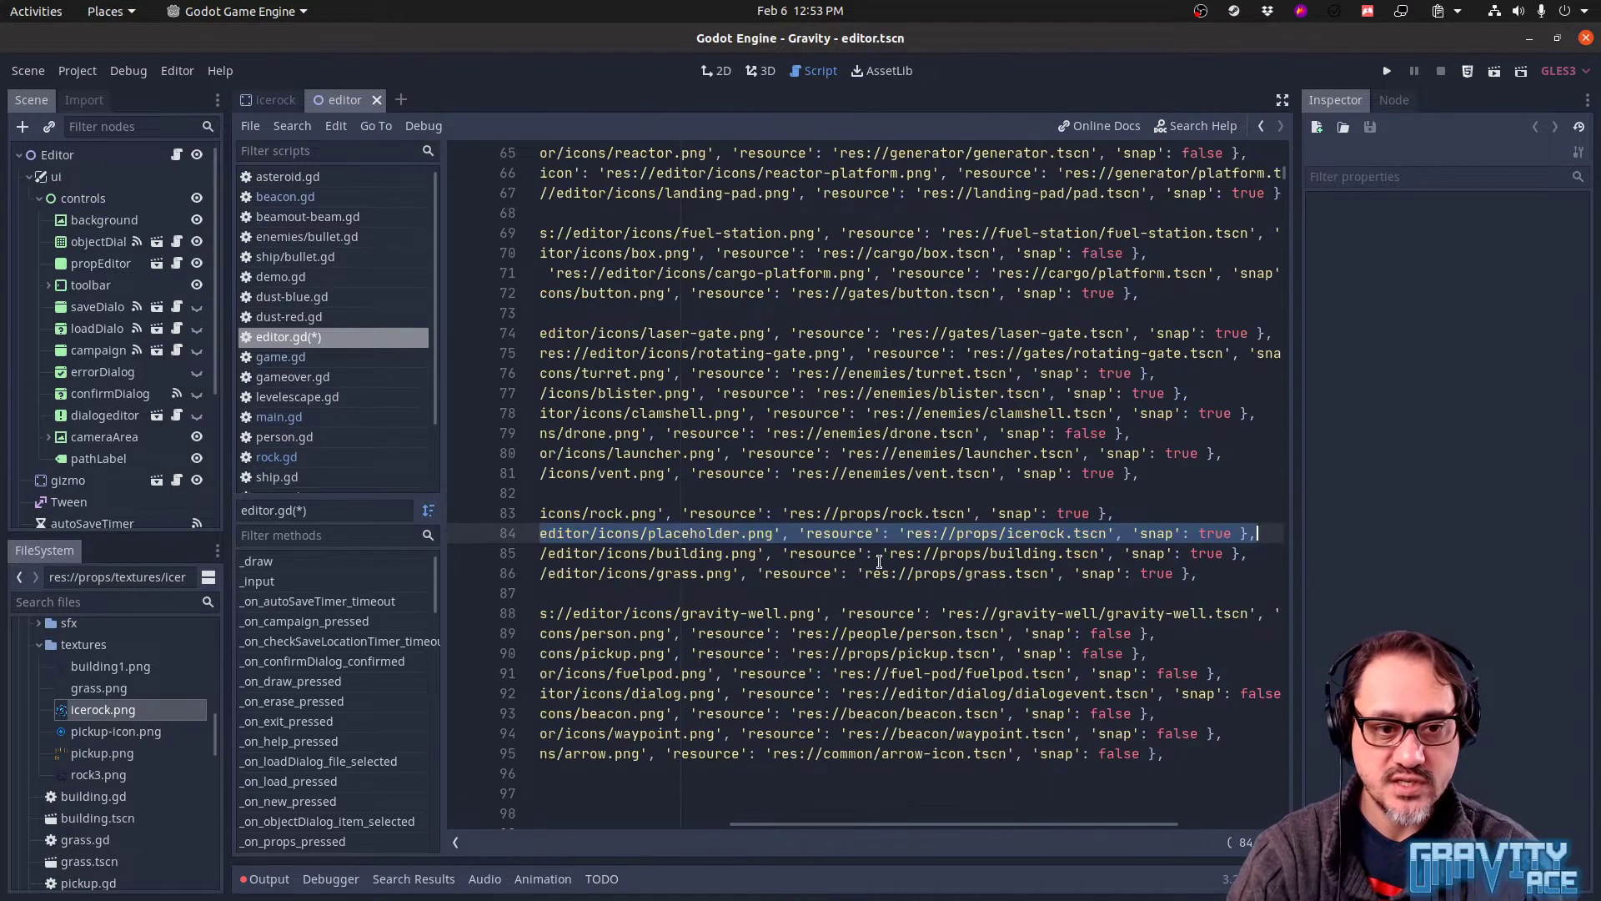
pyautogui.press('Home')
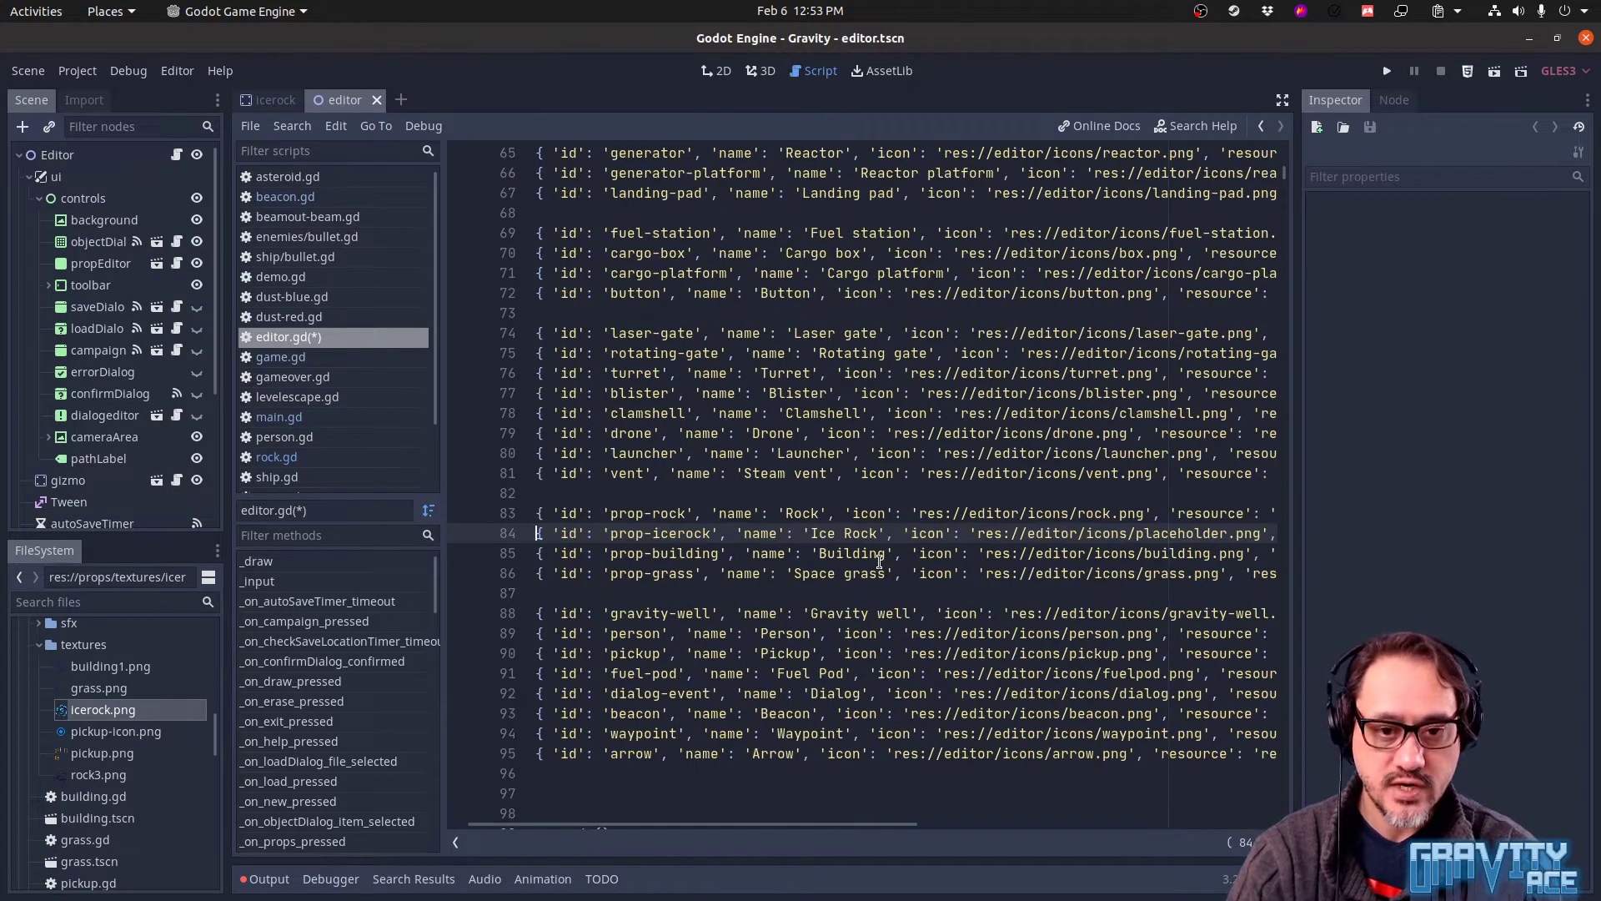
pyautogui.hotkey('ctrl', 's')
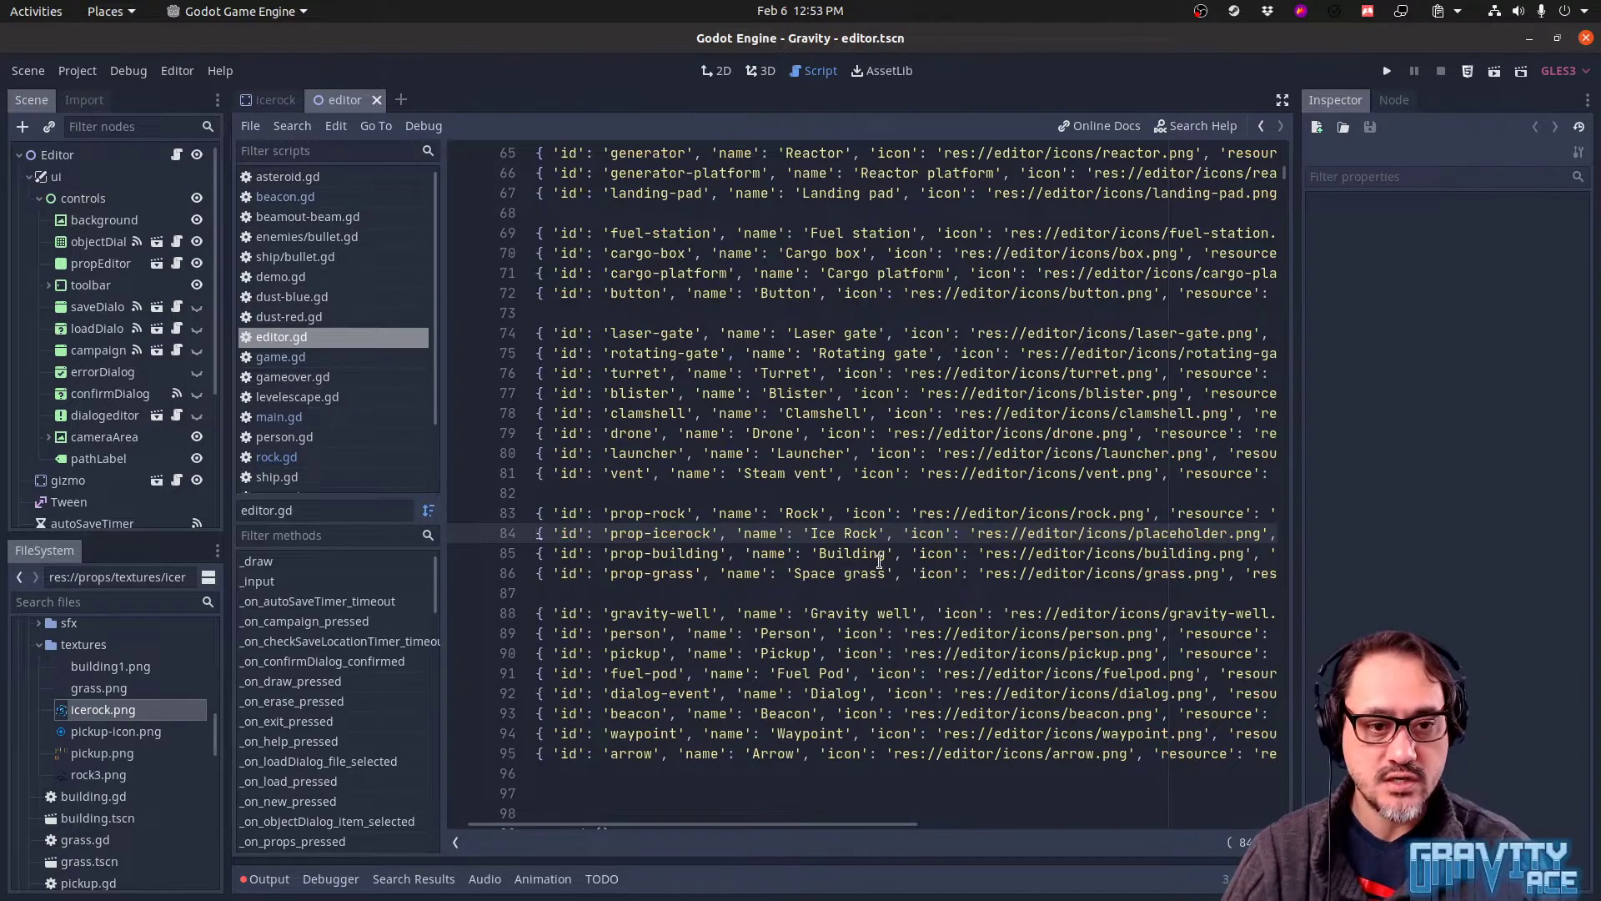
# Run the game, open its level editor and load the unnamed level from the test campaign
pyautogui.press('F5')
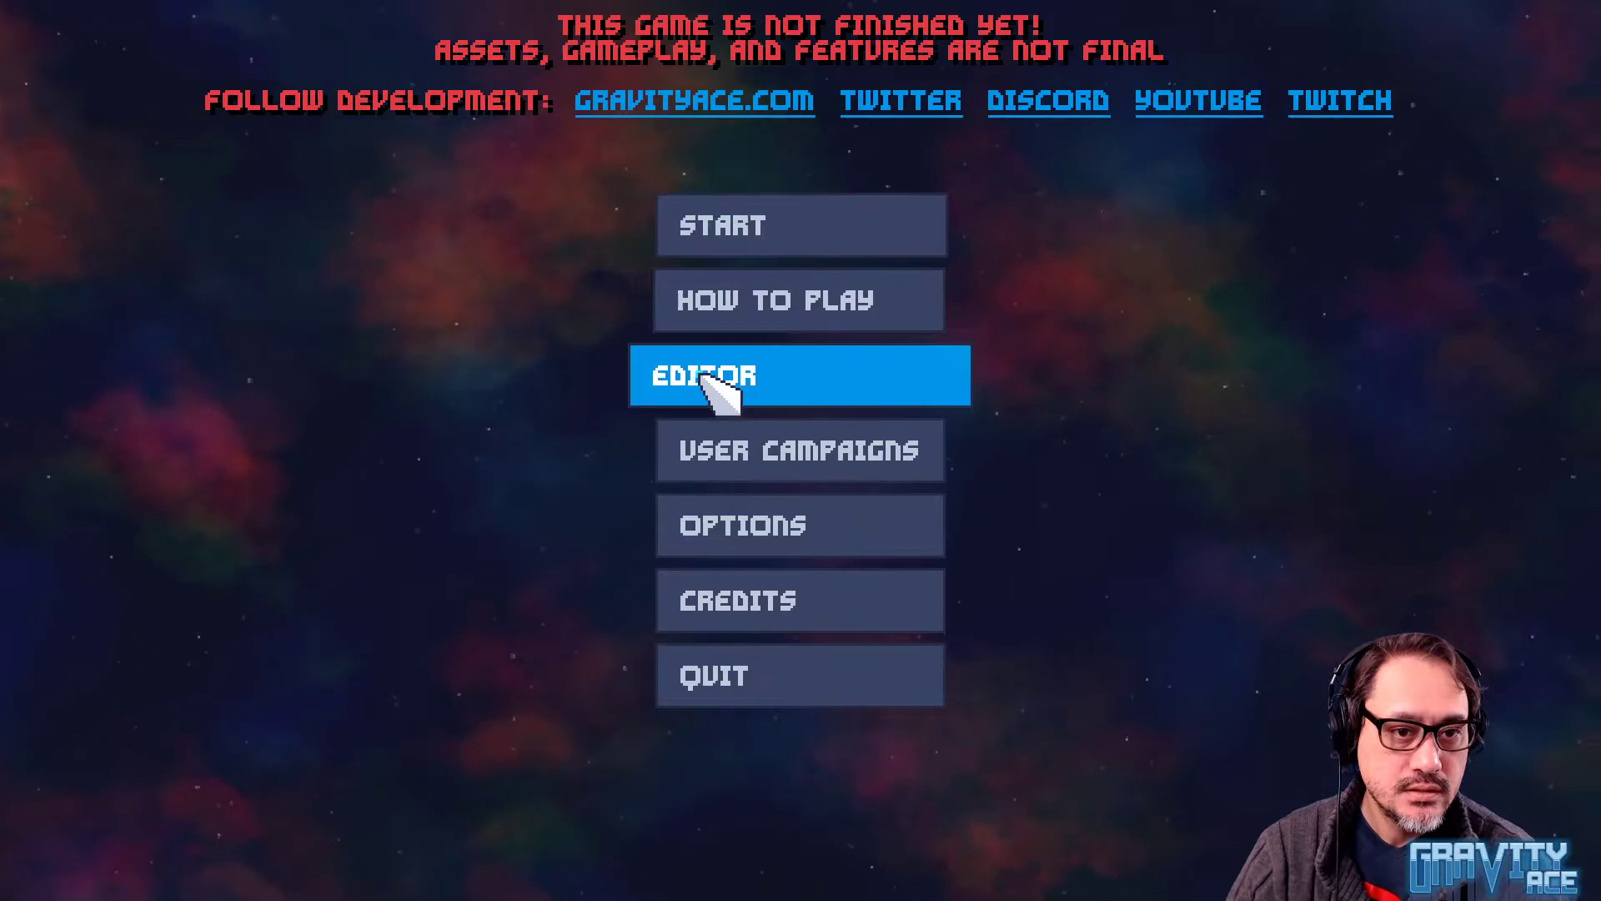
pyautogui.click(703, 377)
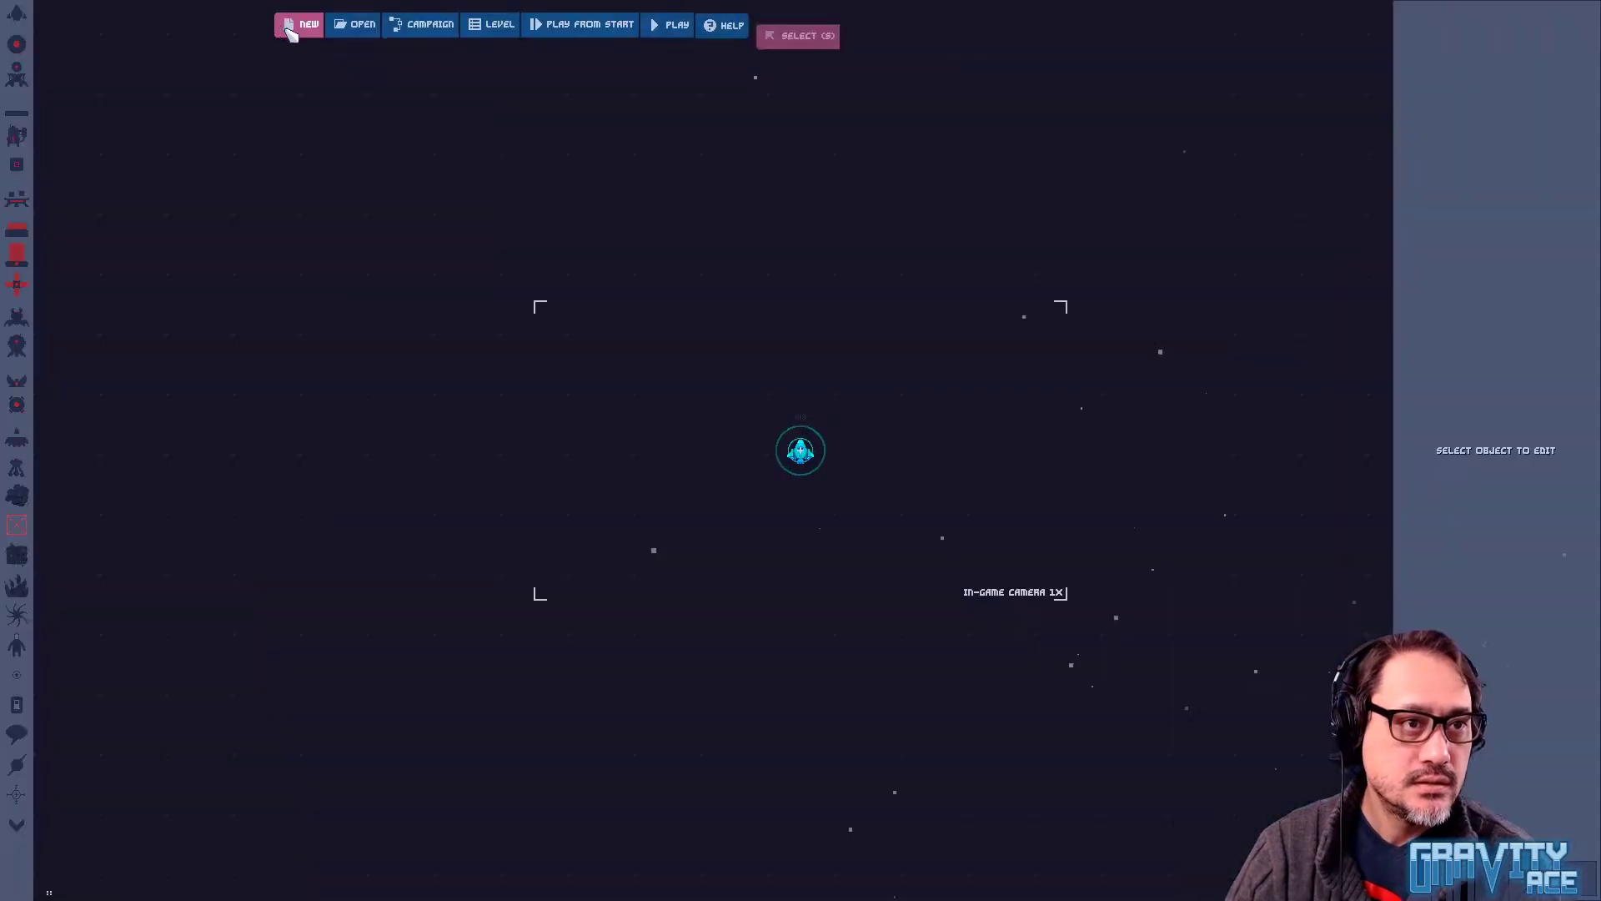
pyautogui.click(350, 24)
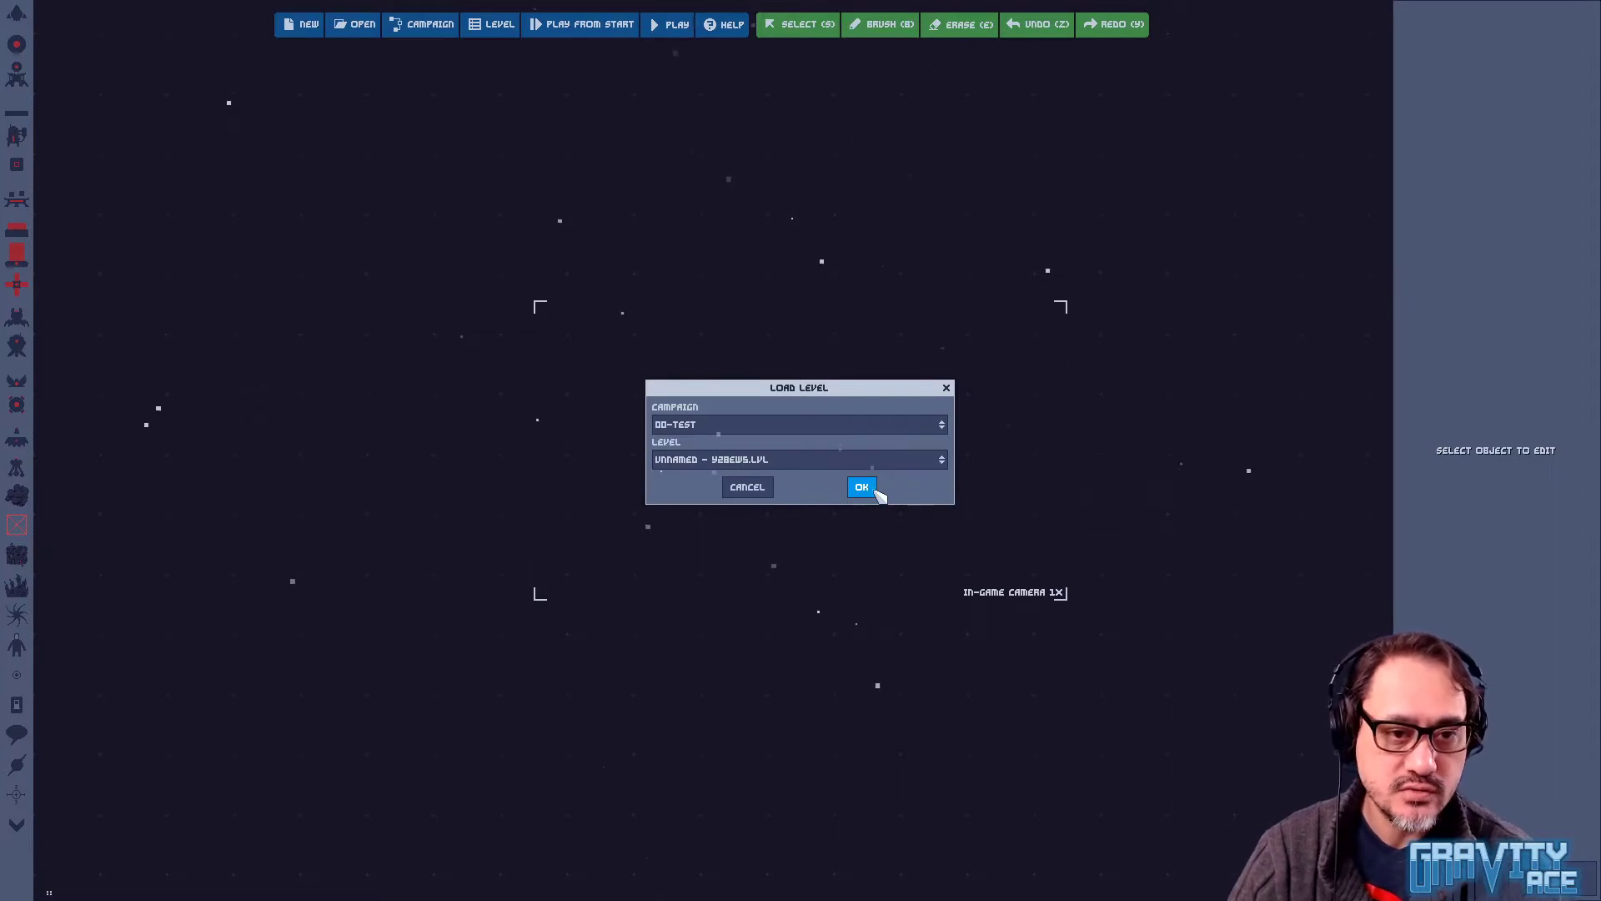
pyautogui.click(863, 488)
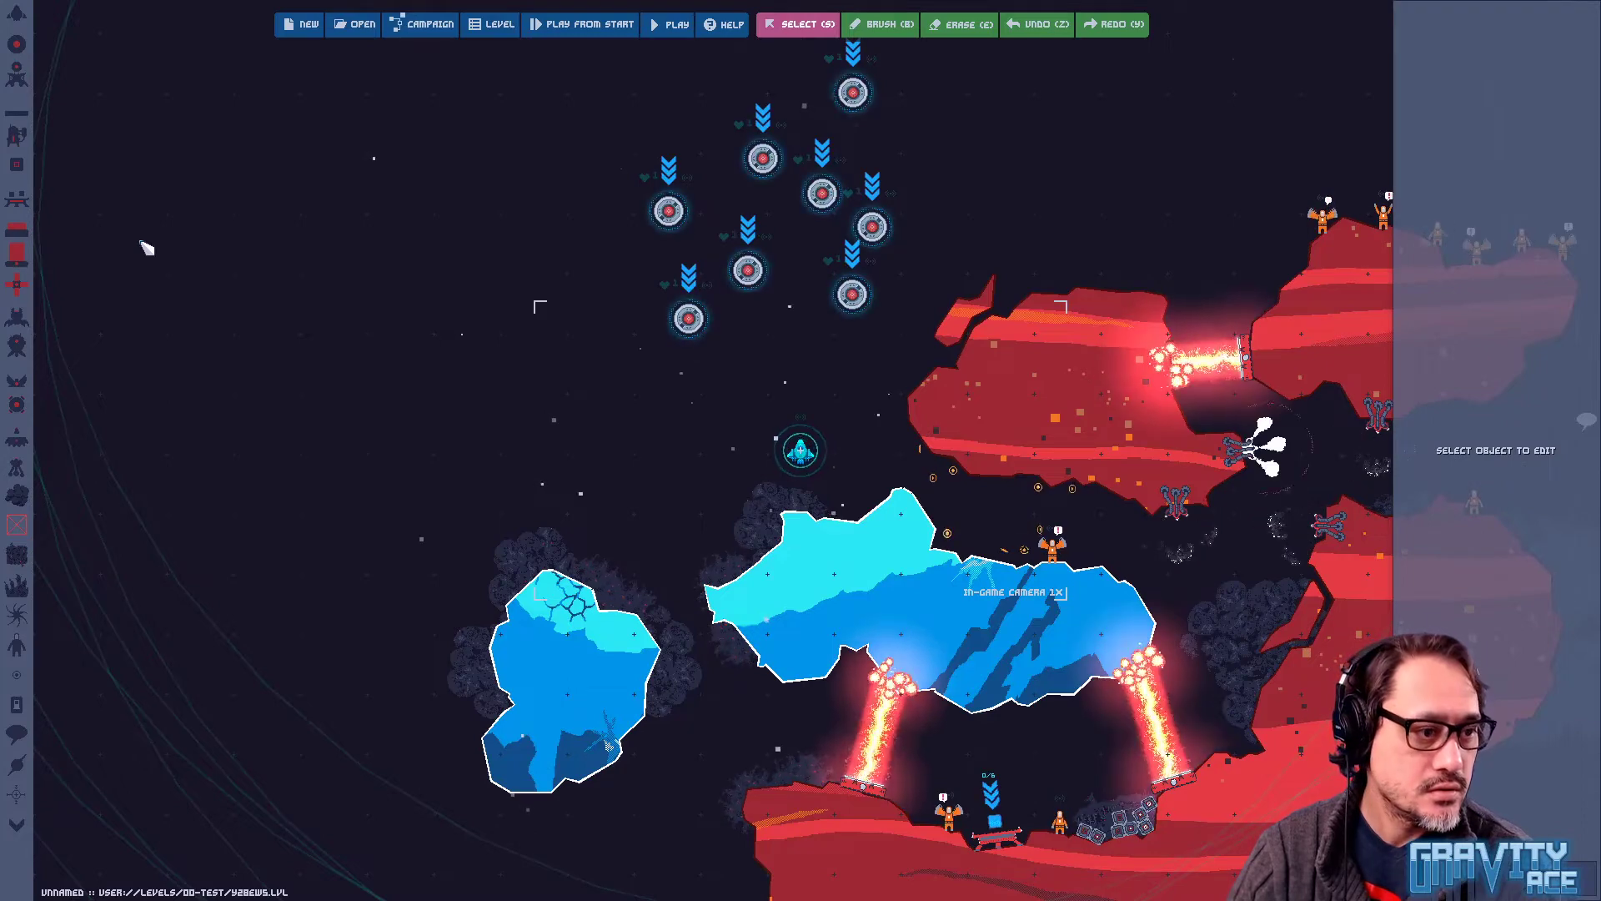
# Cluster Ice Rock props along the upper left edge of the large blue island, deleting the grey rock there
pyautogui.click(17, 525)
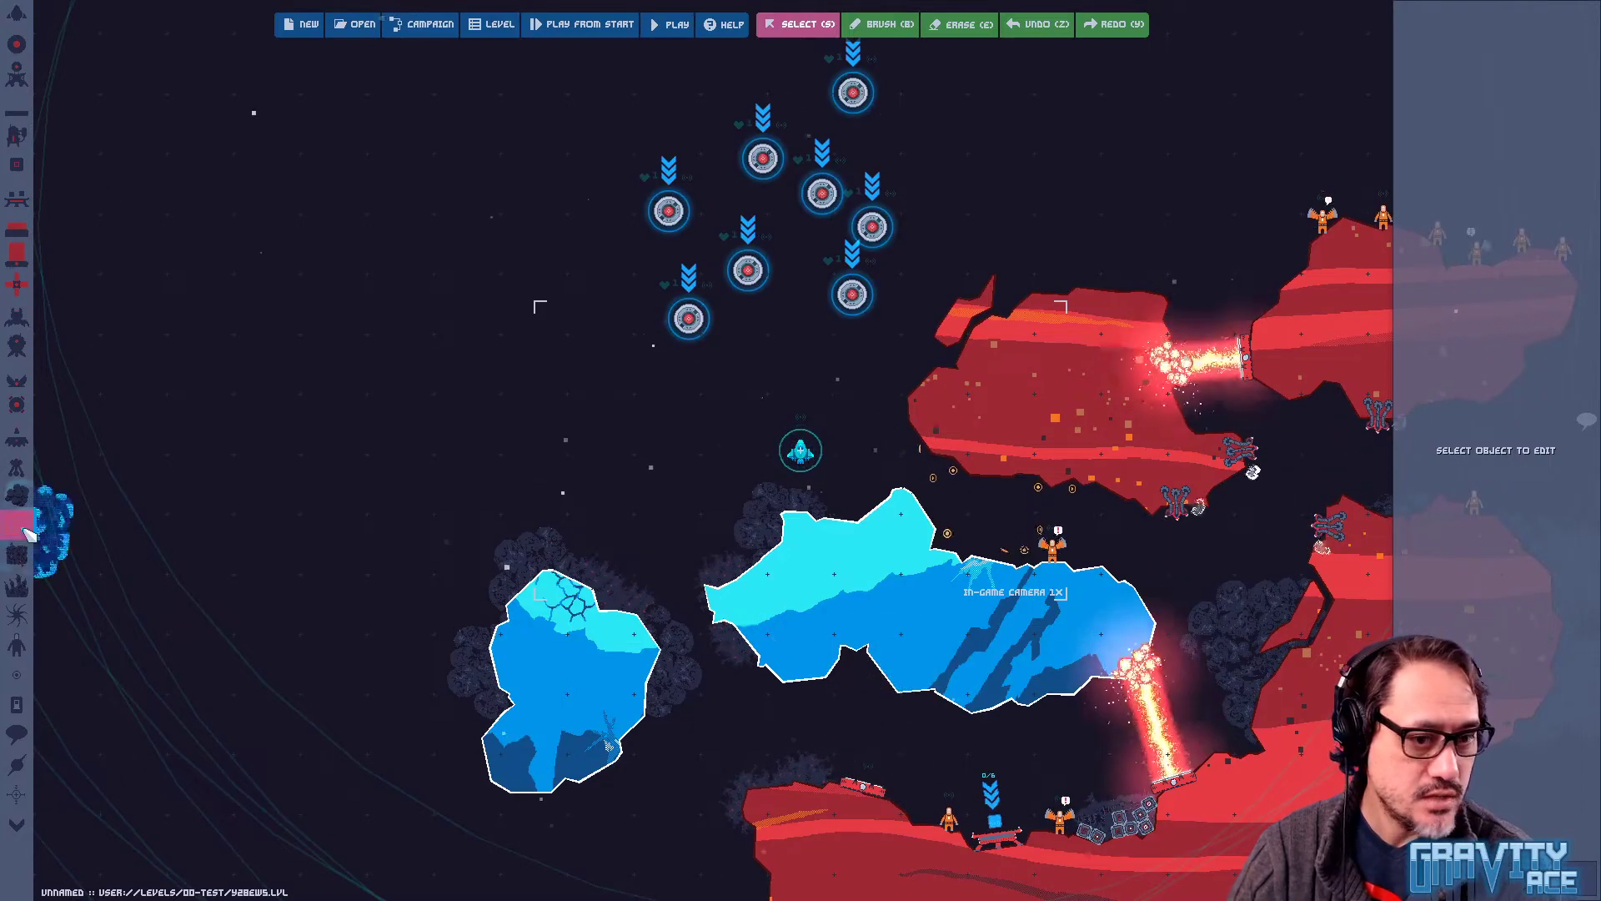
pyautogui.click(779, 545)
pyautogui.scroll(1, 678, 639)
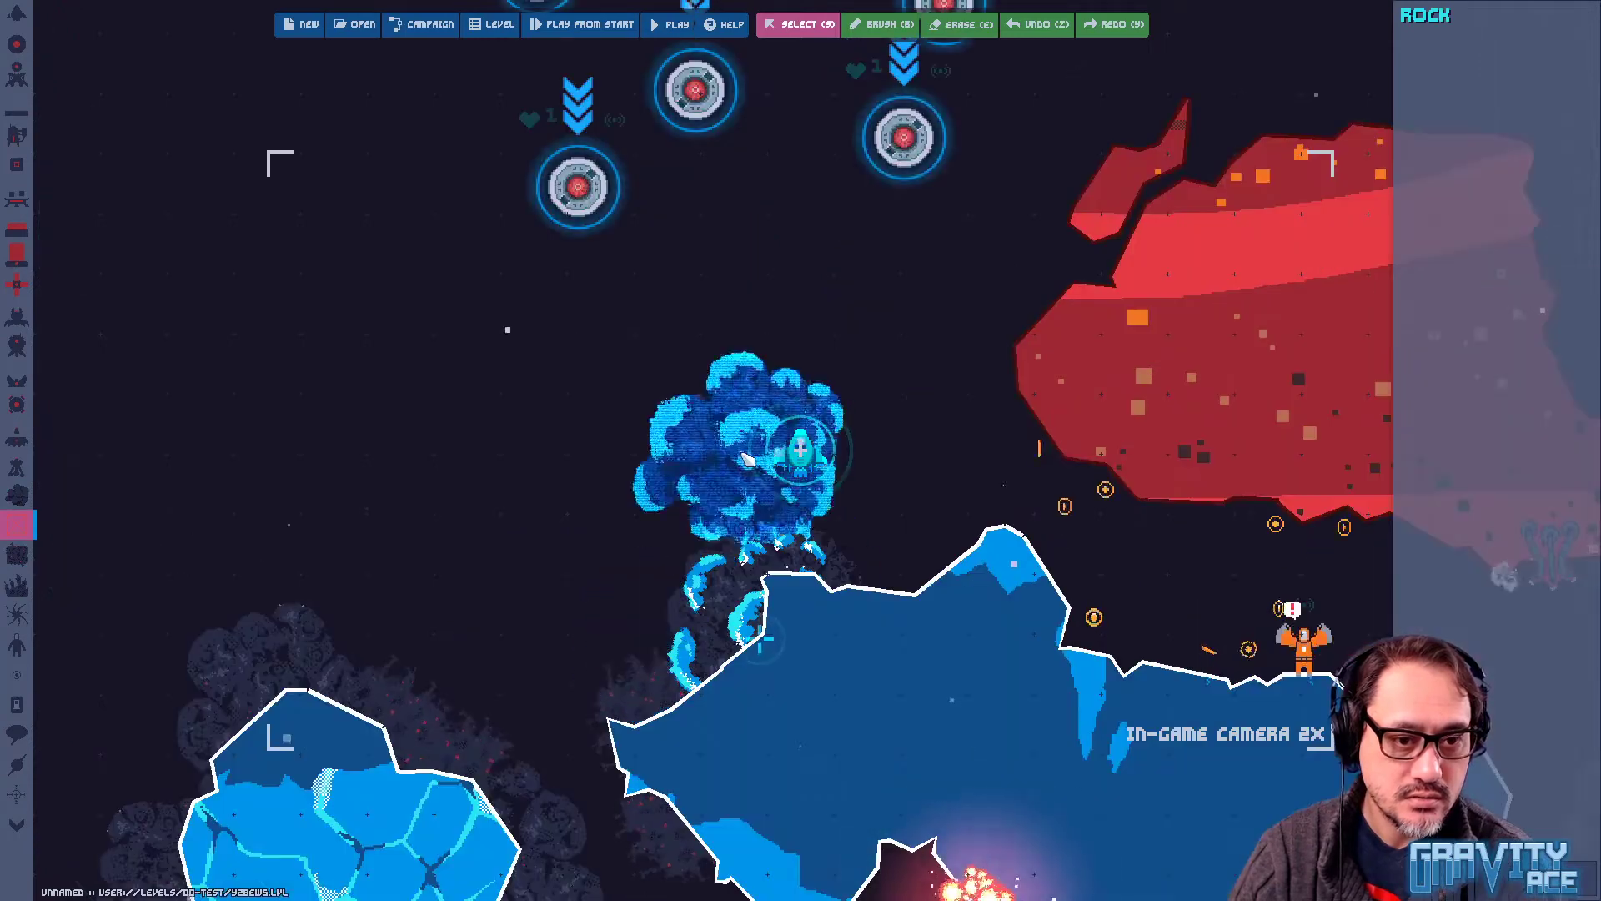
pyautogui.rightClick(614, 380)
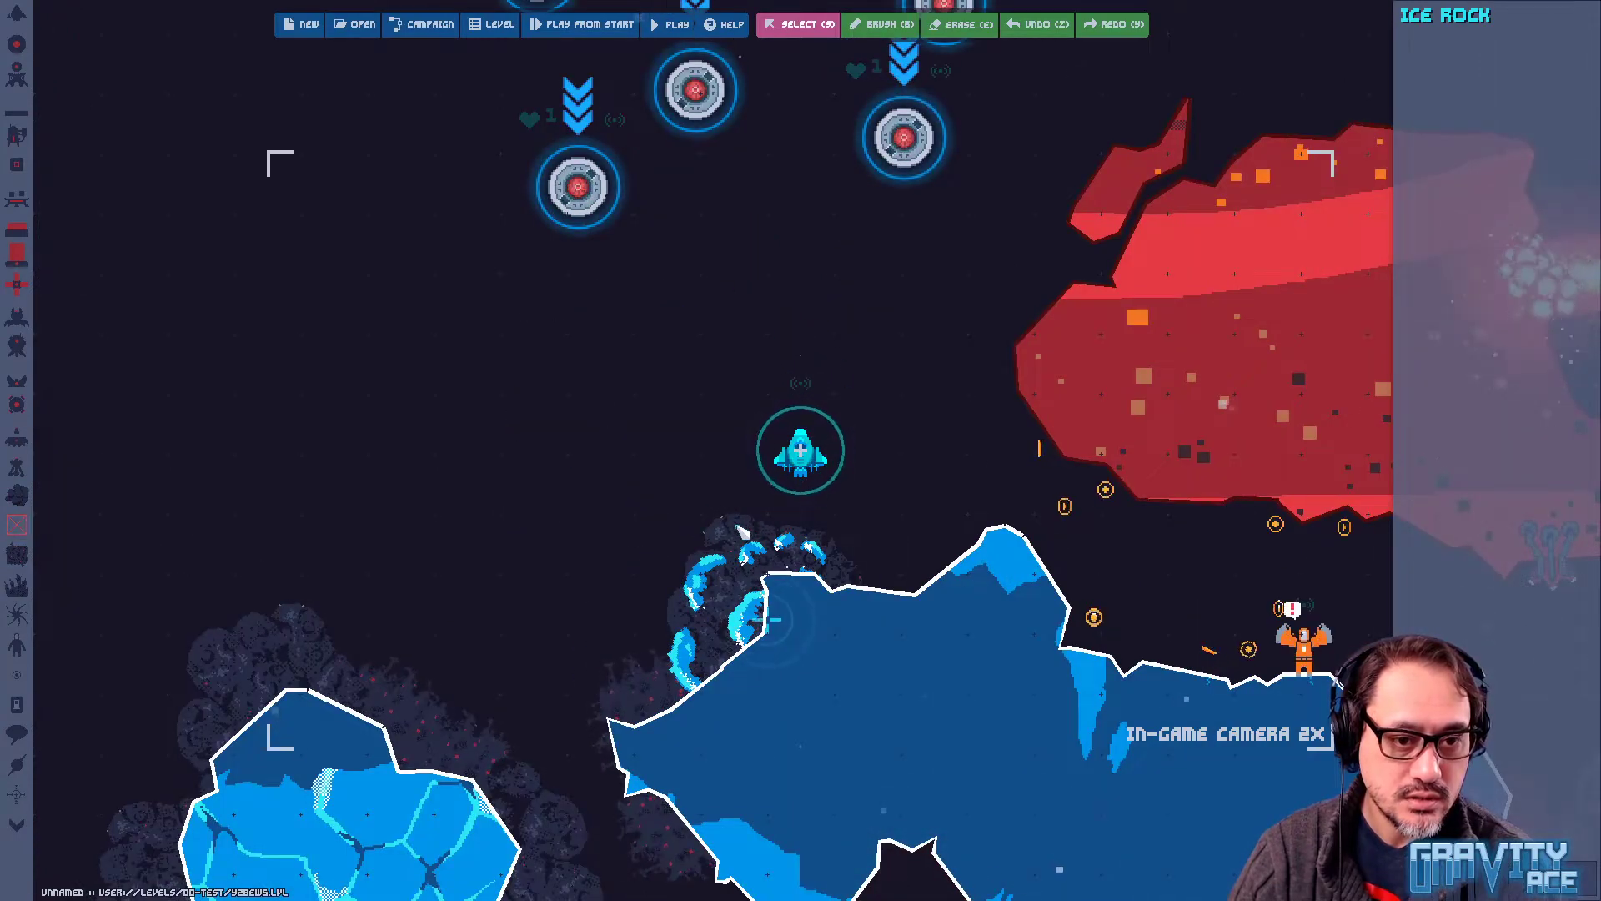
pyautogui.moveTo(749, 532); pyautogui.dragTo(535, 392)
pyautogui.press('Delete')
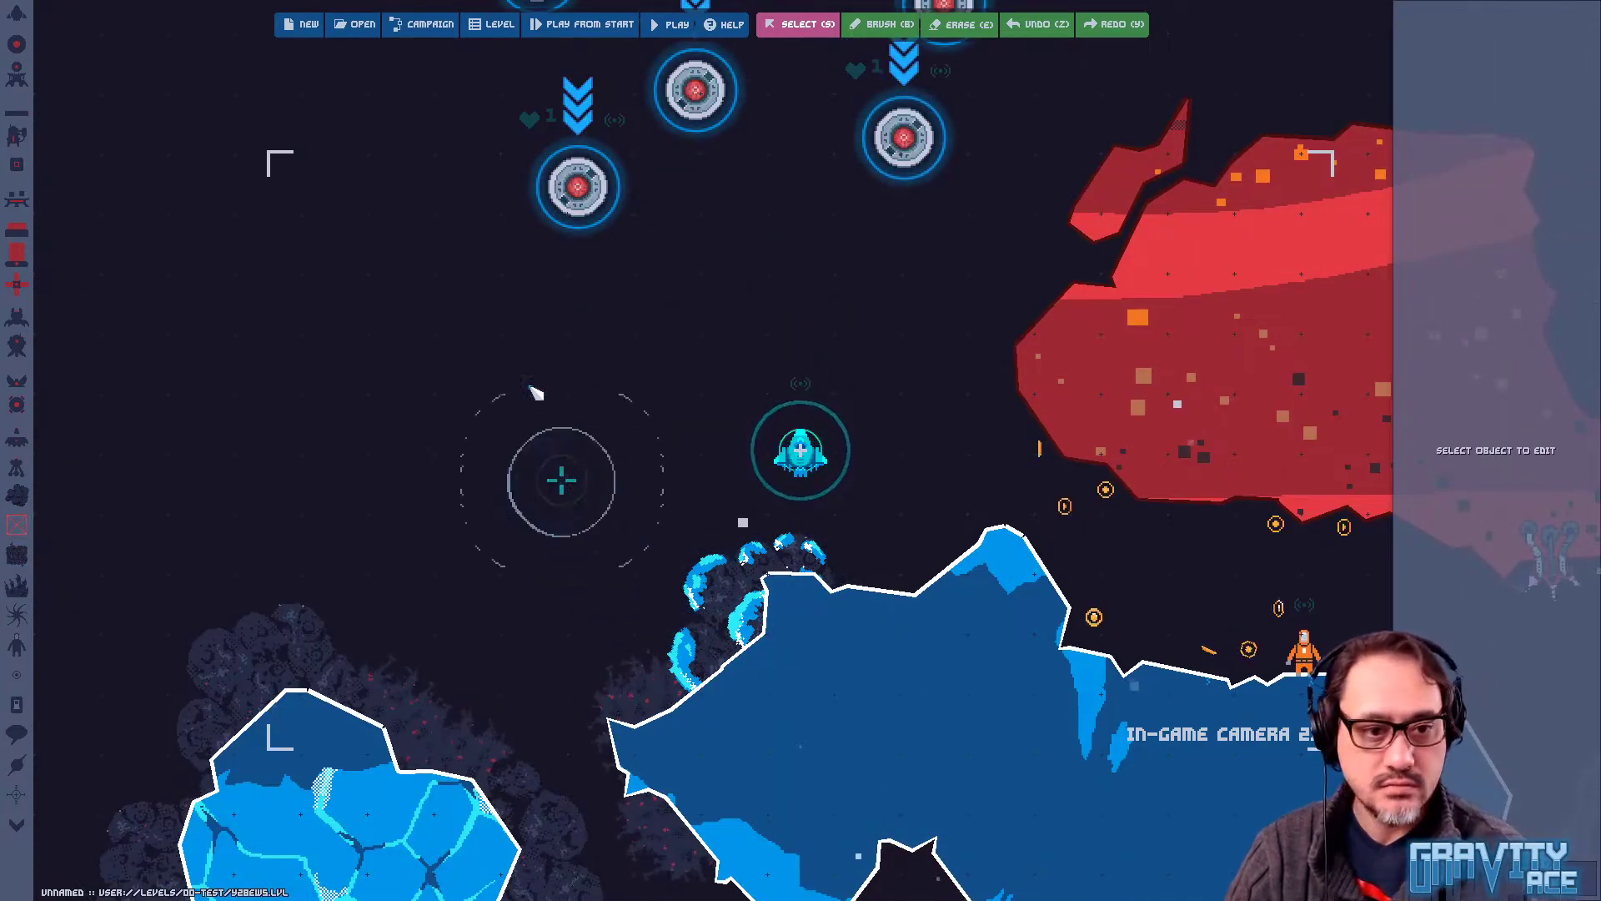
pyautogui.moveTo(718, 598); pyautogui.dragTo(871, 521)
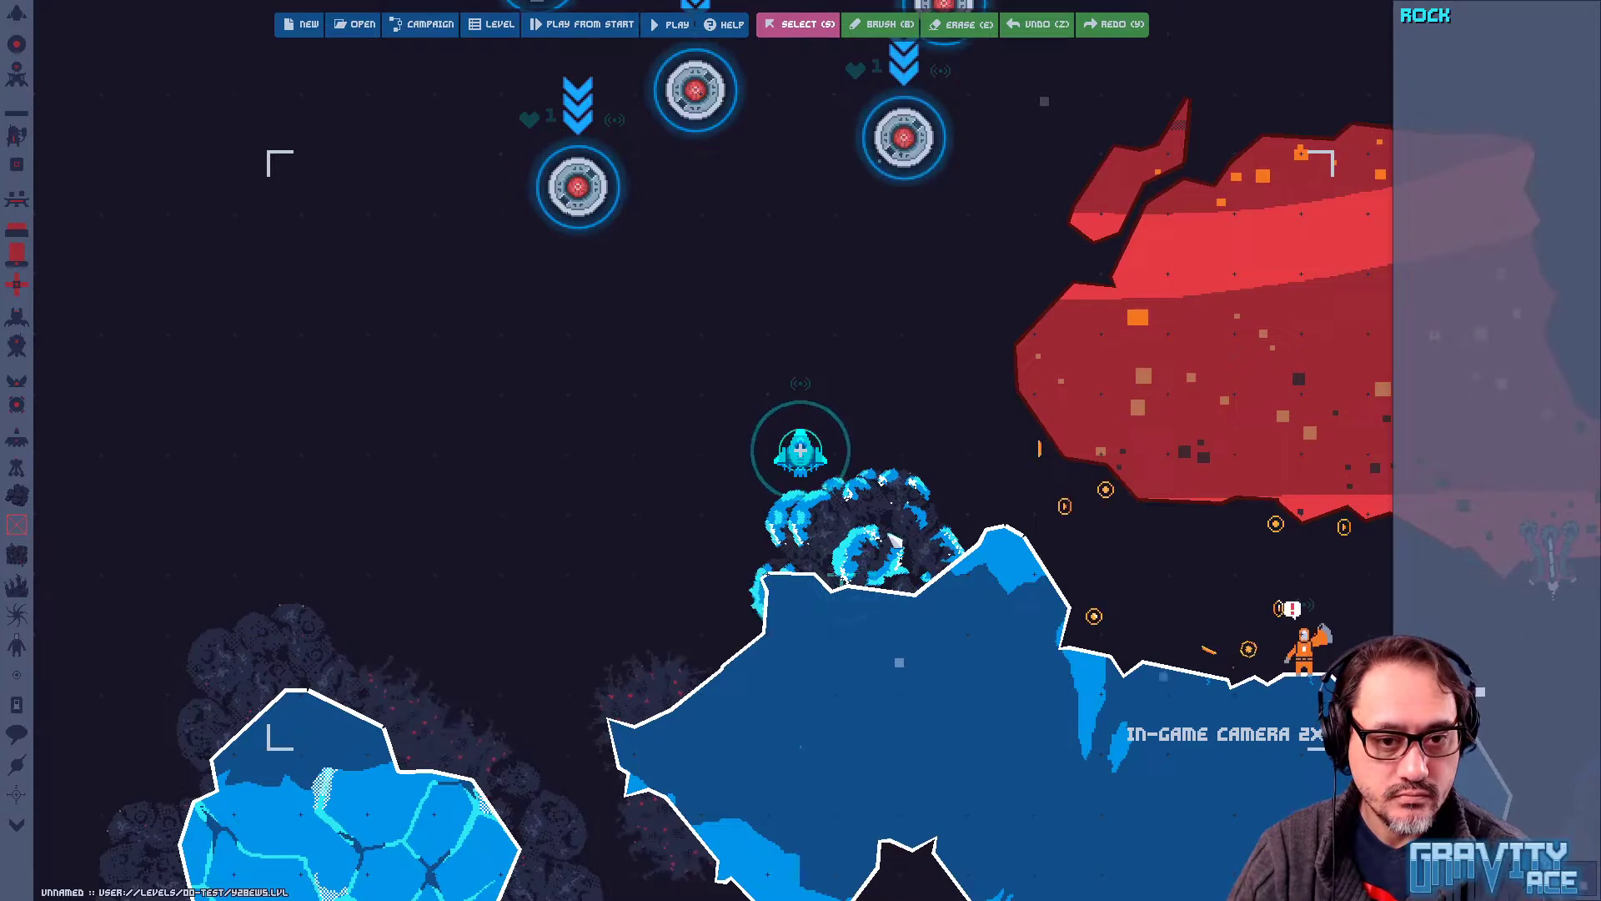
pyautogui.click(16, 522)
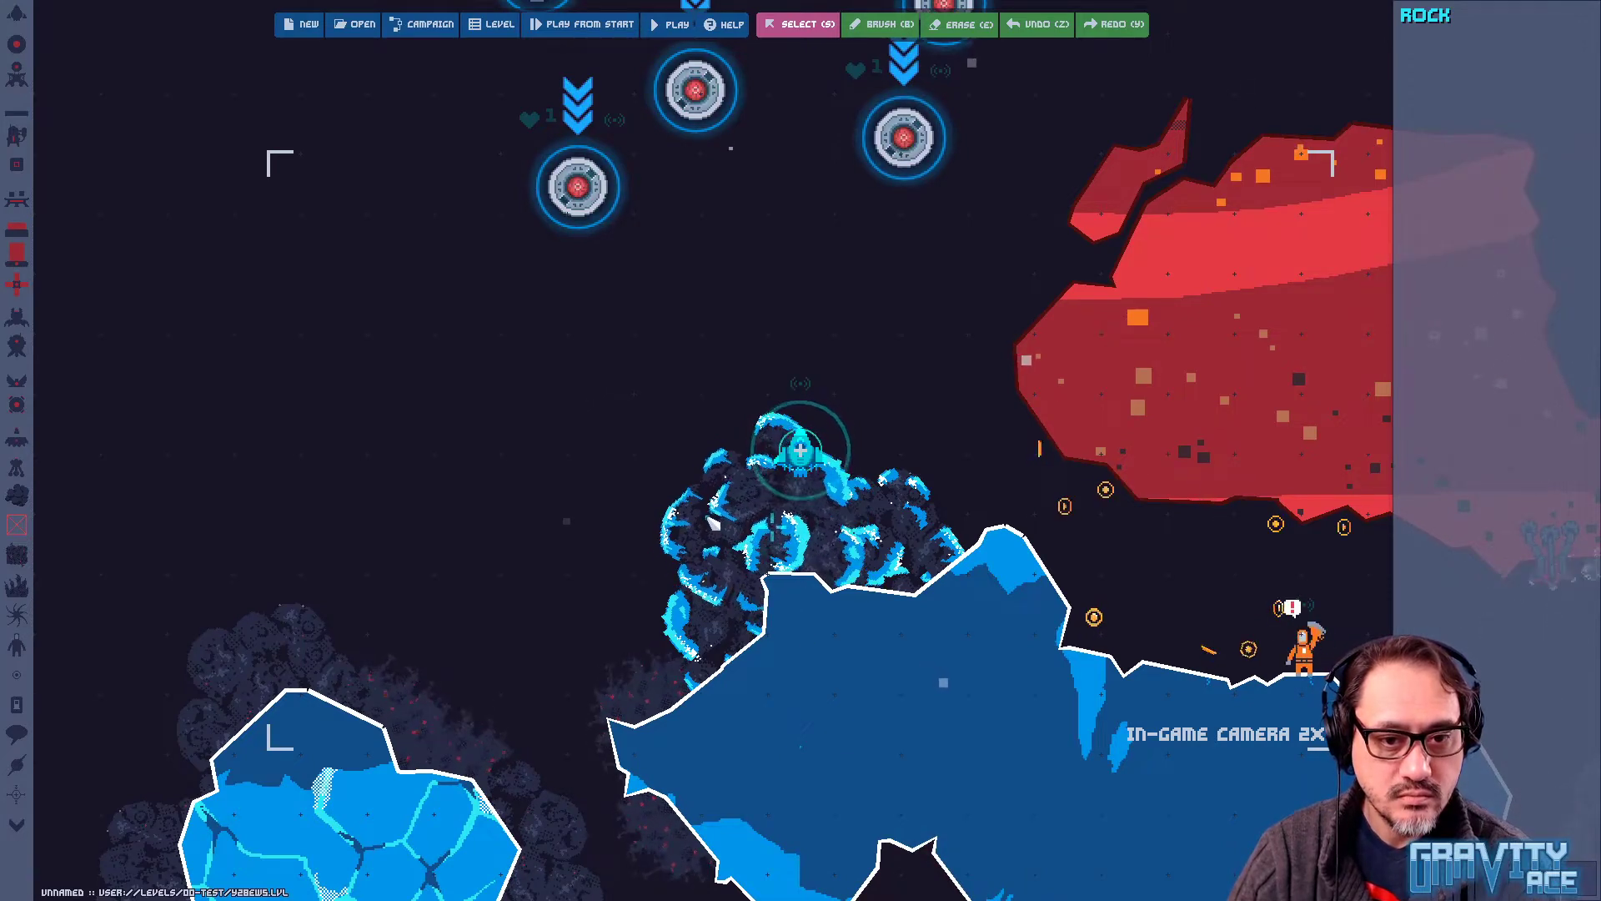
# Place Ice Rock props at the upper left, left and lower right edges of the smaller blue island, replacing the grey rocks
pyautogui.moveTo(772, 619); pyautogui.dragTo(852, 333, button='middle')
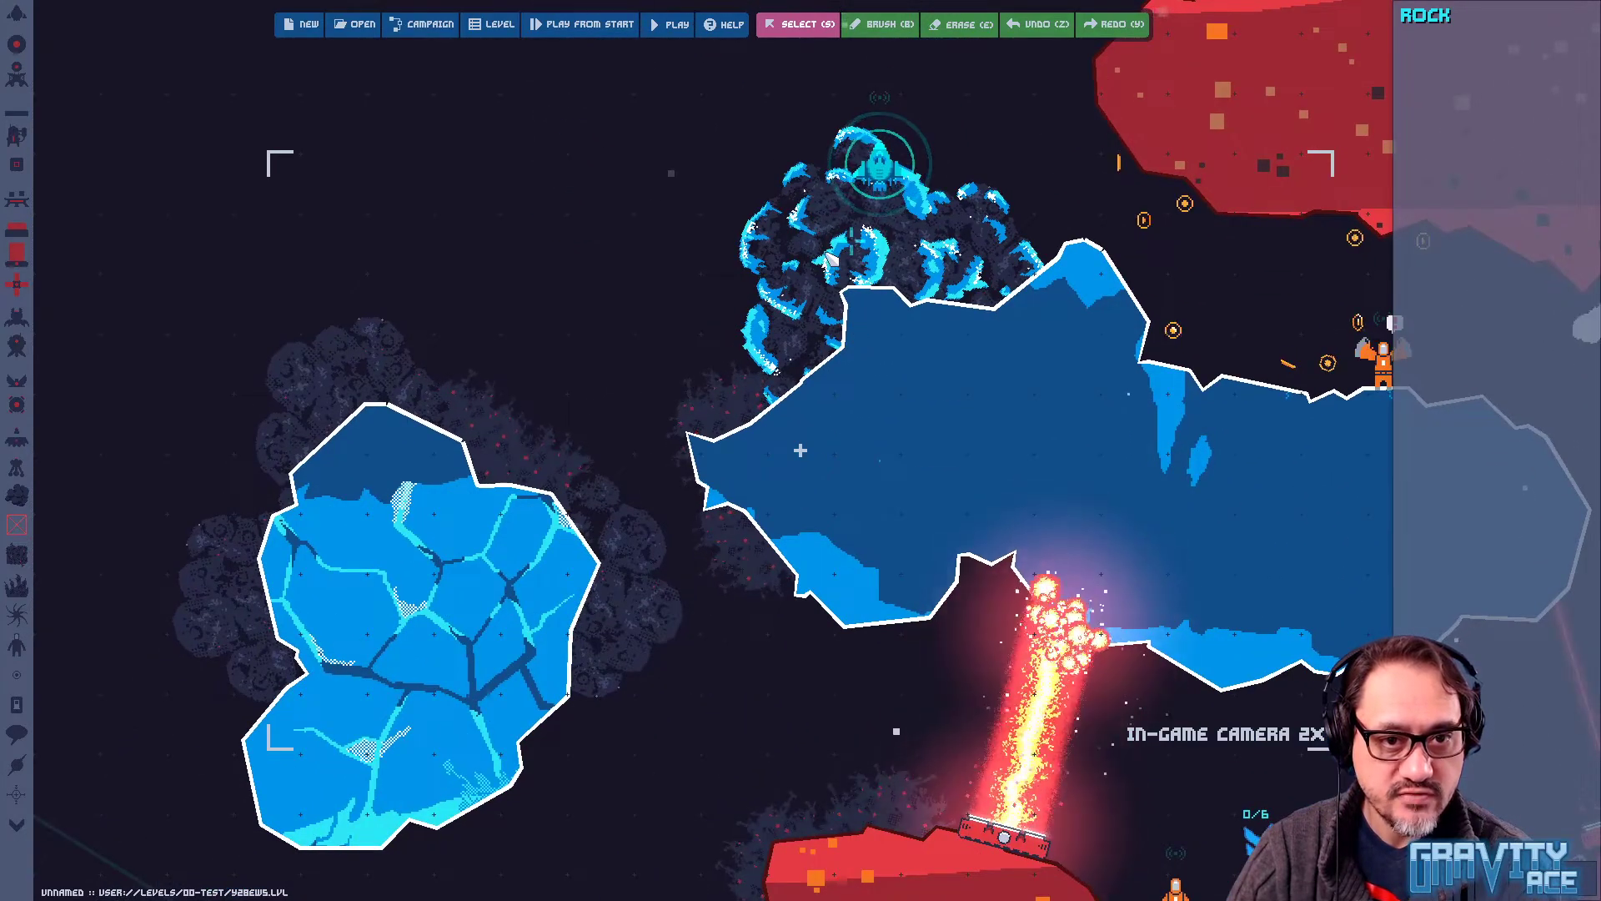
pyautogui.moveTo(824, 253); pyautogui.dragTo(594, 702)
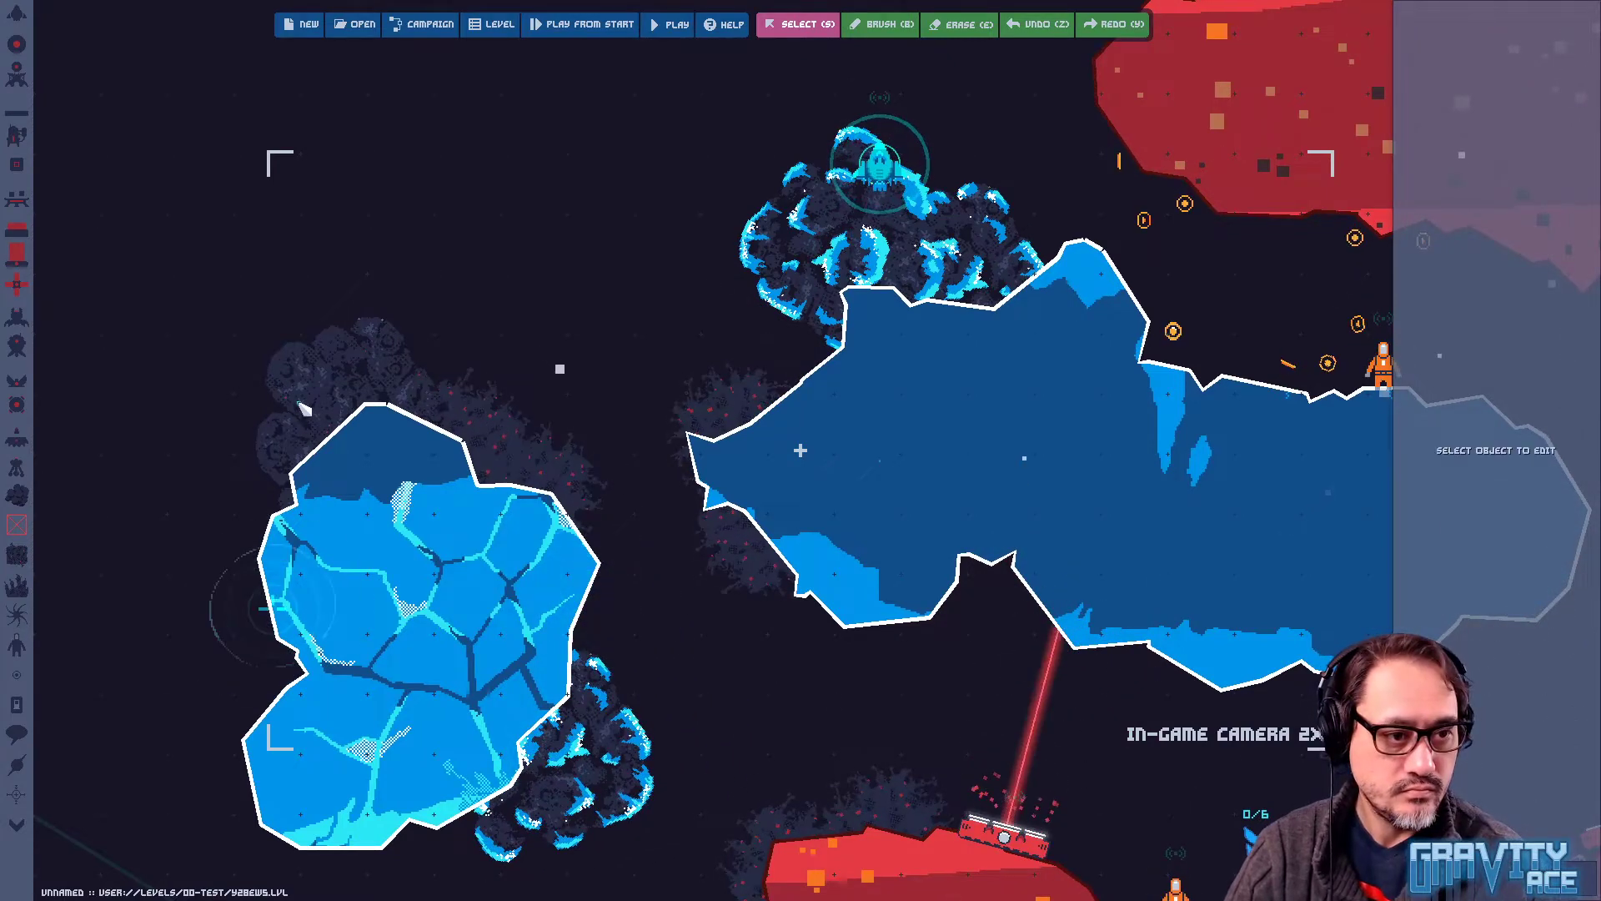
pyautogui.moveTo(317, 425); pyautogui.dragTo(360, 311, button='middle')
pyautogui.moveTo(642, 619); pyautogui.dragTo(384, 541)
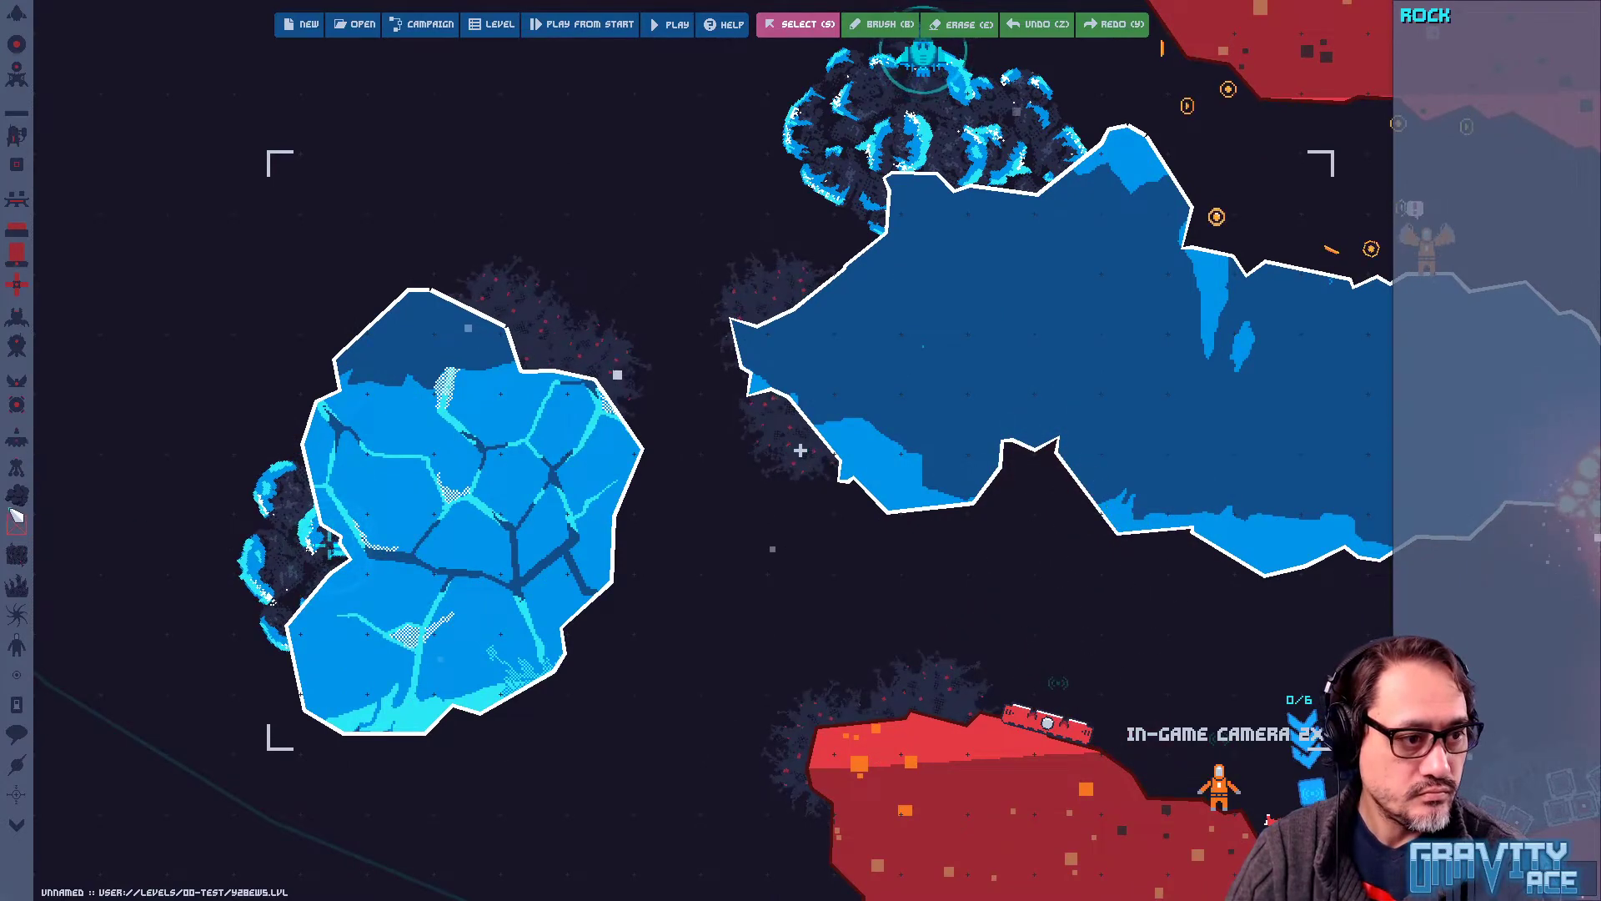
pyautogui.moveTo(254, 615); pyautogui.dragTo(544, 669)
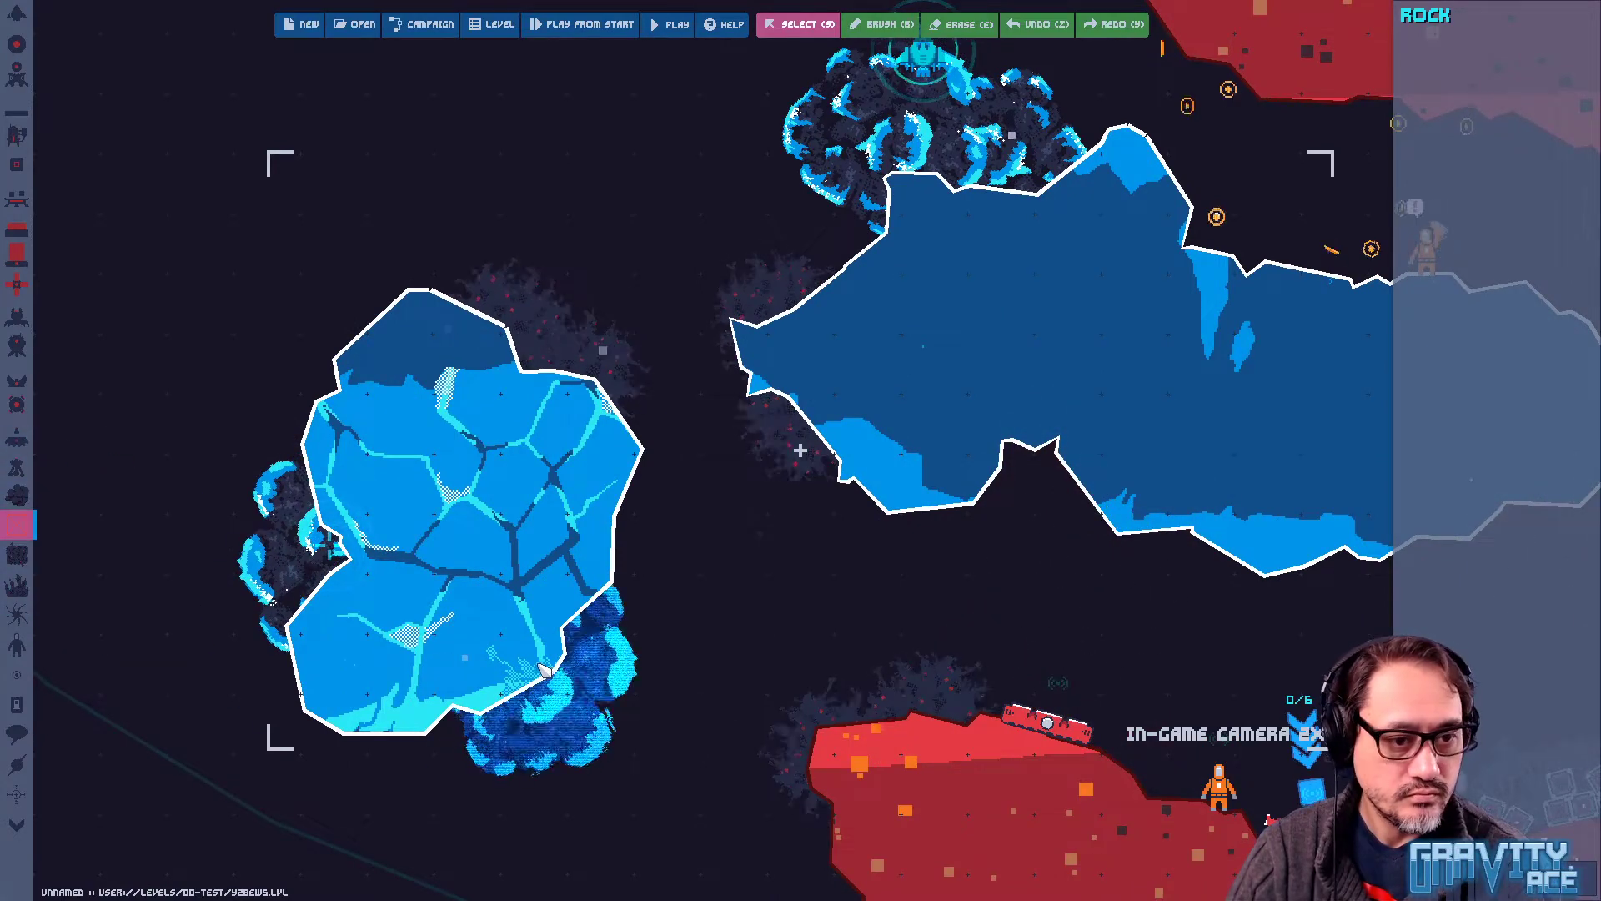
pyautogui.click(396, 376)
pyautogui.press('Escape')
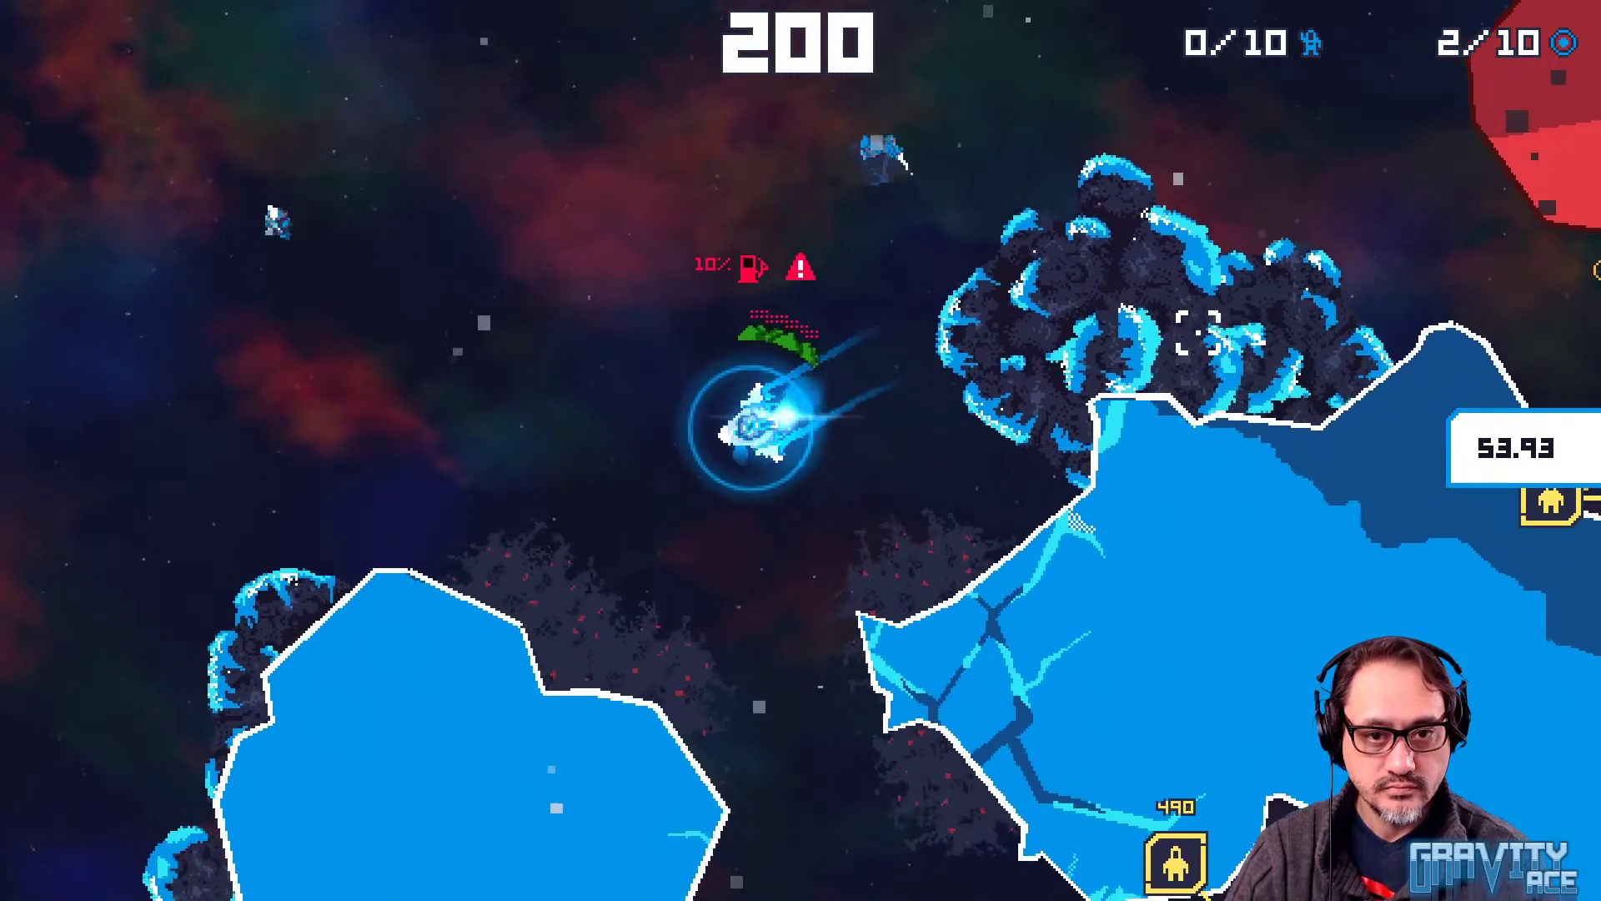
# Play-test the level by flying the ship past the ice rocks around both blue islands and below the red terrain
pyautogui.press('a')
pyautogui.press('w')
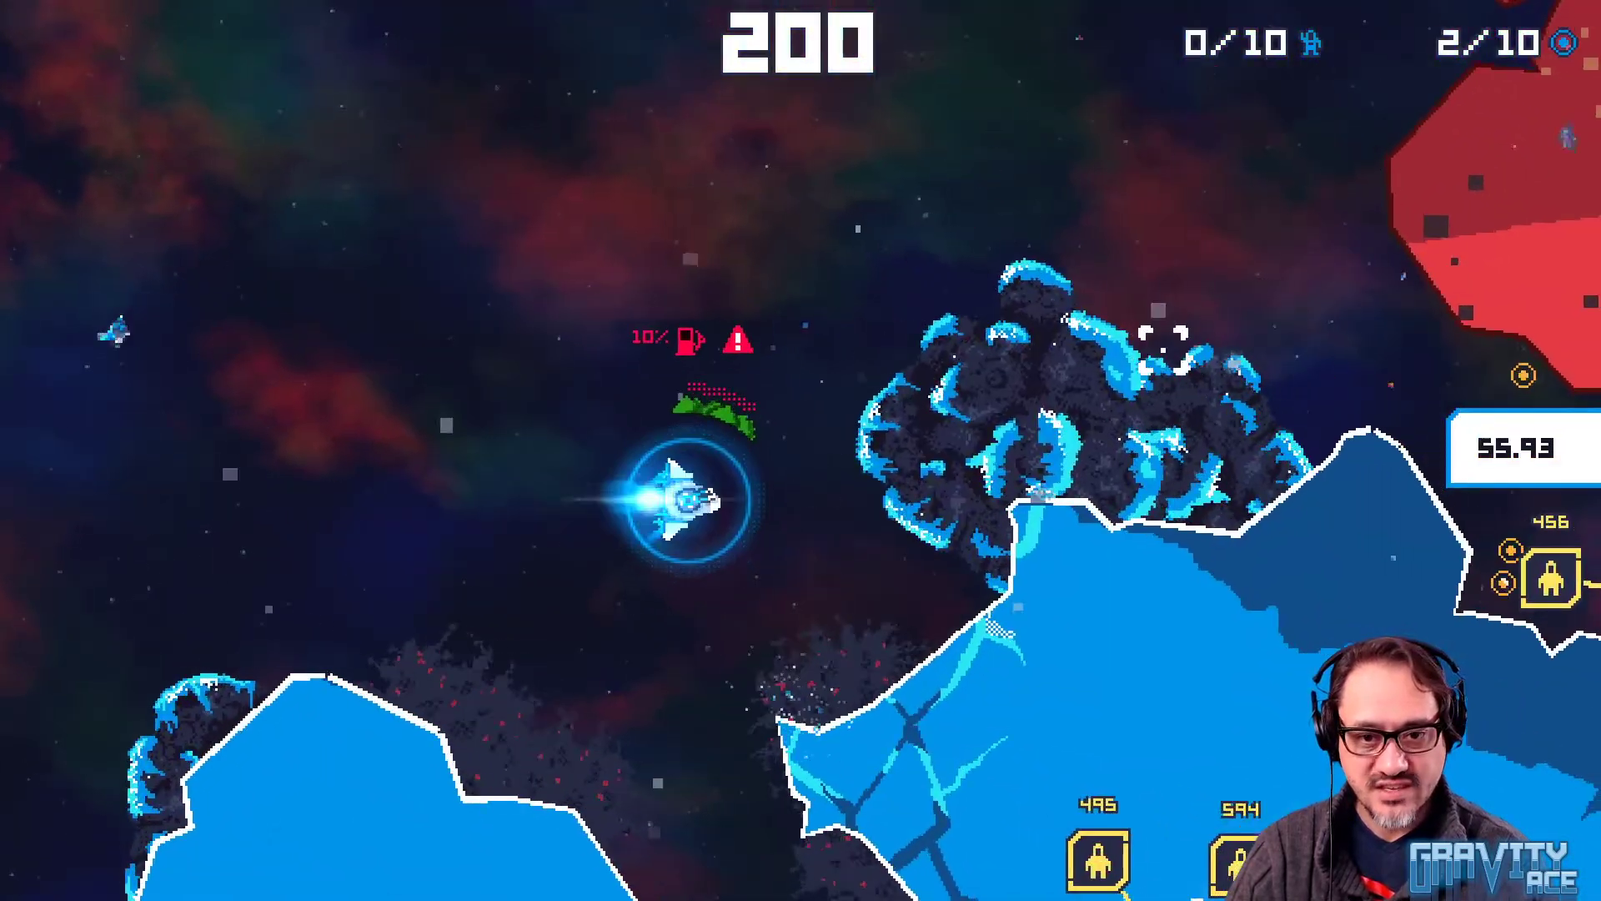
pyautogui.press('a')
pyautogui.press('w')
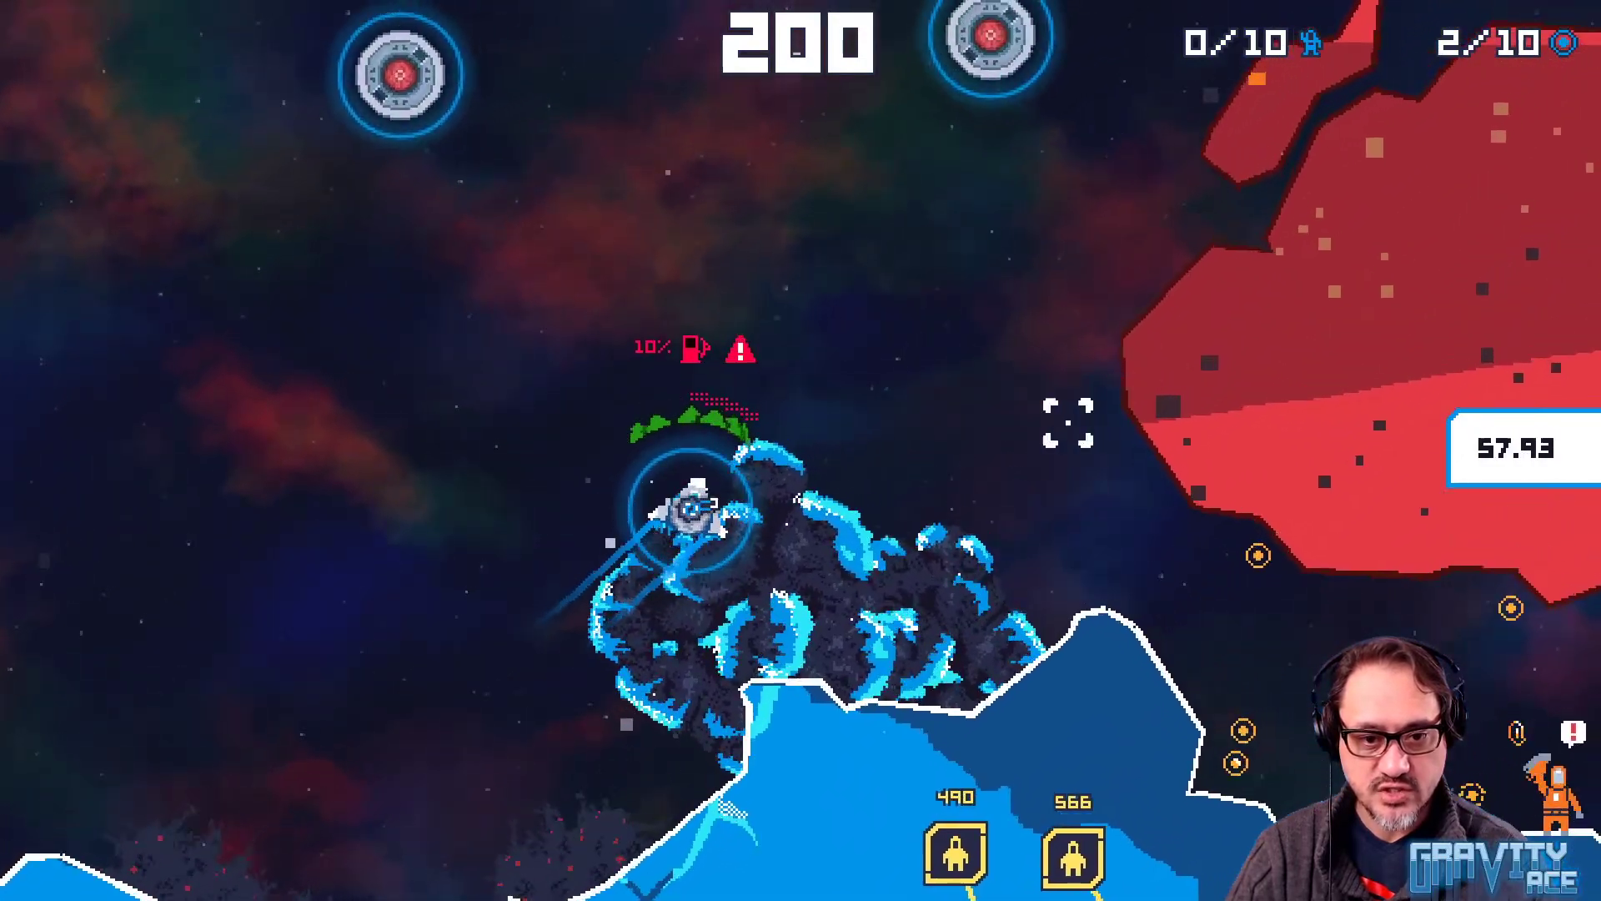
pyautogui.press('w')
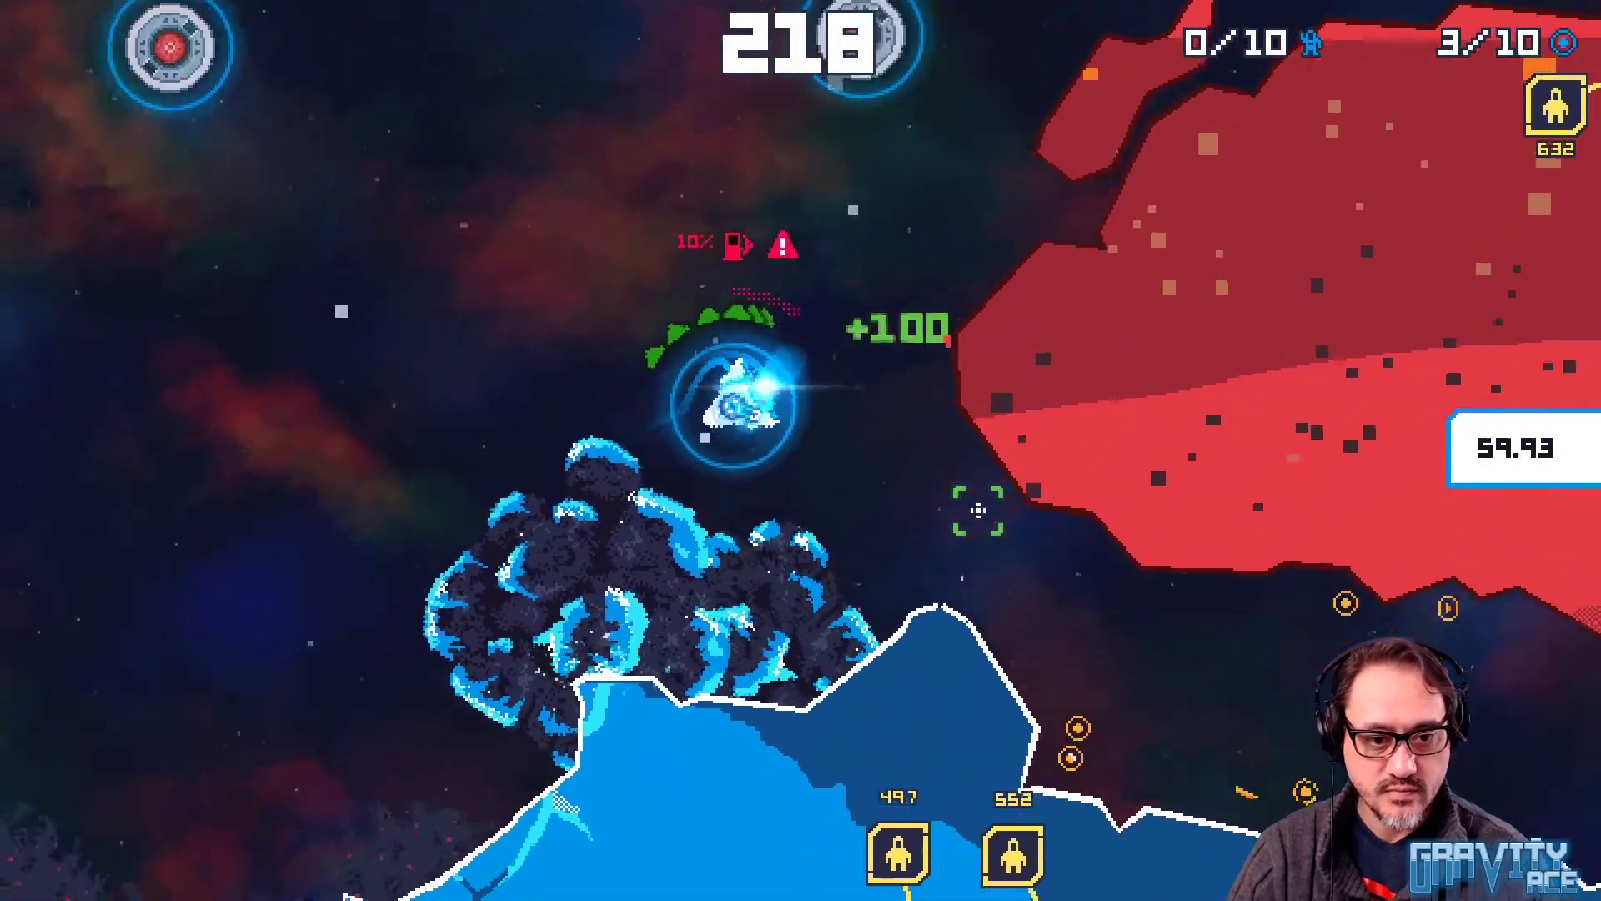
pyautogui.press('w')
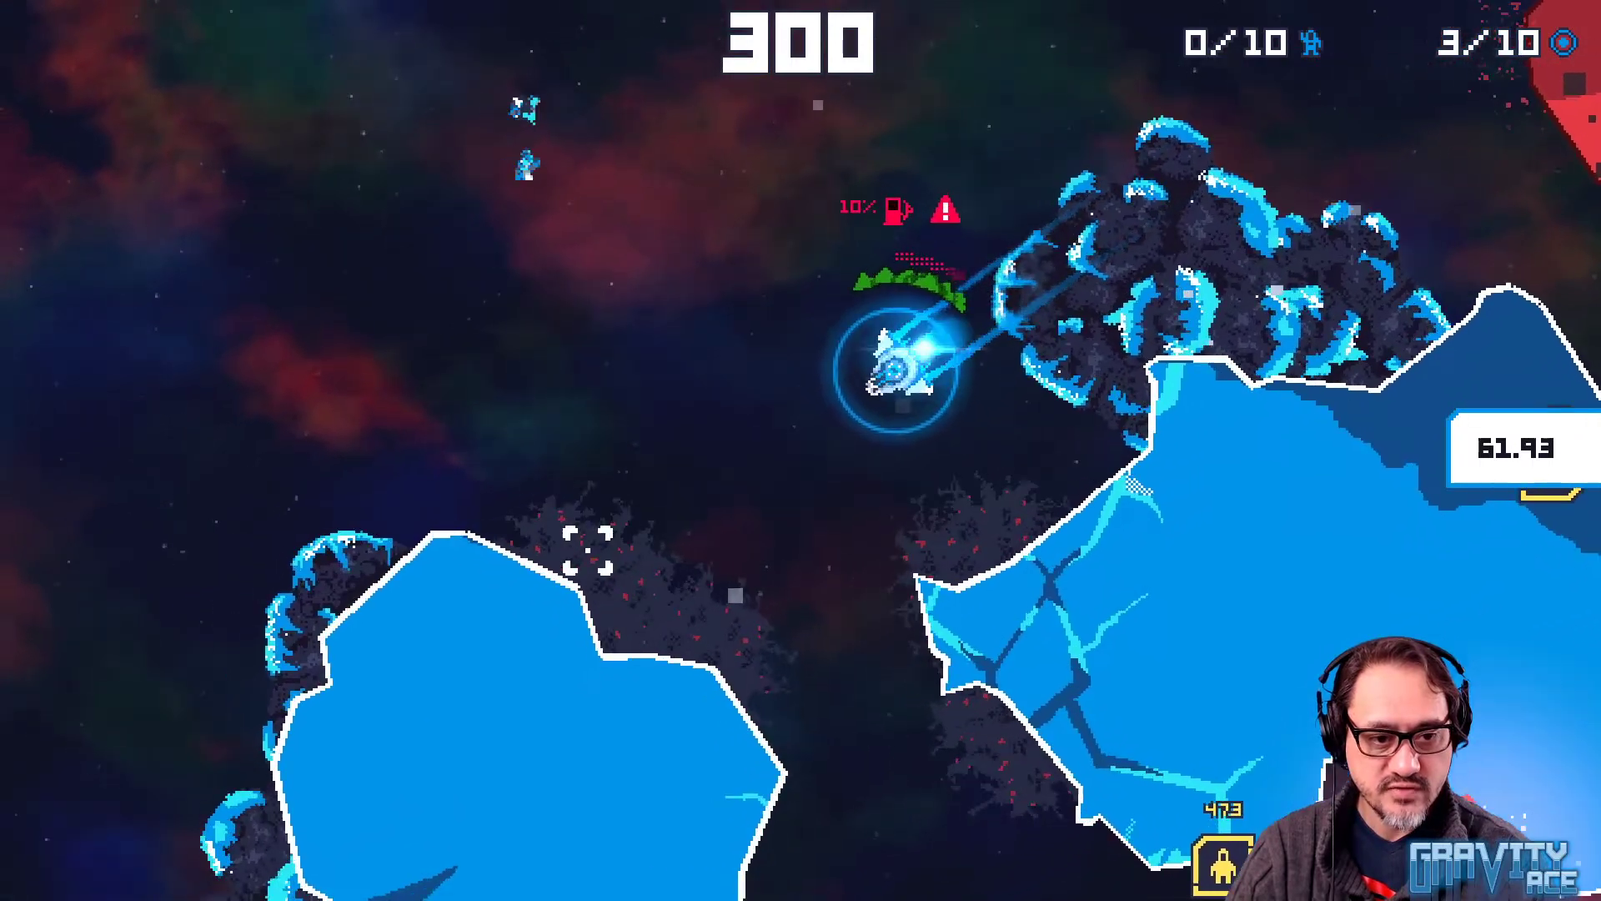
pyautogui.press('w')
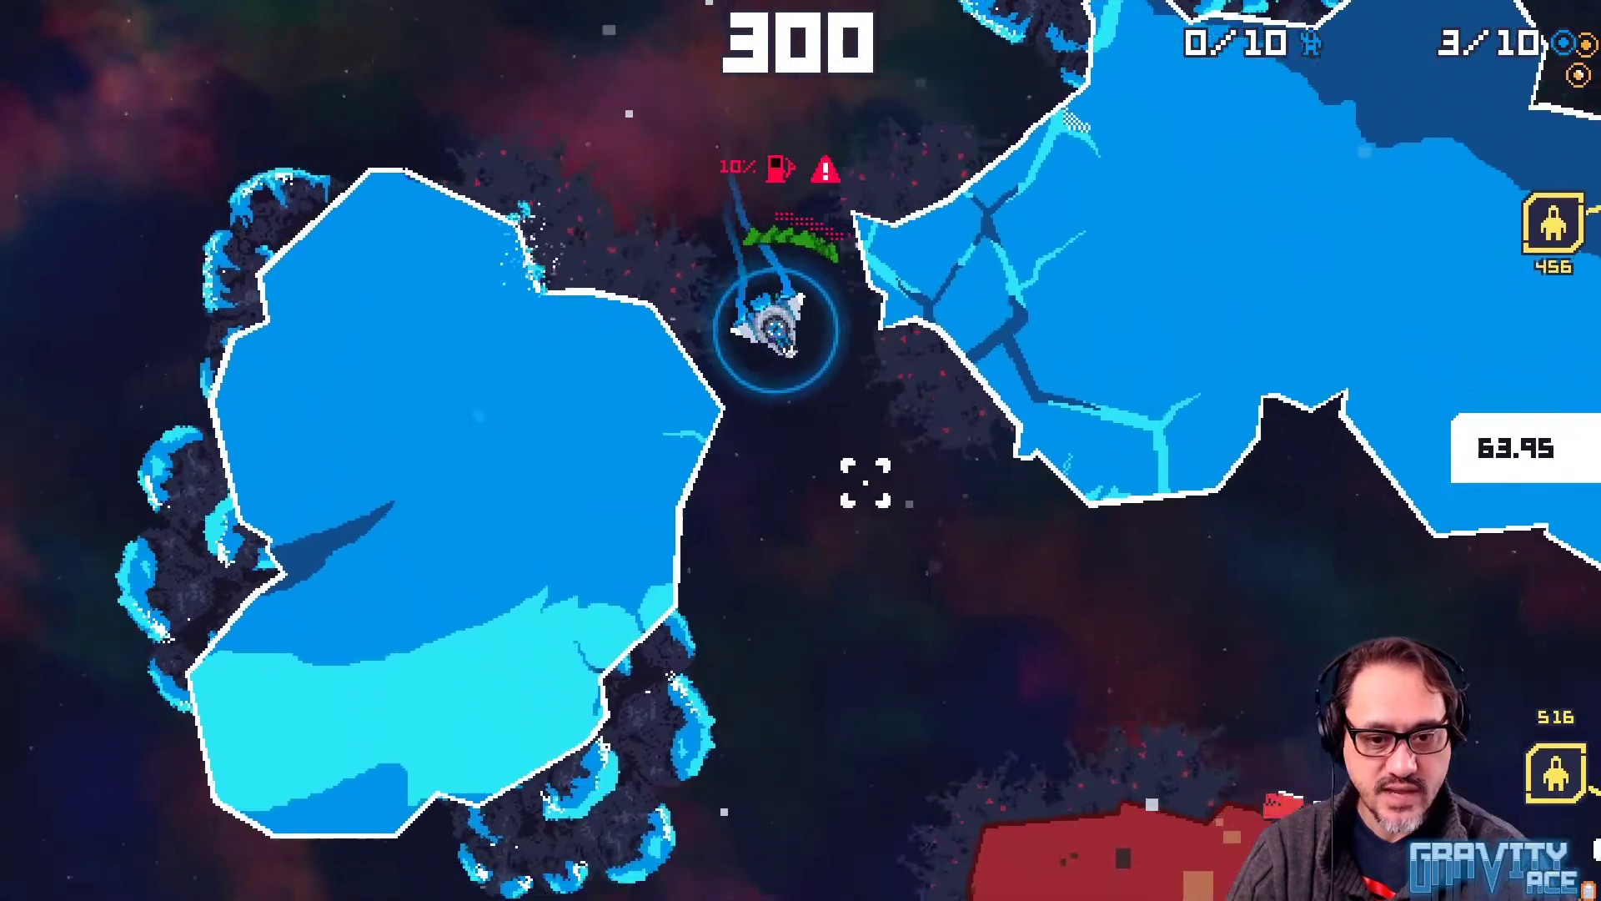
pyautogui.press('w')
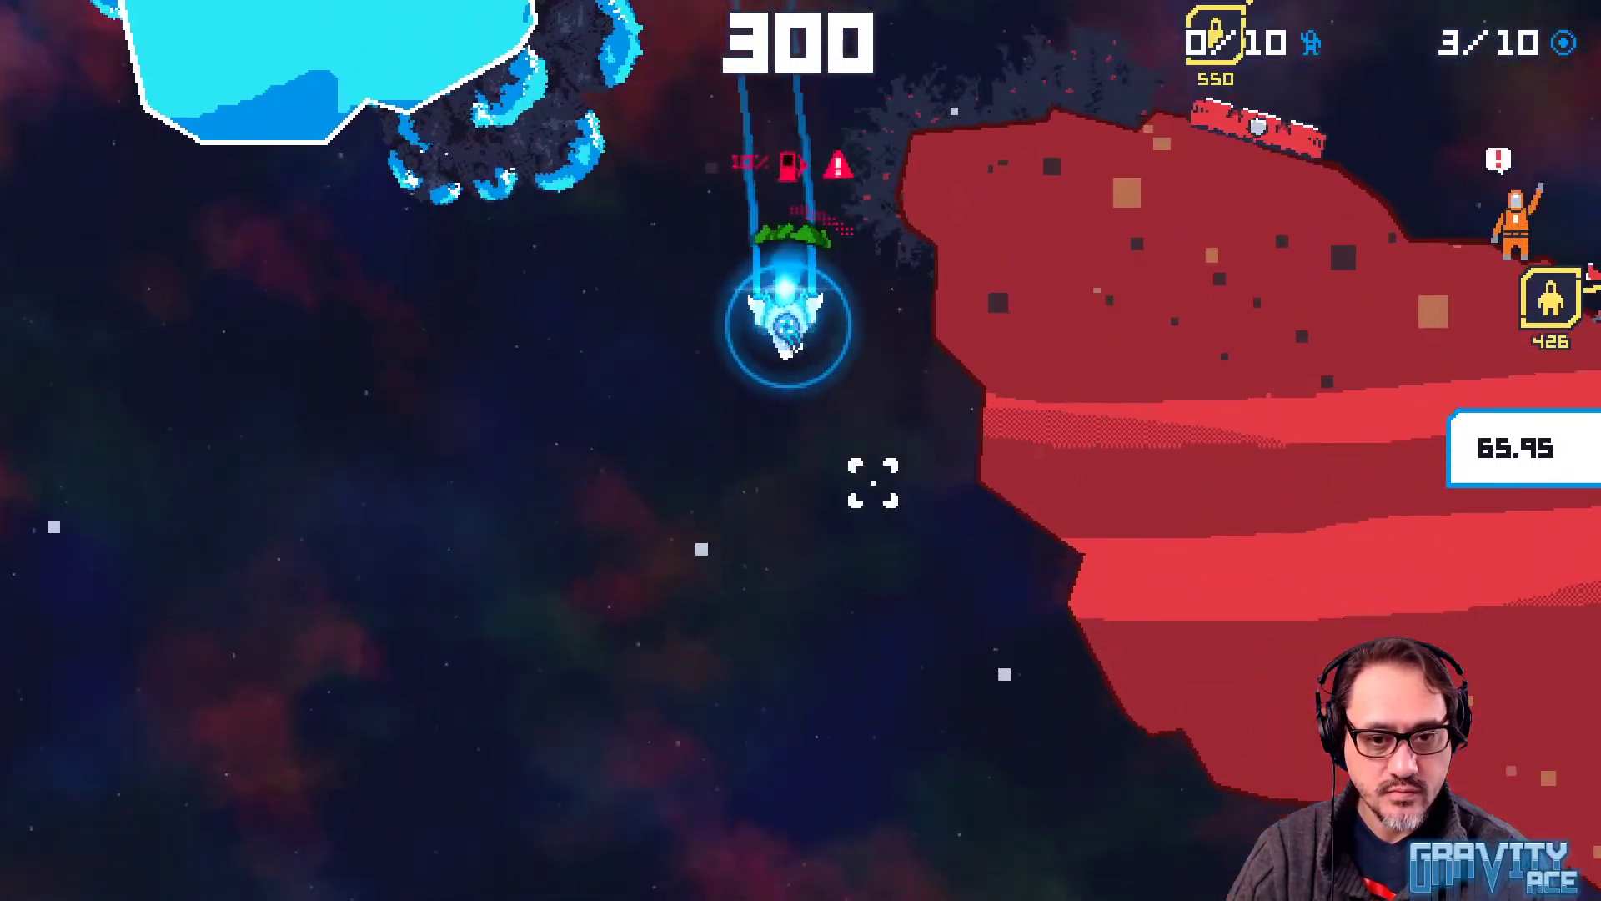
pyautogui.press('w')
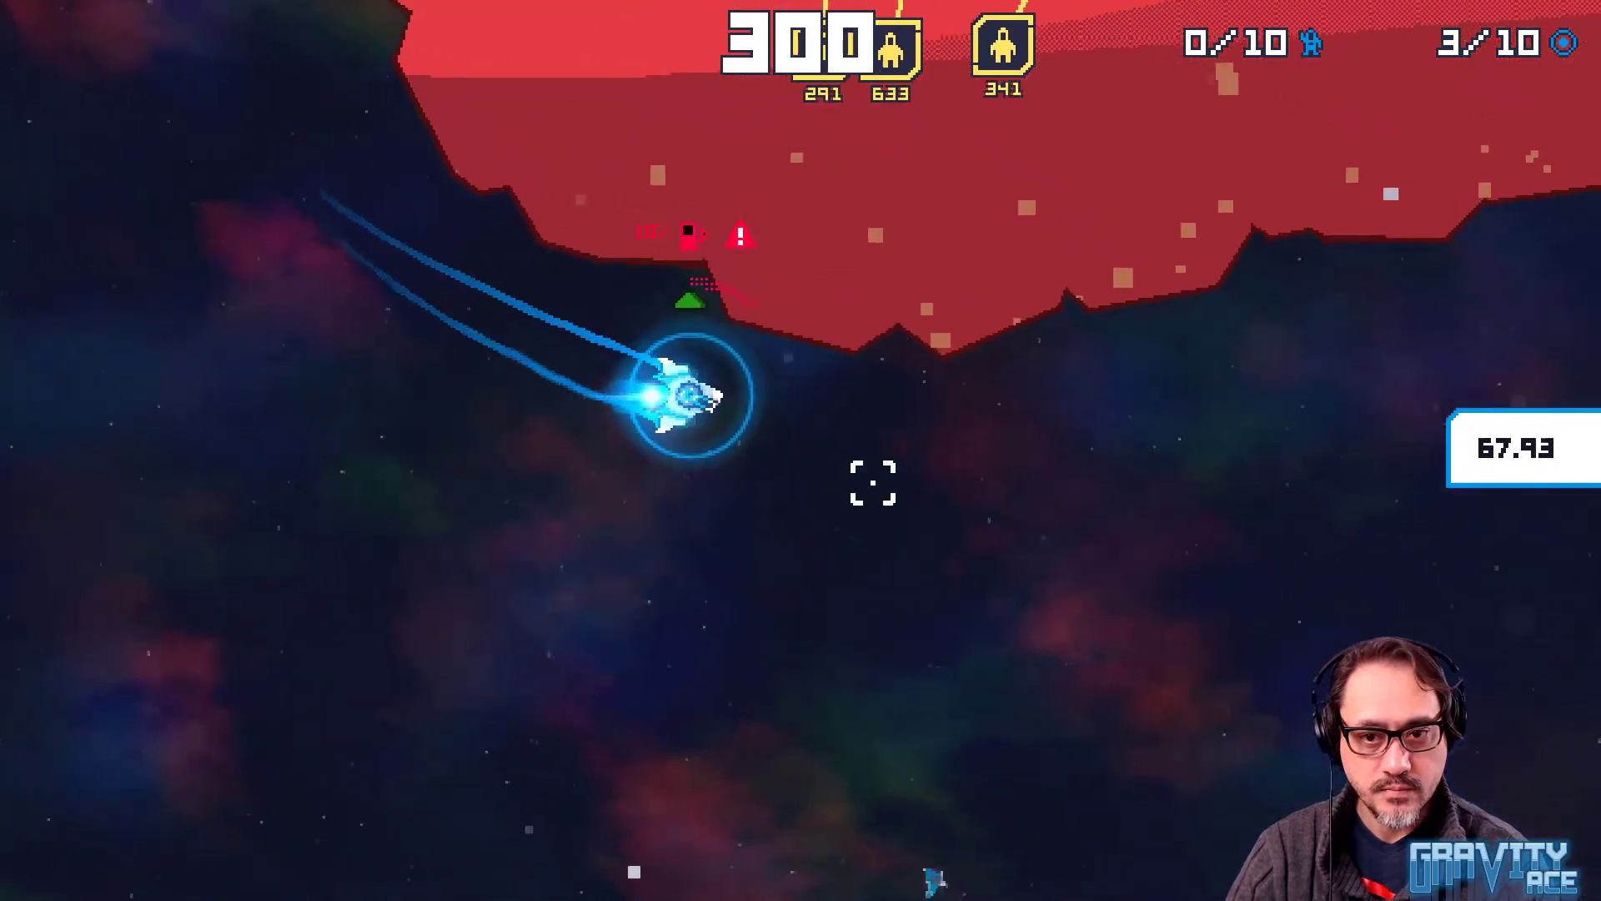
# Fly the ship under and around the red terrain, past the dark plants, and rescue the astronaut standing on it
pyautogui.press('w')
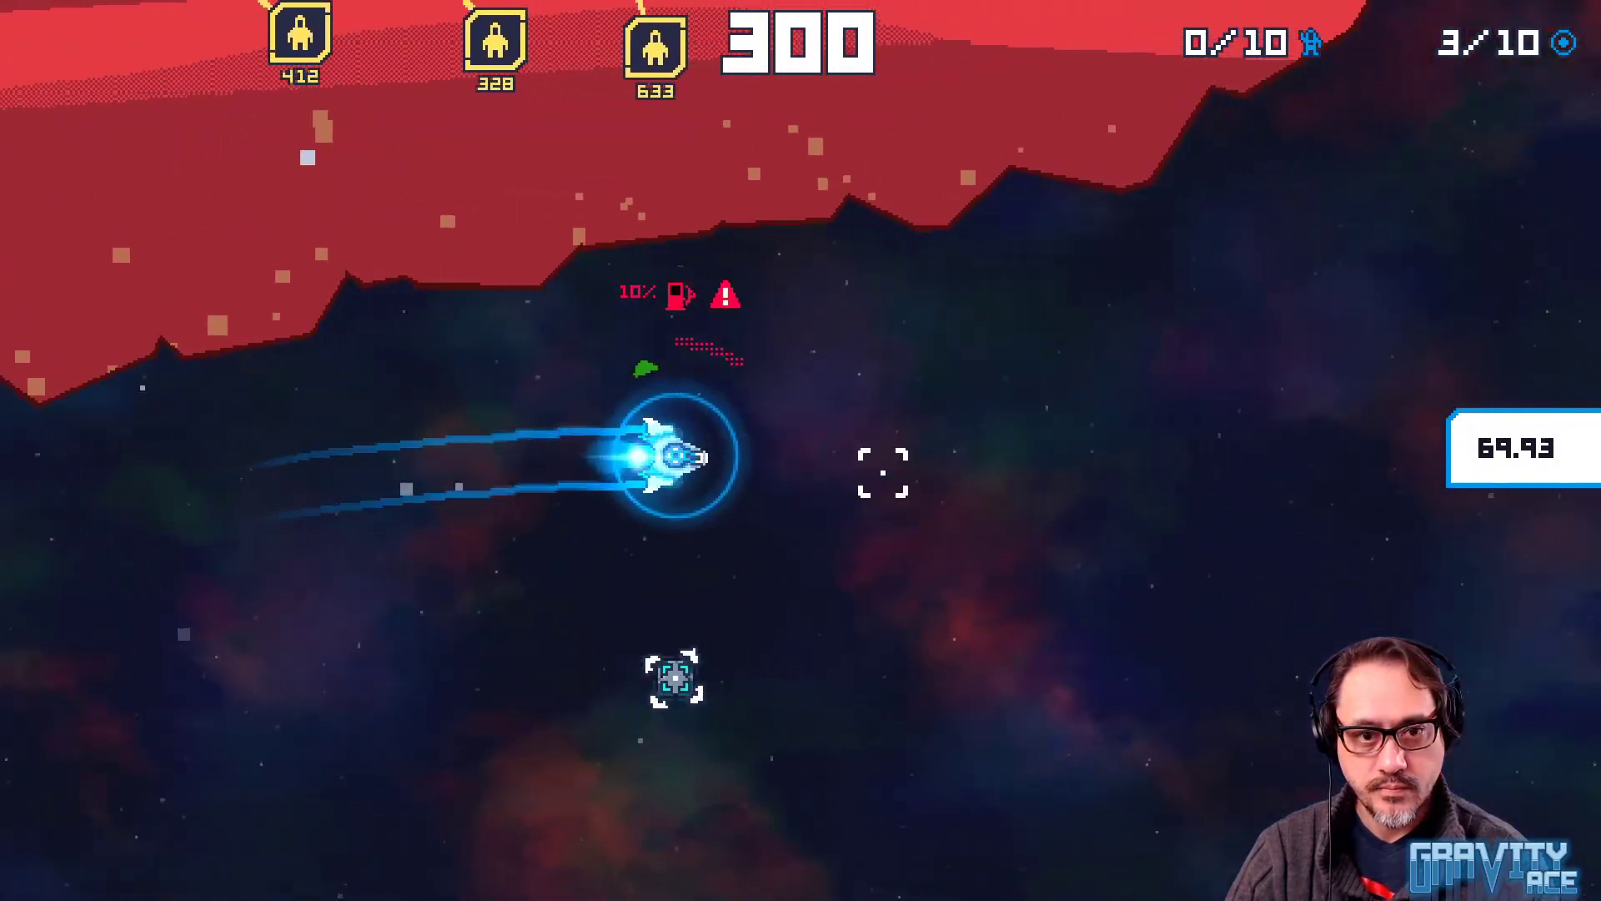
pyautogui.press('w')
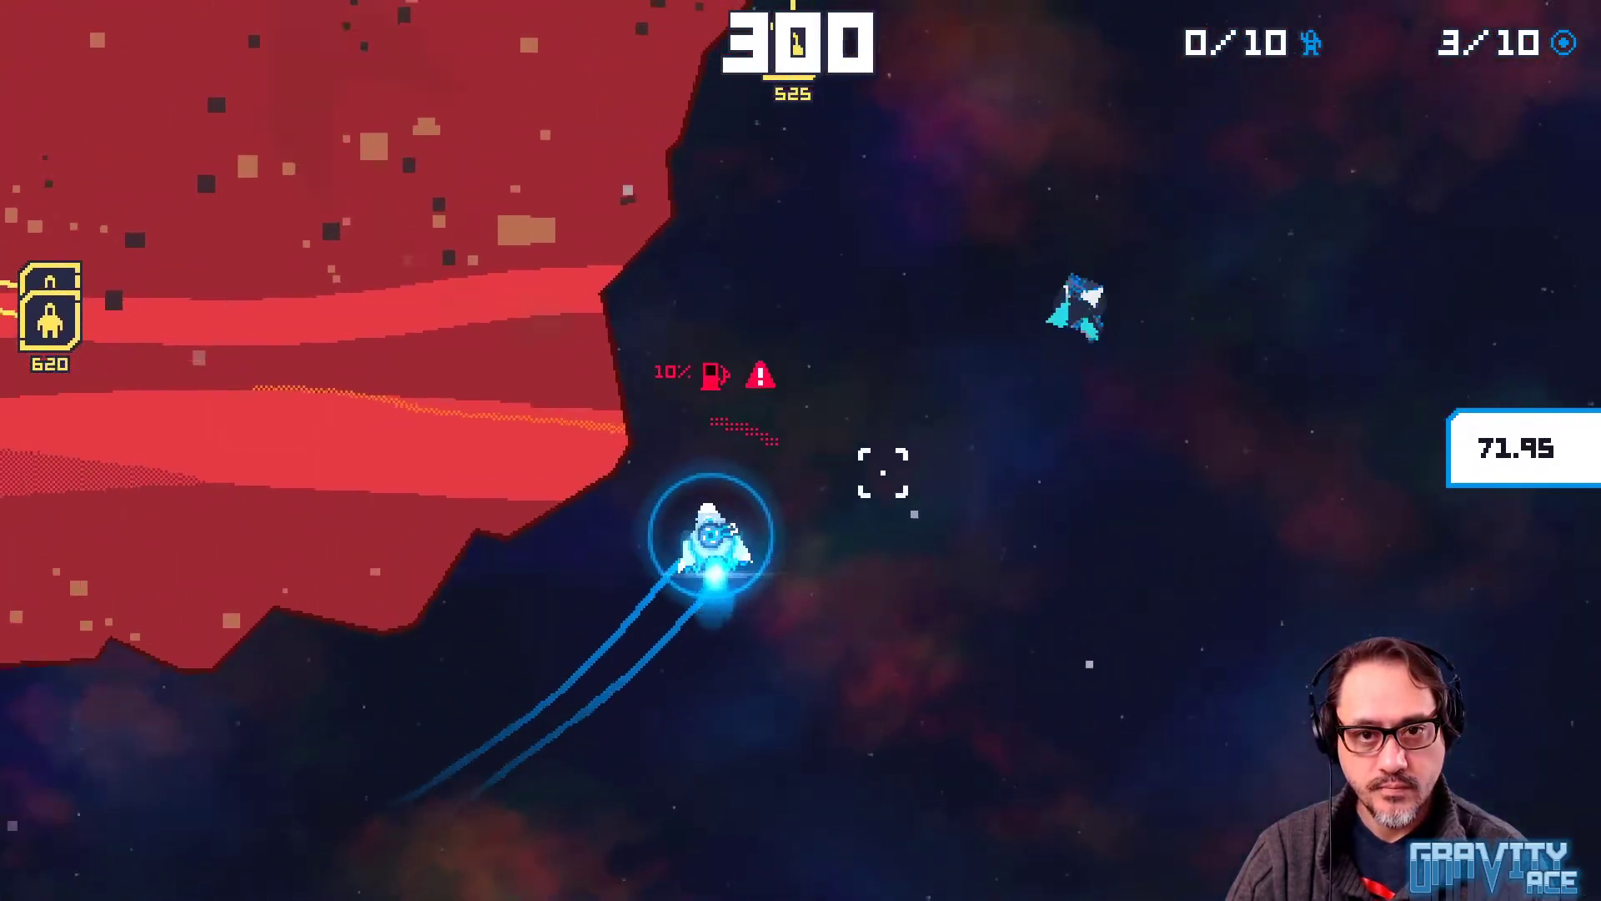
pyautogui.press('w')
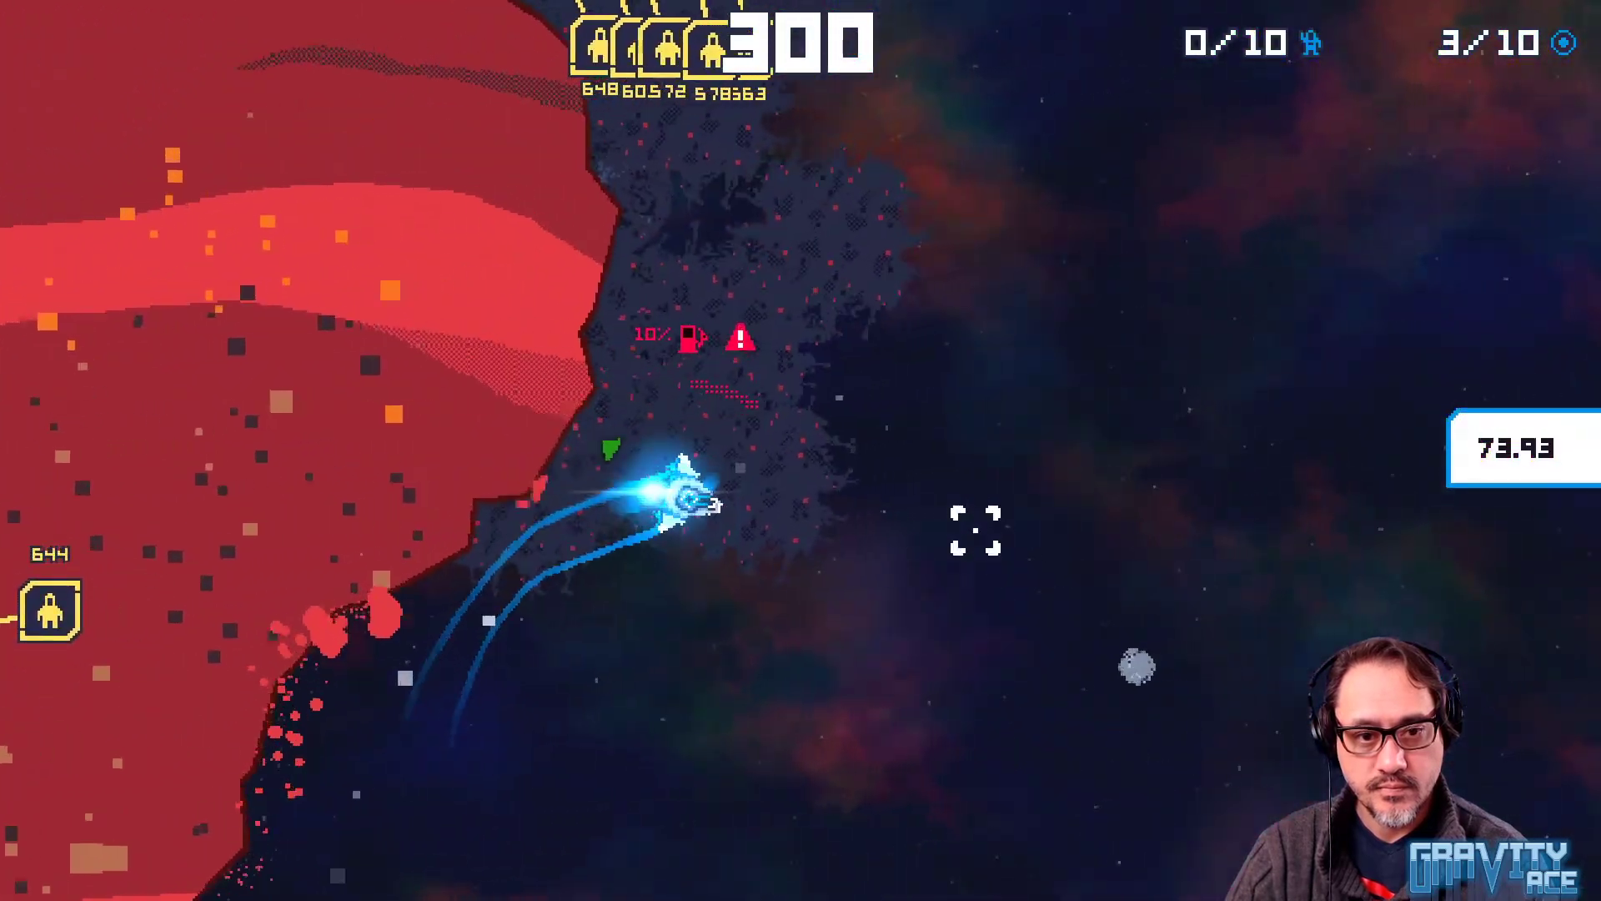
pyautogui.press('d')
pyautogui.press('a')
pyautogui.press('w')
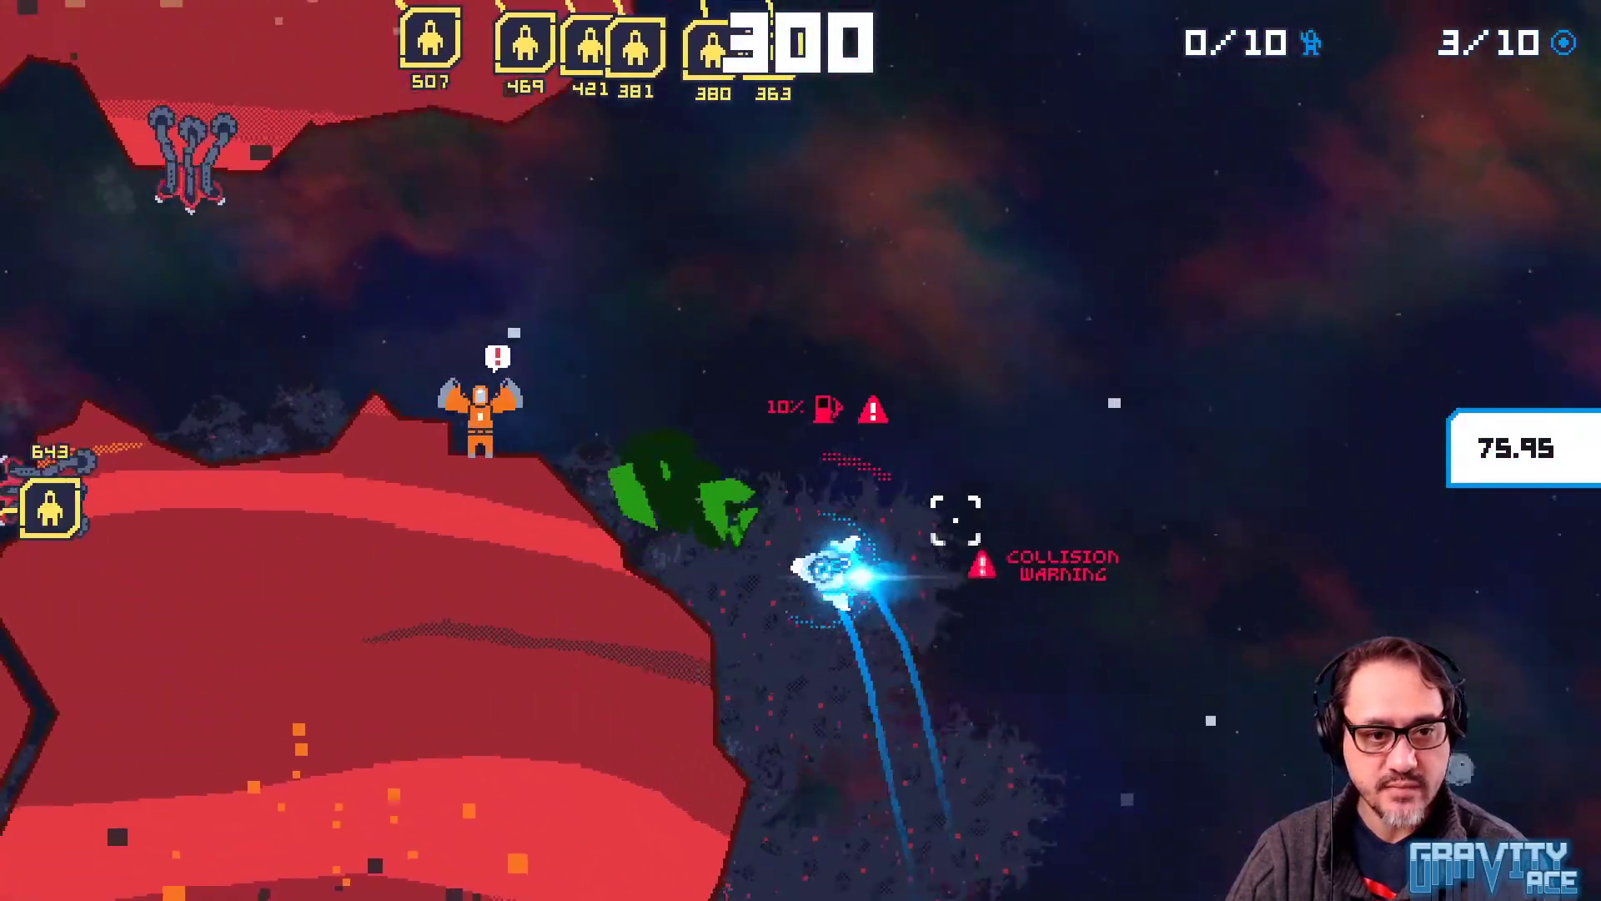
pyautogui.press('d')
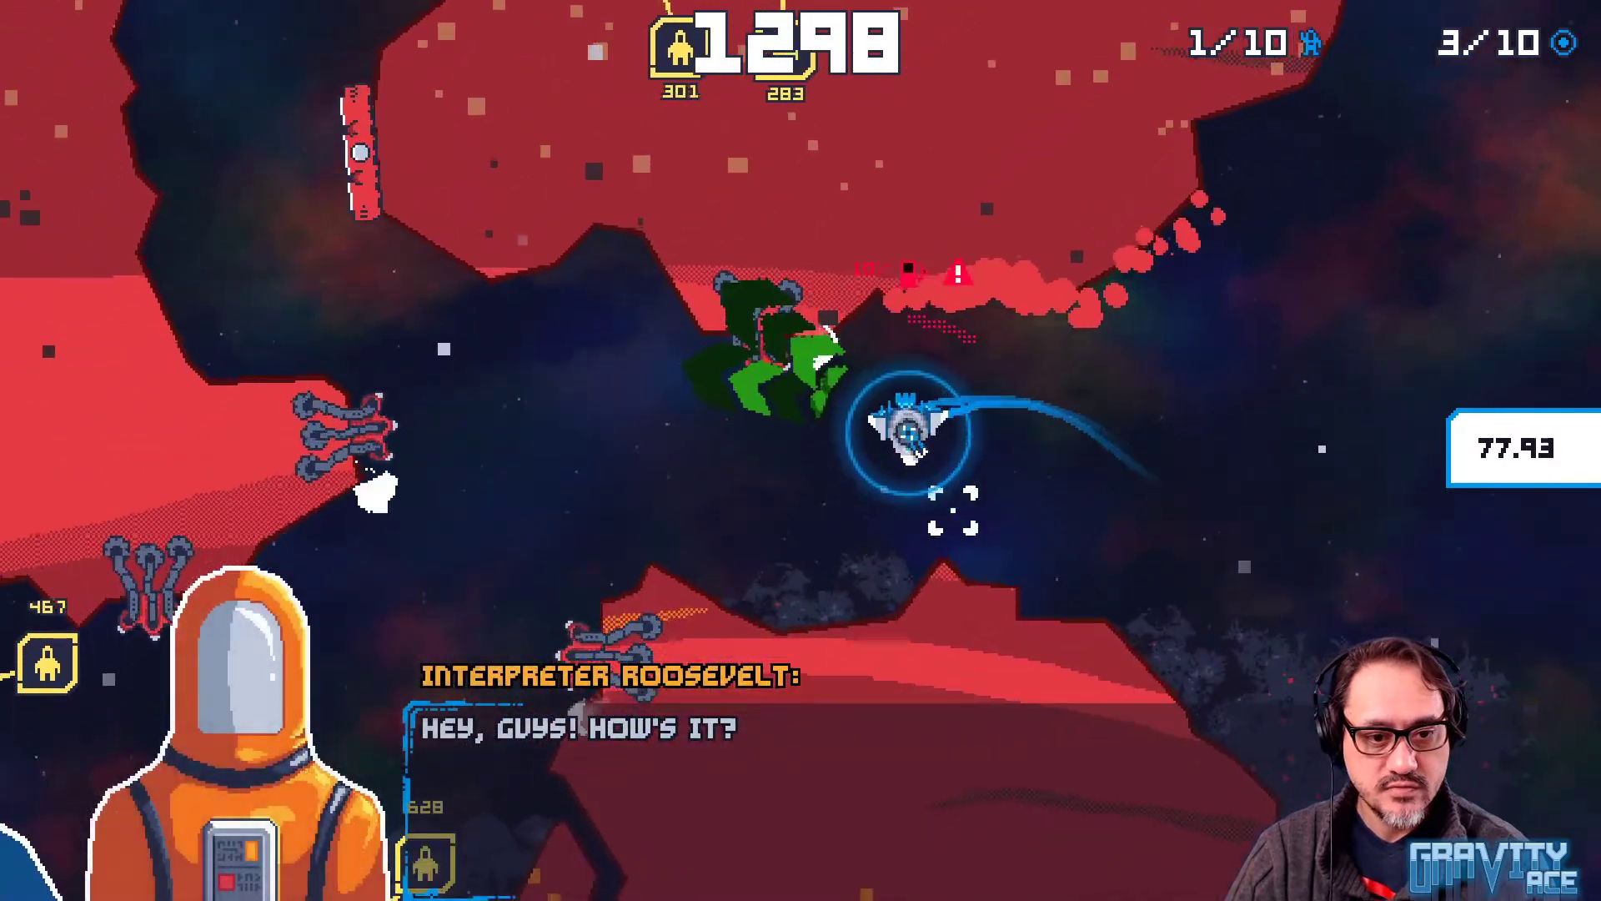
# Fly through the turret-lined gap in the red terrain and down to the dark rock props beside the large blue island
pyautogui.press('w')
pyautogui.press('w')
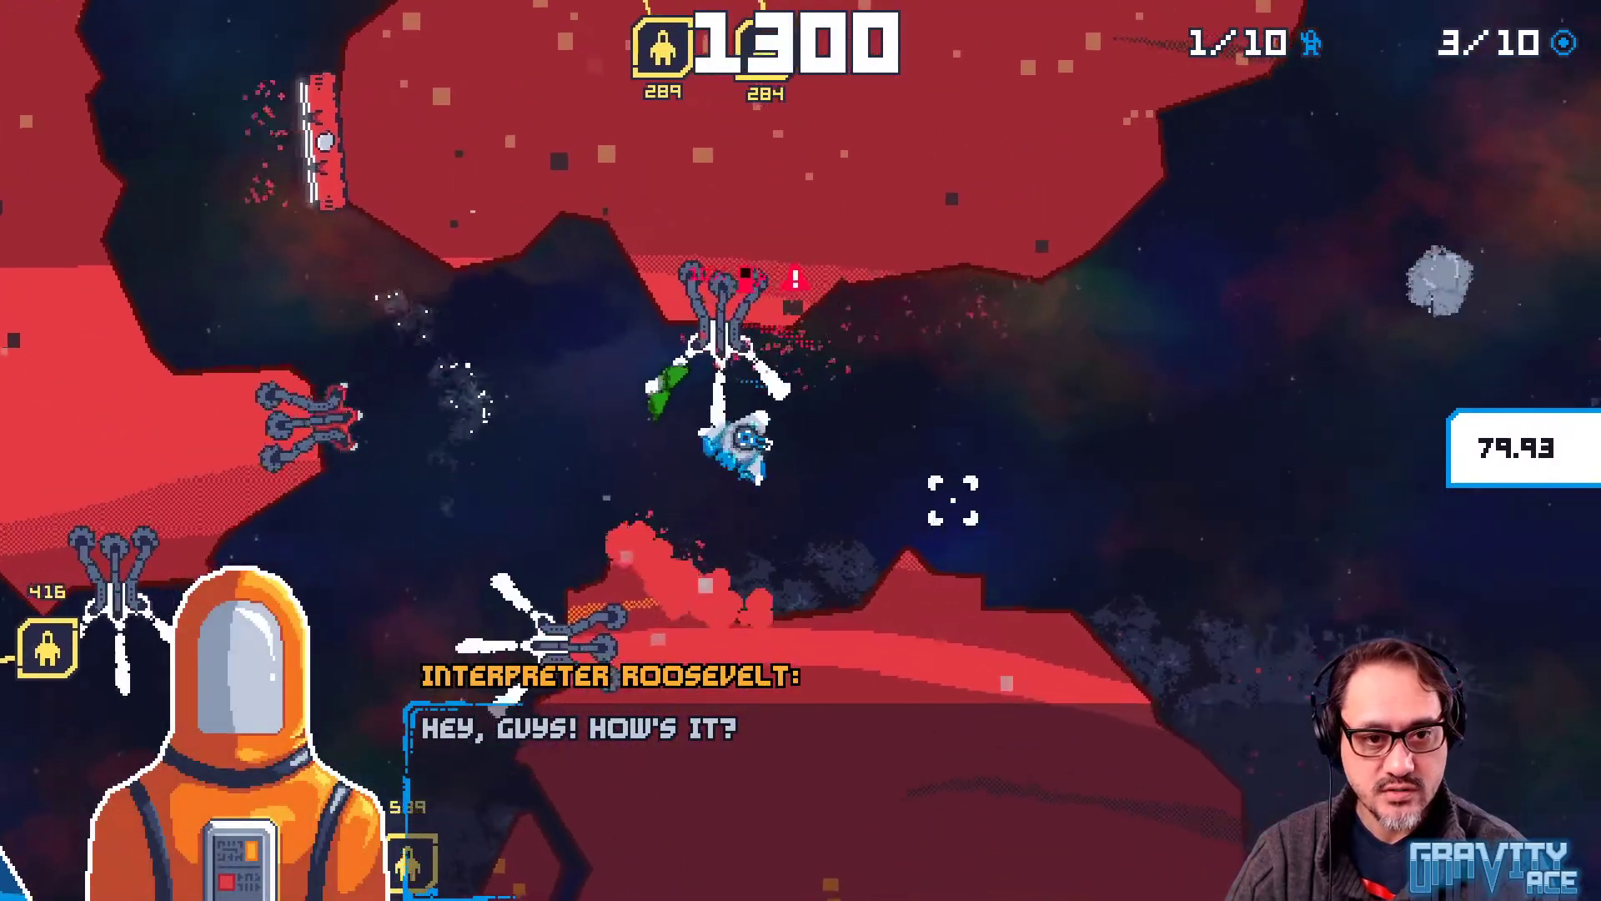
pyautogui.press('w')
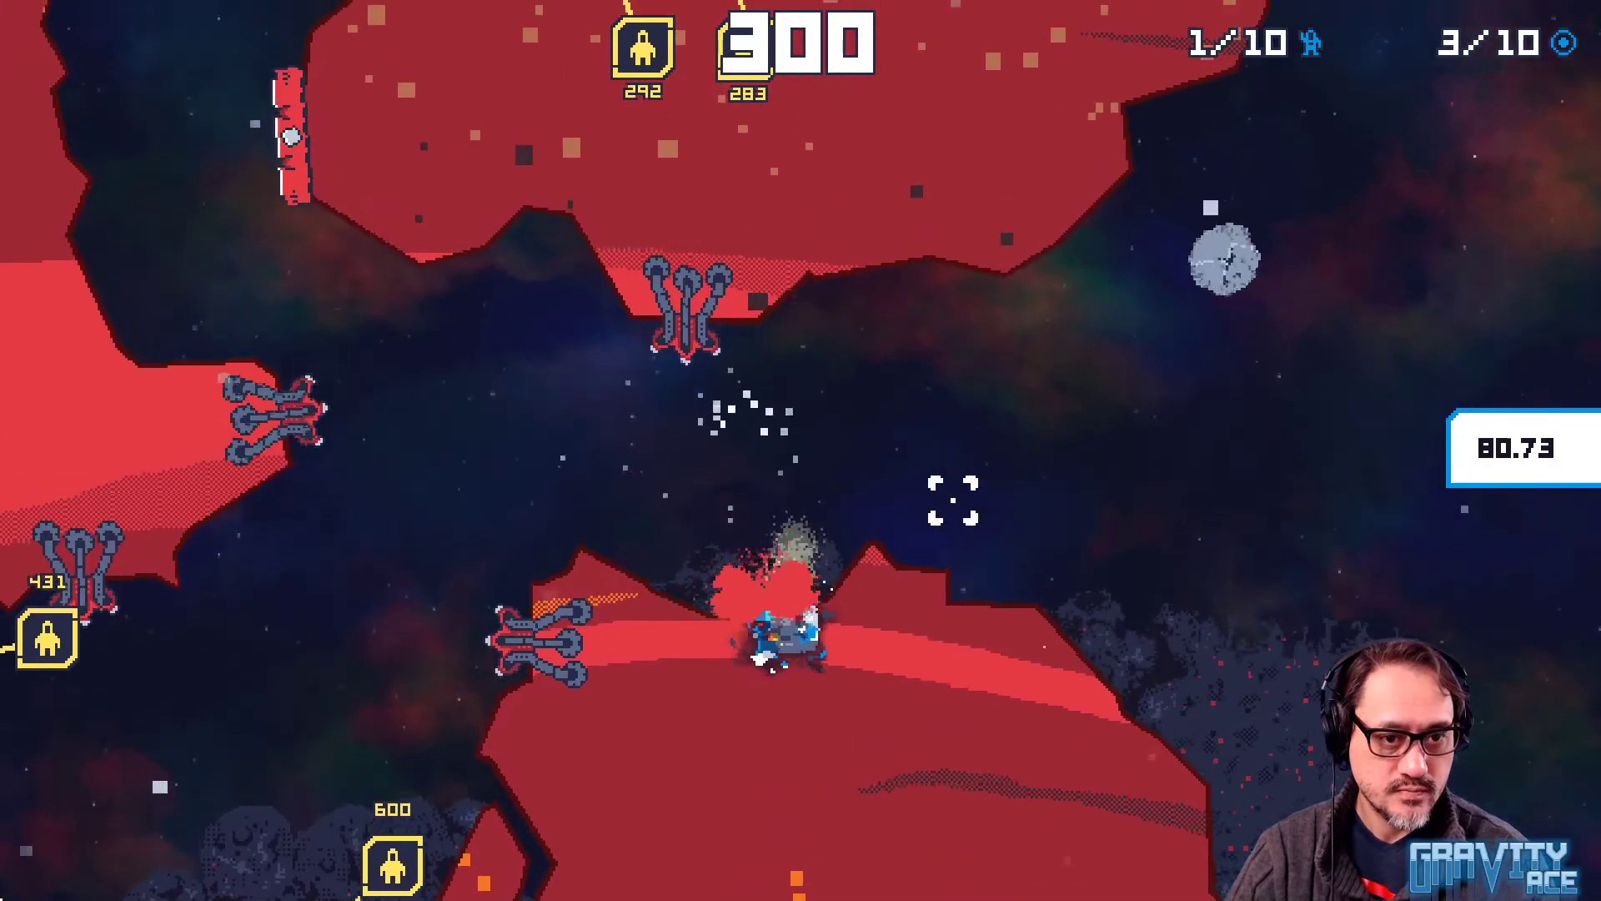
pyautogui.press('a')
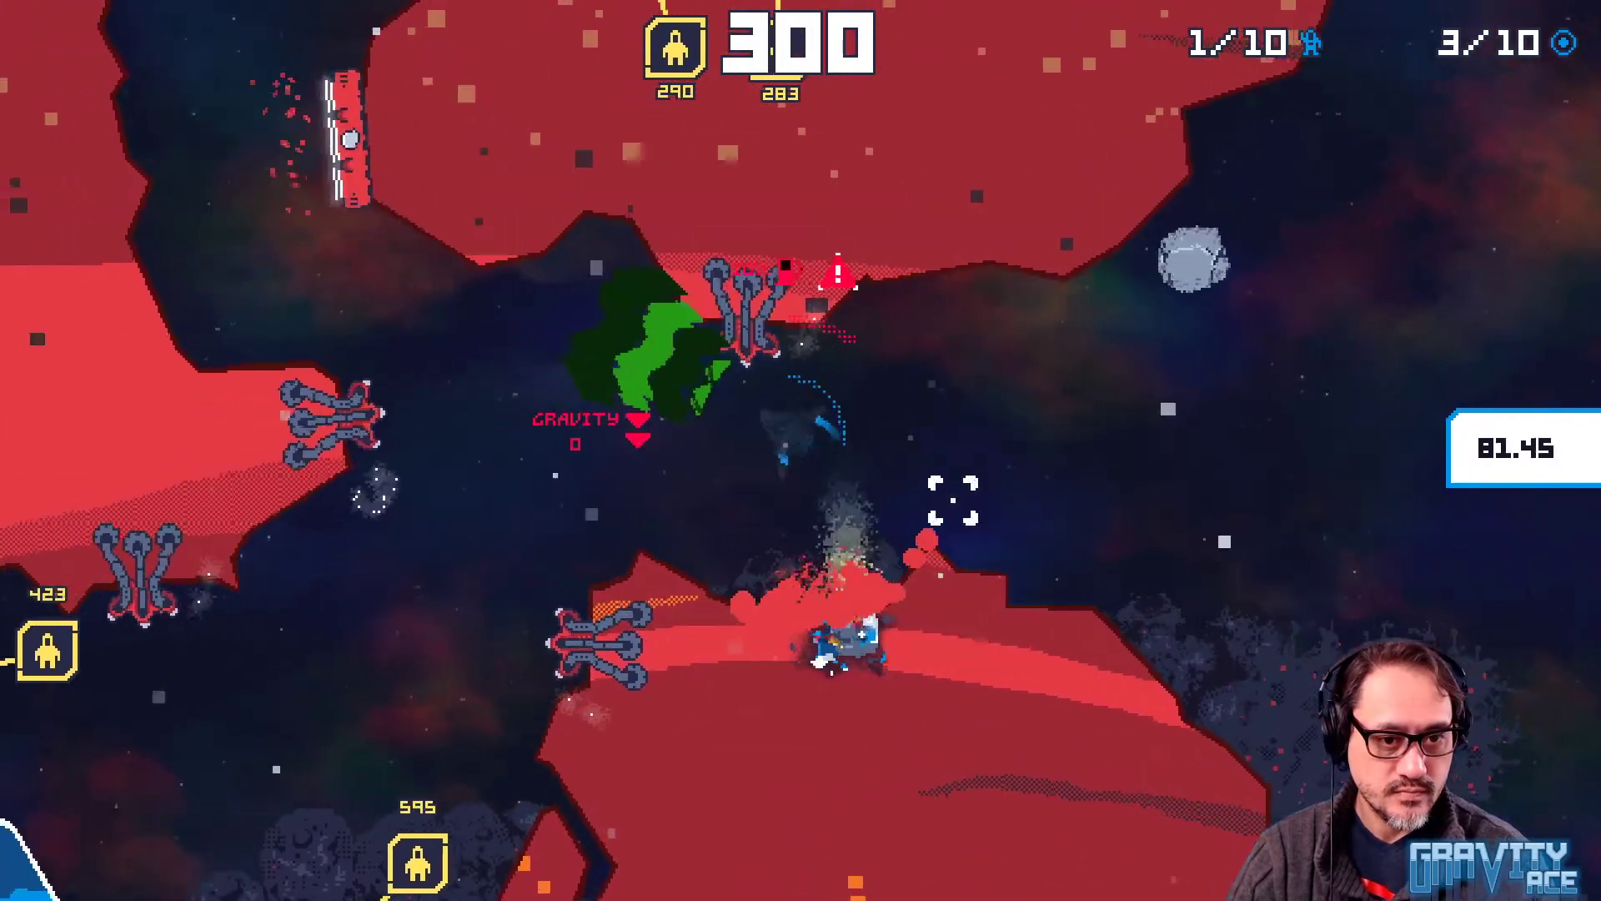
pyautogui.press('w')
pyautogui.press('a')
pyautogui.press('a')
pyautogui.press('w')
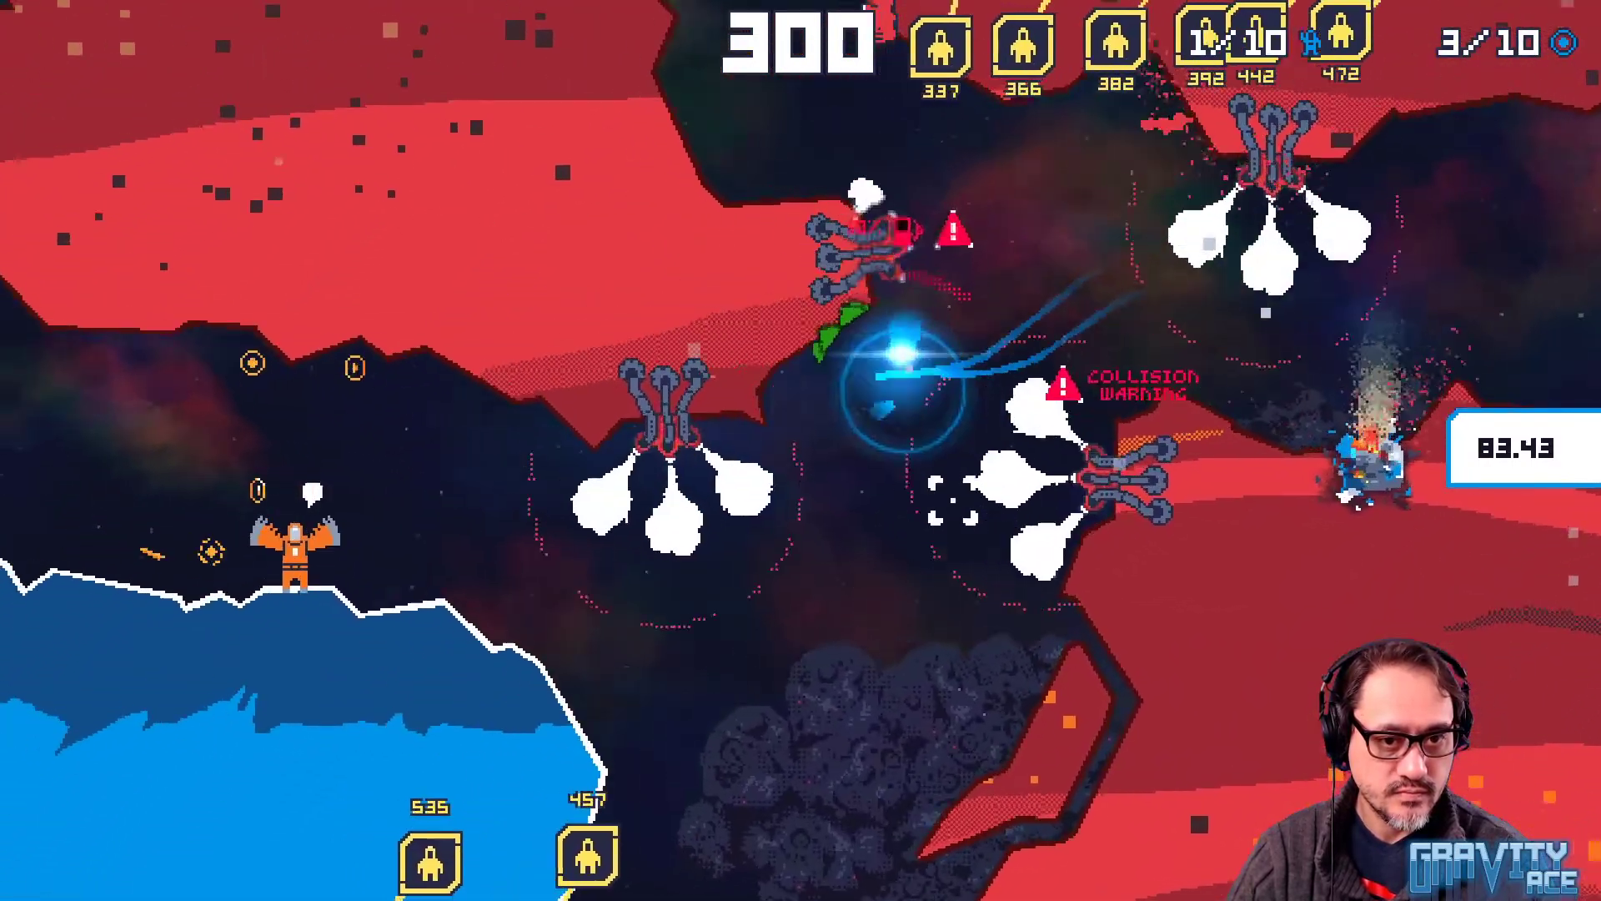
pyautogui.press('a')
pyautogui.press('w')
pyautogui.press('d')
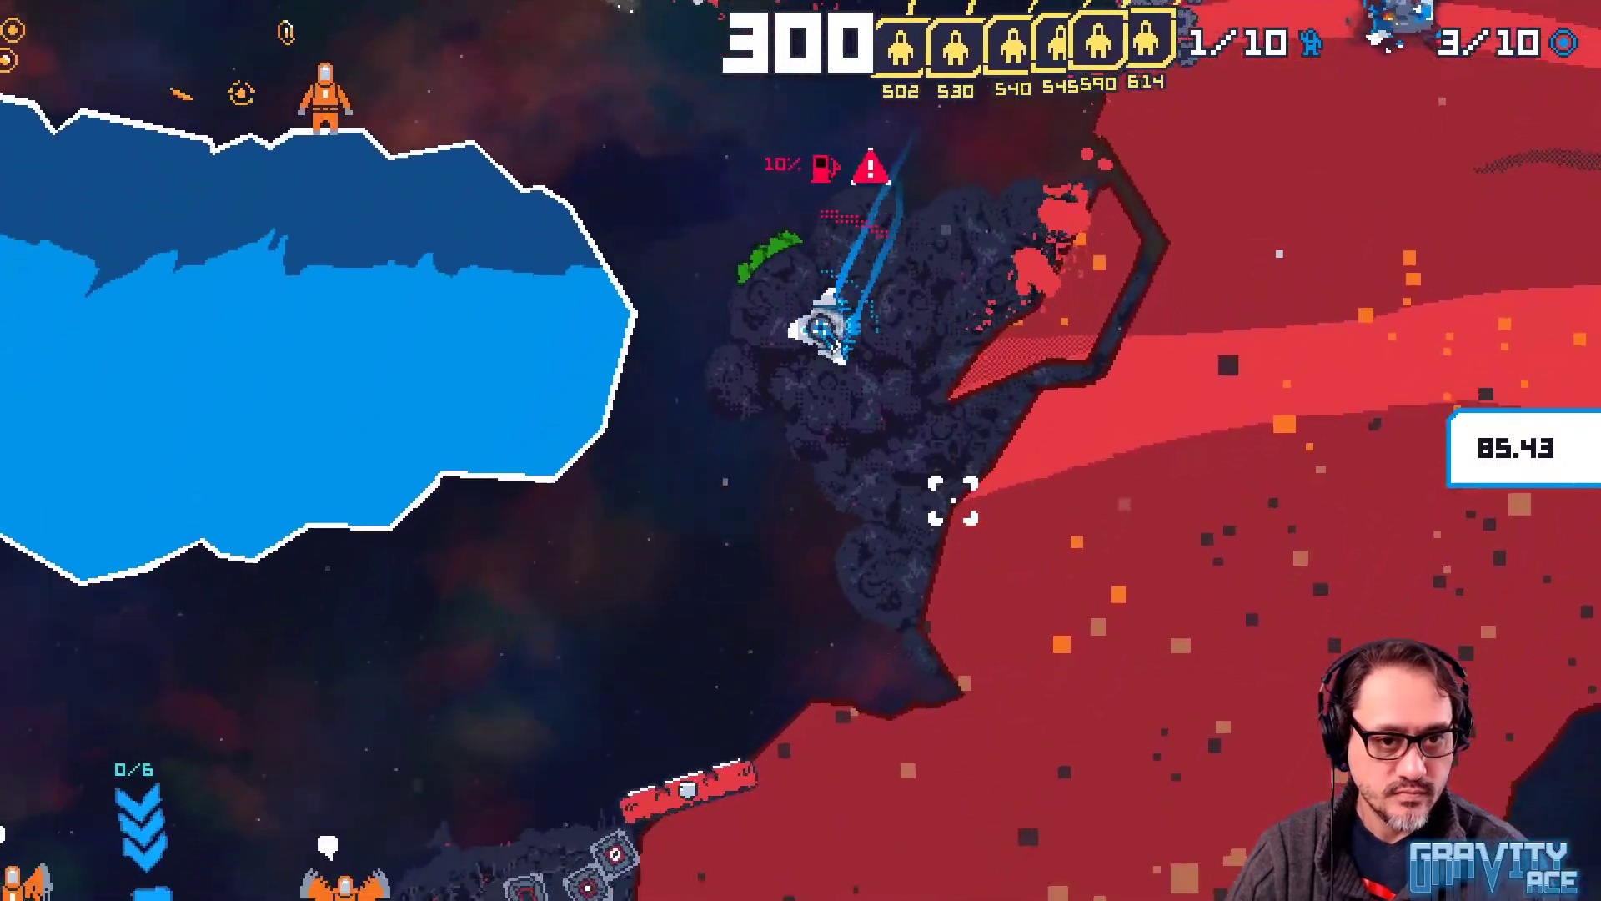
# Hover over the dark rock cluster between the large blue island and the red terrain to examine how the rock props look
pyautogui.press('w')
pyautogui.press('w')
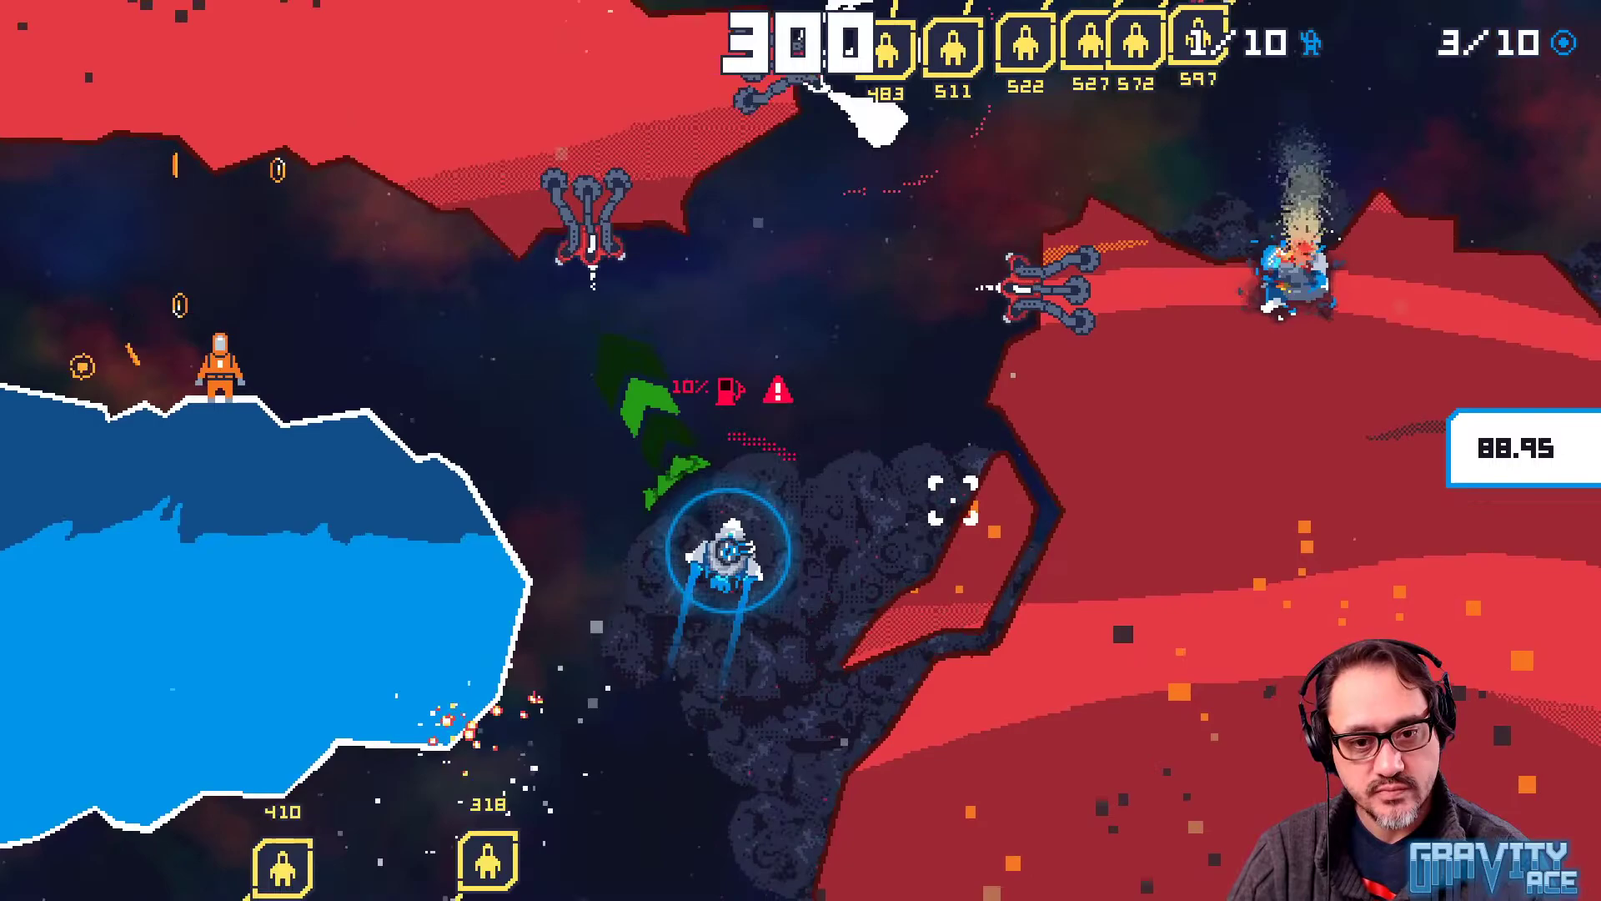
pyautogui.press('w')
pyautogui.click(940, 572)
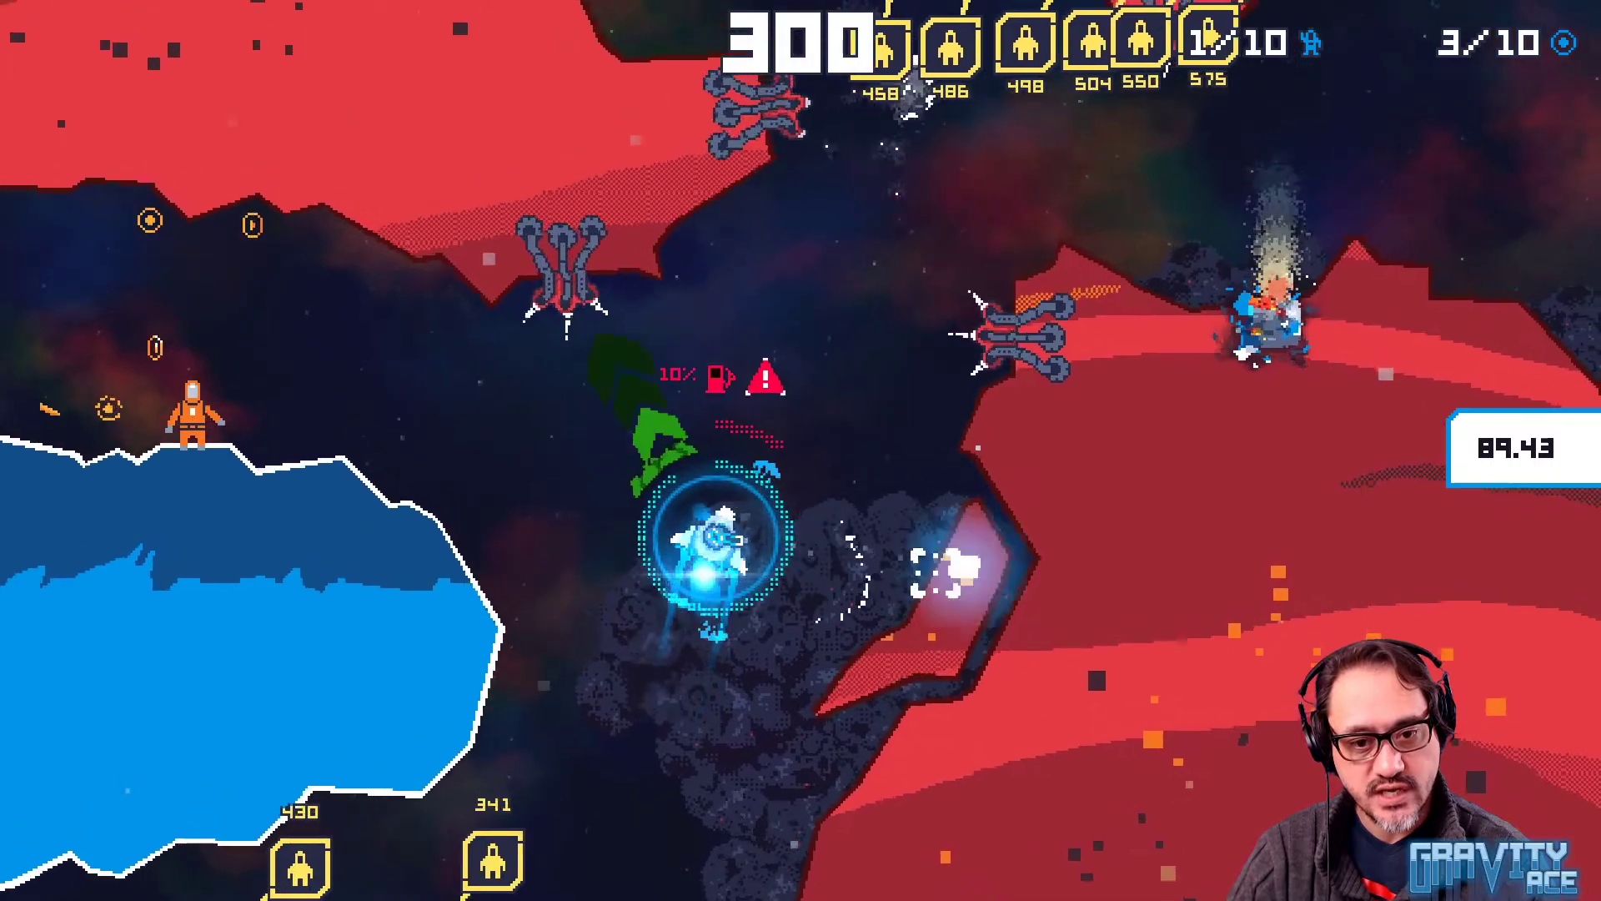
pyautogui.press('d')
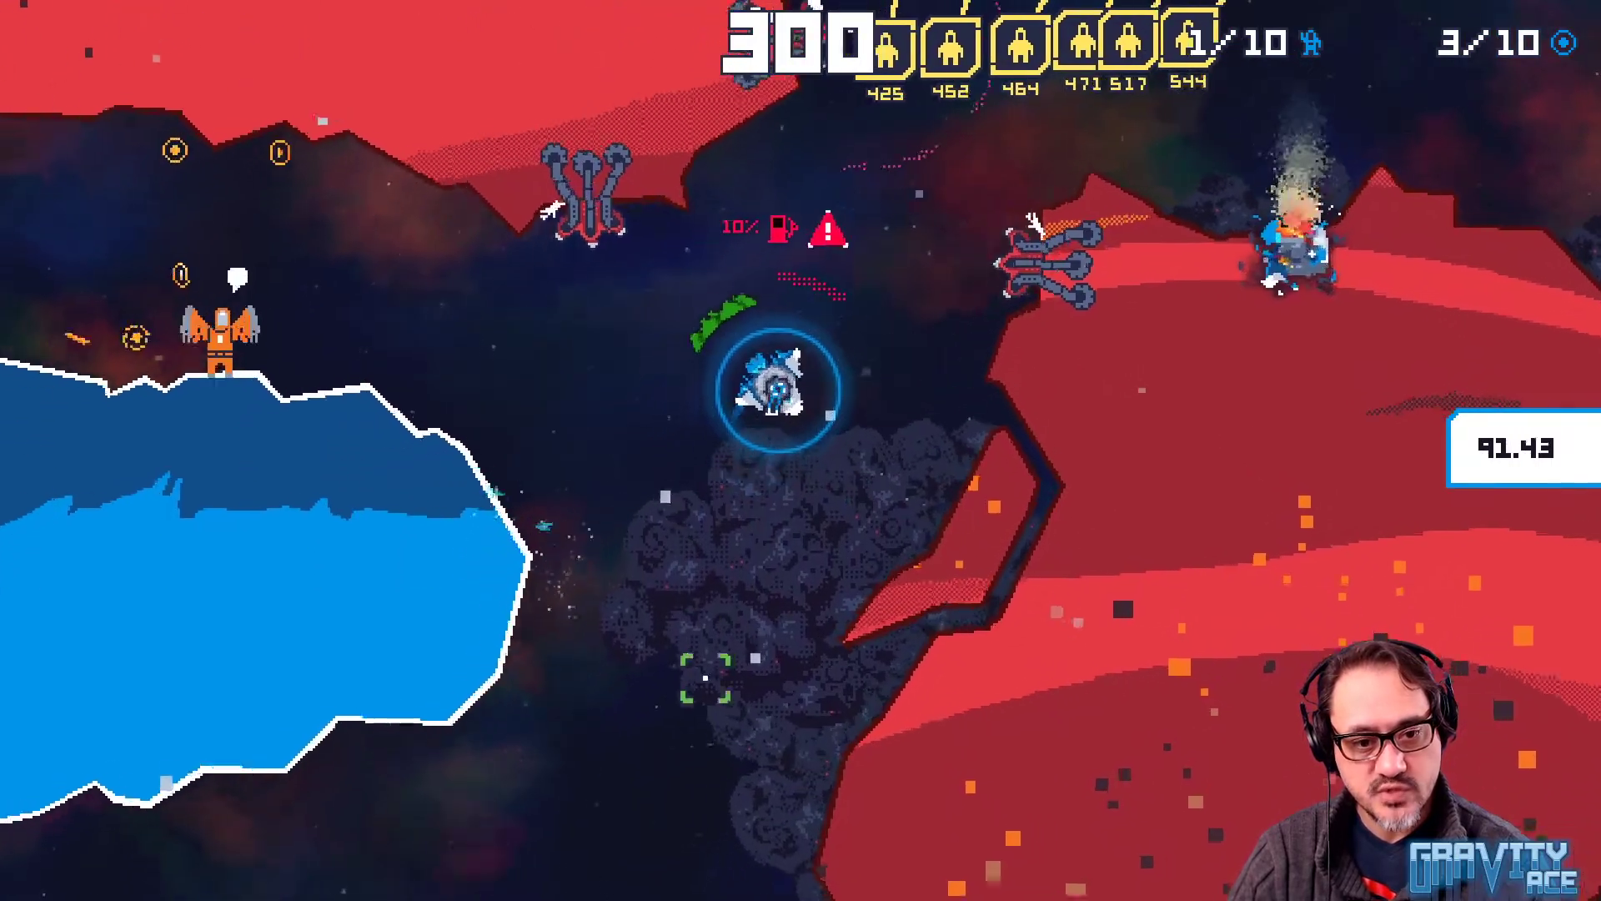
pyautogui.press('w')
pyautogui.press('d')
pyautogui.press('d')
pyautogui.press('w')
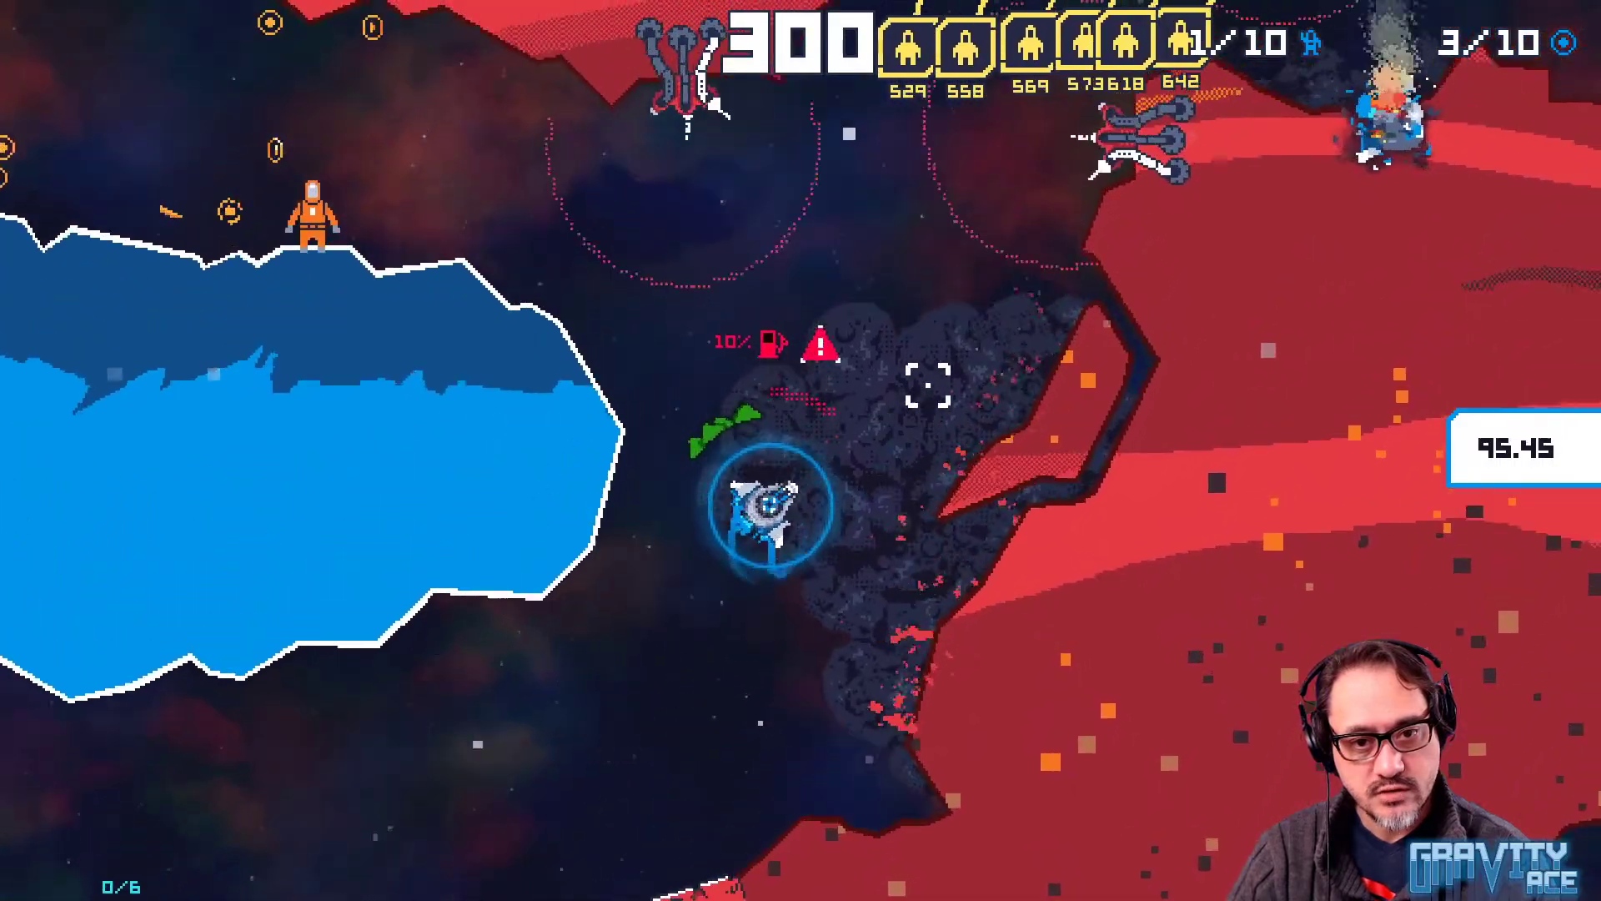
pyautogui.press('w')
pyautogui.press('w')
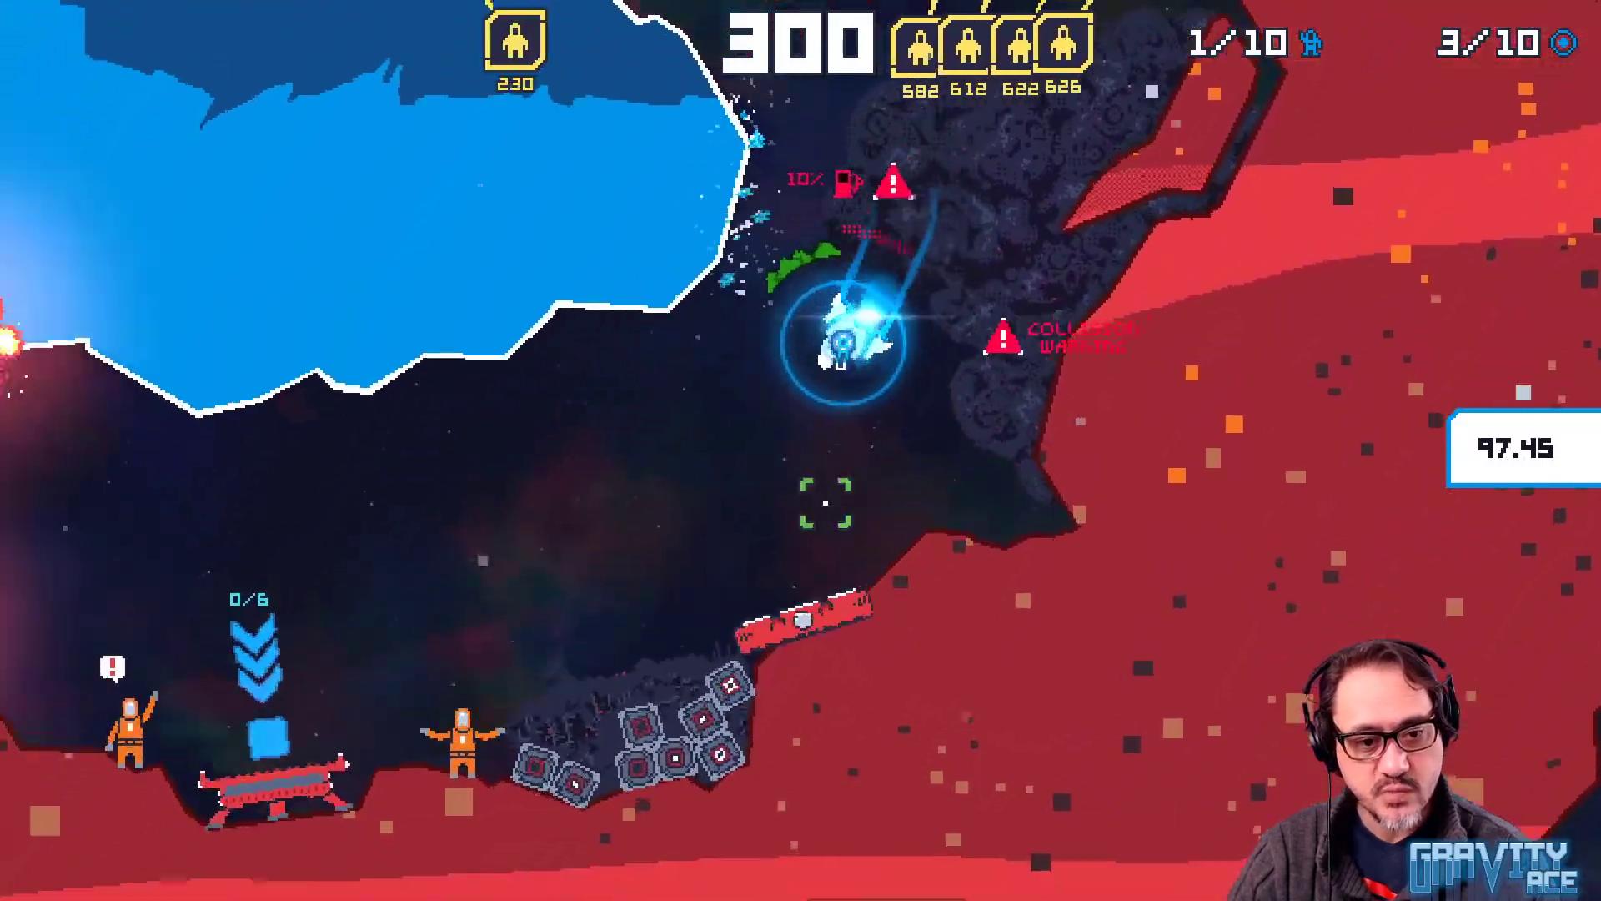
# Fly beneath the large blue island and over the landing pad to the smaller blue island's ice rocks
pyautogui.press('d')
pyautogui.press('w')
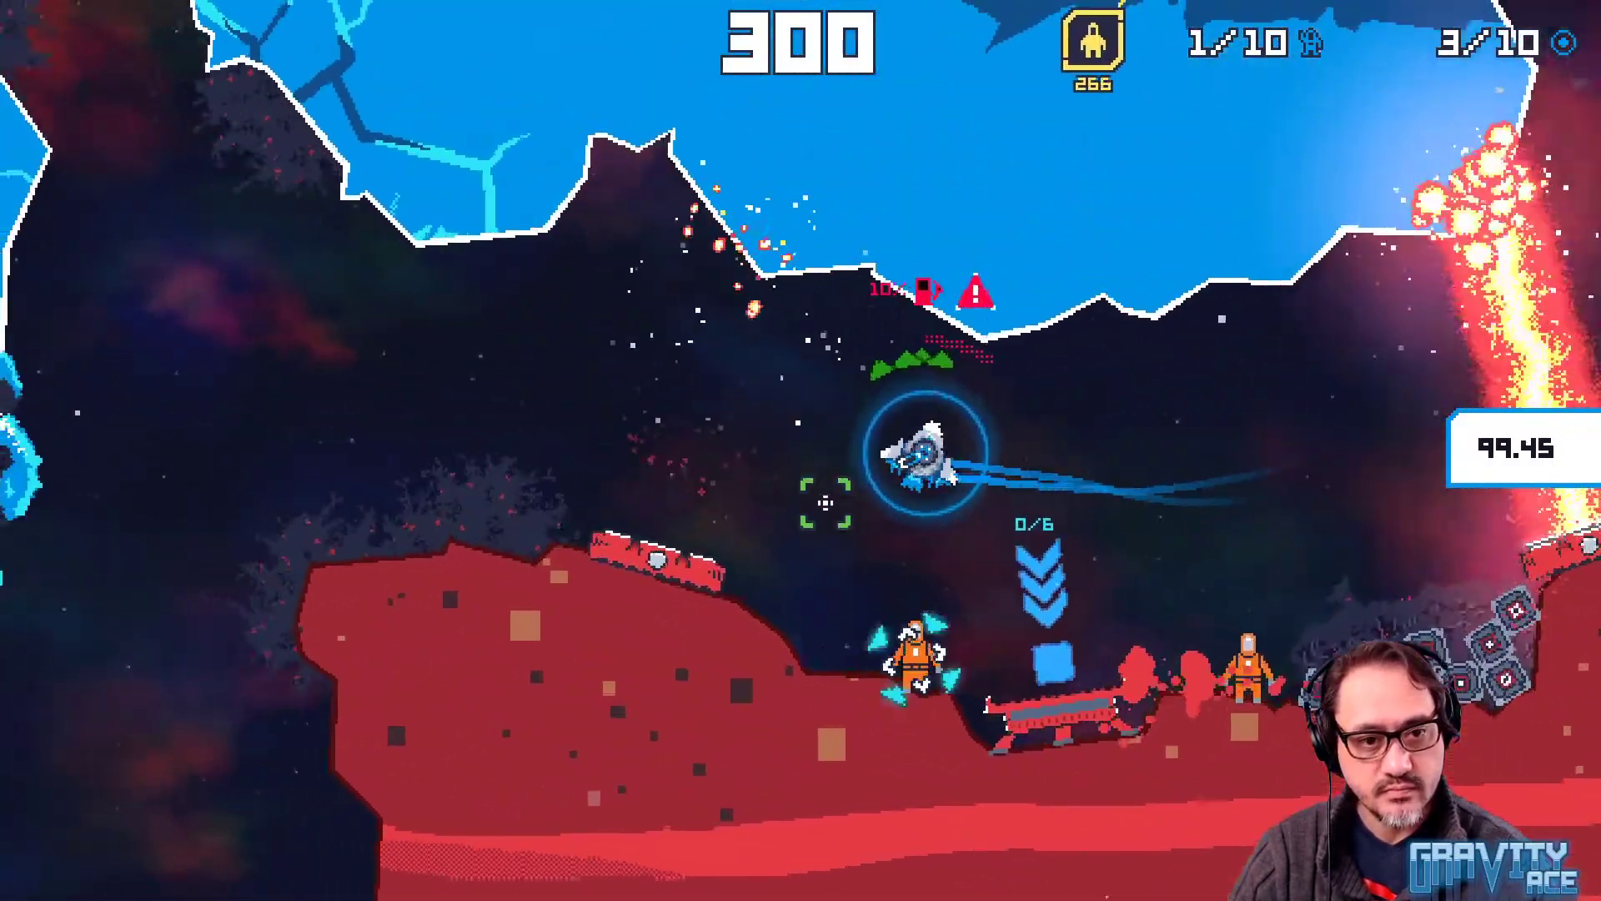
pyautogui.press('a')
pyautogui.press('w')
pyautogui.press('a')
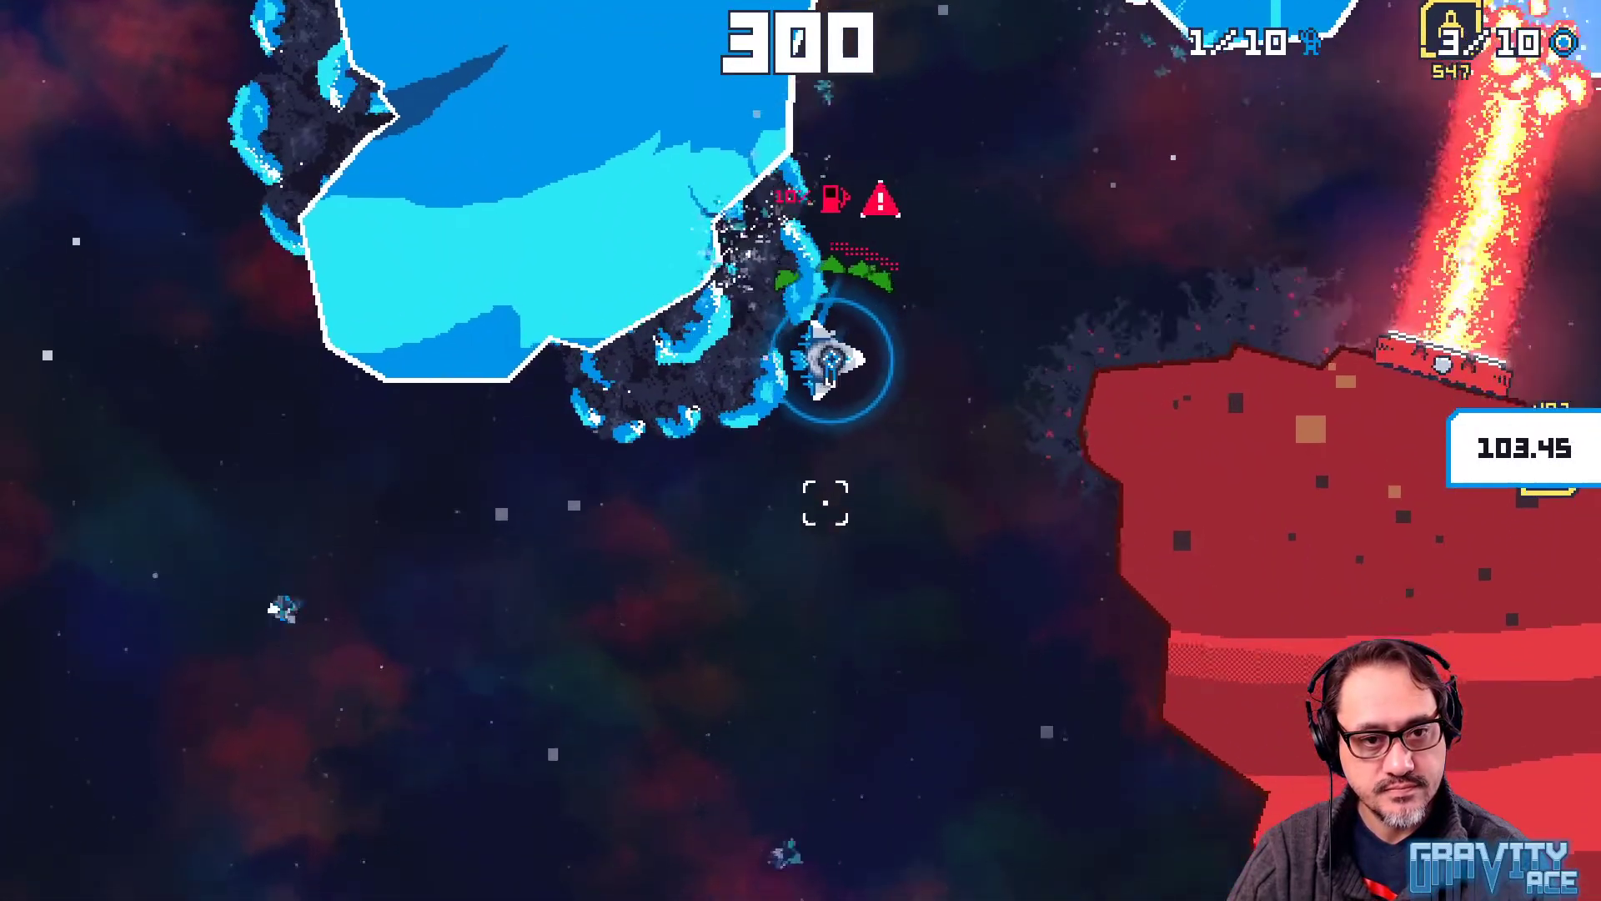
# Examine the ice rocks at the smaller blue island's lower right edge, then circle around to its left side
pyautogui.press('w')
pyautogui.press('d')
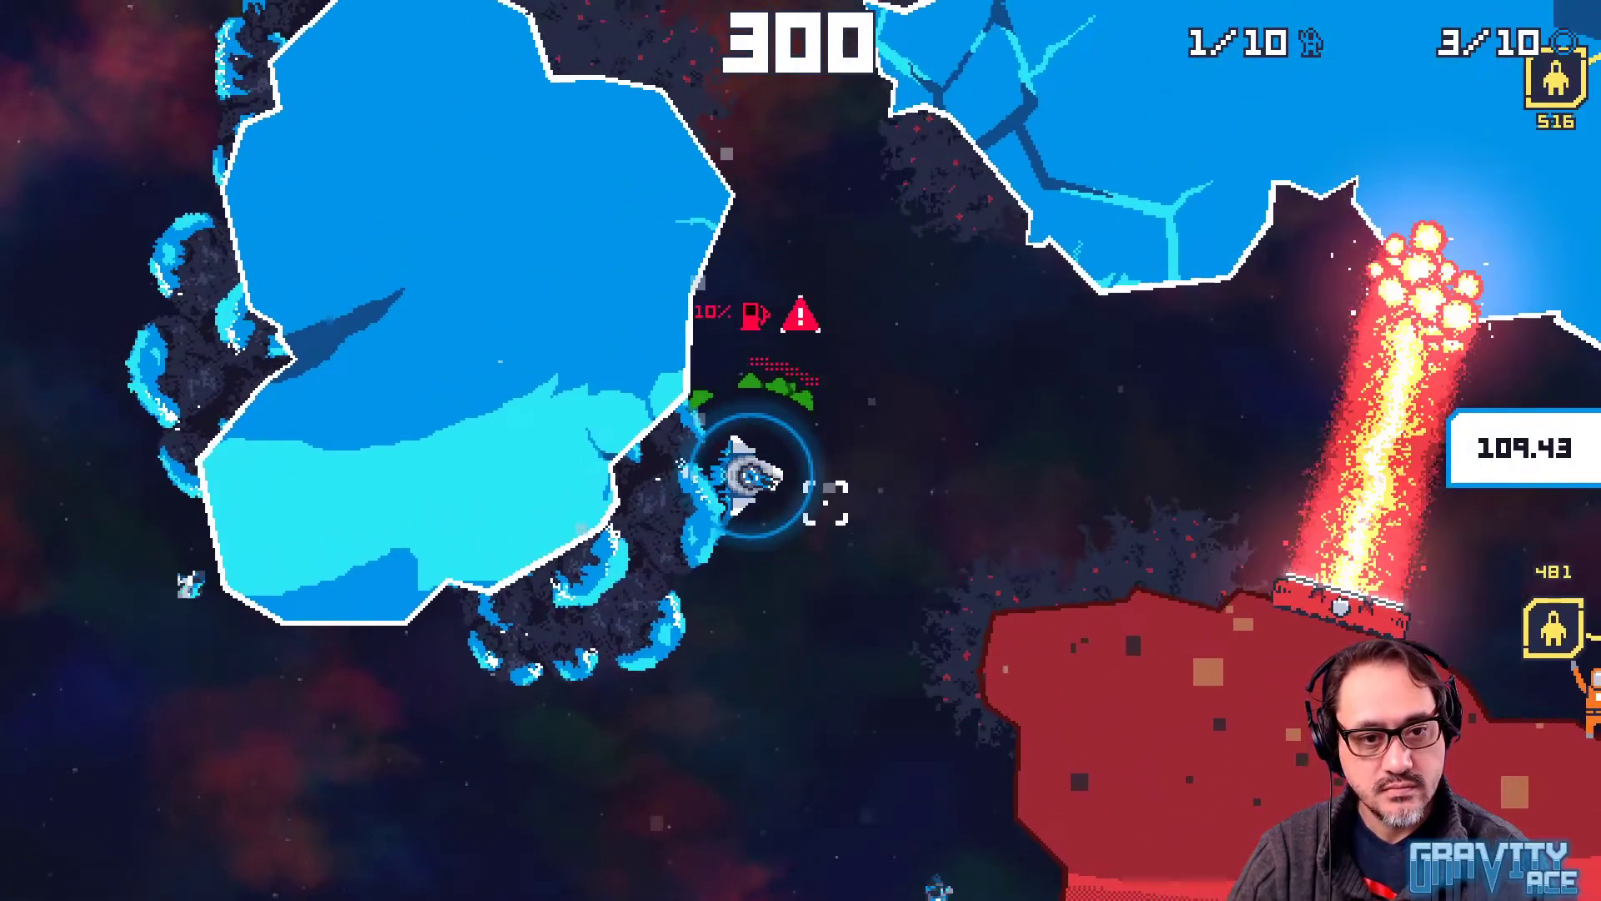
pyautogui.press('w')
pyautogui.press('d')
pyautogui.press('d')
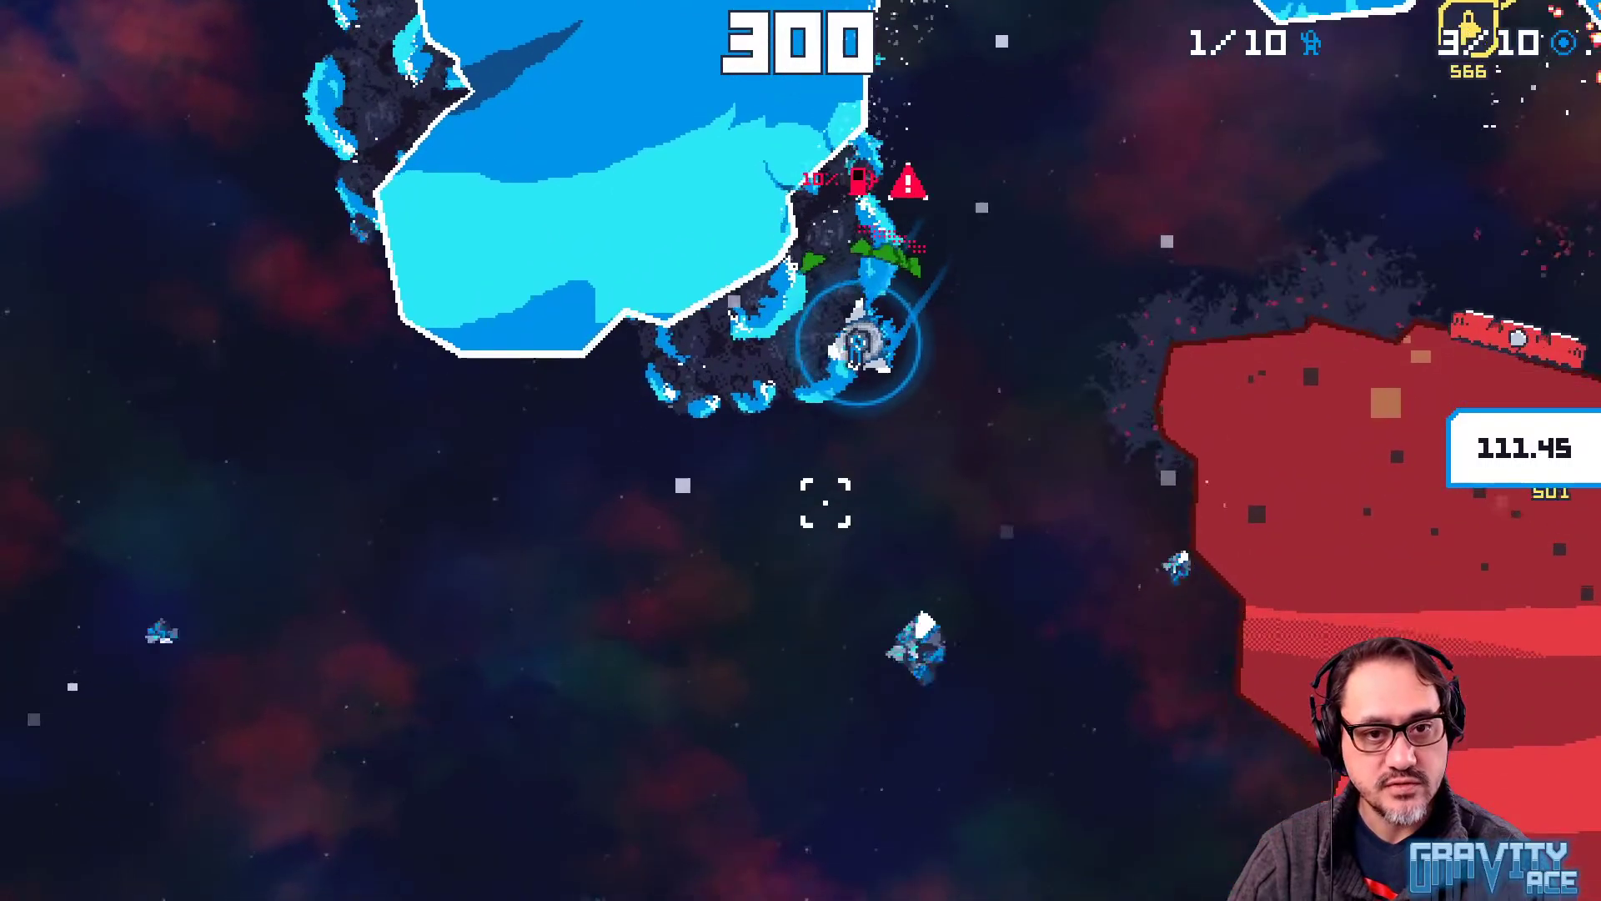
pyautogui.press('w')
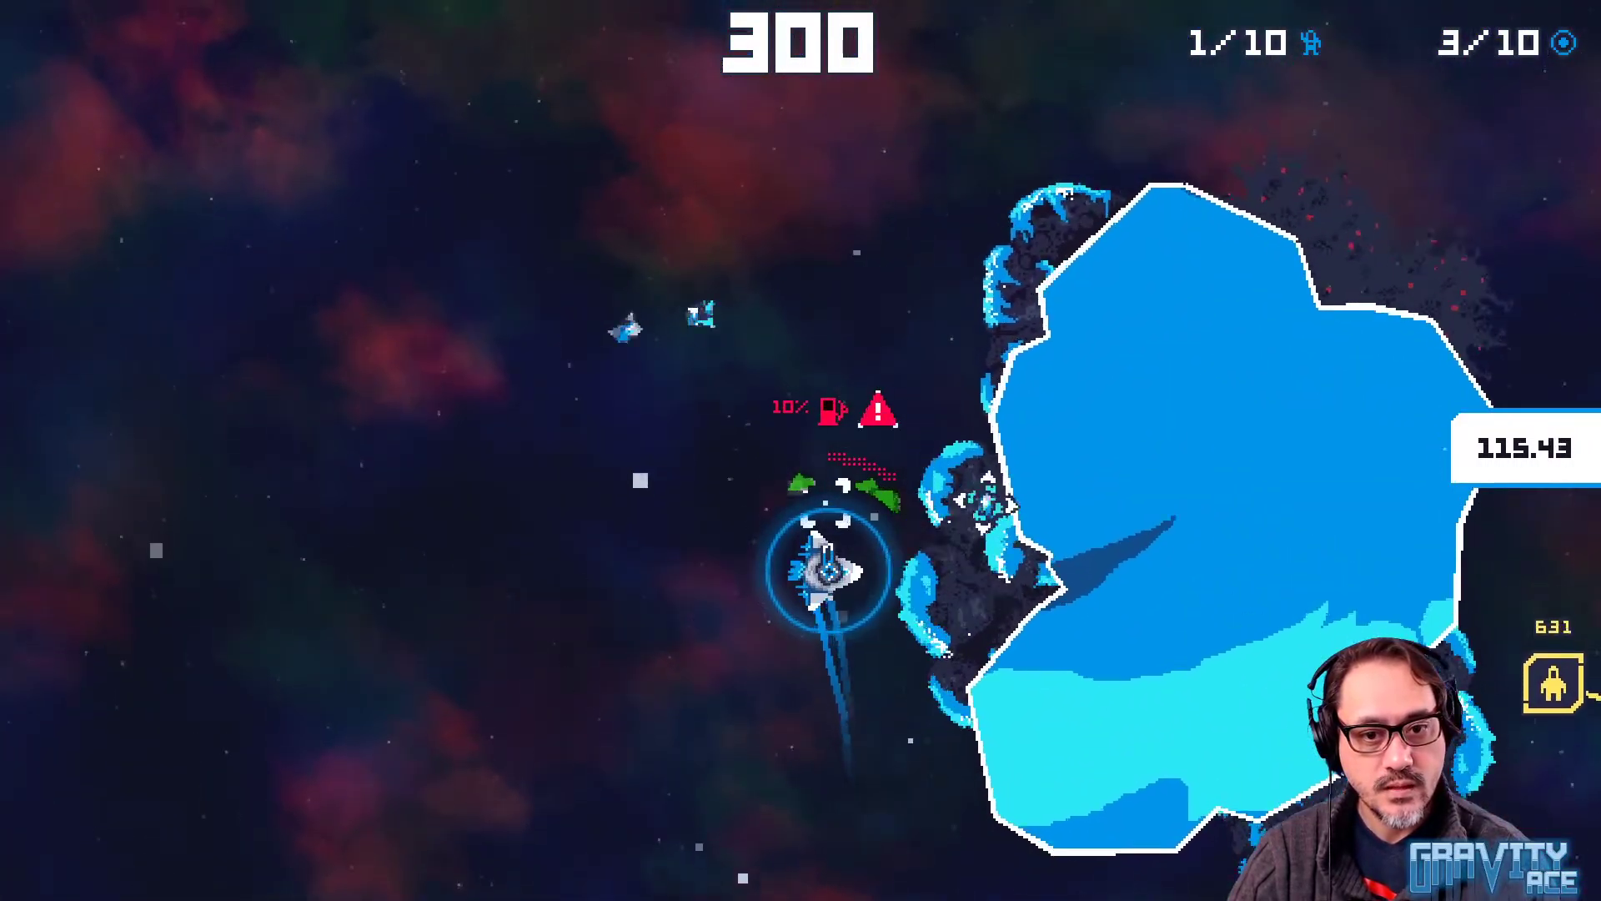
# Circle in the open space beside the smaller blue island to judge its left-edge ice rocks from a distance
pyautogui.press('a')
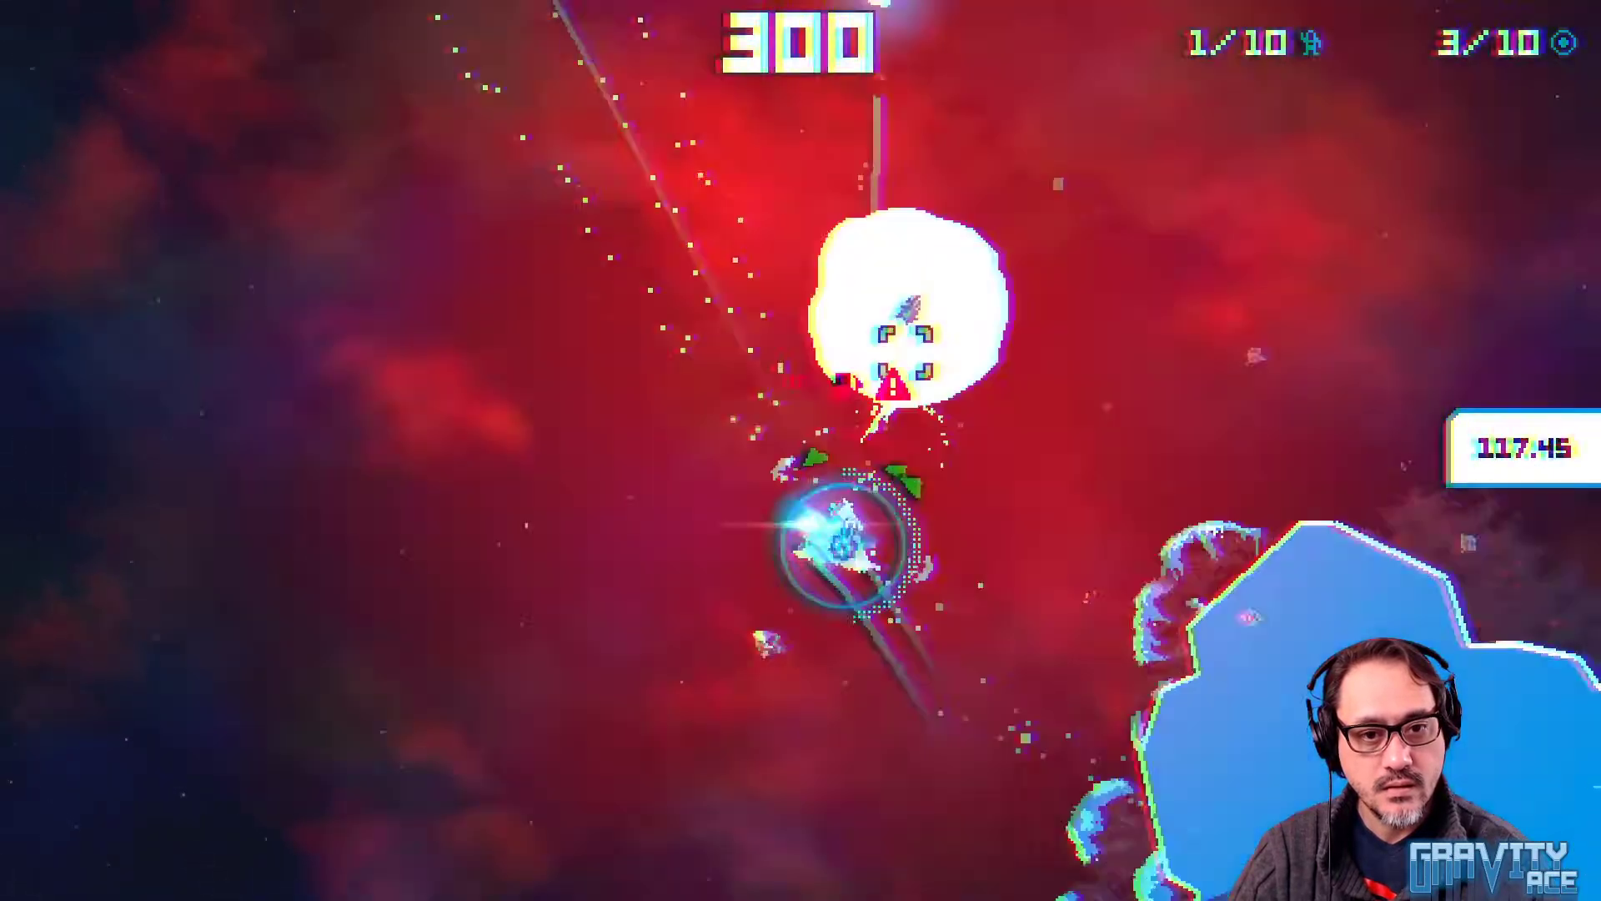
pyautogui.press('d')
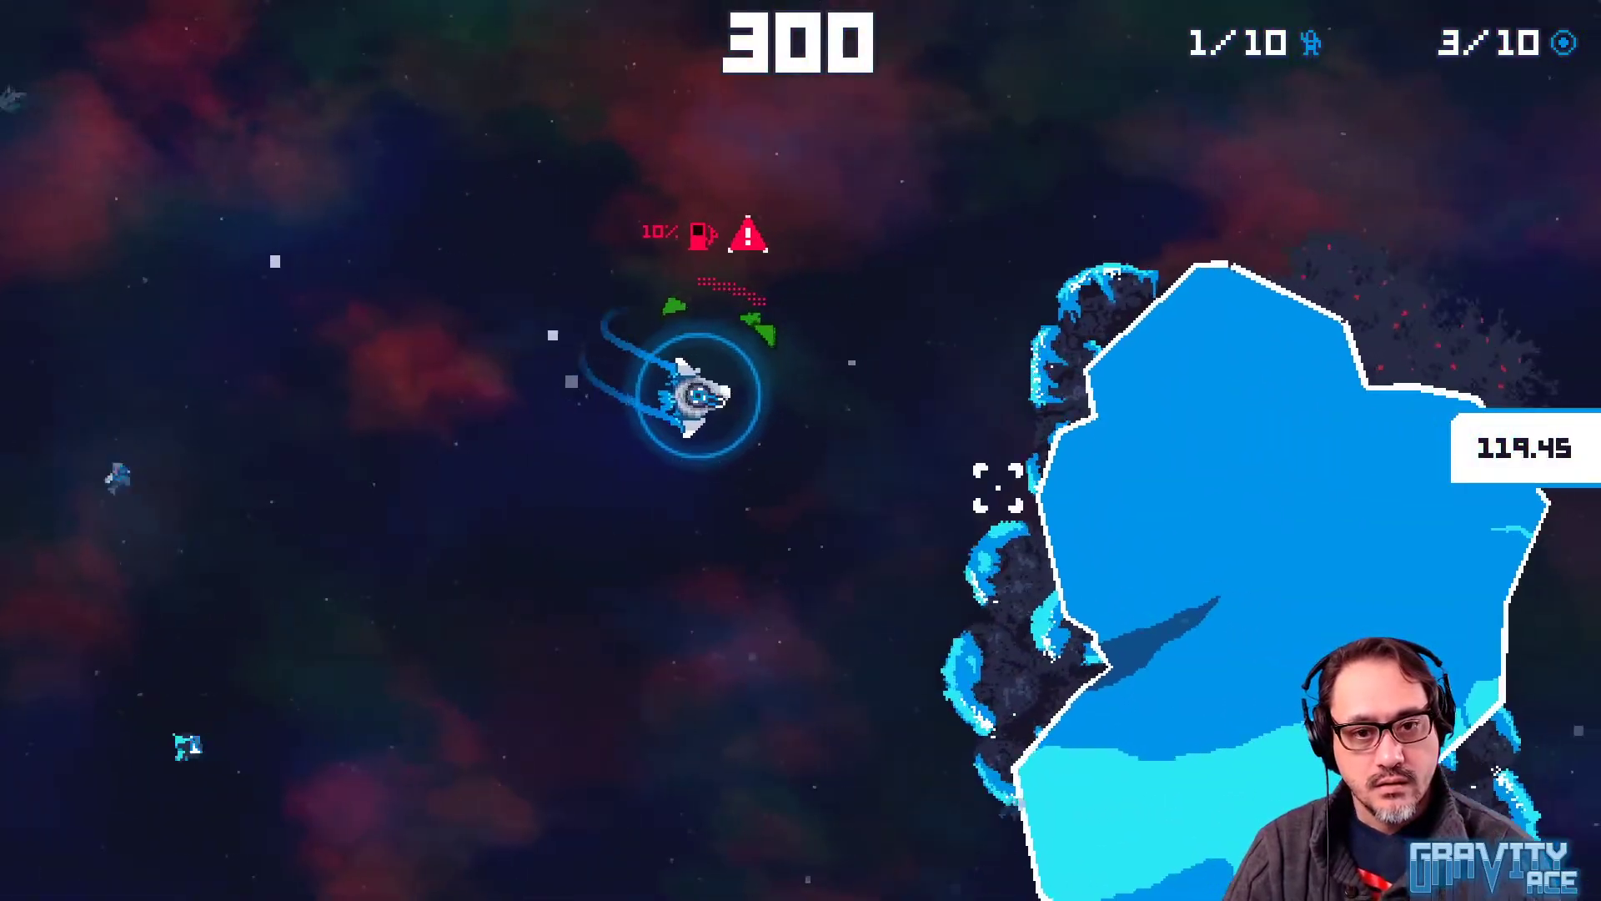
pyautogui.press('d')
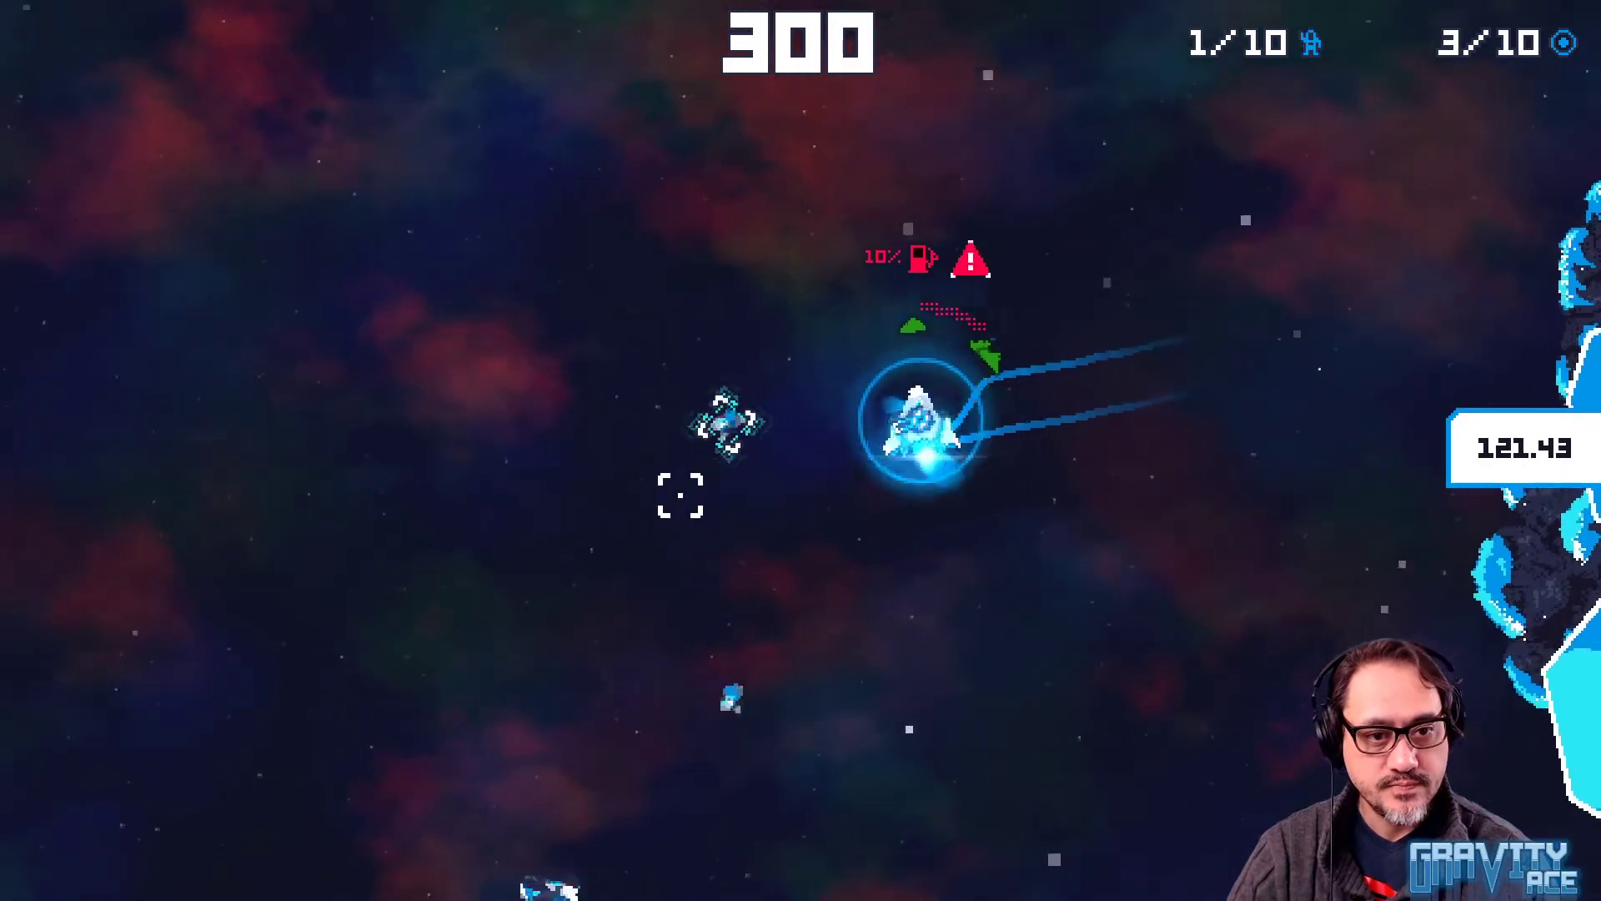
pyautogui.press('a')
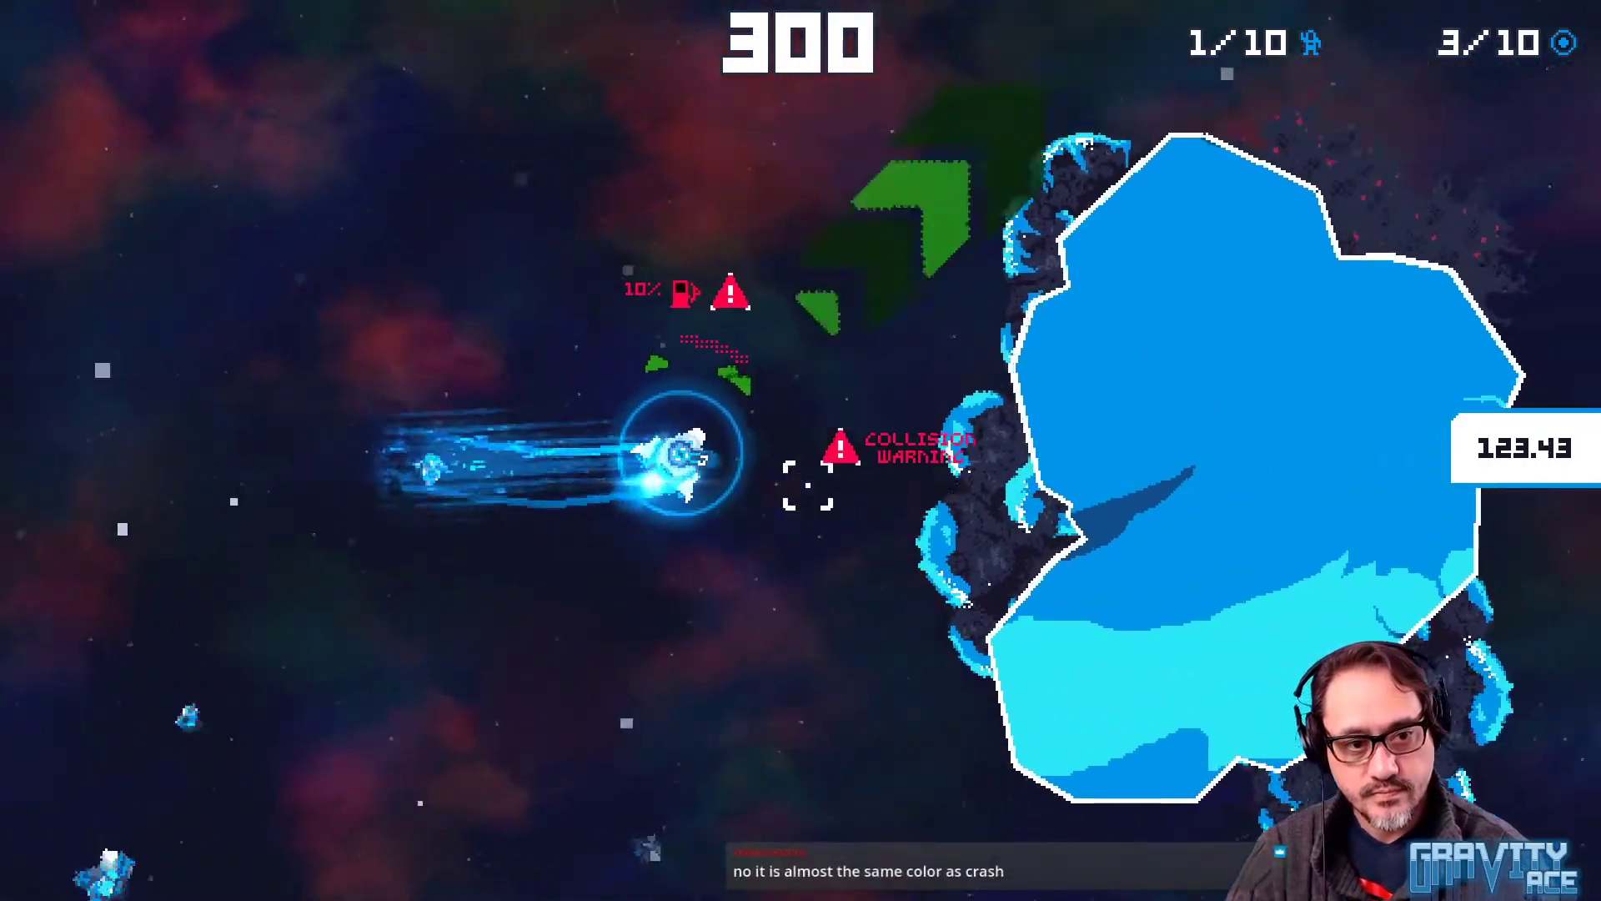
pyautogui.press('a')
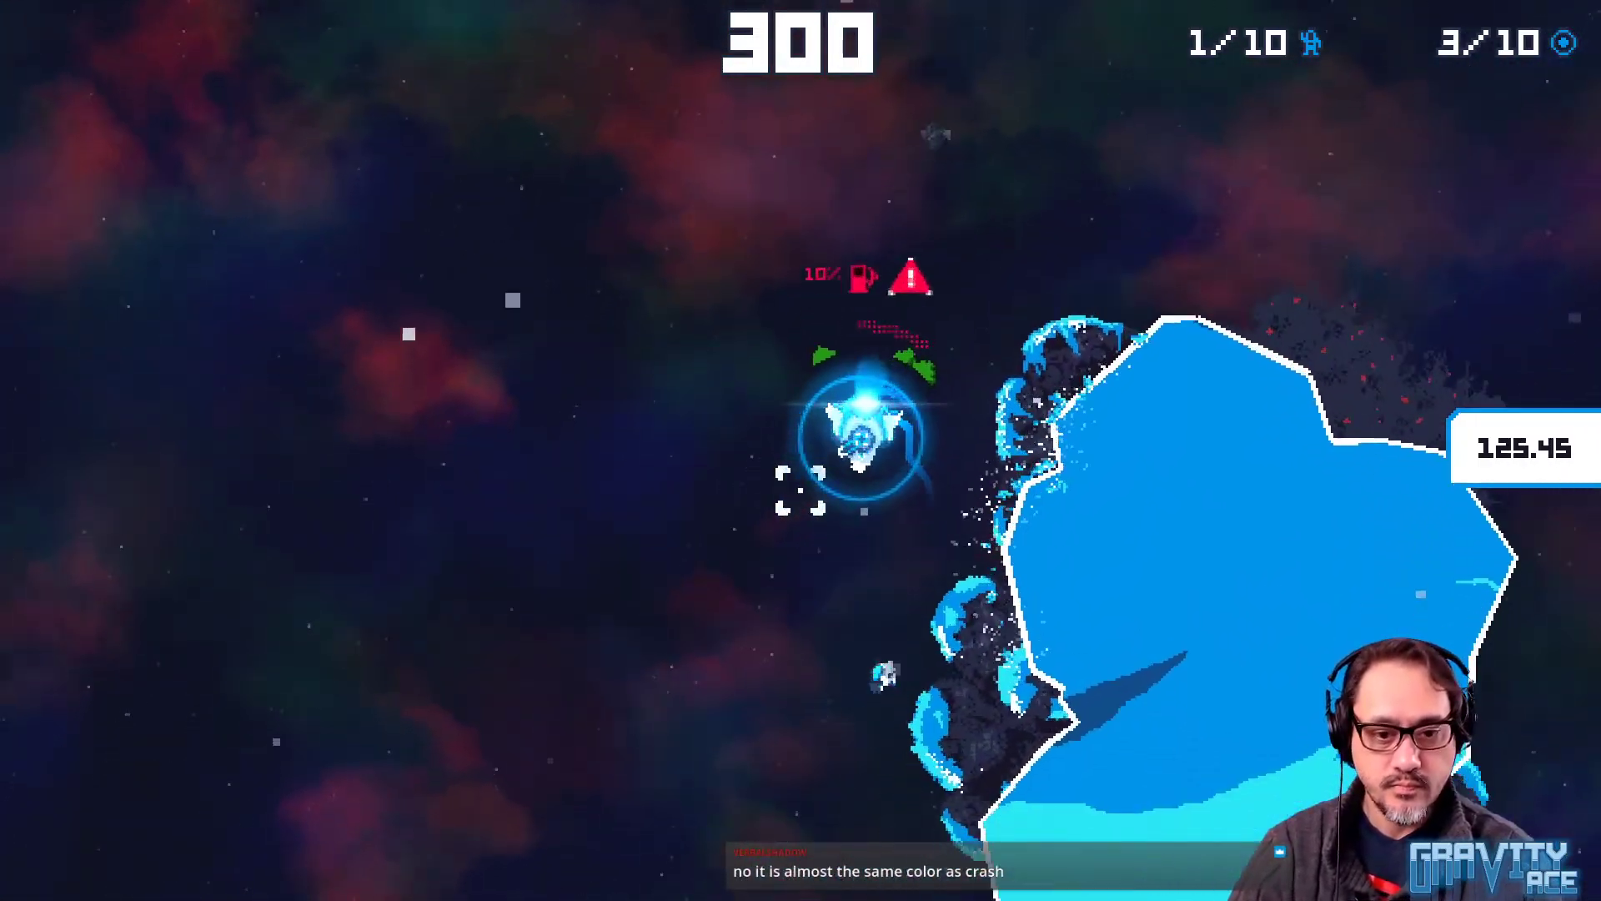
pyautogui.press('d')
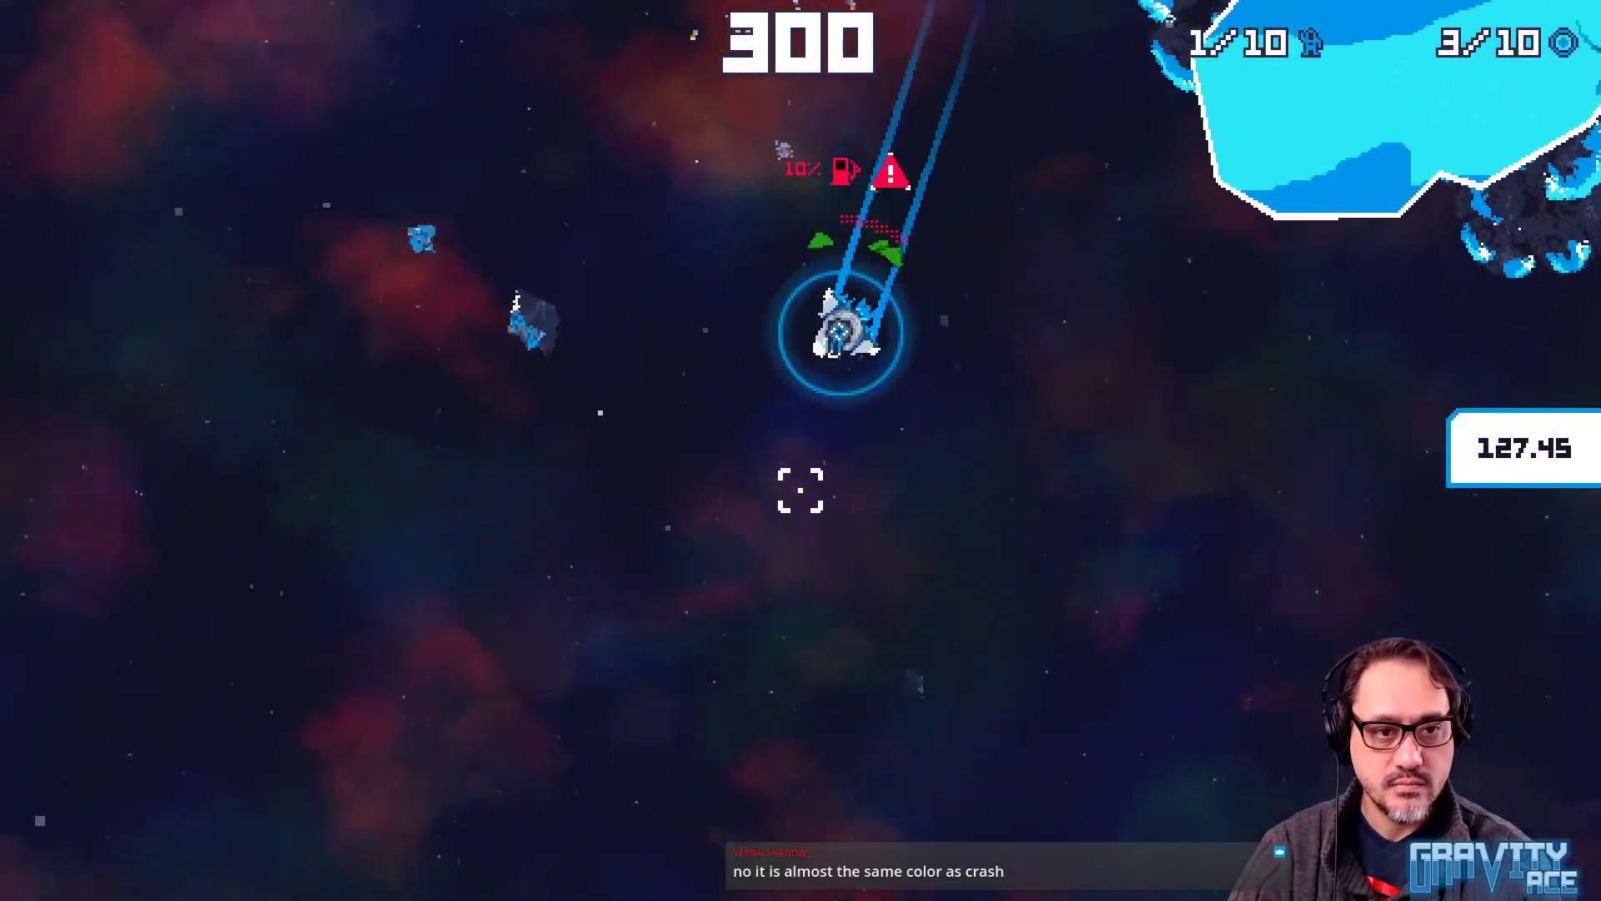
pyautogui.press('d')
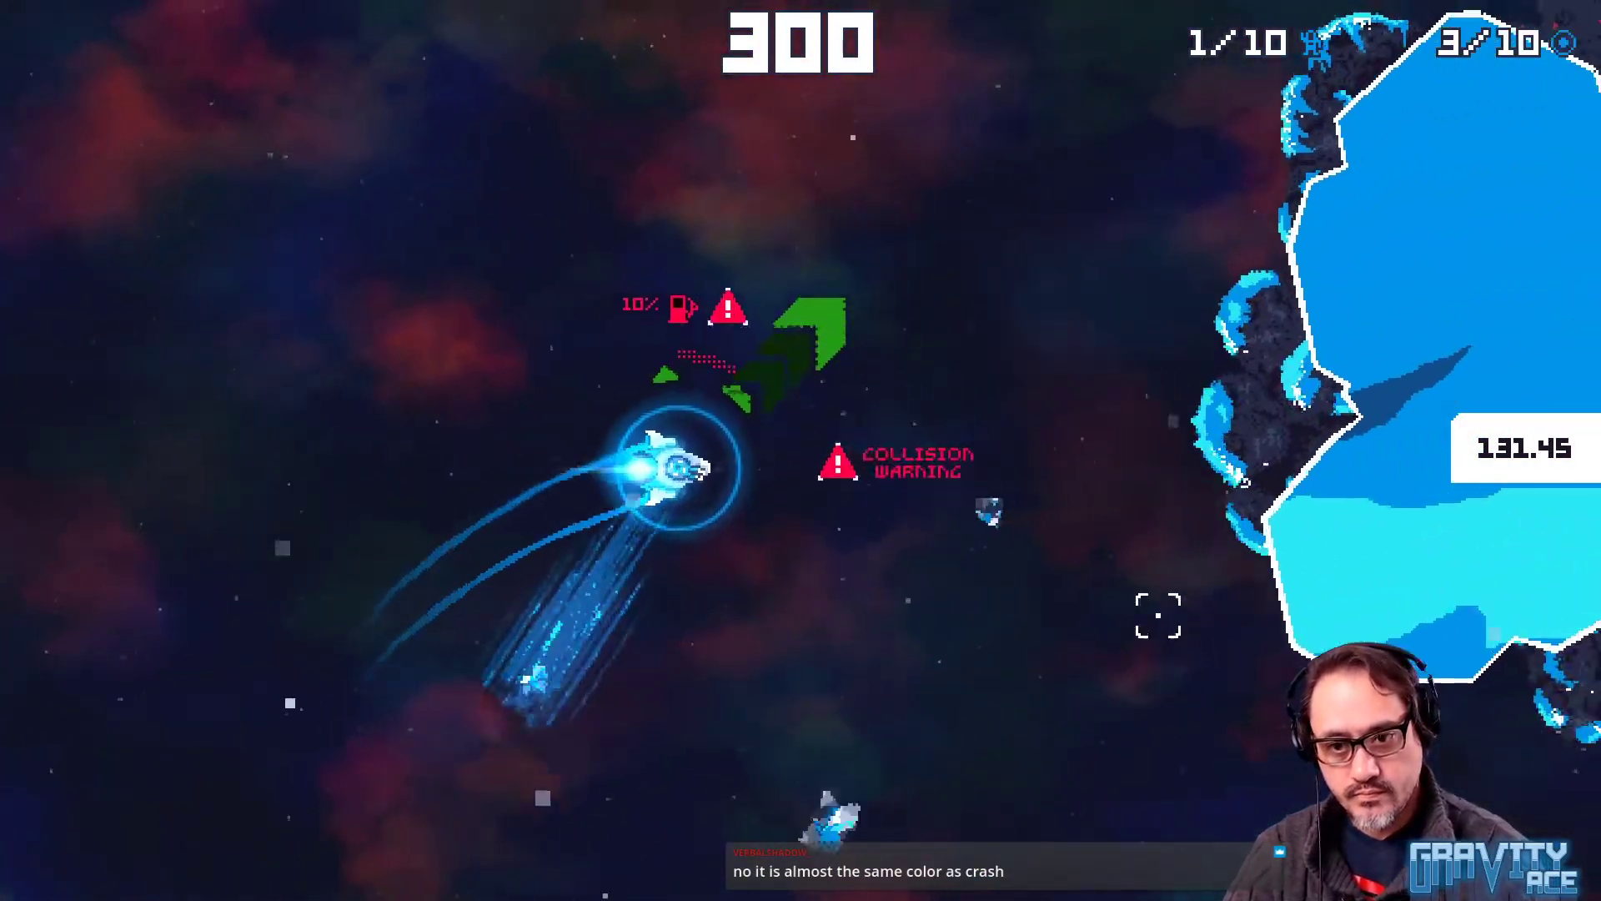
pyautogui.press('d')
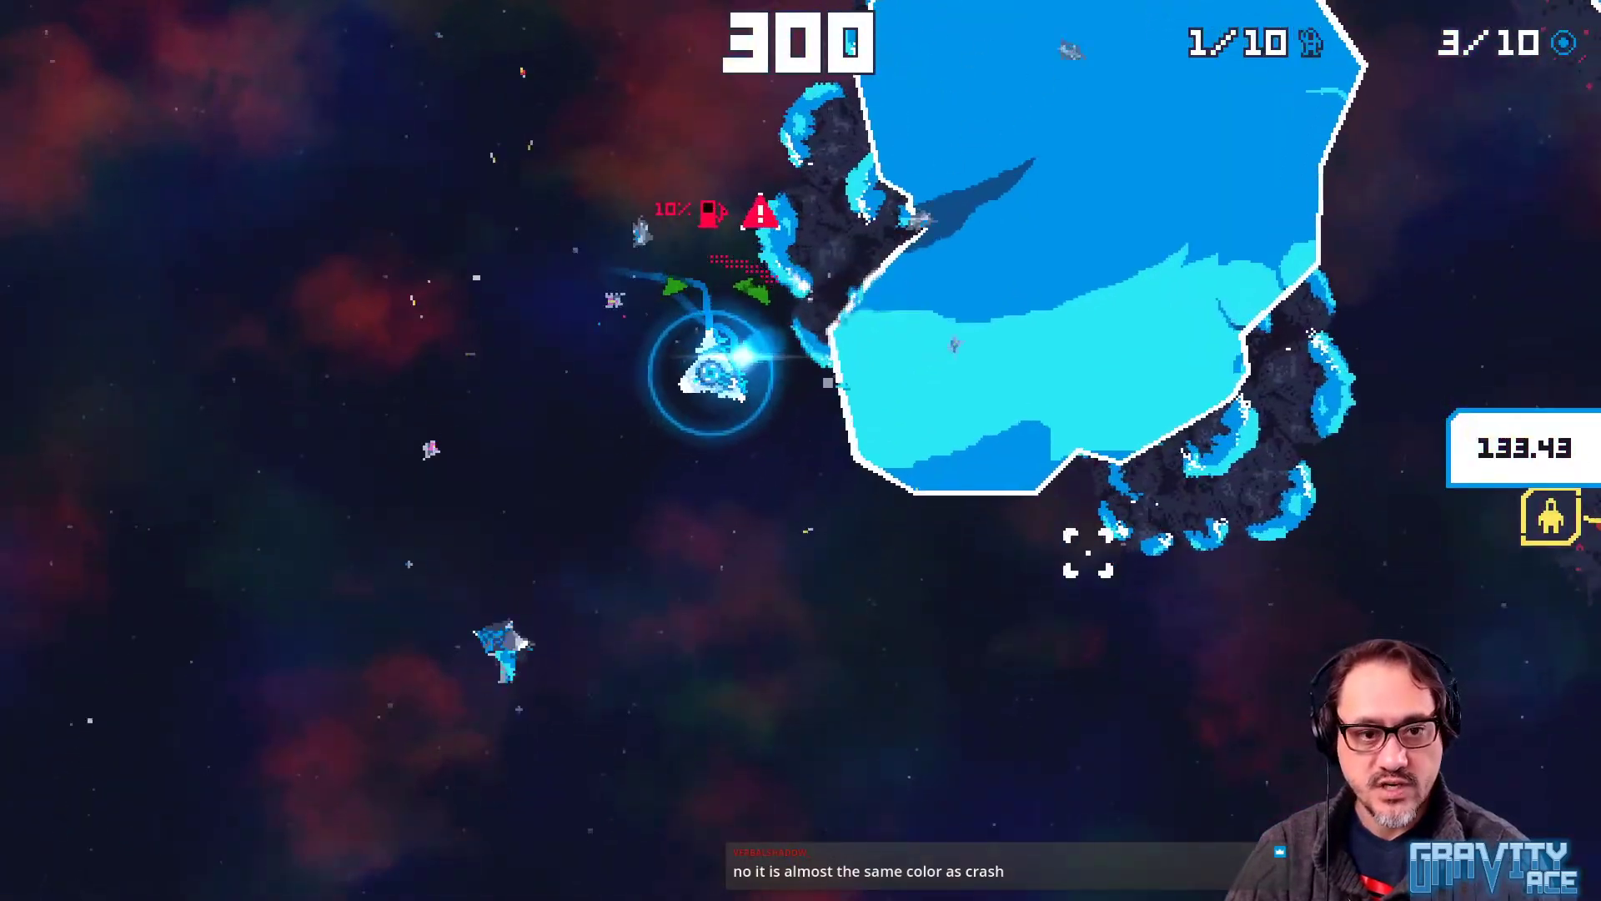
pyautogui.press('d')
pyautogui.press('d')
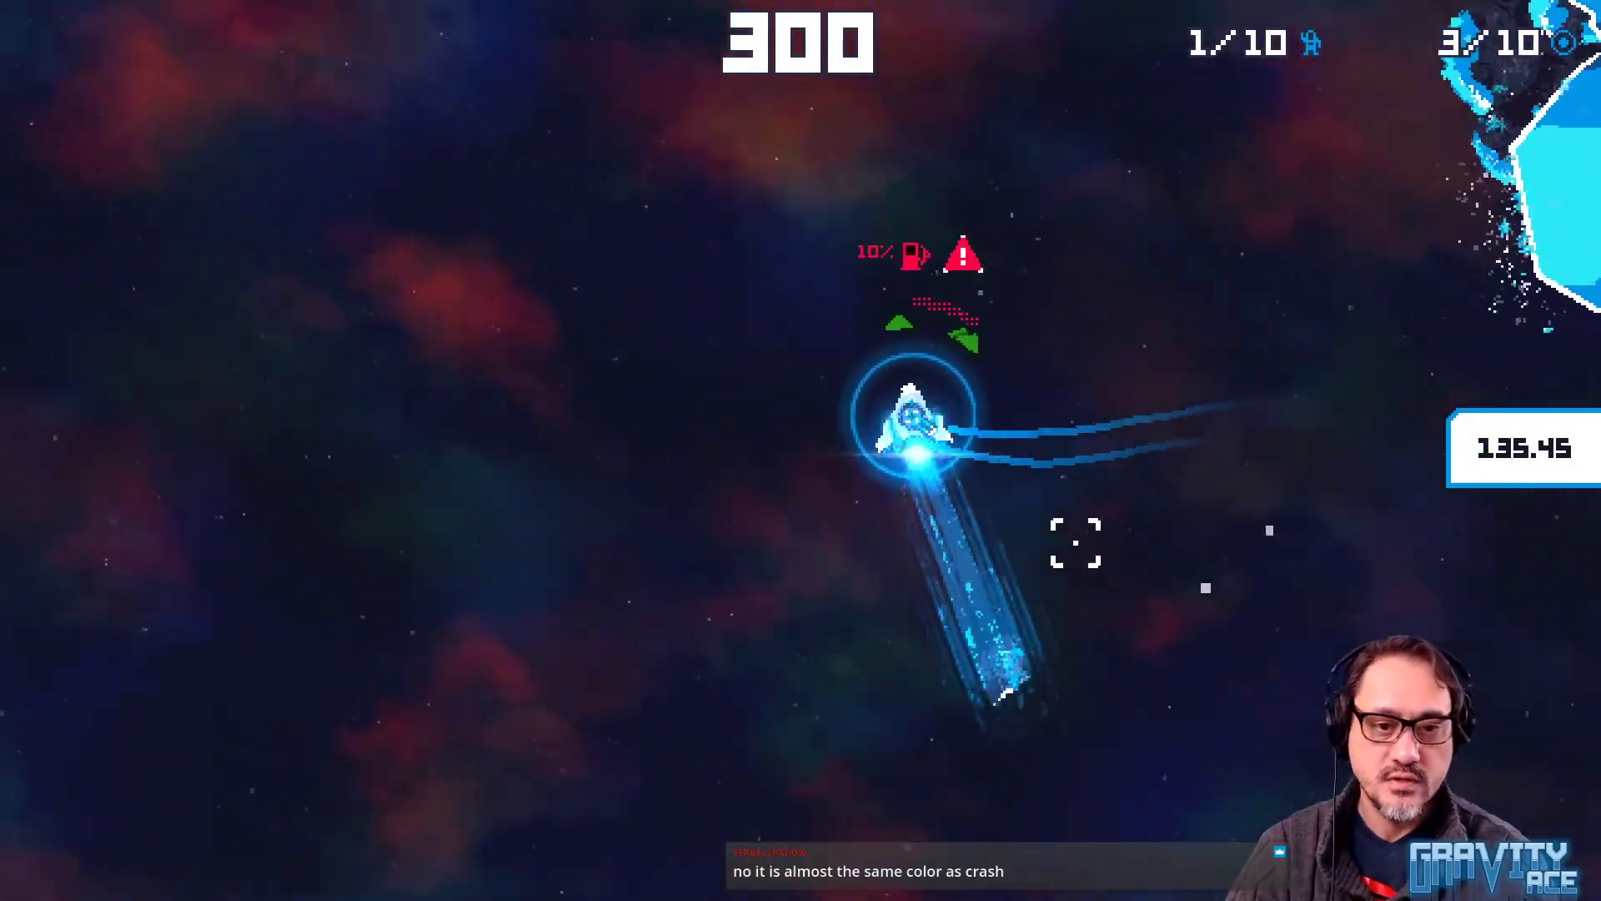
pyautogui.press('d')
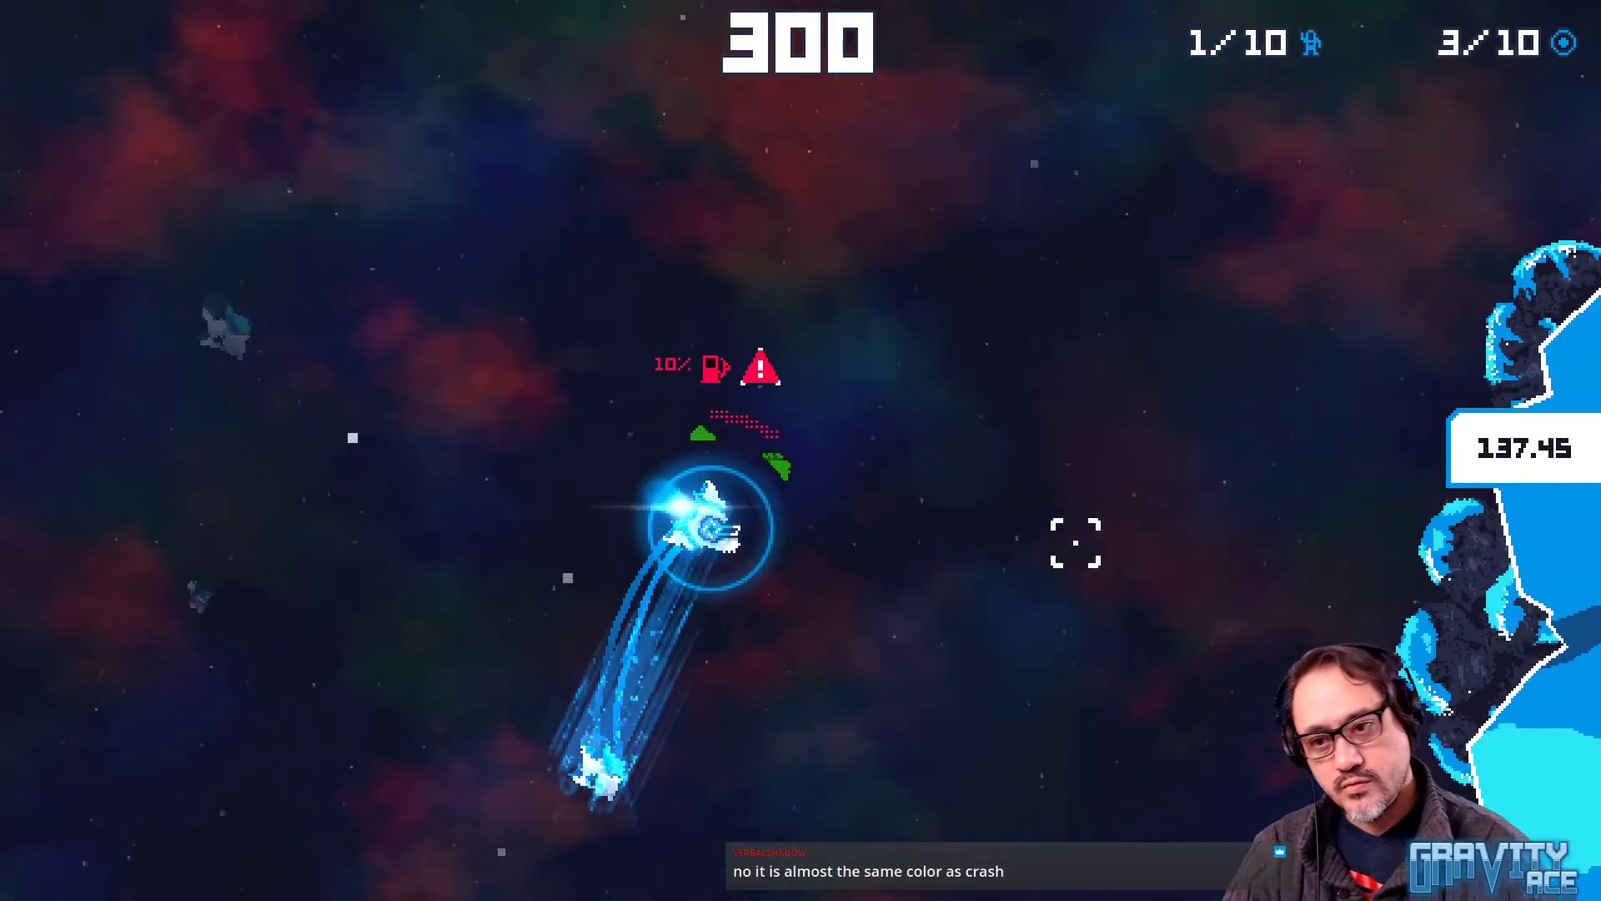
pyautogui.press('d')
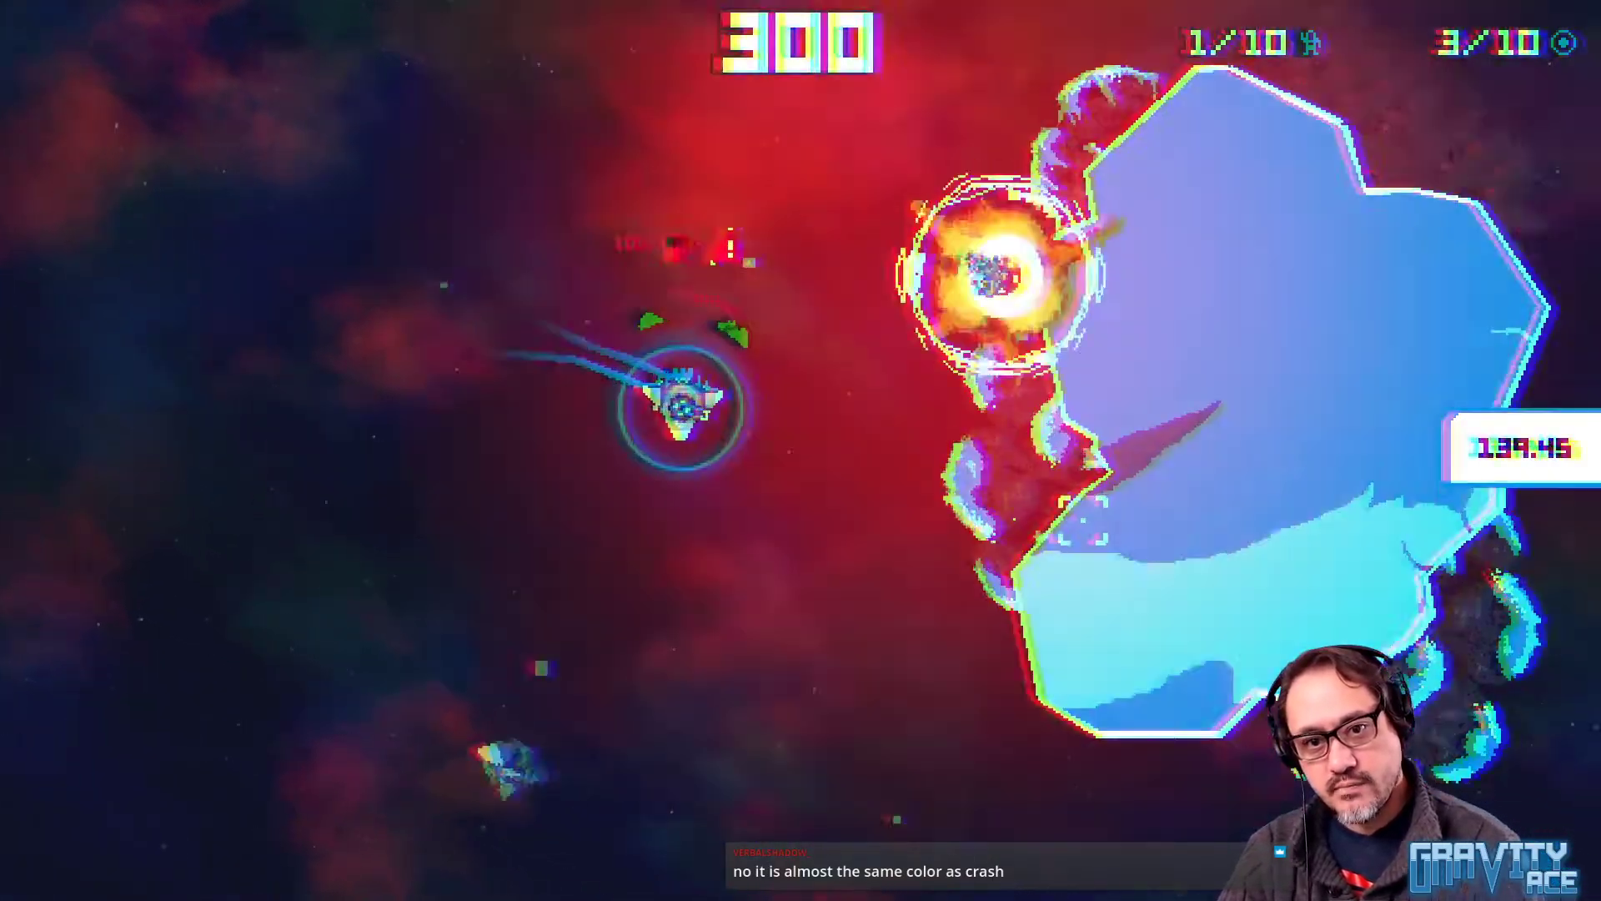
pyautogui.press('d')
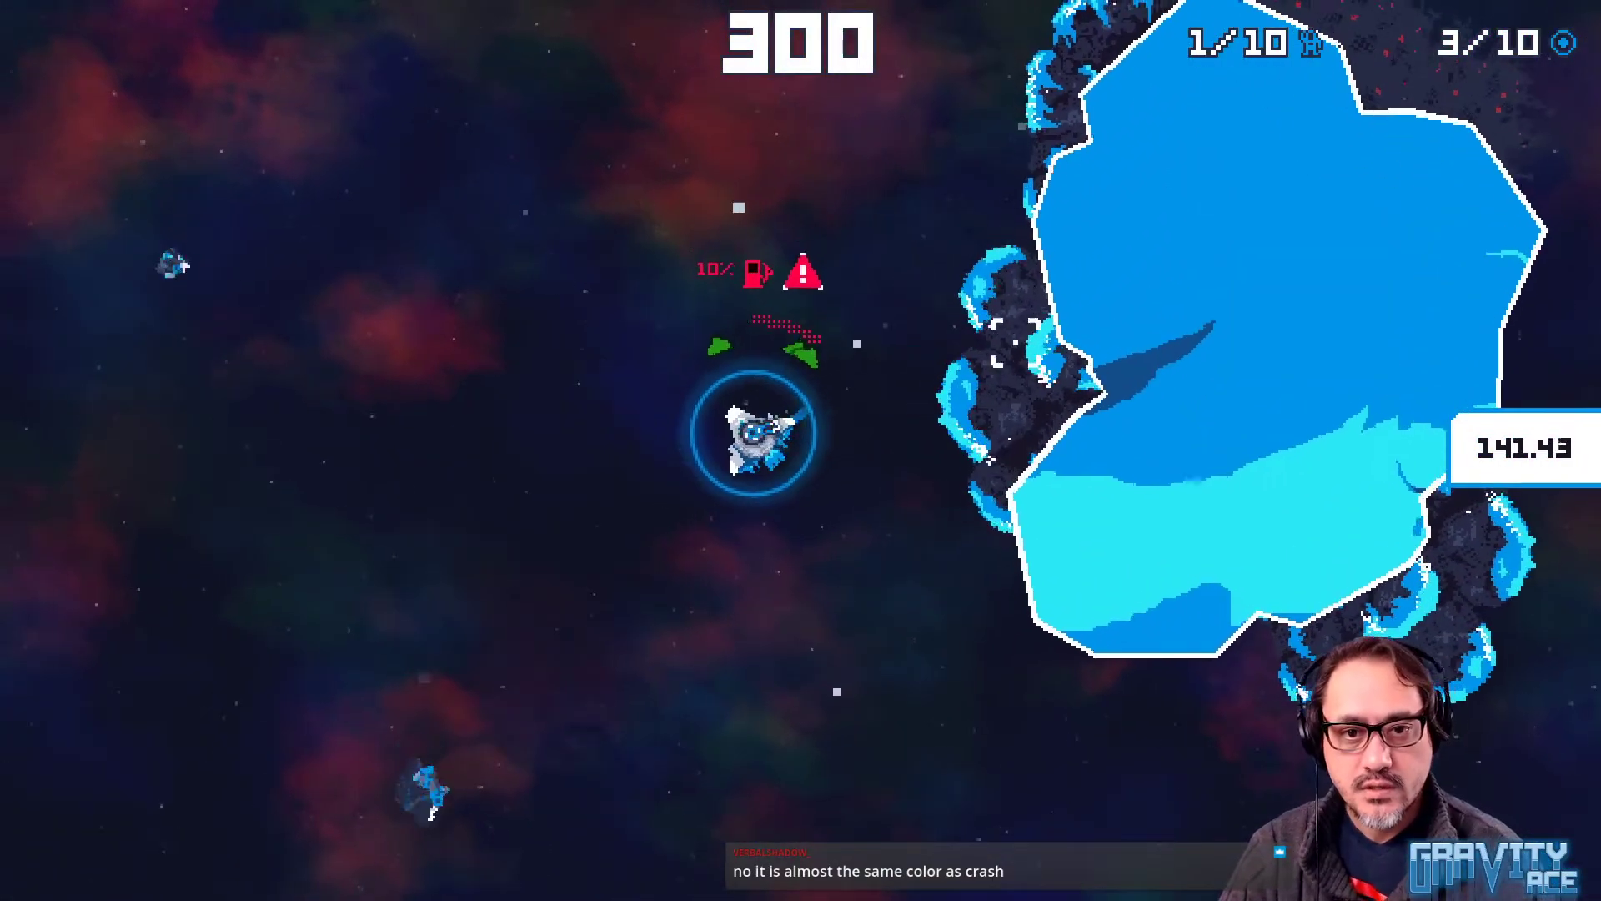
# Fly close along the smaller blue island's left edge to inspect the ice rocks up to its upper left corner
pyautogui.press('w')
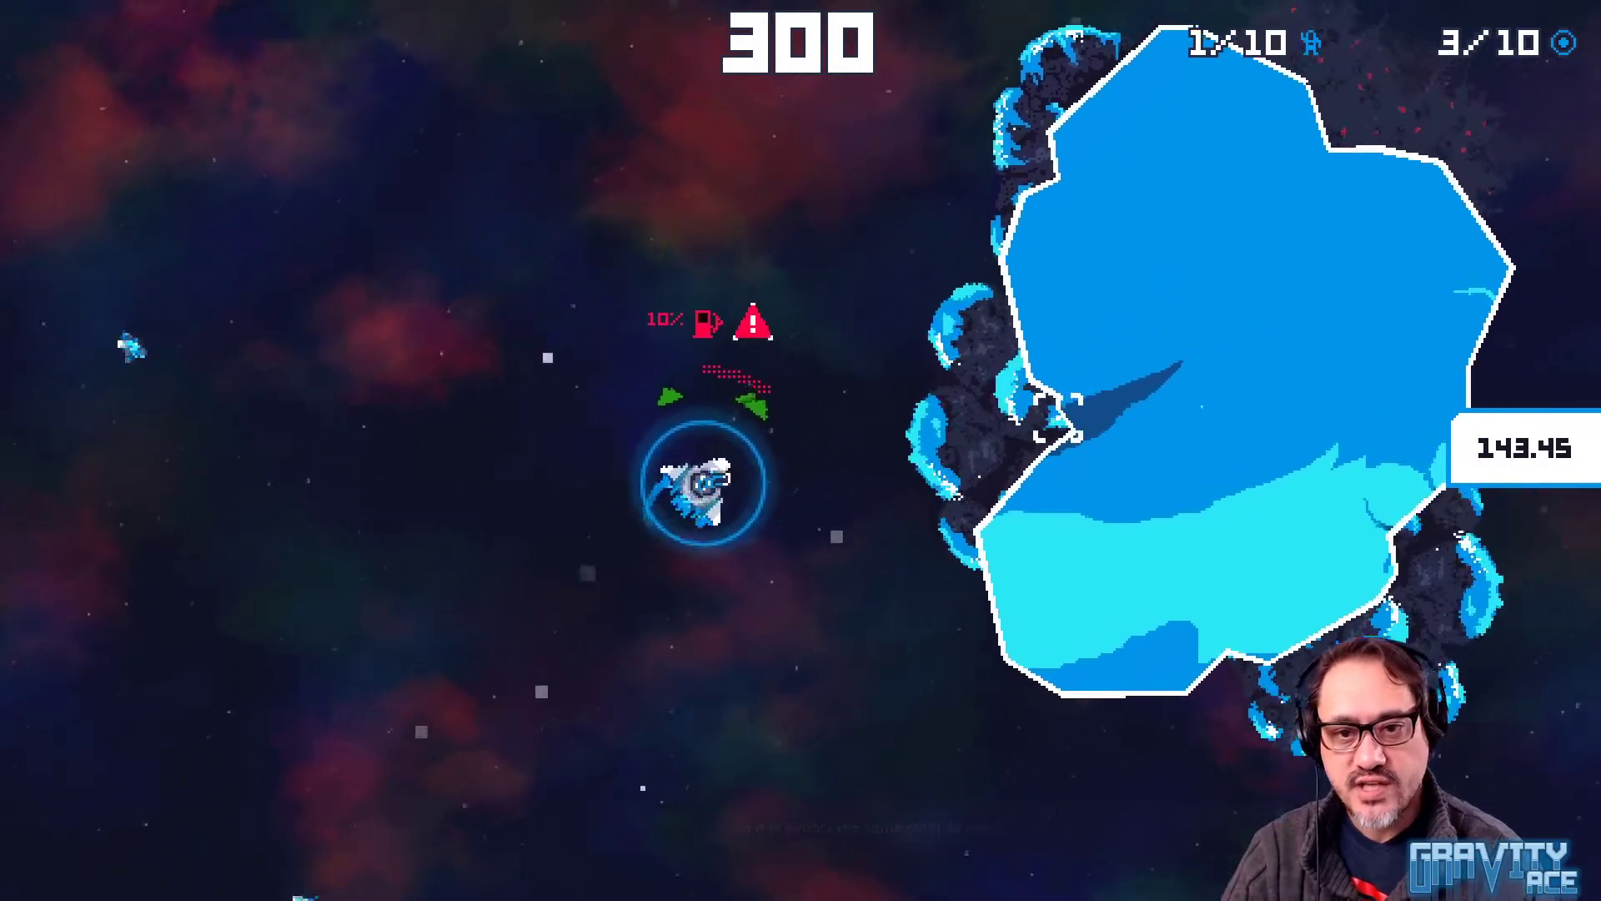
pyautogui.press('w')
pyautogui.press('d')
pyautogui.press('d')
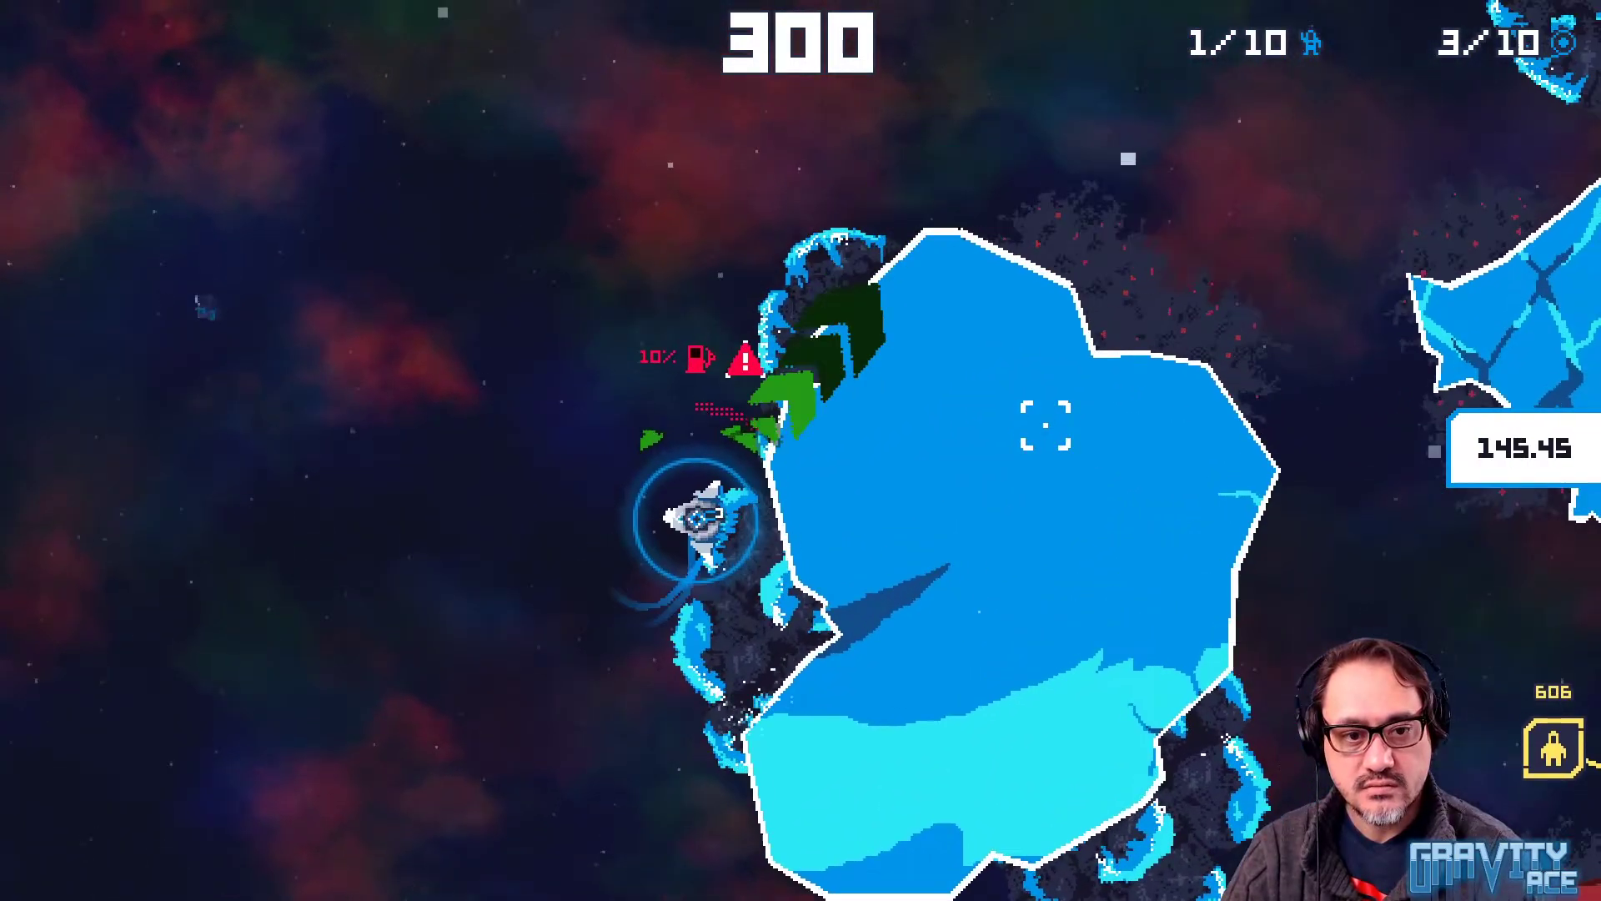
pyautogui.press('d')
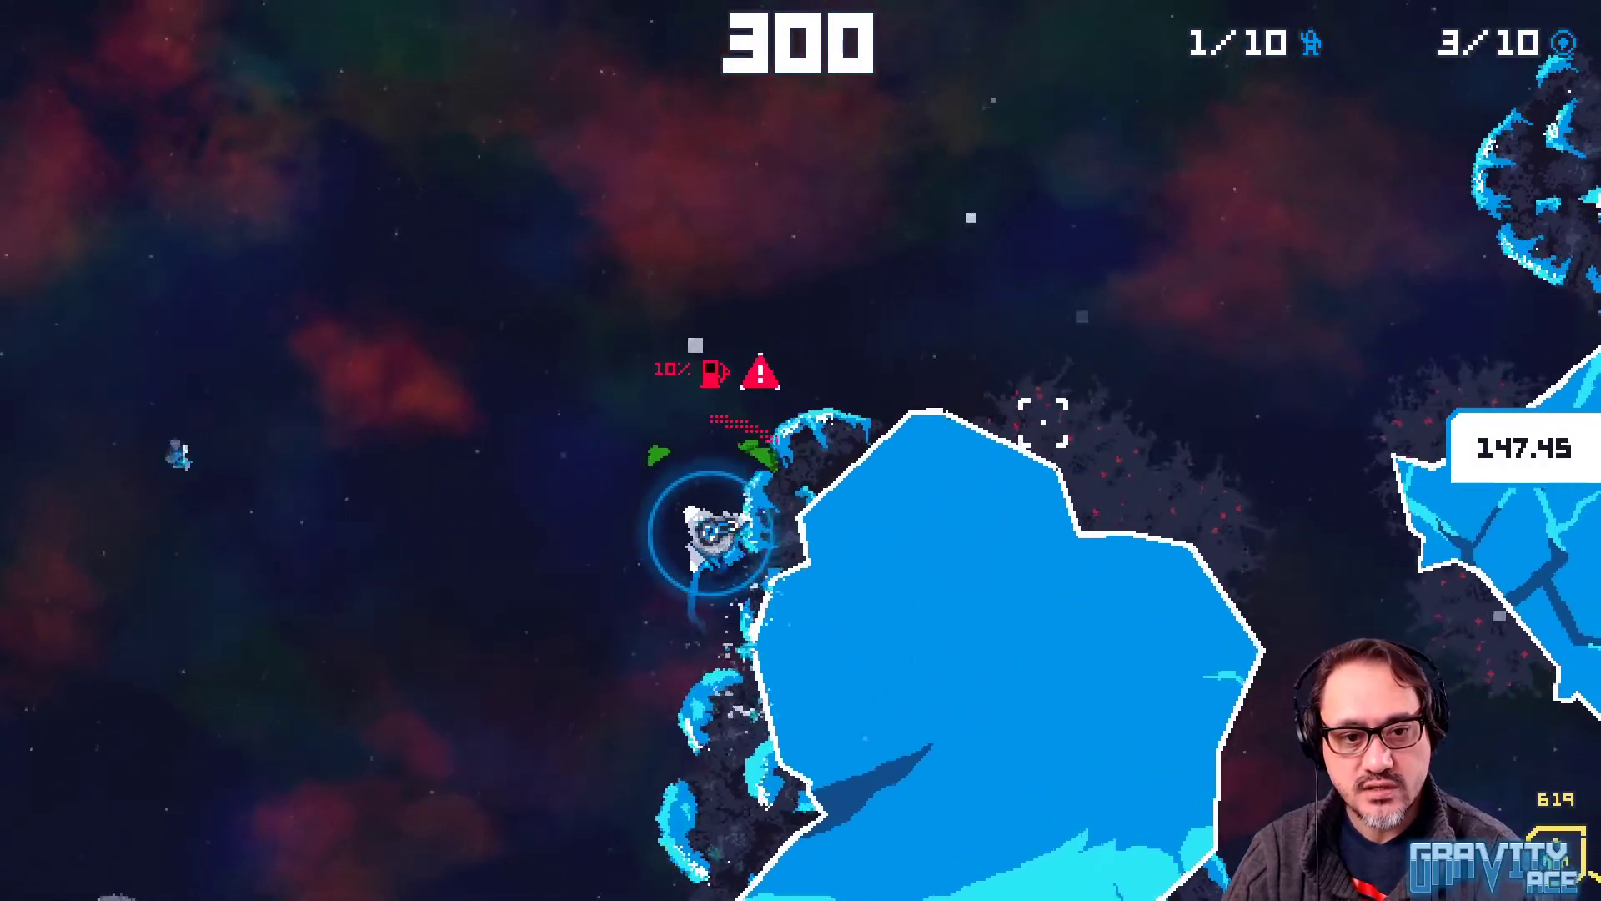
# Fly over the smaller blue island's upper left corner and back down its left edge to examine the ice rocks
pyautogui.press('d')
pyautogui.press('w')
pyautogui.click(944, 490)
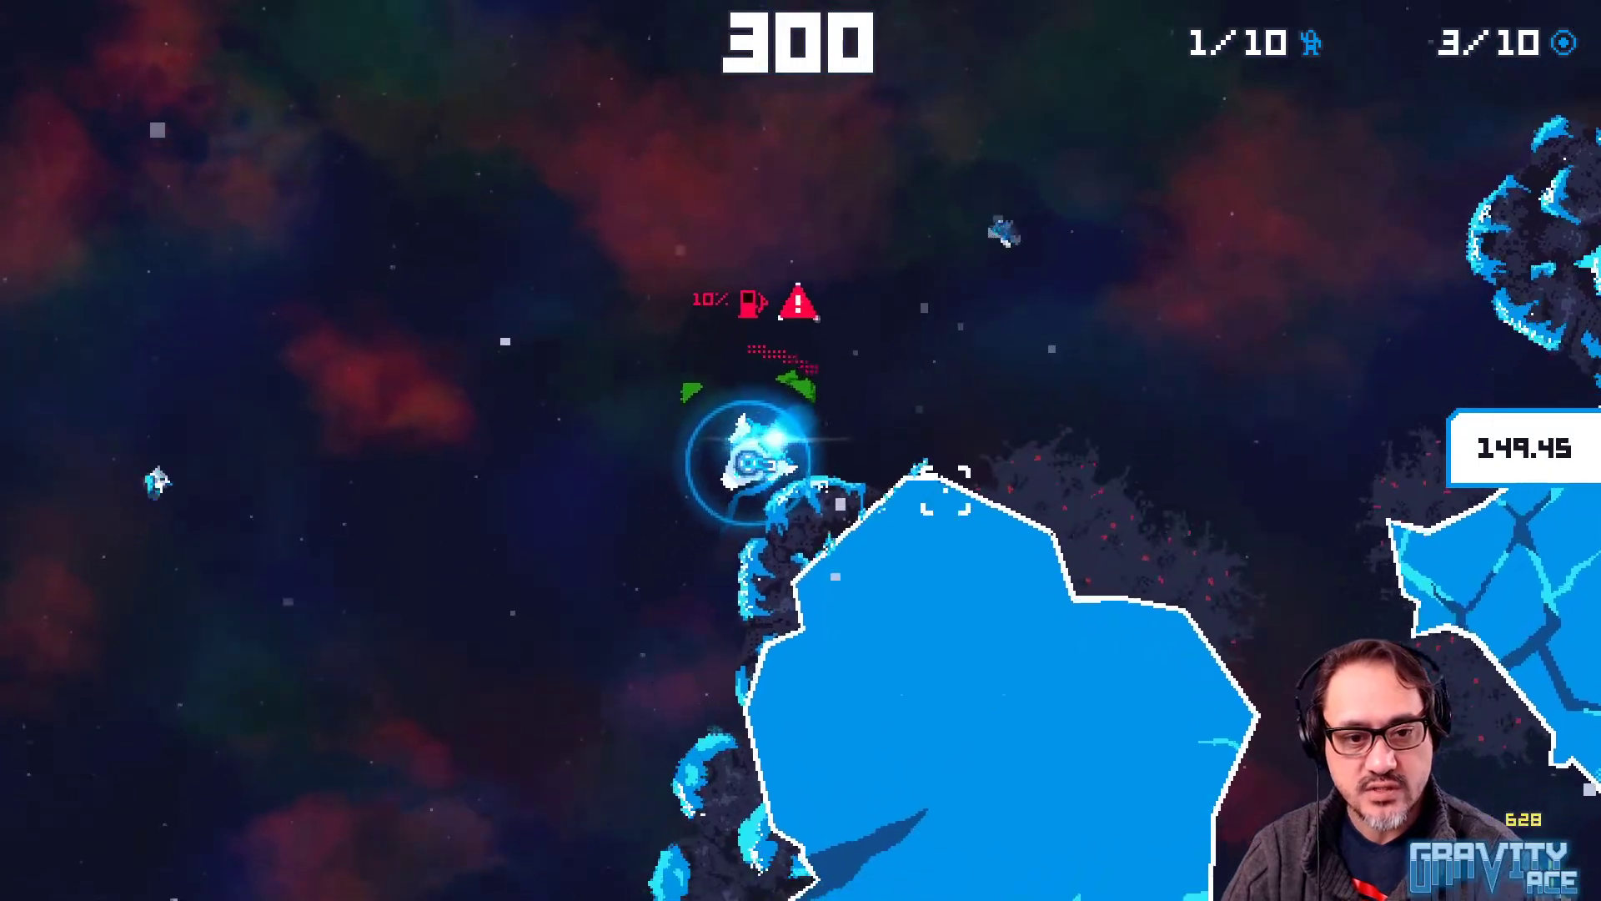
pyautogui.press('a')
pyautogui.press('w')
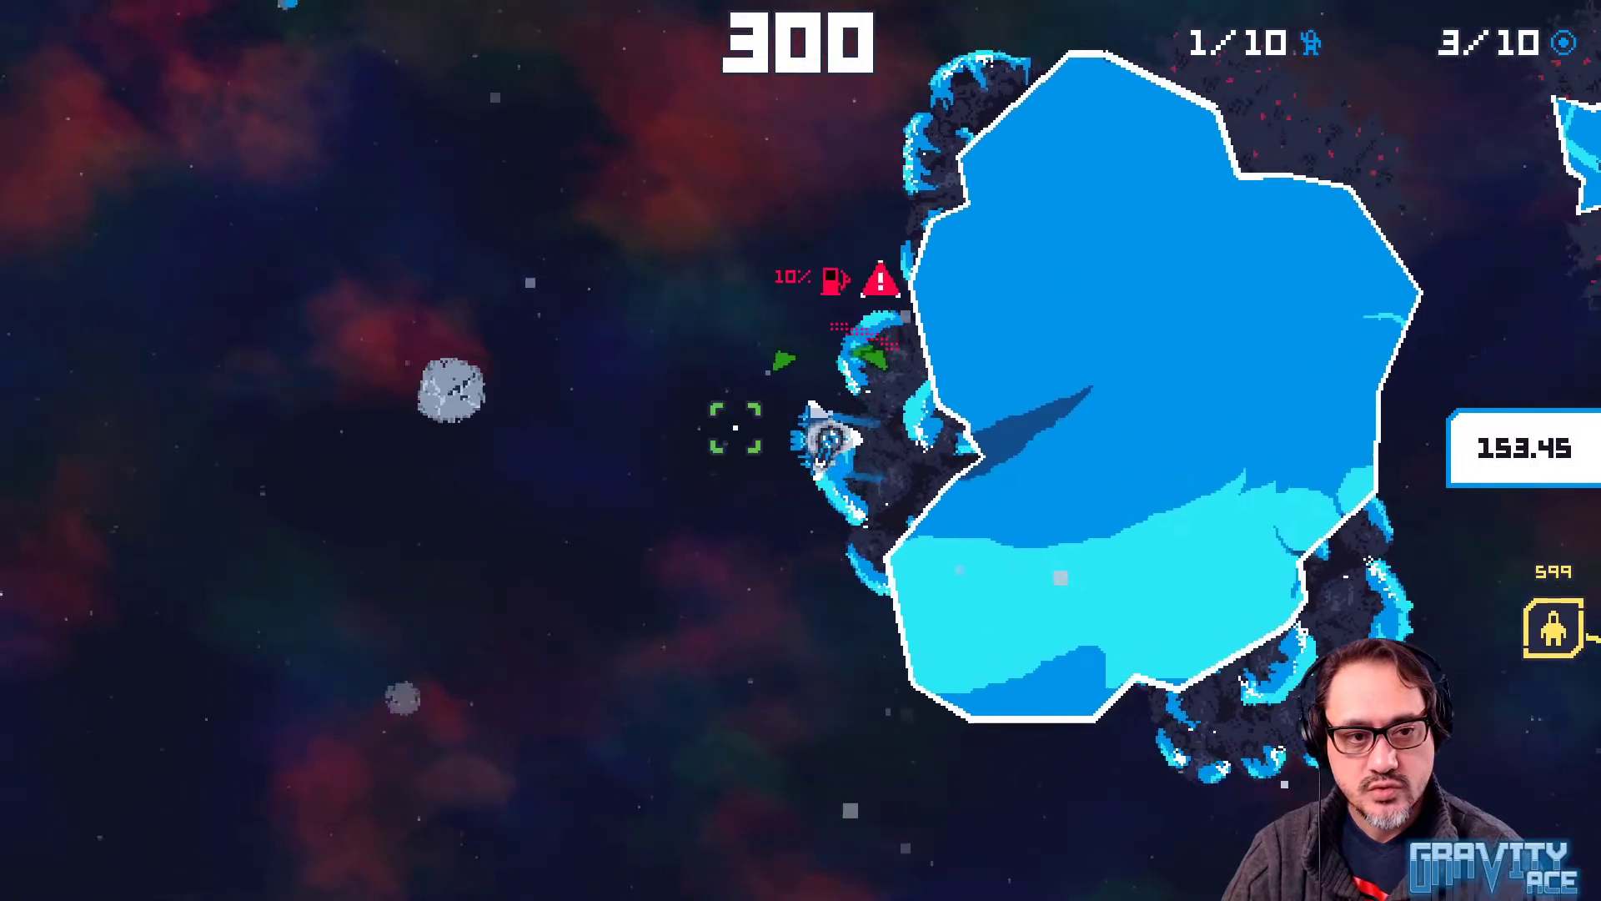
# Turn away from the smaller blue island and shoot the grey asteroid in the open space beside it
pyautogui.click(567, 384)
pyautogui.press('w')
pyautogui.press('w')
pyautogui.press('d')
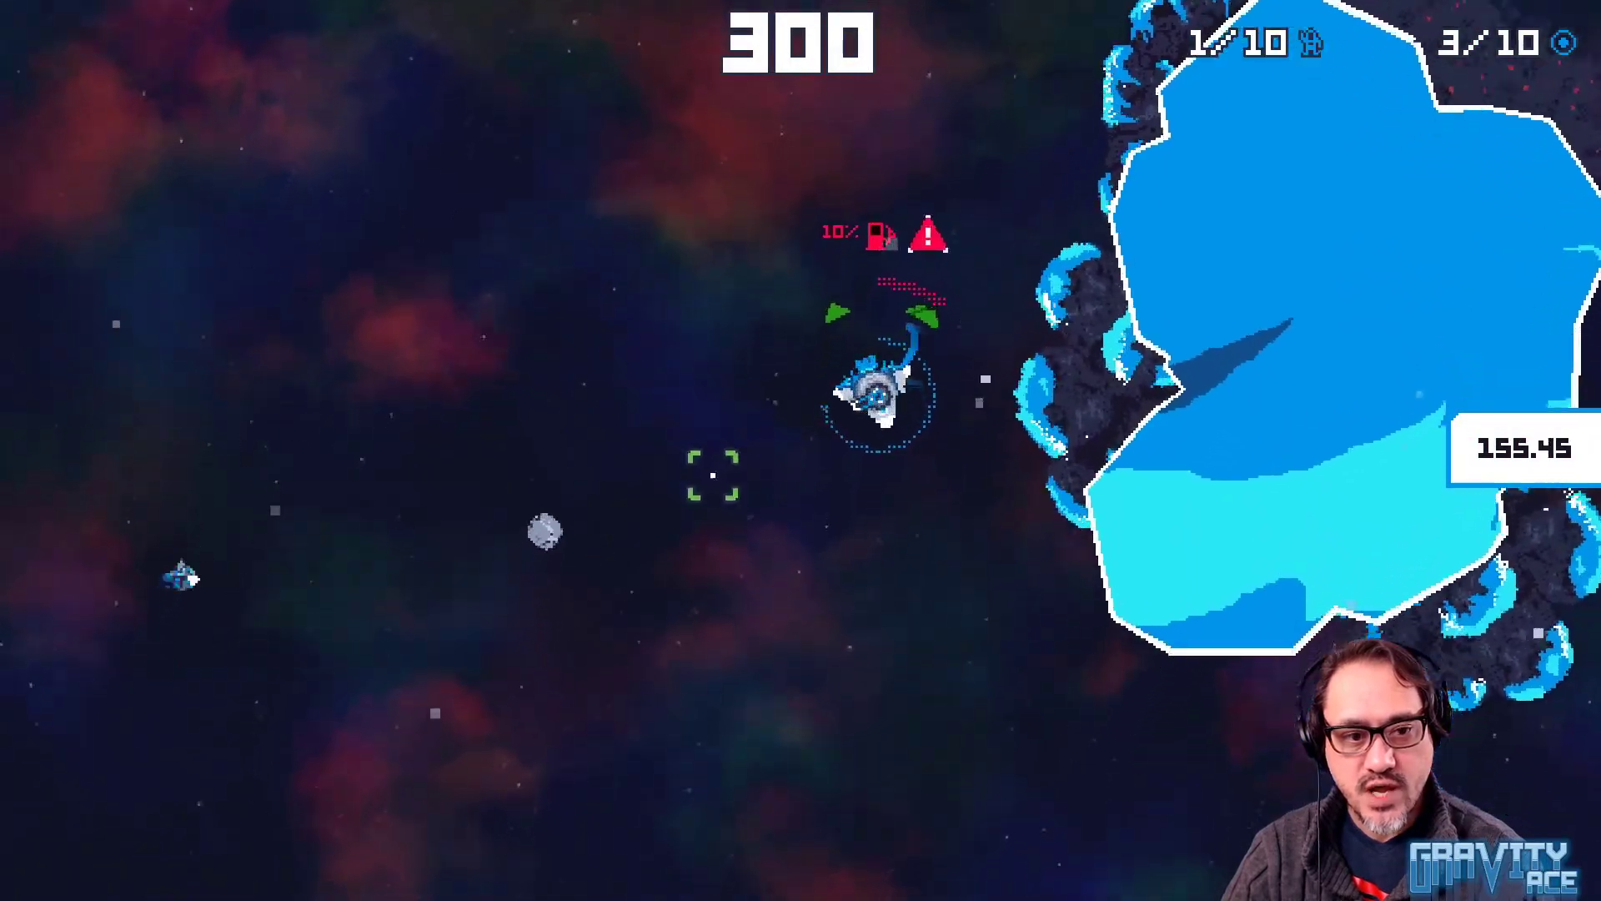
pyautogui.click(533, 400)
pyautogui.click(529, 446)
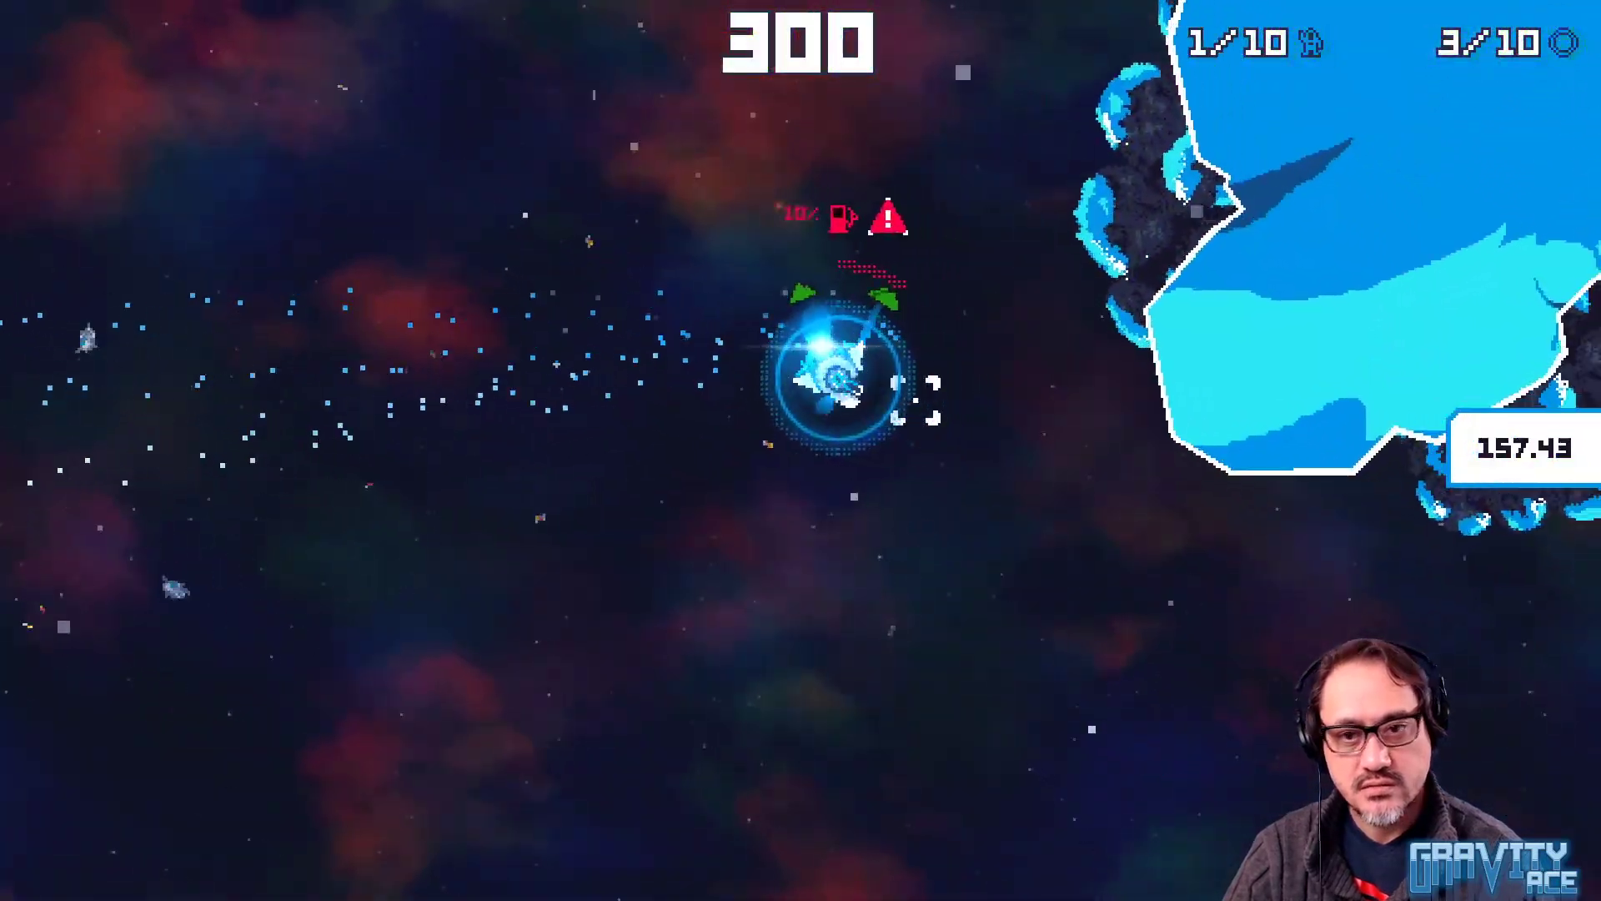
# Fly back up the smaller blue island's left side past its upper left corner, and end the play-test
pyautogui.press('w')
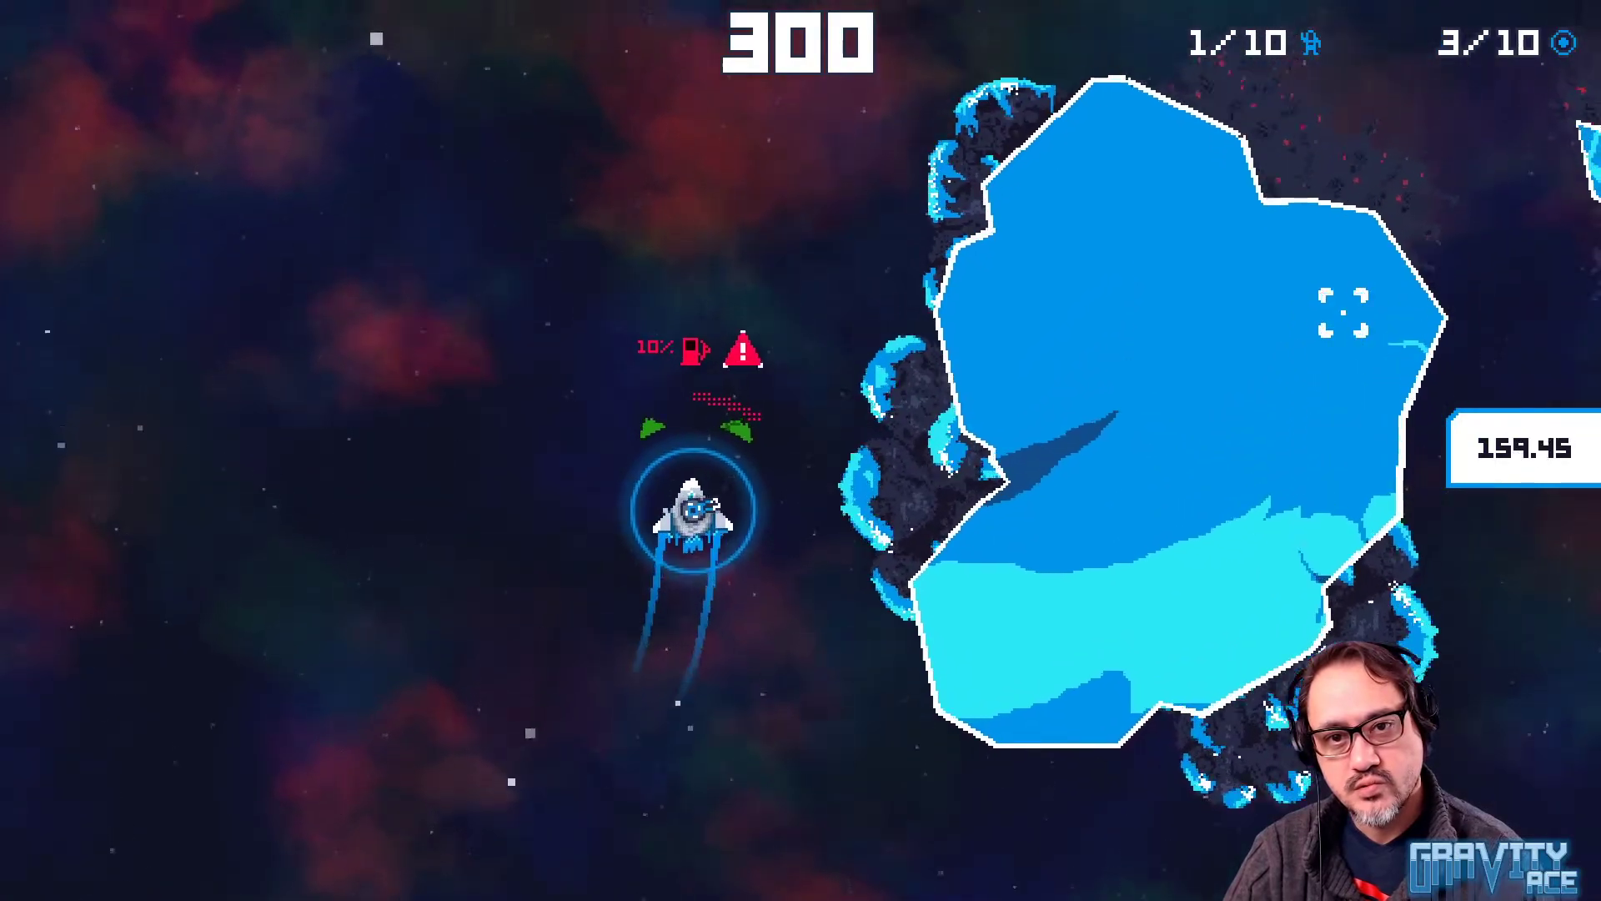
pyautogui.press('d')
pyautogui.press('w')
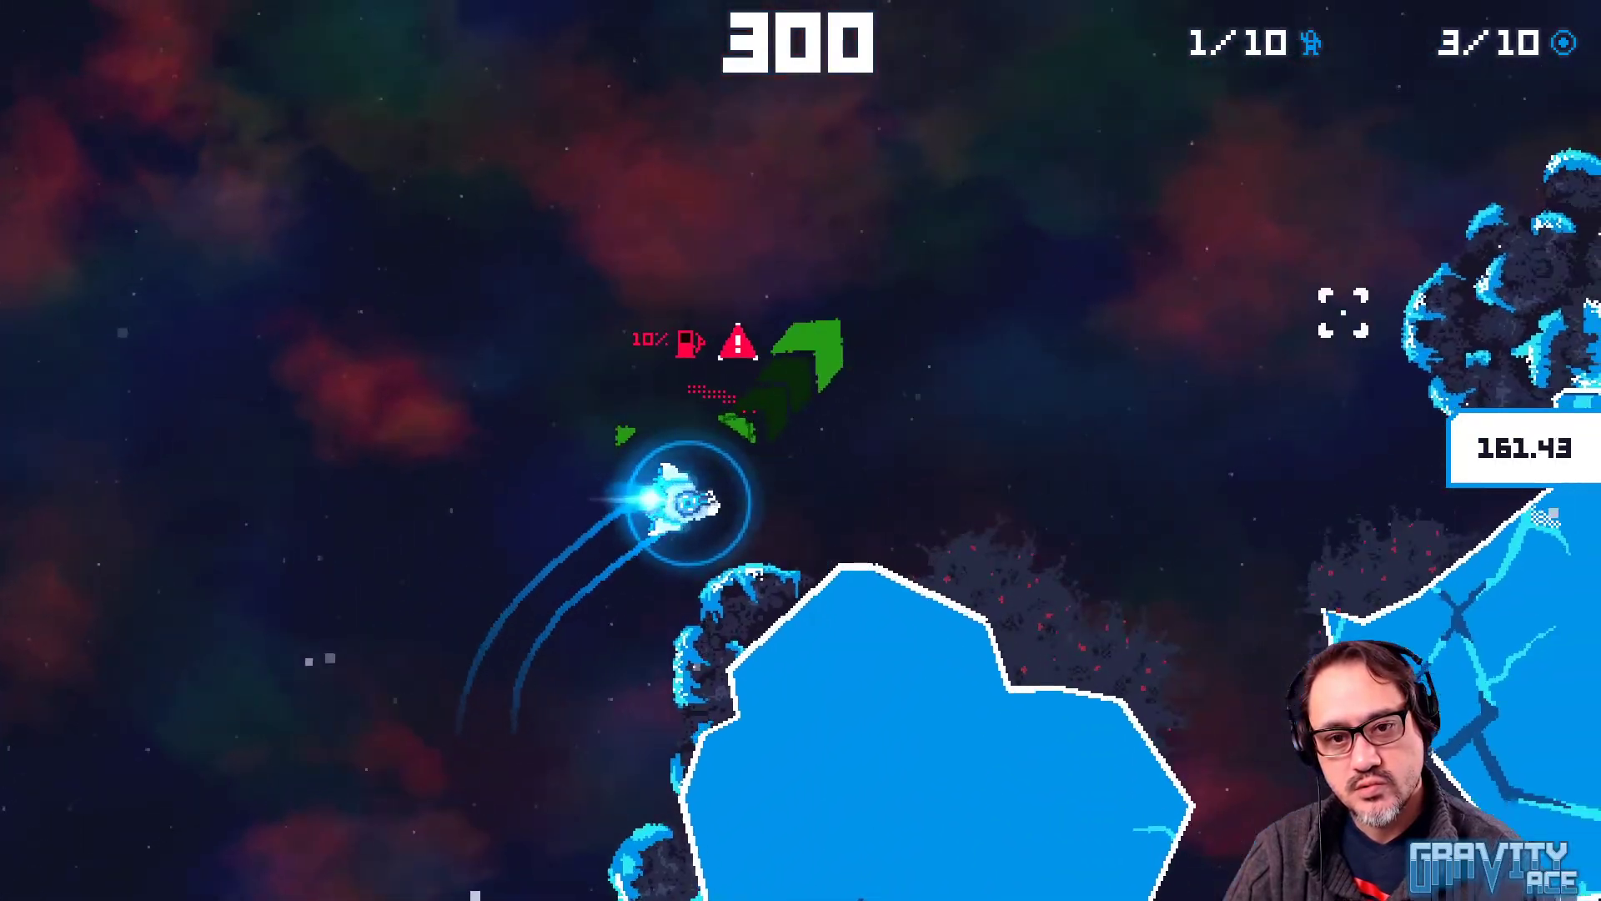
pyautogui.press('d')
pyautogui.press('d')
pyautogui.press('w')
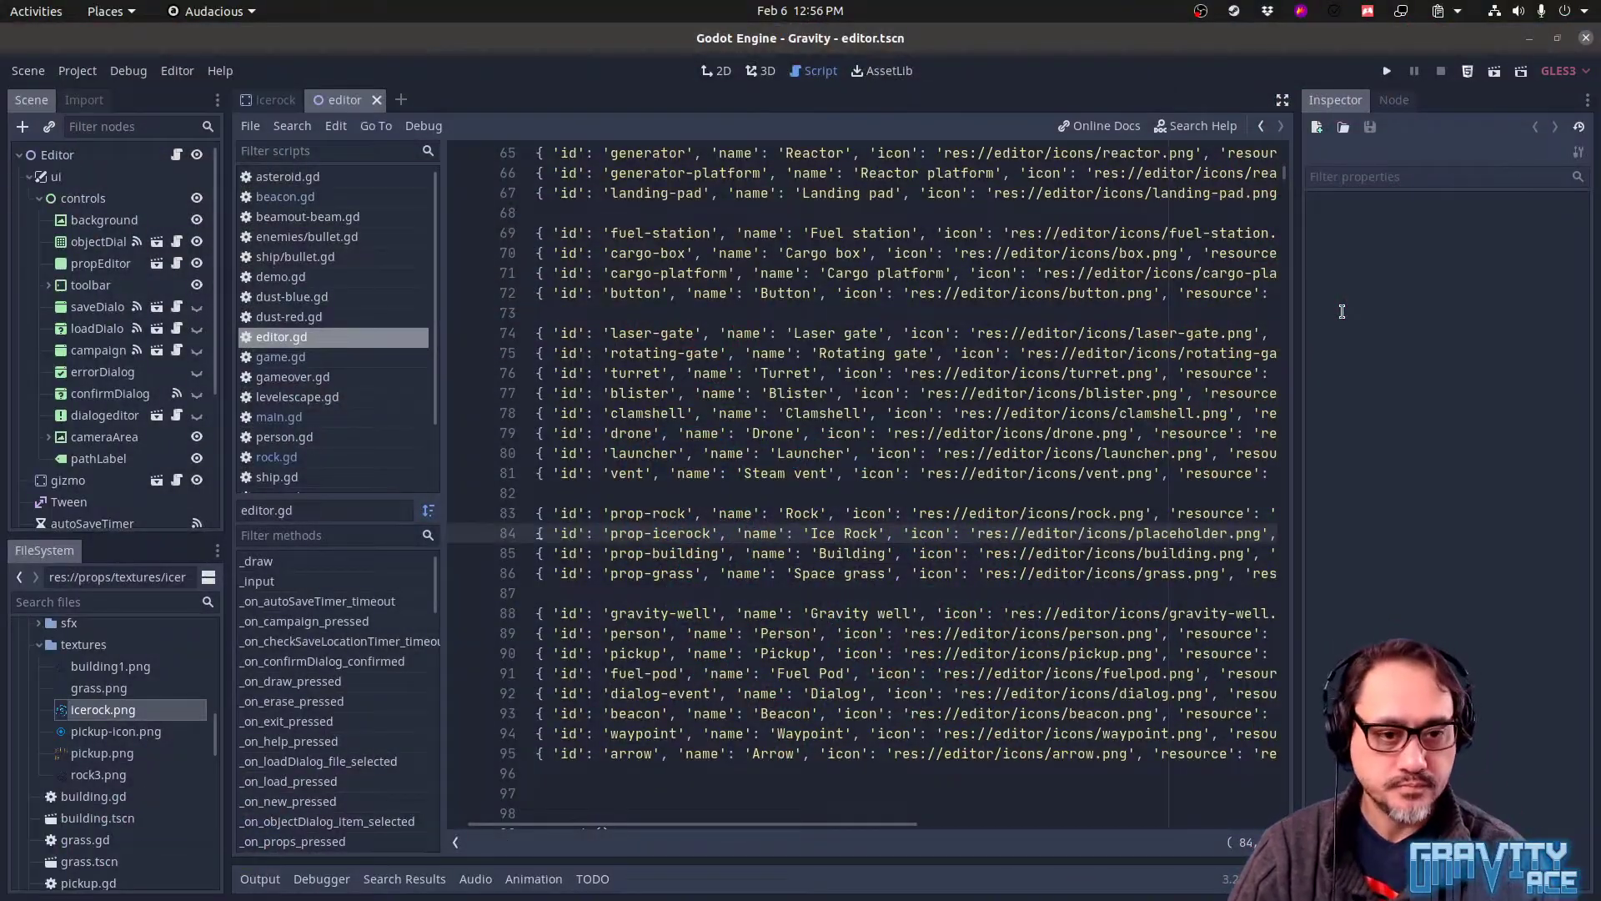
# Switch to Aseprite and copy the ice highlights from icerock.aseprite into a new 144 × 144 px RGBA sprite with transparent background
pyautogui.hotkey('alt', 'Tab')
pyautogui.hotkey('alt', 'Tab')
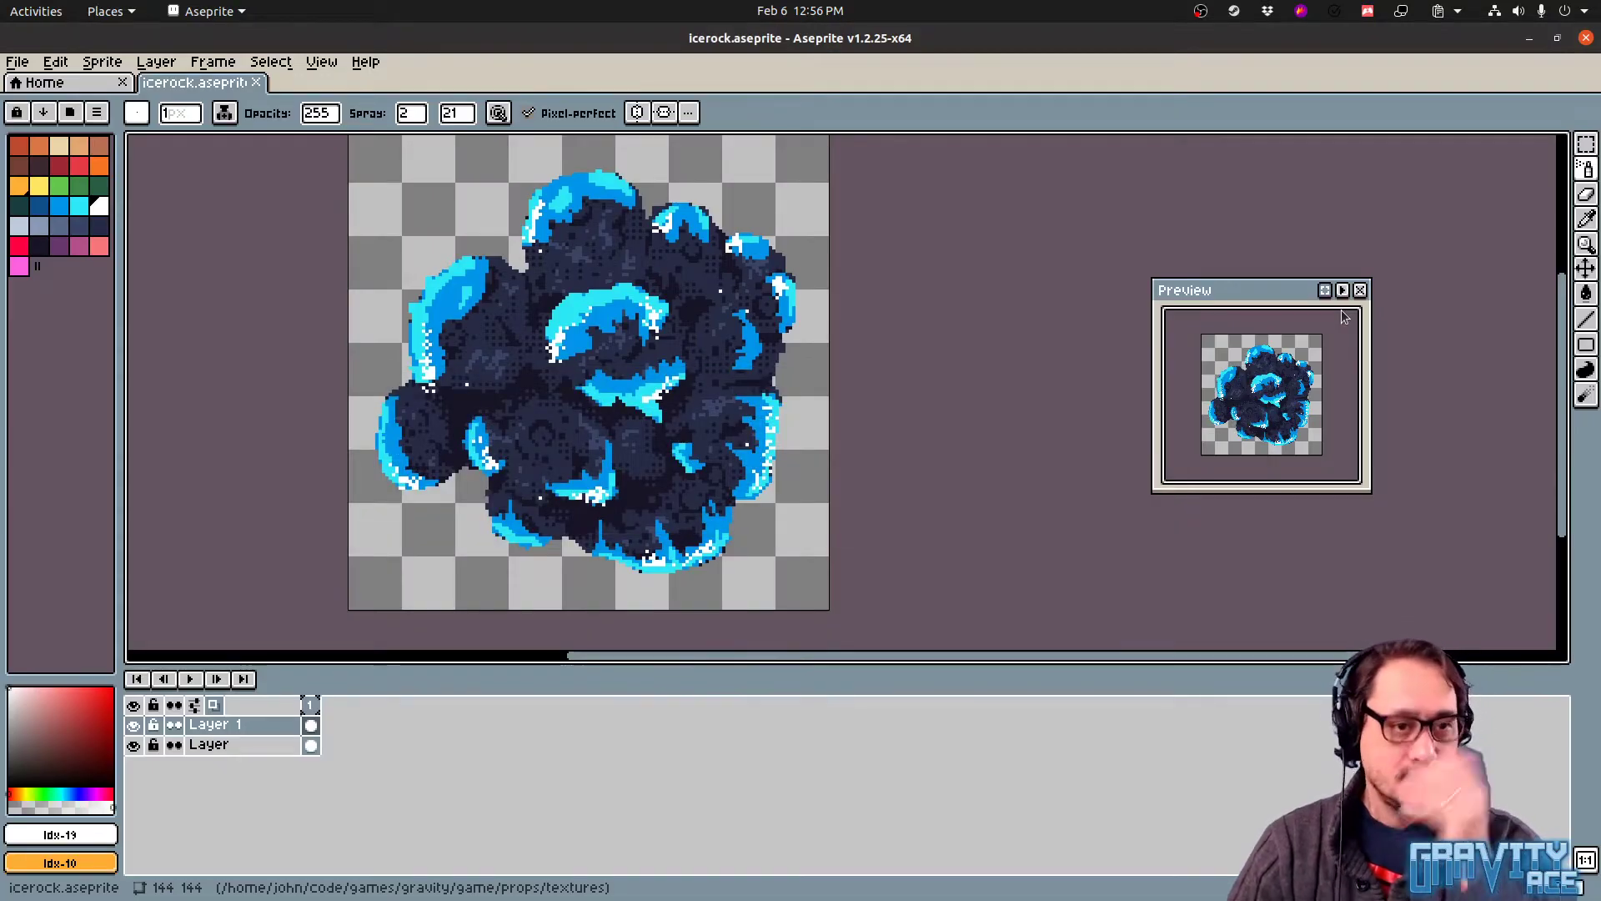
pyautogui.moveTo(893, 304); pyautogui.dragTo(975, 374, button='middle')
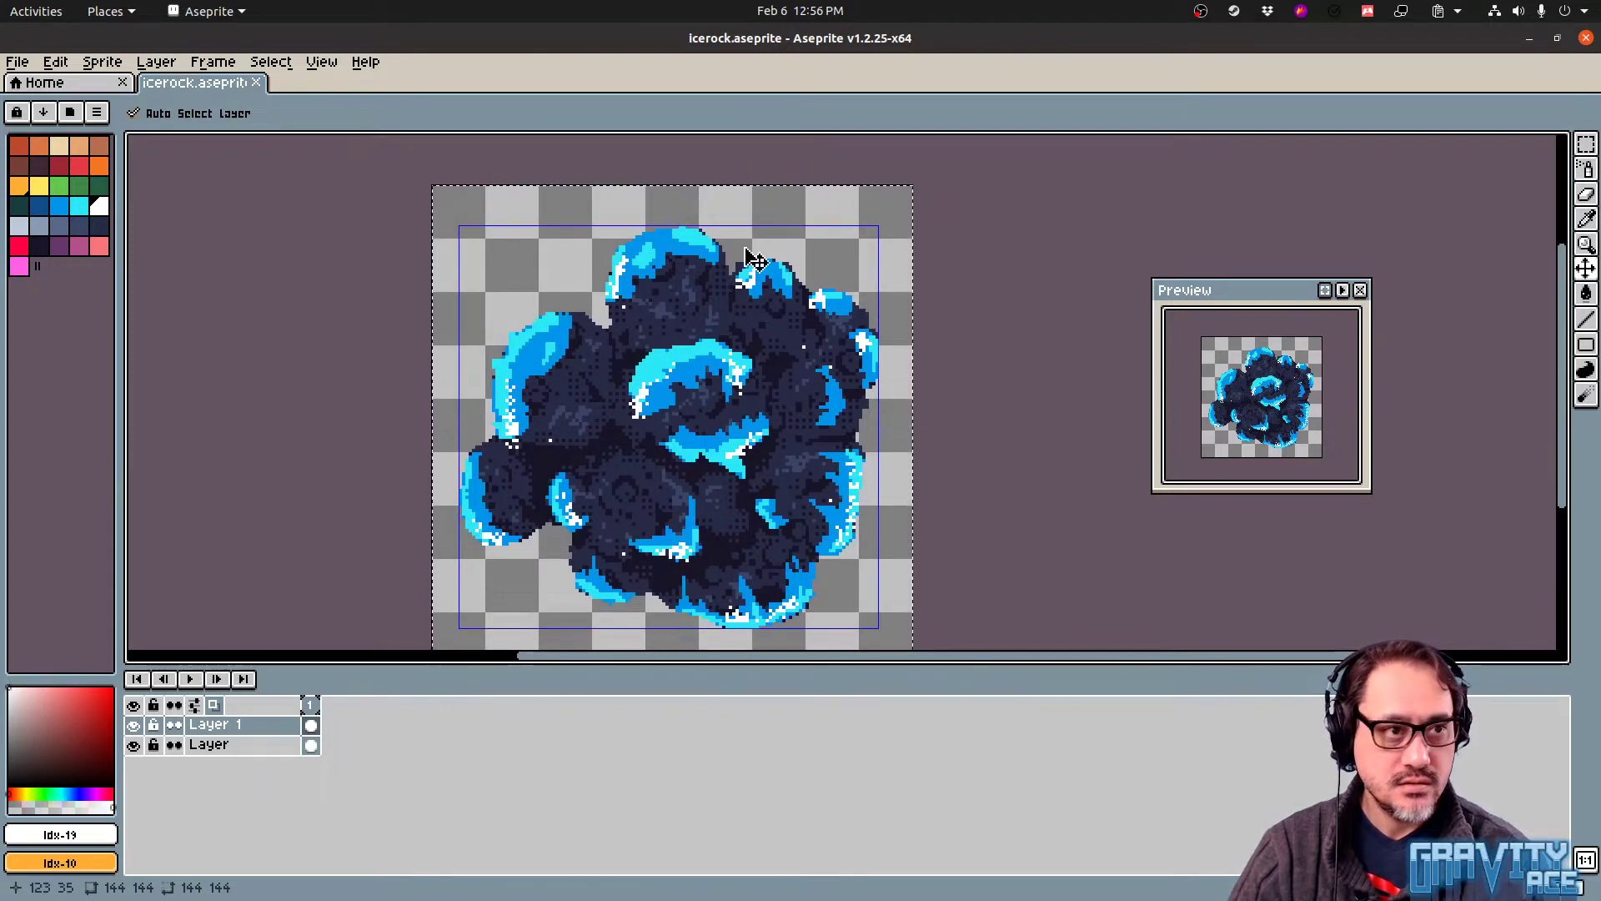
pyautogui.hotkey('ctrl', 'n')
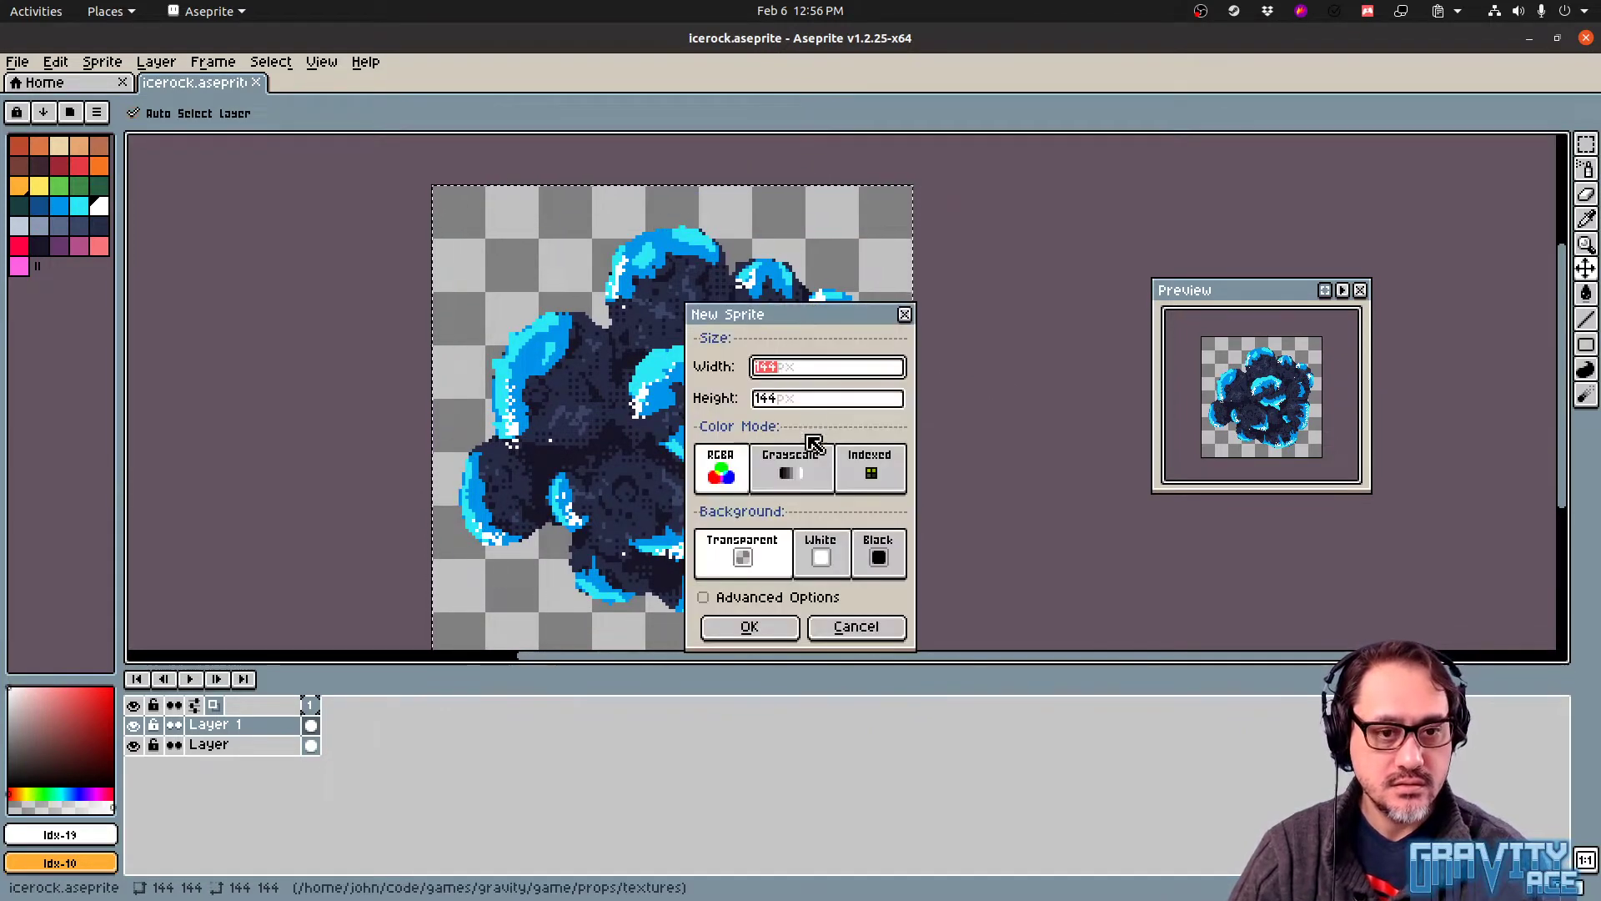
pyautogui.click(786, 624)
pyautogui.hotkey('ctrl', 'v')
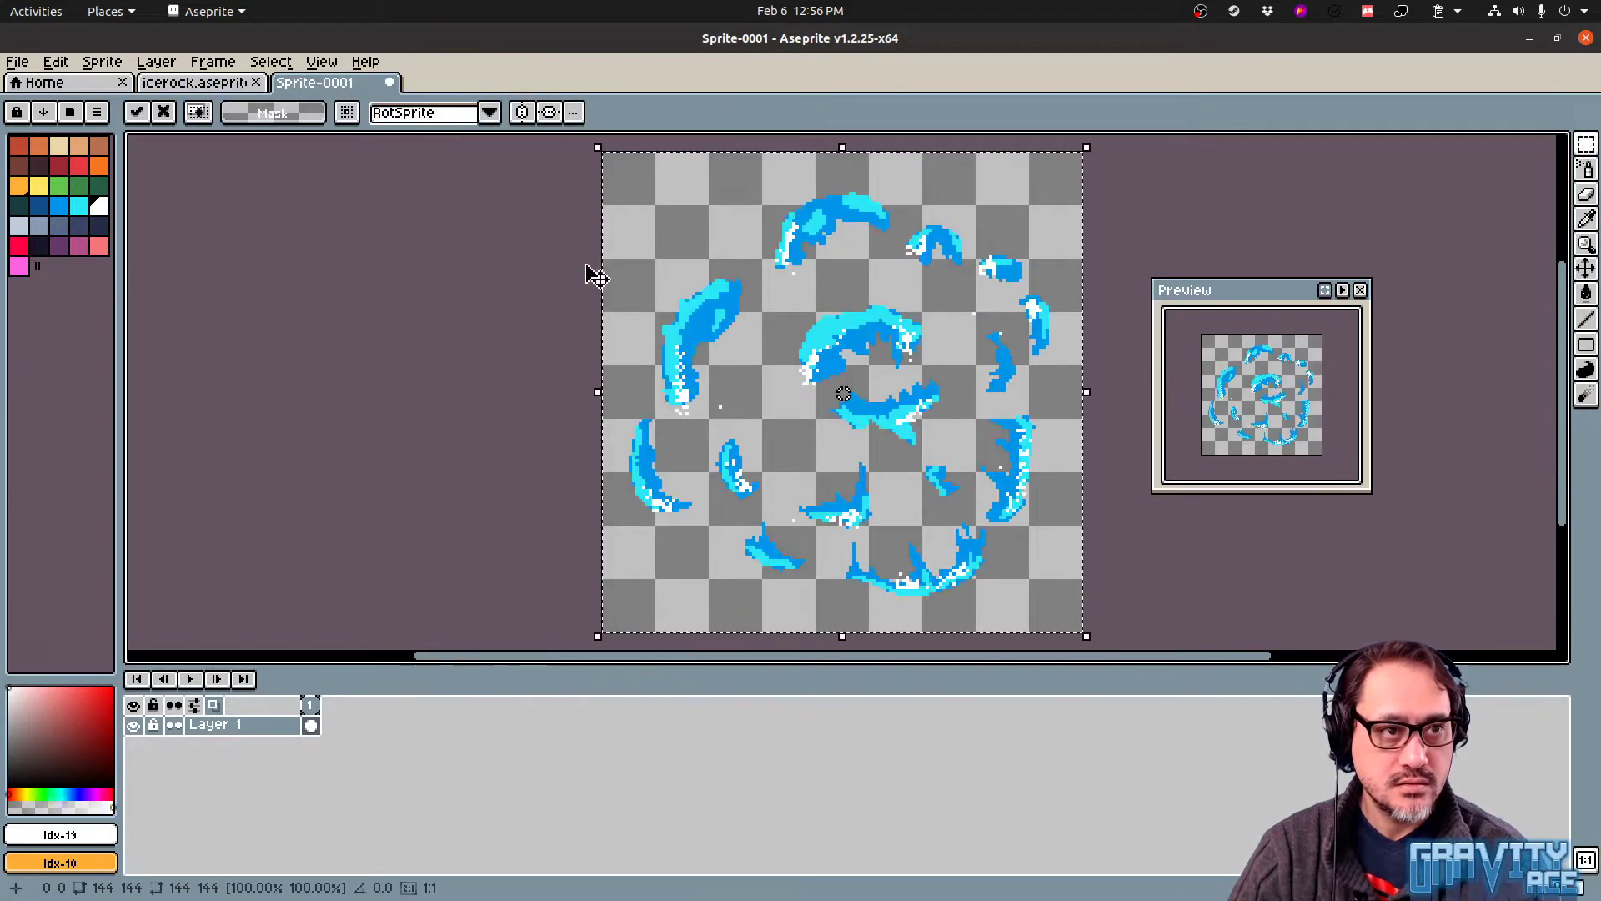
# Copy the dark rock layer into the new sprite beneath the ice highlights, and delete the empty Layer 2
pyautogui.click(215, 90)
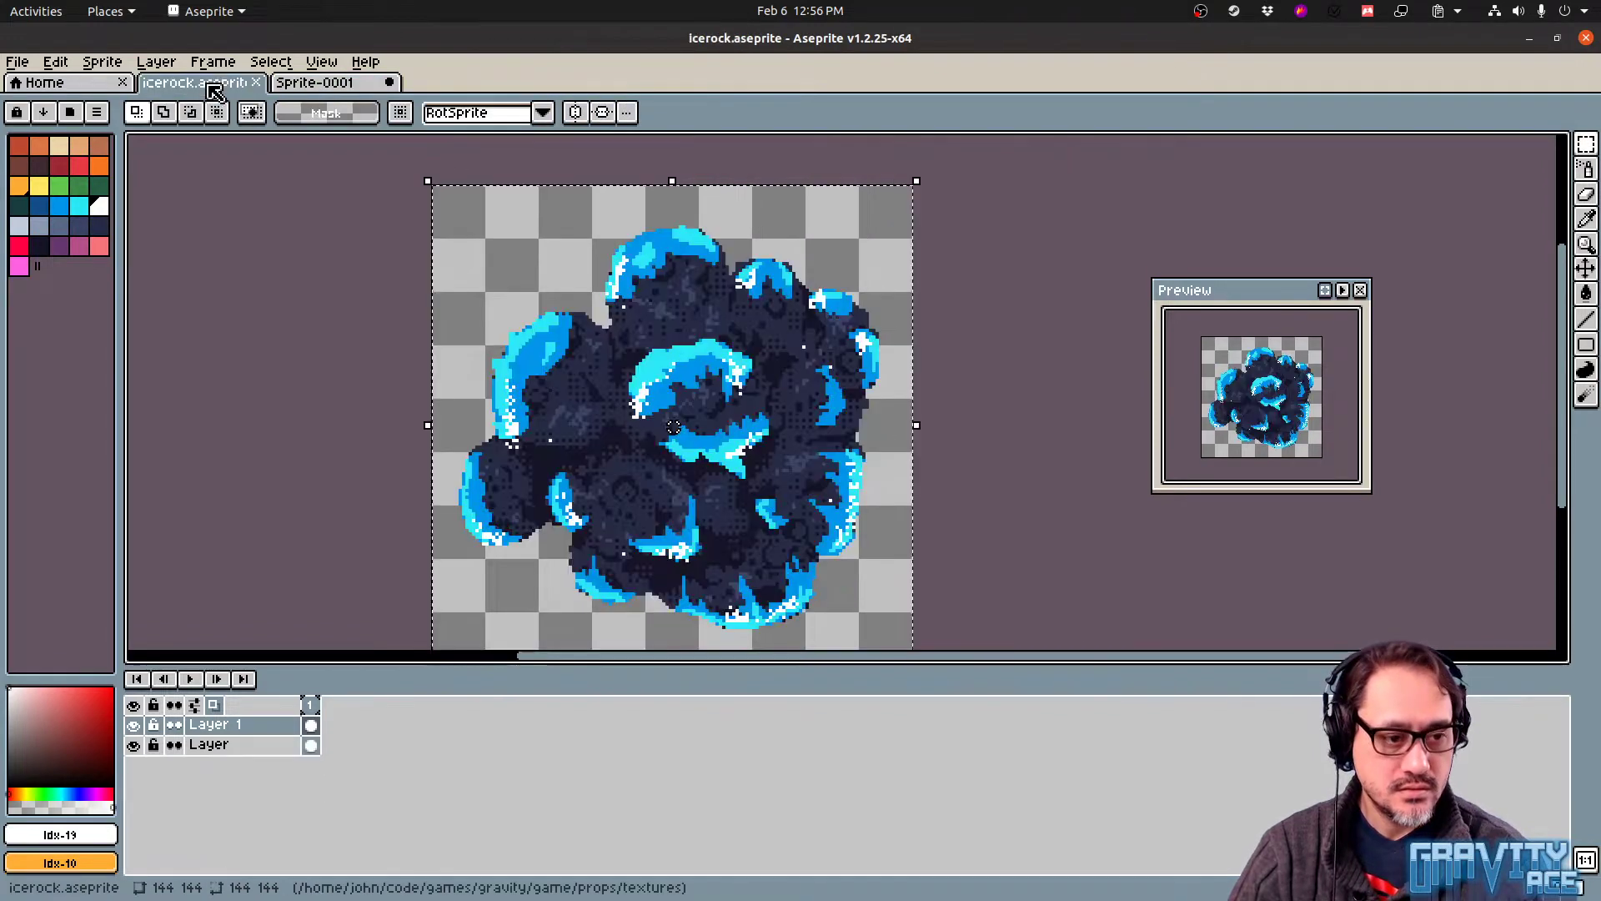
pyautogui.click(331, 81)
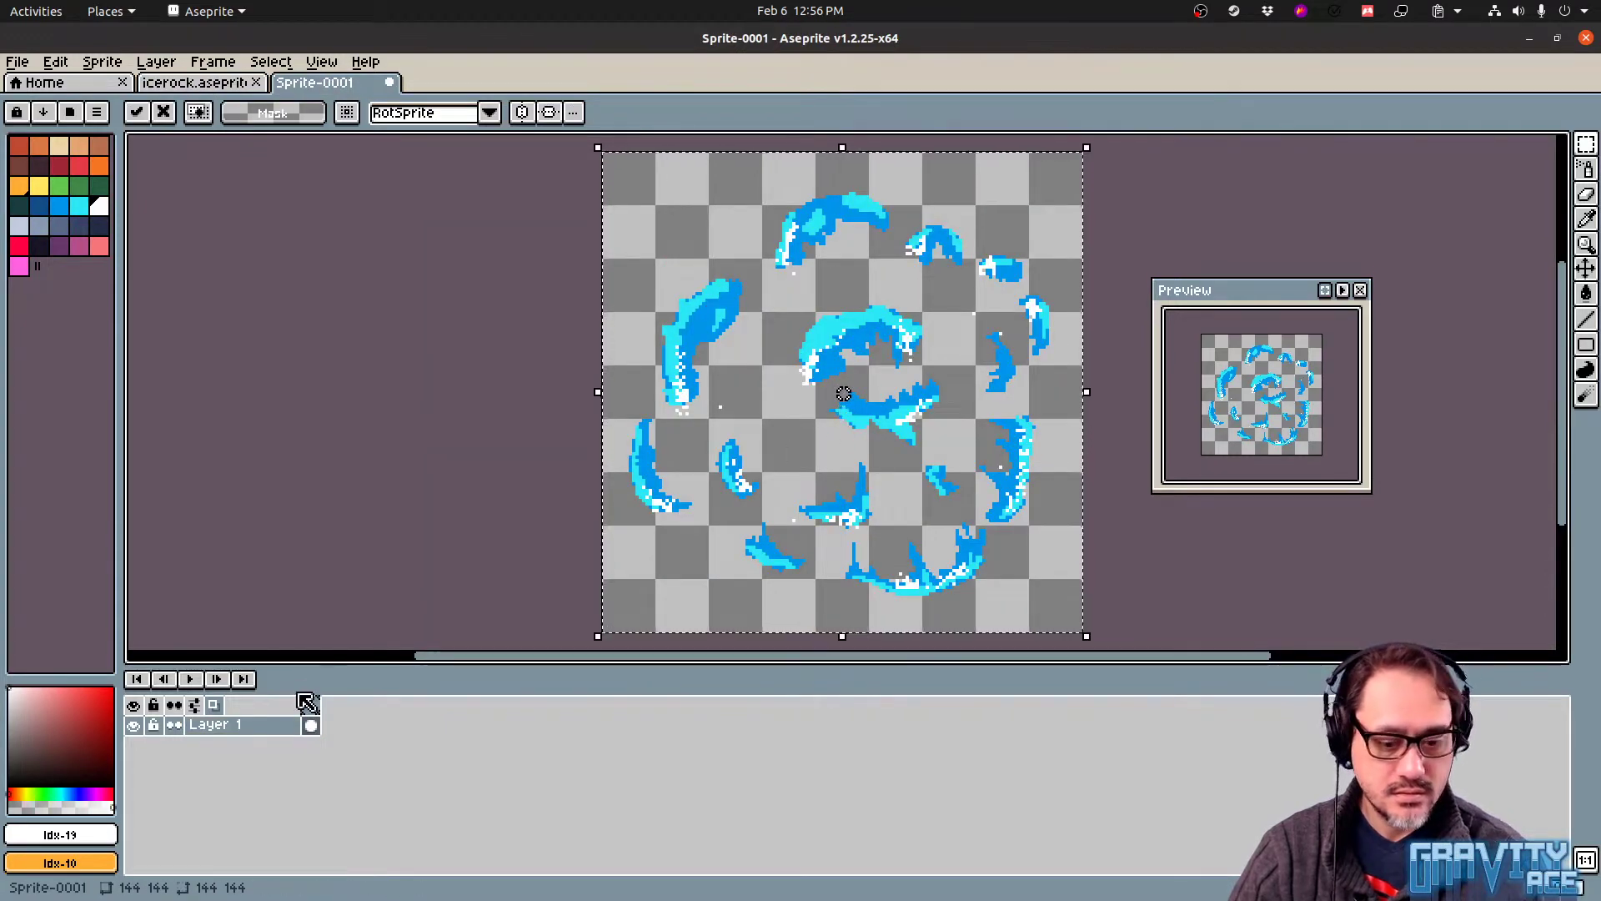
pyautogui.hotkey('ctrl', 'v')
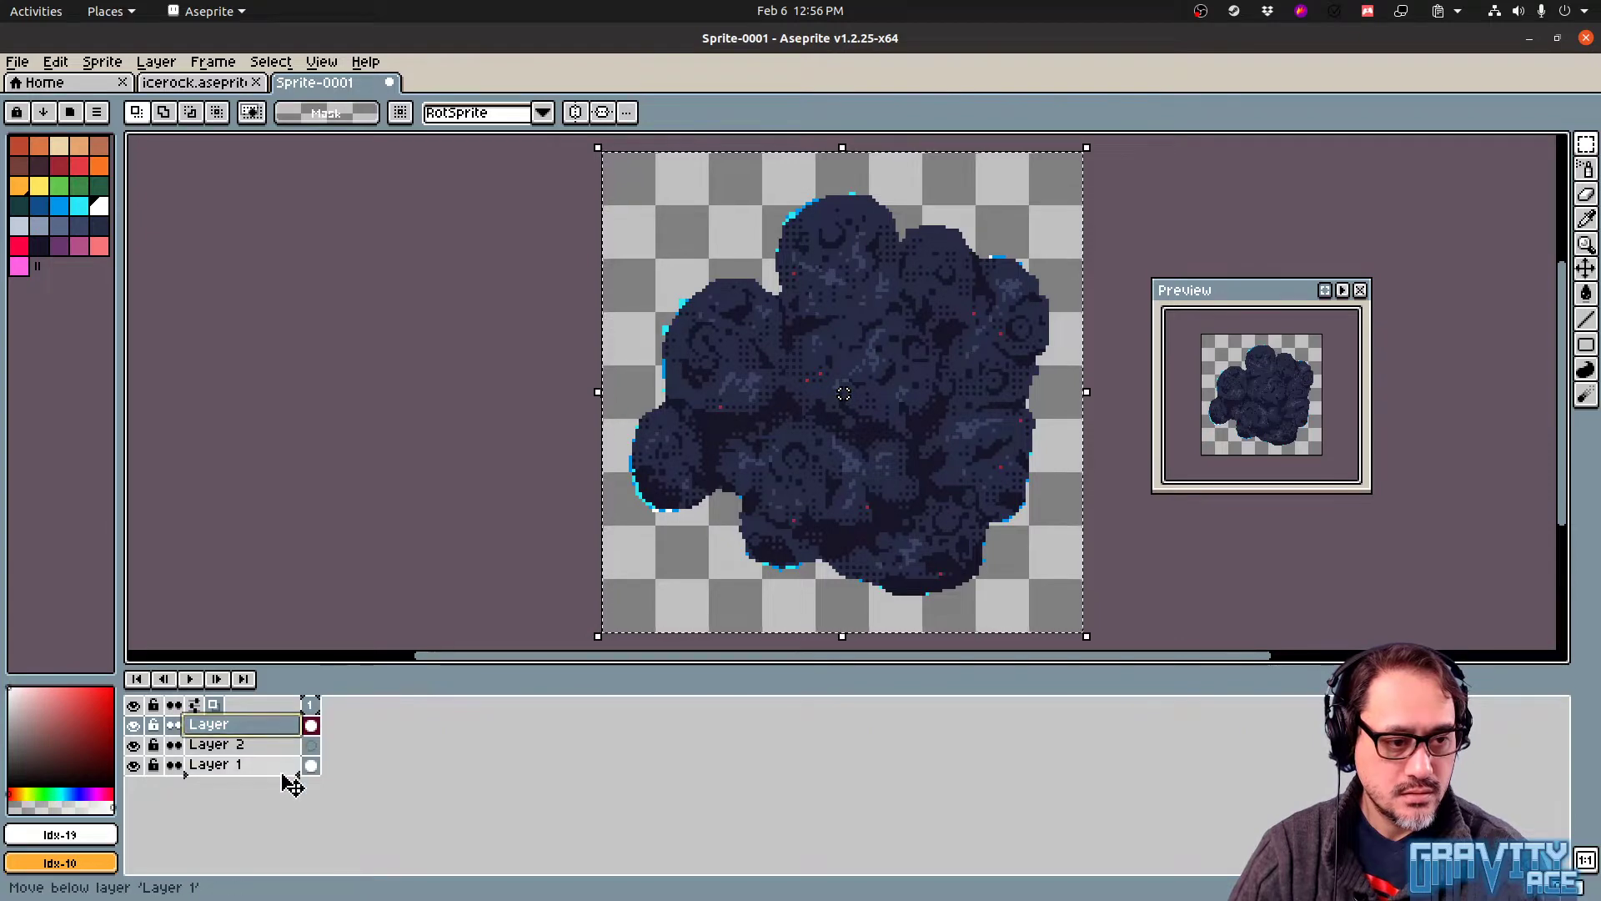
pyautogui.moveTo(292, 784); pyautogui.dragTo(289, 780)
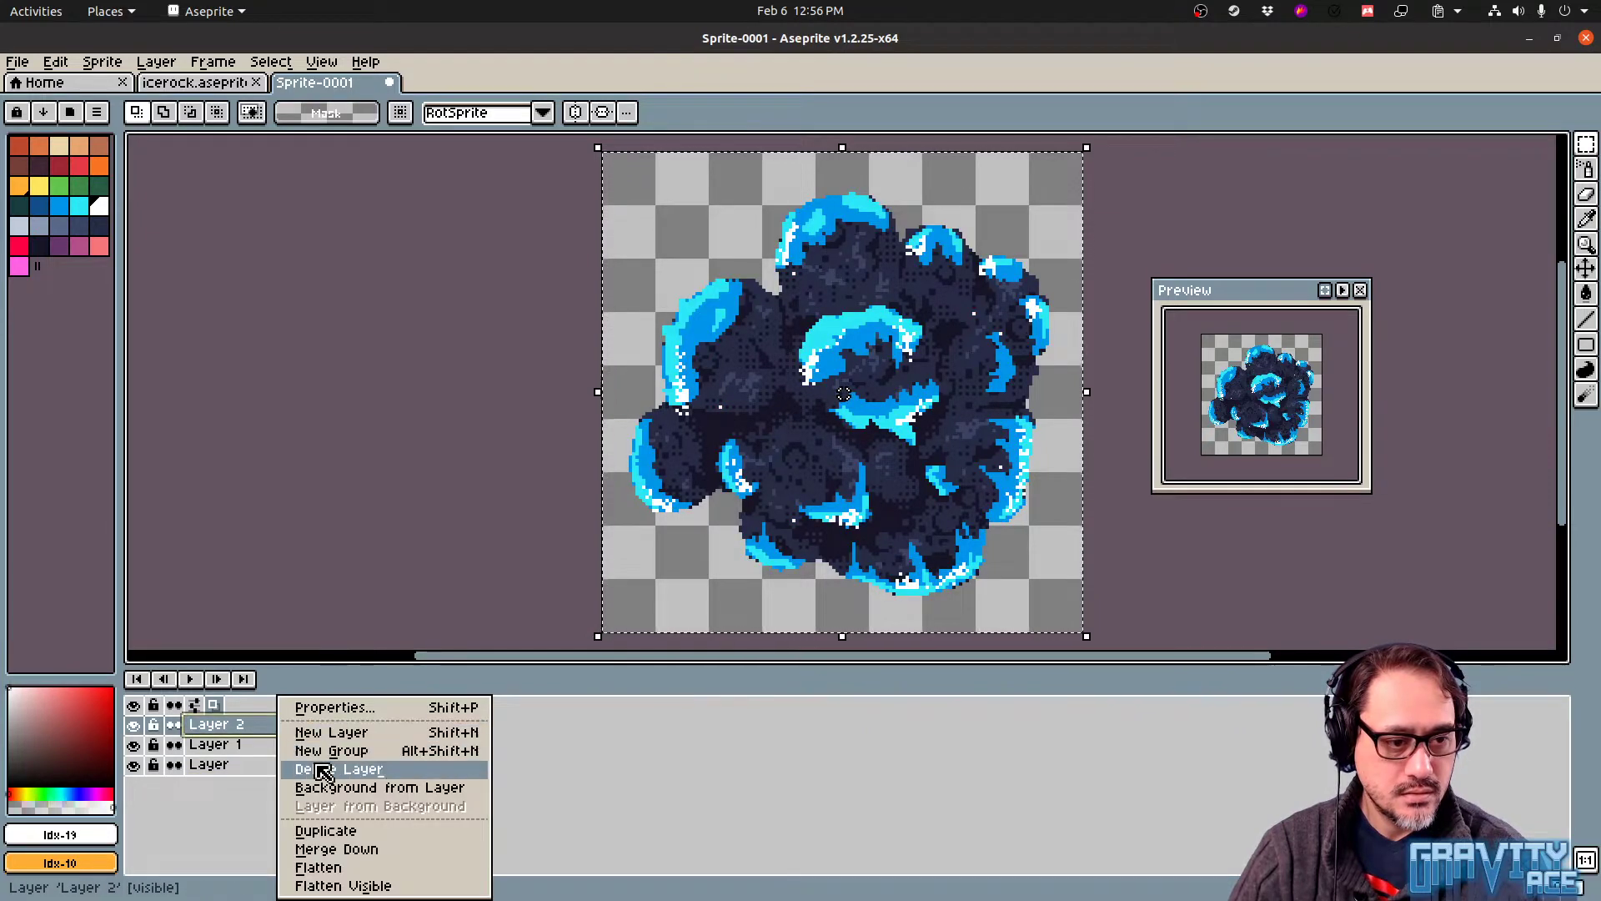
pyautogui.click(323, 769)
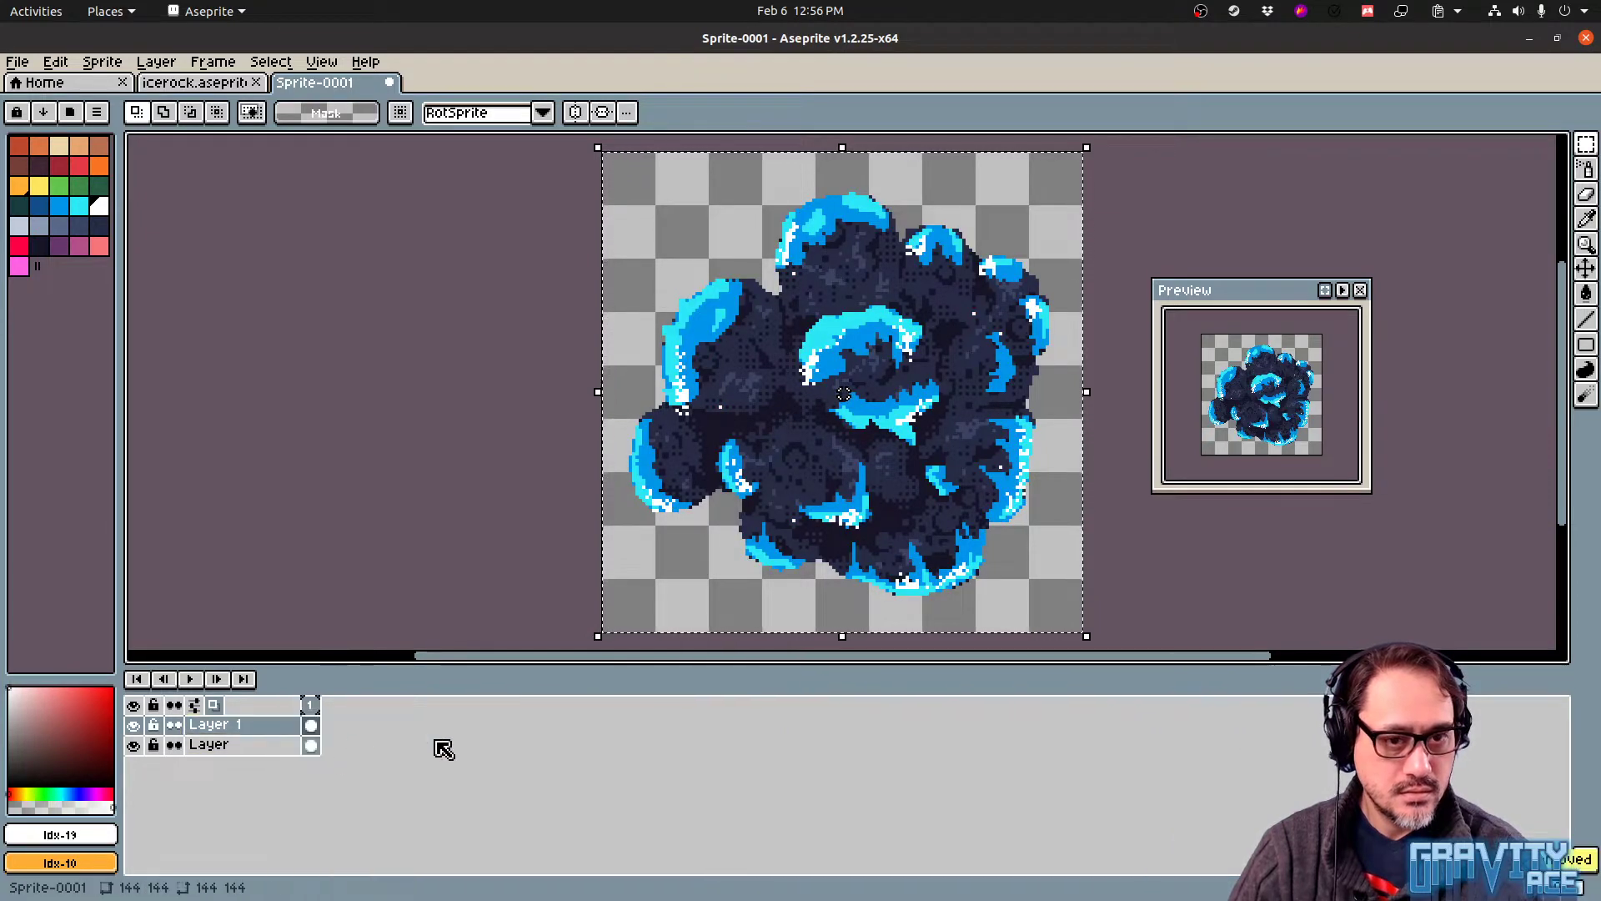
# In icerock.aseprite, delete the ice highlight layer and clear the rock artwork from the remaining layer
pyautogui.click(208, 84)
pyautogui.hscroll(-2, 343, 146)
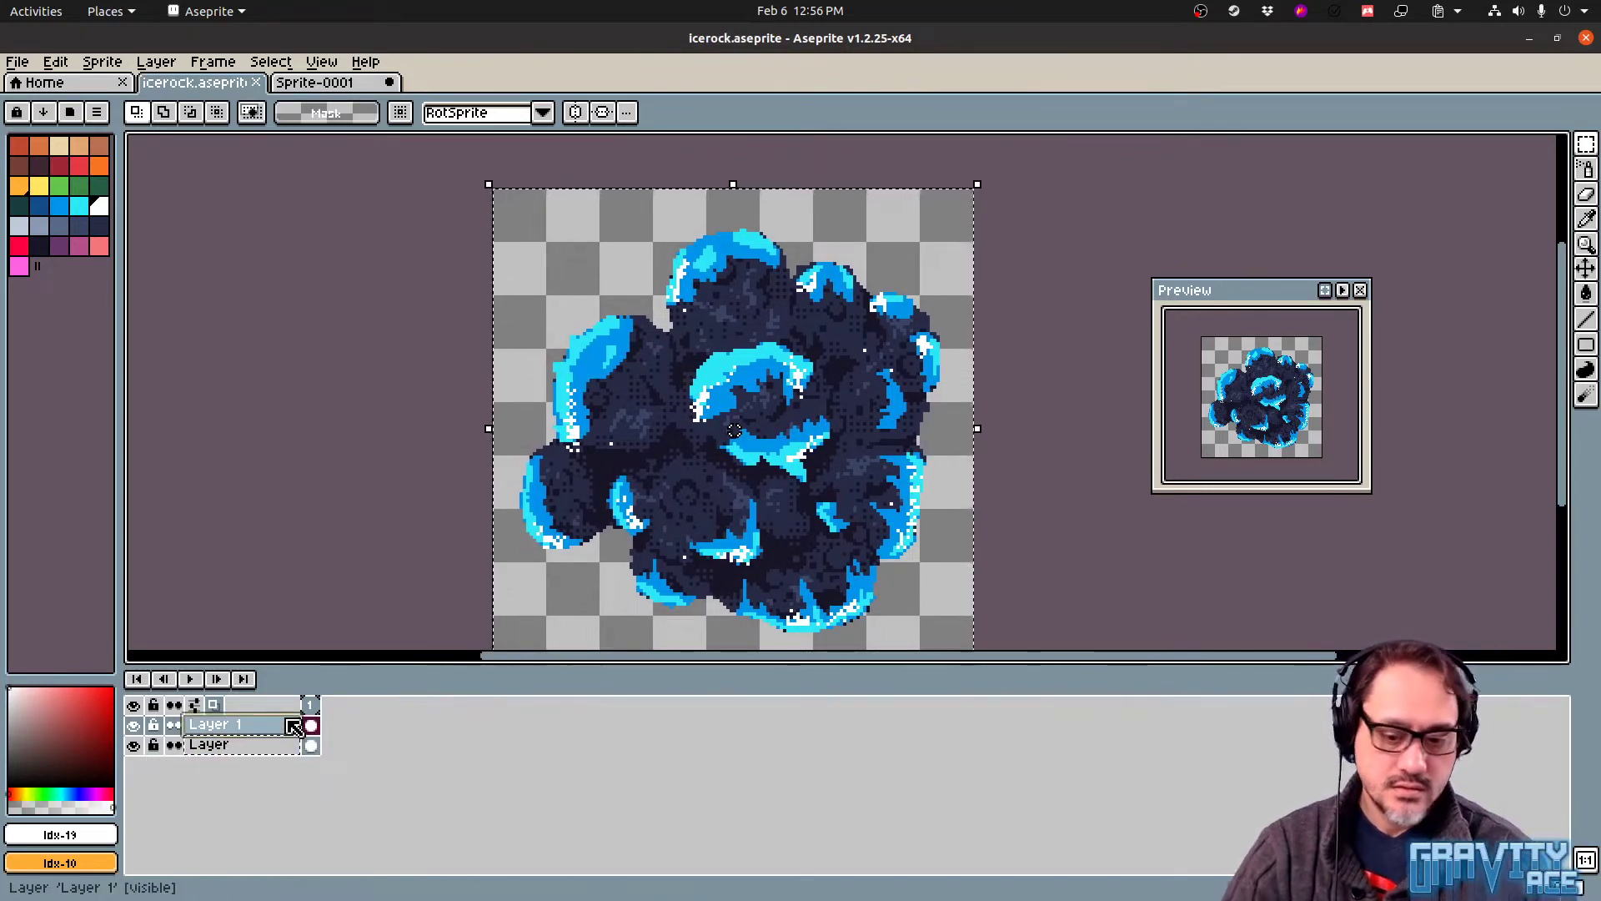
pyautogui.press('Delete')
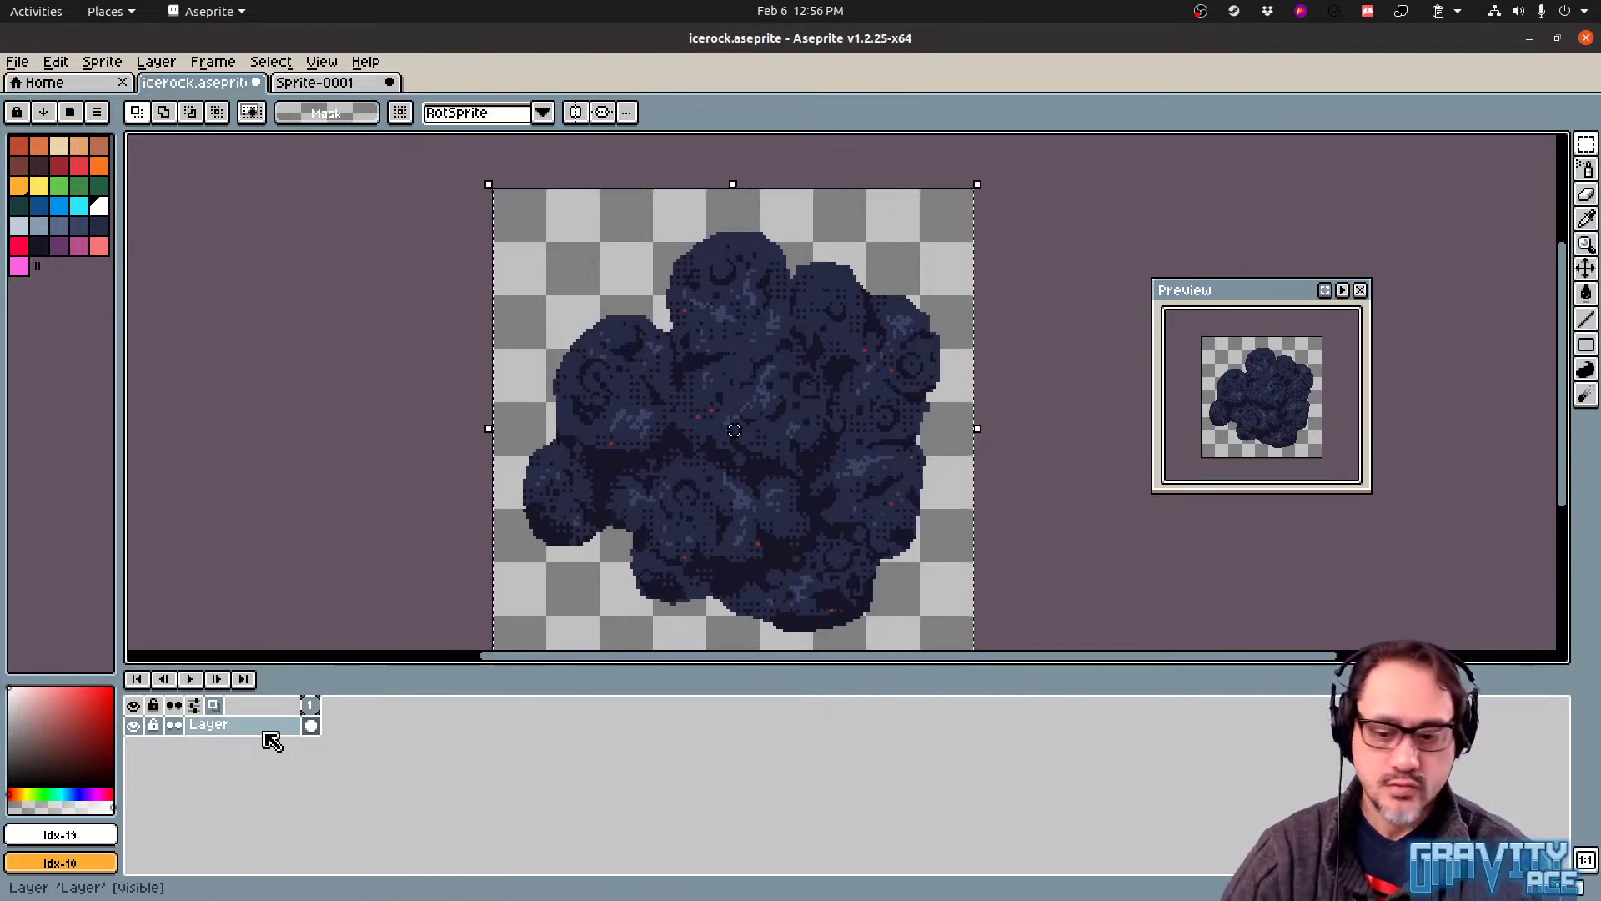
pyautogui.press('Delete')
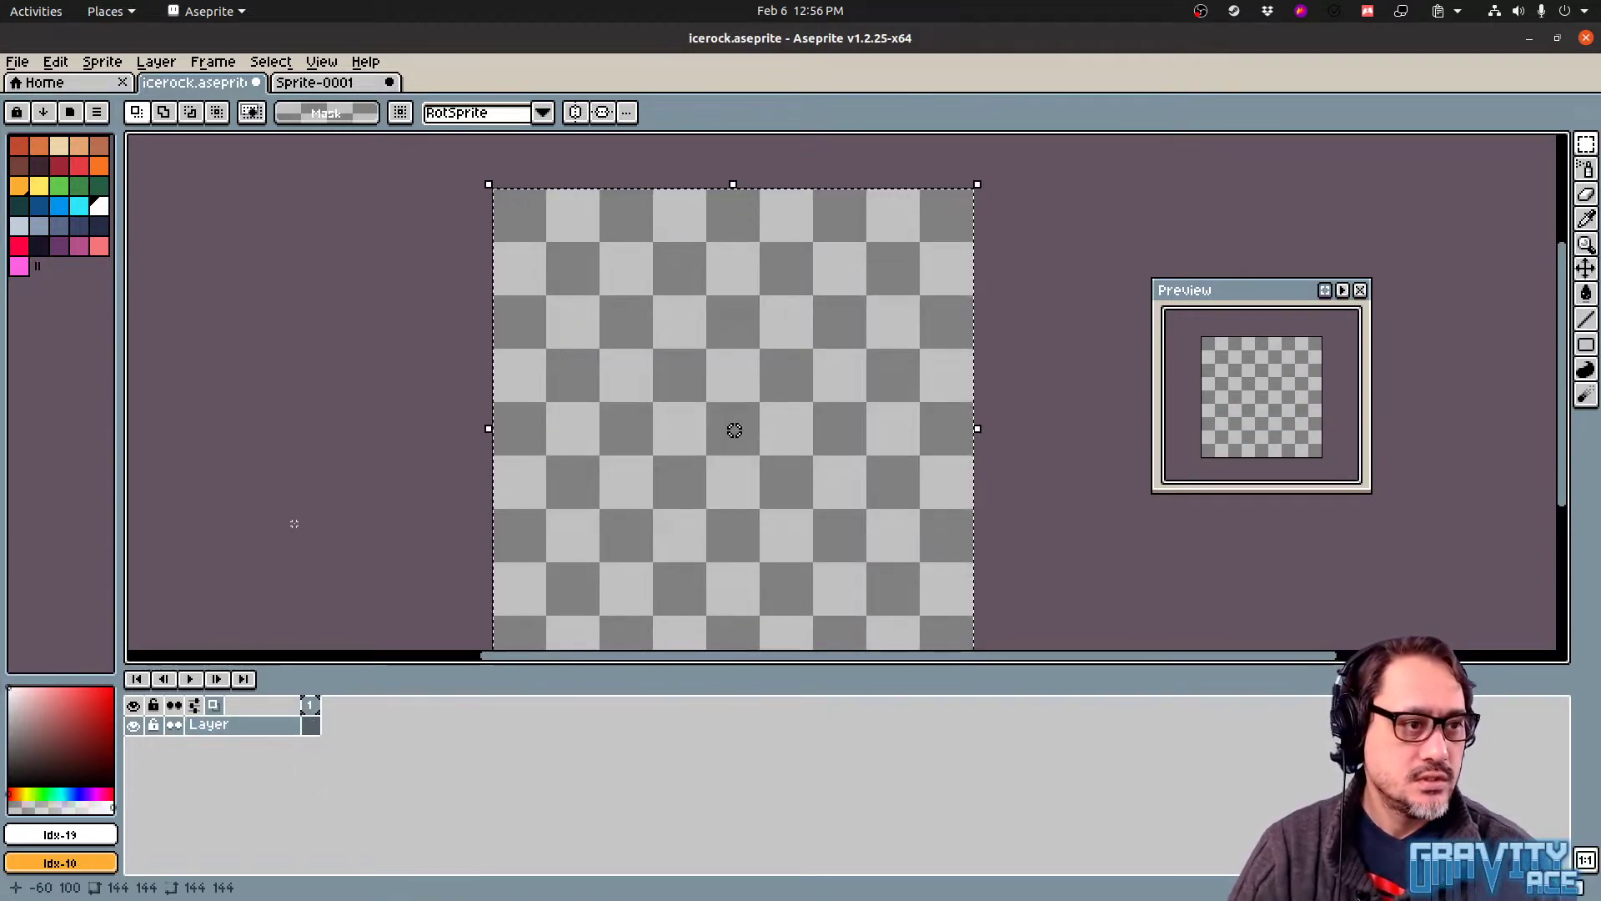
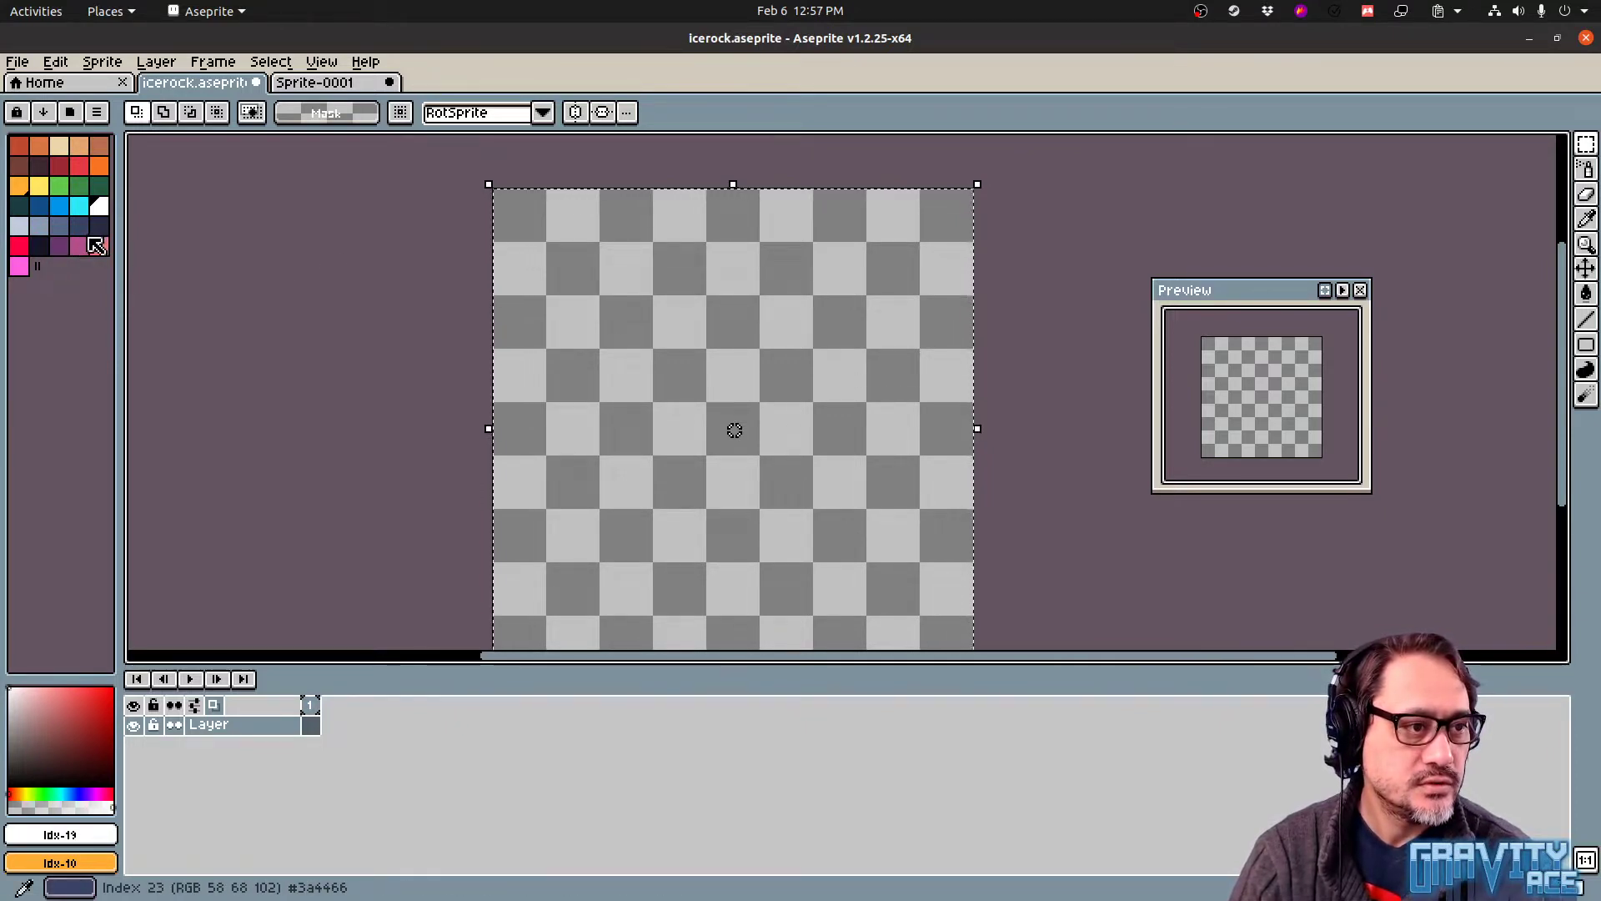
# Set up the Pencil with dark palette colour 26 and a 5 px line brush at 52°, undoing the test stroke
pyautogui.click(40, 246)
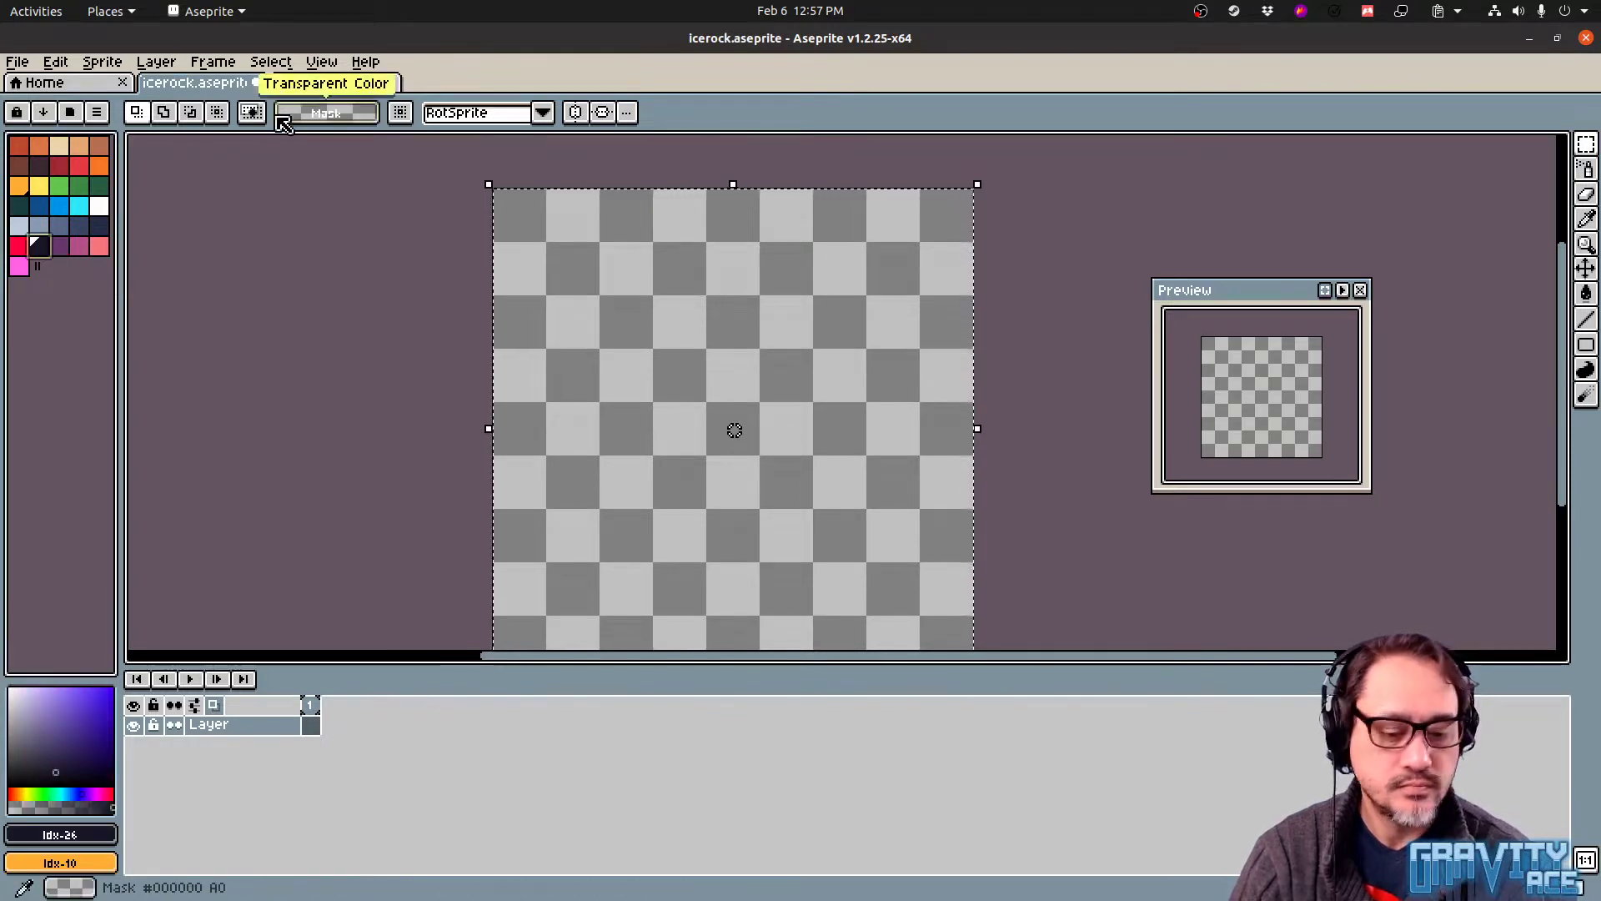
pyautogui.press('b')
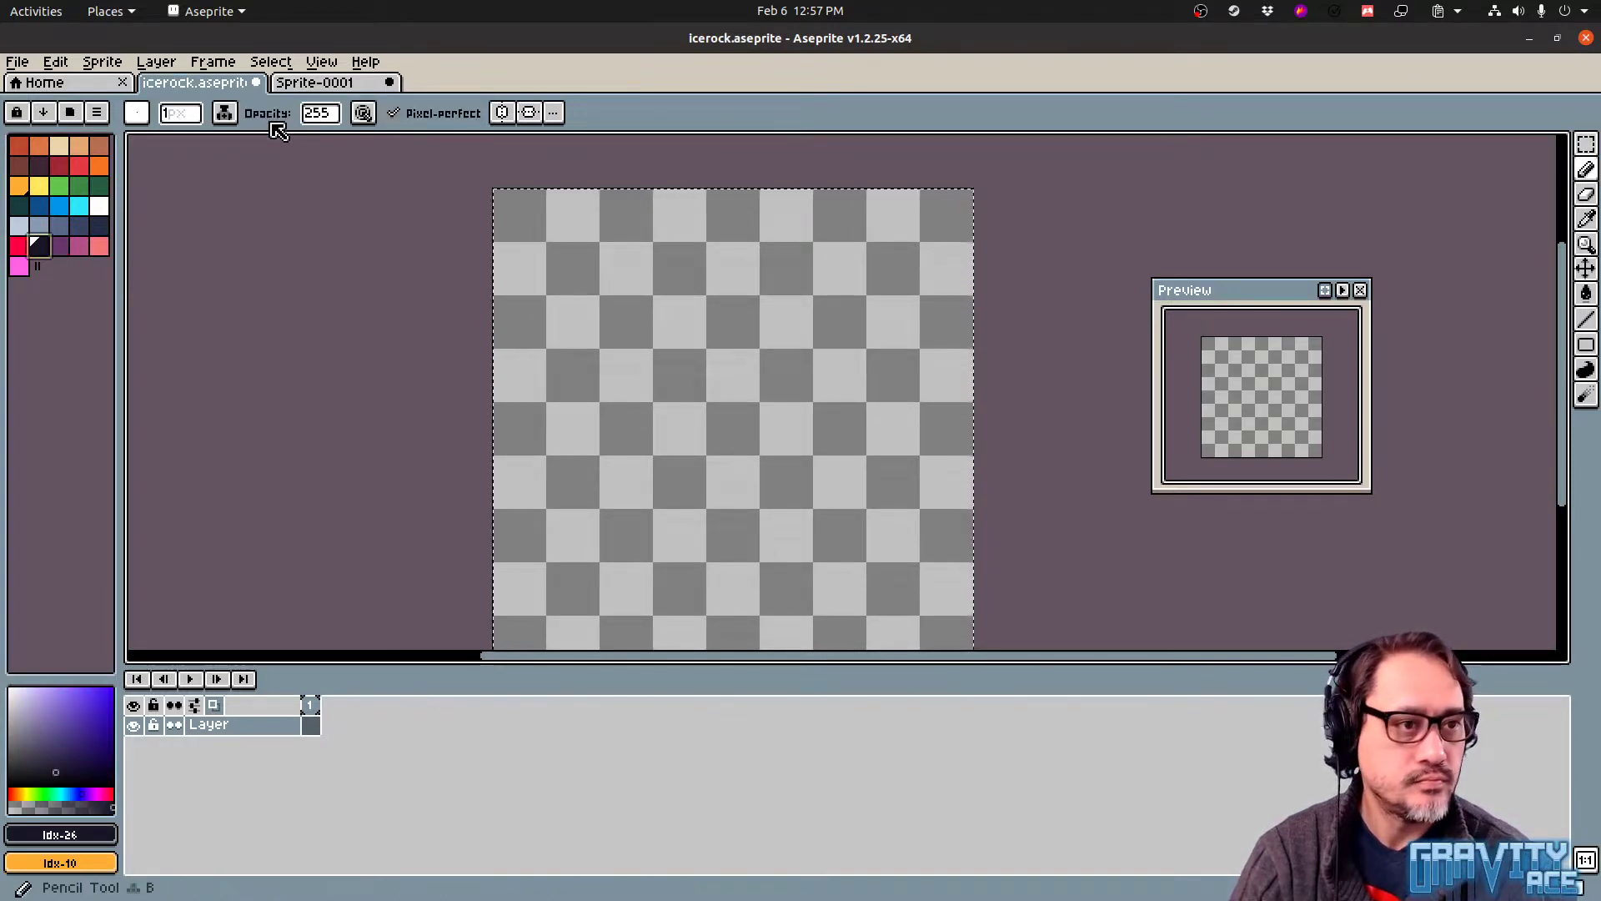
pyautogui.click(179, 113)
pyautogui.write('5')
pyautogui.click(138, 114)
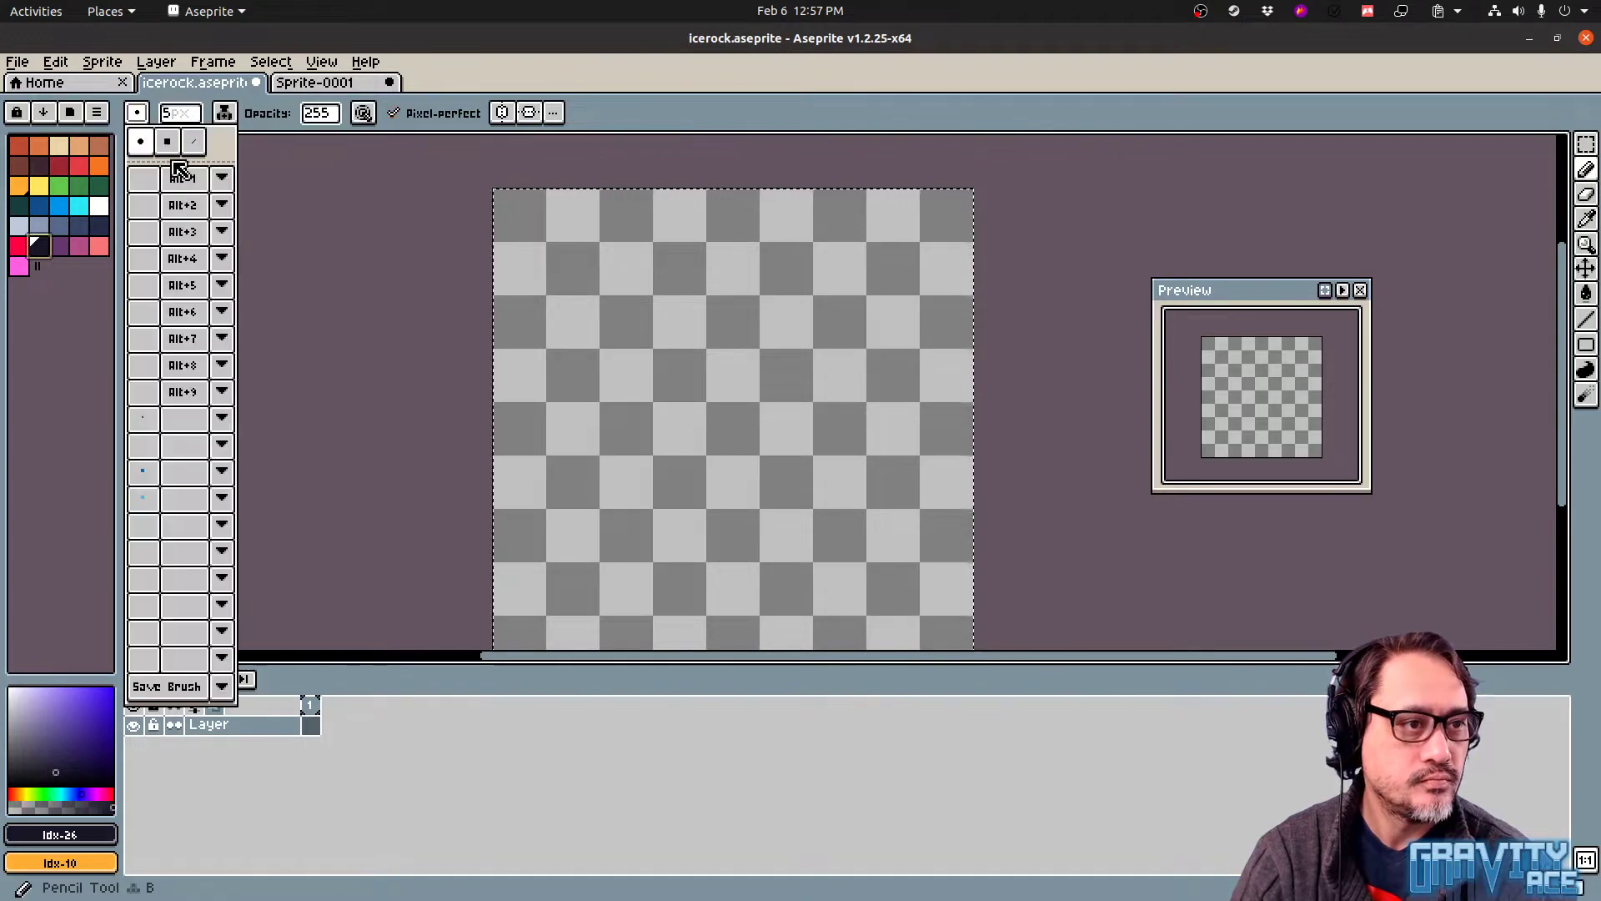
pyautogui.click(193, 141)
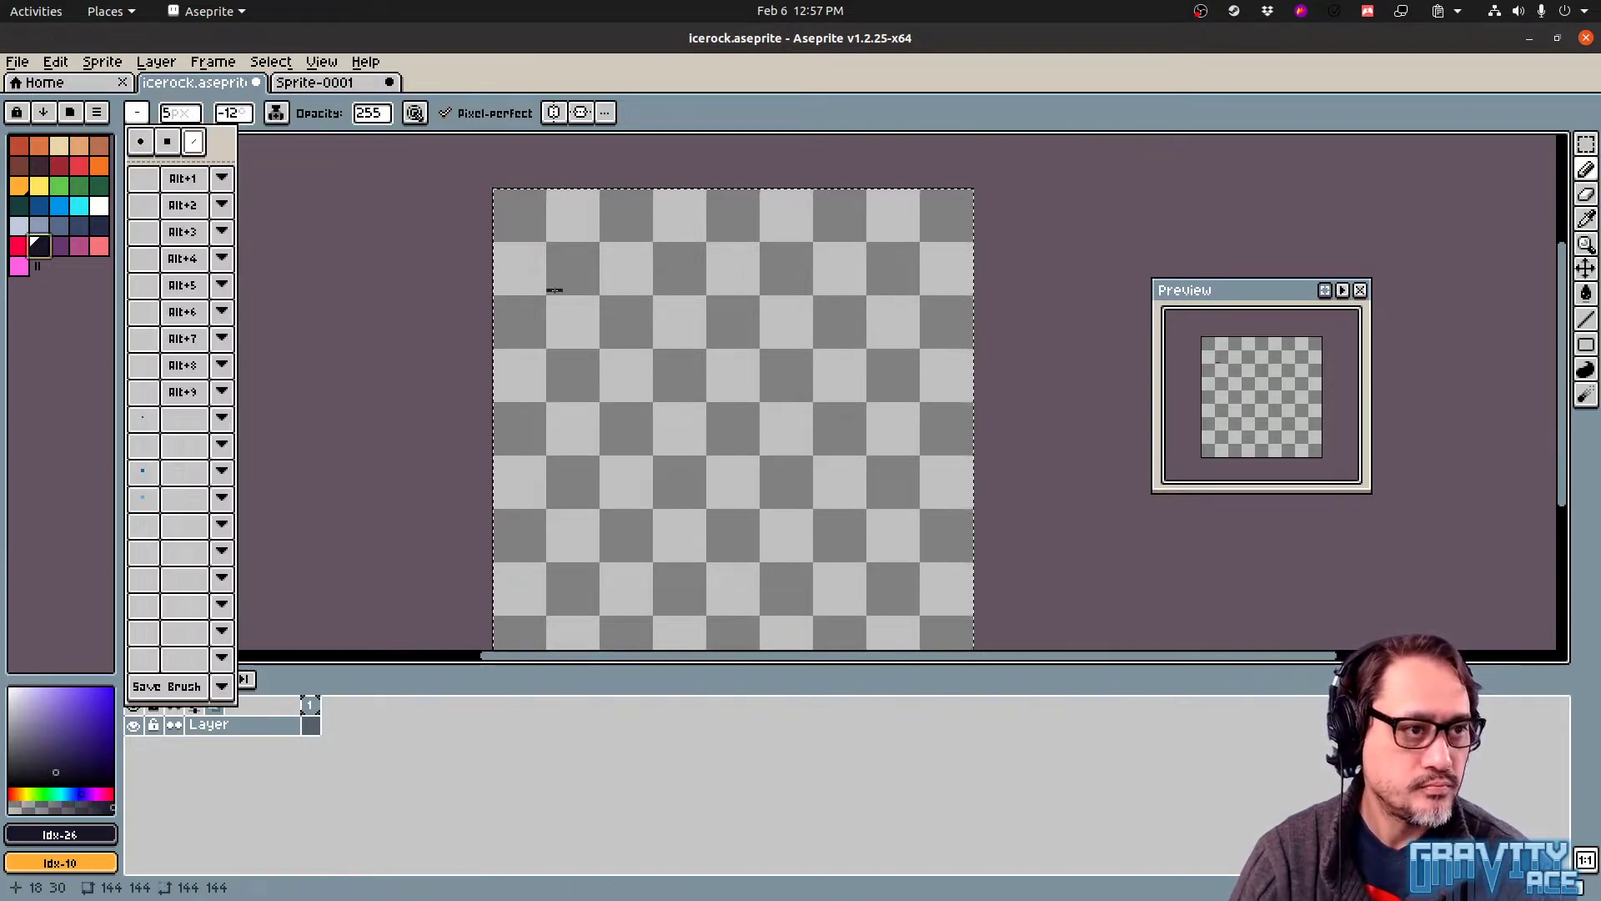
pyautogui.click(241, 116)
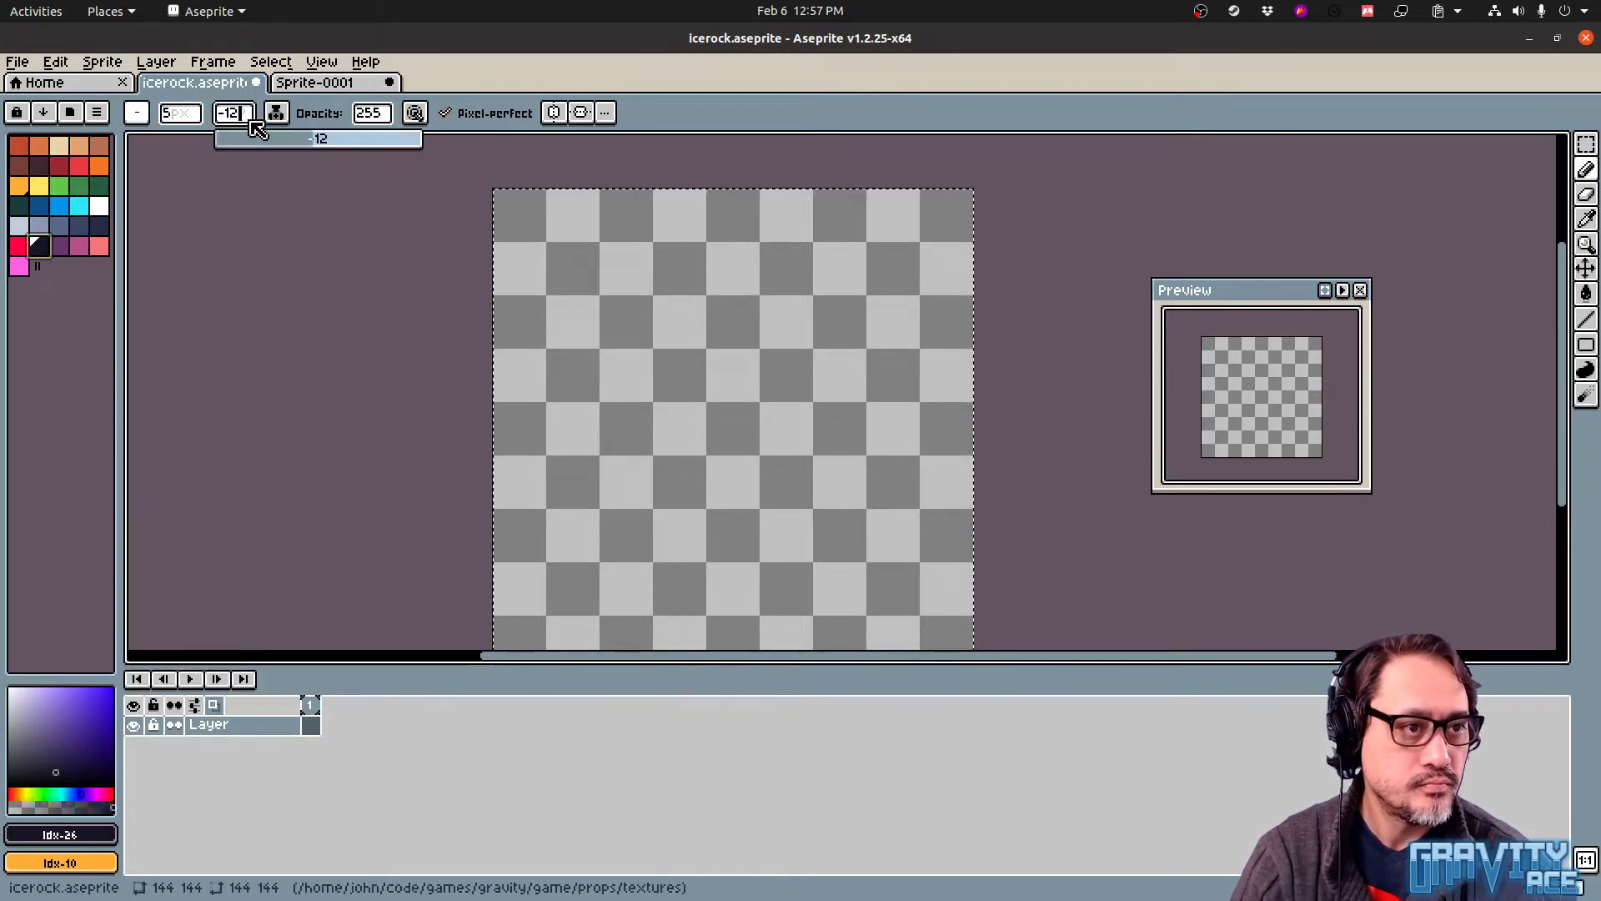
pyautogui.moveTo(281, 137)
pyautogui.mouseDown()
pyautogui.moveTo(257, 150)
pyautogui.moveTo(349, 162)
pyautogui.mouseUp()
pyautogui.moveTo(663, 292)
pyautogui.mouseDown()
pyautogui.moveTo(629, 360)
pyautogui.moveTo(693, 454)
pyautogui.moveTo(611, 524)
pyautogui.moveTo(776, 297)
pyautogui.moveTo(754, 489)
pyautogui.moveTo(741, 387)
pyautogui.mouseUp()
pyautogui.hotkey('ctrl', 'z')
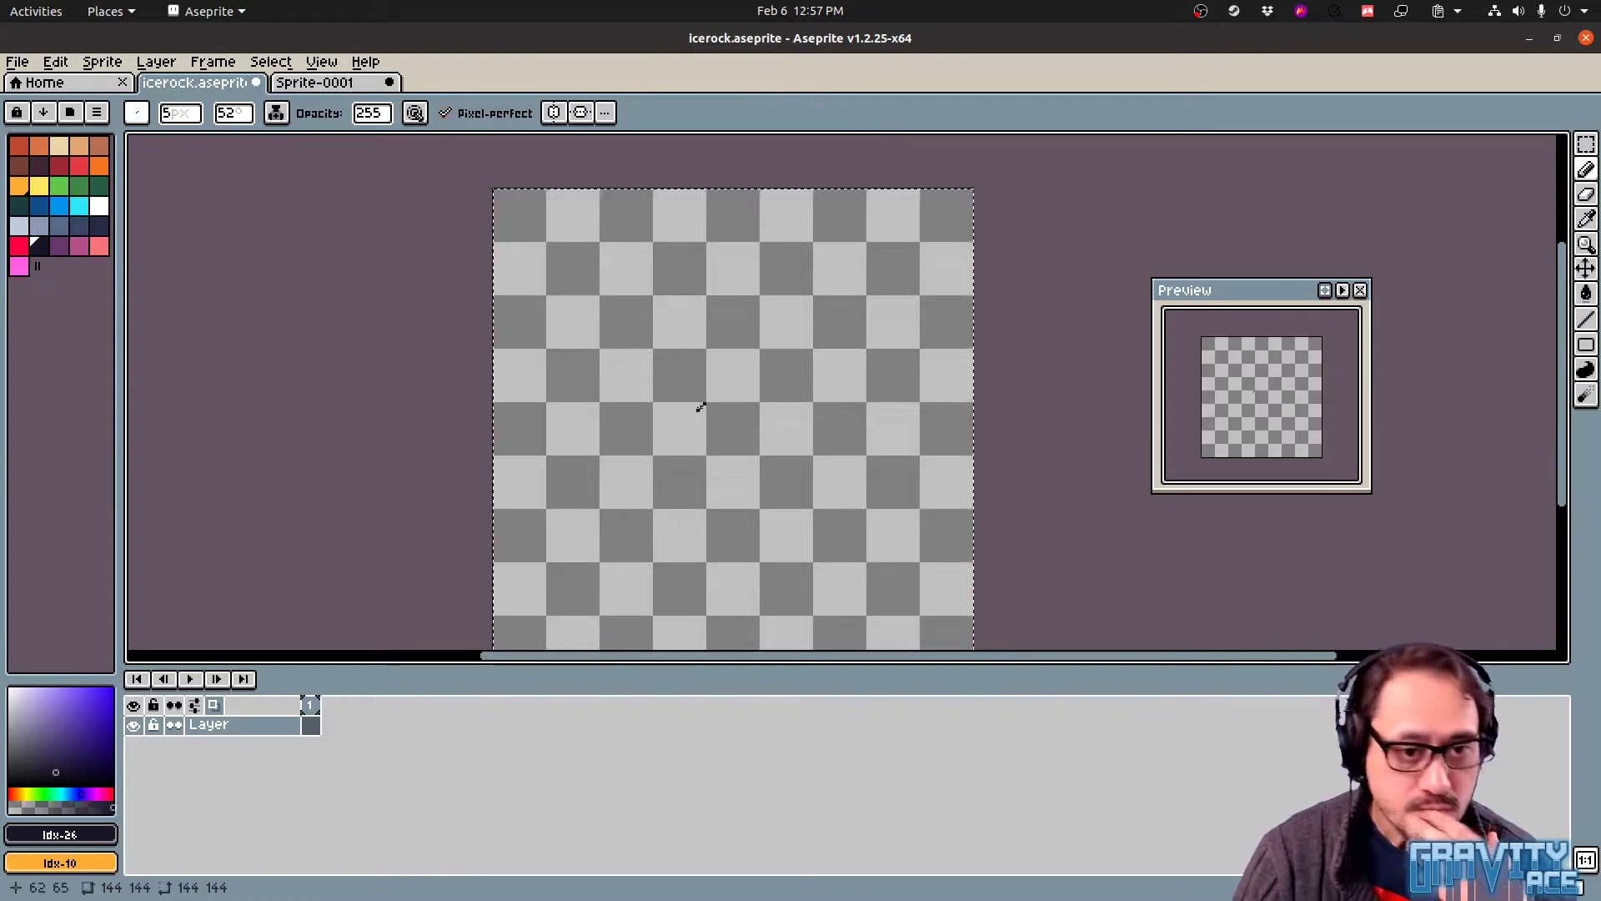
# Deselect the canvas and draw two dark crystal shards spreading upward in a V from the canvas centre, partly filling the left shard
pyautogui.scroll(-2, 697, 408)
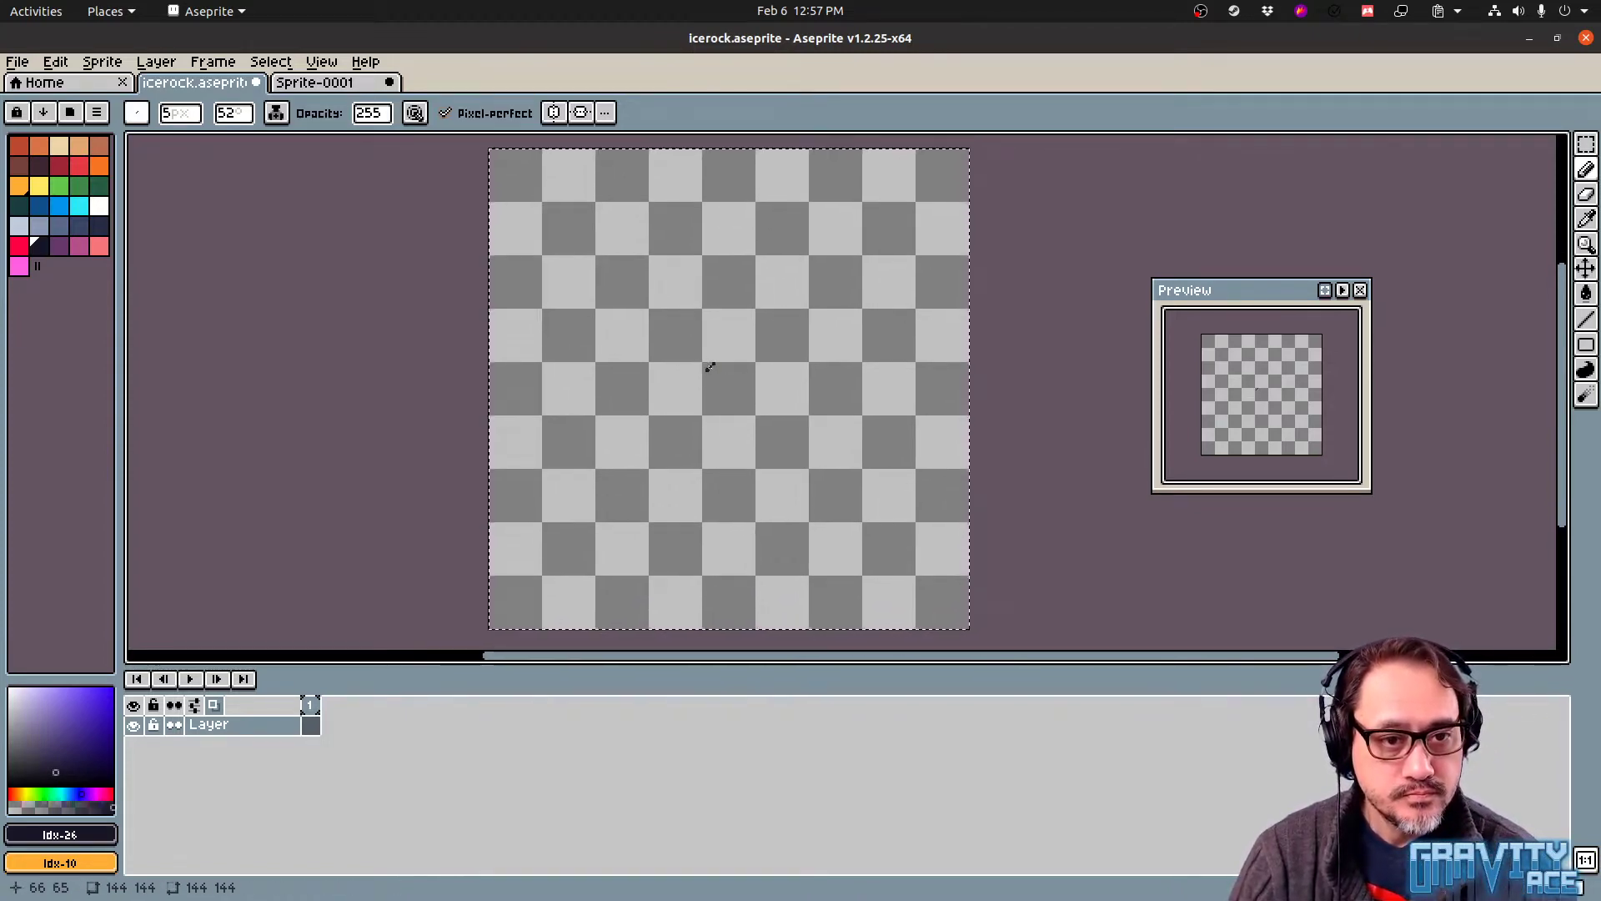
pyautogui.hotkey('ctrl', 'd')
pyautogui.moveTo(604, 246)
pyautogui.mouseDown()
pyautogui.moveTo(724, 377)
pyautogui.moveTo(630, 269)
pyautogui.moveTo(663, 269)
pyautogui.moveTo(689, 310)
pyautogui.moveTo(643, 272)
pyautogui.moveTo(604, 310)
pyautogui.moveTo(705, 379)
pyautogui.moveTo(794, 248)
pyautogui.moveTo(846, 239)
pyautogui.moveTo(847, 300)
pyautogui.moveTo(727, 377)
pyautogui.moveTo(831, 255)
pyautogui.moveTo(839, 294)
pyautogui.mouseUp()
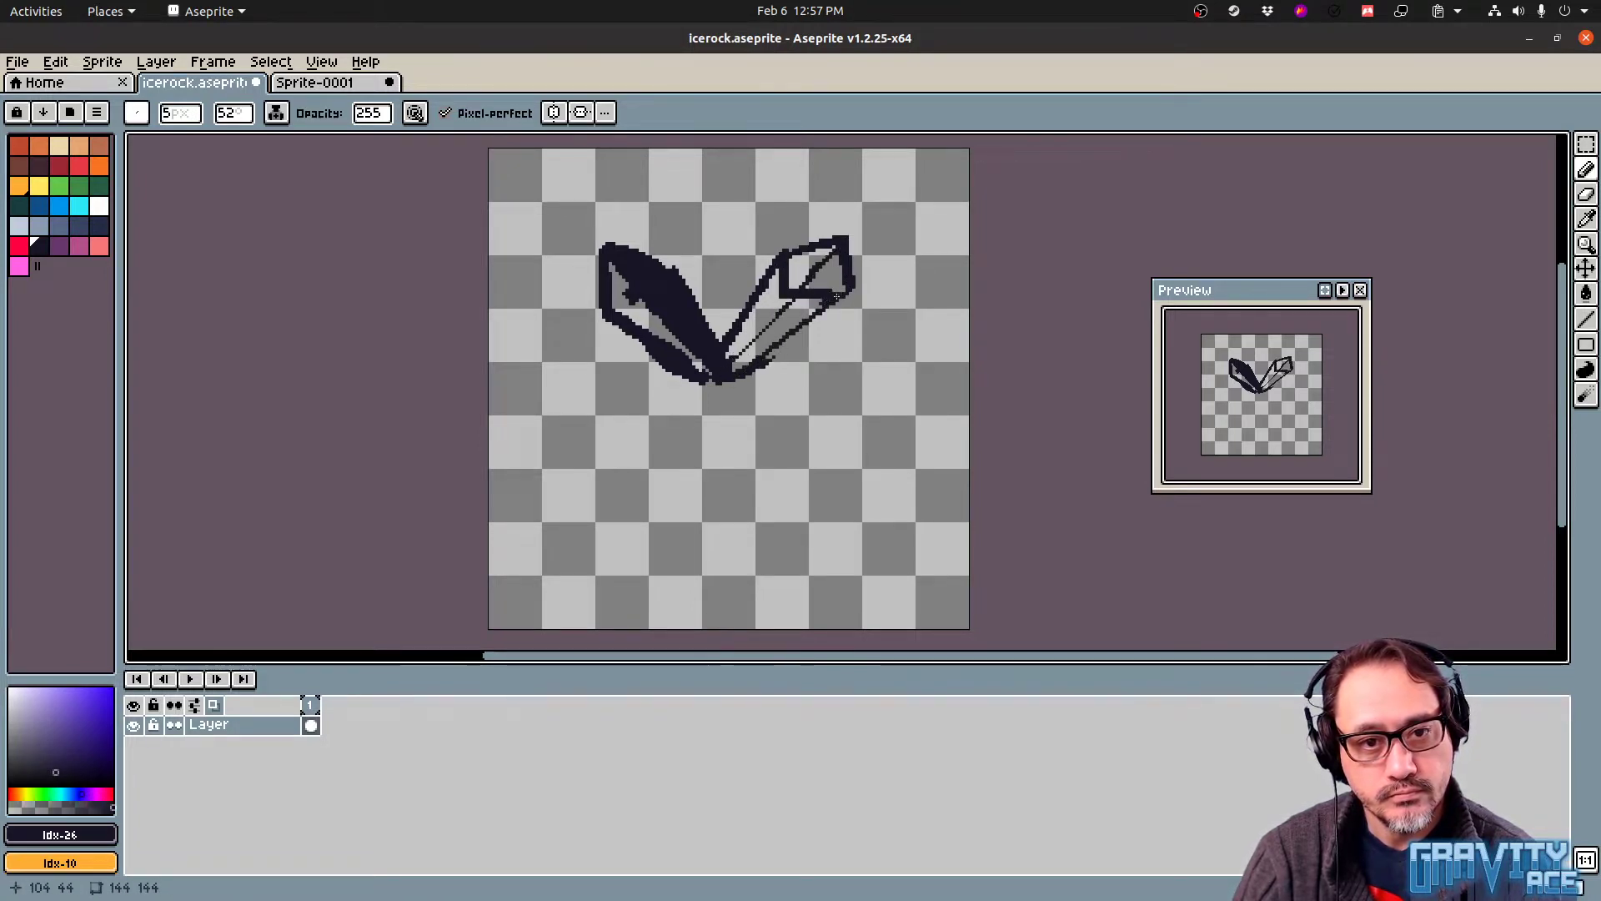
# Shade the inside of the upper right crystal shard with dark hatching strokes from its base to its tip
pyautogui.moveTo(724, 354); pyautogui.dragTo(737, 339)
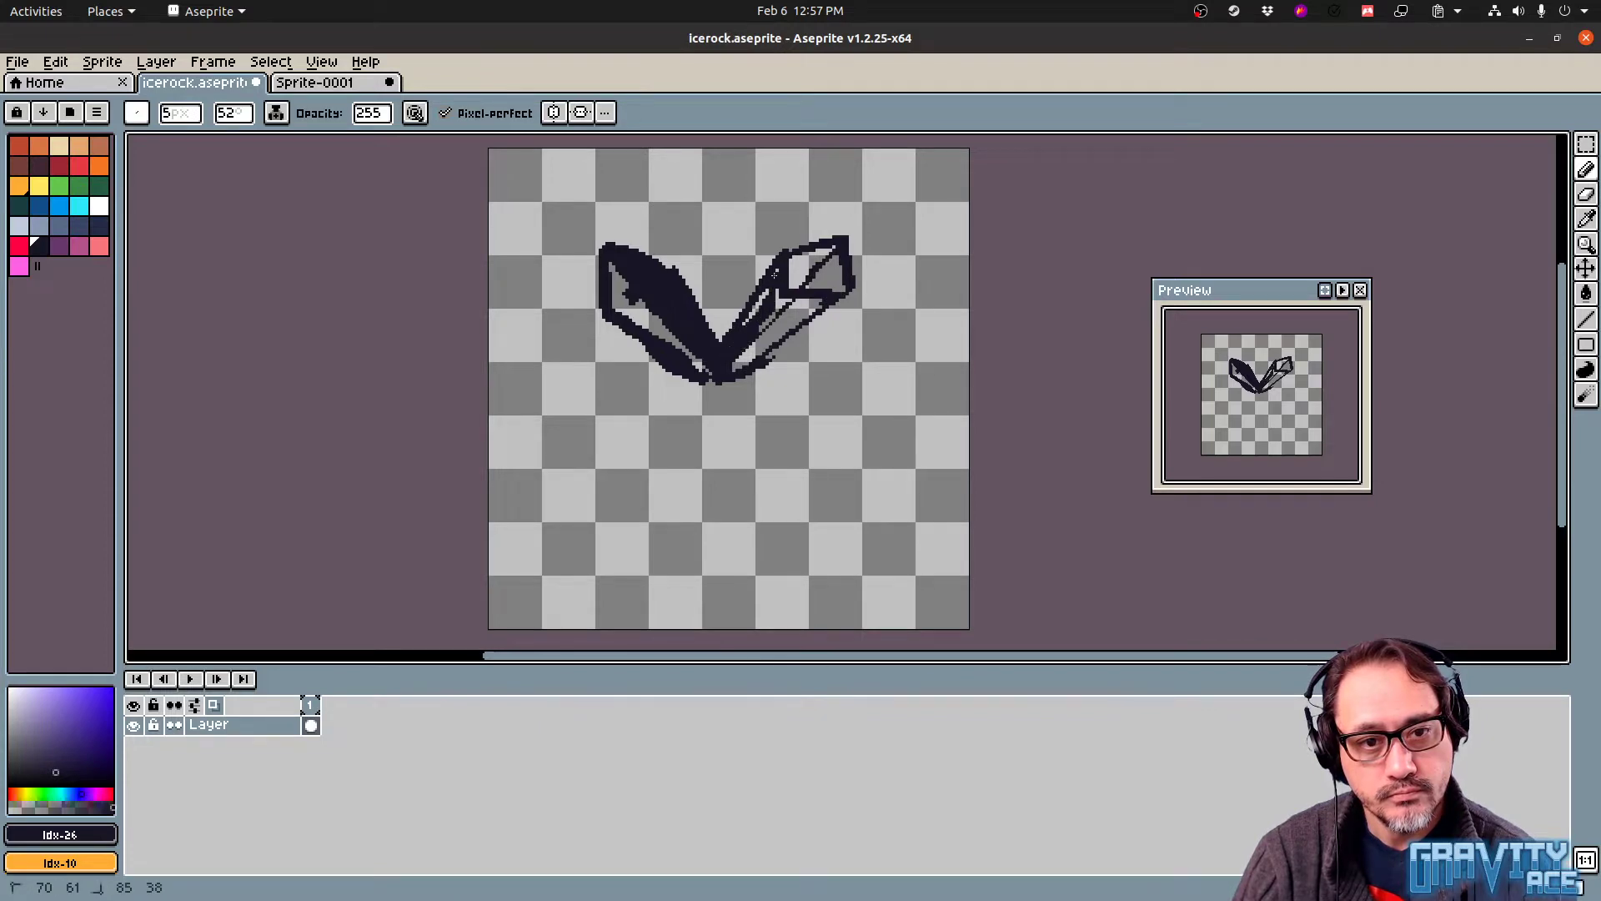
pyautogui.moveTo(779, 273)
pyautogui.mouseDown()
pyautogui.moveTo(763, 321)
pyautogui.moveTo(776, 293)
pyautogui.mouseUp()
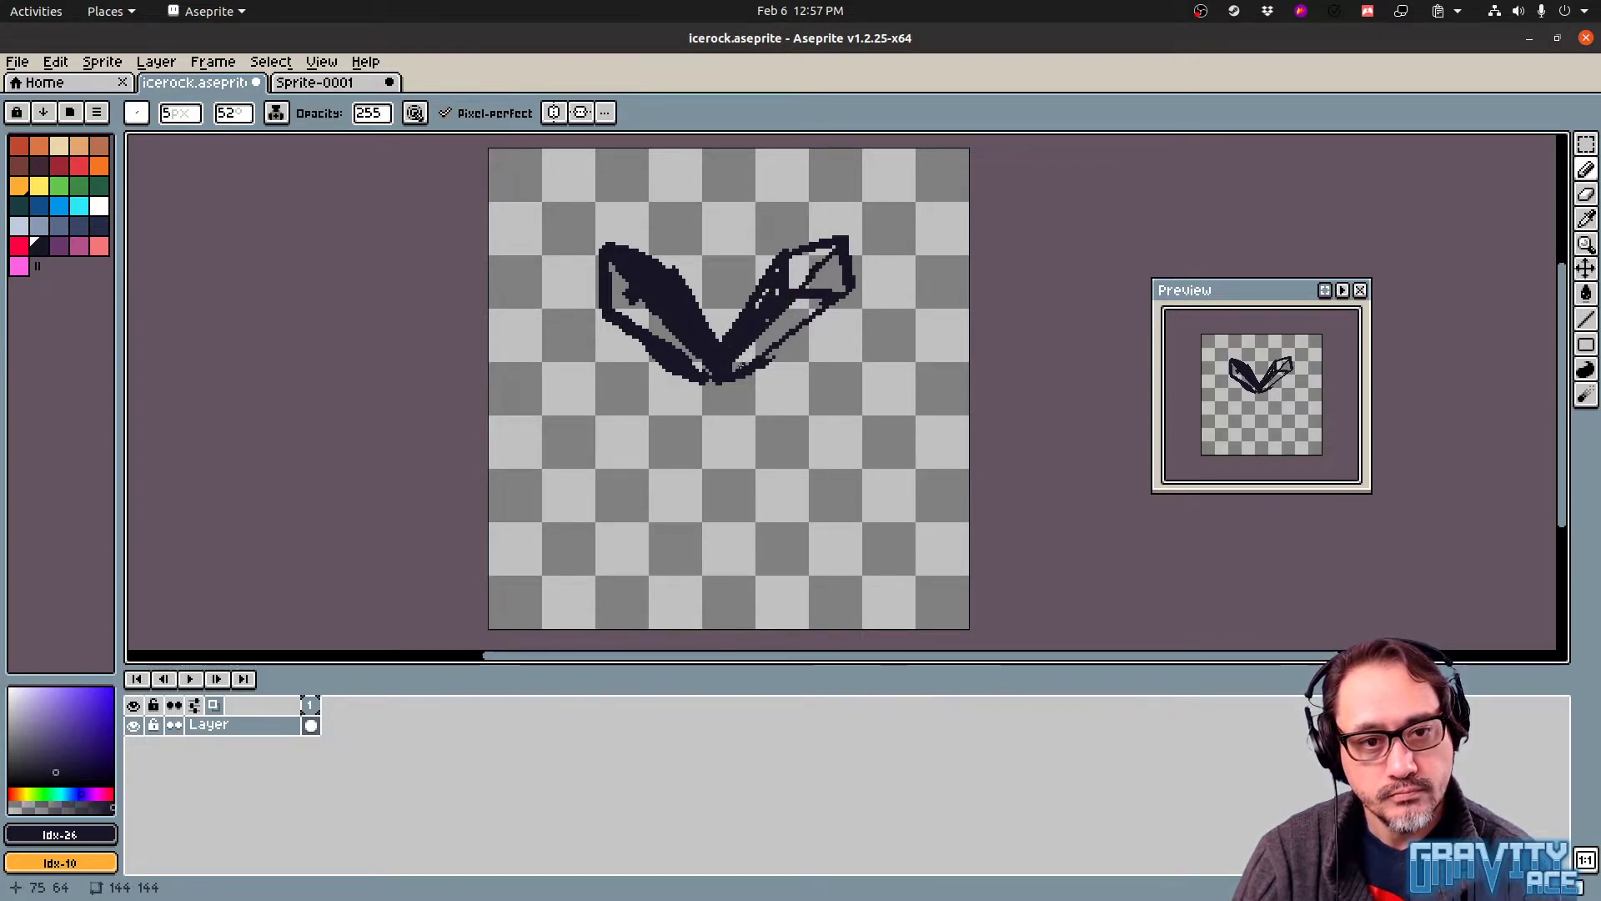
pyautogui.moveTo(751, 347)
pyautogui.mouseDown()
pyautogui.moveTo(817, 302)
pyautogui.moveTo(793, 287)
pyautogui.moveTo(805, 277)
pyautogui.mouseUp()
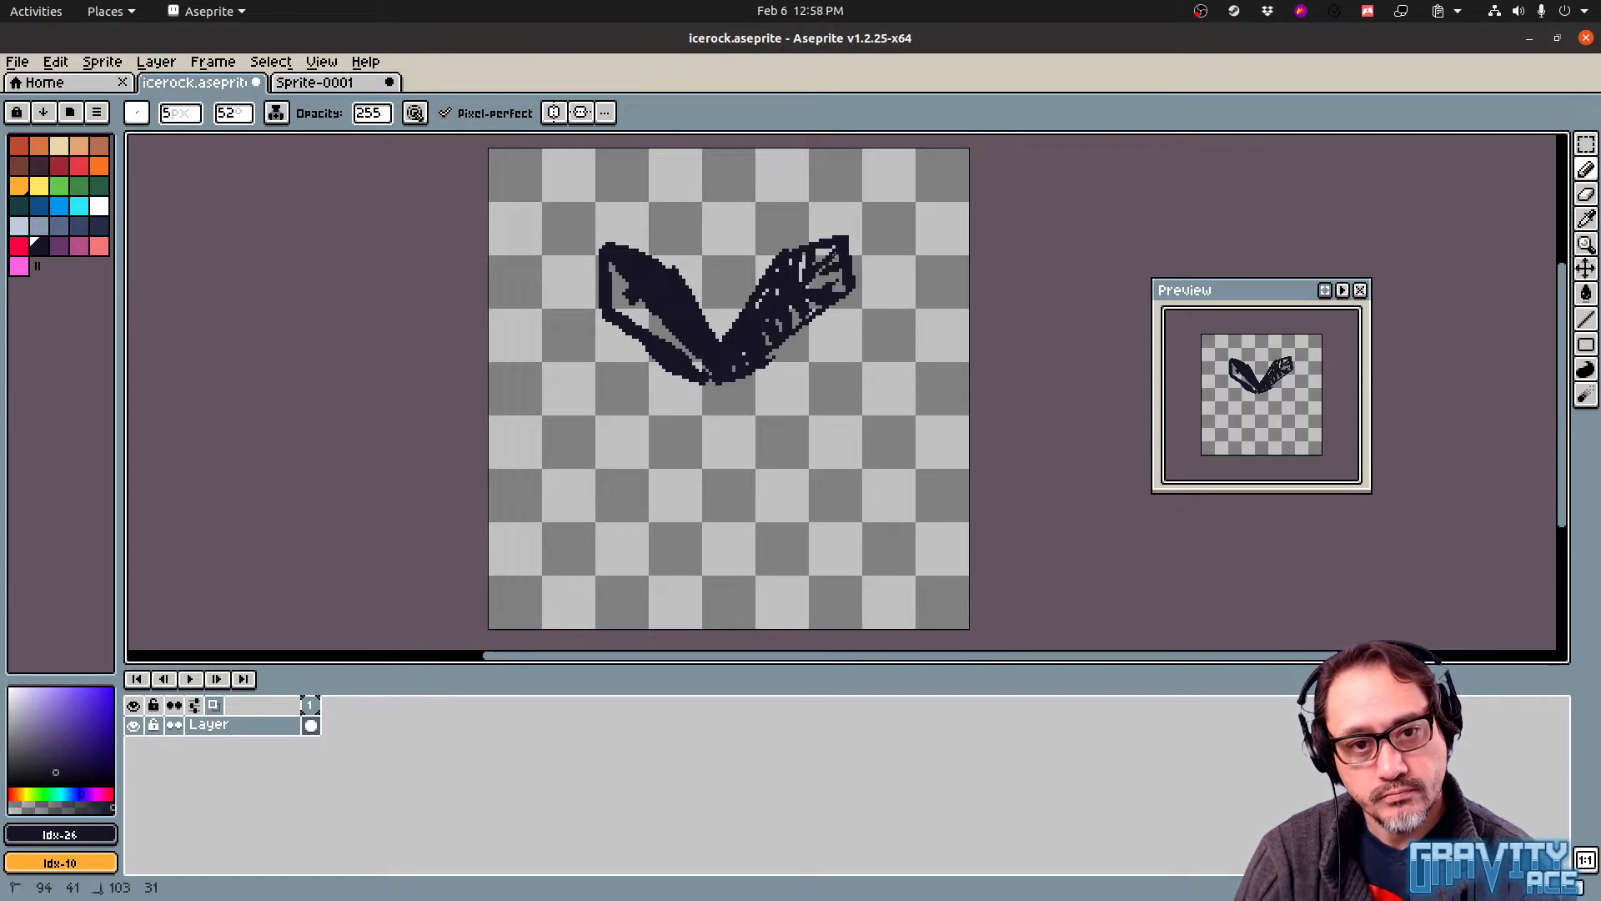
pyautogui.moveTo(829, 252); pyautogui.dragTo(813, 256)
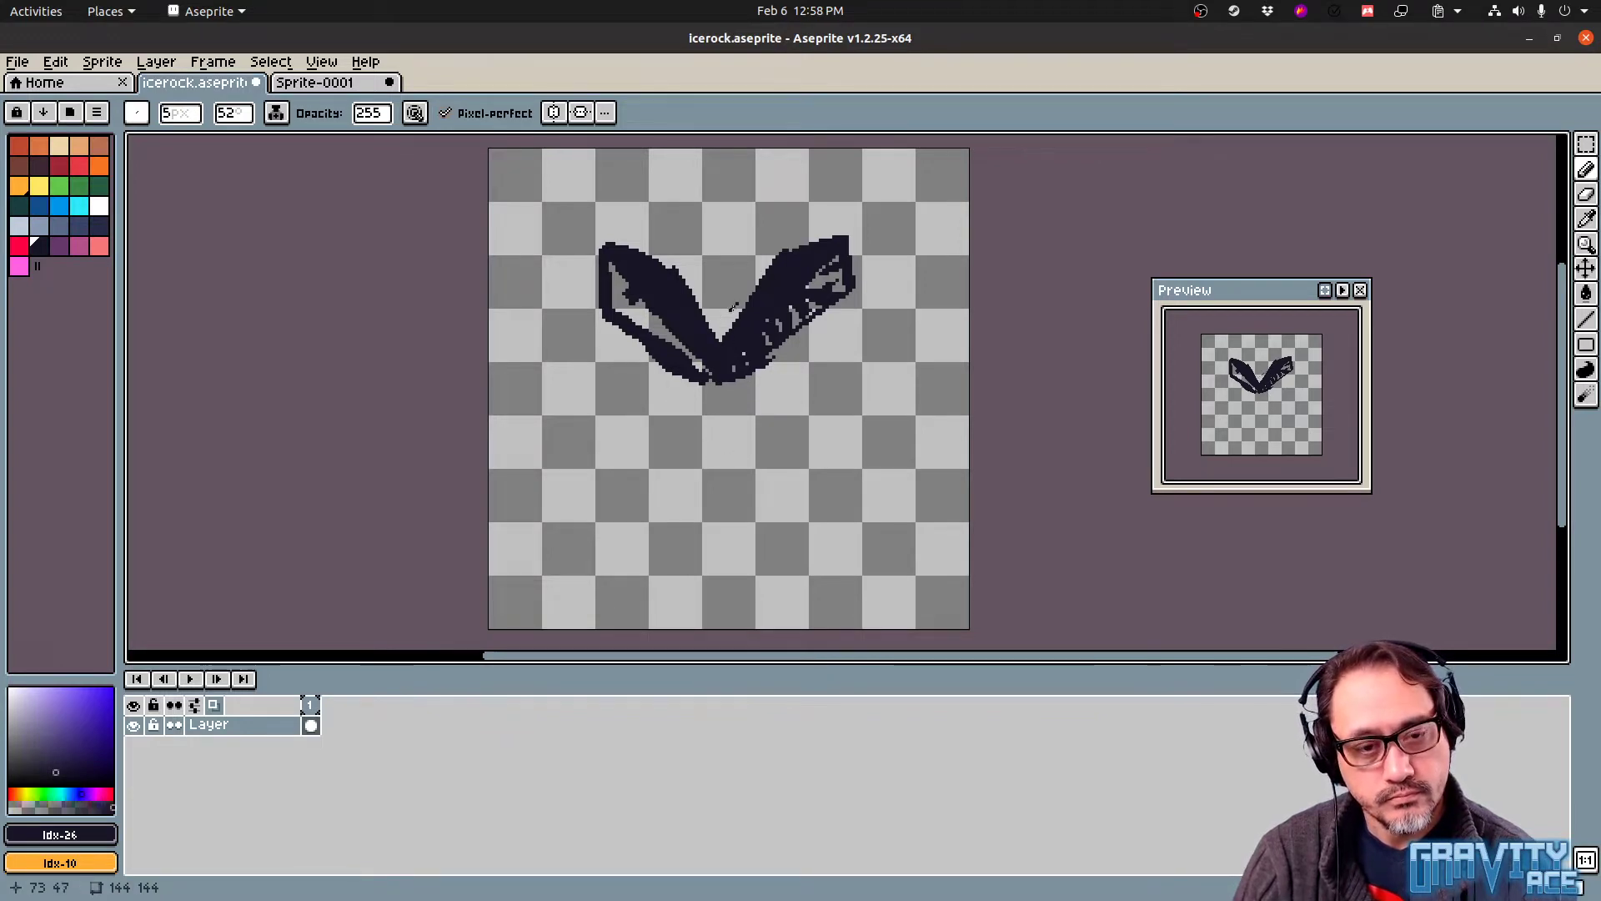
# Draw a small solid shard pointing up between the two upper shards and a long, partly filled shard extending down-left from the centre
pyautogui.moveTo(720, 335)
pyautogui.mouseDown()
pyautogui.moveTo(727, 276)
pyautogui.moveTo(728, 307)
pyautogui.mouseUp()
pyautogui.moveTo(684, 382)
pyautogui.mouseDown()
pyautogui.moveTo(610, 497)
pyautogui.moveTo(622, 549)
pyautogui.moveTo(730, 384)
pyautogui.moveTo(701, 504)
pyautogui.moveTo(677, 404)
pyautogui.moveTo(630, 500)
pyautogui.mouseUp()
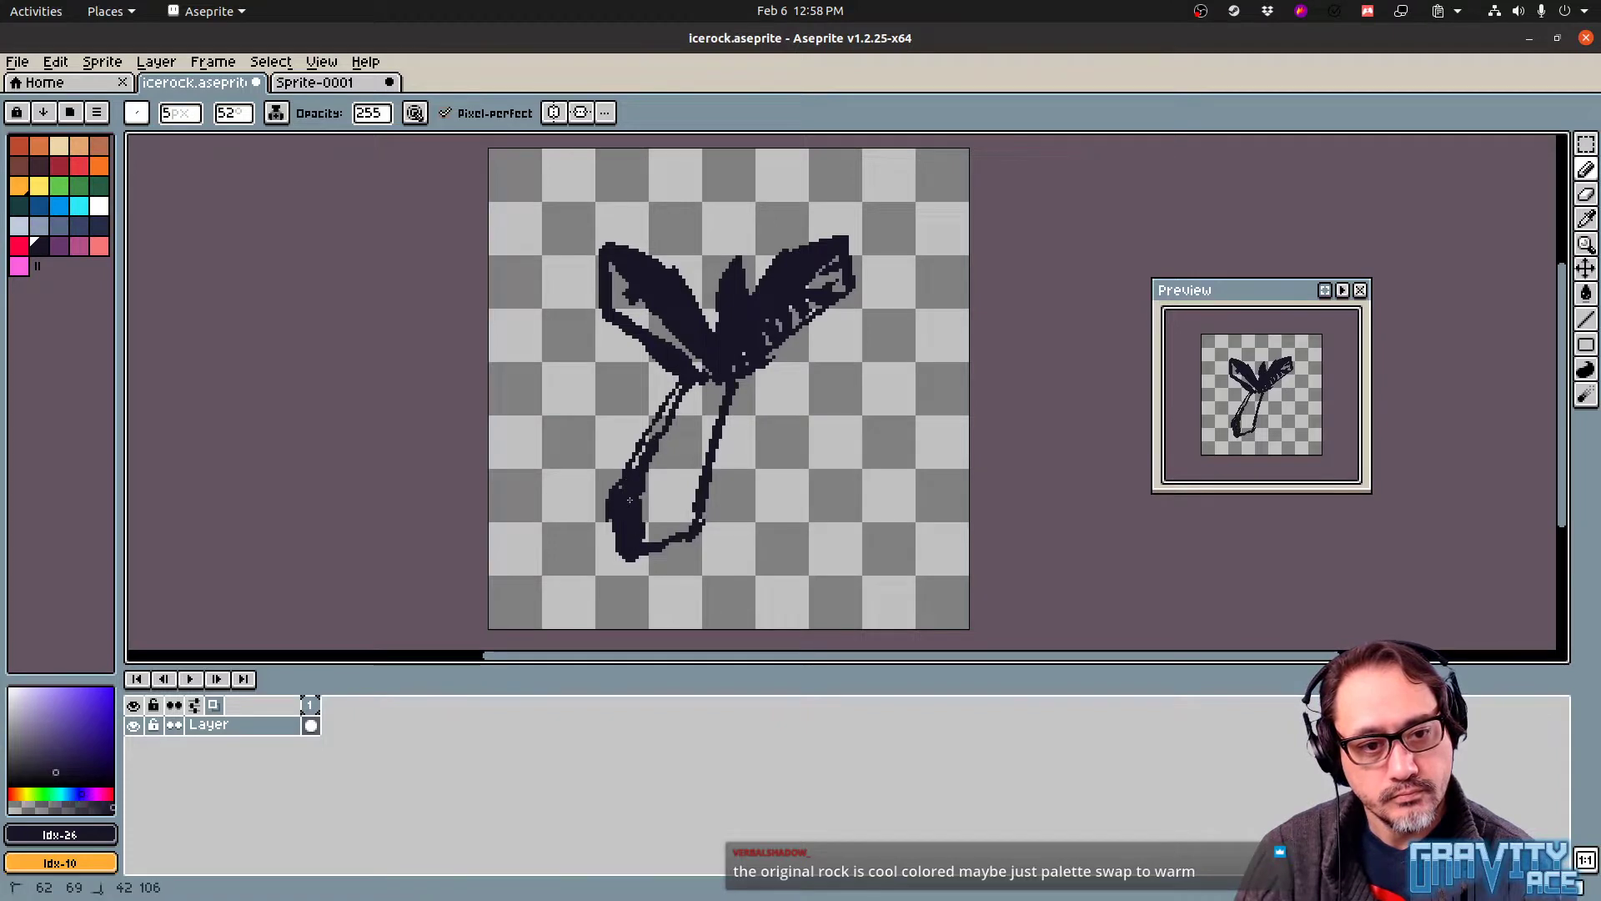
pyautogui.moveTo(677, 403)
pyautogui.mouseDown()
pyautogui.moveTo(647, 508)
pyautogui.moveTo(709, 392)
pyautogui.moveTo(671, 457)
pyautogui.moveTo(674, 405)
pyautogui.moveTo(631, 479)
pyautogui.mouseUp()
pyautogui.press('e')
pyautogui.press('b')
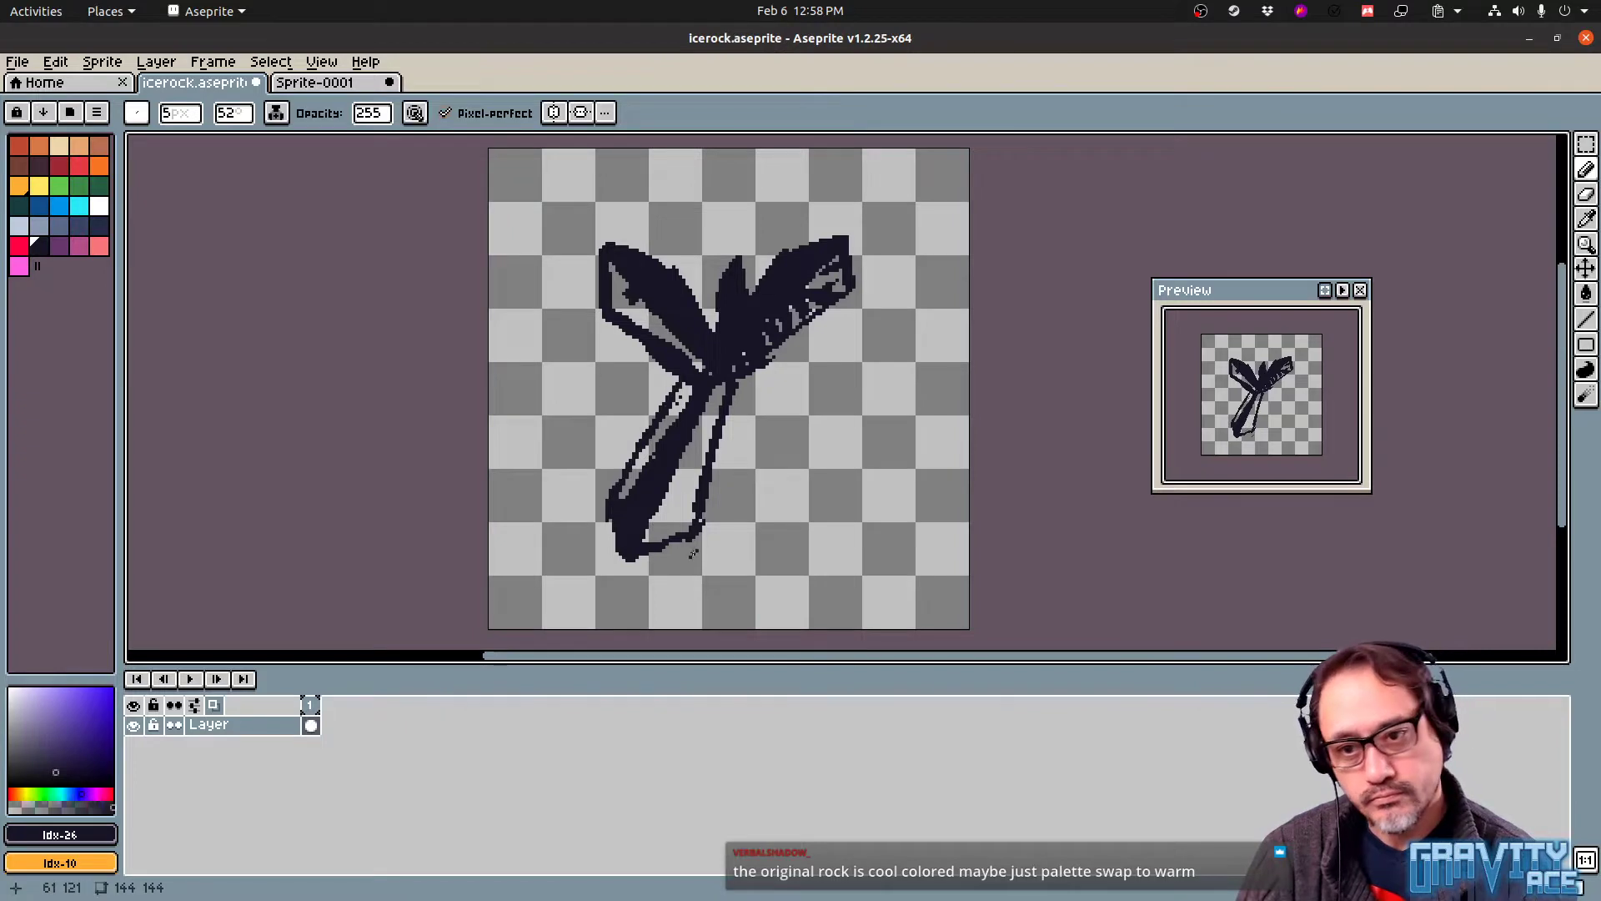
# Outline a short shard pointing down-right and draw a long shard to the right of the centre, filling the long one with dark strokes
pyautogui.moveTo(722, 442)
pyautogui.mouseDown()
pyautogui.moveTo(749, 492)
pyautogui.moveTo(796, 498)
pyautogui.moveTo(814, 432)
pyautogui.moveTo(781, 425)
pyautogui.mouseUp()
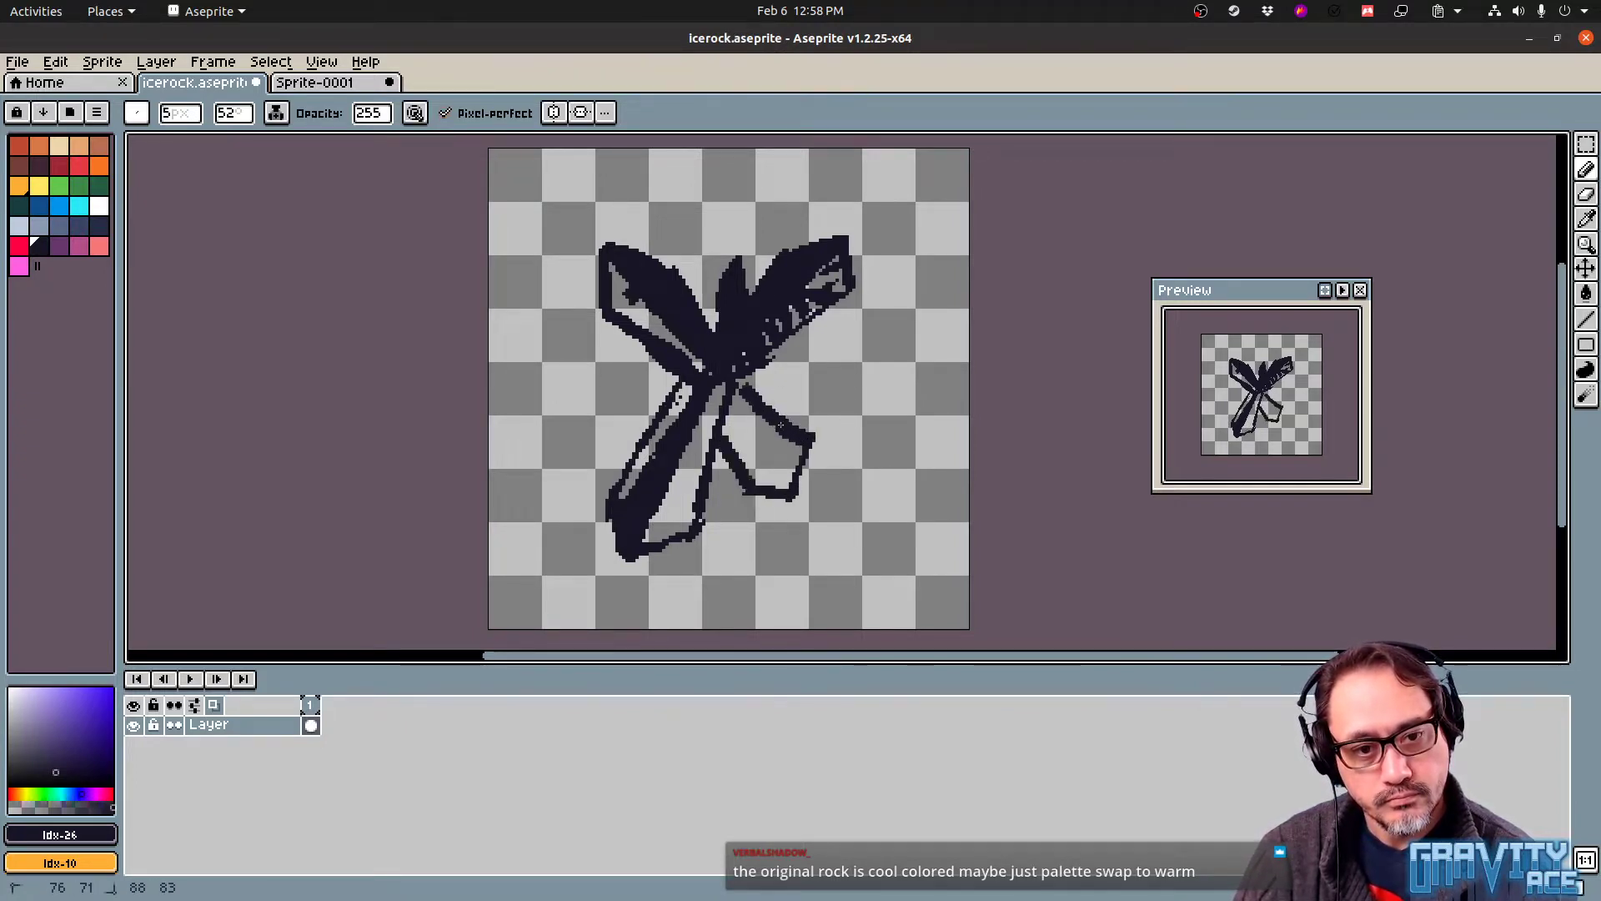
pyautogui.moveTo(763, 361)
pyautogui.mouseDown()
pyautogui.moveTo(905, 382)
pyautogui.moveTo(869, 455)
pyautogui.moveTo(802, 427)
pyautogui.mouseUp()
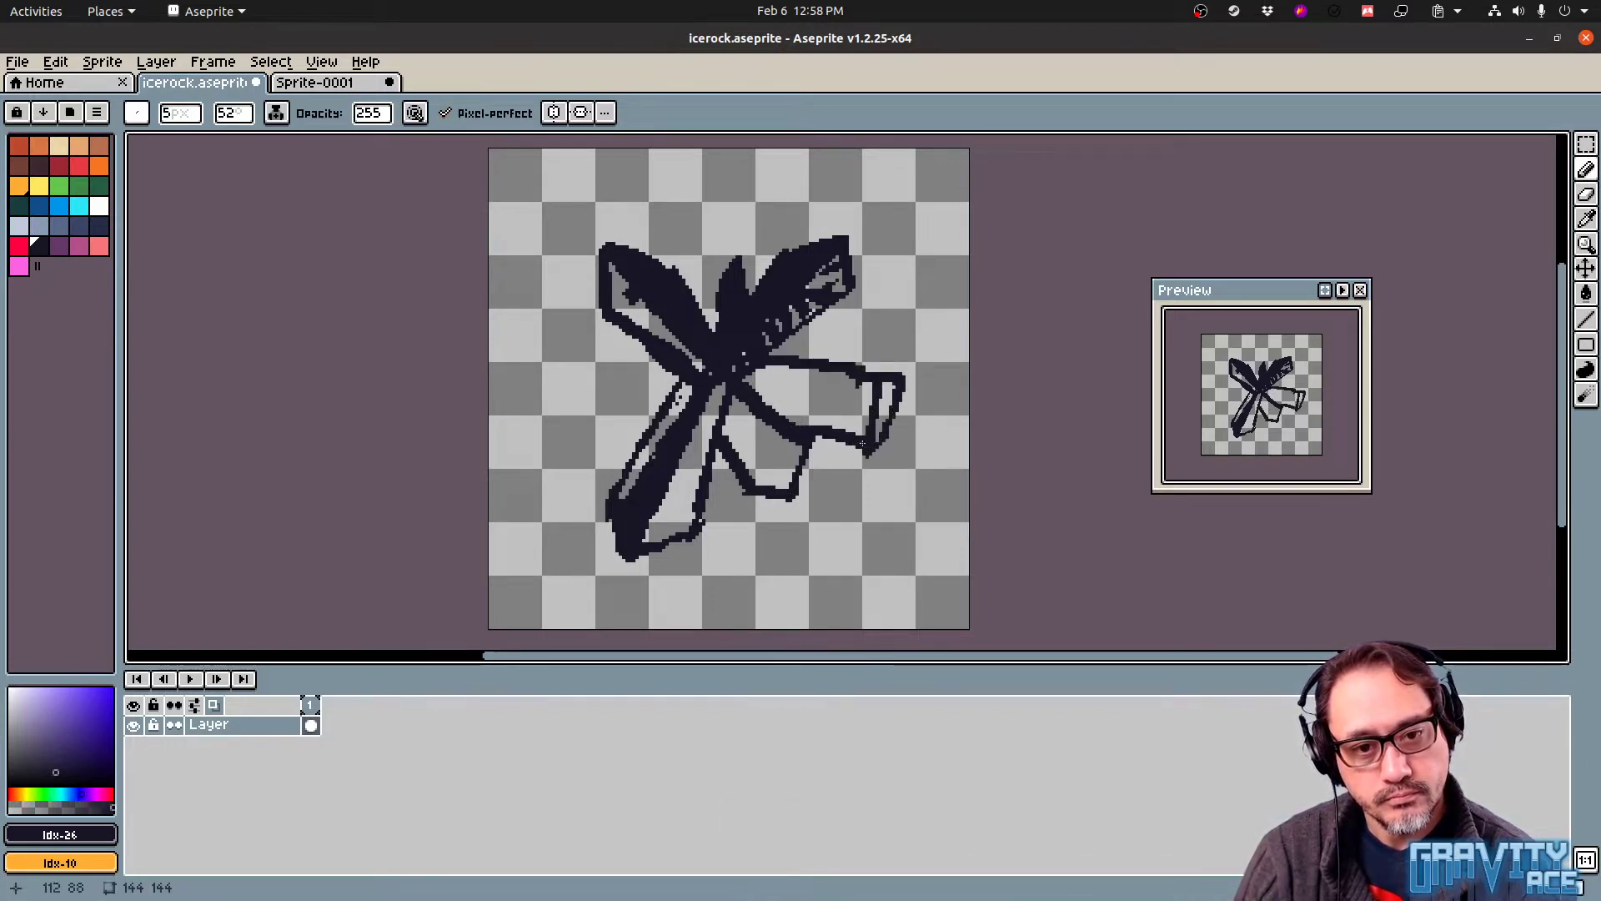
pyautogui.moveTo(751, 368)
pyautogui.mouseDown()
pyautogui.moveTo(780, 400)
pyautogui.moveTo(841, 402)
pyautogui.moveTo(870, 424)
pyautogui.mouseUp()
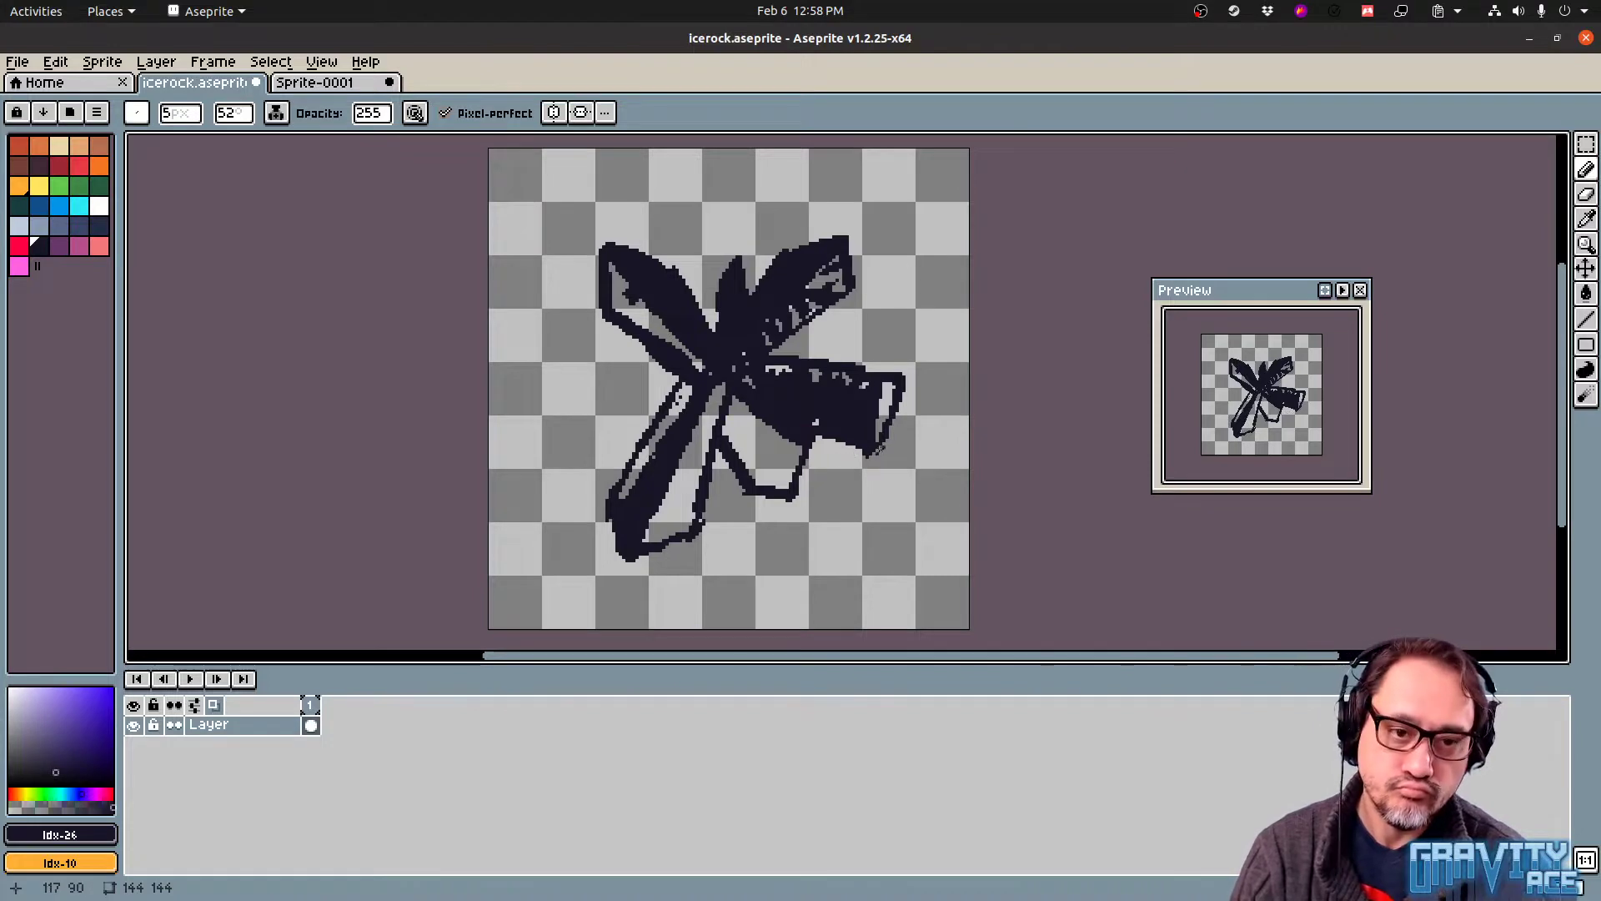
pyautogui.moveTo(881, 450)
pyautogui.mouseDown()
pyautogui.moveTo(911, 438)
pyautogui.moveTo(905, 382)
pyautogui.moveTo(871, 383)
pyautogui.moveTo(888, 417)
pyautogui.moveTo(907, 413)
pyautogui.mouseUp()
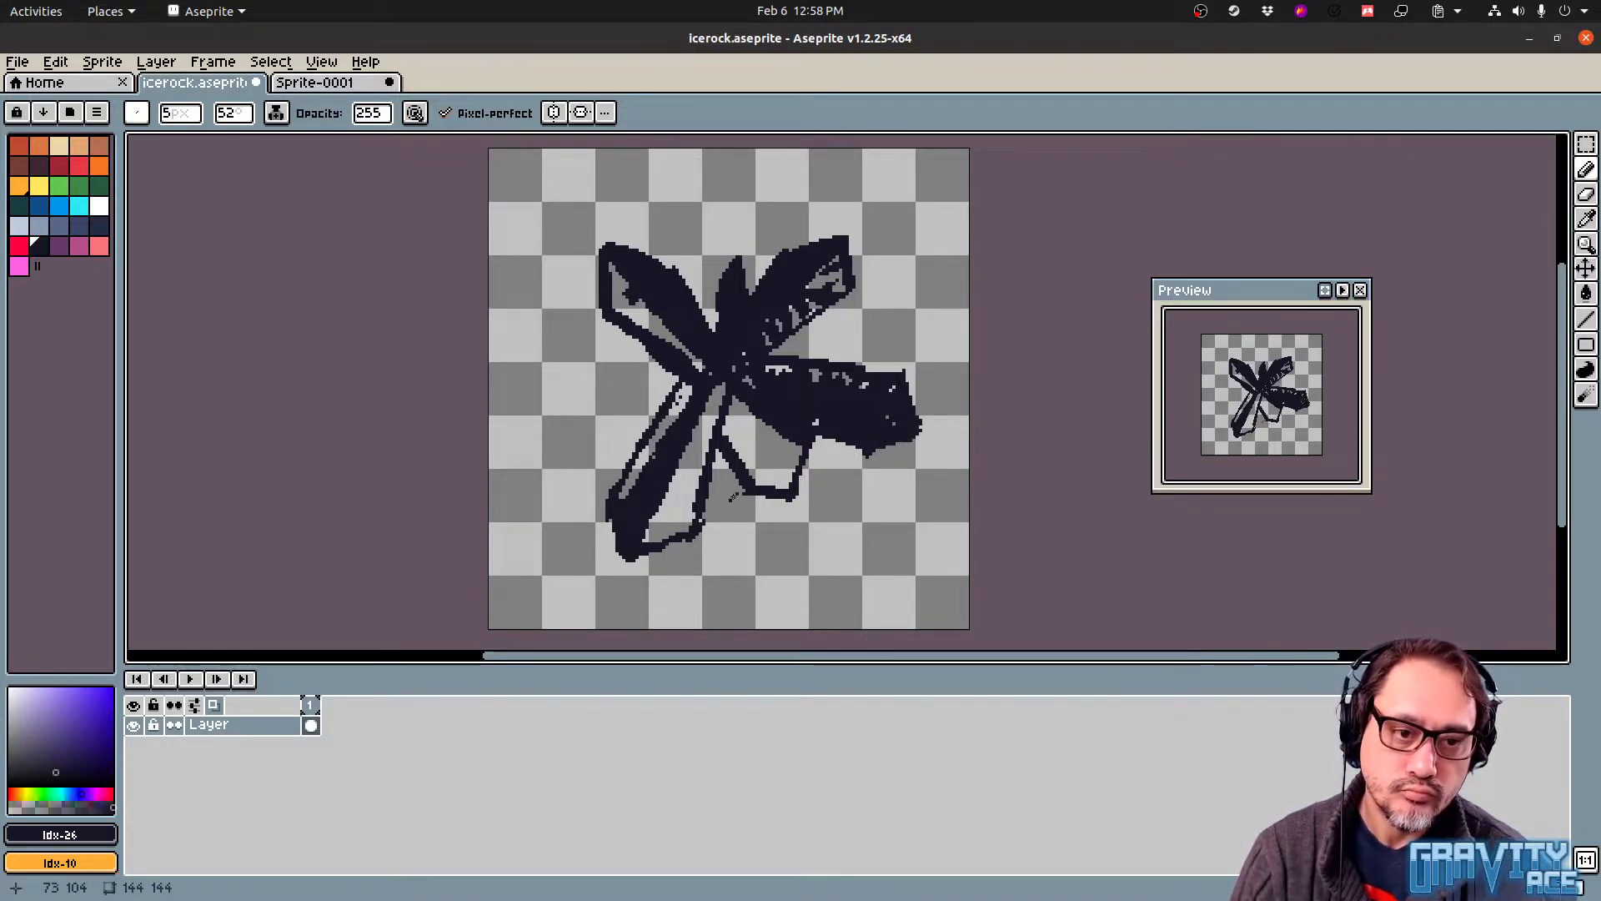
# Extend the lower middle shard into a long filled one and add small dark spikes at the cluster's lower right, left and upper right gaps
pyautogui.moveTo(714, 460)
pyautogui.mouseDown()
pyautogui.moveTo(755, 571)
pyautogui.moveTo(783, 541)
pyautogui.moveTo(755, 534)
pyautogui.moveTo(759, 517)
pyautogui.moveTo(782, 561)
pyautogui.mouseUp()
pyautogui.moveTo(805, 471); pyautogui.dragTo(863, 504)
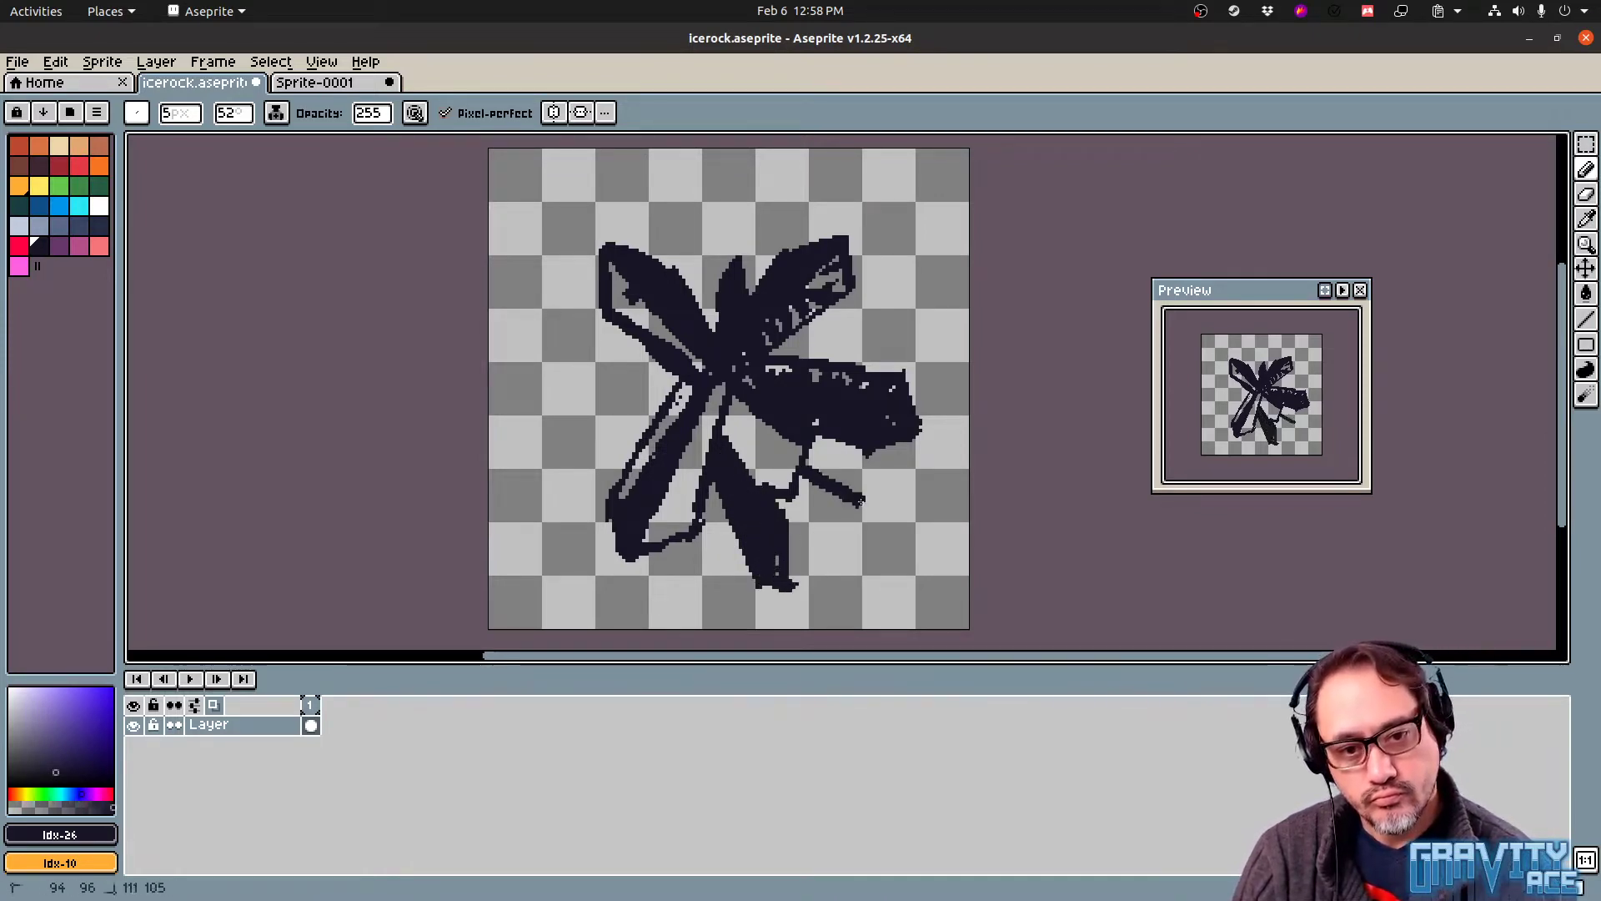
pyautogui.moveTo(830, 442)
pyautogui.mouseDown()
pyautogui.moveTo(851, 474)
pyautogui.moveTo(818, 459)
pyautogui.moveTo(838, 472)
pyautogui.mouseUp()
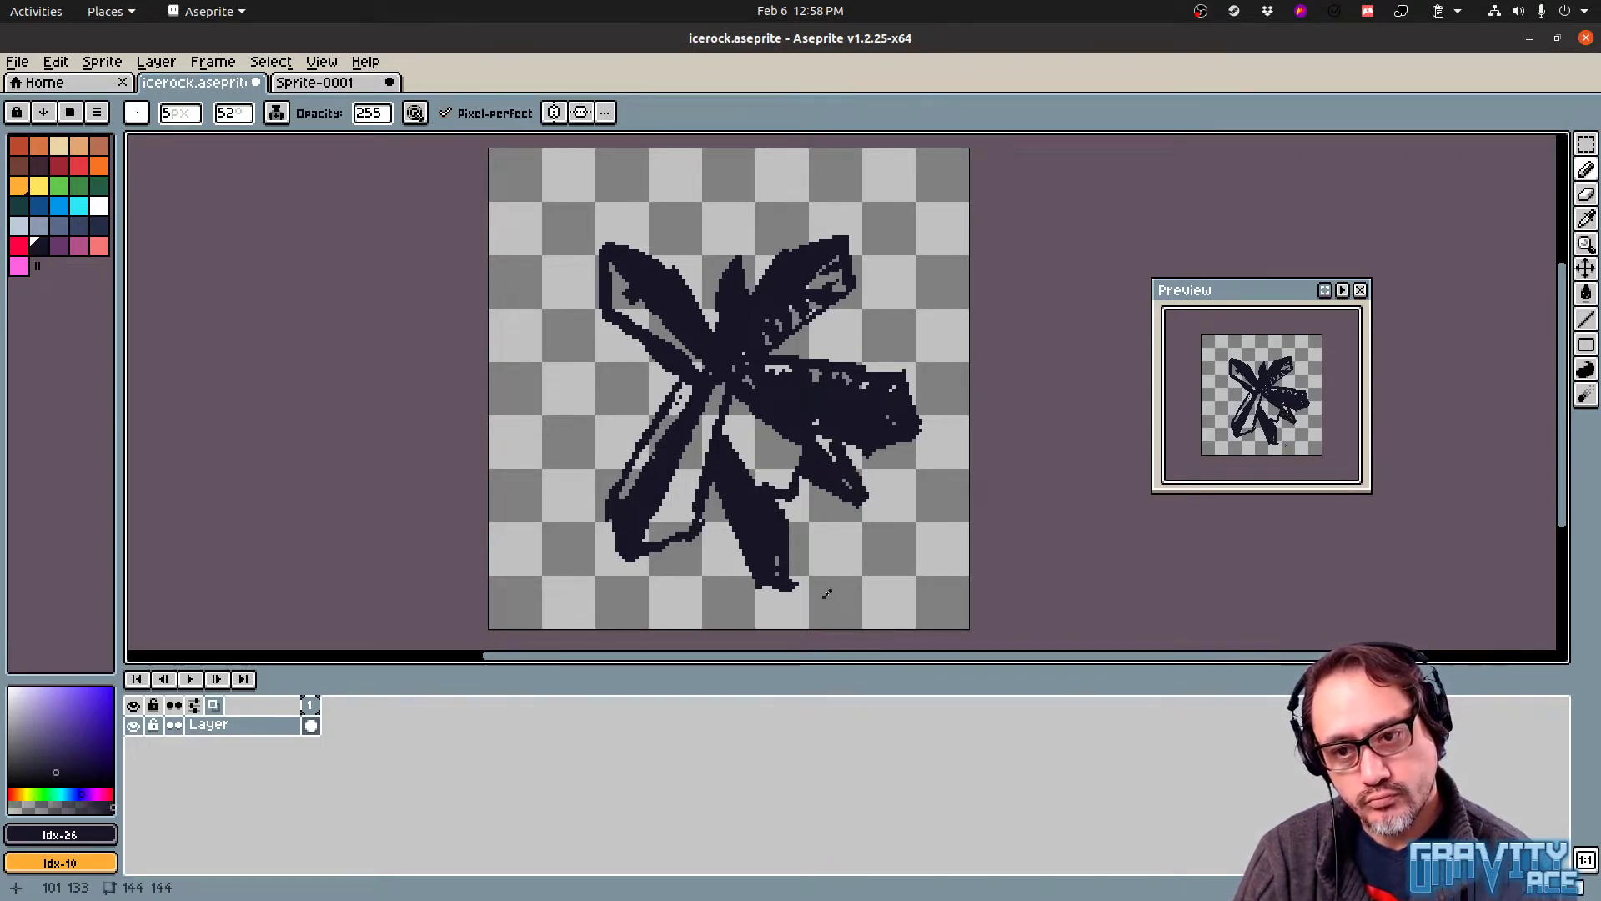
pyautogui.moveTo(655, 354)
pyautogui.mouseDown()
pyautogui.moveTo(623, 404)
pyautogui.moveTo(642, 438)
pyautogui.mouseUp()
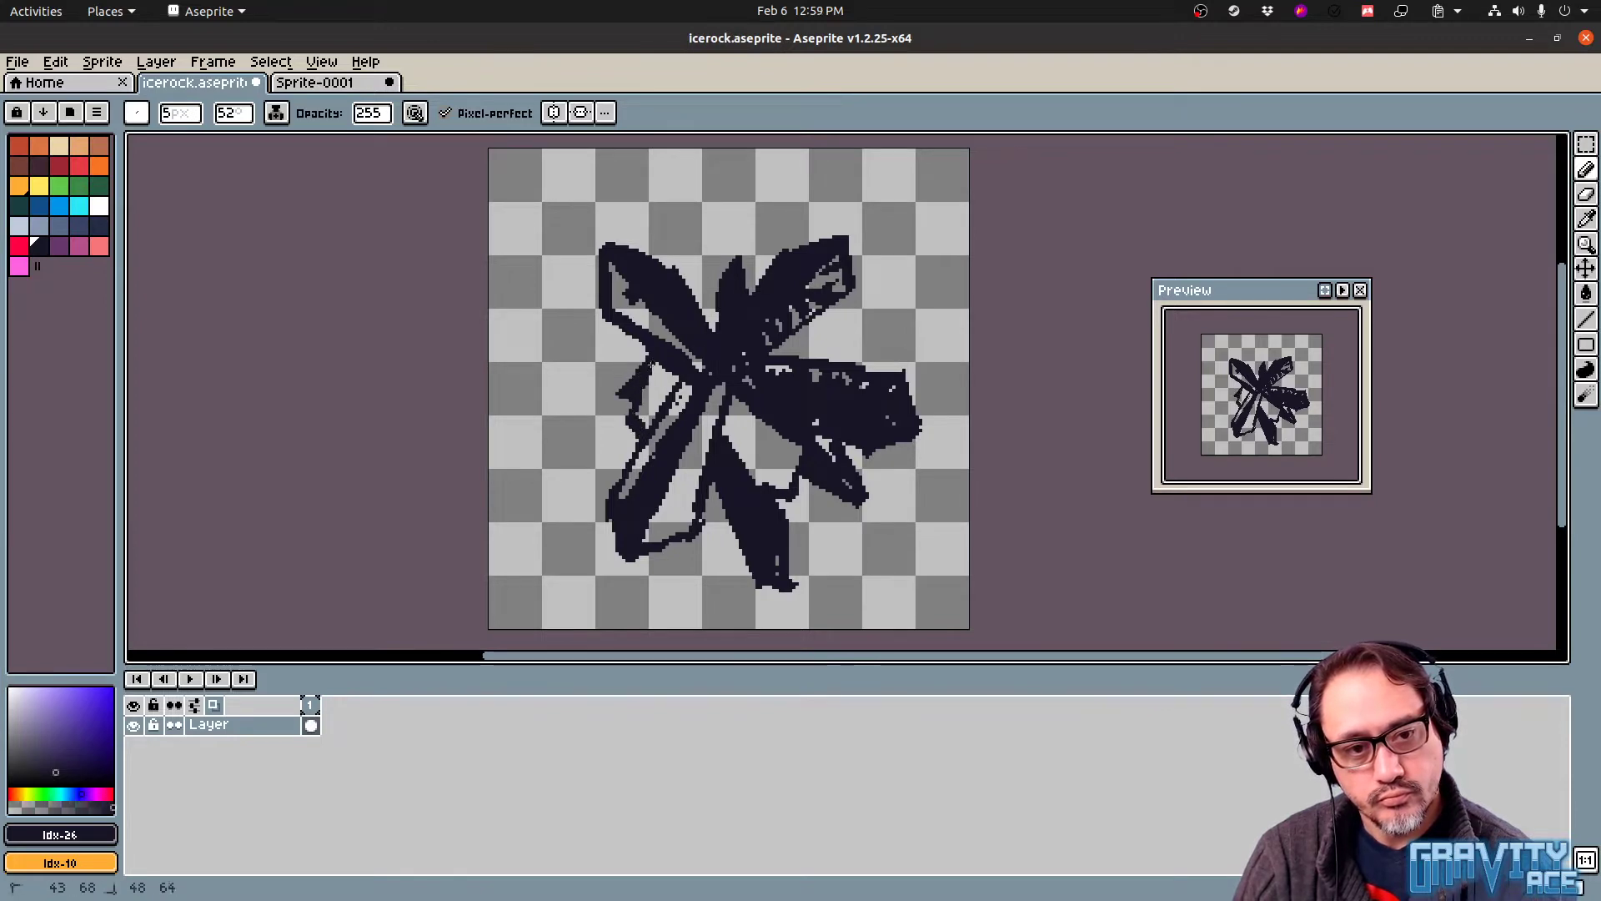
pyautogui.moveTo(667, 381)
pyautogui.mouseDown()
pyautogui.moveTo(639, 427)
pyautogui.moveTo(667, 384)
pyautogui.mouseUp()
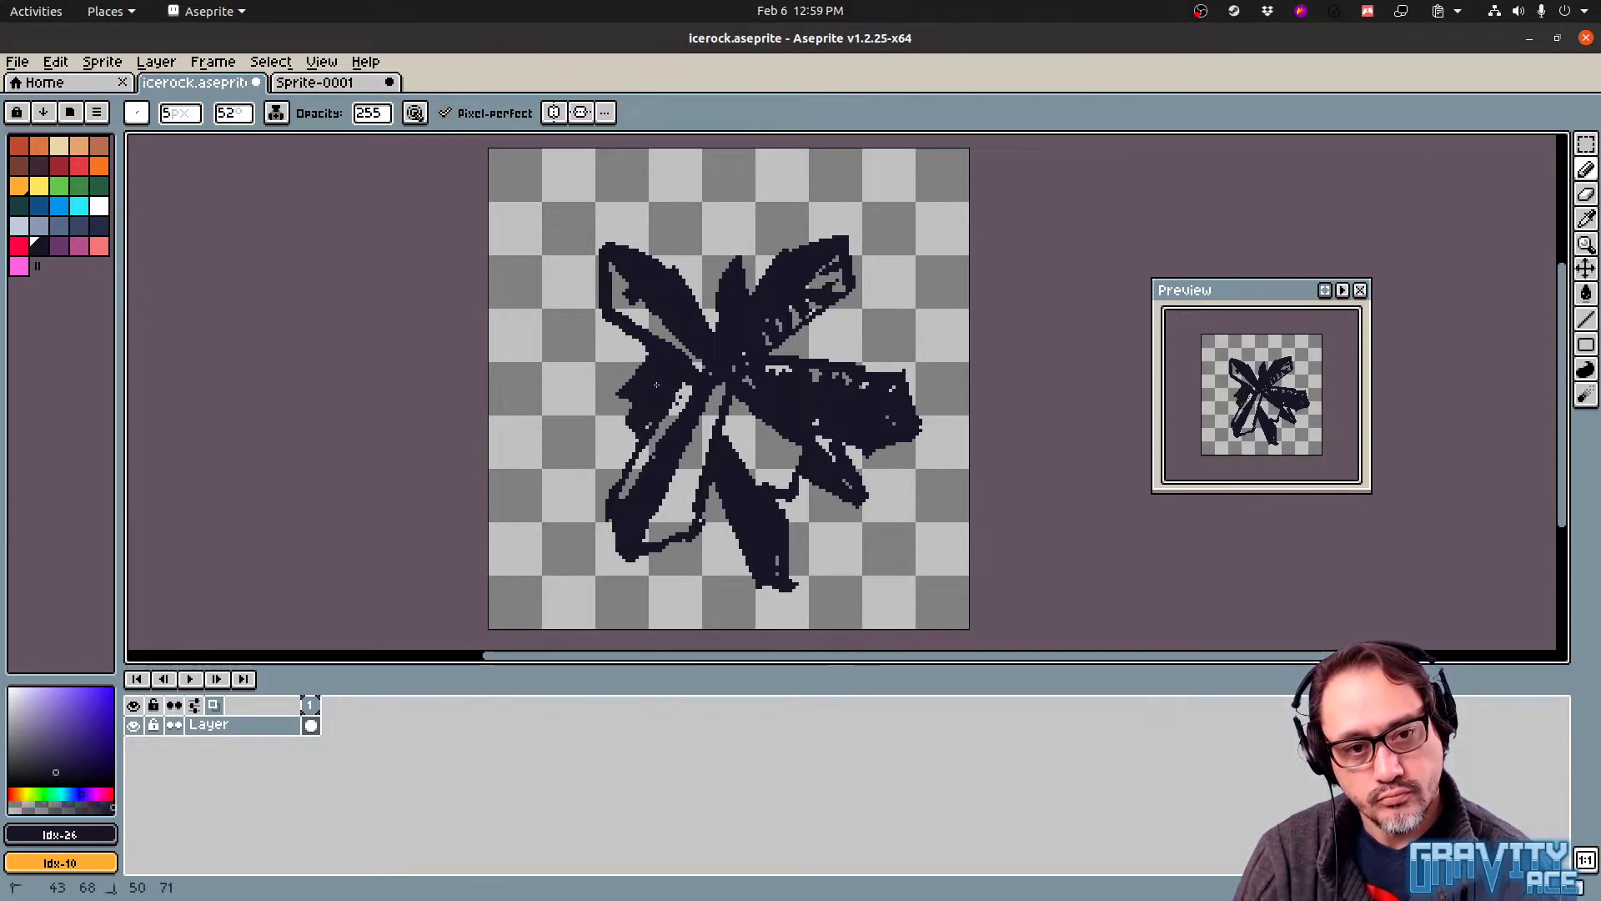
pyautogui.moveTo(805, 346); pyautogui.dragTo(771, 348)
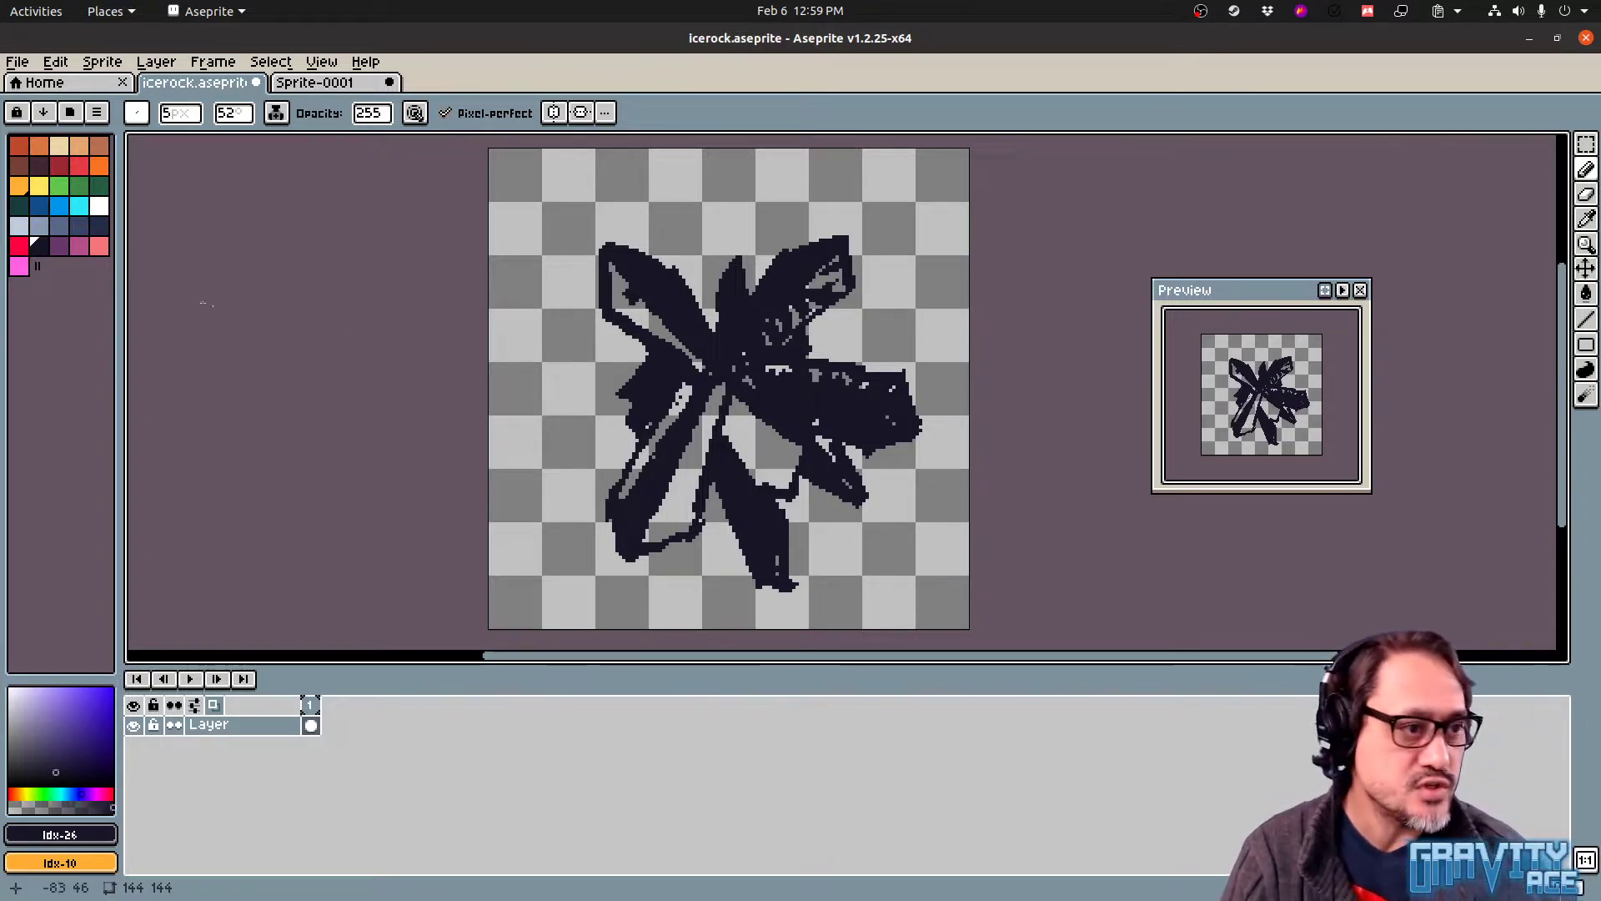
pyautogui.click(60, 247)
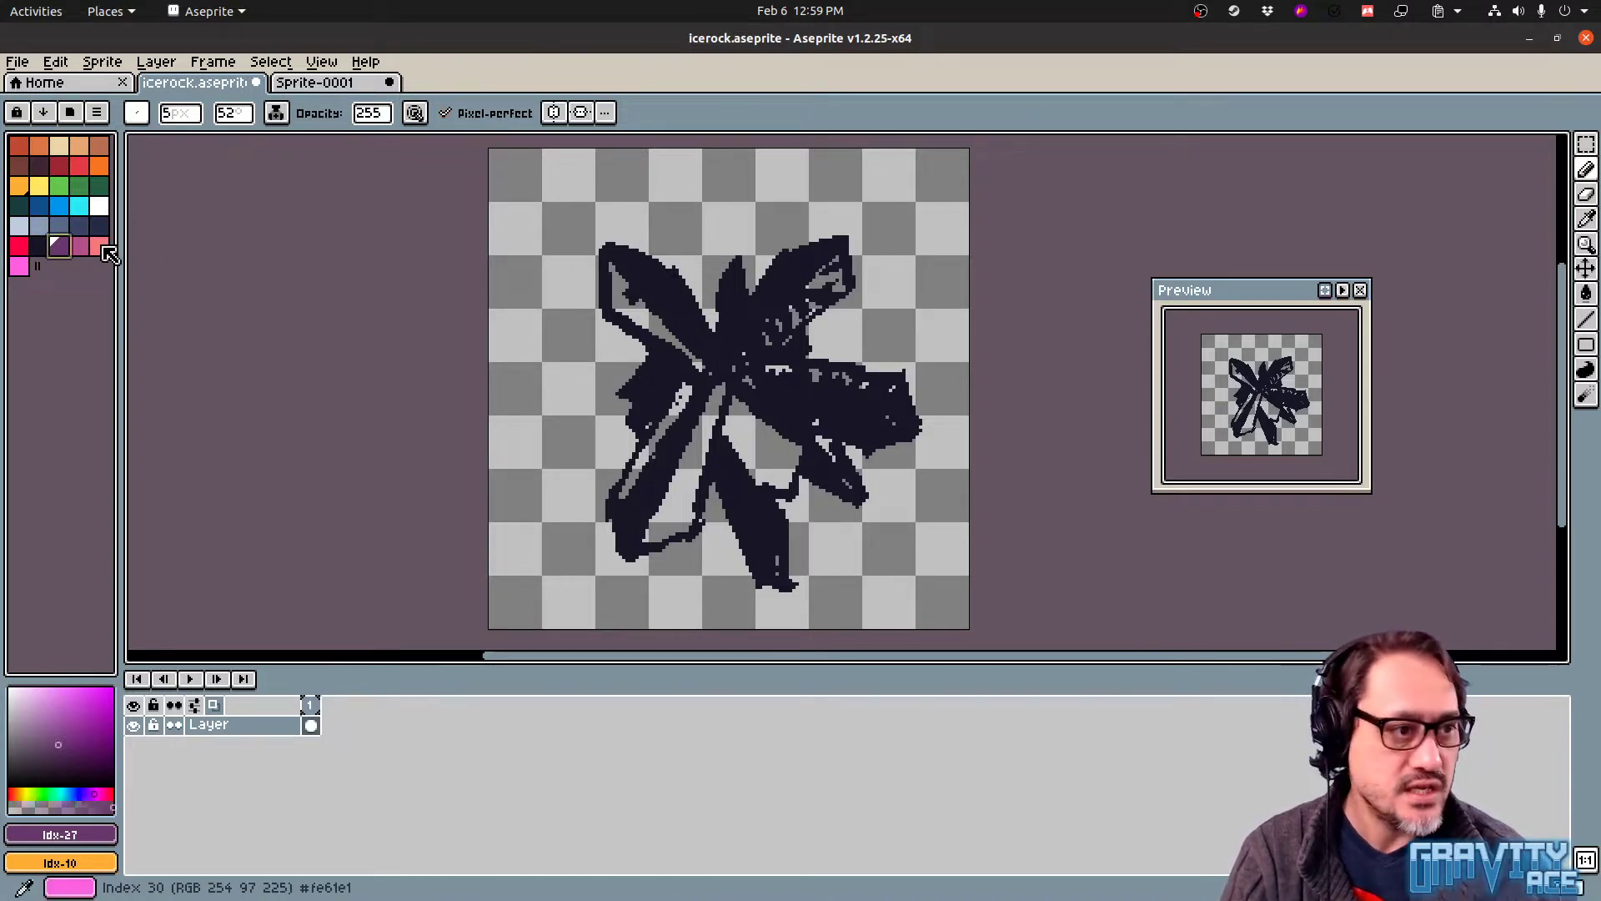
pyautogui.click(39, 247)
pyautogui.click(137, 113)
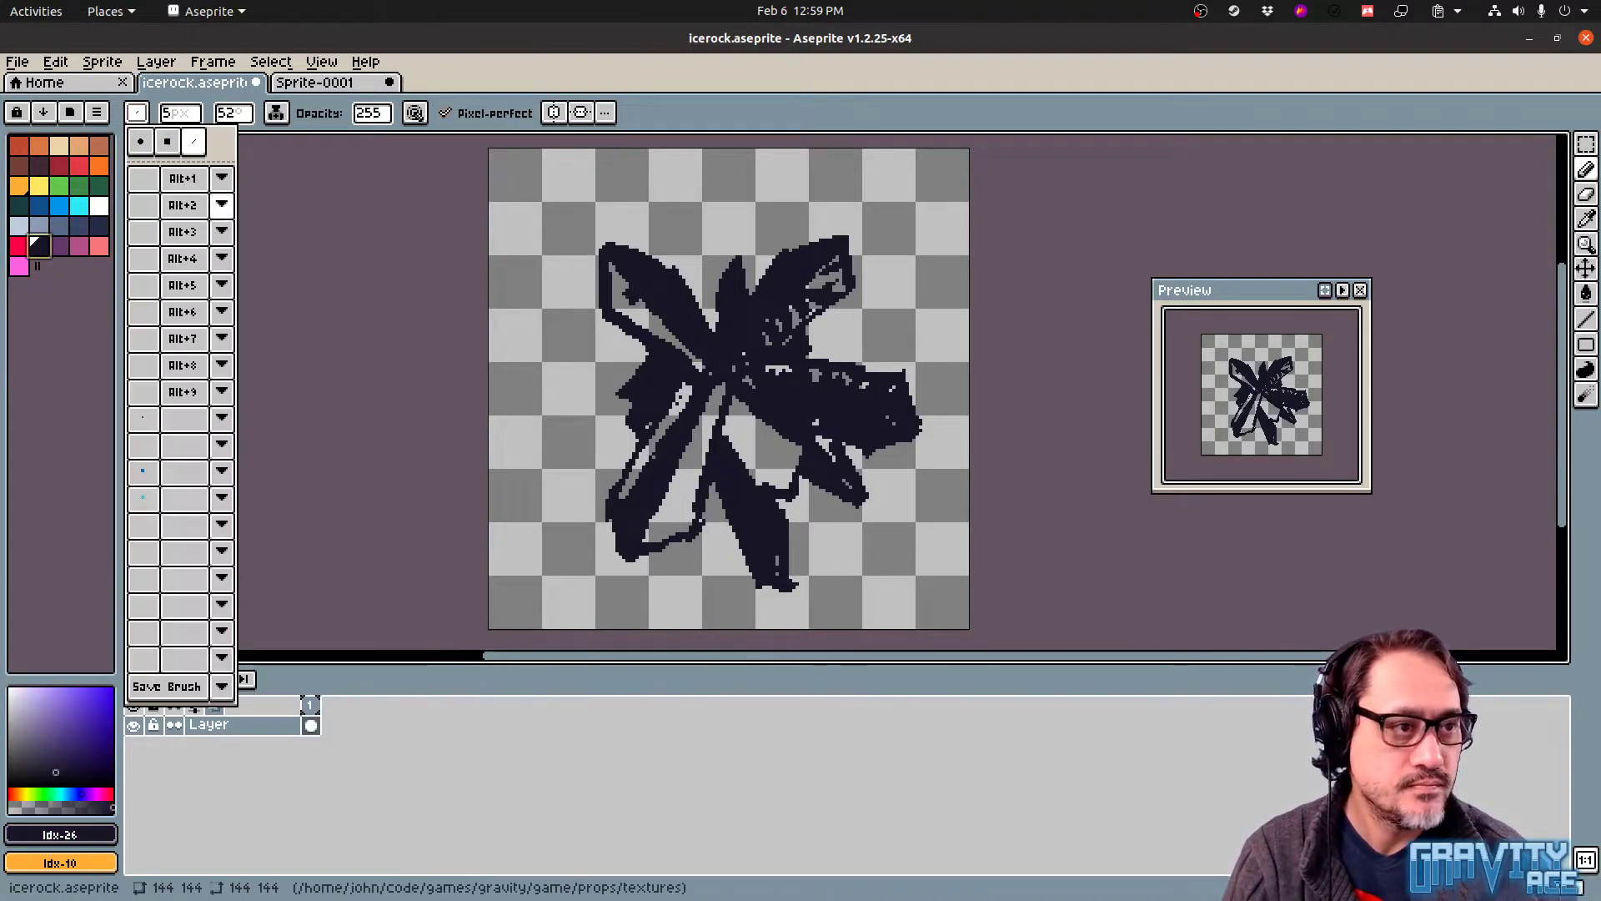
pyautogui.click(1585, 369)
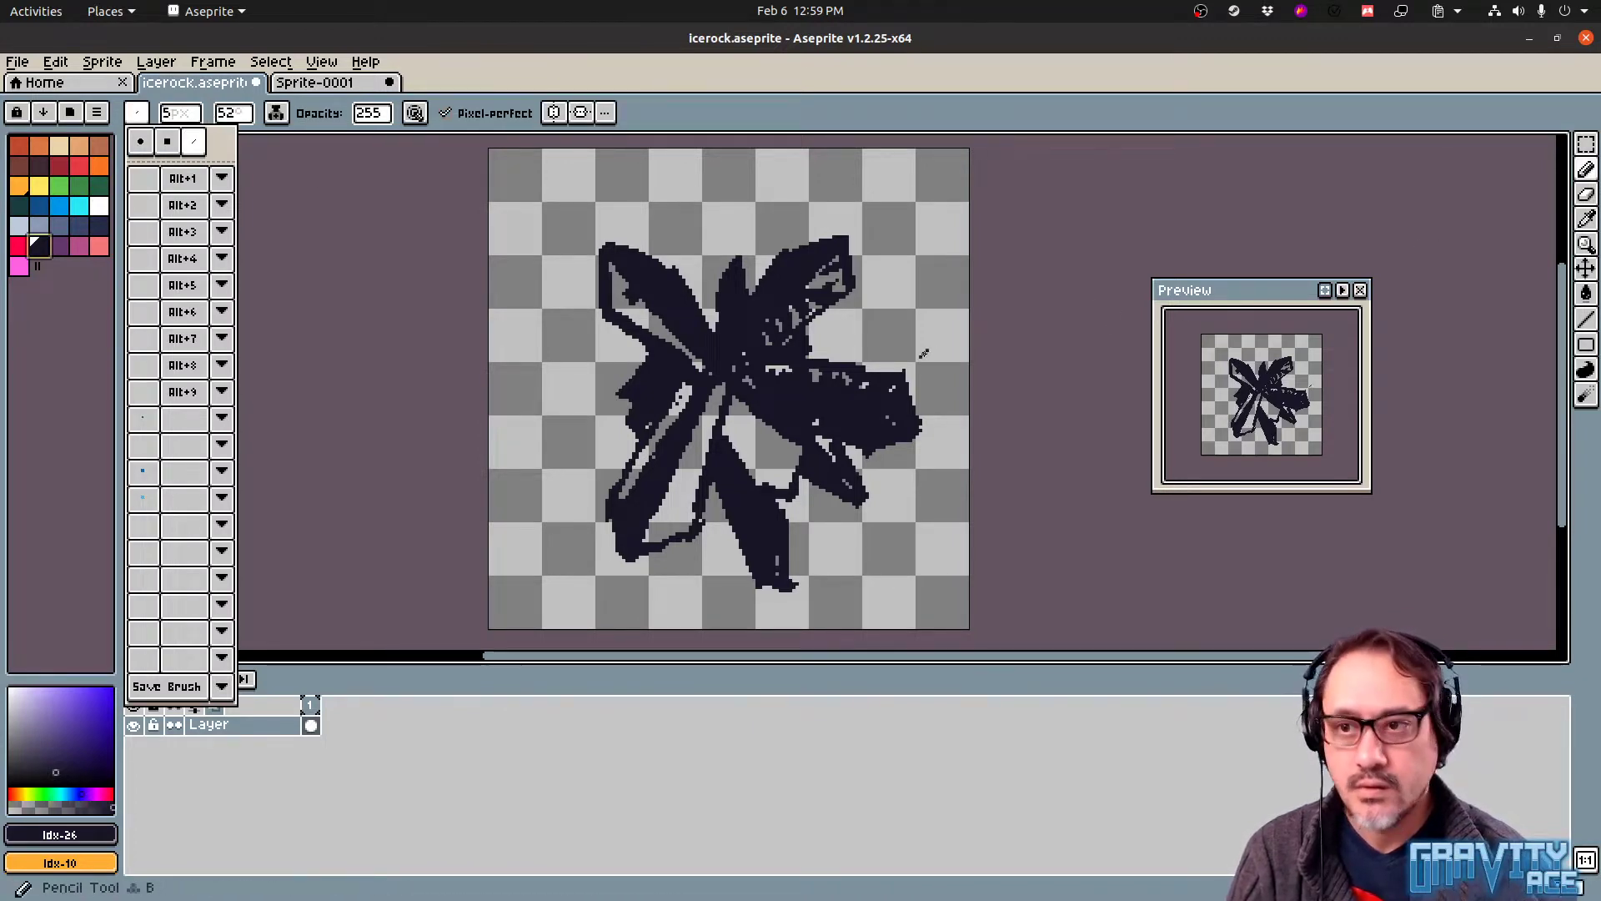
pyautogui.moveTo(926, 350); pyautogui.dragTo(924, 357)
pyautogui.hotkey('shift', 'd')
pyautogui.hotkey('ctrl', 'z')
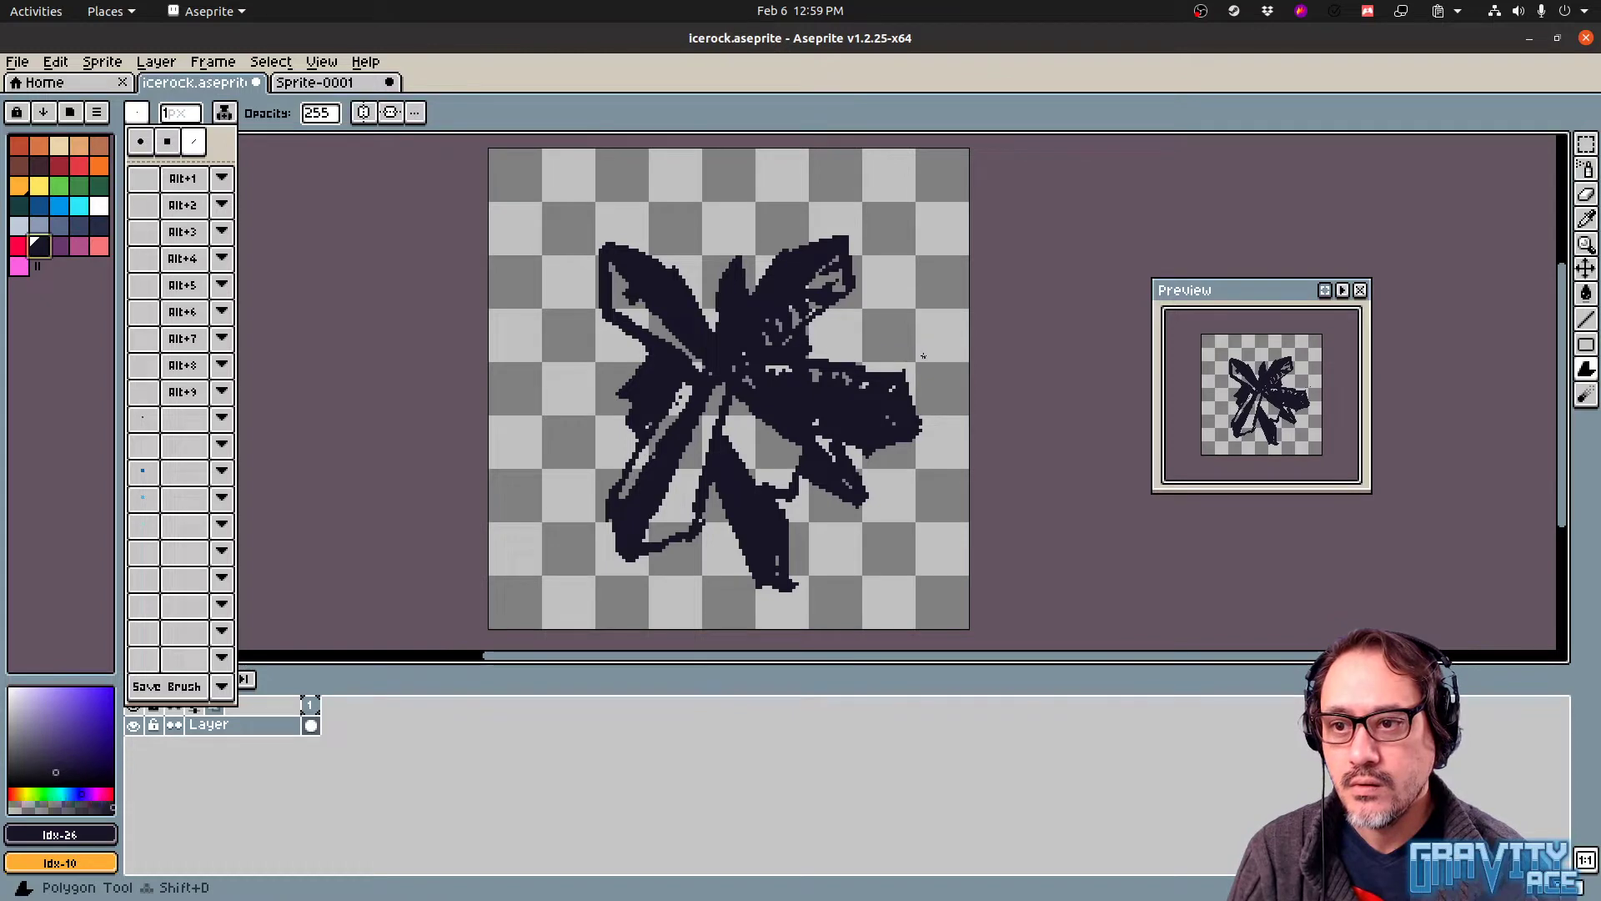
pyautogui.click(699, 381)
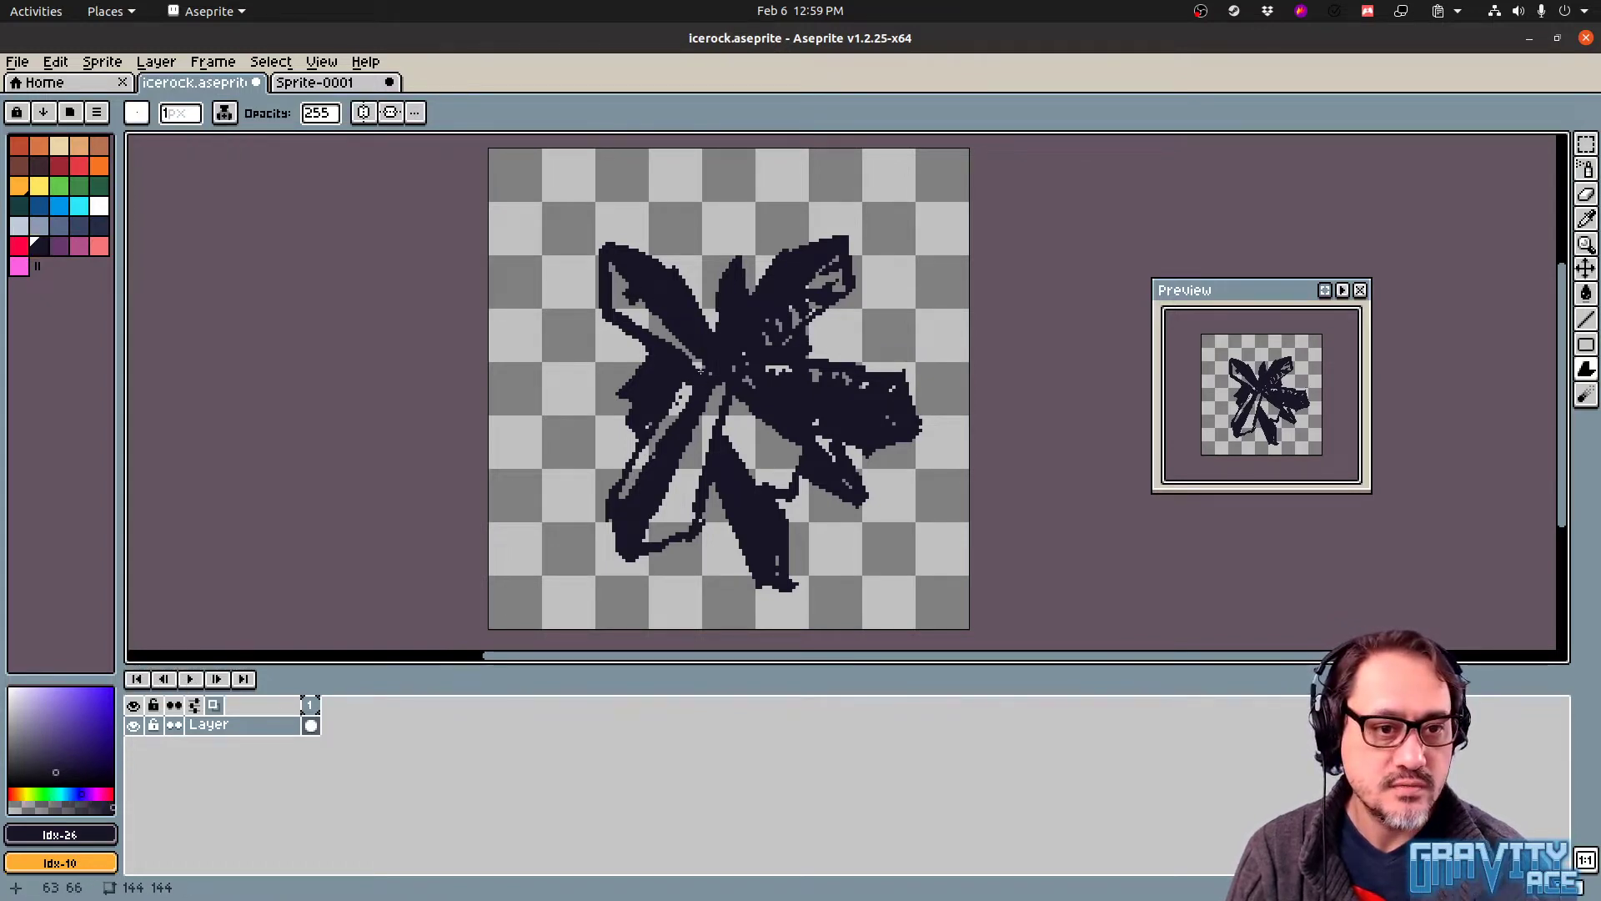
pyautogui.moveTo(701, 387); pyautogui.dragTo(658, 354)
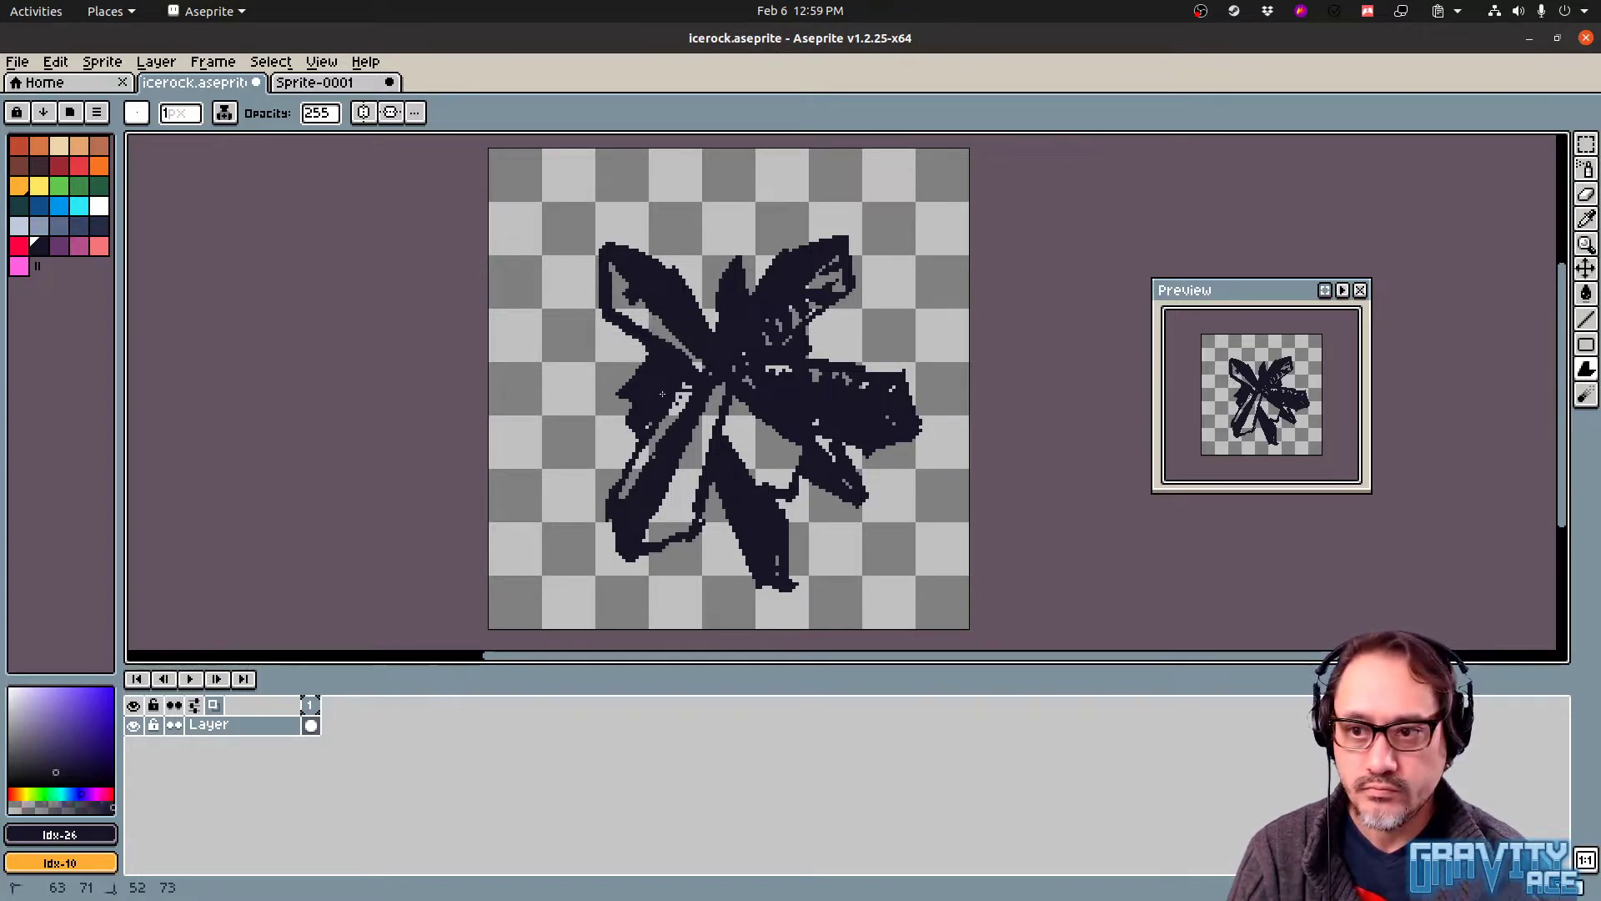
pyautogui.press('Escape')
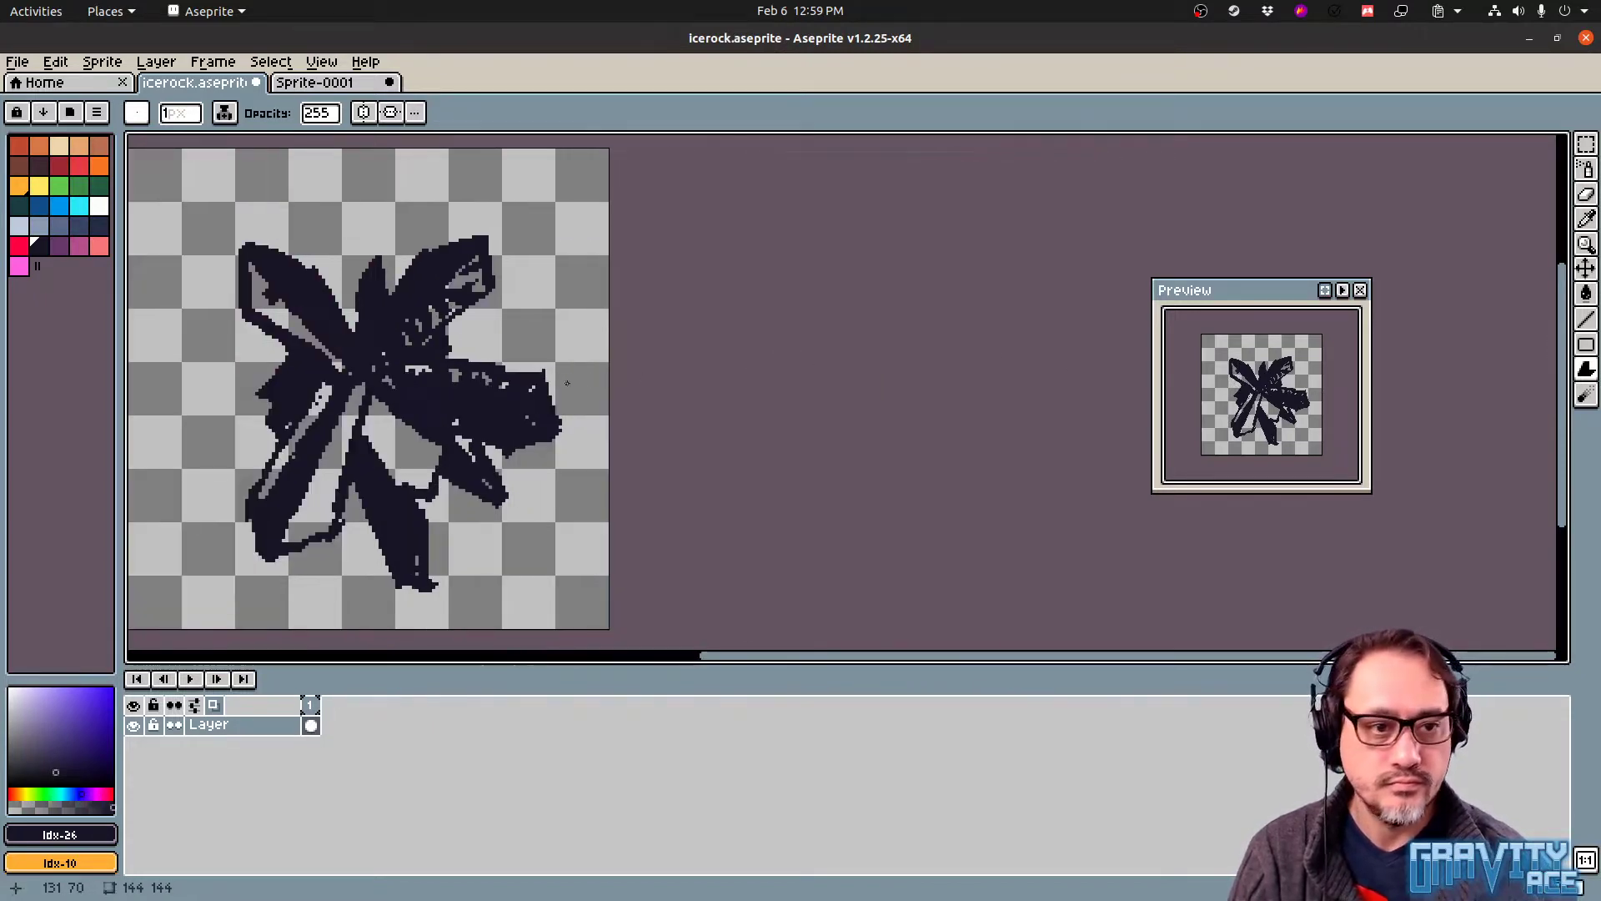
# Trace around the whole crystal cluster with the Contour tool at 1 px to fill it as one solid dark silhouette
pyautogui.moveTo(434, 403); pyautogui.dragTo(708, 399, button='middle')
pyautogui.press('d')
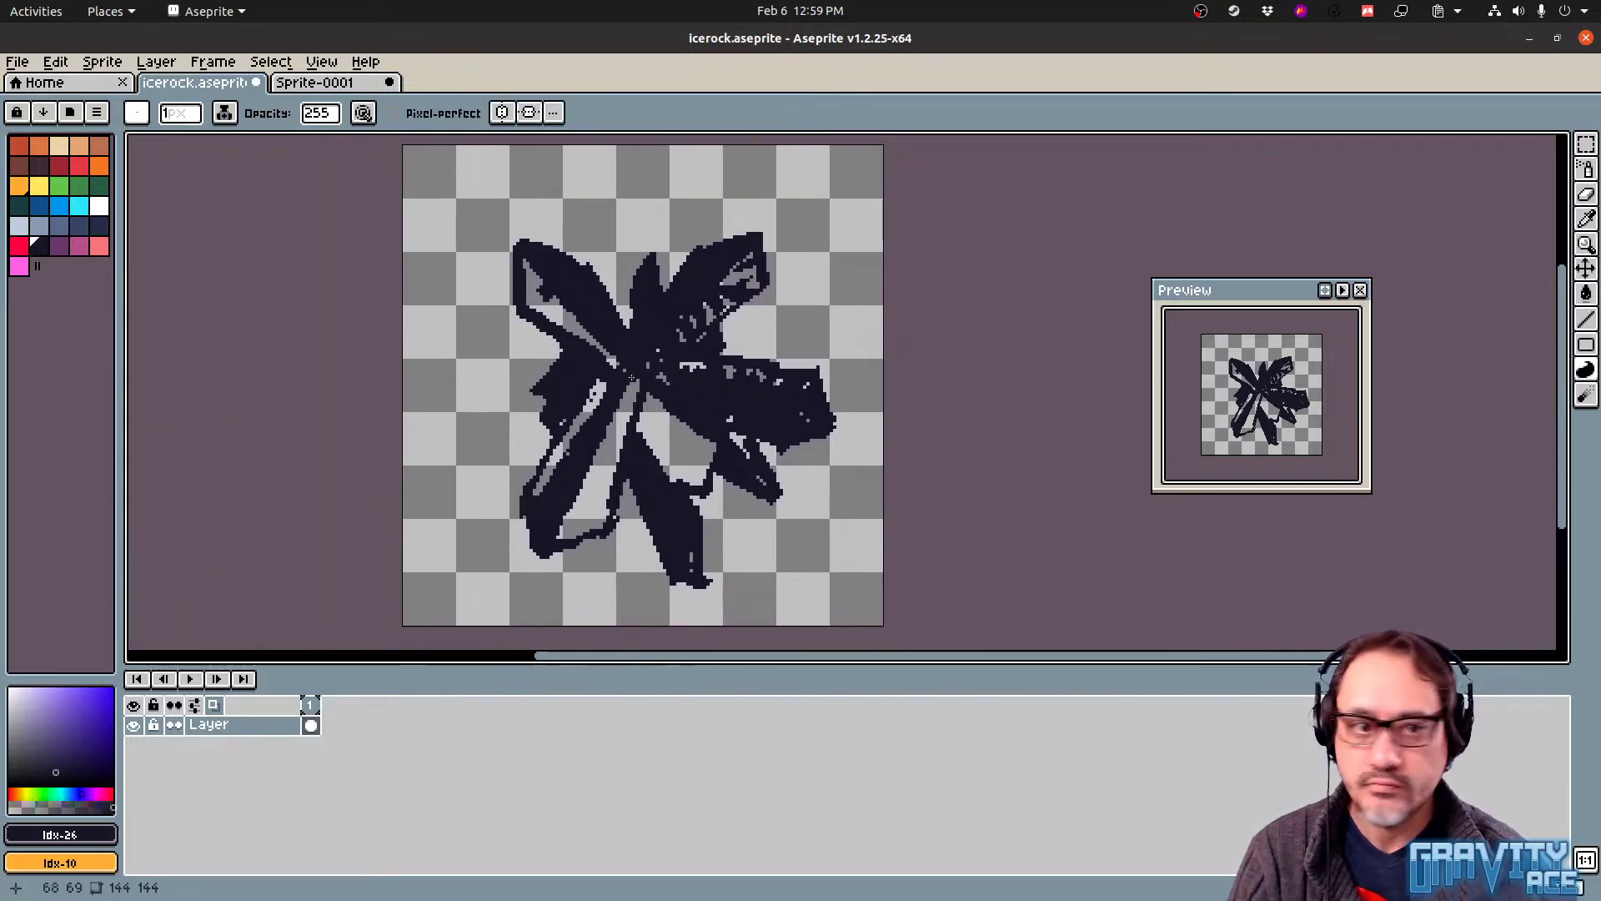
pyautogui.moveTo(610, 383); pyautogui.dragTo(558, 346)
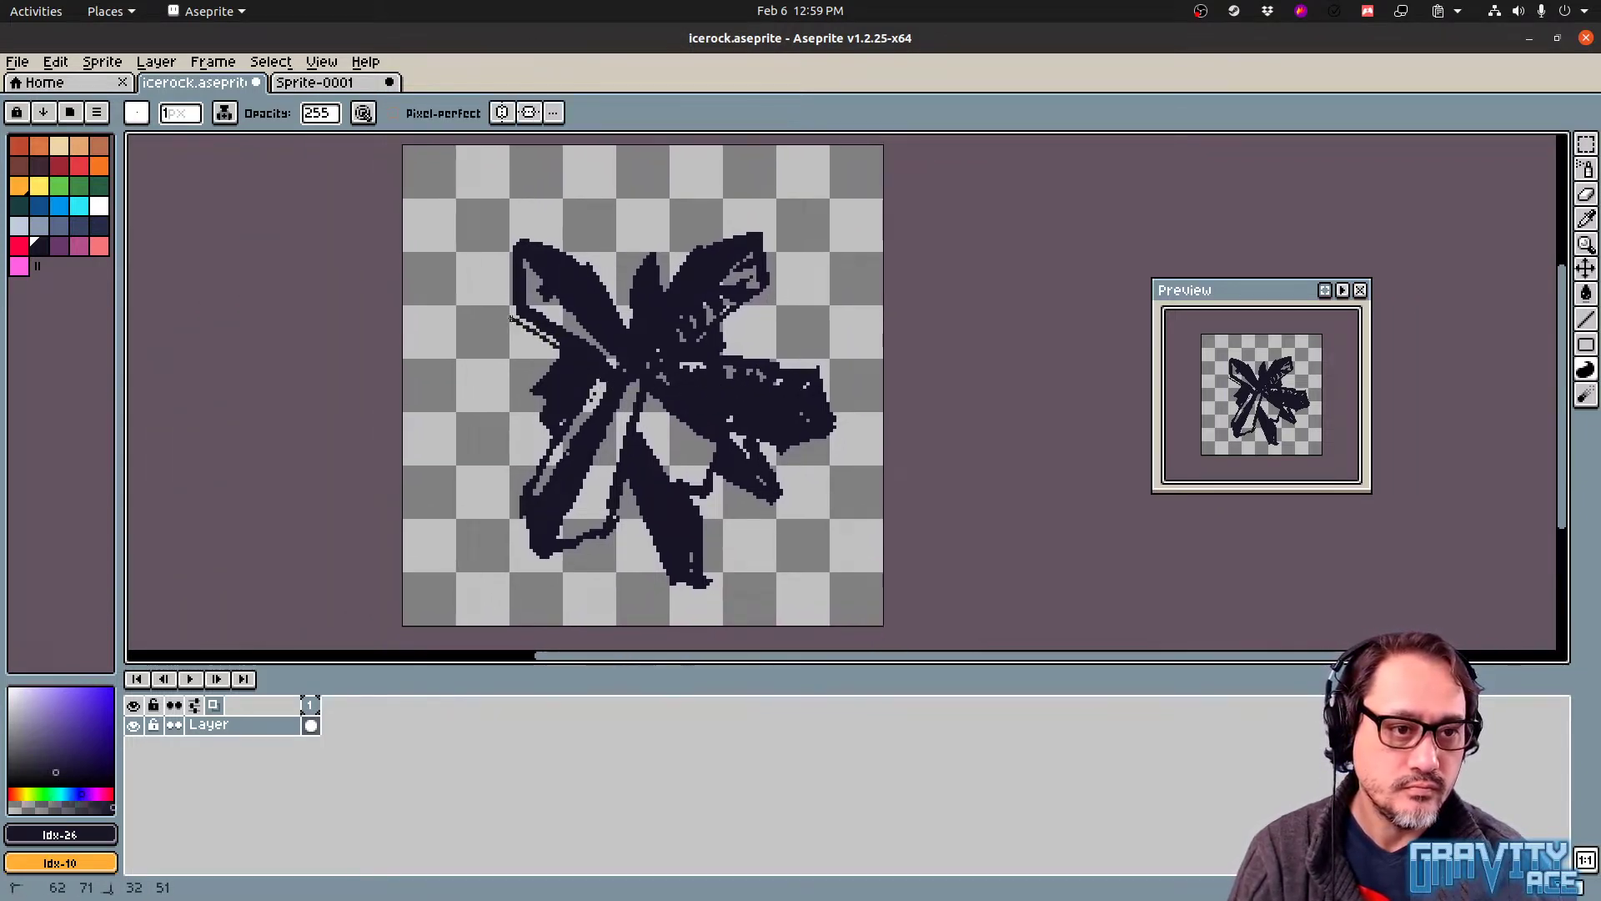
pyautogui.moveTo(557, 237)
pyautogui.mouseDown()
pyautogui.moveTo(607, 234)
pyautogui.moveTo(618, 284)
pyautogui.moveTo(655, 248)
pyautogui.moveTo(771, 226)
pyautogui.mouseUp()
pyautogui.moveTo(790, 285)
pyautogui.mouseDown()
pyautogui.moveTo(723, 327)
pyautogui.moveTo(808, 369)
pyautogui.moveTo(823, 427)
pyautogui.mouseUp()
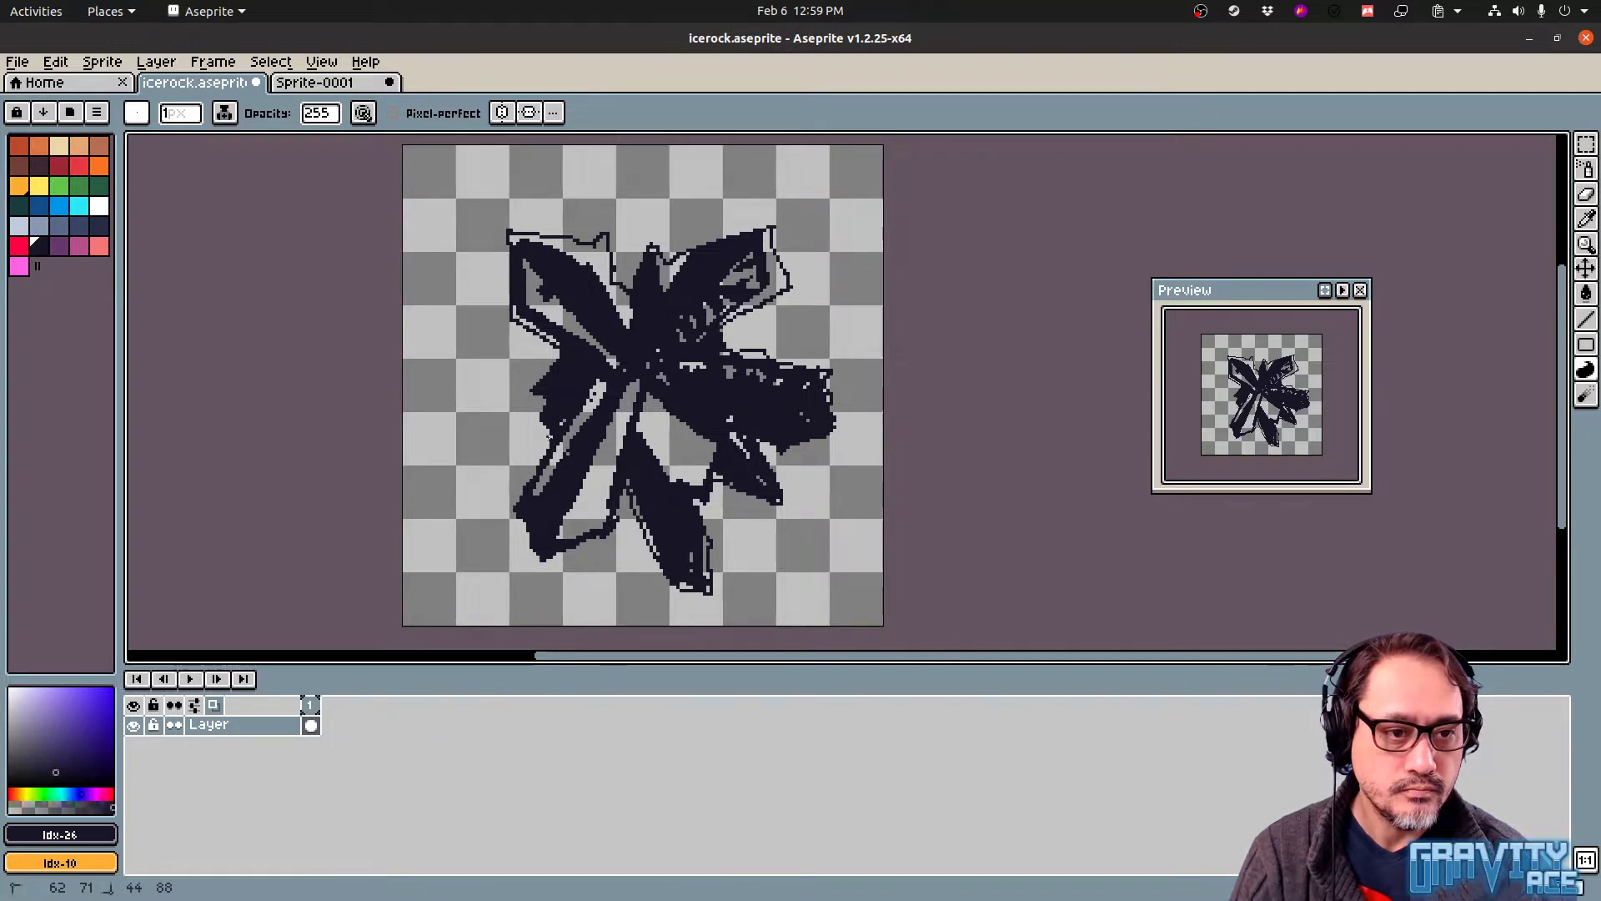
pyautogui.moveTo(556, 350); pyautogui.dragTo(599, 381)
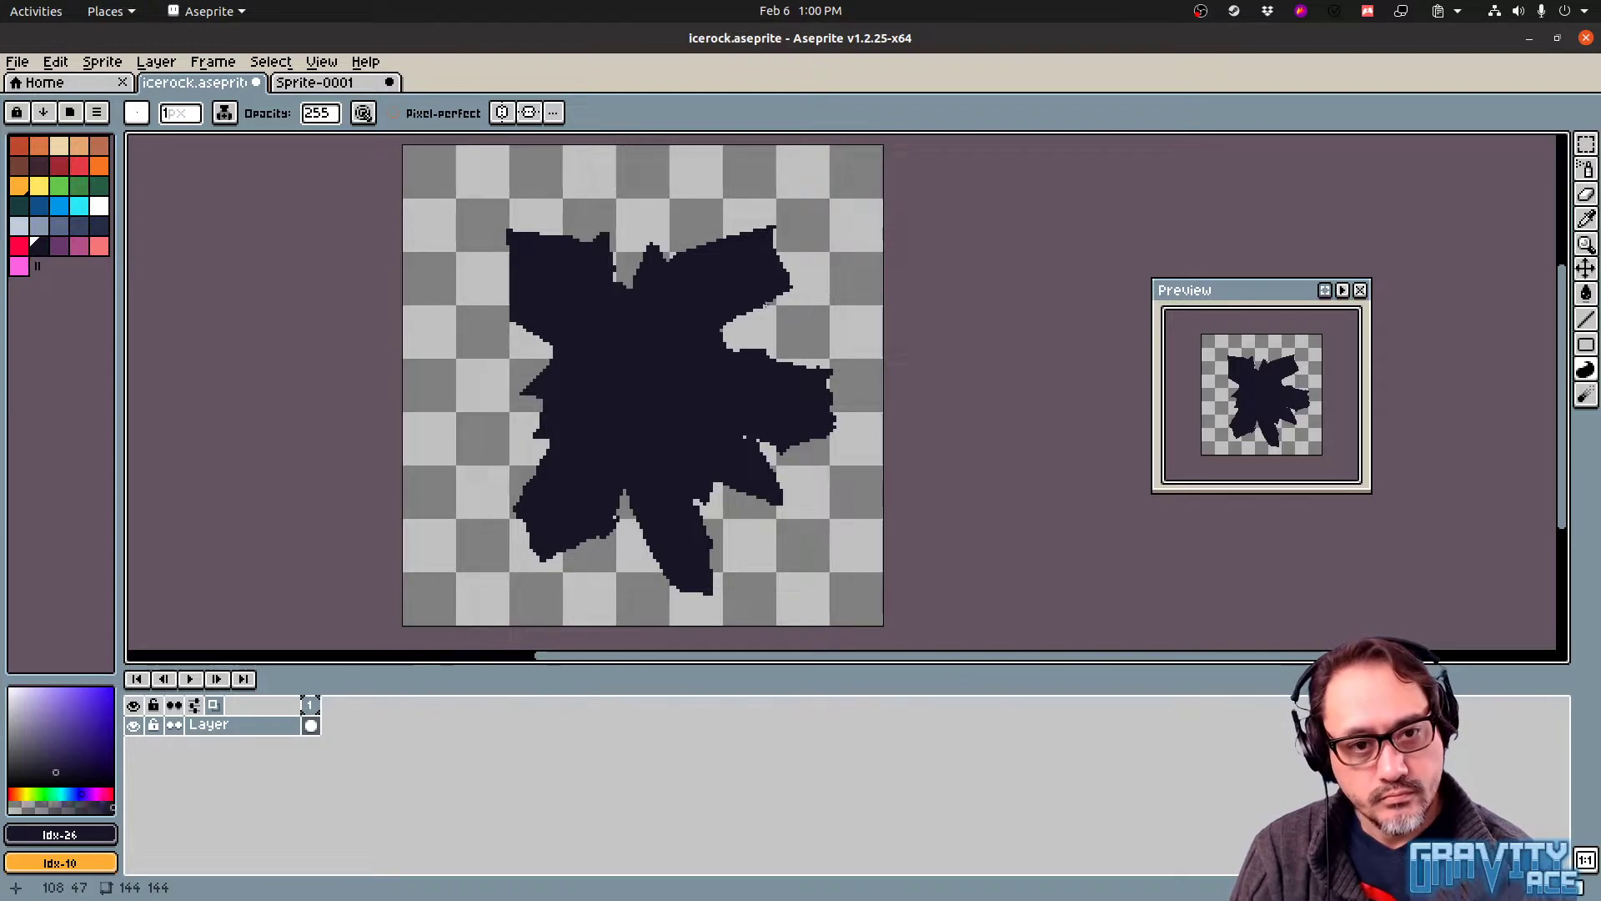
# Refine the silhouette with small dark contour shapes, adding jagged points on its left and right sides and filling the notches between the lower shards
pyautogui.moveTo(759, 298)
pyautogui.mouseDown()
pyautogui.moveTo(723, 367)
pyautogui.moveTo(772, 332)
pyautogui.moveTo(739, 350)
pyautogui.mouseUp()
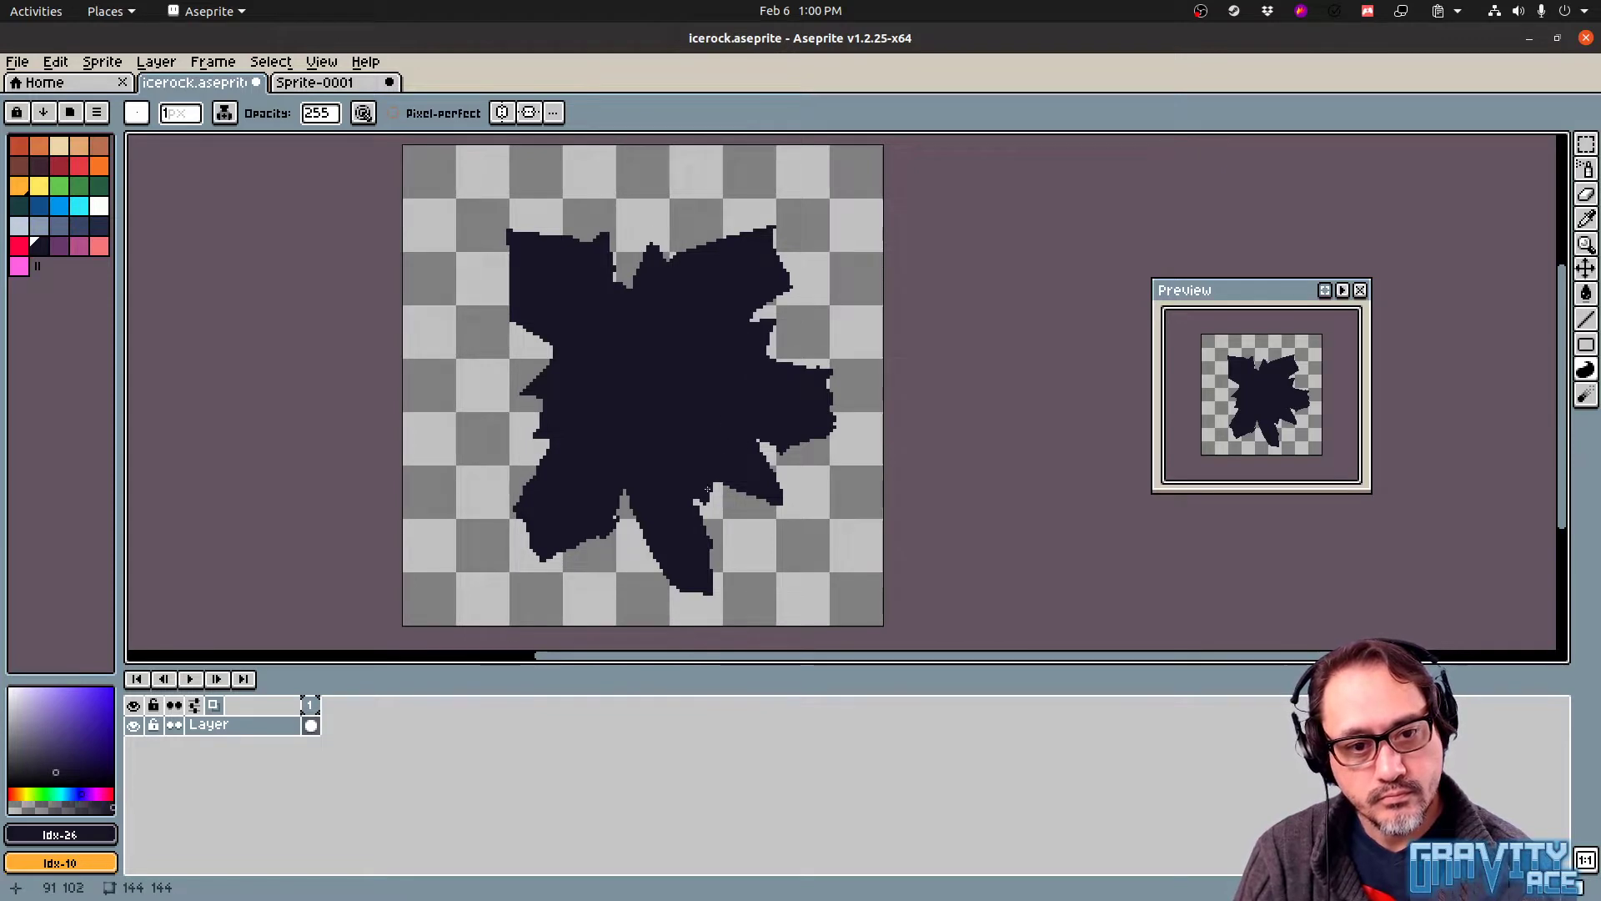
pyautogui.moveTo(615, 519)
pyautogui.mouseDown()
pyautogui.moveTo(625, 501)
pyautogui.moveTo(596, 525)
pyautogui.mouseUp()
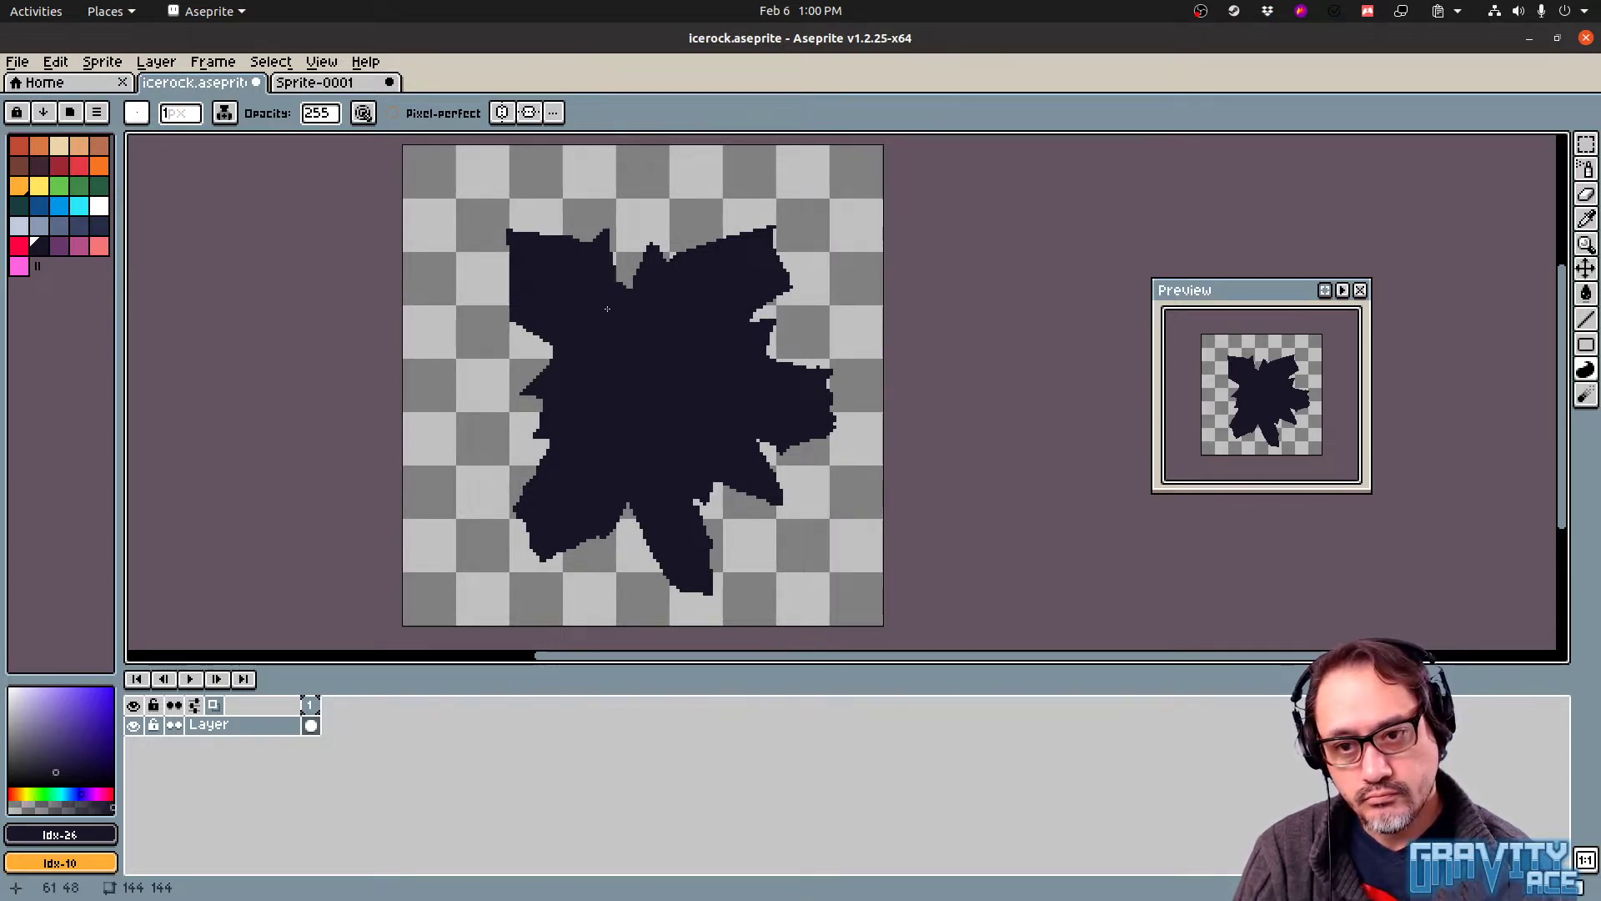
pyautogui.moveTo(518, 302); pyautogui.dragTo(519, 305)
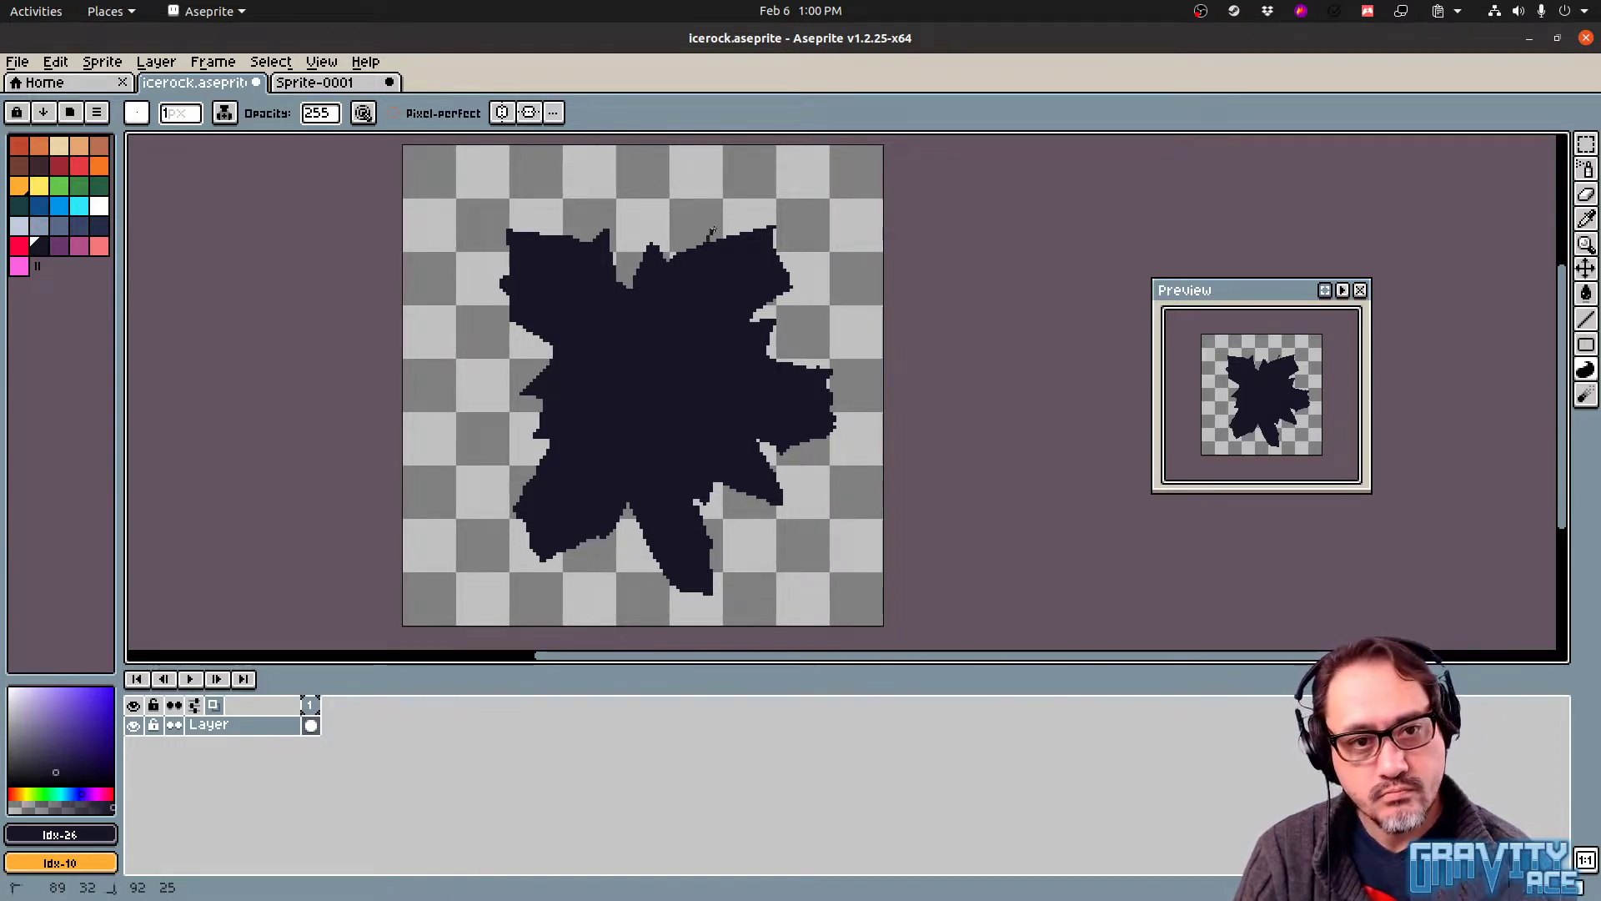
pyautogui.moveTo(728, 239)
pyautogui.mouseDown()
pyautogui.moveTo(710, 230)
pyautogui.moveTo(797, 268)
pyautogui.moveTo(786, 290)
pyautogui.moveTo(781, 228)
pyautogui.moveTo(777, 253)
pyautogui.mouseUp()
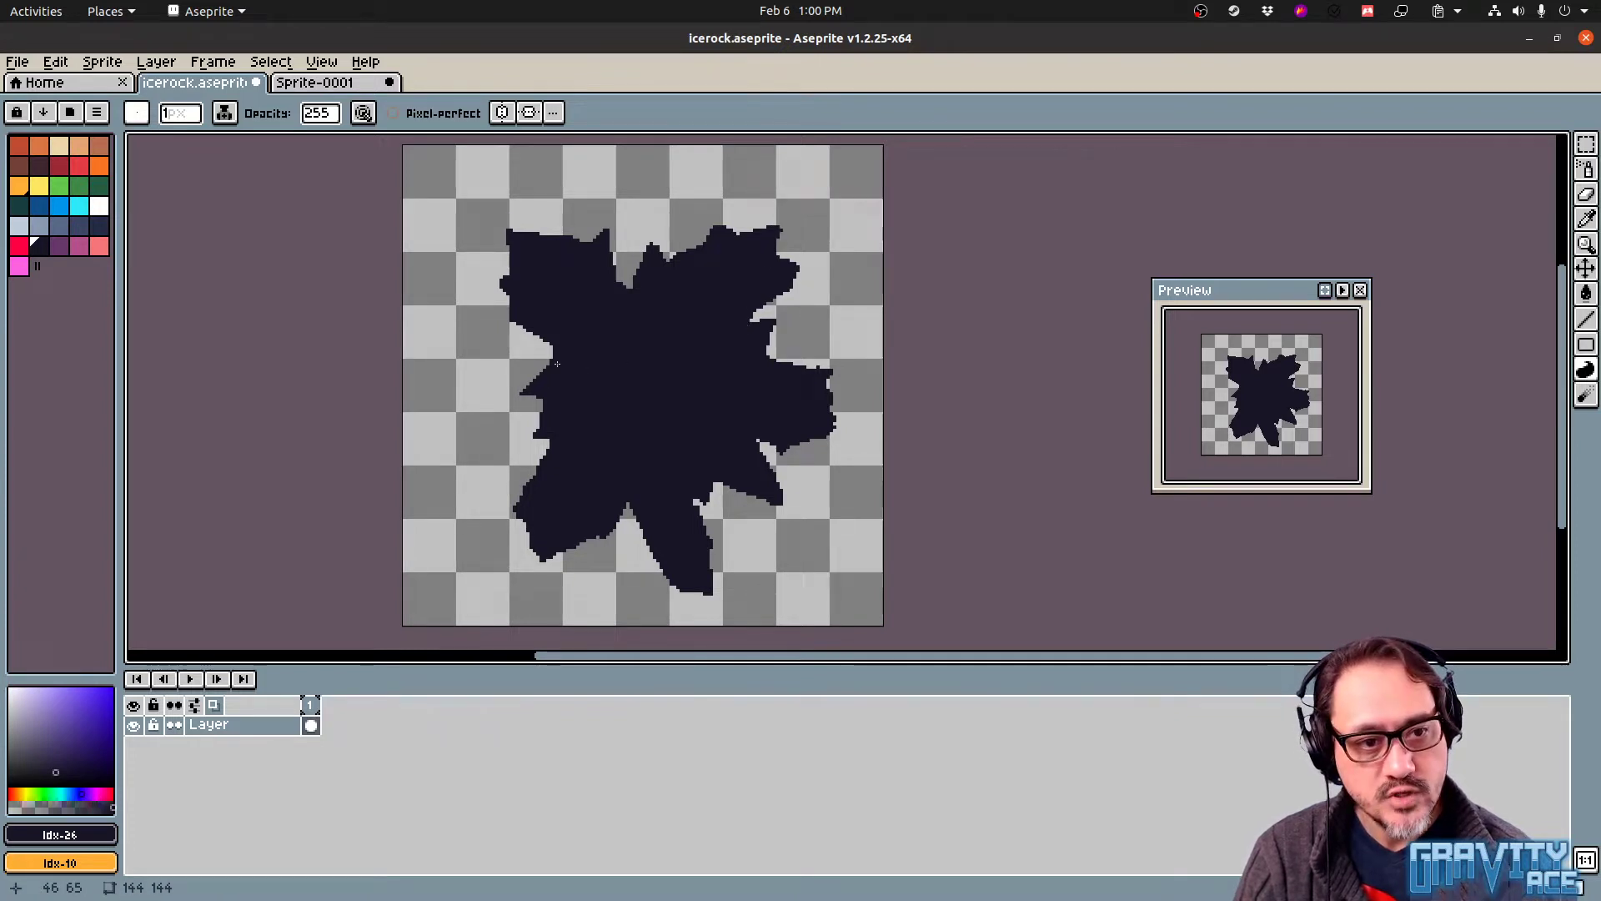
pyautogui.moveTo(563, 352)
pyautogui.mouseDown()
pyautogui.moveTo(519, 380)
pyautogui.moveTo(554, 397)
pyautogui.mouseUp()
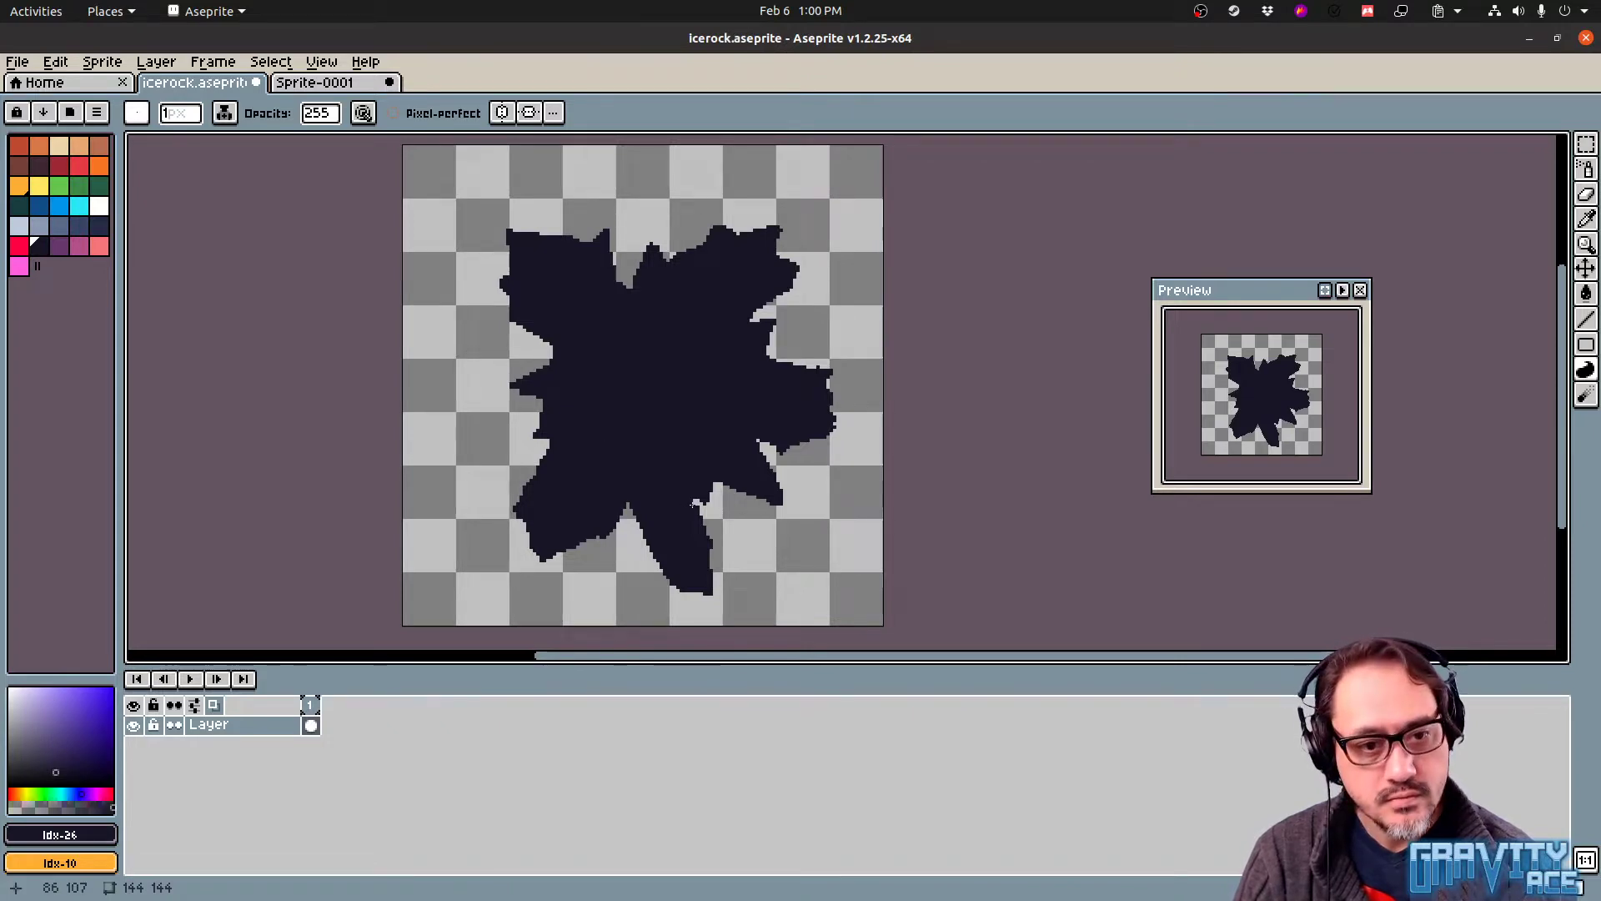
pyautogui.moveTo(690, 504); pyautogui.dragTo(707, 503)
pyautogui.moveTo(700, 560); pyautogui.dragTo(678, 451)
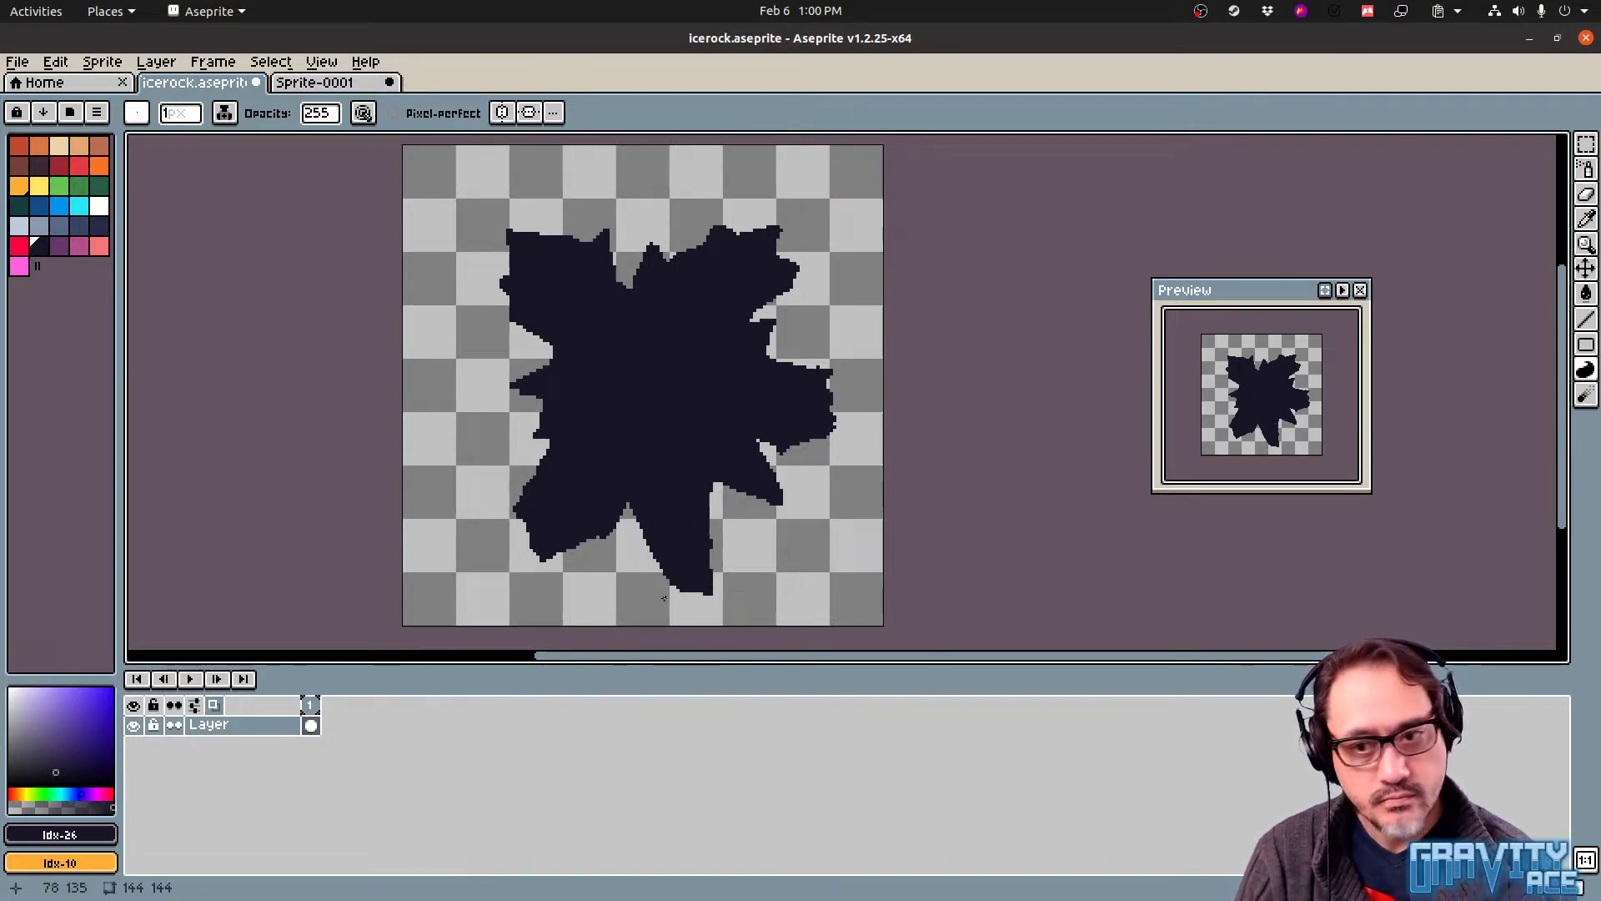
pyautogui.moveTo(716, 512); pyautogui.dragTo(709, 545)
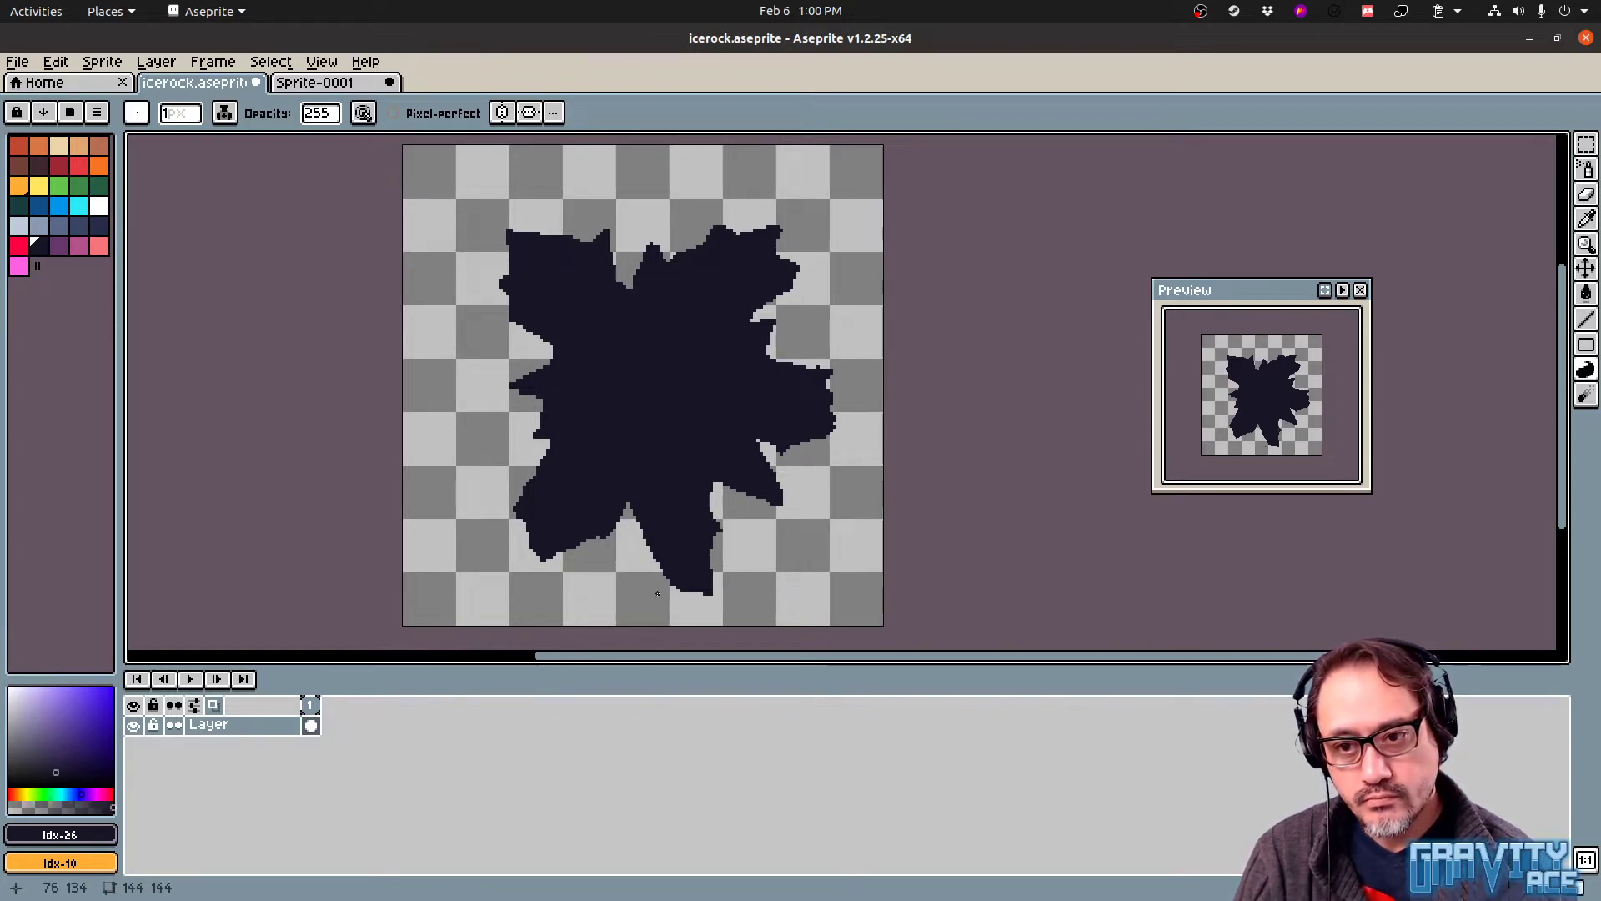
# With purple palette colour 27, draw narrow contour facets on the upper left, lower left, upper right, right and bottom shards
pyautogui.click(60, 245)
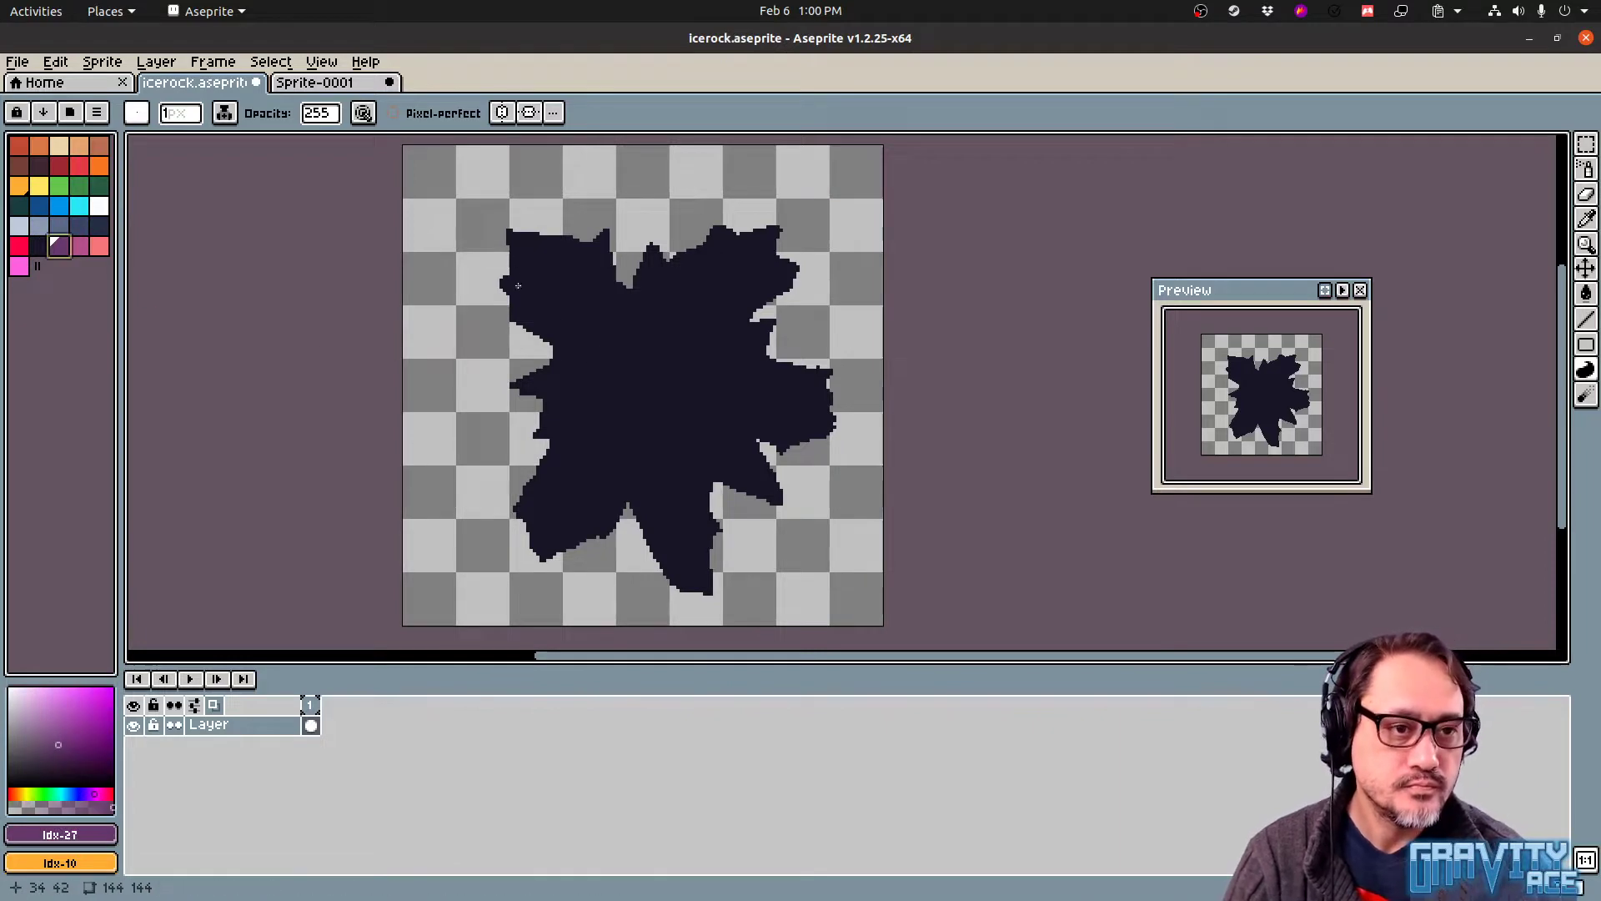
pyautogui.moveTo(516, 241)
pyautogui.mouseDown()
pyautogui.moveTo(514, 317)
pyautogui.moveTo(517, 243)
pyautogui.mouseUp()
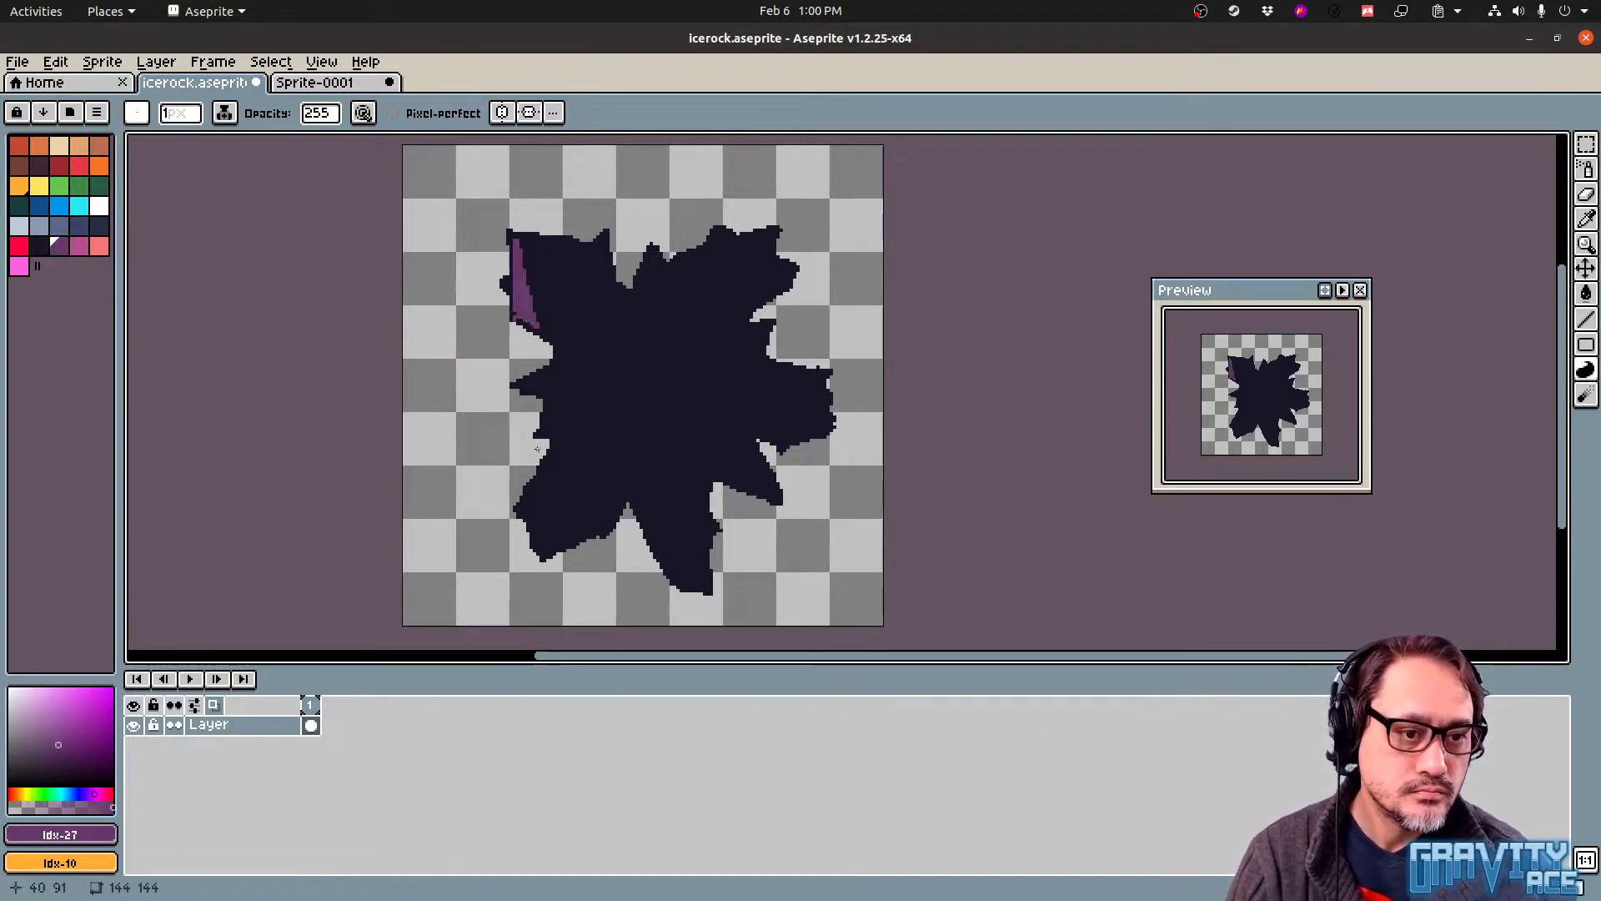
pyautogui.moveTo(548, 548)
pyautogui.mouseDown()
pyautogui.moveTo(615, 498)
pyautogui.moveTo(617, 533)
pyautogui.mouseUp()
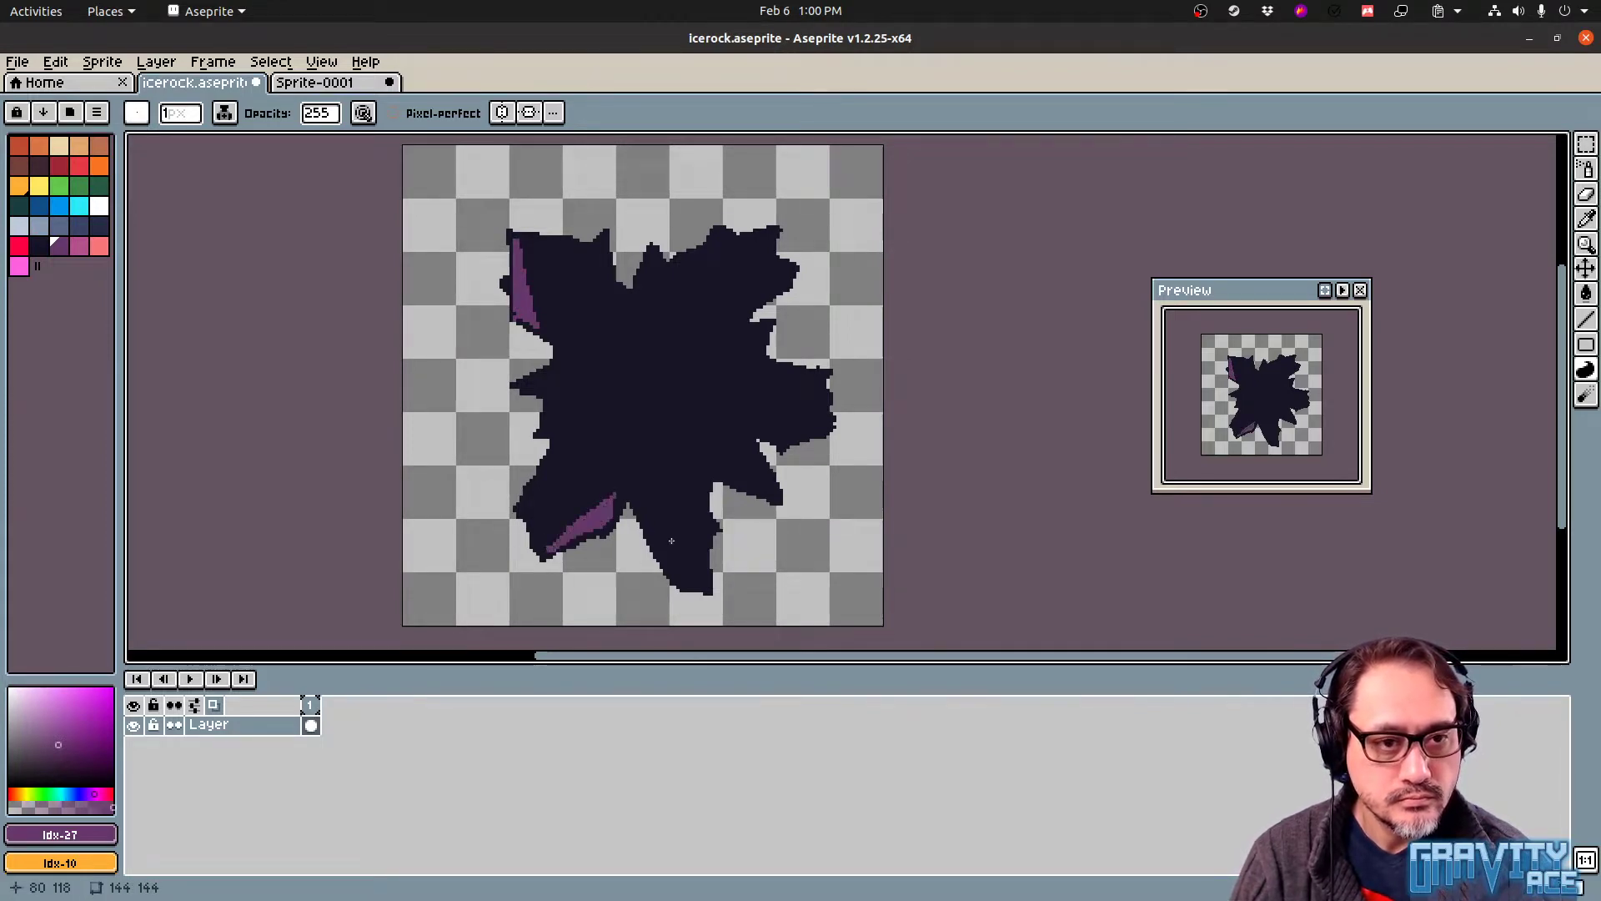
pyautogui.moveTo(744, 242); pyautogui.dragTo(745, 245)
pyautogui.moveTo(740, 316)
pyautogui.mouseDown()
pyautogui.moveTo(782, 272)
pyautogui.moveTo(781, 285)
pyautogui.mouseUp()
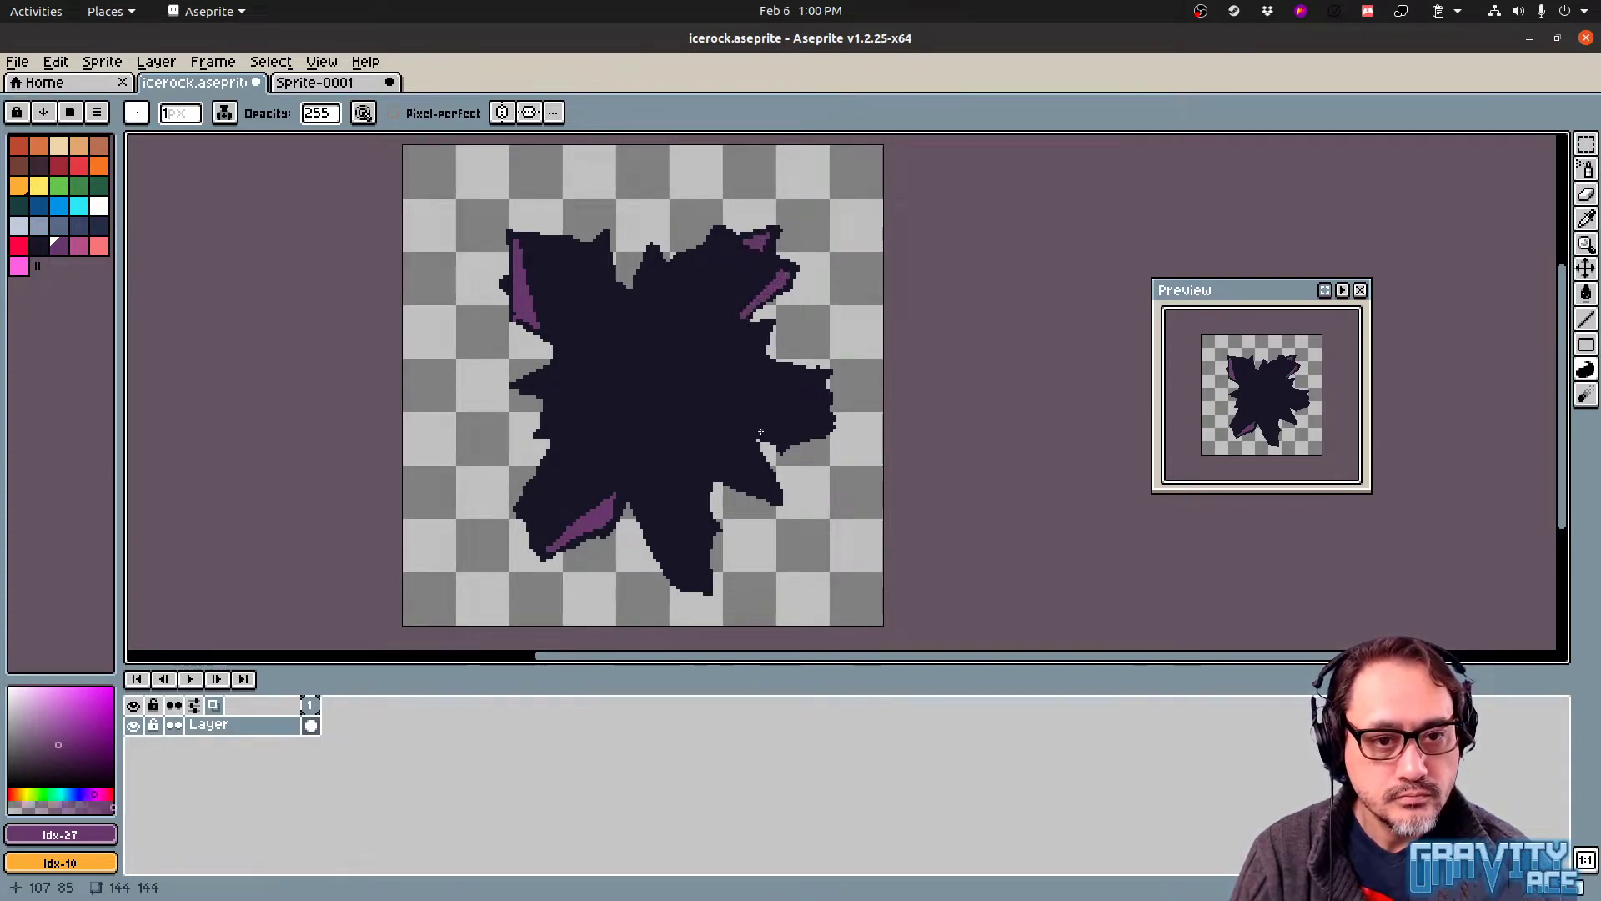
pyautogui.moveTo(761, 432)
pyautogui.mouseDown()
pyautogui.moveTo(789, 442)
pyautogui.moveTo(774, 455)
pyautogui.mouseUp()
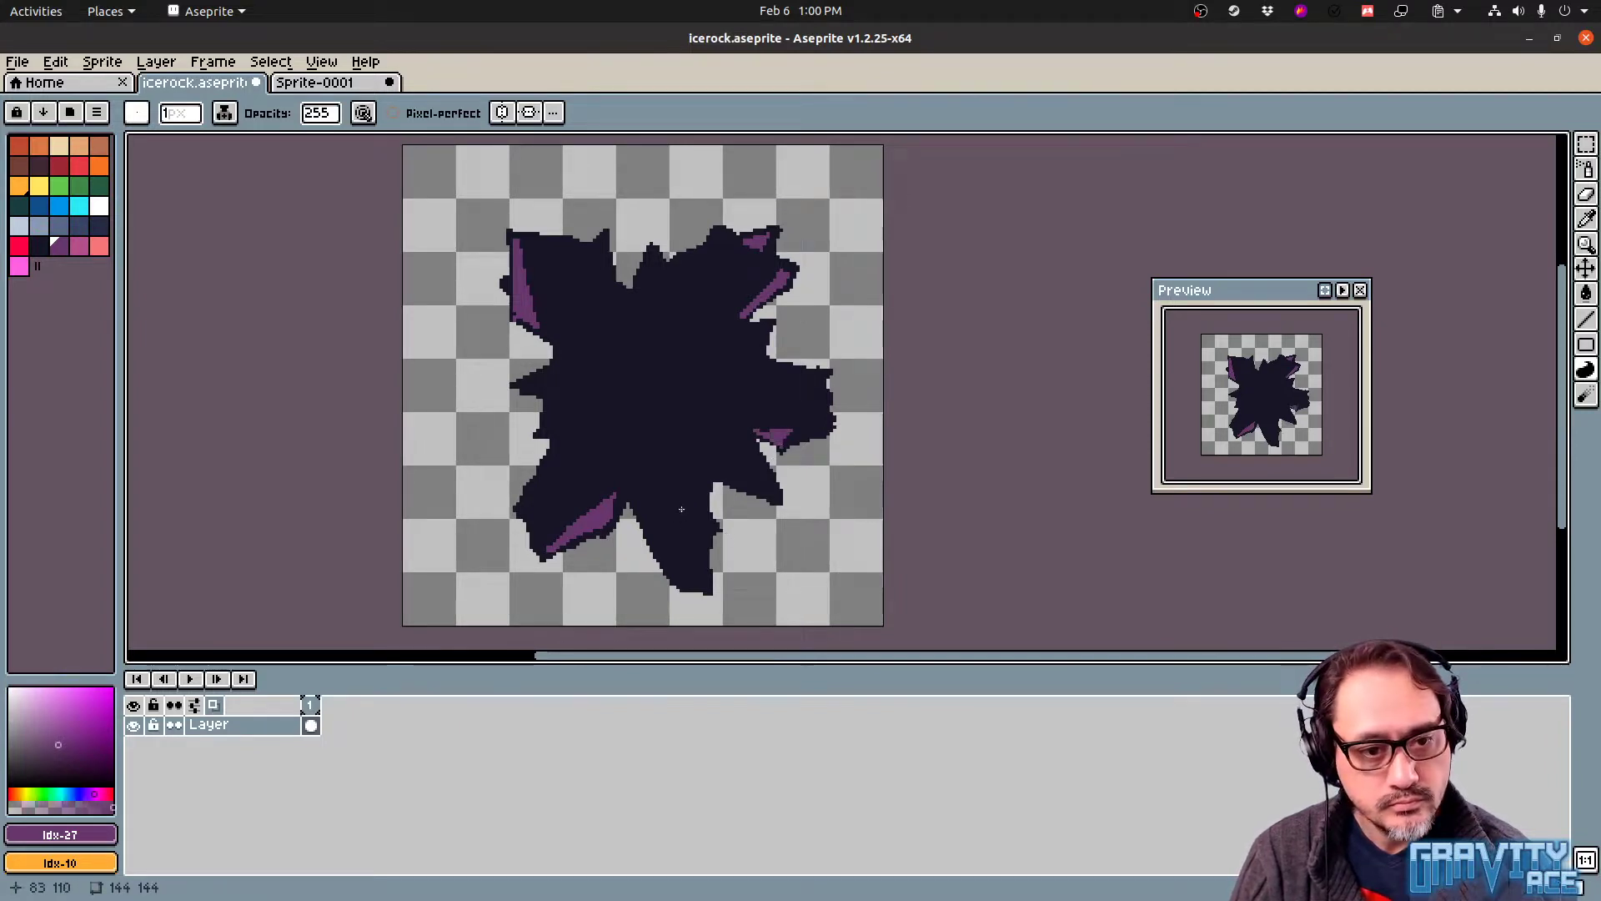
pyautogui.moveTo(682, 508)
pyautogui.mouseDown()
pyautogui.moveTo(695, 584)
pyautogui.moveTo(705, 518)
pyautogui.moveTo(685, 465)
pyautogui.moveTo(658, 460)
pyautogui.mouseUp()
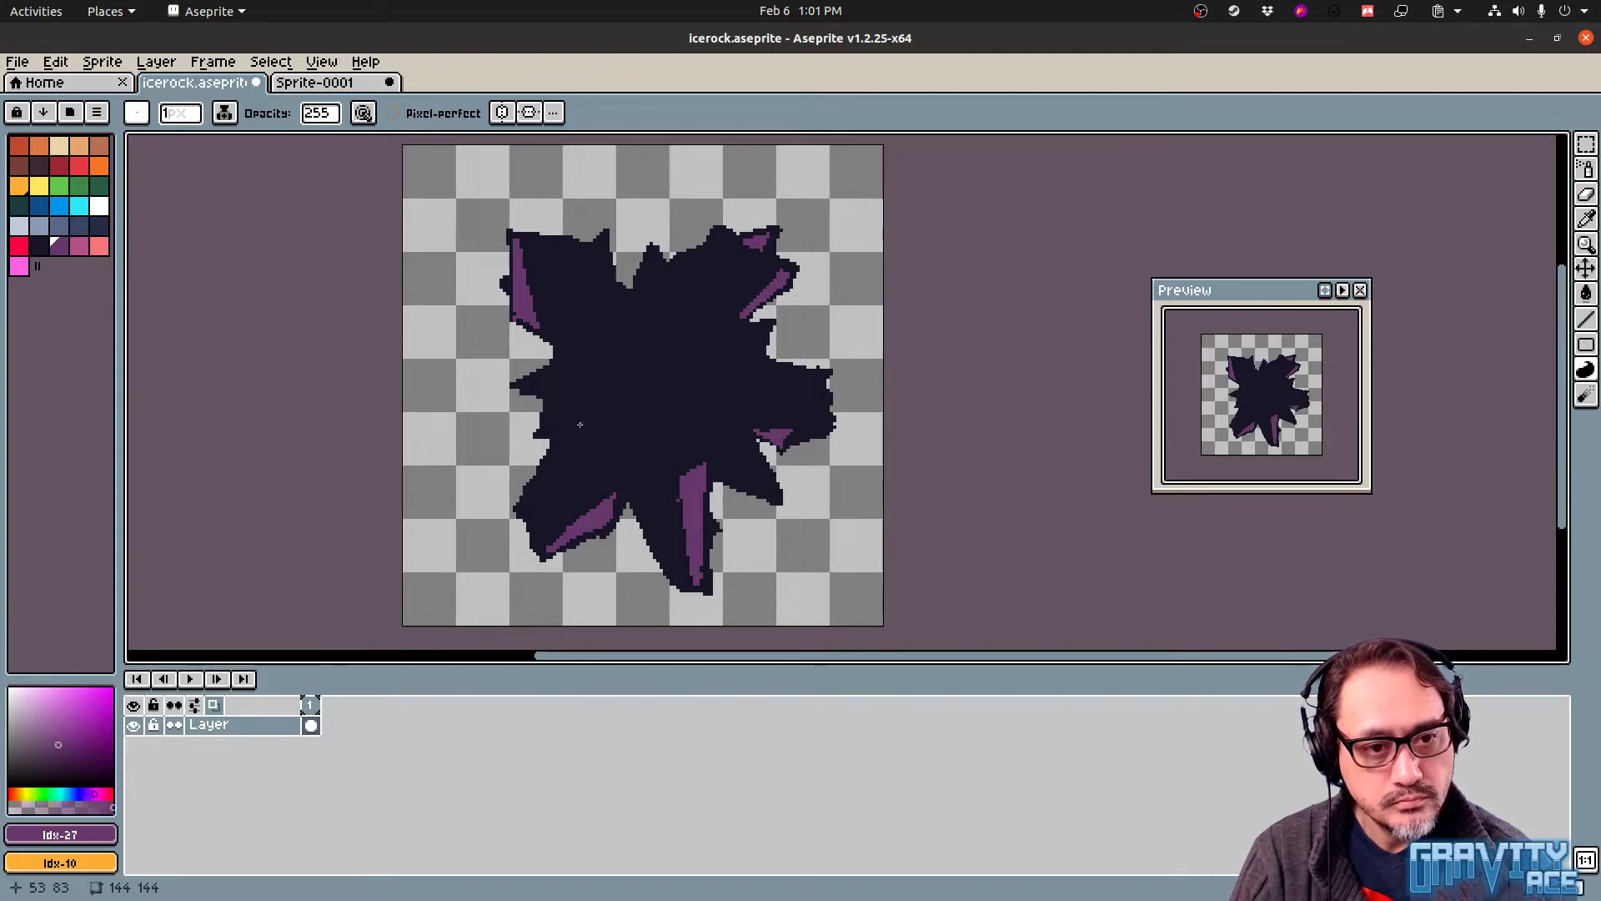
# Add small purple contour facets across the cluster's interior and on the short upper middle spike, using palette colour 27
pyautogui.moveTo(580, 425)
pyautogui.mouseDown()
pyautogui.moveTo(638, 394)
pyautogui.moveTo(576, 424)
pyautogui.mouseUp()
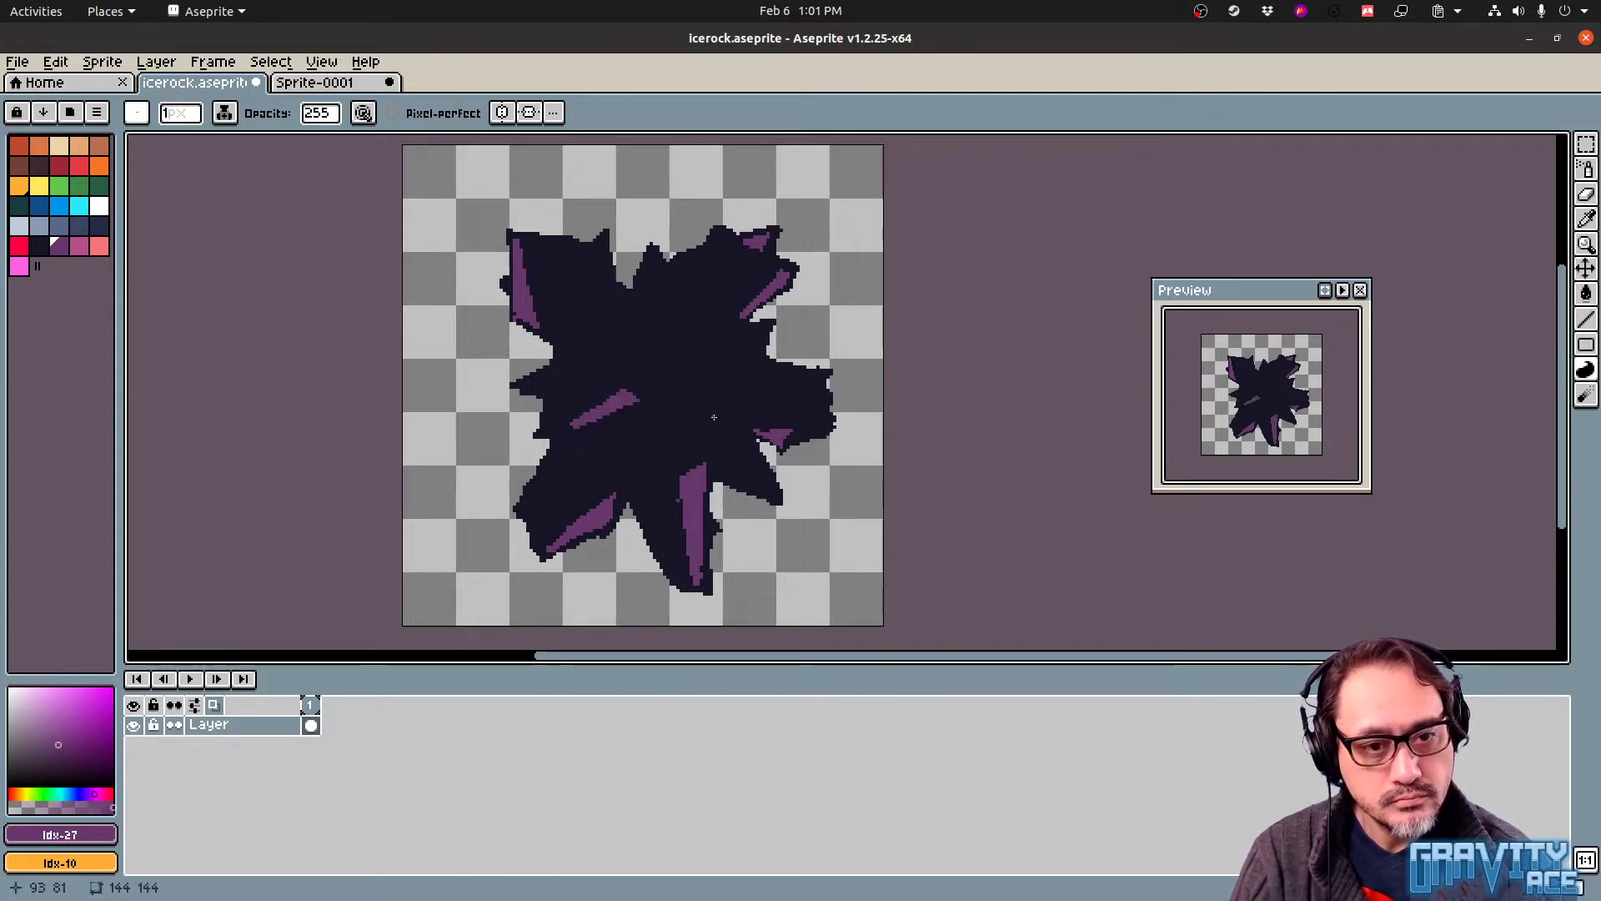
pyautogui.moveTo(721, 443)
pyautogui.mouseDown()
pyautogui.moveTo(702, 398)
pyautogui.moveTo(721, 442)
pyautogui.mouseUp()
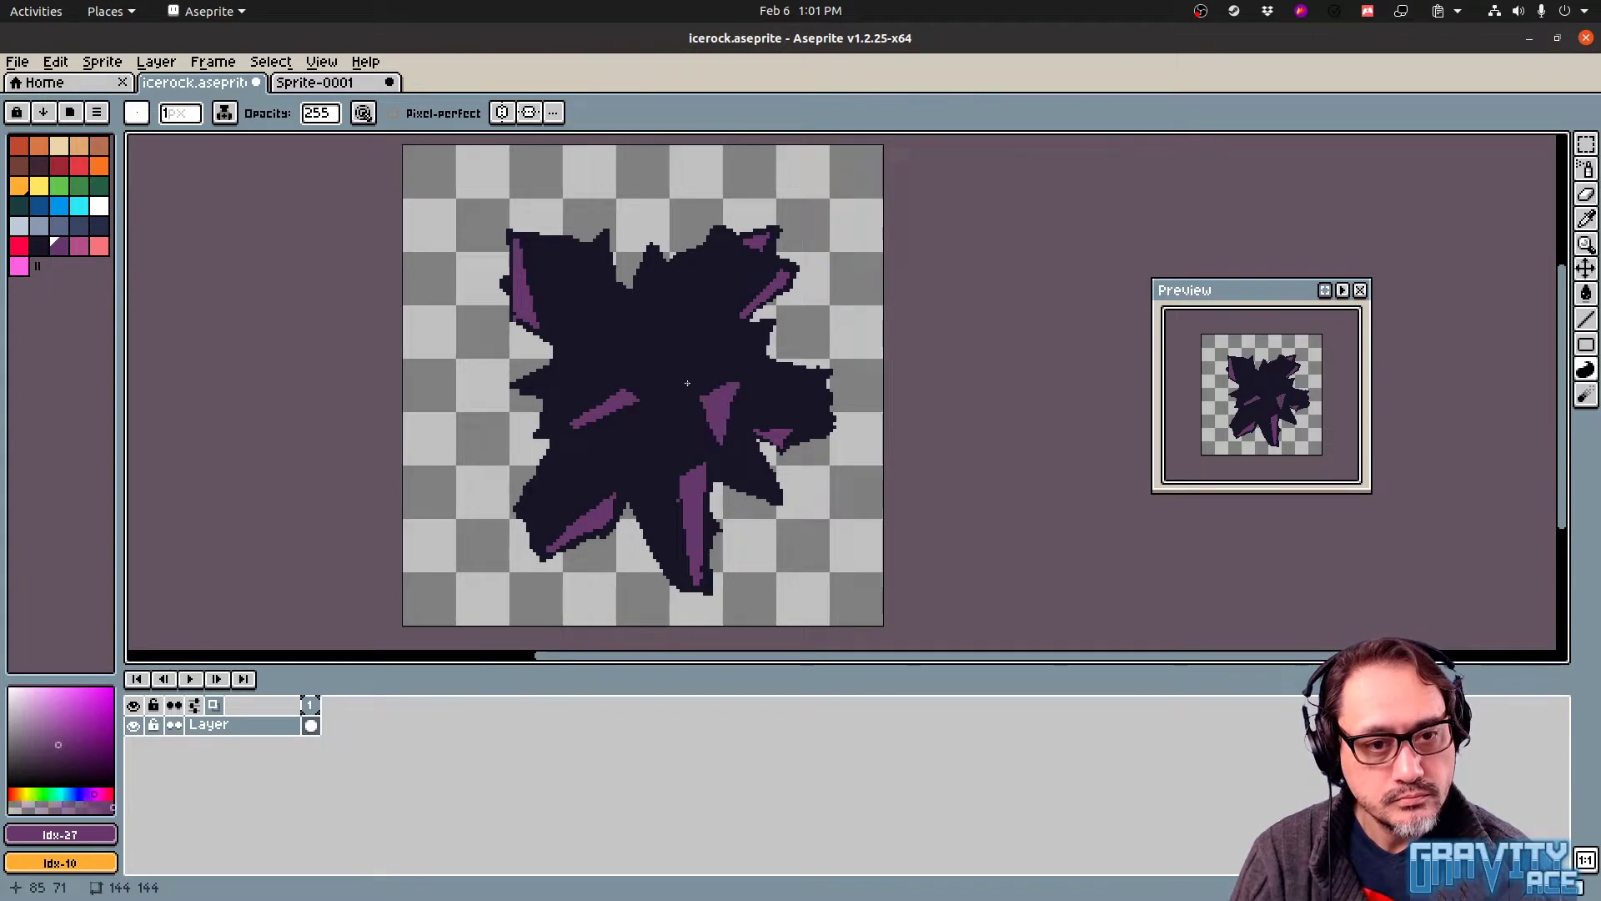
pyautogui.moveTo(643, 290)
pyautogui.mouseDown()
pyautogui.moveTo(650, 267)
pyautogui.moveTo(646, 309)
pyautogui.moveTo(607, 328)
pyautogui.moveTo(604, 353)
pyautogui.mouseUp()
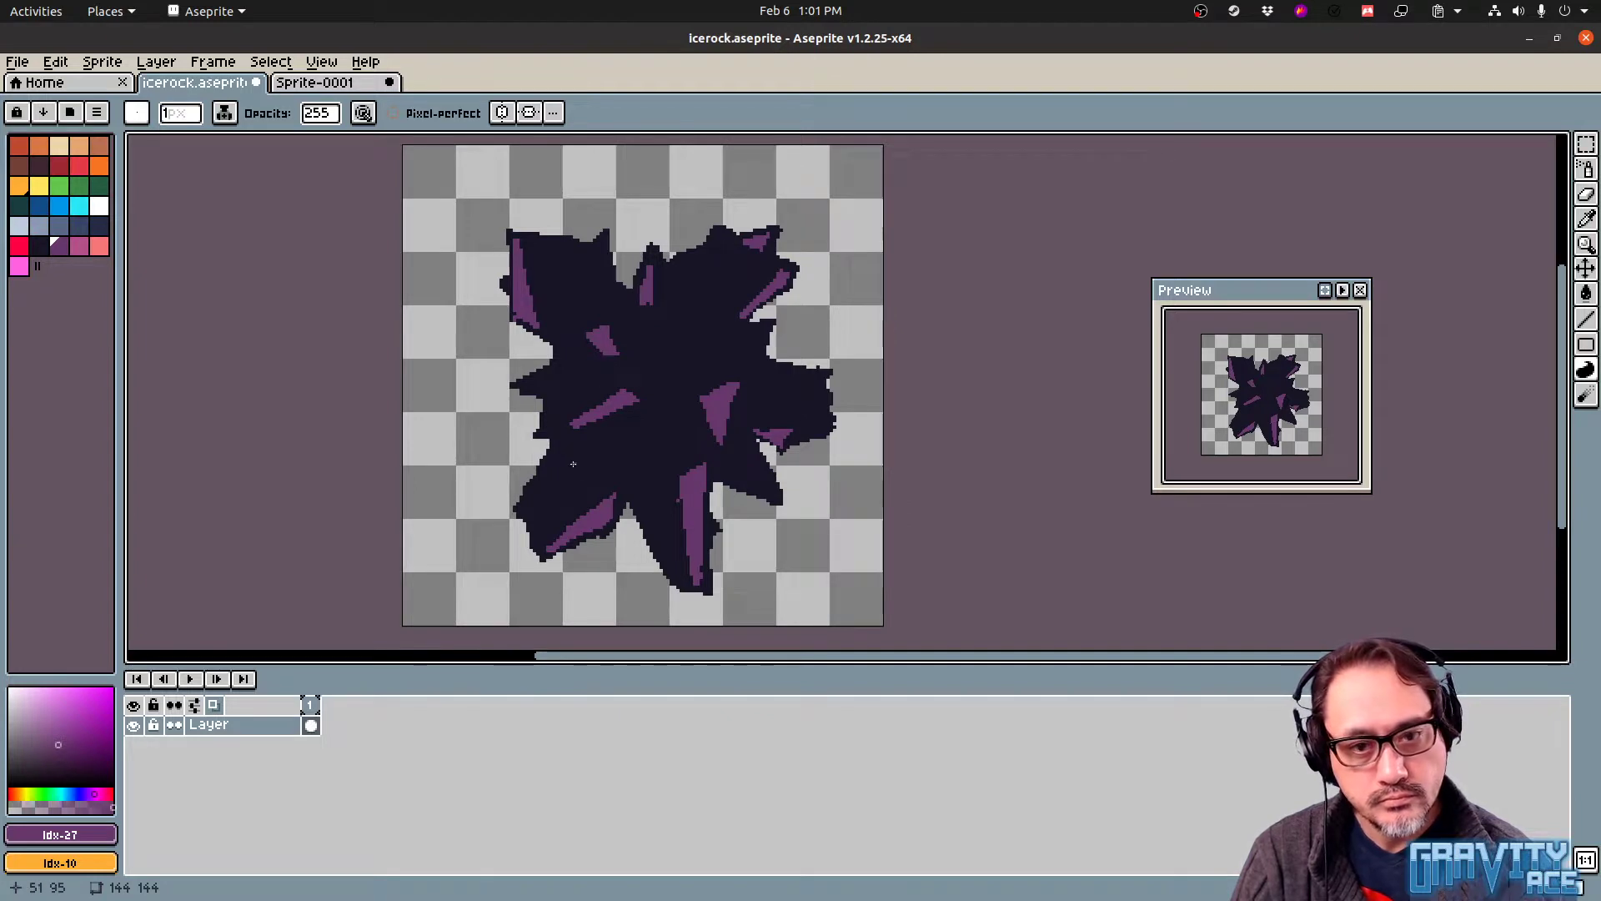
pyautogui.moveTo(643, 438)
pyautogui.mouseDown()
pyautogui.moveTo(663, 409)
pyautogui.moveTo(640, 448)
pyautogui.mouseUp()
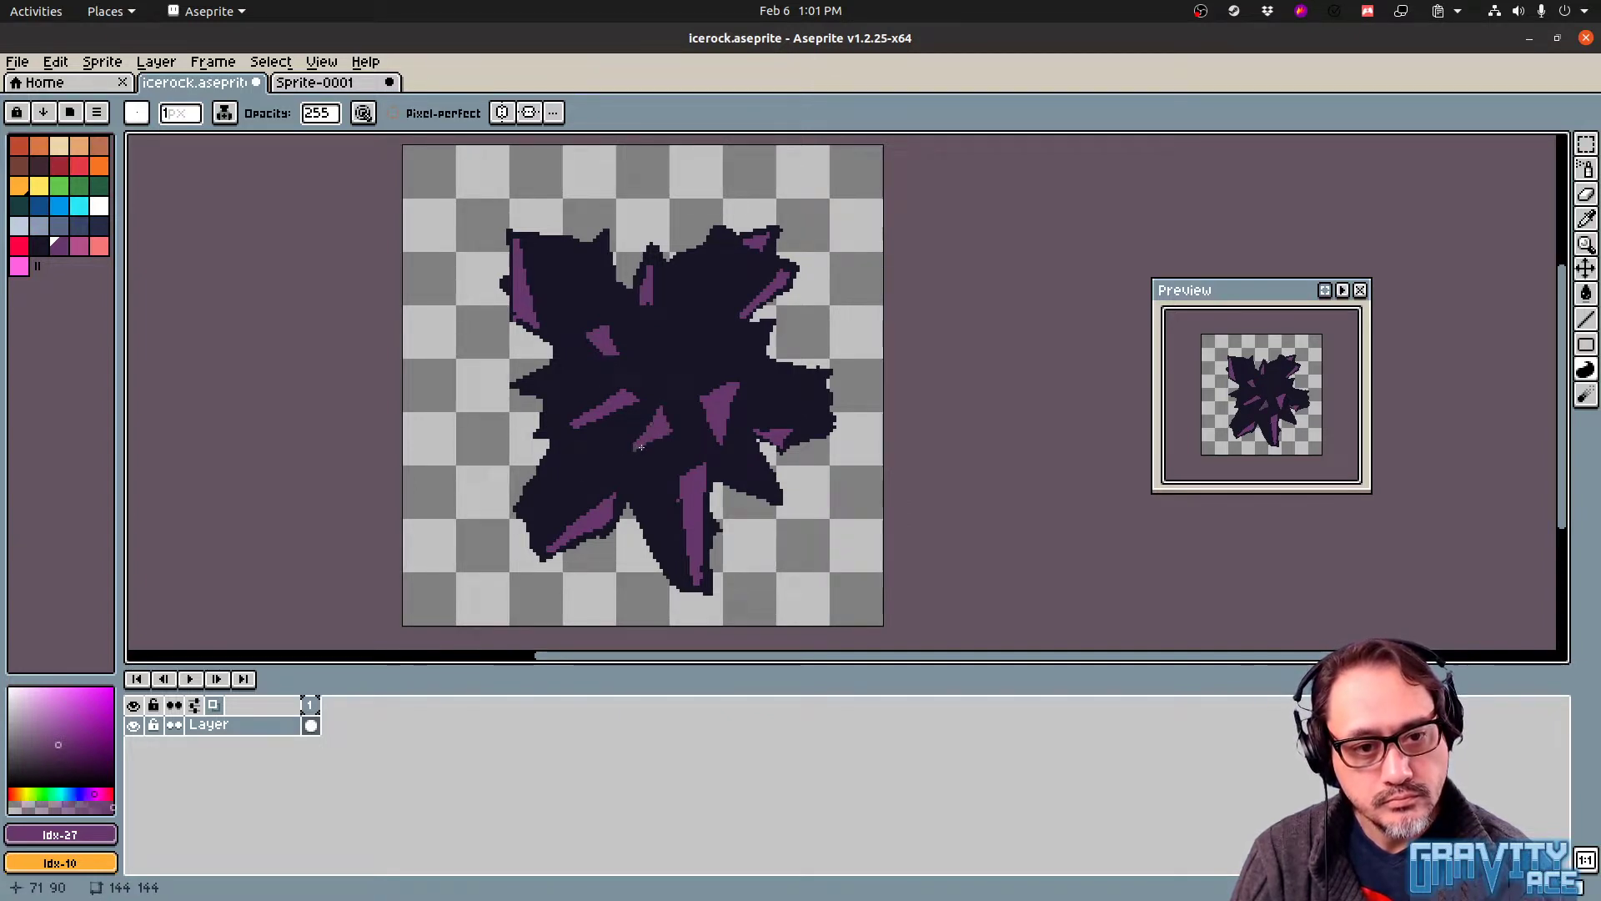
pyautogui.moveTo(686, 336)
pyautogui.mouseDown()
pyautogui.moveTo(689, 315)
pyautogui.moveTo(692, 330)
pyautogui.mouseUp()
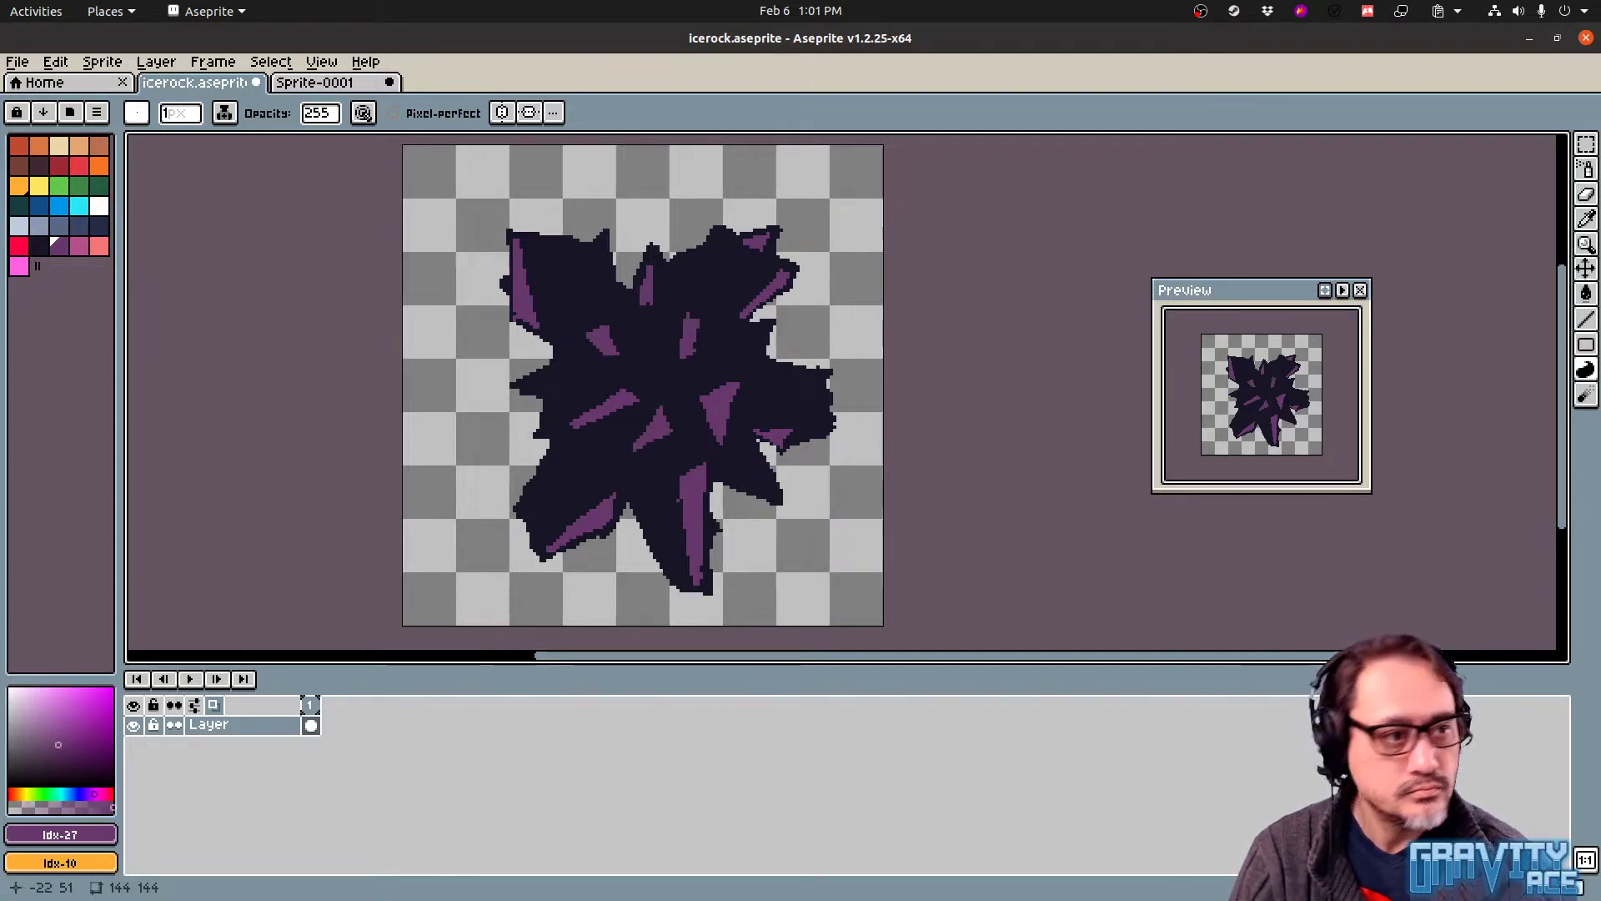
# Try a narrow facet in blue palette colour 16 on the cluster's left spike, and undo it
pyautogui.click(39, 205)
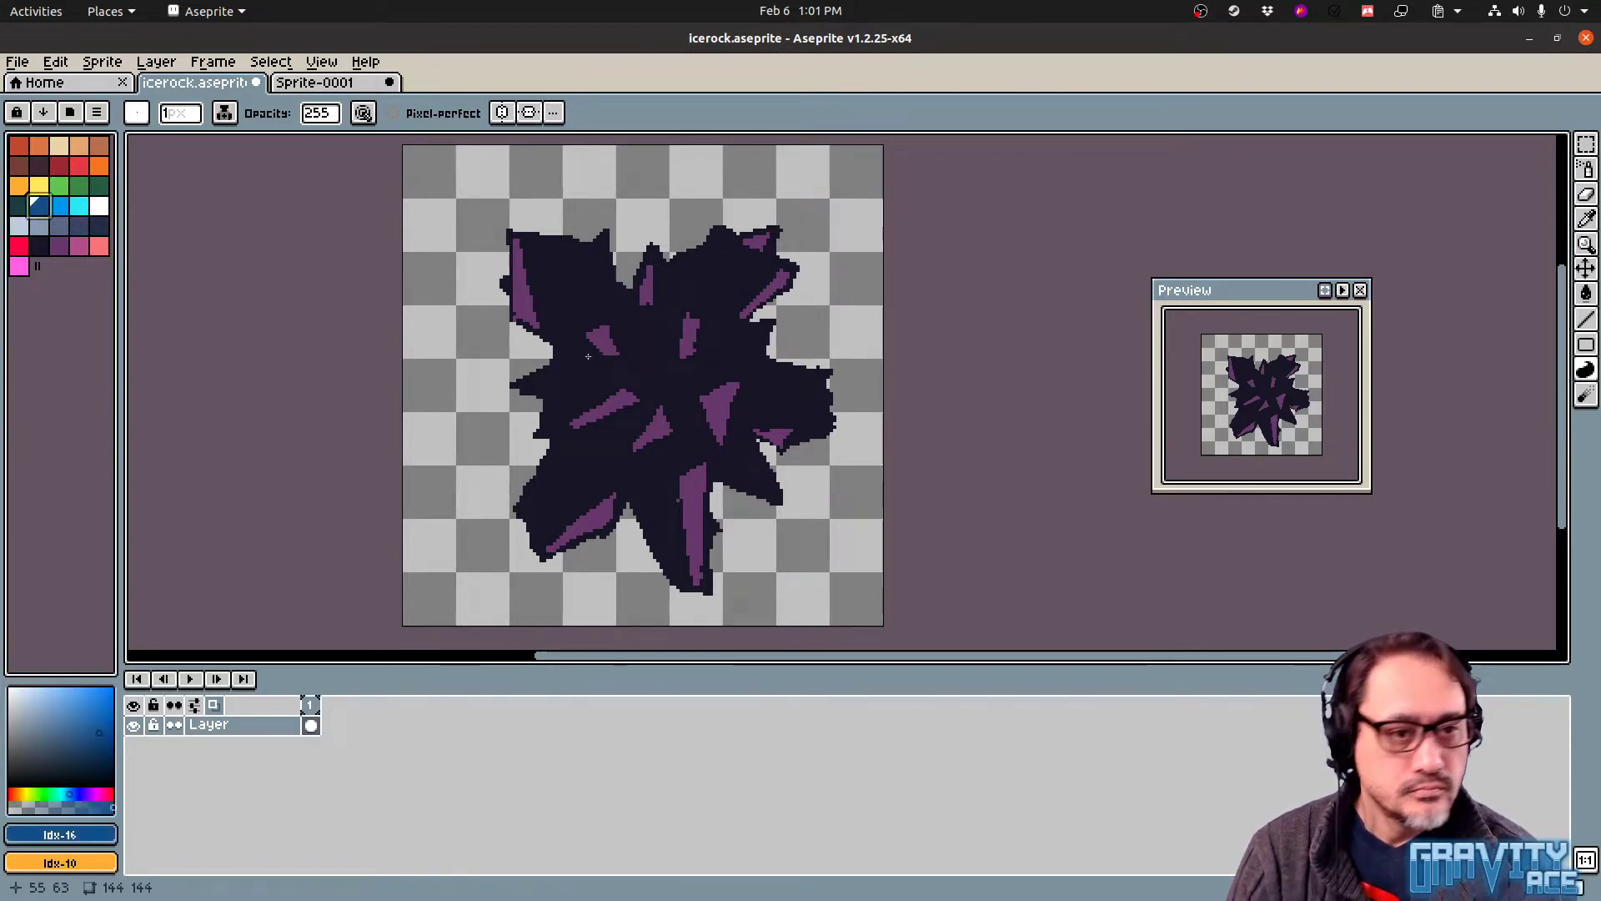
pyautogui.moveTo(551, 377)
pyautogui.mouseDown()
pyautogui.moveTo(565, 364)
pyautogui.moveTo(515, 382)
pyautogui.mouseUp()
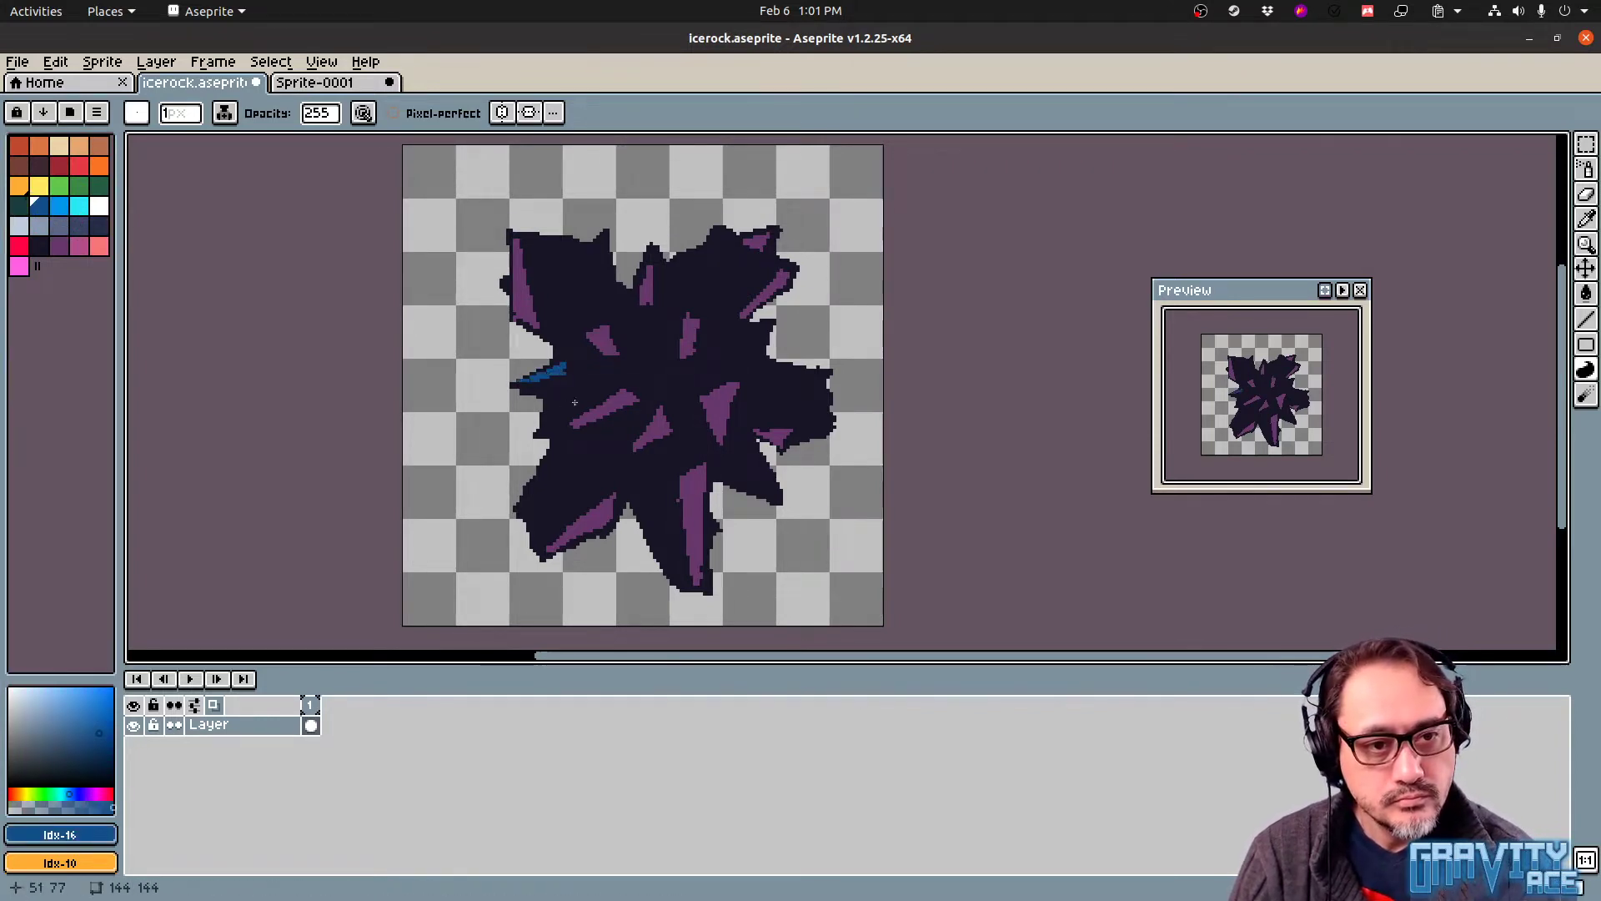
pyautogui.hotkey('ctrl', 'z')
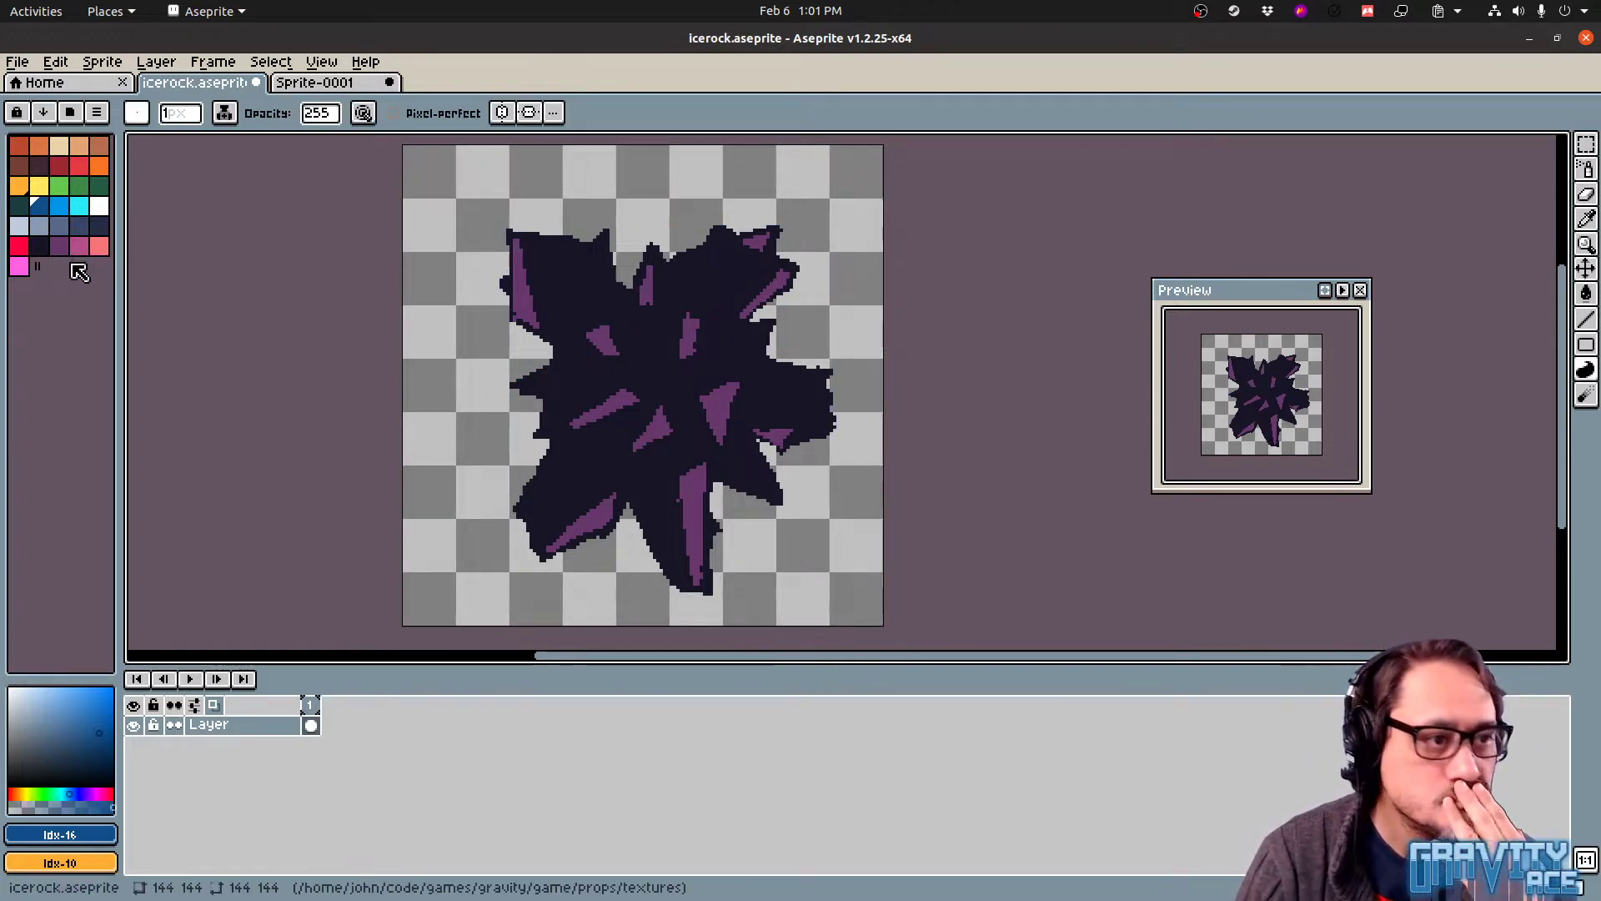
# Recolour the small facet just below the cluster's centre with a fill of blue palette colour 16
pyautogui.click(39, 205)
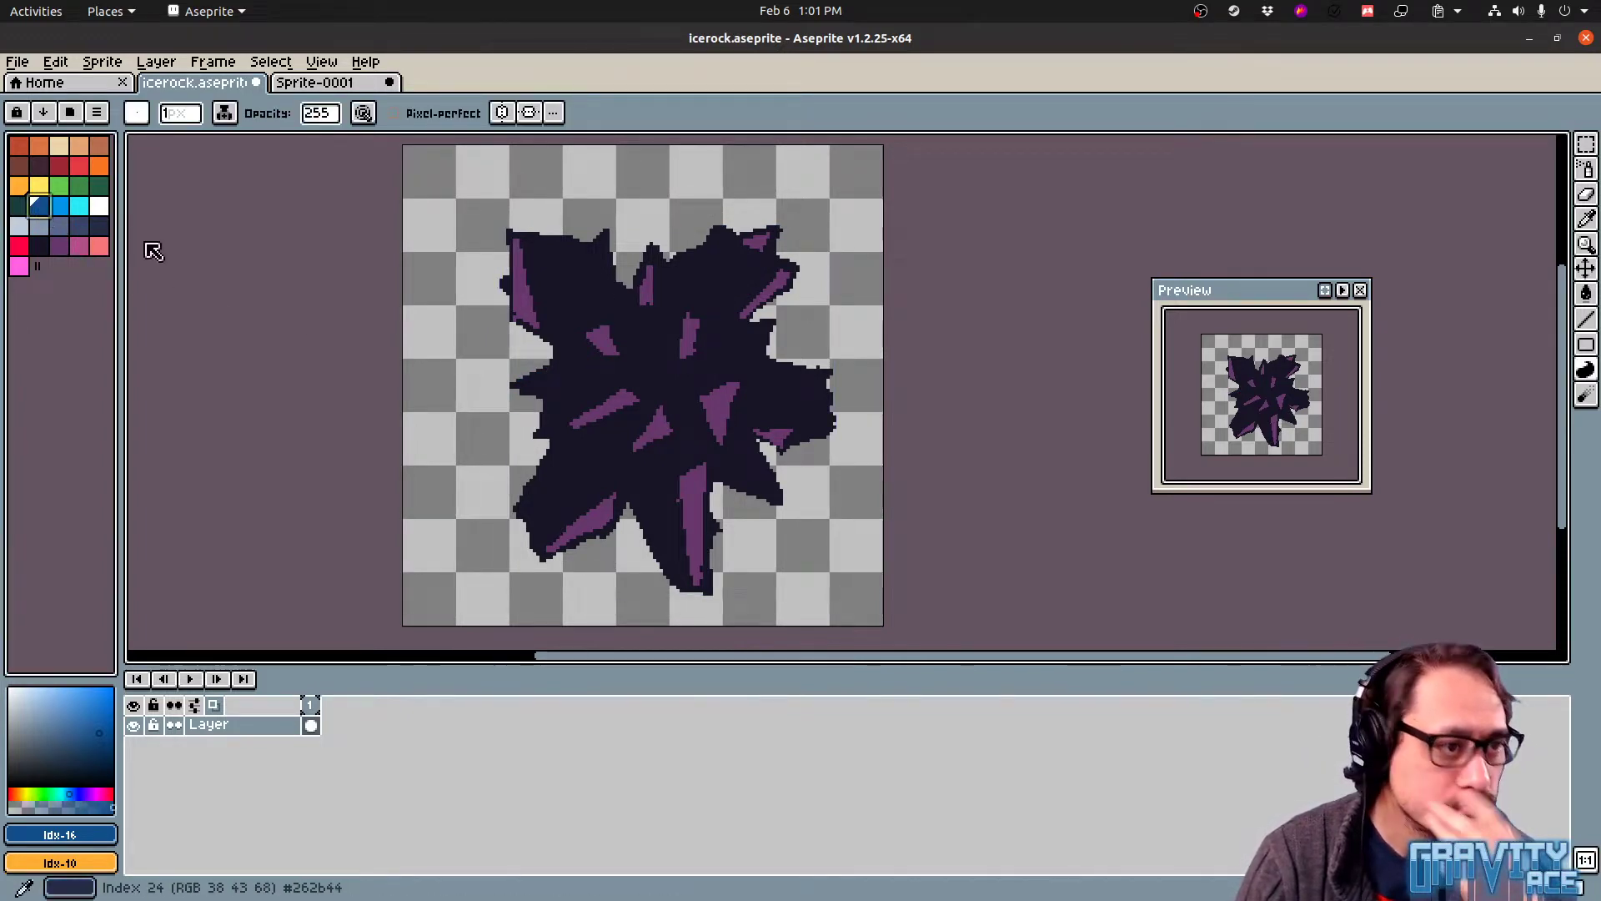
pyautogui.press('g')
pyautogui.click(655, 427)
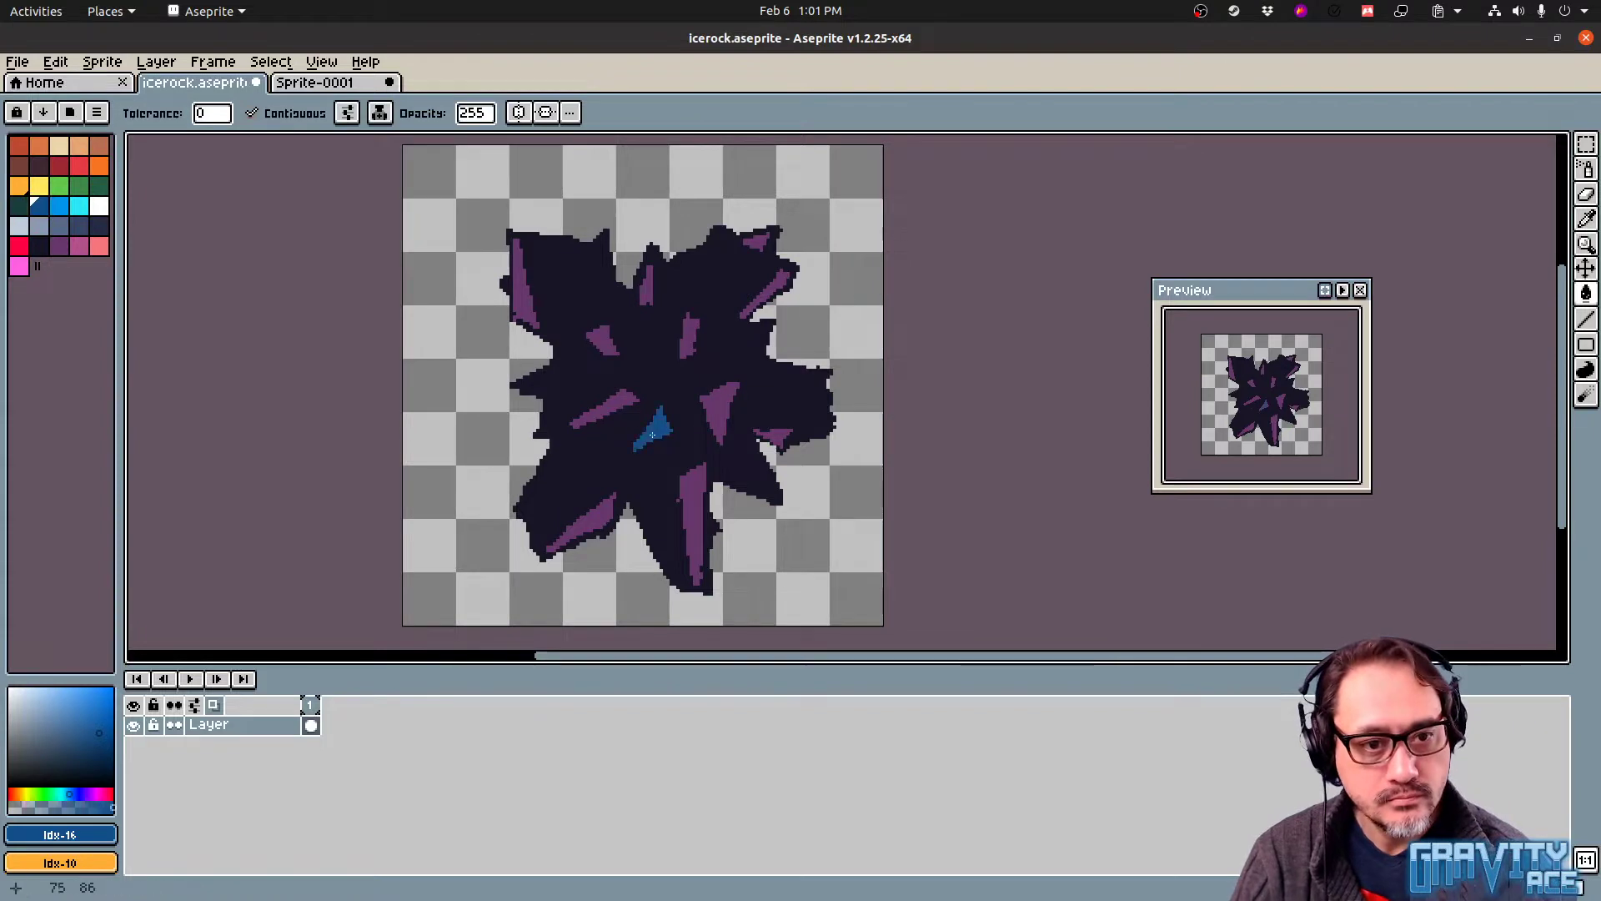
# Fill the remaining purple facets, both interior and along the outer shards, with blue palette colour 16
pyautogui.click(606, 408)
pyautogui.click(600, 340)
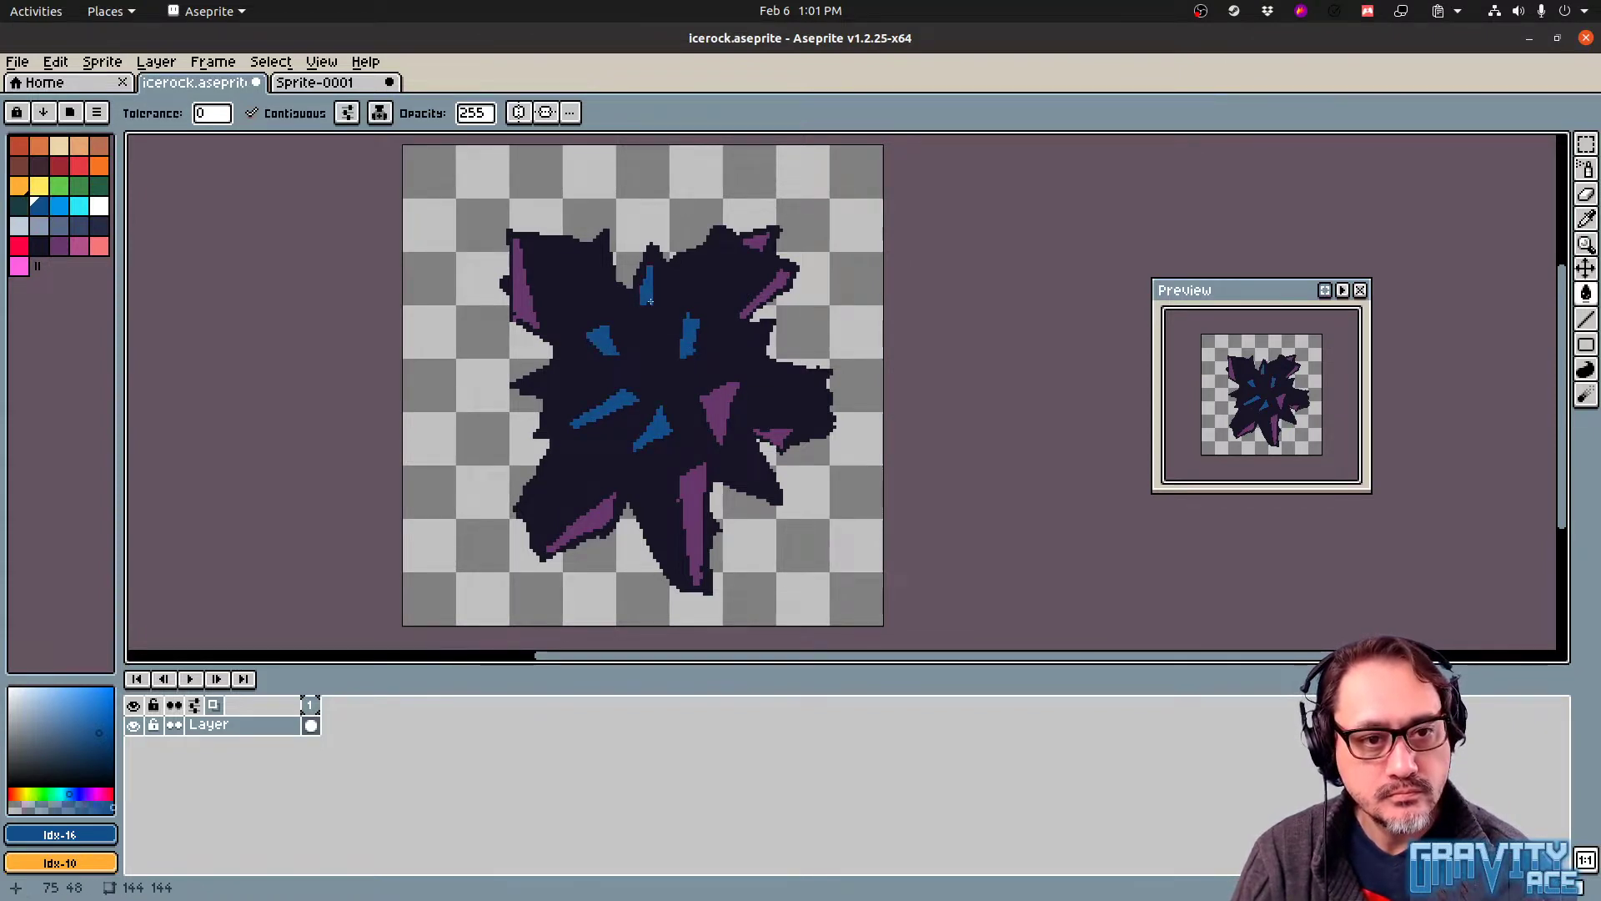
pyautogui.click(720, 400)
pyautogui.click(691, 518)
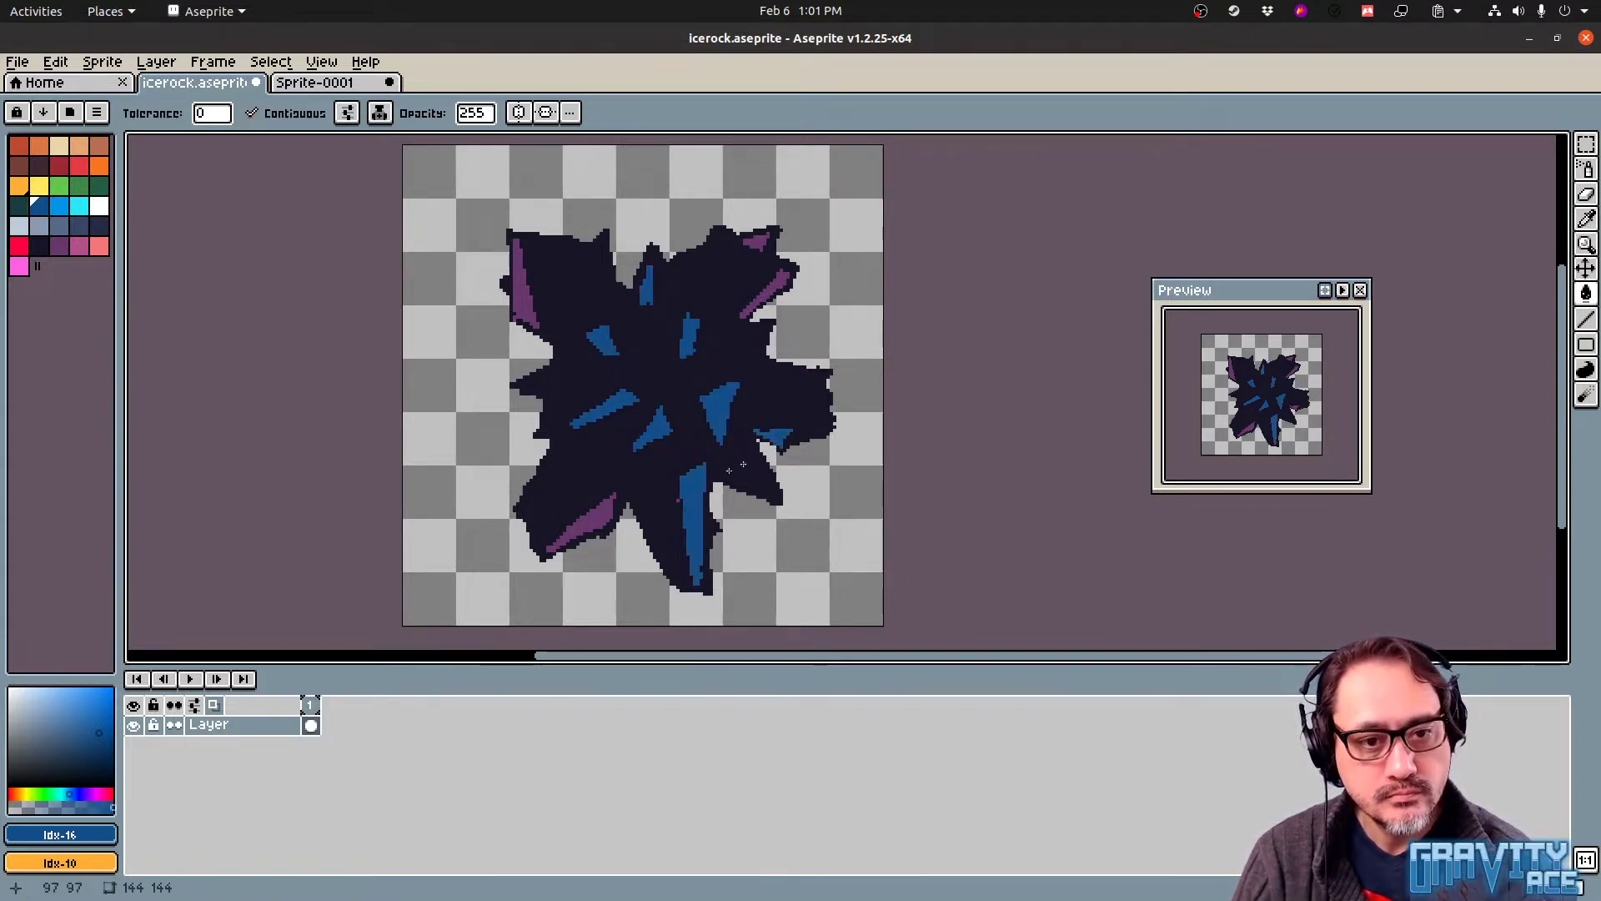
pyautogui.click(757, 243)
pyautogui.click(769, 286)
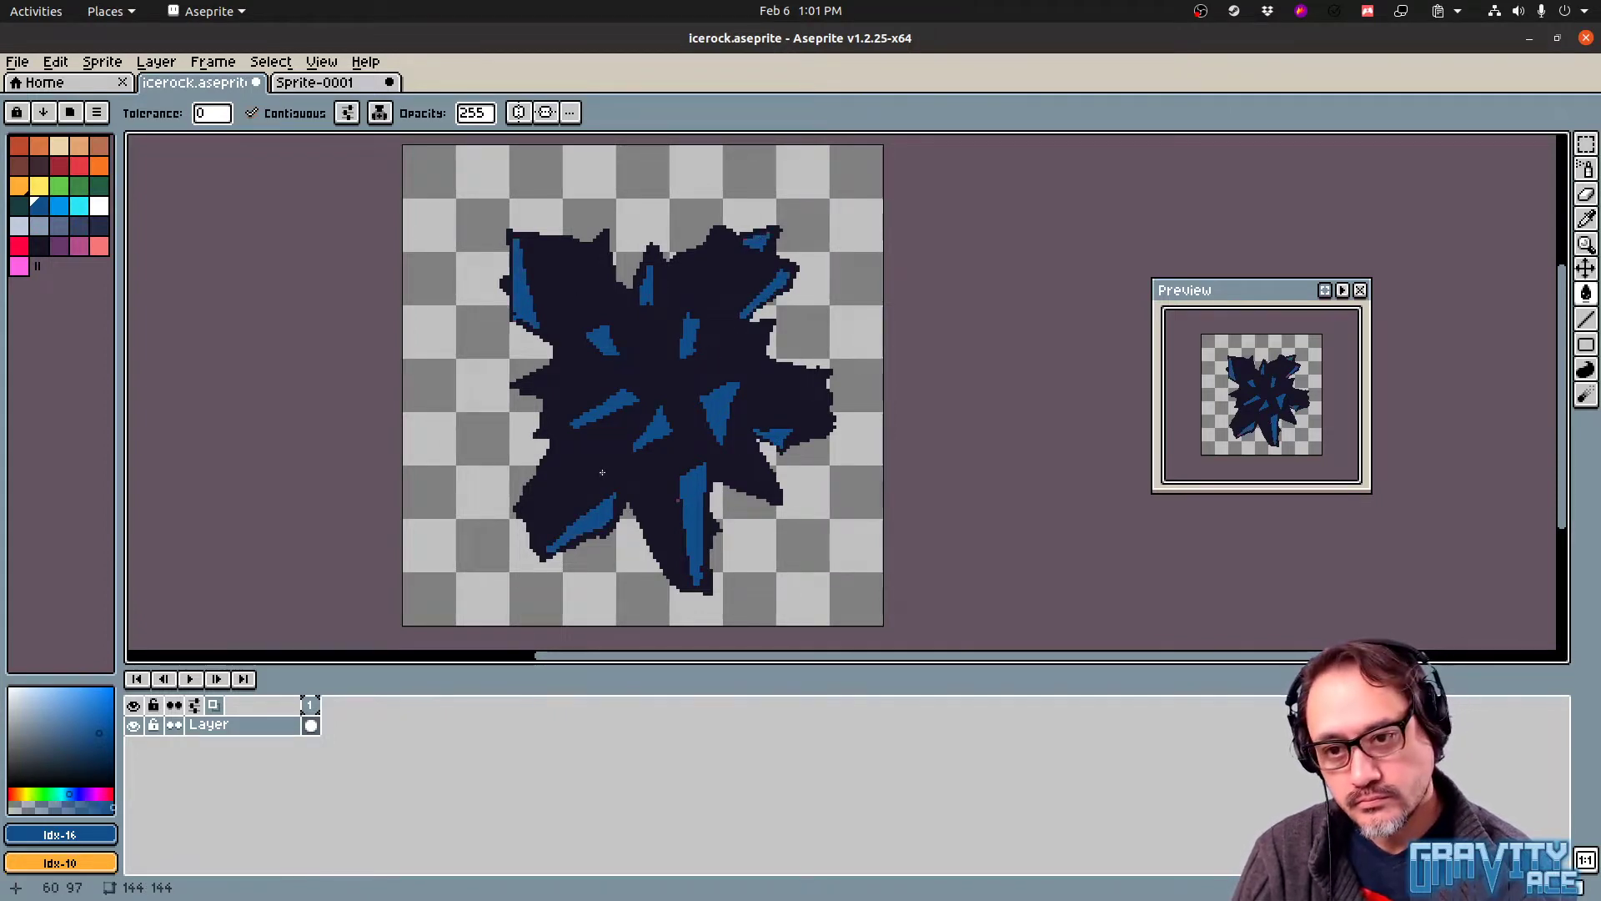
# Undo the blue fills on all facets except the small one just below the cluster's centre
pyautogui.hotkey('ctrl', 'z')
pyautogui.hotkey('ctrl', 'z')
pyautogui.hotkey('ctrl', 'z')
pyautogui.hotkey('ctrl', 'z')
pyautogui.hotkey('ctrl', 'z')
pyautogui.hotkey('ctrl', 'z')
pyautogui.hotkey('ctrl', 'z')
pyautogui.hotkey('ctrl', 'z')
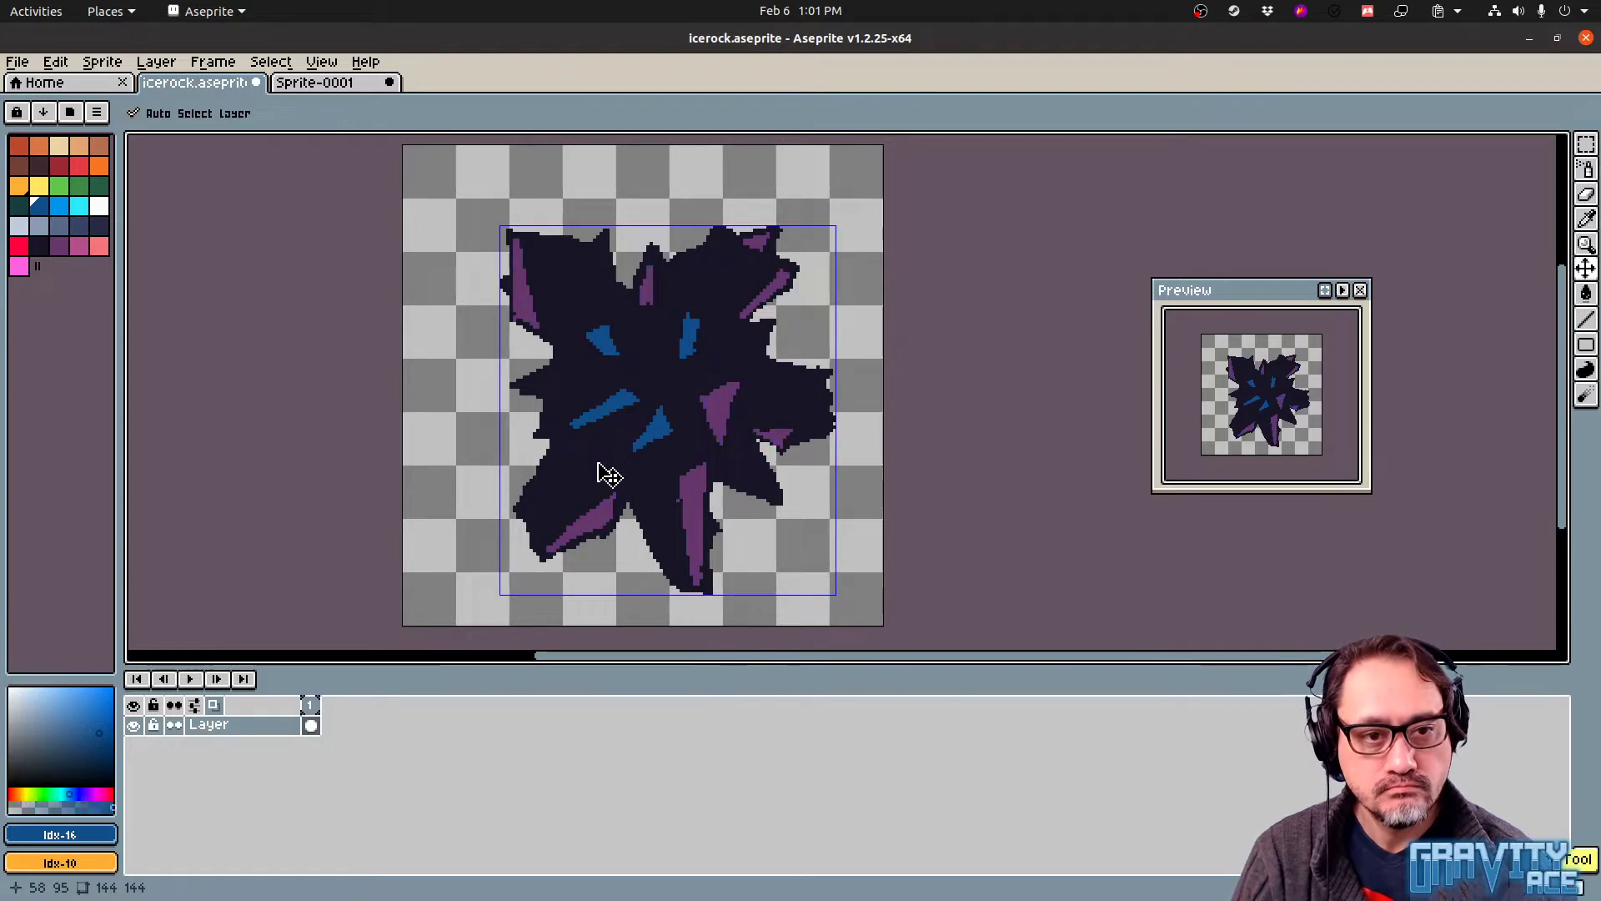
pyautogui.hotkey('ctrl', 'z')
pyautogui.hotkey('ctrl', 'z')
pyautogui.hotkey('ctrl', 'z')
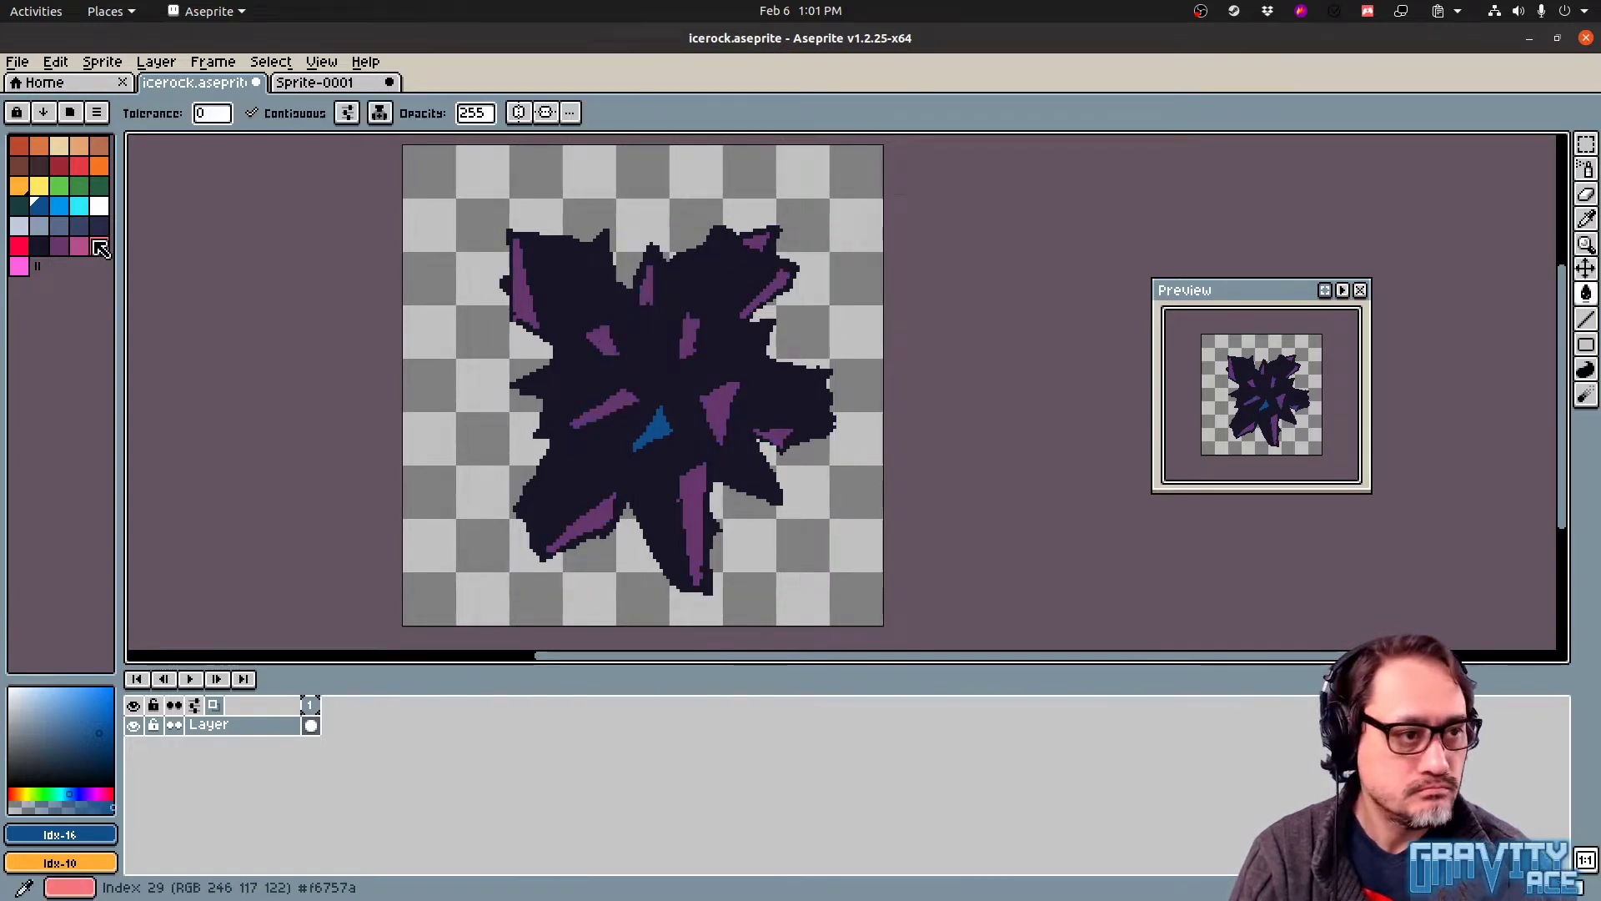
# Choose pink palette colour 28 and set the Pencil tool to the saved small-dot custom brush
pyautogui.click(80, 246)
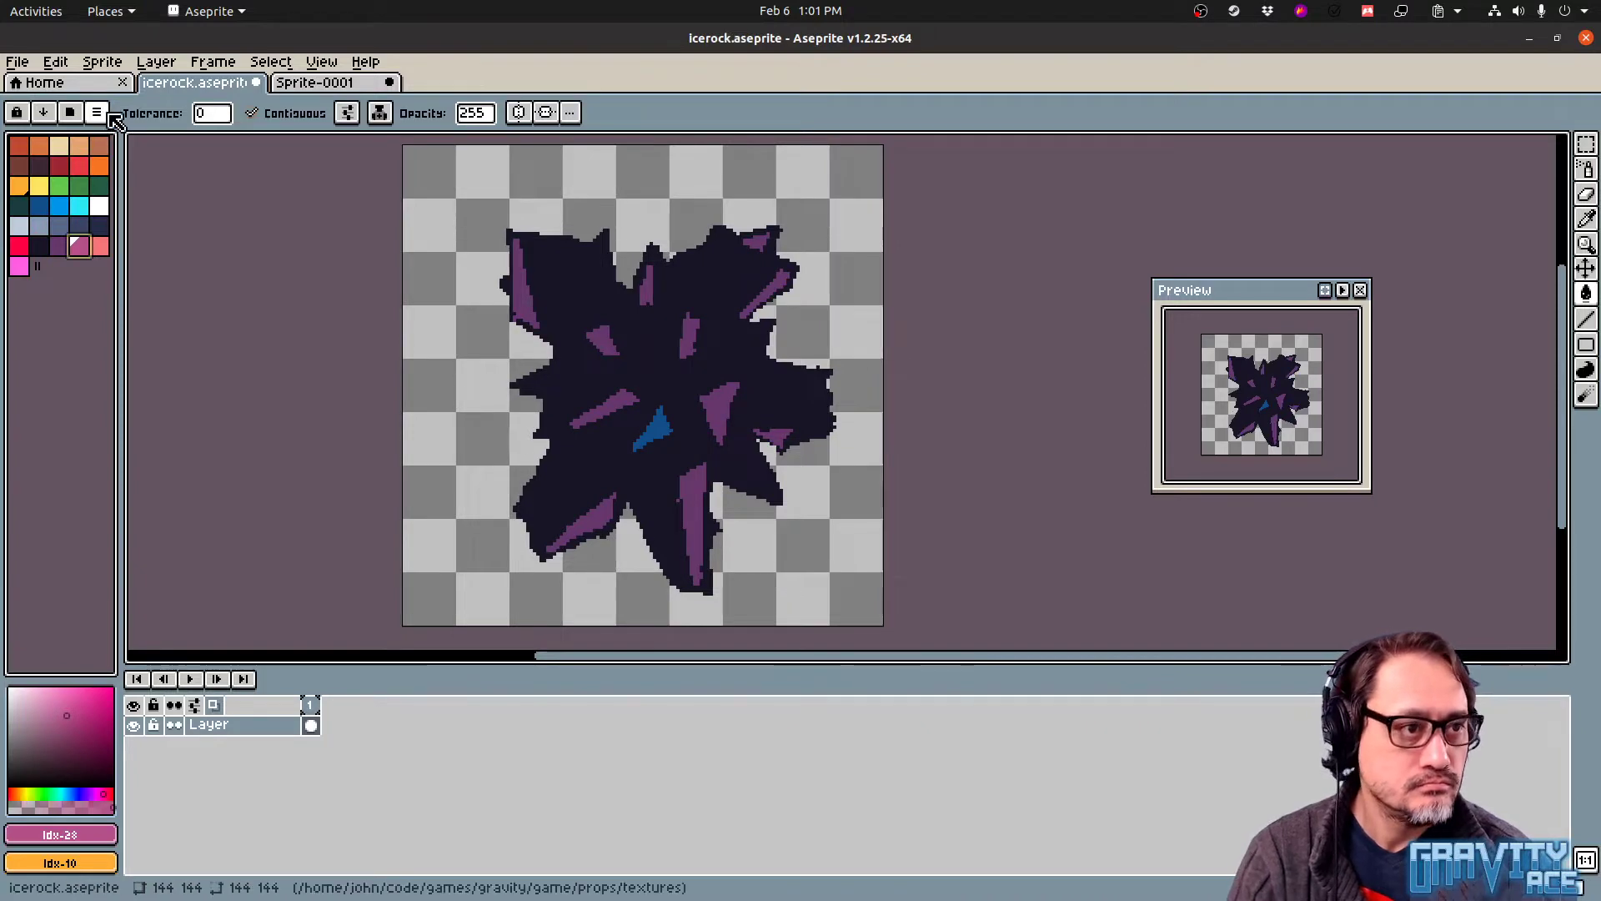
pyautogui.press('b')
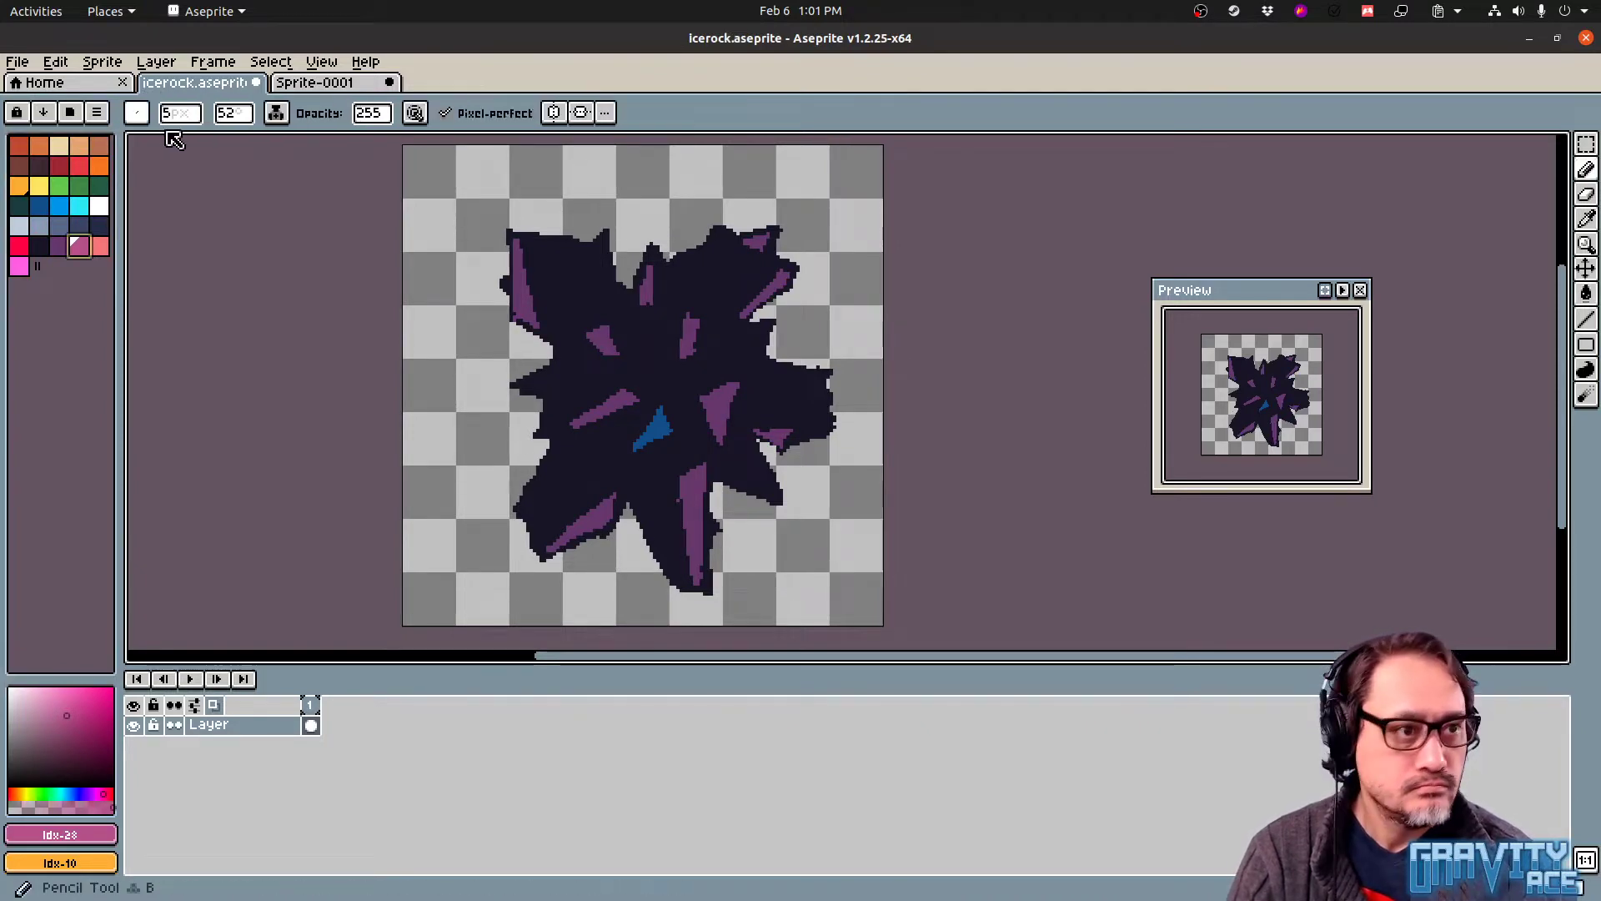
pyautogui.click(139, 114)
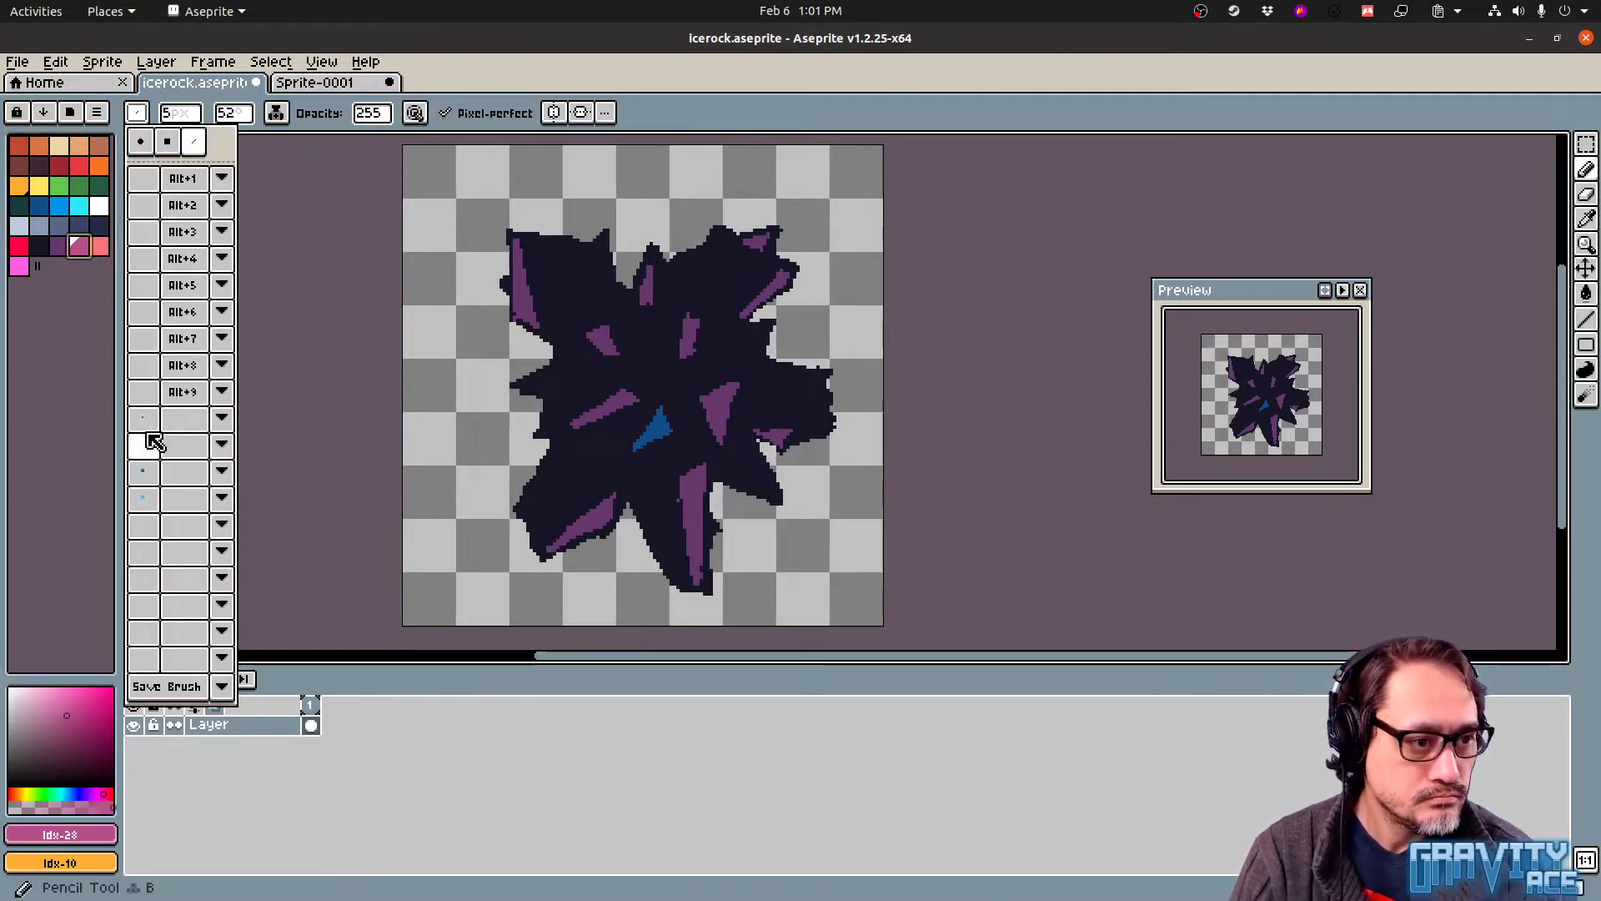
pyautogui.click(143, 419)
pyautogui.click(575, 467)
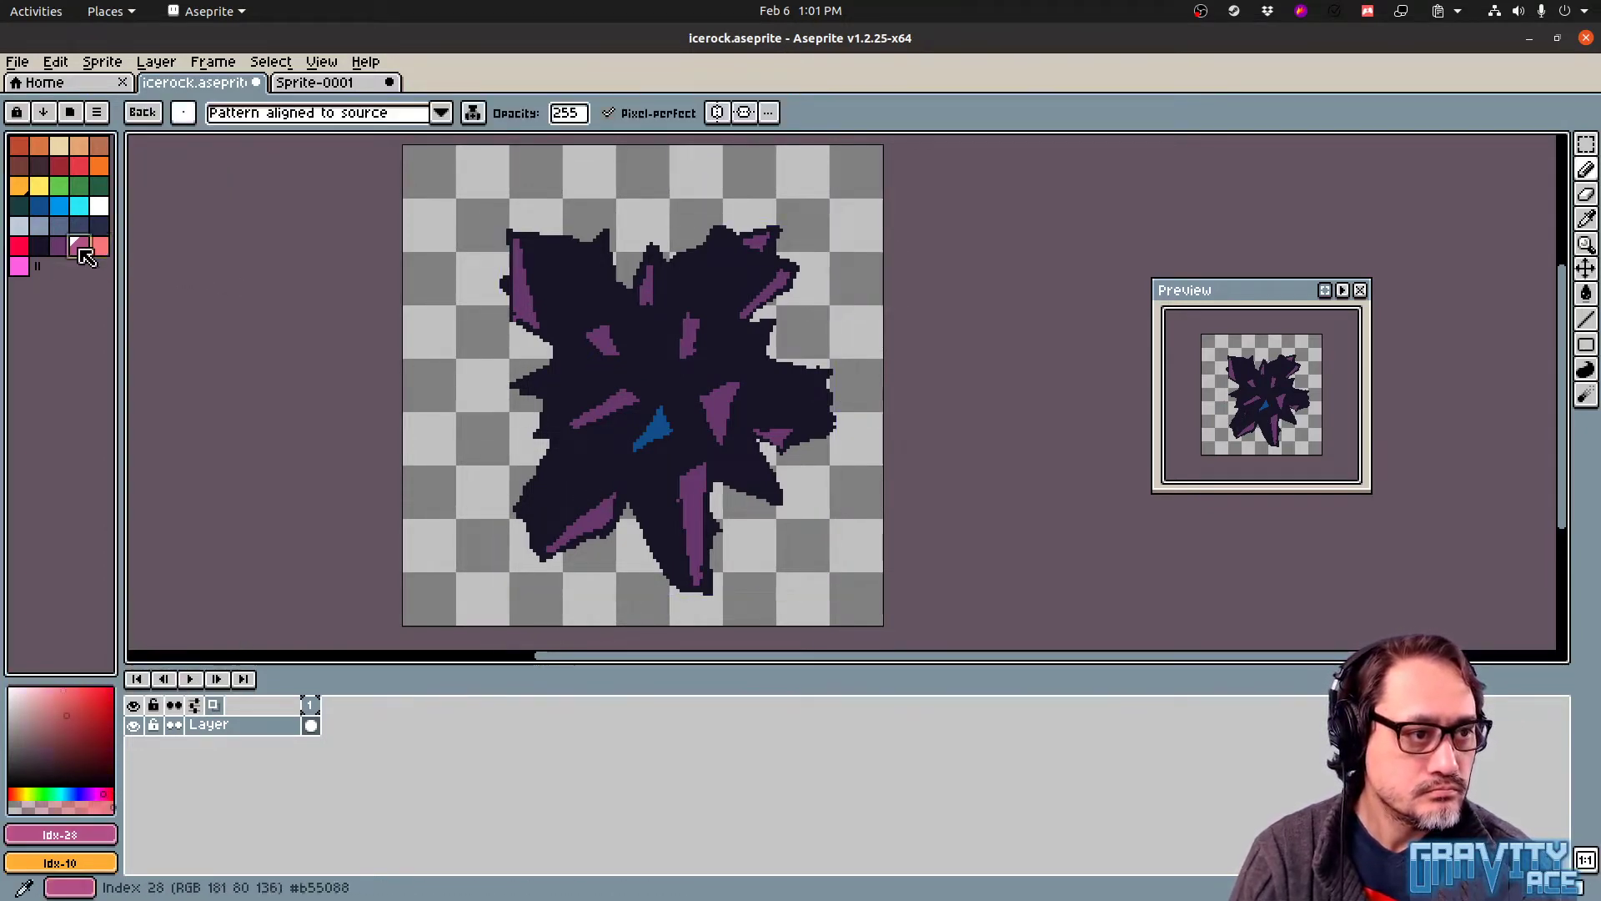
pyautogui.press('v')
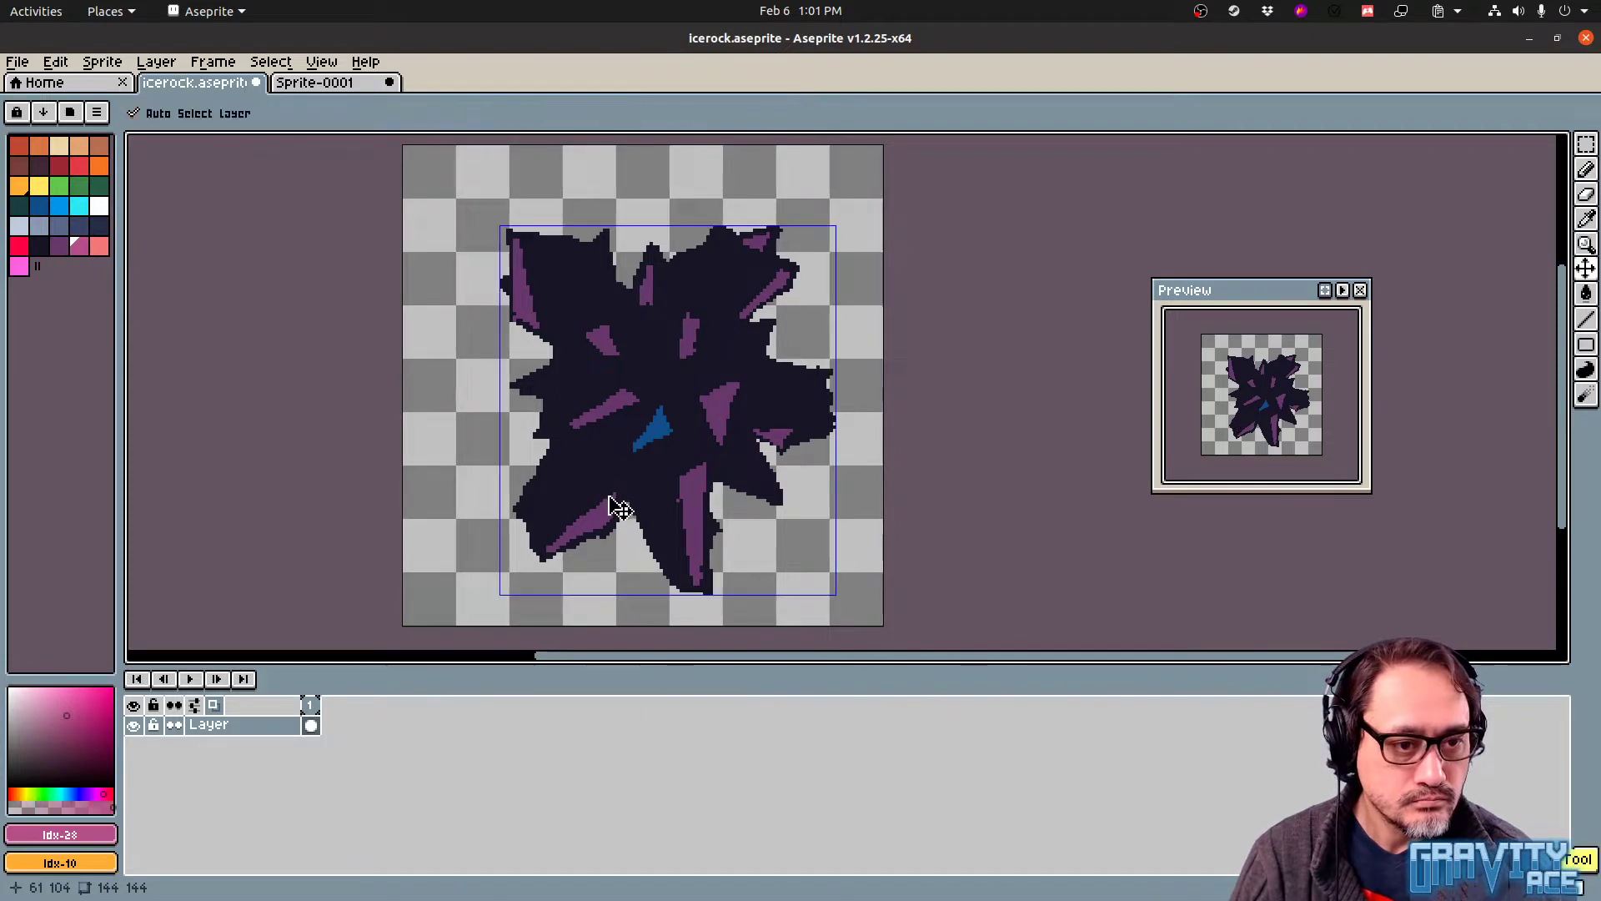
pyautogui.hotkey('ctrl', 'b')
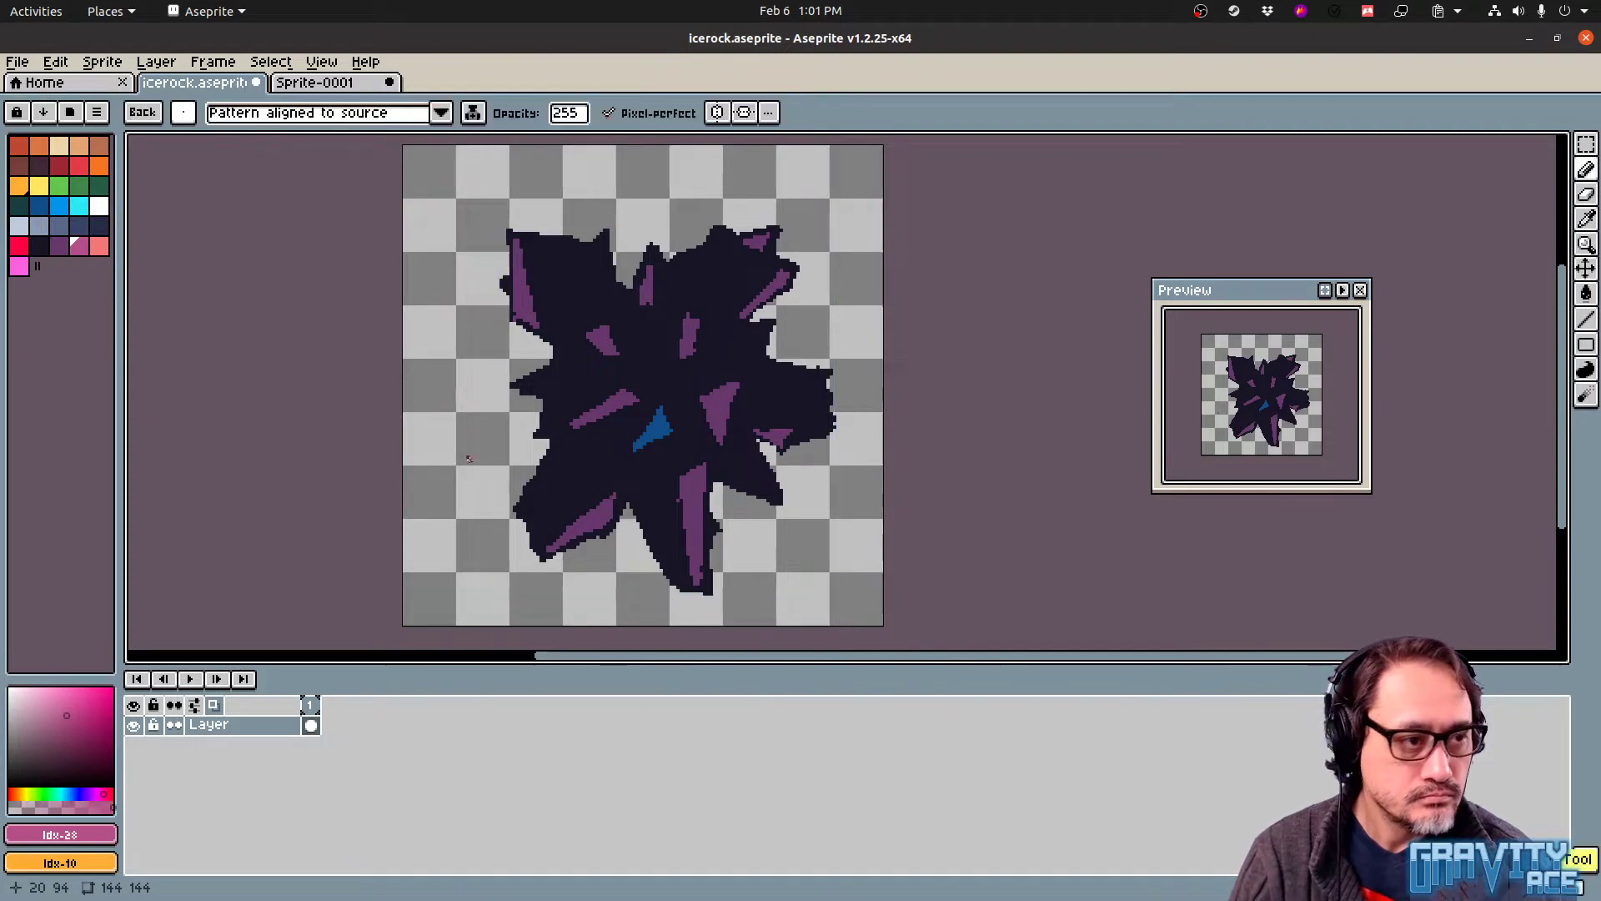
# Try shading the lower-left crystal in pink index 28 with the saved dither brush in the 13th slot, and undo it
pyautogui.click(144, 115)
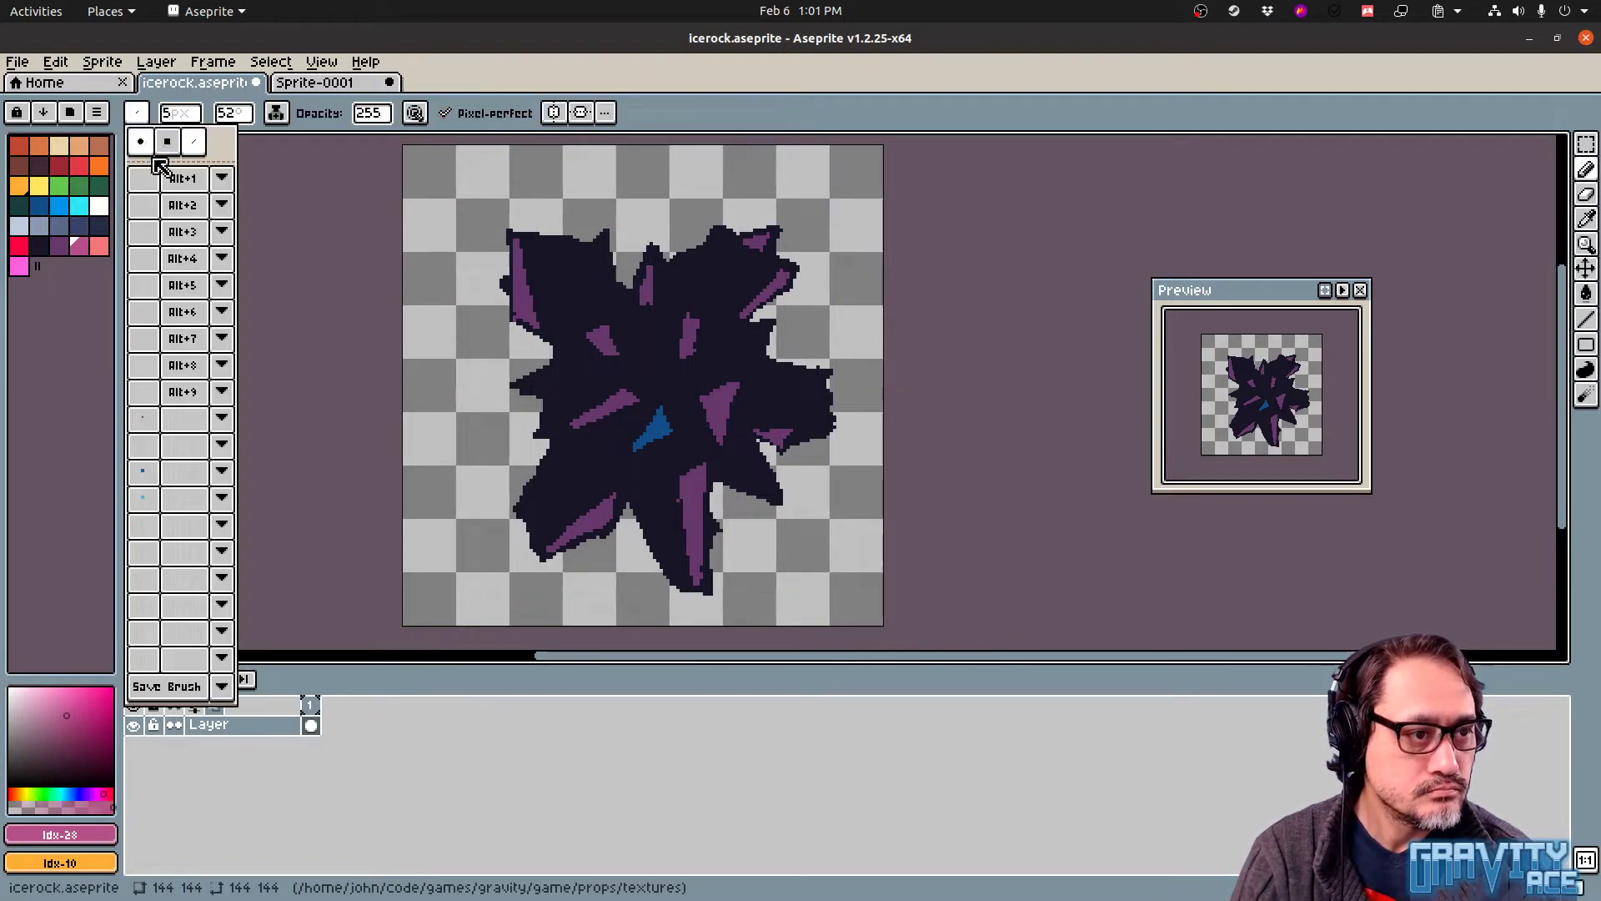
pyautogui.click(152, 501)
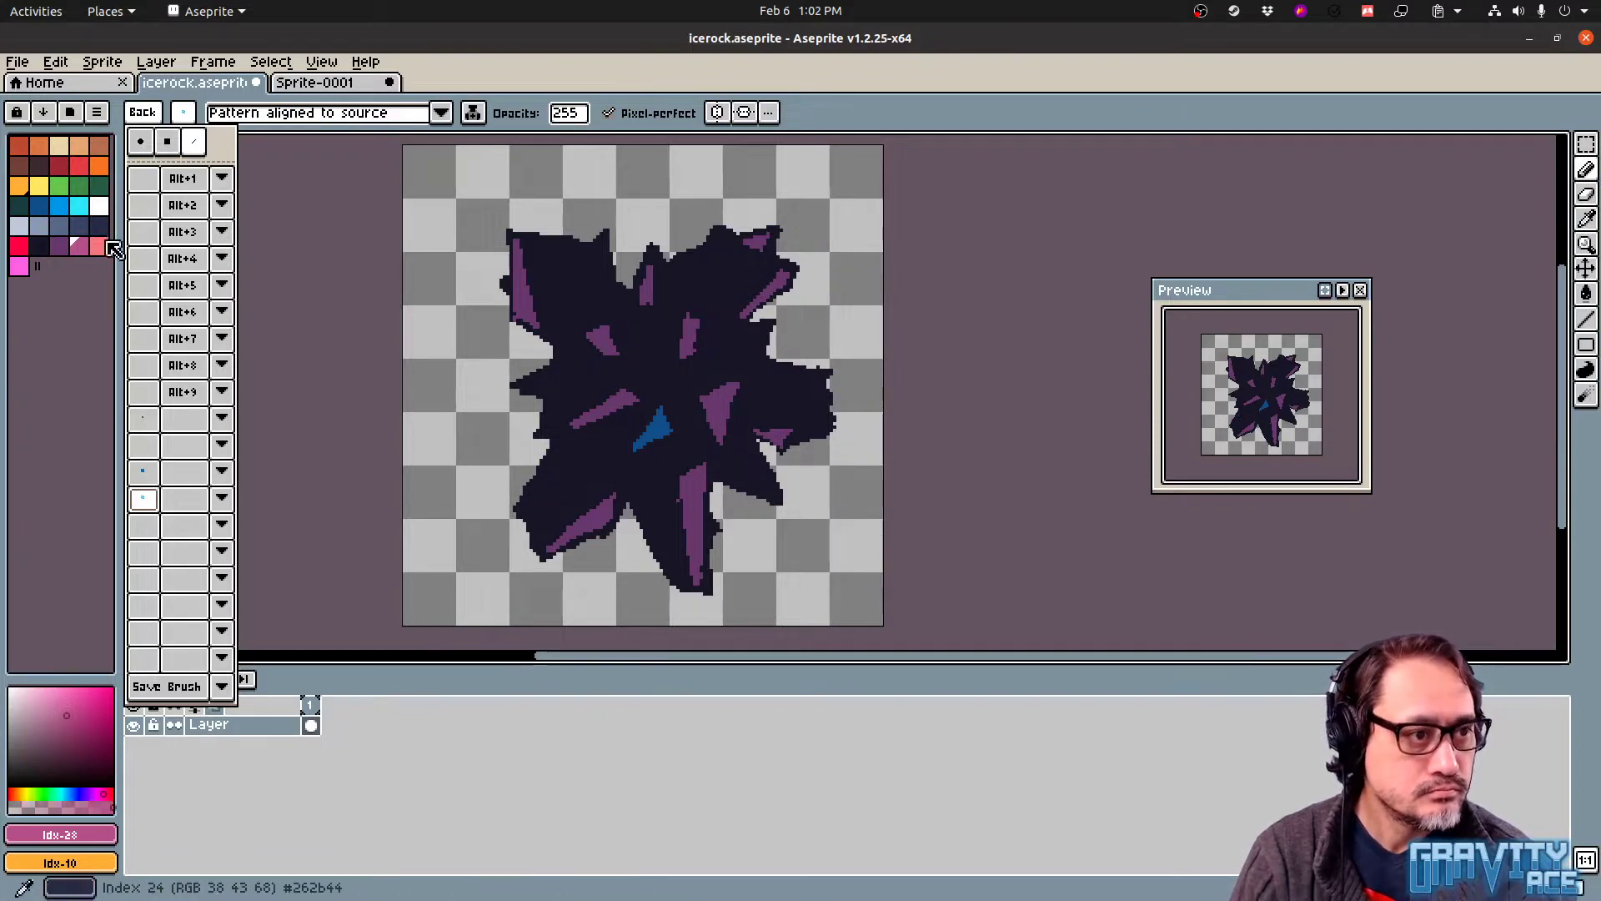
pyautogui.click(78, 245)
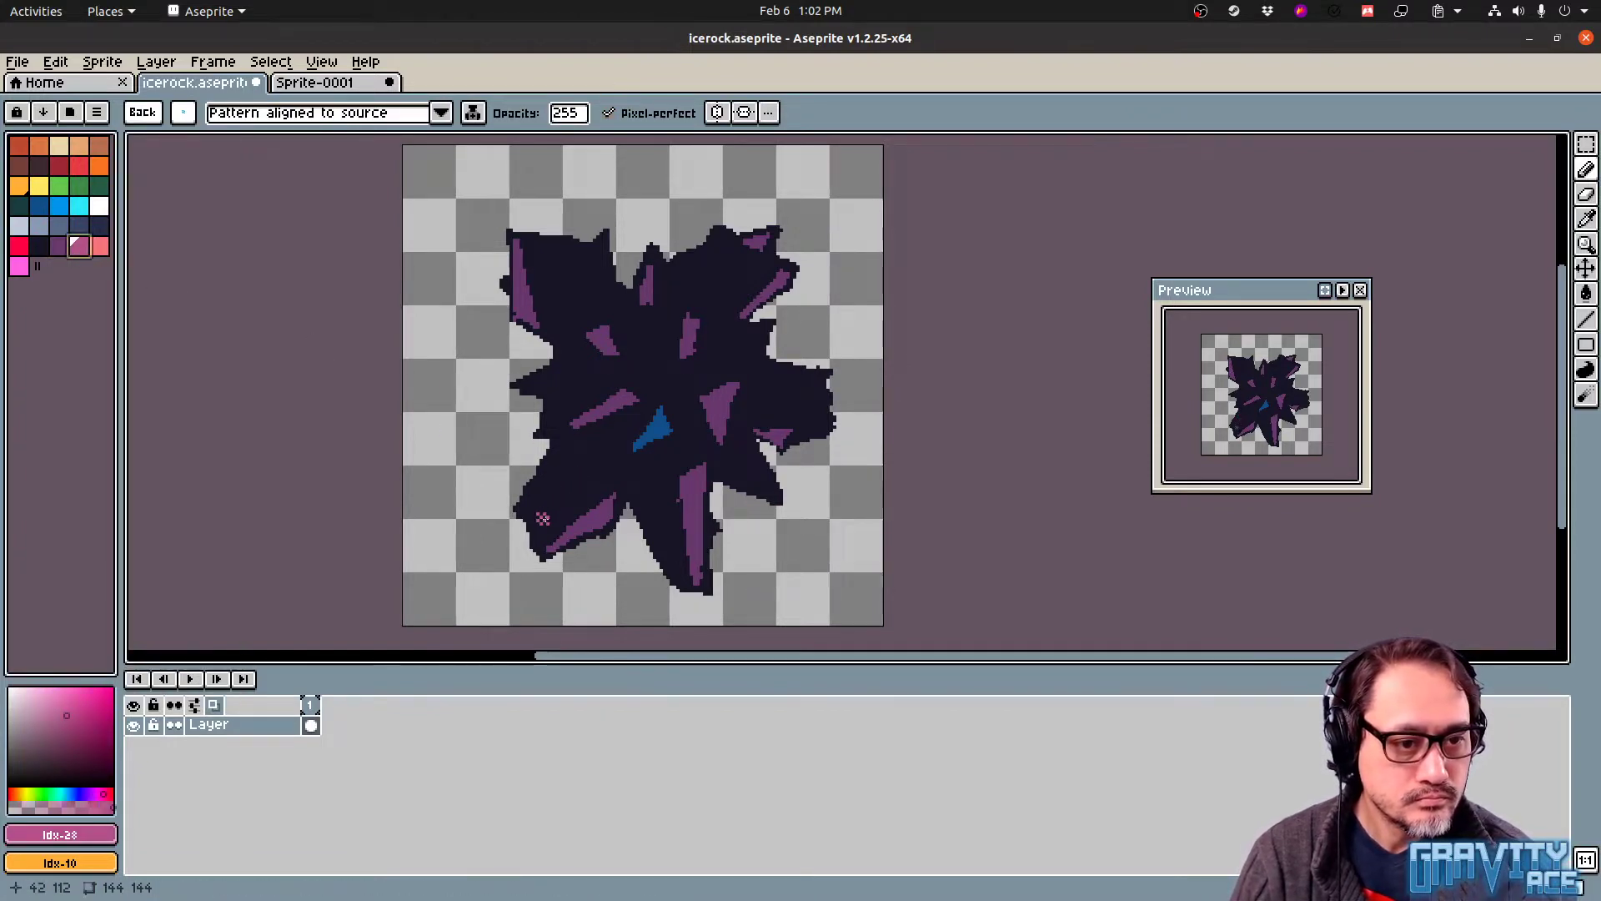
pyautogui.moveTo(542, 518); pyautogui.dragTo(599, 472)
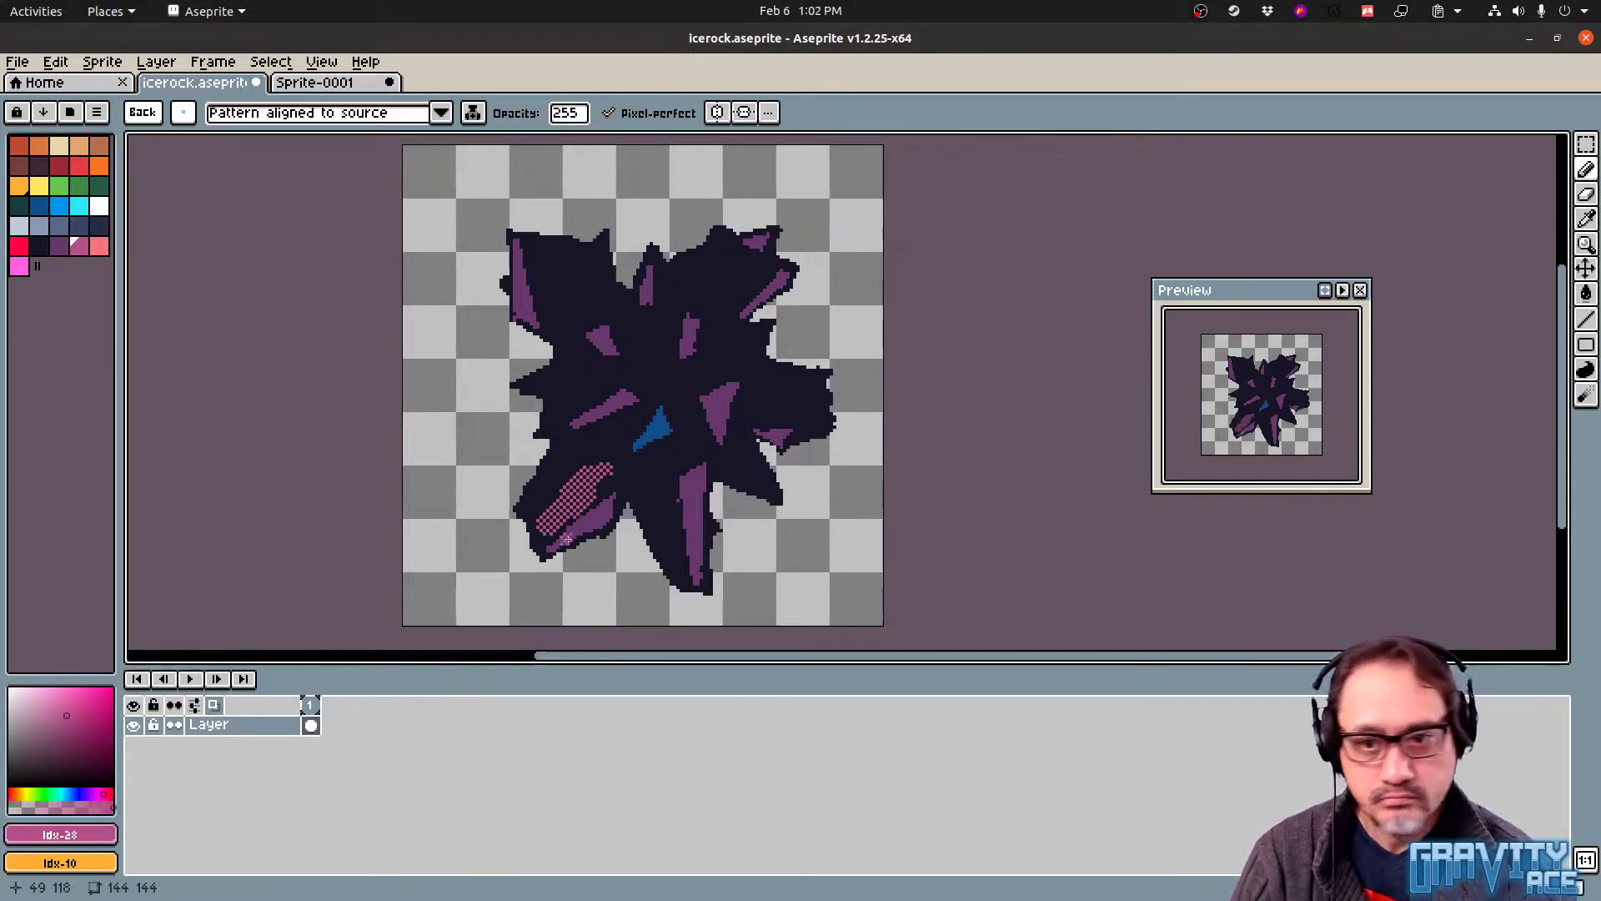
pyautogui.hotkey('ctrl', 'z')
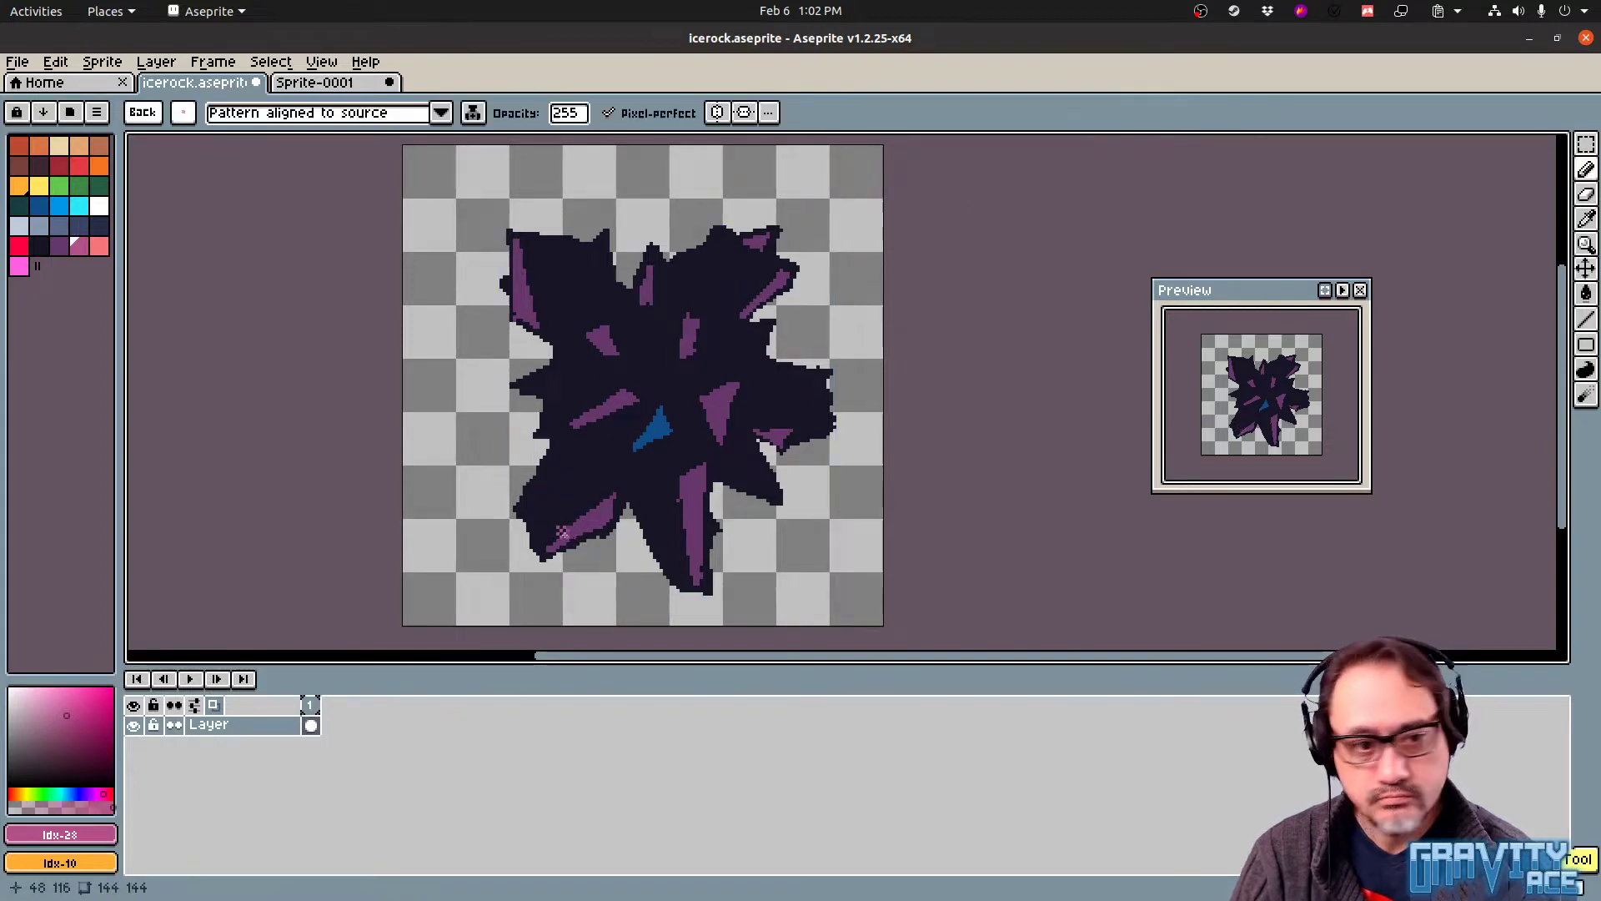
# Switch to the smaller saved dither brush in the 14th slot and undo a test stroke on the lower-left crystal
pyautogui.click(184, 112)
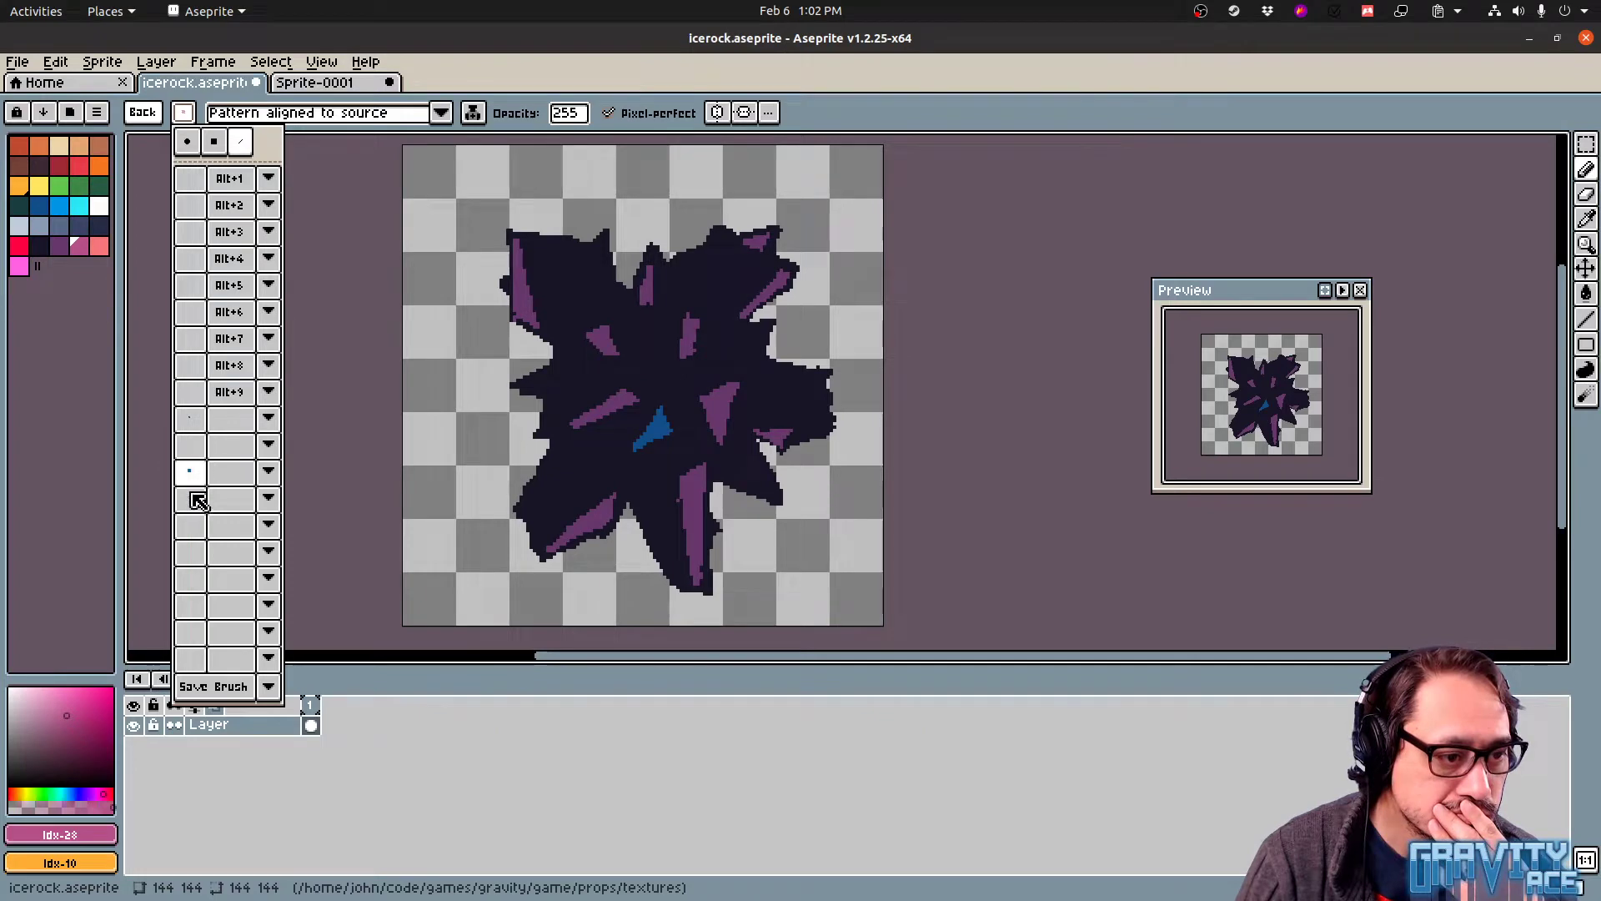
pyautogui.click(197, 525)
pyautogui.moveTo(578, 482); pyautogui.dragTo(571, 493)
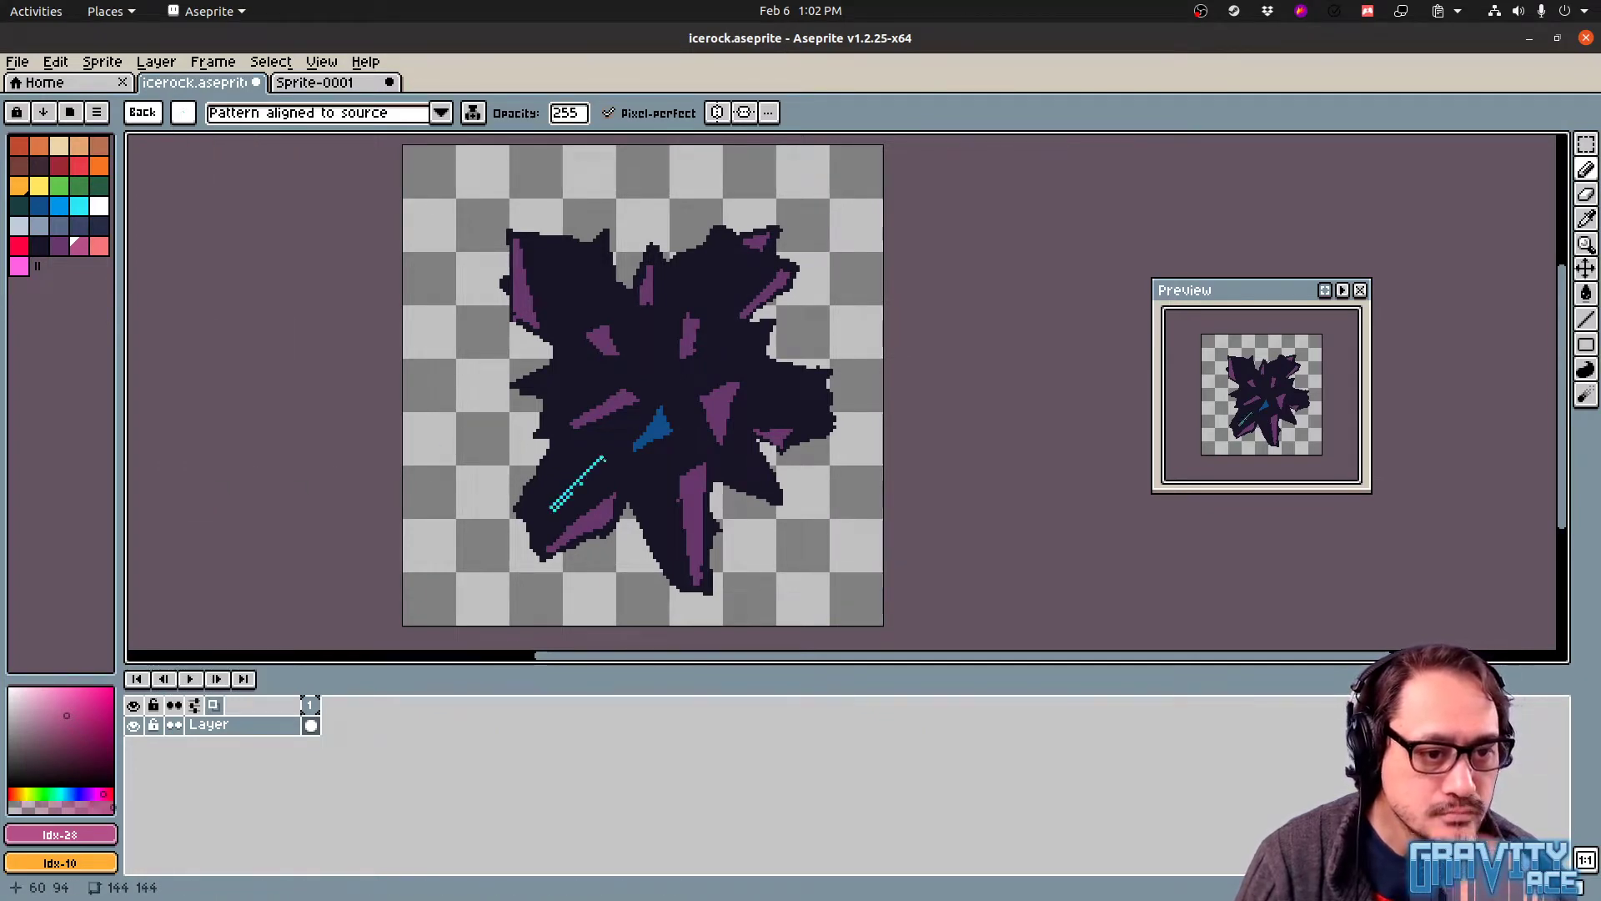
pyautogui.hotkey('ctrl', 'z')
# Try dithering pink index 28 along the lower-left and middle-left facets, and undo these strokes
pyautogui.click(63, 249)
pyautogui.click(78, 247)
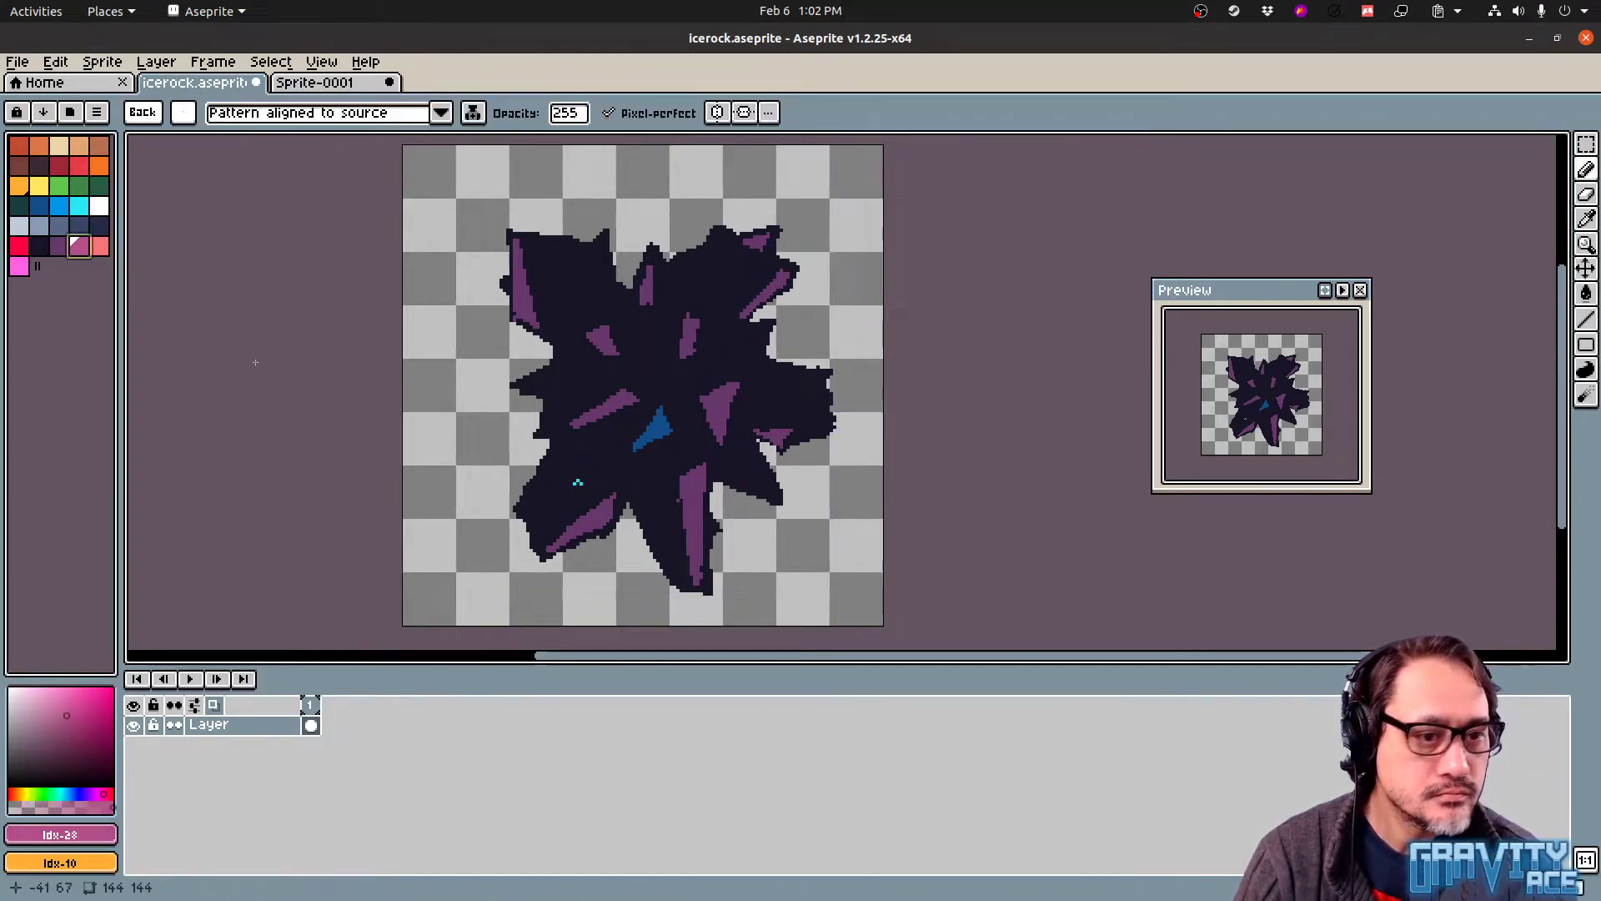
pyautogui.moveTo(541, 547); pyautogui.dragTo(599, 493)
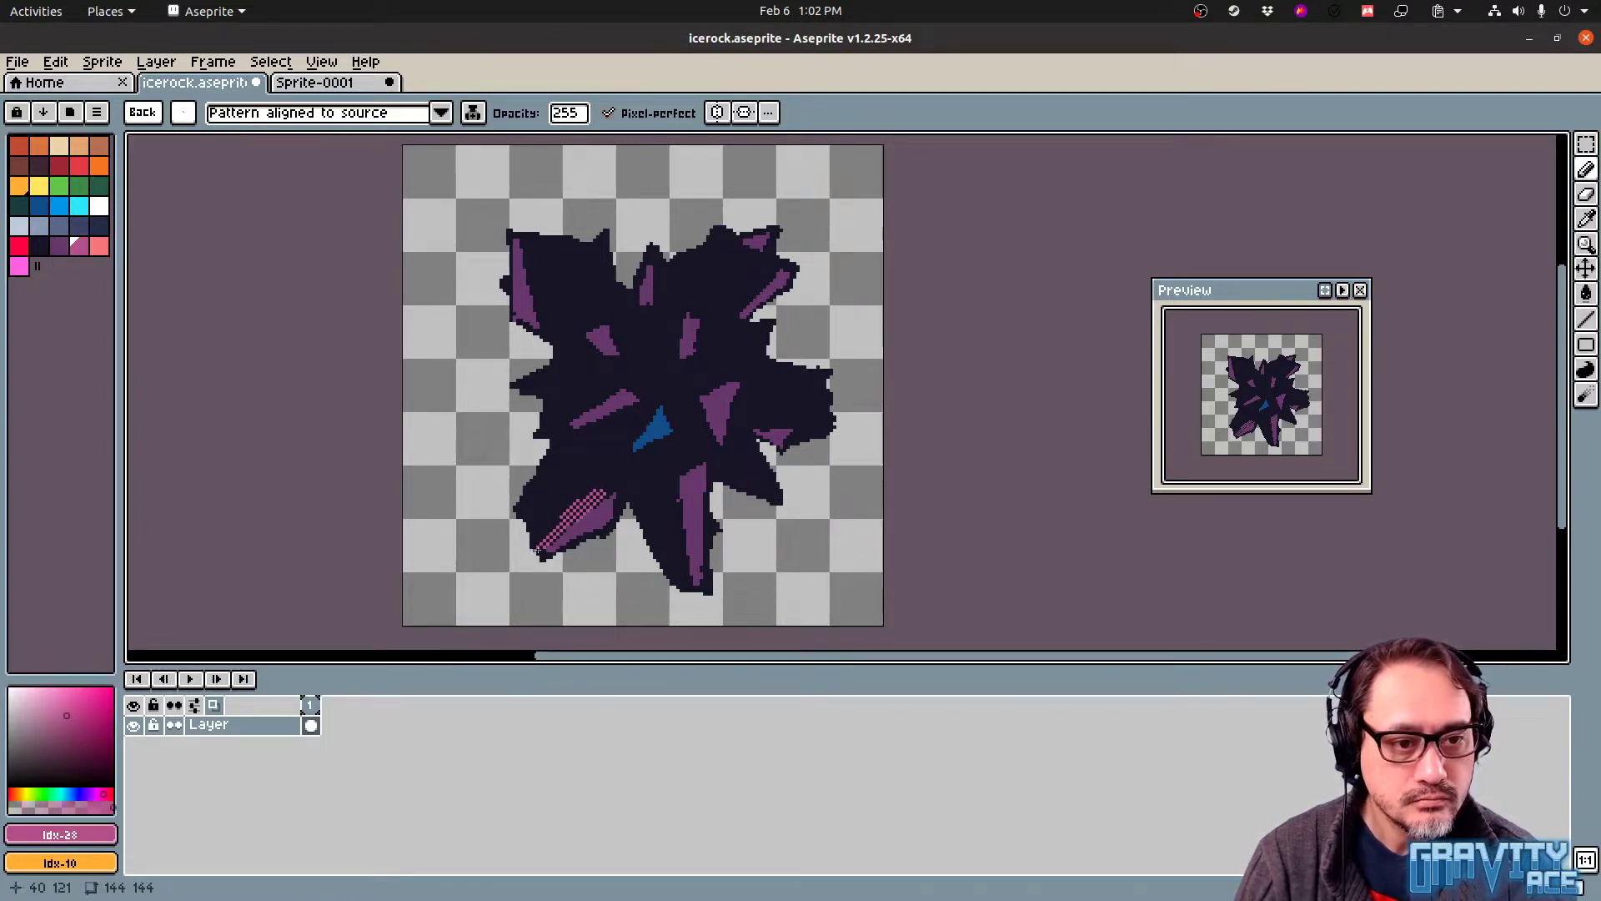
pyautogui.moveTo(537, 548)
pyautogui.mouseDown()
pyautogui.moveTo(538, 521)
pyautogui.moveTo(559, 522)
pyautogui.mouseUp()
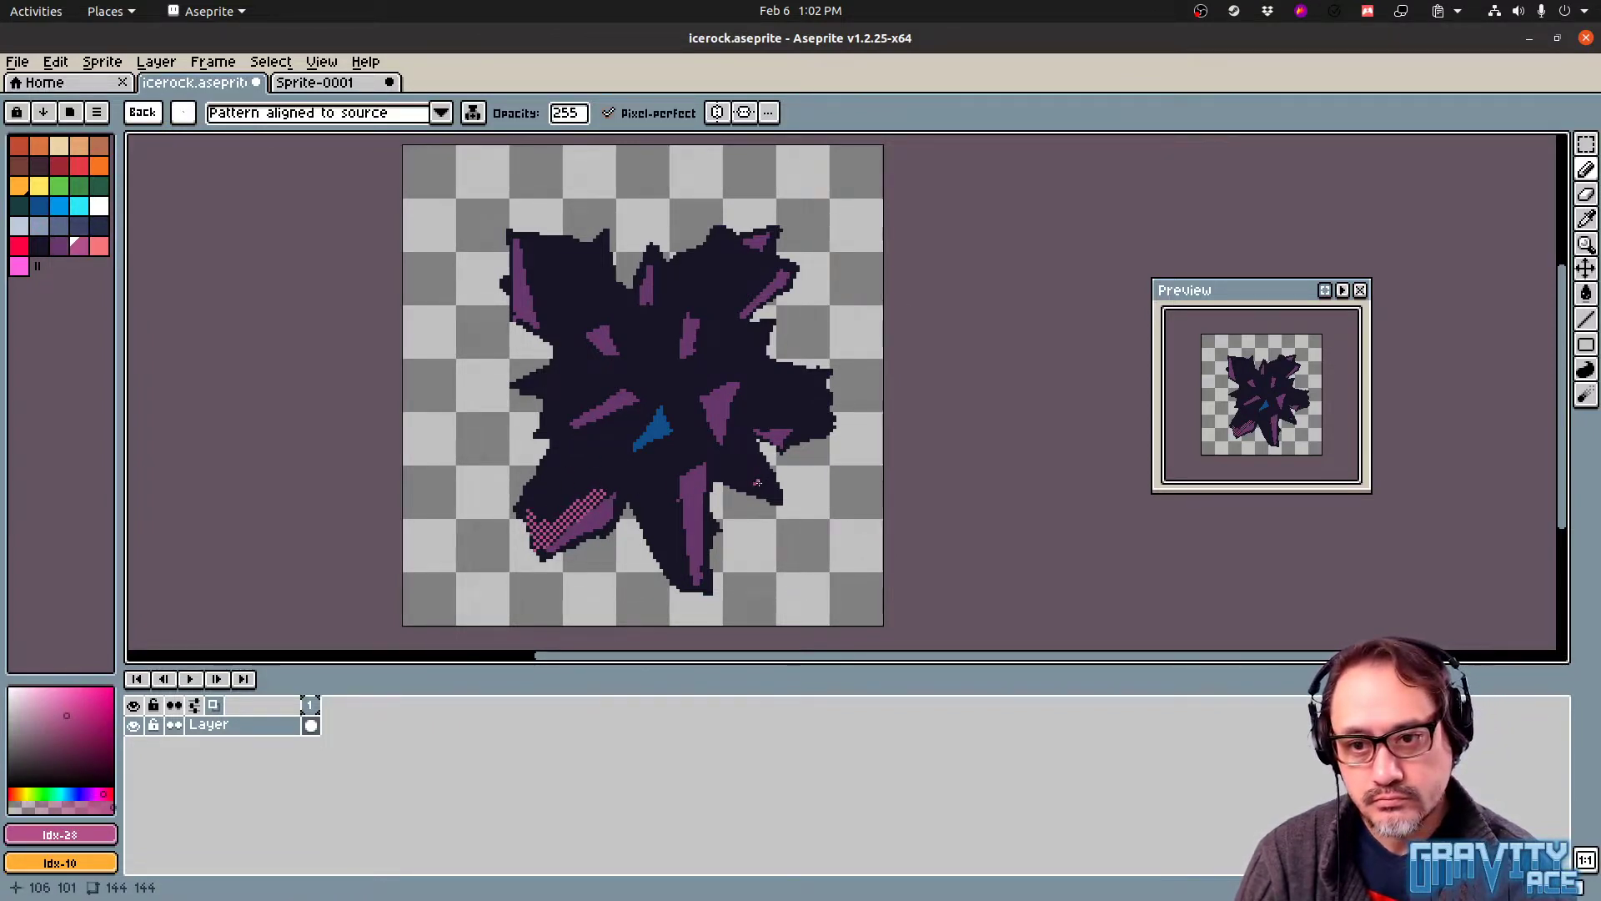
pyautogui.moveTo(602, 426); pyautogui.dragTo(643, 403)
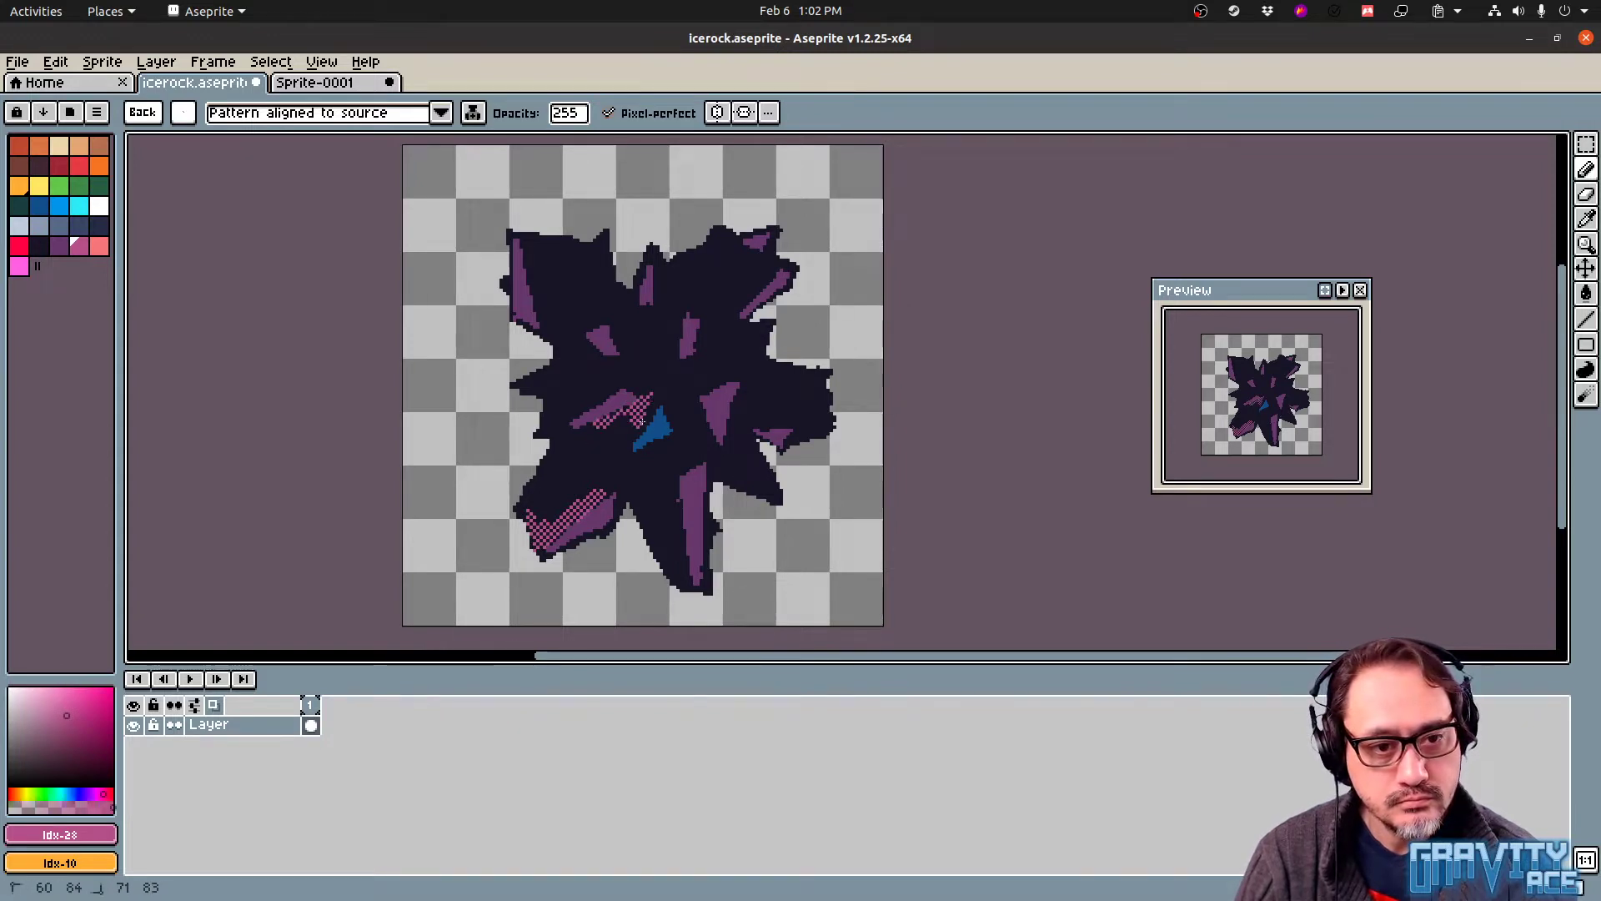
pyautogui.hotkey('ctrl', 'z')
pyautogui.hotkey('ctrl', 'z')
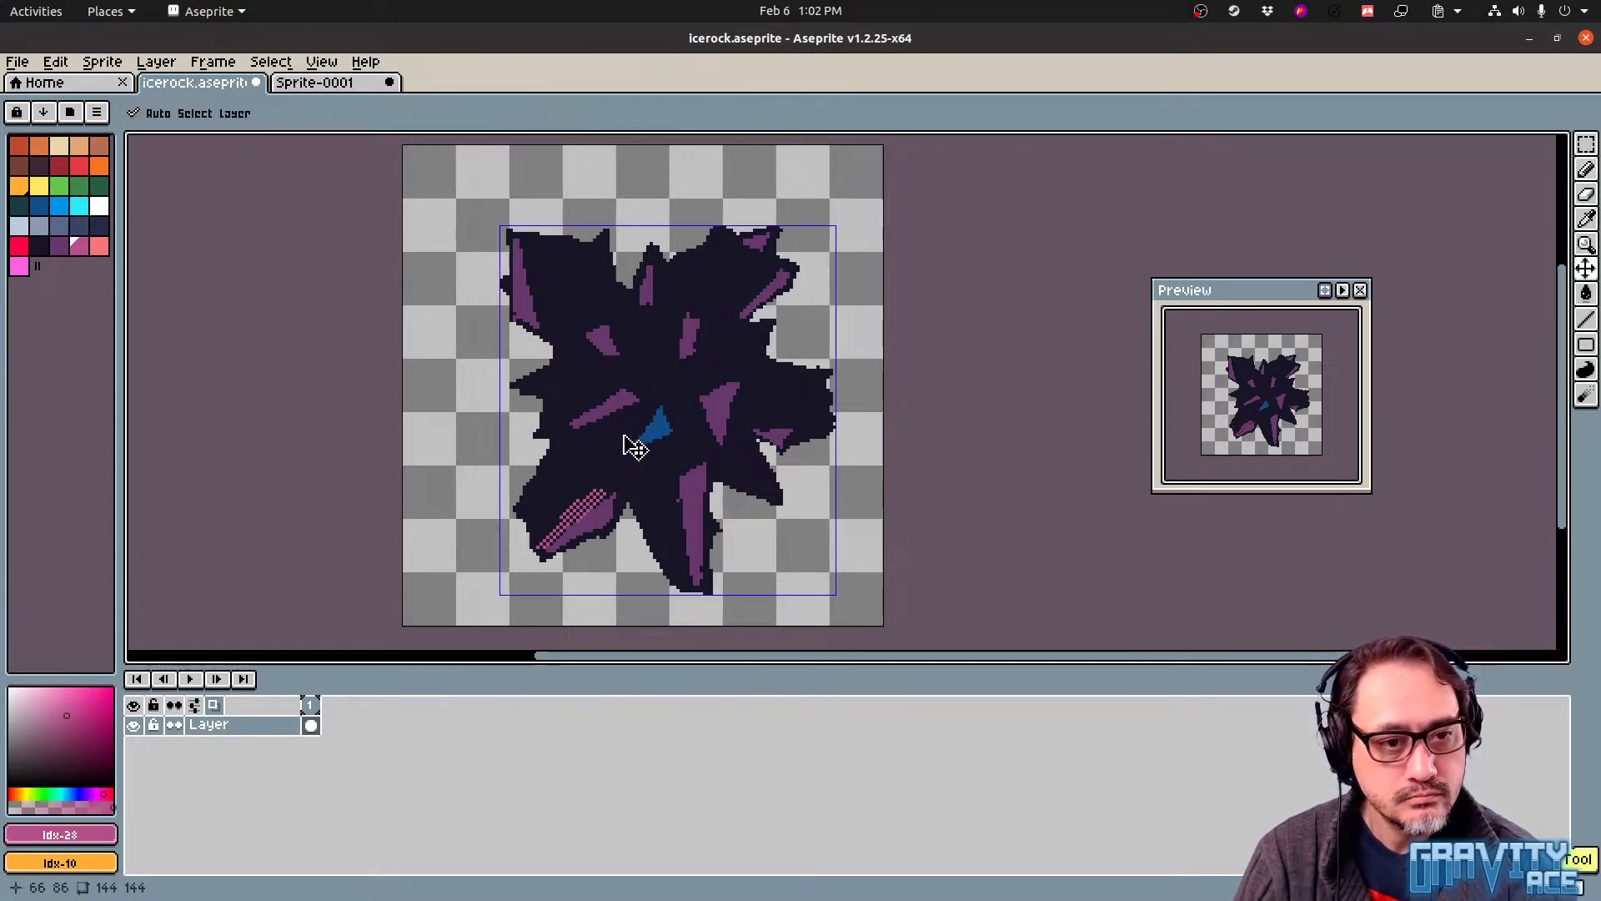
pyautogui.hotkey('ctrl', 'z')
# Dither purple index 27 shading below the middle-left facet and along the upper edge of the lower-left facet
pyautogui.click(58, 244)
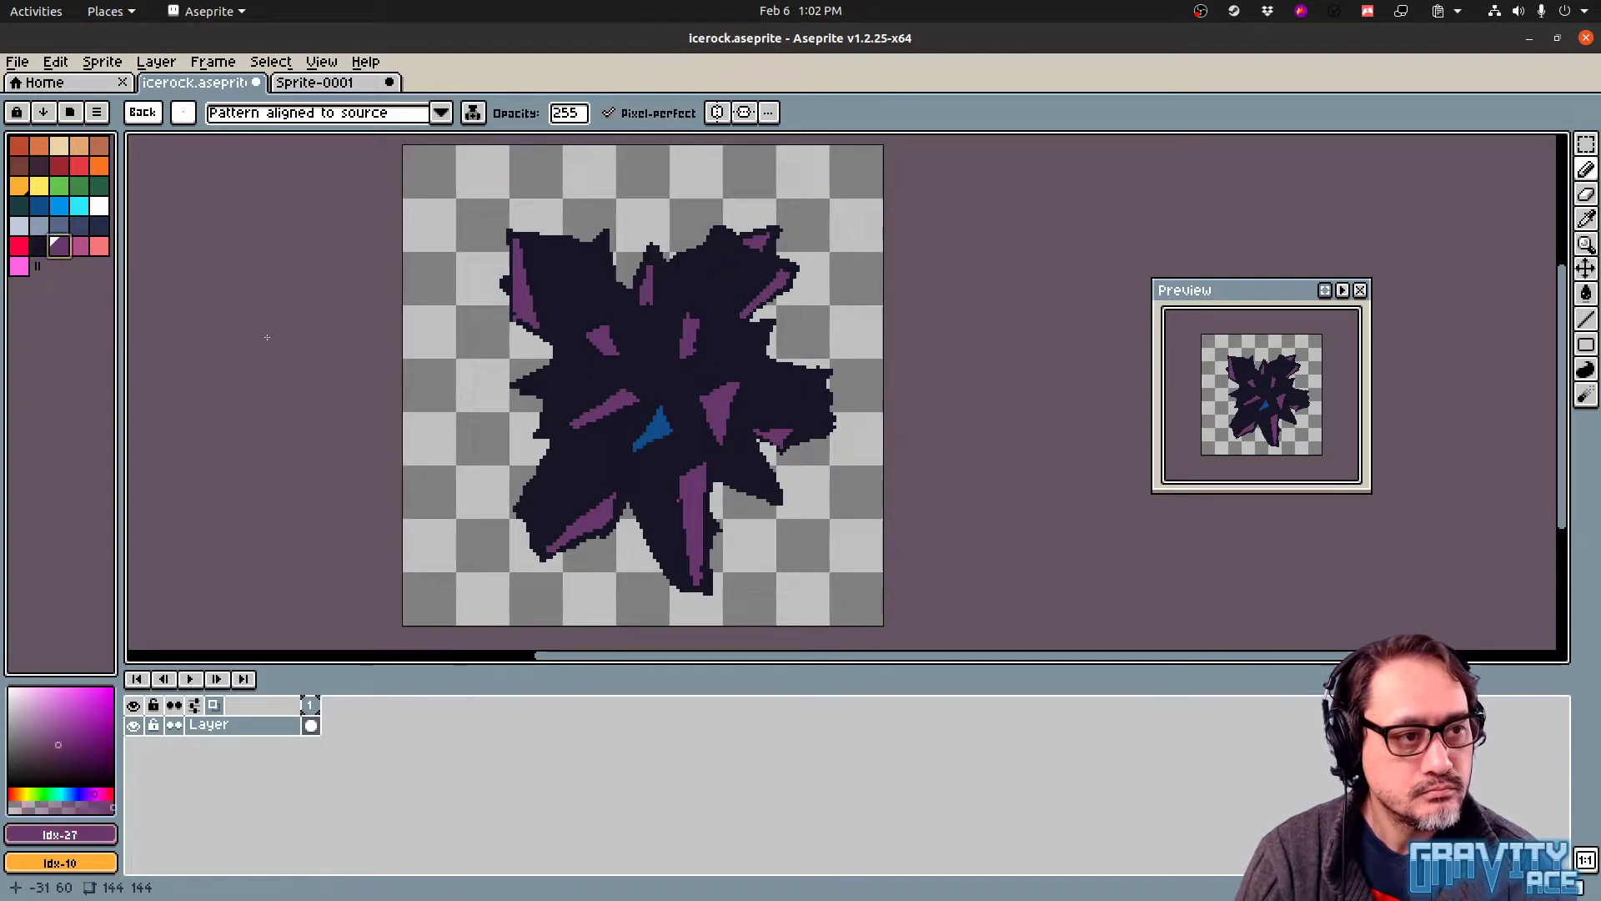
pyautogui.moveTo(553, 544); pyautogui.dragTo(639, 405)
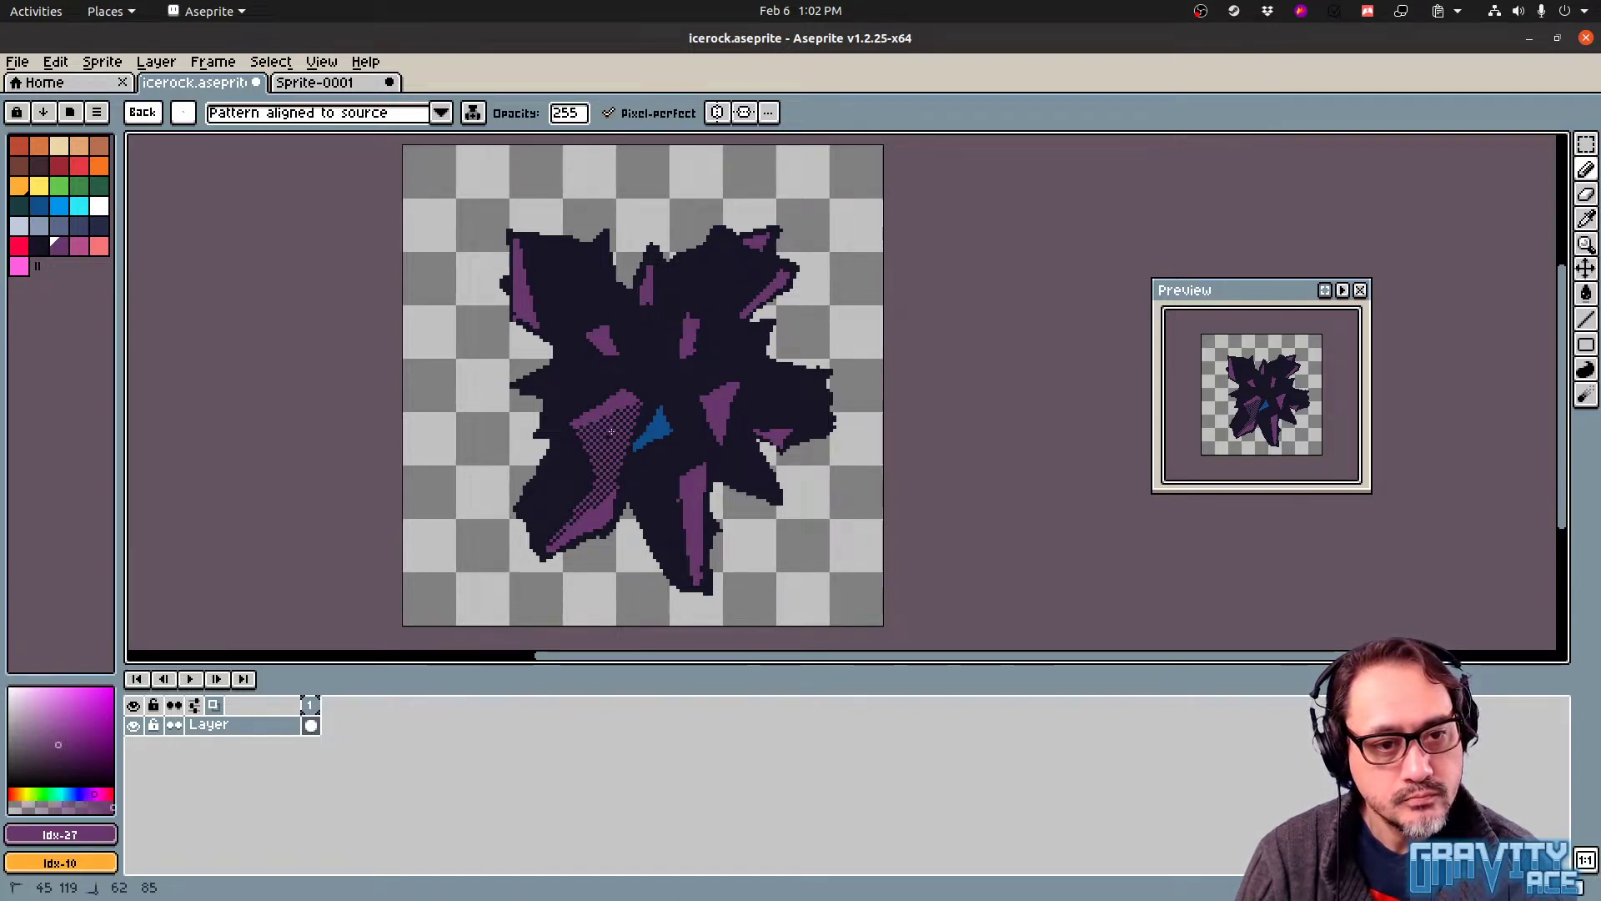
pyautogui.hotkey('ctrl', 'z')
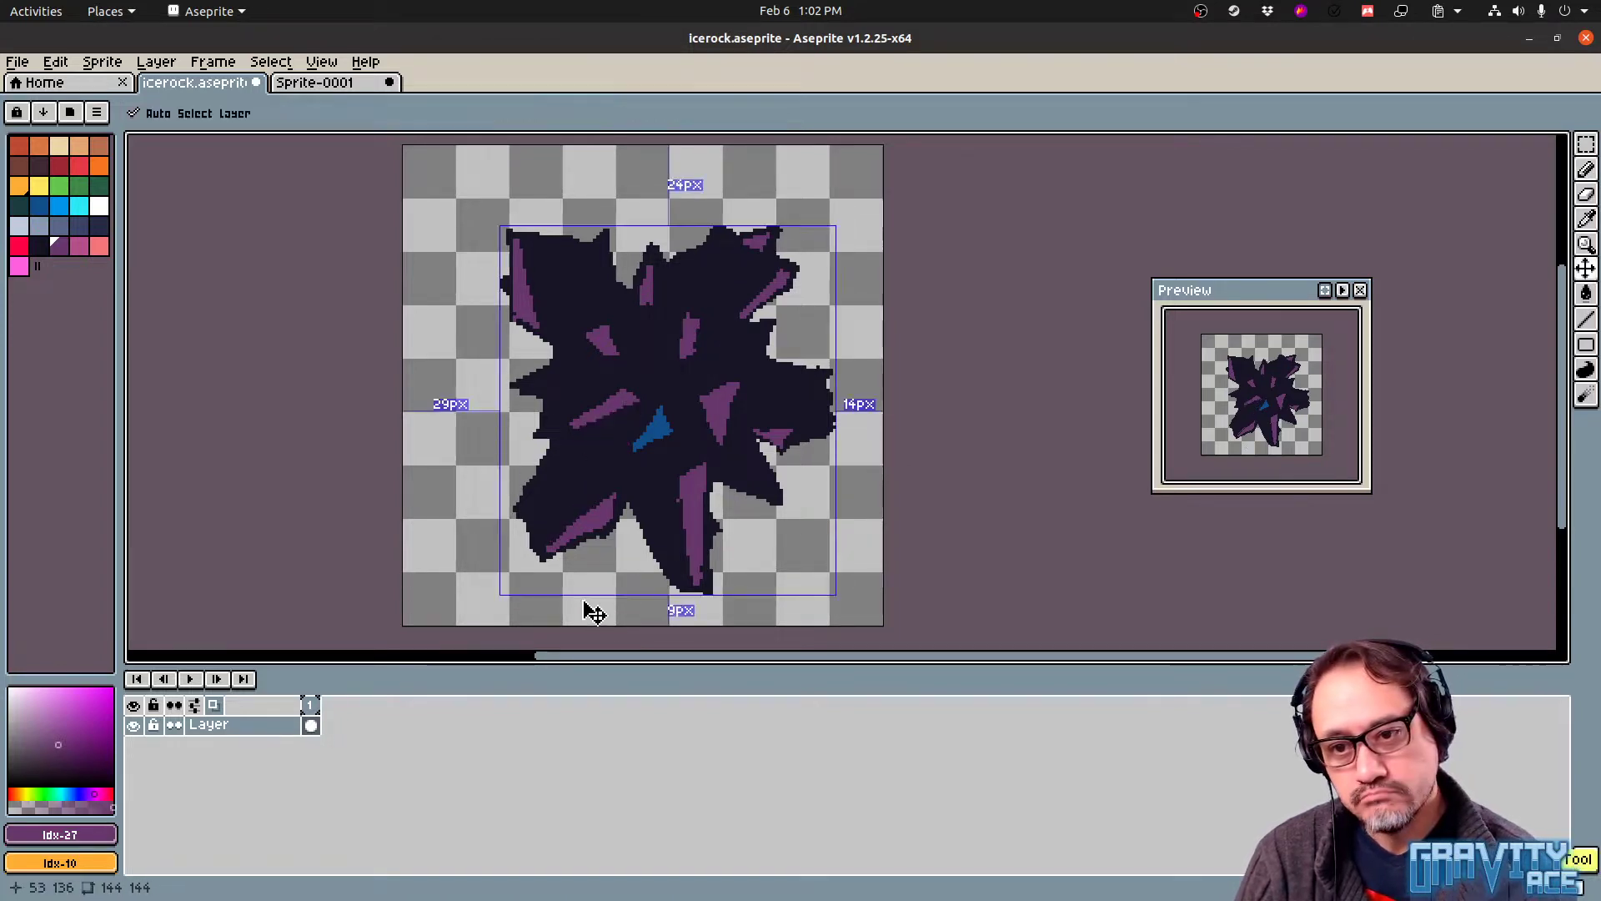
pyautogui.moveTo(575, 427)
pyautogui.mouseDown()
pyautogui.moveTo(623, 412)
pyautogui.moveTo(598, 428)
pyautogui.moveTo(639, 429)
pyautogui.moveTo(609, 426)
pyautogui.mouseUp()
pyautogui.moveTo(546, 550); pyautogui.dragTo(604, 479)
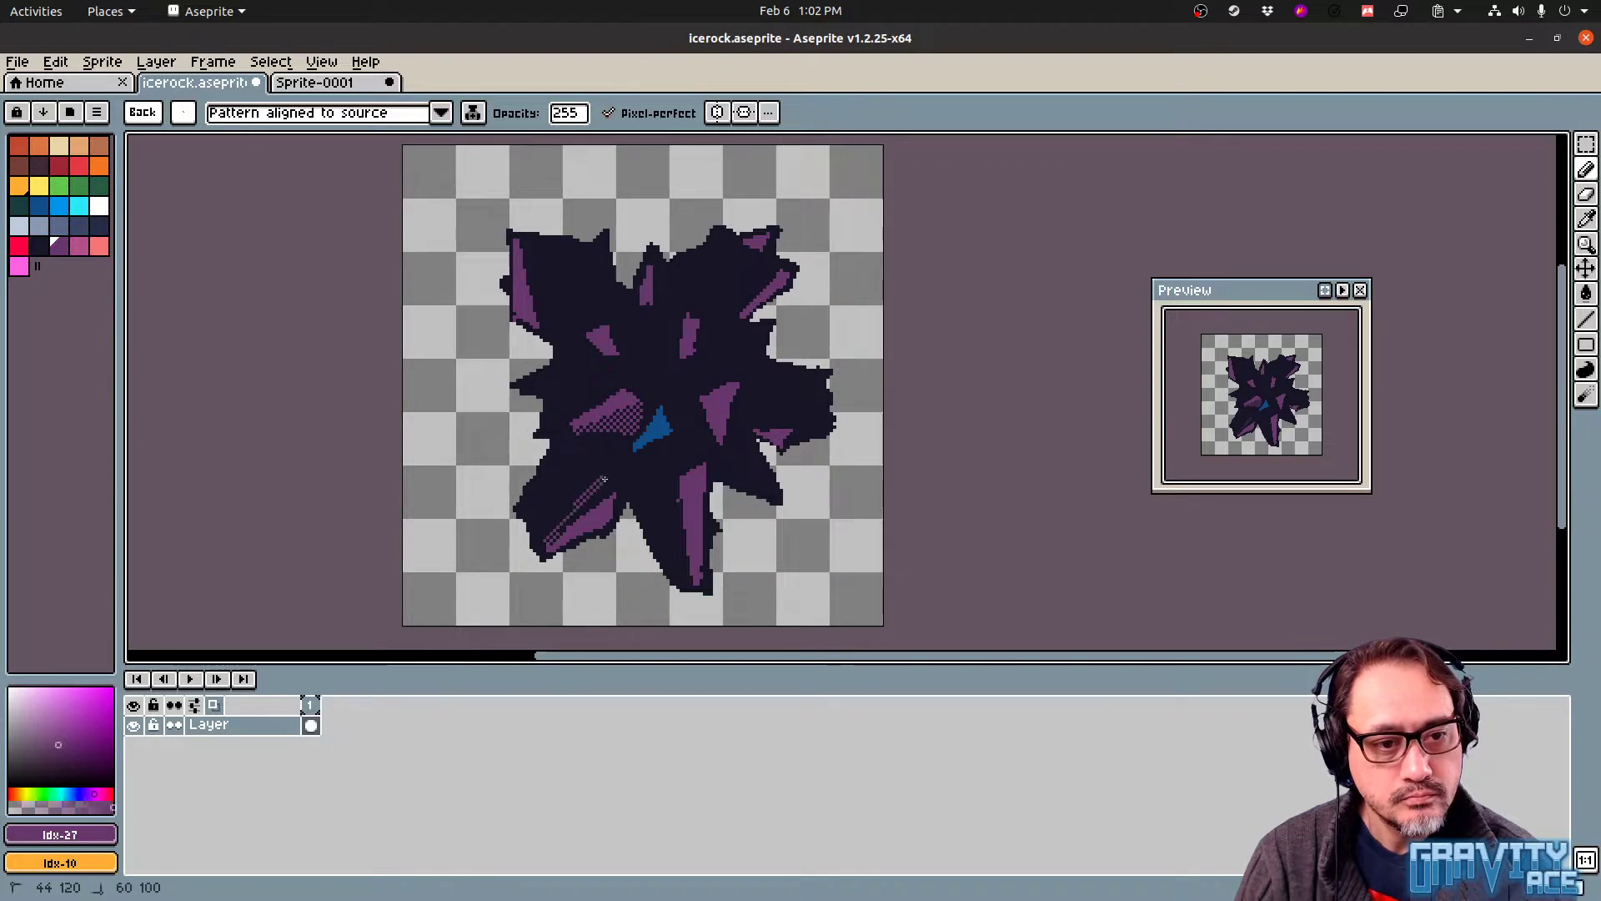
pyautogui.moveTo(550, 543); pyautogui.dragTo(582, 515)
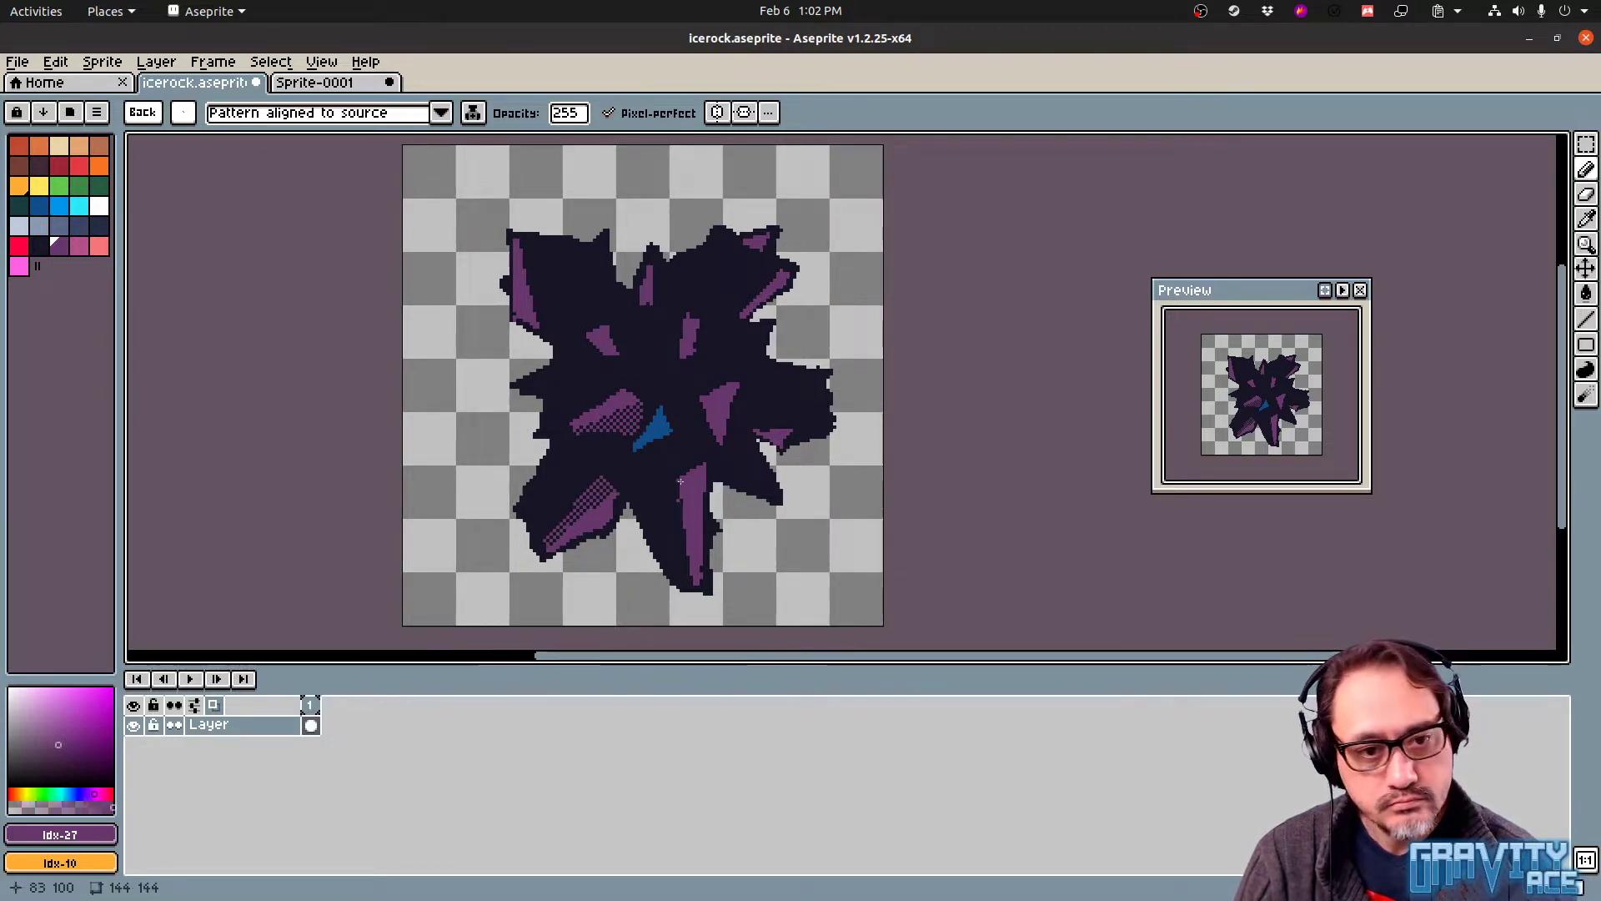
# Dither purple shading along the left side of the bottom crystal's facet, undoing a trial stroke over the blue facet
pyautogui.moveTo(656, 465); pyautogui.dragTo(685, 540)
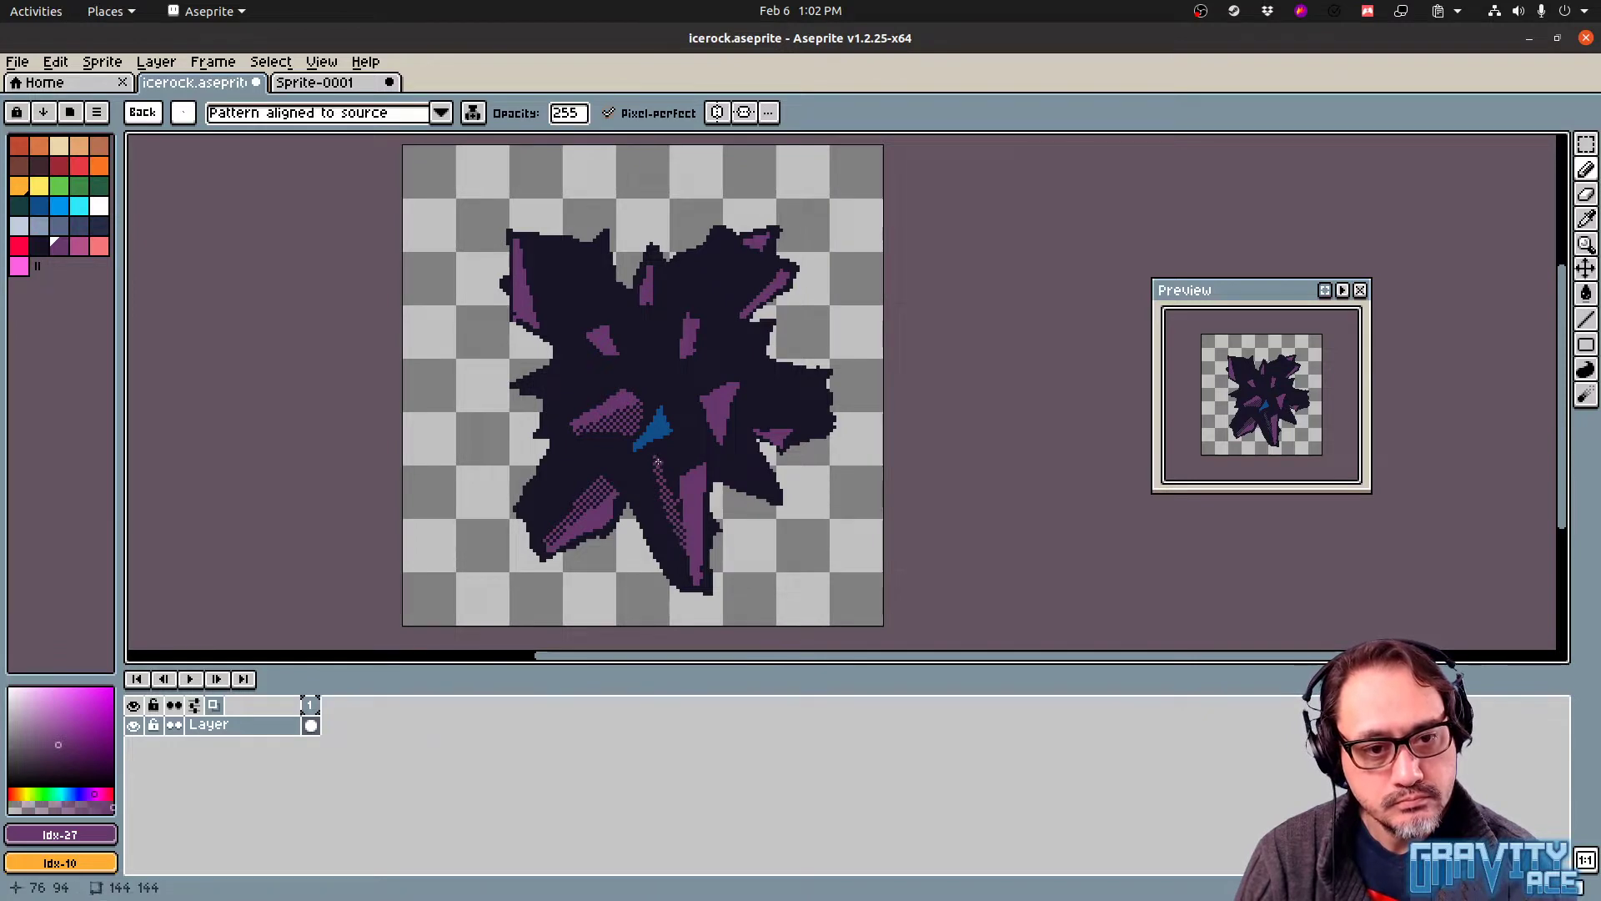
pyautogui.moveTo(657, 464)
pyautogui.mouseDown()
pyautogui.moveTo(702, 469)
pyautogui.moveTo(678, 502)
pyautogui.mouseUp()
pyautogui.moveTo(637, 447)
pyautogui.mouseDown()
pyautogui.moveTo(663, 413)
pyautogui.moveTo(673, 428)
pyautogui.moveTo(649, 436)
pyautogui.moveTo(662, 416)
pyautogui.moveTo(669, 430)
pyautogui.mouseUp()
pyautogui.hotkey('ctrl', 'z')
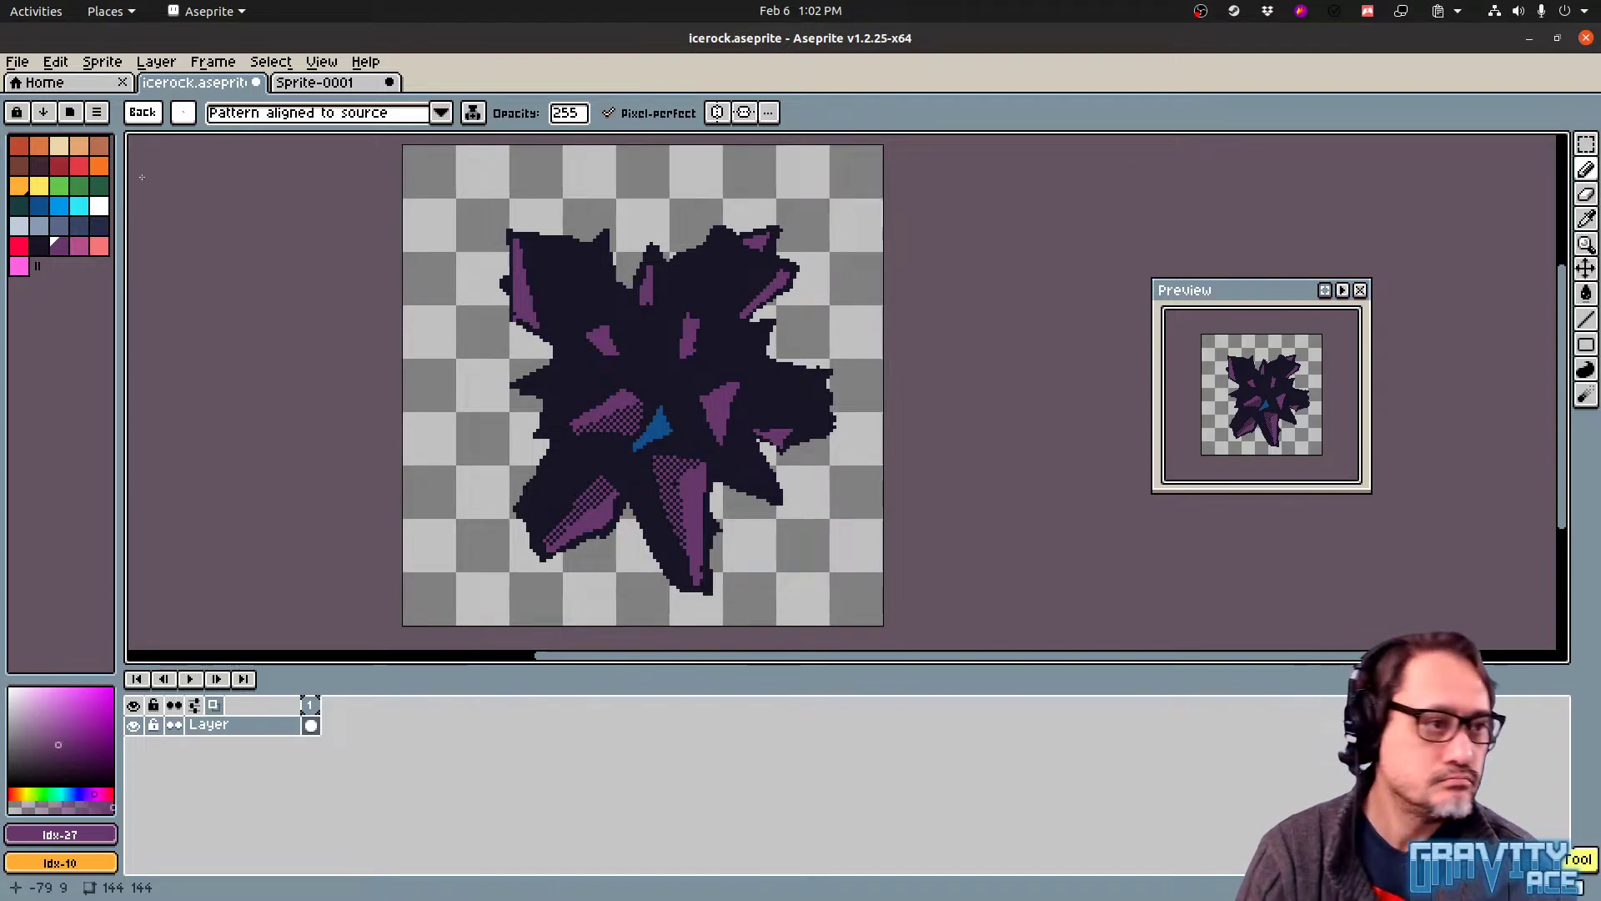
# Paint over the blue centre facet in dark index 26, finishing with the solid 5 px line brush
pyautogui.click(44, 245)
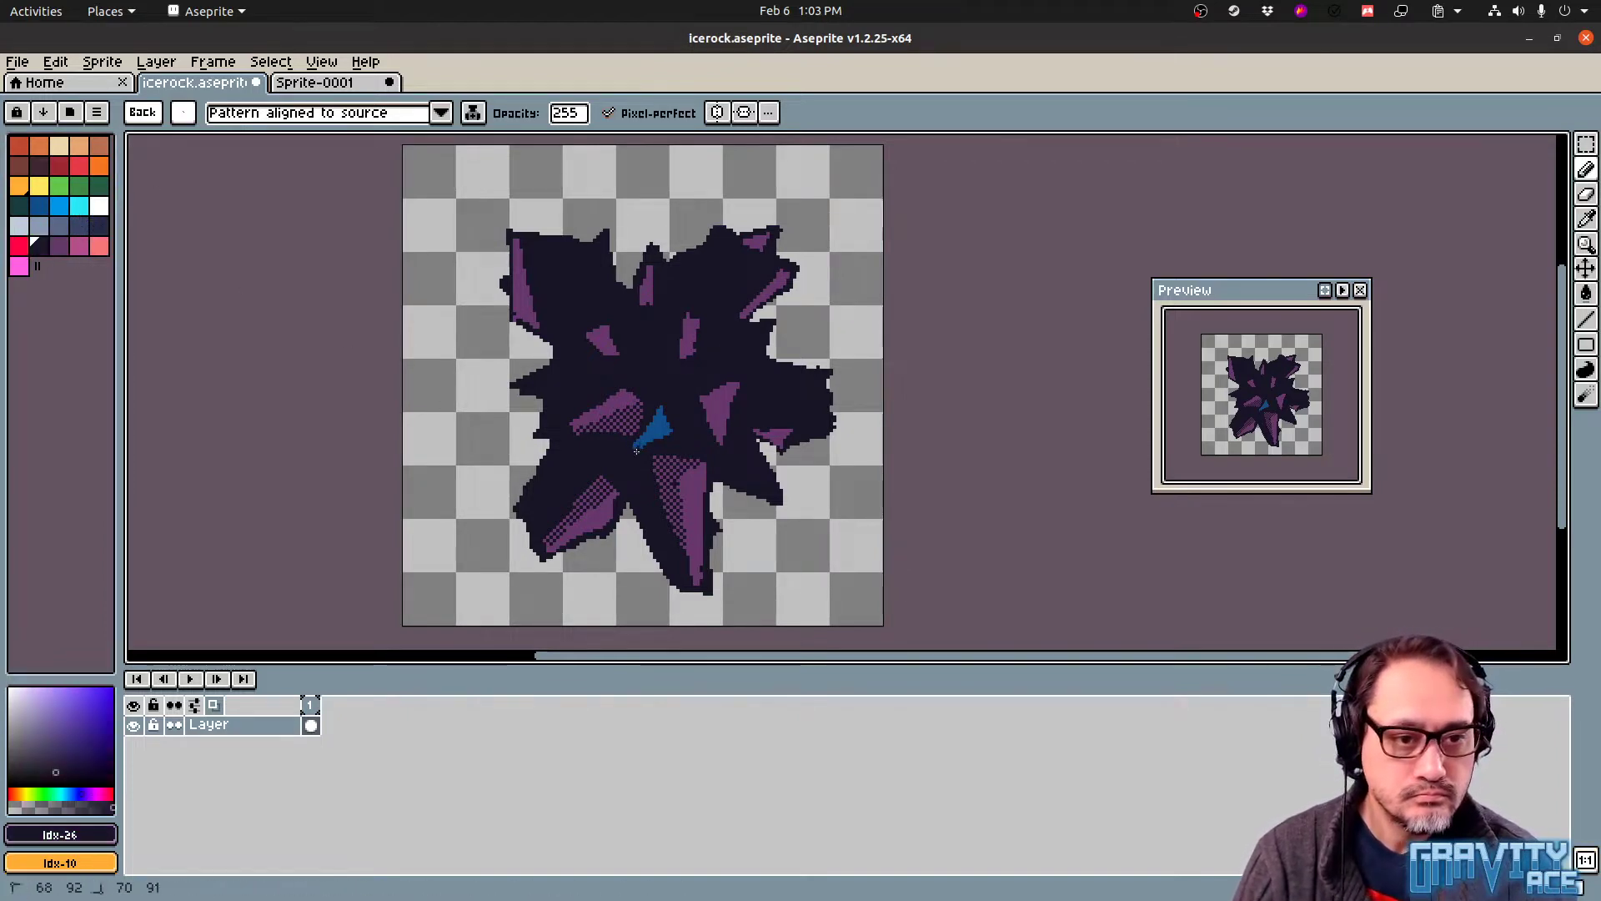
pyautogui.moveTo(675, 436); pyautogui.dragTo(677, 437)
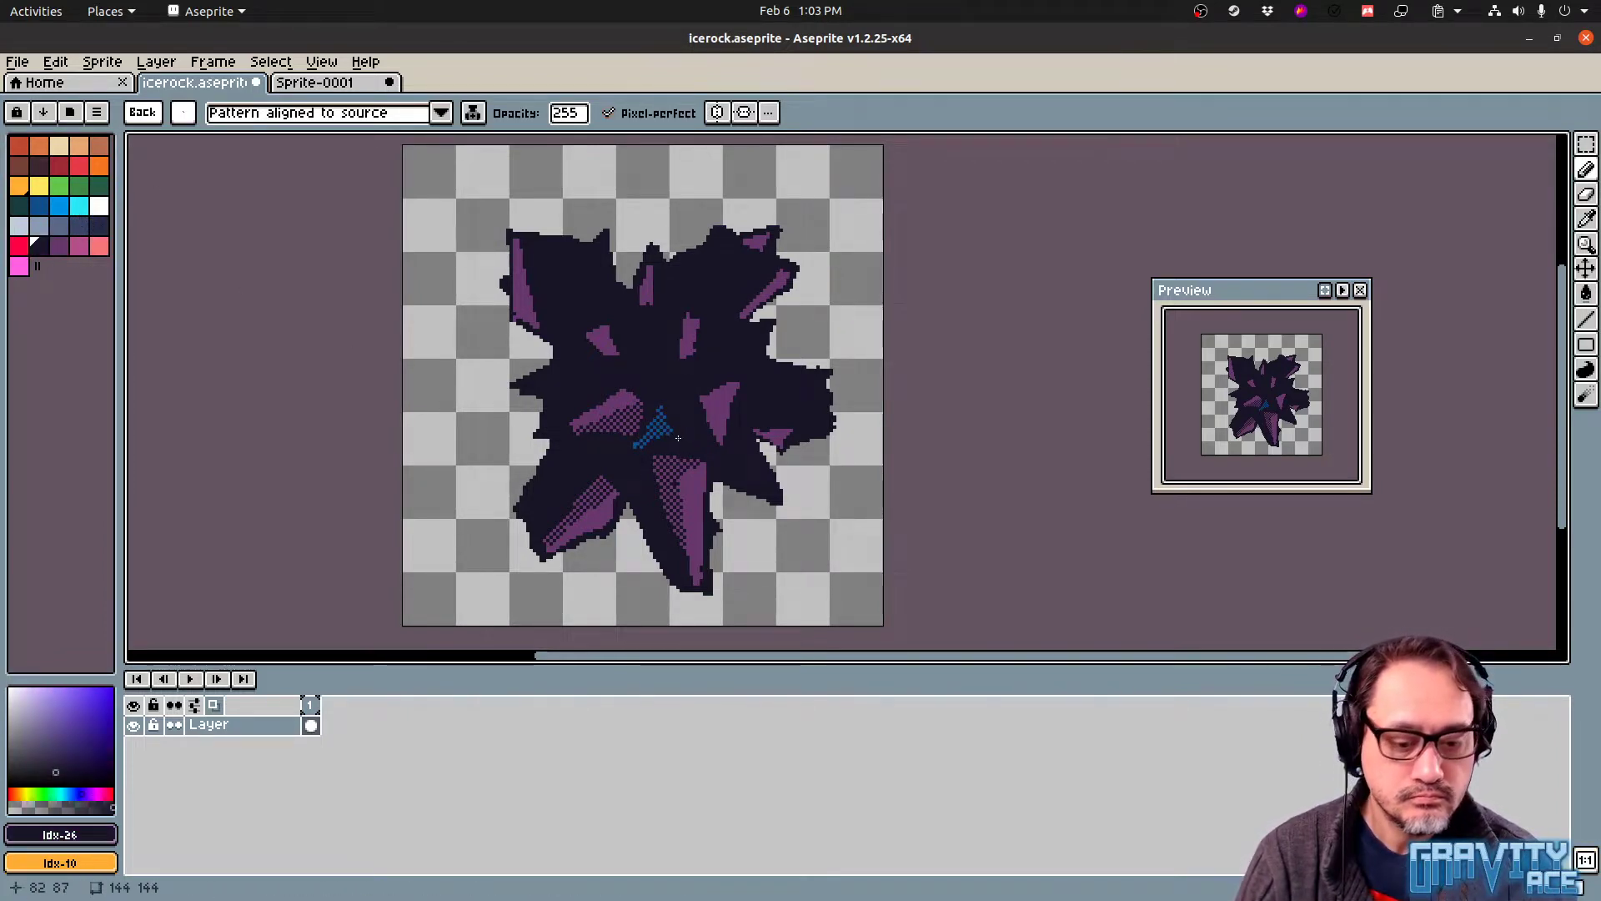
pyautogui.click(150, 116)
pyautogui.click(142, 116)
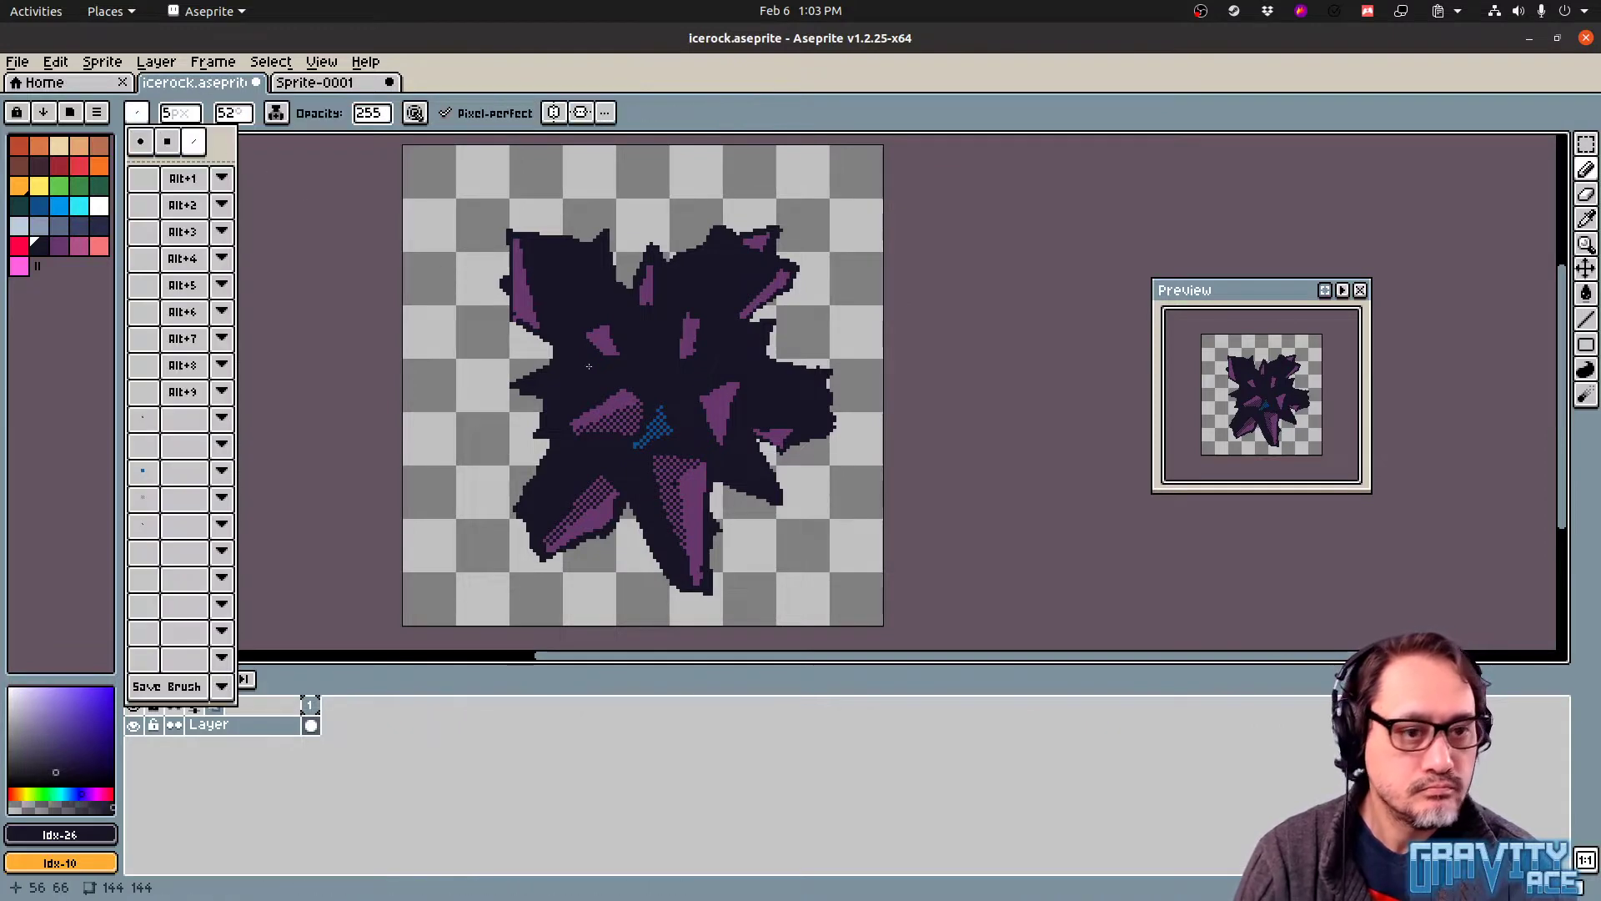
pyautogui.moveTo(651, 427); pyautogui.dragTo(656, 435)
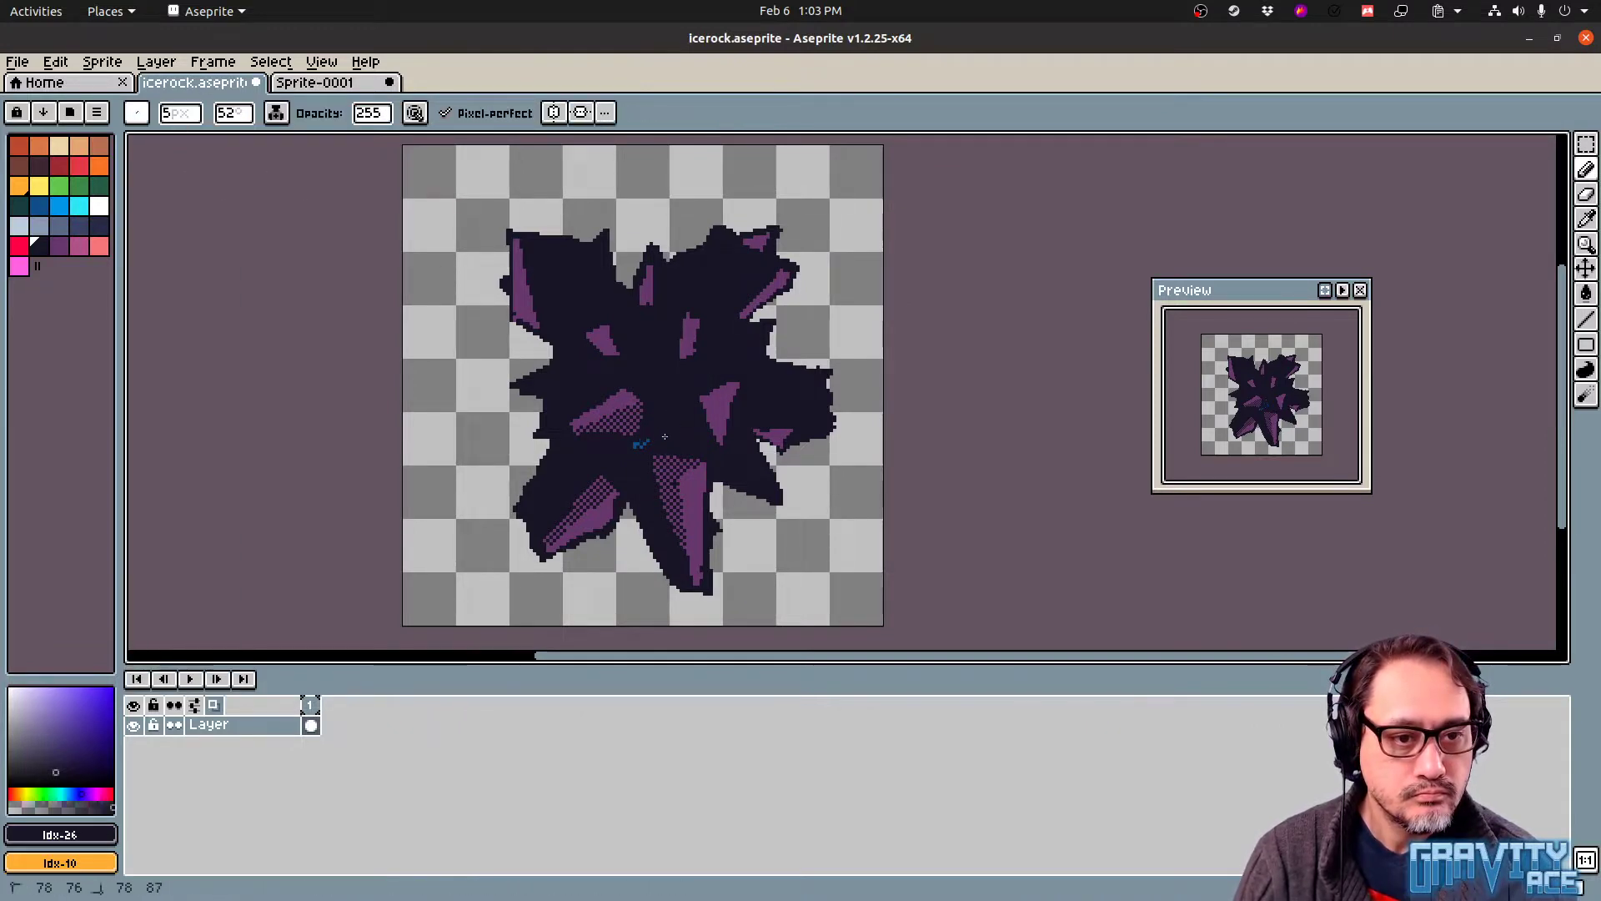
# Use the 14th-slot dither brush in purple index 27 to extend the facets around the centre inward with dithered shading
pyautogui.click(137, 114)
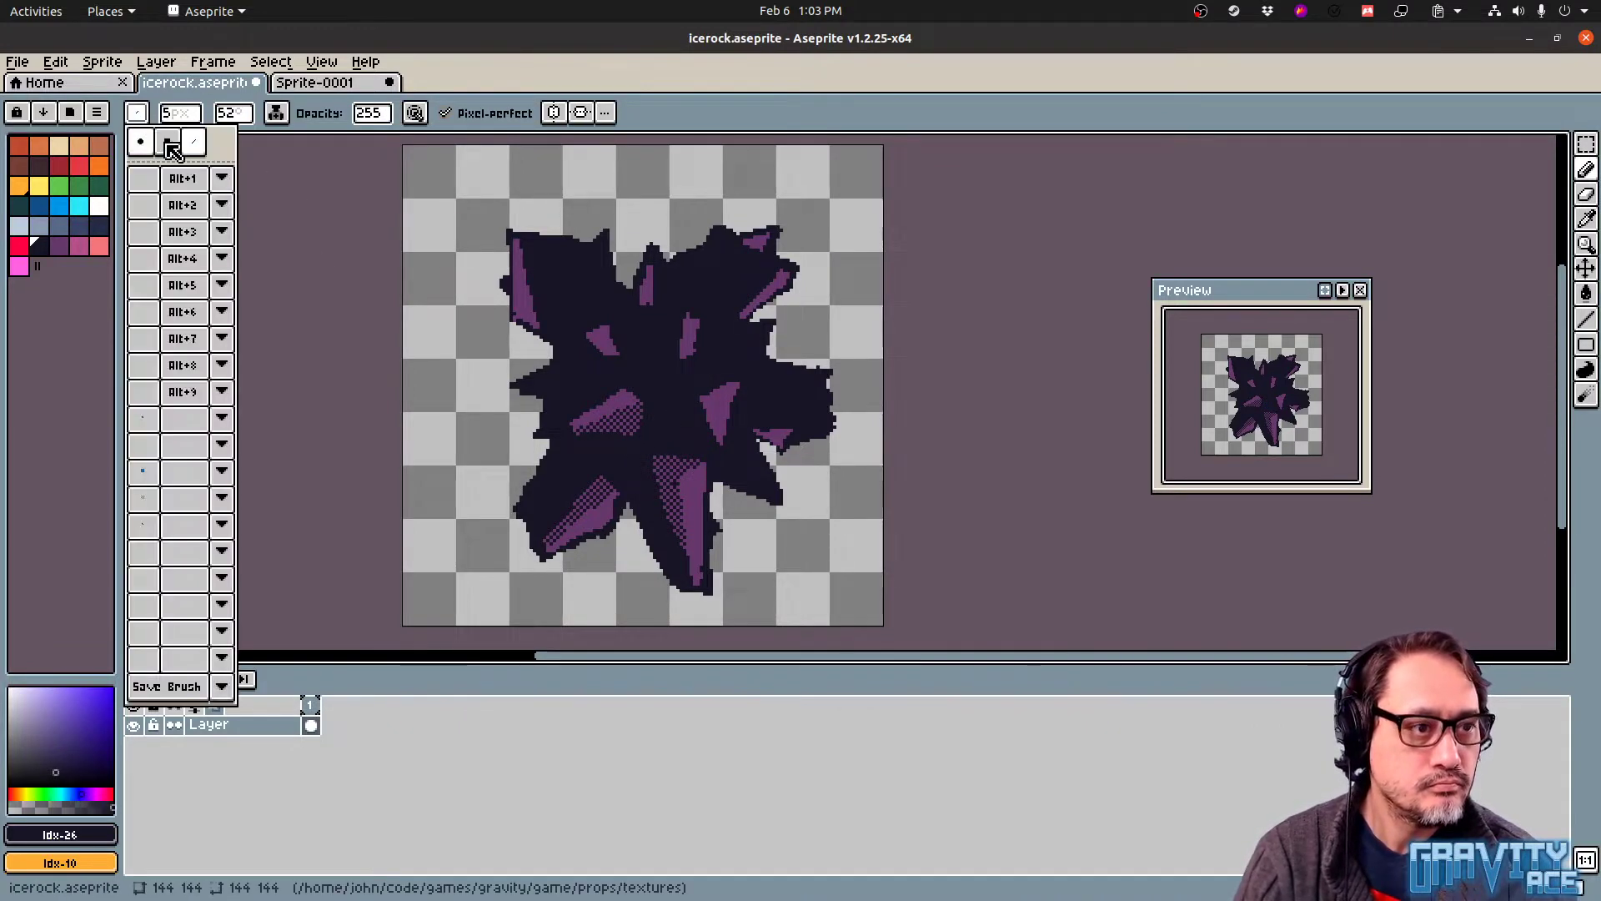
pyautogui.click(153, 530)
pyautogui.click(58, 245)
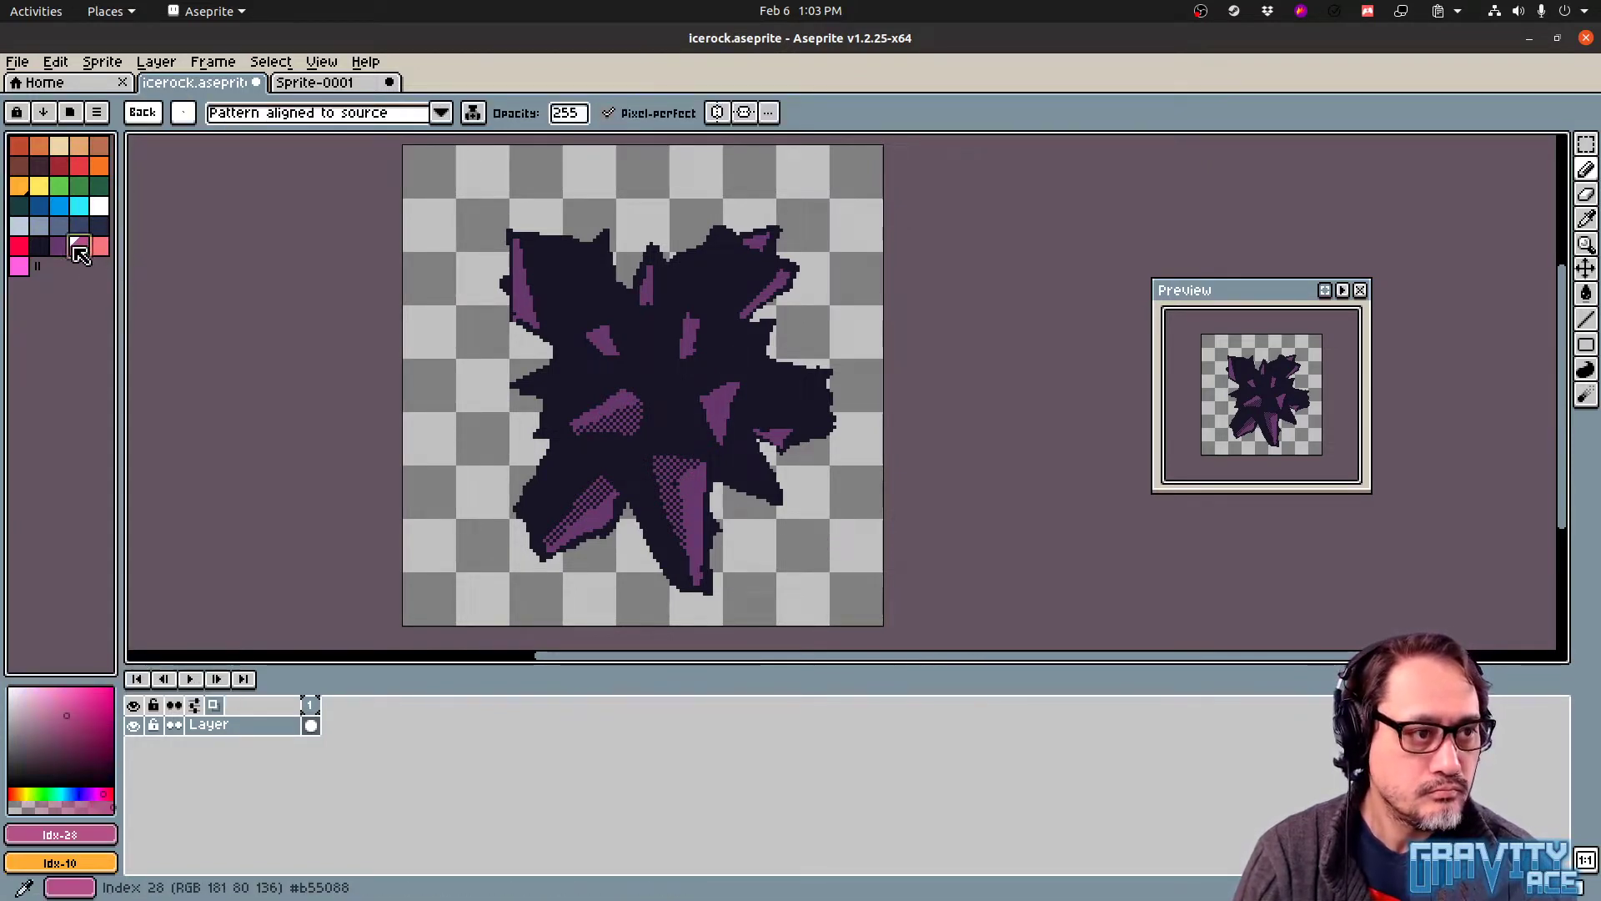
pyautogui.moveTo(711, 440)
pyautogui.mouseDown()
pyautogui.moveTo(711, 376)
pyautogui.moveTo(672, 376)
pyautogui.moveTo(665, 400)
pyautogui.mouseUp()
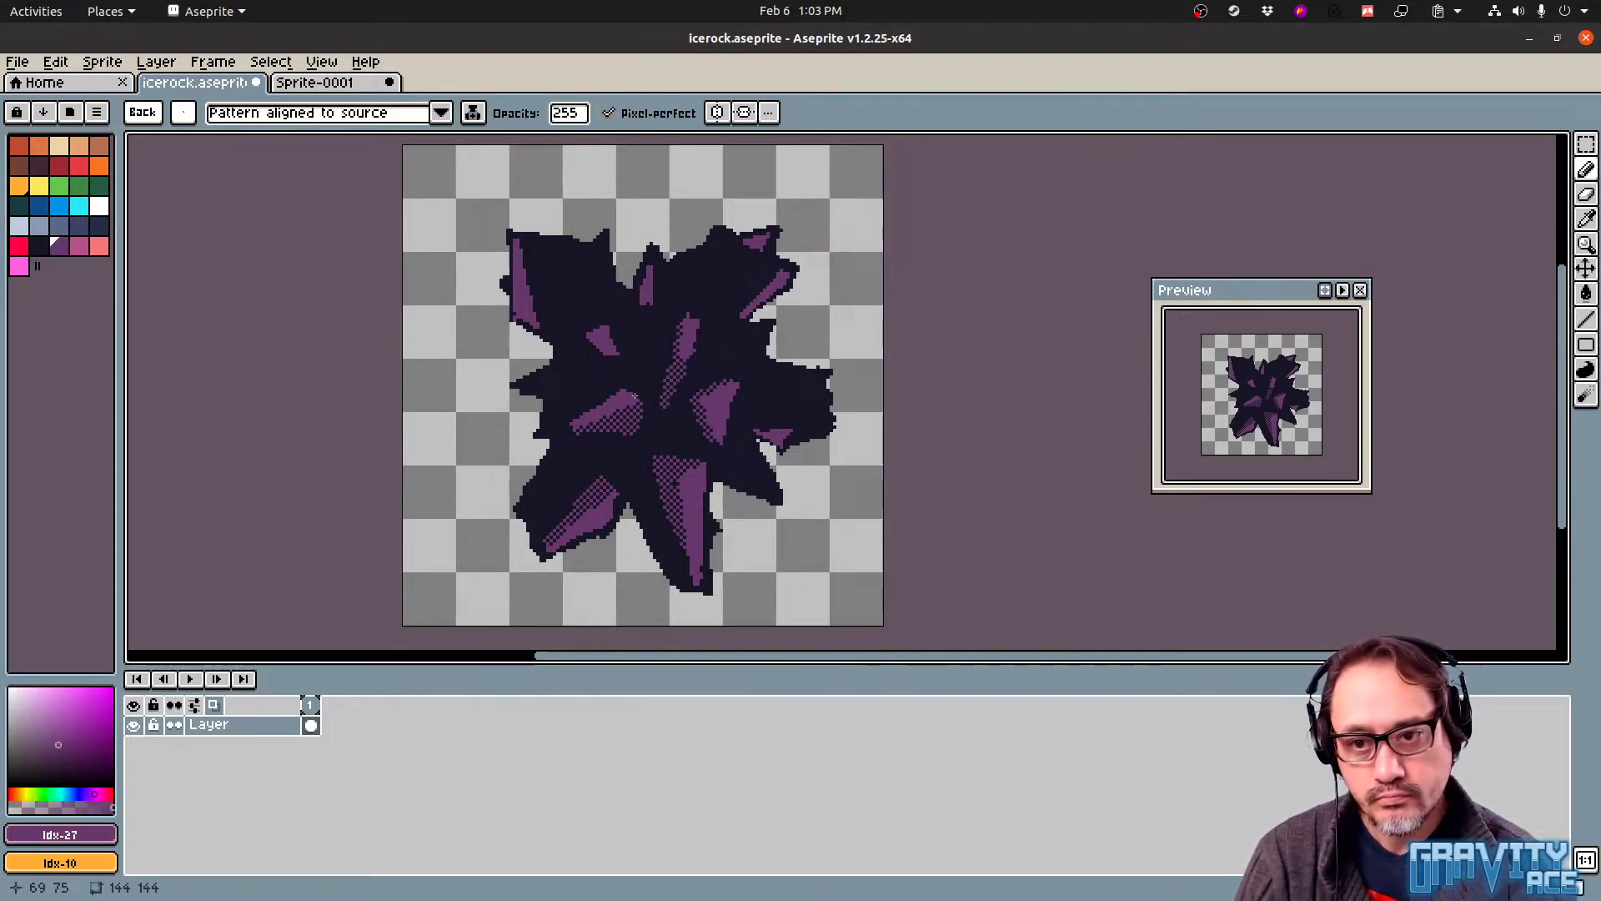
pyautogui.moveTo(640, 377); pyautogui.dragTo(613, 349)
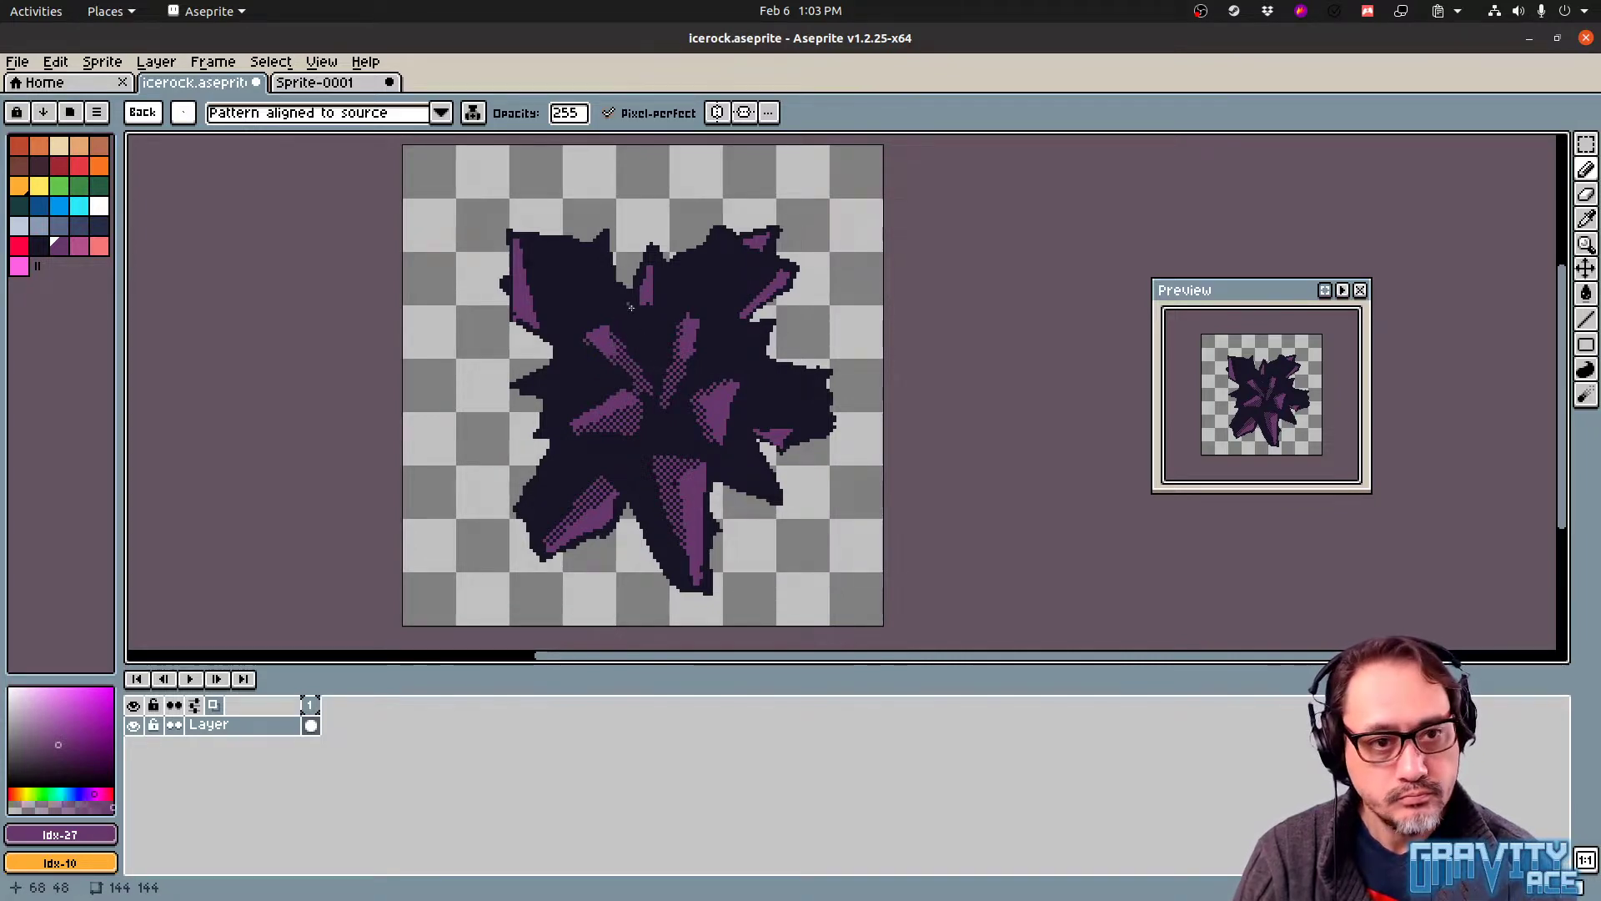
# Dither purple shading from the facets of the top-middle spike, upper-left crystal, upper-right crystals and lower part of the right crystal
pyautogui.moveTo(630, 307); pyautogui.dragTo(652, 316)
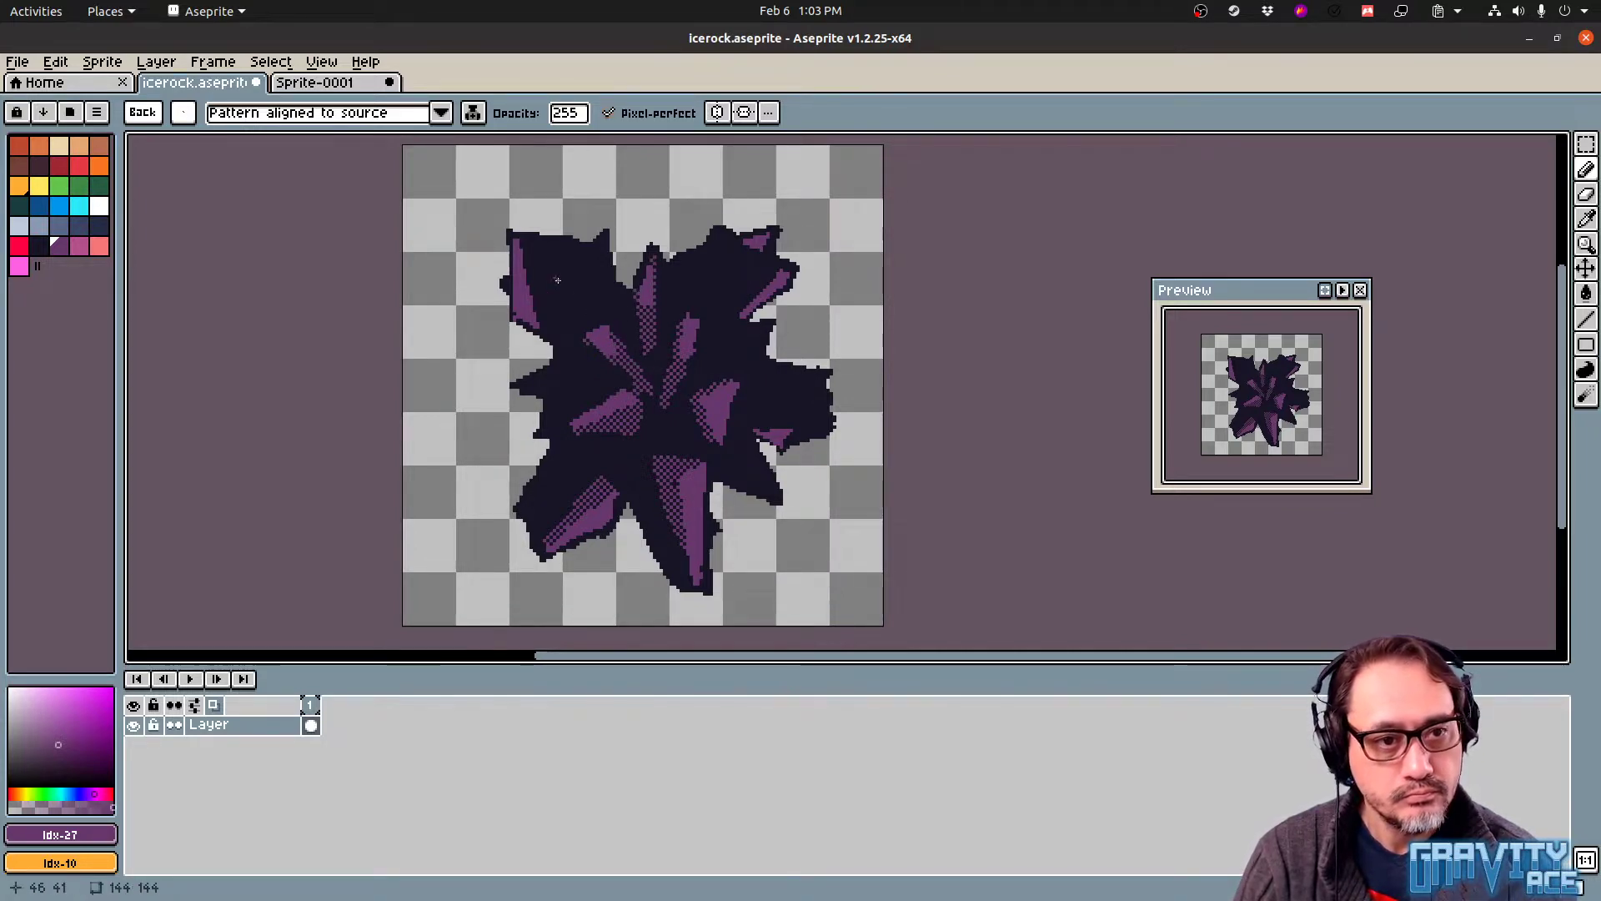
pyautogui.moveTo(520, 245); pyautogui.dragTo(564, 344)
pyautogui.moveTo(532, 268)
pyautogui.mouseDown()
pyautogui.moveTo(557, 342)
pyautogui.moveTo(547, 334)
pyautogui.mouseUp()
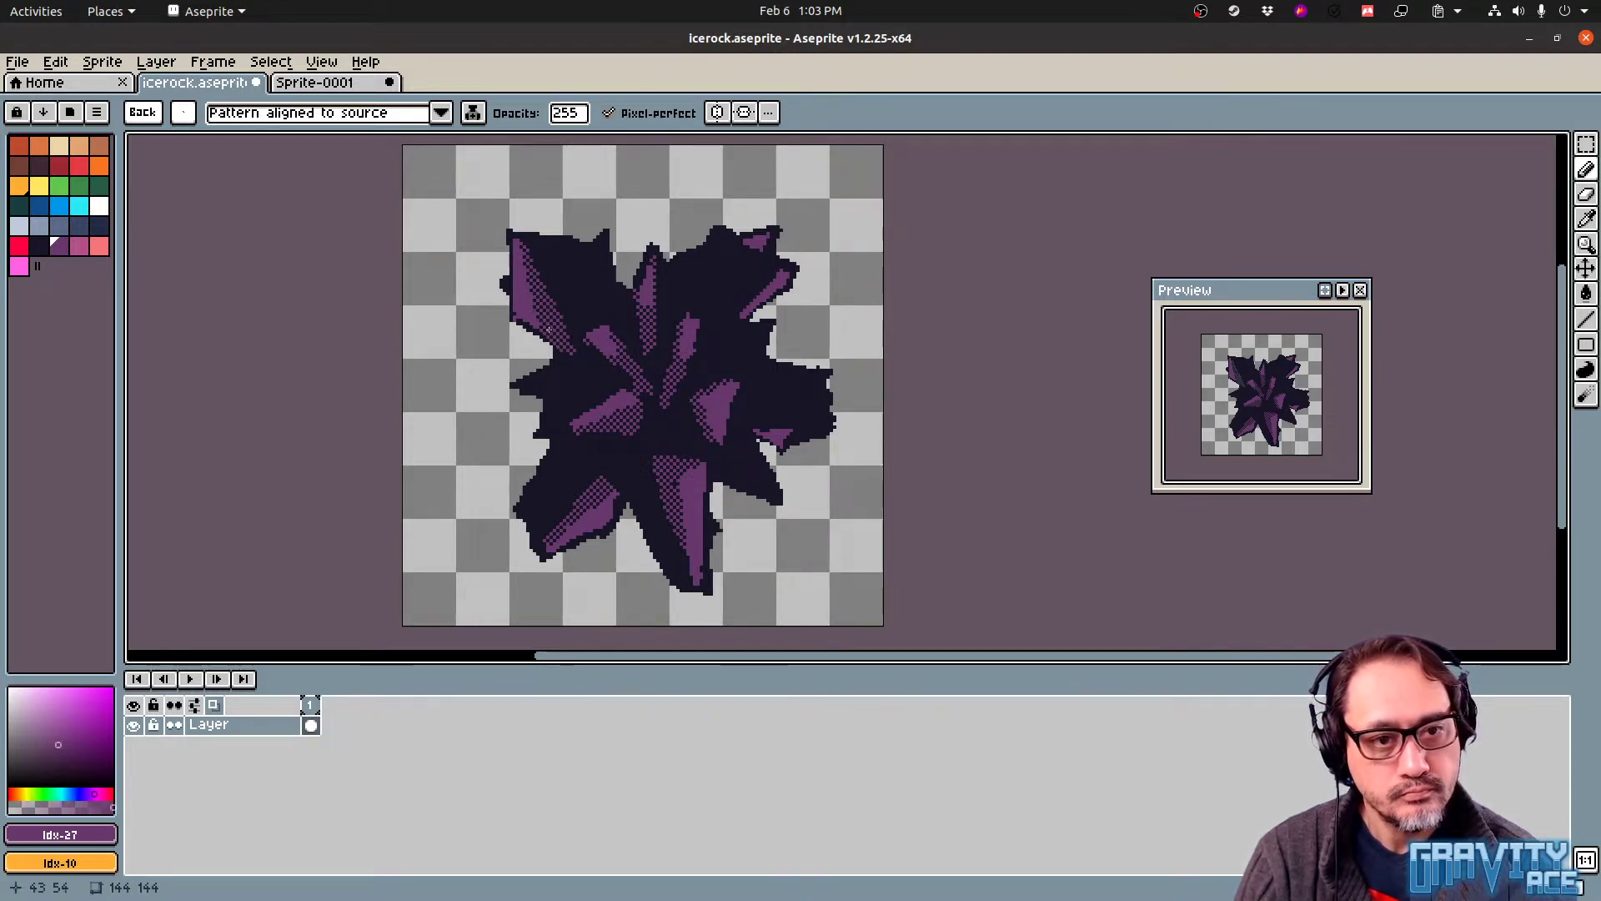
pyautogui.moveTo(740, 250); pyautogui.dragTo(744, 266)
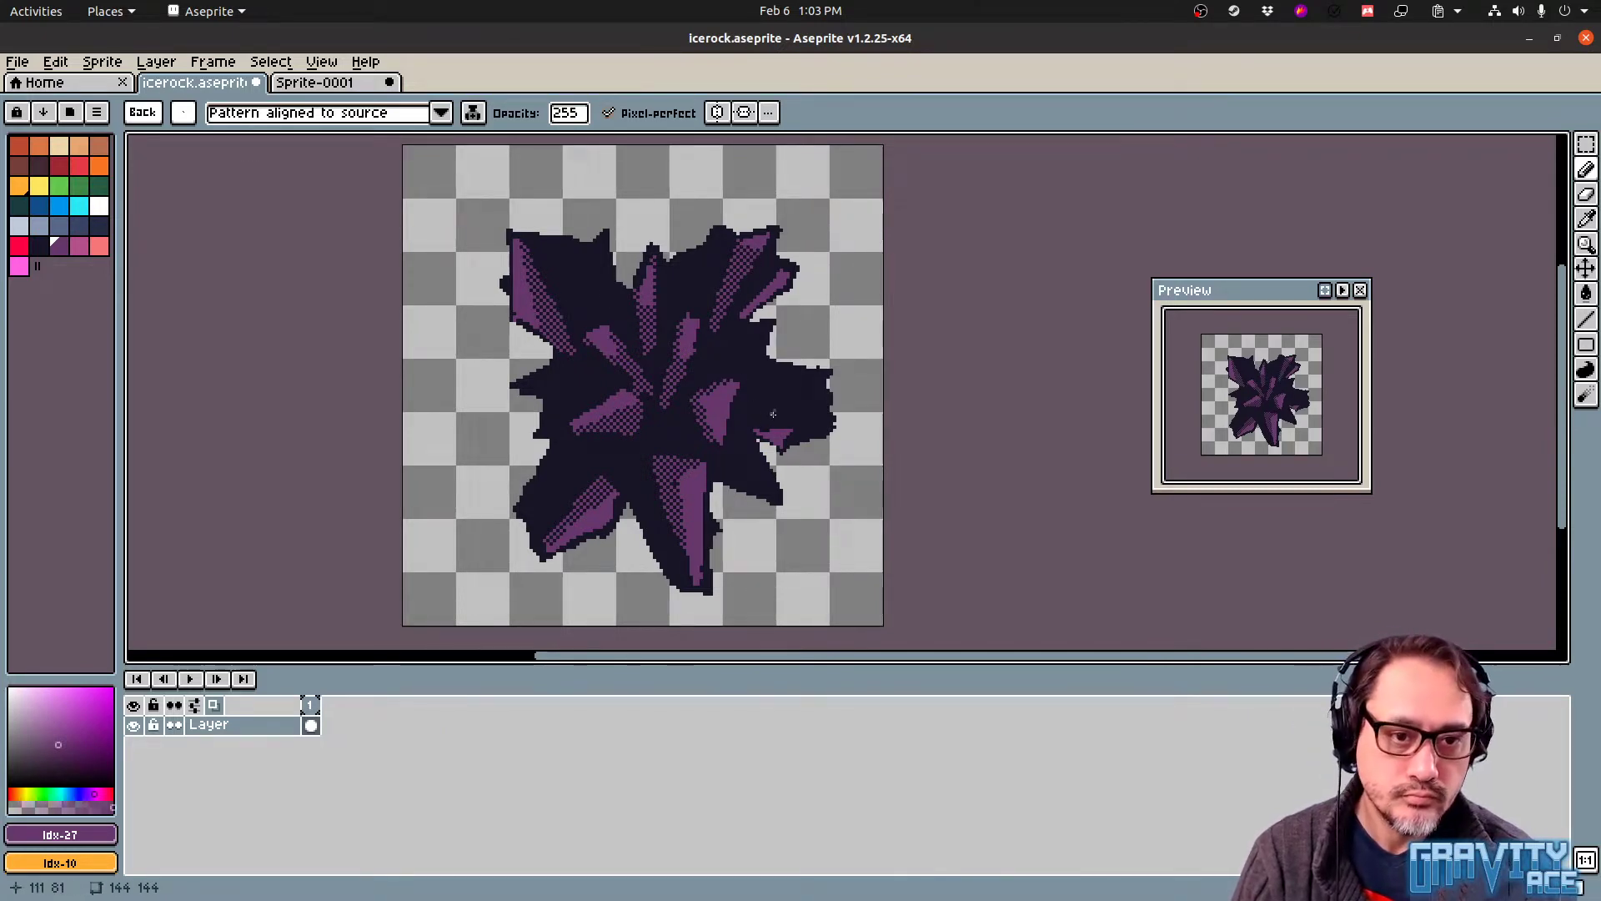
pyautogui.moveTo(761, 429)
pyautogui.mouseDown()
pyautogui.moveTo(739, 407)
pyautogui.moveTo(754, 413)
pyautogui.mouseUp()
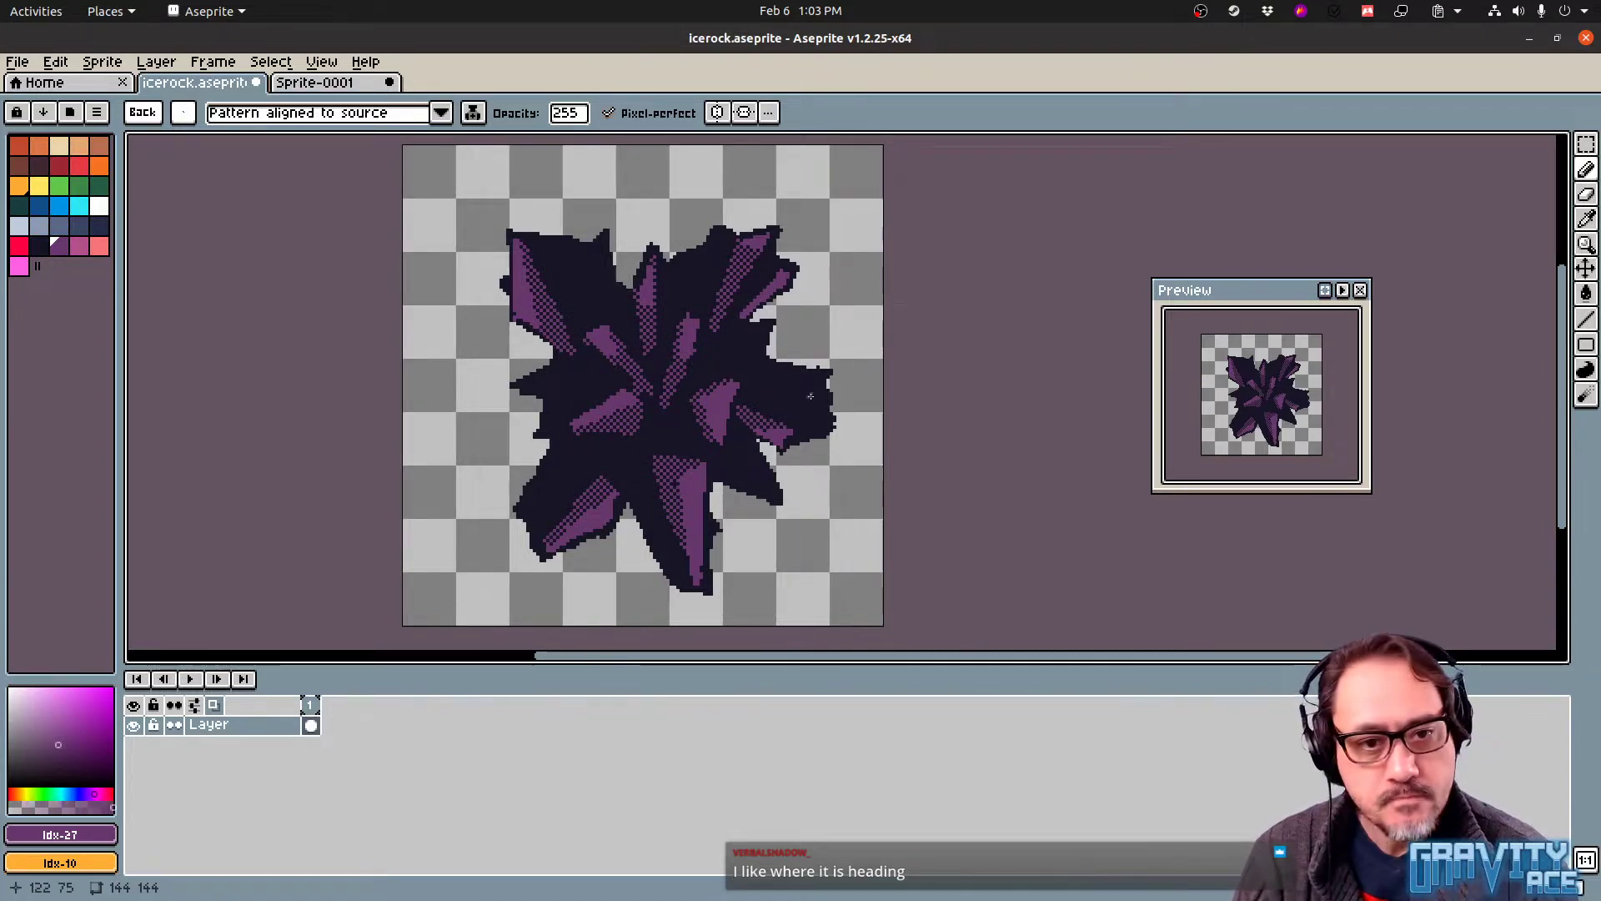
# Try dithering purple shading along the upper edge of the right crystal, and undo it
pyautogui.moveTo(765, 372)
pyautogui.mouseDown()
pyautogui.moveTo(826, 375)
pyautogui.moveTo(822, 390)
pyautogui.mouseUp()
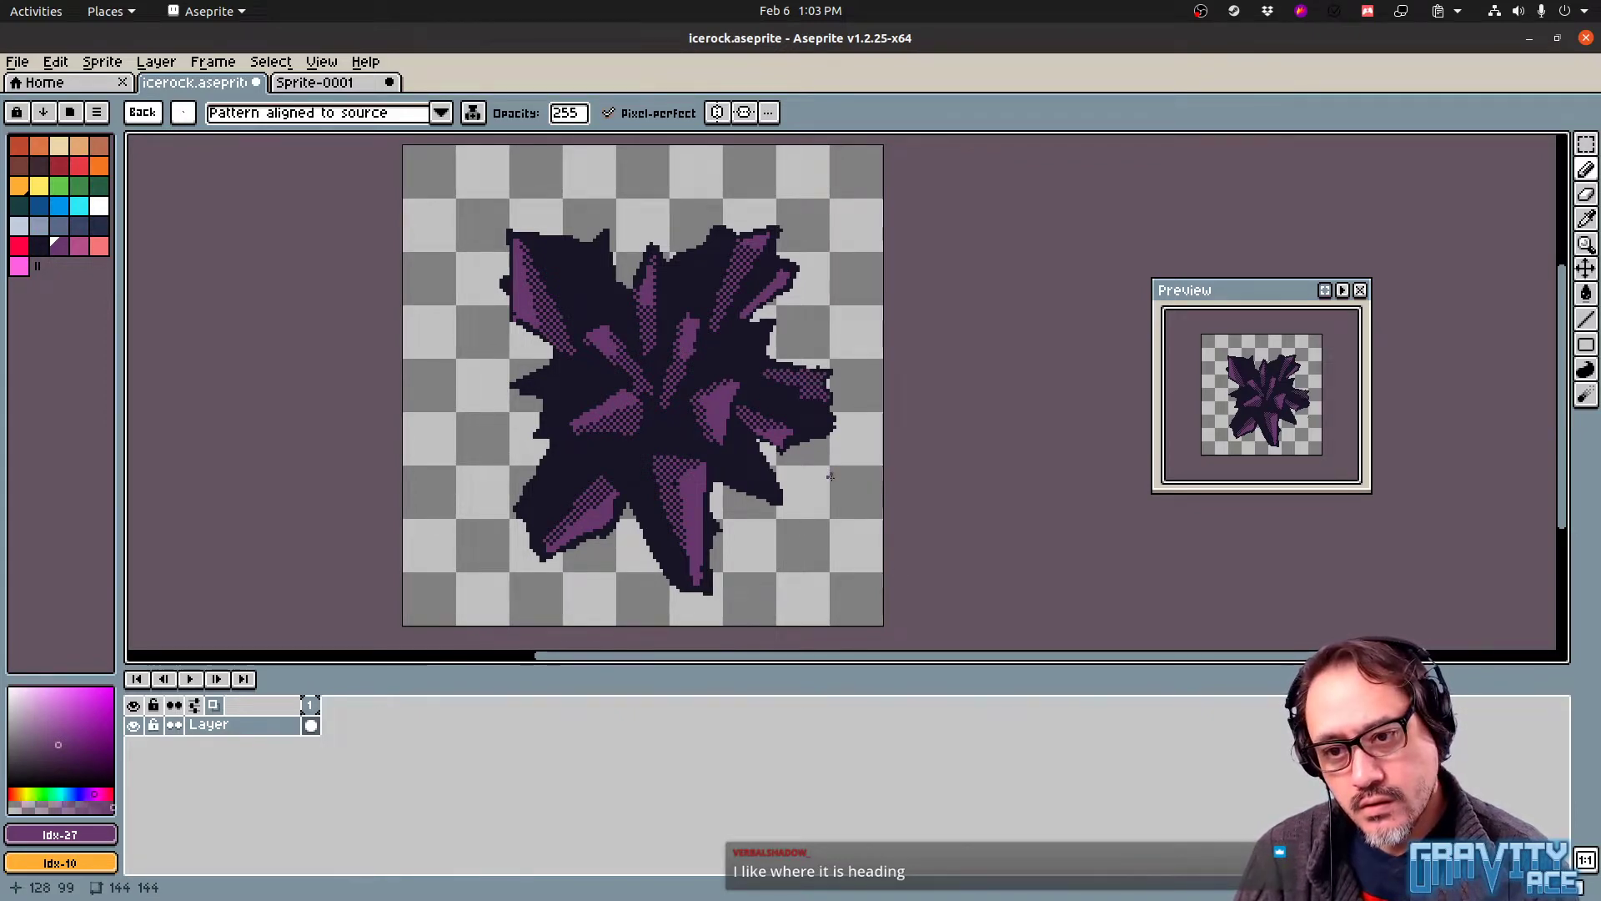
pyautogui.hotkey('ctrl', 'z')
pyautogui.hotkey('ctrl', 'z')
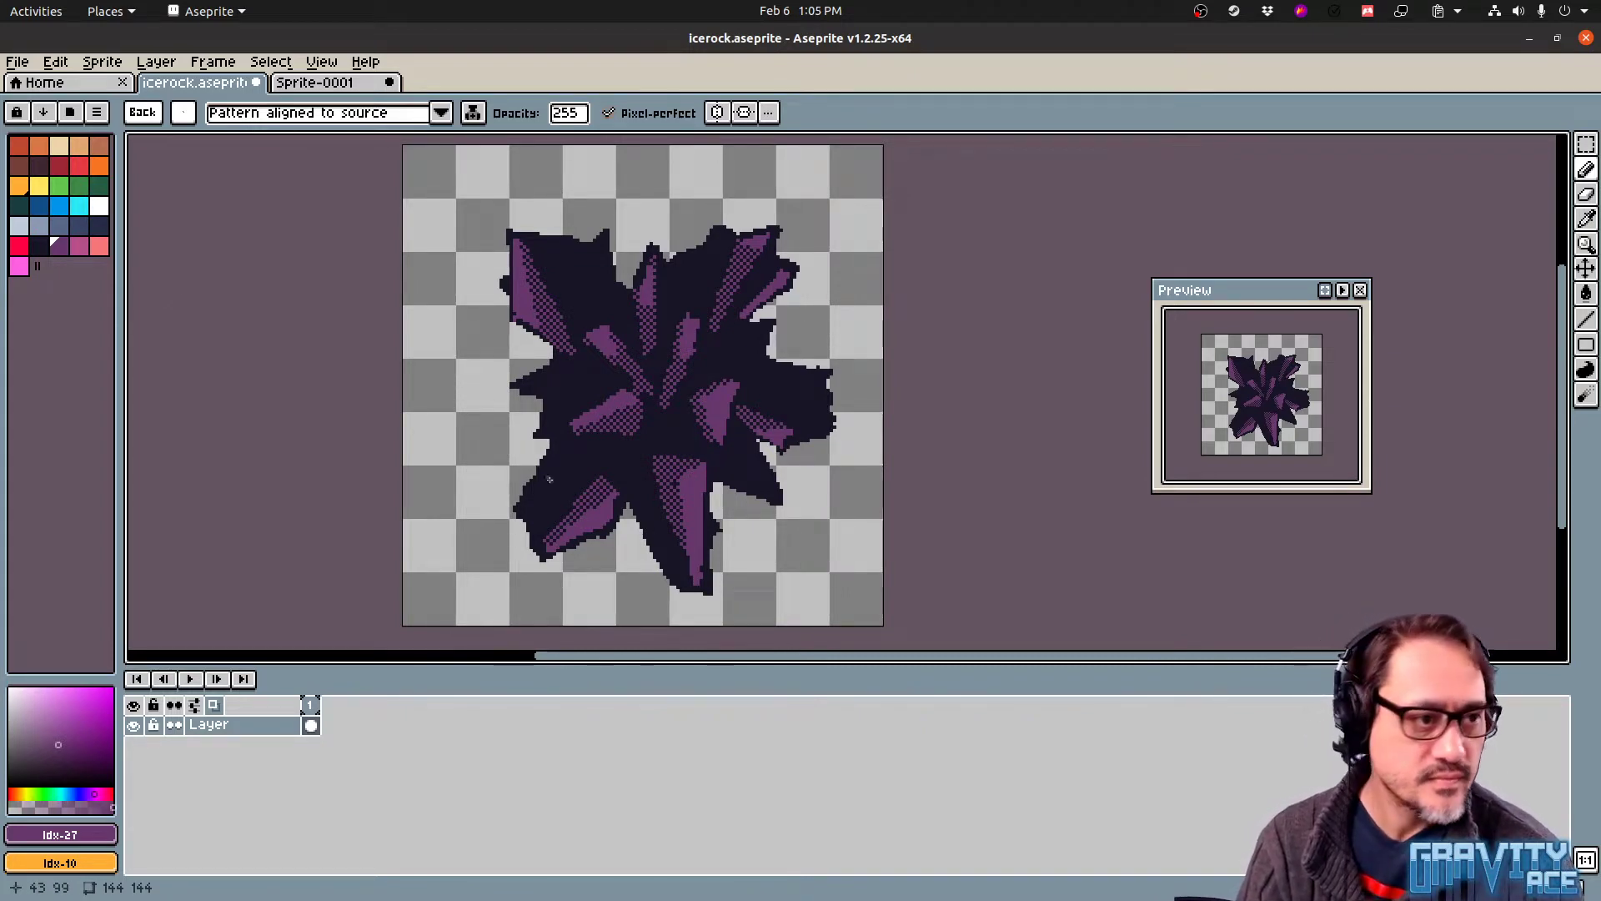
# Switch from the custom dither brush back to the standard 5 px line brush
pyautogui.click(149, 114)
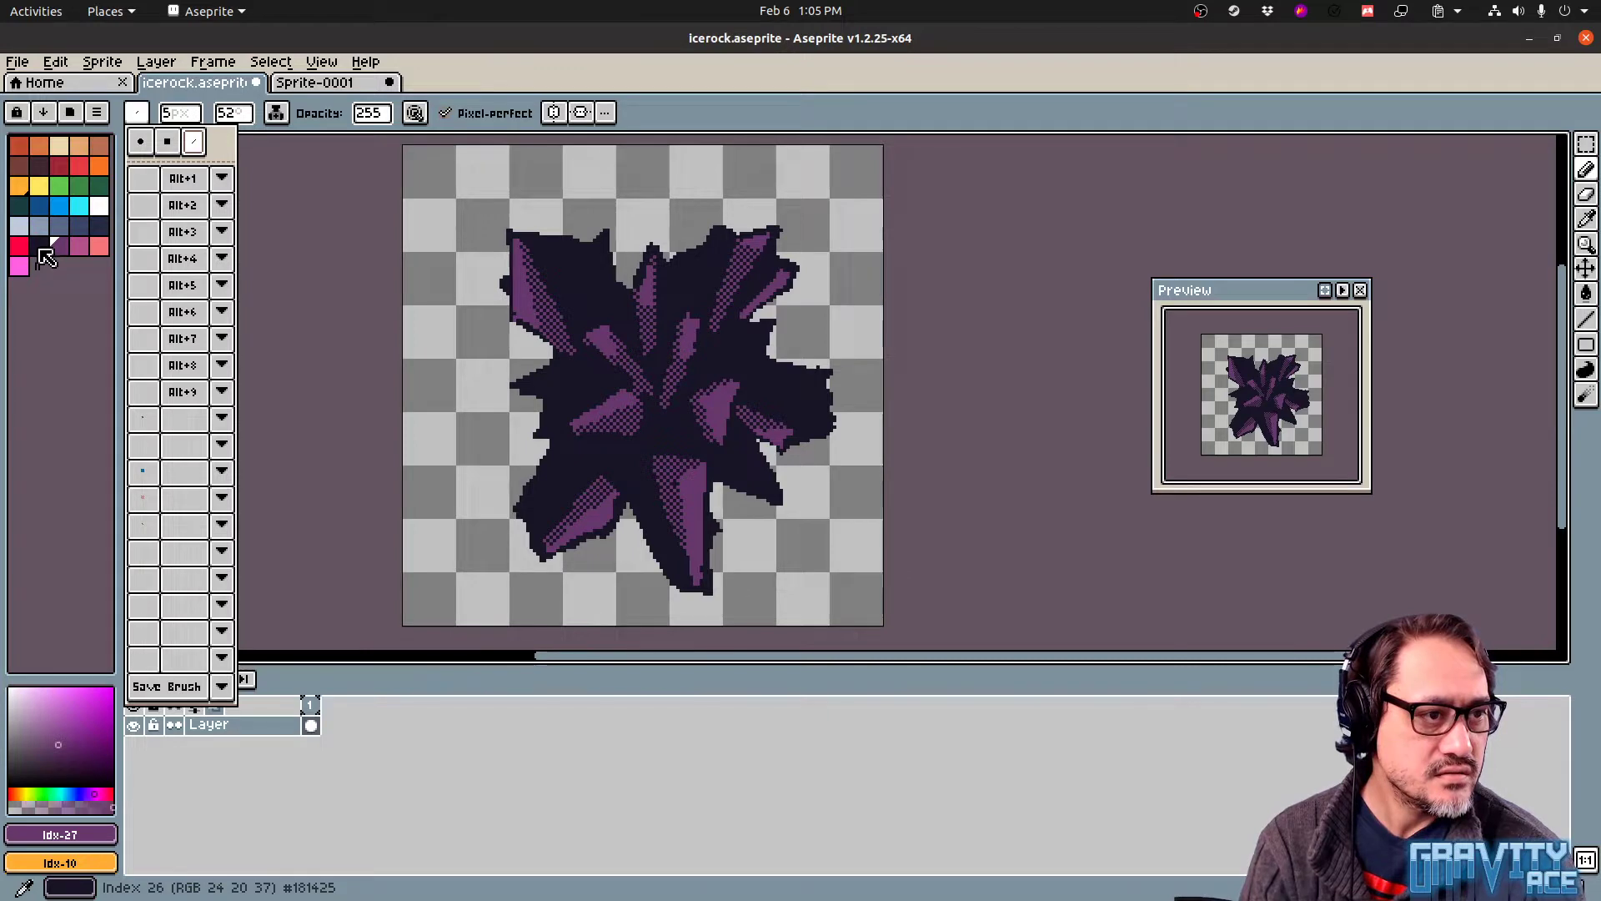
pyautogui.click(238, 96)
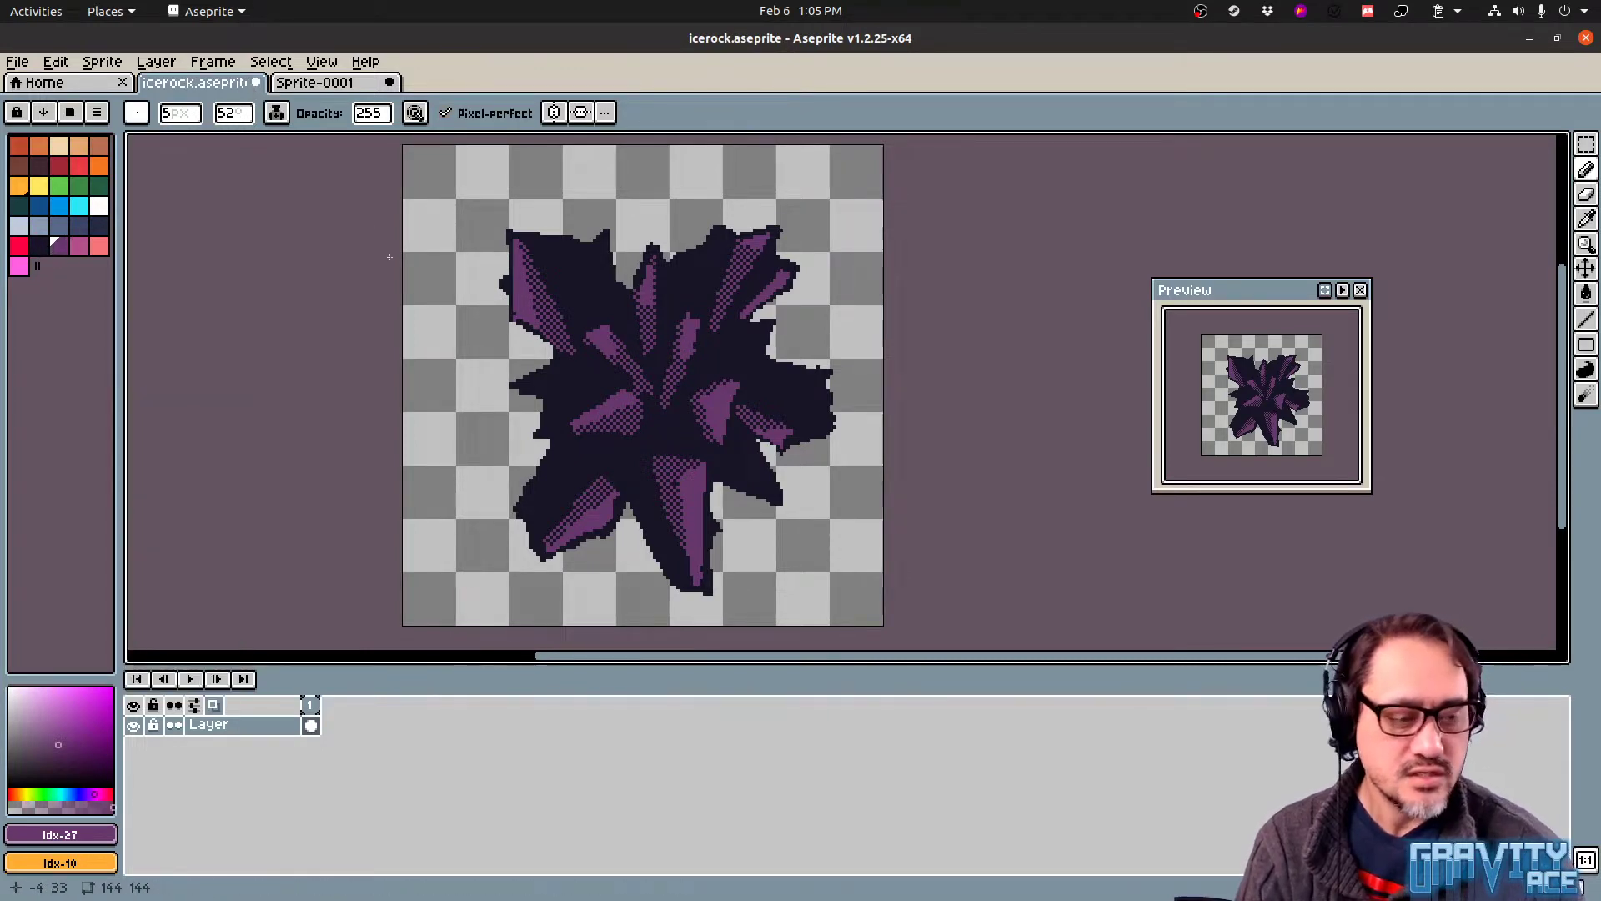
# Use the Eraser with a 2 px line brush to trim the outer edge of the lower-left crystal and the left edge of the bottom spike
pyautogui.press('e')
pyautogui.click(143, 117)
pyautogui.click(194, 143)
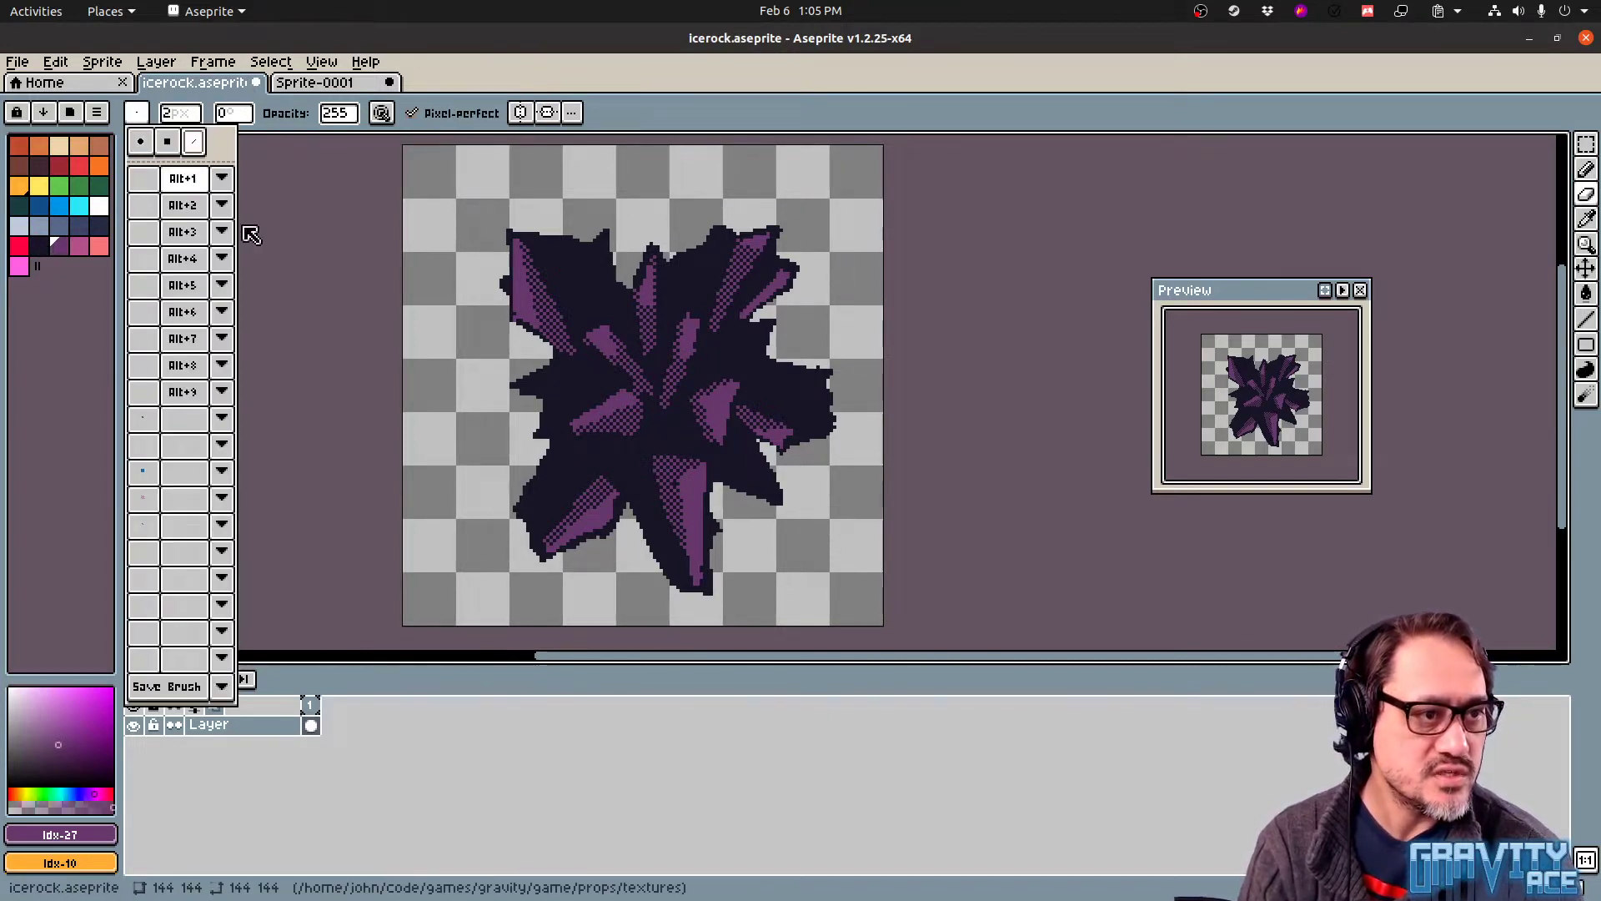
pyautogui.moveTo(549, 448)
pyautogui.mouseDown()
pyautogui.moveTo(516, 512)
pyautogui.moveTo(542, 577)
pyautogui.moveTo(680, 564)
pyautogui.mouseUp()
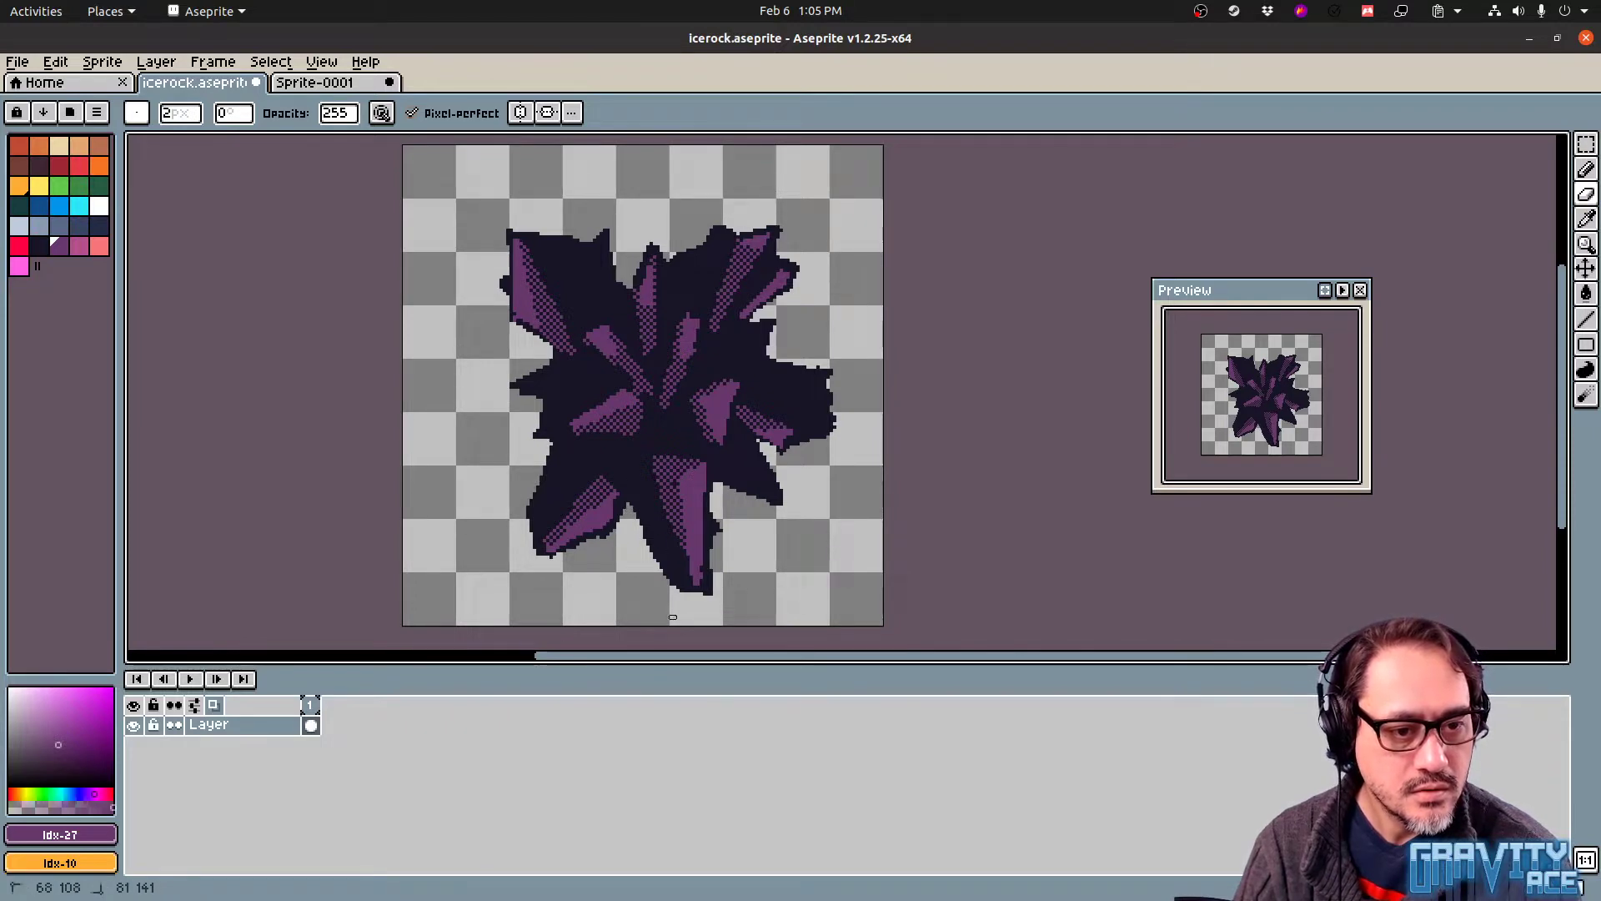
pyautogui.moveTo(634, 514); pyautogui.dragTo(680, 590)
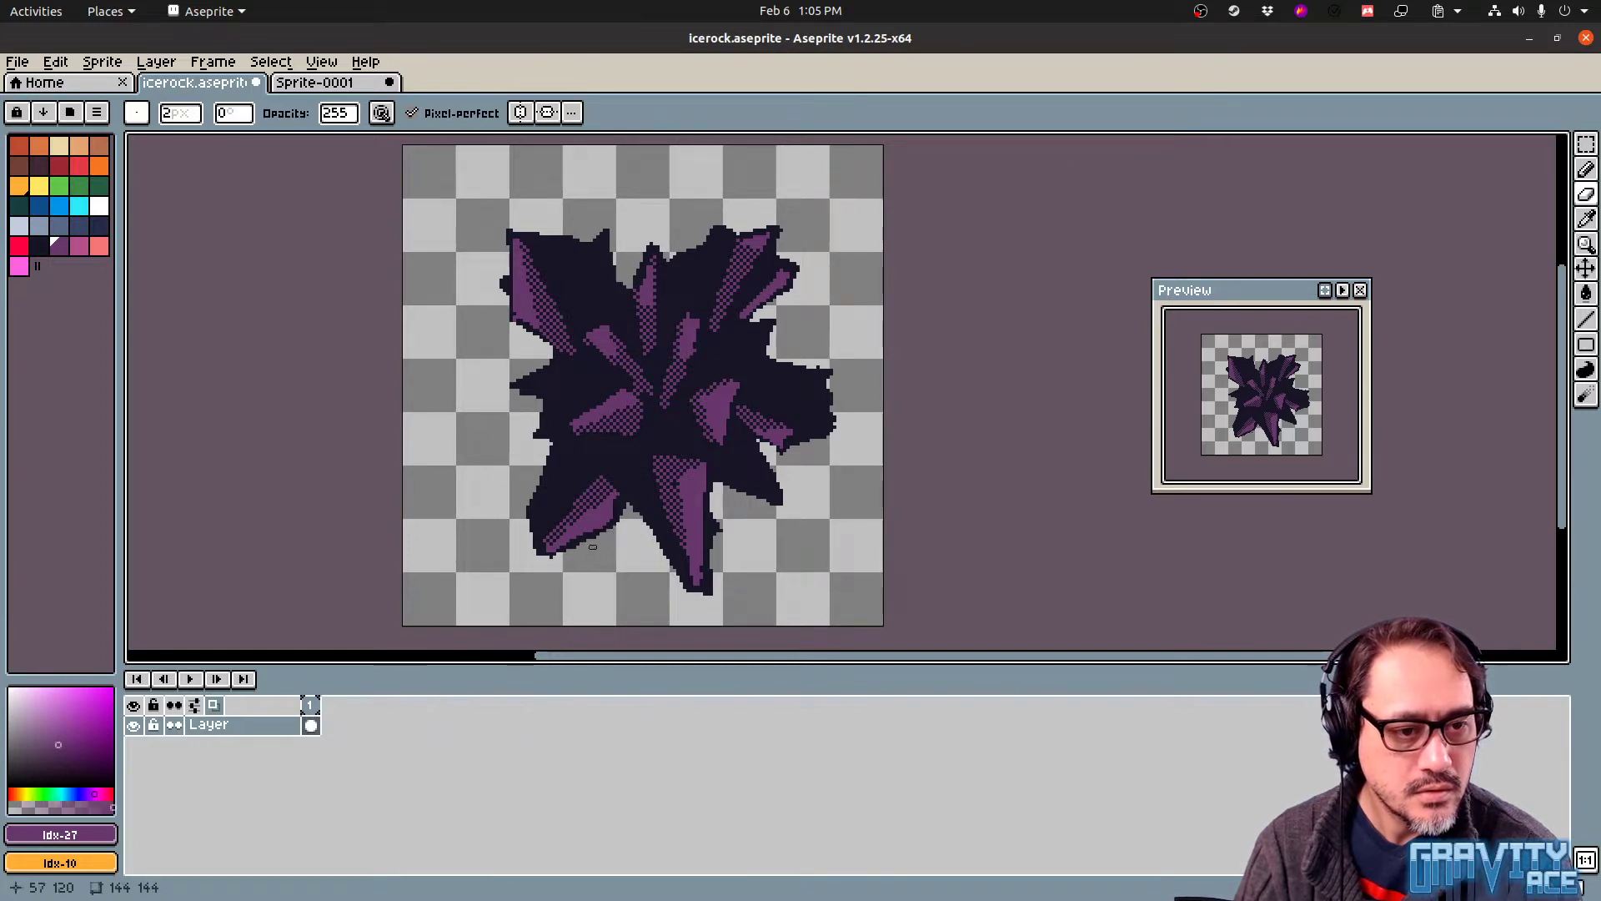
# Sample the dark base colour #181425 and paint it along the underside of the lower-left crystal to even out its outline
pyautogui.press('b')
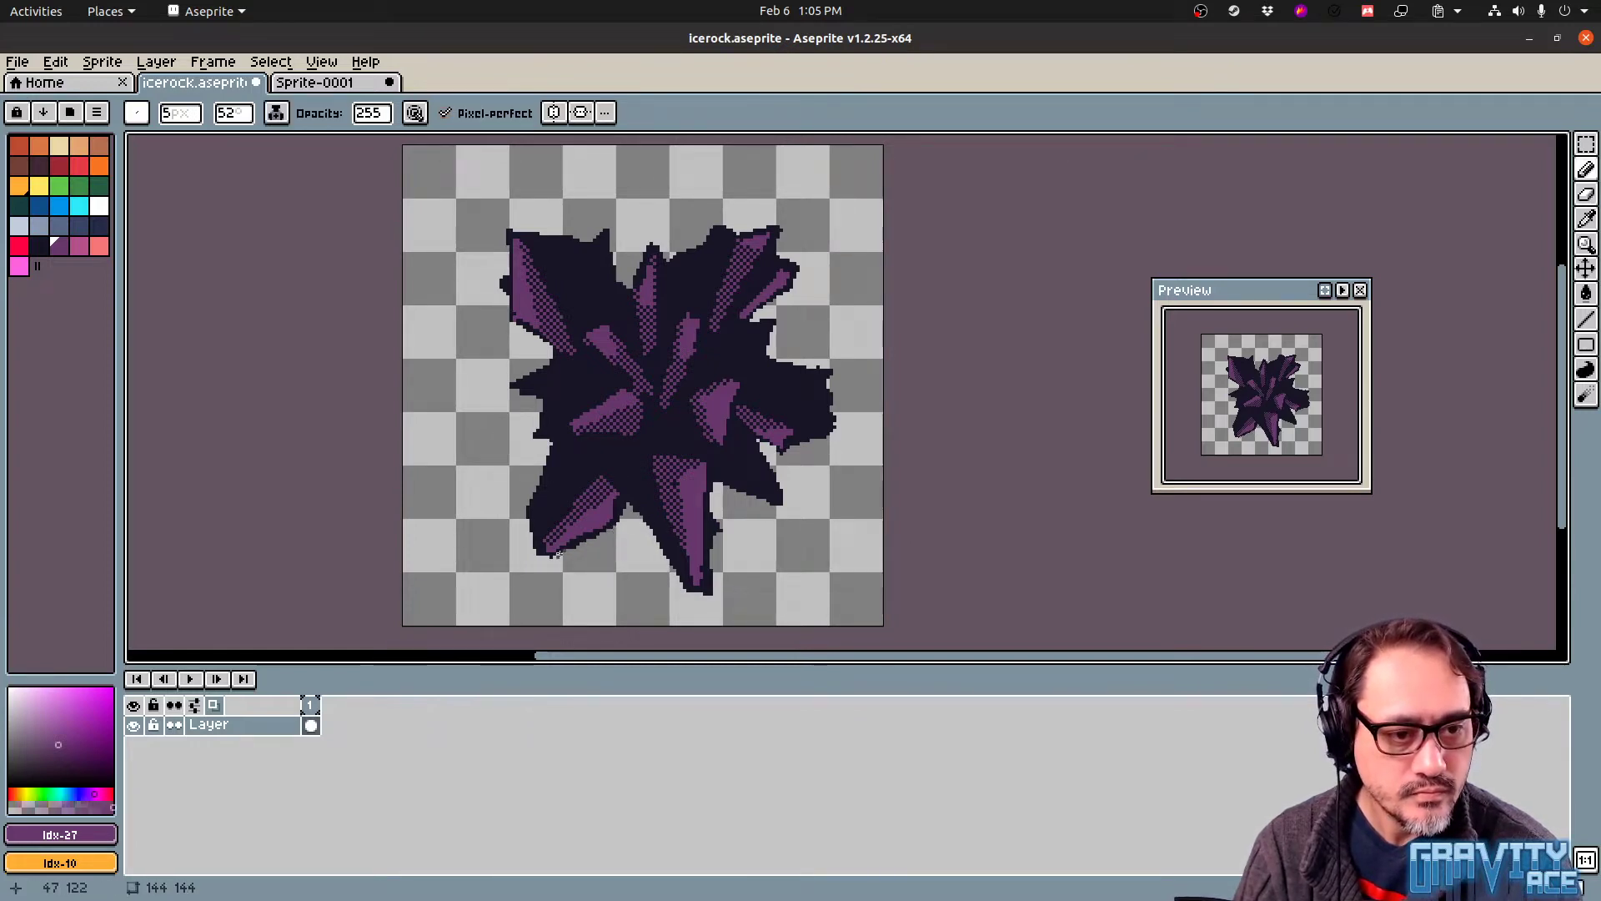
pyautogui.keyDown('alt'); pyautogui.click(580, 488); pyautogui.keyUp('alt')
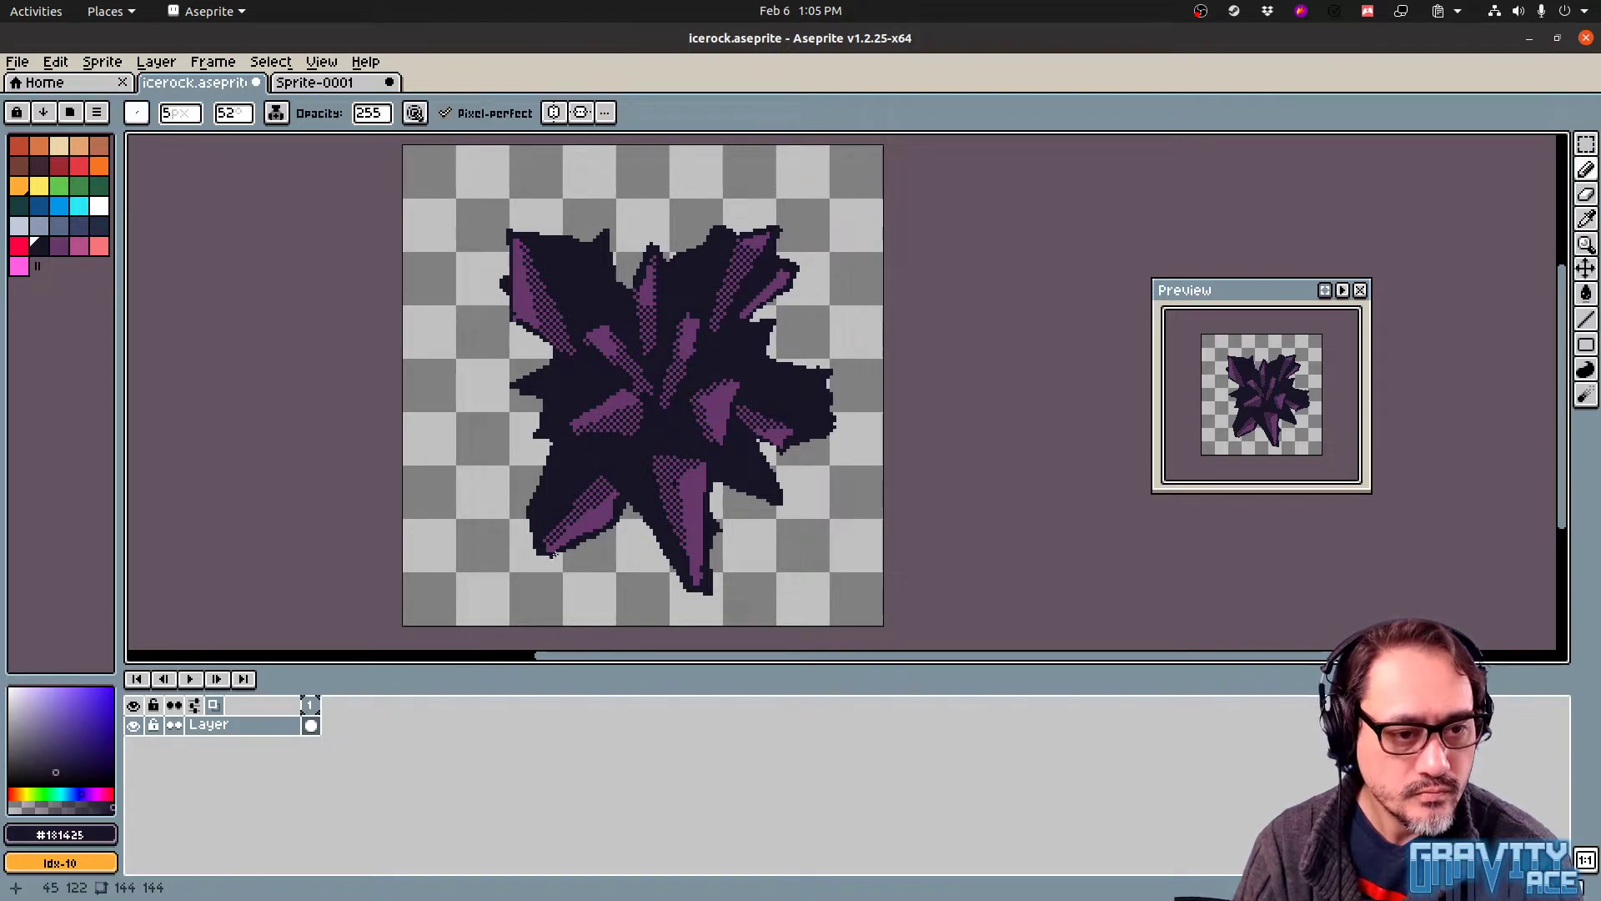
pyautogui.moveTo(553, 555); pyautogui.dragTo(572, 550)
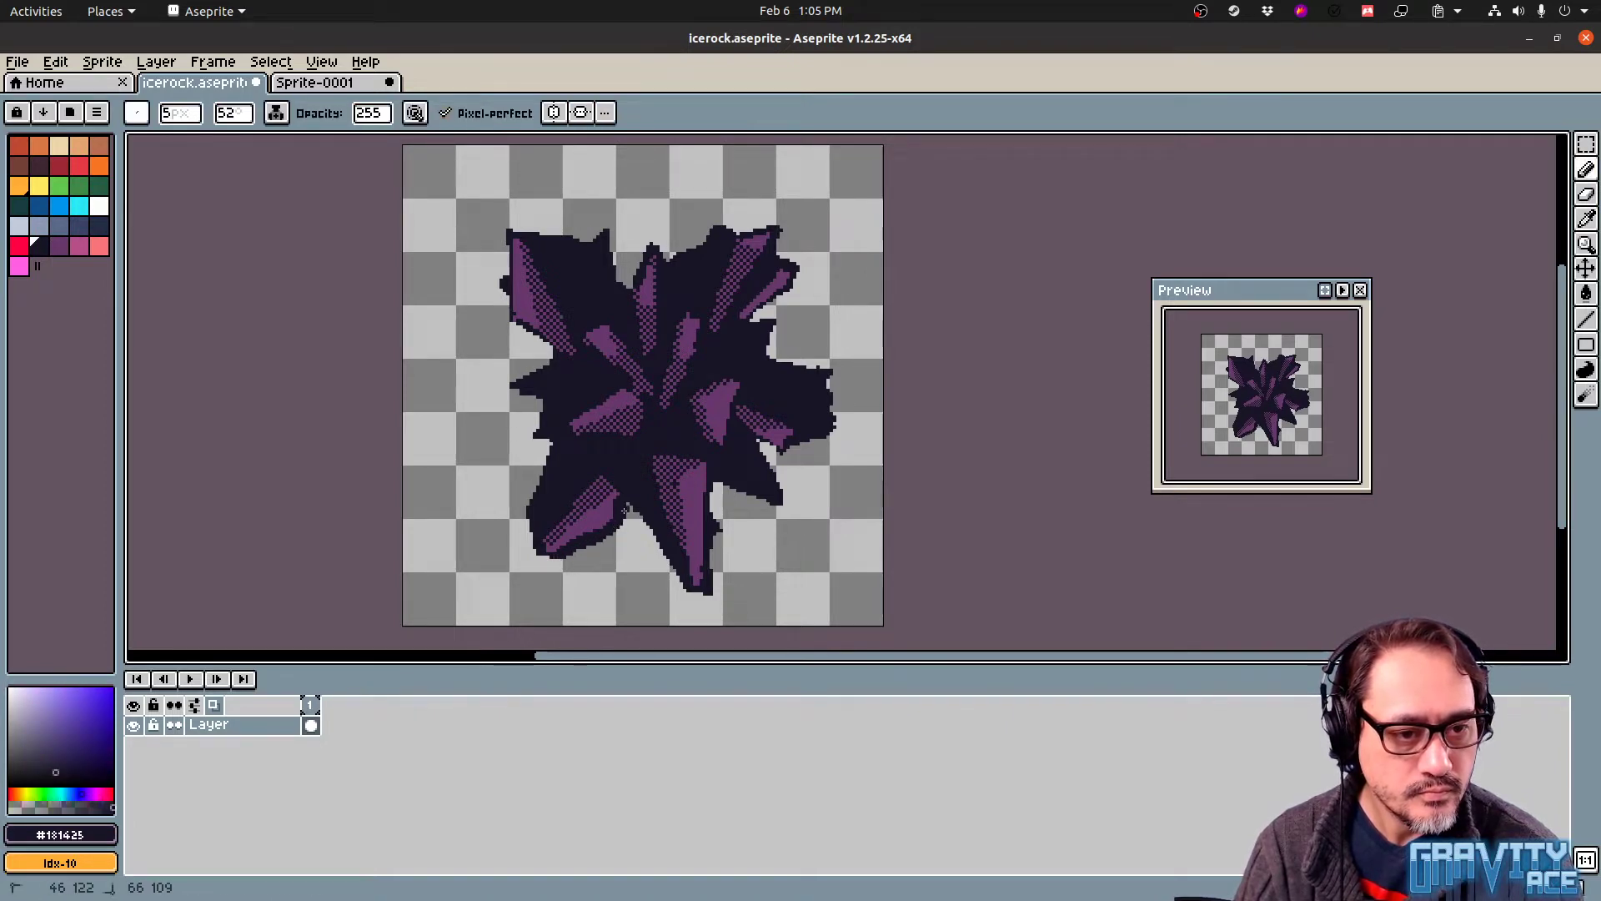
# Erase stray dark pixels in the gap beside the lower-left crystal and along the right edge of the bottom spike
pyautogui.press('e')
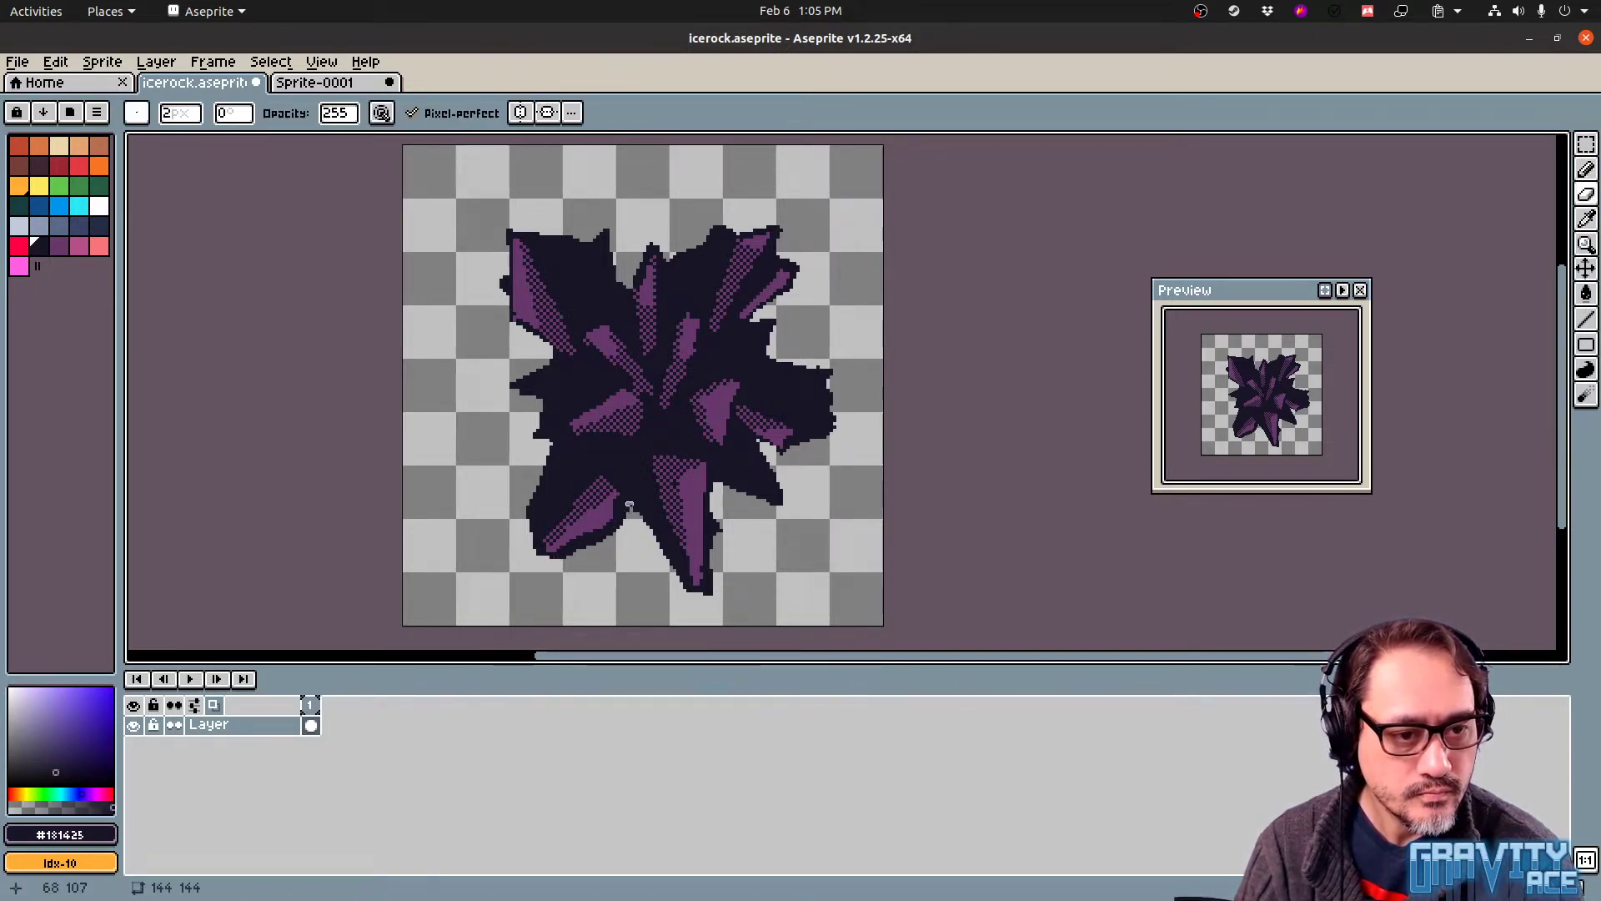
pyautogui.moveTo(604, 557)
pyautogui.mouseDown()
pyautogui.moveTo(626, 516)
pyautogui.moveTo(619, 537)
pyautogui.moveTo(538, 570)
pyautogui.moveTo(594, 544)
pyautogui.mouseUp()
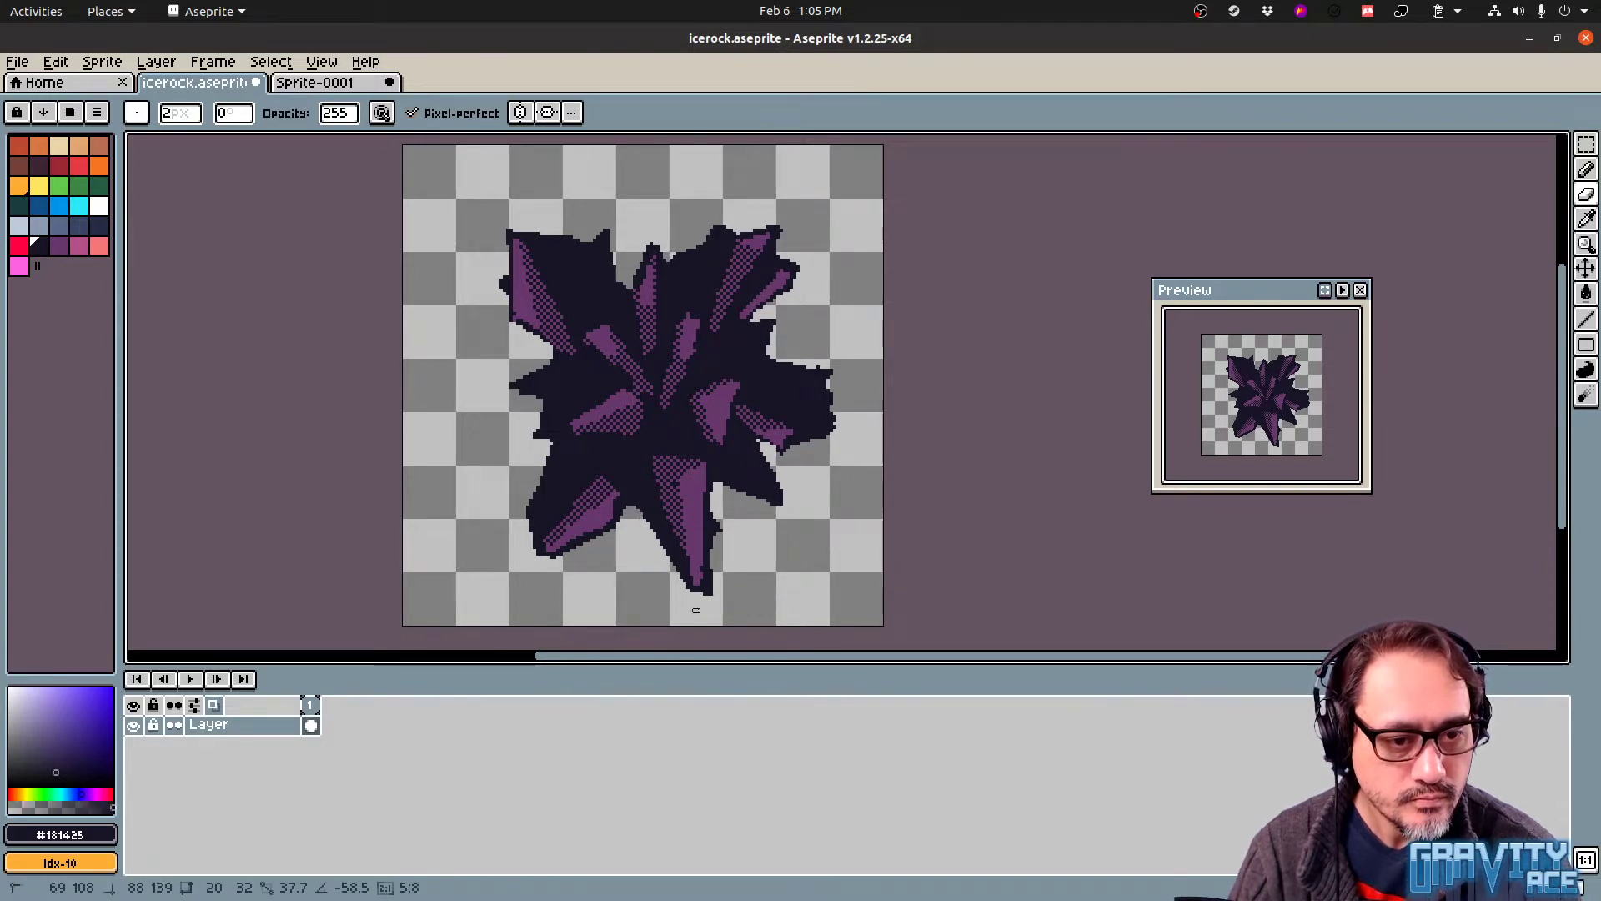
pyautogui.moveTo(696, 607)
pyautogui.mouseDown()
pyautogui.moveTo(723, 601)
pyautogui.moveTo(715, 540)
pyautogui.mouseUp()
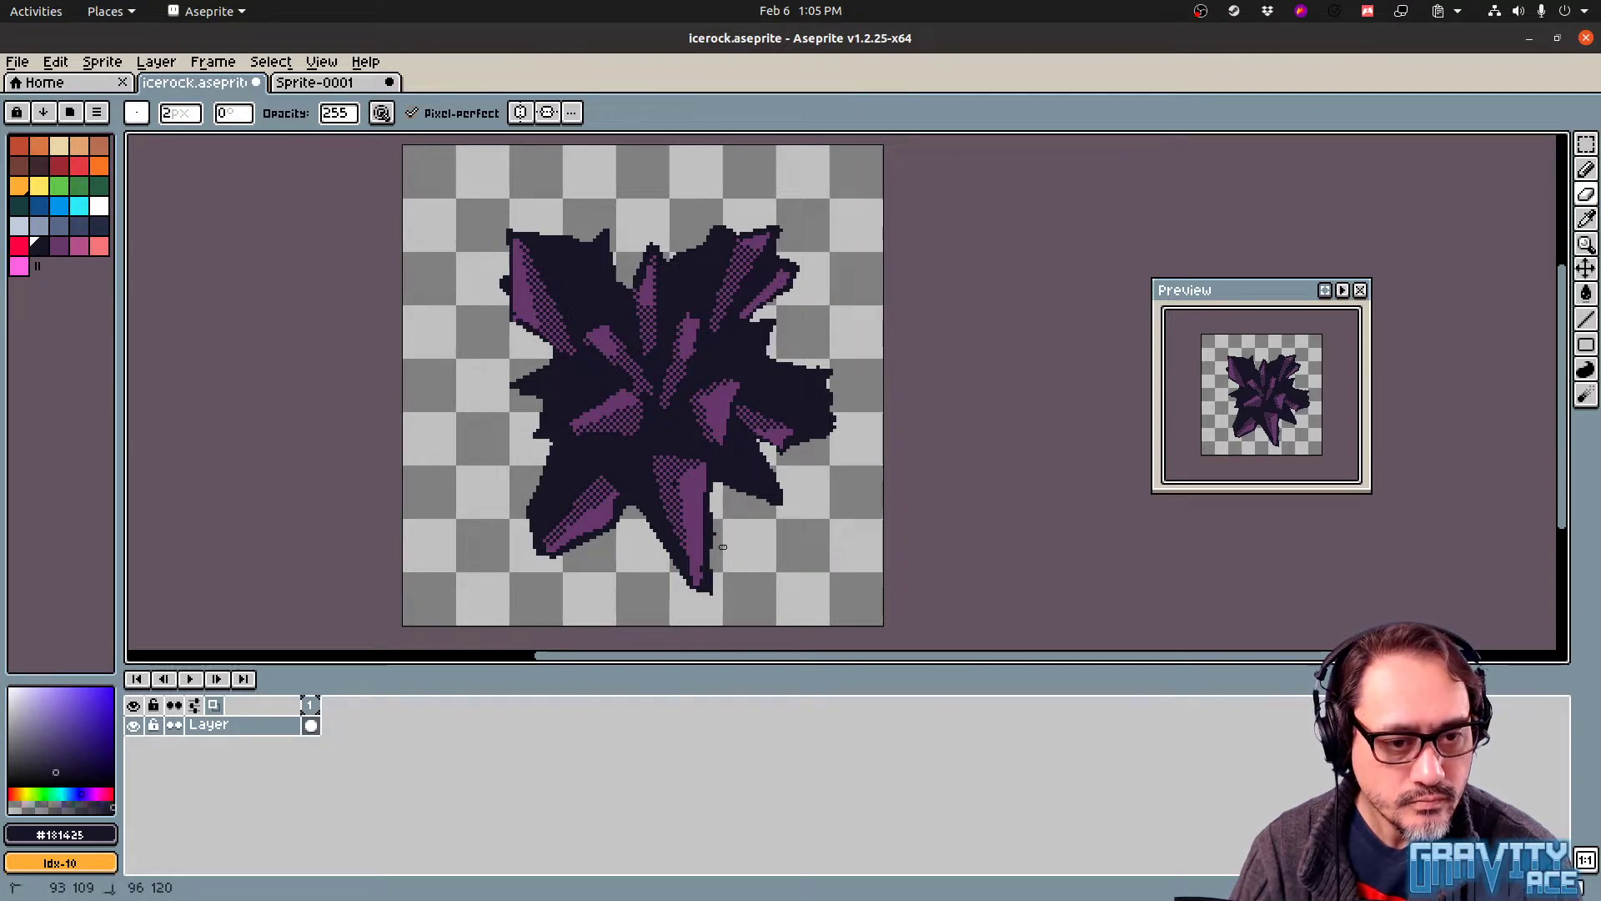
# Paint straight dark #181425 lines to widen the bottom spike's right side into an angular edge
pyautogui.press('b')
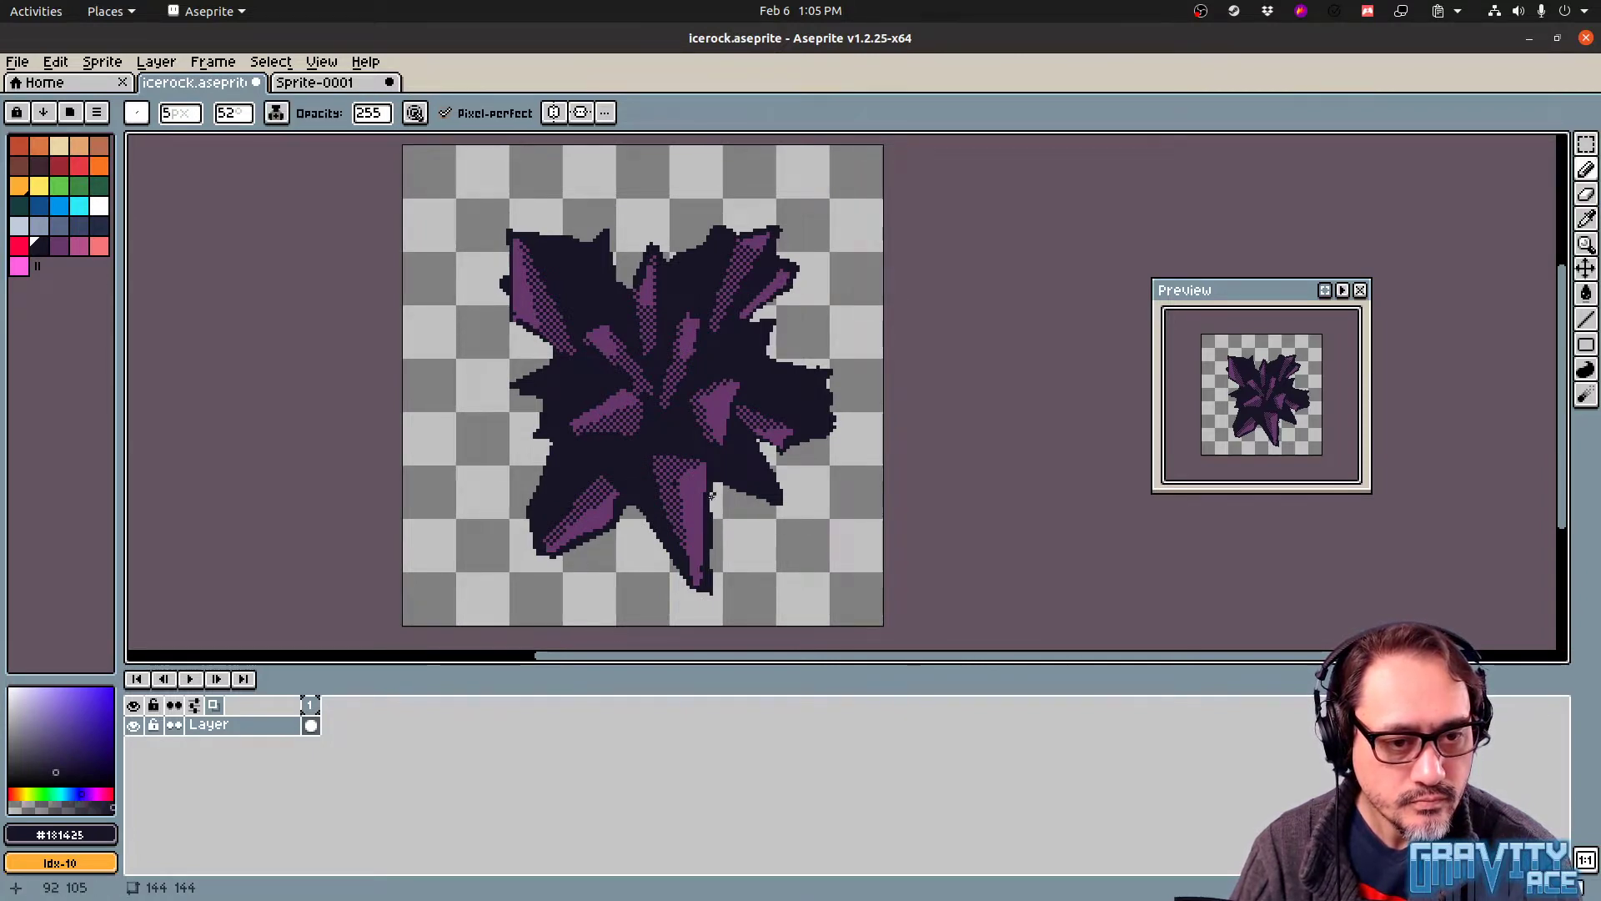
pyautogui.click(711, 496)
pyautogui.keyDown('shift'); pyautogui.click(721, 531); pyautogui.keyUp('shift')
pyautogui.keyDown('shift'); pyautogui.click(714, 550); pyautogui.keyUp('shift')
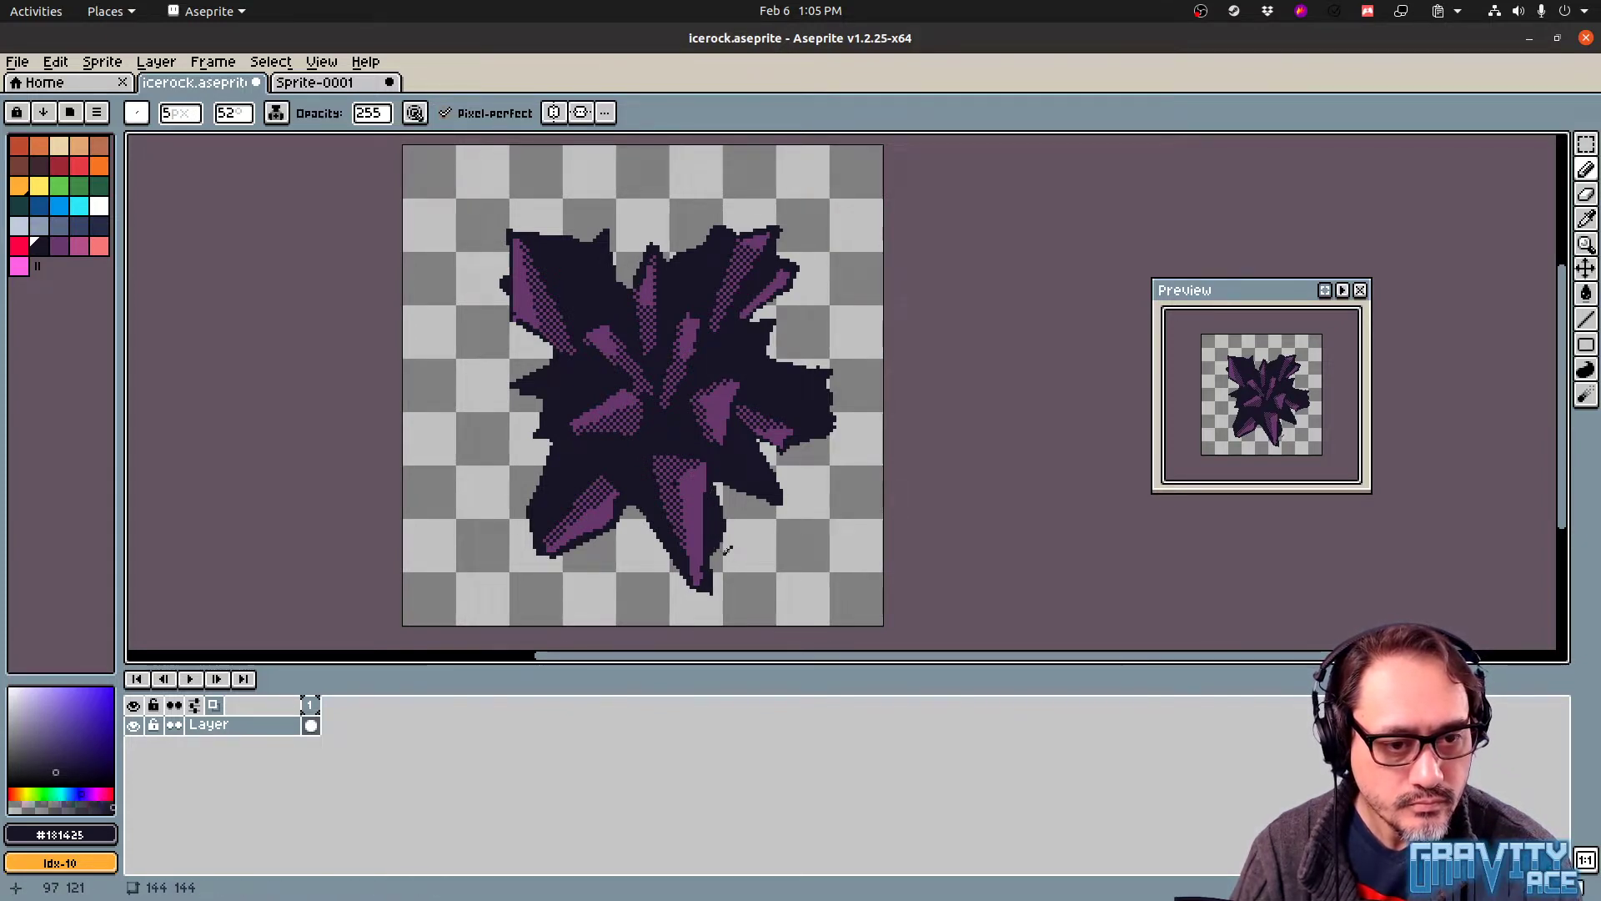
# Erase around the bottom spike's right edge and trim the thin tip off the lower-right spike
pyautogui.press('e')
pyautogui.click(731, 525)
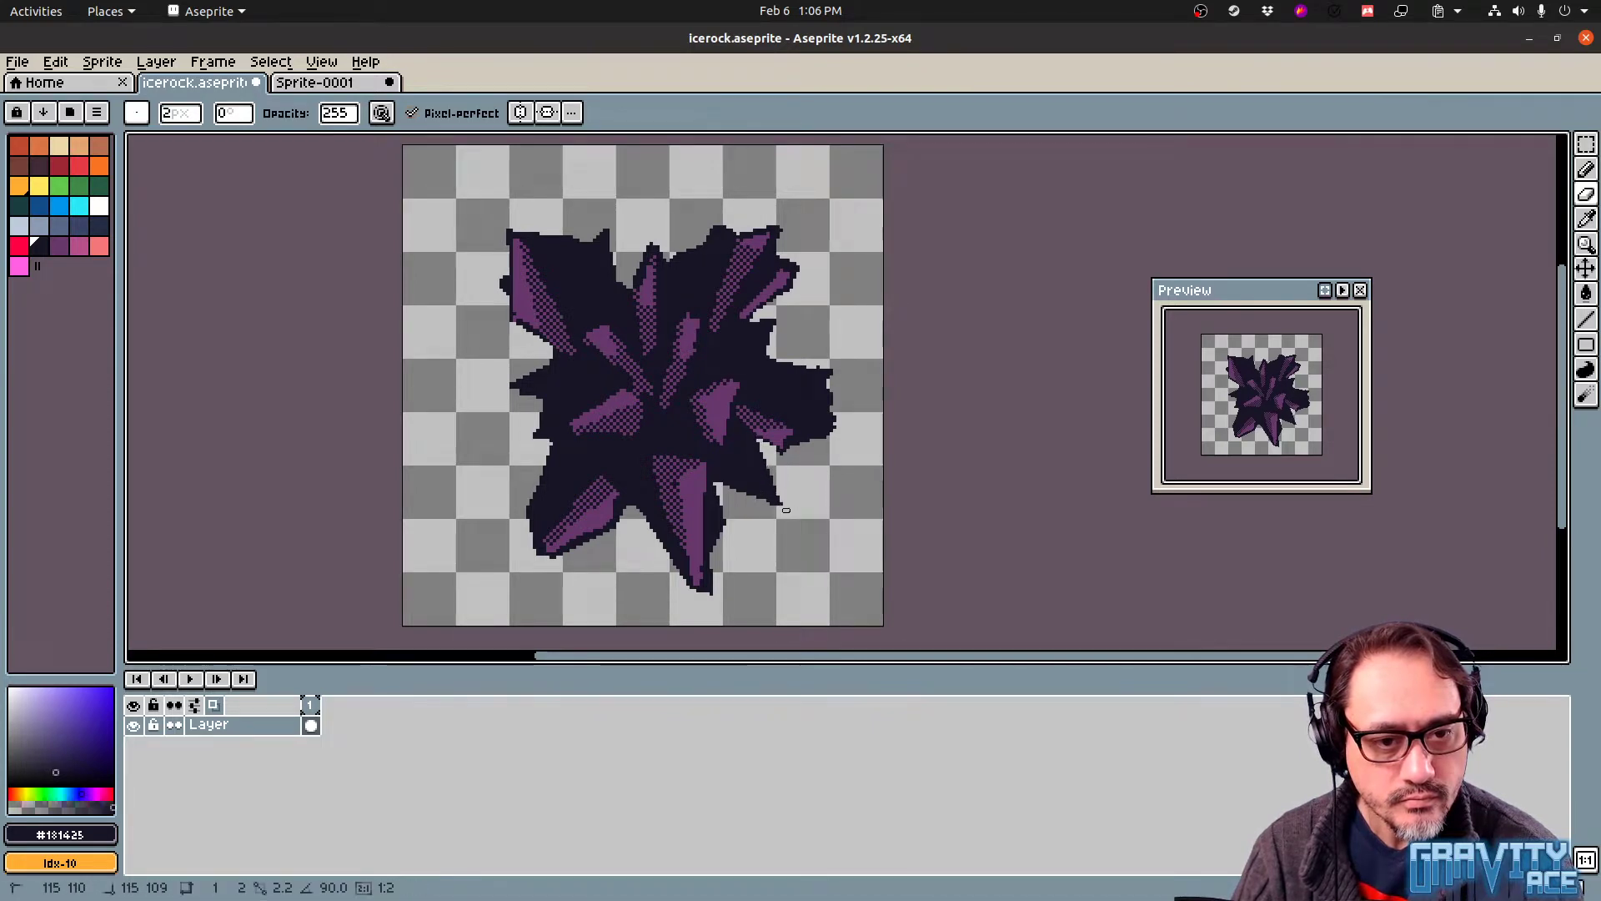
pyautogui.moveTo(791, 501); pyautogui.dragTo(773, 504)
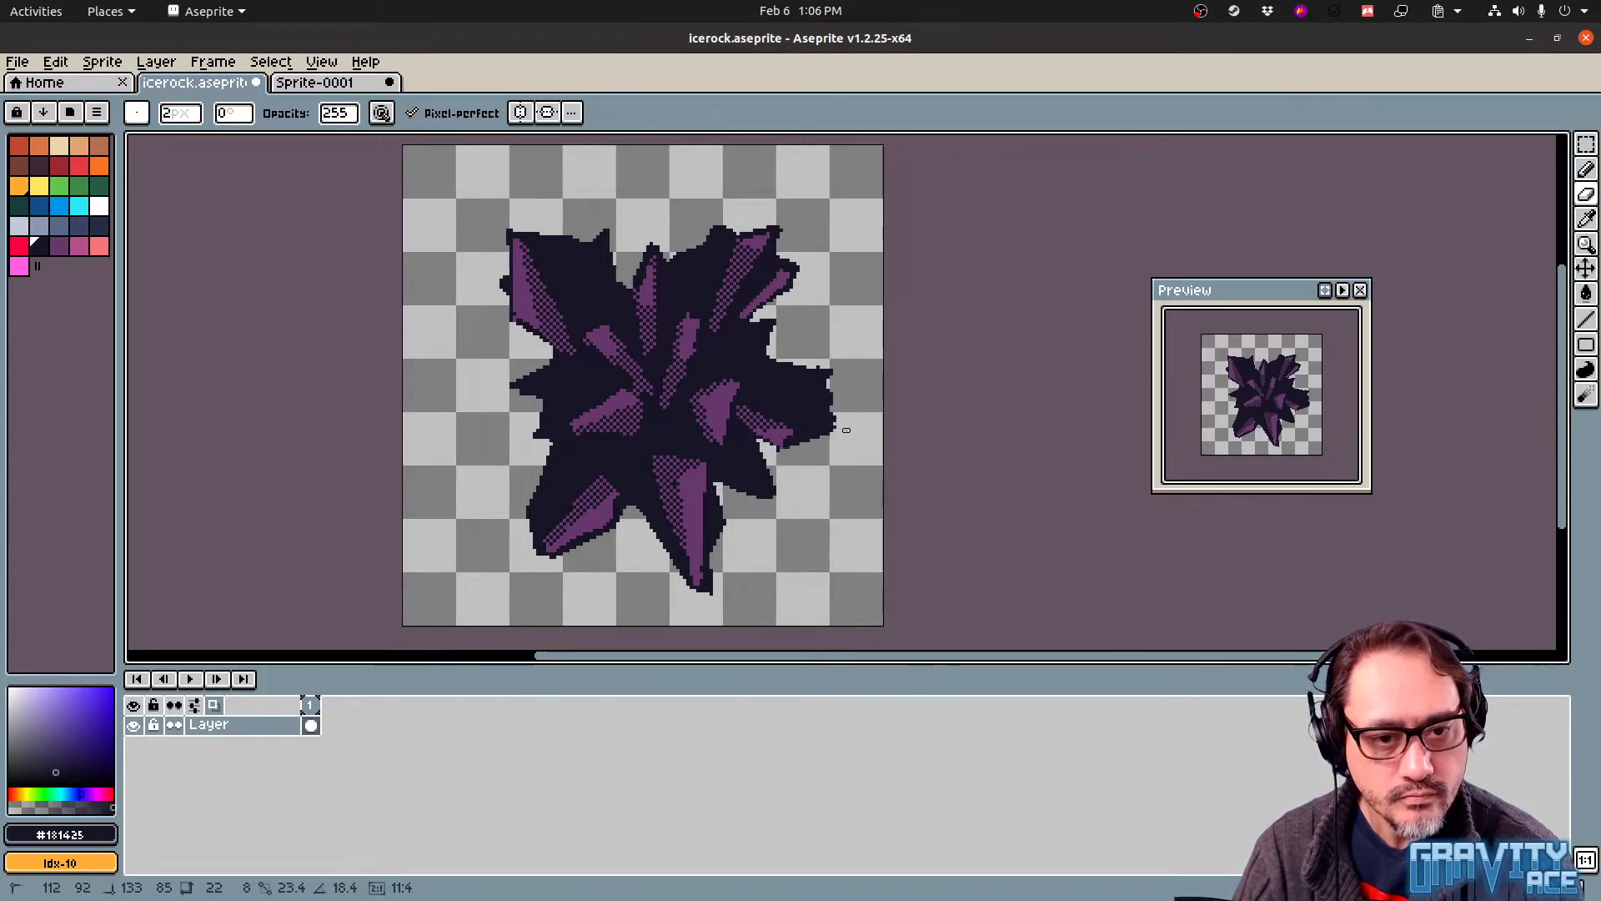
# Trim the right crystal's outer corner and the small spike above it with straight eraser lines, undoing the misplaced cut
pyautogui.keyDown('shift'); pyautogui.click(814, 357); pyautogui.keyUp('shift')
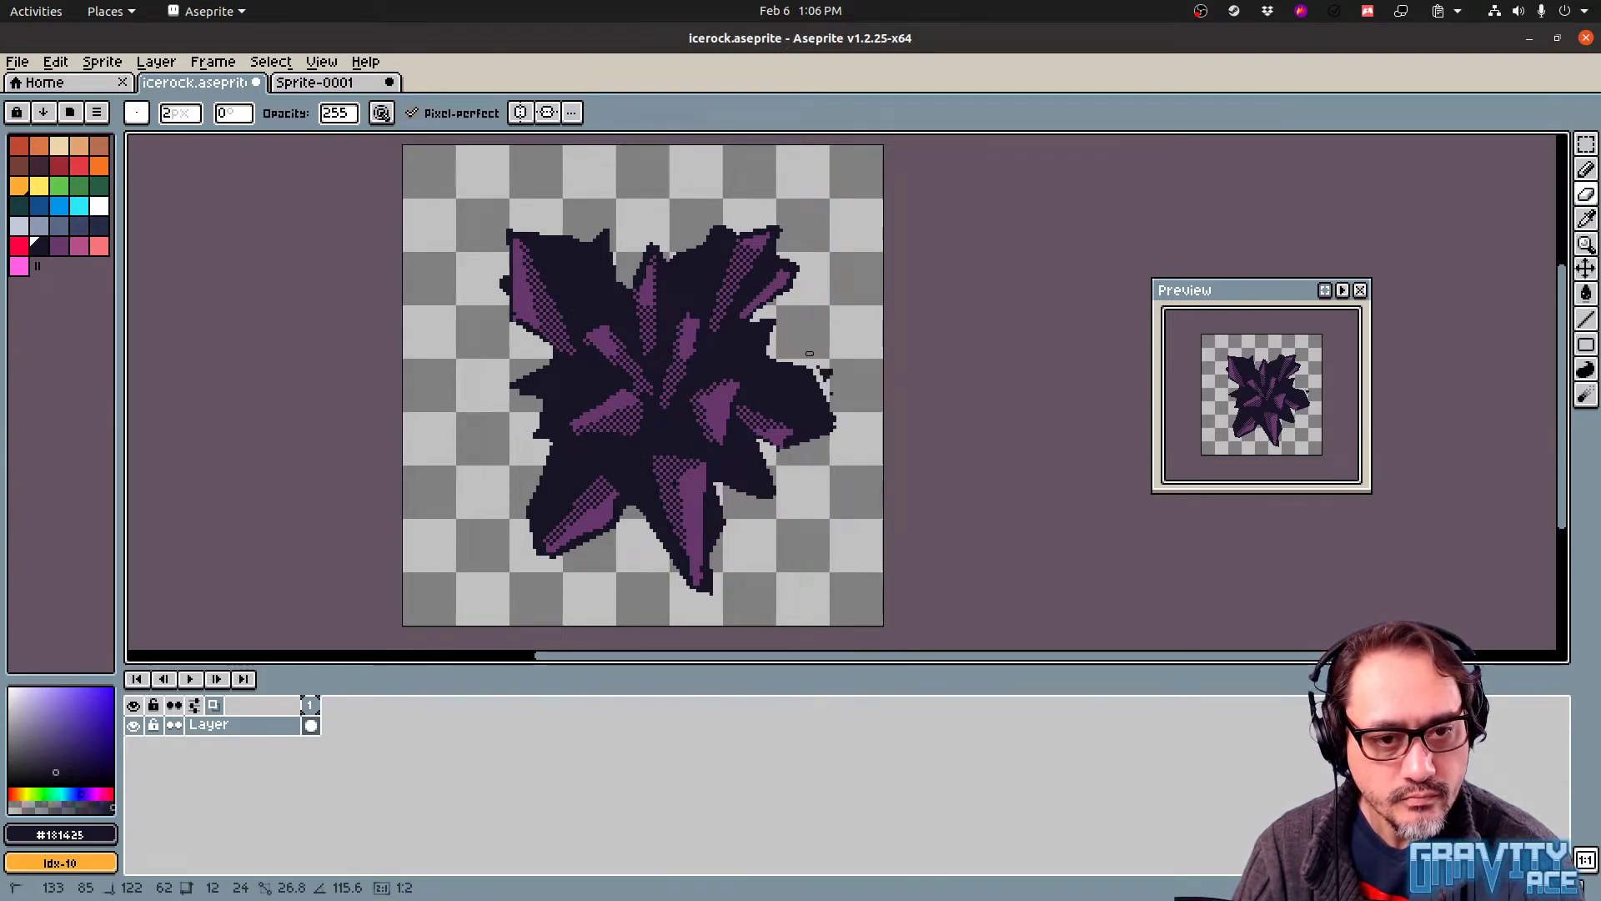
pyautogui.hotkey('ctrl', 'z')
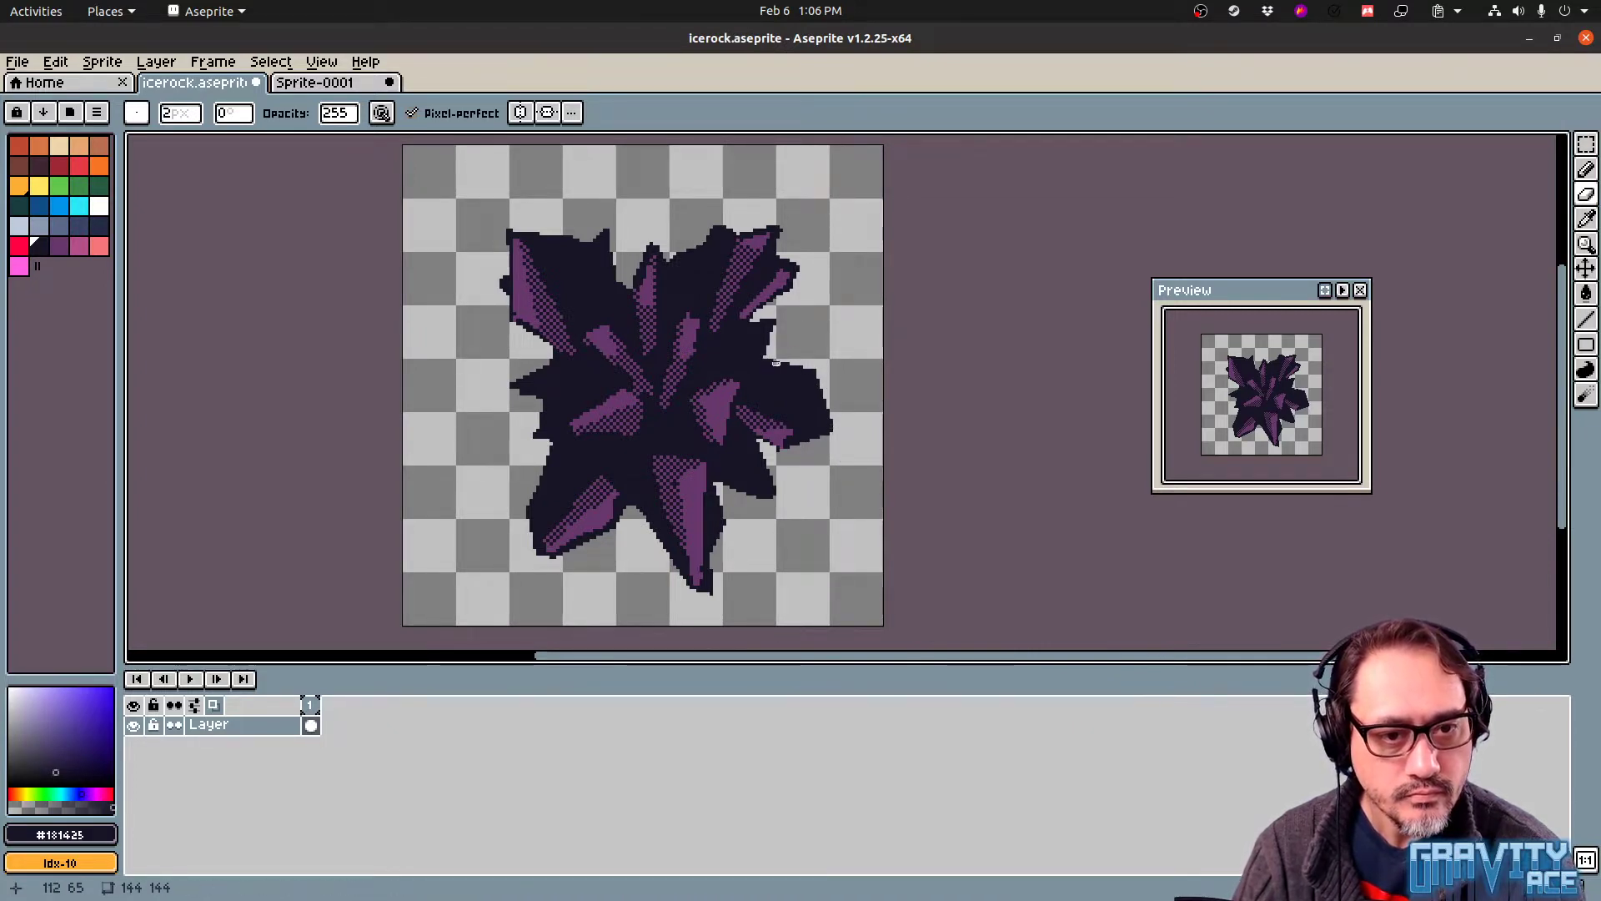
pyautogui.keyDown('shift'); pyautogui.click(780, 307); pyautogui.keyUp('shift')
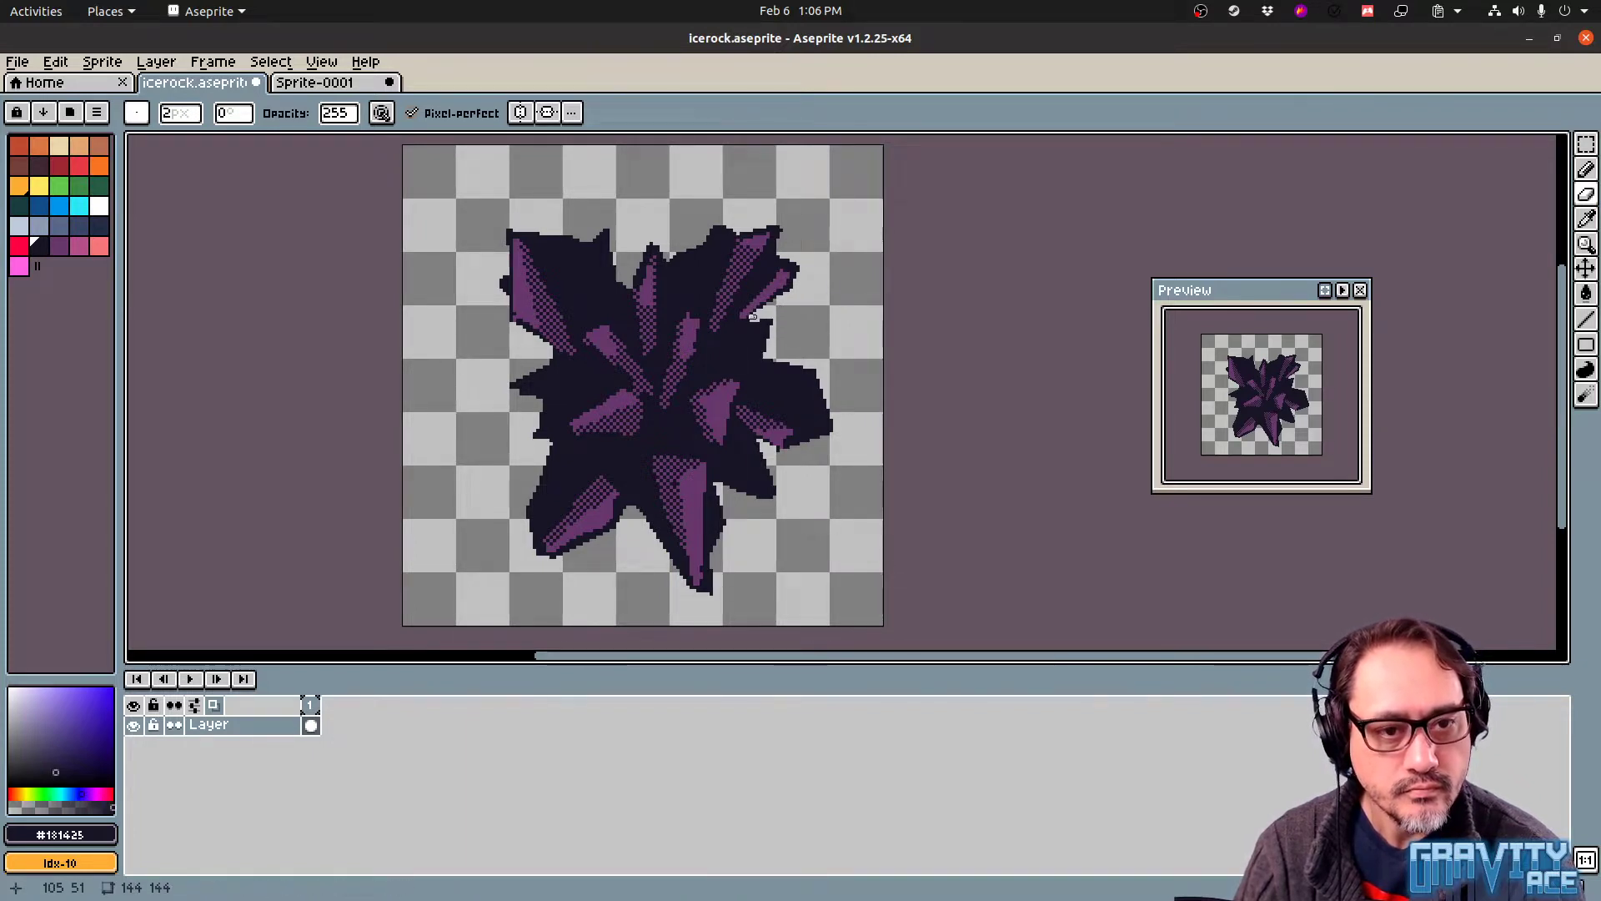
# Extend the small upper-right crystal outward into a sharp point with straight dark #181425 lines
pyautogui.press('b')
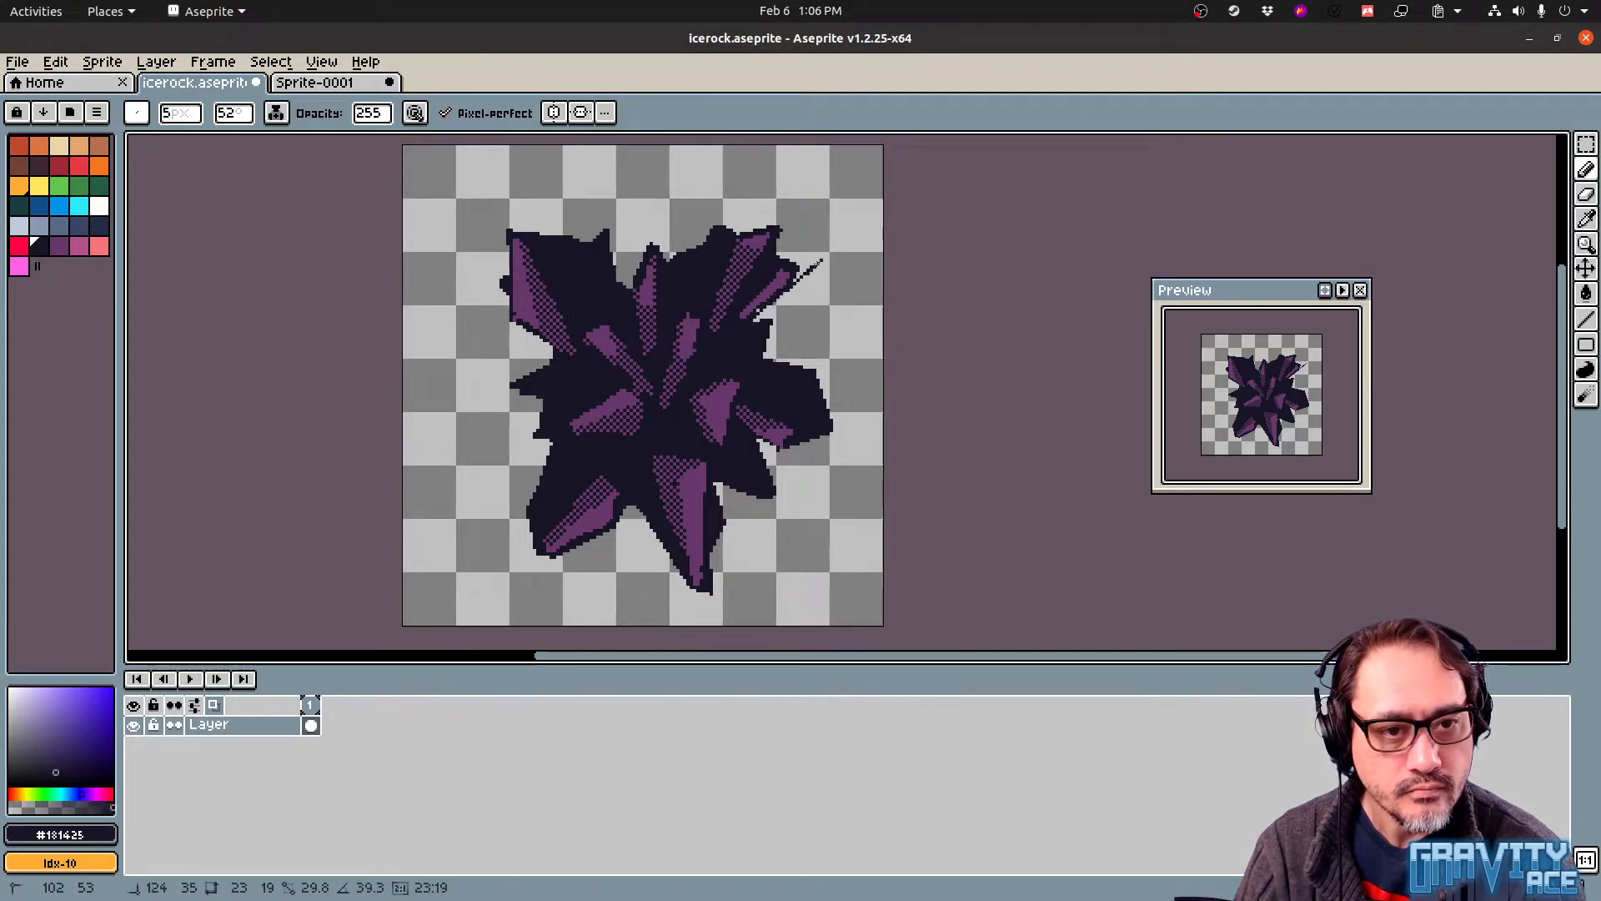
pyautogui.keyDown('shift'); pyautogui.click(818, 264); pyautogui.keyUp('shift')
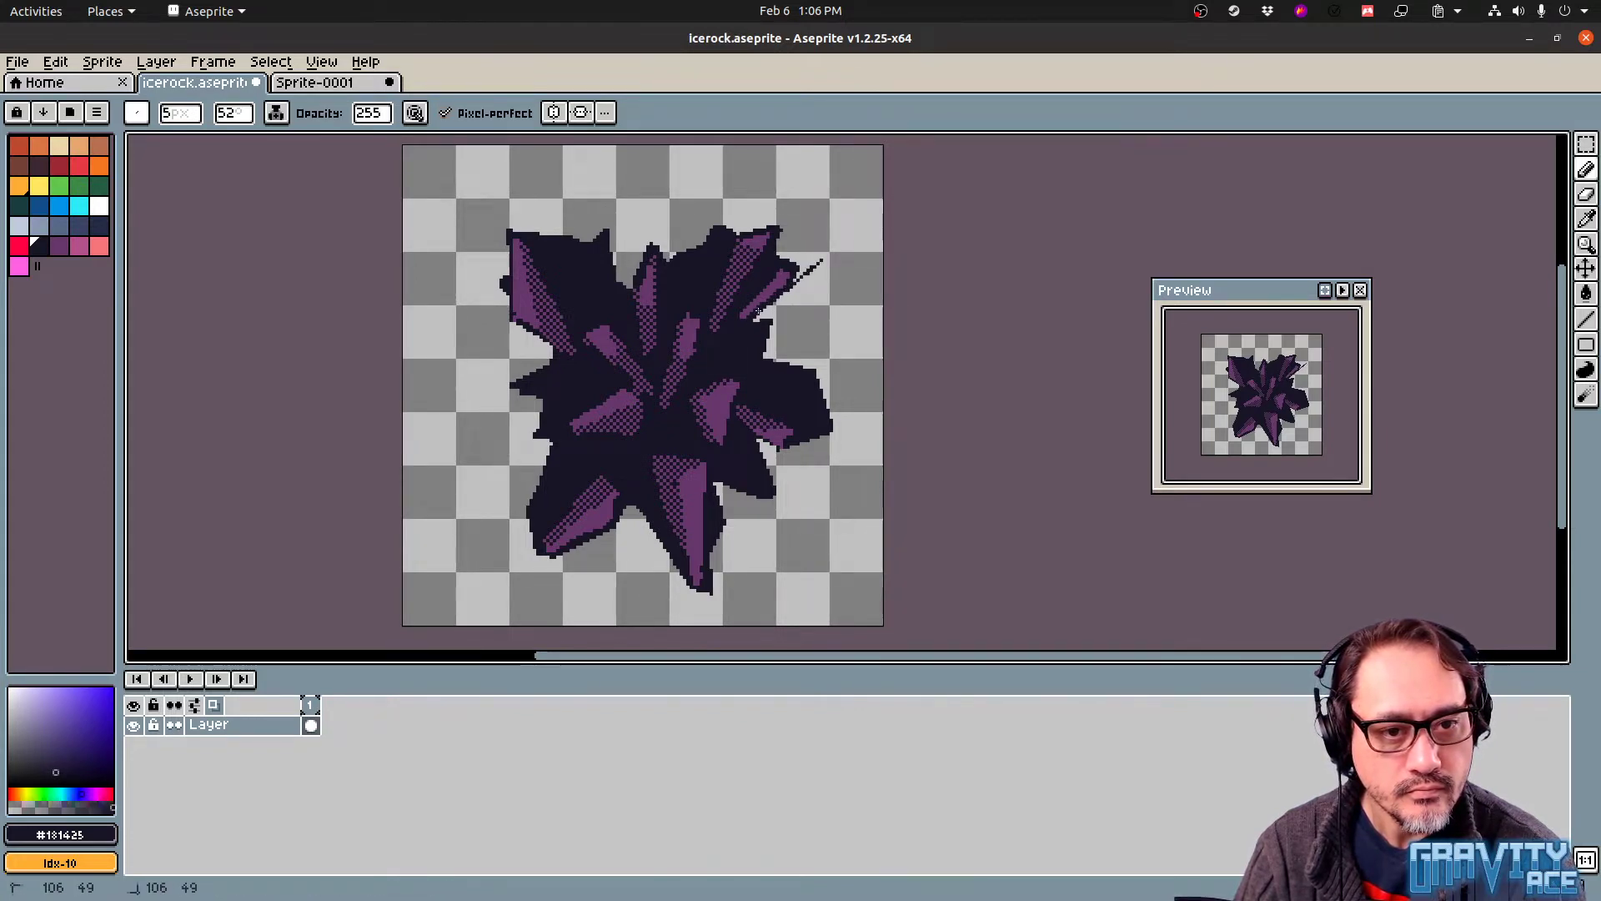
pyautogui.click(778, 260)
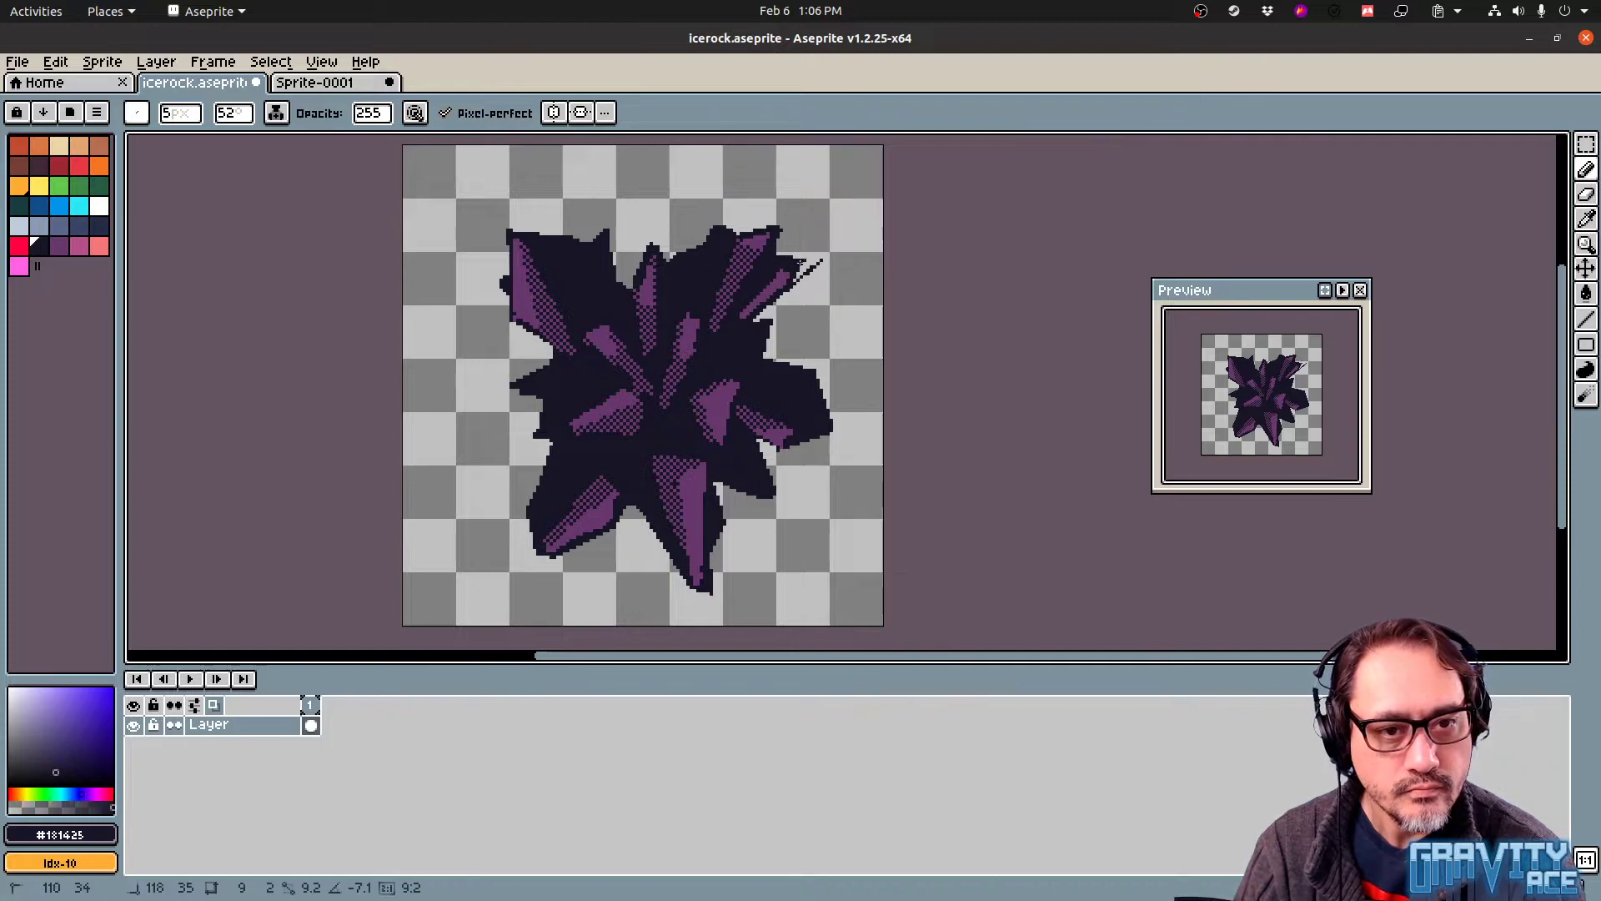
pyautogui.keyDown('shift'); pyautogui.click(817, 263); pyautogui.keyUp('shift')
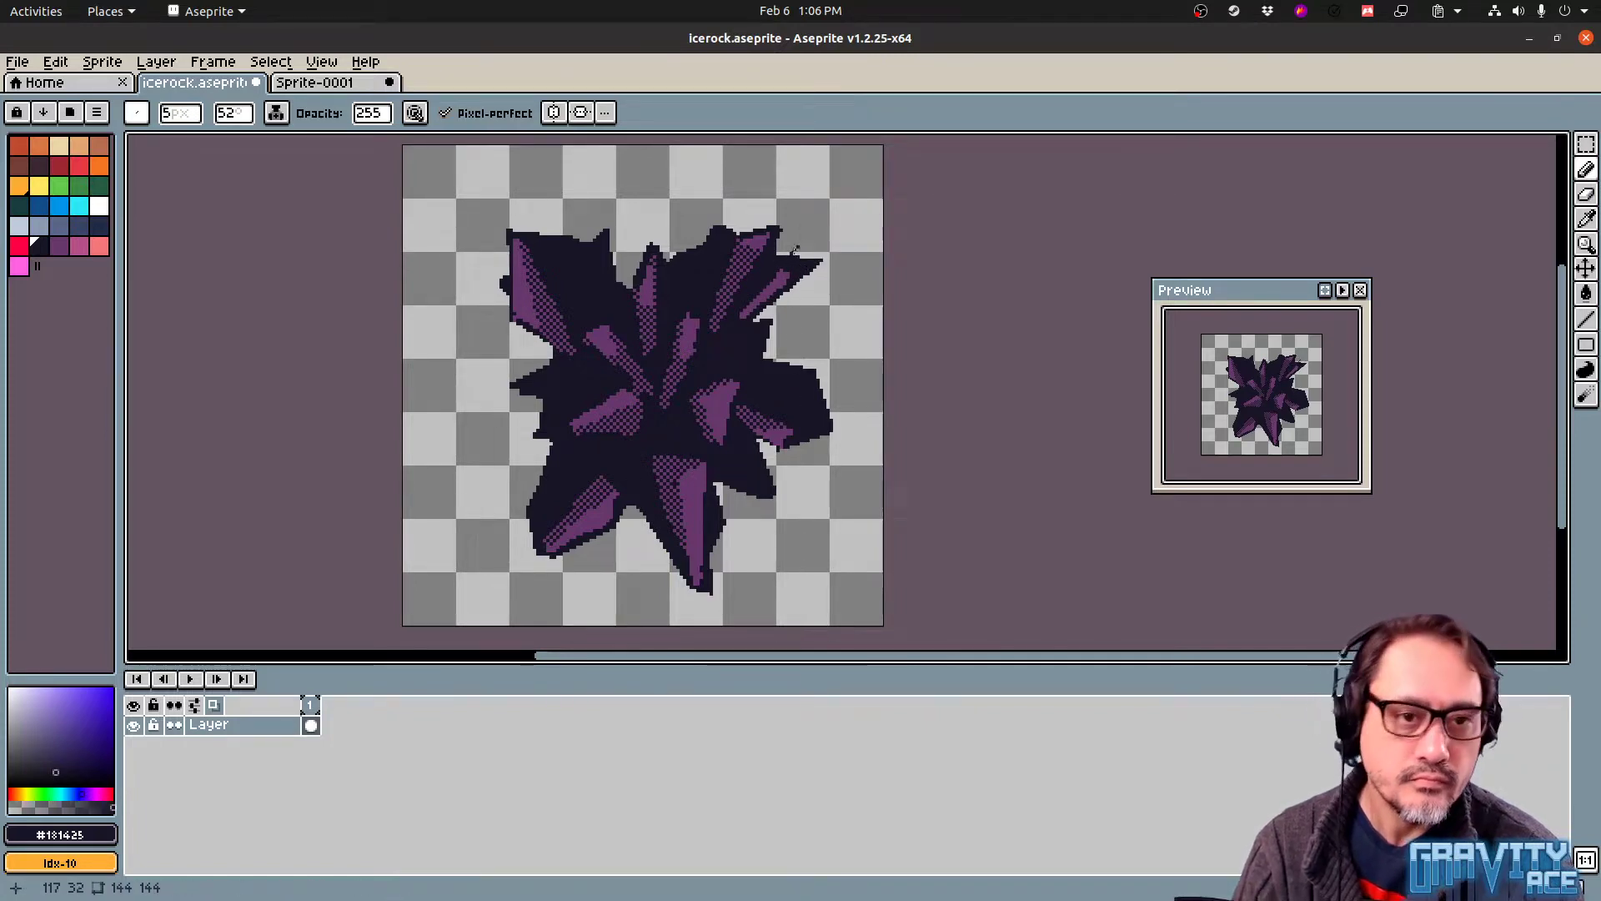
# Sharpen the tip of the large upper-right crystal and the peak beside it with straight dark lines
pyautogui.click(721, 240)
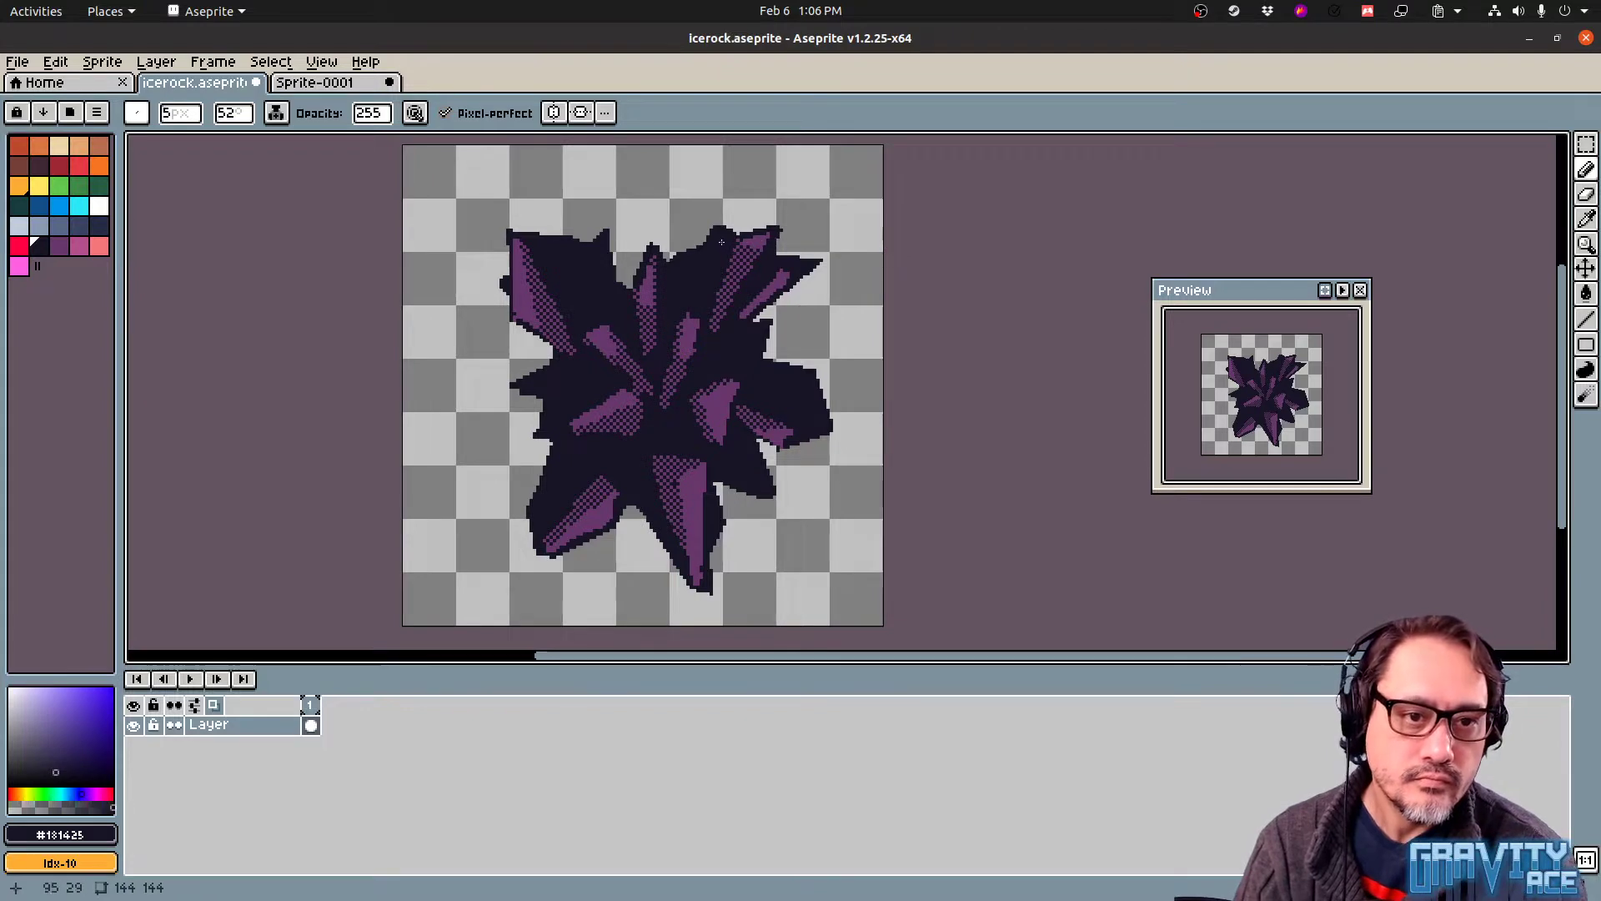
pyautogui.keyDown('shift'); pyautogui.click(786, 226); pyautogui.keyUp('shift')
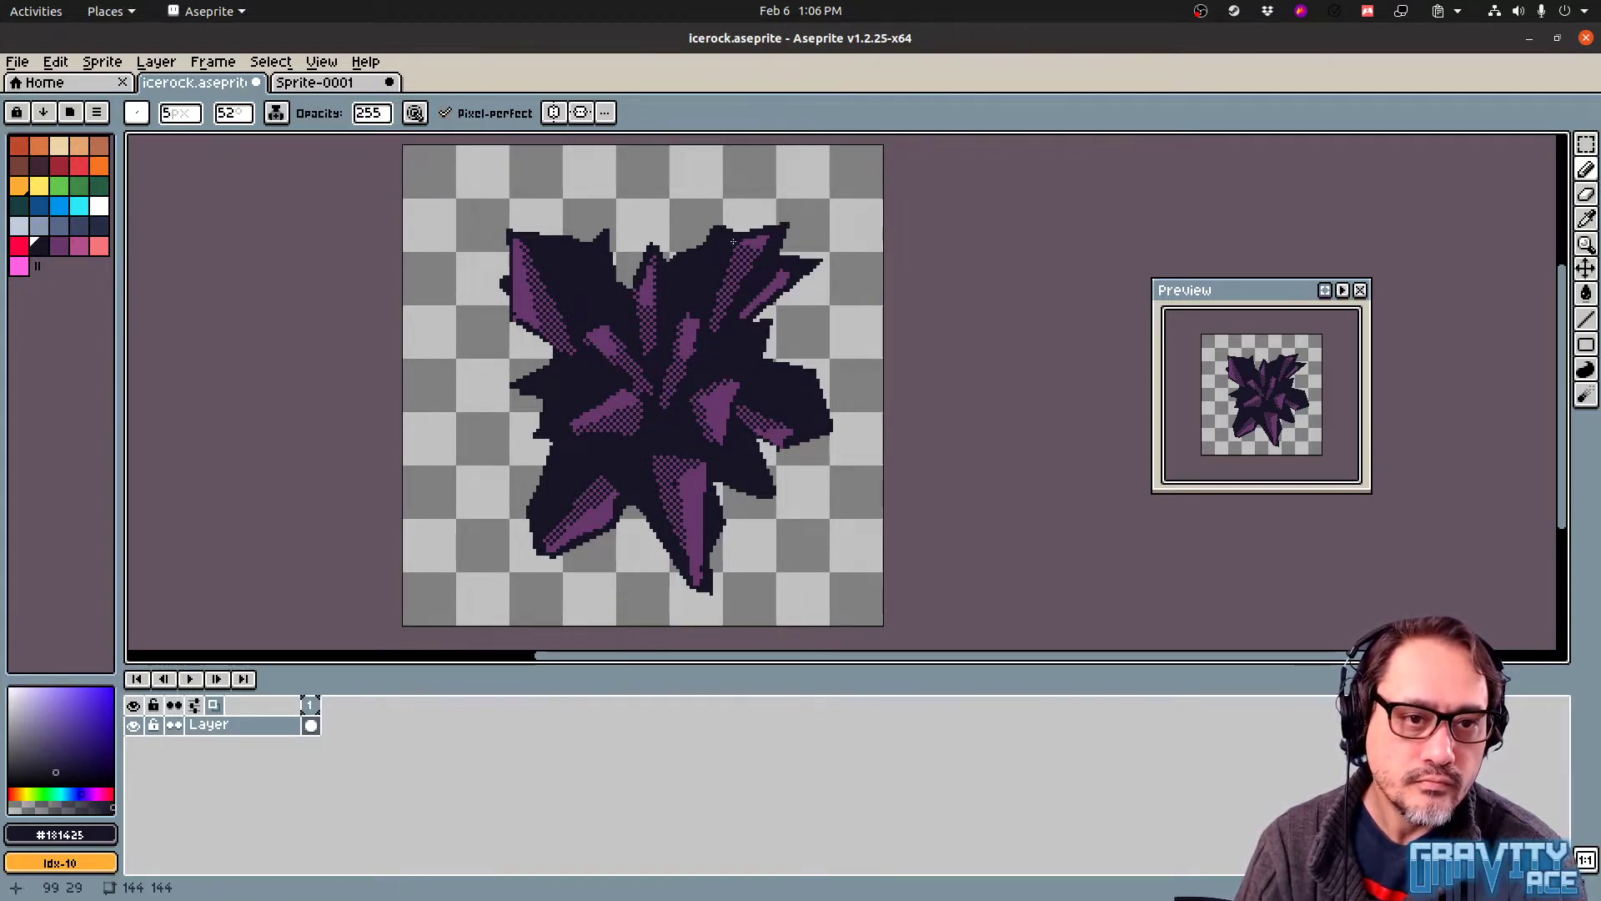
pyautogui.keyDown('shift'); pyautogui.click(711, 223); pyautogui.keyUp('shift')
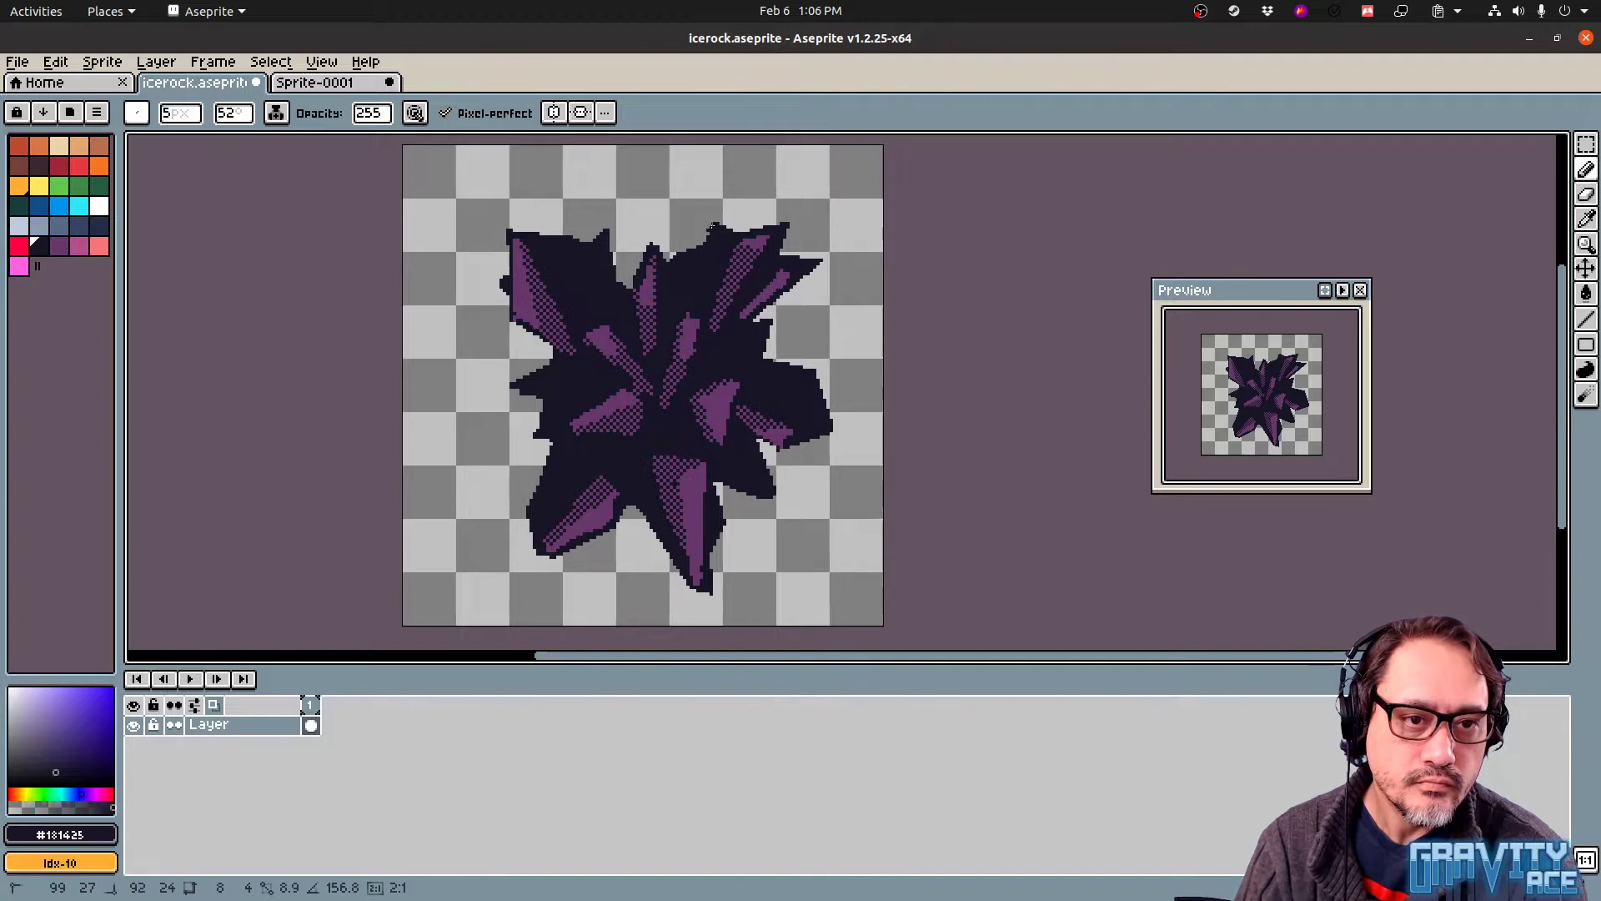
pyautogui.keyDown('shift'); pyautogui.click(692, 259); pyautogui.keyUp('shift')
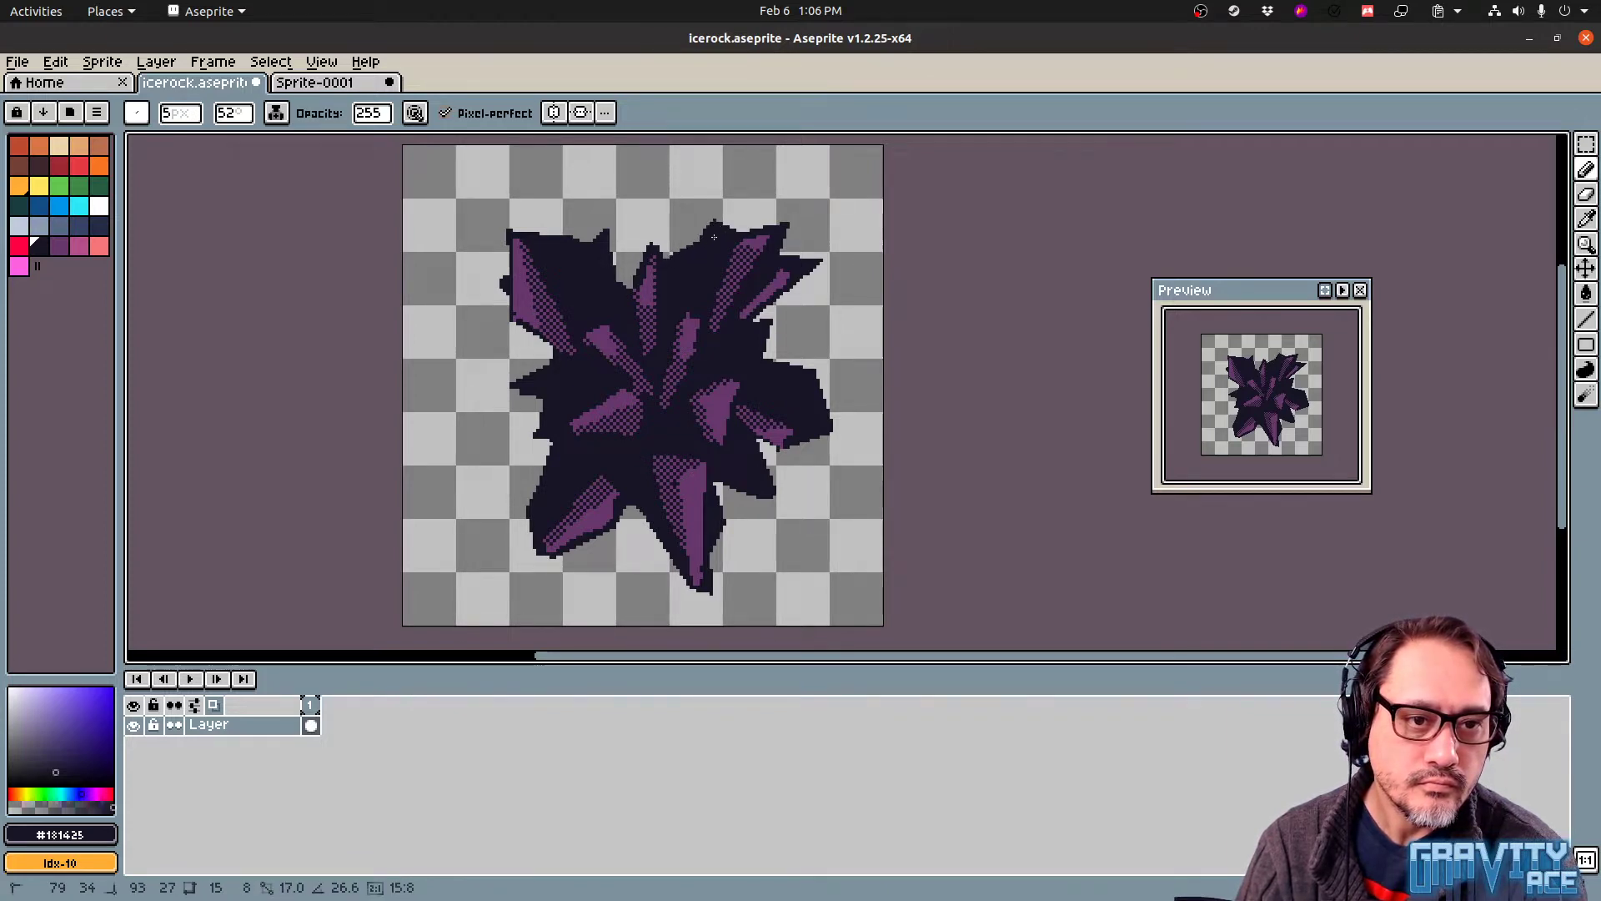
# Touch up the small peak beside the upper-left crystal and straighten that crystal's upper edge with dark lines
pyautogui.click(603, 232)
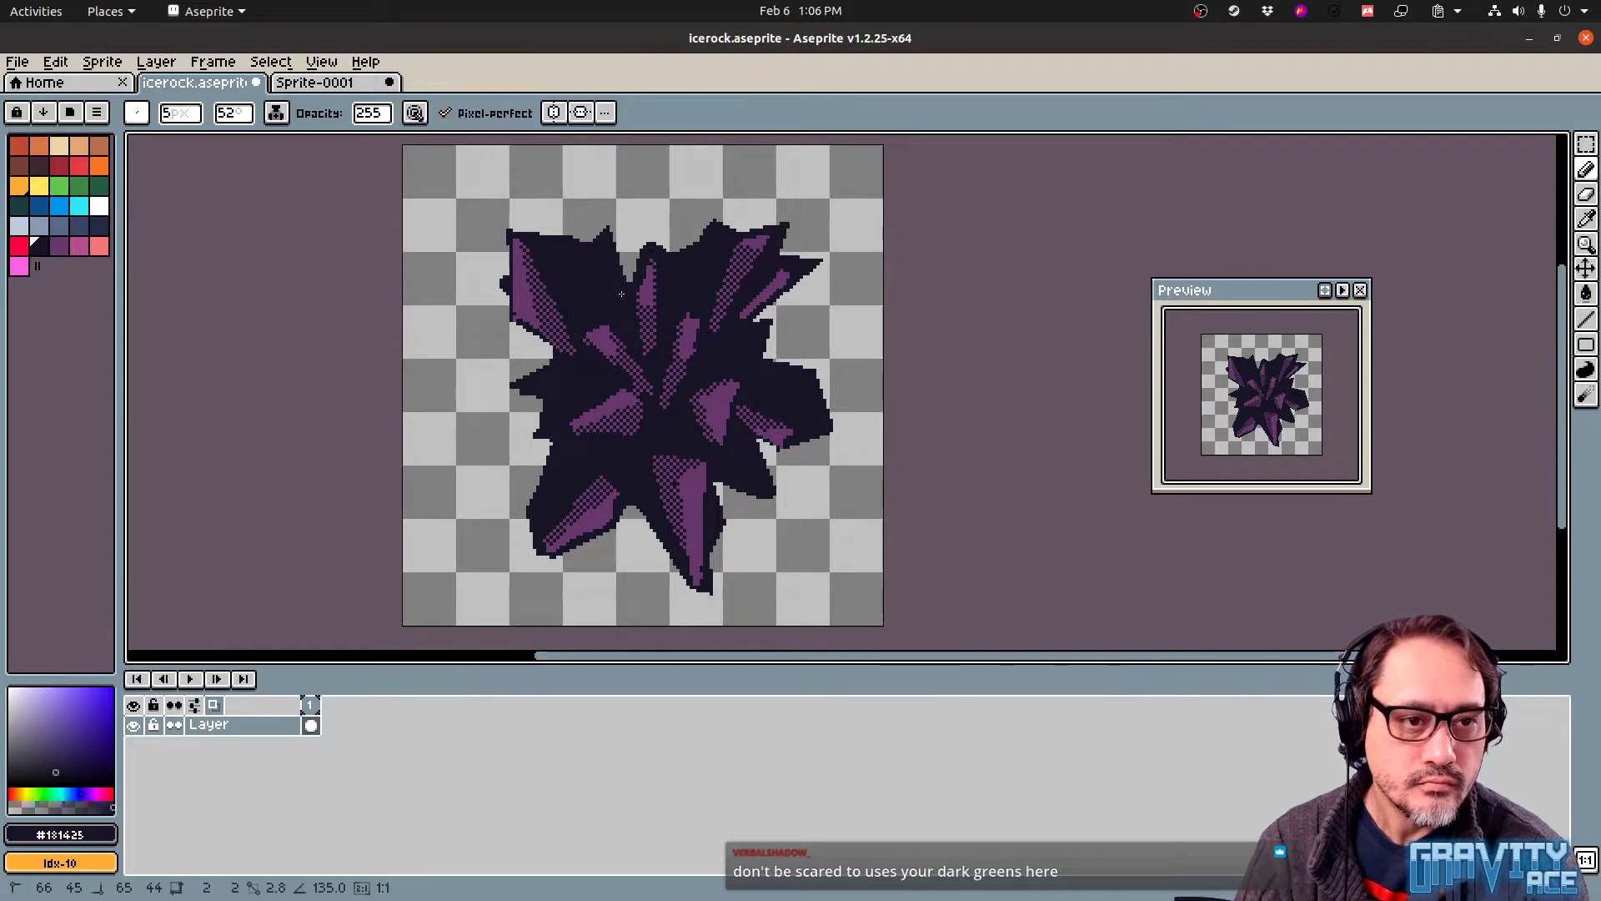
pyautogui.moveTo(603, 229); pyautogui.dragTo(594, 238)
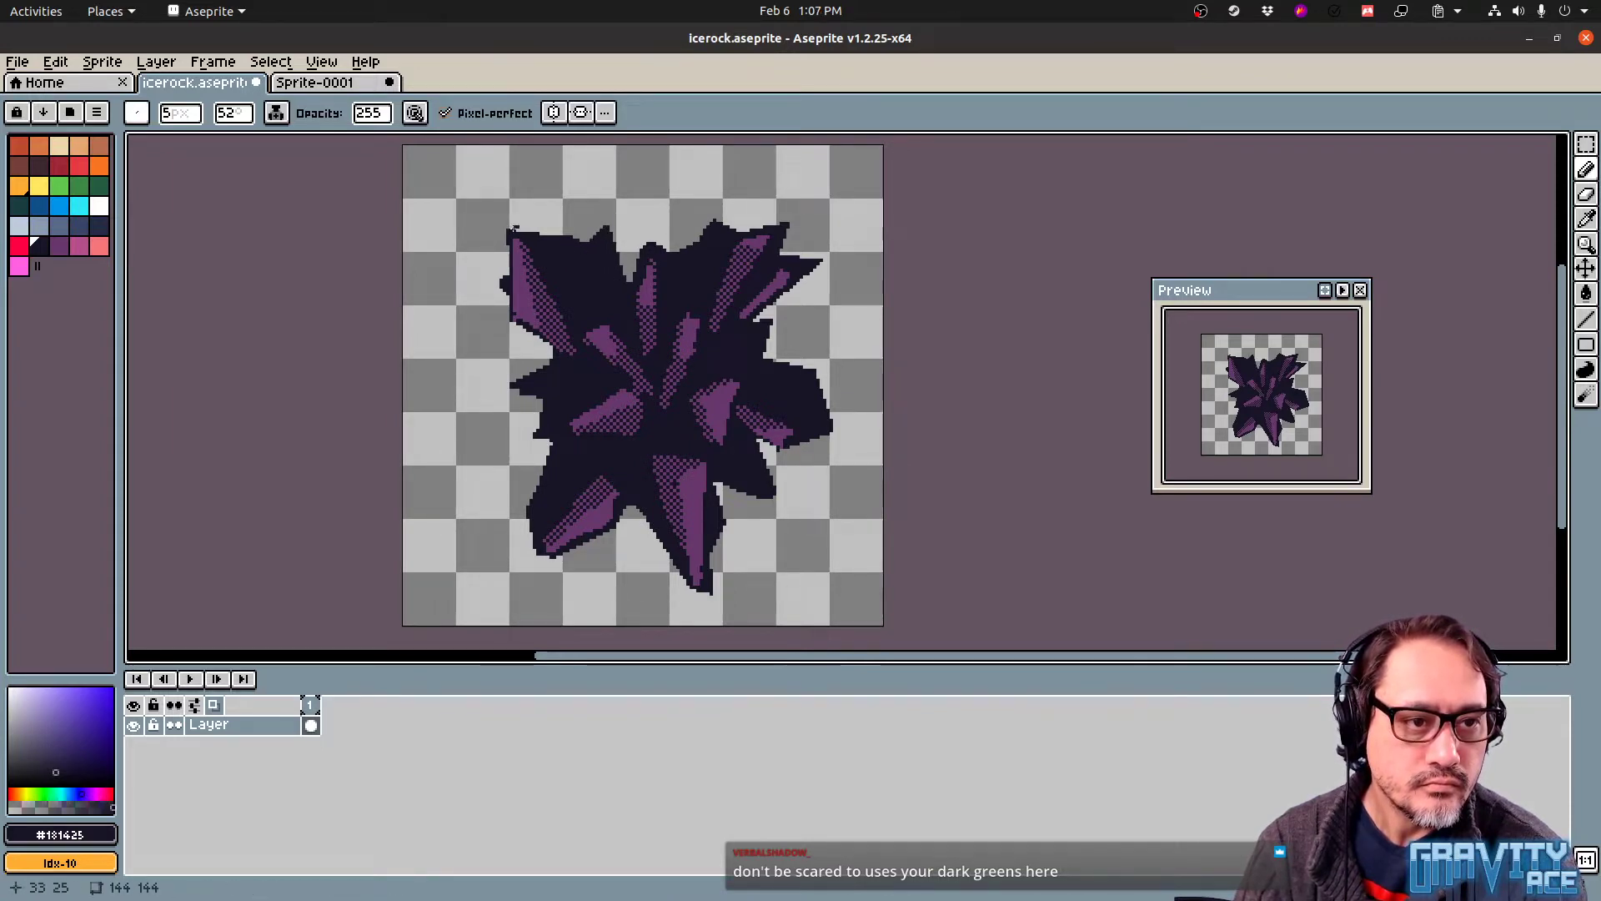
pyautogui.moveTo(512, 227); pyautogui.dragTo(601, 243)
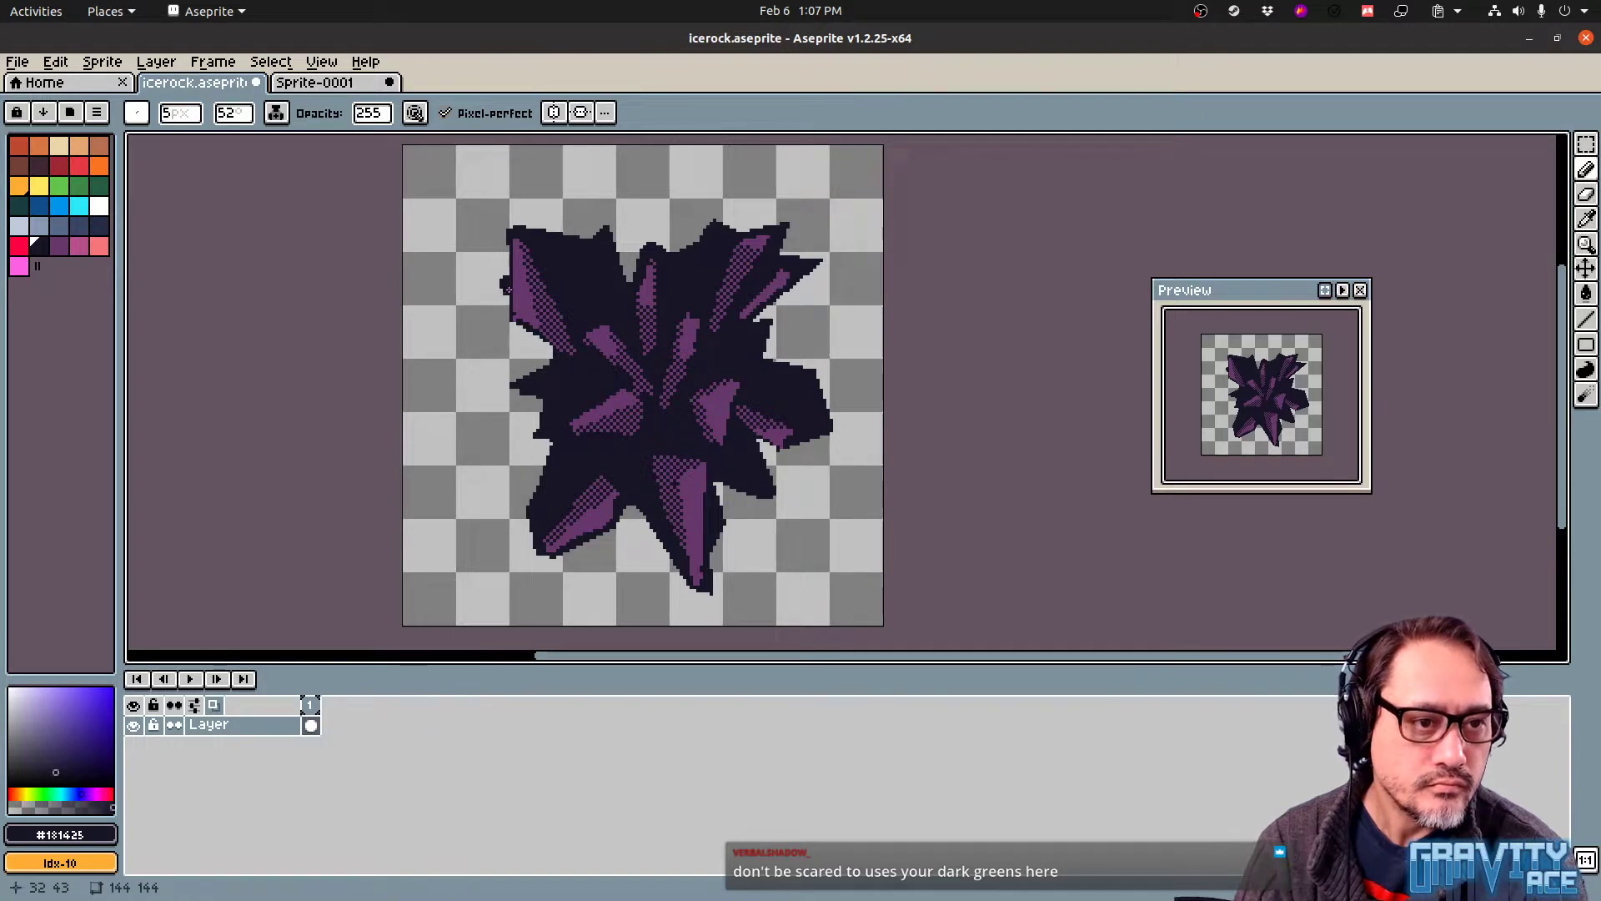
# Redraw the left outline in straight dark lines, from the upper-left crystal's outer edge down to the small left-side spikes
pyautogui.press('e')
pyautogui.press('b')
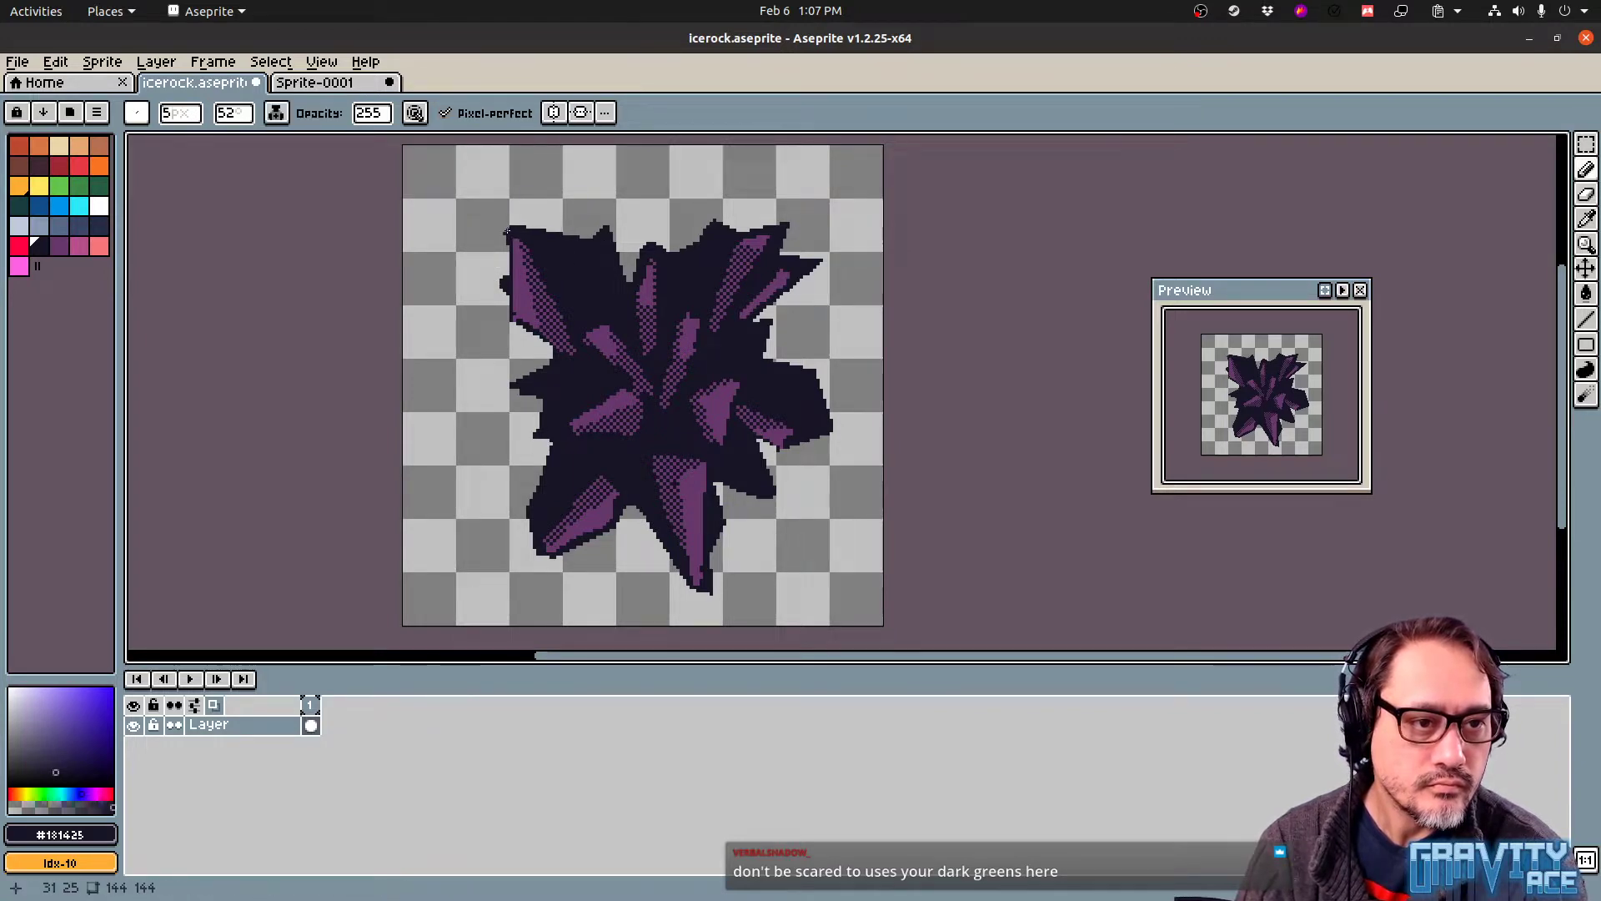
pyautogui.keyDown('shift'); pyautogui.moveTo(505, 231); pyautogui.dragTo(507, 320); pyautogui.keyUp('shift')
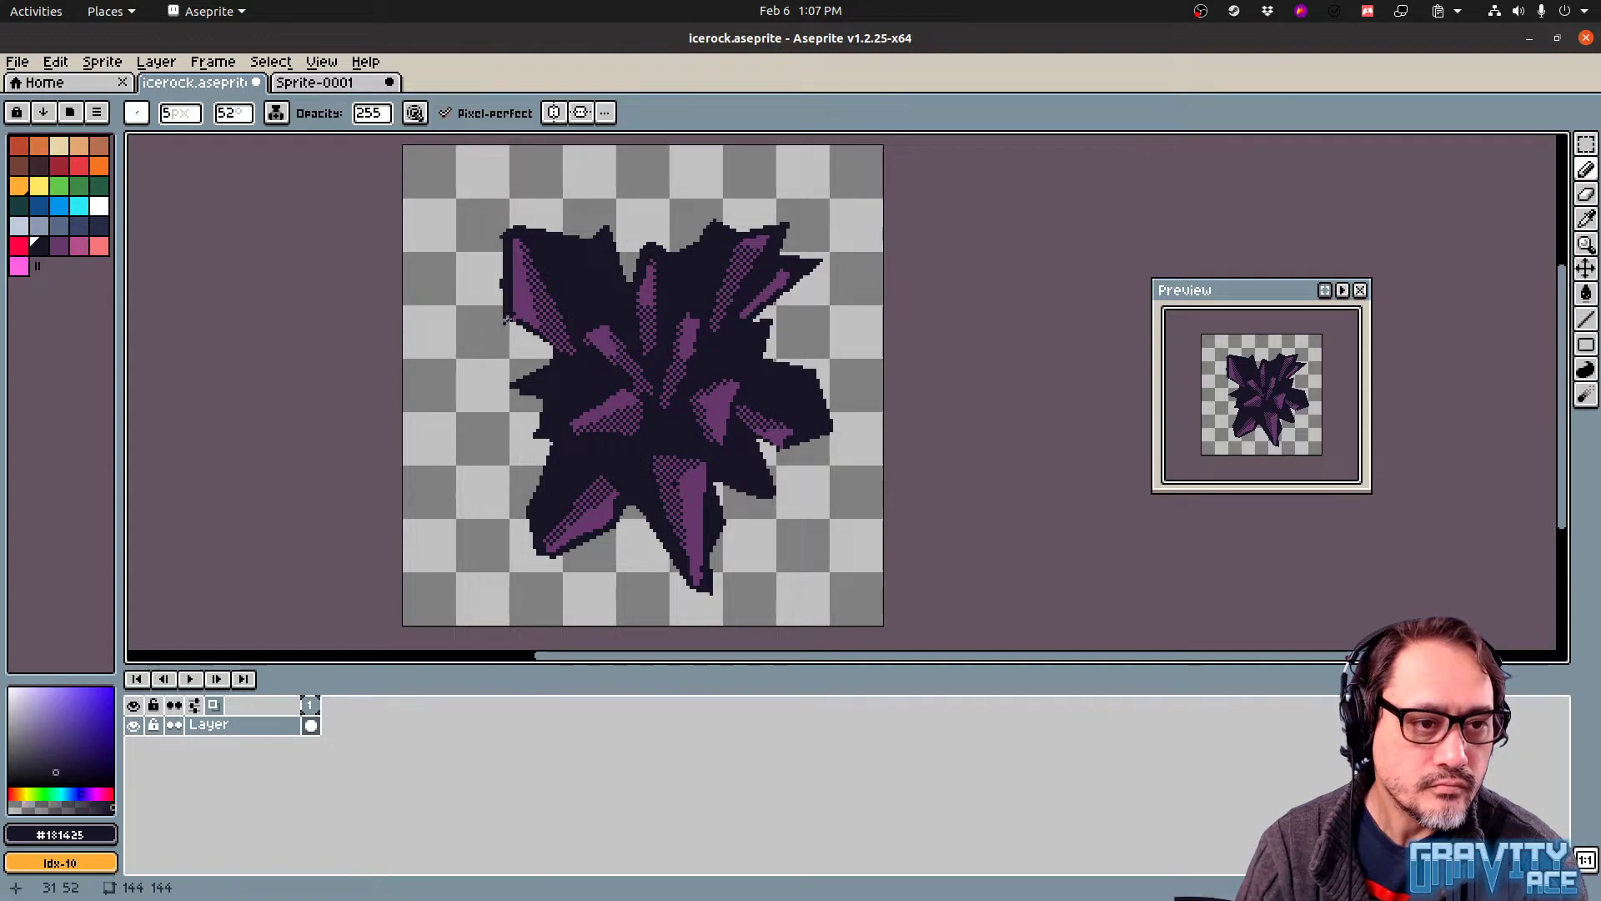
pyautogui.keyDown('shift'); pyautogui.click(566, 365); pyautogui.keyUp('shift')
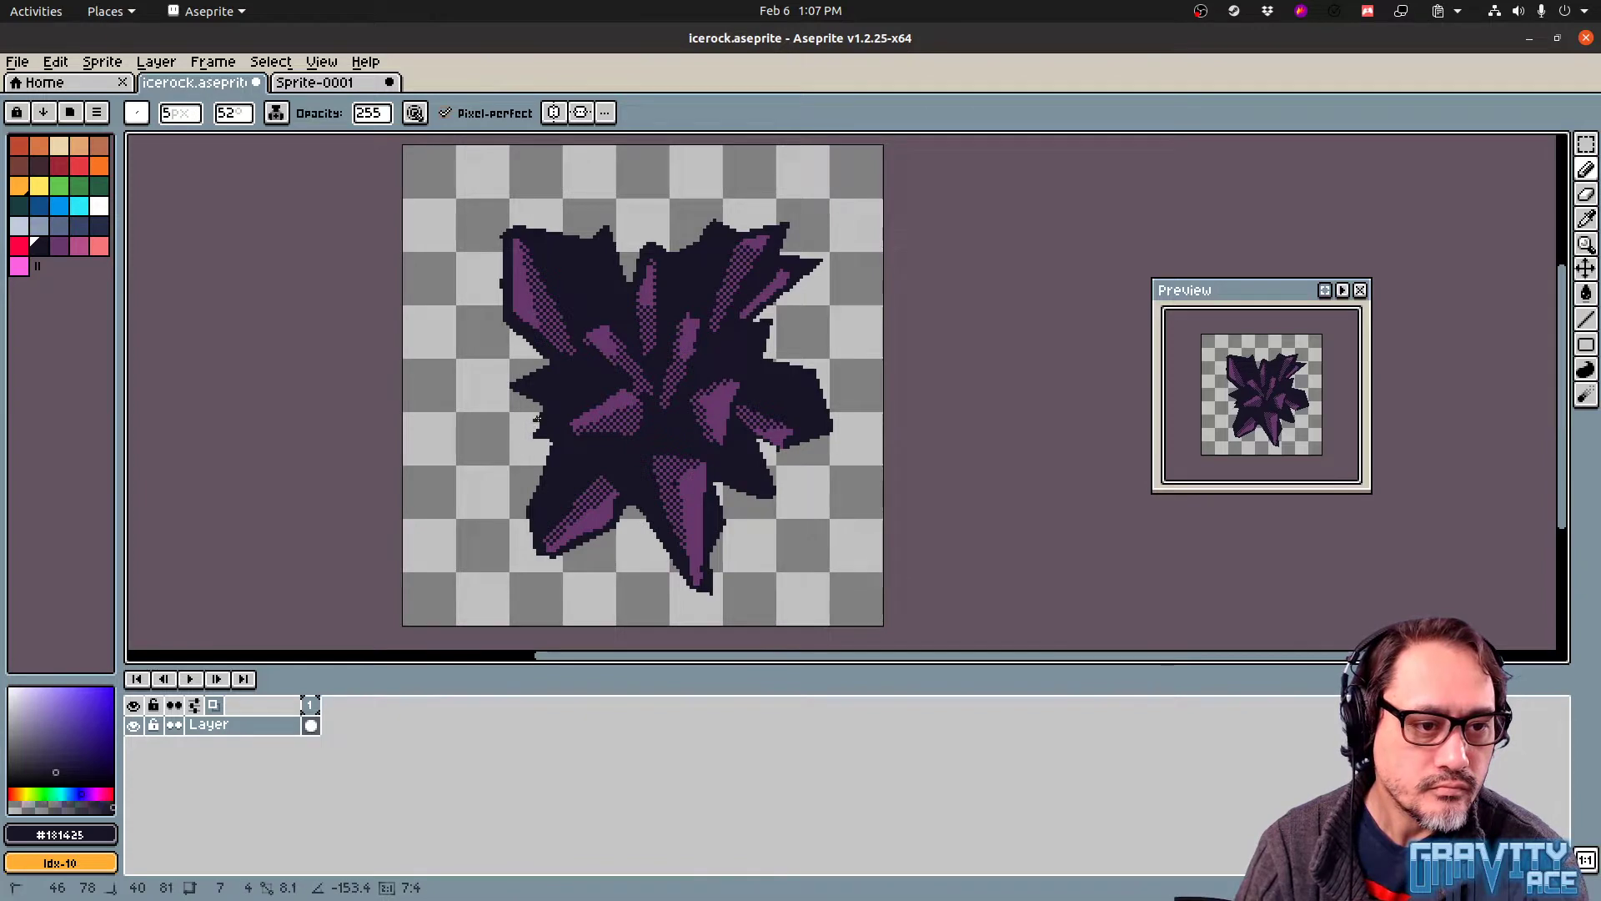
pyautogui.keyDown('shift'); pyautogui.click(551, 395); pyautogui.keyUp('shift')
pyautogui.keyDown('shift'); pyautogui.click(529, 436); pyautogui.keyUp('shift')
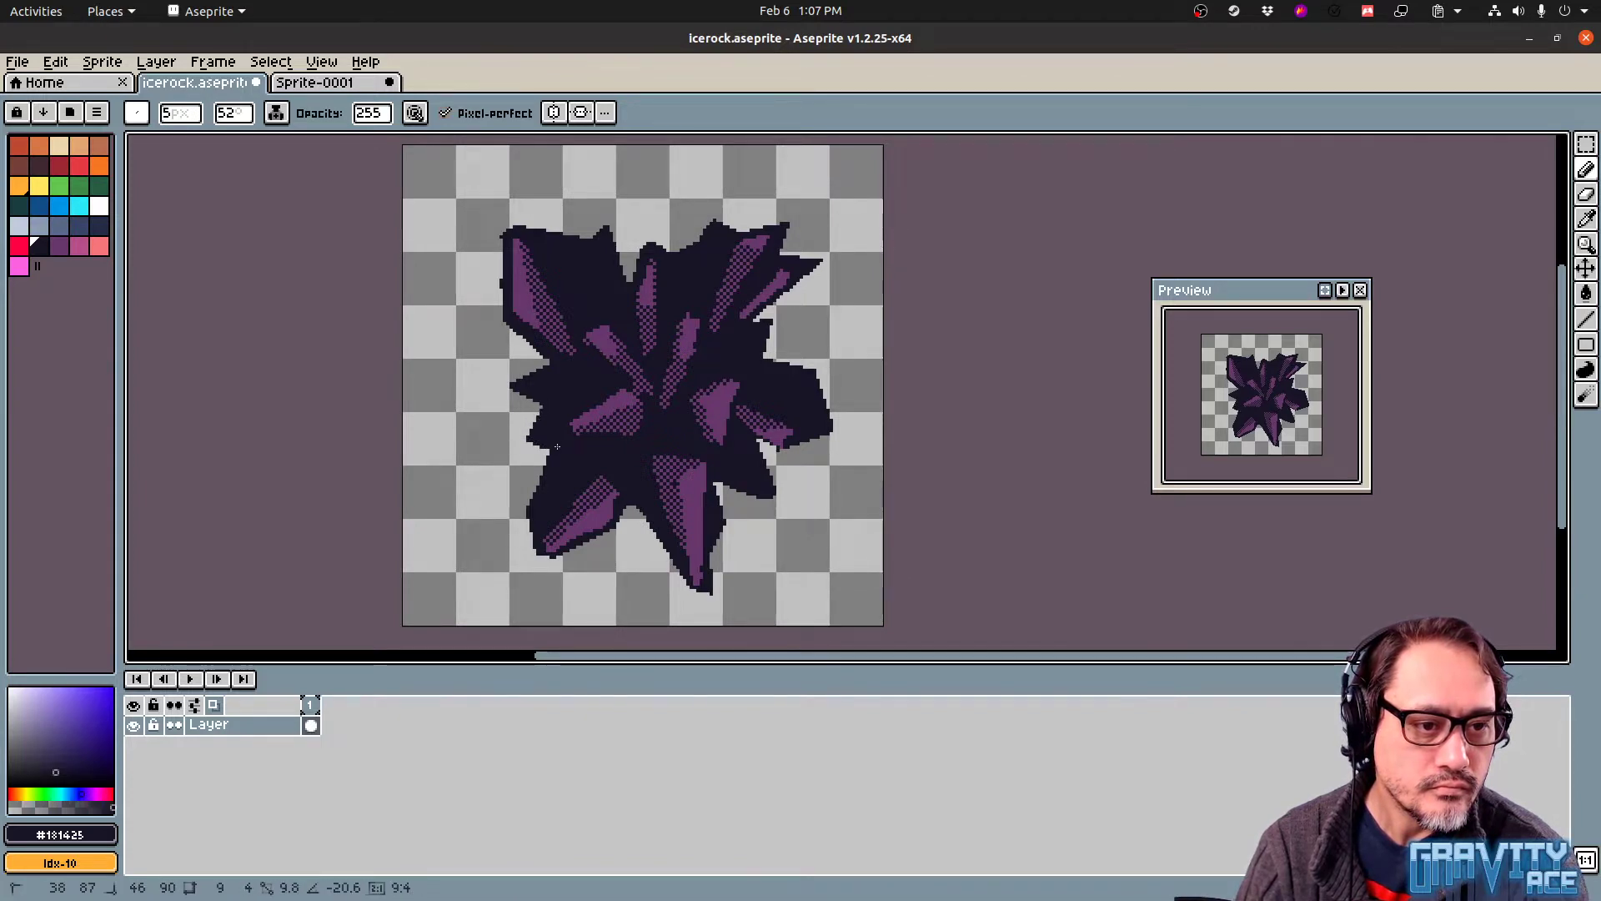
# Trim the left and top edges of the upper-left crystal into clean lines with the 2 px Eraser
pyautogui.press('e')
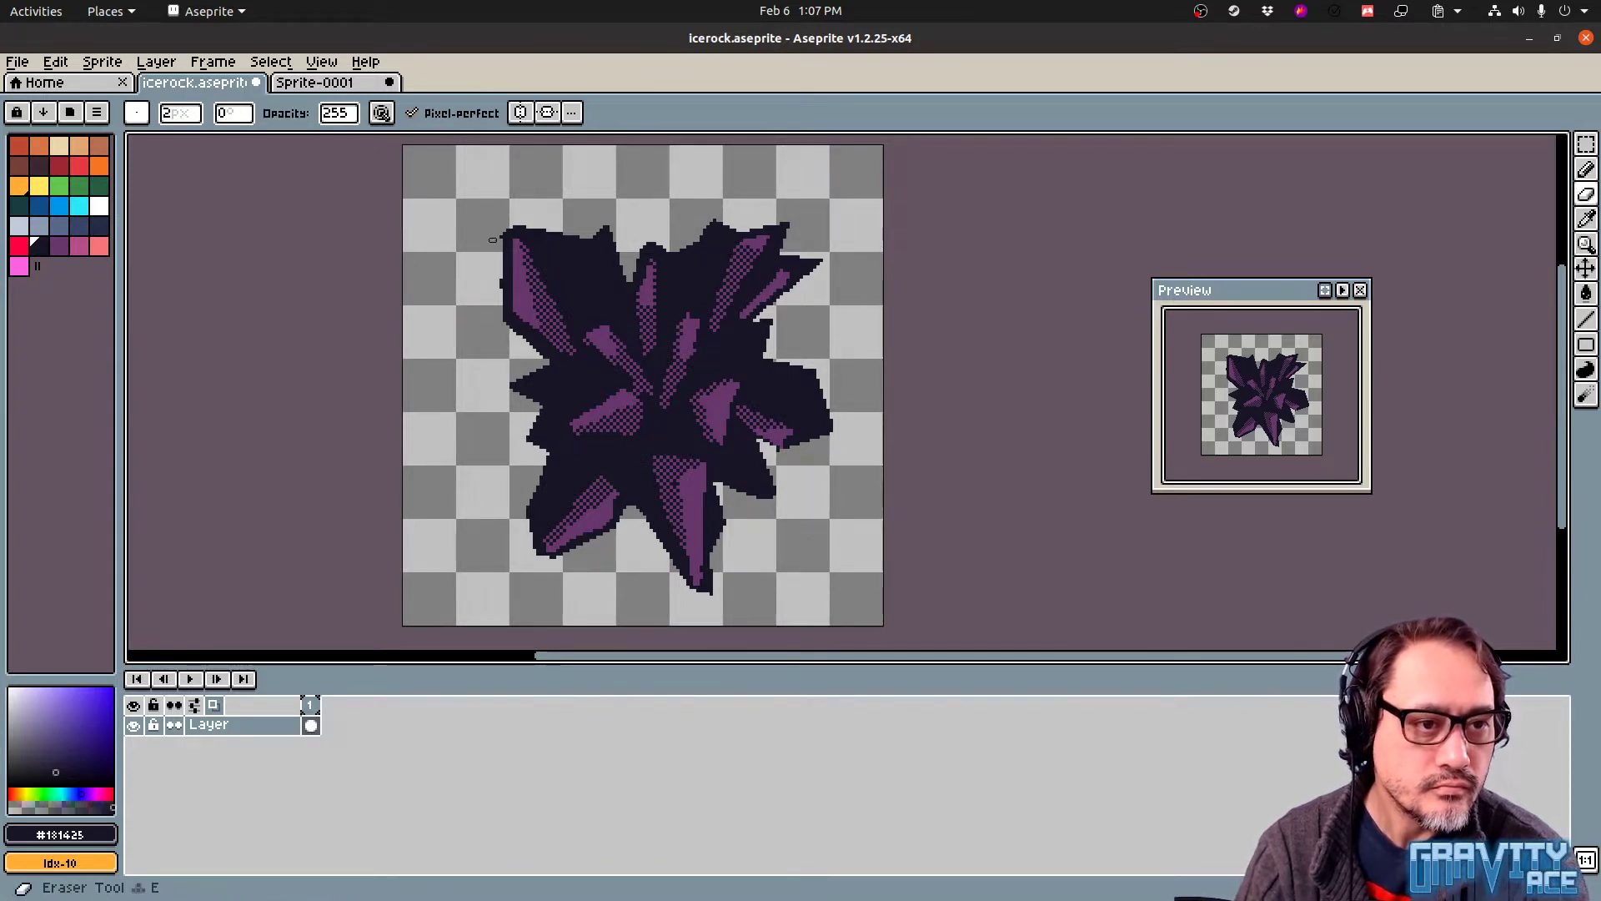
pyautogui.click(501, 230)
pyautogui.keyDown('shift'); pyautogui.click(506, 341); pyautogui.keyUp('shift')
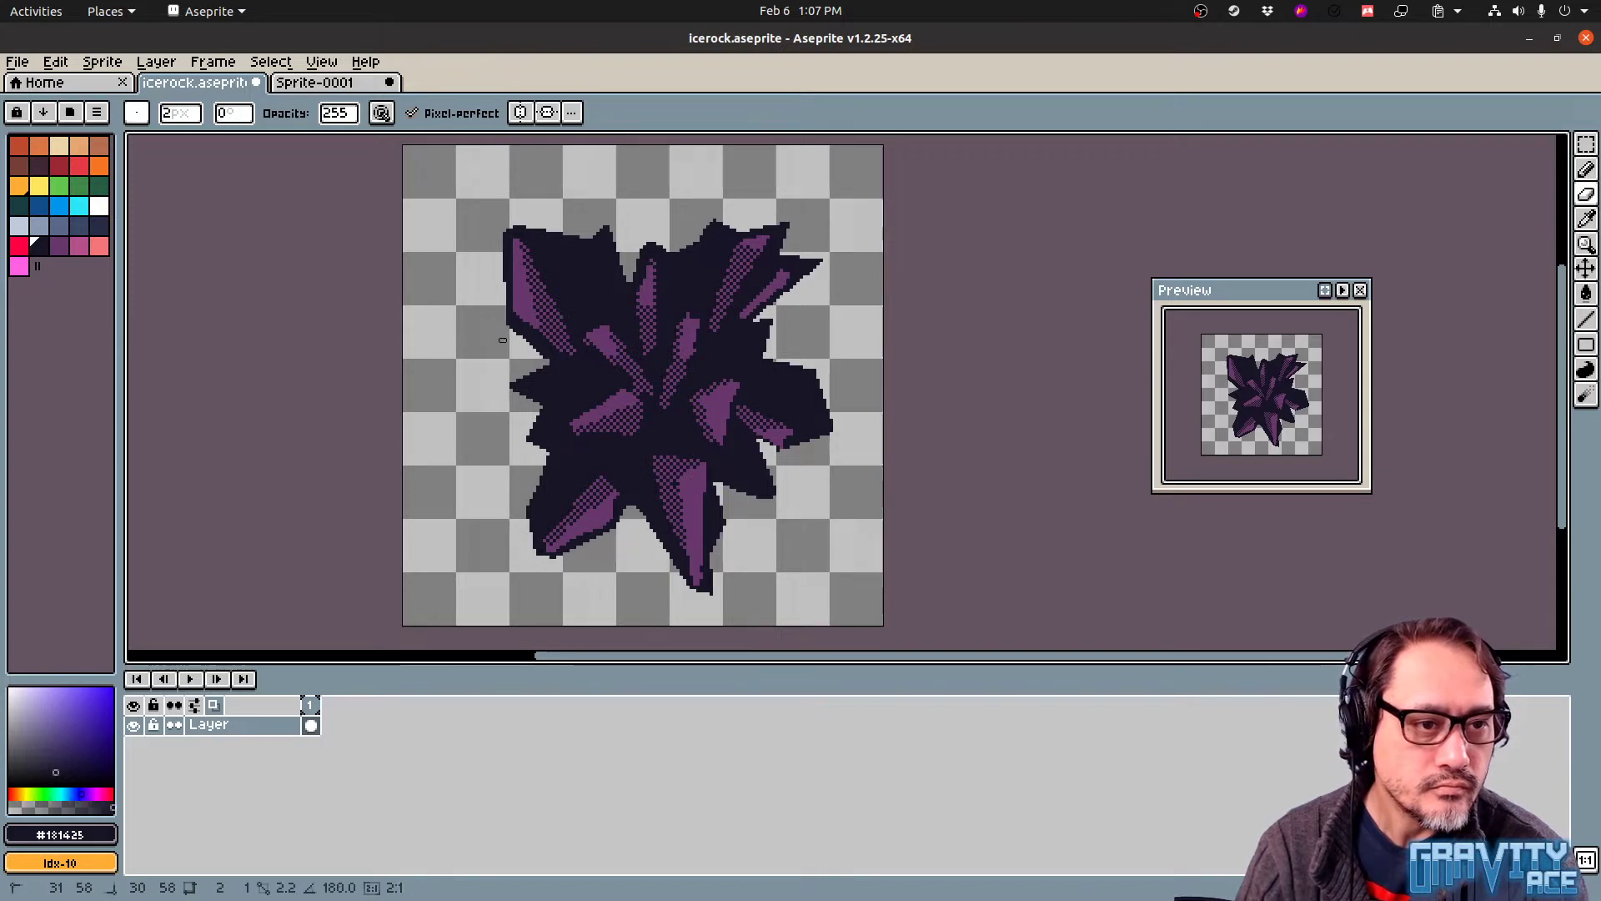
pyautogui.click(495, 235)
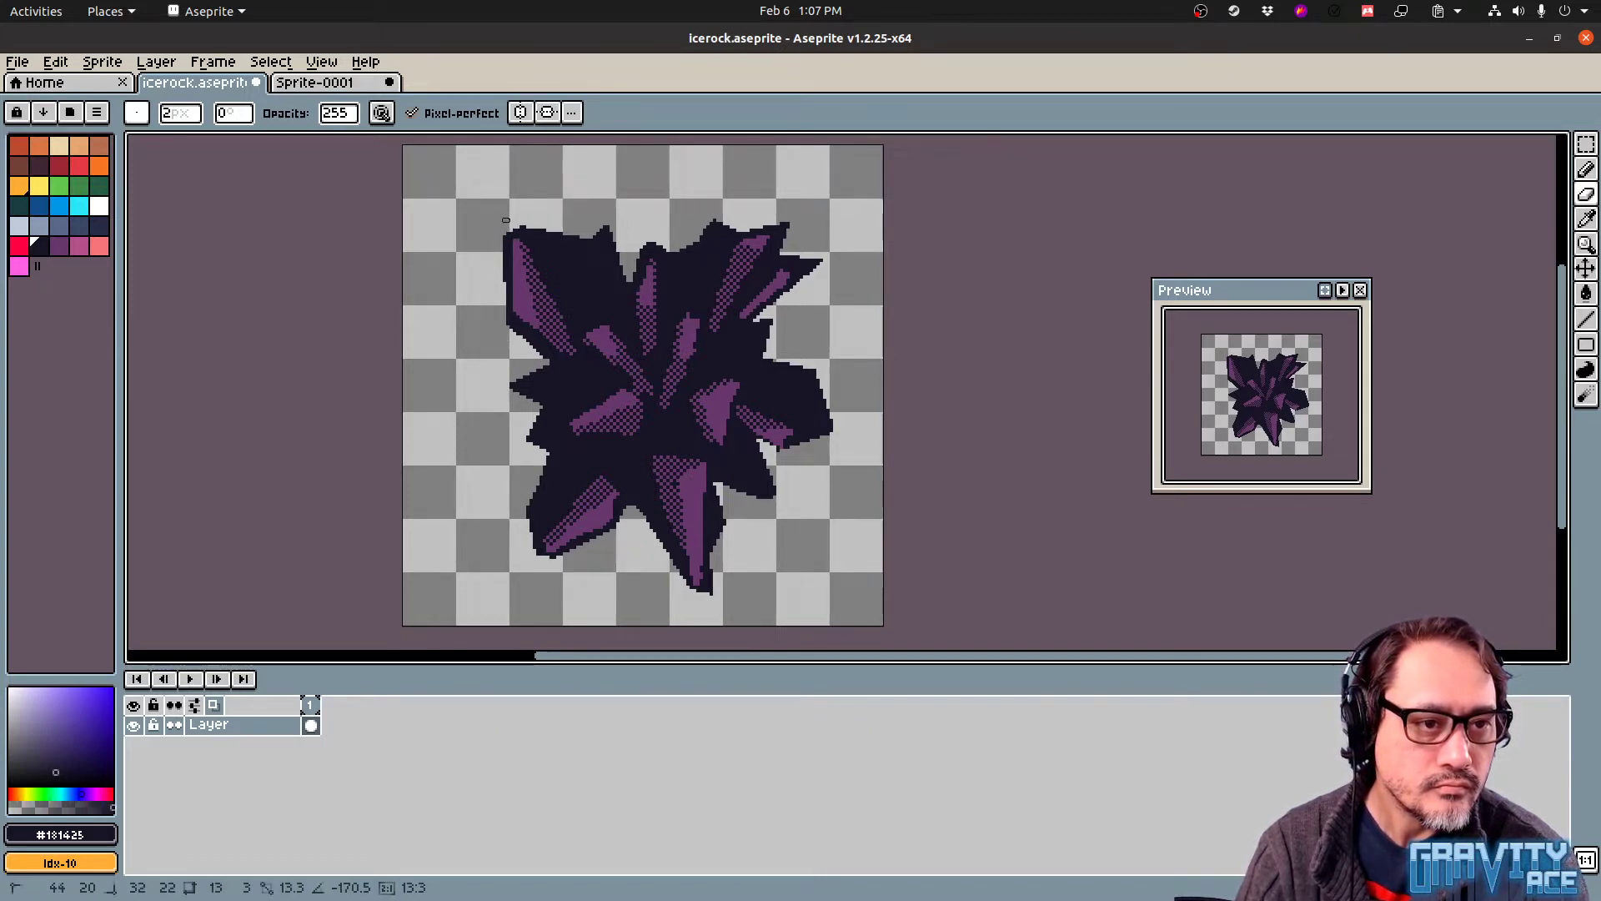
pyautogui.keyDown('shift'); pyautogui.click(506, 227); pyautogui.keyUp('shift')
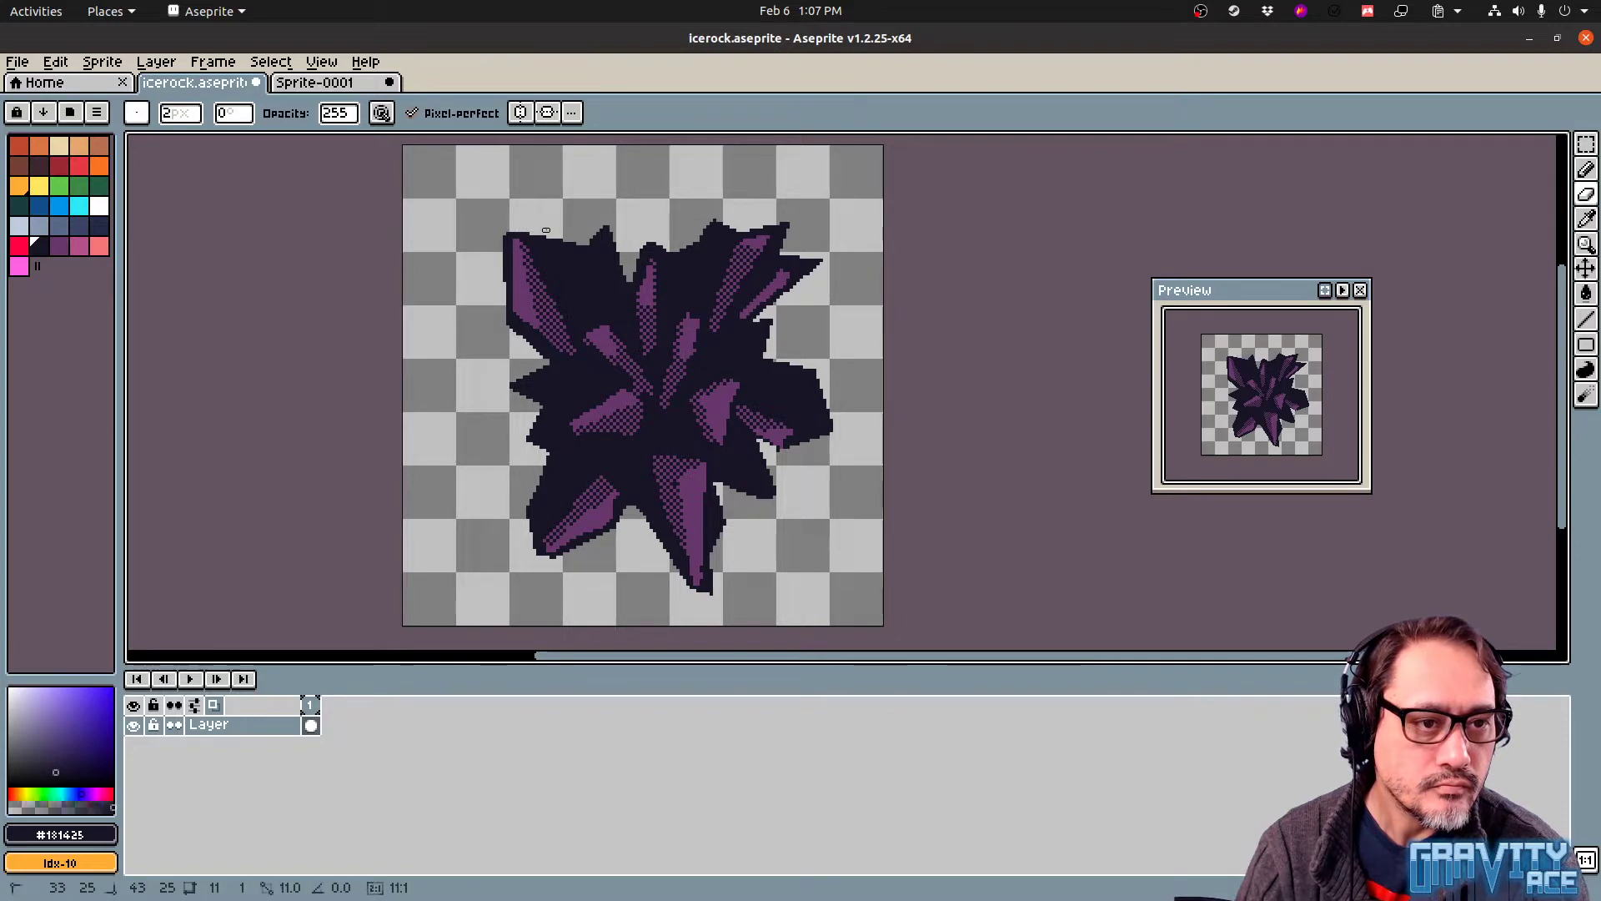
# Erase a straight line along the upper-left crystal's top edge, up to the small neighbouring peak
pyautogui.keyDown('shift'); pyautogui.click(586, 242); pyautogui.keyUp('shift')
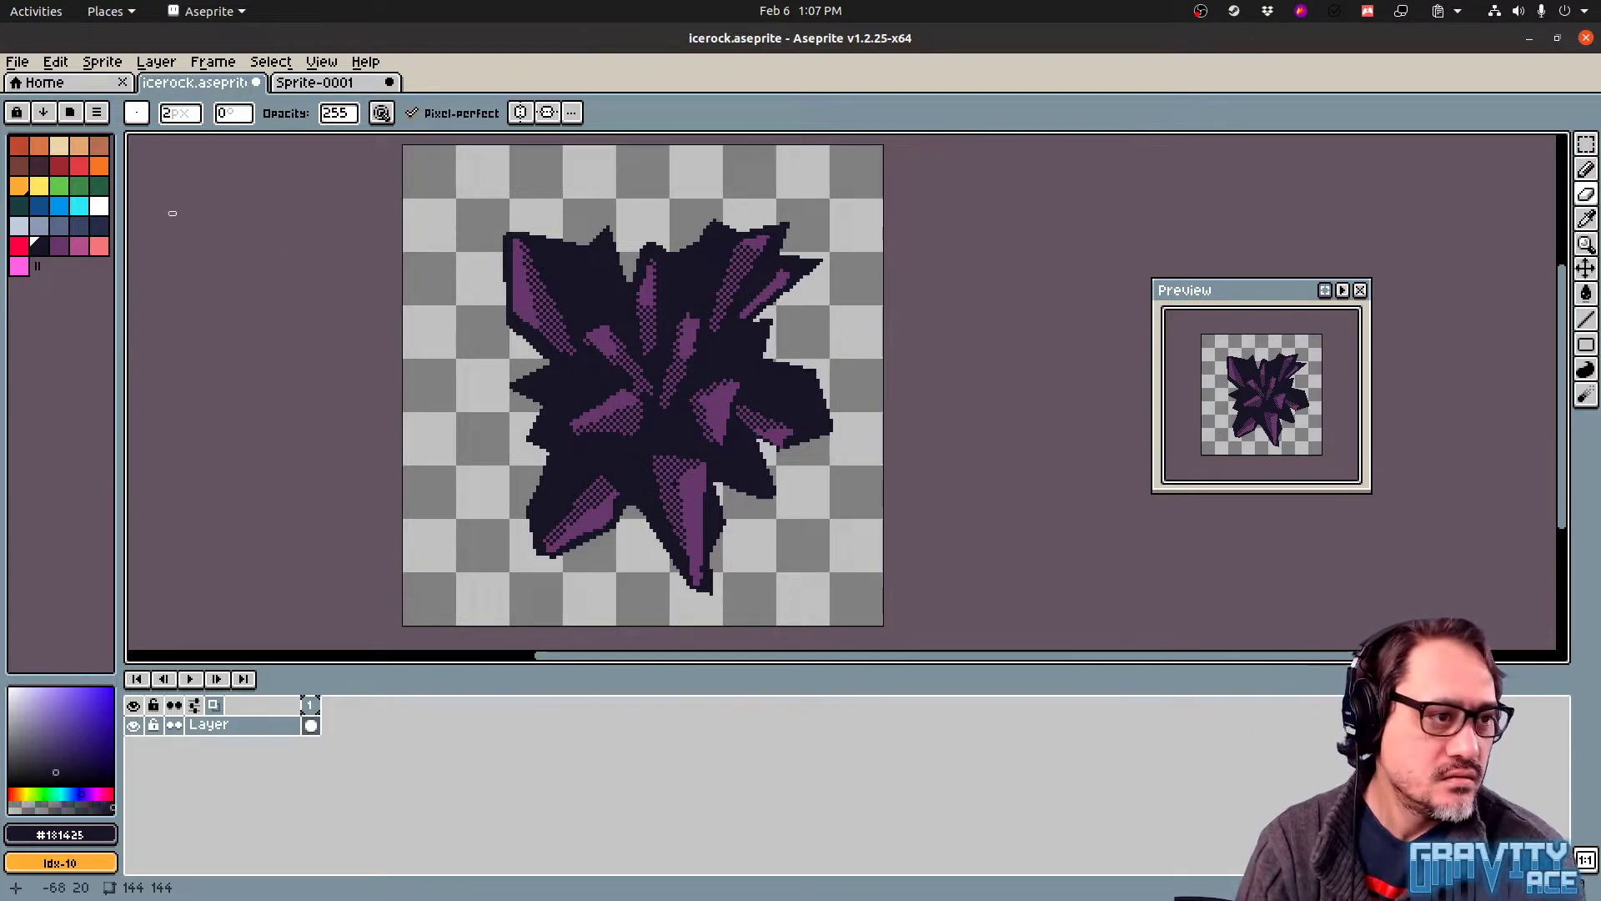
# Try solid dark teal (Idx-15) shading in the middle of the crystal cluster with the 5 px line brush
pyautogui.click(20, 205)
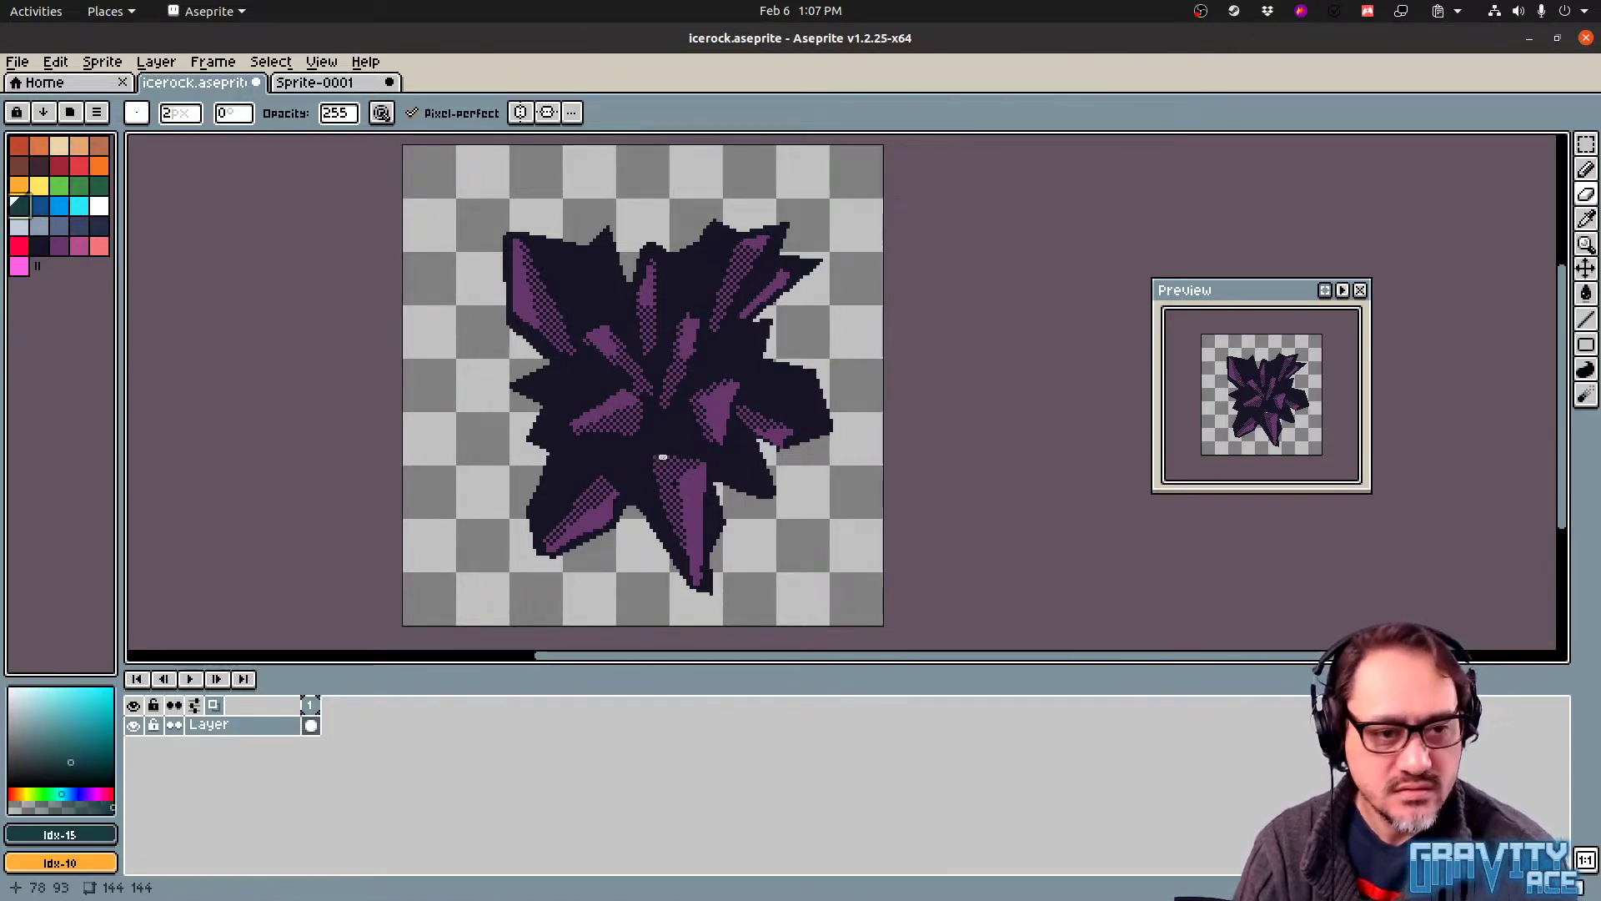
pyautogui.press('b')
pyautogui.moveTo(649, 405)
pyautogui.mouseDown()
pyautogui.moveTo(643, 440)
pyautogui.moveTo(665, 430)
pyautogui.mouseUp()
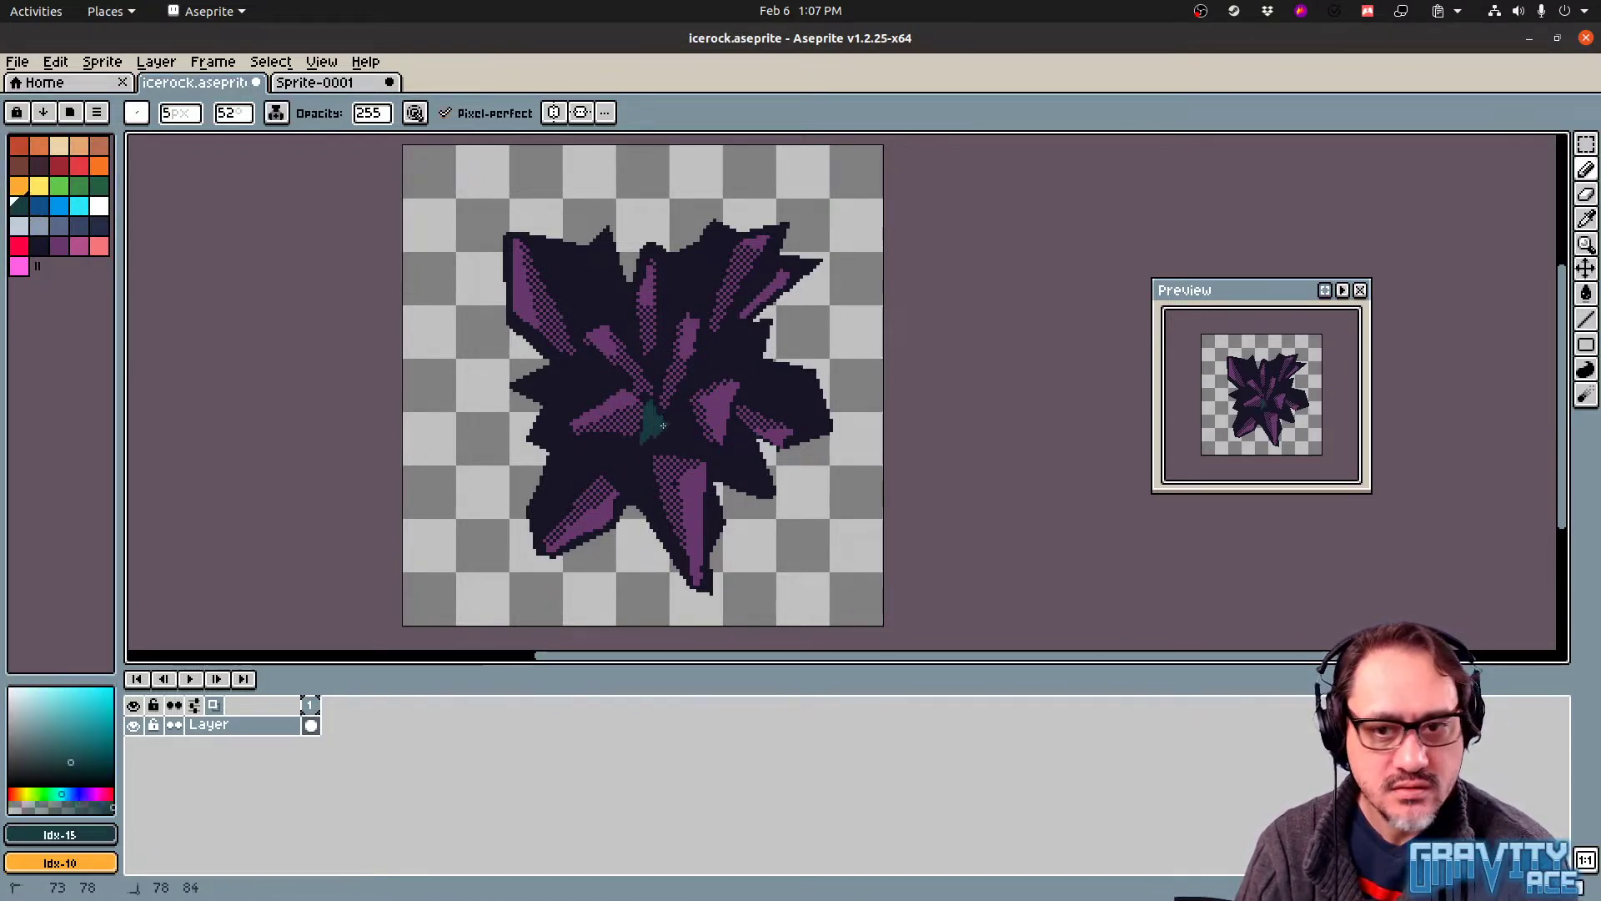
pyautogui.hotkey('ctrl', 'z')
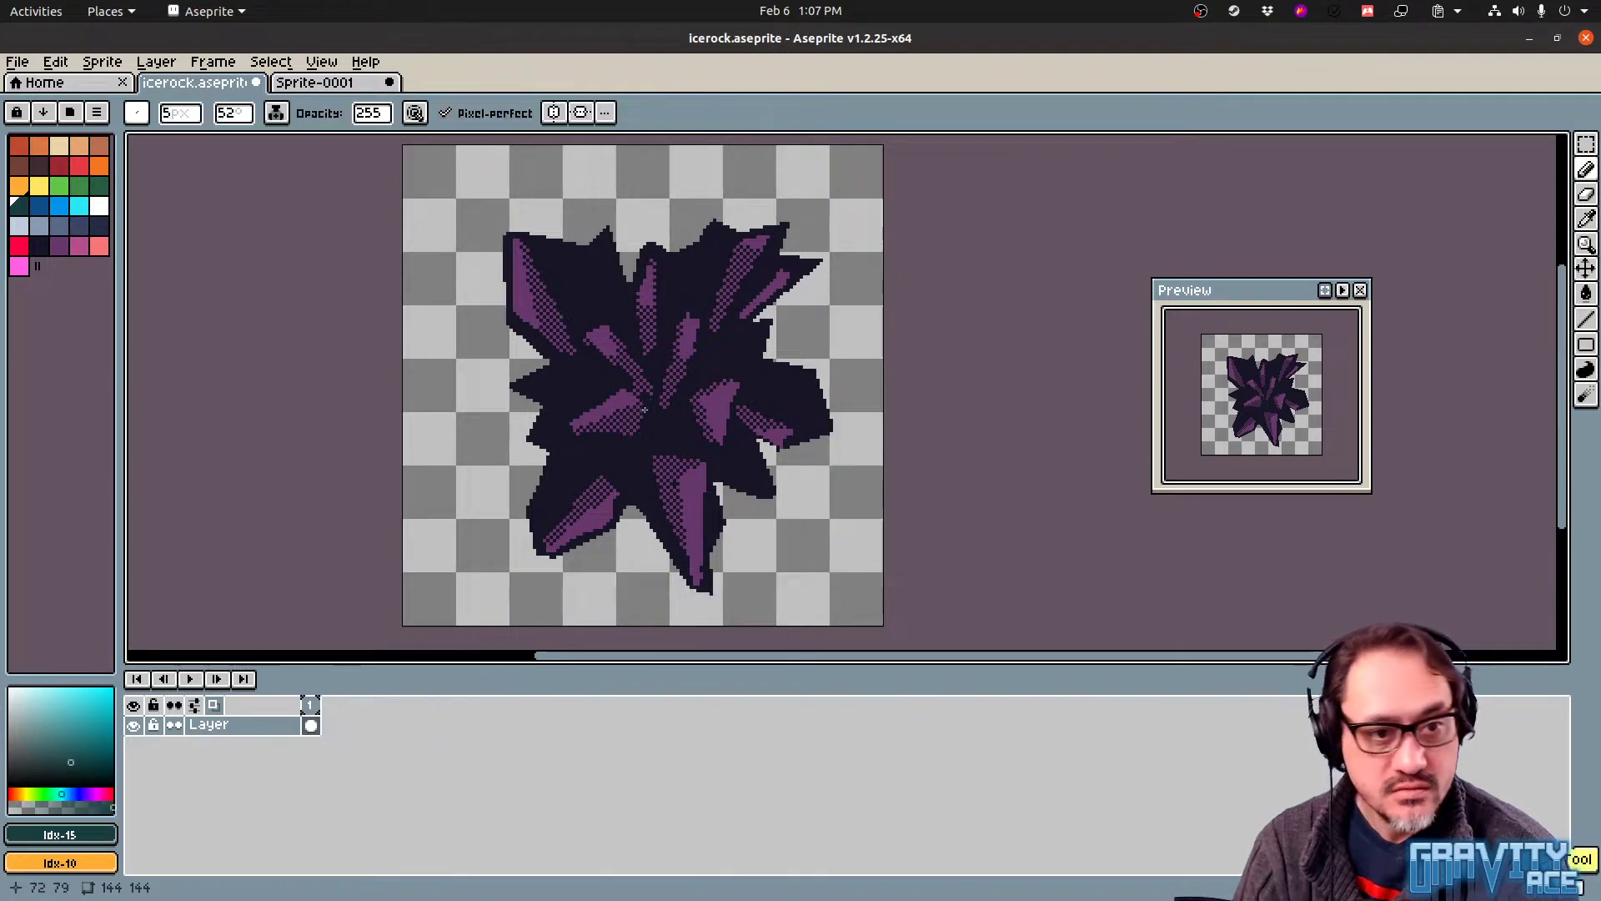
pyautogui.moveTo(645, 394)
pyautogui.mouseDown()
pyautogui.moveTo(657, 432)
pyautogui.moveTo(727, 370)
pyautogui.mouseUp()
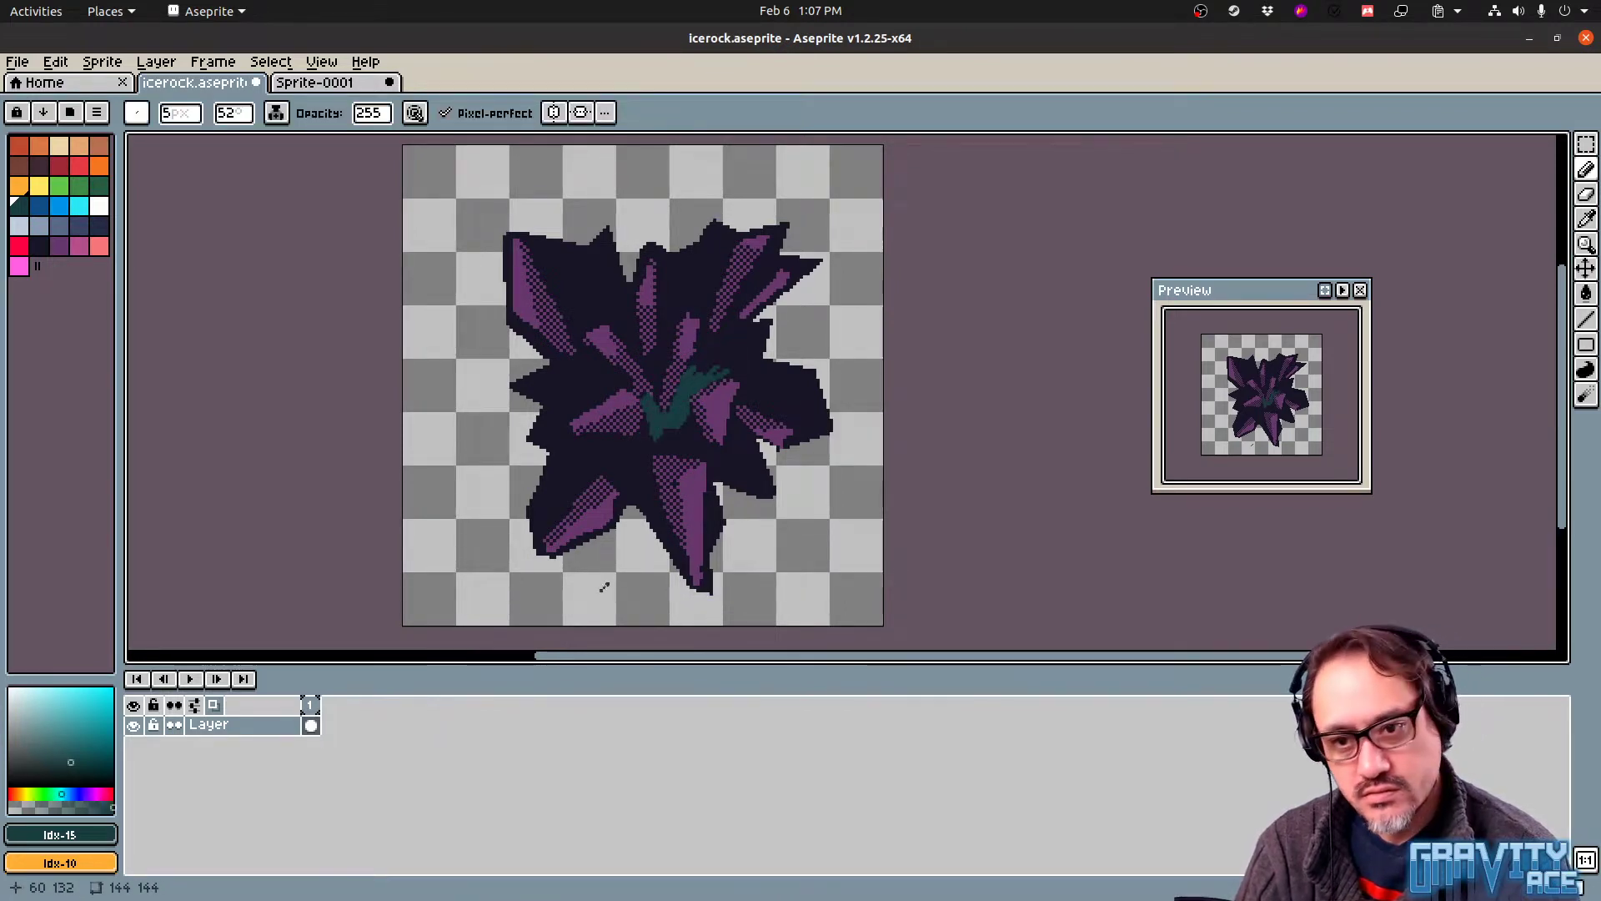
pyautogui.hotkey('ctrl', 'z')
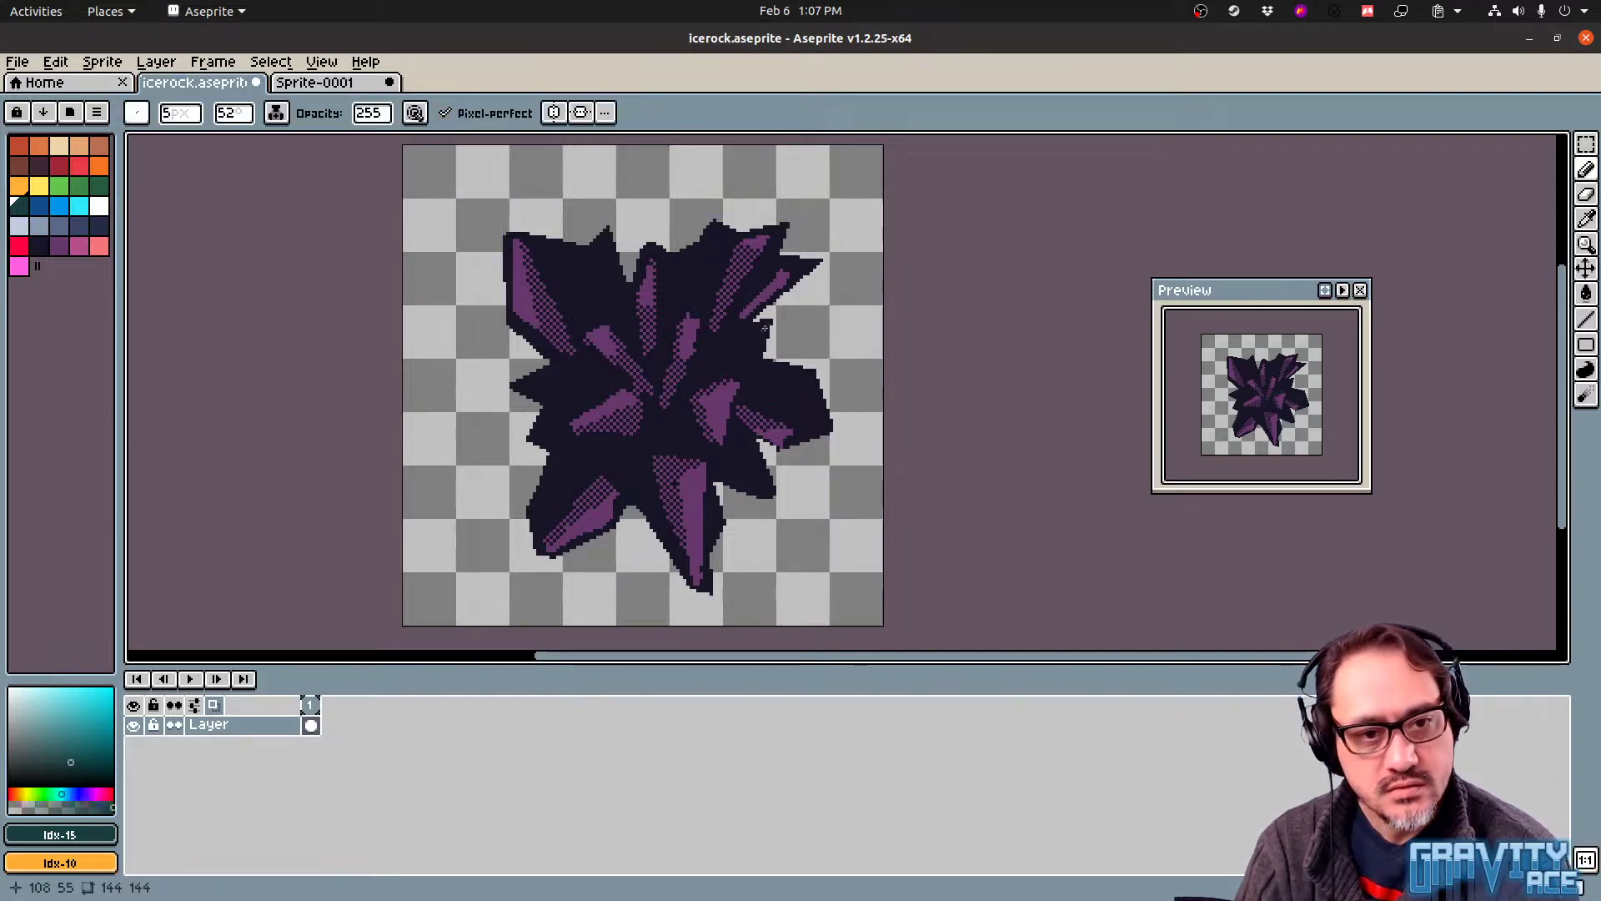
# Try a dark teal facet running from the cluster's centre to the small spike below the upper-right crystals
pyautogui.moveTo(768, 326); pyautogui.dragTo(755, 334)
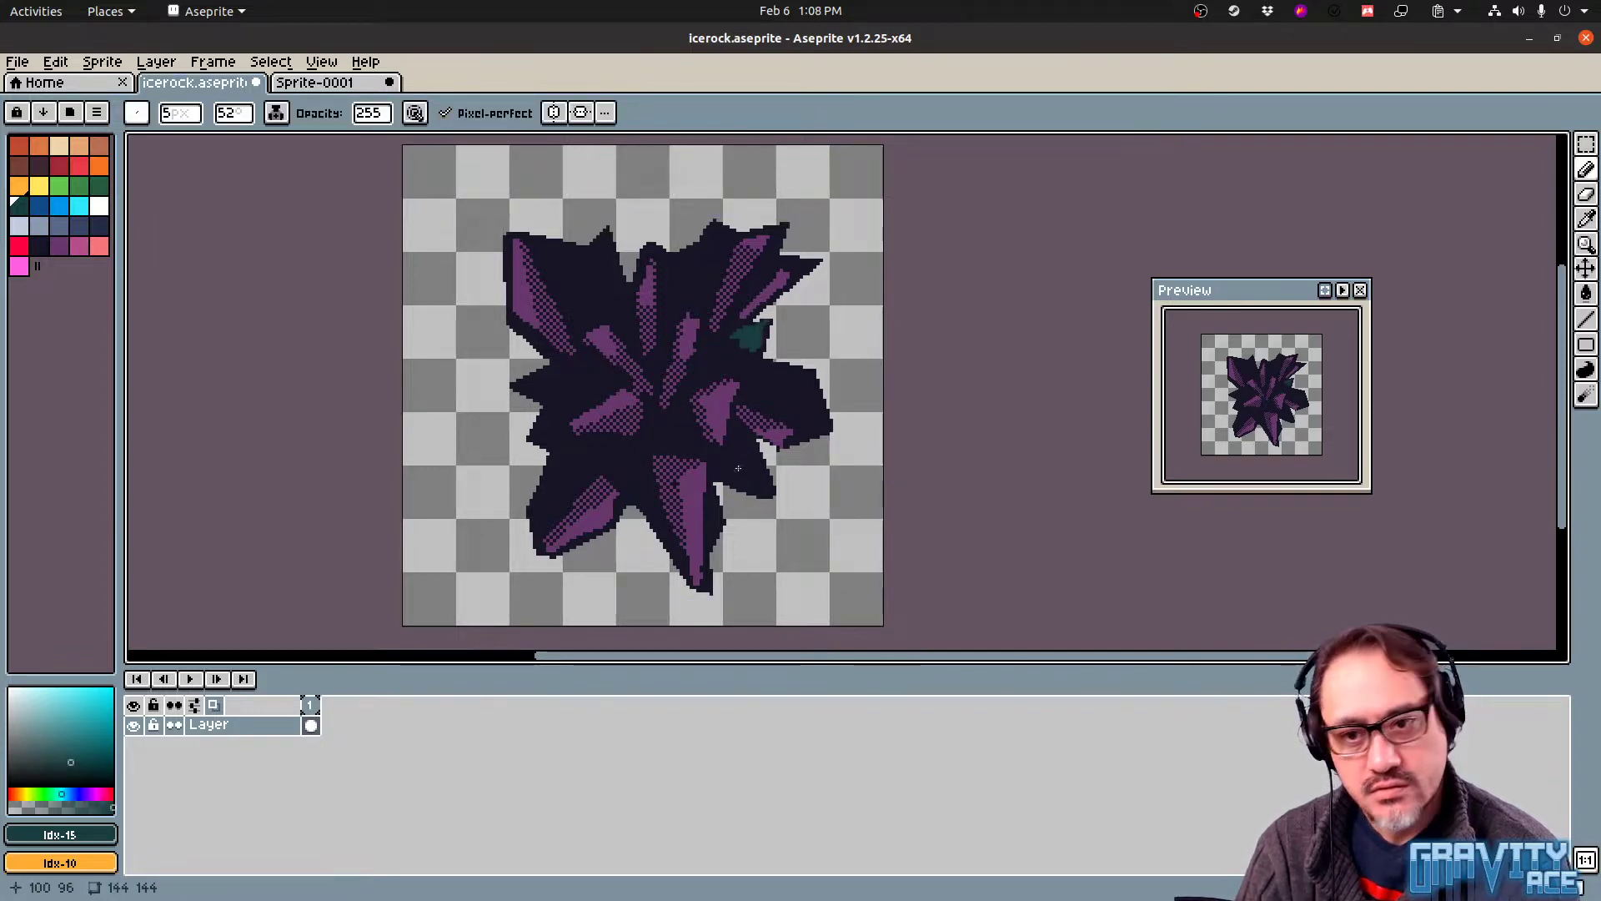
pyautogui.hotkey('ctrl', 'z')
pyautogui.moveTo(689, 392)
pyautogui.mouseDown()
pyautogui.moveTo(720, 357)
pyautogui.moveTo(705, 368)
pyautogui.mouseUp()
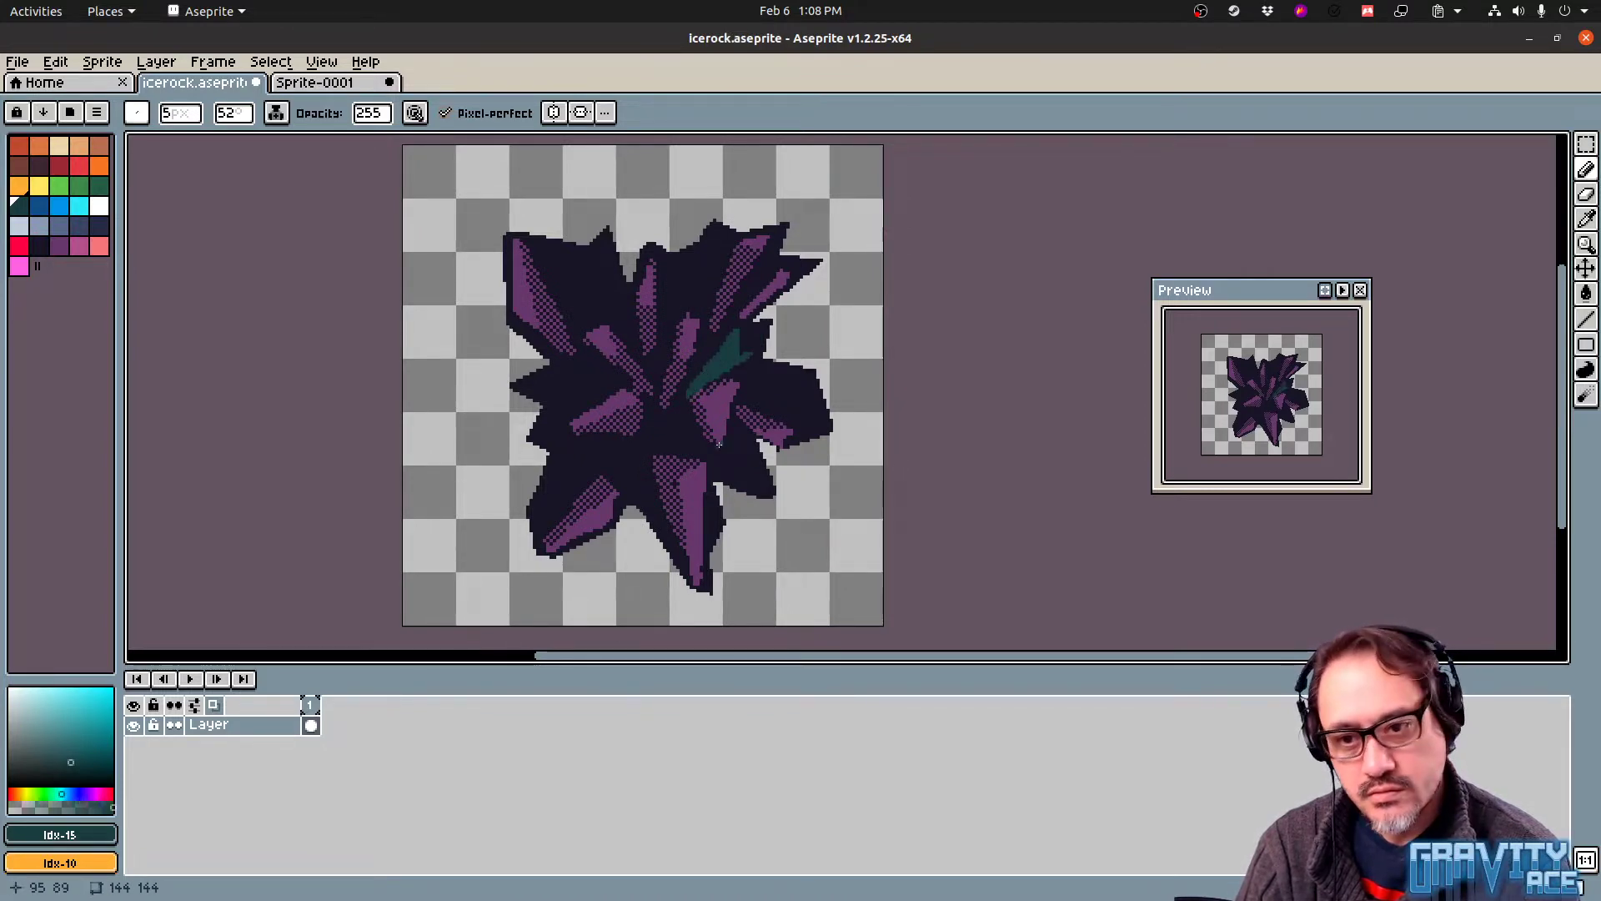
pyautogui.hotkey('ctrl', 'z')
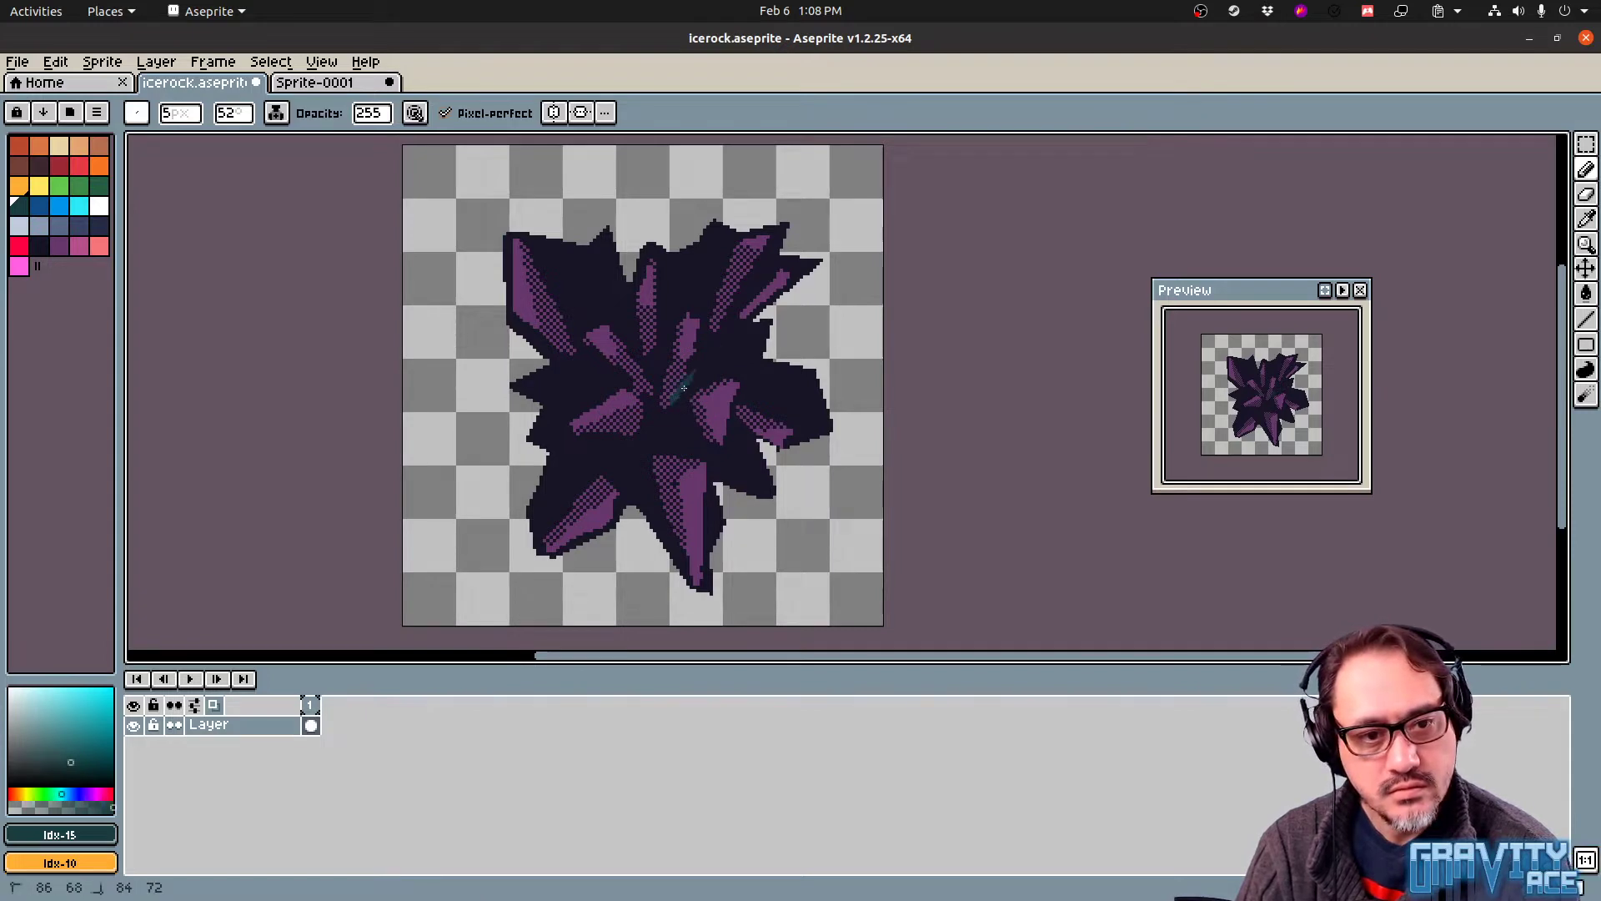
pyautogui.moveTo(675, 396); pyautogui.dragTo(722, 368)
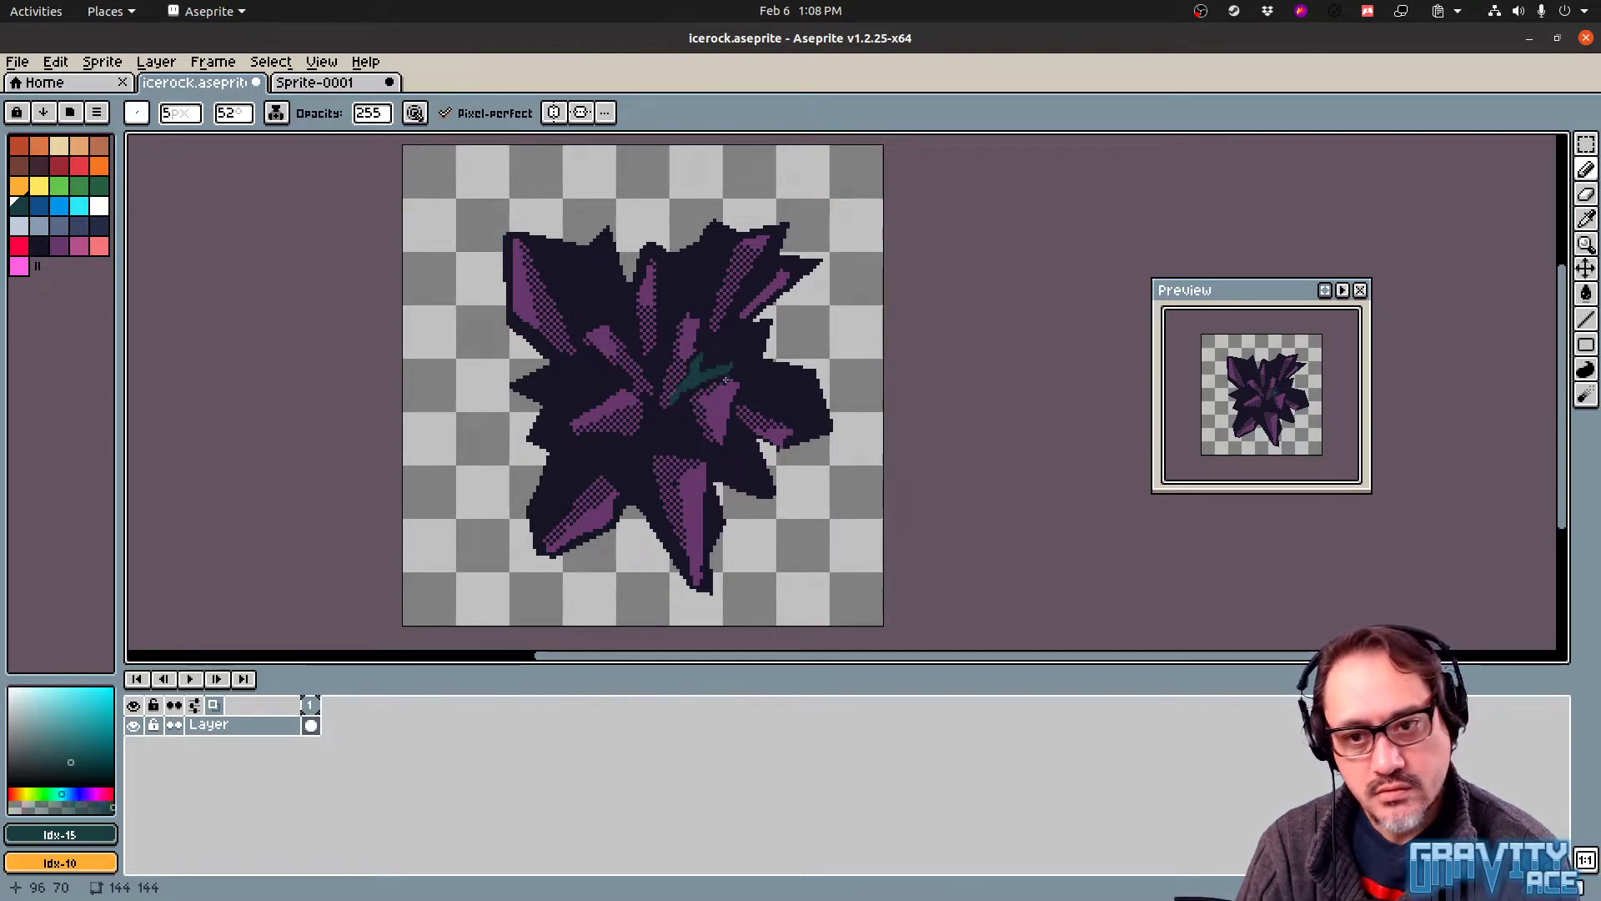
pyautogui.hotkey('ctrl', 'z')
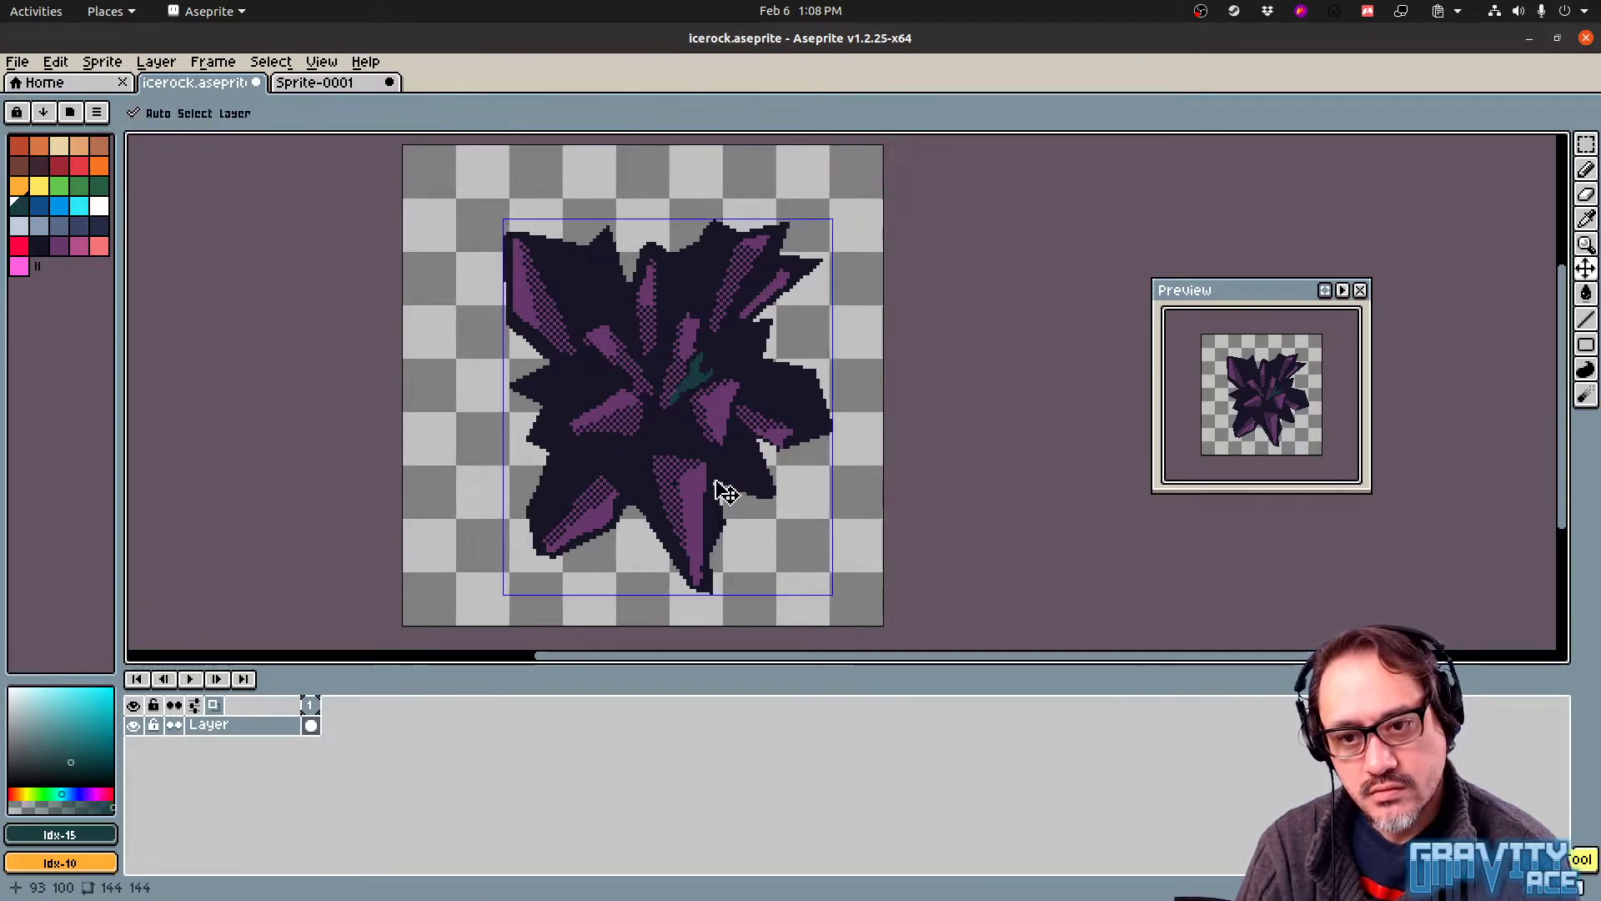
# Try dark teal shading between the lower crystals and undo all the teal strokes
pyautogui.moveTo(641, 427)
pyautogui.mouseDown()
pyautogui.moveTo(619, 477)
pyautogui.moveTo(647, 473)
pyautogui.mouseUp()
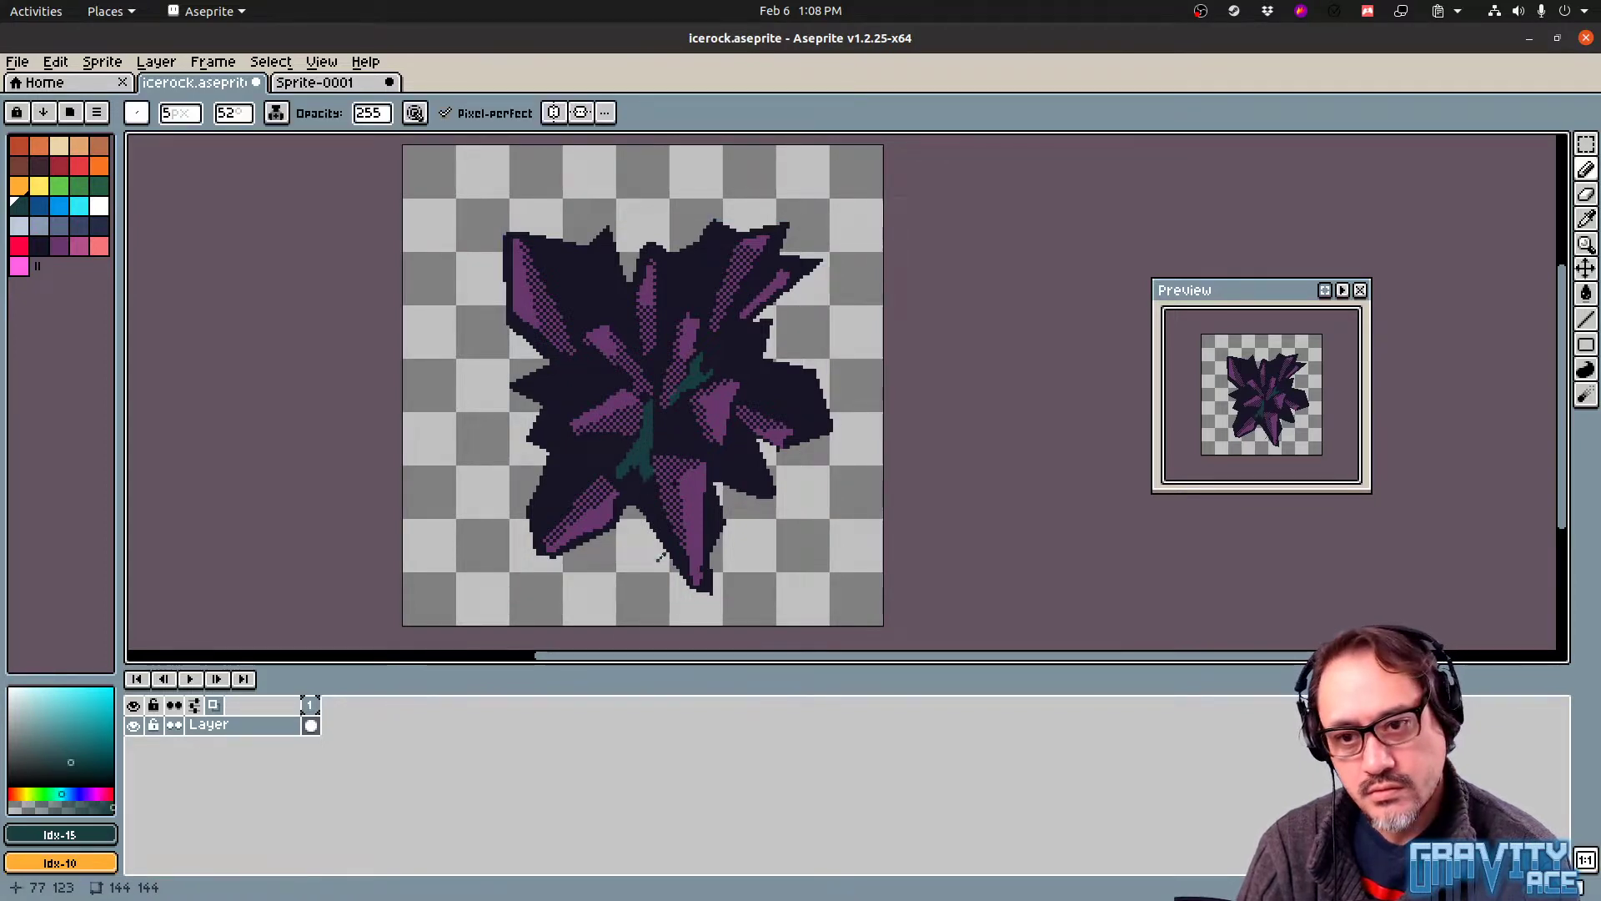
pyautogui.moveTo(708, 464)
pyautogui.mouseDown()
pyautogui.moveTo(699, 440)
pyautogui.moveTo(736, 432)
pyautogui.mouseUp()
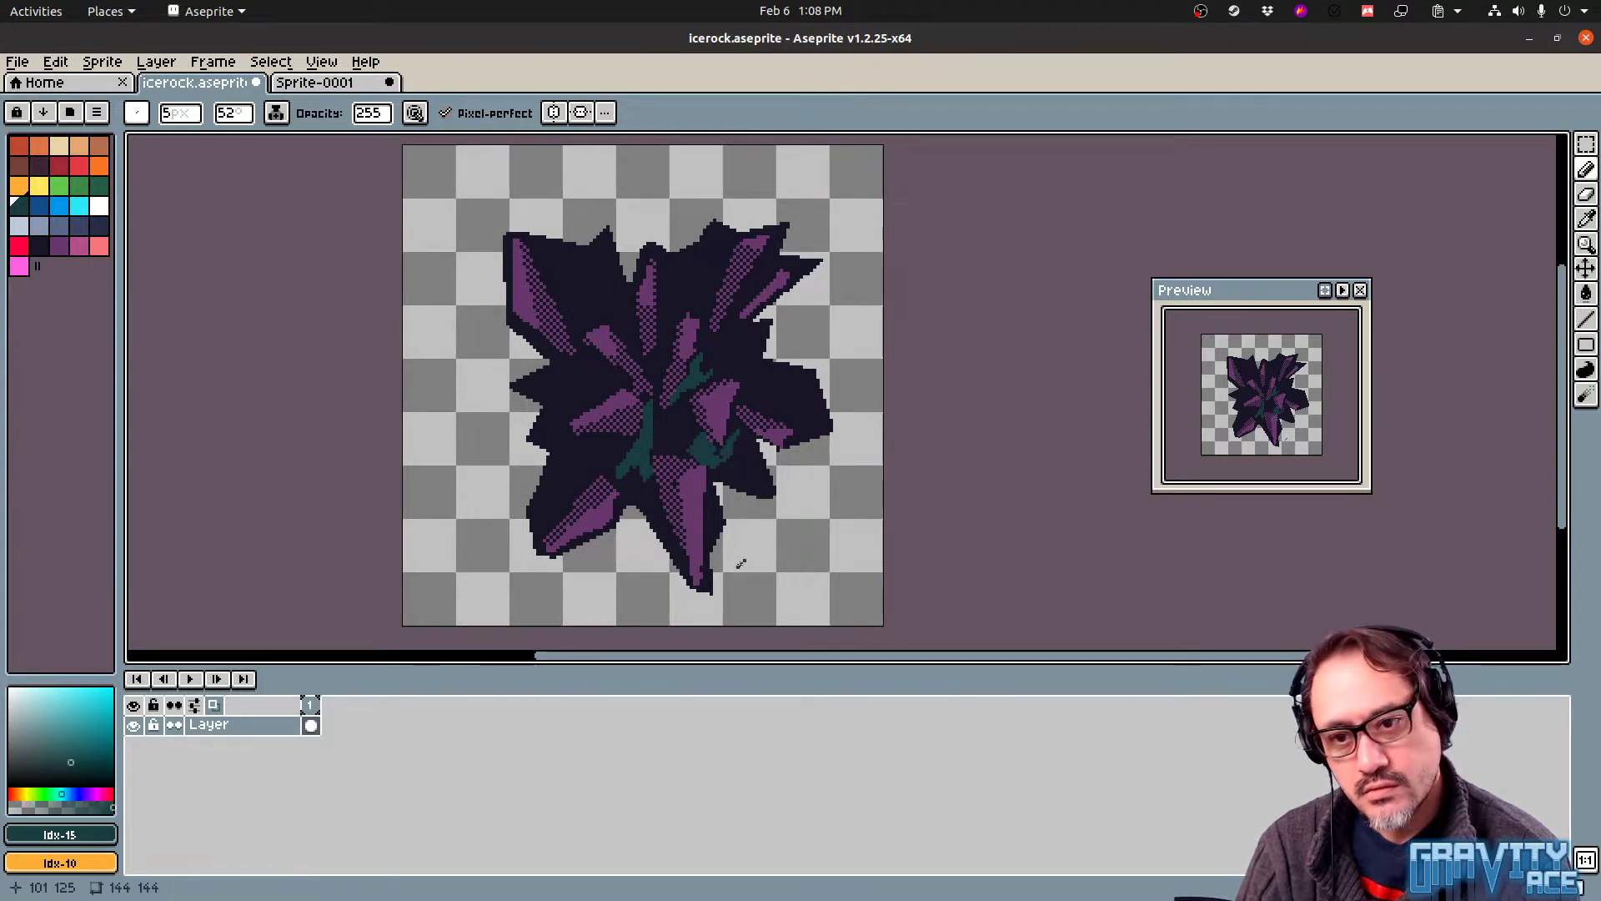
pyautogui.press('v')
pyautogui.hotkey('ctrl', 'z')
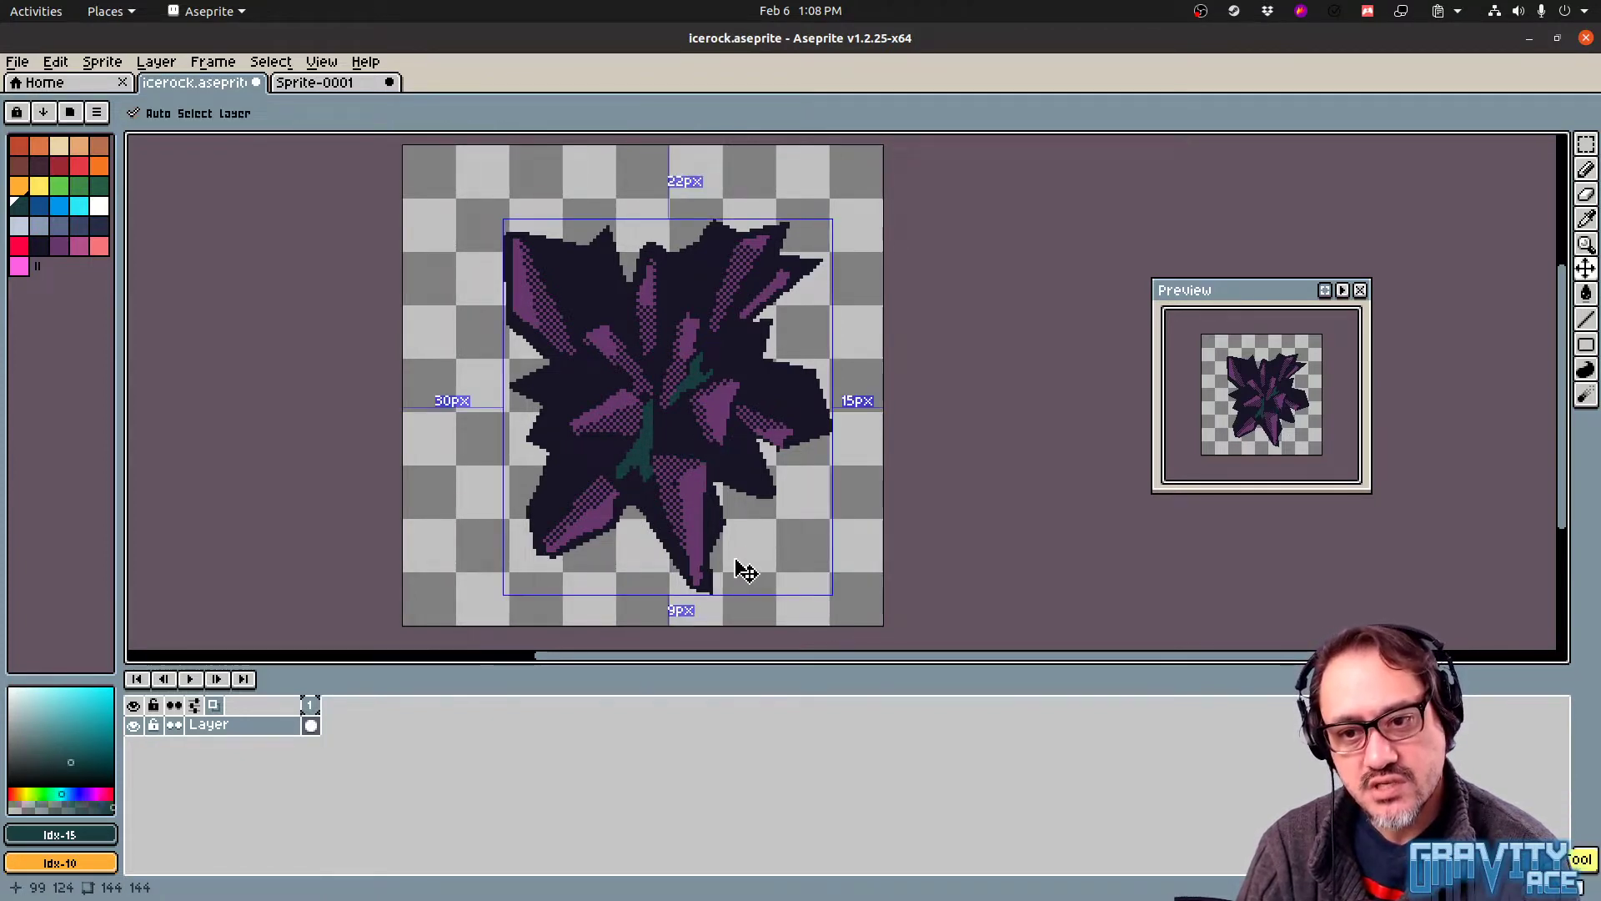
pyautogui.hotkey('ctrl', 'z')
pyautogui.hotkey('ctrl', 'z')
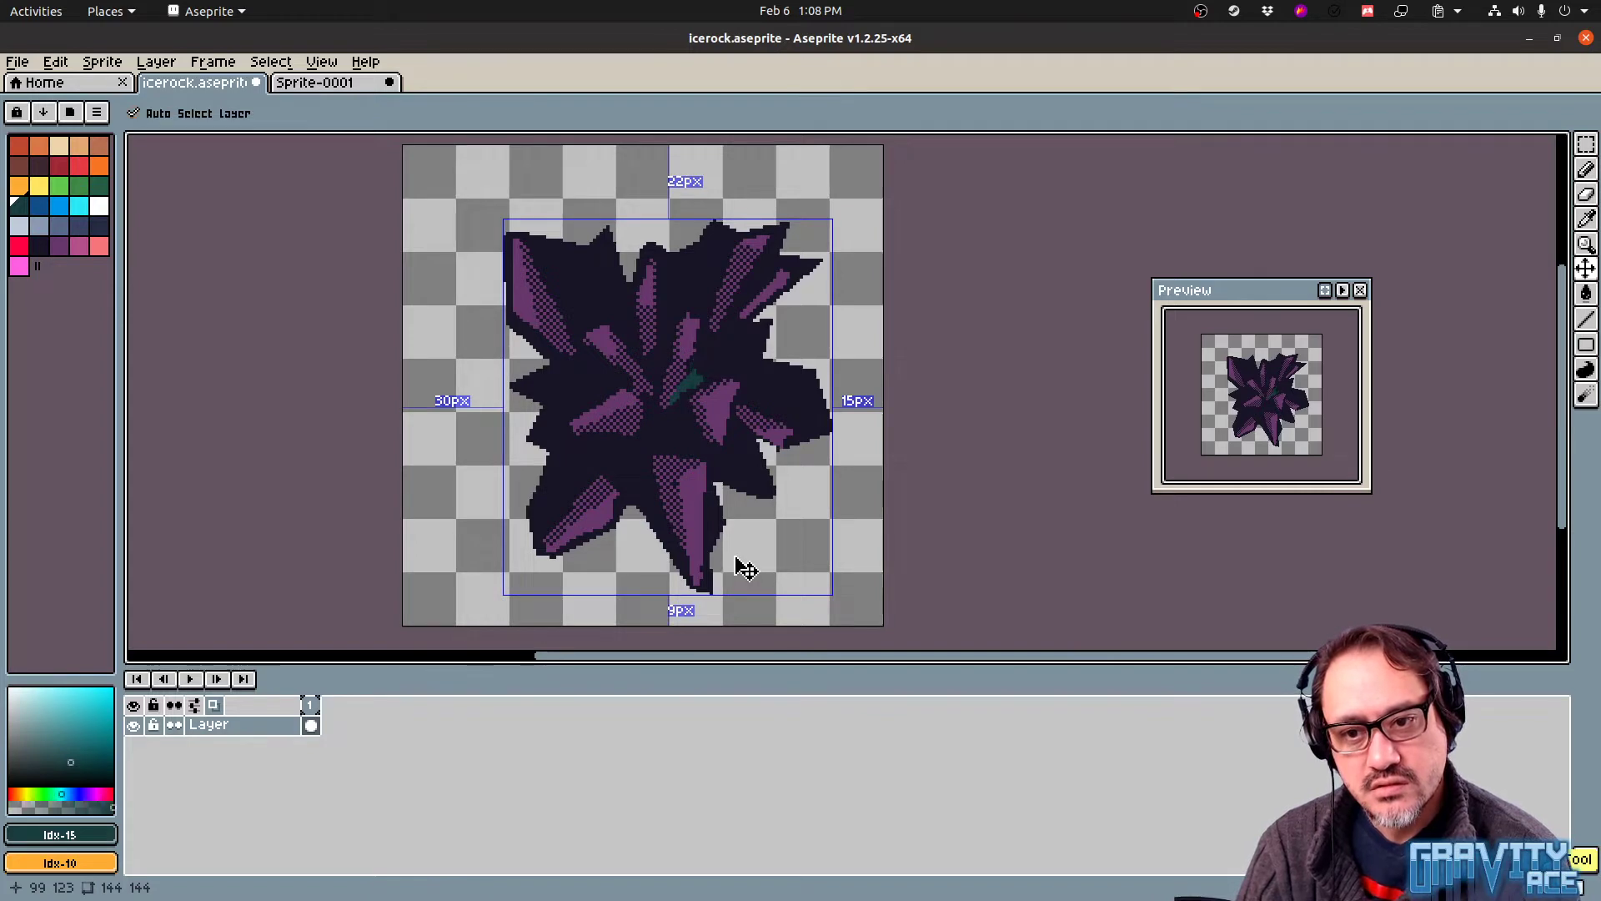
pyautogui.hotkey('ctrl', 'z')
pyautogui.hotkey('ctrl', 'z')
pyautogui.hotkey('ctrl', 'z')
pyautogui.press('b')
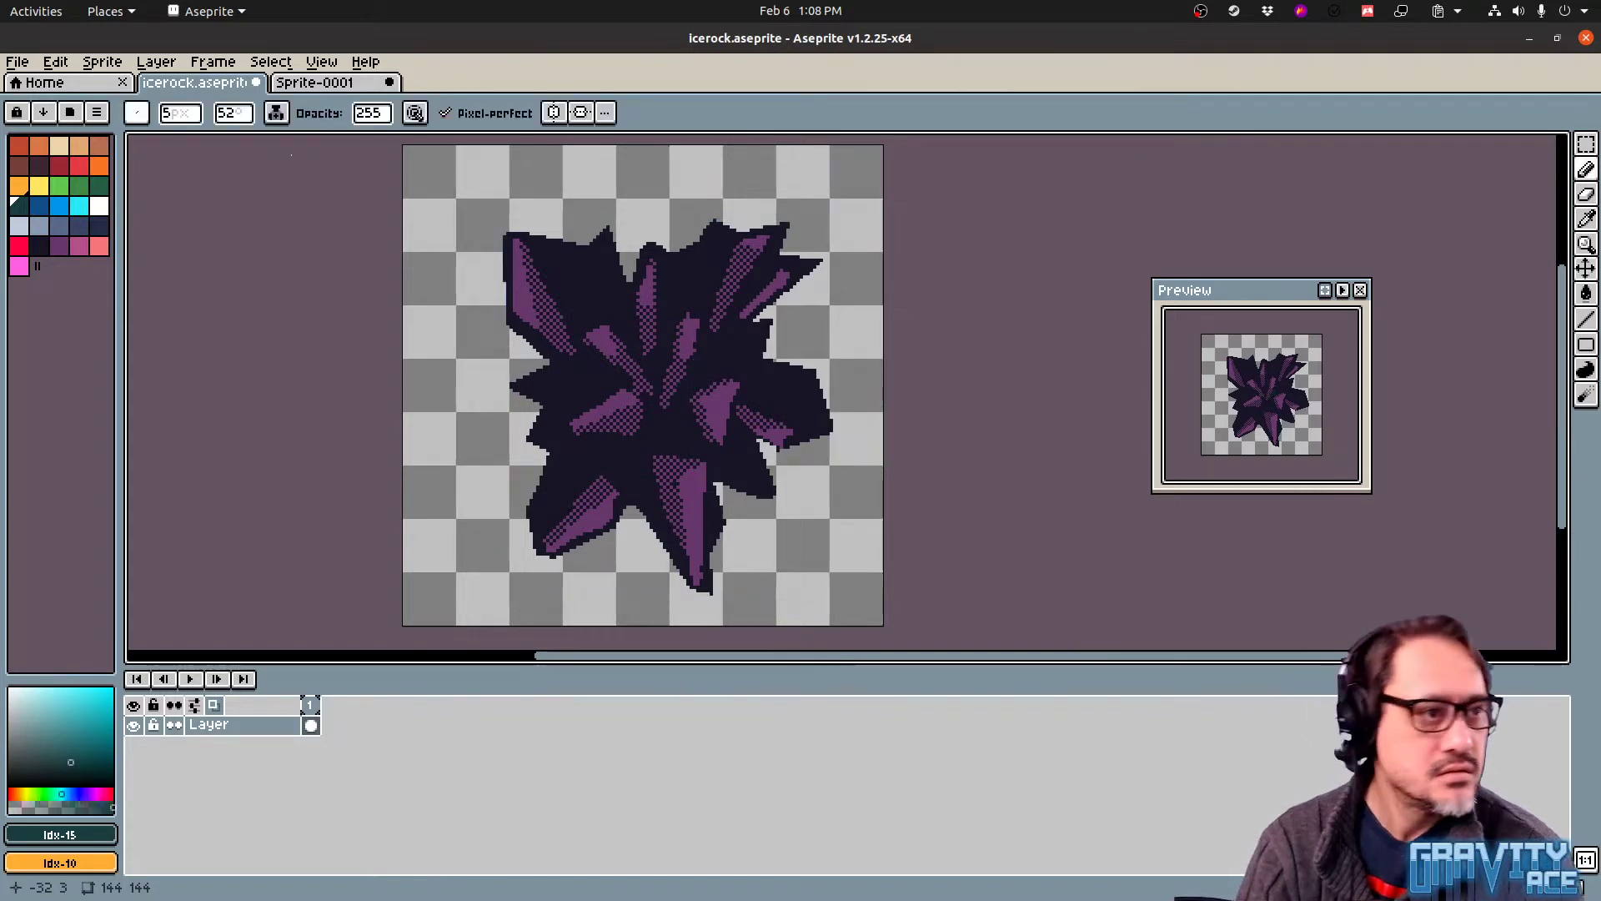
# Try dark teal dithering around the cluster's centre with the saved dither pattern brush, and undo it
pyautogui.click(137, 113)
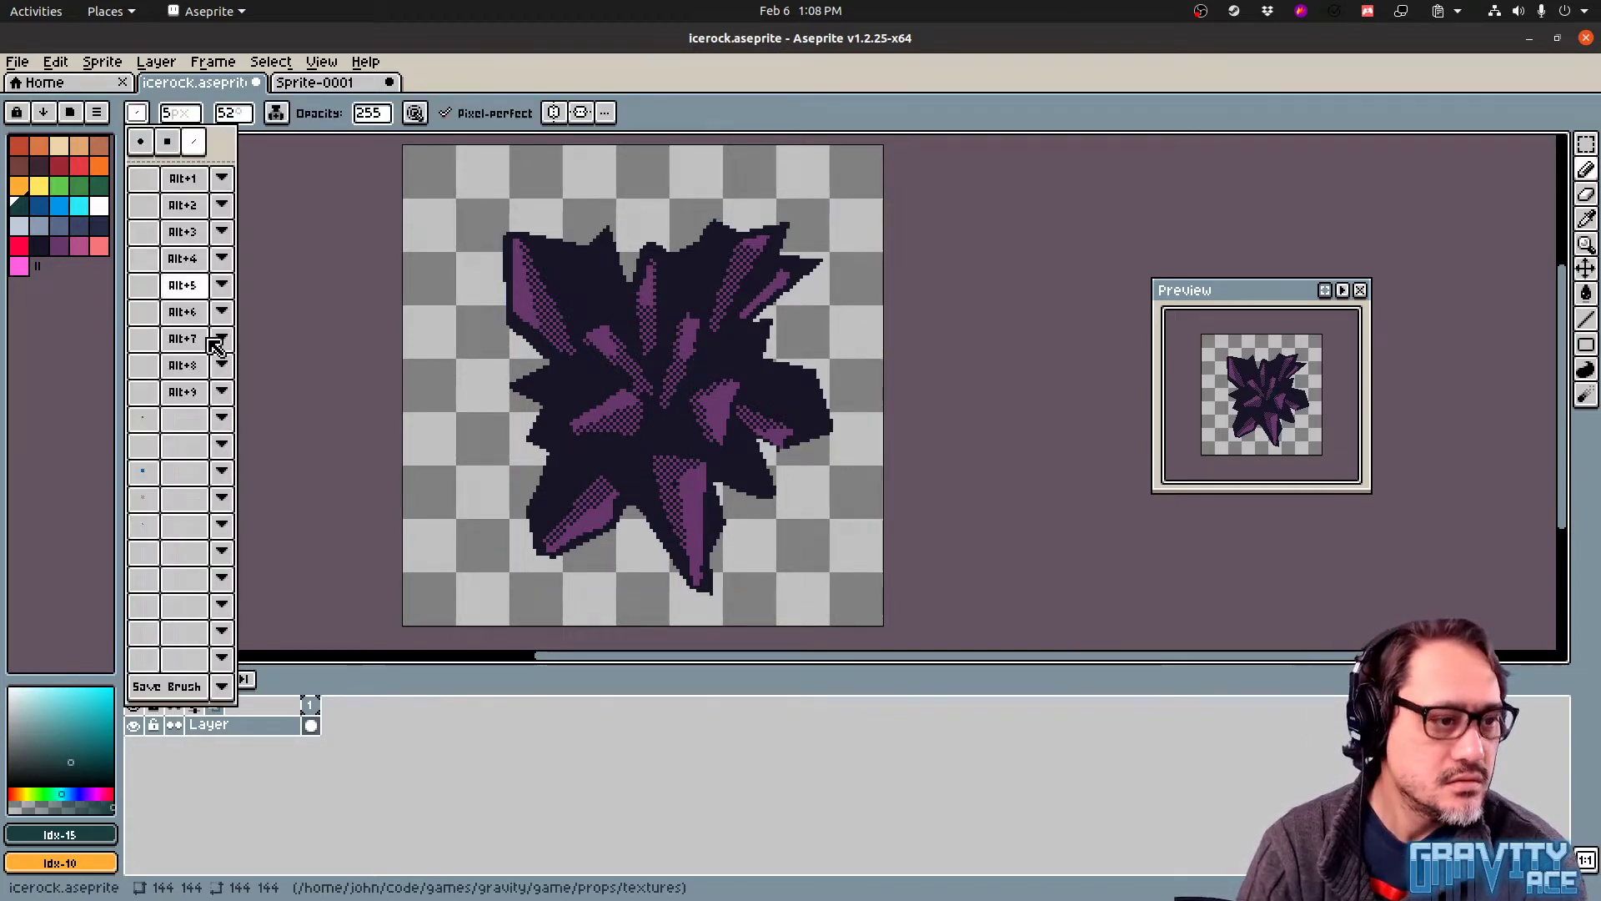
pyautogui.click(143, 526)
pyautogui.press('v')
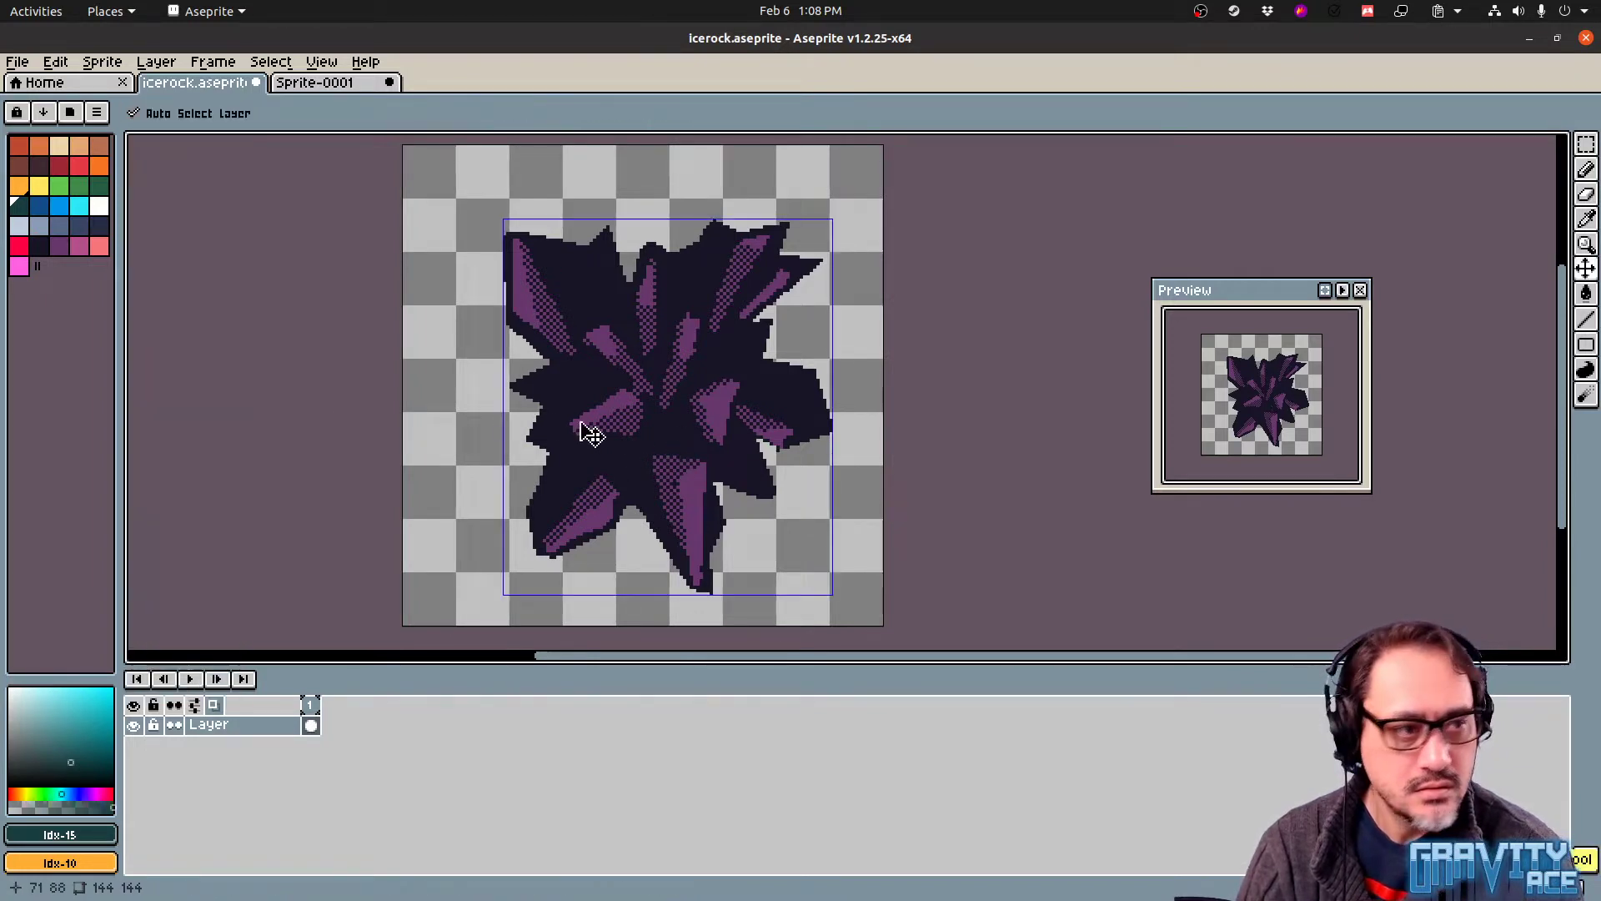
pyautogui.press('b')
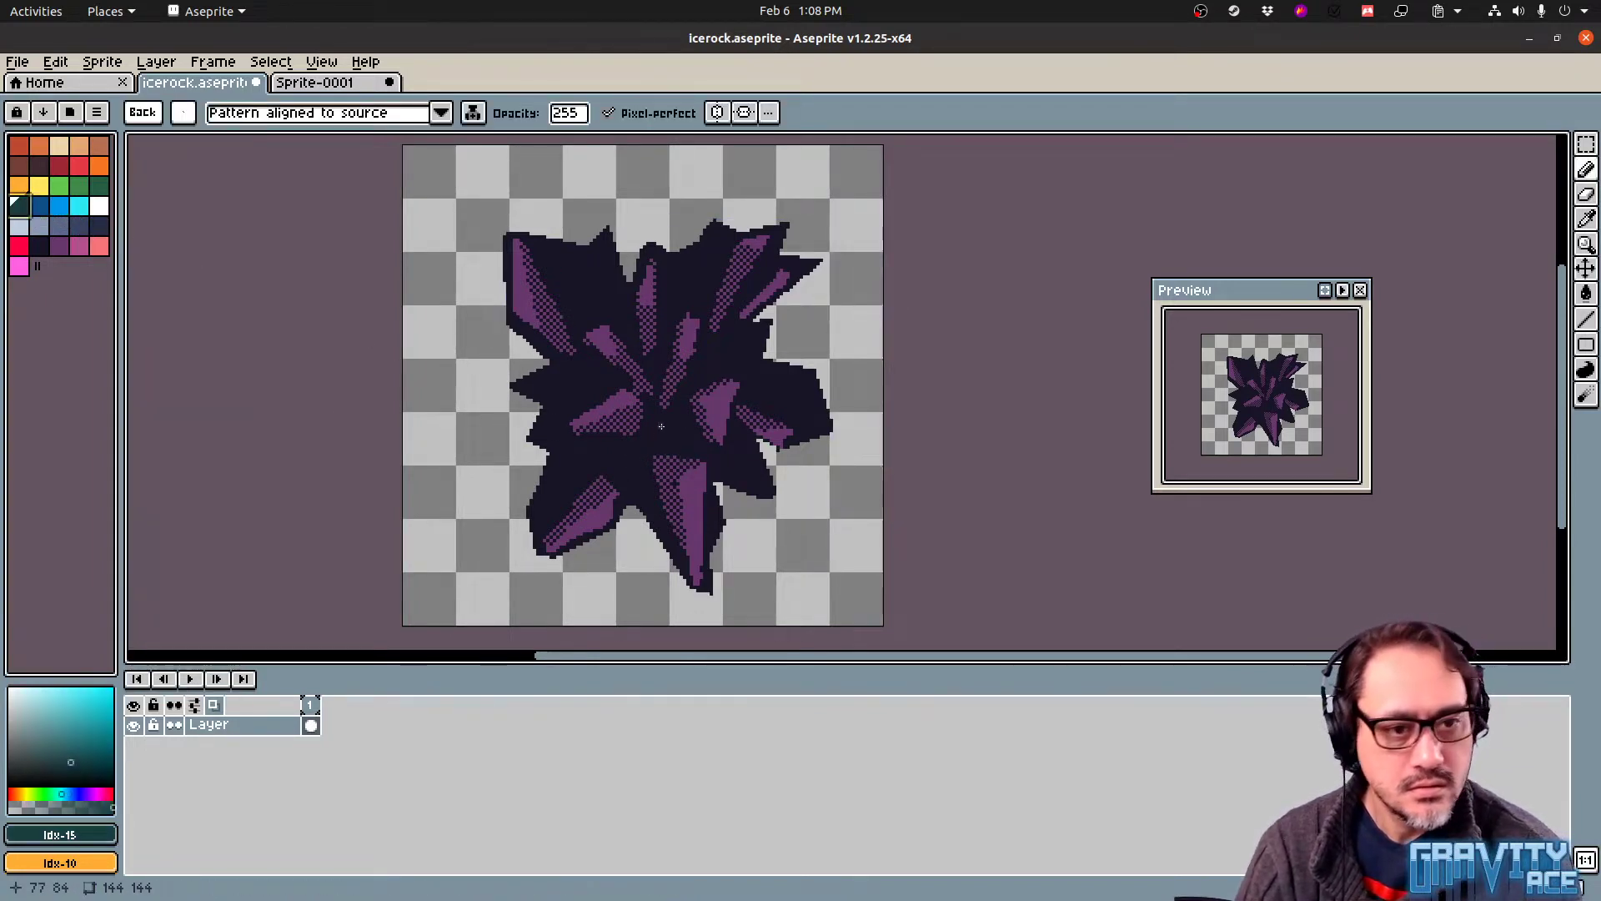
pyautogui.moveTo(650, 404)
pyautogui.mouseDown()
pyautogui.moveTo(648, 442)
pyautogui.moveTo(701, 367)
pyautogui.mouseUp()
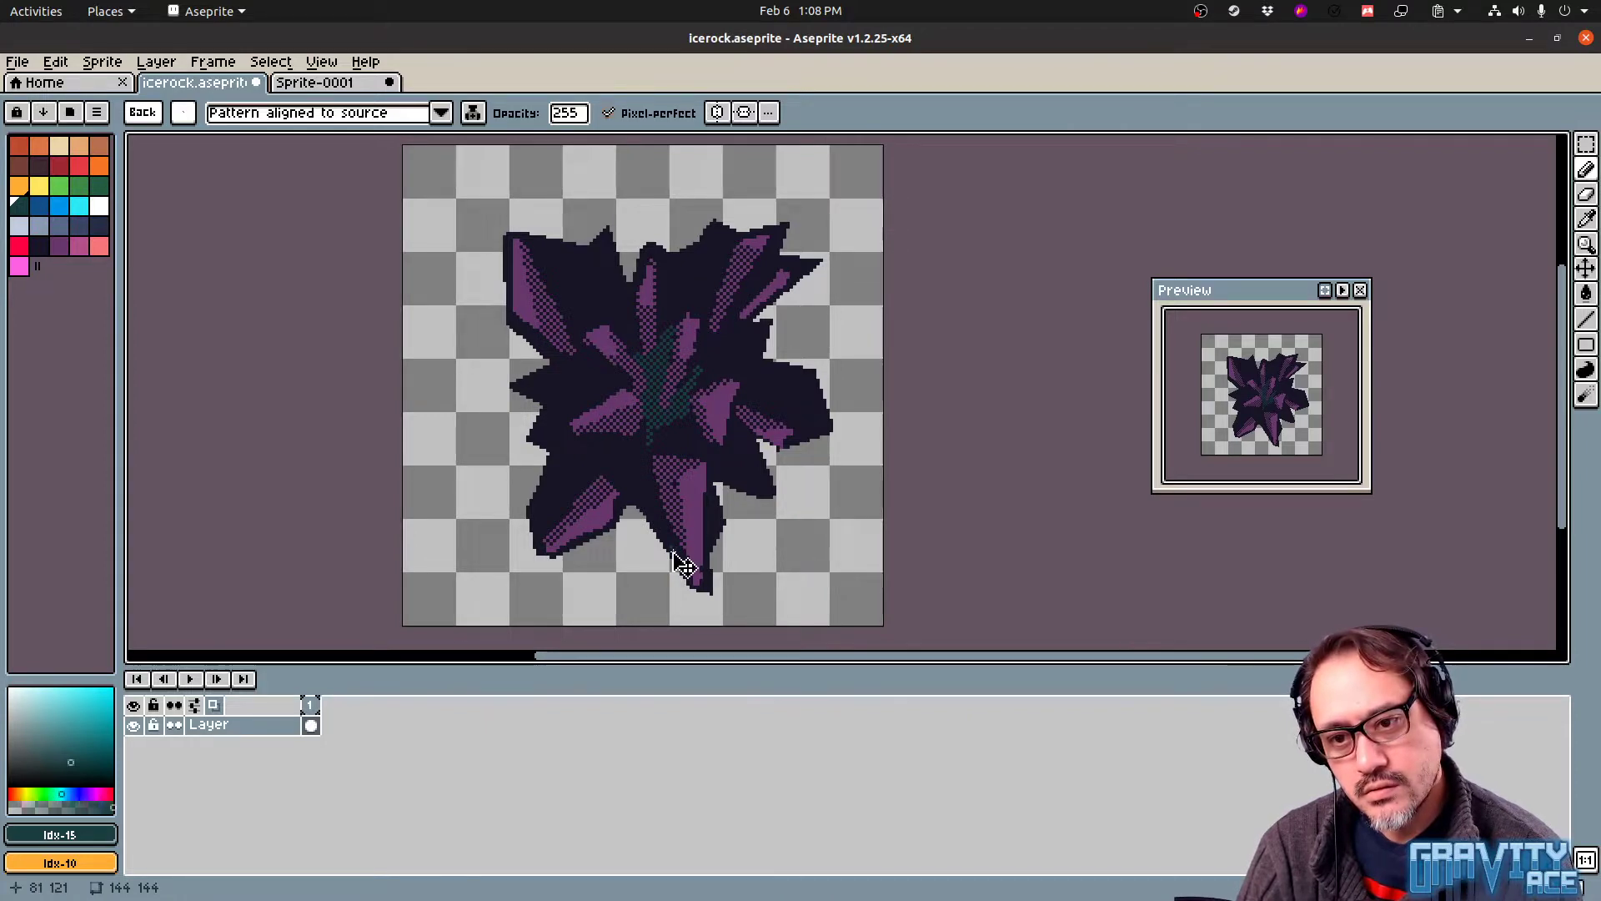
pyautogui.press('v')
pyautogui.hotkey('ctrl', 'z')
pyautogui.hotkey('ctrl', 'z')
pyautogui.hotkey('ctrl', 'z')
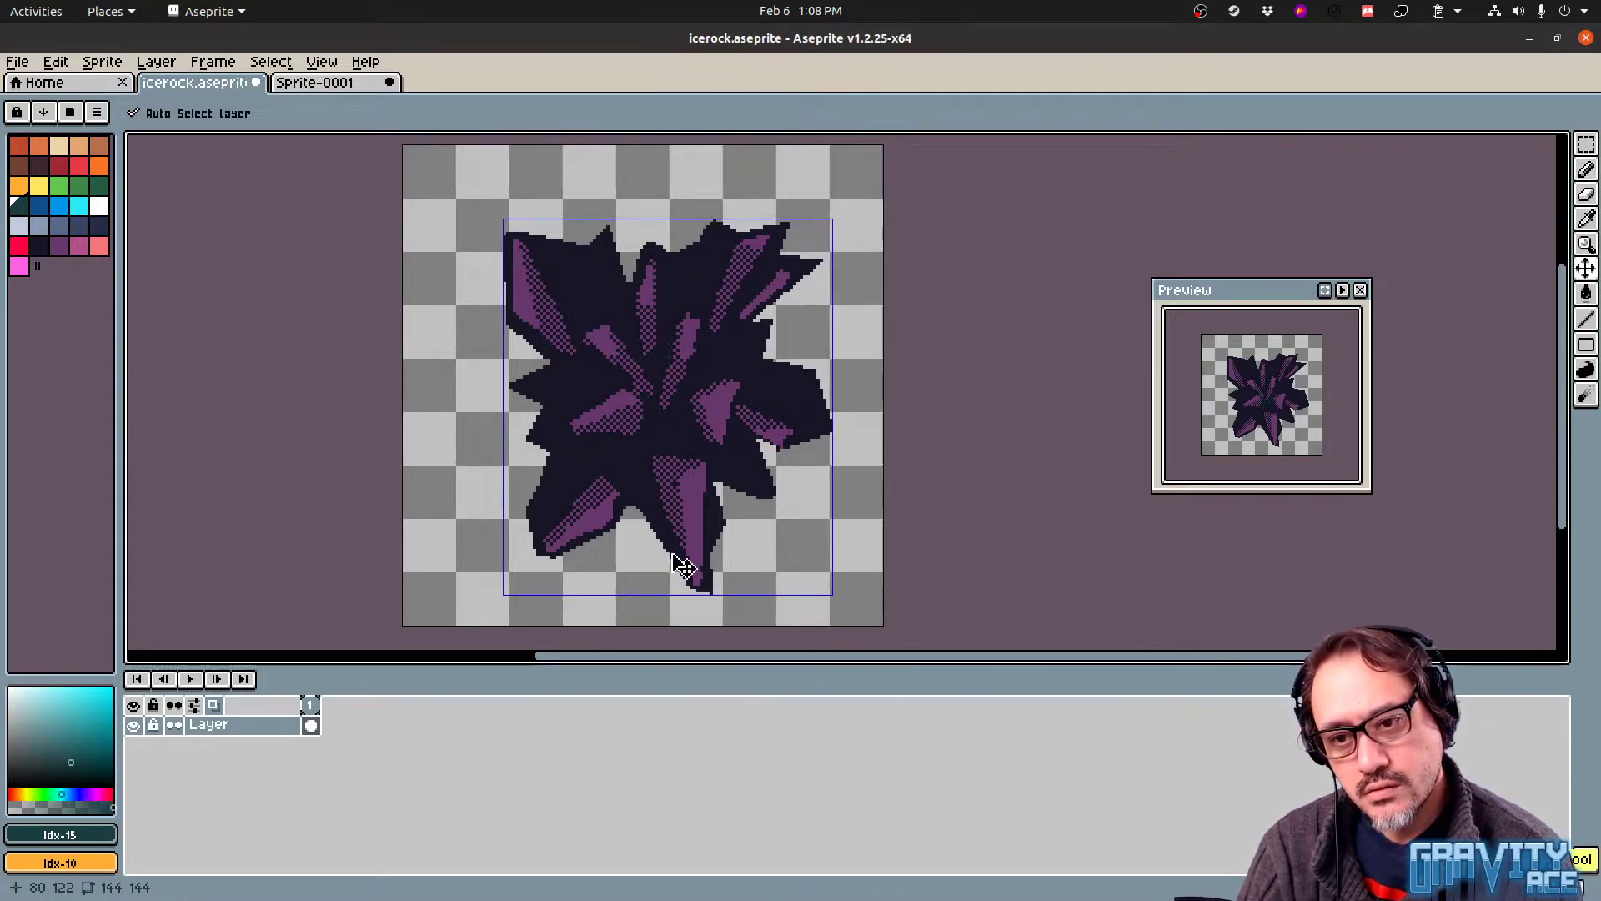
# Try dark teal dithering on the lower of the small left-side spikes and undo it
pyautogui.press('b')
pyautogui.moveTo(535, 437); pyautogui.dragTo(571, 455)
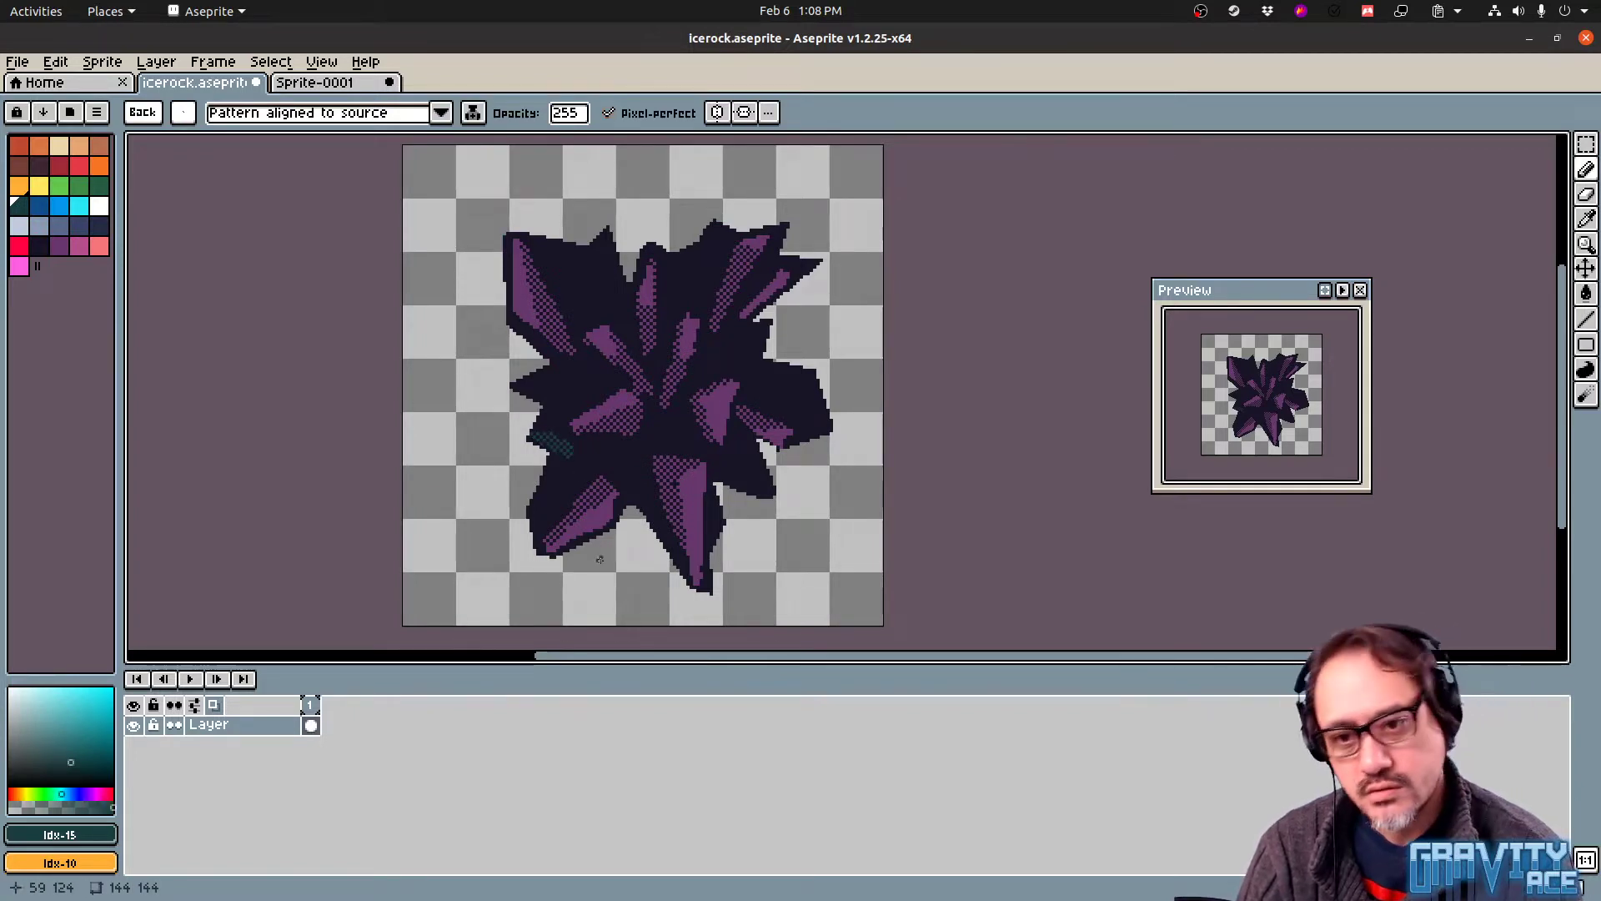
pyautogui.hotkey('ctrl', 'z')
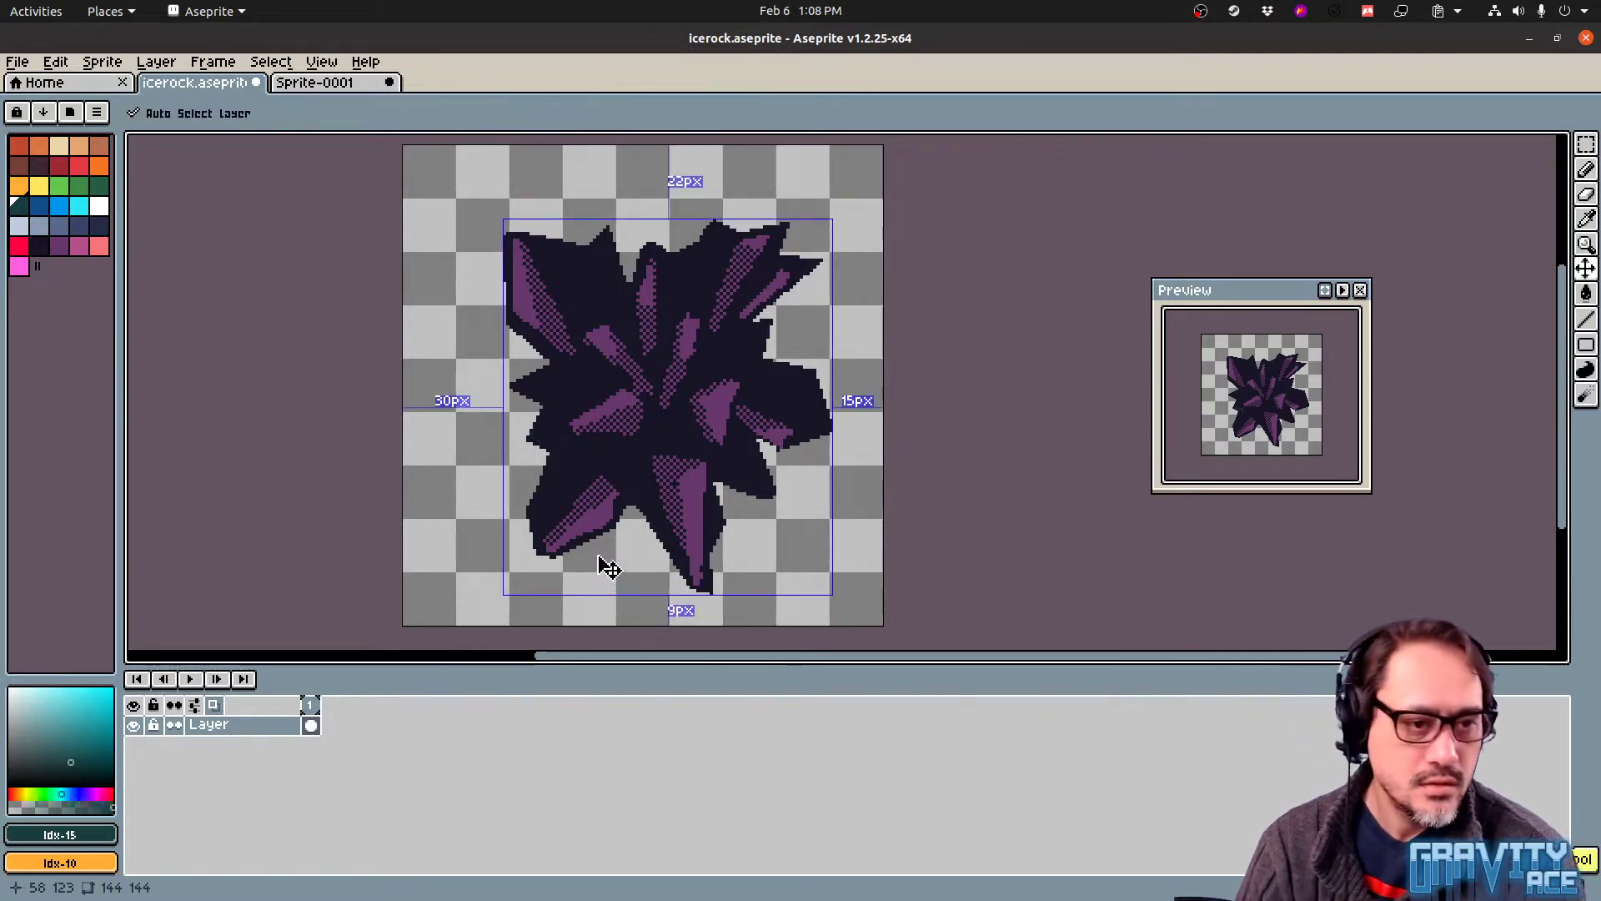
# Try dithering the left-side spikes in dark navy (Idx-24) and in bright cyan (Idx-18), undoing each test
pyautogui.click(99, 225)
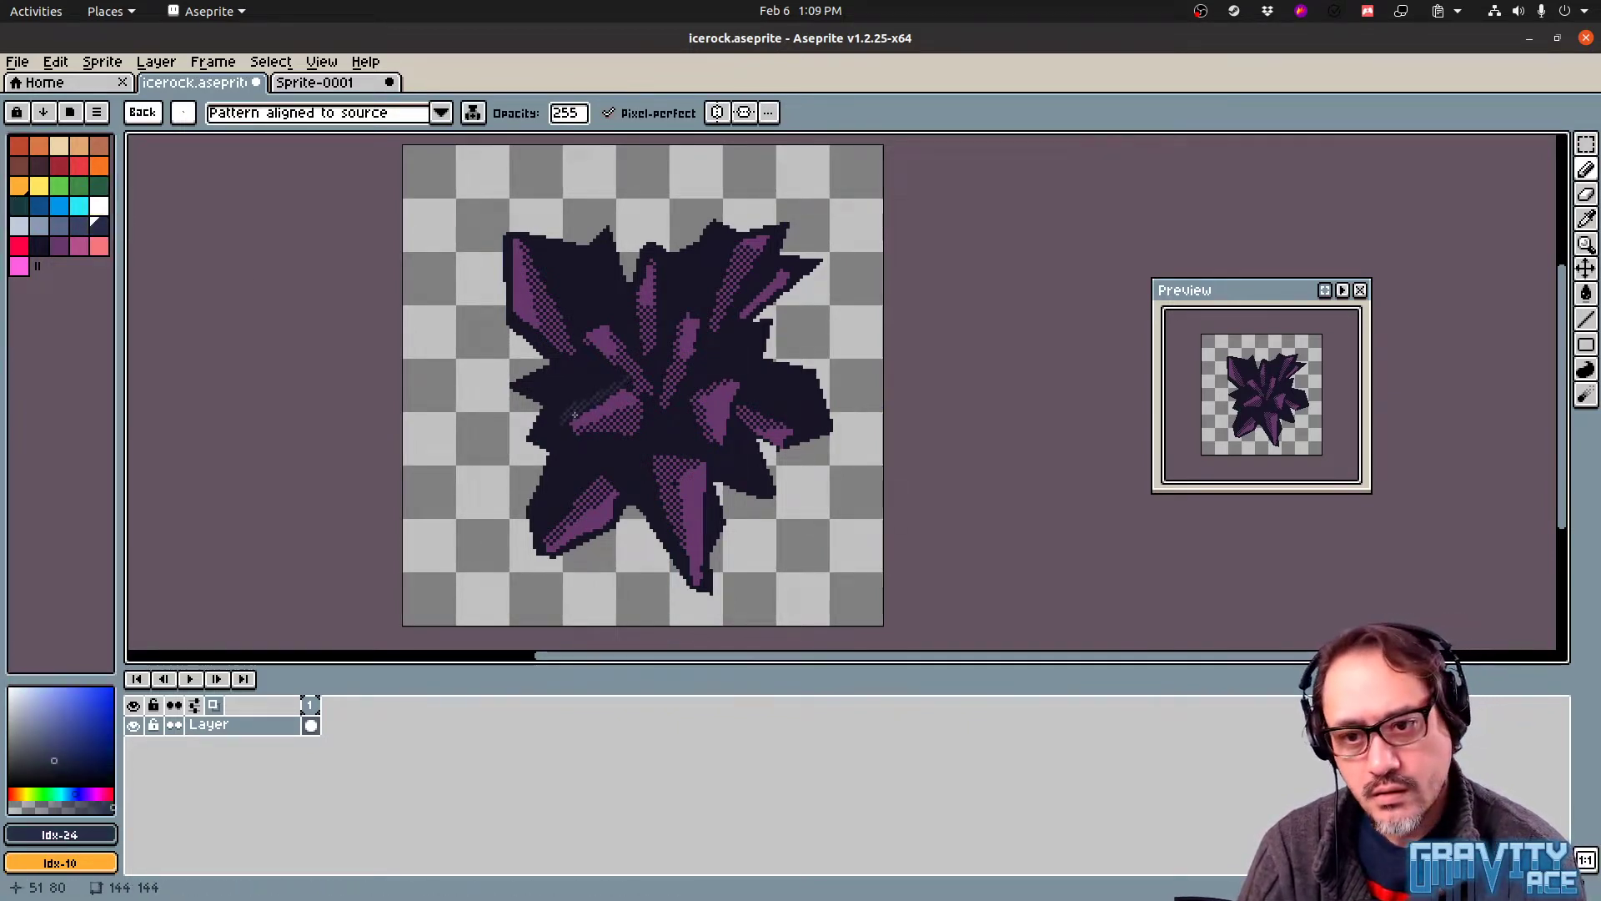
pyautogui.hotkey('ctrl', 'z')
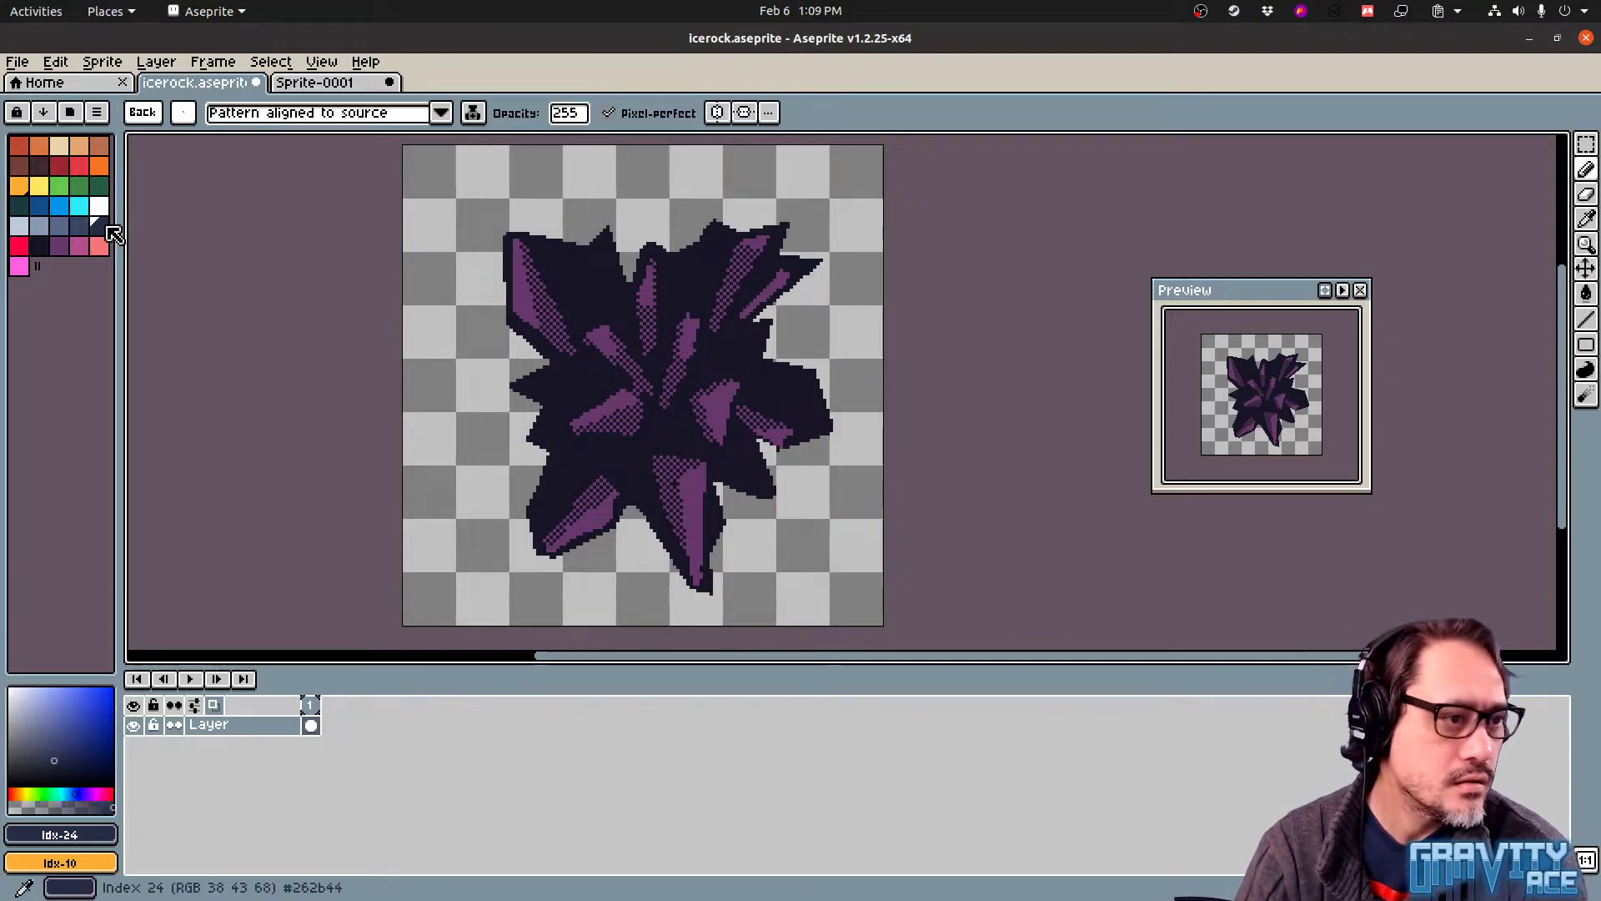
pyautogui.click(79, 206)
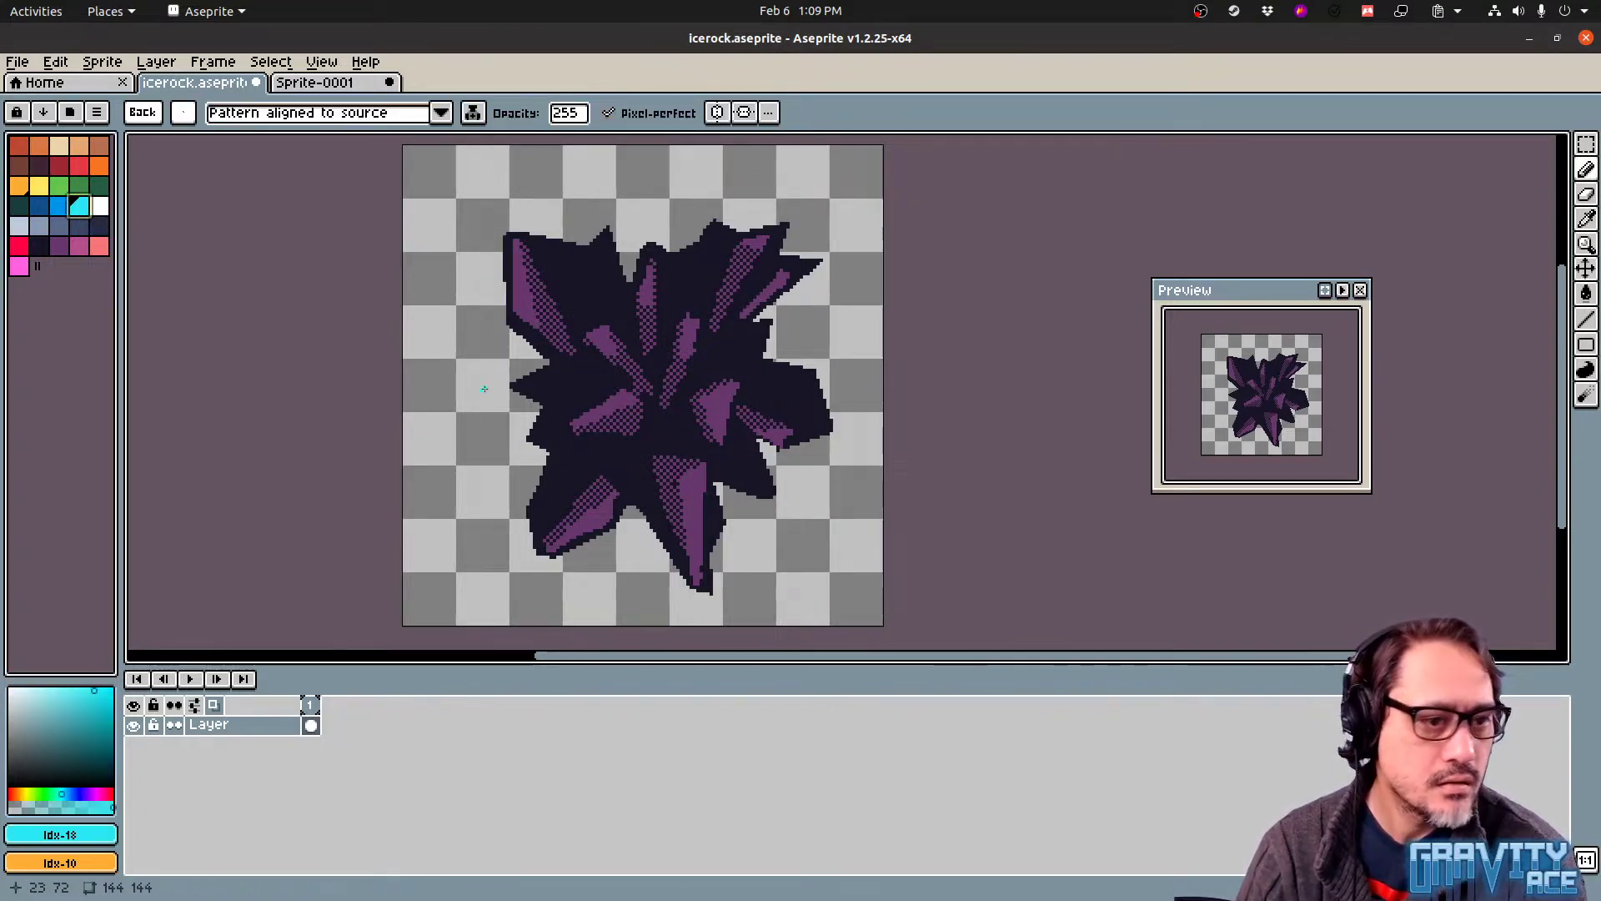
pyautogui.moveTo(517, 386); pyautogui.dragTo(550, 402)
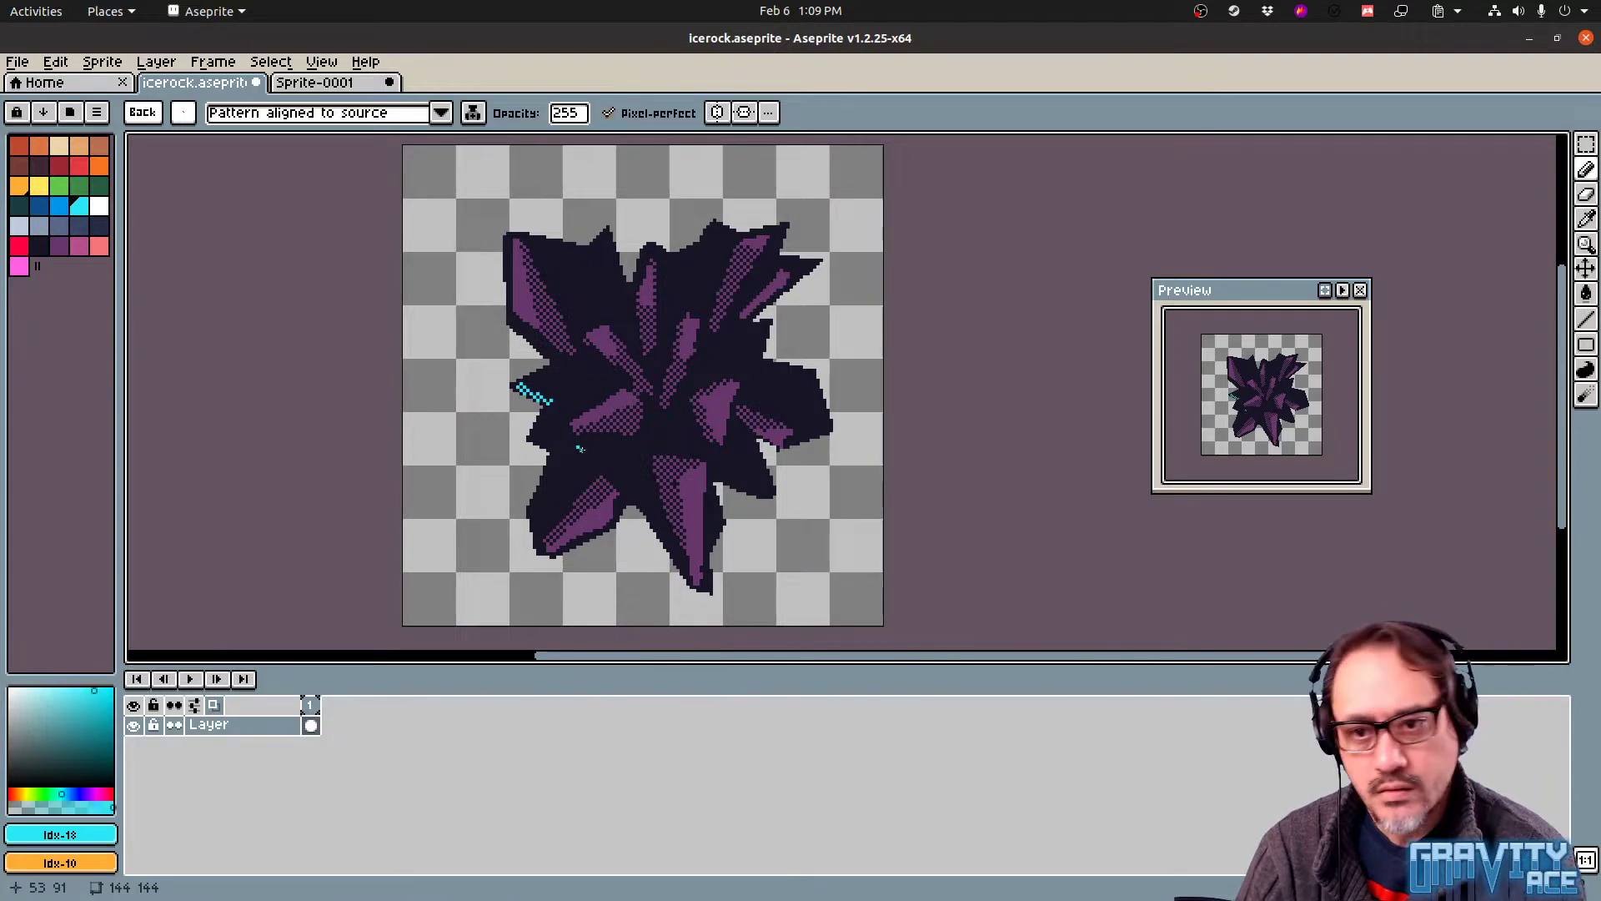
pyautogui.hotkey('ctrl', 'z')
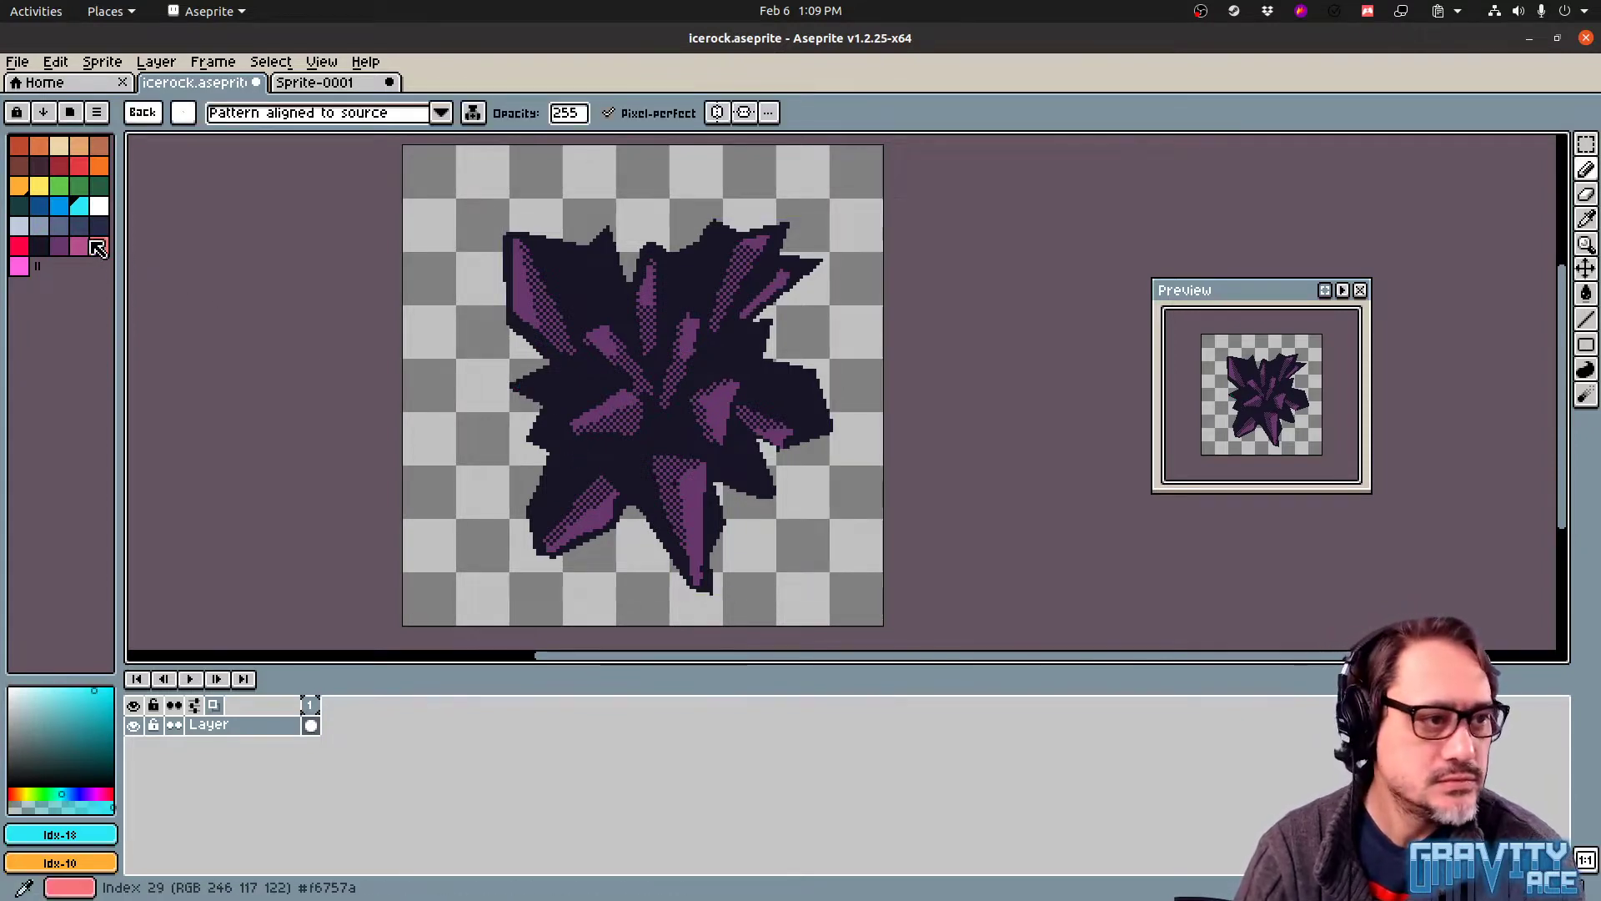
# Paint a solid blue (Idx-16) facet on the upper small left-side spike with the 5 px line brush
pyautogui.click(39, 206)
pyautogui.click(137, 113)
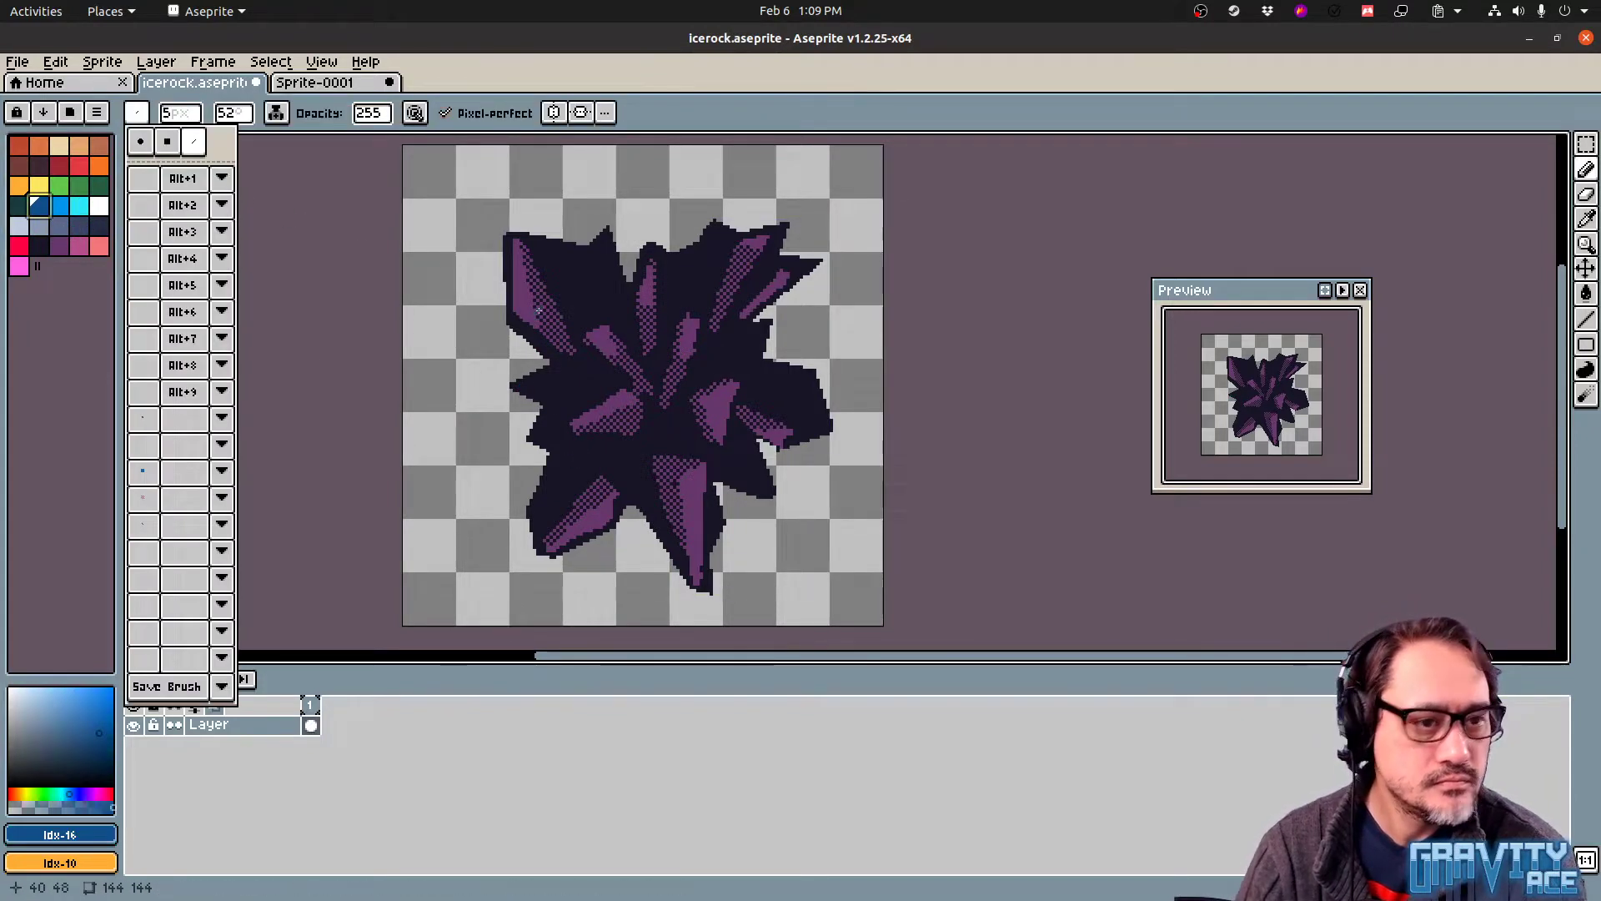
pyautogui.click(523, 384)
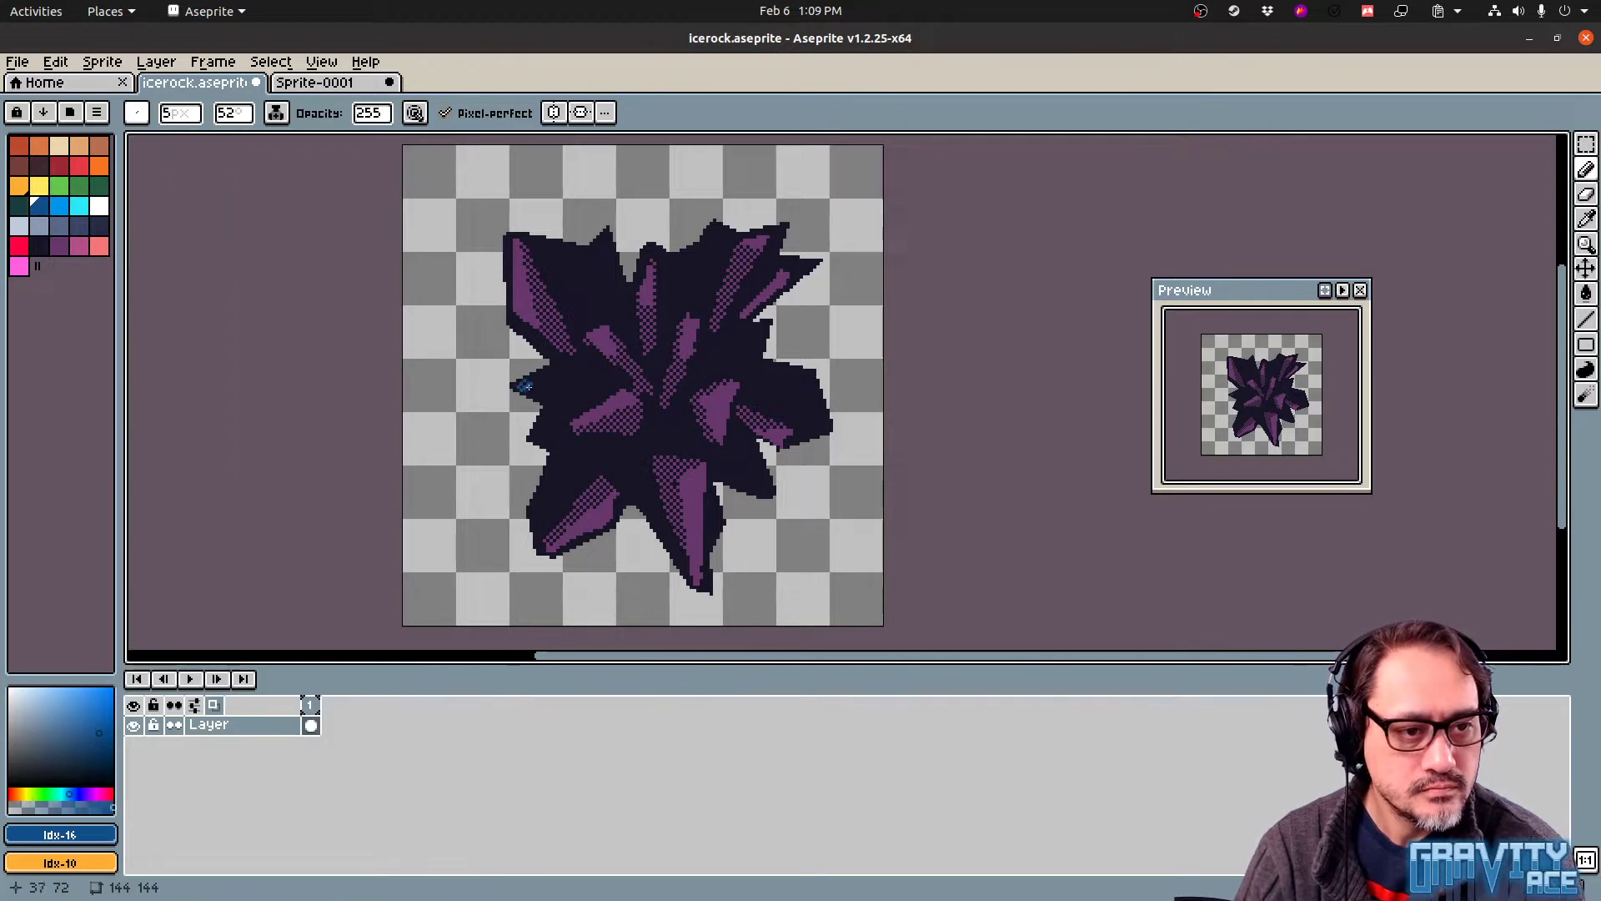
pyautogui.moveTo(527, 386); pyautogui.dragTo(550, 394)
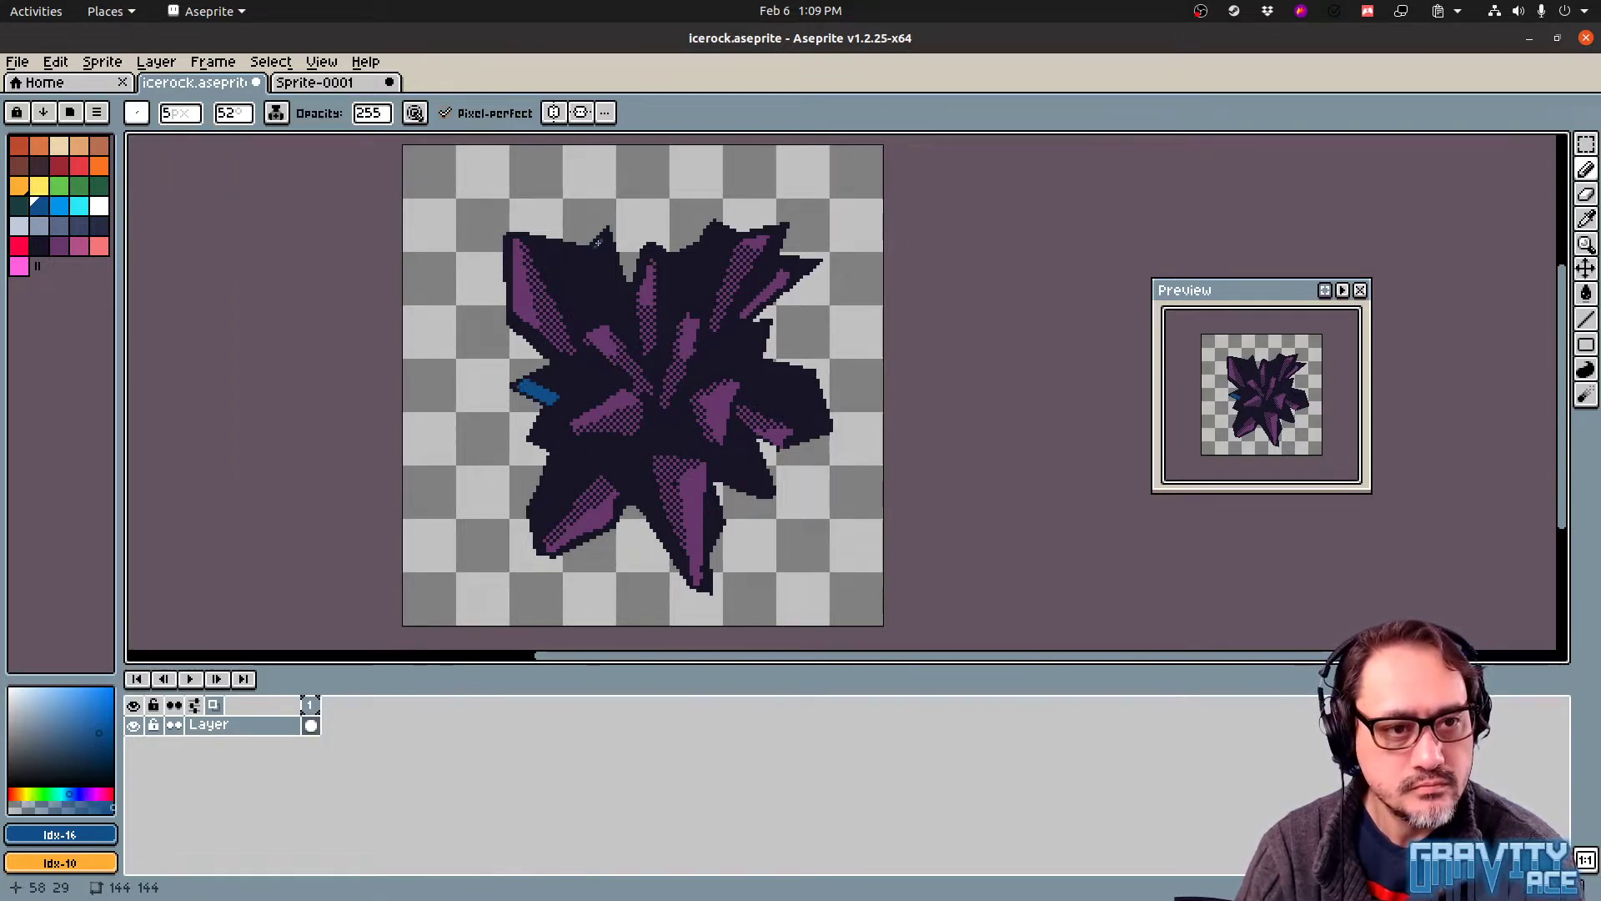
# Paint a blue facet on the small peak beside the upper-left crystal, undoing the first stroke and redrawing it
pyautogui.moveTo(597, 243); pyautogui.dragTo(612, 254)
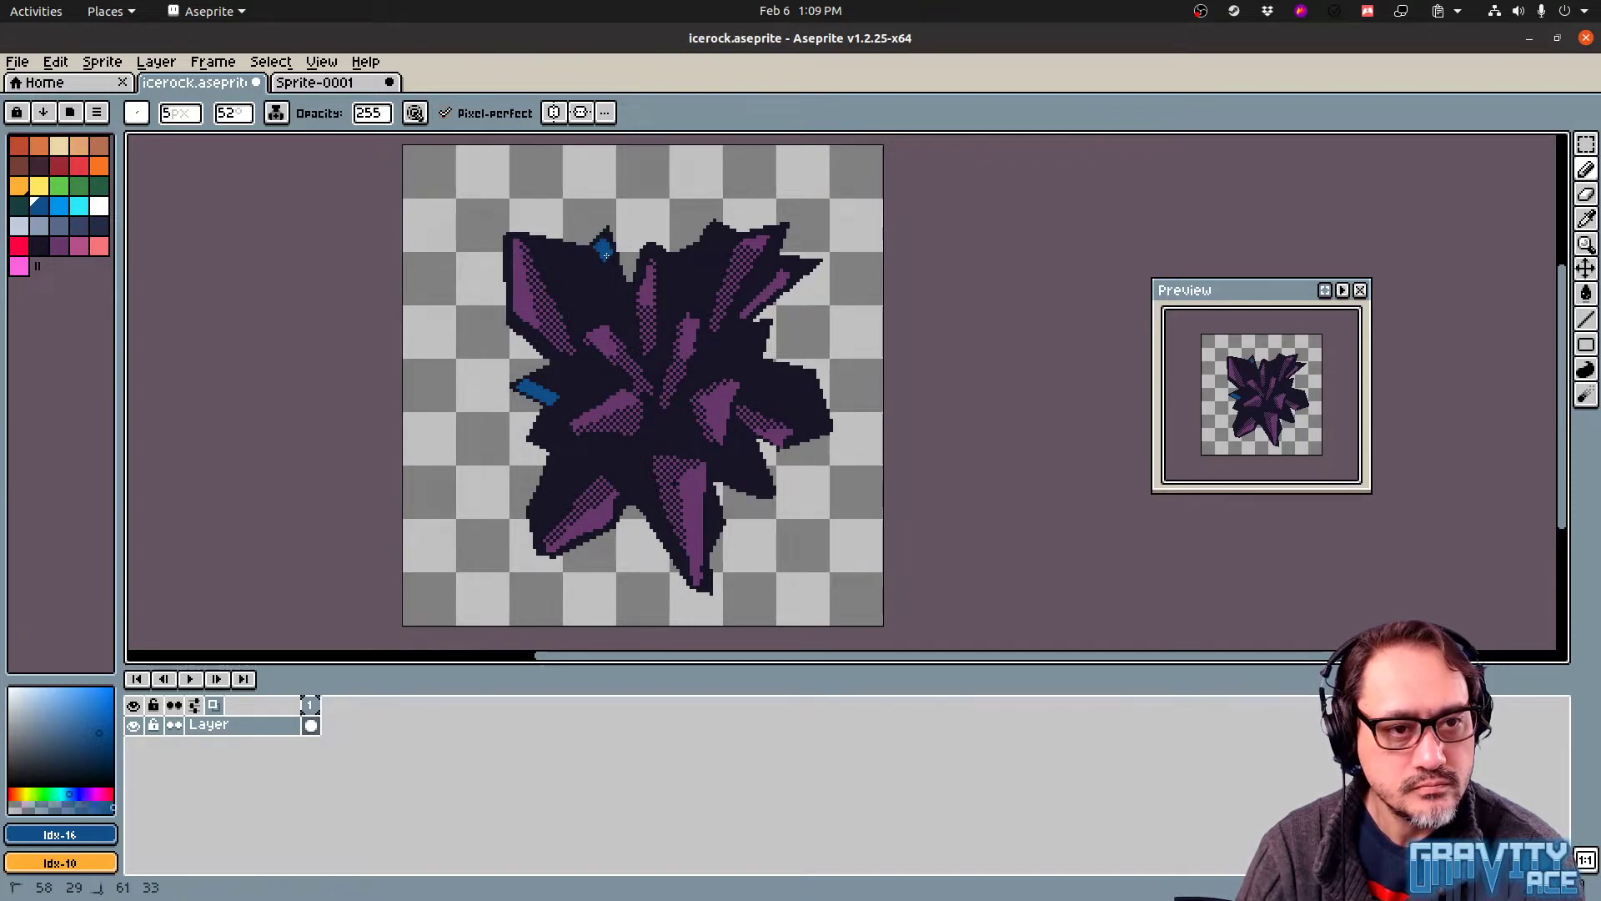
pyautogui.hotkey('ctrl', 'z')
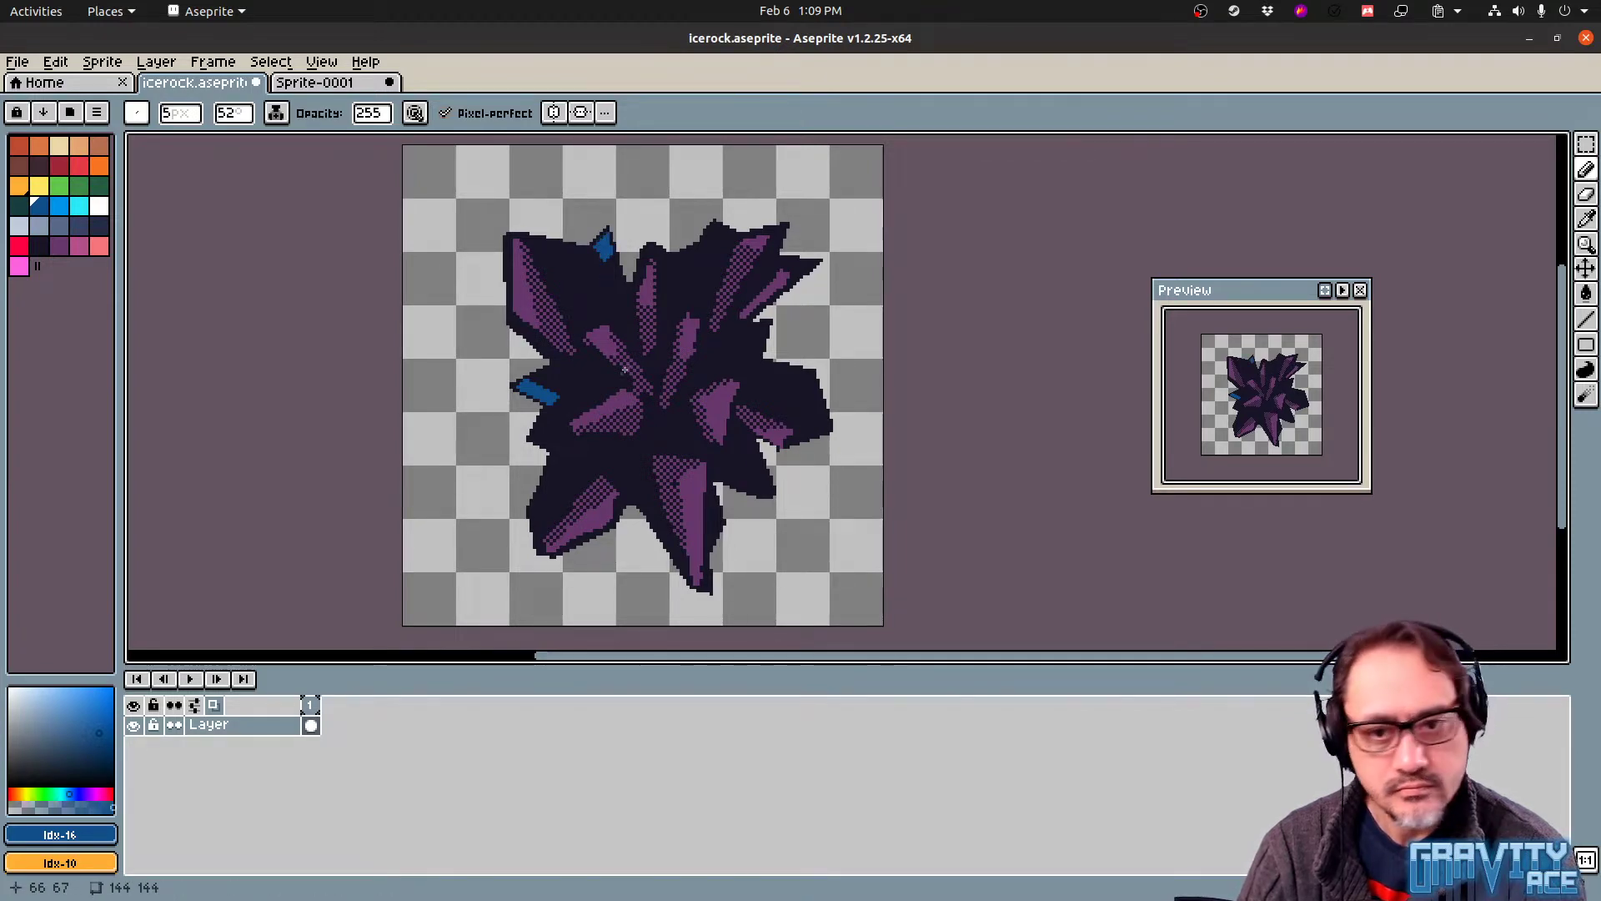
pyautogui.press('v')
pyautogui.press('b')
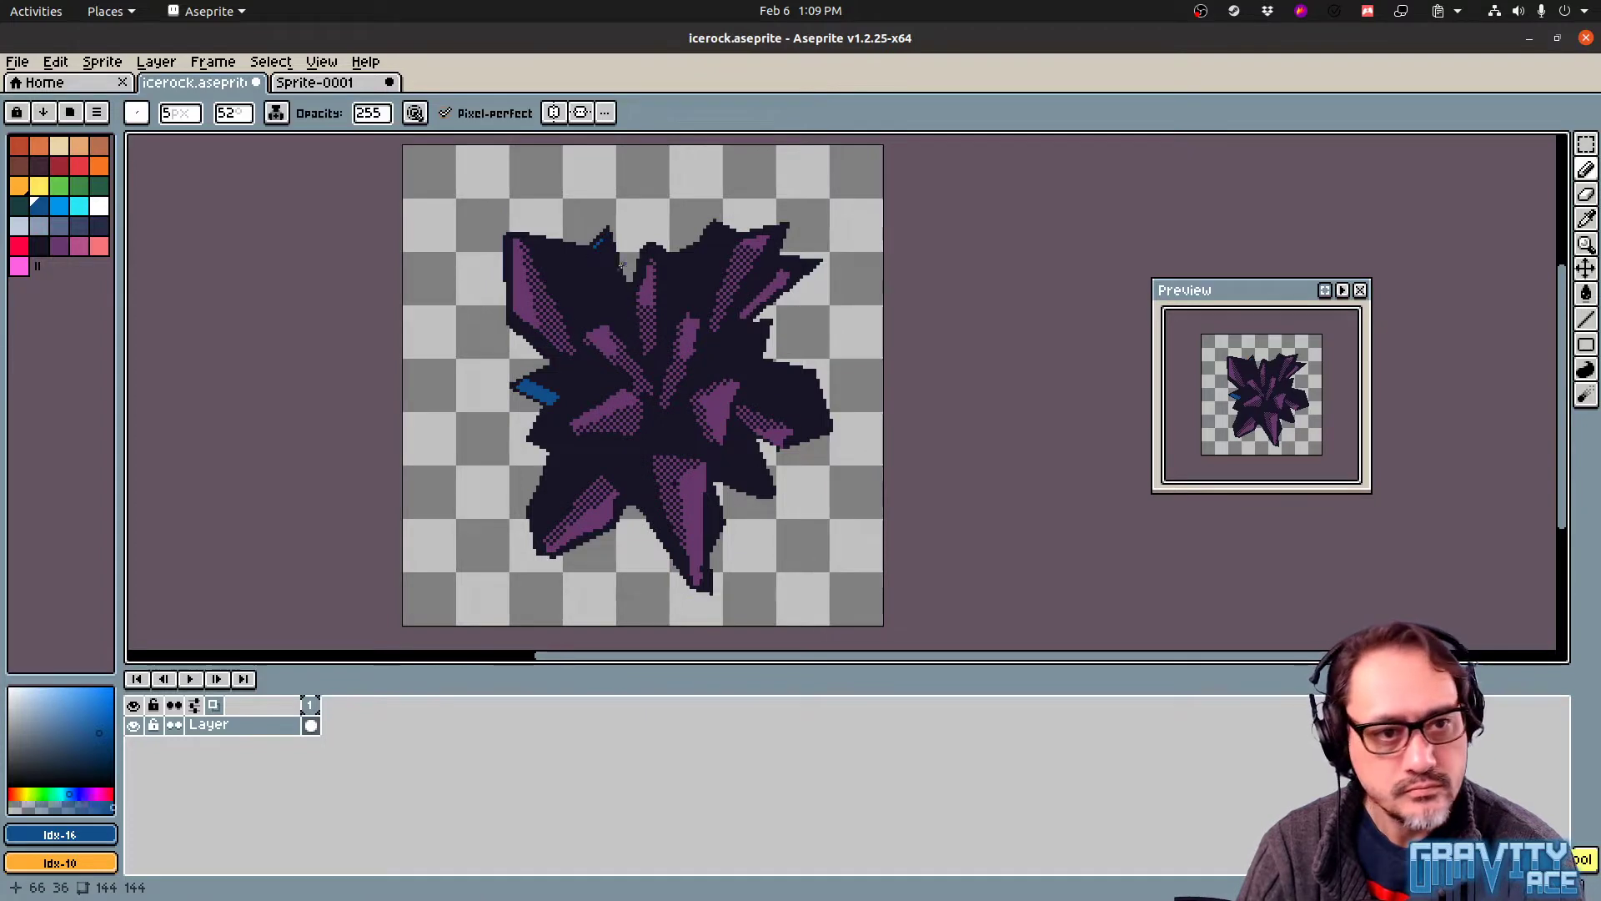
pyautogui.moveTo(604, 236); pyautogui.dragTo(600, 247)
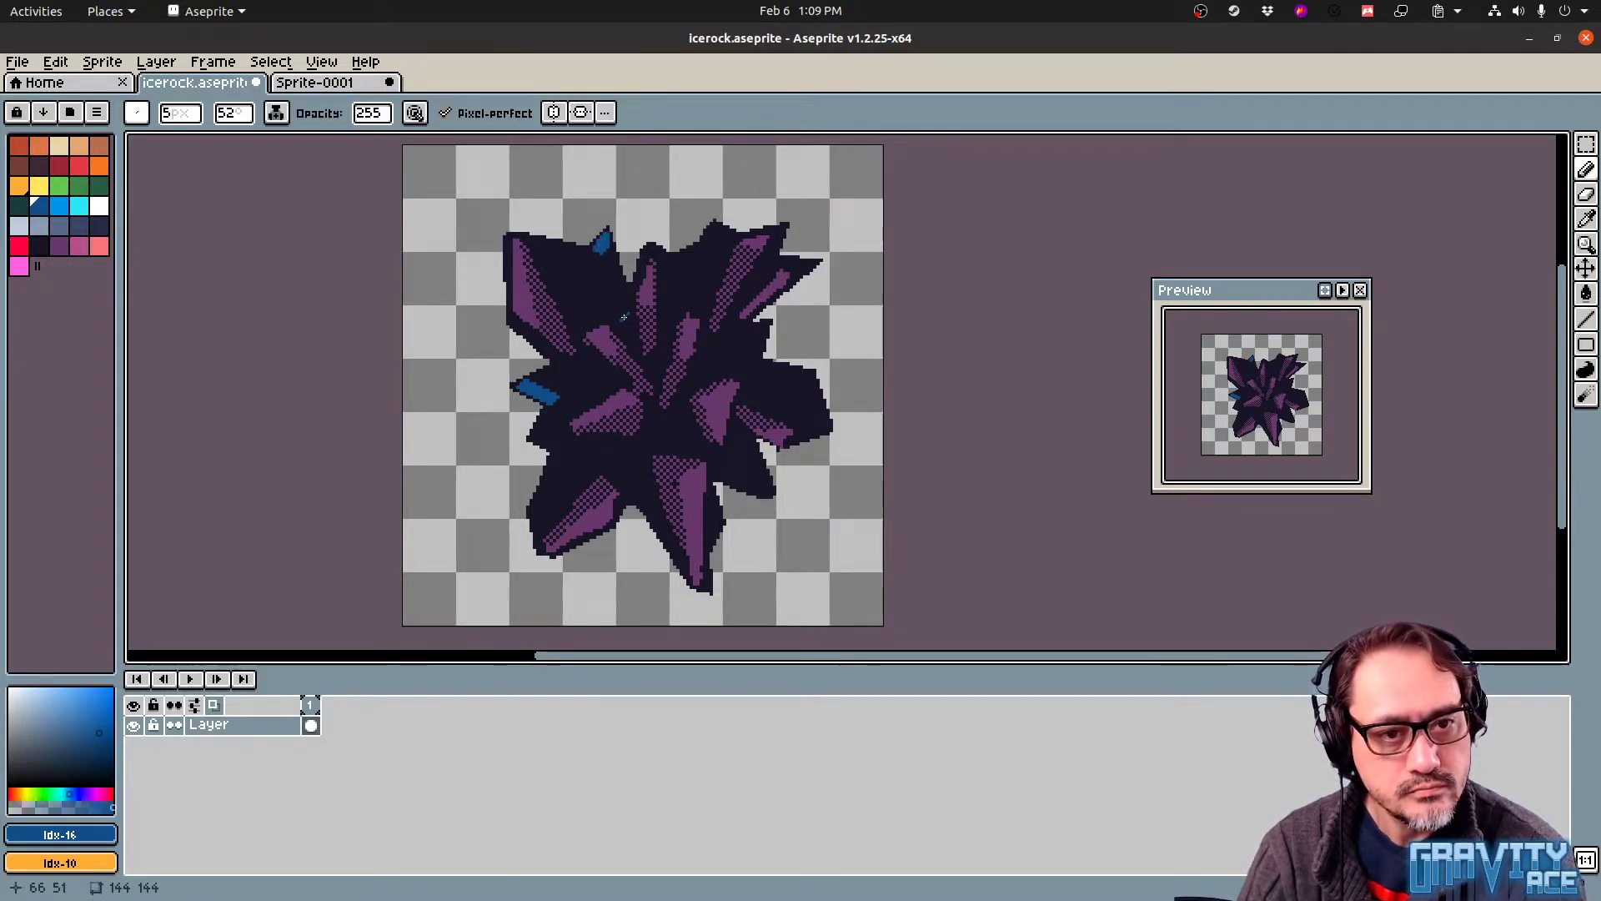
# Try blue (Idx-16) facets on the inner-left crystal, along the left-centre crystal's lower edge and on the right-centre crystal's right edge
pyautogui.moveTo(583, 330)
pyautogui.mouseDown()
pyautogui.moveTo(594, 308)
pyautogui.moveTo(598, 325)
pyautogui.mouseUp()
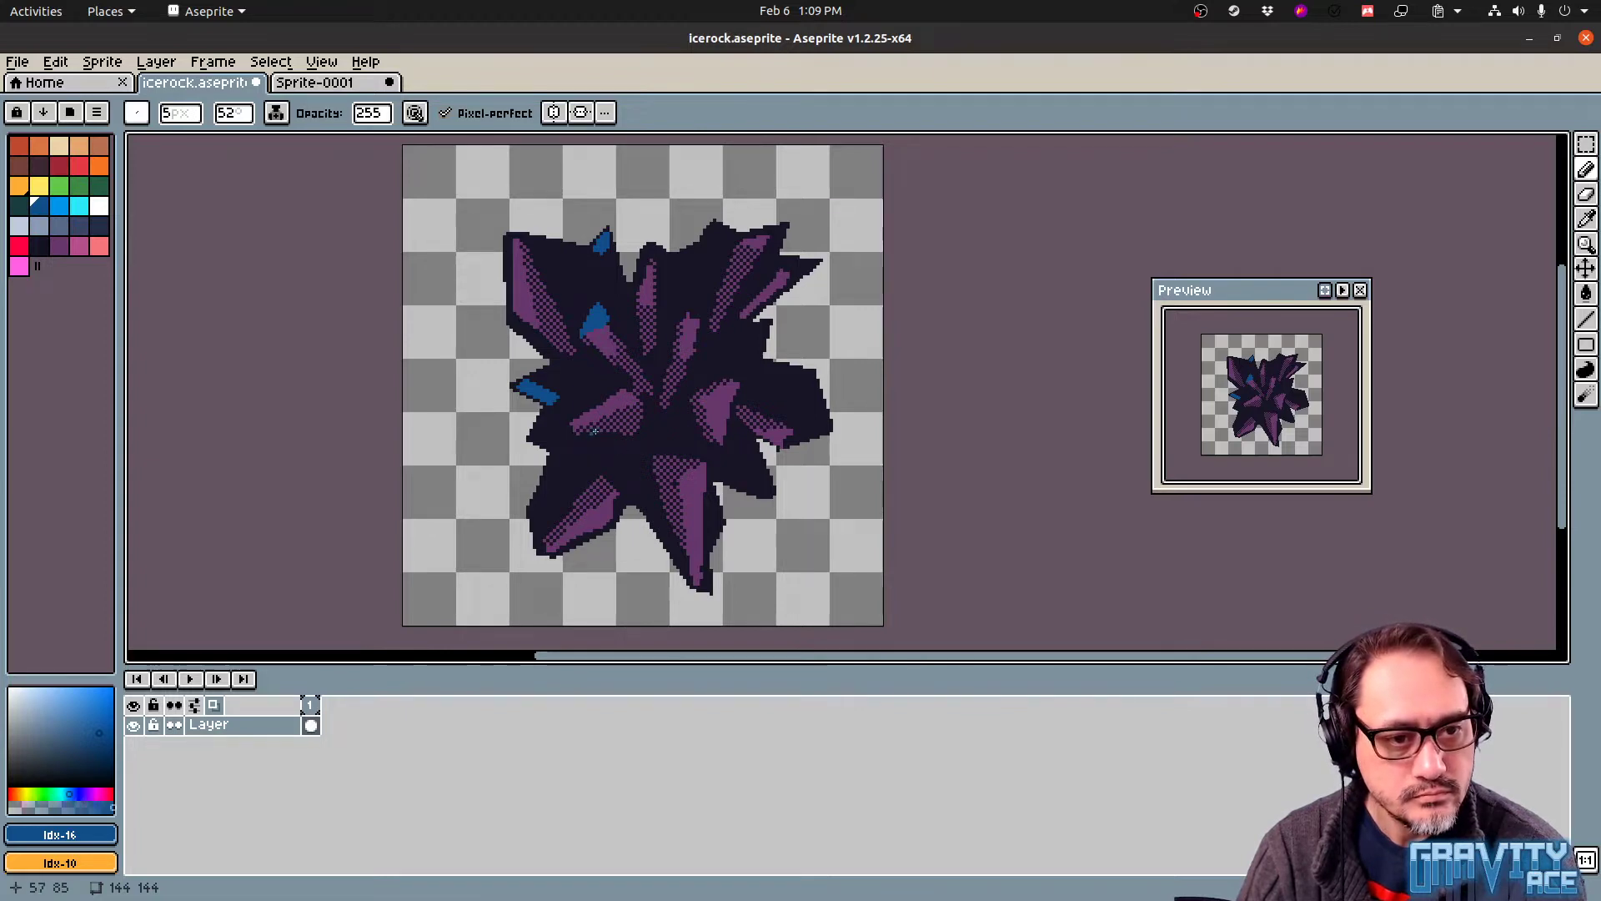
pyautogui.moveTo(567, 428); pyautogui.dragTo(638, 435)
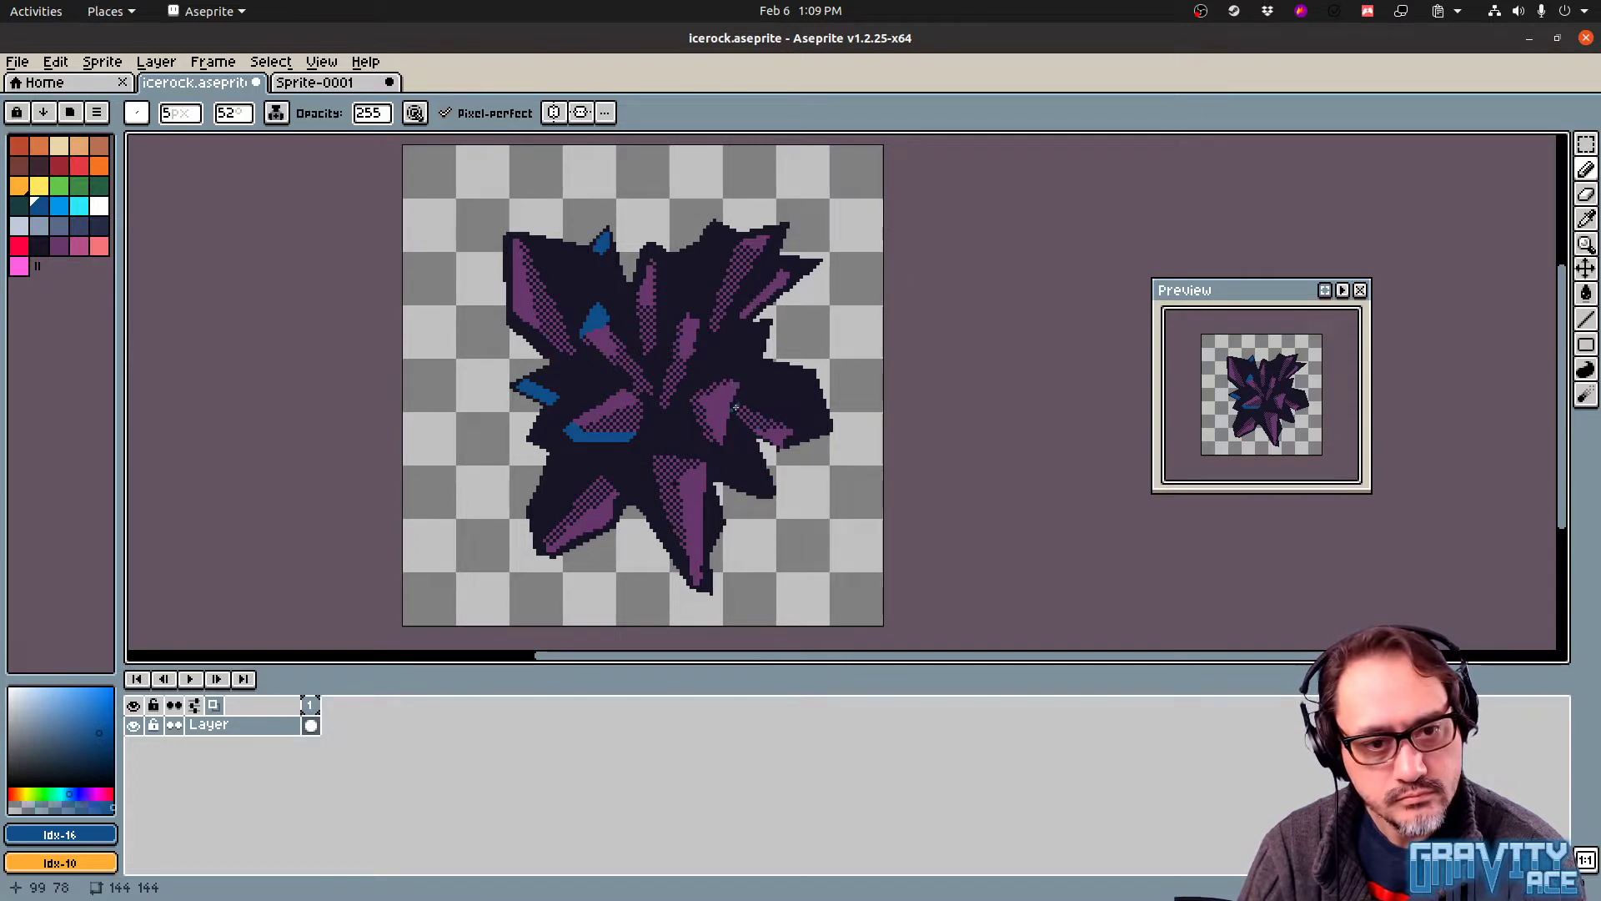
pyautogui.moveTo(739, 386); pyautogui.dragTo(724, 446)
pyautogui.hotkey('ctrl', 'z')
pyautogui.moveTo(737, 387); pyautogui.dragTo(722, 444)
# Undo all the blue facet strokes so only the purple dithered shading is left on the sprite
pyautogui.hotkey('ctrl', 'z')
pyautogui.hotkey('ctrl', 'z')
pyautogui.hotkey('ctrl', 'z')
pyautogui.hotkey('ctrl', 'z')
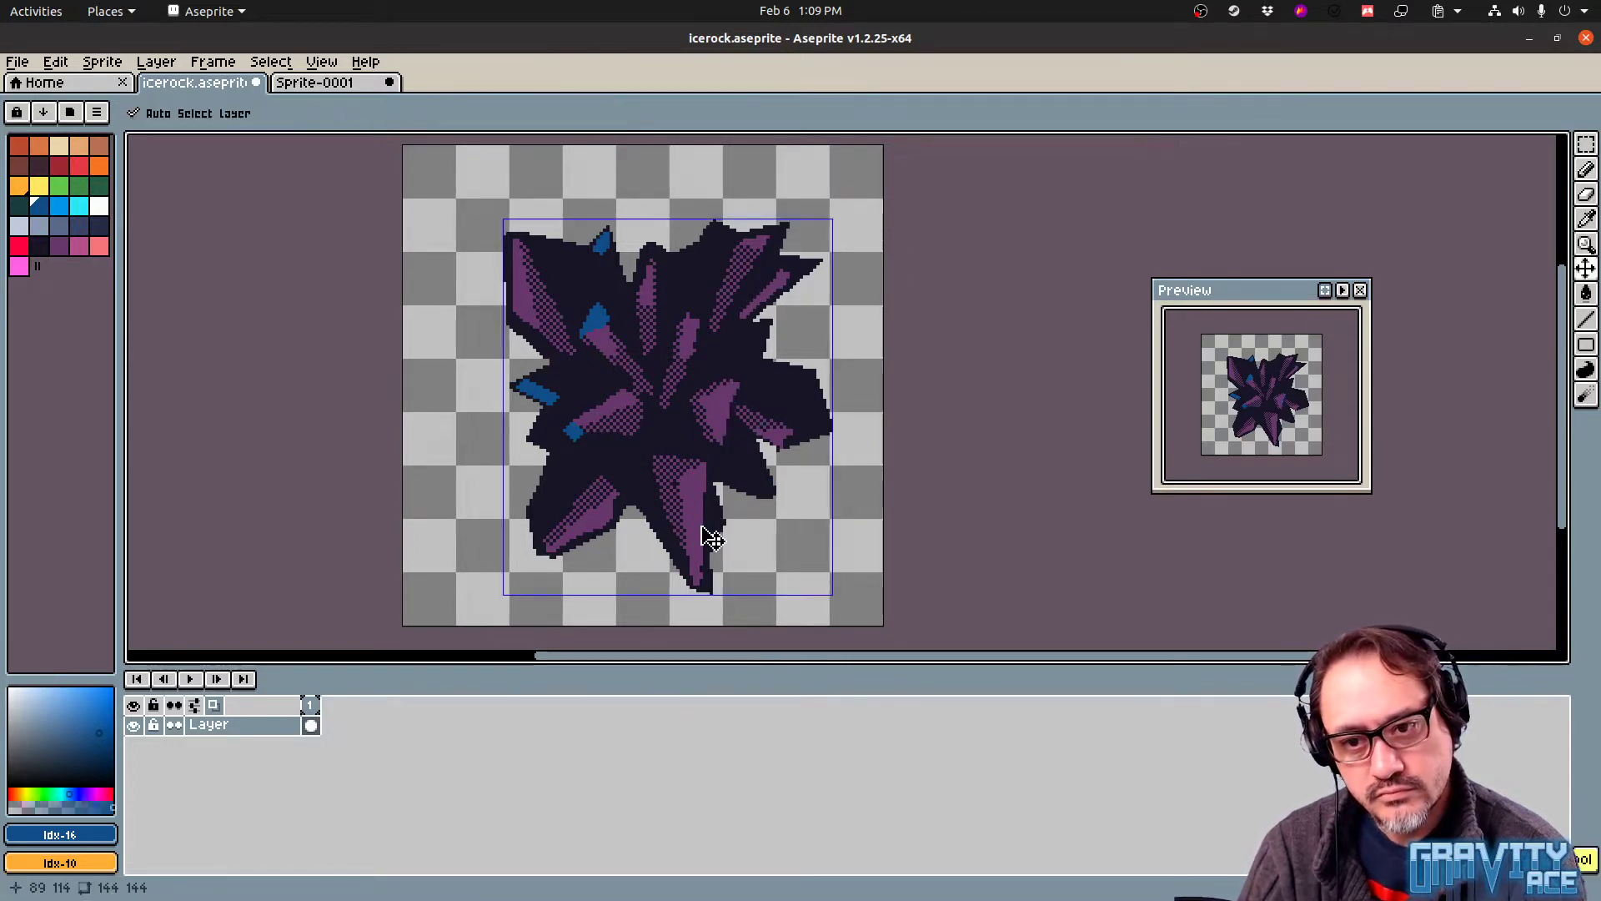
pyautogui.hotkey('ctrl', 'z')
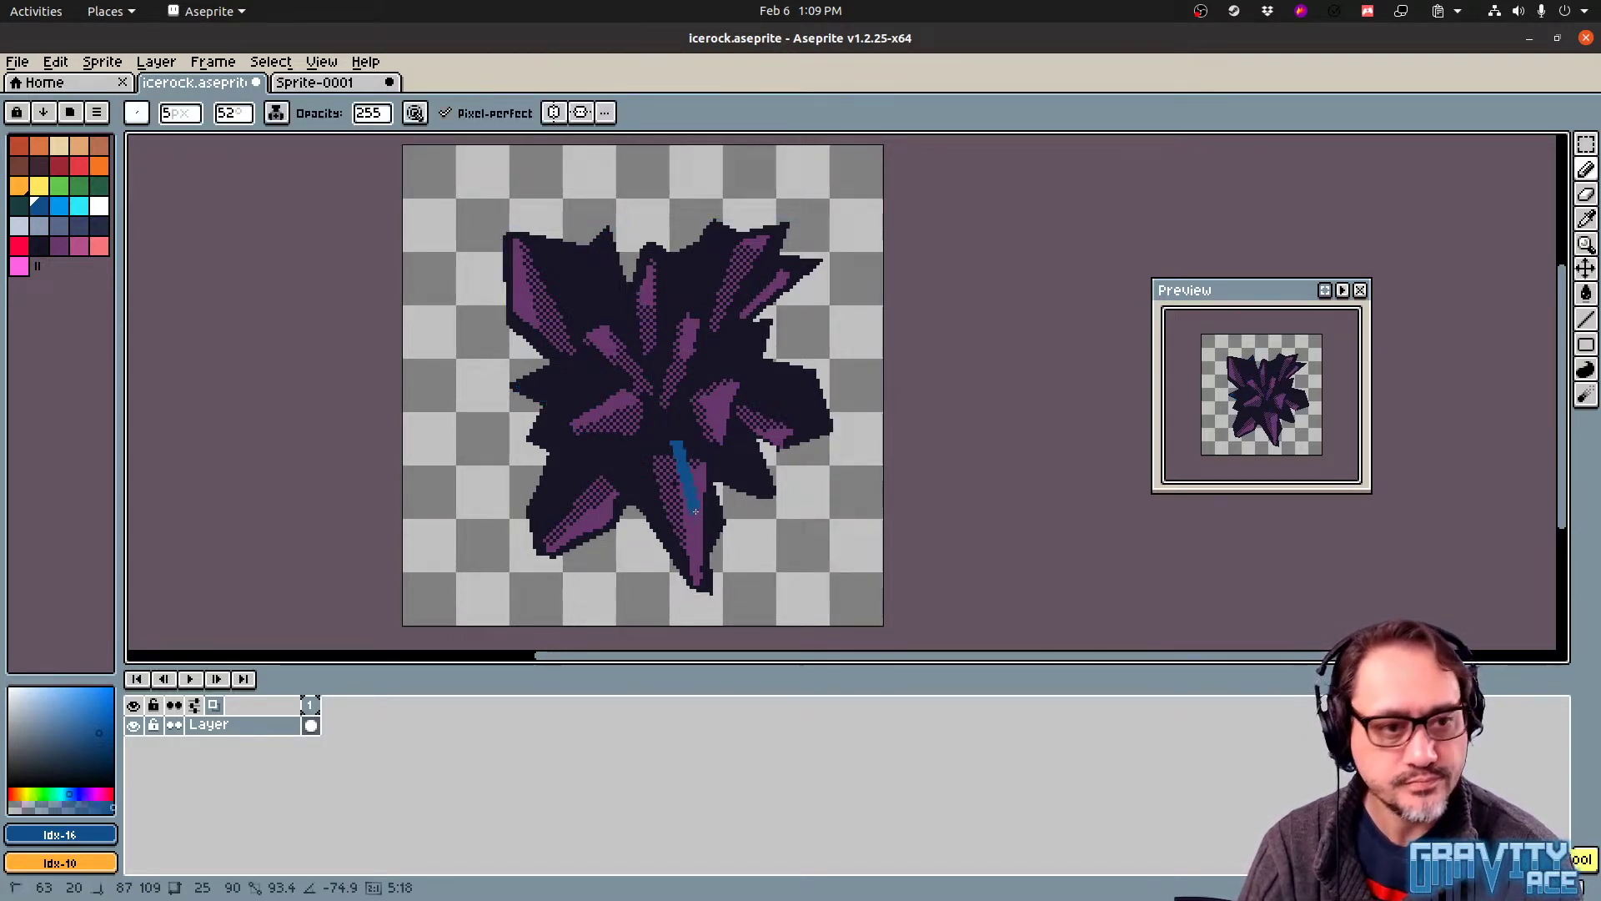
# Add a new layer and paint a solid blue facet along the lower edge of the left-centre crystal
pyautogui.hotkey('shift', 'n')
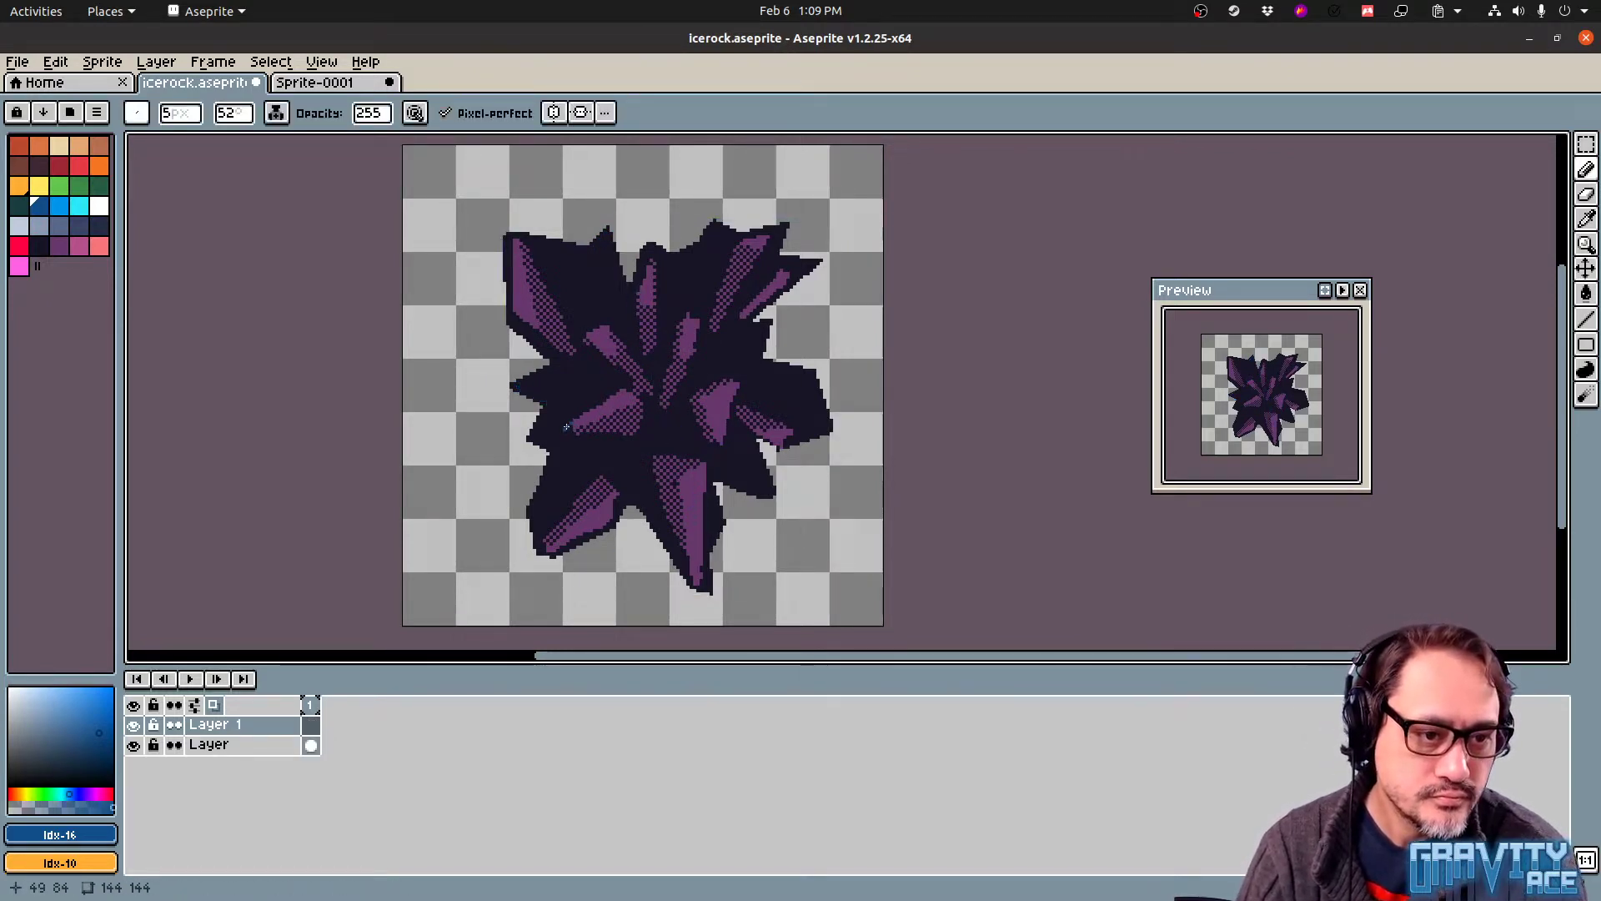
pyautogui.keyDown('shift'); pyautogui.moveTo(567, 426); pyautogui.dragTo(634, 439); pyautogui.keyUp('shift')
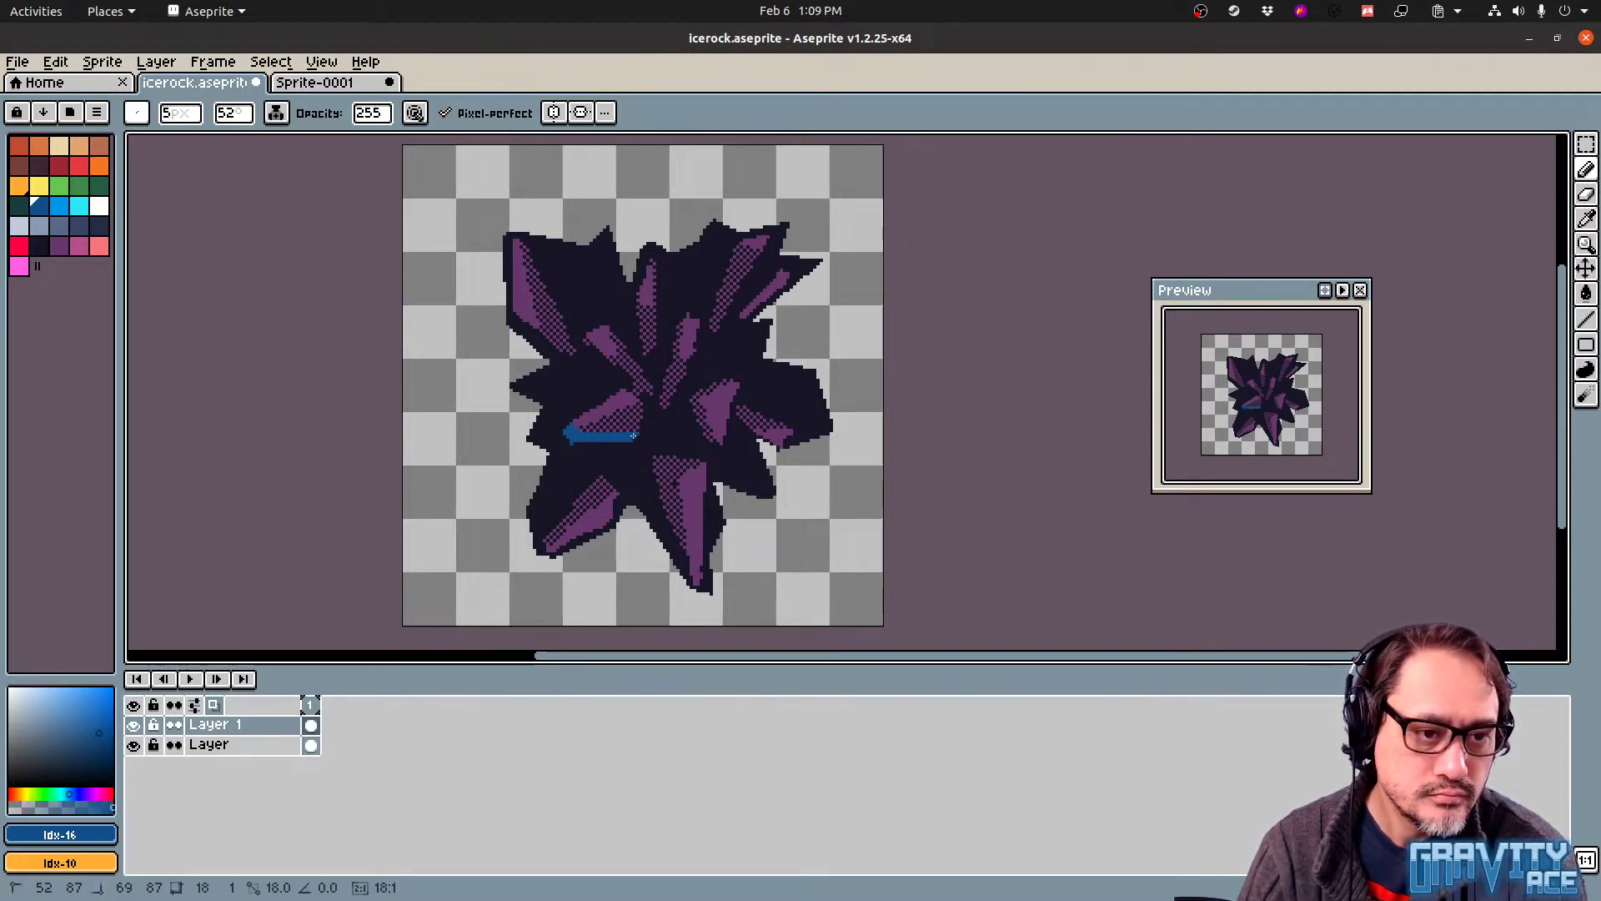
pyautogui.keyDown('shift'); pyautogui.click(632, 439); pyautogui.keyUp('shift')
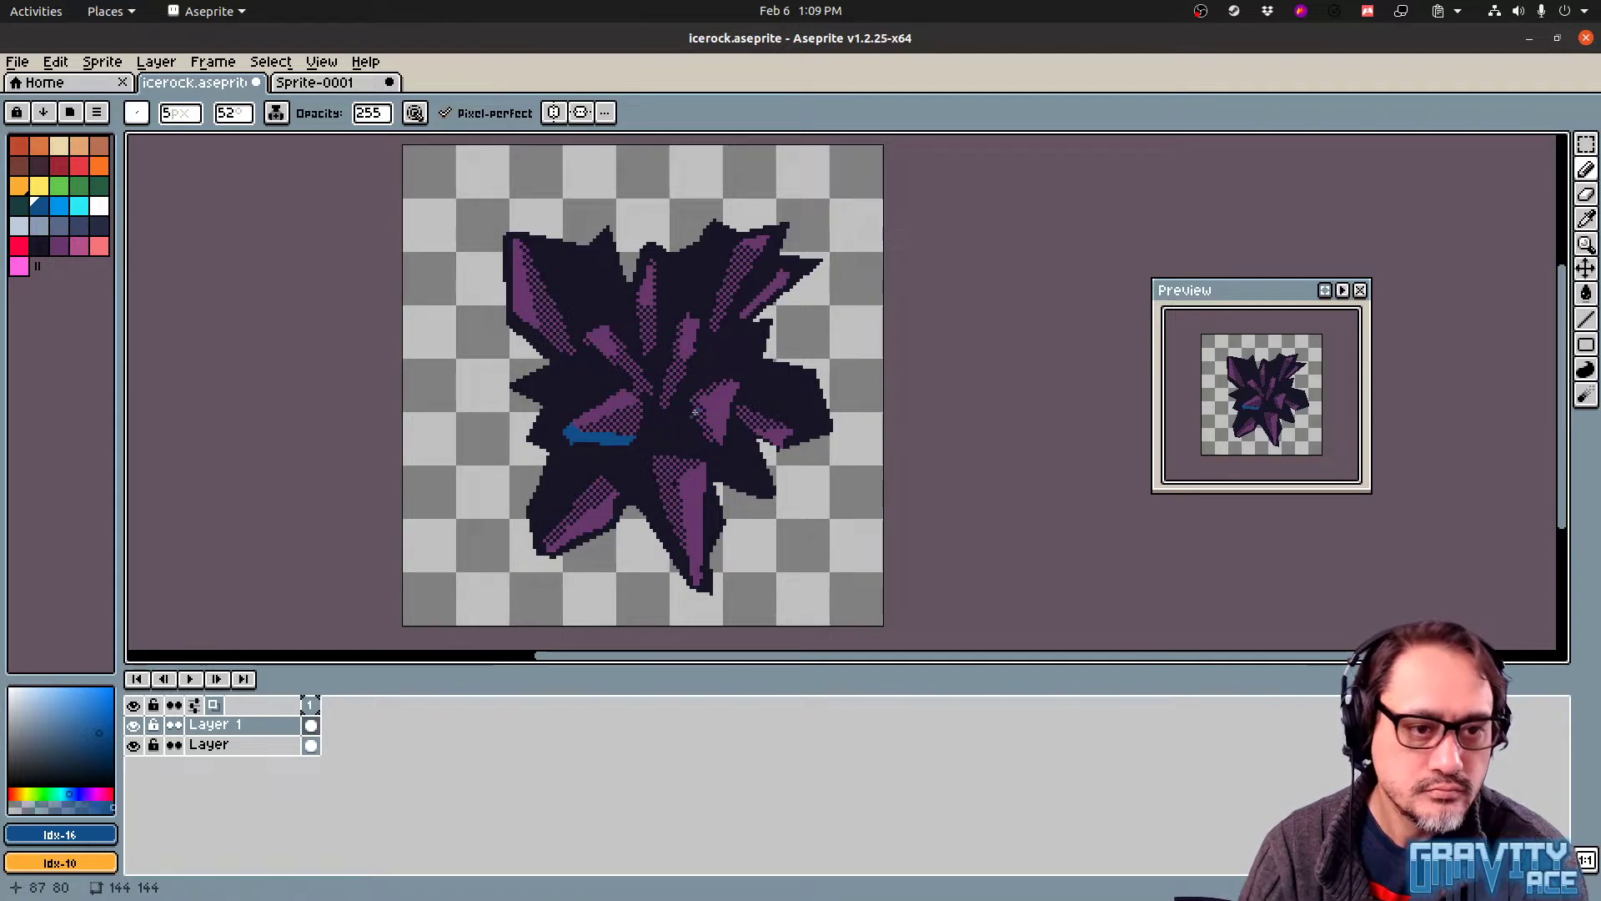
# Paint blue facets on the right edges of the right-centre and inner upper crystals and the left edge of the top-centre crystal
pyautogui.moveTo(737, 386); pyautogui.dragTo(726, 441)
pyautogui.moveTo(696, 320); pyautogui.dragTo(693, 367)
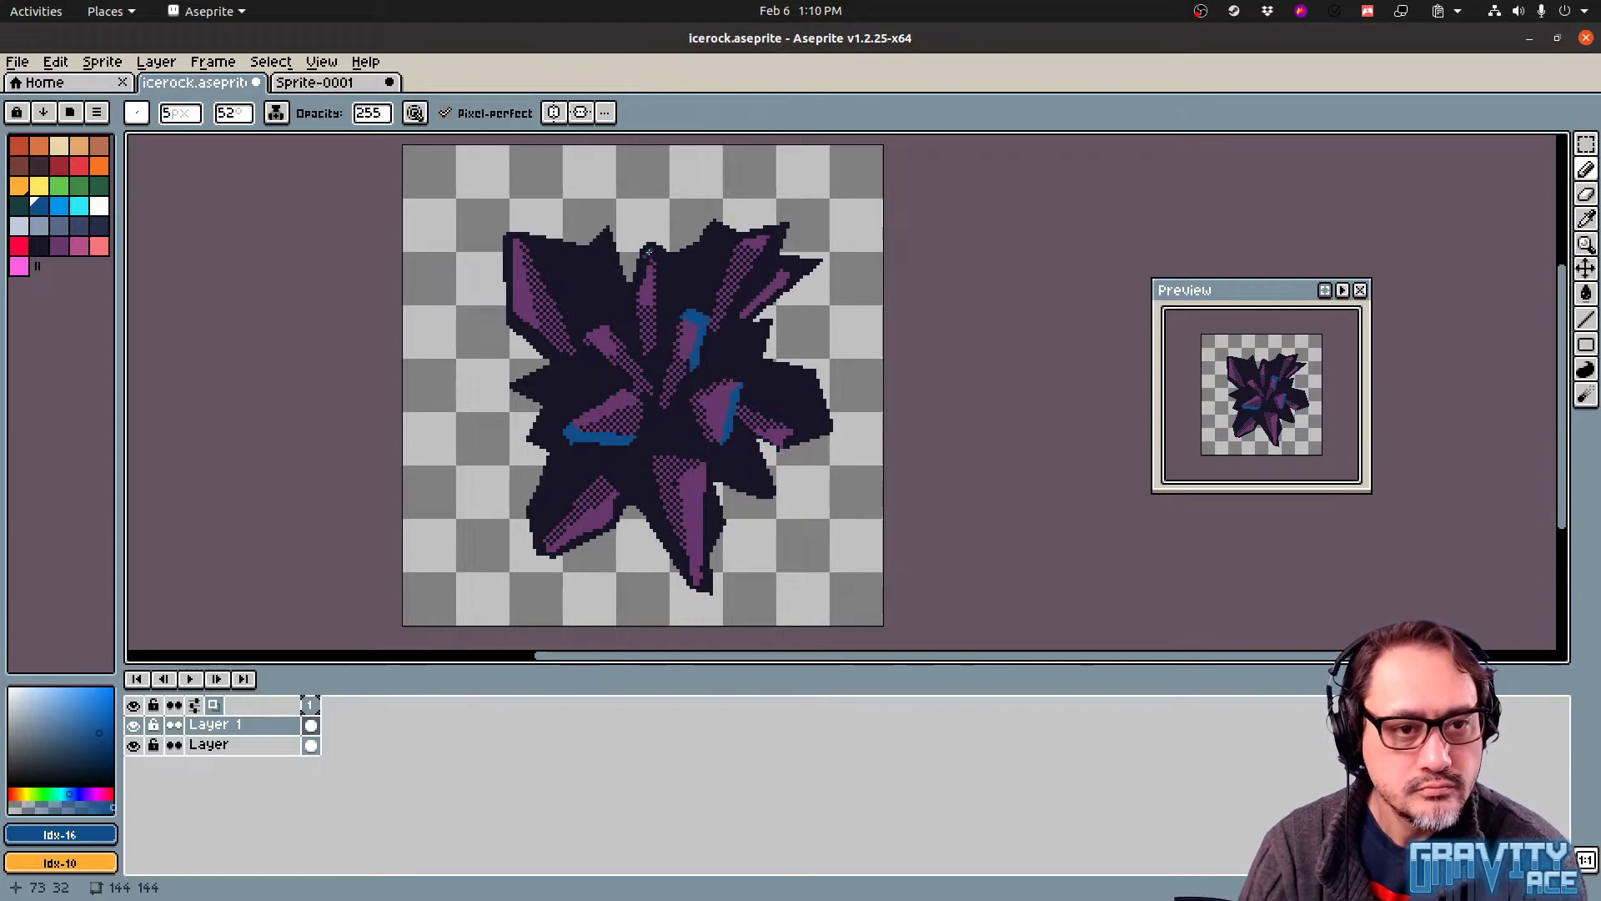
pyautogui.moveTo(648, 251); pyautogui.dragTo(639, 296)
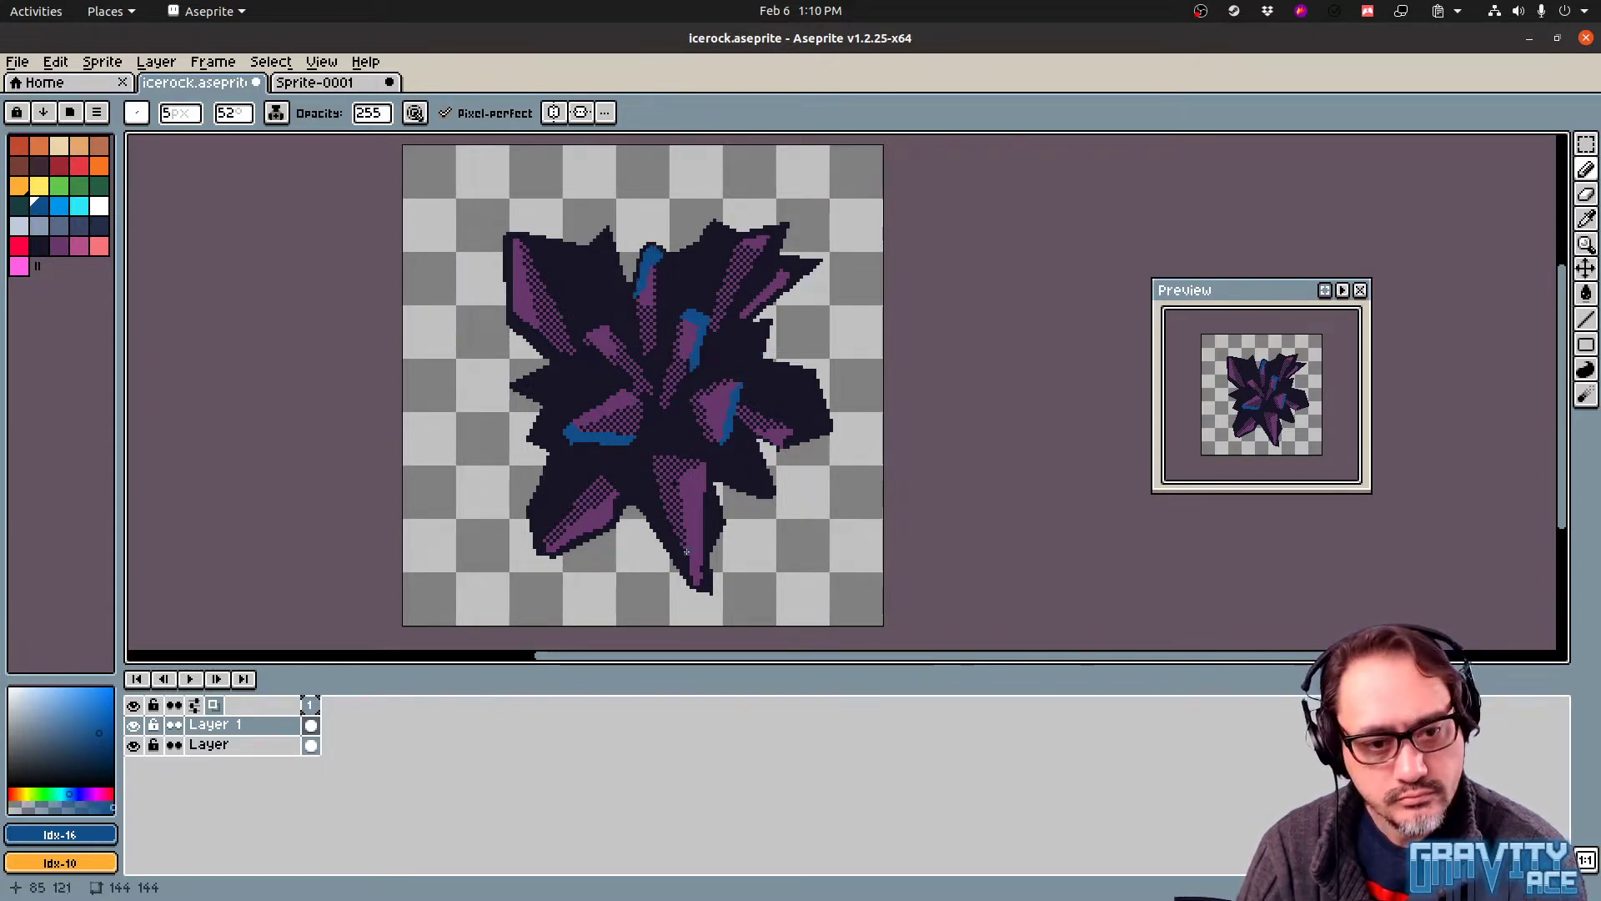
# Paint a blue facet on the right side of the bottom-centre crystal, undoing the last extending stroke
pyautogui.moveTo(710, 508); pyautogui.dragTo(705, 546)
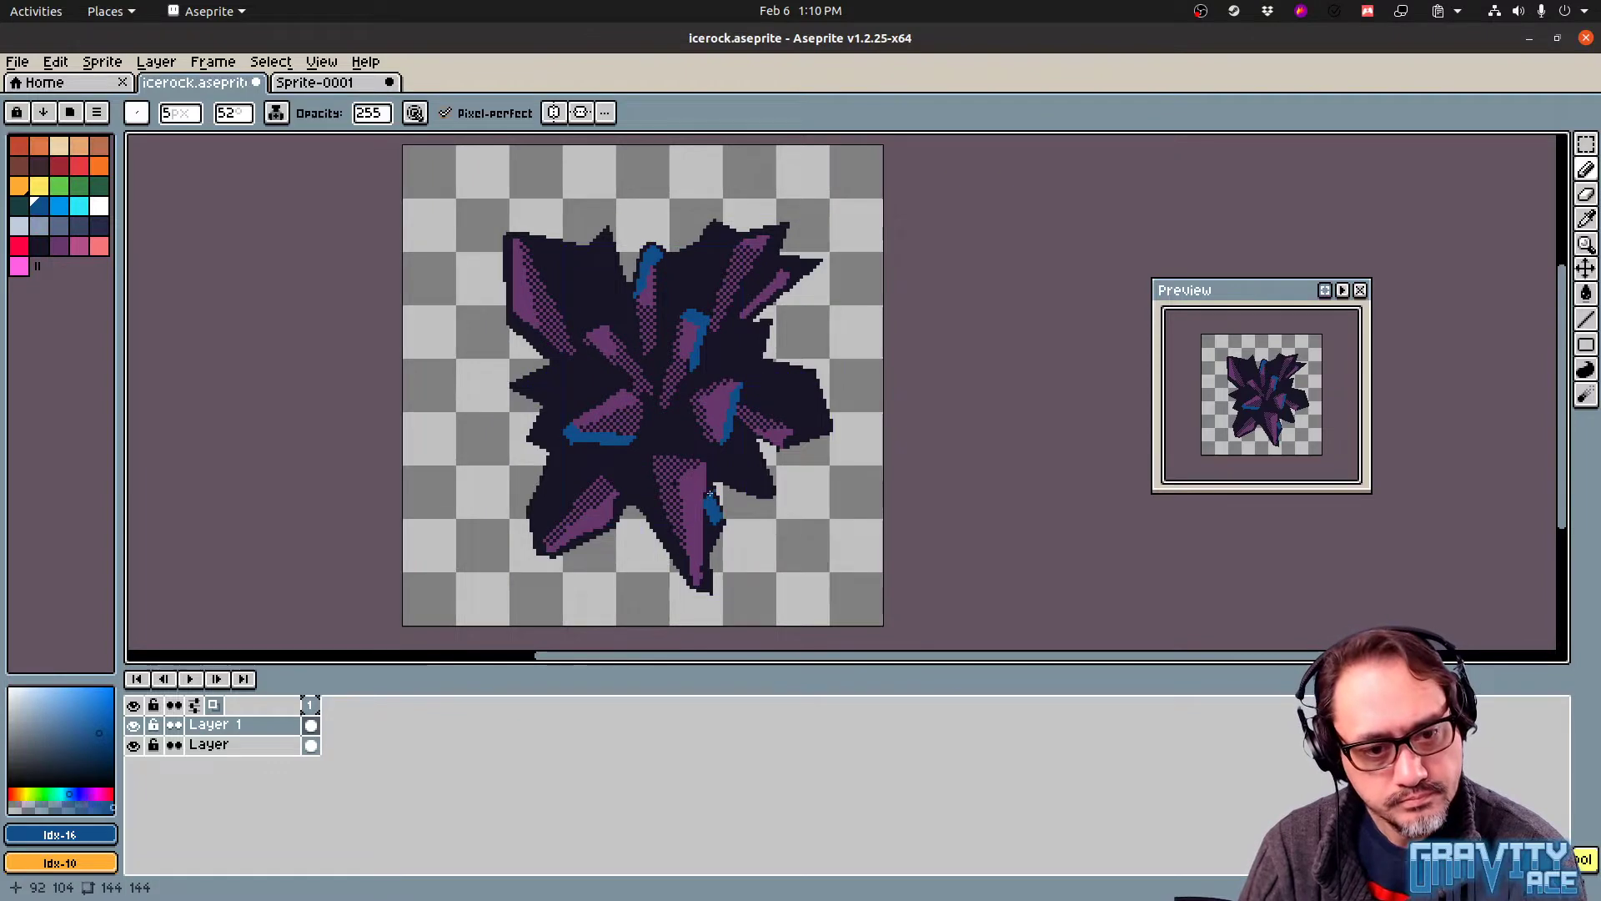
pyautogui.moveTo(707, 508); pyautogui.dragTo(710, 540)
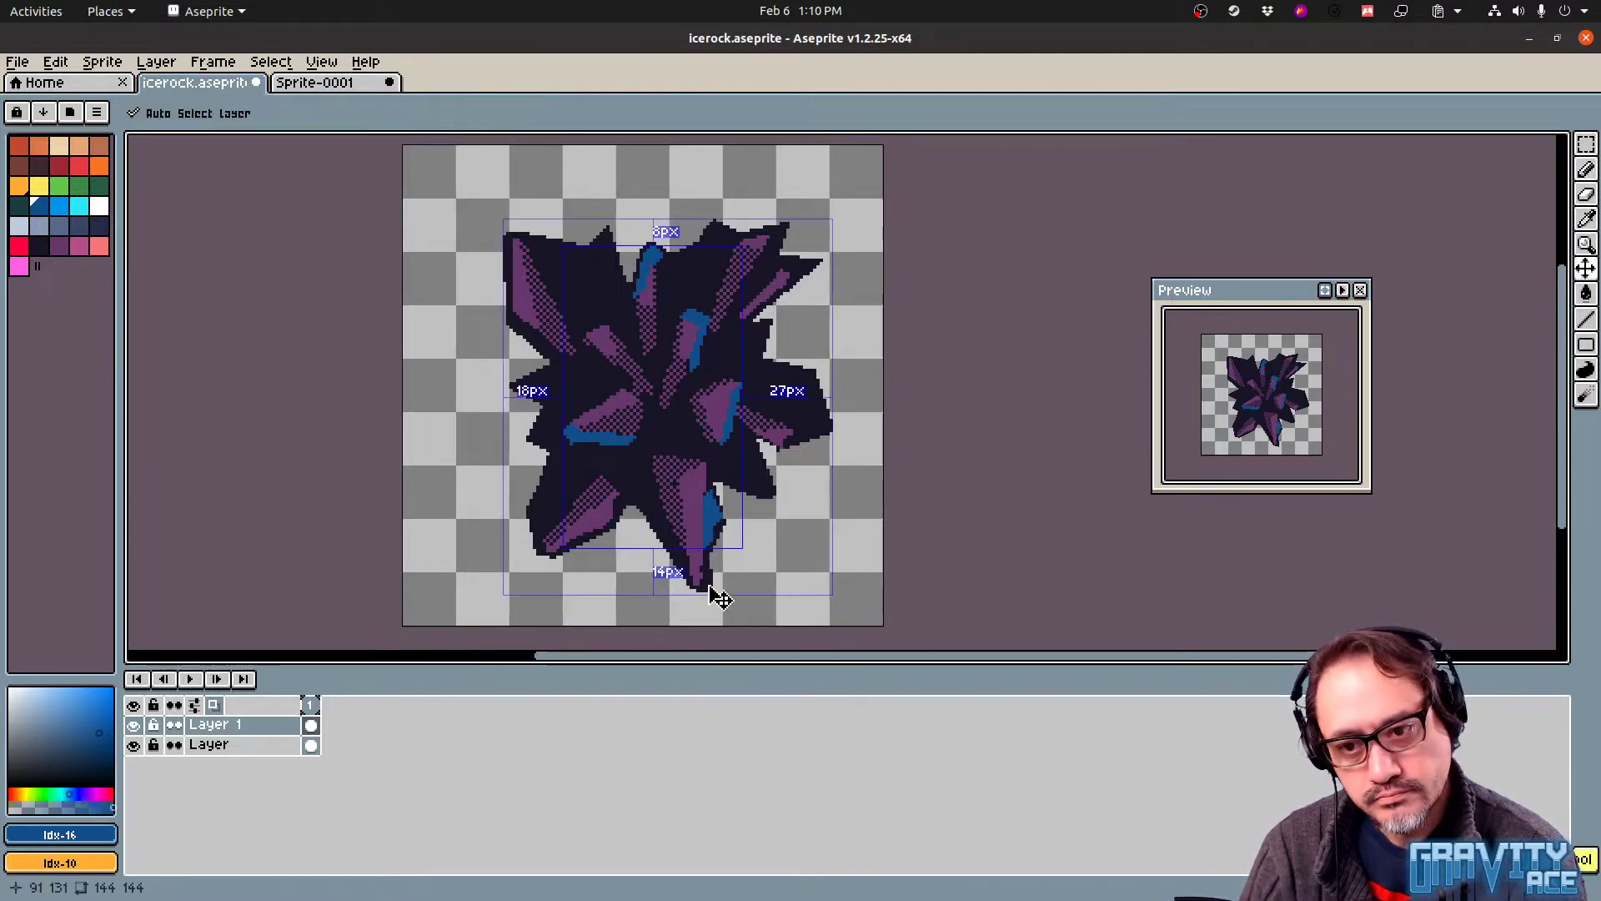
pyautogui.hotkey('ctrl', 'z')
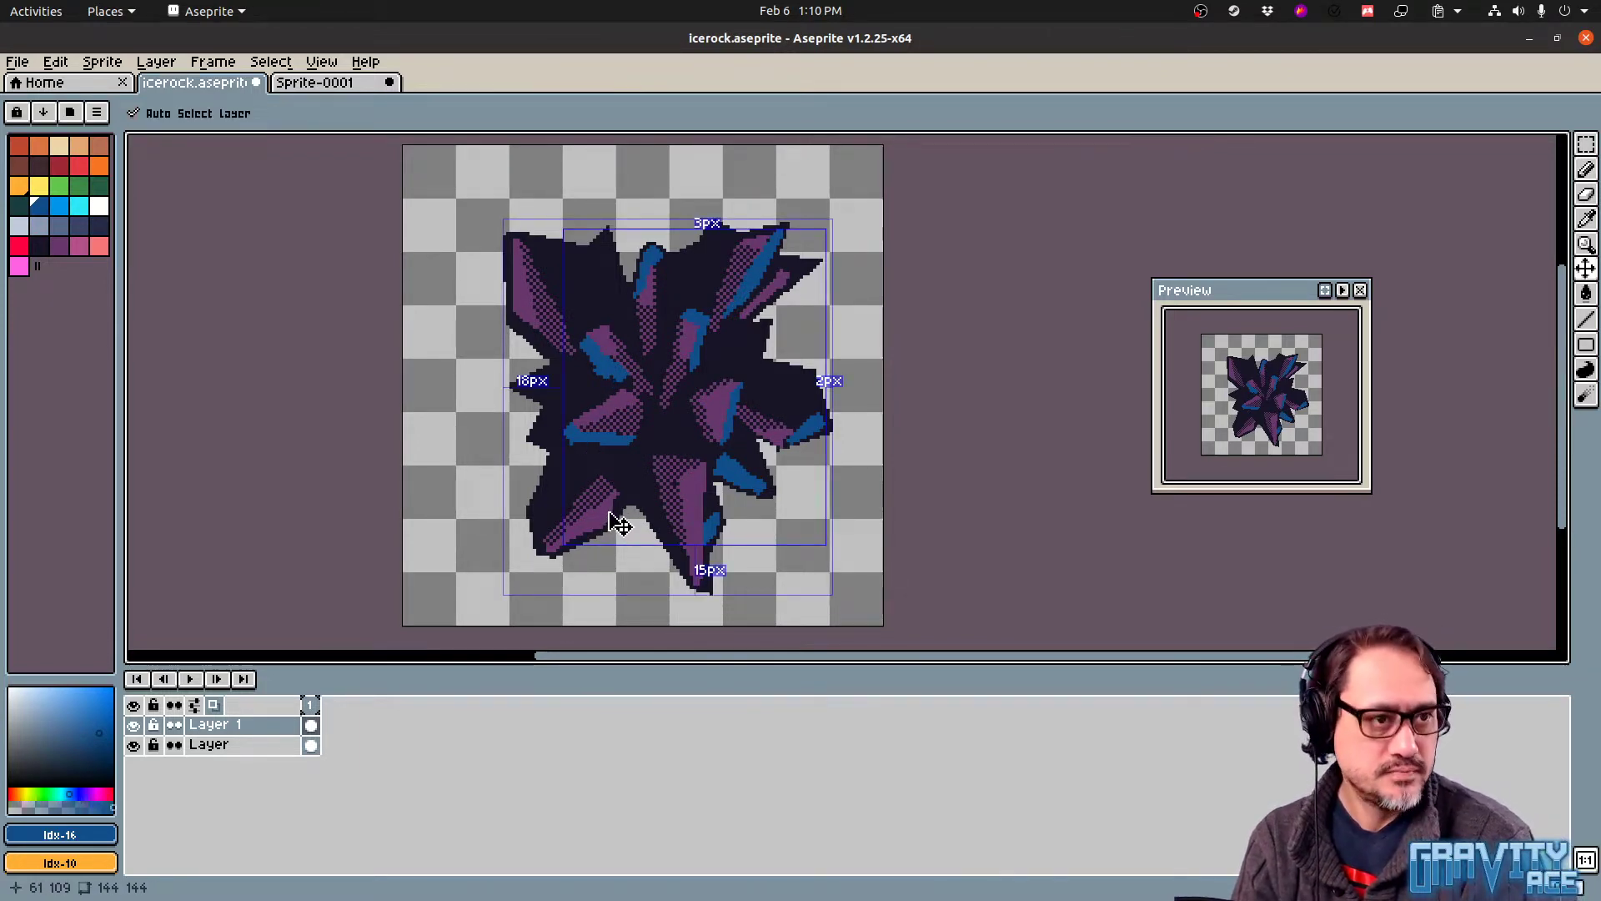
# Export the sprite sheet as icerock.png, then switch to Godot and run the game
pyautogui.hotkey('ctrl', 'e')
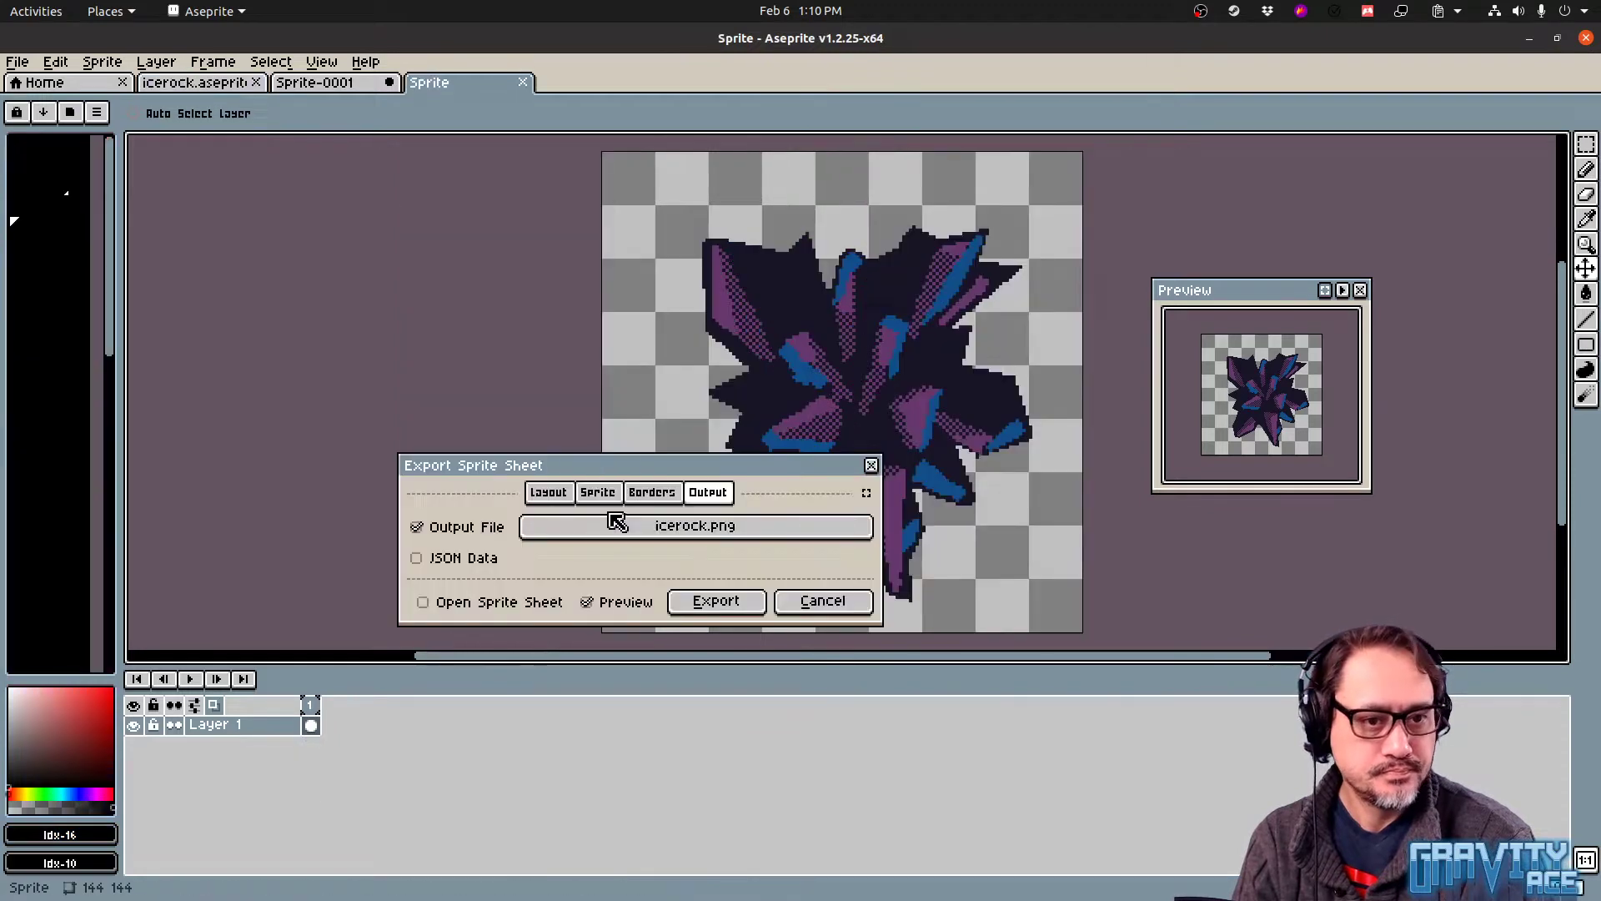
pyautogui.click(717, 602)
pyautogui.hotkey('alt', 'Tab')
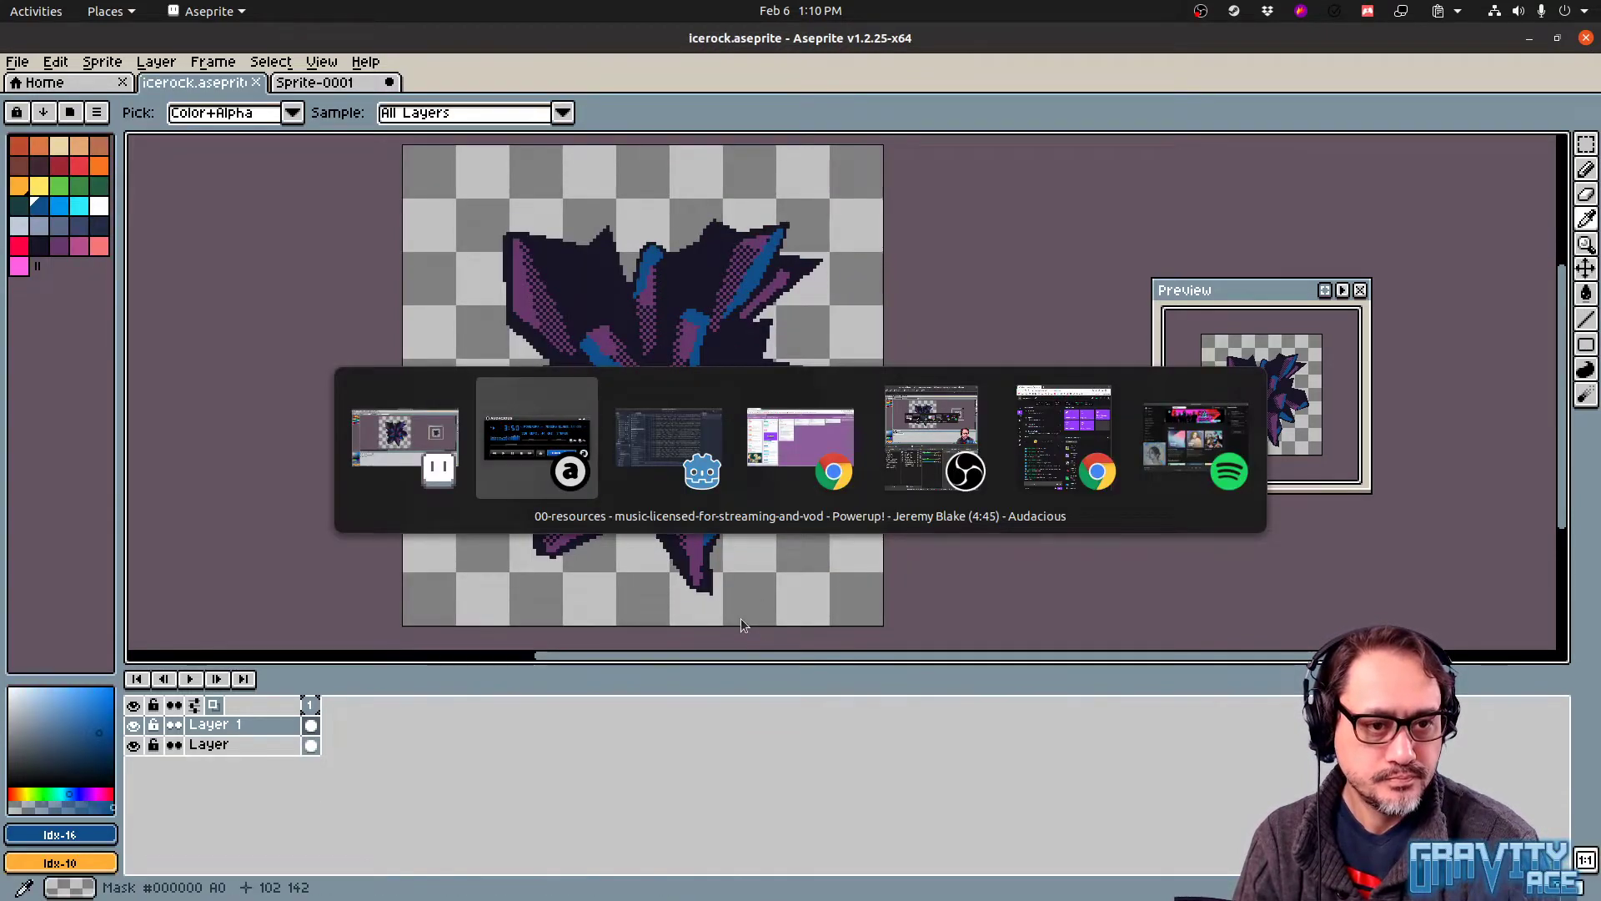
pyautogui.press('F5')
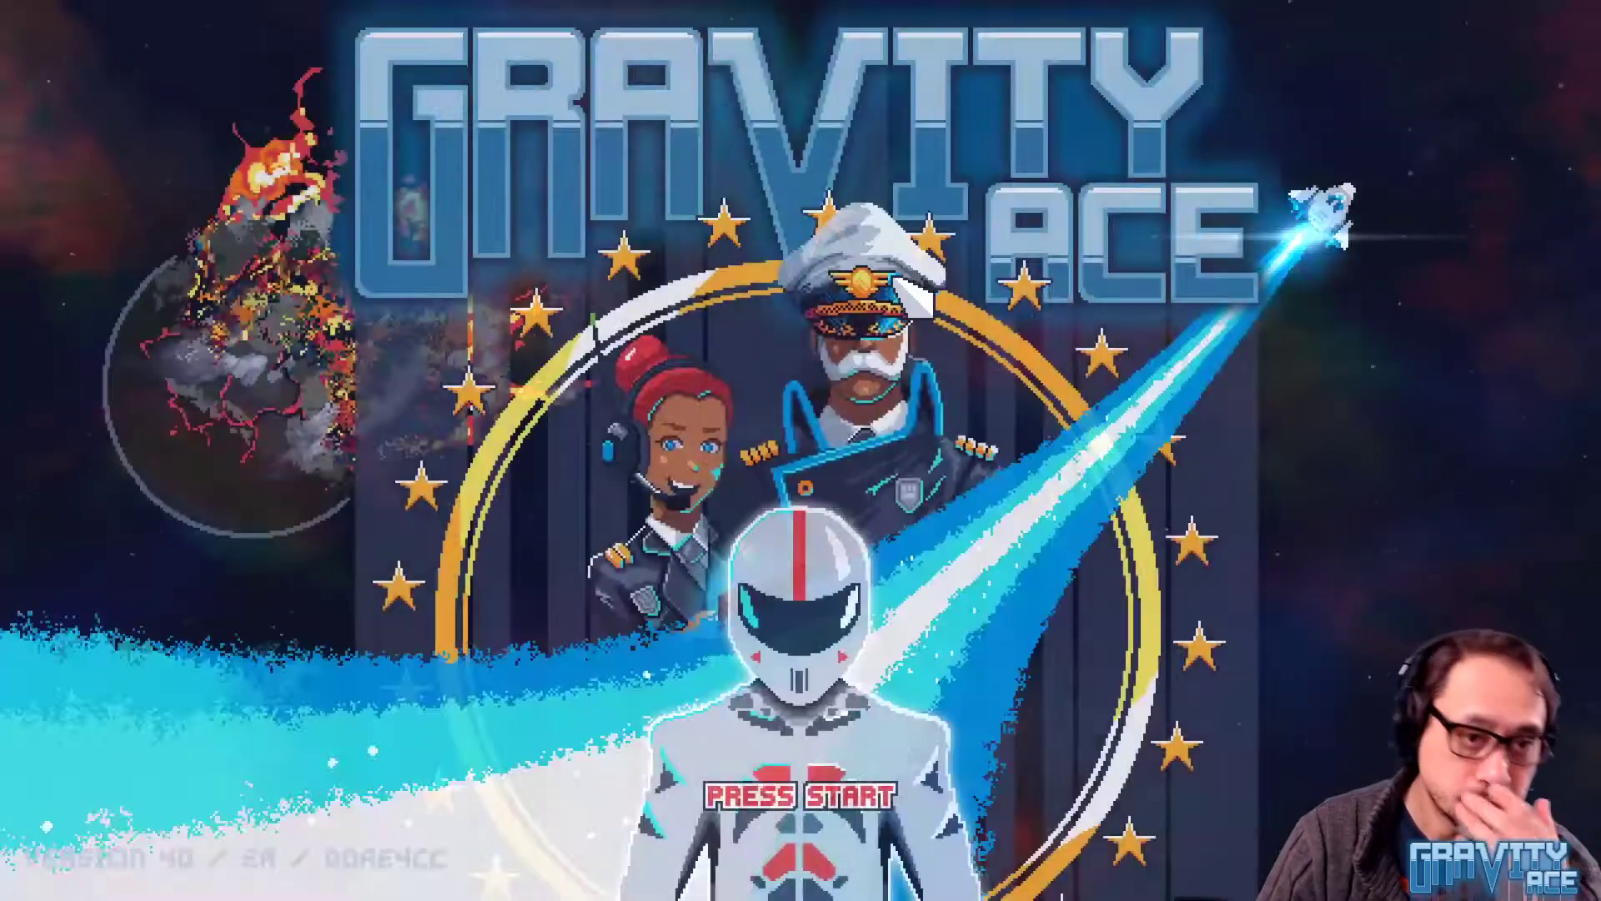
# Open the game's level editor and load the unnamed level from the 00-test campaign
pyautogui.click(692, 292)
pyautogui.click(728, 359)
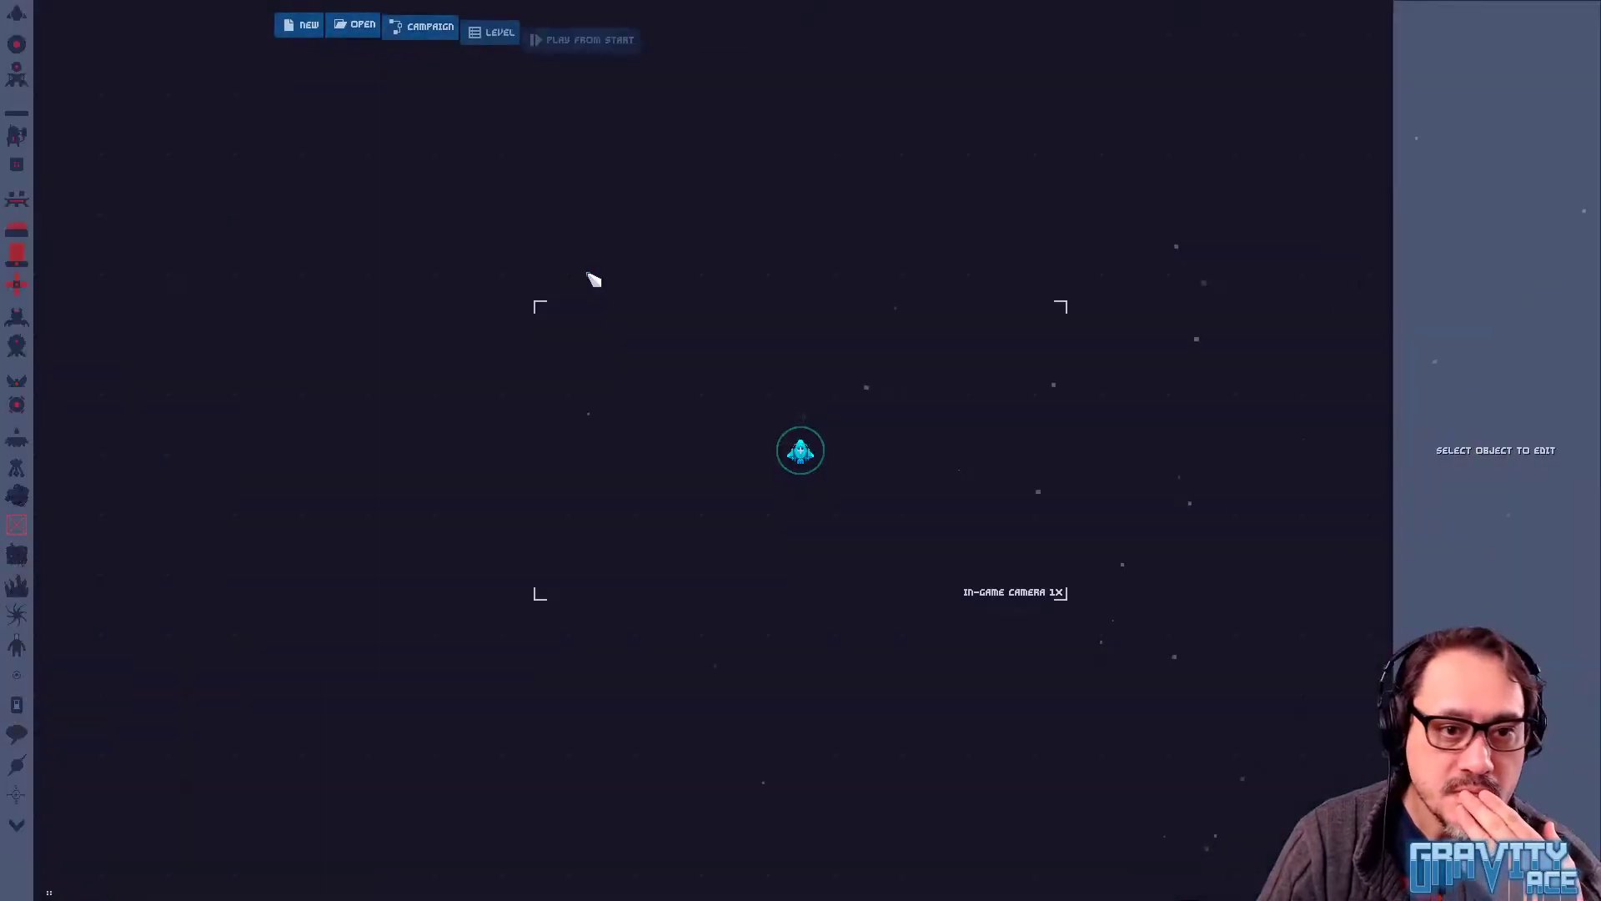
pyautogui.click(370, 27)
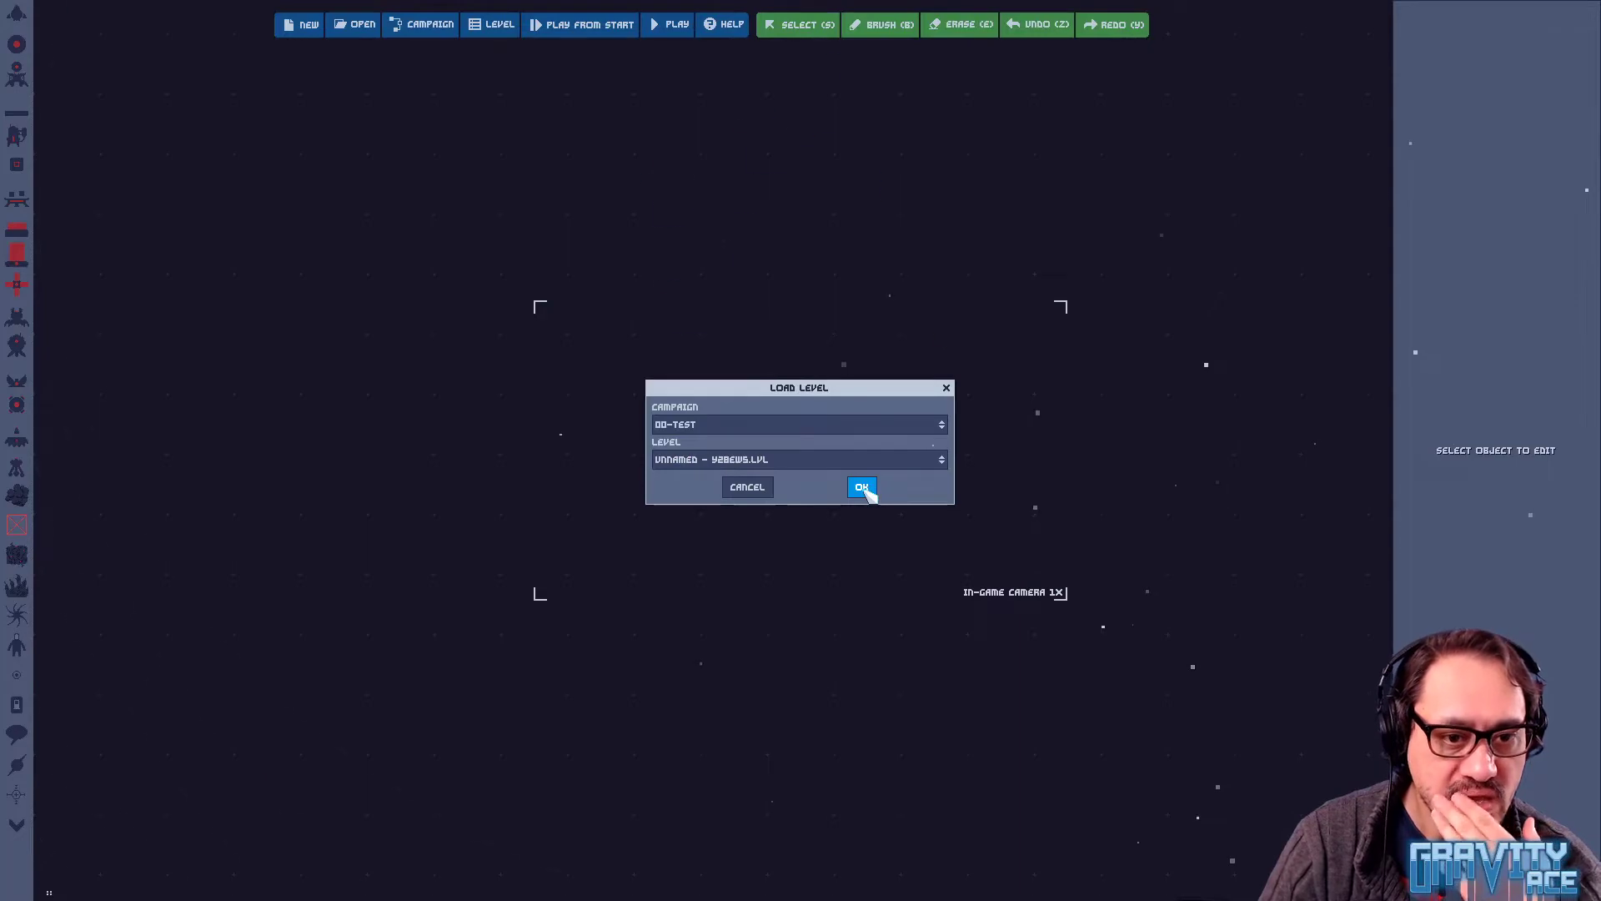
pyautogui.click(862, 488)
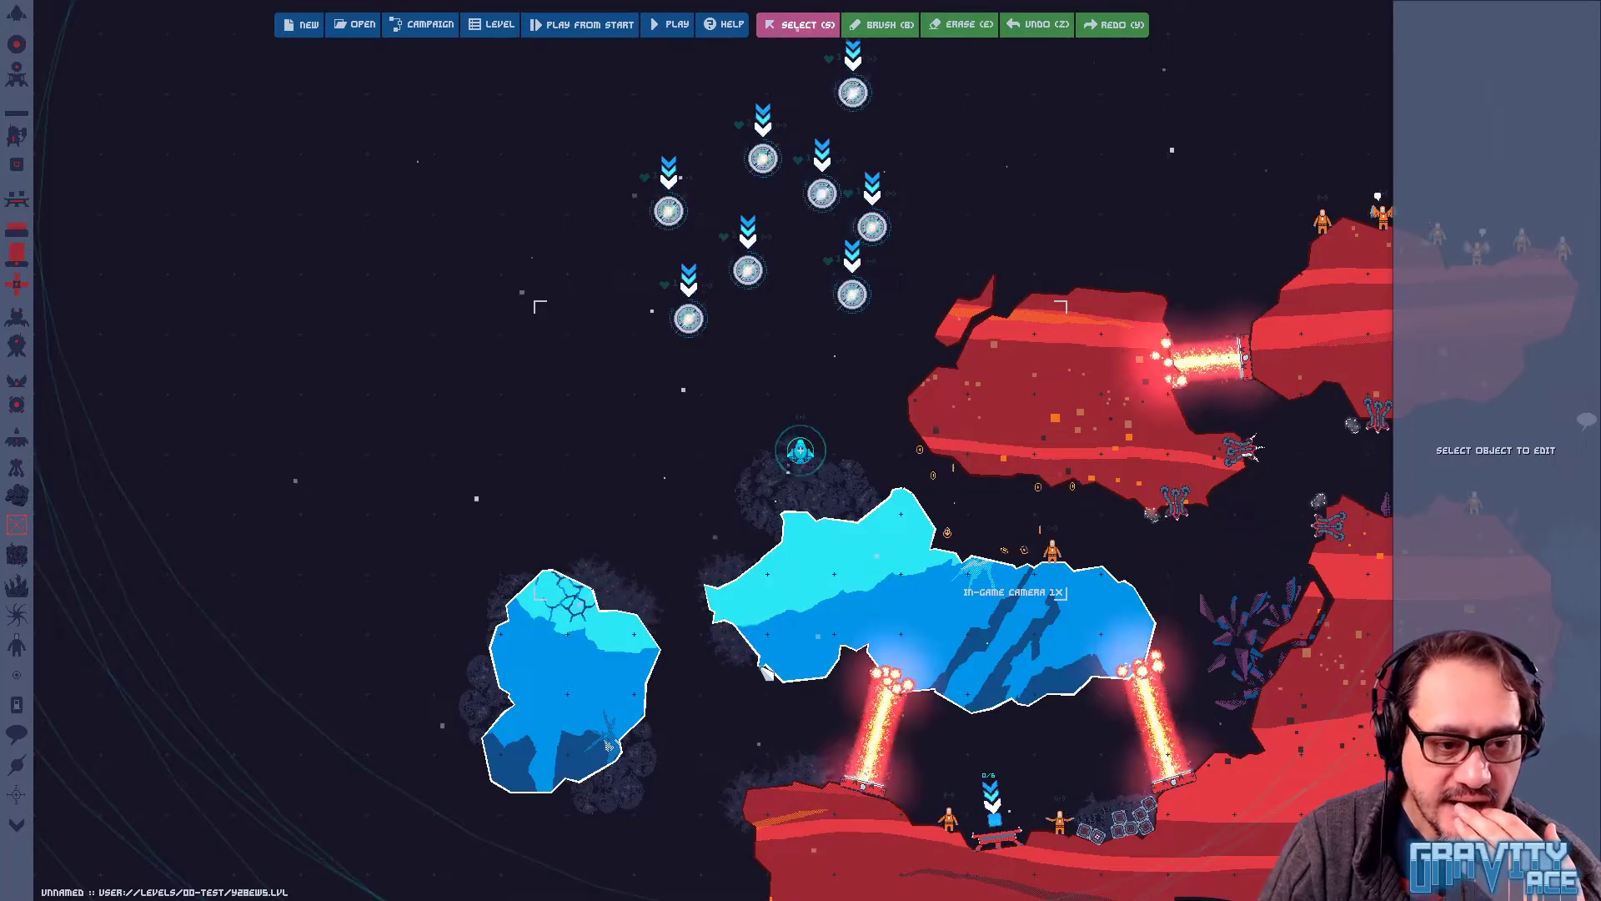
# Delete the dark bushes at the bottom of the small ice asteroid and above the large one
pyautogui.click(618, 792)
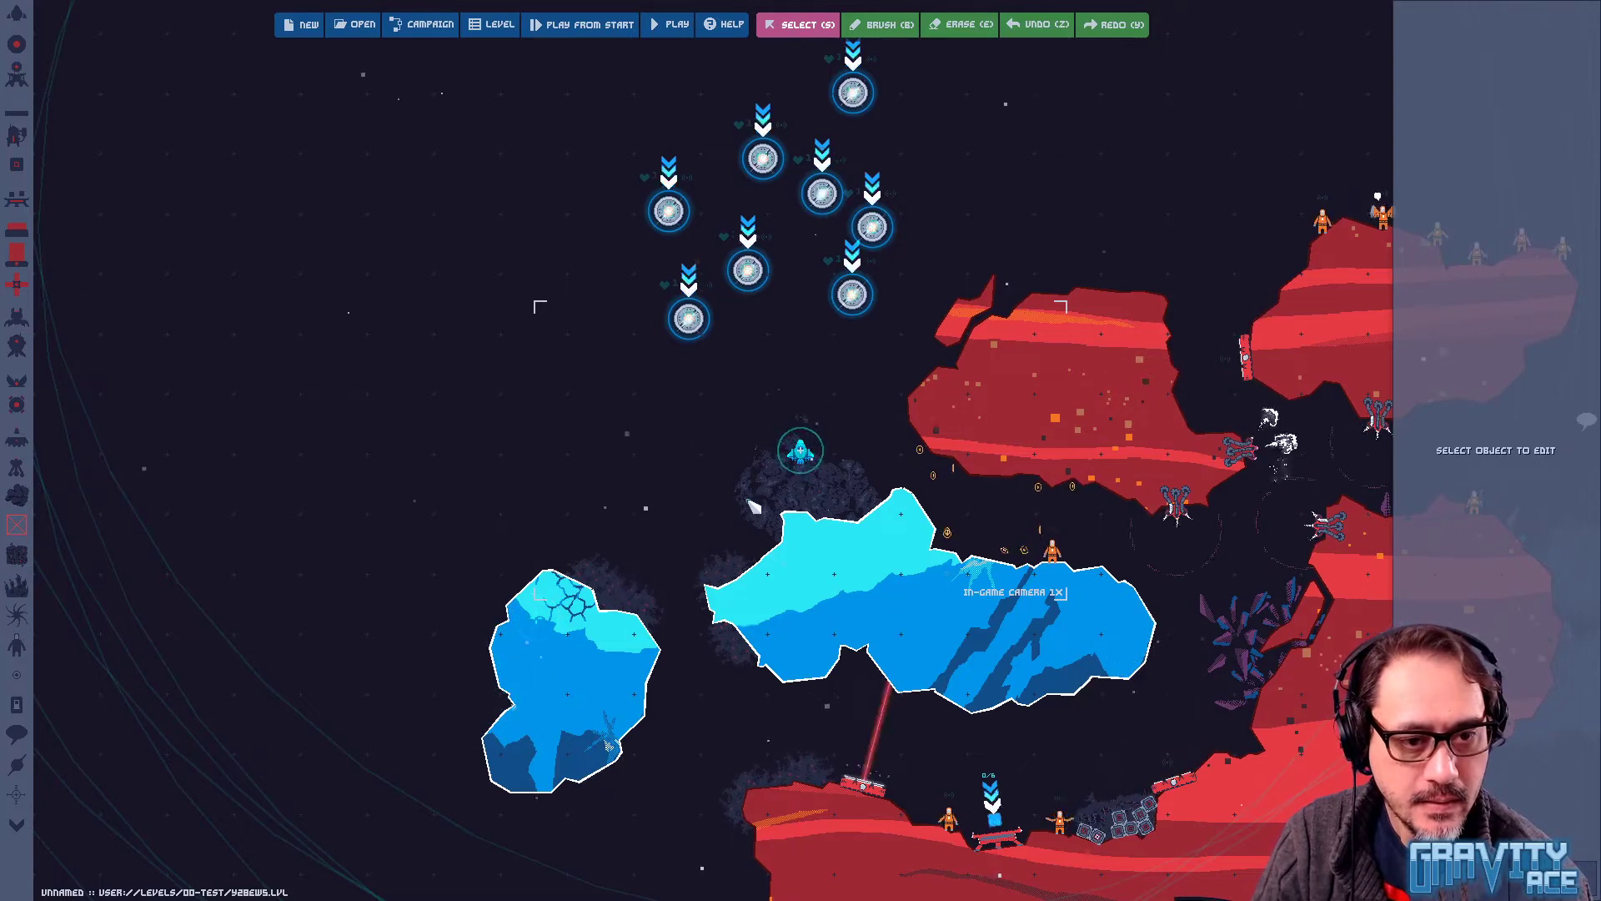
pyautogui.click(833, 504)
pyautogui.press('Delete')
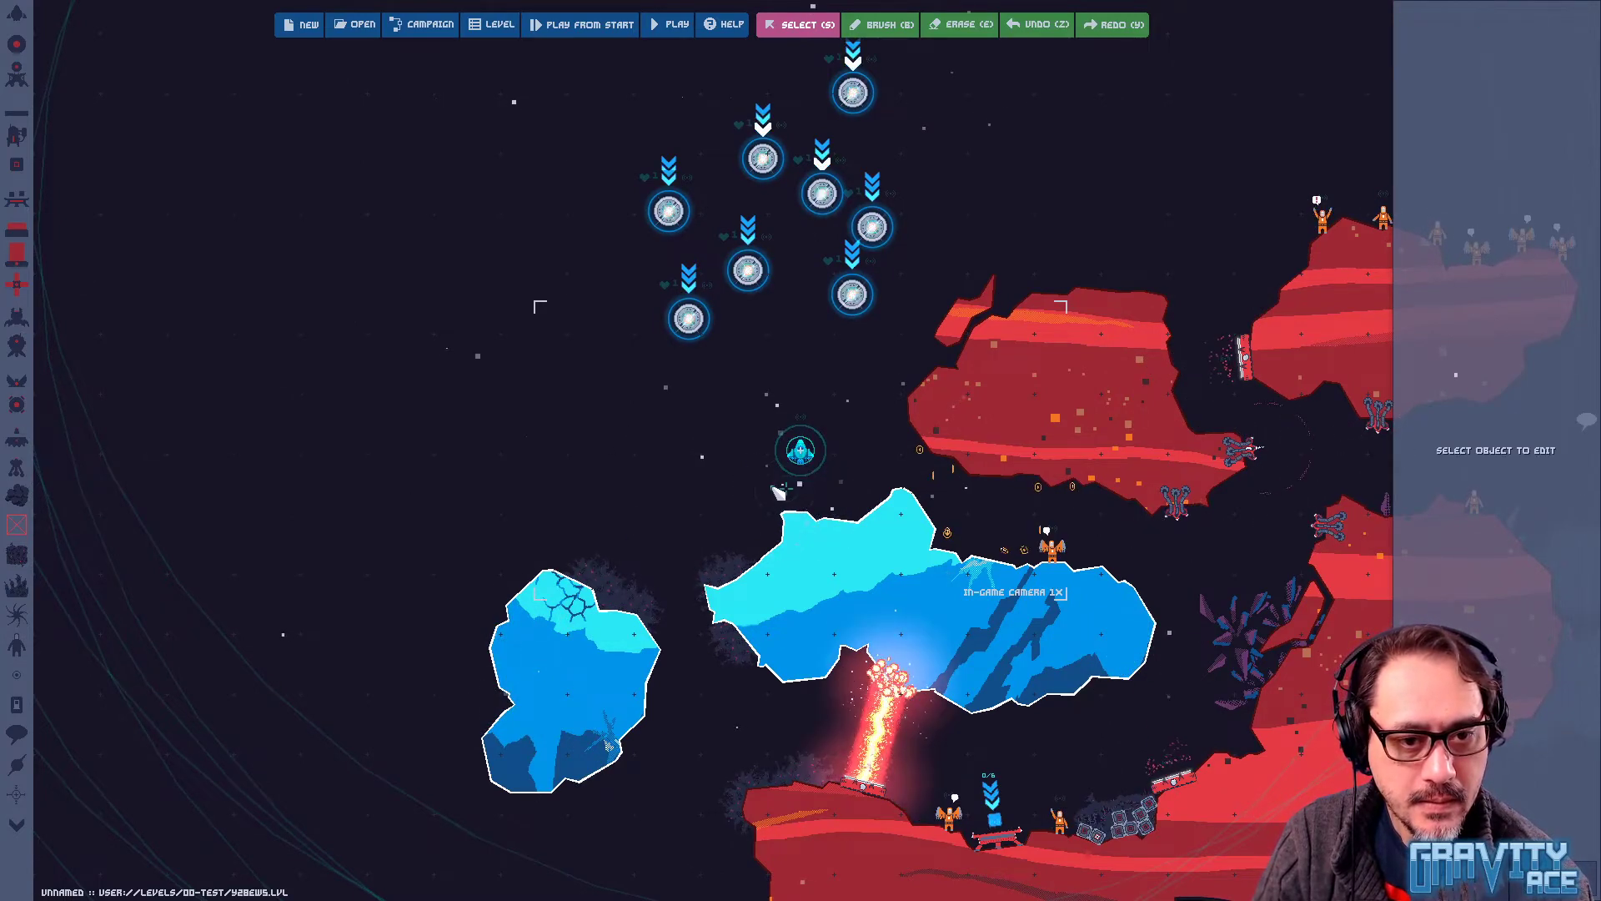
# Place ice rock crystal clusters along the lower-left, upper-left and right edges of the small ice asteroid
pyautogui.moveTo(665, 674); pyautogui.dragTo(896, 368, button='middle')
pyautogui.scroll(1, 766, 576)
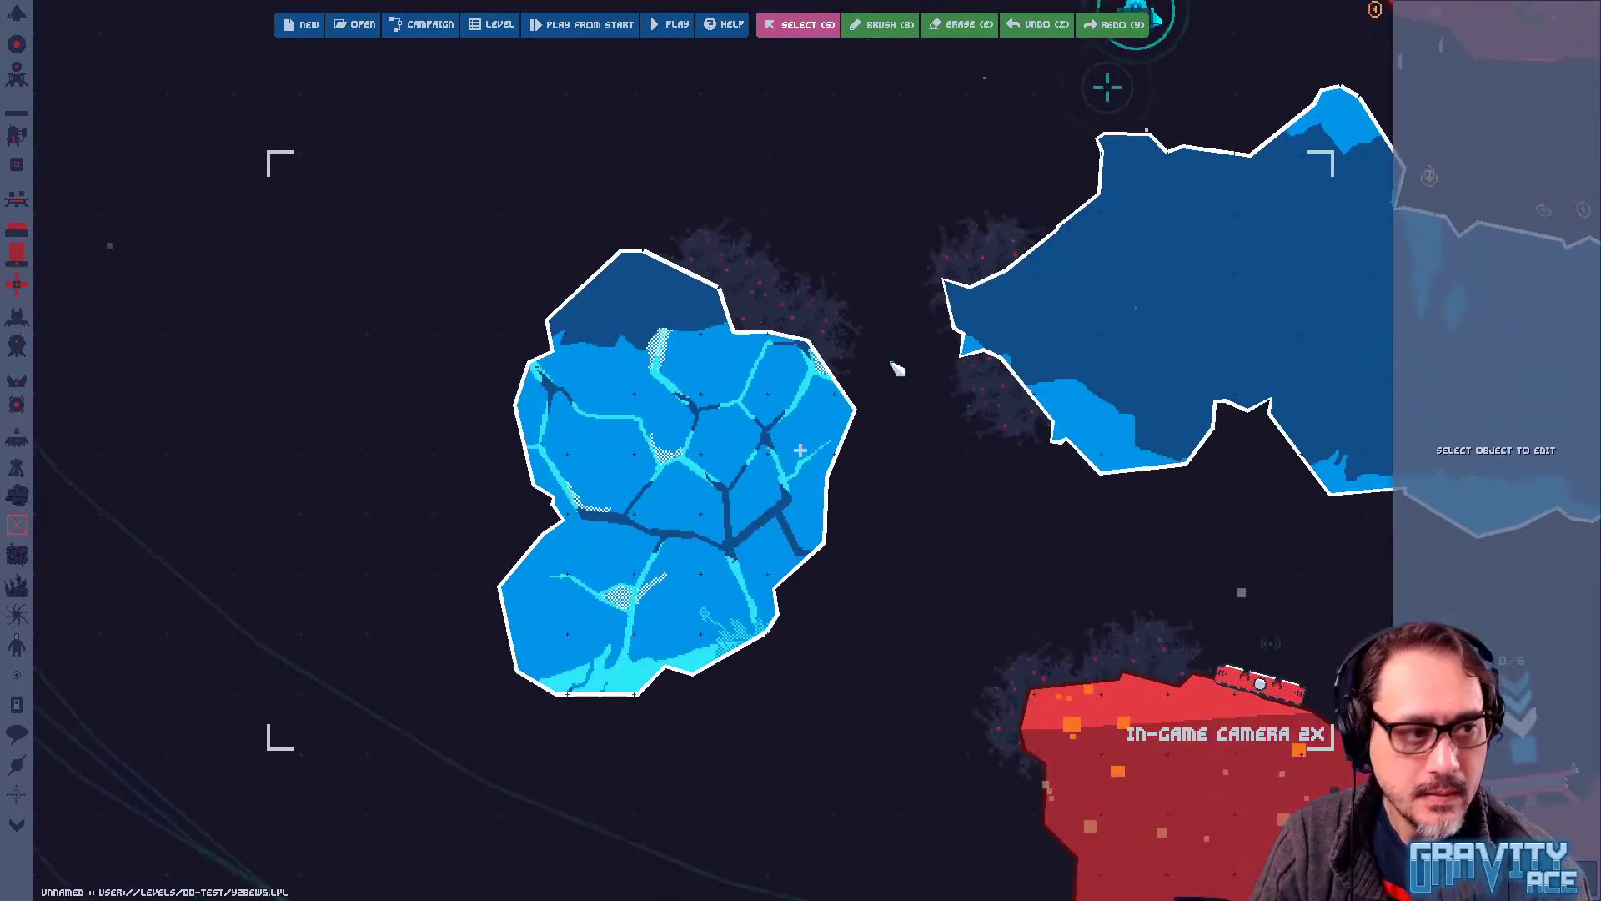
pyautogui.click(17, 527)
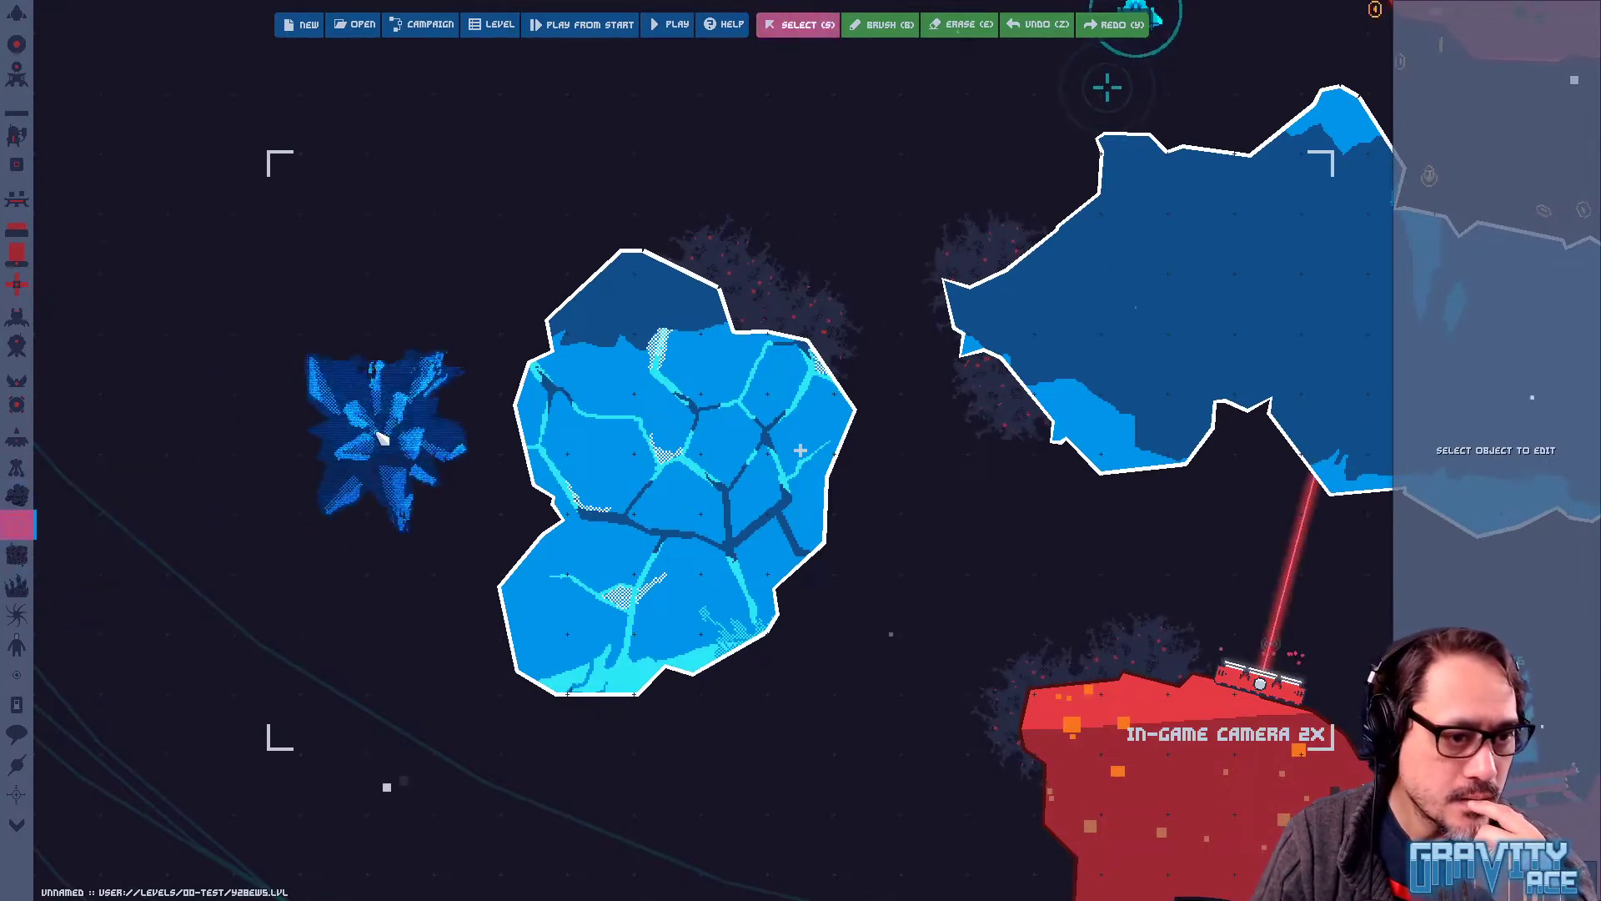
pyautogui.click(531, 529)
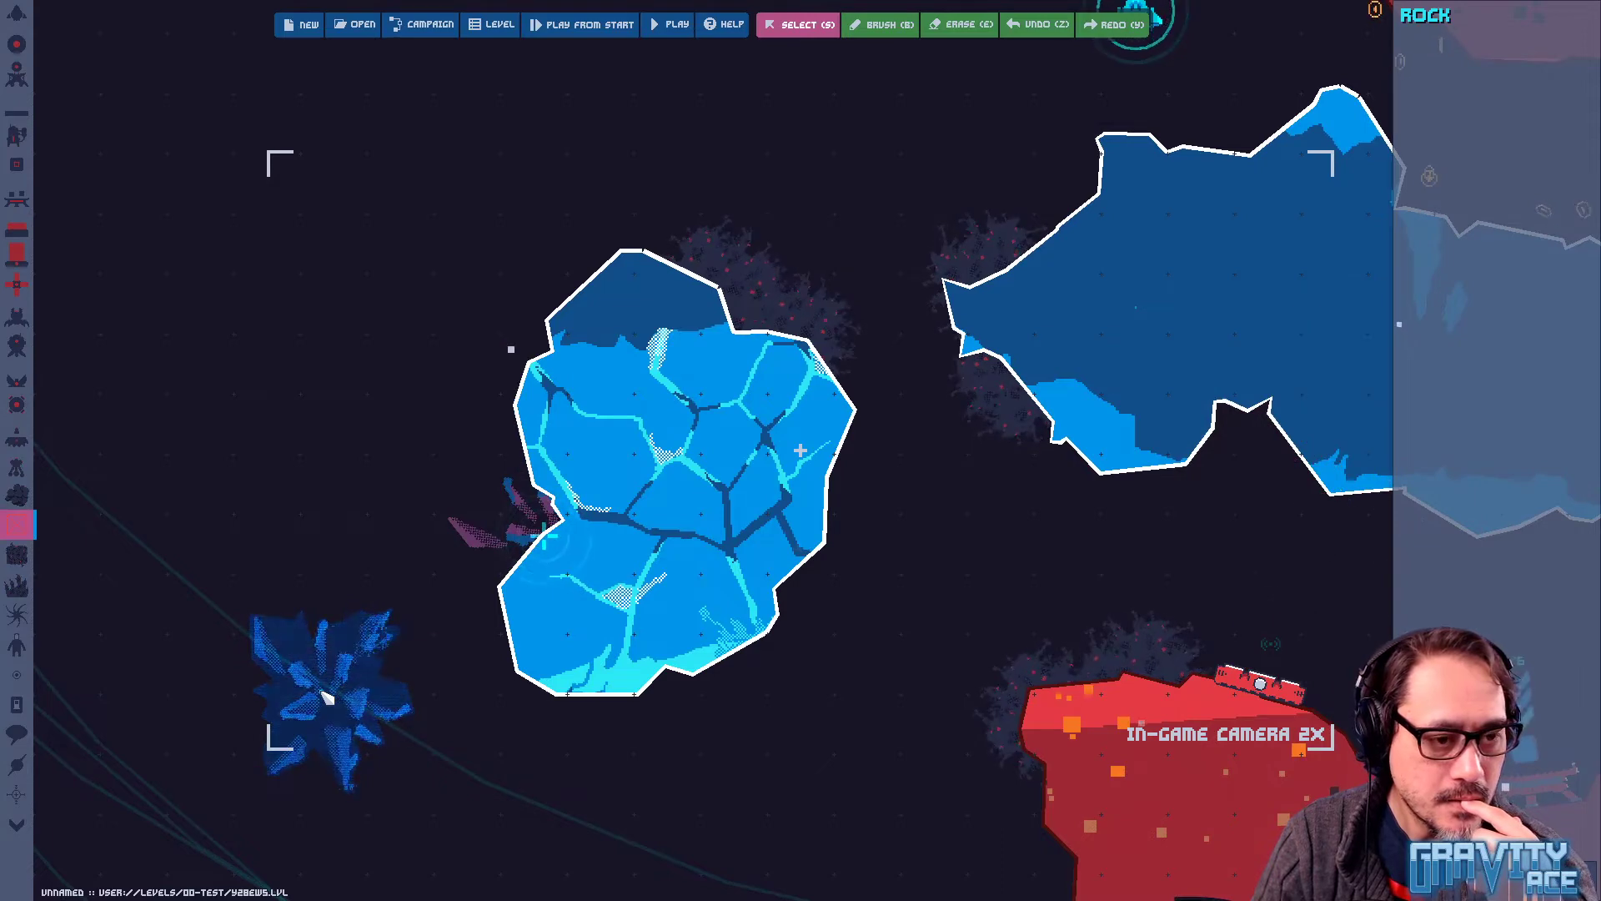
pyautogui.click(573, 324)
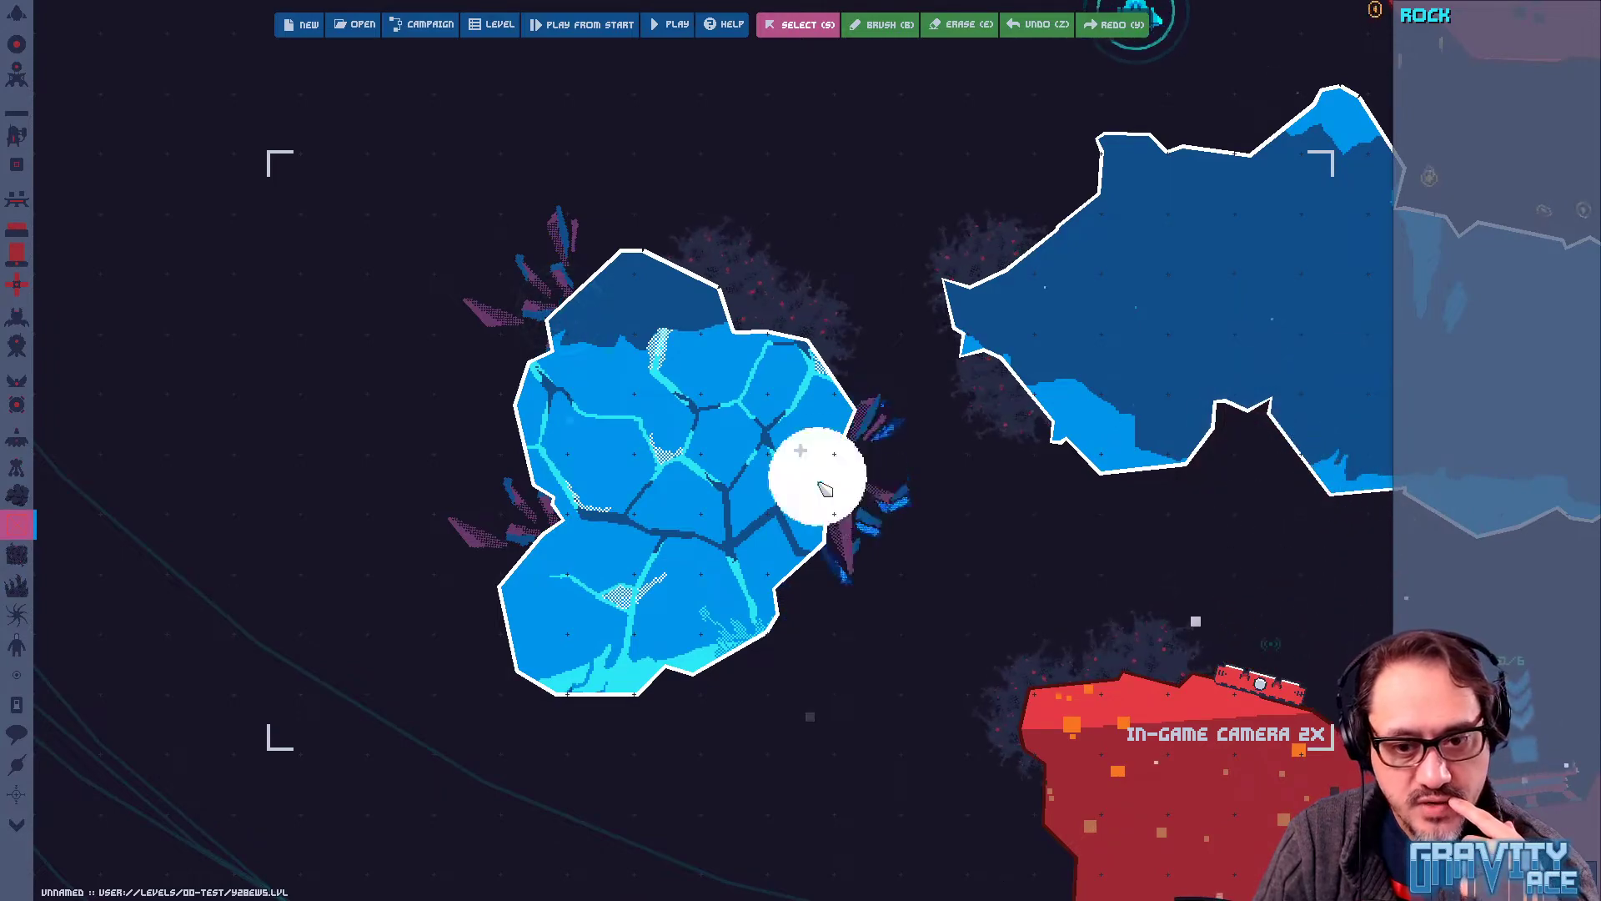
# Place another ice rock crystal cluster on the bottom edge of the small ice asteroid
pyautogui.moveTo(1054, 703); pyautogui.dragTo(770, 590, button='middle')
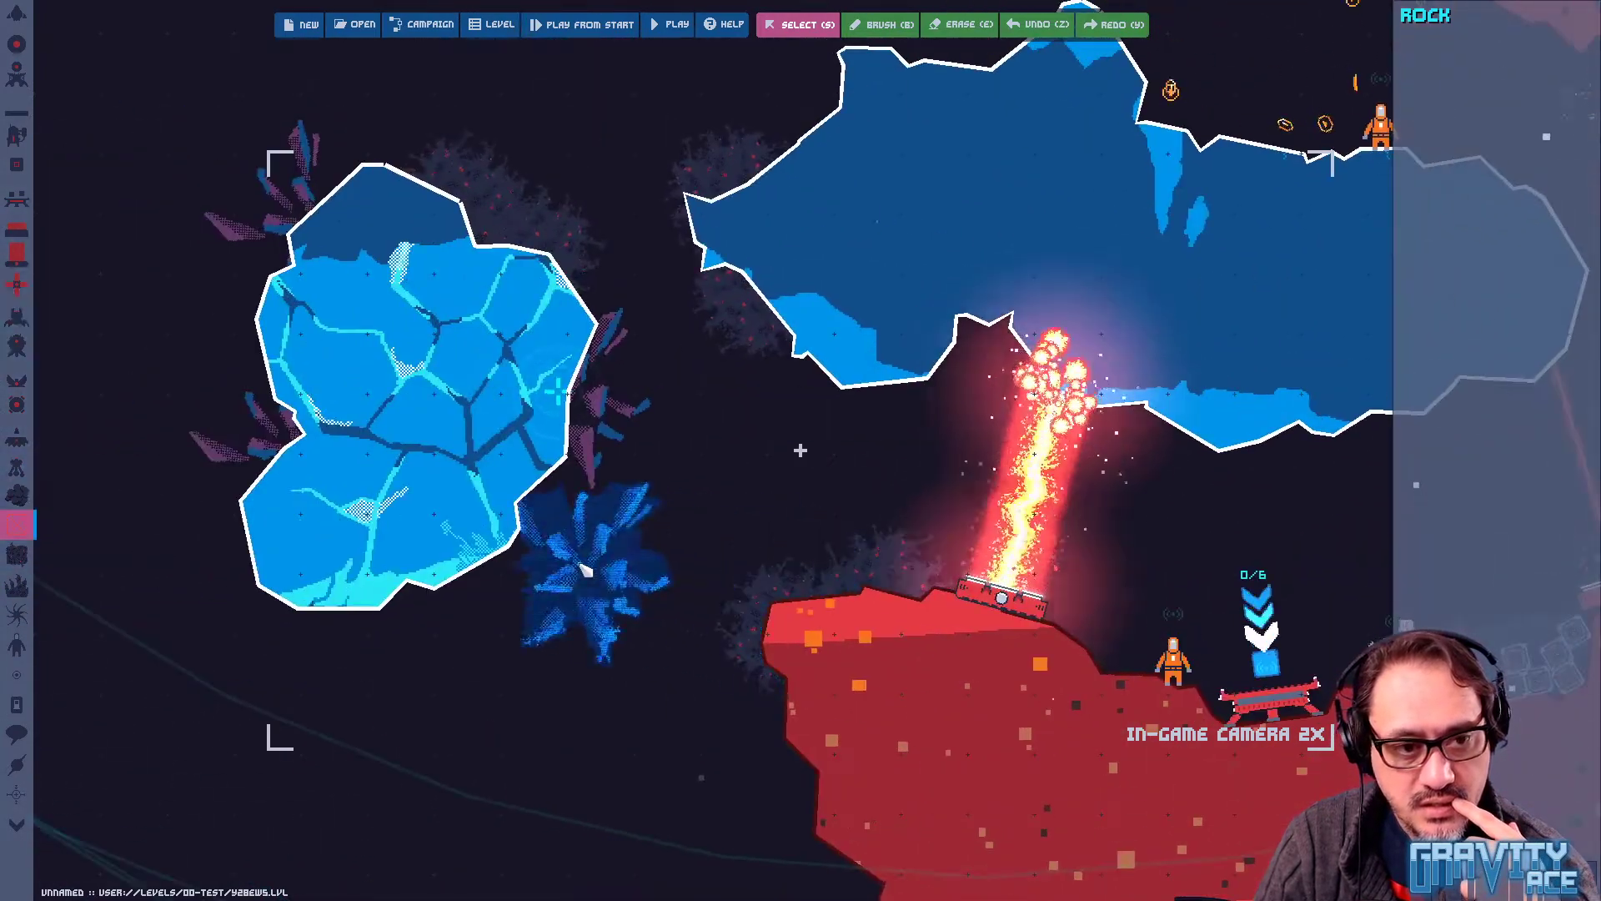
pyautogui.click(399, 562)
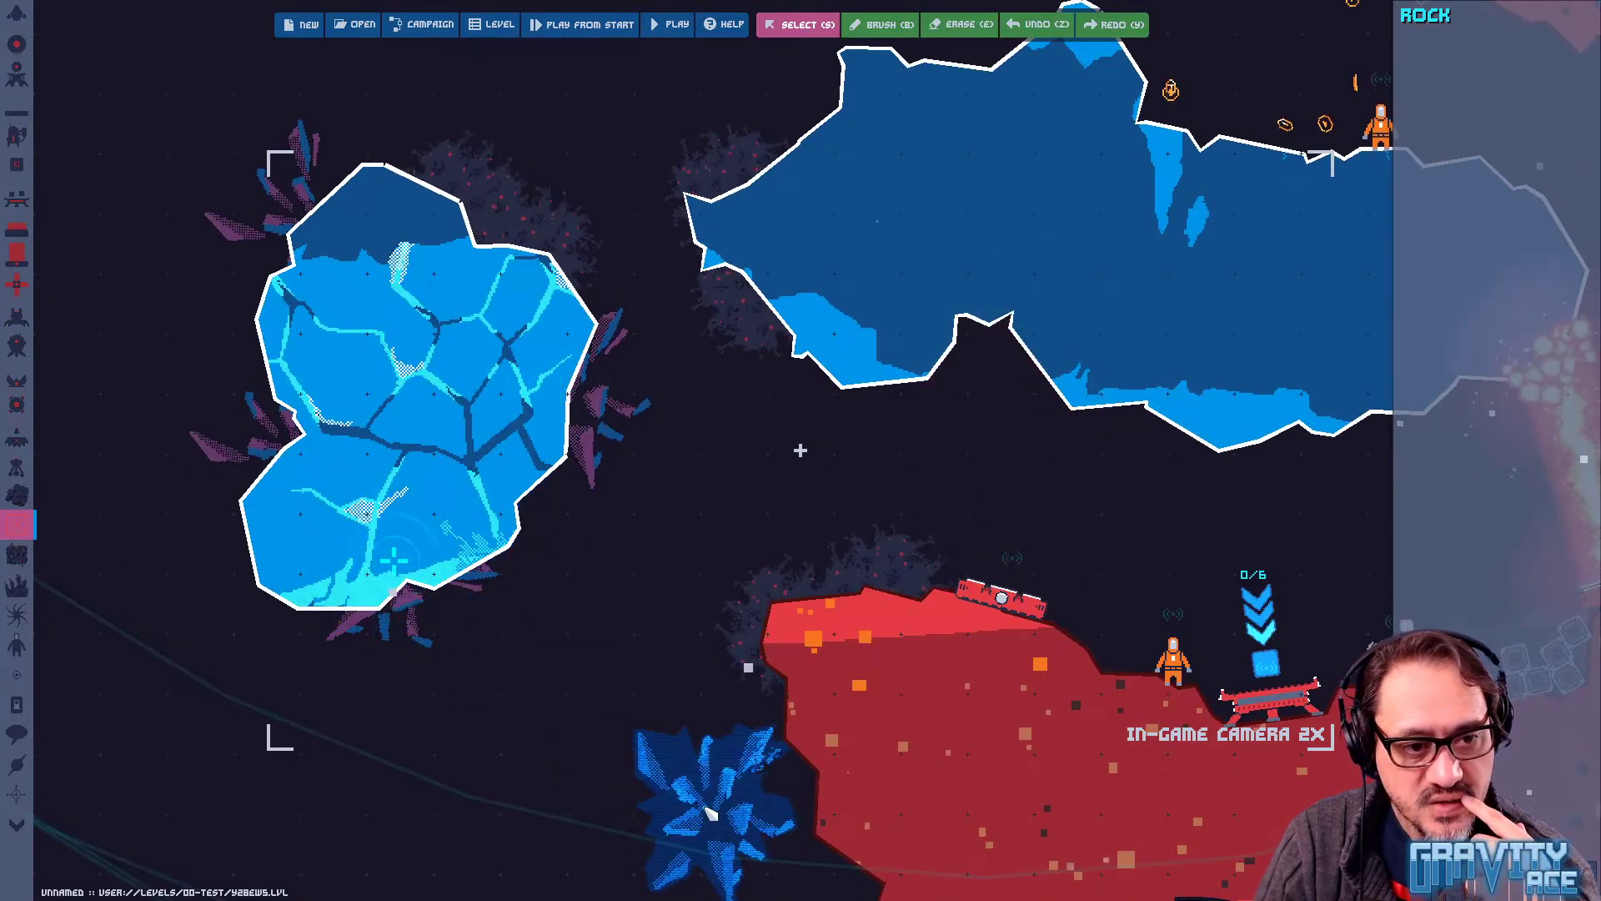
pyautogui.moveTo(510, 682); pyautogui.dragTo(757, 782, button='middle')
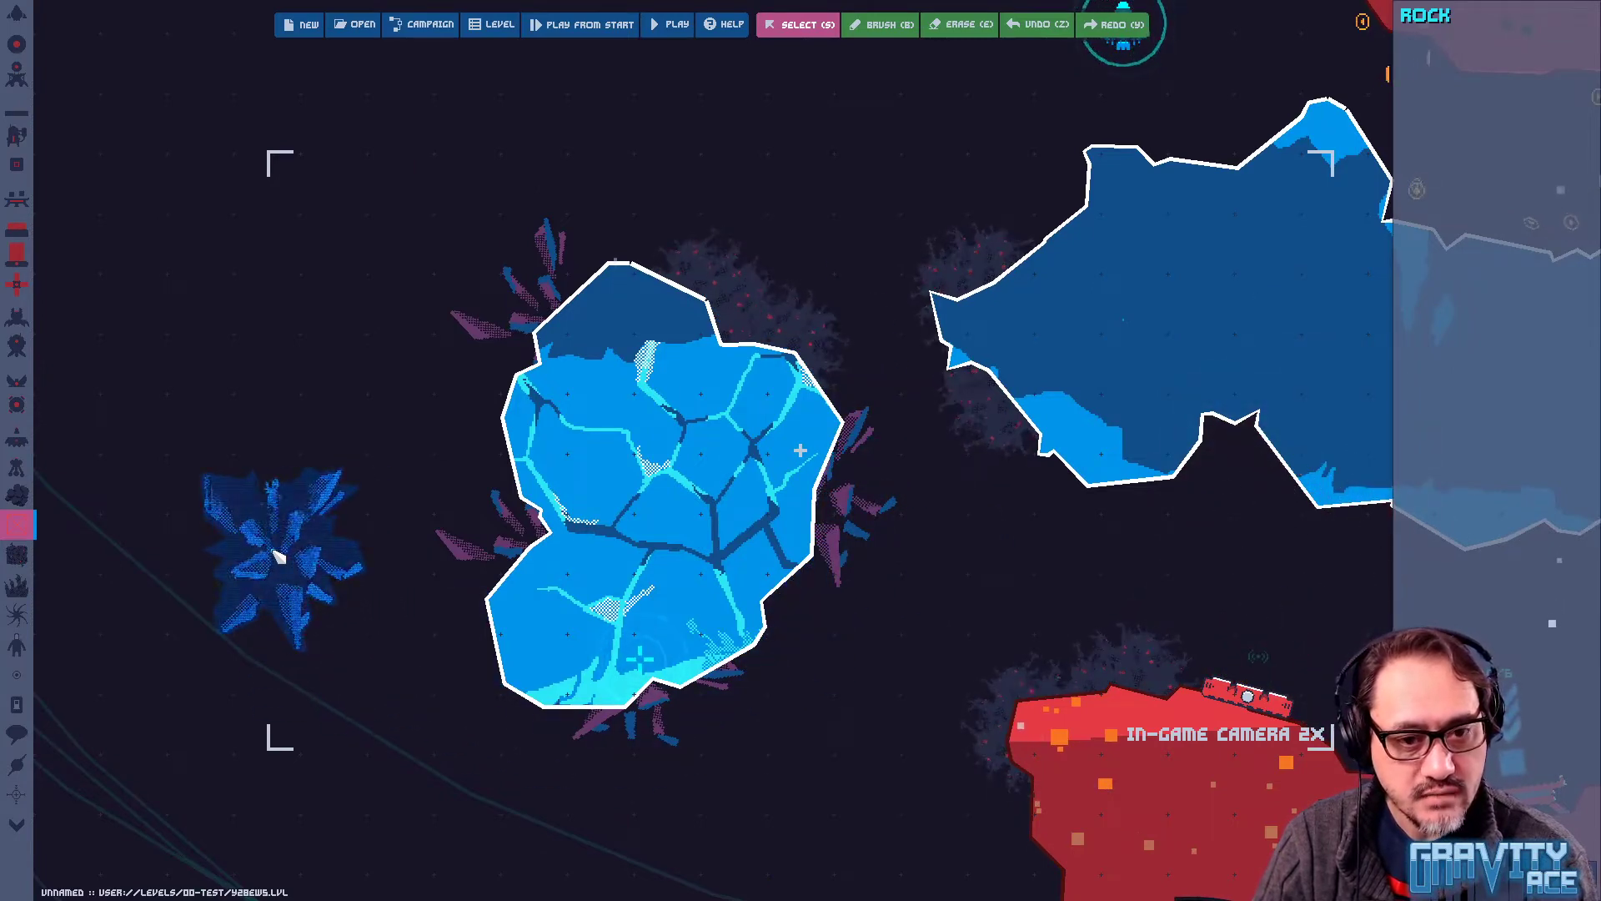
# Place ice rock crystal clusters on the top edge and upper-left edge of the large ice asteroid
pyautogui.moveTo(946, 363); pyautogui.dragTo(599, 684, button='middle')
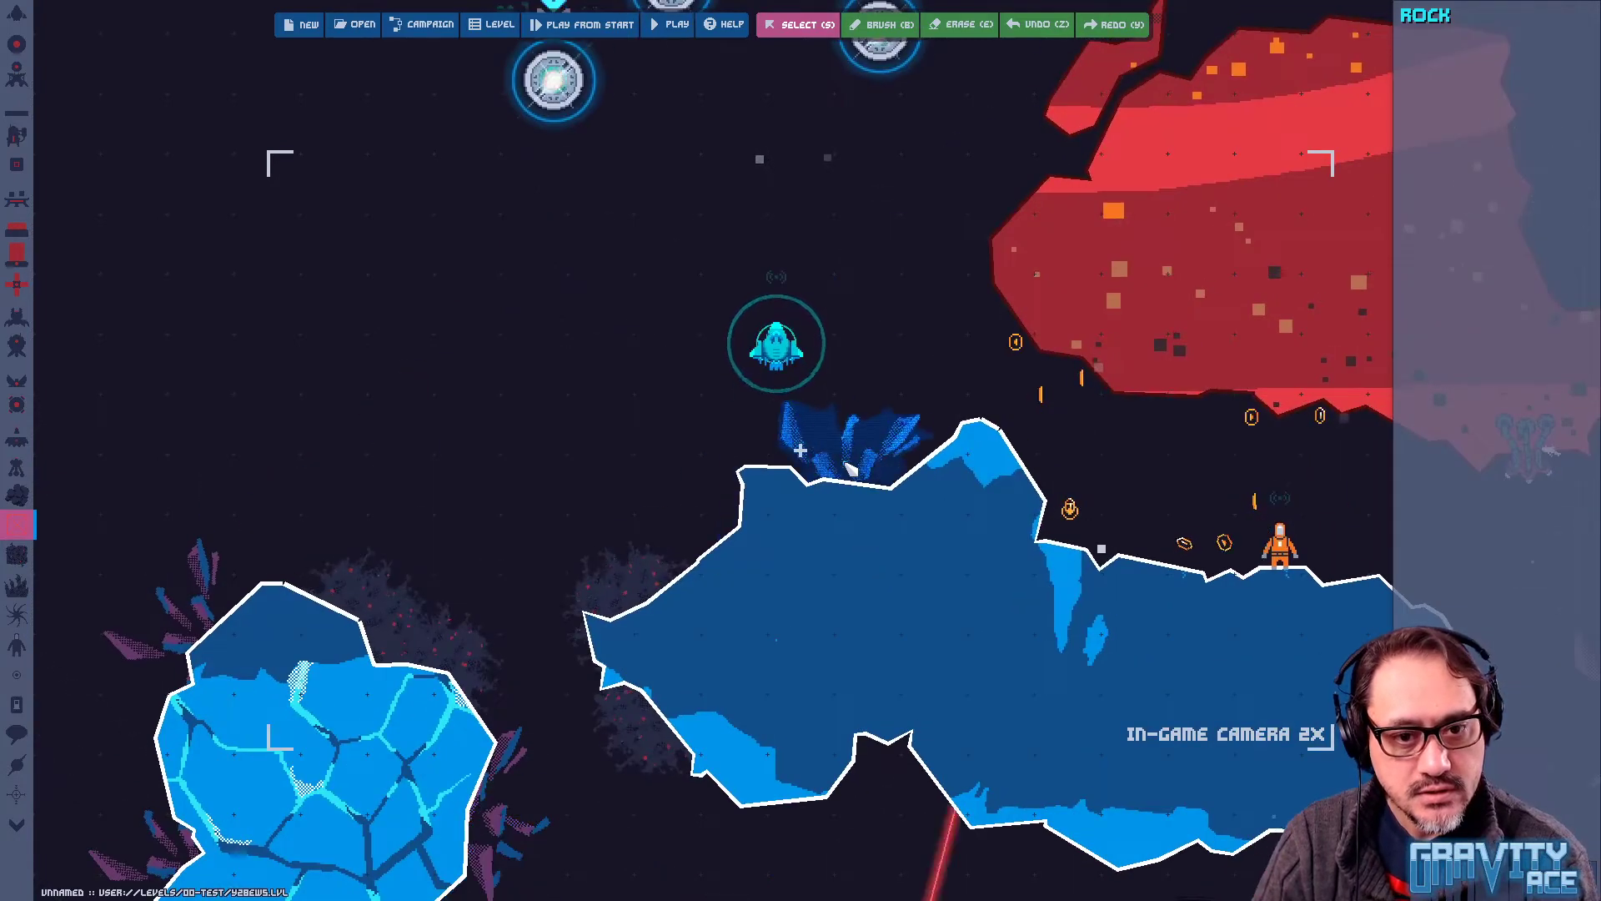
pyautogui.click(867, 484)
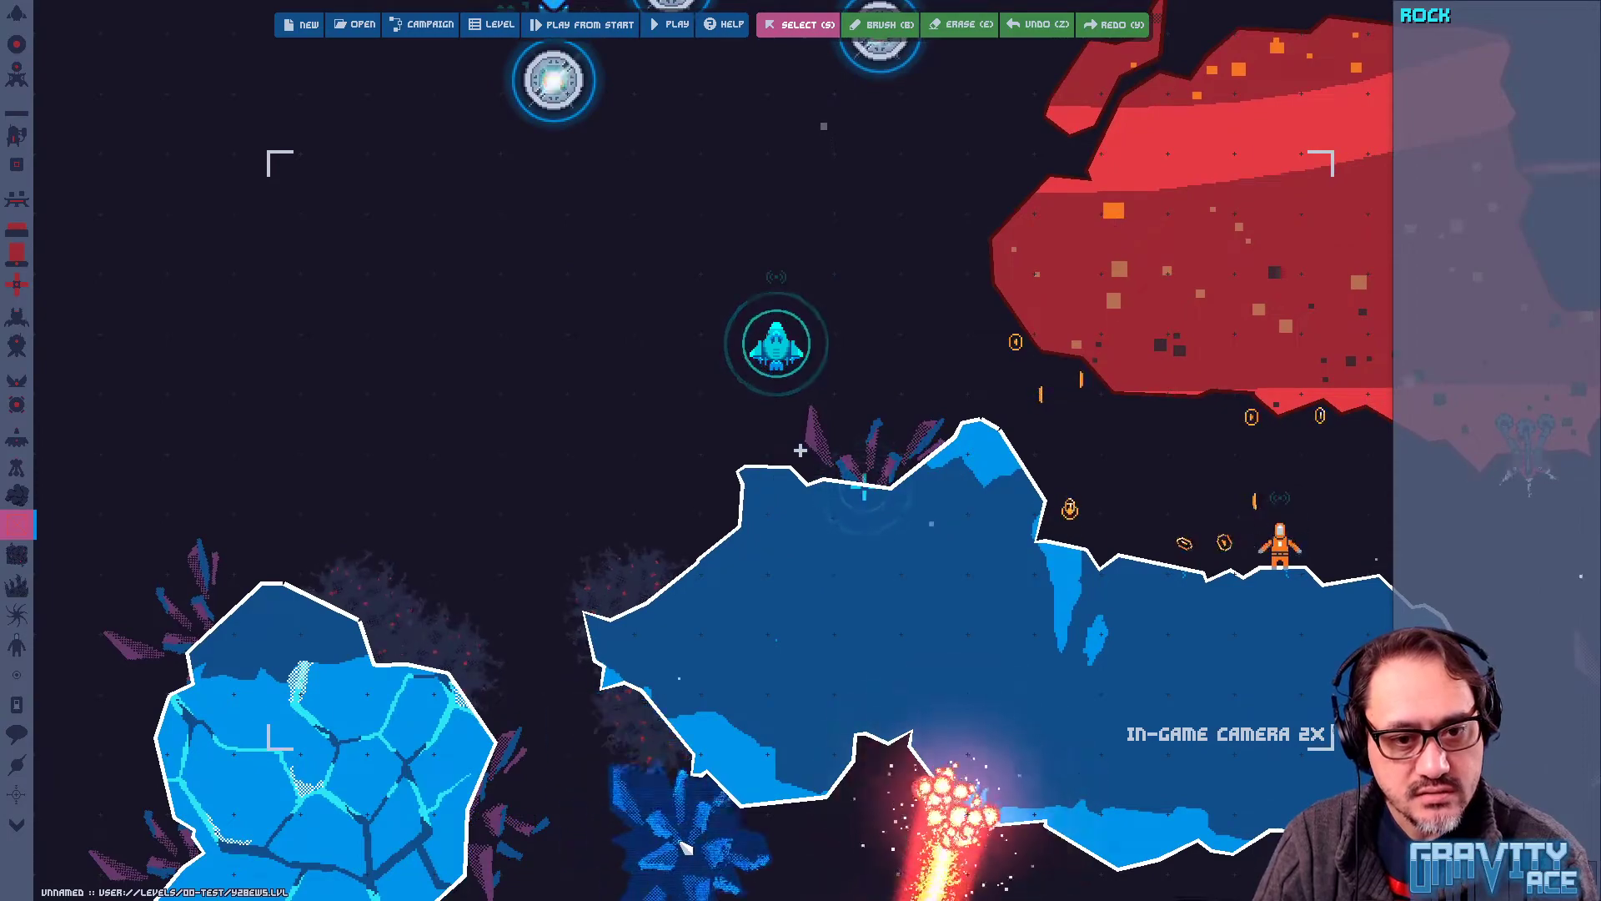
pyautogui.moveTo(686, 850); pyautogui.dragTo(733, 358, button='middle')
pyautogui.moveTo(661, 464); pyautogui.dragTo(707, 769, button='middle')
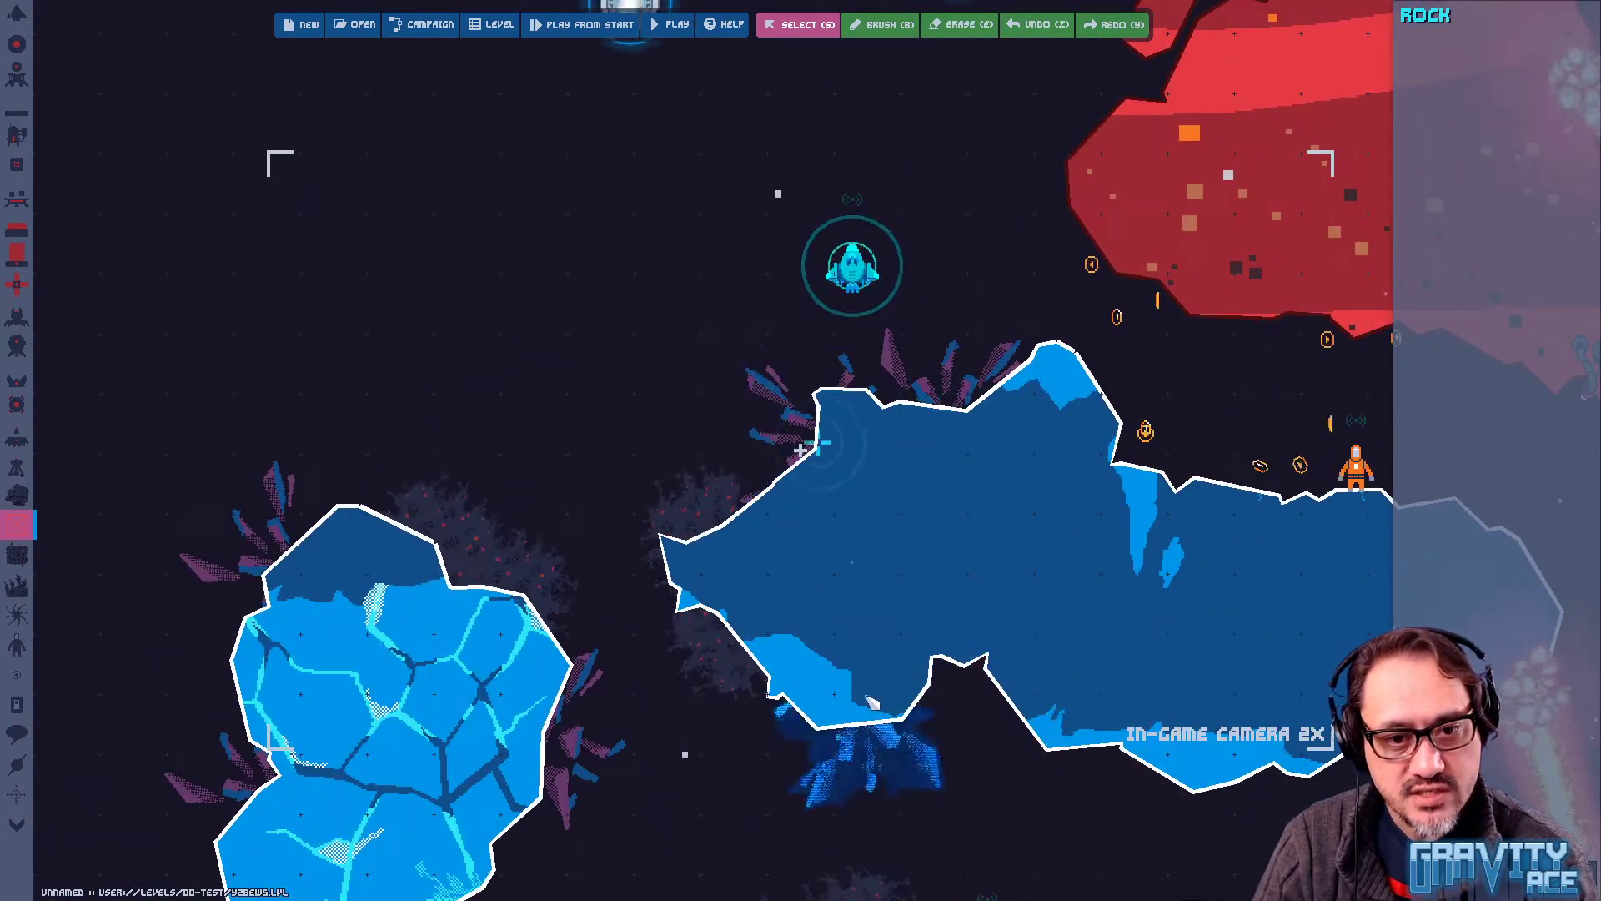
pyautogui.moveTo(867, 699); pyautogui.dragTo(798, 579, button='middle')
pyautogui.moveTo(711, 637); pyautogui.dragTo(932, 426, button='middle')
pyautogui.moveTo(904, 515); pyautogui.dragTo(922, 745, button='middle')
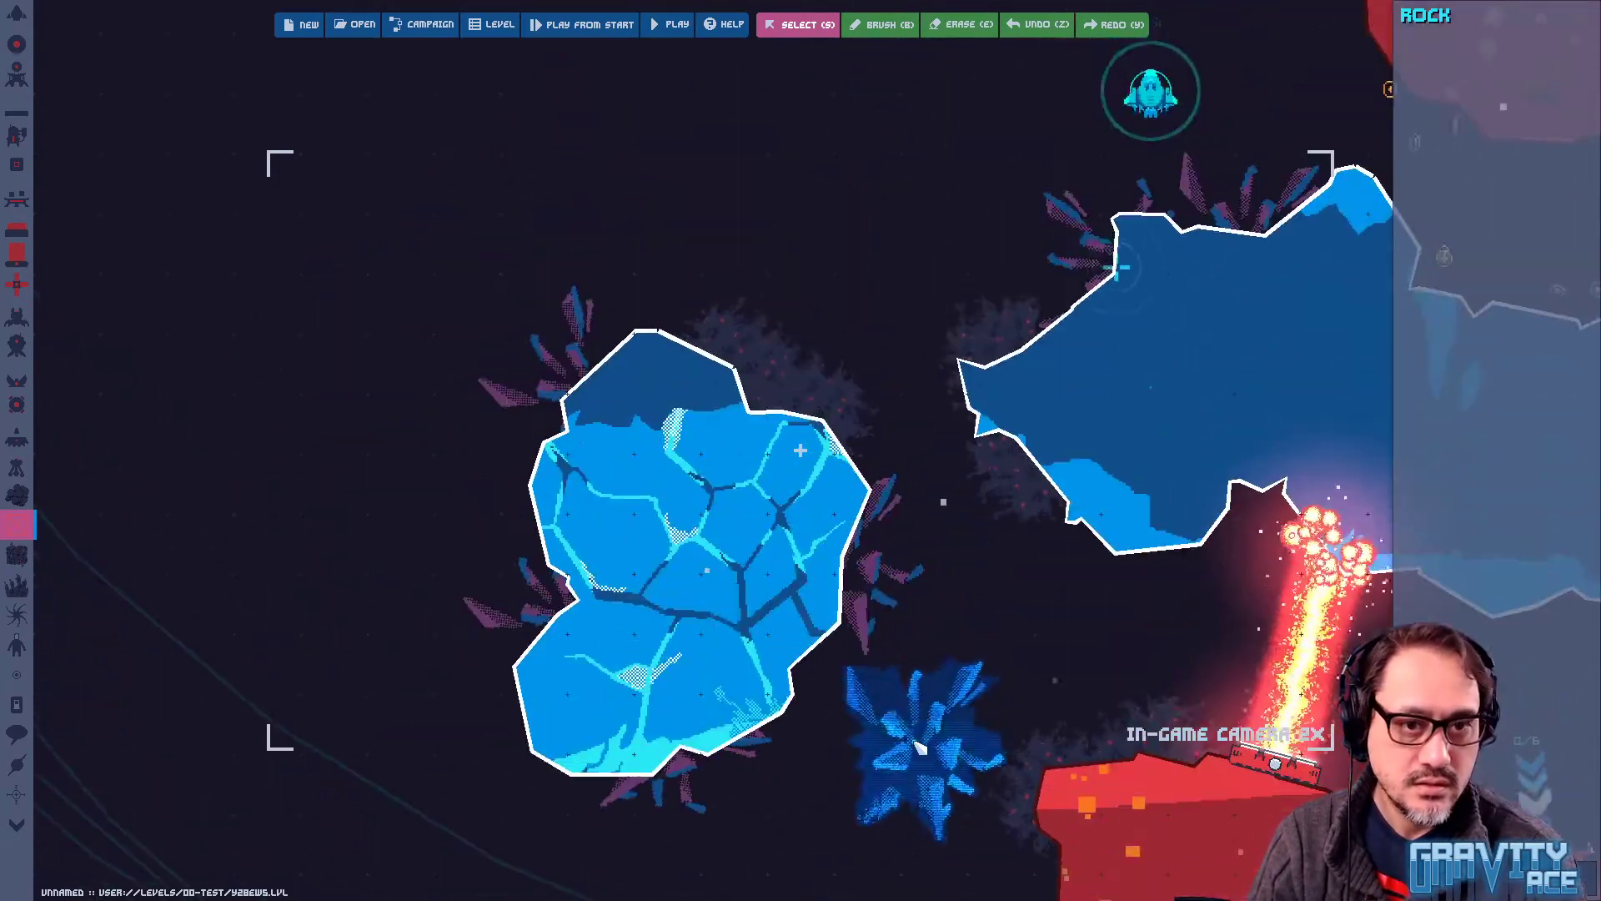
# Playtest the level and fly the ship around the crystals on the large ice asteroid's top and upper-left edges
pyautogui.press('F5')
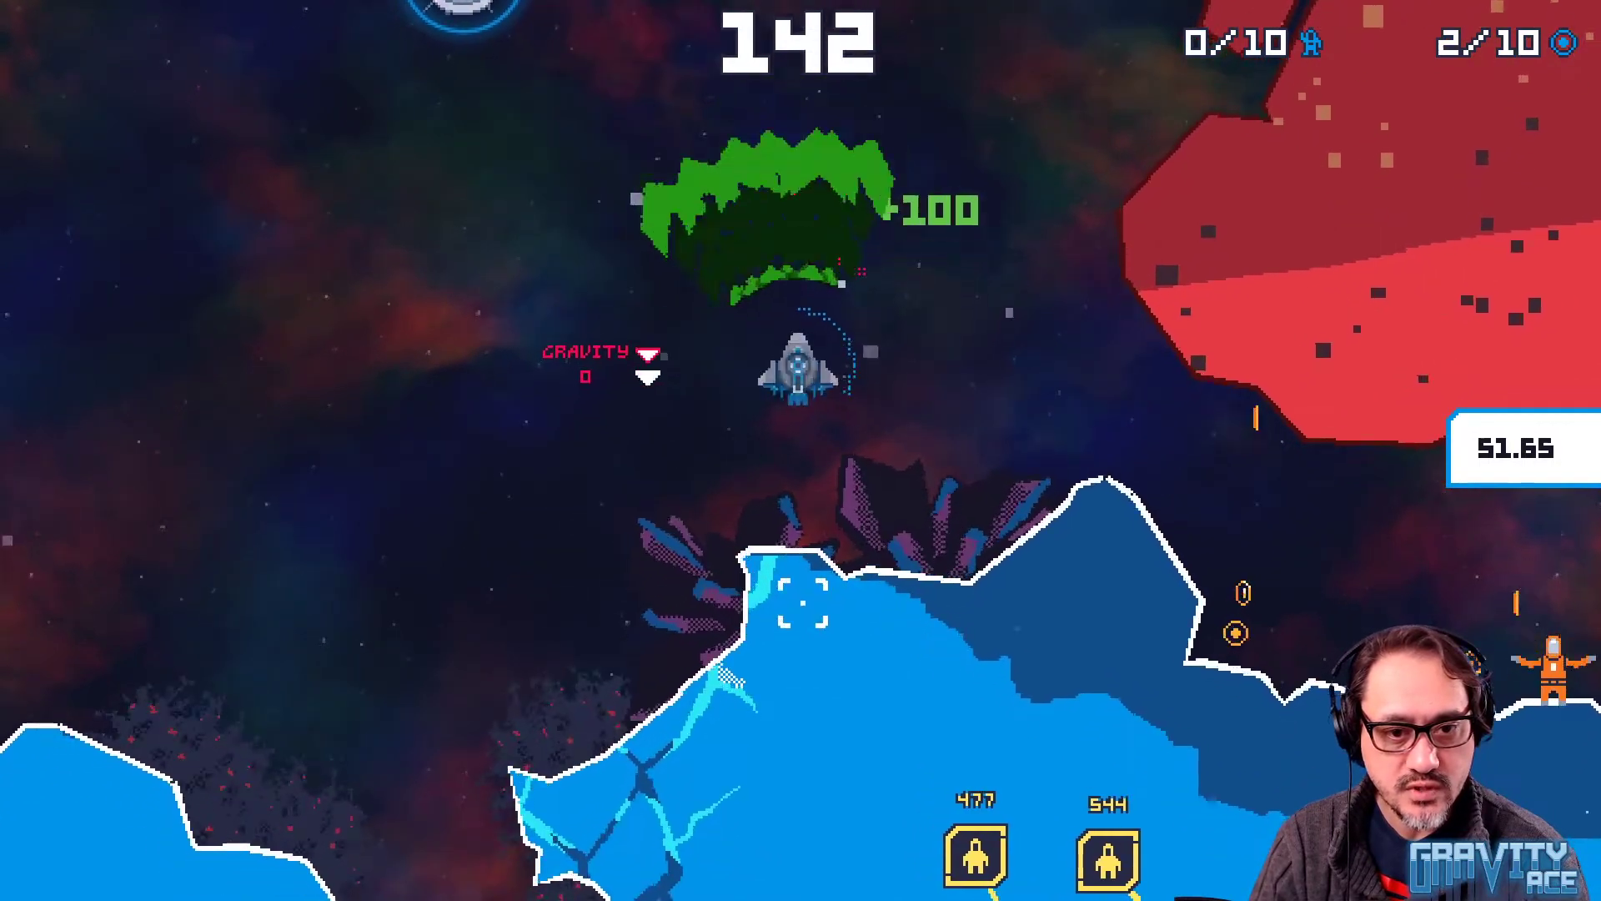
pyautogui.press('a')
pyautogui.click(900, 533)
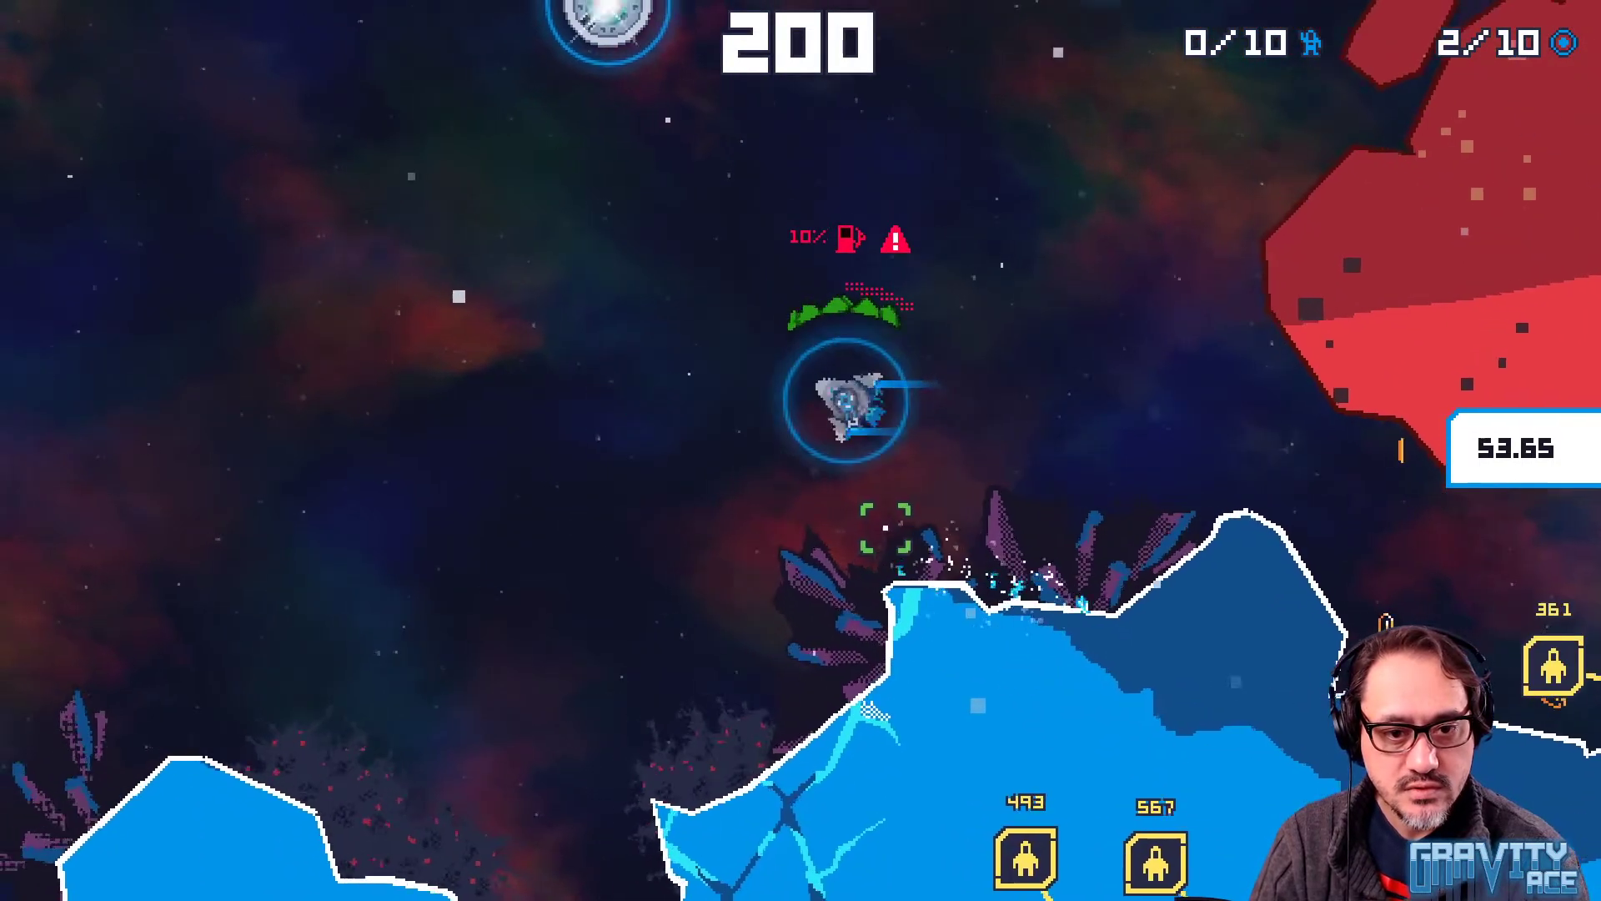
pyautogui.press('w')
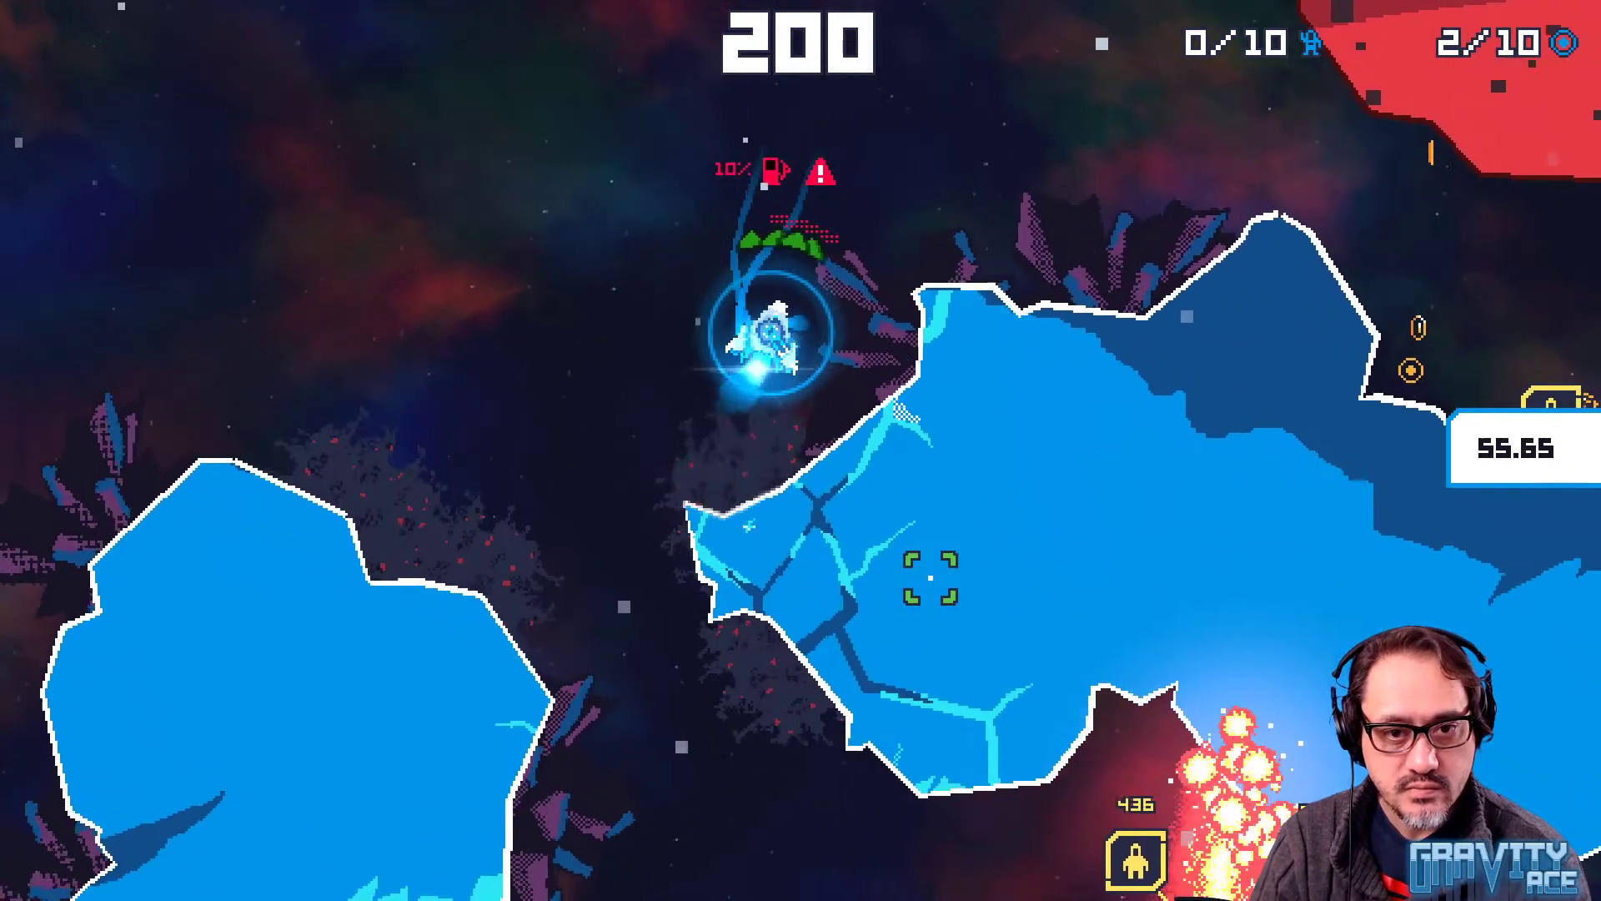
pyautogui.press('d')
pyautogui.press('w')
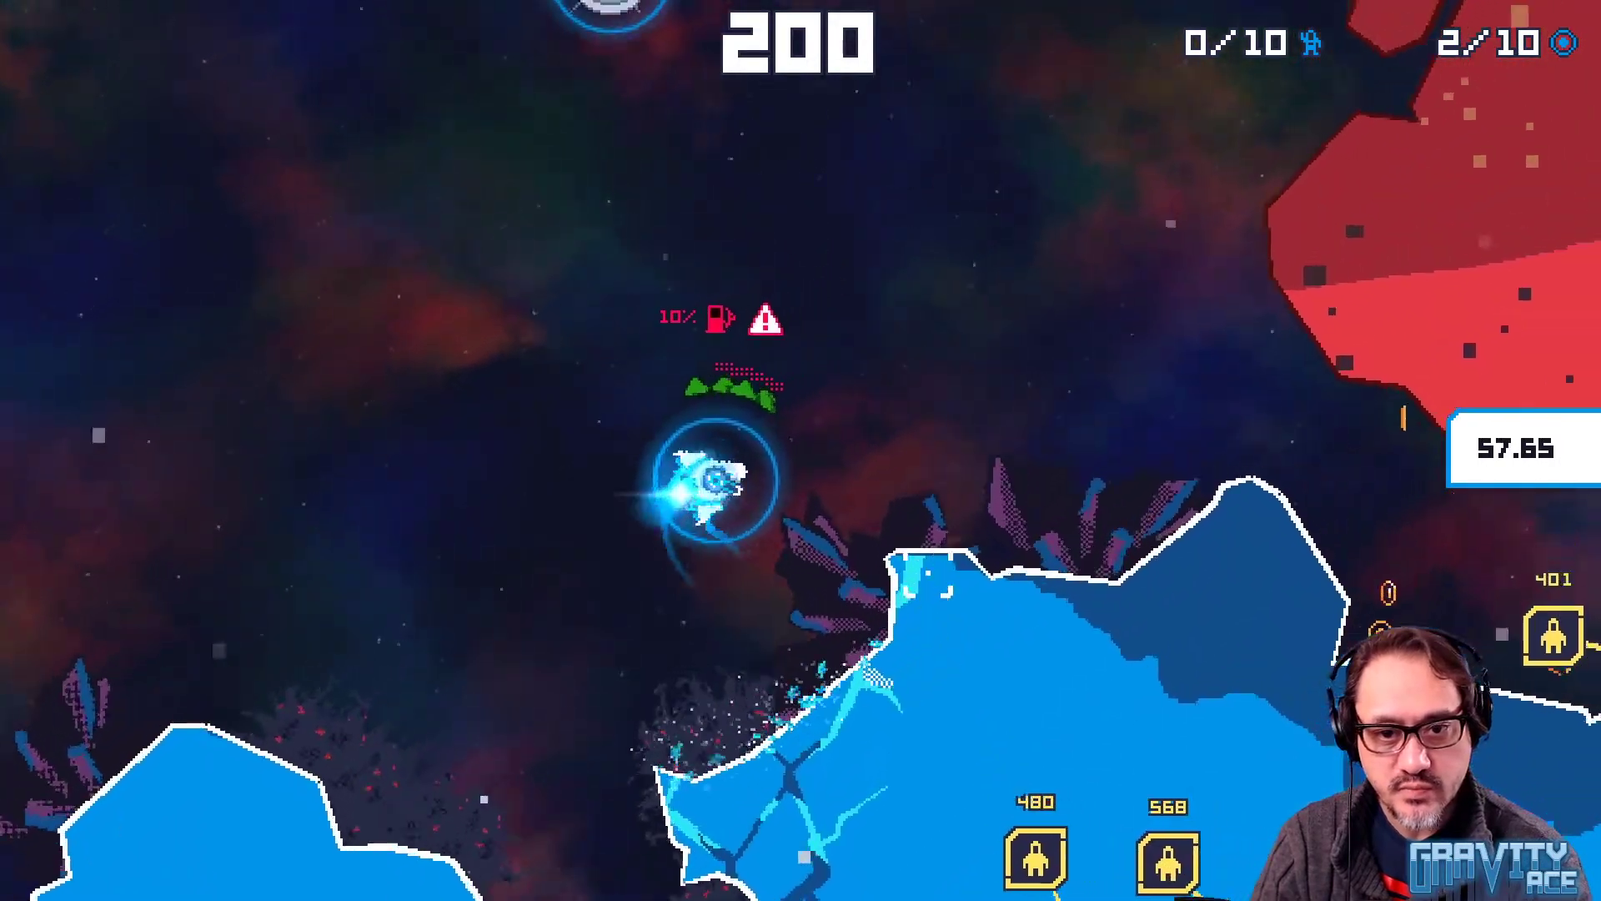
pyautogui.press('w')
pyautogui.press('d')
pyautogui.press('w')
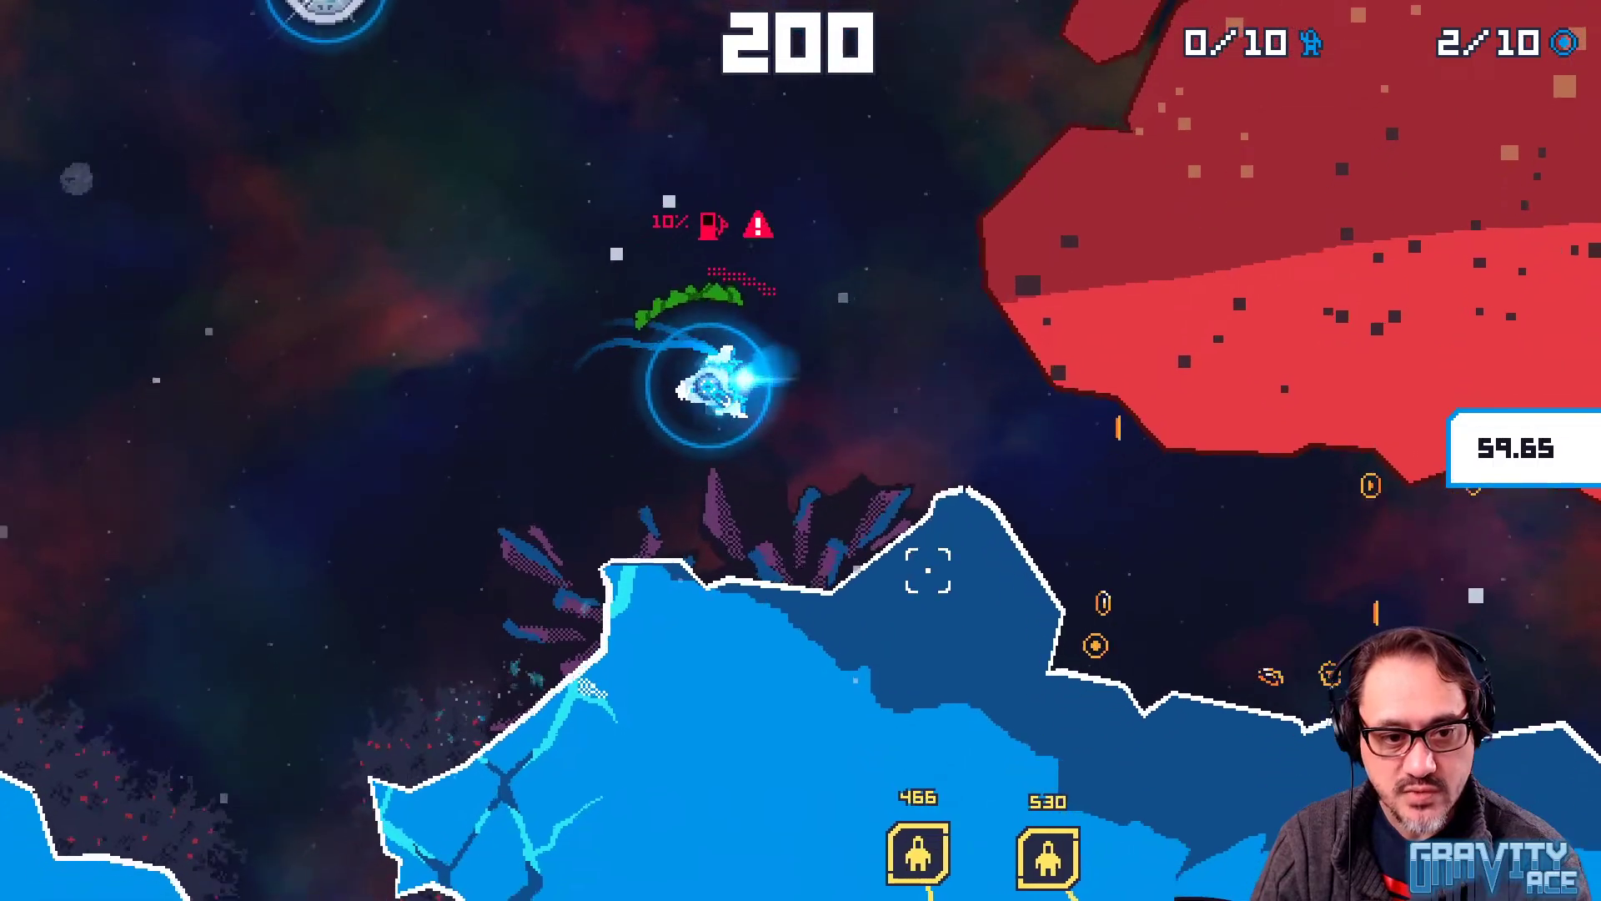
pyautogui.press('d')
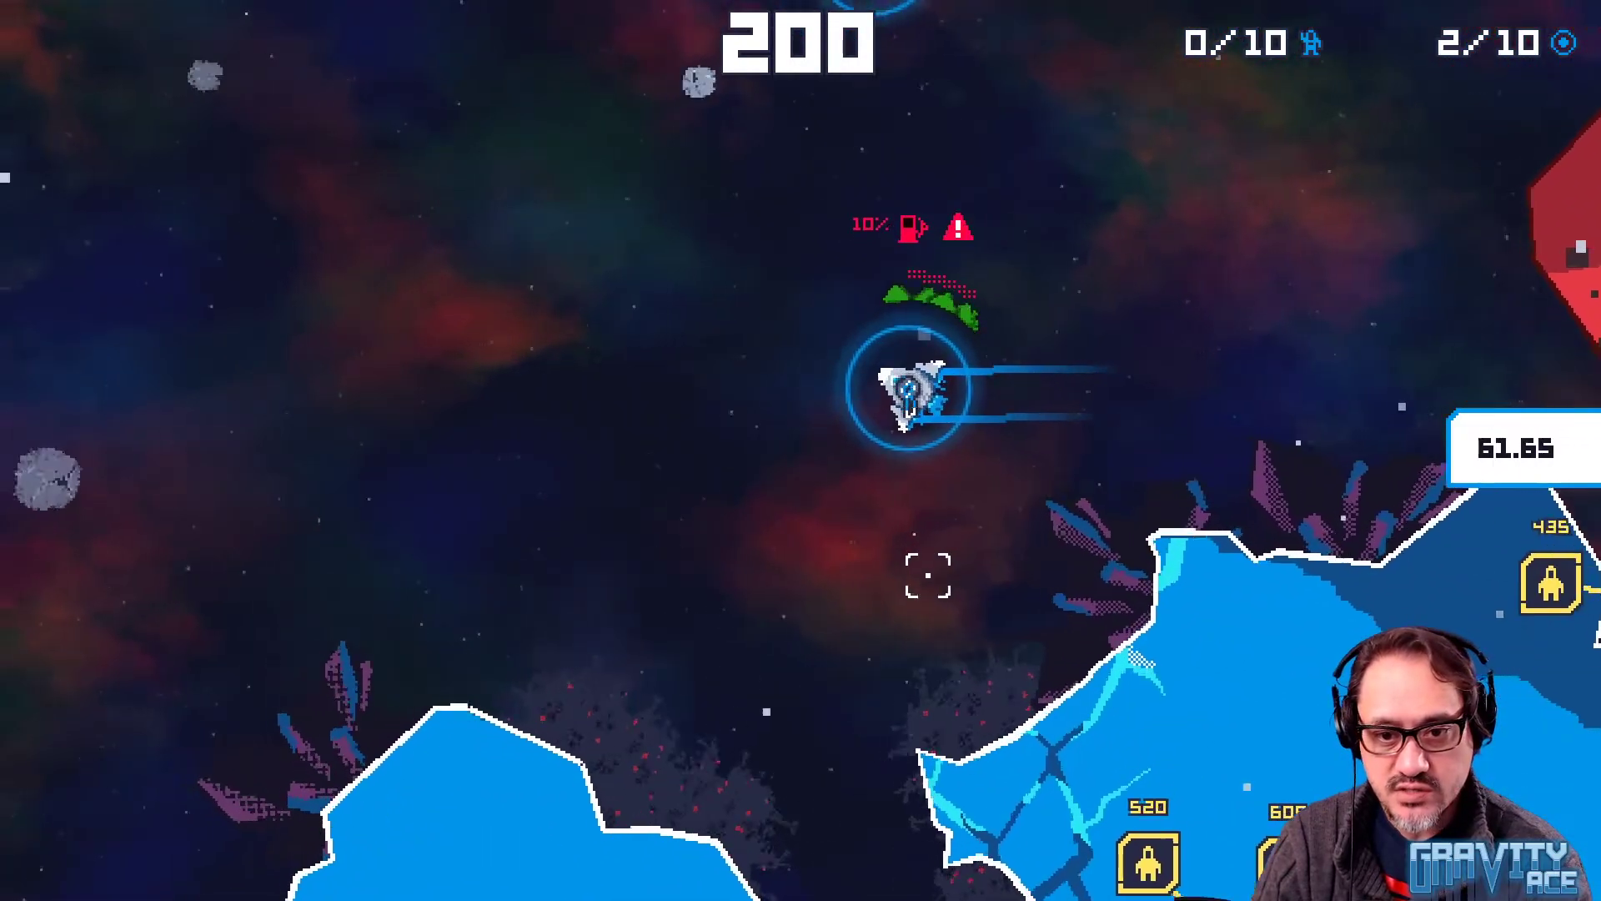
# Fly down past the small ice asteroid's left side and around its underside to inspect the crystal clusters there
pyautogui.press('a')
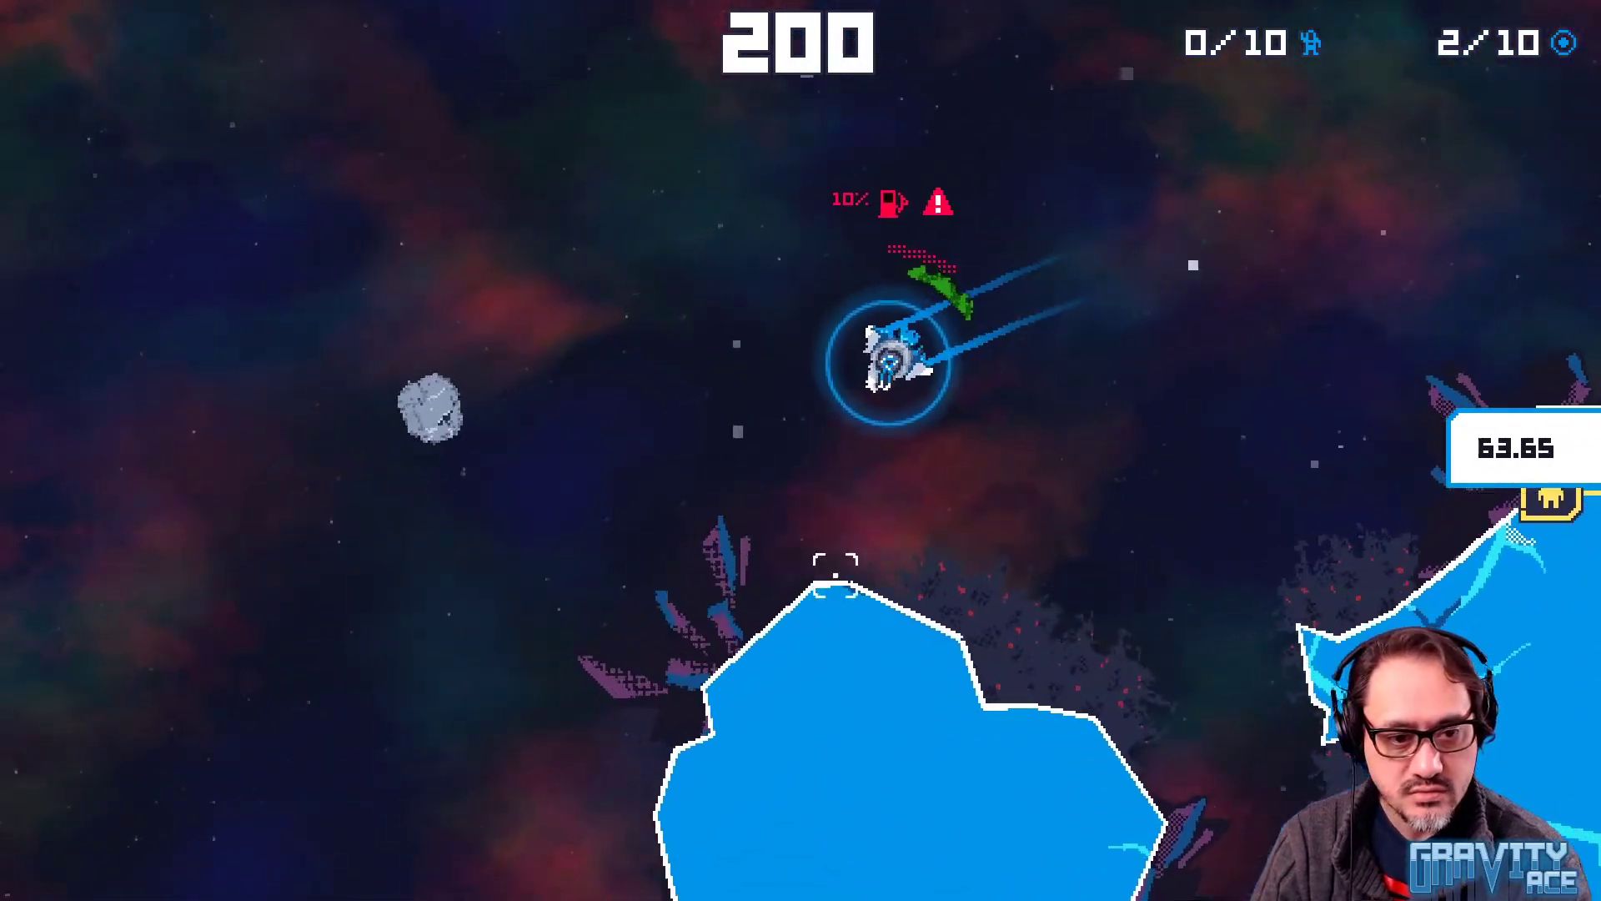
pyautogui.click(768, 589)
pyautogui.click(768, 590)
pyautogui.press('w')
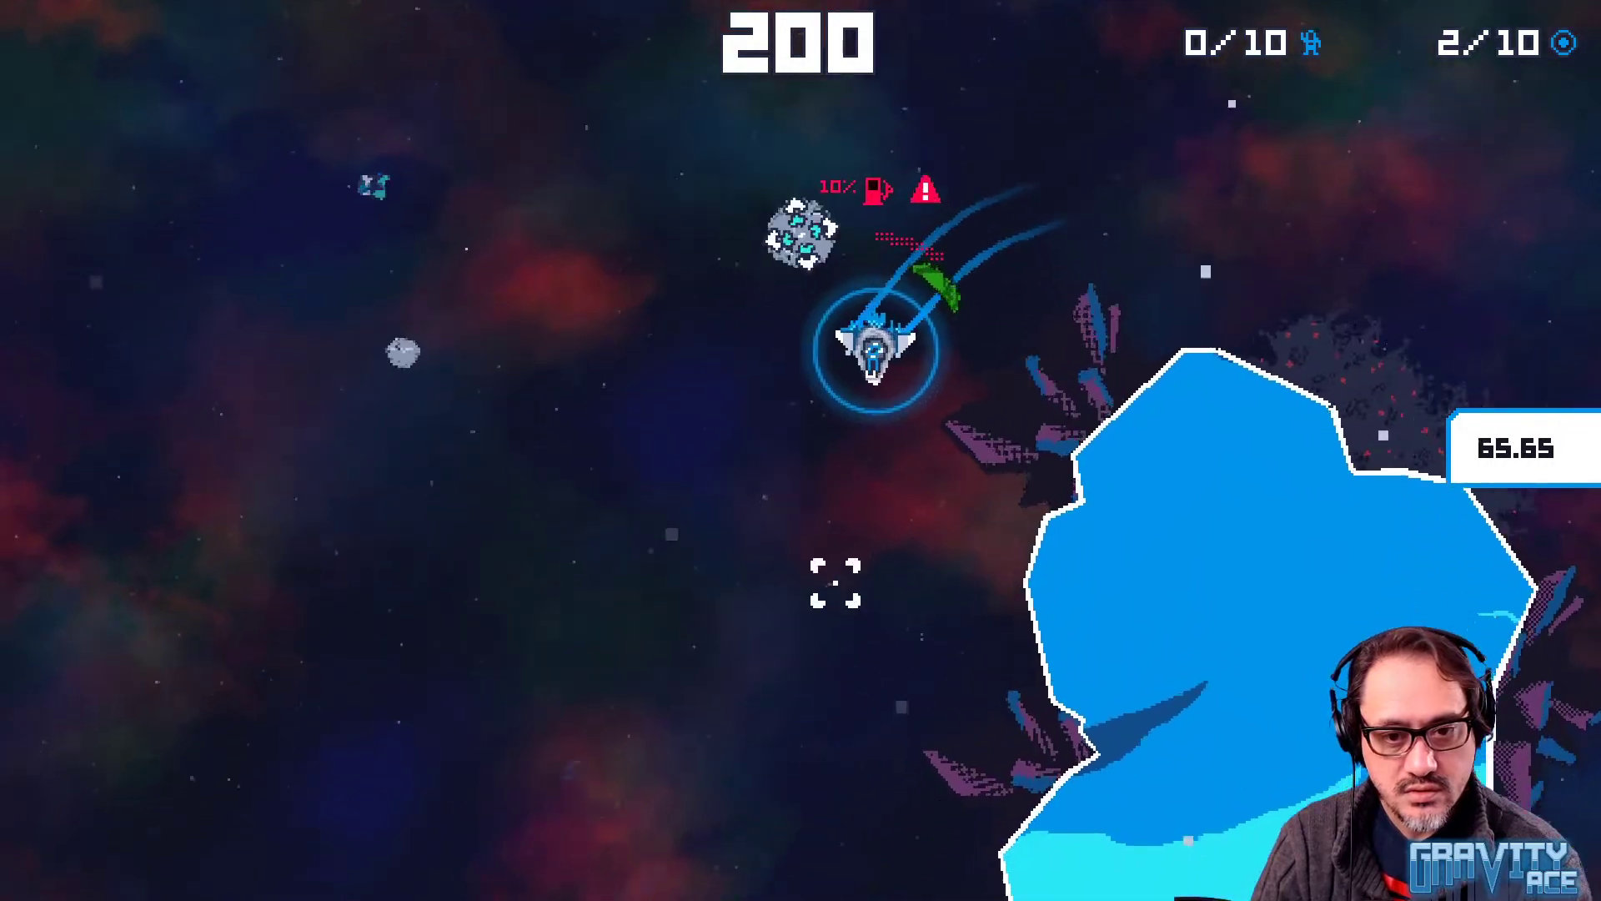
pyautogui.press('a')
pyautogui.press('w')
pyautogui.press('w')
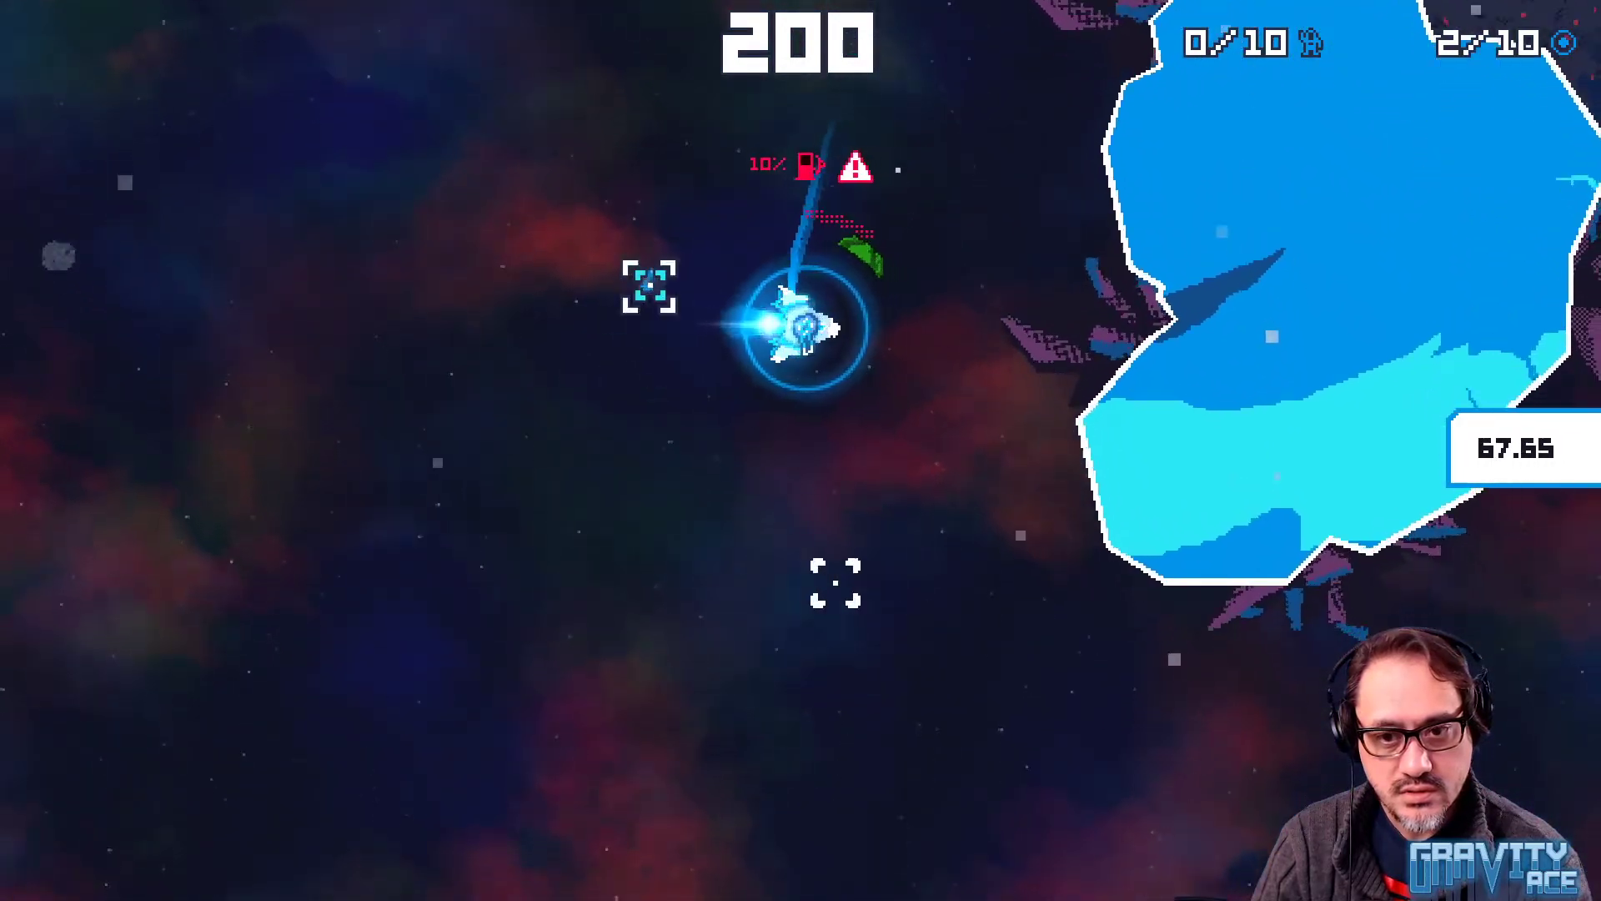
pyautogui.press('w')
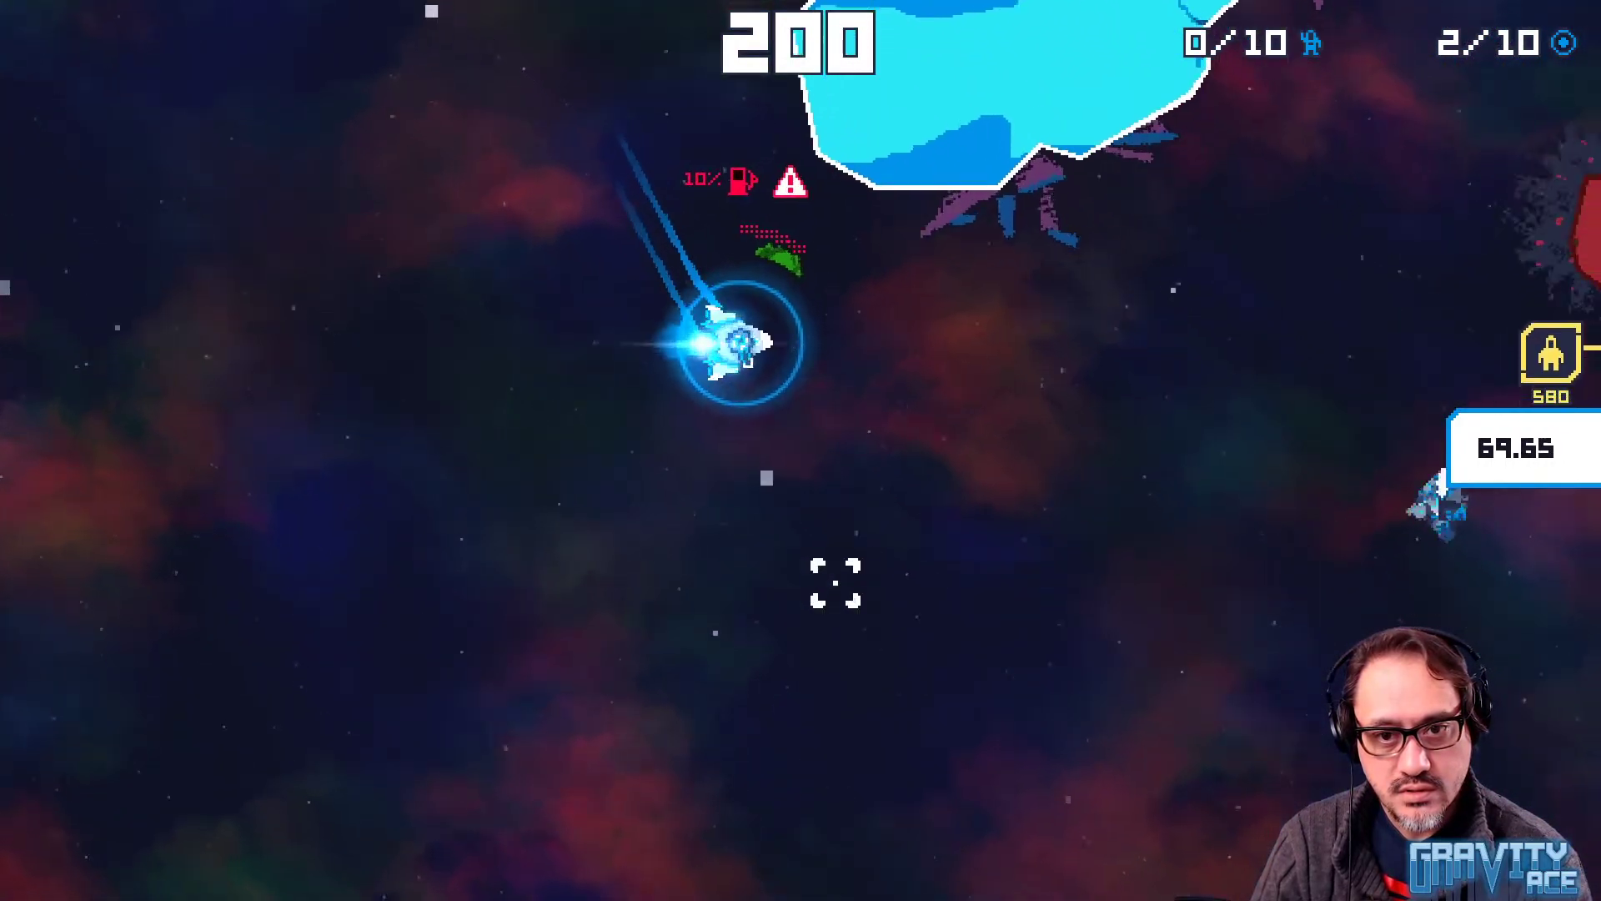
pyautogui.press('a')
pyautogui.press('w')
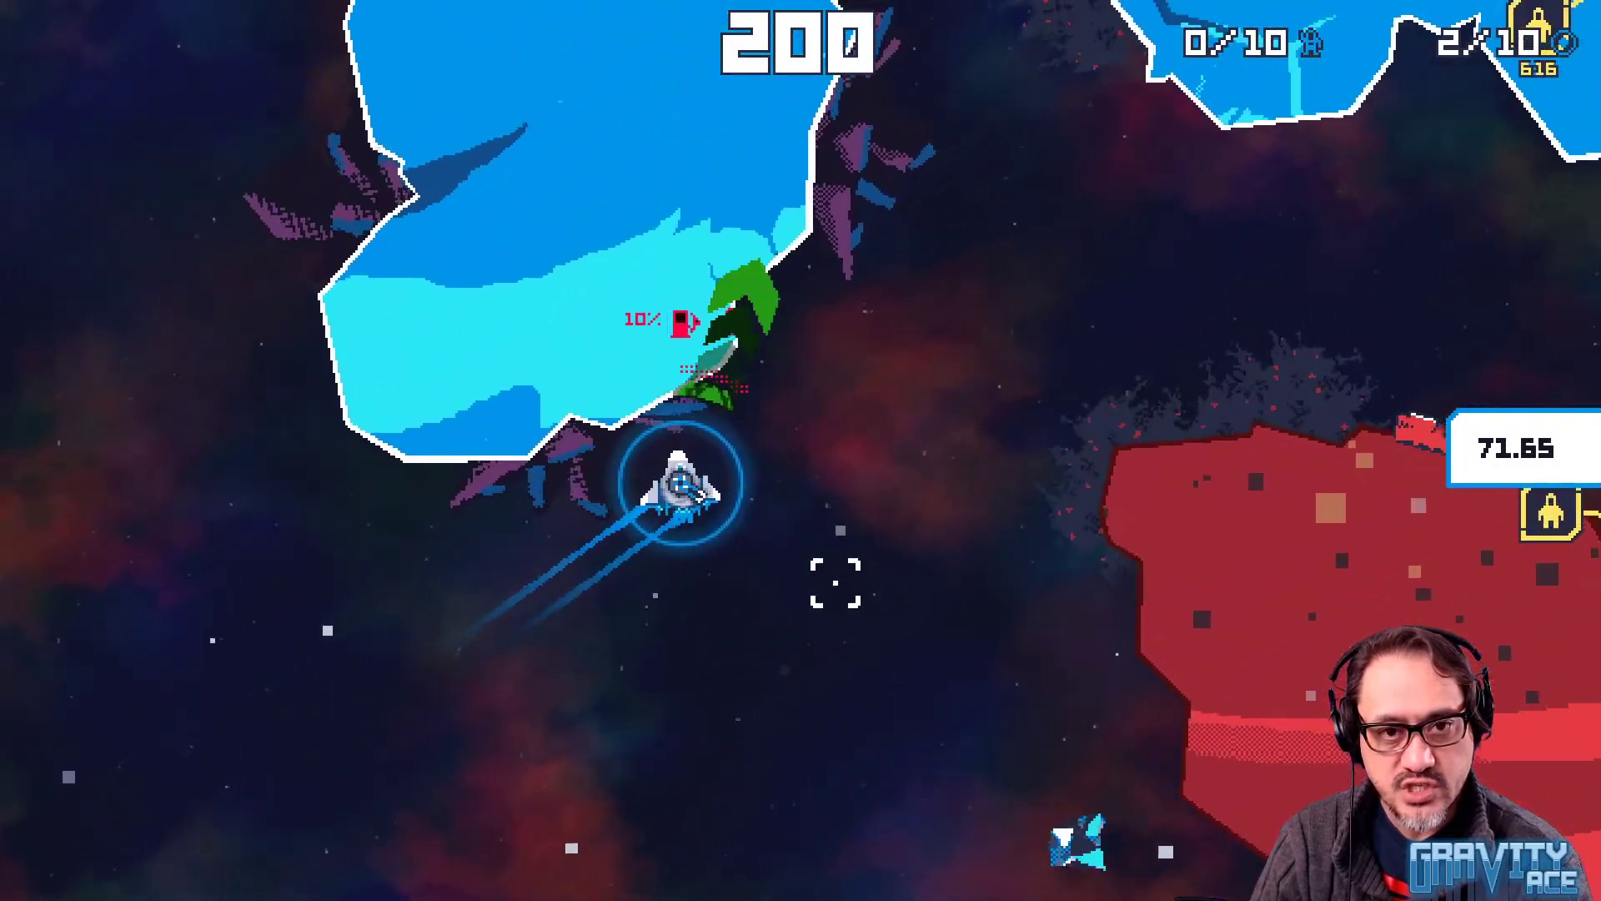
# Fly up through the gap between the two ice asteroids and over to the small asteroid's upper-left crystals
pyautogui.press('w')
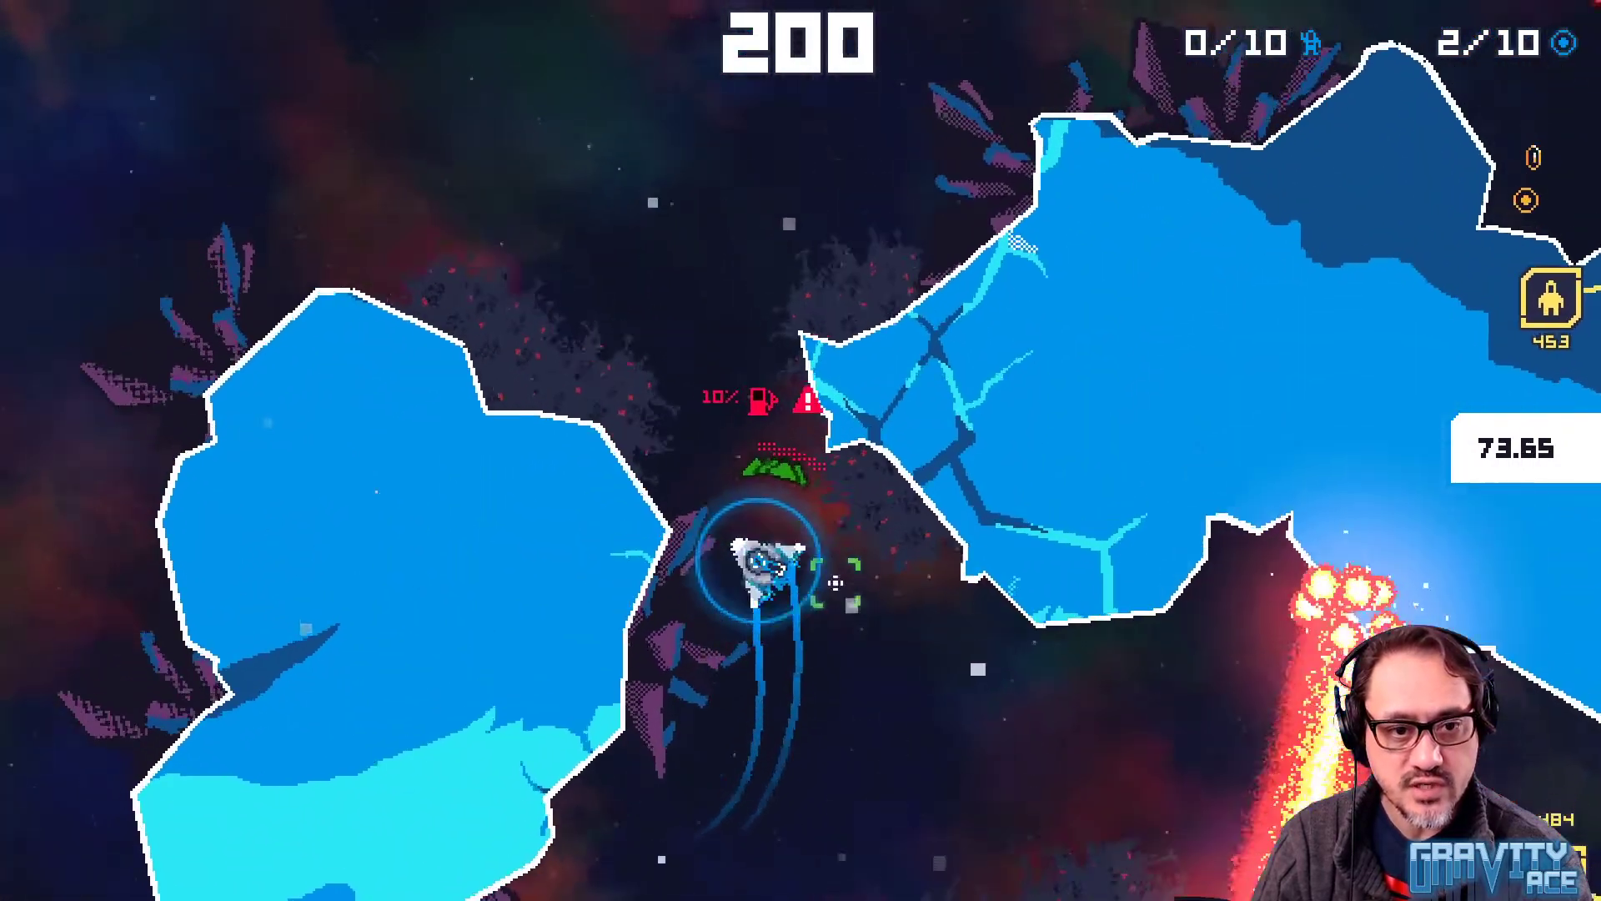
pyautogui.press('a')
pyautogui.press('w')
pyautogui.press('a')
pyautogui.press('w')
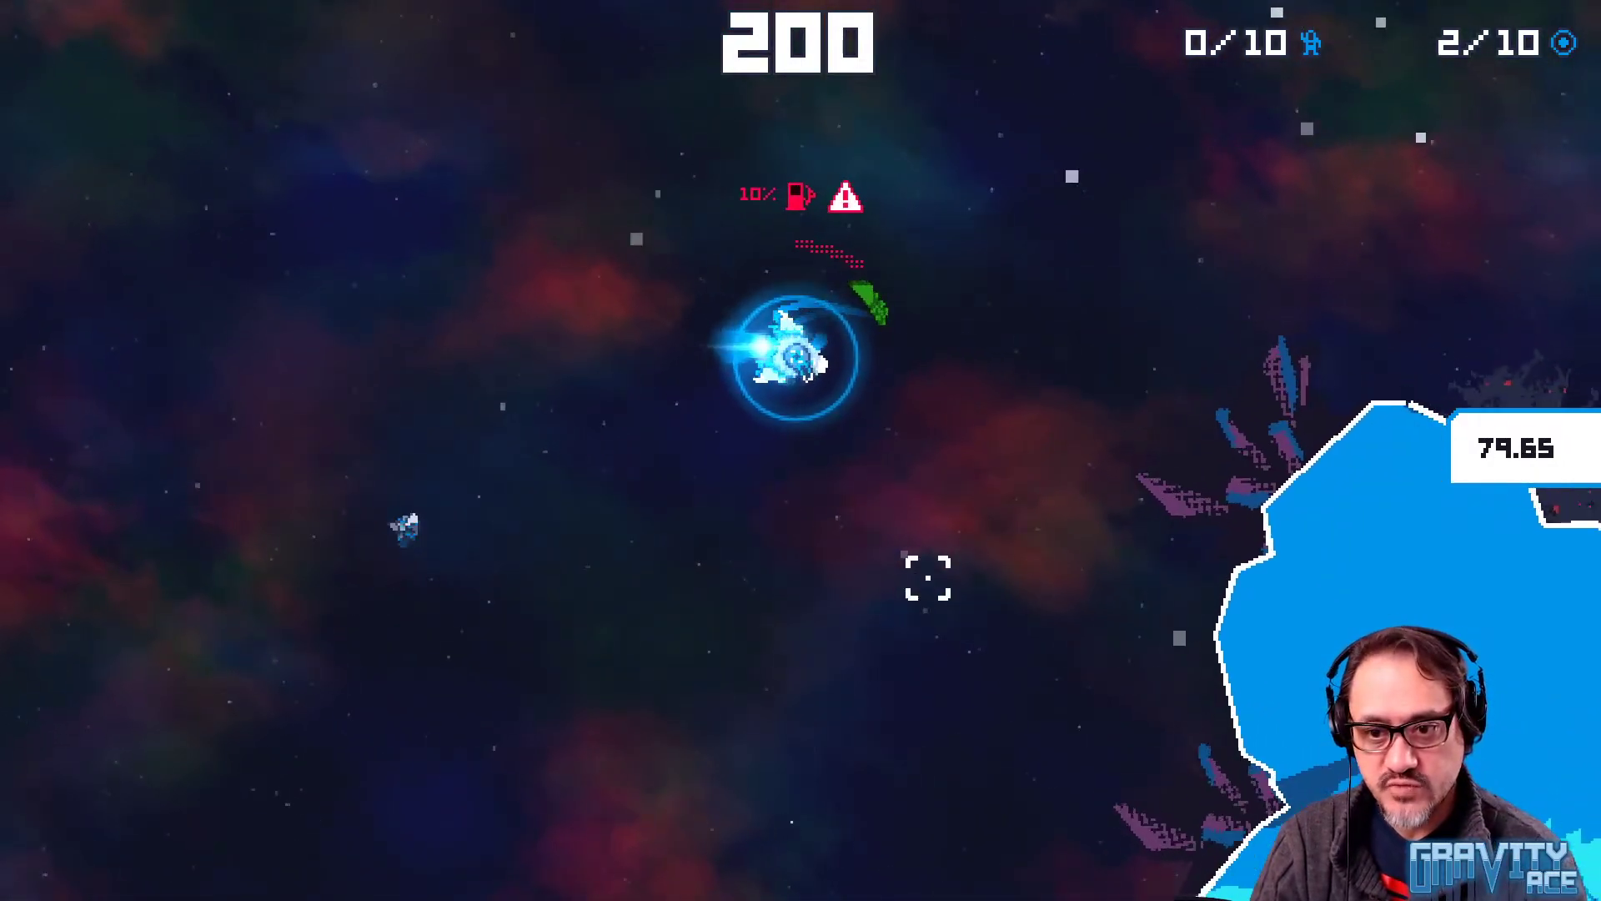
pyautogui.press('w')
pyautogui.press('a')
pyautogui.press('d')
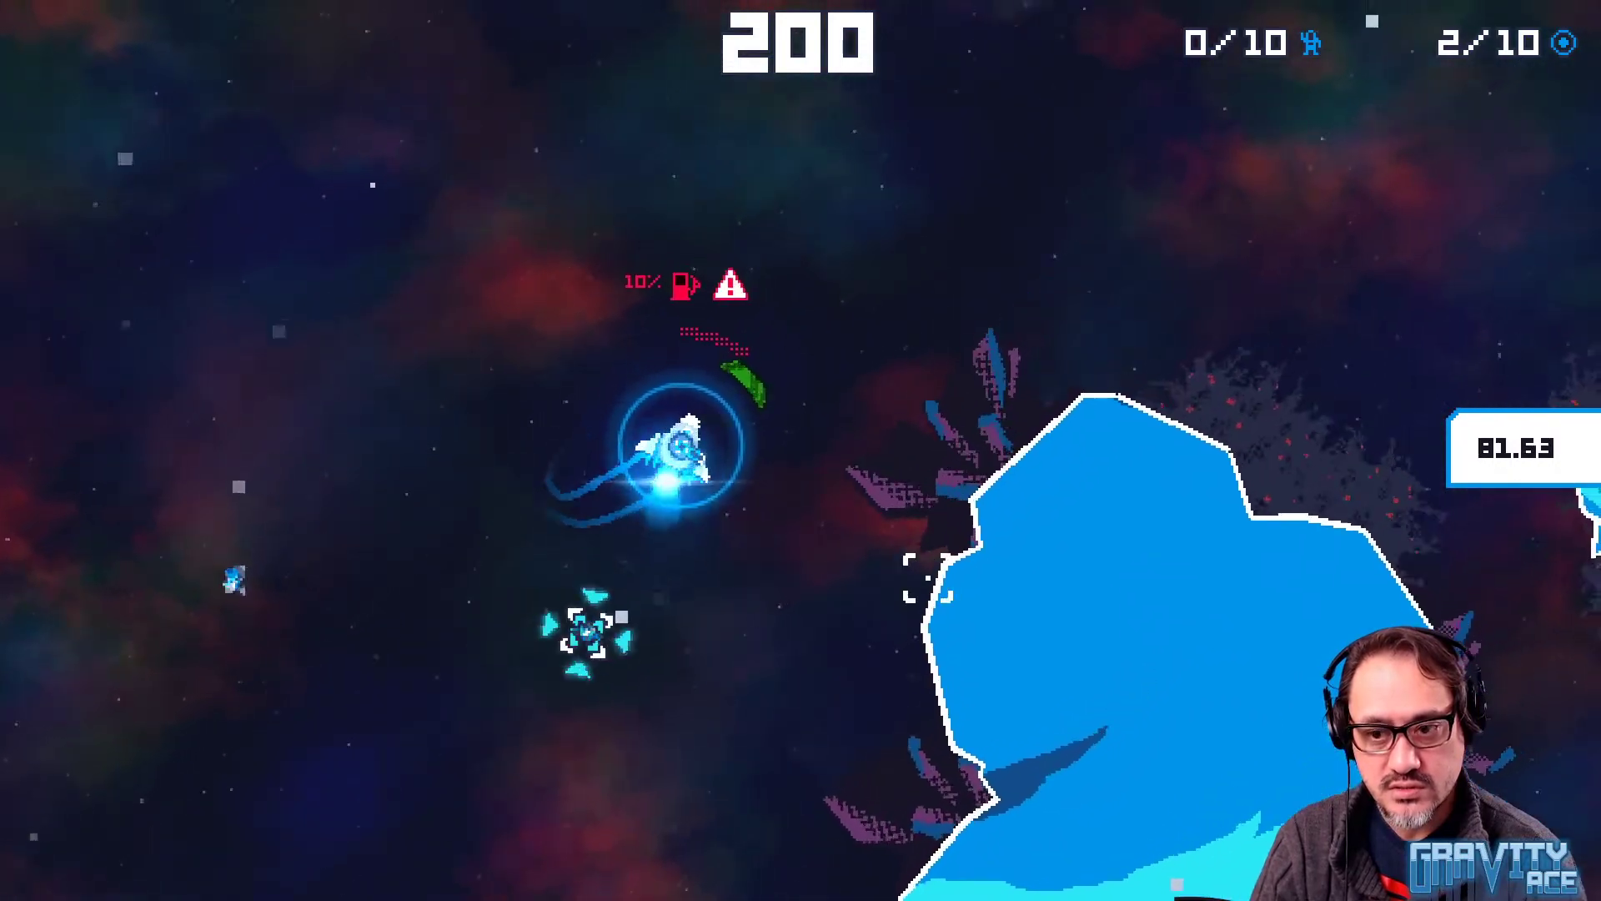
# Fly from the small ice asteroid across to the crystal clusters on top of the large one
pyautogui.press('a')
pyautogui.press('w')
pyautogui.press('d')
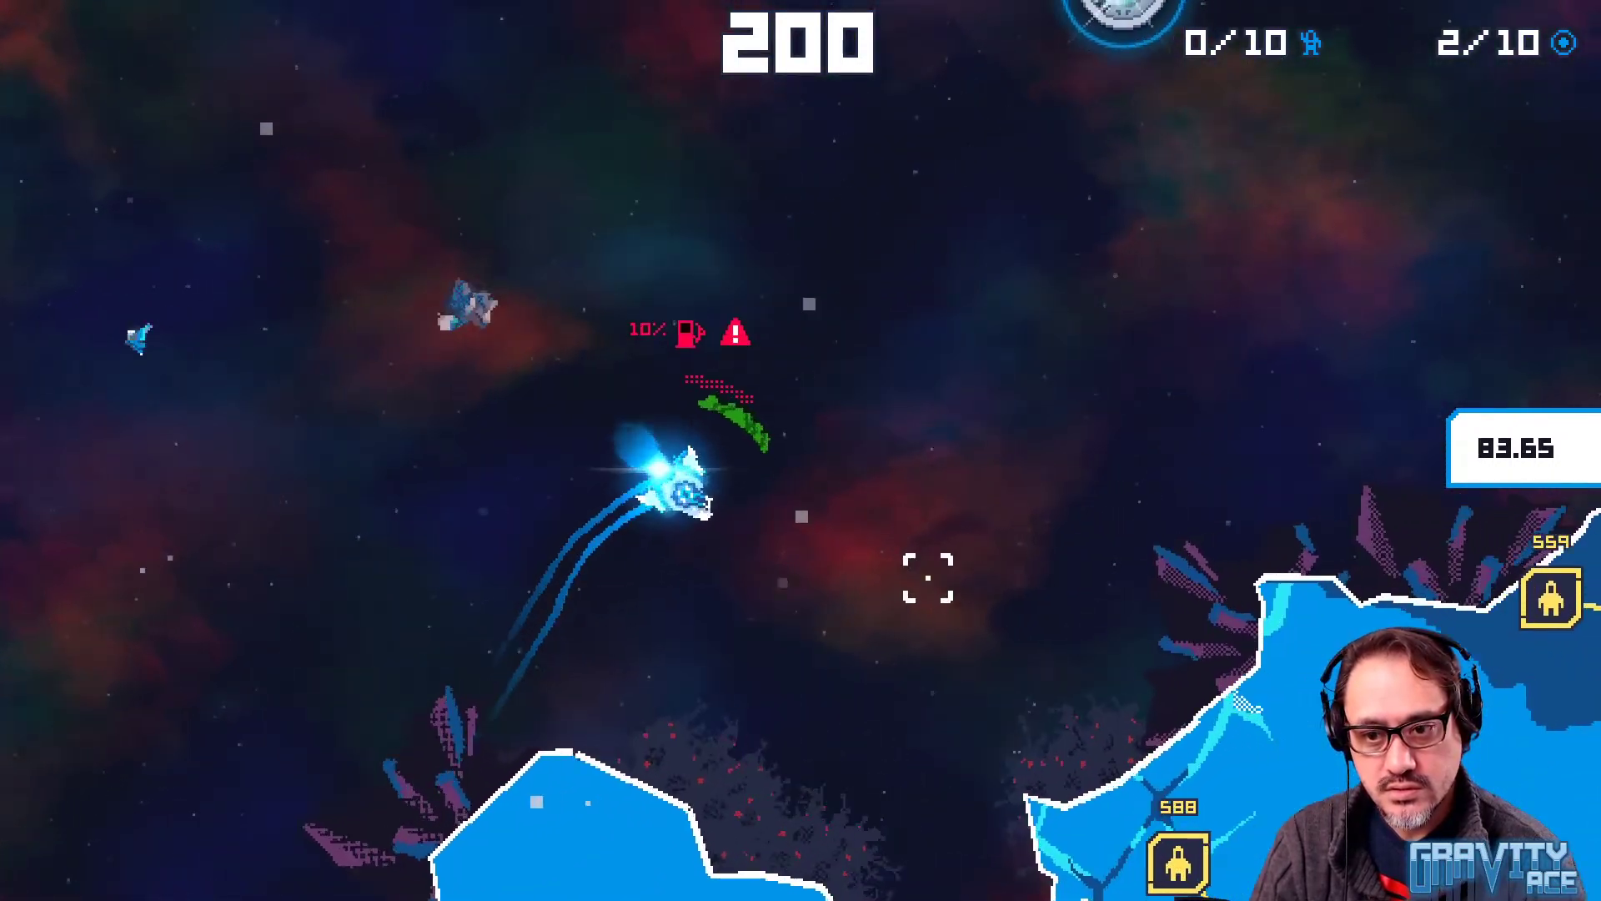
pyautogui.press('d')
pyautogui.press('w')
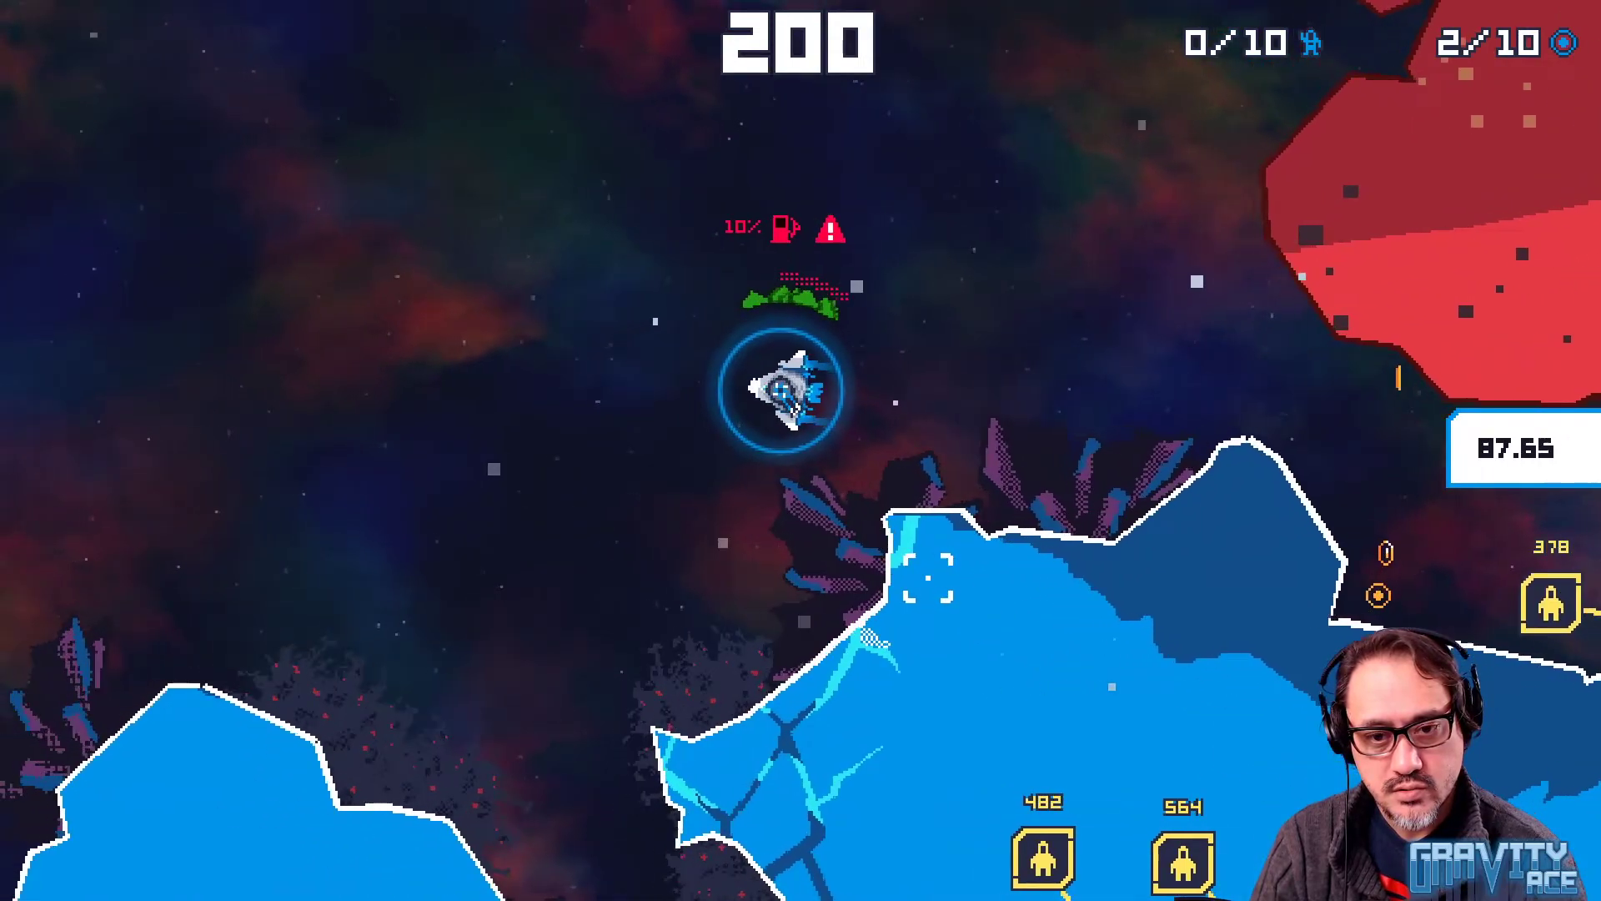
pyautogui.press('w')
pyautogui.press('a')
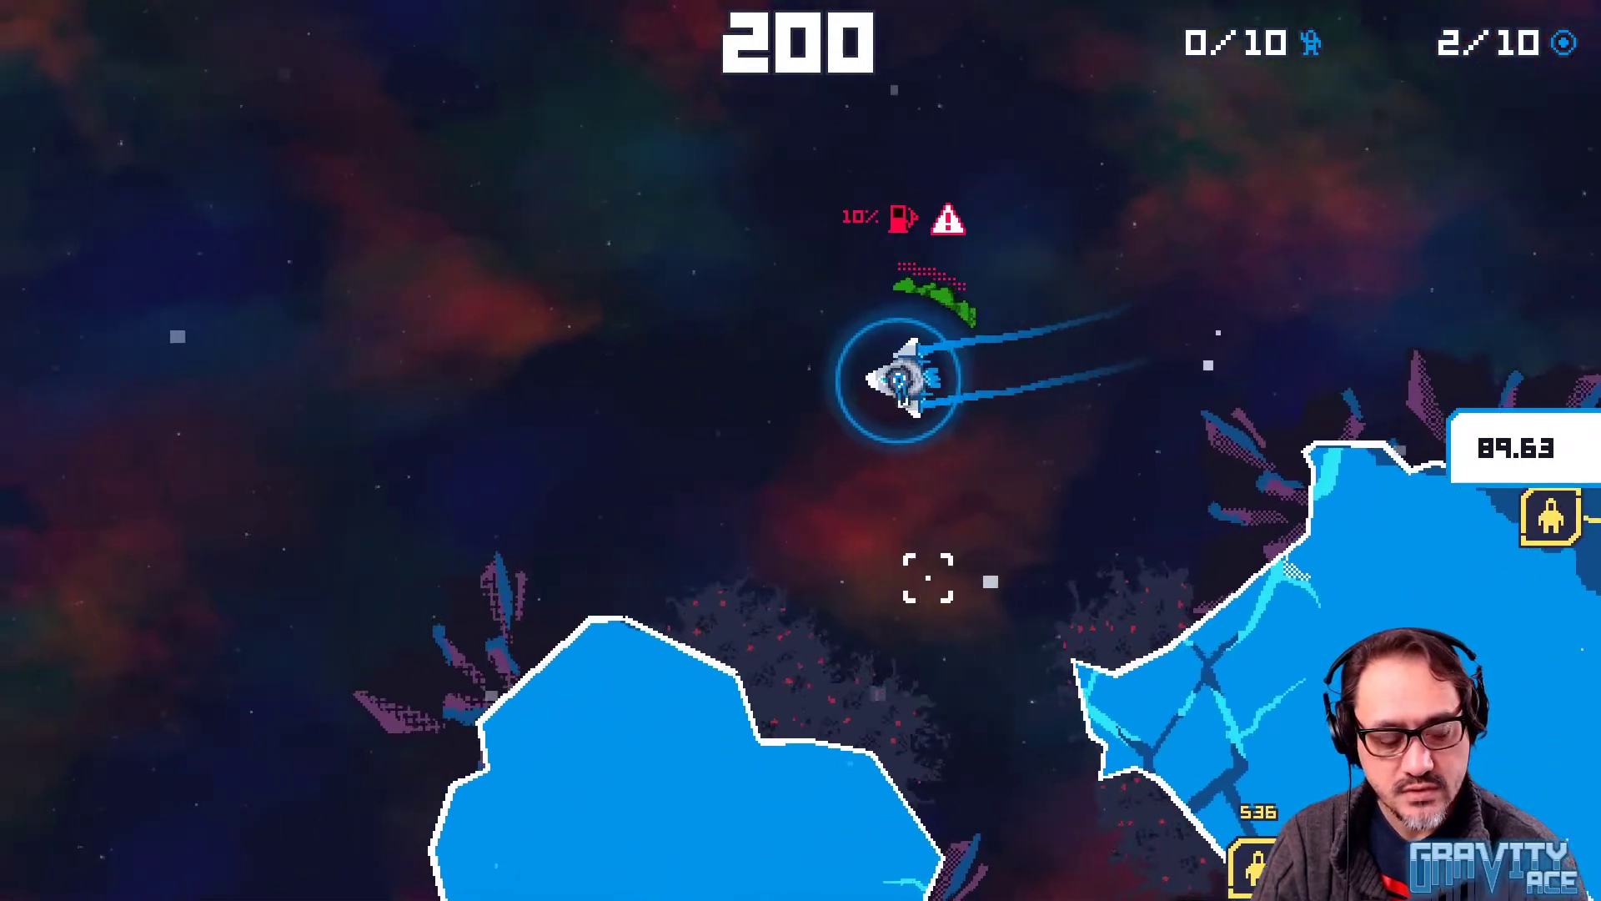
# Circle the small ice asteroid again along its left, bottom and right edges to review its crystal clusters in play
pyautogui.press('w')
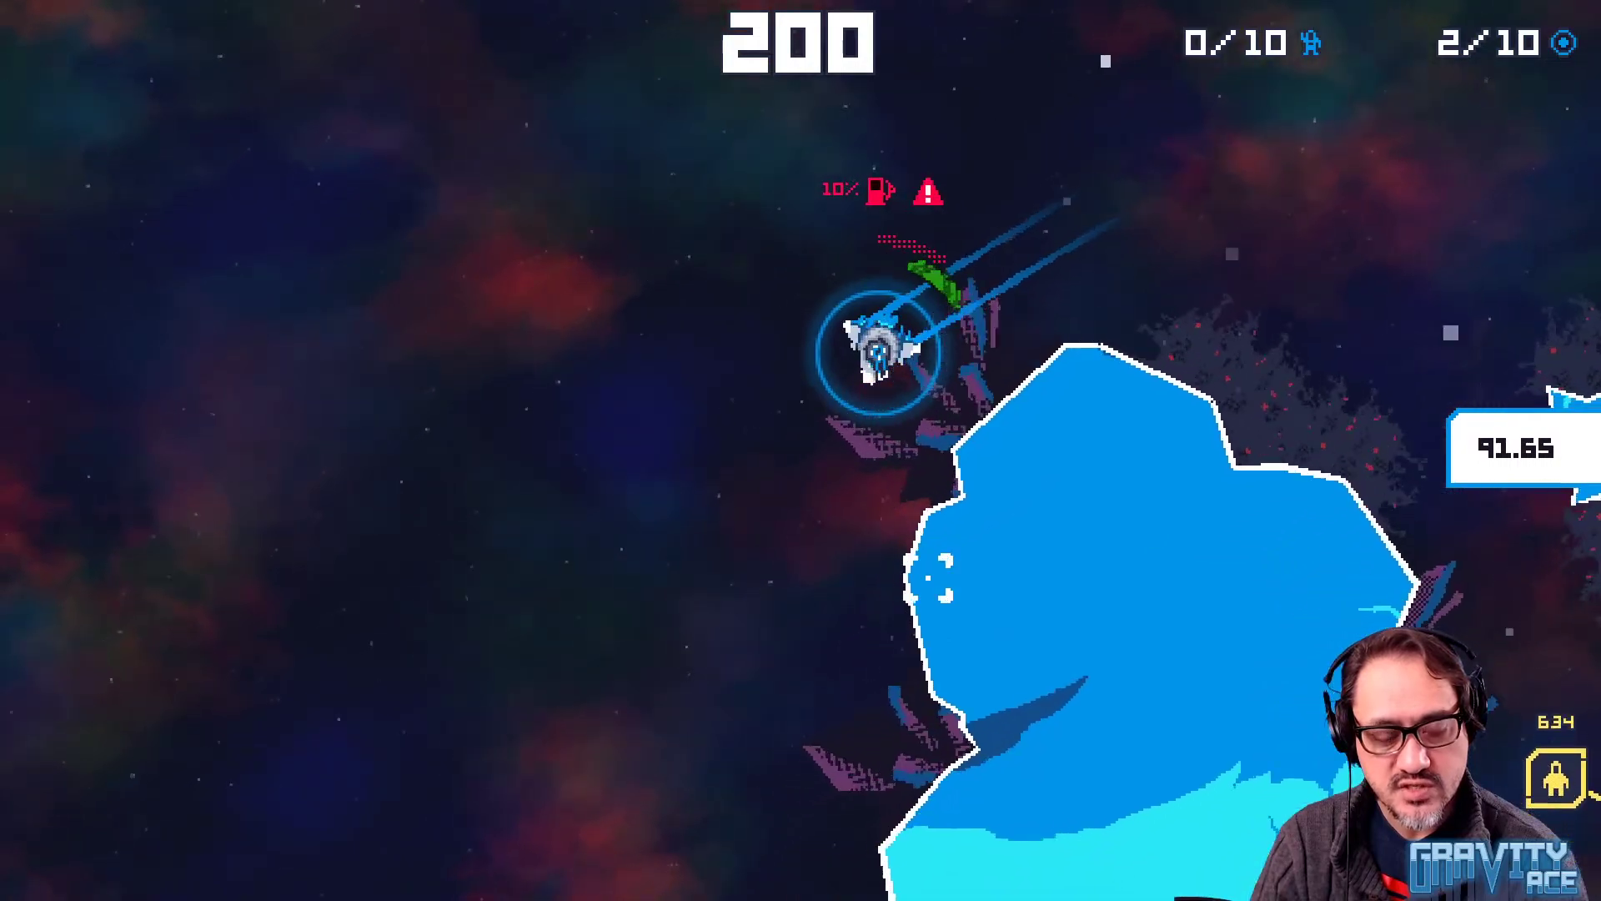
pyautogui.press('a')
pyautogui.press('w')
pyautogui.press('a')
pyautogui.press('w')
pyautogui.press('d')
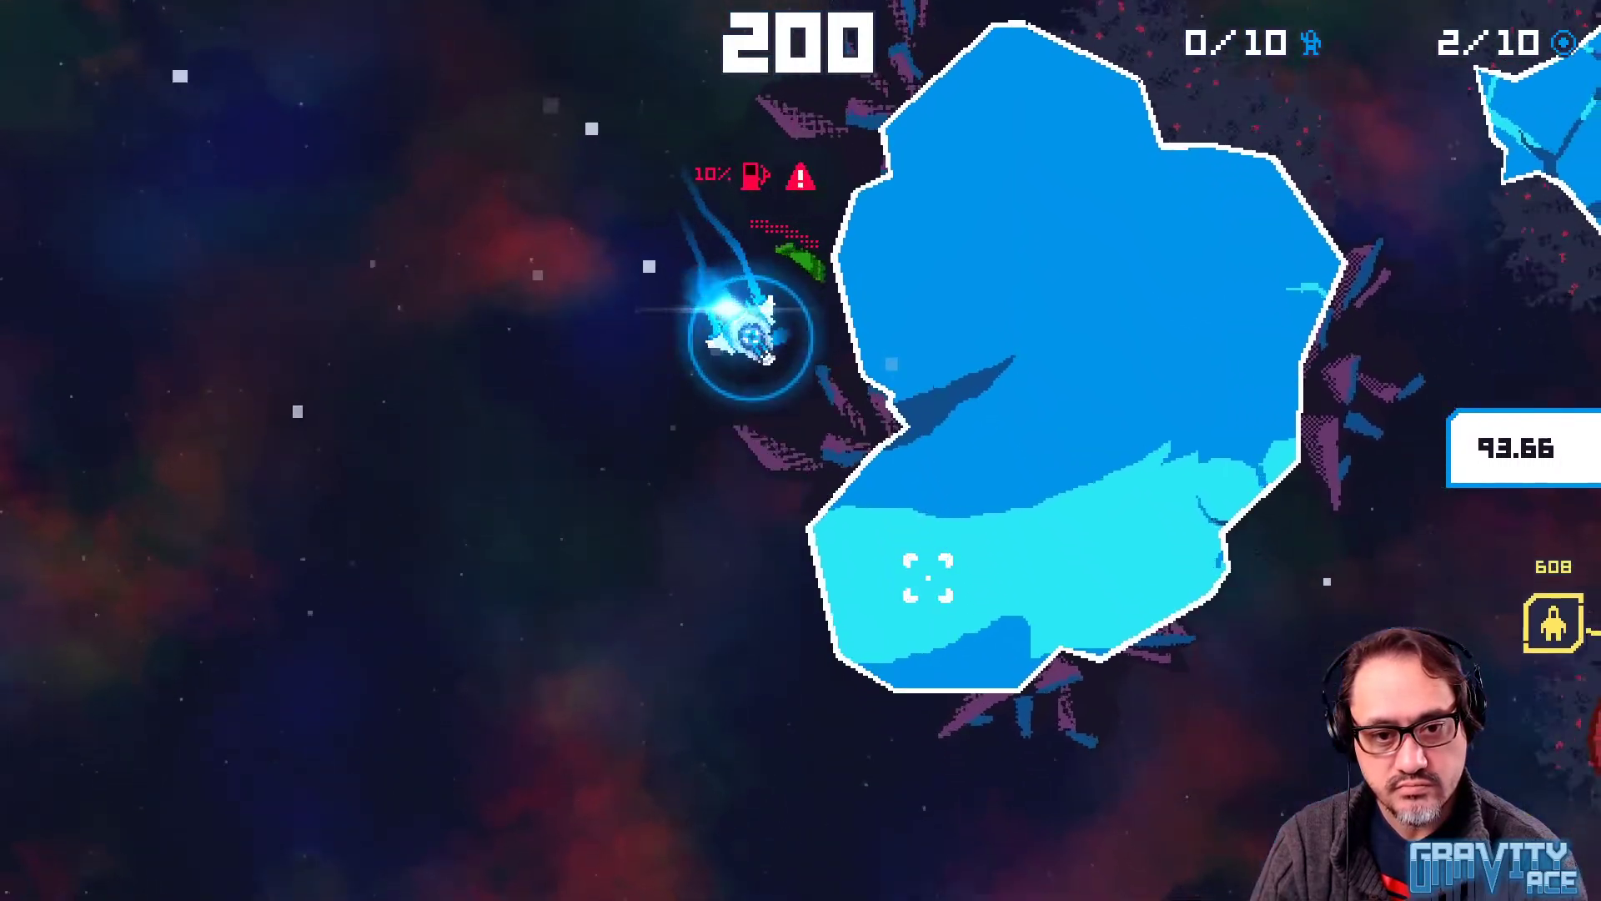
pyautogui.press('a')
pyautogui.press('w')
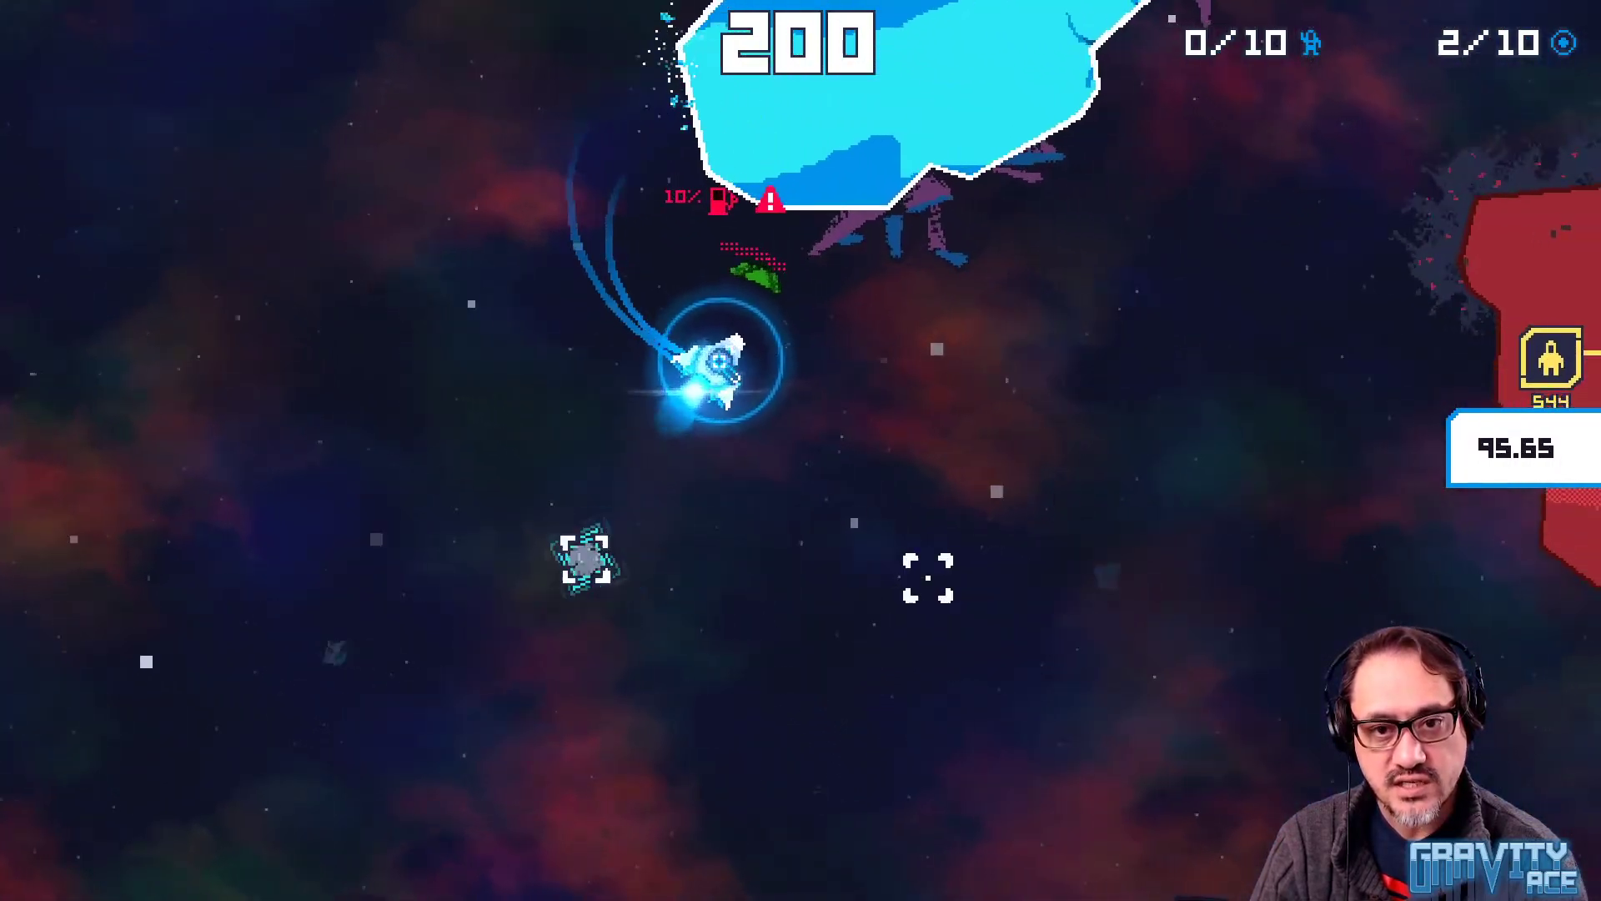
pyautogui.press('a')
pyautogui.press('w')
pyautogui.press('a')
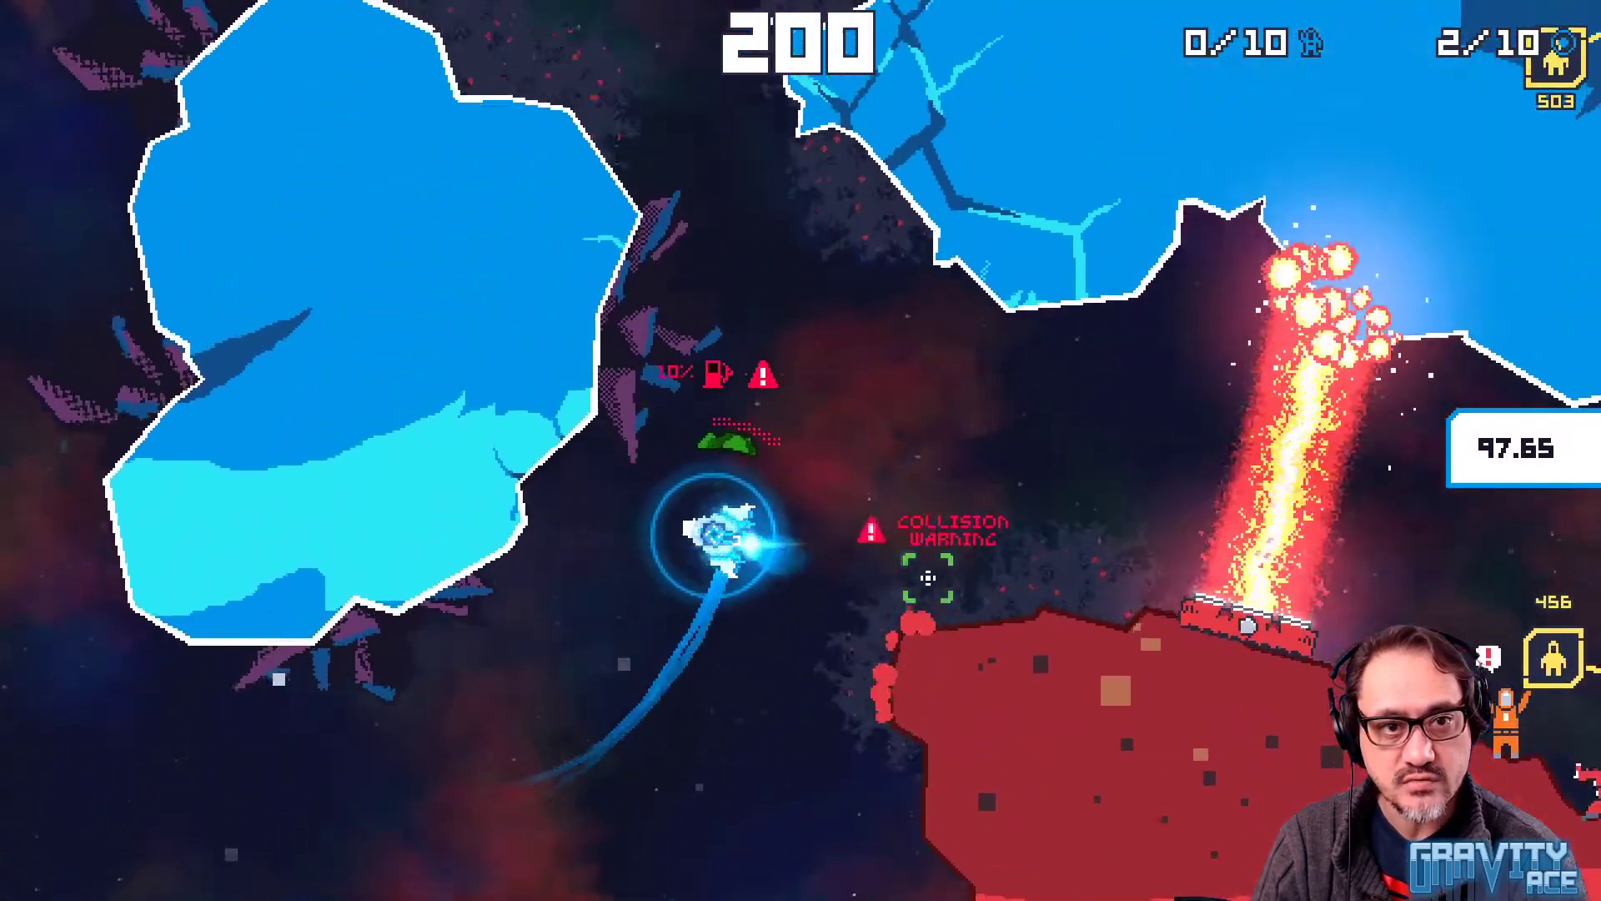
# Fly between the asteroids to the large one's upper crystals, and return above the small asteroid
pyautogui.press('d')
pyautogui.press('w')
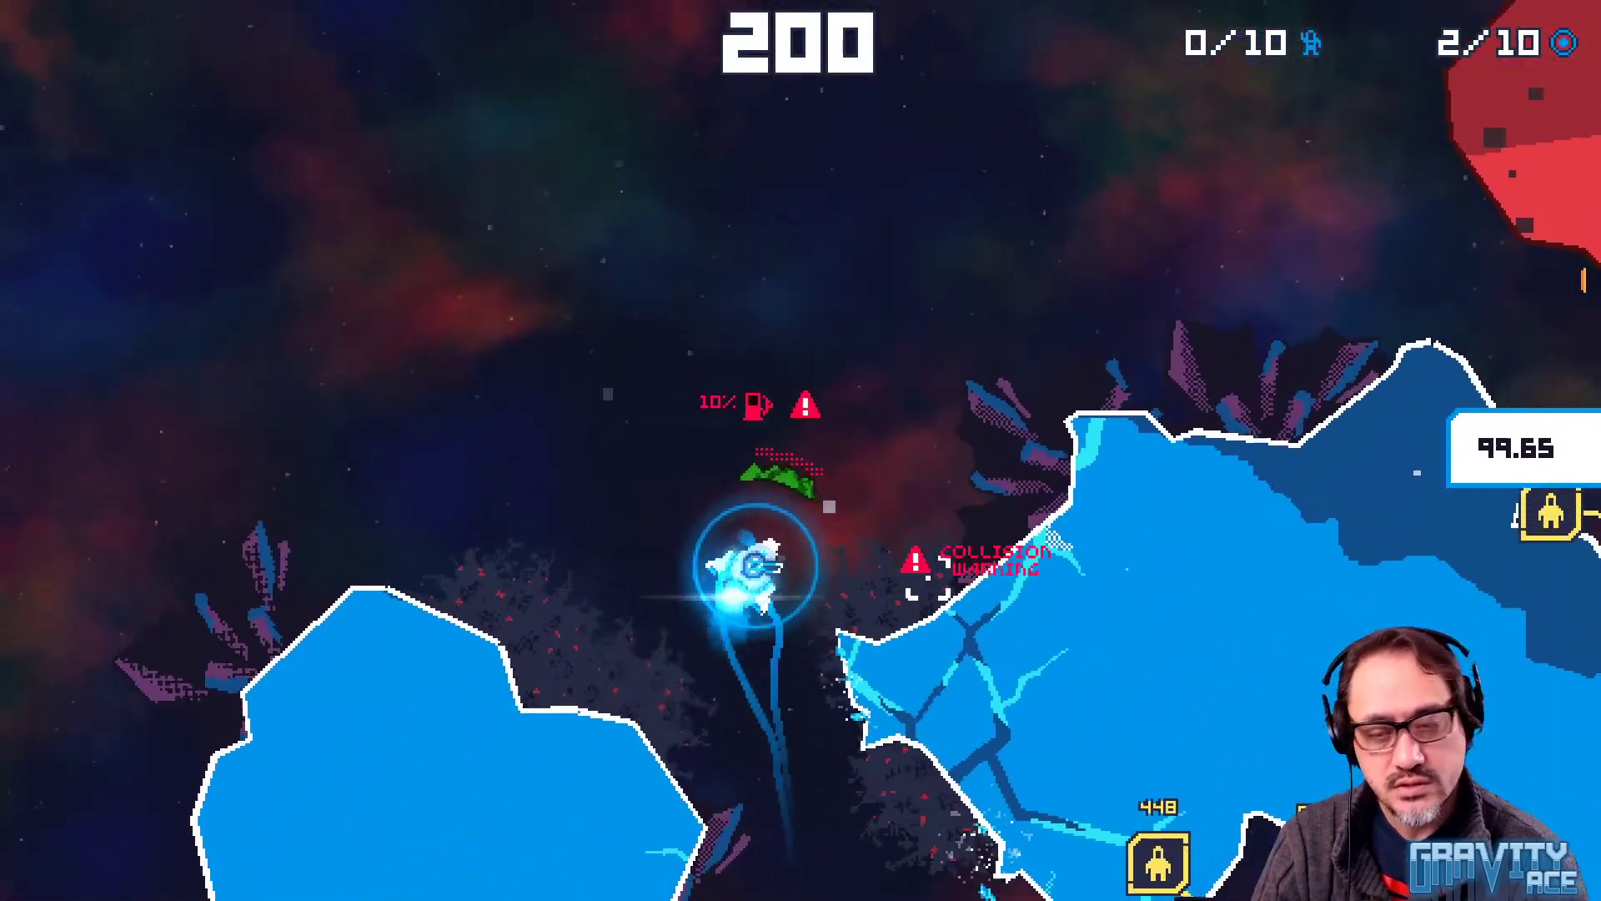
pyautogui.press('d')
pyautogui.press('w')
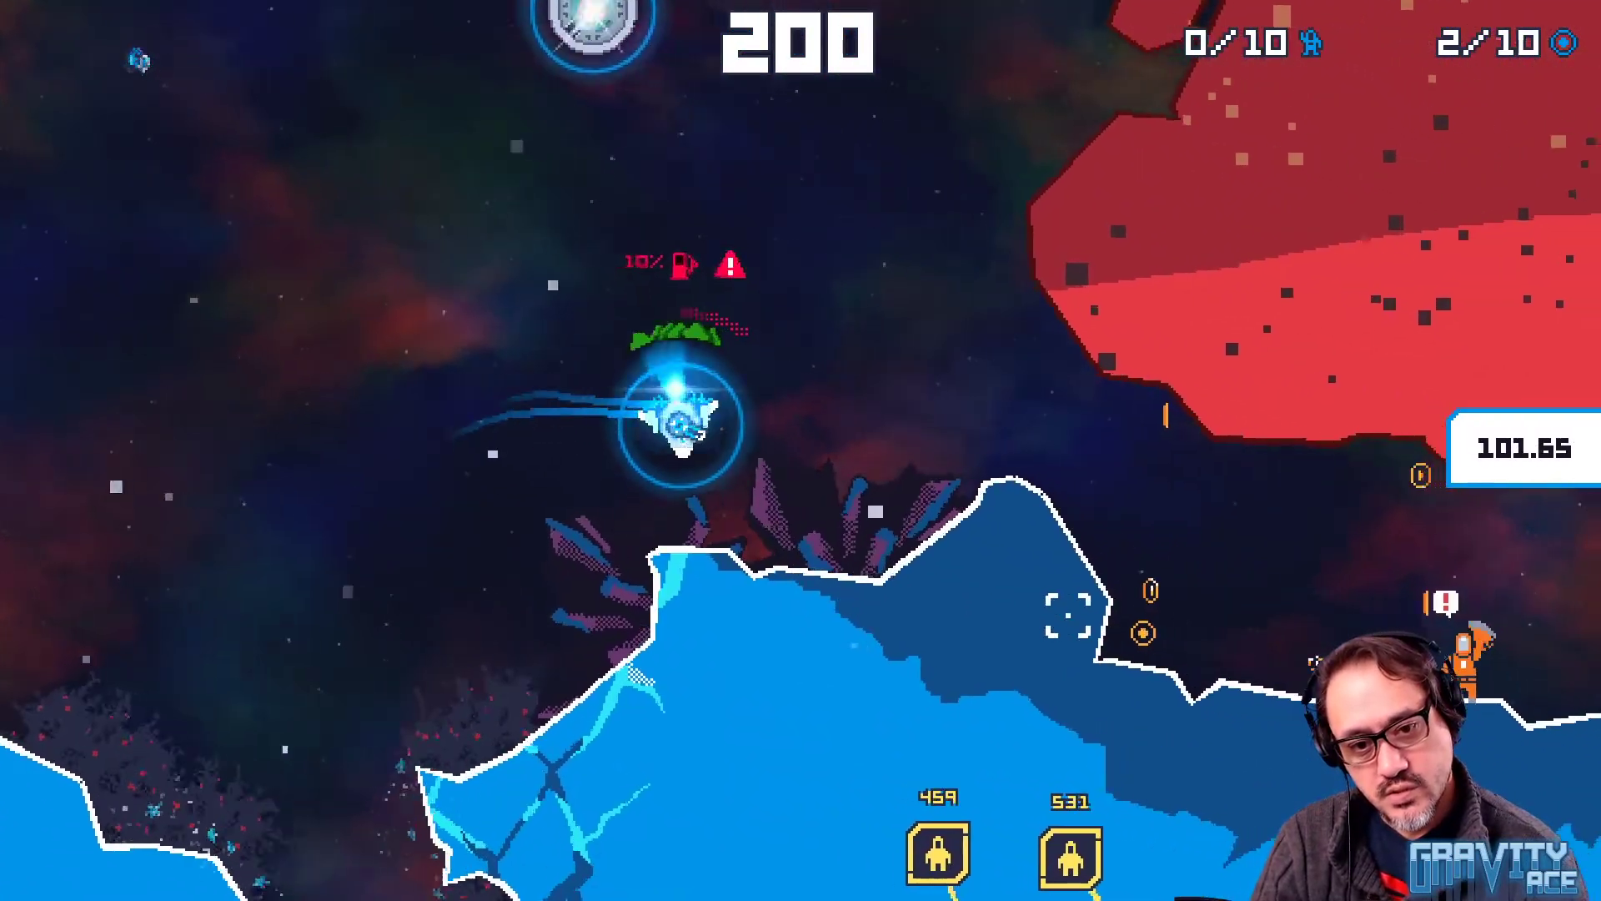
pyautogui.press('w')
pyautogui.press('d')
pyautogui.press('a')
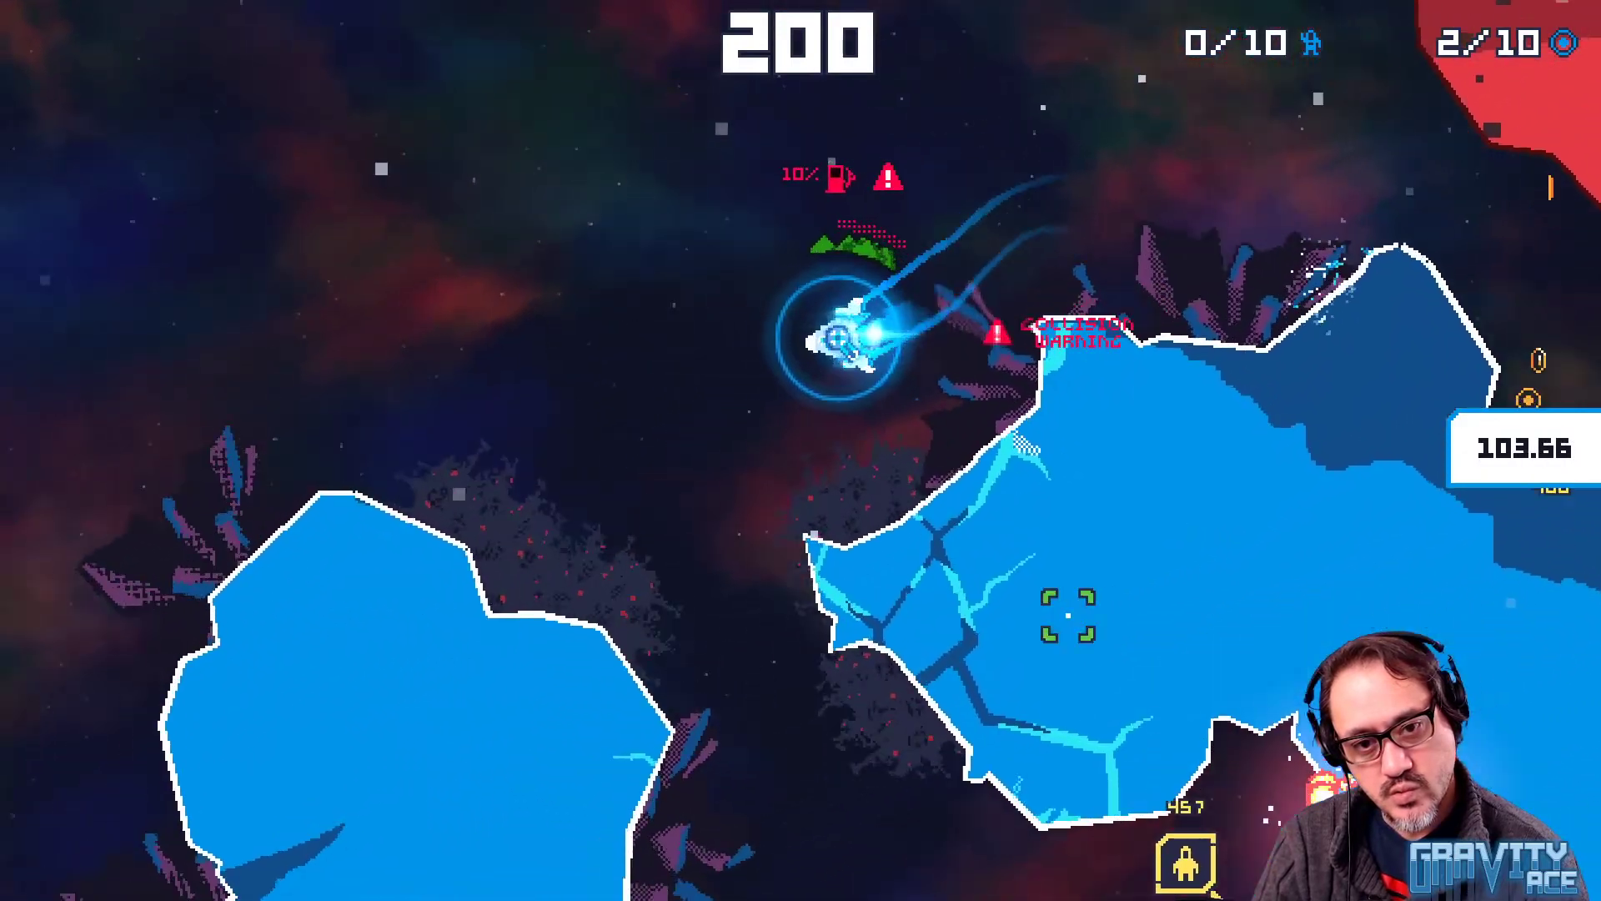
pyautogui.press('d')
pyautogui.press('w')
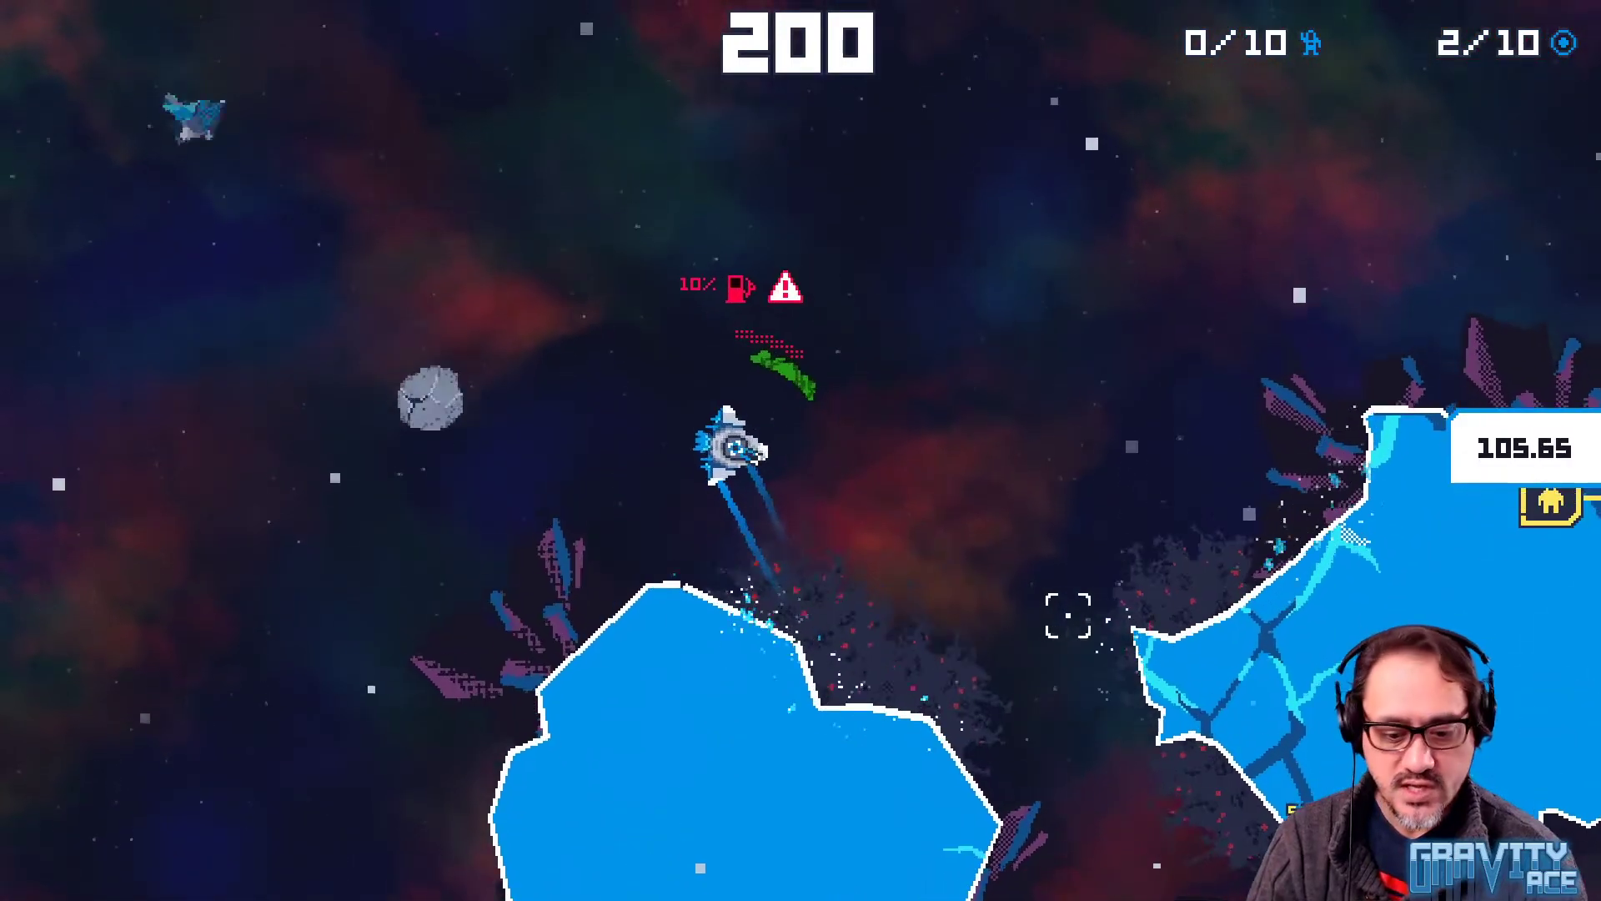
# Stop the playtest and open the test.tscn scene in the Godot 2D view
pyautogui.press('F8')
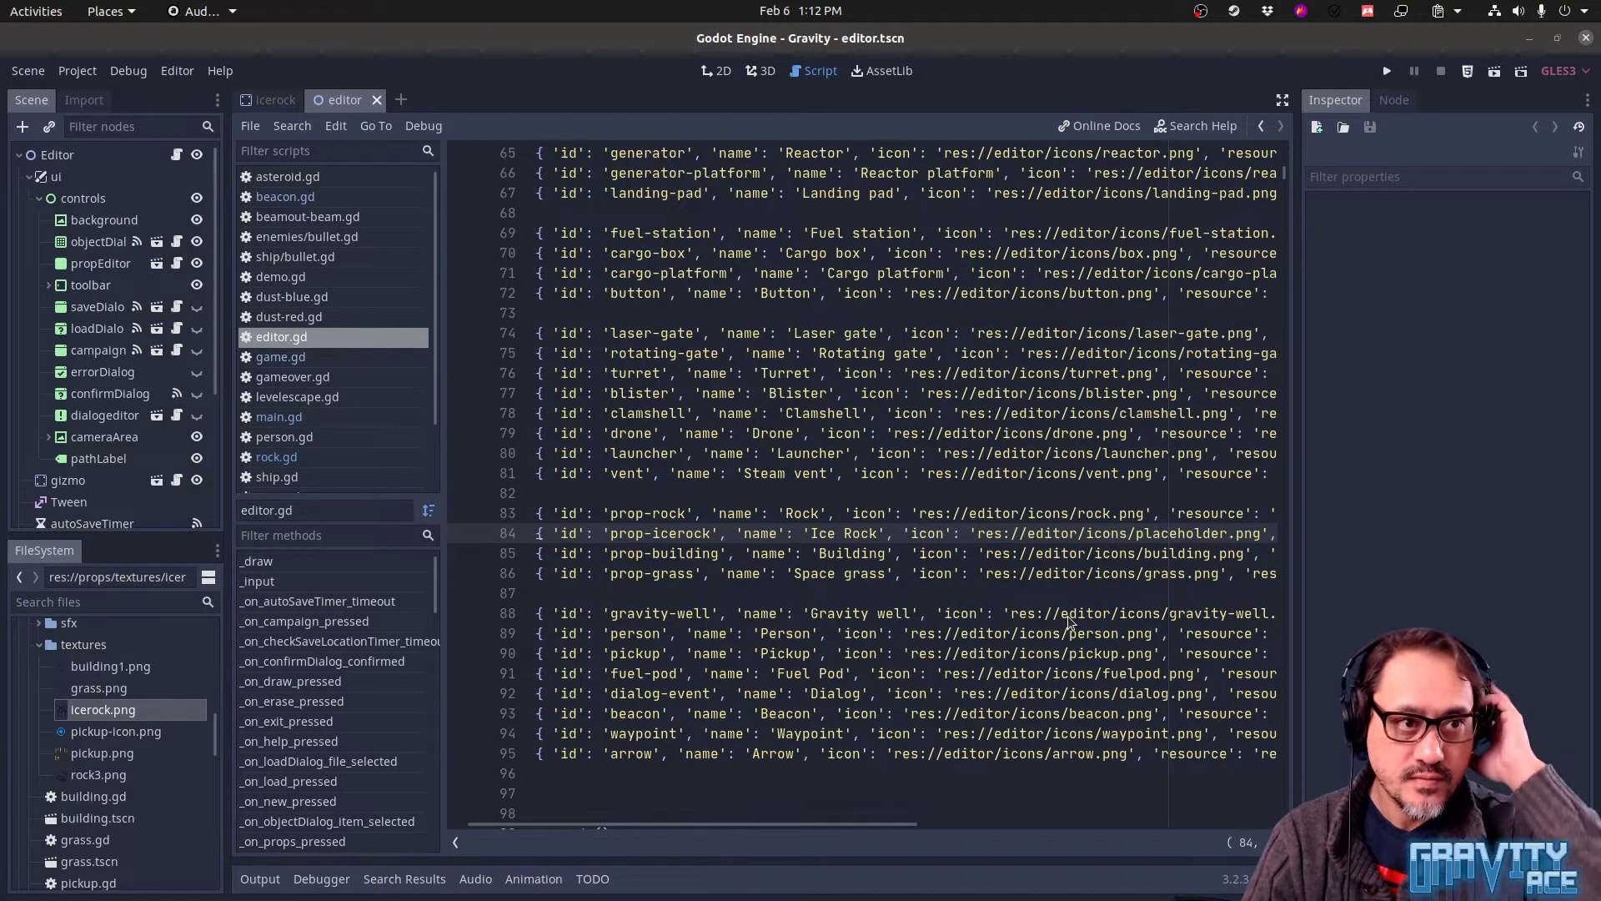
pyautogui.click(276, 99)
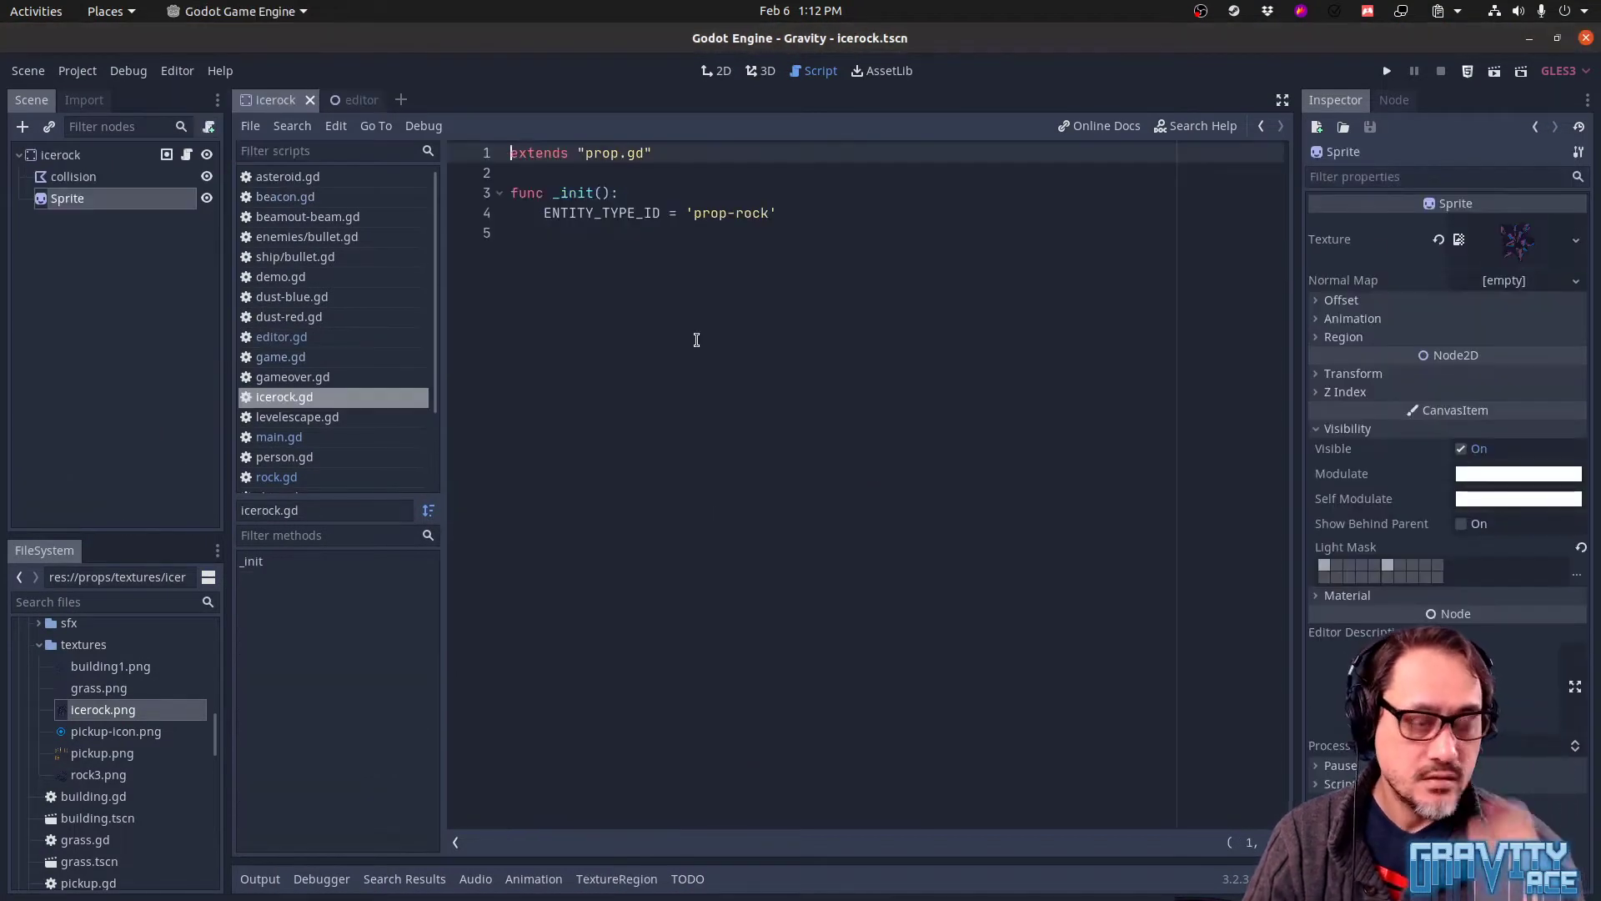
pyautogui.hotkey('ctrl', 'shift', 'o')
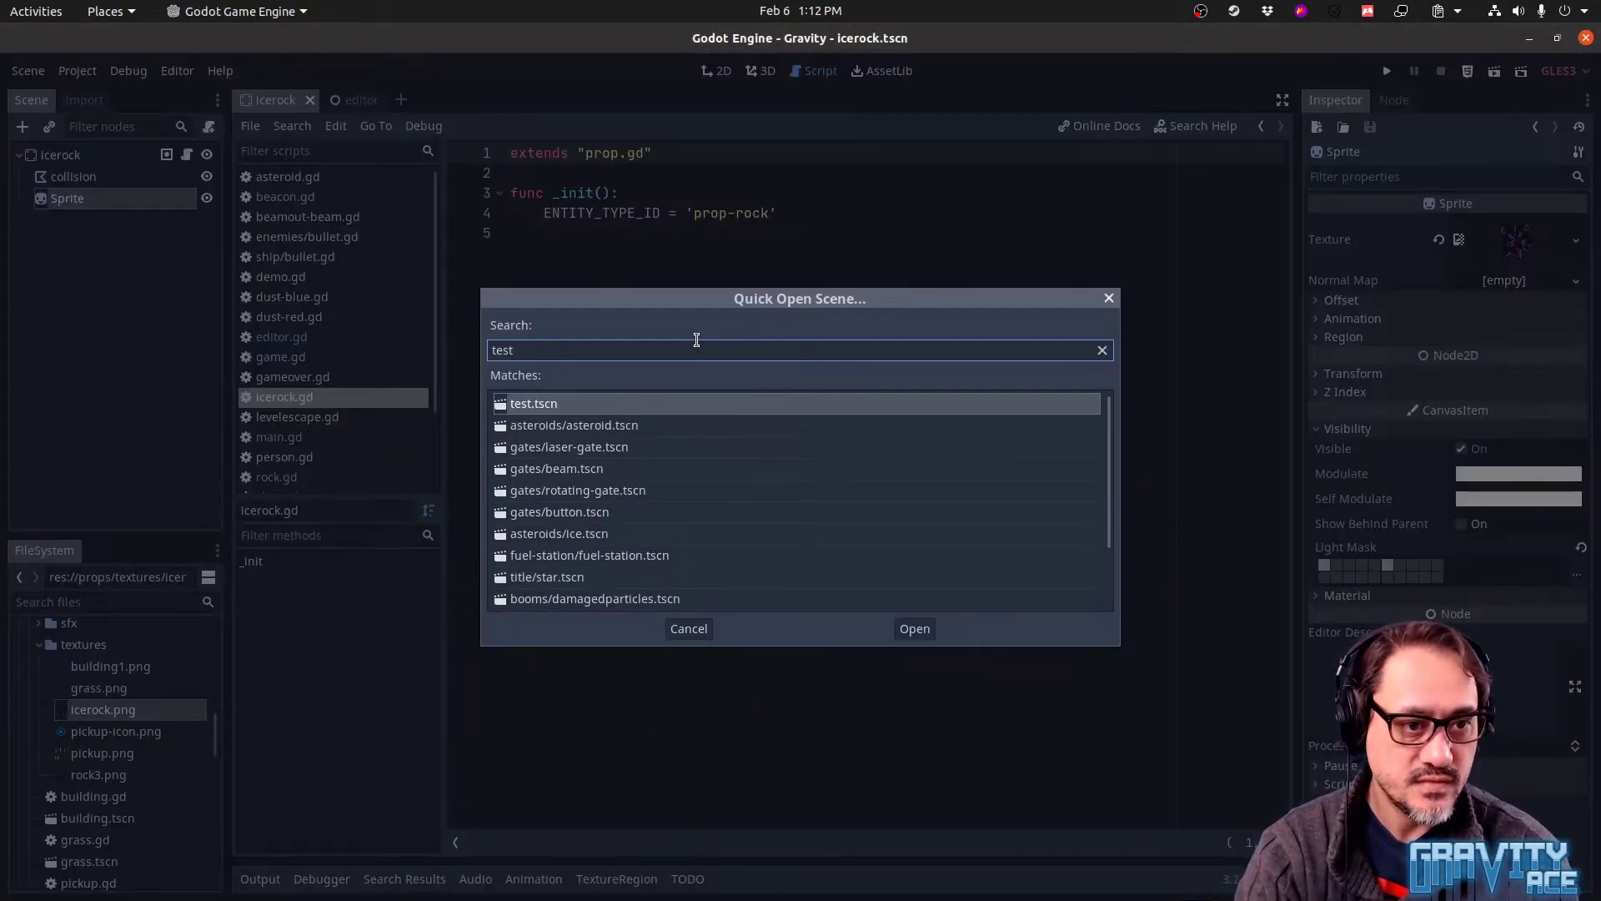
pyautogui.press('Return')
pyautogui.hotkey('ctrl', 'F1')
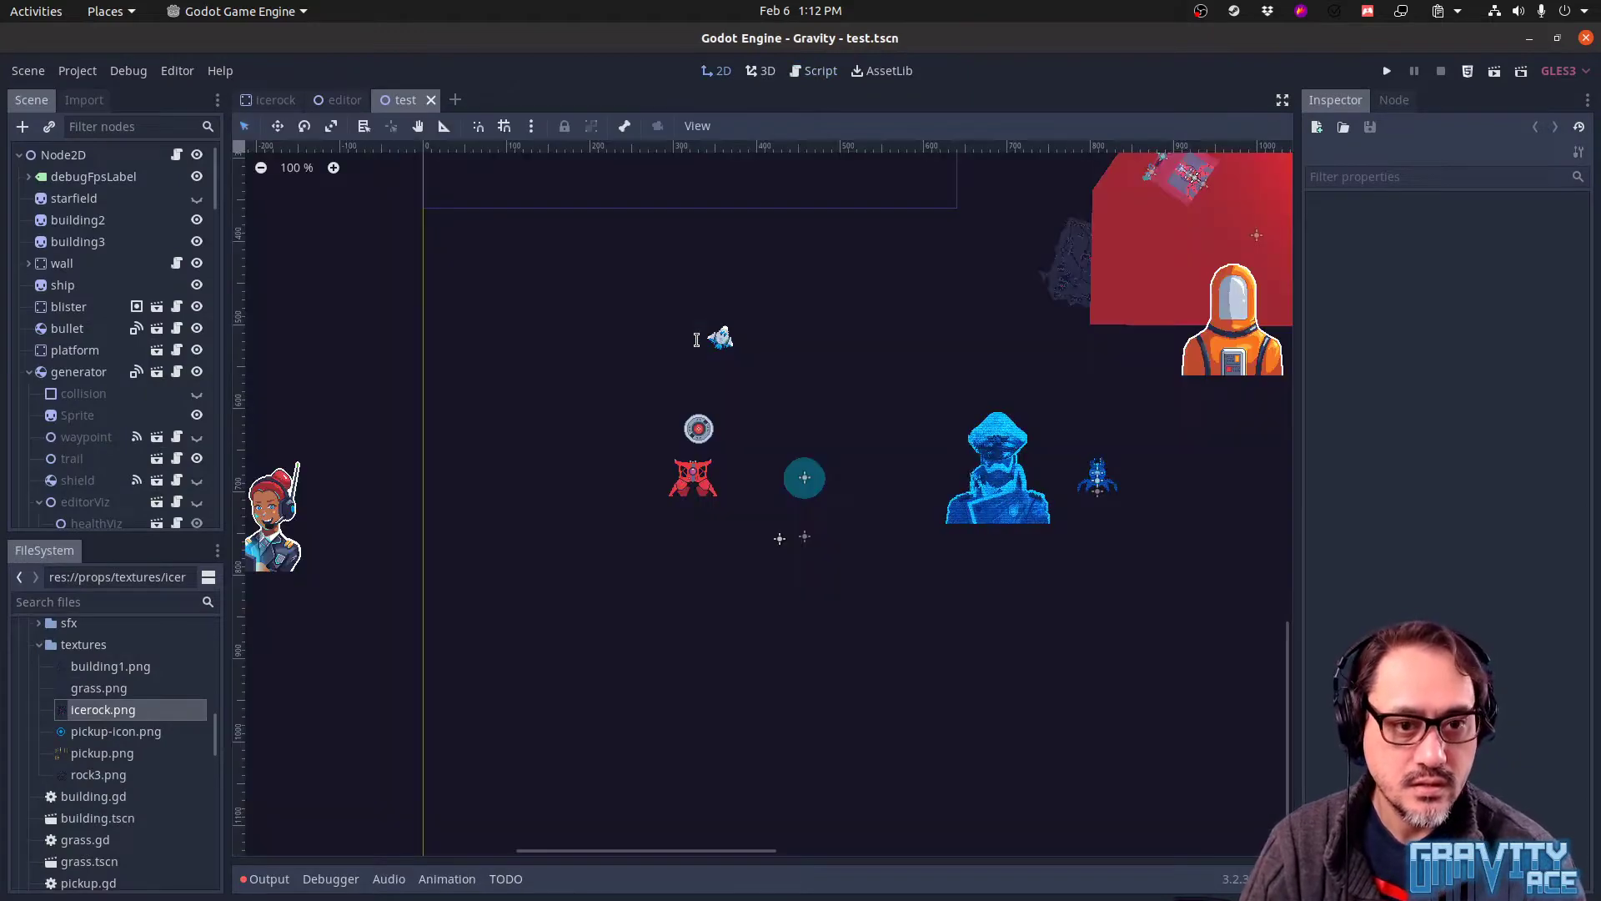
# Try to delete the explosion's large red glow sprite from the test scene
pyautogui.scroll(5, 954, 542)
pyautogui.moveTo(952, 534); pyautogui.dragTo(939, 505, button='middle')
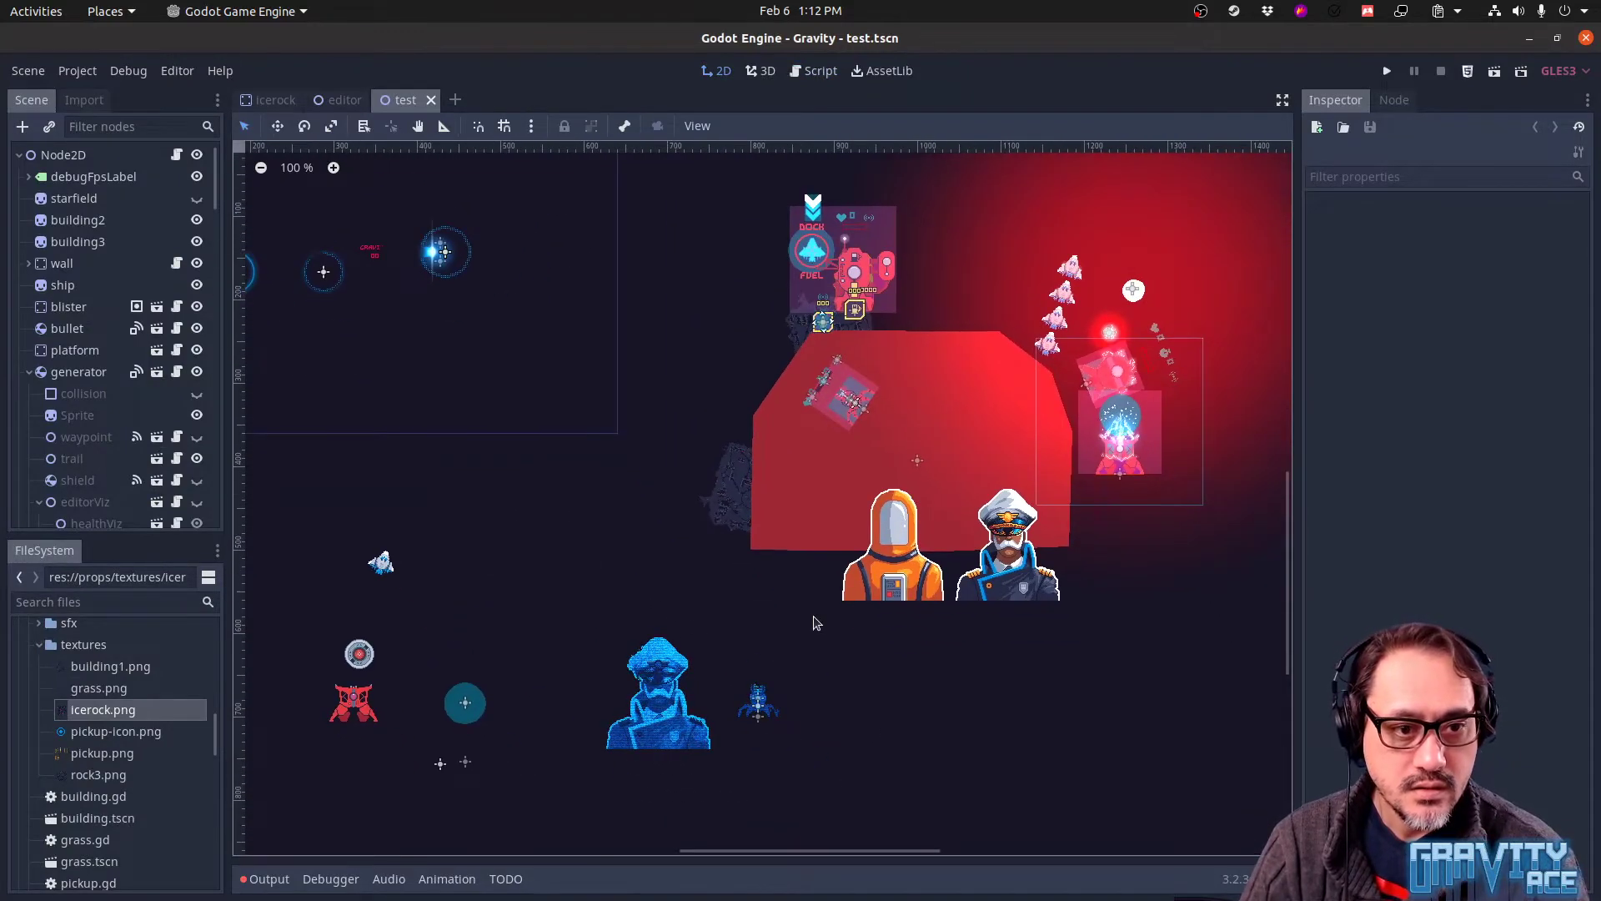
pyautogui.moveTo(815, 622)
pyautogui.mouseDown(button='middle')
pyautogui.moveTo(1196, 525)
pyautogui.moveTo(1098, 690)
pyautogui.moveTo(1081, 844)
pyautogui.mouseUp(button='middle')
pyautogui.moveTo(1110, 770); pyautogui.dragTo(472, 579, button='middle')
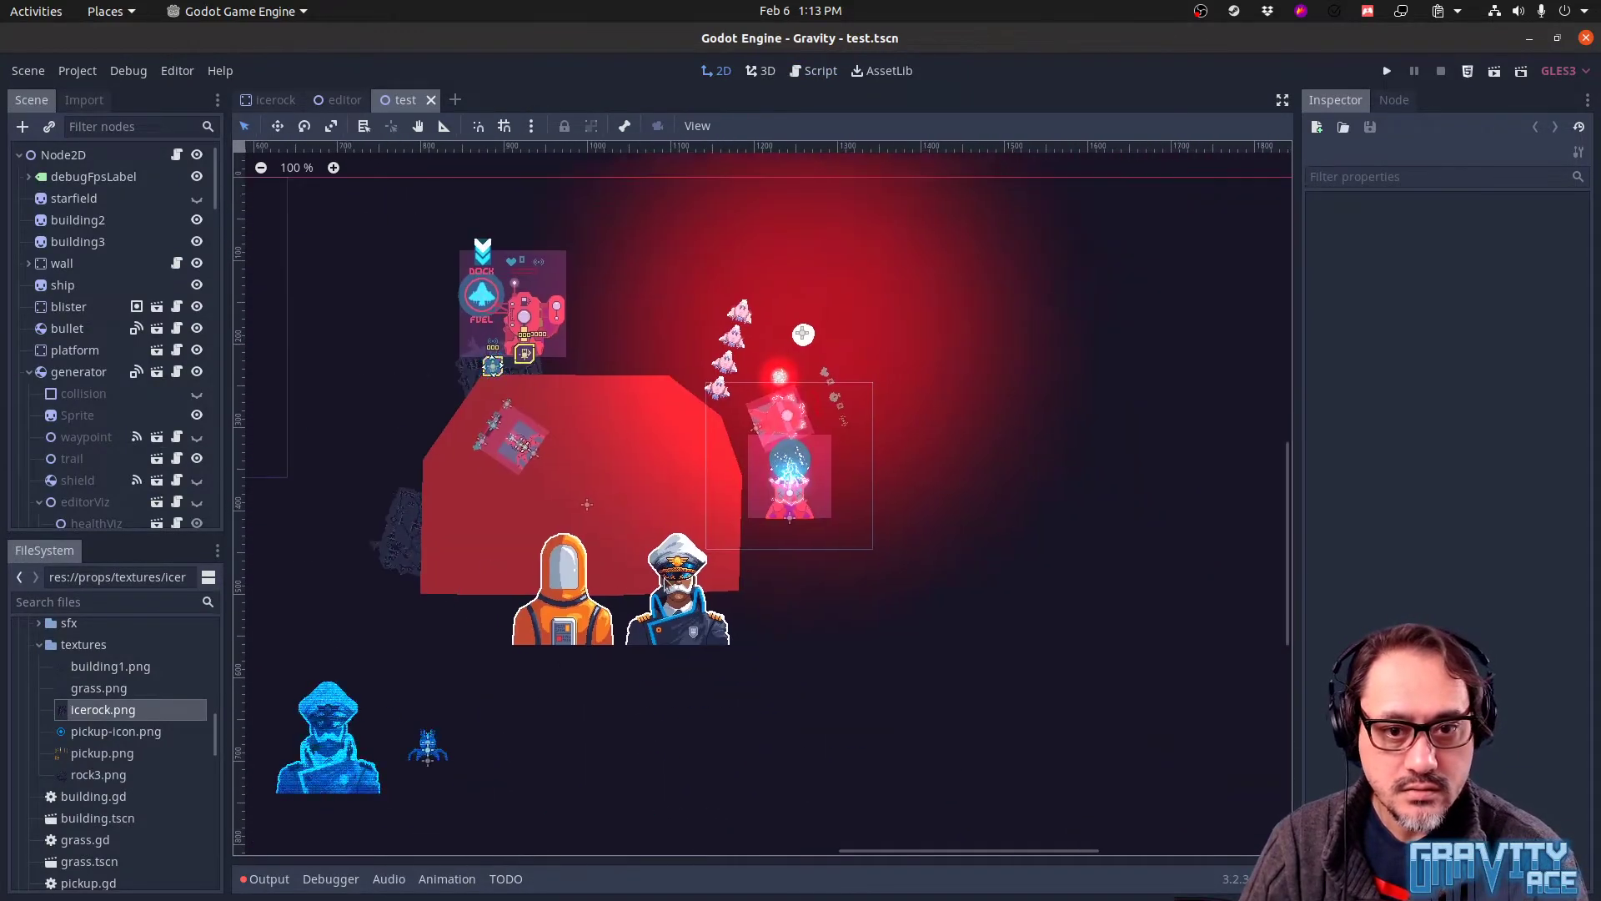
pyautogui.scroll(-10, 688, 586)
pyautogui.click(738, 467)
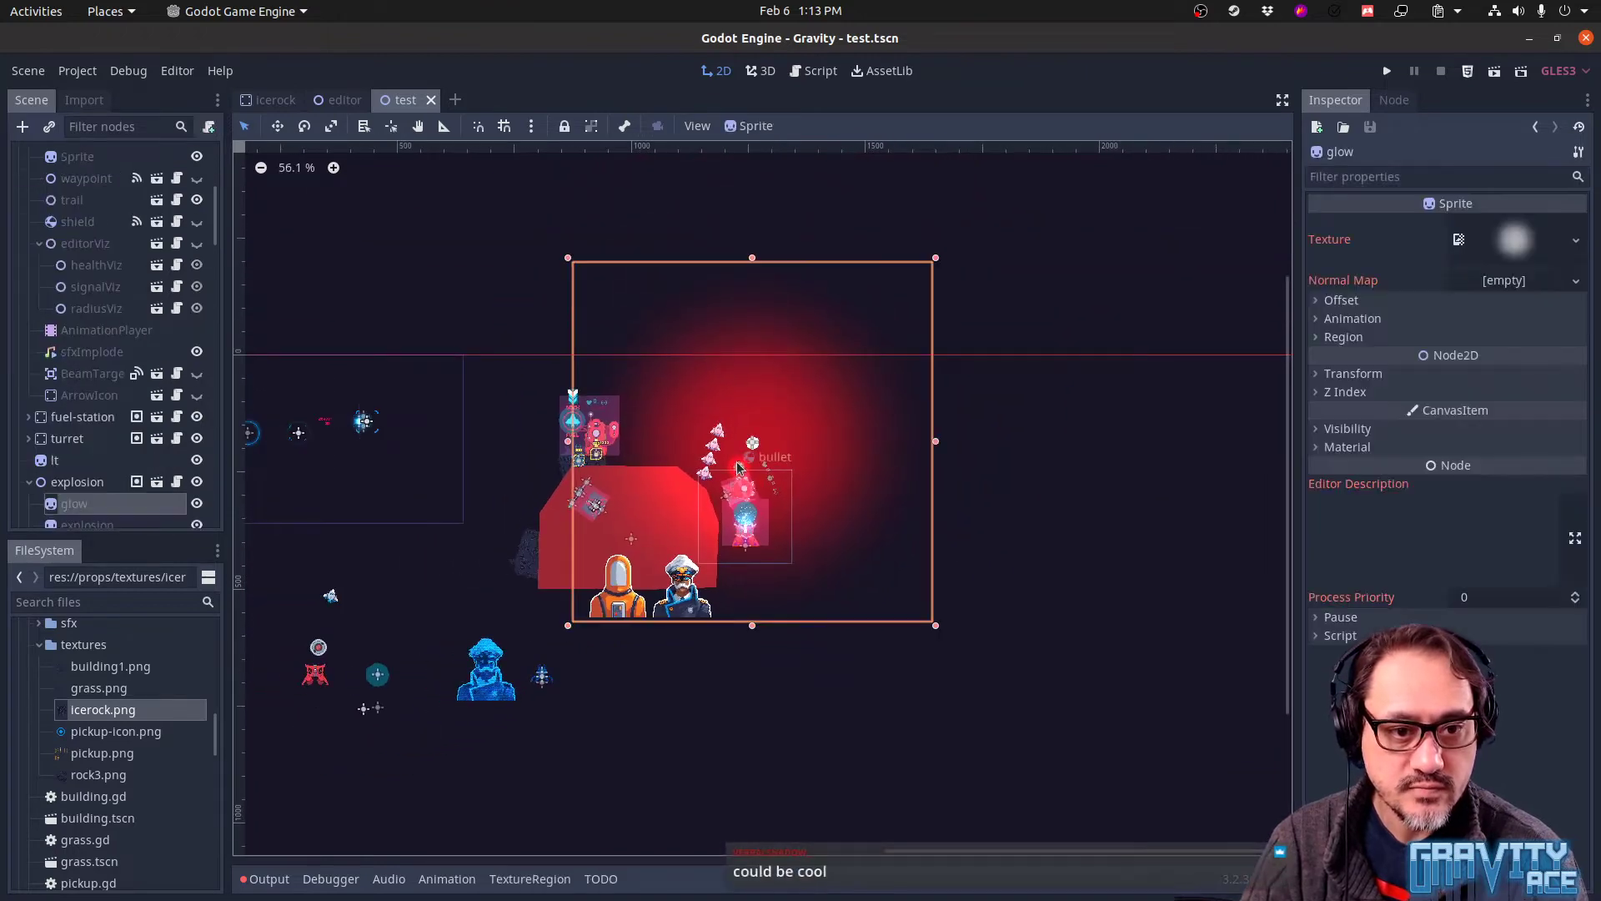
pyautogui.press('Delete')
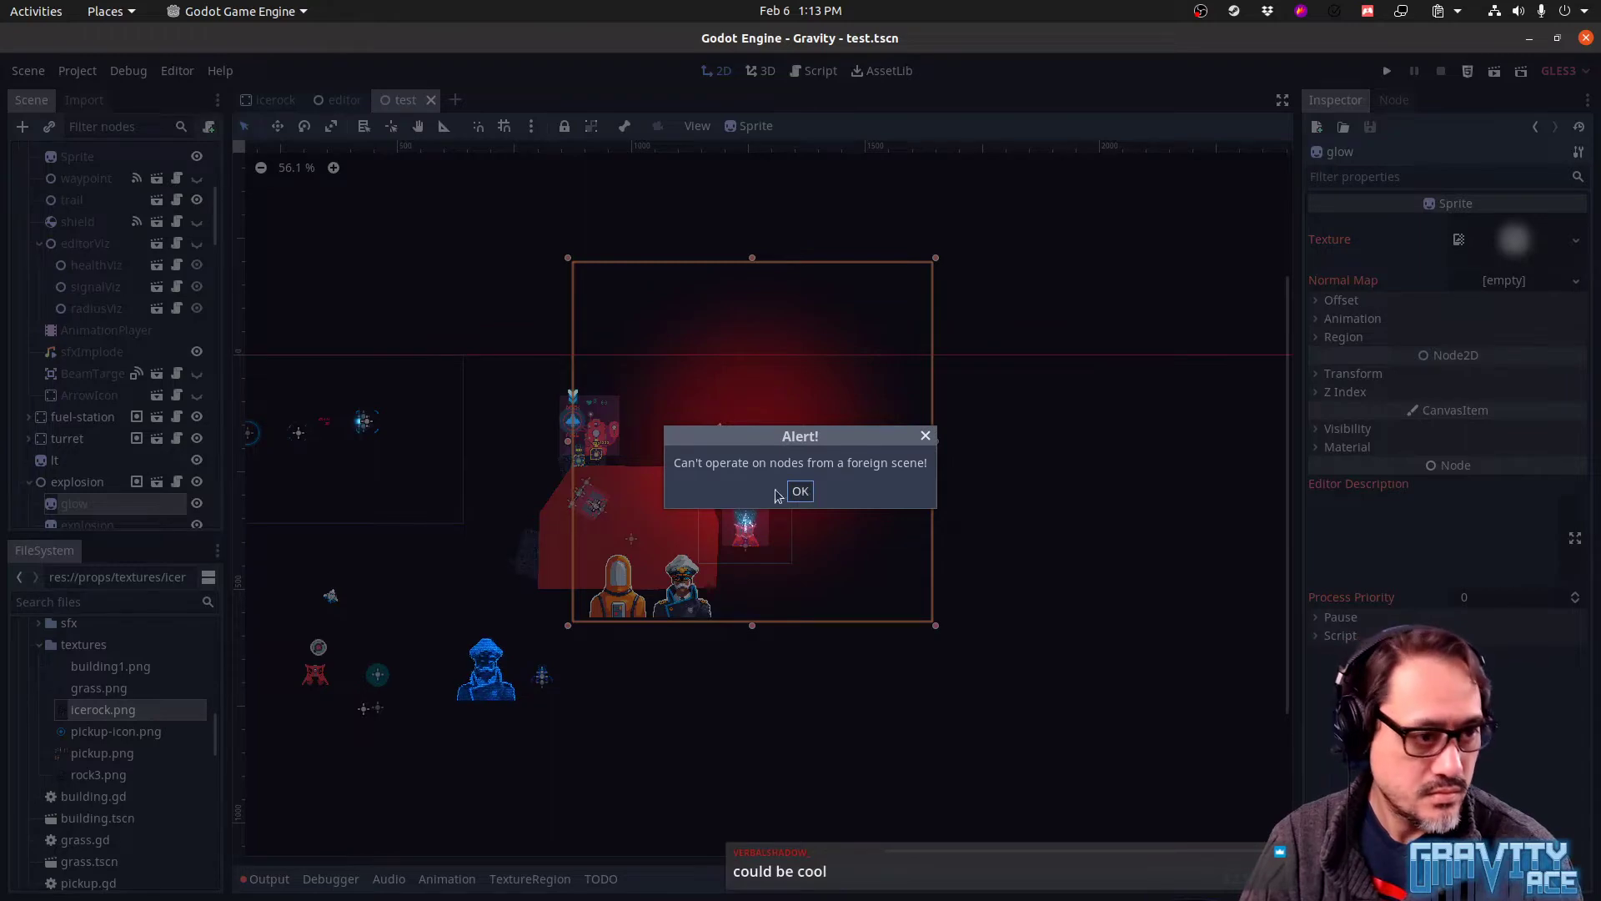
pyautogui.press('Return')
# Hide the explosion node and delete it from the test scene
pyautogui.click(194, 483)
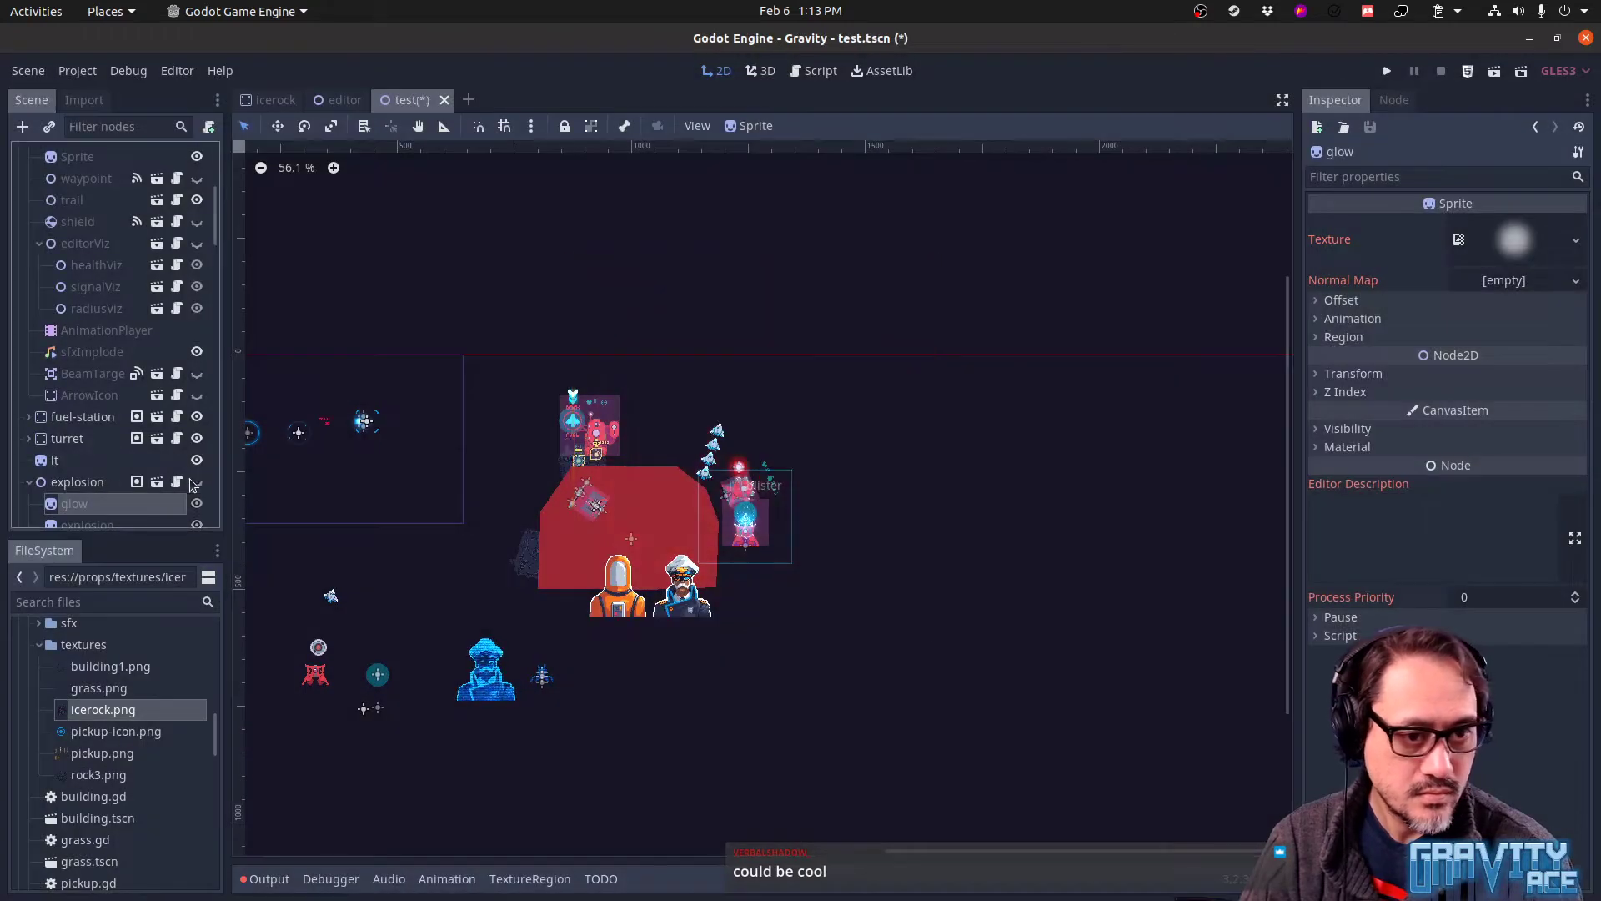
pyautogui.click(114, 485)
pyautogui.press('Delete')
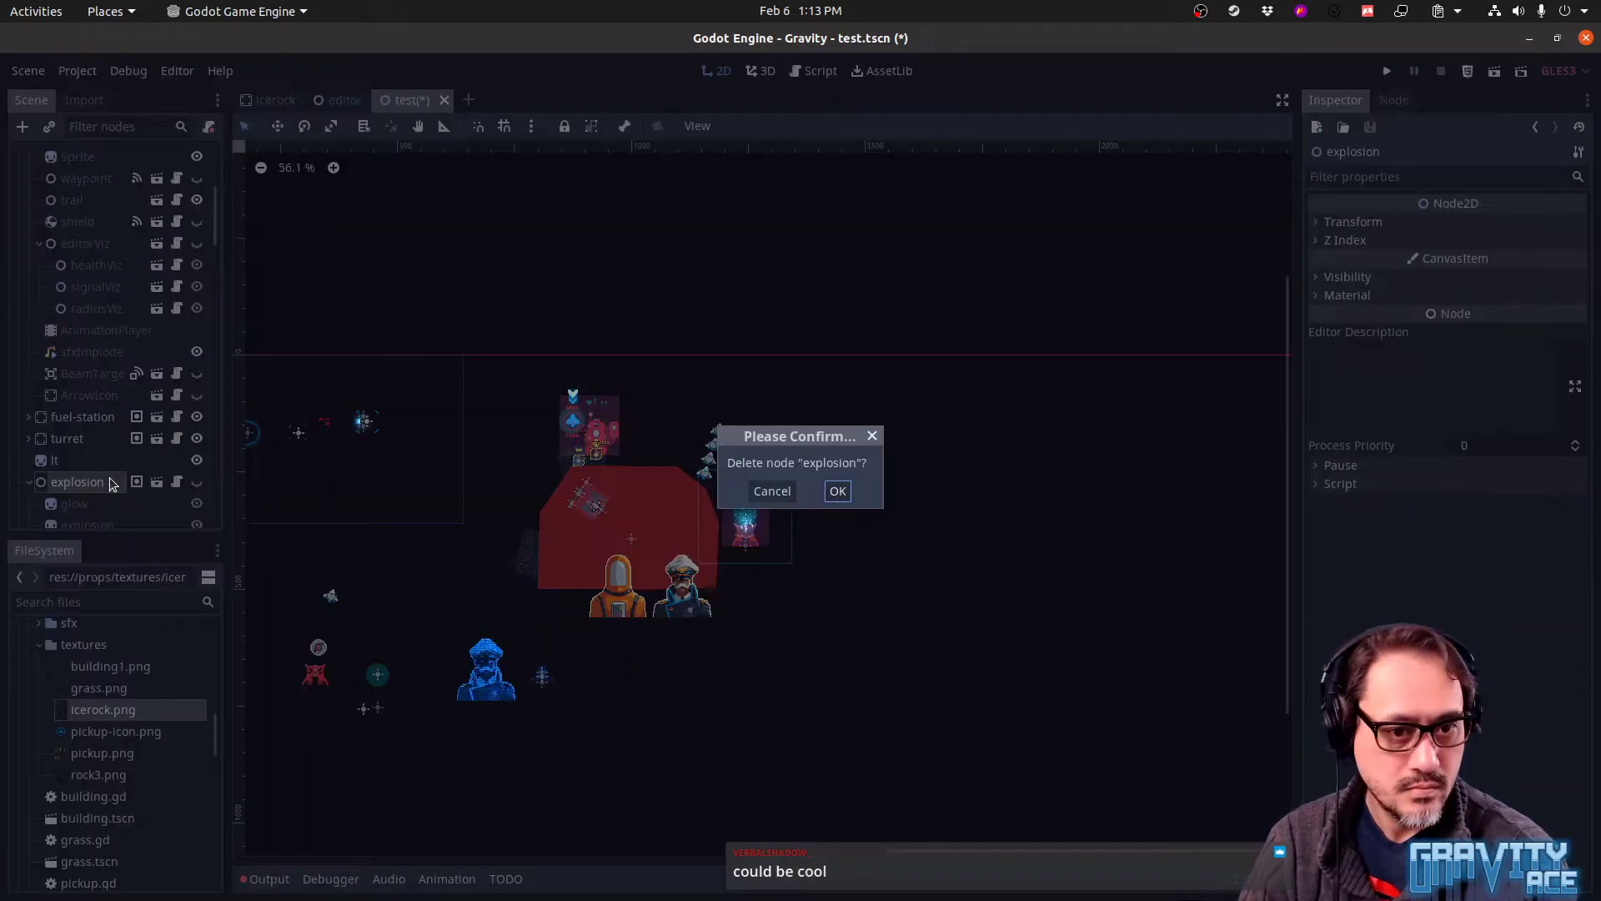
pyautogui.press('Return')
# Instance common/star-background.tscn under the root Node2D, shift it over the red wall area, and make it the root's first child
pyautogui.moveTo(645, 517); pyautogui.dragTo(940, 356, button='middle')
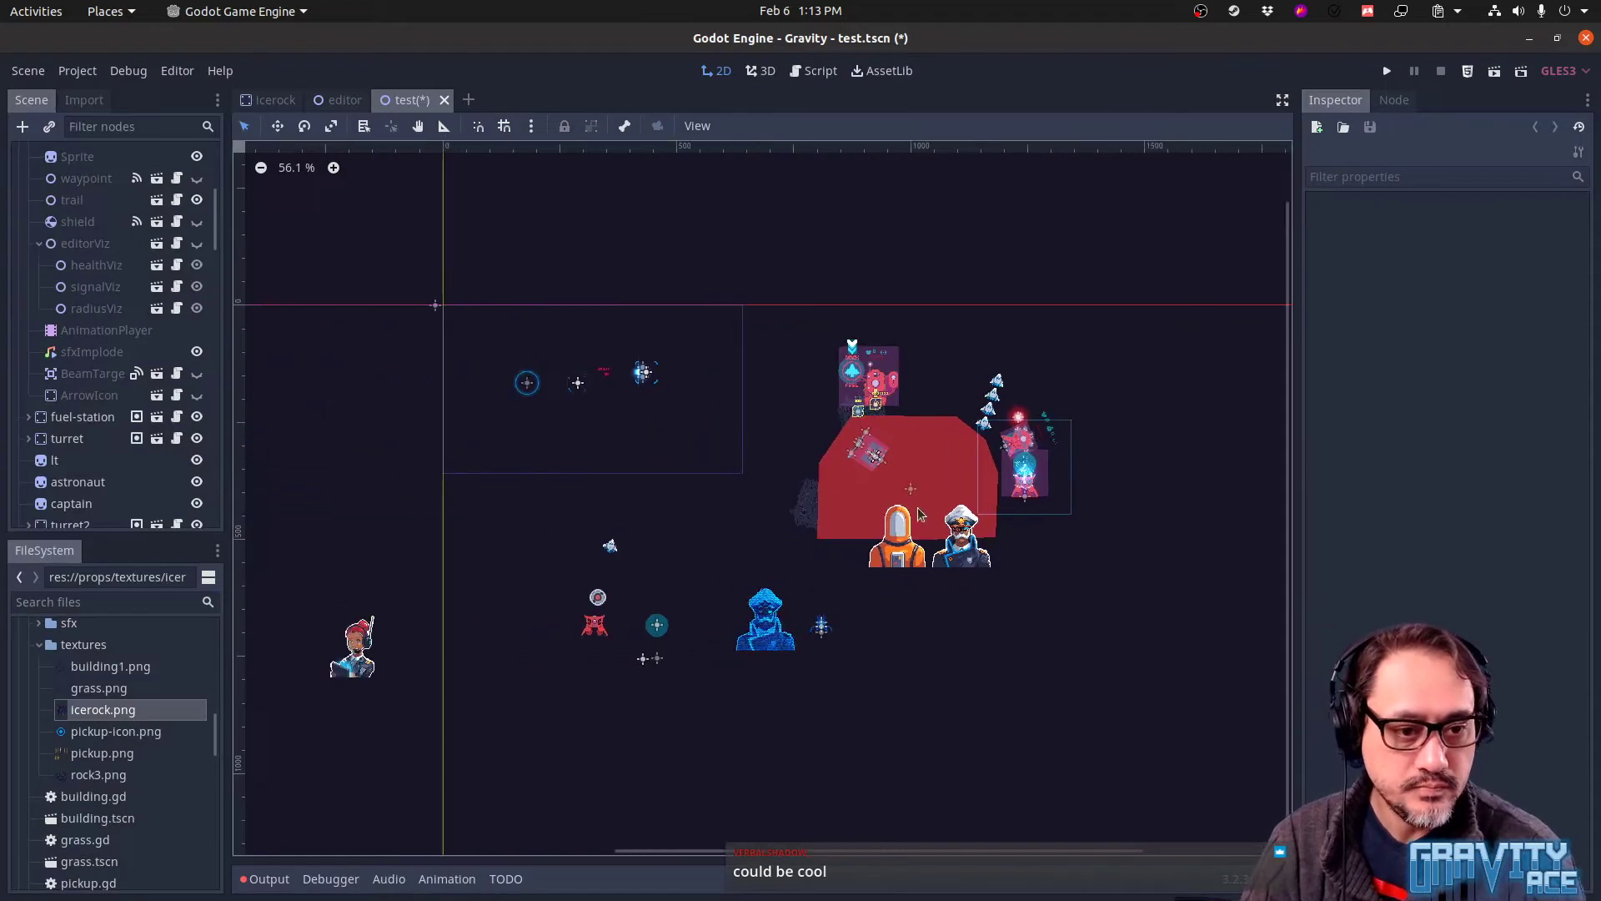
pyautogui.scroll(4, 982, 644)
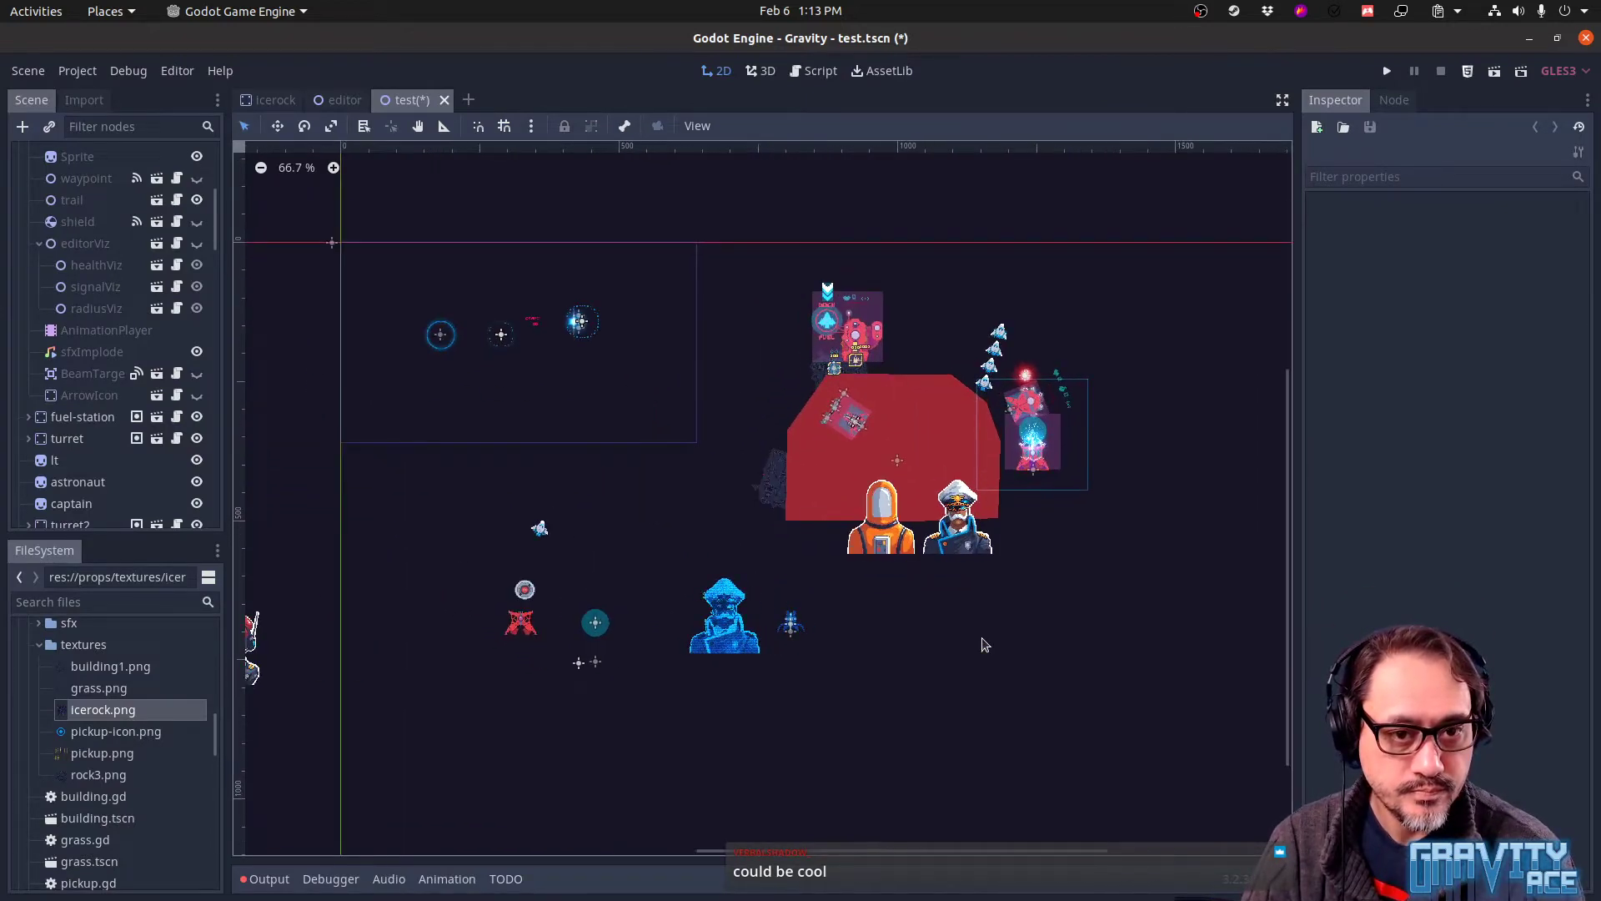
pyautogui.scroll(5, 98, 281)
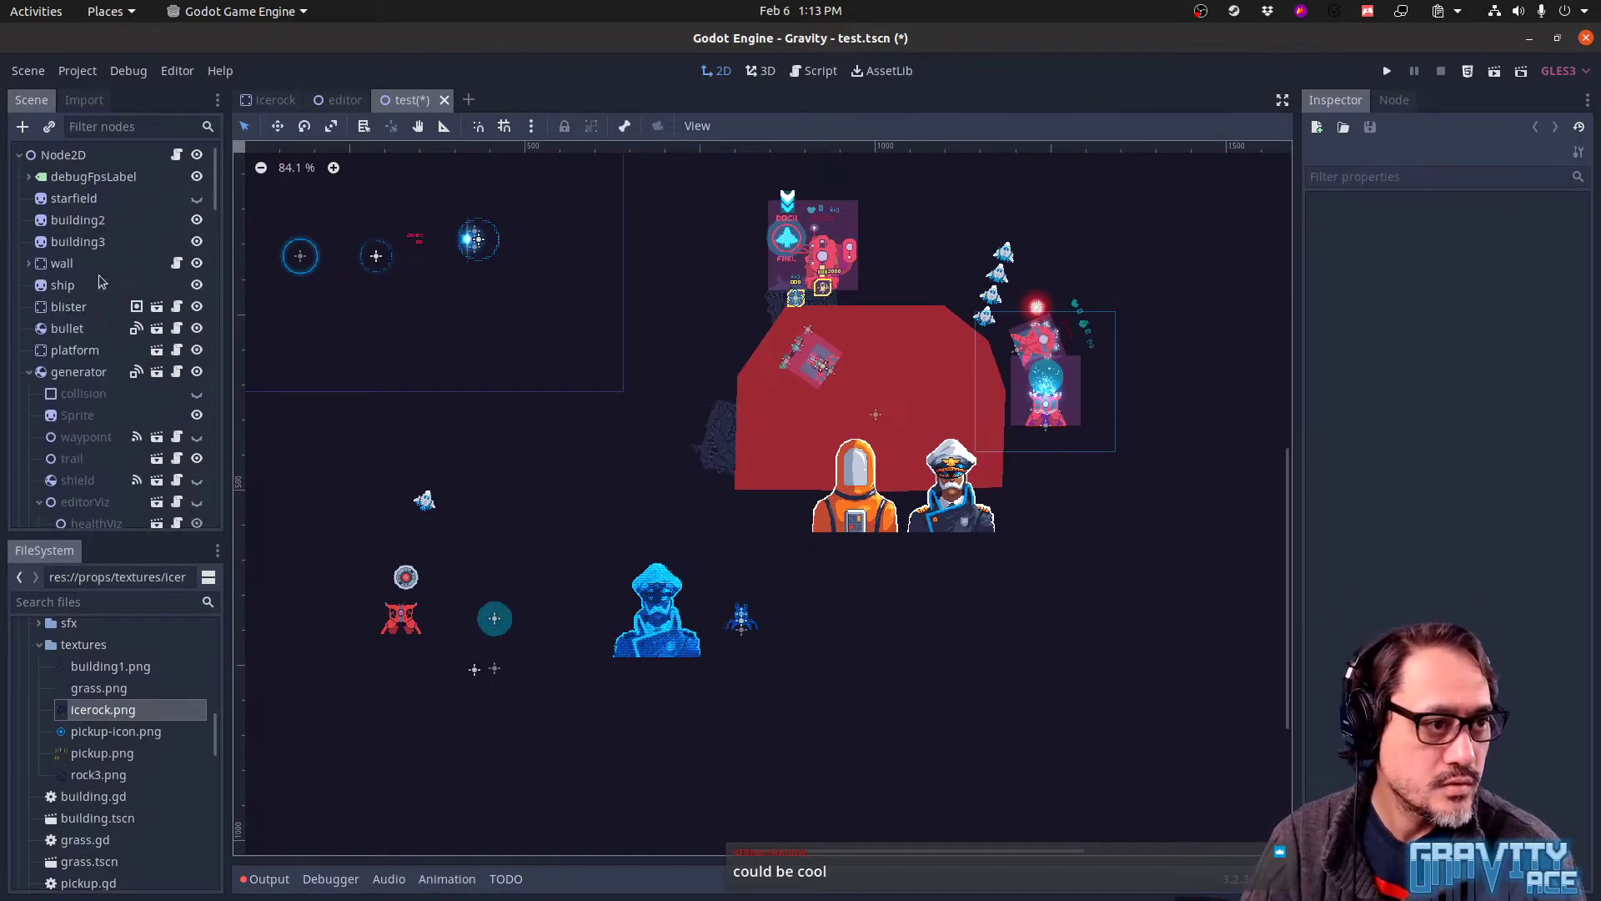
pyautogui.click(76, 160)
pyautogui.hotkey('ctrl', 'a')
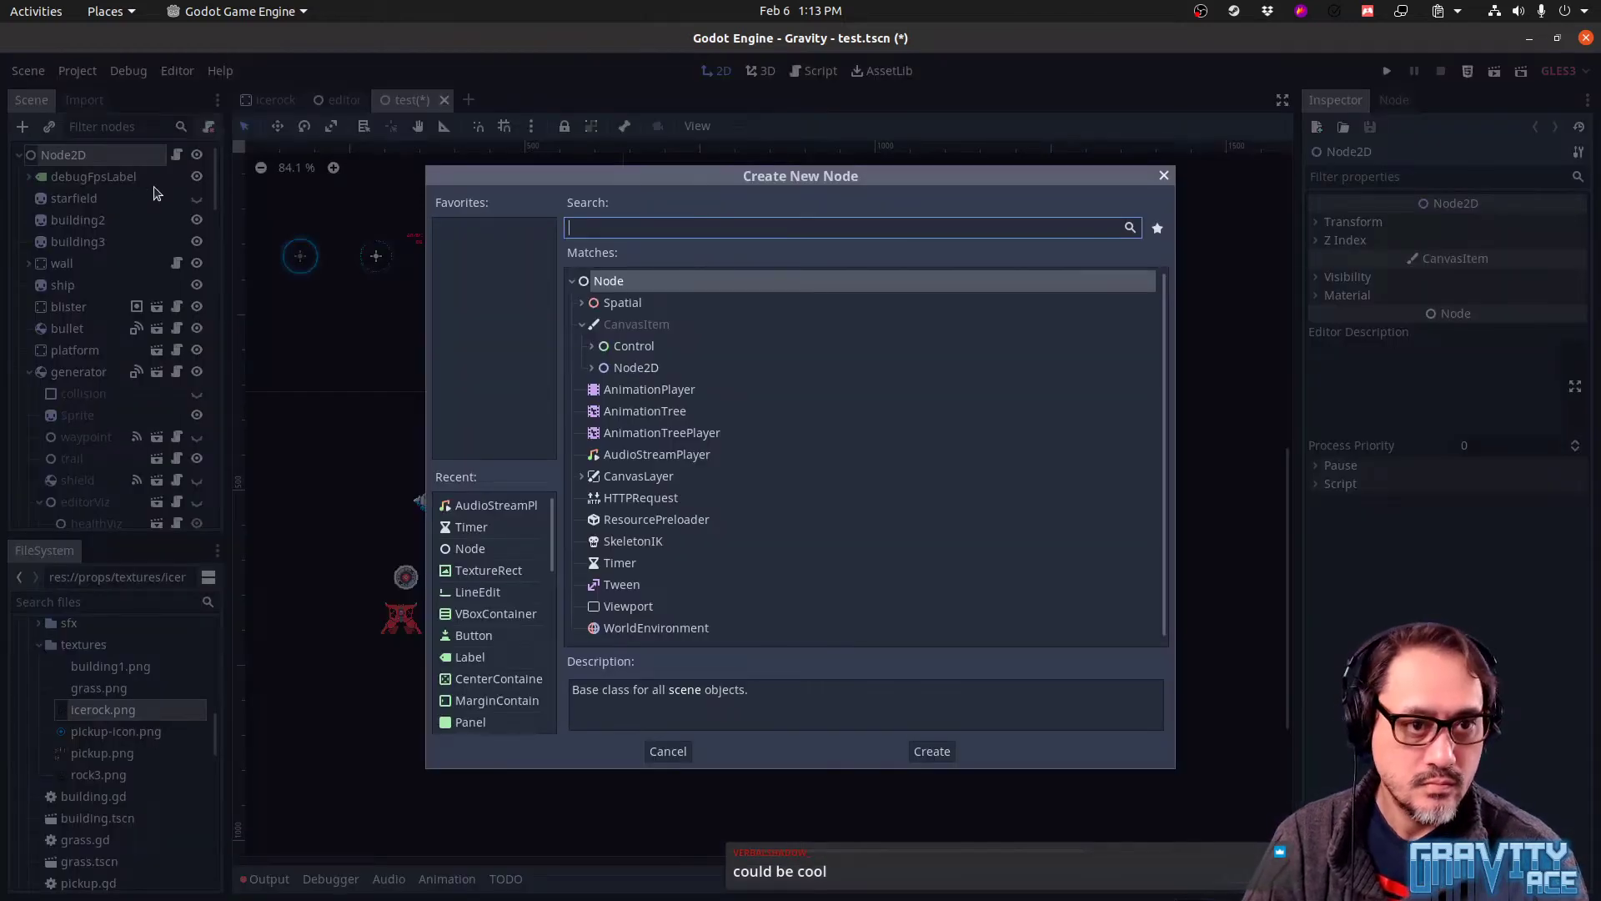
pyautogui.write('bac')
pyautogui.press('Escape')
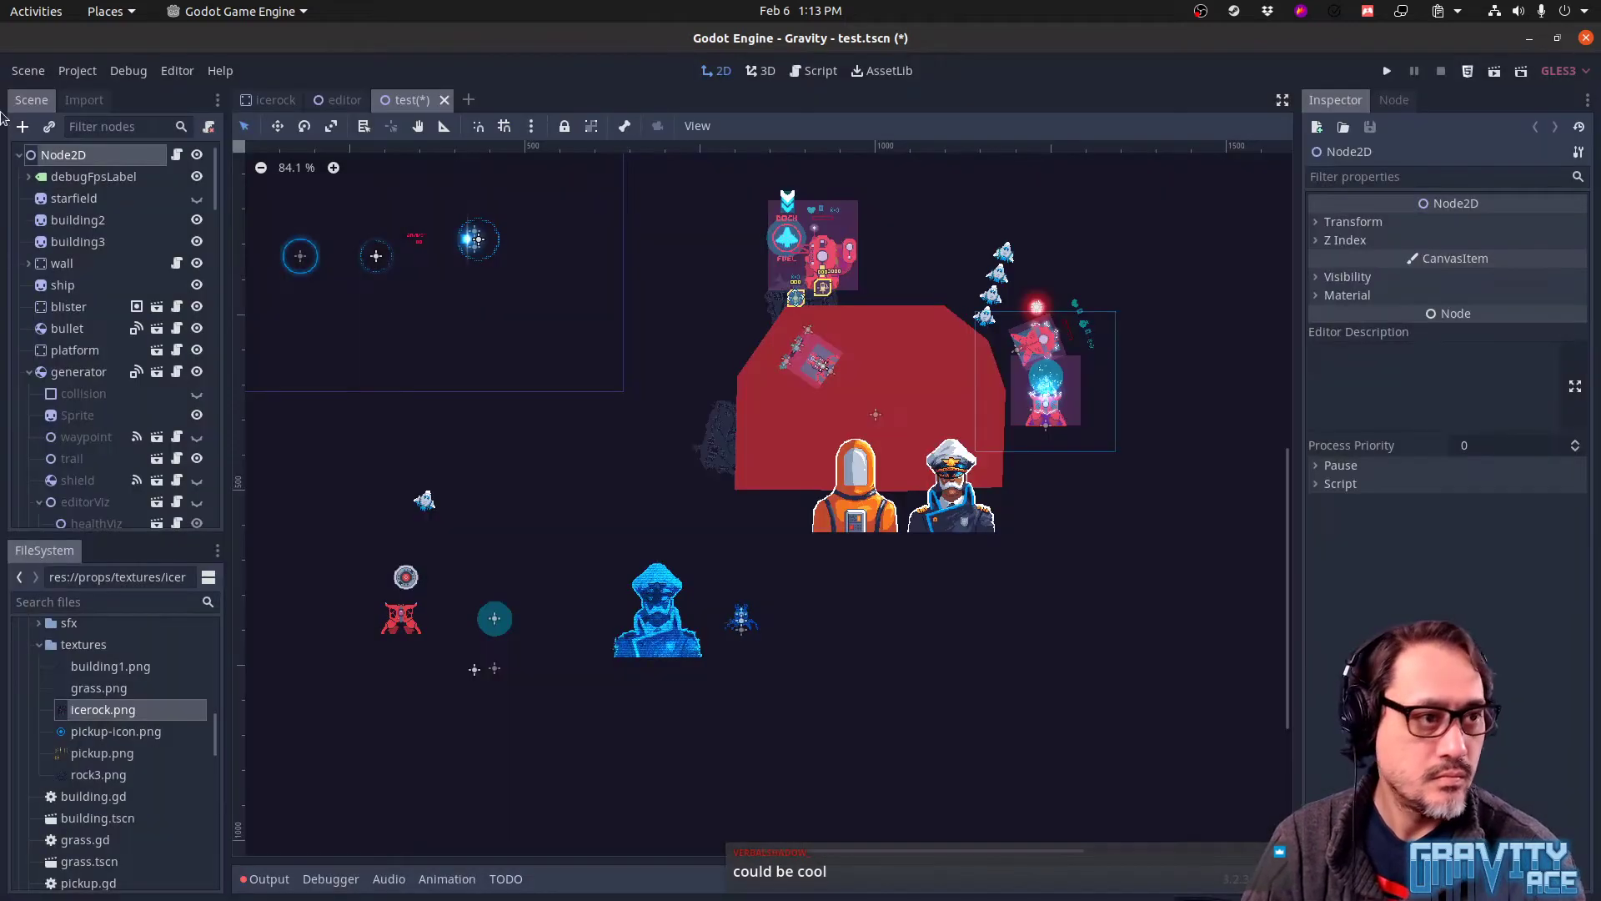
pyautogui.click(48, 127)
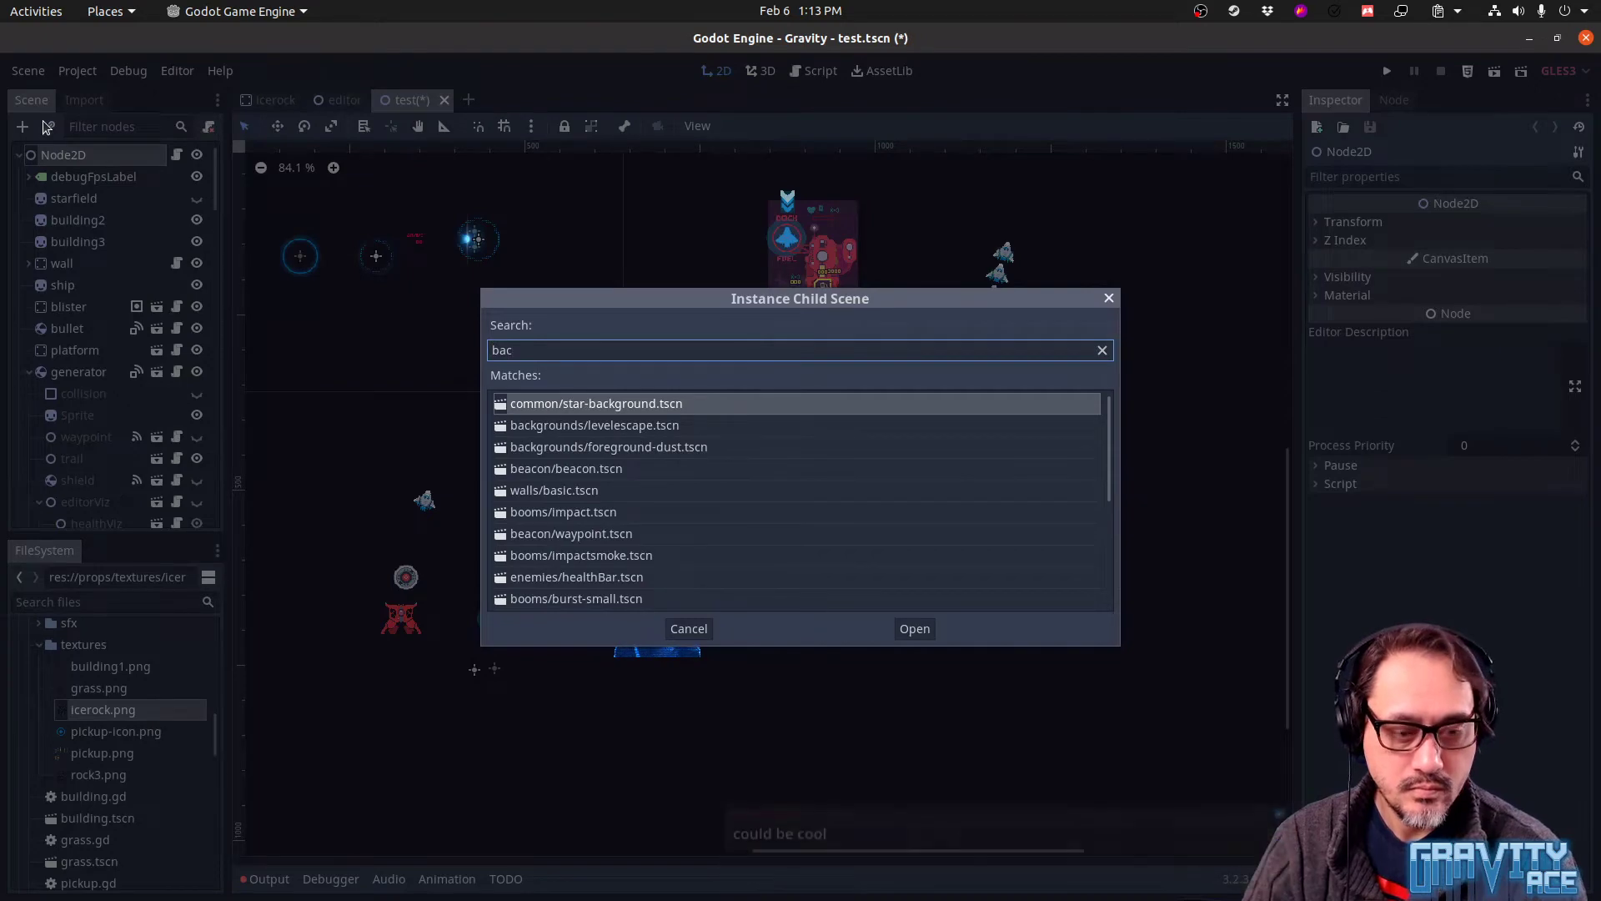
pyautogui.doubleClick(598, 403)
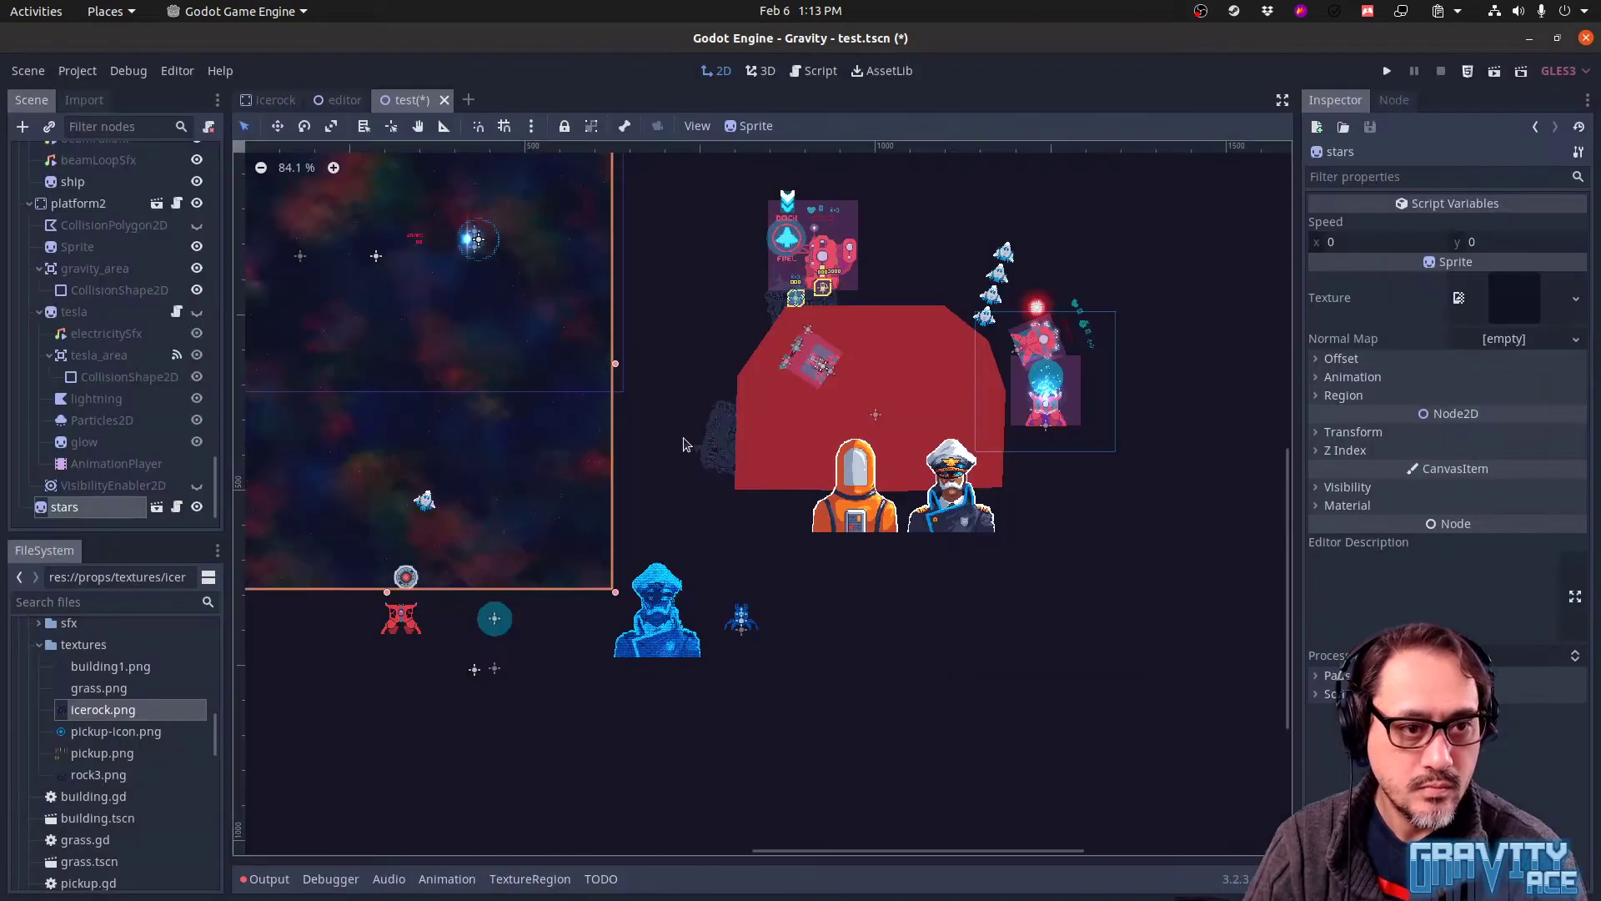
pyautogui.moveTo(551, 469); pyautogui.dragTo(1059, 579)
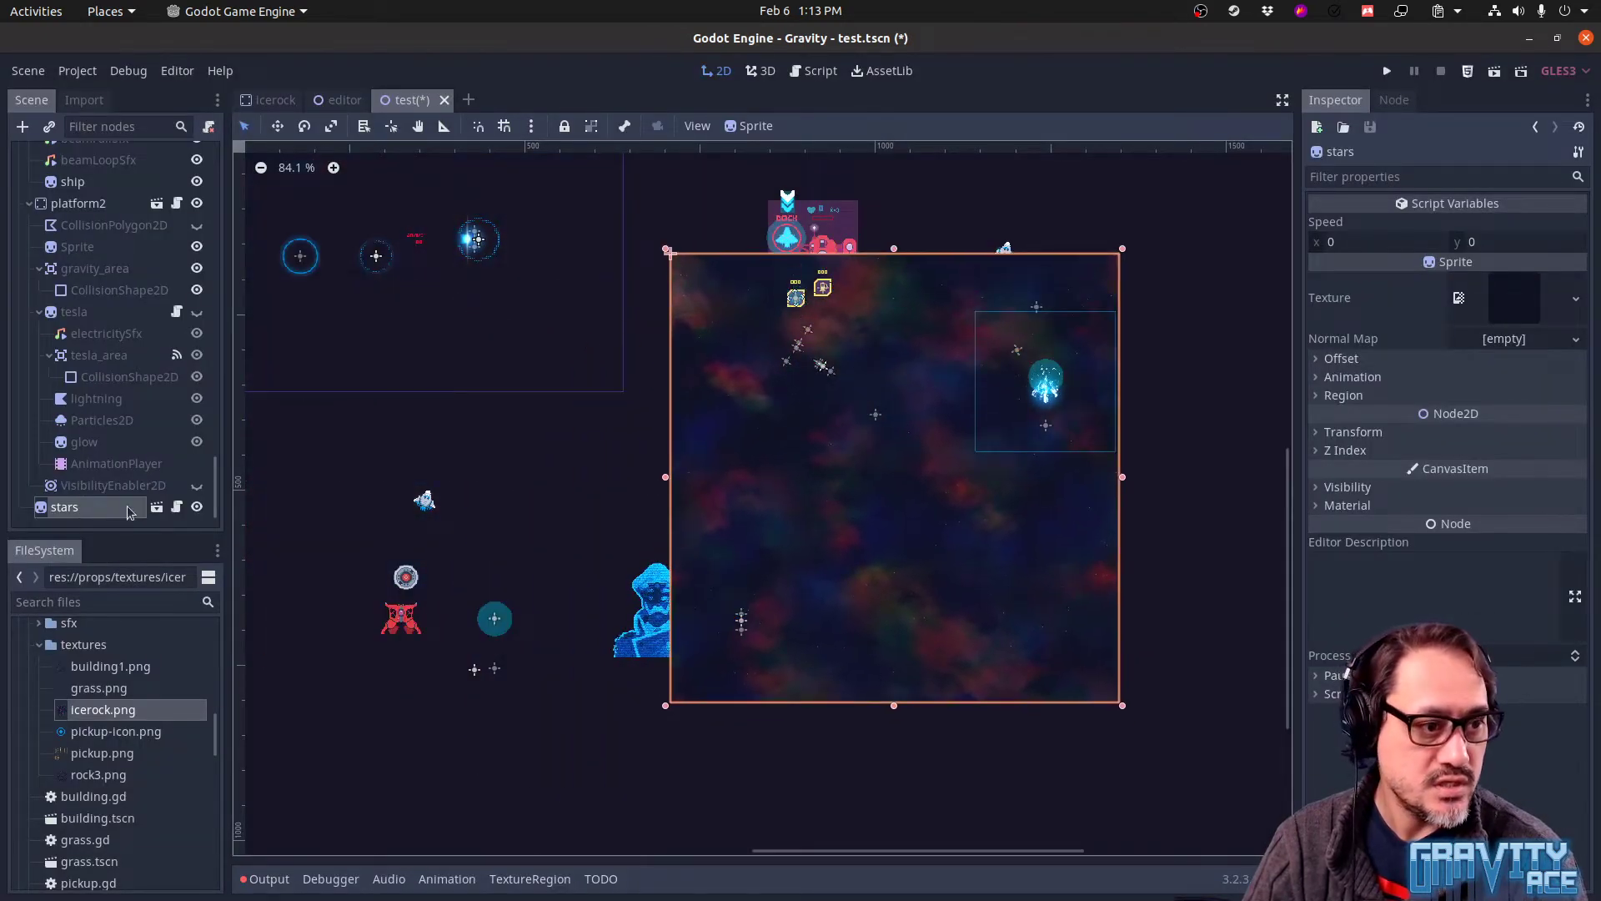
pyautogui.moveTo(133, 240)
pyautogui.mouseDown()
pyautogui.moveTo(134, 125)
pyautogui.moveTo(134, 162)
pyautogui.mouseUp()
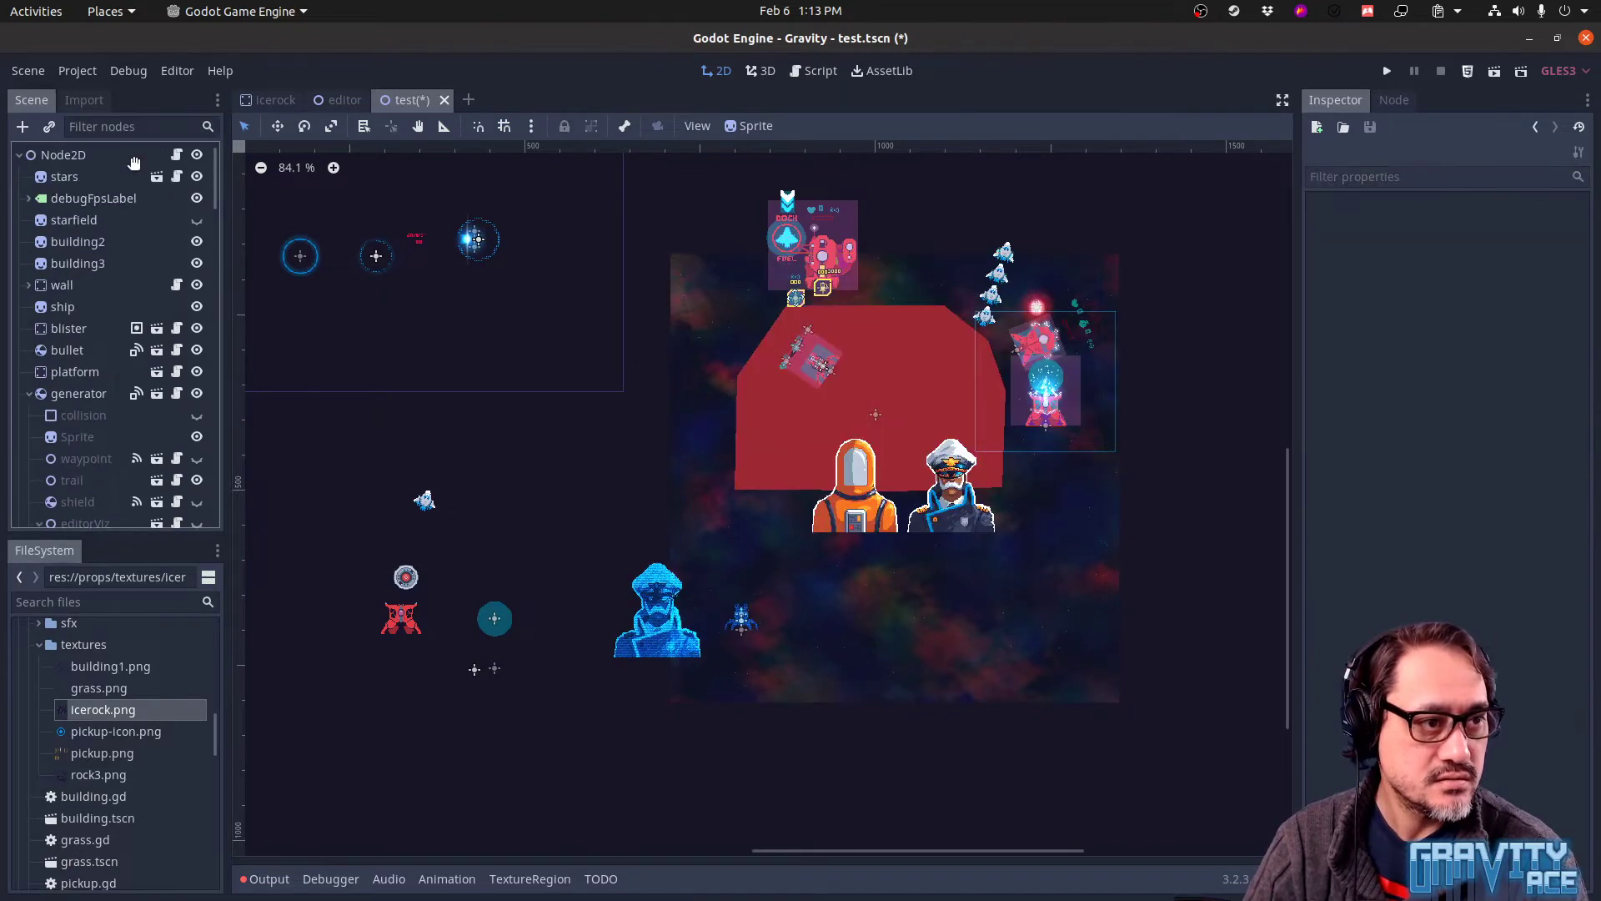
# Stack the astronaut, captain and blue ghost captain2 portraits in a column outside the star background's right edge
pyautogui.moveTo(832, 581); pyautogui.dragTo(599, 477, button='middle')
pyautogui.click(717, 392)
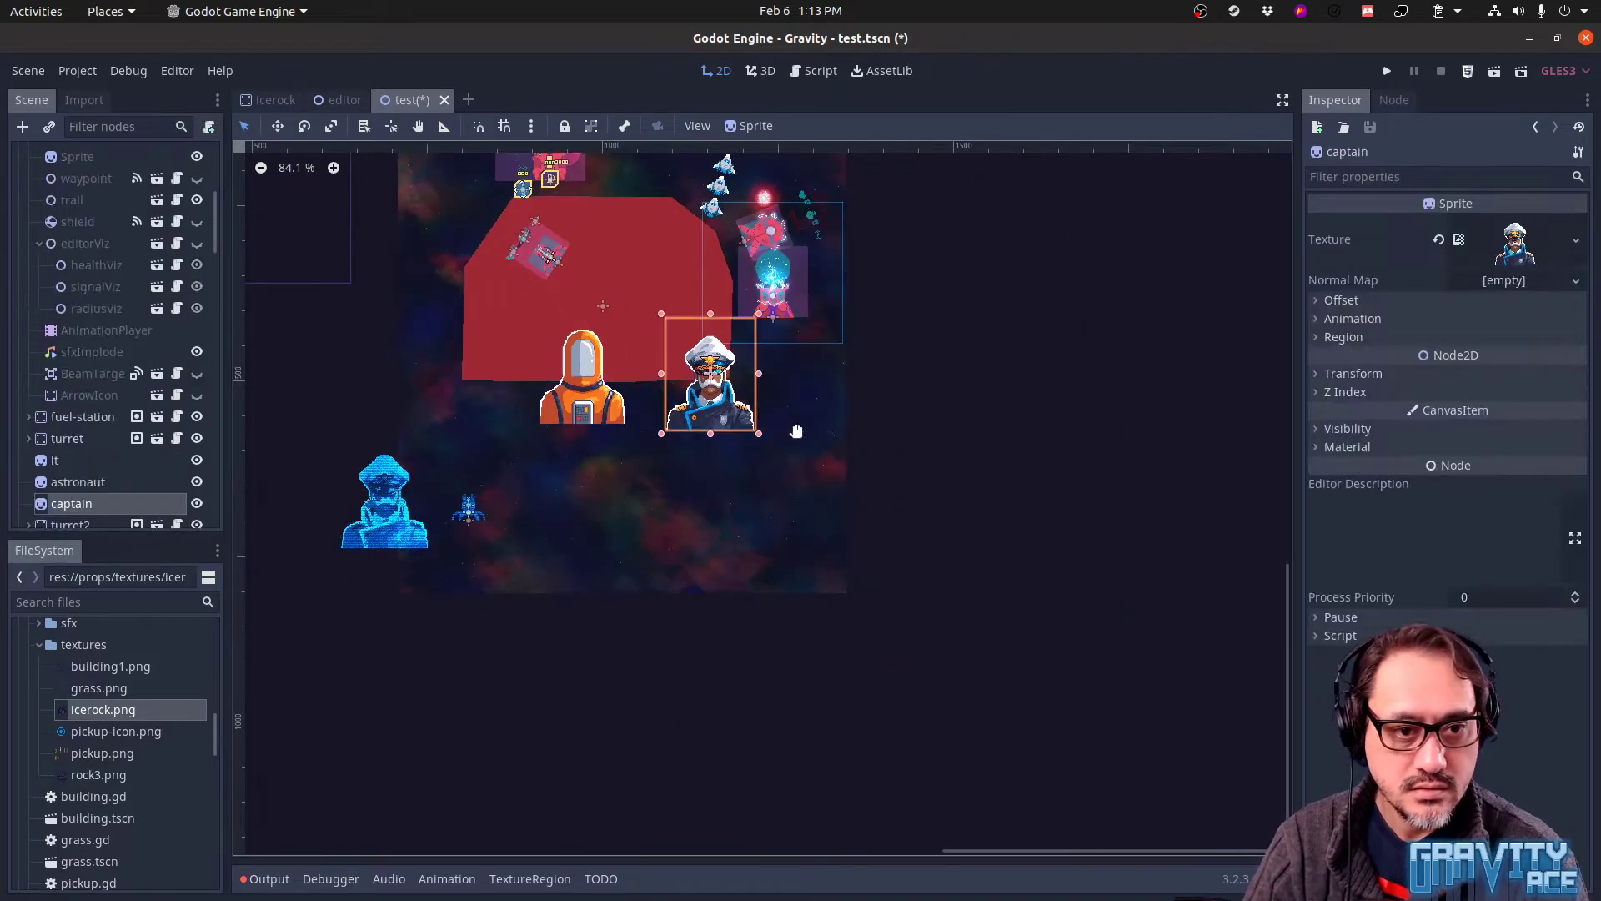
pyautogui.moveTo(717, 392); pyautogui.dragTo(1106, 470)
pyautogui.click(621, 384)
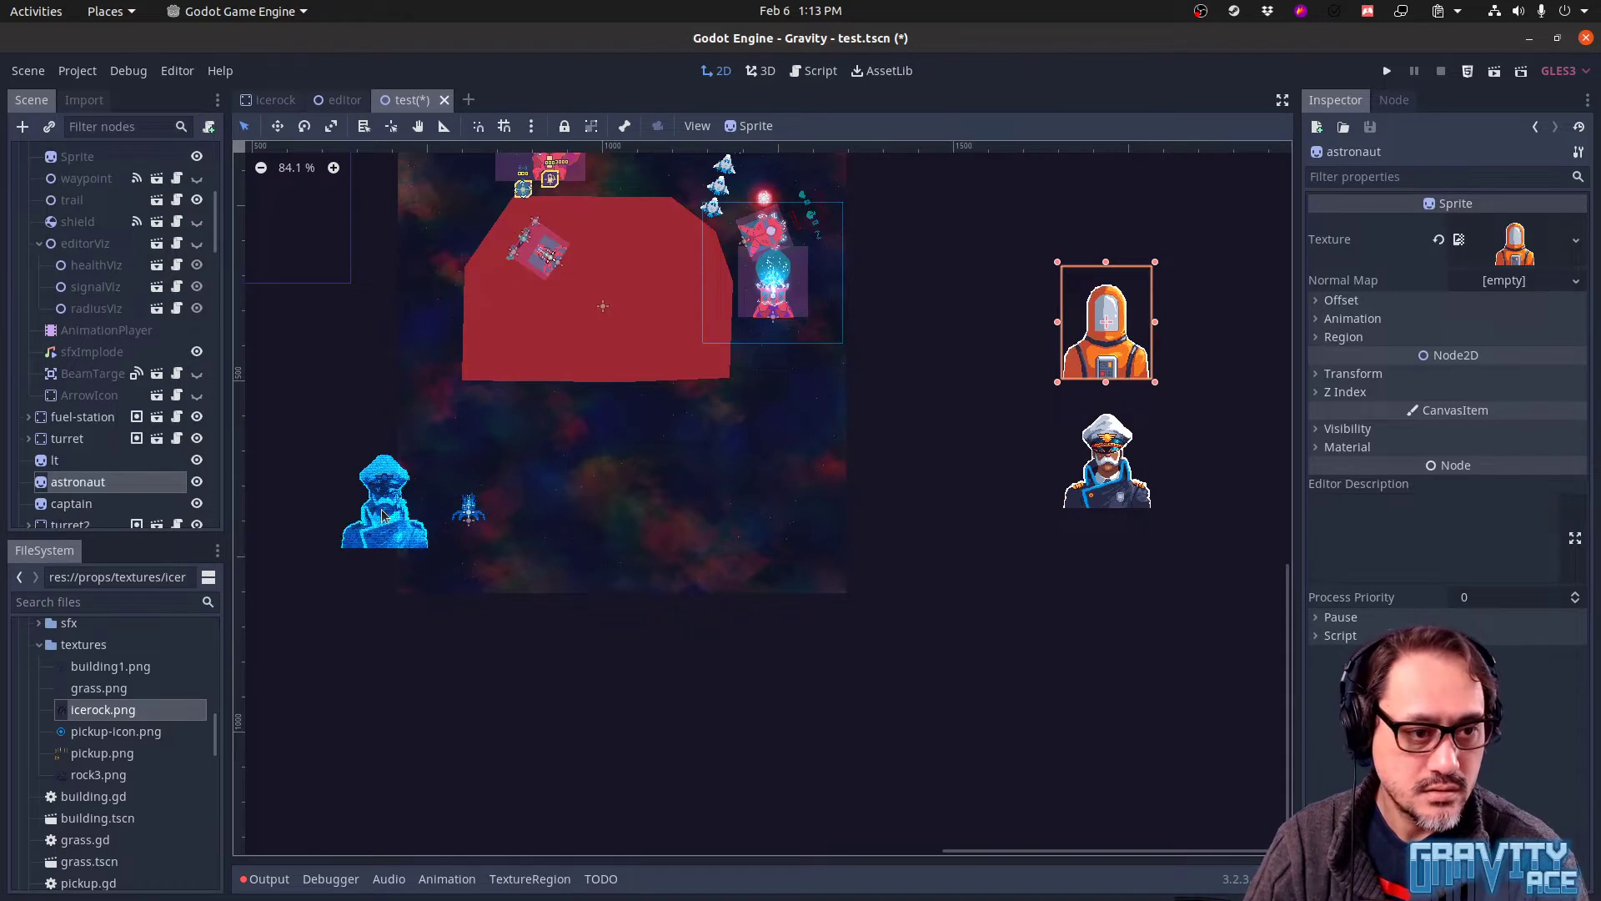
pyautogui.moveTo(382, 524); pyautogui.dragTo(1109, 586)
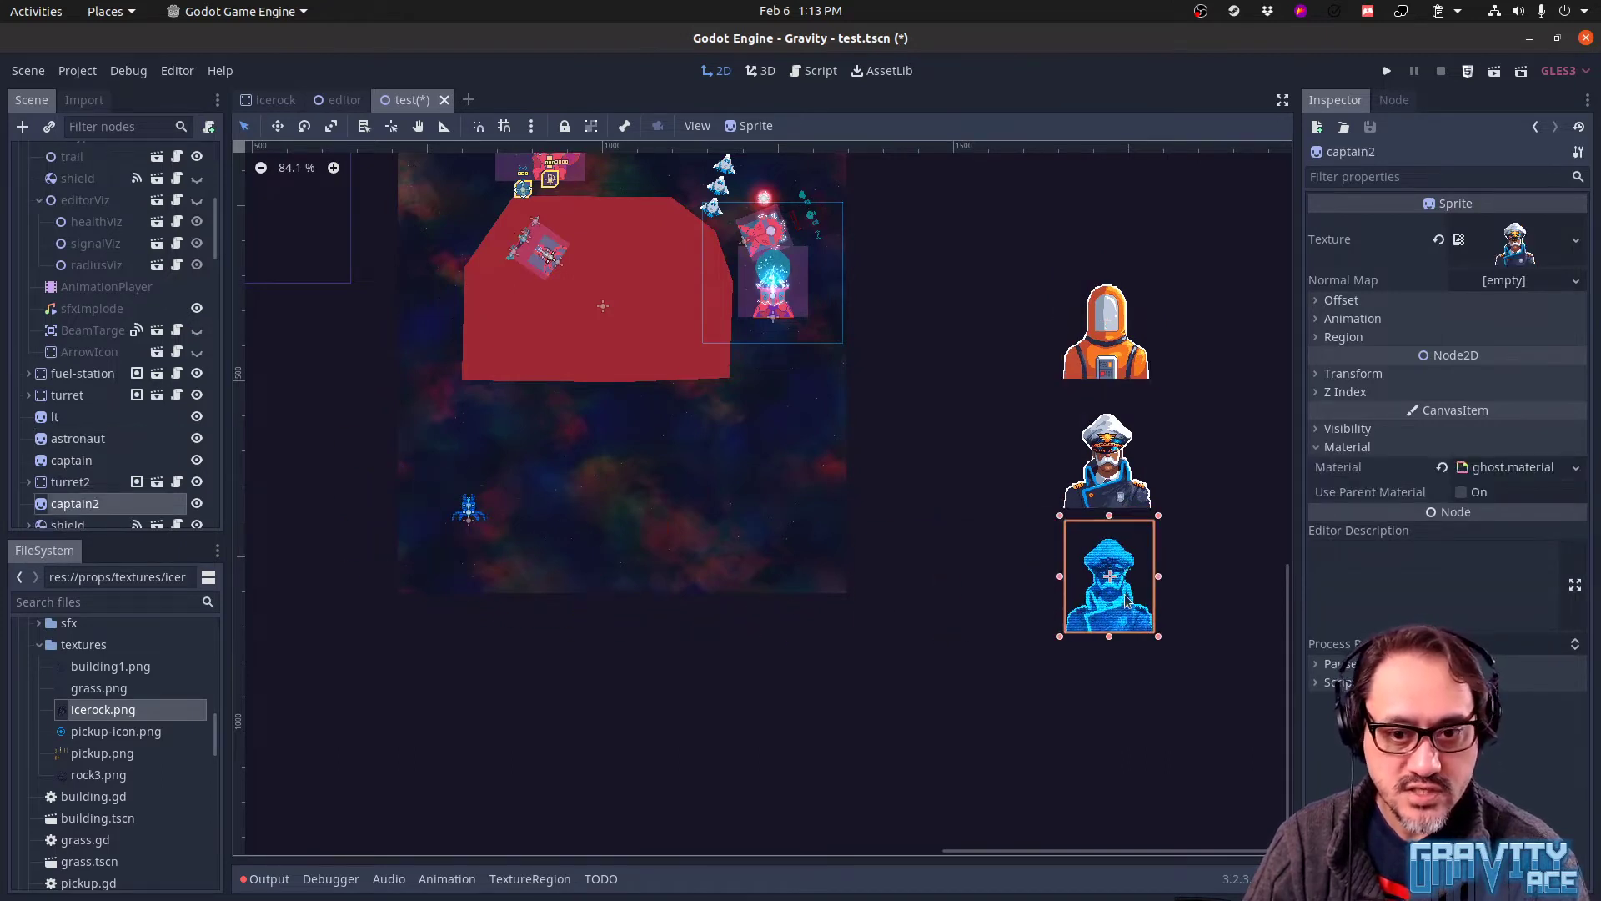
# Move the whole turret2 node off the star background to about x 1553, y 753, near the portraits
pyautogui.moveTo(479, 508); pyautogui.dragTo(1004, 531)
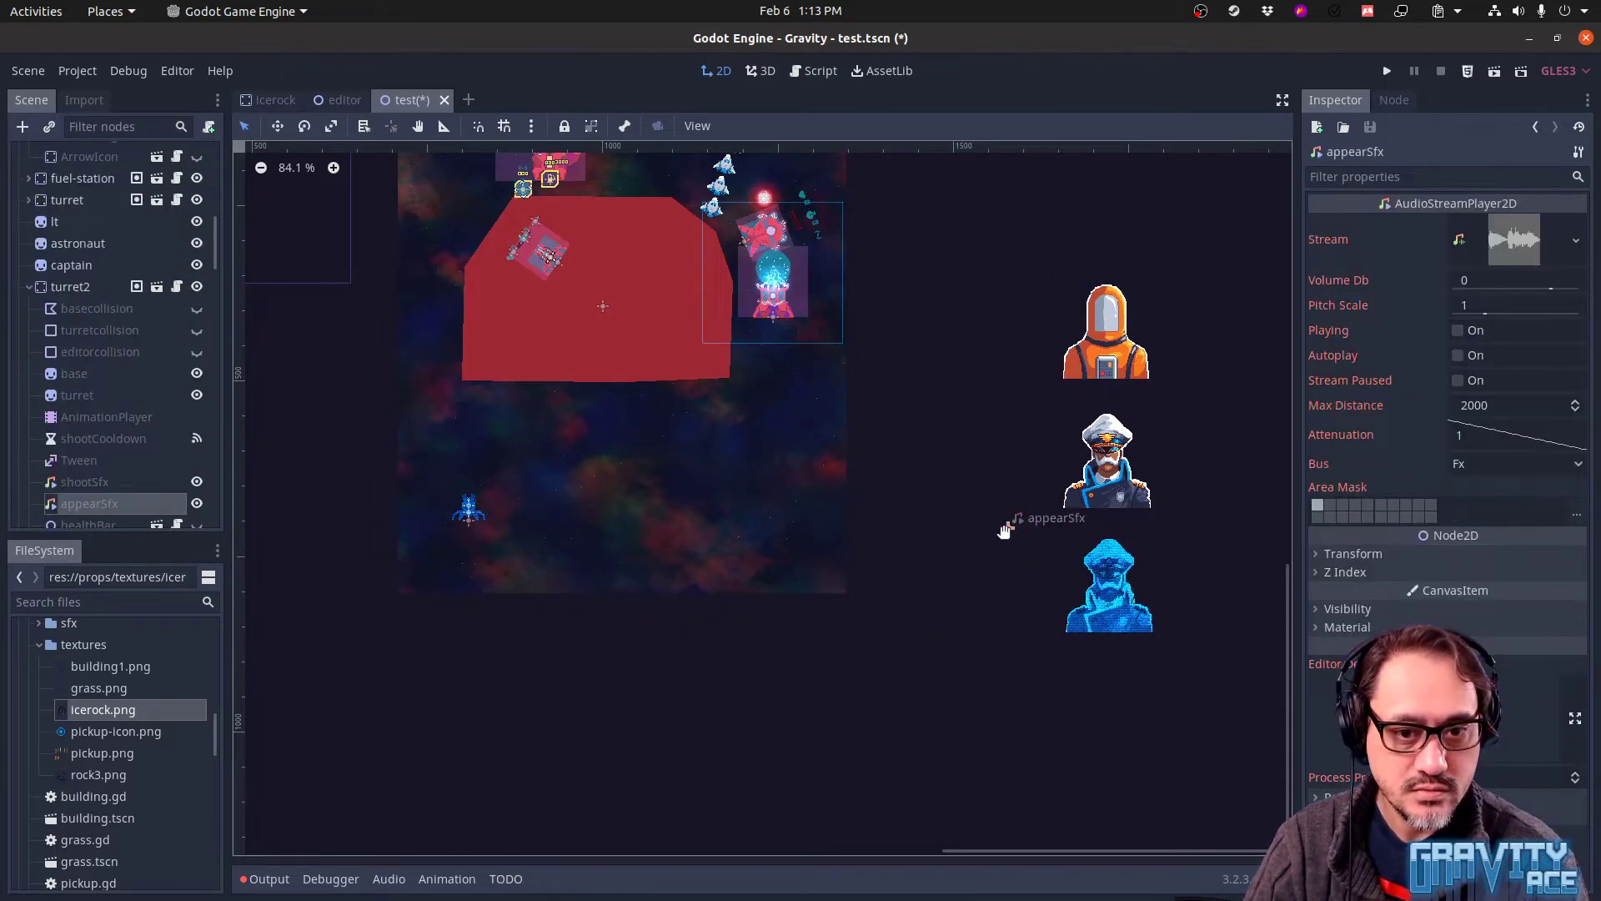
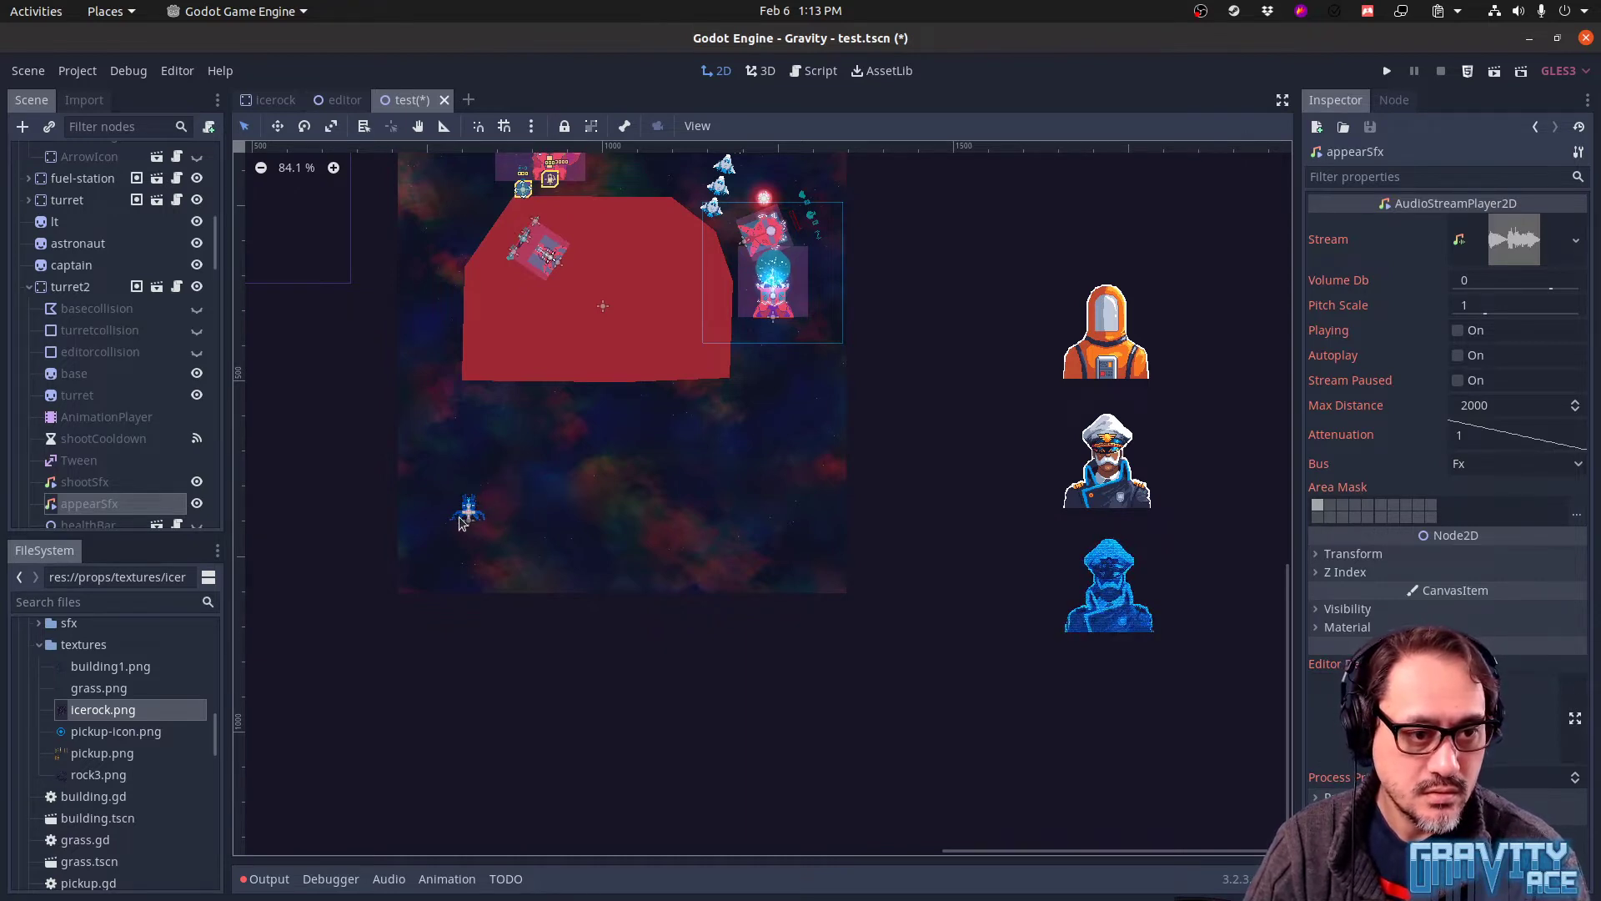
pyautogui.click(459, 522)
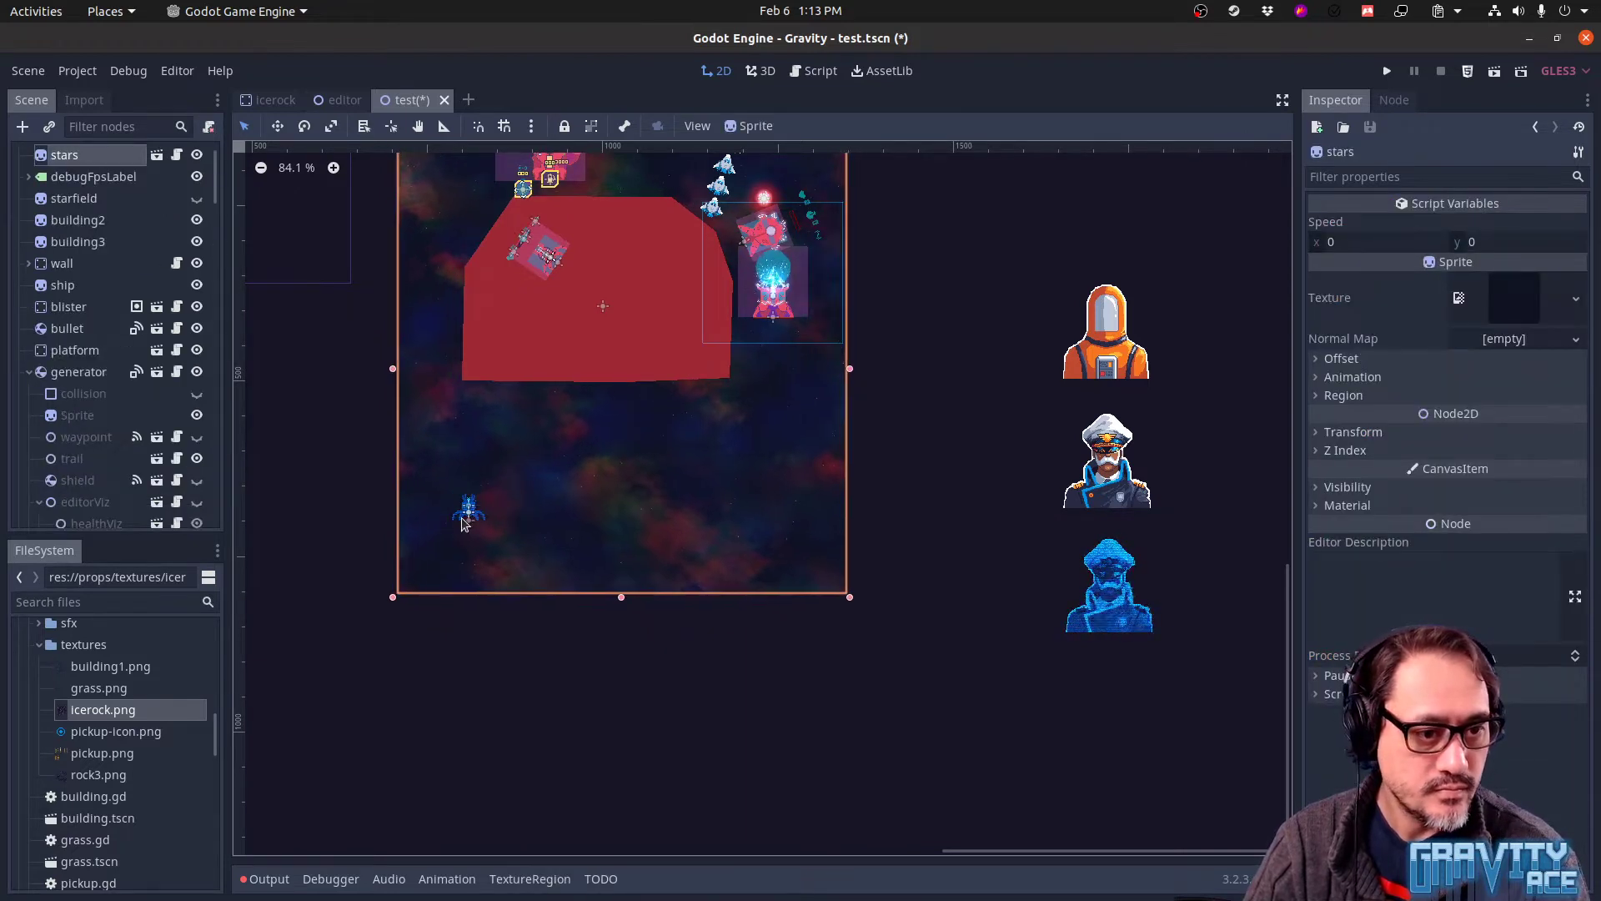
pyautogui.click(464, 517)
pyautogui.click(71, 417)
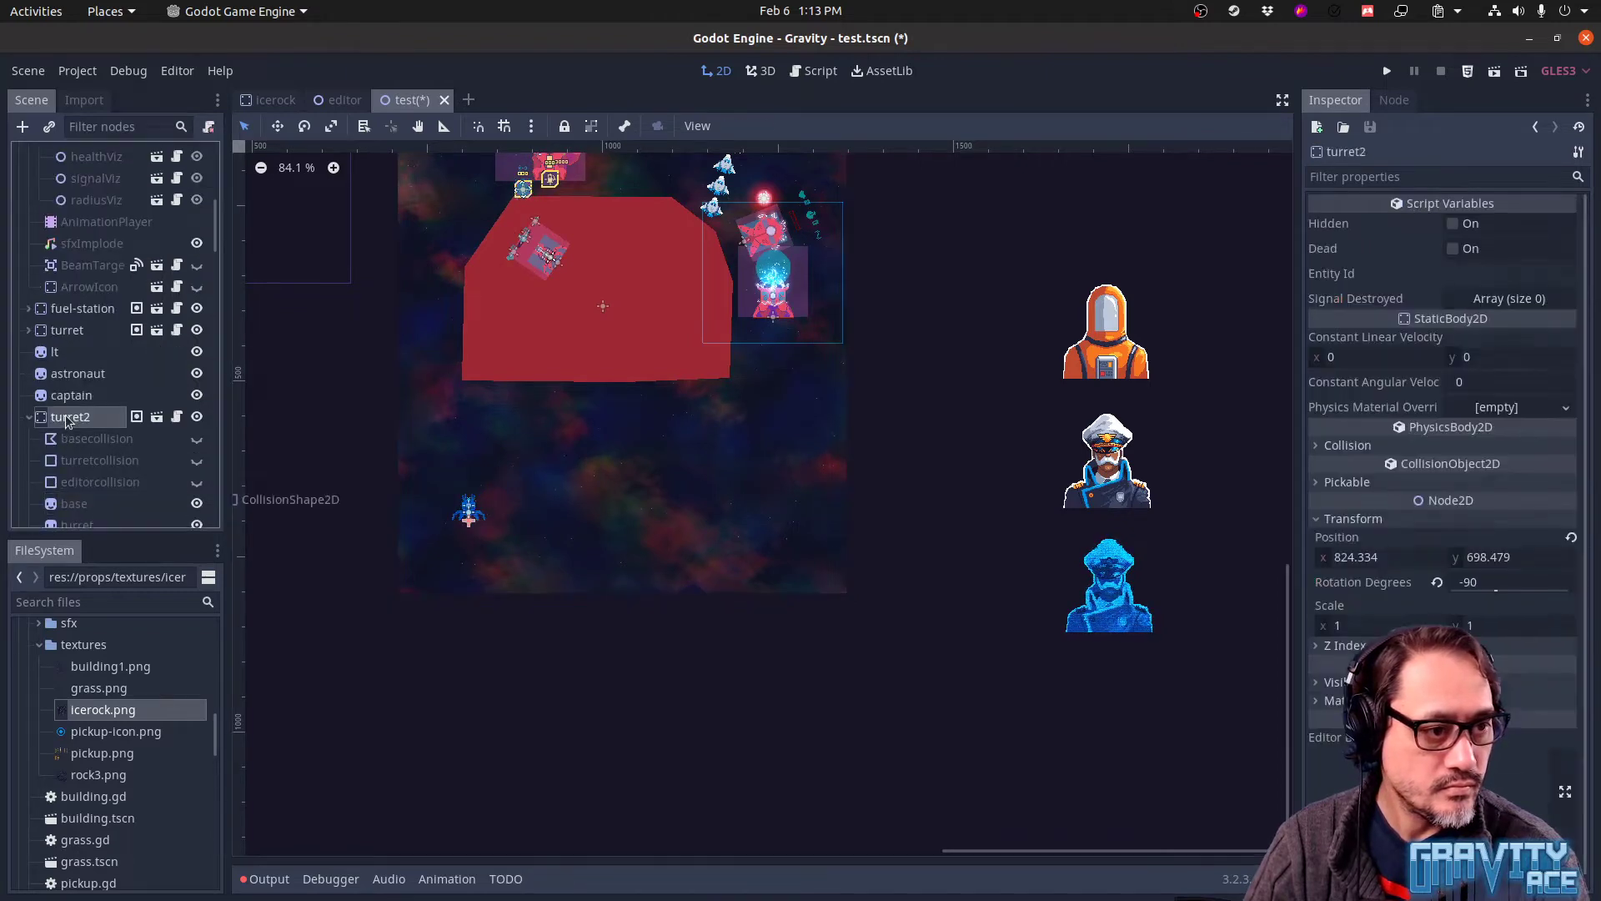
pyautogui.moveTo(449, 509); pyautogui.dragTo(960, 547)
# Place two instances of icerock.tscn just below the red wall's lower edge
pyautogui.moveTo(763, 548); pyautogui.dragTo(801, 622, button='middle')
pyautogui.scroll(4, 787, 612)
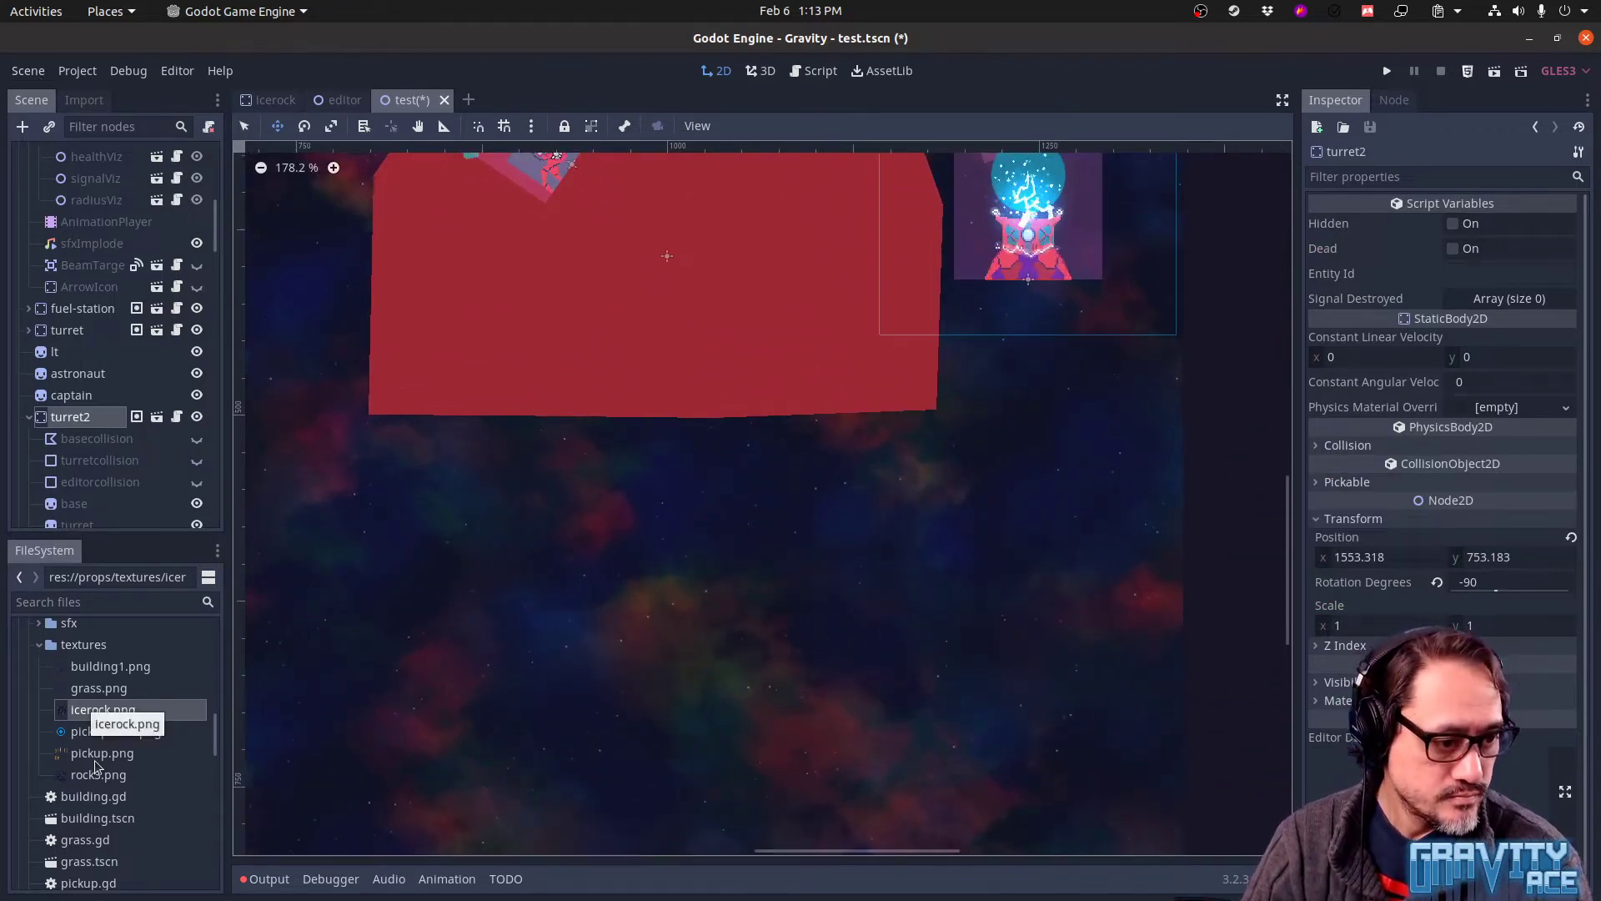
pyautogui.scroll(-3, 96, 765)
pyautogui.moveTo(102, 818); pyautogui.dragTo(643, 453)
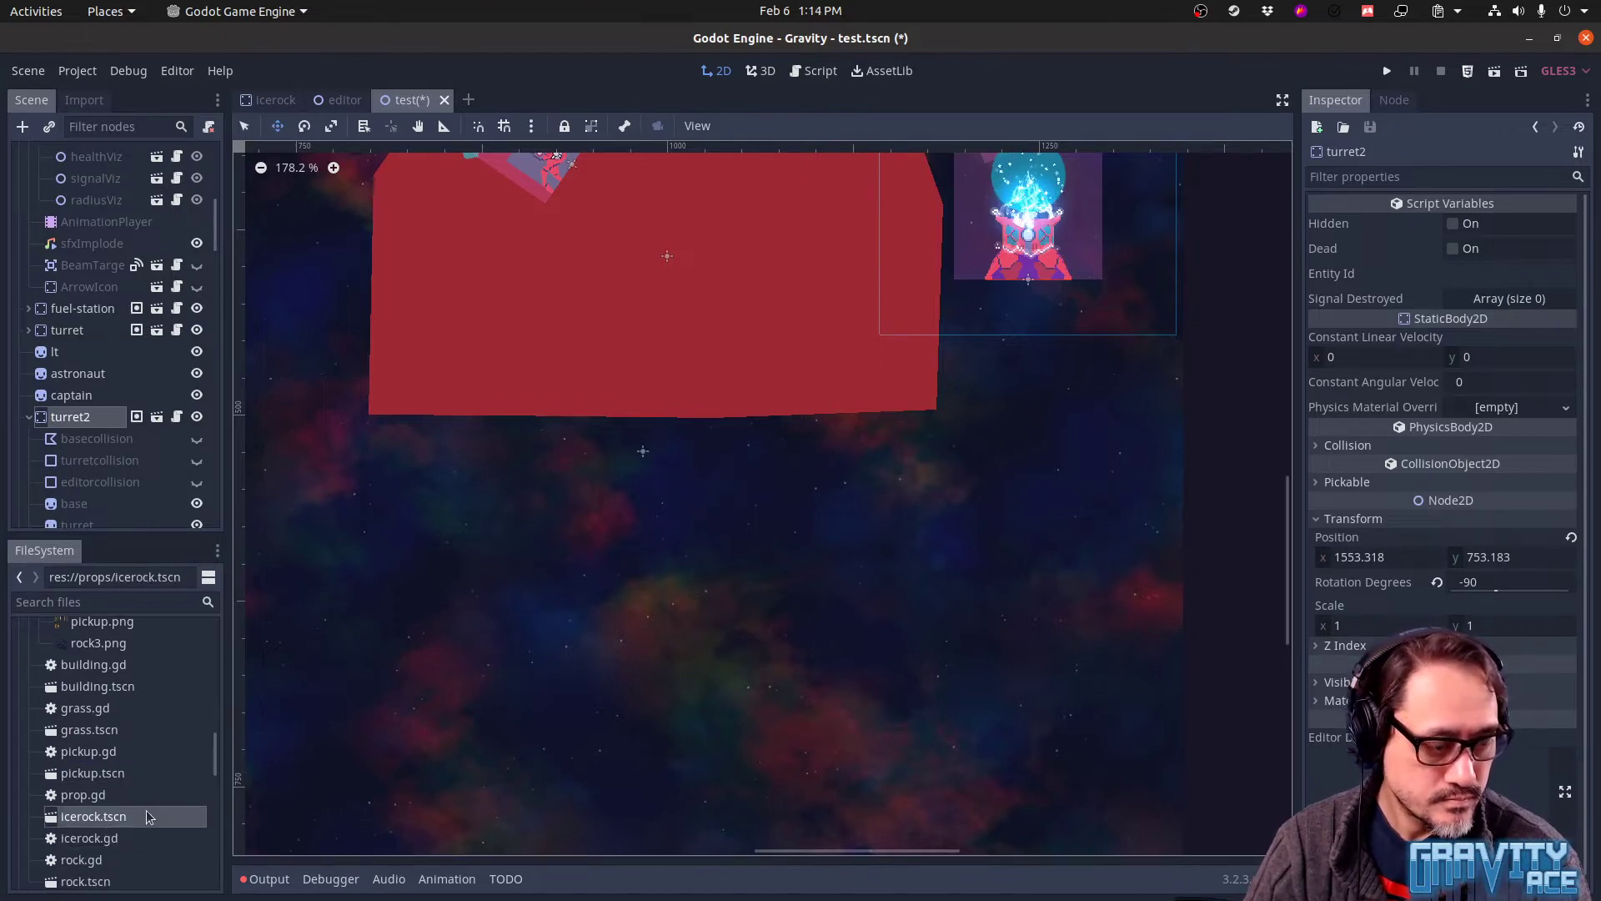
pyautogui.click(31, 417)
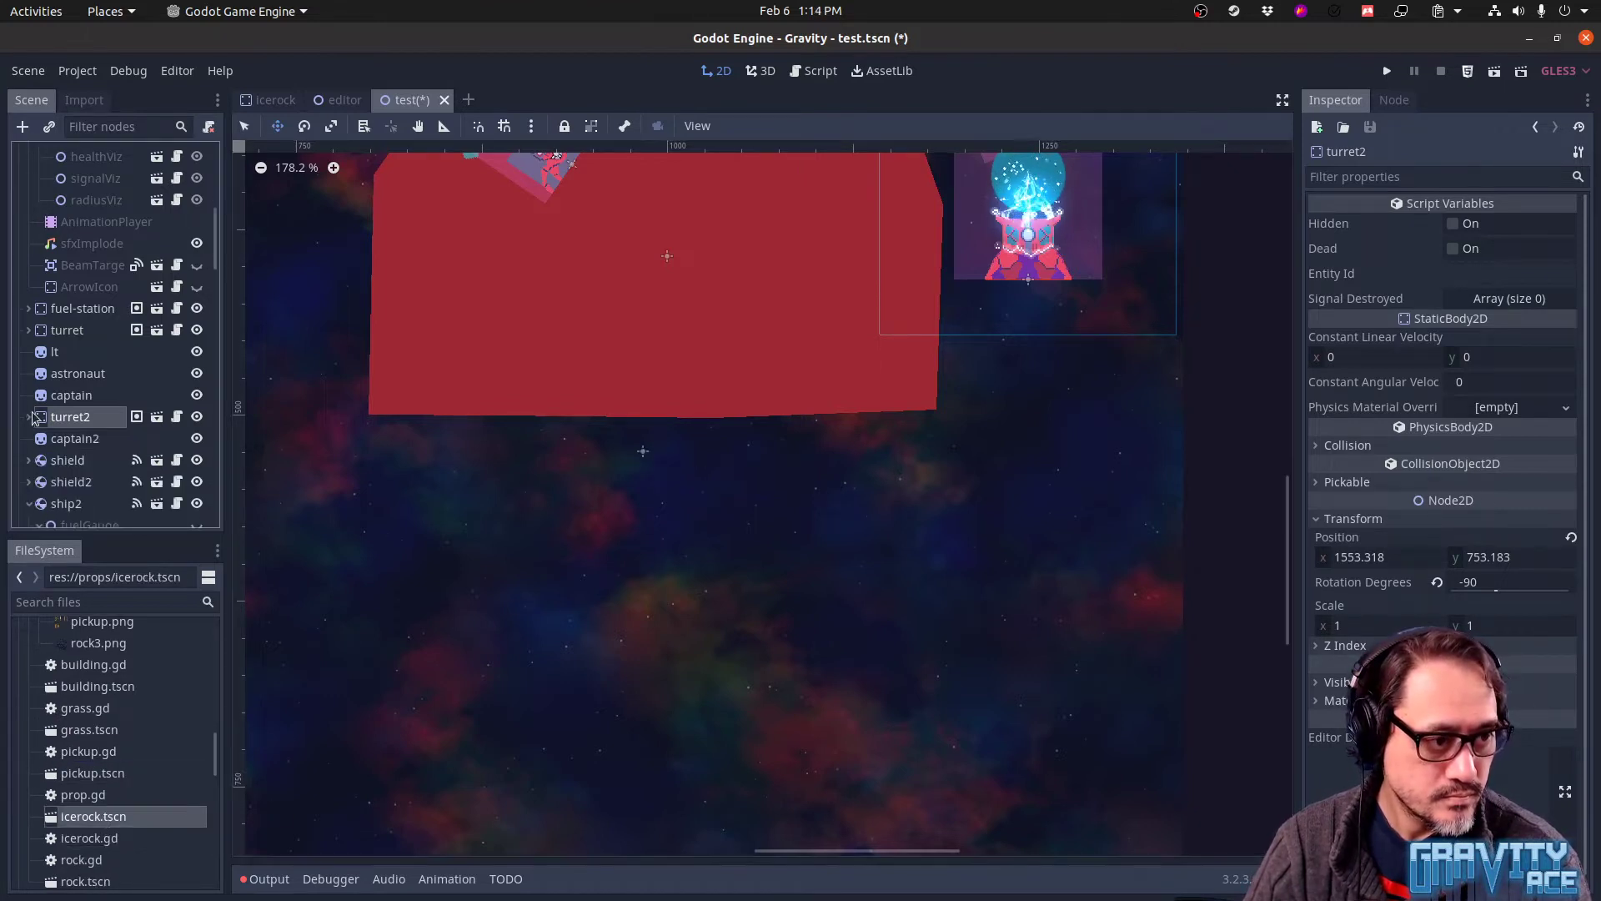
pyautogui.scroll(-10, 82, 474)
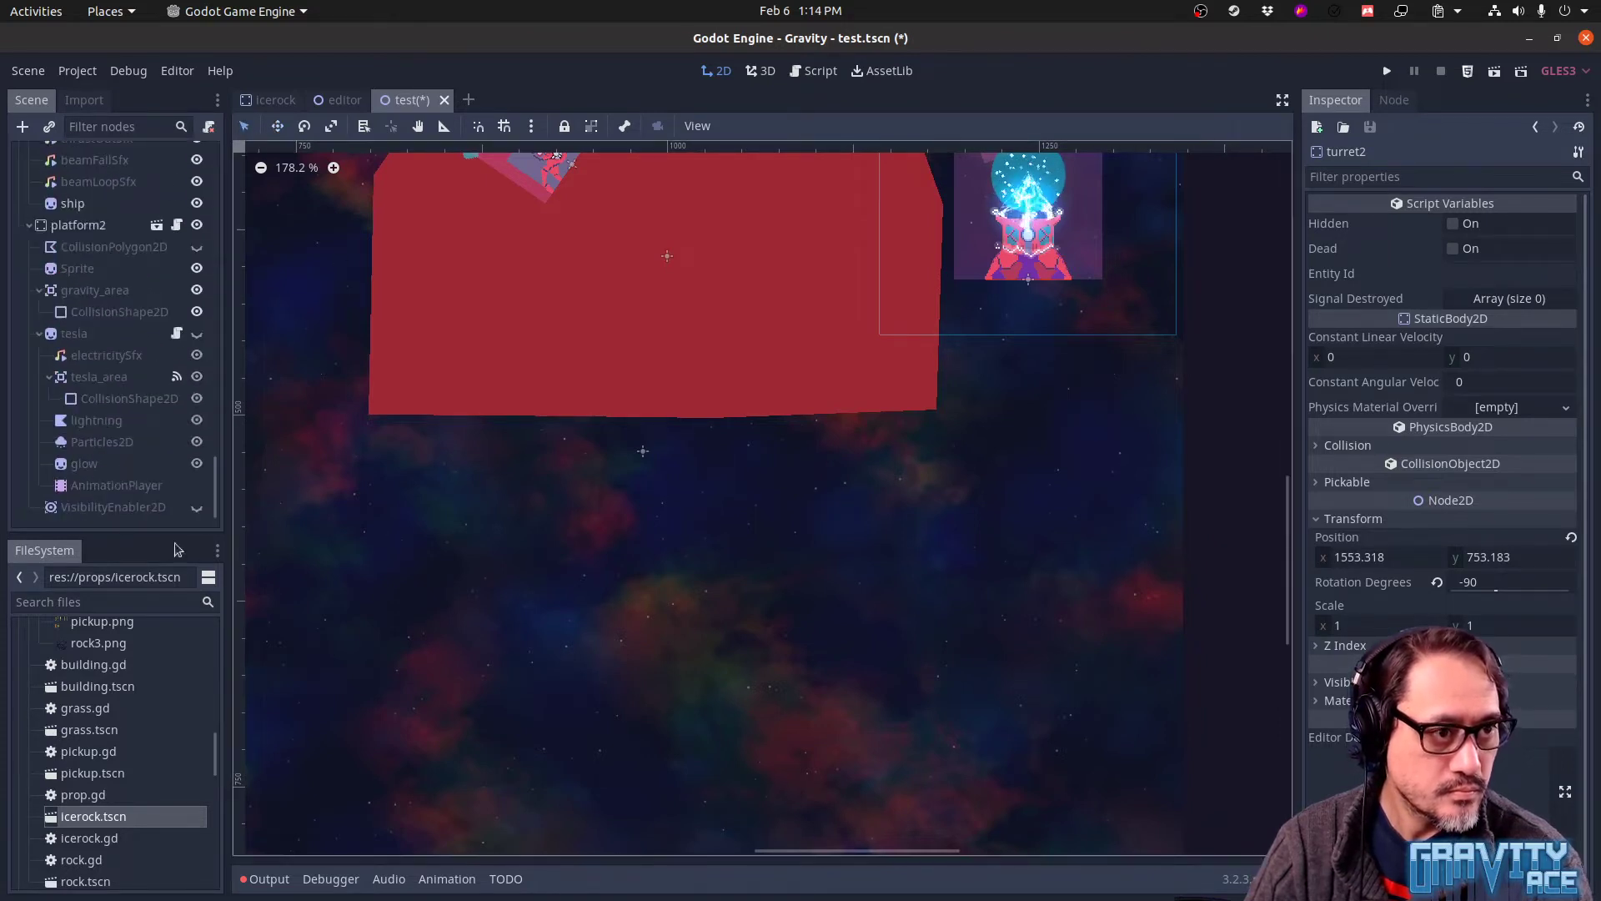
pyautogui.moveTo(123, 817)
pyautogui.mouseDown()
pyautogui.moveTo(459, 661)
pyautogui.moveTo(618, 503)
pyautogui.moveTo(618, 442)
pyautogui.moveTo(520, 432)
pyautogui.mouseUp()
# Reparent both icerock instances from turret2 to the scene root, directly before platform2
pyautogui.click(643, 452)
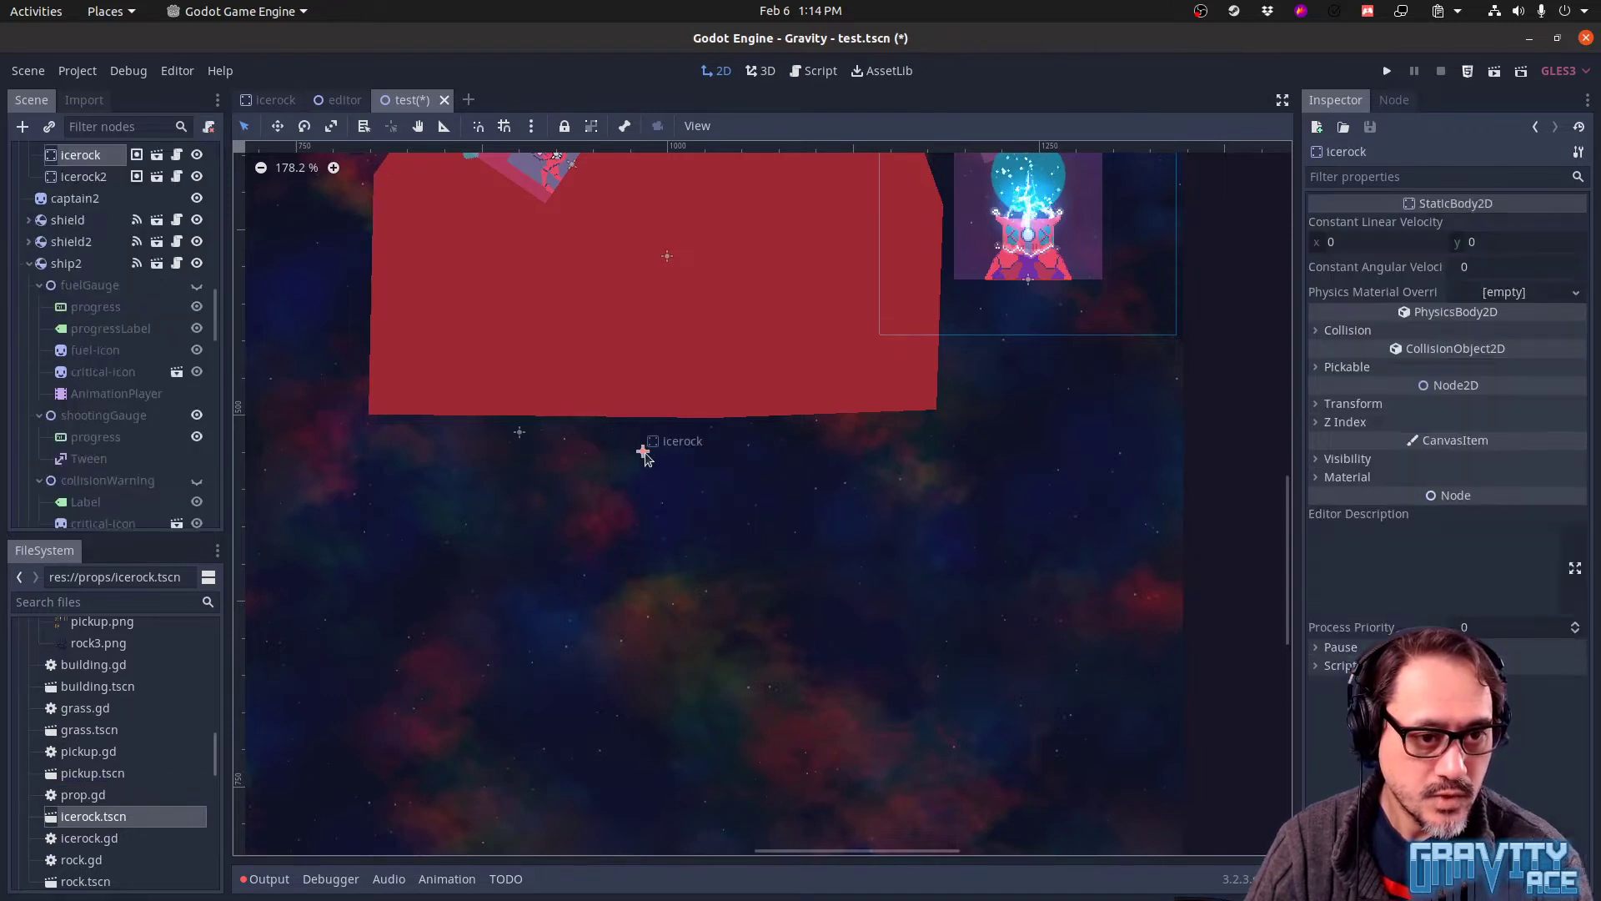
pyautogui.scroll(5, 638, 459)
pyautogui.moveTo(638, 465); pyautogui.dragTo(913, 491, button='middle')
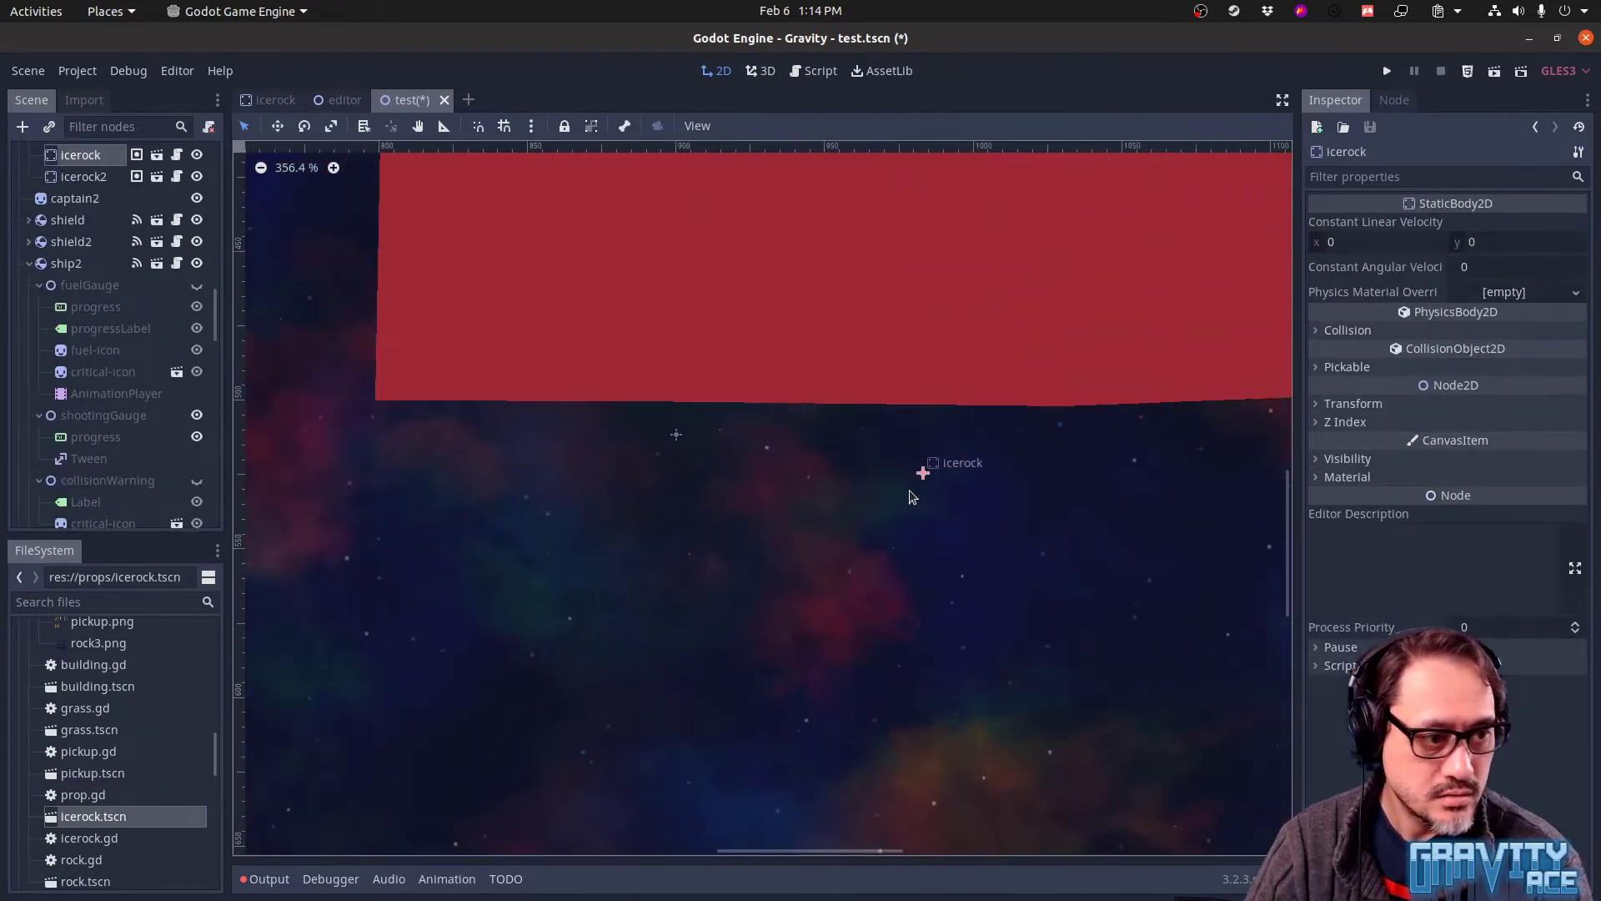
pyautogui.scroll(3, 158, 329)
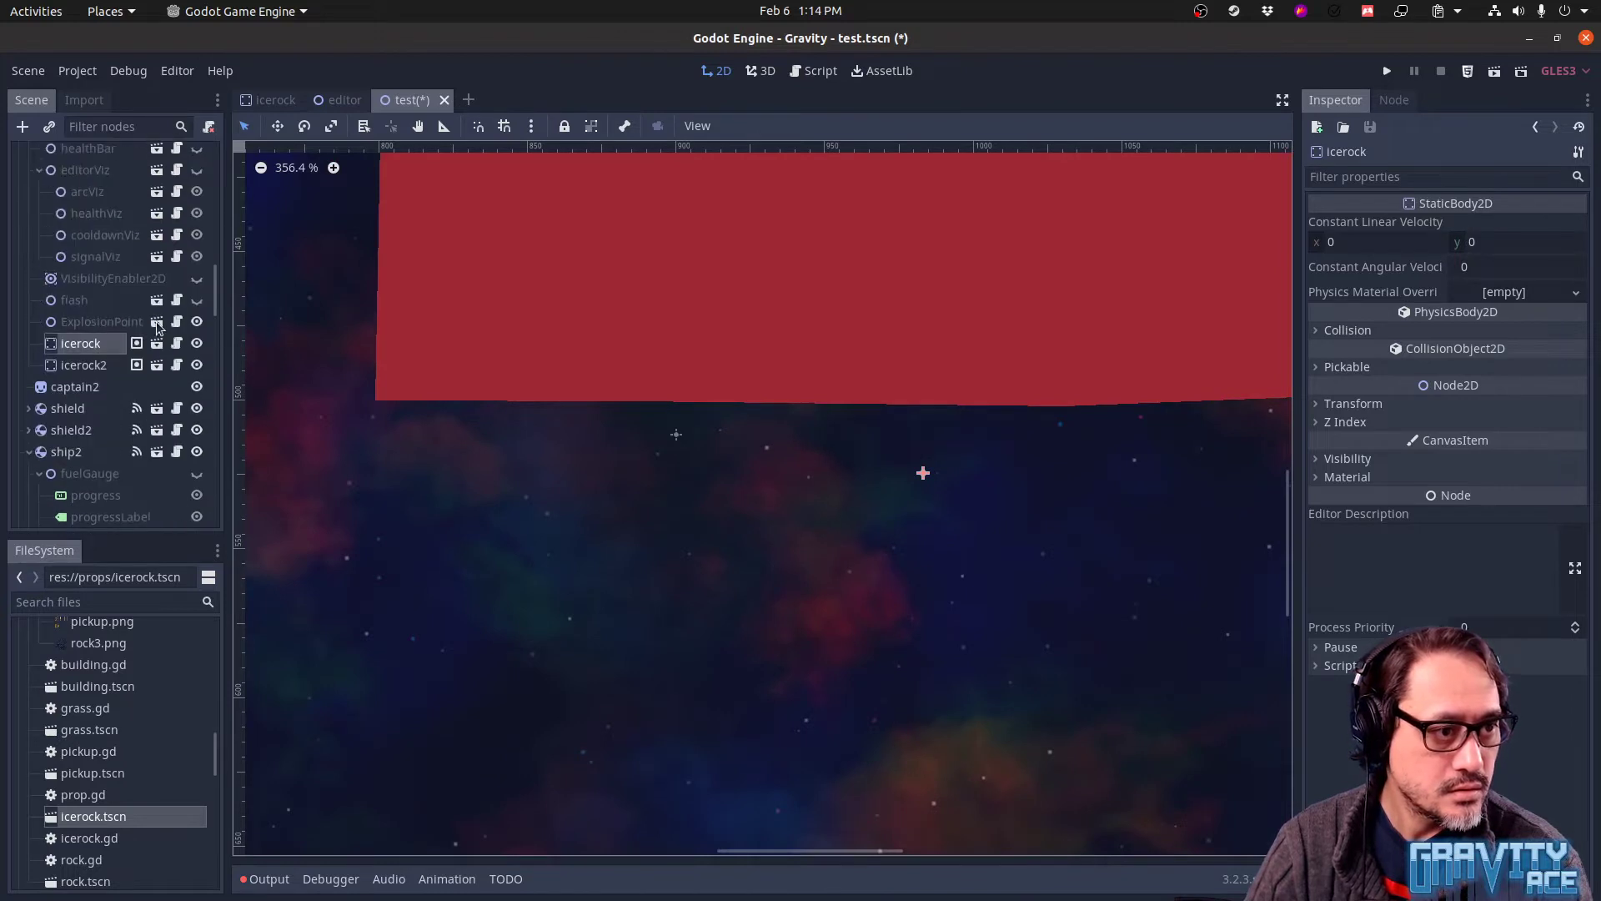
pyautogui.keyDown('shift'); pyautogui.click(89, 364); pyautogui.keyUp('shift')
pyautogui.moveTo(92, 355); pyautogui.dragTo(79, 215)
pyautogui.scroll(-10, 808, 492)
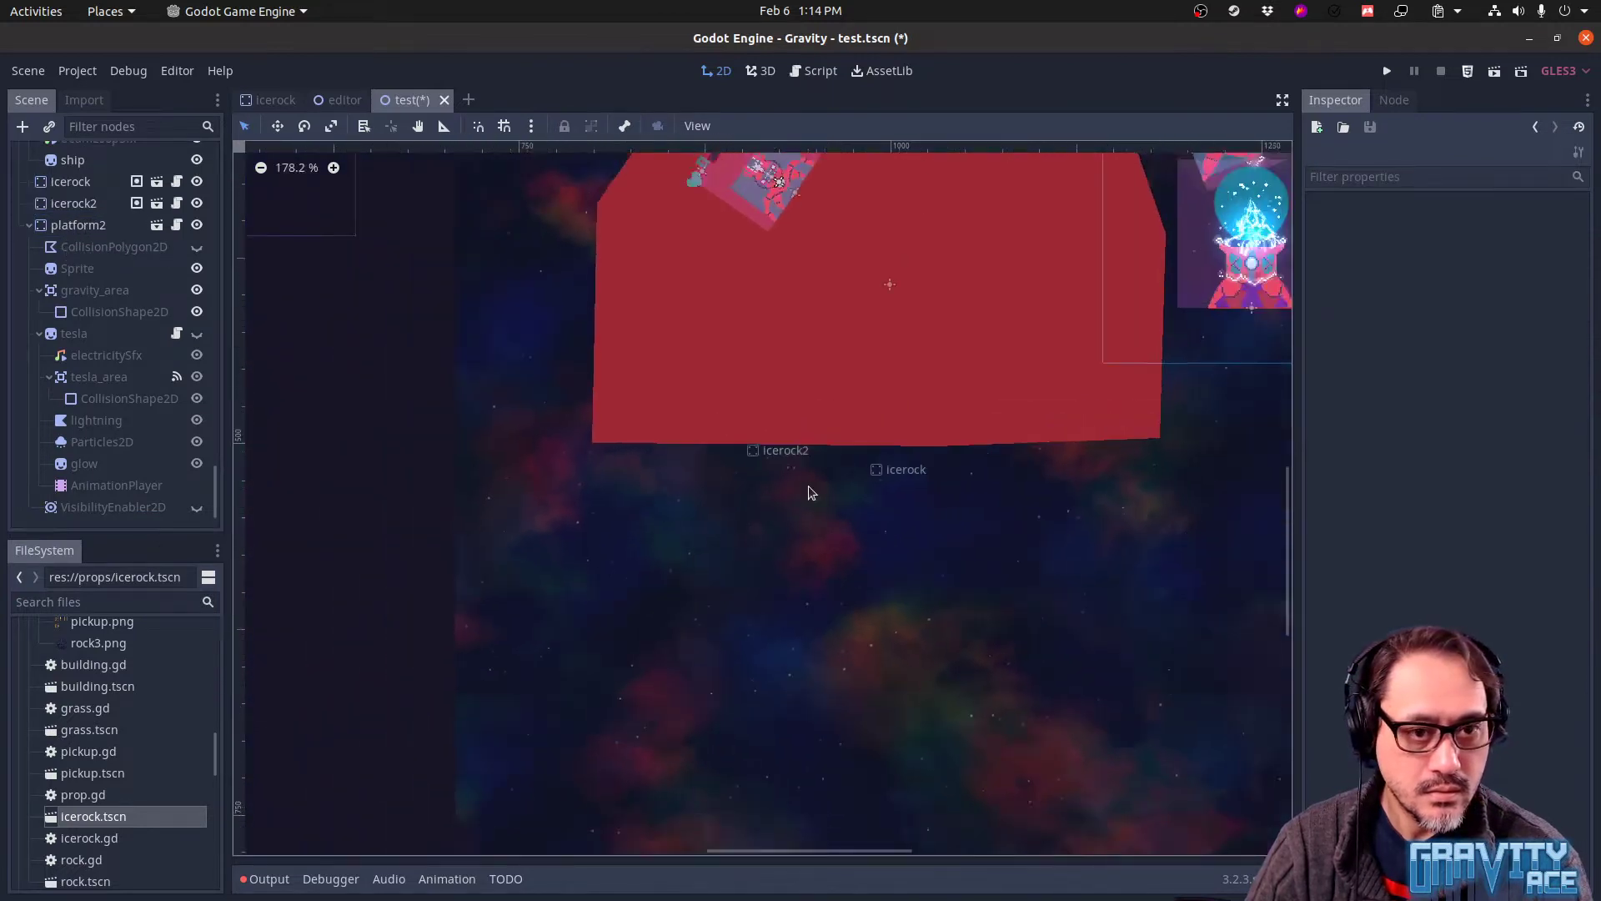
# Collapse the ship2, generator and platform2 branches in the scene tree
pyautogui.scroll(8, 133, 283)
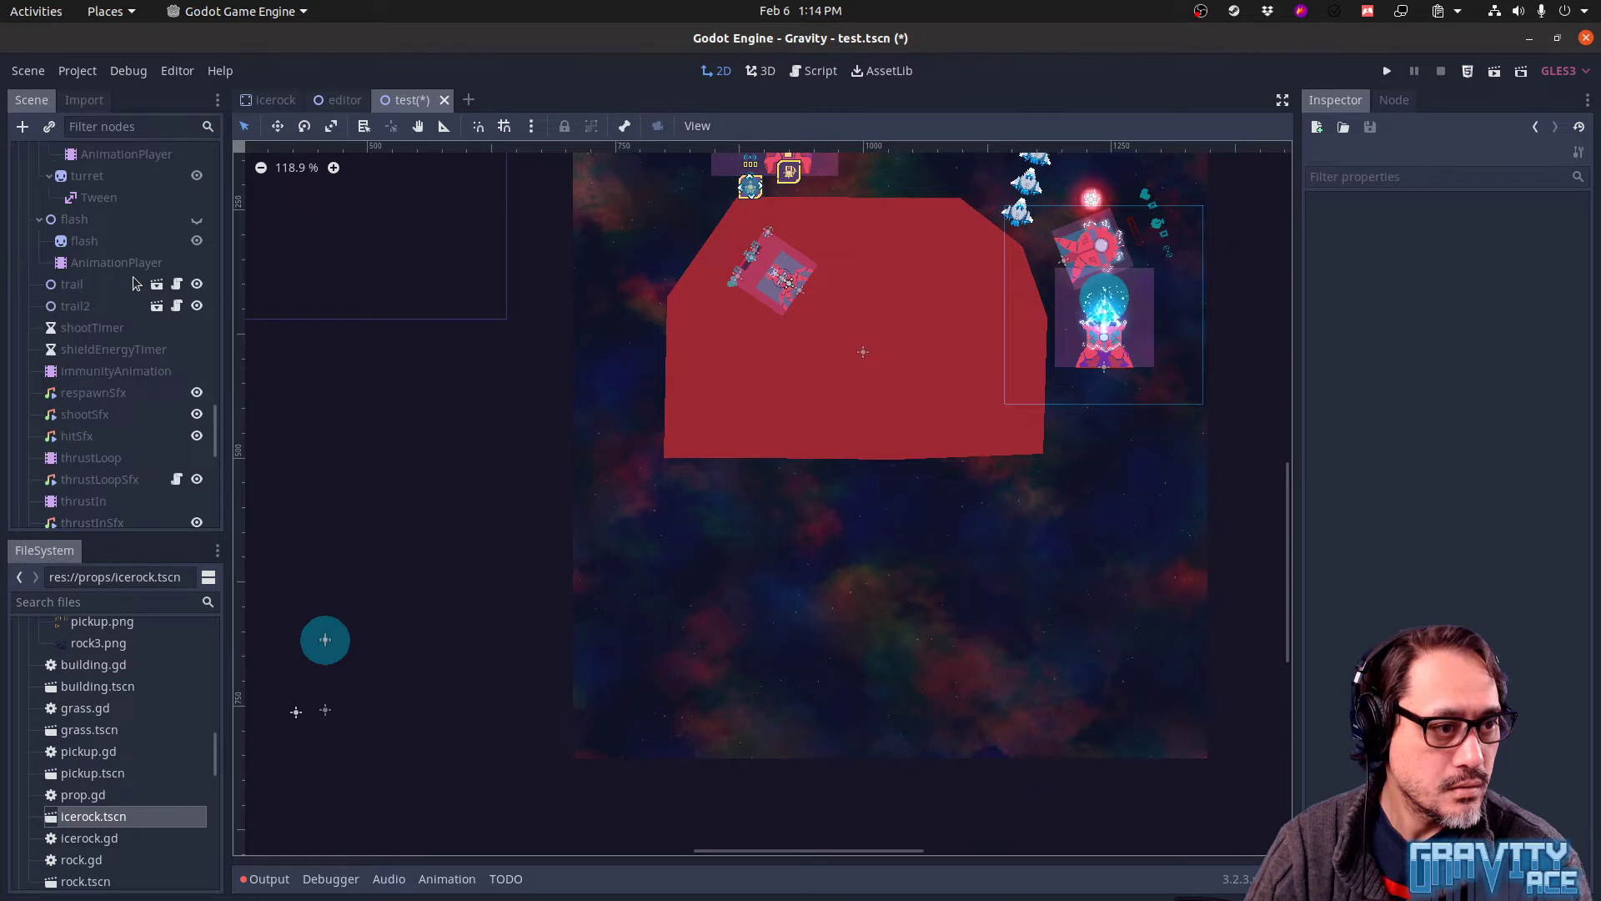
pyautogui.click(39, 219)
pyautogui.scroll(5, 190, 386)
pyautogui.scroll(8, 190, 386)
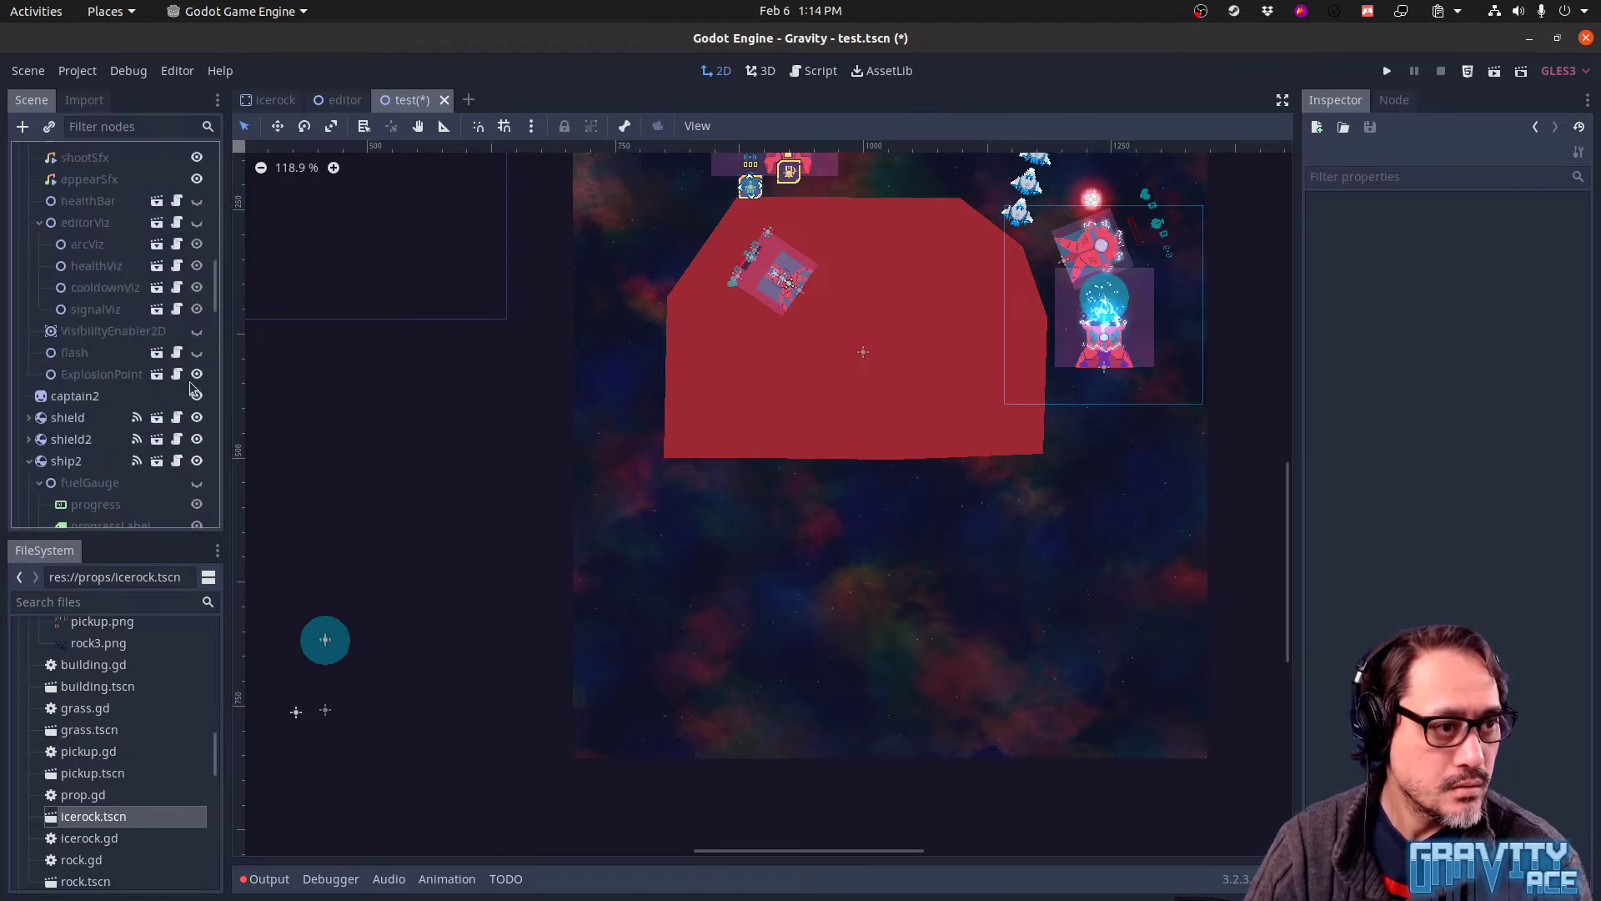
pyautogui.scroll(5, 100, 469)
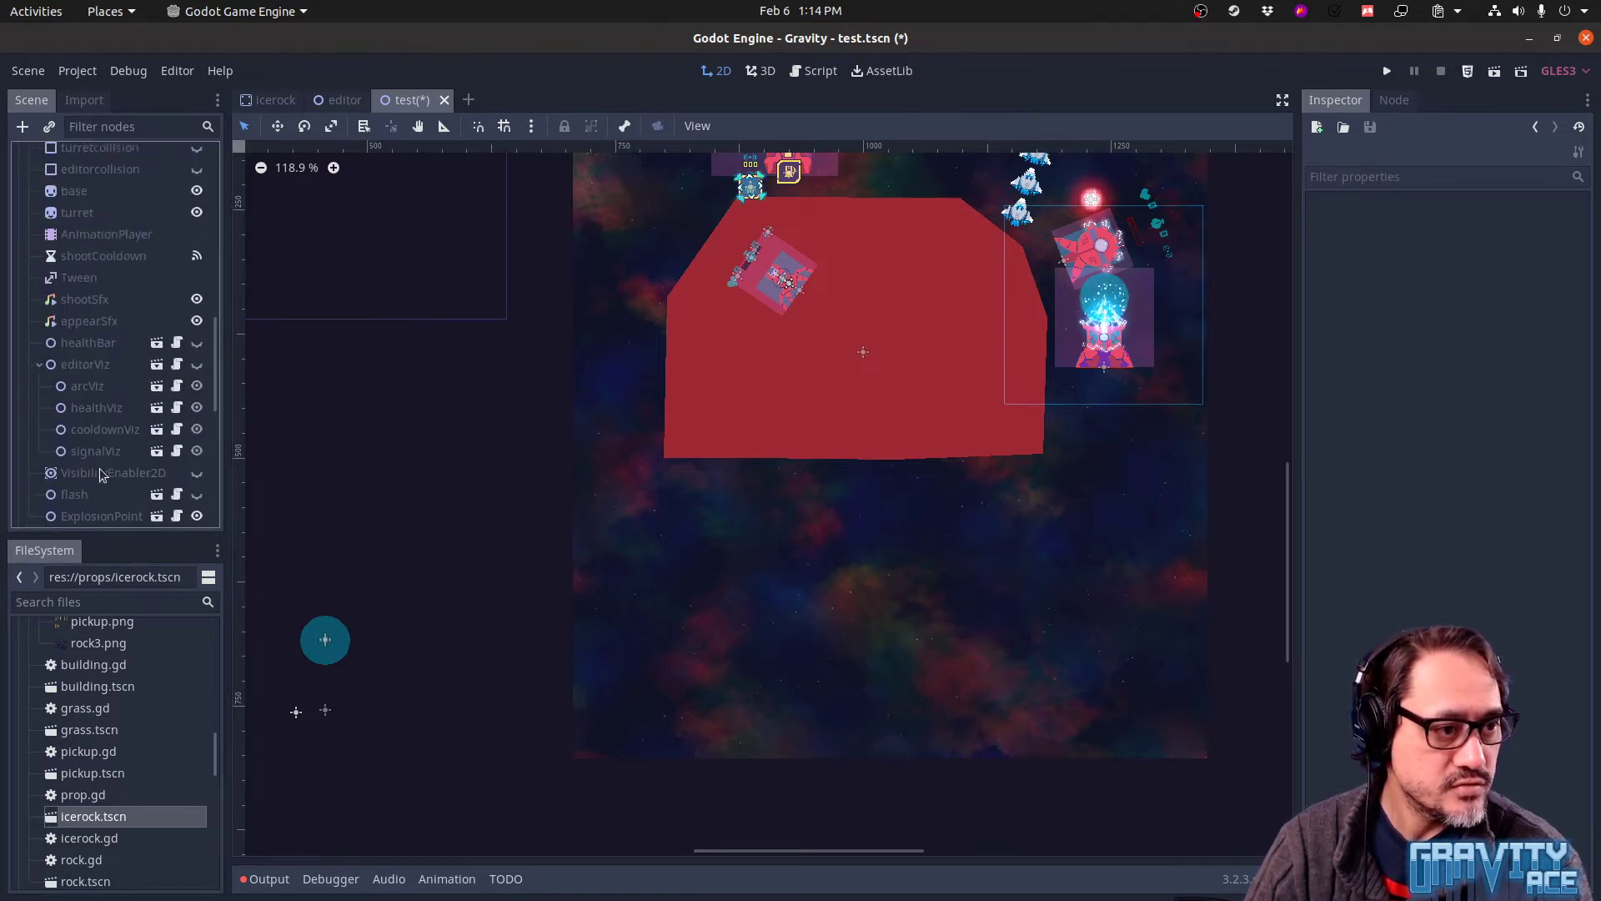
pyautogui.click(30, 246)
pyautogui.scroll(5, 63, 282)
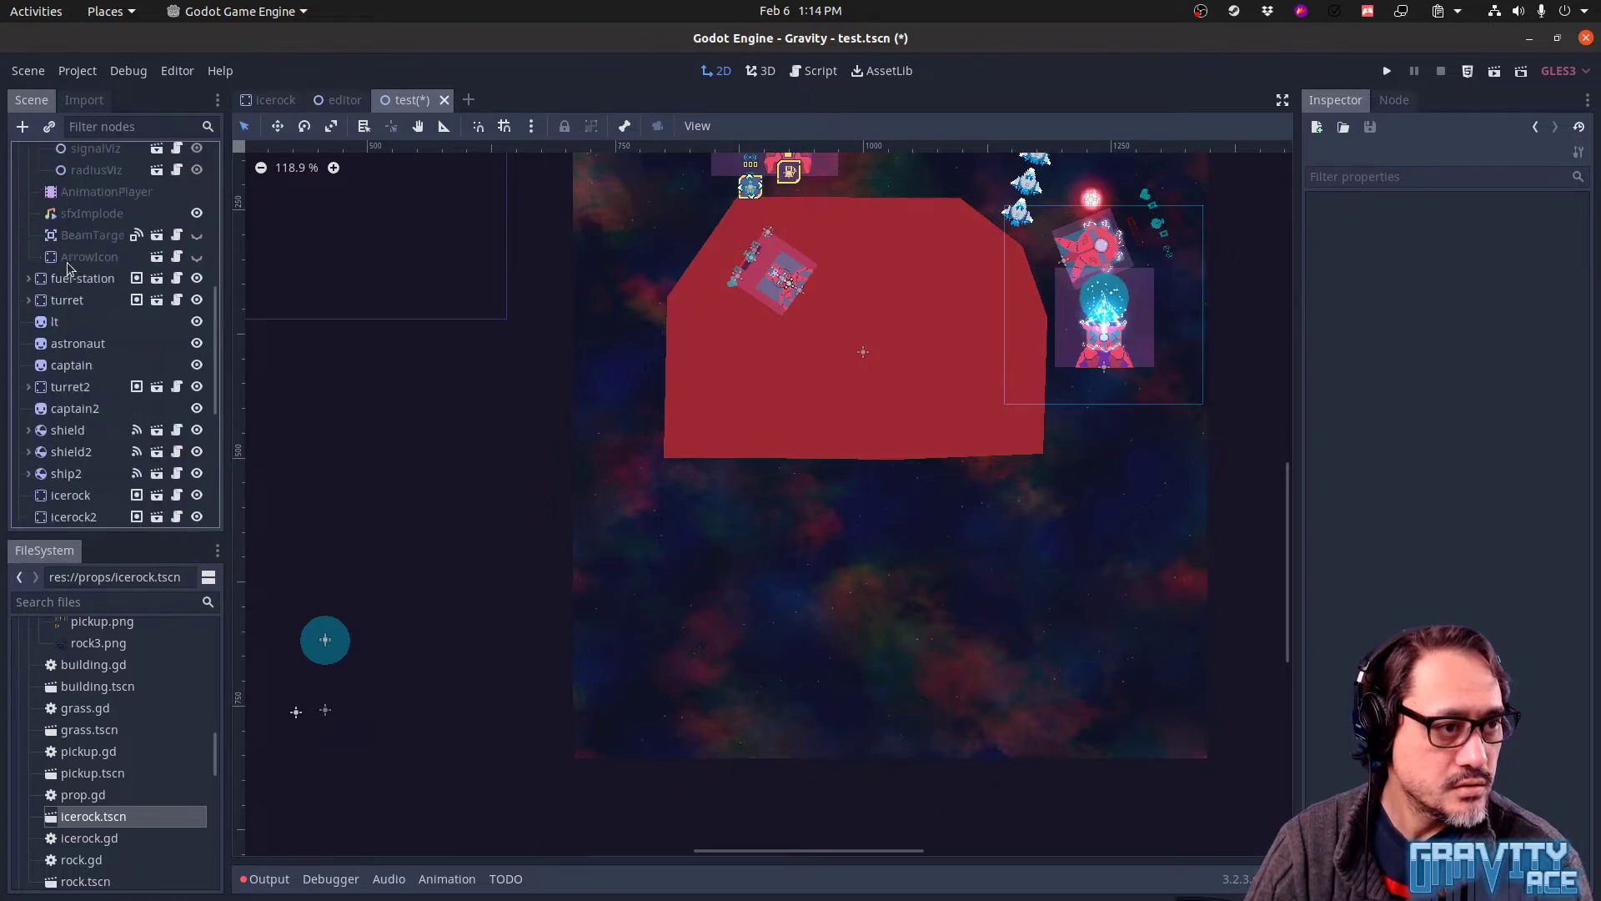
pyautogui.click(29, 258)
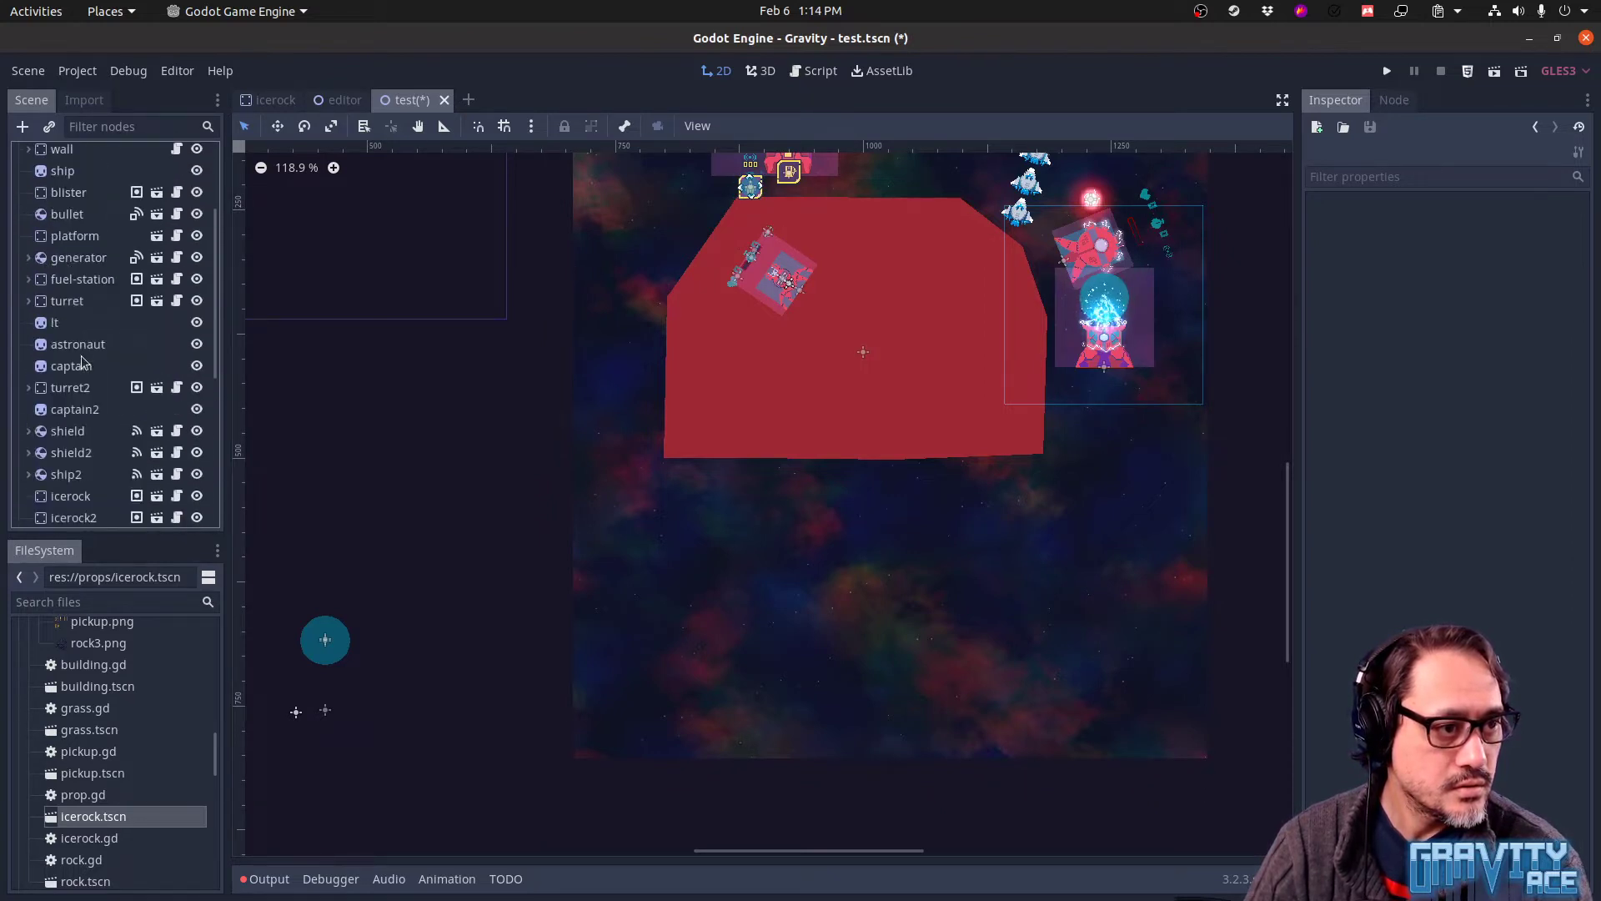
pyautogui.scroll(3, 82, 361)
pyautogui.scroll(-5, 82, 360)
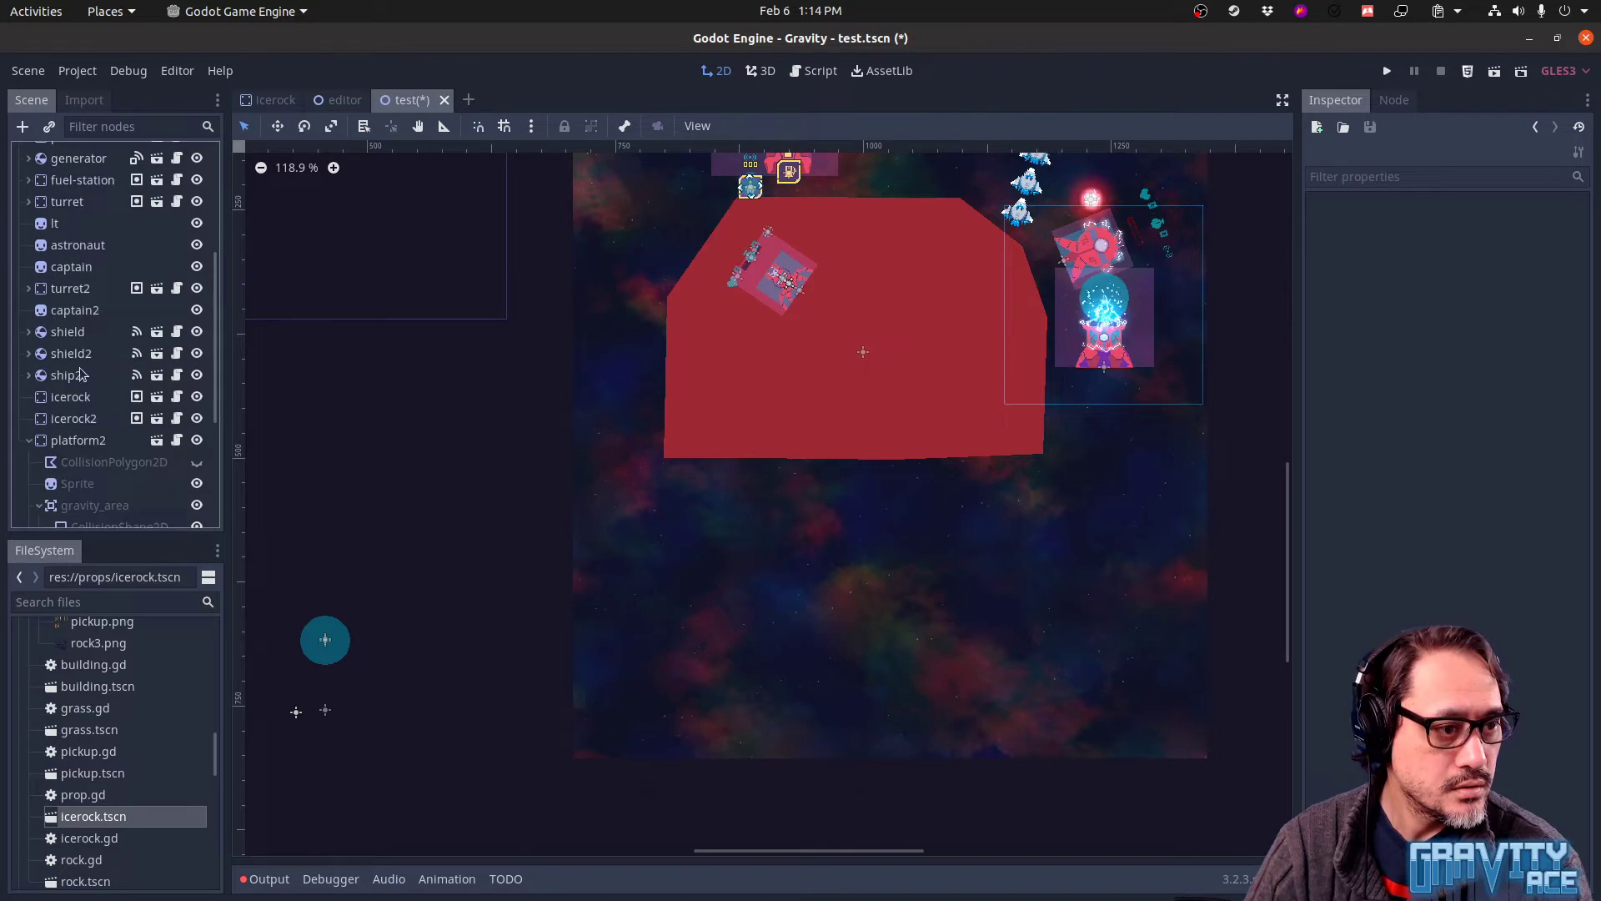
pyautogui.click(31, 440)
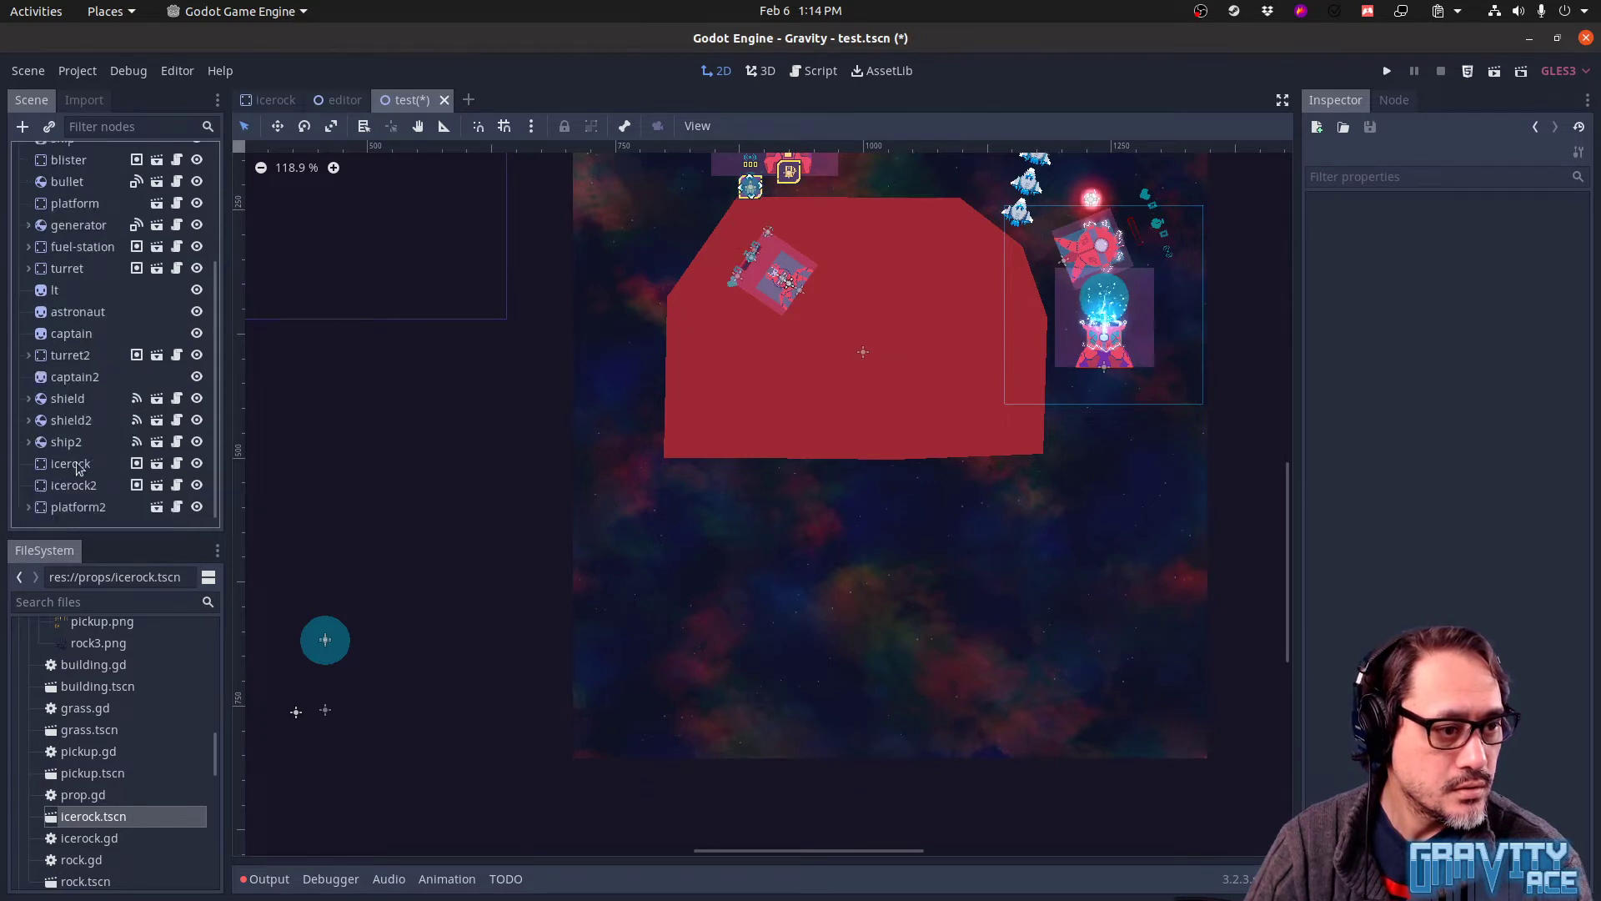
# Reorder both icerock nodes to sit between starfield and building2 under the root
pyautogui.click(78, 465)
pyautogui.keyDown('shift'); pyautogui.click(80, 486); pyautogui.keyUp('shift')
pyautogui.moveTo(81, 477); pyautogui.dragTo(90, 235)
# Move the first icerock instance a little to the right along the red wall's lower edge
pyautogui.click(87, 244)
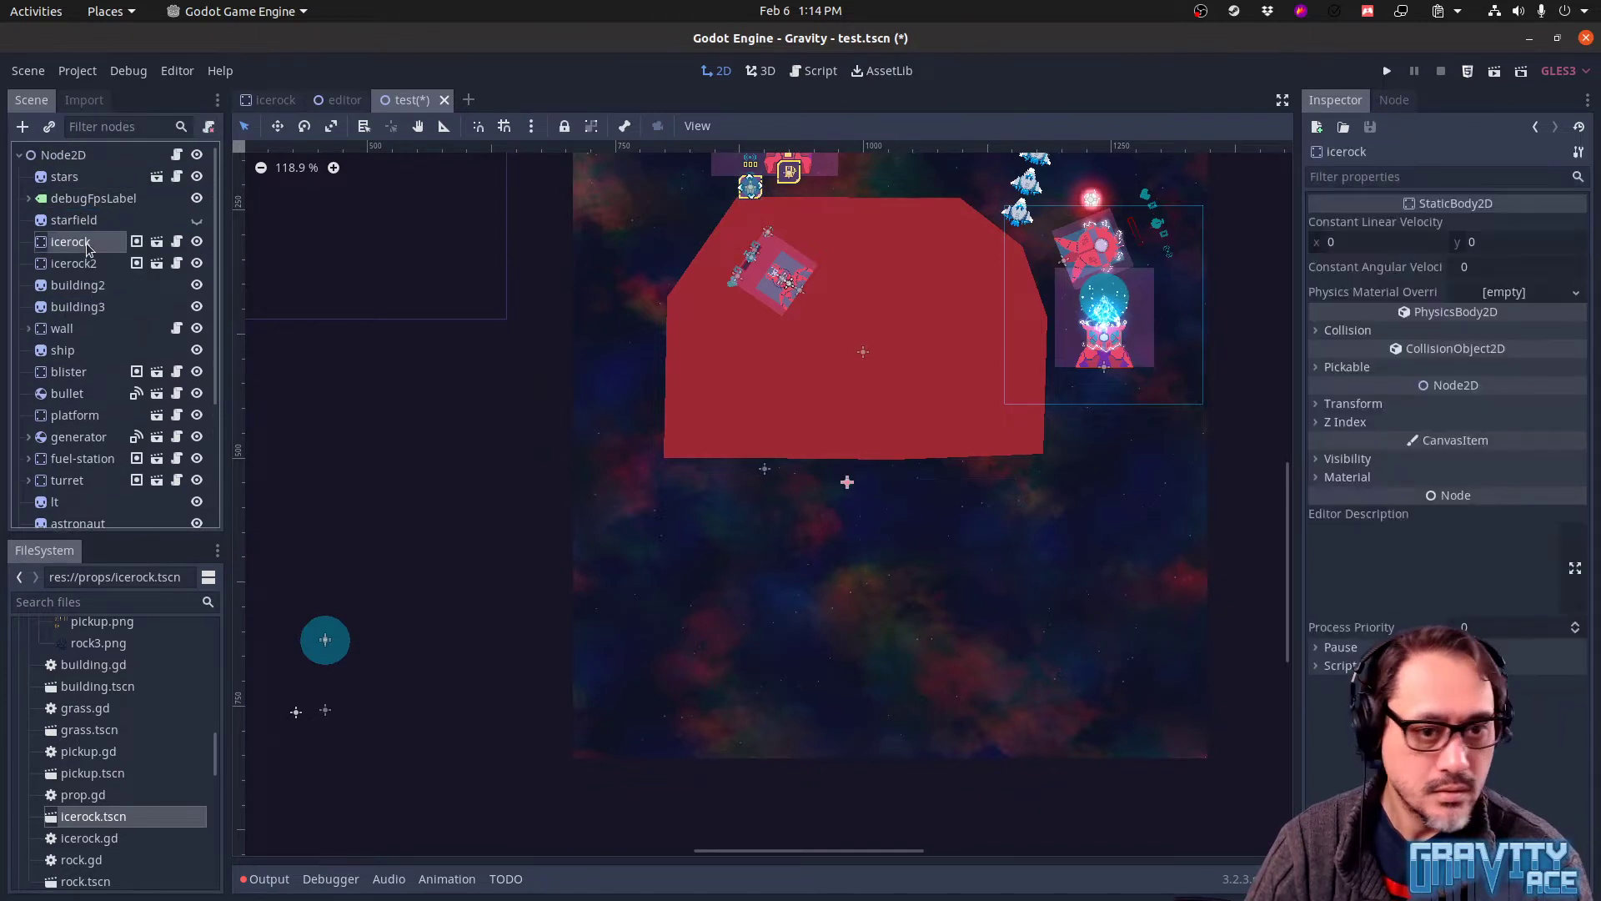
pyautogui.press('w')
pyautogui.moveTo(851, 458); pyautogui.dragTo(911, 474)
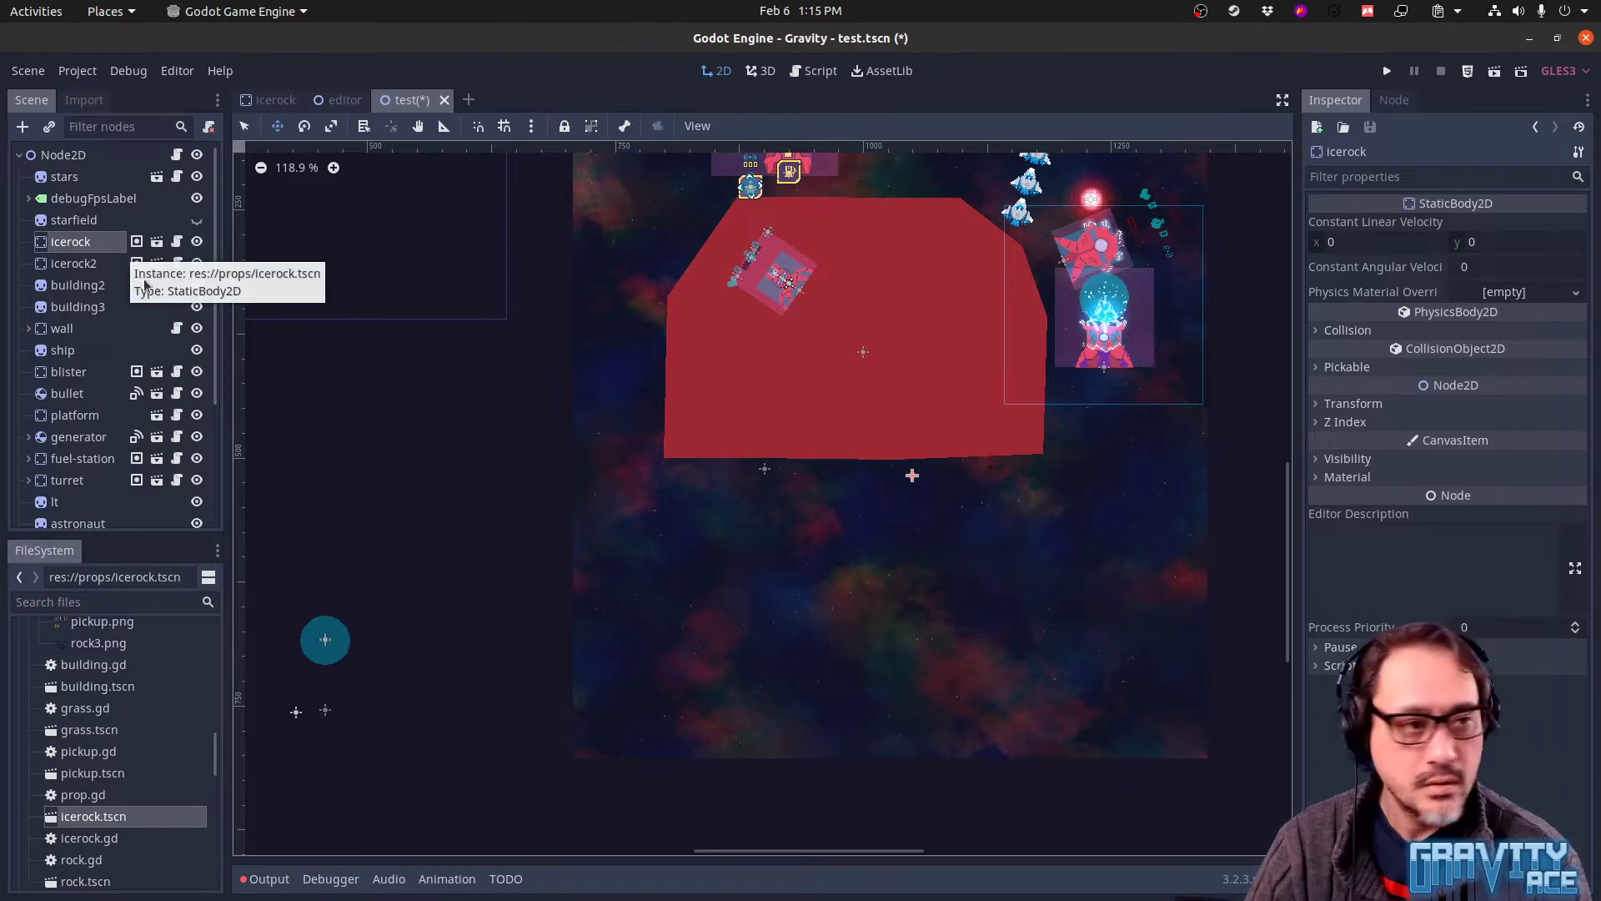
# Make the starfield sprite visible and delete the stars node from the test scene
pyautogui.moveTo(618, 546); pyautogui.dragTo(839, 599)
pyautogui.hotkey('ctrl', 'z')
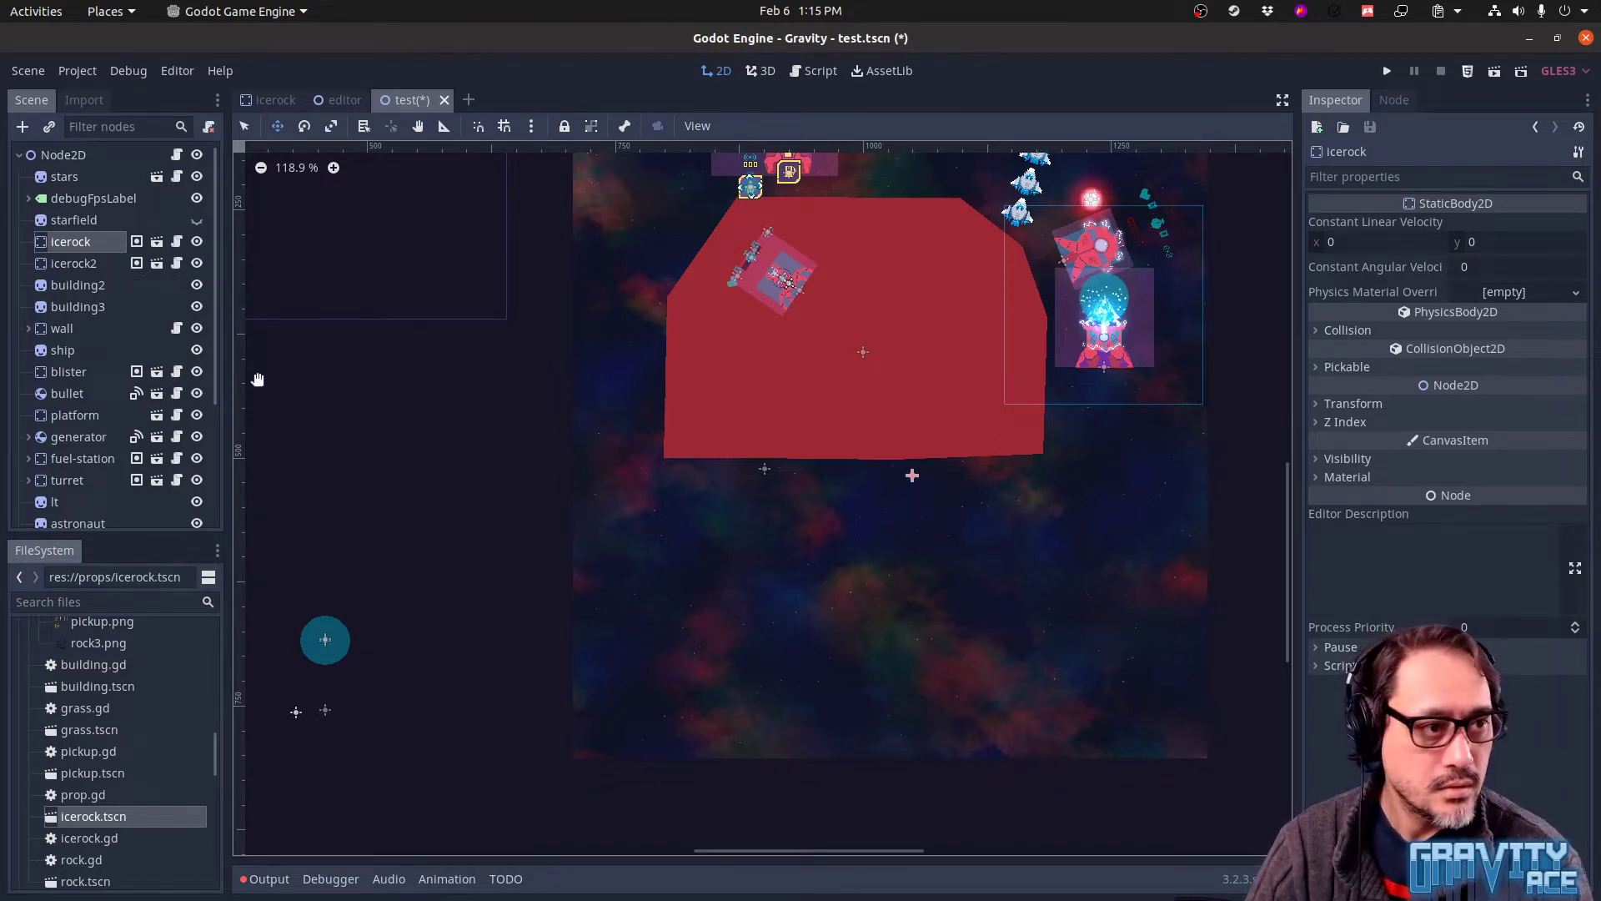
pyautogui.click(89, 221)
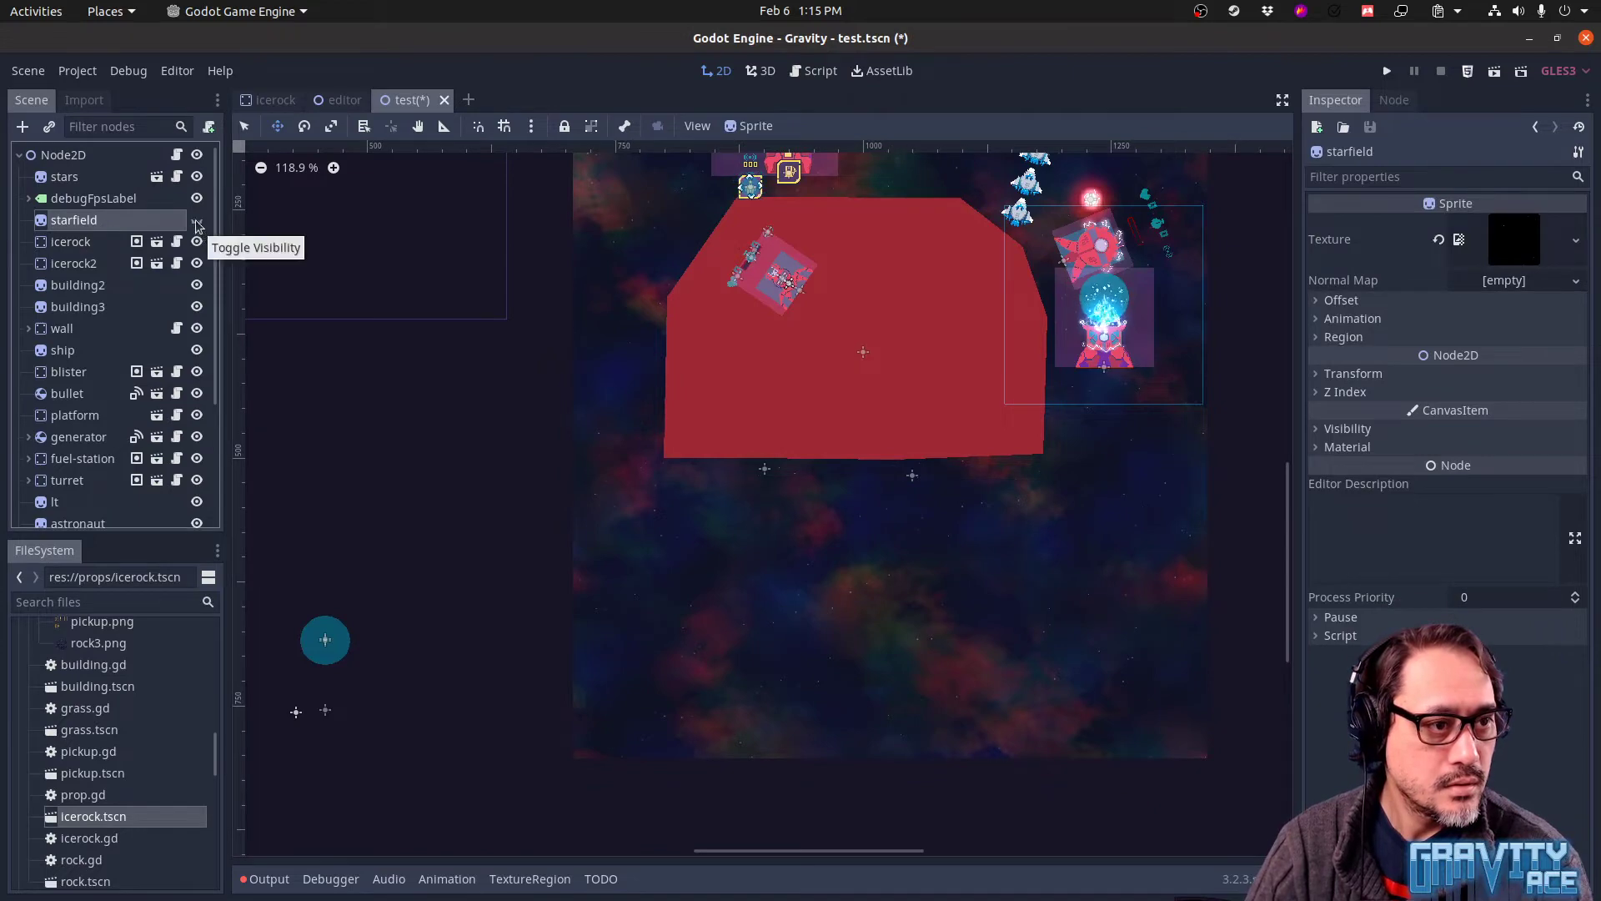
pyautogui.click(196, 219)
pyautogui.click(98, 180)
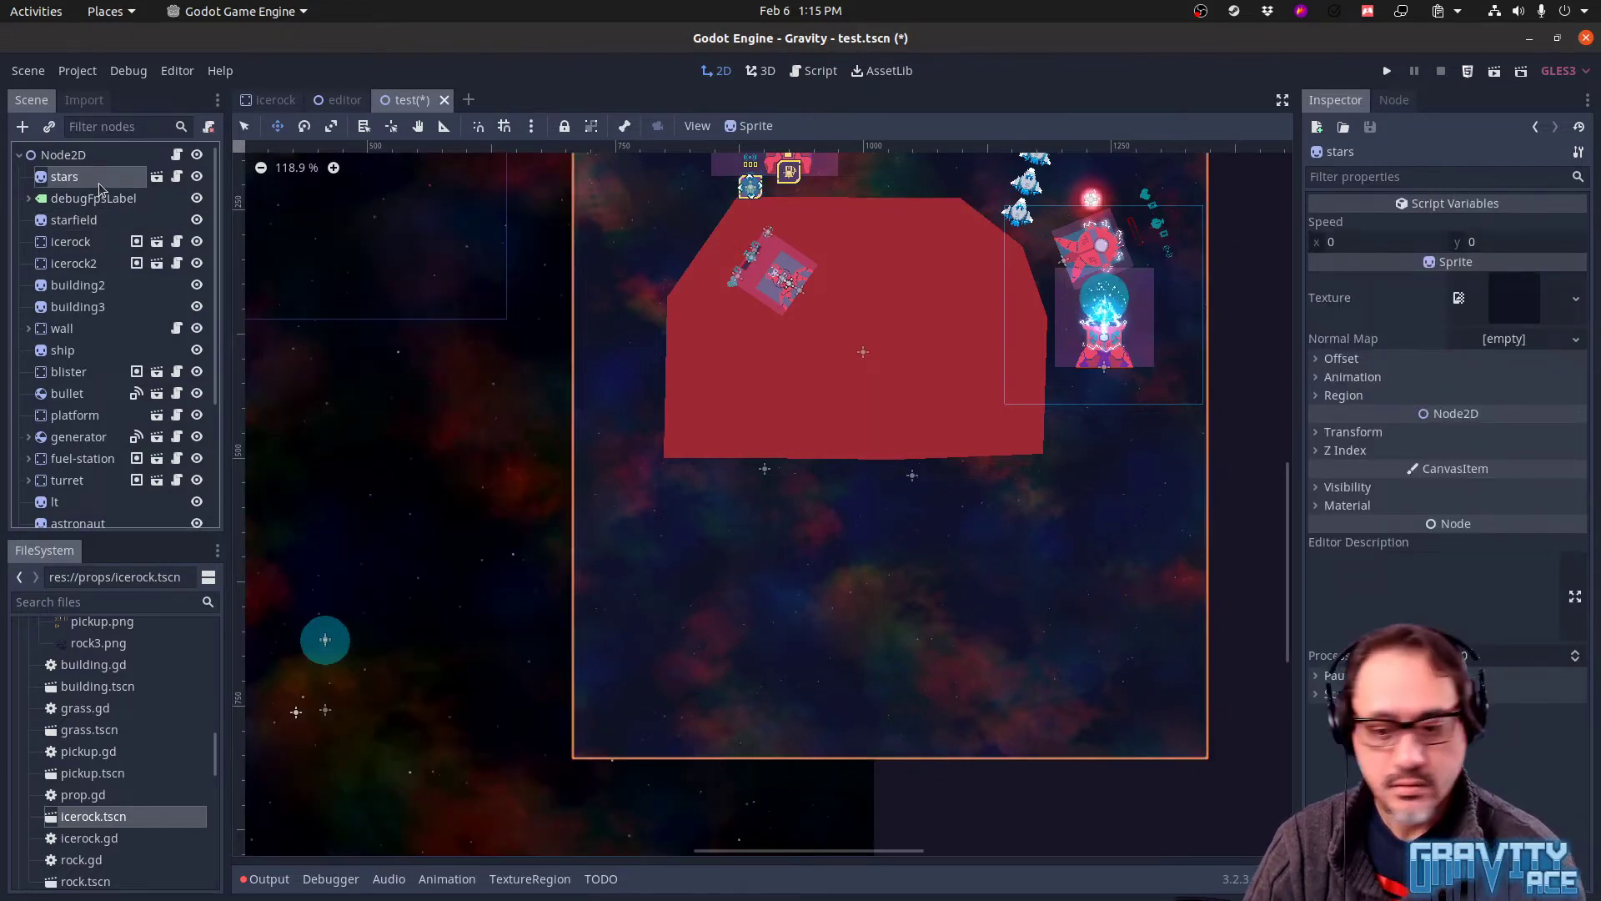
pyautogui.press('Delete')
pyautogui.press('Return')
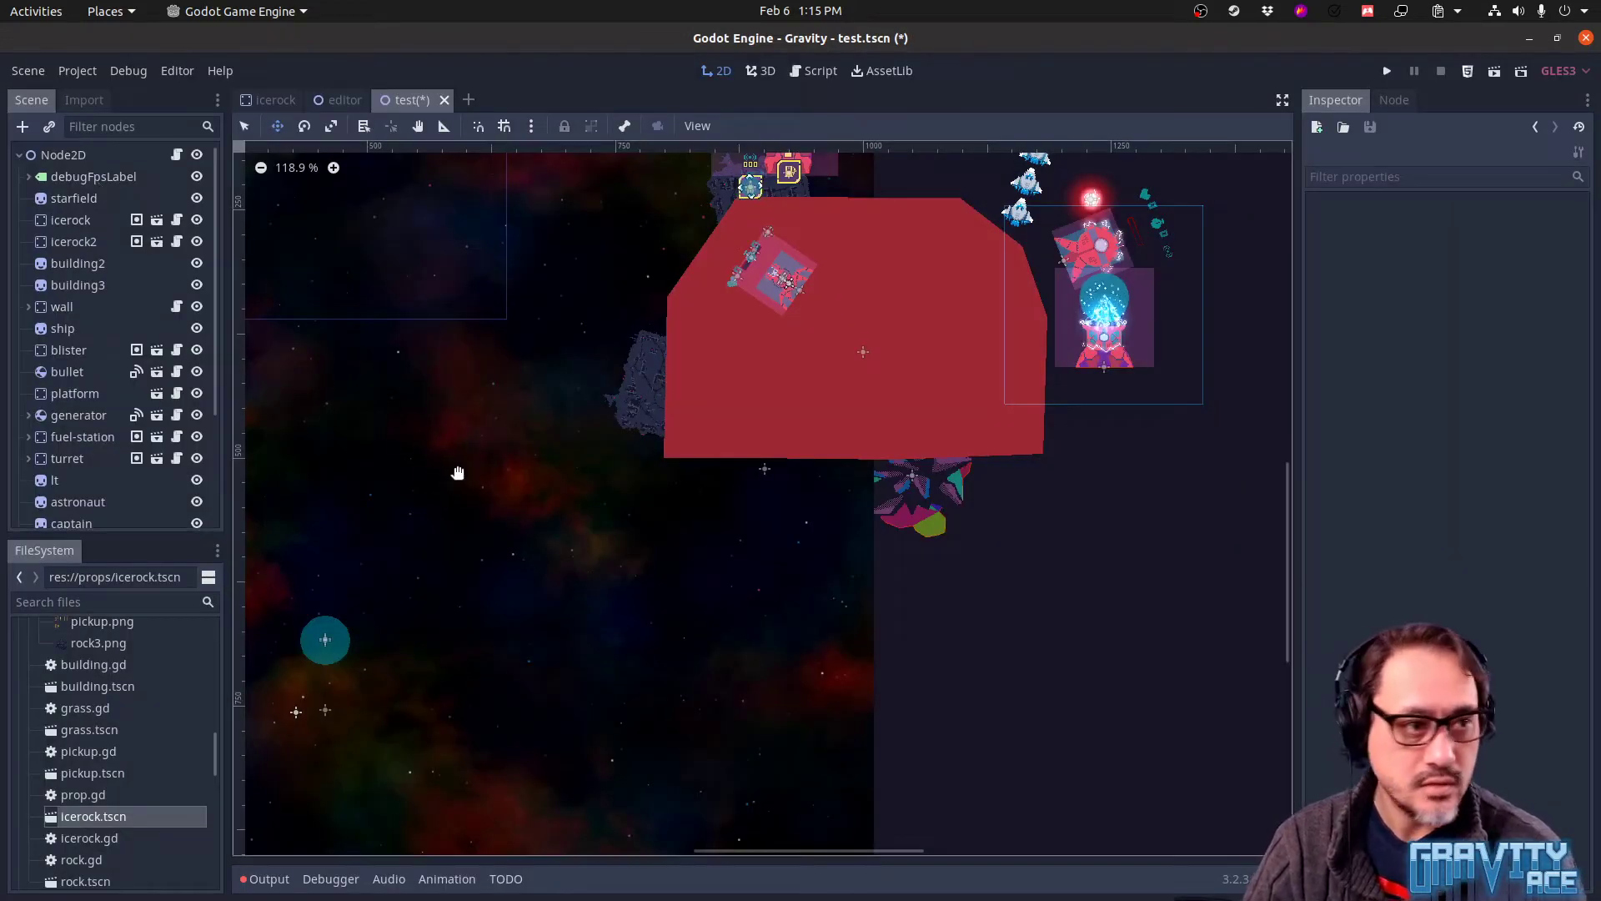
# Move the starfield sprite to the right so it lies behind the red wall, and expand its Z Index properties
pyautogui.click(73, 201)
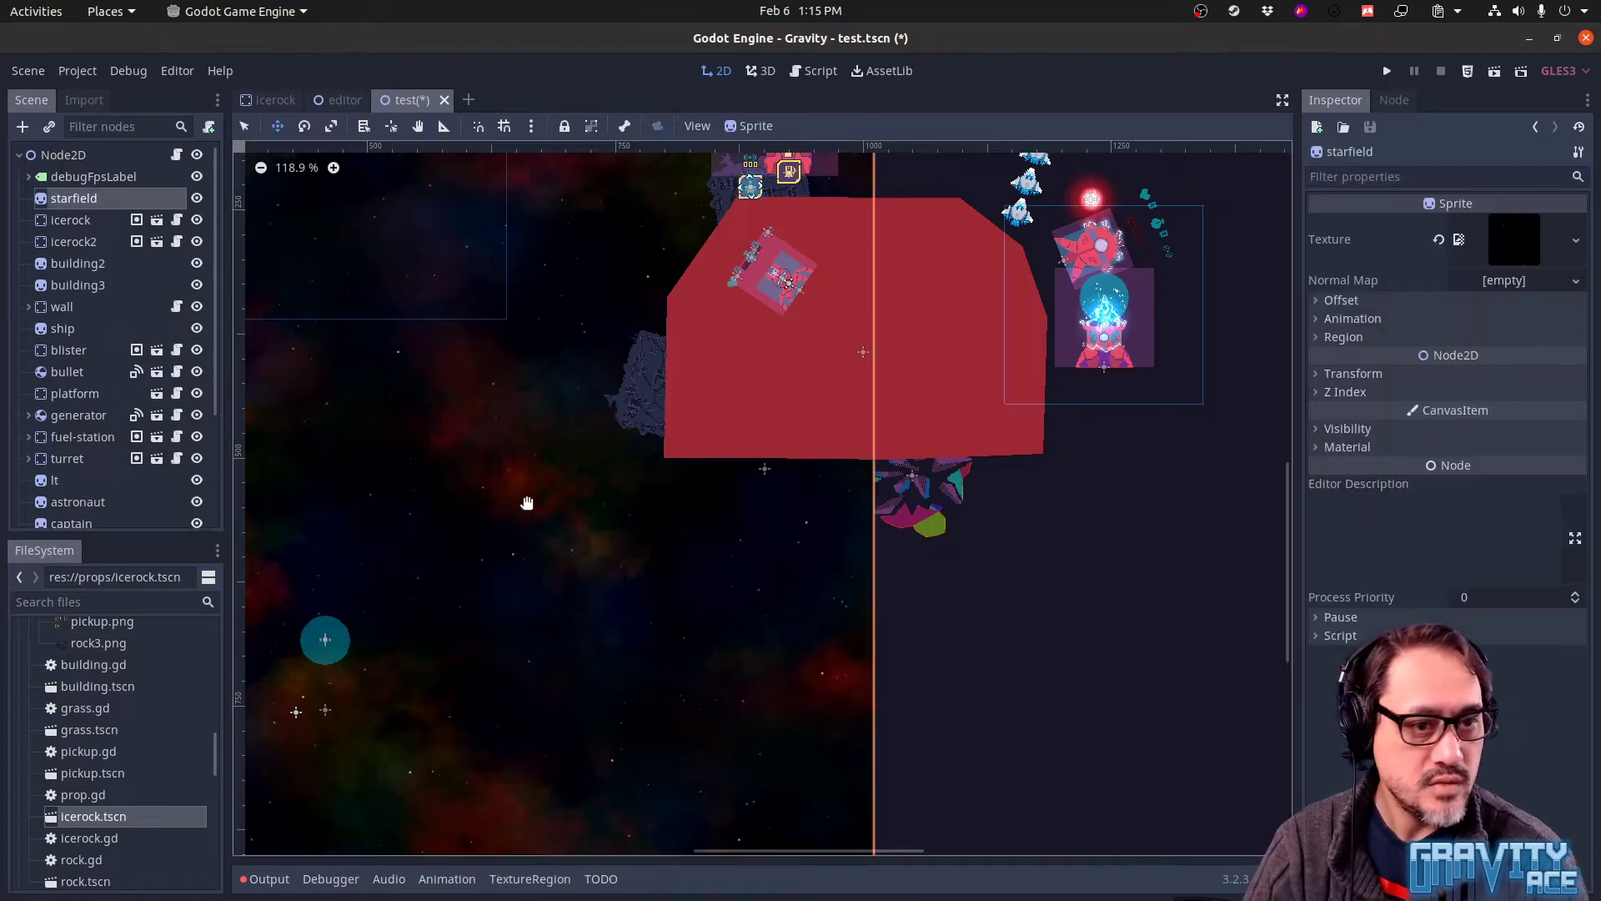
pyautogui.moveTo(576, 577); pyautogui.dragTo(943, 528)
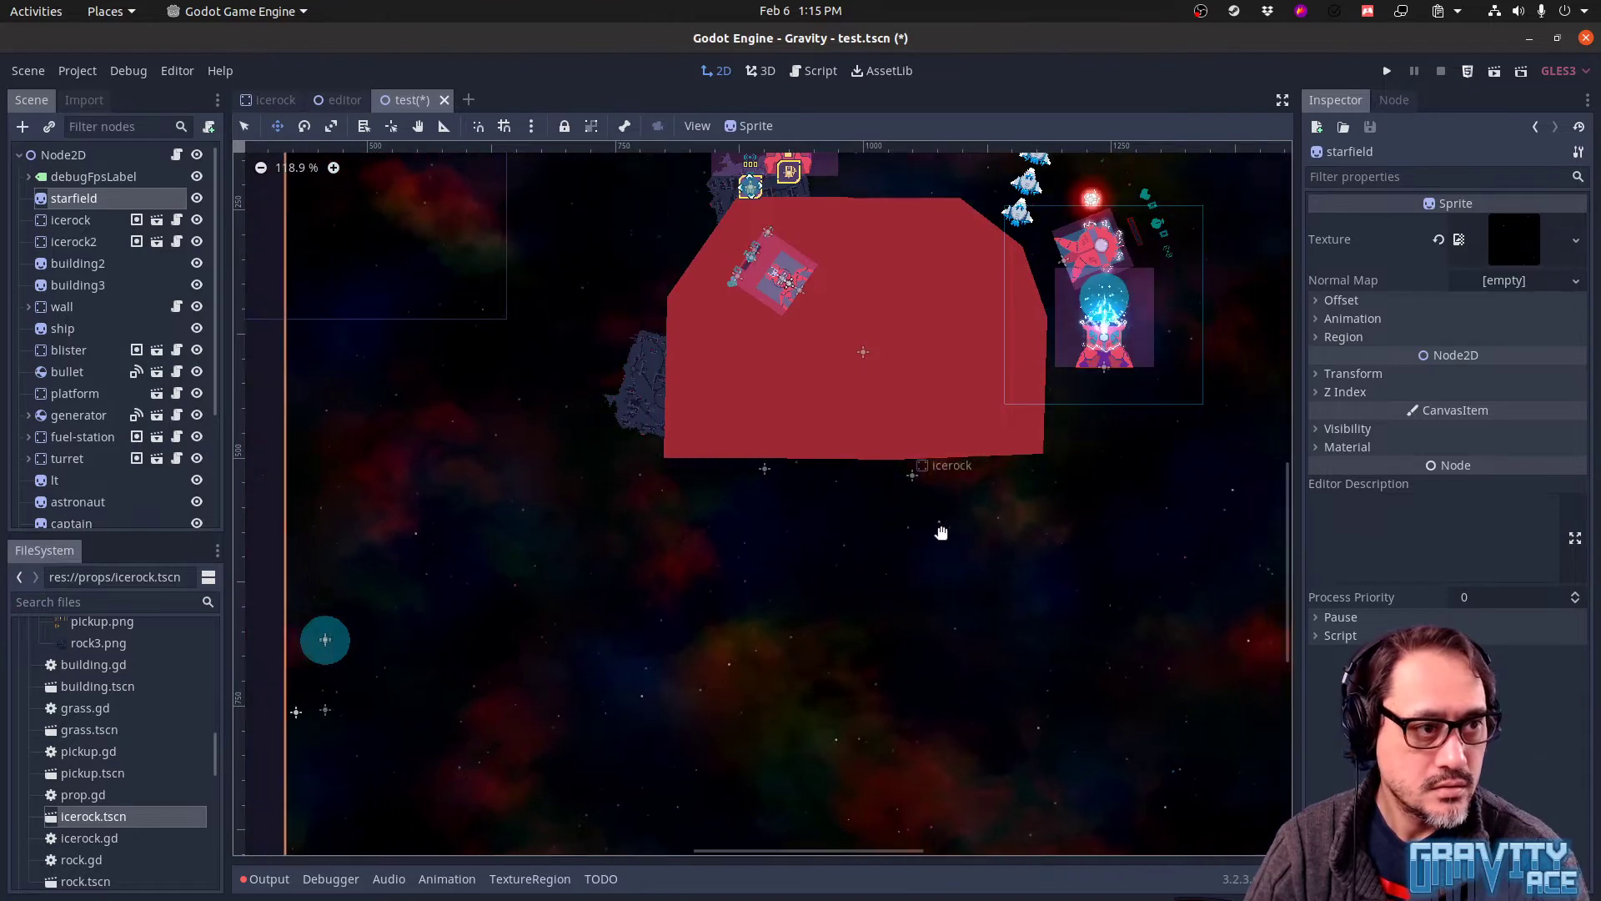
pyautogui.click(1346, 392)
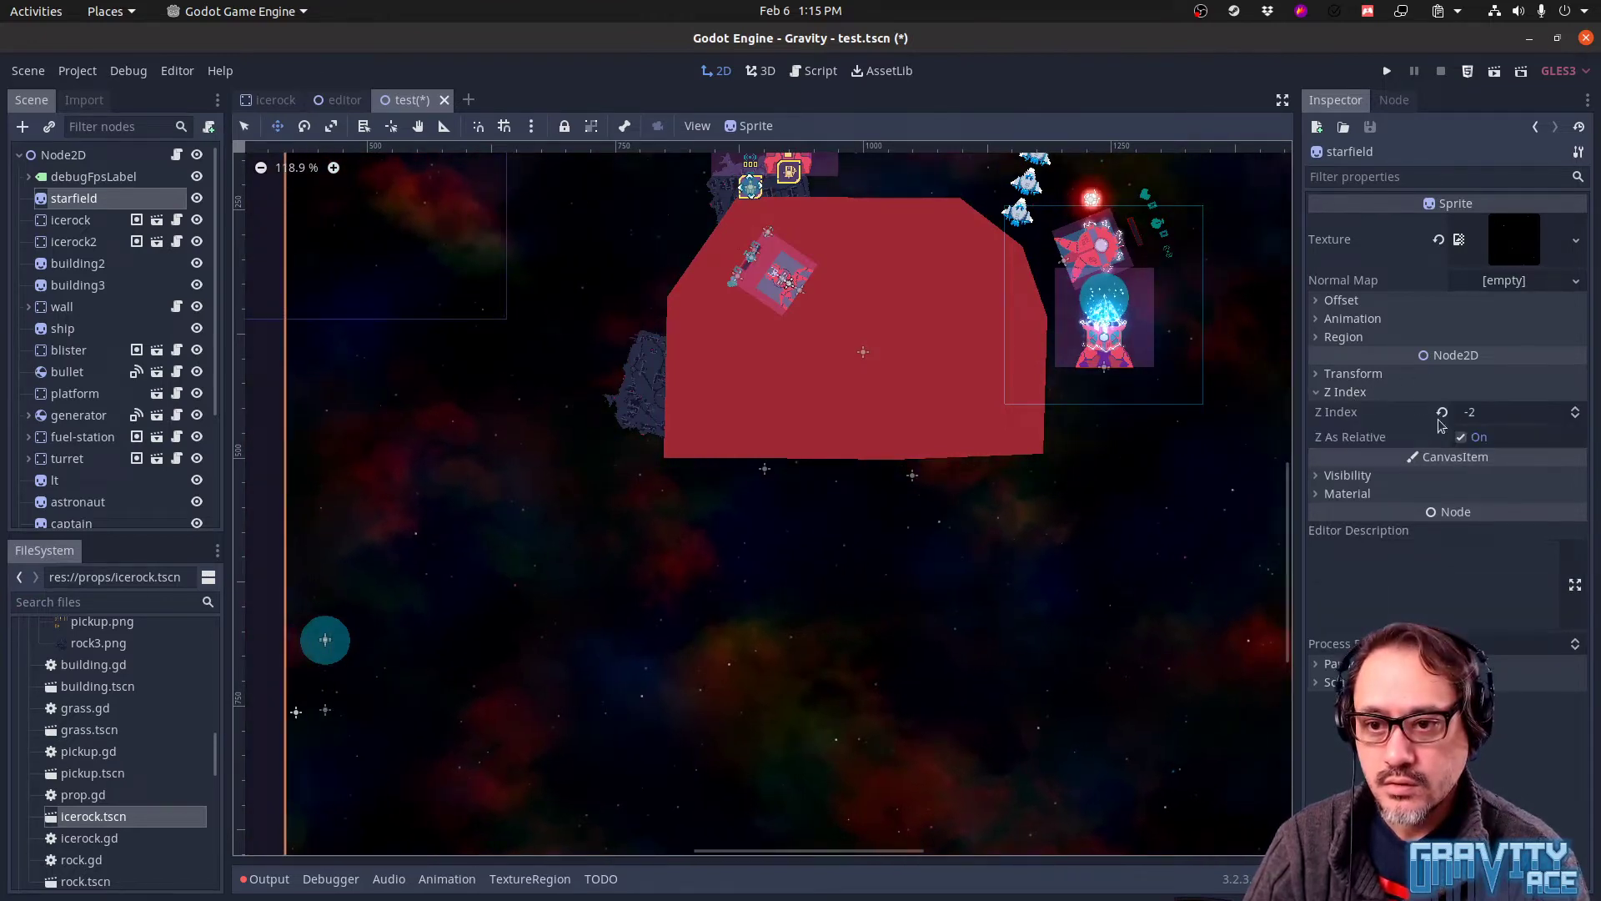
# Set the Z Index of icerock2 to -1
pyautogui.click(75, 242)
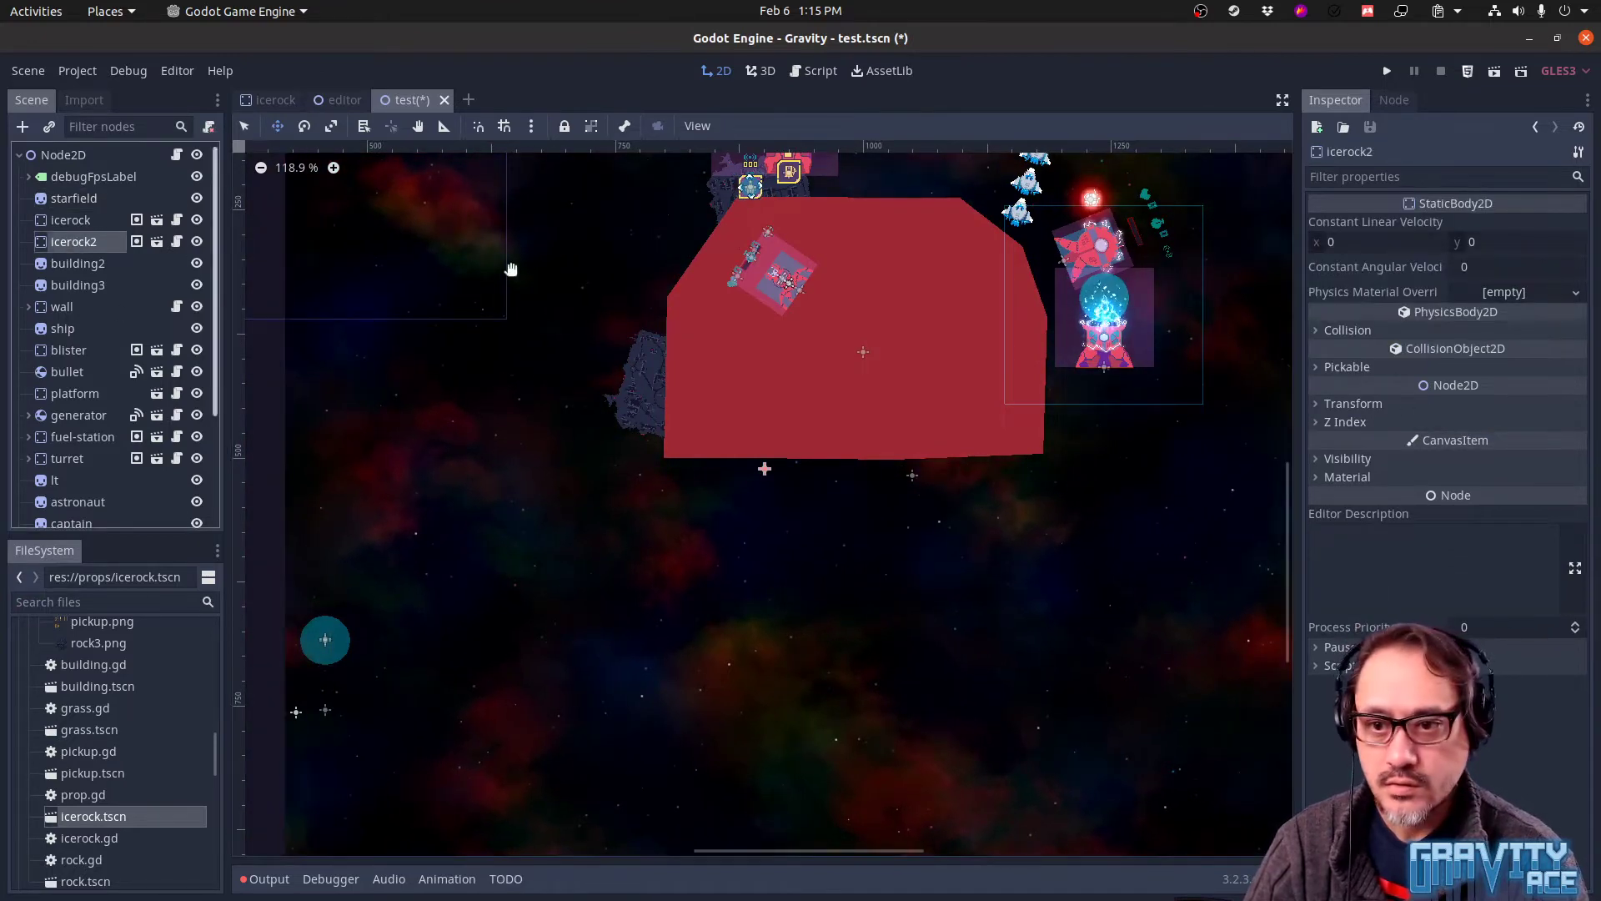
pyautogui.click(1356, 423)
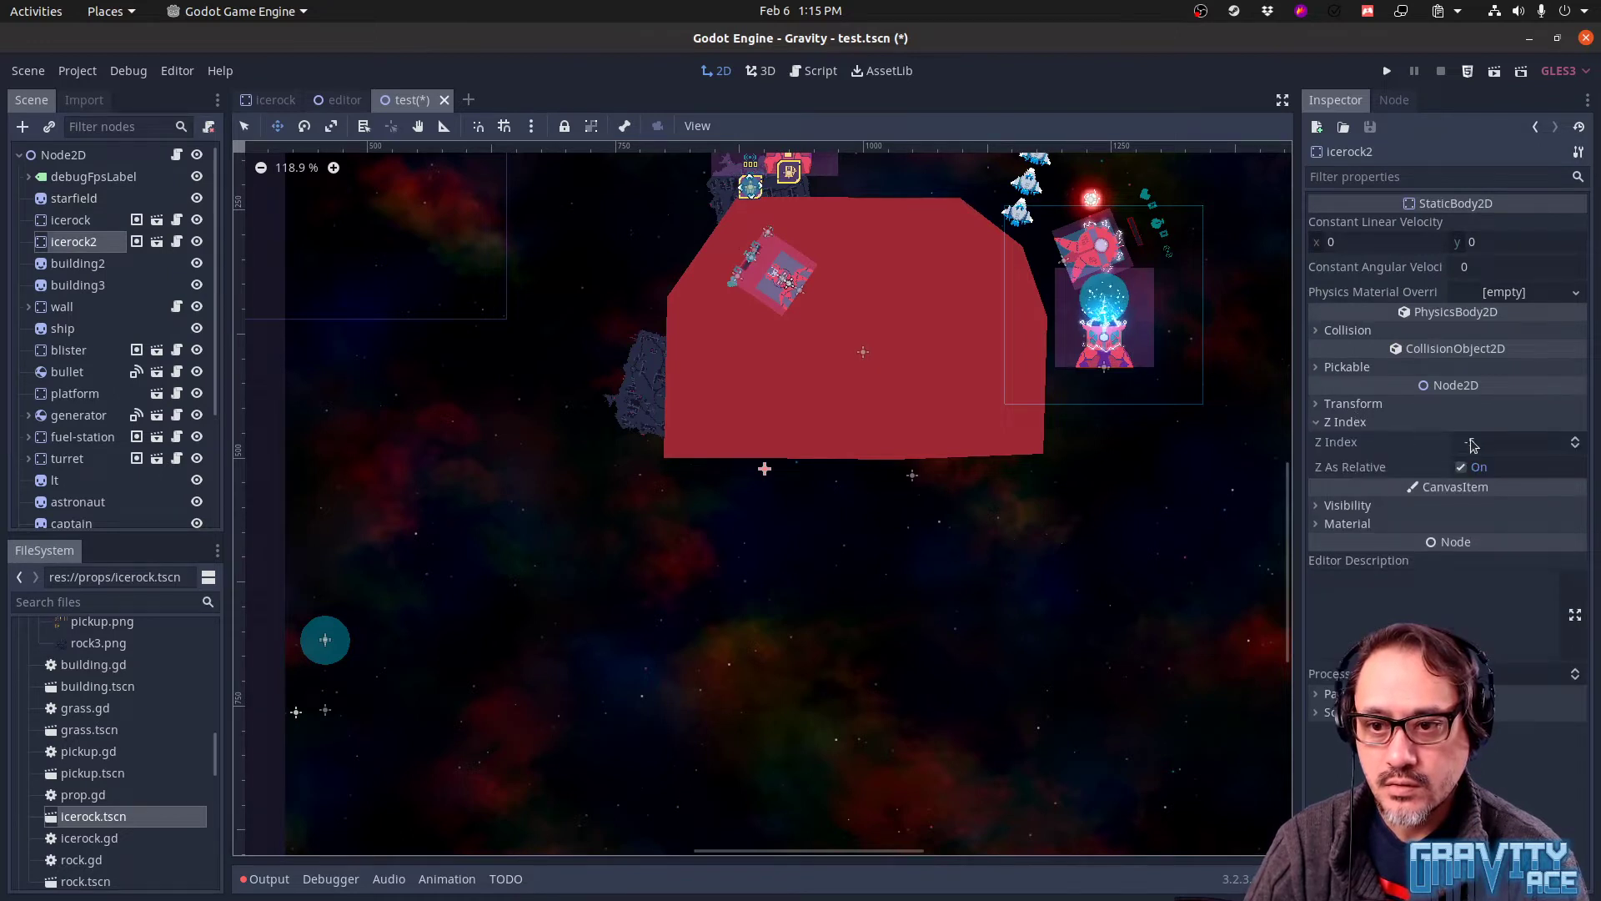
pyautogui.click(1575, 439)
pyautogui.click(1575, 440)
pyautogui.click(1575, 439)
pyautogui.click(1575, 440)
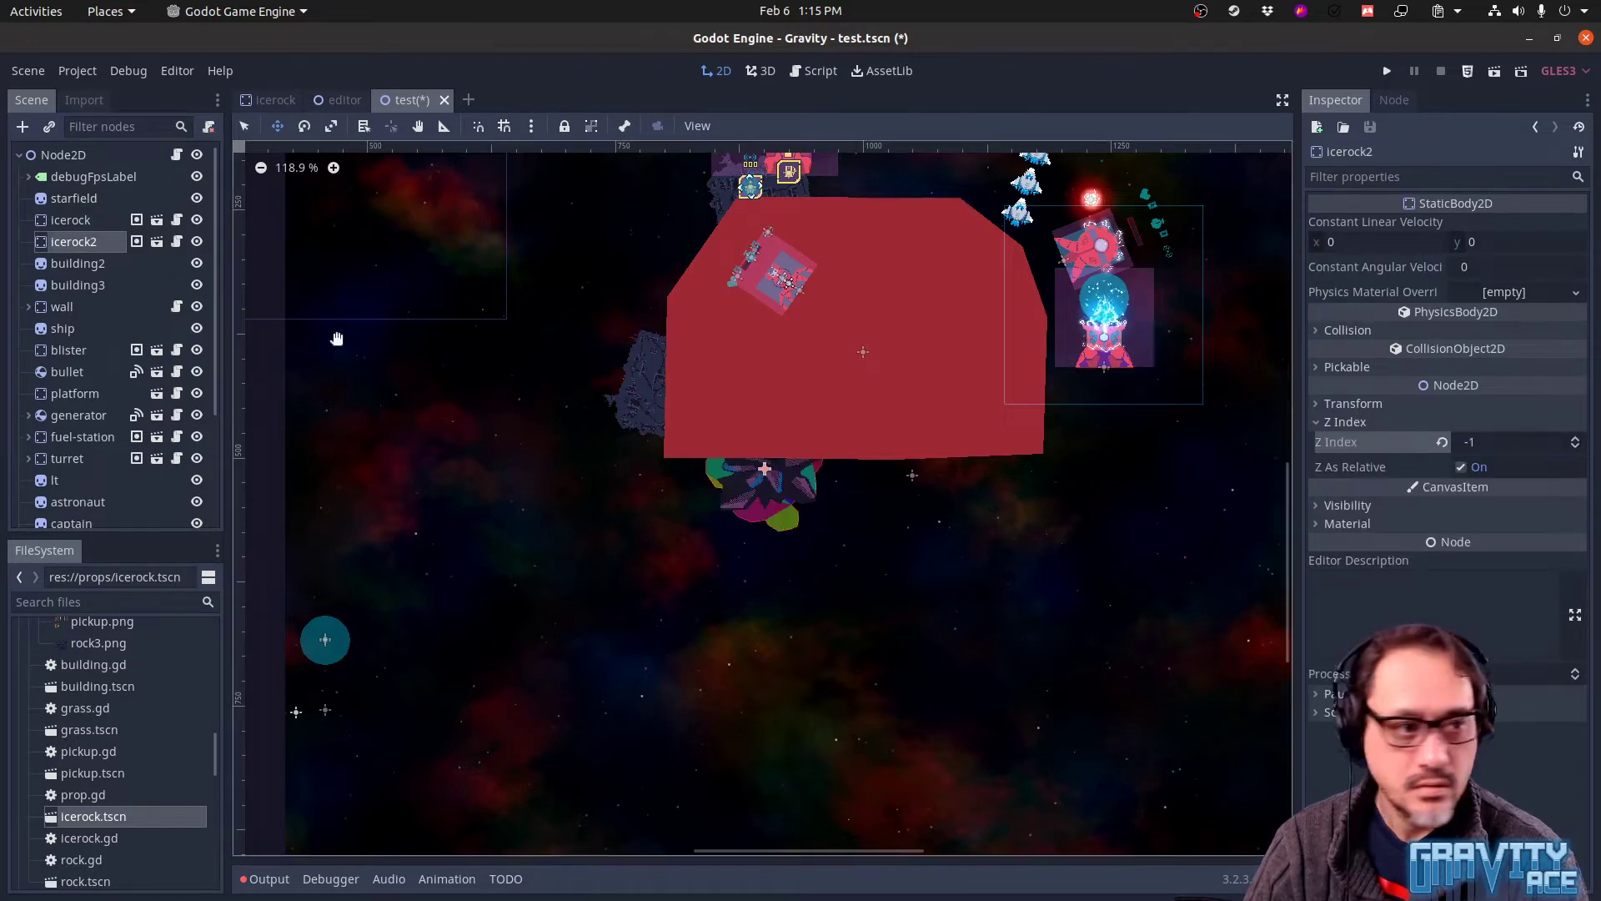
# Set the Z Index of the first icerock instance to -1
pyautogui.click(73, 223)
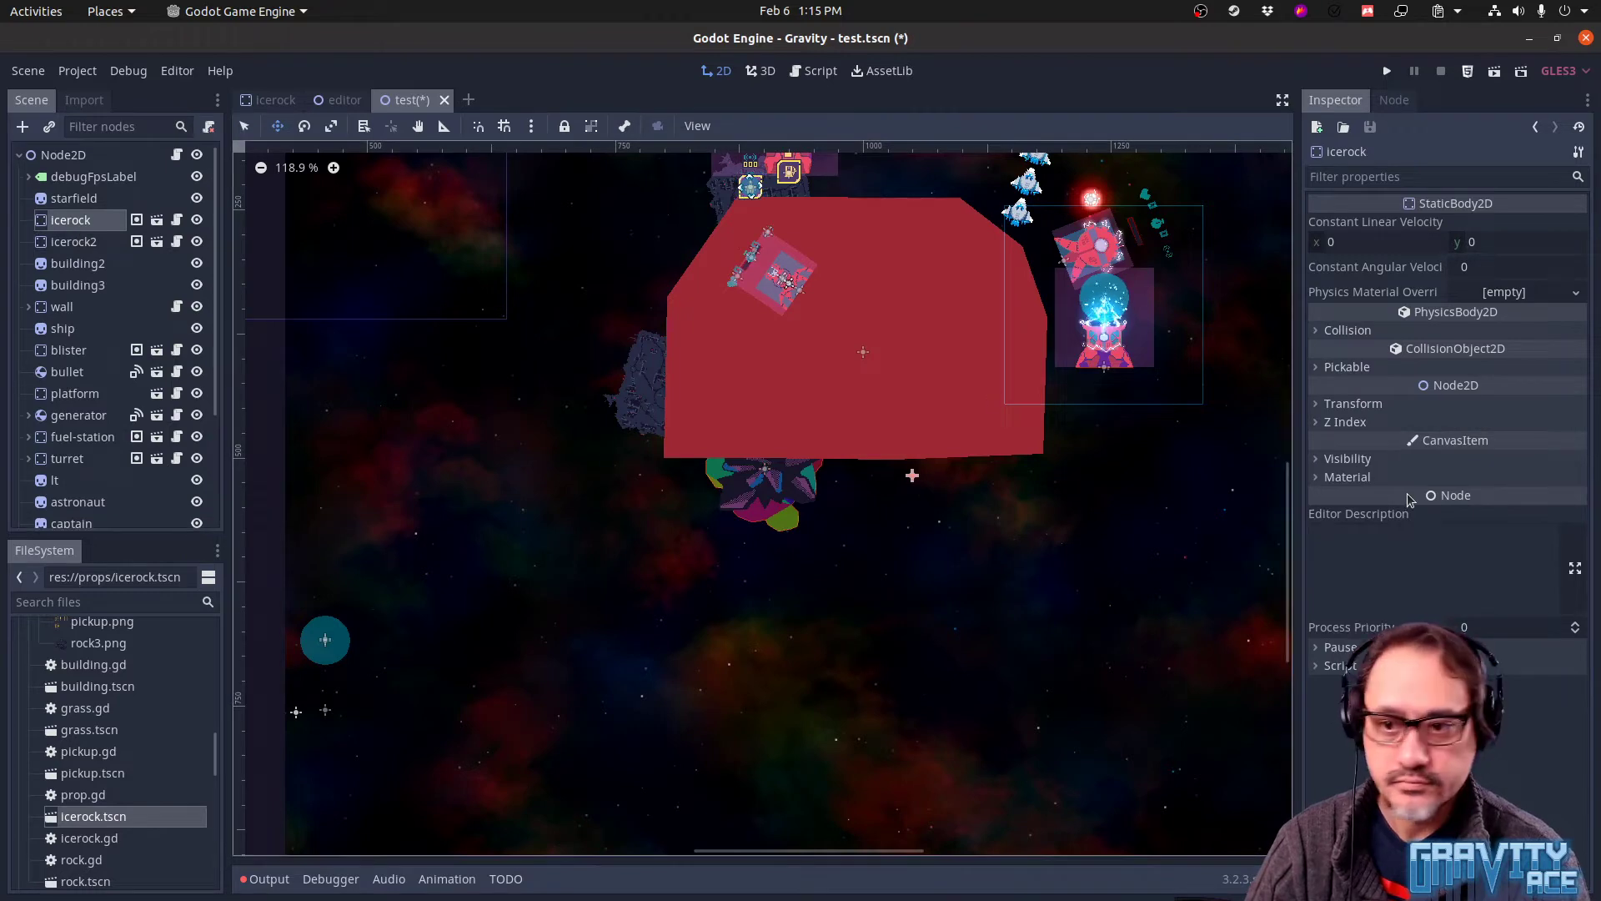
pyautogui.click(1366, 423)
pyautogui.click(1575, 439)
pyautogui.click(1575, 439)
pyautogui.click(1576, 440)
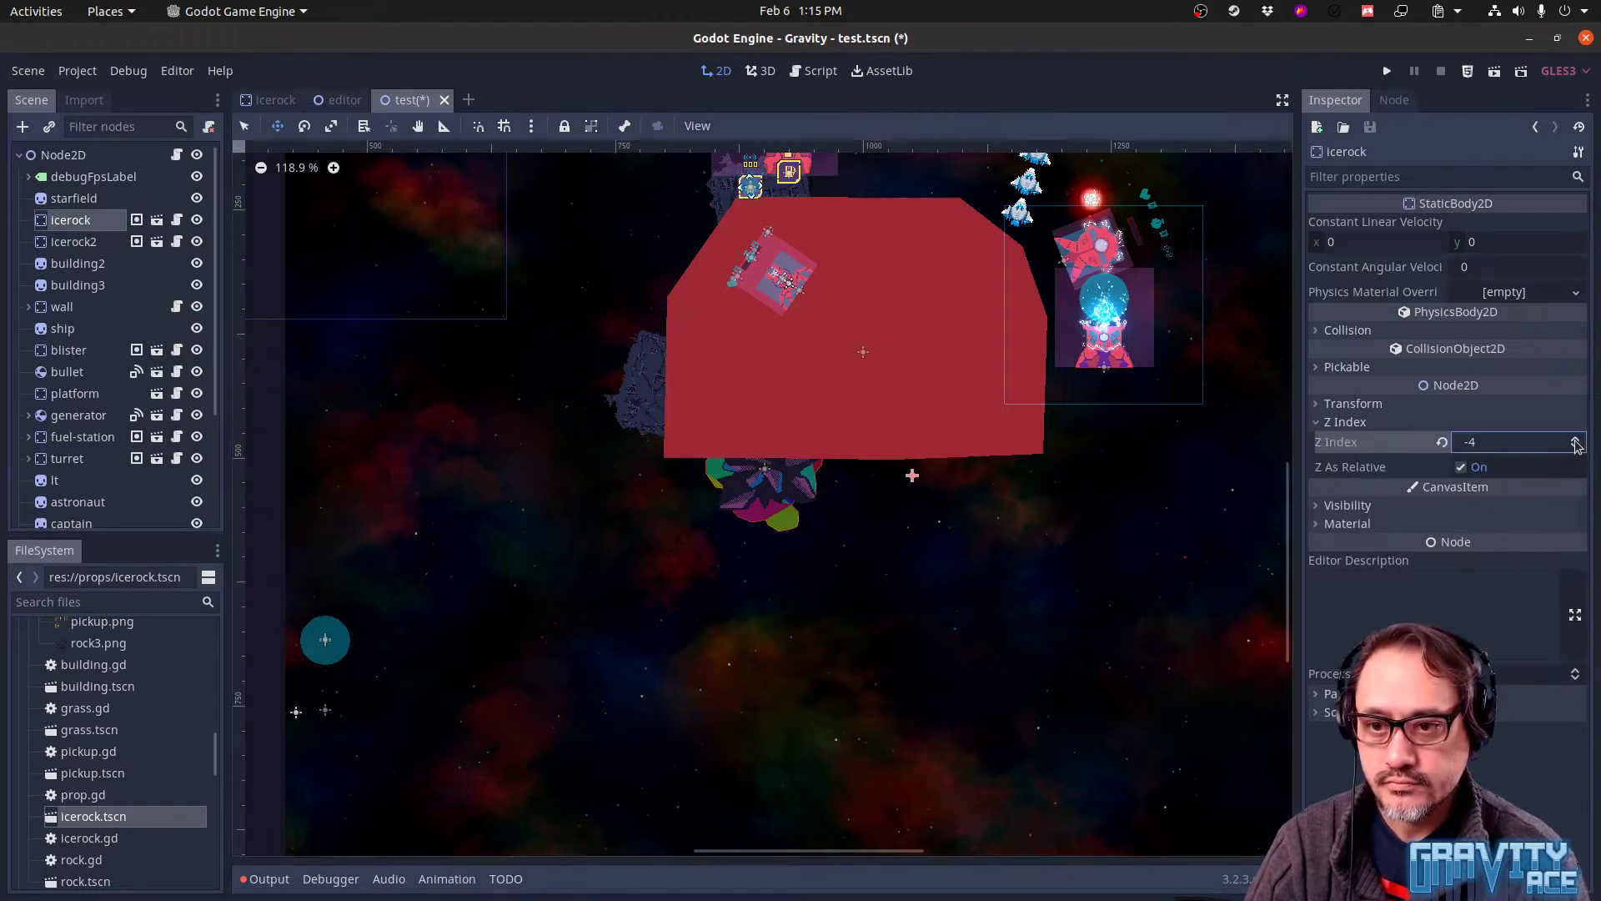
pyautogui.click(1575, 440)
# Delete the first icerock instance and move icerock2 to the right along the red wall's lower edge
pyautogui.scroll(1, 1006, 535)
pyautogui.scroll(15, 1006, 535)
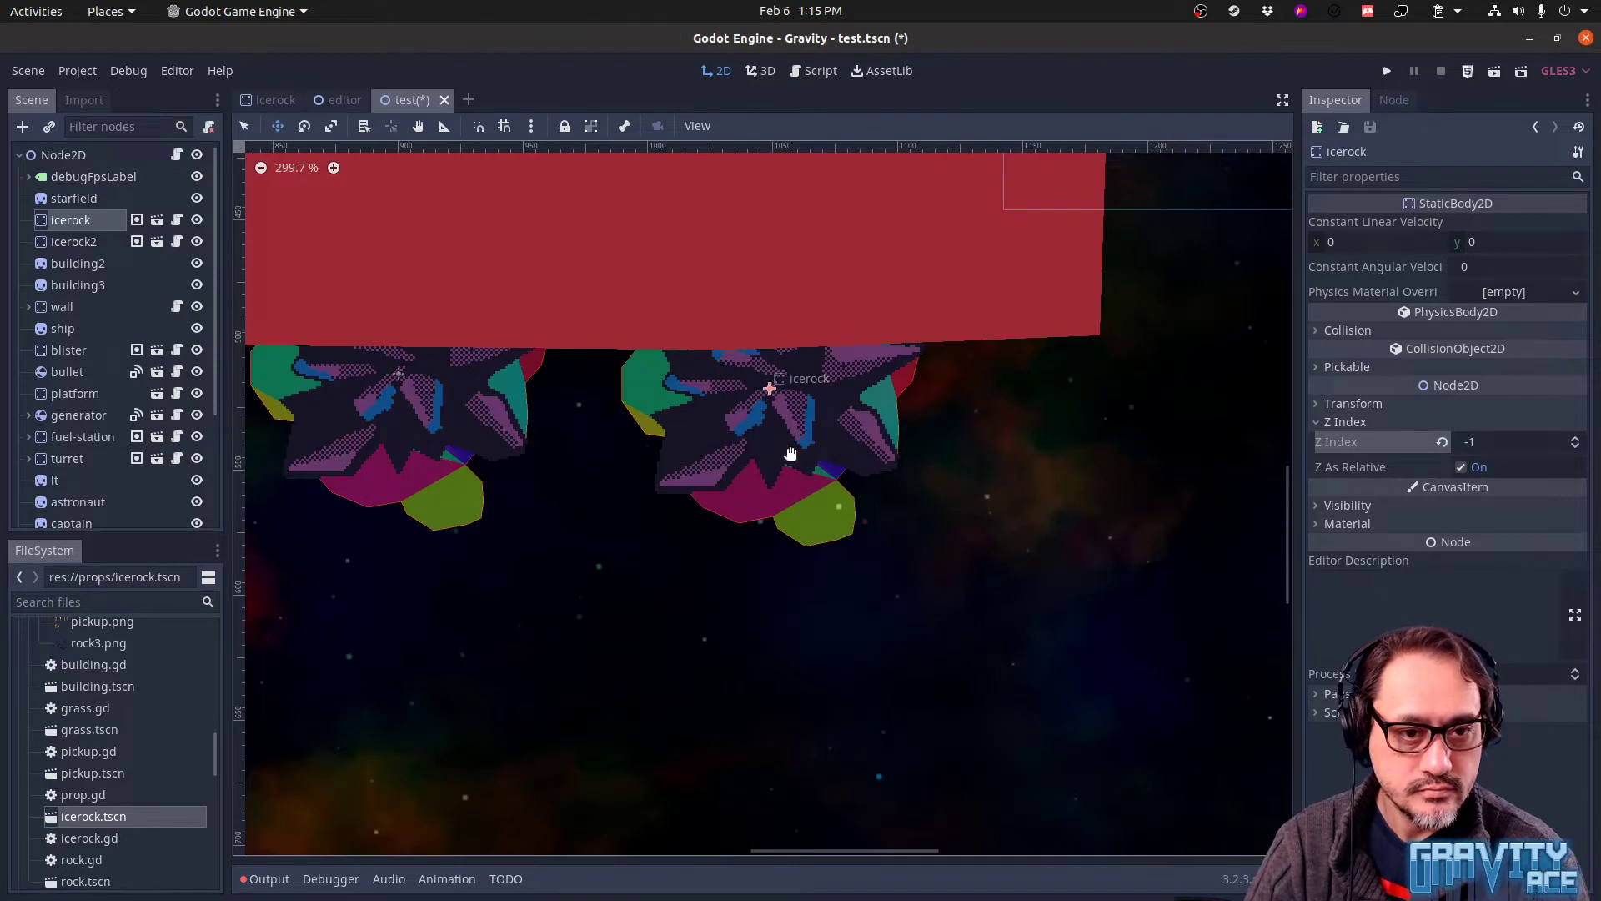
pyautogui.press('Delete')
pyautogui.click(835, 491)
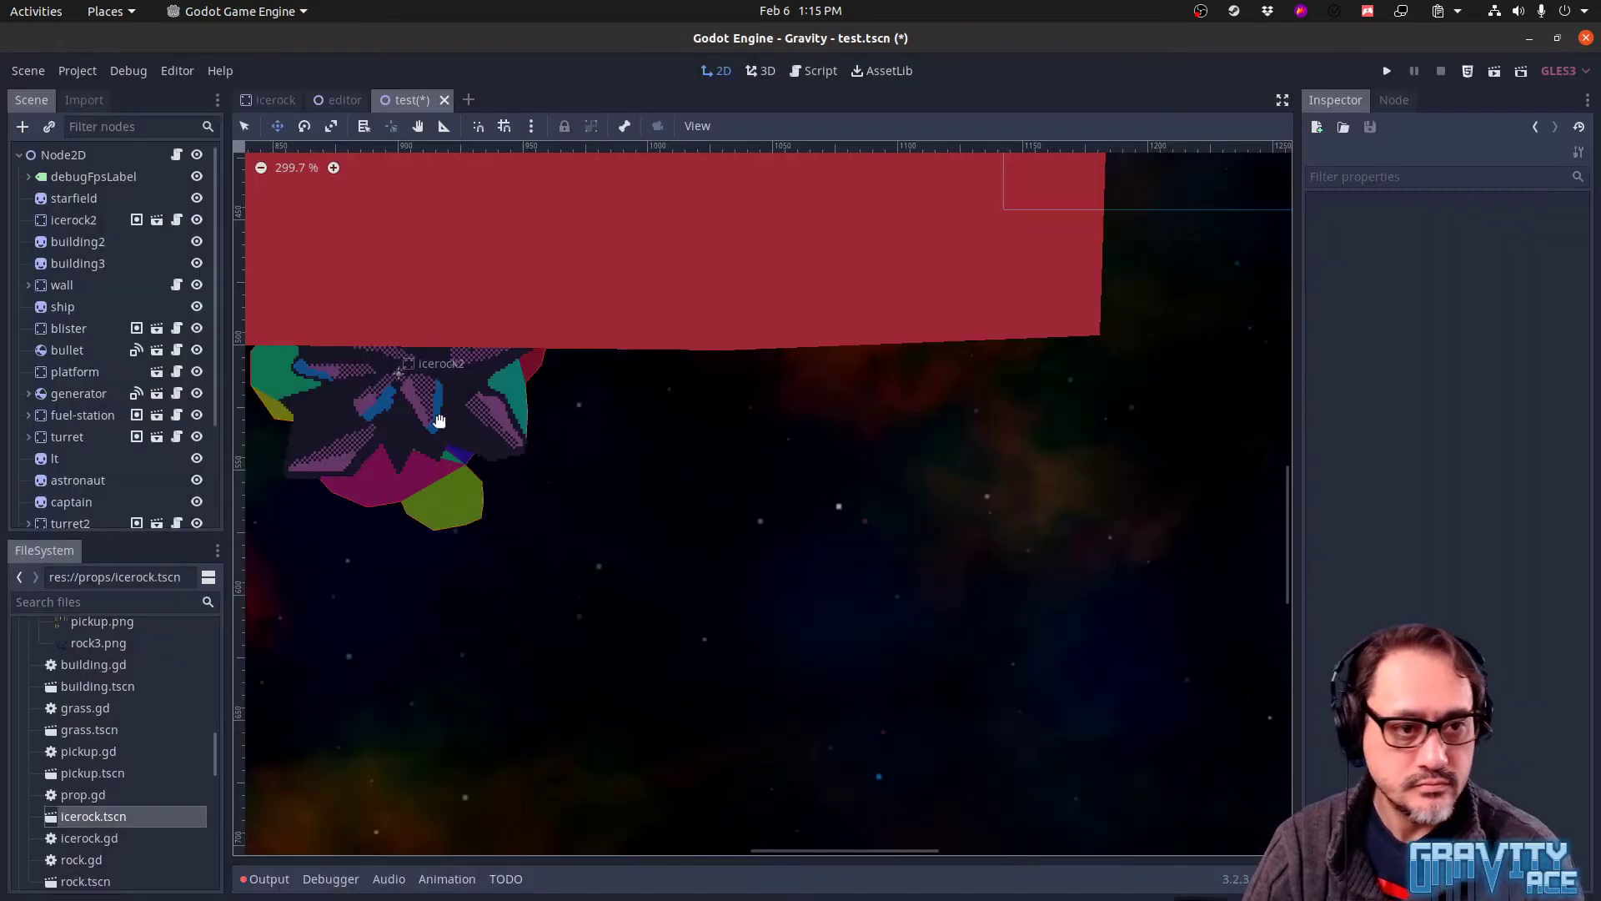
pyautogui.moveTo(380, 420); pyautogui.dragTo(594, 419)
# Shift the starfield sprite to the left behind icerock2
pyautogui.click(851, 522)
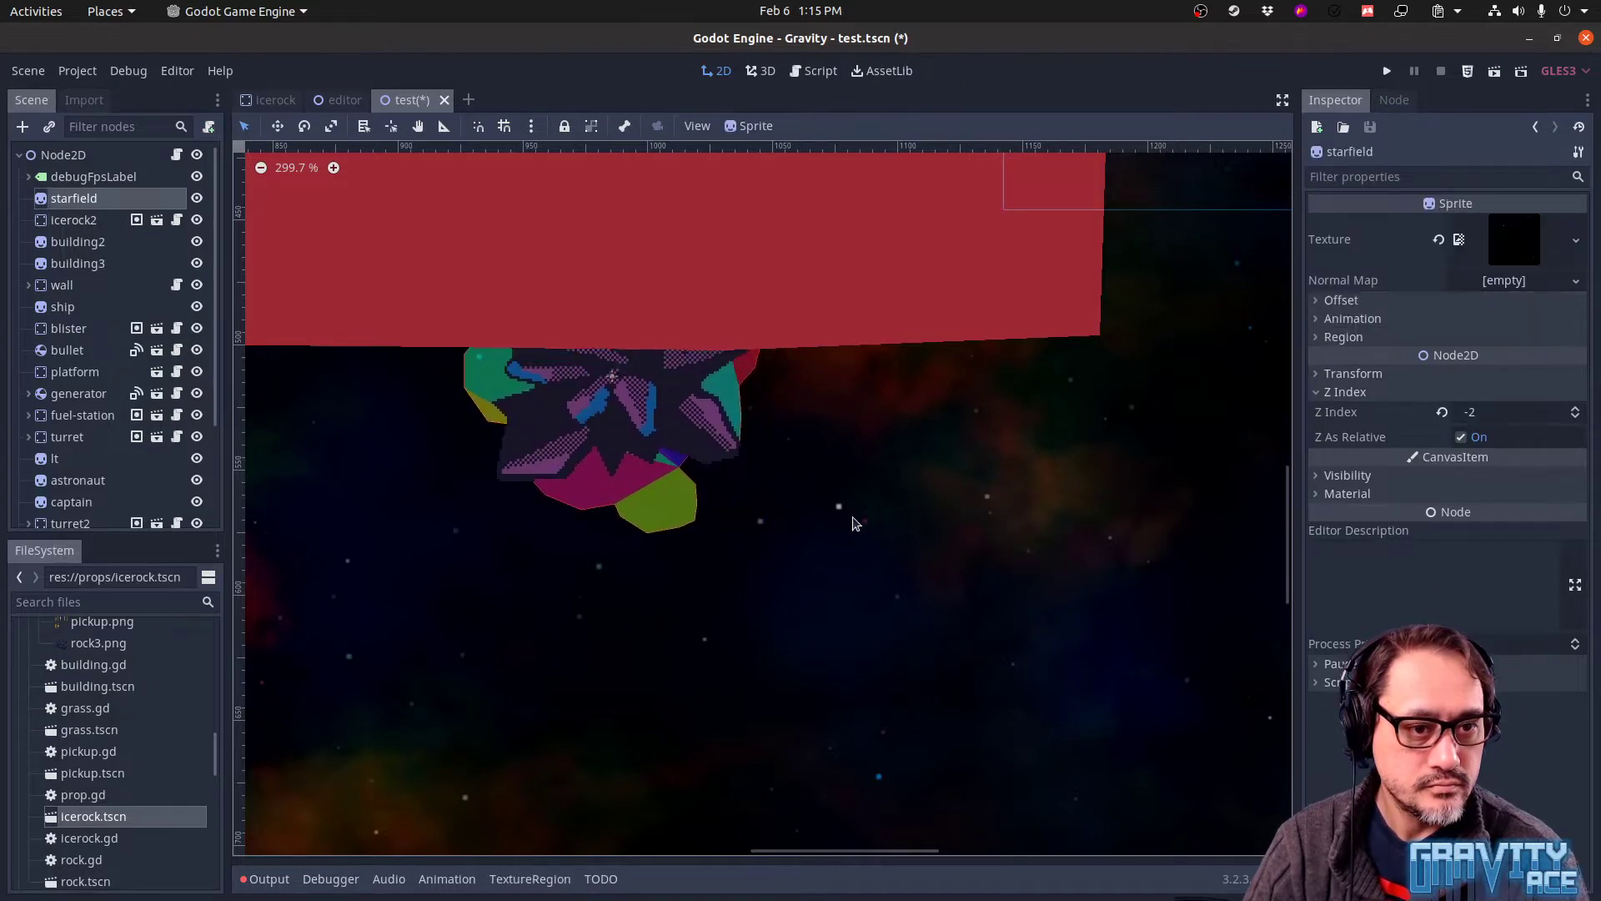
pyautogui.moveTo(850, 522); pyautogui.dragTo(818, 590, button='middle')
pyautogui.scroll(1, 821, 590)
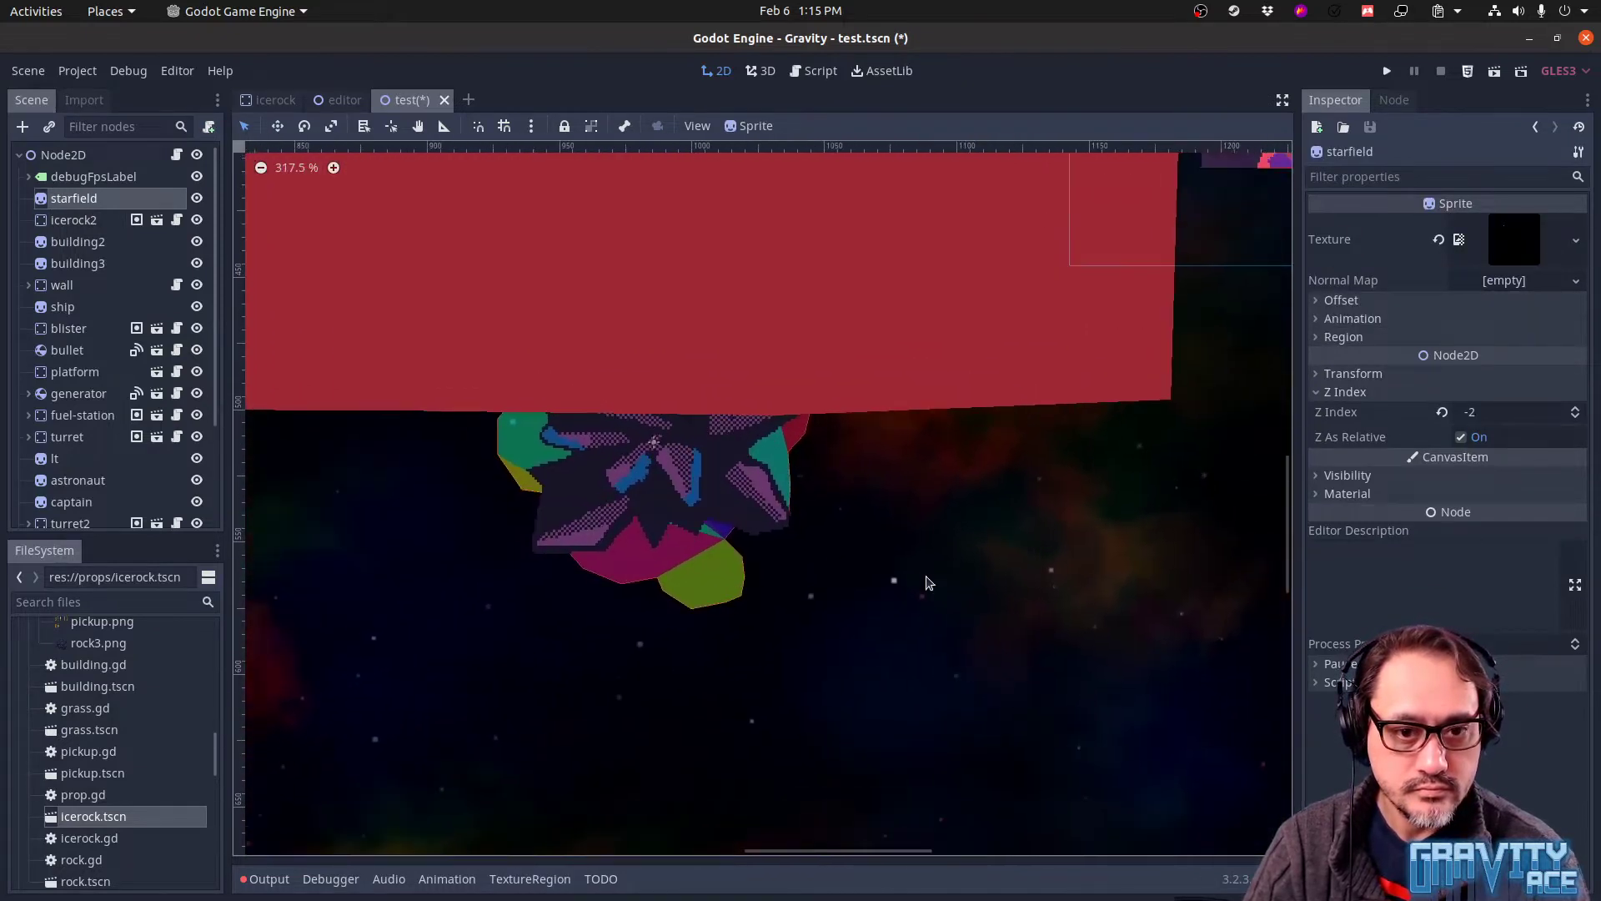
pyautogui.moveTo(1101, 565); pyautogui.dragTo(743, 606)
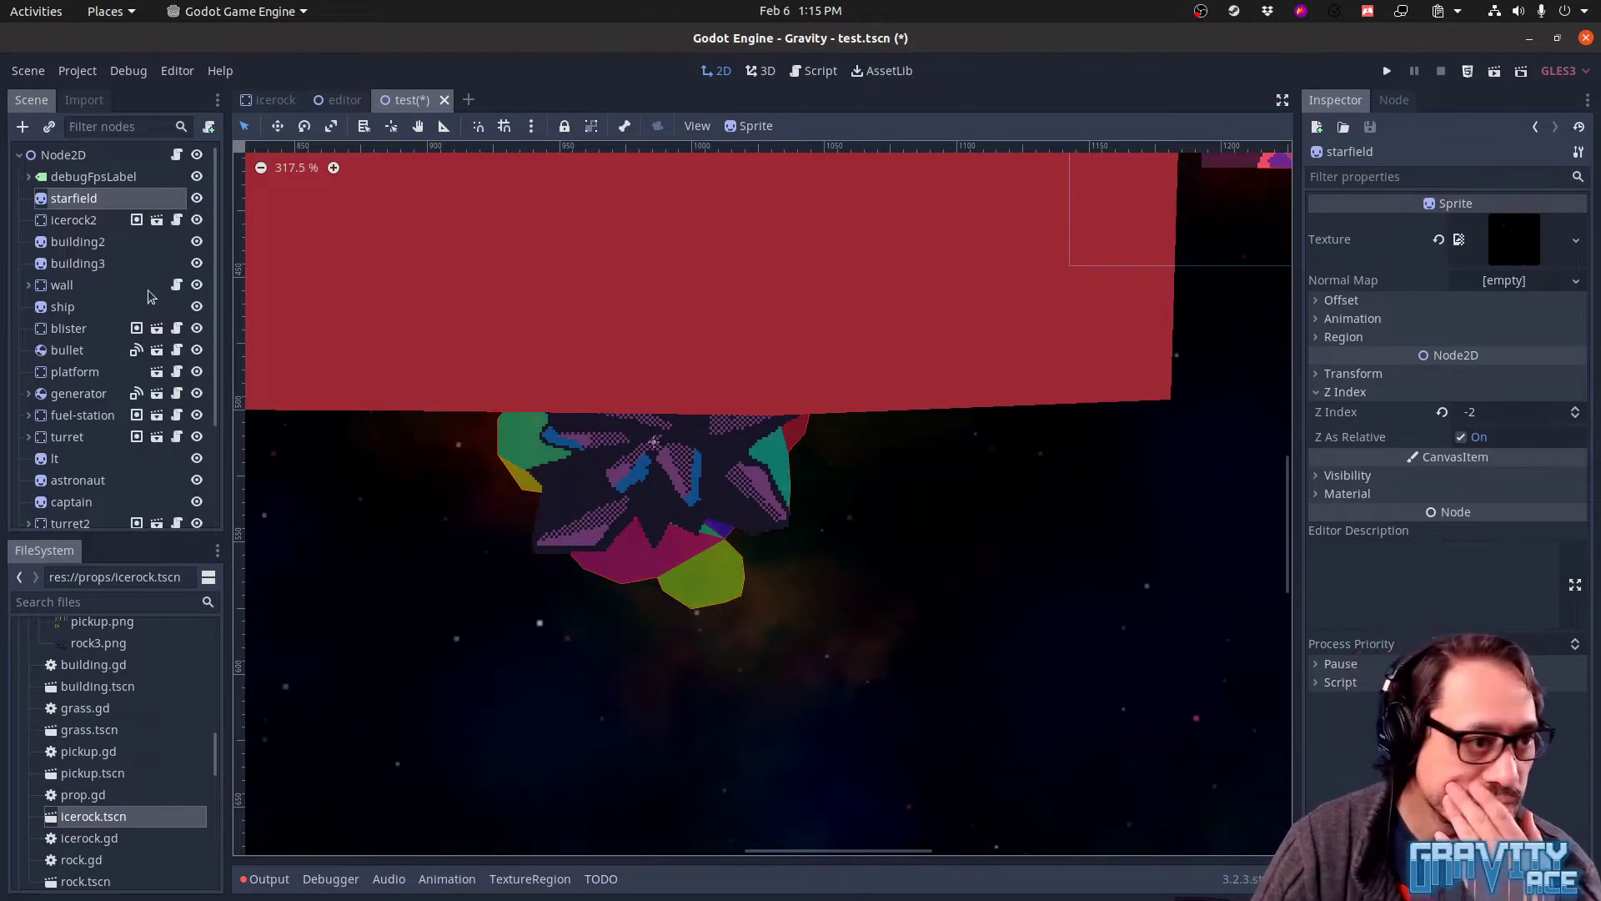
# Enable editable children on icerock2, hide its collision polygon, and save the test scene
pyautogui.click(85, 223)
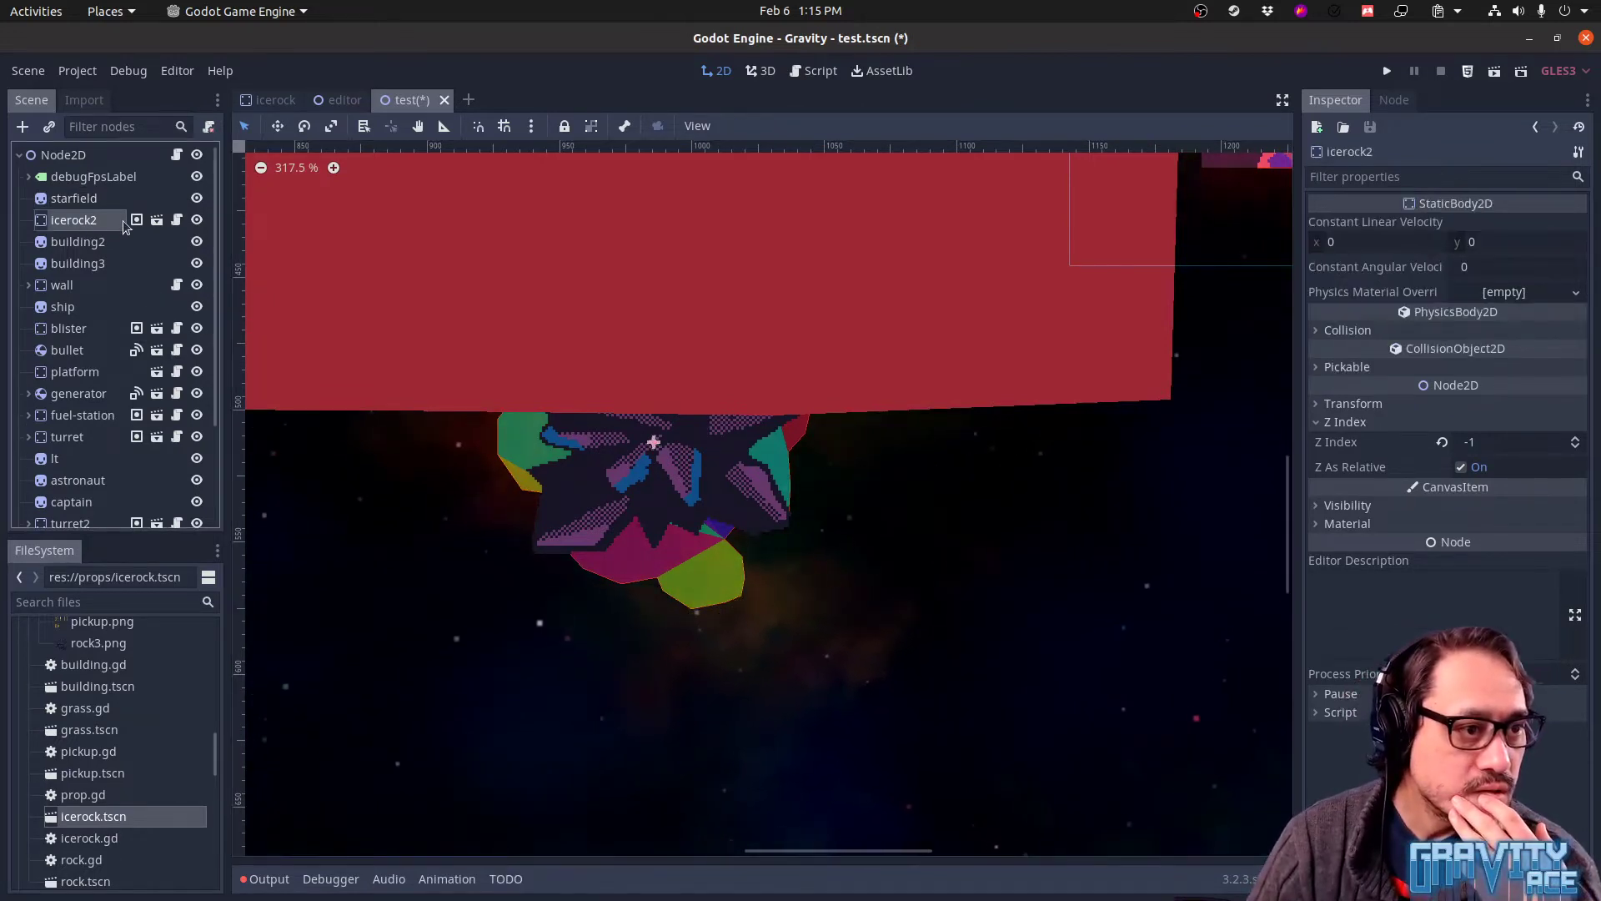
pyautogui.rightClick(88, 225)
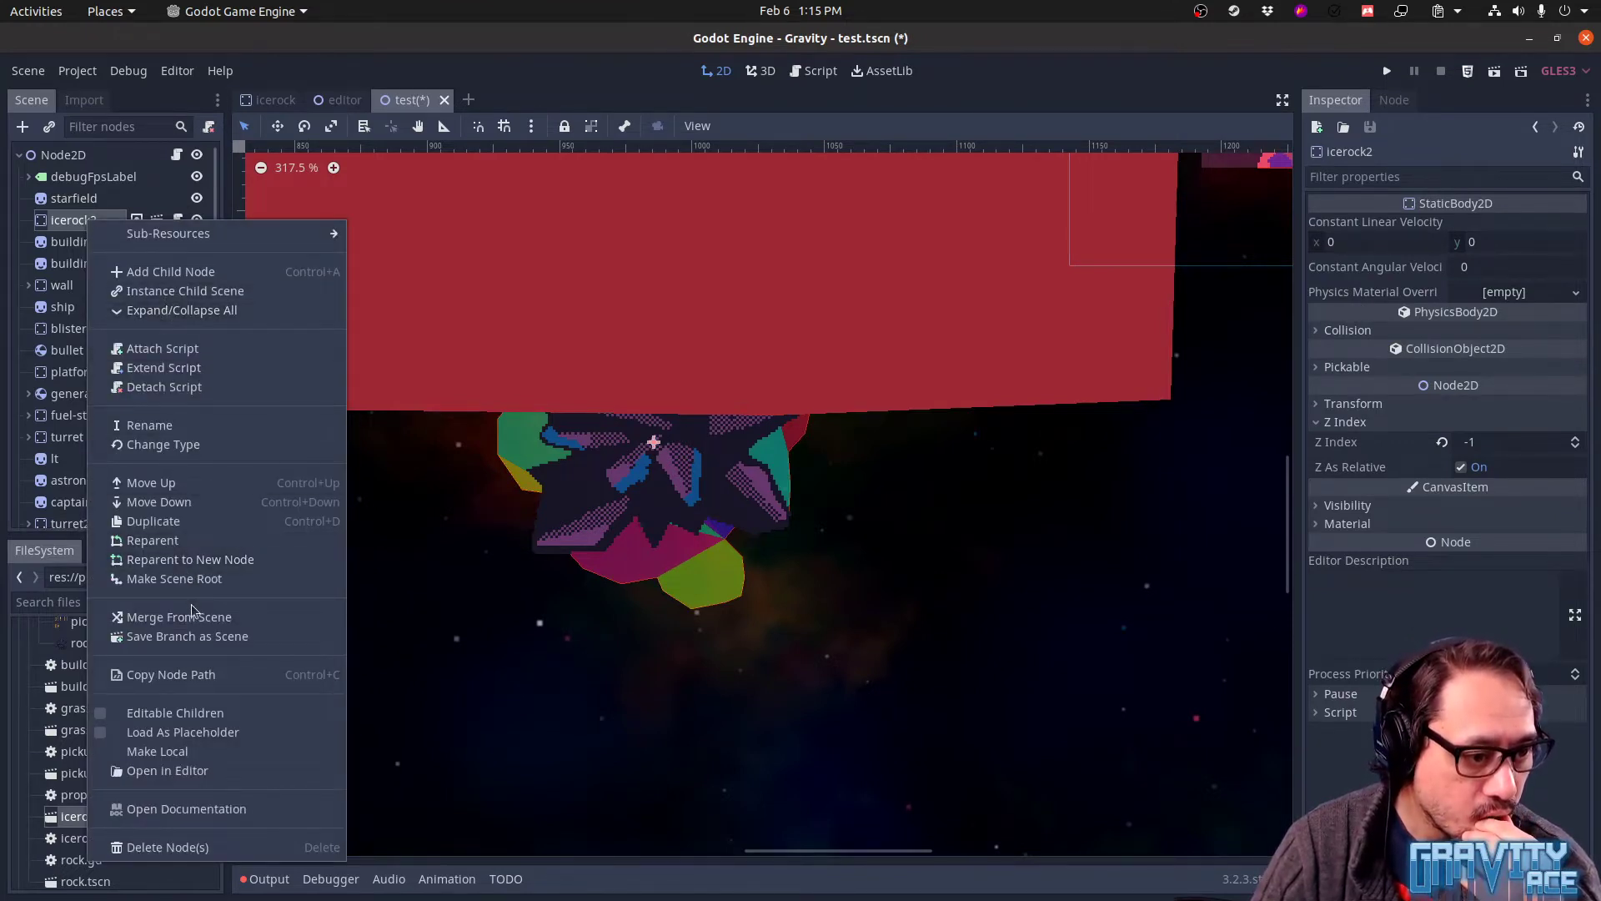
pyautogui.click(223, 714)
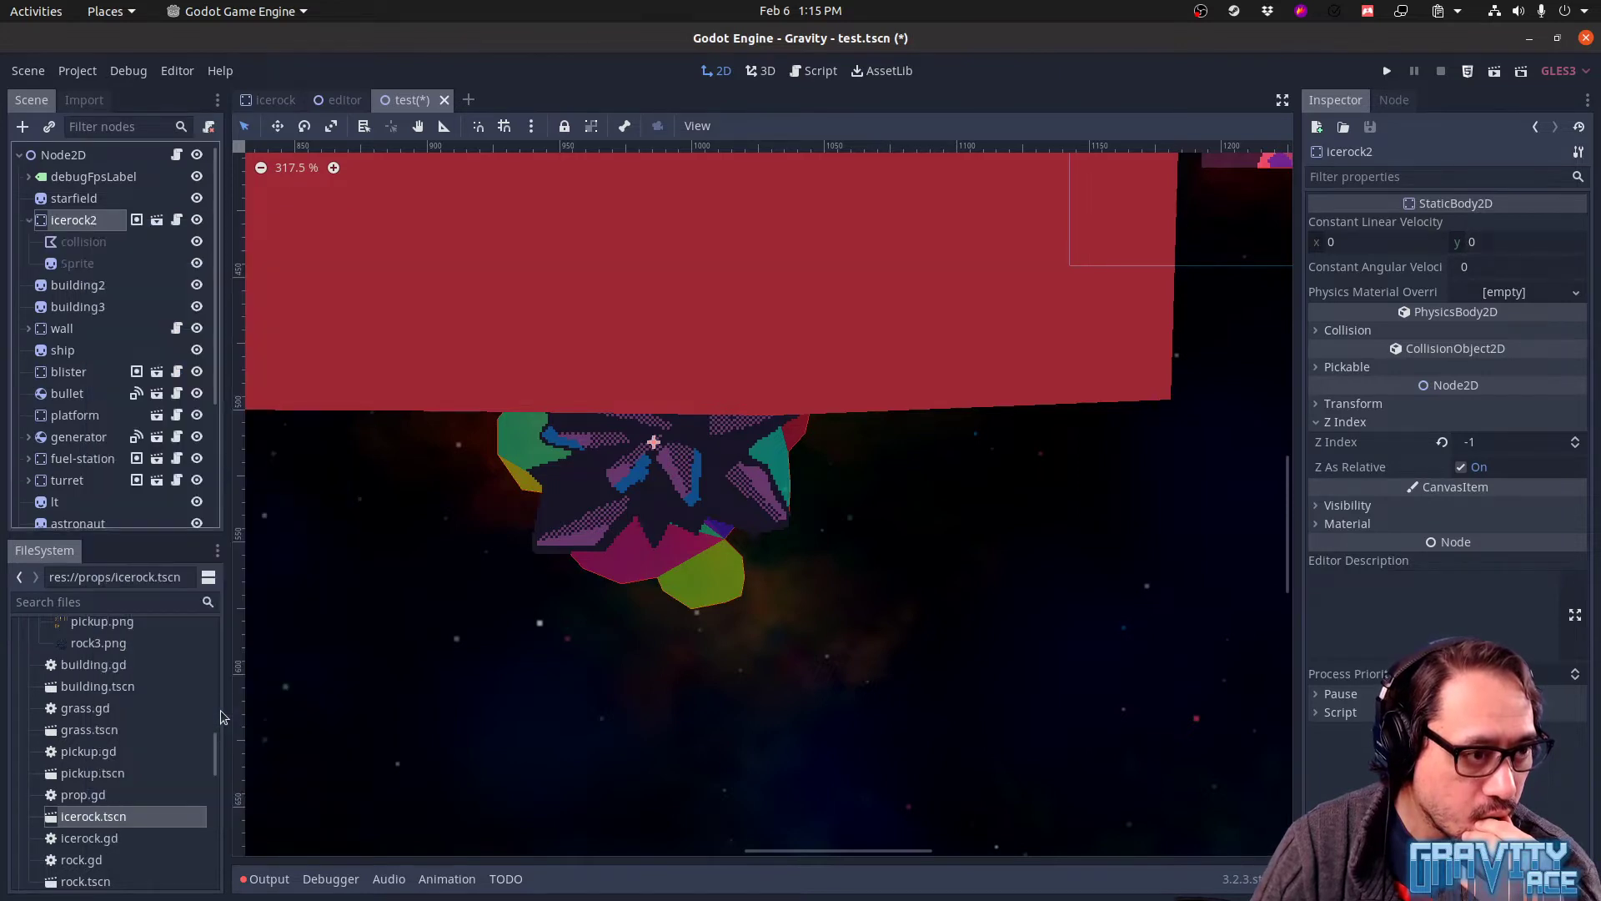
pyautogui.click(197, 242)
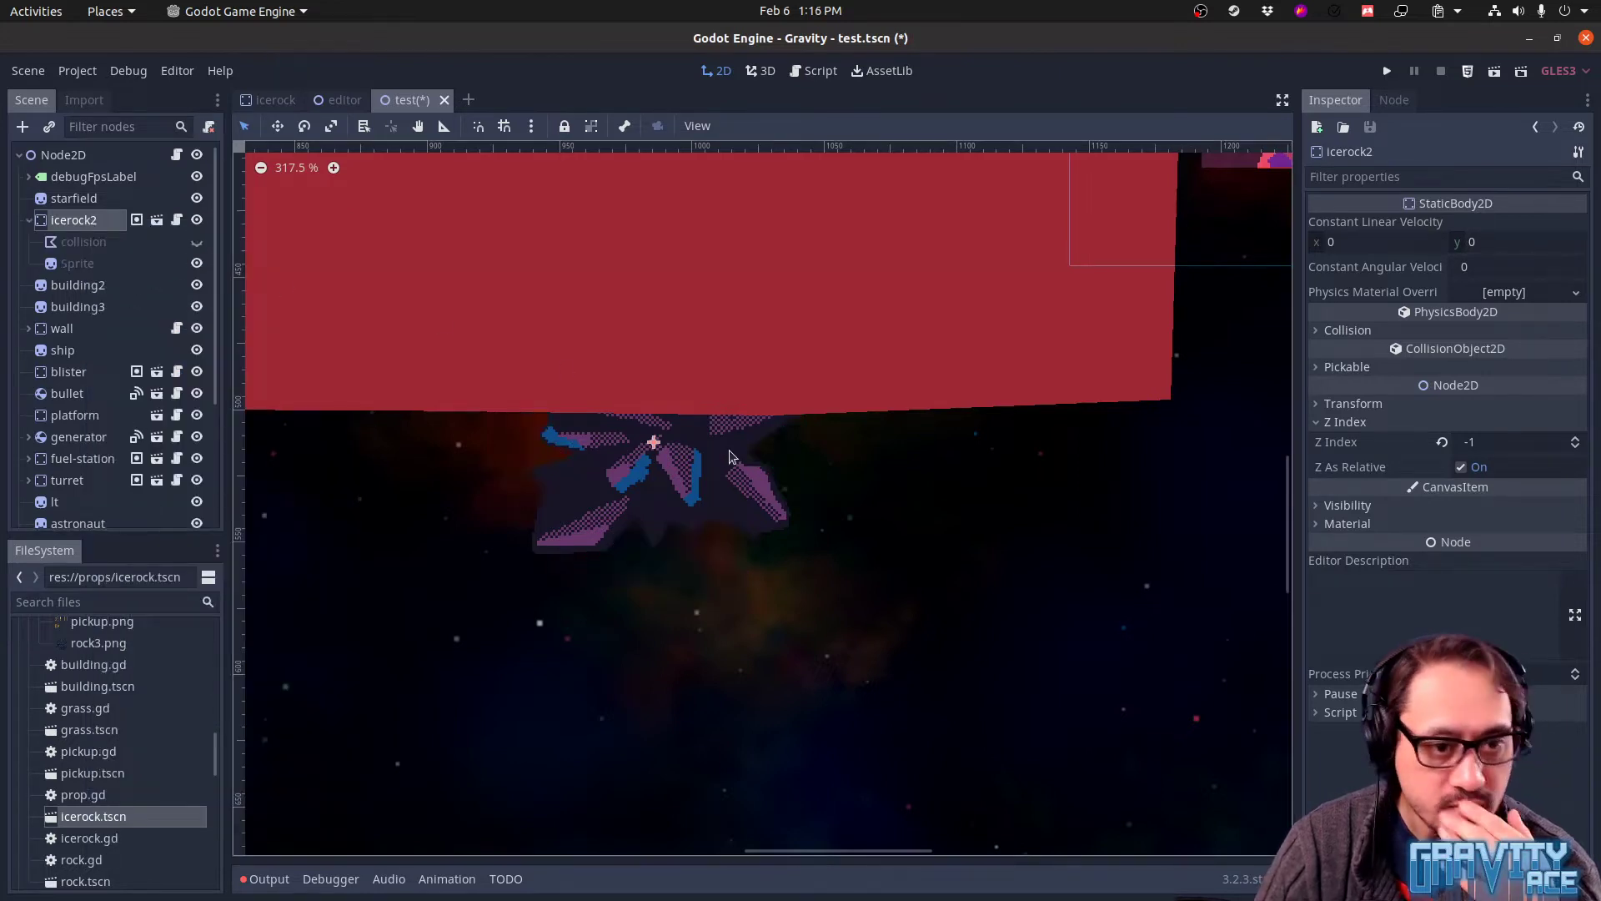
pyautogui.moveTo(883, 721); pyautogui.dragTo(959, 738, button='middle')
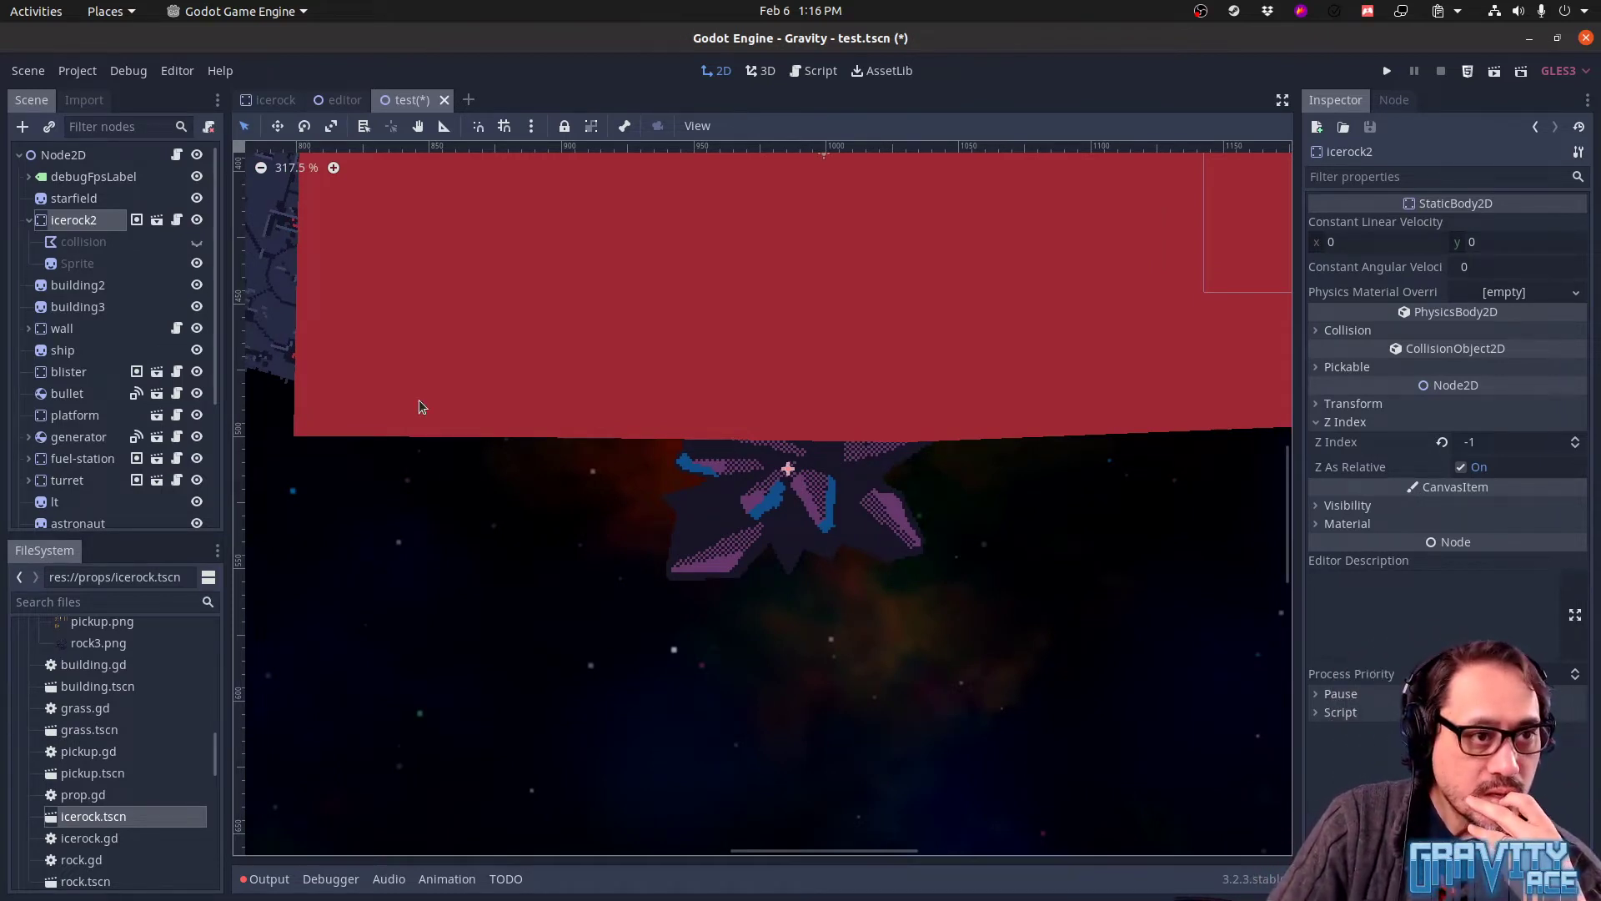
pyautogui.moveTo(257, 107)
pyautogui.hotkey('ctrl', 's')
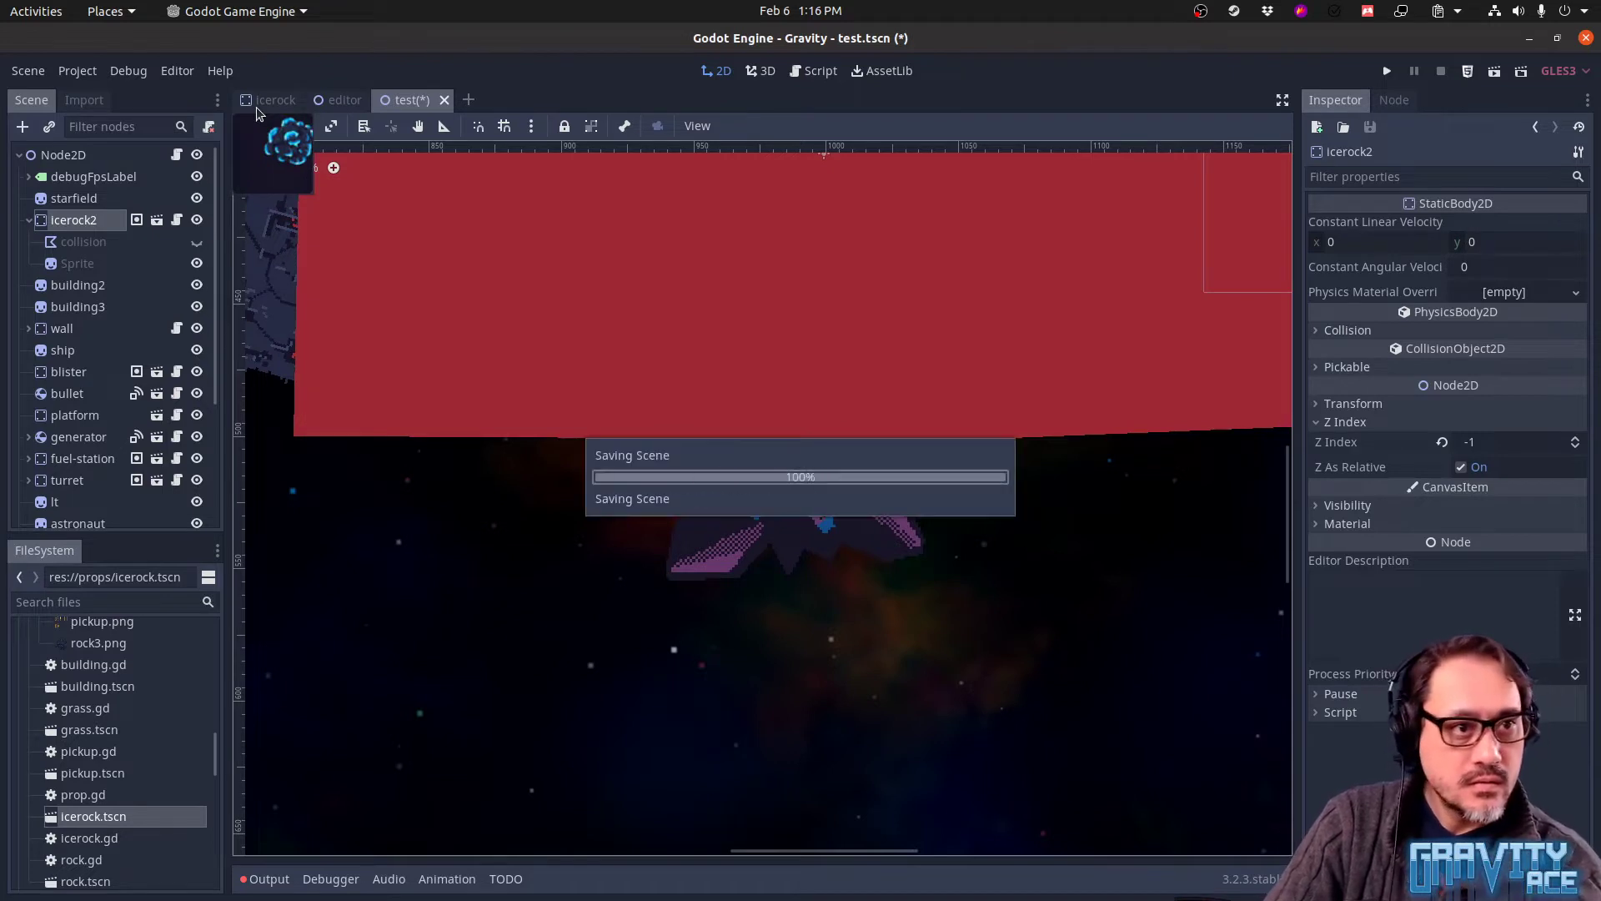
# In the icerock scene, assign the Sprite a new ShaderMaterial containing a new Shader
pyautogui.click(257, 107)
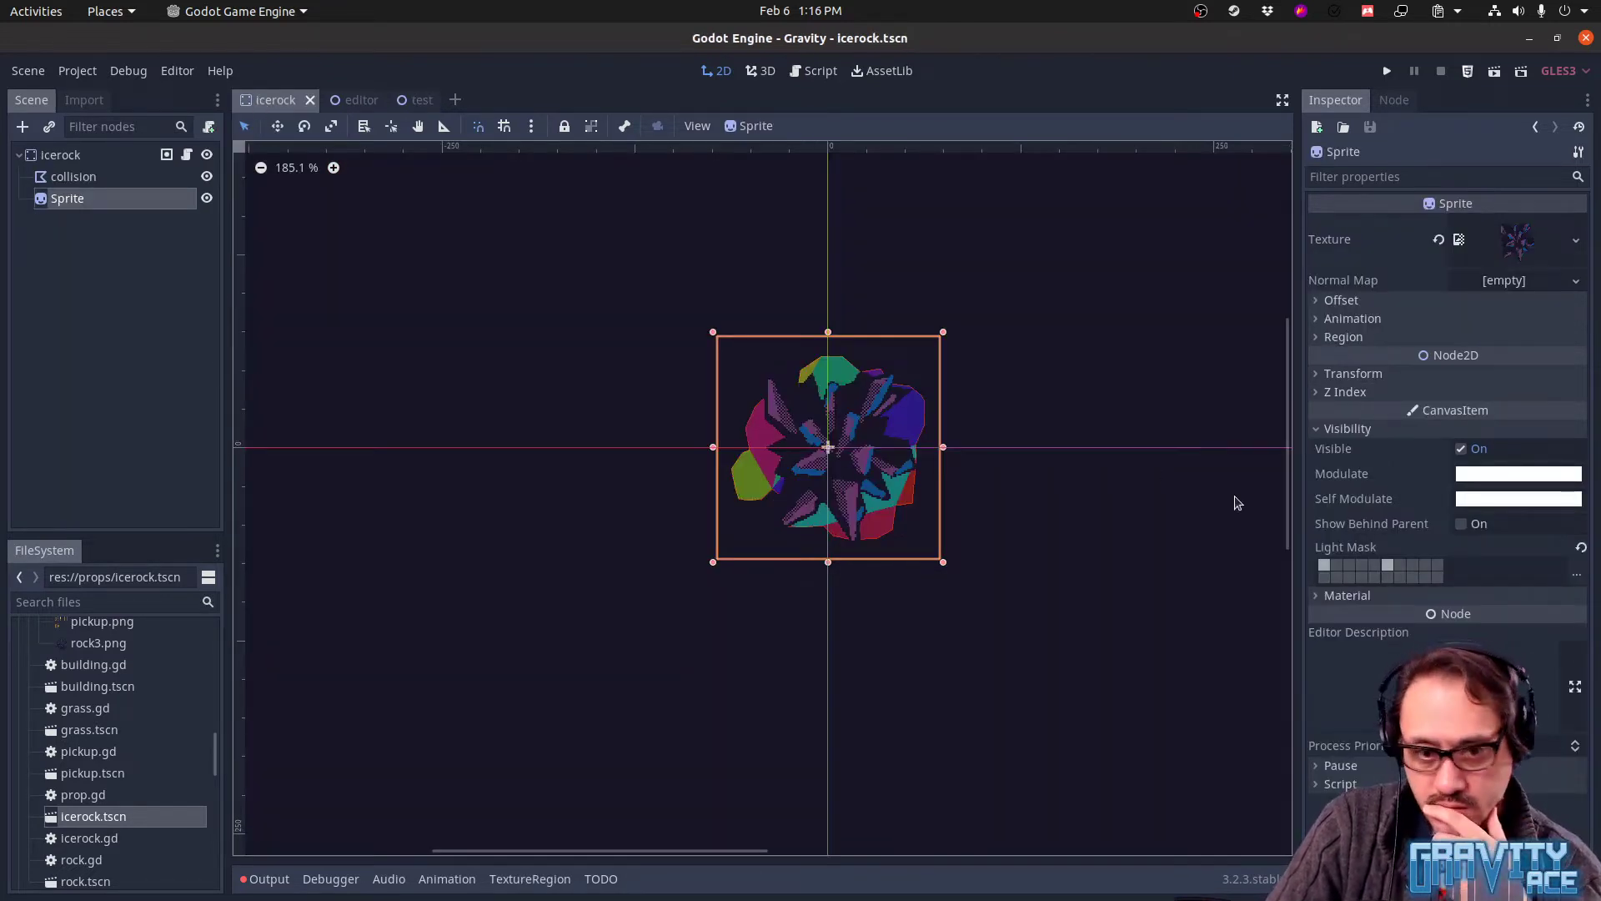
pyautogui.click(1344, 596)
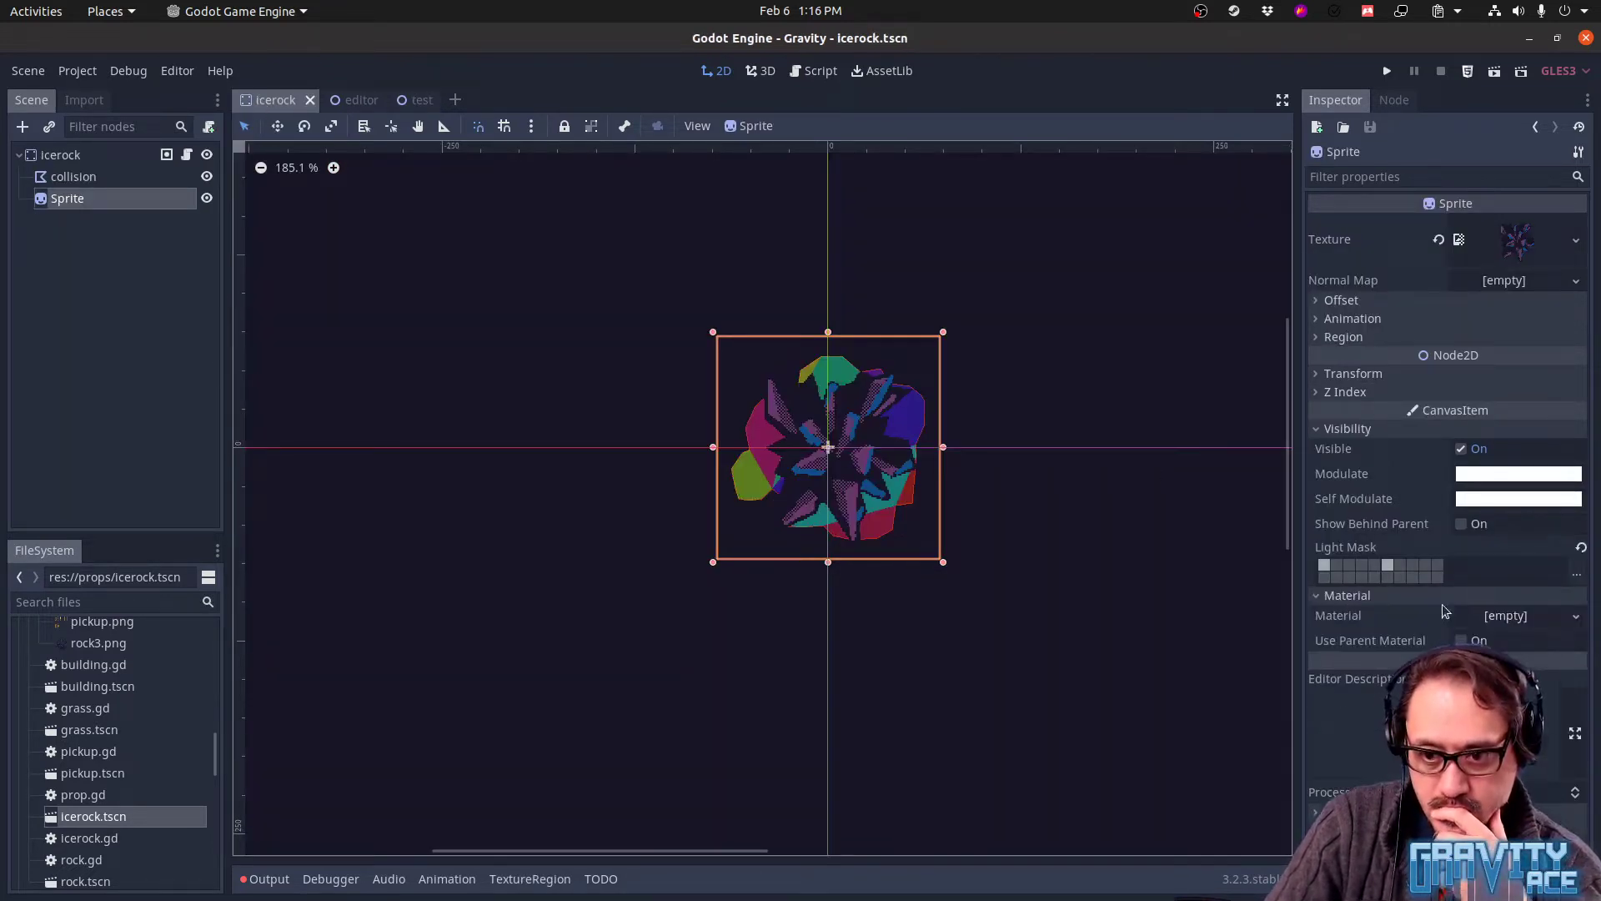
pyautogui.click(1534, 616)
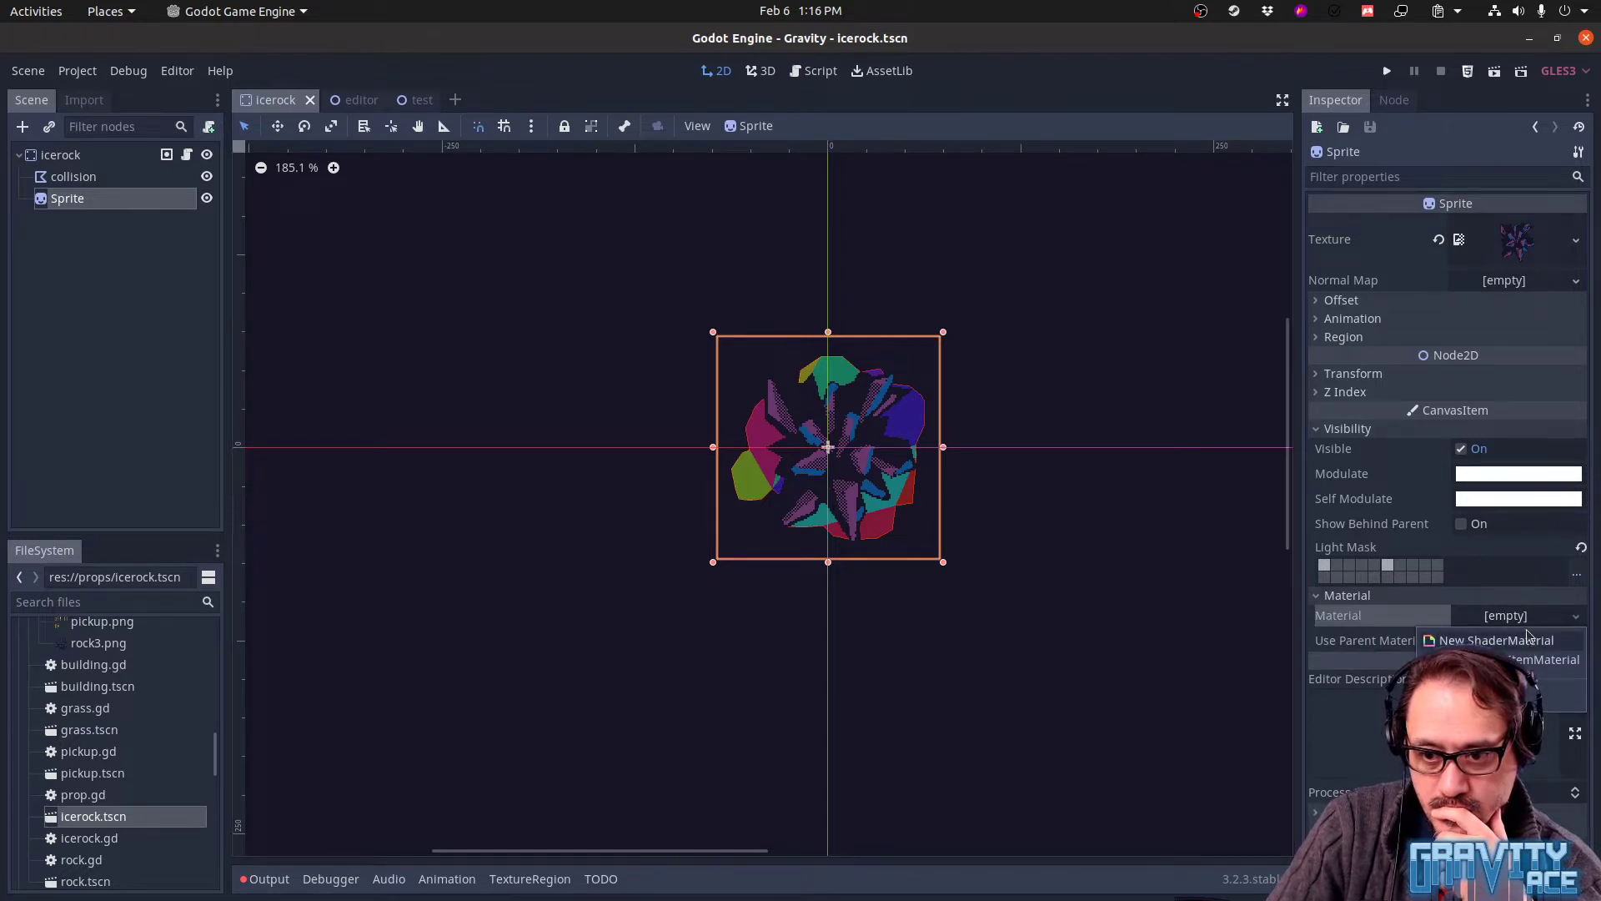
pyautogui.click(1526, 639)
pyautogui.click(1520, 631)
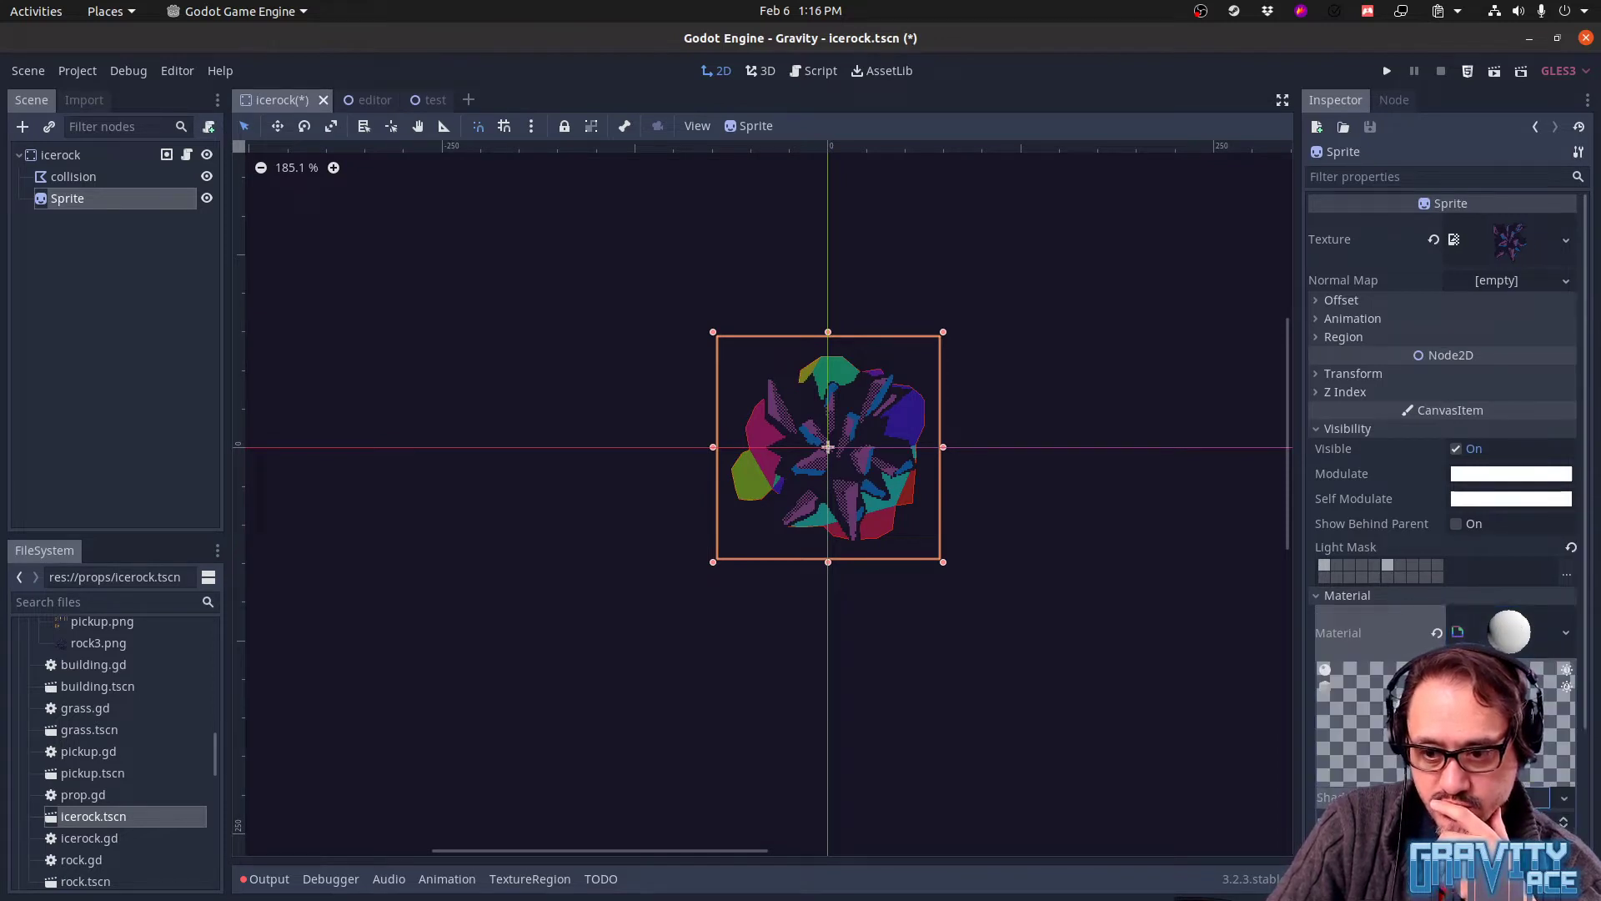
pyautogui.scroll(-3, 1563, 575)
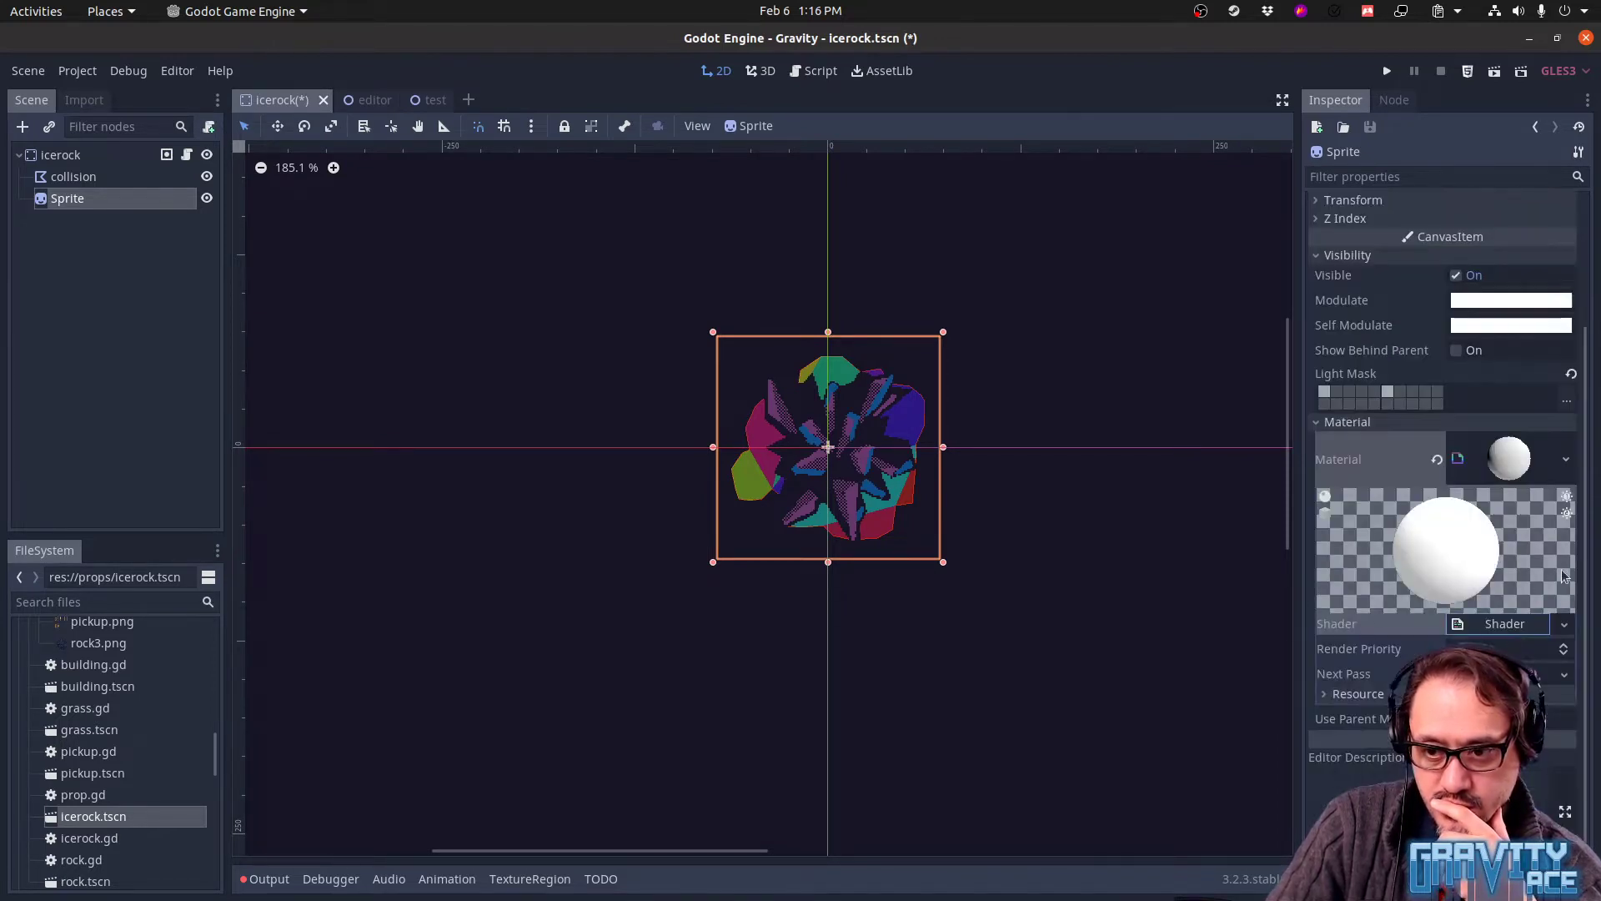
pyautogui.click(1559, 461)
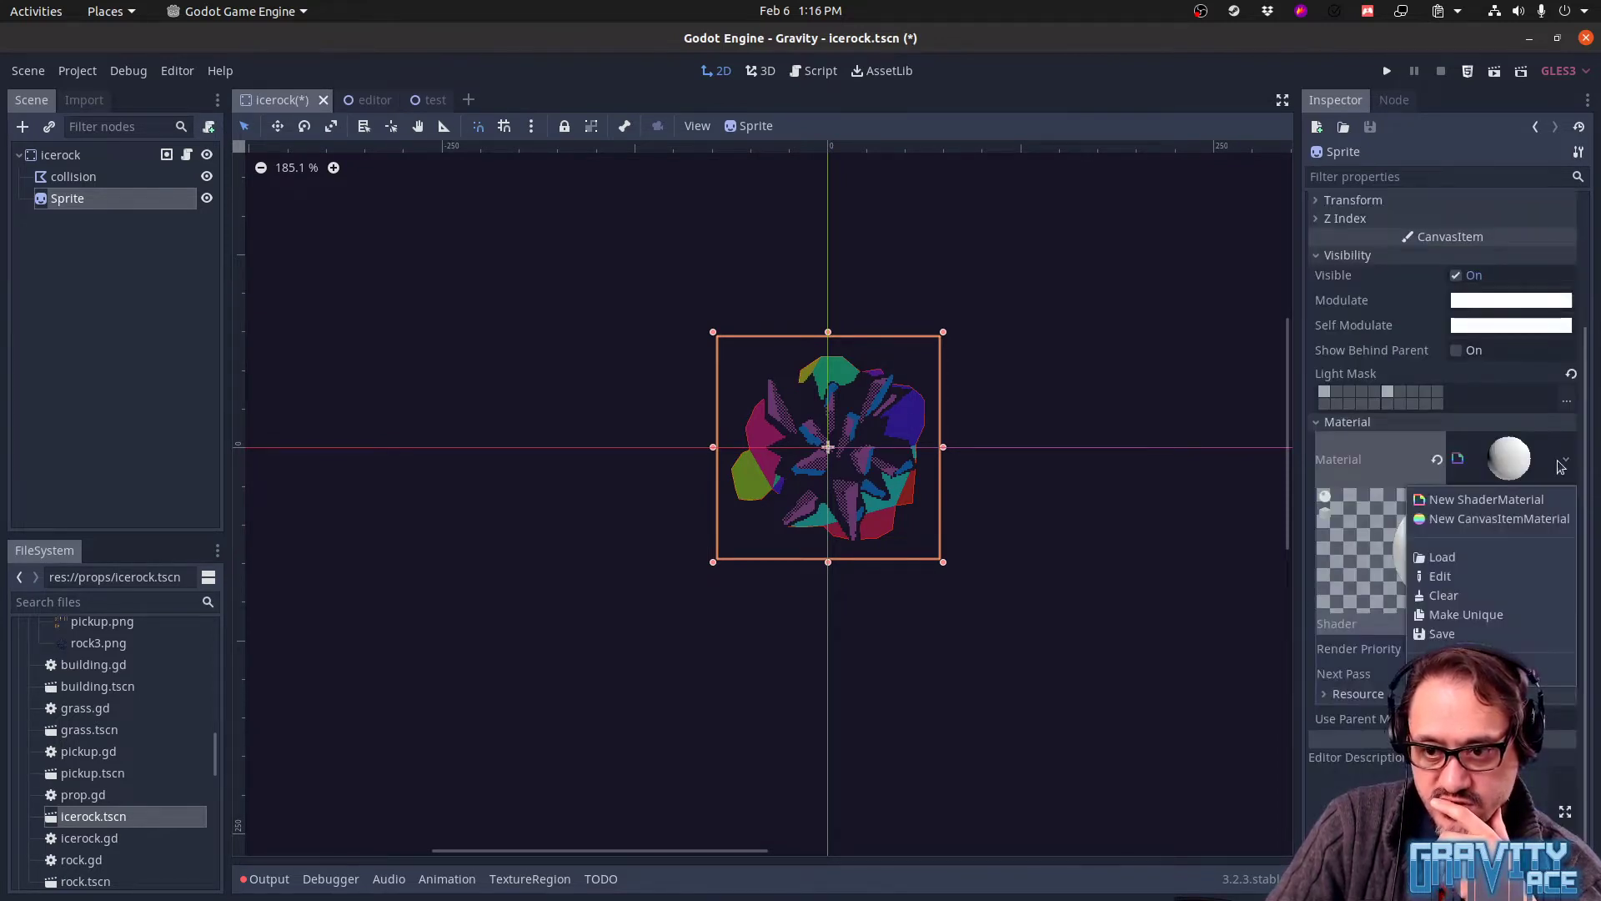
pyautogui.click(1531, 634)
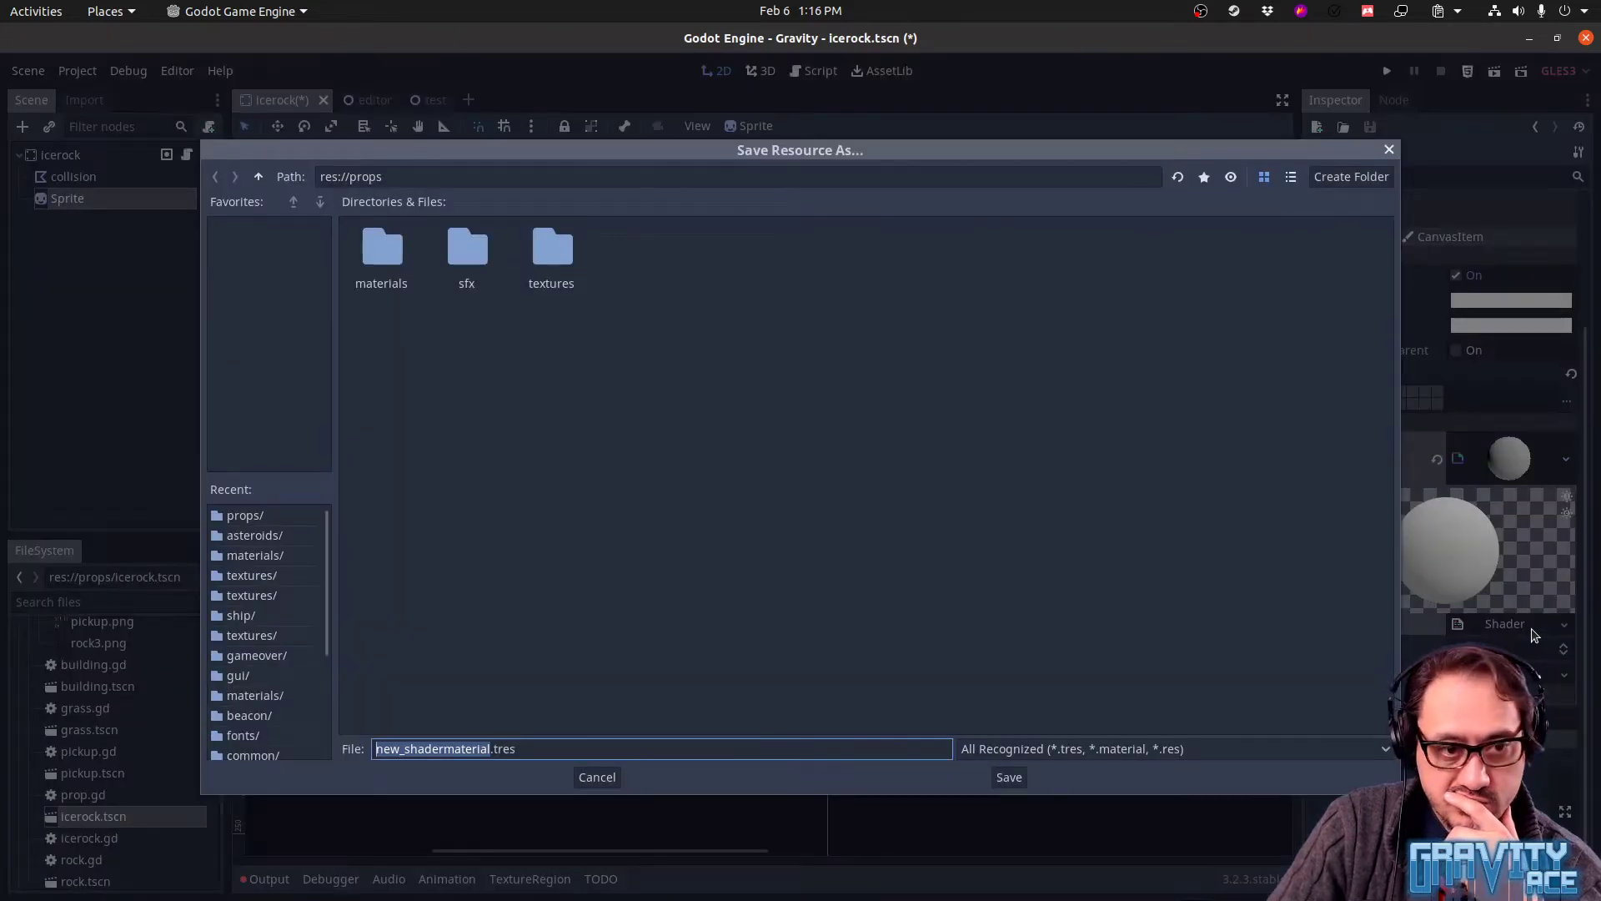
pyautogui.press('Escape')
# Save the Sprite's new shader as transparent-ice.tres in res://props/materials
pyautogui.click(1563, 626)
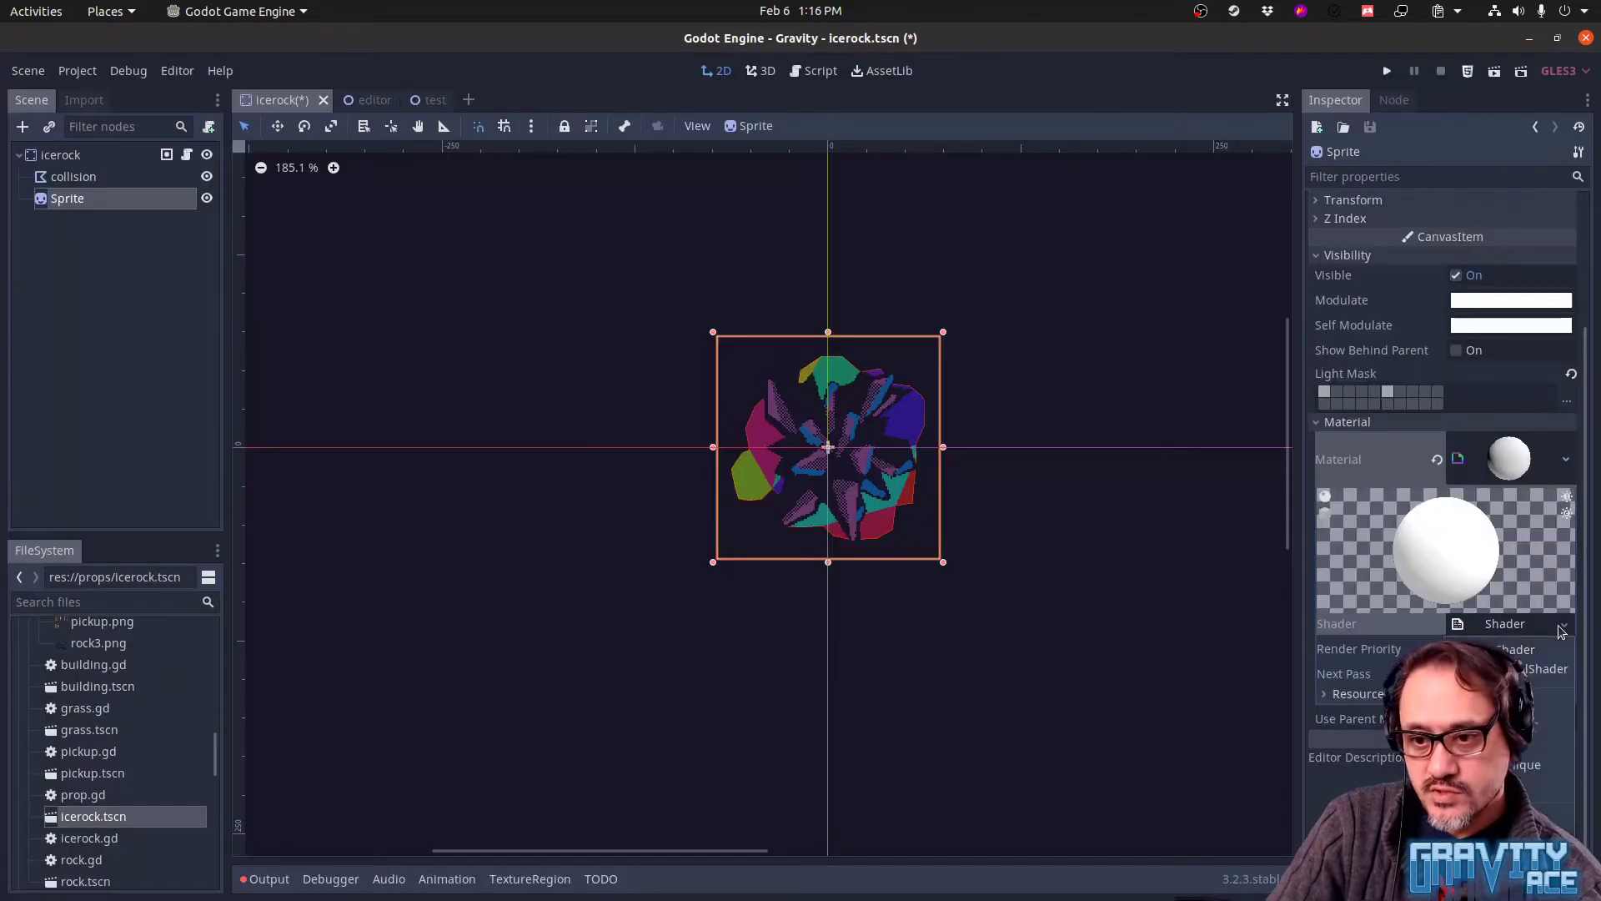
pyautogui.click(1521, 779)
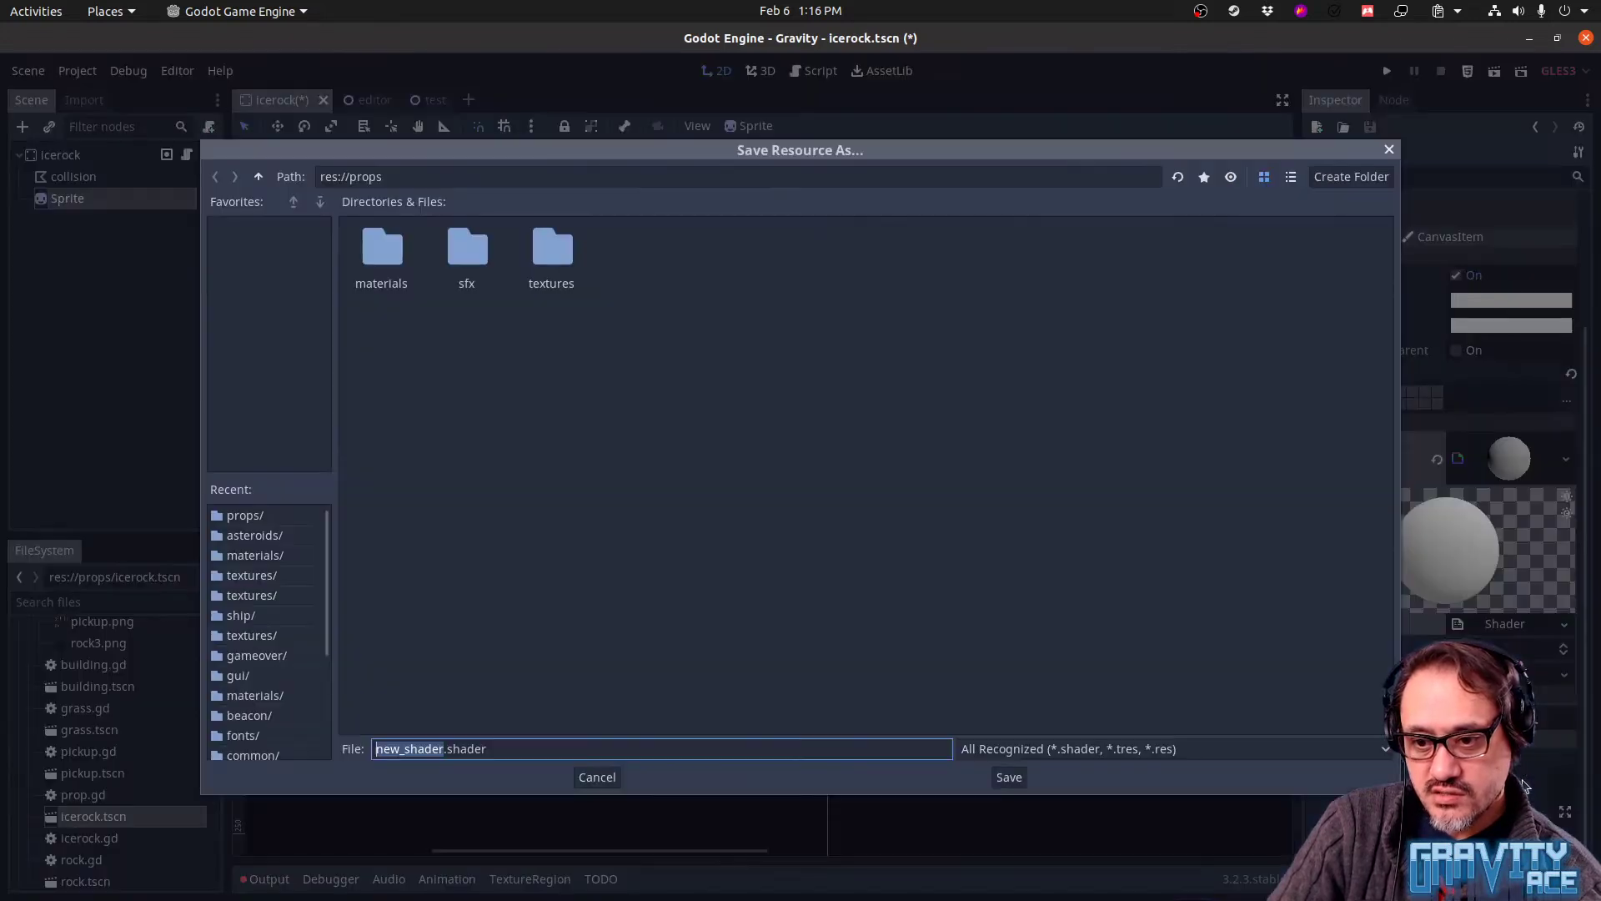
pyautogui.doubleClick(367, 258)
pyautogui.doubleClick(425, 748)
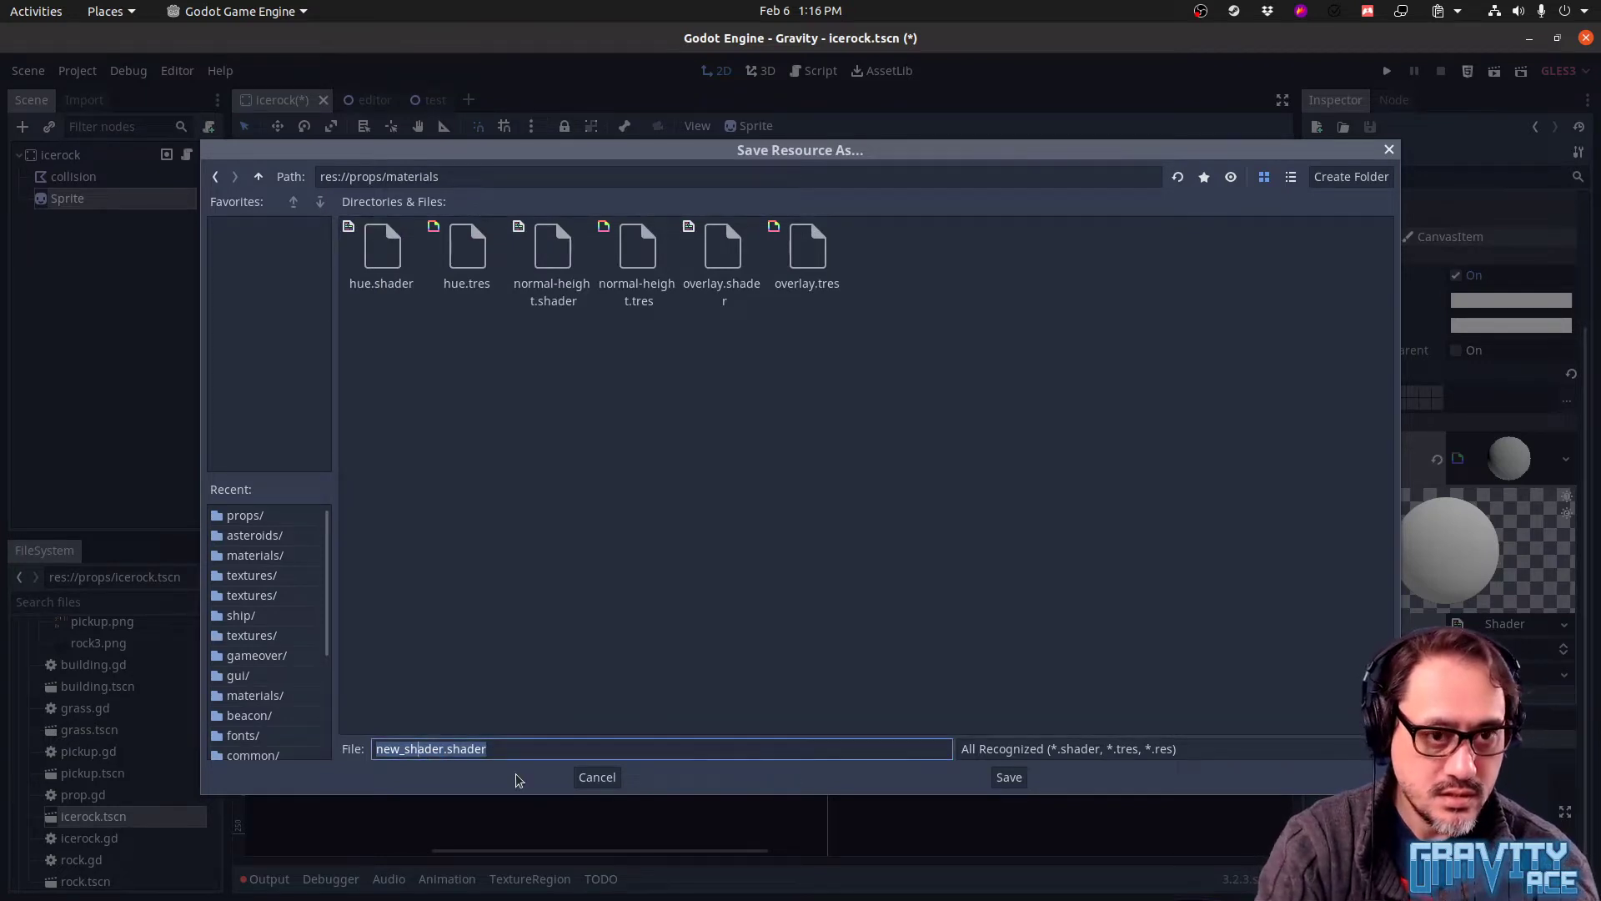
pyautogui.write('trans pare')
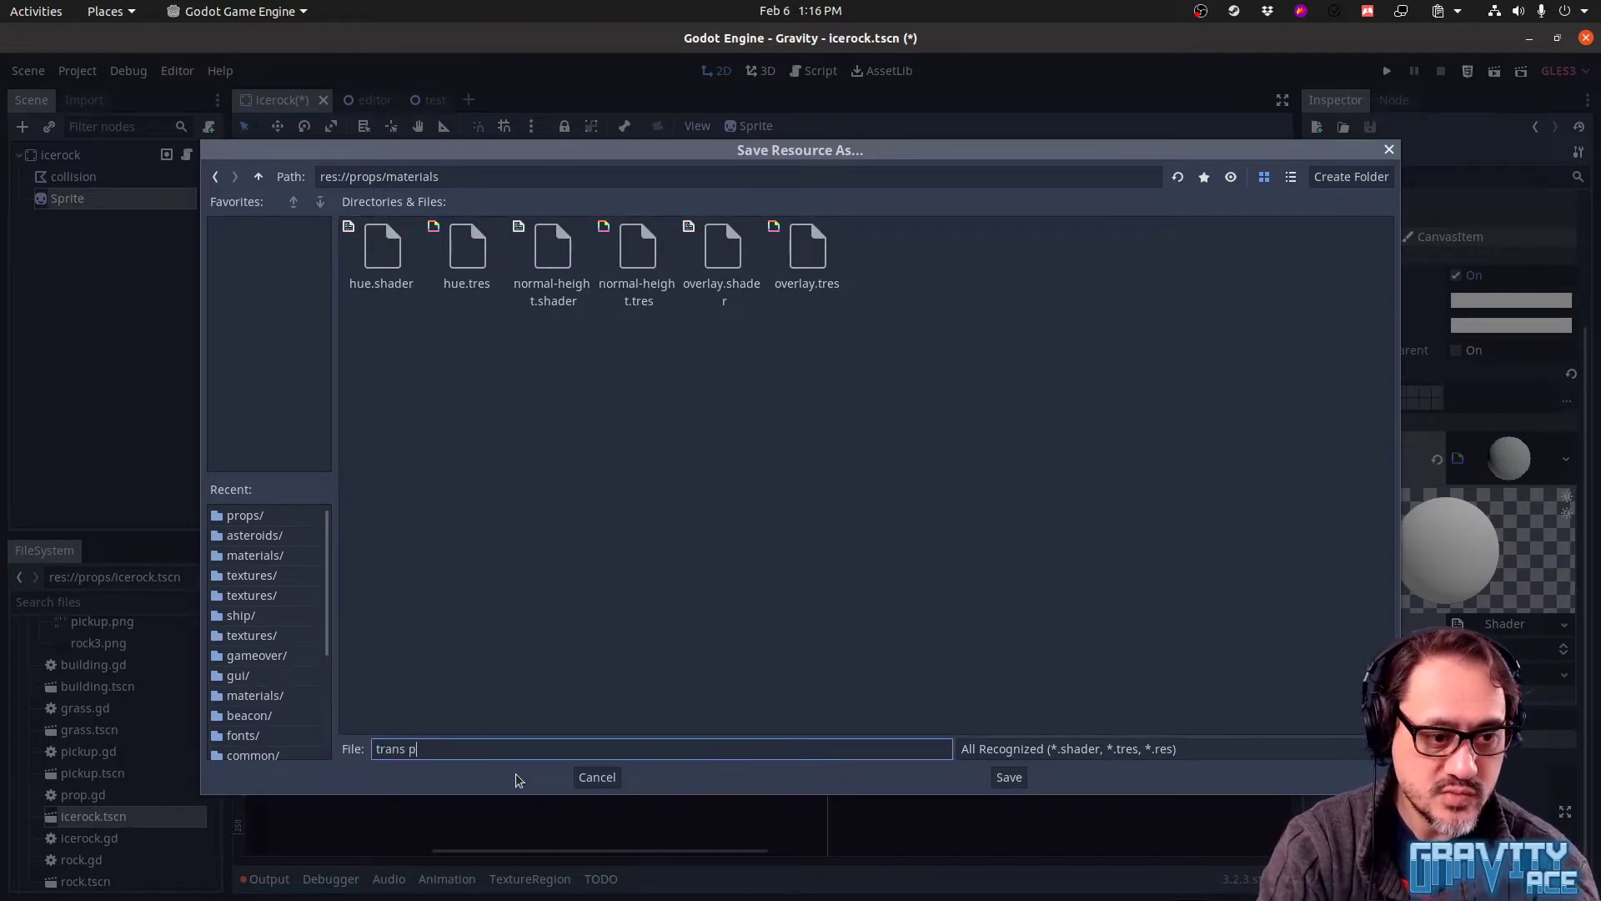
pyautogui.press('BackSpace')
pyautogui.press('BackSpace')
pyautogui.press('BackSpace')
pyautogui.press('BackSpace')
pyautogui.press('BackSpace')
pyautogui.write('parent')
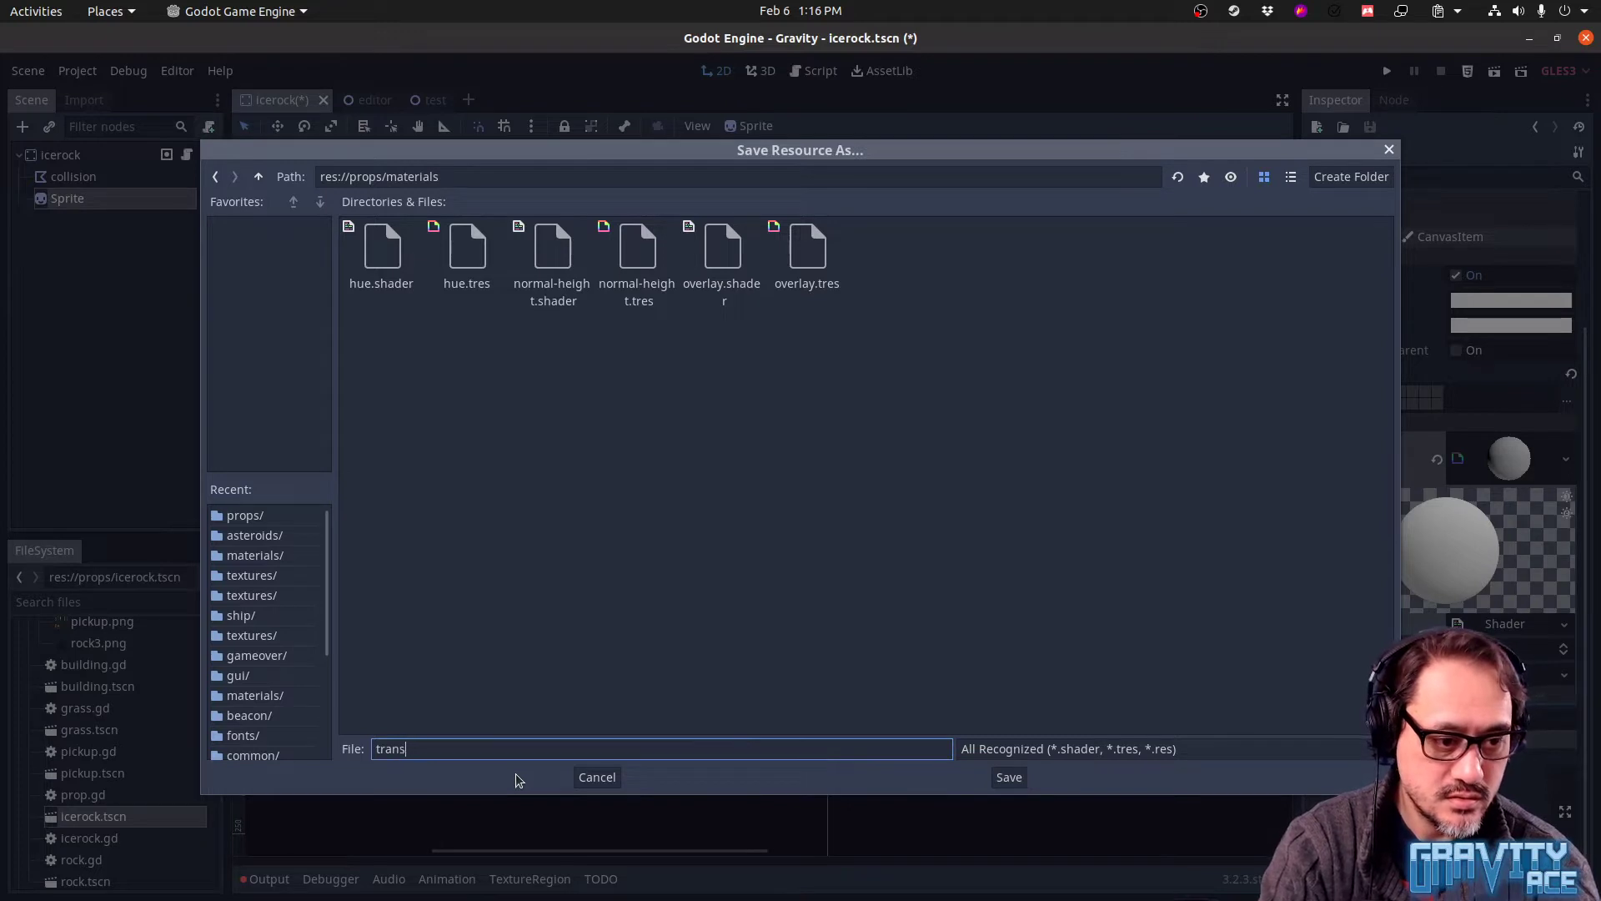
pyautogui.write('-ice.tres')
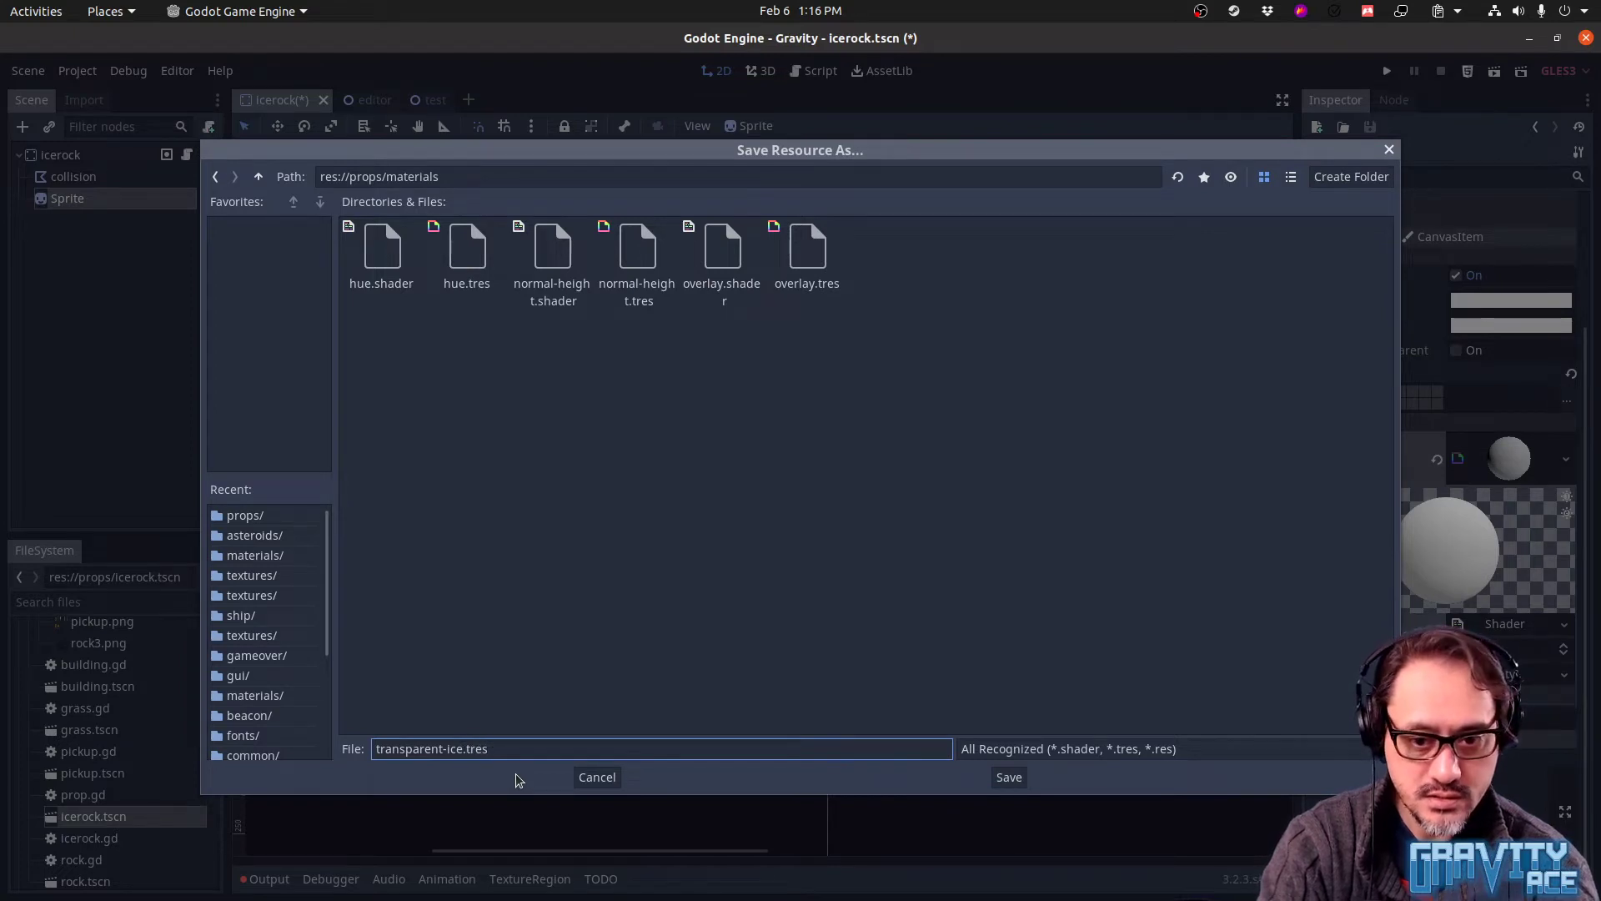
pyautogui.press('Return')
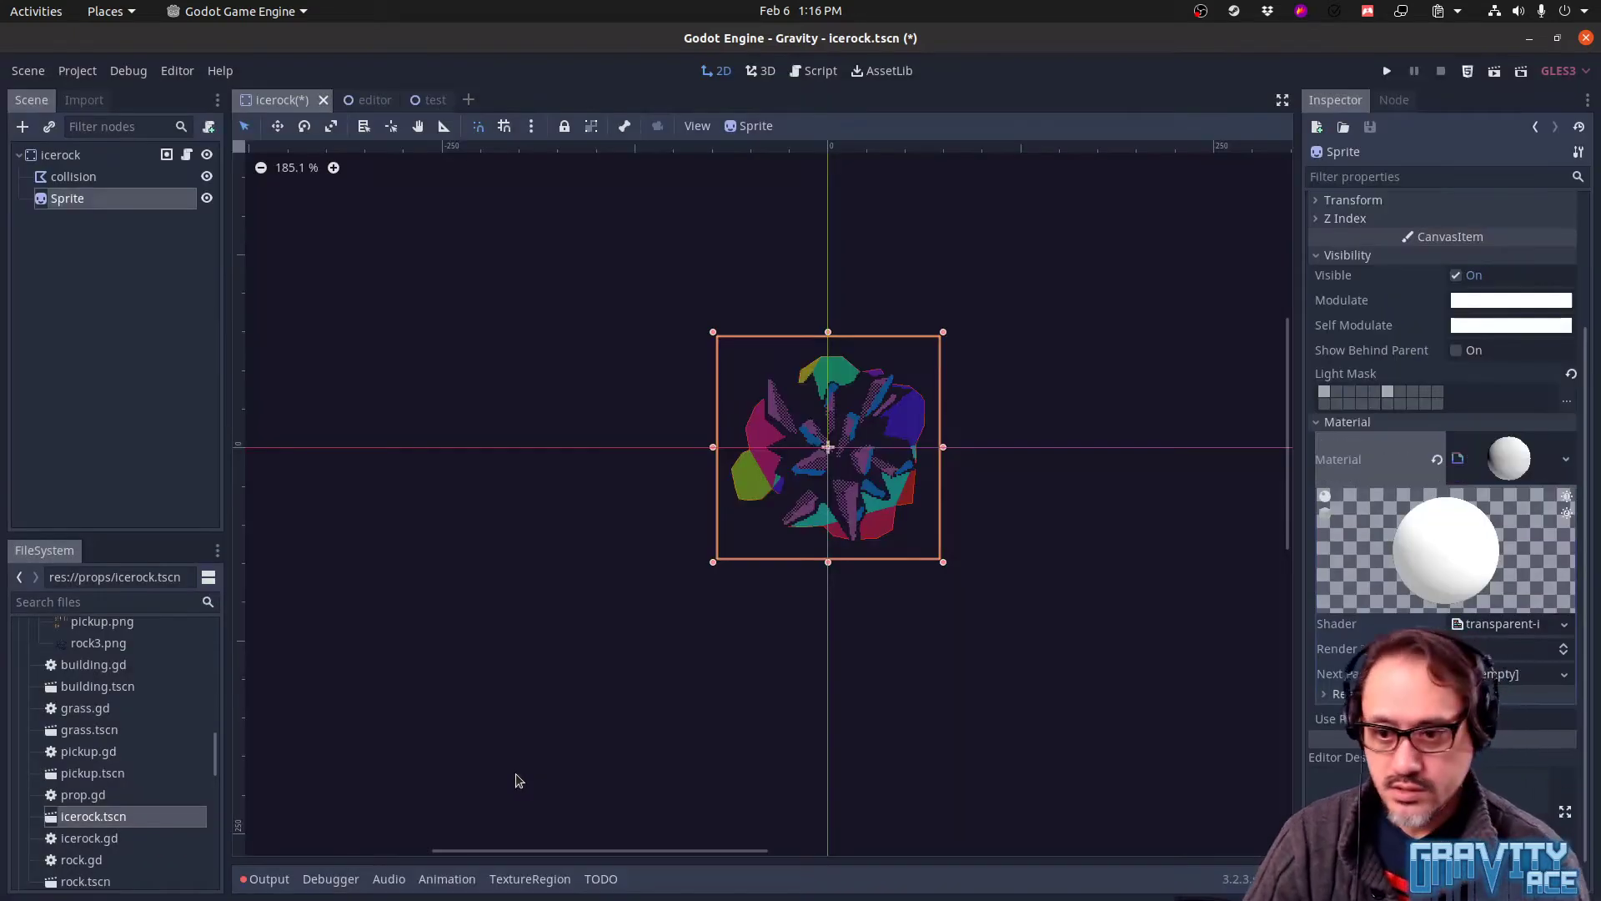
# Make the Sprite material's shader unique and save it as transparent-ice.shader in res://props/materials
pyautogui.rightClick(1510, 630)
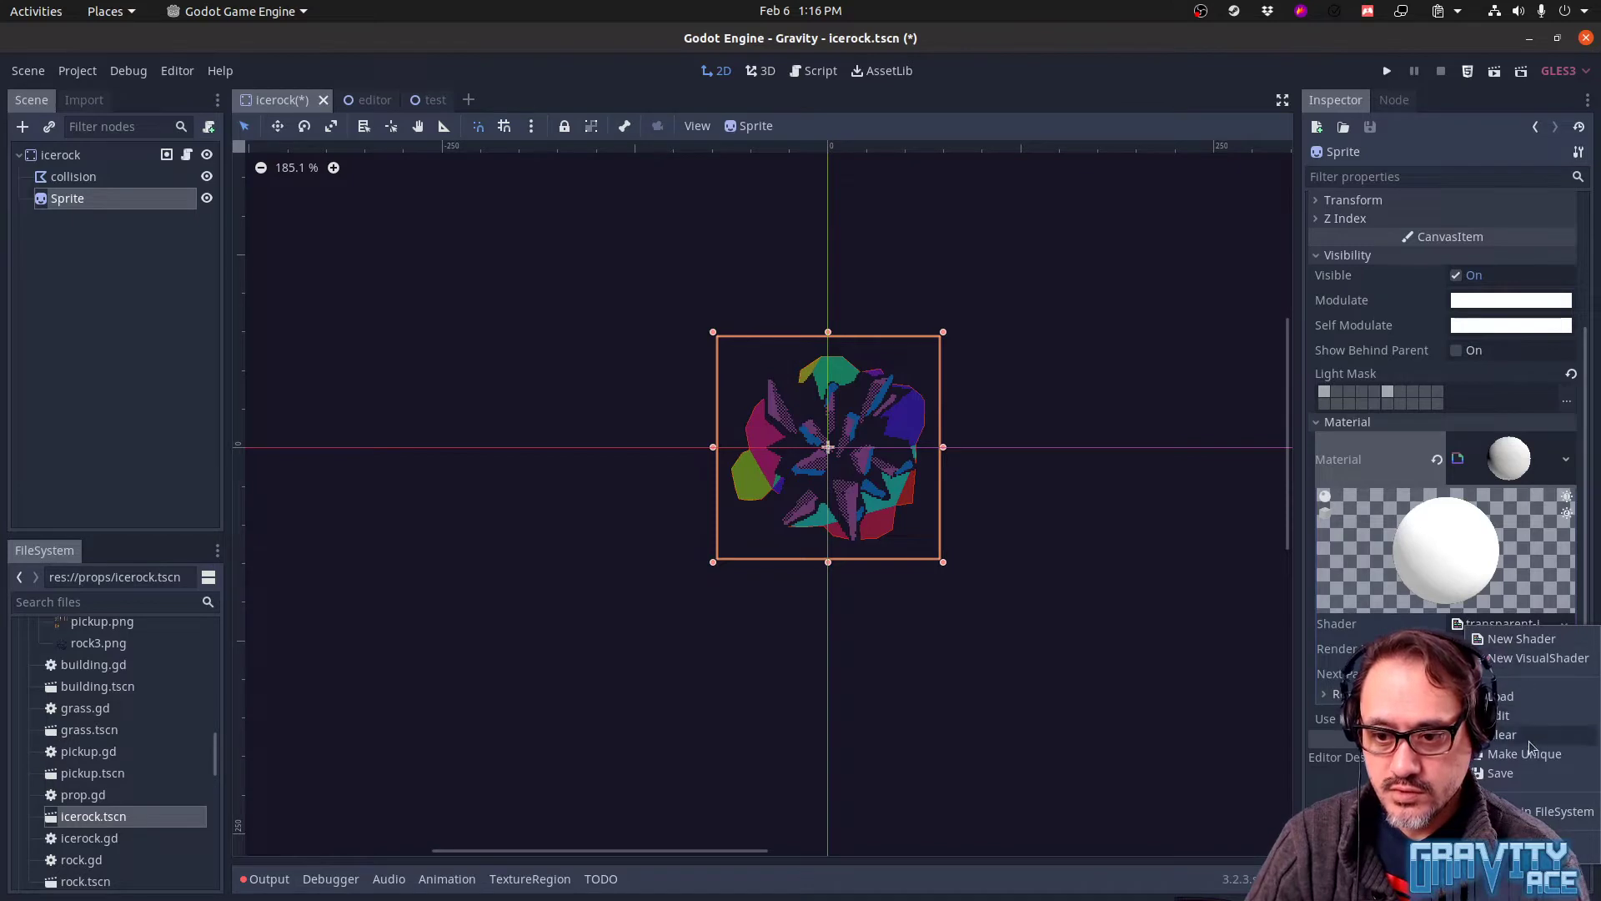
pyautogui.click(1543, 780)
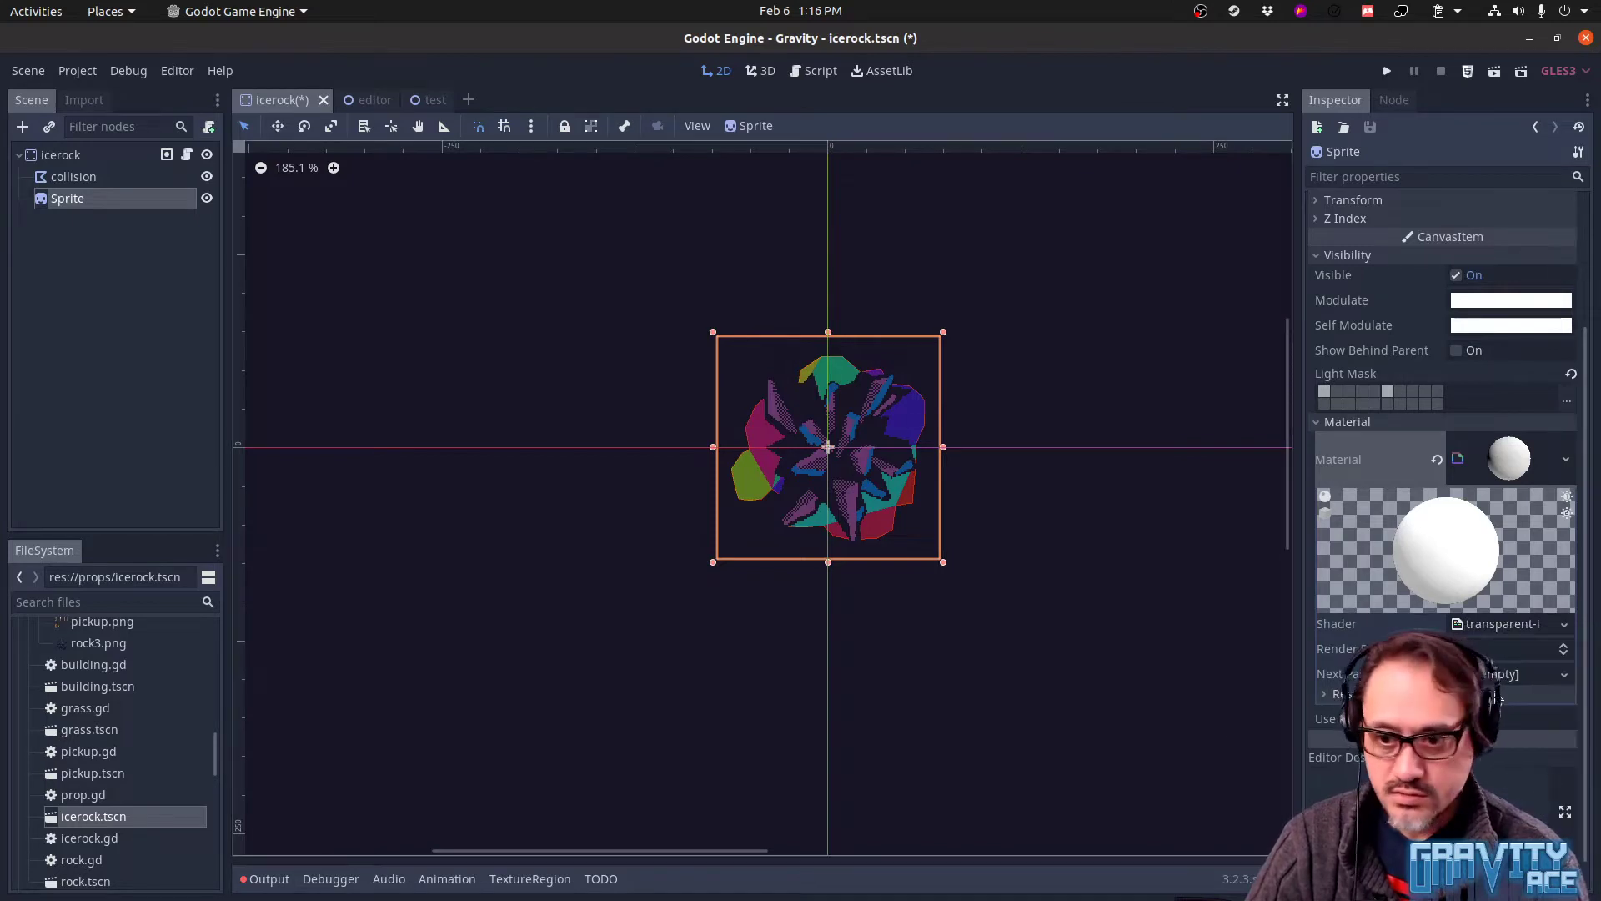
pyautogui.rightClick(1495, 632)
pyautogui.click(1539, 757)
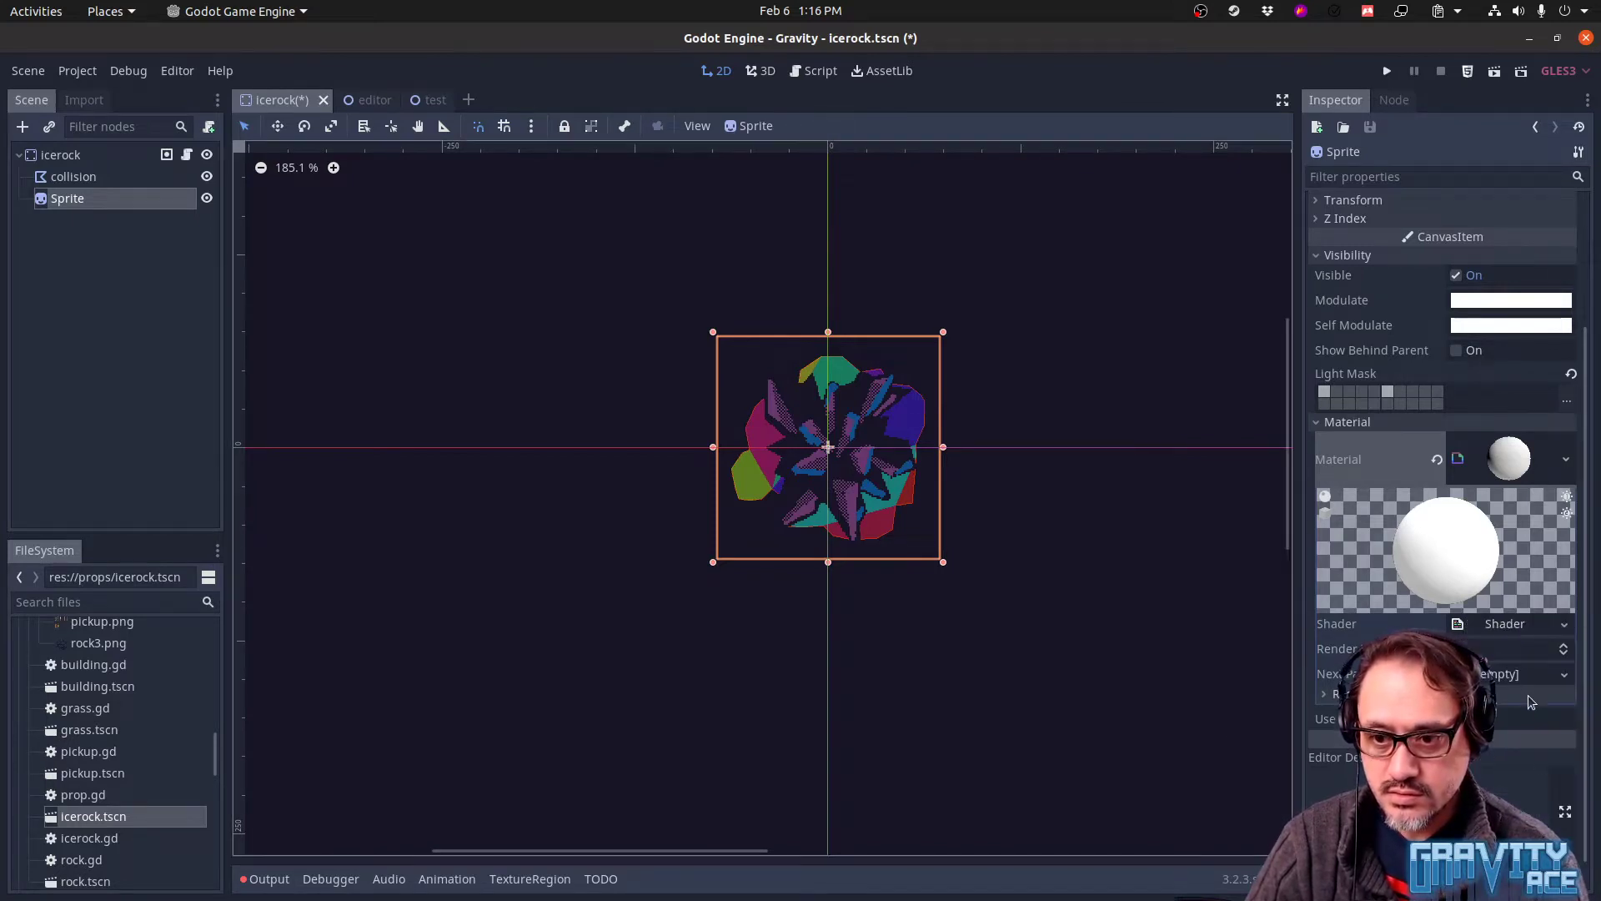
pyautogui.rightClick(1513, 632)
pyautogui.click(1543, 781)
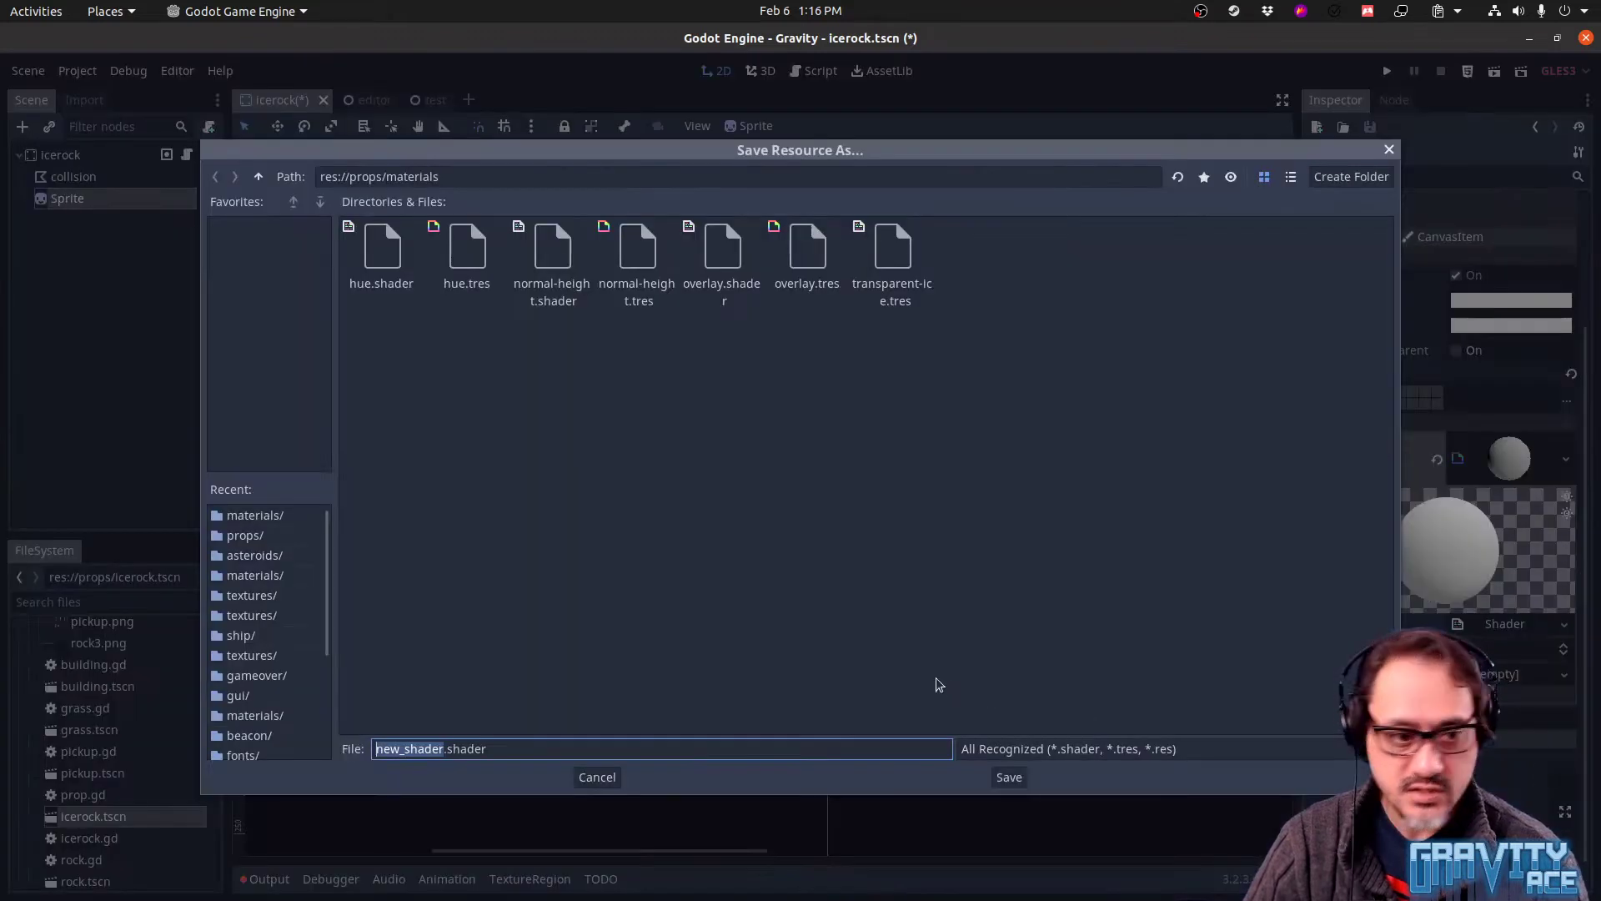
pyautogui.write('transpare')
pyautogui.write('nt-ice')
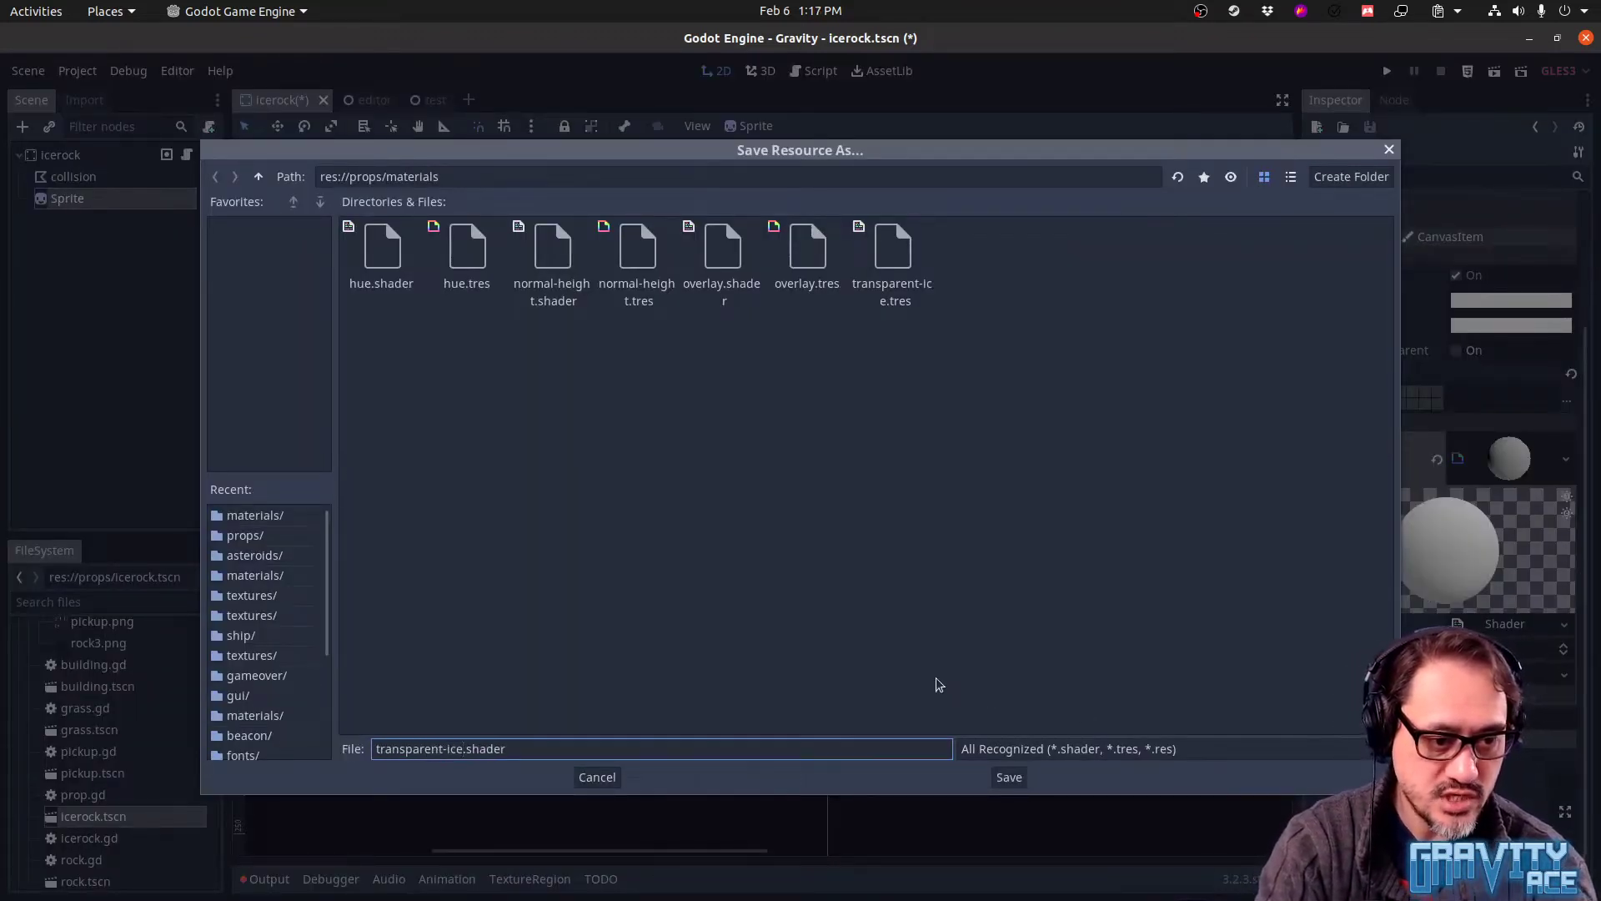
pyautogui.press('Return')
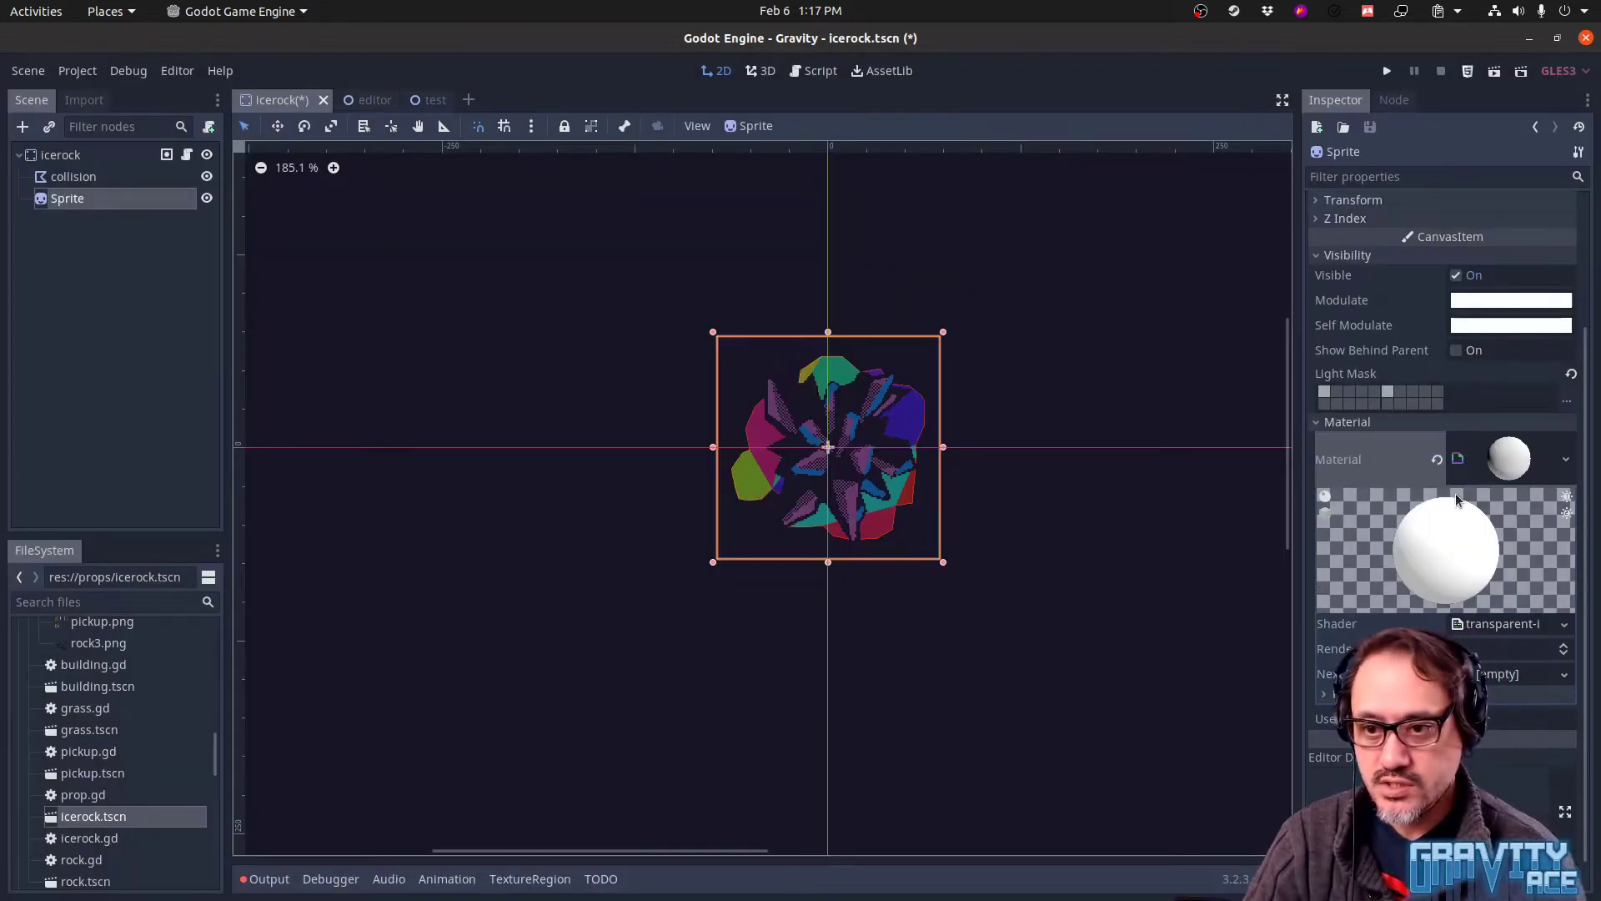
# Save the Sprite's ShaderMaterial over transparent-ice.tres in res://props/materials and open its shader code for editing
pyautogui.click(1579, 461)
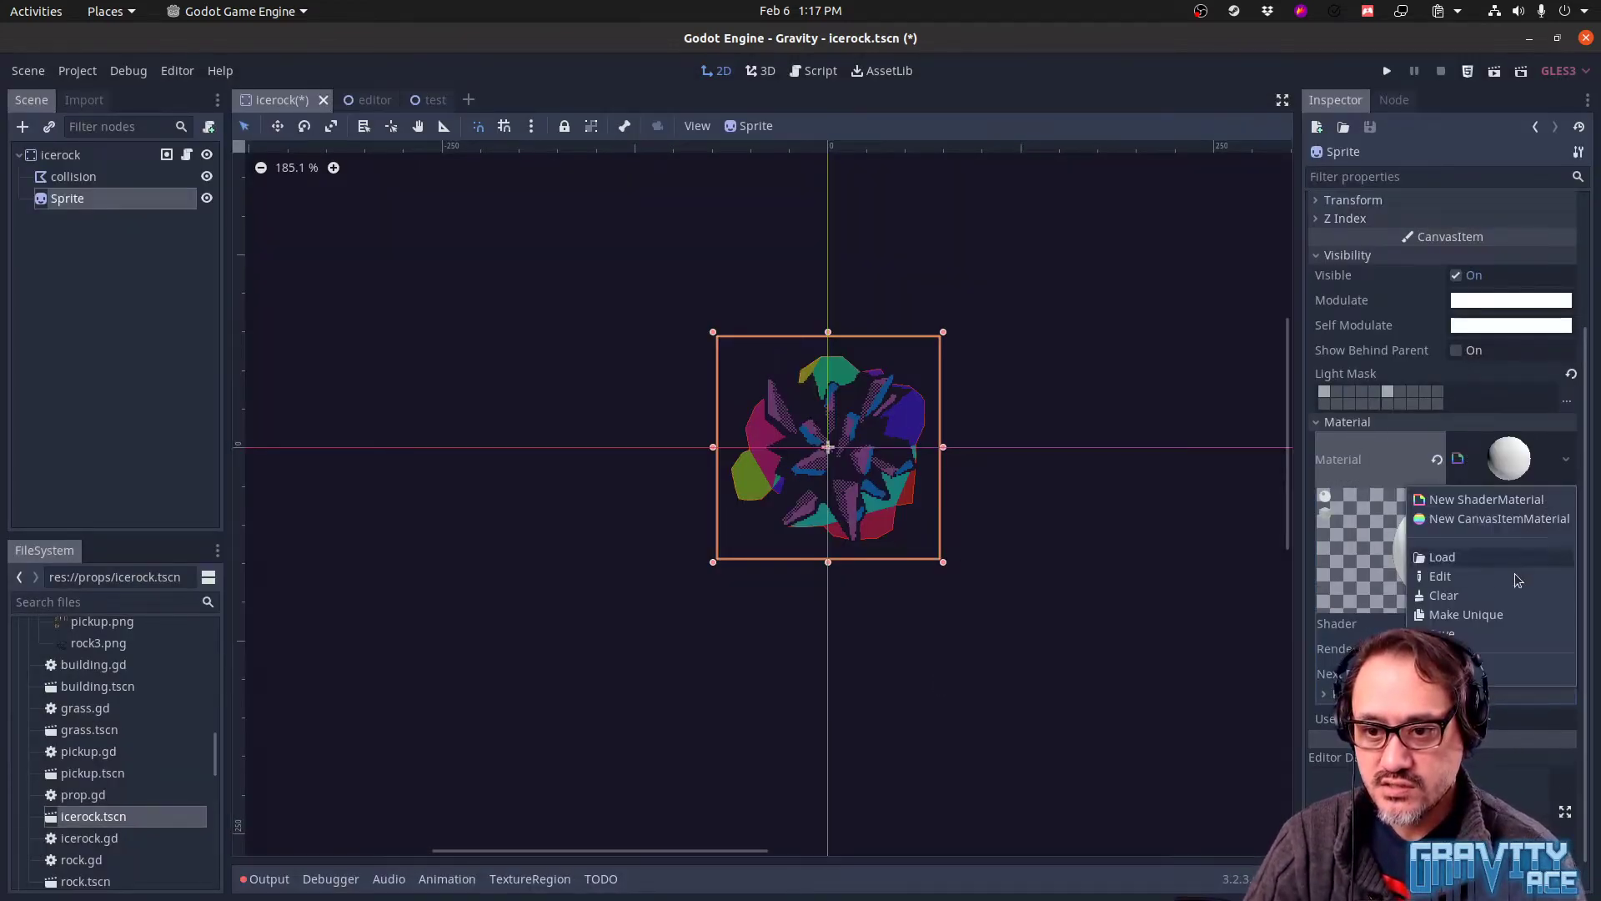
pyautogui.click(1560, 633)
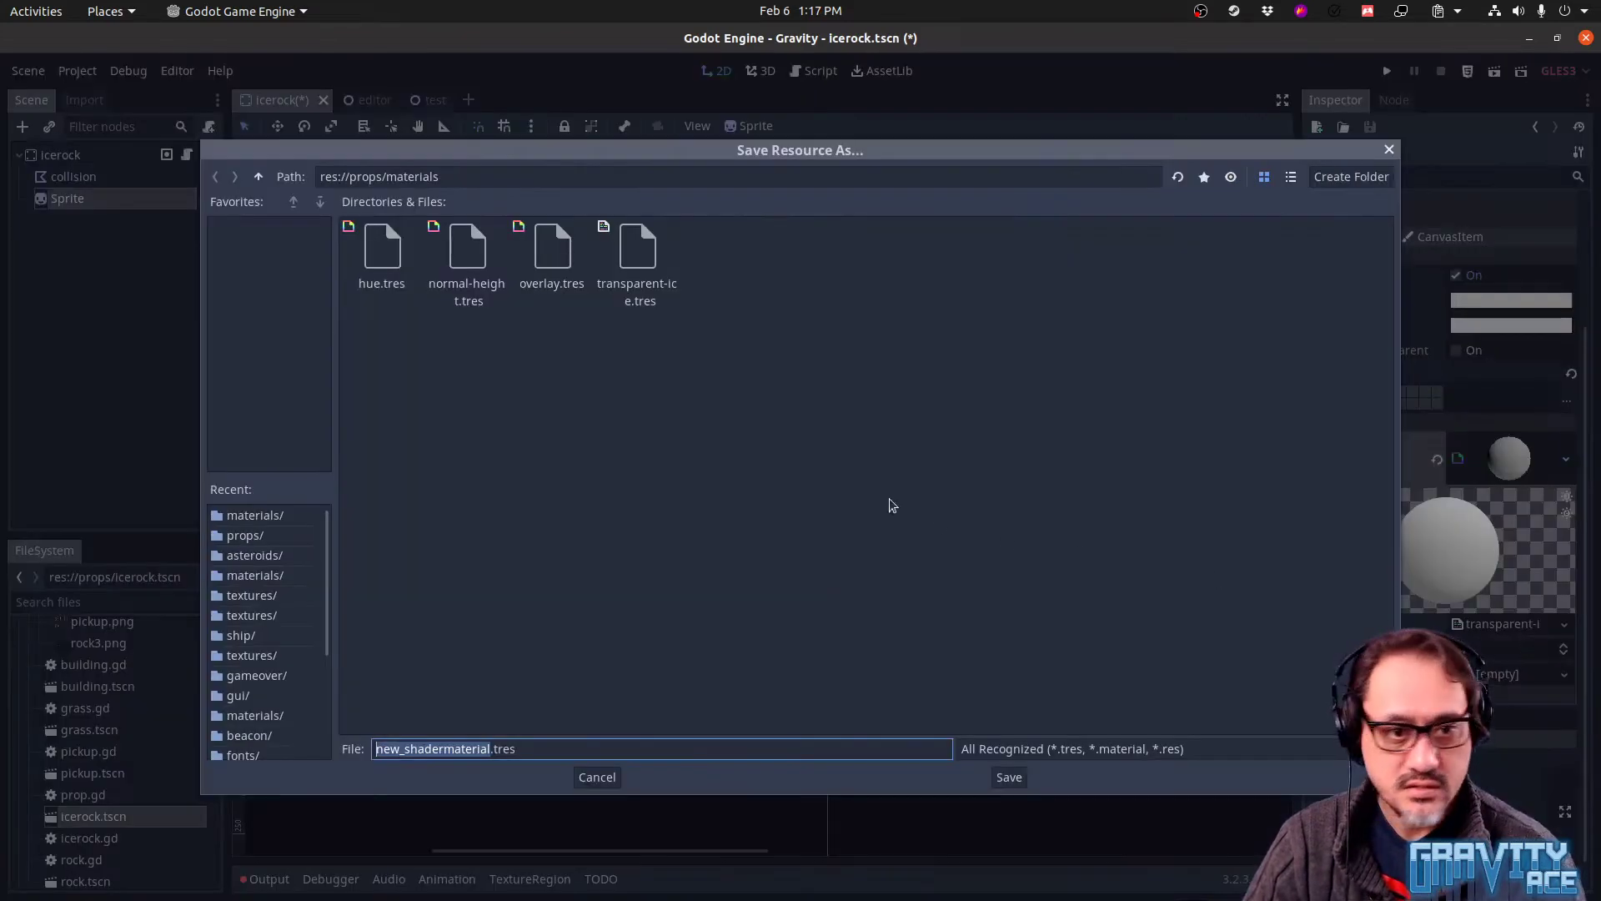
pyautogui.click(635, 265)
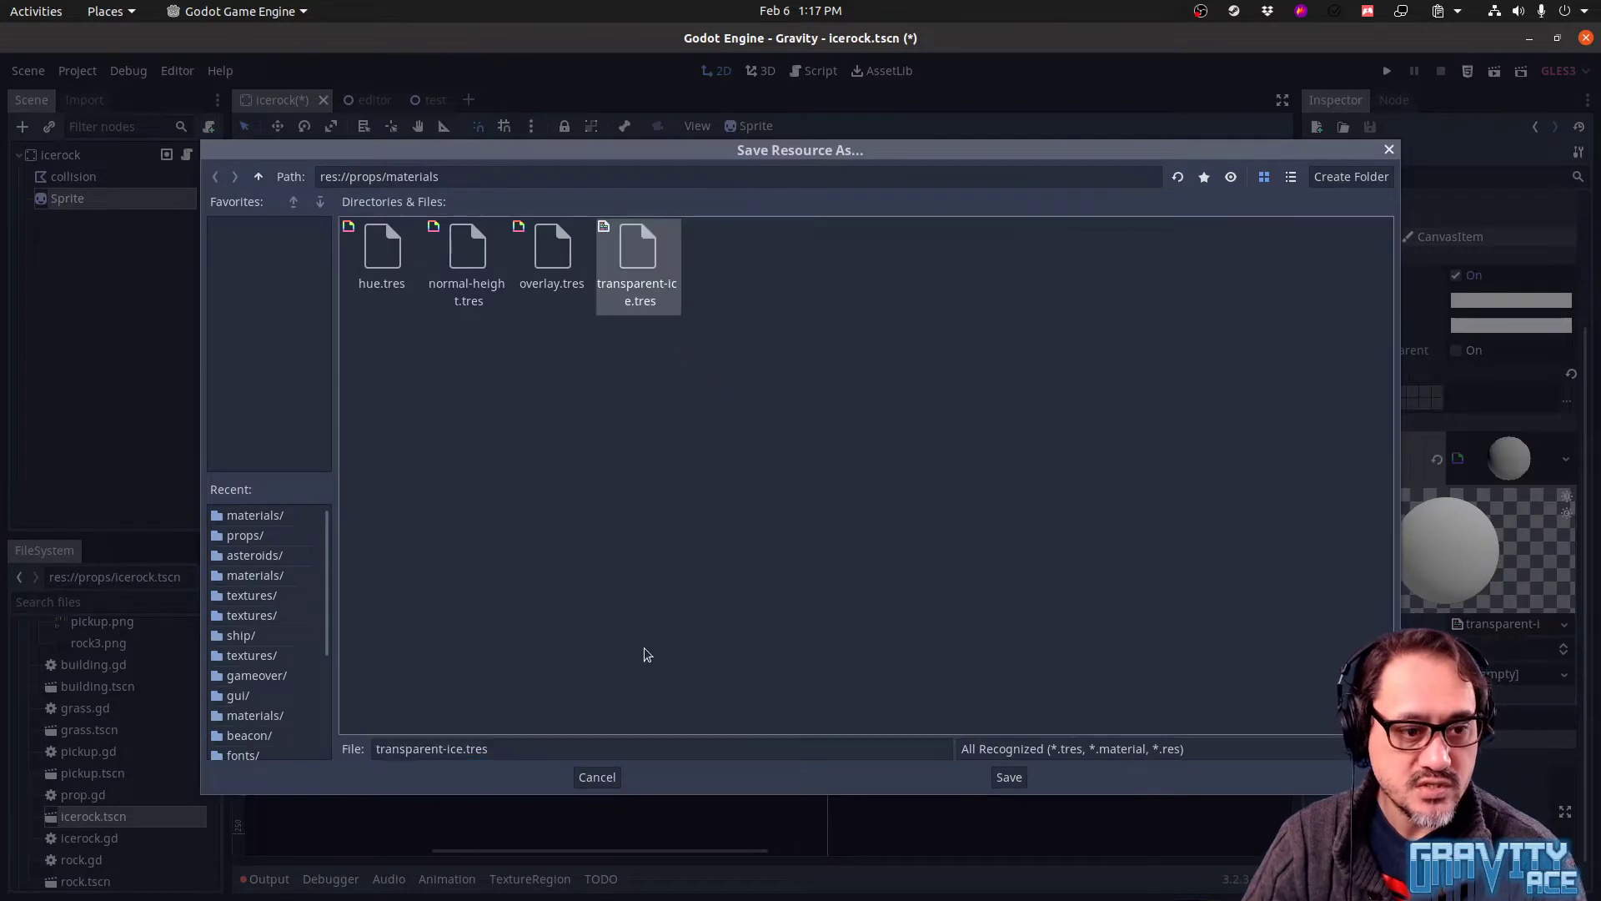
pyautogui.click(1009, 777)
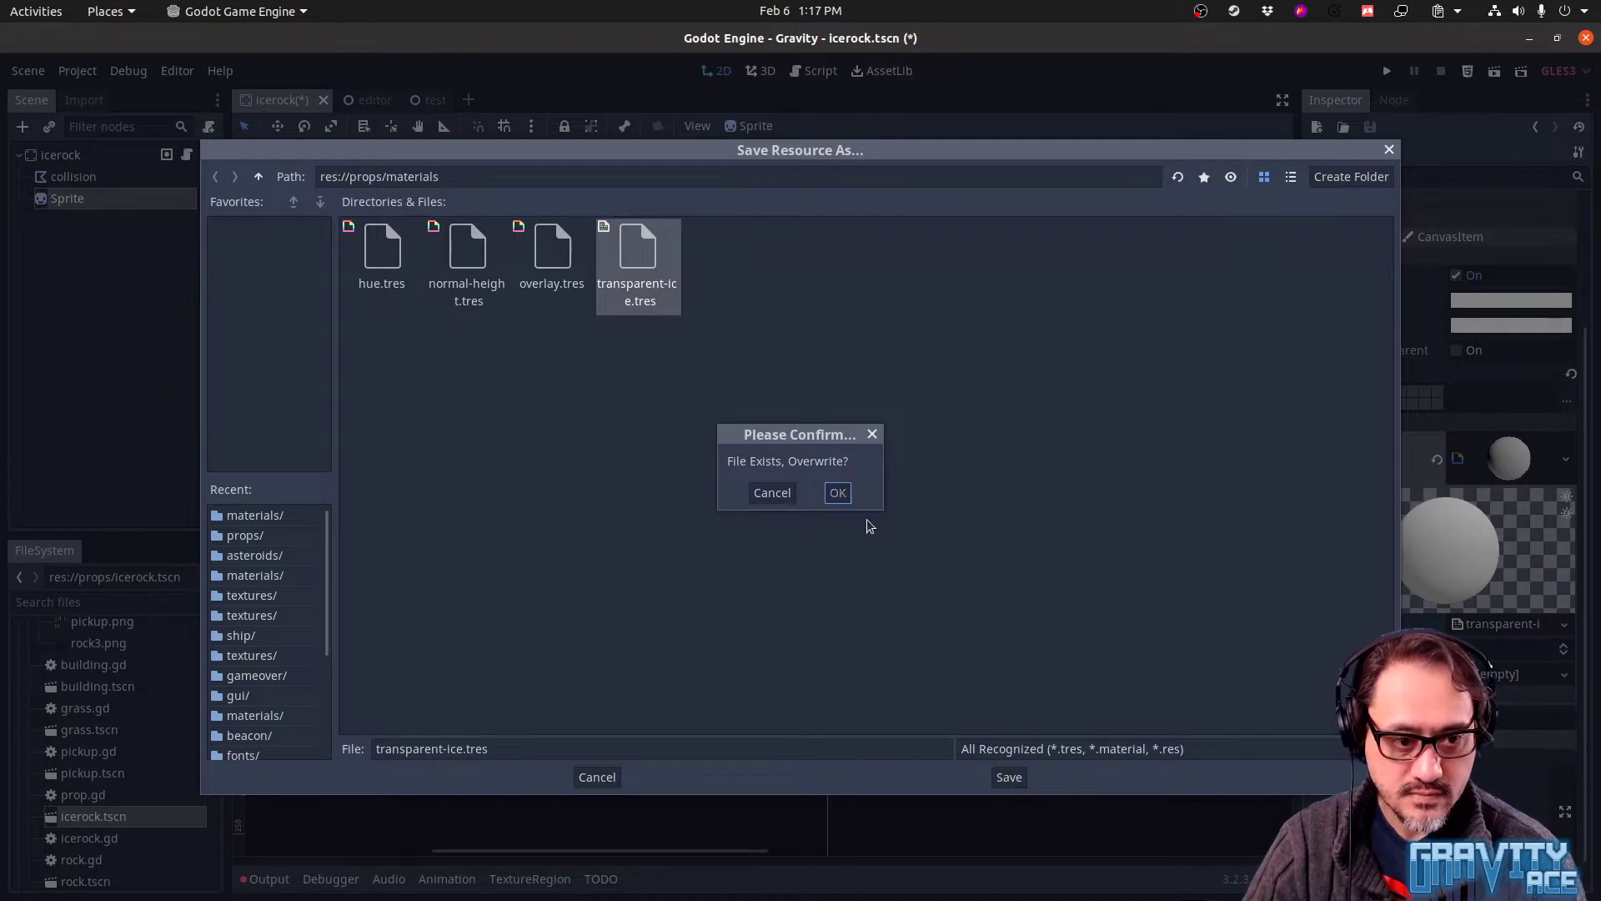
pyautogui.click(838, 492)
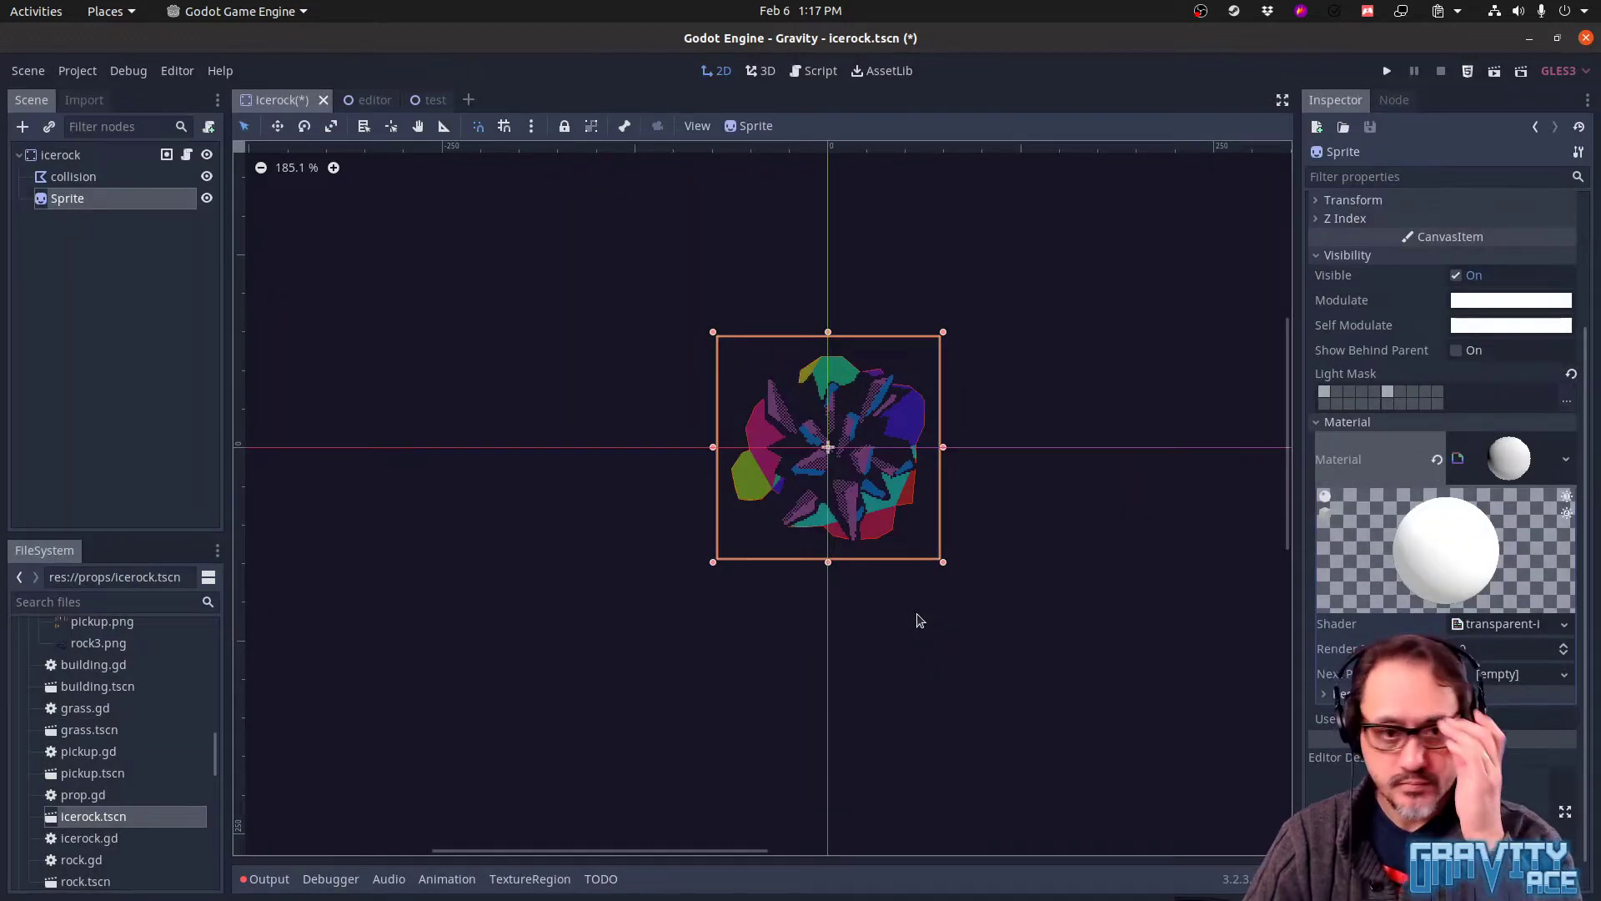
pyautogui.click(1501, 624)
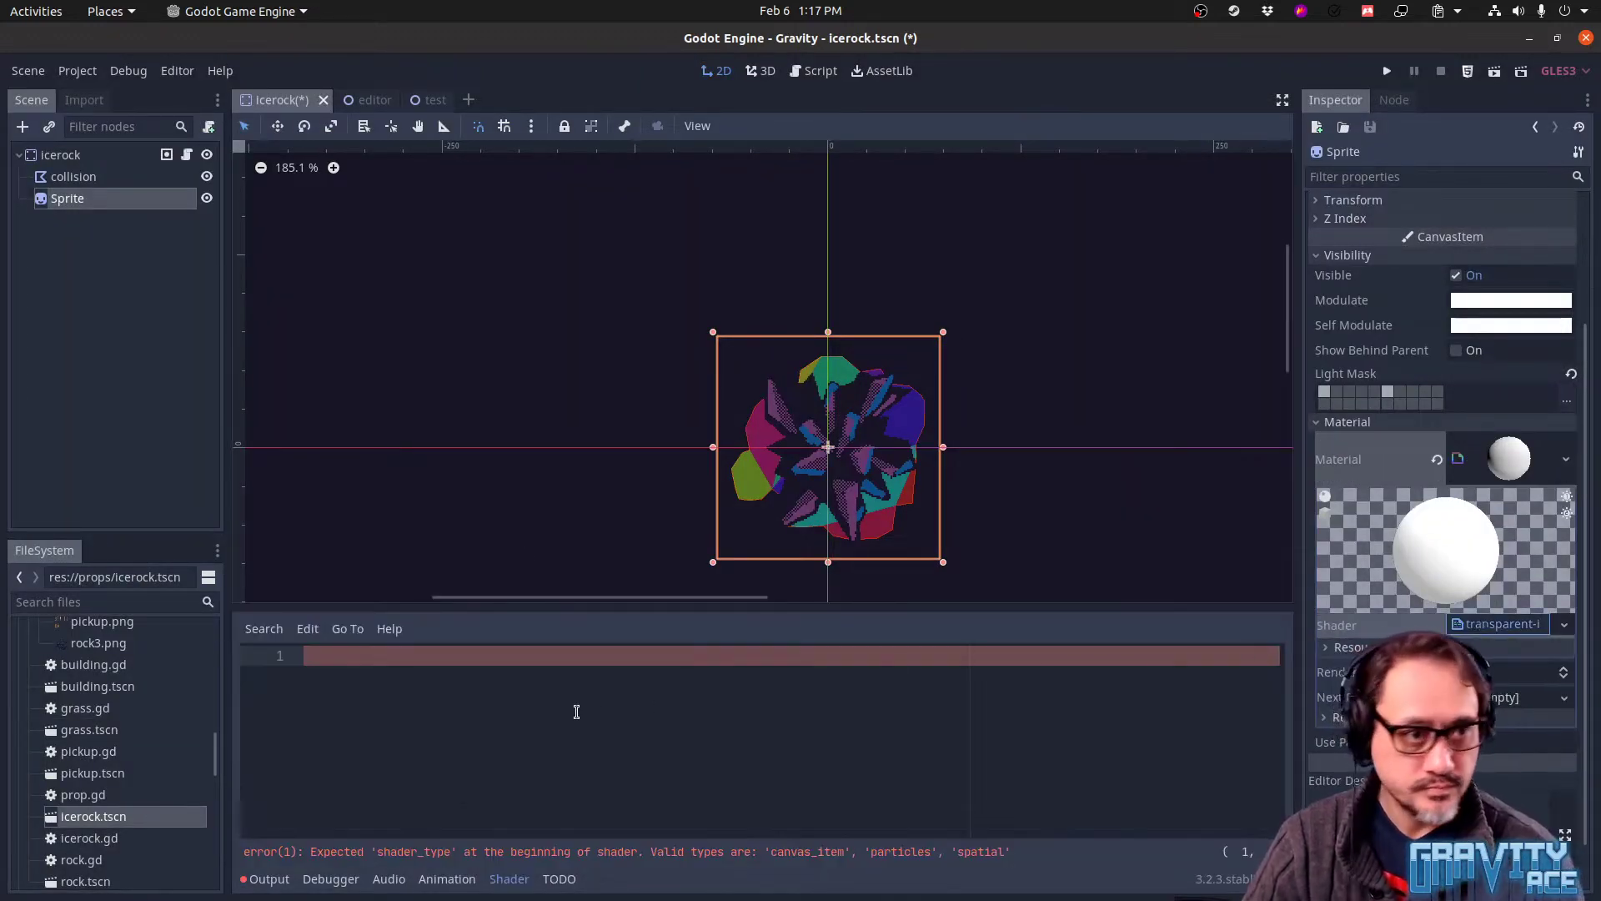
# In the test scene, try to assign transparent-ice.tres from the project's props/materials folder to icerock2's Material
pyautogui.click(423, 102)
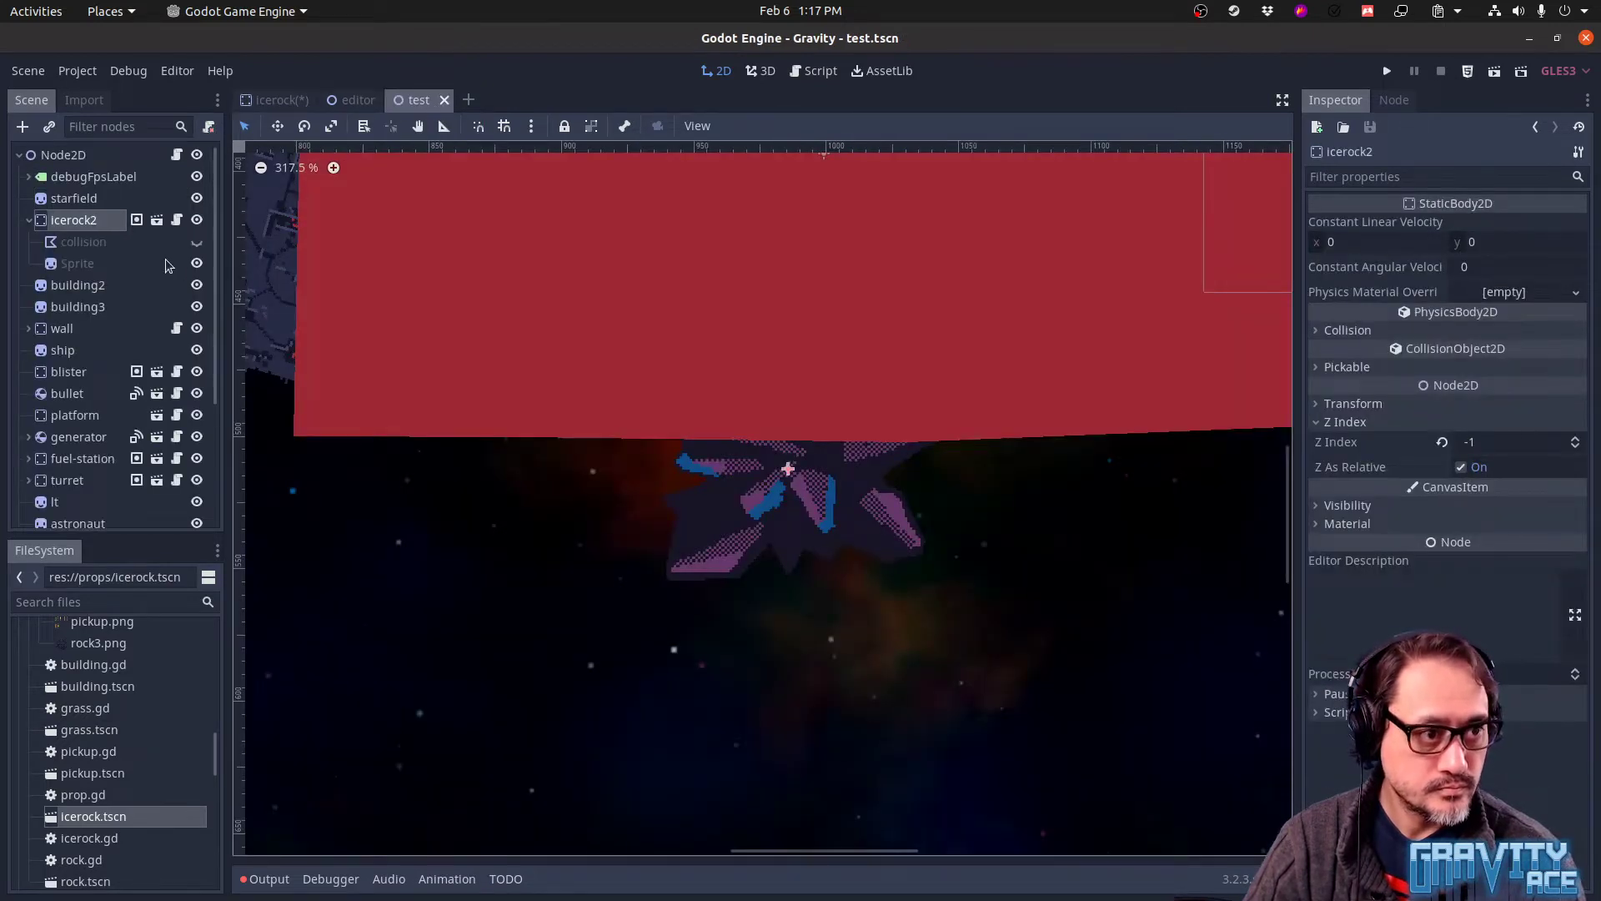
pyautogui.click(1347, 523)
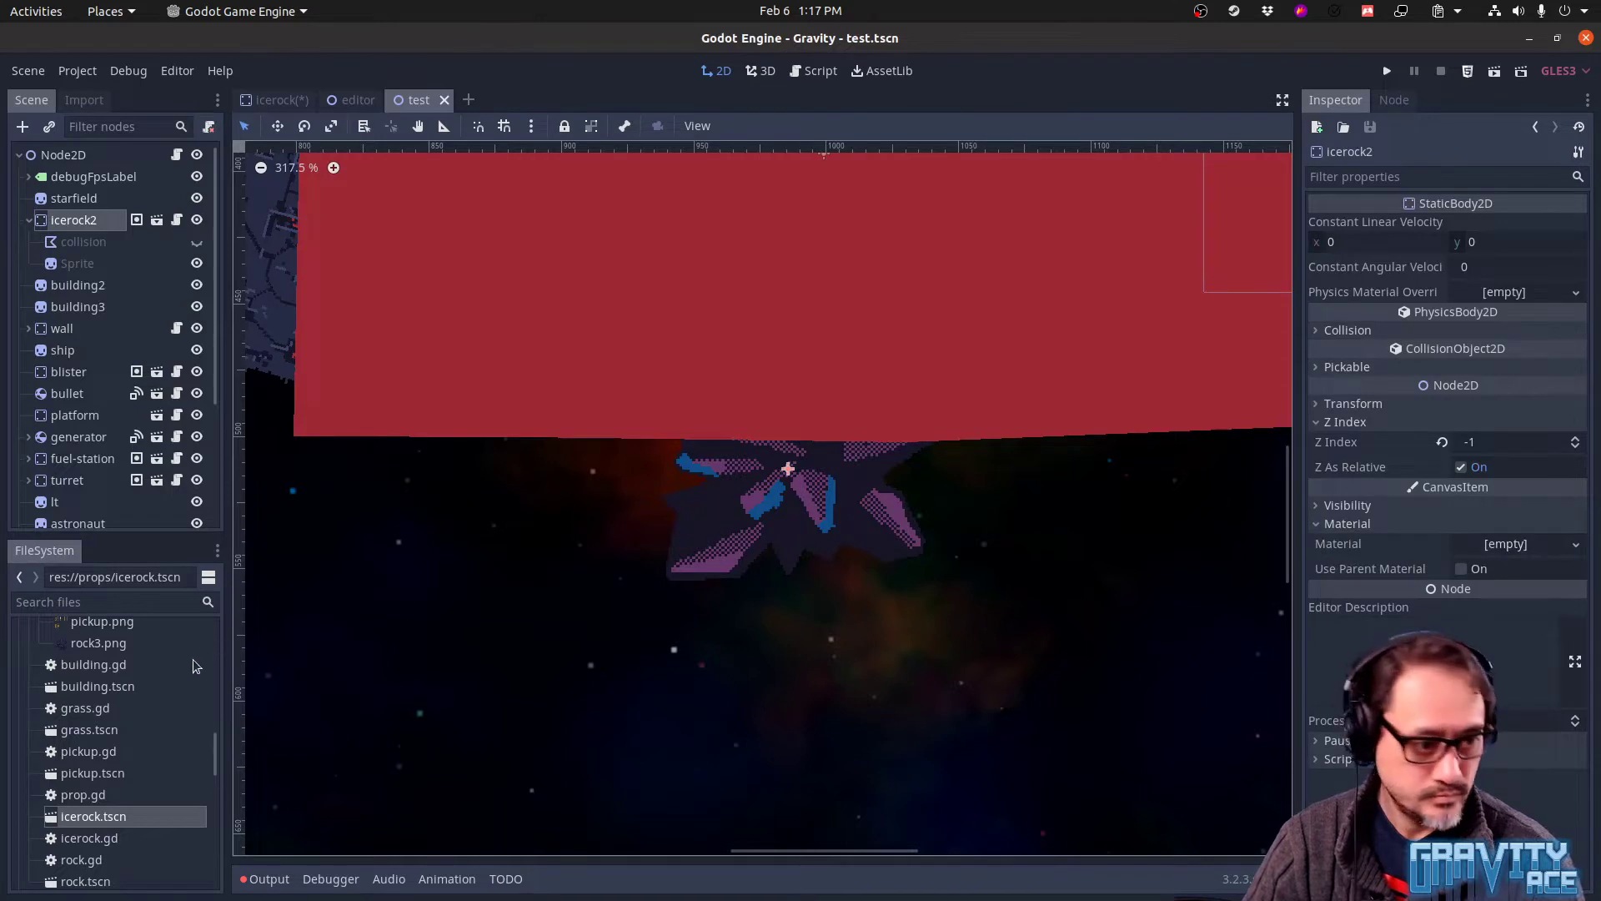
pyautogui.scroll(5, 155, 736)
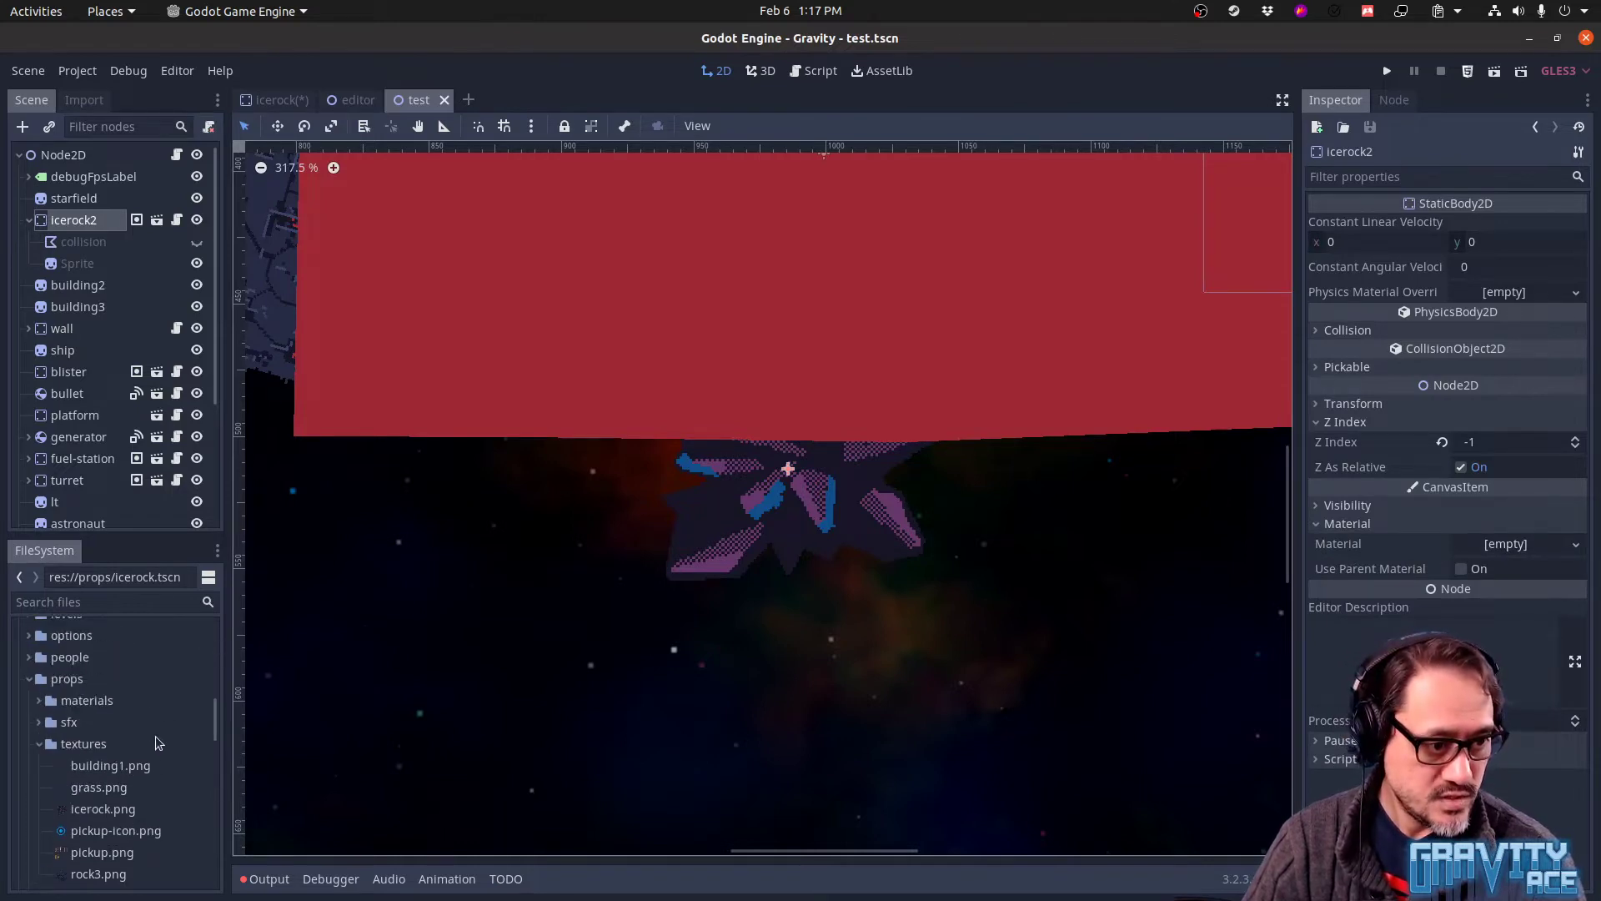
pyautogui.click(43, 702)
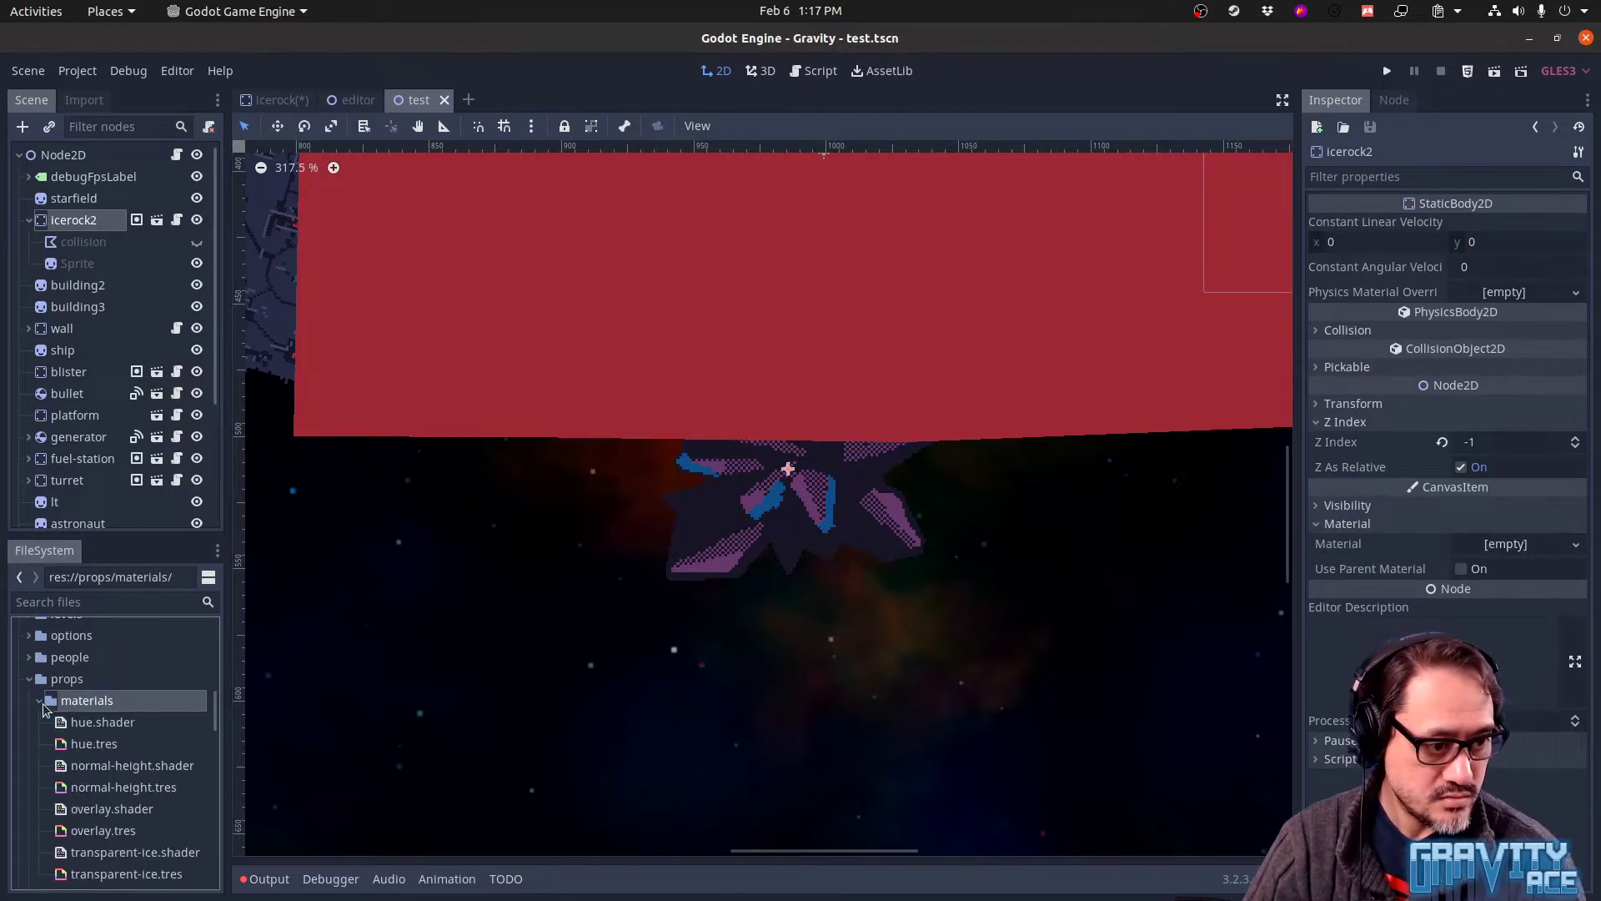
pyautogui.scroll(-3, 127, 788)
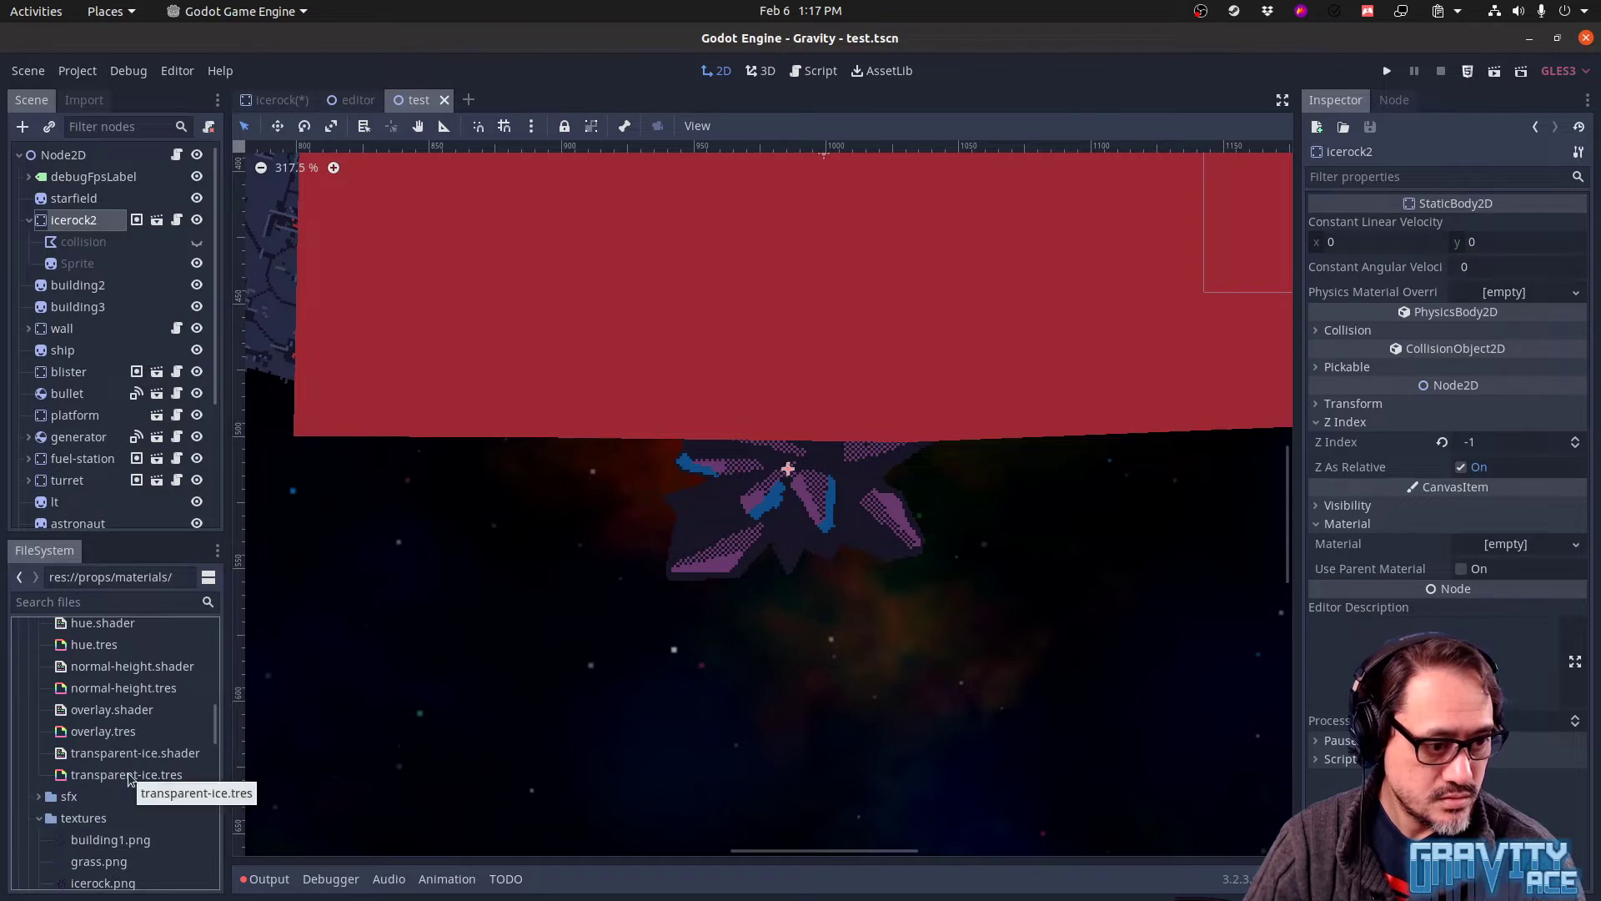
pyautogui.moveTo(129, 774); pyautogui.dragTo(1476, 546)
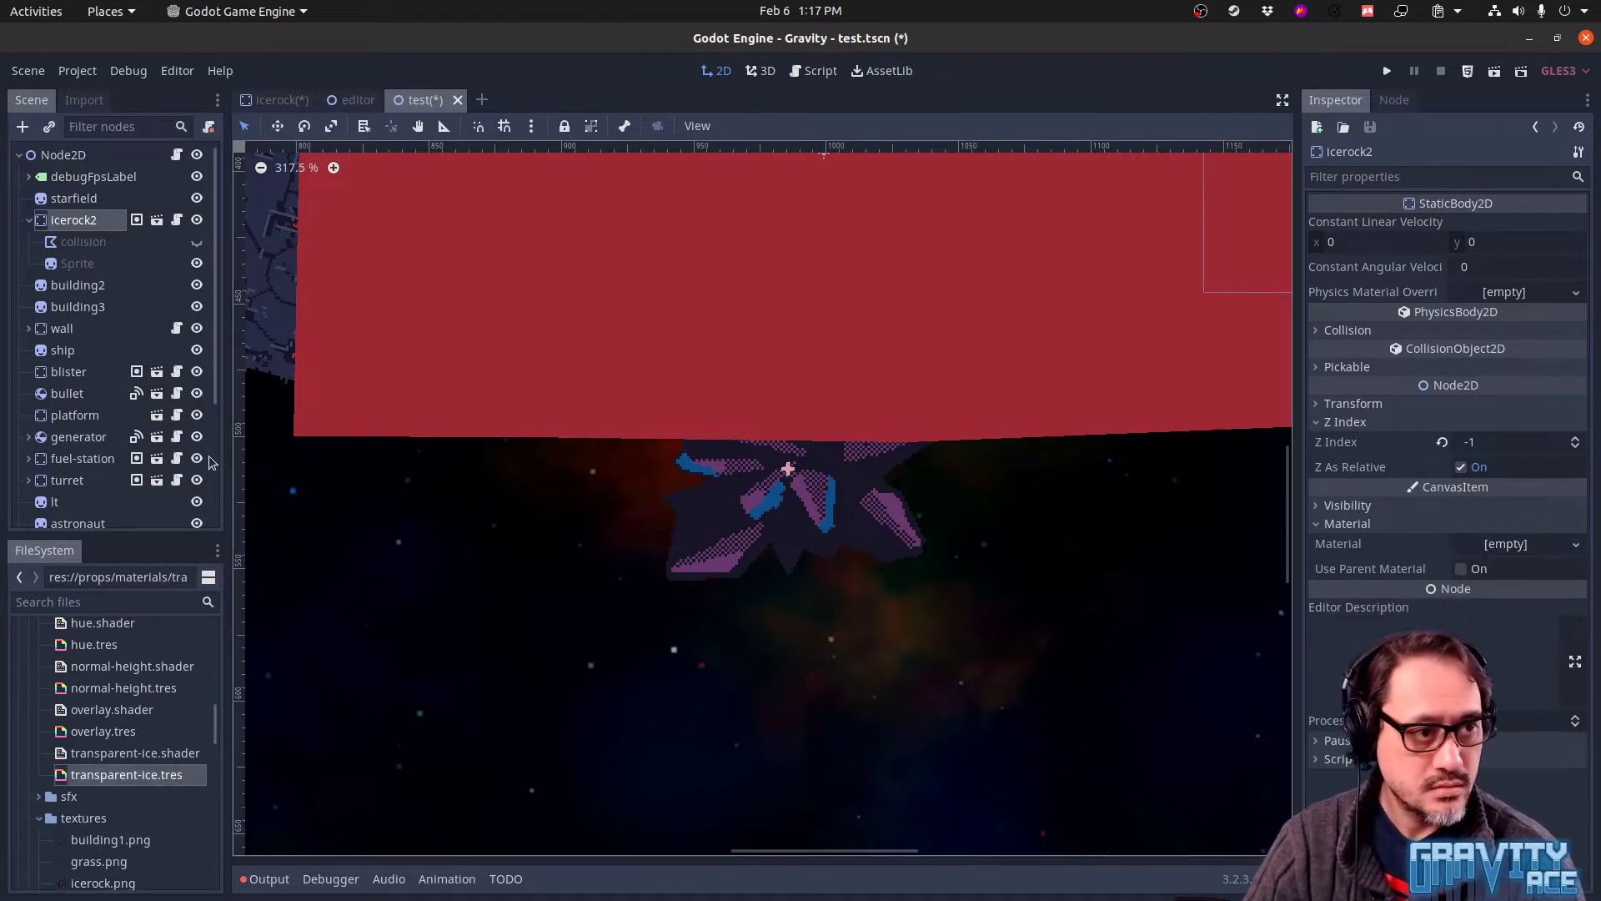
pyautogui.moveTo(154, 772); pyautogui.dragTo(1509, 544)
# Try to load res://props/materials/transparent-ice.tres from disk as icerock2's Material
pyautogui.click(1511, 545)
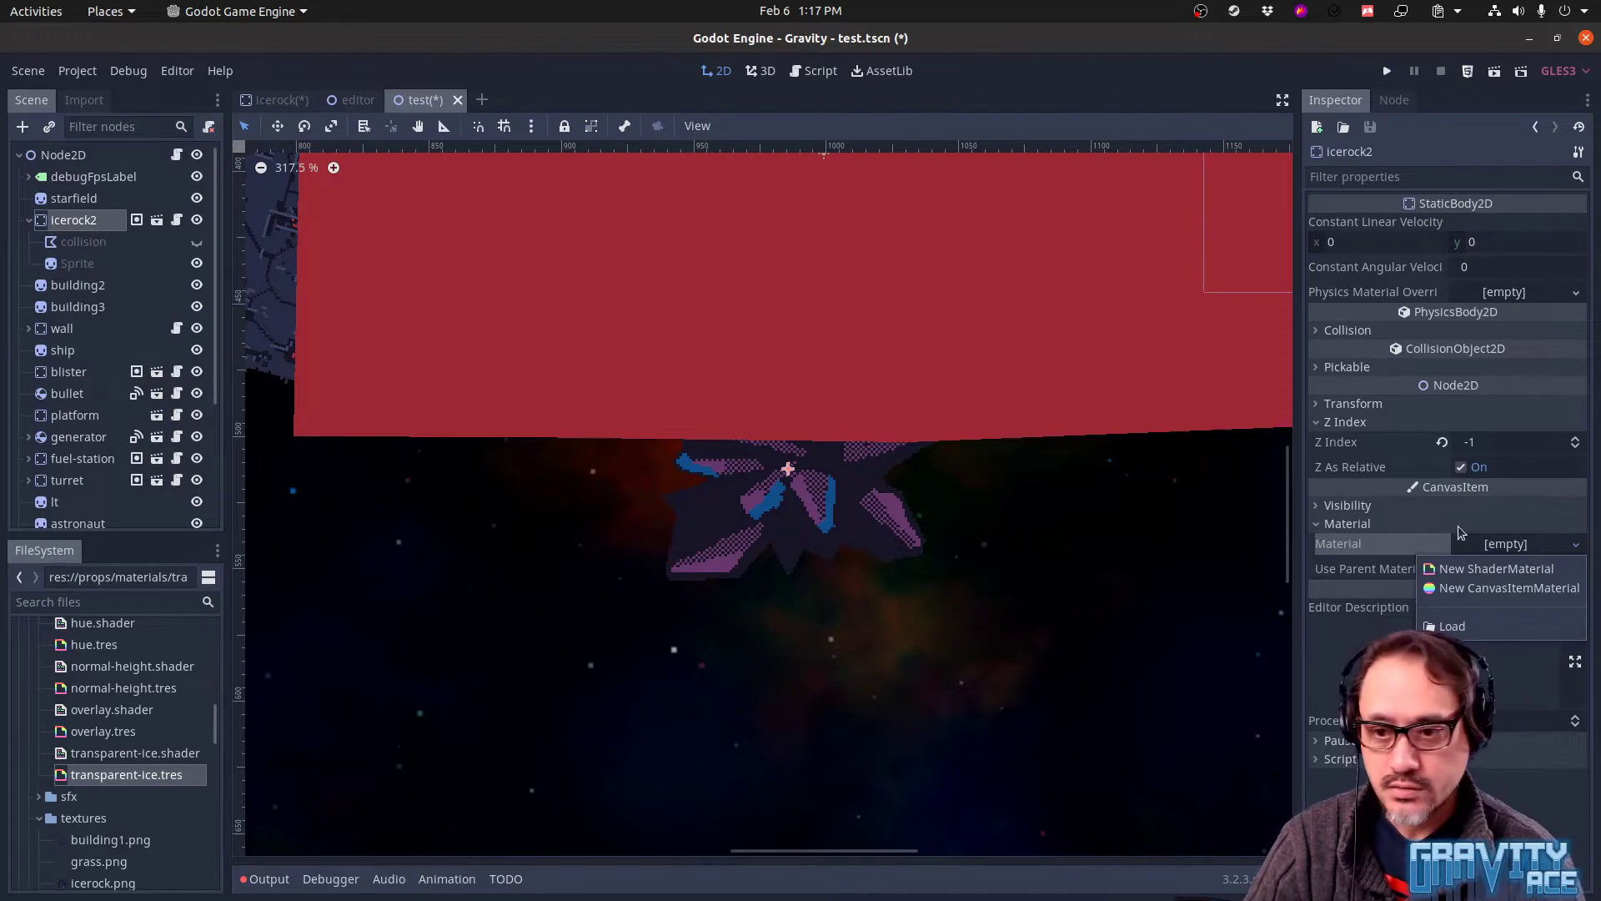
pyautogui.click(1452, 627)
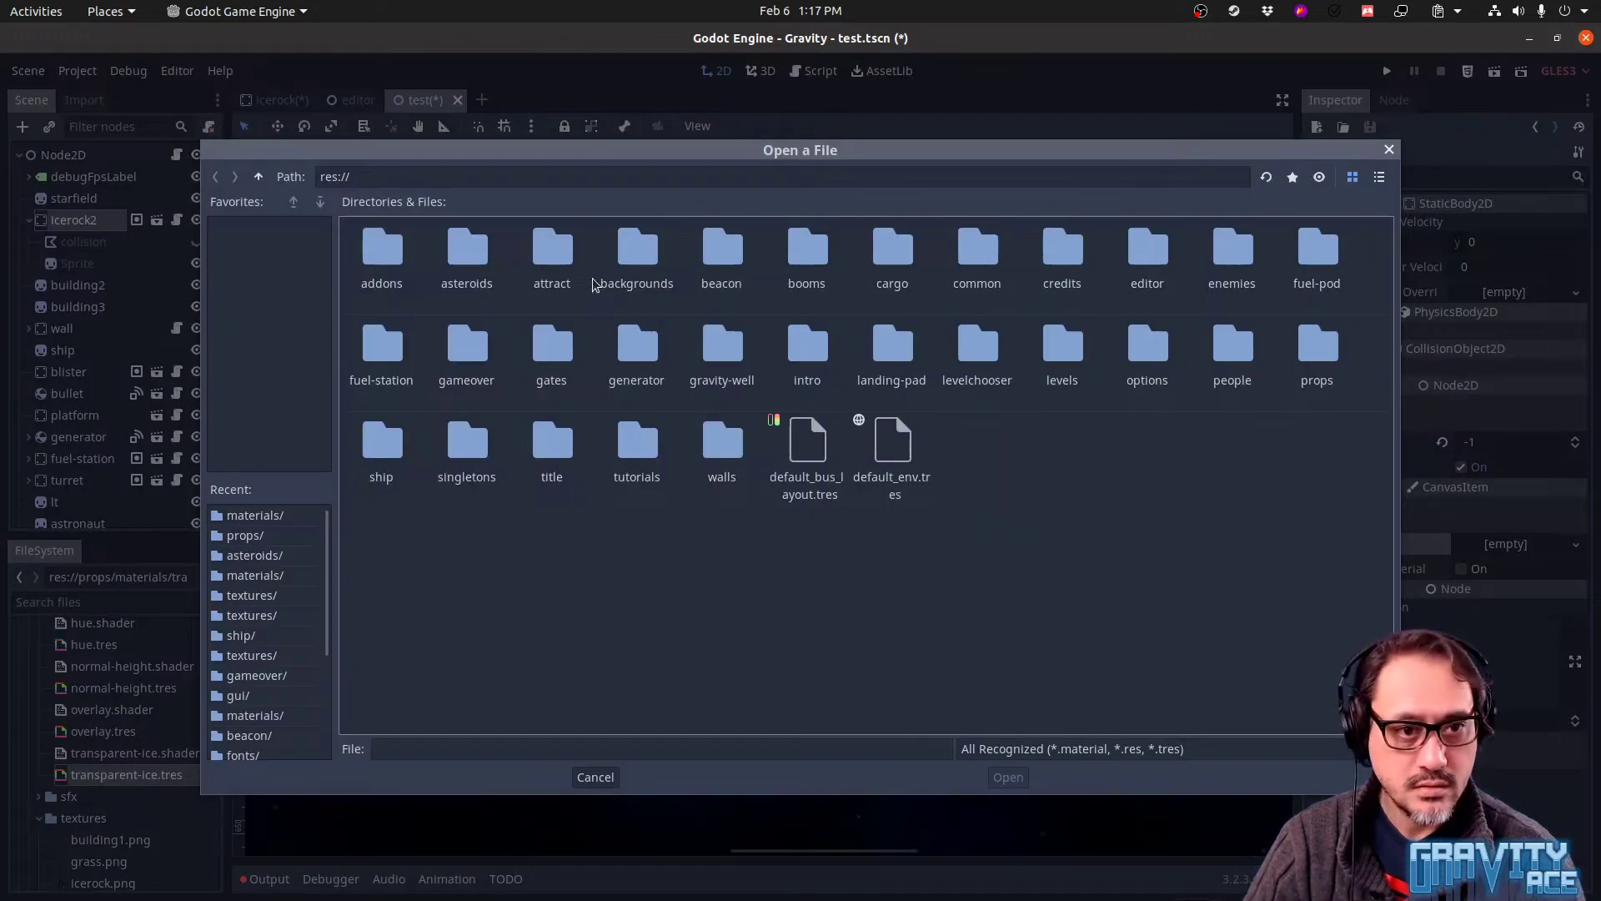
pyautogui.doubleClick(1308, 357)
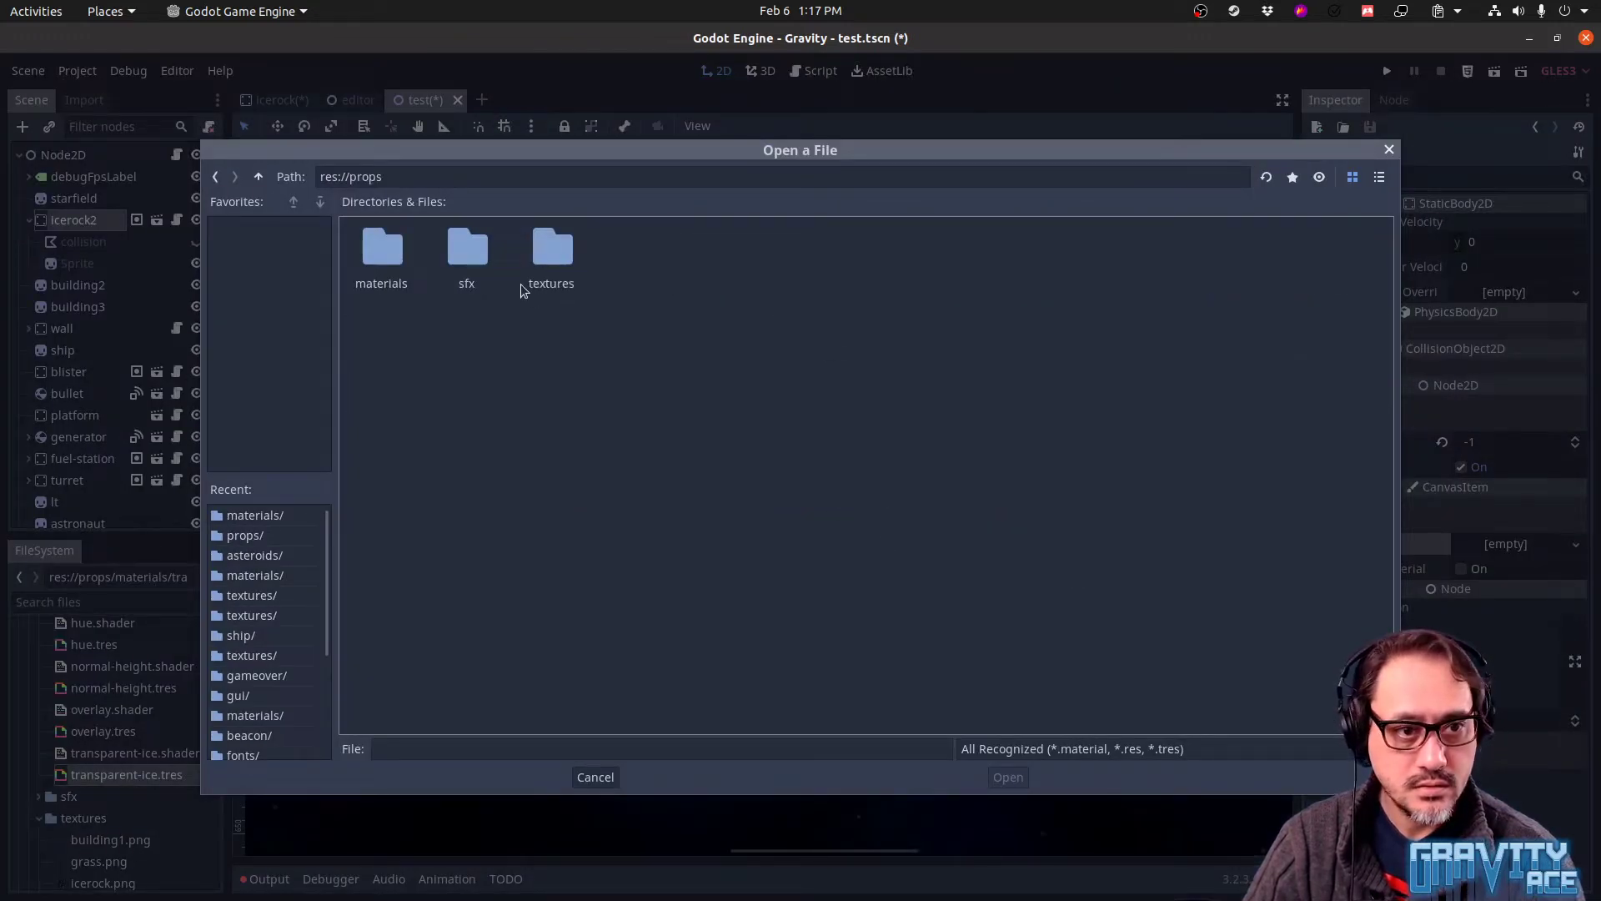
pyautogui.doubleClick(384, 251)
pyautogui.doubleClick(627, 264)
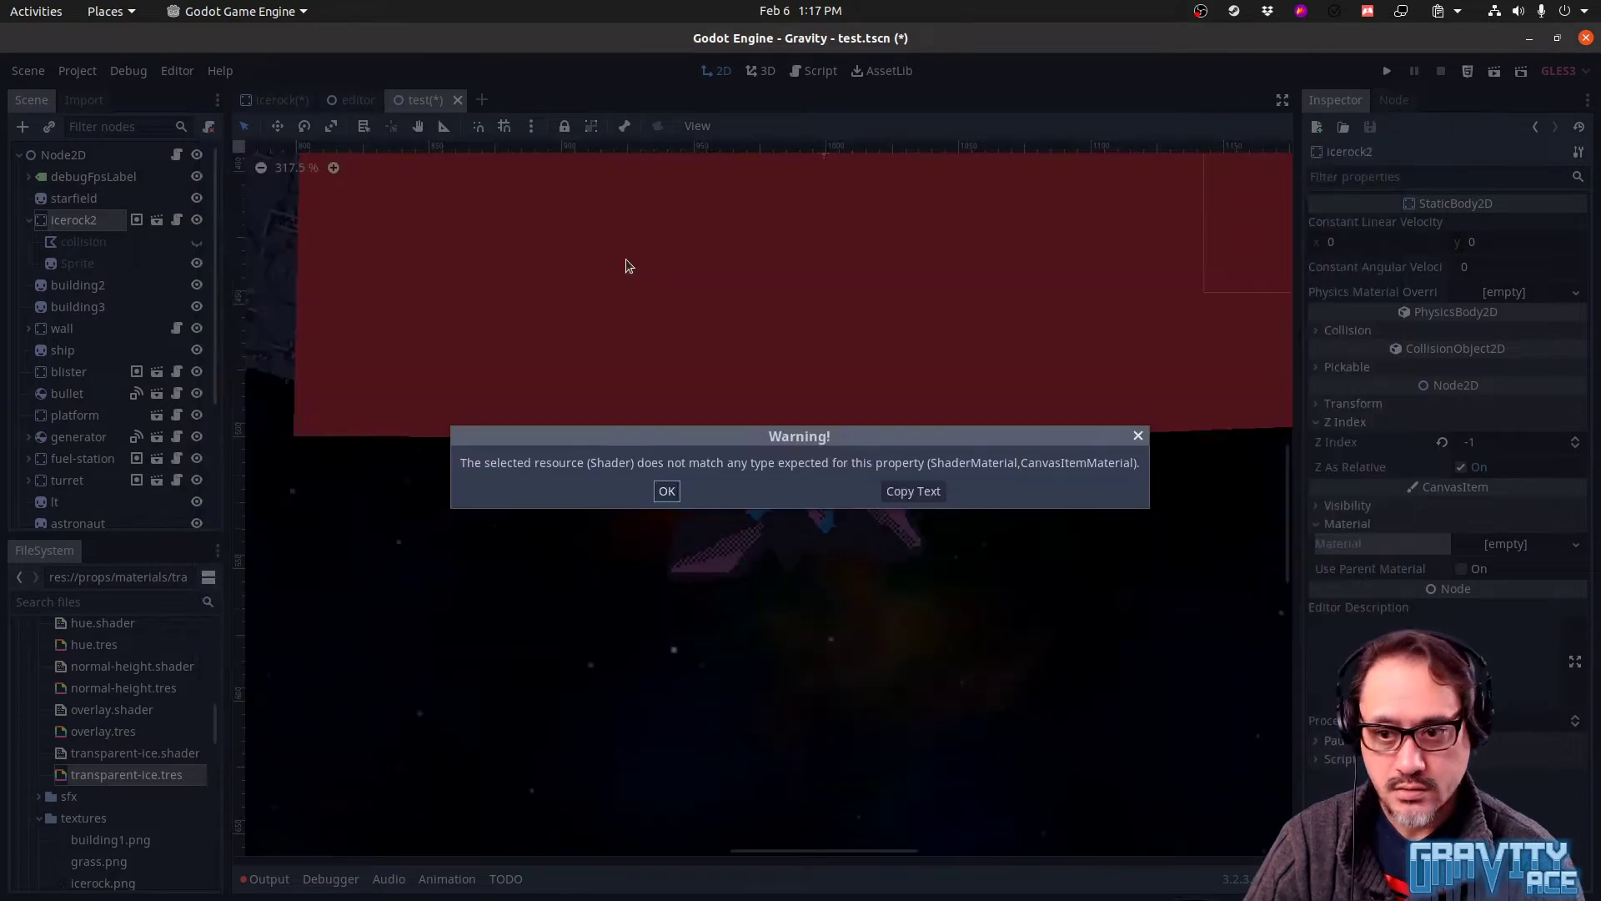
pyautogui.click(667, 491)
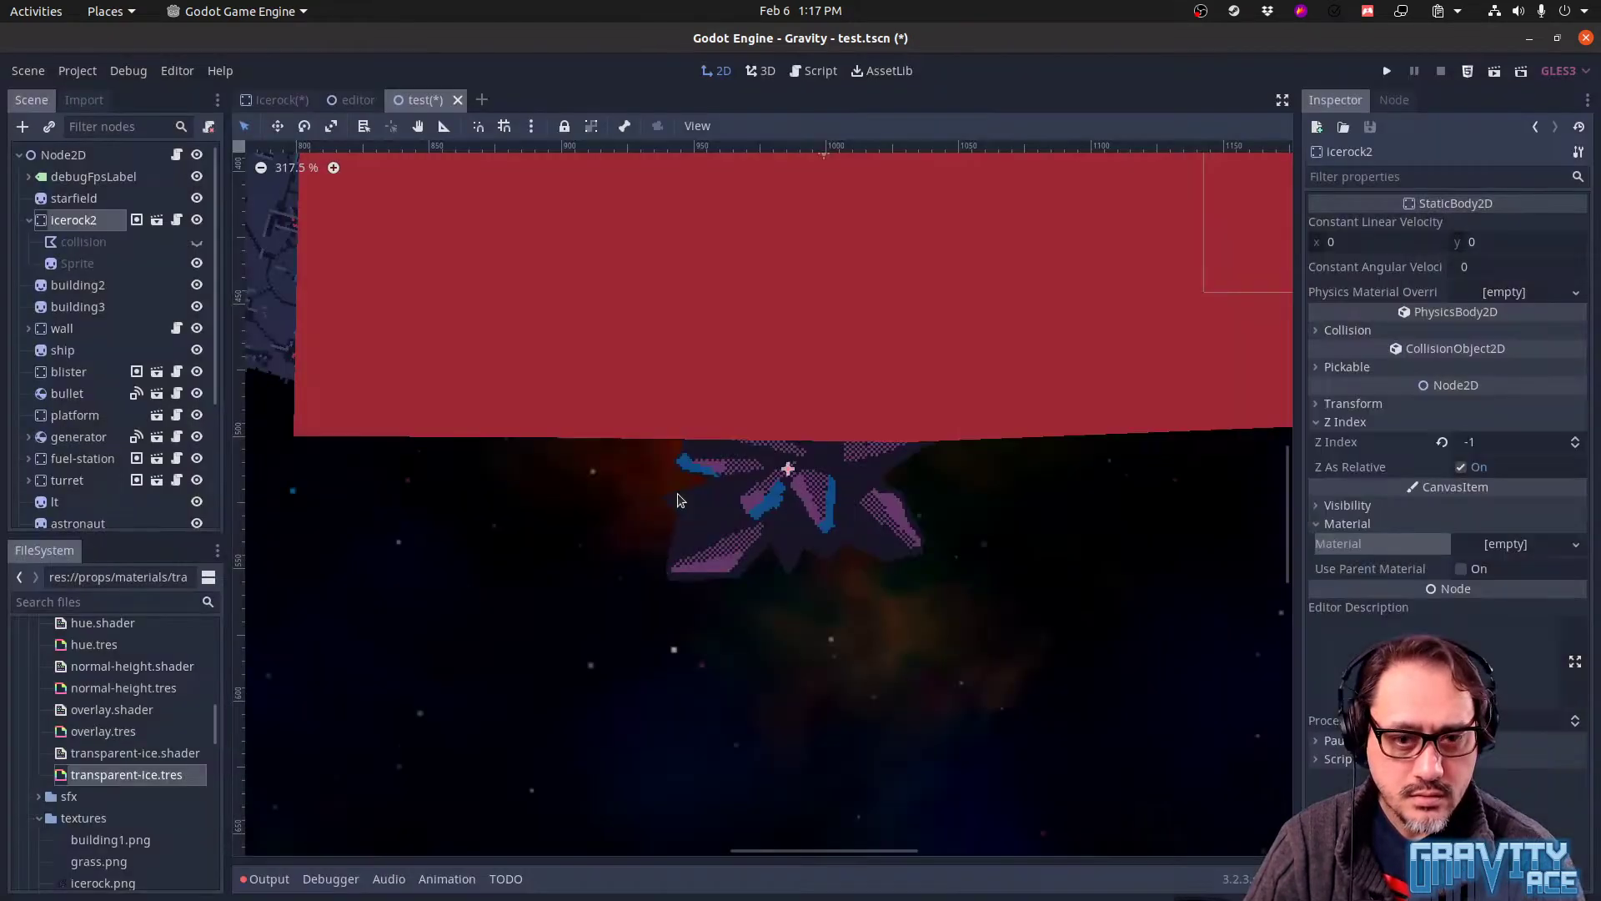
# In the icerock scene, write "shader_type canvas_item;" and an empty "void fragment()" function in the Sprite's shader, and save the scene
pyautogui.click(275, 100)
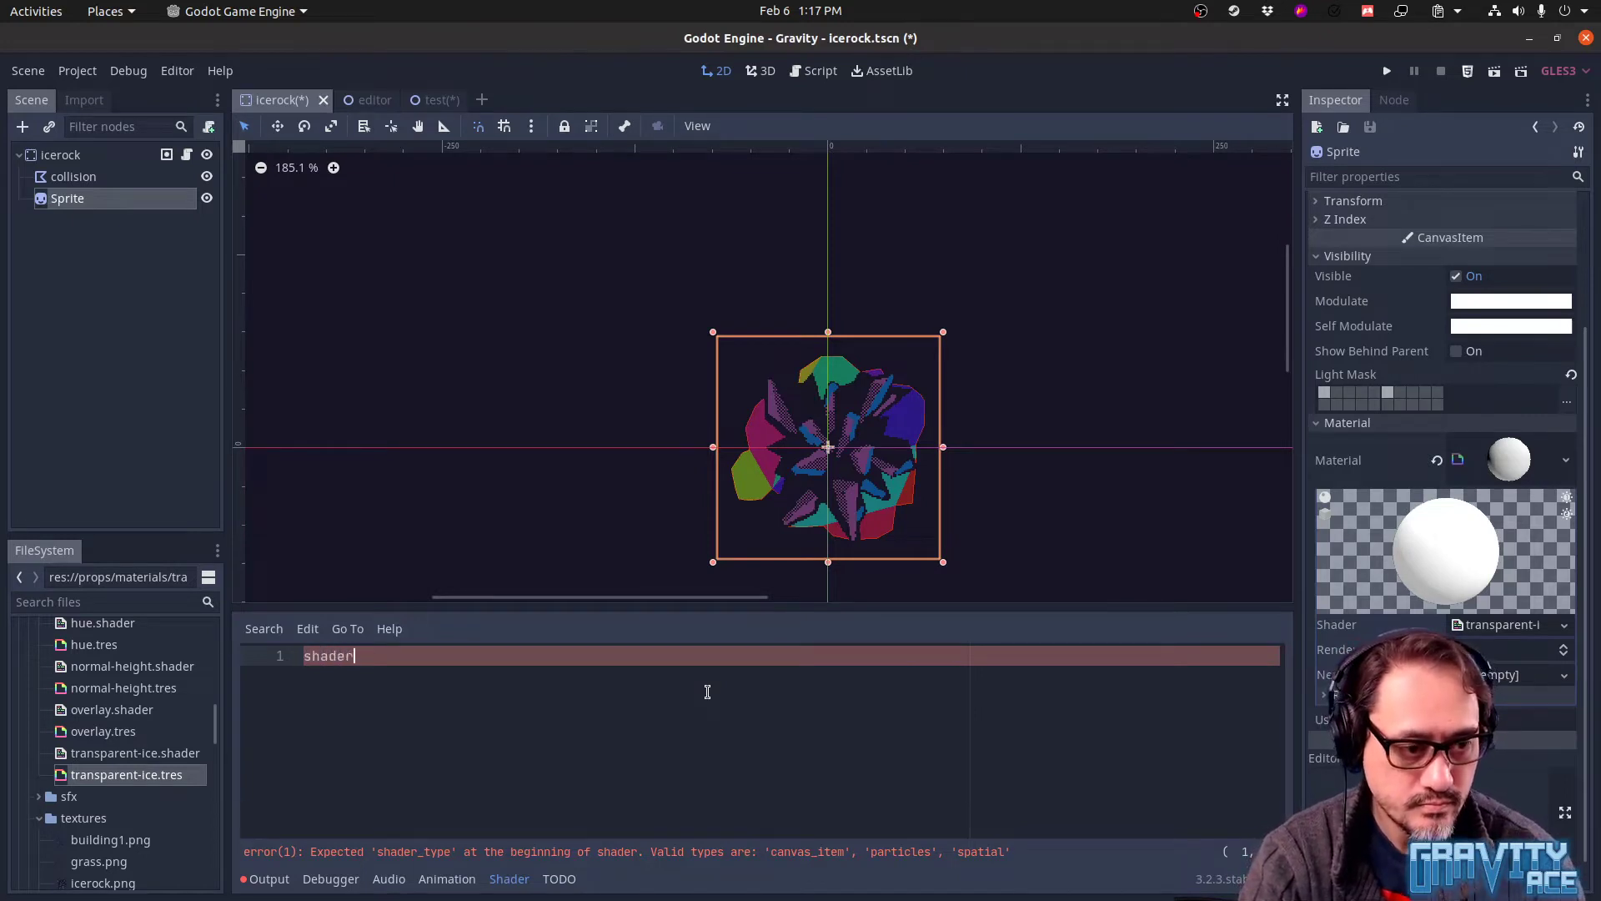
pyautogui.write('ype canv')
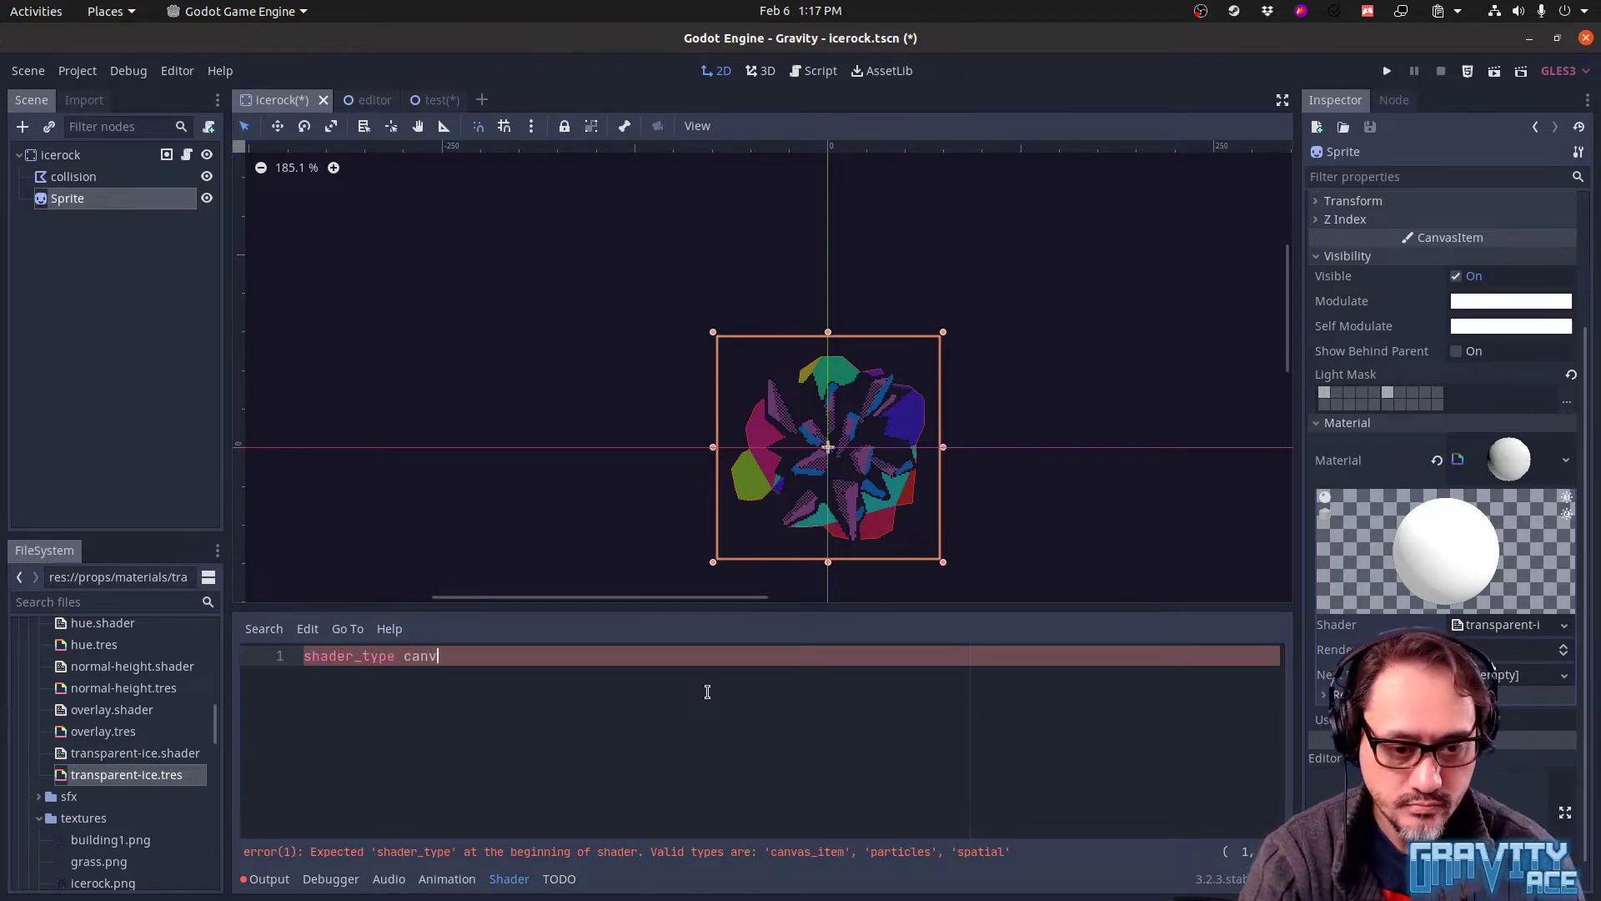
pyautogui.write('as_item;')
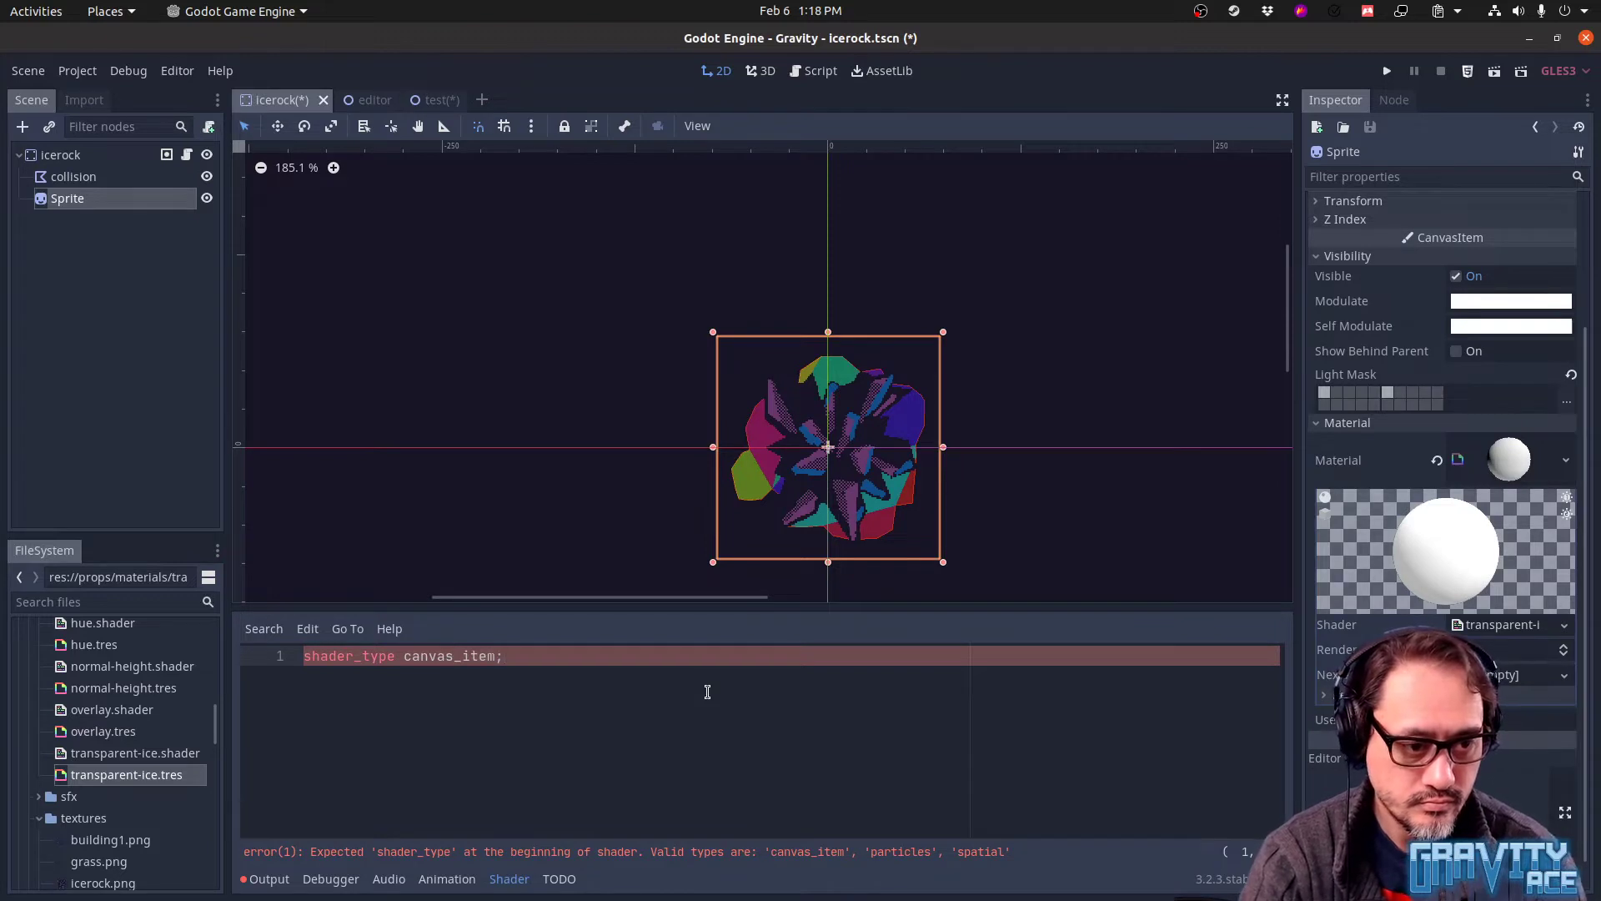
pyautogui.press('Return')
pyautogui.press('Return')
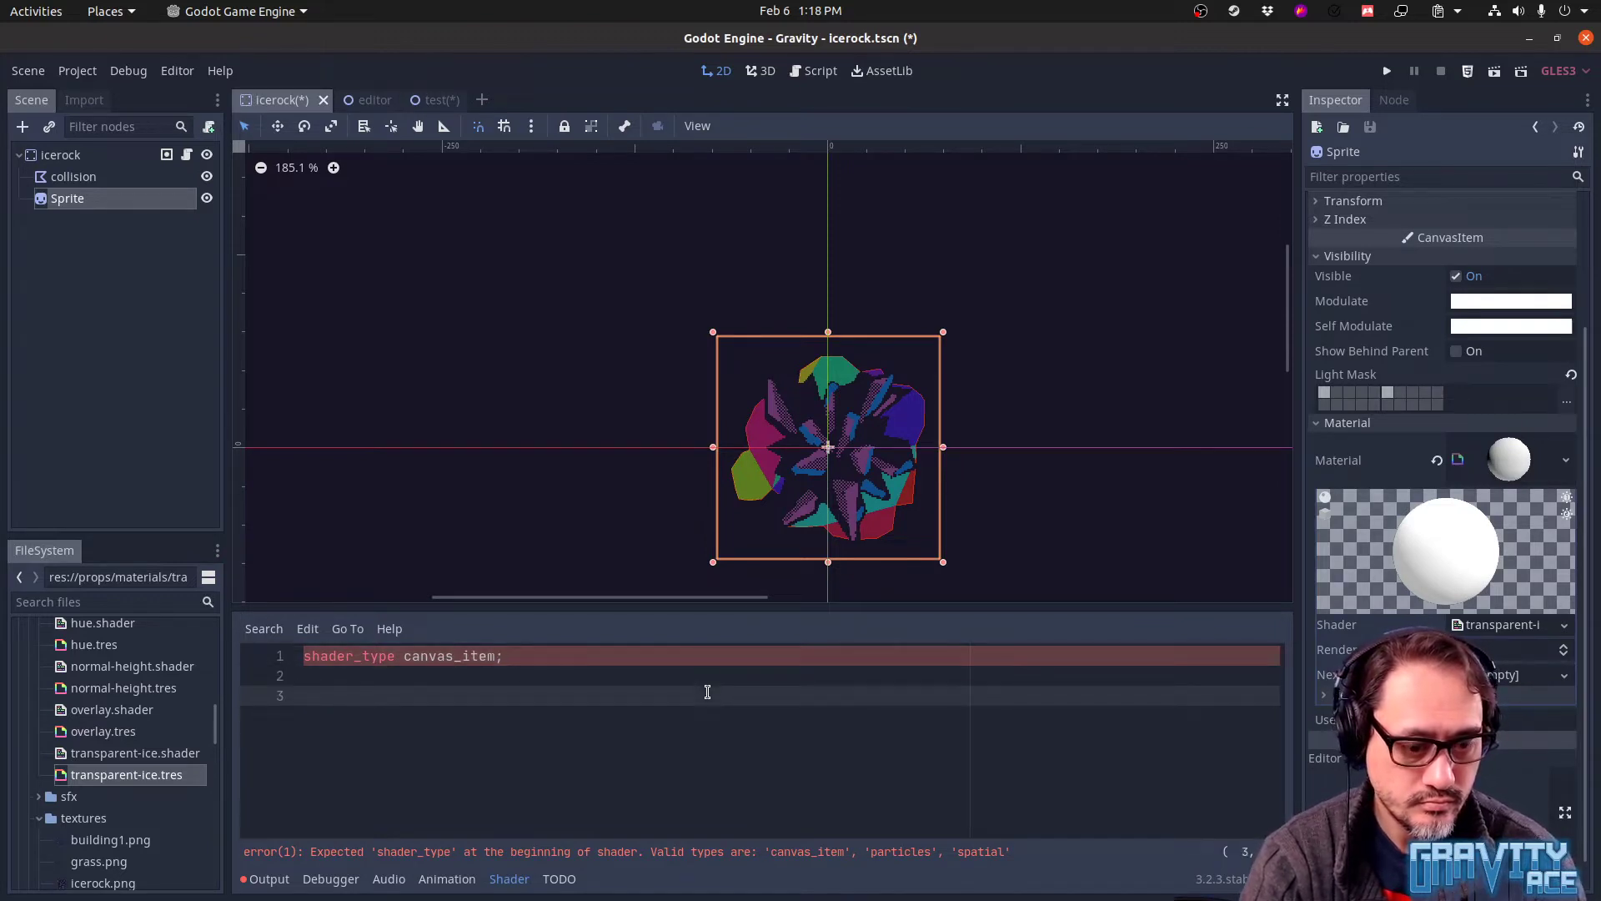
pyautogui.write('vo i=')
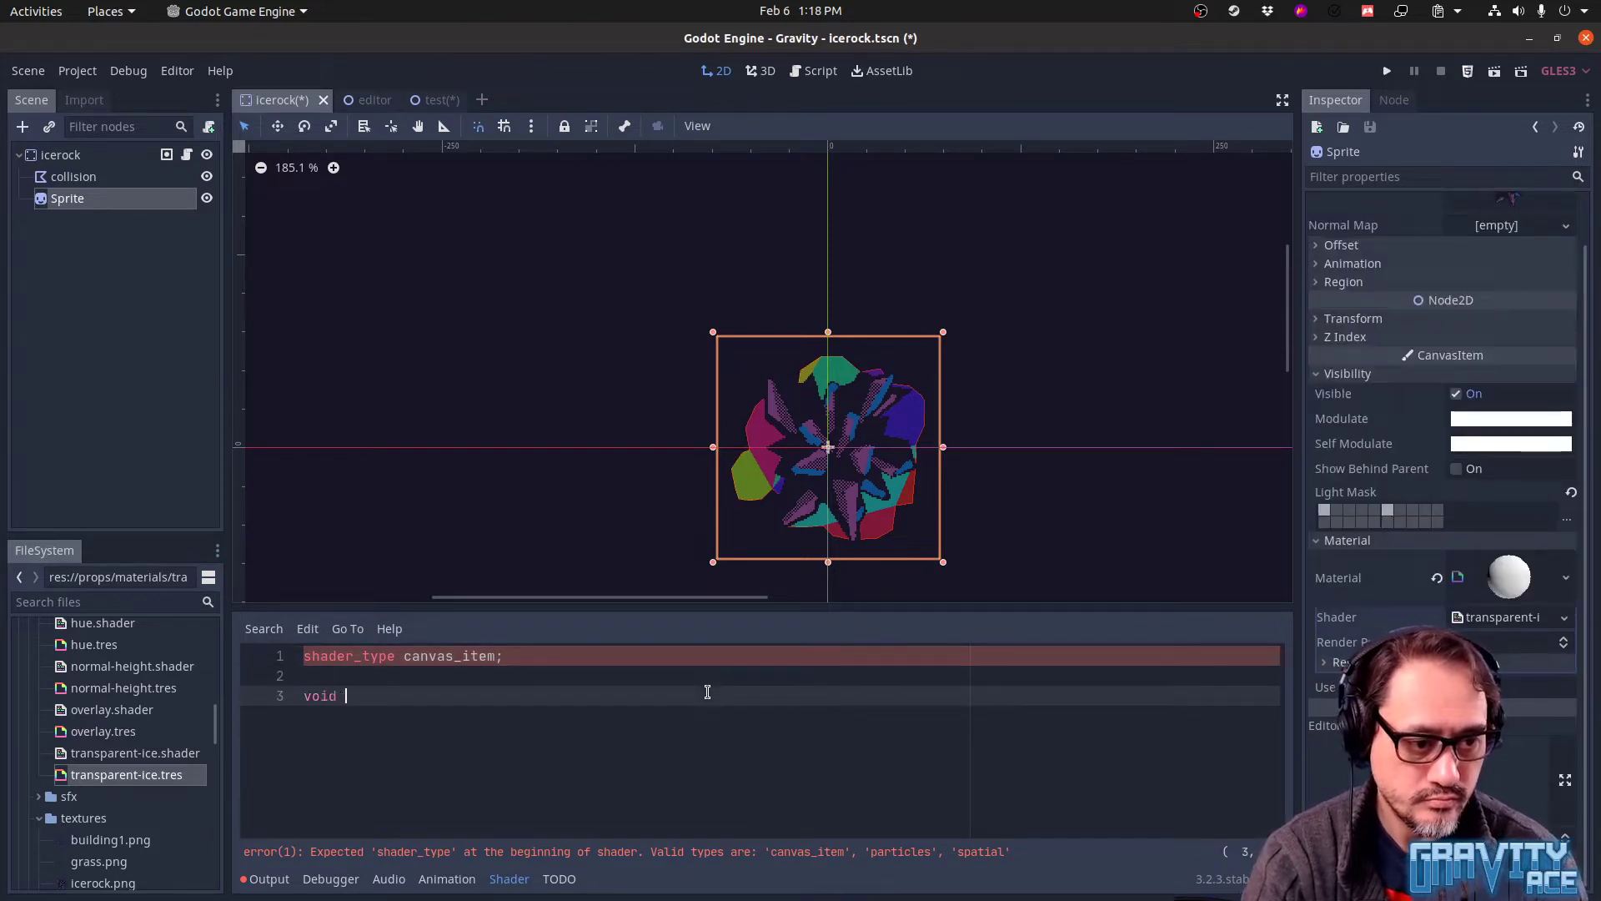
pyautogui.write('fragment()')
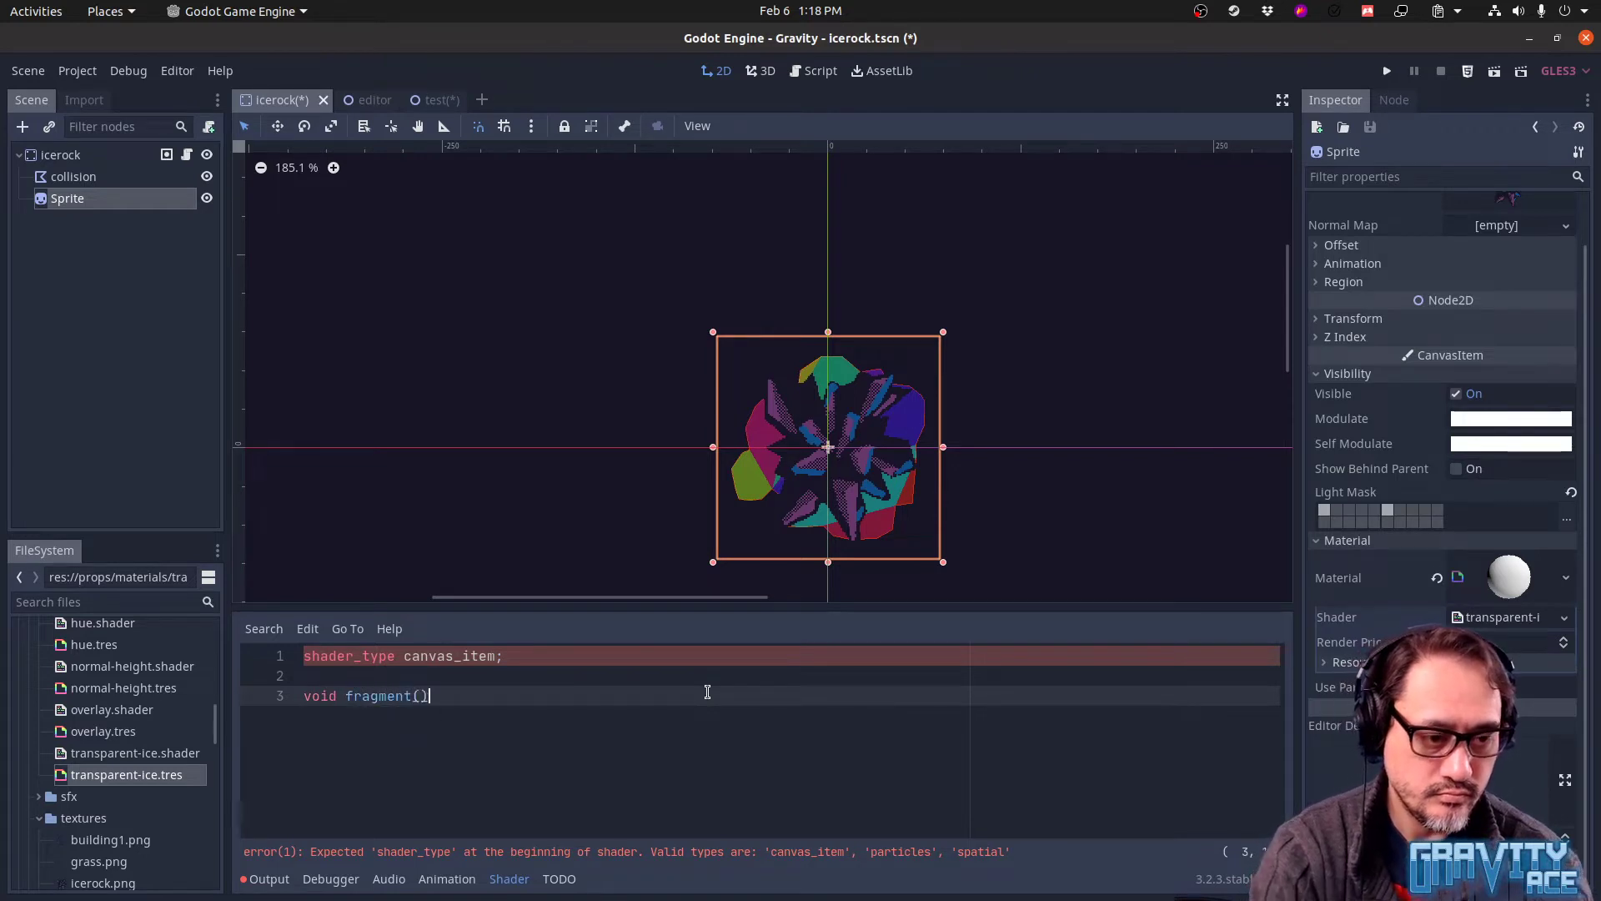
pyautogui.write(' {')
pyautogui.press('Return')
pyautogui.hotkey('ctrl', 's')
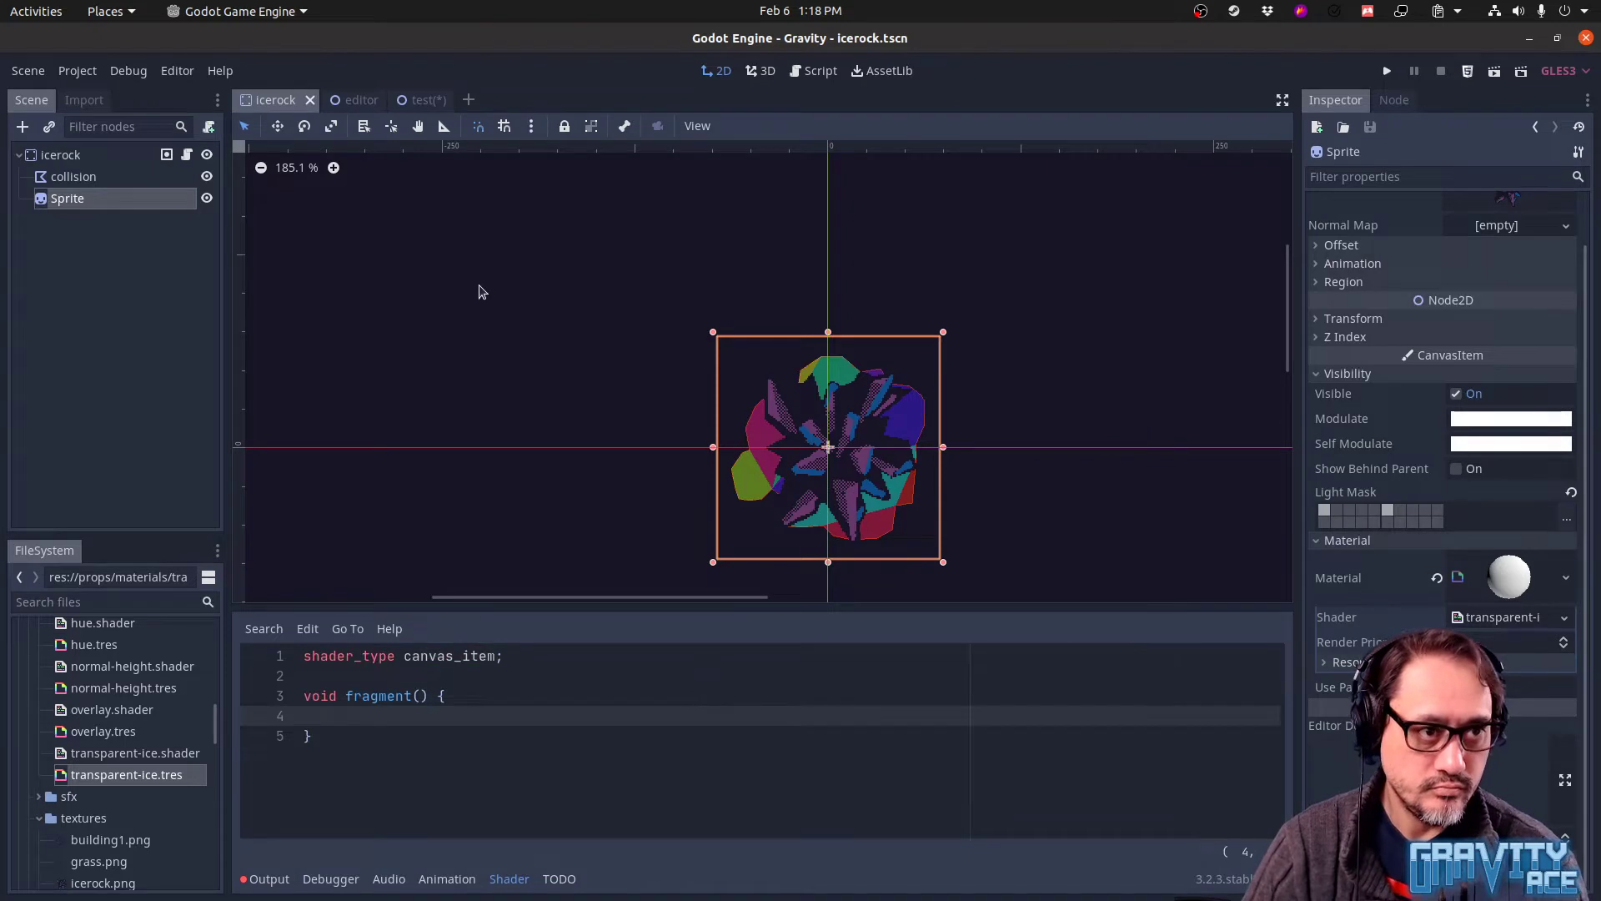
# Save the test scene and delete the icerock2 node from it
pyautogui.click(421, 99)
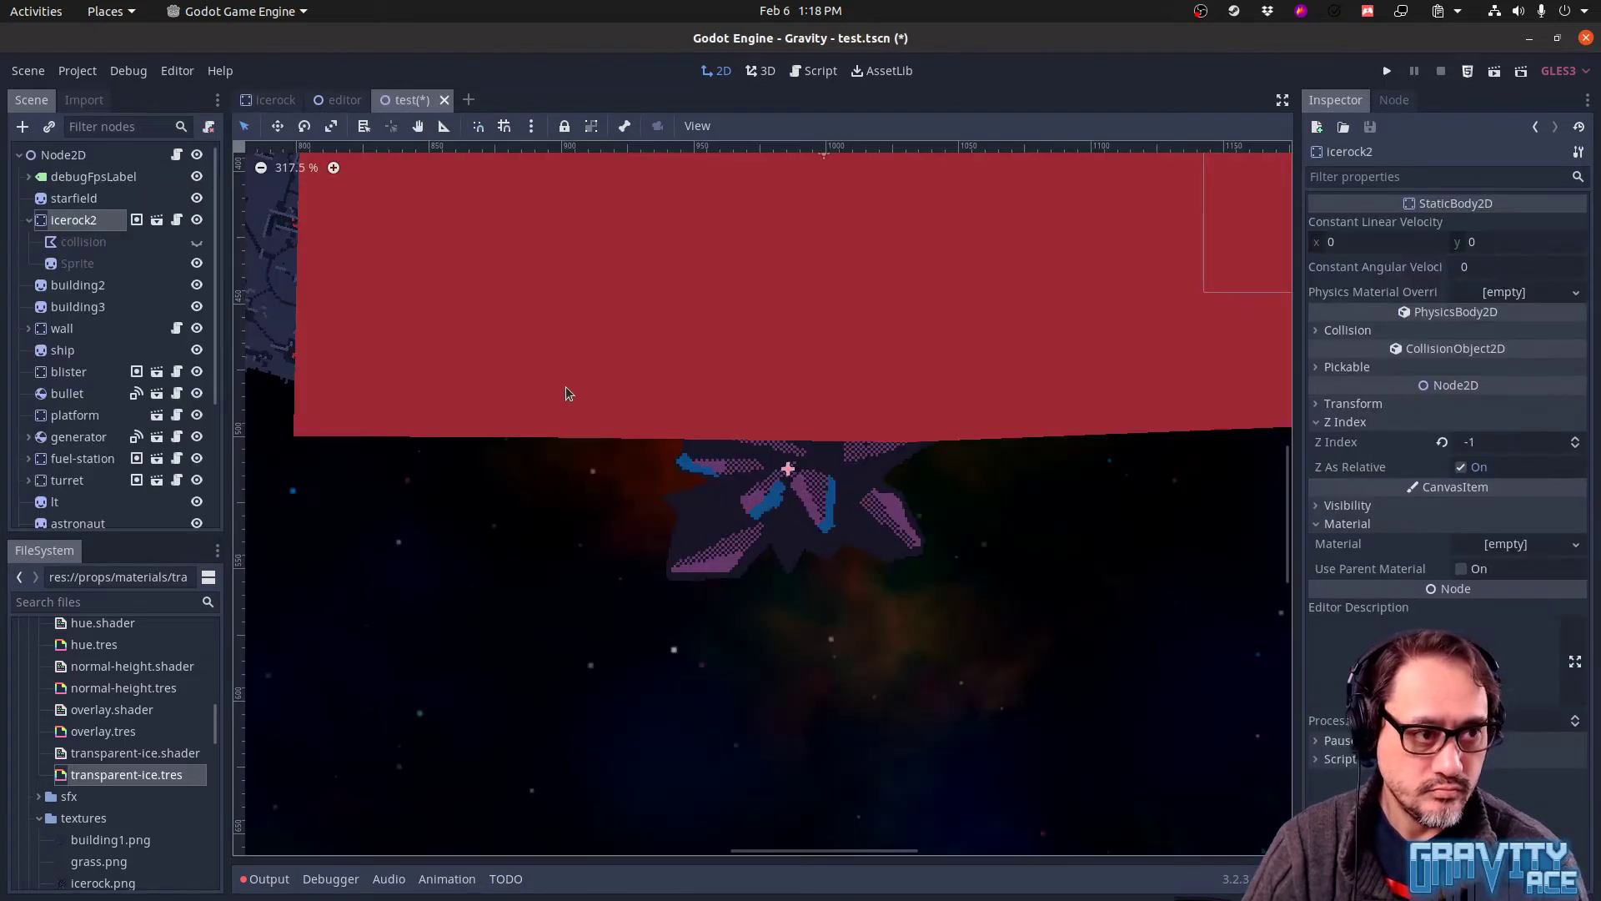
pyautogui.hotkey('ctrl', 's')
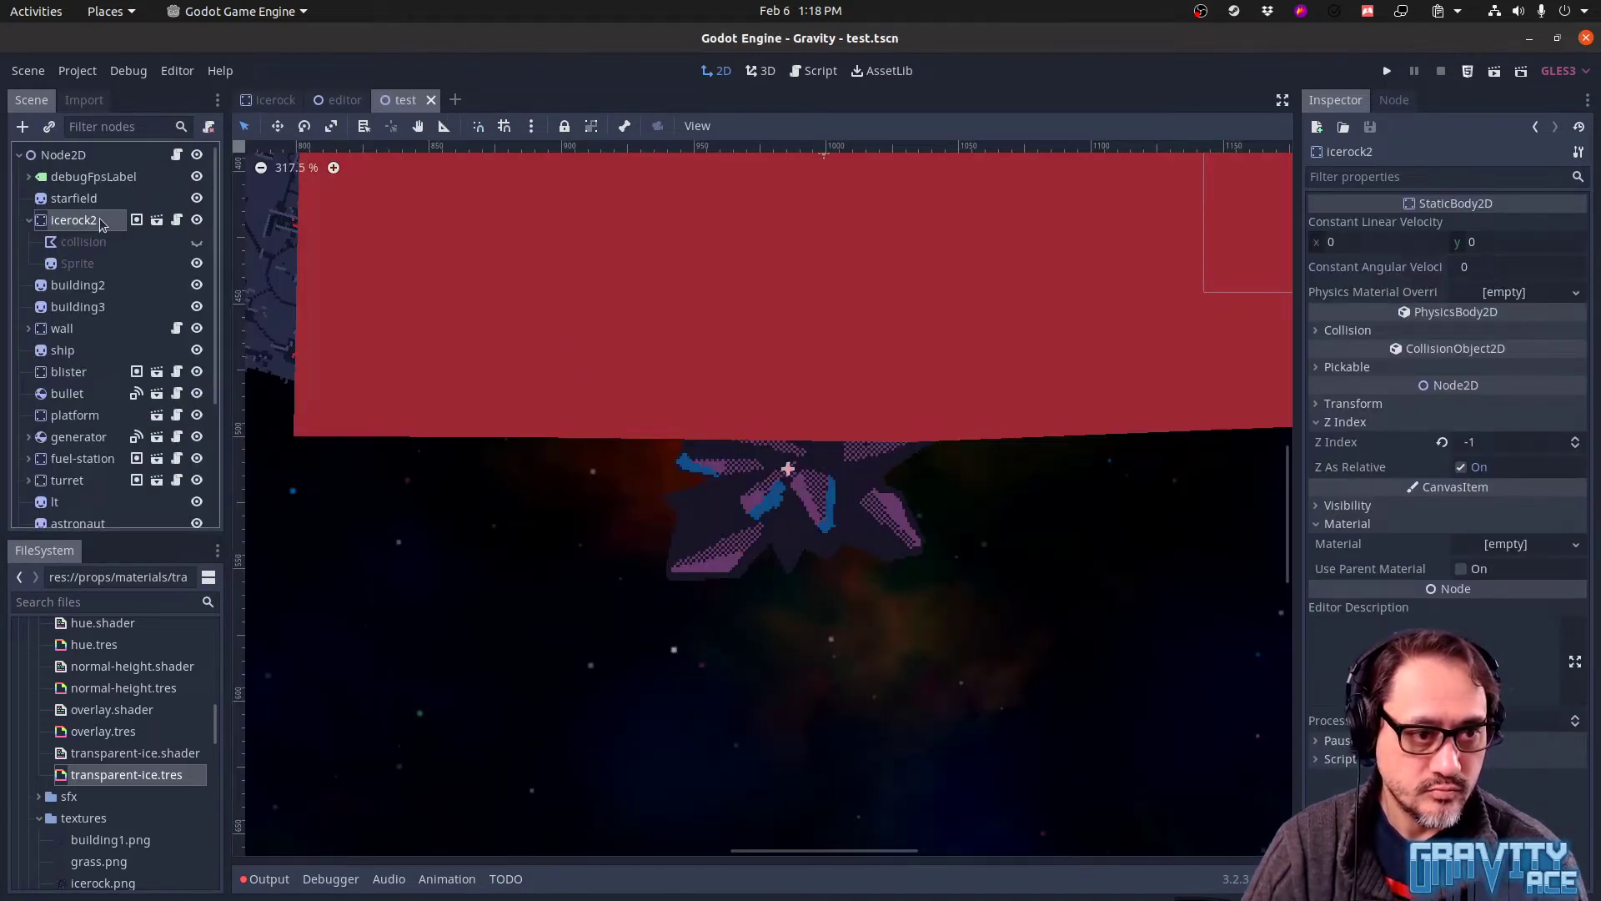
pyautogui.press('Delete')
pyautogui.press('Return')
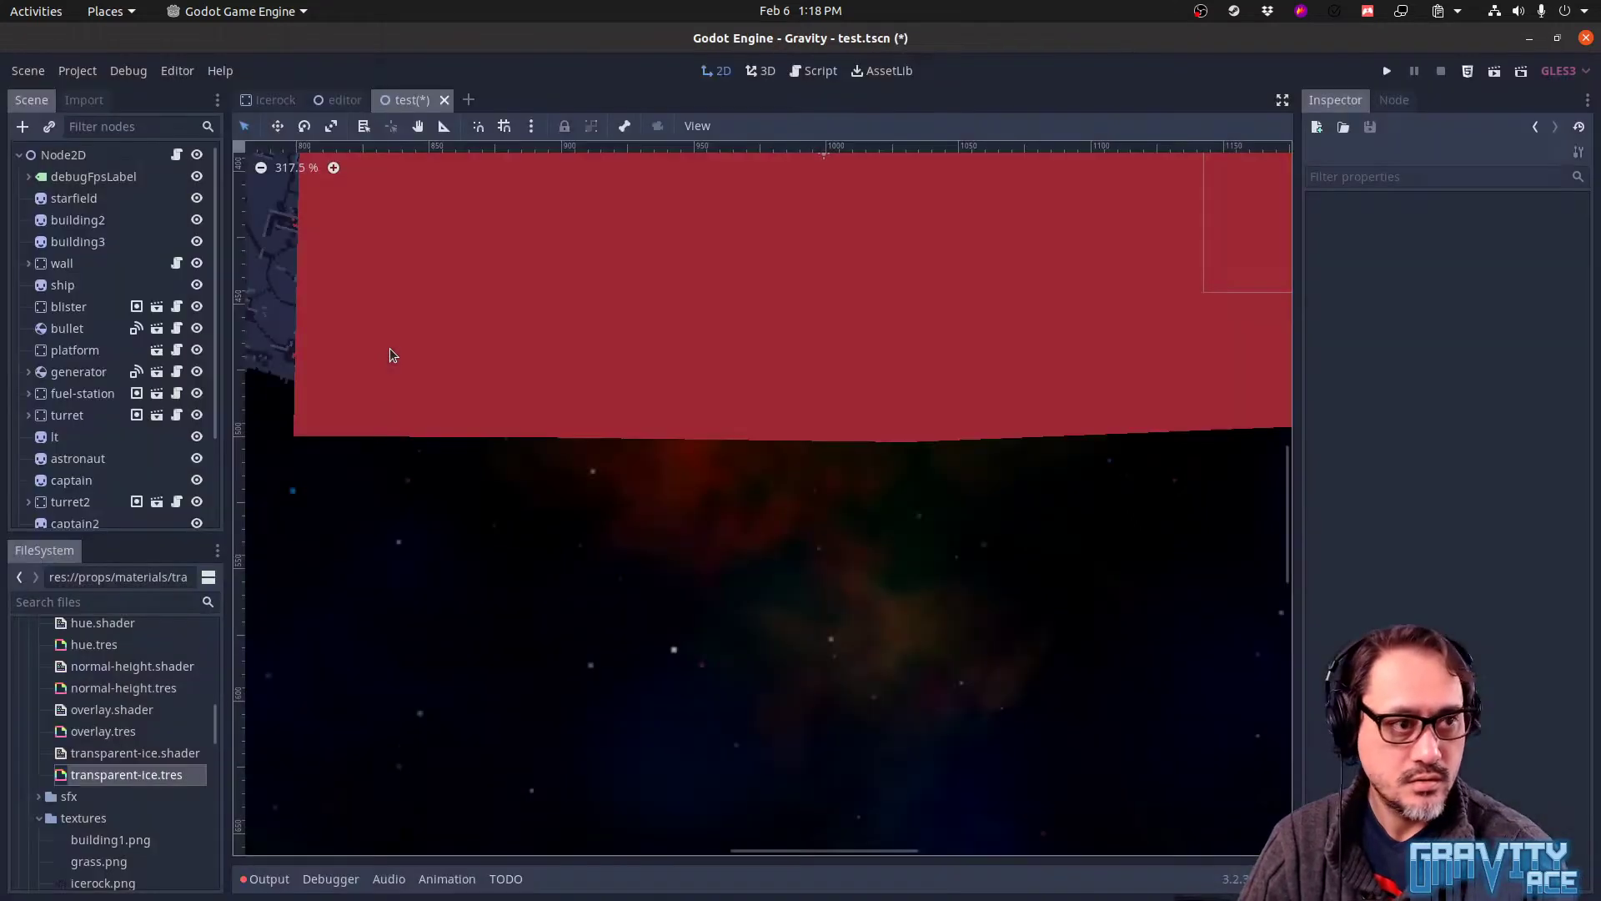
# Instance the icerock scene under the root Node2D and move it to the lower edge of the large red shape
pyautogui.click(65, 153)
pyautogui.click(51, 127)
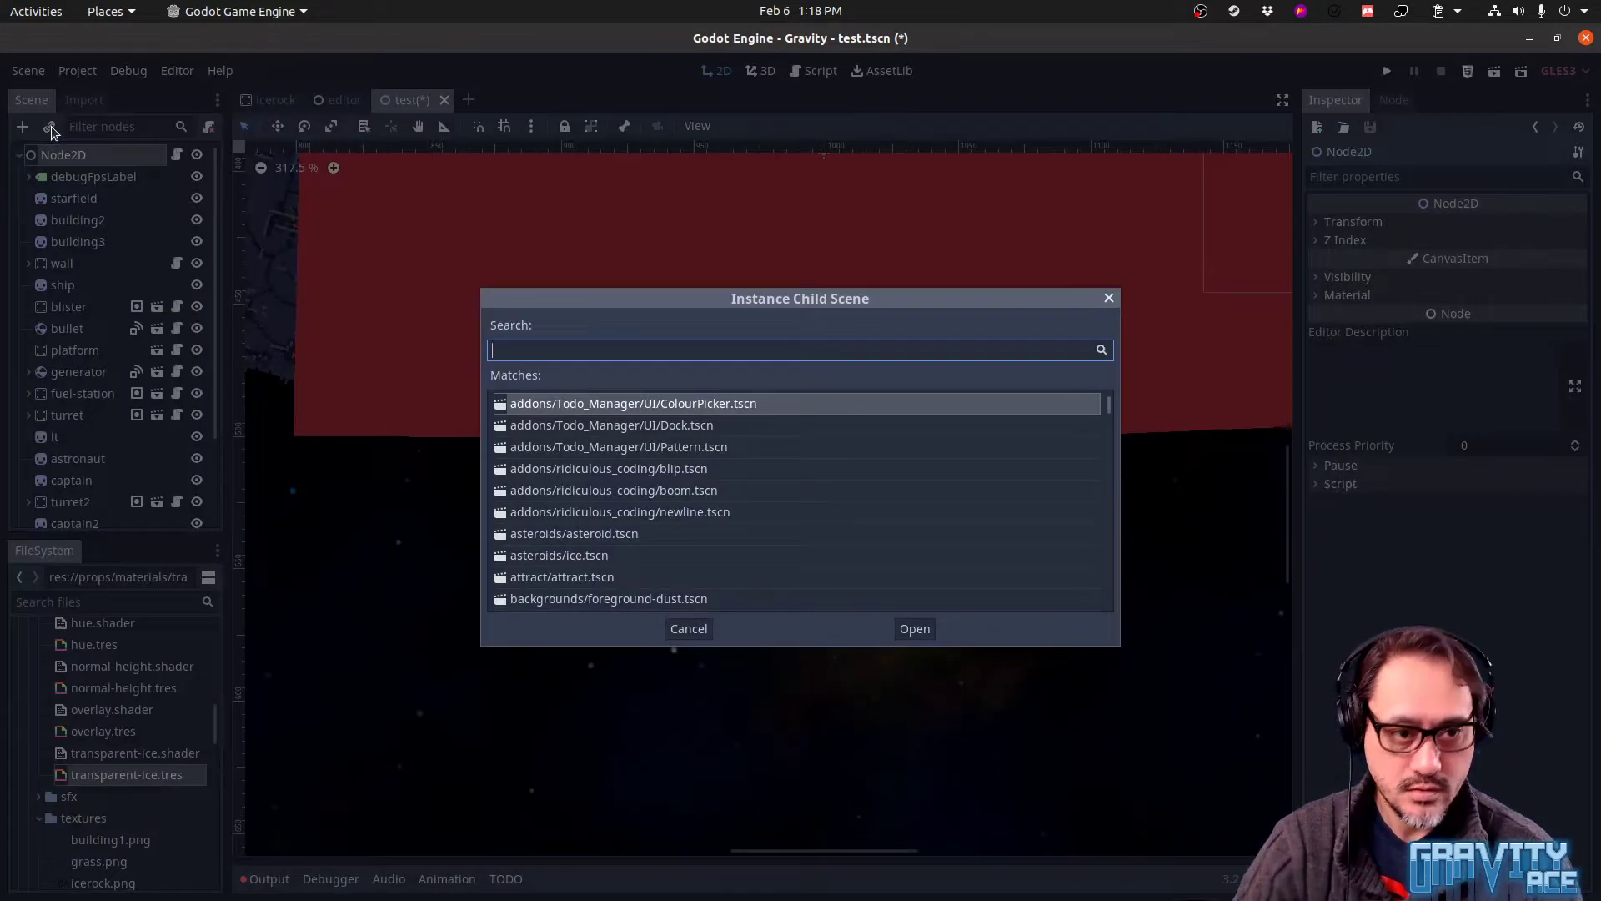
pyautogui.write('icerock')
pyautogui.press('Return')
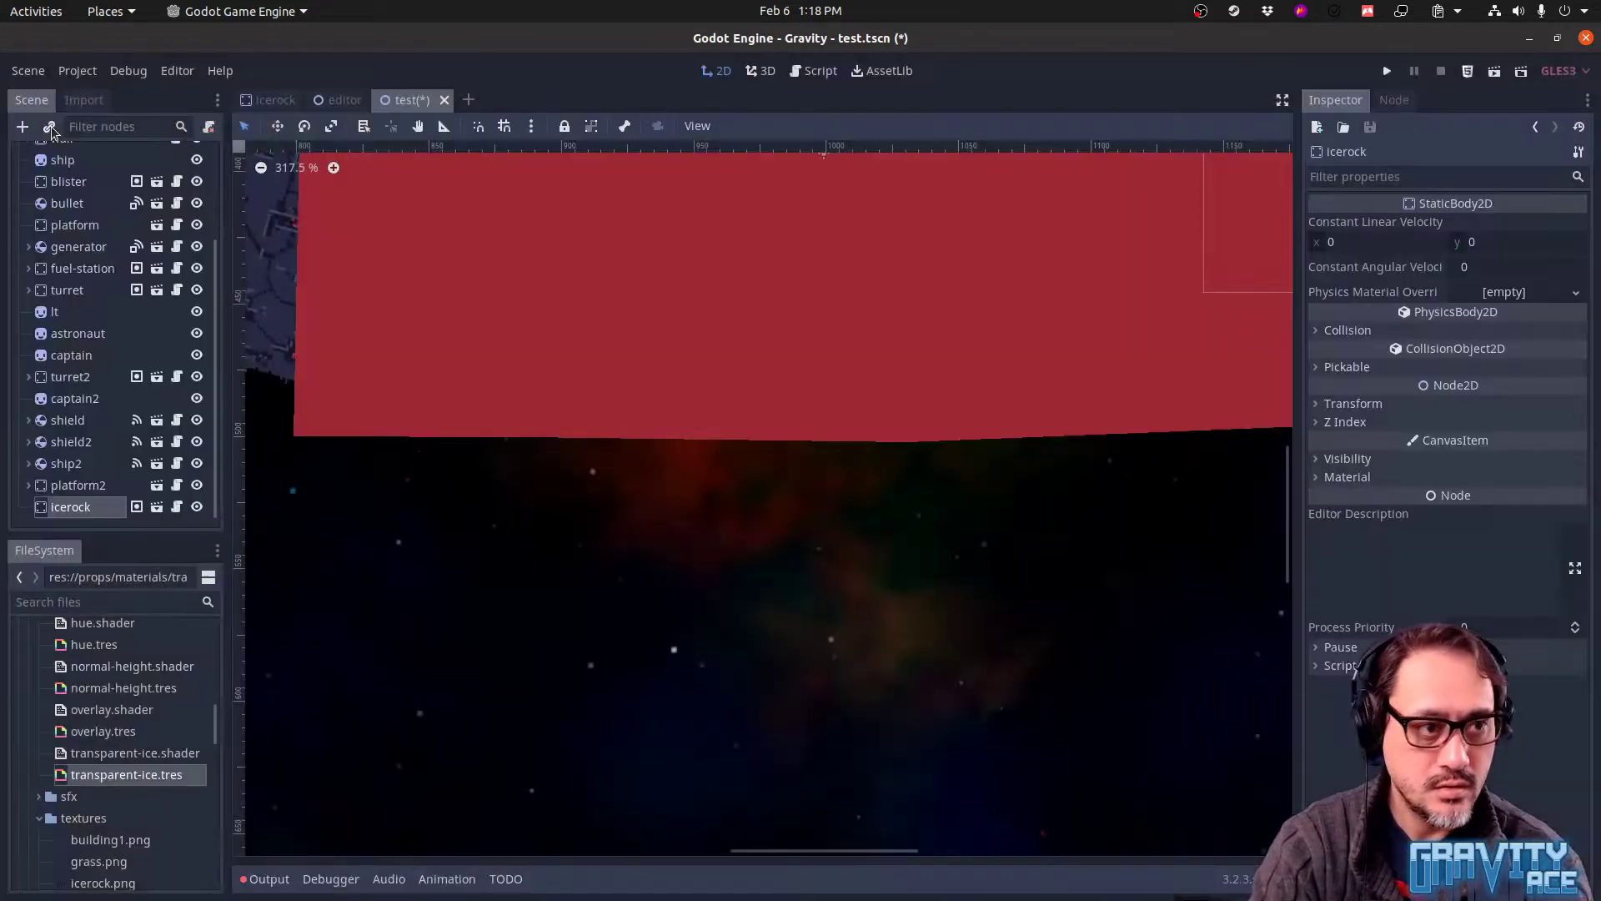
pyautogui.scroll(-6, 672, 475)
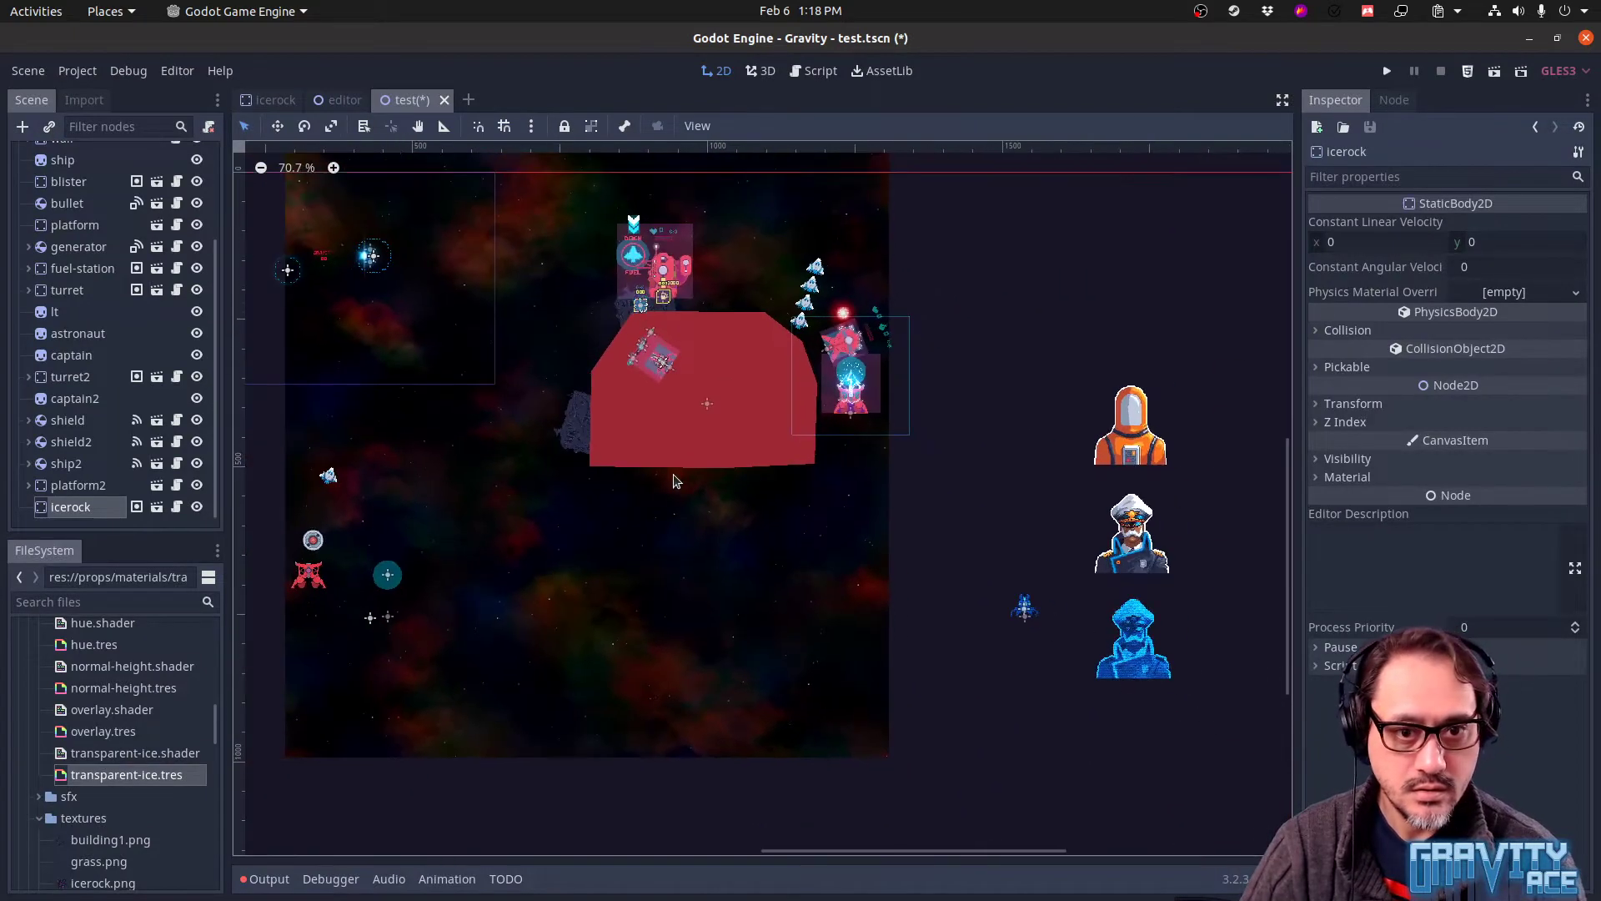
pyautogui.scroll(-4, 672, 475)
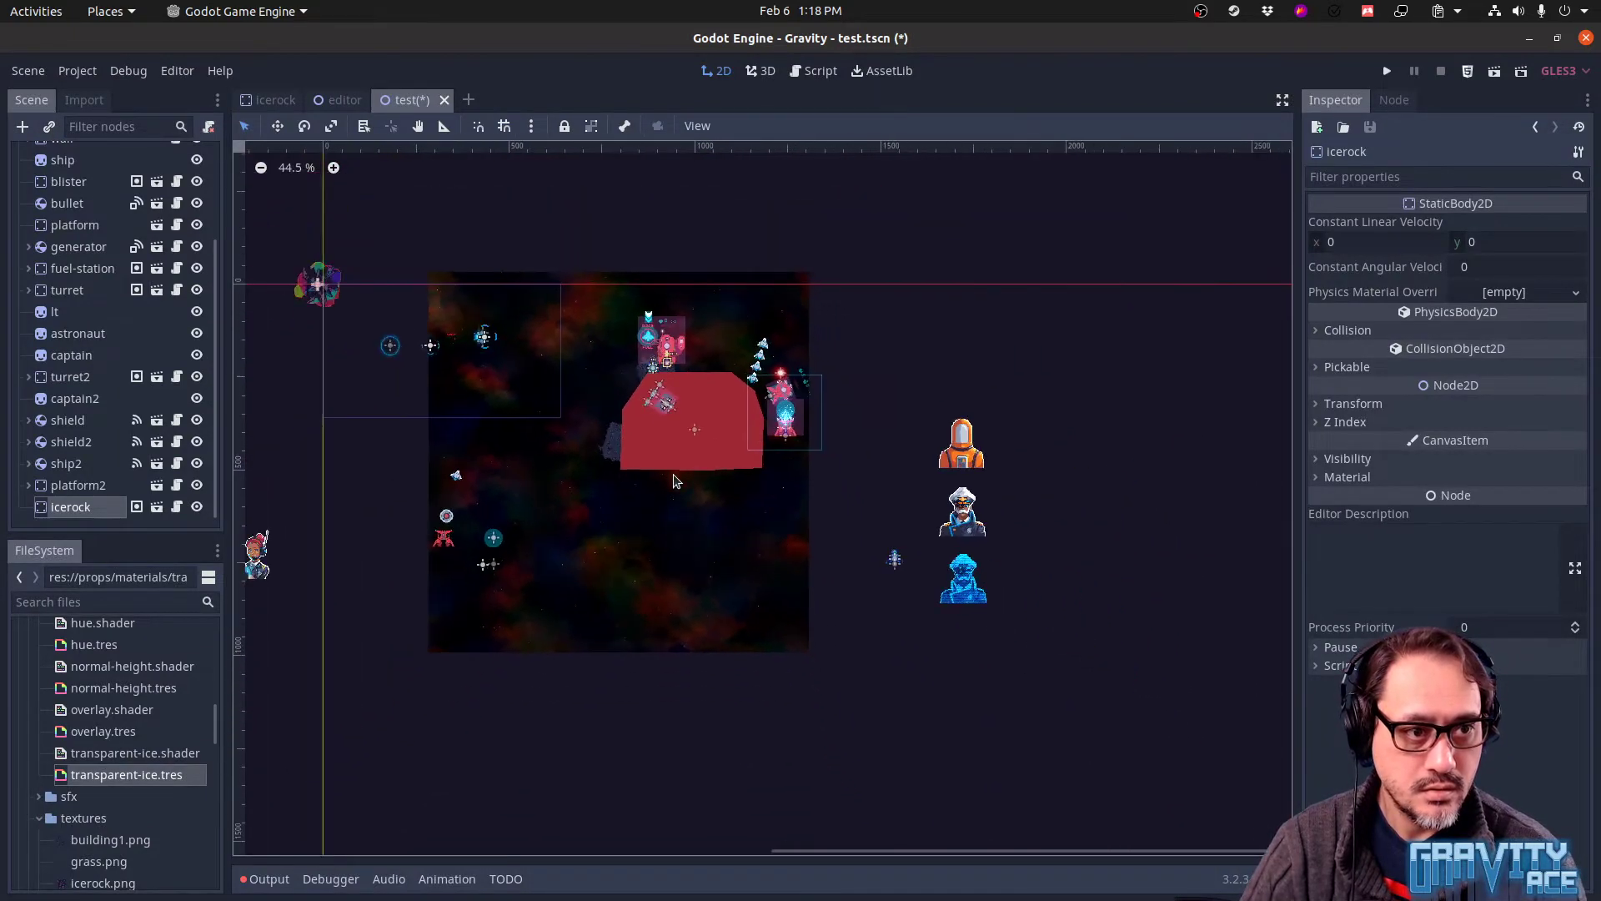
pyautogui.moveTo(318, 284); pyautogui.dragTo(703, 482)
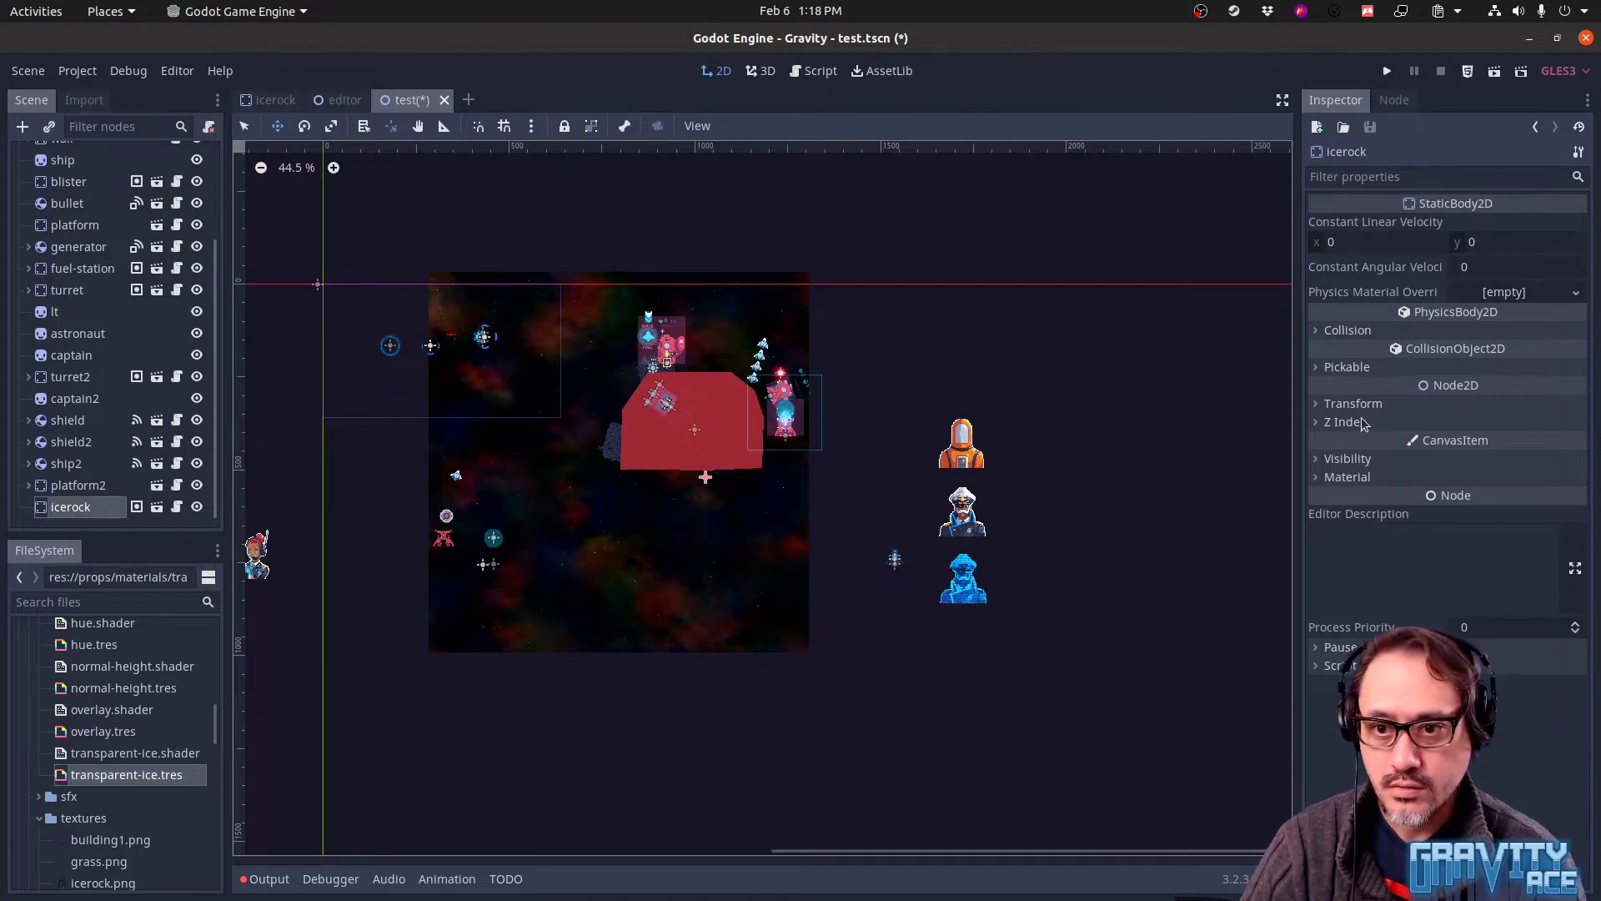
# Set the icerock instance's Z Index to -2
pyautogui.click(1493, 422)
pyautogui.click(1575, 446)
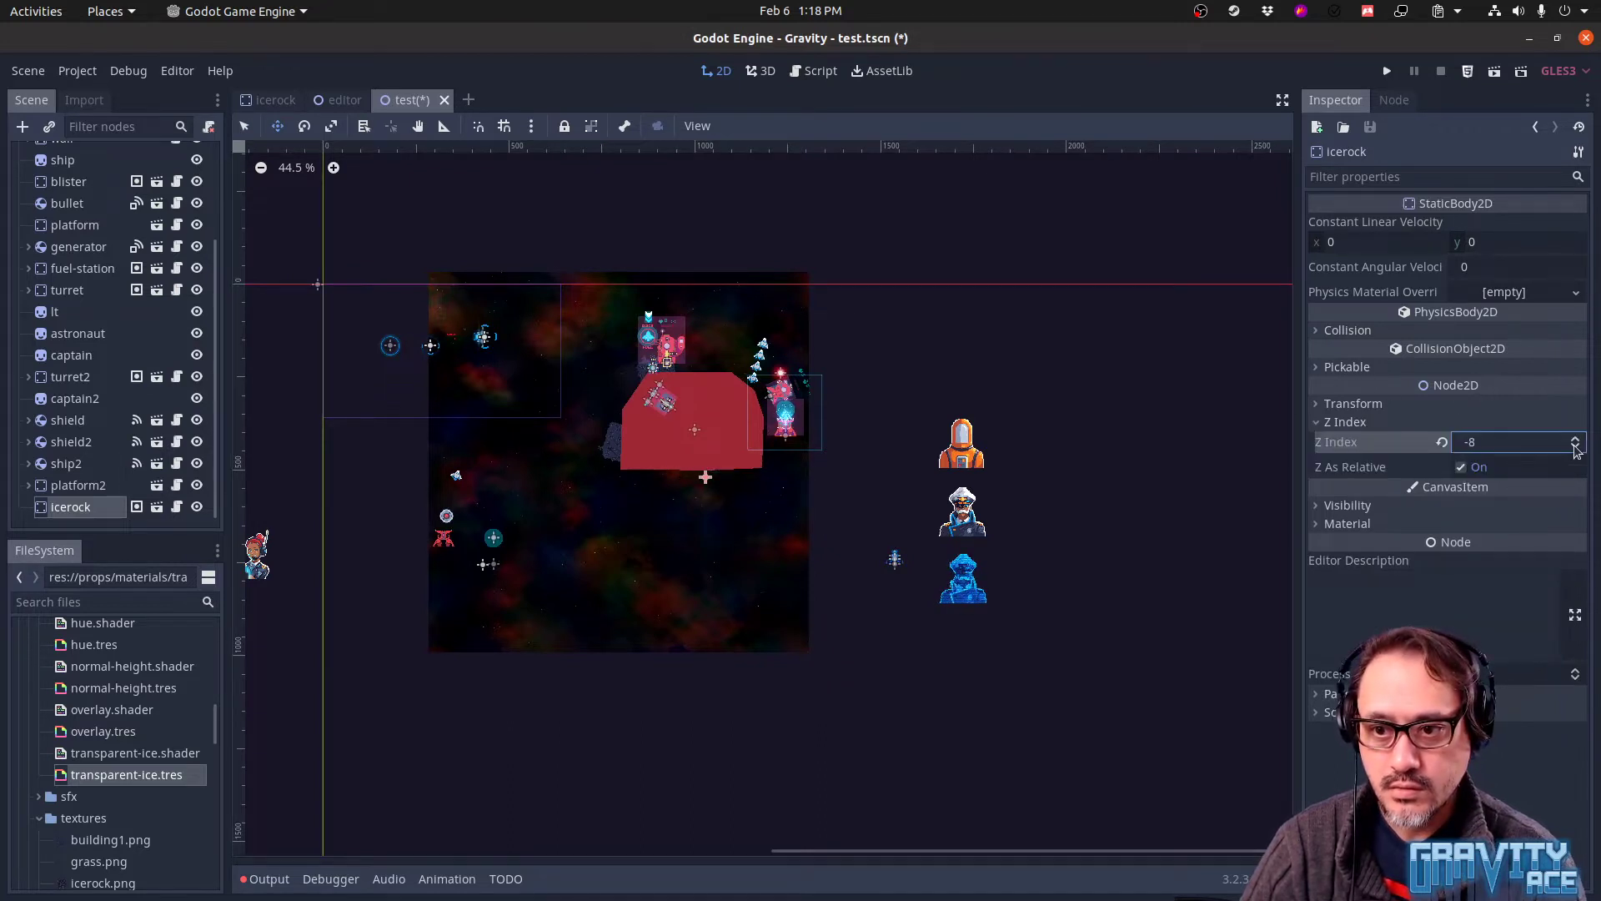
pyautogui.scroll(4, 1577, 442)
pyautogui.scroll(20, 718, 500)
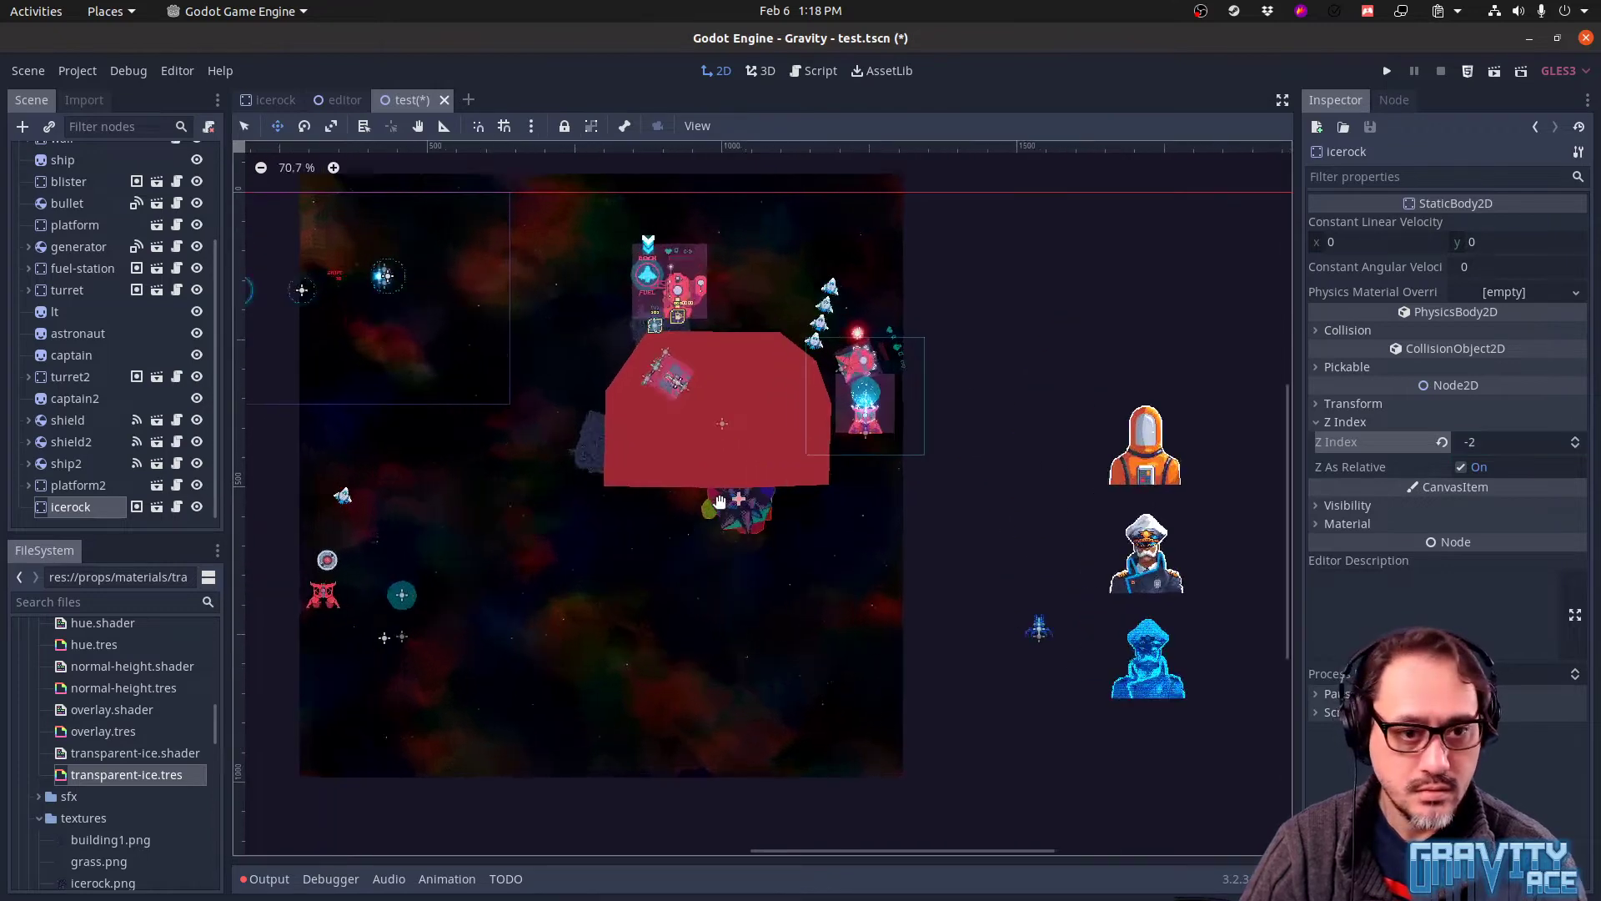
pyautogui.scroll(5, 720, 501)
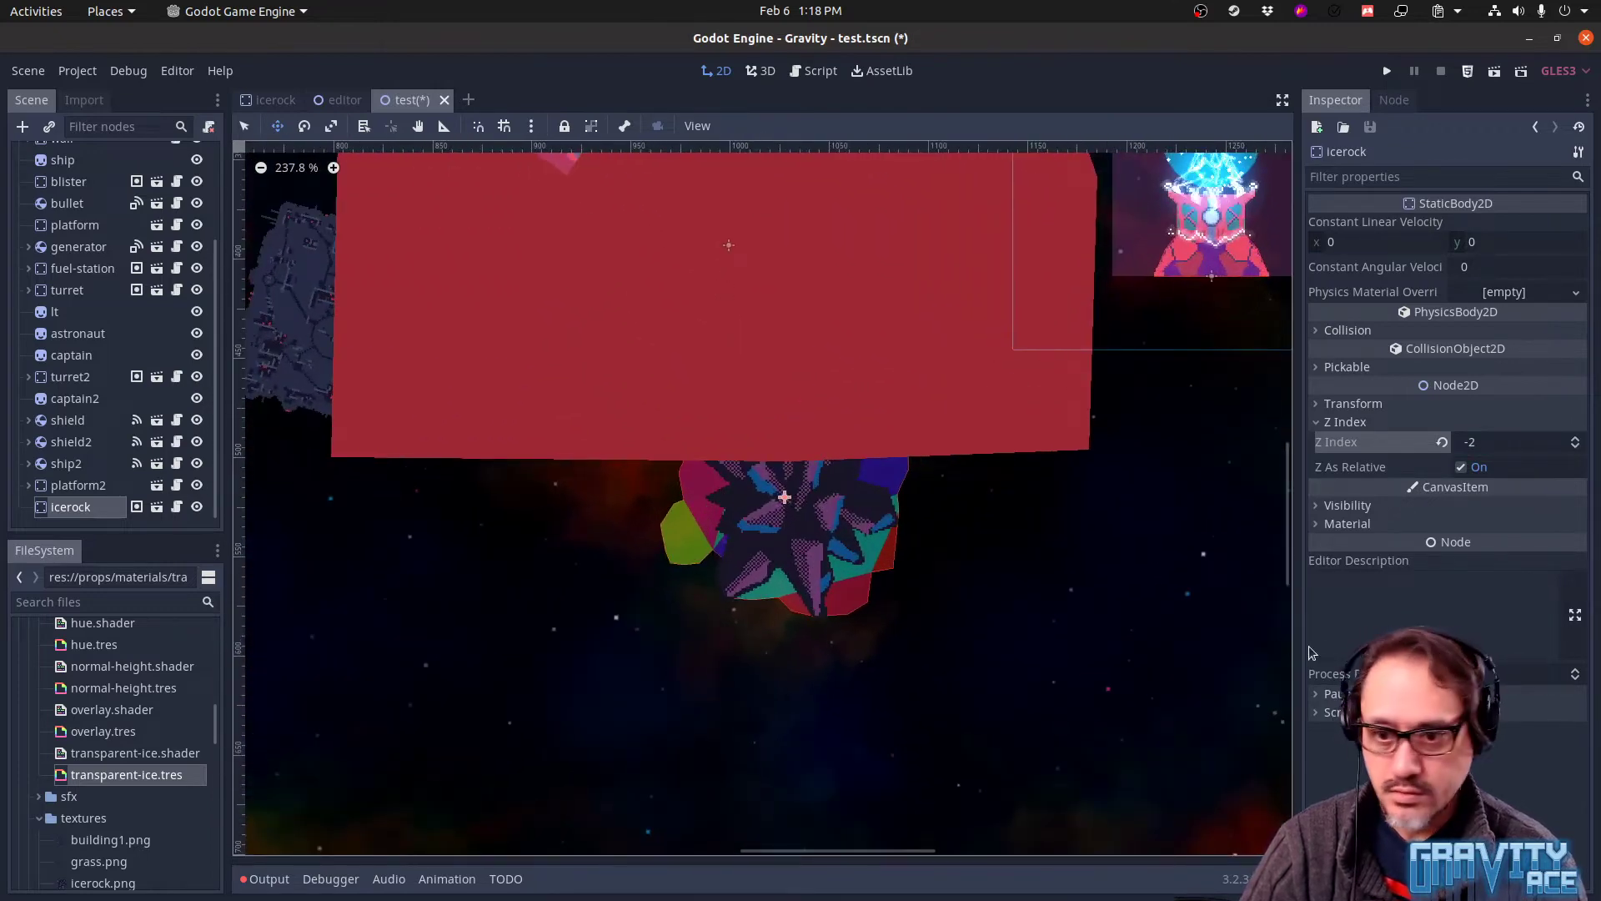
# Enable Editable Children on the icerock instance, hide its collision node, and save the test scene
pyautogui.click(1346, 524)
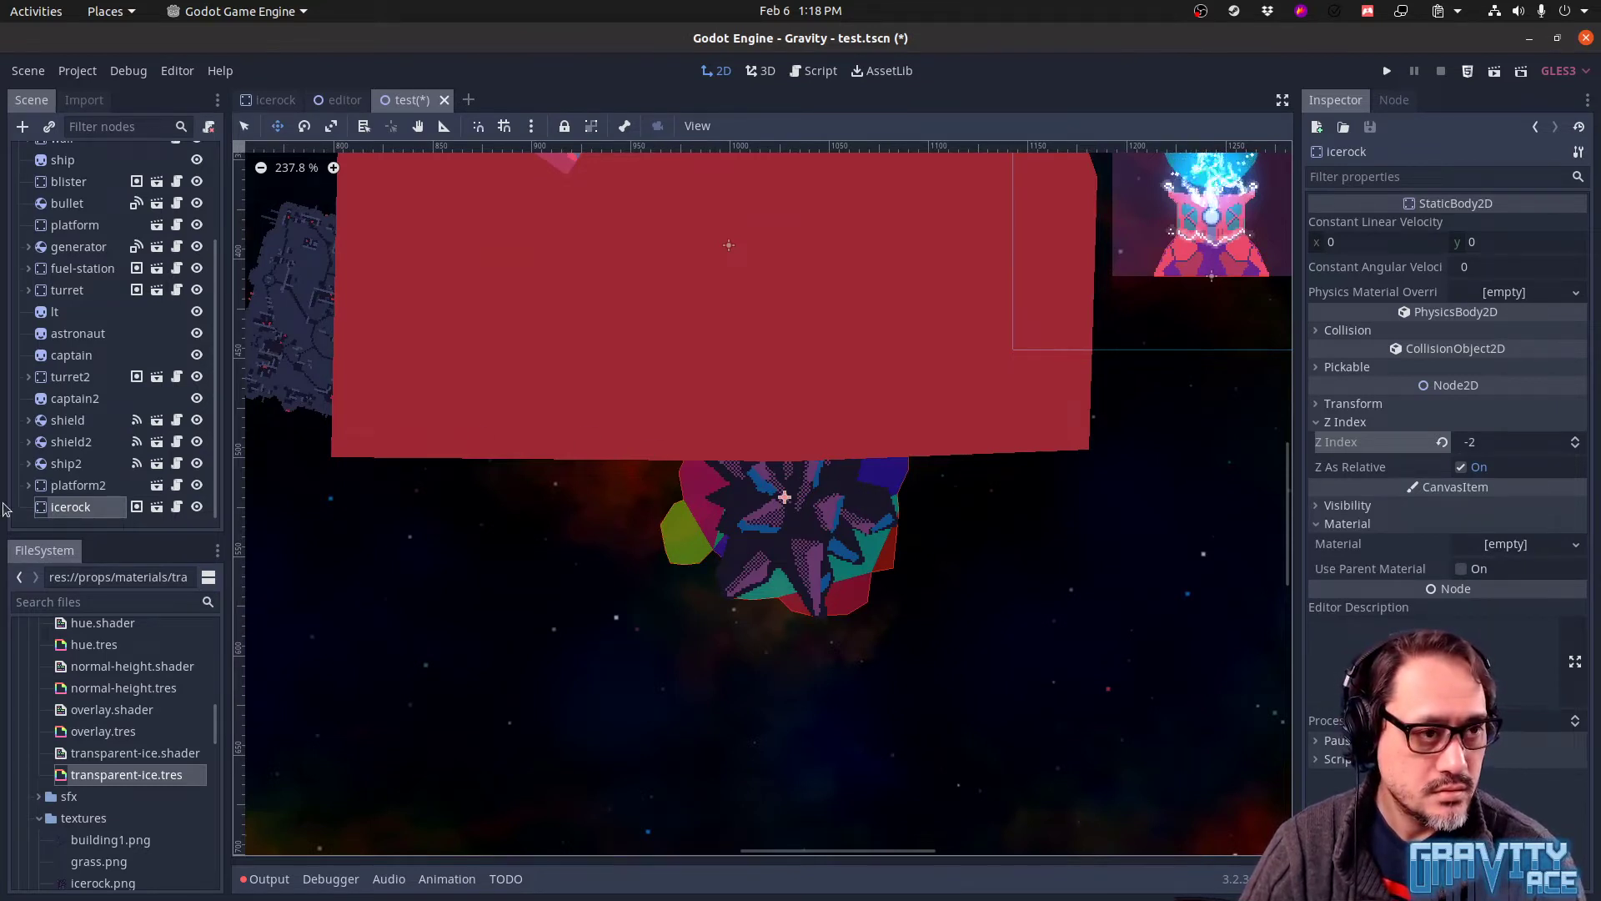
pyautogui.rightClick(60, 511)
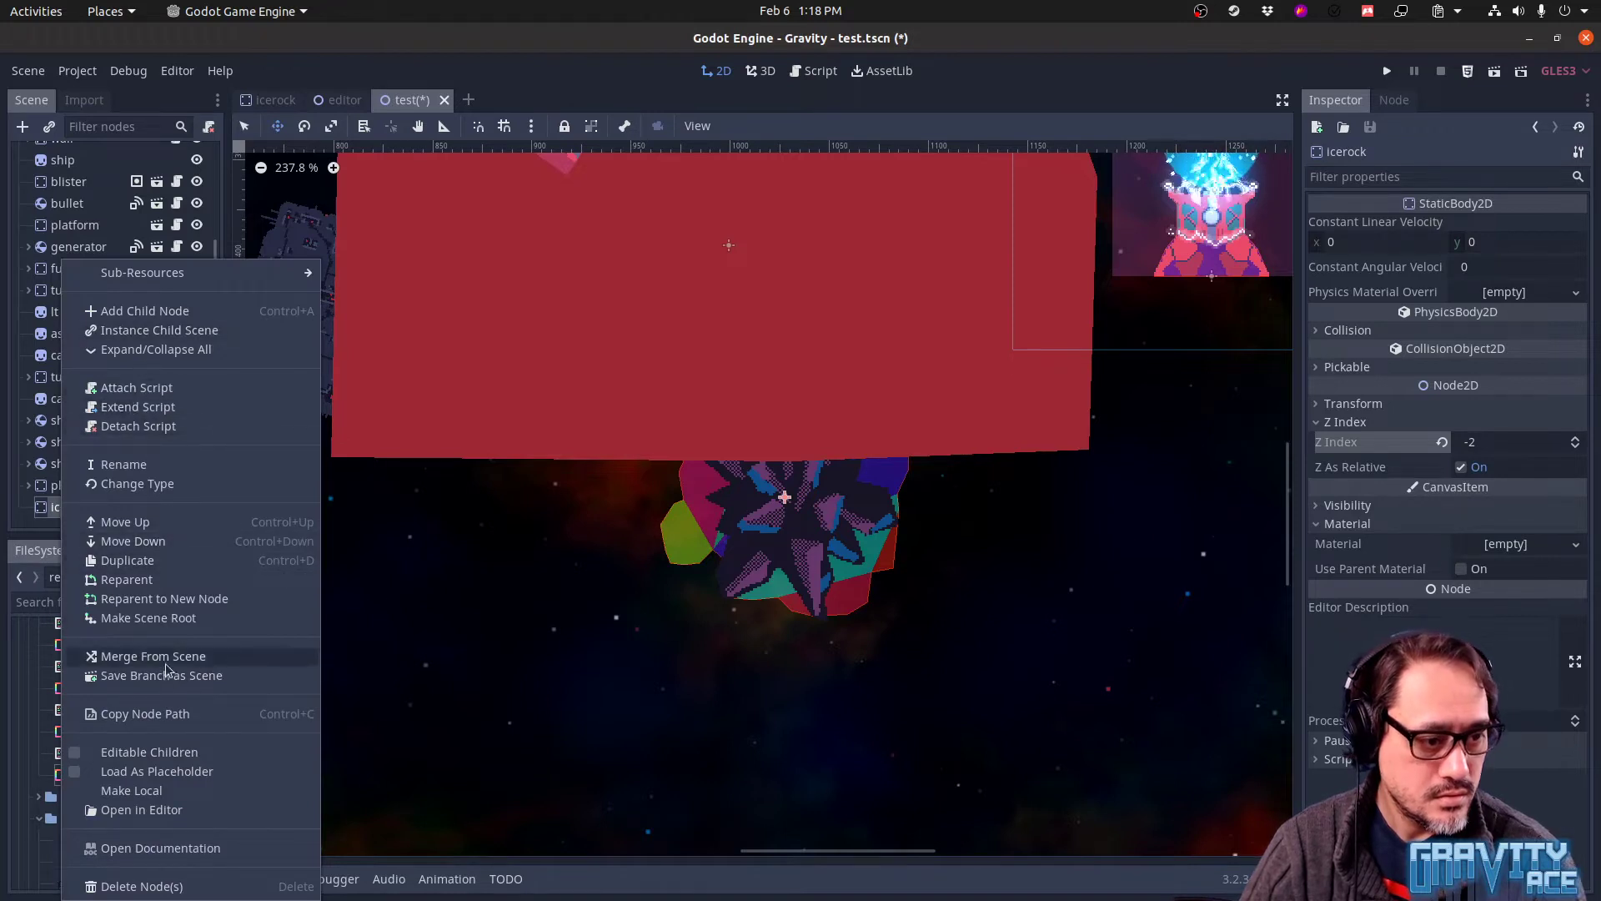
pyautogui.click(150, 751)
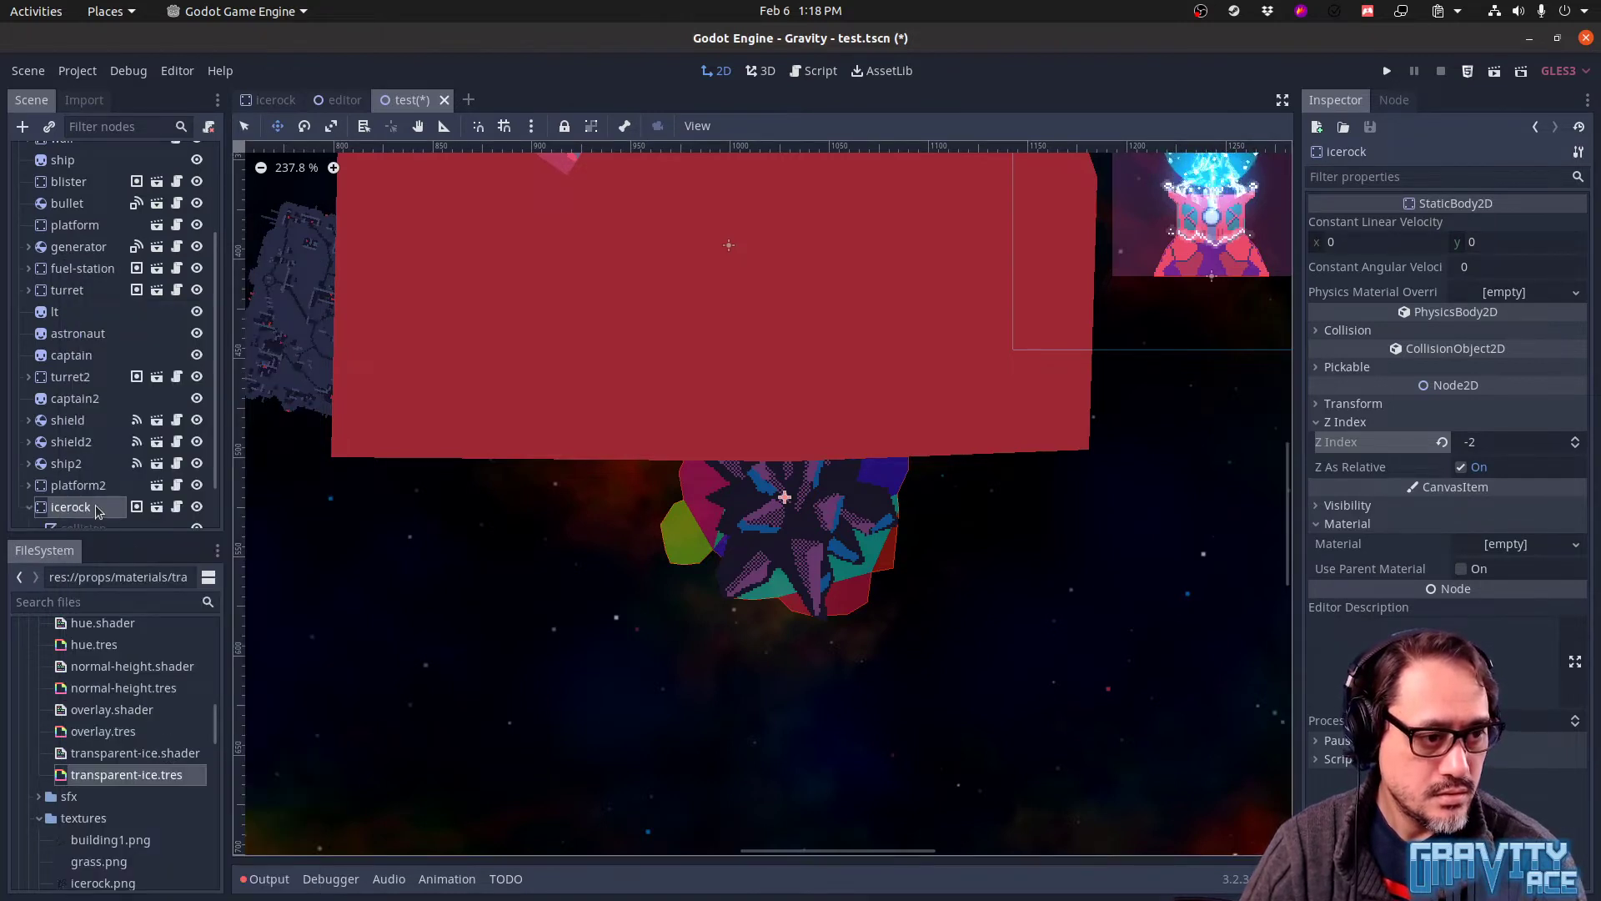
pyautogui.scroll(-2, 97, 512)
pyautogui.click(197, 485)
pyautogui.hotkey('ctrl', 's')
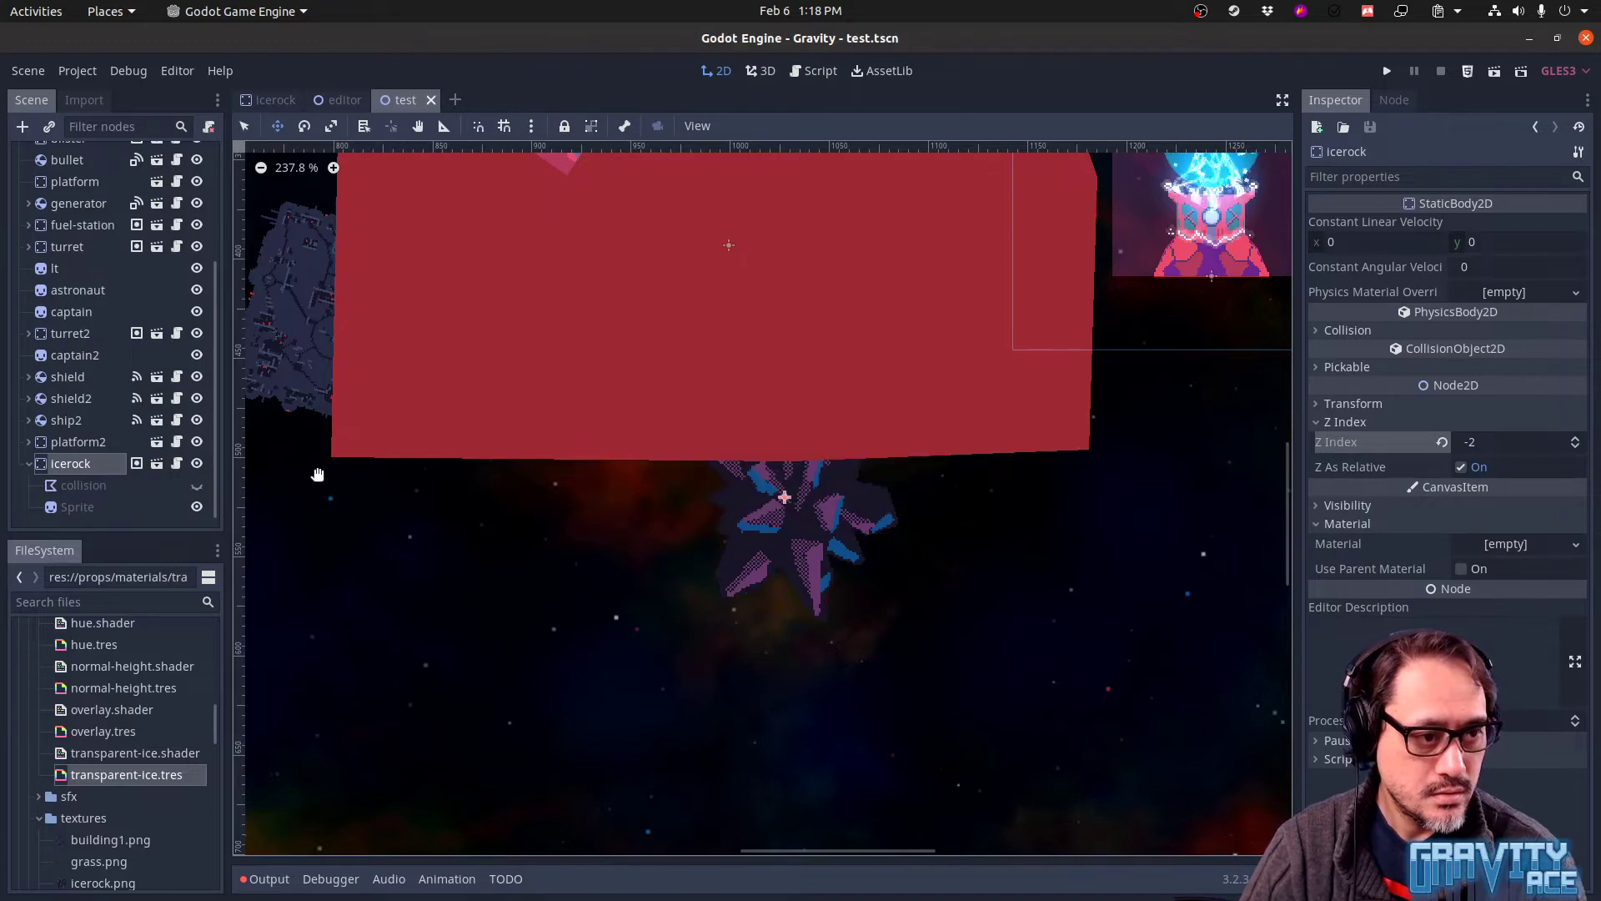
# Open the transparent-ice shader code from the Material of the icerock instance's Sprite in the test scene
pyautogui.click(156, 465)
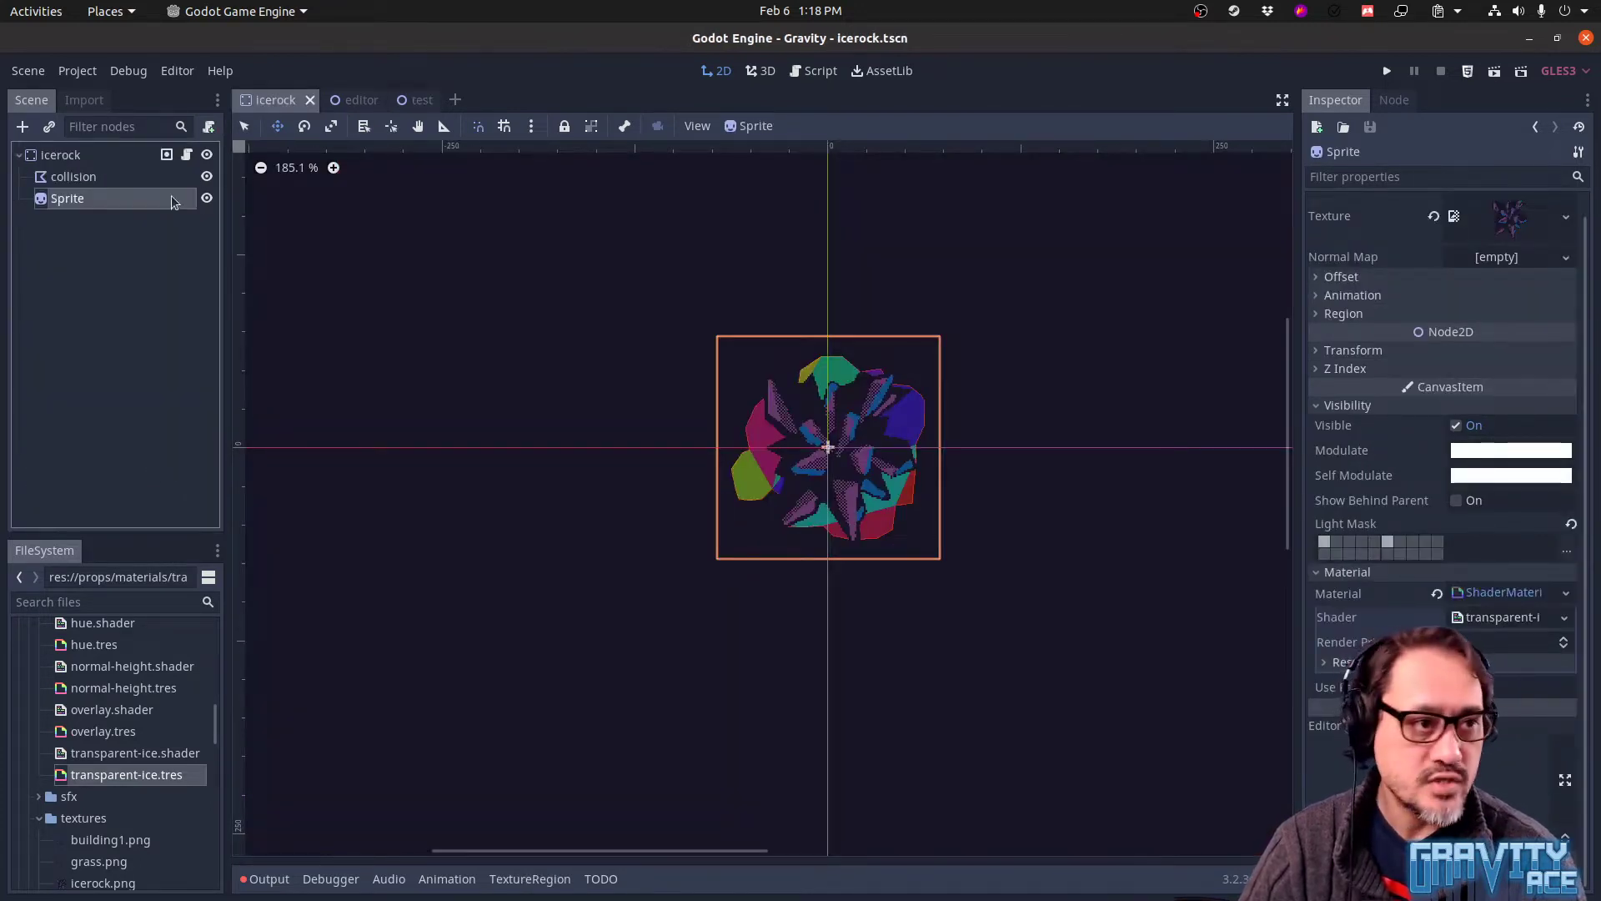
pyautogui.click(414, 101)
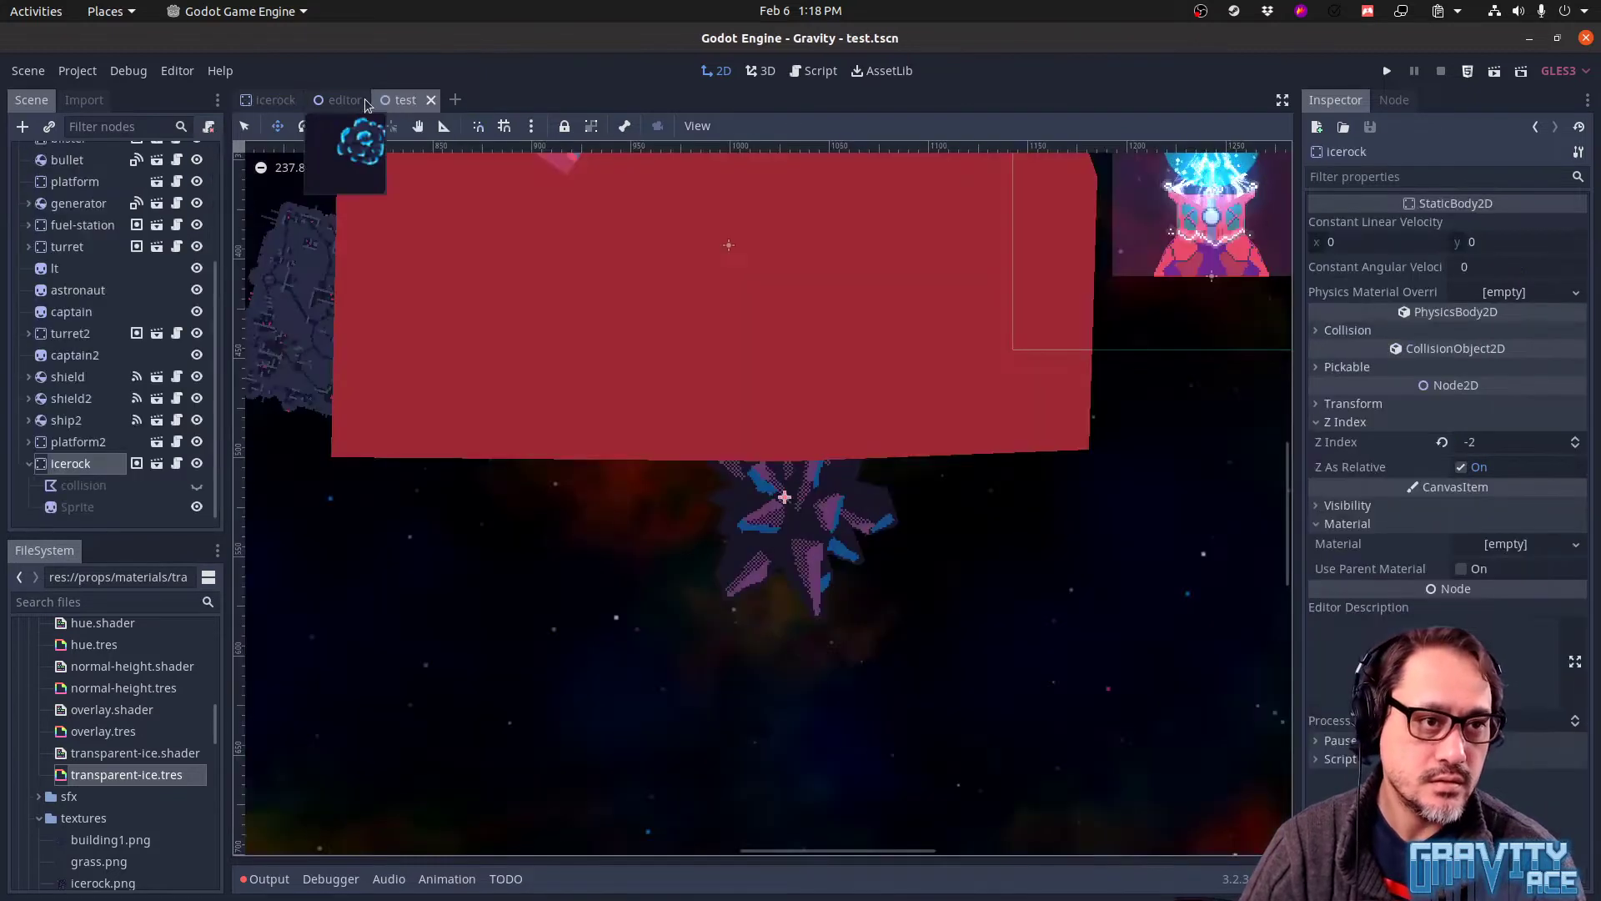
pyautogui.click(108, 507)
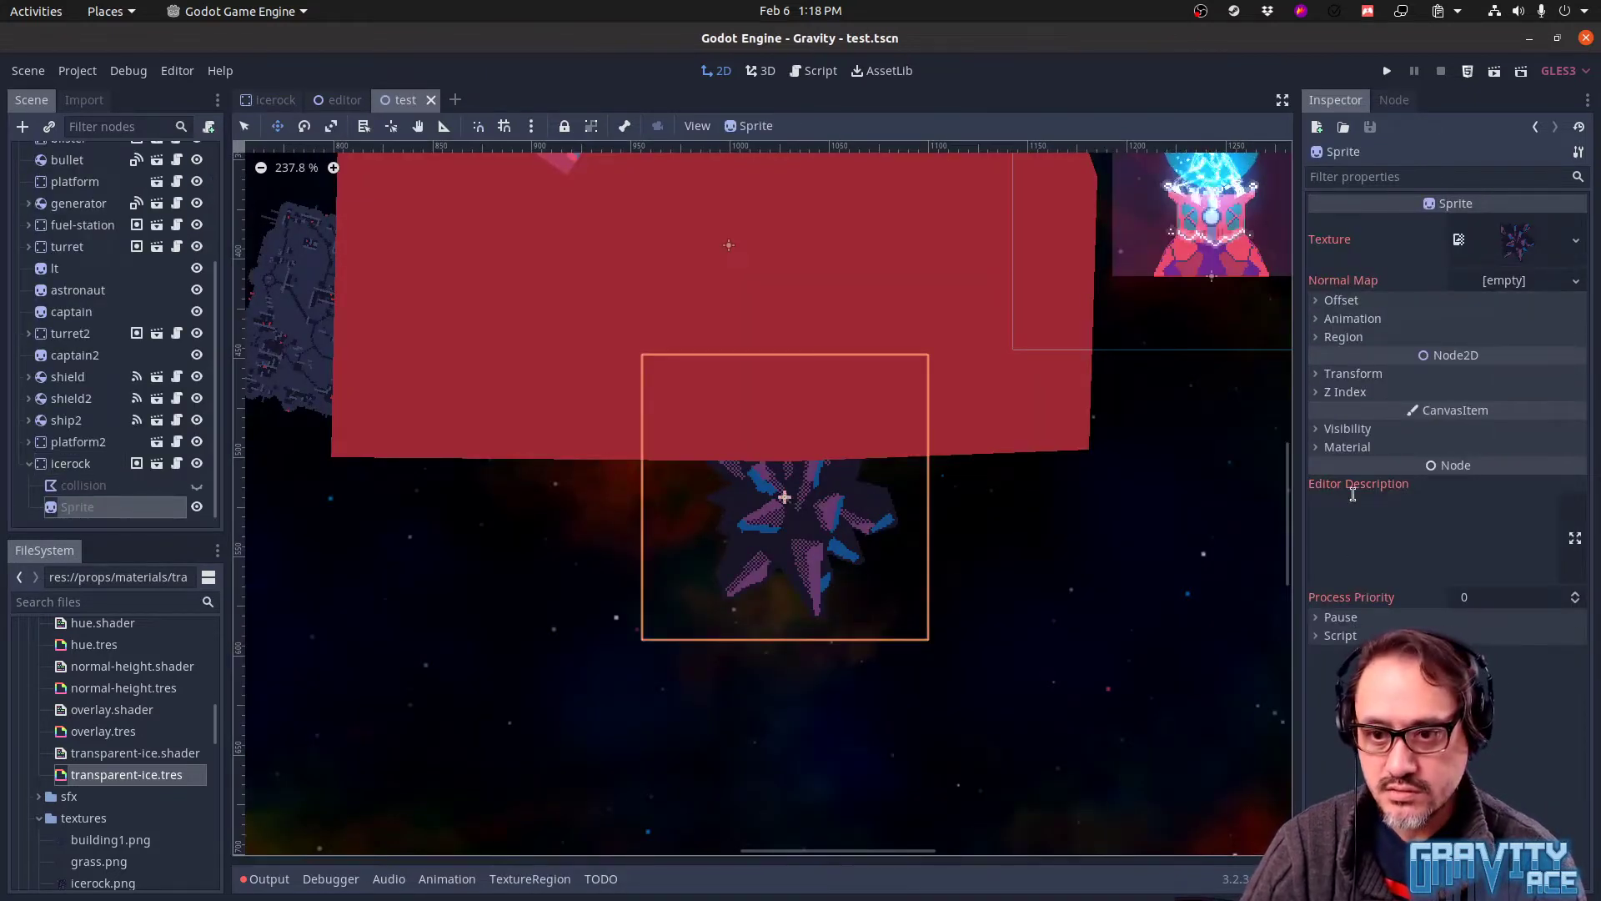
pyautogui.click(1347, 448)
pyautogui.click(1492, 469)
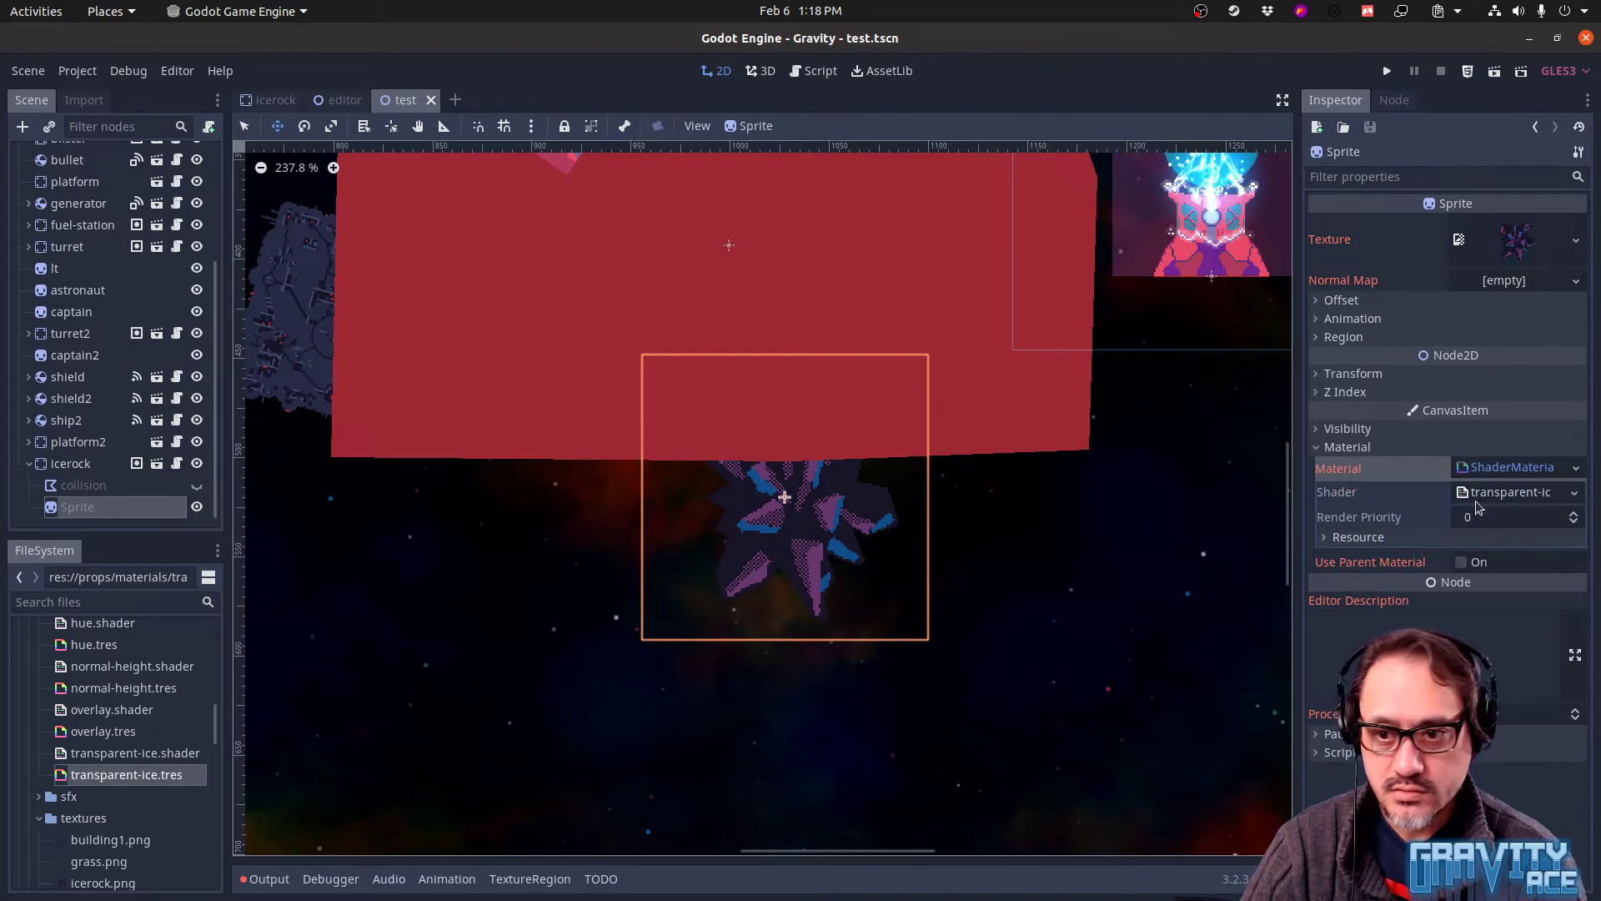
pyautogui.click(1511, 493)
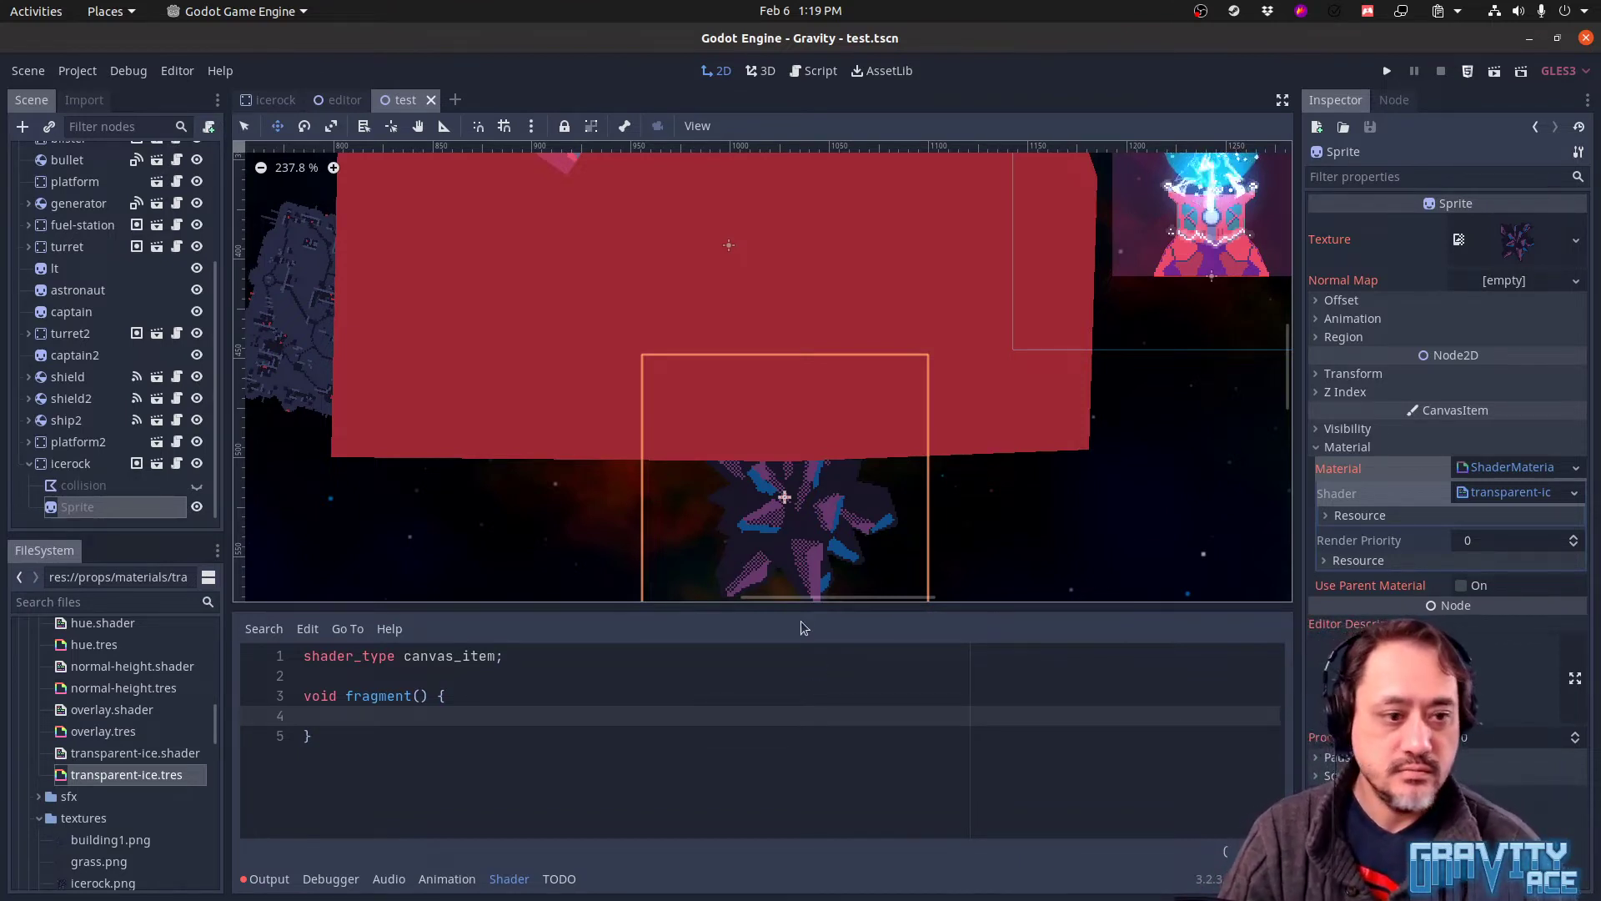
# In the fragment function, add the line "vec4 bg = texture(SCREEN_TEXTURE, SCREEN_UV);" and start a new line below it
pyautogui.moveTo(731, 462); pyautogui.dragTo(726, 321, button='middle')
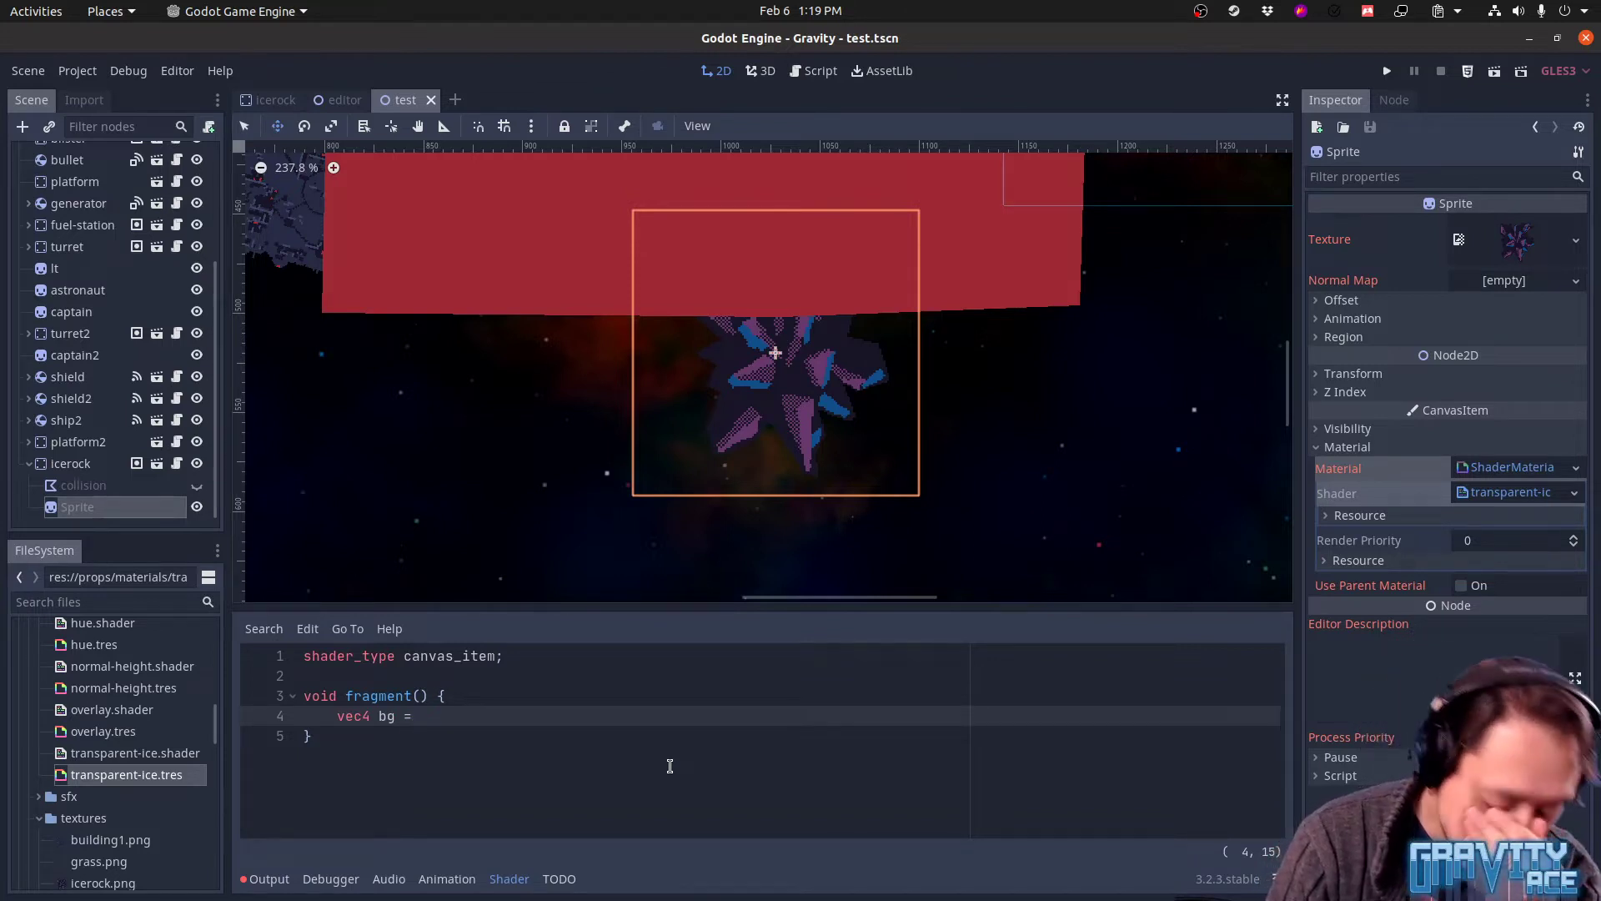
pyautogui.write('x')
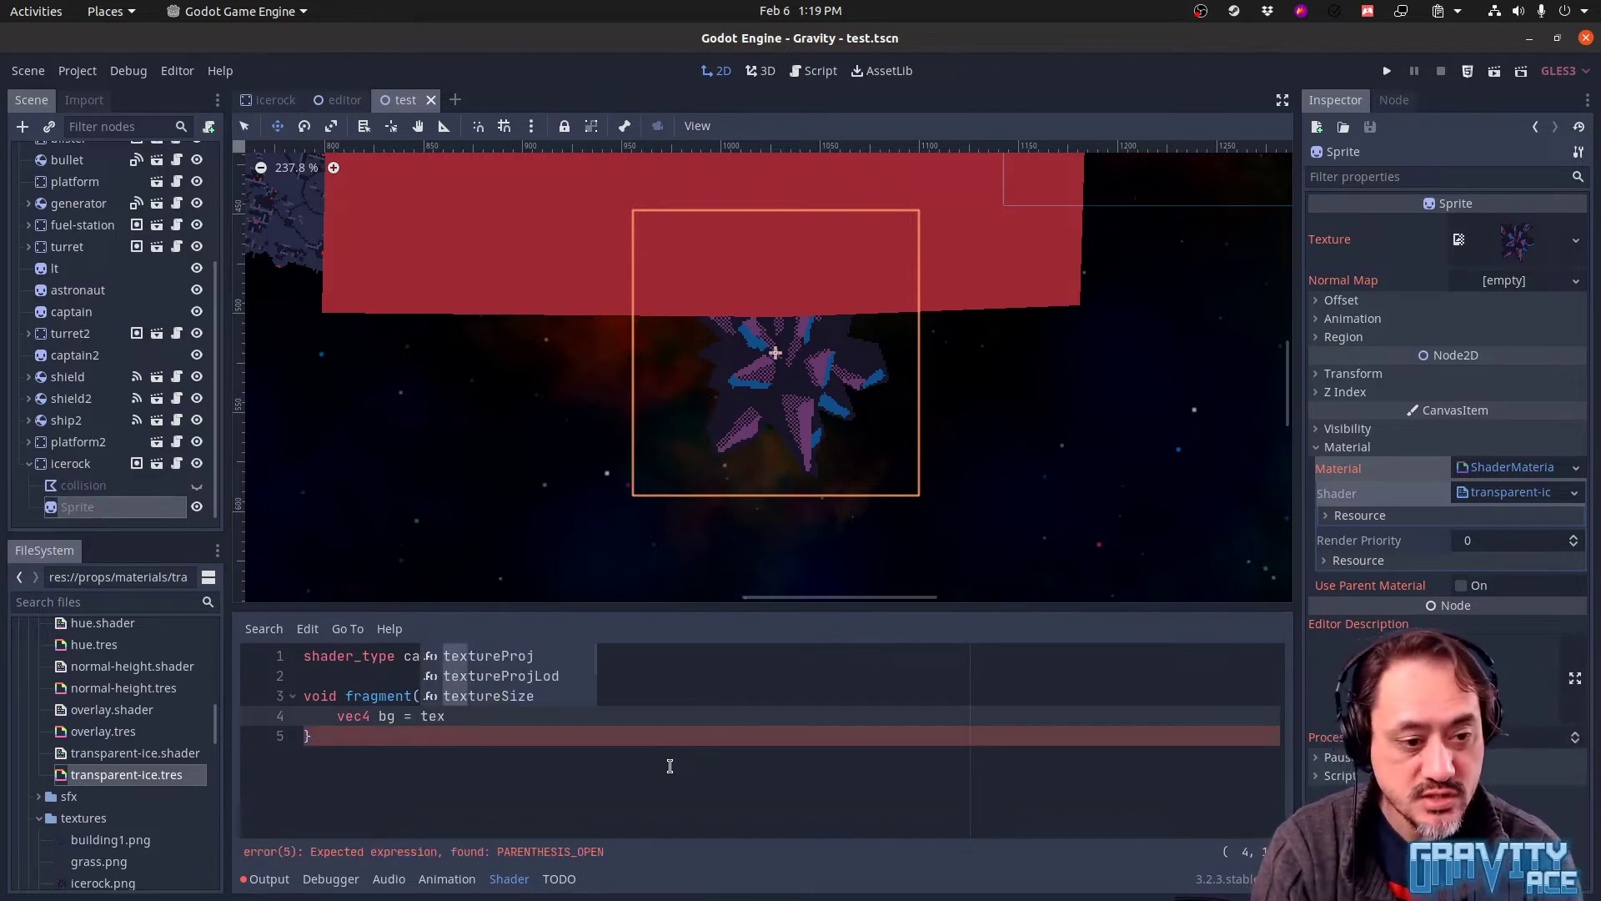
pyautogui.write('ture(')
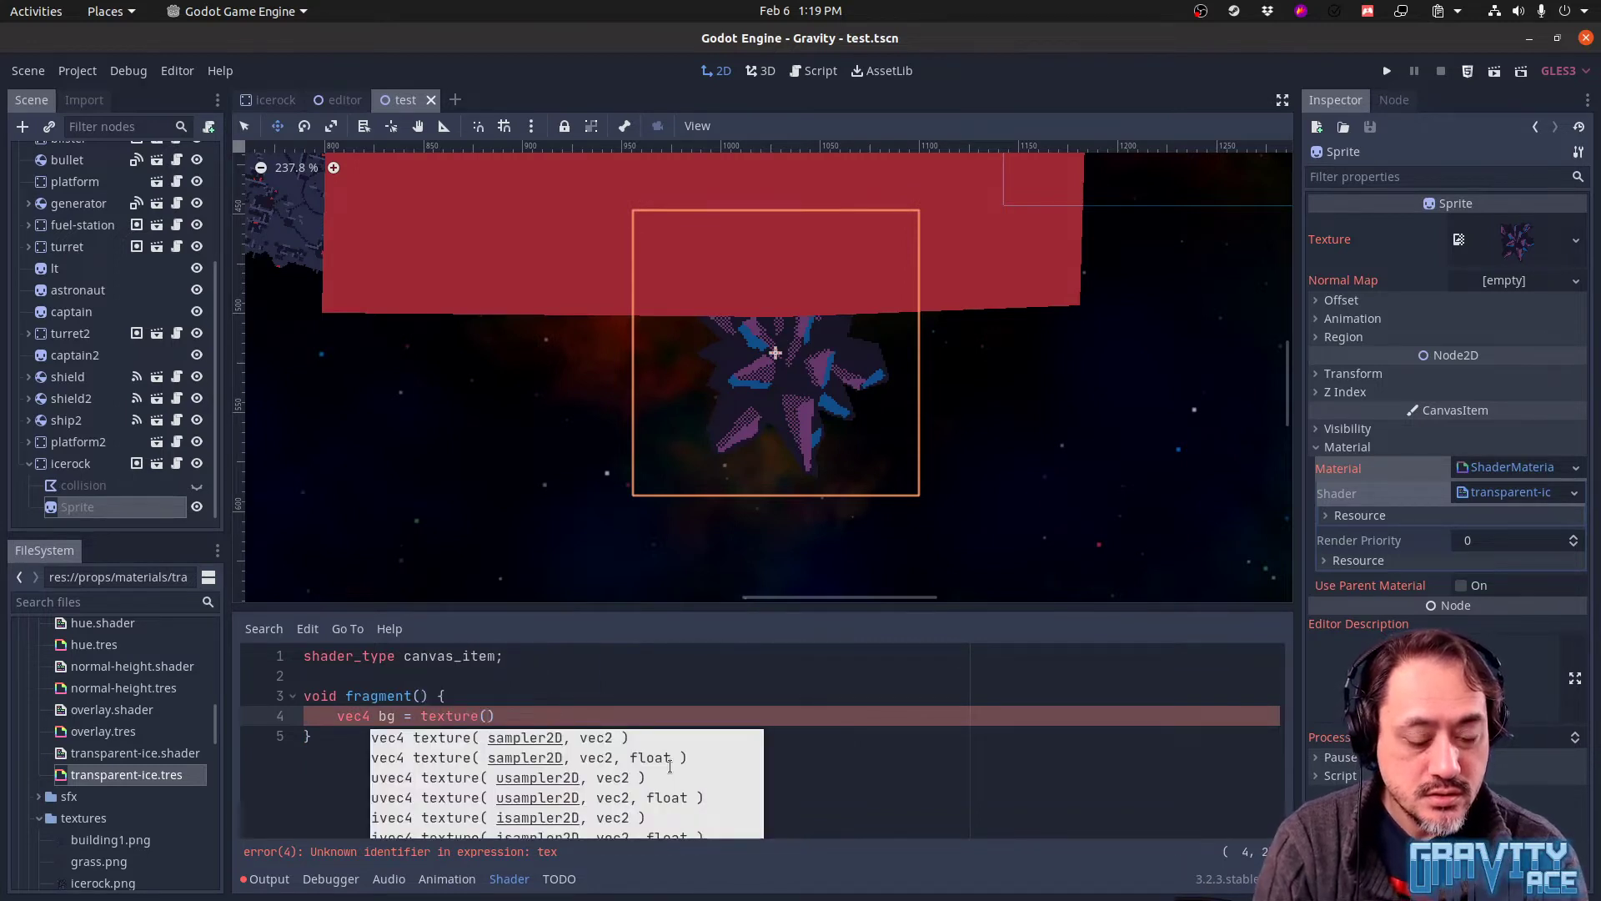
pyautogui.write('SCREEN')
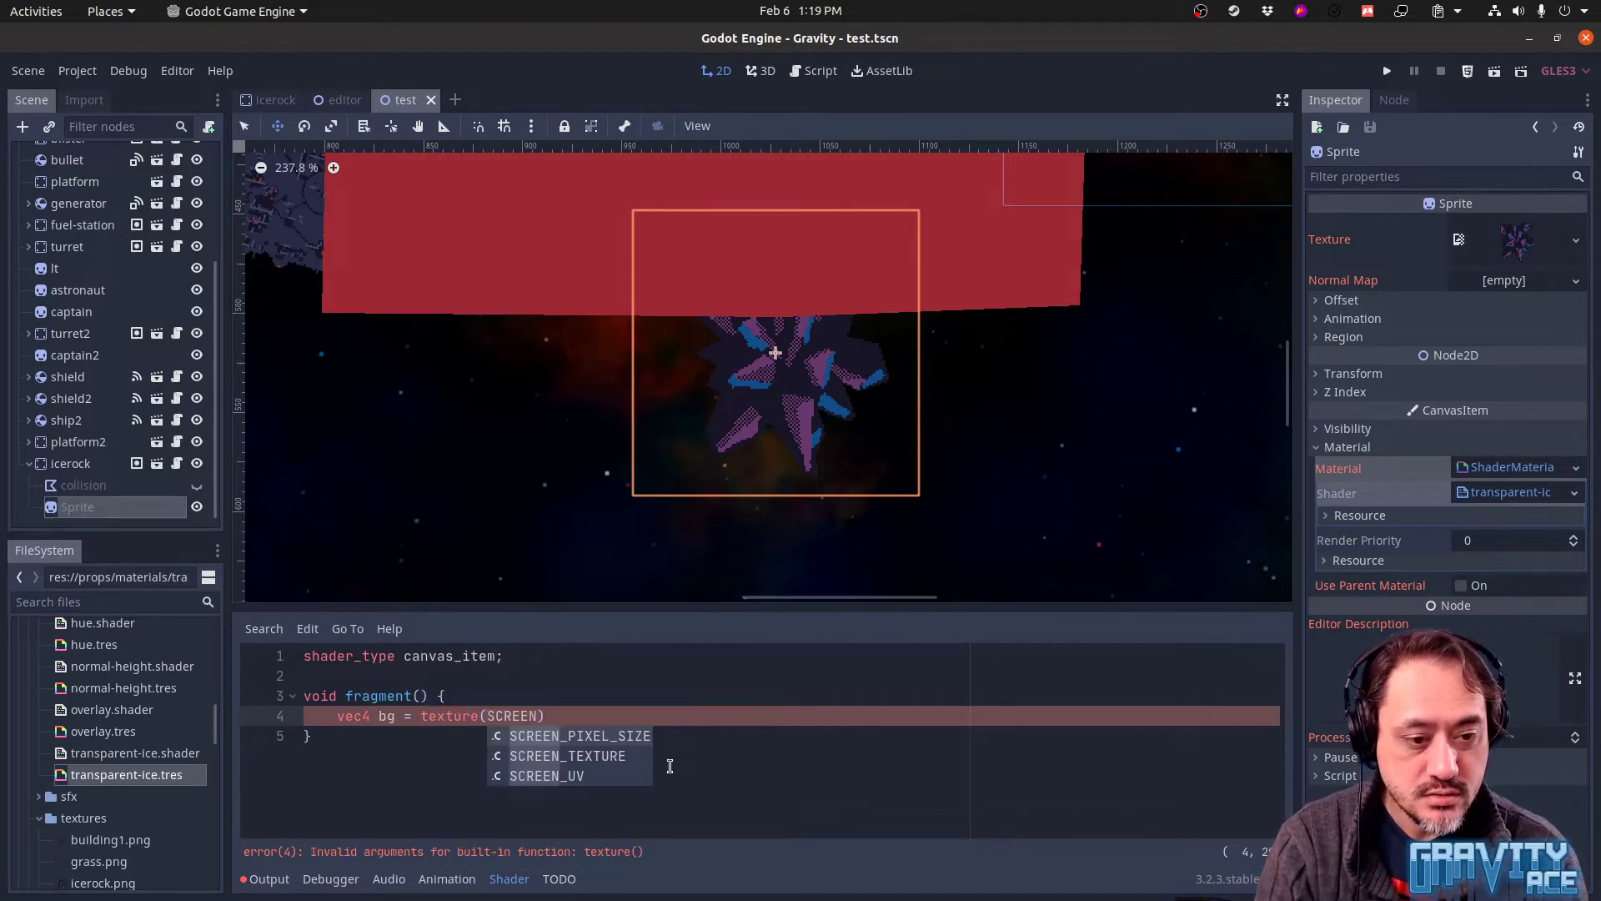
pyautogui.press('Down')
pyautogui.press('Return')
pyautogui.write(', SCREEN')
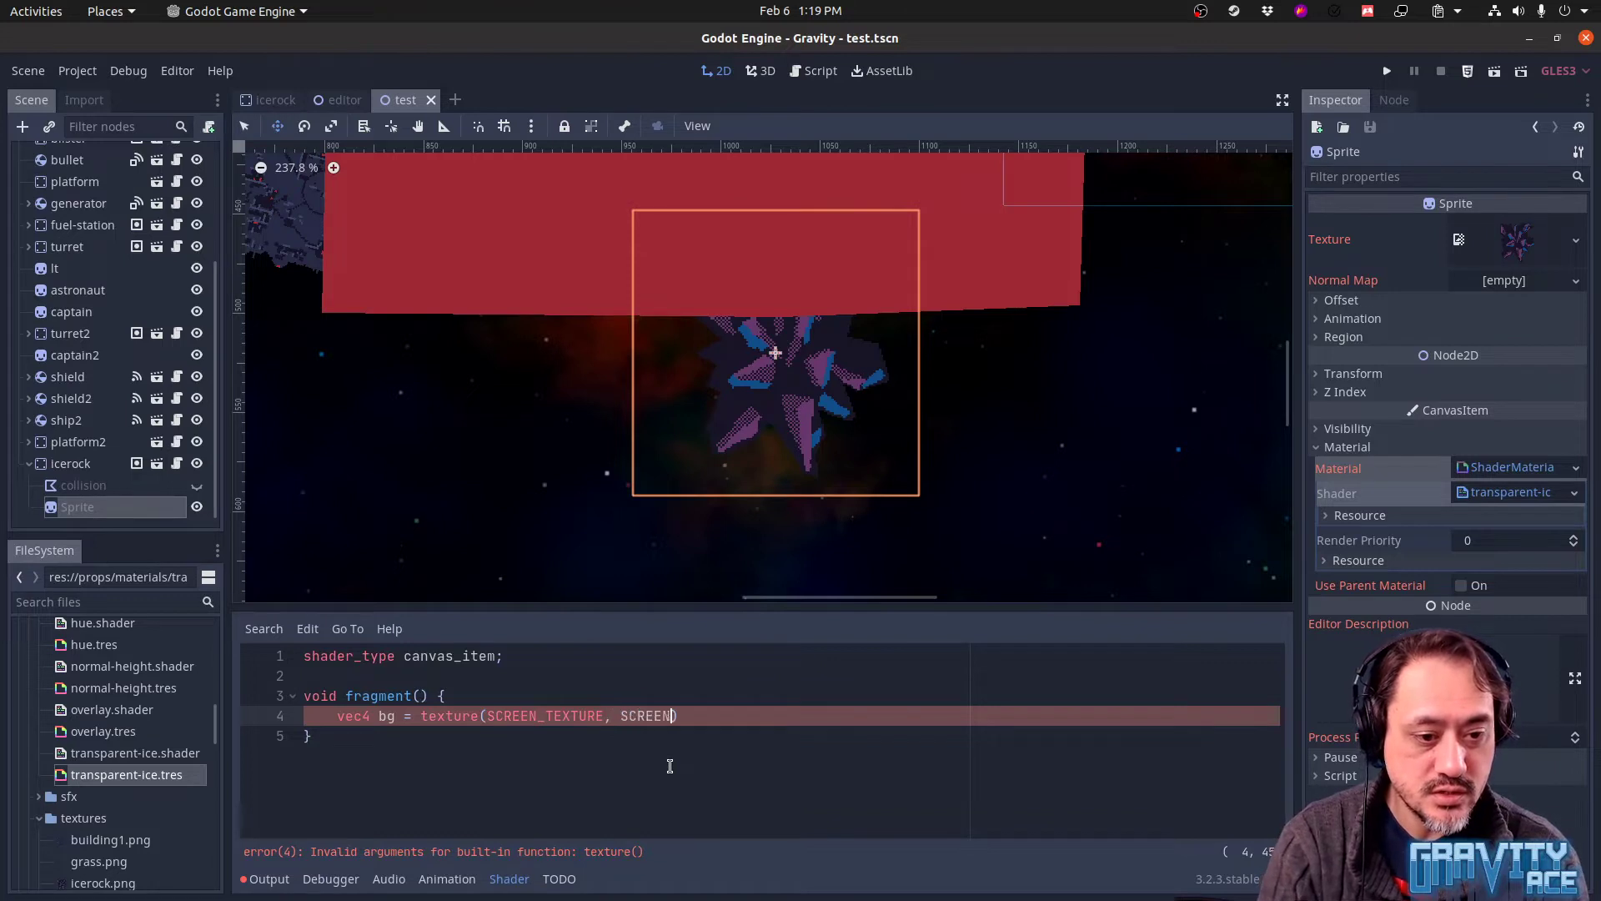
pyautogui.write('_UV)')
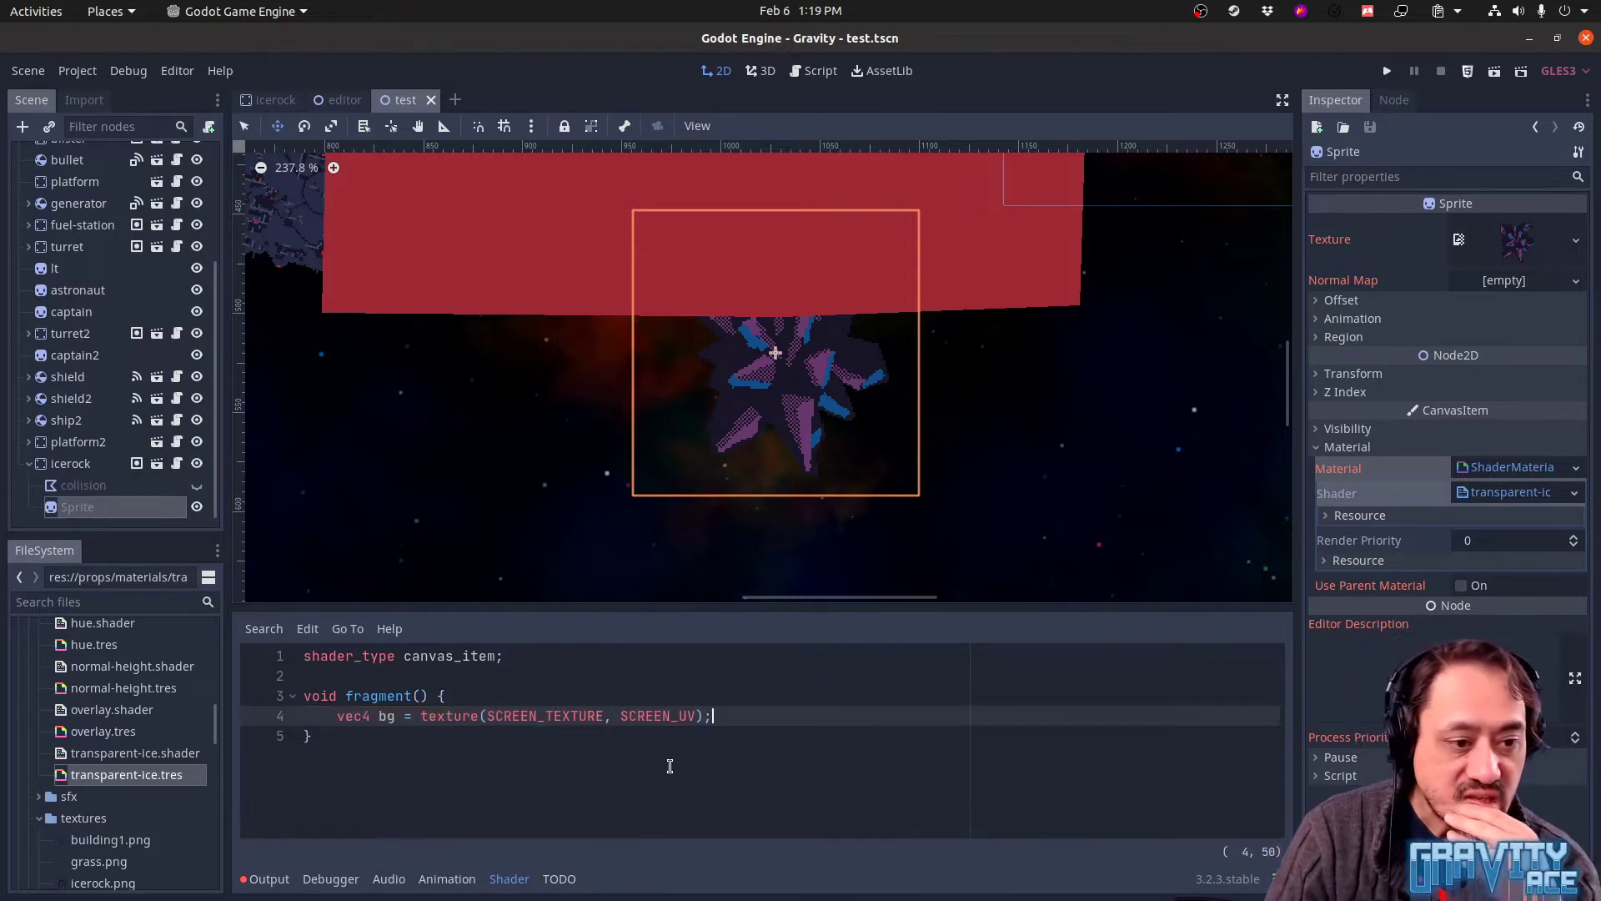
pyautogui.press('Return')
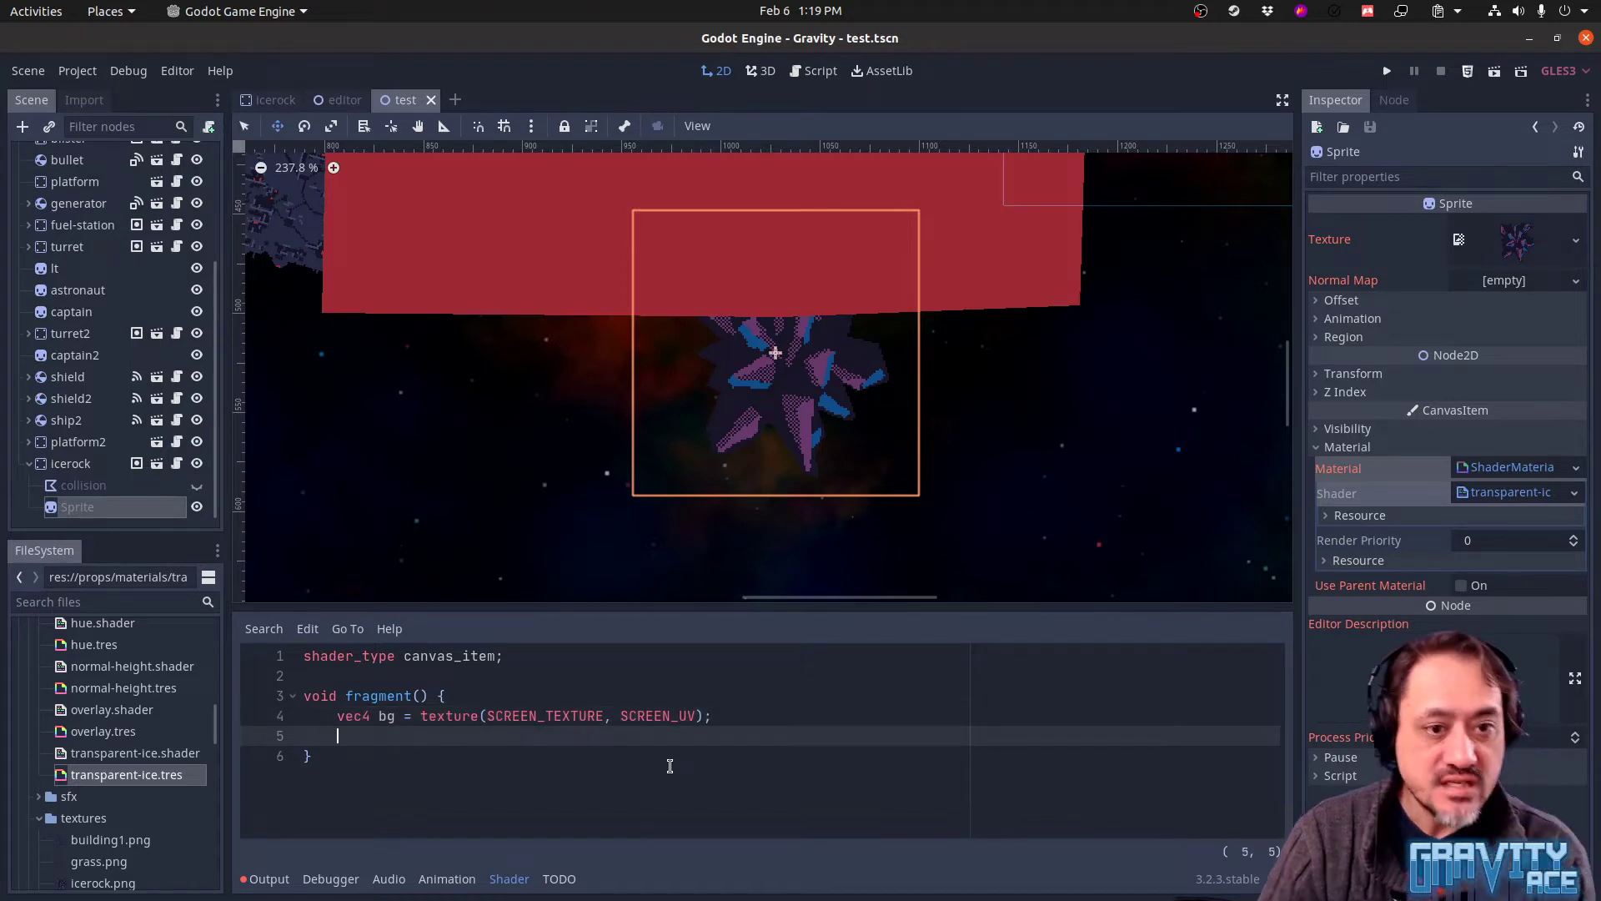
pyautogui.hotkey('alt', 'Tab')
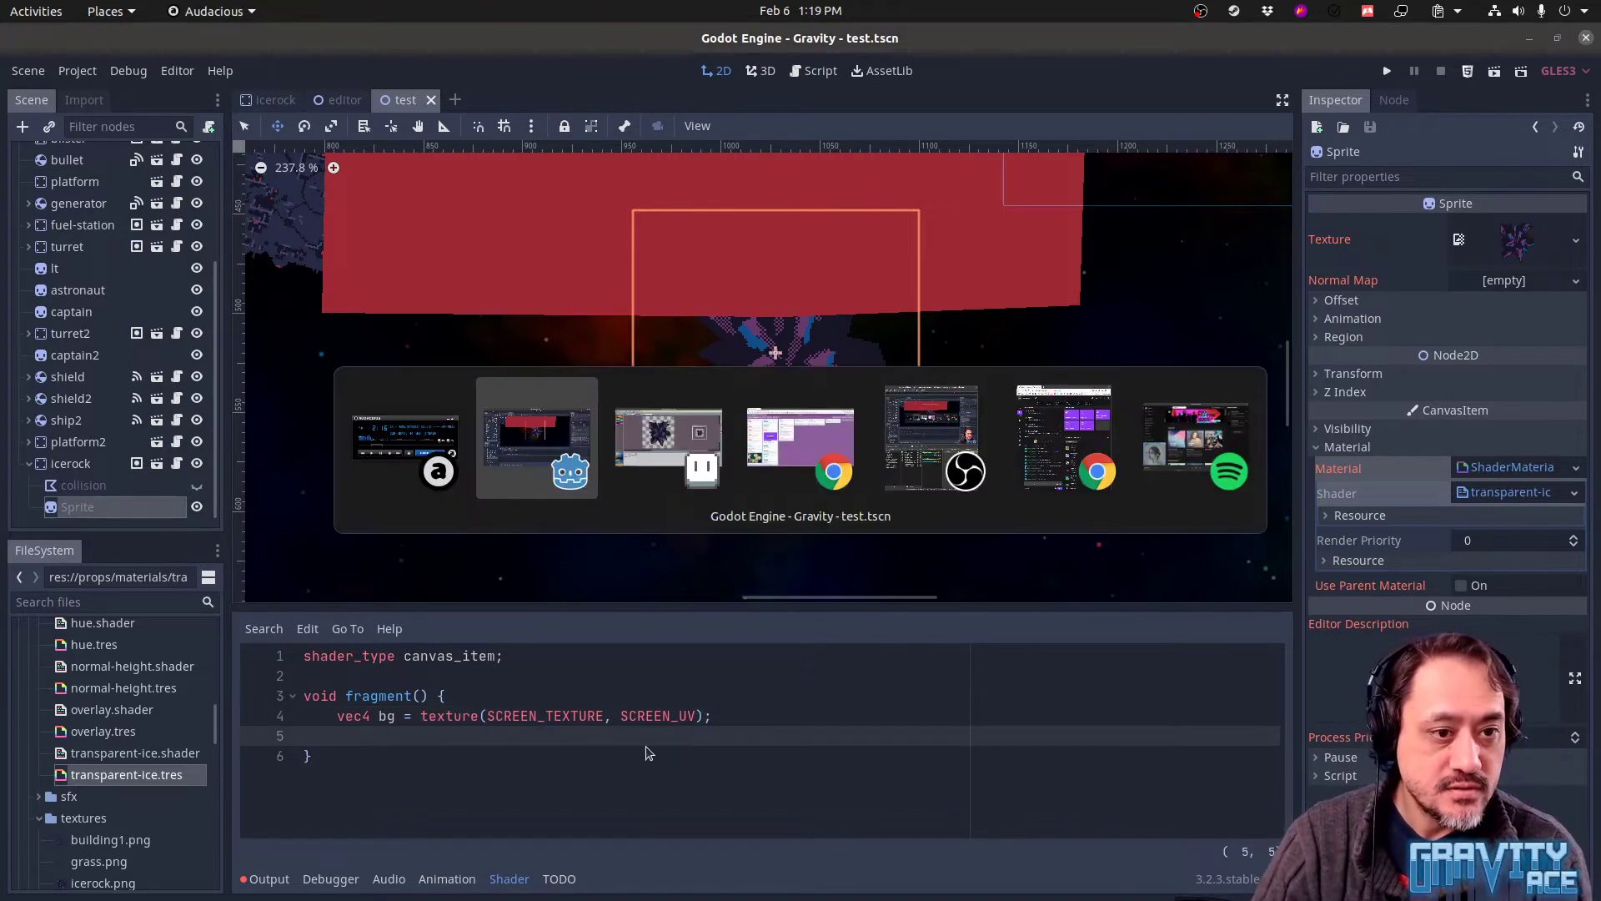
# Switch to Aseprite, sample the icerock's dark body colour to read its RGB values, and return to Godot
pyautogui.hotkey('alt', 'Tab')
pyautogui.press('b')
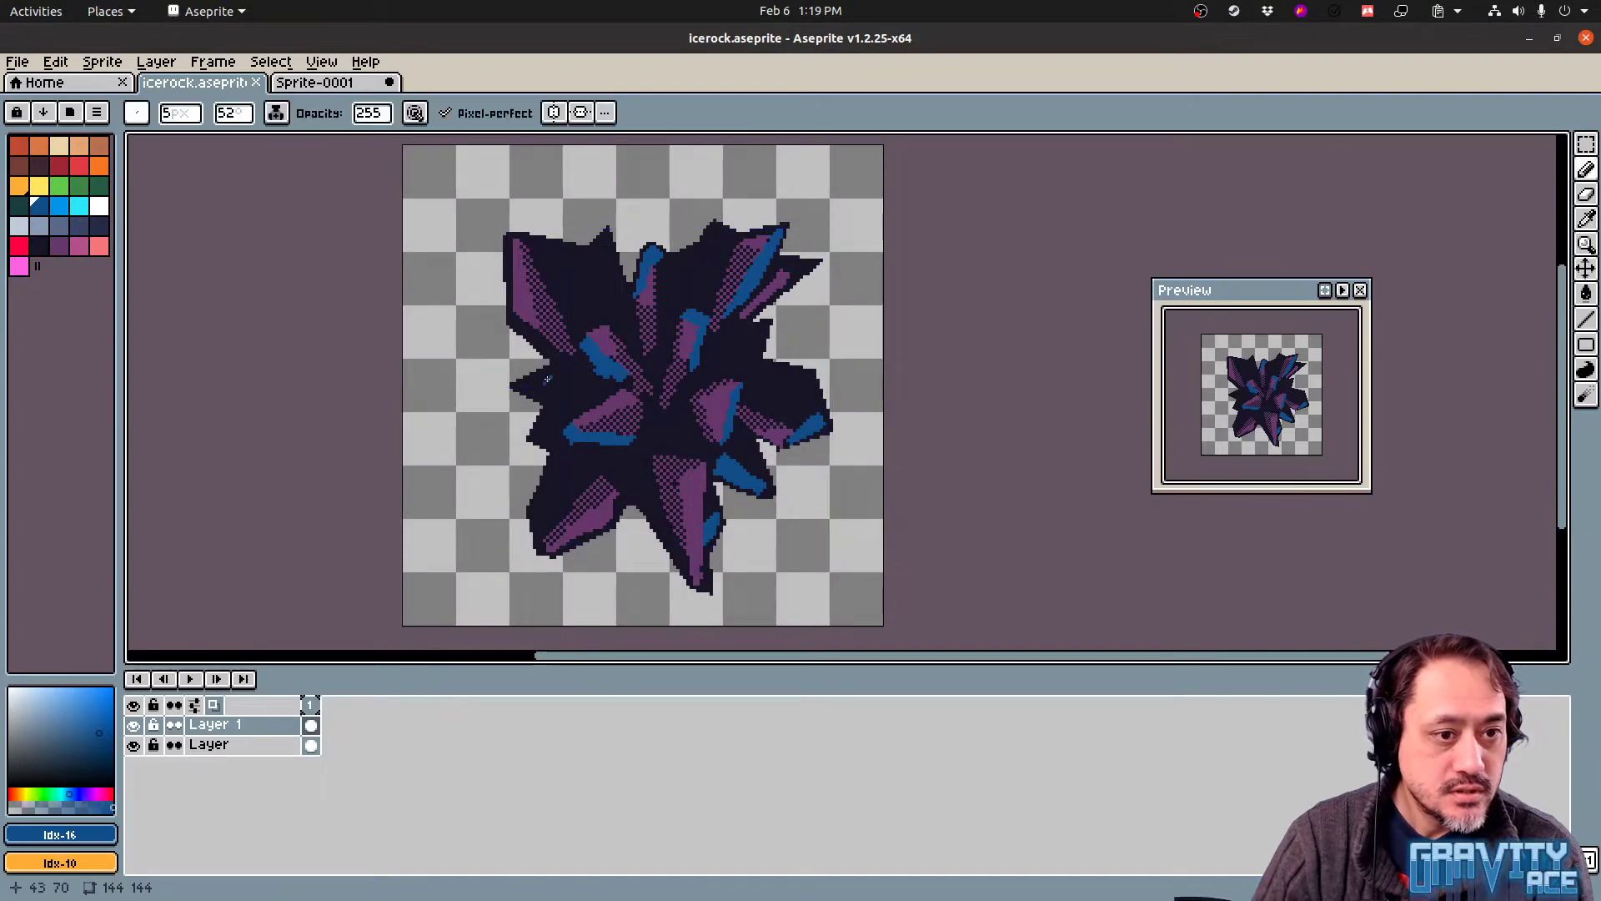
pyautogui.keyDown('alt'); pyautogui.click(575, 388); pyautogui.keyUp('alt')
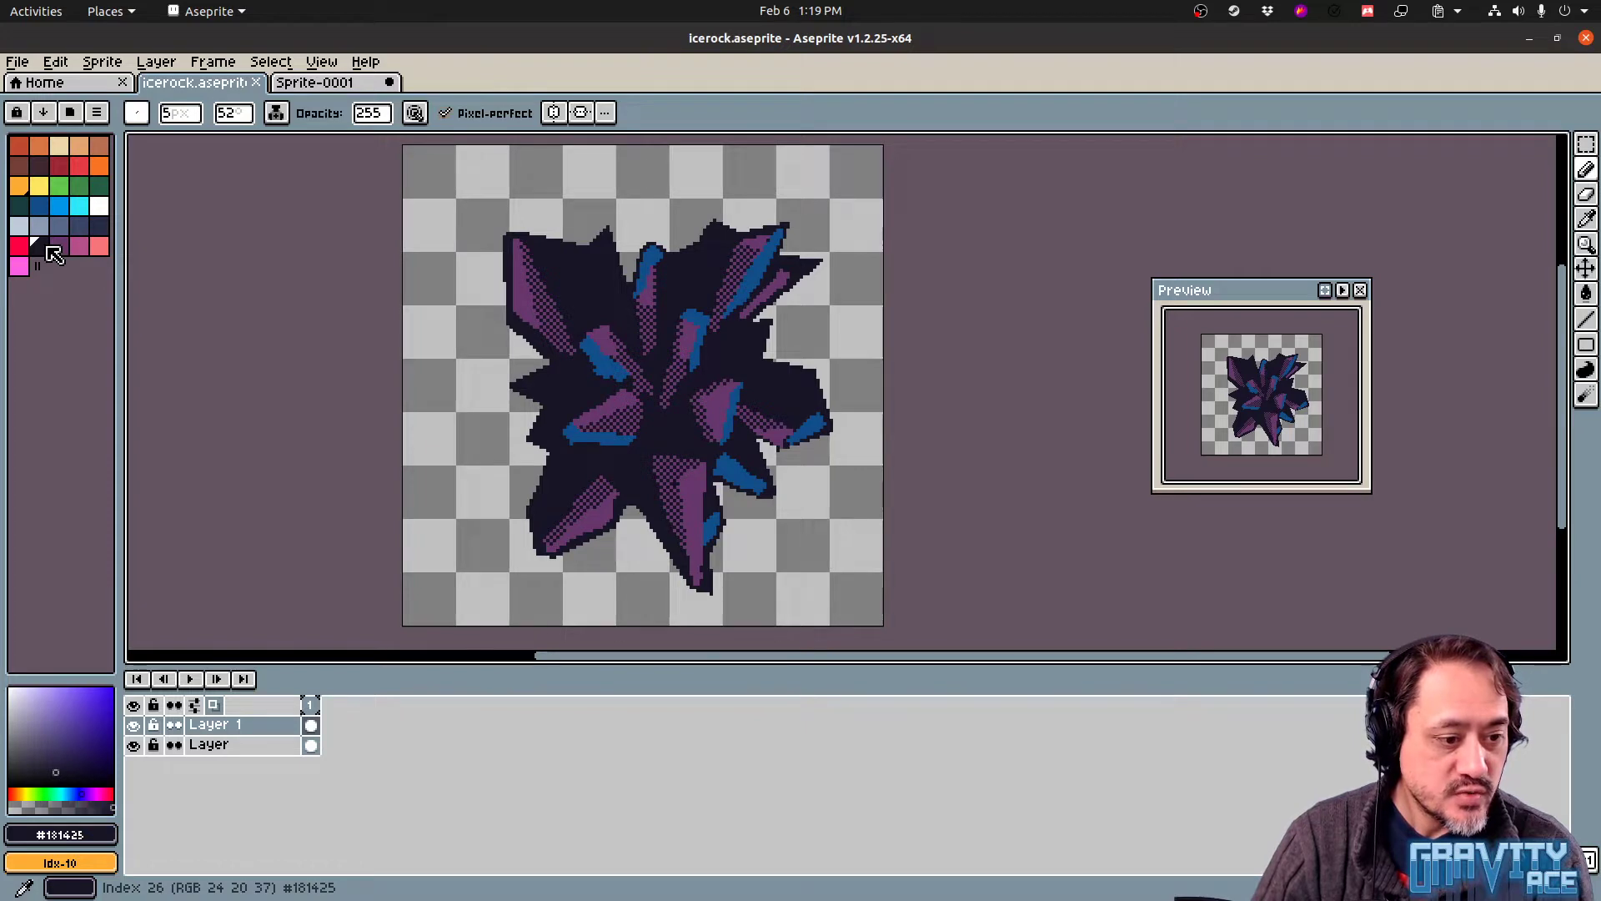
pyautogui.hotkey('alt', 'Tab')
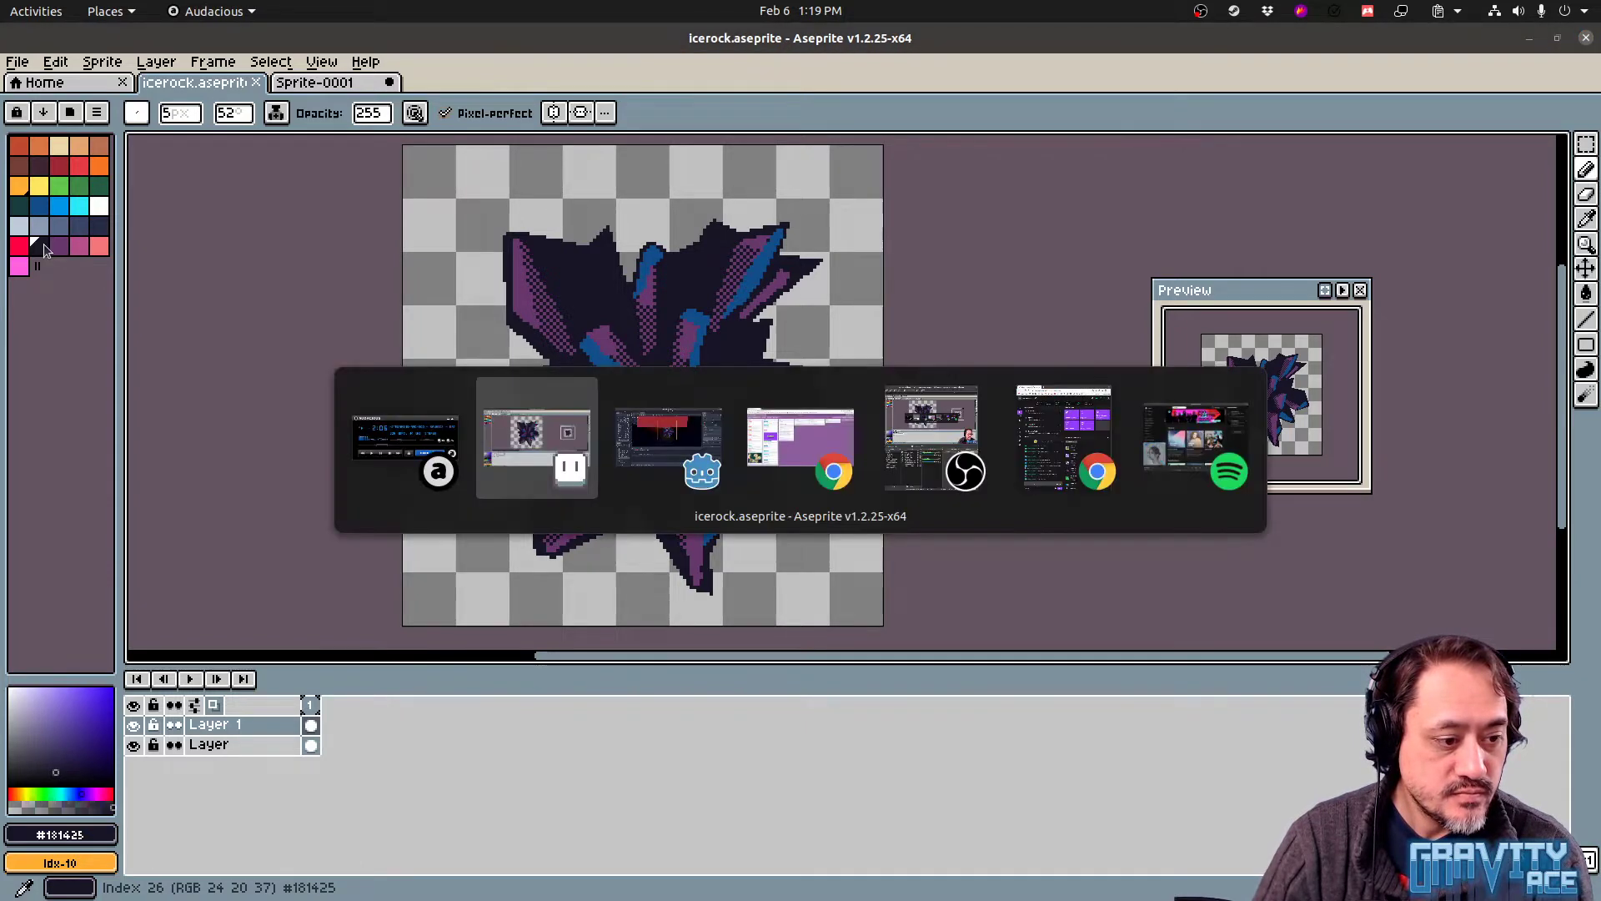
pyautogui.hotkey('alt', 'Tab')
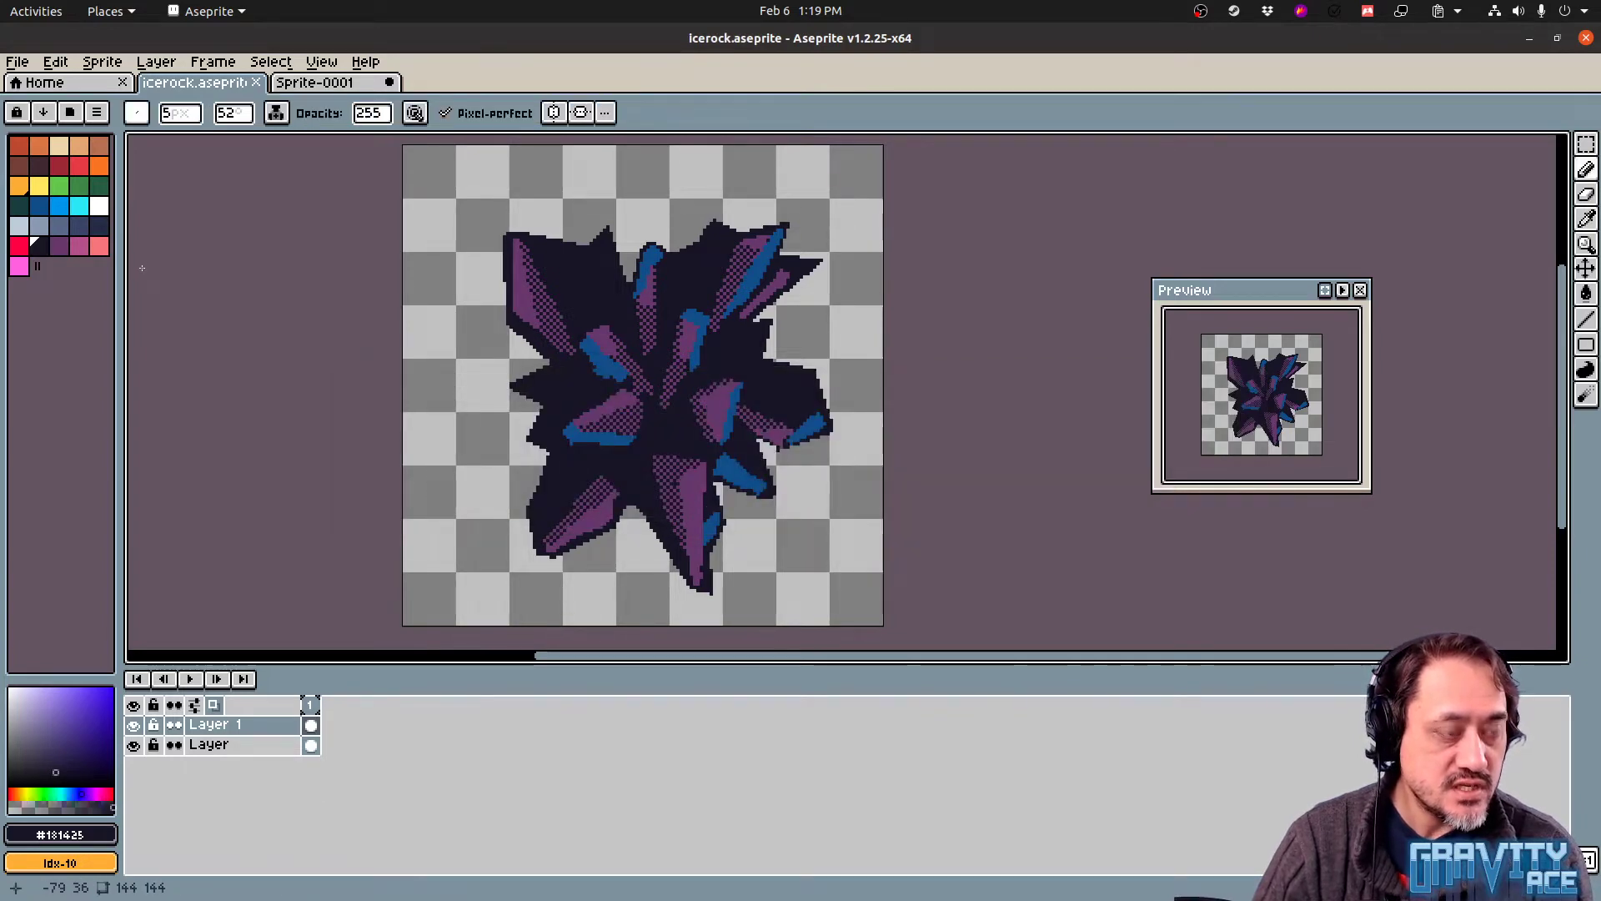
pyautogui.click(59, 186)
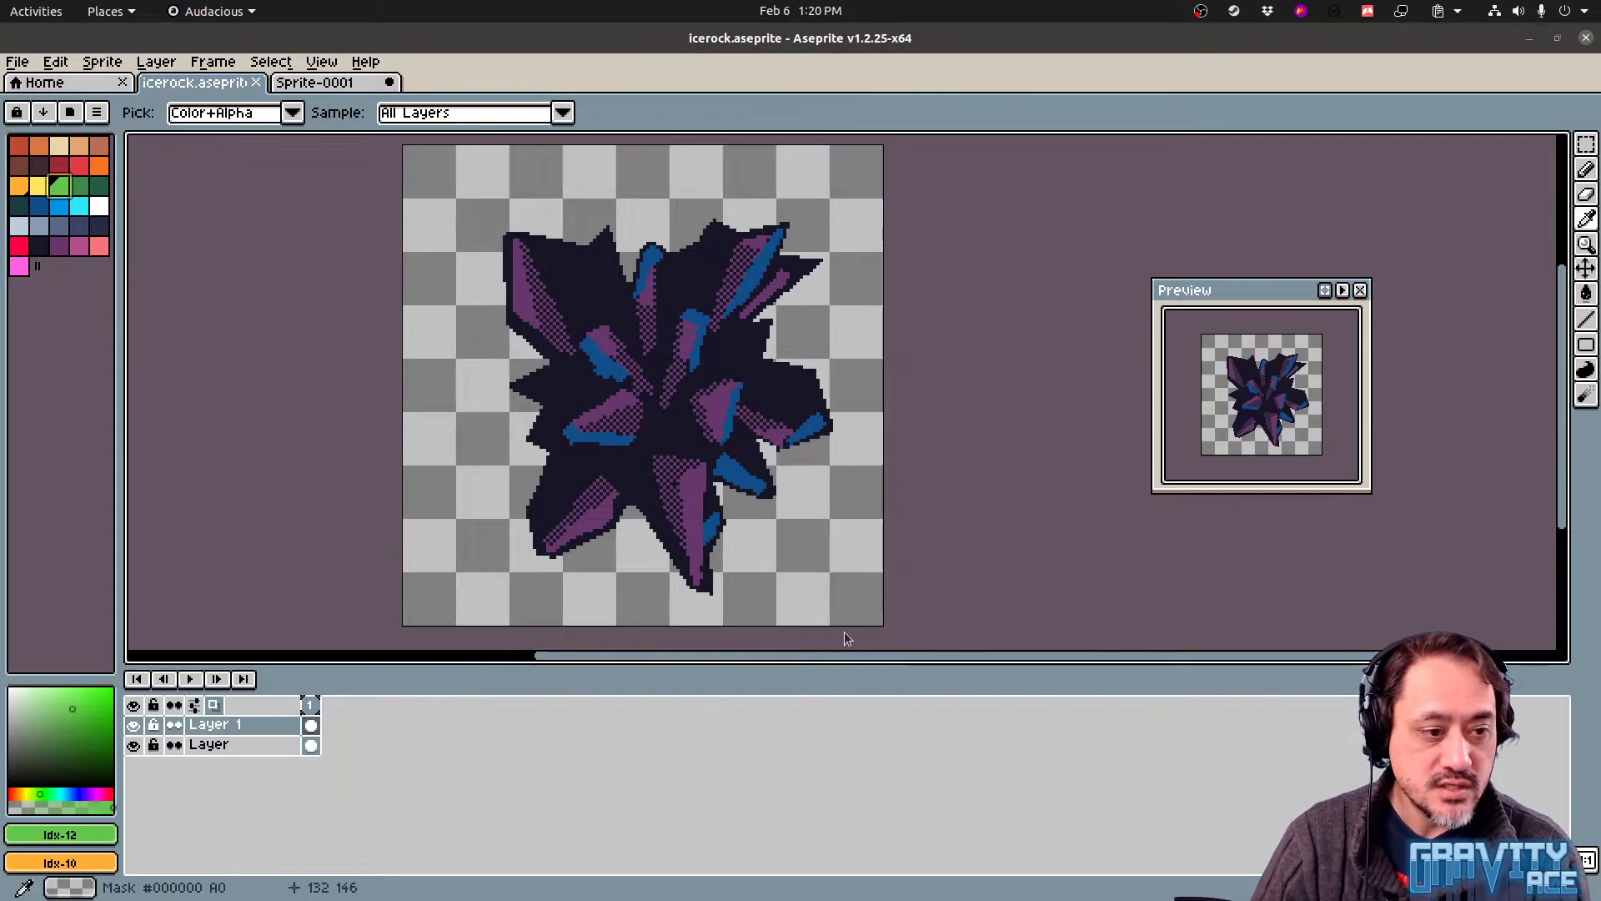
pyautogui.hotkey('alt', 'Tab')
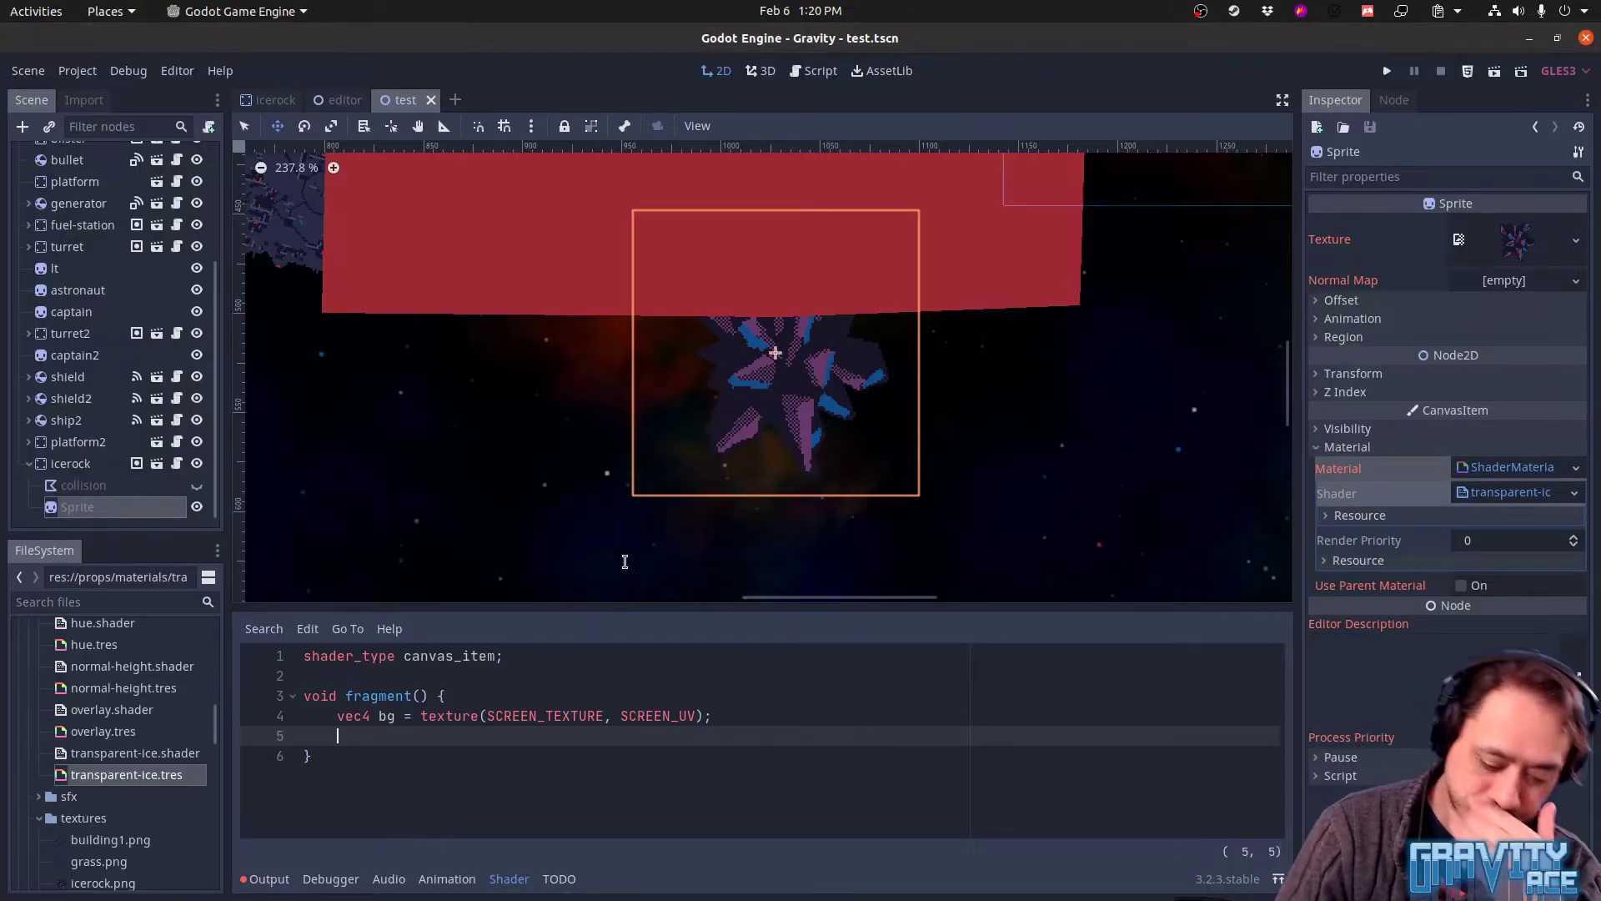
# Calculate 24÷255 in the Calculator to convert the dark colour's red value to a 0–1 range, and close it
pyautogui.press('XF86Calculator')
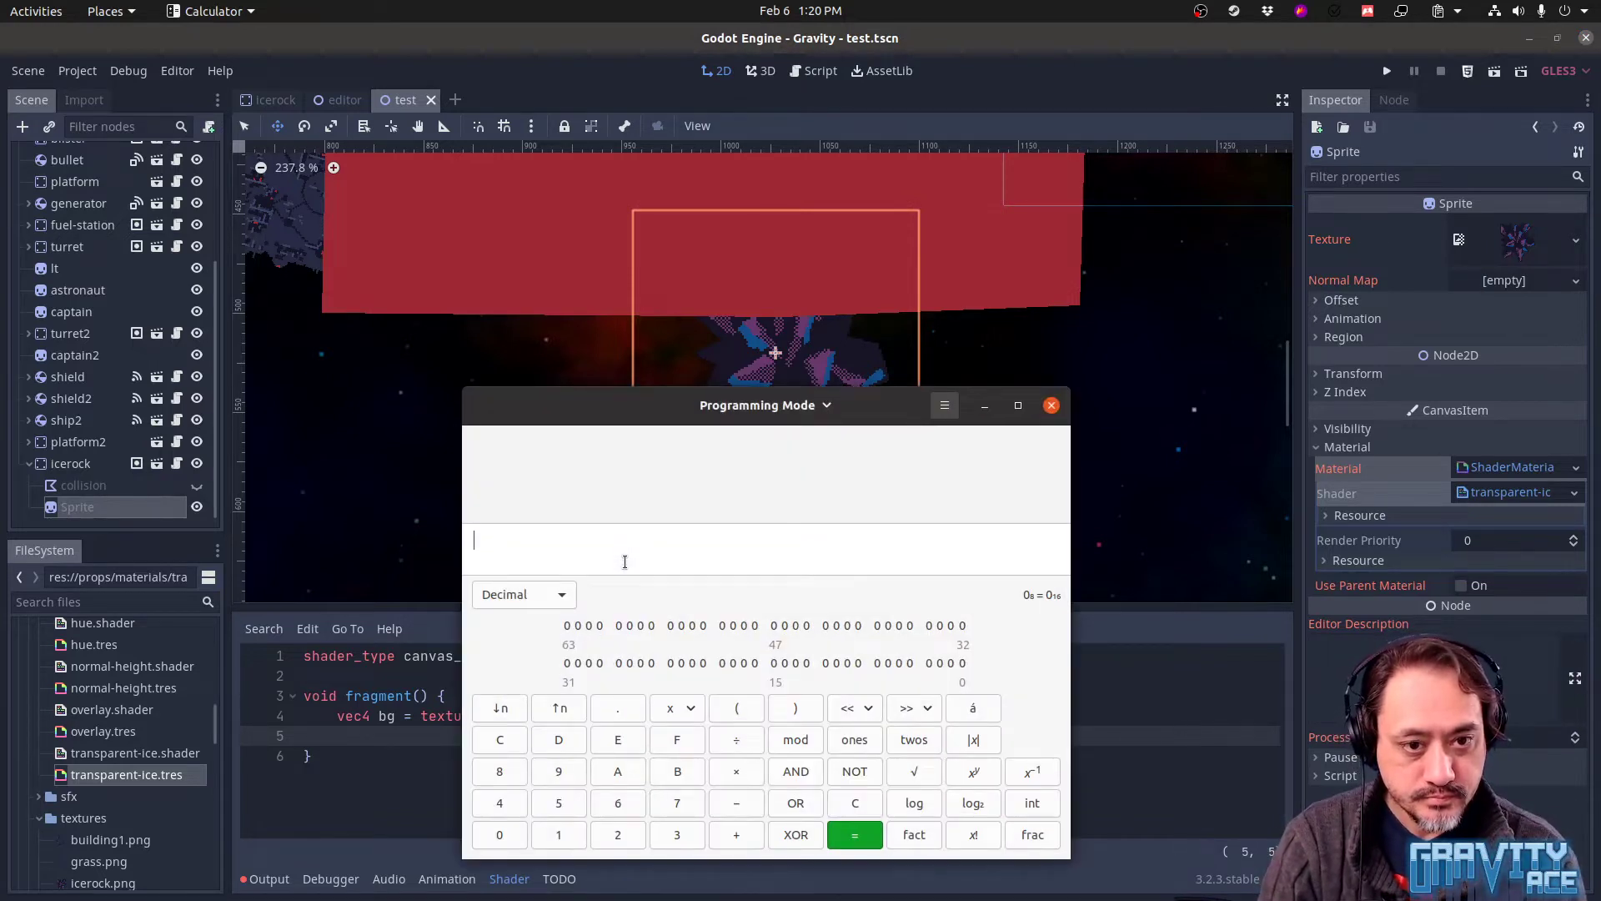
pyautogui.write('24')
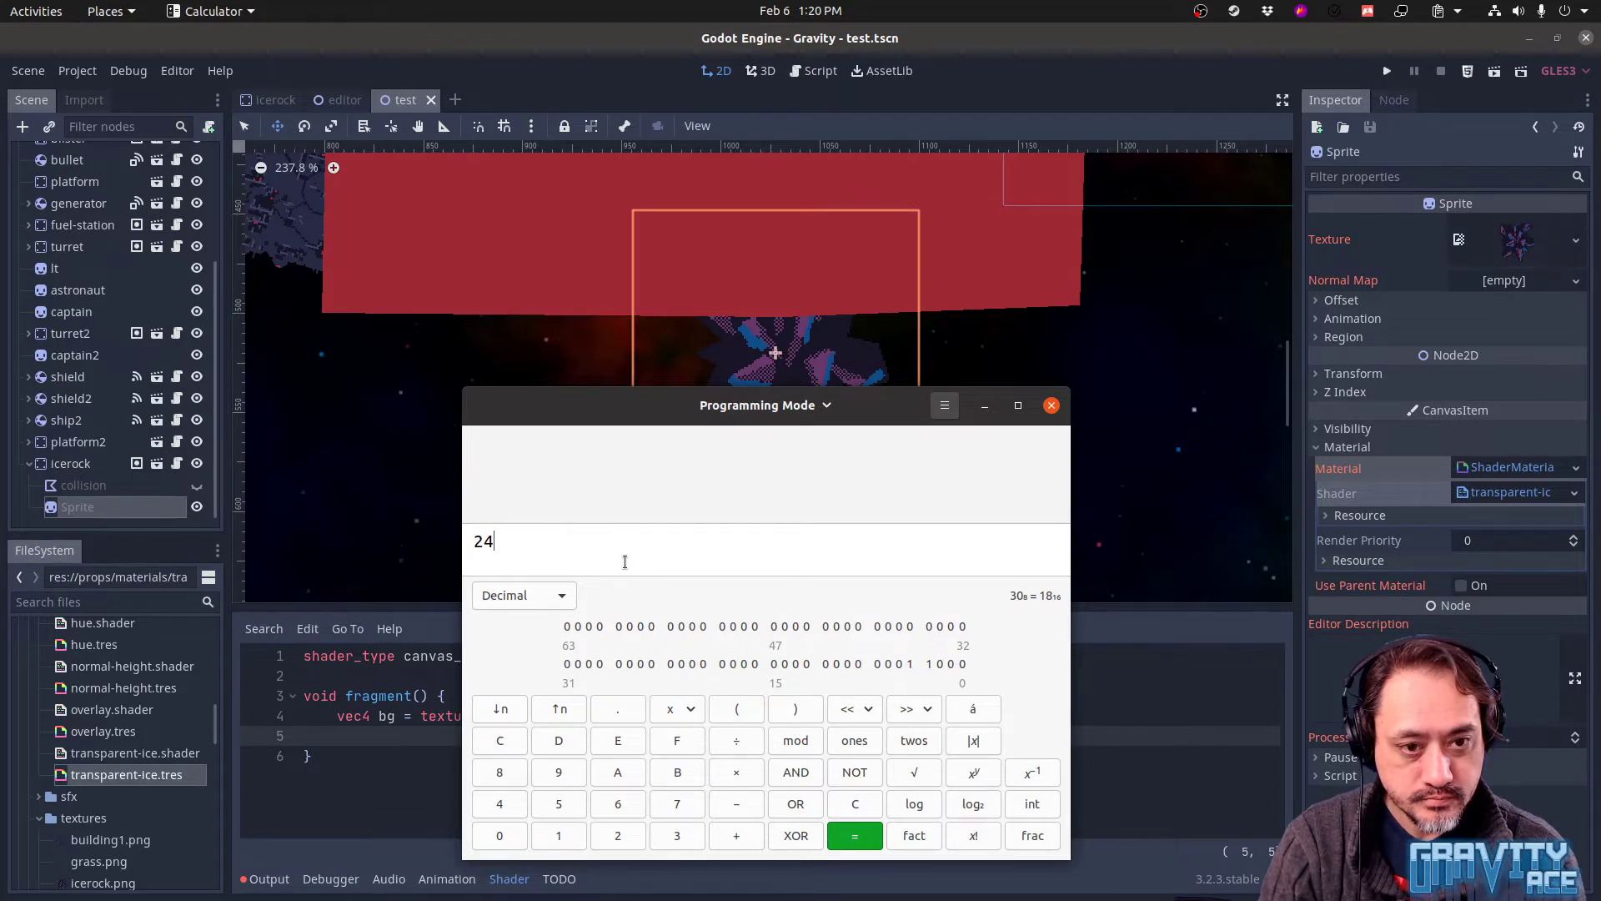
pyautogui.write('/255')
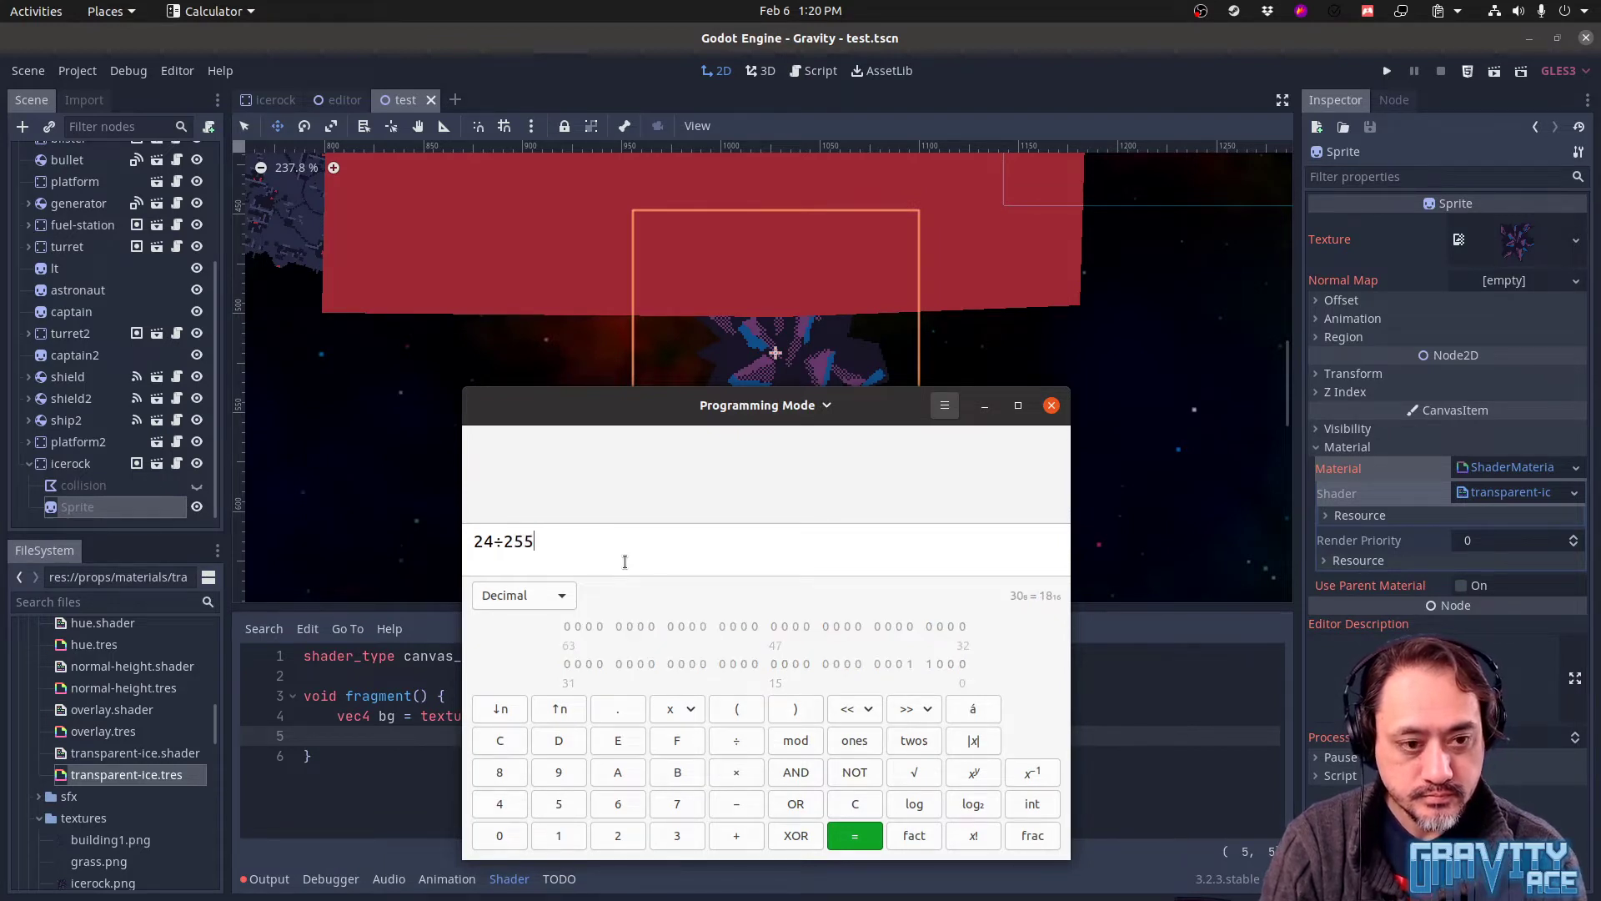
pyautogui.press('Return')
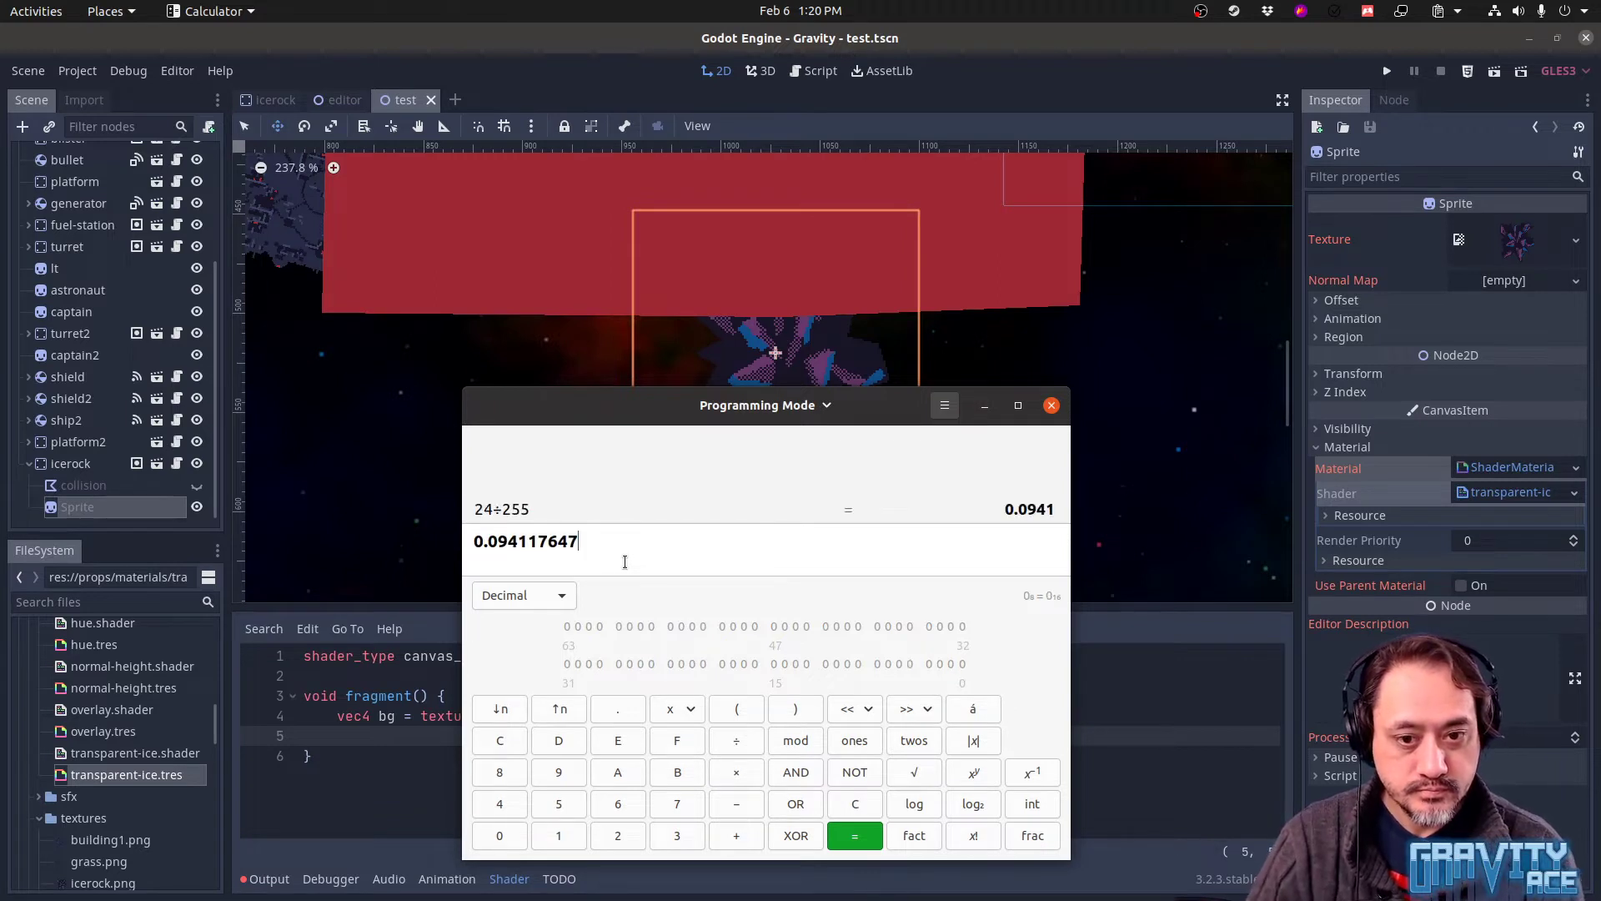
pyautogui.hotkey('alt', 'F4')
# Below the bg line in the fragment function, add an empty conditional block "if (bg.r < 0.1) { }"
pyautogui.click(526, 742)
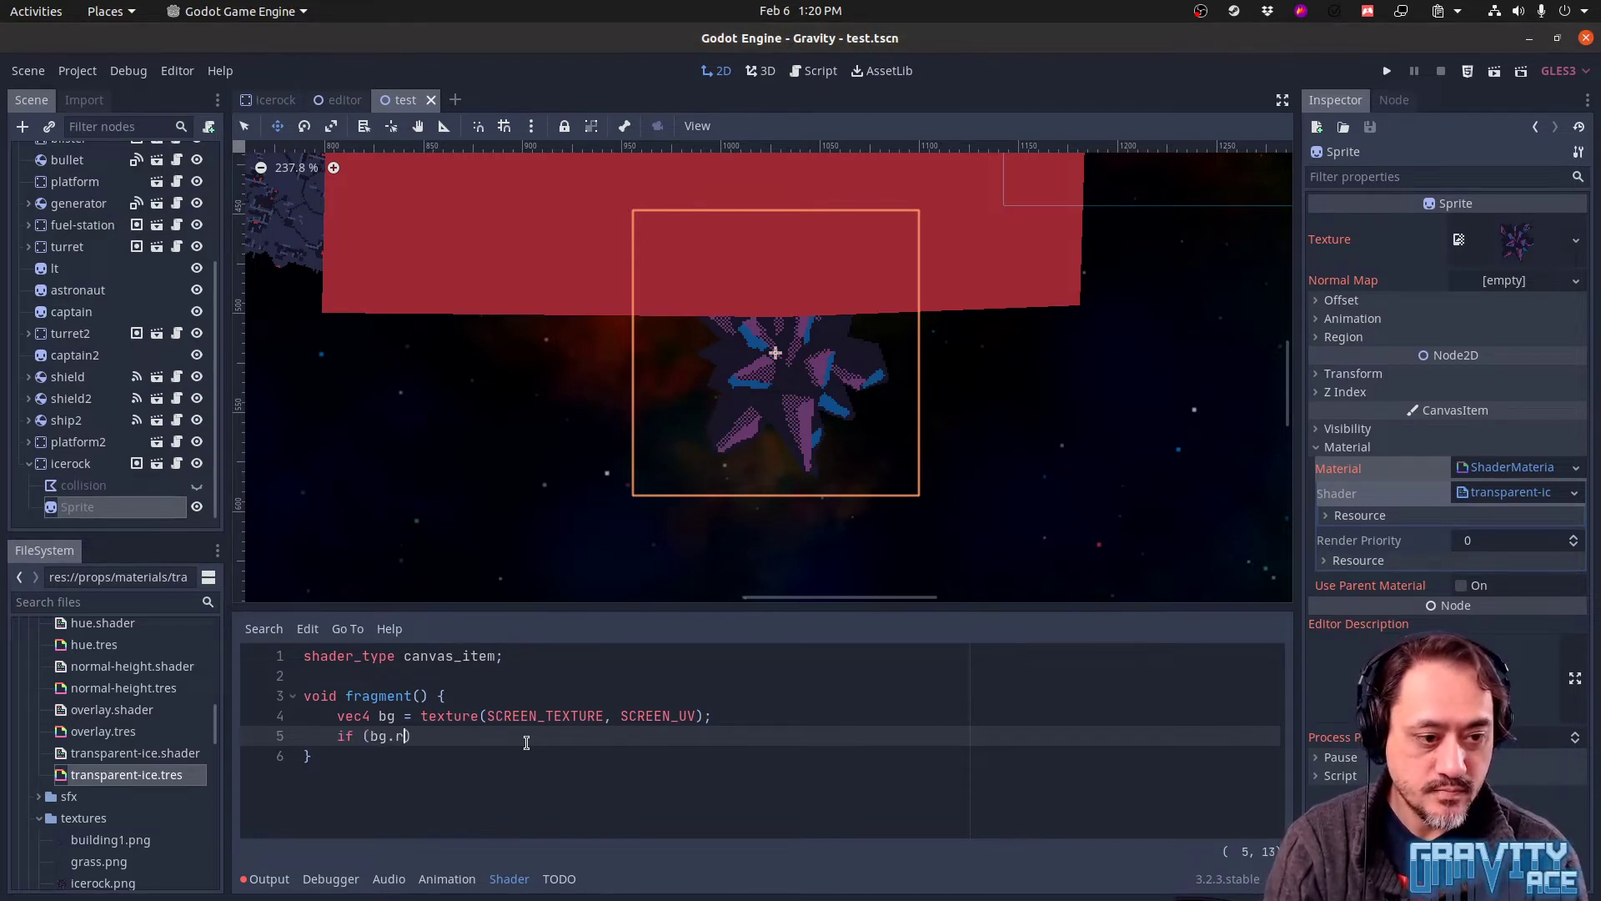
pyautogui.write('1)')
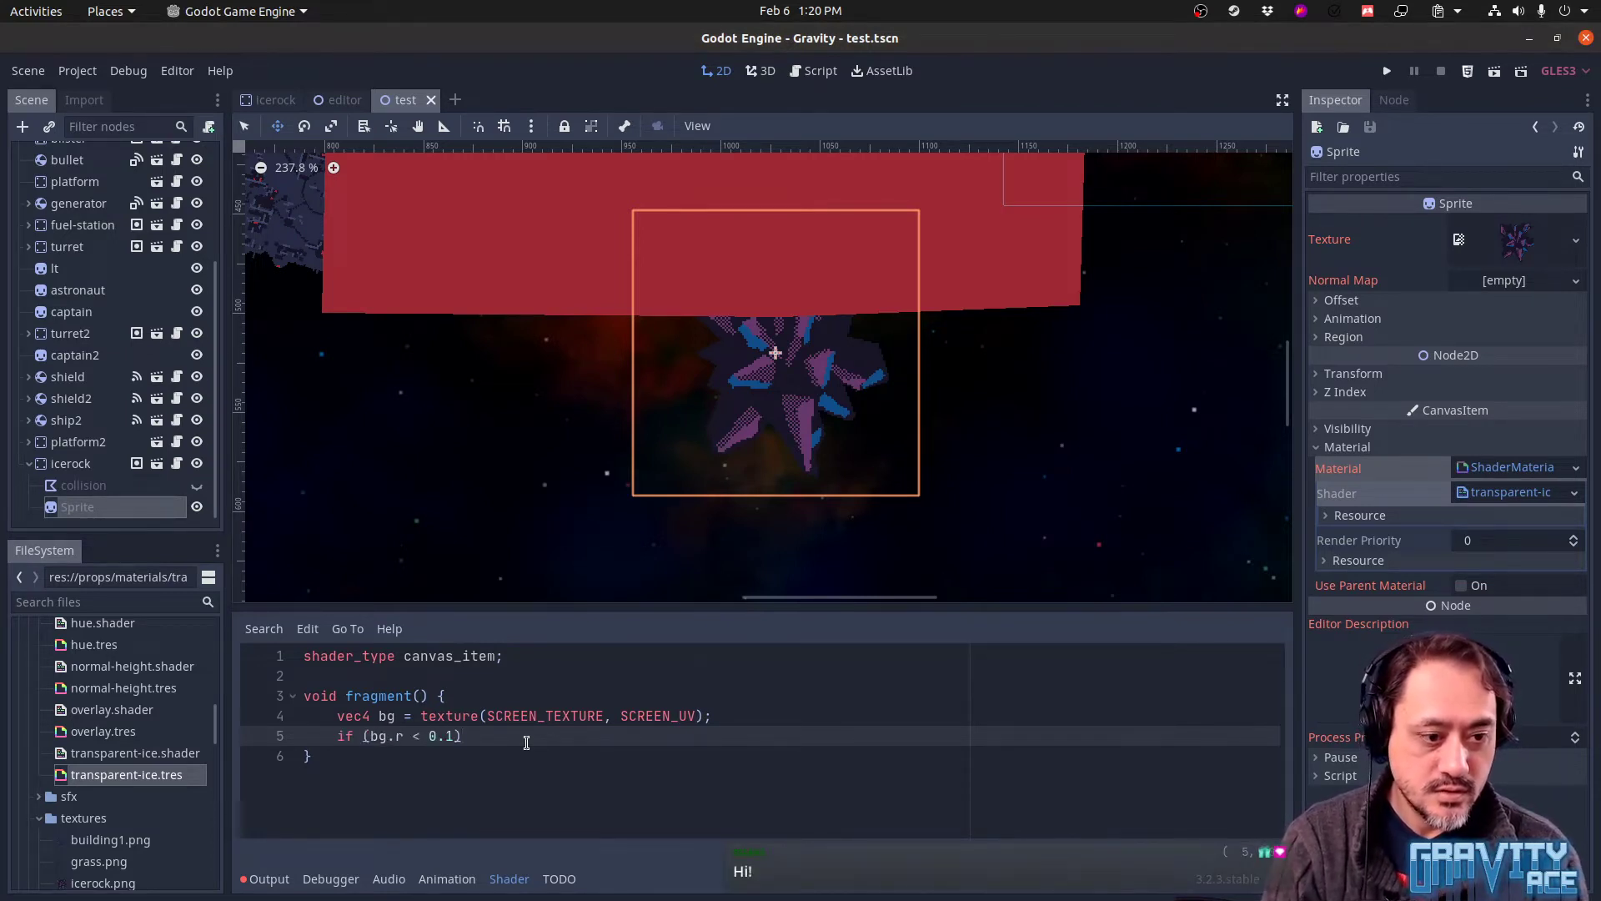
pyautogui.write(' {')
pyautogui.press('Return')
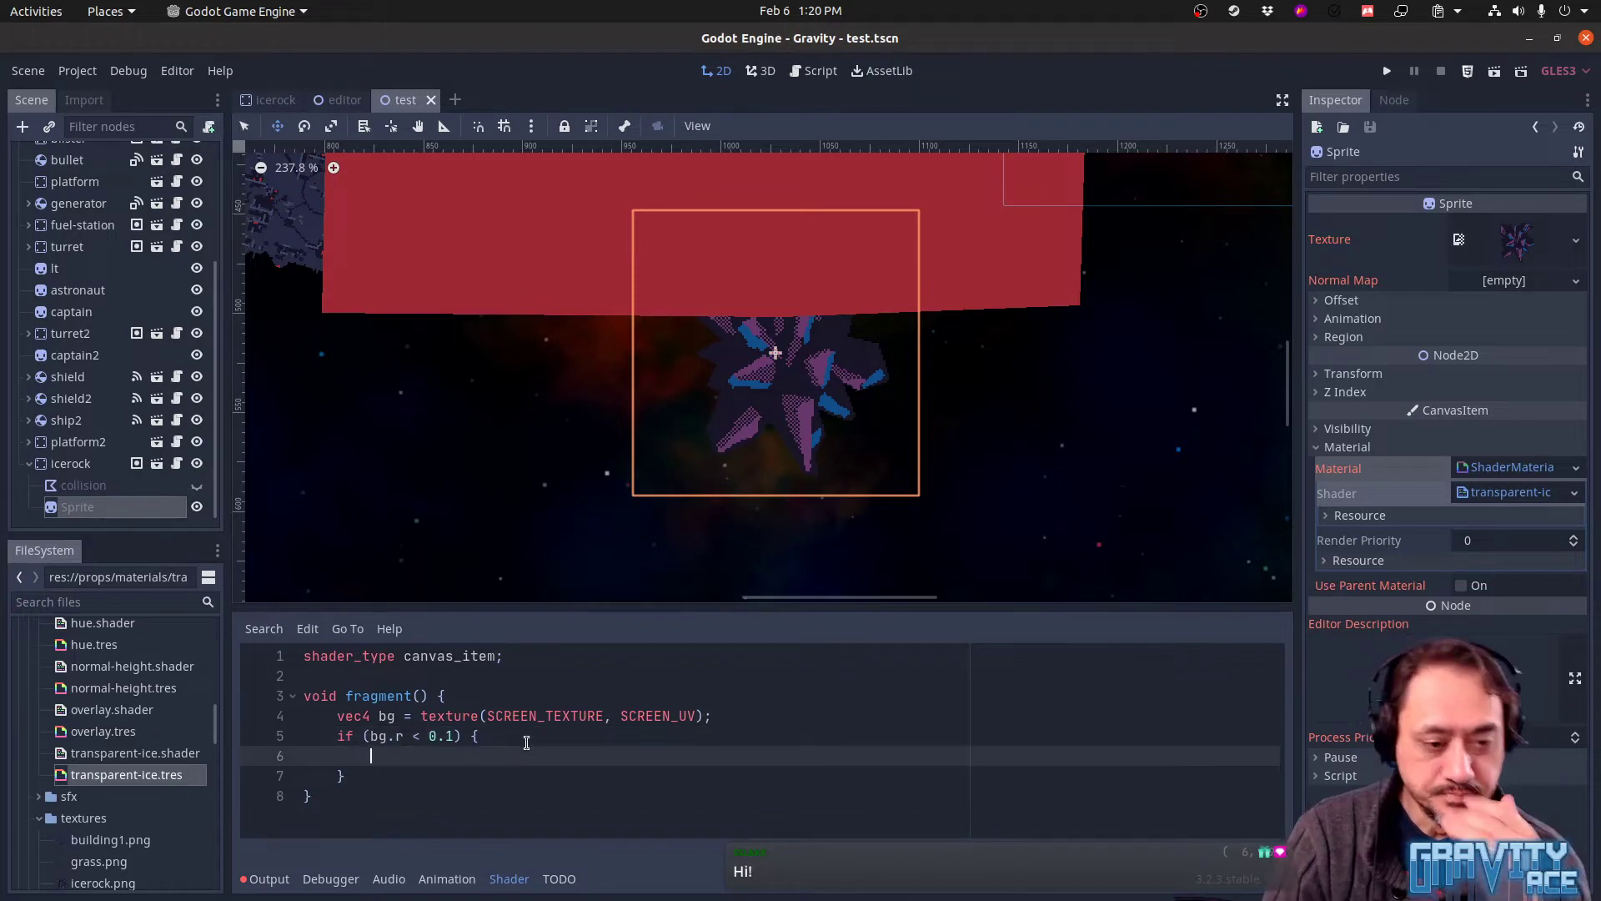
pyautogui.press('Up')
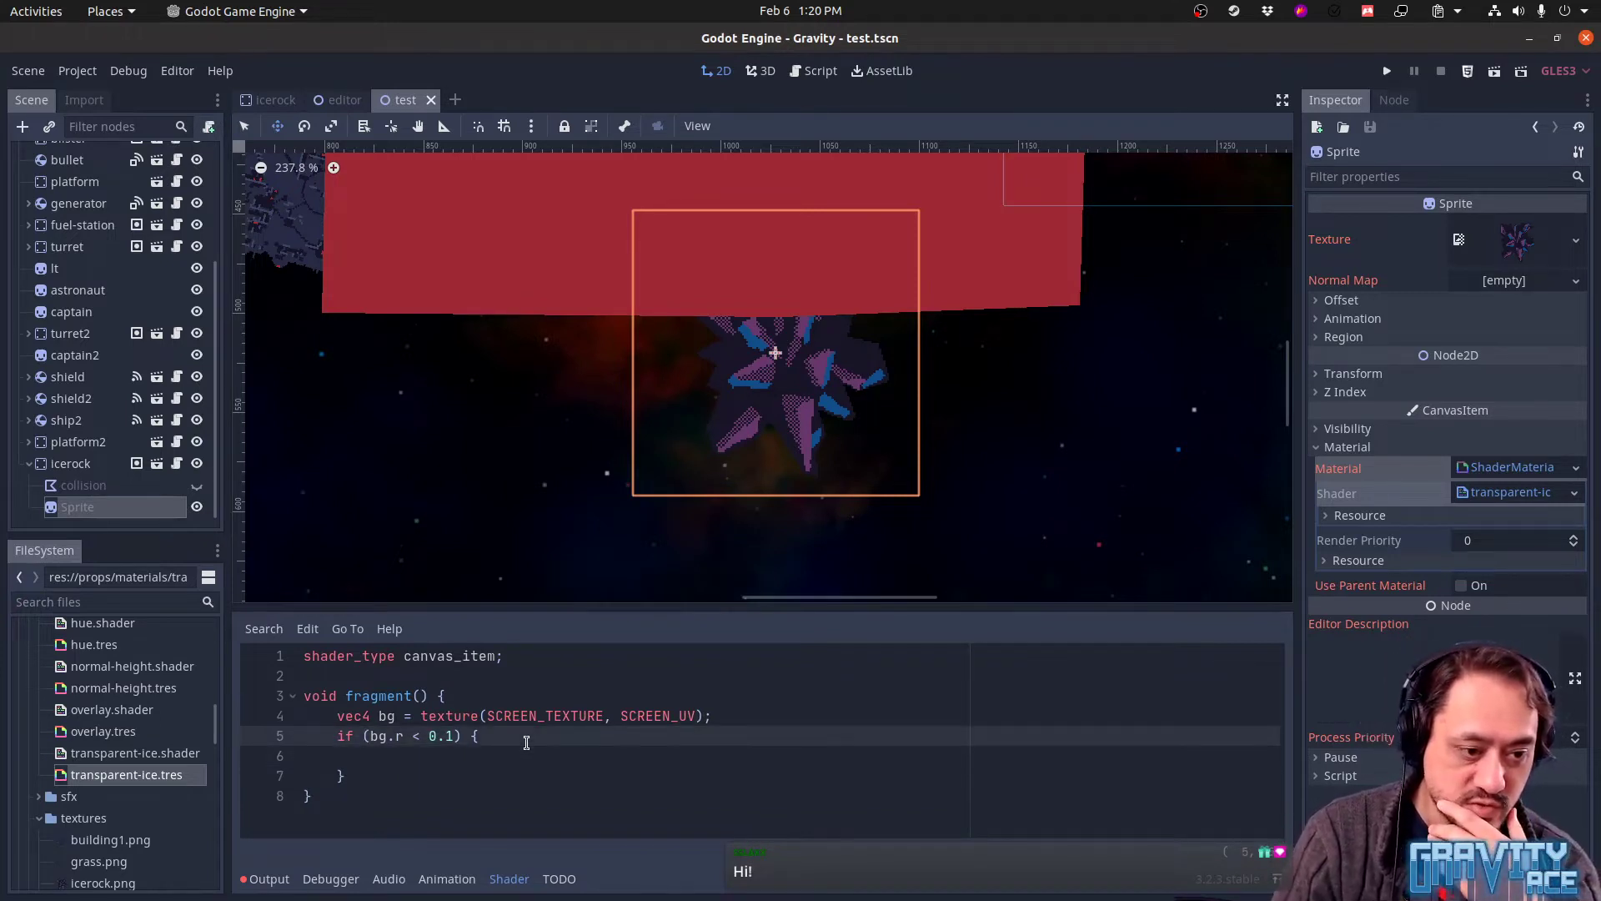
pyautogui.press('Down')
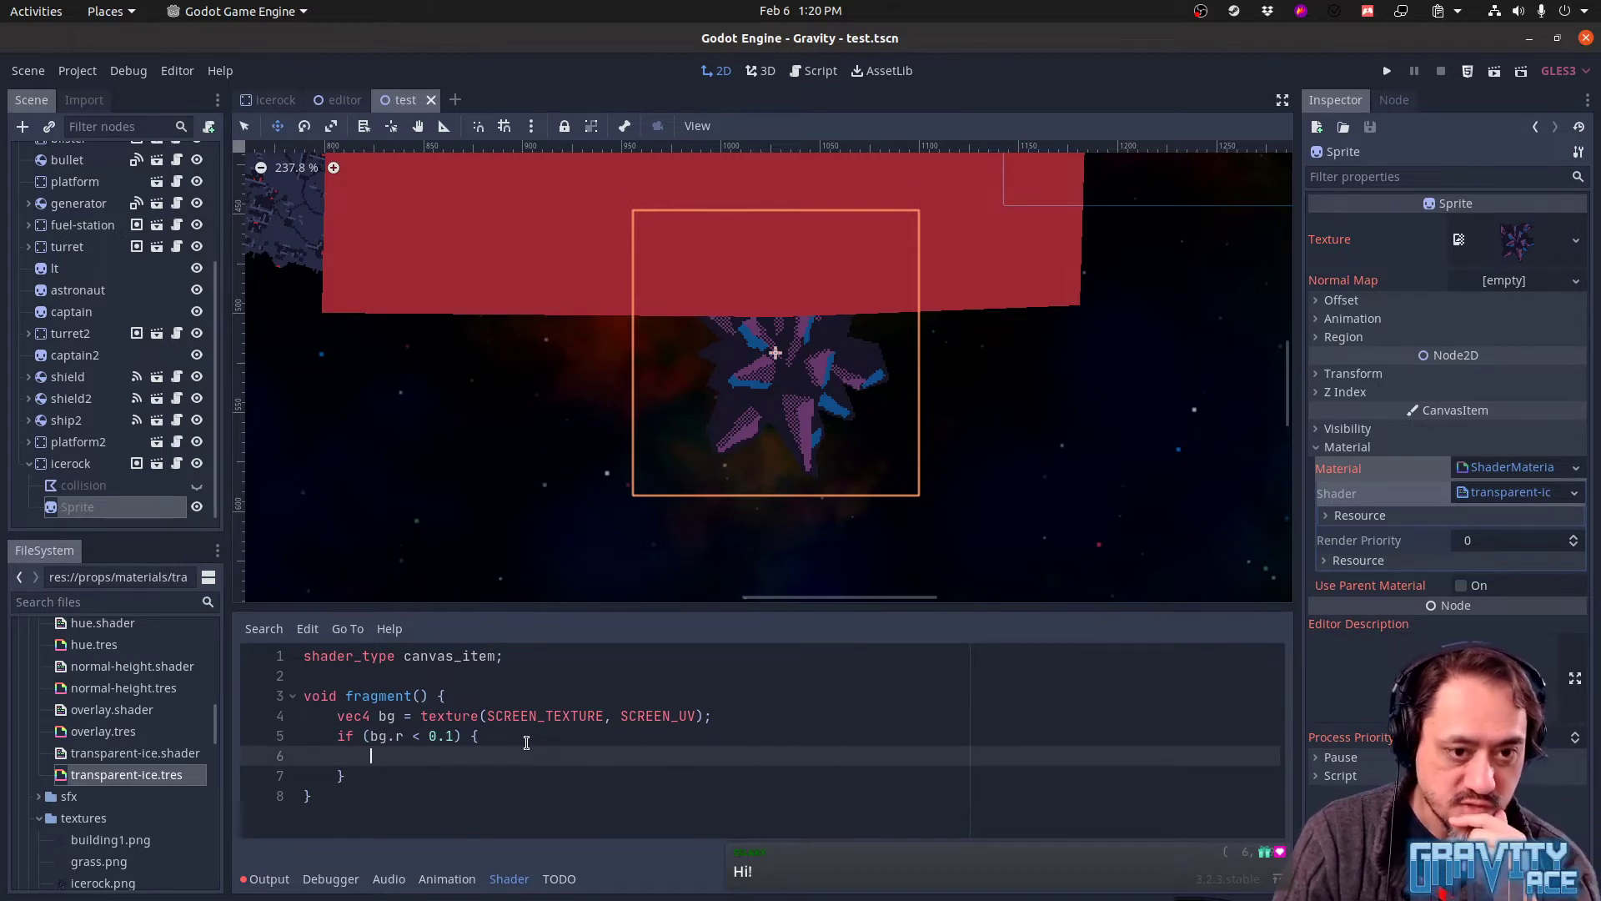
# Add a blank line and the line "return c" below the if block
pyautogui.press('Down')
pyautogui.press('Return')
pyautogui.press('Return')
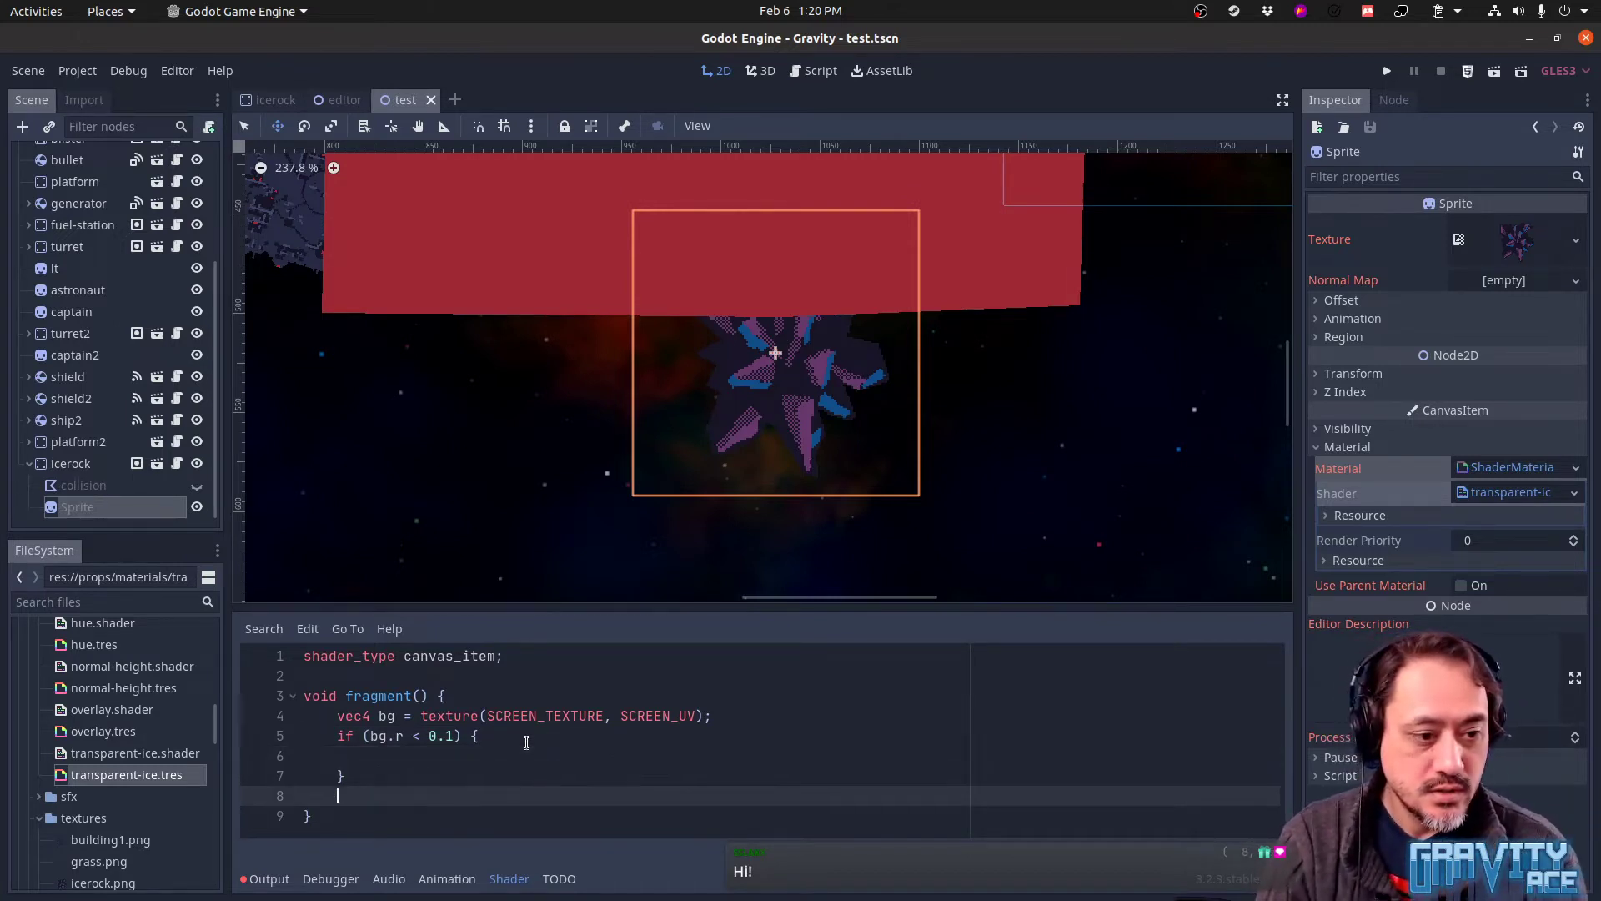
pyautogui.write('return c')
# Insert the line "vec4 c = texture(TEXTURE, UV);" directly below the bg declaration
pyautogui.press('Up')
pyautogui.press('Up')
pyautogui.press('Up')
pyautogui.press('Up')
pyautogui.press('Up')
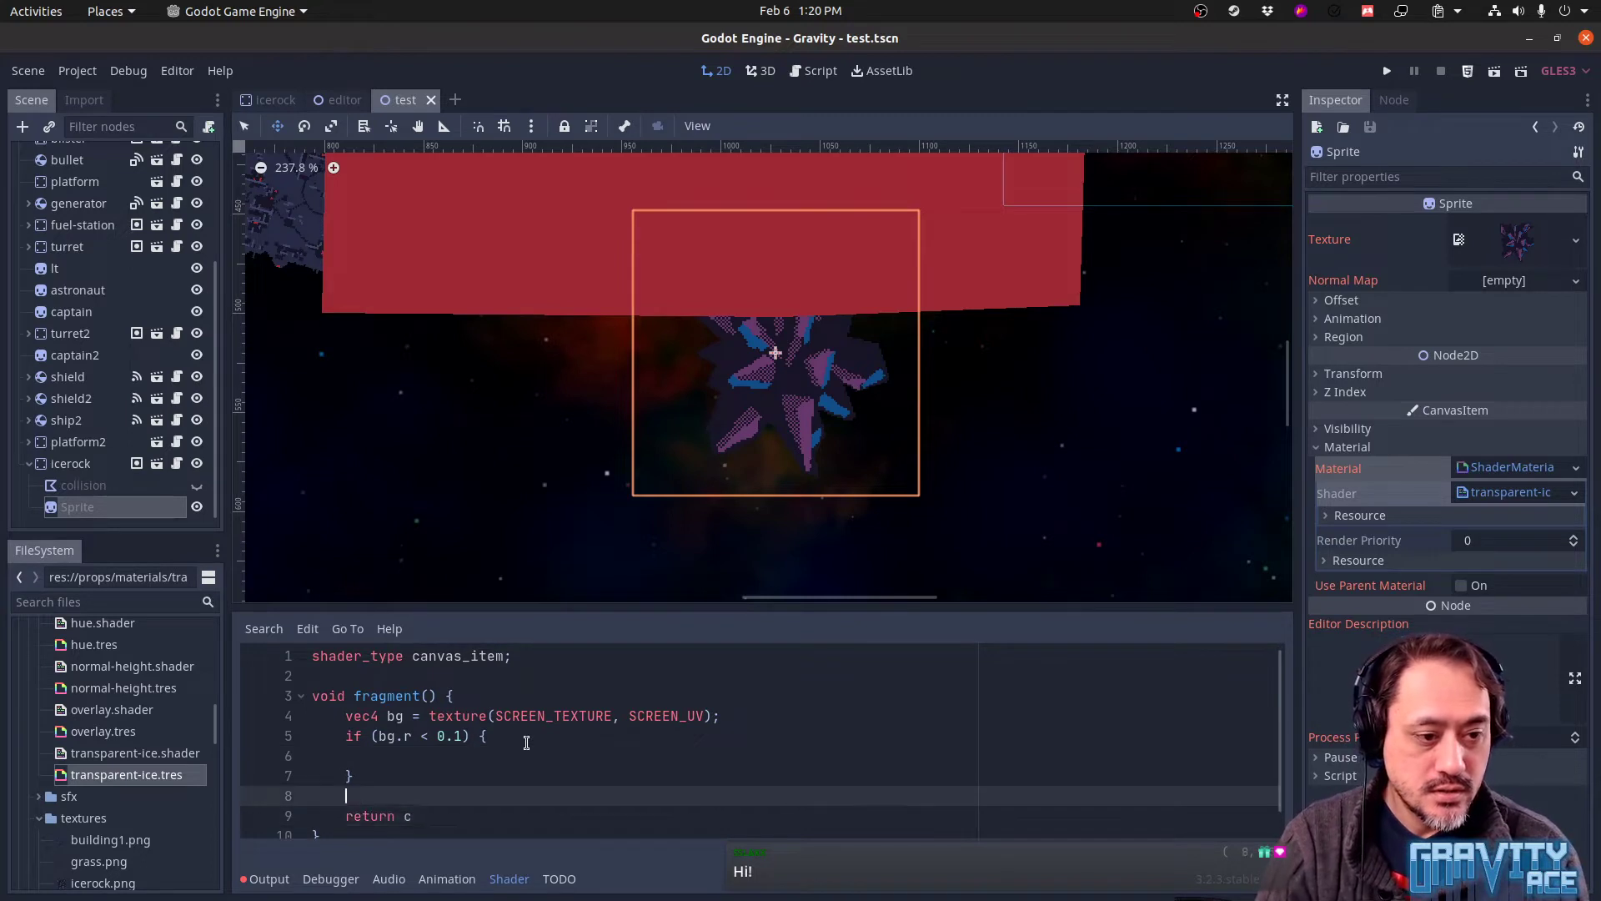
pyautogui.press('End')
pyautogui.press('Return')
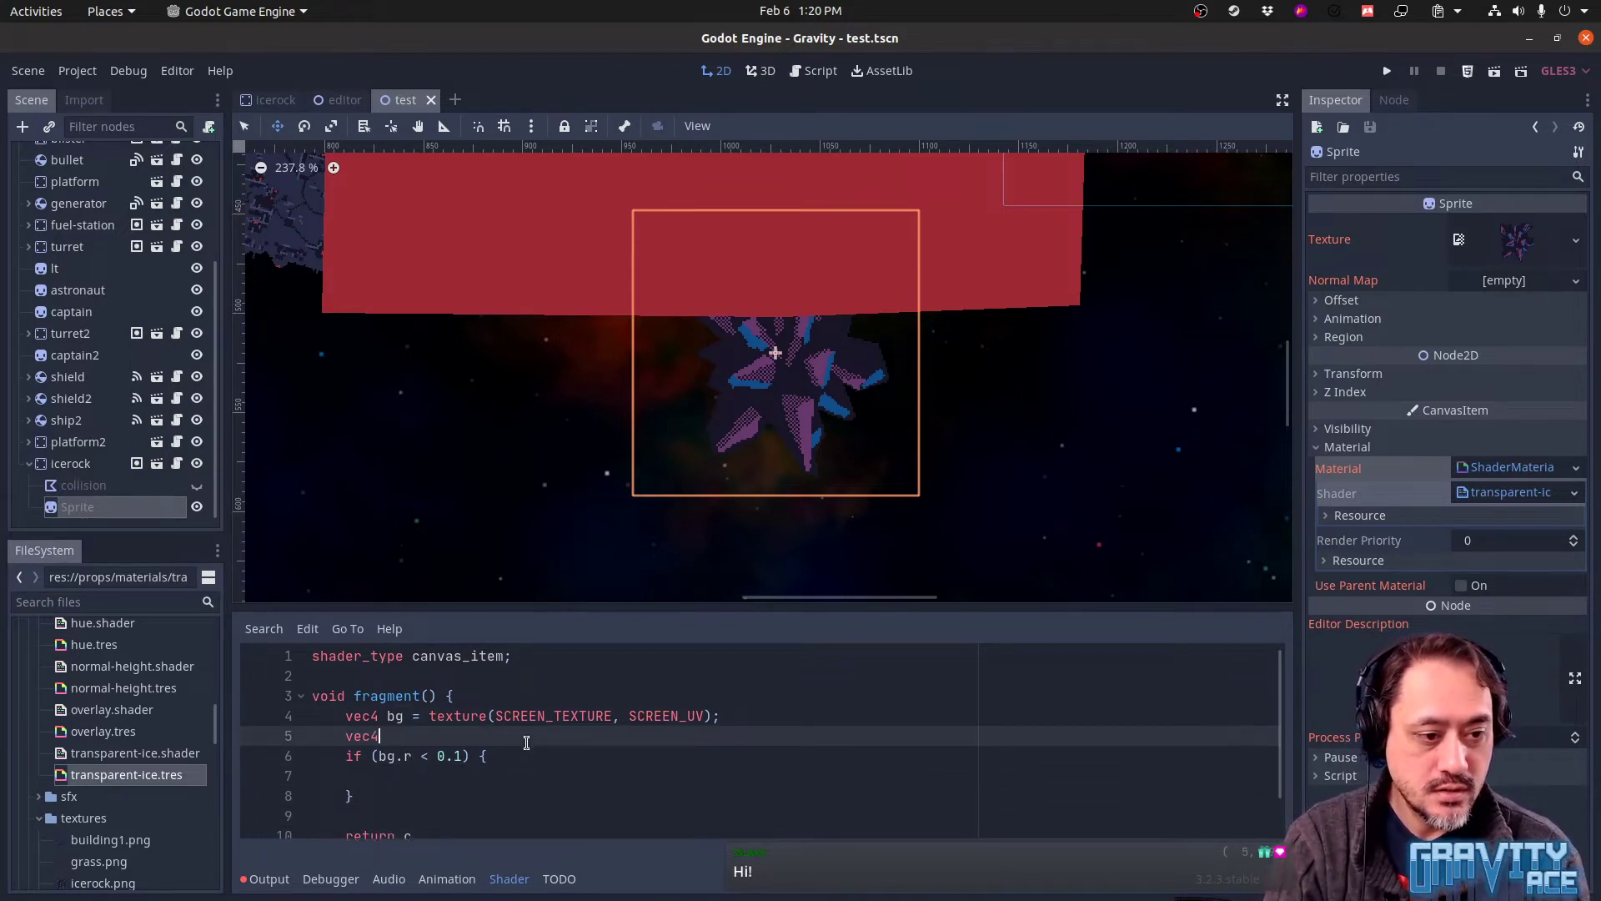
pyautogui.write('vec4 c = textur')
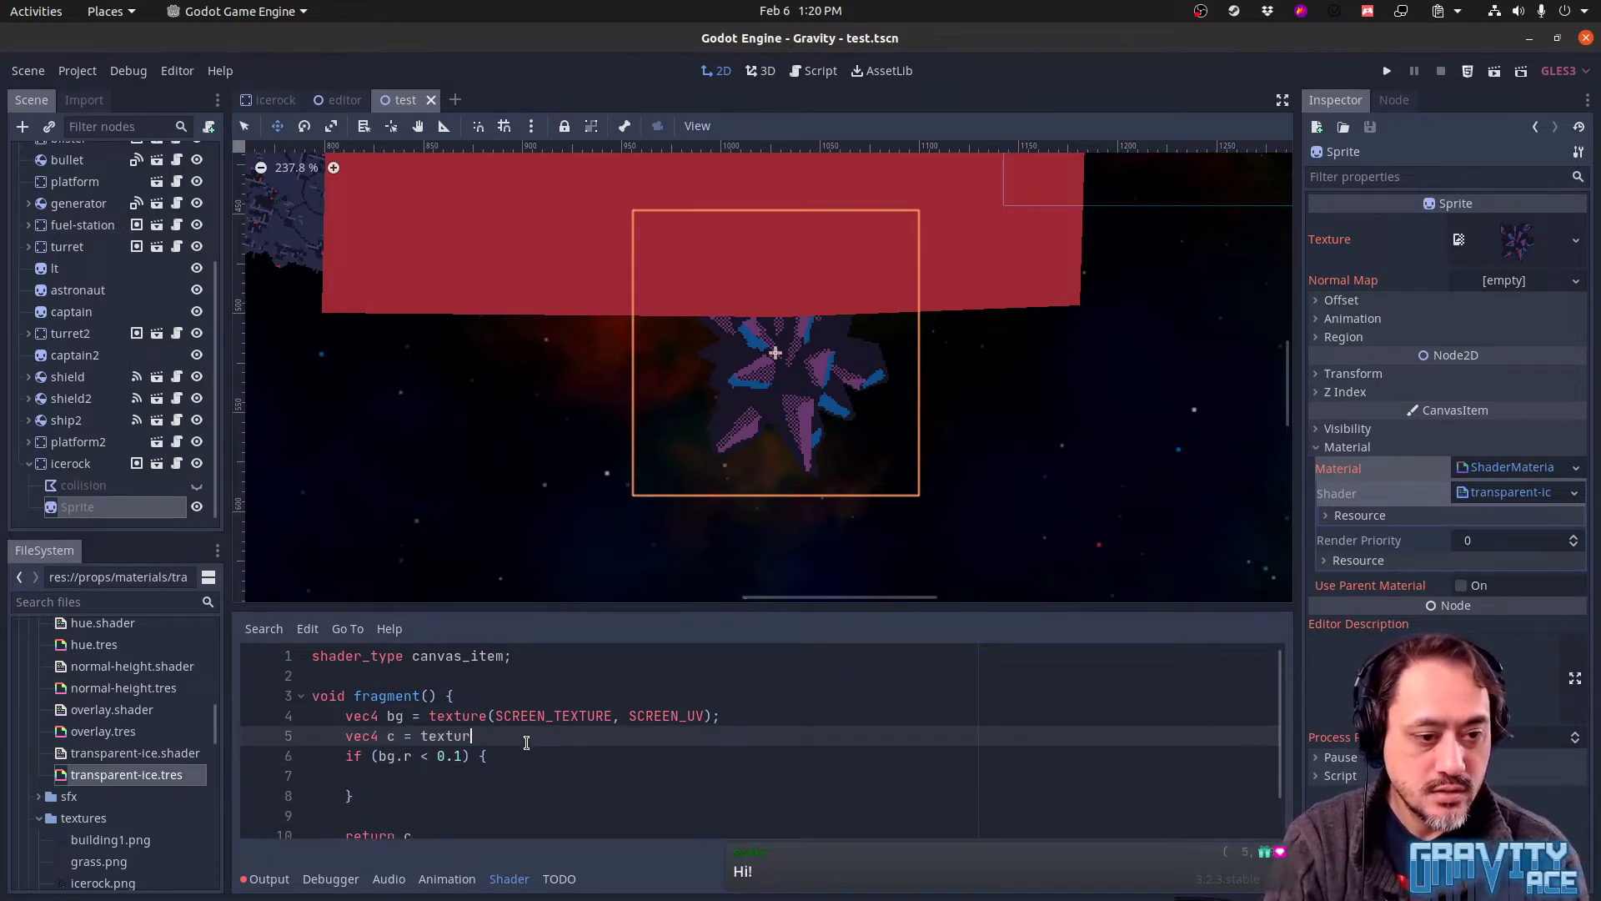
pyautogui.write('e(TEXTURE,')
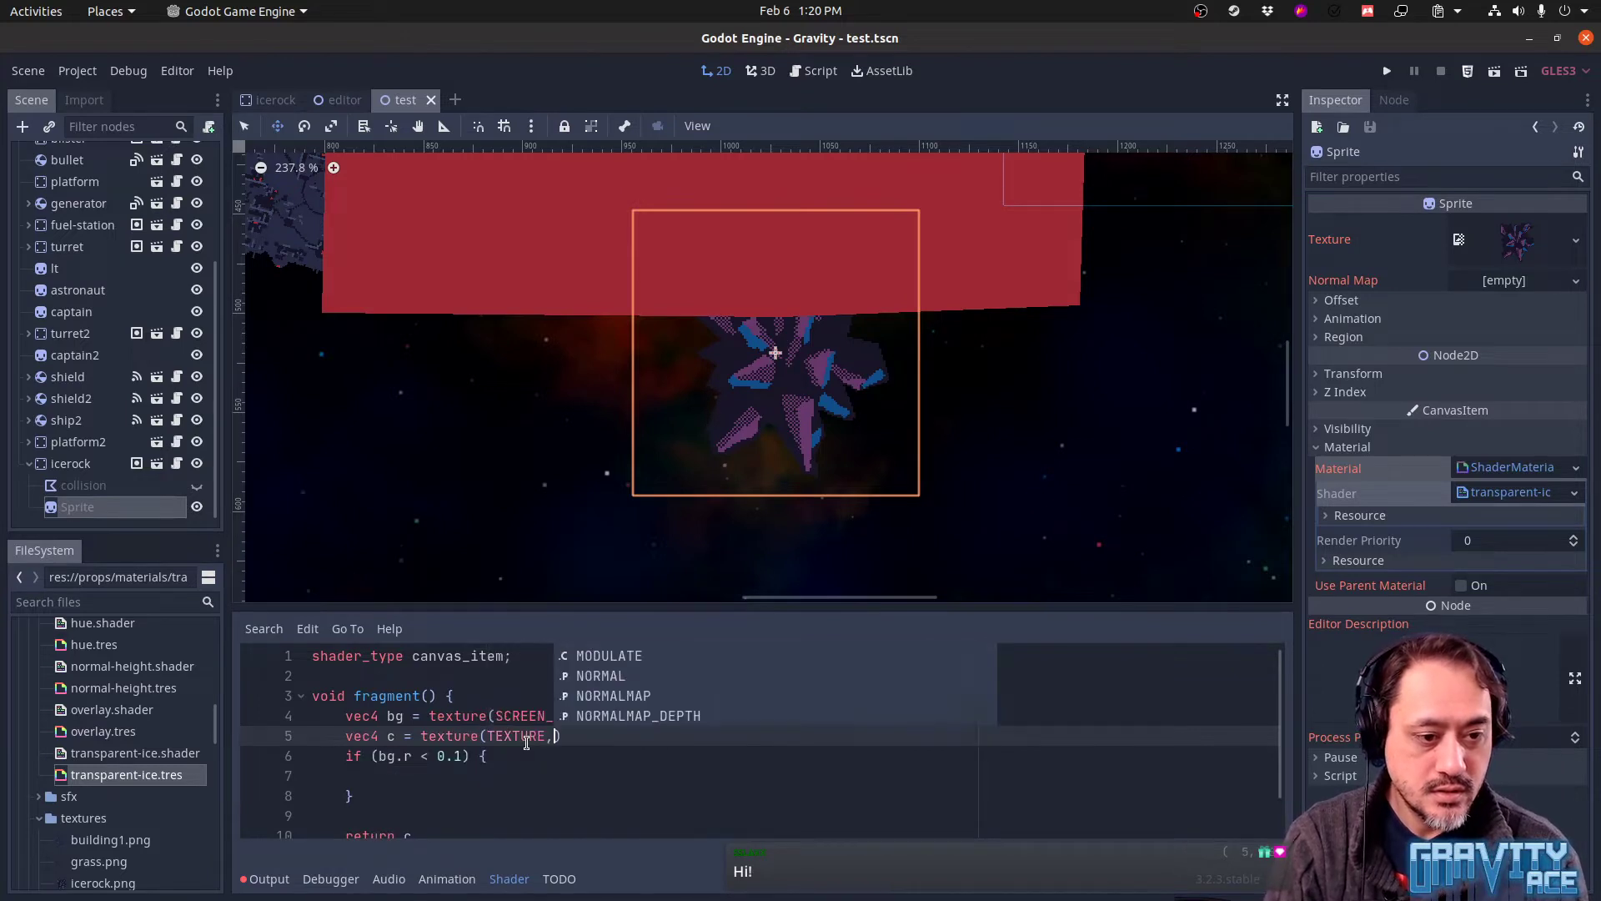
pyautogui.write(' UV);')
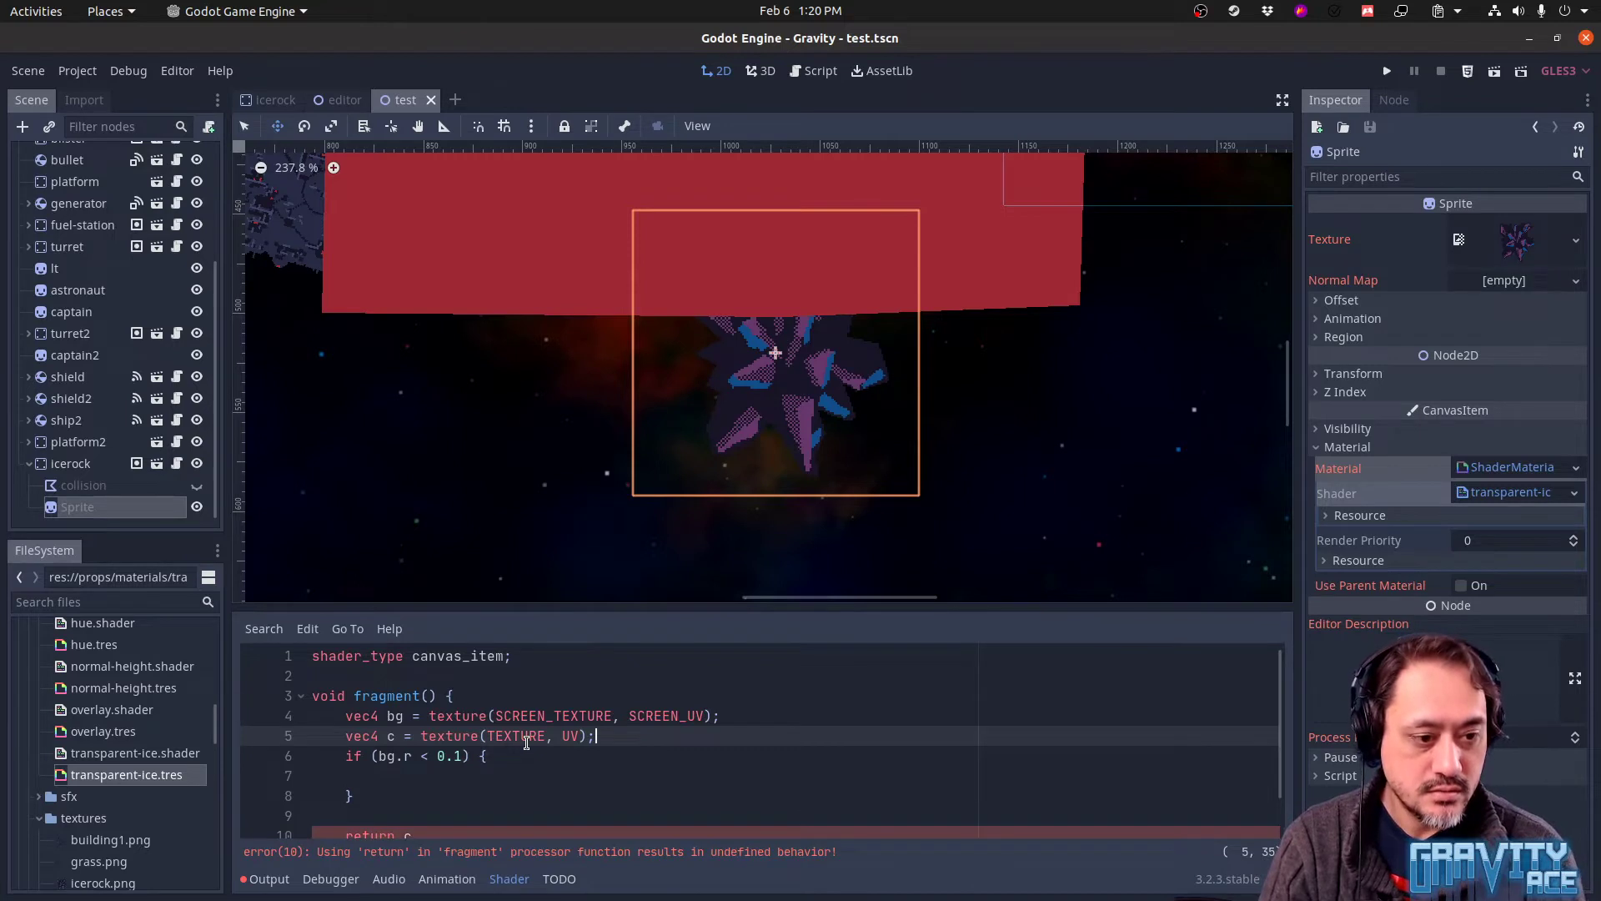
# Replace the return line at the end of the fragment function with "COLOR = c;" and save
pyautogui.press('Down')
pyautogui.press('Down')
pyautogui.press('Down')
pyautogui.press('Down')
pyautogui.press('Down')
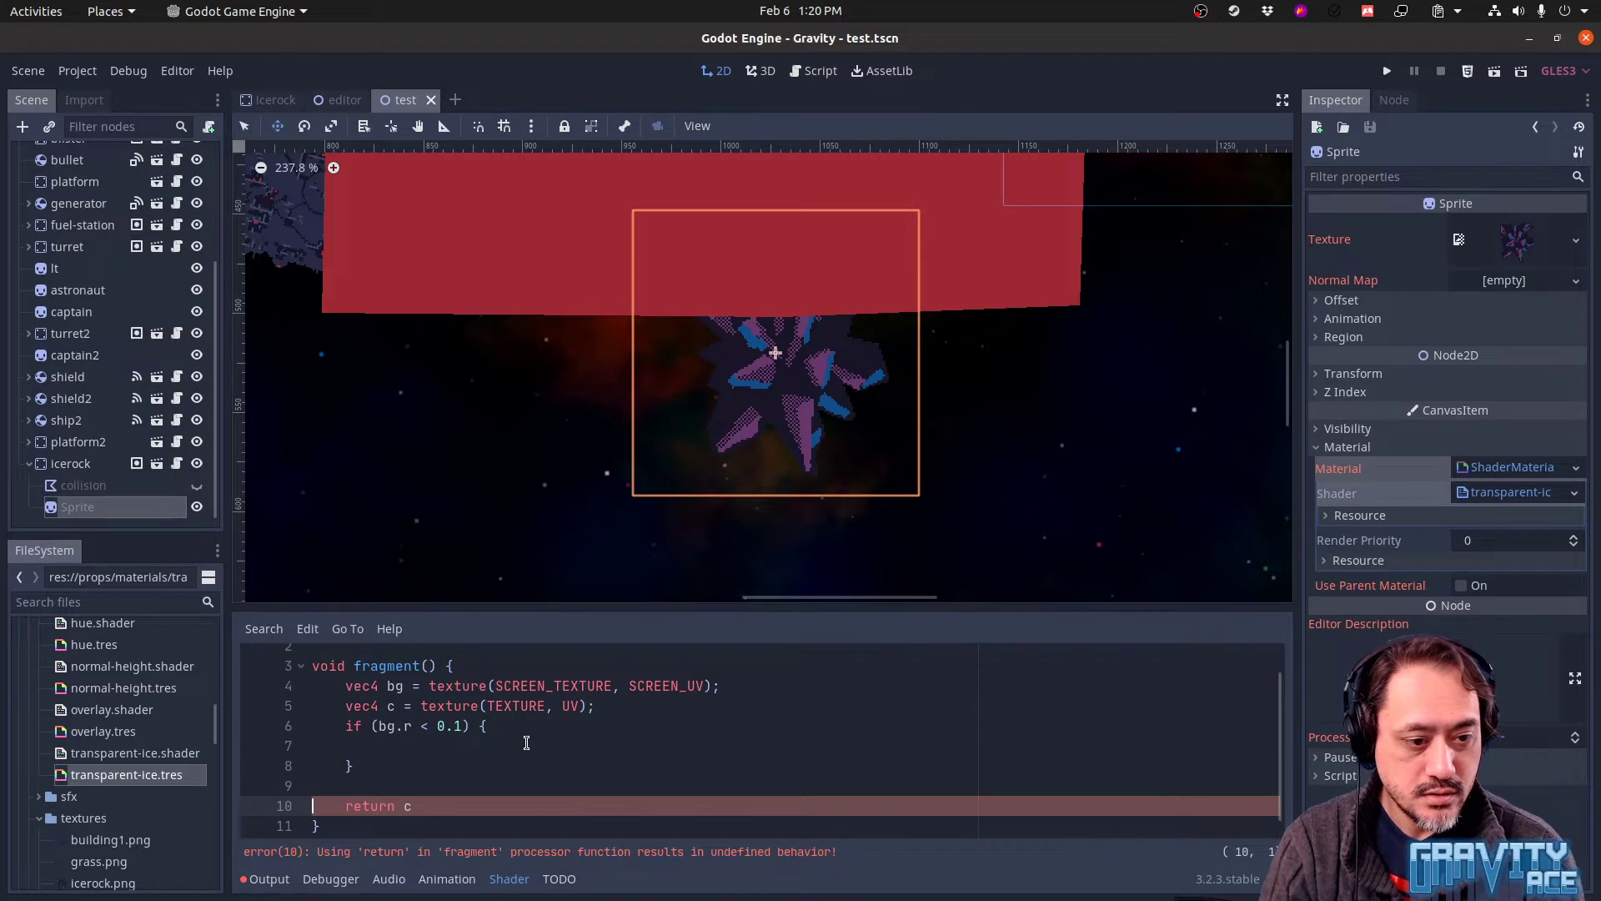
pyautogui.hotkey('shift', 'End')
pyautogui.write('COLOR = c')
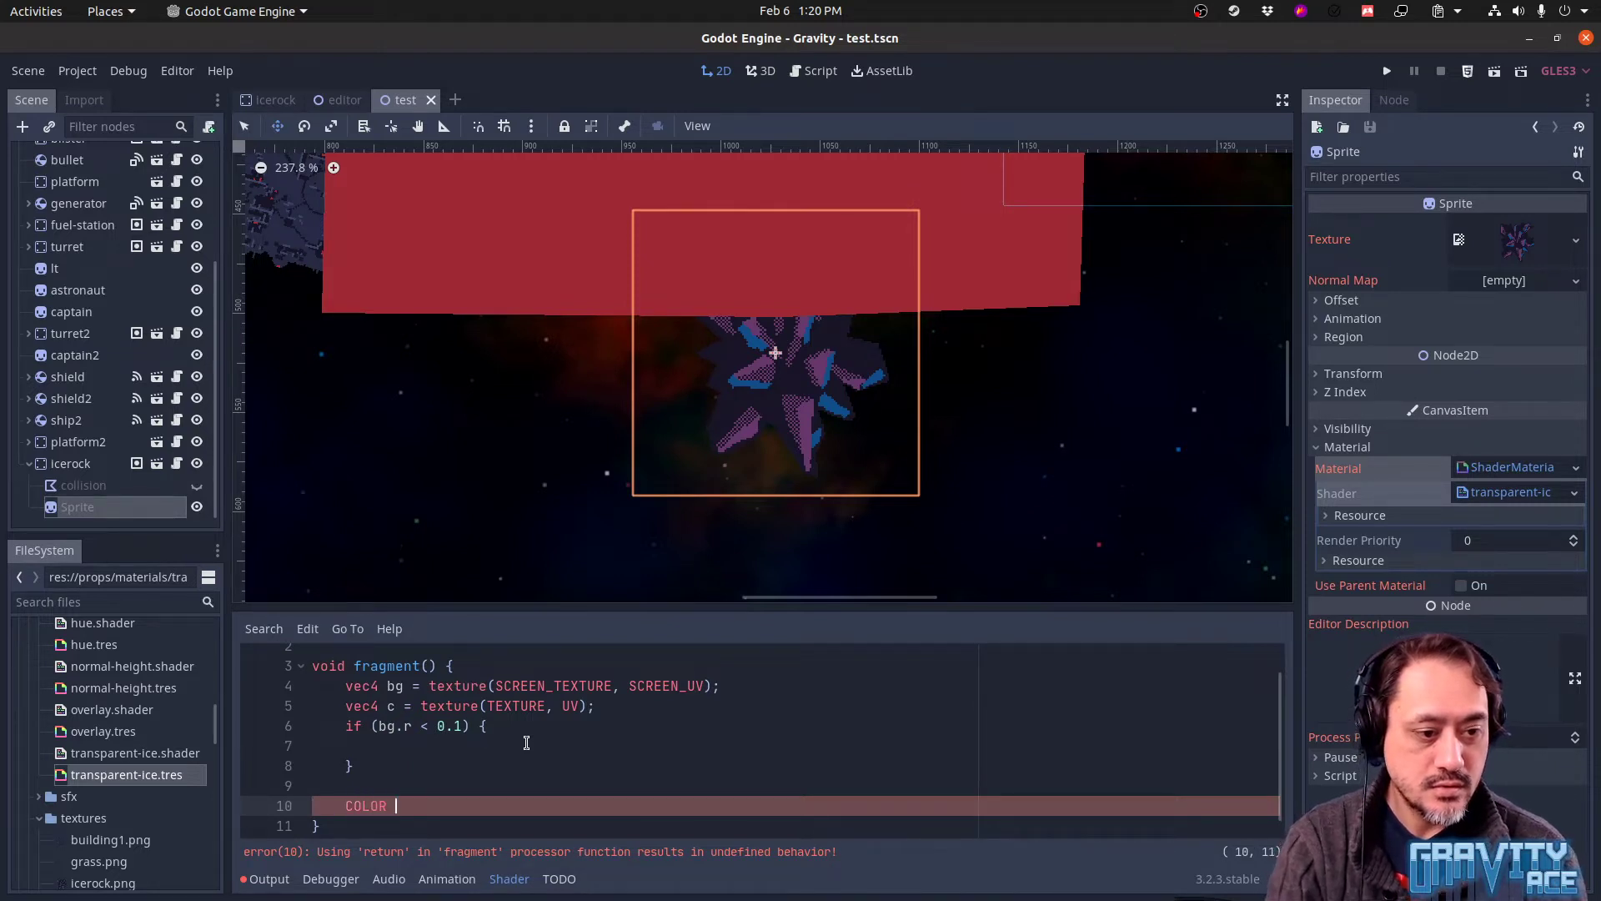
pyautogui.hotkey('ctrl', 's')
pyautogui.write(';')
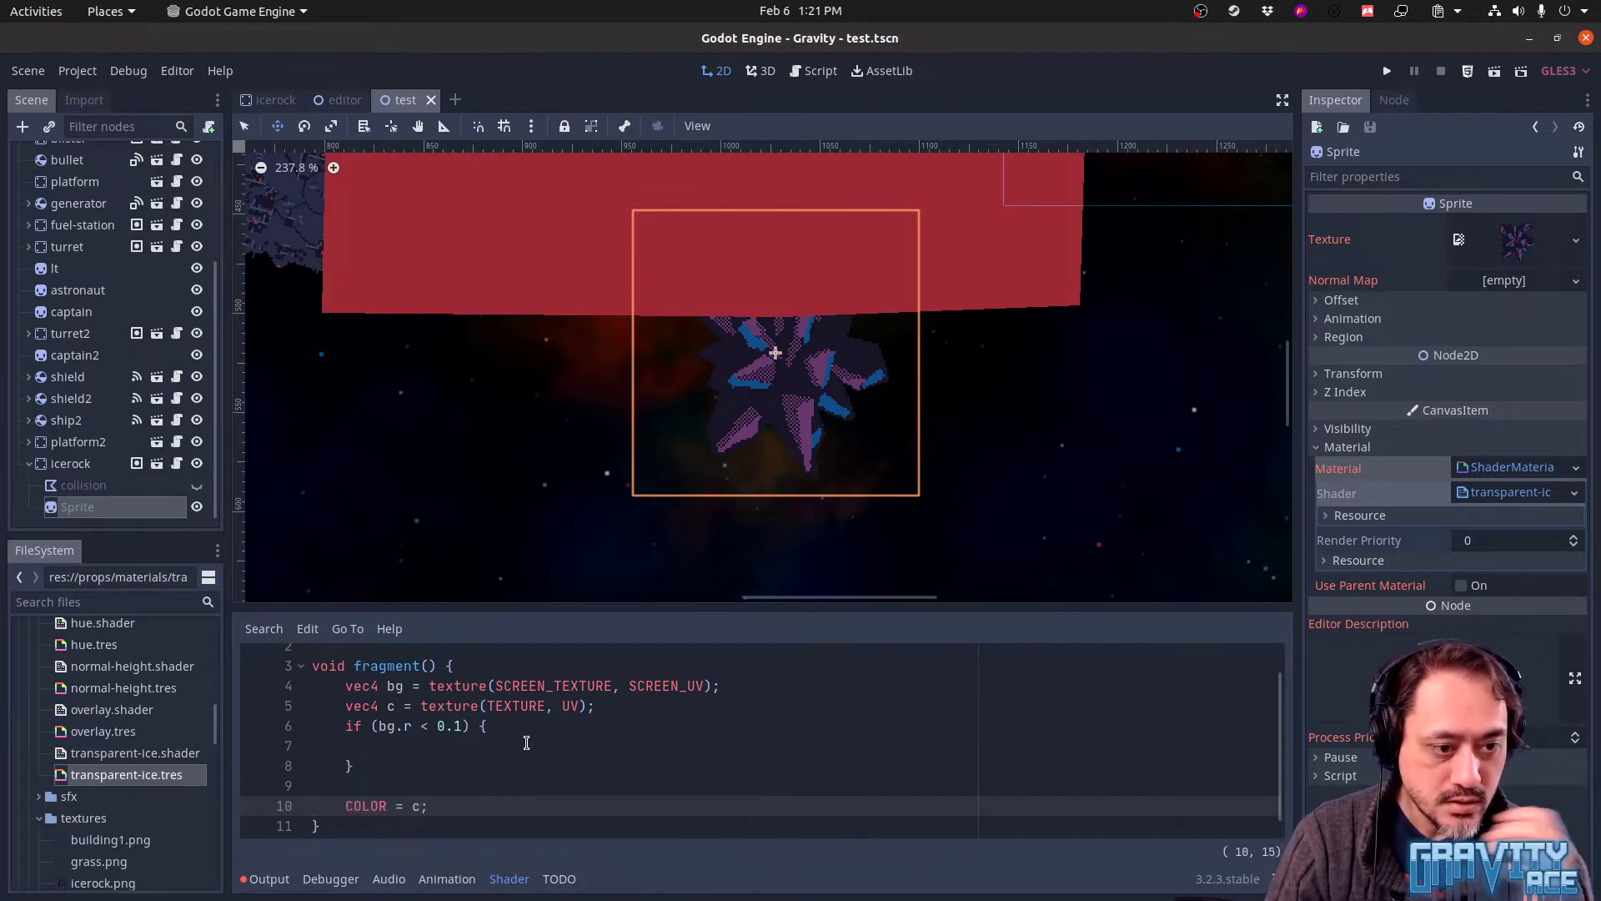
# Inside the if block, add the assignment "c = bg;" and save the shader
pyautogui.press('Up')
pyautogui.press('Up')
pyautogui.press('Up')
pyautogui.press('Up')
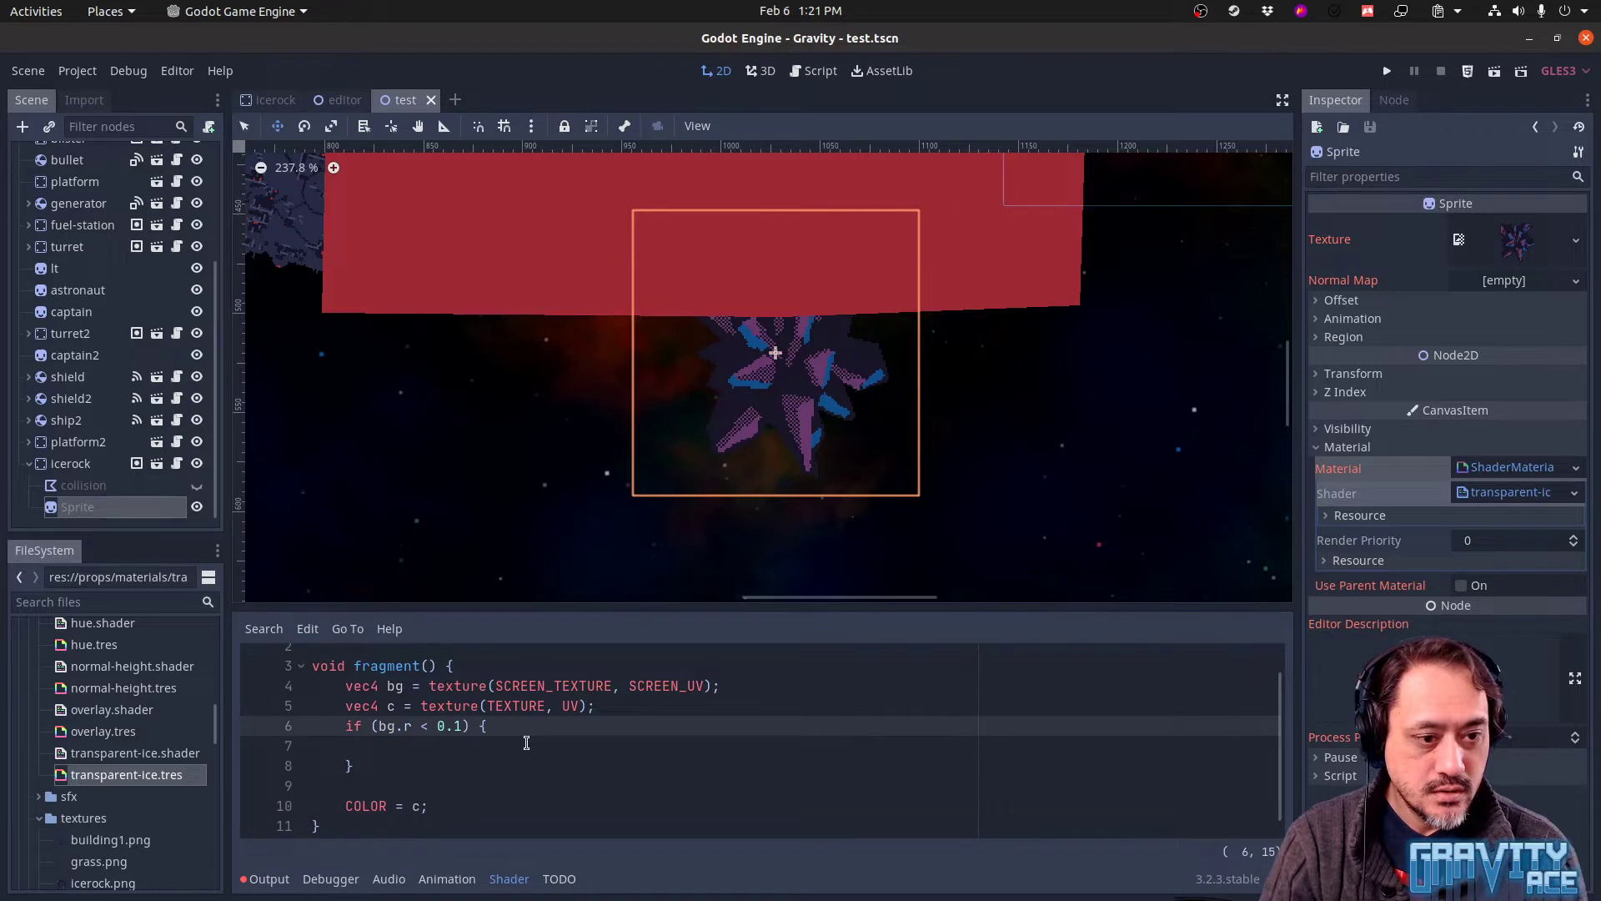
pyautogui.press('Down')
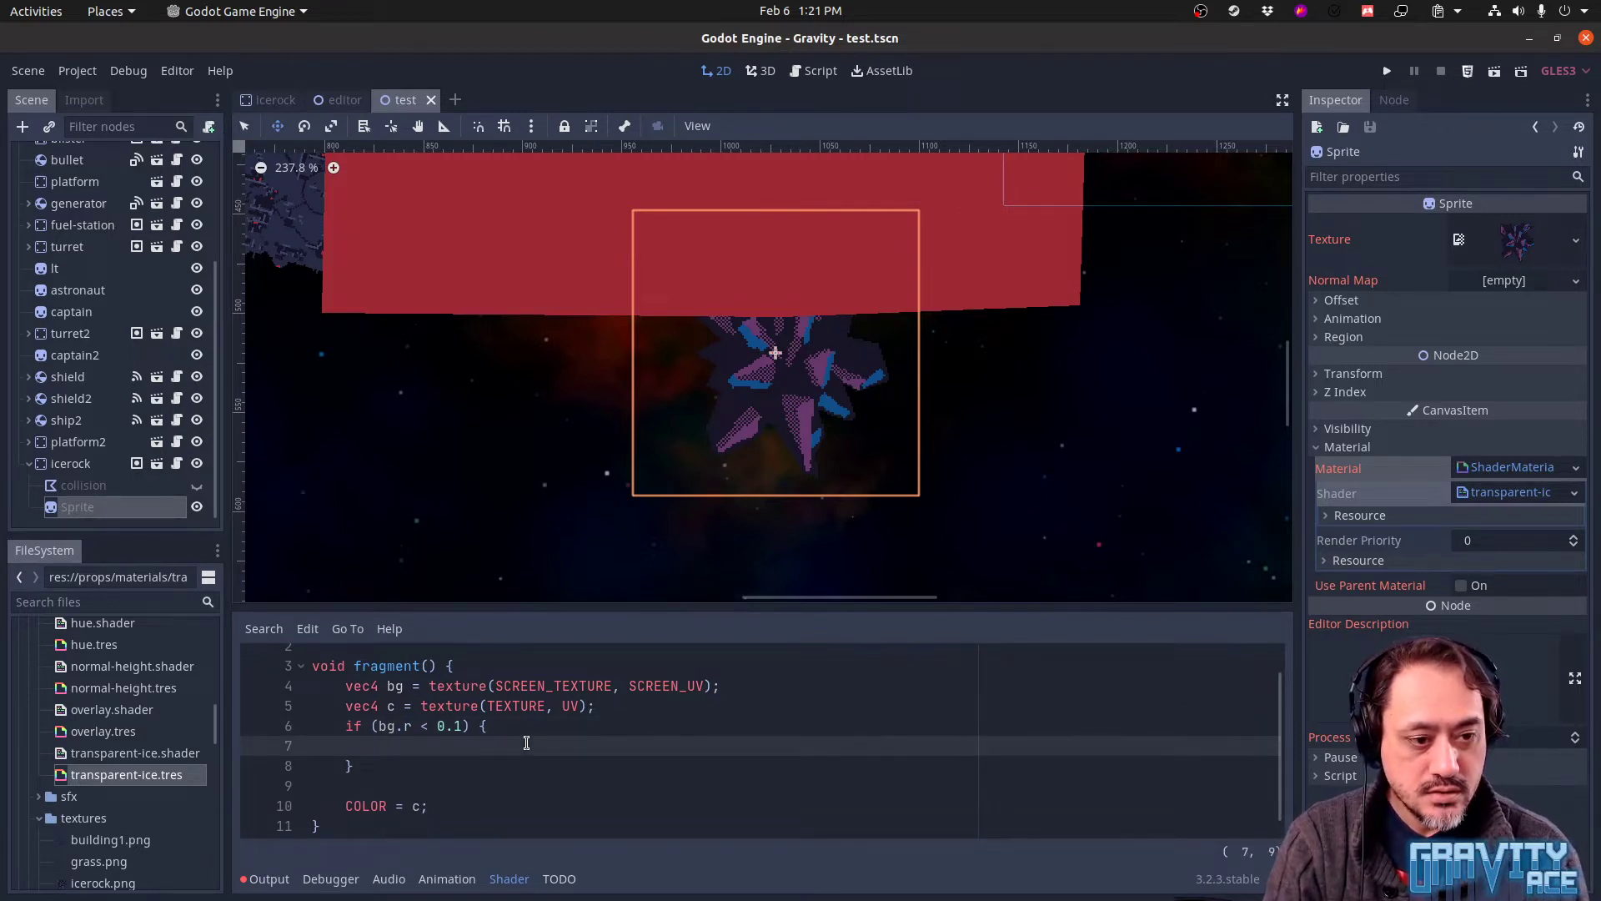
pyautogui.write('c = b')
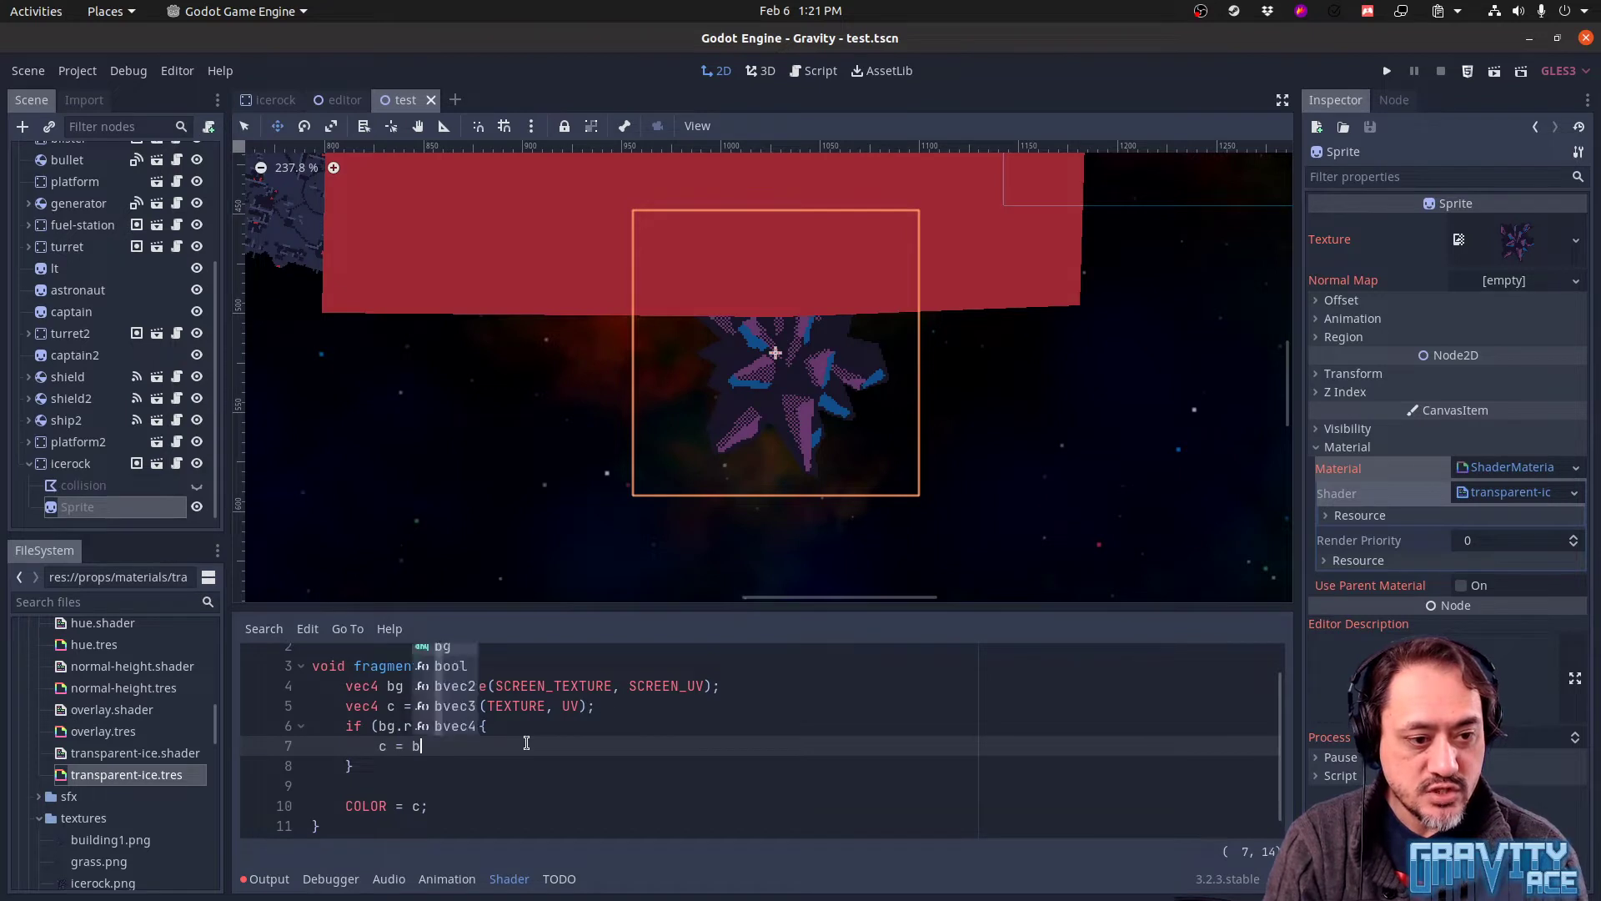
pyautogui.write('g.r')
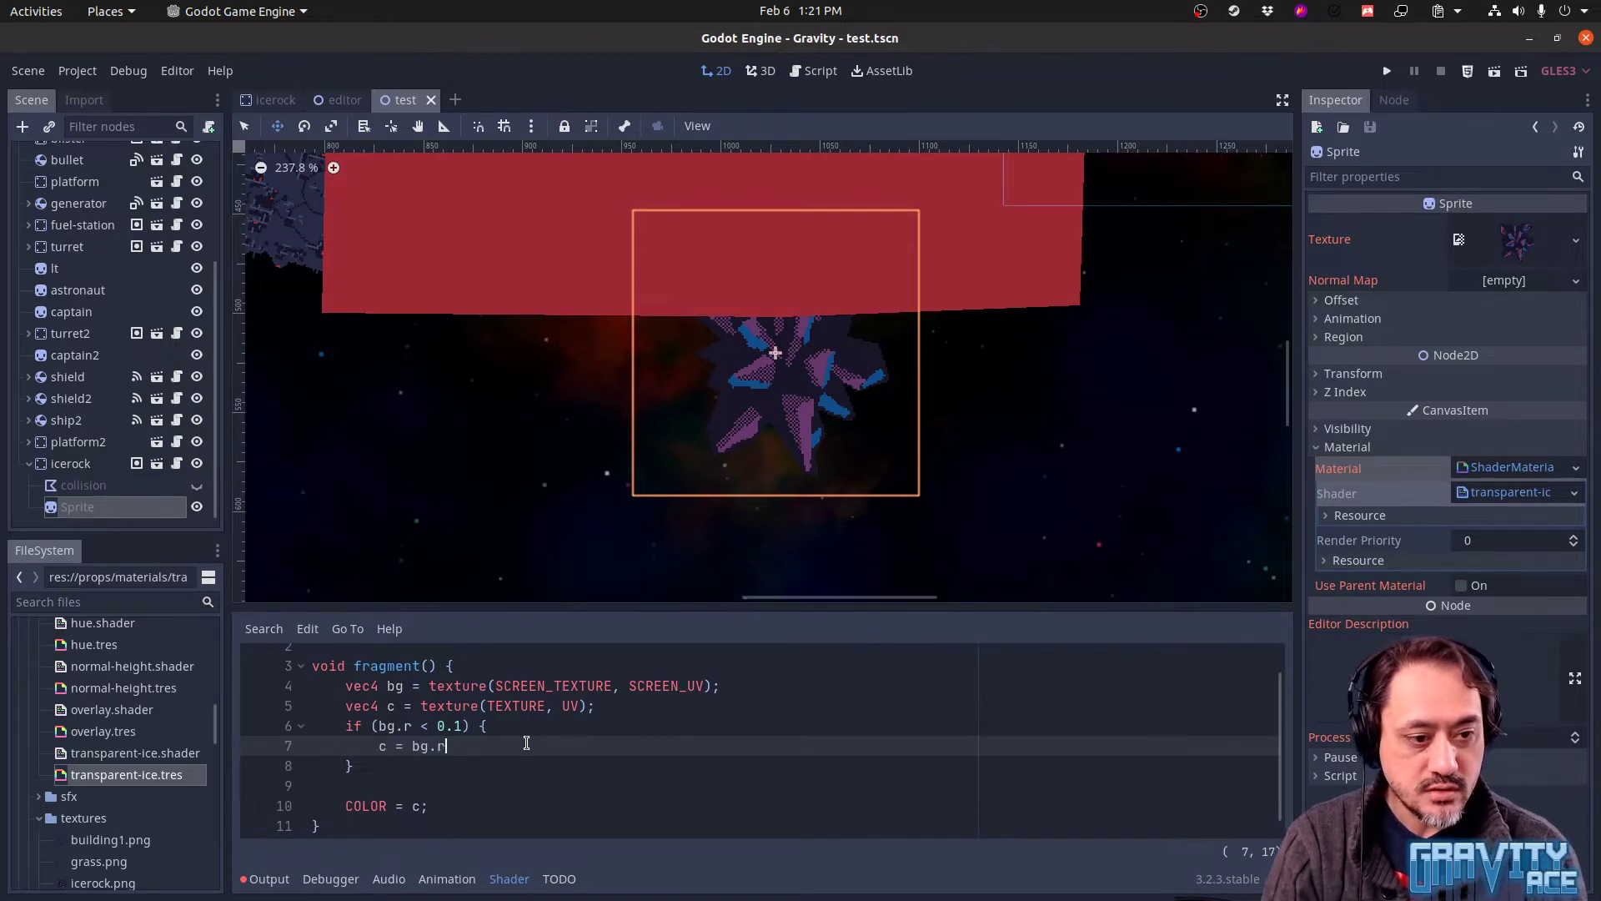
pyautogui.hotkey('ctrl', 's')
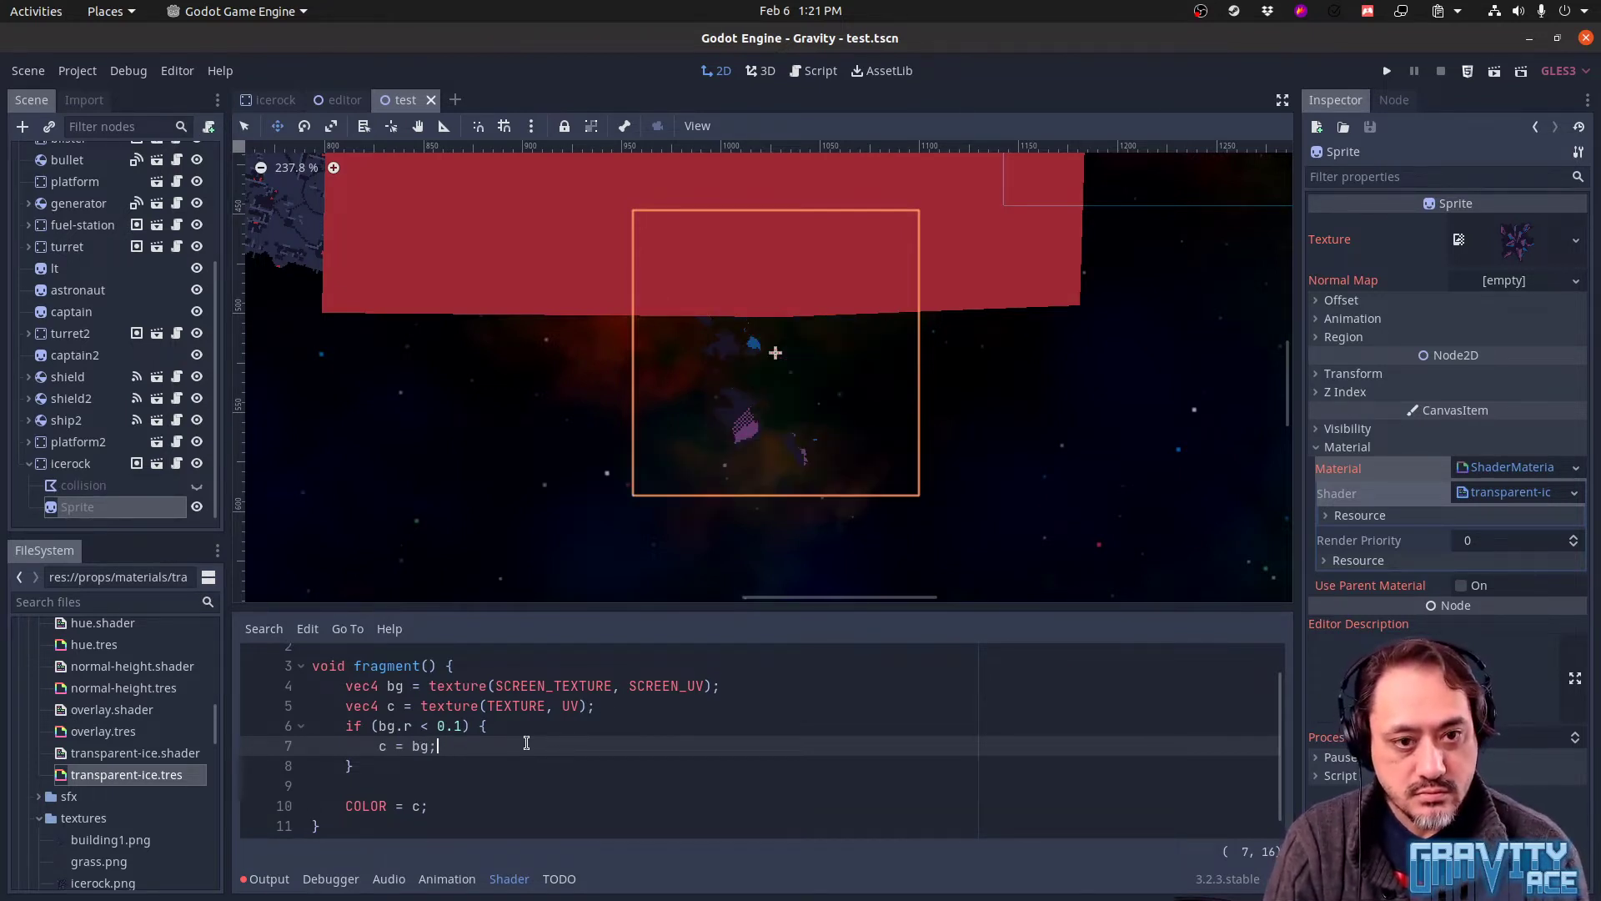
# Move the icerock Sprite slightly left and down in the test scene to check the shader against another background area
pyautogui.moveTo(692, 504); pyautogui.dragTo(662, 517, button='middle')
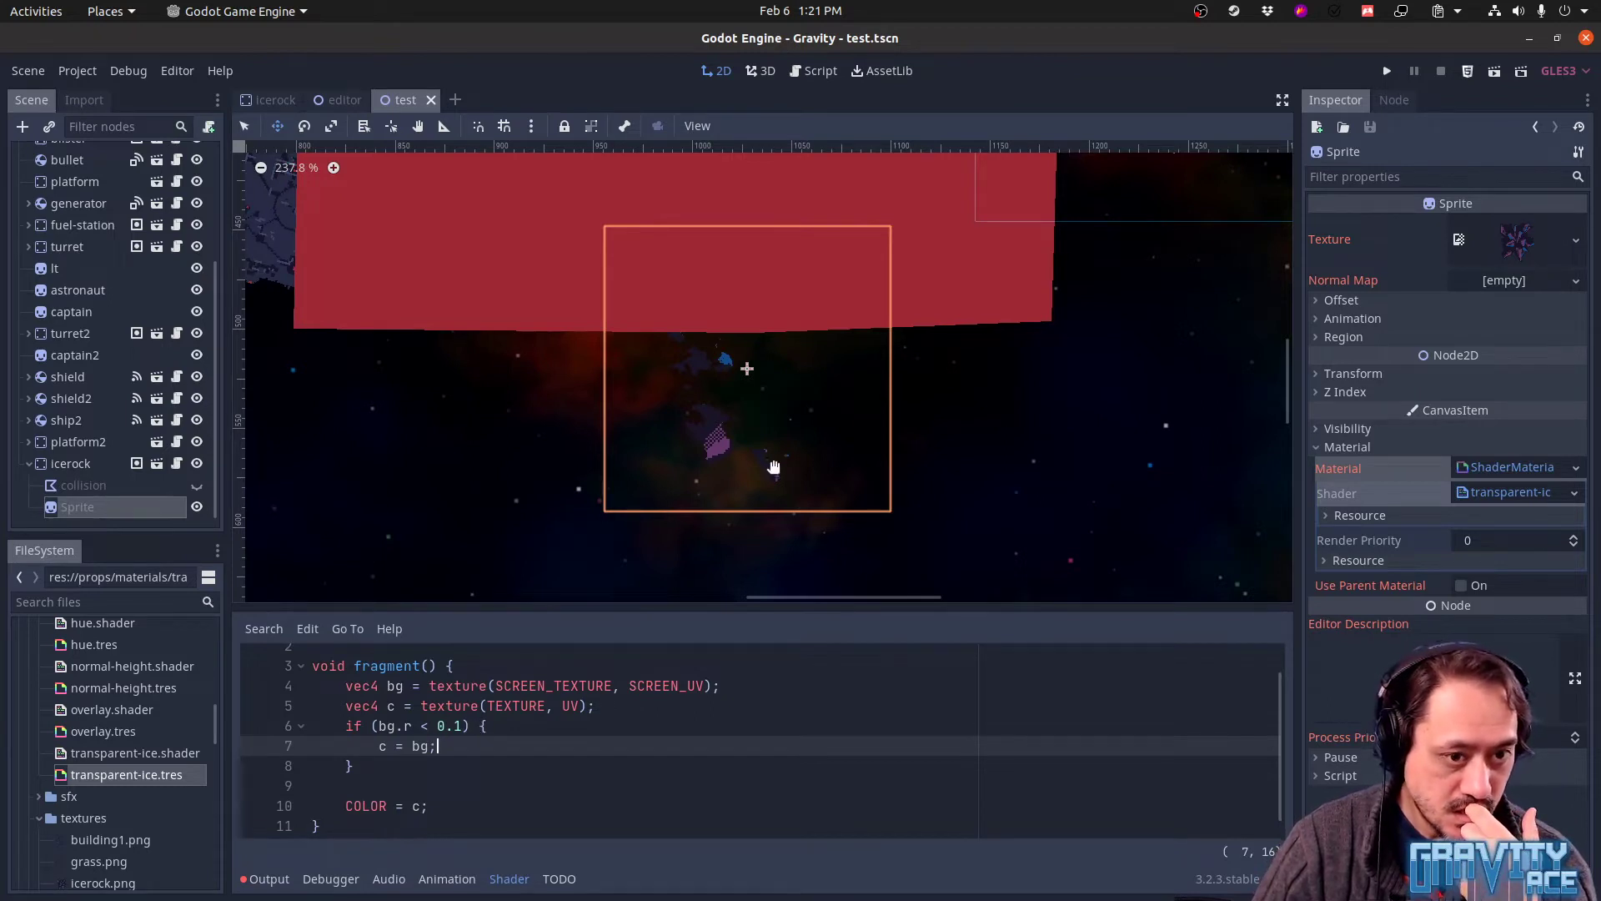
pyautogui.moveTo(704, 451); pyautogui.dragTo(655, 477)
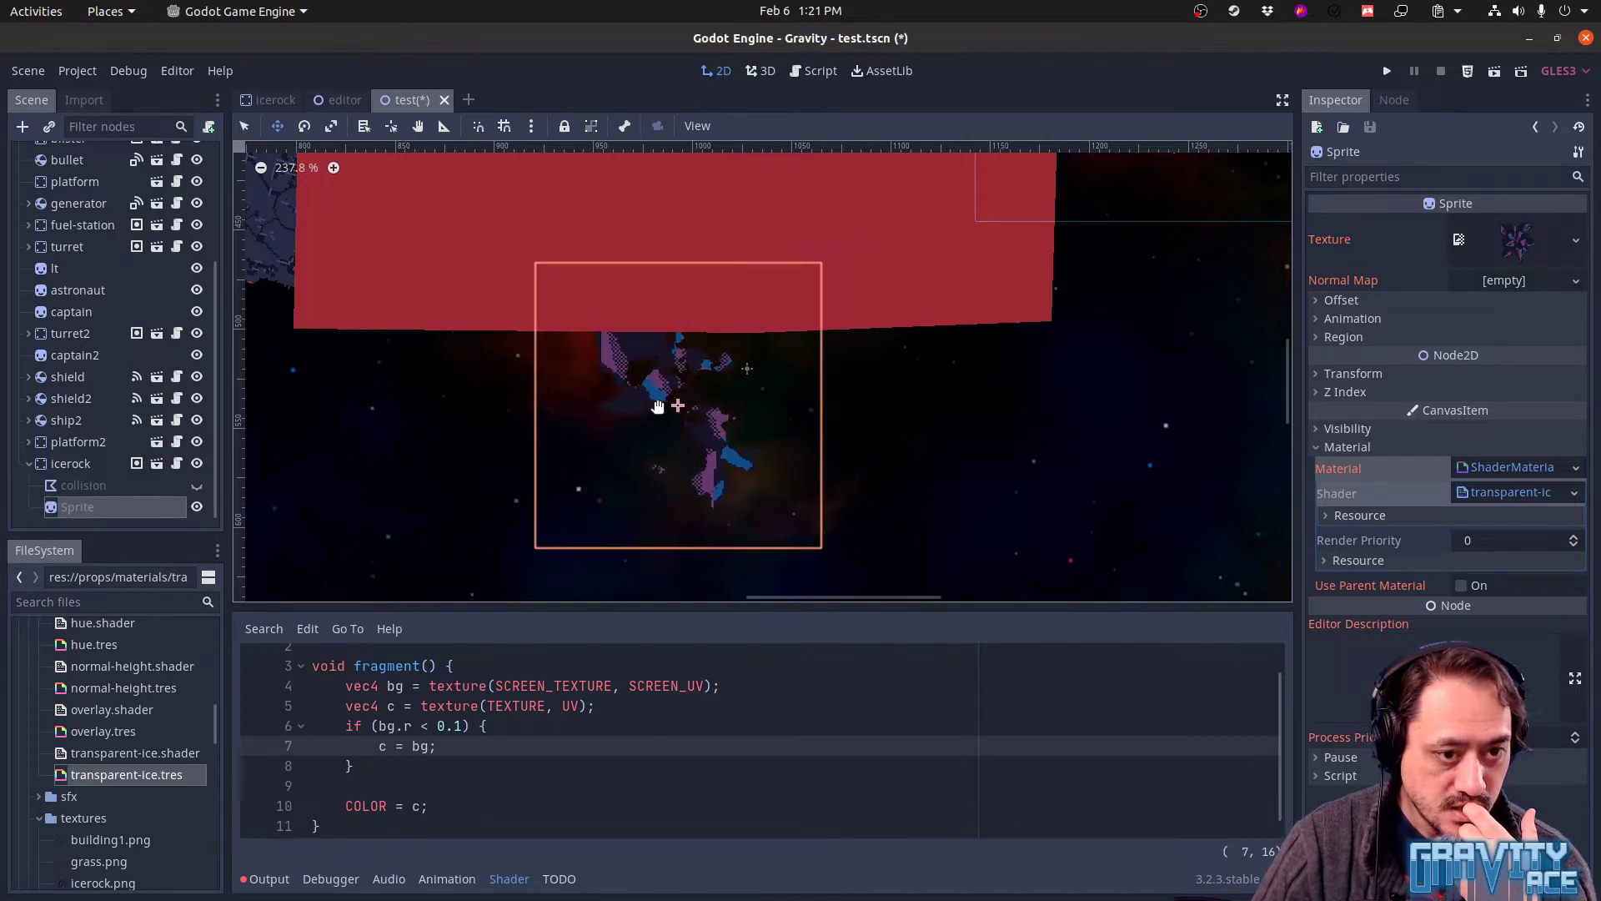
pyautogui.moveTo(801, 461); pyautogui.dragTo(940, 469, button='middle')
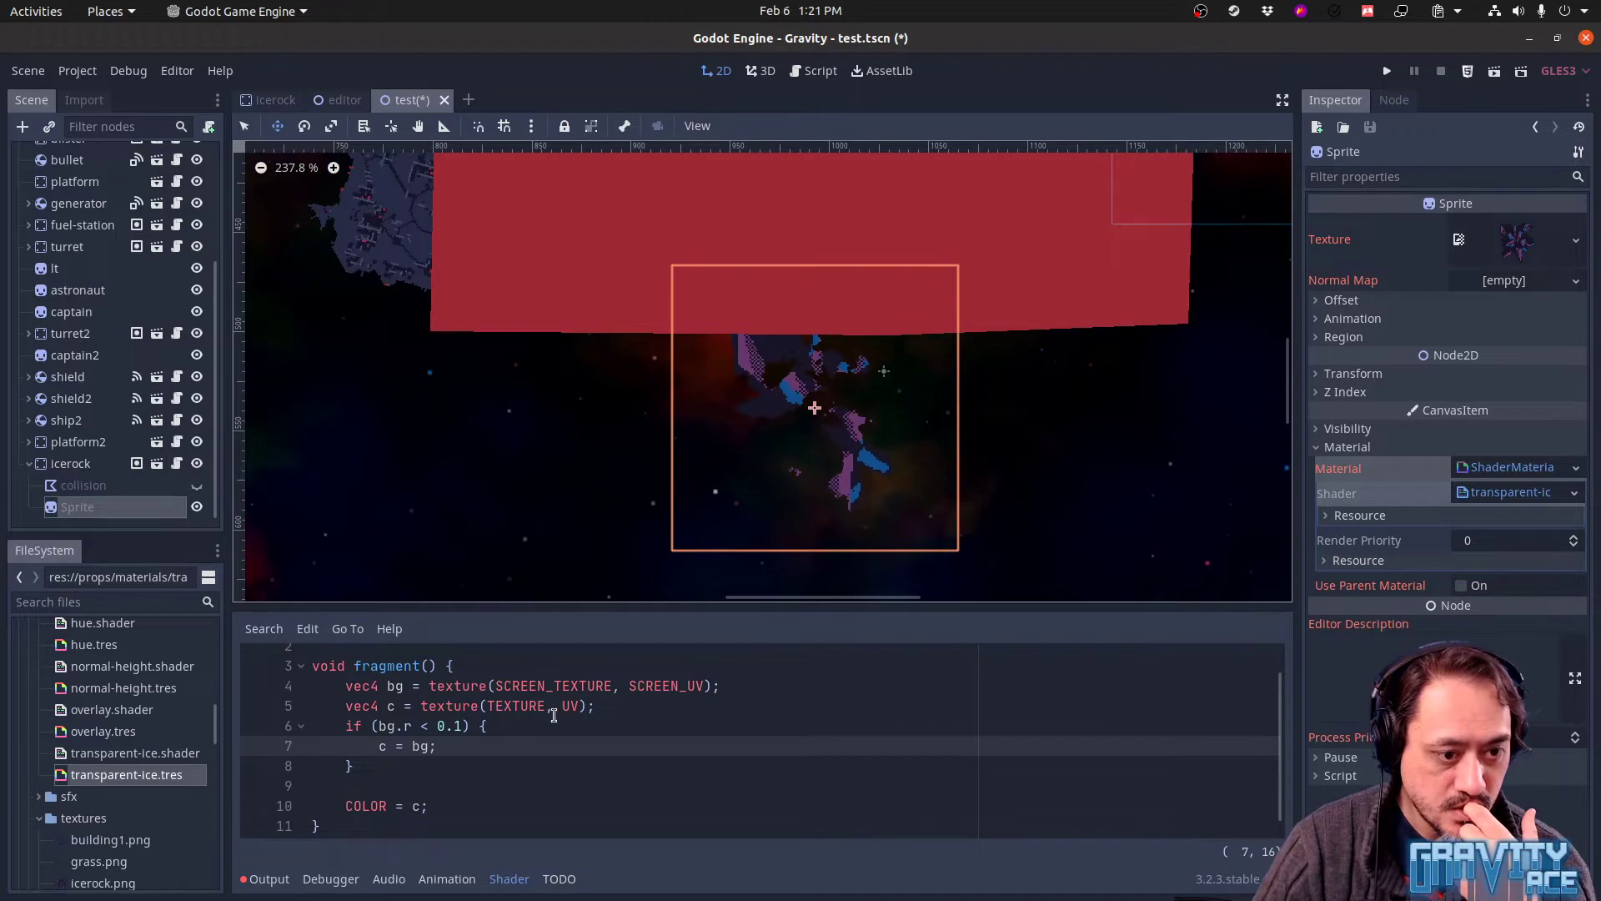
# Delete the "c = bg;" line and save to compare the sprite's look, and undo the deletion
pyautogui.click(547, 745)
pyautogui.hotkey('ctrl', 'shift', 'k')
pyautogui.hotkey('ctrl', 's')
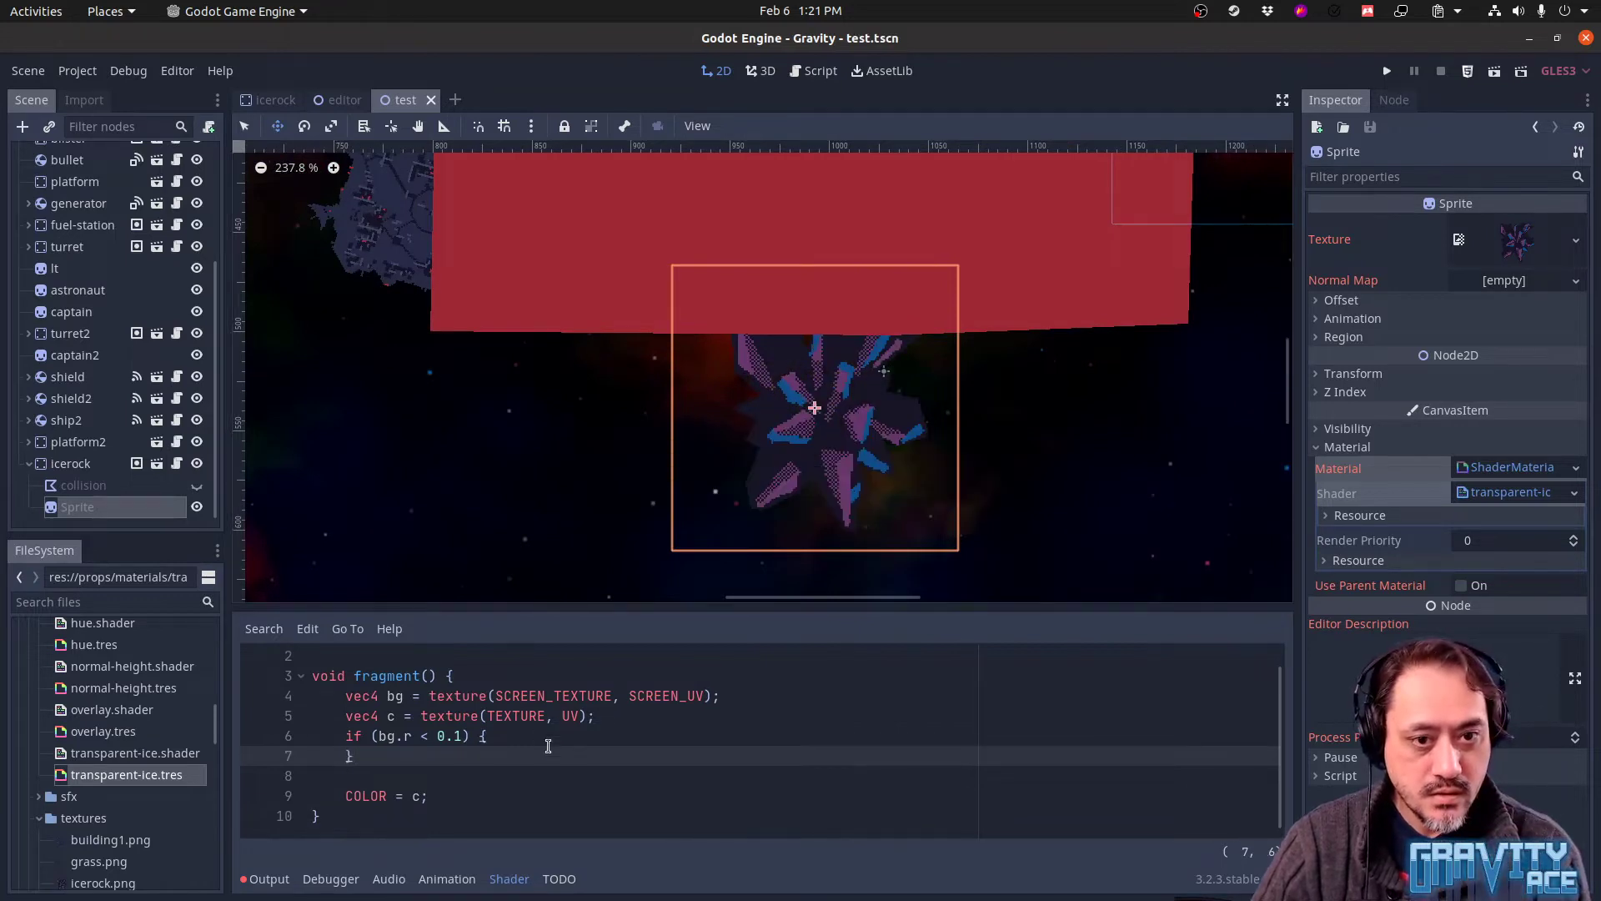
pyautogui.hotkey('ctrl', 'z')
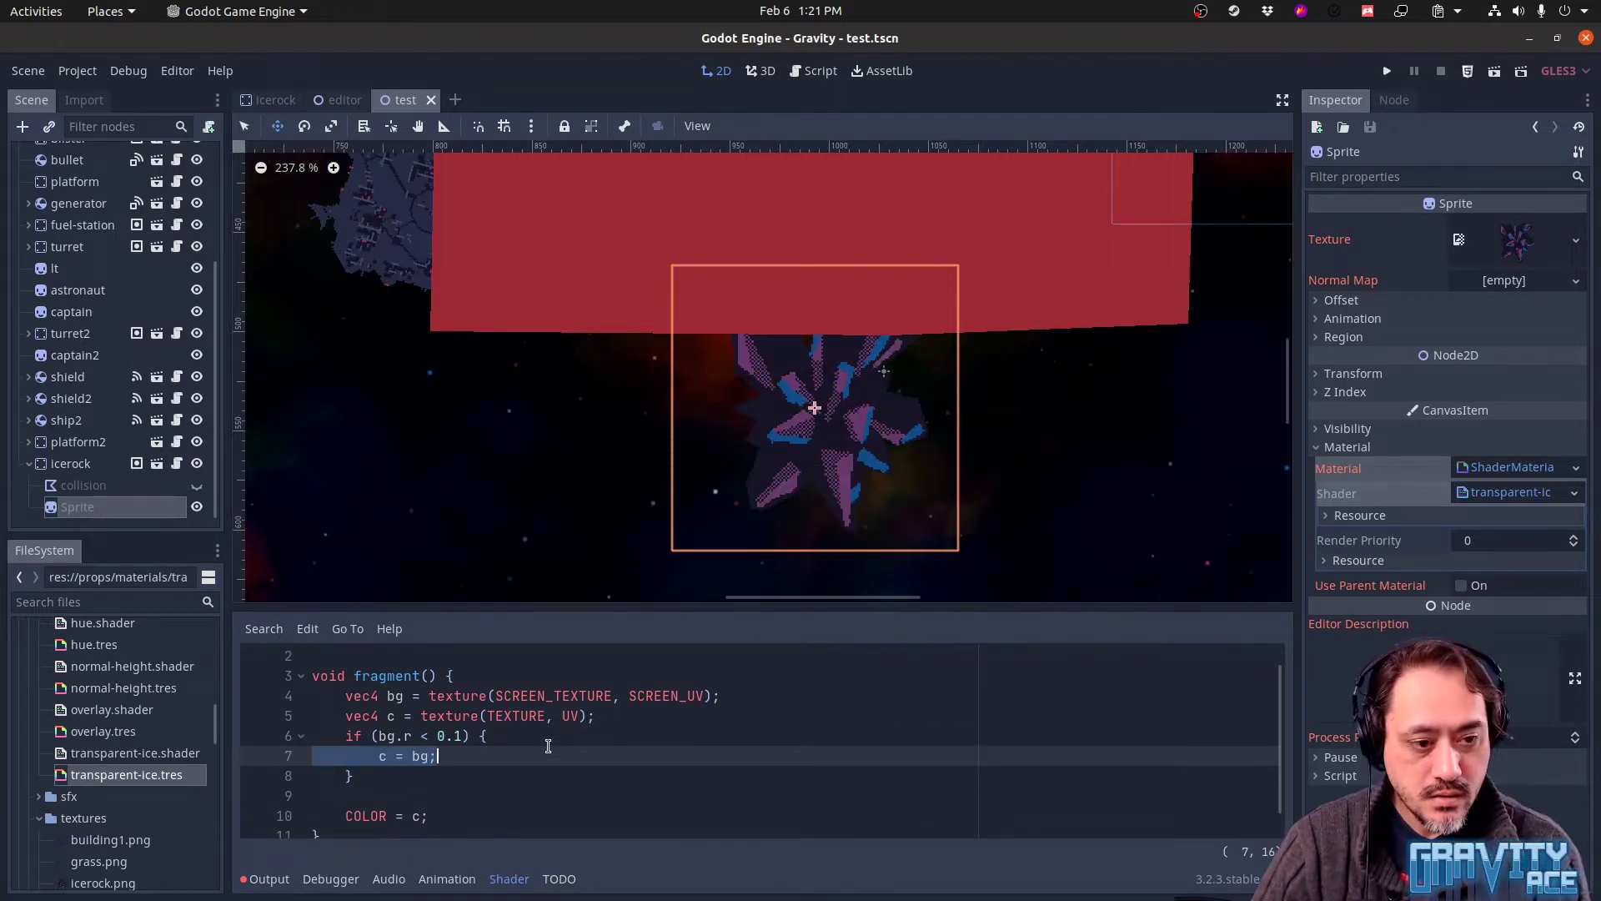
# Change the if condition to test the sprite's own colour, "c.r < 0.1"
pyautogui.doubleClick(395, 736)
pyautogui.write('c')
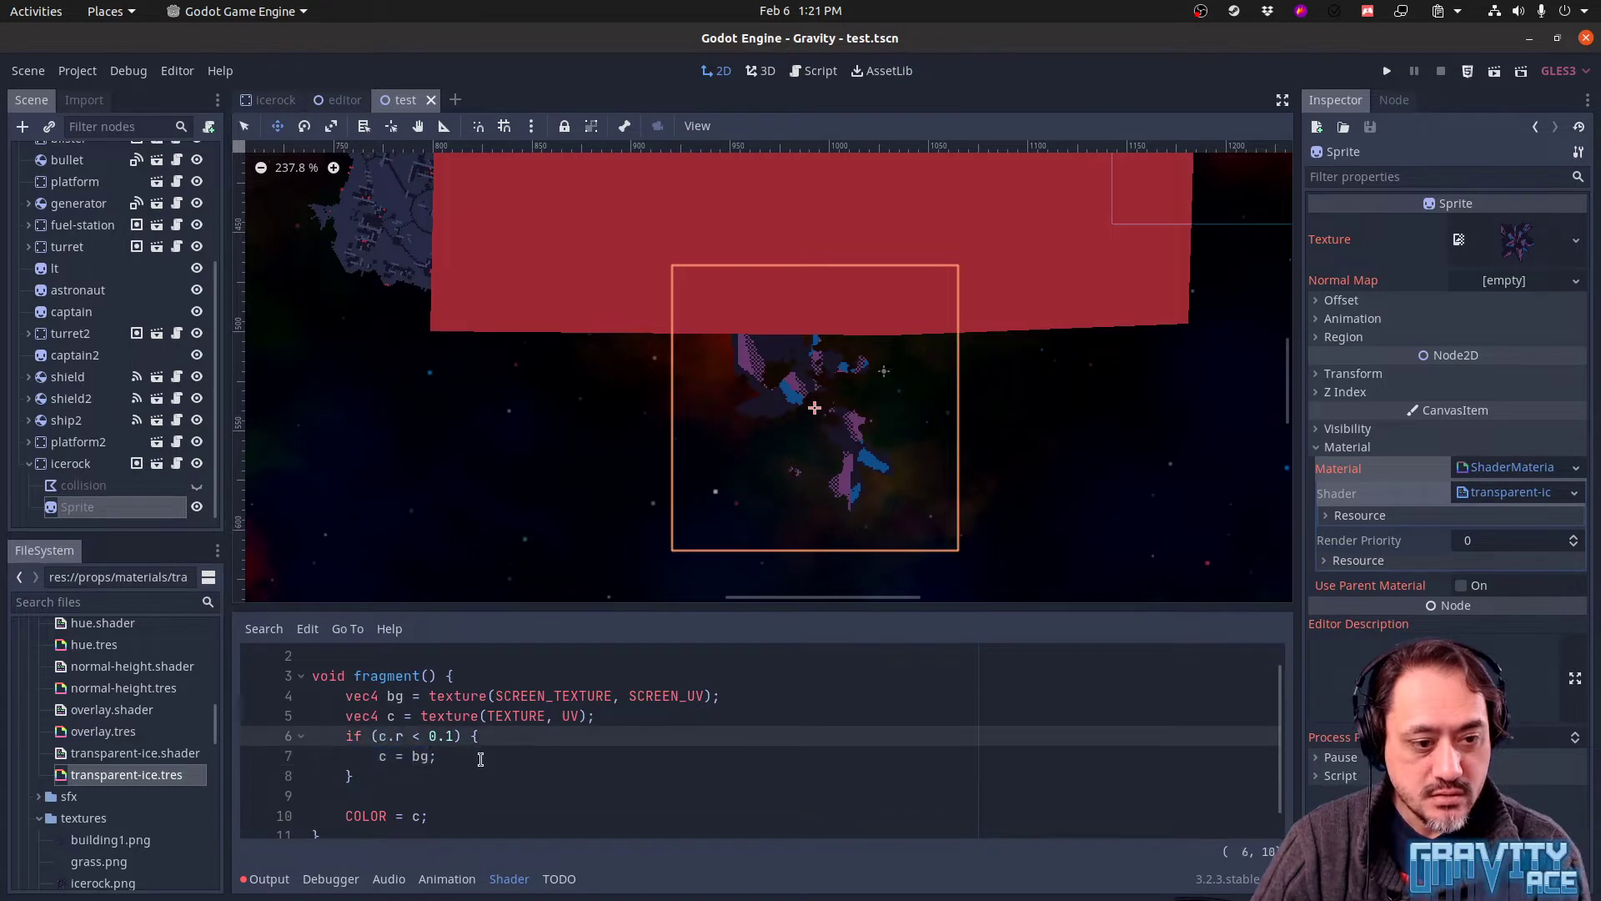
# Move the icerock Sprite slightly up, comment out "c = bg;" and save to compare its look, and restore the line
pyautogui.moveTo(836, 460); pyautogui.dragTo(830, 420)
pyautogui.click(449, 754)
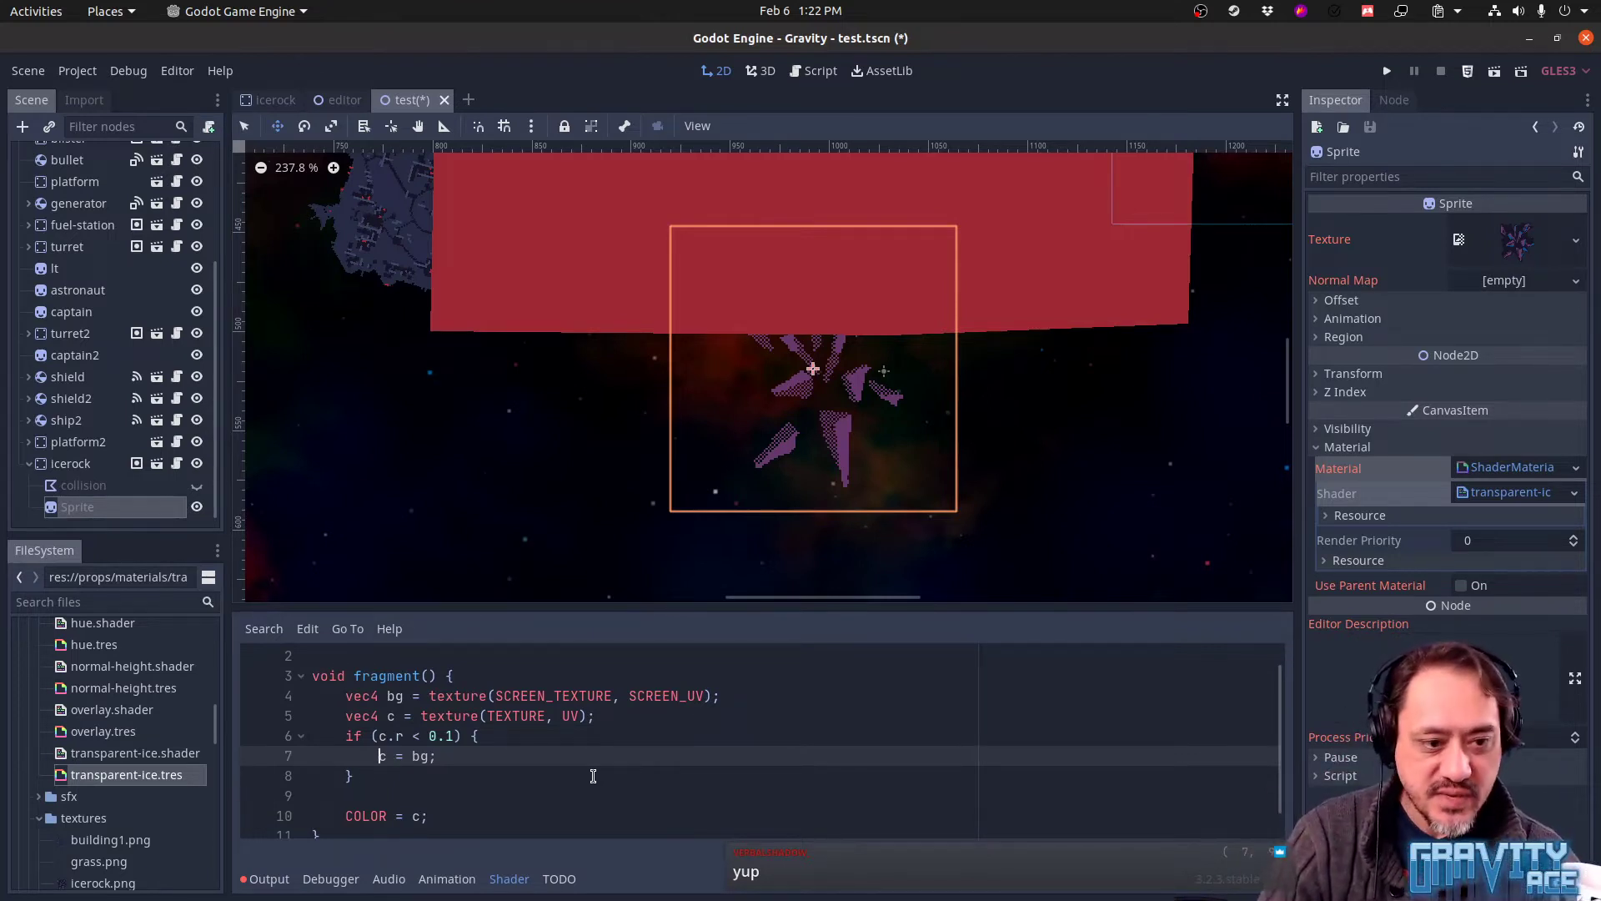
pyautogui.write('//')
pyautogui.hotkey('ctrl', 's')
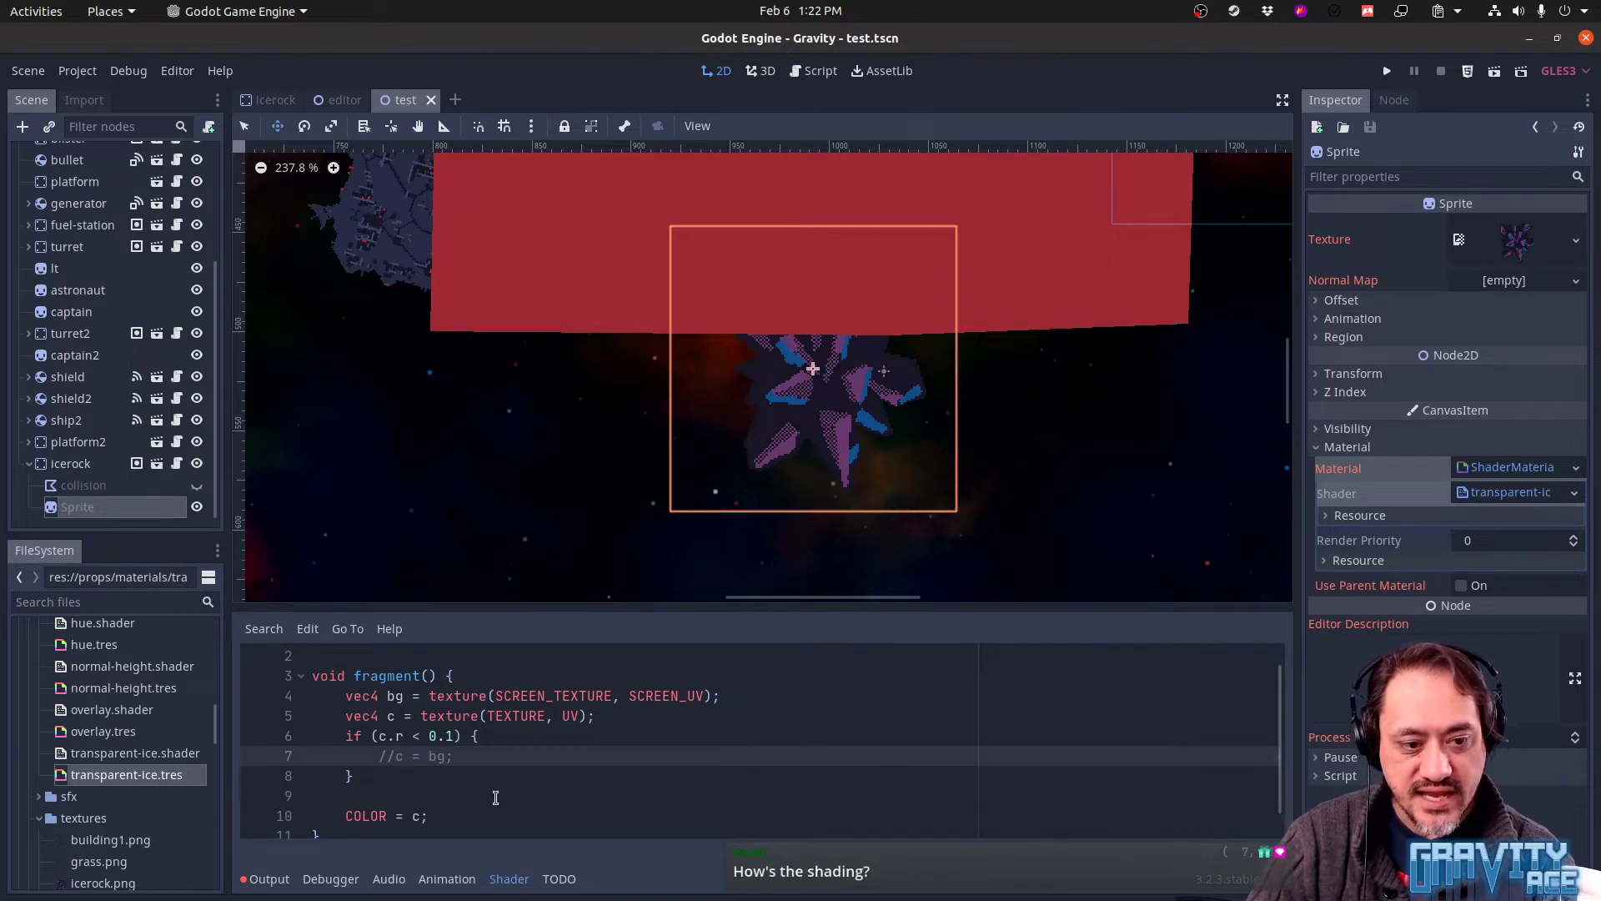
pyautogui.press('BackSpace')
pyautogui.press('BackSpace')
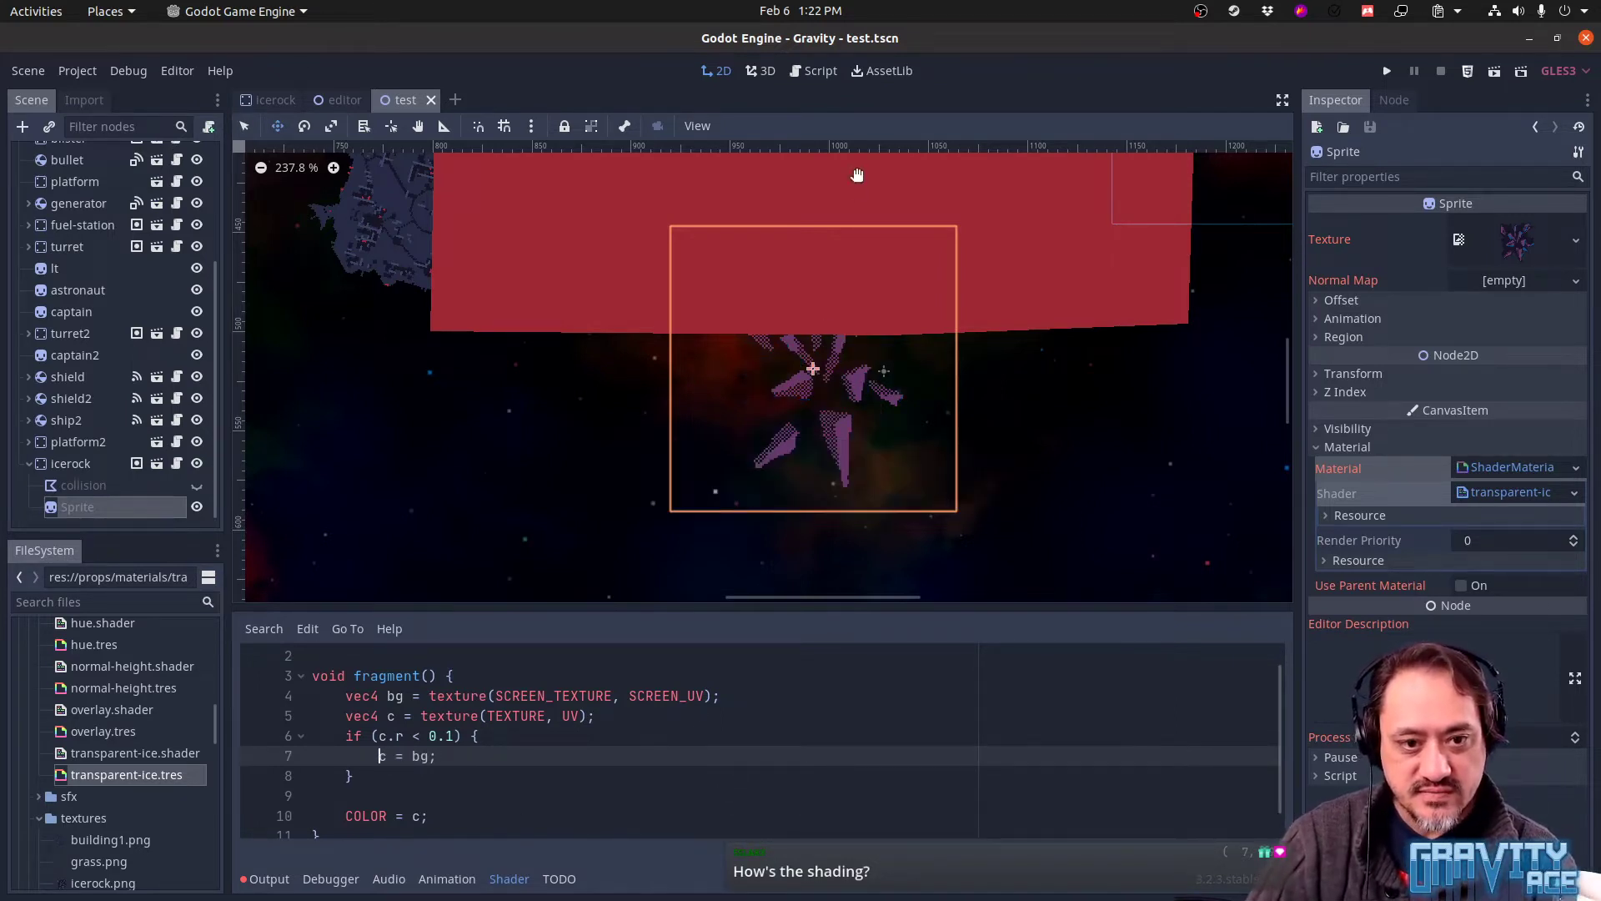
# Shift the icerock Sprite slightly left and reposition the starfield so a more colourful nebula area lies behind it
pyautogui.moveTo(814, 360); pyautogui.dragTo(780, 361)
pyautogui.scroll(2, 732, 436)
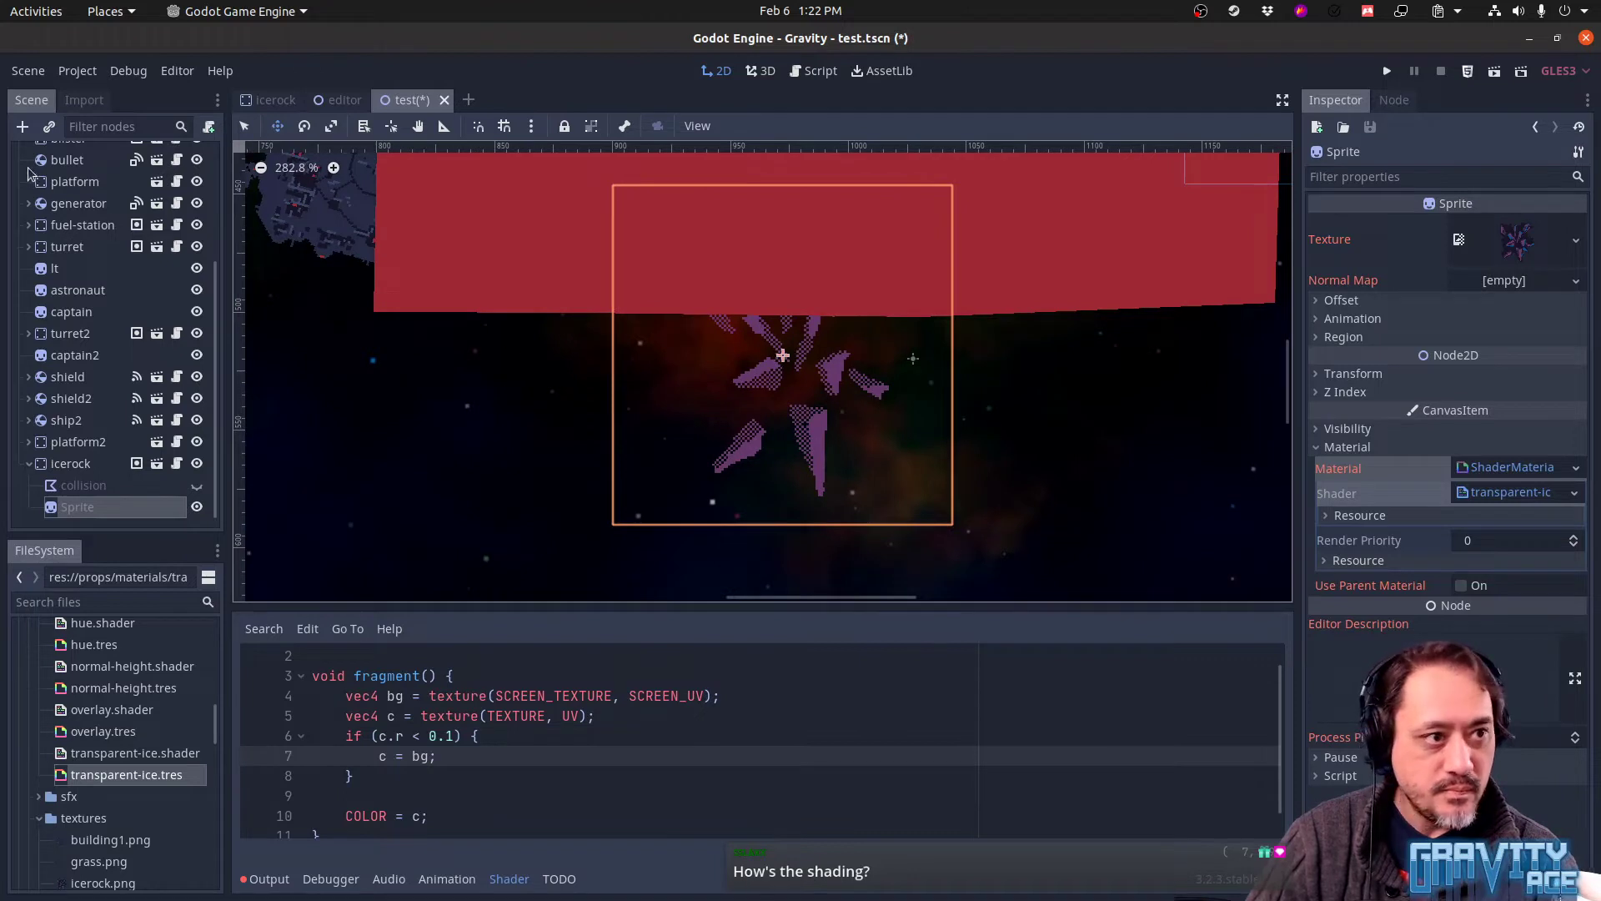
pyautogui.scroll(5, 107, 262)
pyautogui.click(73, 198)
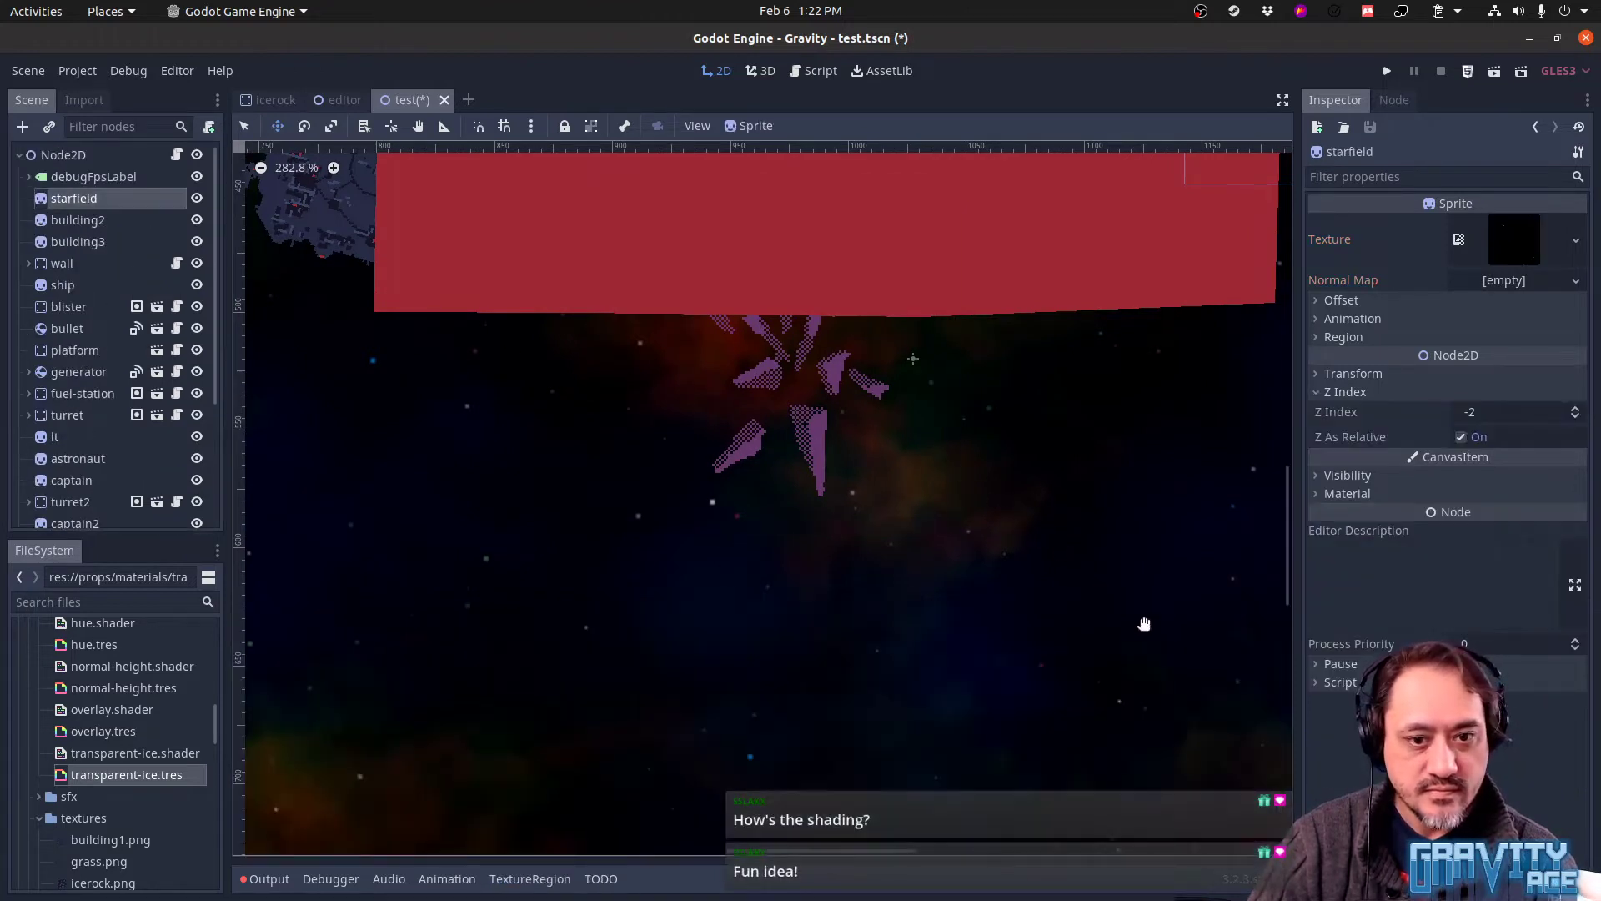
pyautogui.moveTo(1144, 625); pyautogui.dragTo(1065, 448)
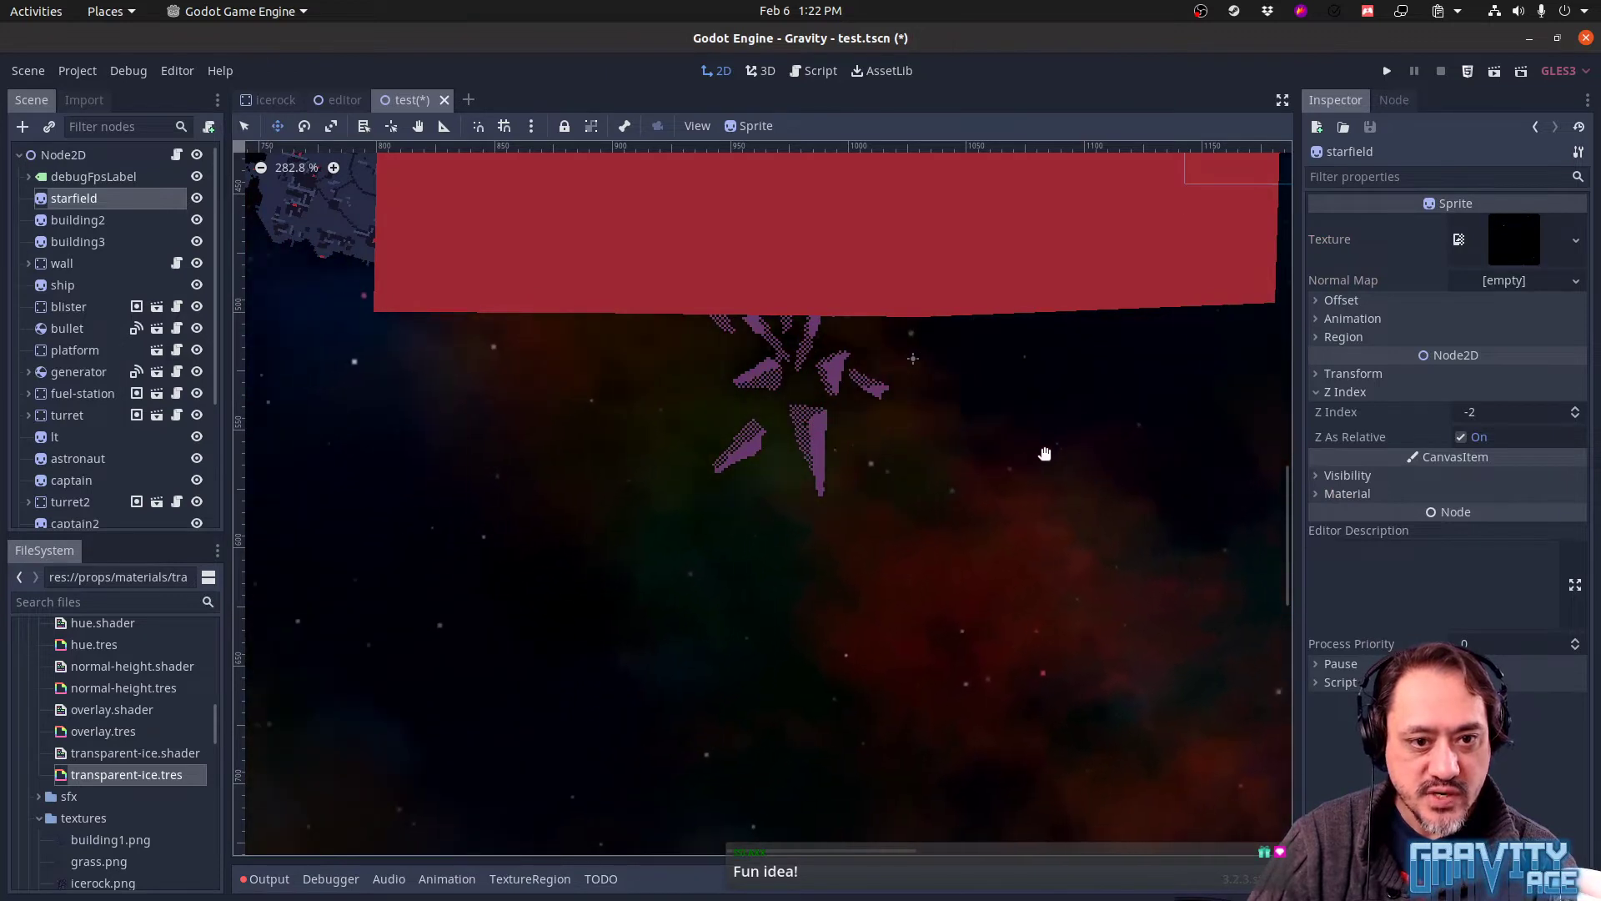
pyautogui.moveTo(898, 544); pyautogui.dragTo(845, 674, button='middle')
pyautogui.scroll(3, 668, 561)
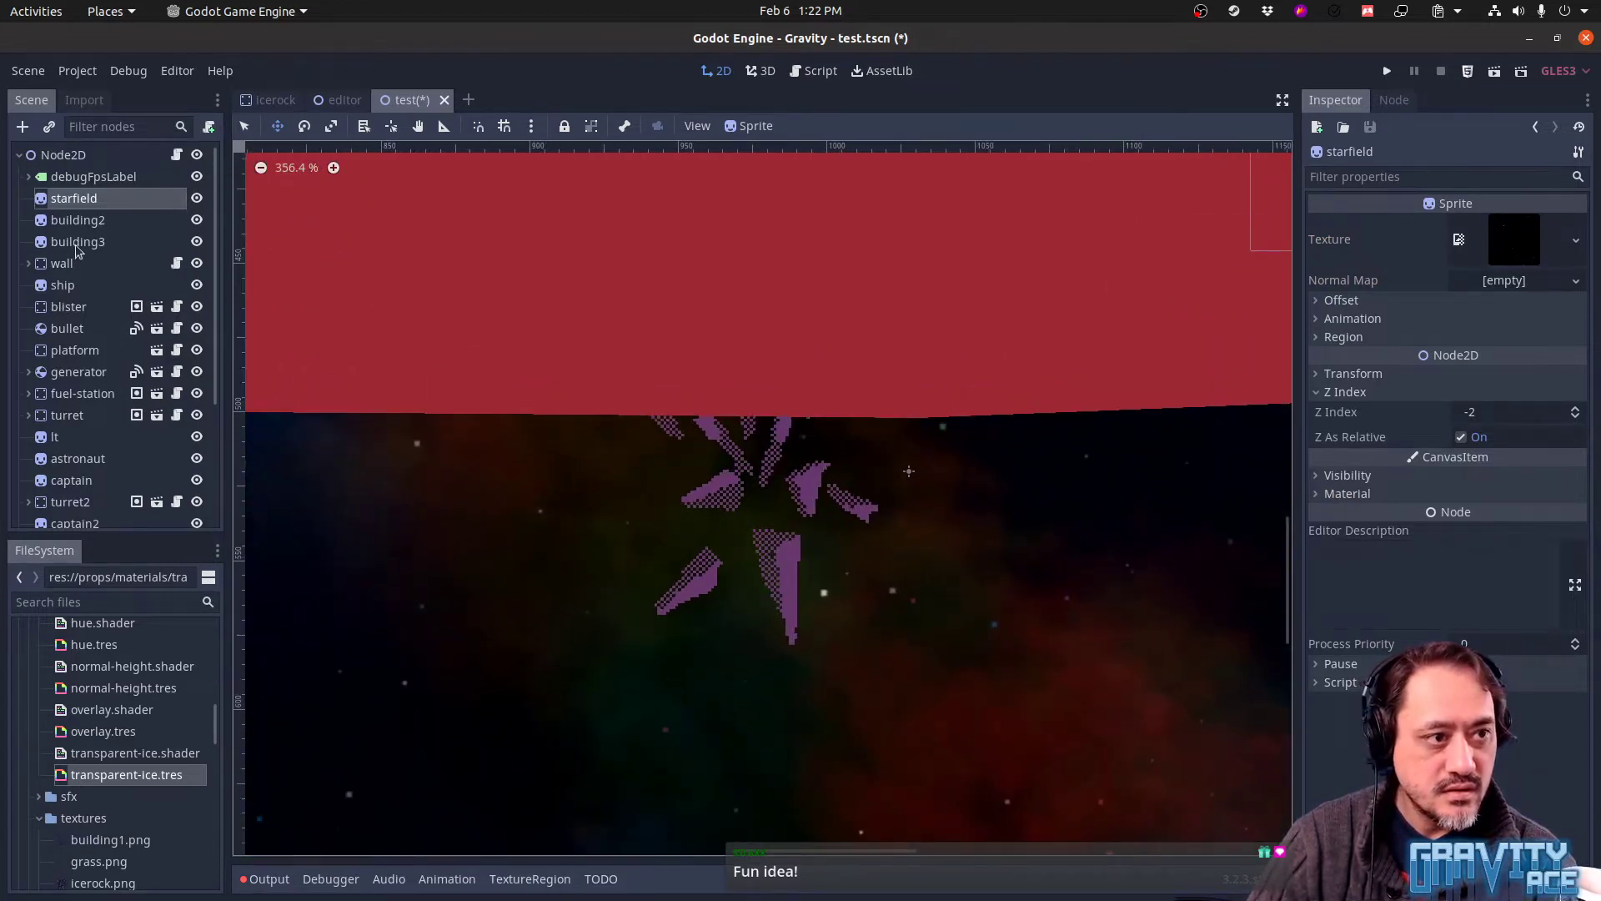
# In the icerock Sprite's shader, multiply SCREEN_UV by 1.2 in the bg lookup, save, and move the sprite down to check the offset
pyautogui.scroll(-5, 87, 271)
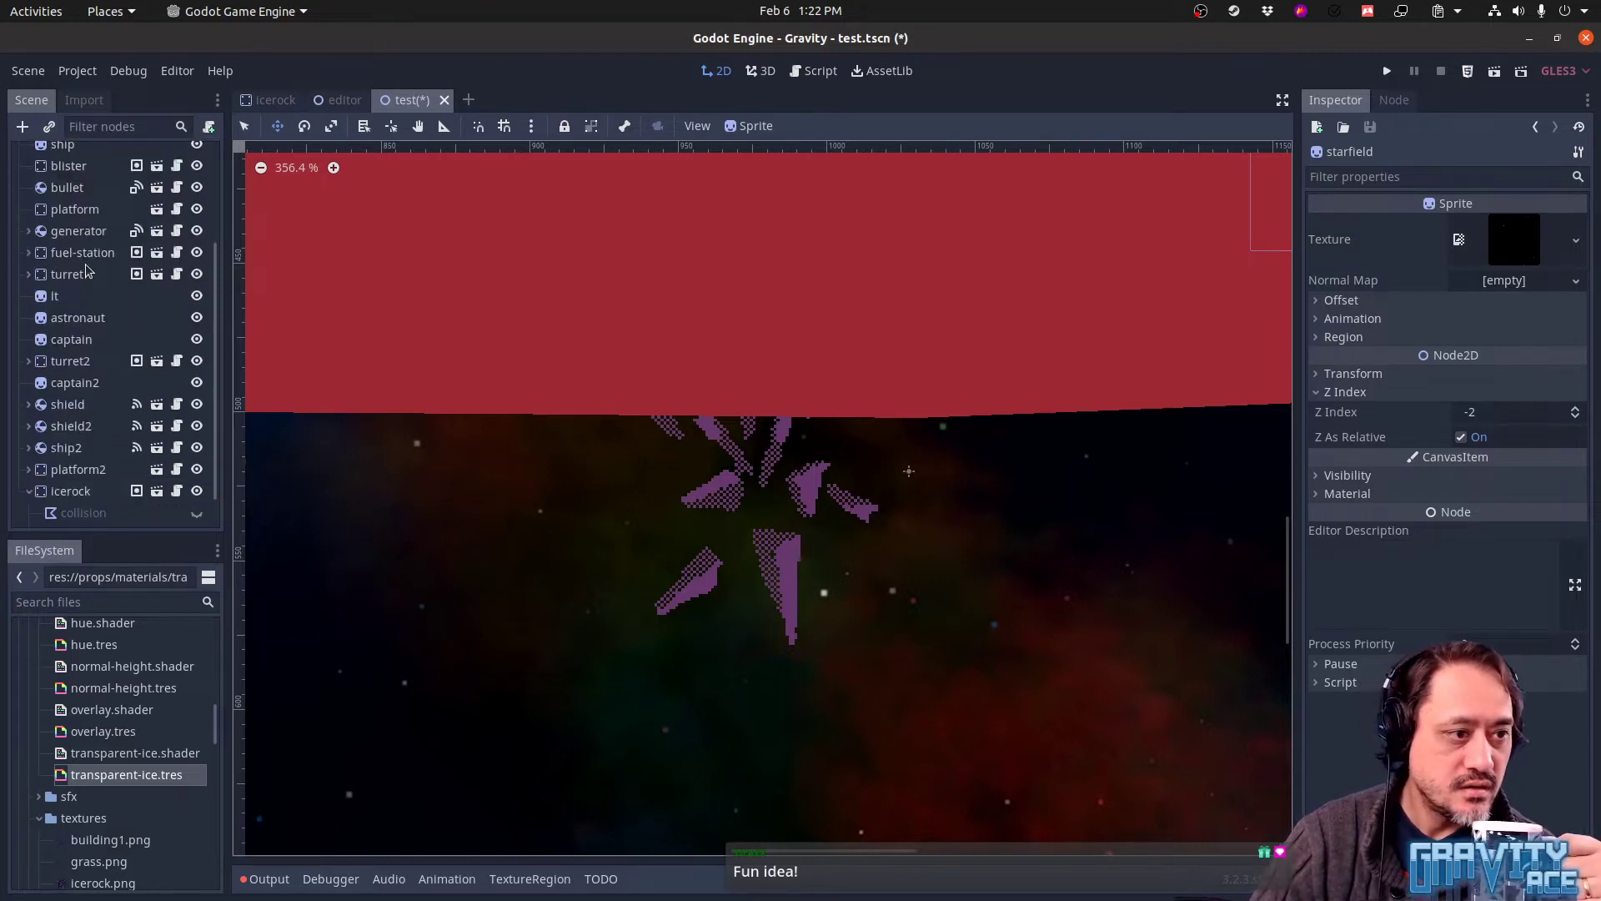
pyautogui.click(74, 506)
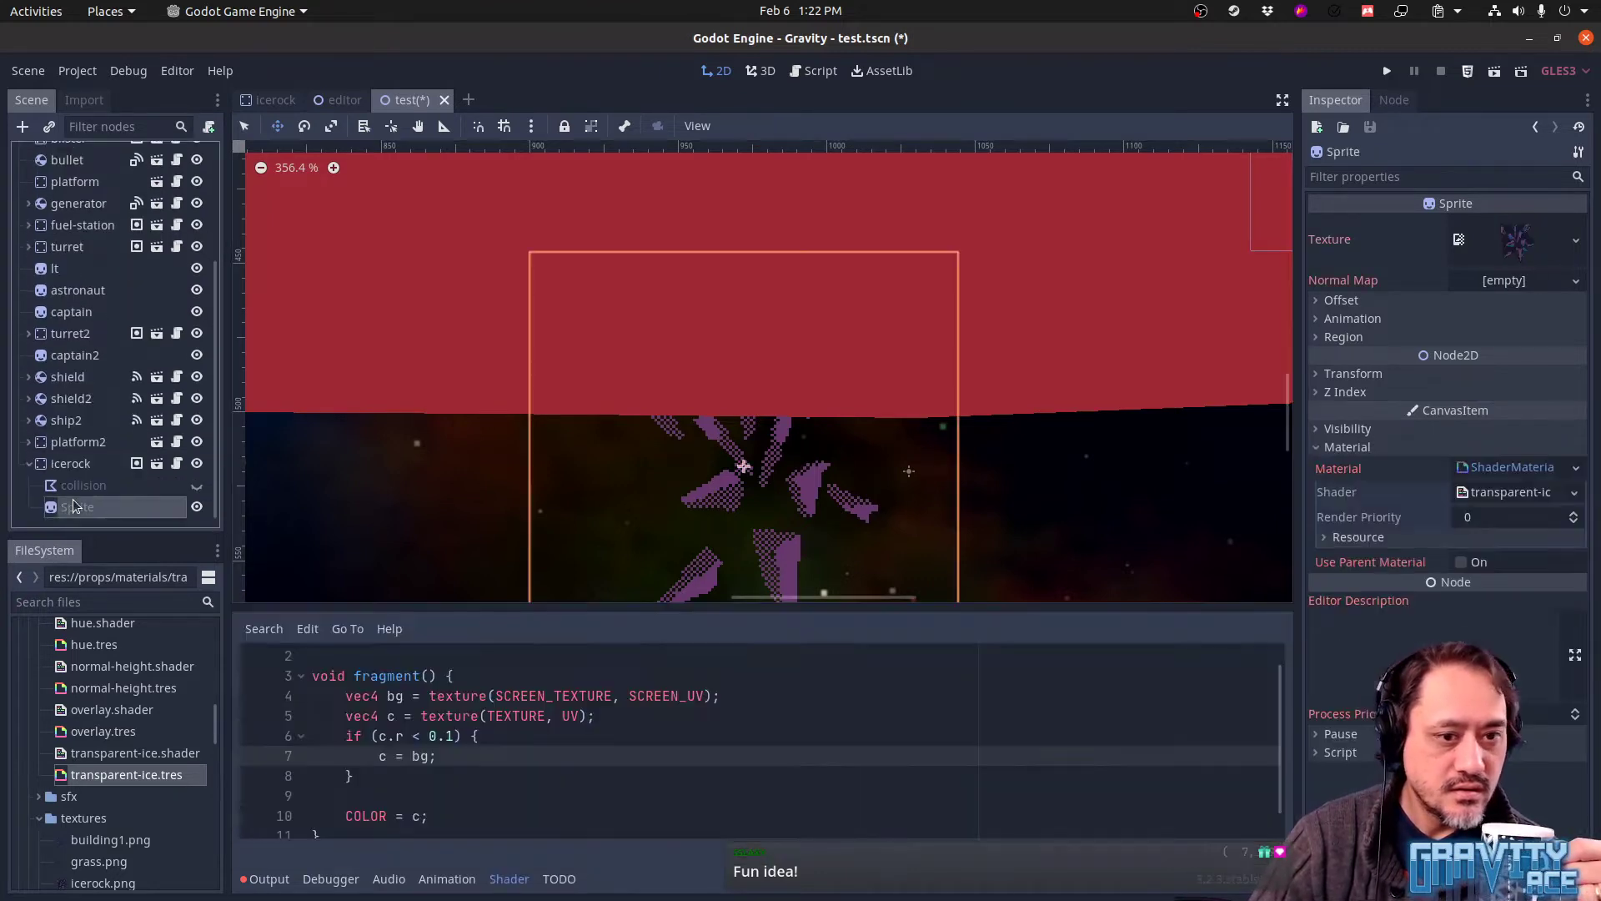
pyautogui.click(748, 759)
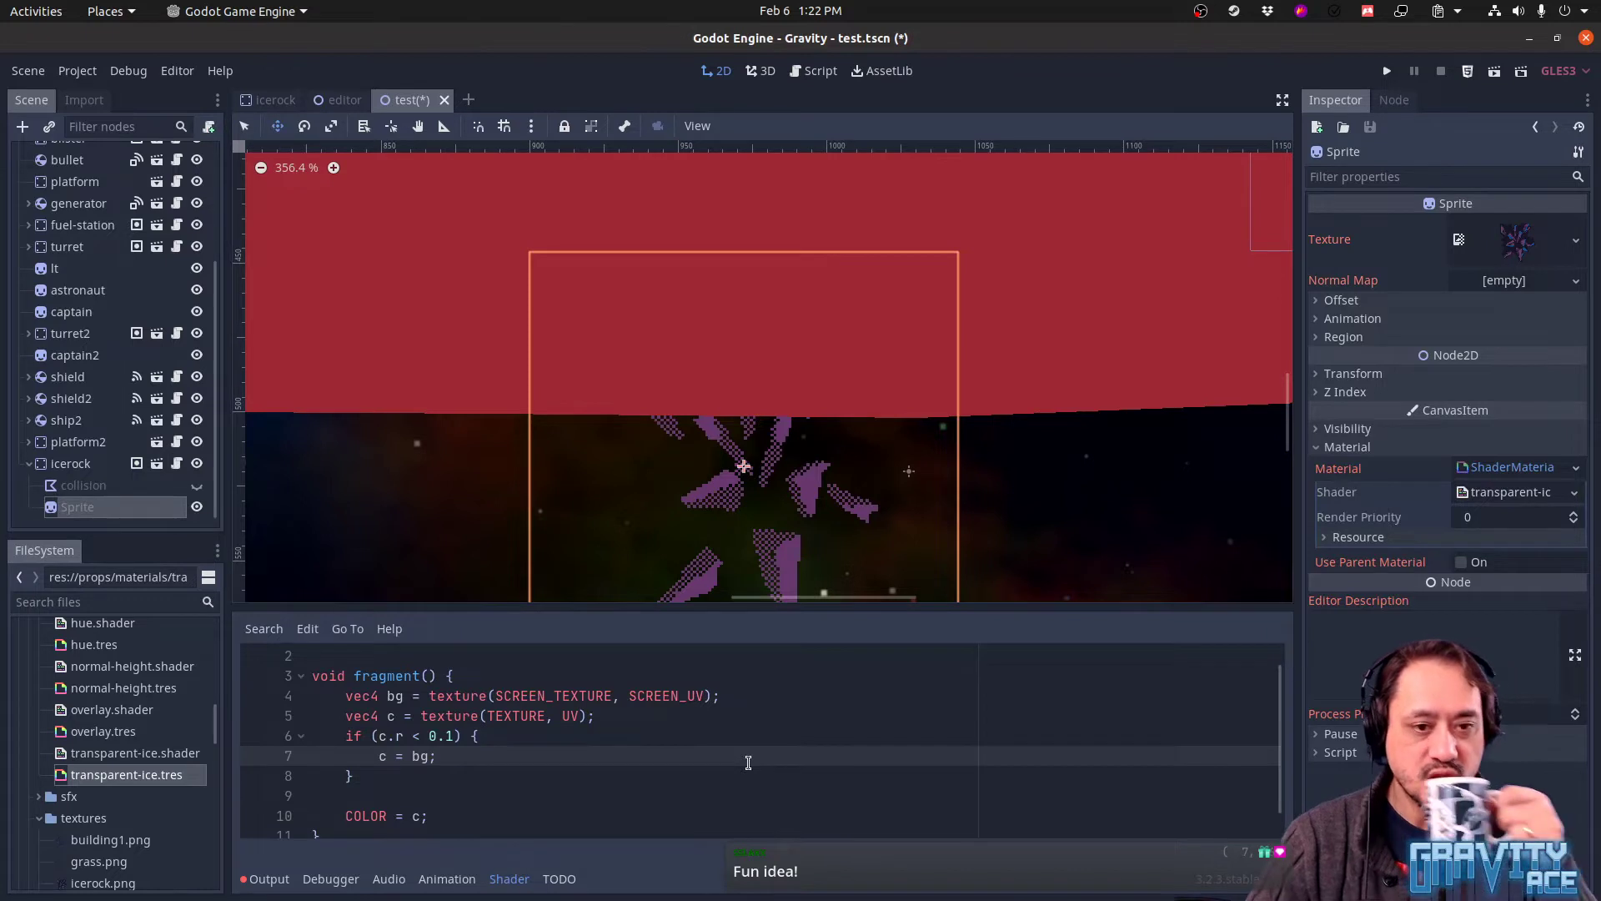
pyautogui.moveTo(1125, 383); pyautogui.dragTo(1120, 228, button='middle')
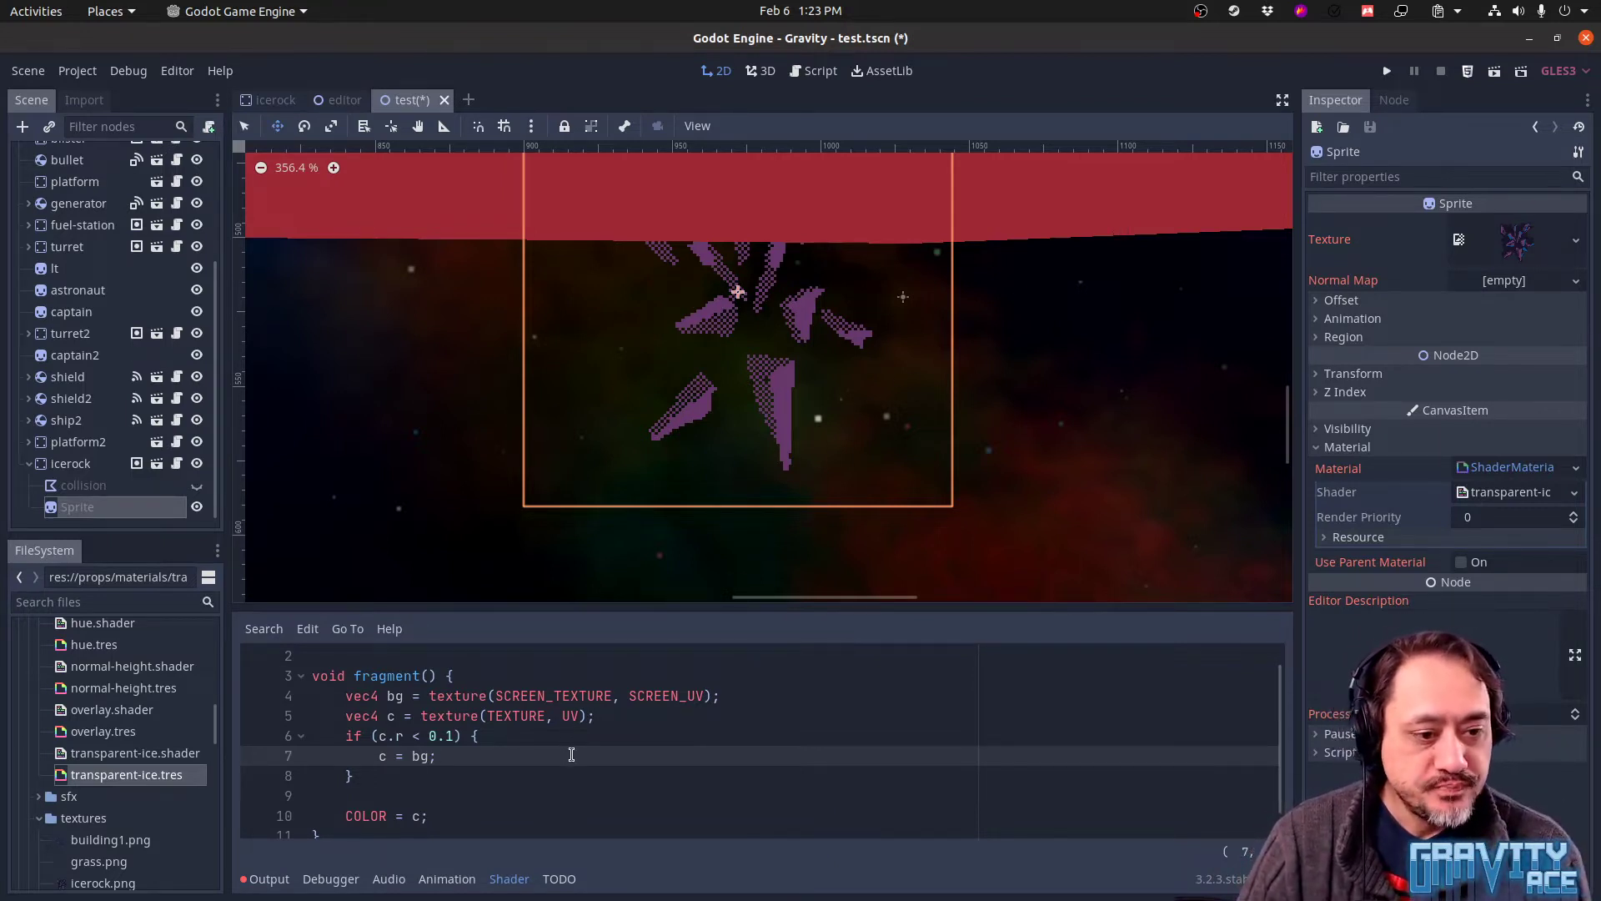
pyautogui.hotkey('shift', 'Home')
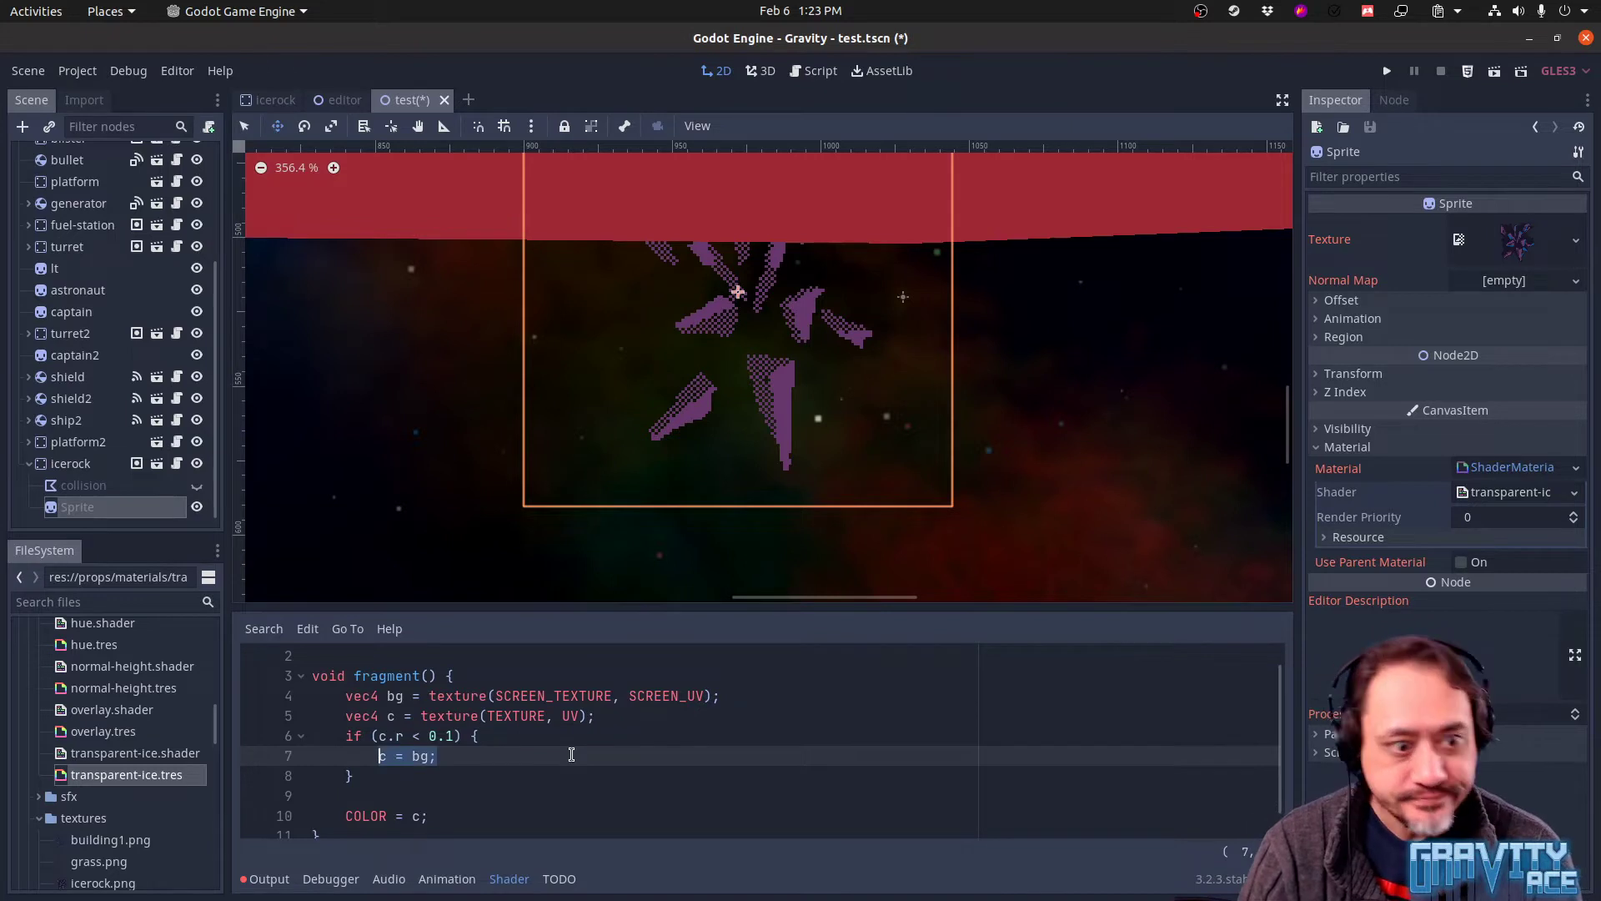
pyautogui.press('End')
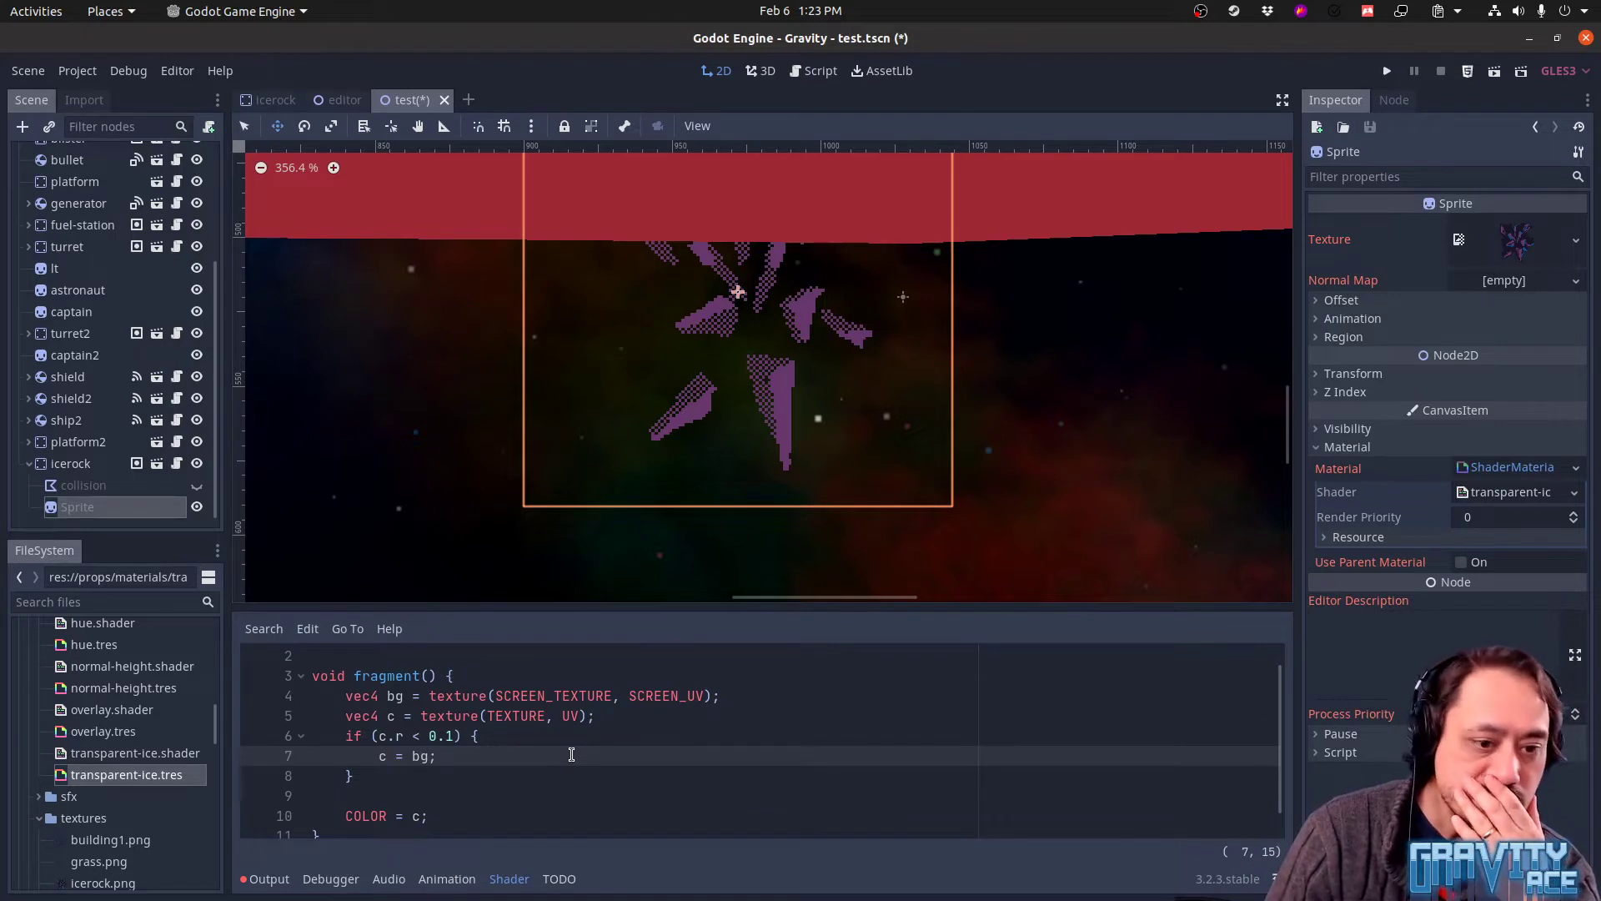
pyautogui.press('Up')
pyautogui.press('Up')
pyautogui.press('Up')
pyautogui.press('End')
pyautogui.press('Left')
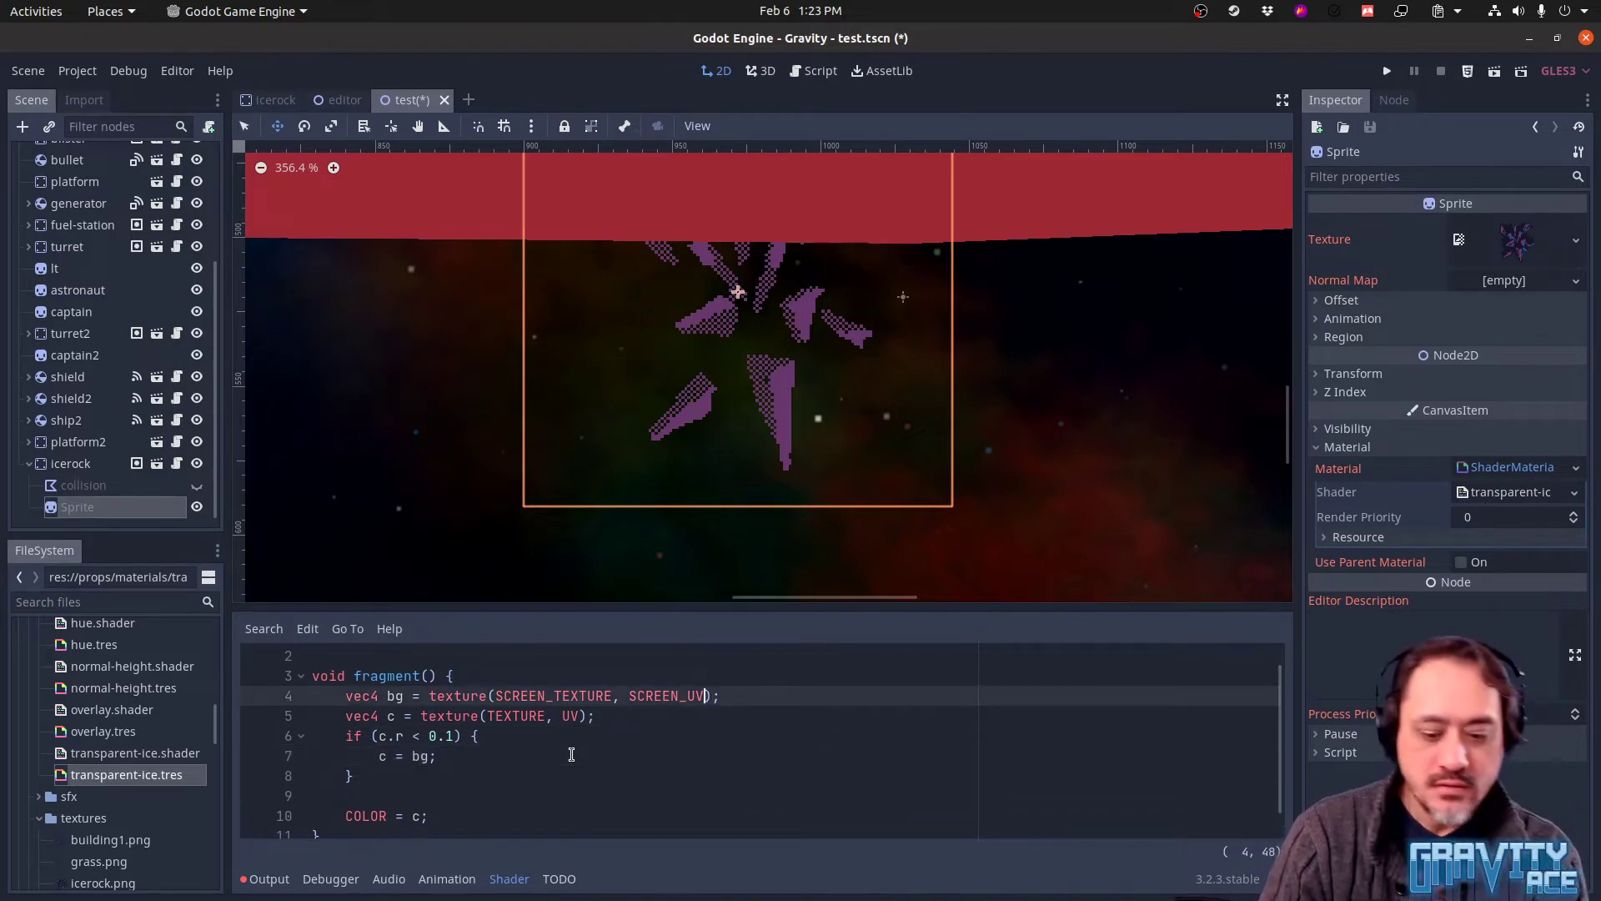
pyautogui.hotkey('ctrl', 's')
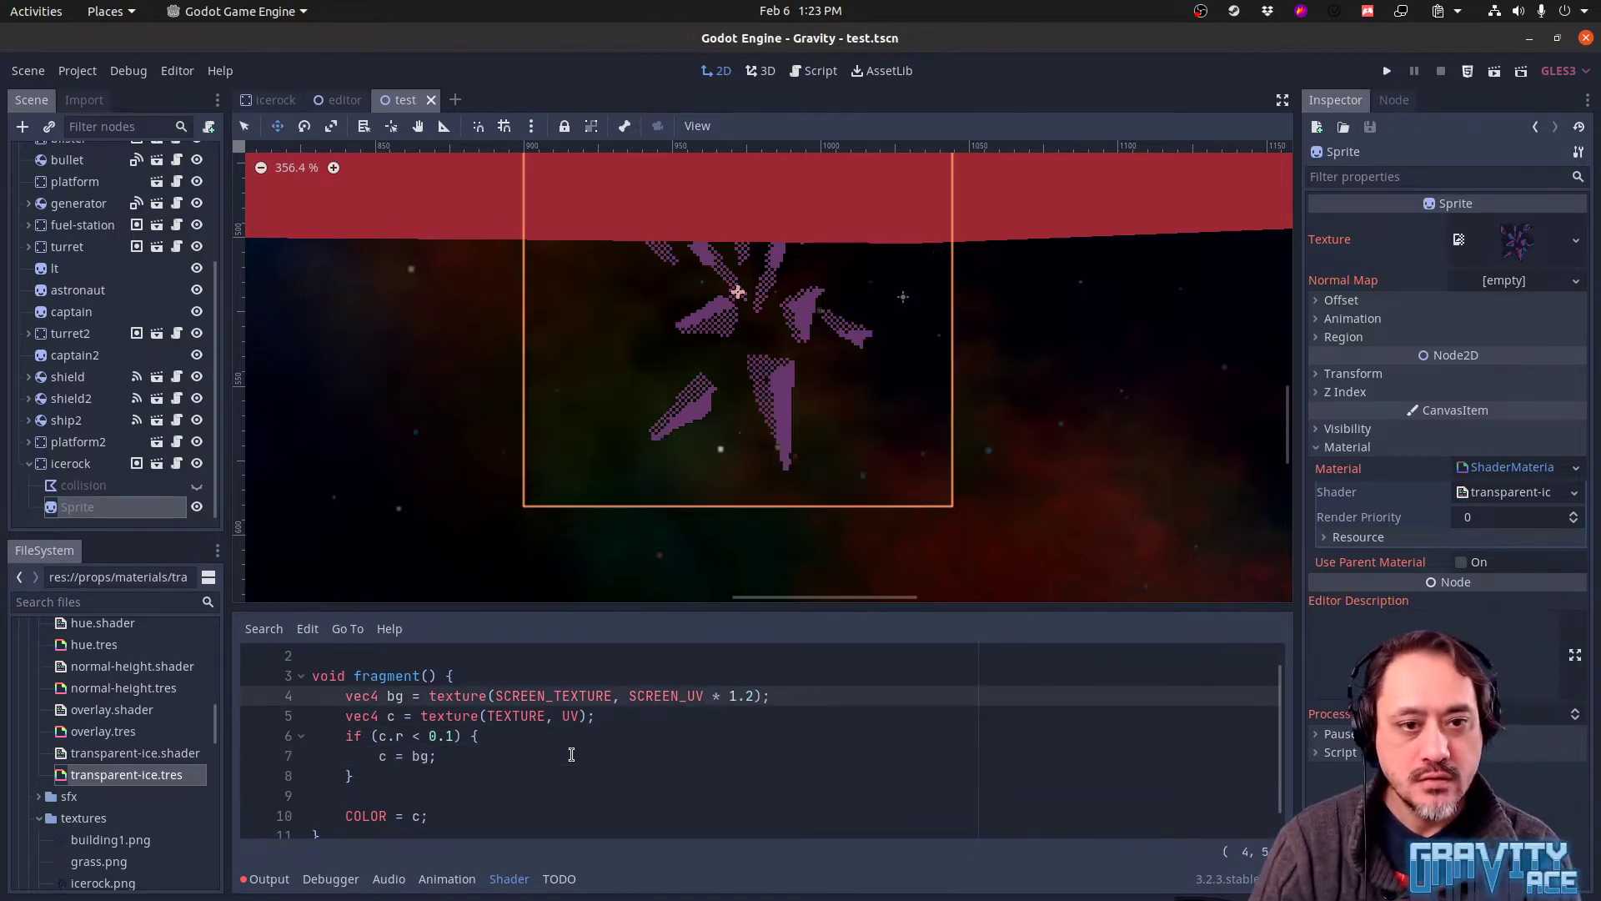
pyautogui.moveTo(754, 397); pyautogui.dragTo(766, 480)
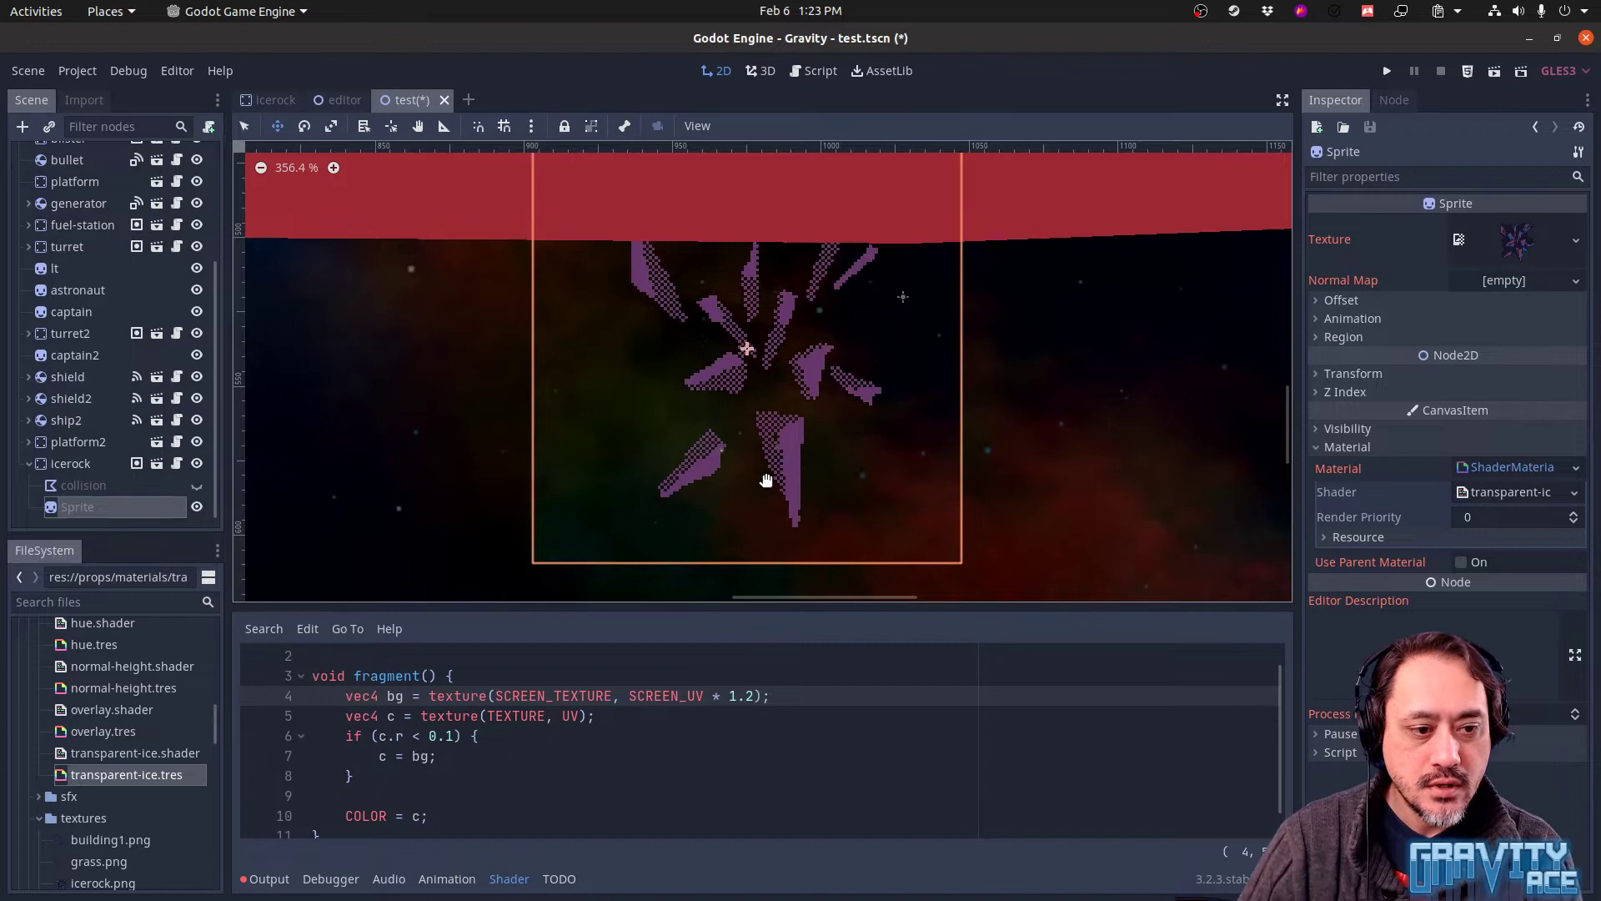
pyautogui.click(430, 757)
pyautogui.write('* c.,')
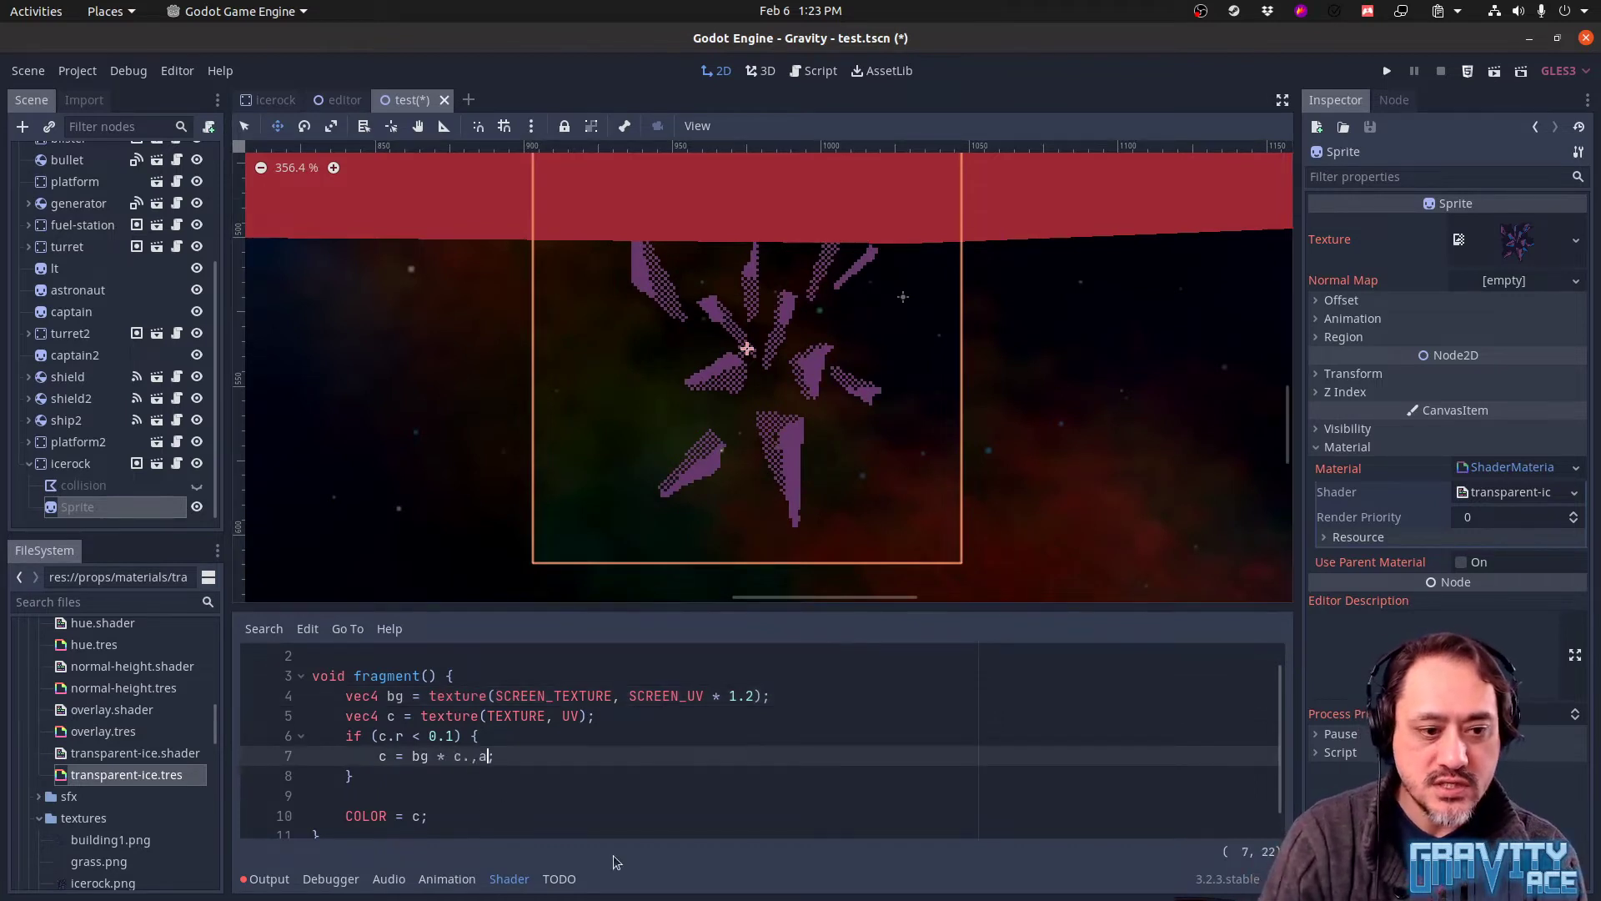
pyautogui.write('a')
pyautogui.press('BackSpace')
pyautogui.press('BackSpace')
pyautogui.press('BackSpace')
pyautogui.press('BackSpace')
pyautogui.press('BackSpace')
pyautogui.press('BackSpace')
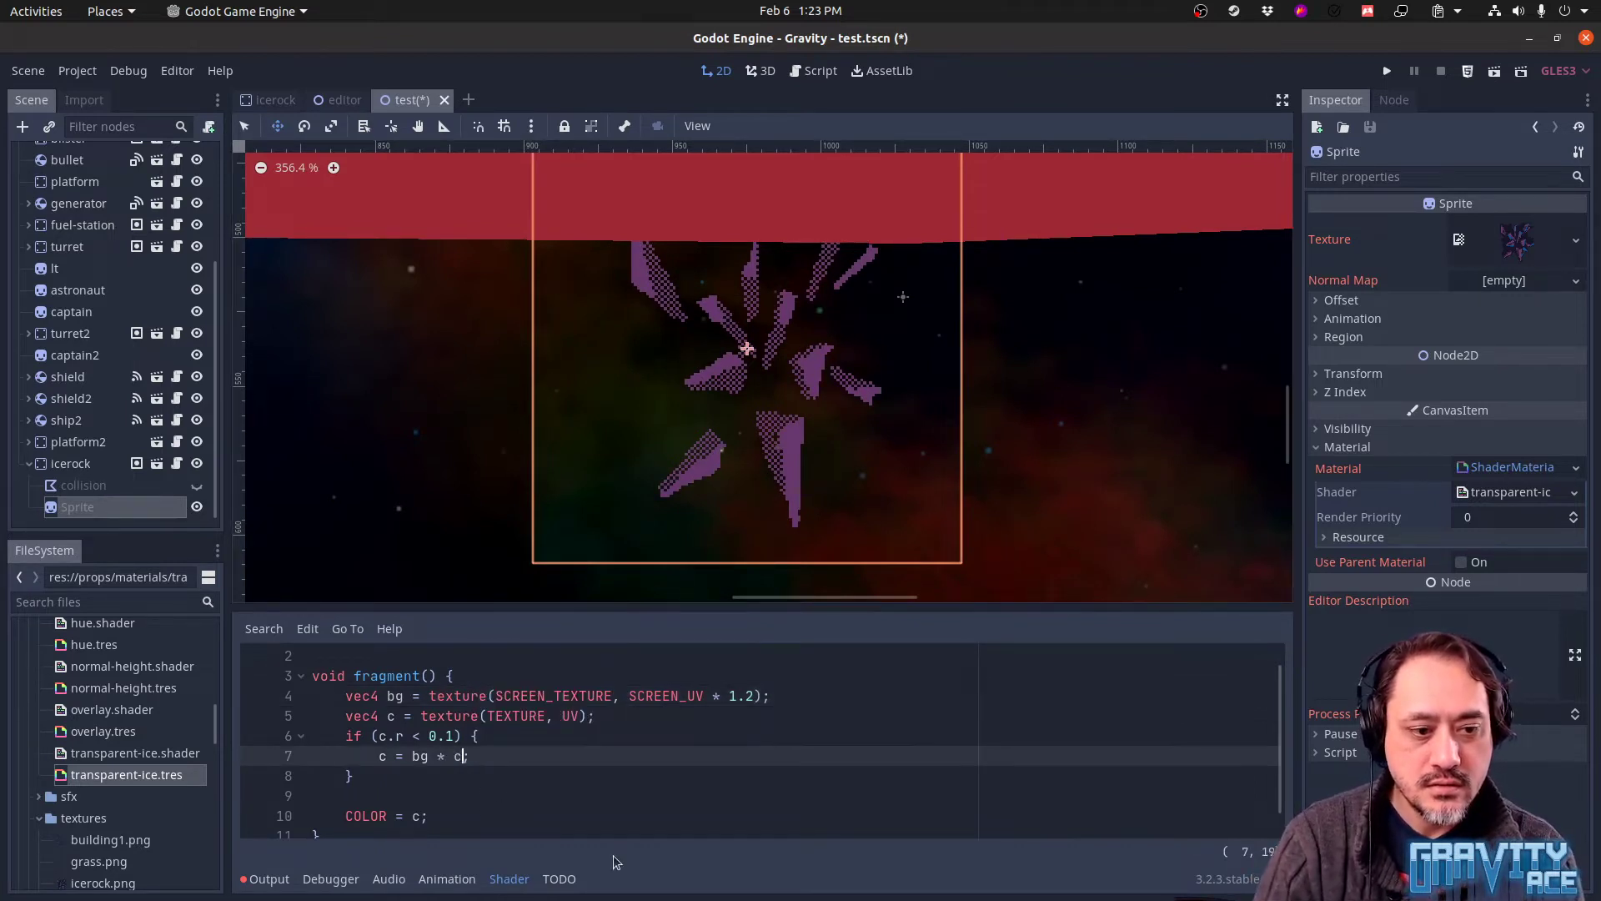
# Change the assignment in the if block to "c.rgb = bg.rgb;", save, and nudge the sprite right to check its transparency
pyautogui.press('Left')
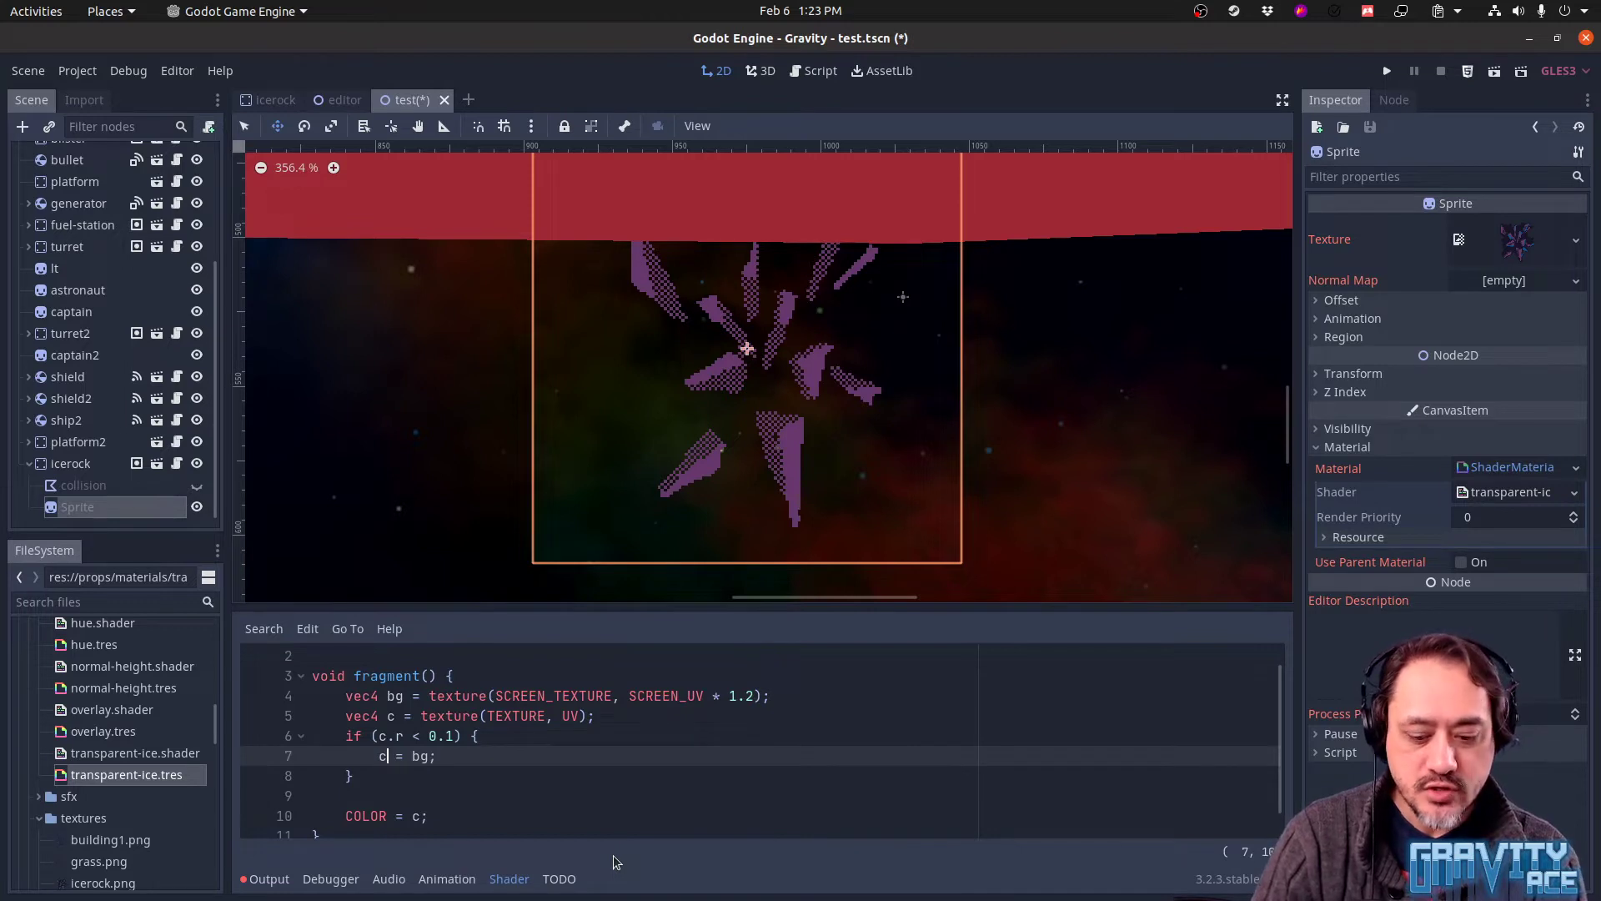
pyautogui.write('.rgb')
pyautogui.press('Right')
pyautogui.press('Right')
pyautogui.write('.rgb')
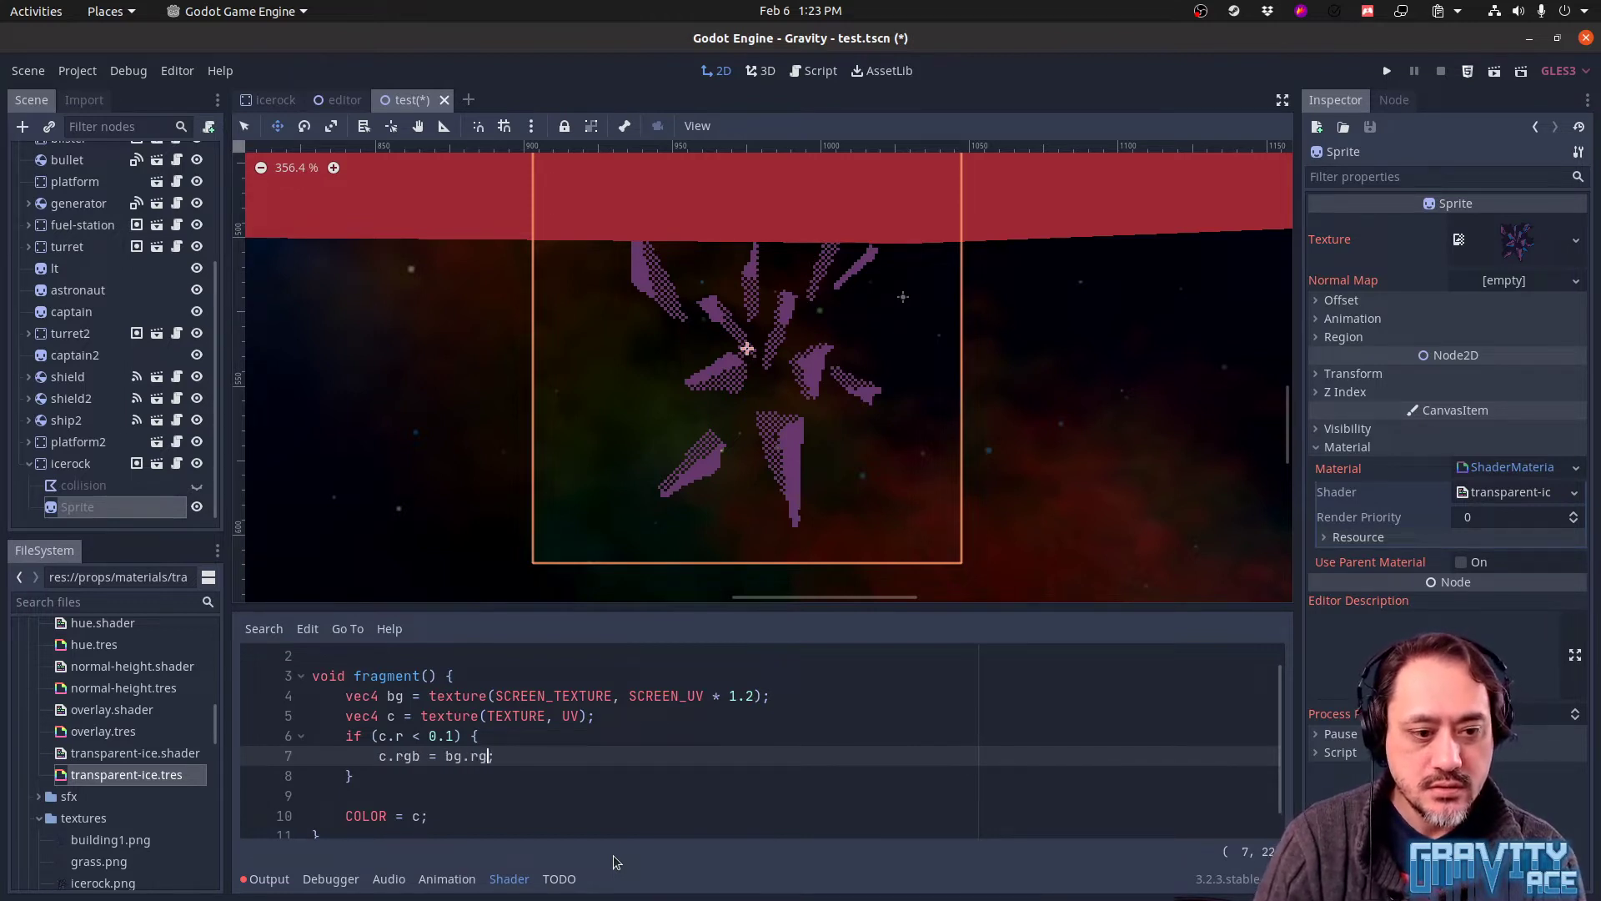
pyautogui.hotkey('ctrl', 's')
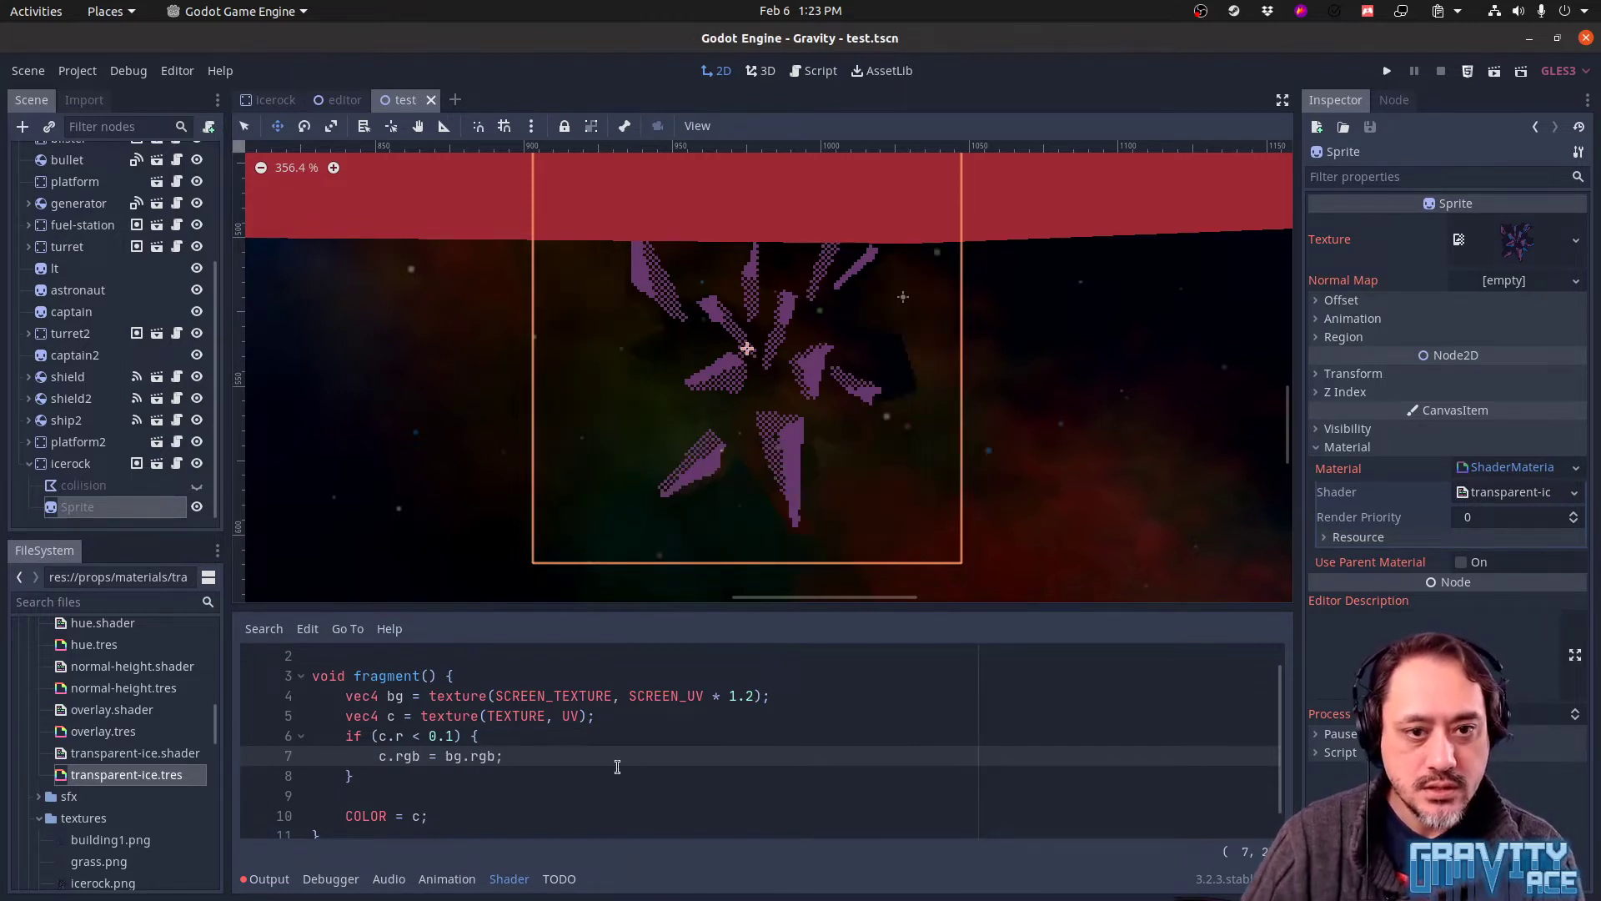
pyautogui.moveTo(715, 458)
pyautogui.mouseDown()
pyautogui.moveTo(654, 468)
pyautogui.moveTo(748, 481)
pyautogui.moveTo(780, 454)
pyautogui.moveTo(638, 467)
pyautogui.moveTo(735, 457)
pyautogui.mouseUp()
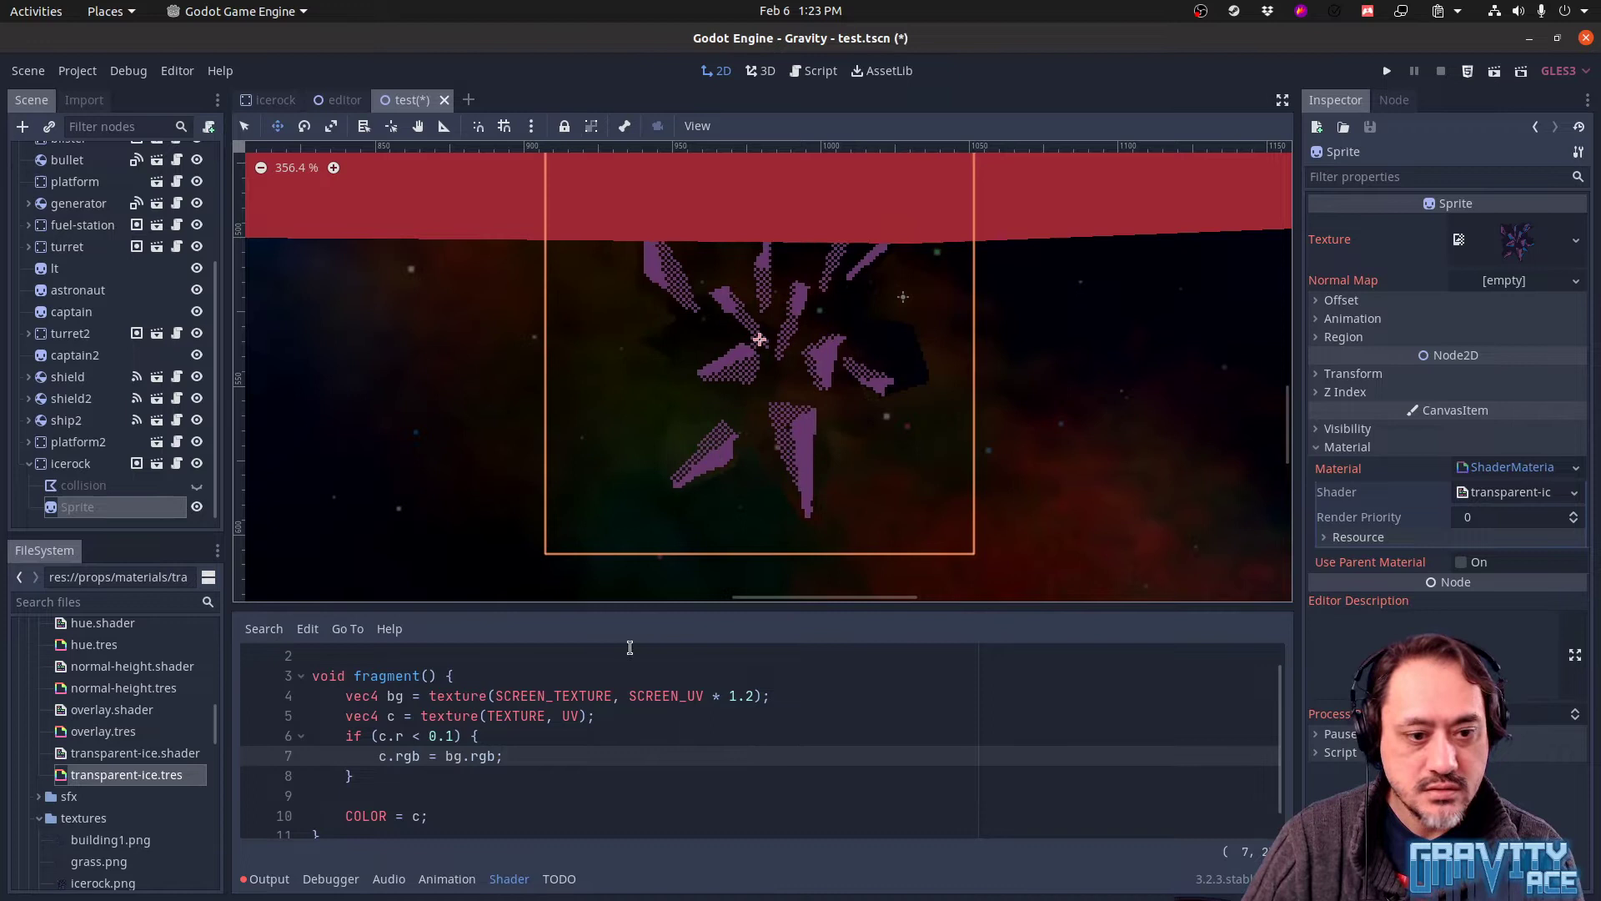
# Set the SCREEN_UV multiplier to 3.0, save, and move the icerock Sprite right across the background to check the sampling
pyautogui.doubleClick(738, 694)
pyautogui.write('3.0')
pyautogui.hotkey('ctrl', 's')
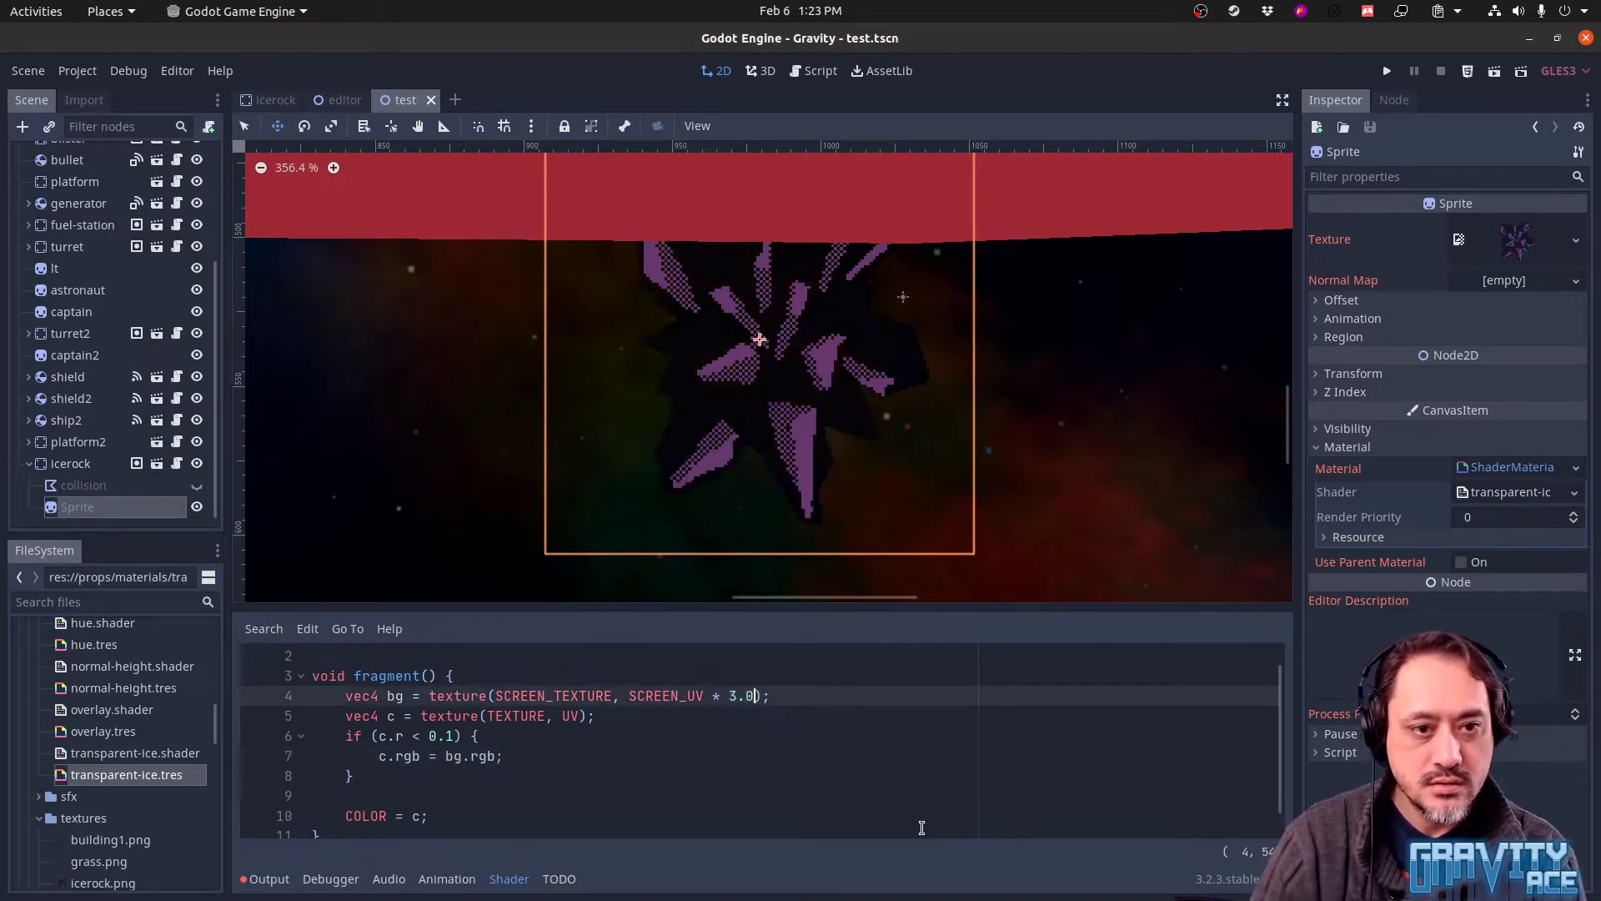
pyautogui.moveTo(819, 450); pyautogui.dragTo(936, 462)
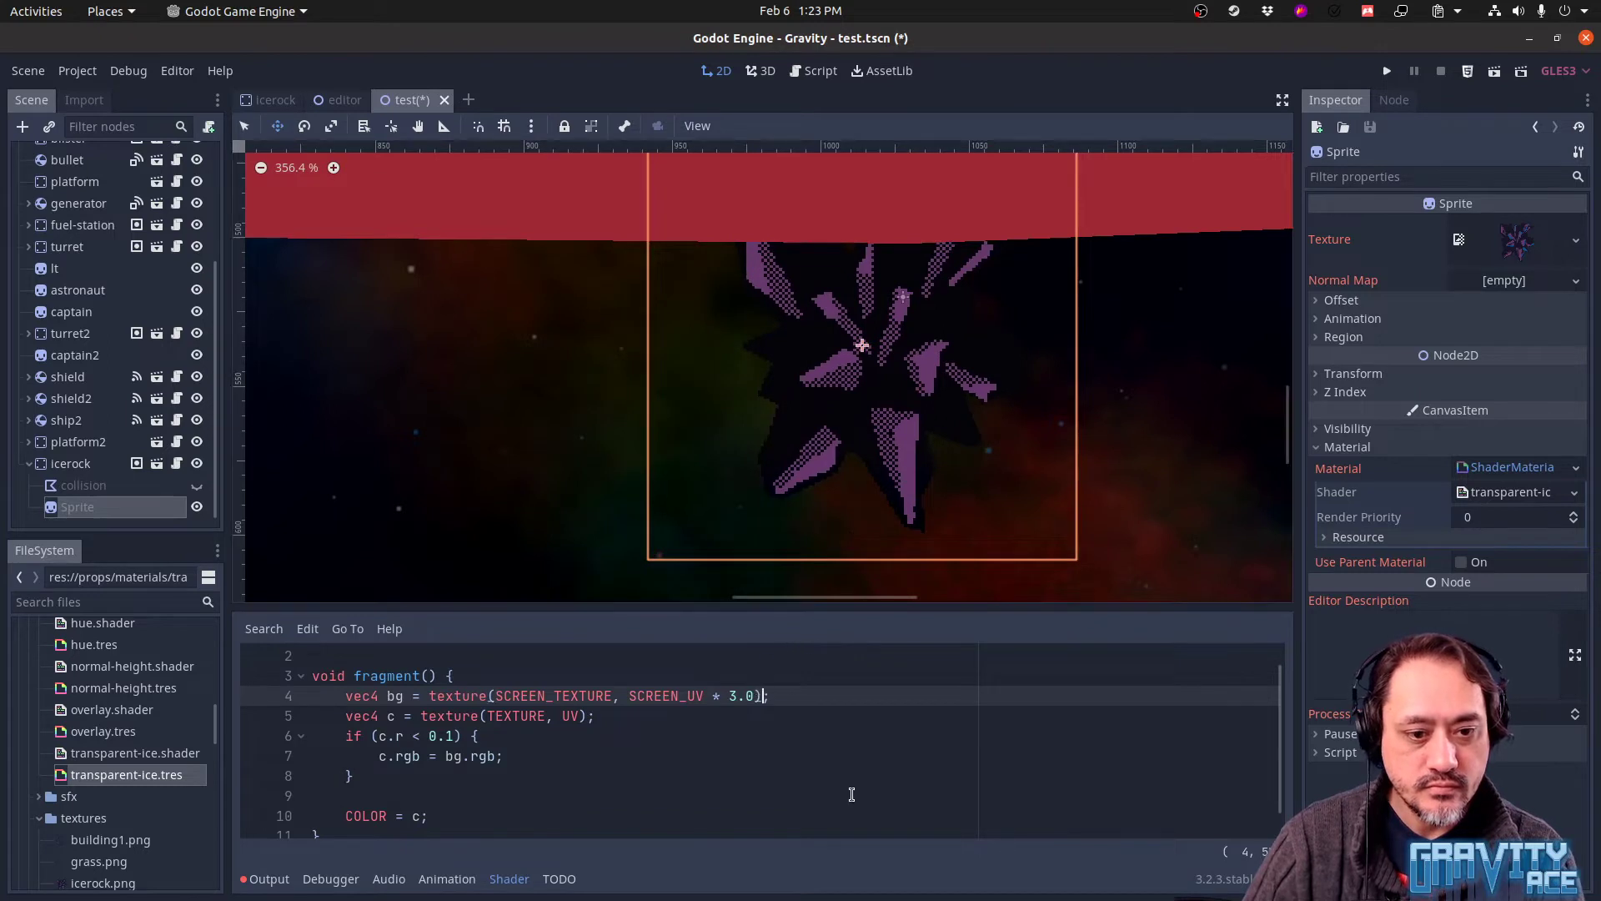
# Change the screen coordinates in the bg texture lookup to "SCREEN_UV * 2.0 - 1.0"
pyautogui.press('BackSpace')
pyautogui.press('BackSpace')
pyautogui.press('BackSpace')
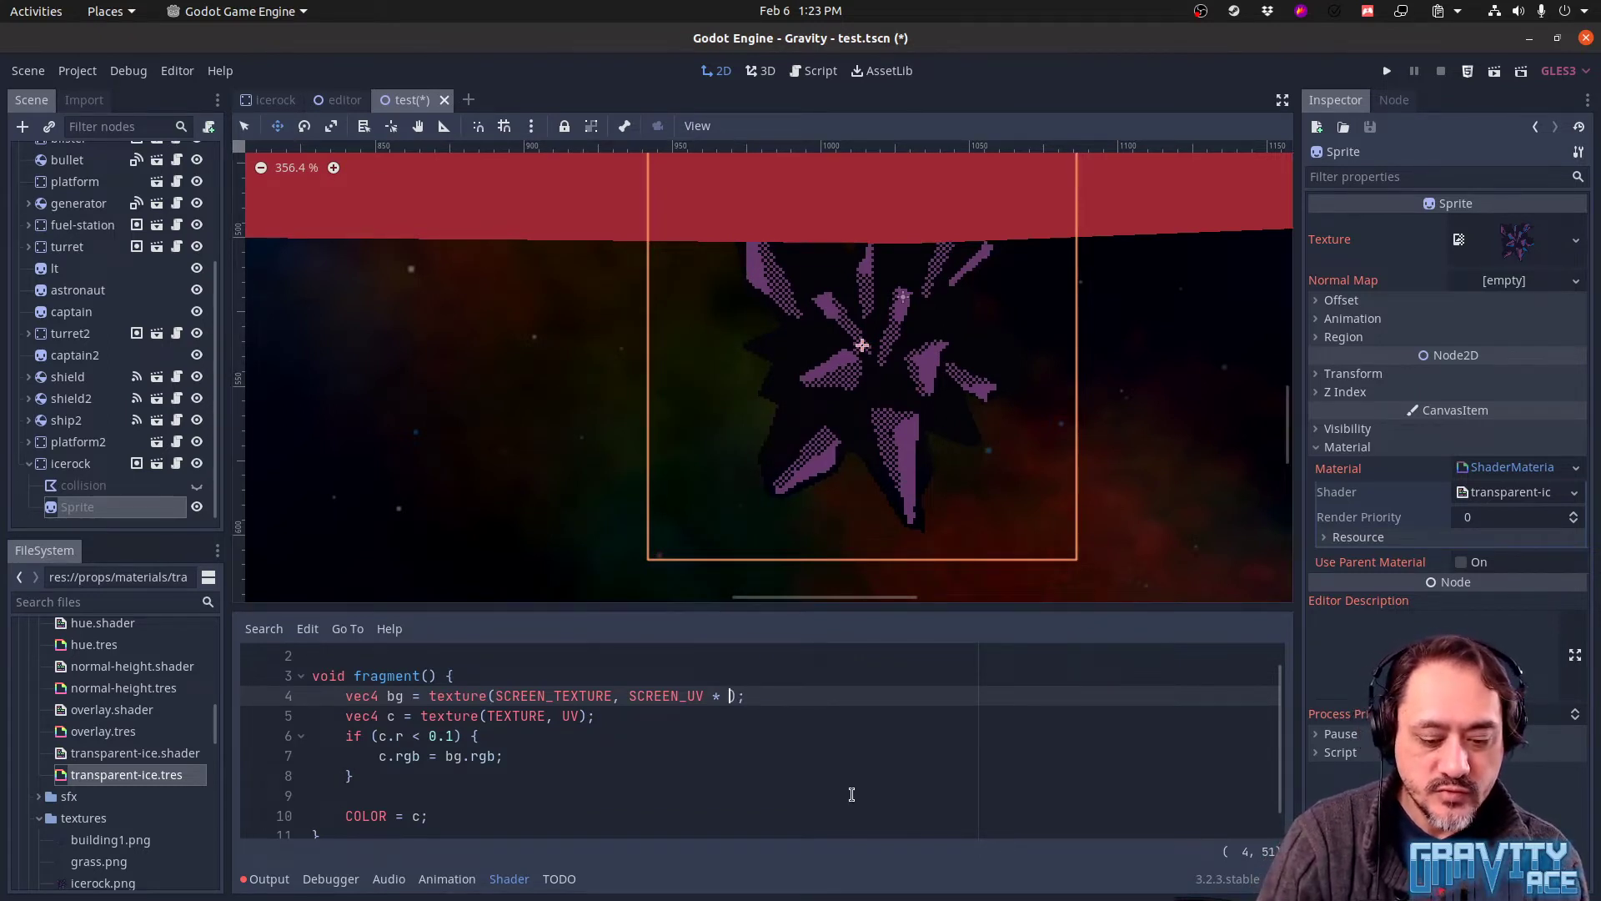
pyautogui.write('2.0 - 1.0')
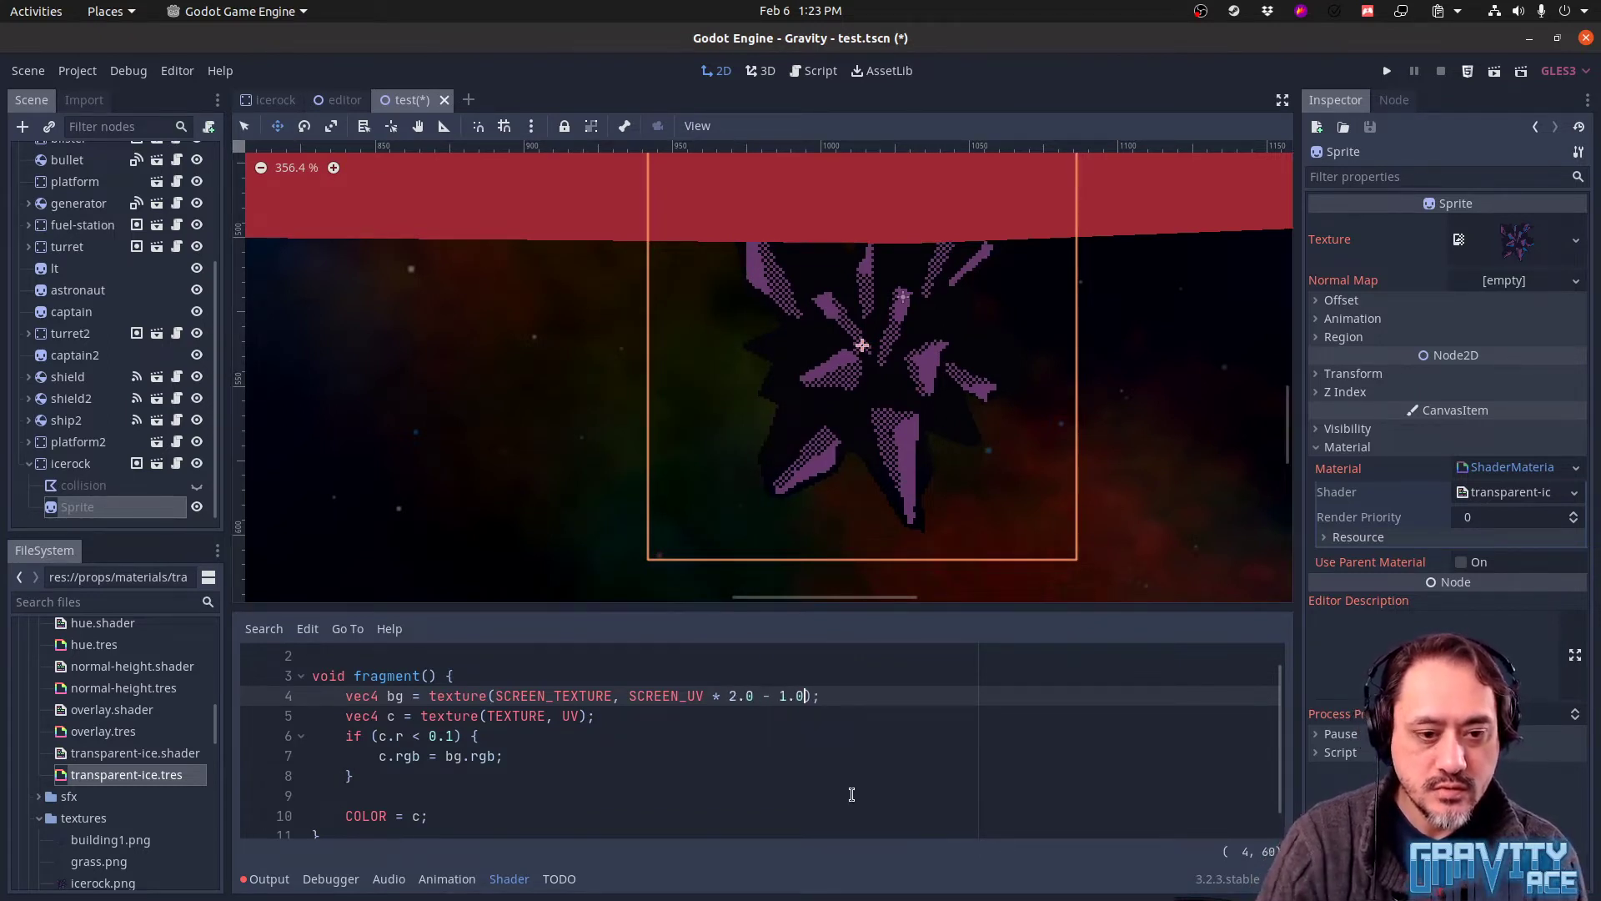
# Save the scene and move the icerock sprite across the background to examine how the offset screen texture looks through it
pyautogui.hotkey('ctrl', 's')
pyautogui.moveTo(906, 543); pyautogui.dragTo(747, 458)
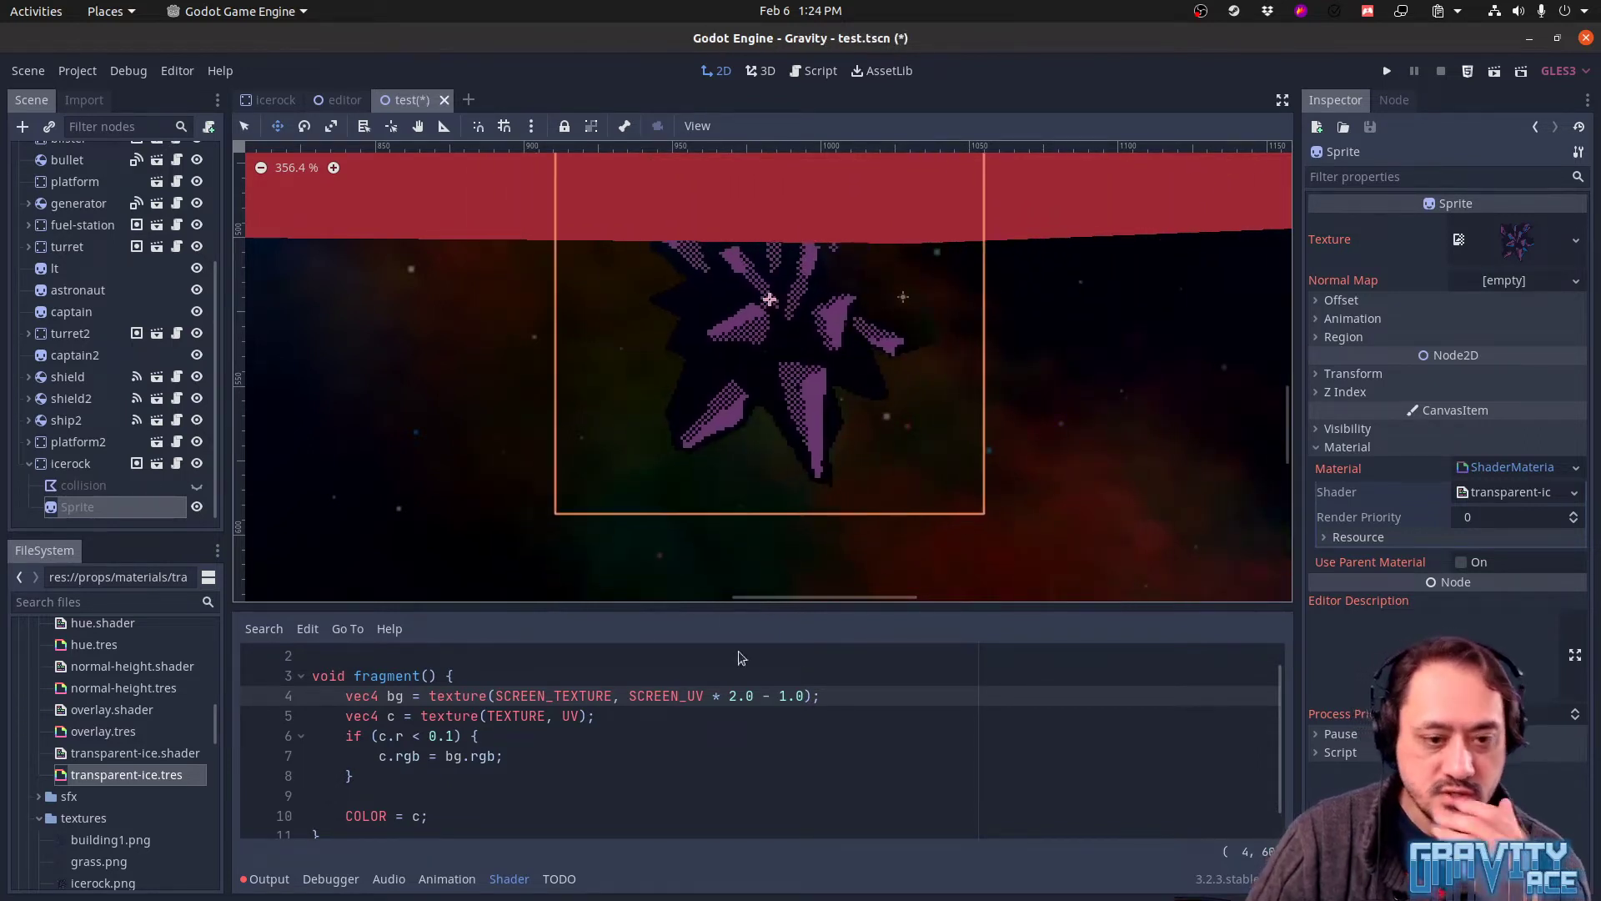
pyautogui.doubleClick(670, 696)
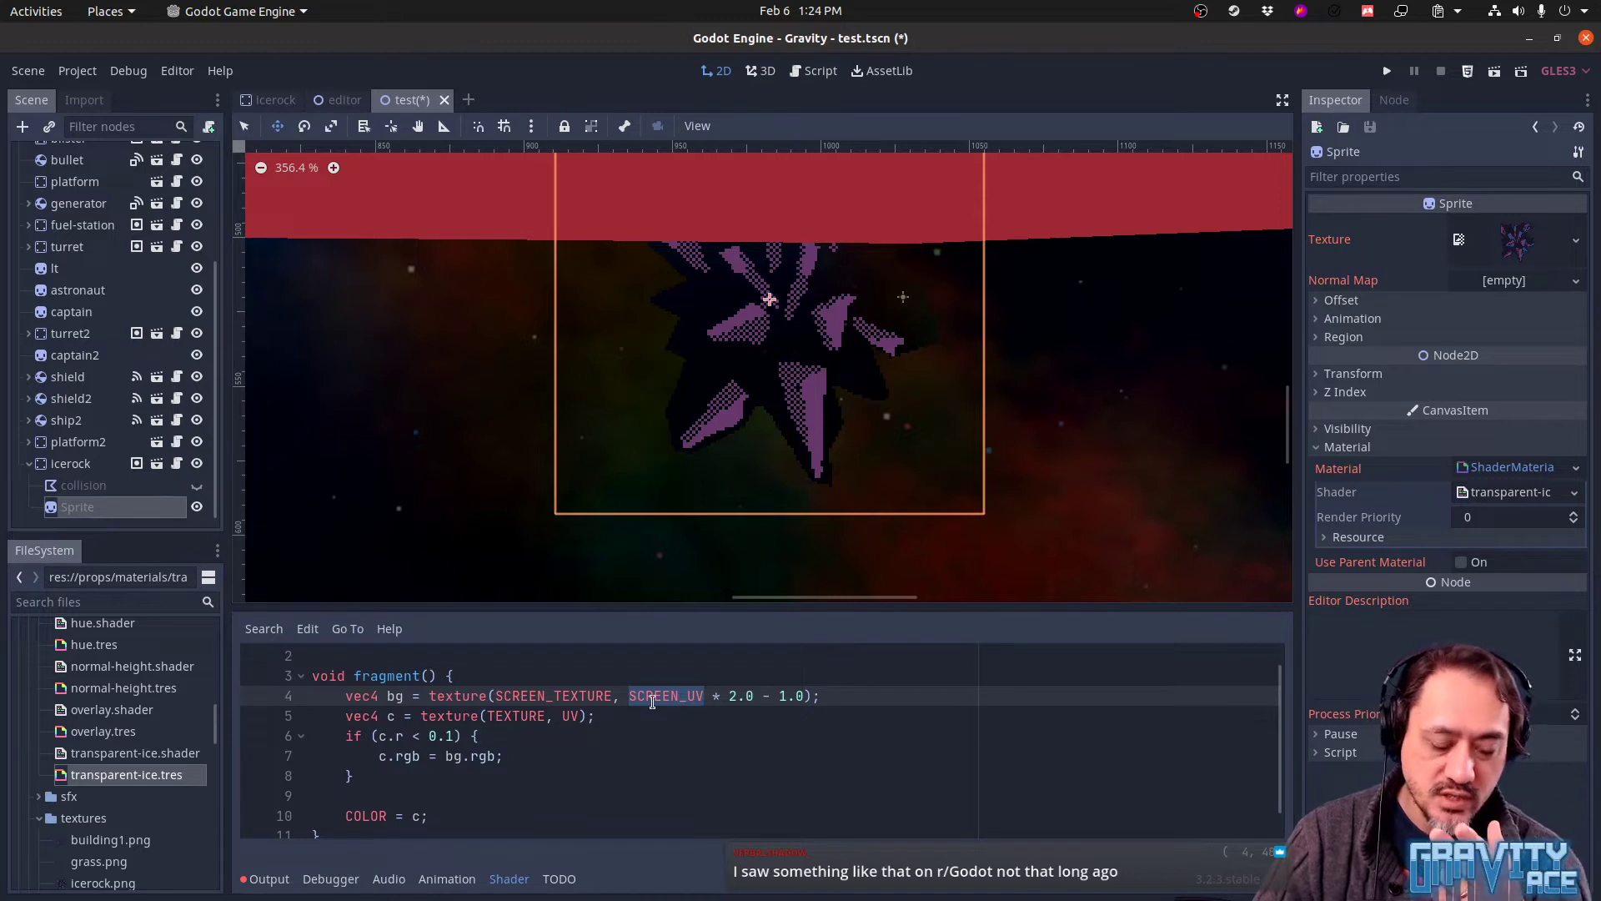
pyautogui.click(626, 698)
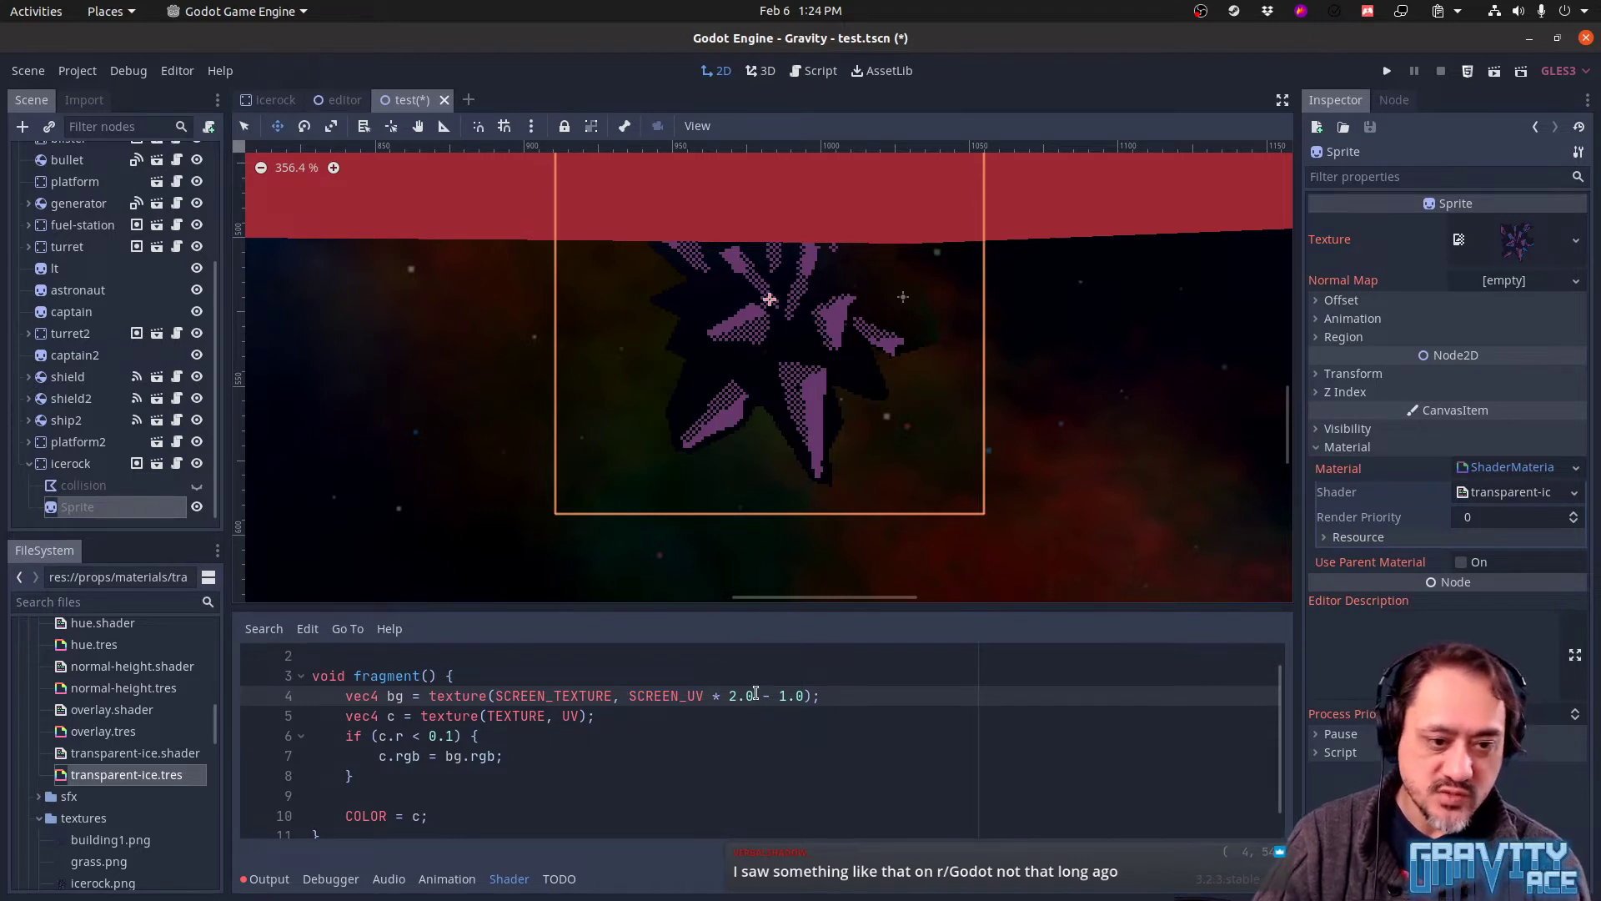
pyautogui.moveTo(811, 404)
pyautogui.mouseDown(button='middle')
pyautogui.moveTo(1013, 529)
pyautogui.moveTo(1084, 529)
pyautogui.moveTo(959, 519)
pyautogui.moveTo(796, 402)
pyautogui.mouseUp(button='middle')
pyautogui.moveTo(797, 402); pyautogui.dragTo(773, 370)
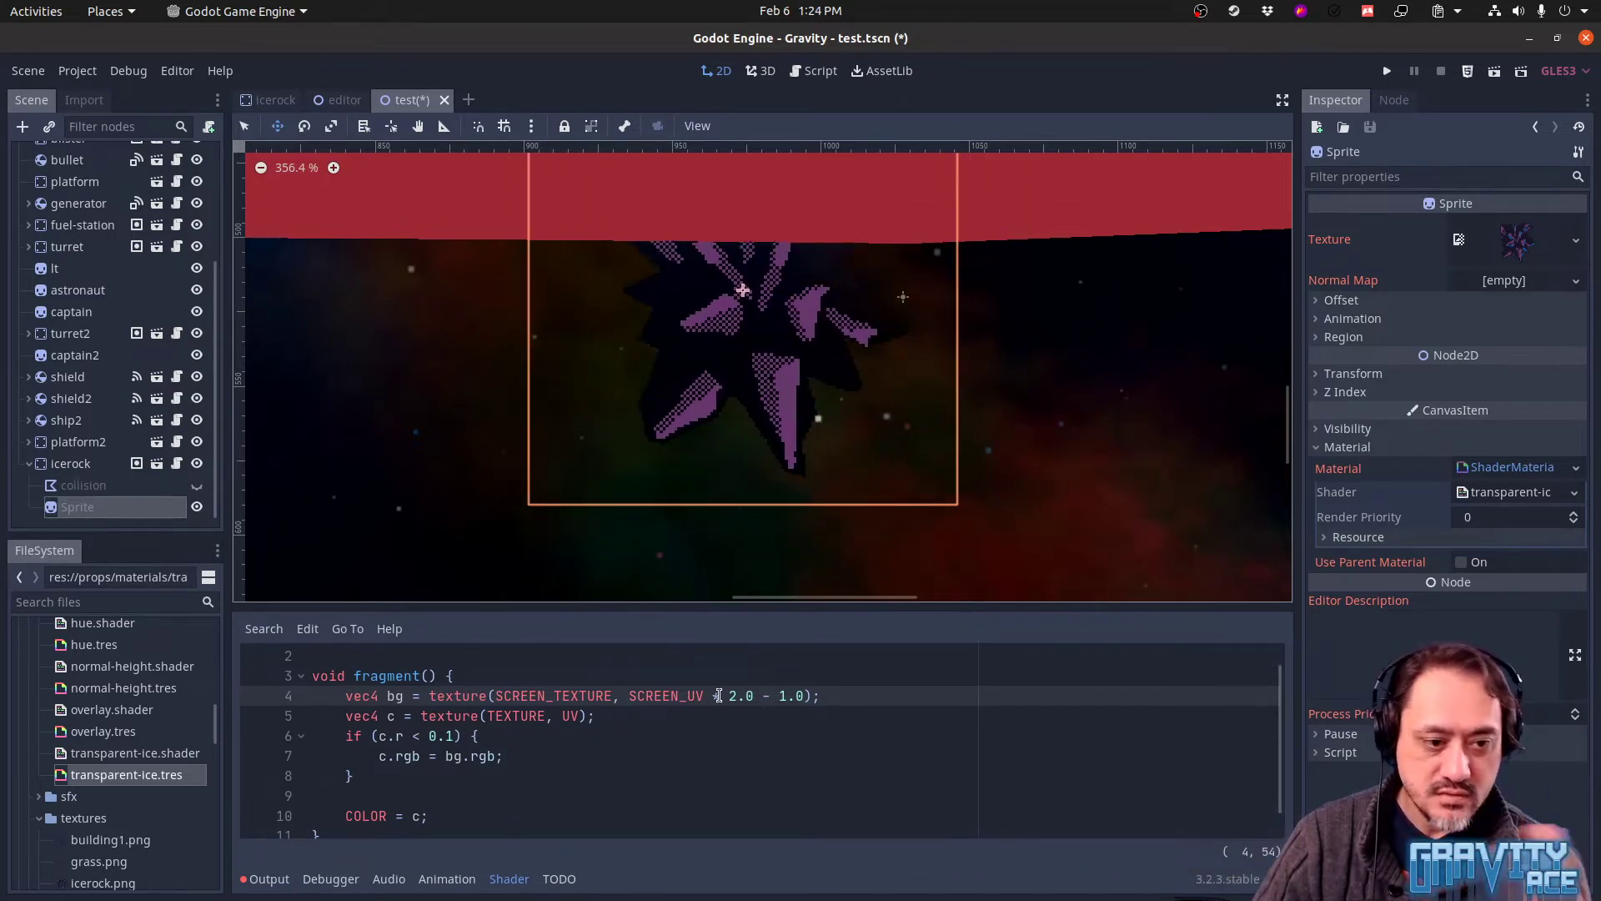
pyautogui.moveTo(780, 404); pyautogui.dragTo(1016, 492)
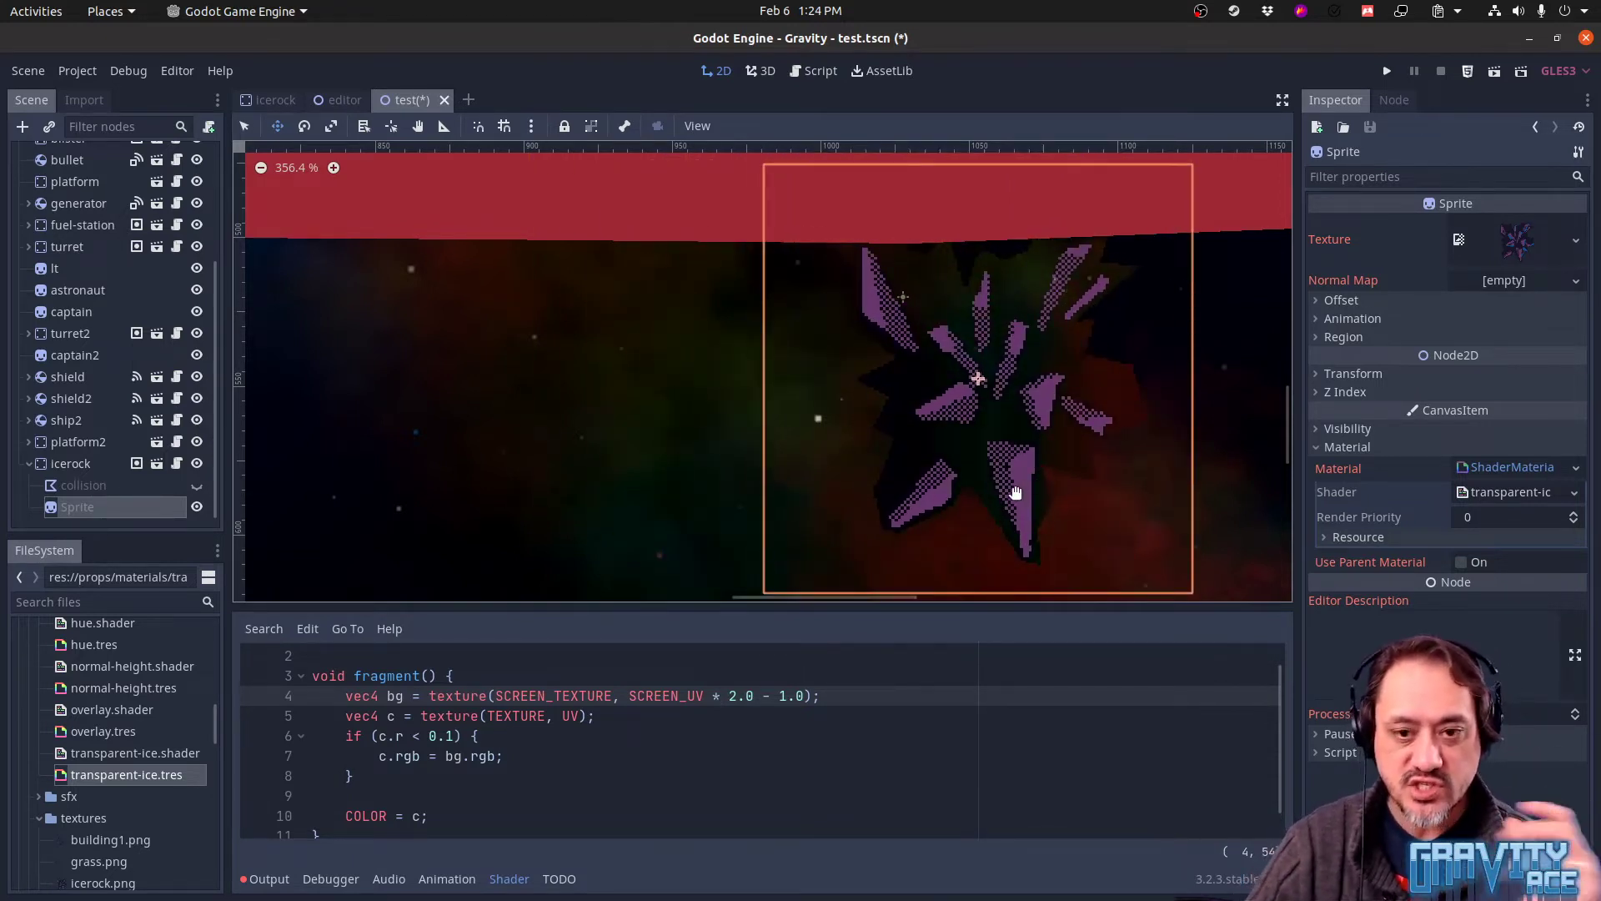
pyautogui.moveTo(1015, 492); pyautogui.dragTo(788, 371)
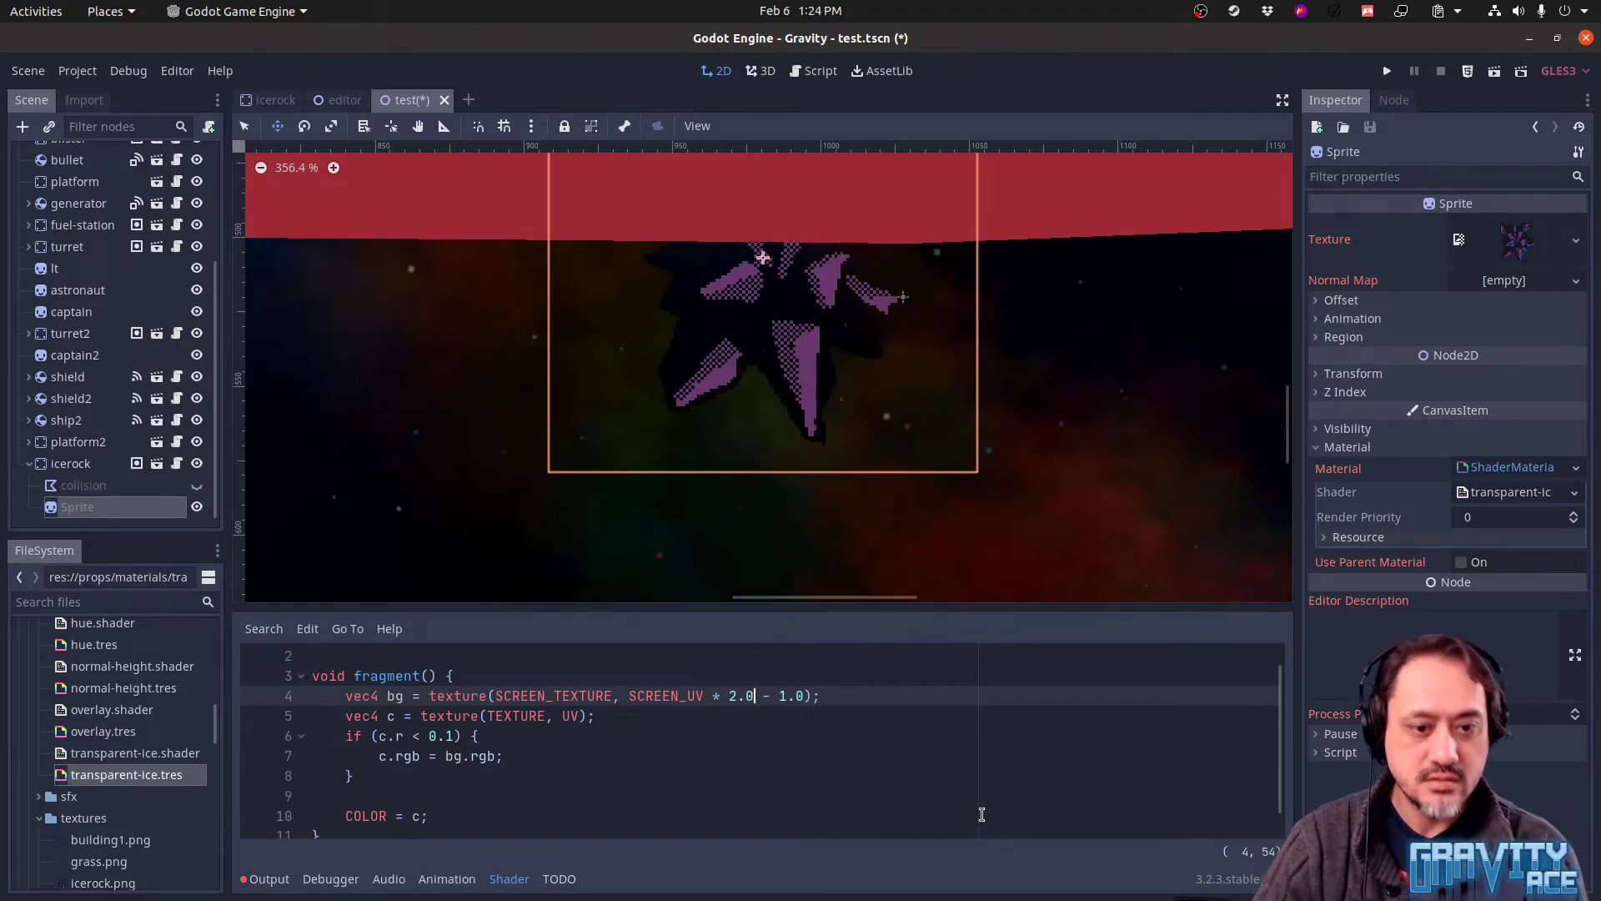
# Remove the "- 1.0" offset from the SCREEN_UV lookup, save, and move the icerock sprite to check the effect
pyautogui.moveTo(754, 696); pyautogui.dragTo(804, 695)
pyautogui.press('BackSpace')
pyautogui.hotkey('ctrl', 's')
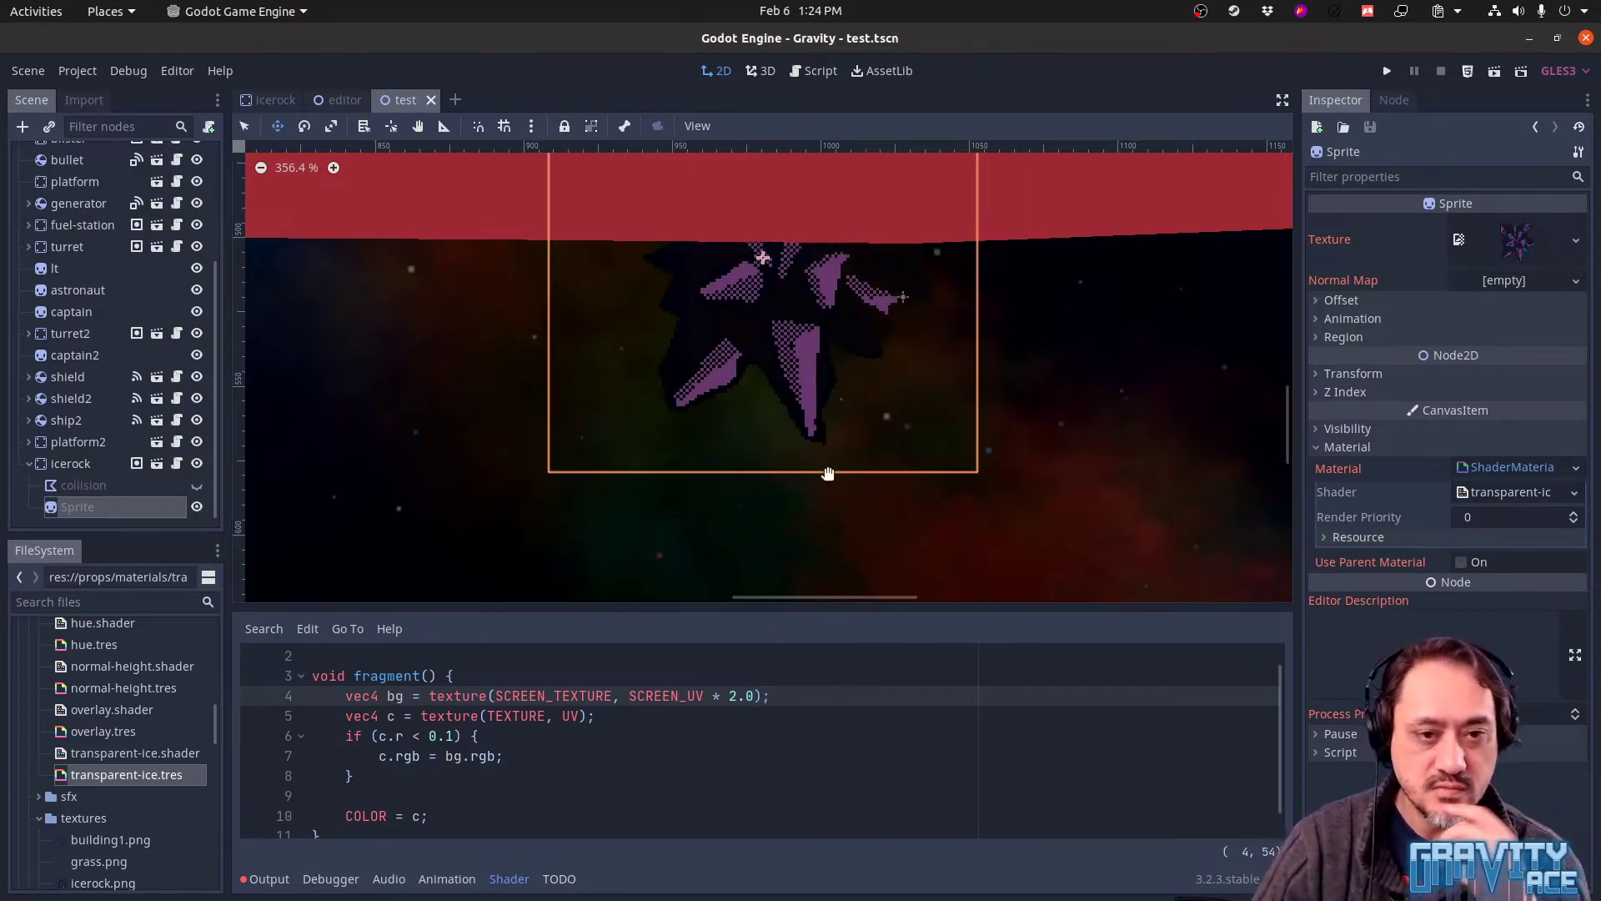
pyautogui.moveTo(808, 400); pyautogui.dragTo(881, 405)
# Use a screen_uv variable in the SCREEN_TEXTURE lookup and declare it above as "vec2 screen_uv = SCREEN_UV;"
pyautogui.click(630, 695)
pyautogui.hotkey('shift', 'End')
pyautogui.hotkey('shift', 'Left')
pyautogui.hotkey('shift', 'Left')
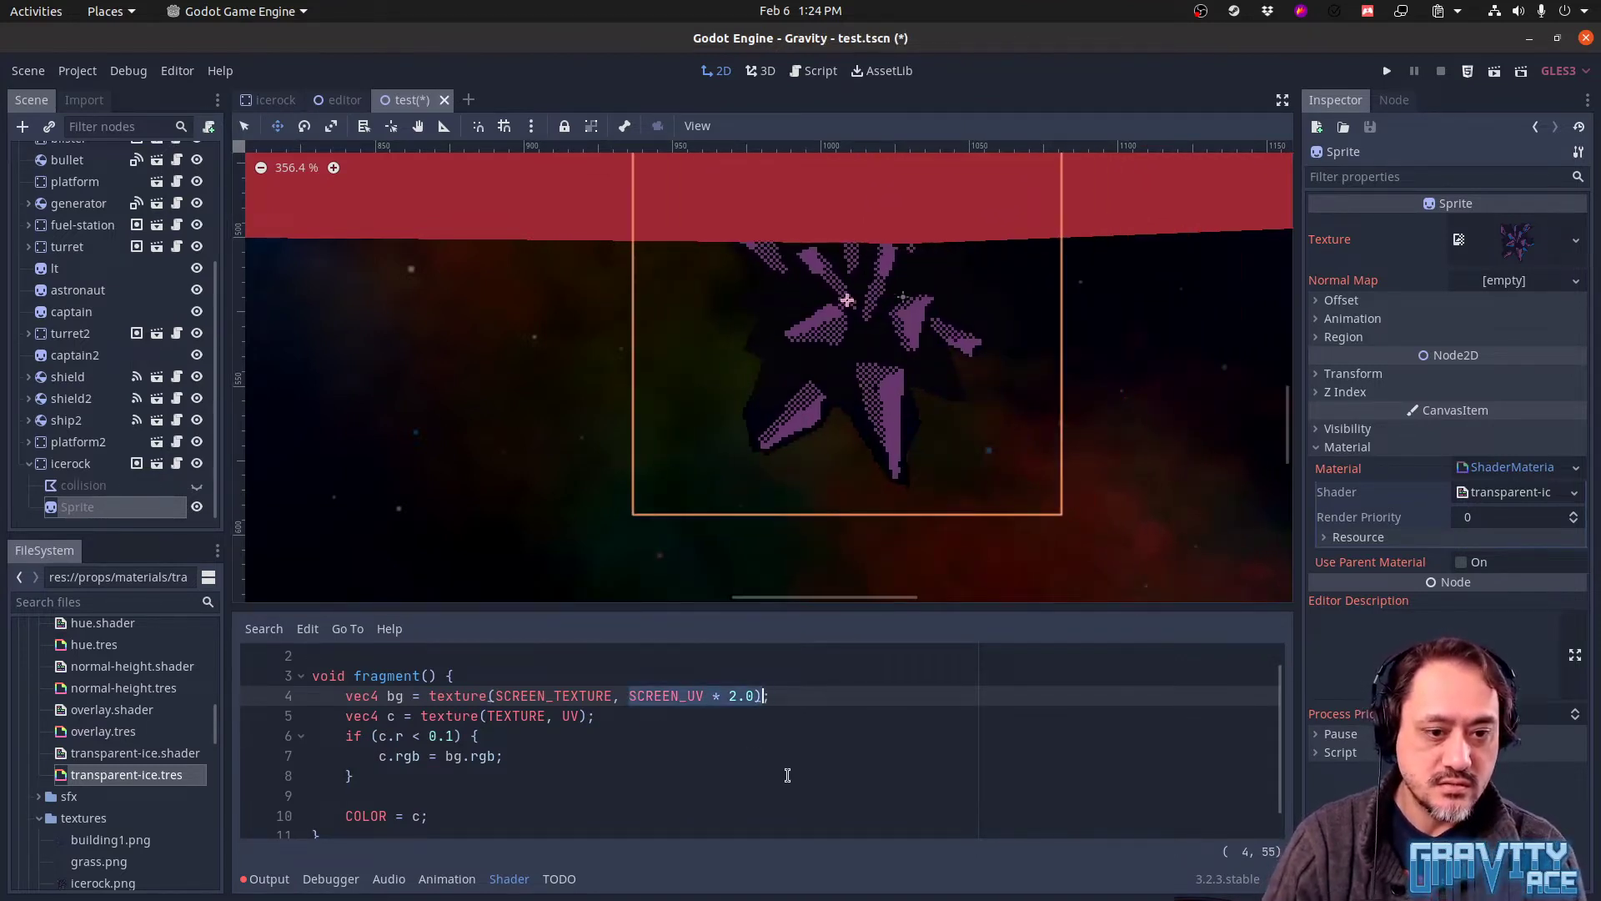
pyautogui.press('BackSpace')
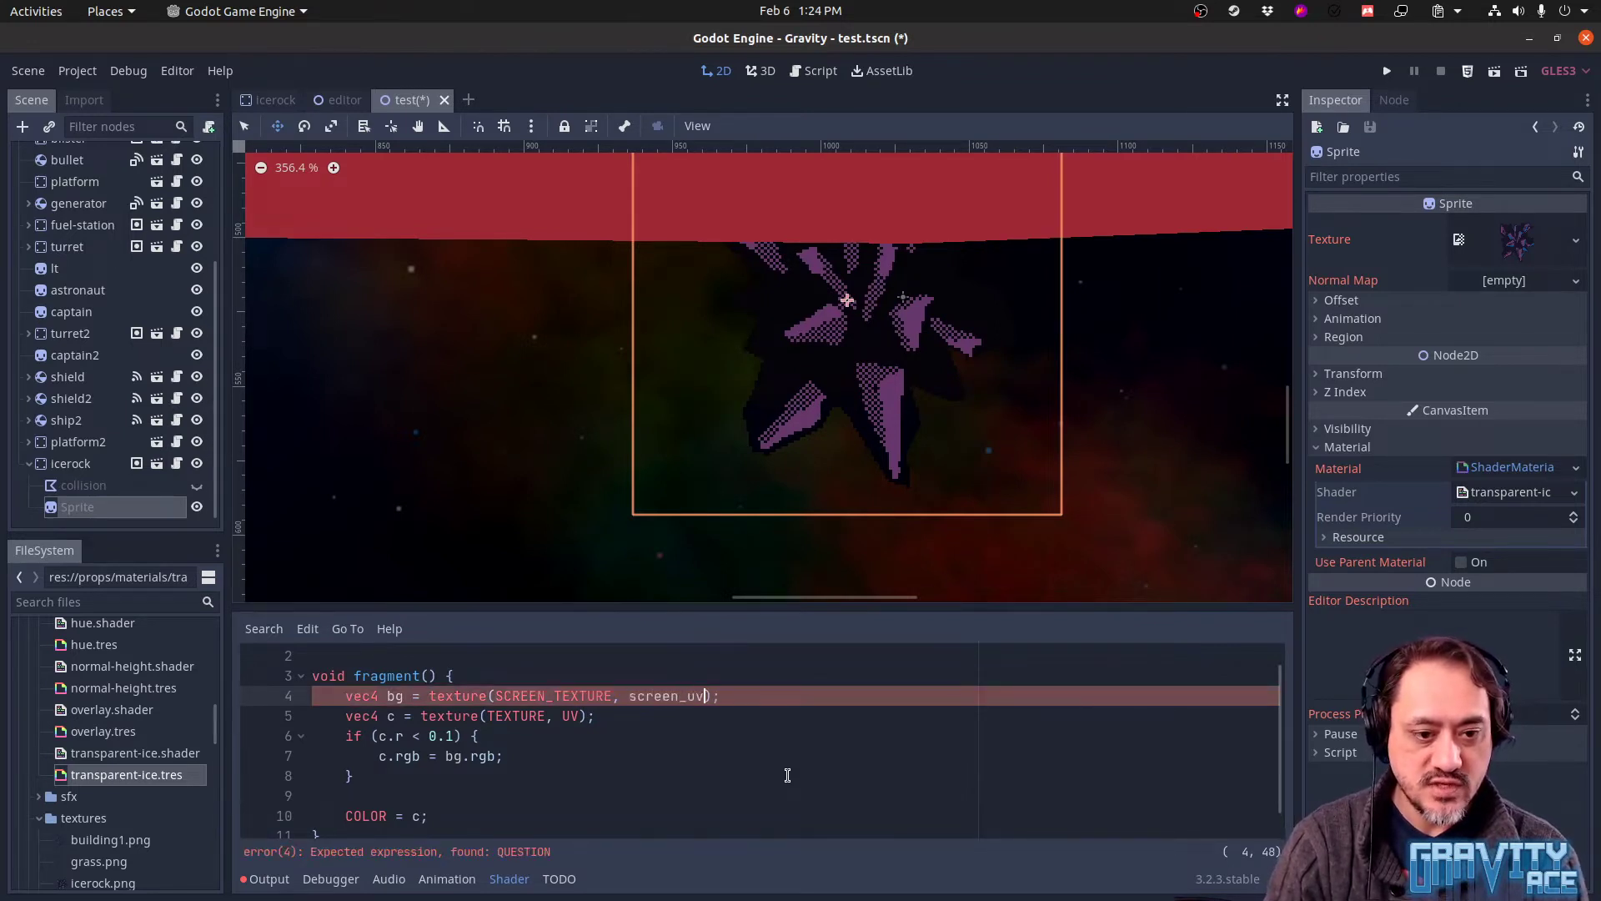
pyautogui.hotkey('ctrl', 'shift', 'Return')
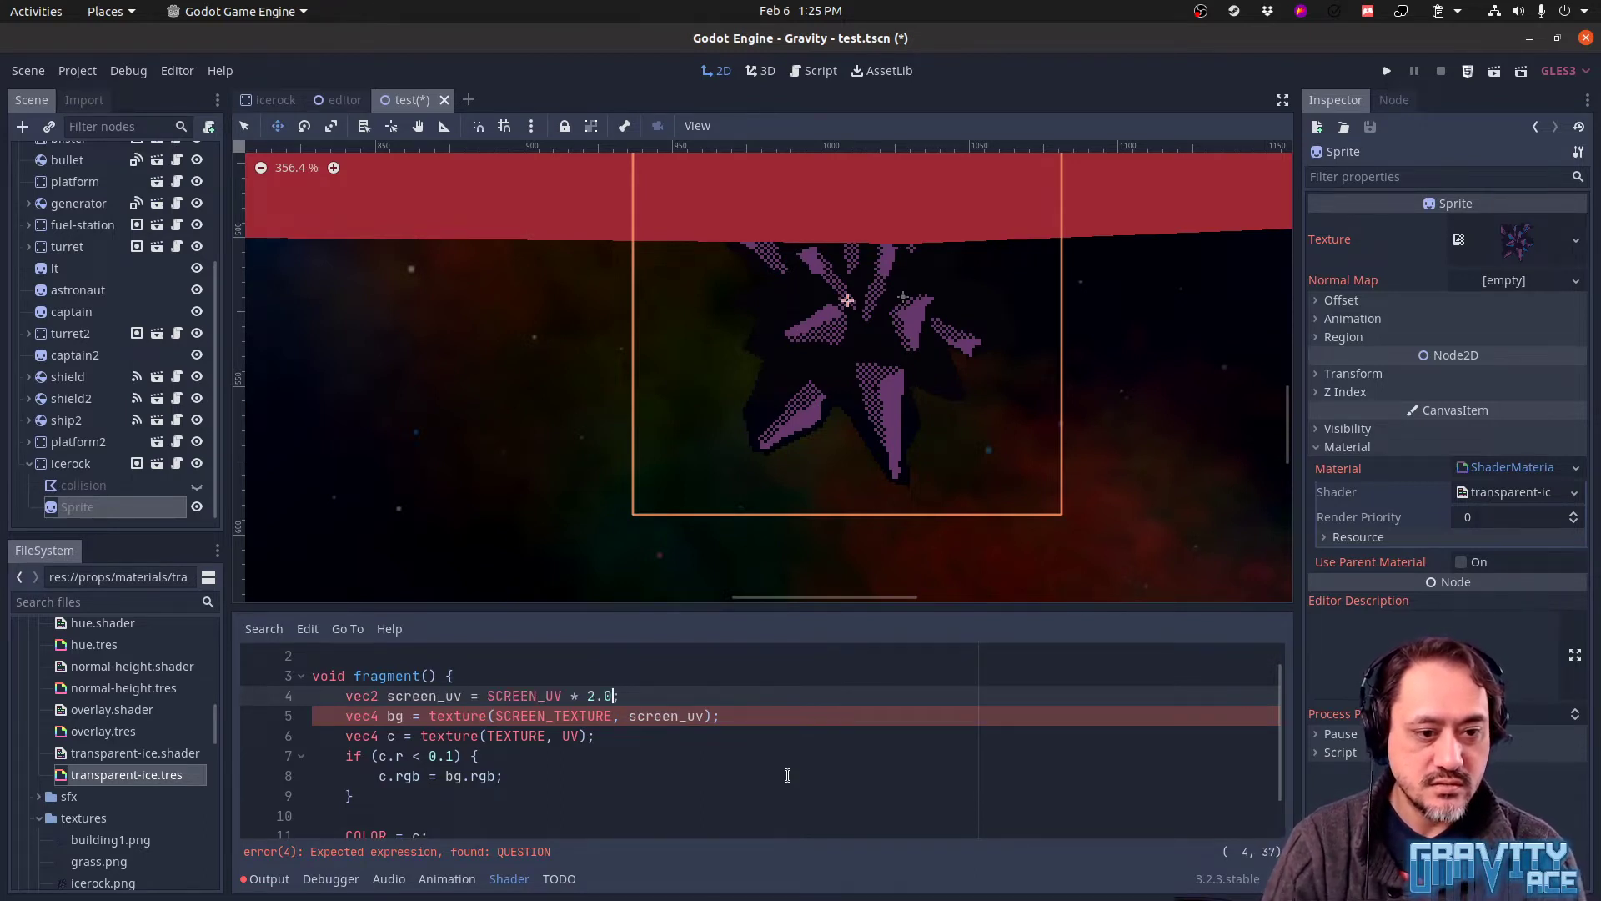
# Add the line "screen_uv *= 2.0;" below the screen_uv declaration
pyautogui.hotkey('ctrl', 'Return')
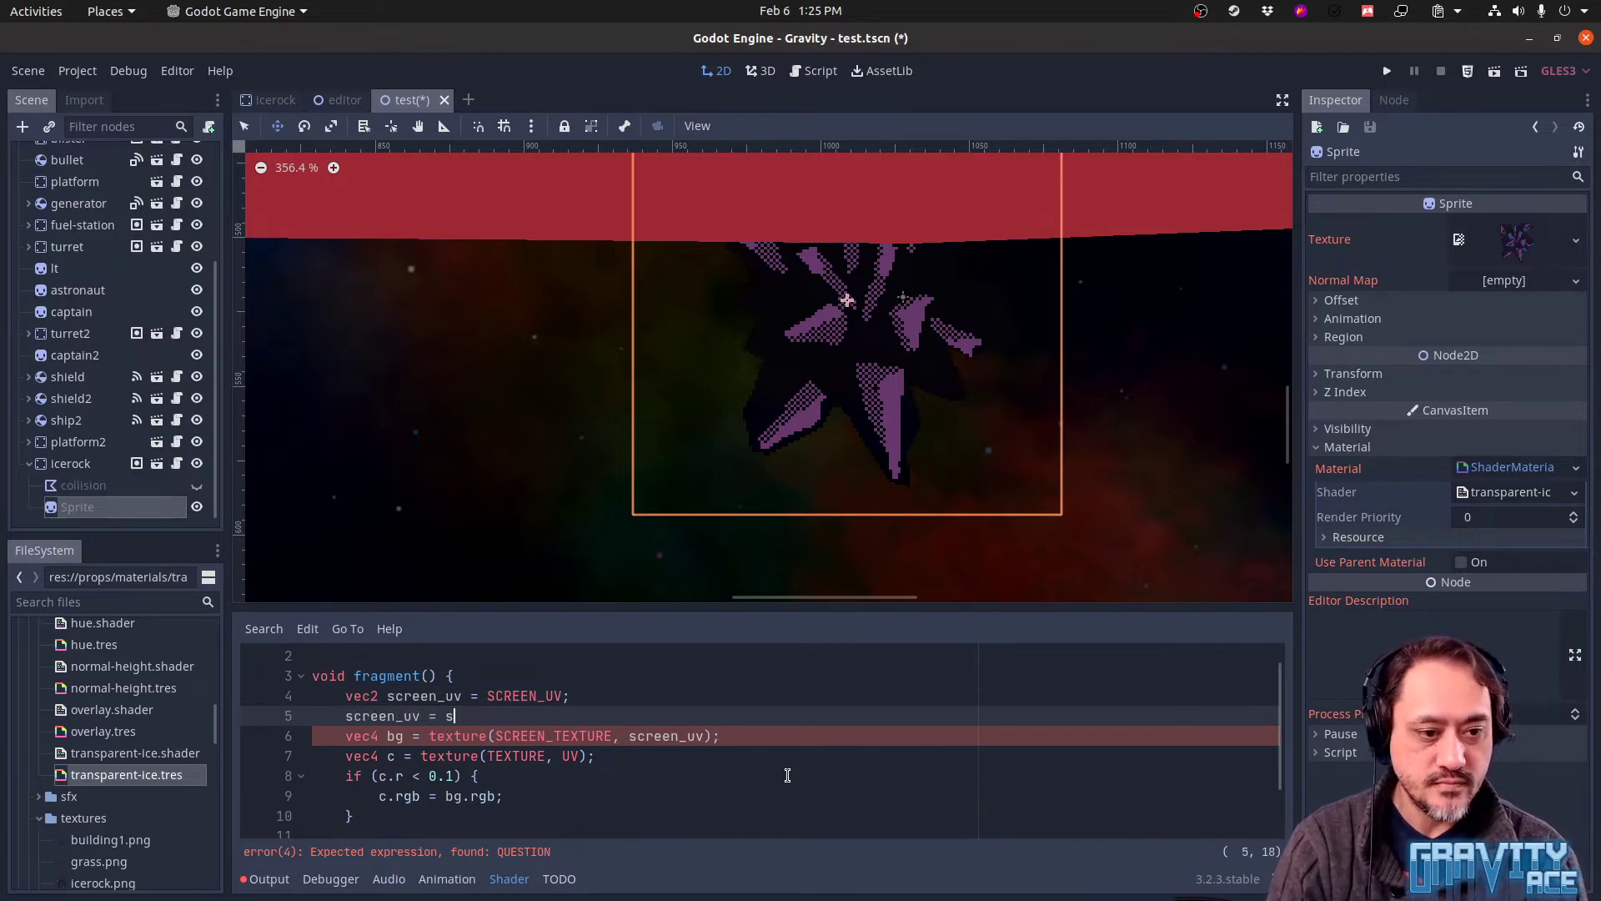
pyautogui.press('BackSpace')
pyautogui.press('BackSpace')
pyautogui.press('BackSpace')
pyautogui.write('*= 2.0')
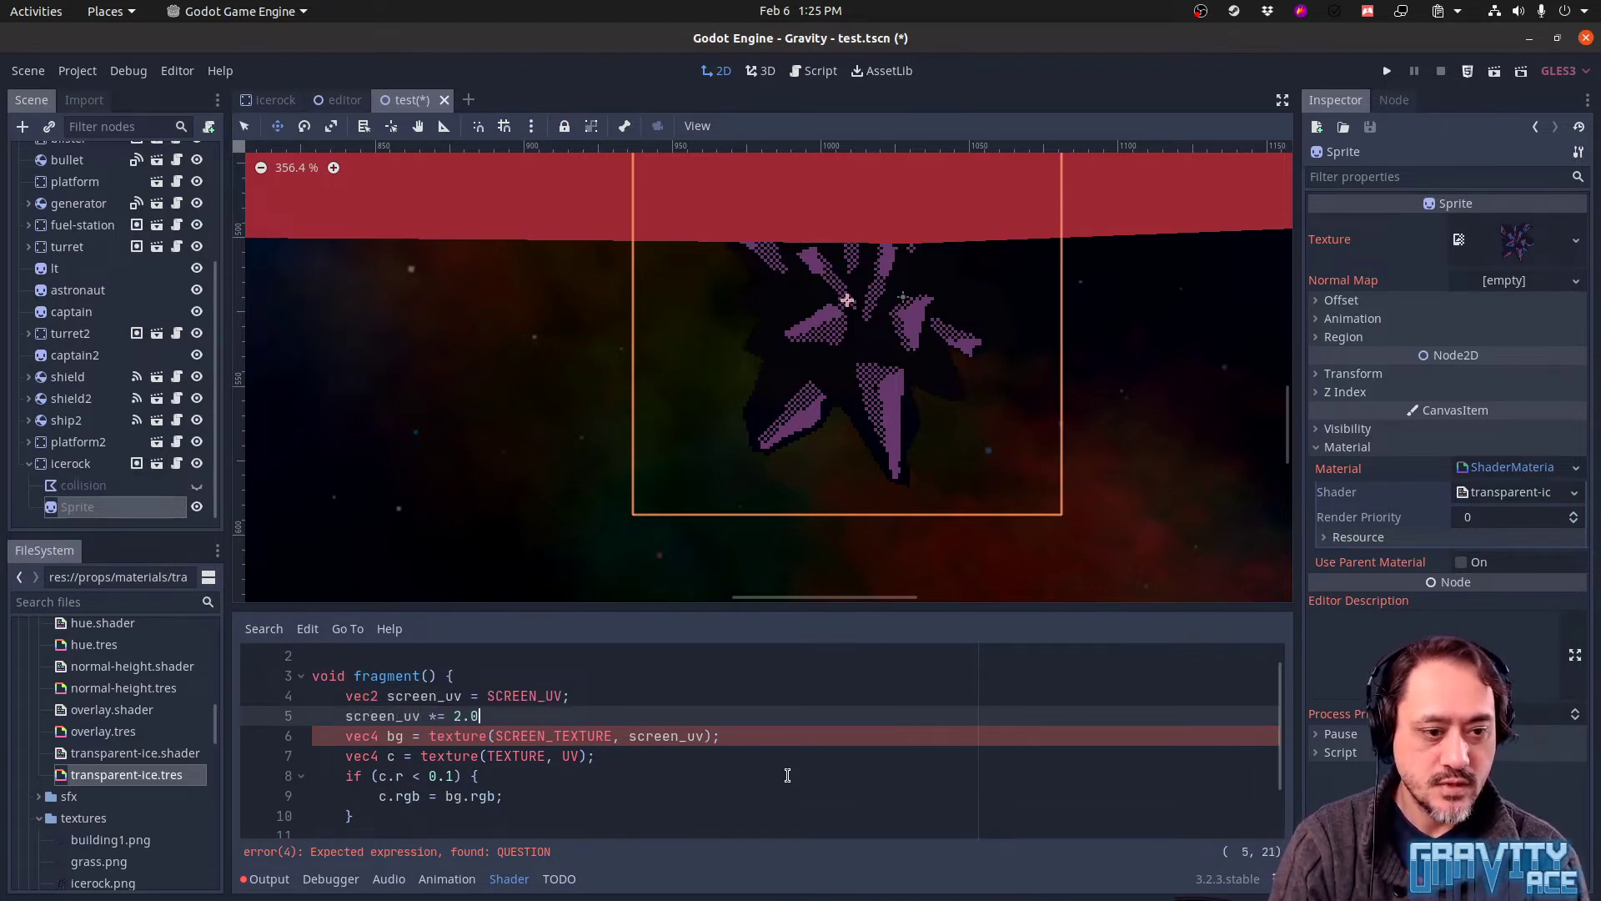
pyautogui.write(';')
# Add the line "screen_uv *= sin(SCREEN_UV.x);", save, and move the icerock sprite to check the distortion
pyautogui.press('Return')
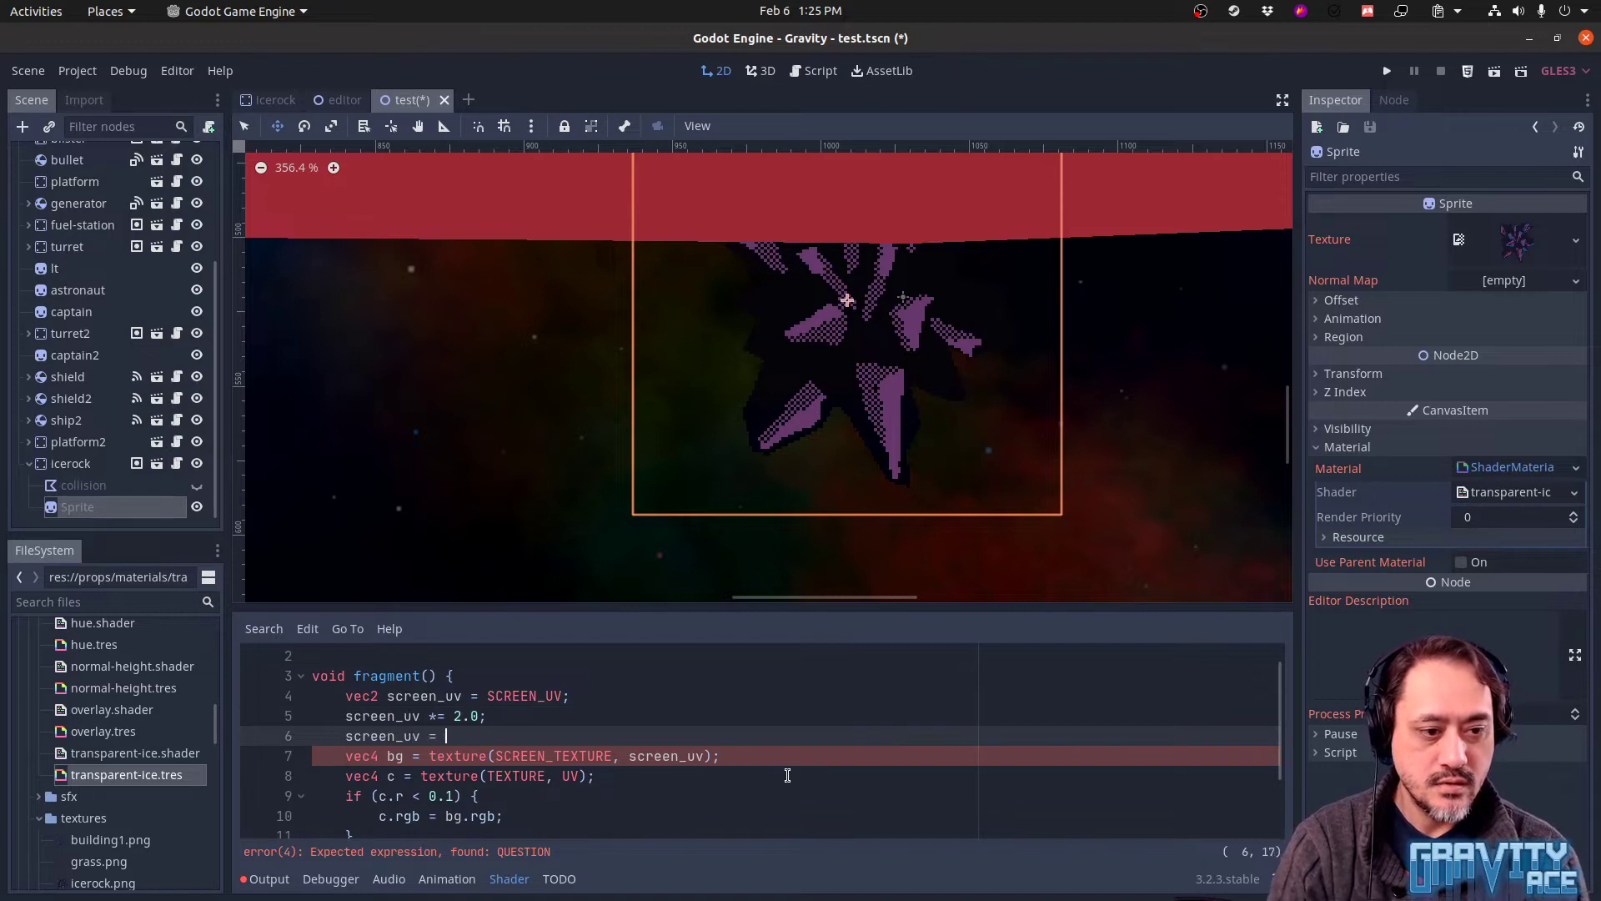
pyautogui.write('screen_uv *= sin(')
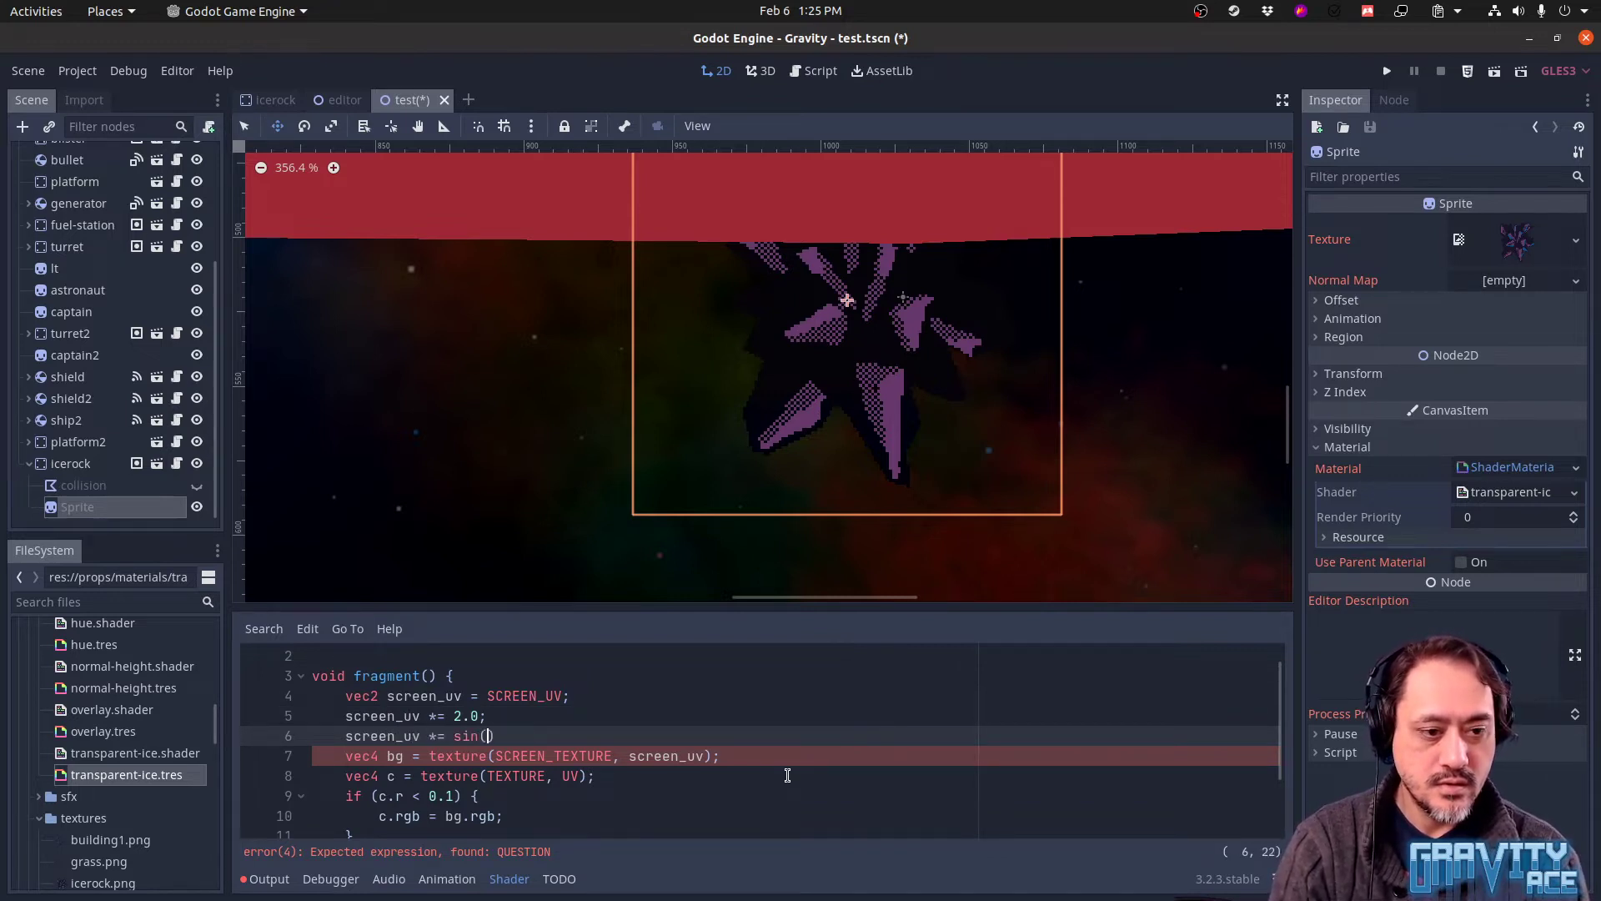
pyautogui.write('T')
pyautogui.press('BackSpace')
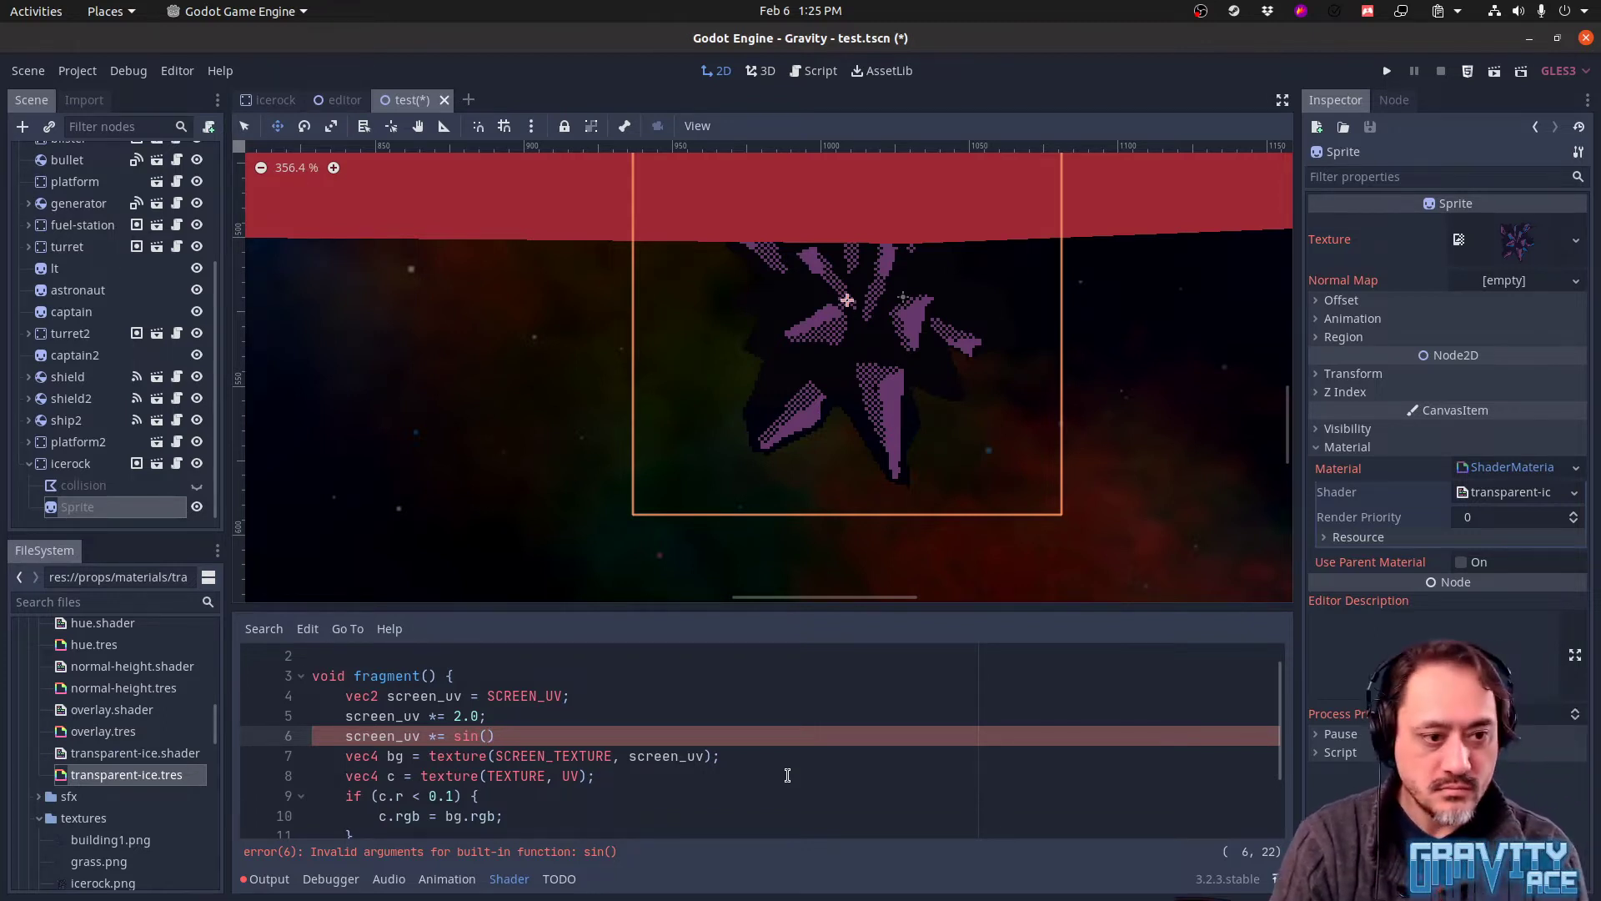
pyautogui.write('SCREEN_UV')
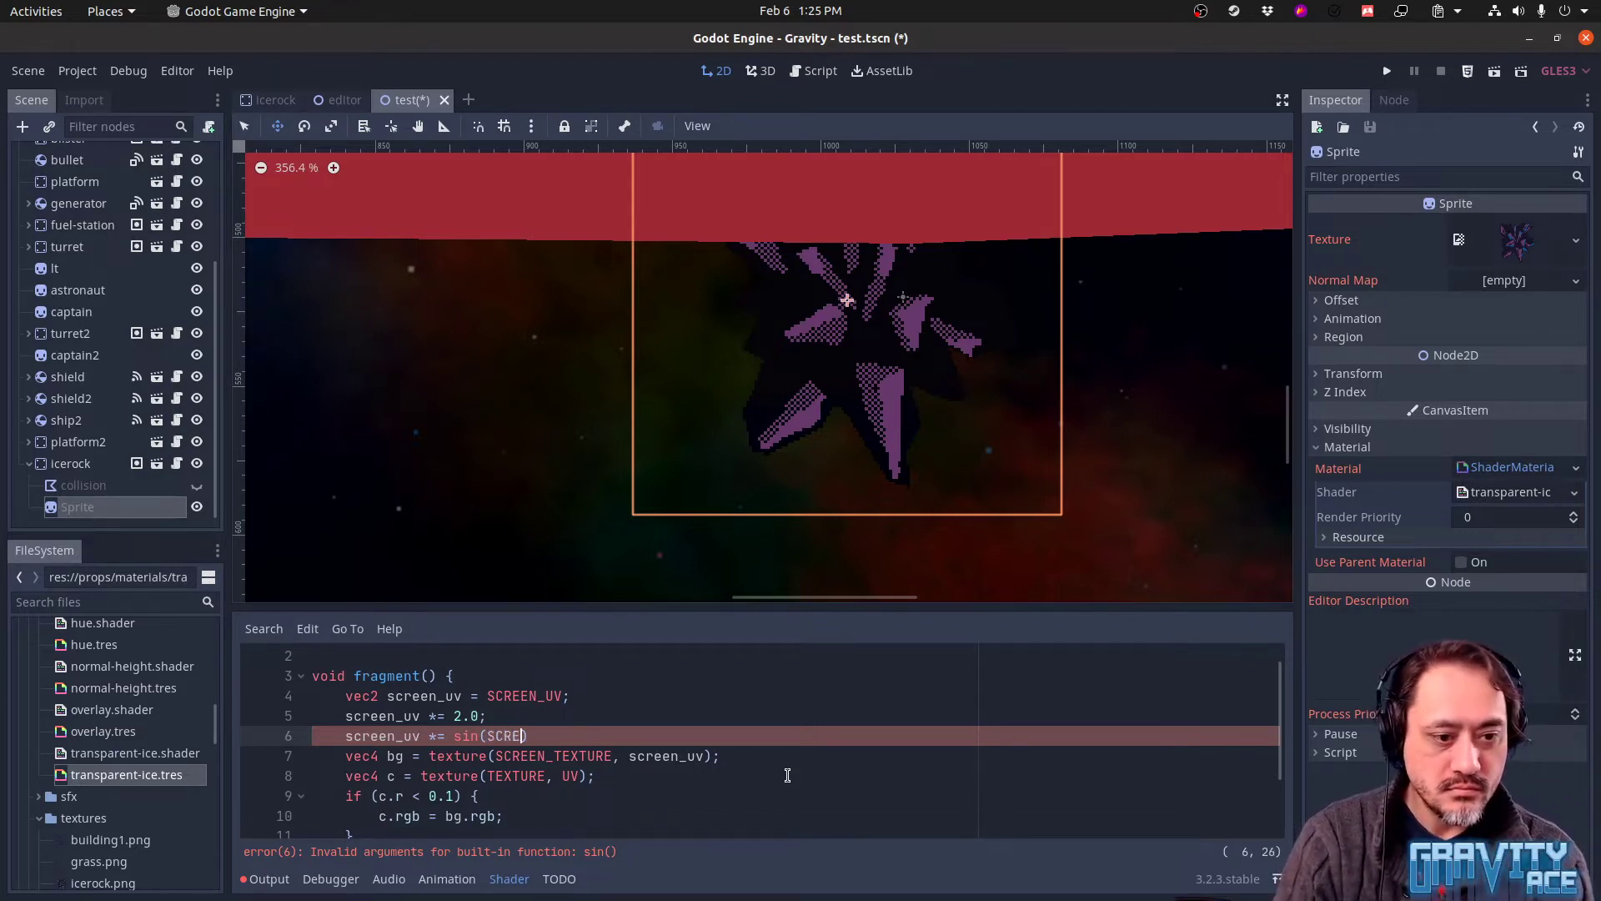
pyautogui.write('.x *')
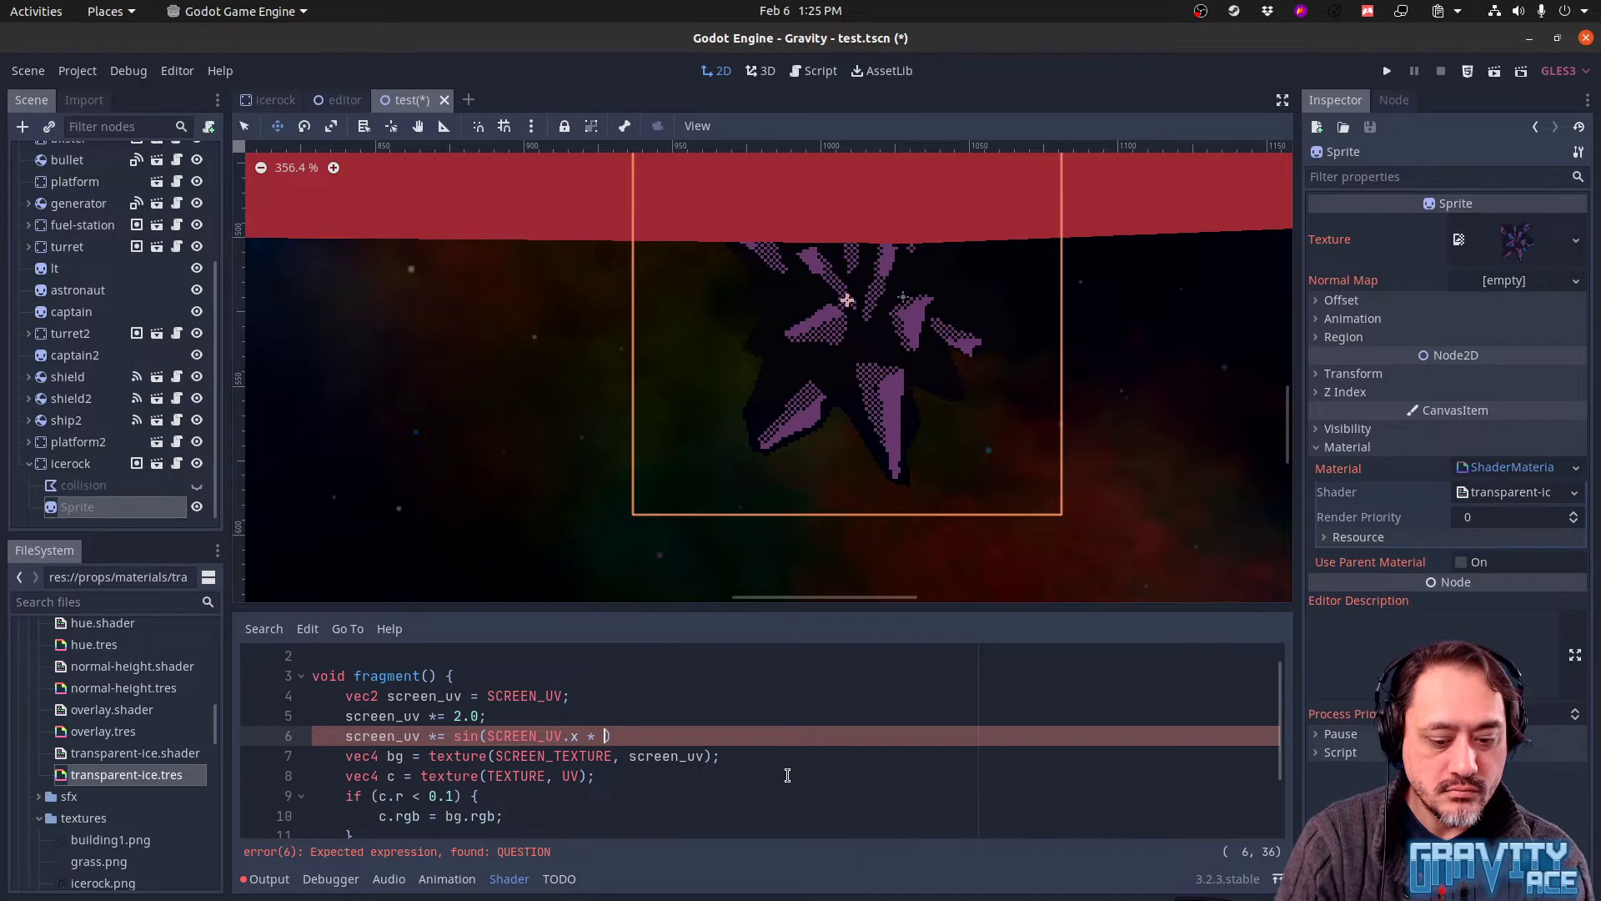
pyautogui.press('BackSpace')
pyautogui.press('BackSpace')
pyautogui.press('BackSpace')
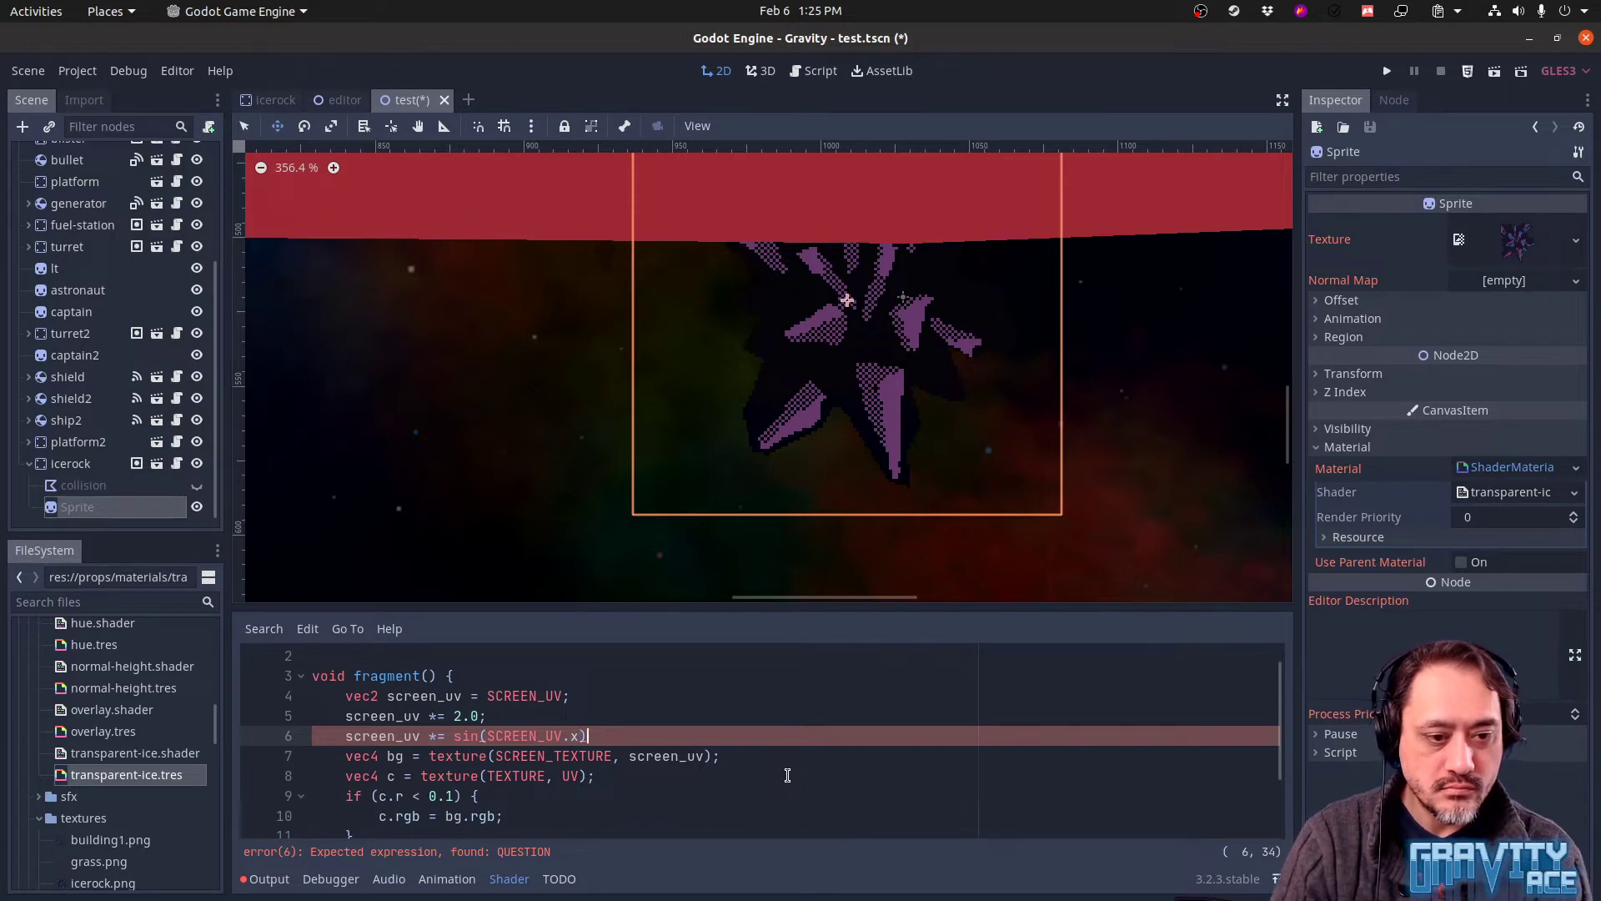
pyautogui.hotkey('ctrl', 's')
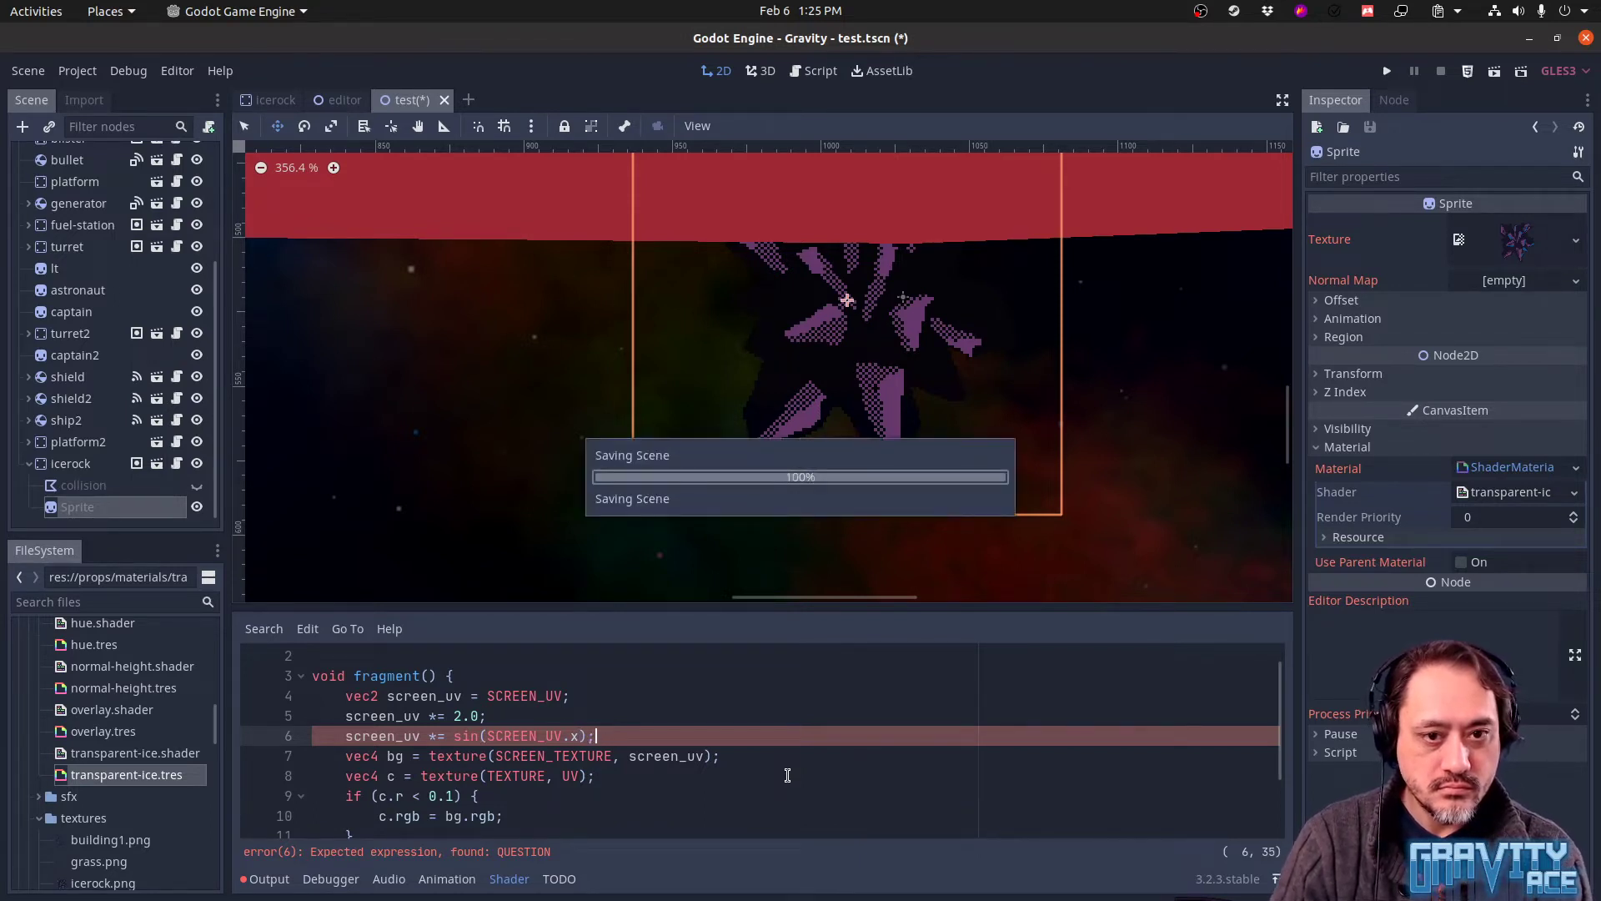
pyautogui.moveTo(887, 404)
pyautogui.mouseDown()
pyautogui.moveTo(1001, 427)
pyautogui.moveTo(976, 441)
pyautogui.moveTo(871, 412)
pyautogui.moveTo(759, 426)
pyautogui.moveTo(909, 409)
pyautogui.moveTo(830, 426)
pyautogui.moveTo(869, 427)
pyautogui.moveTo(881, 381)
pyautogui.mouseUp()
# Change the if-block assignment to "c.rgb = bg.rgb + c.rgb * 0.3;", save, and move the icerock sprite to check the blend
pyautogui.scroll(-2, 545, 743)
pyautogui.click(500, 736)
pyautogui.write(';')
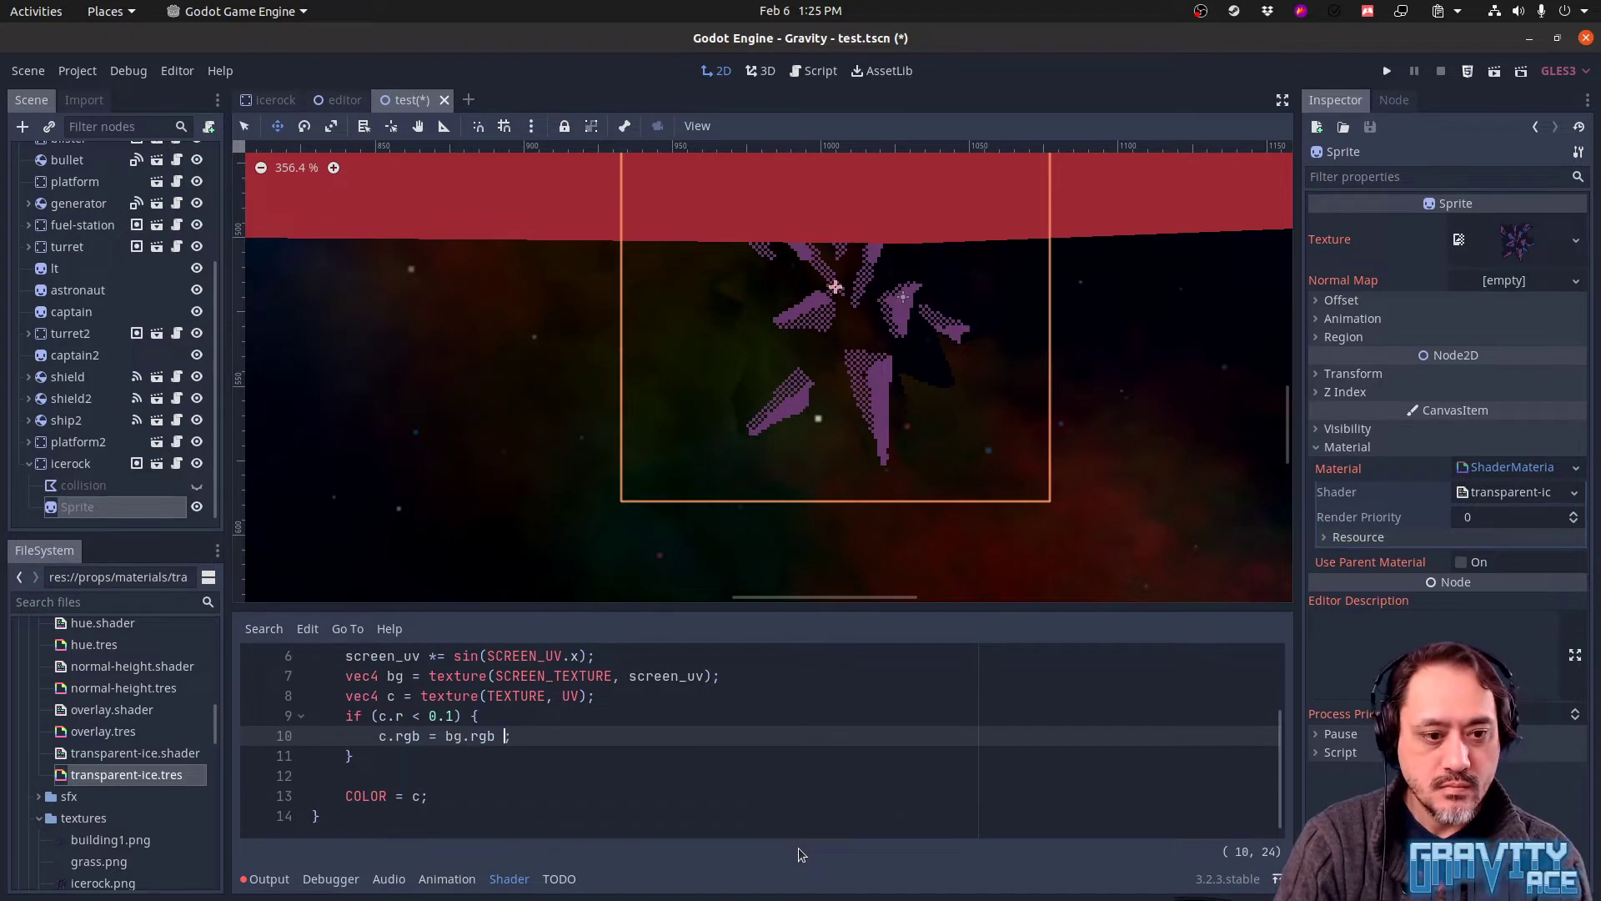
pyautogui.press('BackSpace')
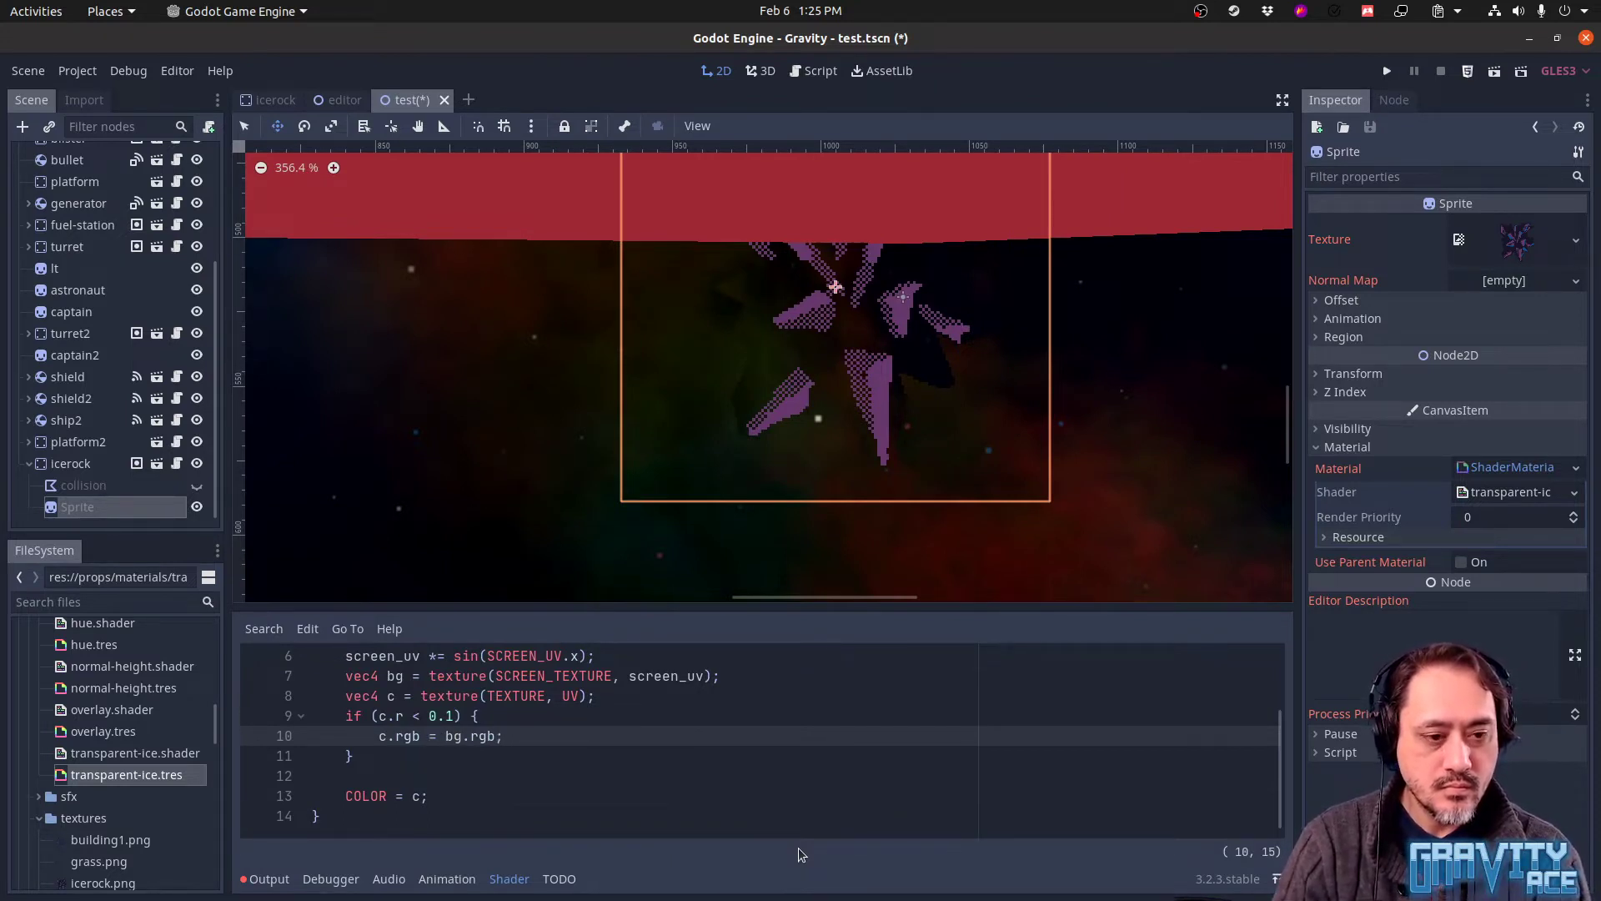
pyautogui.write('+ c.rgb * 0.2')
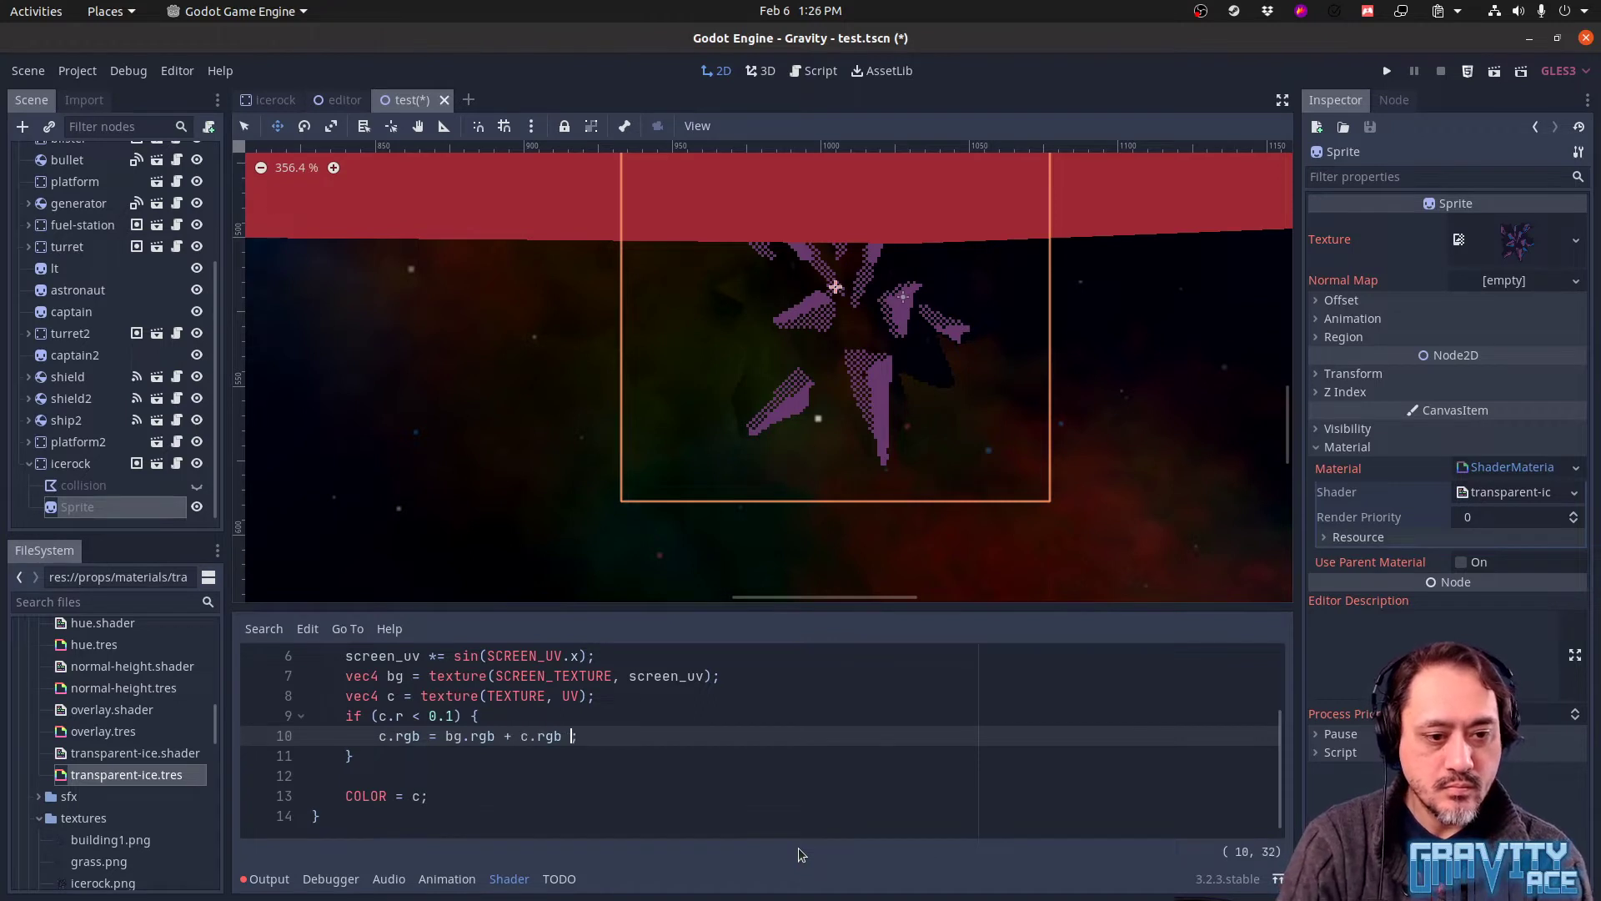
pyautogui.hotkey('ctrl', 's')
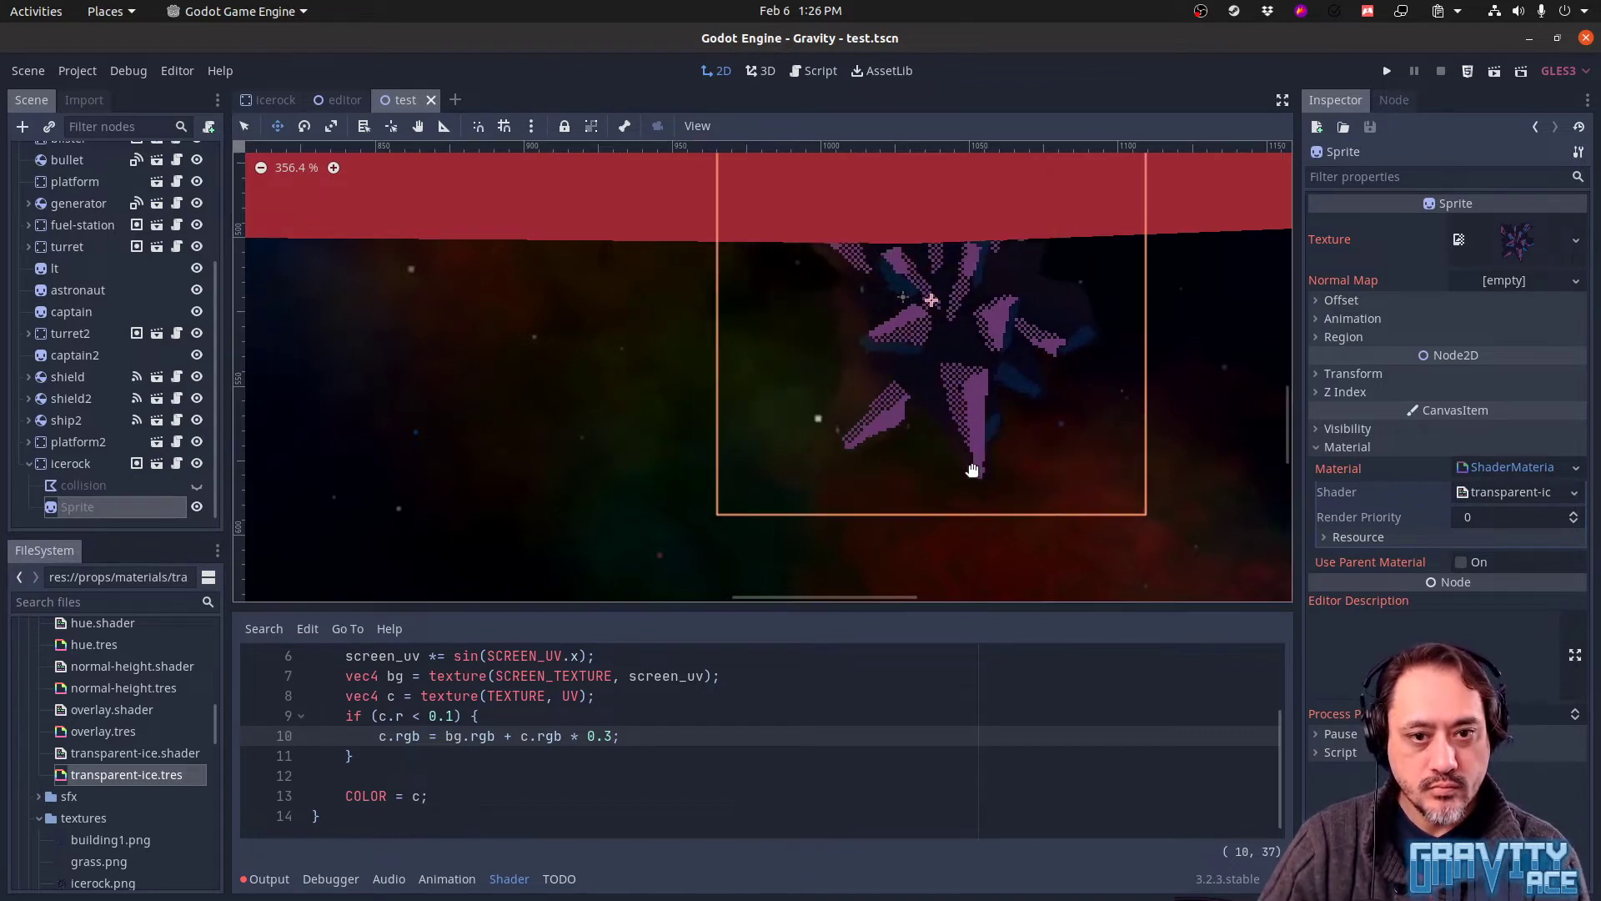
pyautogui.moveTo(831, 469); pyautogui.dragTo(870, 559, button='middle')
pyautogui.moveTo(861, 511); pyautogui.dragTo(897, 501)
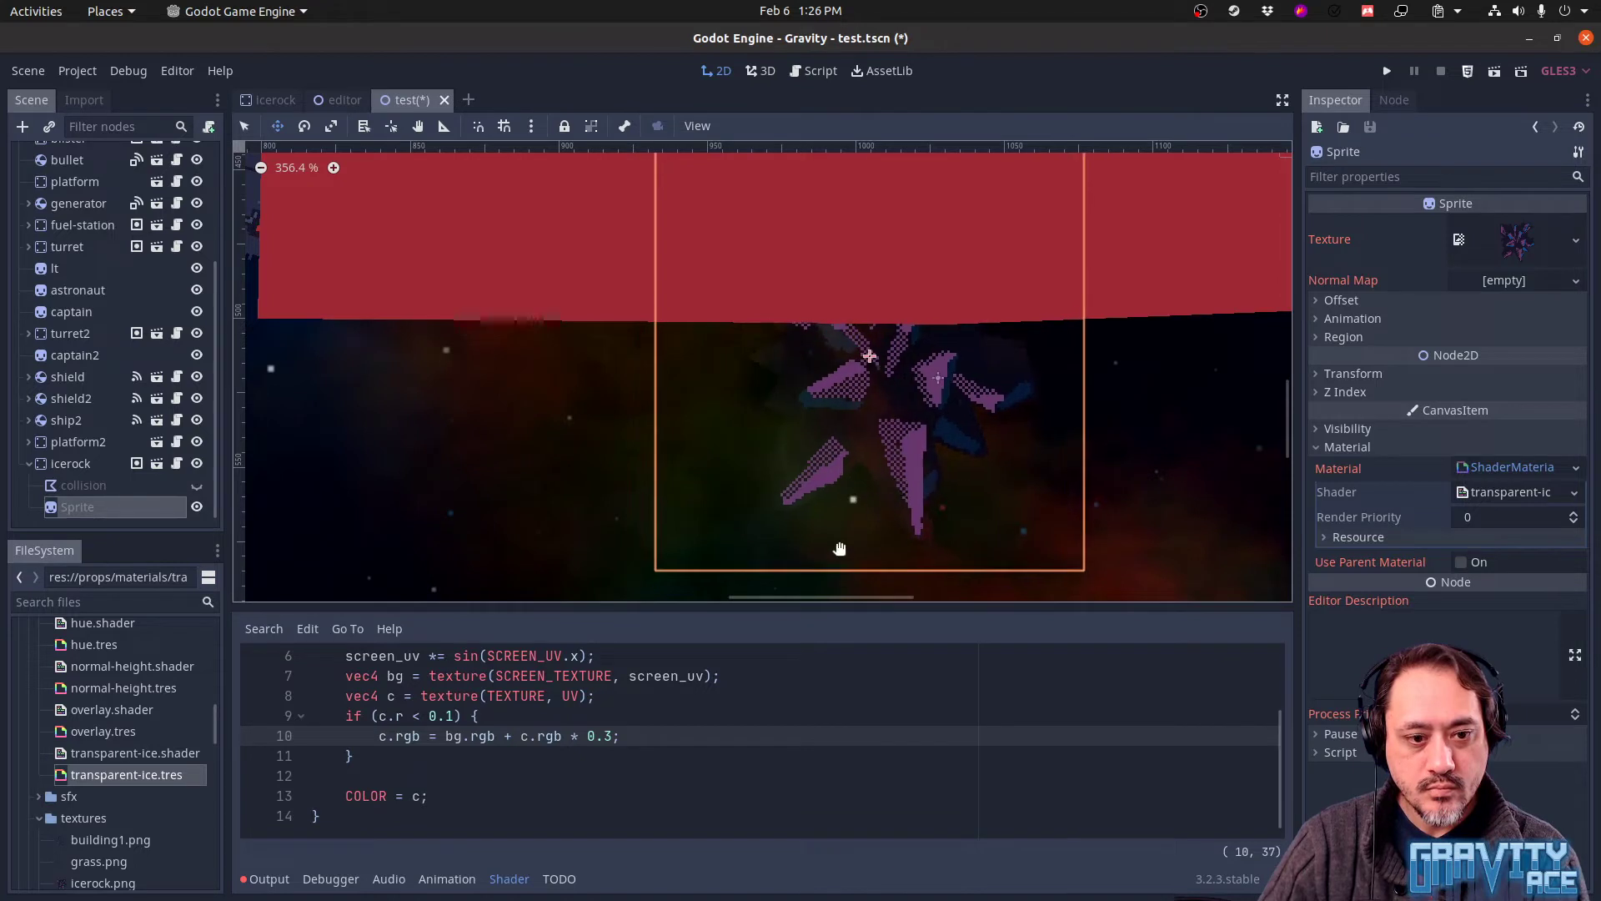
# Try 0.9 as the c.rgb multiplier in the blend line, replace it with 0.4, and save
pyautogui.click(619, 738)
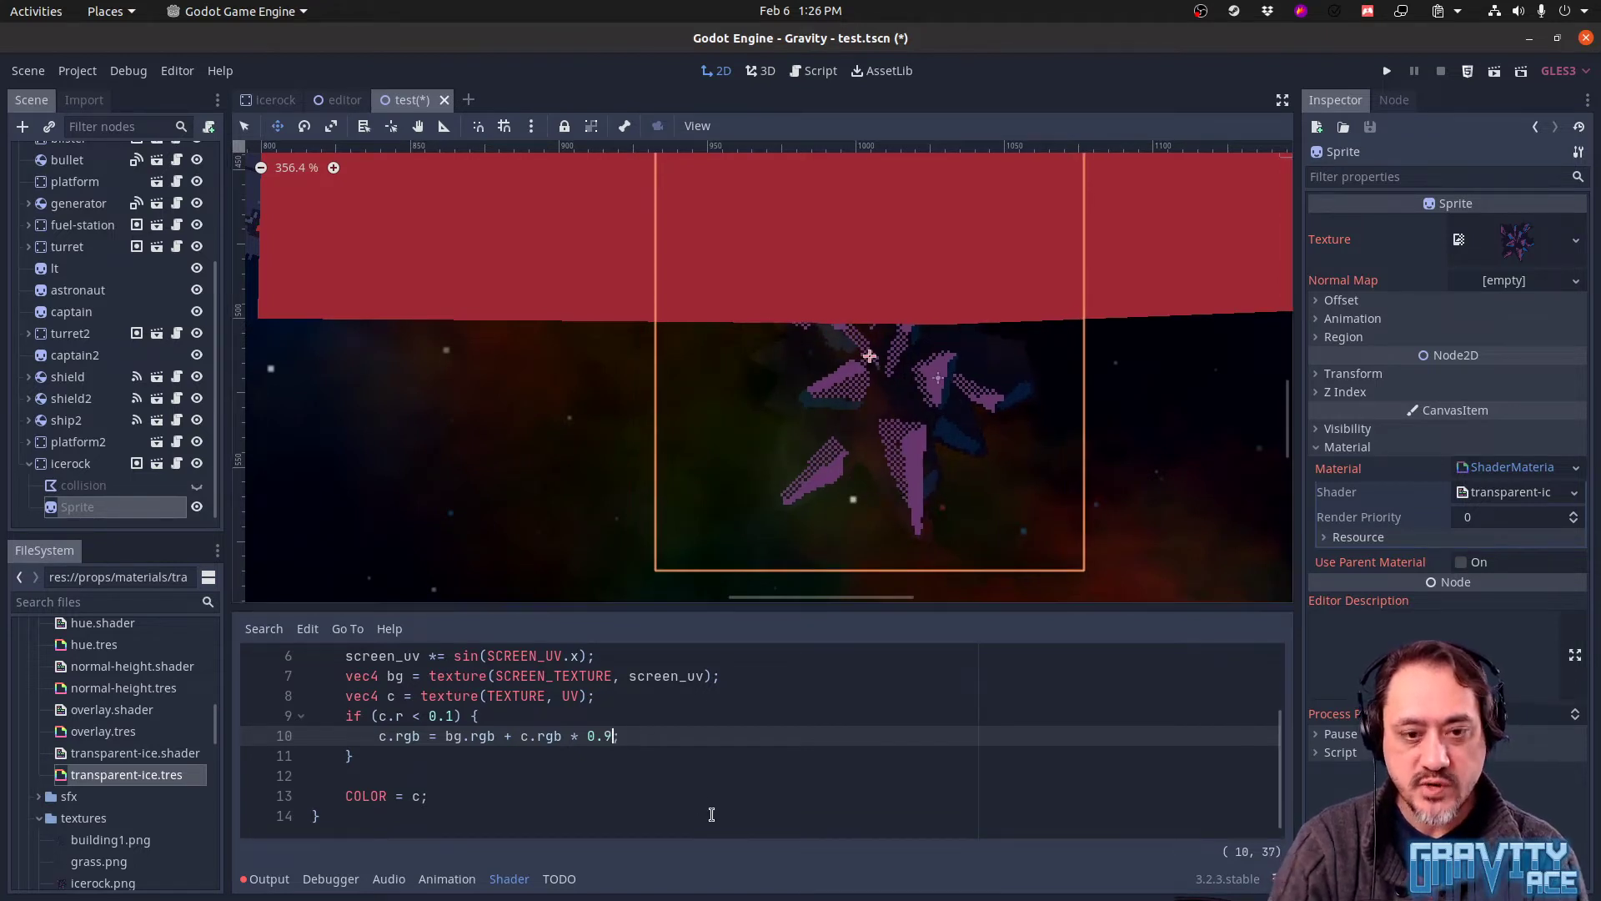
pyautogui.hotkey('ctrl', 's')
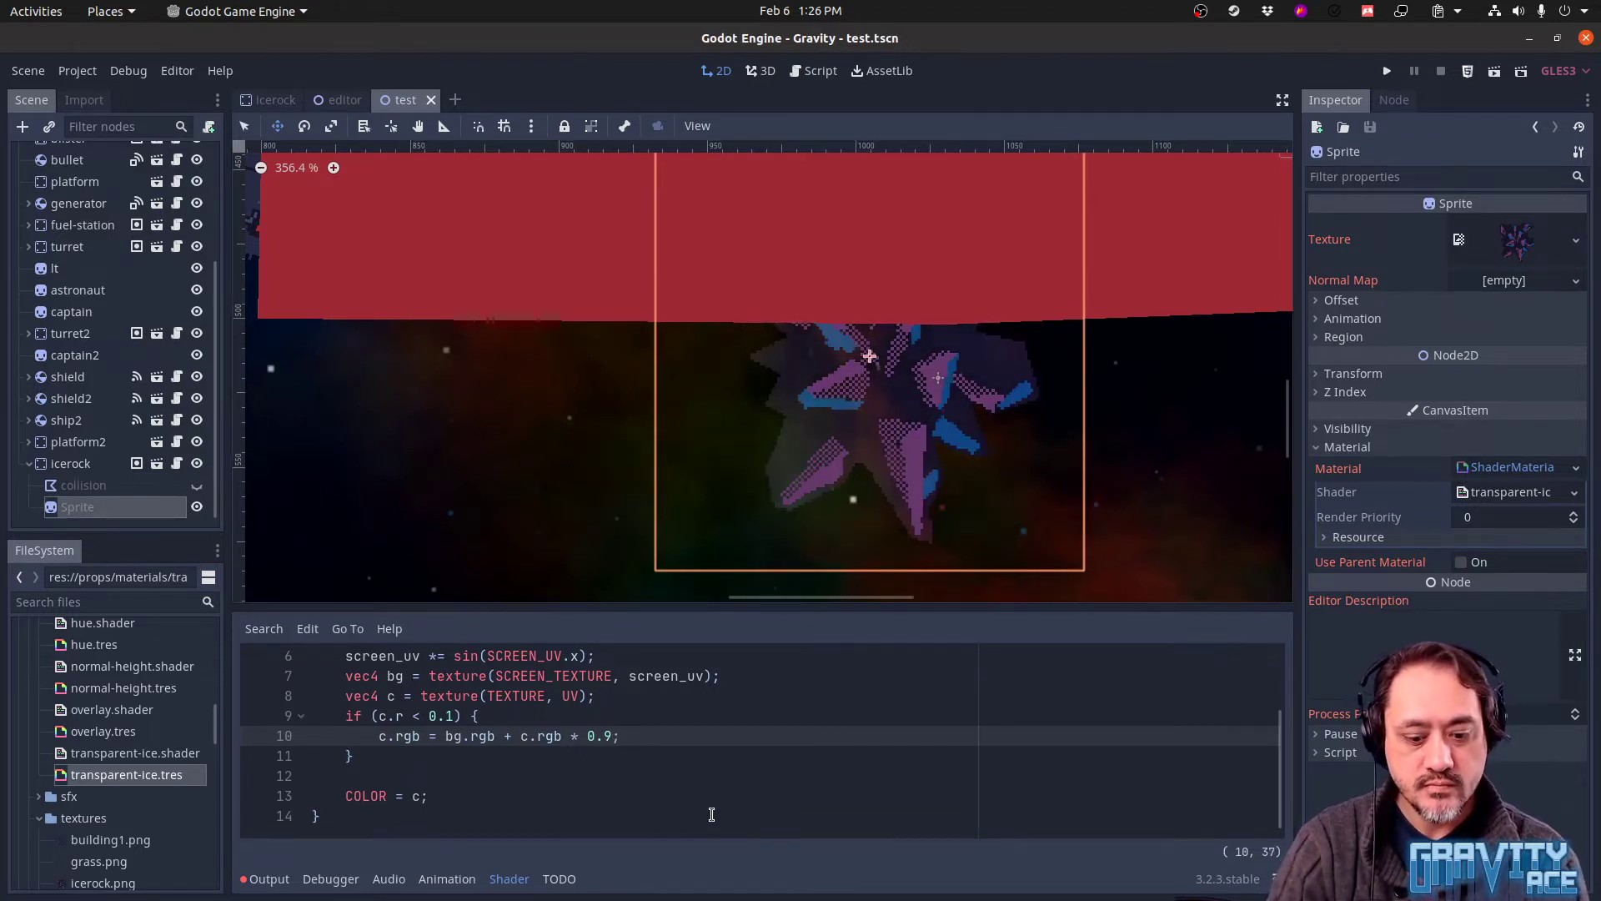
pyautogui.press('BackSpace')
pyautogui.write('4')
pyautogui.hotkey('ctrl', 's')
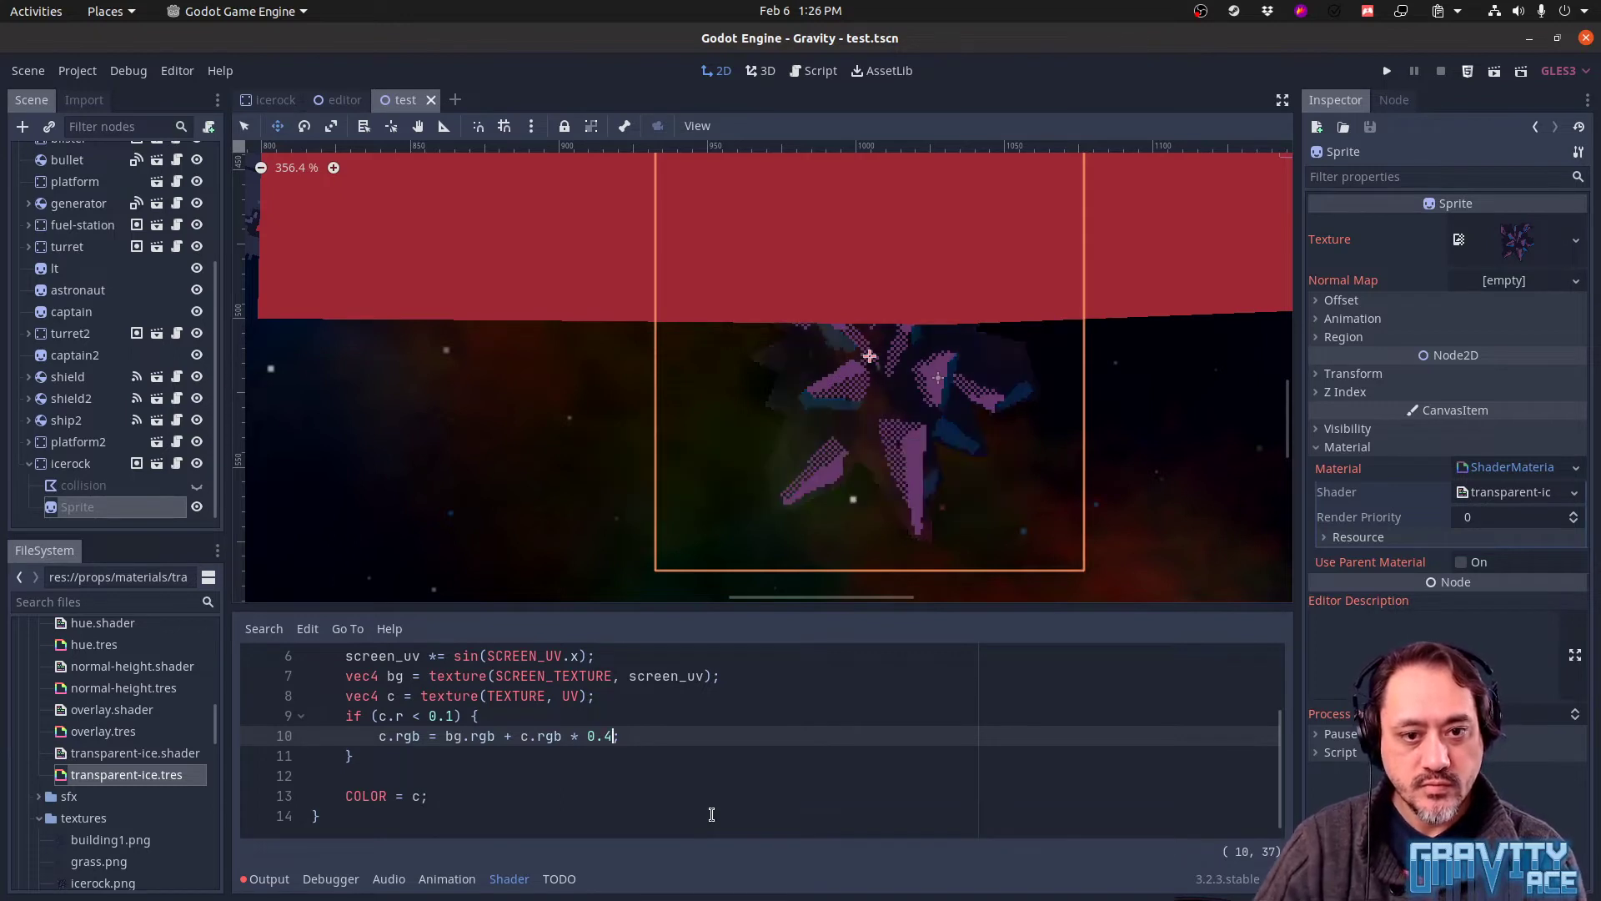
# Move the icerock sprite over the background to check the tint, and enlarge the shader code area
pyautogui.moveTo(838, 478)
pyautogui.mouseDown()
pyautogui.moveTo(950, 495)
pyautogui.moveTo(837, 469)
pyautogui.moveTo(807, 499)
pyautogui.moveTo(865, 493)
pyautogui.moveTo(783, 463)
pyautogui.moveTo(859, 474)
pyautogui.moveTo(862, 458)
pyautogui.moveTo(814, 458)
pyautogui.mouseUp()
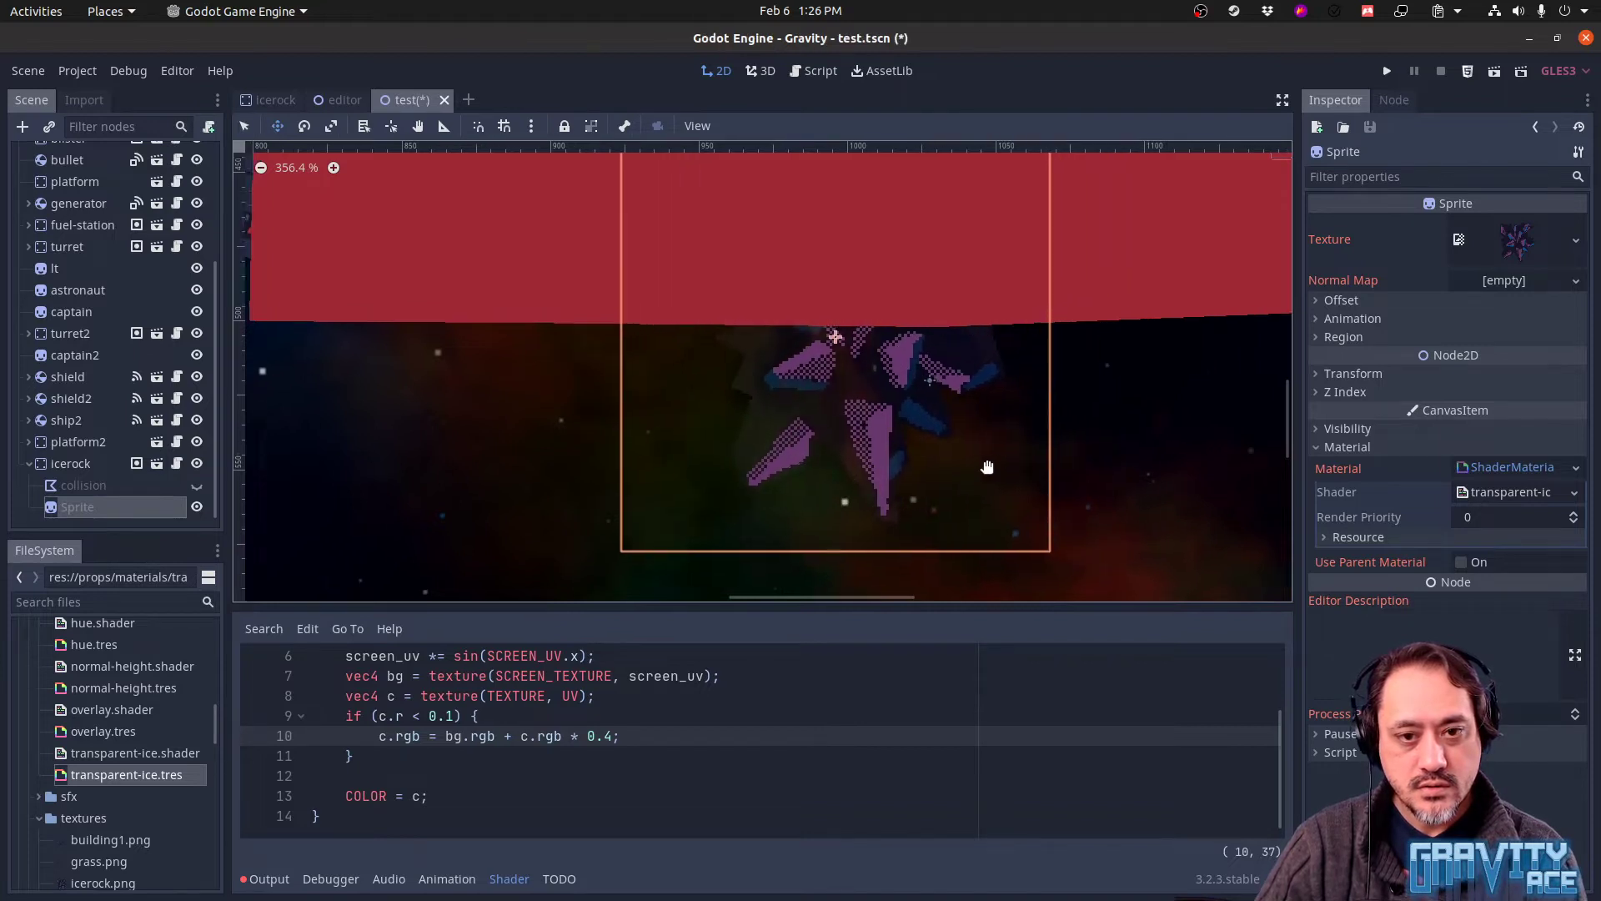
pyautogui.moveTo(987, 465); pyautogui.dragTo(935, 407, button='middle')
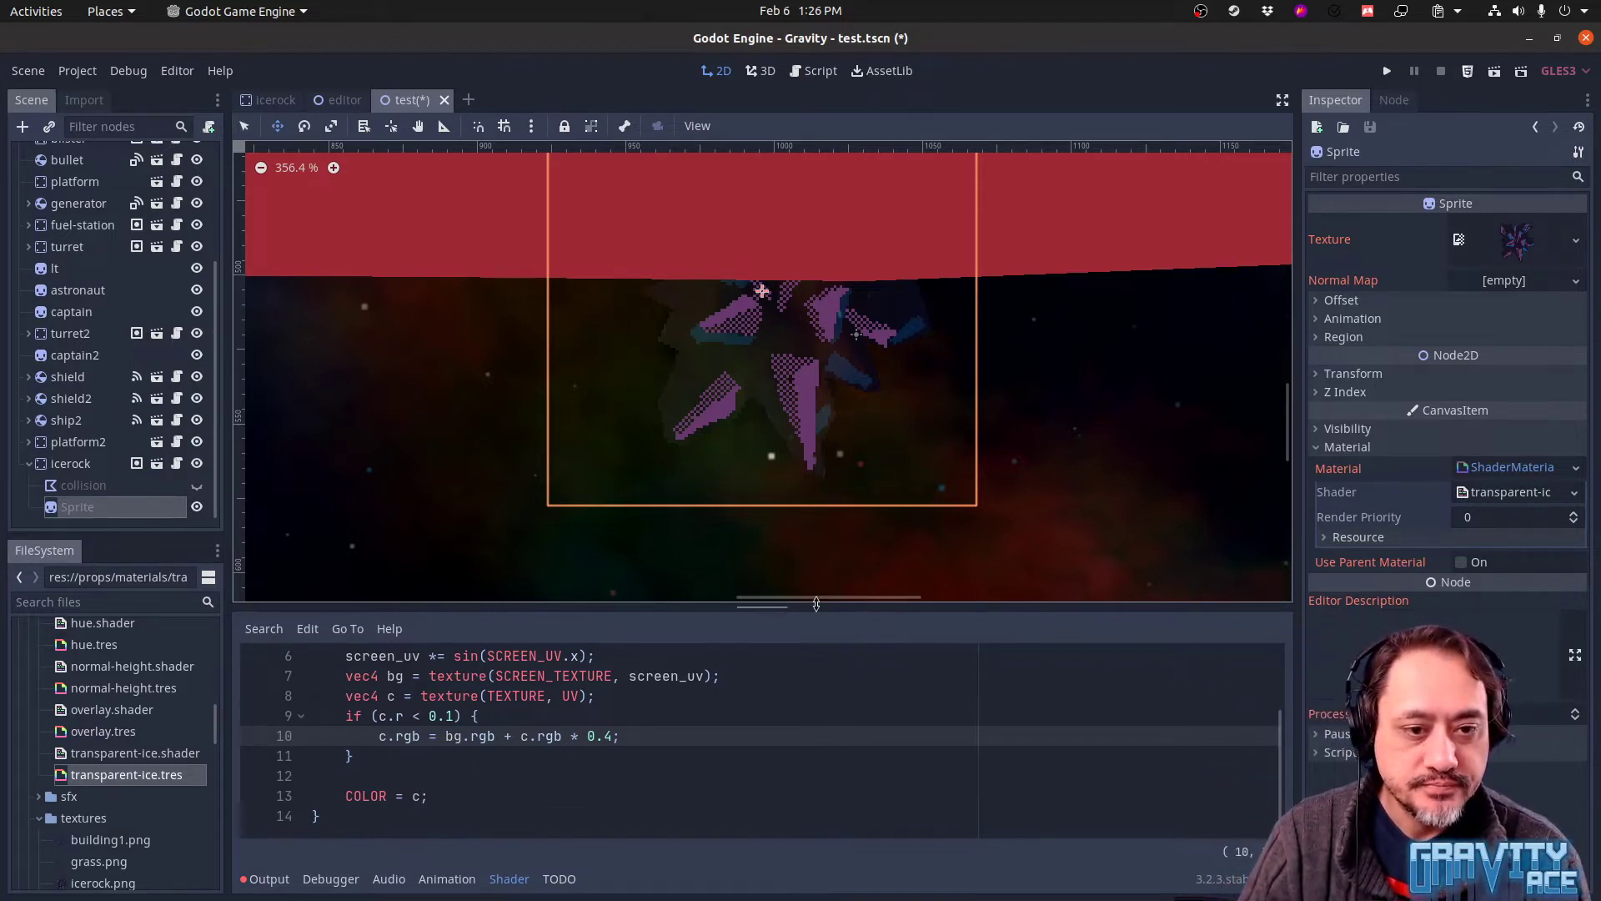
pyautogui.moveTo(816, 604); pyautogui.dragTo(833, 708)
pyautogui.moveTo(798, 629); pyautogui.dragTo(804, 563)
pyautogui.moveTo(822, 453); pyautogui.dragTo(874, 449, button='middle')
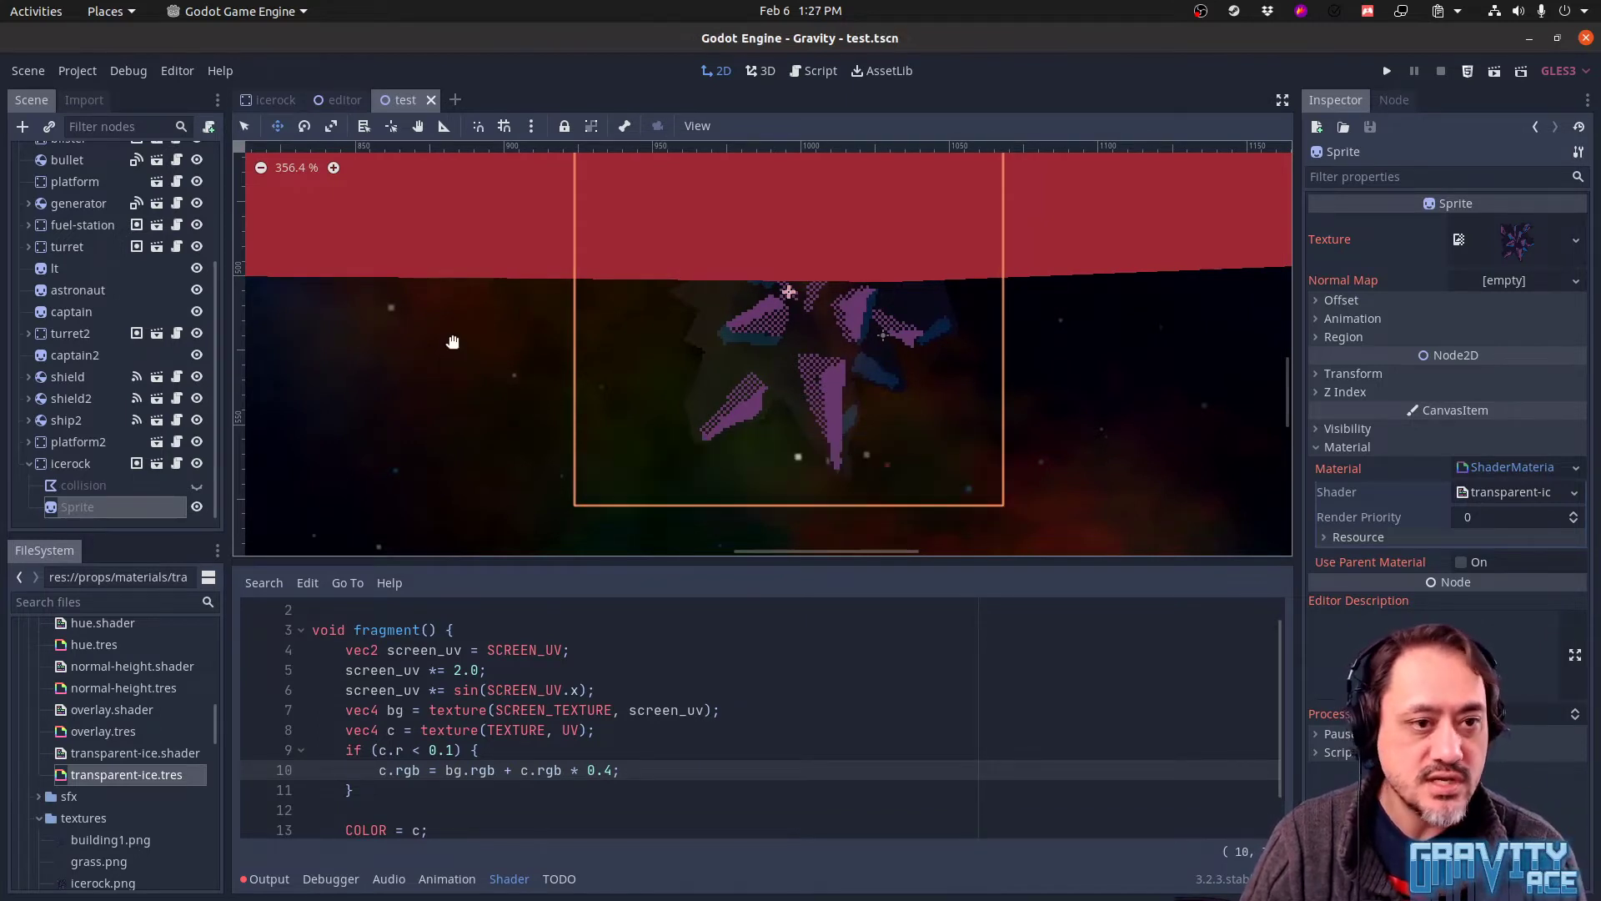
# Switch to the Gravity Ace game, open its level editor, and load the unnamed level from the 00-test campaign
pyautogui.hotkey('alt', 'Tab')
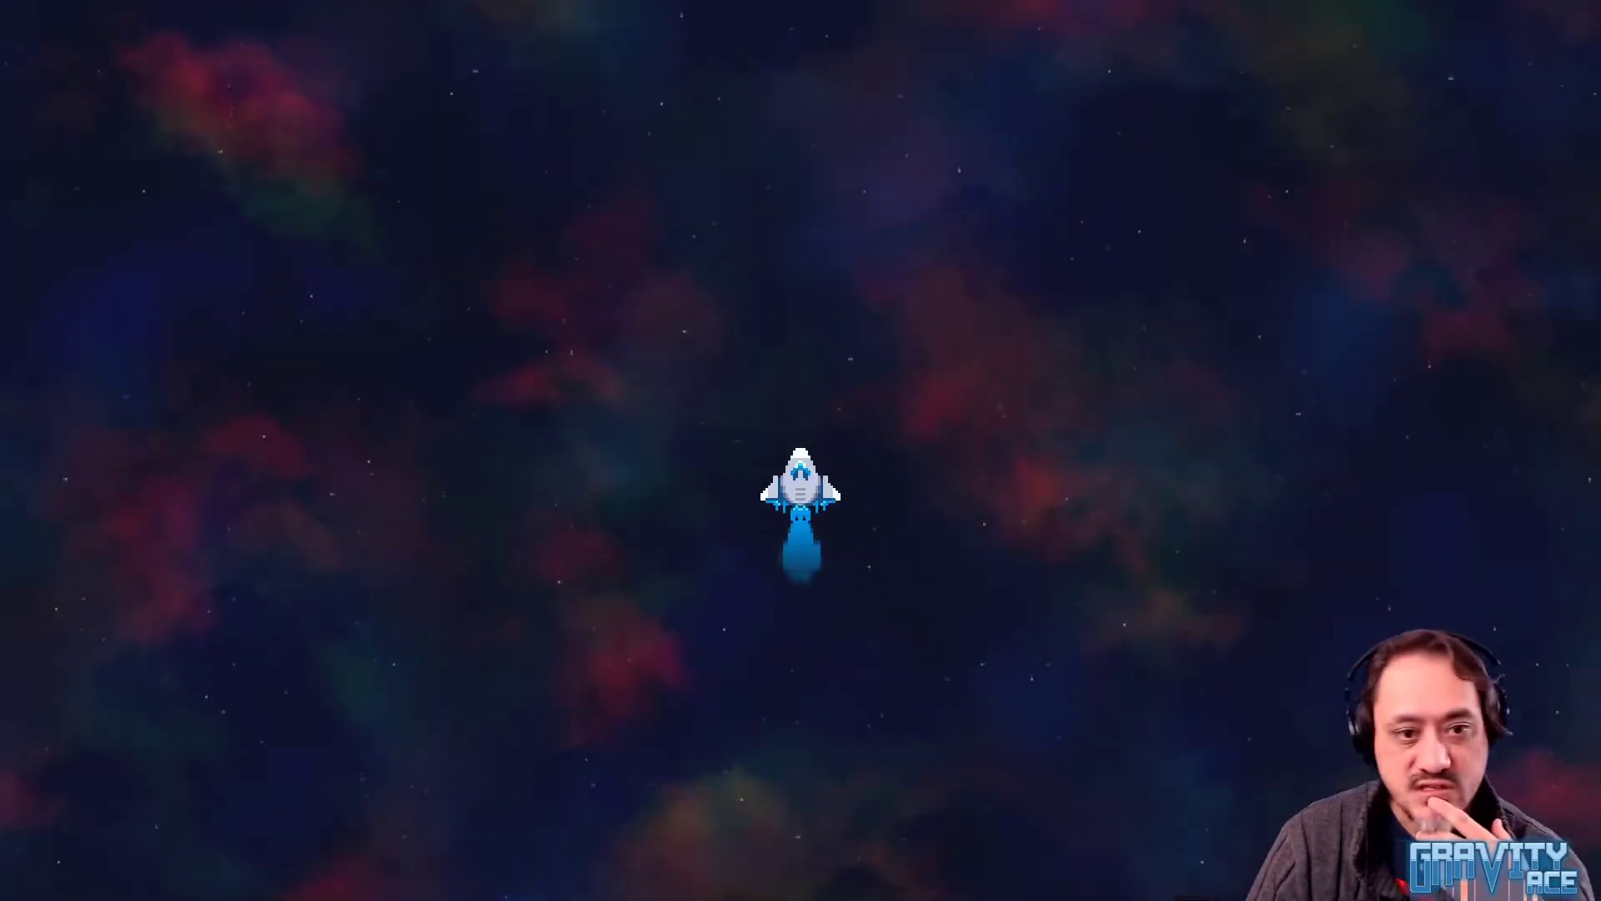
pyautogui.click(535, 273)
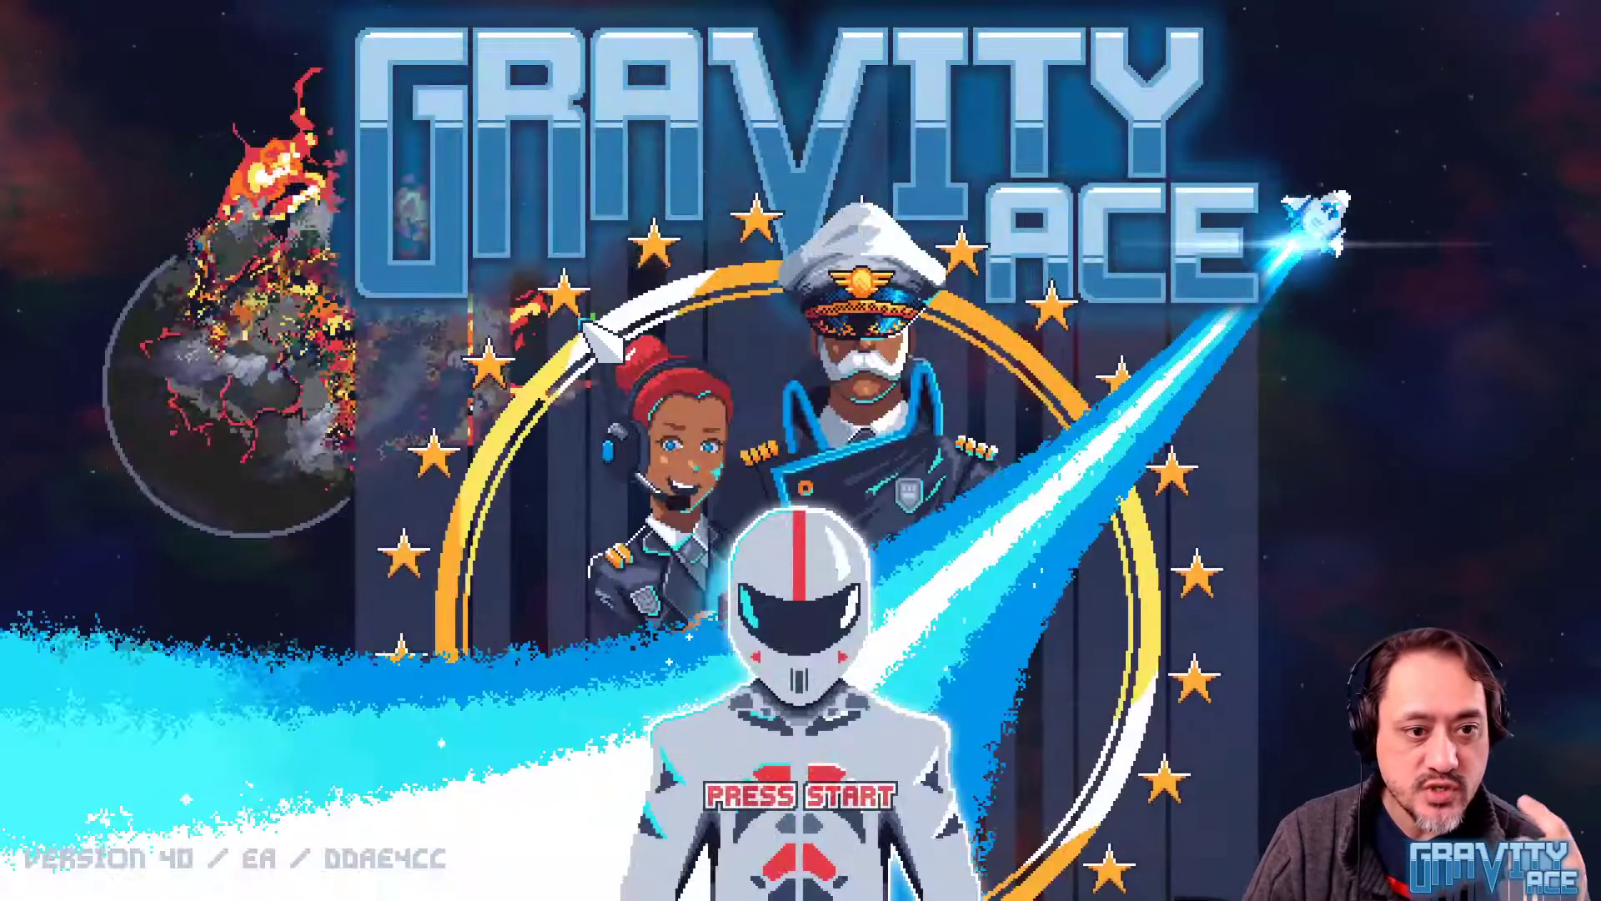
pyautogui.click(535, 274)
pyautogui.click(664, 399)
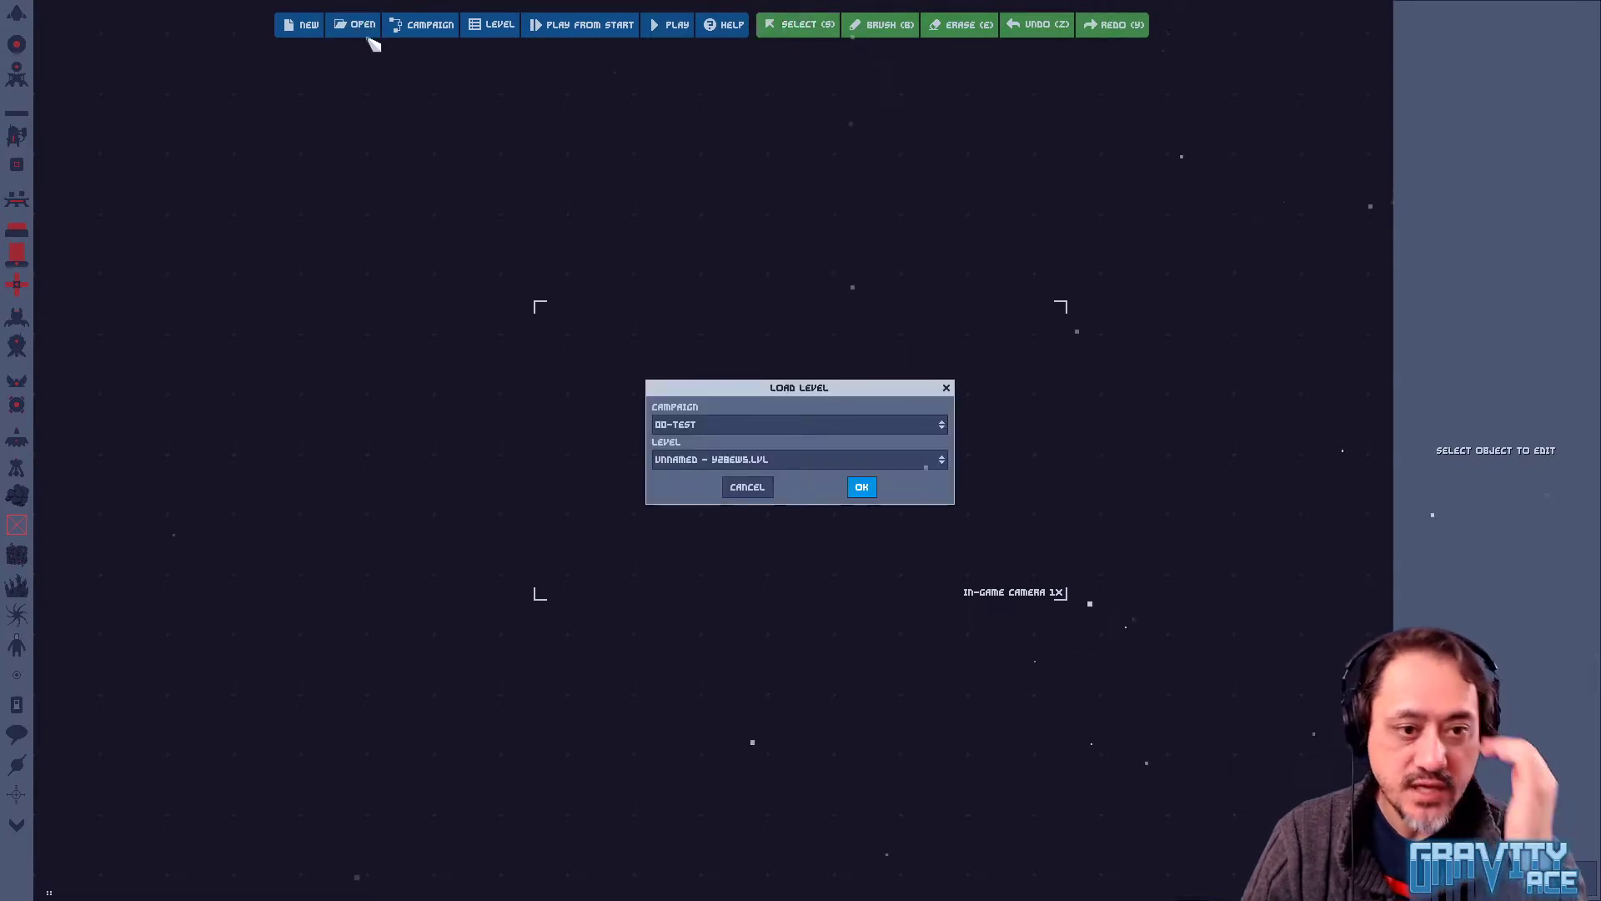
pyautogui.click(864, 488)
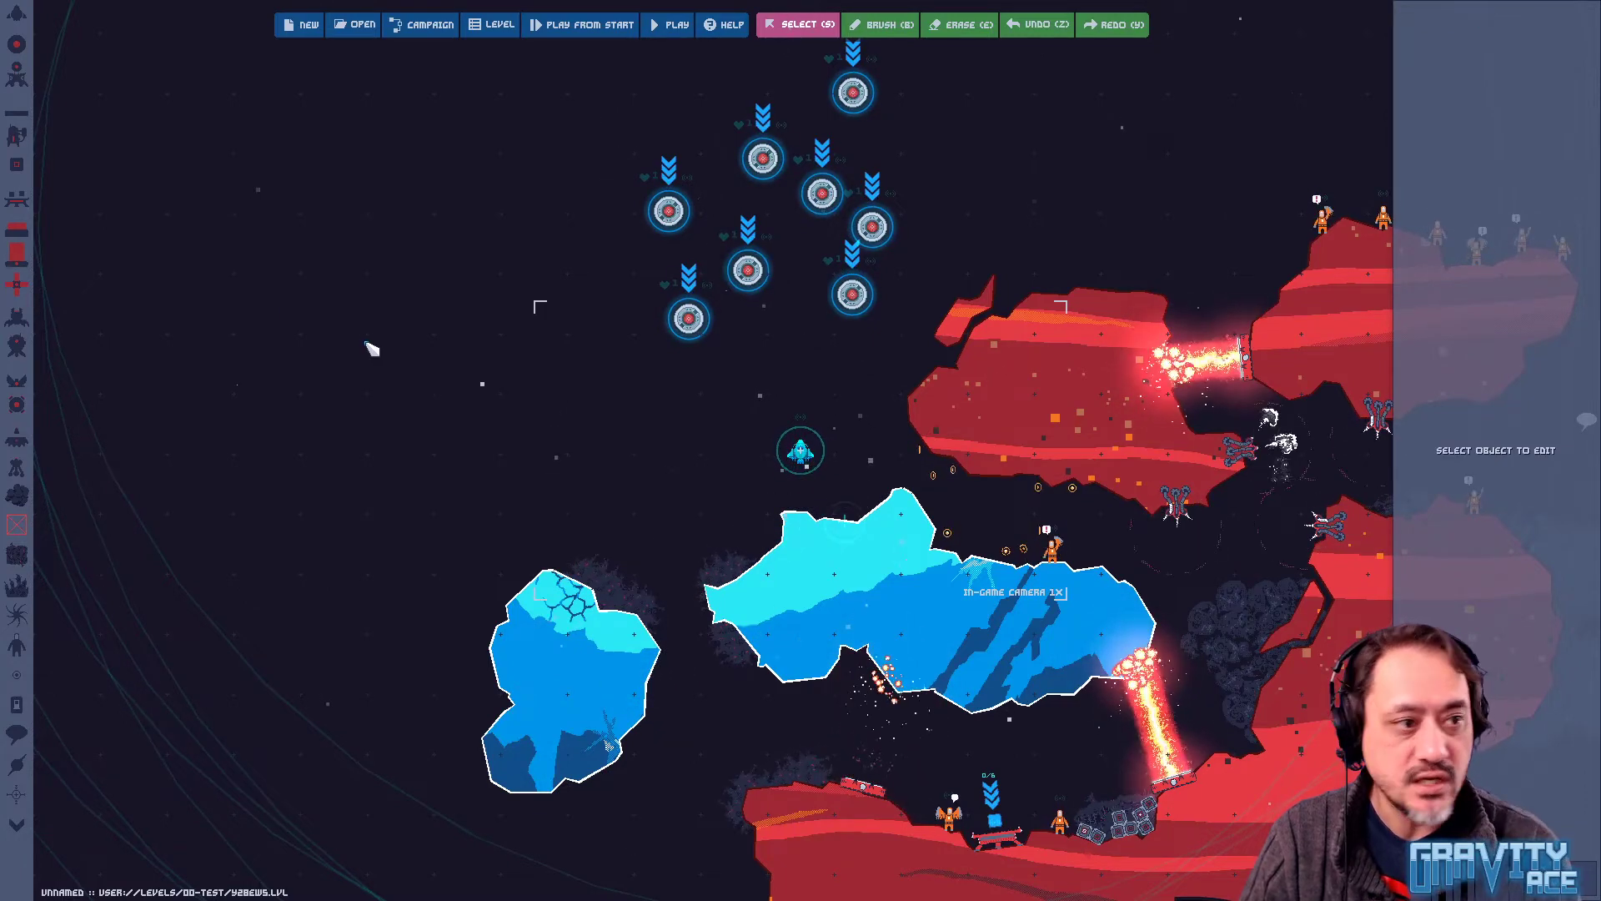
# Choose the rock object for placement and examine its ice preview over the empty background and beside the blue ice terrain
pyautogui.click(20, 525)
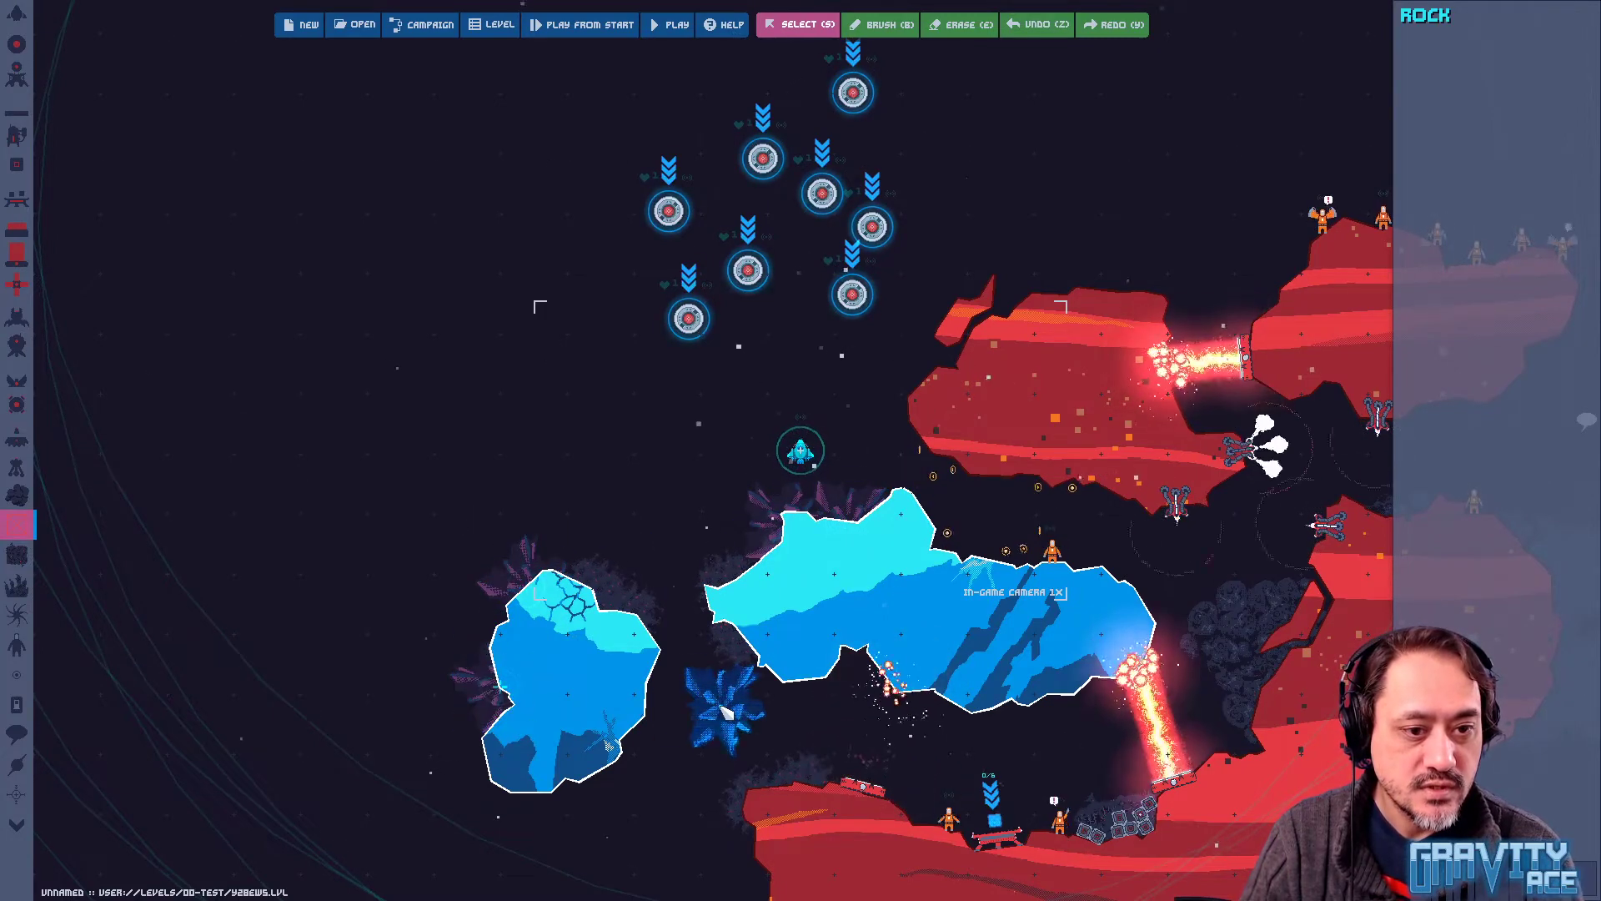
pyautogui.scroll(5, 876, 576)
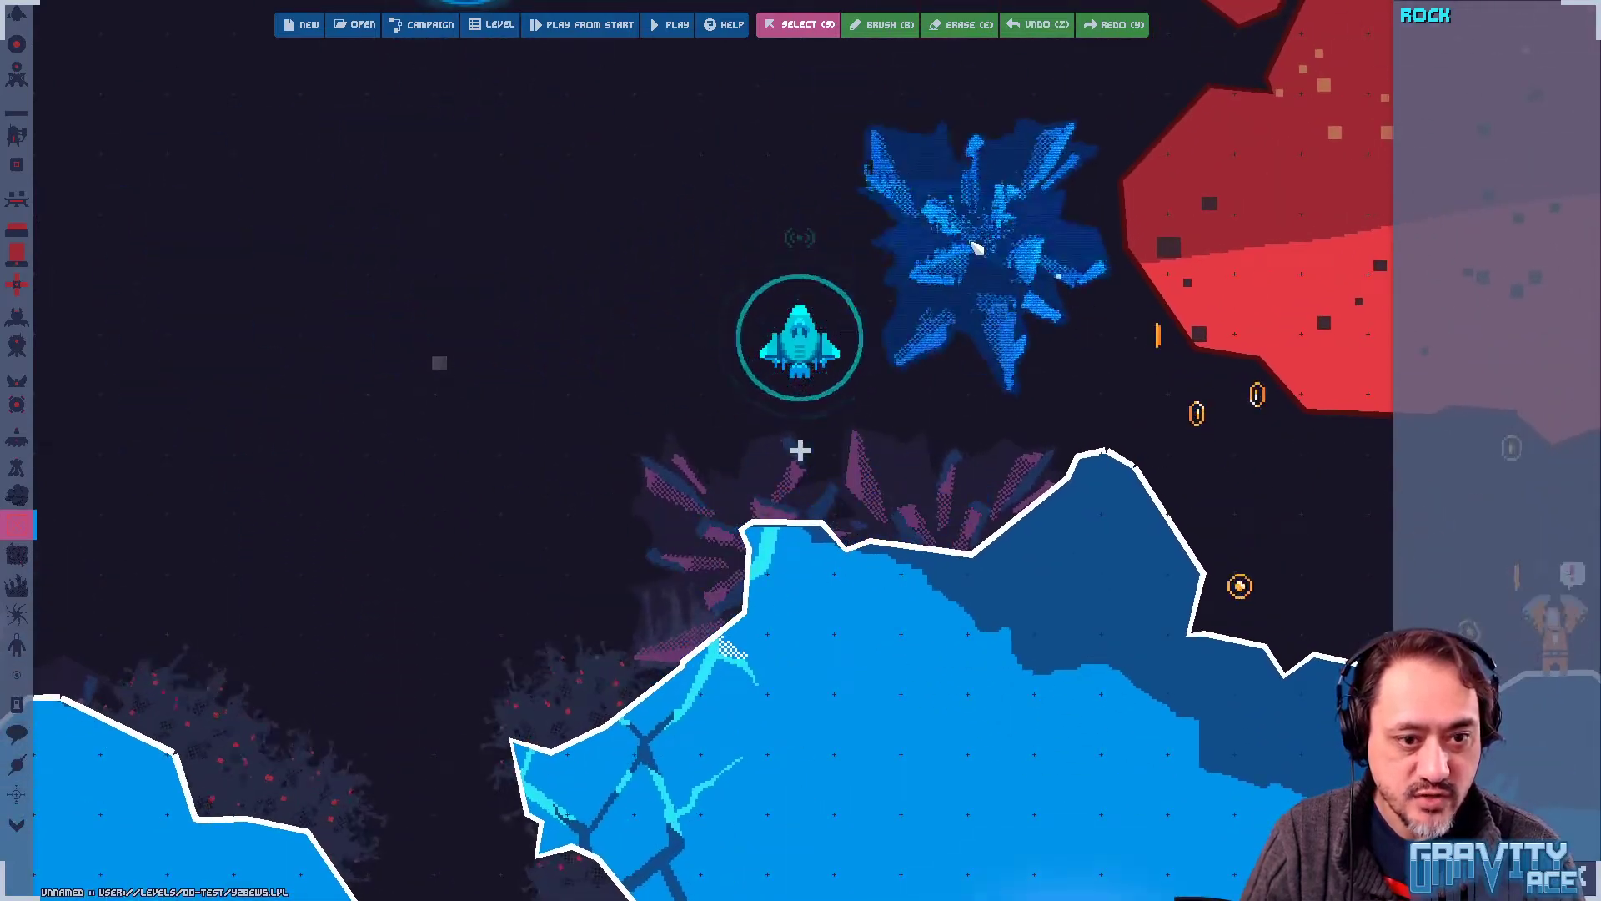
pyautogui.moveTo(303, 522); pyautogui.dragTo(634, 286, button='middle')
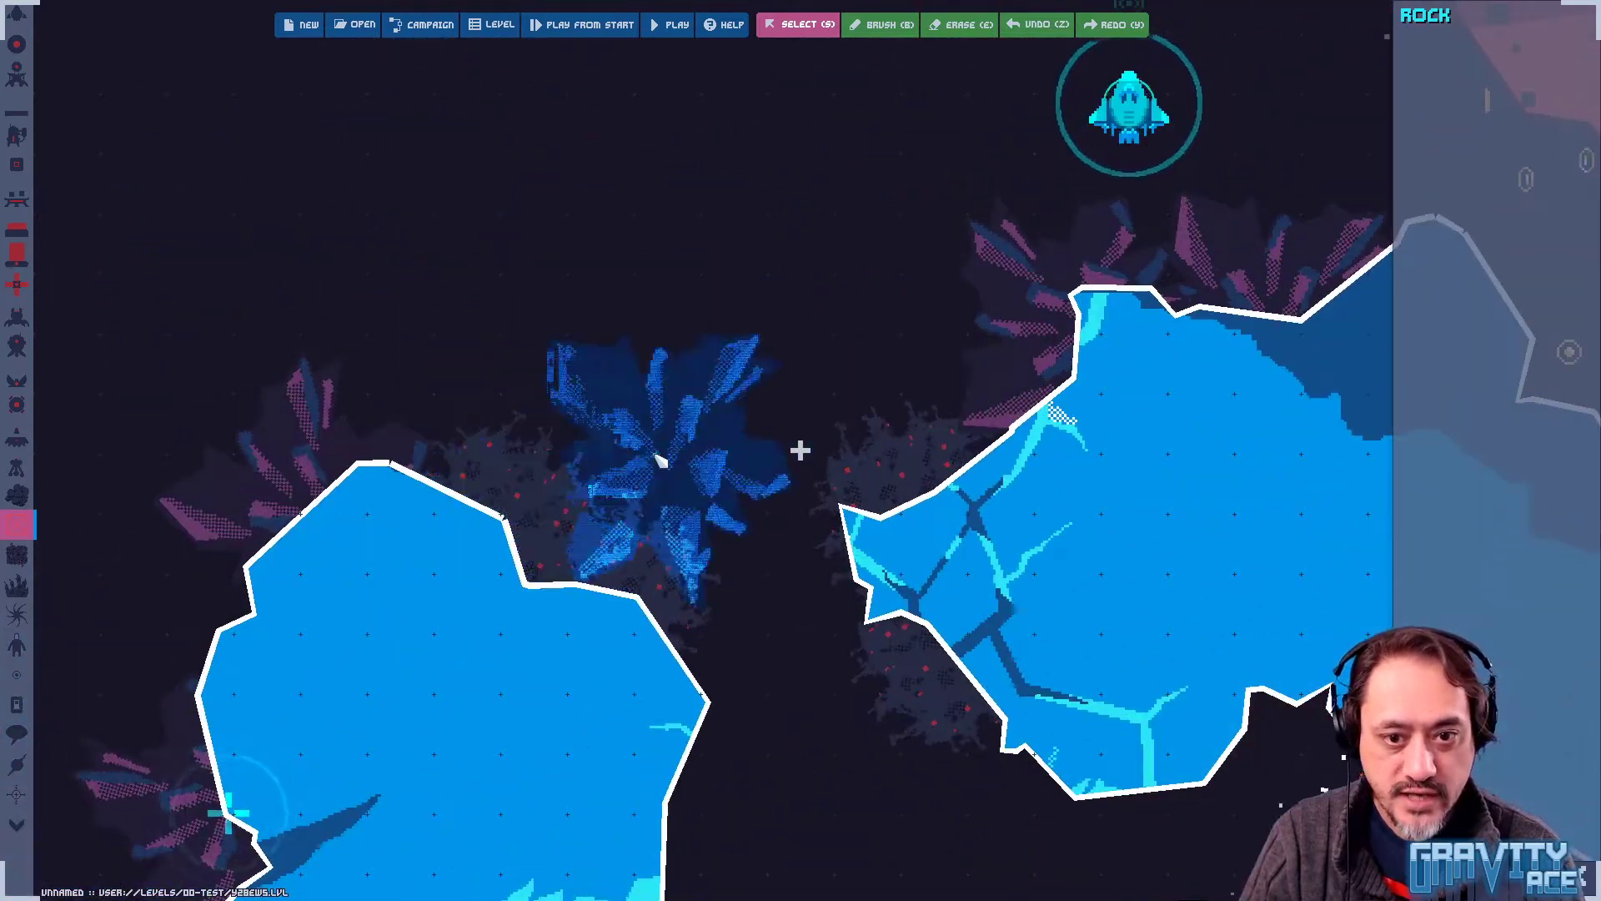
pyautogui.moveTo(691, 372); pyautogui.dragTo(362, 395, button='middle')
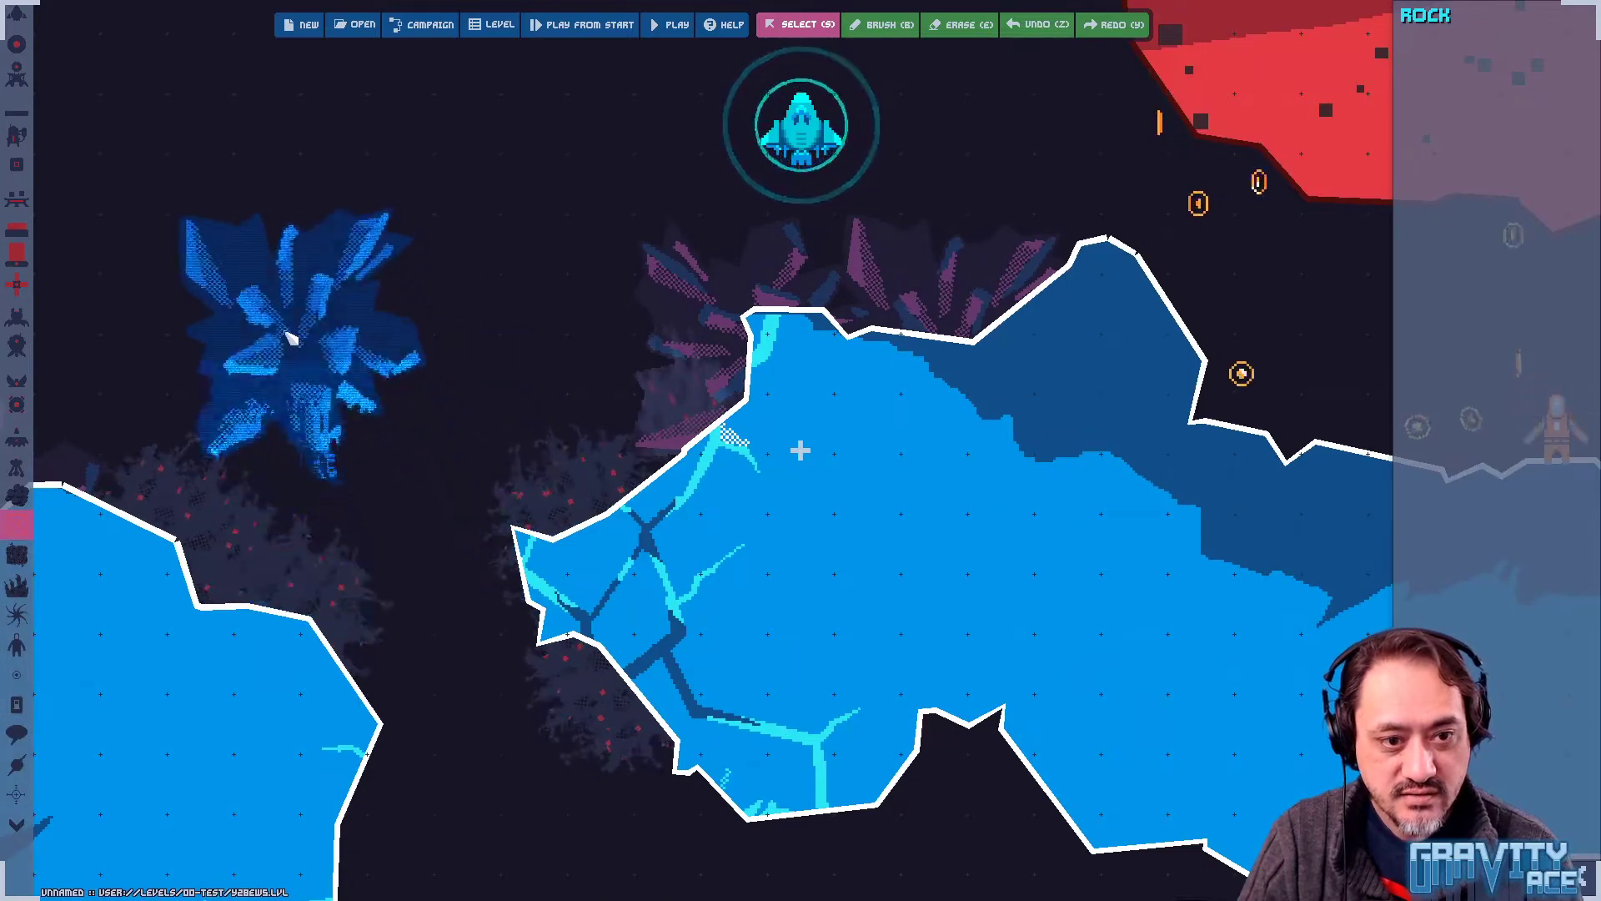
pyautogui.moveTo(288, 327); pyautogui.dragTo(916, 325, button='middle')
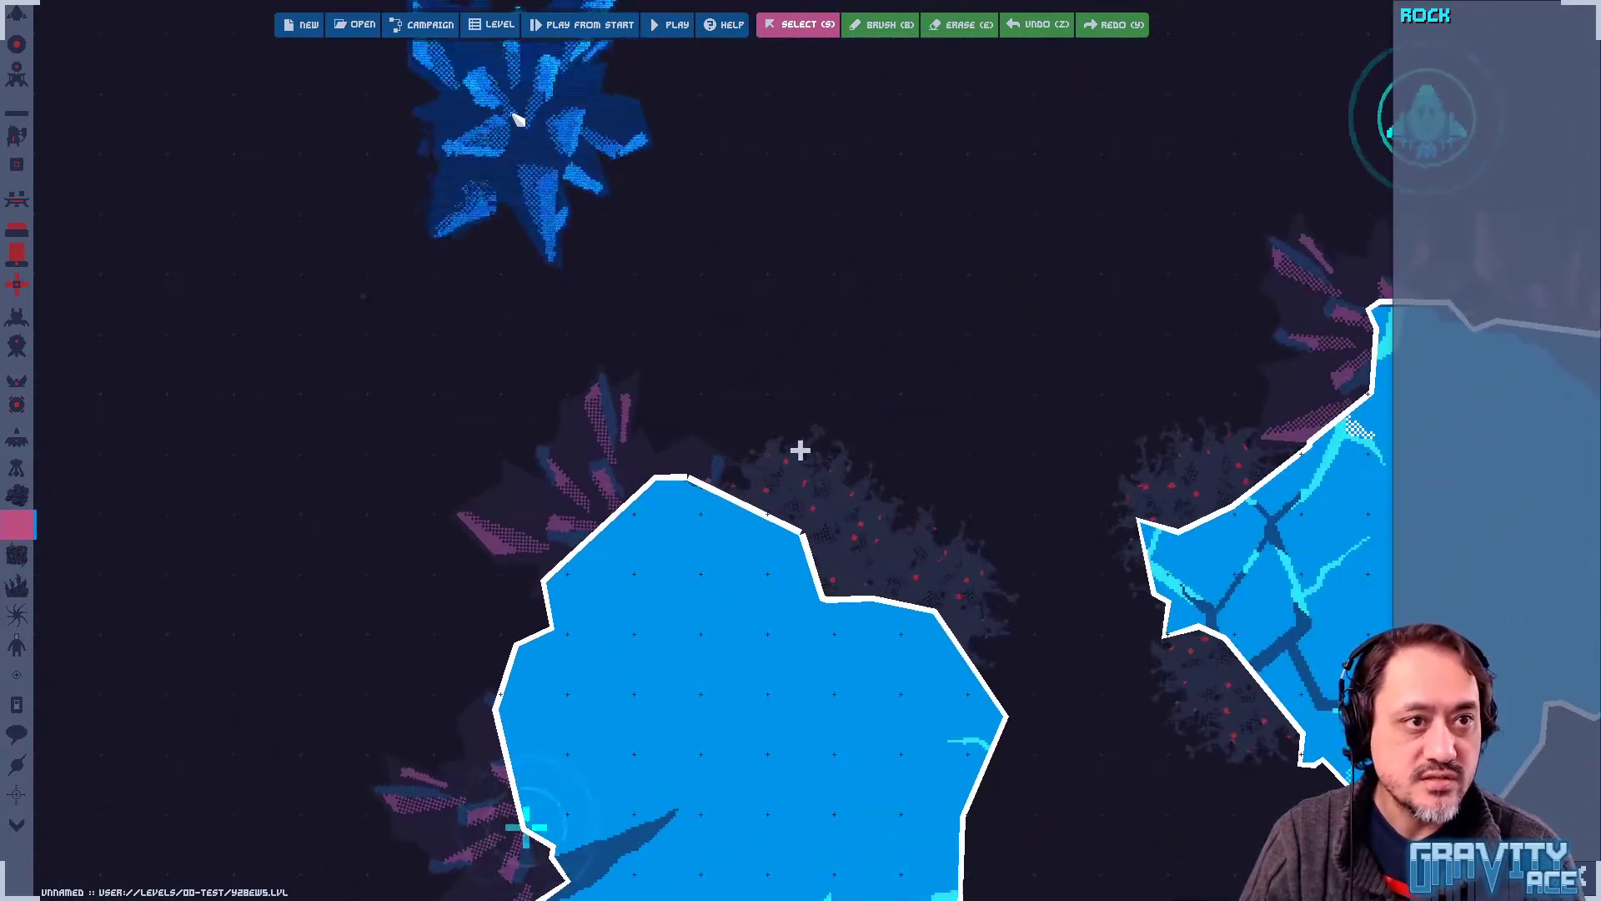
# Playtest the level and fly the ship around the purple crystals above the larger ice landmass
pyautogui.click(677, 25)
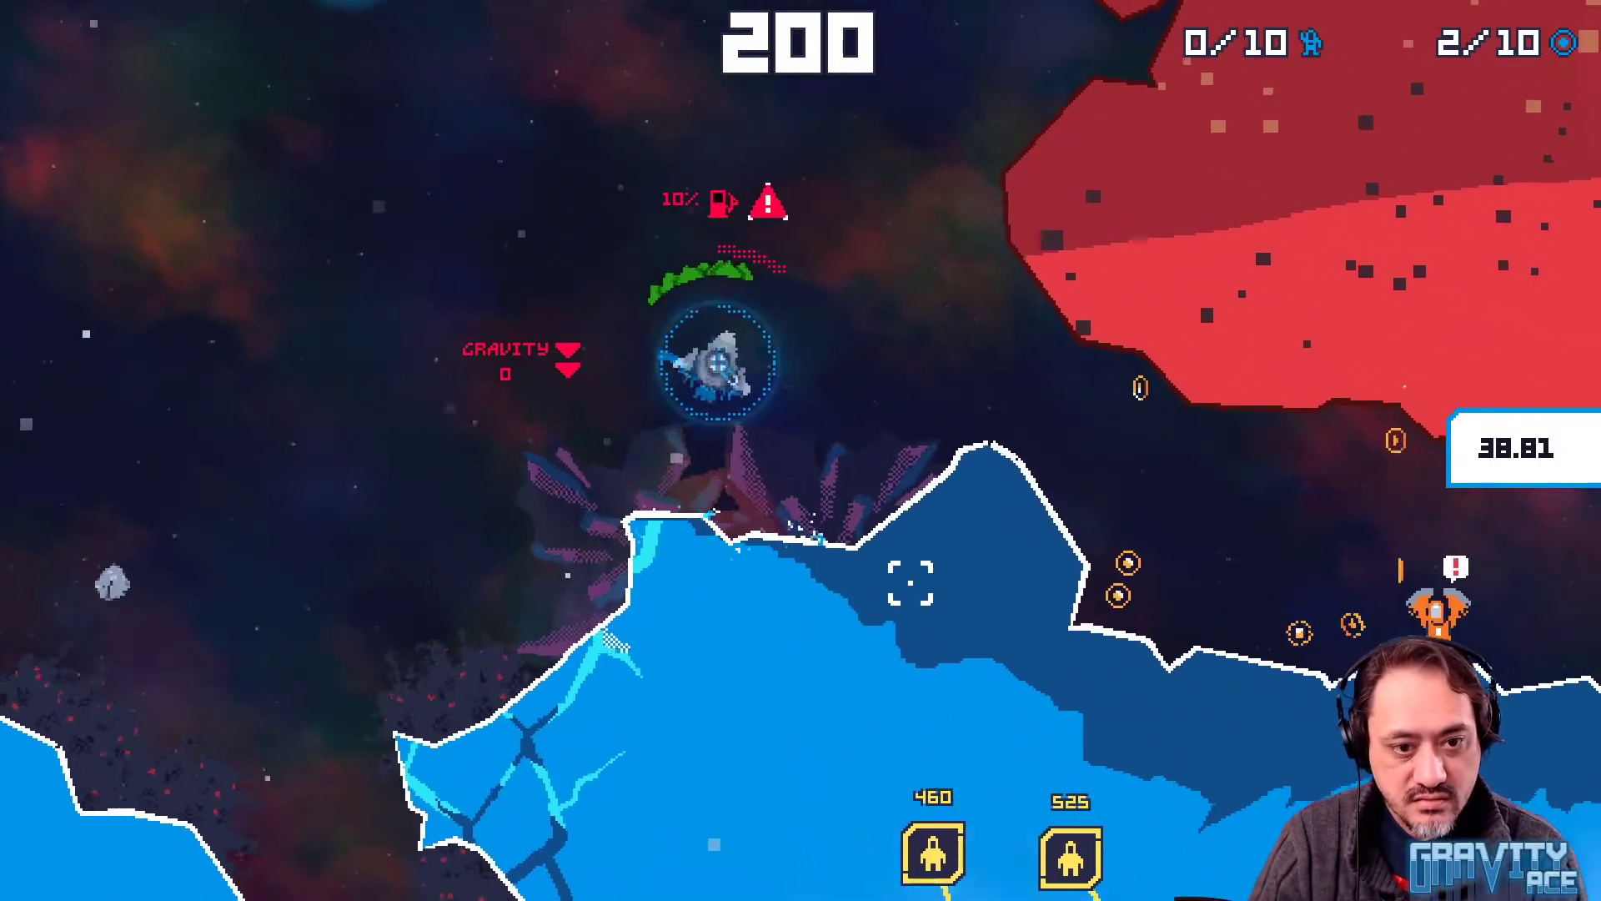
pyautogui.press('w')
pyautogui.press('d')
pyautogui.press('d')
pyautogui.press('w')
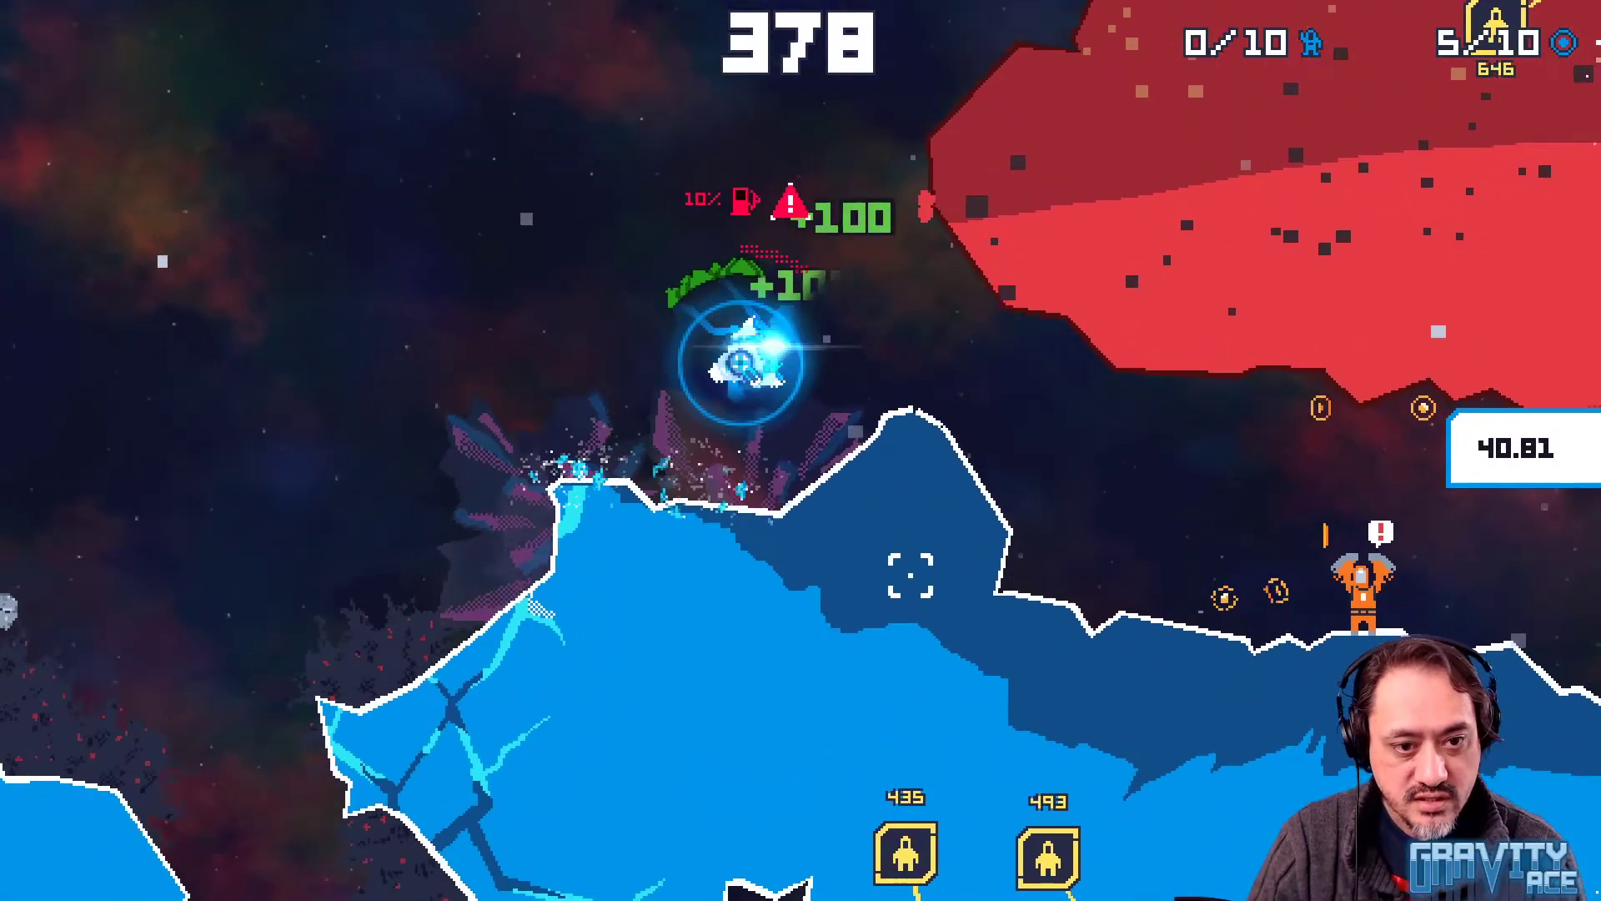
pyautogui.press('a')
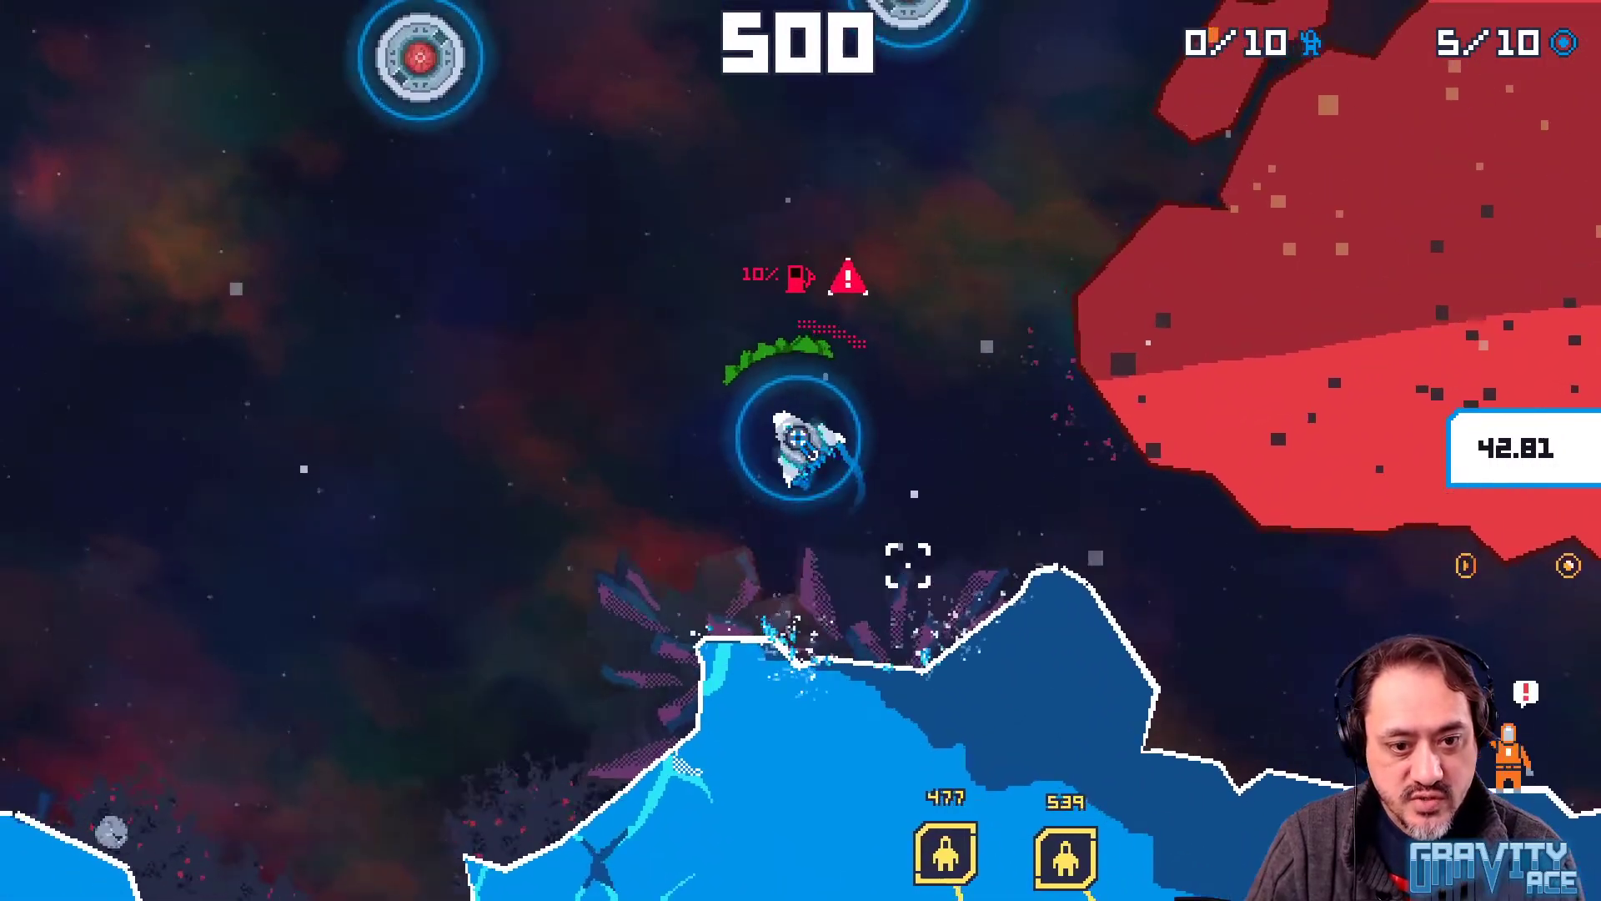
pyautogui.press('w')
pyautogui.press('d')
pyautogui.press('w')
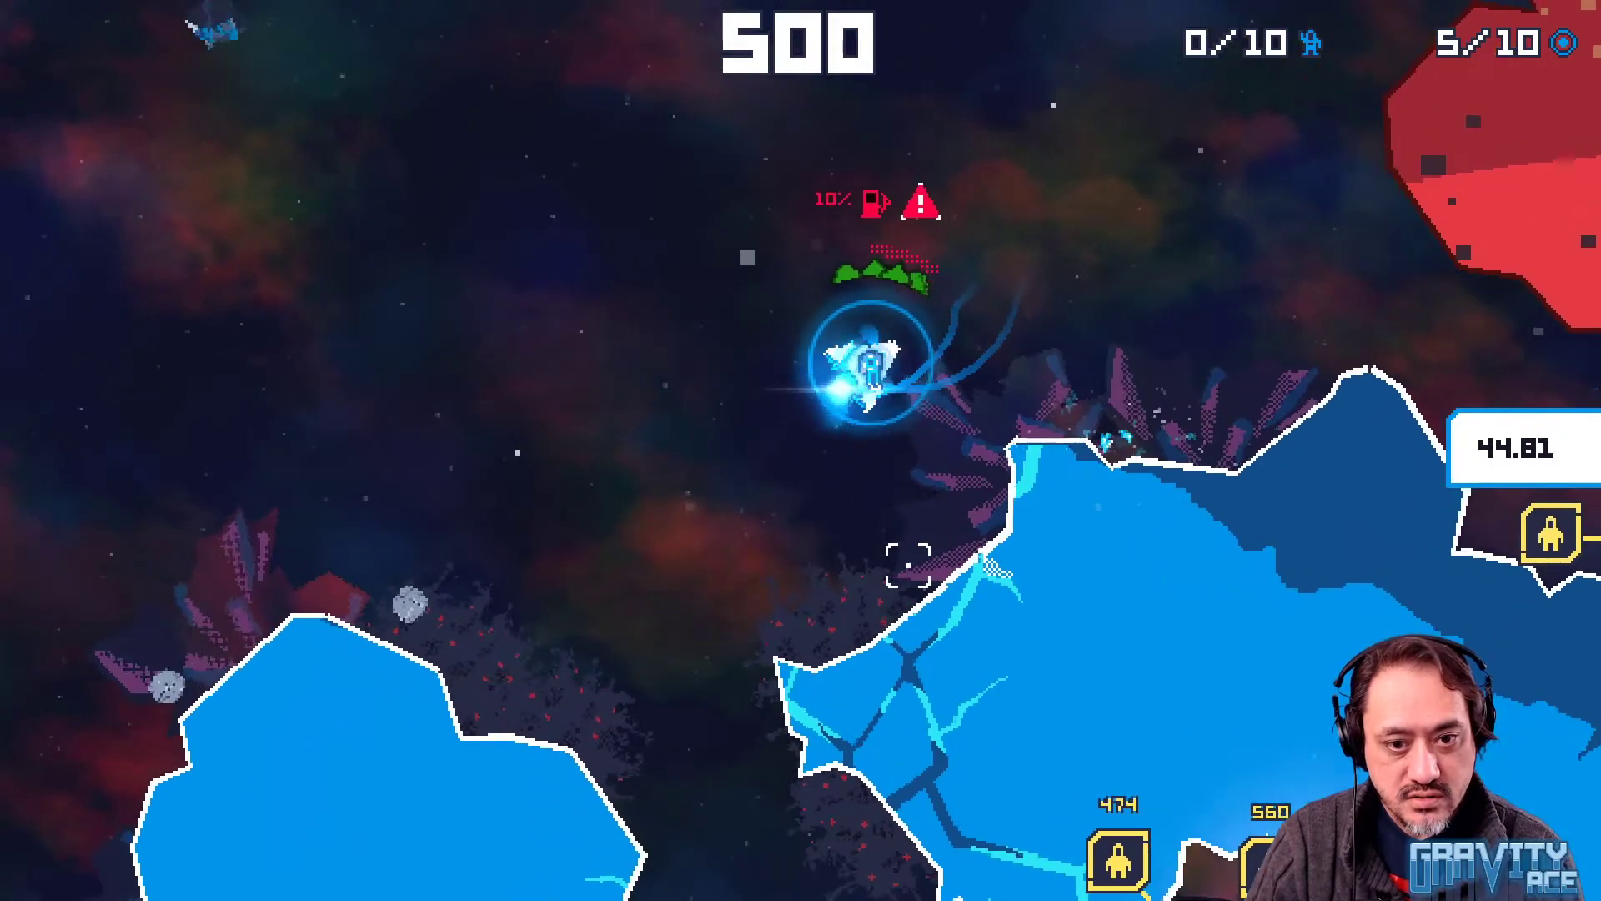
# Fly the ship across the gap to the peak of the smaller ice landmass
pyautogui.press('w')
pyautogui.press('d')
pyautogui.press('w')
pyautogui.press('d')
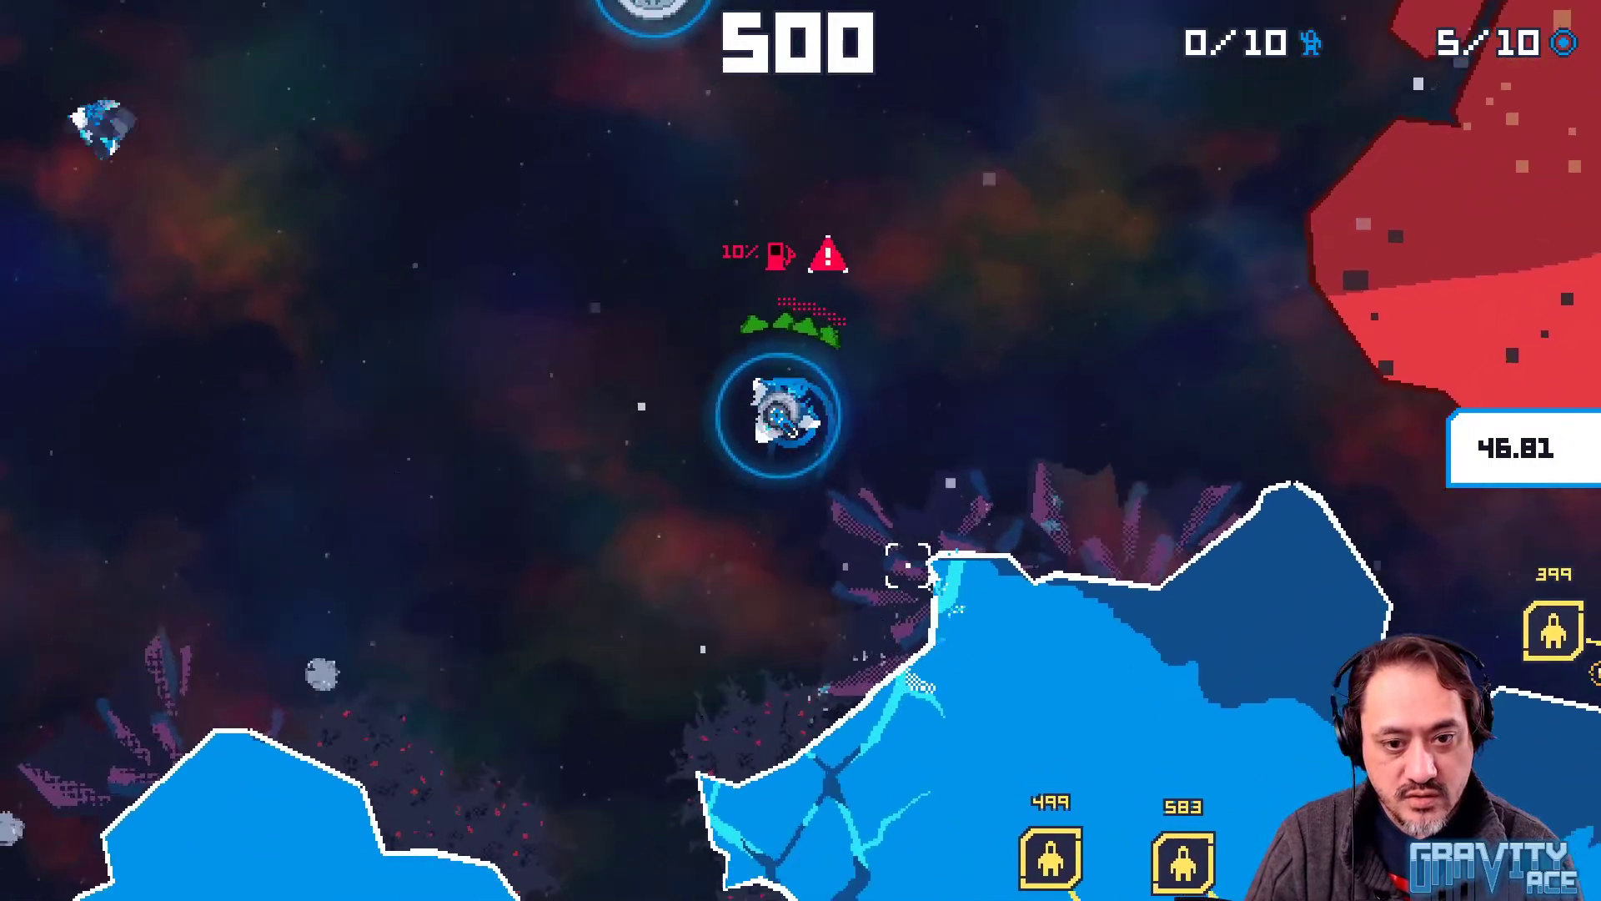
pyautogui.press('w')
pyautogui.press('d')
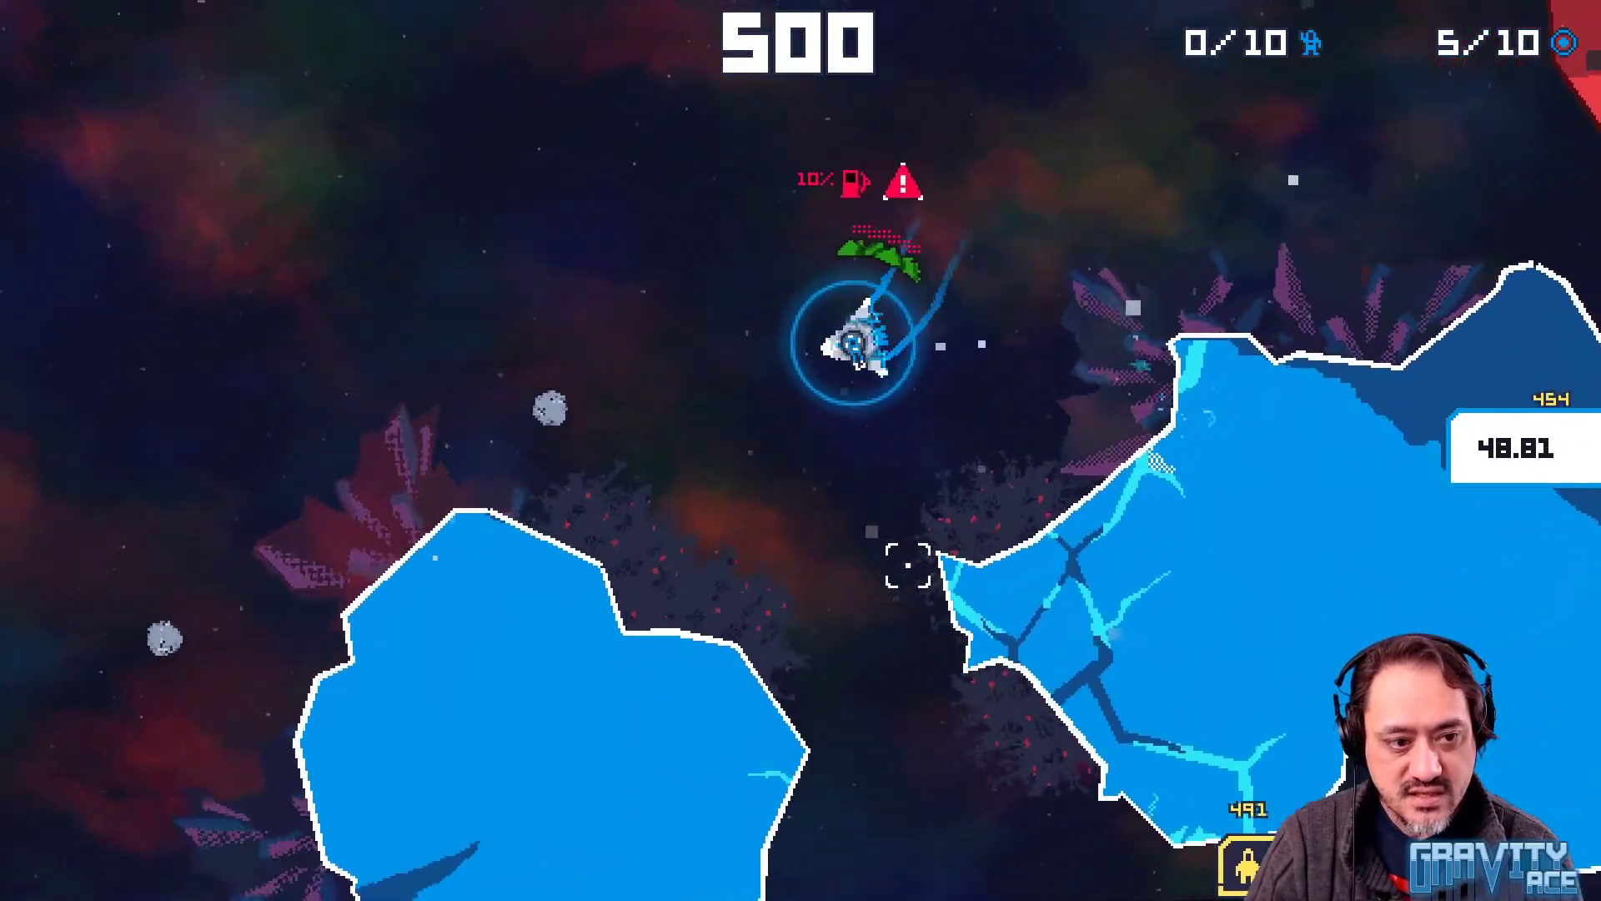
pyautogui.press('w')
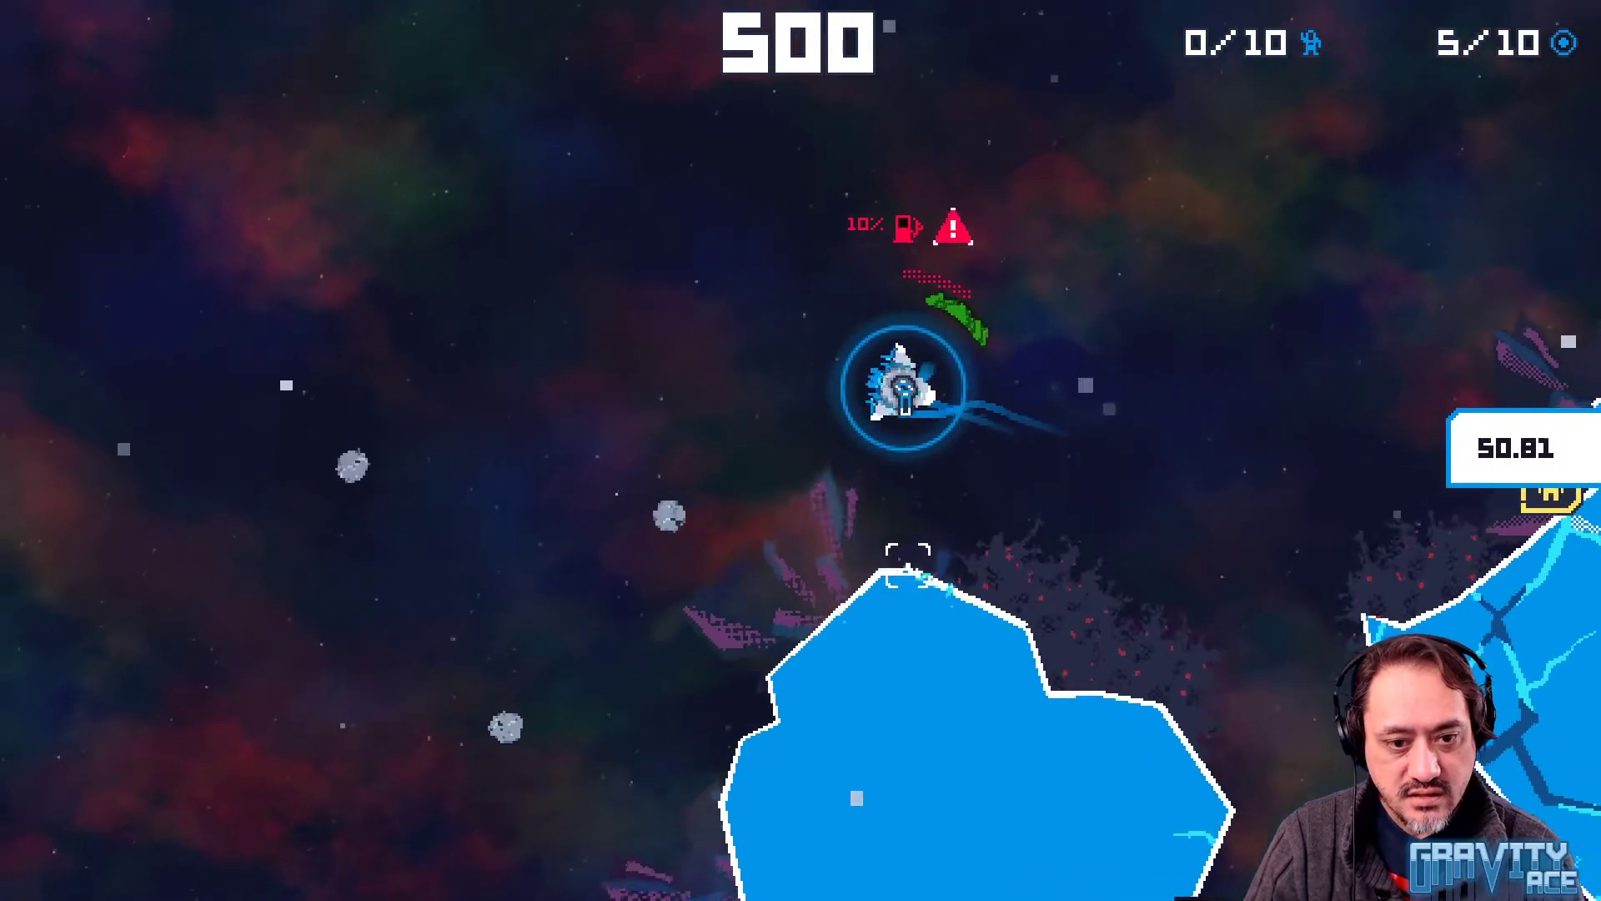
pyautogui.press('d')
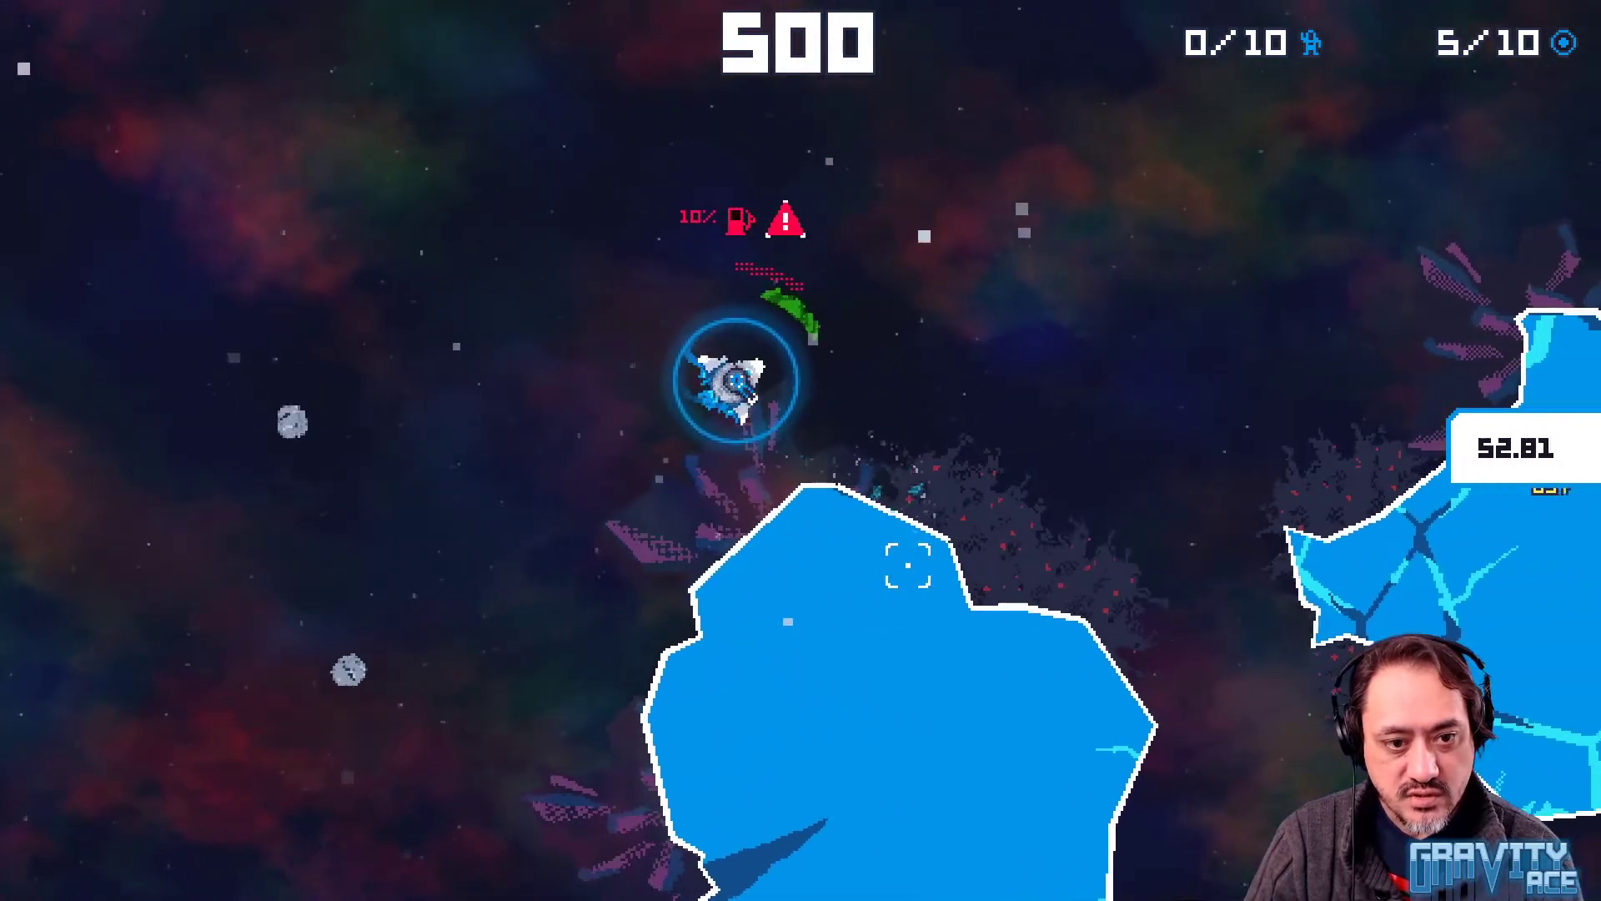
pyautogui.press('a')
pyautogui.press('w')
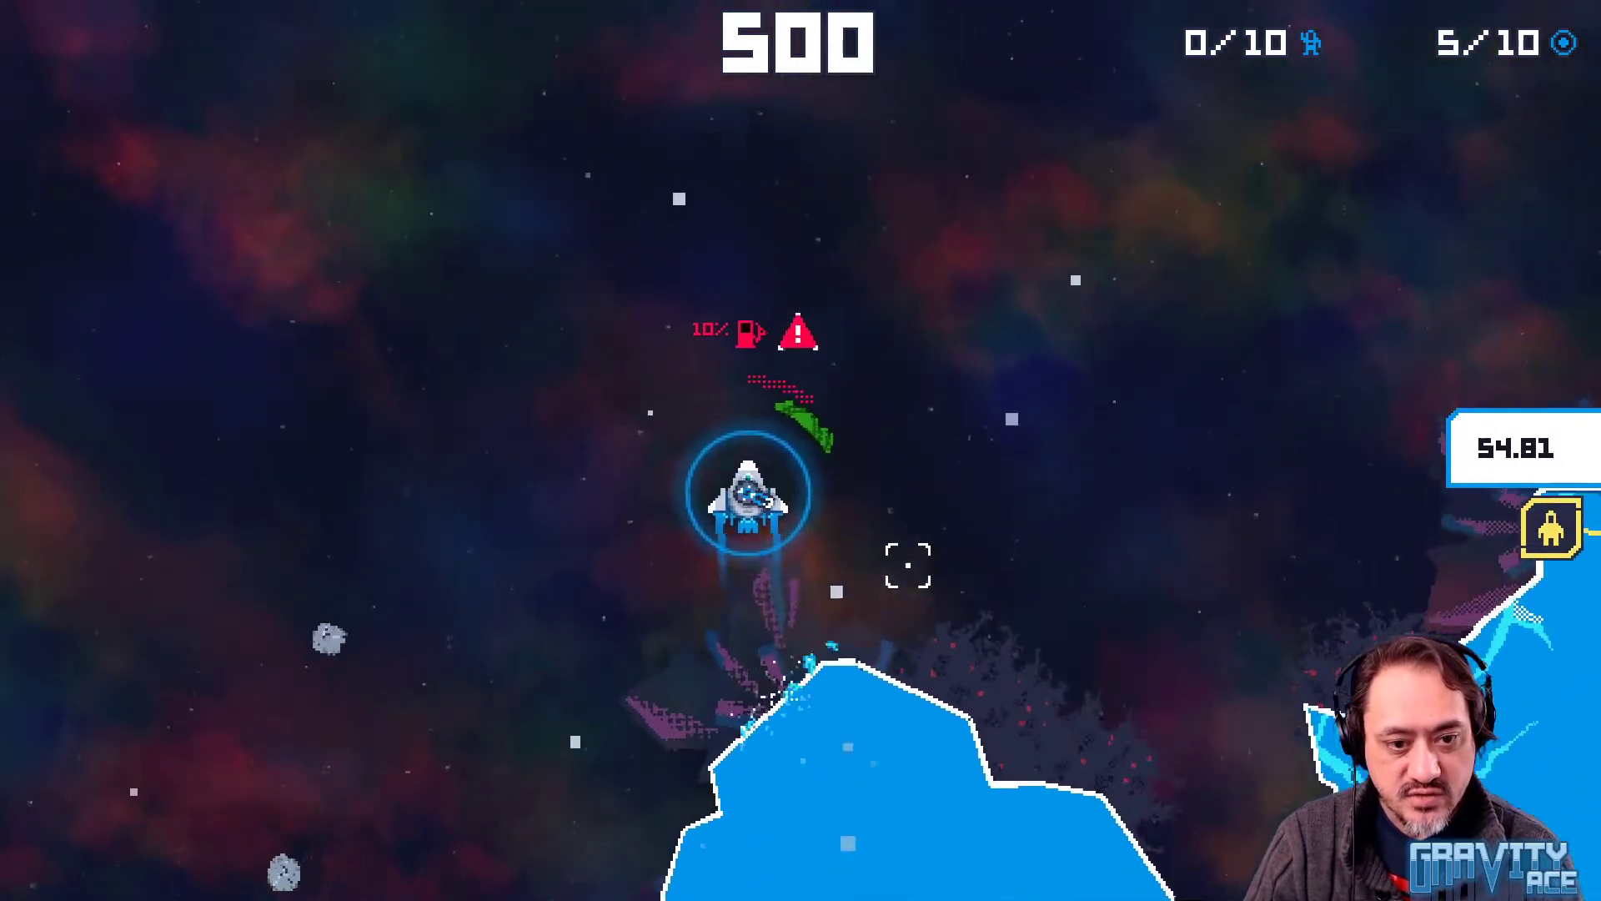
# Fly out among the drifting rocks west of the smaller ice landmass and return toward its crystals
pyautogui.press('d')
pyautogui.press('w')
pyautogui.press('d')
pyautogui.press('w')
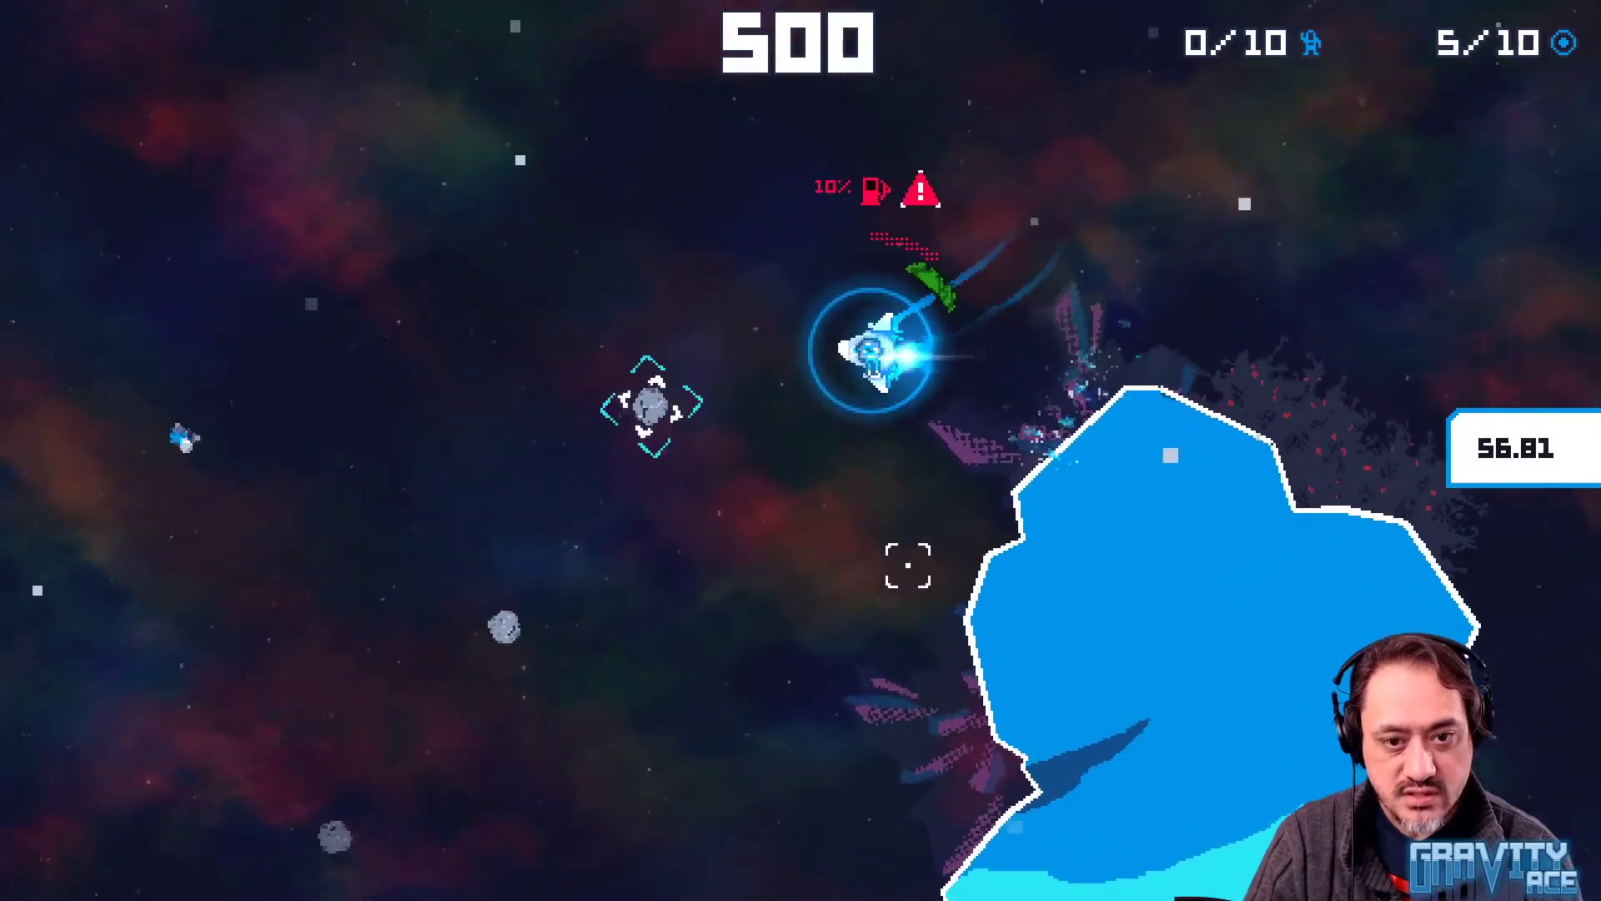
pyautogui.press('d')
pyautogui.press('w')
pyautogui.press('a')
pyautogui.press('w')
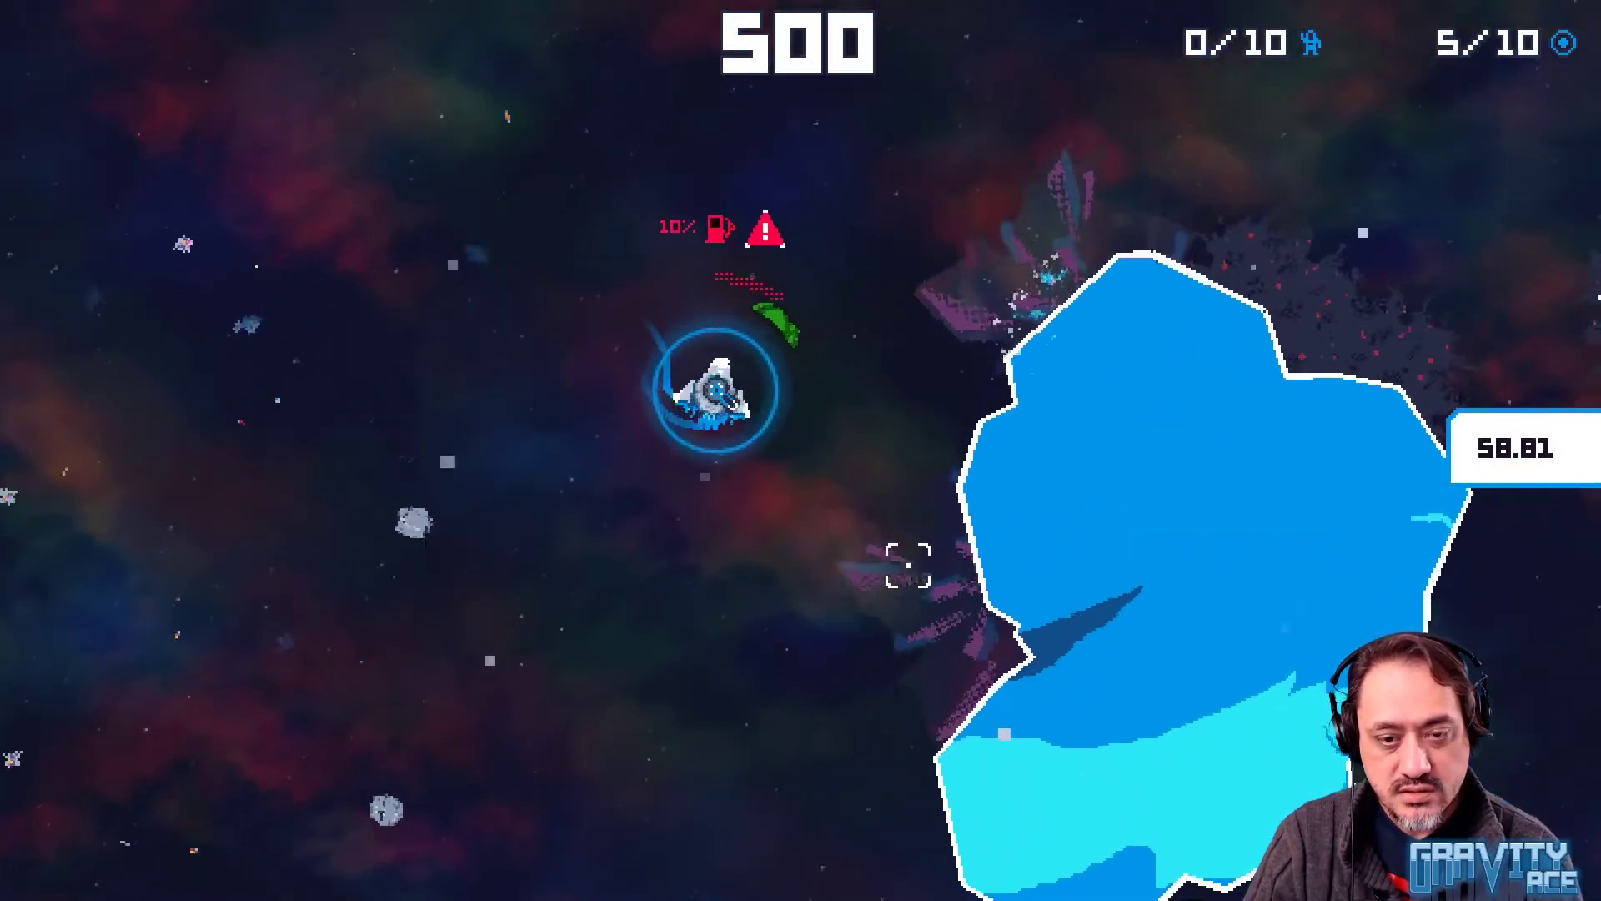
pyautogui.press('d')
pyautogui.press('w')
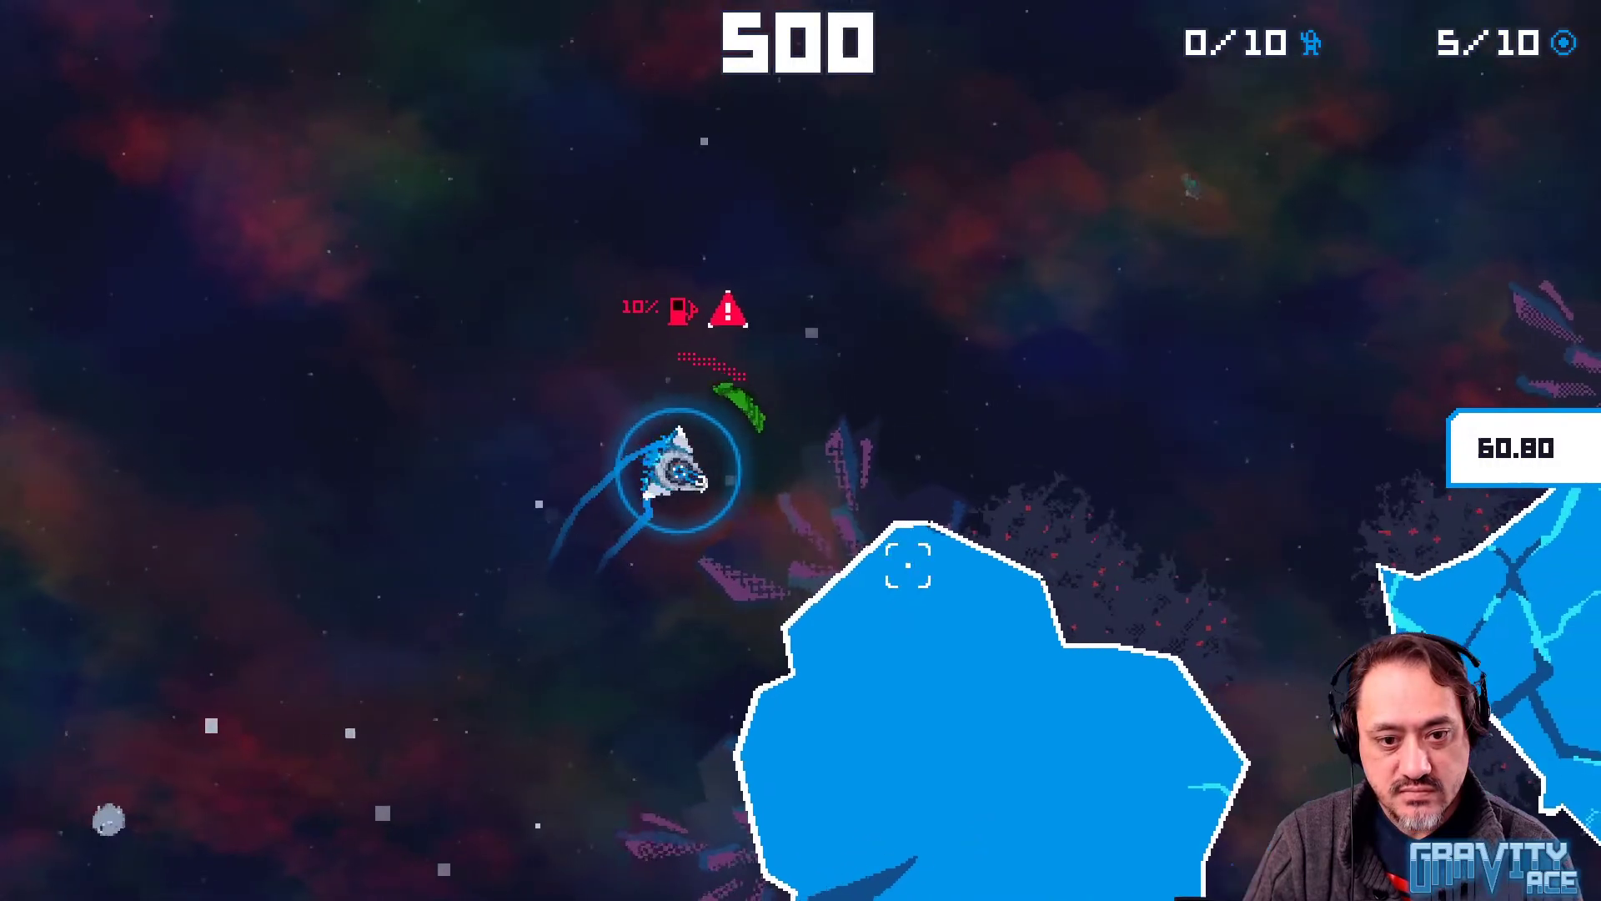
# Fly over the smaller ice landmass's peak and down along its western side
pyautogui.press('a')
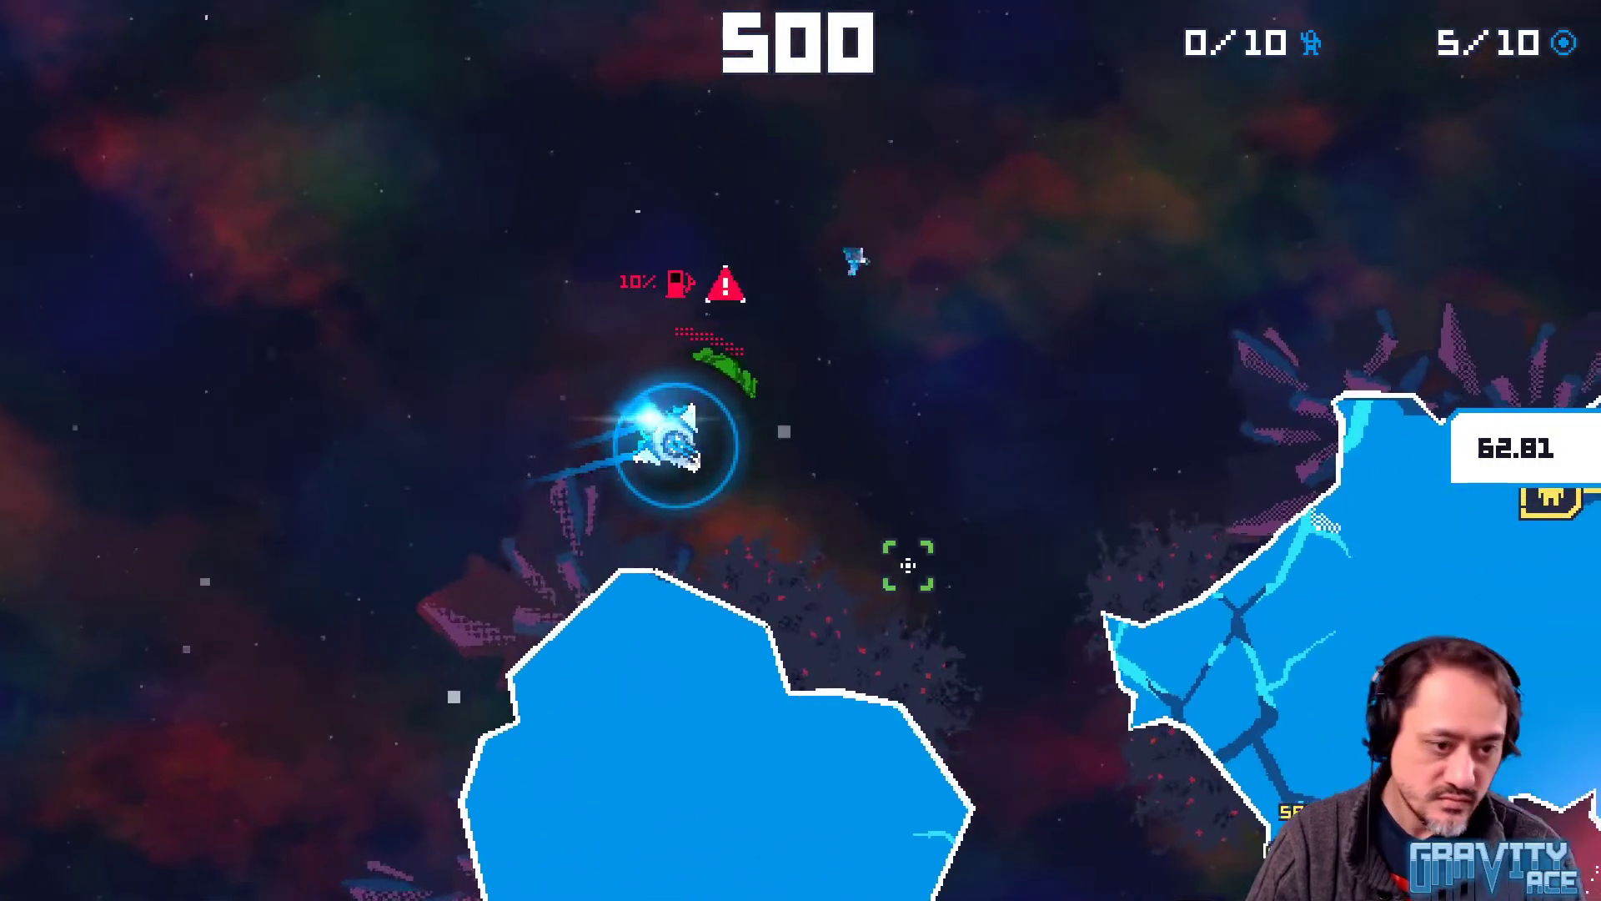
pyautogui.press('w')
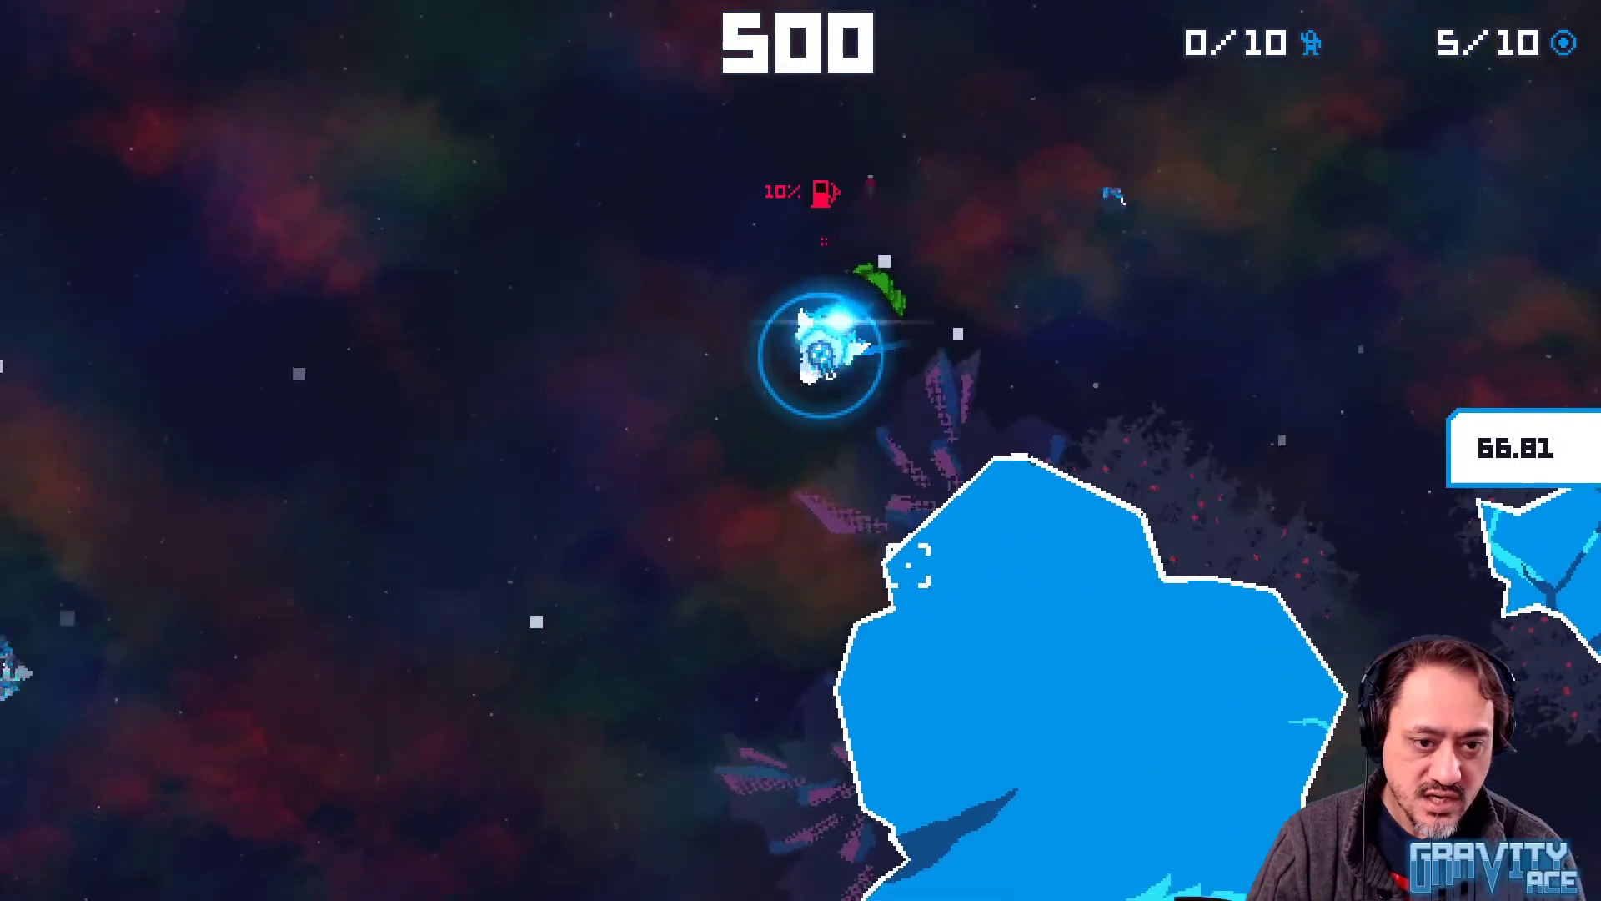
pyautogui.press('a')
pyautogui.press('w')
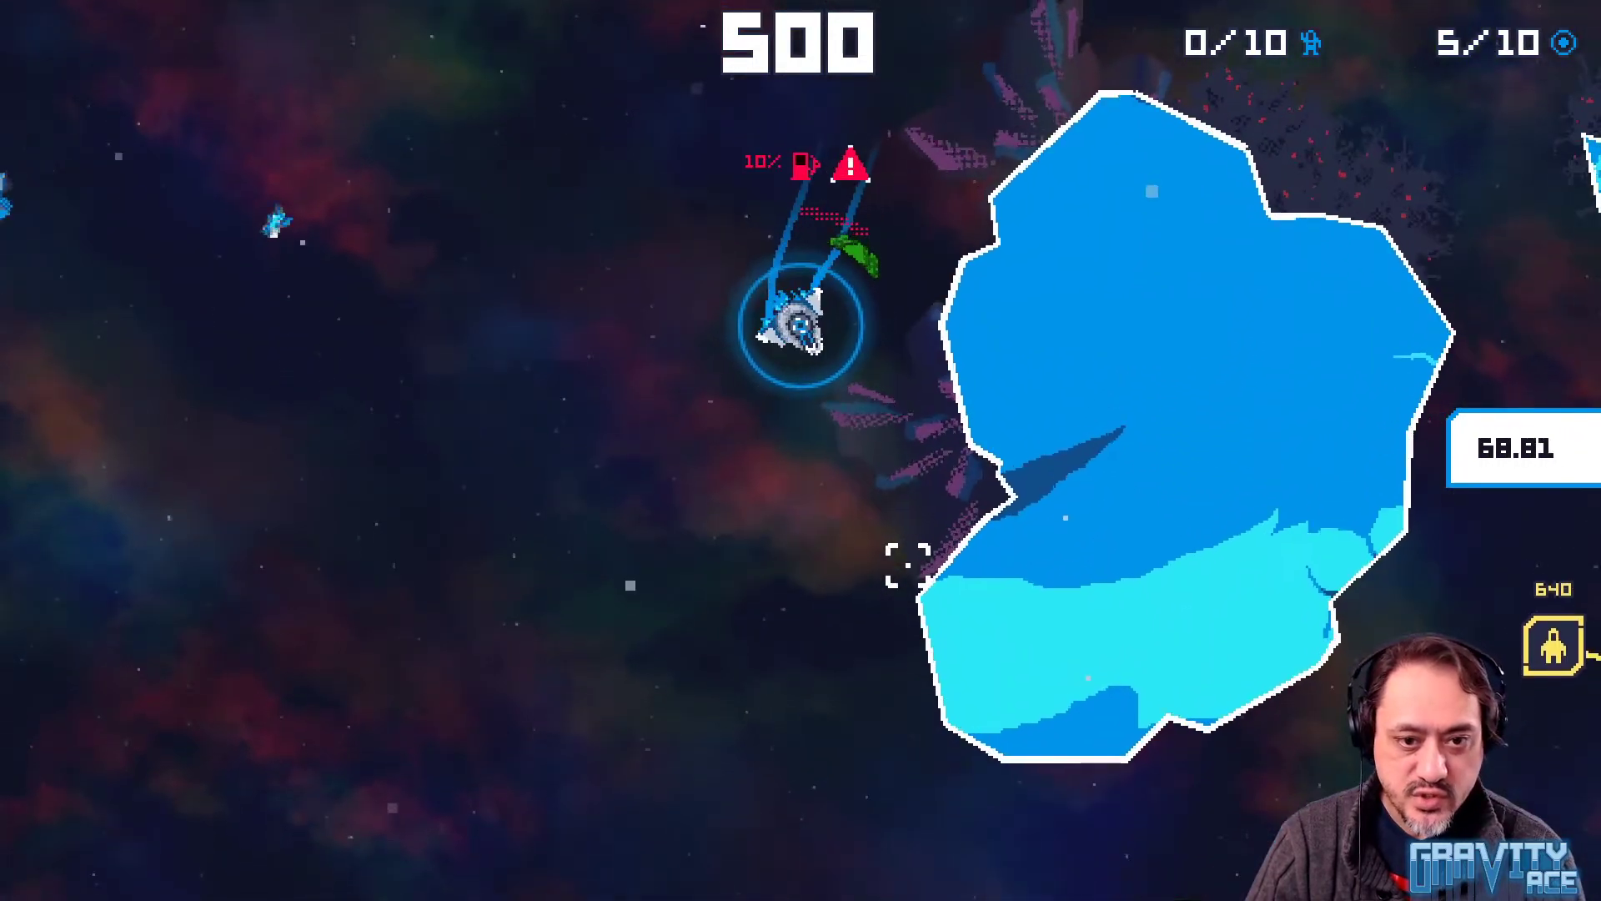
pyautogui.press('a')
pyautogui.press('w')
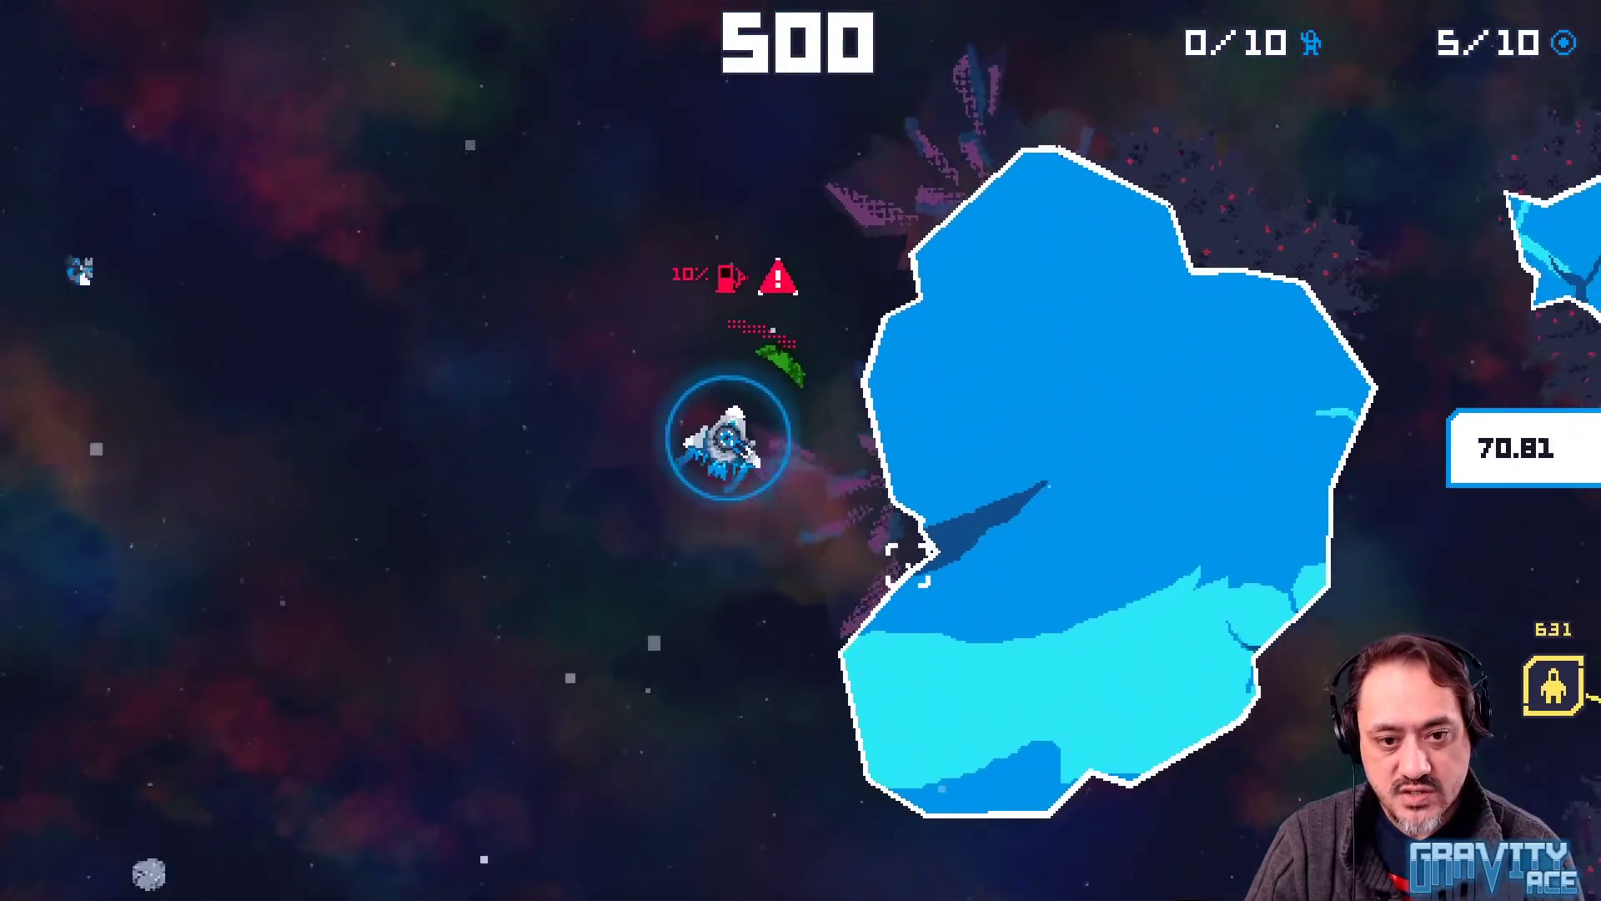
# Fly the ship alongside the drifting ice rocks to examine their refraction against the nebula background
pyautogui.press('w')
pyautogui.press('w')
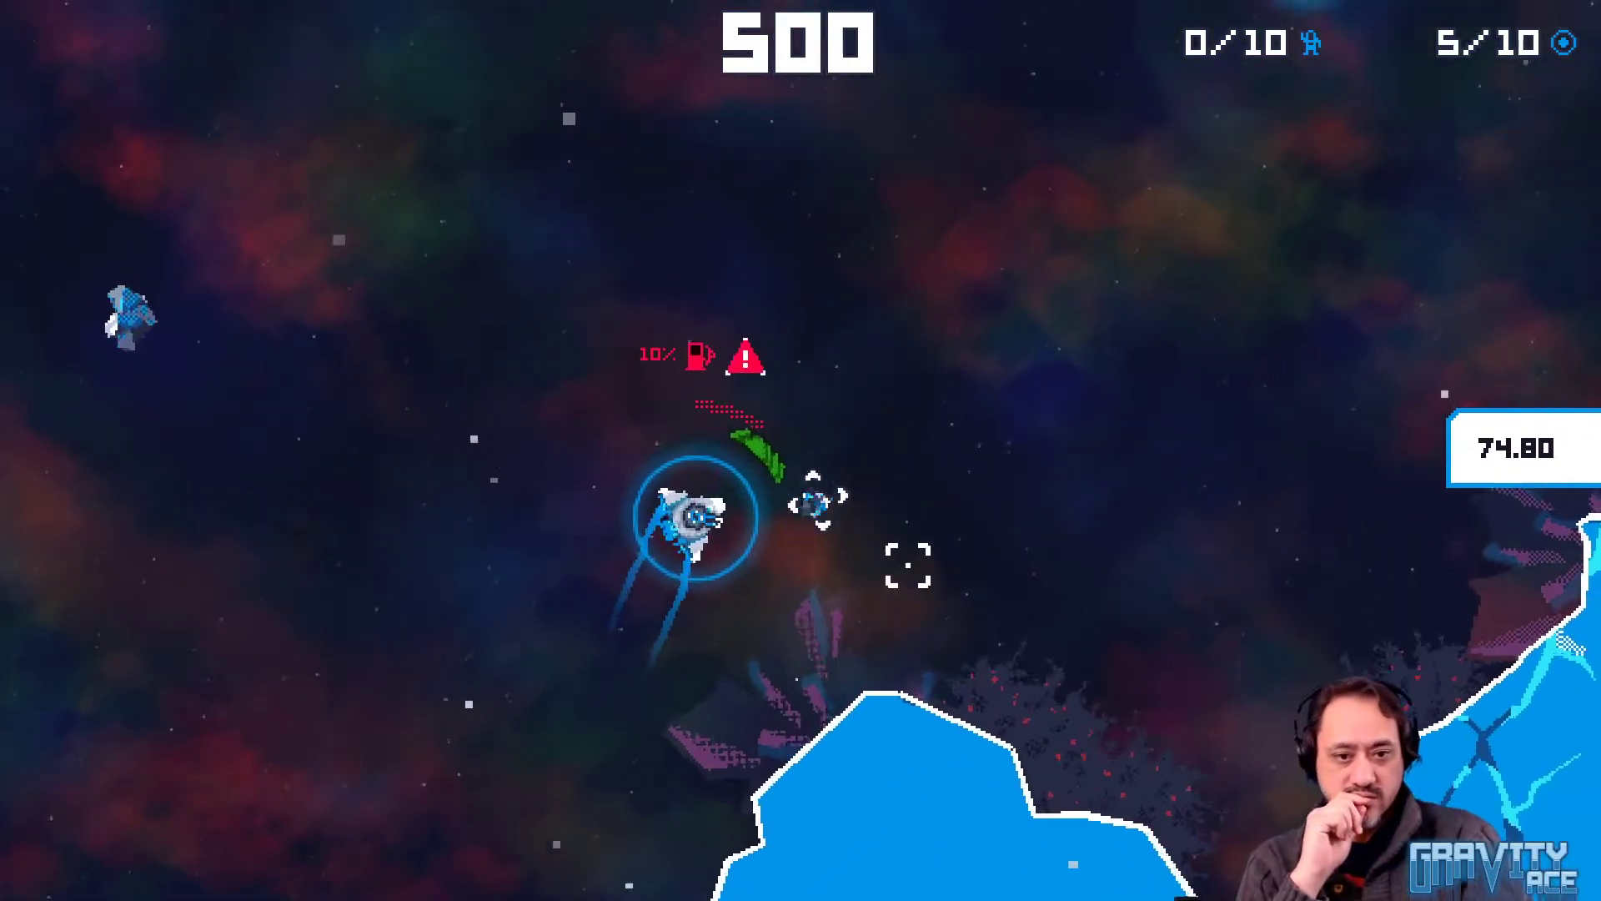
pyautogui.press('w')
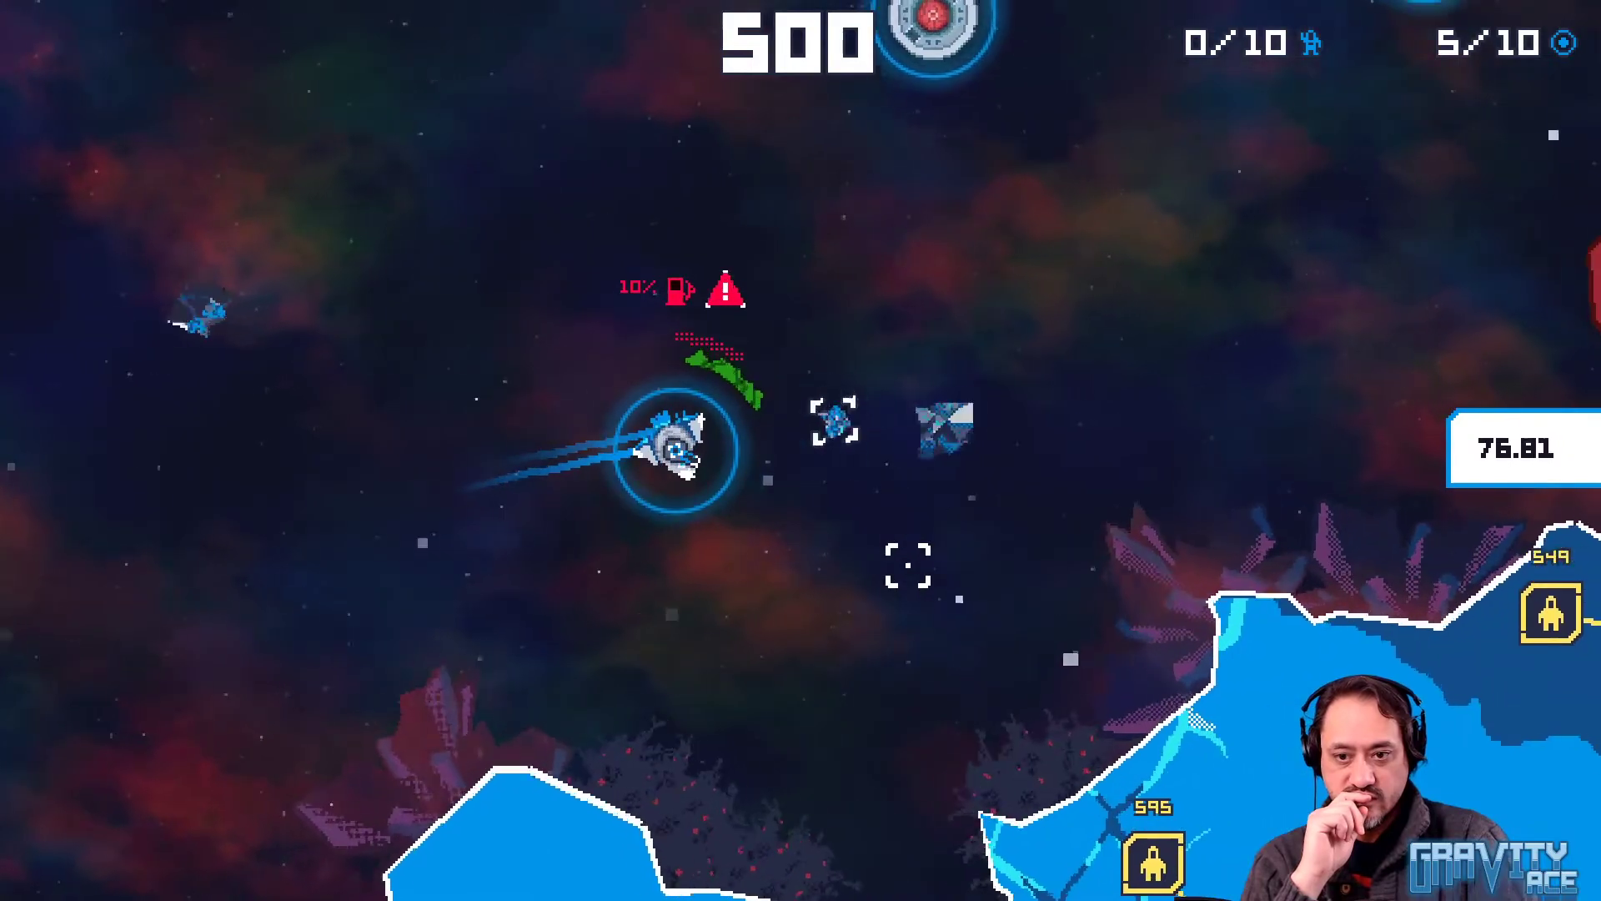
pyautogui.press('d')
pyautogui.press('w')
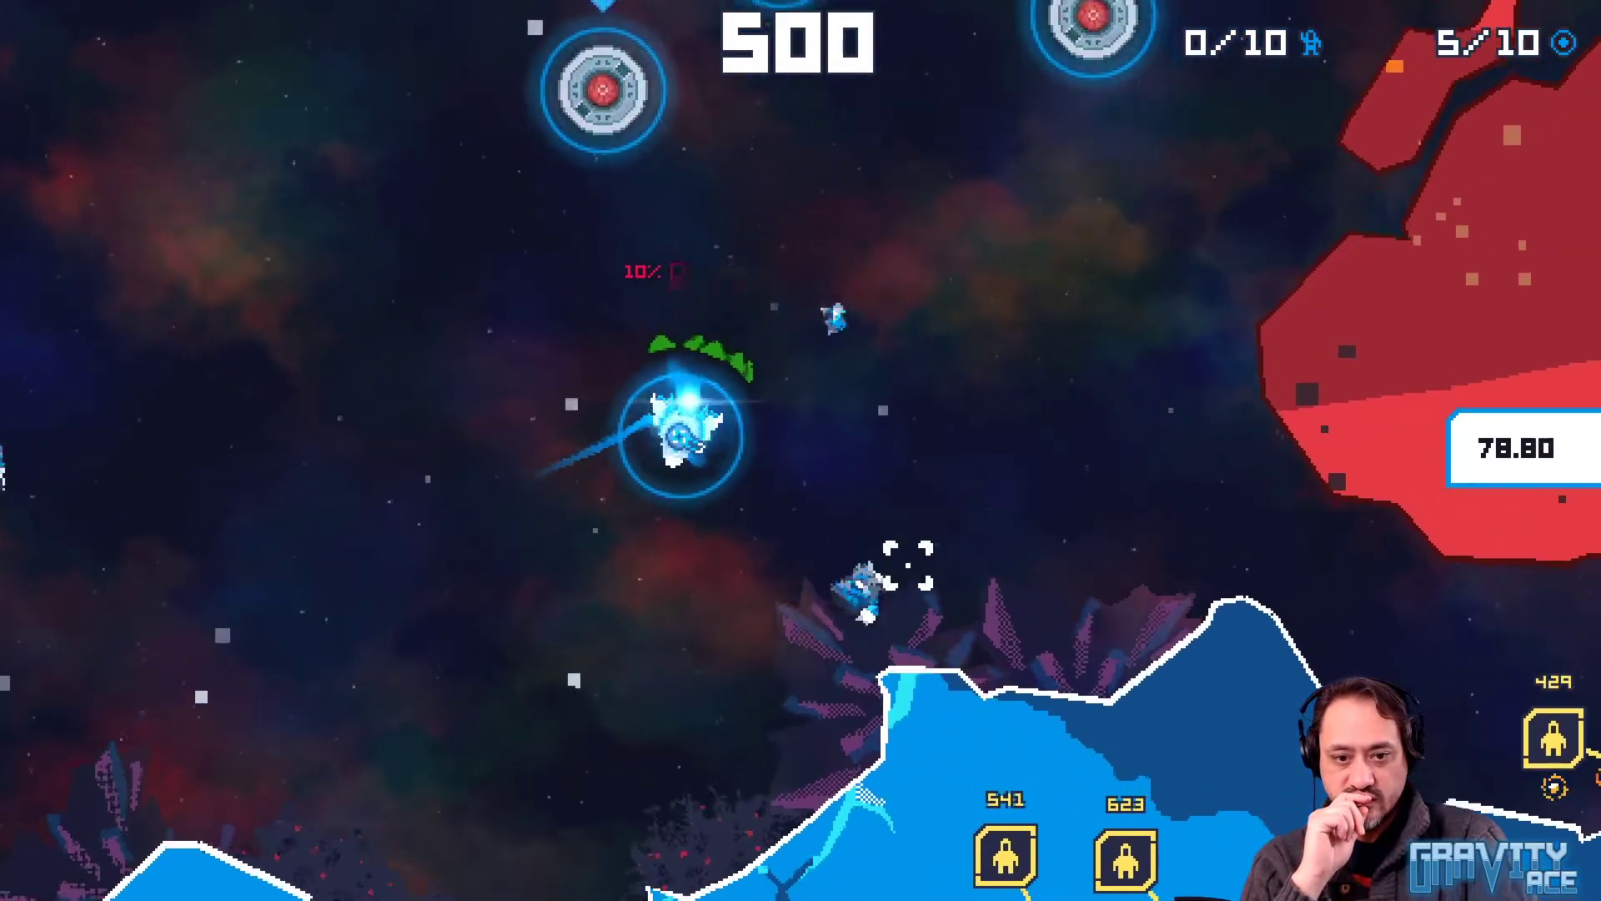
pyautogui.press('w')
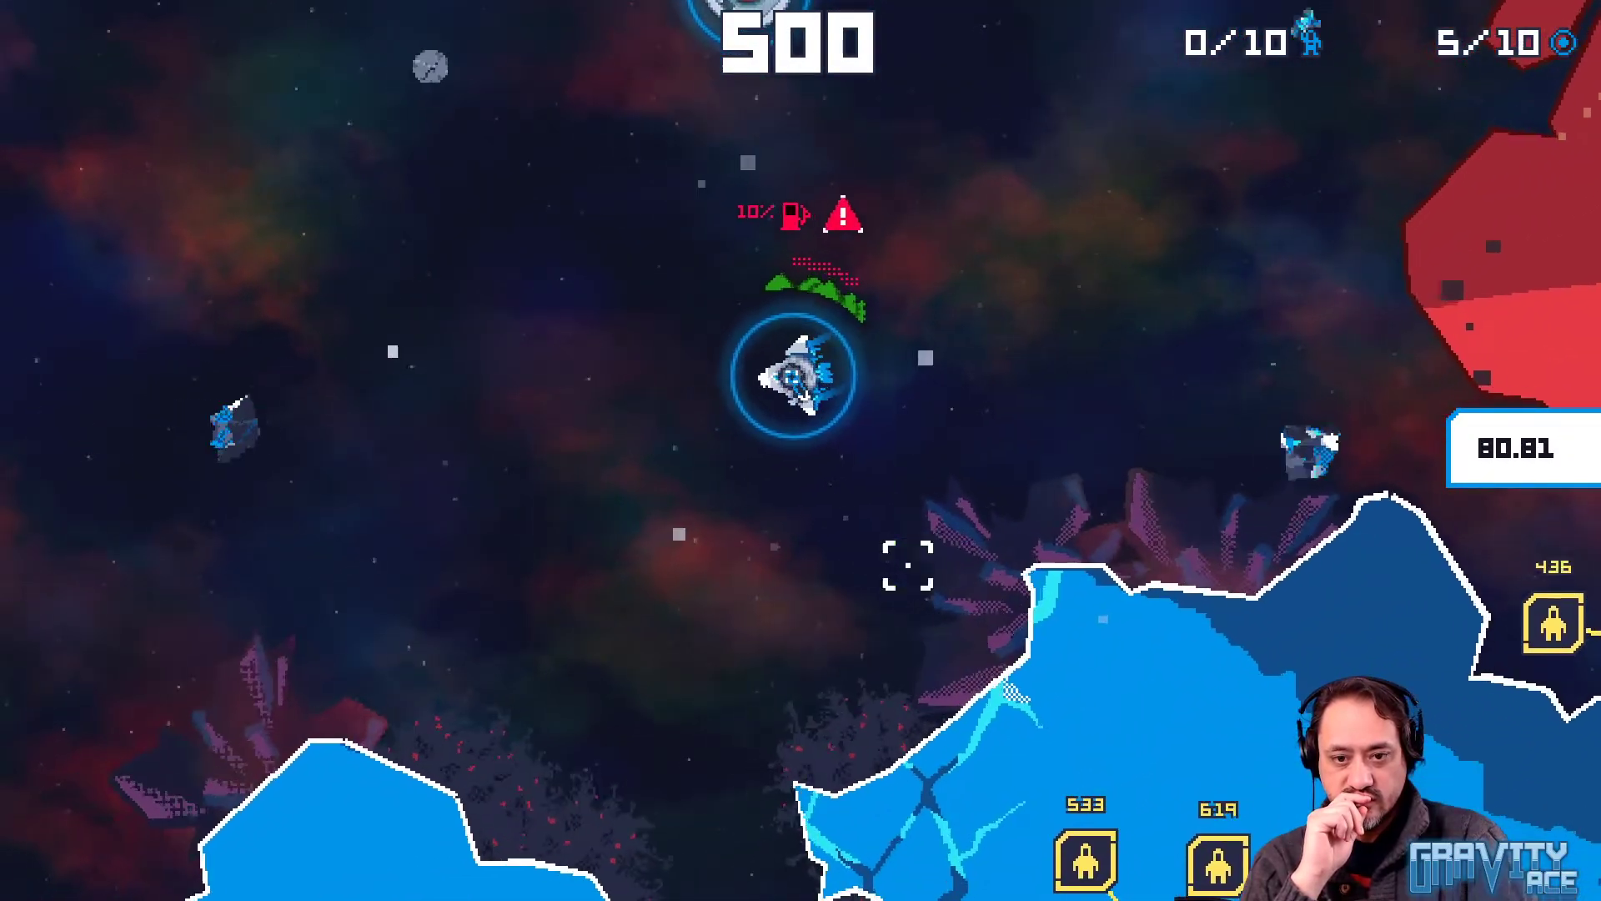
pyautogui.press('w')
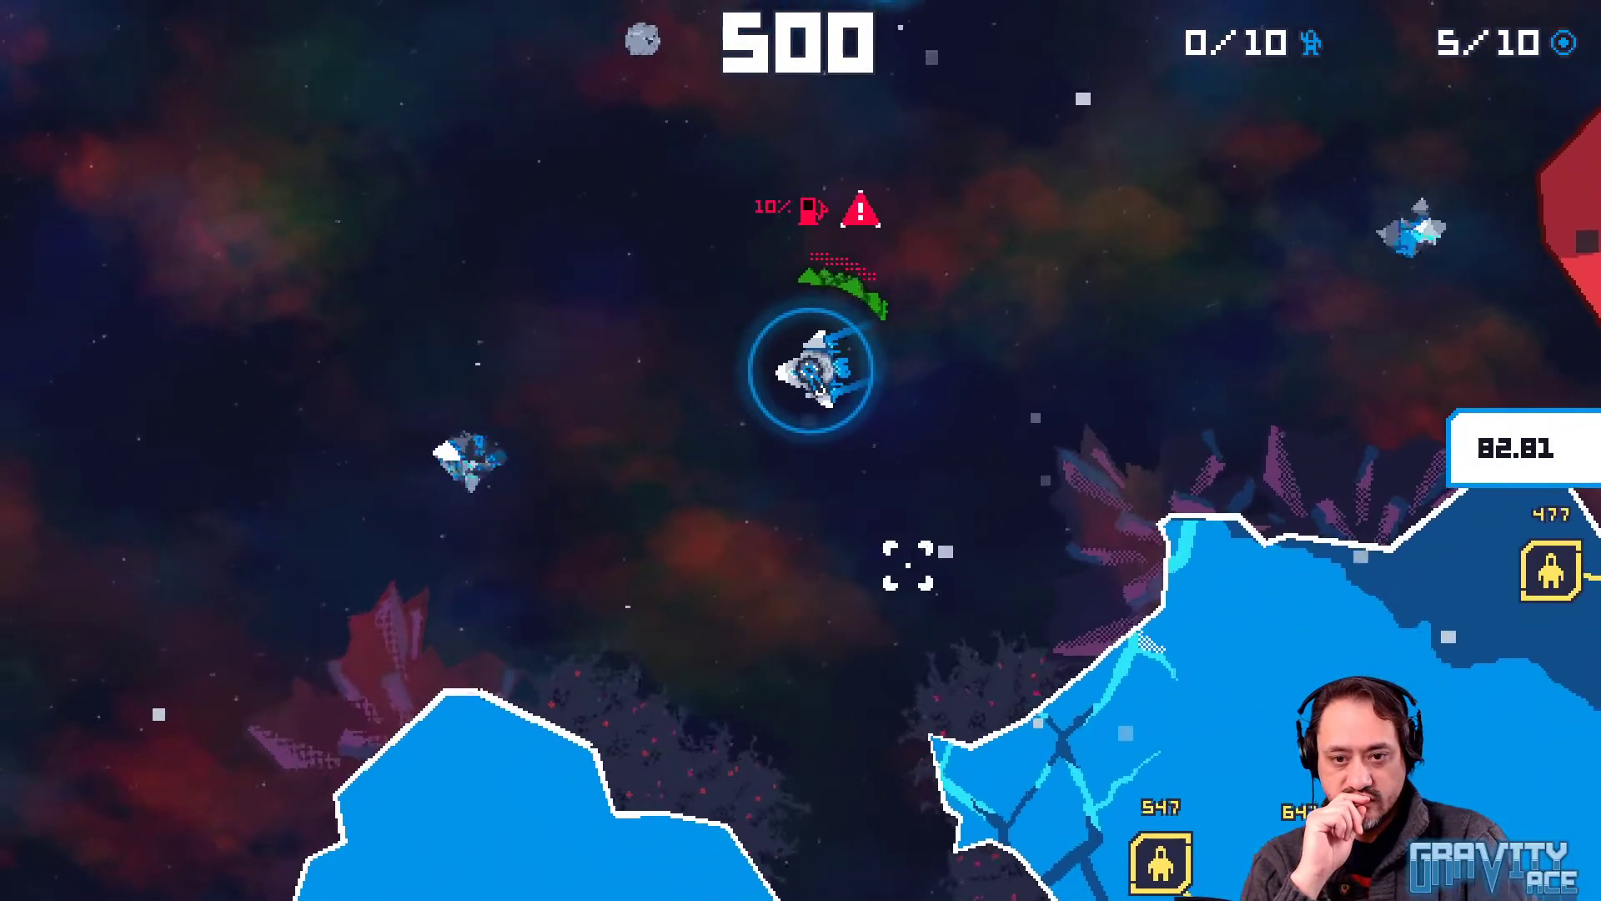
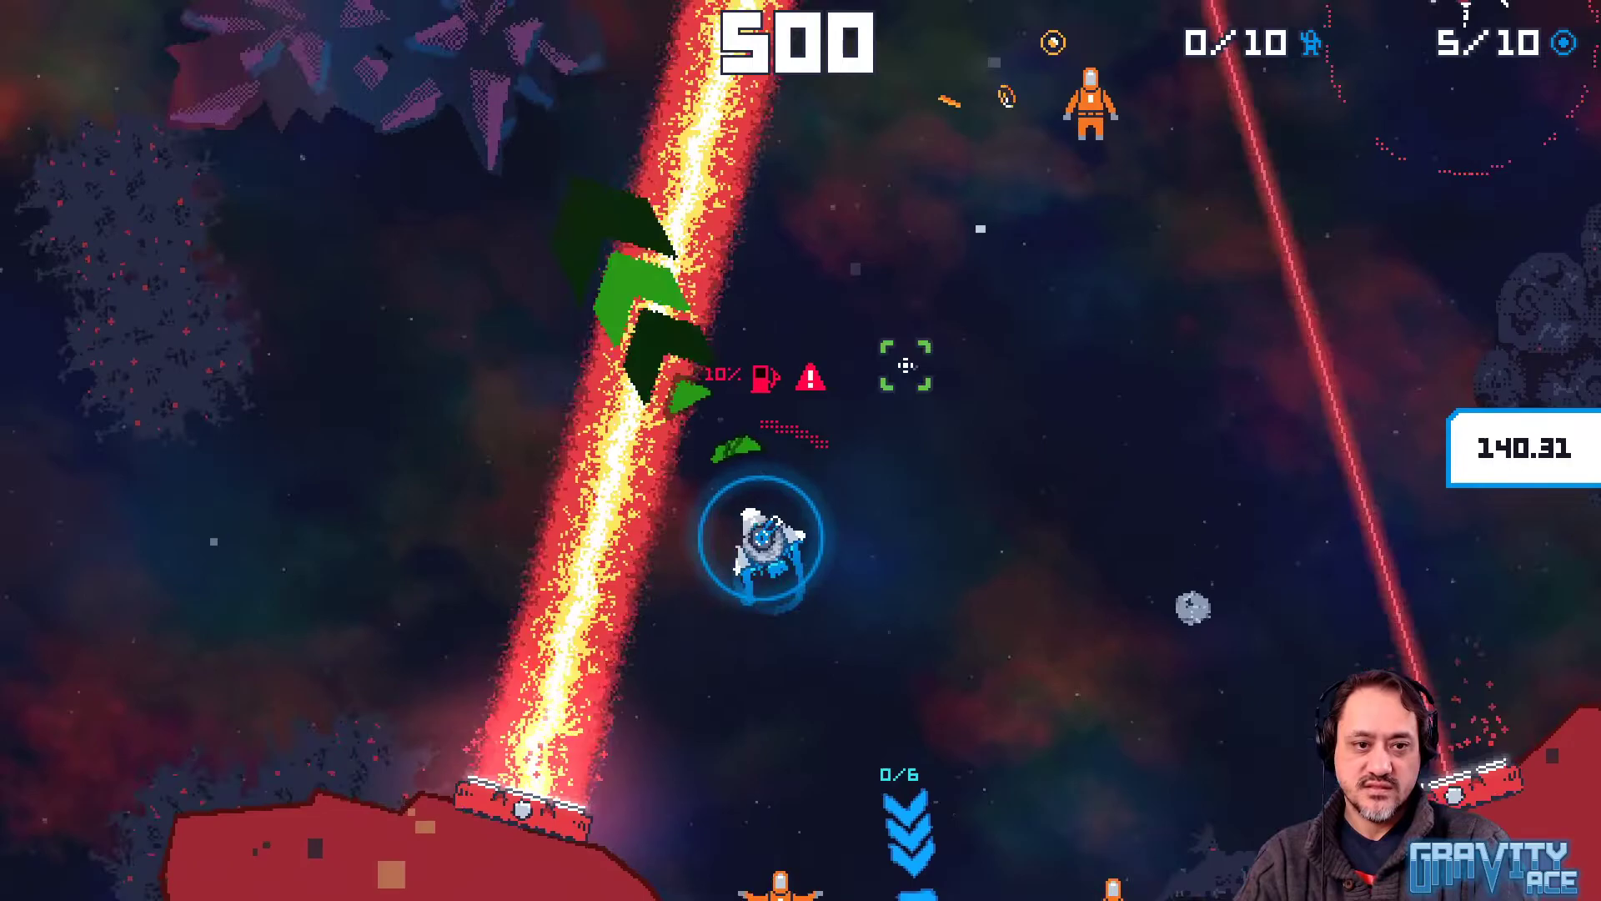
# Fly the ship out from between the two laser beams and past the smaller ice landmass
pyautogui.press('w')
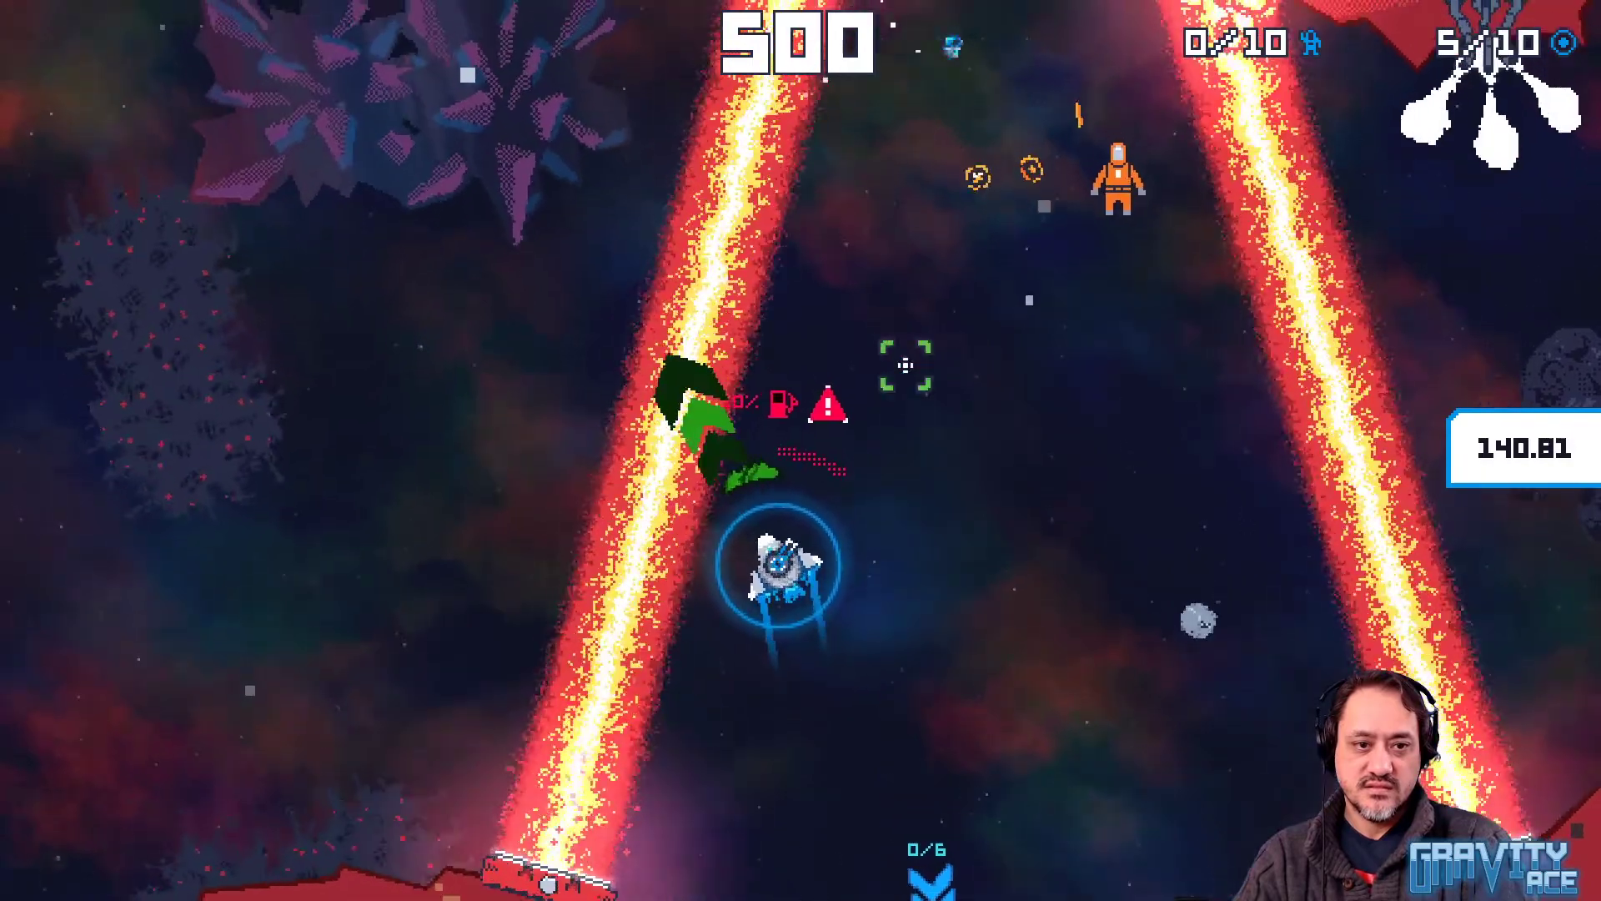
pyautogui.press('a')
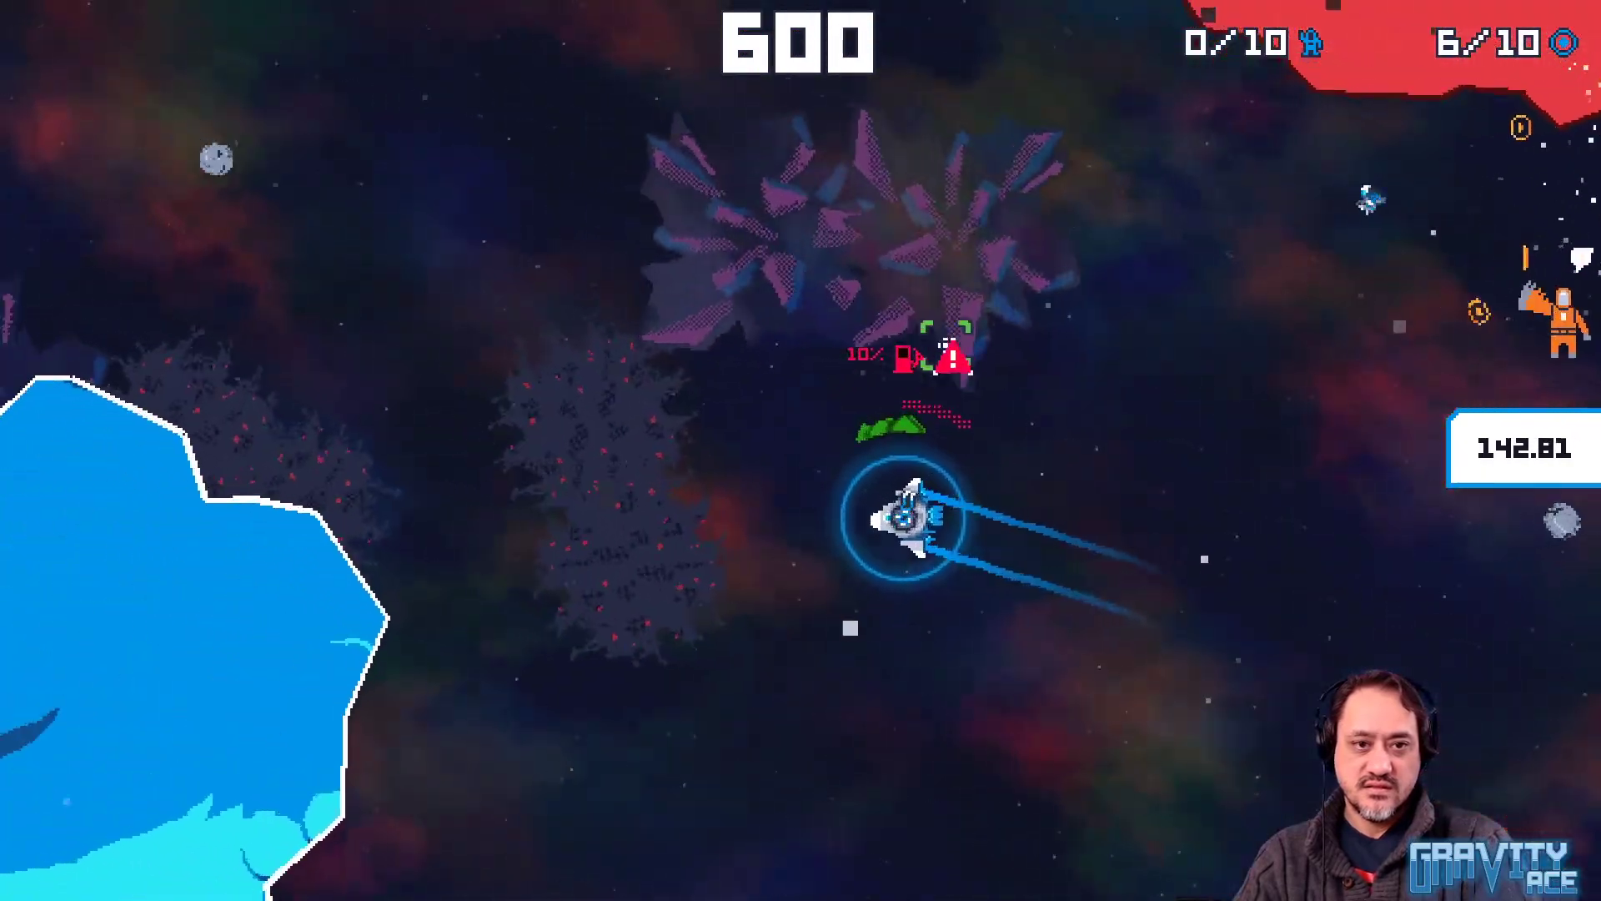
pyautogui.press('w')
pyautogui.press('d')
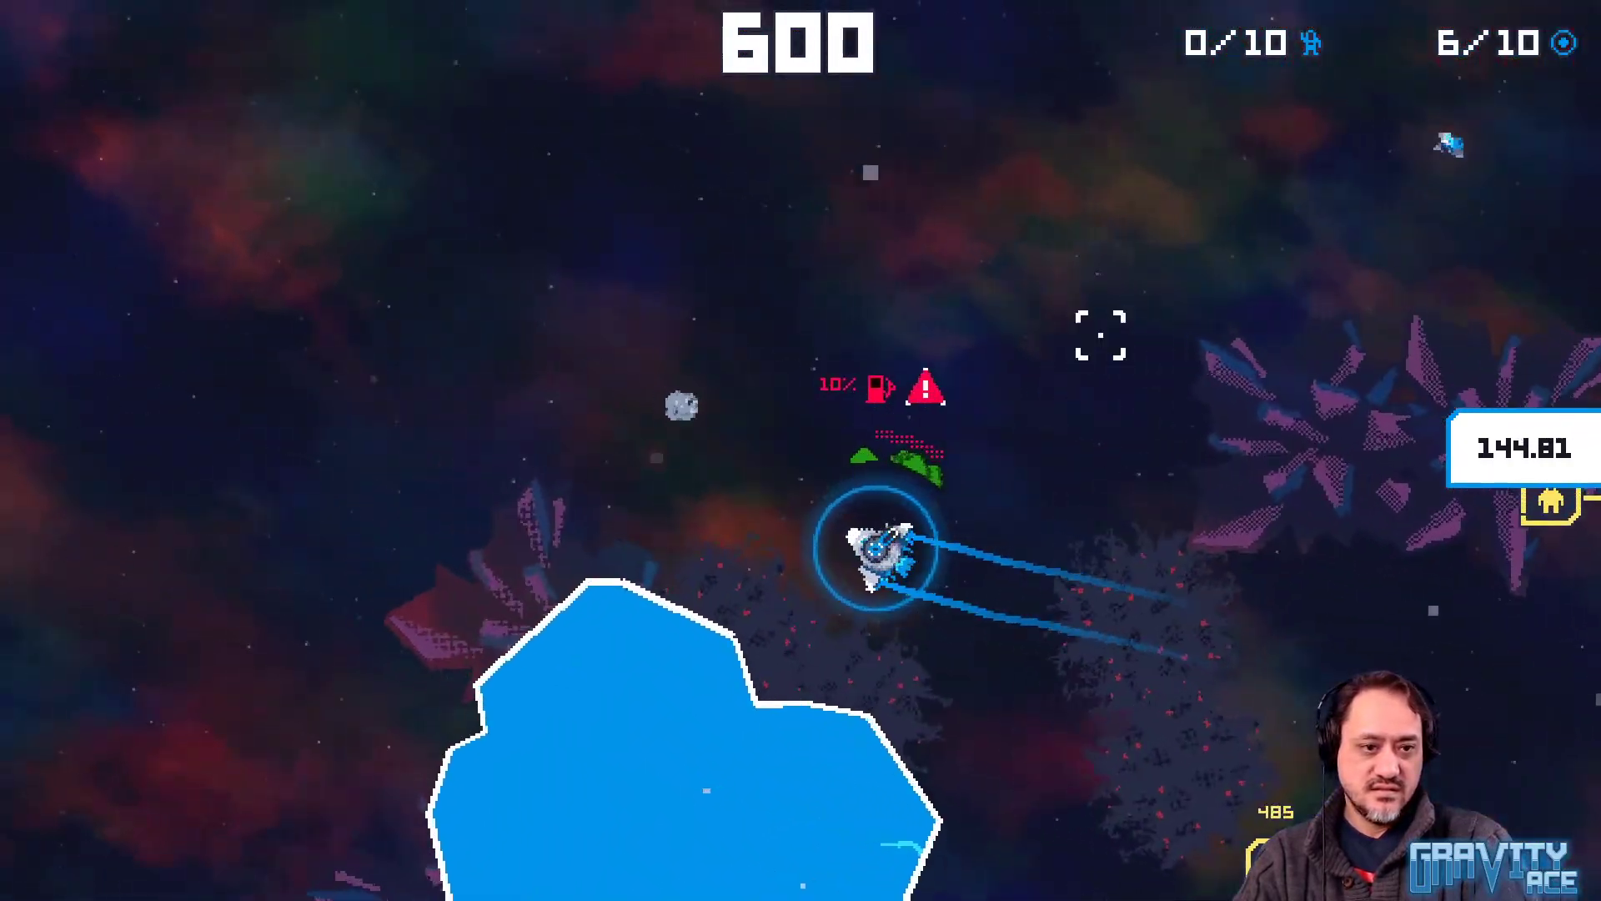
pyautogui.press('w')
pyautogui.press('a')
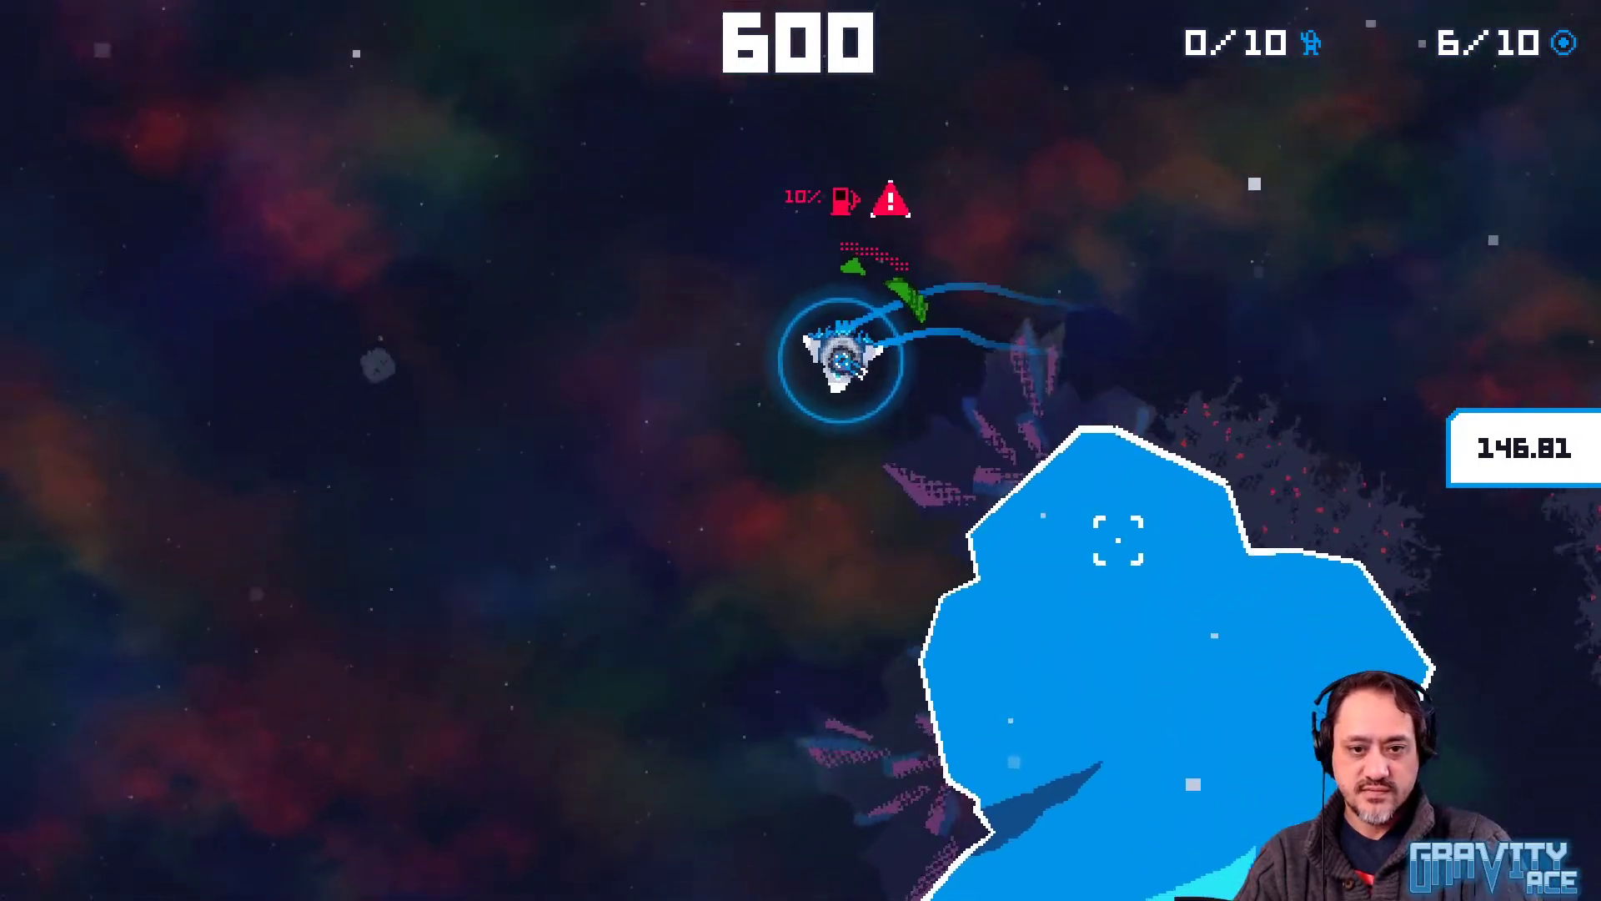
# Fly up and down the western side of the smaller ice landmass to examine its transparent crystals
pyautogui.press('w')
pyautogui.press('a')
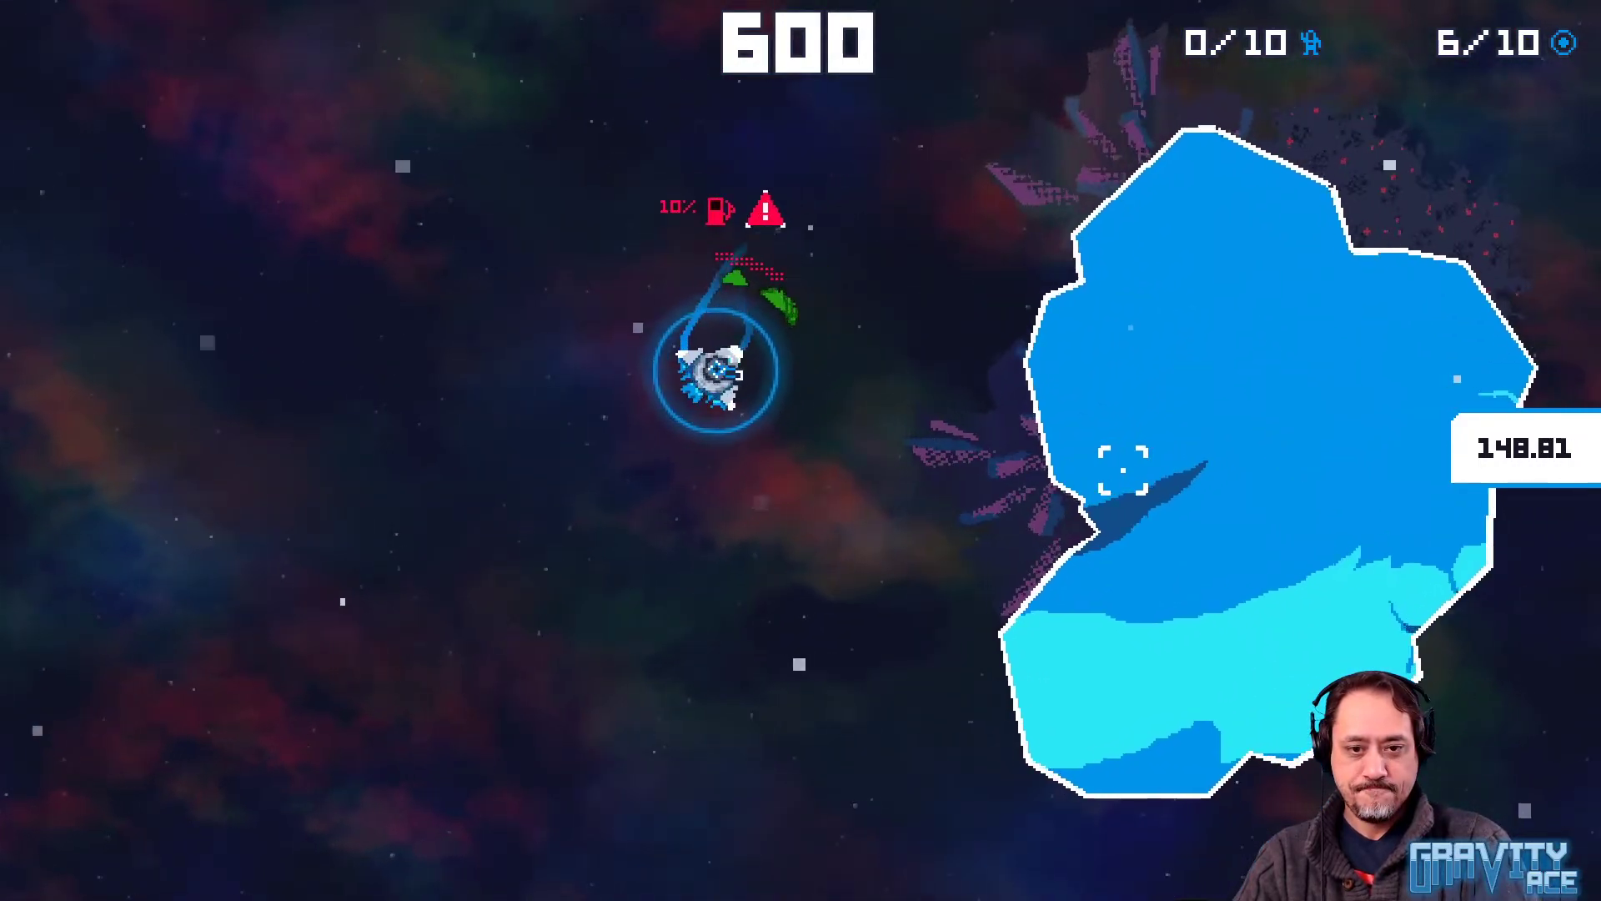
pyautogui.press('a')
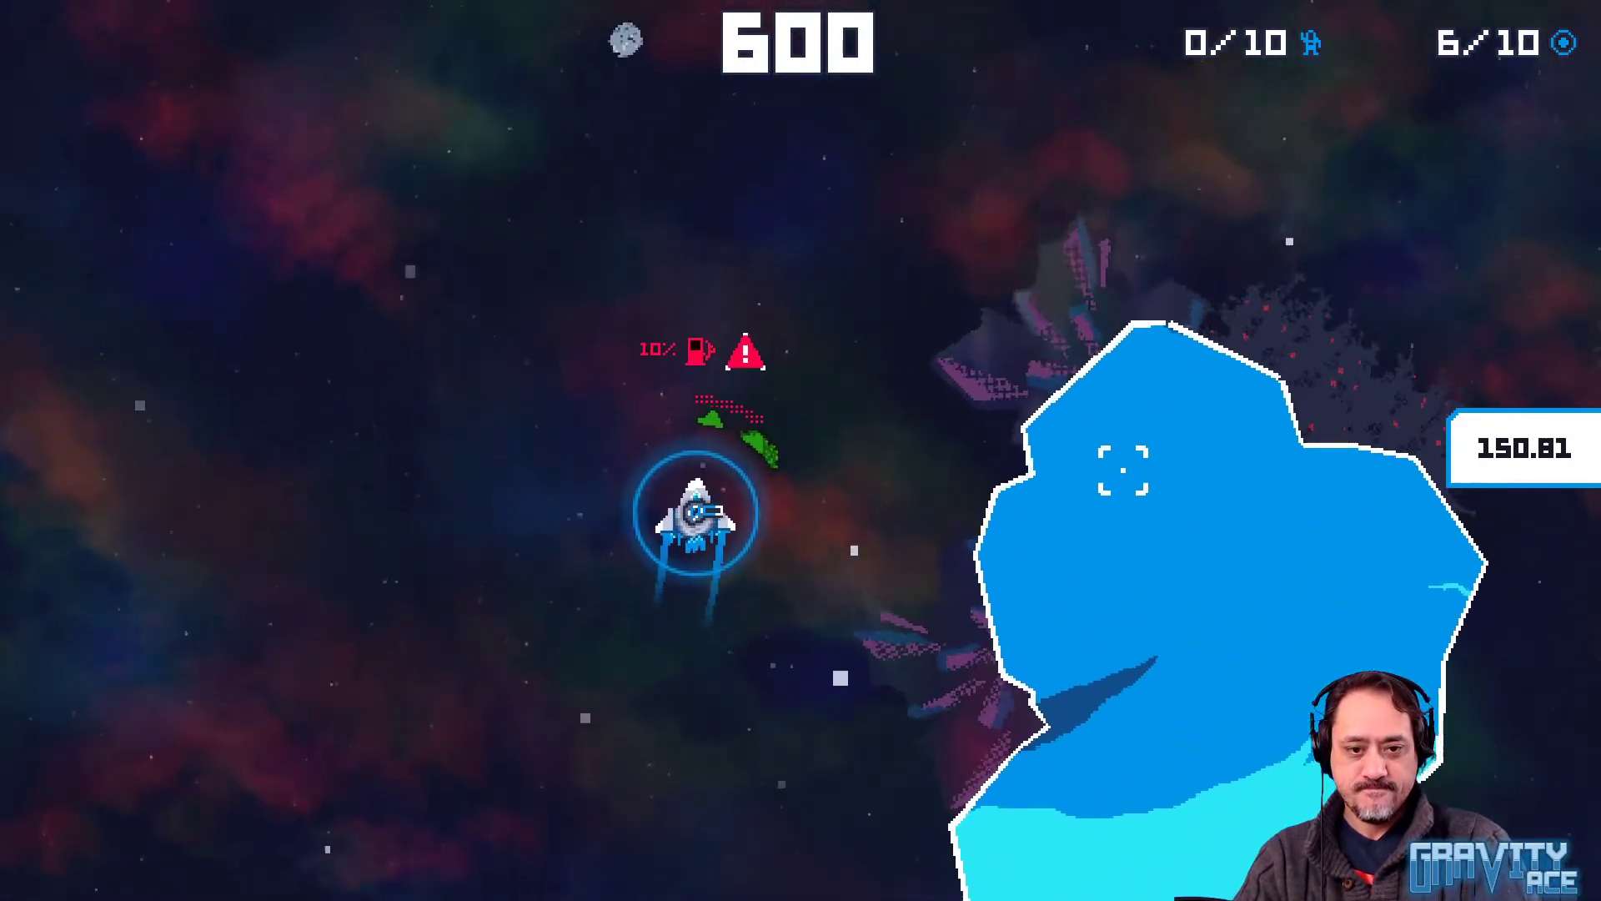
pyautogui.press('a')
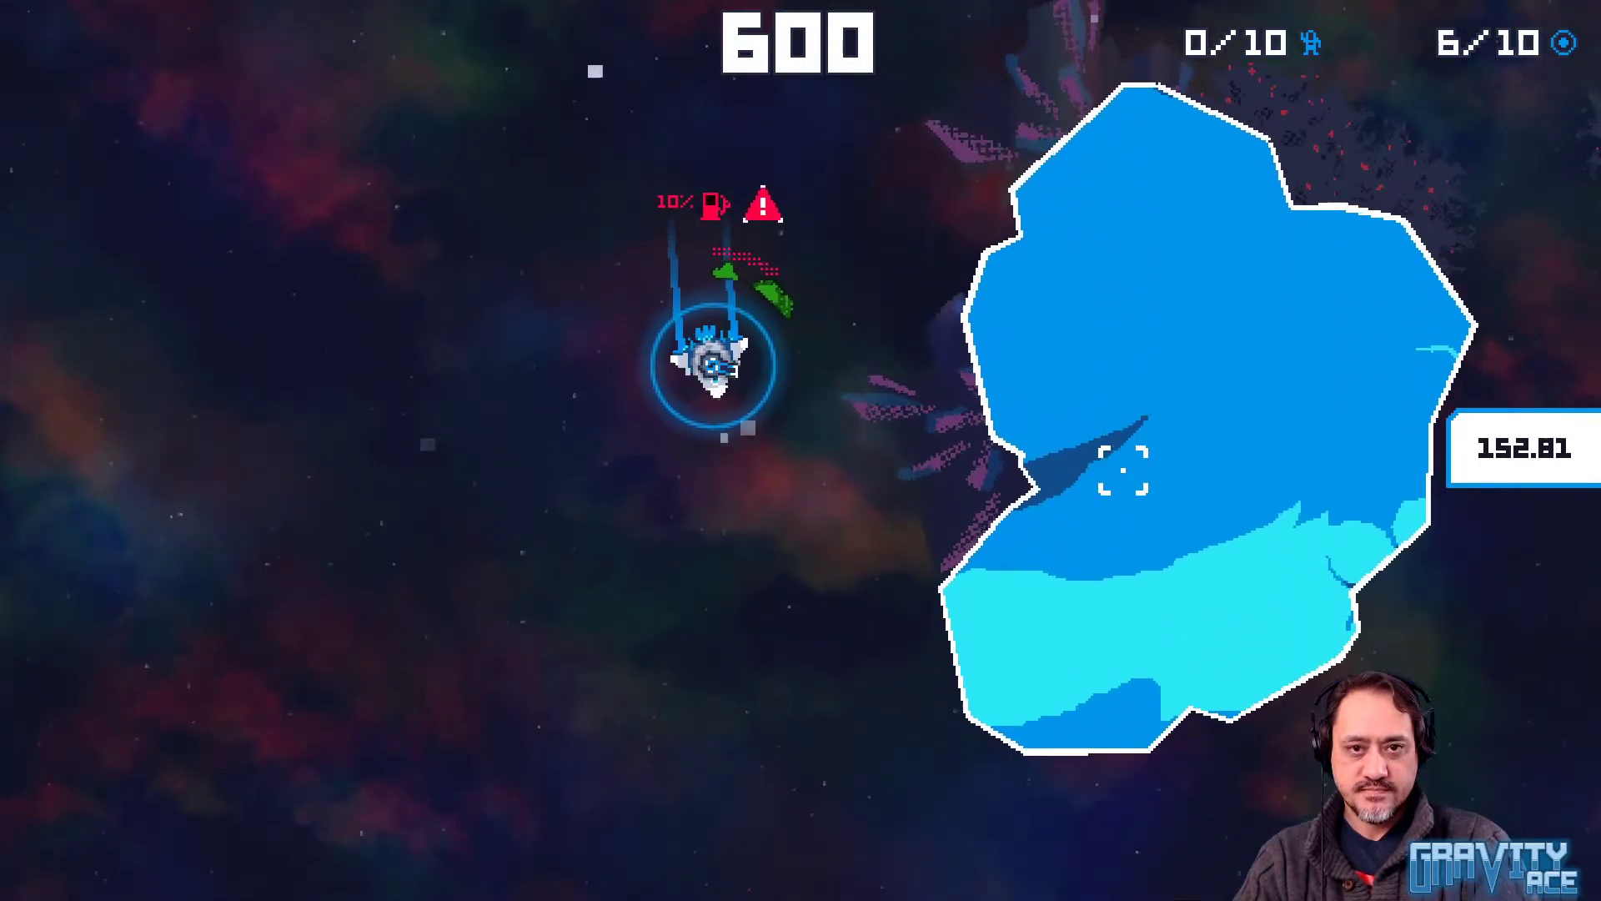
pyautogui.press('a')
pyautogui.press('w')
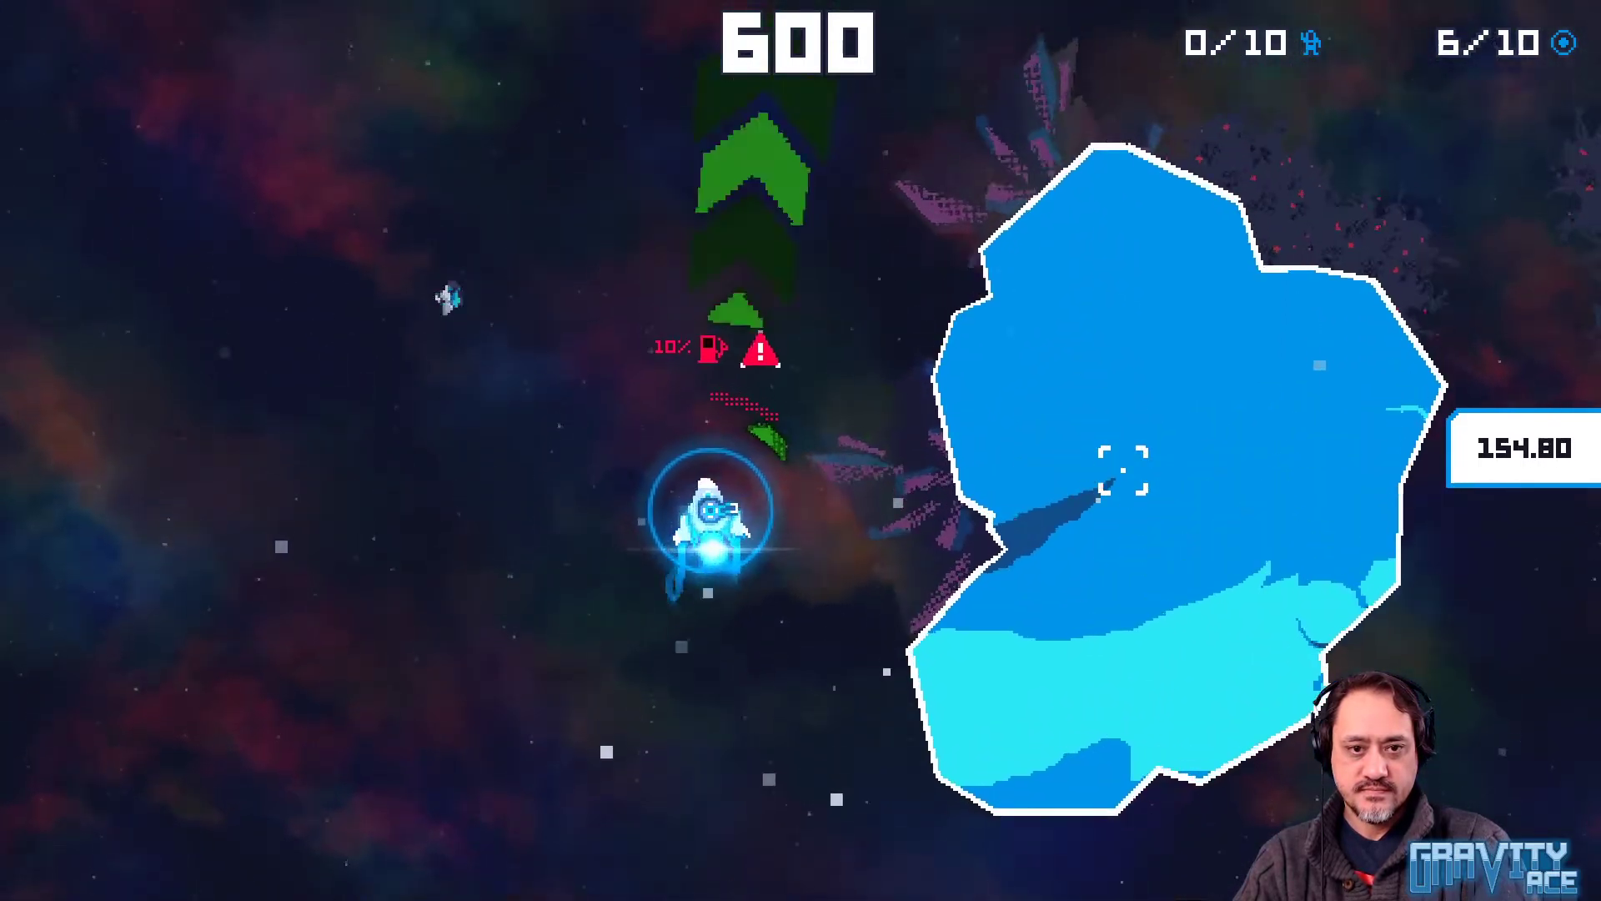
# Fly over the smaller ice landmass's peak to view the crystal cluster on the larger landmass against the nebula
pyautogui.press('d')
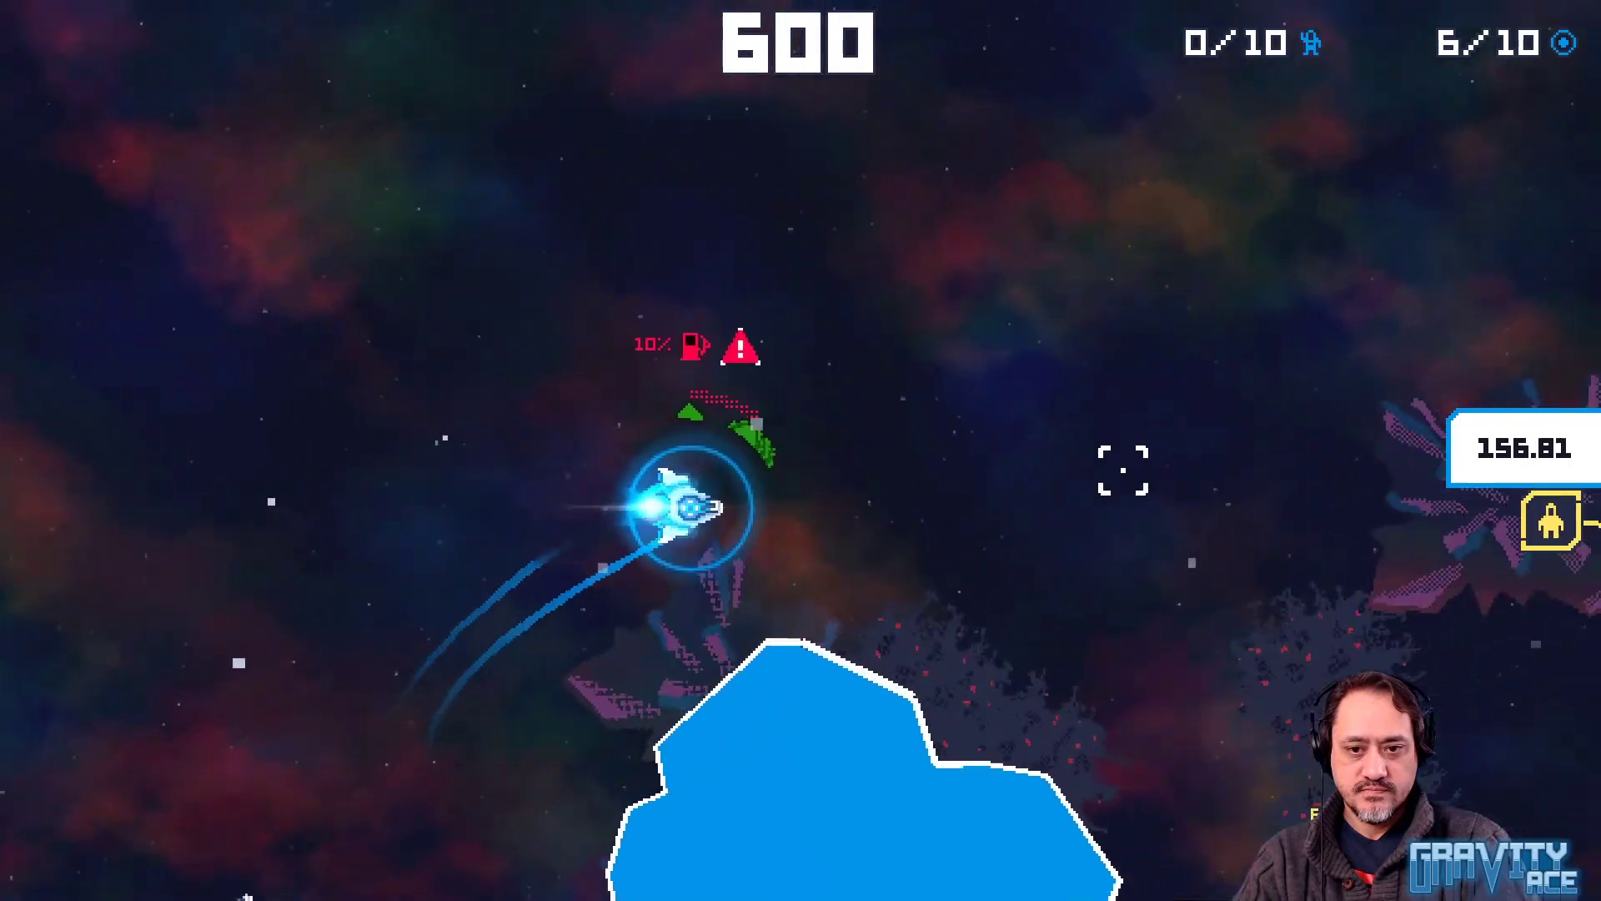
pyautogui.press('a')
pyautogui.press('w')
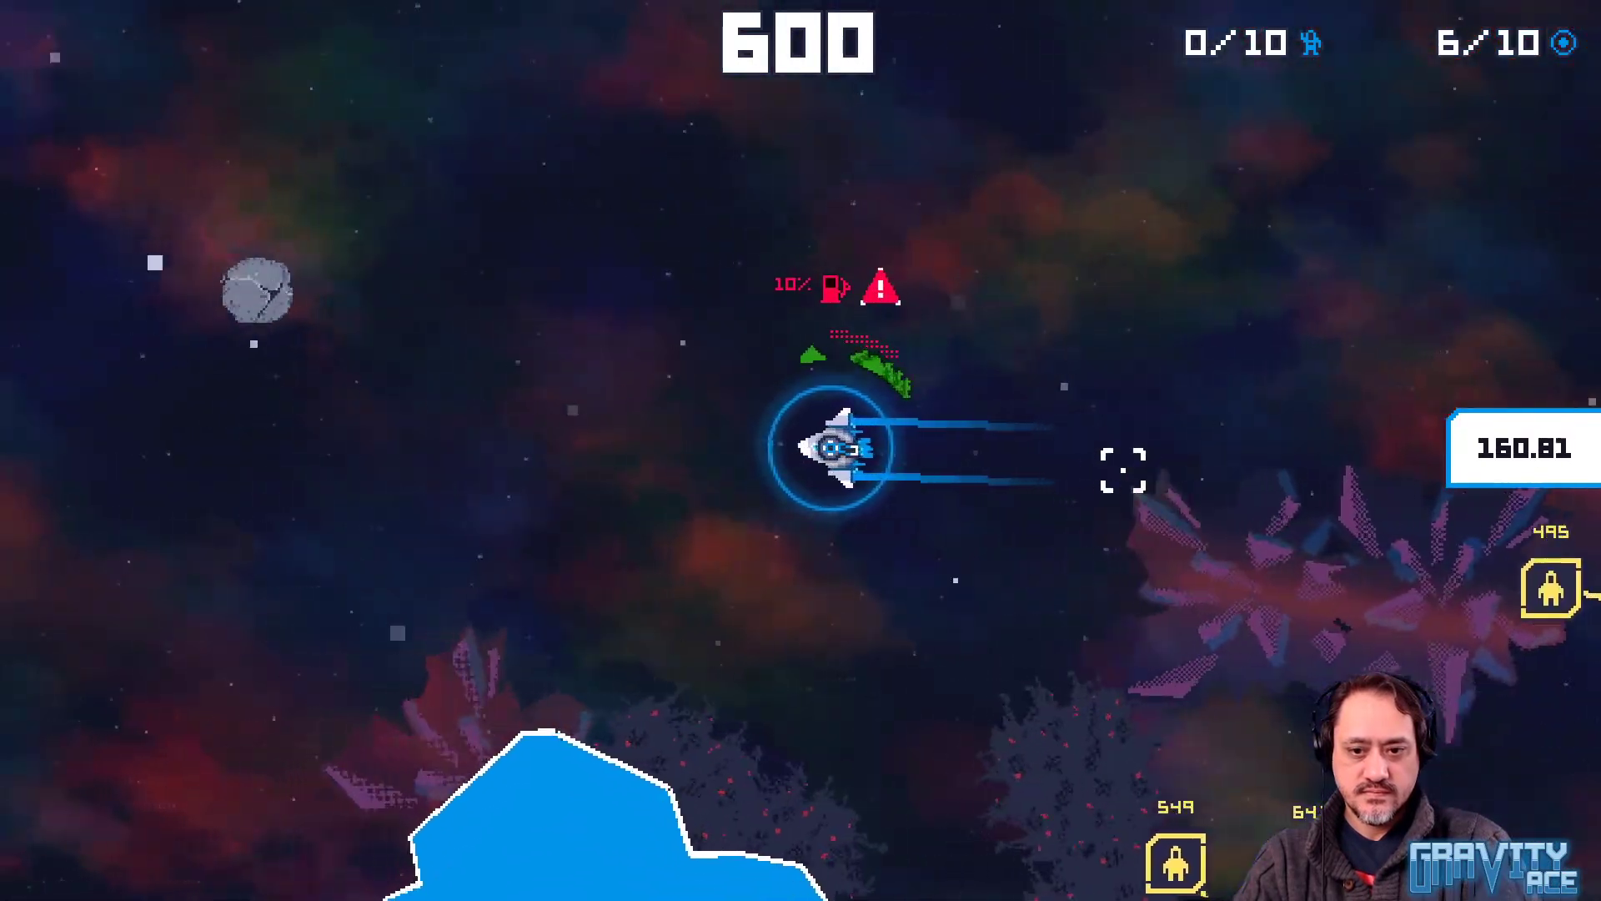
pyautogui.press('d')
pyautogui.press('w')
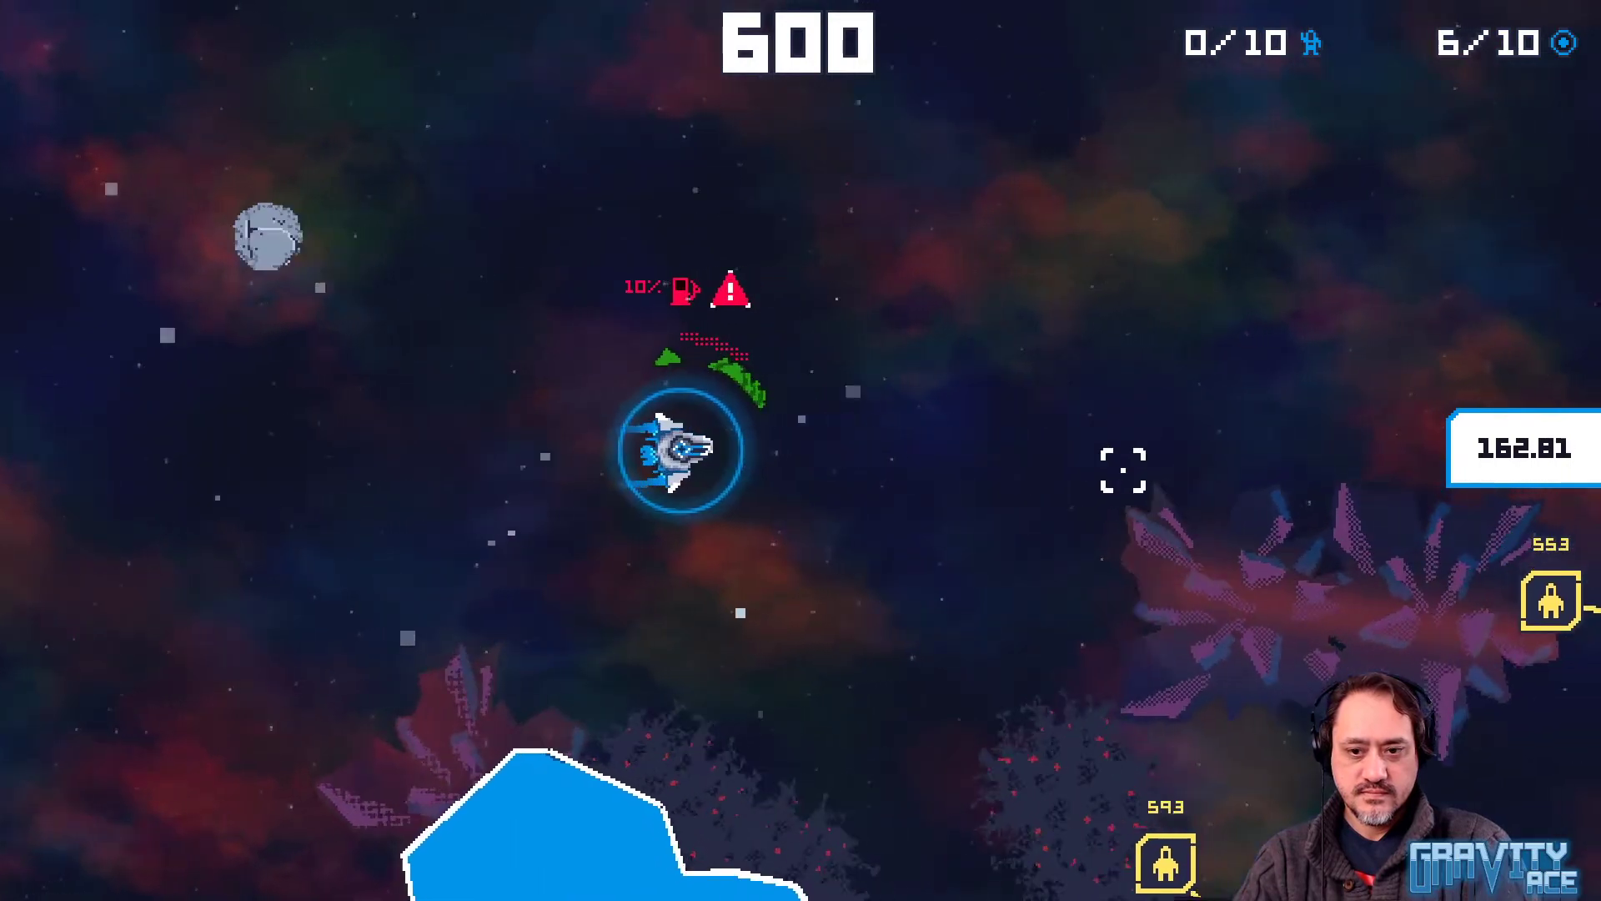
pyautogui.press('a')
pyautogui.press('w')
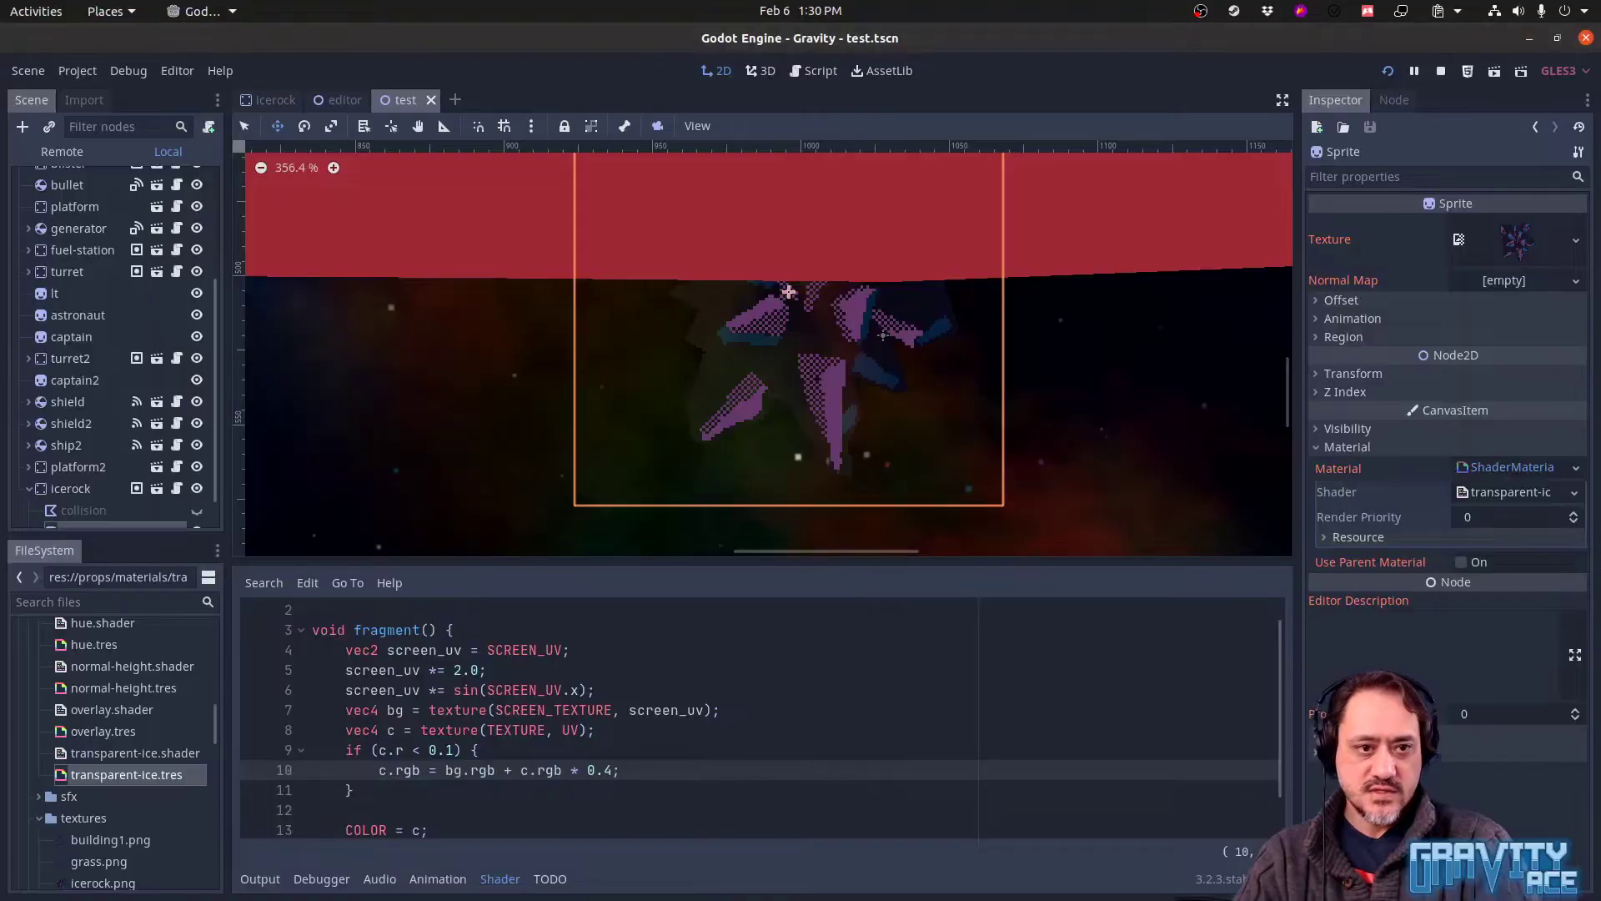
# Delete the "screen_uv *= 2.0;" line from the transparent-ice shader's fragment function, save it and resume the paused game
pyautogui.click(499, 671)
pyautogui.hotkey('ctrl', 'x')
pyautogui.hotkey('ctrl', 's')
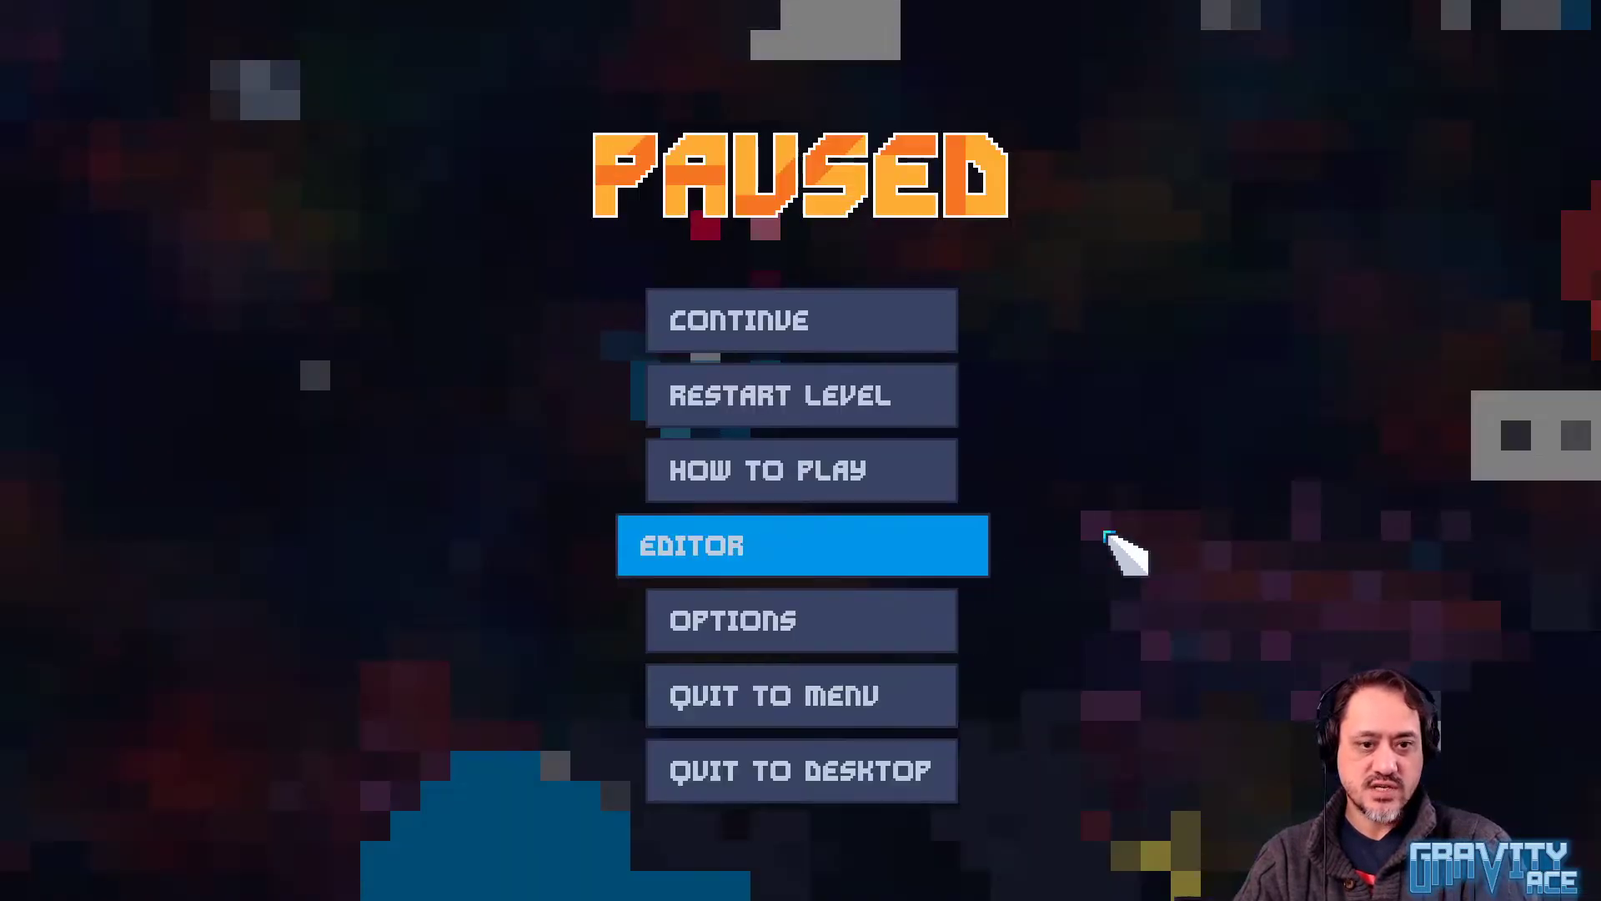
pyautogui.click(791, 324)
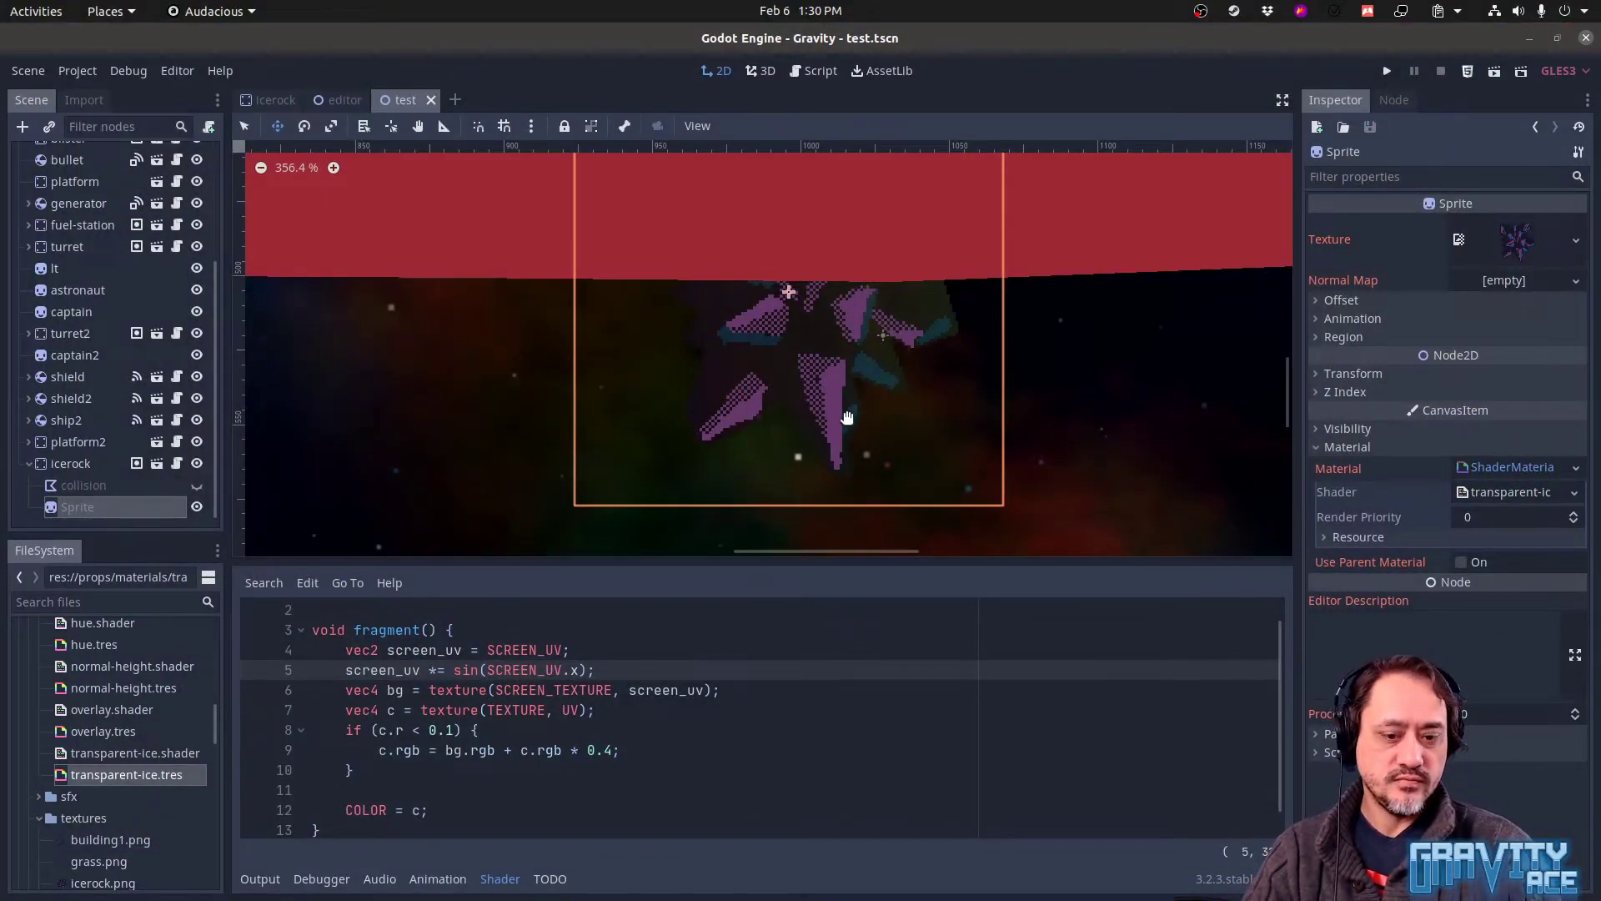
# Run the project again and load the test level in the game's level editor
pyautogui.press('F5')
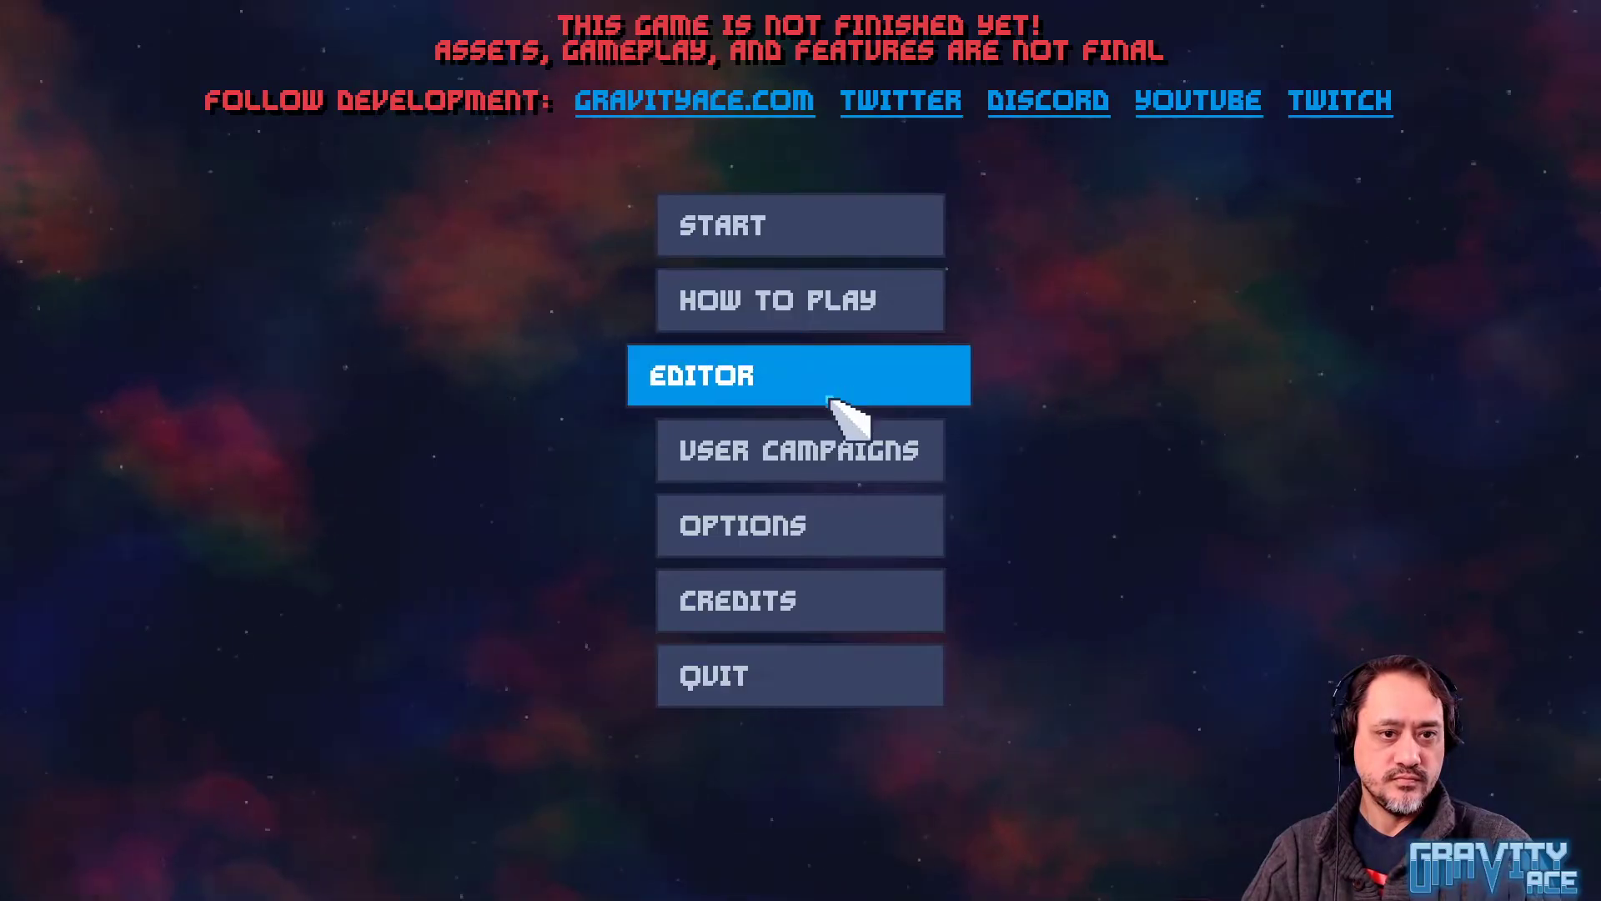
pyautogui.click(828, 393)
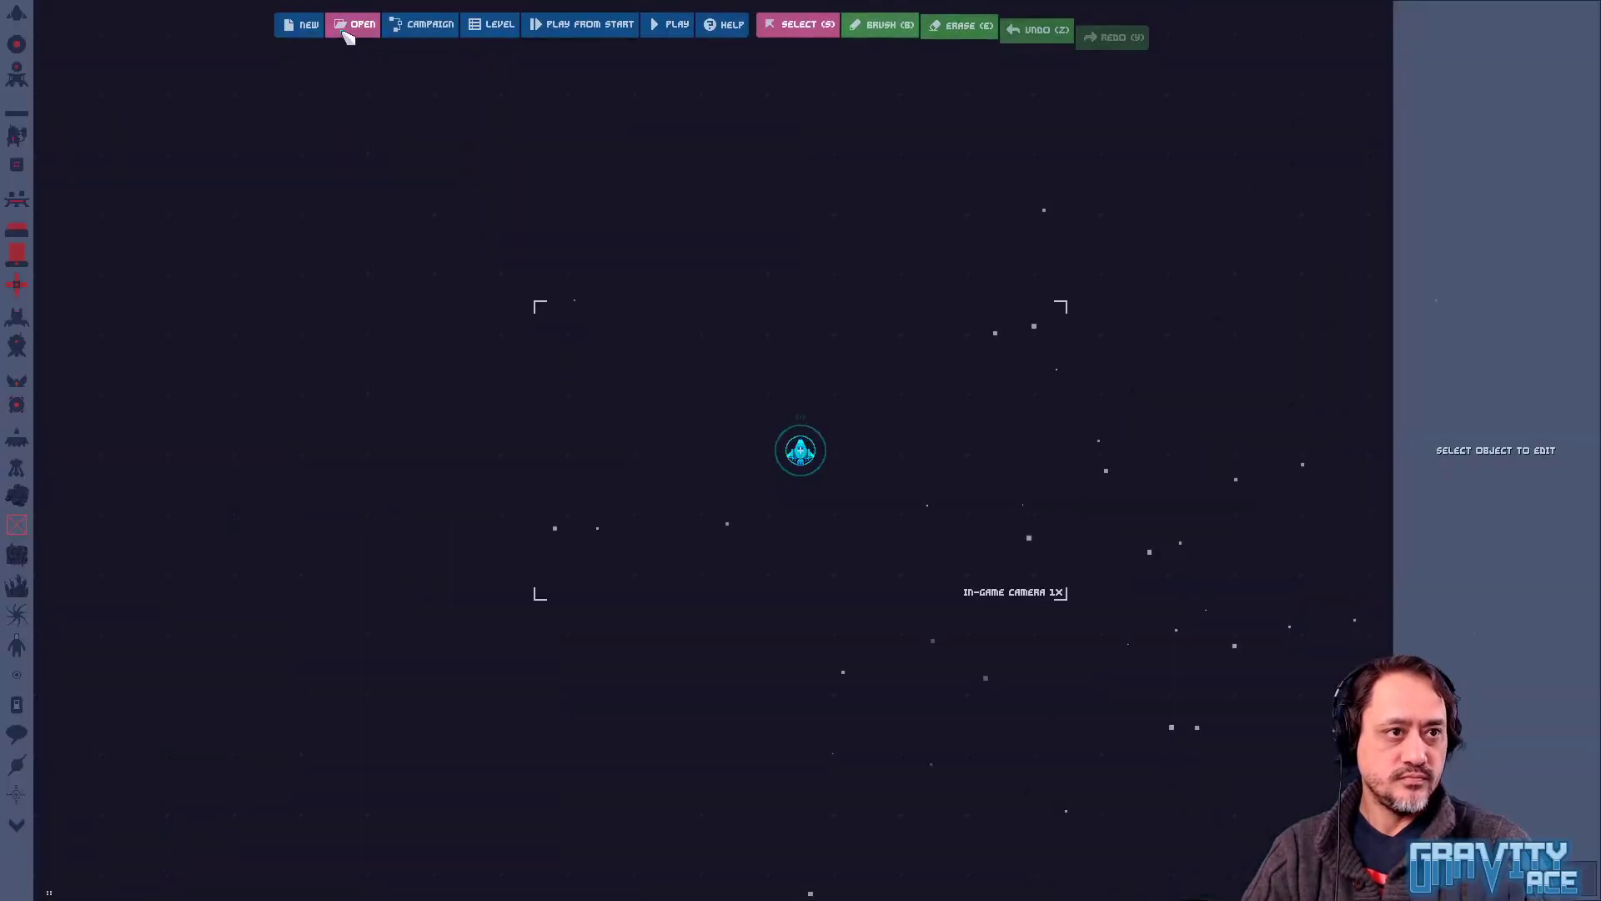
pyautogui.click(348, 28)
pyautogui.click(861, 488)
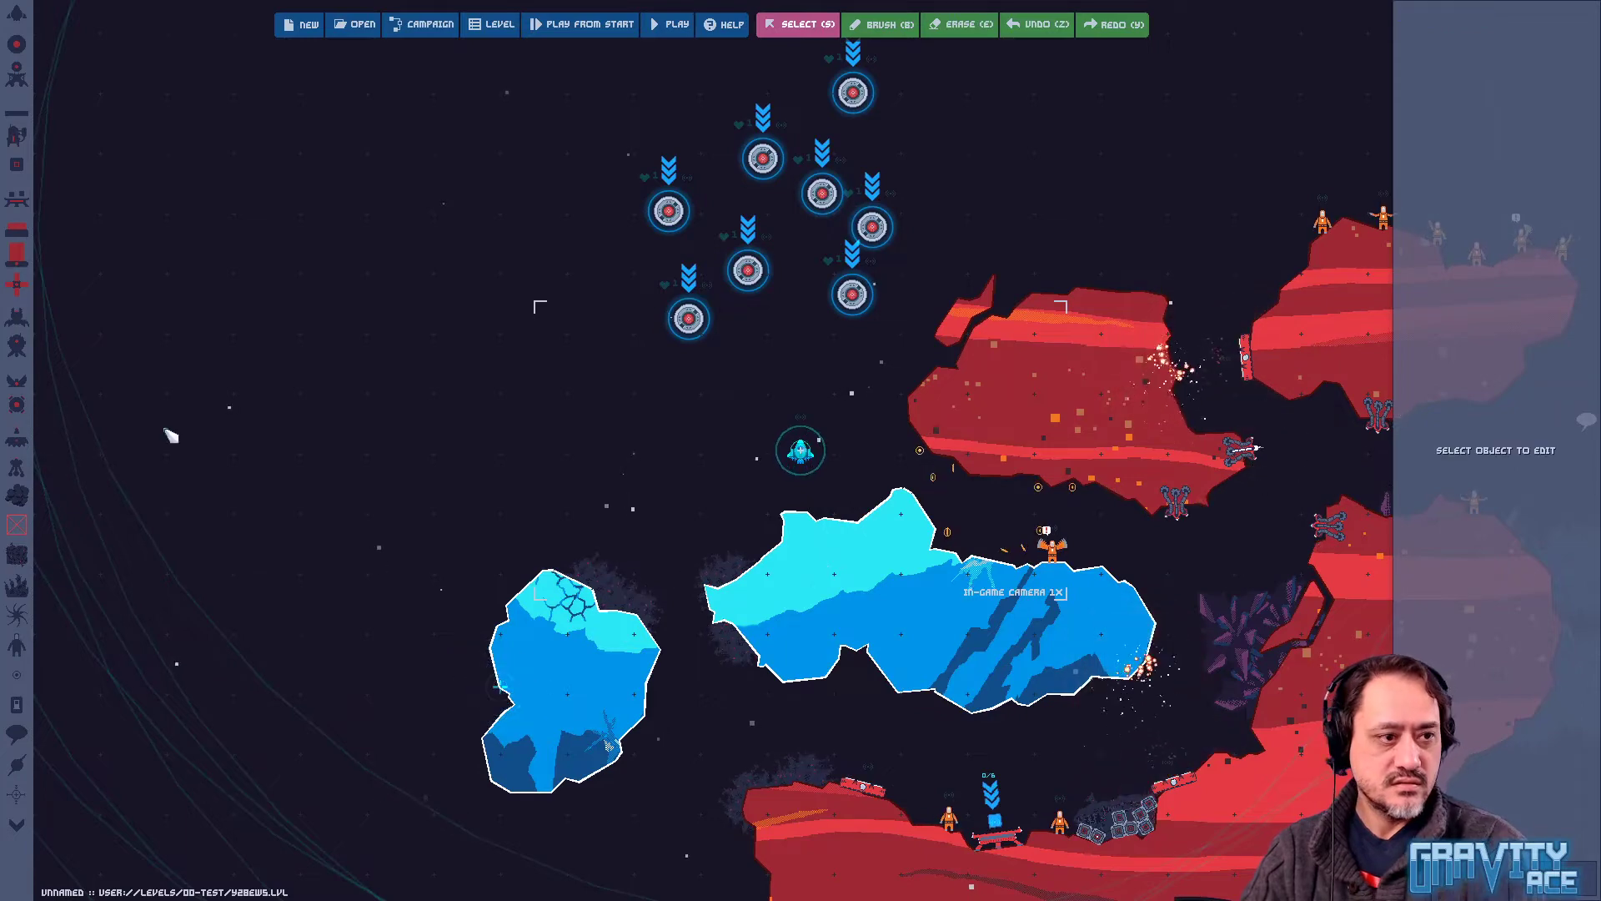
# Place ice rocks along the smaller landmass's western side and the larger landmass's upper edge, and start a playtest
pyautogui.click(17, 524)
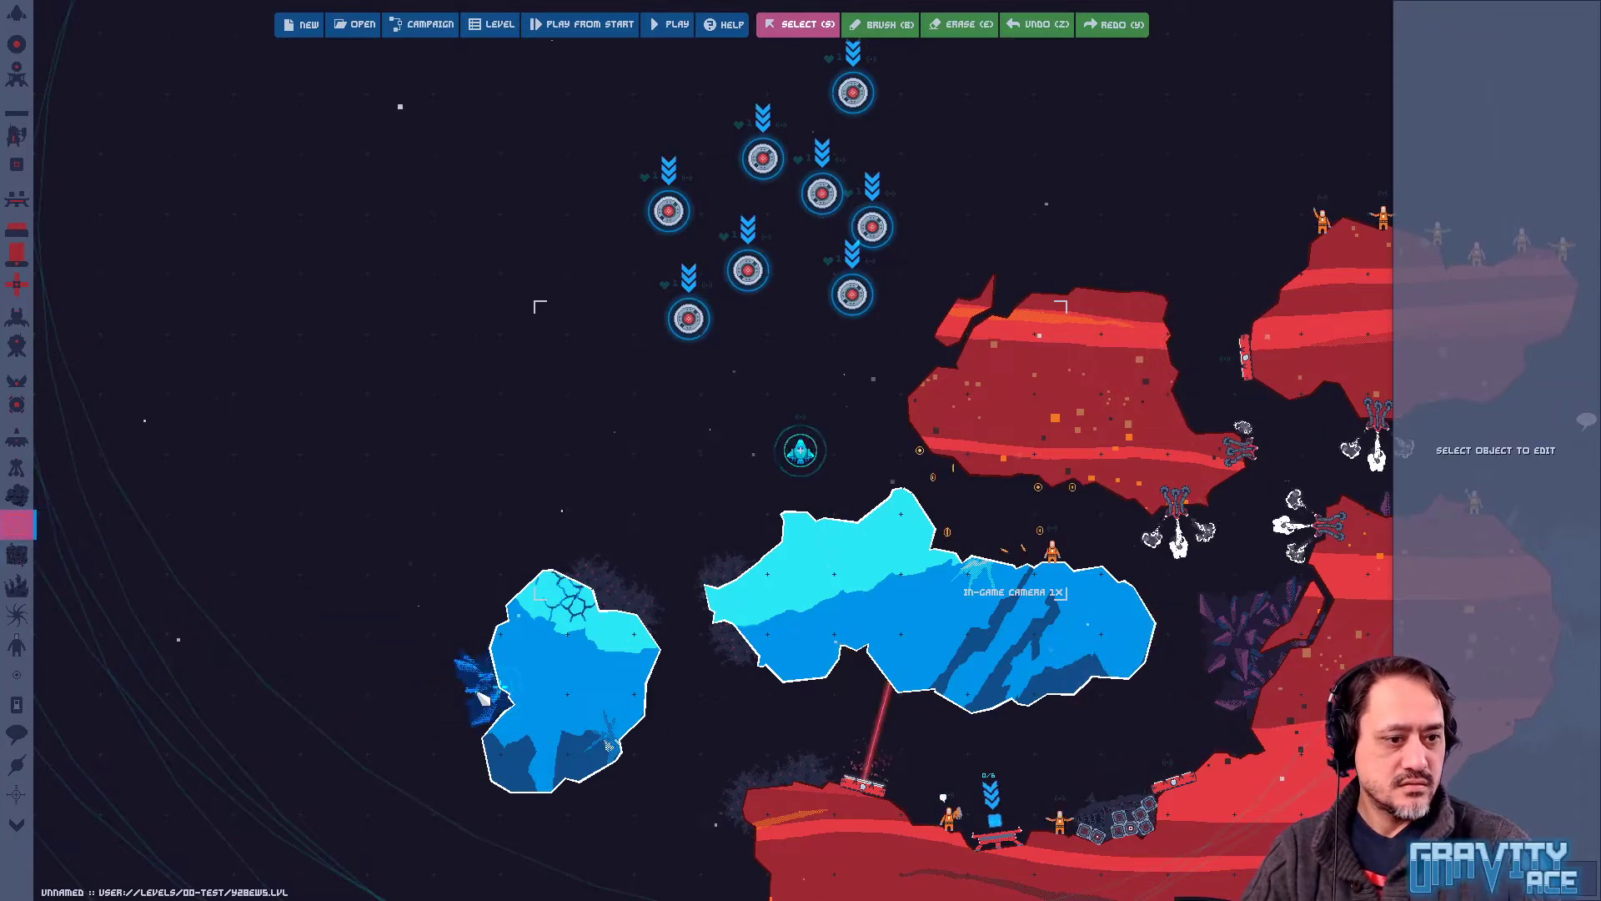
pyautogui.click(812, 536)
pyautogui.click(864, 517)
pyautogui.press('F5')
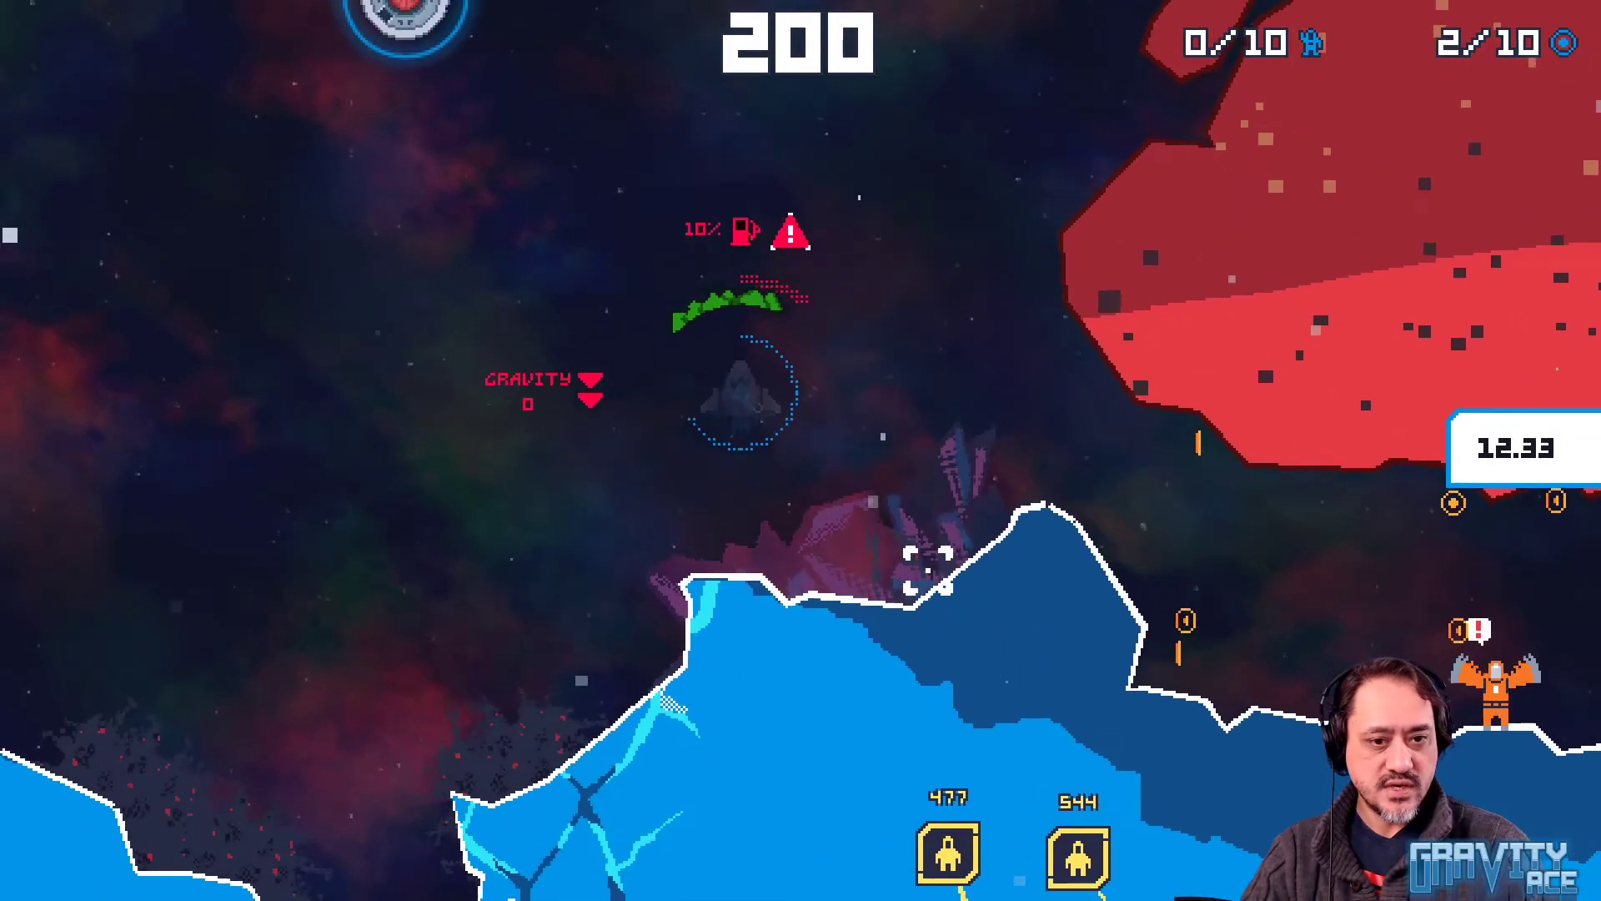
# Fly west from the larger ice landmass to the newly placed crystals beside the smaller one
pyautogui.press('w')
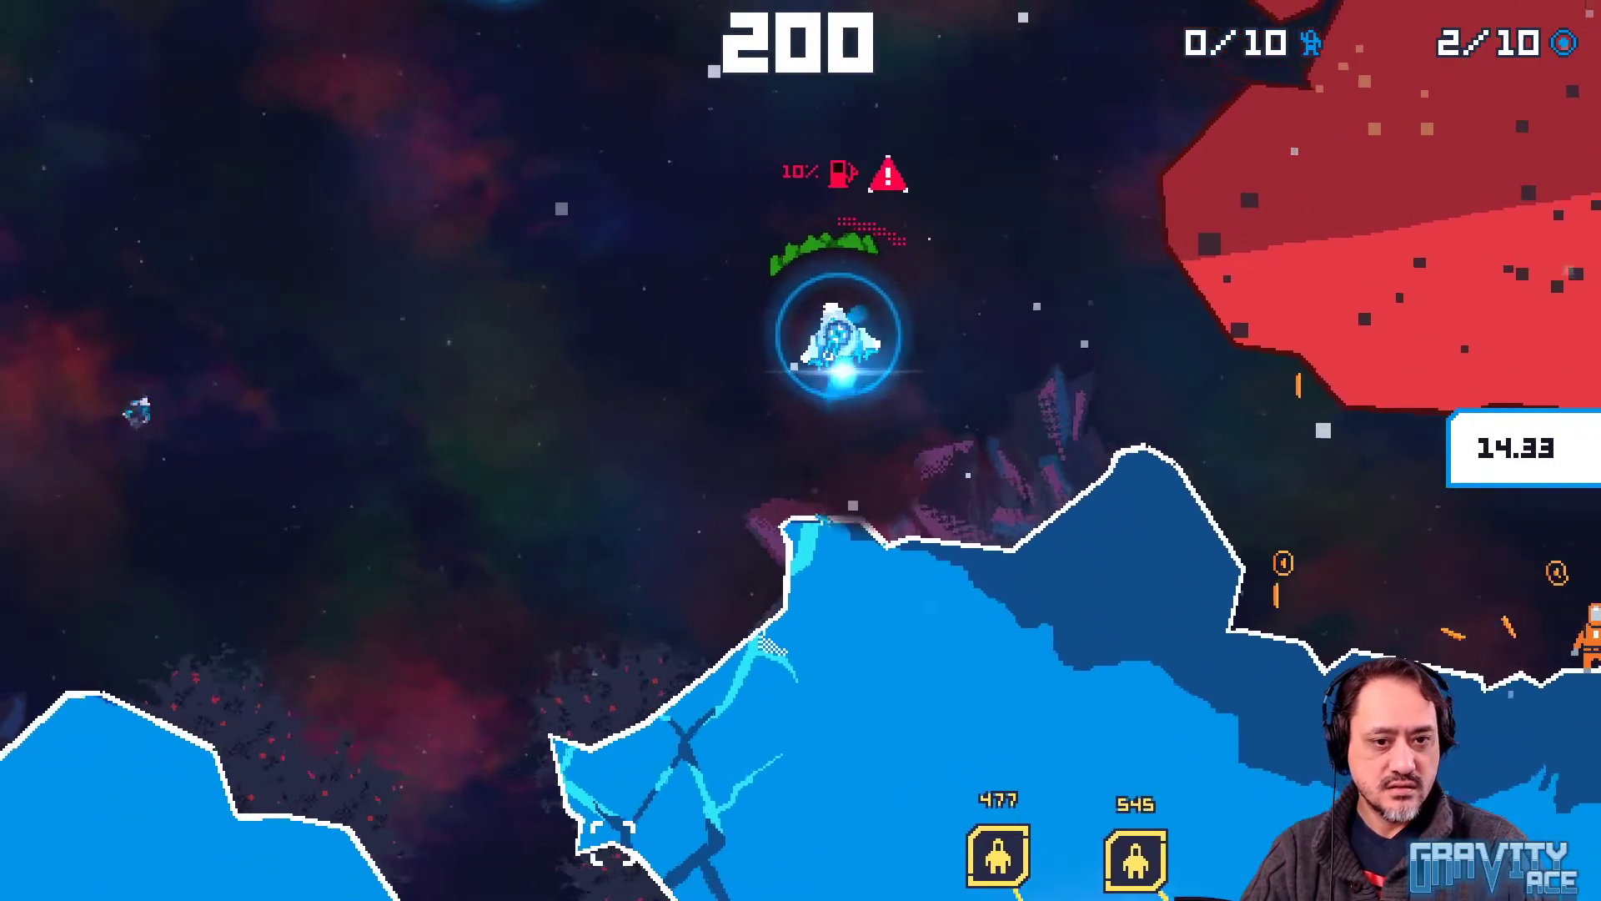
pyautogui.press('a')
pyautogui.press('w')
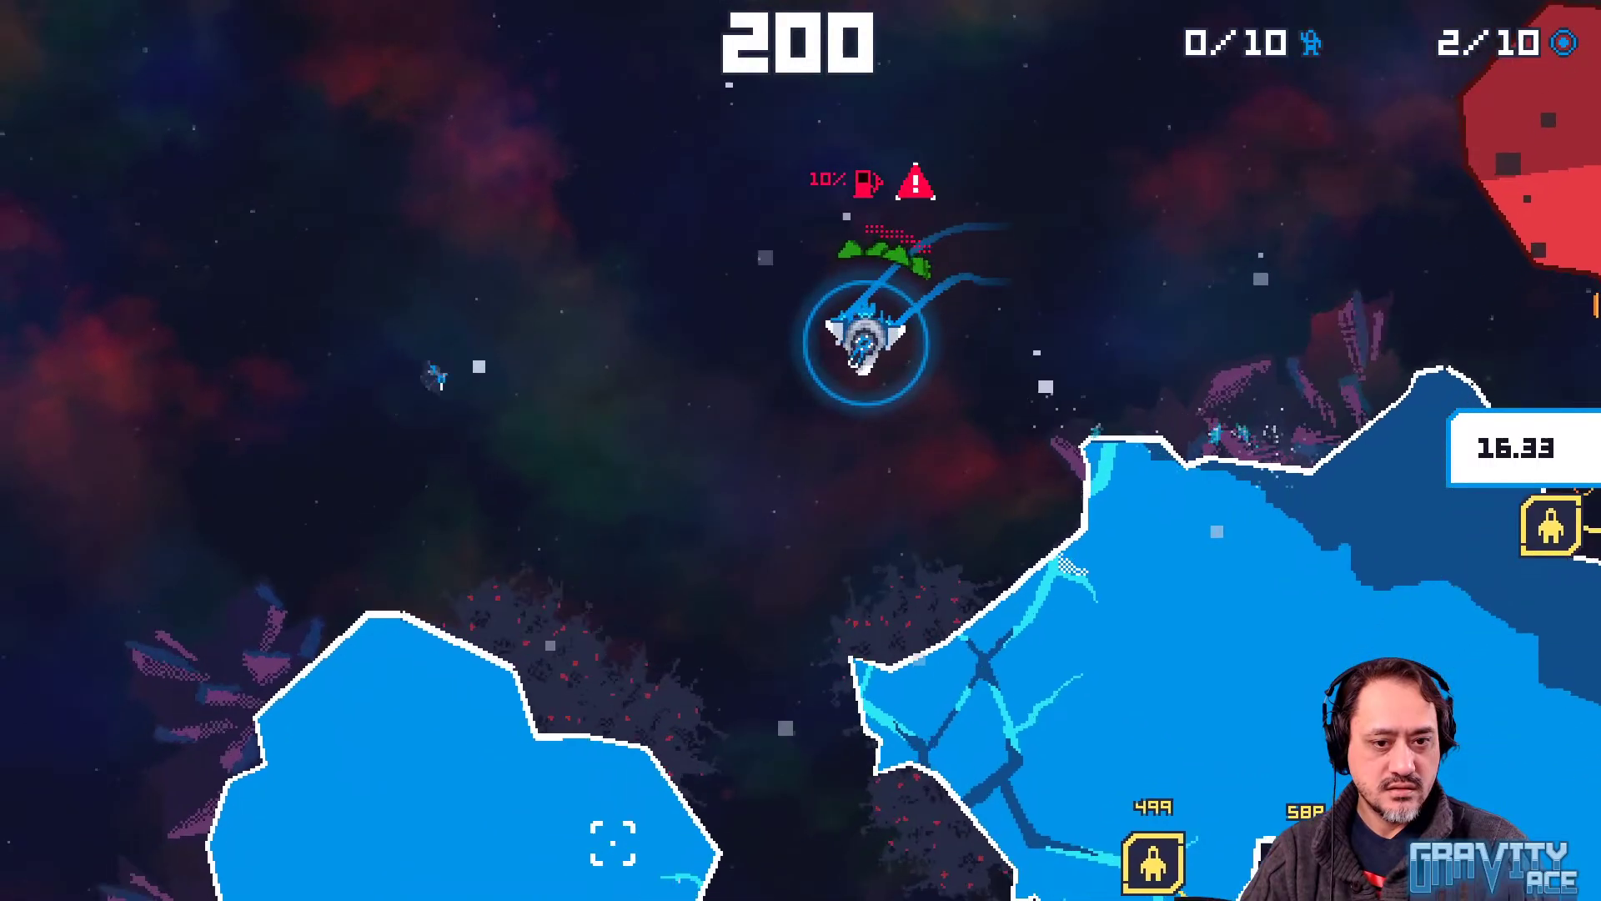
pyautogui.press('d')
pyautogui.press('w')
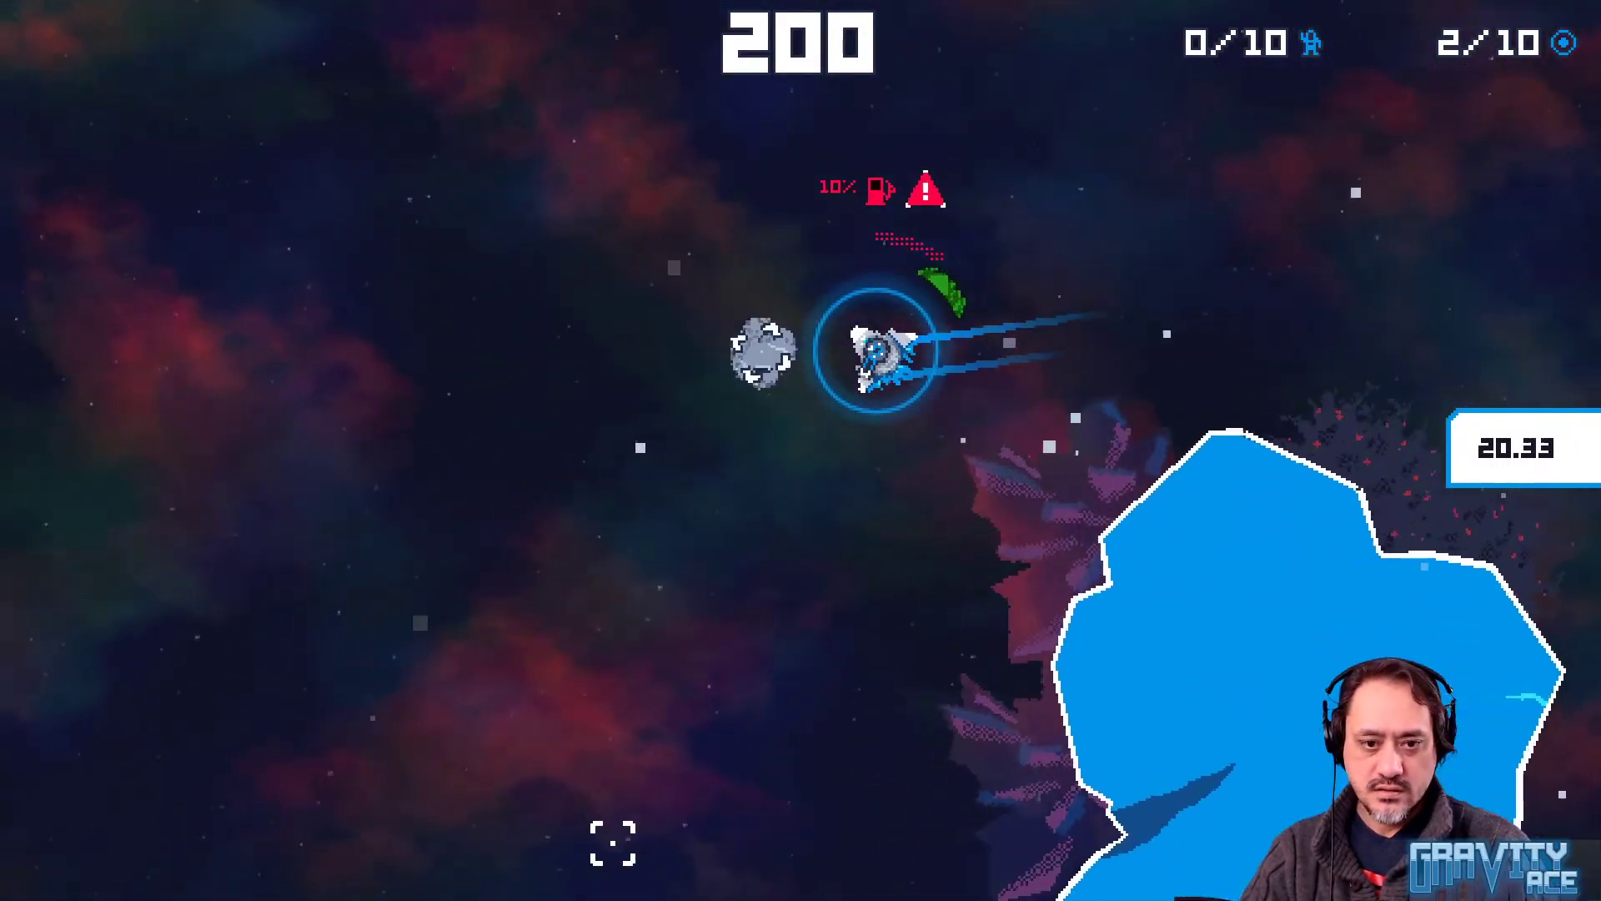
pyautogui.press('d')
pyautogui.press('w')
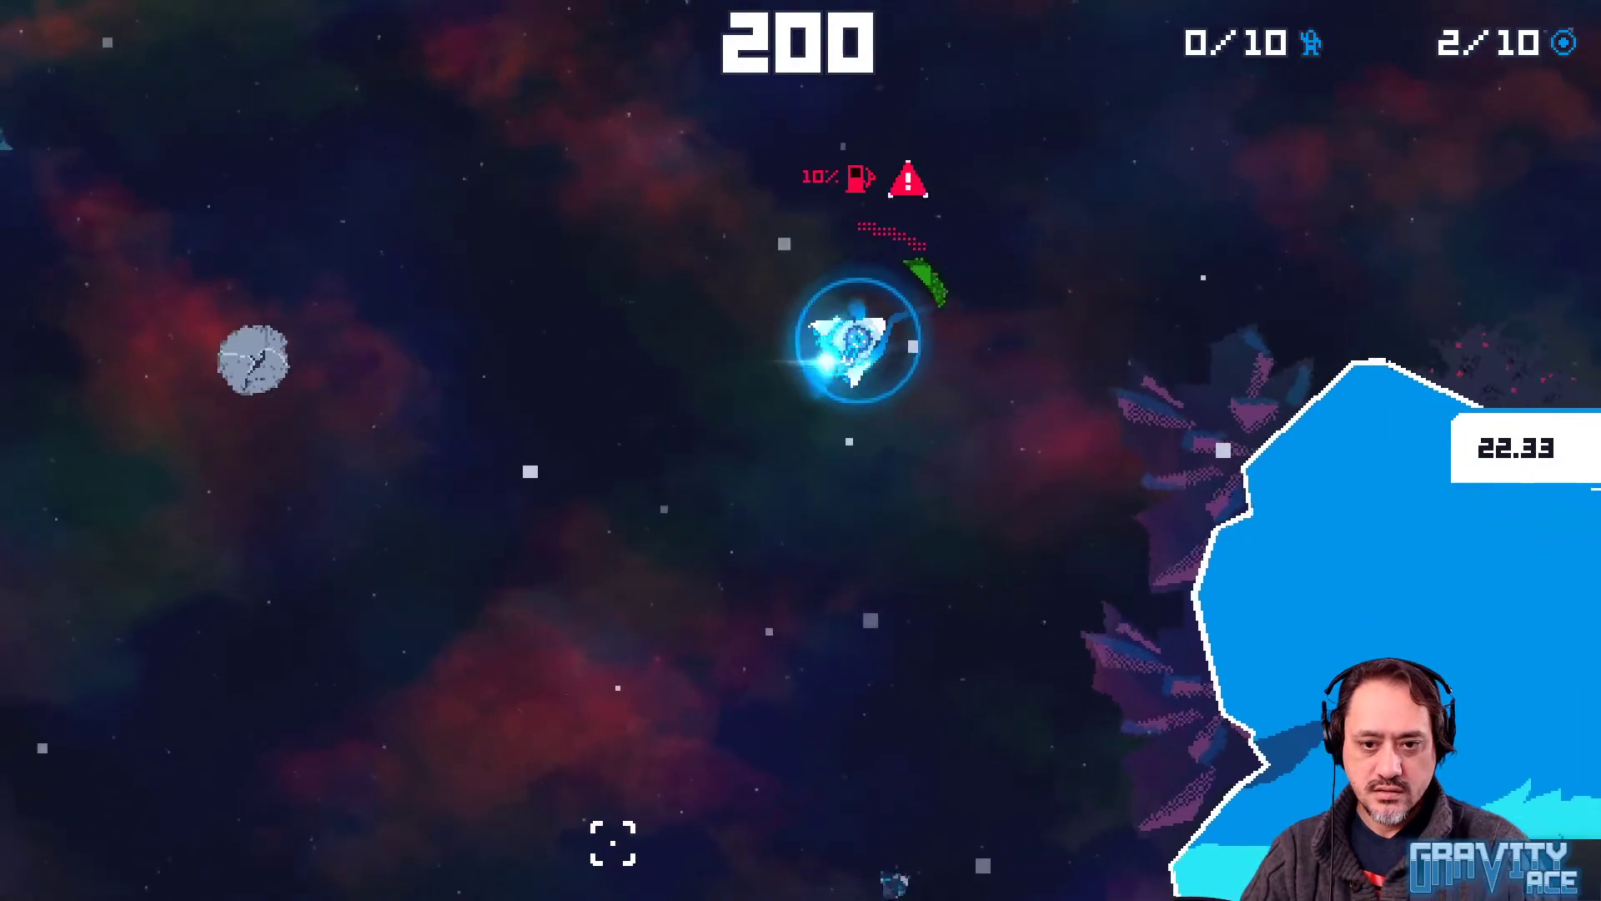
# Fly down beside the smaller landmass's overlapping crystals and back up to its peak to examine their refraction
pyautogui.press('d')
pyautogui.press('w')
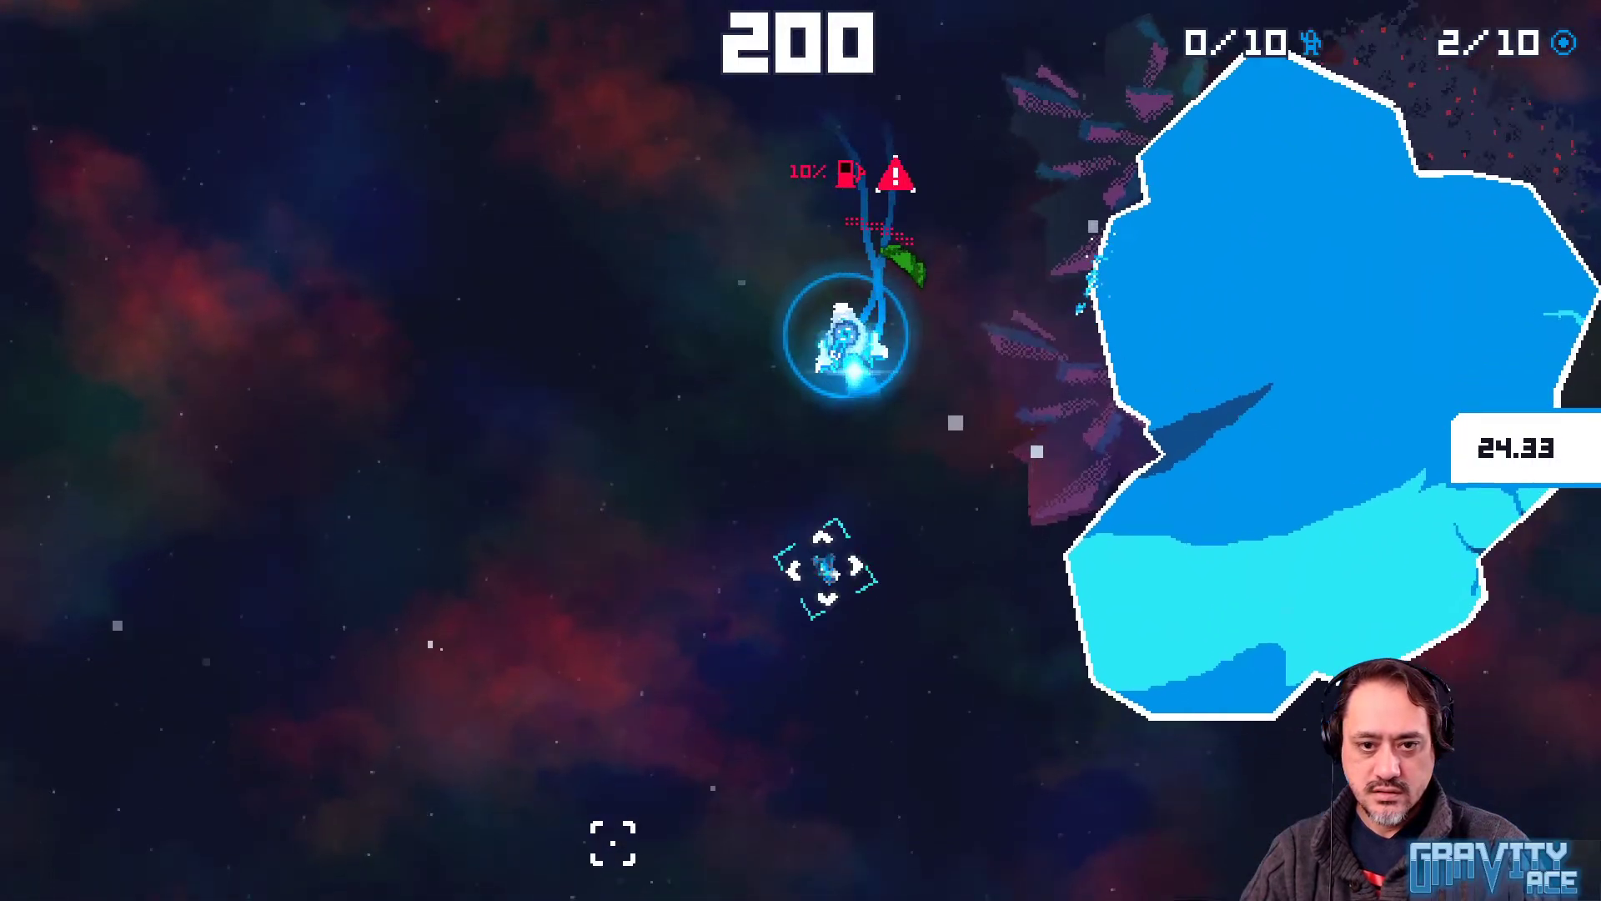
pyautogui.press('d')
pyautogui.press('w')
pyautogui.press('a')
pyautogui.press('w')
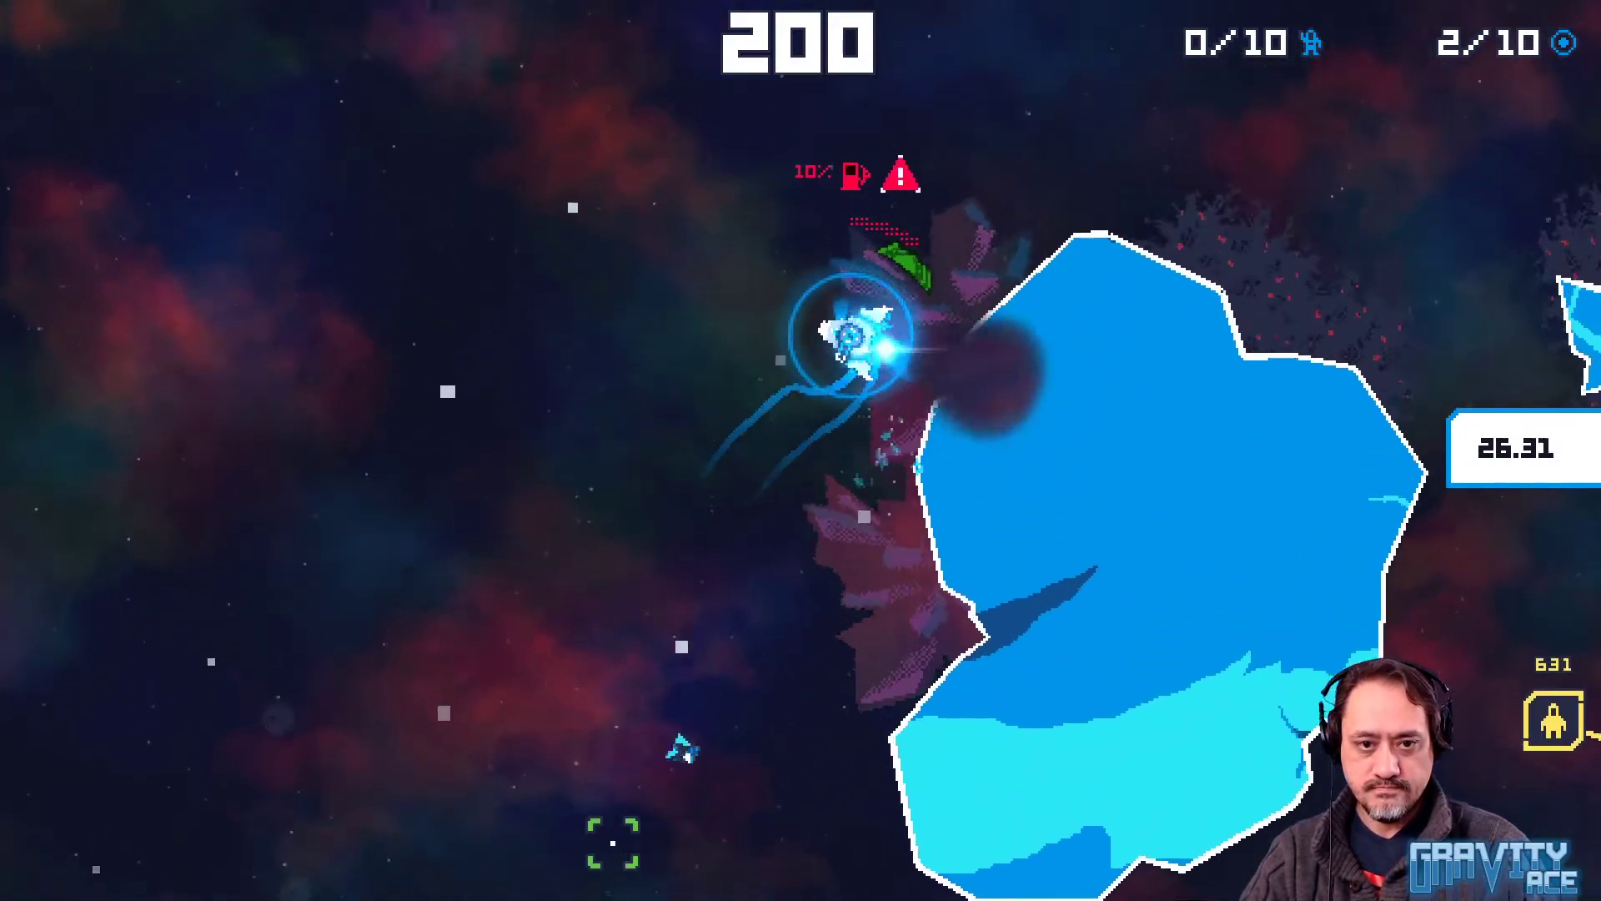
pyautogui.press('w')
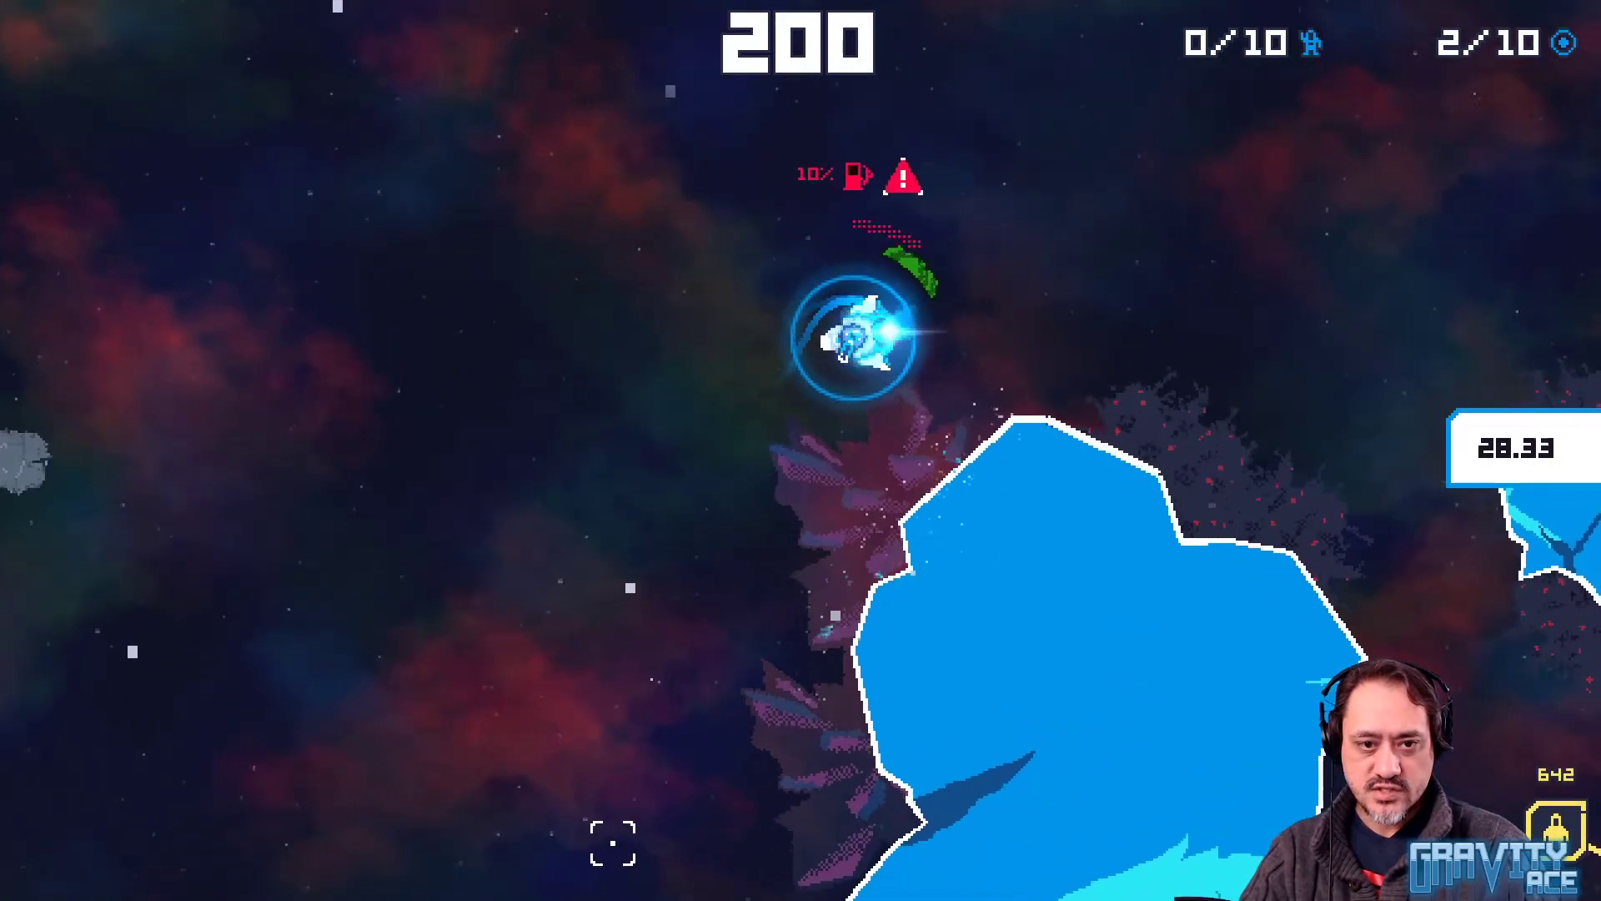
# Climb above the smaller ice landmass's peak and descend past the crystals on its western side
pyautogui.press('d')
pyautogui.press('w')
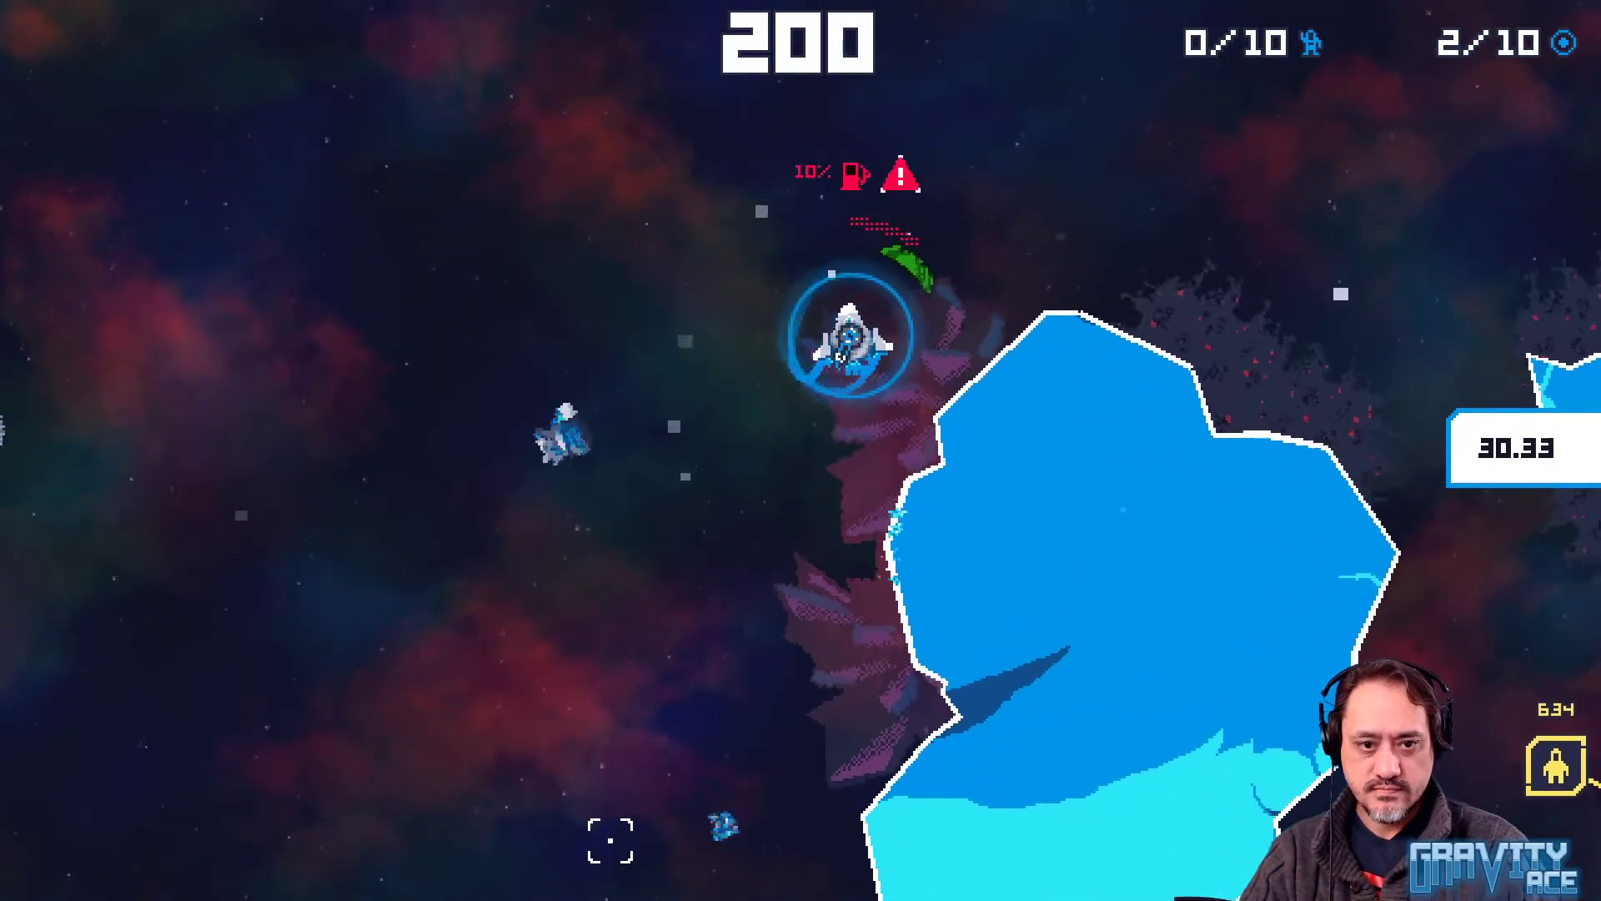
pyautogui.press('w')
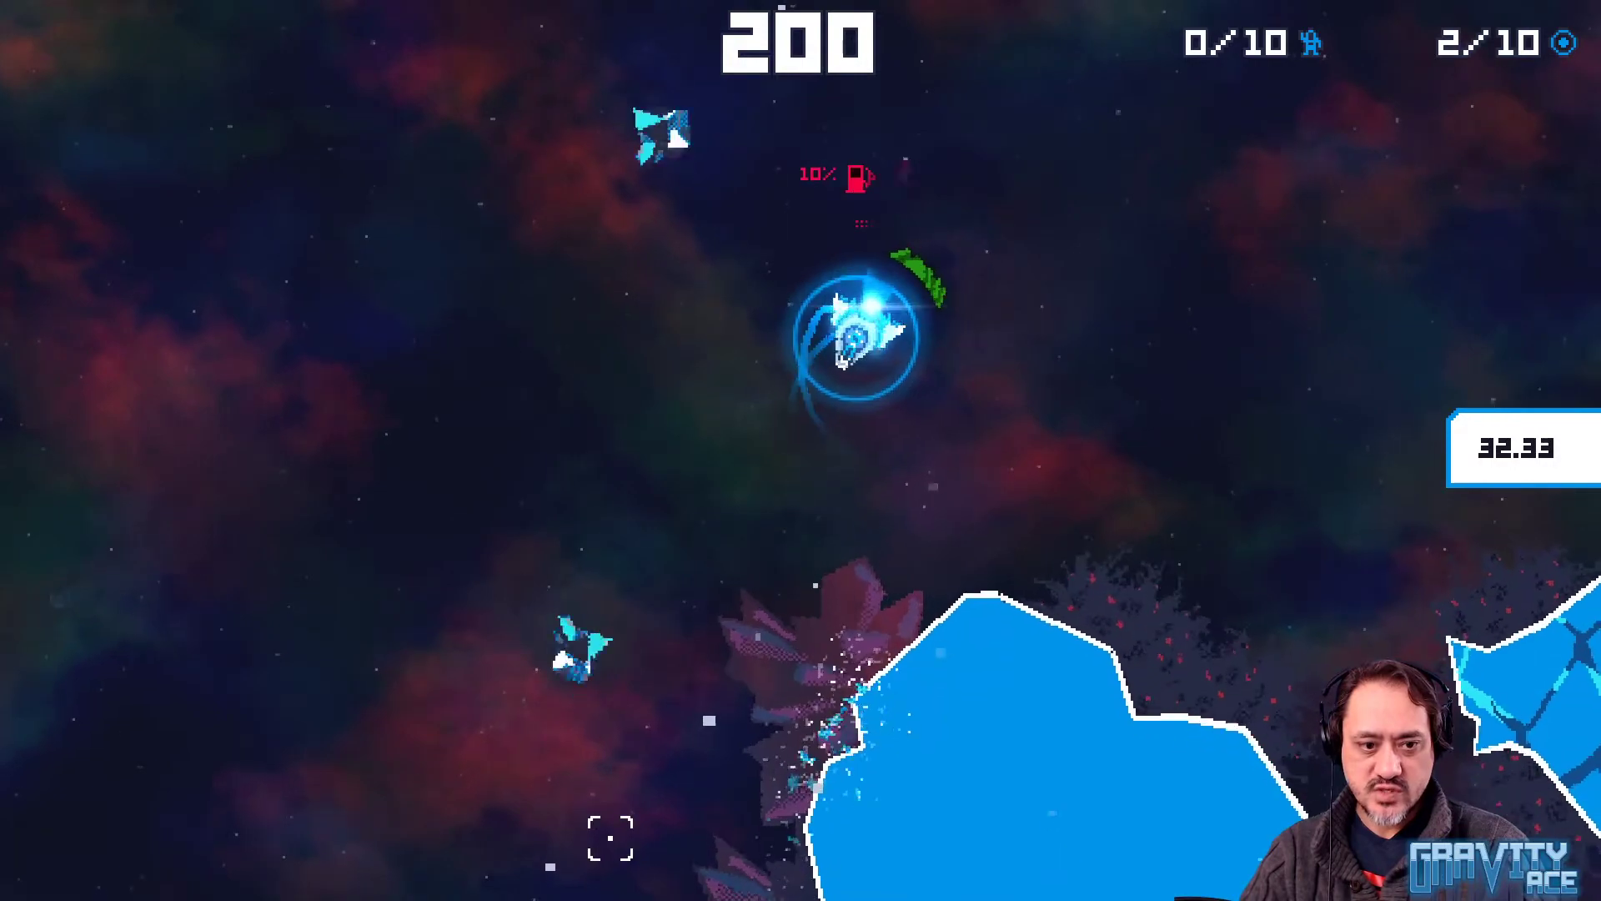
pyautogui.press('w')
pyautogui.press('d')
pyautogui.press('w')
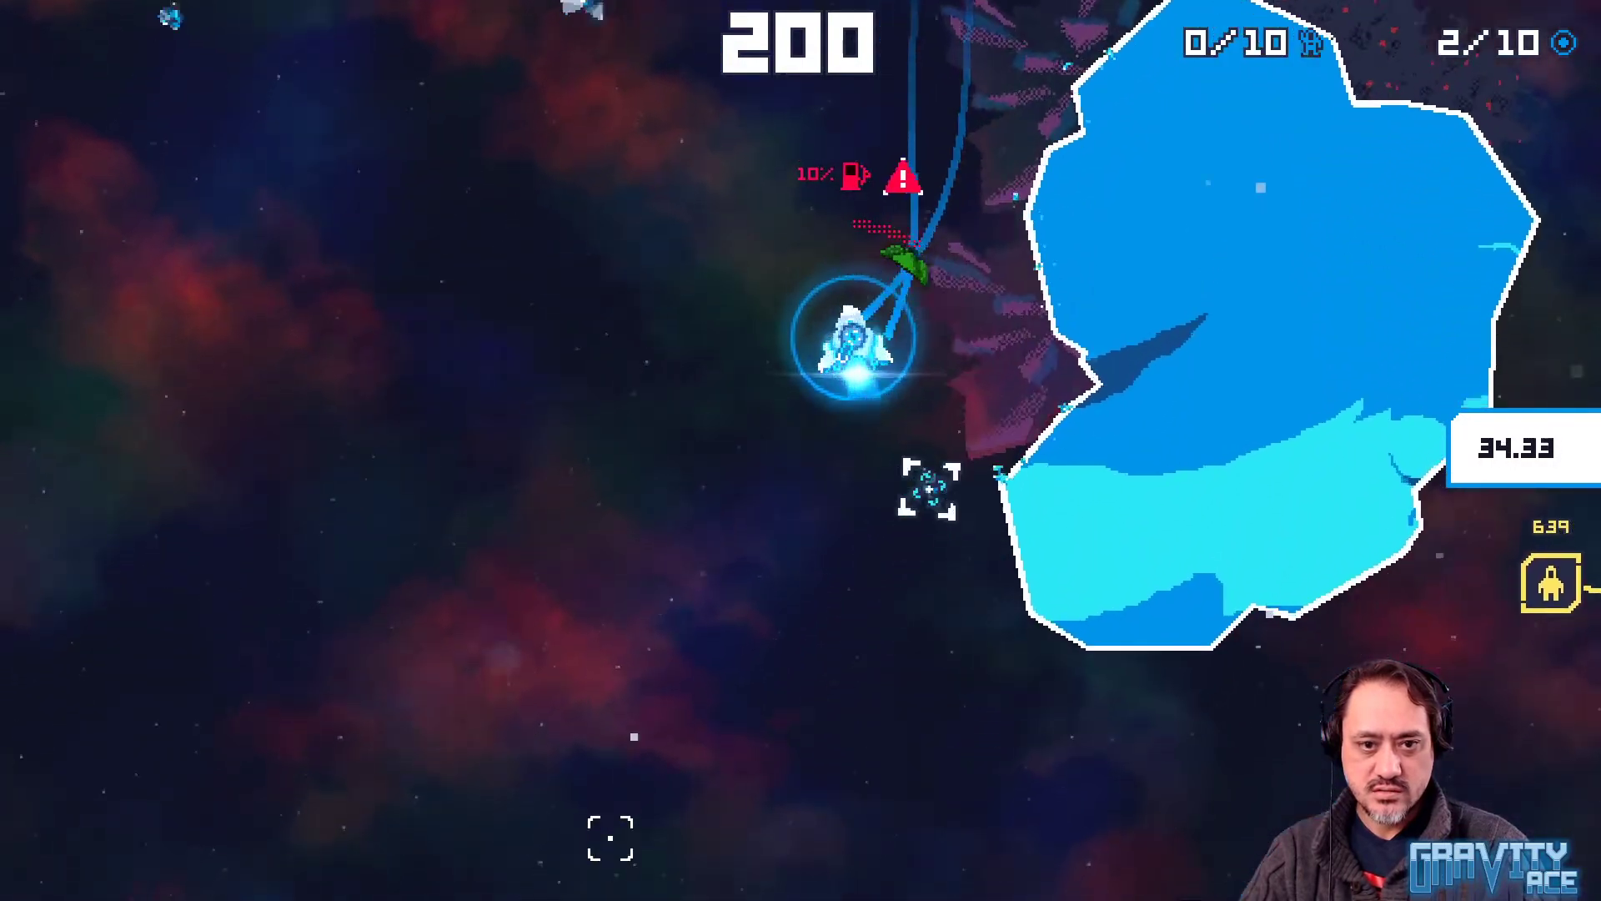
# Fly from the smaller landmass's lower western crystals back up above its peak to compare the overlapping ones
pyautogui.press('d')
pyautogui.press('w')
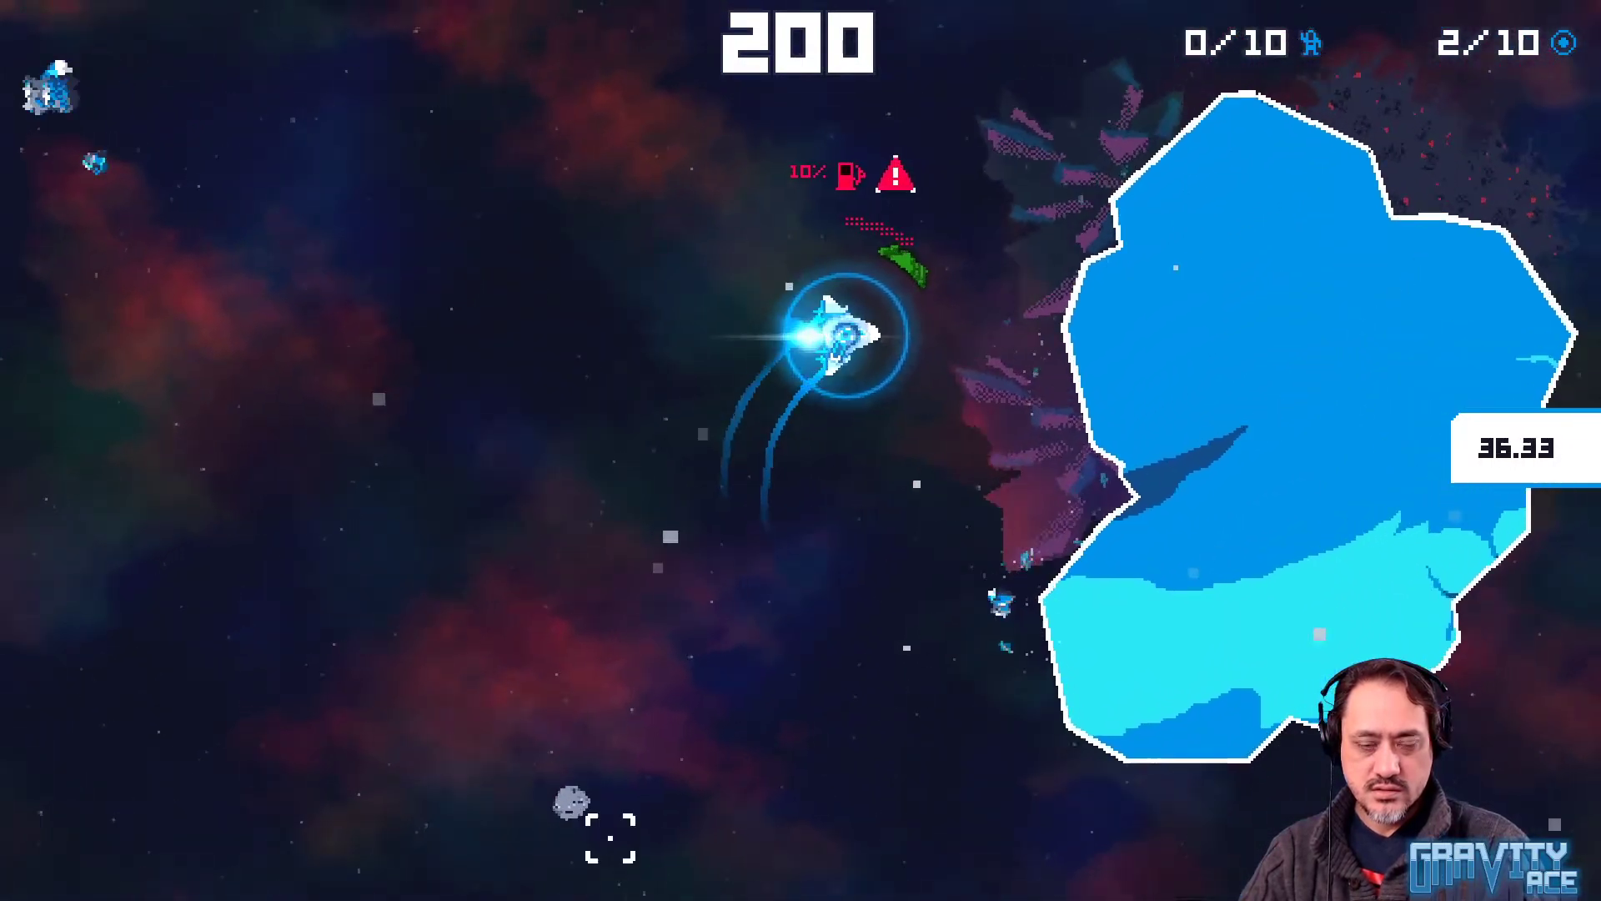
pyautogui.press('d')
pyautogui.press('w')
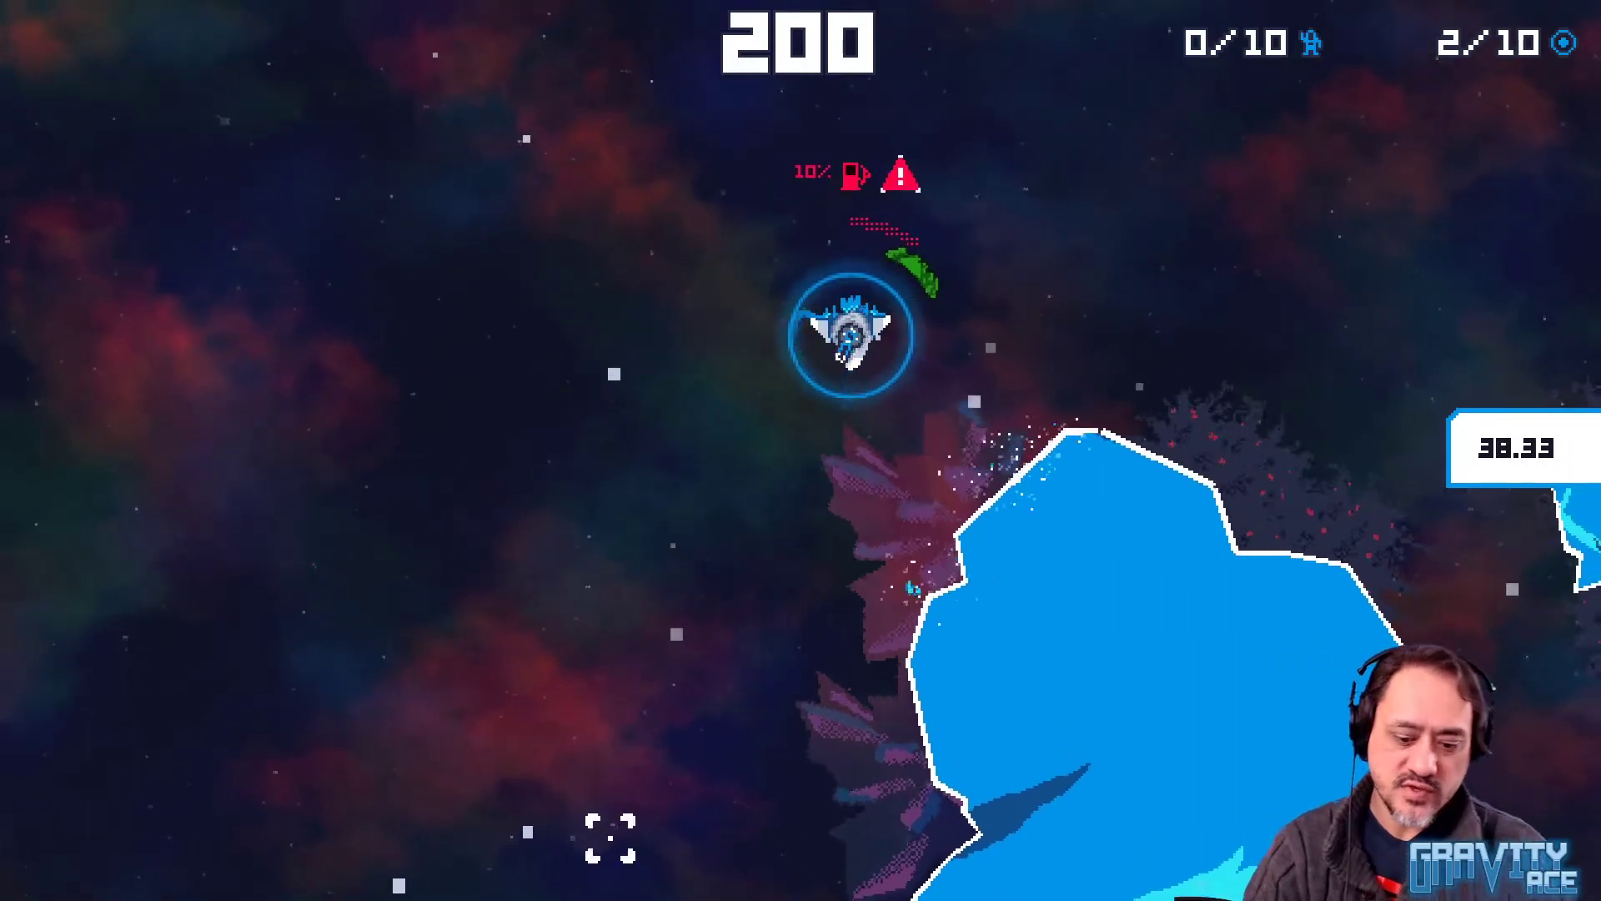
# Pause the playtest, switch to Chrome and search the web for "godot overlapping screenspace shaders" in a new tab
pyautogui.press('Escape')
pyautogui.hotkey('alt', 'Tab')
pyautogui.hotkey('alt', 'Tab')
pyautogui.hotkey('alt', 'Tab')
pyautogui.hotkey('alt', 'Tab')
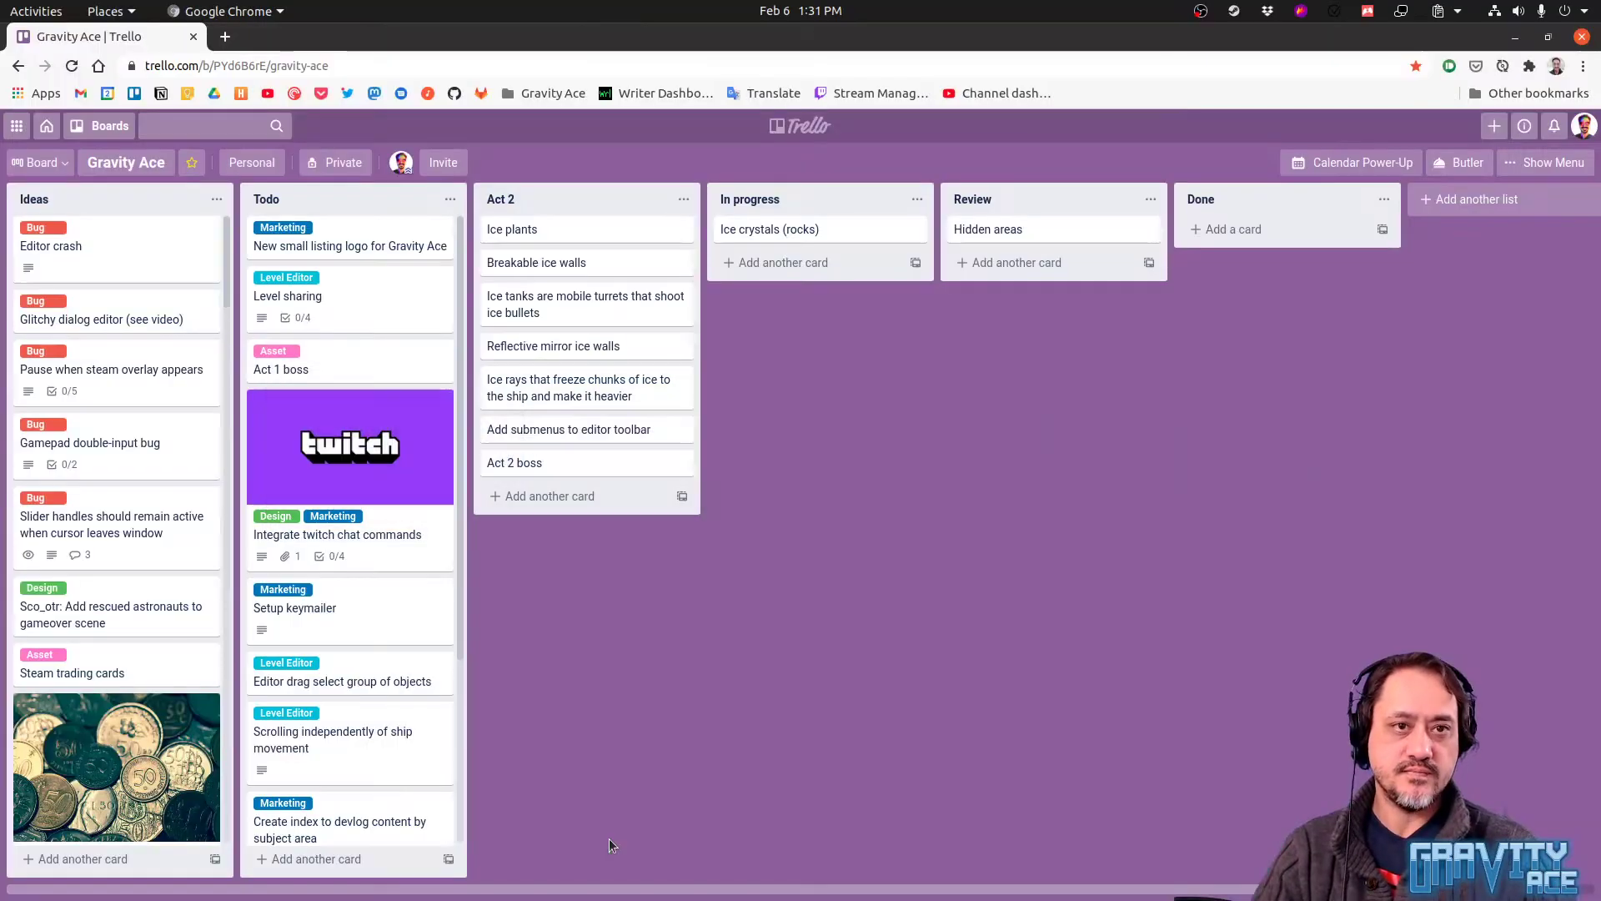
pyautogui.hotkey('ctrl', 't')
pyautogui.write('godot overl')
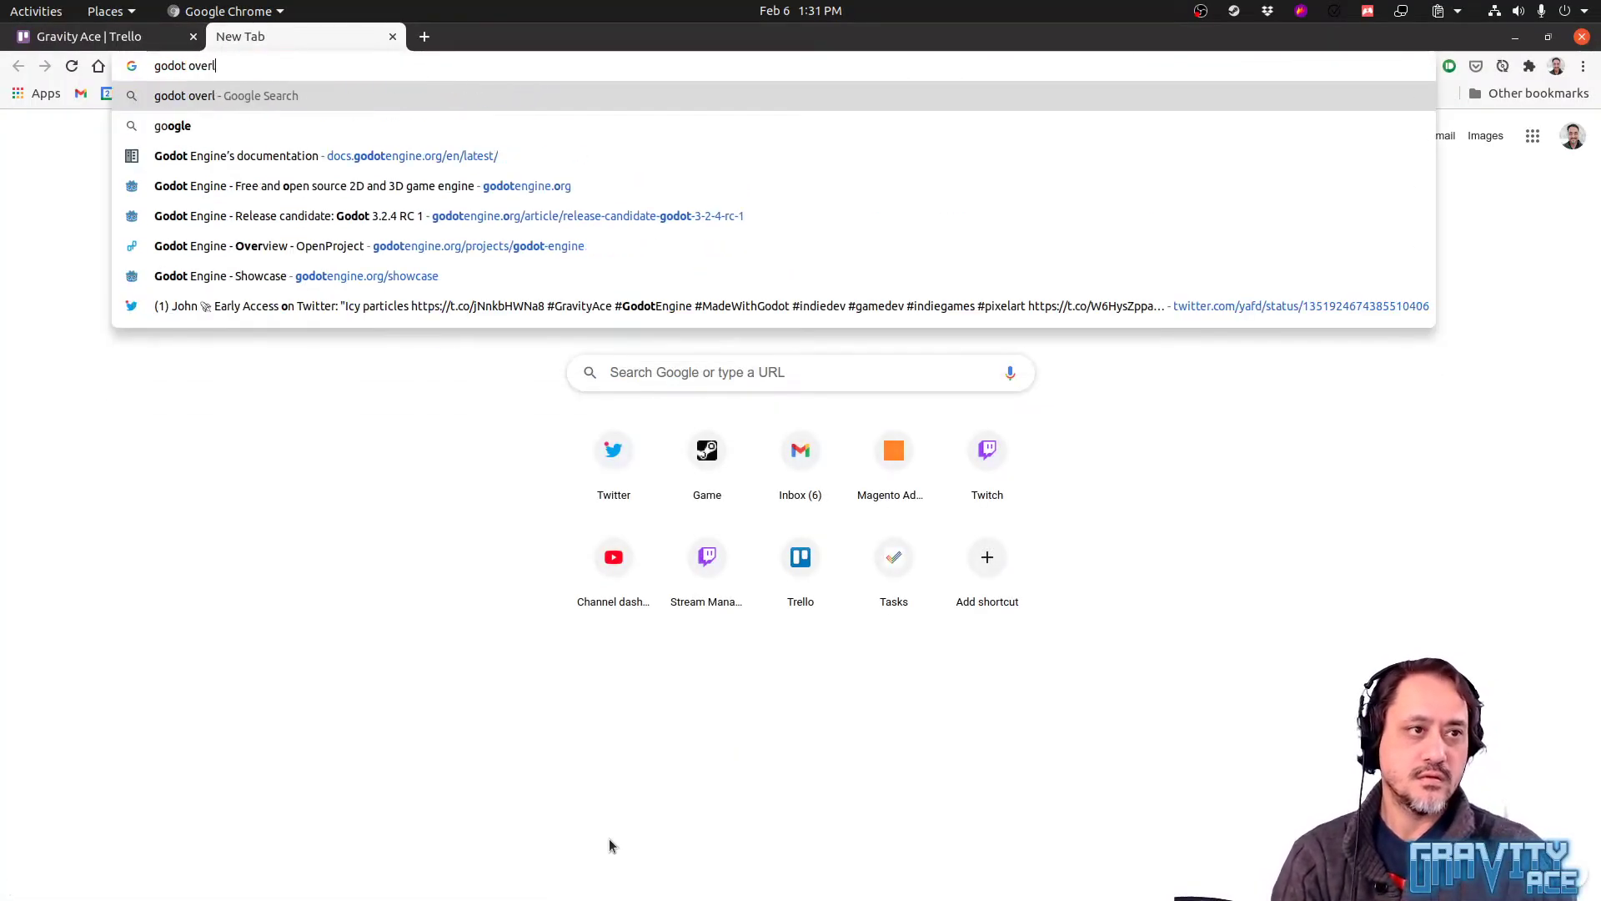
pyautogui.write('apping screenspace shad')
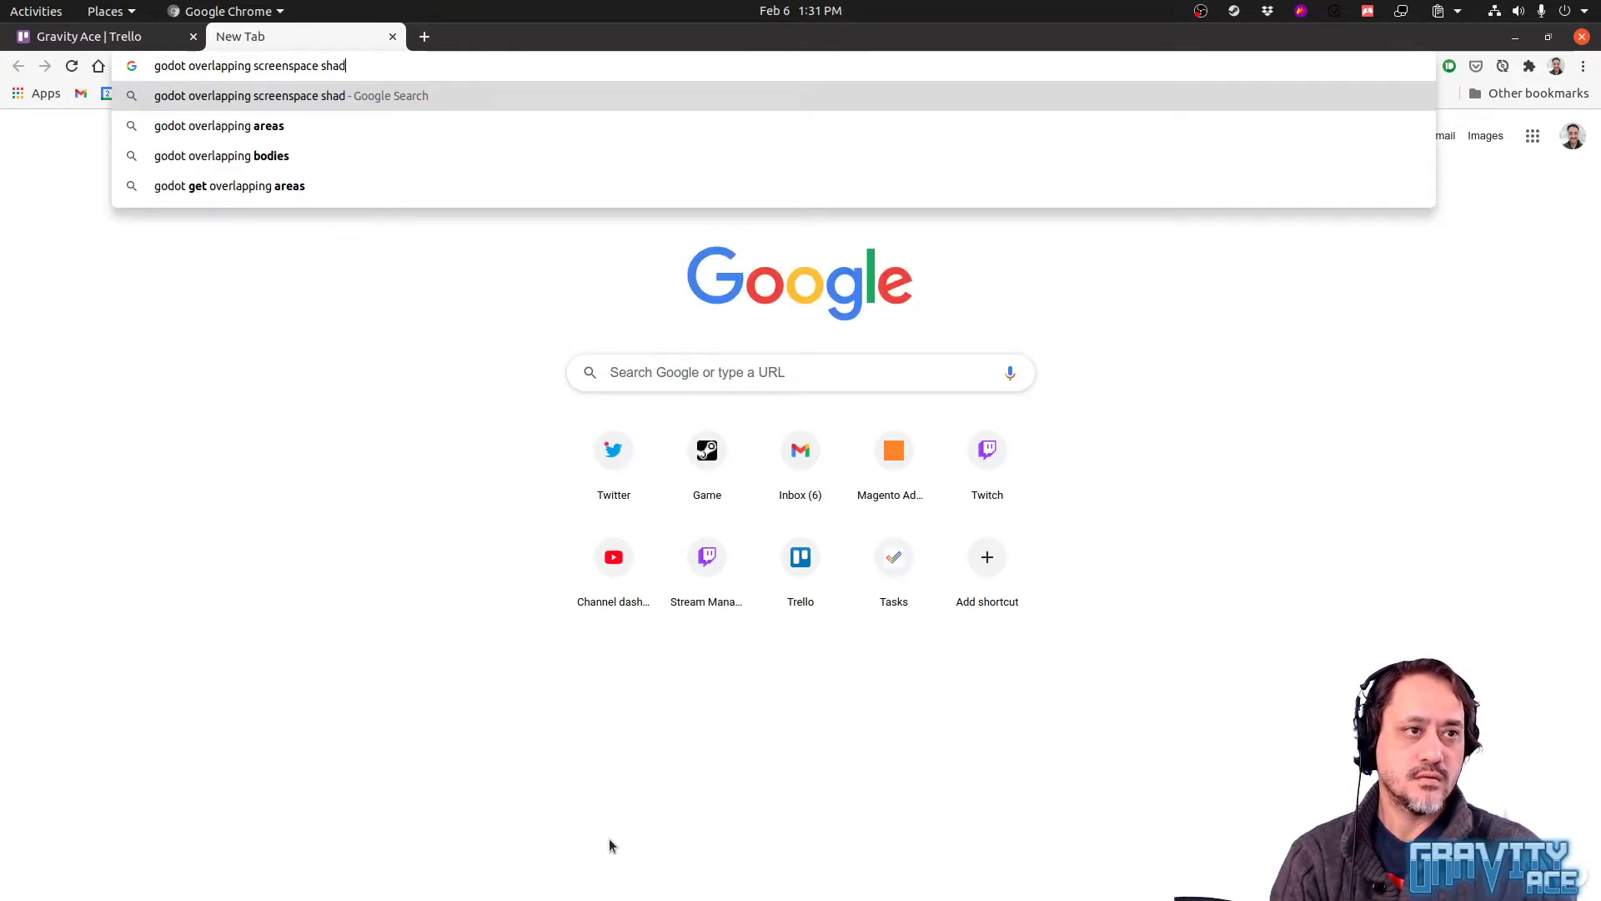
pyautogui.write('ers')
pyautogui.press('Return')
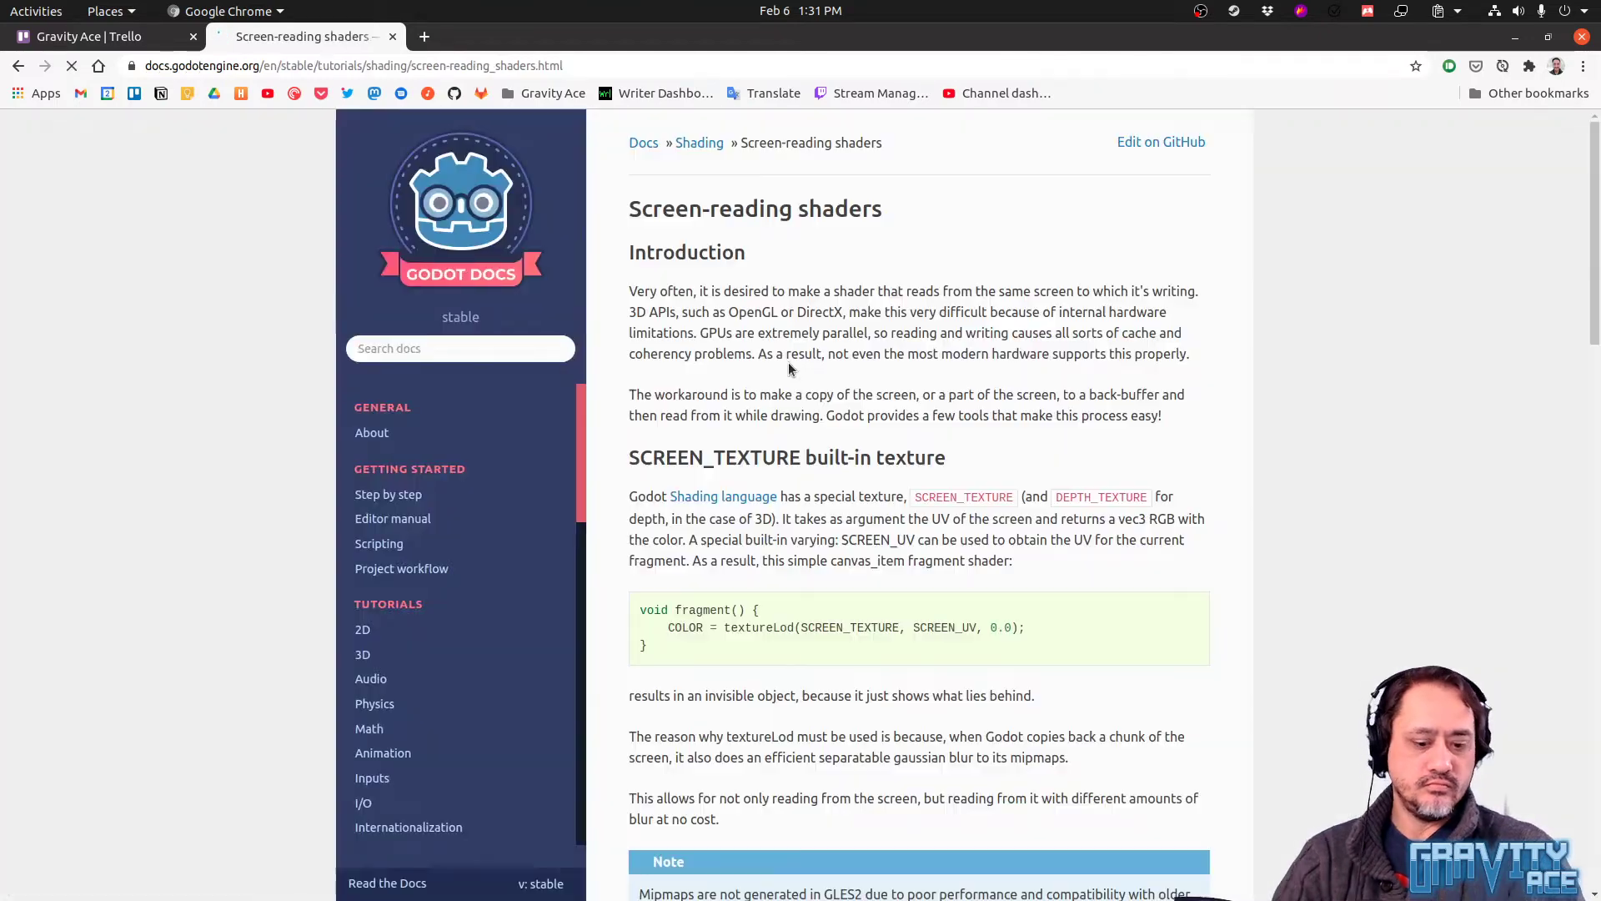
# Find "overlap" in the Screen-reading shaders documentation and read how BackBufferCopy handles overlapping SCREEN_TEXTURE shaders
pyautogui.hotkey('ctrl', 'f')
pyautogui.write('overlap')
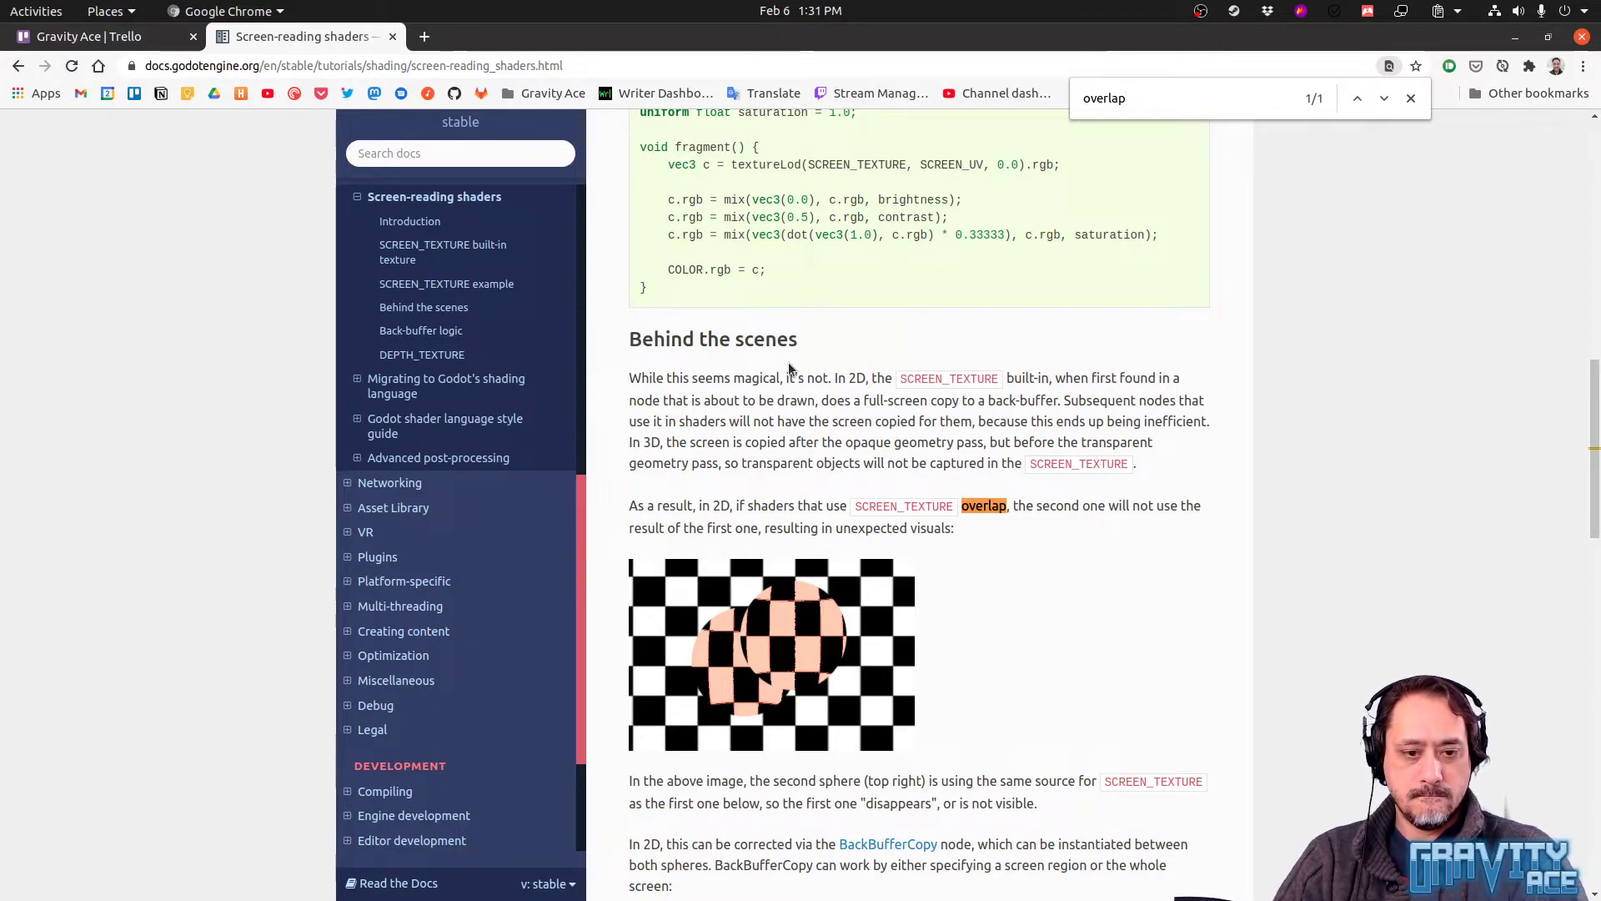
pyautogui.scroll(-3, 790, 369)
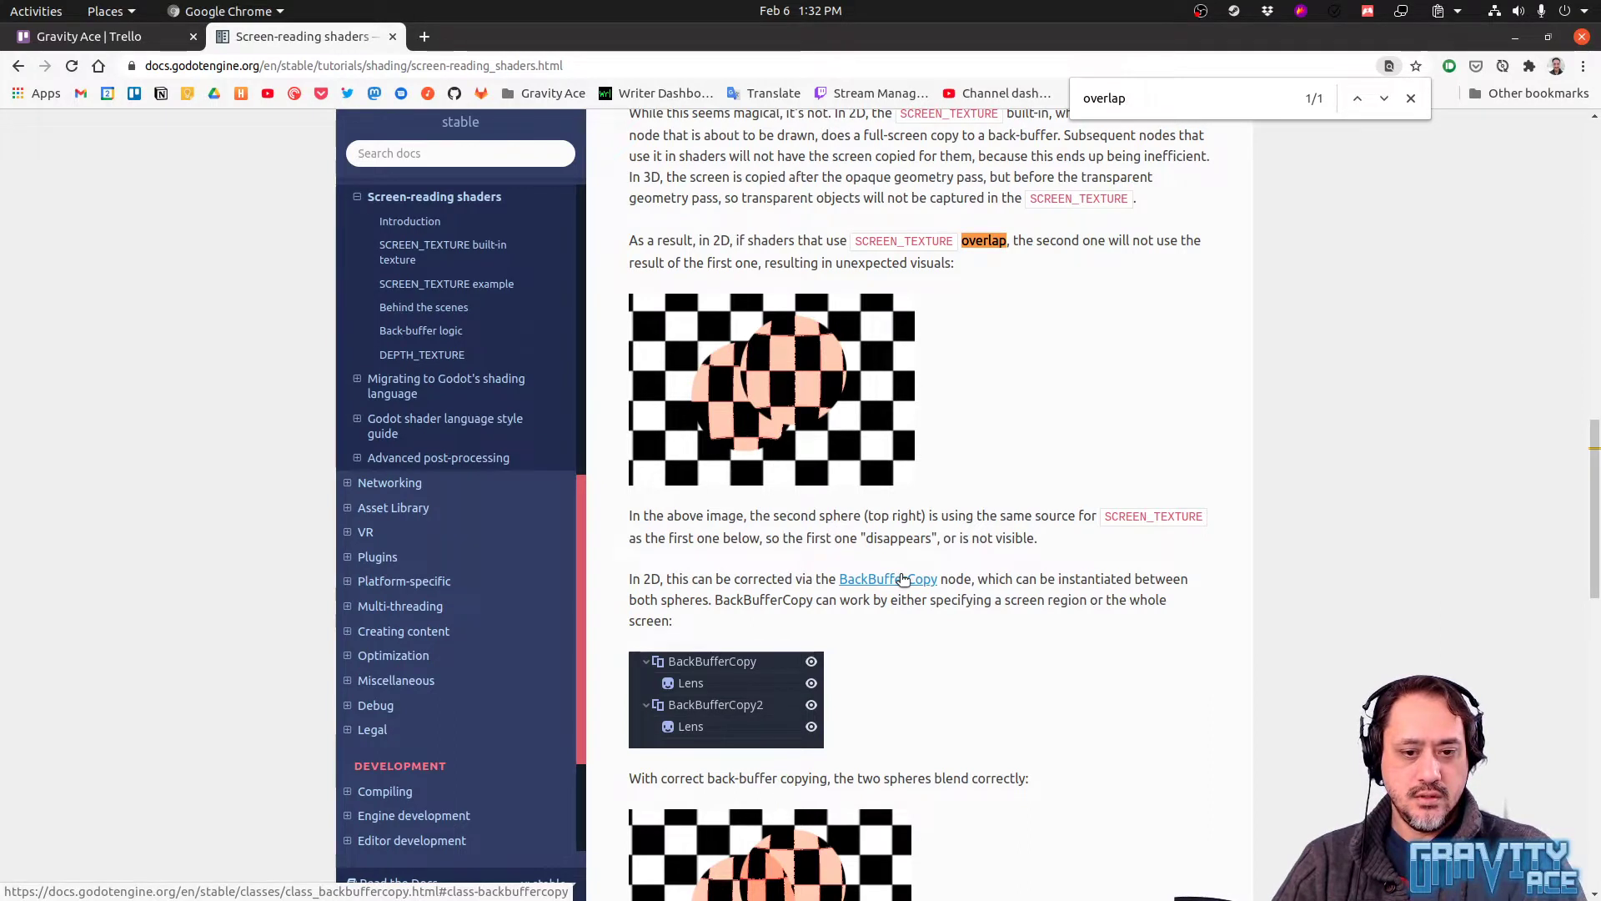
pyautogui.scroll(-2, 903, 578)
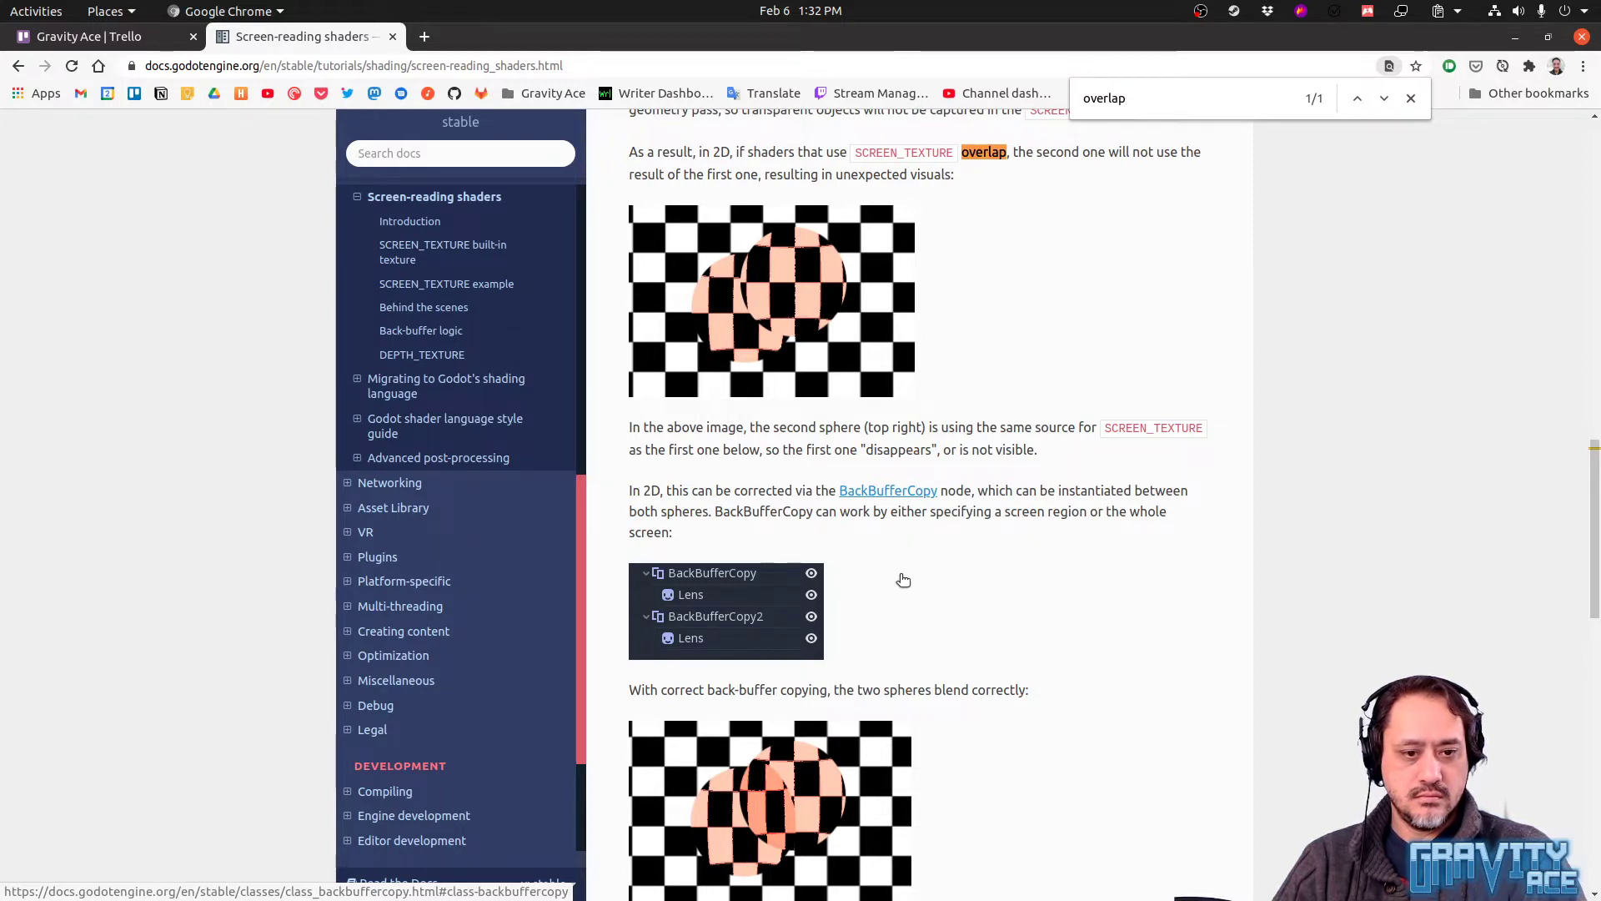
pyautogui.scroll(-4, 903, 580)
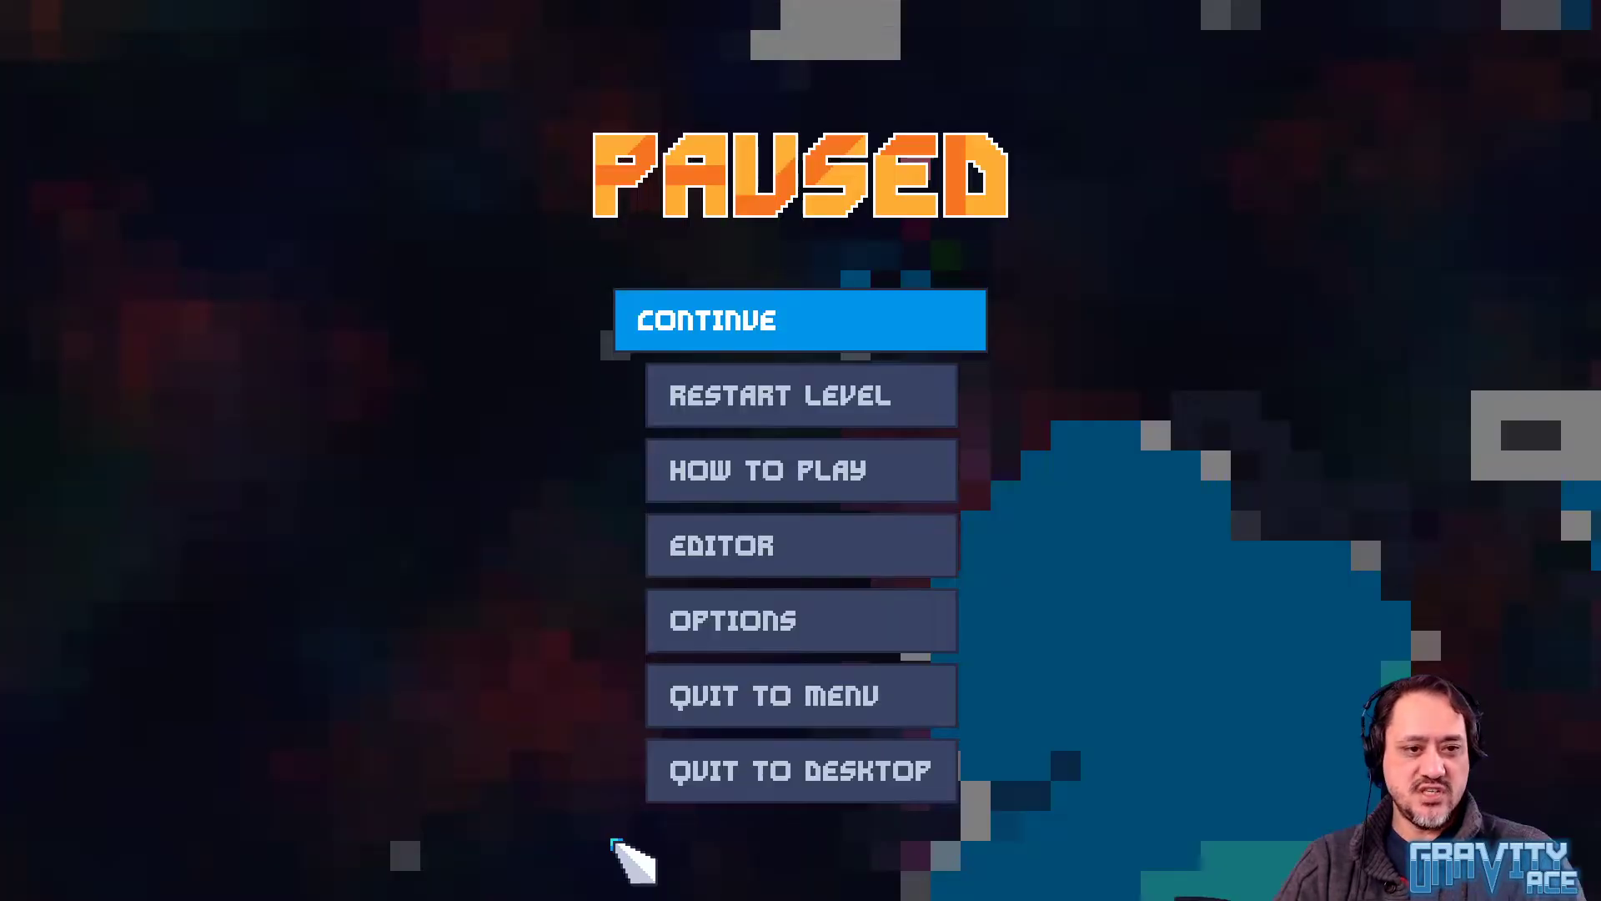
# Switch to Godot and add a BackBufferCopy node under the root of the icerock scene
pyautogui.hotkey('alt', 'Tab')
pyautogui.hotkey('alt', 'Tab')
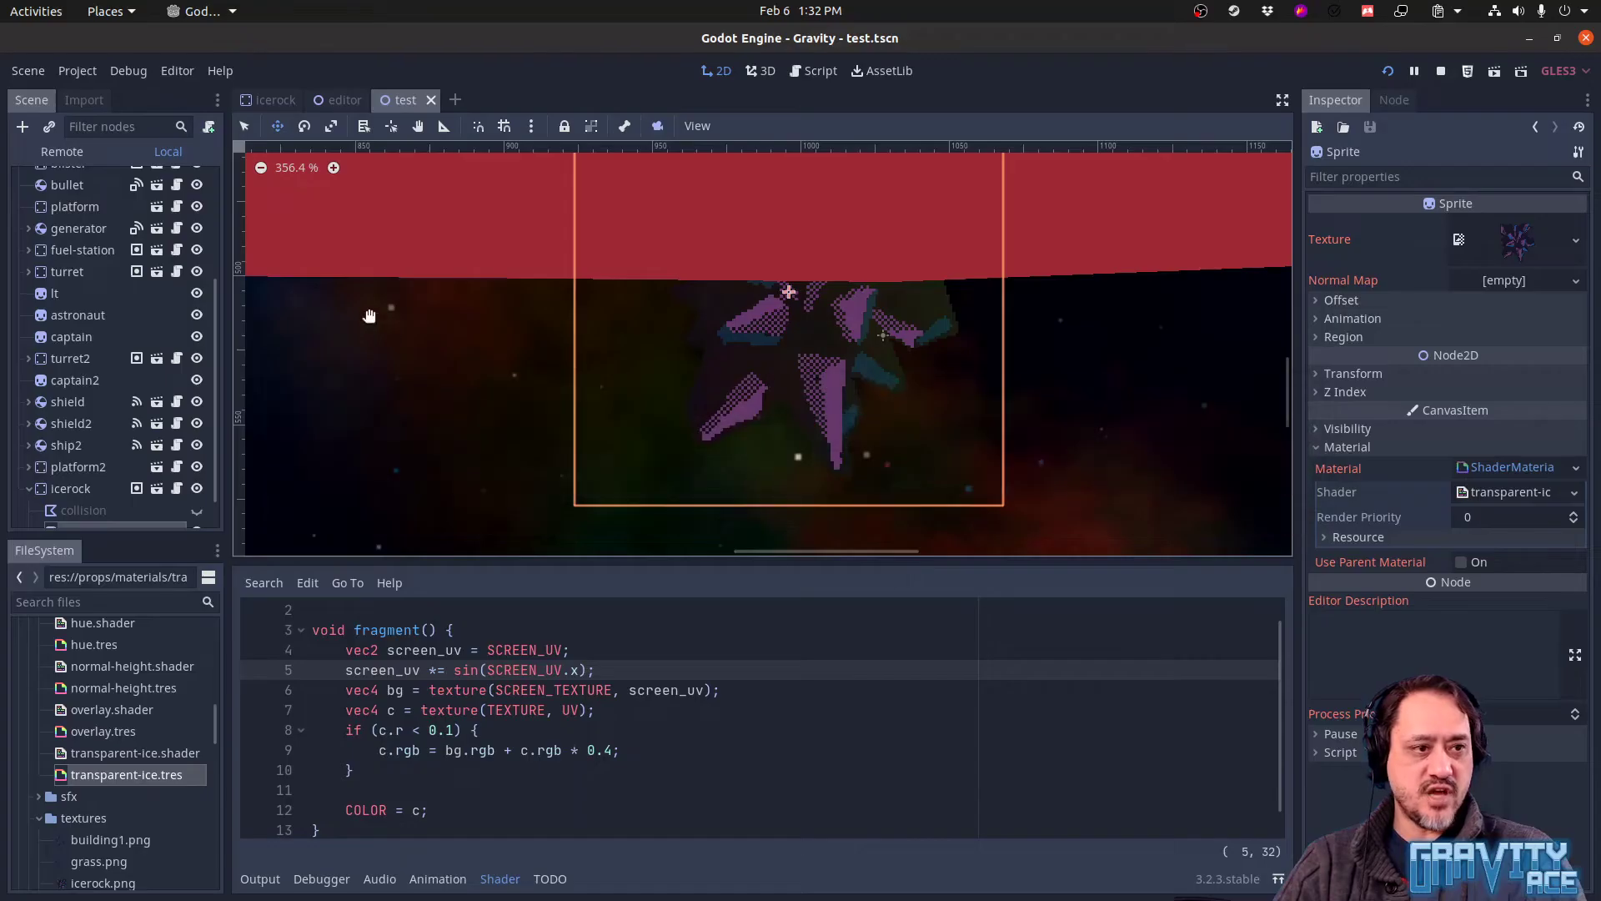
pyautogui.click(270, 100)
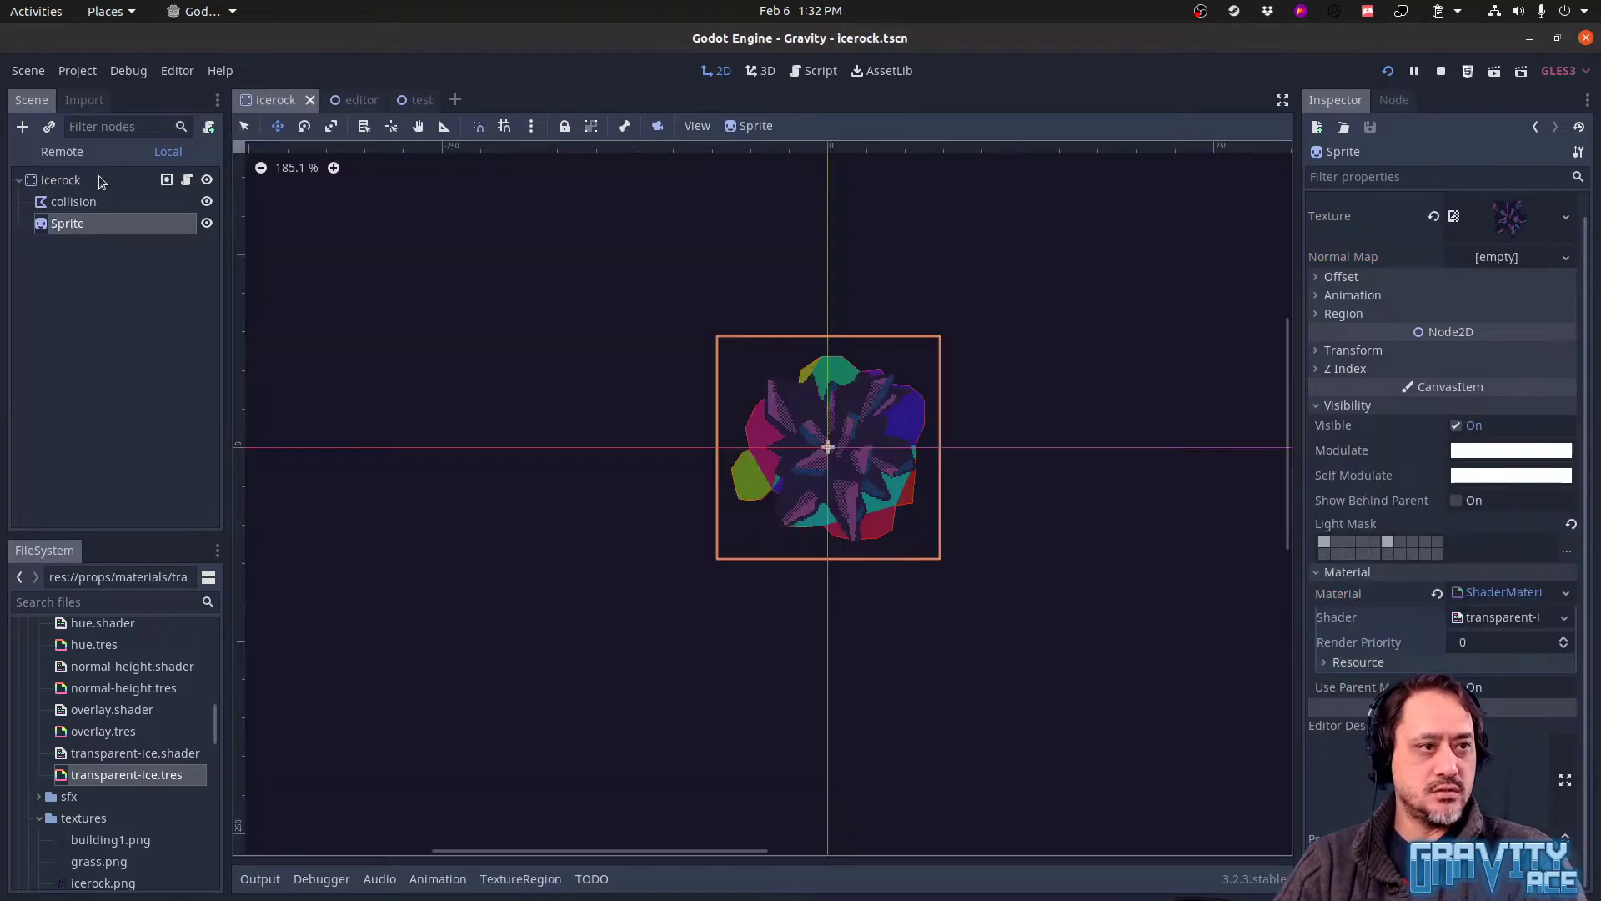
pyautogui.click(23, 128)
pyautogui.write('backbuff')
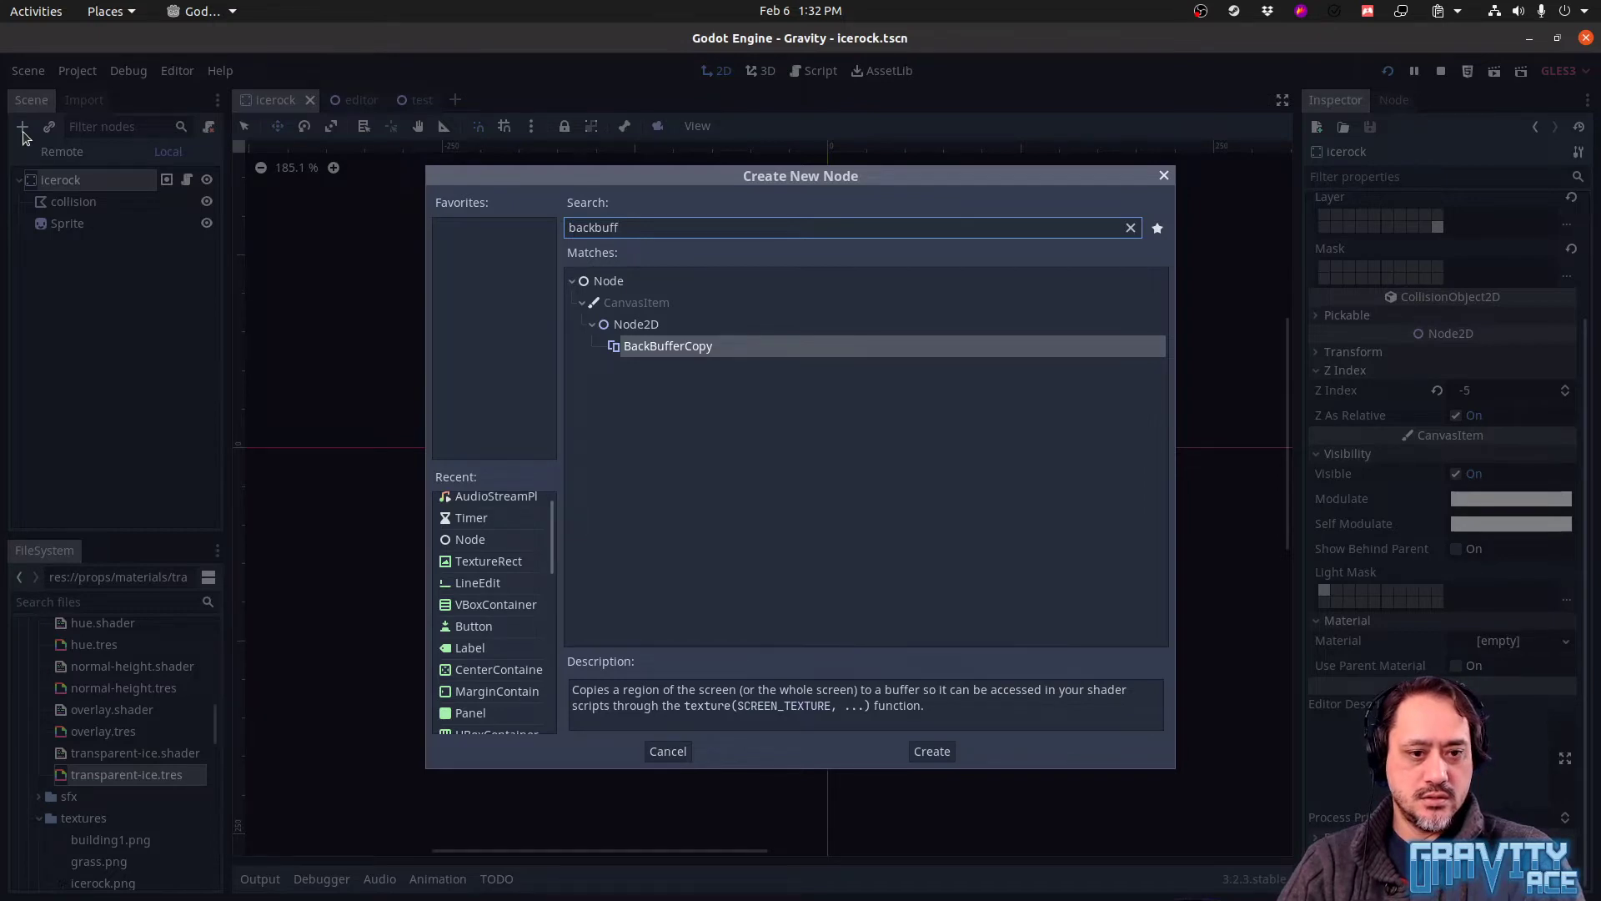
pyautogui.press('Return')
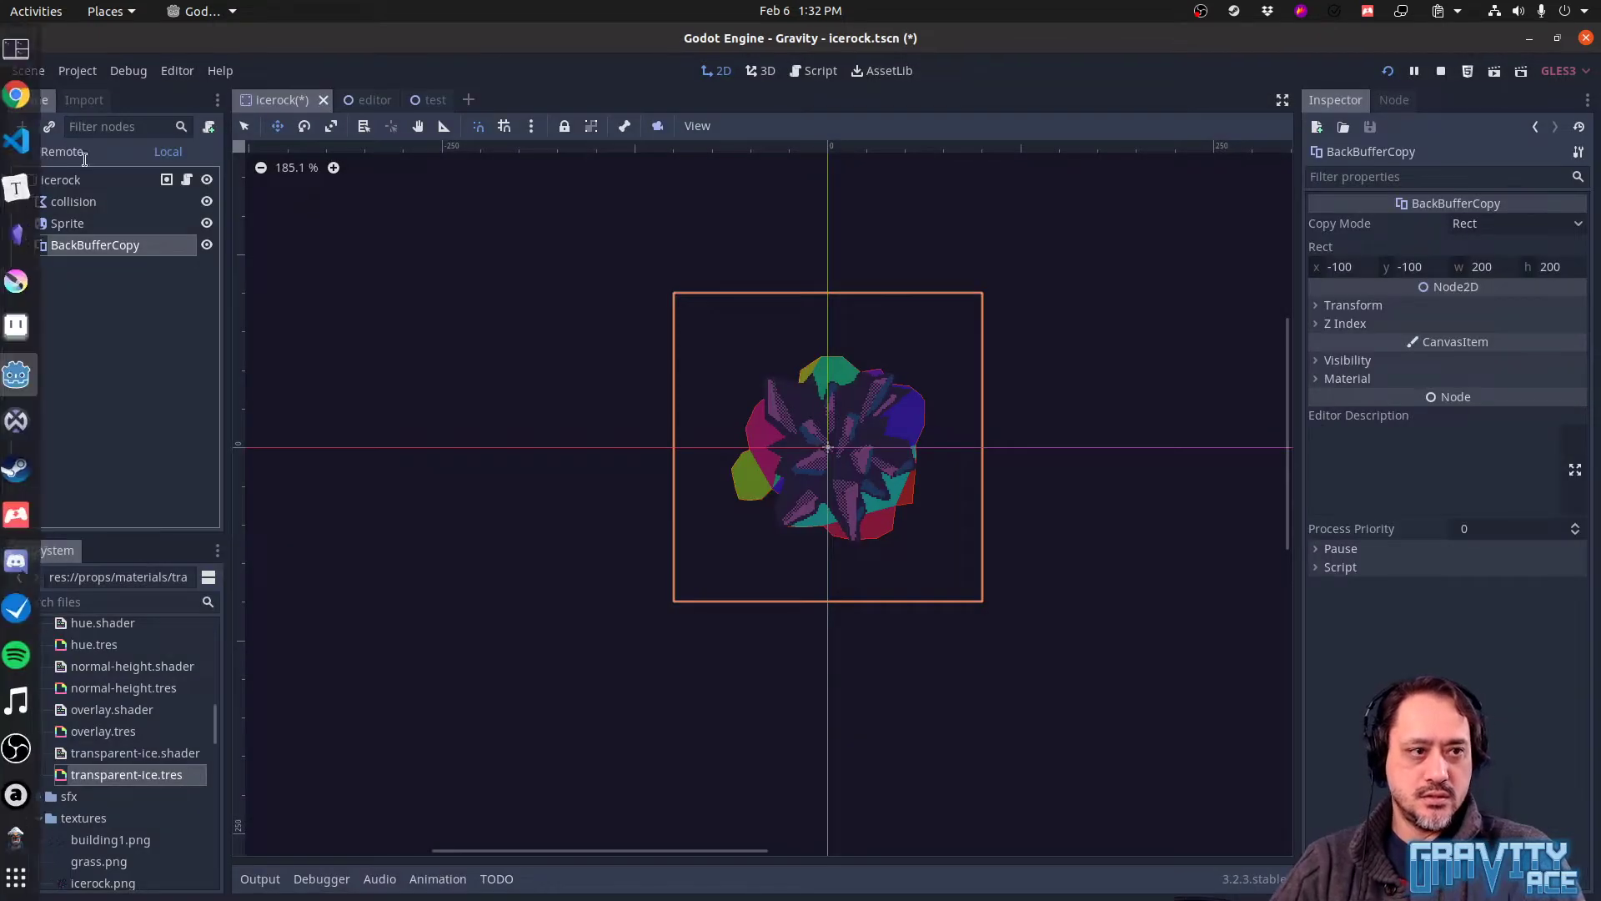
# Nest the icerock's Sprite under BackBufferCopy, check the icerock script and save the scene
pyautogui.moveTo(105, 224); pyautogui.dragTo(117, 245)
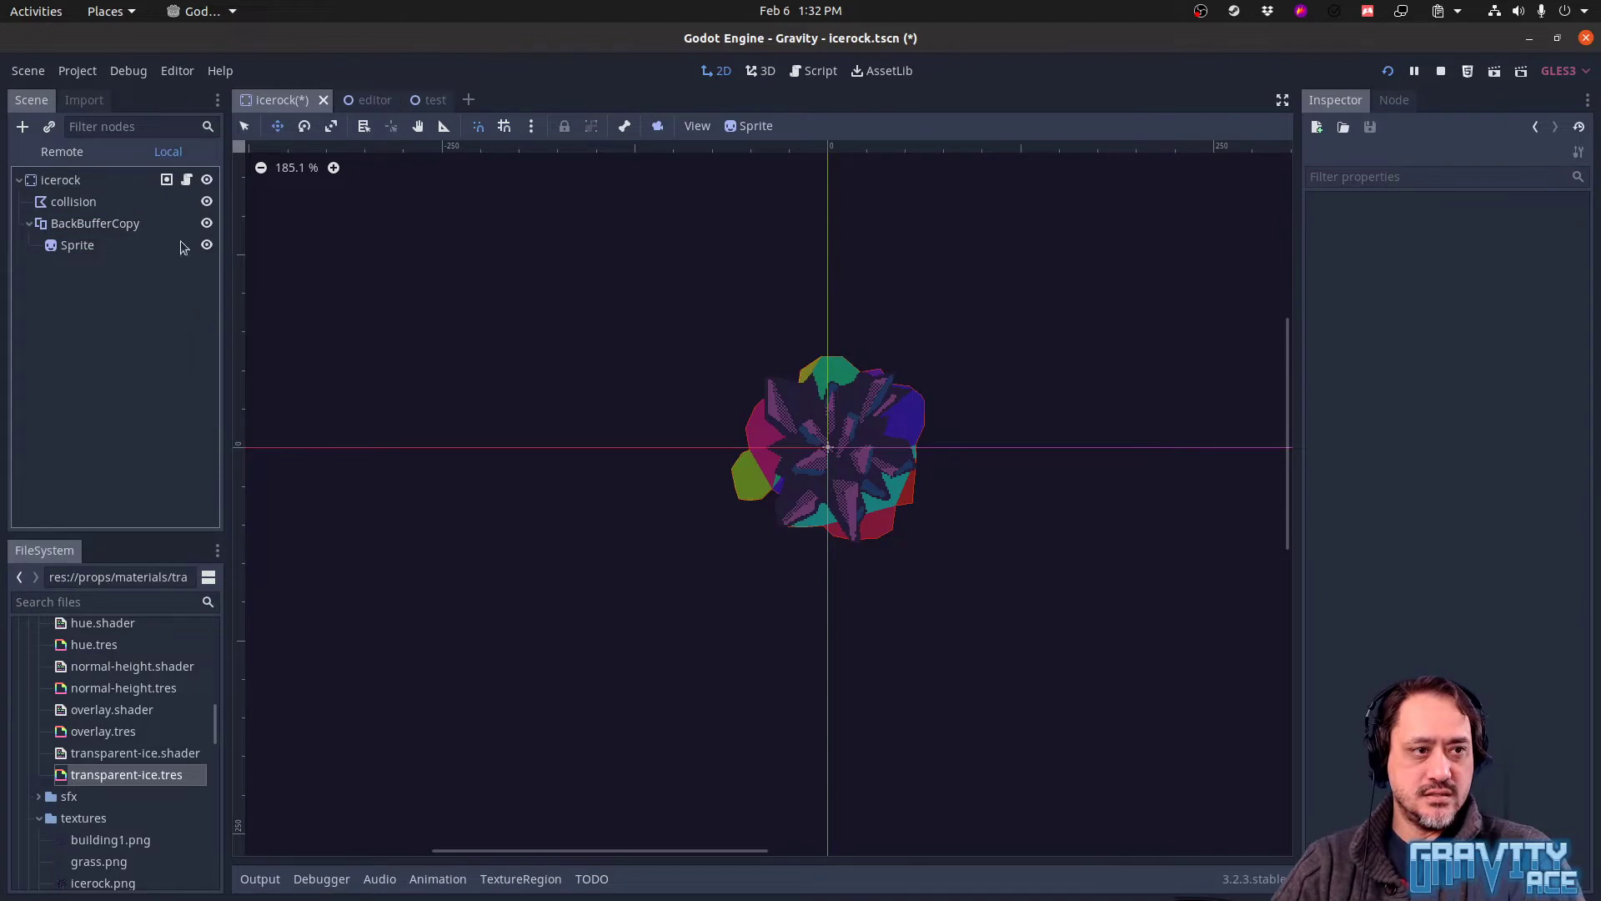
pyautogui.click(187, 180)
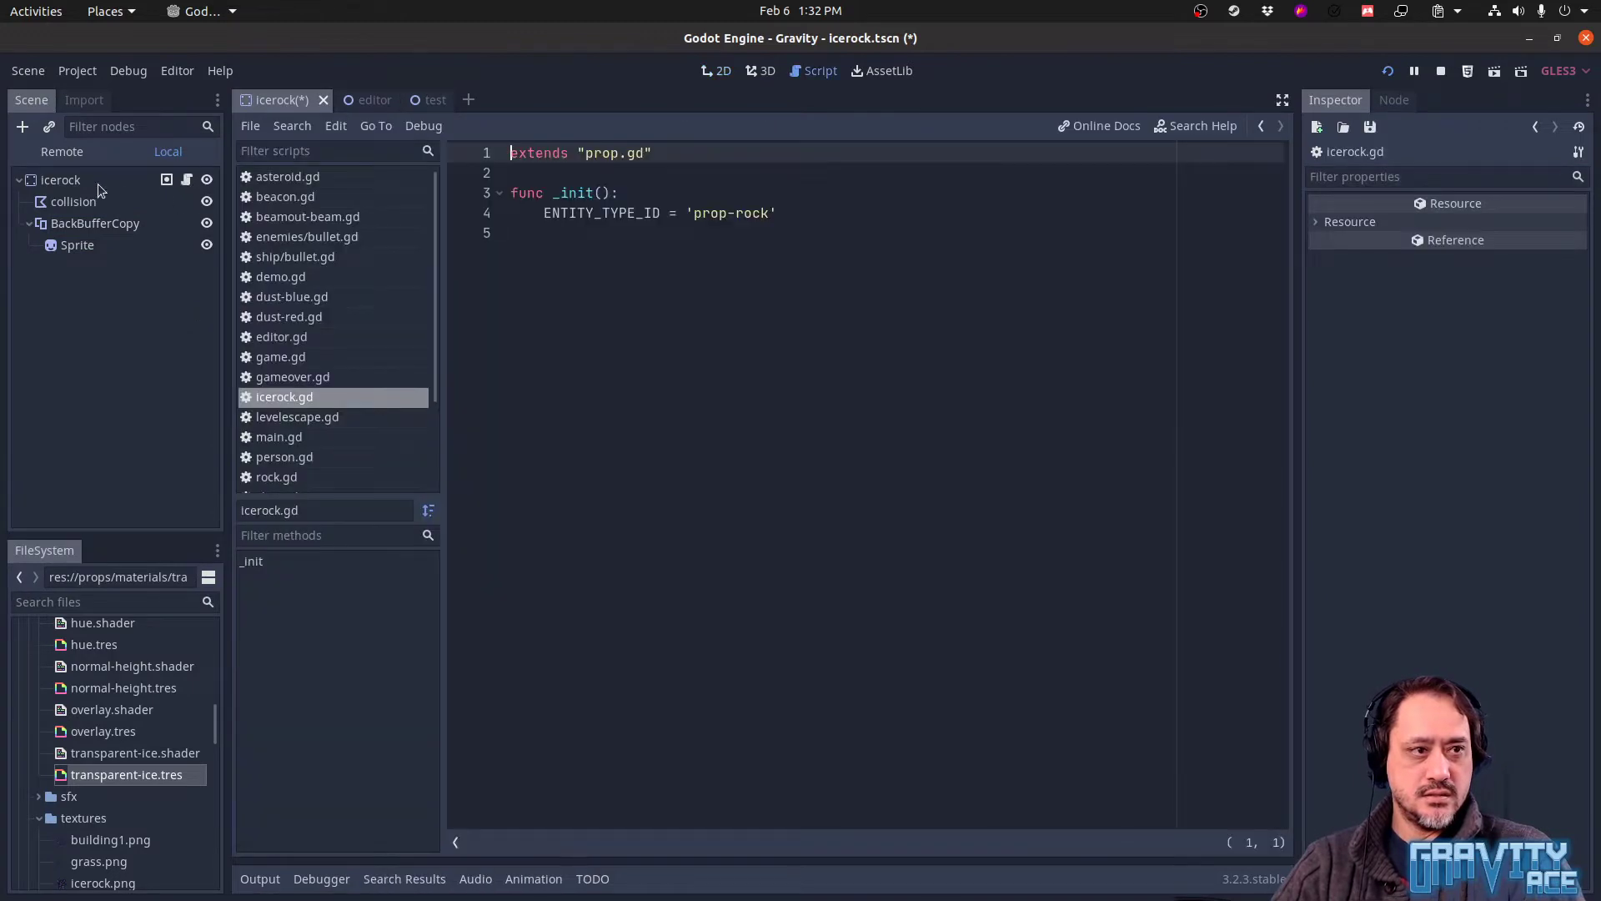
pyautogui.click(88, 247)
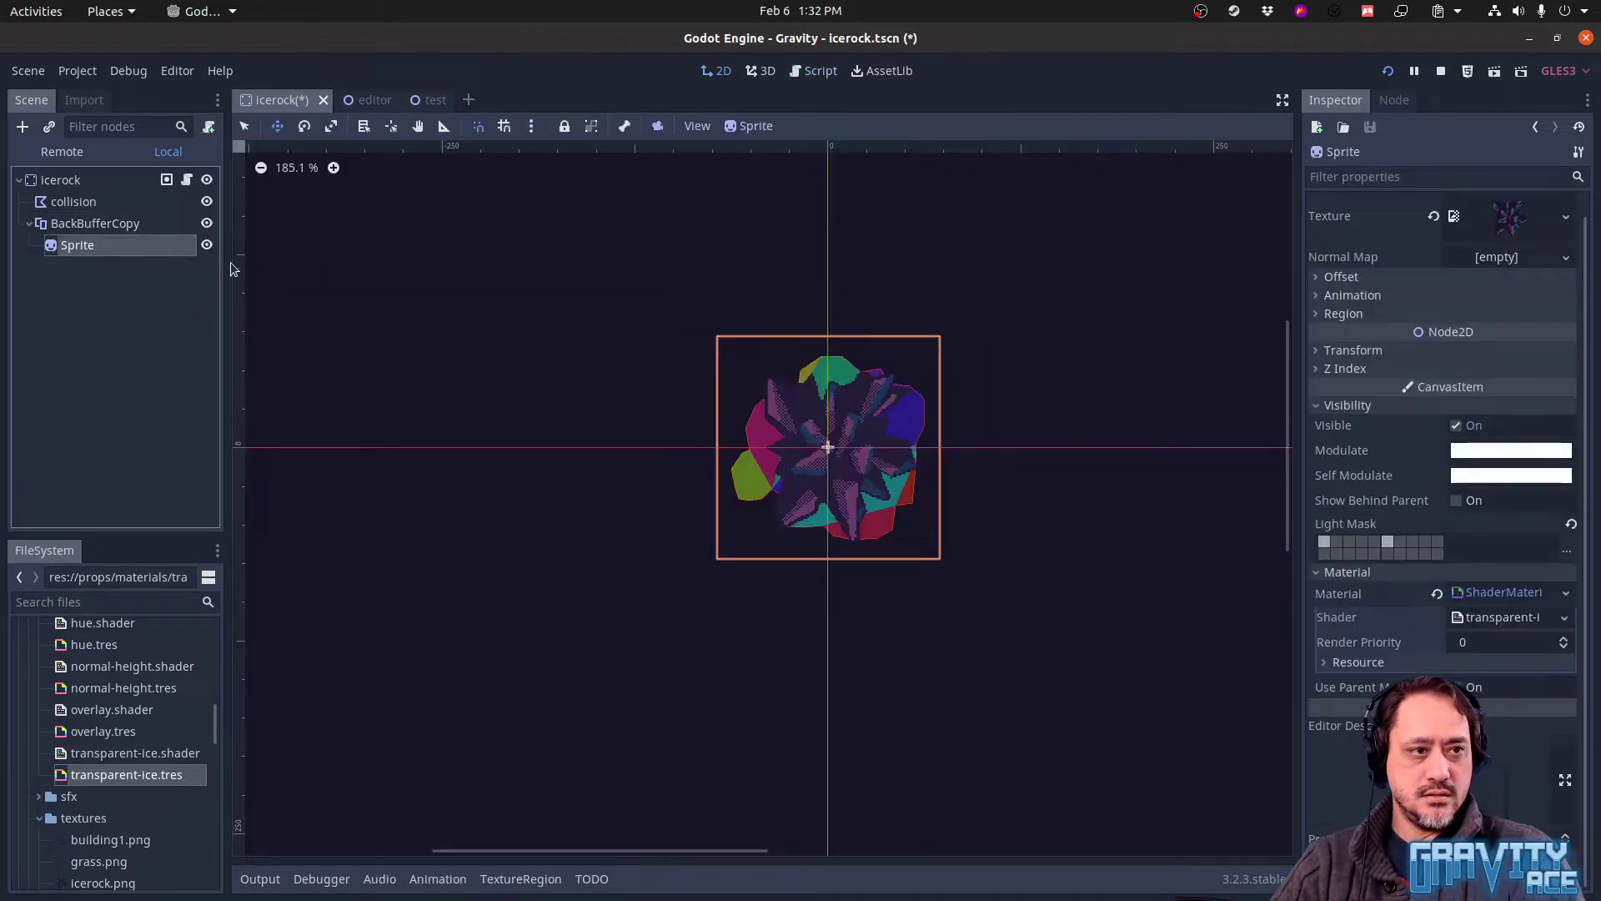
pyautogui.hotkey('ctrl', 's')
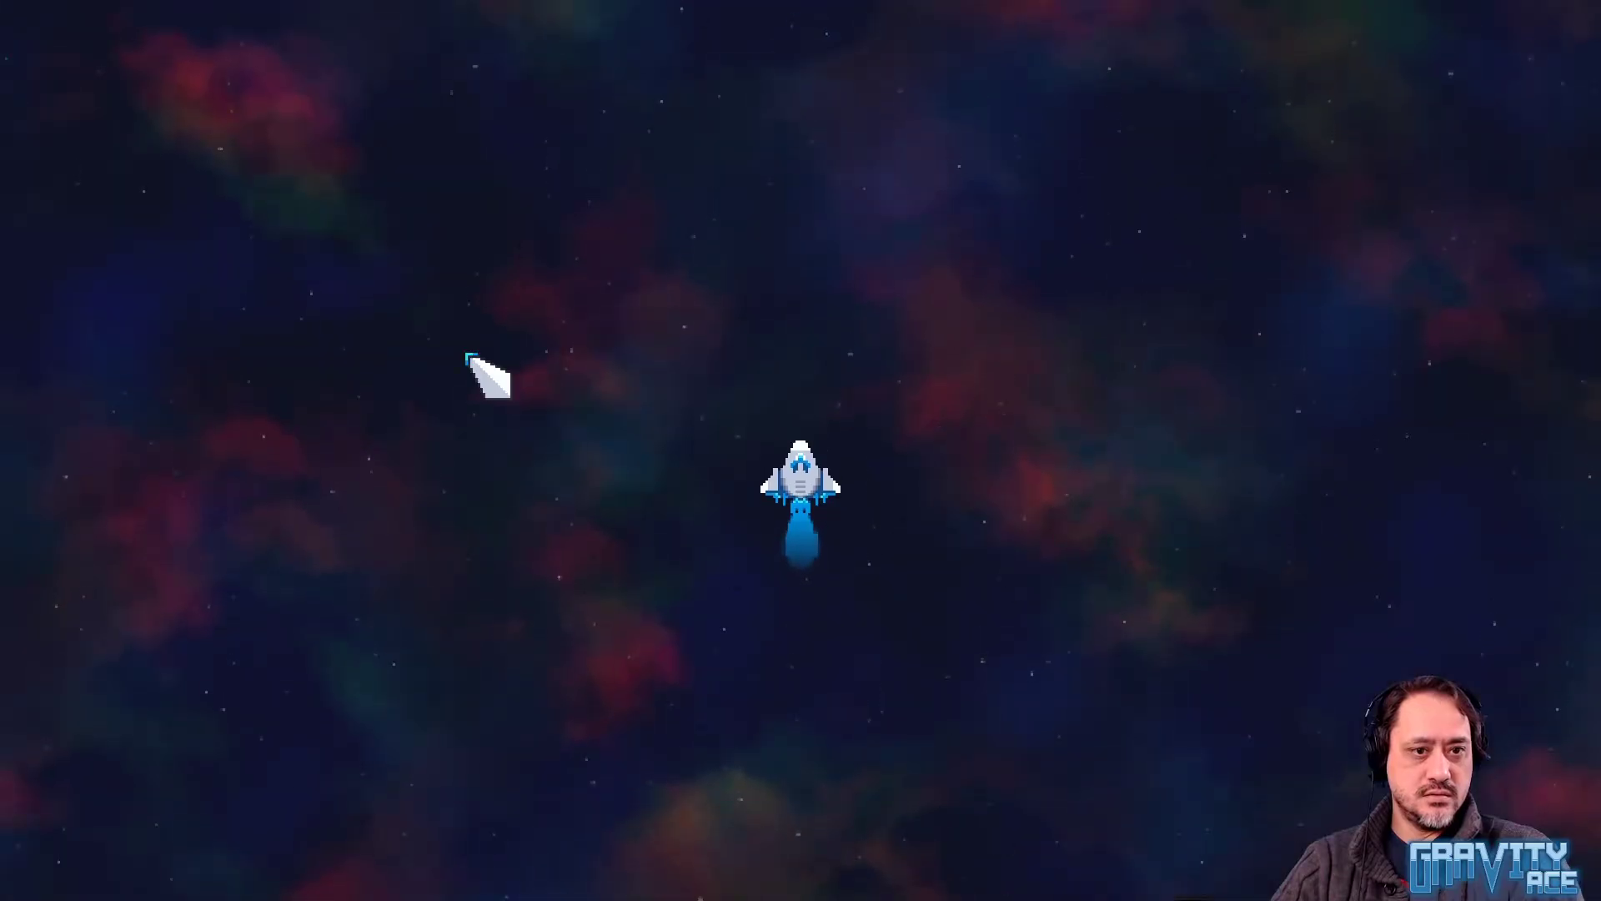
# Relaunch the game and load the unnamed level of the 00-TEST campaign in its level editor
pyautogui.click(727, 375)
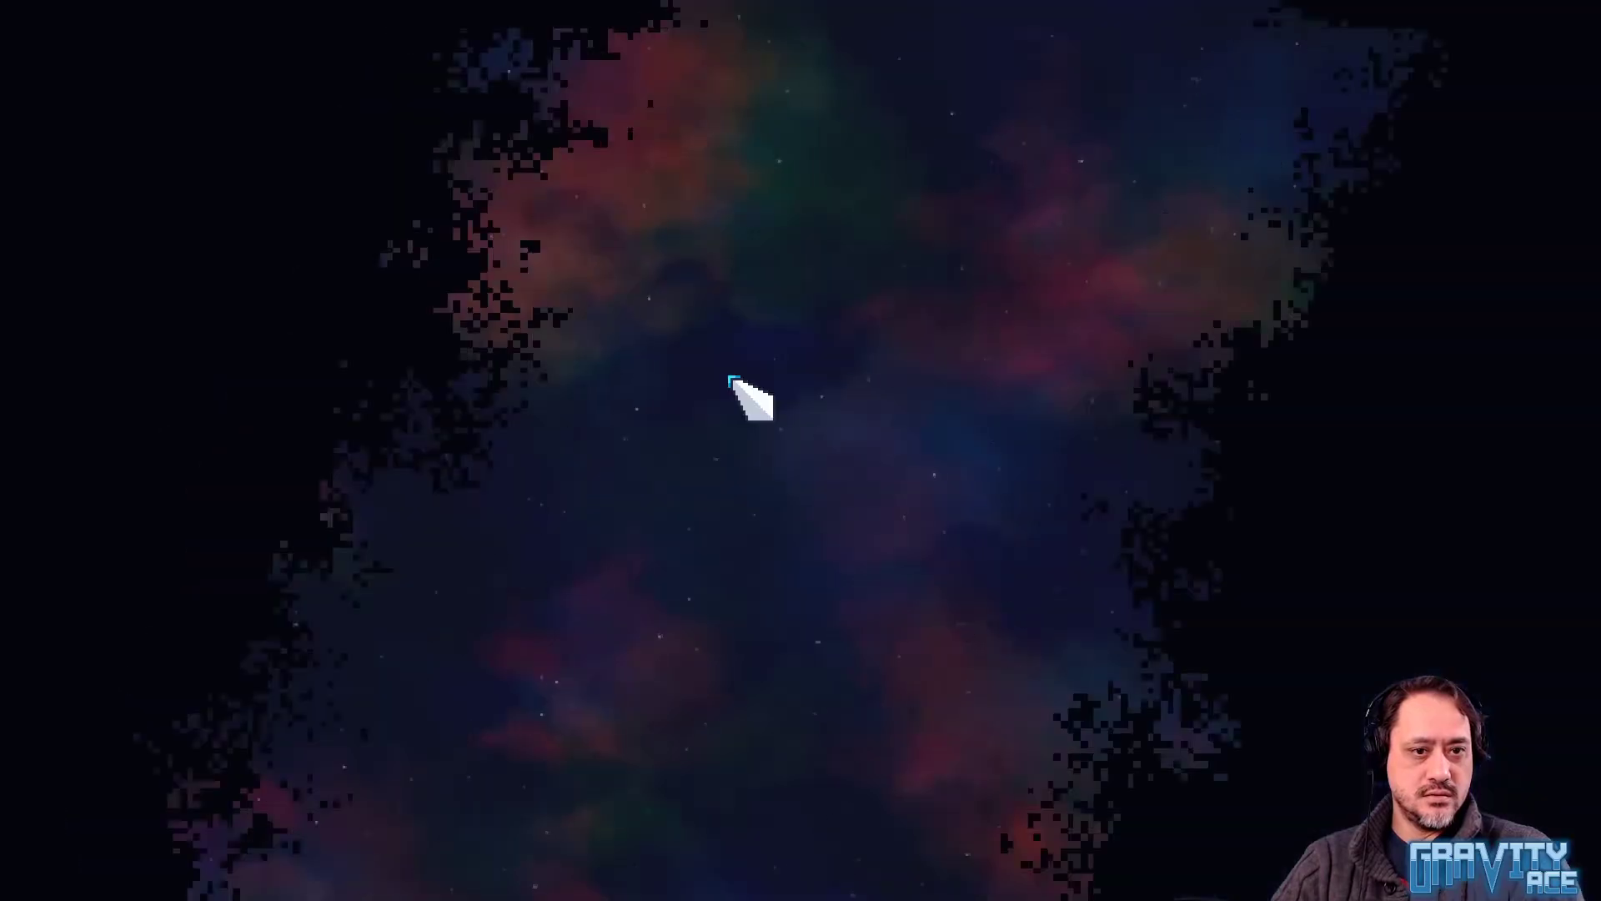
pyautogui.click(724, 430)
pyautogui.click(741, 388)
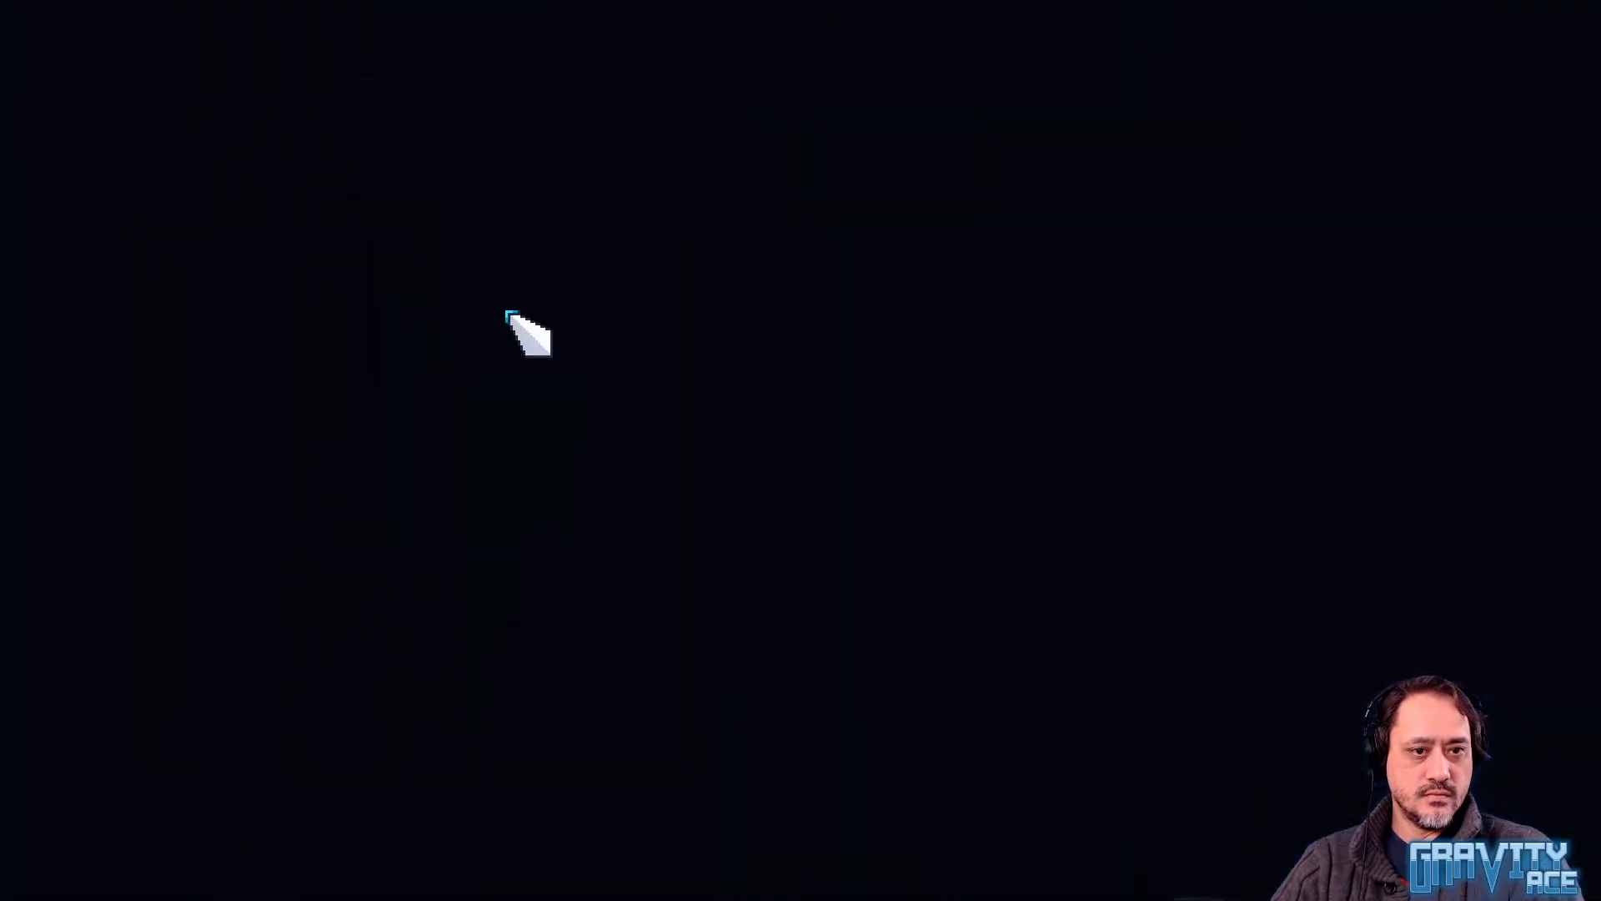
pyautogui.click(372, 33)
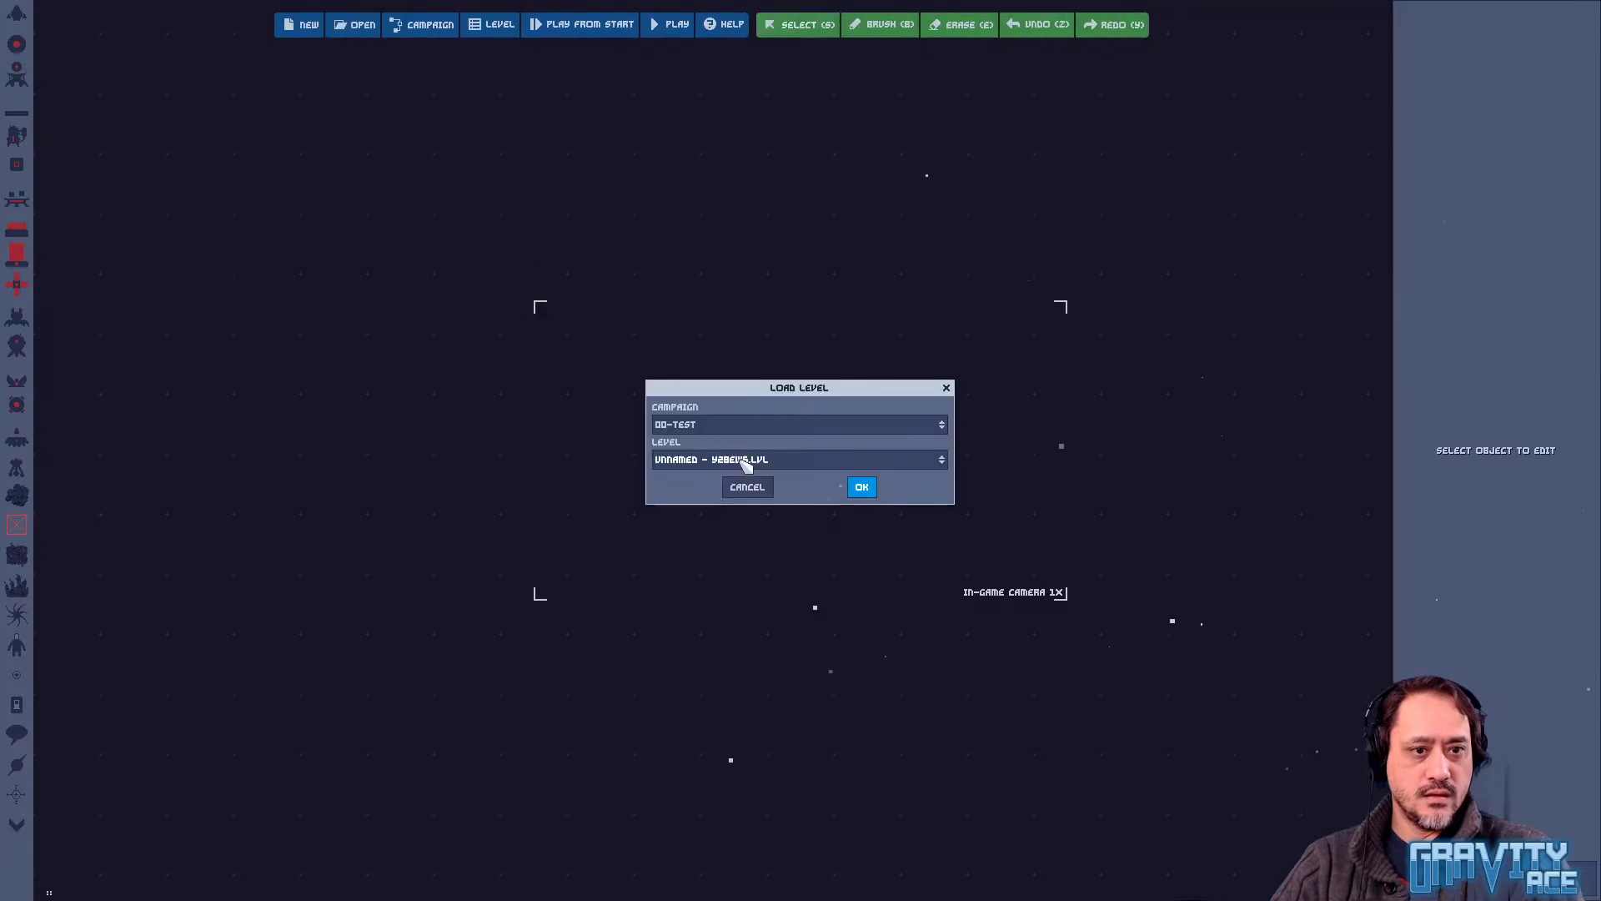
pyautogui.click(862, 487)
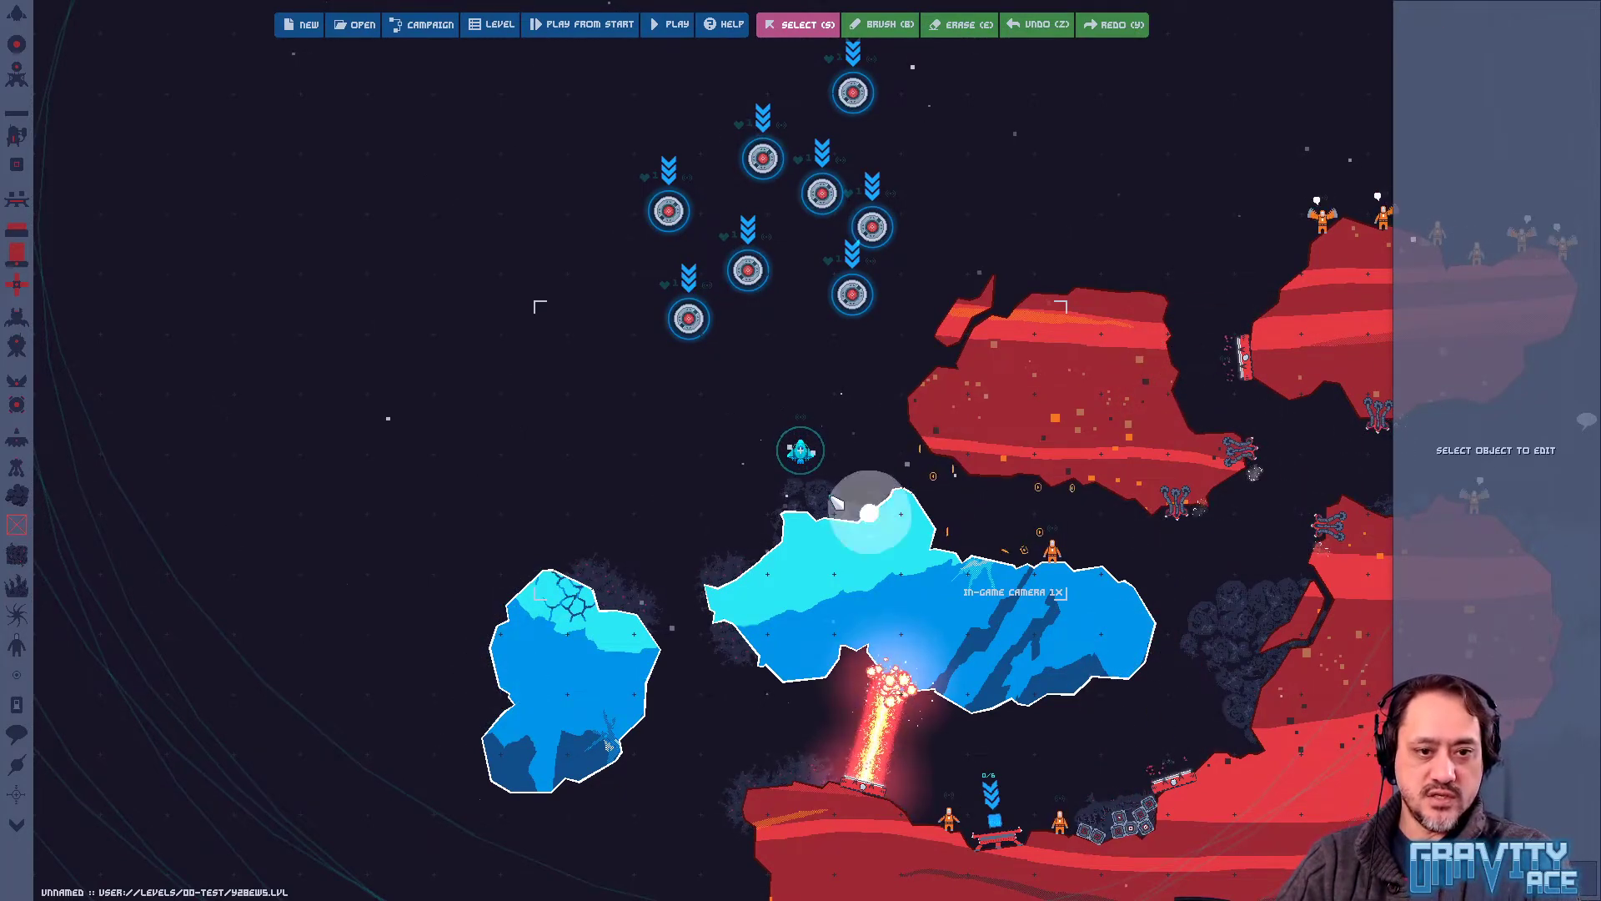
# Place ice rocks along the smaller ice landmass's western edge and on top of the larger one, and start playing the level
pyautogui.click(17, 523)
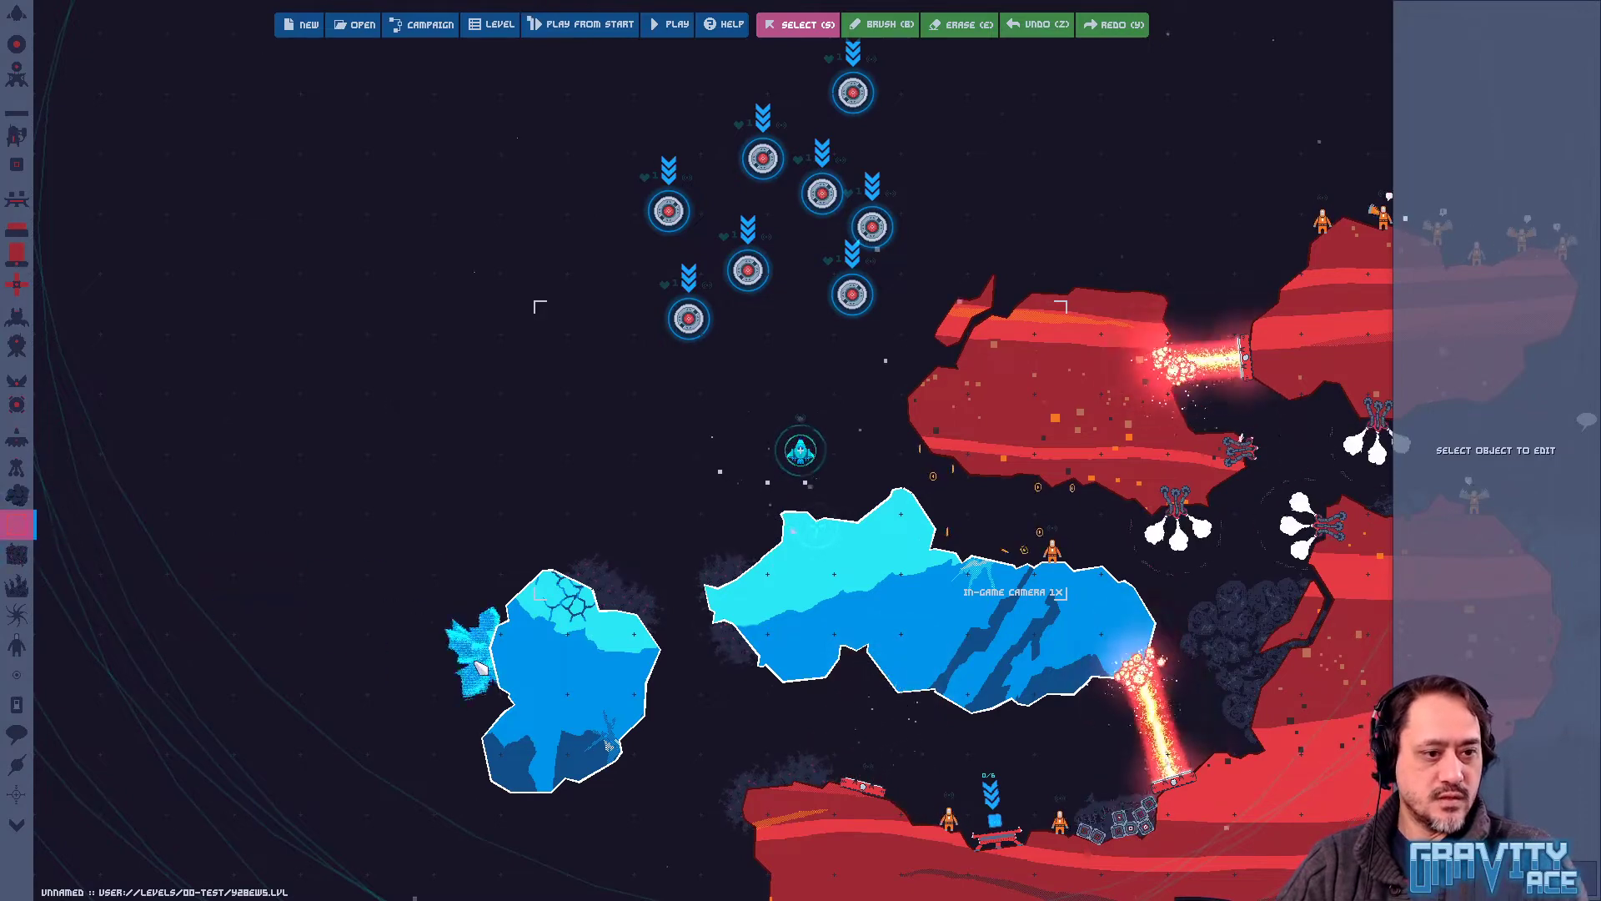
pyautogui.click(487, 672)
pyautogui.click(505, 602)
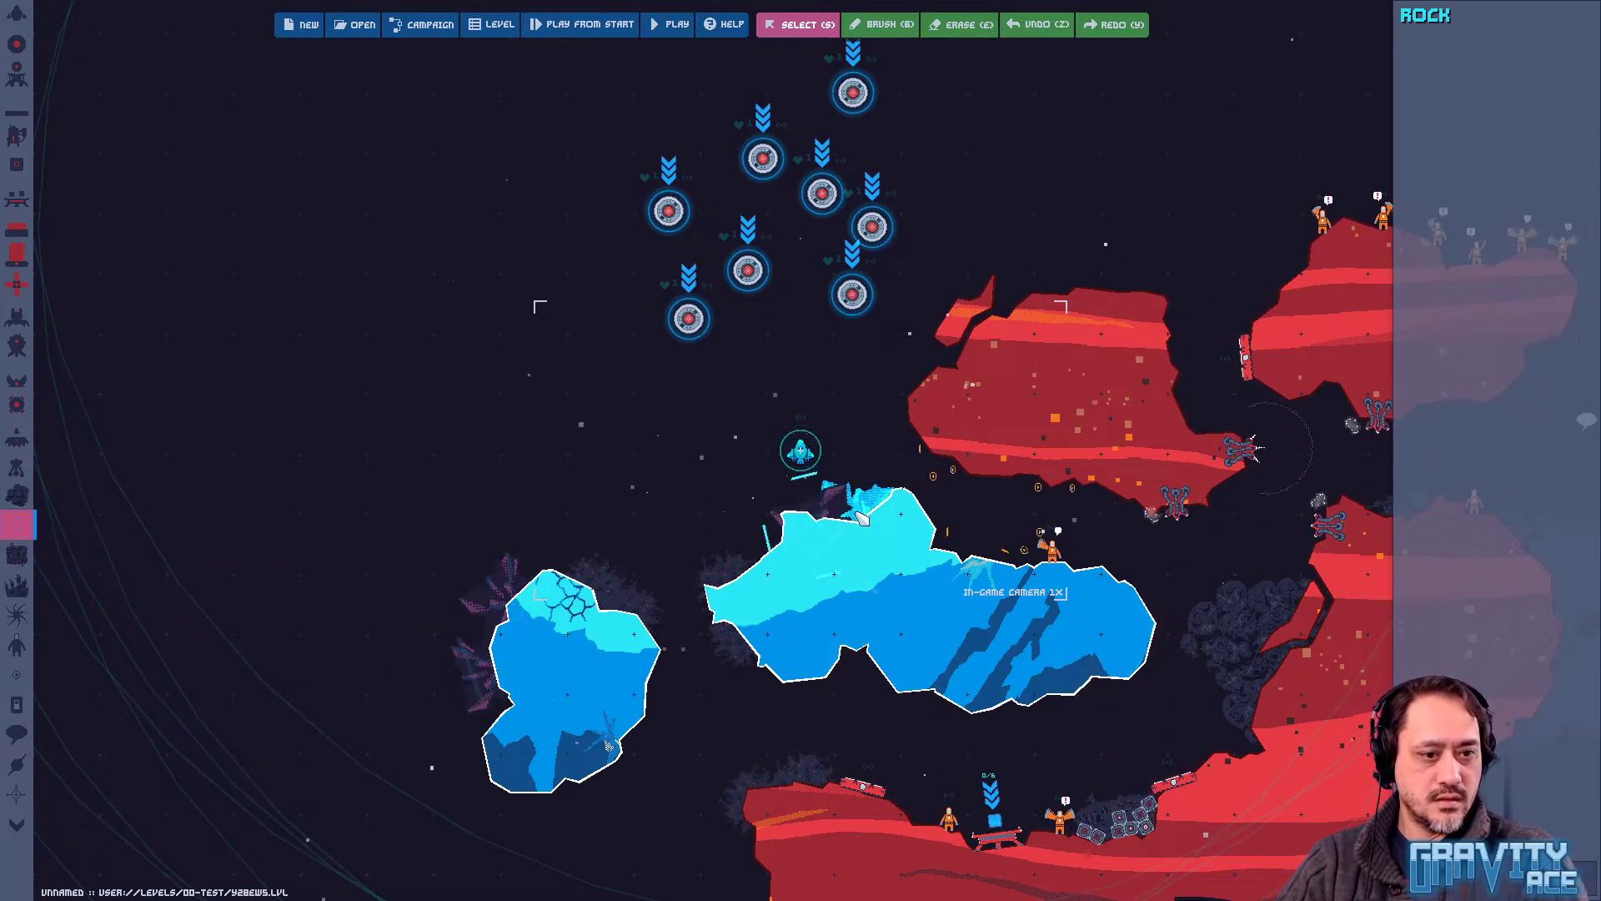
pyautogui.click(879, 507)
pyautogui.click(763, 697)
pyautogui.press('p')
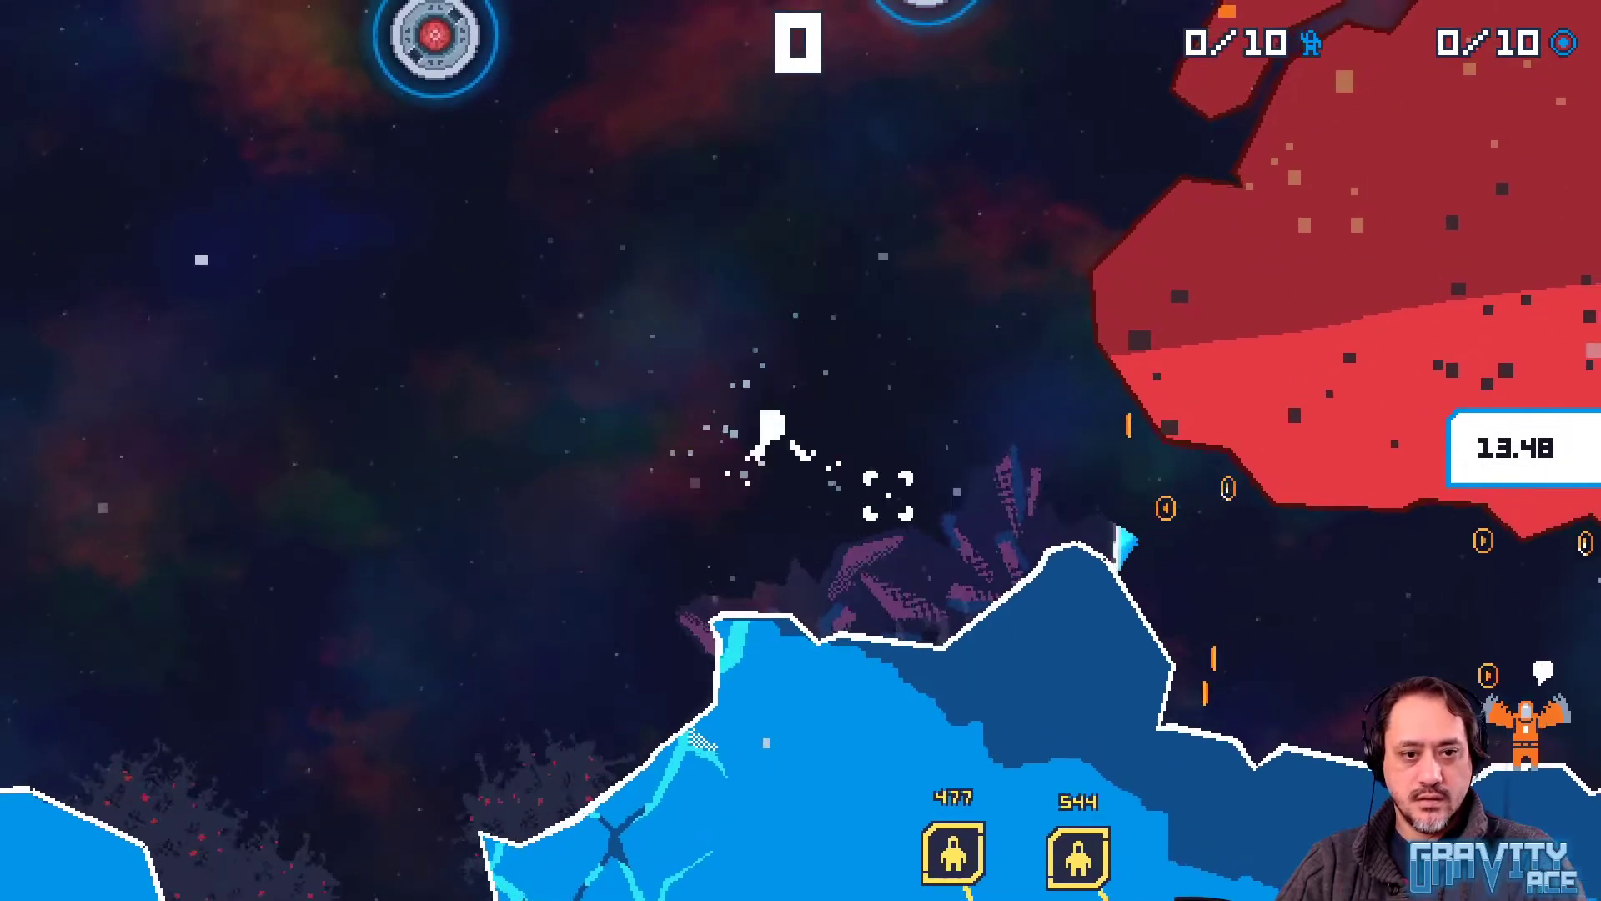
# Fly over the overlapping crystals on the larger ice landmass and continue west past the smaller landmass's peak
pyautogui.press('d')
pyautogui.press('a')
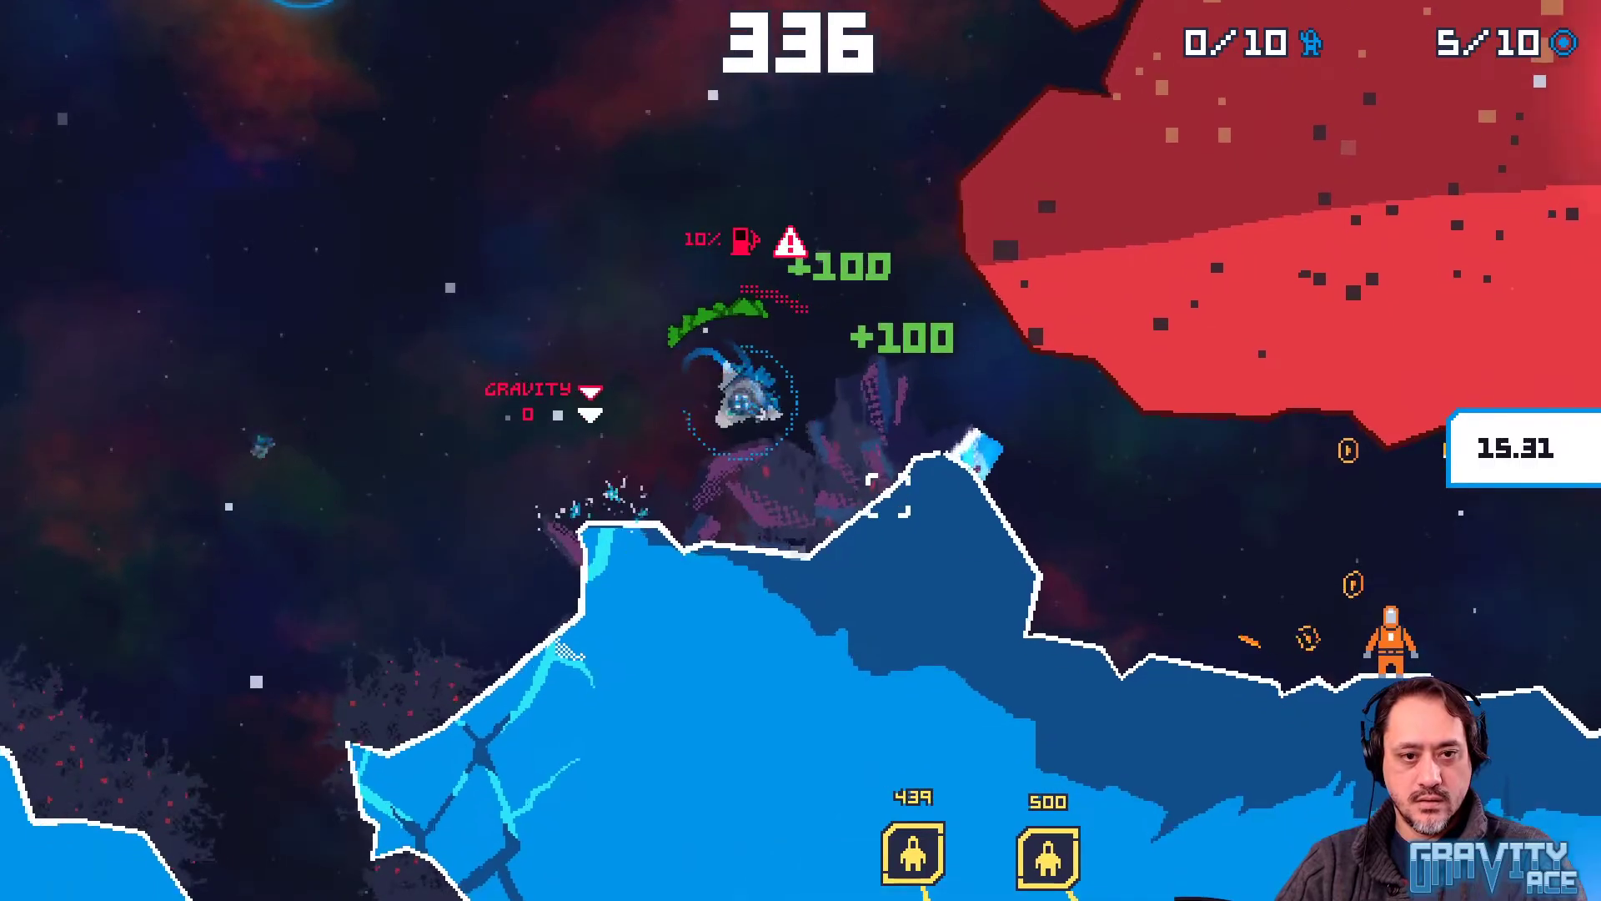
pyautogui.press('a')
pyautogui.press('w')
pyautogui.press('a')
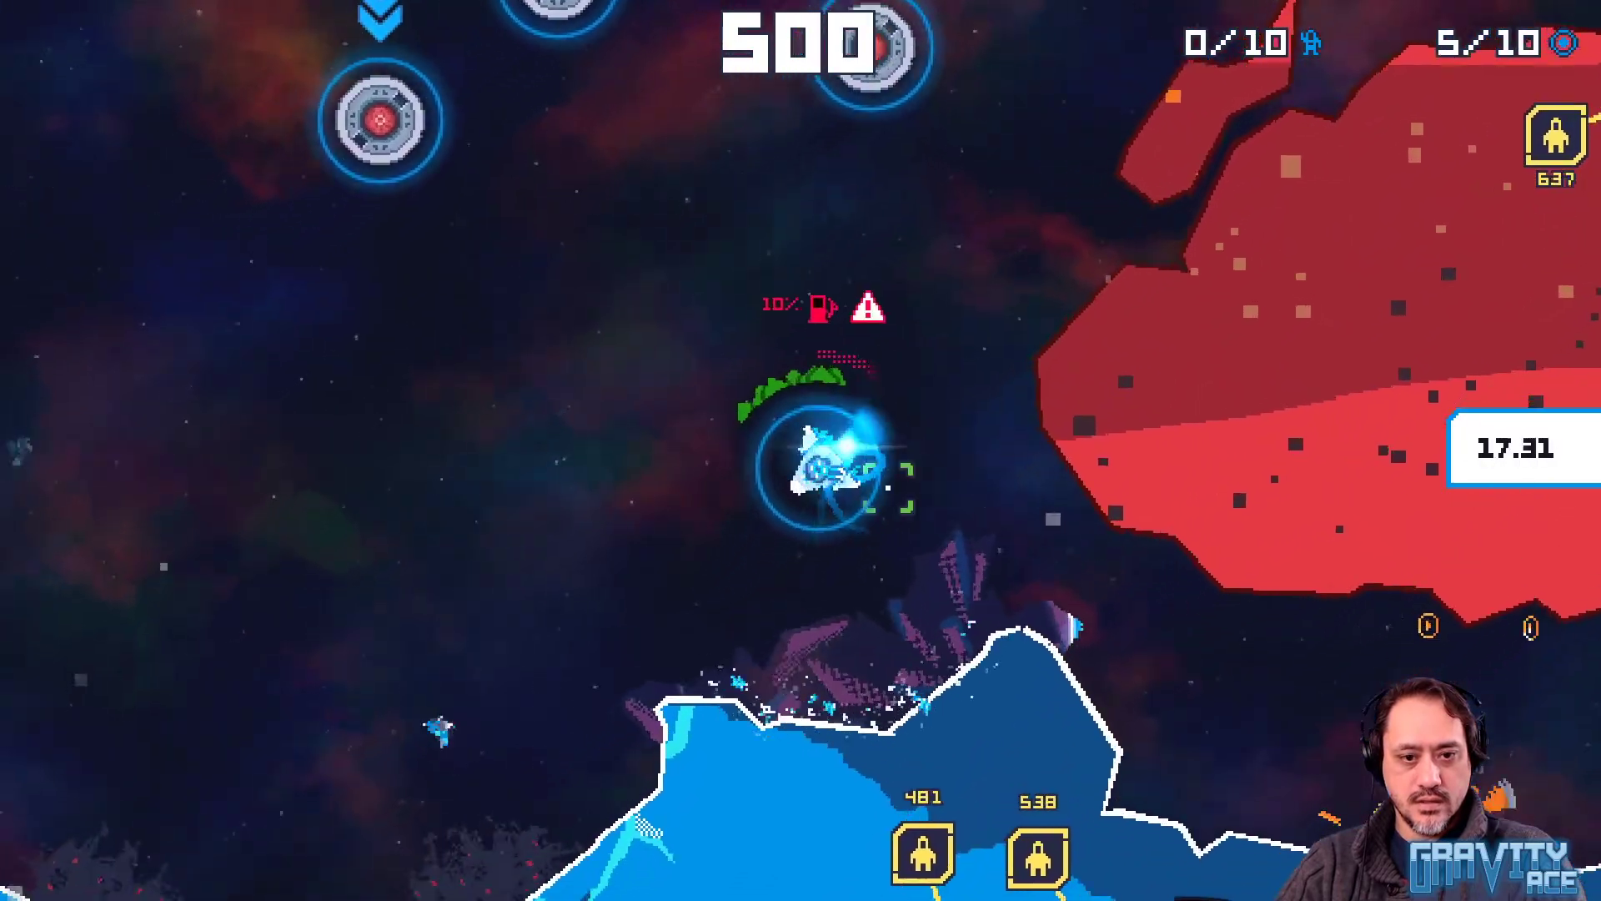
pyautogui.press('a')
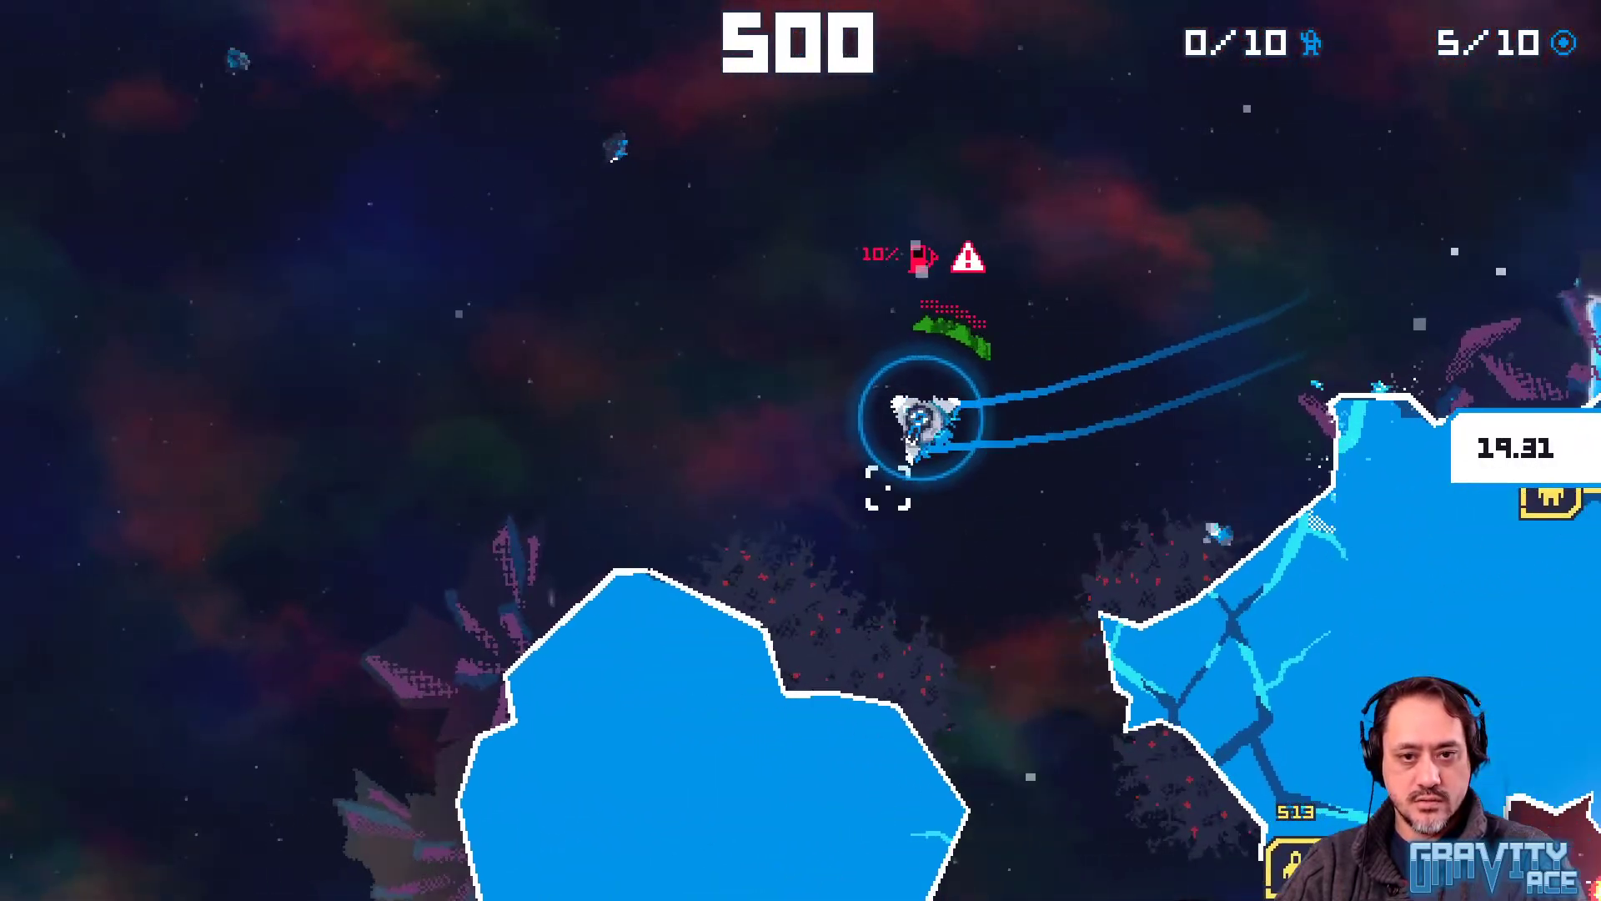
pyautogui.press('w')
pyautogui.press('d')
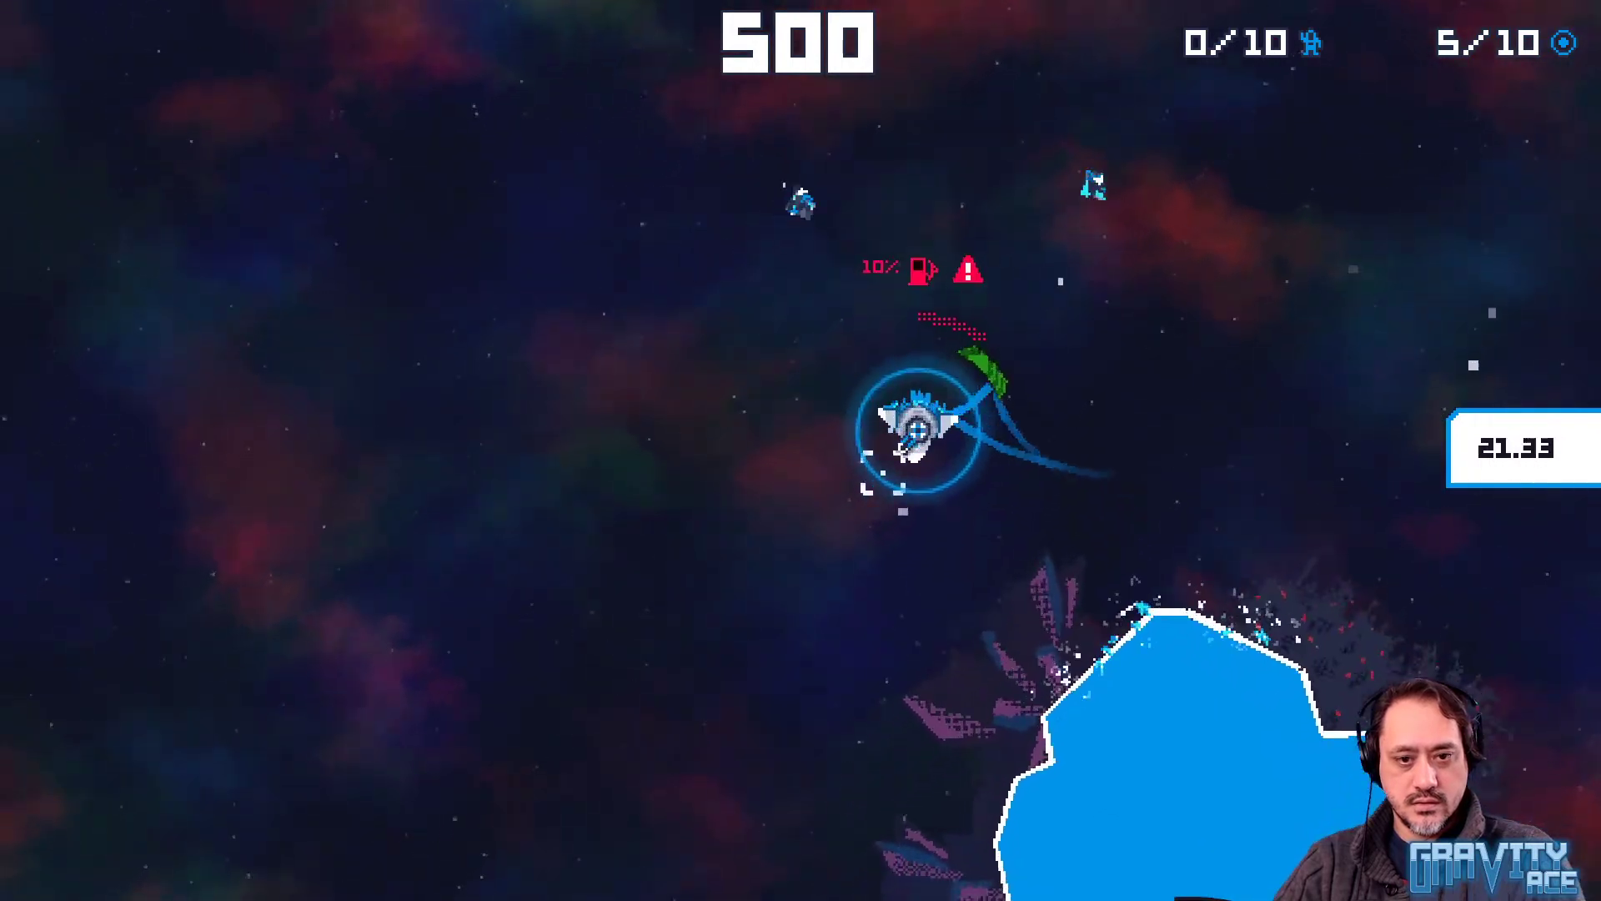
# Fly down and back up beside the smaller landmass's western crystals to examine how ice and ship exhaust overlap
pyautogui.press('s')
pyautogui.press('d')
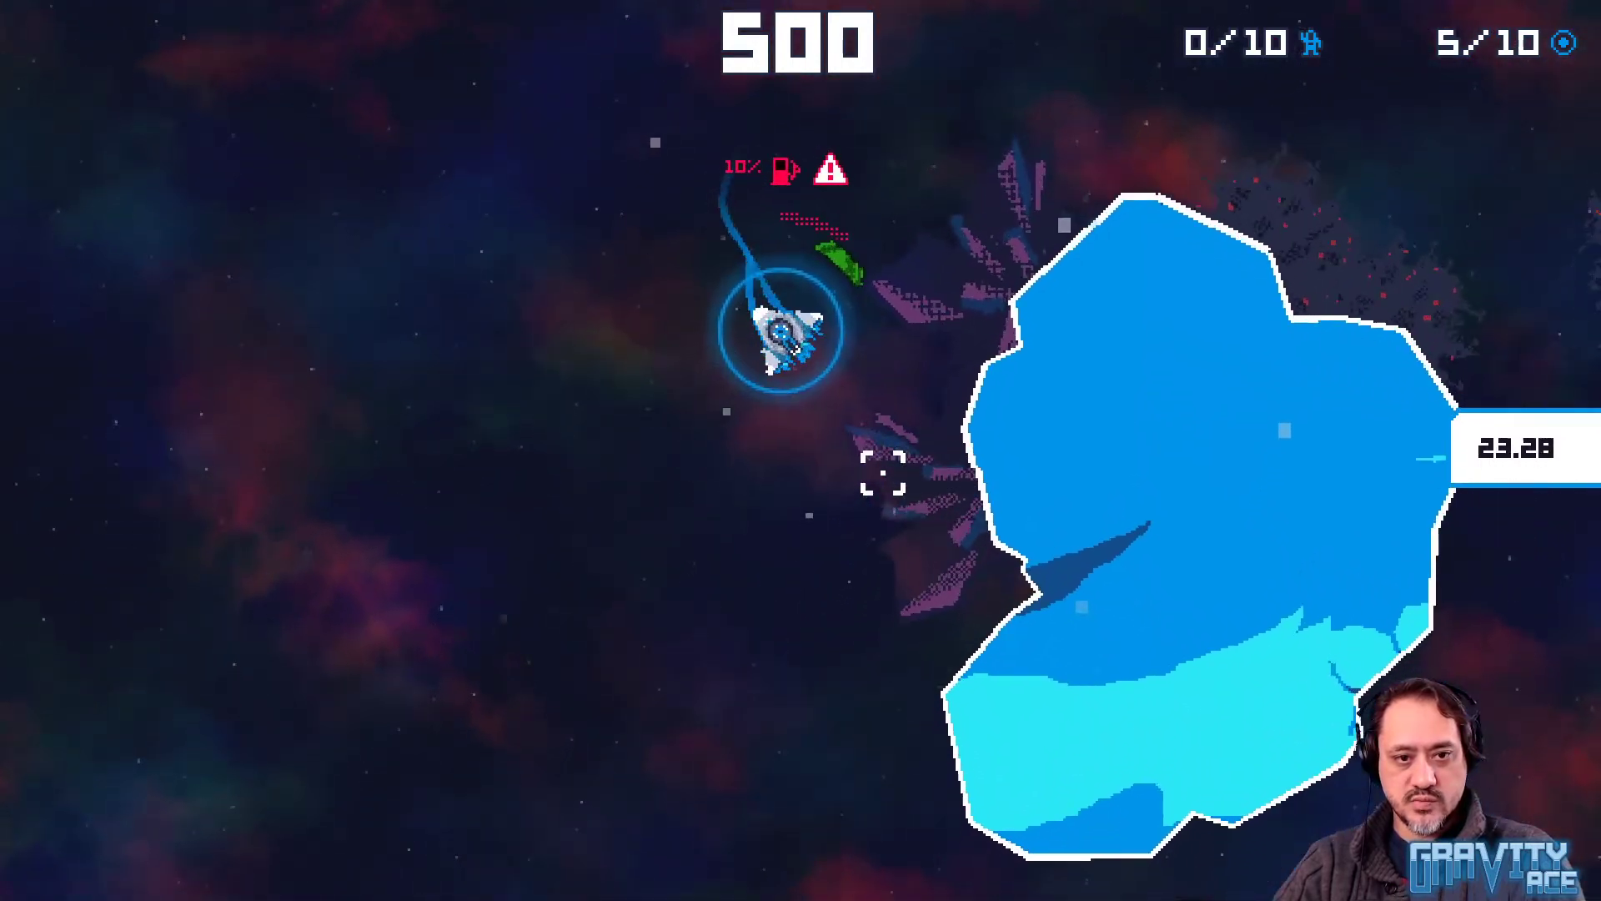
pyautogui.press('a')
pyautogui.press('w')
pyautogui.press('d')
pyautogui.press('w')
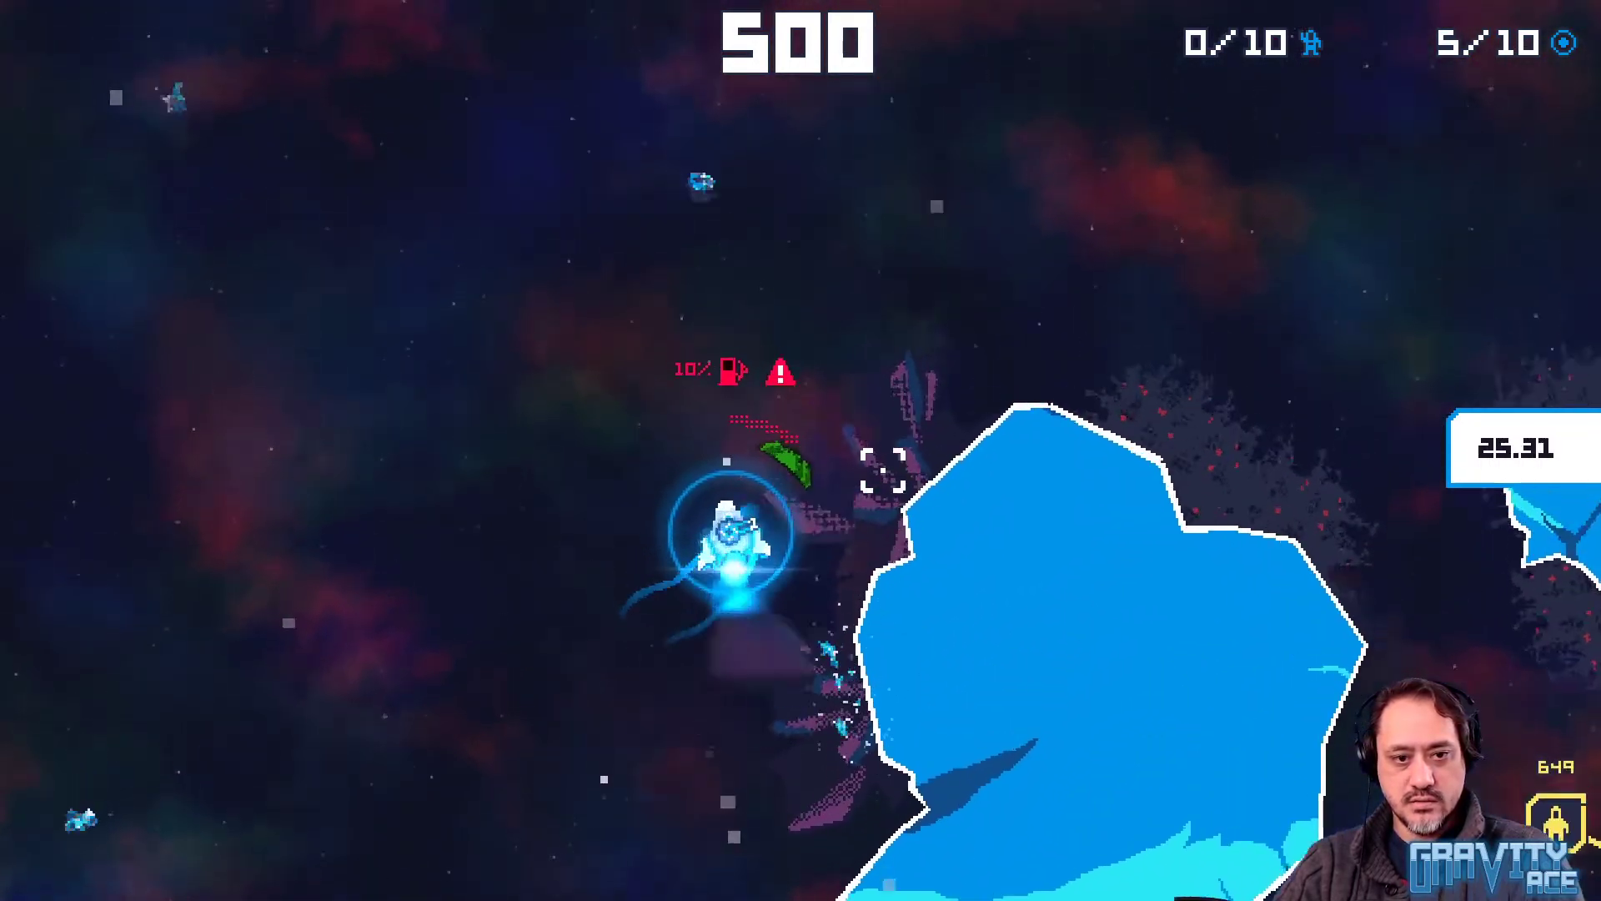
pyautogui.press('a')
pyautogui.press('s')
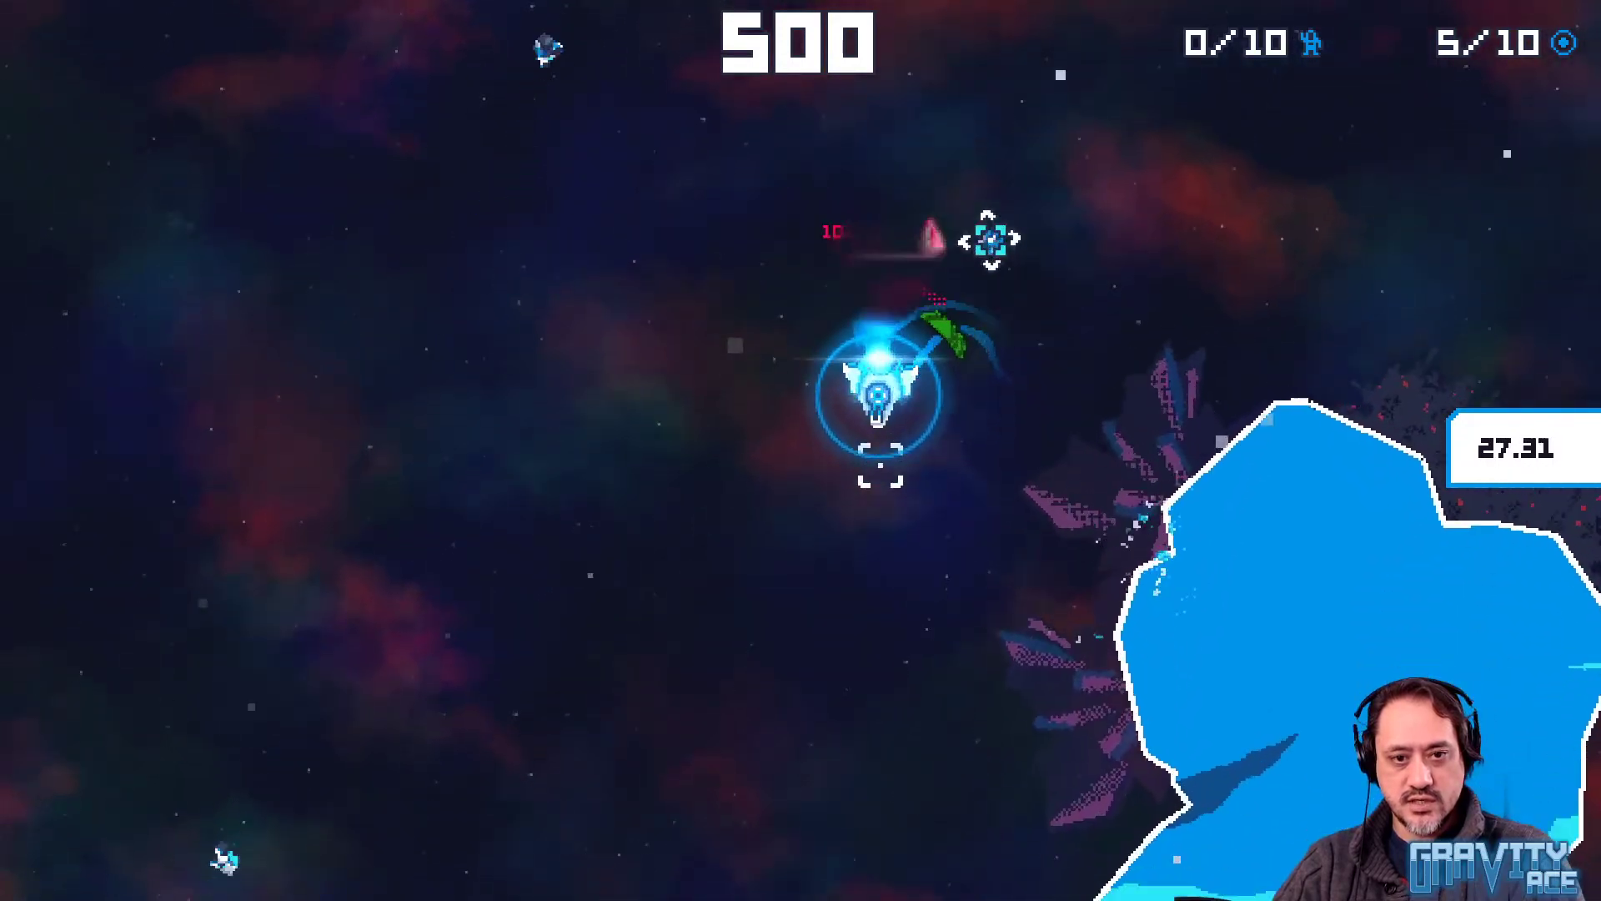
# Thrust through the open space northwest of the smaller landmass to examine the exhaust distortion, and pause the playtest
pyautogui.press('a')
pyautogui.press('w')
pyautogui.press('d')
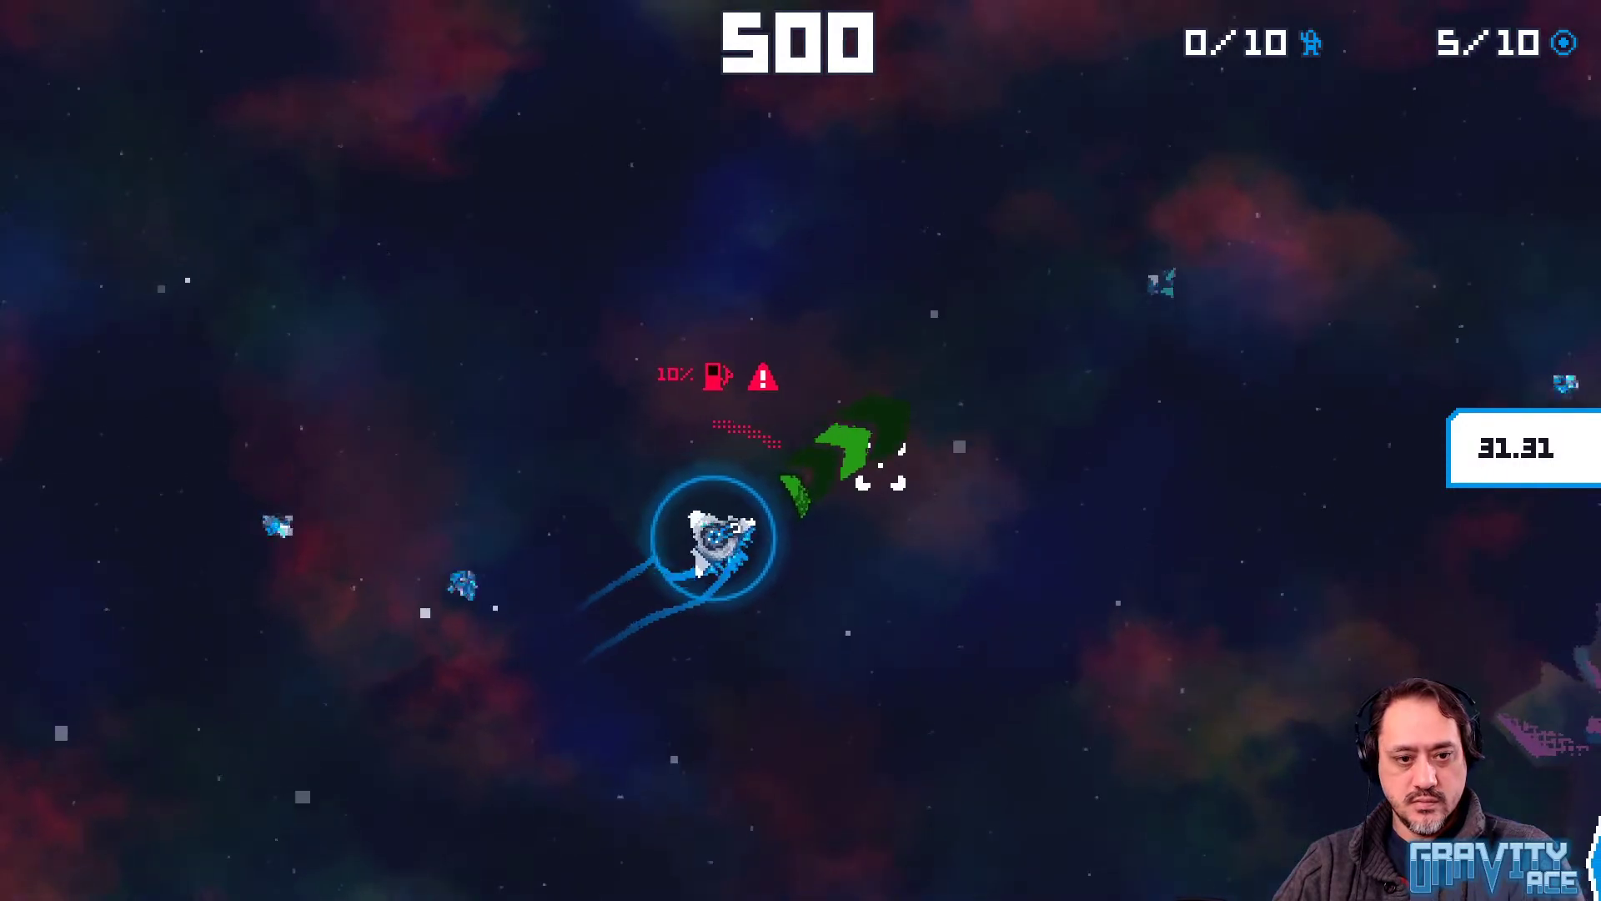
pyautogui.press('a')
pyautogui.press('w')
pyautogui.press('d')
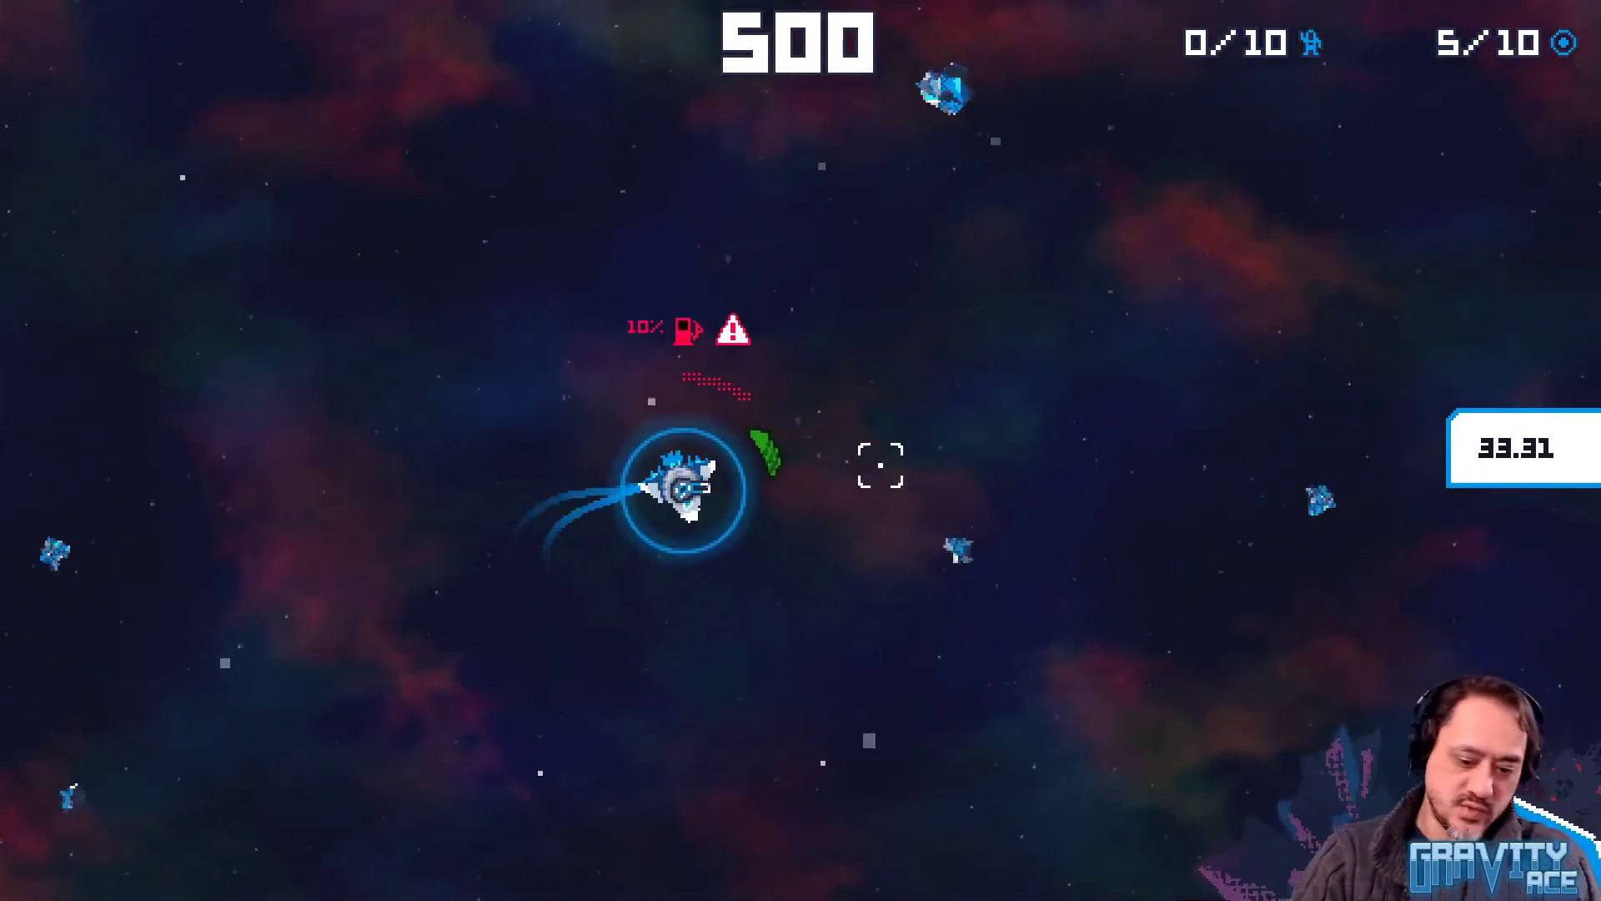
pyautogui.press('Escape')
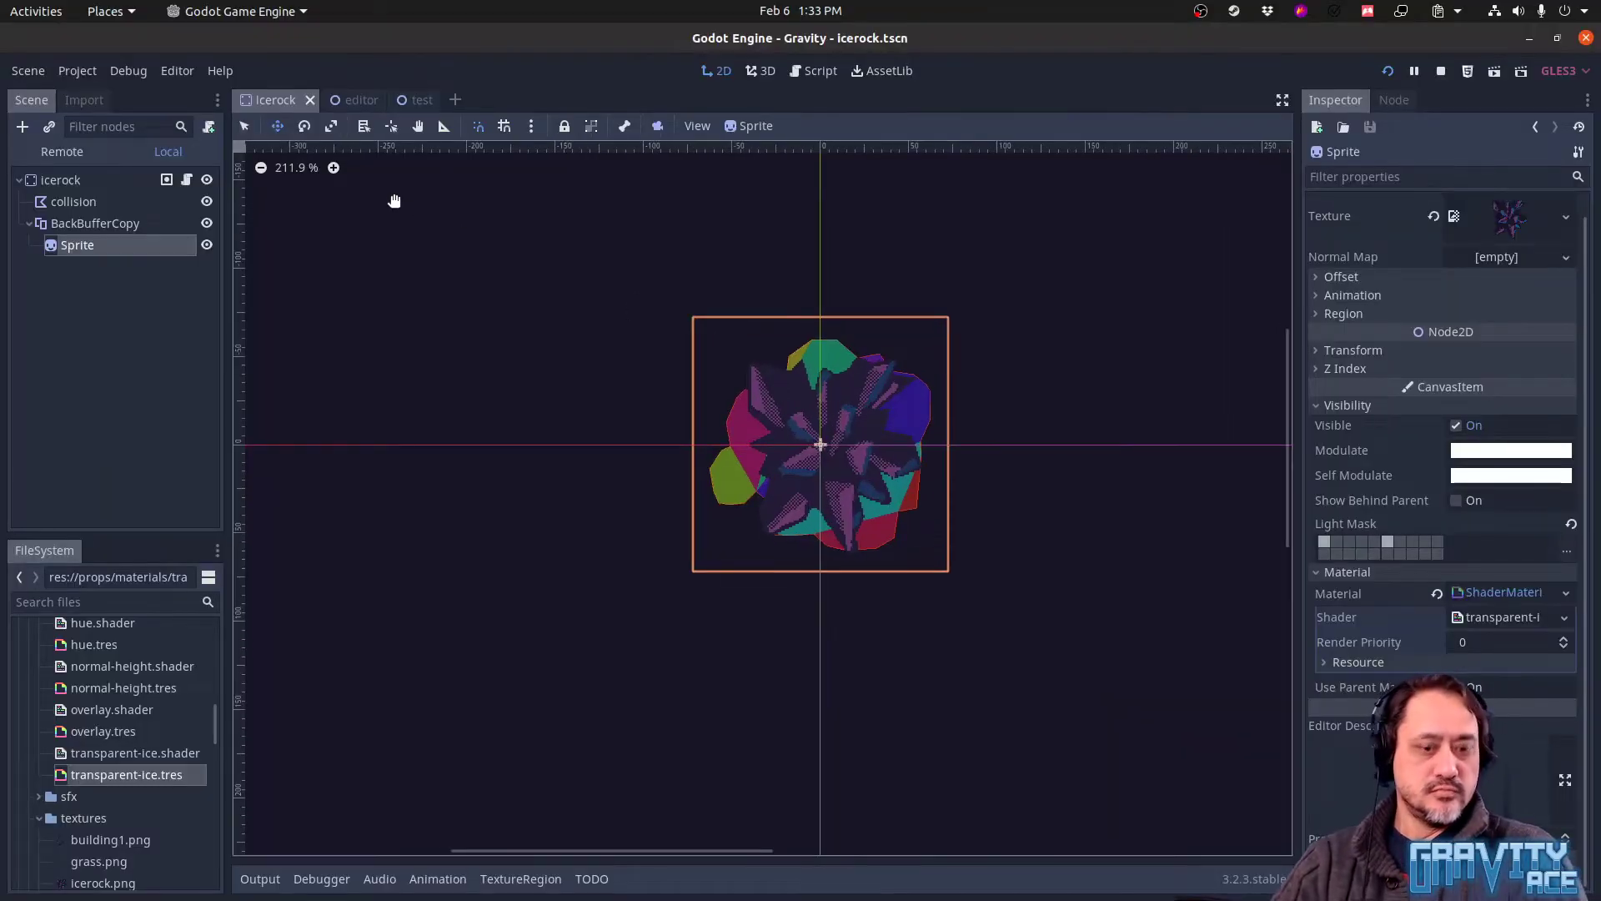
# Open the ship/ship.tscn scene in Godot and show the exhaust sprite's material properties
pyautogui.hotkey('ctrl', 'shift', 'o')
pyautogui.write('ship.tscn')
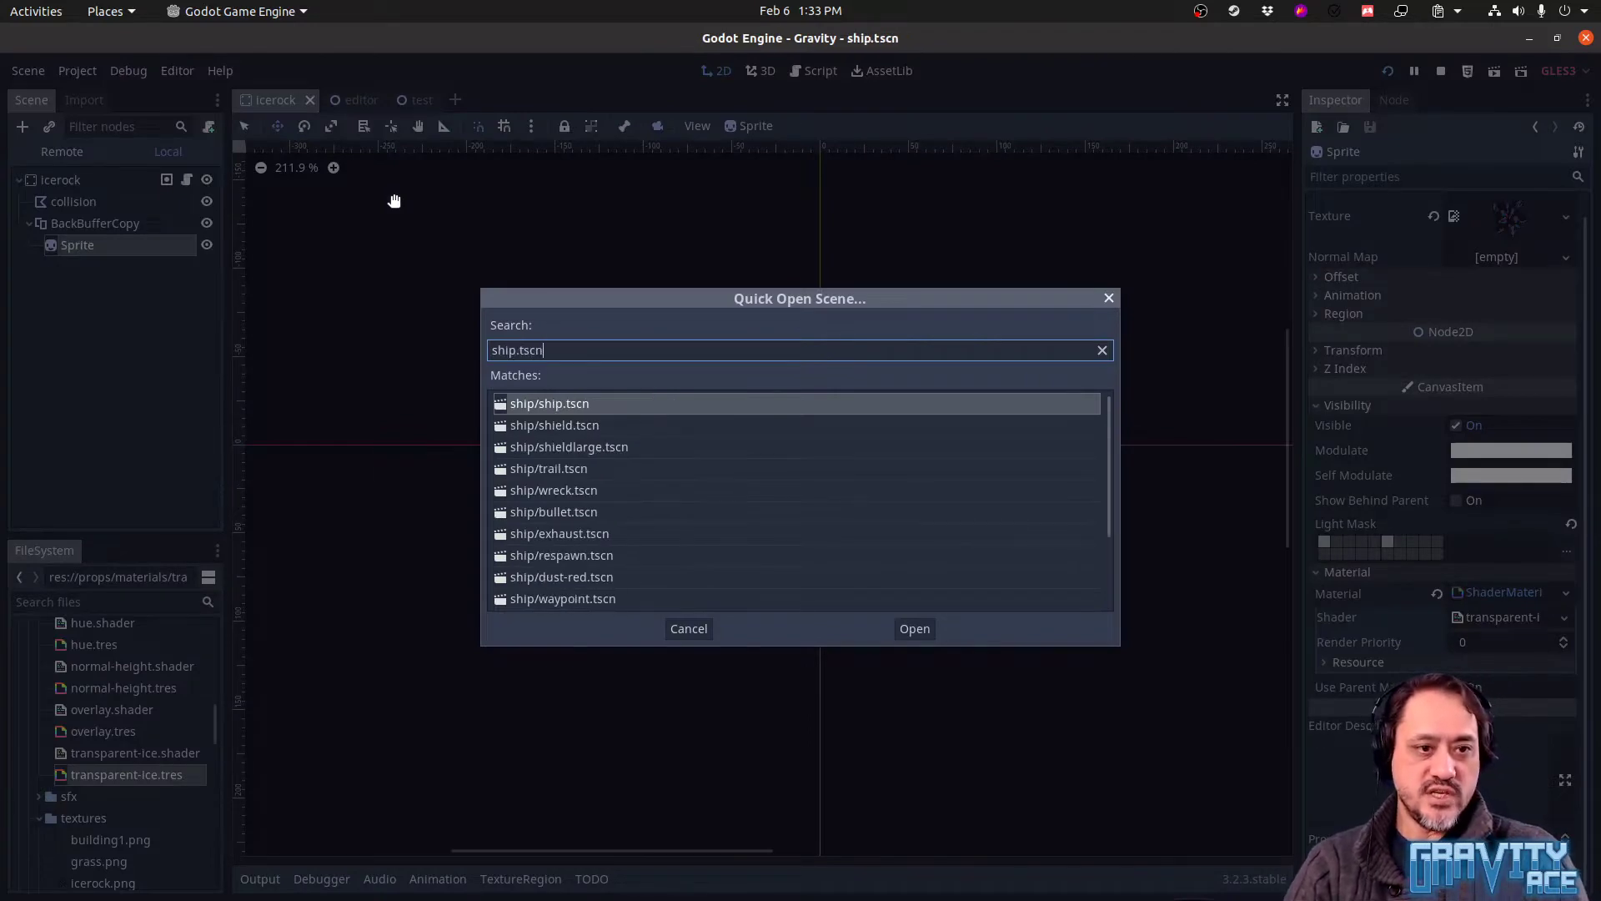
pyautogui.press('Return')
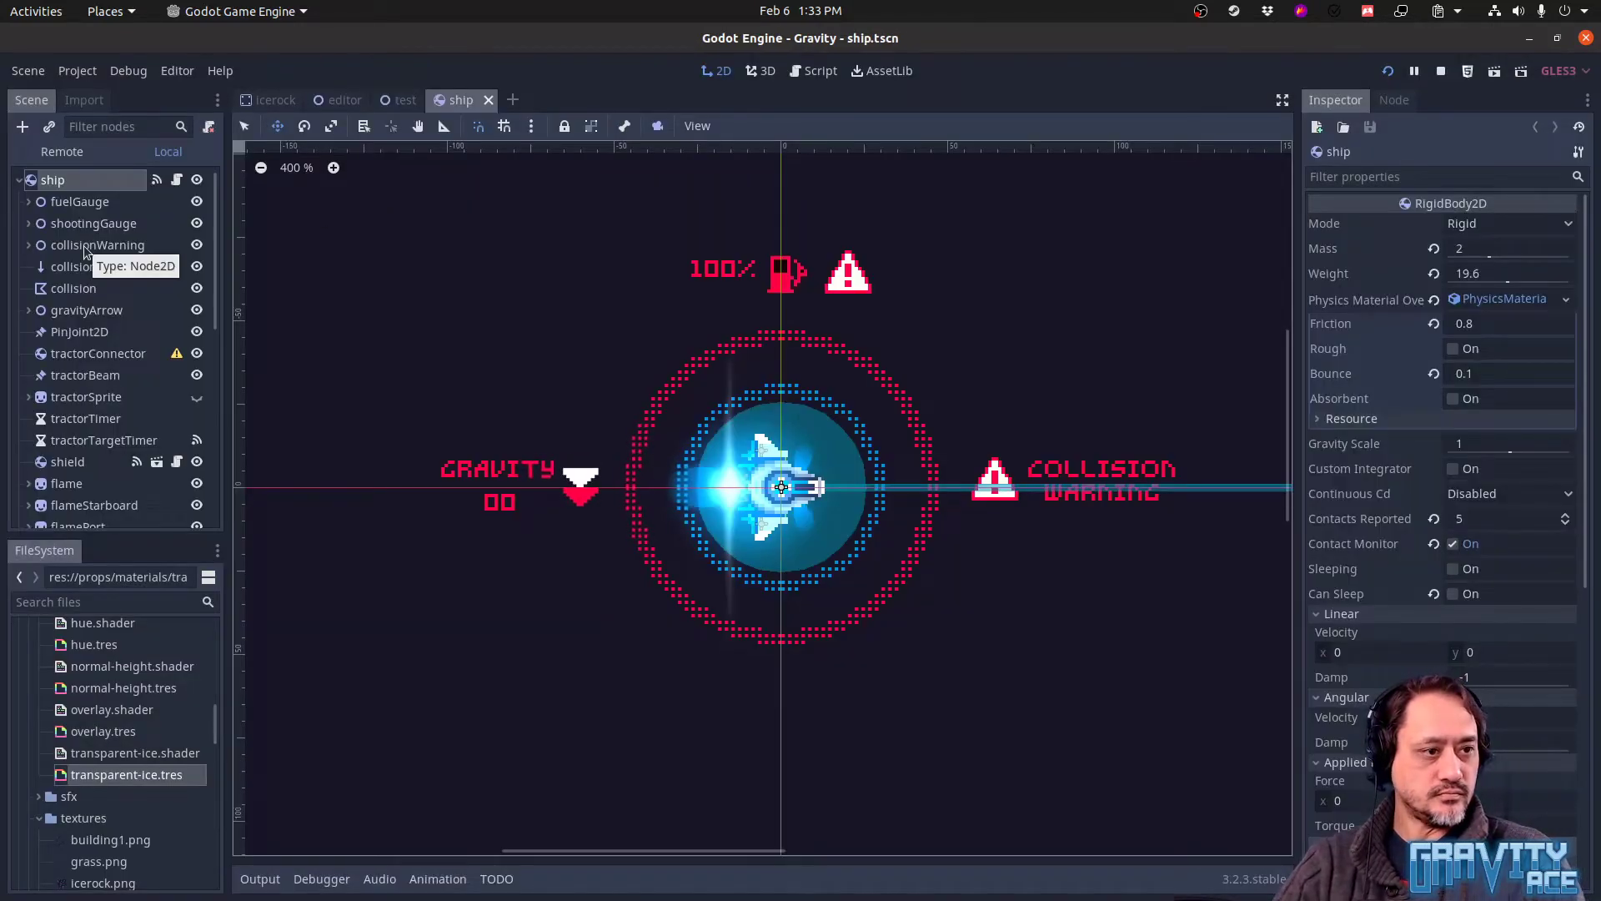
pyautogui.scroll(-3, 84, 250)
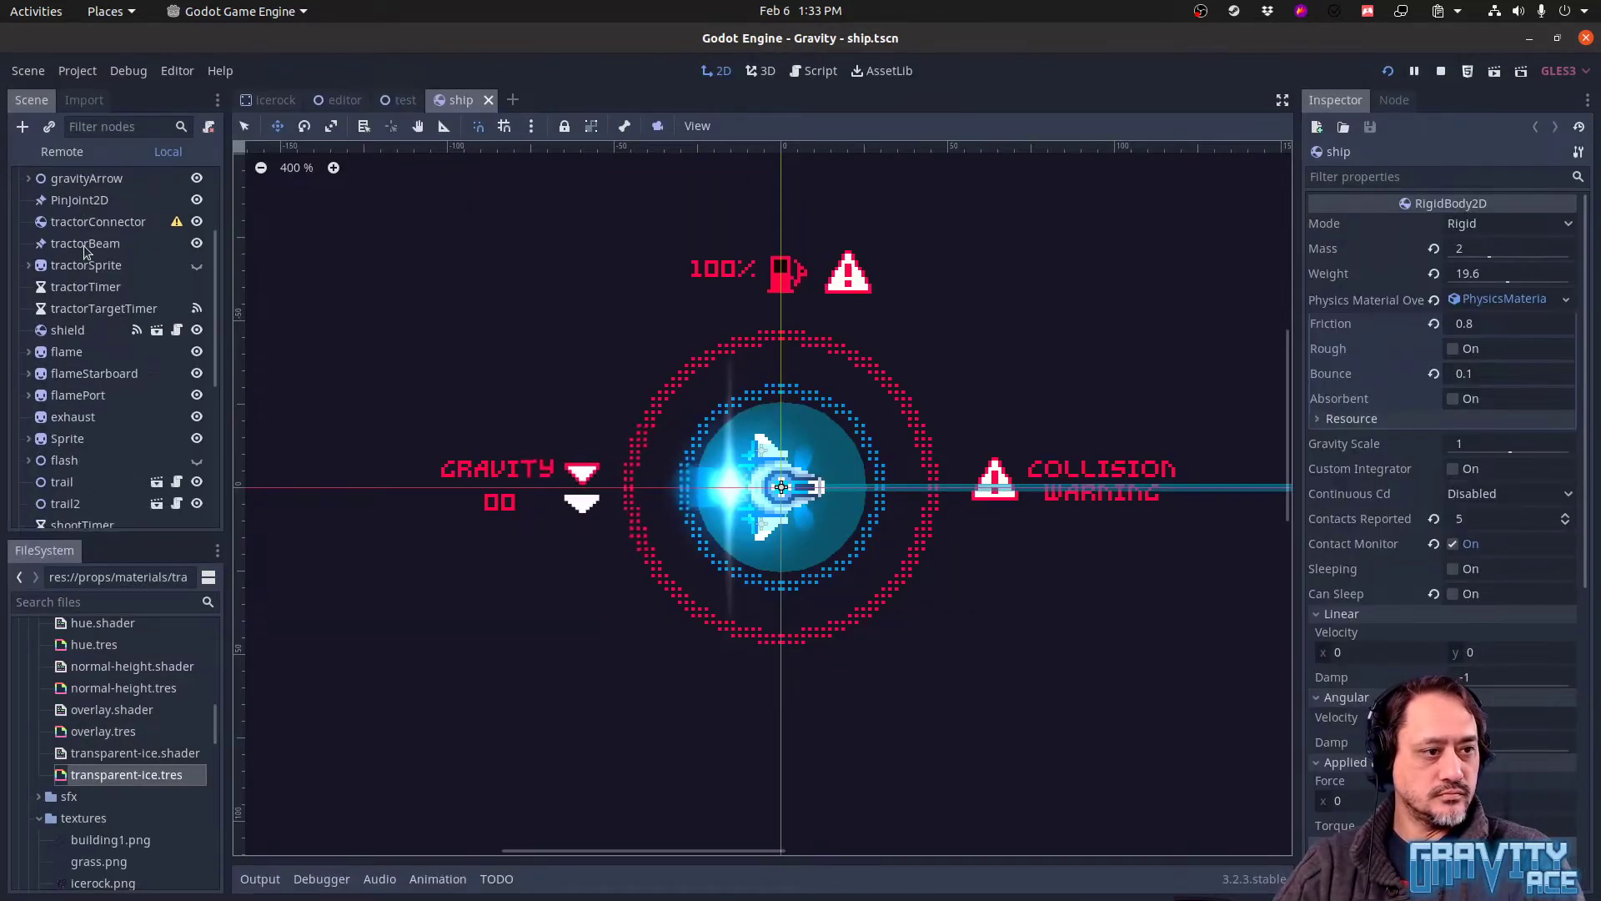
pyautogui.click(92, 417)
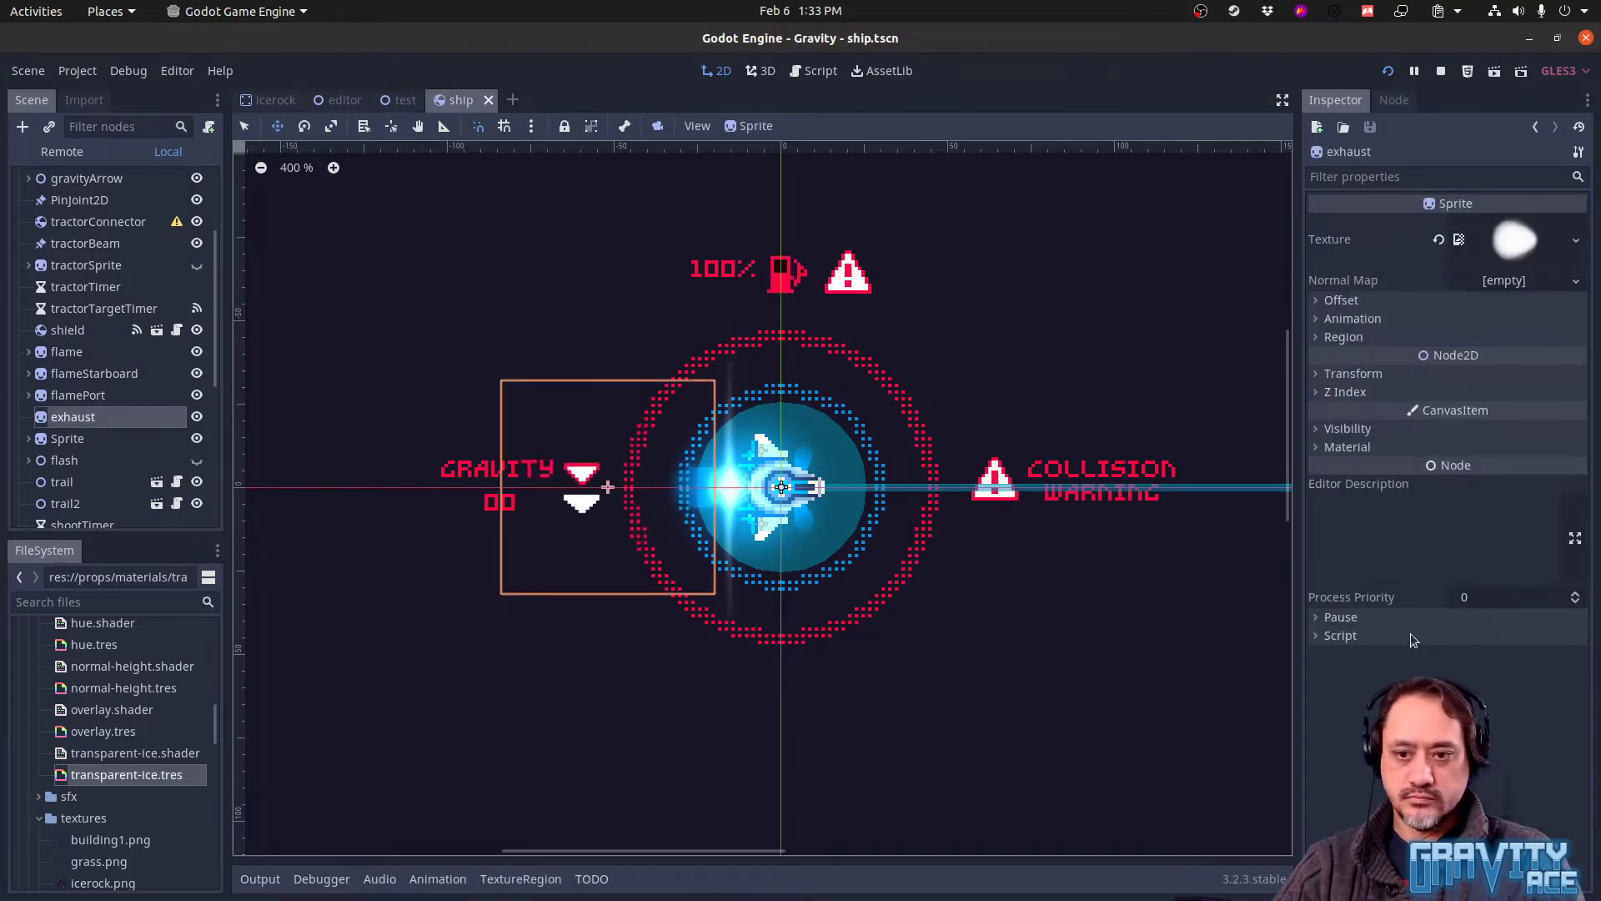
pyautogui.click(1340, 450)
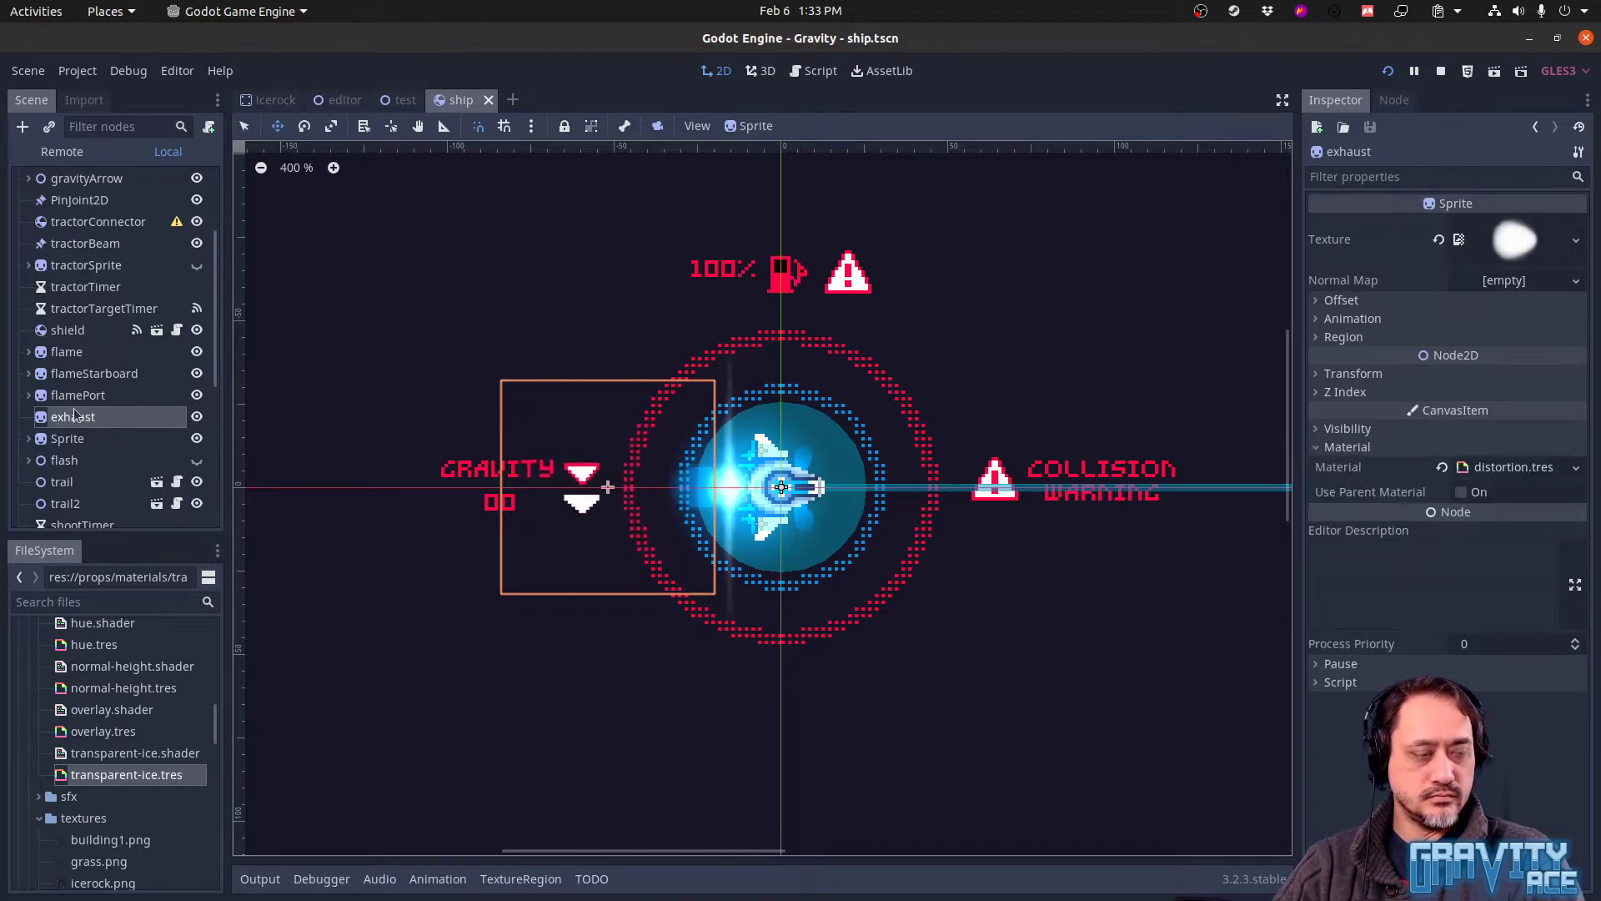
# Add a BackBufferCopy node to the ship scene and make the exhaust sprite its child
pyautogui.click(24, 130)
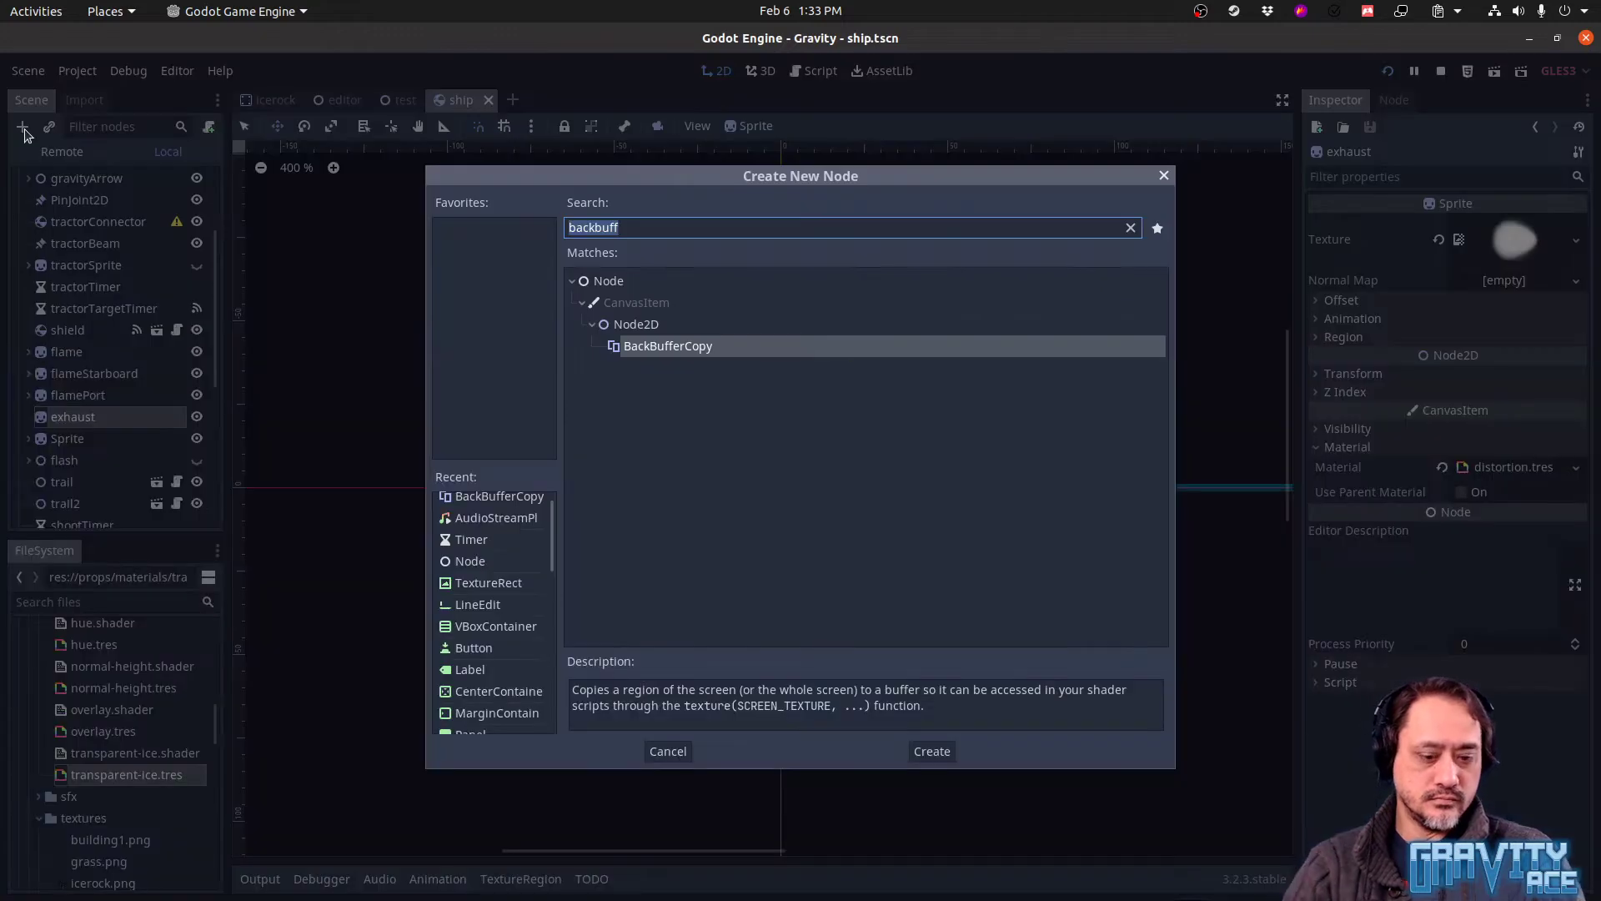
pyautogui.press('Return')
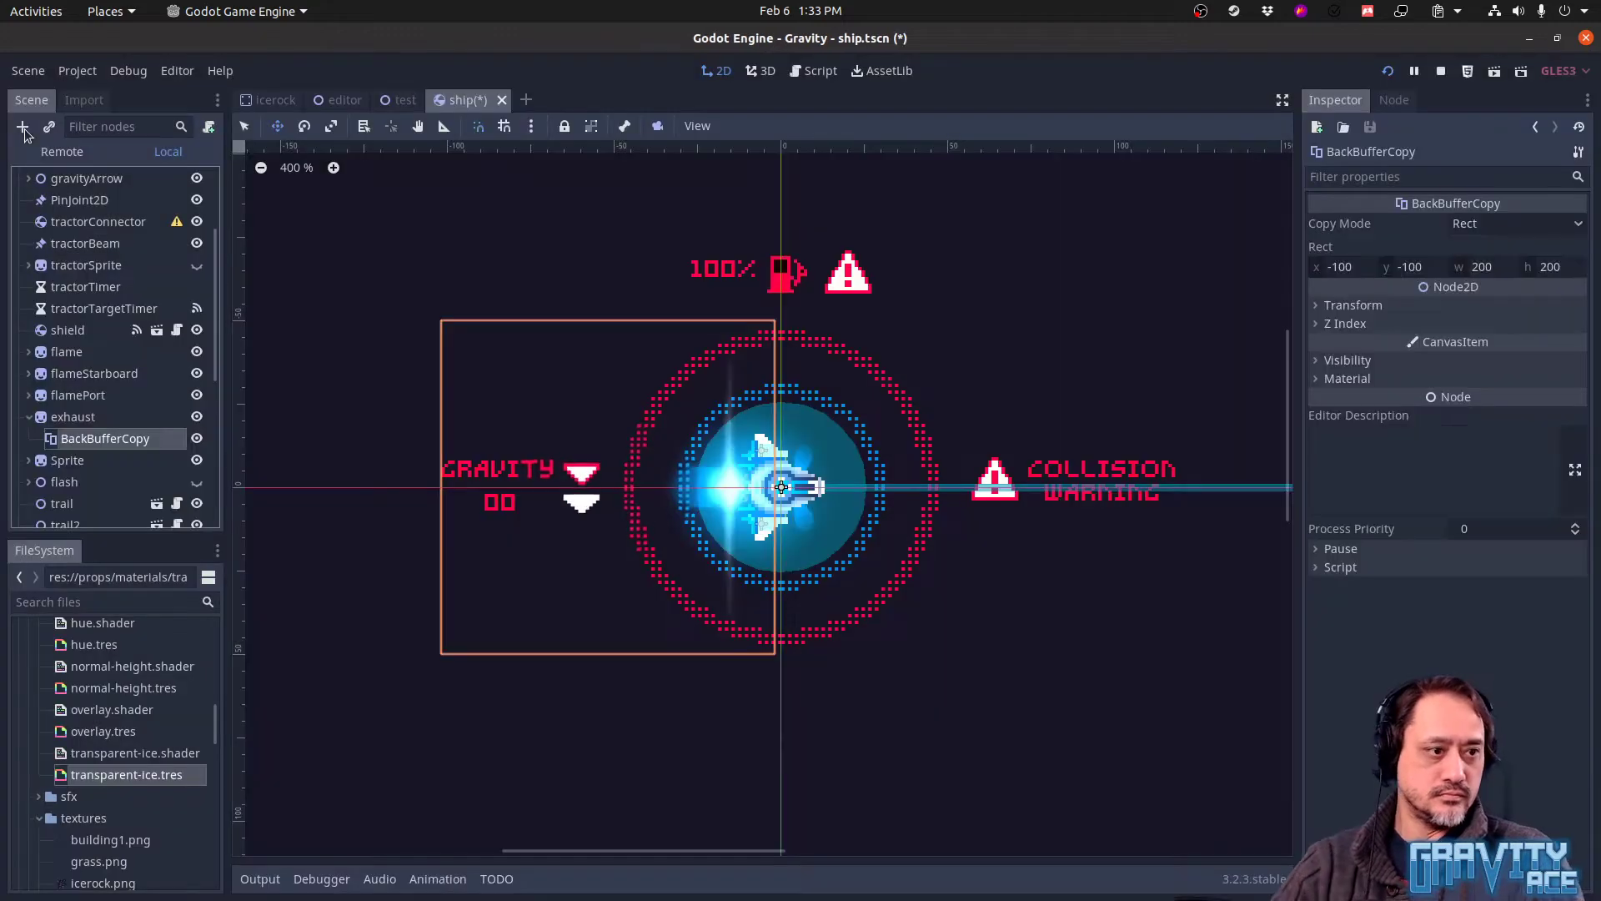
pyautogui.moveTo(73, 404); pyautogui.dragTo(99, 423)
# Rename the ship's BackBufferCopy node to exhaust
pyautogui.doubleClick(100, 422)
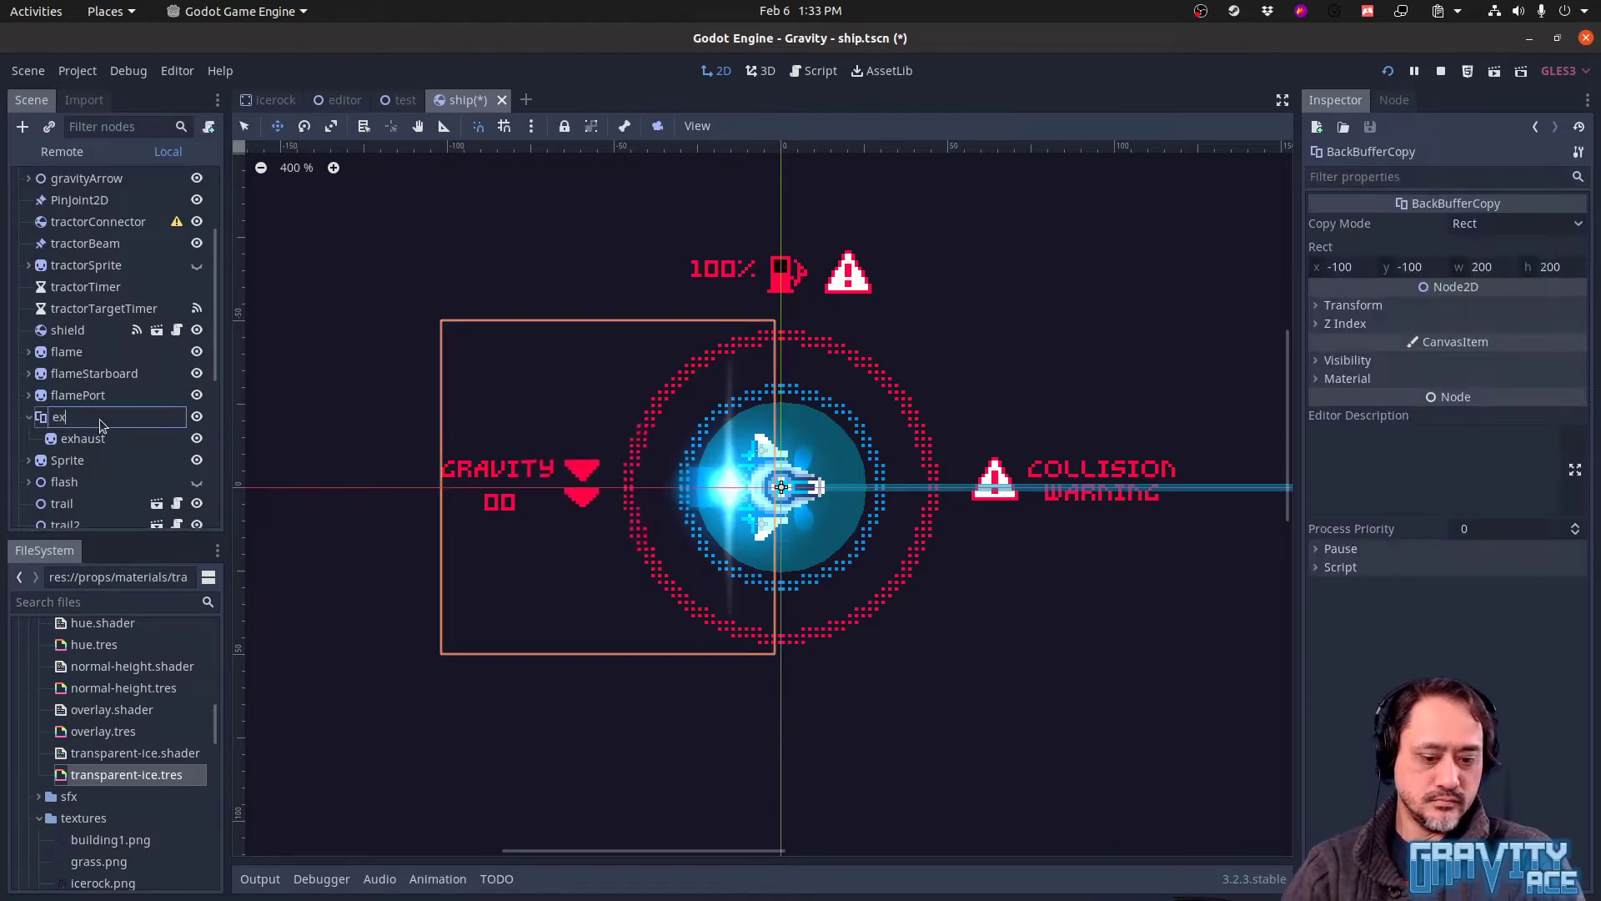
pyautogui.write('exch')
pyautogui.press('BackSpace')
pyautogui.press('BackSpace')
pyautogui.write('haust')
pyautogui.press('Return')
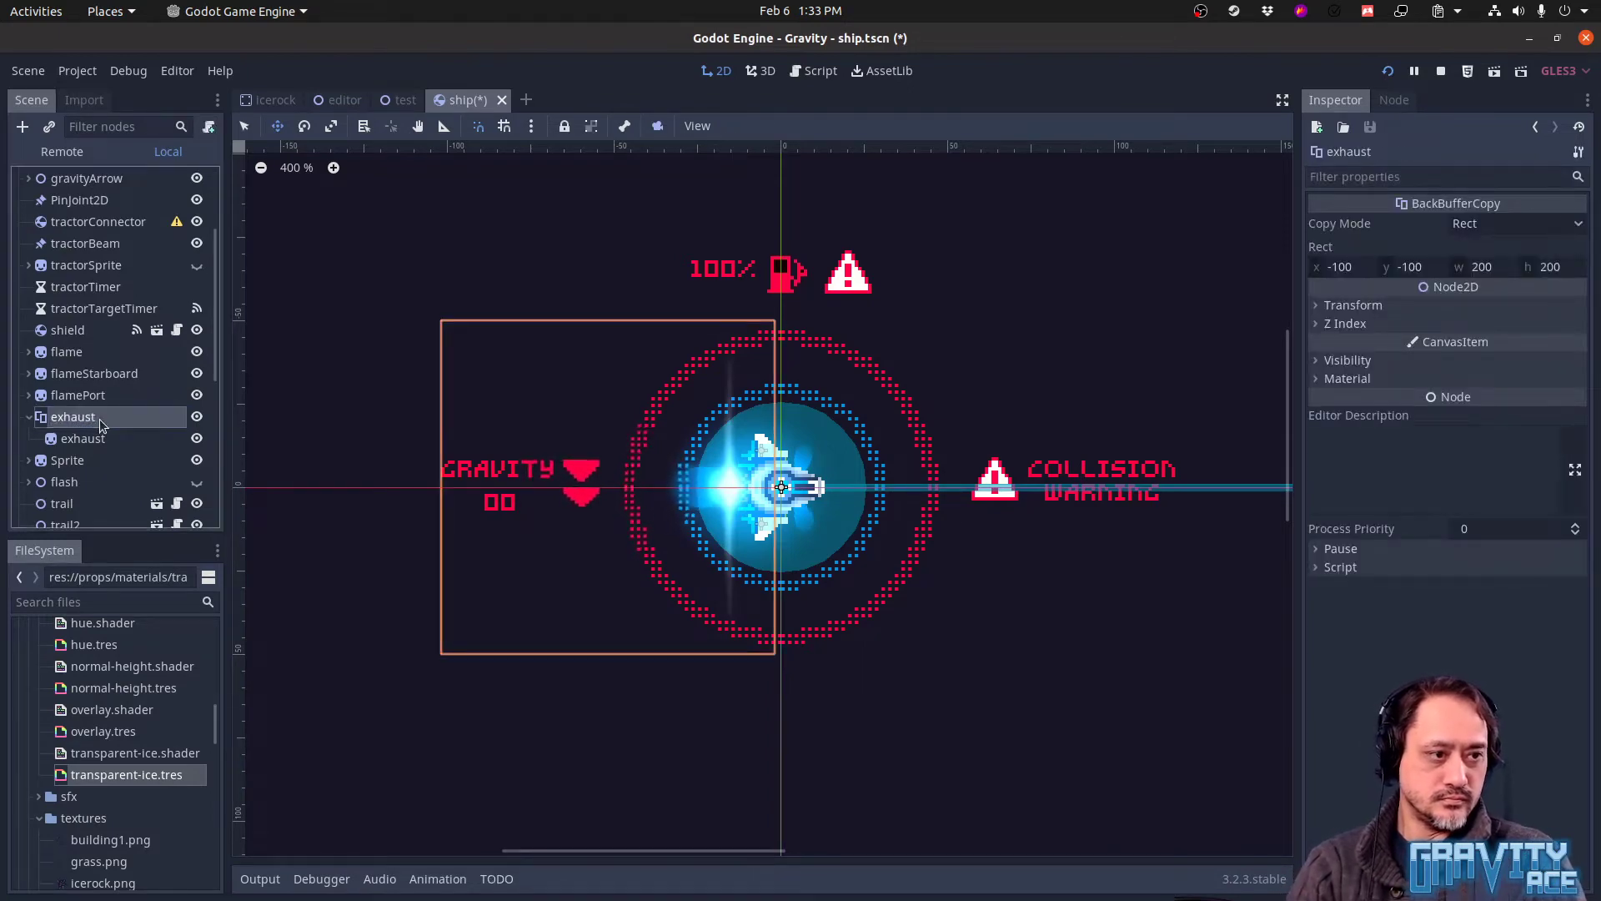
# Open the ship.gd script and search it for "exh" to find the exhaust references
pyautogui.hotkey('ctrl', 'F3')
pyautogui.hotkey('ctrl', 'f')
pyautogui.write('exh')
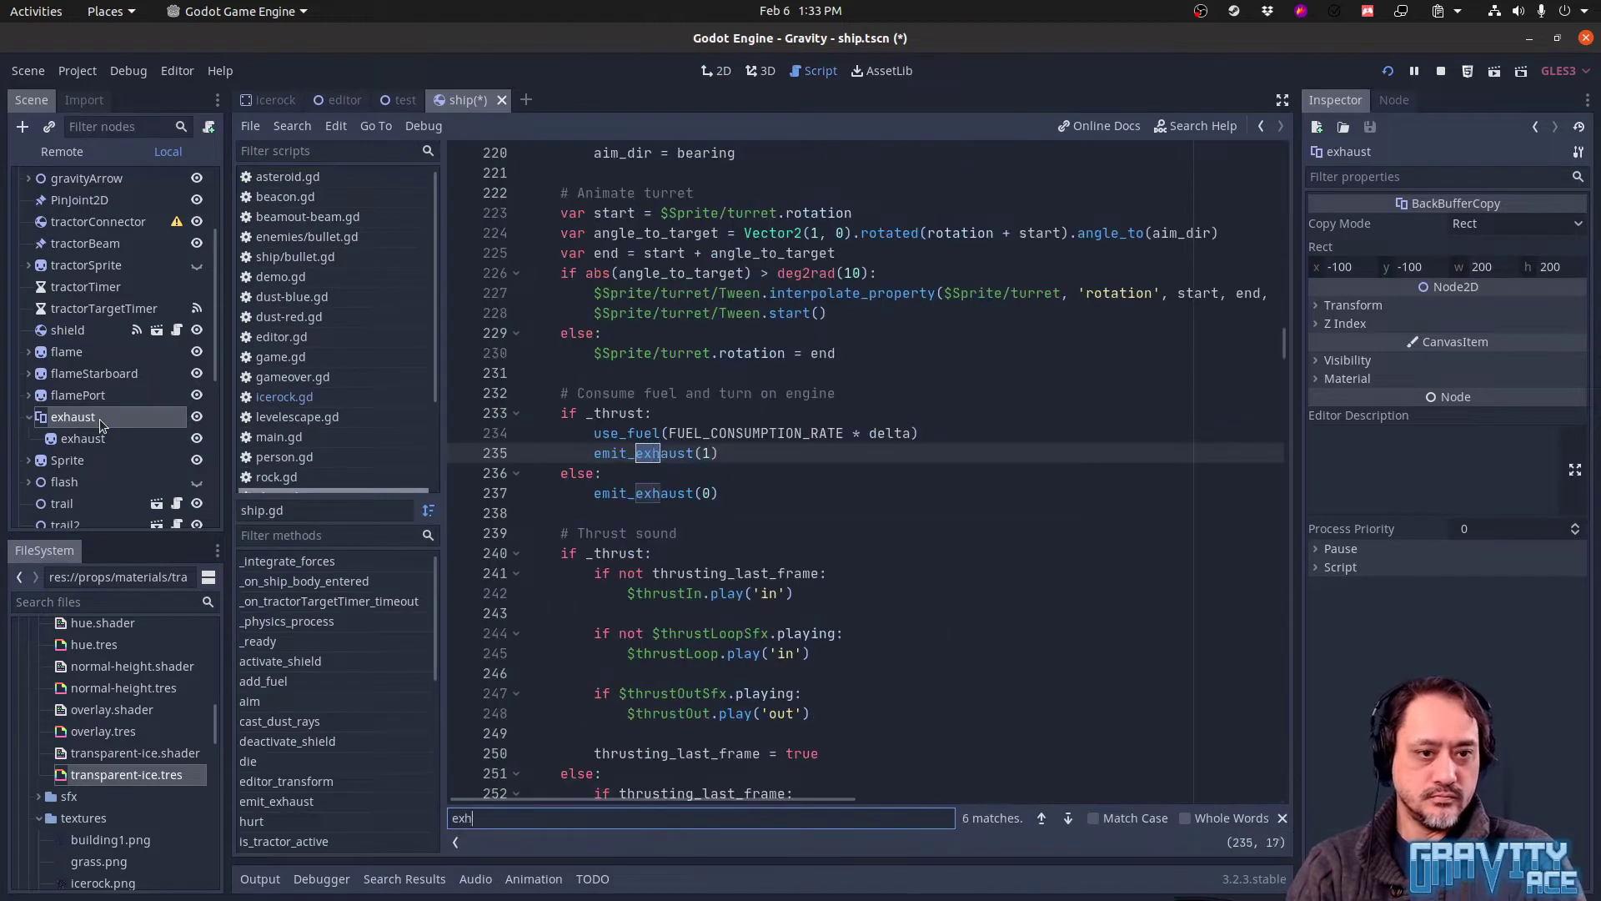
# Look through all the exhaust references in ship.gd, including the show and hide calls in emit_exhaust
pyautogui.press('Return')
pyautogui.press('Return')
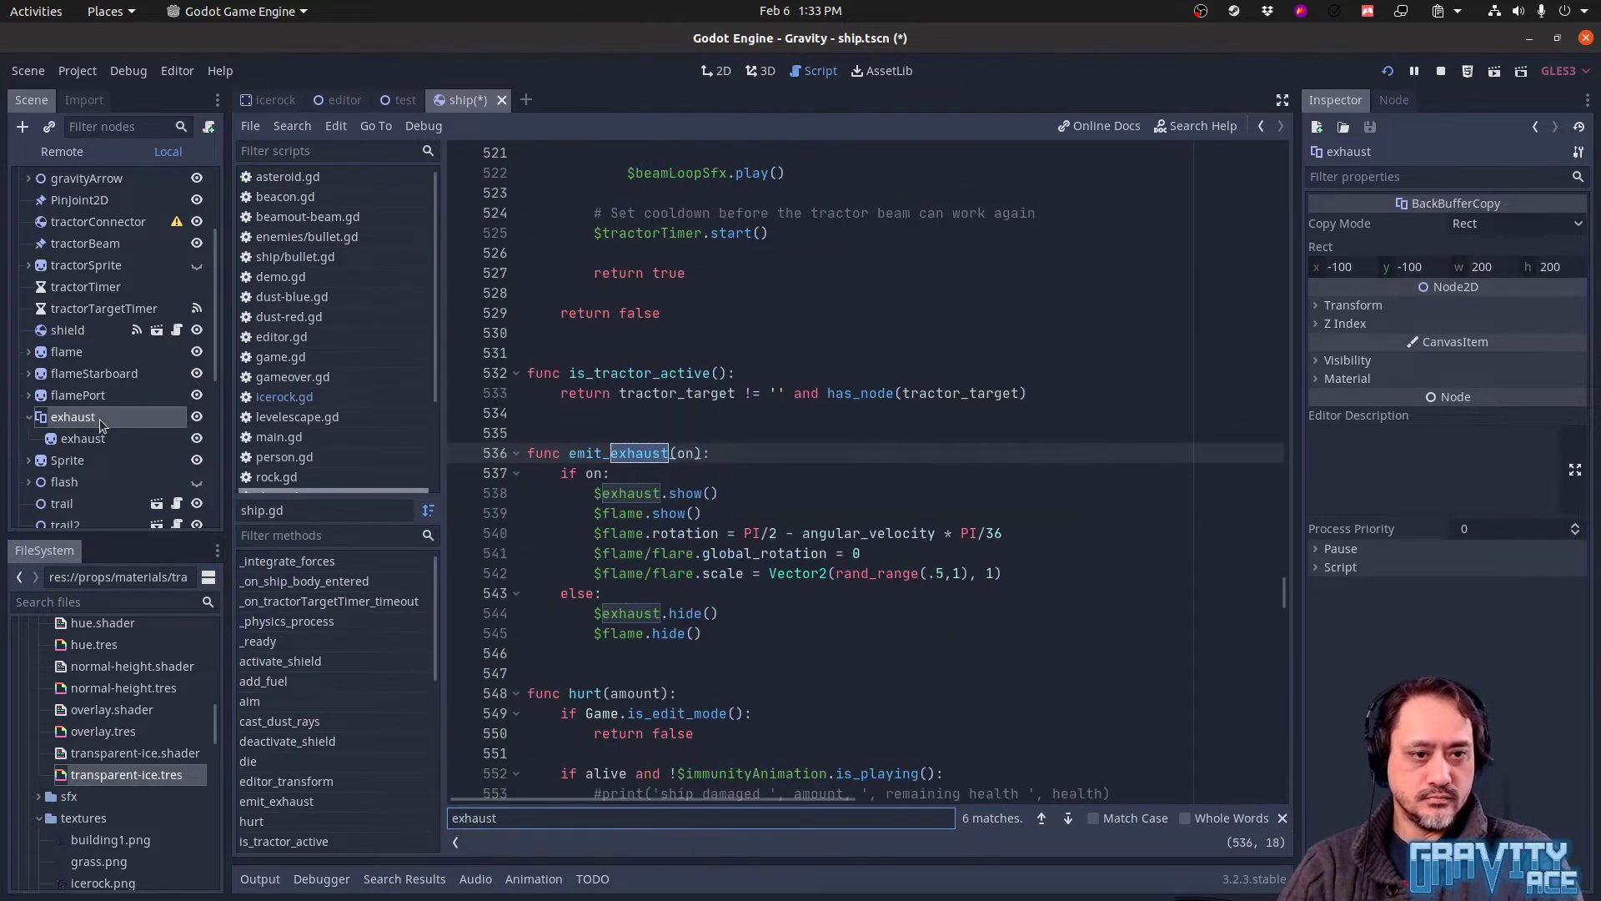
pyautogui.press('Return')
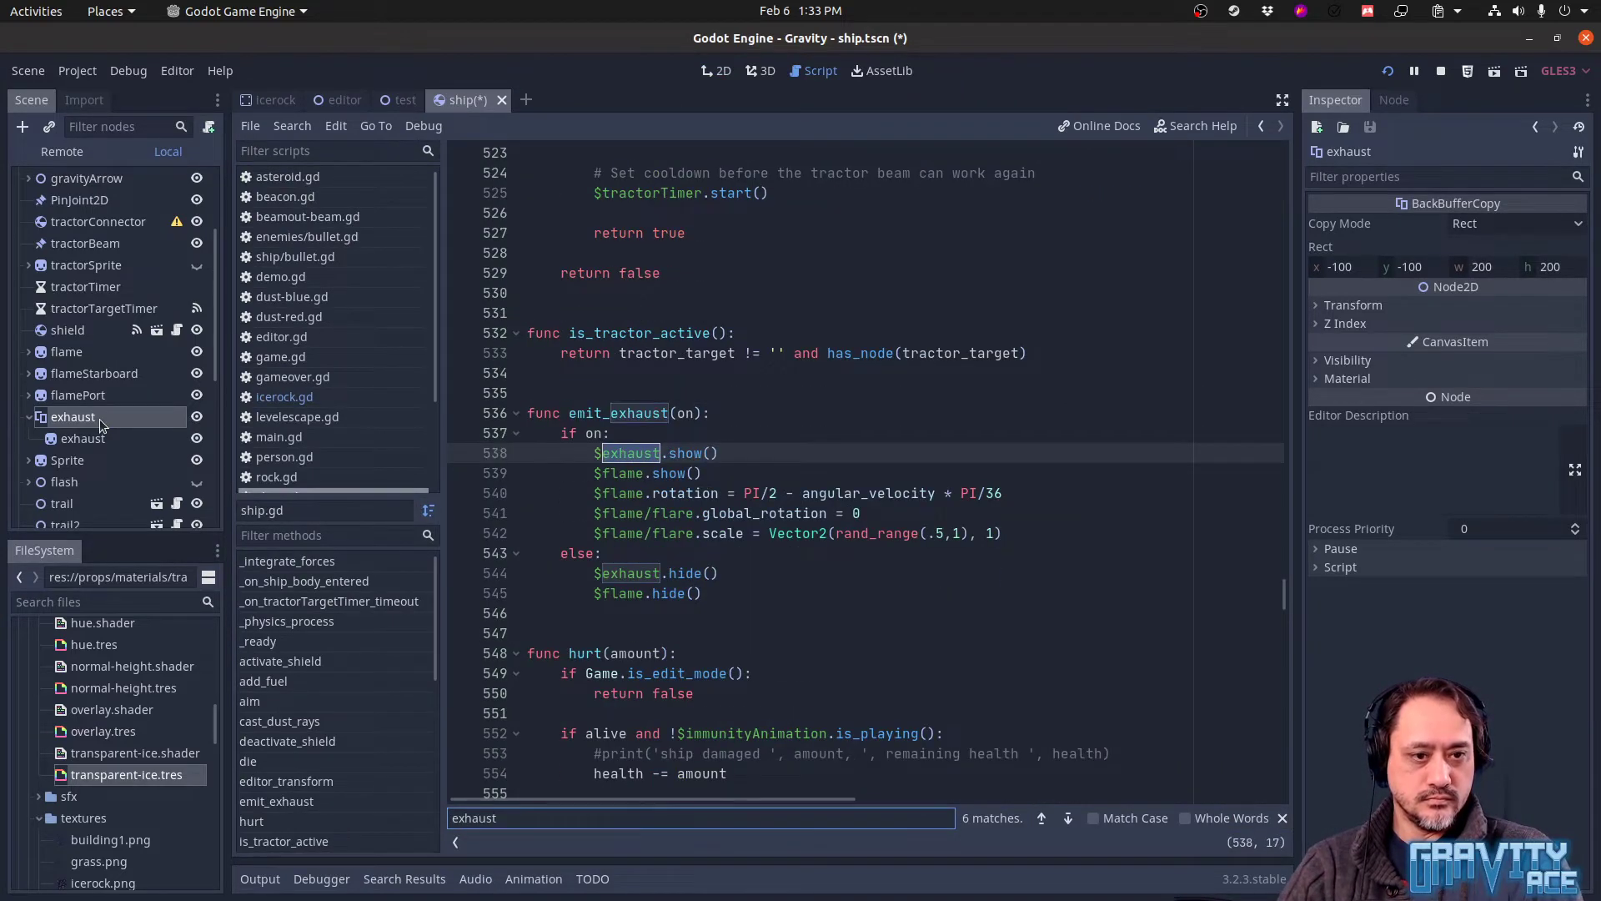
pyautogui.press('Return')
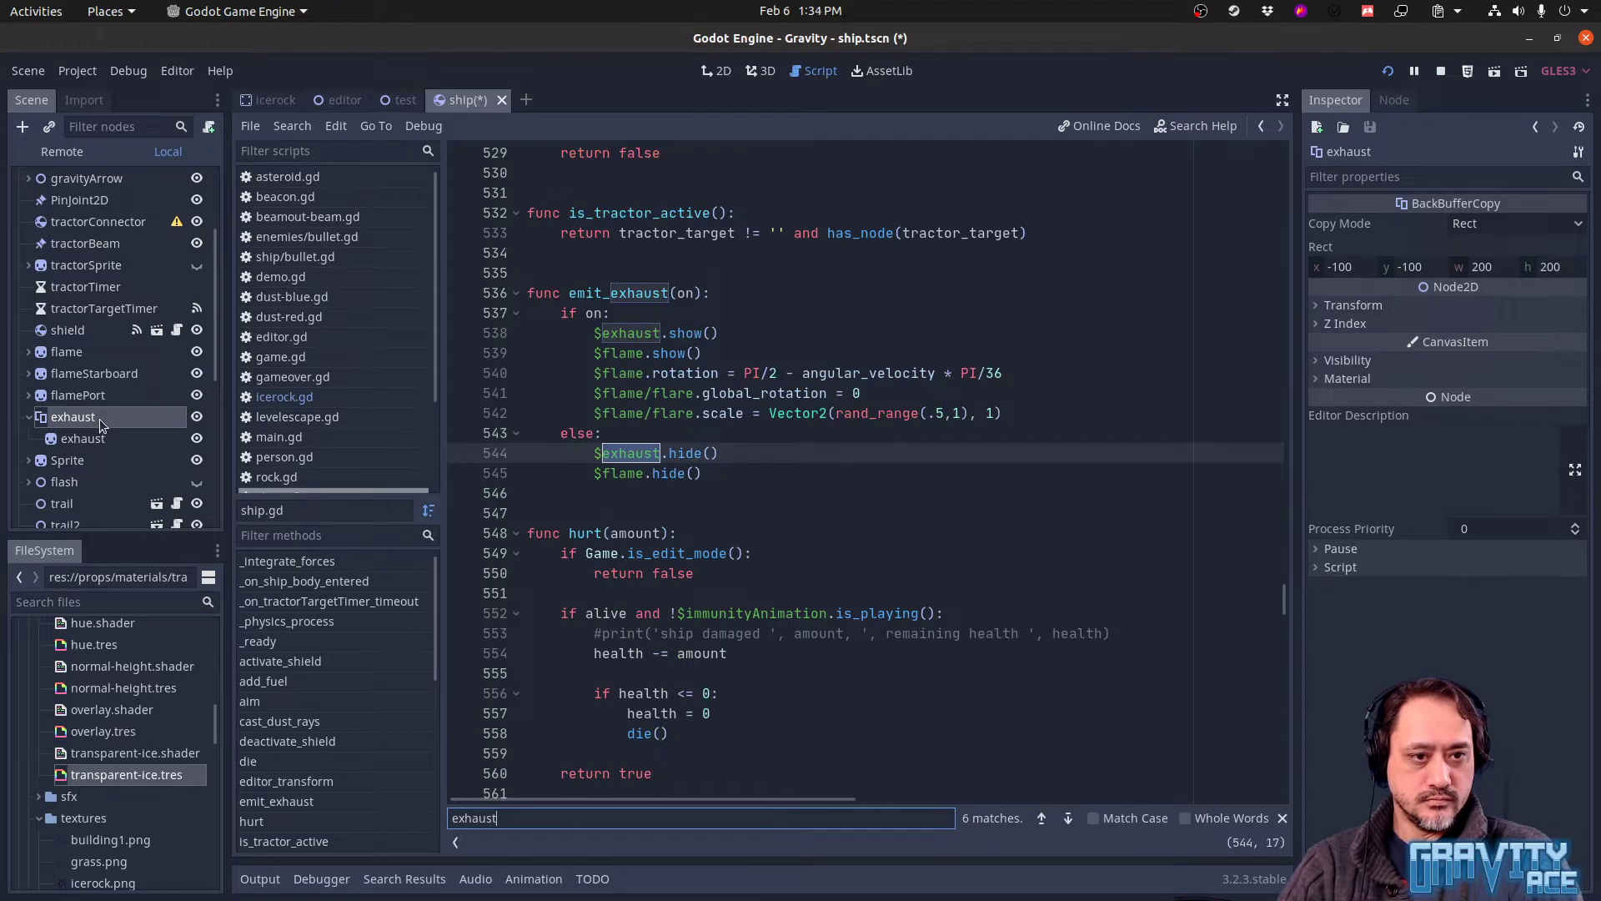
pyautogui.press('Return')
pyautogui.press('Return')
pyautogui.press('Return')
pyautogui.press('Return')
pyautogui.press('Return')
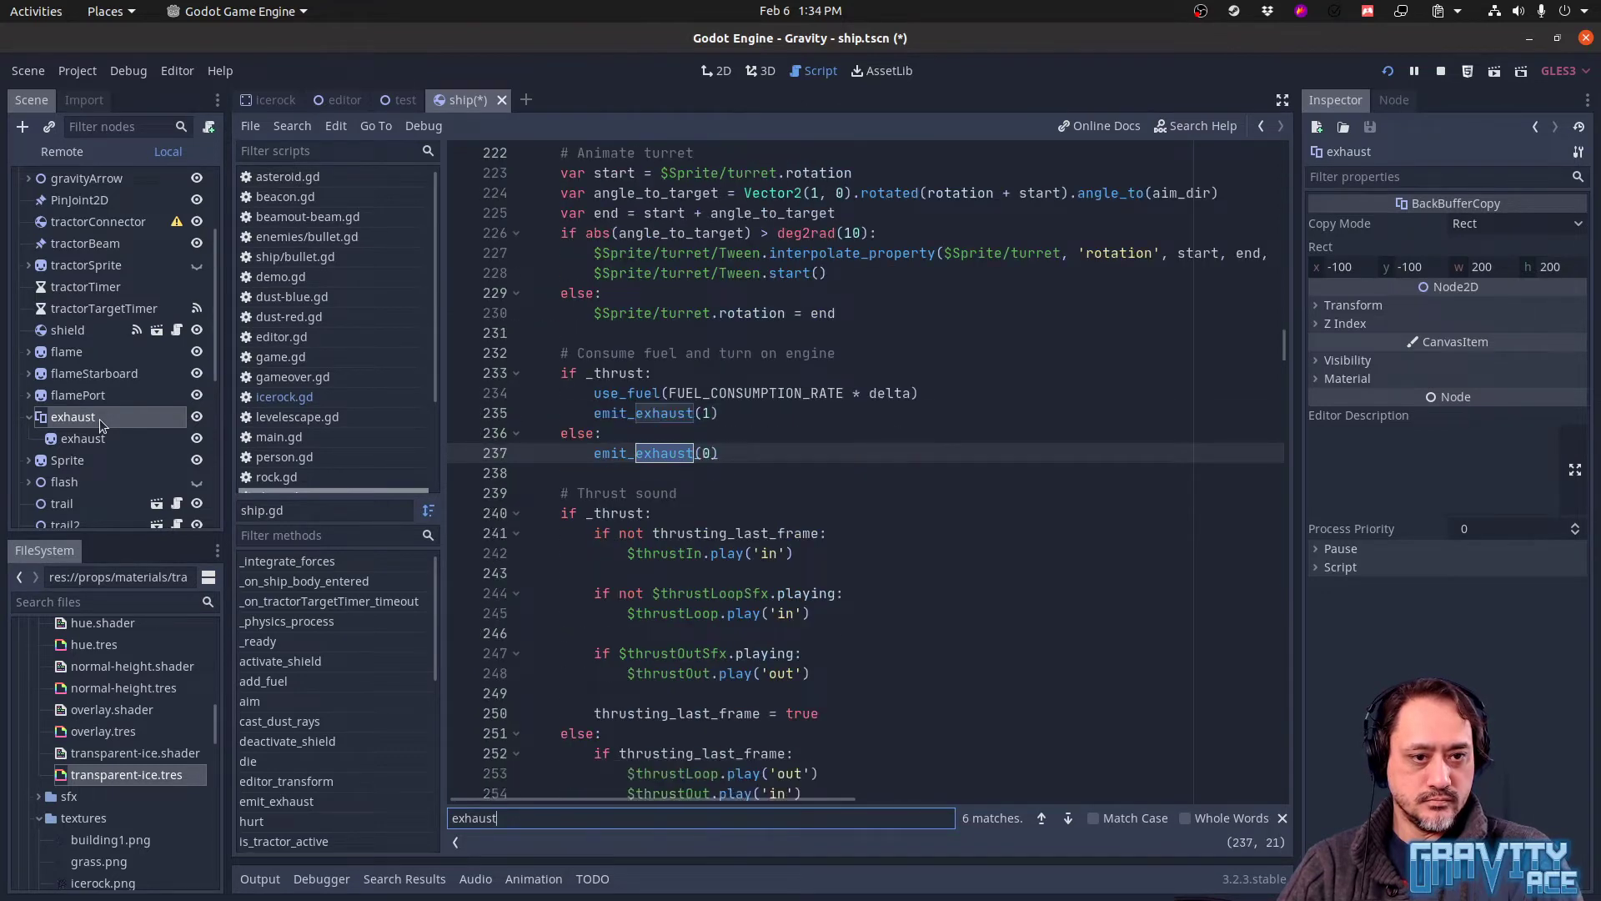
pyautogui.press('Return')
pyautogui.press('Escape')
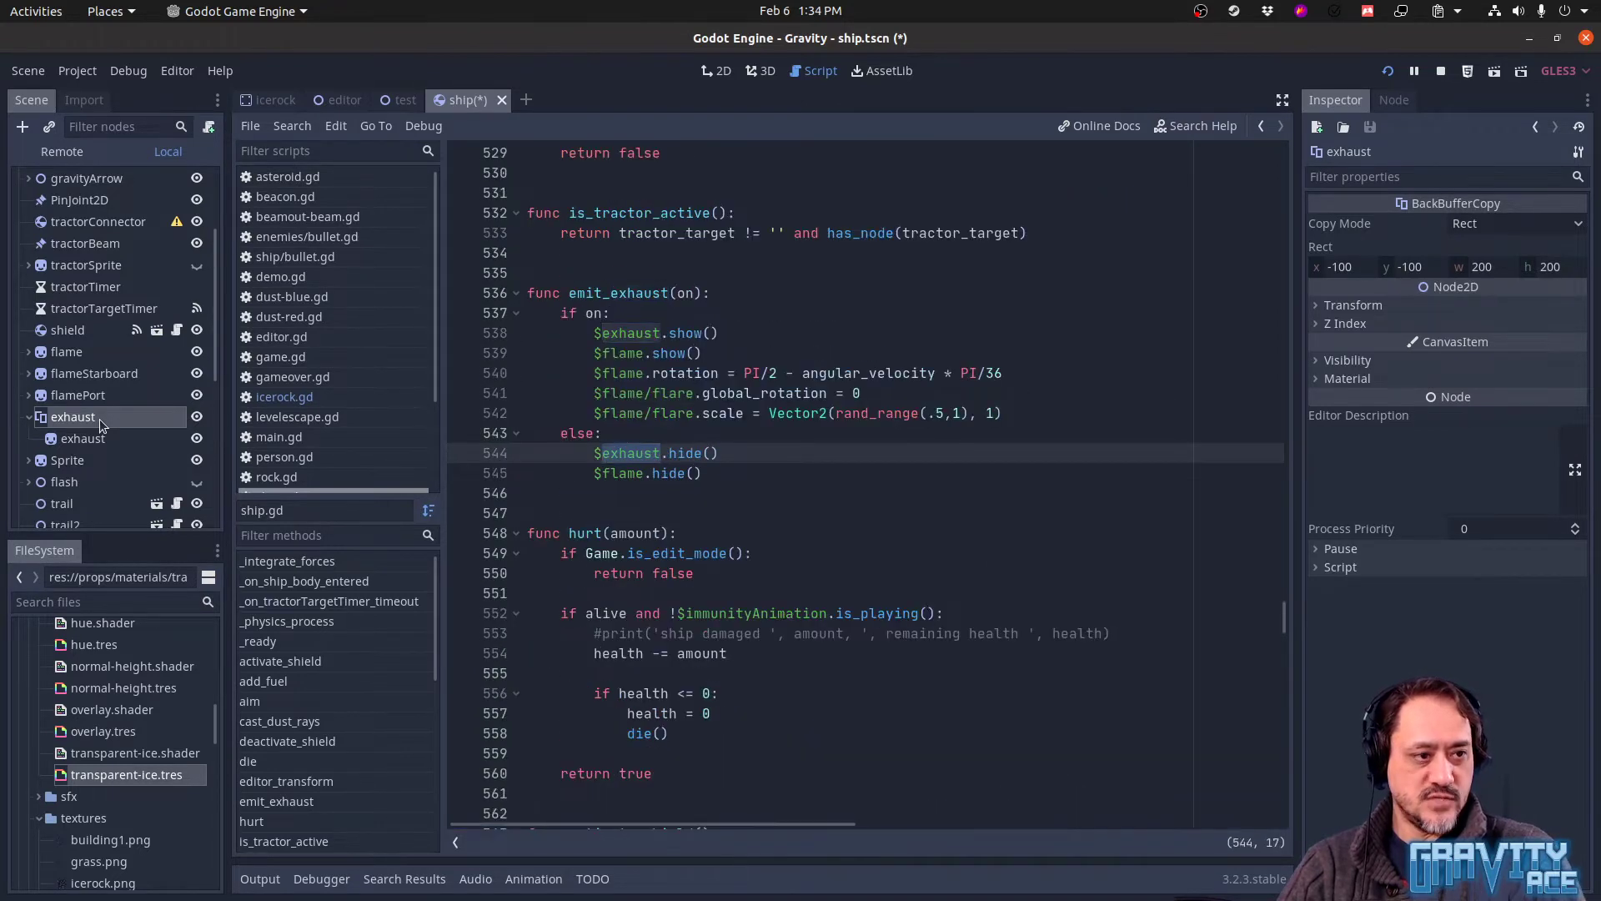
# Save the ship scene, run the game and open its level editor
pyautogui.hotkey('ctrl', 's')
pyautogui.press('F5')
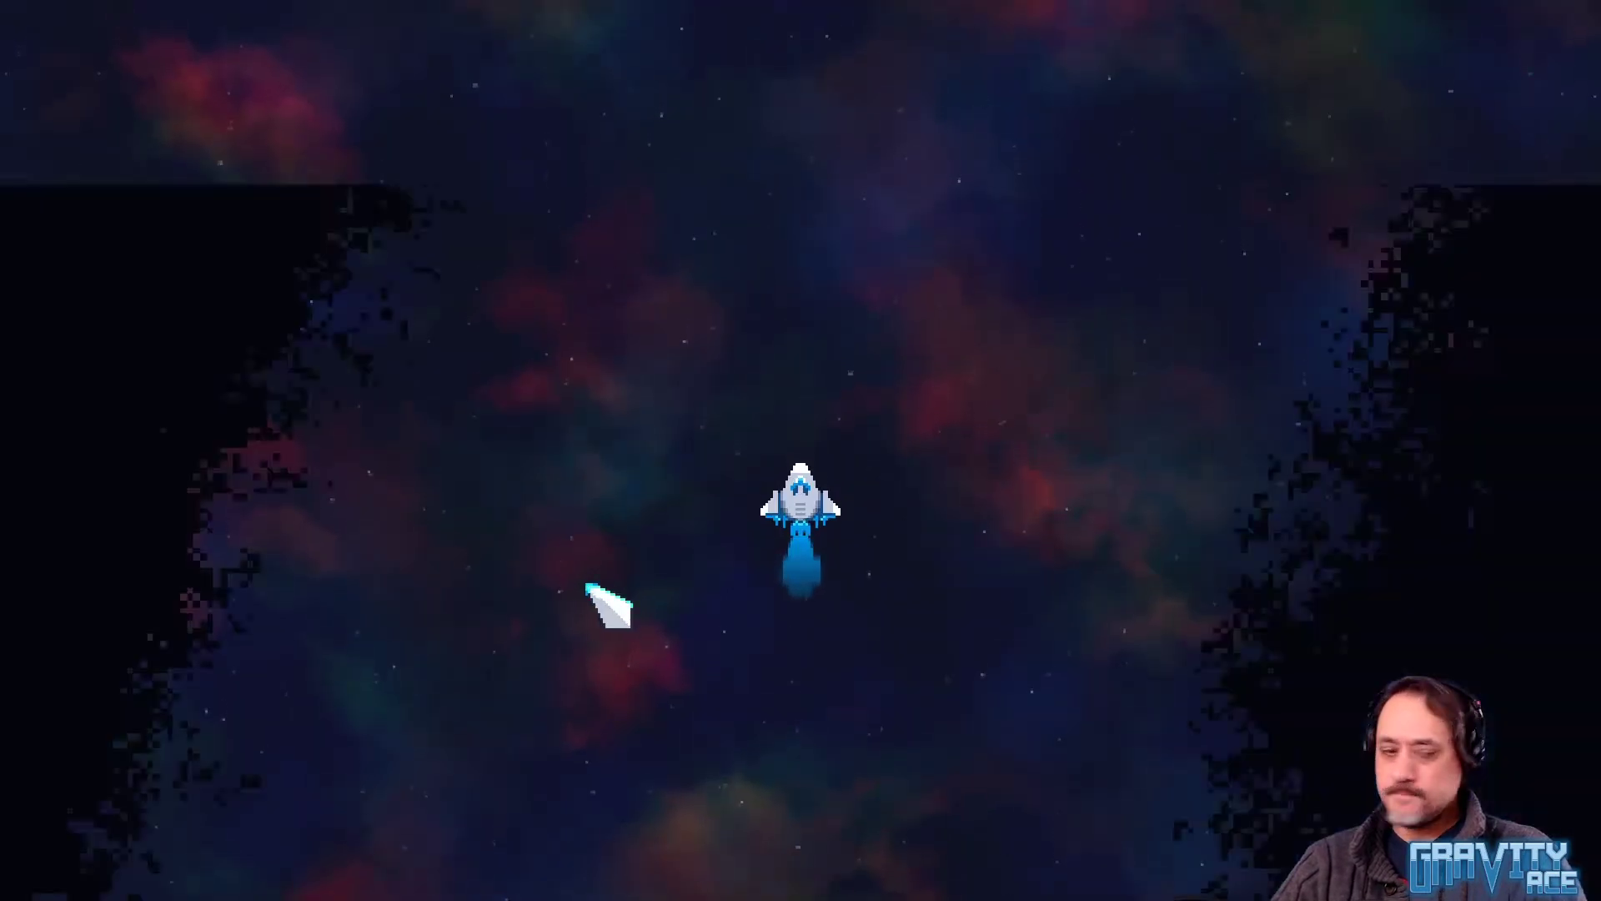
pyautogui.click(586, 579)
pyautogui.click(544, 444)
pyautogui.click(759, 367)
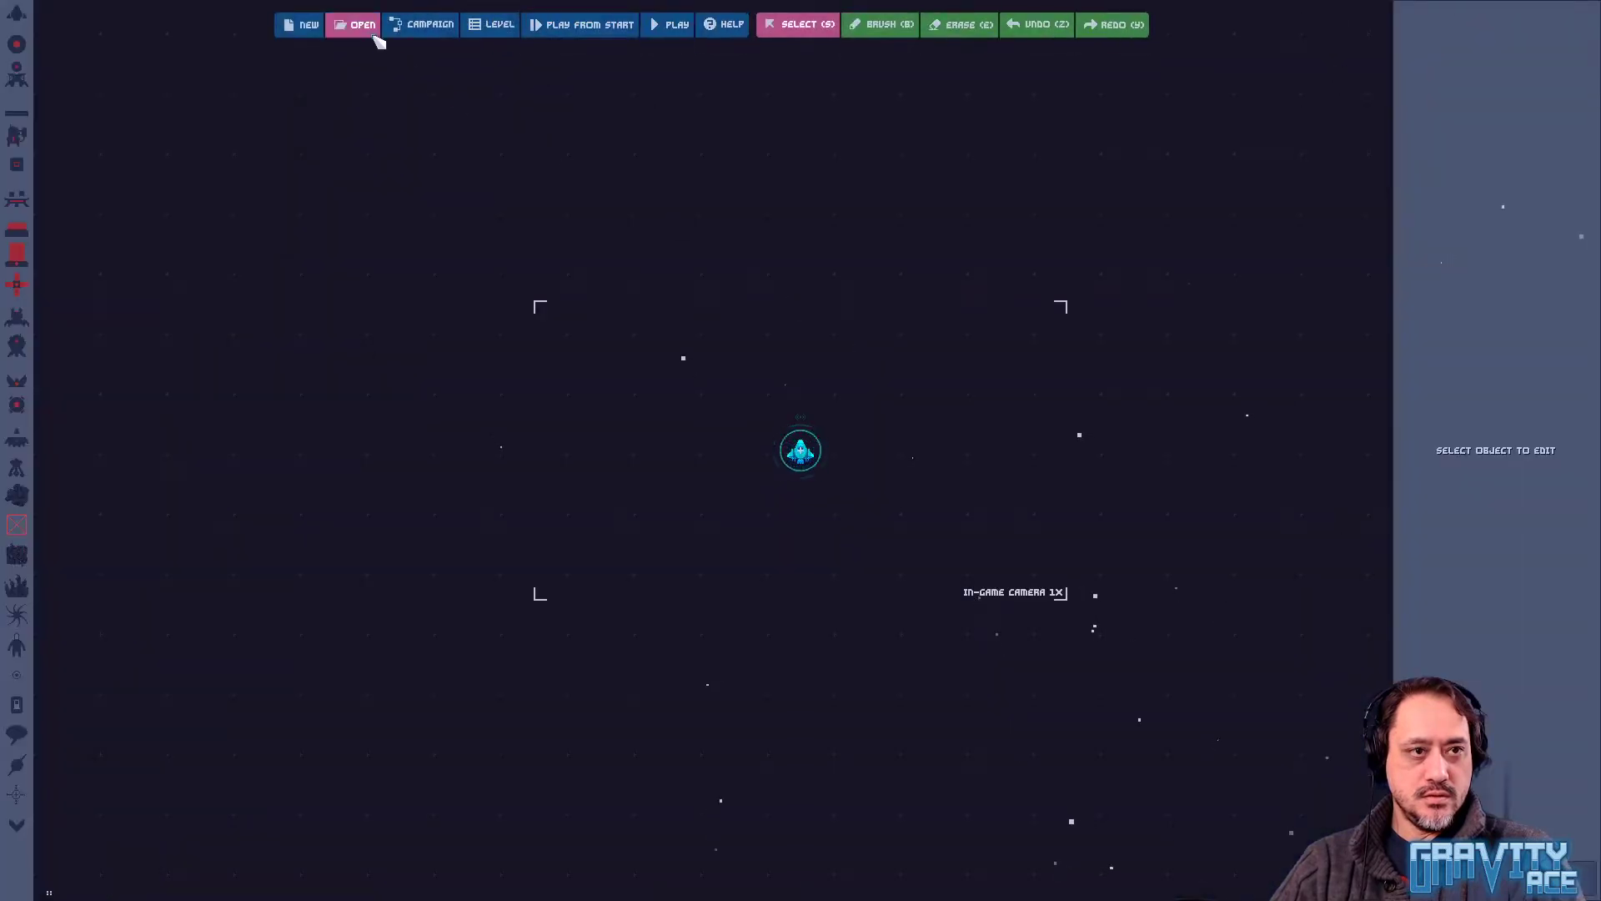
# Load the unnamed level from the test campaign in the level editor and start playing it
pyautogui.click(375, 38)
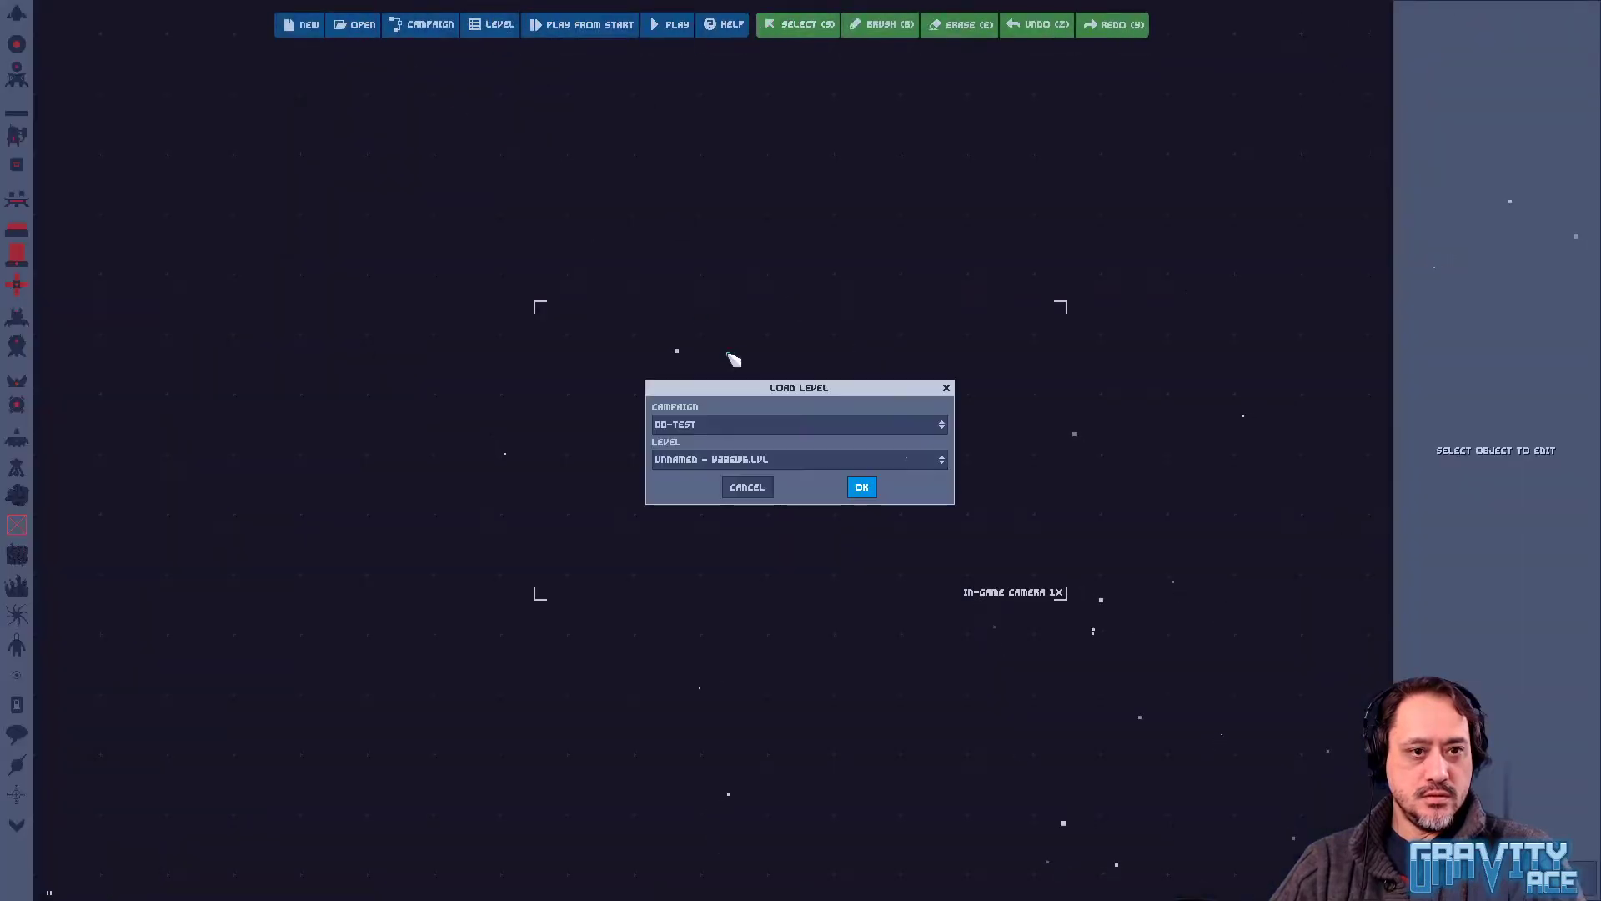
pyautogui.click(863, 488)
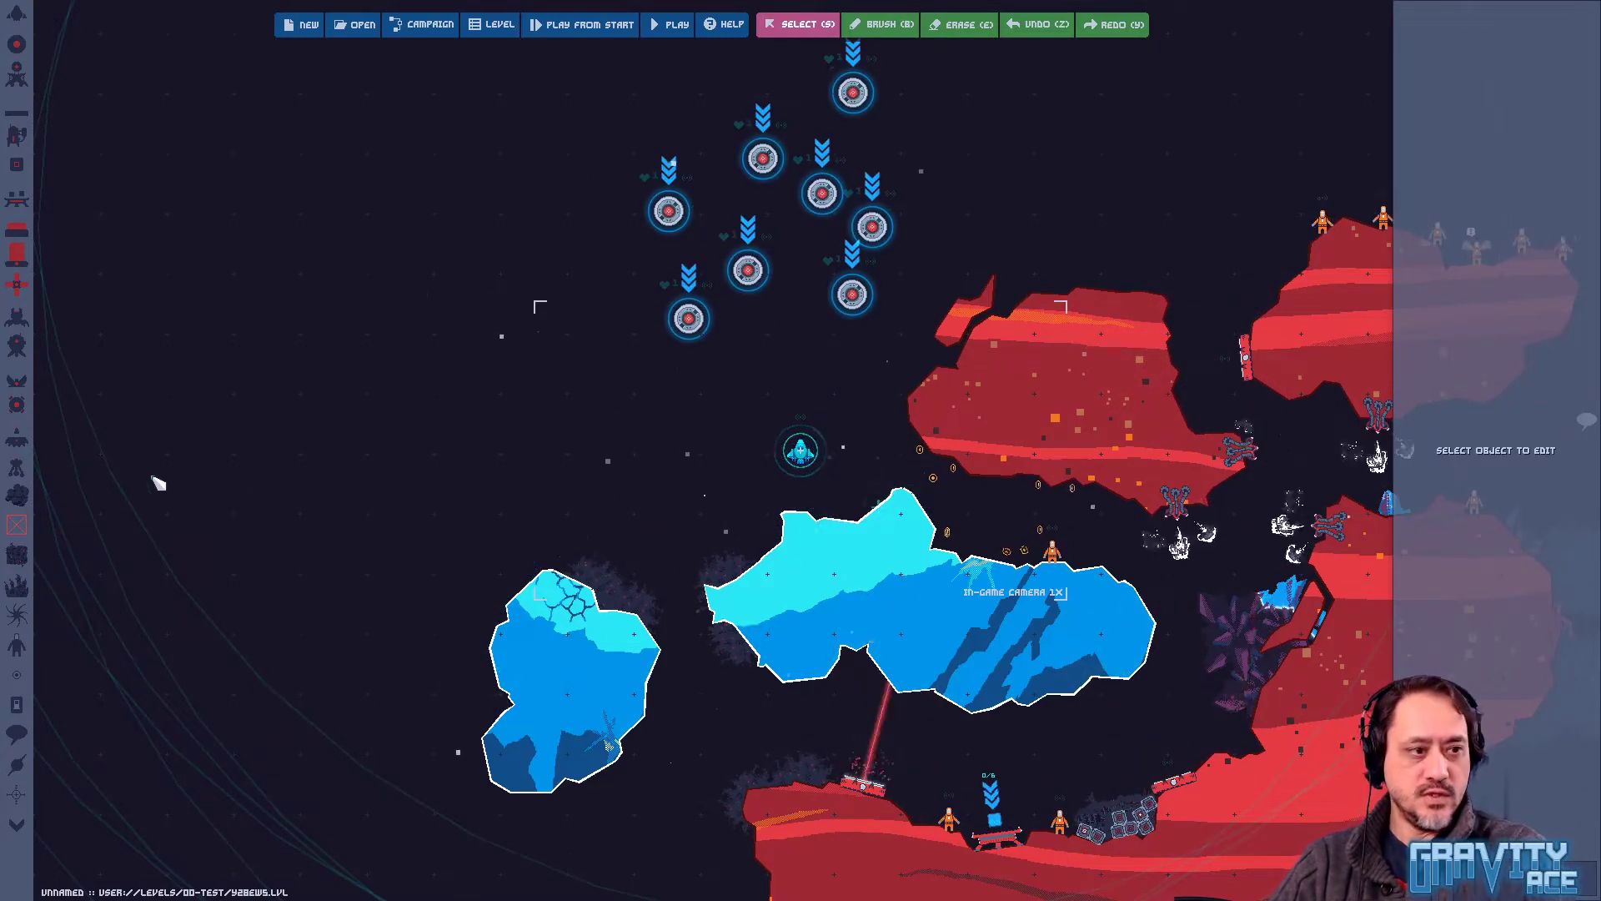
pyautogui.click(17, 524)
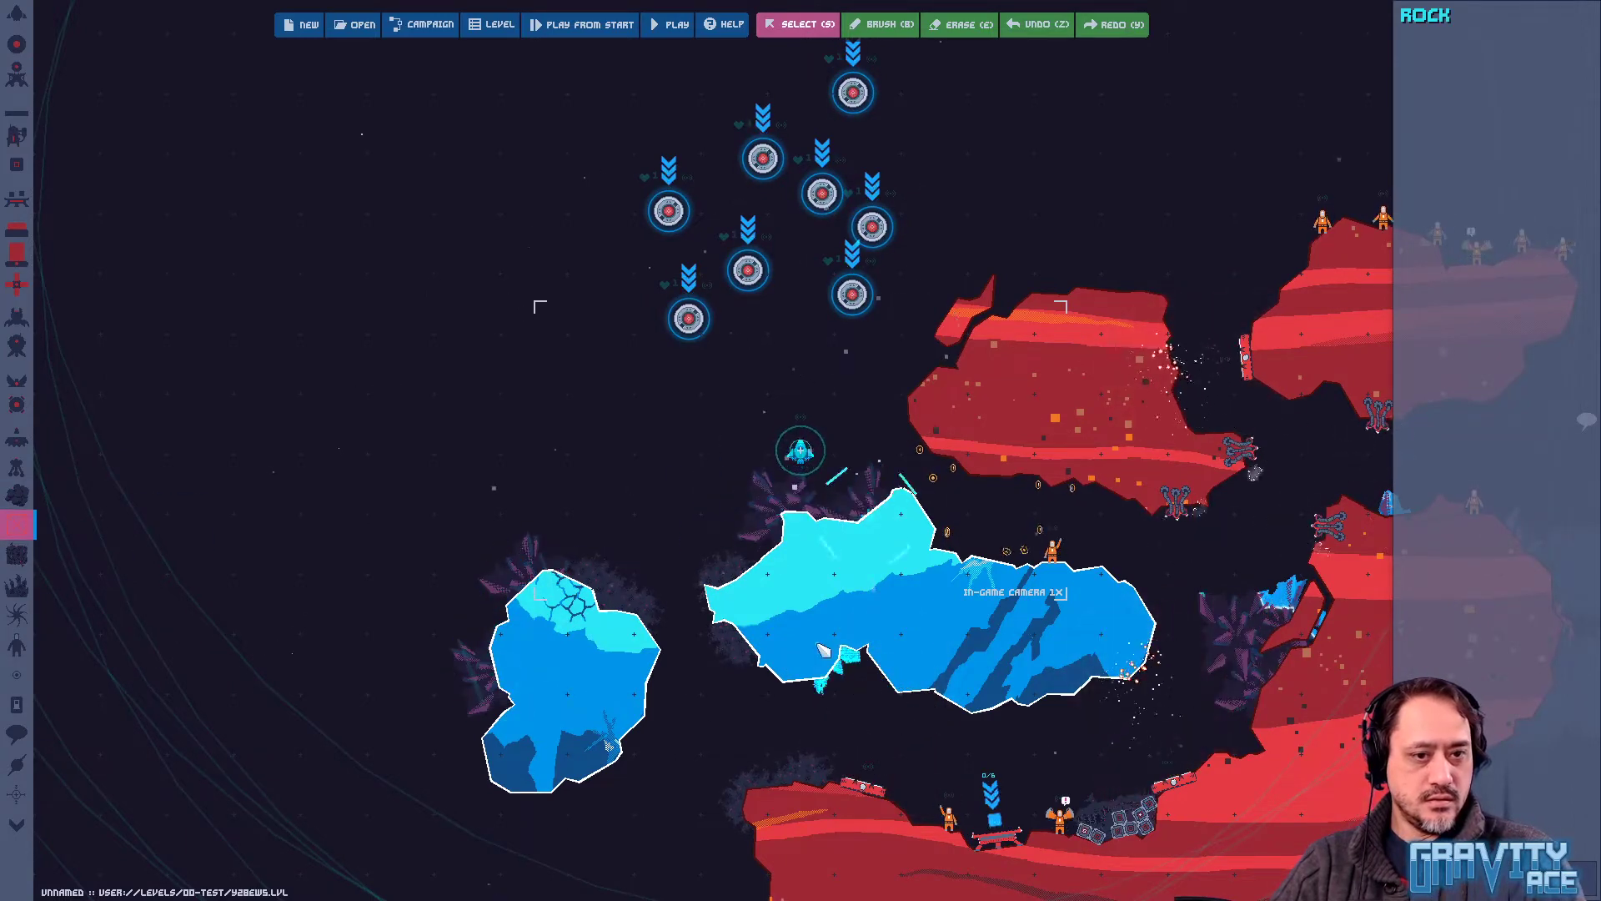
pyautogui.click(668, 26)
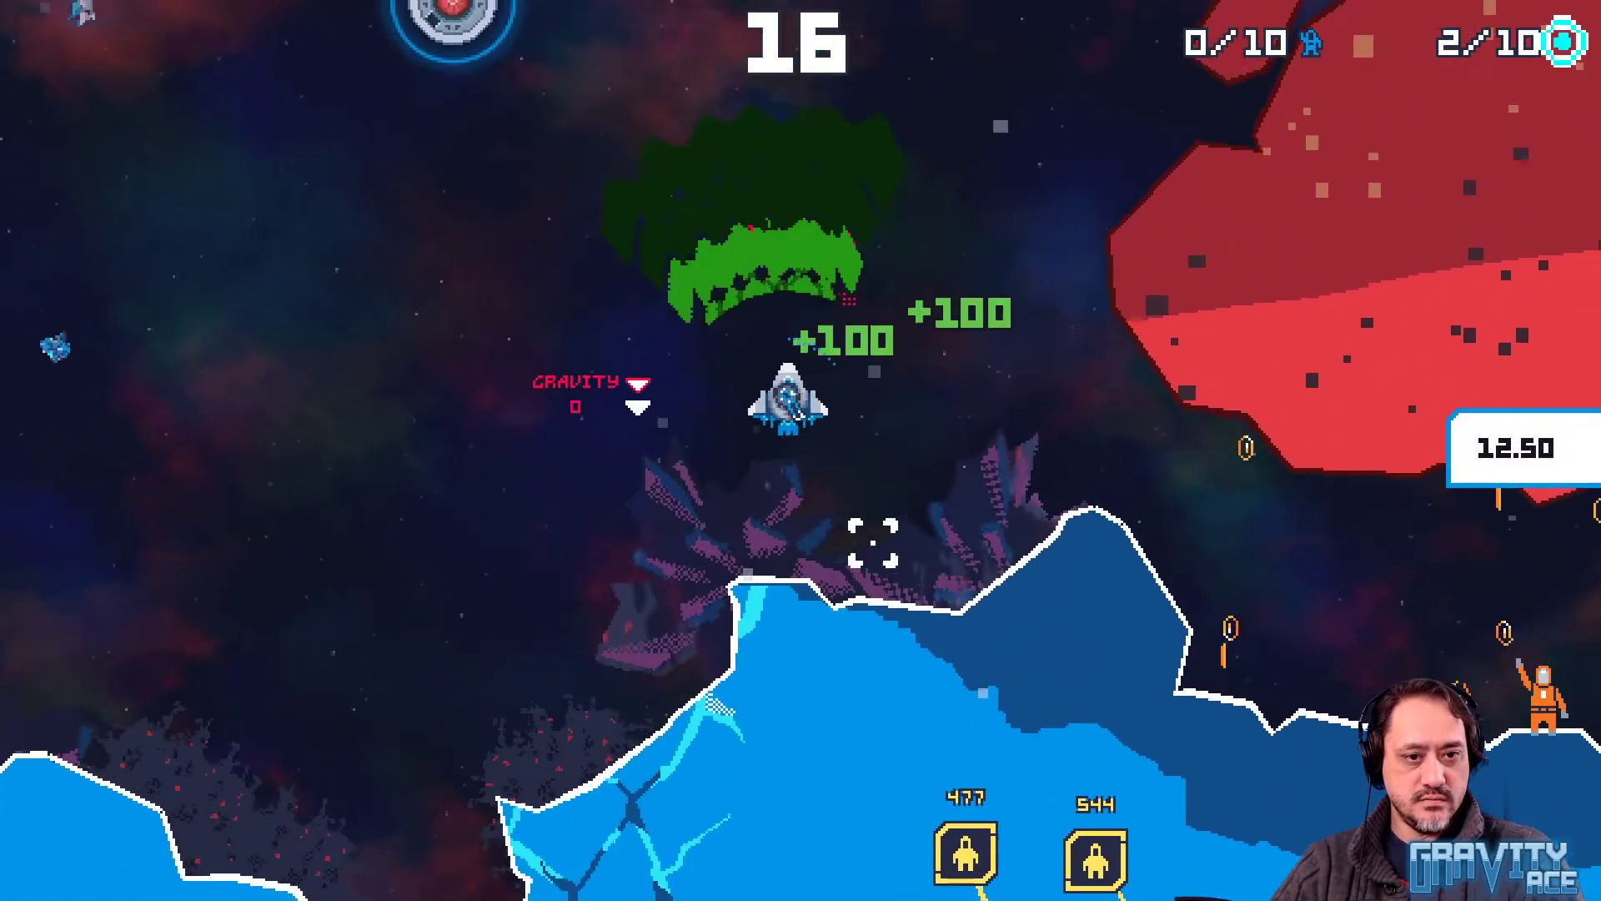
# Fly the ship around open space with repeated thrust and turns to examine how the exhaust distorts the background and asteroids
pyautogui.press('a')
pyautogui.click(873, 542)
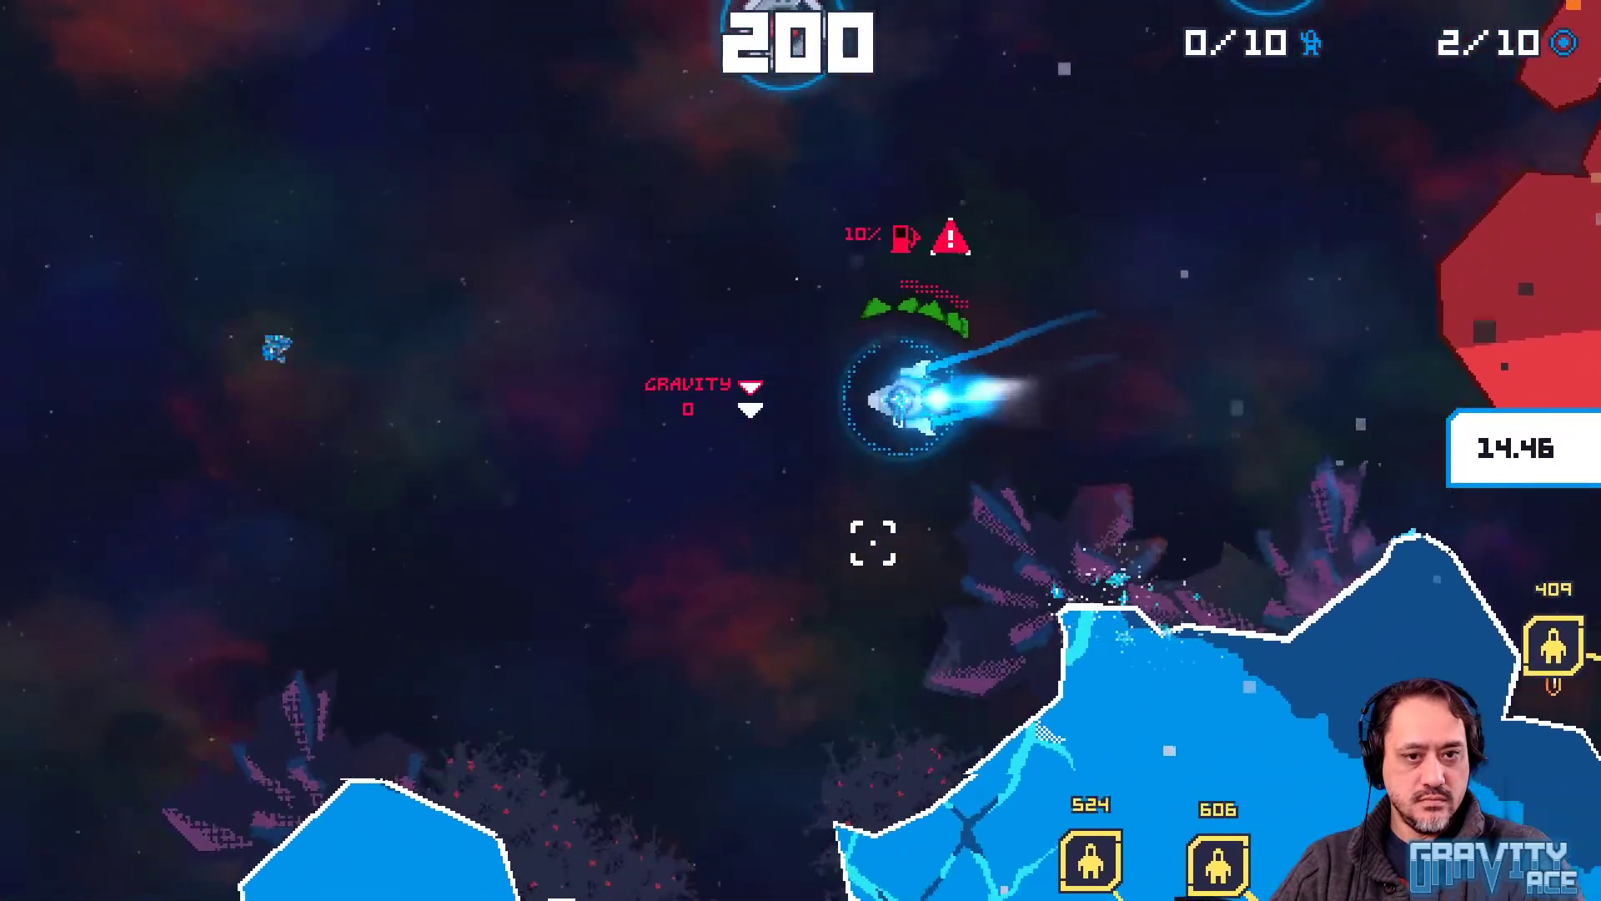
pyautogui.press('w')
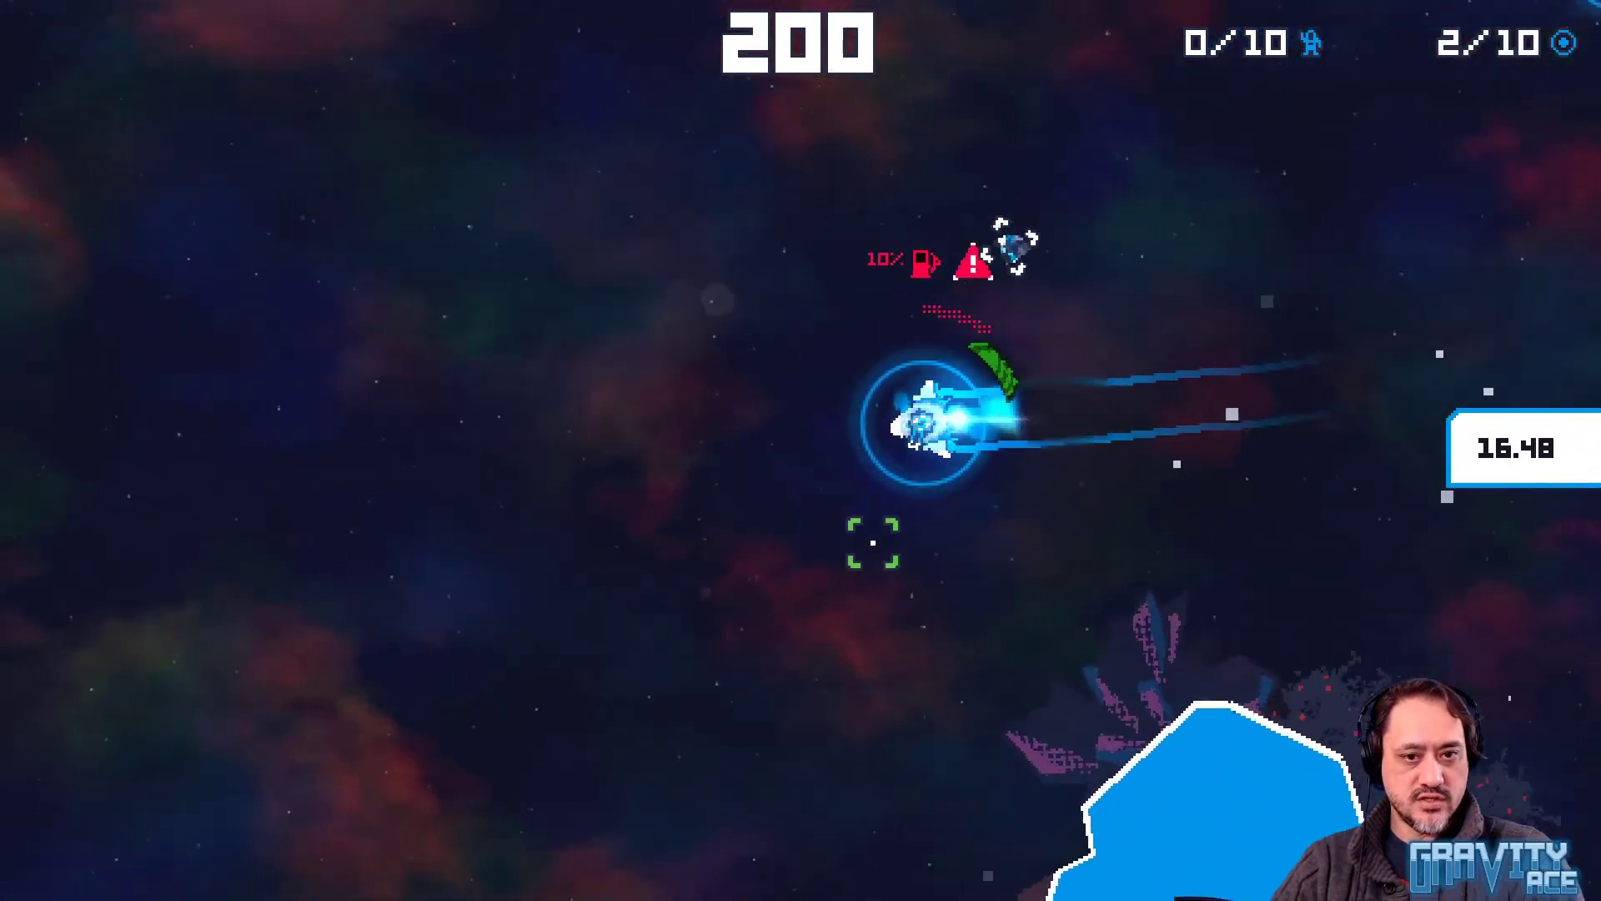
pyautogui.press('d')
pyautogui.press('d')
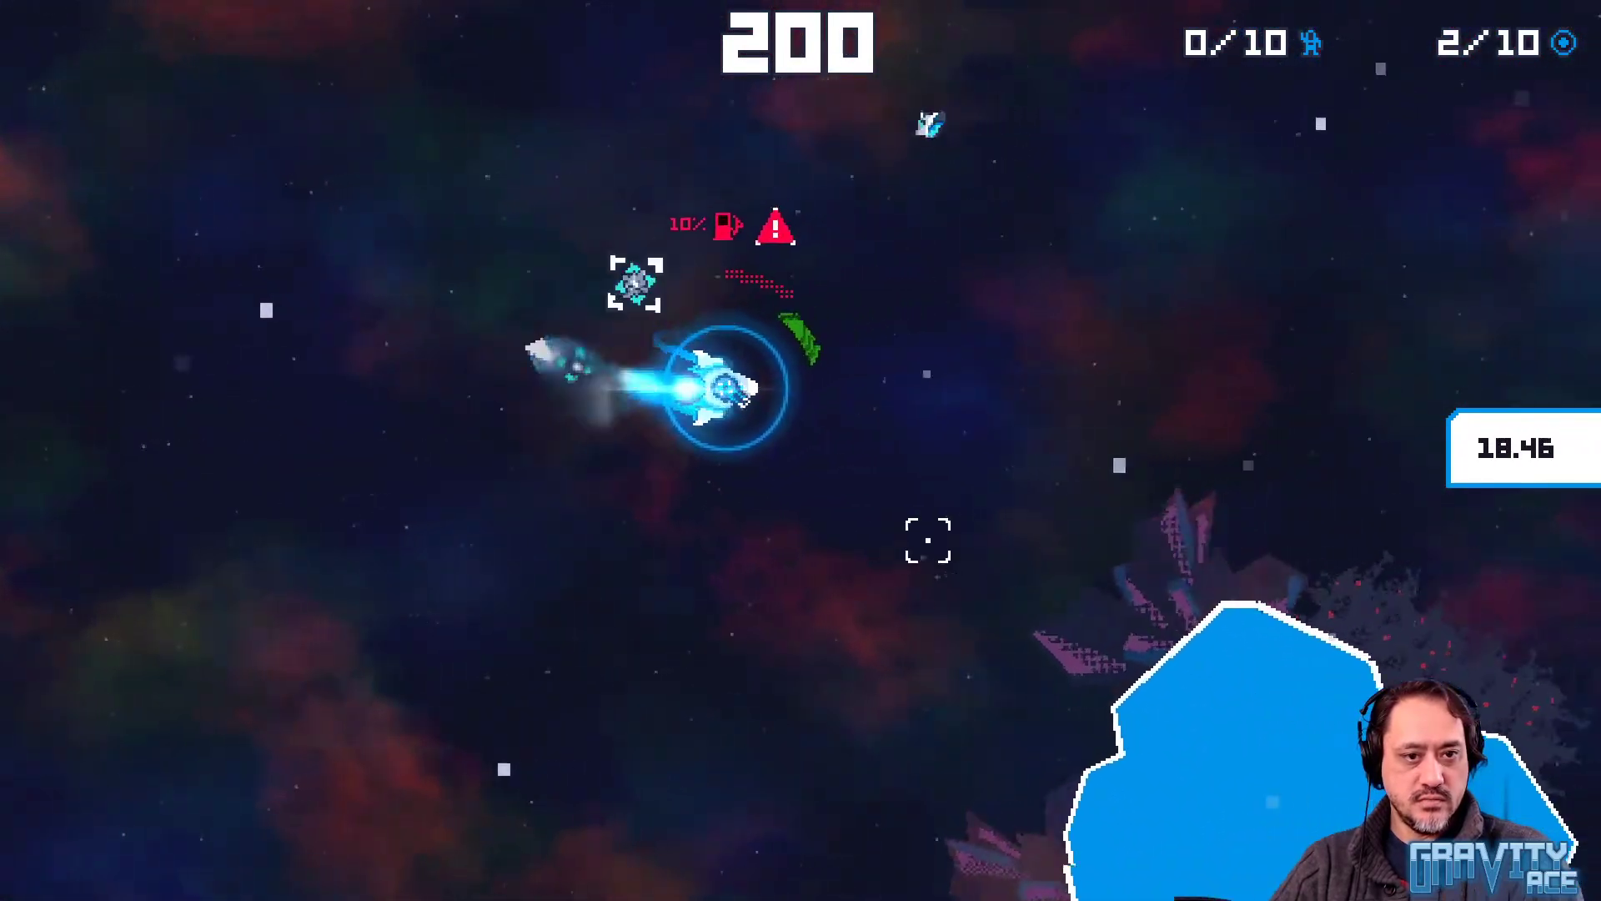
pyautogui.press('w')
pyautogui.press('a')
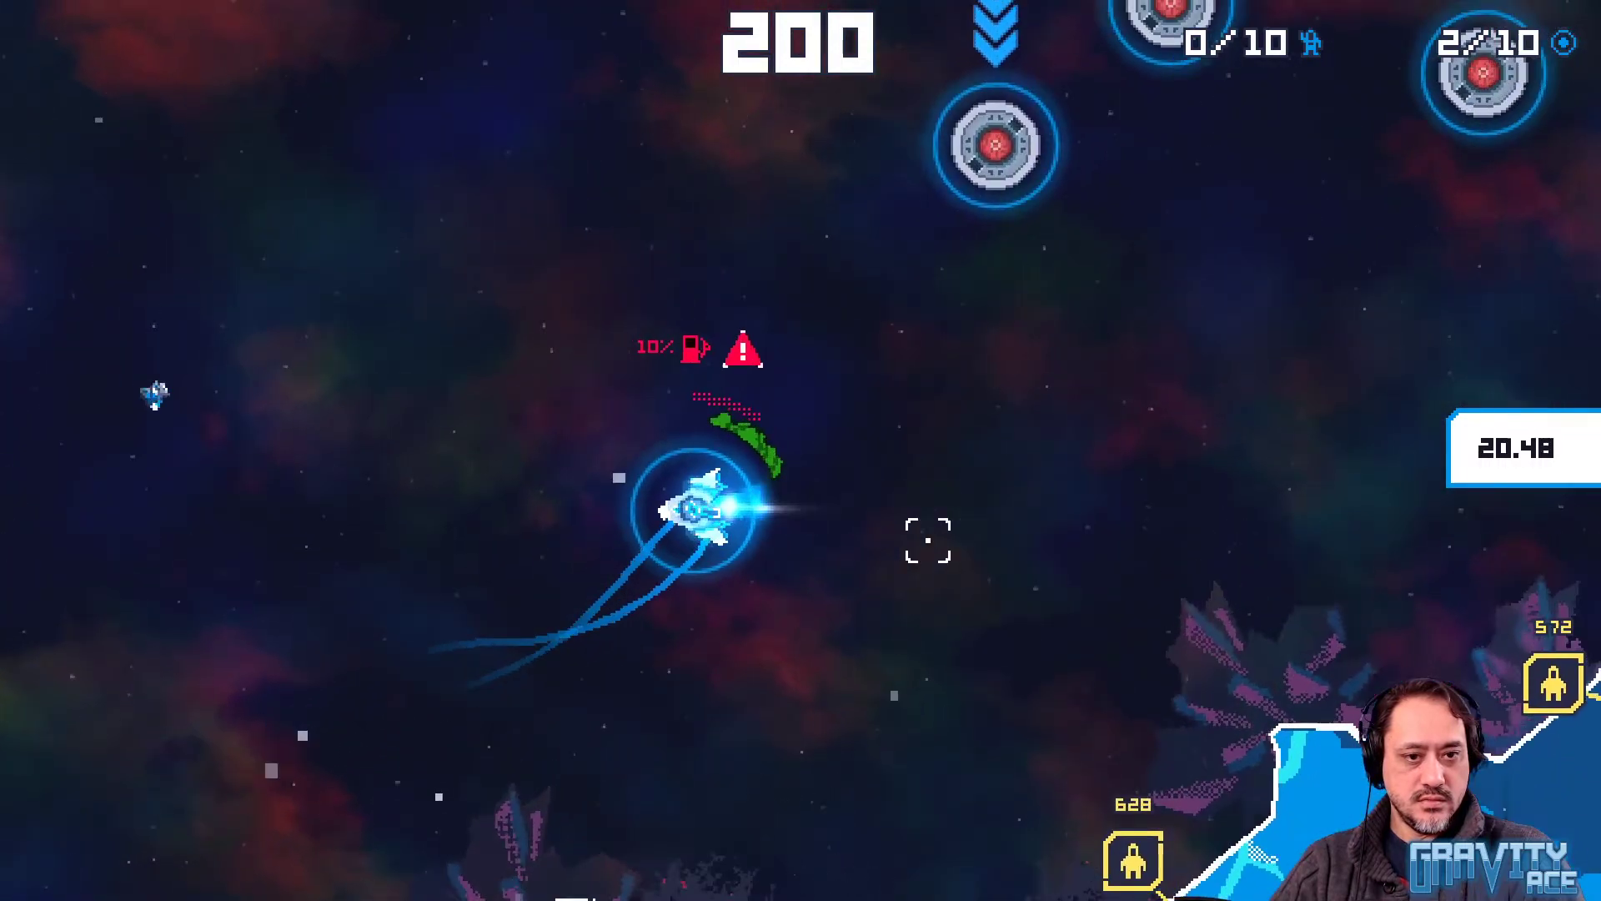
pyautogui.press('s')
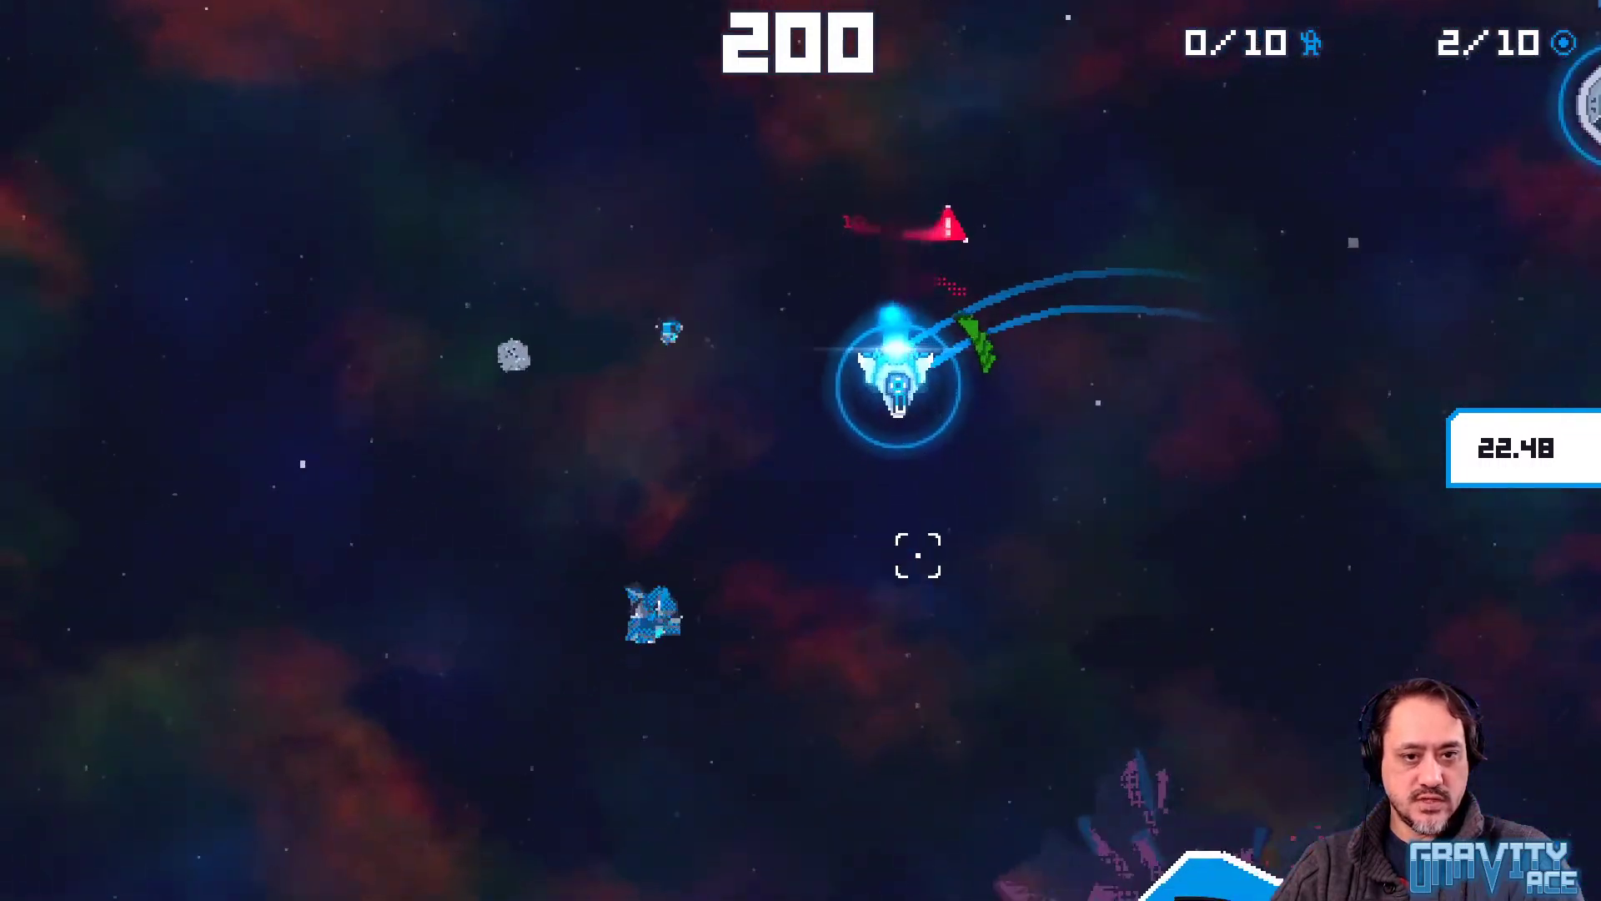
pyautogui.press('w')
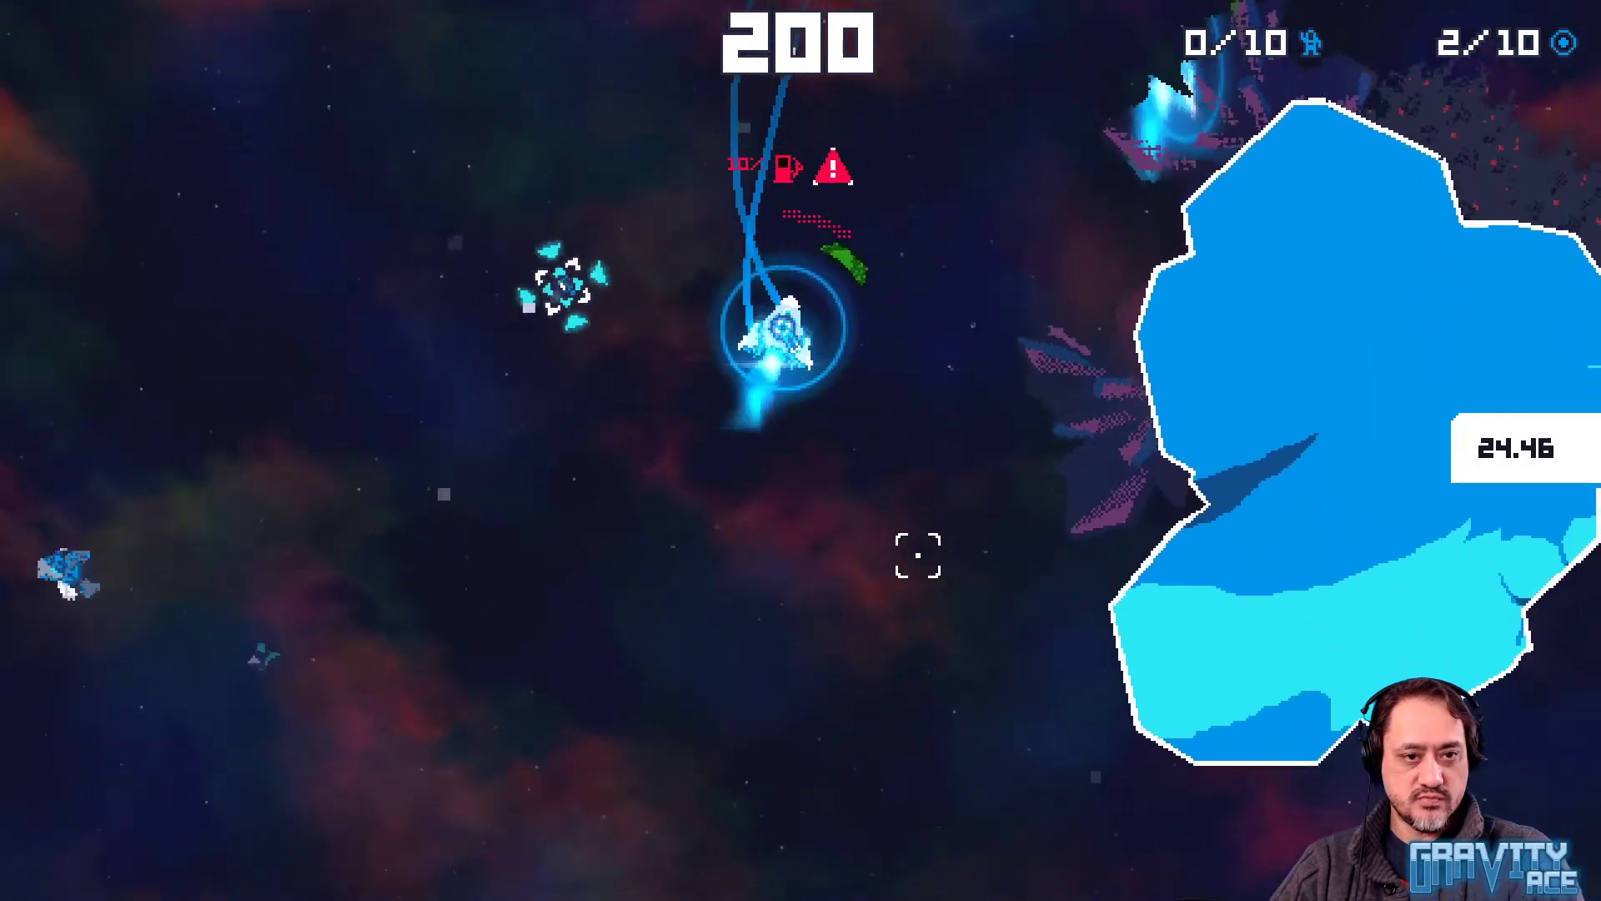
pyautogui.press('a')
pyautogui.press('d')
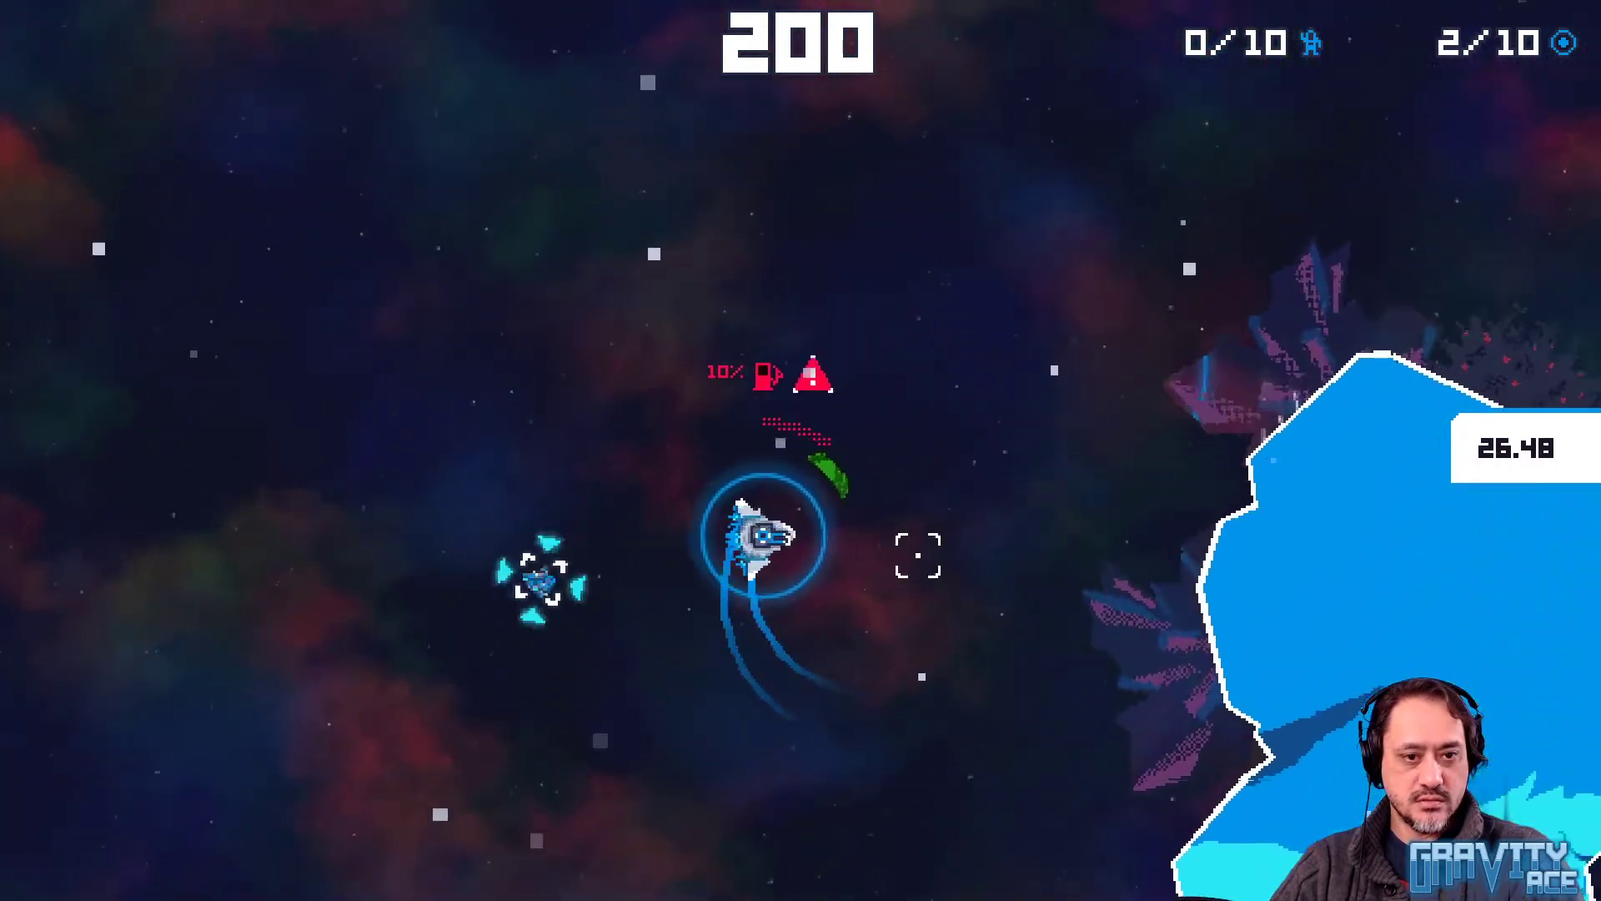
pyautogui.press('a')
pyautogui.press('s')
pyautogui.press('a')
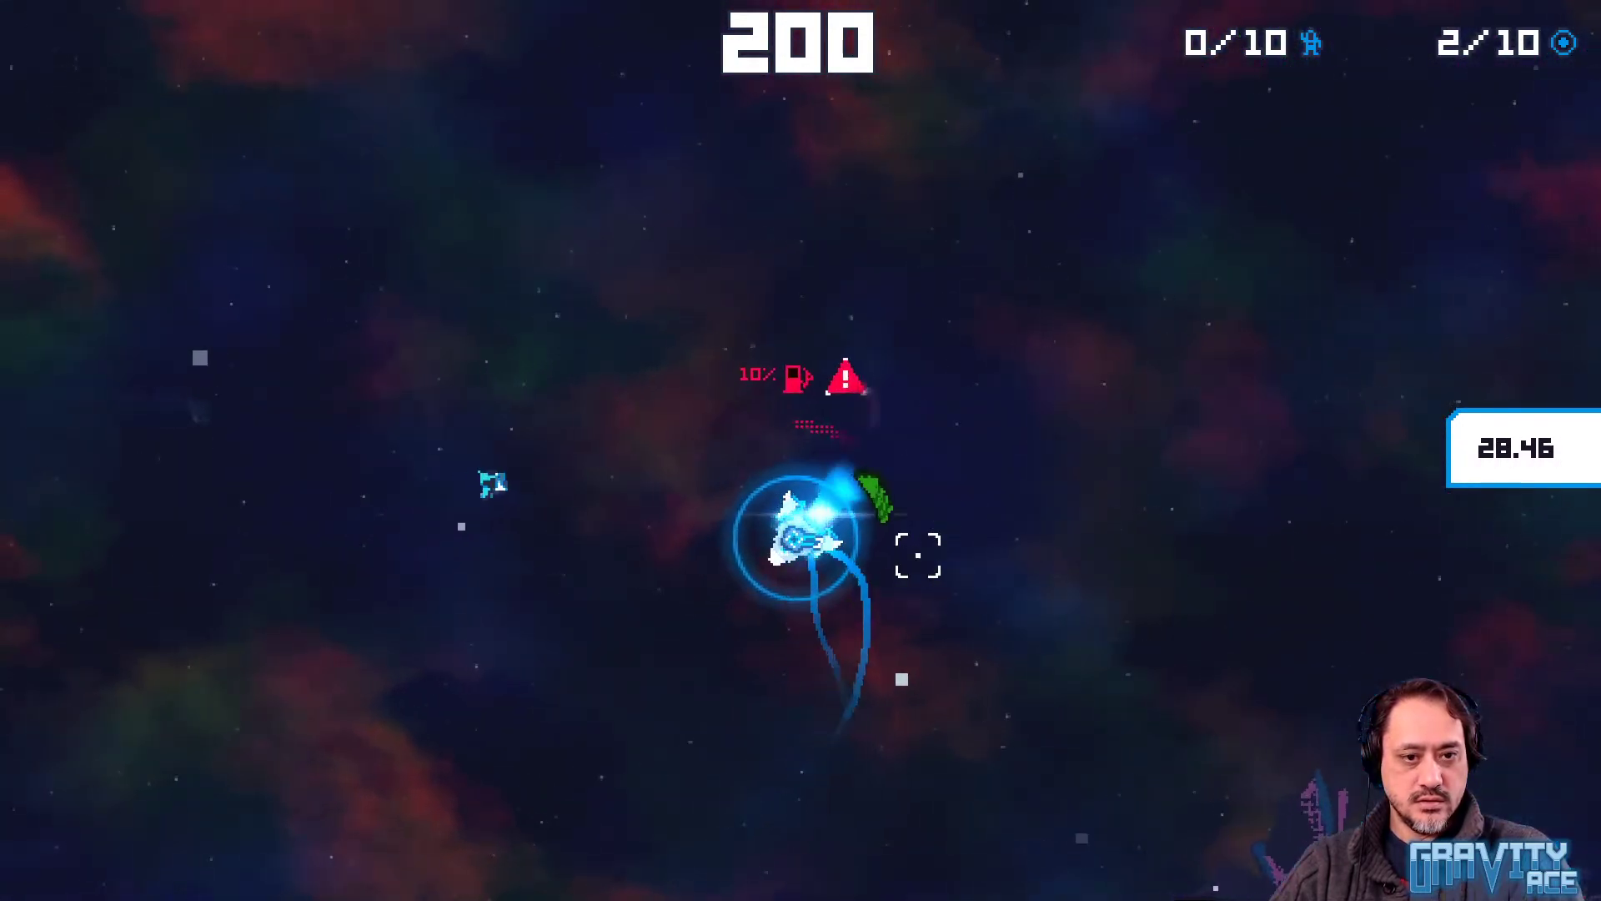
pyautogui.press('s')
pyautogui.press('d')
pyautogui.press('w')
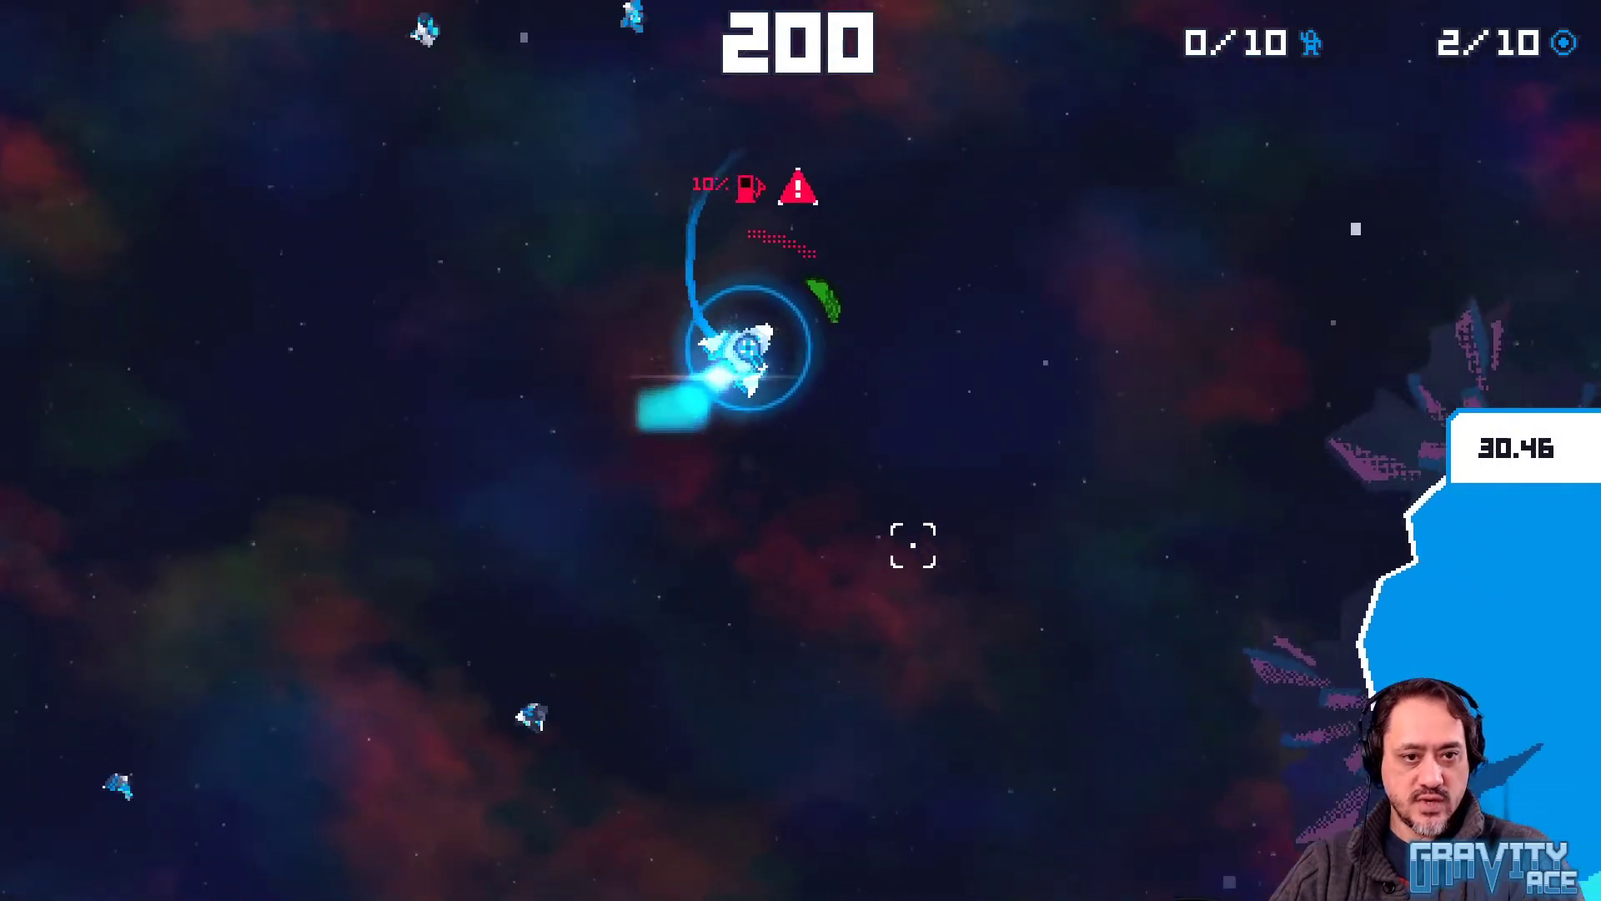
pyautogui.press('w')
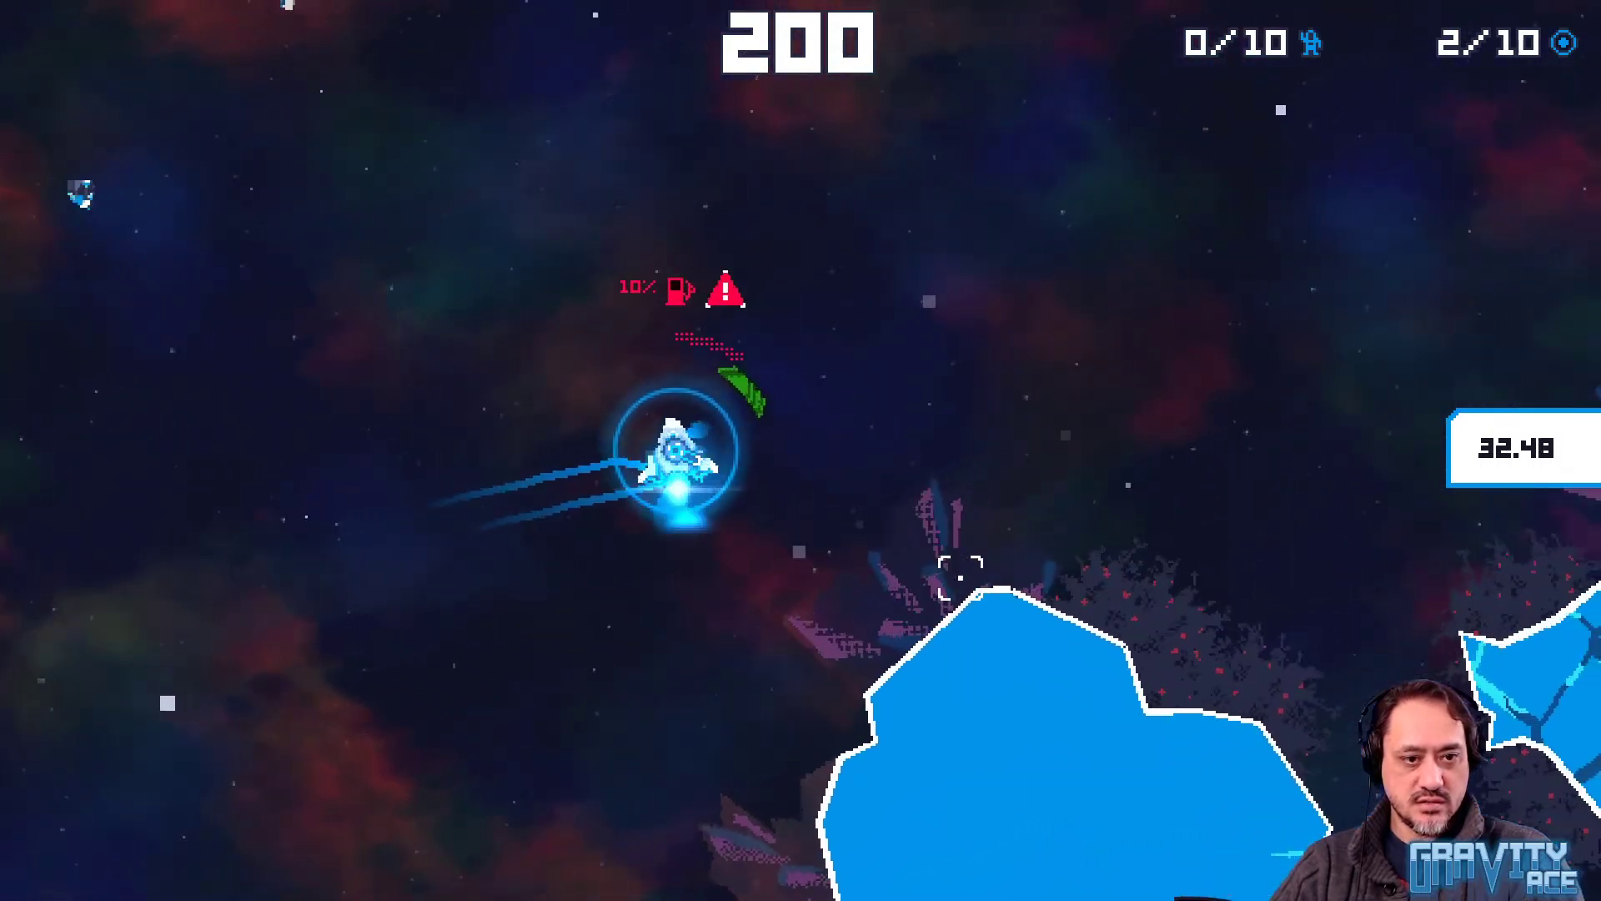
pyautogui.press('a')
pyautogui.press('s')
pyautogui.press('w')
pyautogui.press('d')
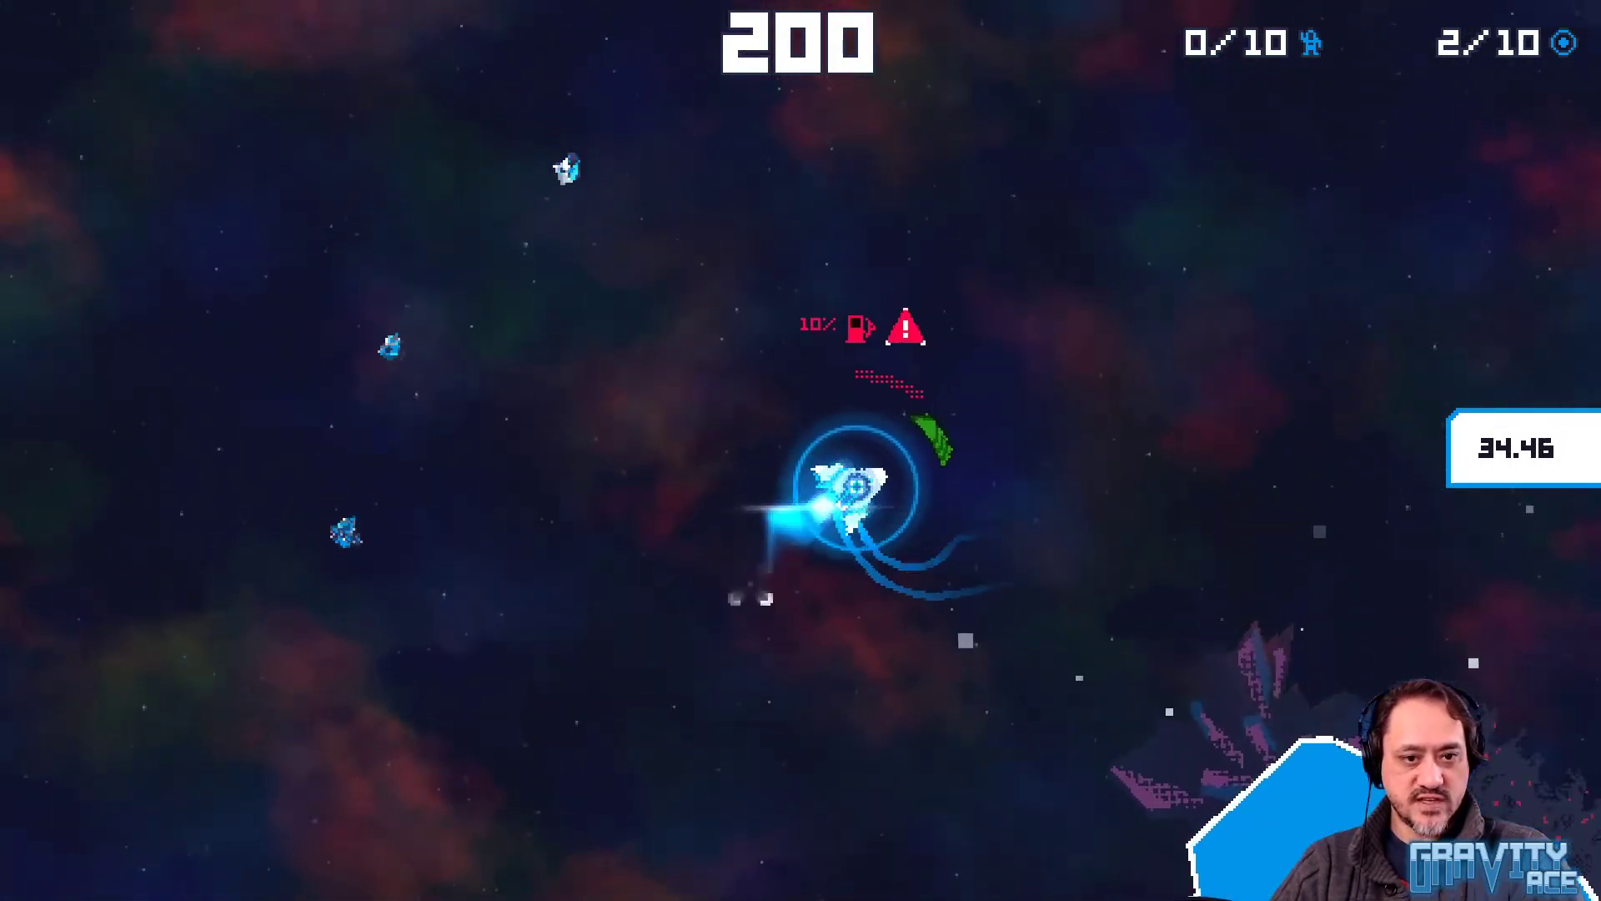
pyautogui.press('a')
pyautogui.press('d')
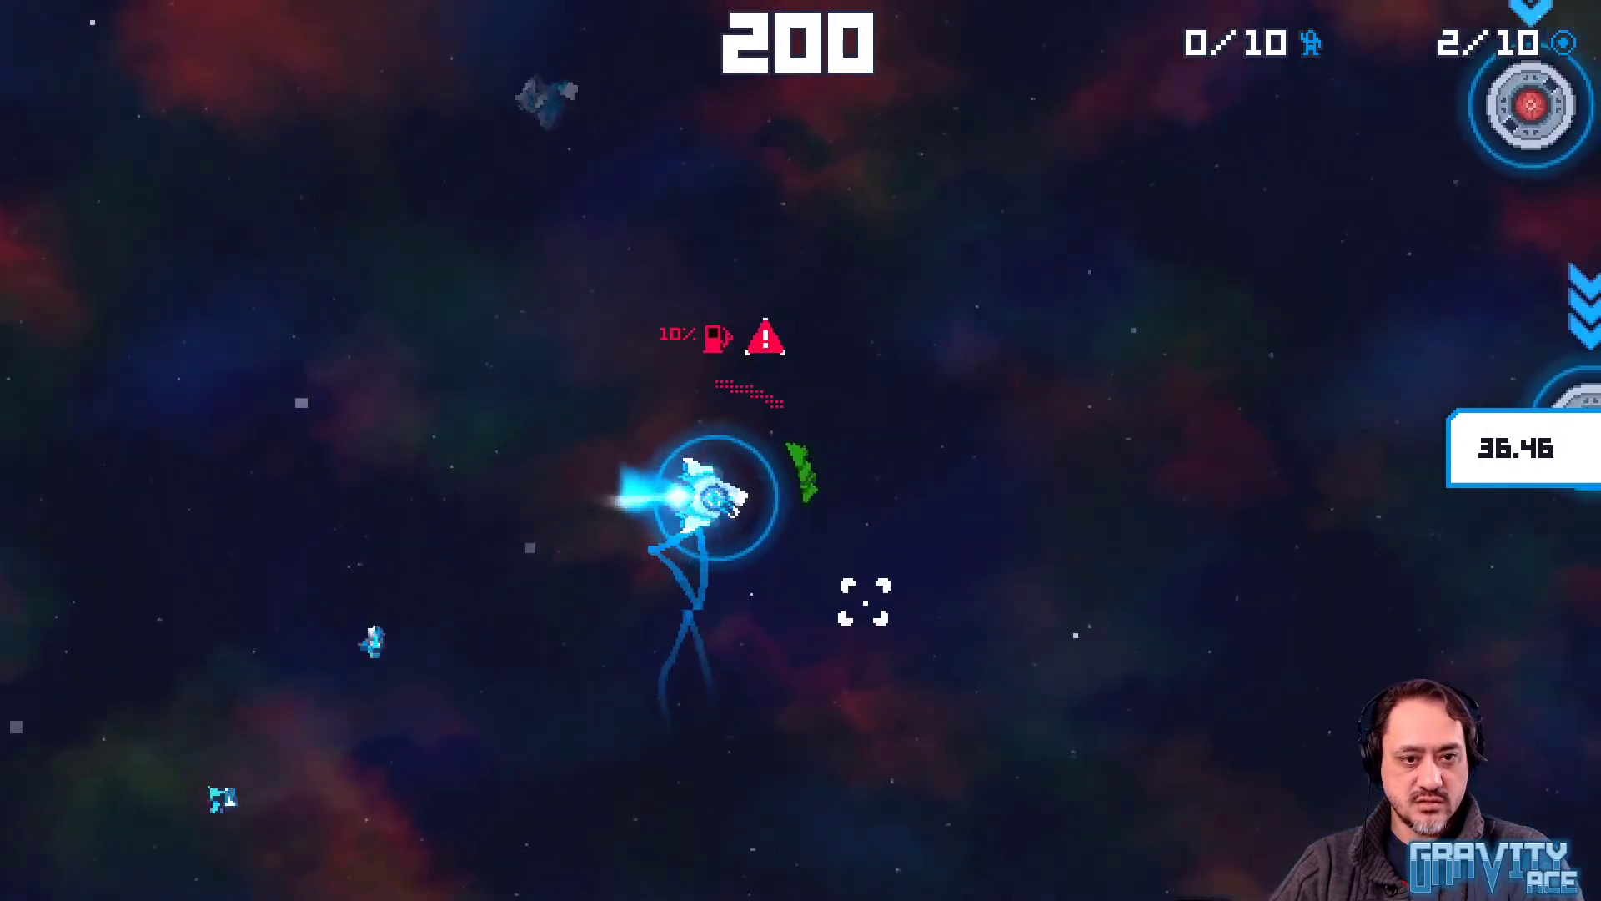
pyautogui.press('s')
pyautogui.press('a')
# Shoot the nearby round enemies while manoeuvring the ship to examine the exhaust among shots and explosions
pyautogui.click(884, 587)
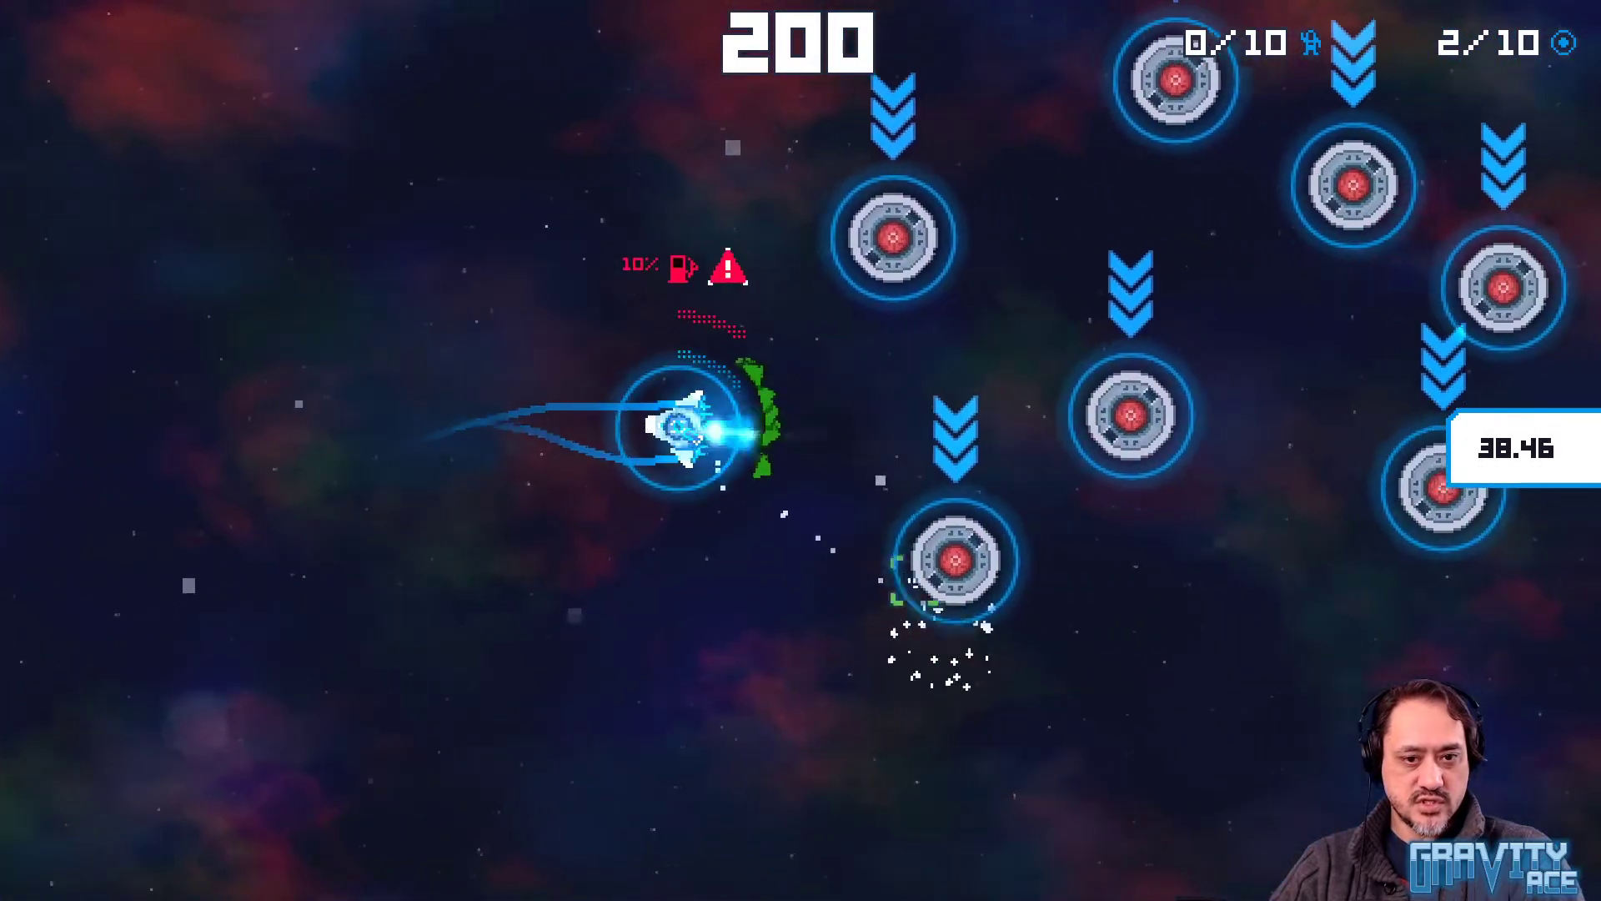
pyautogui.click(959, 558)
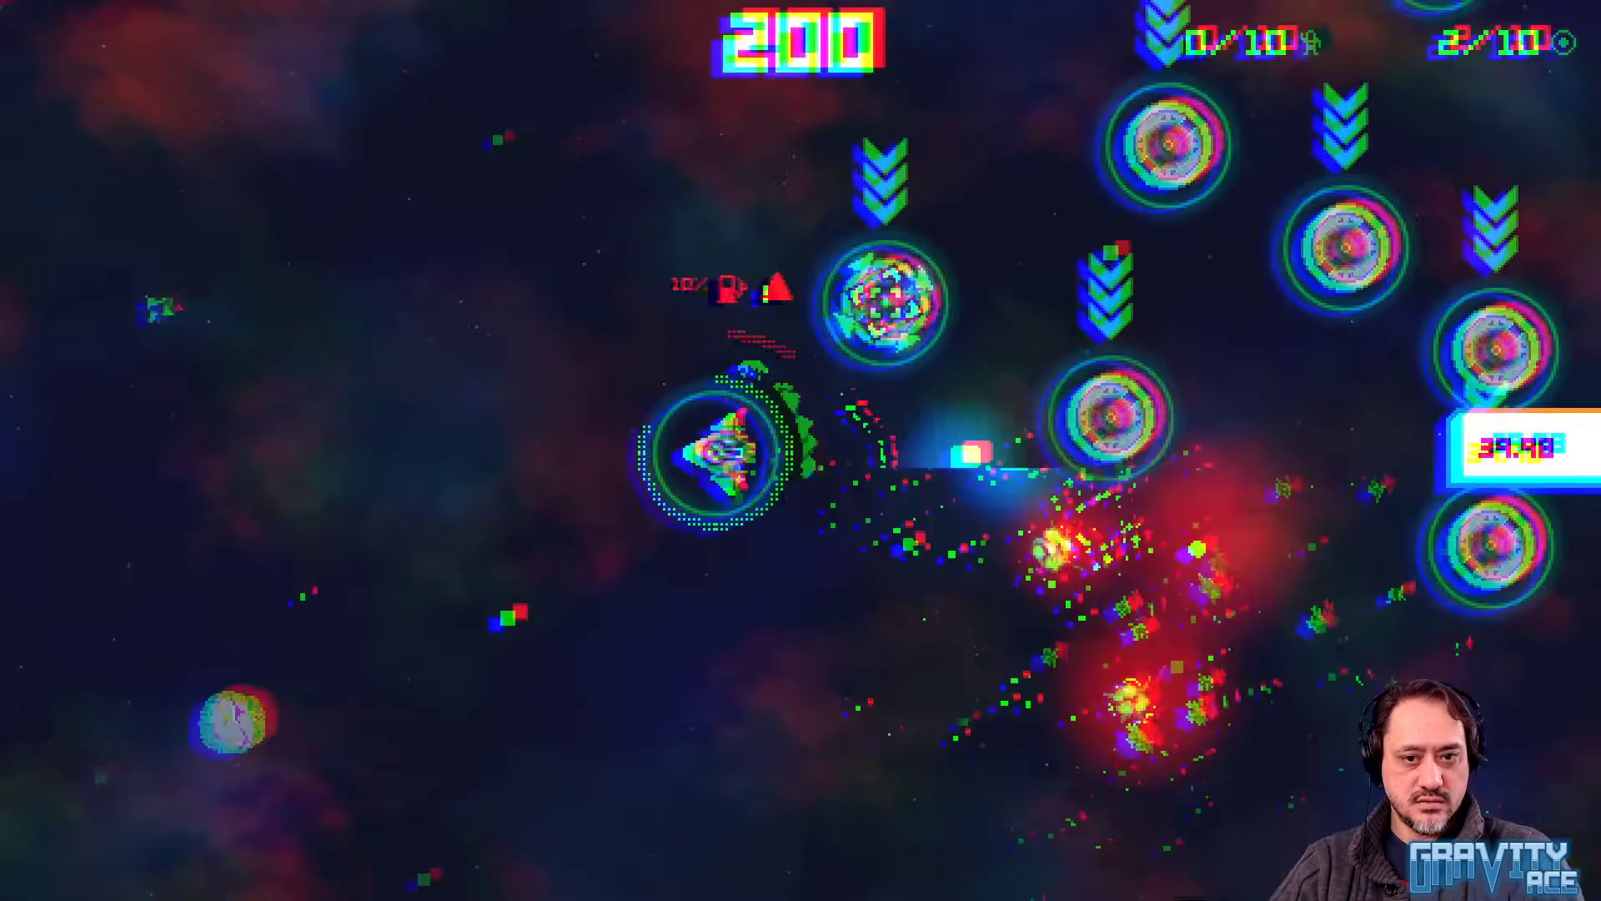
pyautogui.click(1113, 298)
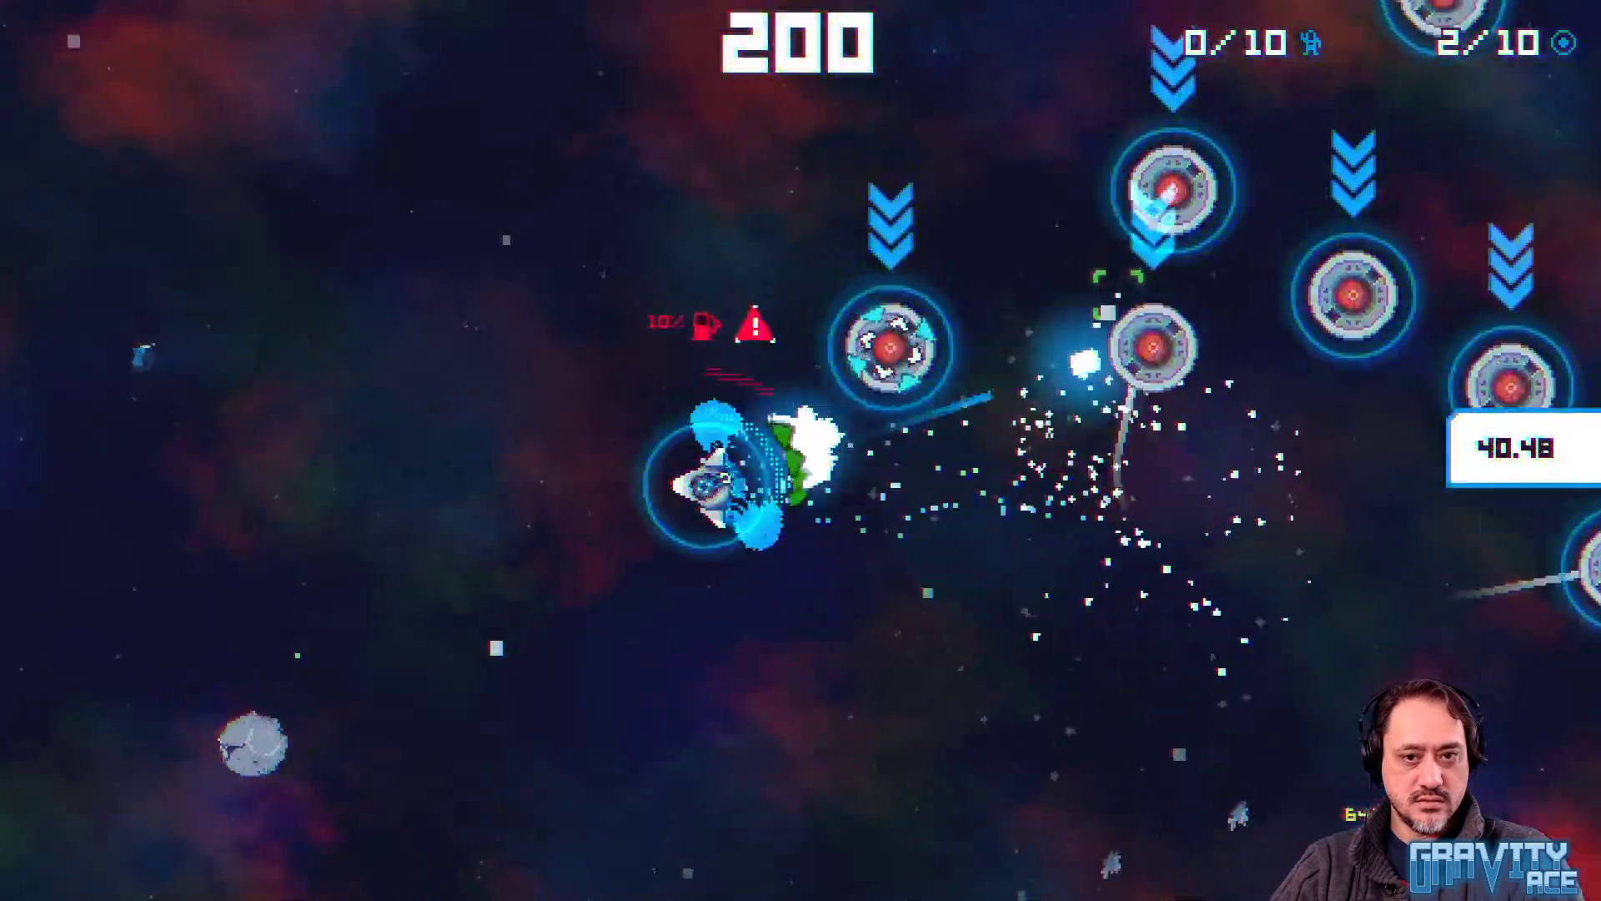
pyautogui.press('w')
pyautogui.click(1117, 294)
pyautogui.press('d')
pyautogui.click(979, 146)
pyautogui.click(1159, 122)
pyautogui.click(1271, 284)
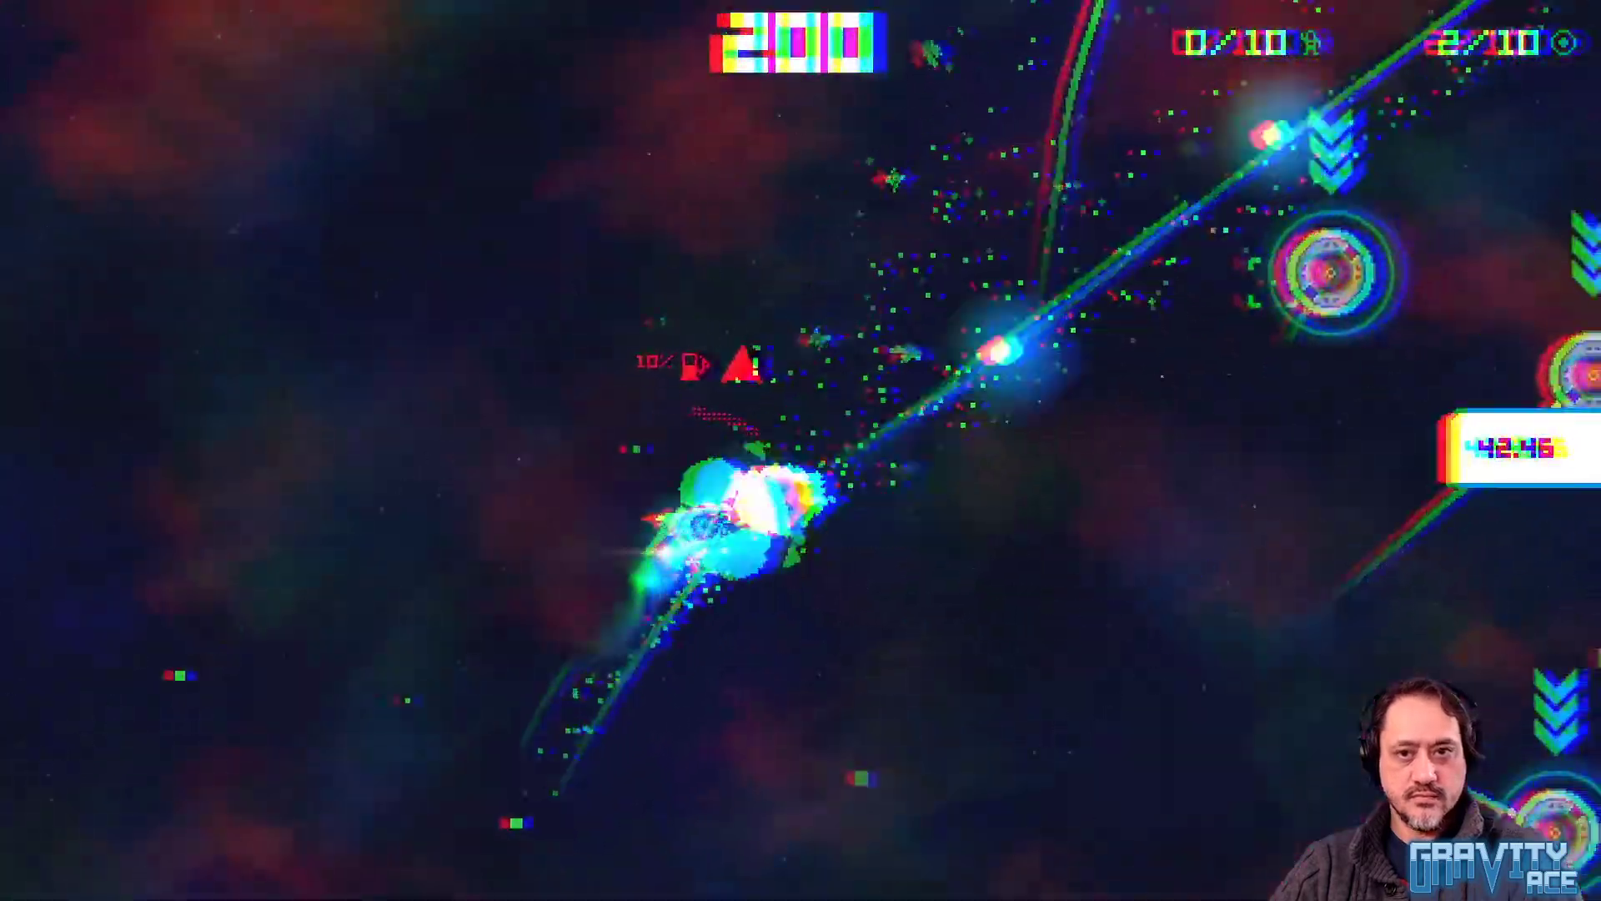
pyautogui.press('d')
pyautogui.click(1293, 367)
pyautogui.click(1329, 468)
pyautogui.press('s')
pyautogui.click(1318, 633)
pyautogui.click(1173, 685)
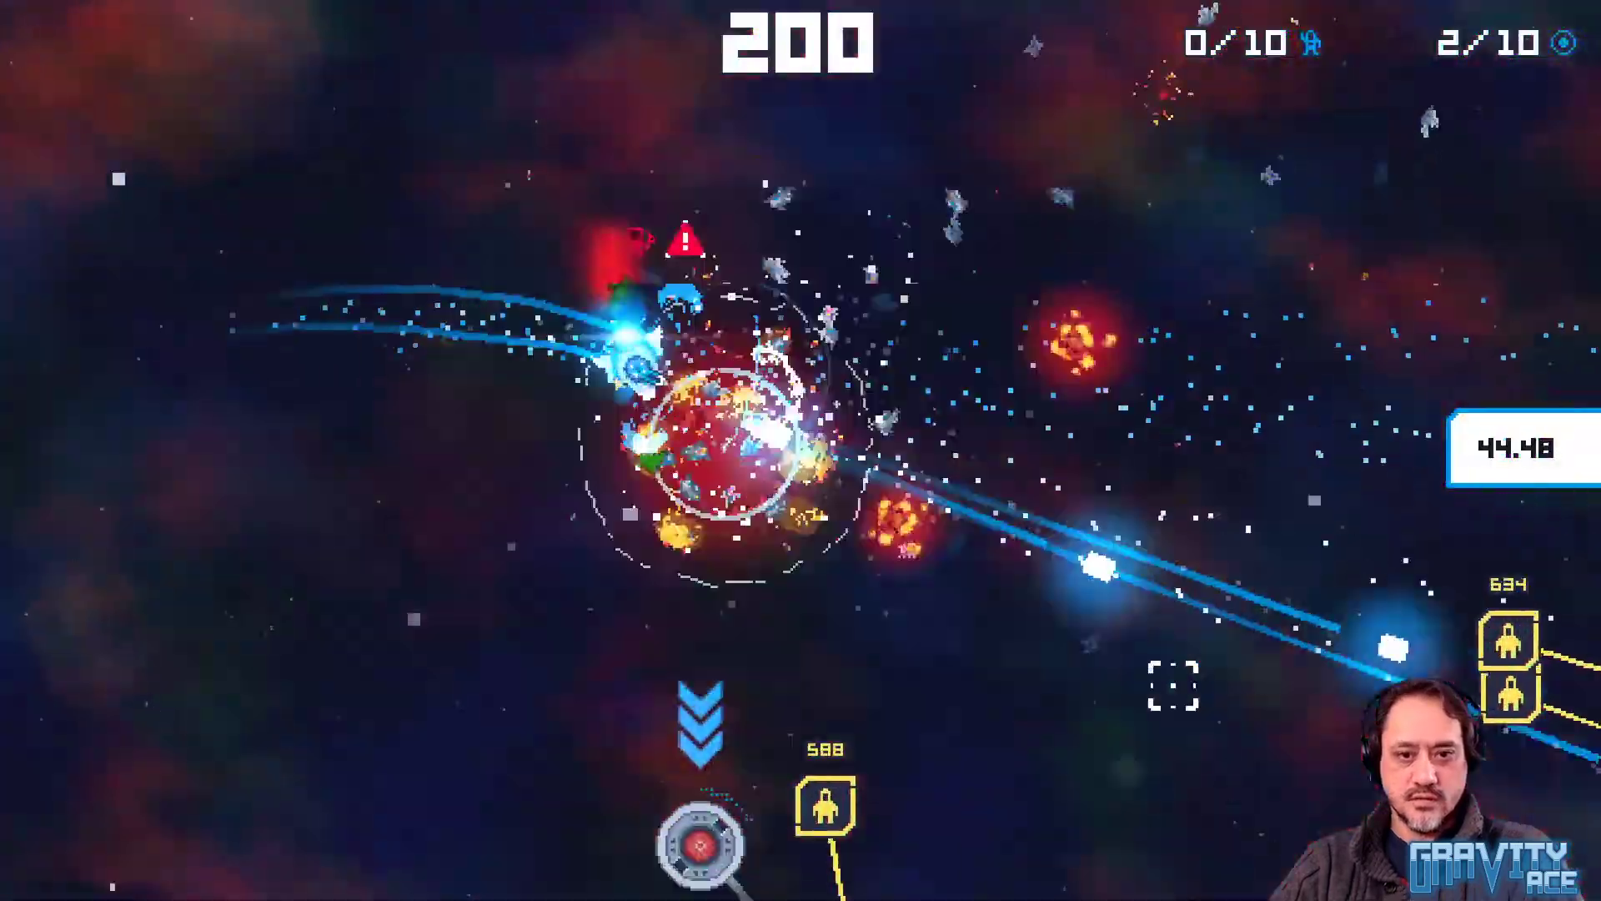
pyautogui.click(793, 889)
# Fly the ship beside the blue ice terrain and thrust towards its edge to examine the exhaust distortion there
pyautogui.press('w')
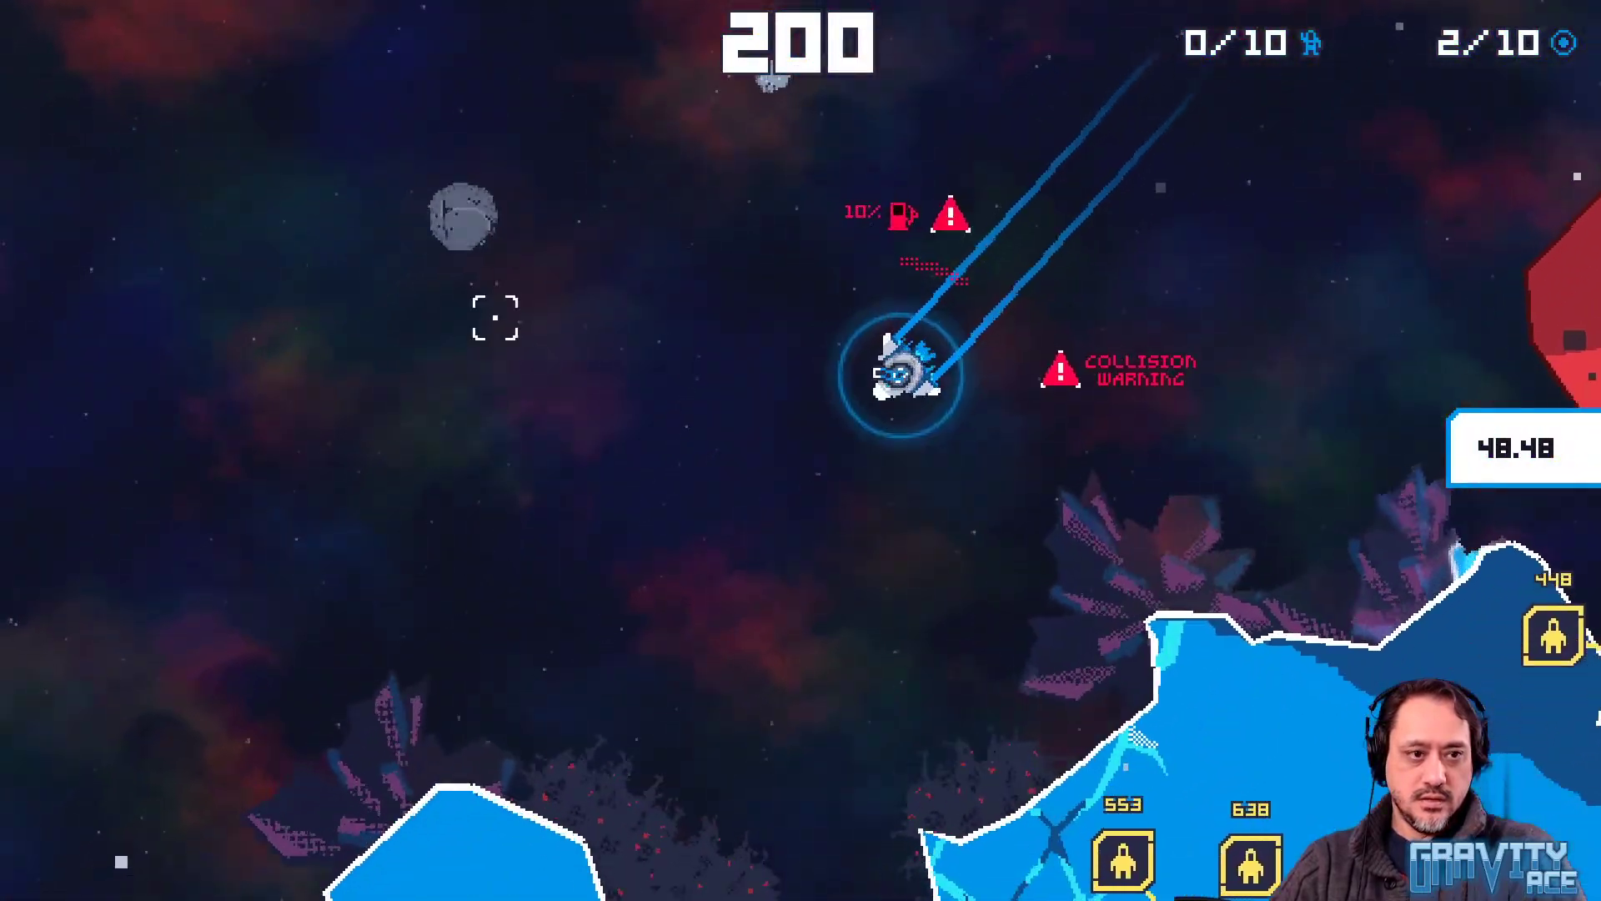
pyautogui.click(621, 154)
pyautogui.press('w')
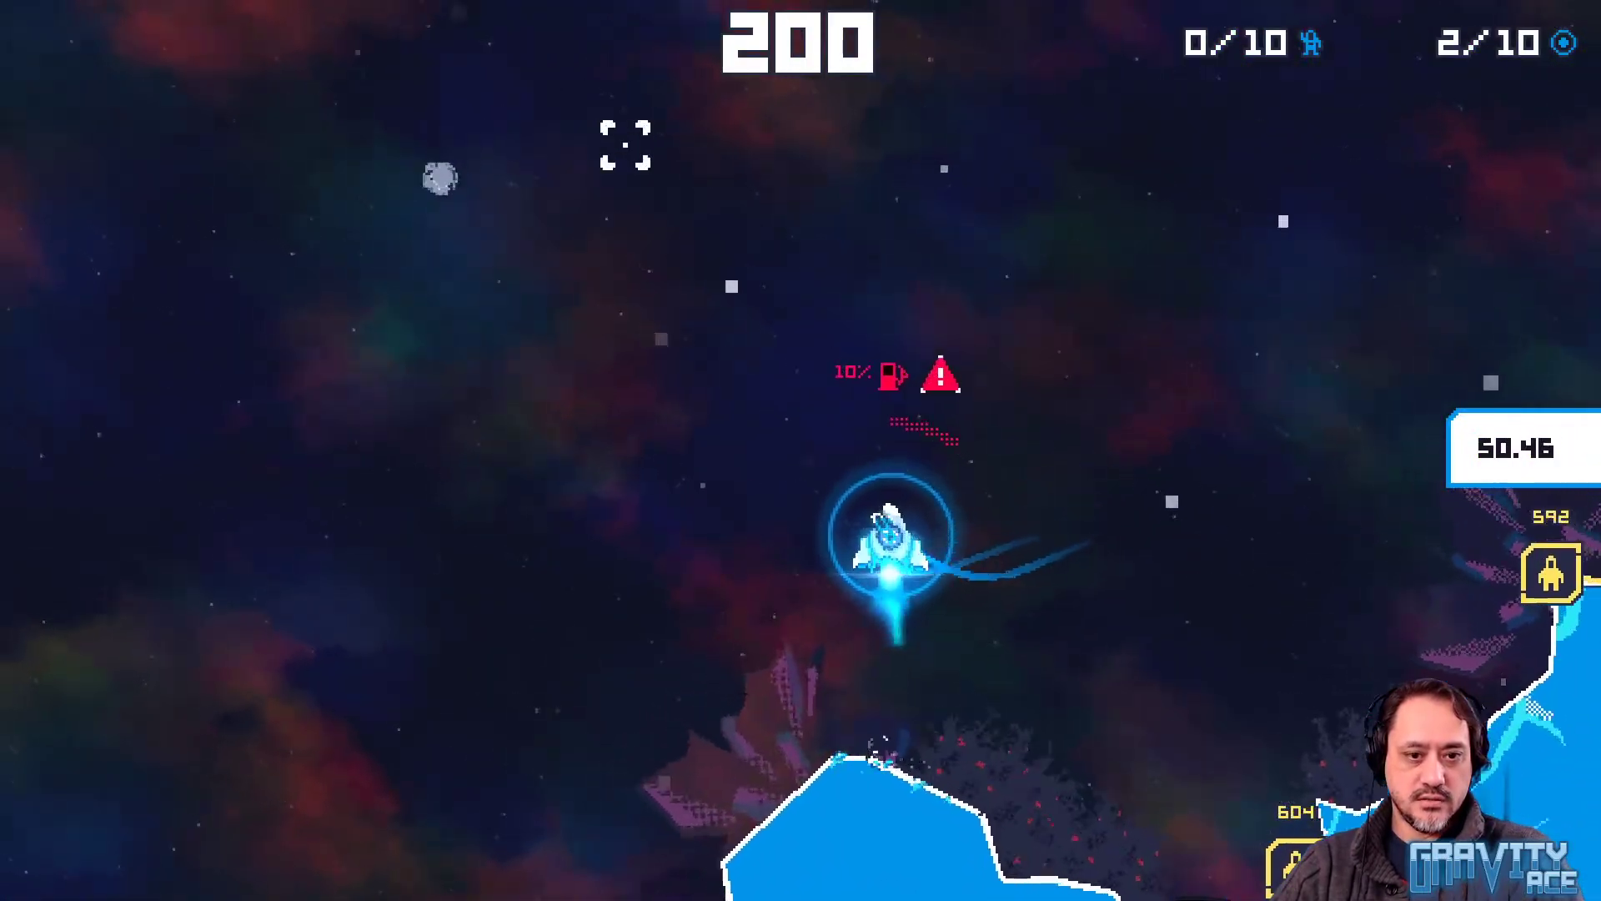
pyautogui.press('a')
pyautogui.press('s')
pyautogui.press('d')
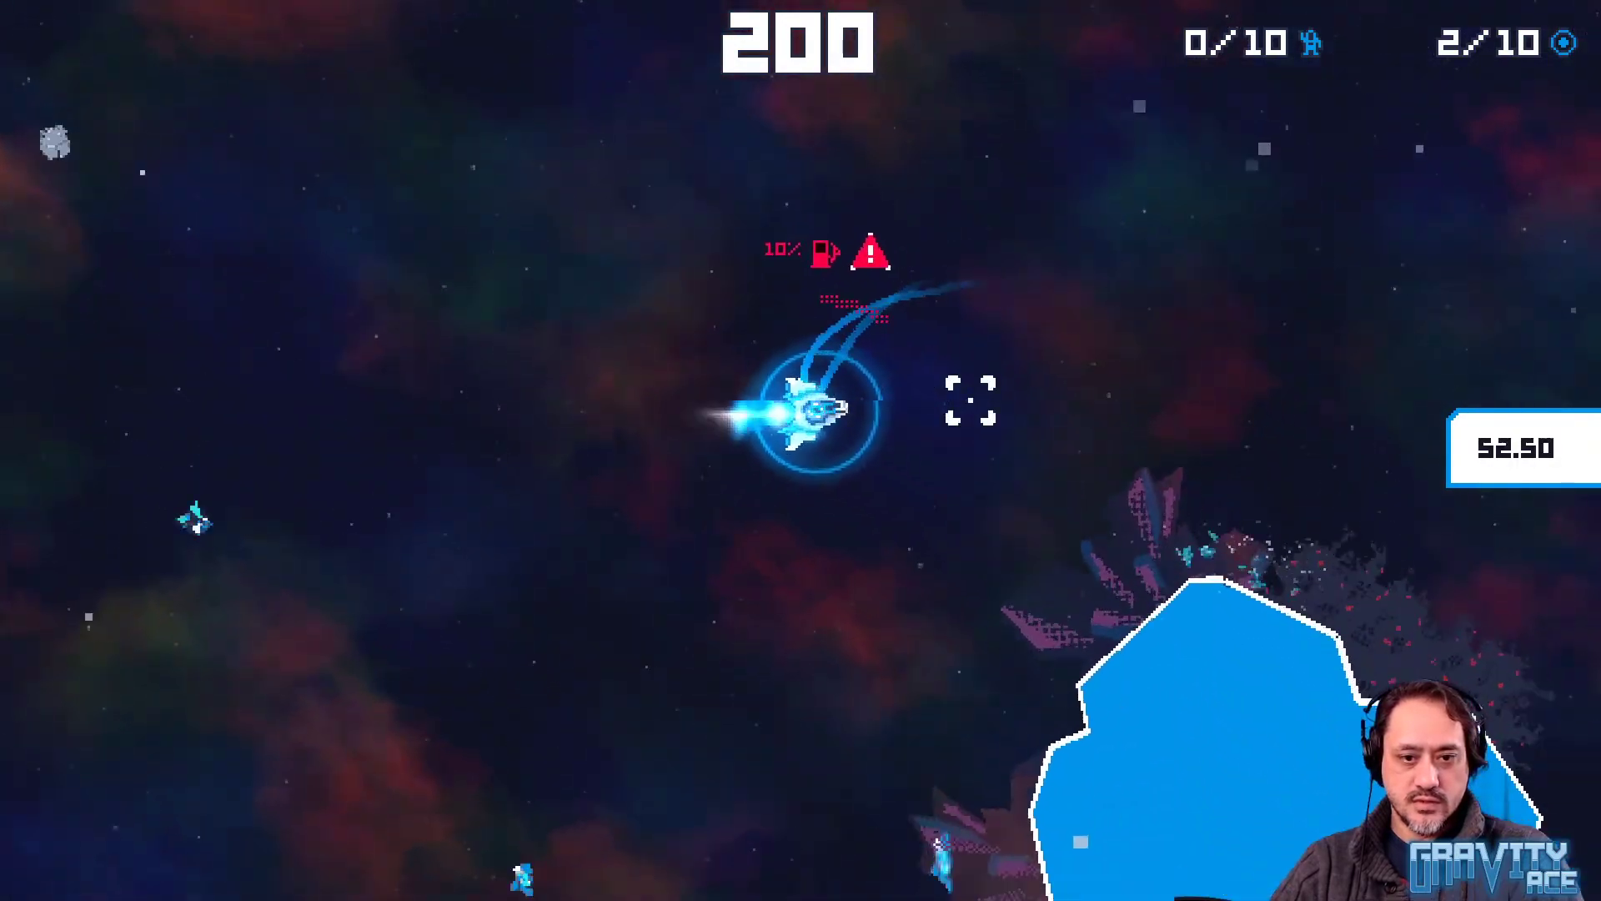
pyautogui.press('w')
pyautogui.press('a')
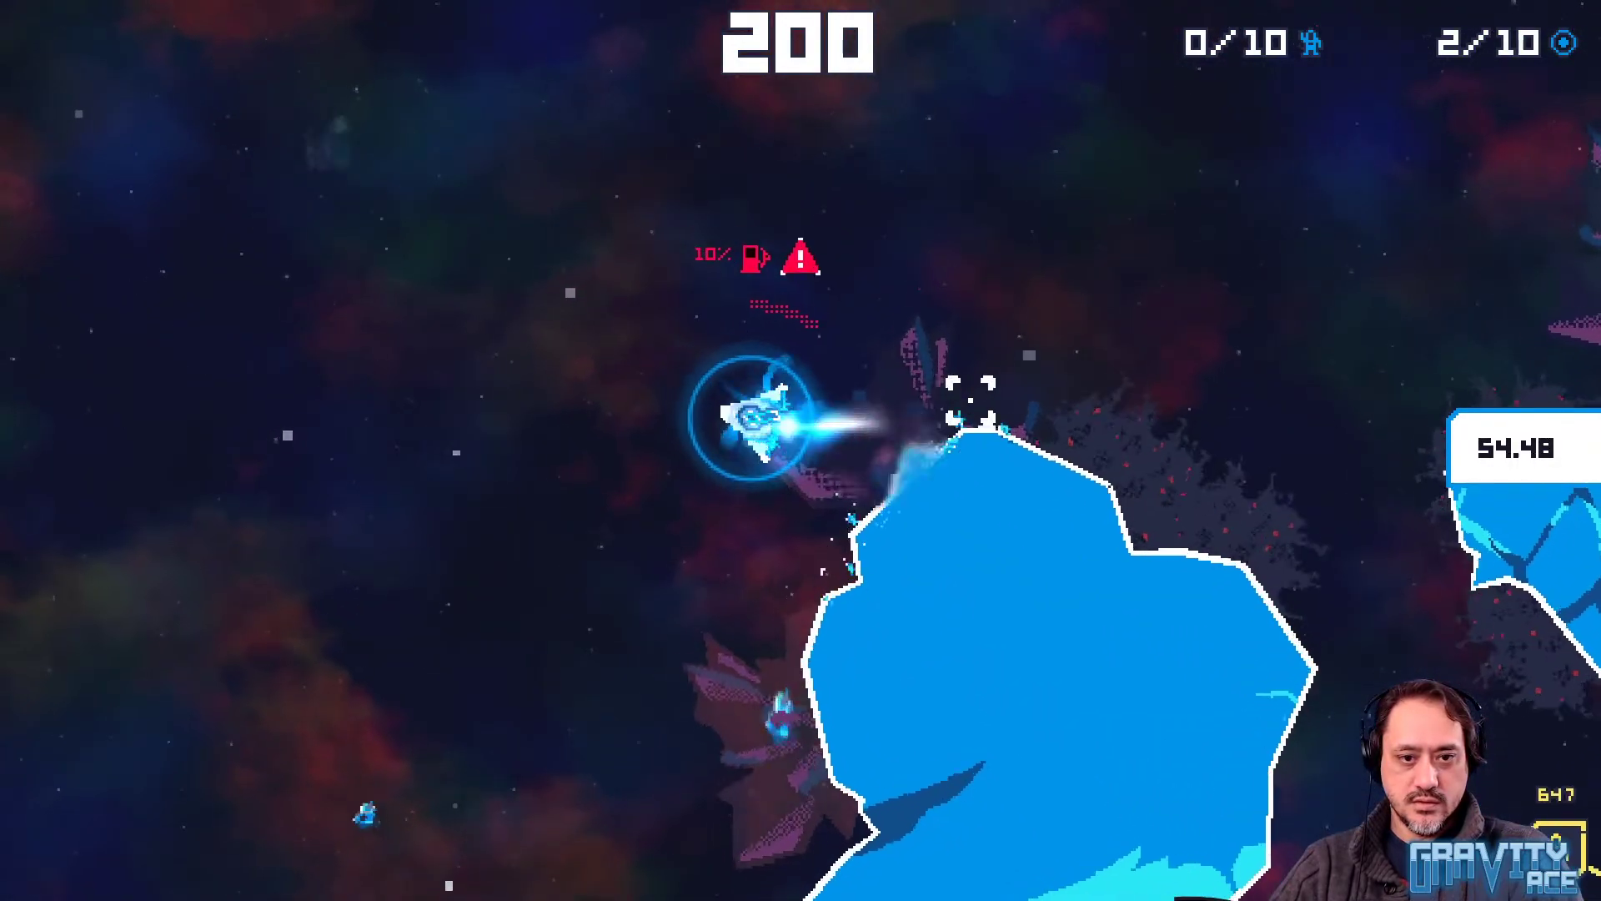
pyautogui.press('w')
pyautogui.press('a')
pyautogui.press('s')
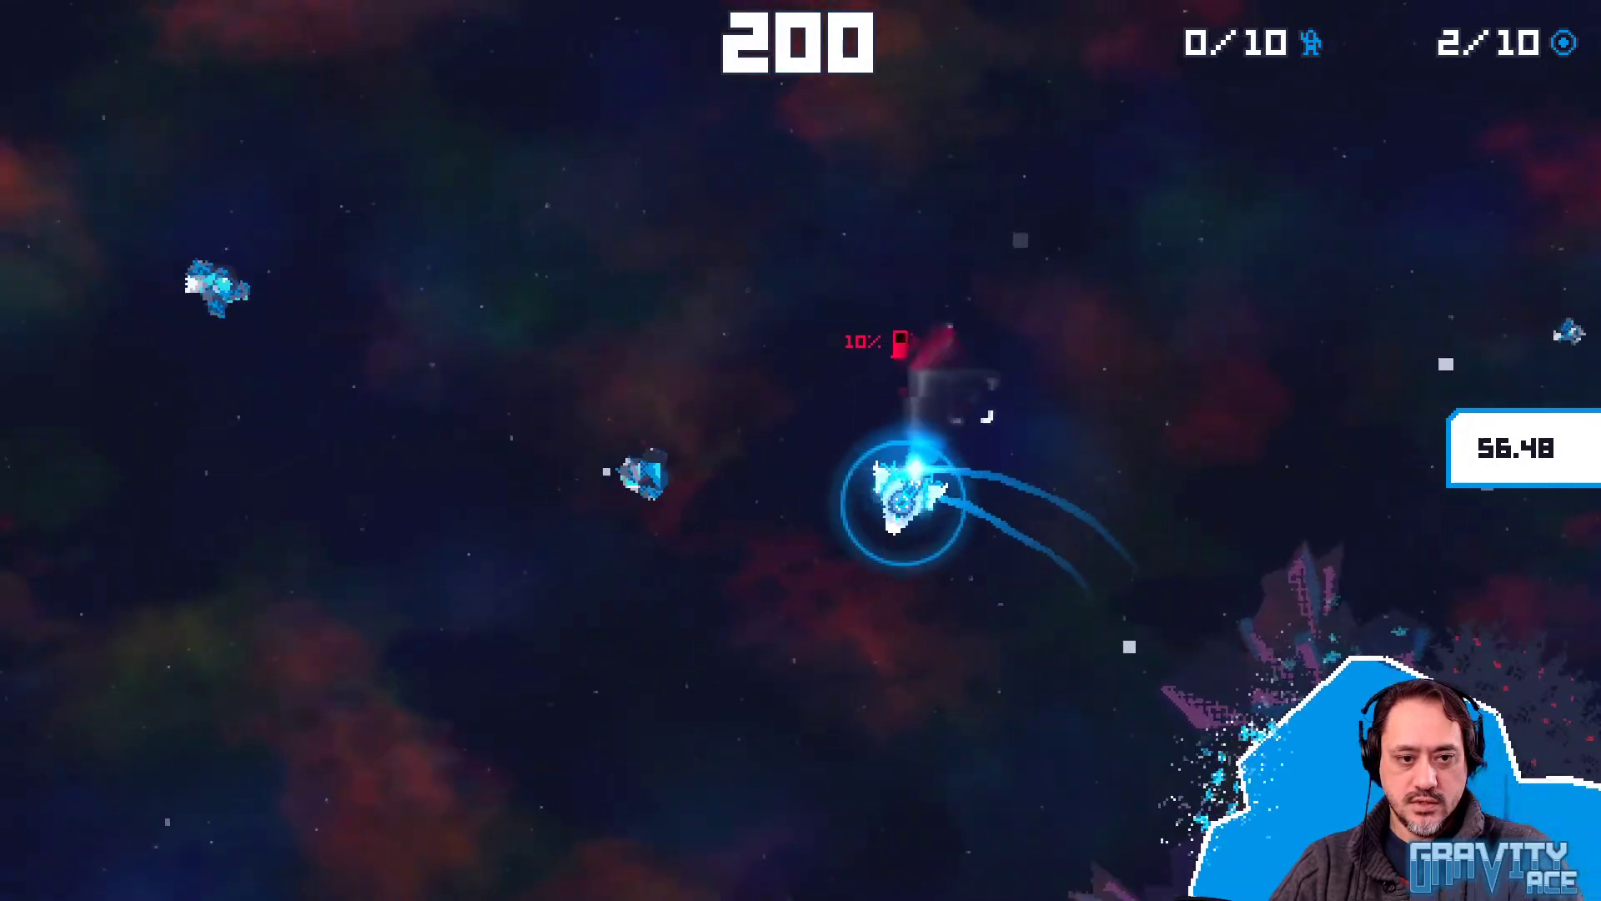
pyautogui.press('d')
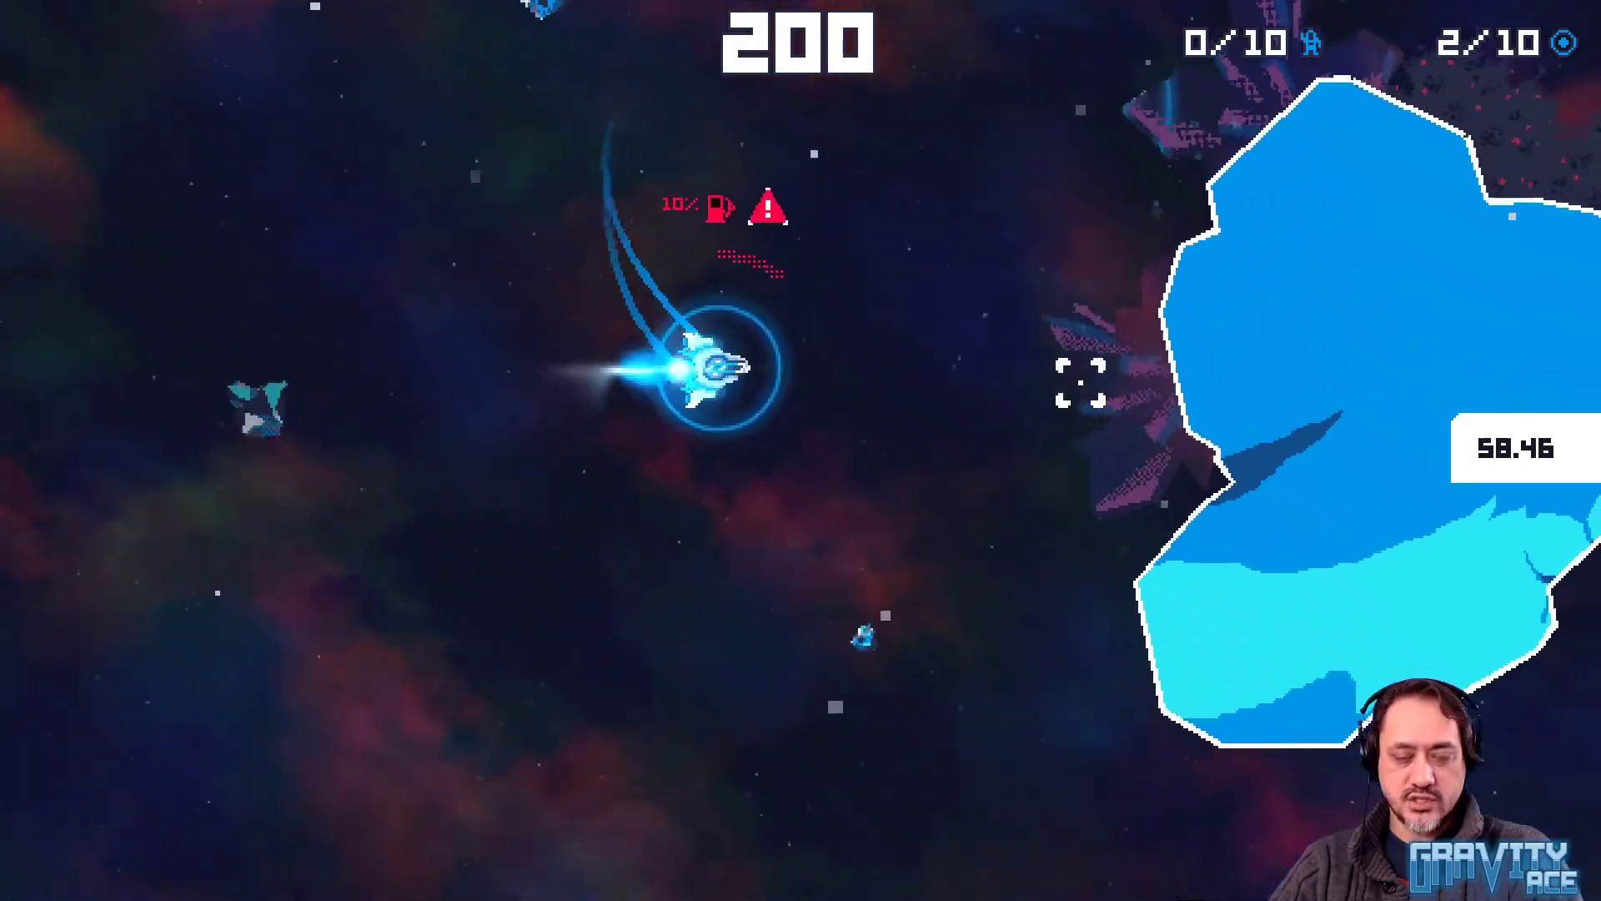
pyautogui.press('w')
pyautogui.press('a')
pyautogui.press('w')
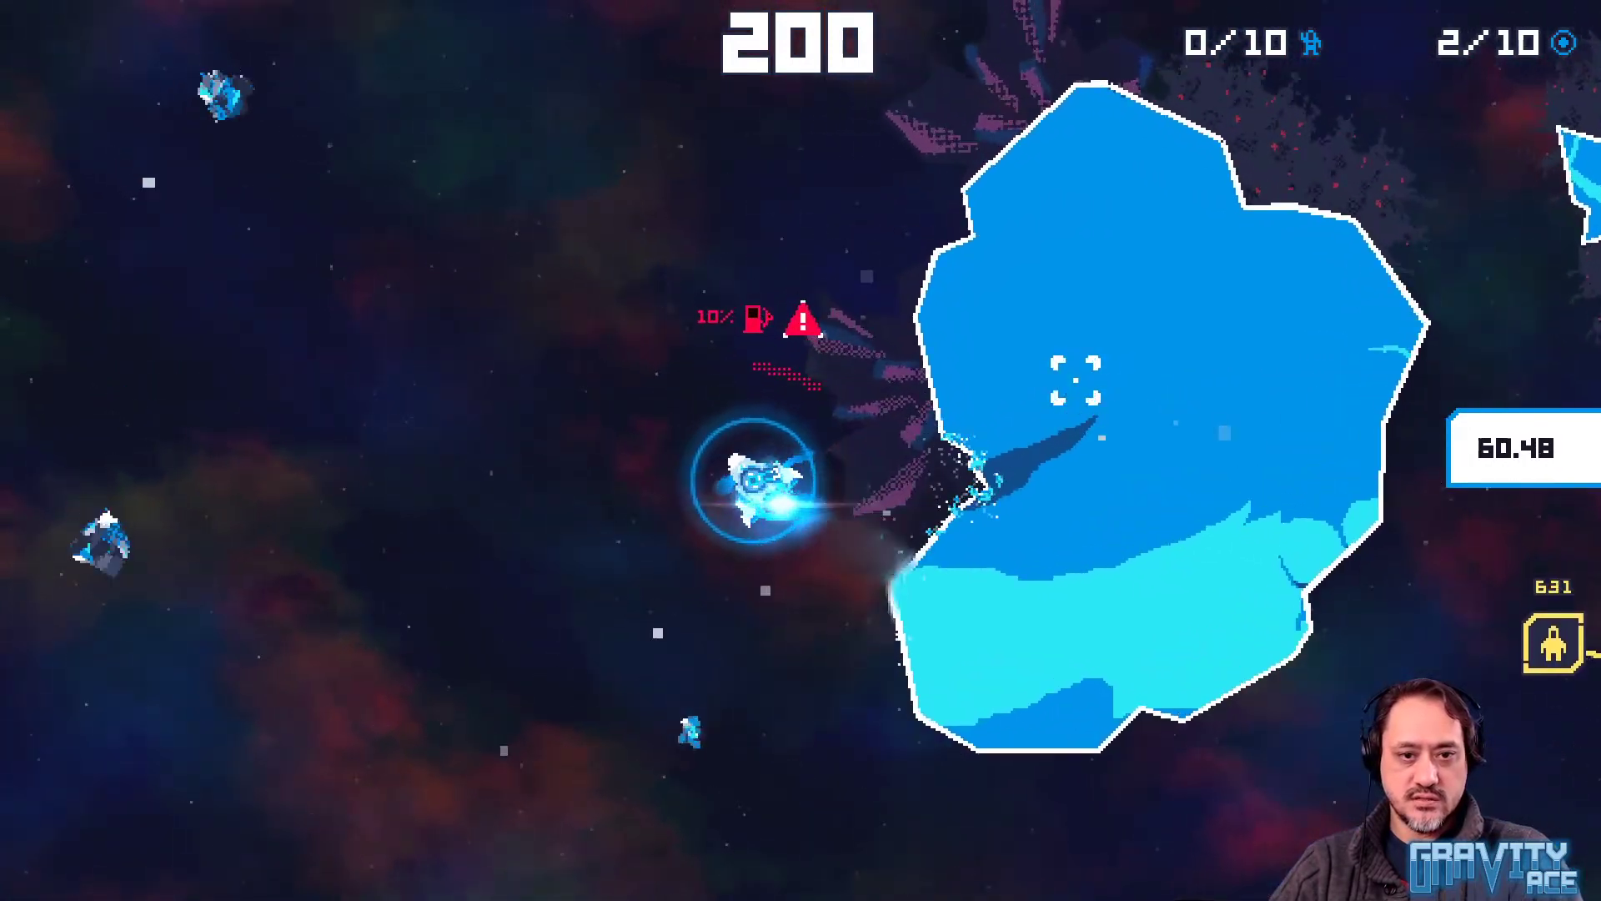
# Fly the ship over and between the blue ice masses to examine how its exhaust and the nearby ice rocks render
pyautogui.press('d')
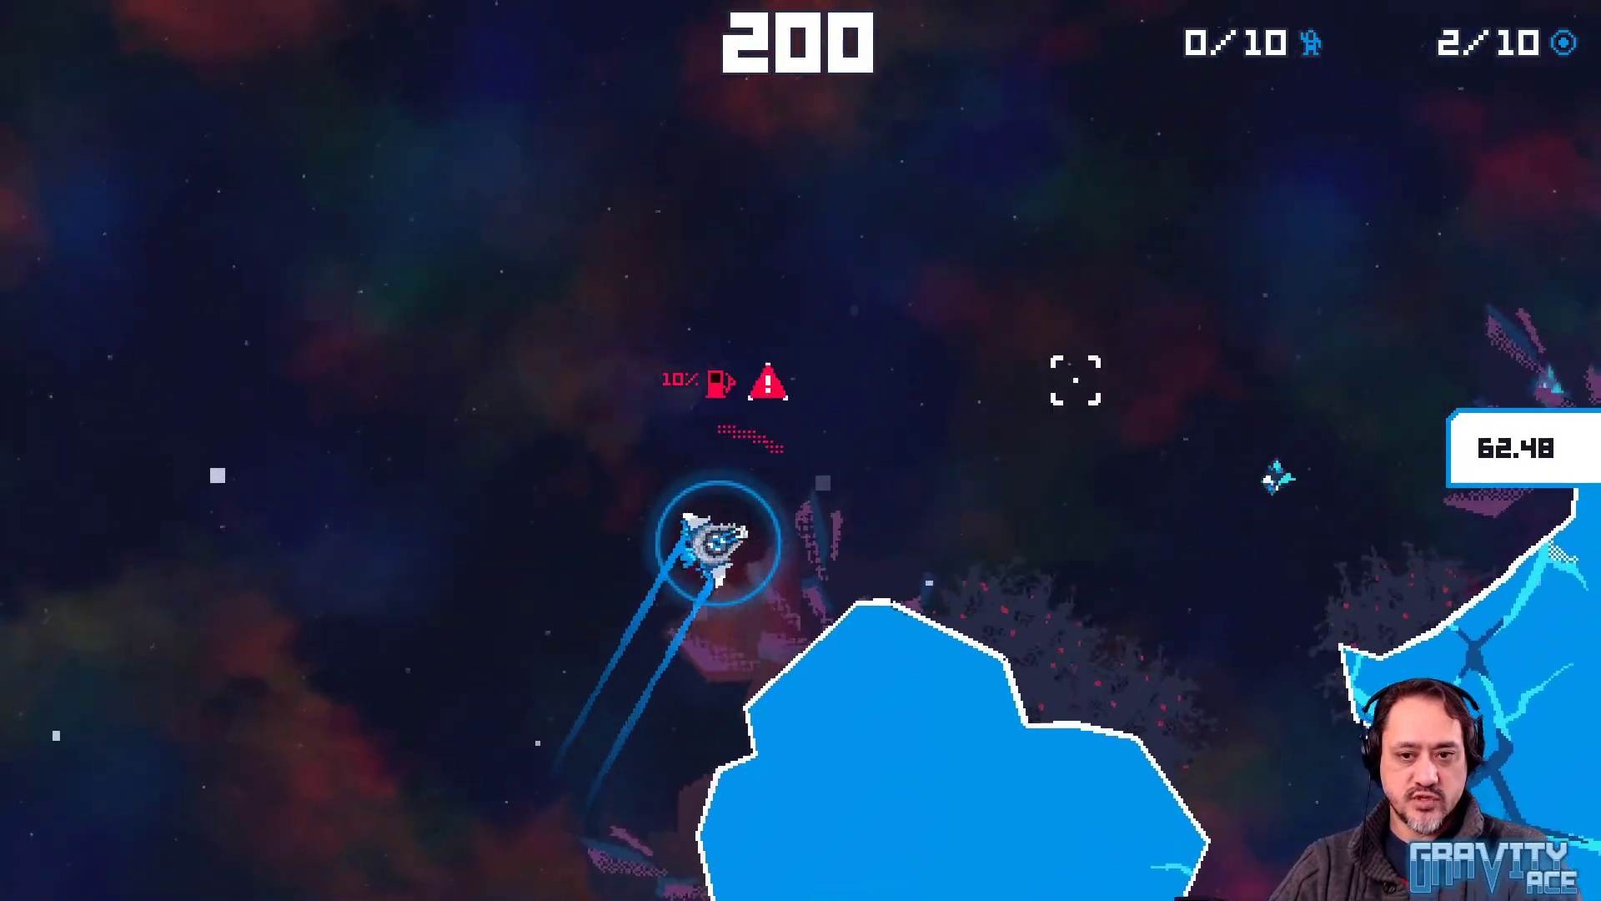
pyautogui.press('s')
pyautogui.press('a')
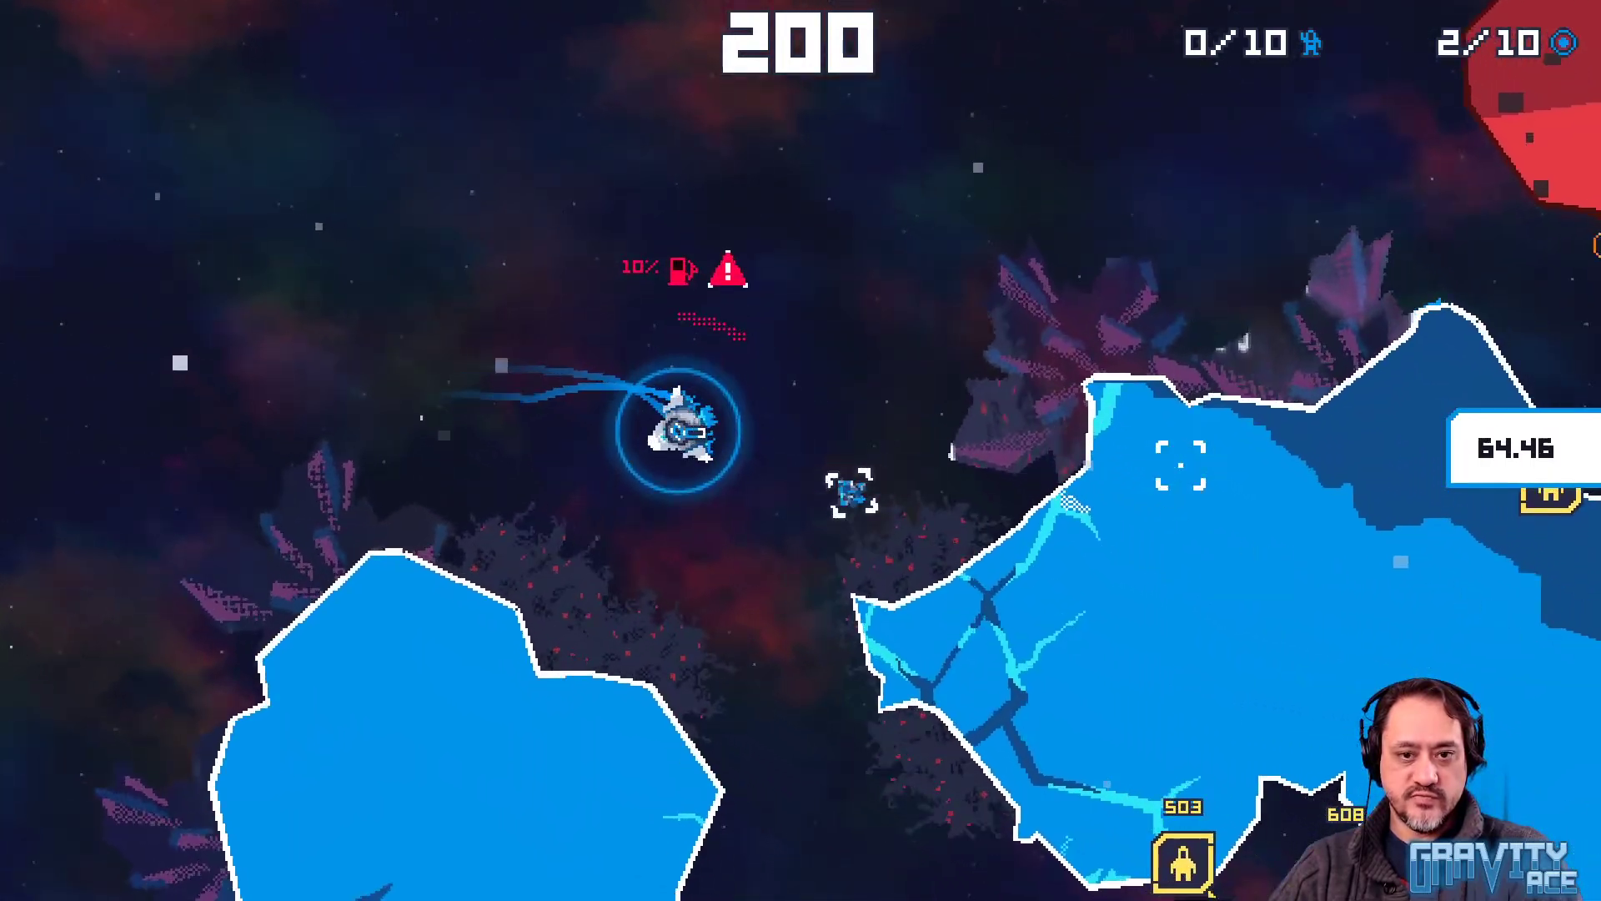
pyautogui.press('w')
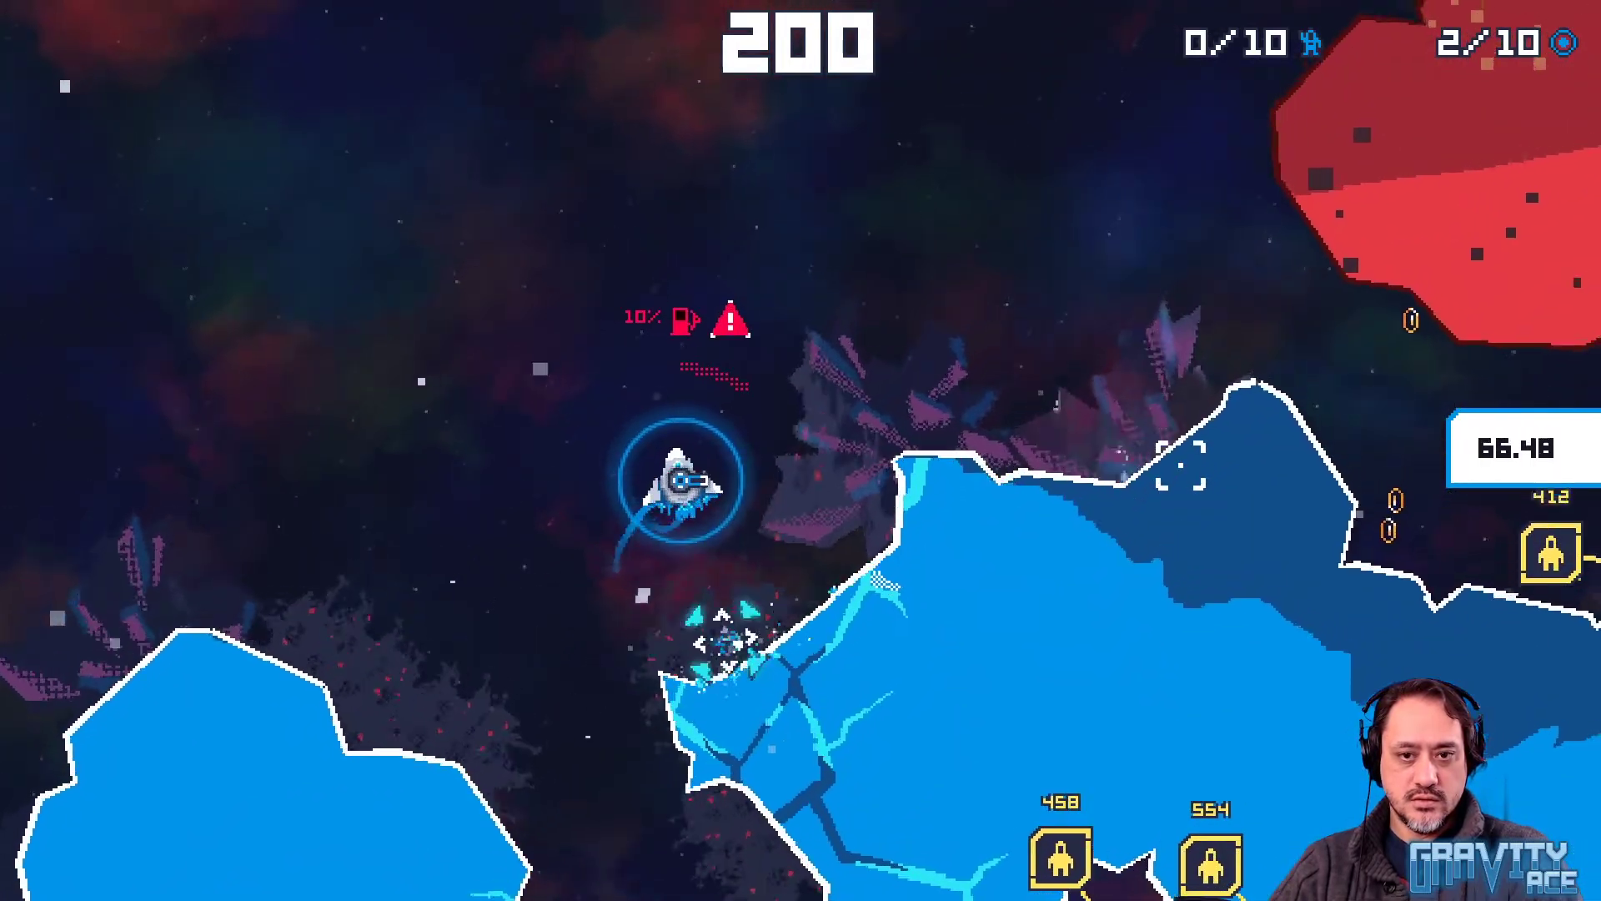
pyautogui.press('a')
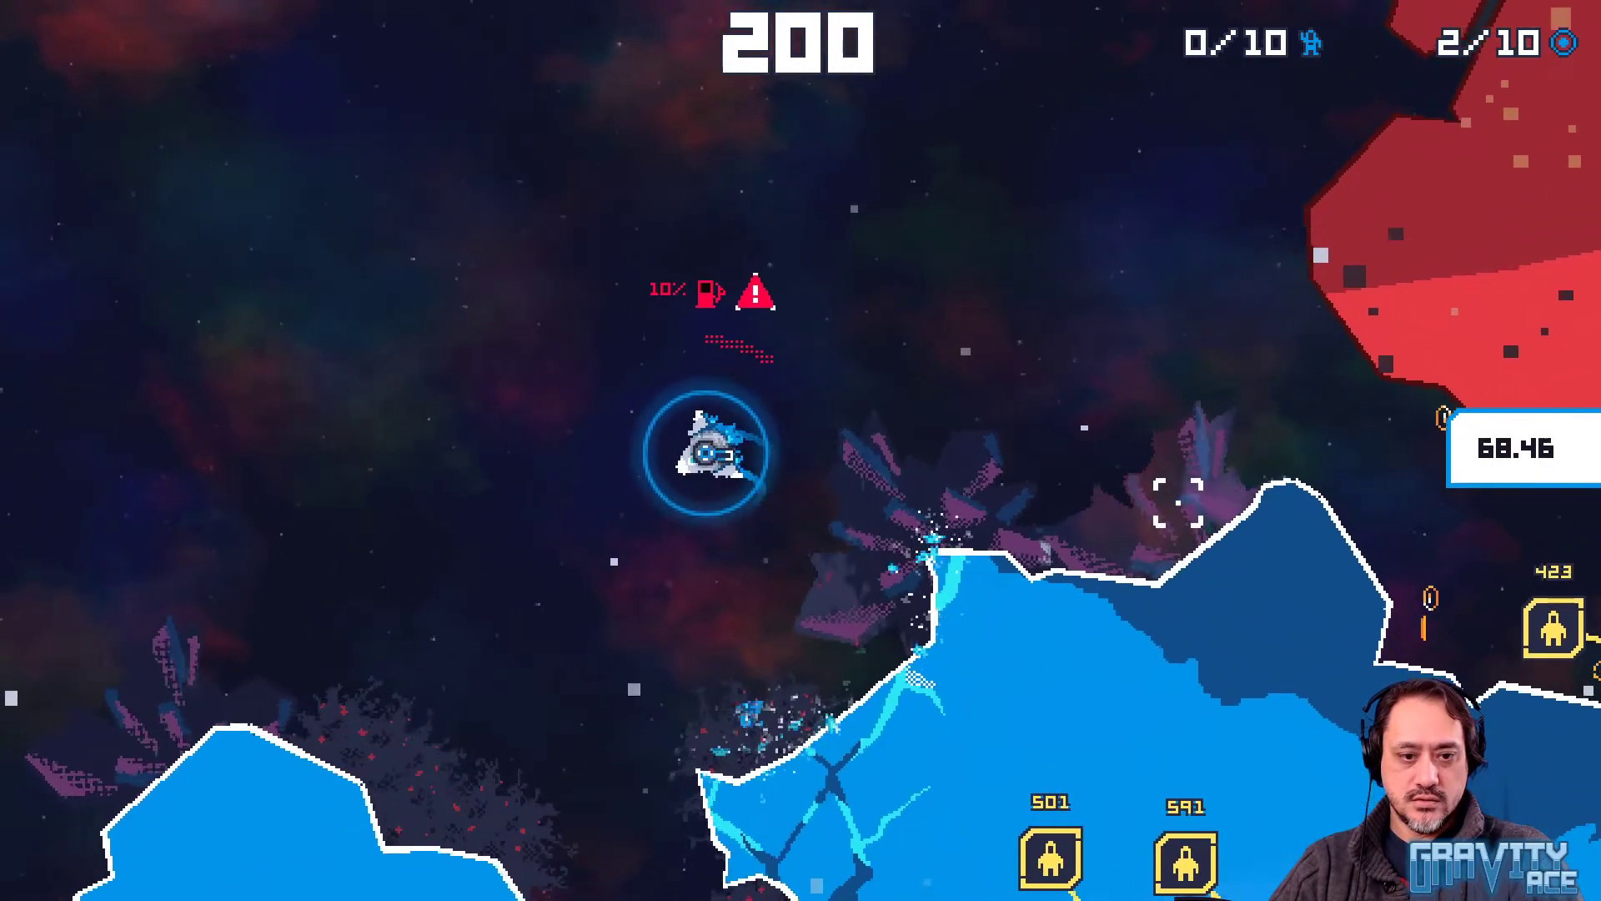
pyautogui.press('a')
pyautogui.press('w')
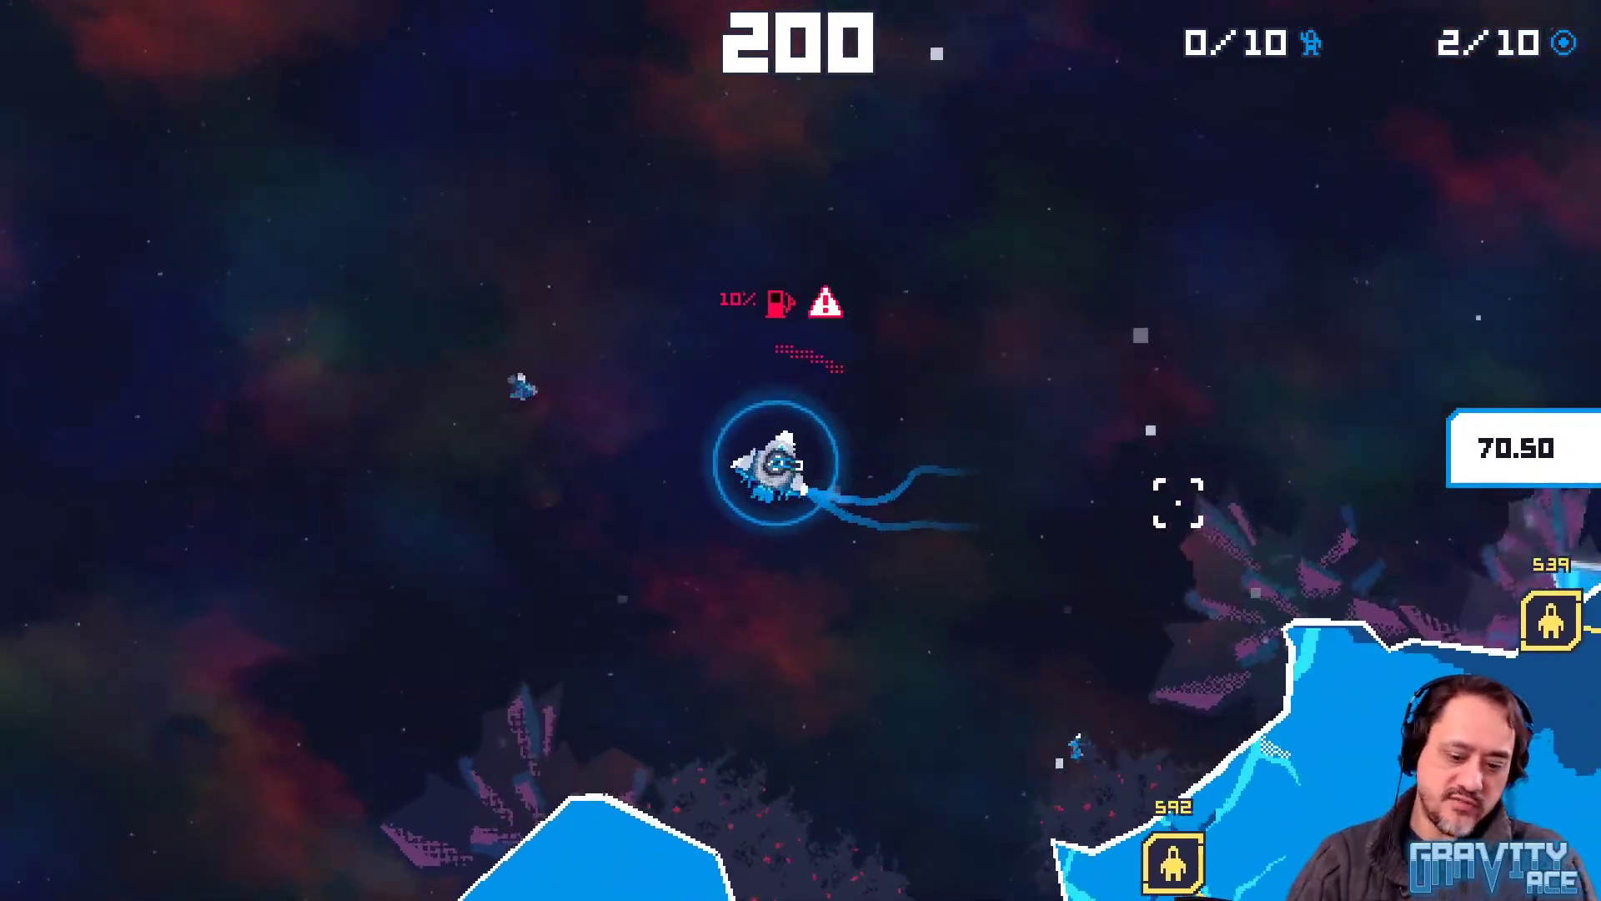
# Leave the game for the Godot editor and search the ship script for exhaust
pyautogui.press('Escape')
pyautogui.hotkey('alt', 'Tab')
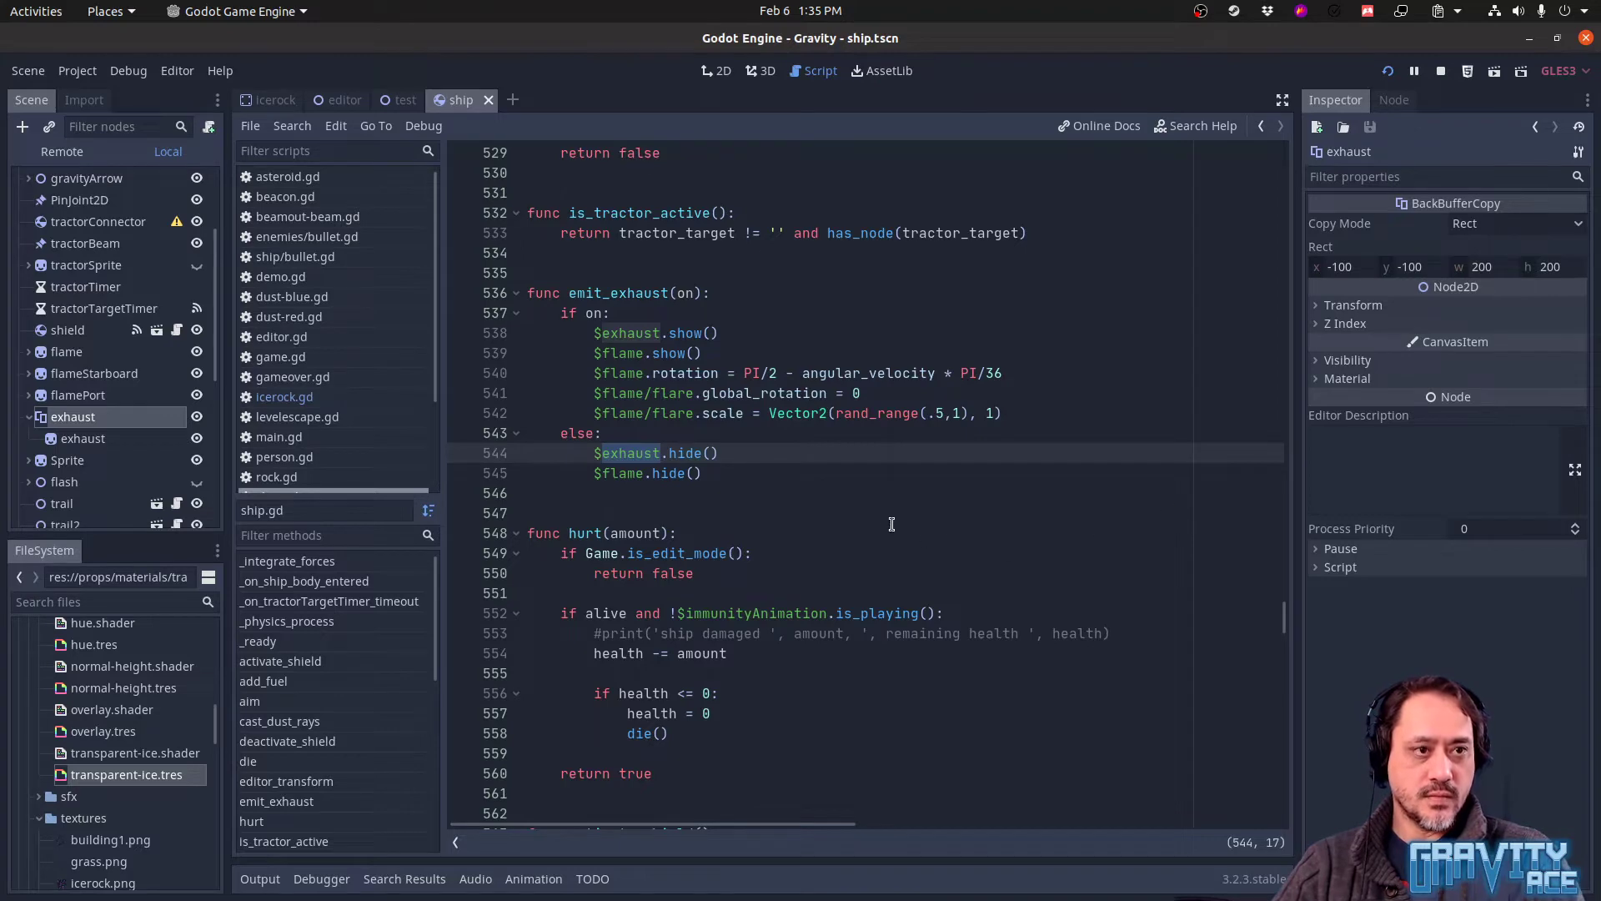
pyautogui.hotkey('ctrl', 'f')
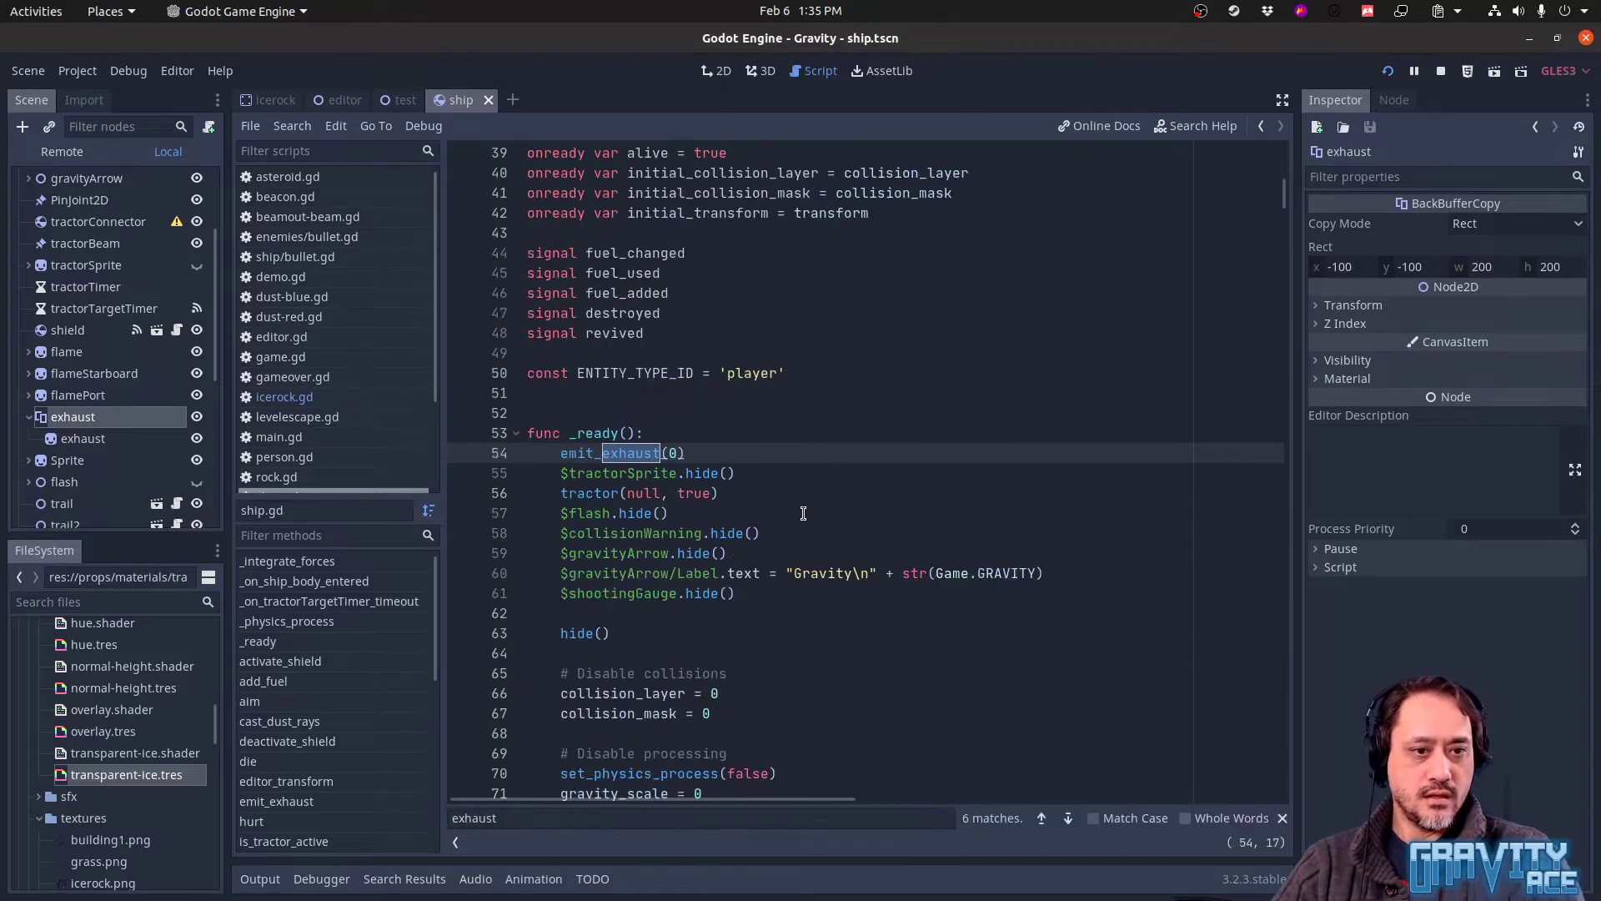
# Delete the screen_uv *= sin(SCREEN_UV.x) line from the icerock Sprite's transparent-ice shader and save
pyautogui.click(275, 100)
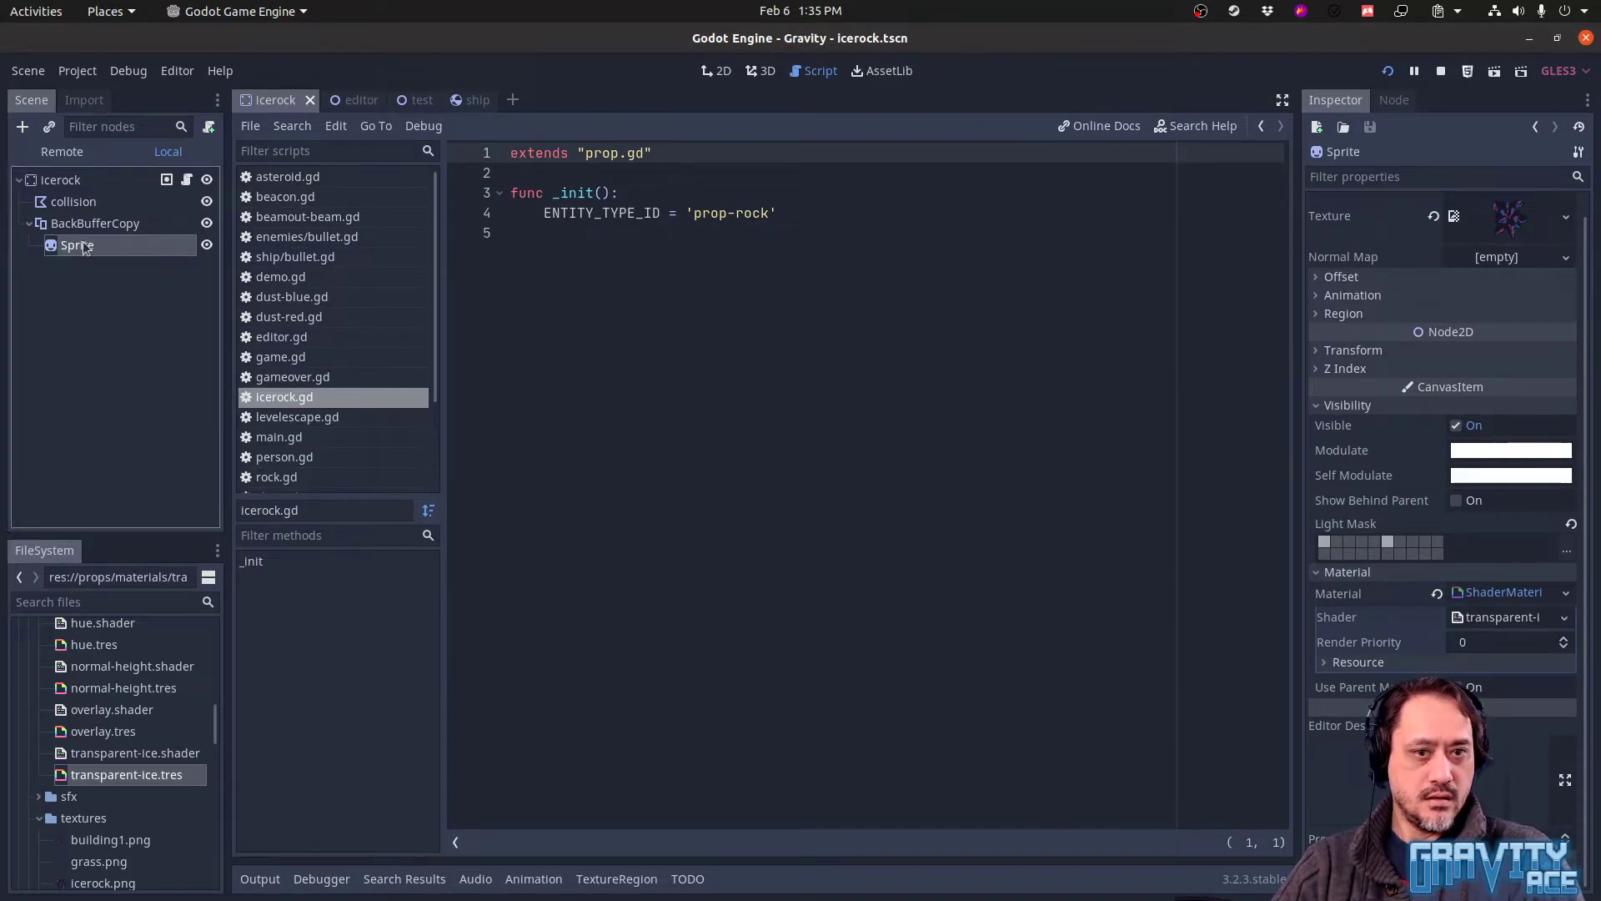
pyautogui.click(1500, 593)
pyautogui.click(1502, 616)
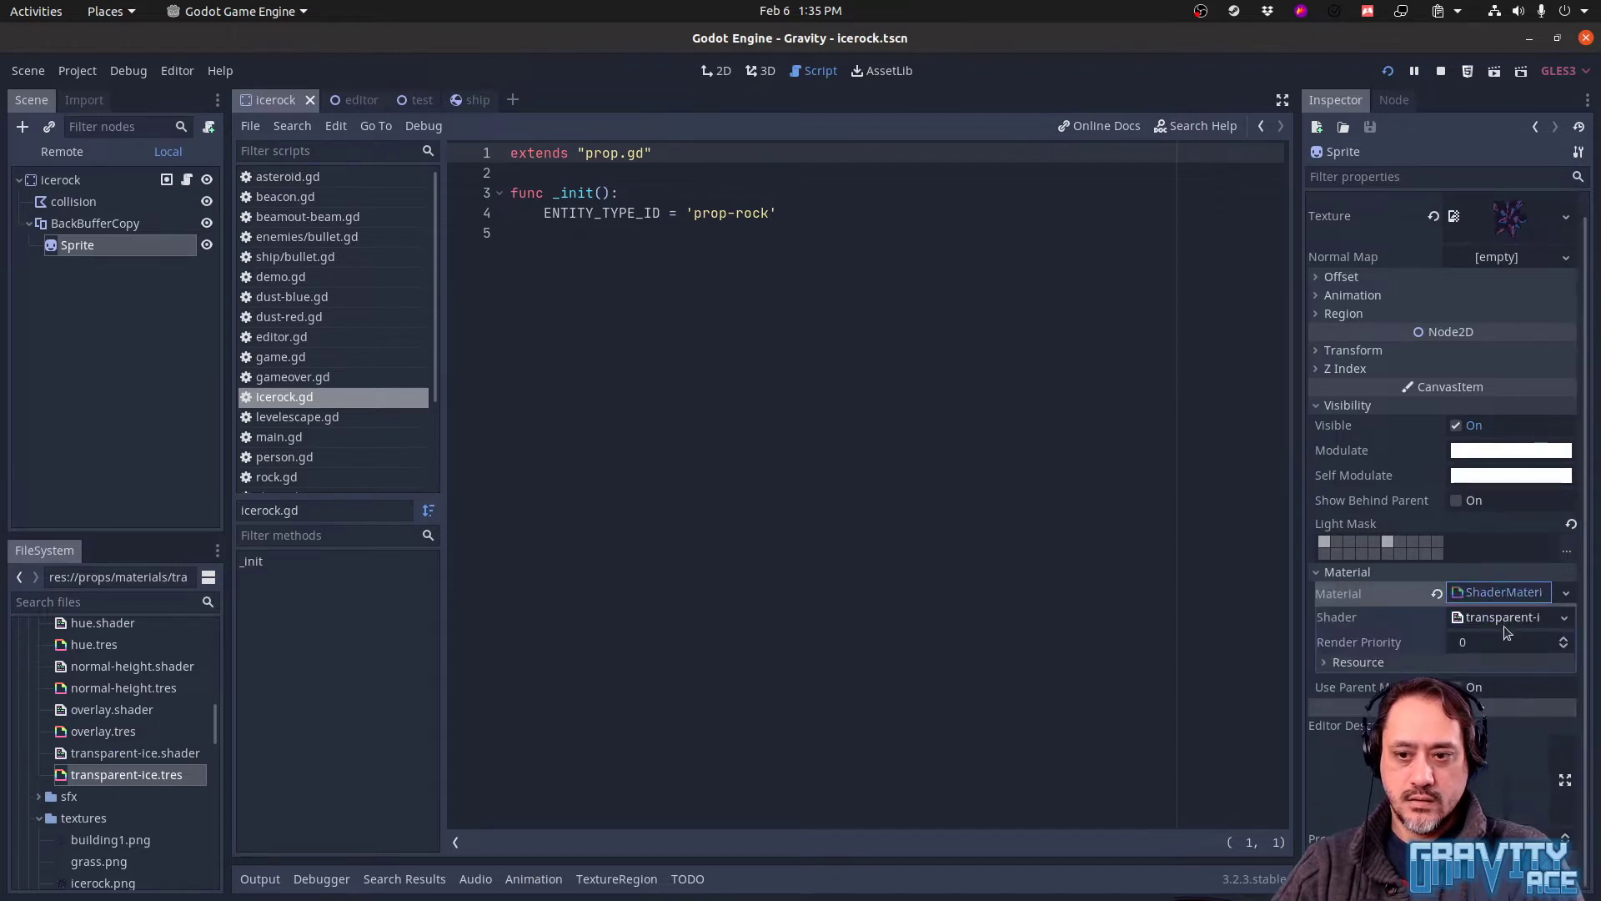
pyautogui.click(1482, 621)
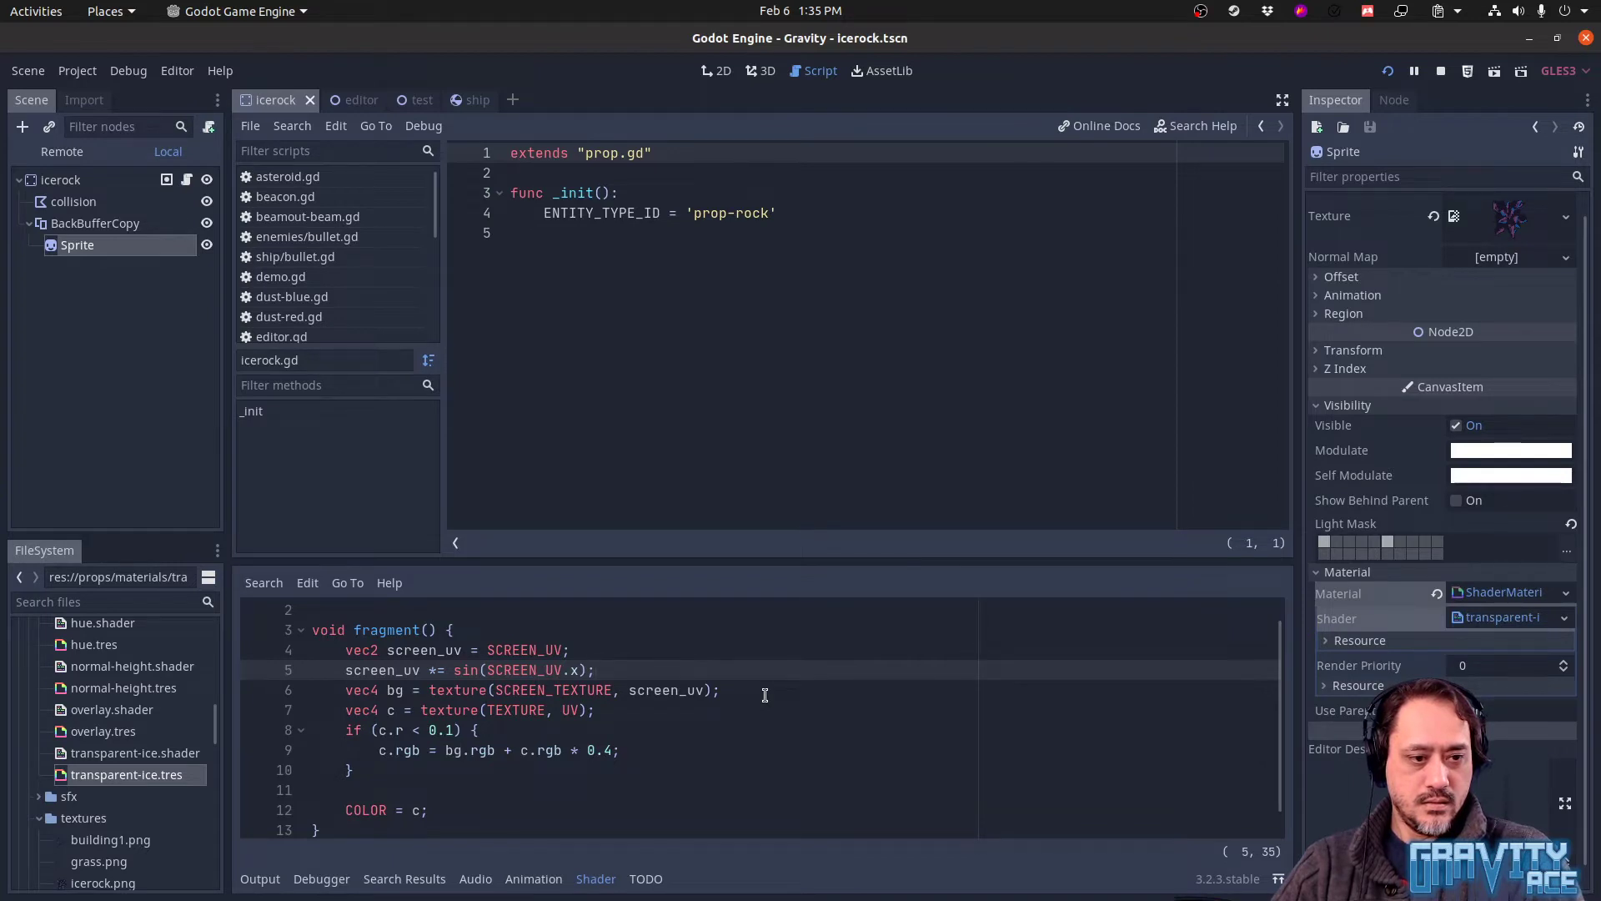
pyautogui.hotkey('ctrl', 'shift', 'k')
pyautogui.hotkey('ctrl', 's')
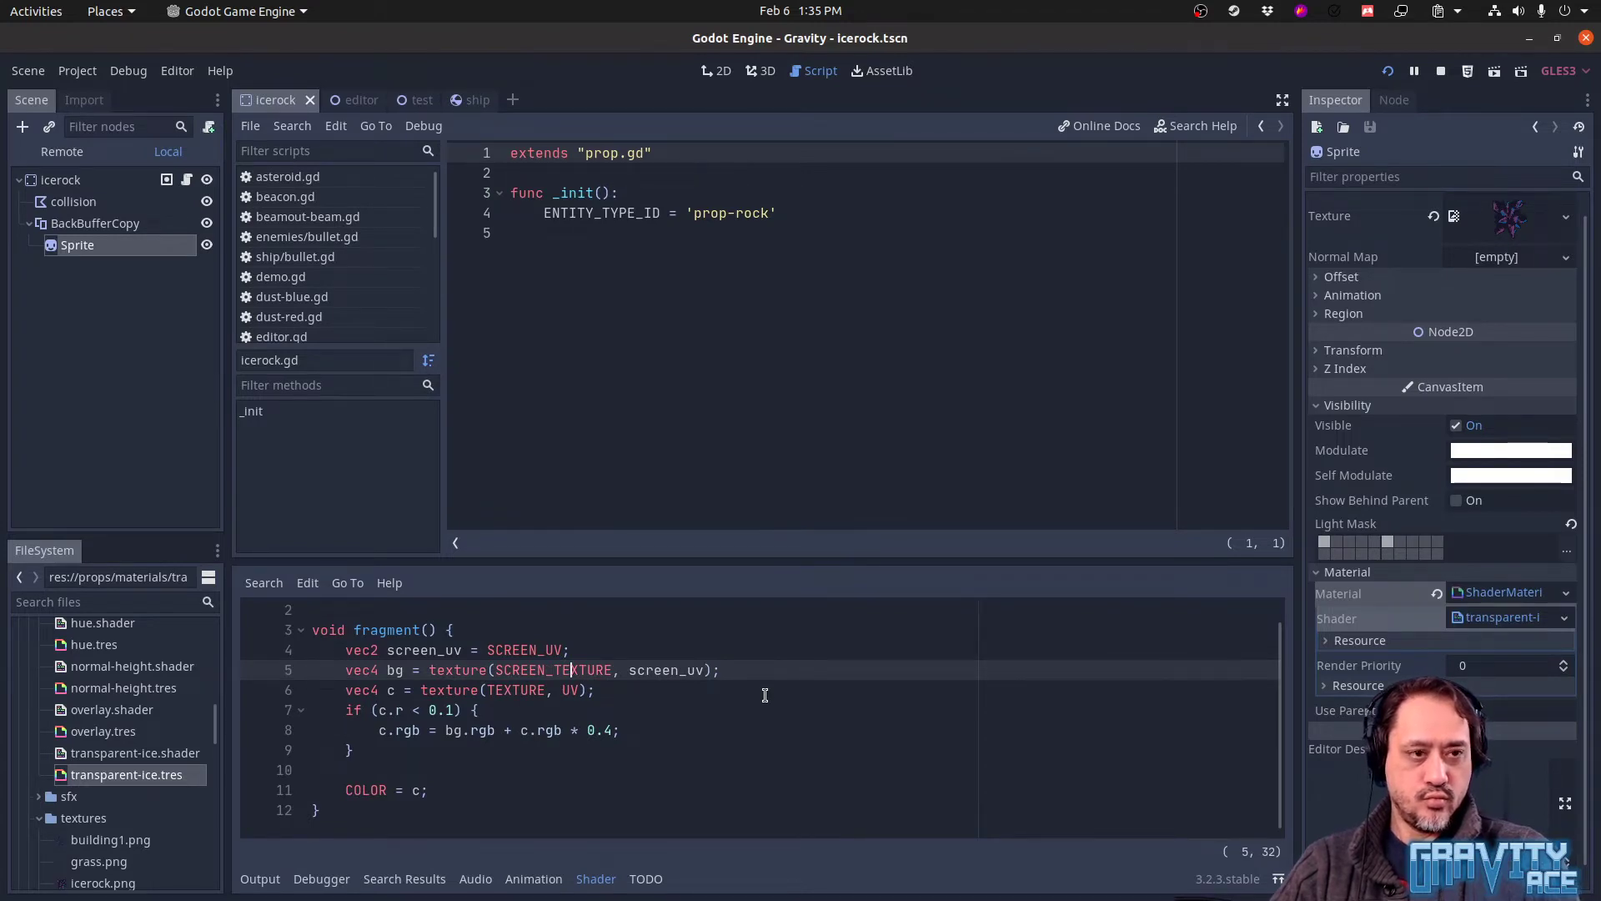
# Examine the prop-icerock entry in the object list of editor.gd, including its icon, resource and snap settings
pyautogui.click(348, 99)
pyautogui.click(820, 435)
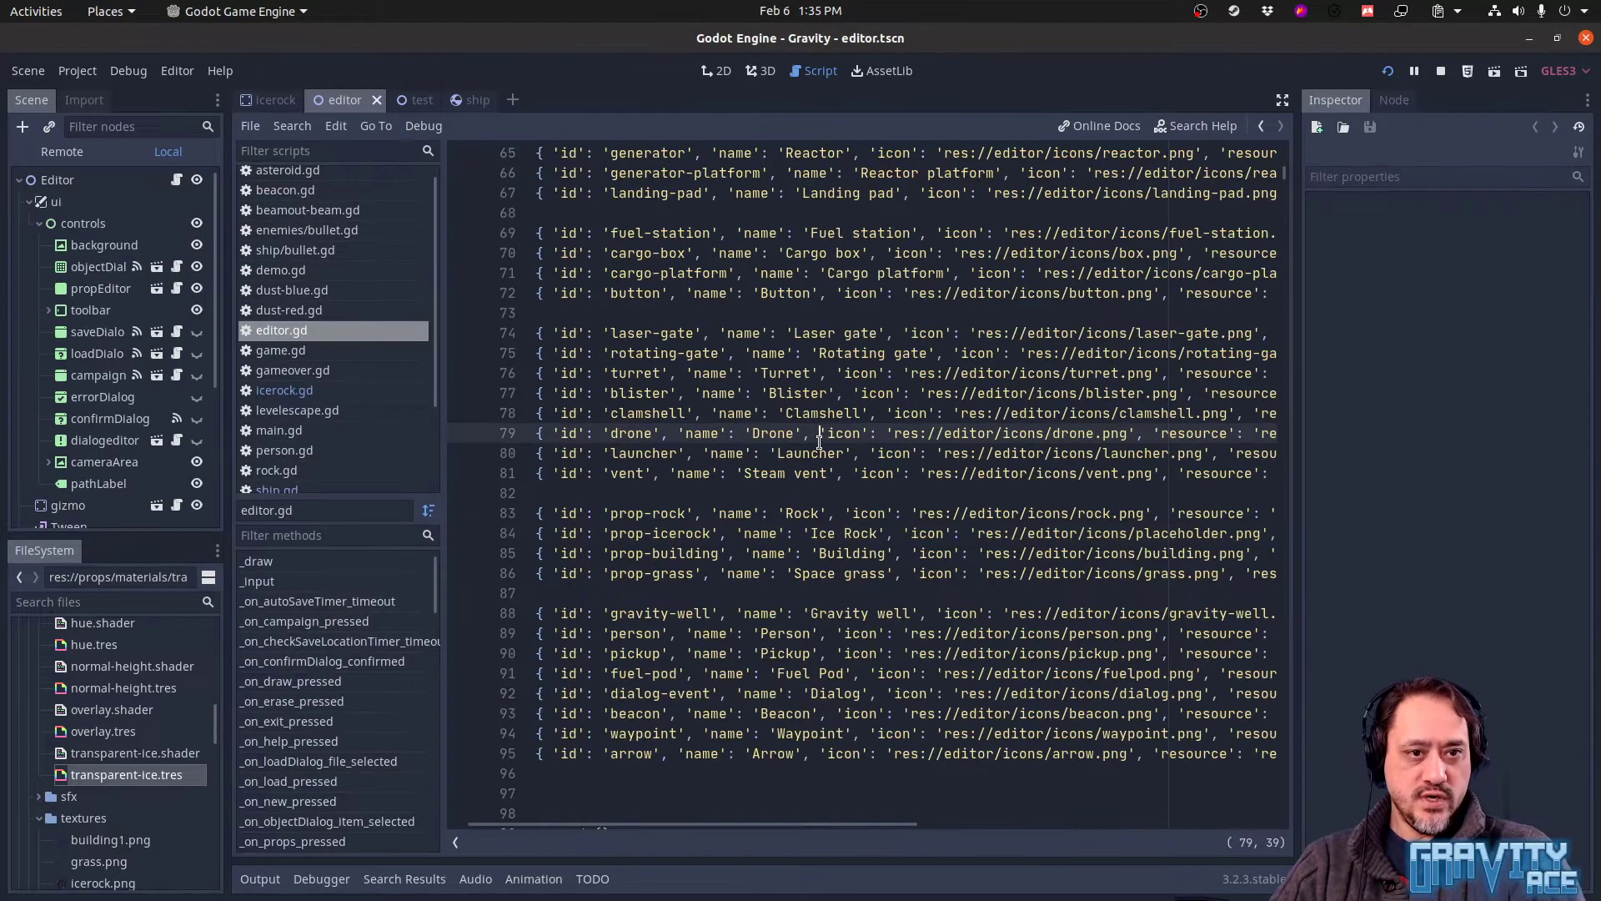
pyautogui.press('Down')
pyautogui.press('Down')
pyautogui.press('Down')
pyautogui.press('Down')
pyautogui.press('Down')
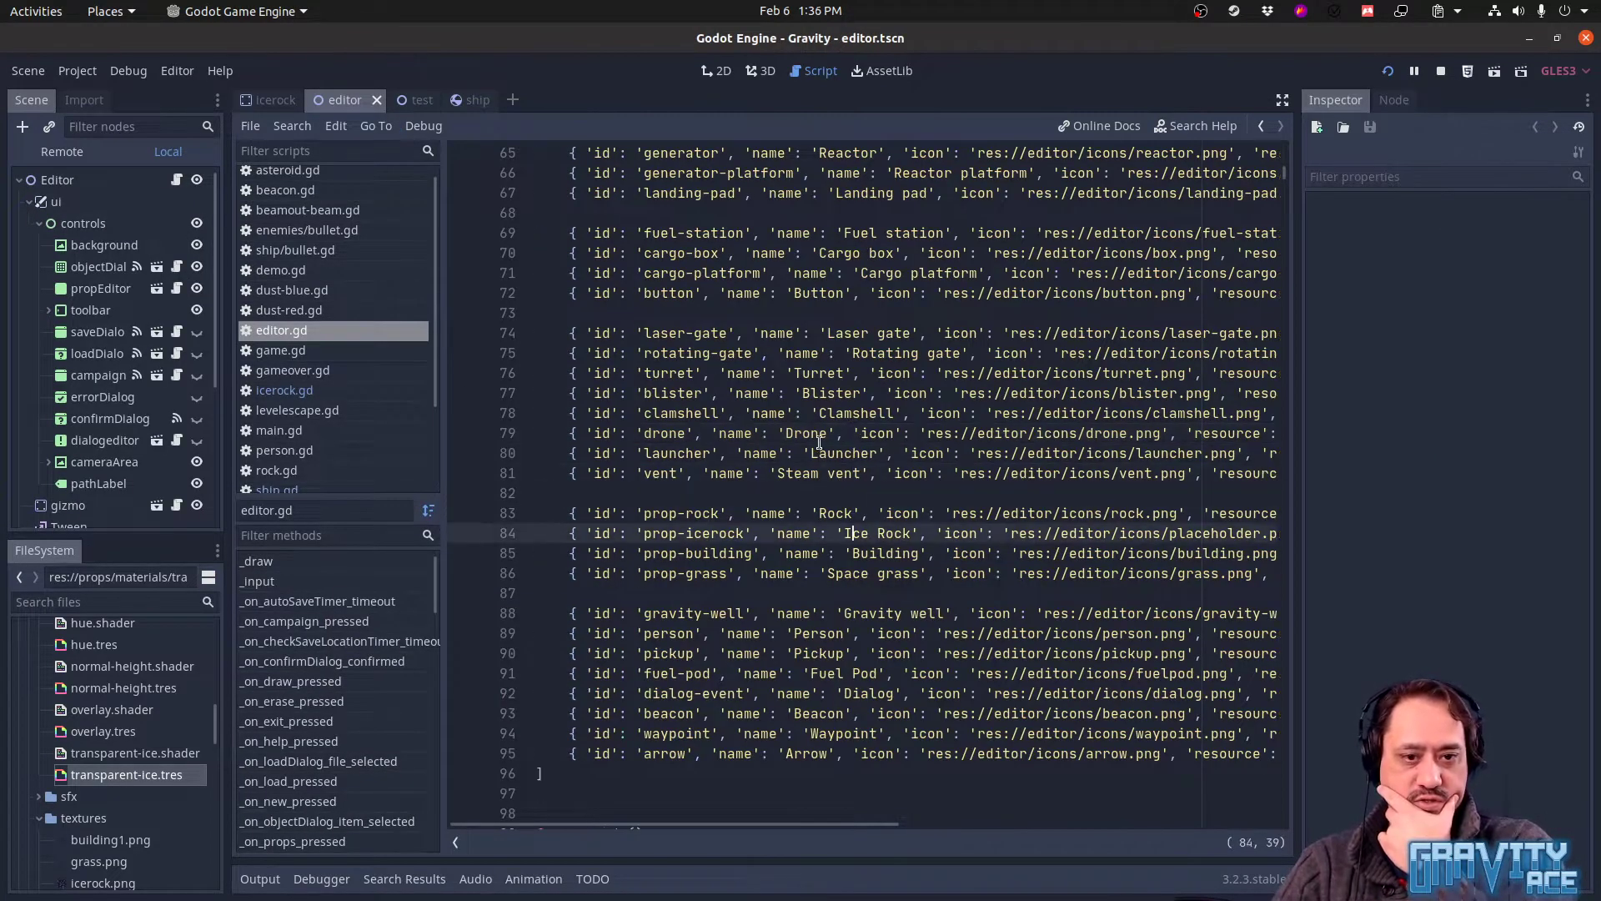
pyautogui.press('End')
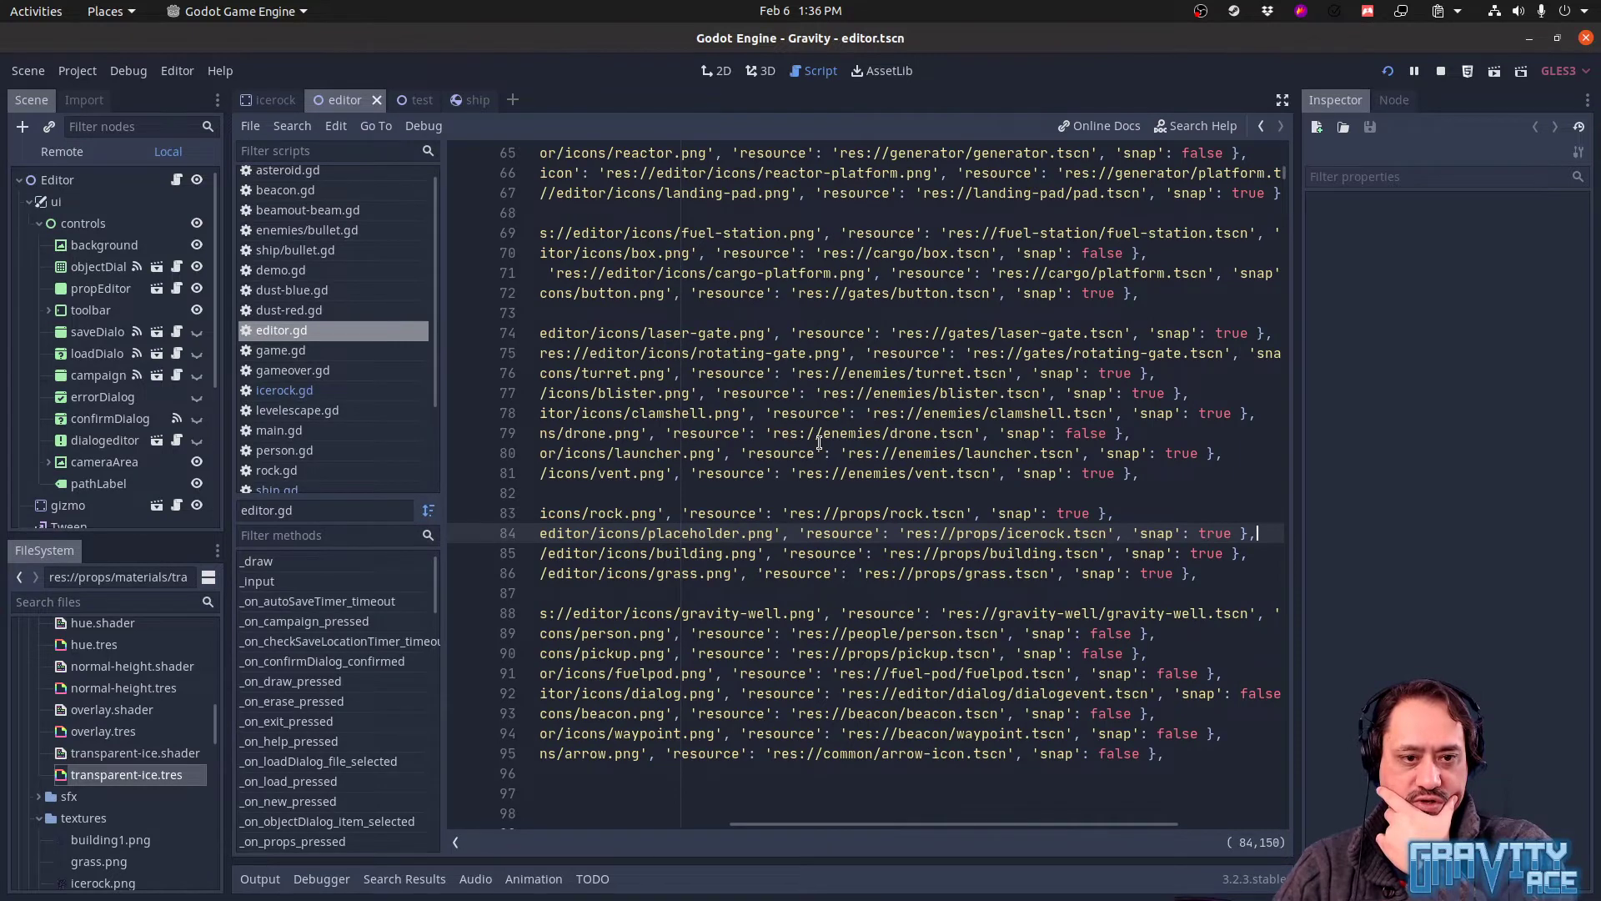
pyautogui.press('Home')
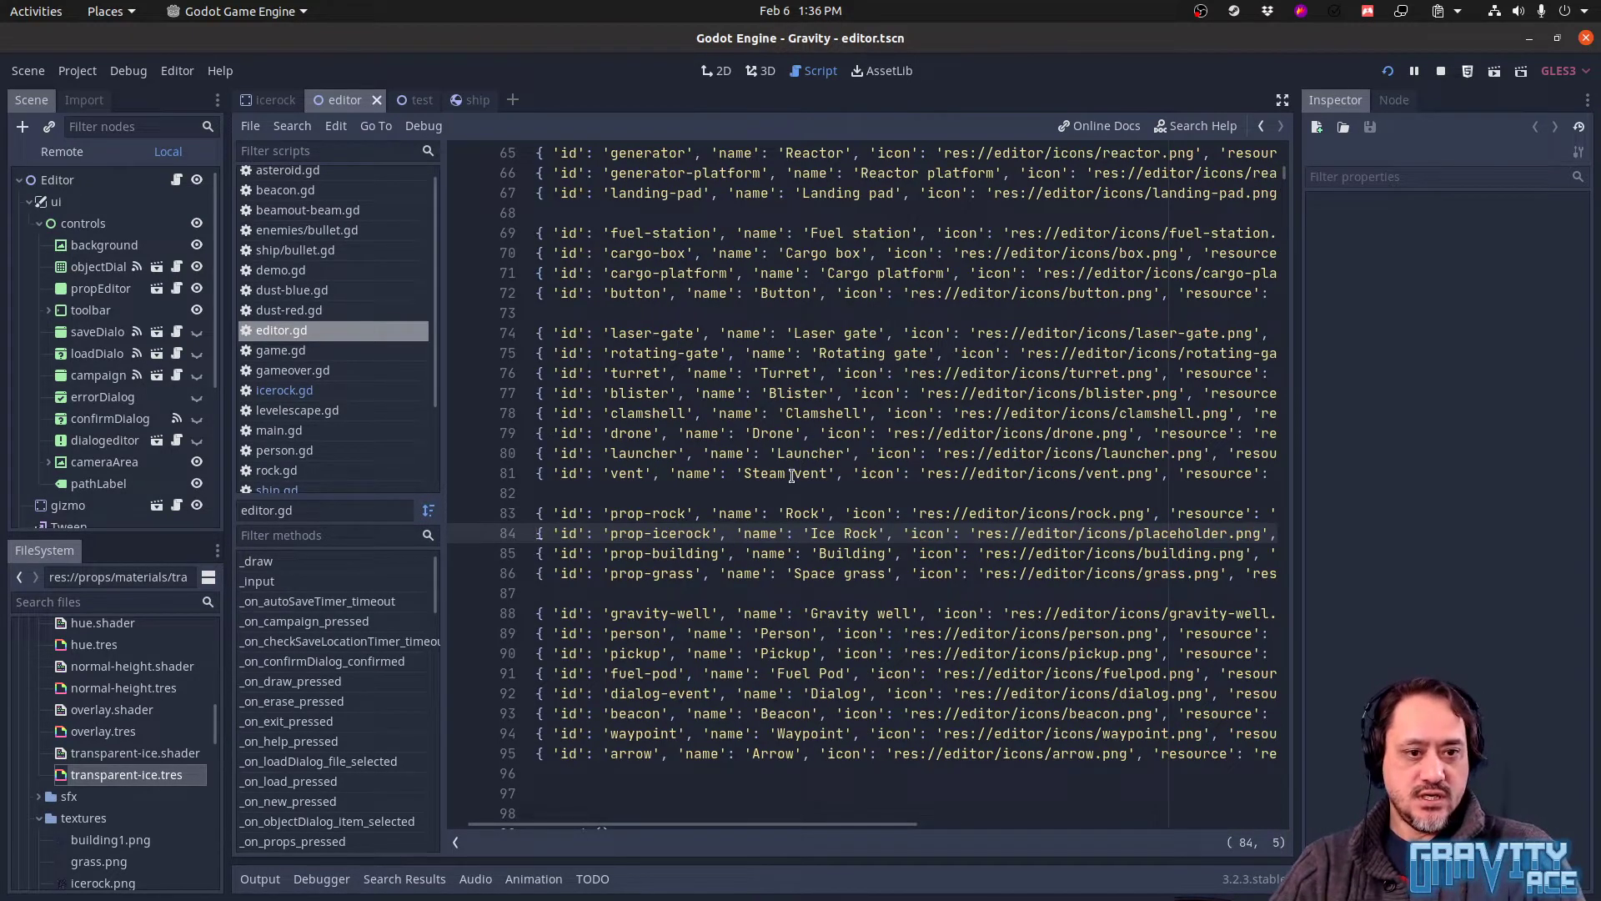
# Set ENTITY_TYPE_ID in icerock.gd to 'prop-icerock' and save the script
pyautogui.click(278, 107)
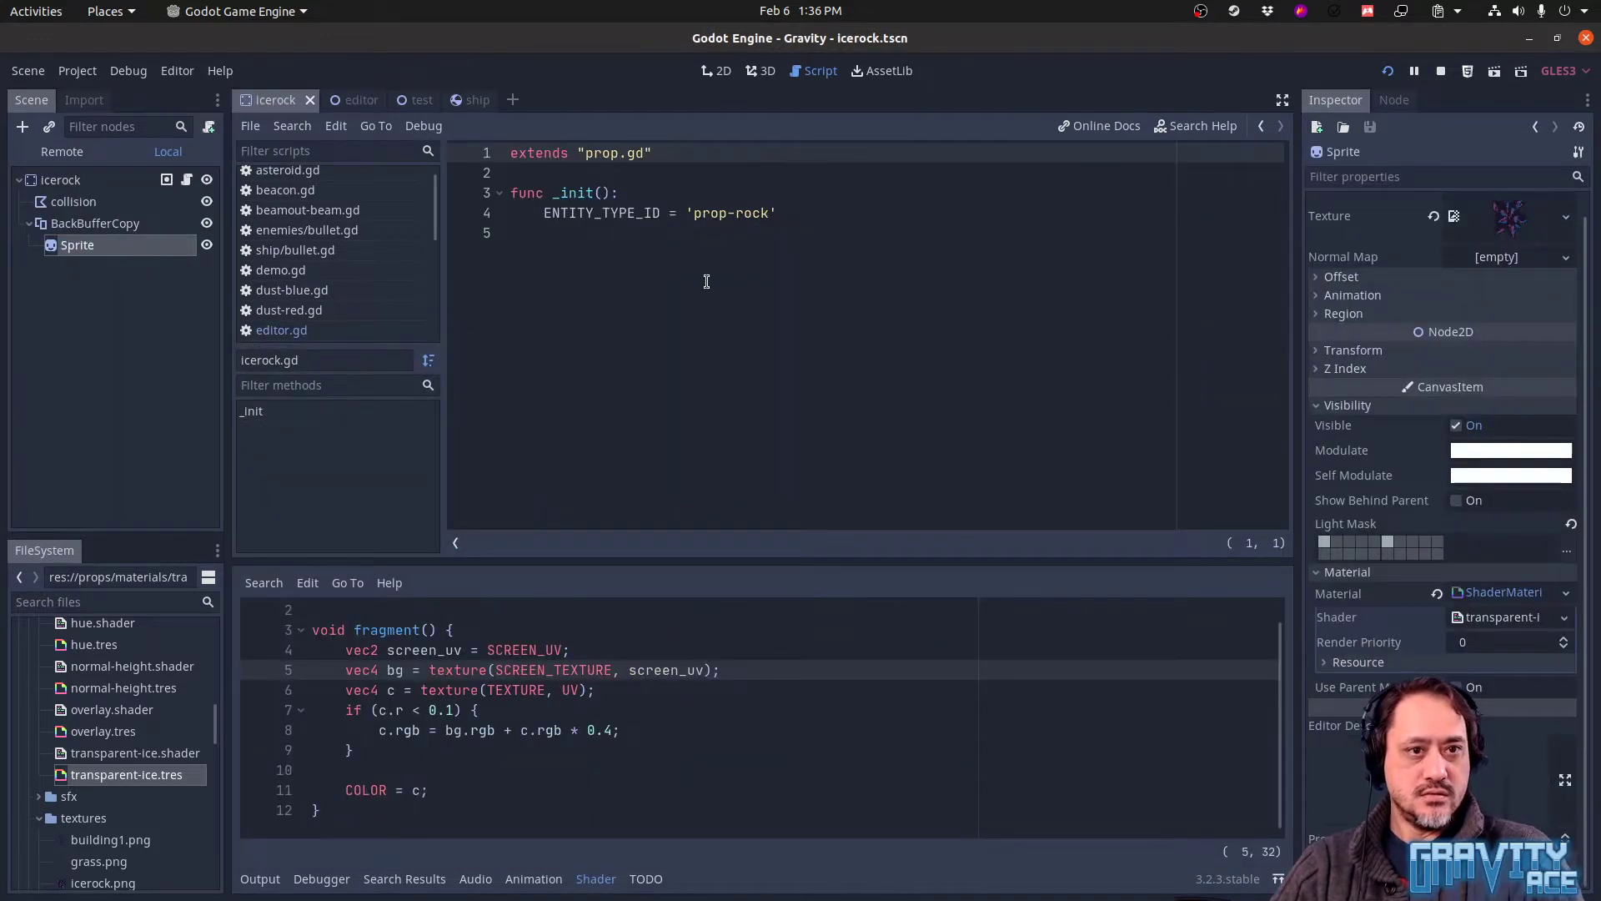
pyautogui.click(741, 214)
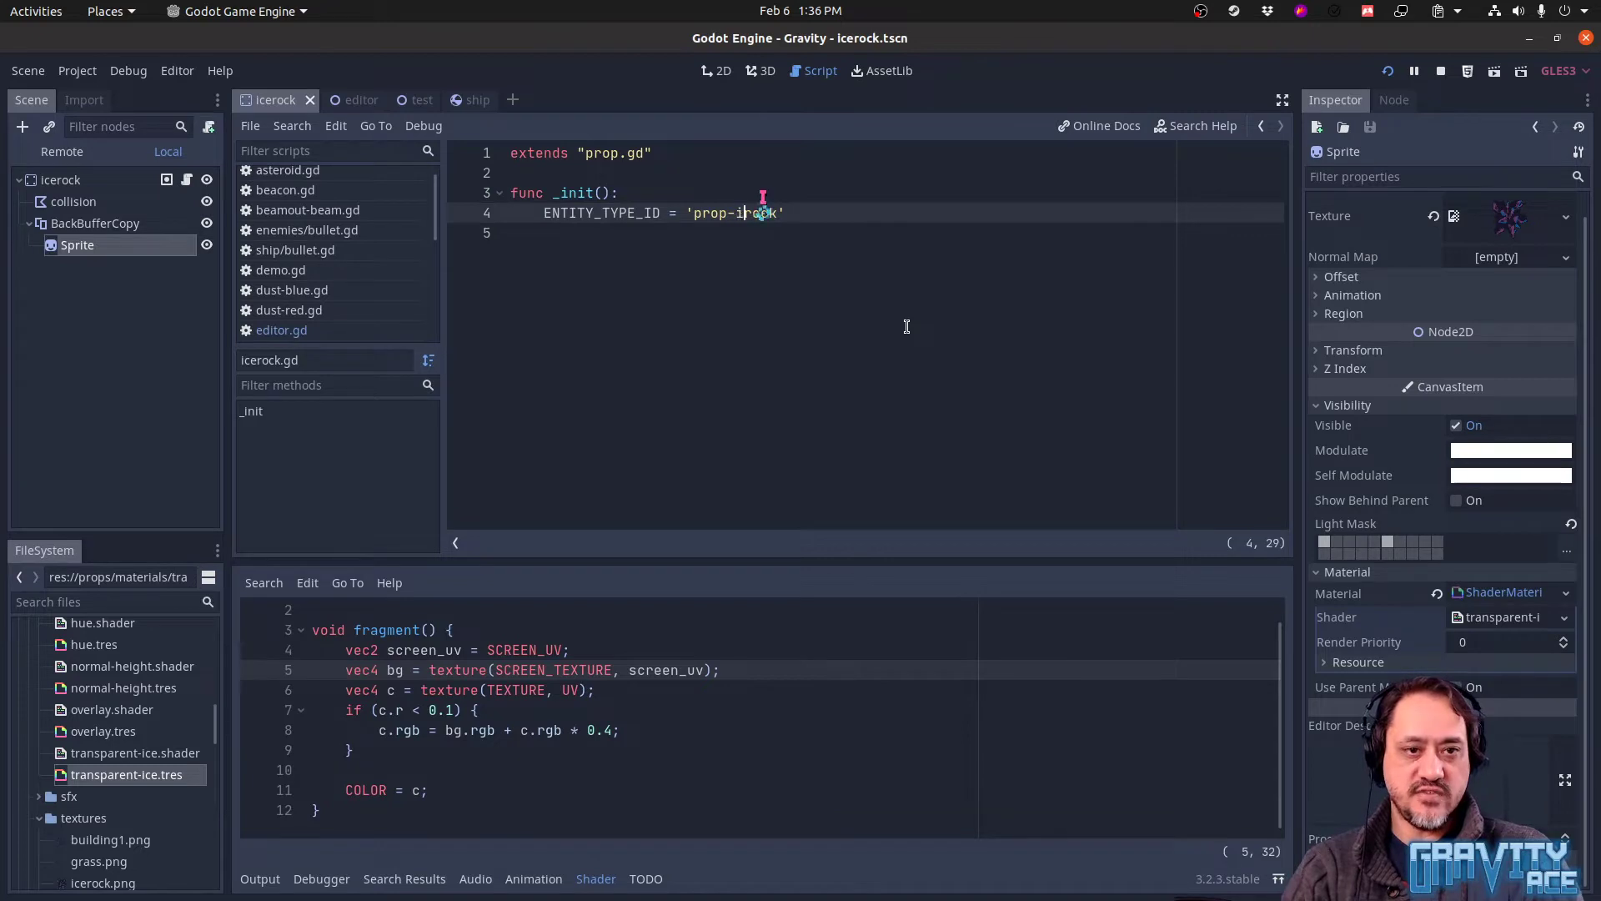
pyautogui.hotkey('ctrl', 's')
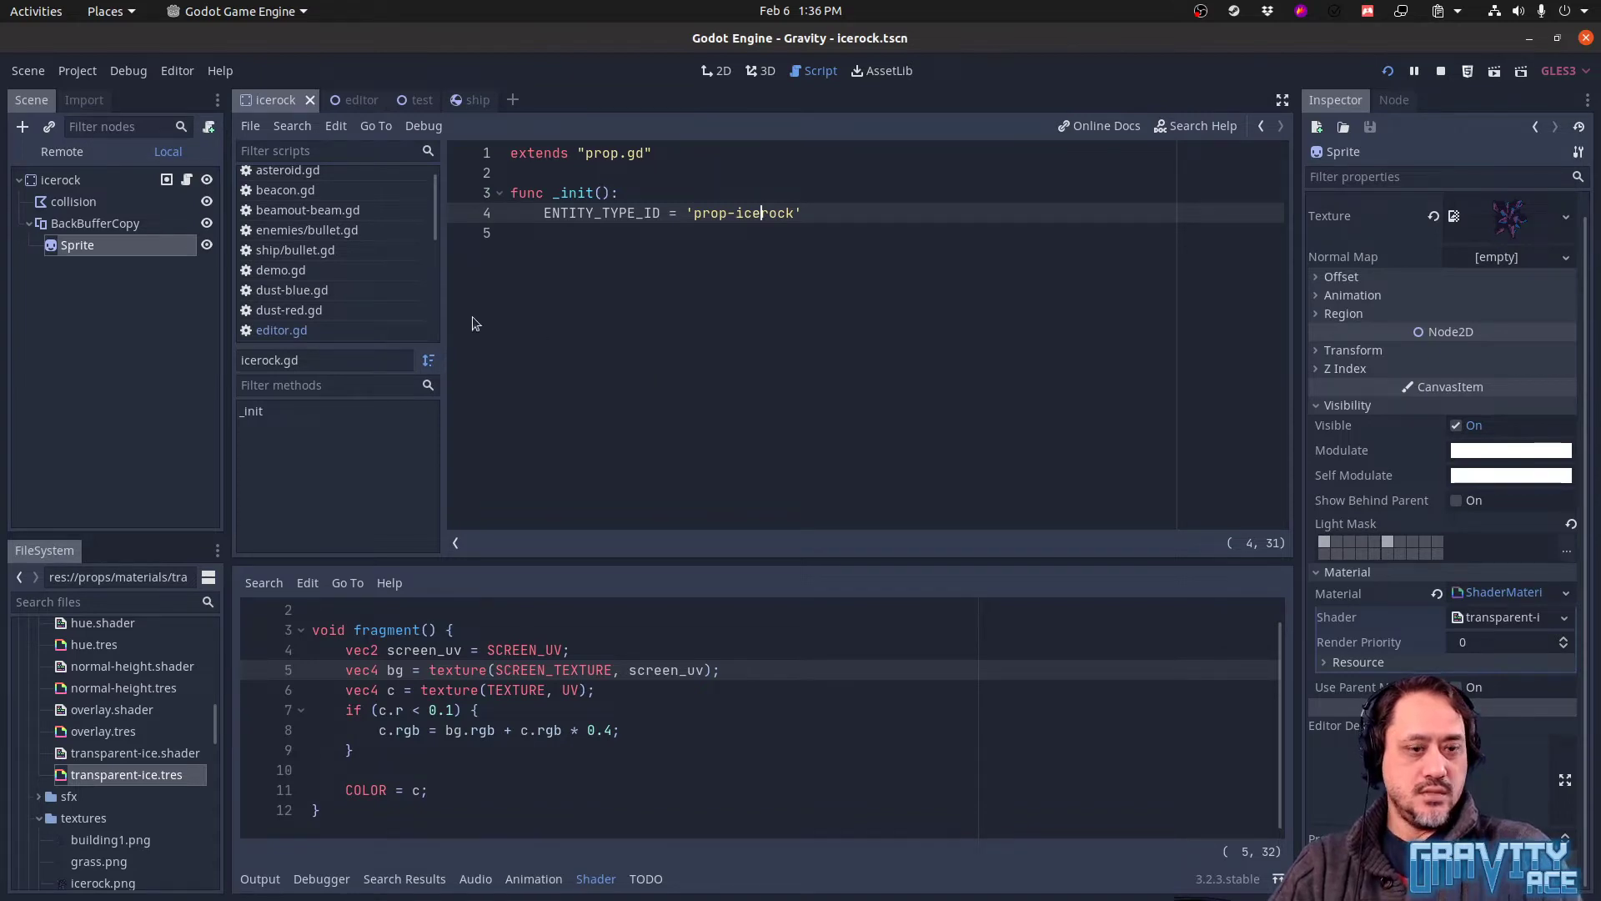
# Open the props/rock.tscn scene and compare its script with the icerock script
pyautogui.hotkey('ctrl', 'shift', 'o')
pyautogui.write('rock')
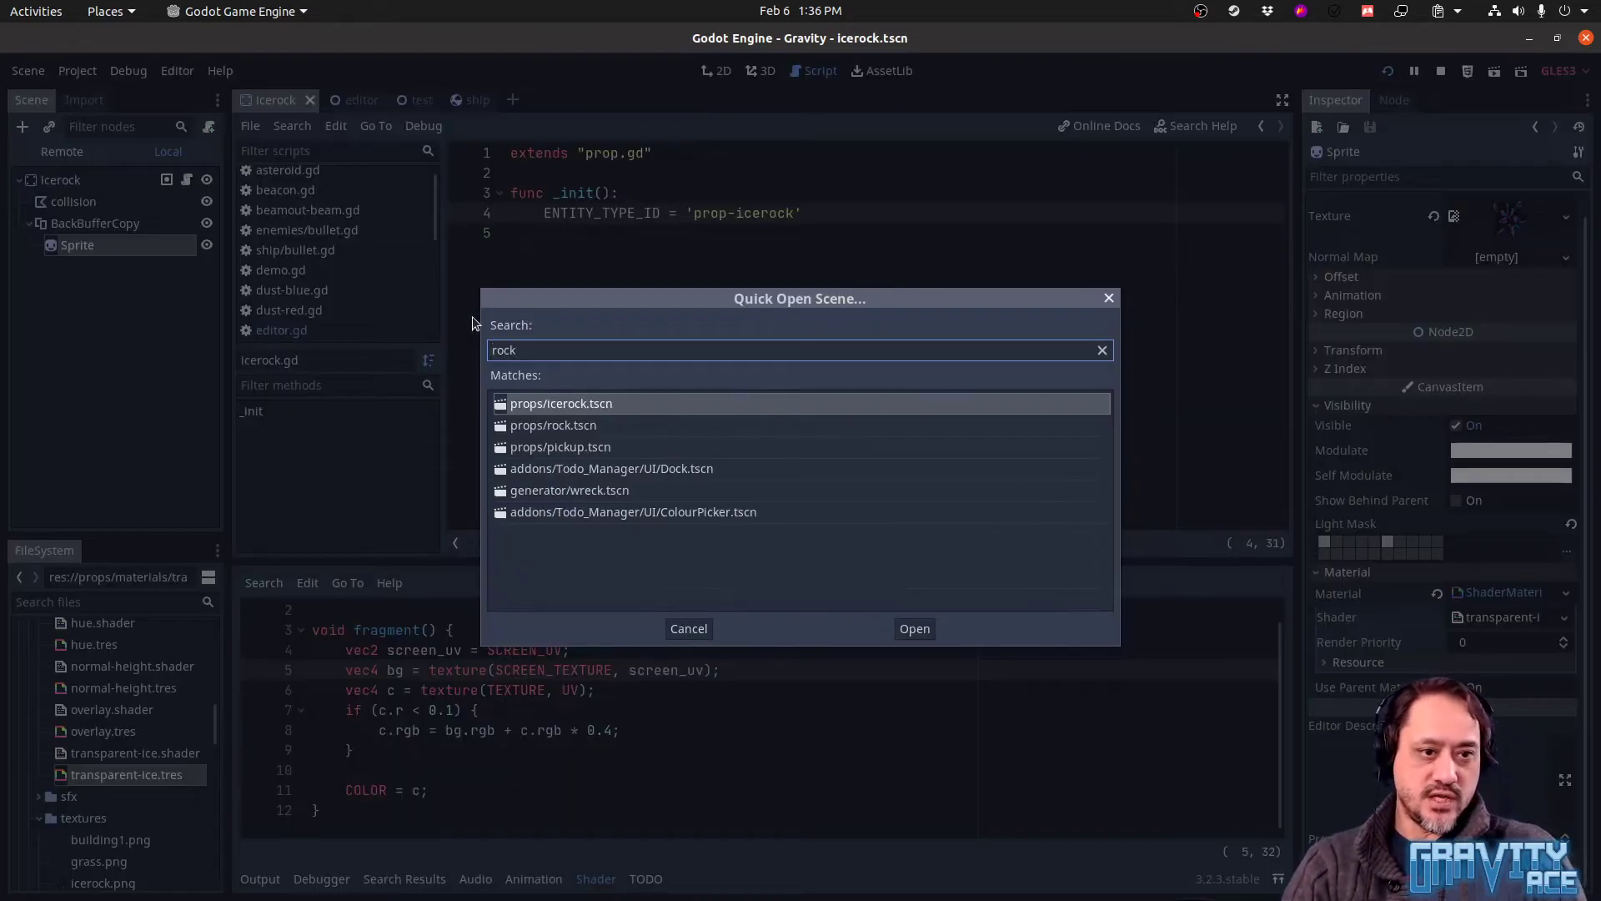
pyautogui.press('Down')
pyautogui.press('Return')
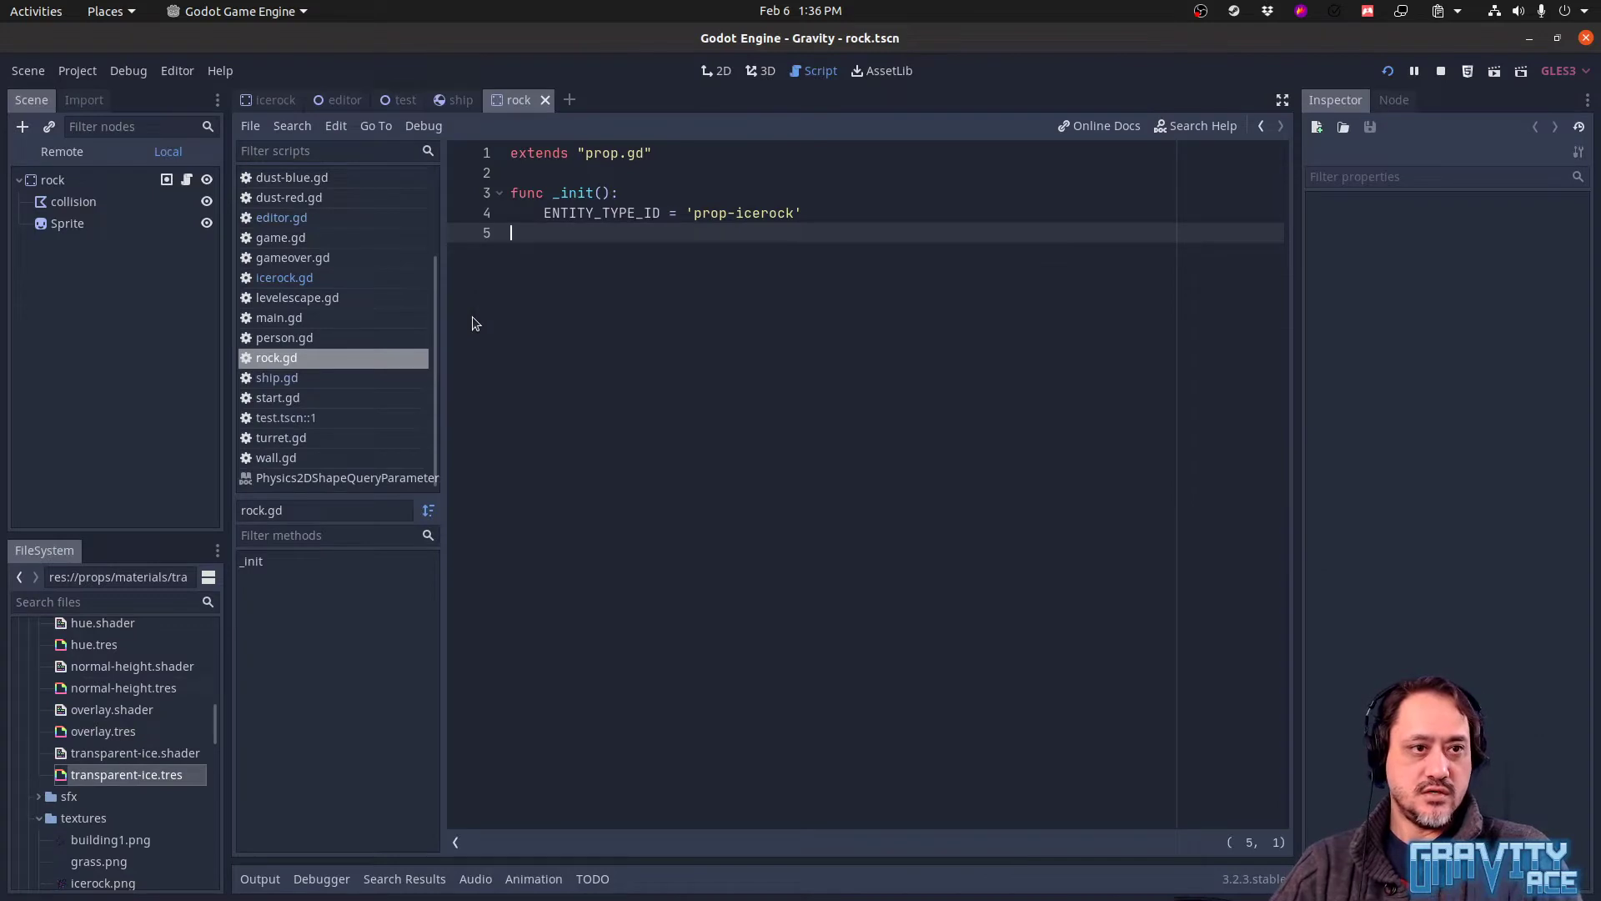
pyautogui.click(268, 102)
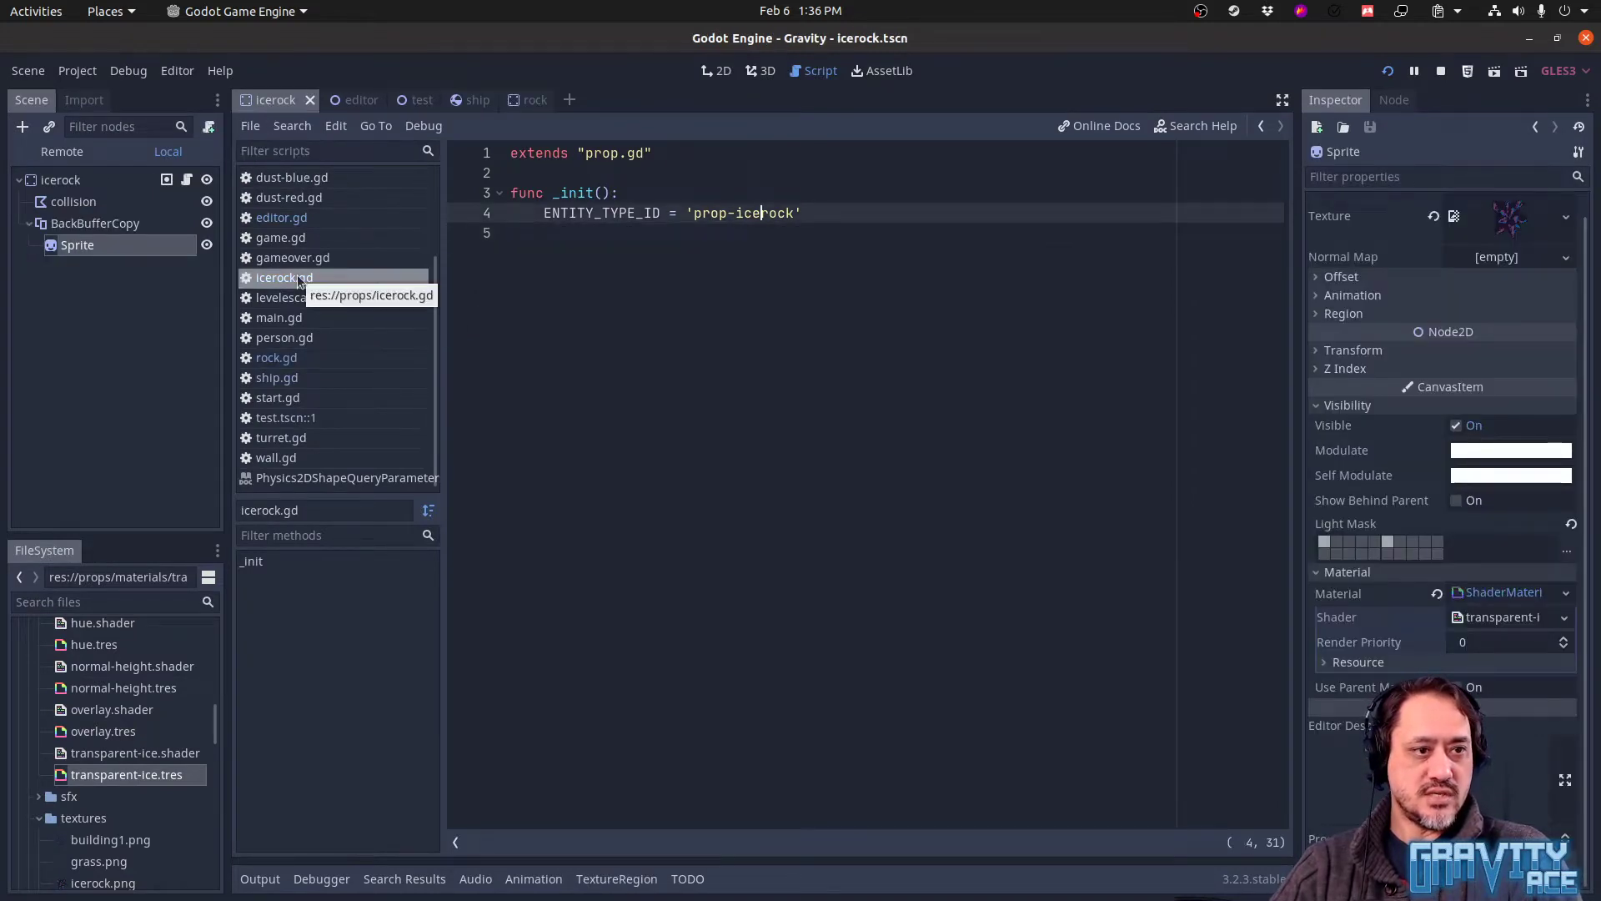
pyautogui.click(523, 103)
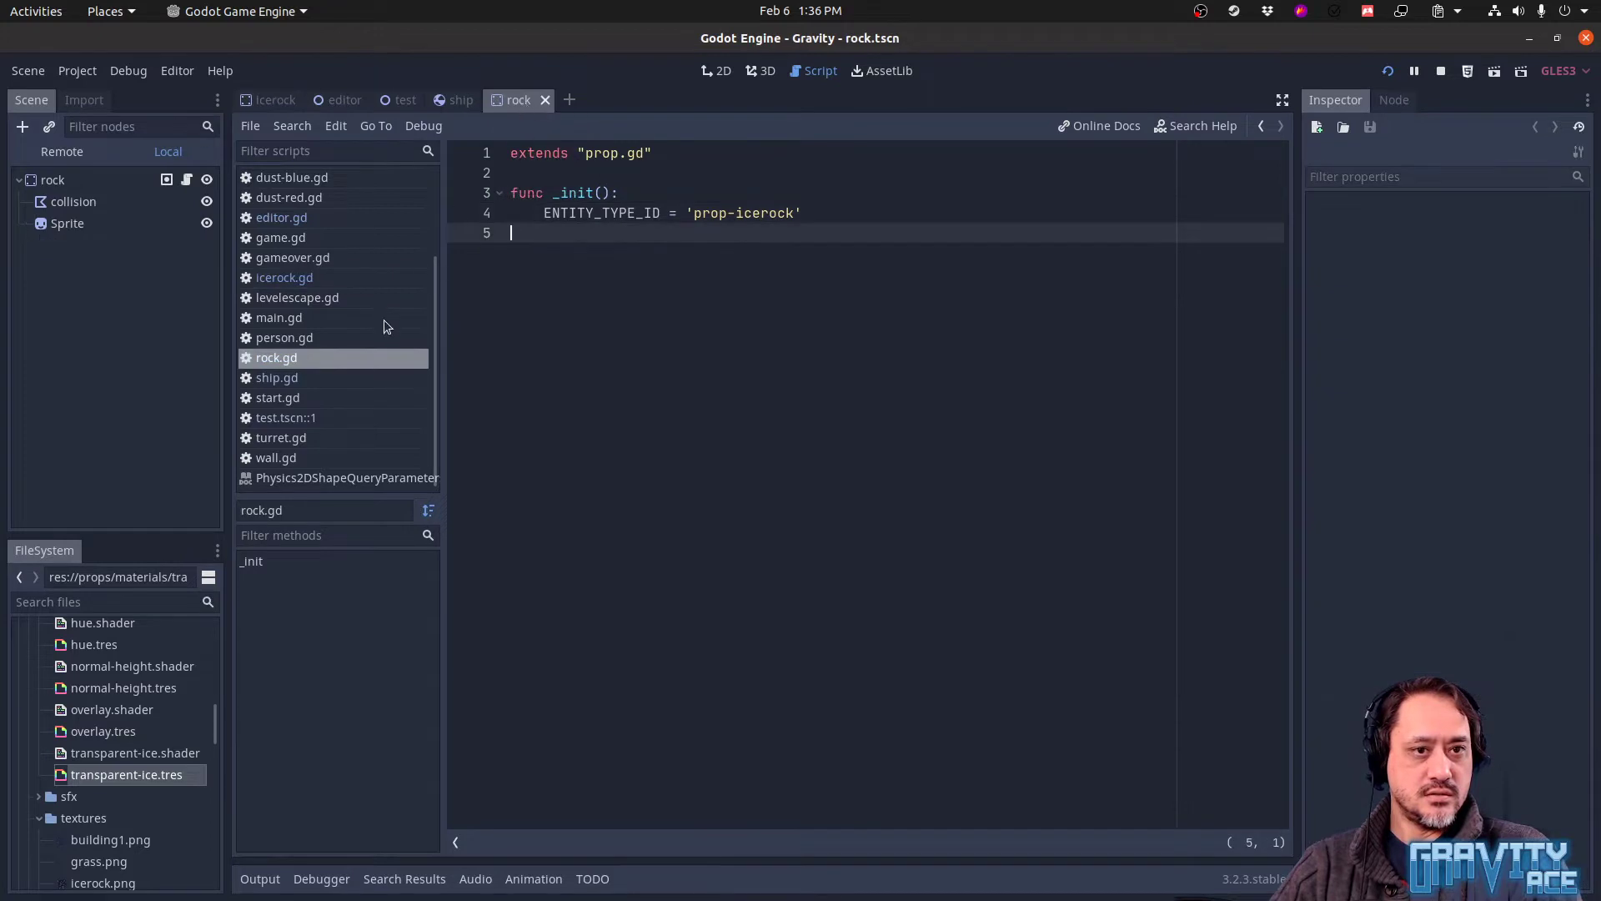
# Set ENTITY_TYPE_ID in rock.gd to 'prop-rock' and check it against the ID in icerock.gd
pyautogui.click(757, 218)
pyautogui.press('BackSpace')
pyautogui.press('BackSpace')
pyautogui.press('BackSpace')
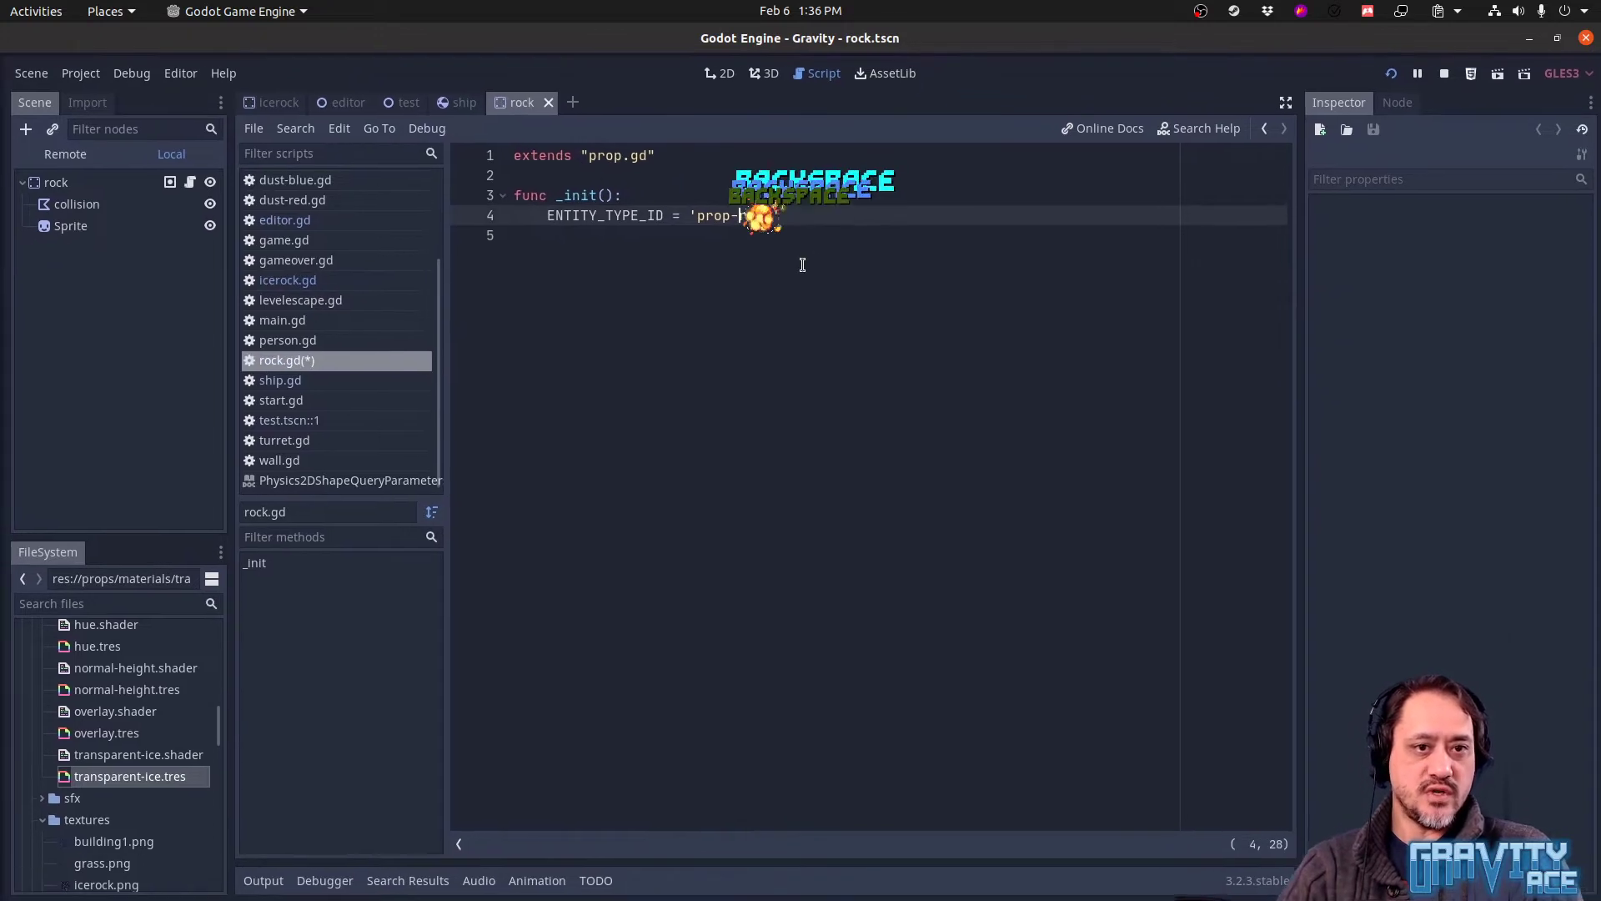
pyautogui.click(272, 103)
pyautogui.click(530, 99)
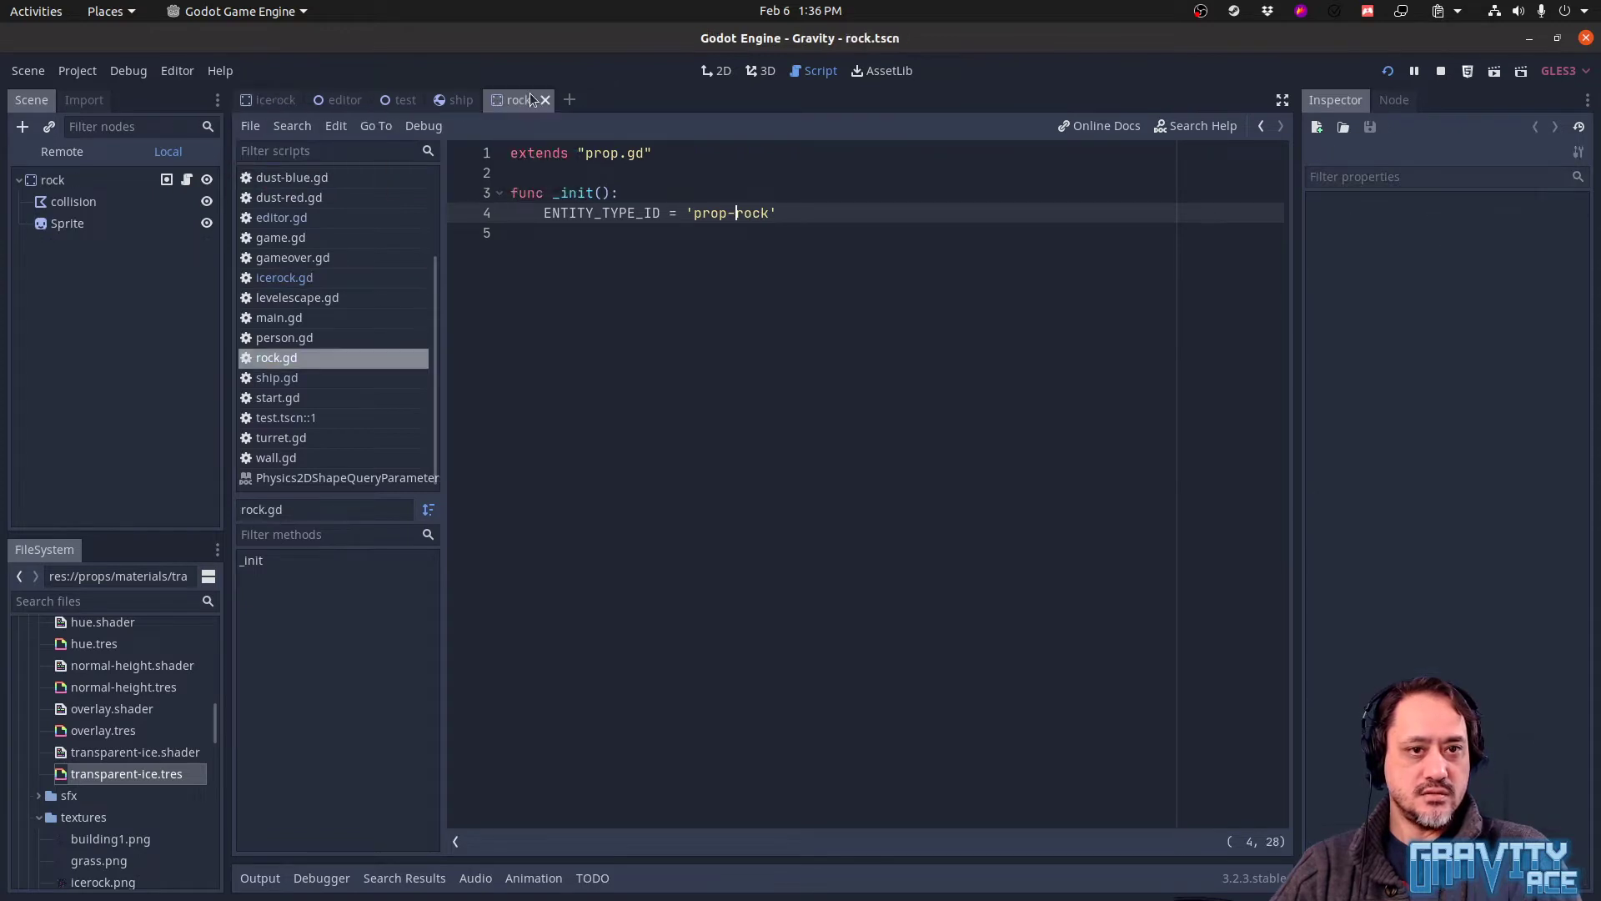
pyautogui.click(259, 98)
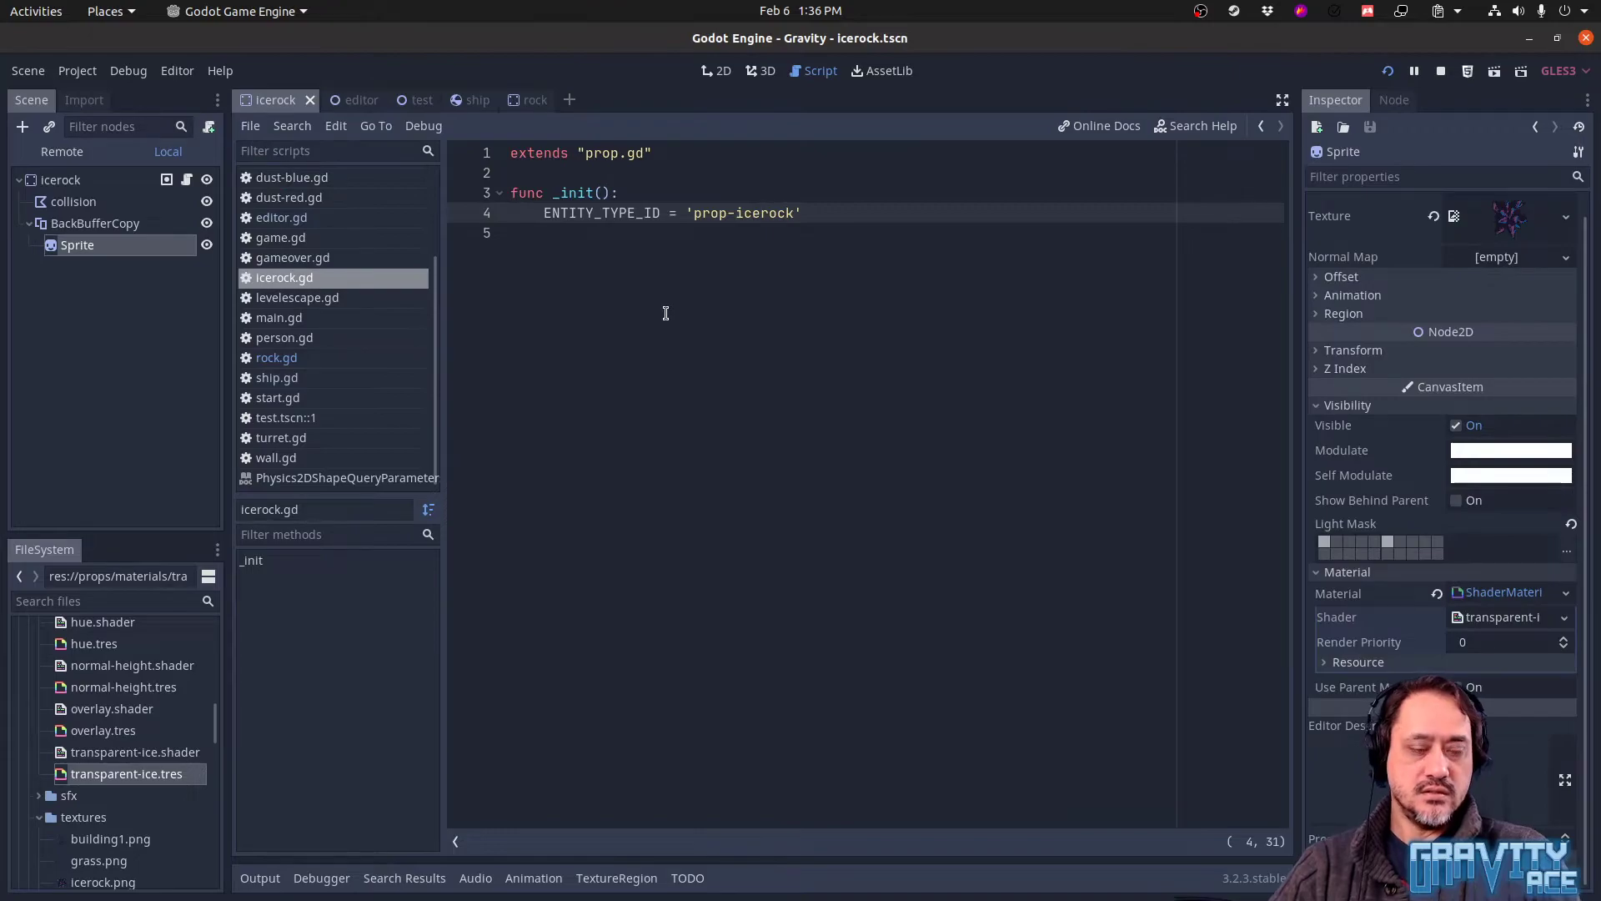
# Run the game and load the unnamed 00-test level in the level editor
pyautogui.press('F5')
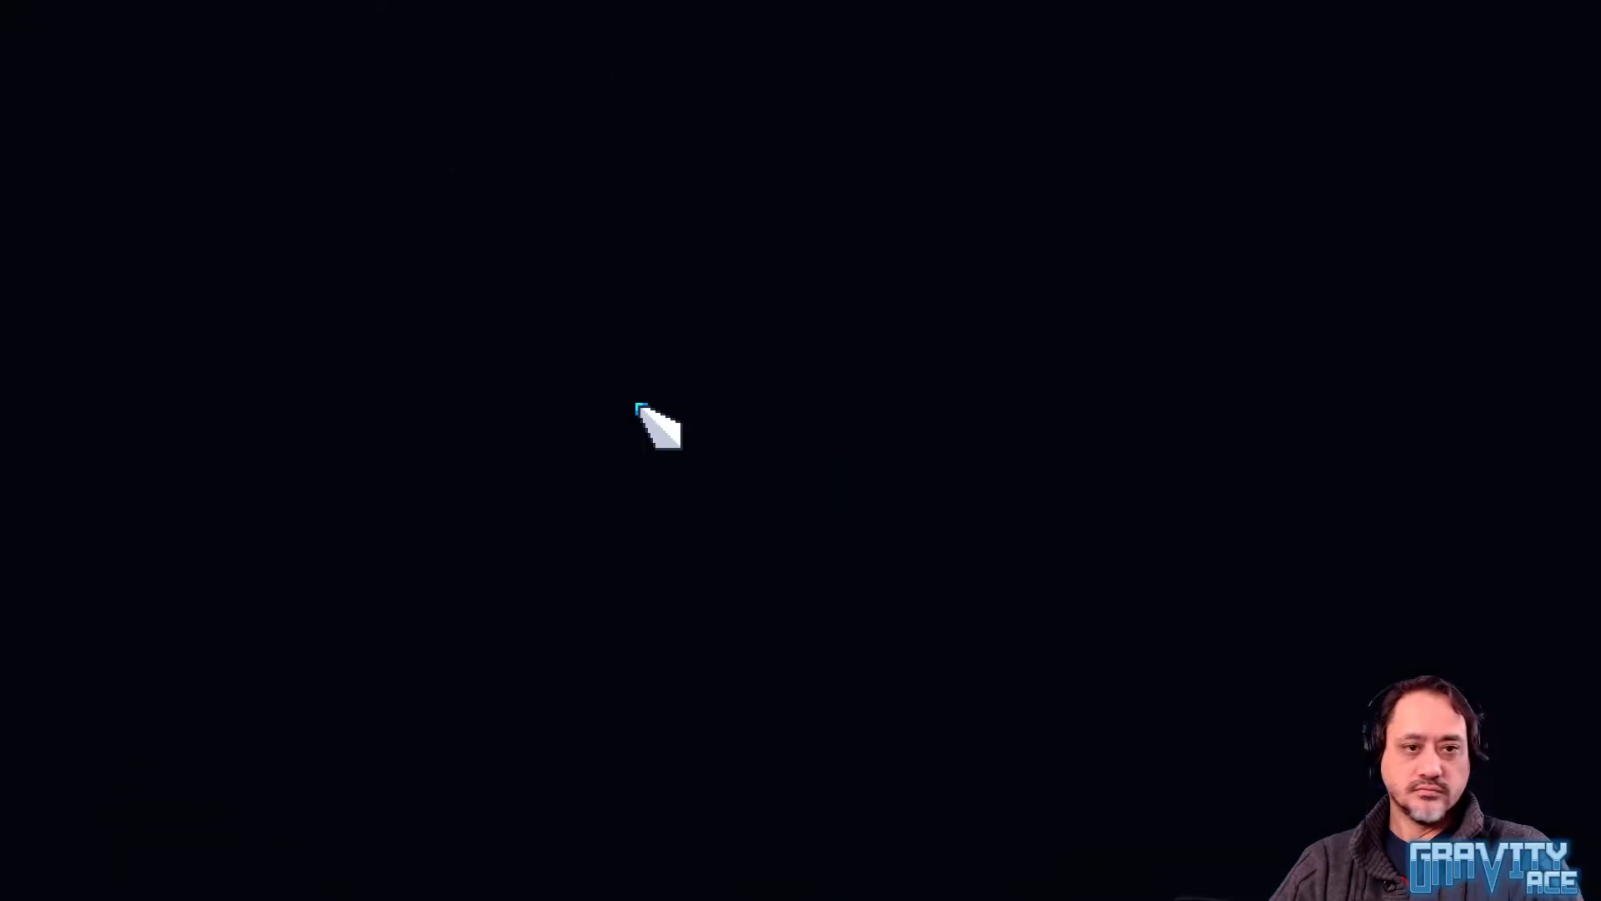
pyautogui.click(723, 377)
pyautogui.click(725, 375)
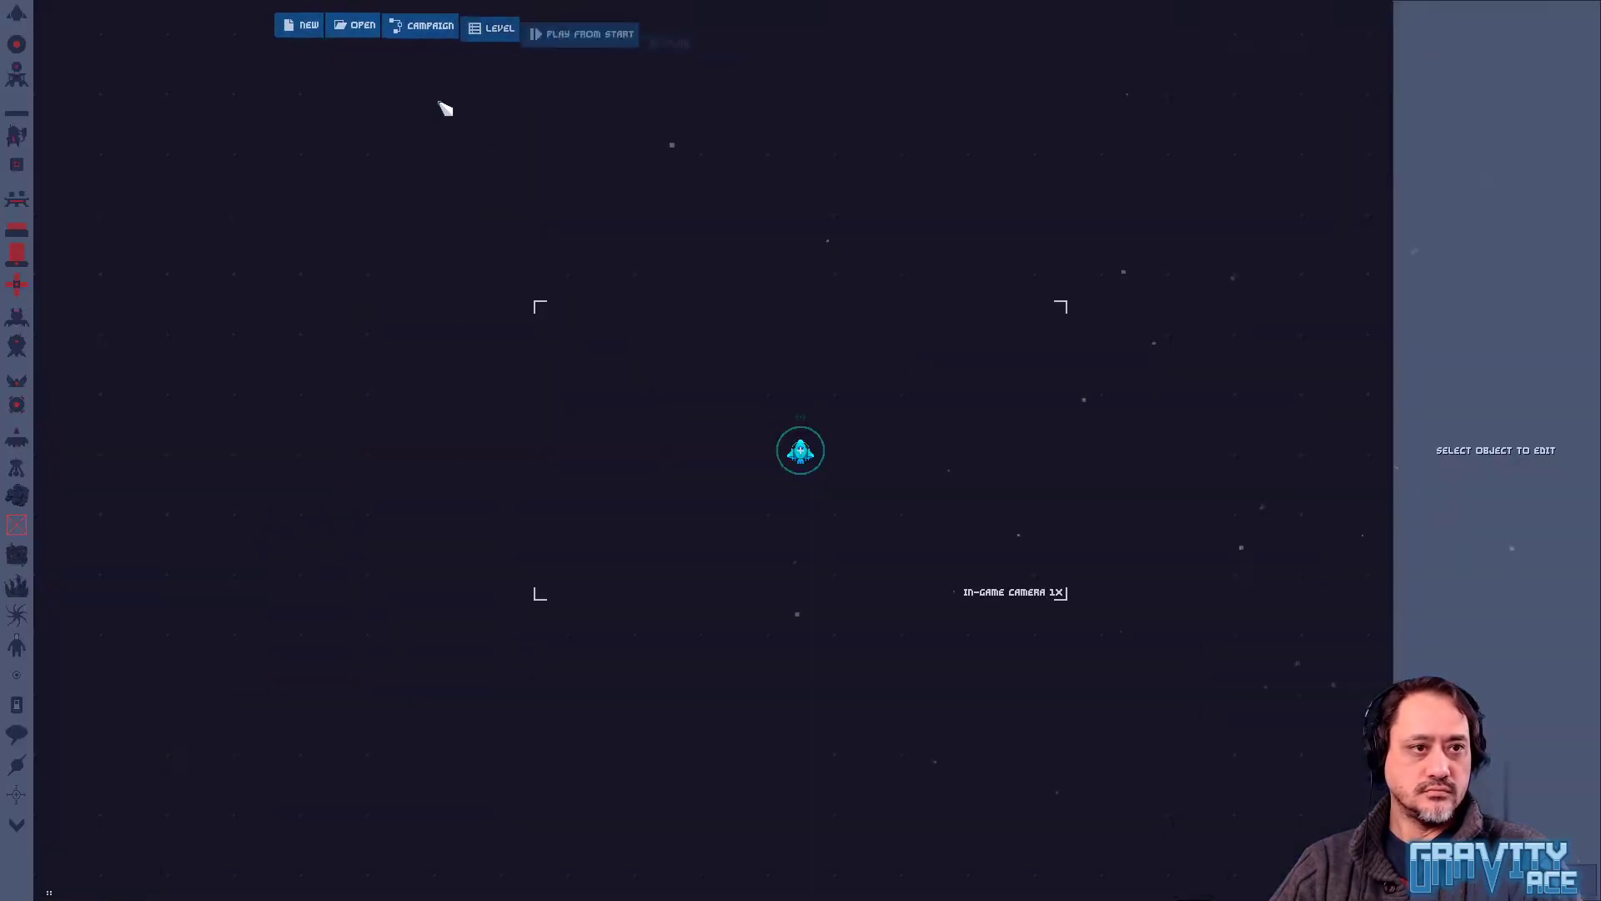
pyautogui.click(357, 25)
pyautogui.click(873, 490)
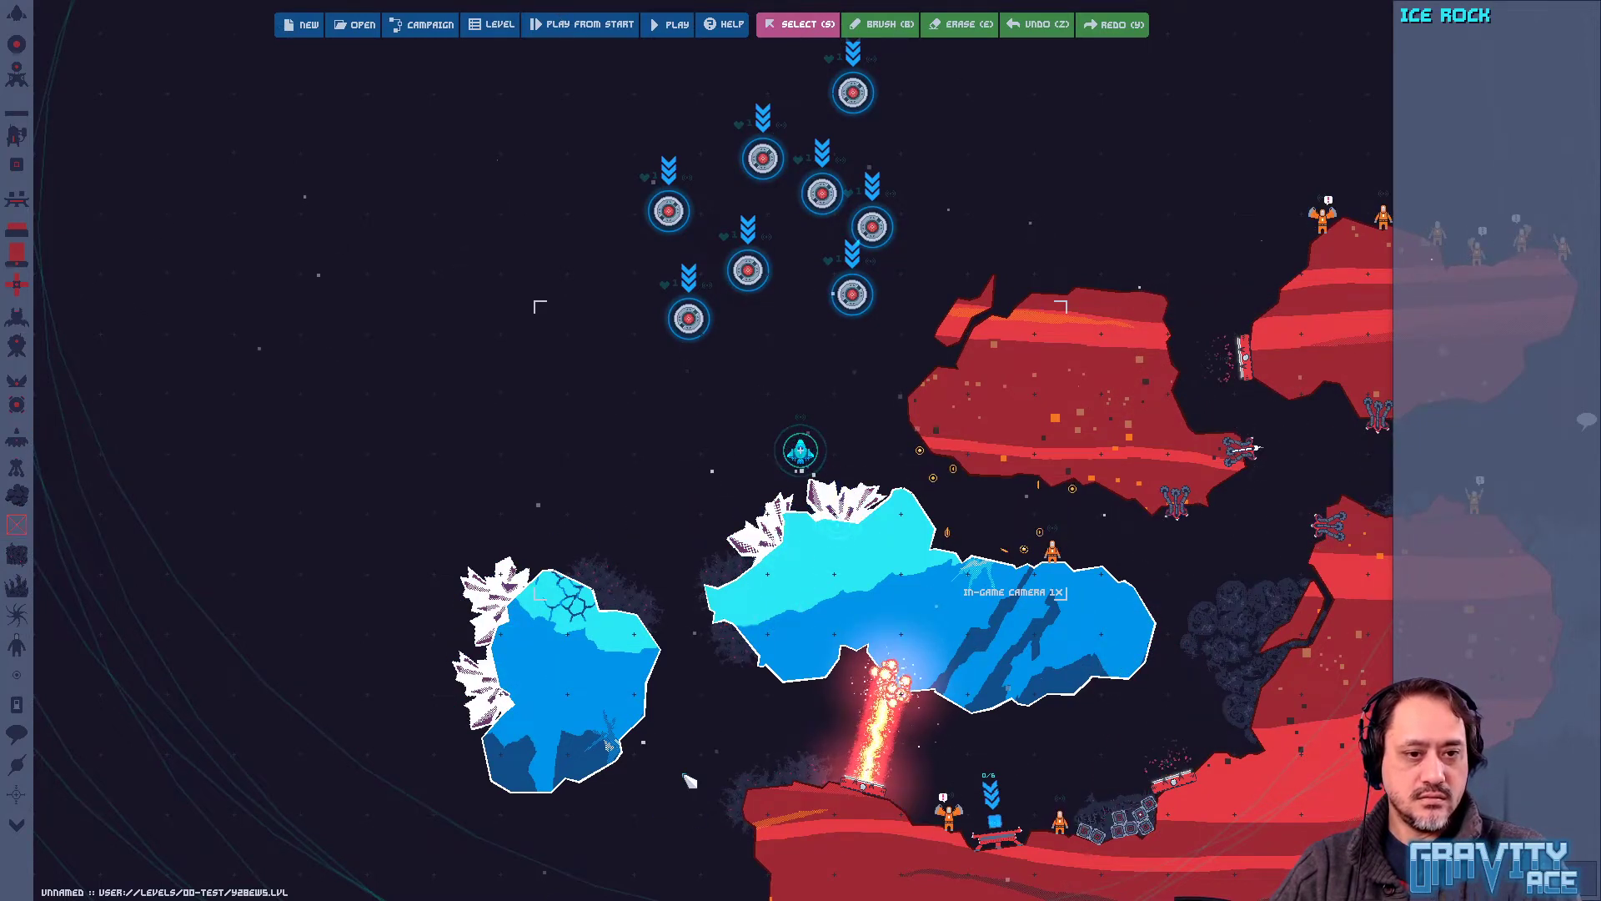
# Play the level, fly past the white crystal ice rocks to examine their look and the exhaust, and return to the level editor
pyautogui.press('F5')
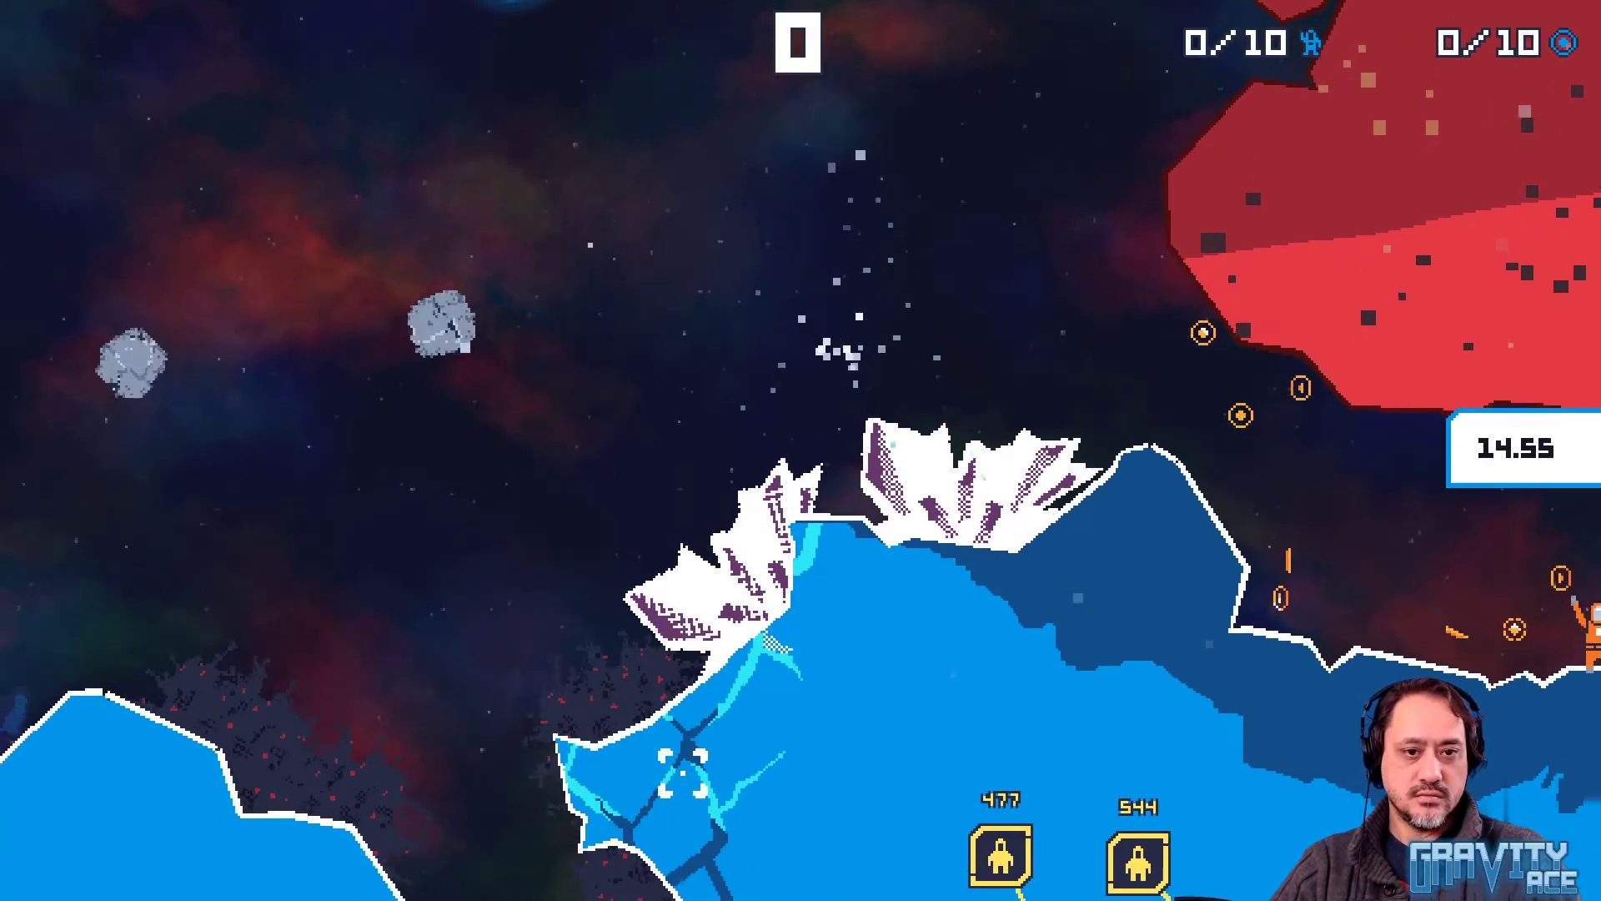
pyautogui.press('w')
pyautogui.press('a')
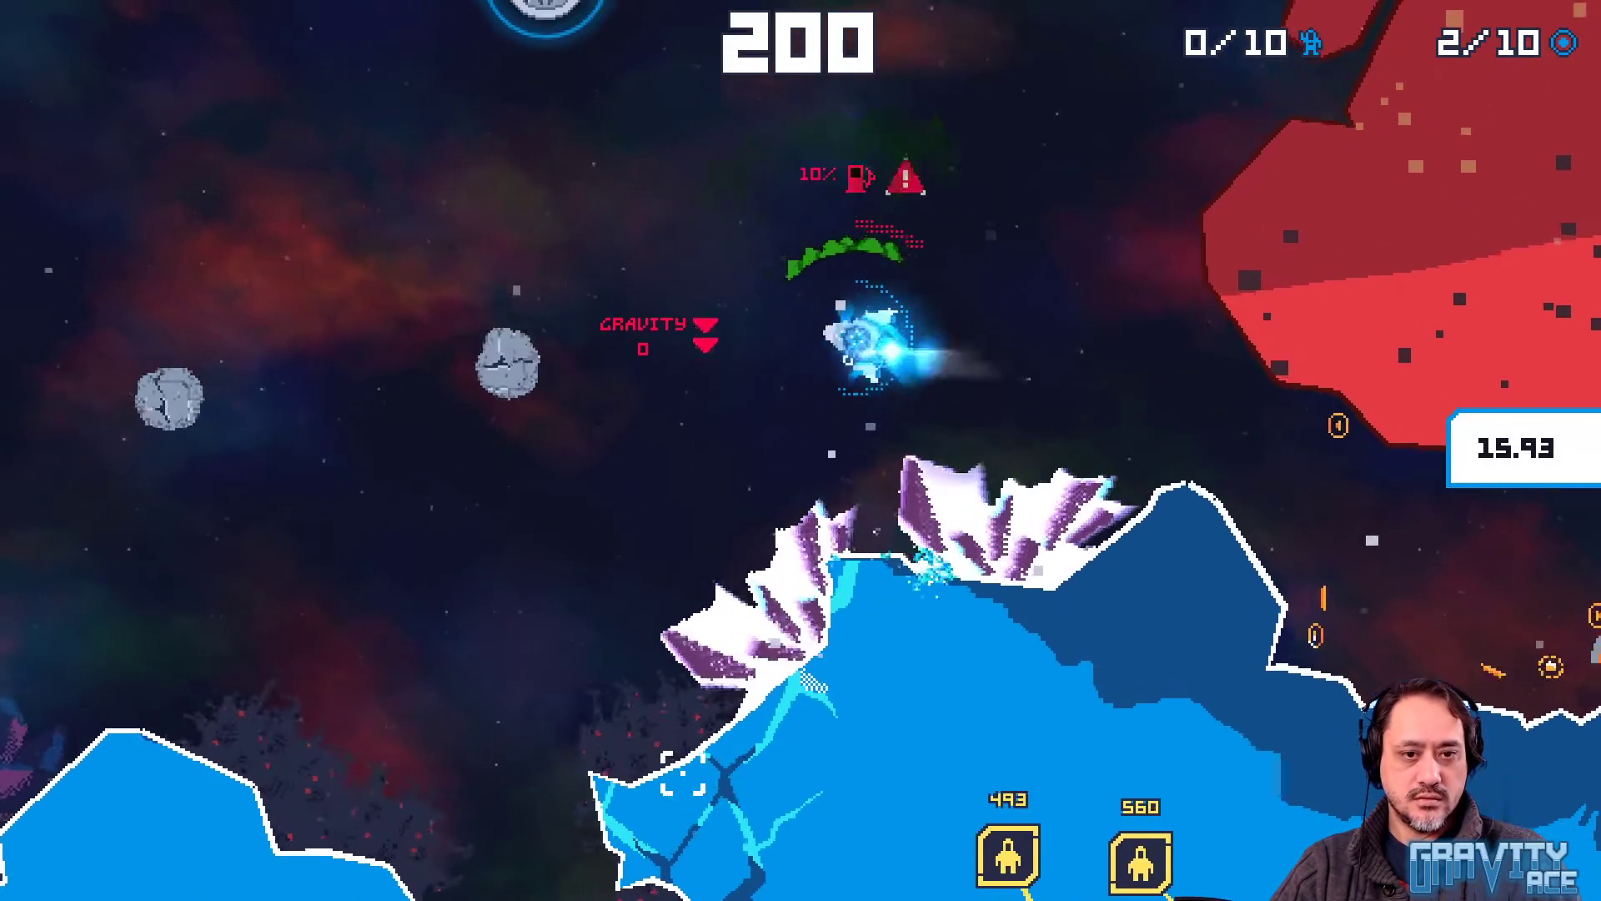
pyautogui.press('d')
pyautogui.press('w')
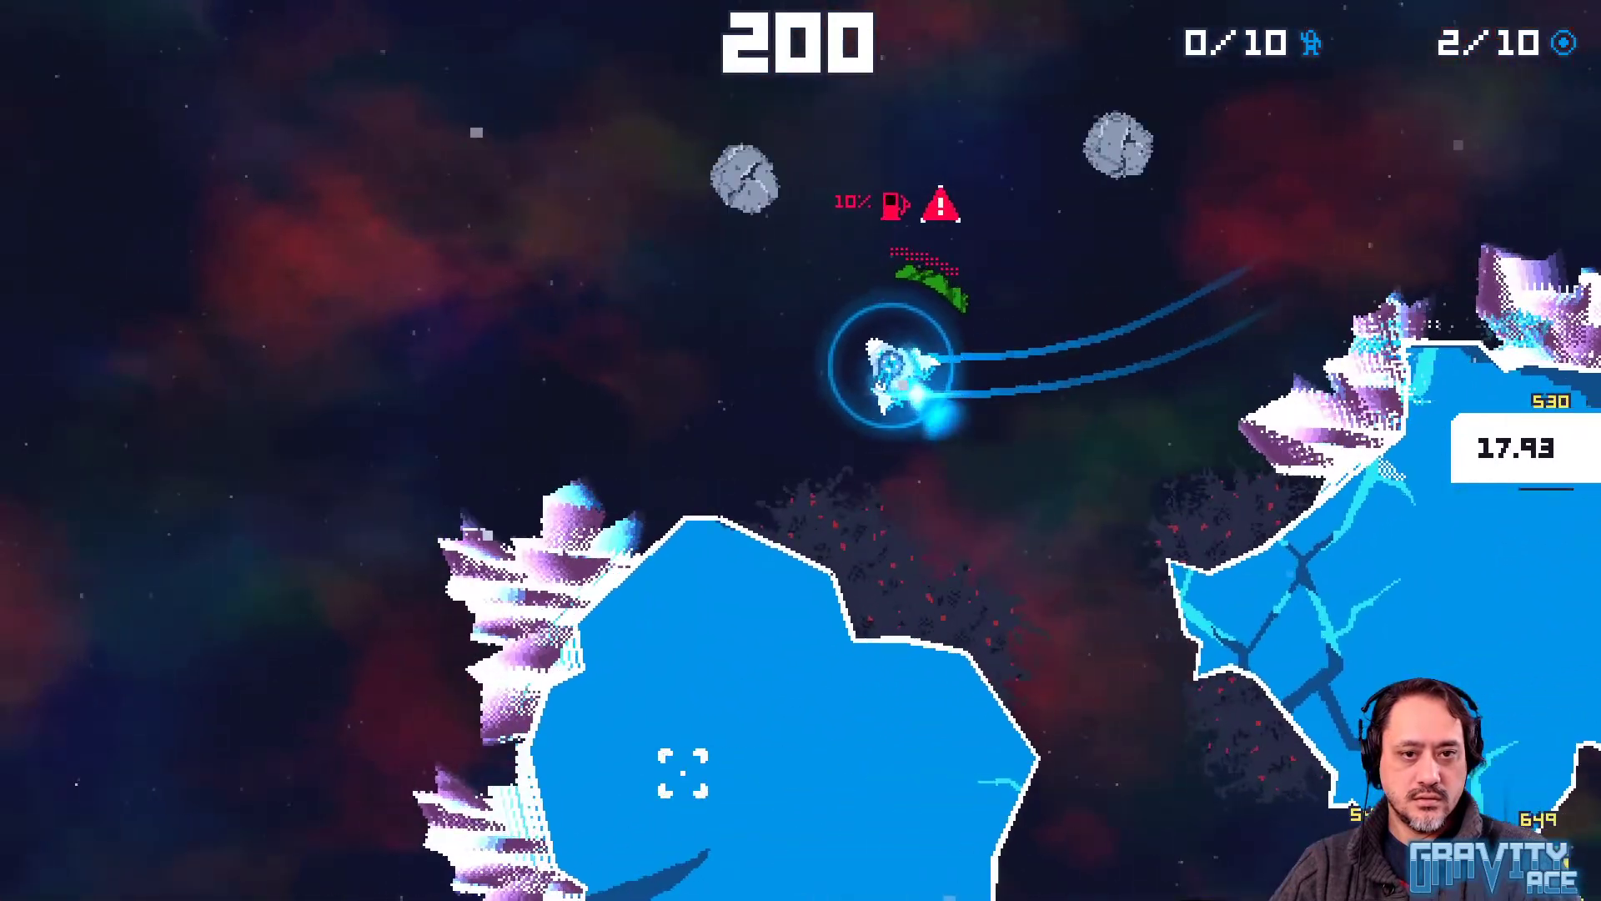
pyautogui.press('d')
pyautogui.press('w')
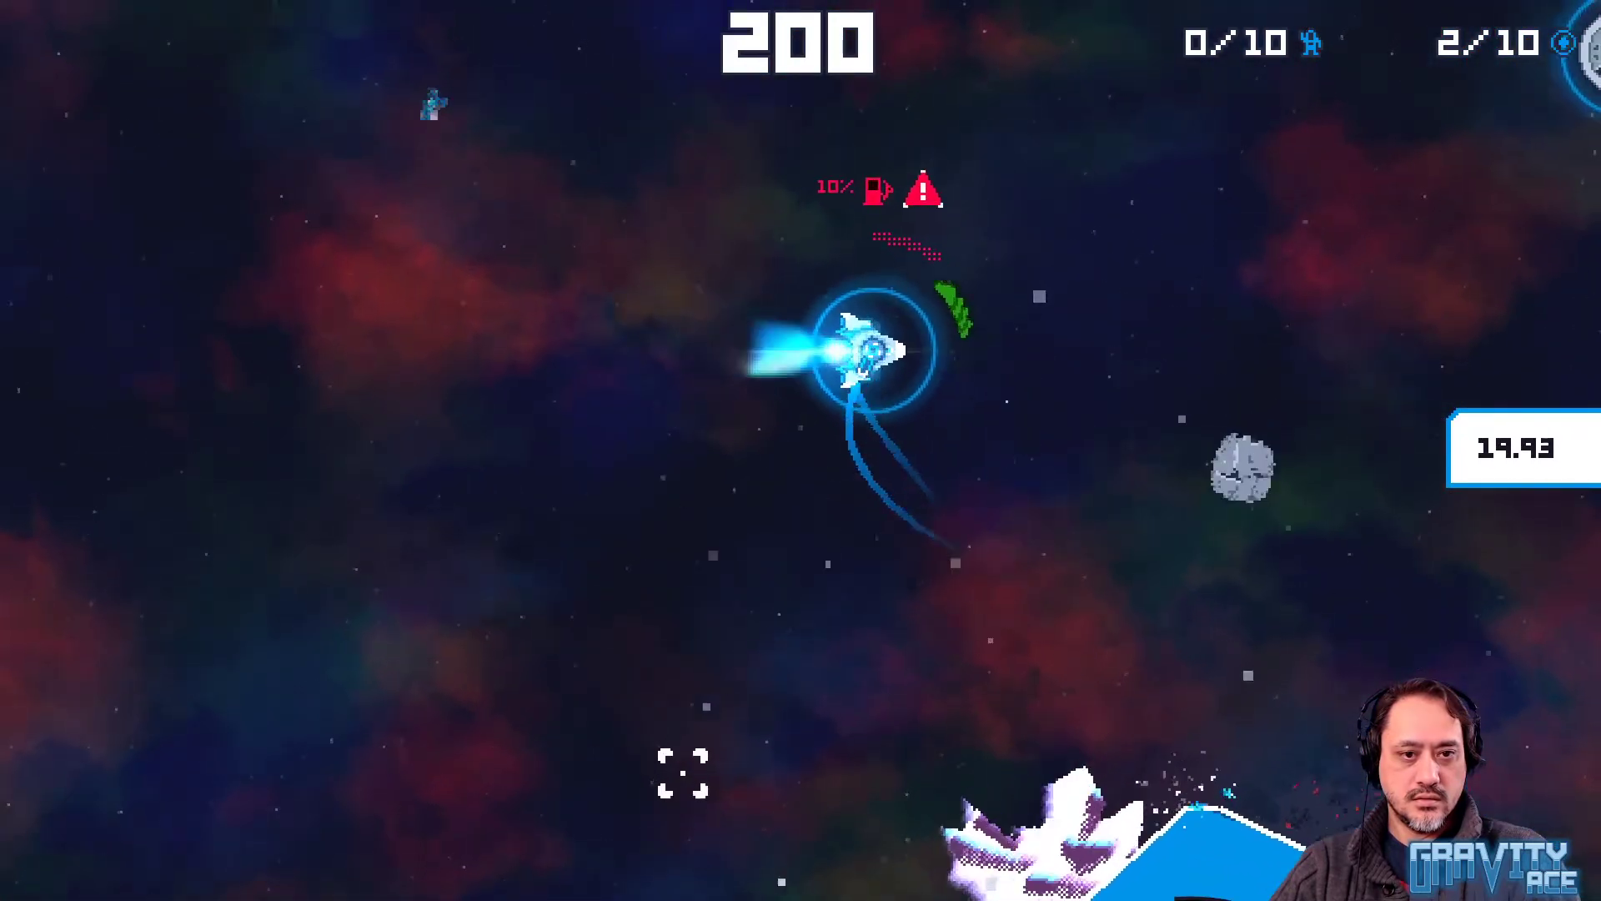
pyautogui.press('d')
pyautogui.press('w')
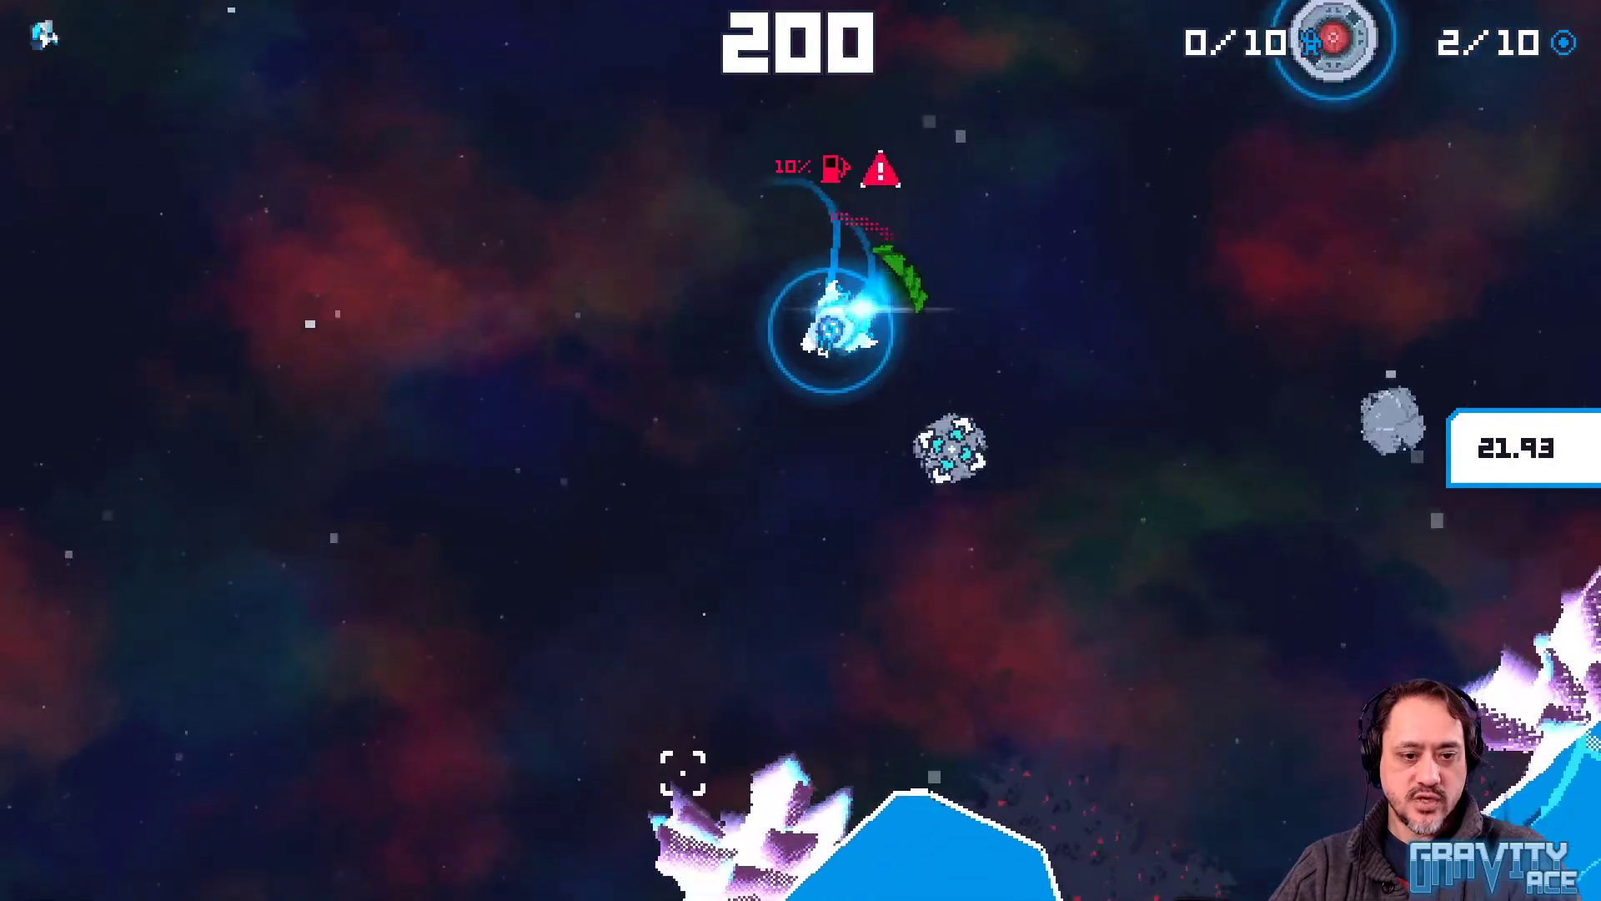
pyautogui.press('d')
pyautogui.press('Escape')
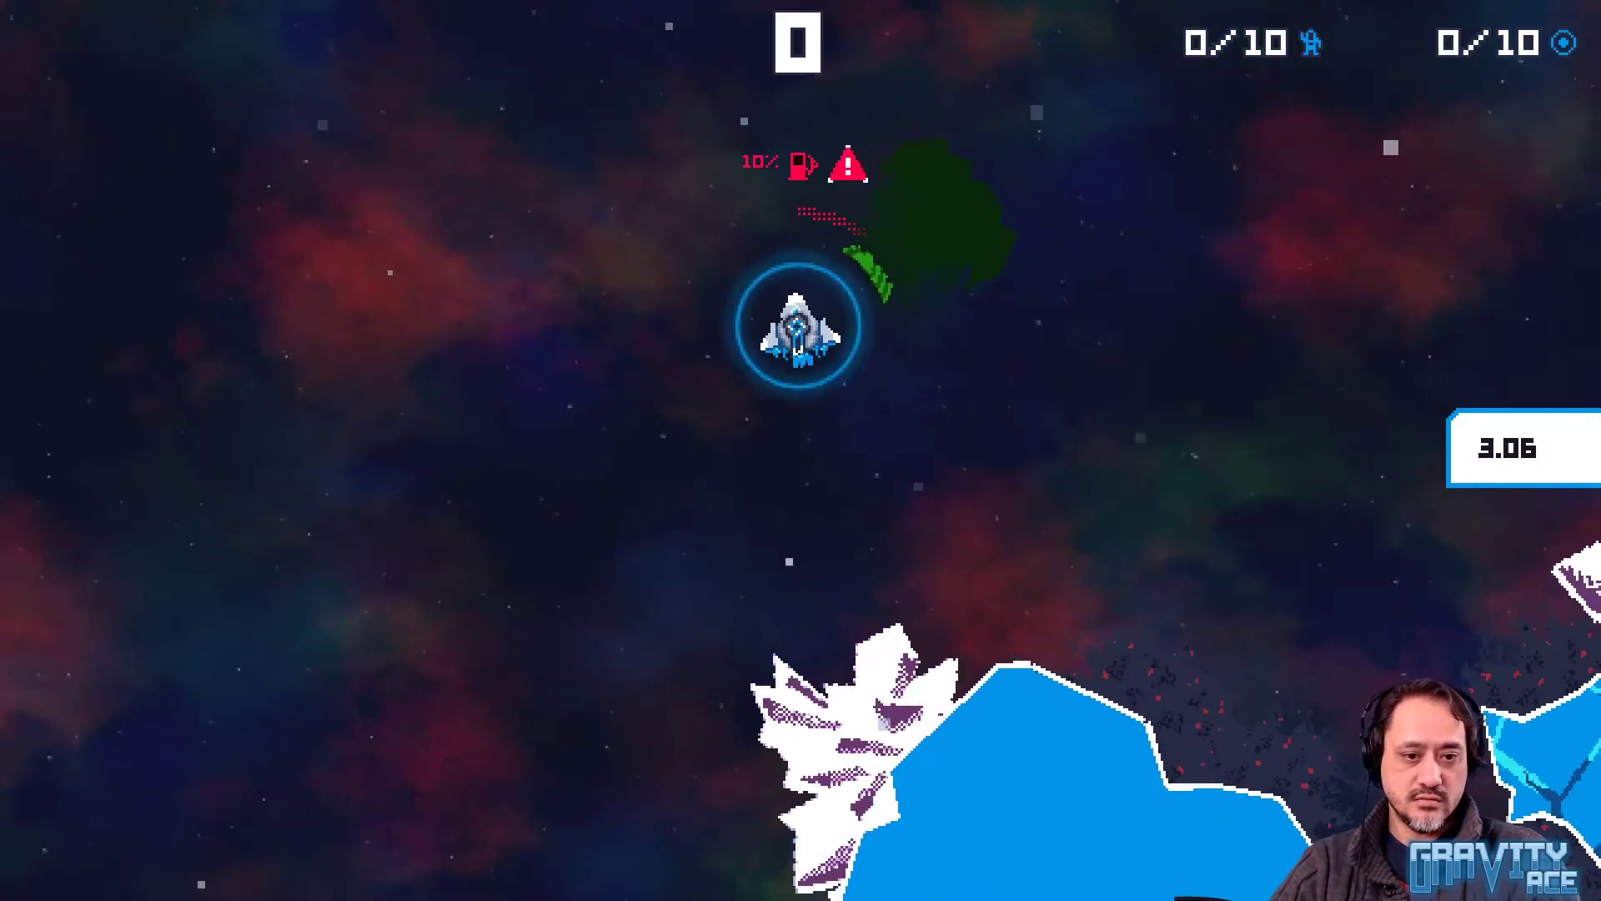
pyautogui.press('Escape')
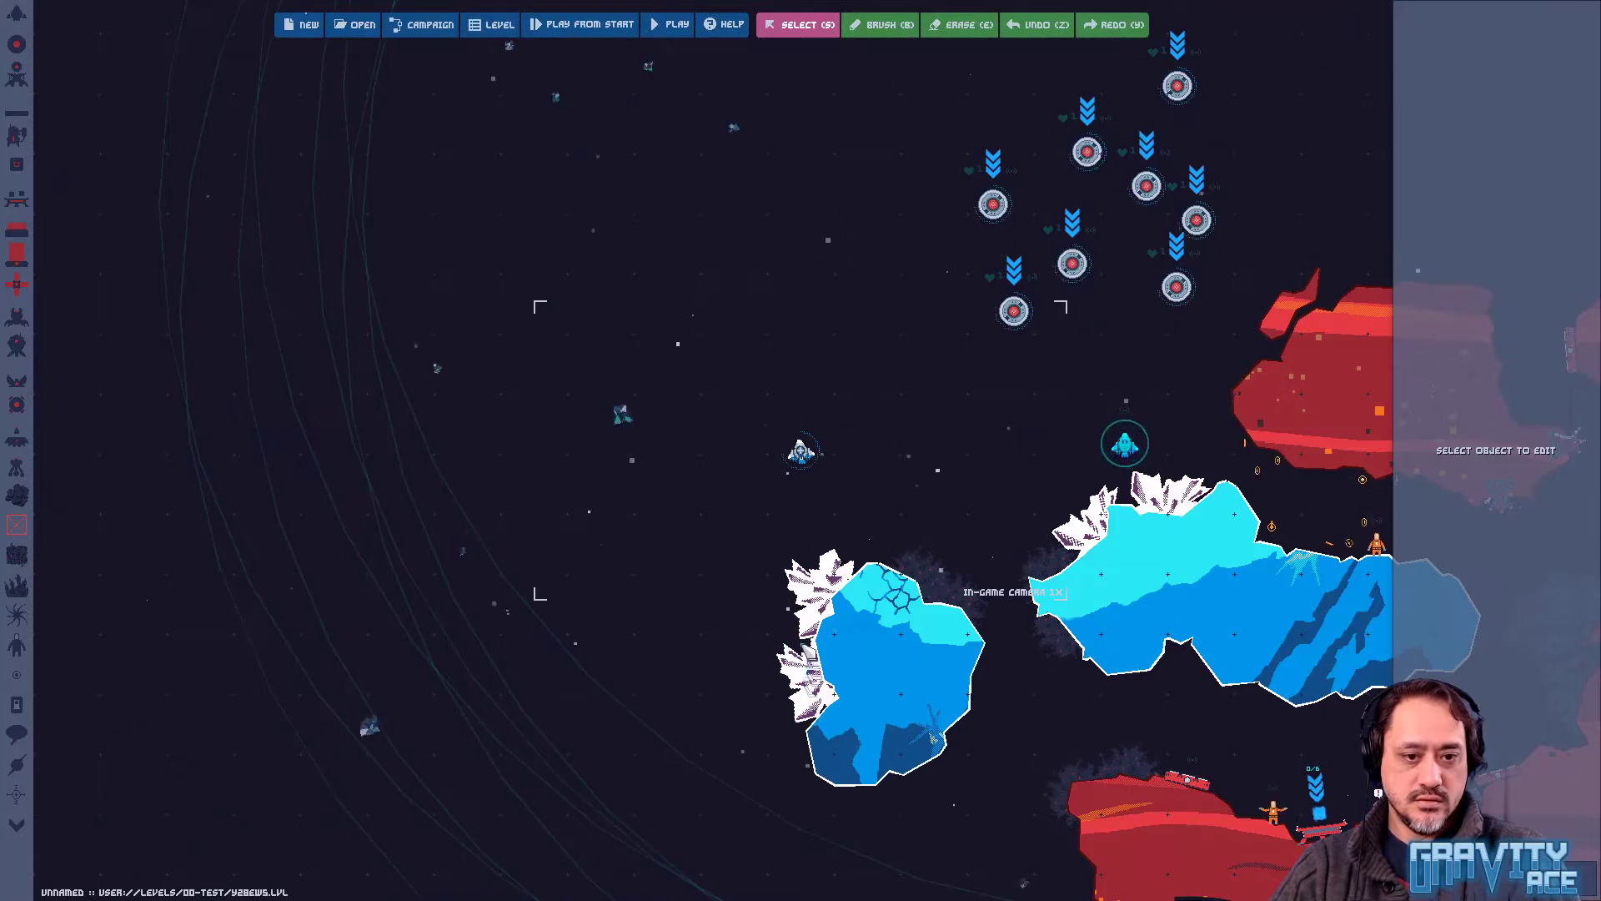
# Inspect the ice rocks on the blue asteroids up close in the level editor and start playing the level
pyautogui.scroll(3, 805, 684)
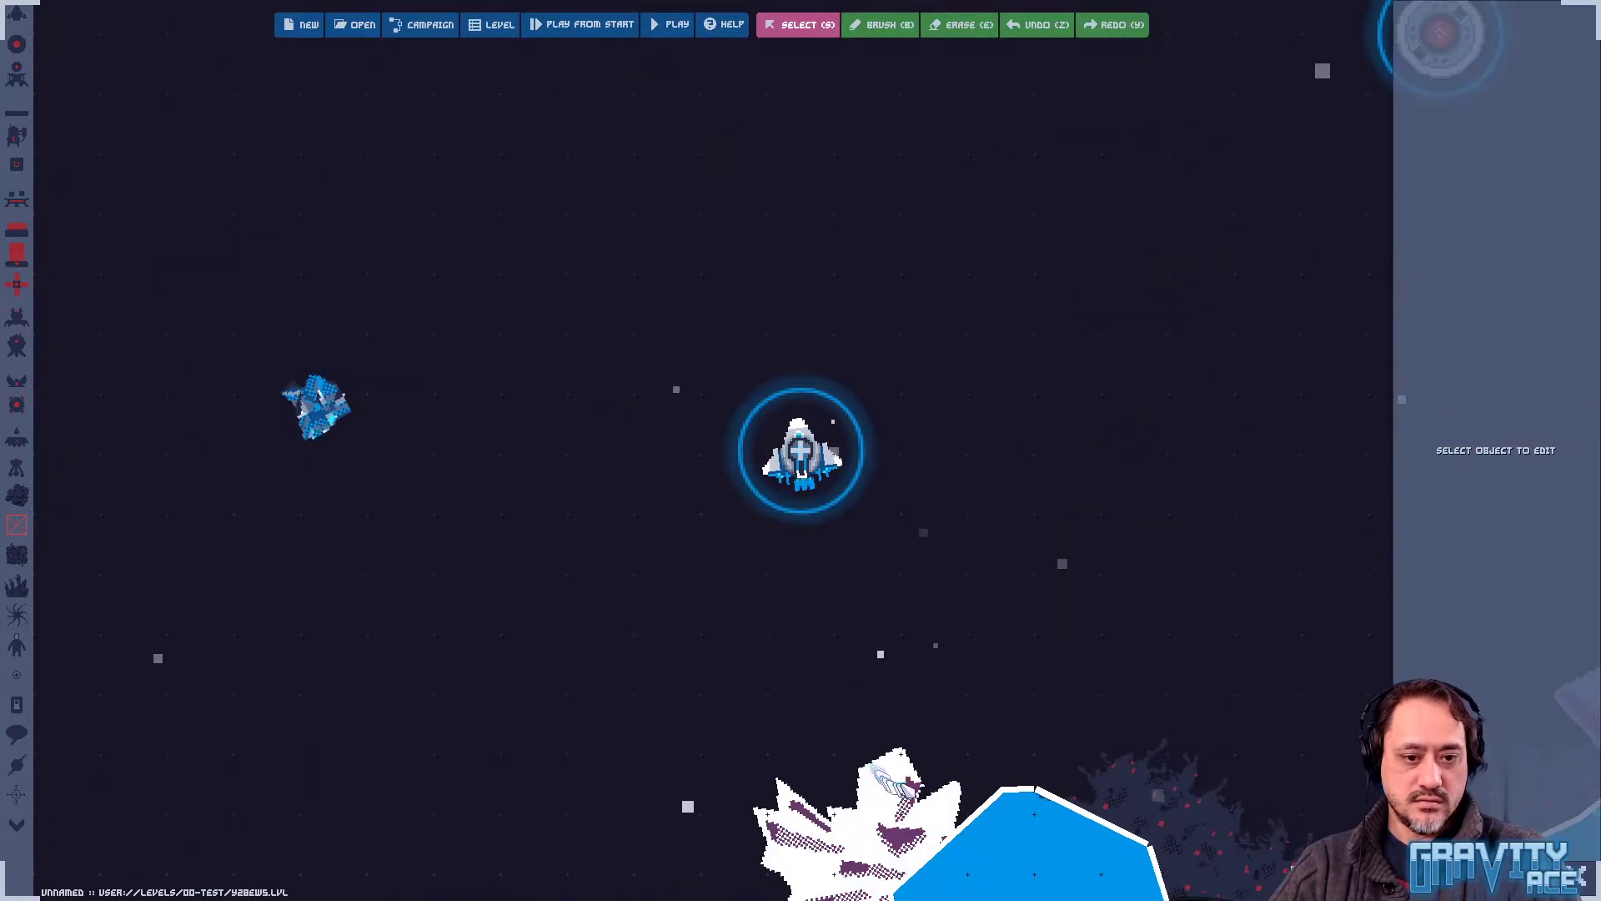
pyautogui.moveTo(900, 779); pyautogui.dragTo(944, 323, button='middle')
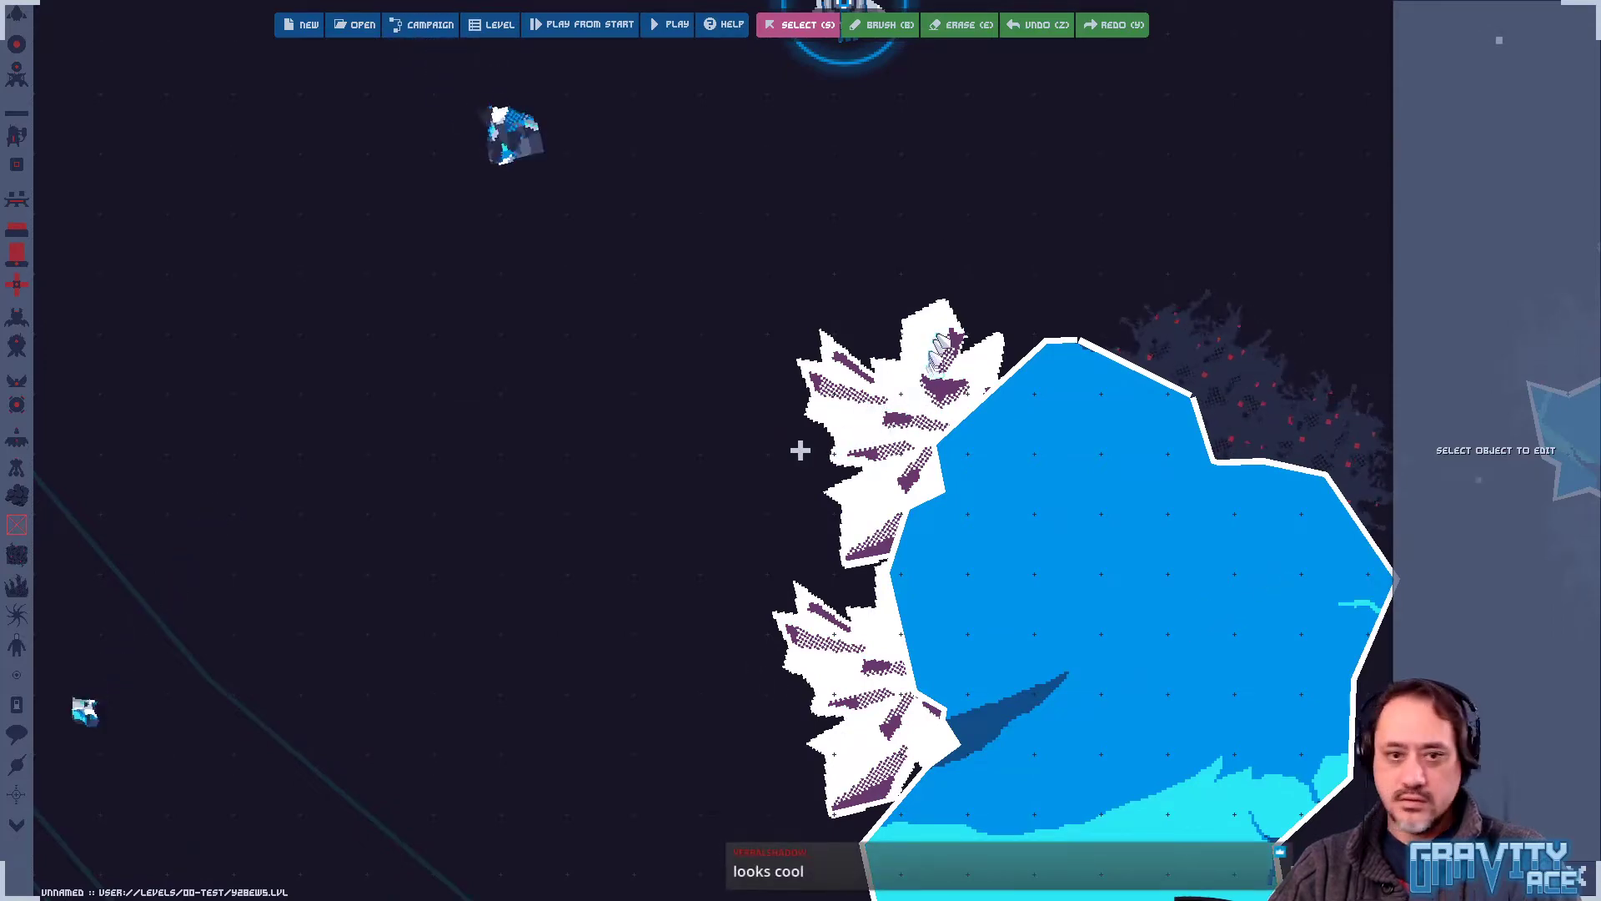
pyautogui.moveTo(979, 563); pyautogui.dragTo(426, 634, button='middle')
pyautogui.moveTo(840, 485); pyautogui.dragTo(741, 549, button='middle')
pyautogui.press('Tab')
pyautogui.press('w')
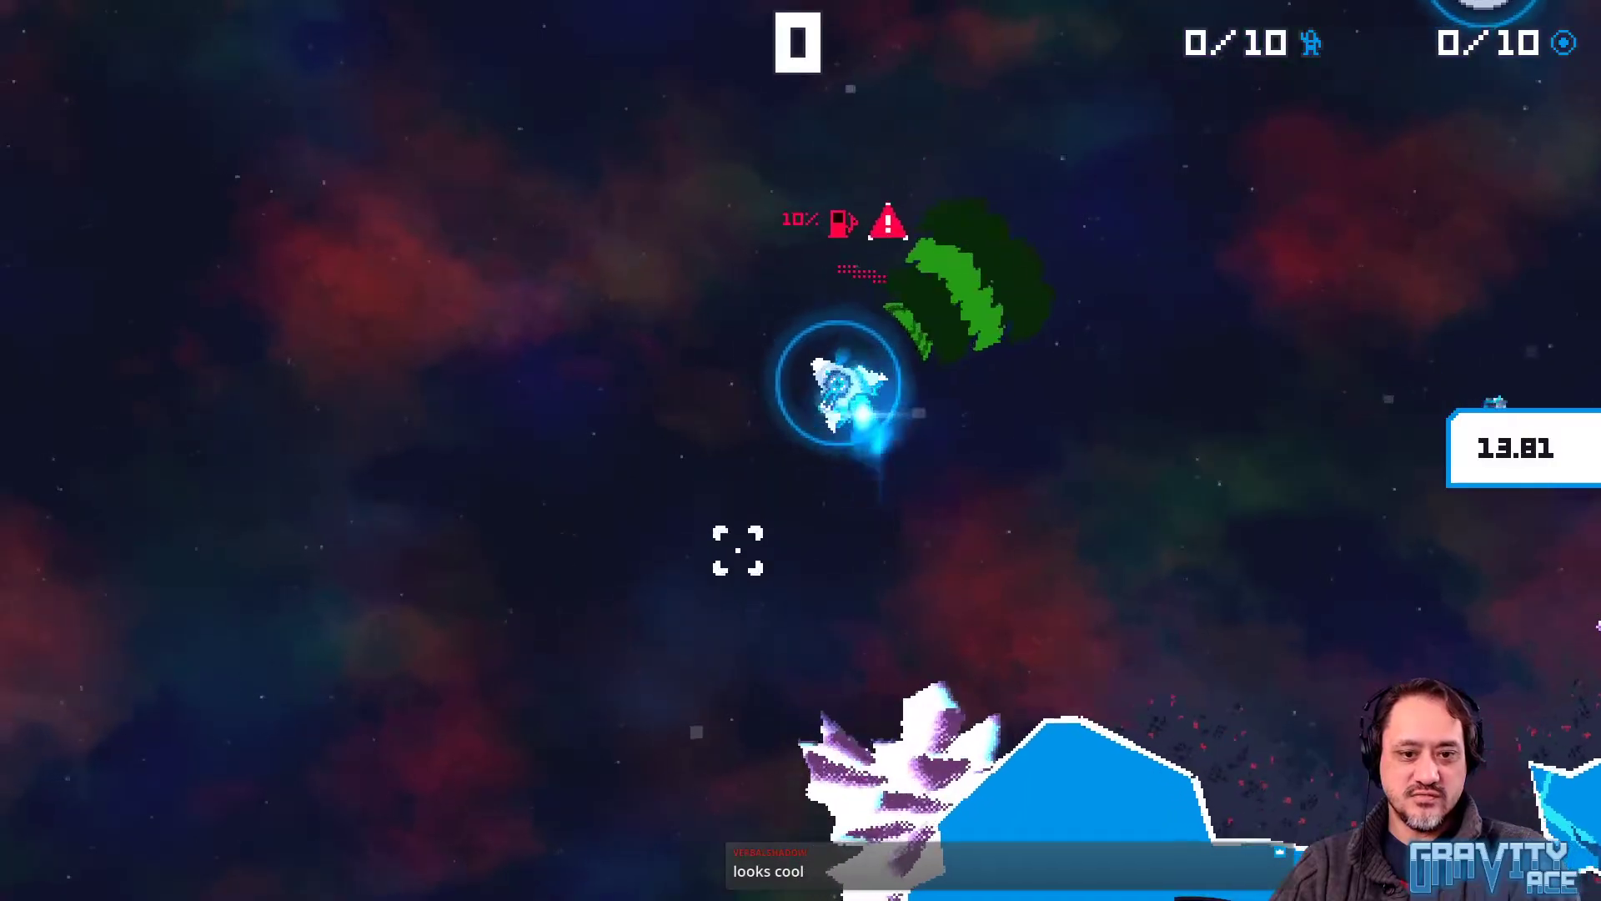
# Fly around the smaller blue asteroid and over to the larger one to examine how the exhaust renders through the ice rocks
pyautogui.press('w')
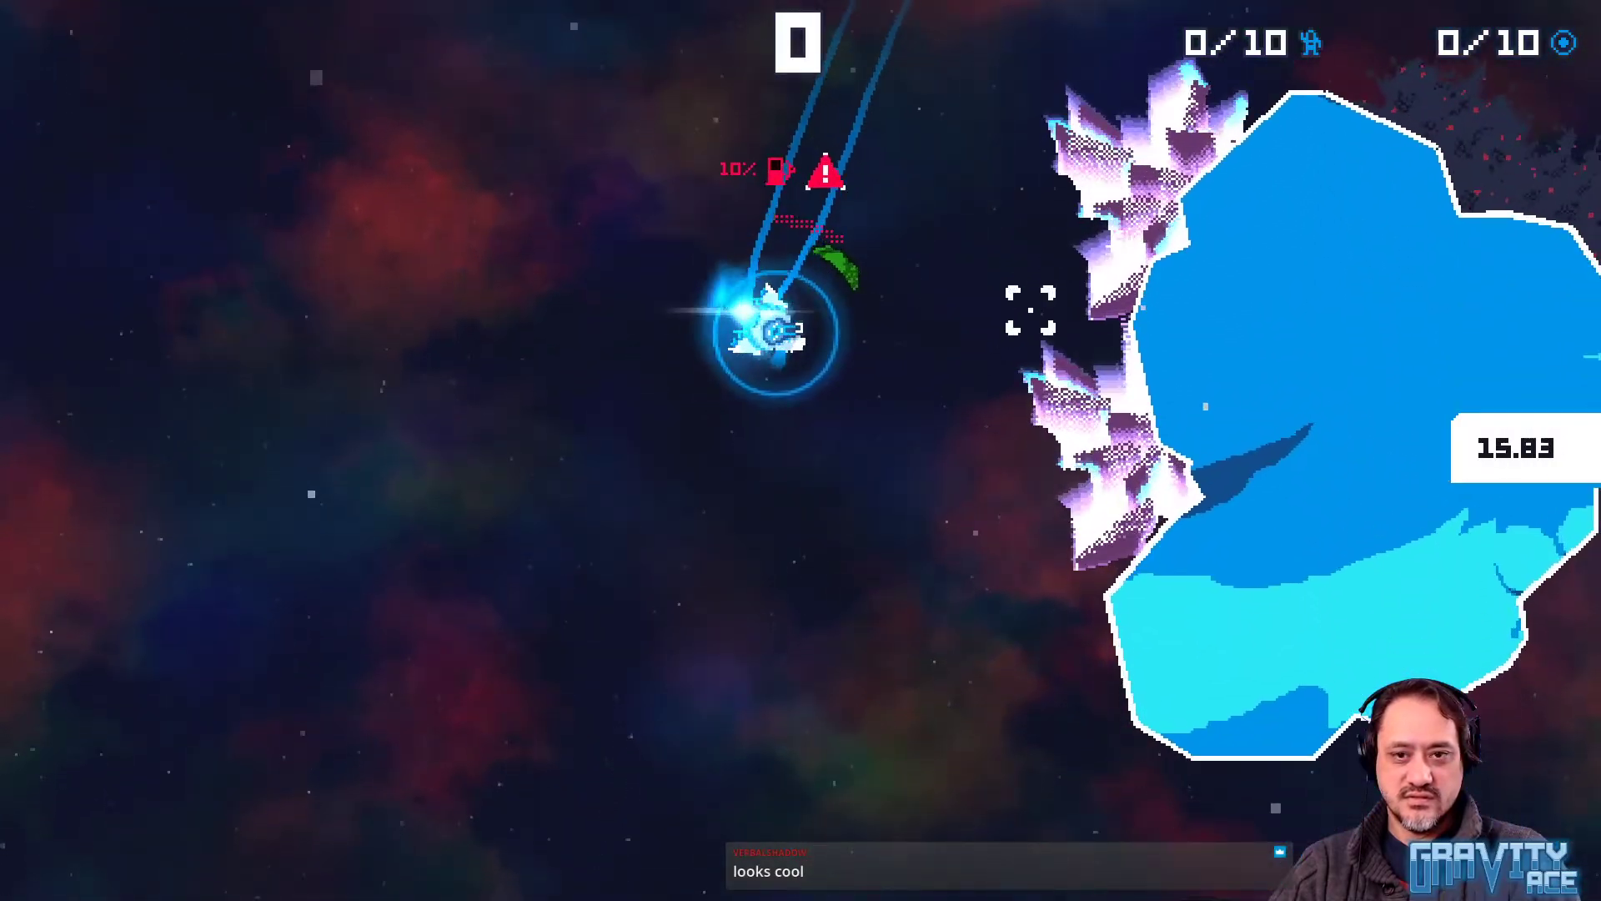
pyautogui.press('a')
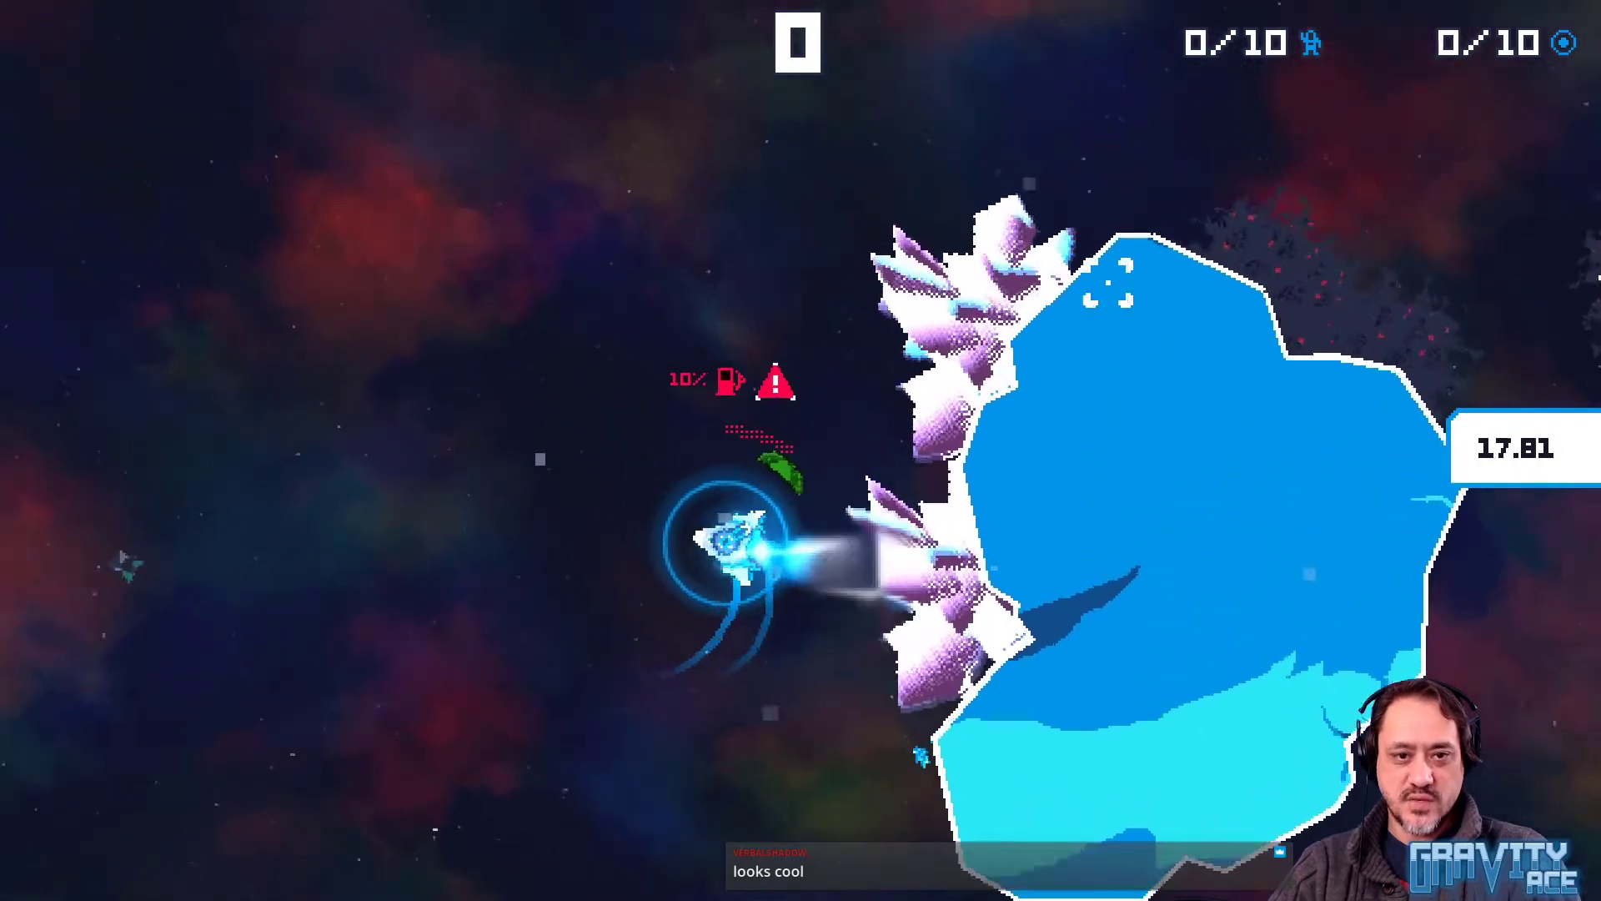
pyautogui.press('s')
pyautogui.press('d')
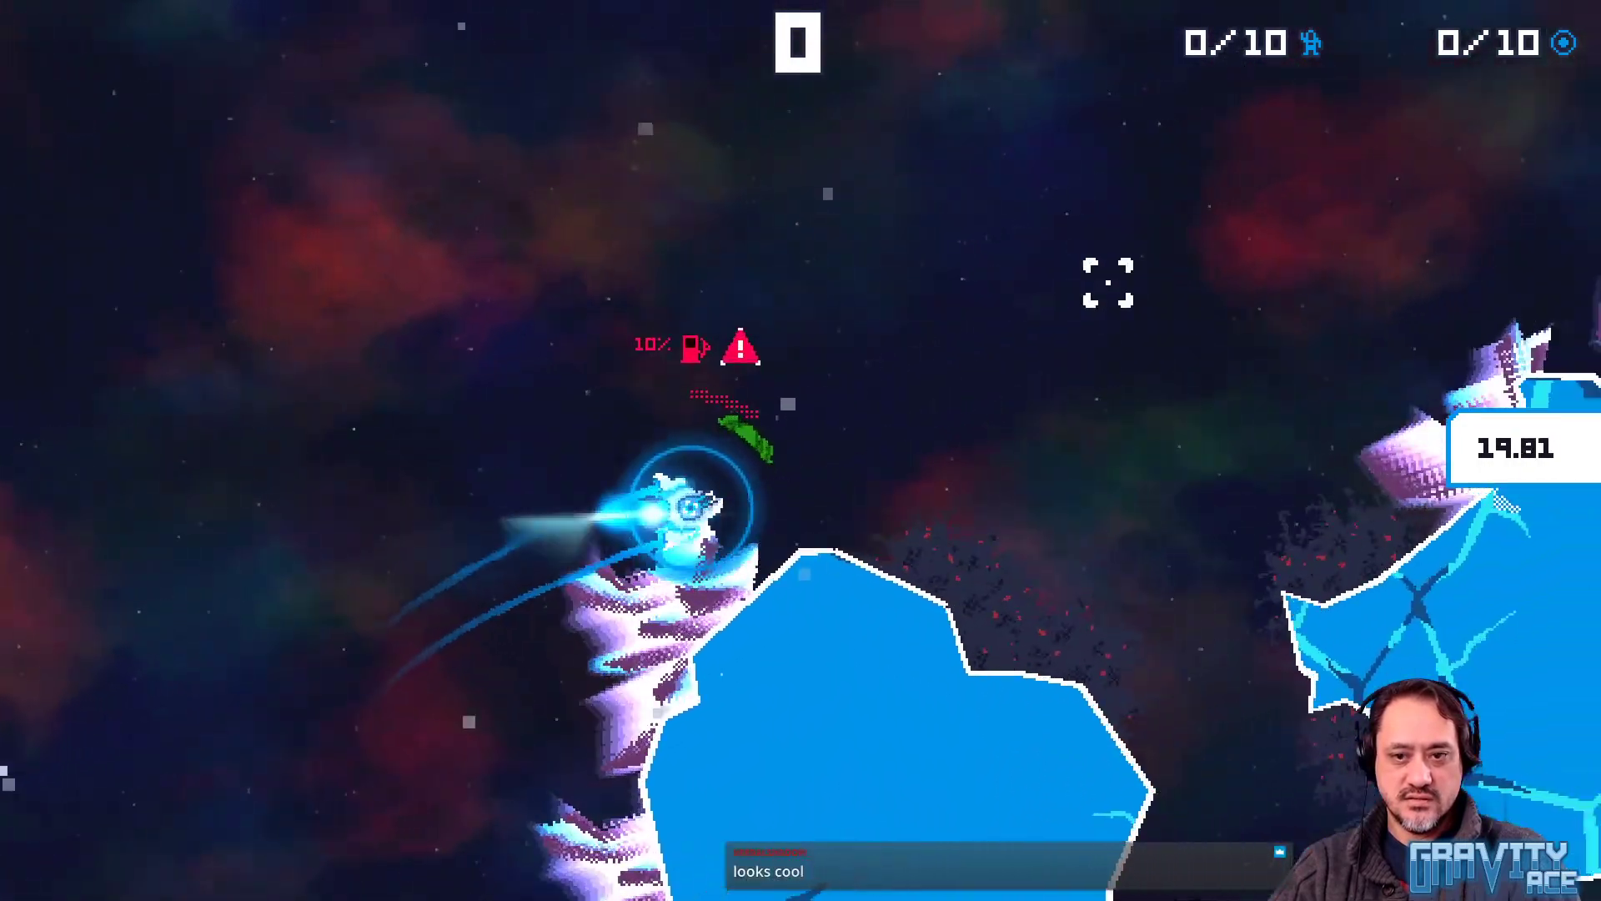
pyautogui.press('d')
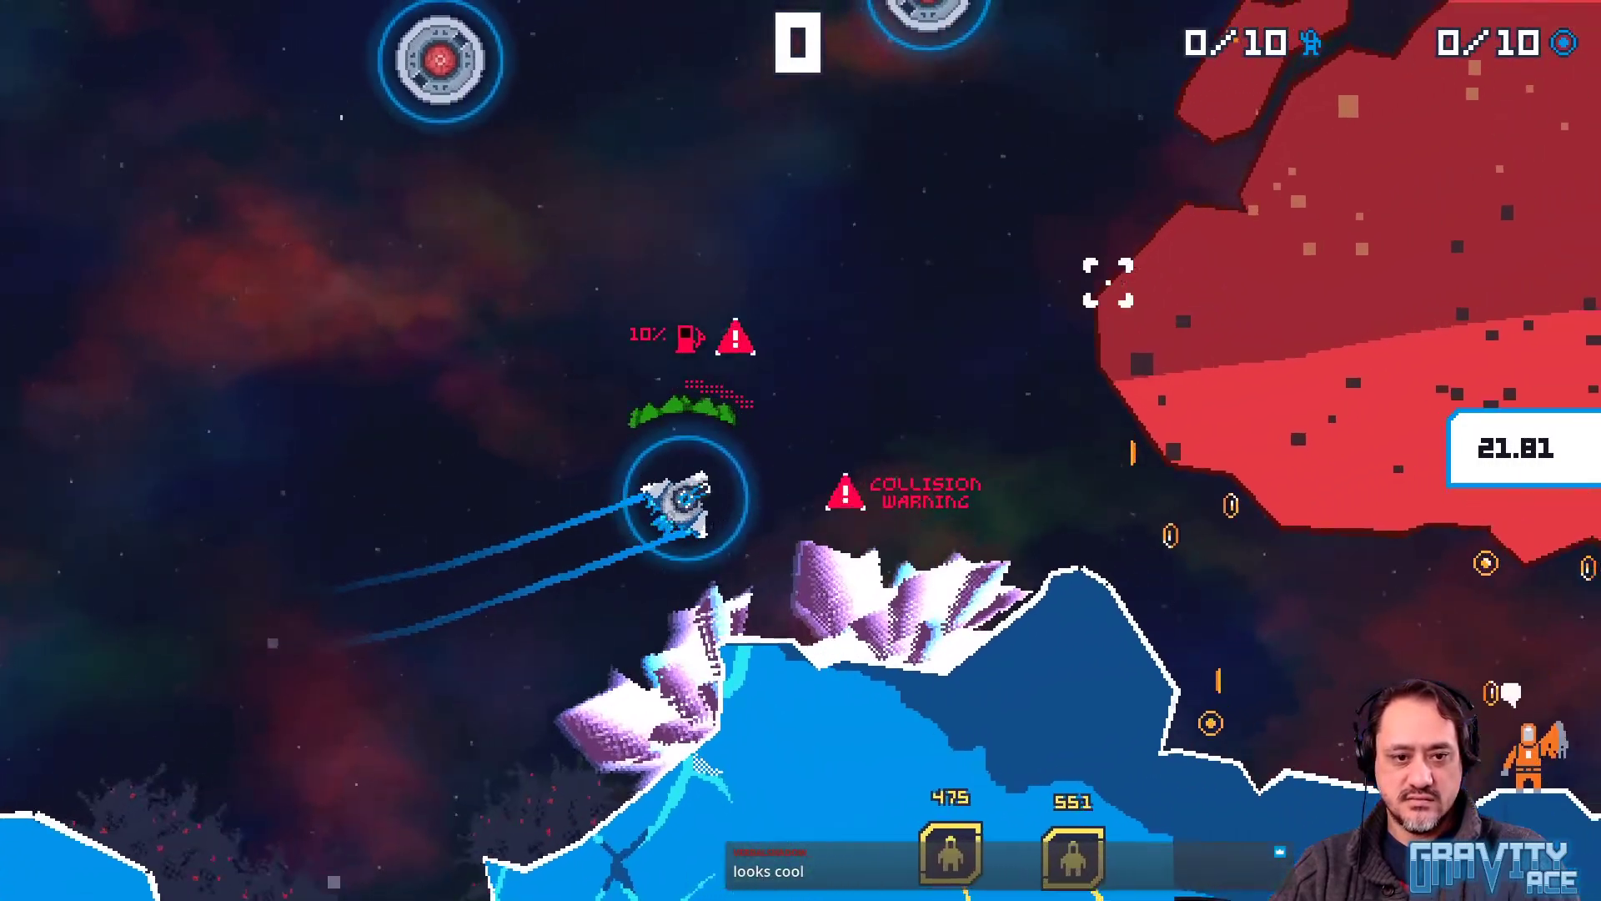
pyautogui.press('a')
pyautogui.press('s')
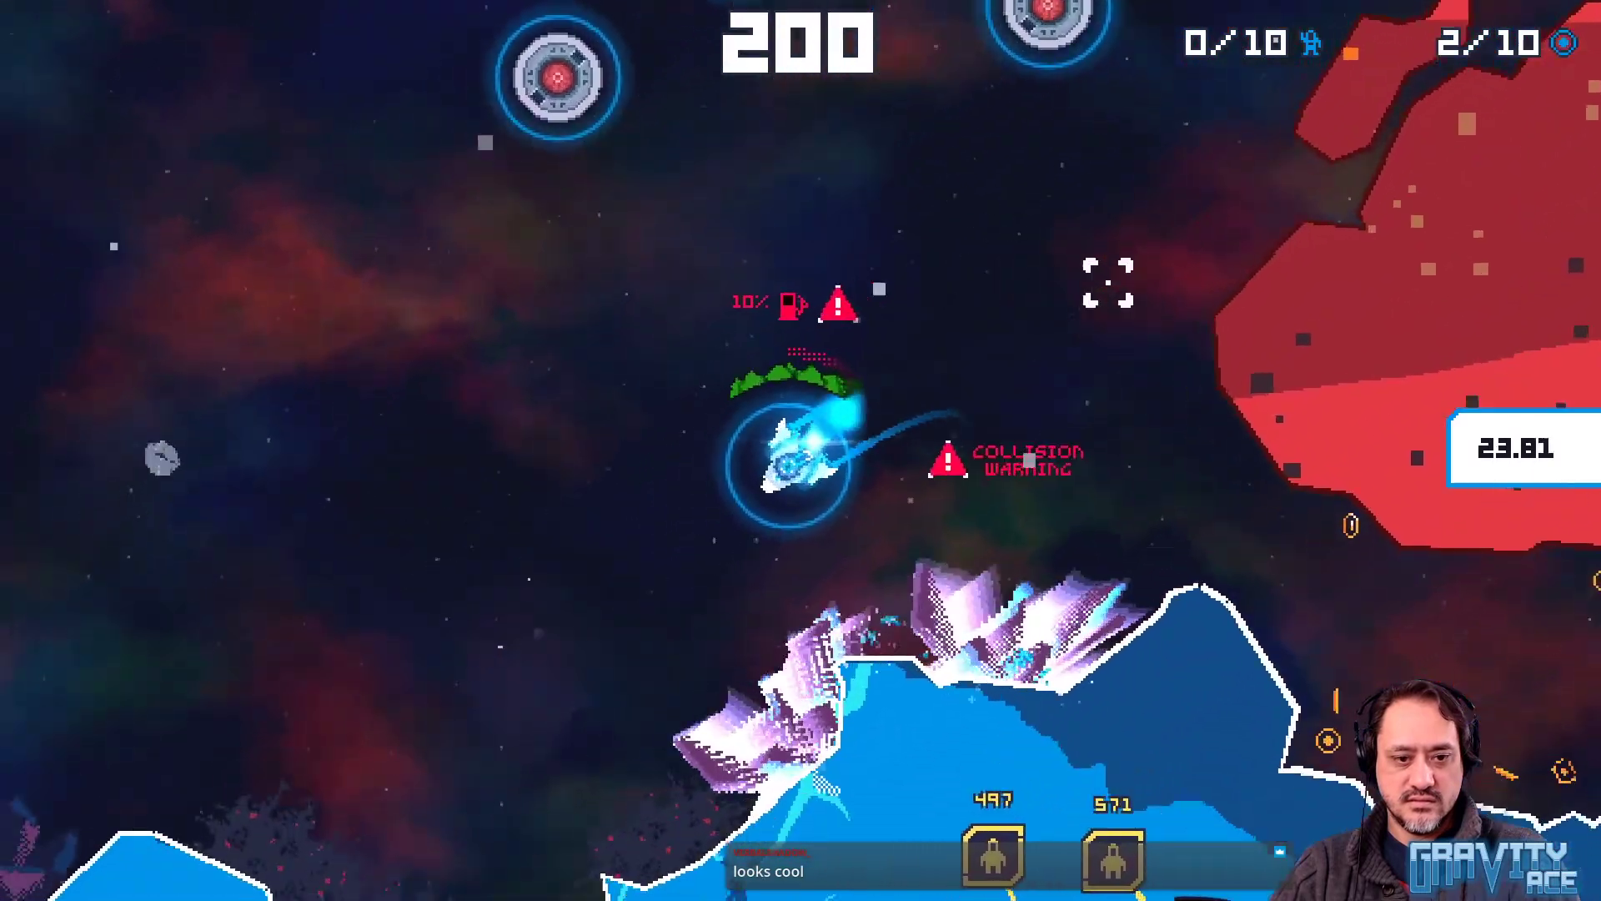
# Manoeuvre the ship between the two blue asteroids to examine how distant ice rocks render in relation to the ship
pyautogui.press('a')
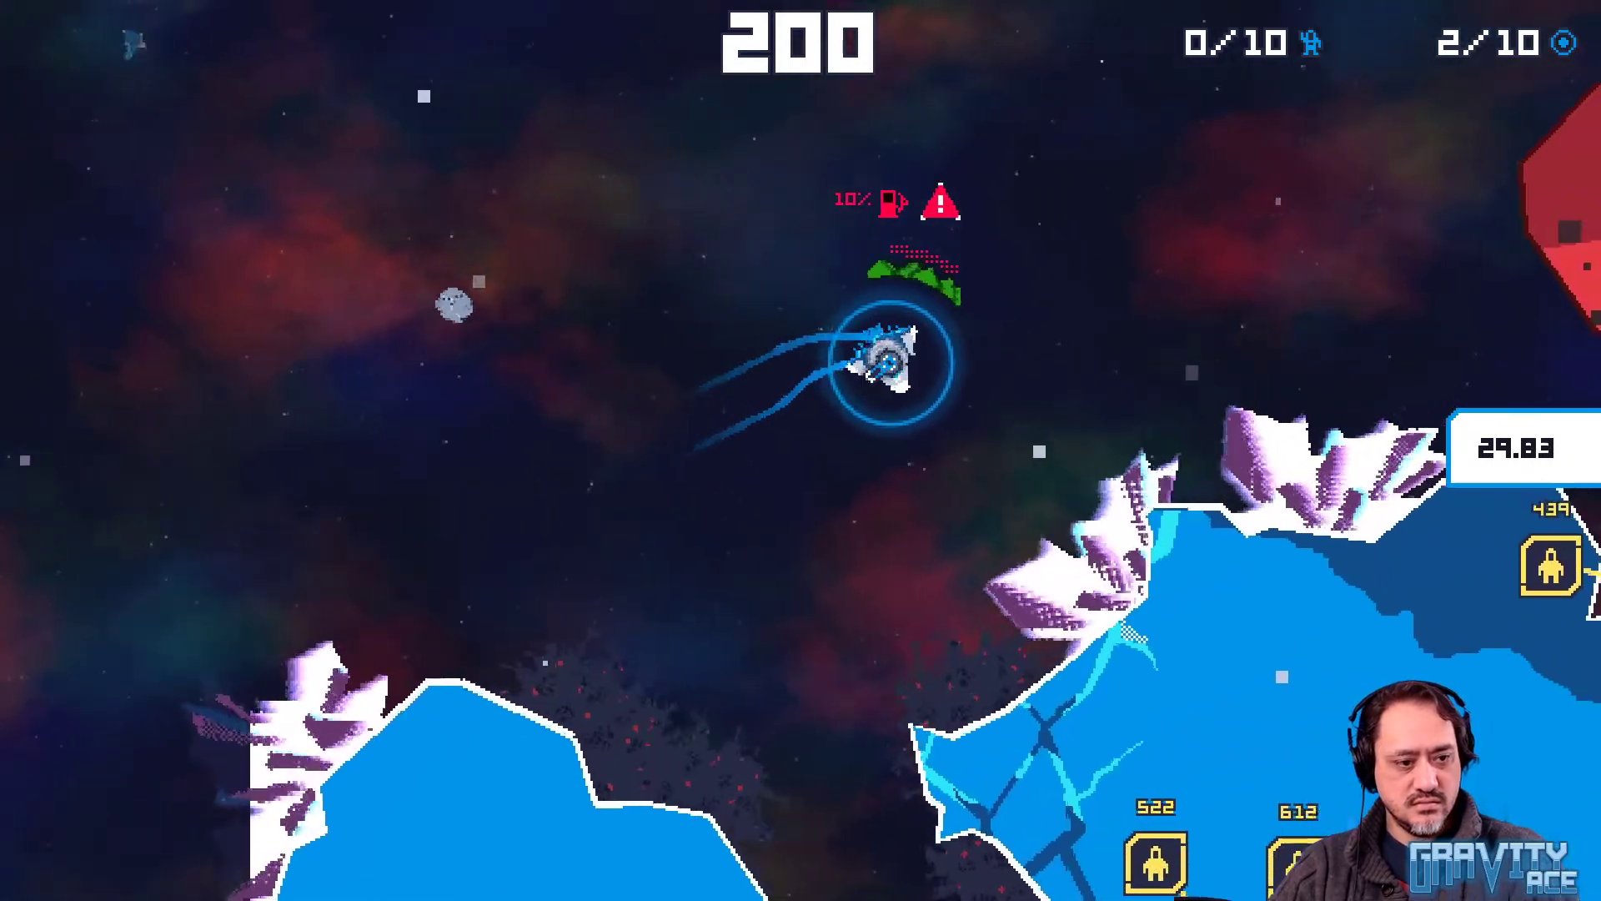
pyautogui.press('s')
pyautogui.press('a')
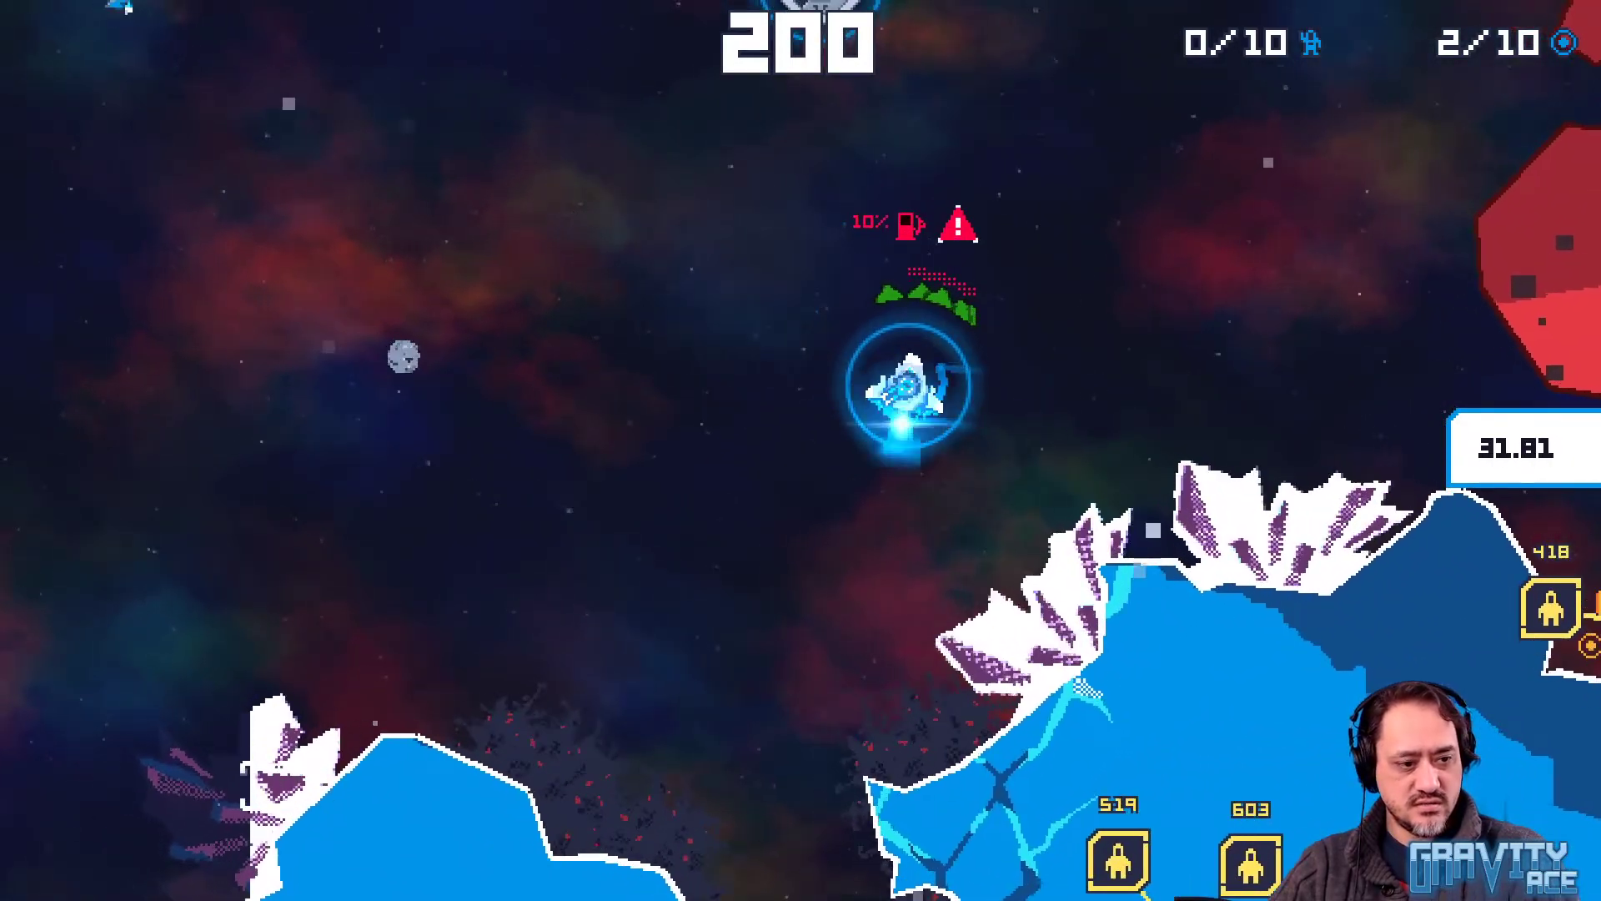
pyautogui.press('d')
pyautogui.press('w')
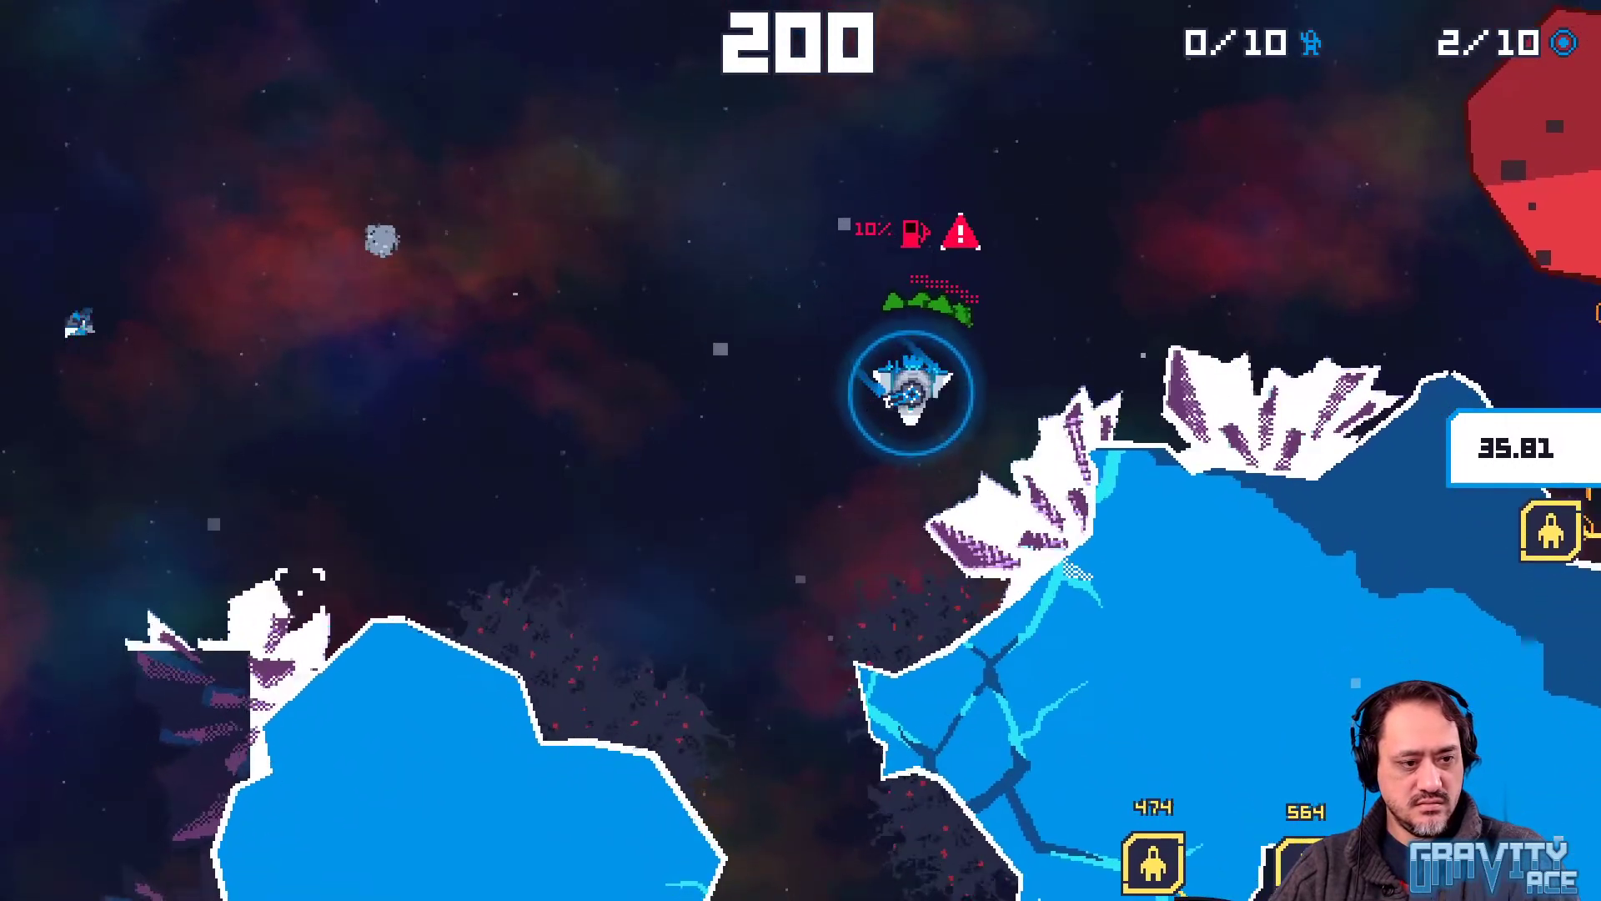
pyautogui.press('d')
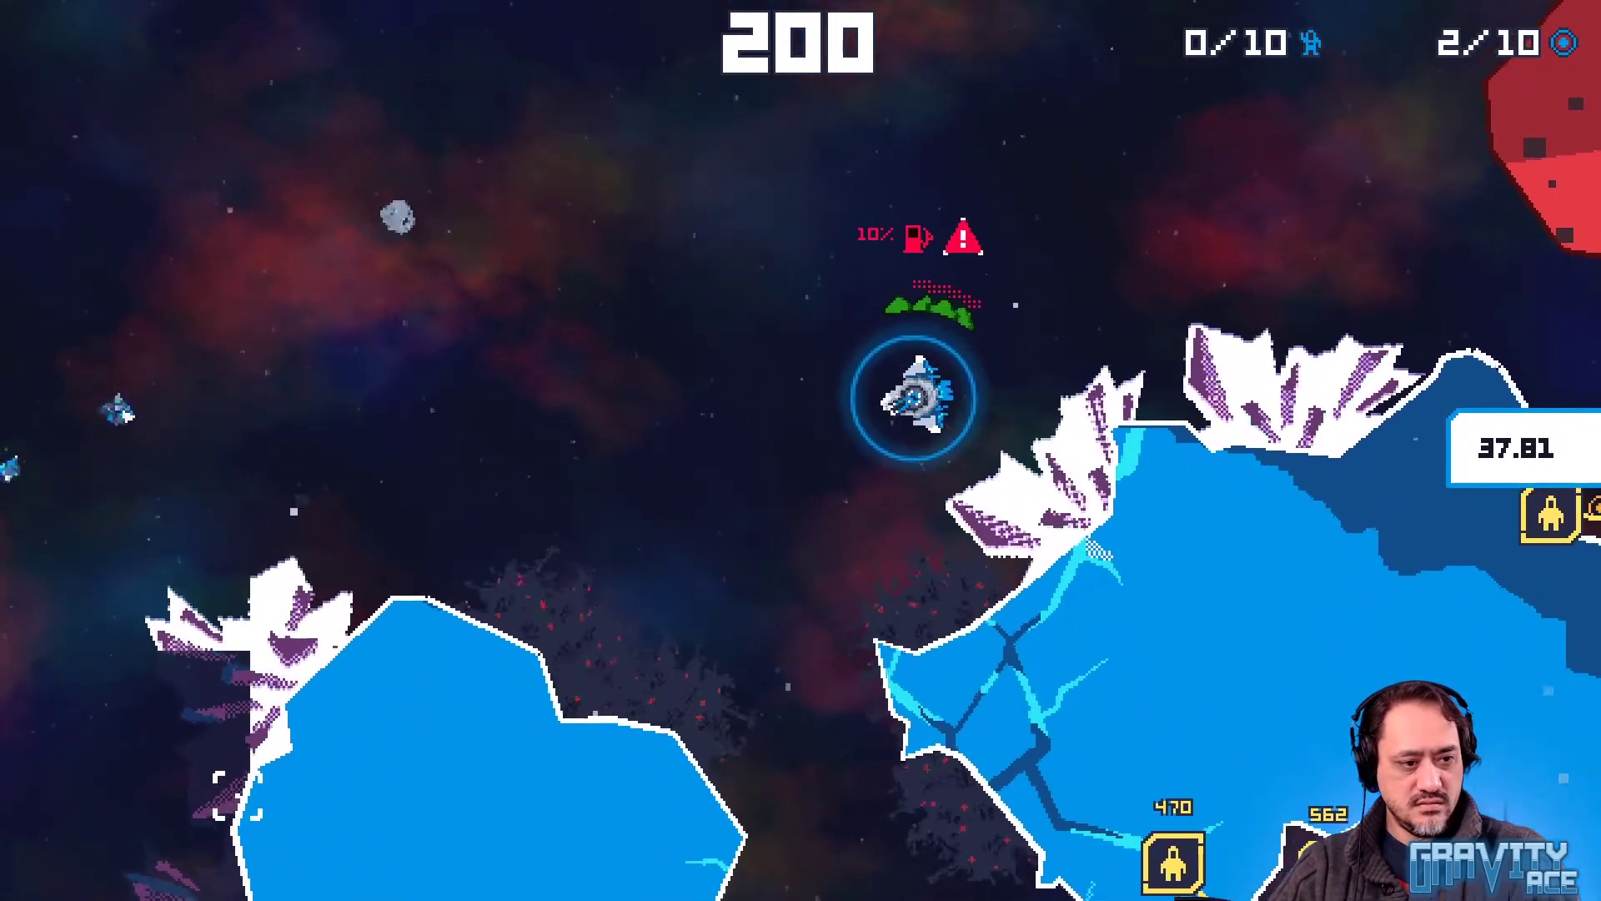
pyautogui.press('d')
pyautogui.press('w')
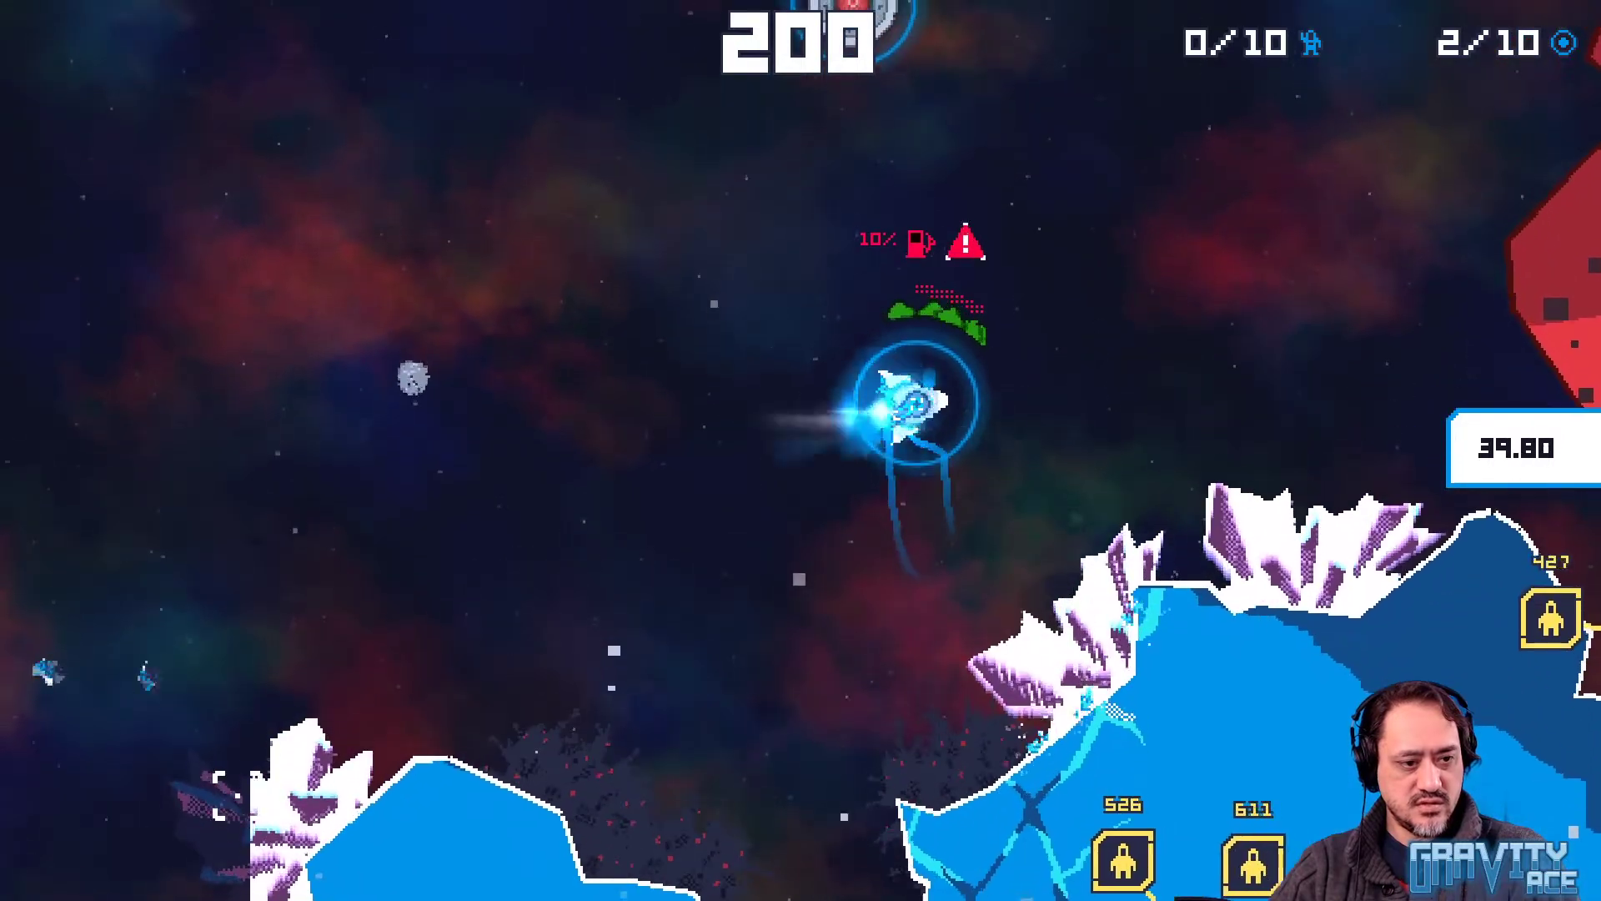
pyautogui.press('a')
pyautogui.press('w')
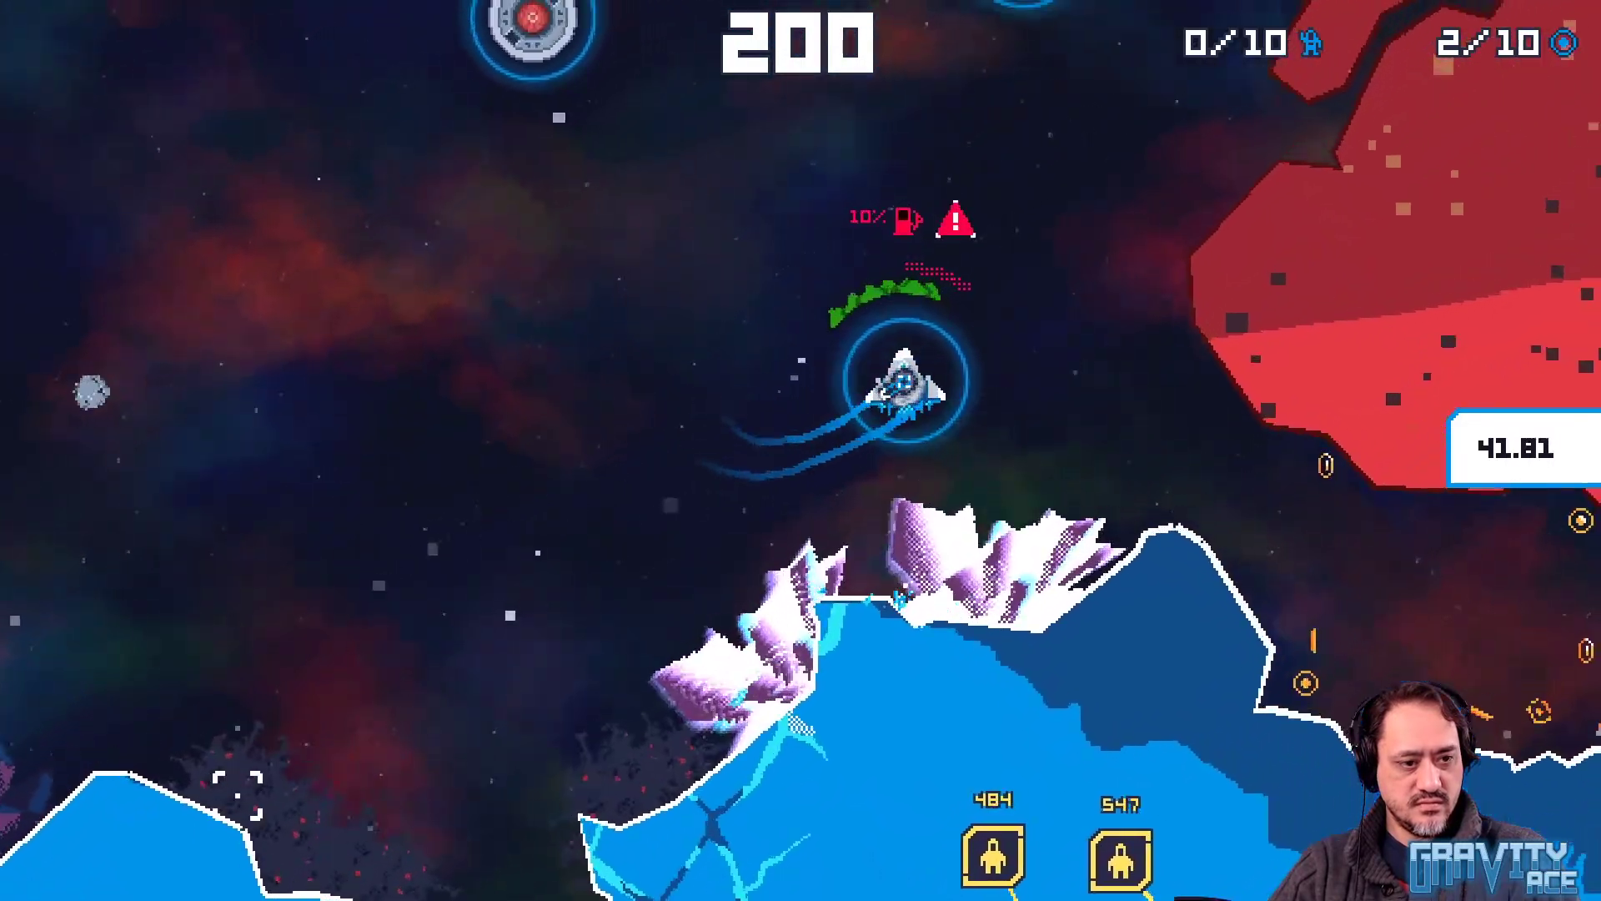
# Fly up past the red asteroid to the mines and shoot them, checking how the explosions render with the ice
pyautogui.press('w')
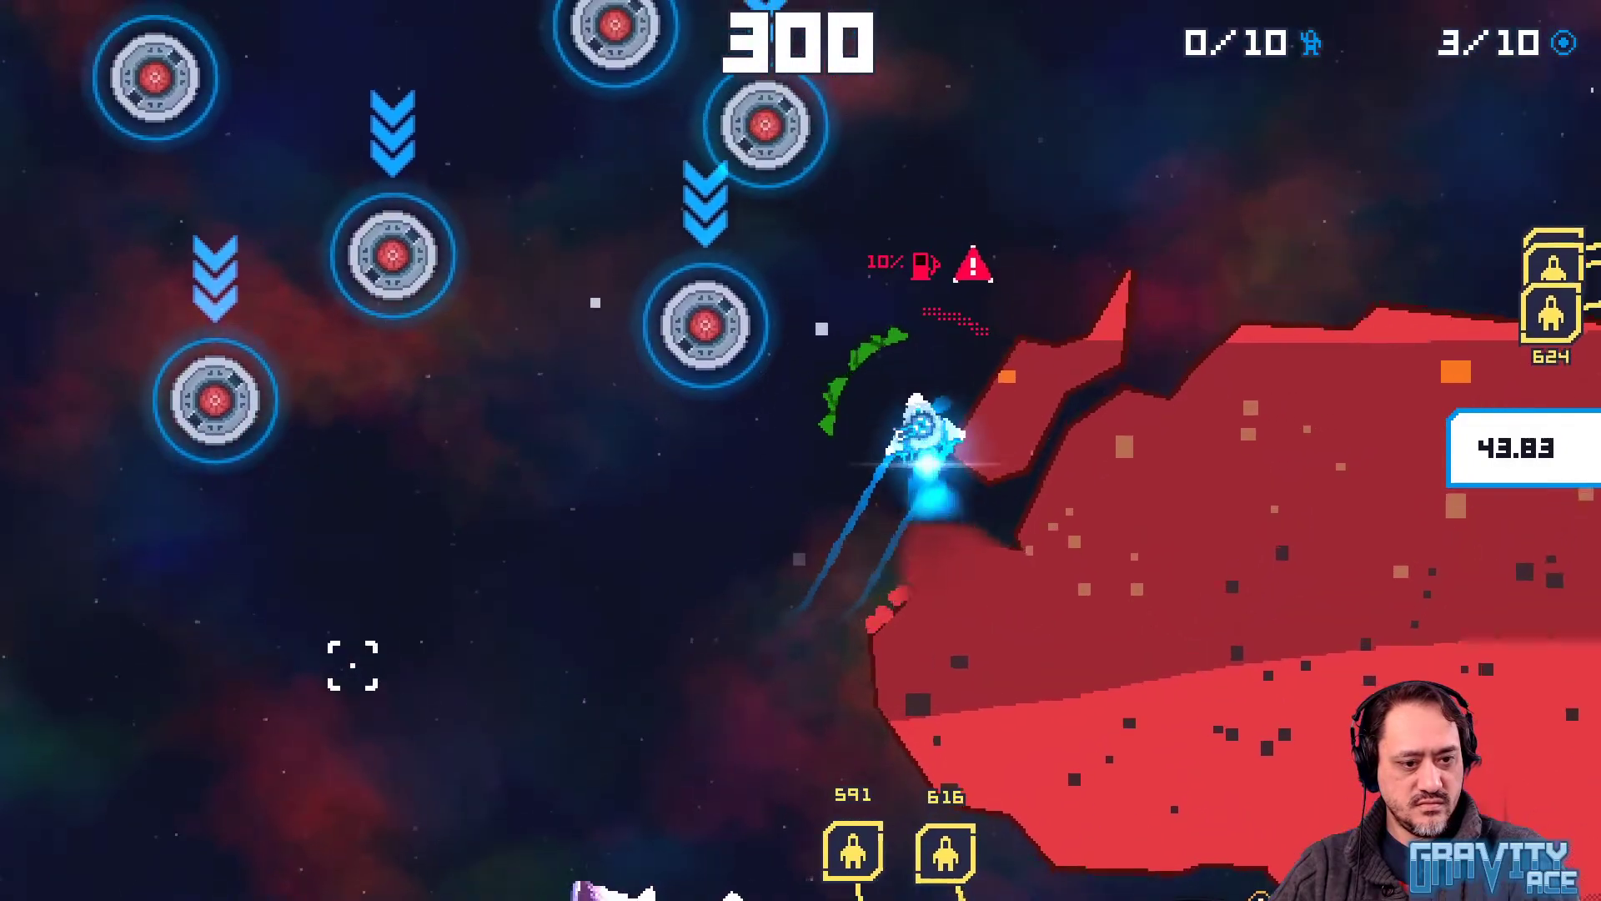
pyautogui.press('a')
pyautogui.press('a')
pyautogui.press('w')
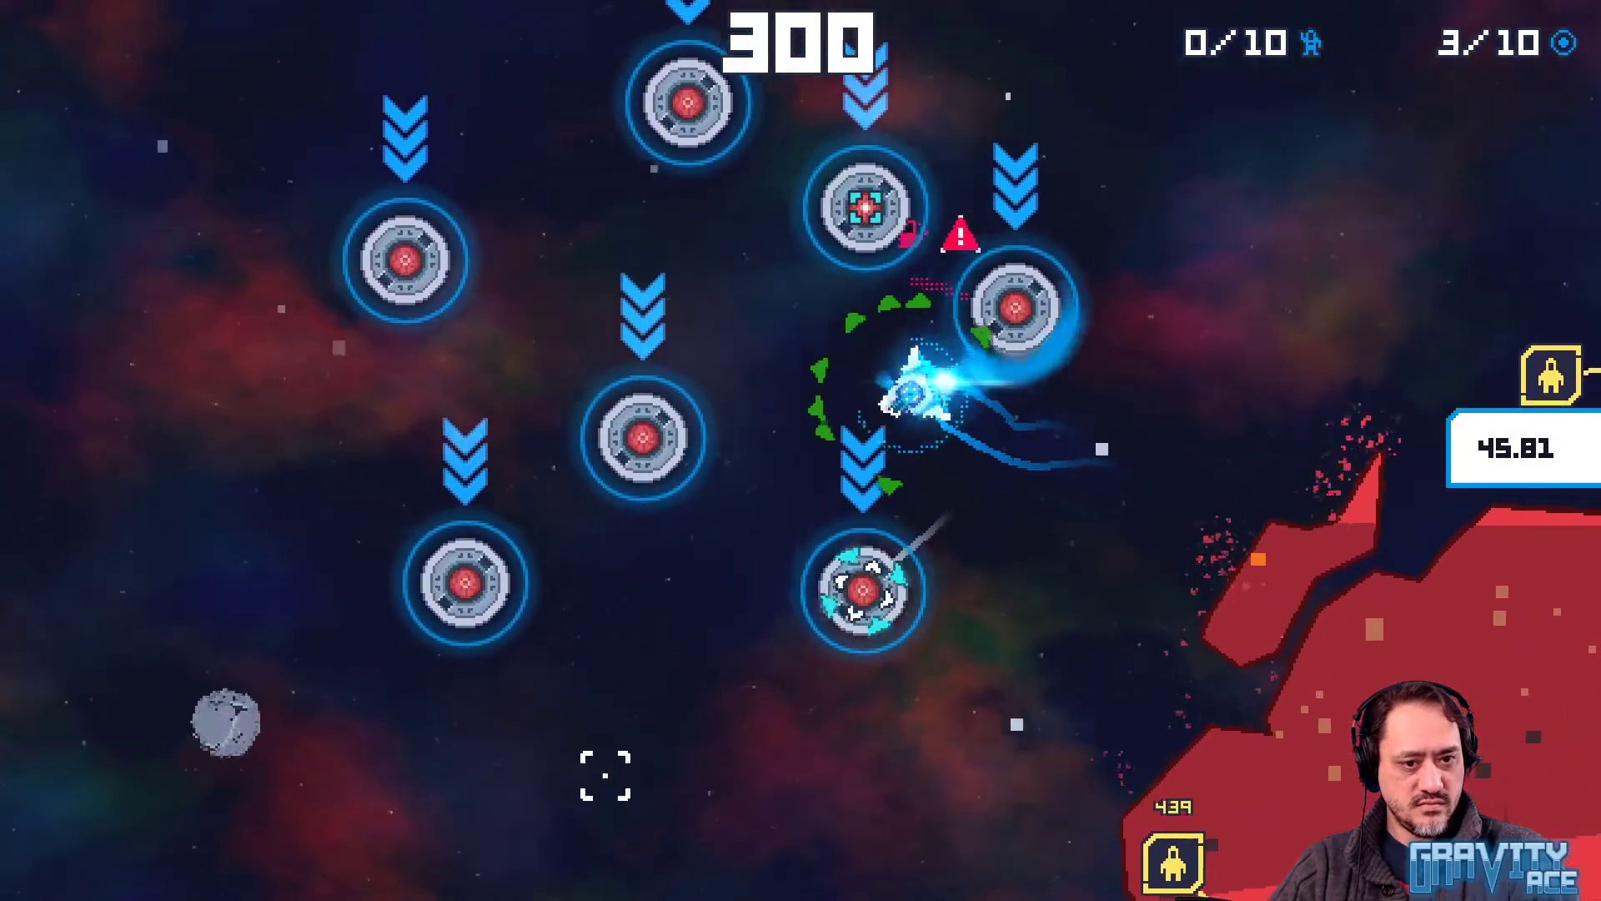
pyautogui.press('w')
pyautogui.click(583, 537)
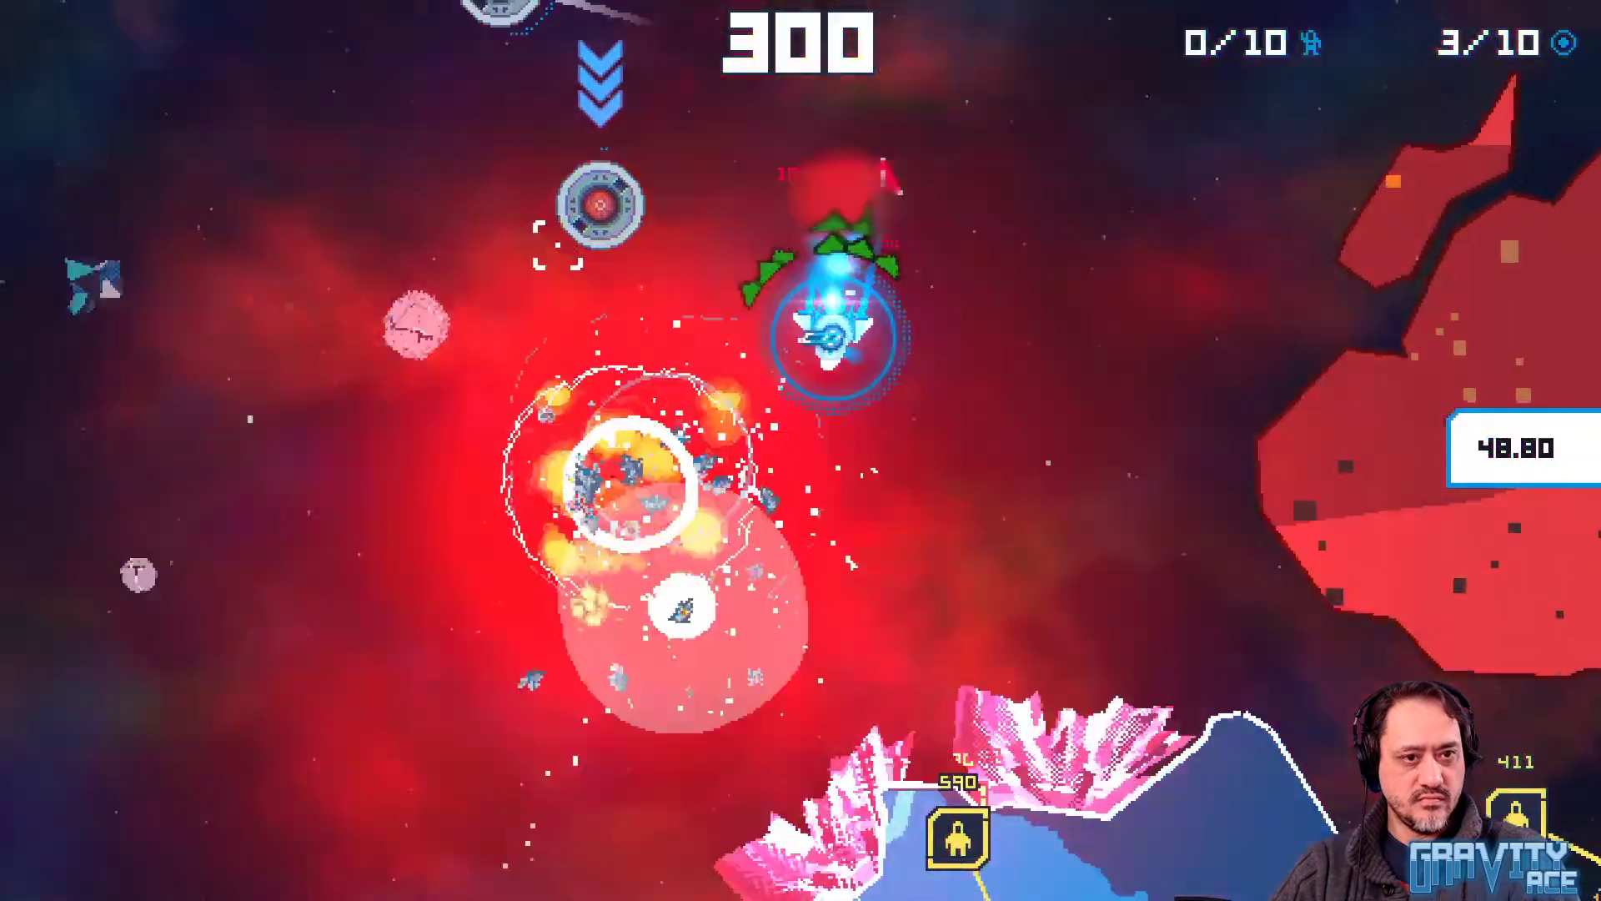
pyautogui.press('w')
pyautogui.click(558, 245)
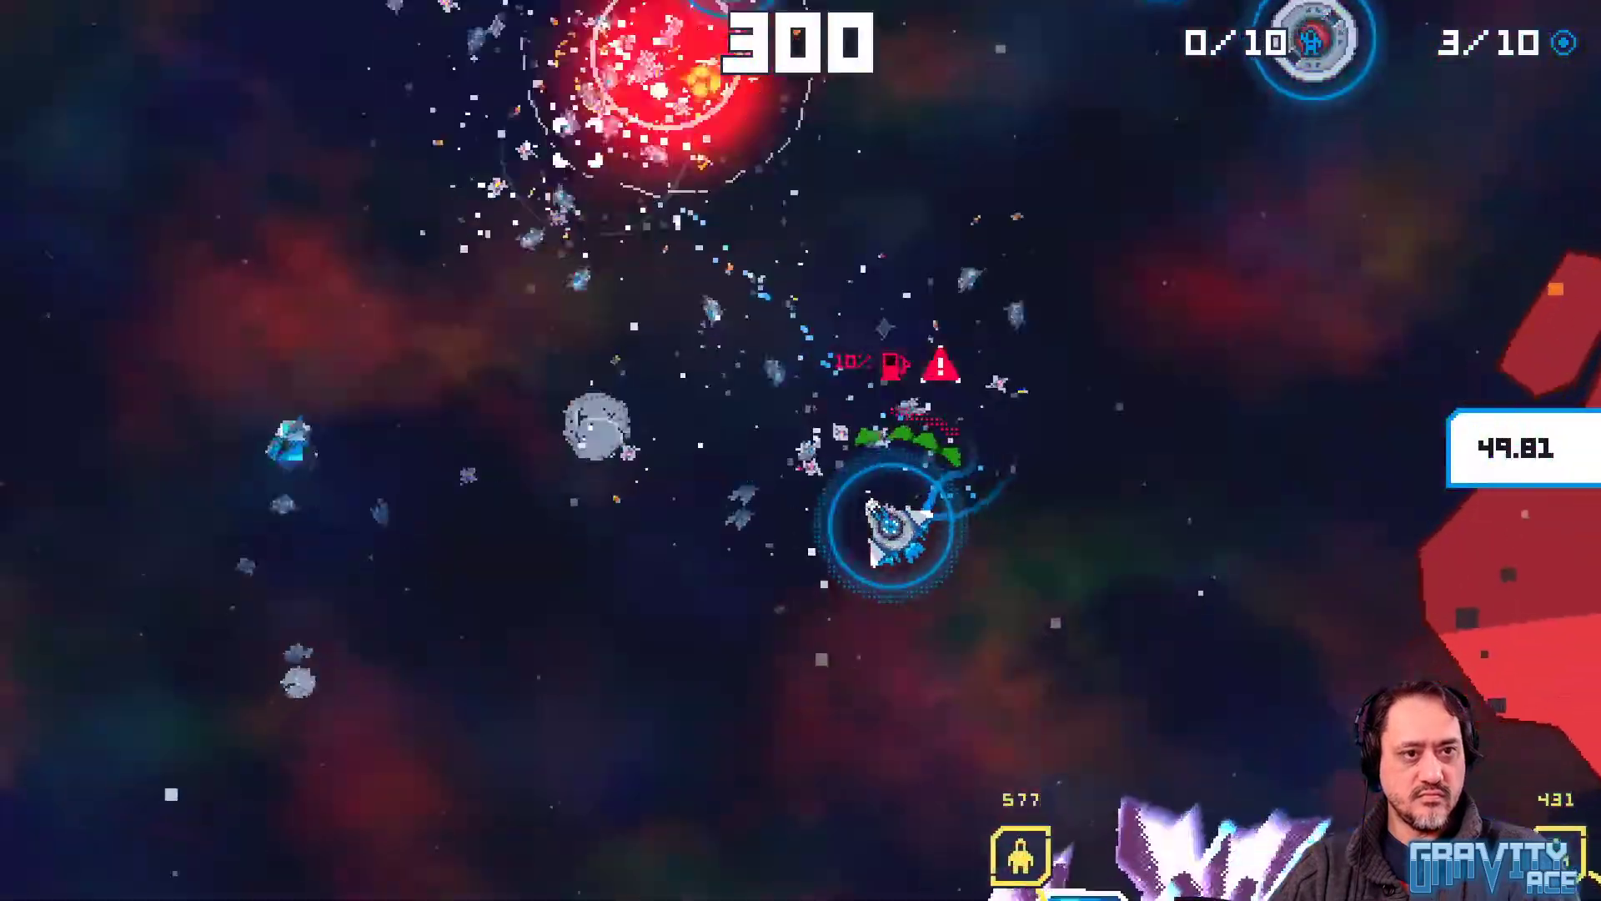
# Fly back to the smaller blue asteroid and circle beside its ice rocks to examine their refraction
pyautogui.press('d')
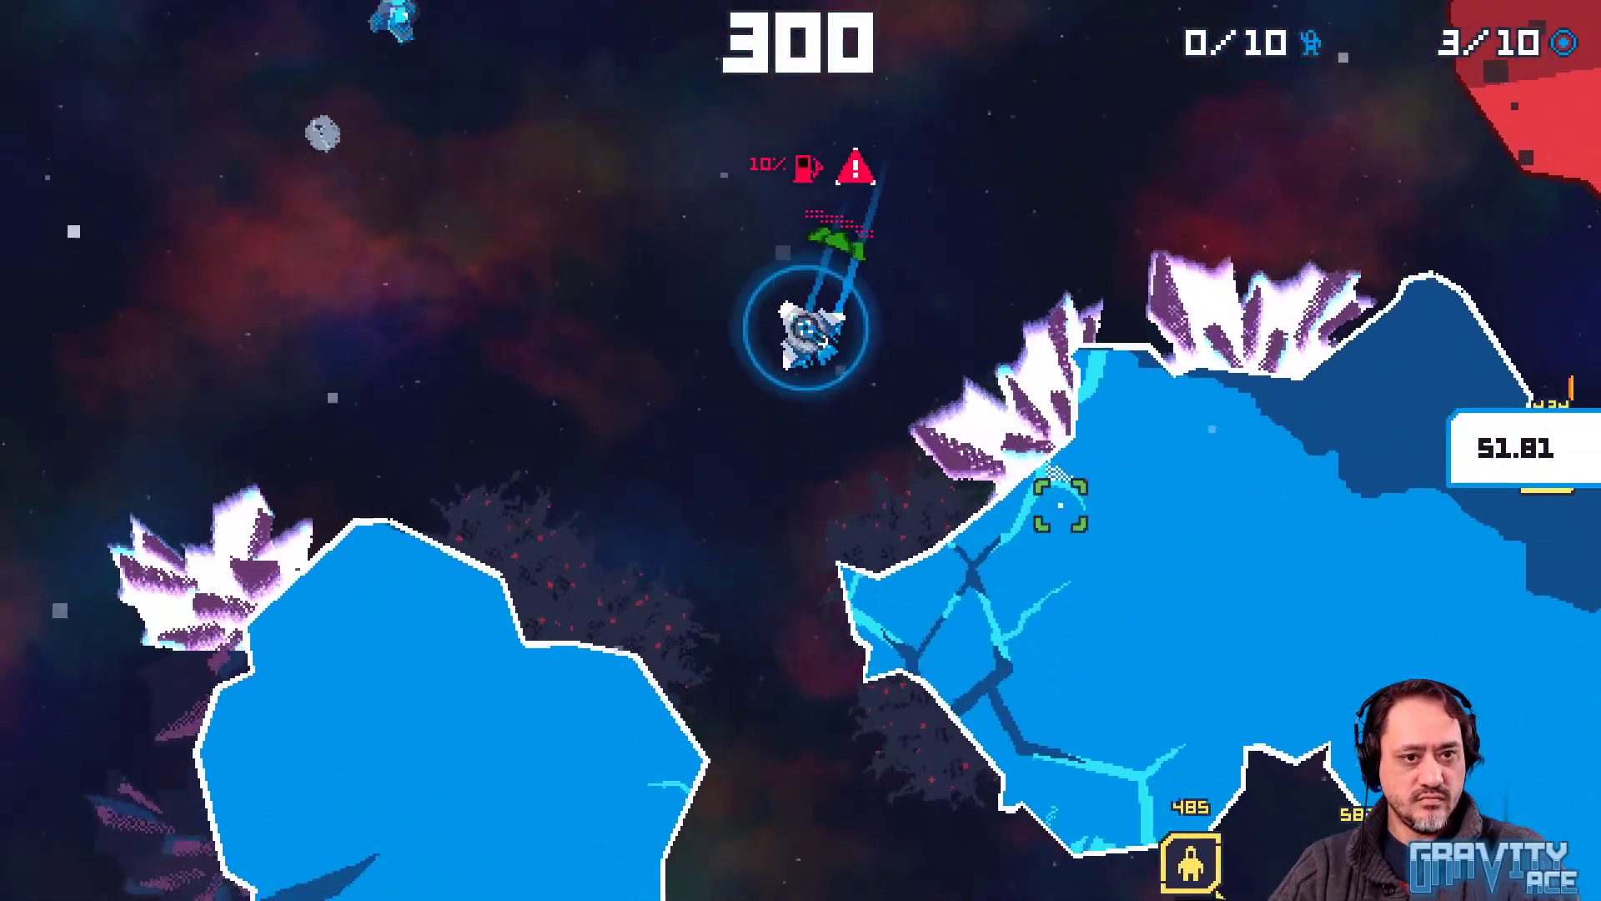
pyautogui.press('d')
pyautogui.press('w')
pyautogui.click(1061, 507)
pyautogui.press('a')
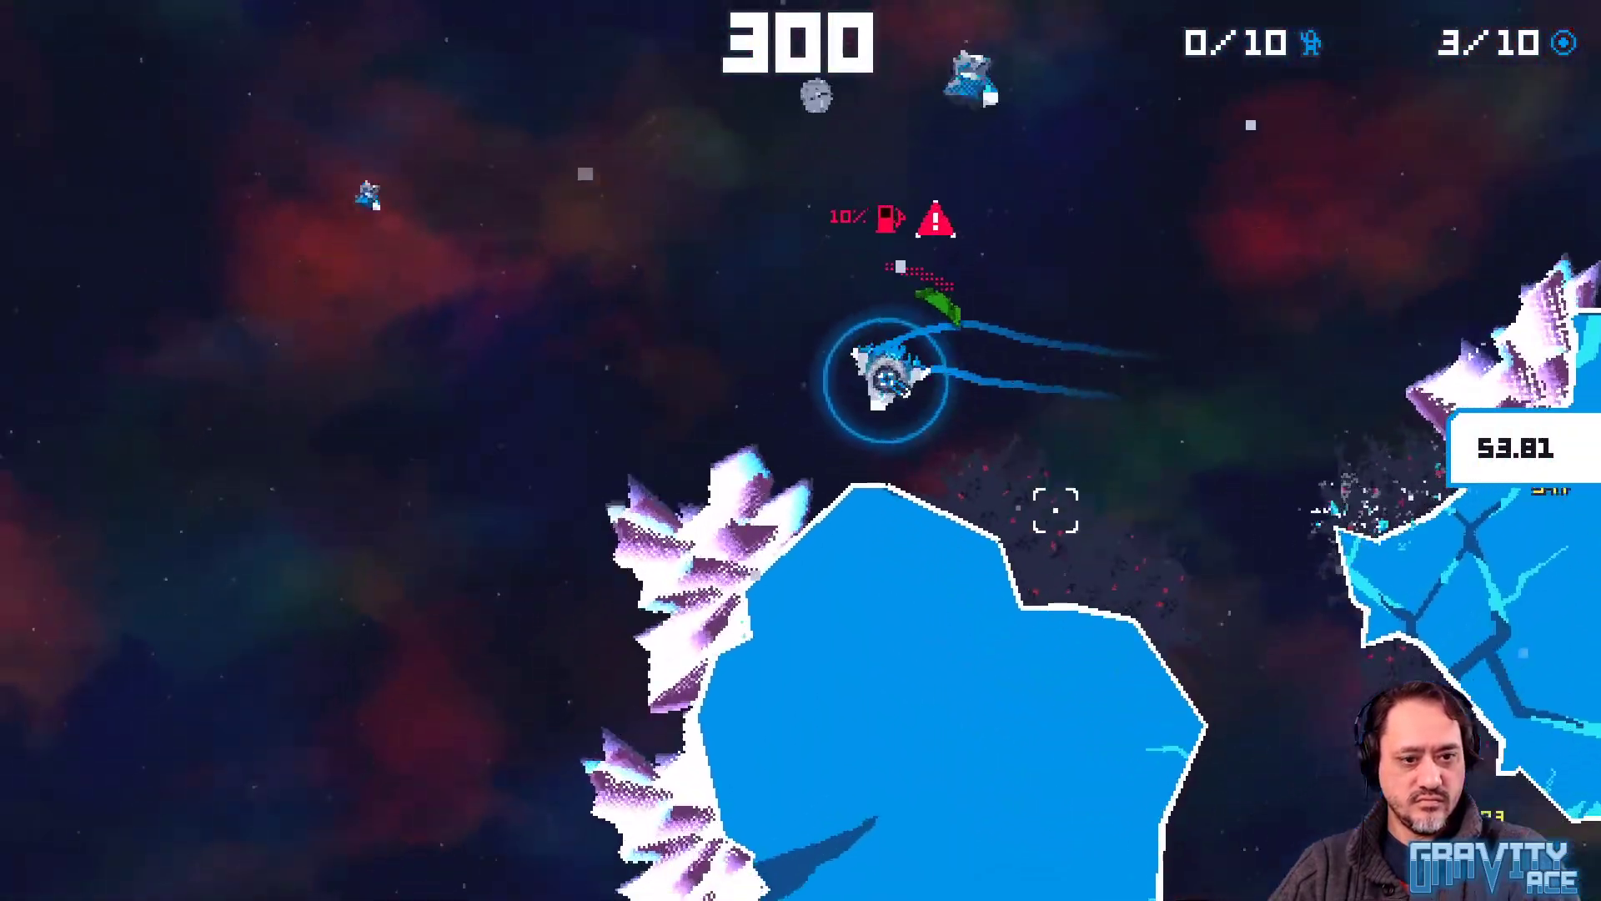
pyautogui.press('a')
pyautogui.press('w')
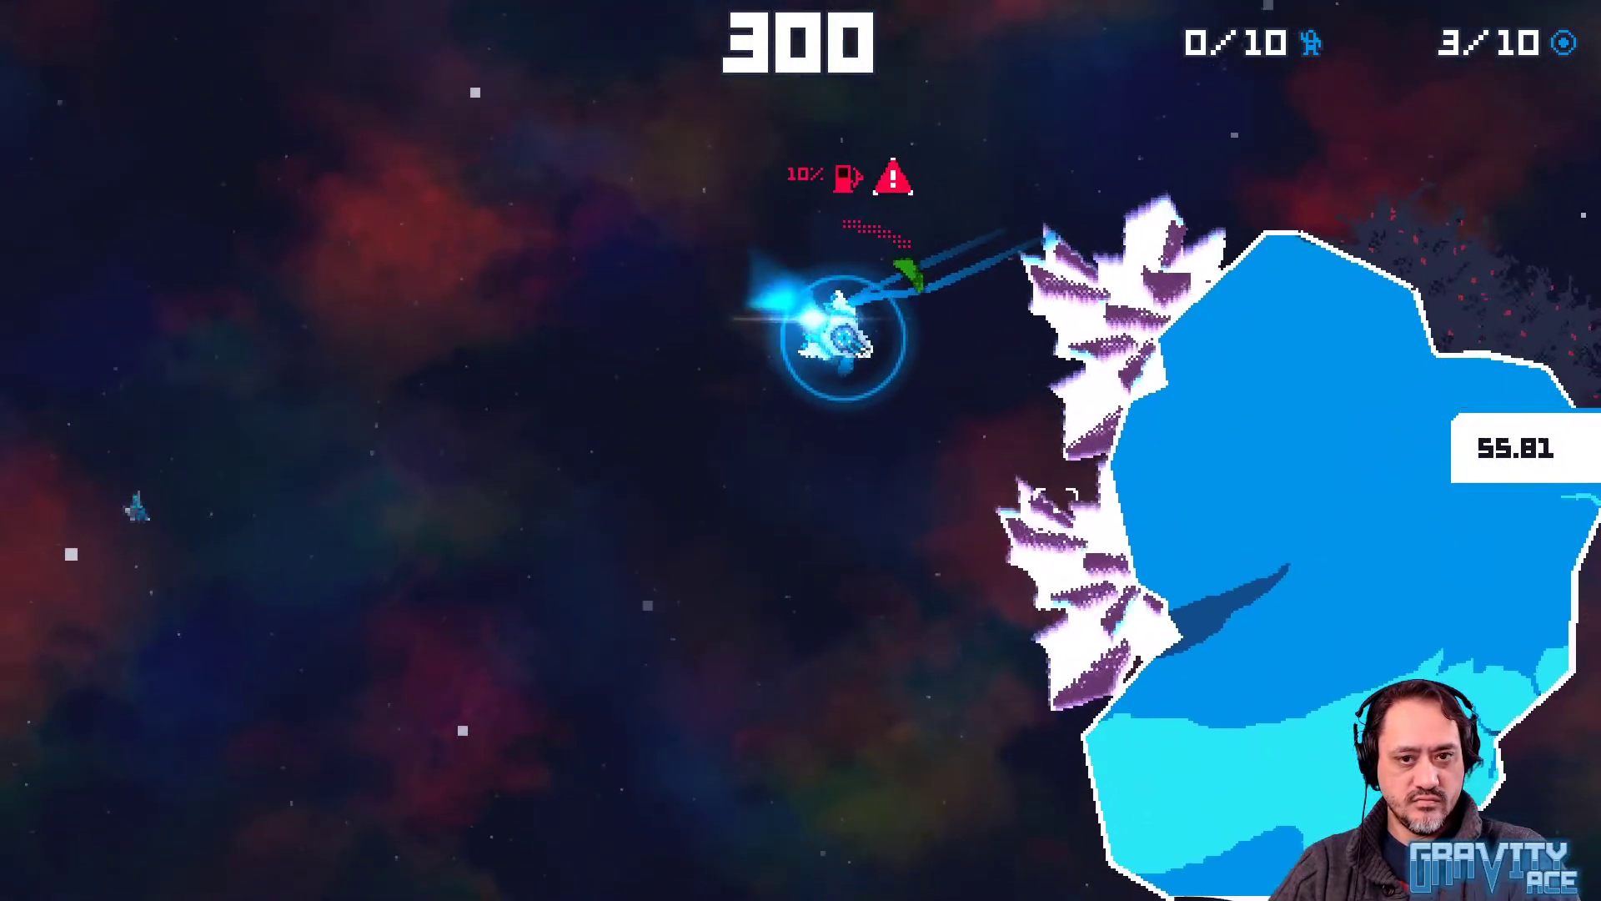
pyautogui.press('w')
pyautogui.press('a')
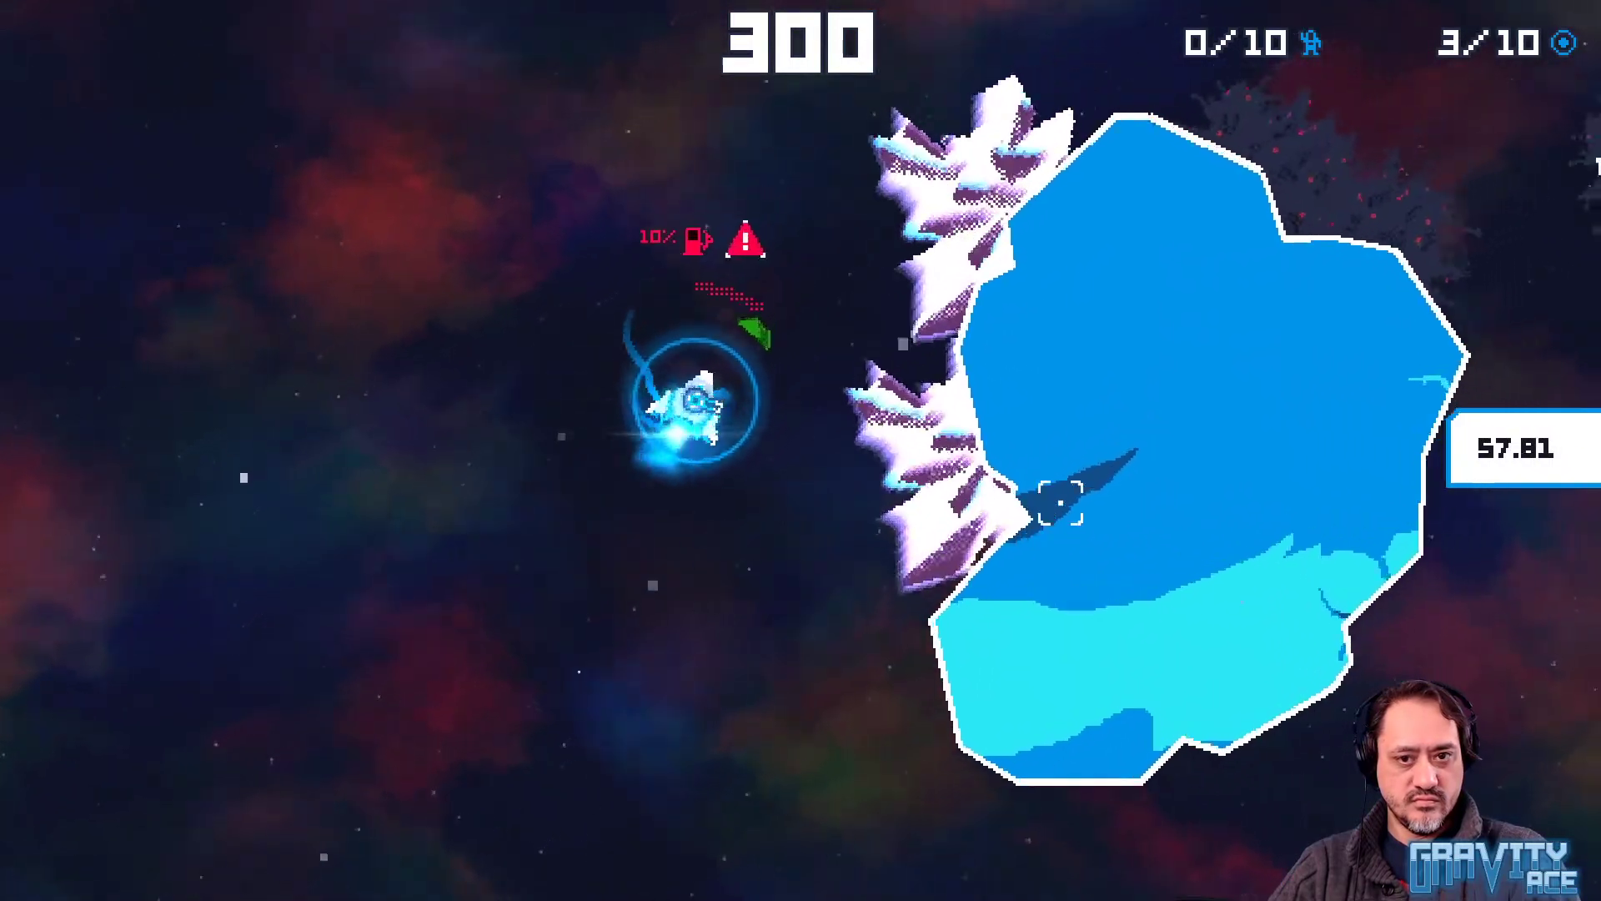
# Fly over the smaller asteroid toward the larger one and fire at the area below its ice rocks
pyautogui.click(1057, 488)
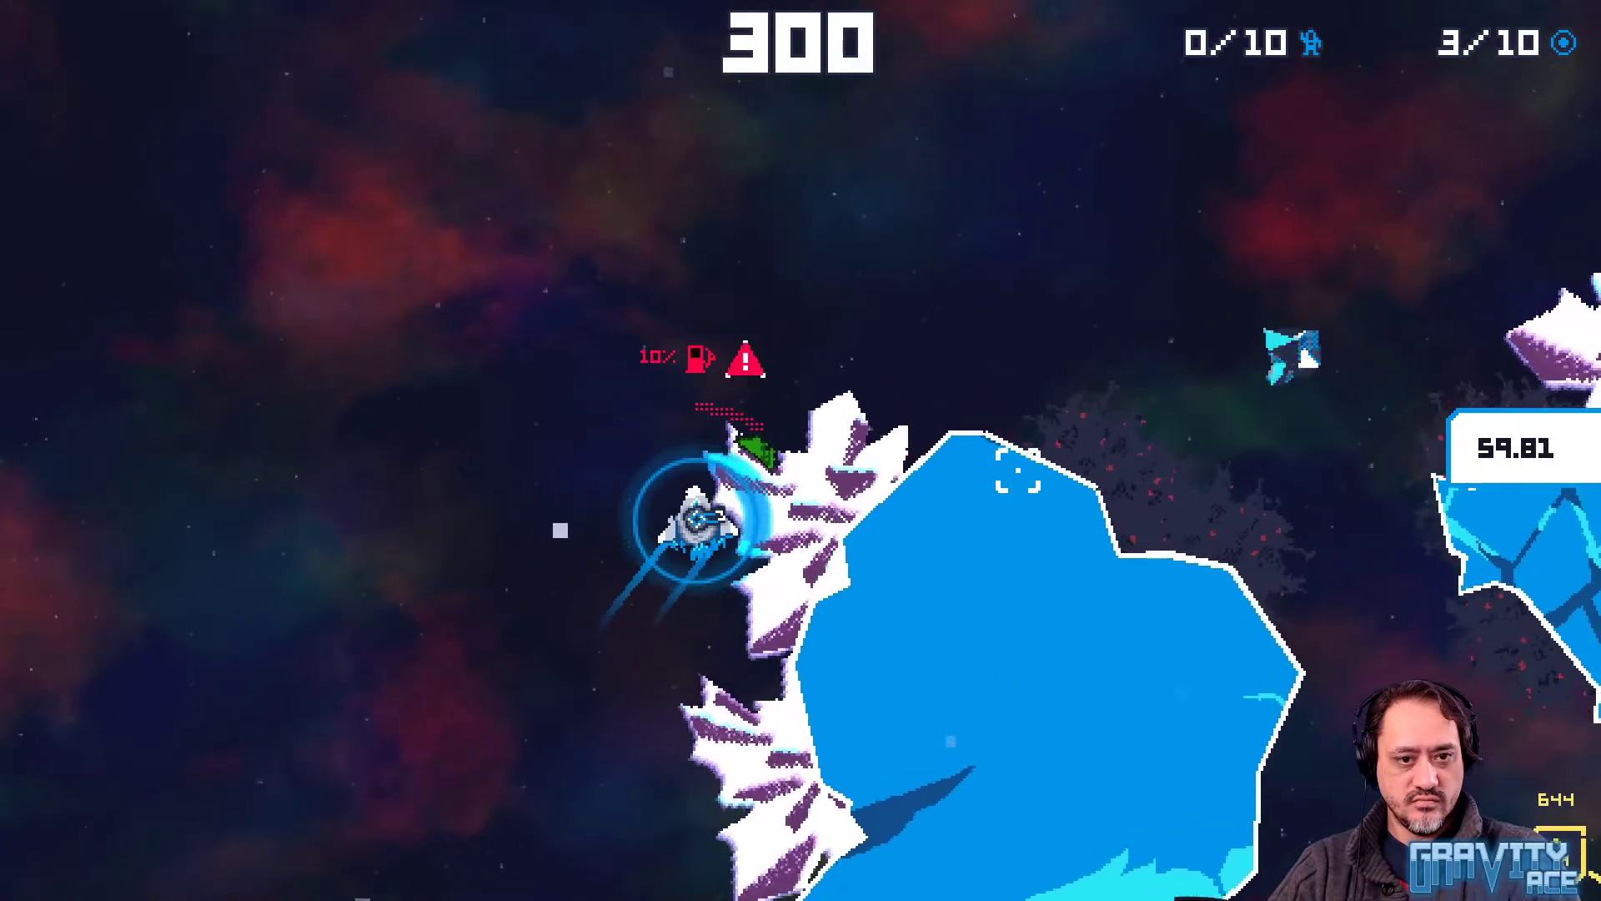
pyautogui.press('w')
pyautogui.press('d')
pyautogui.click(1061, 504)
pyautogui.click(1034, 742)
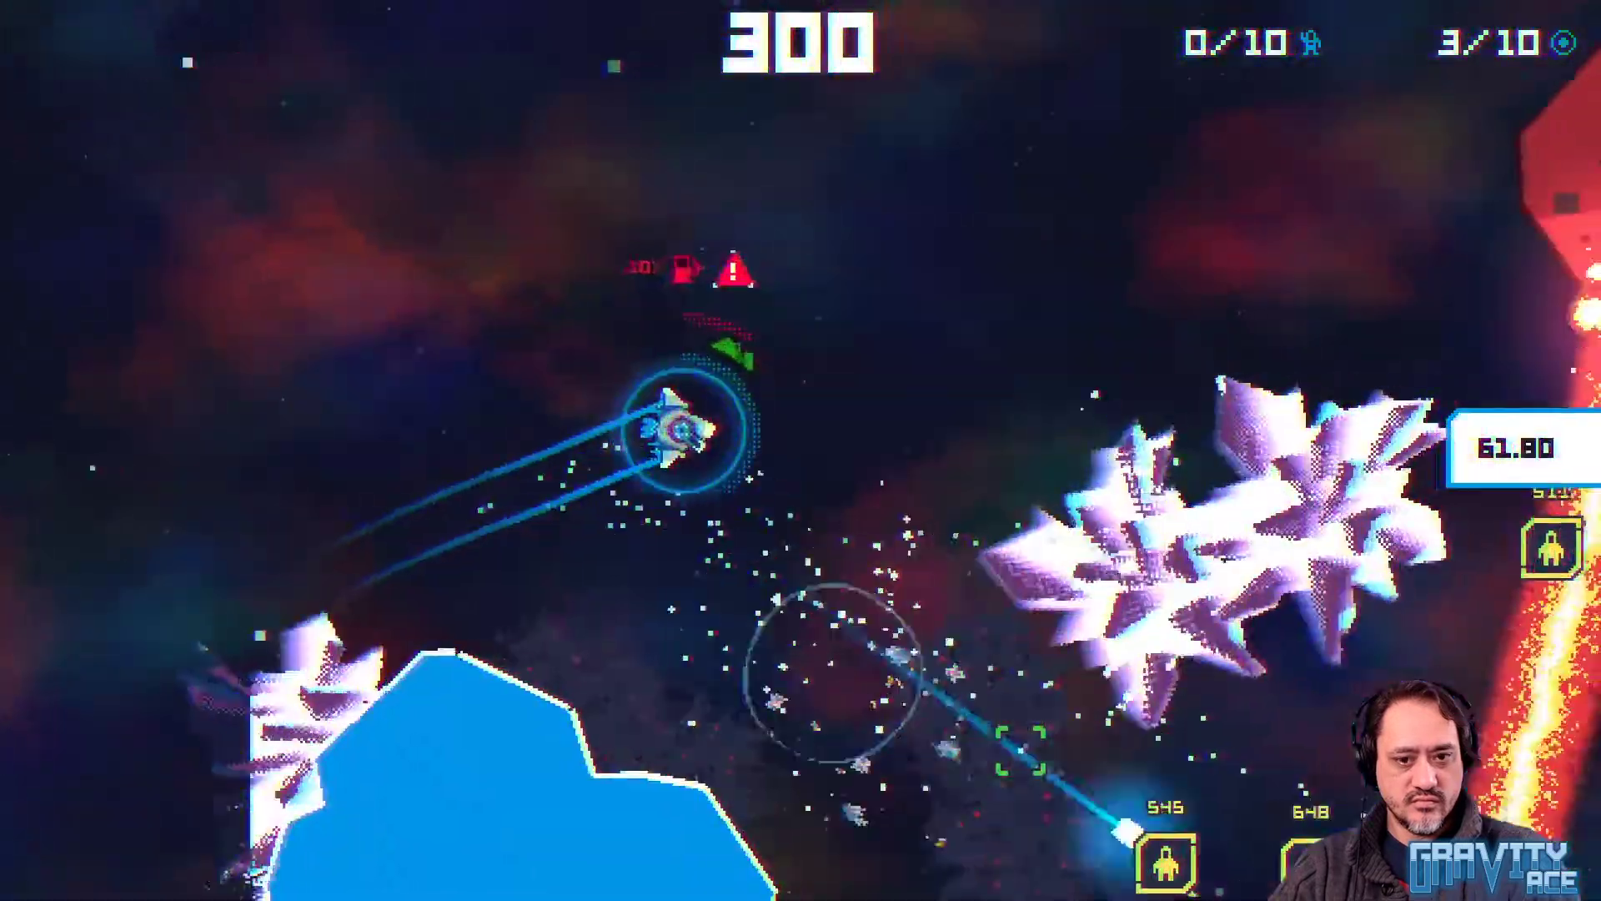
pyautogui.press('d')
pyautogui.click(1019, 750)
pyautogui.click(959, 790)
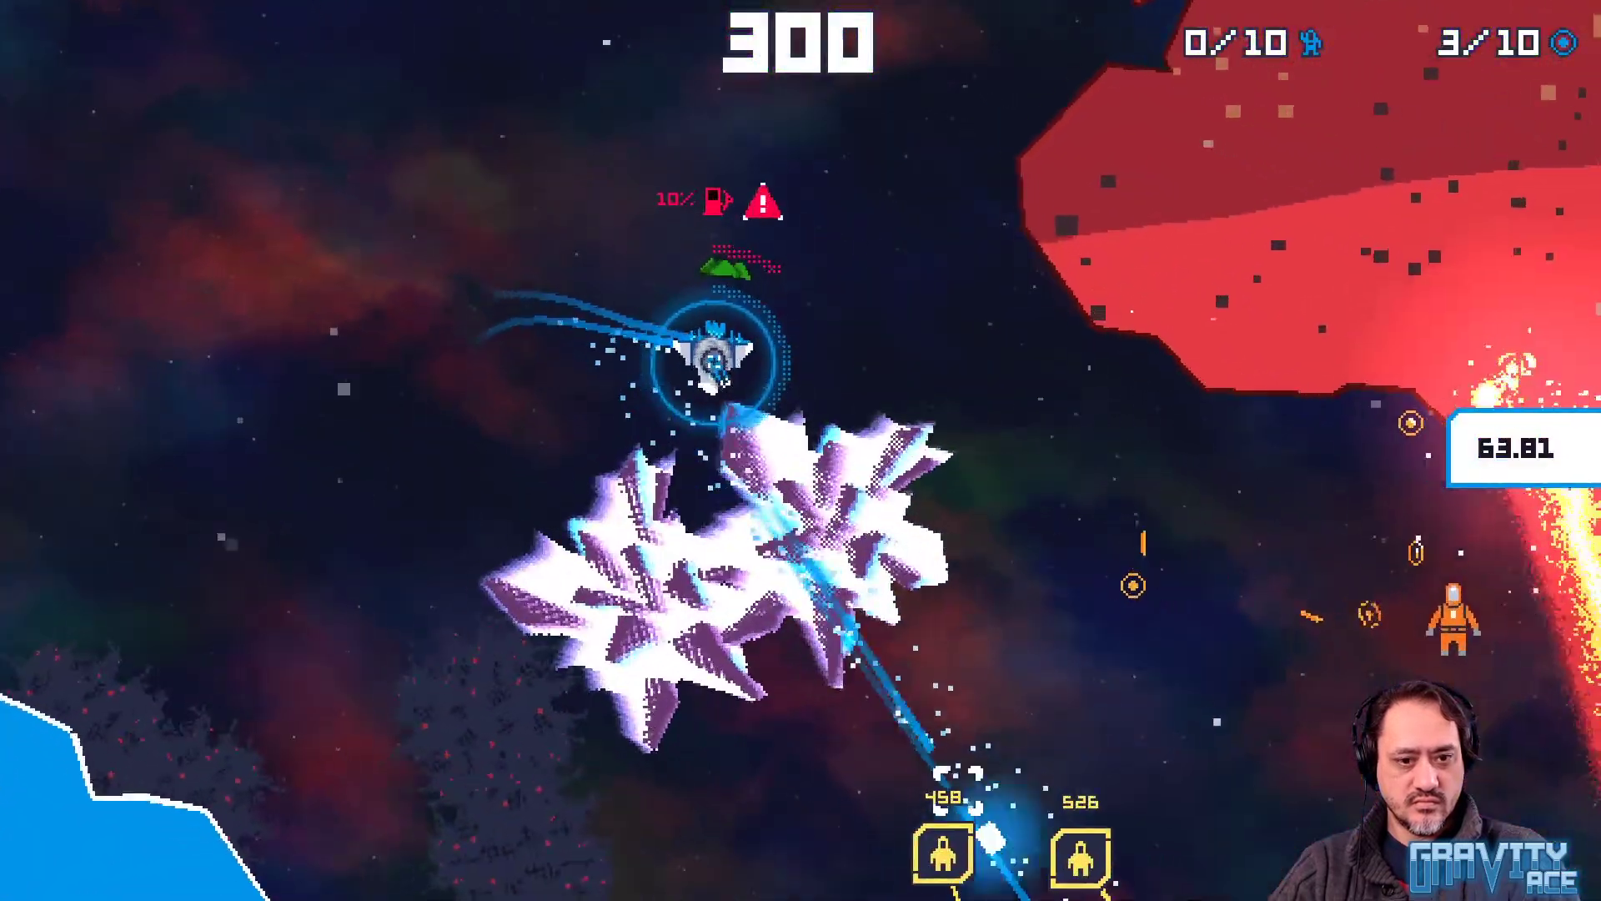
# Fly back and forth over the exposed, overlapping ice rocks to examine the ship and exhaust against them, and pause the game
pyautogui.press('d')
pyautogui.press('w')
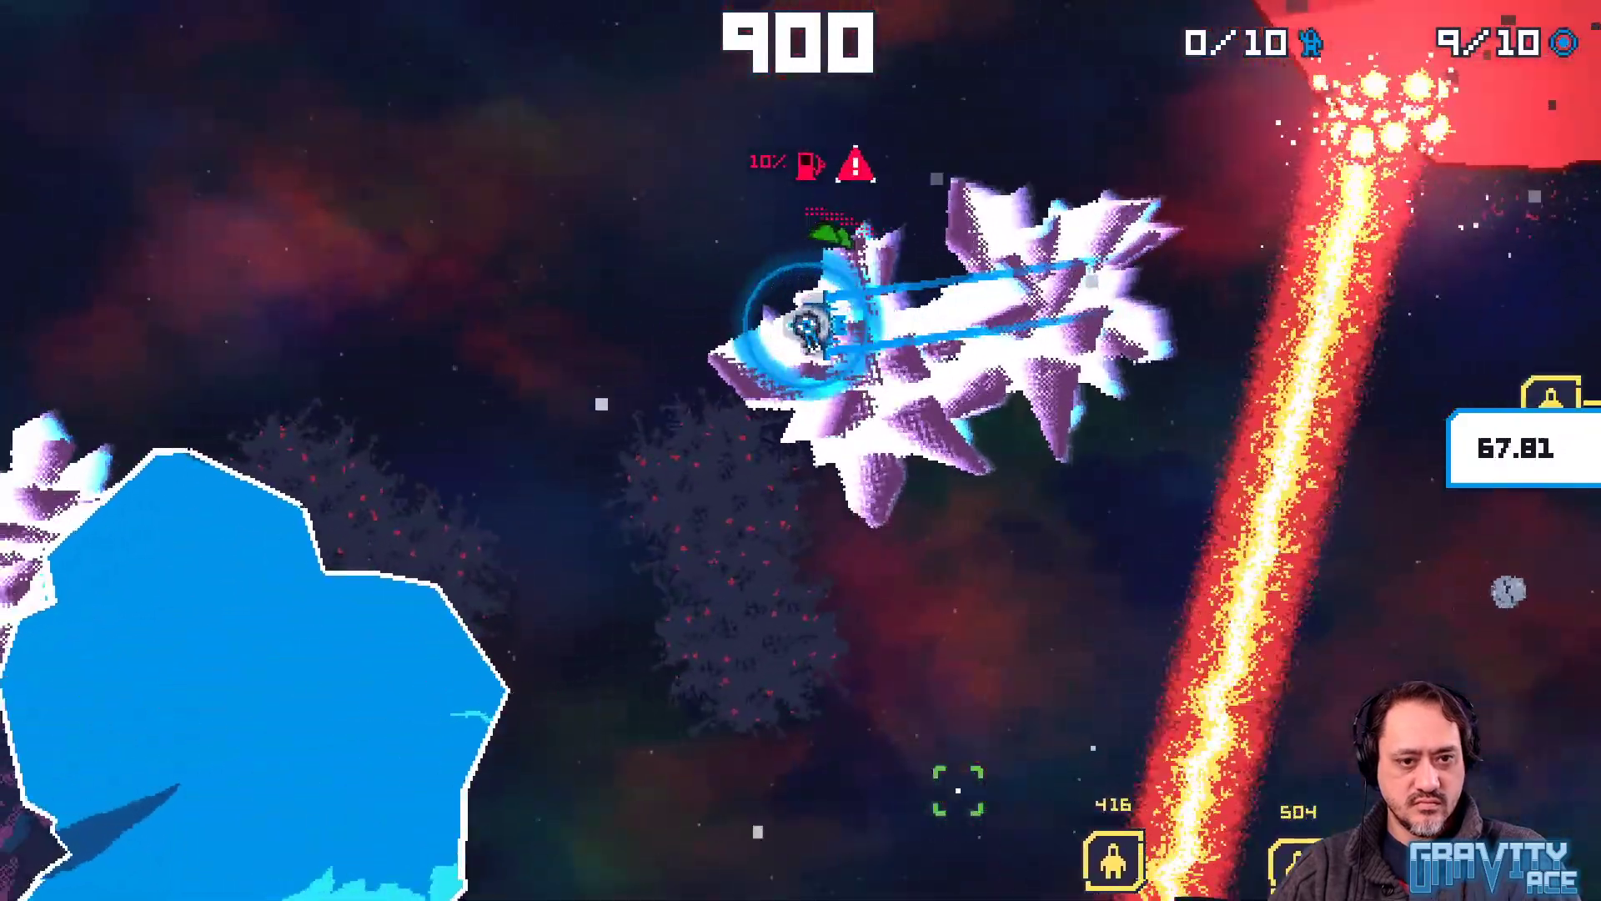
pyautogui.press('d')
pyautogui.press('w')
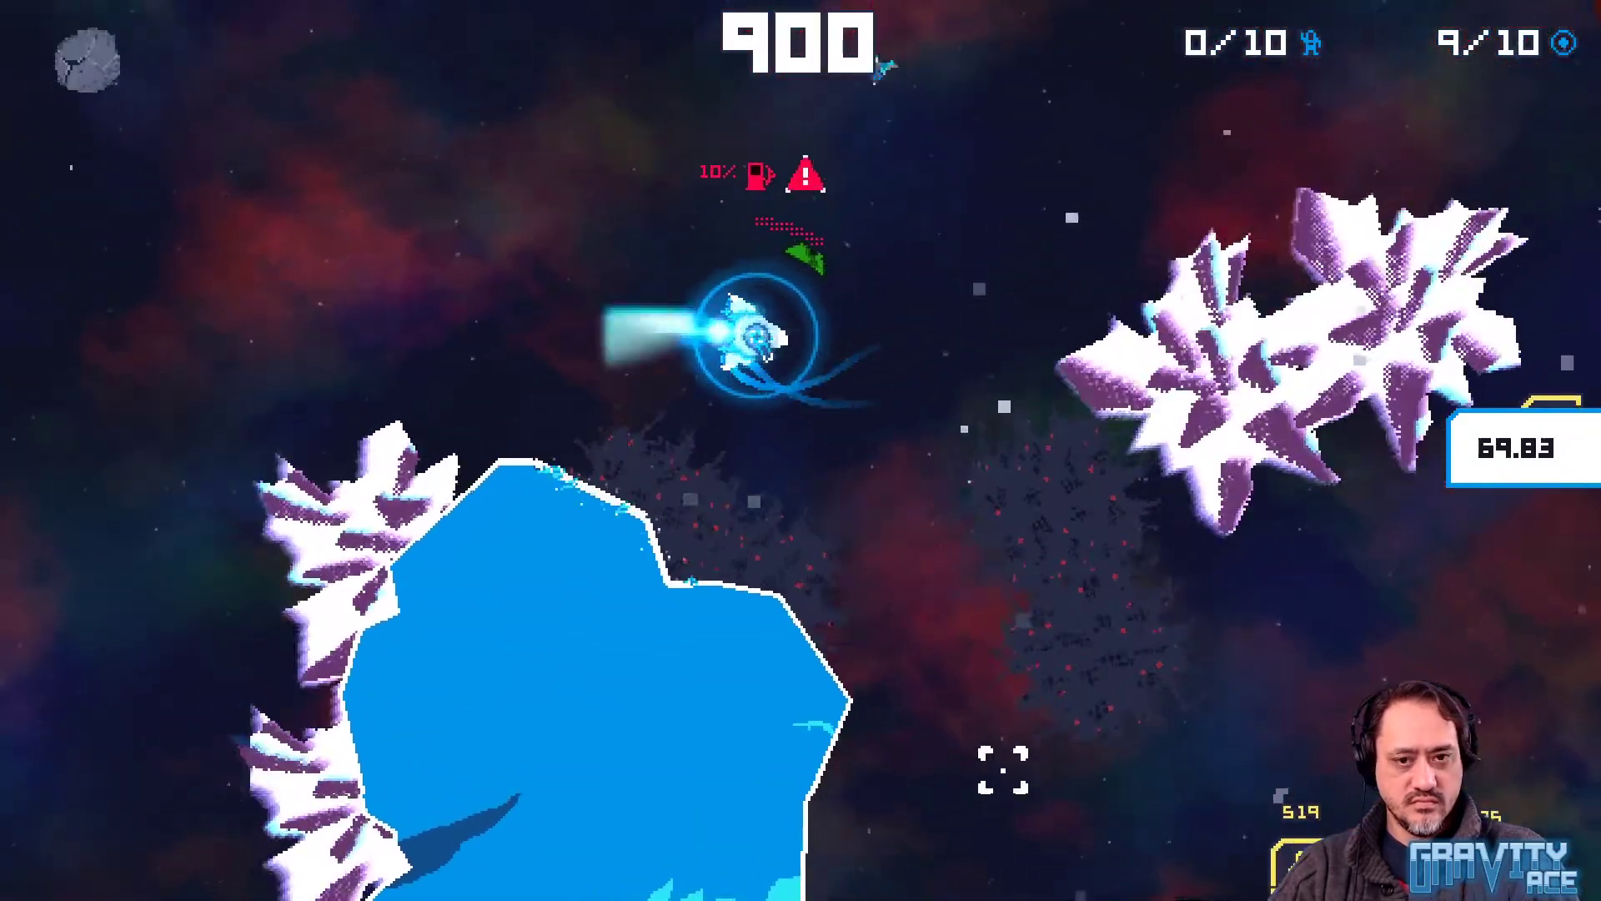
pyautogui.press('d')
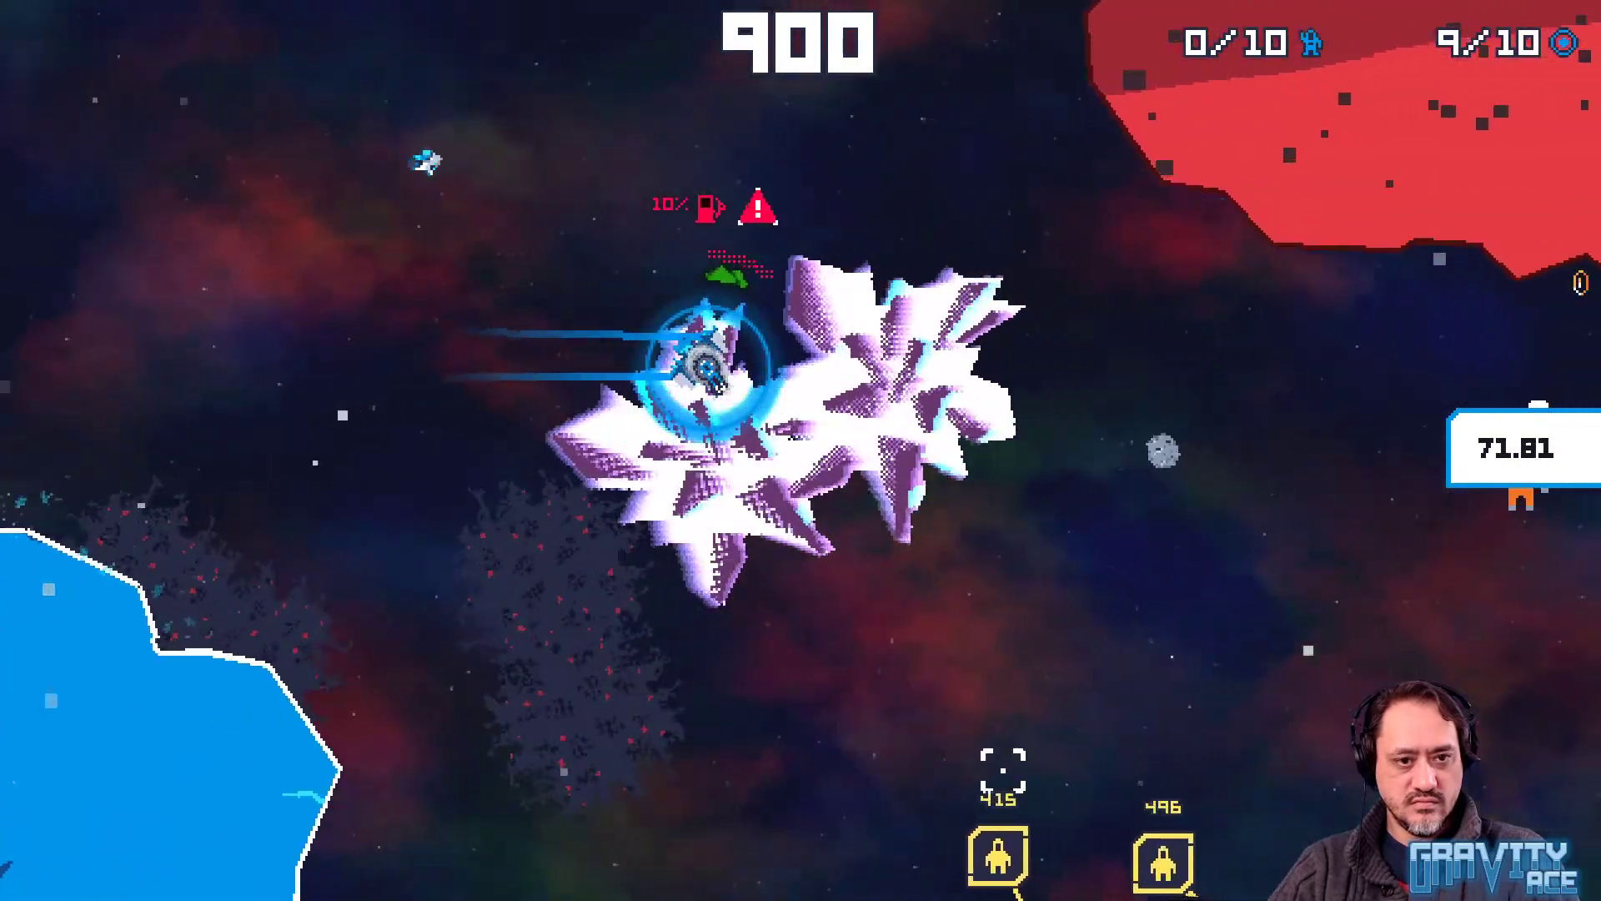
pyautogui.press('d')
pyautogui.press('w')
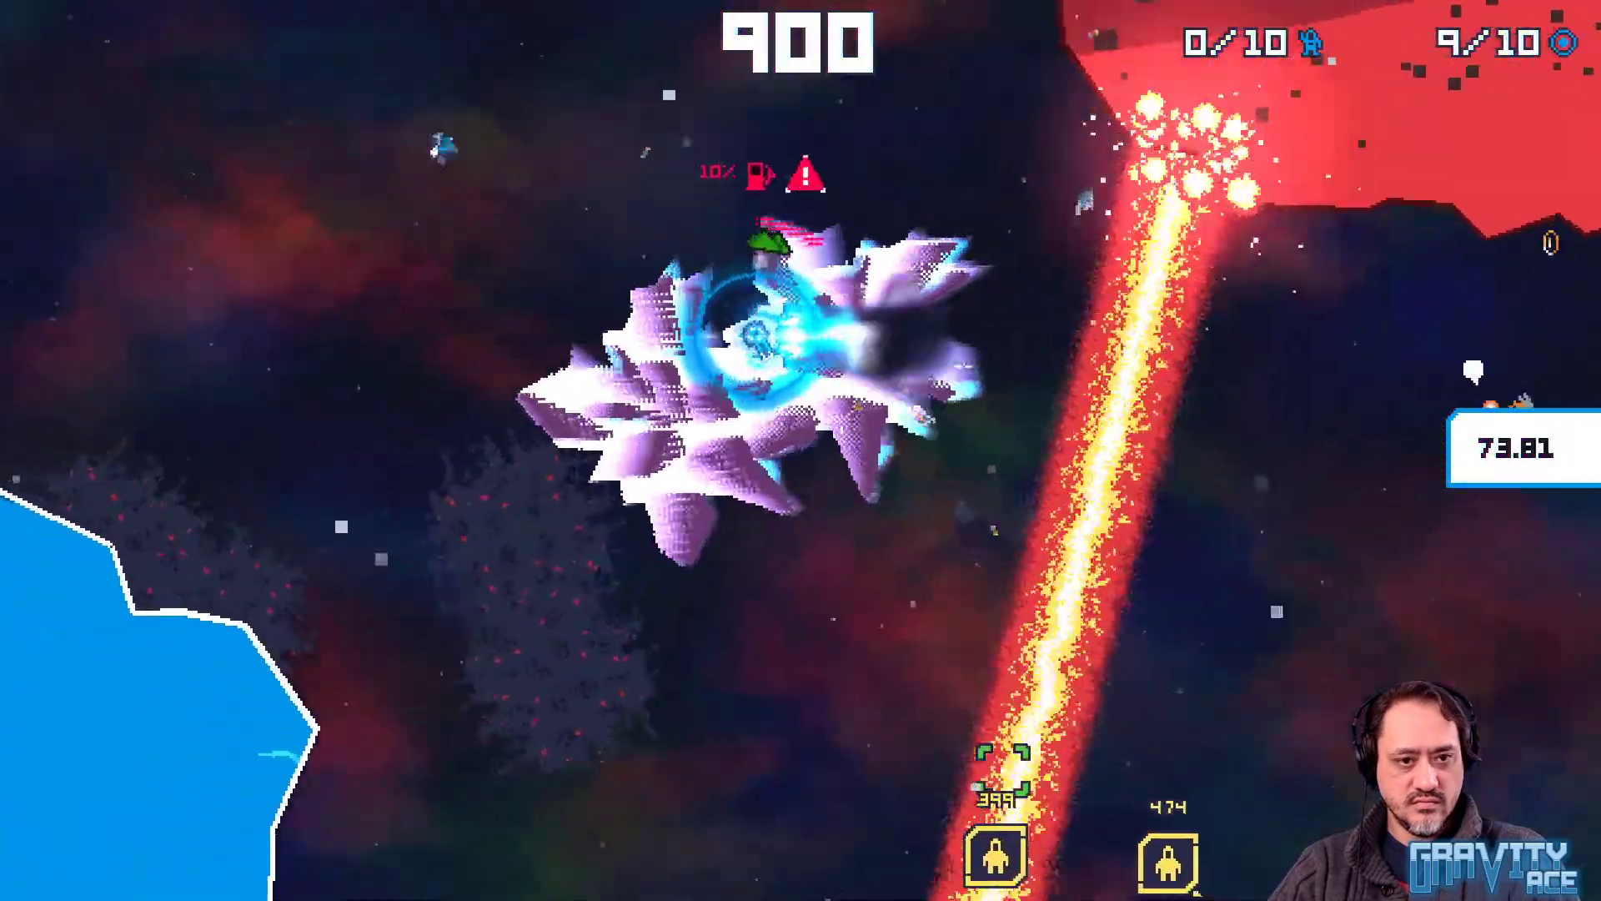
pyautogui.press('d')
pyautogui.press('Escape')
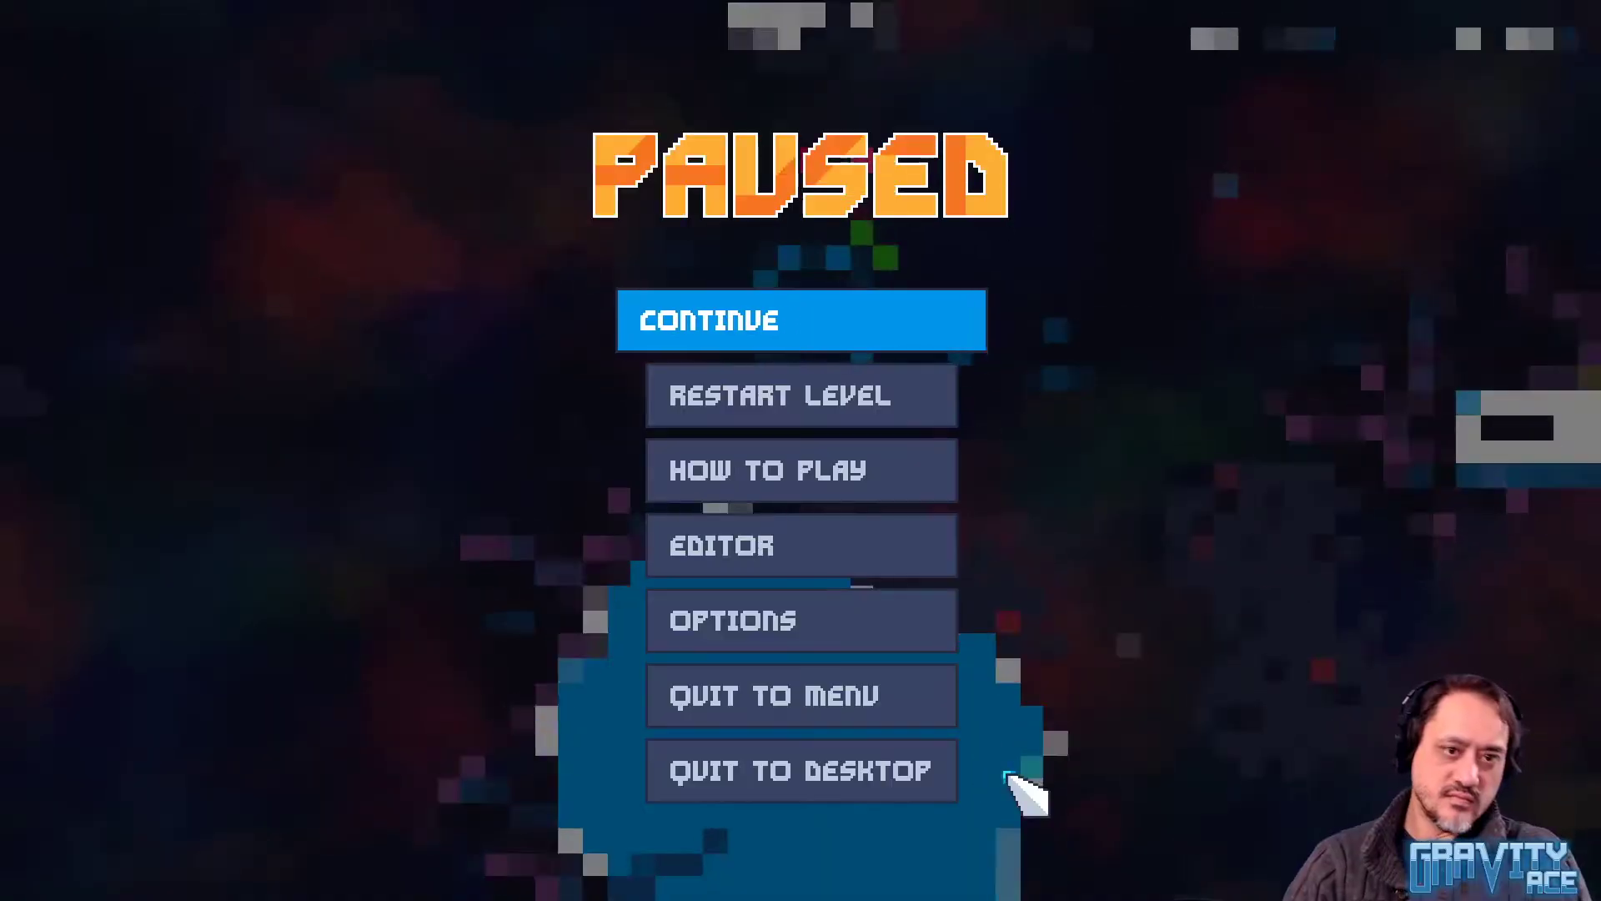
# Switch to Godot, move the icerock's Sprite out of the BackBufferCopy node and delete that BackBufferCopy
pyautogui.hotkey('alt', 'Tab')
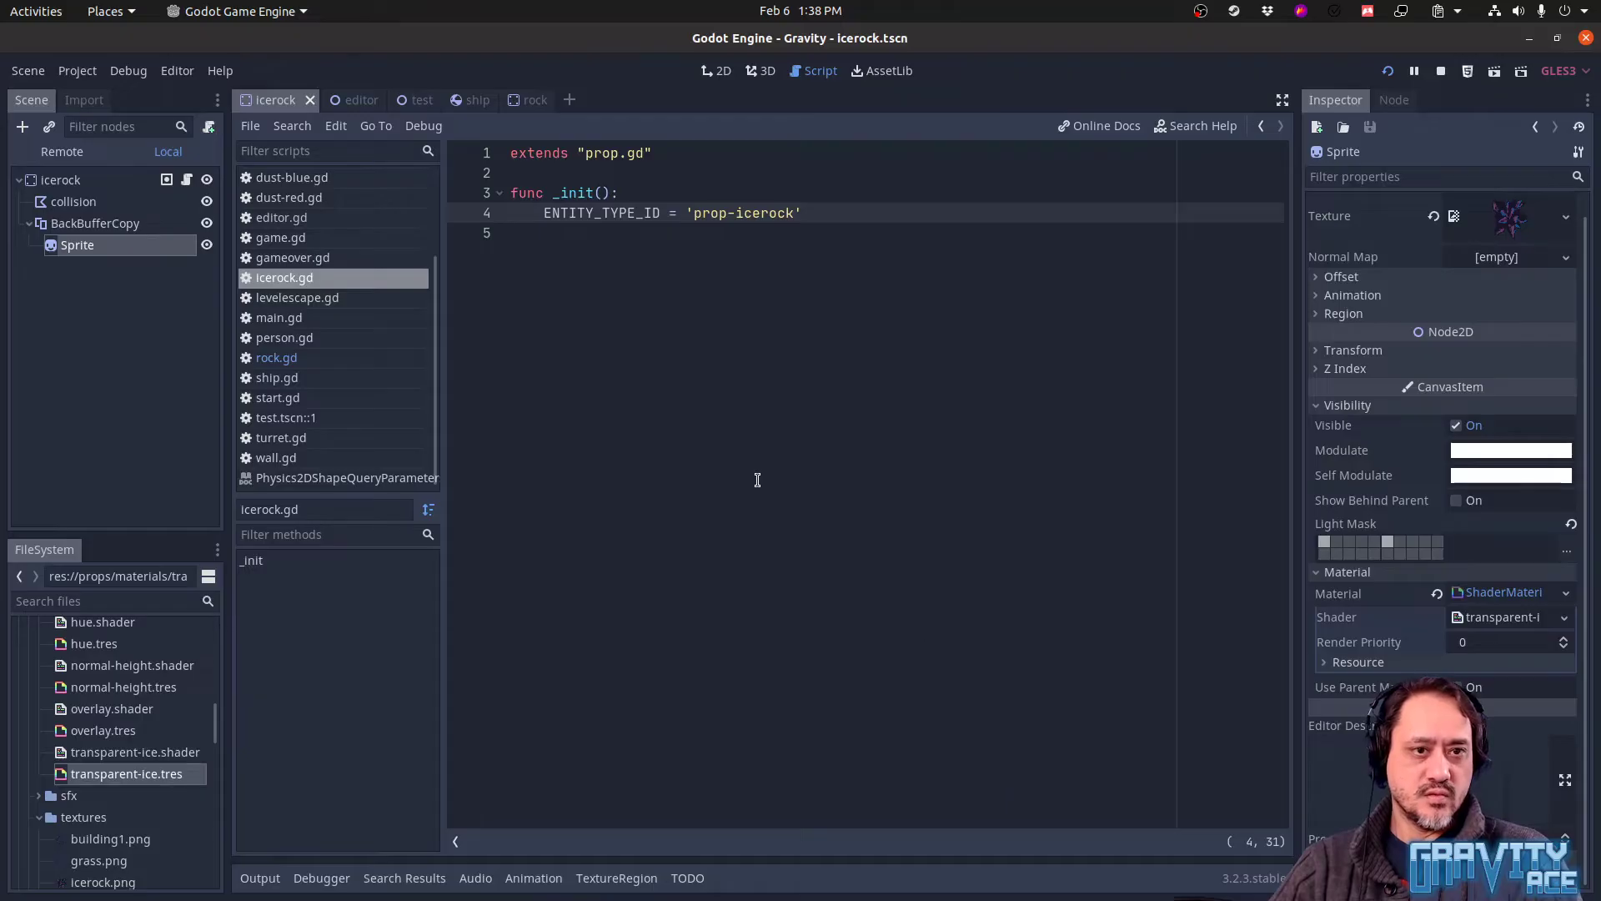
pyautogui.moveTo(134, 210); pyautogui.dragTo(133, 222)
pyautogui.click(134, 246)
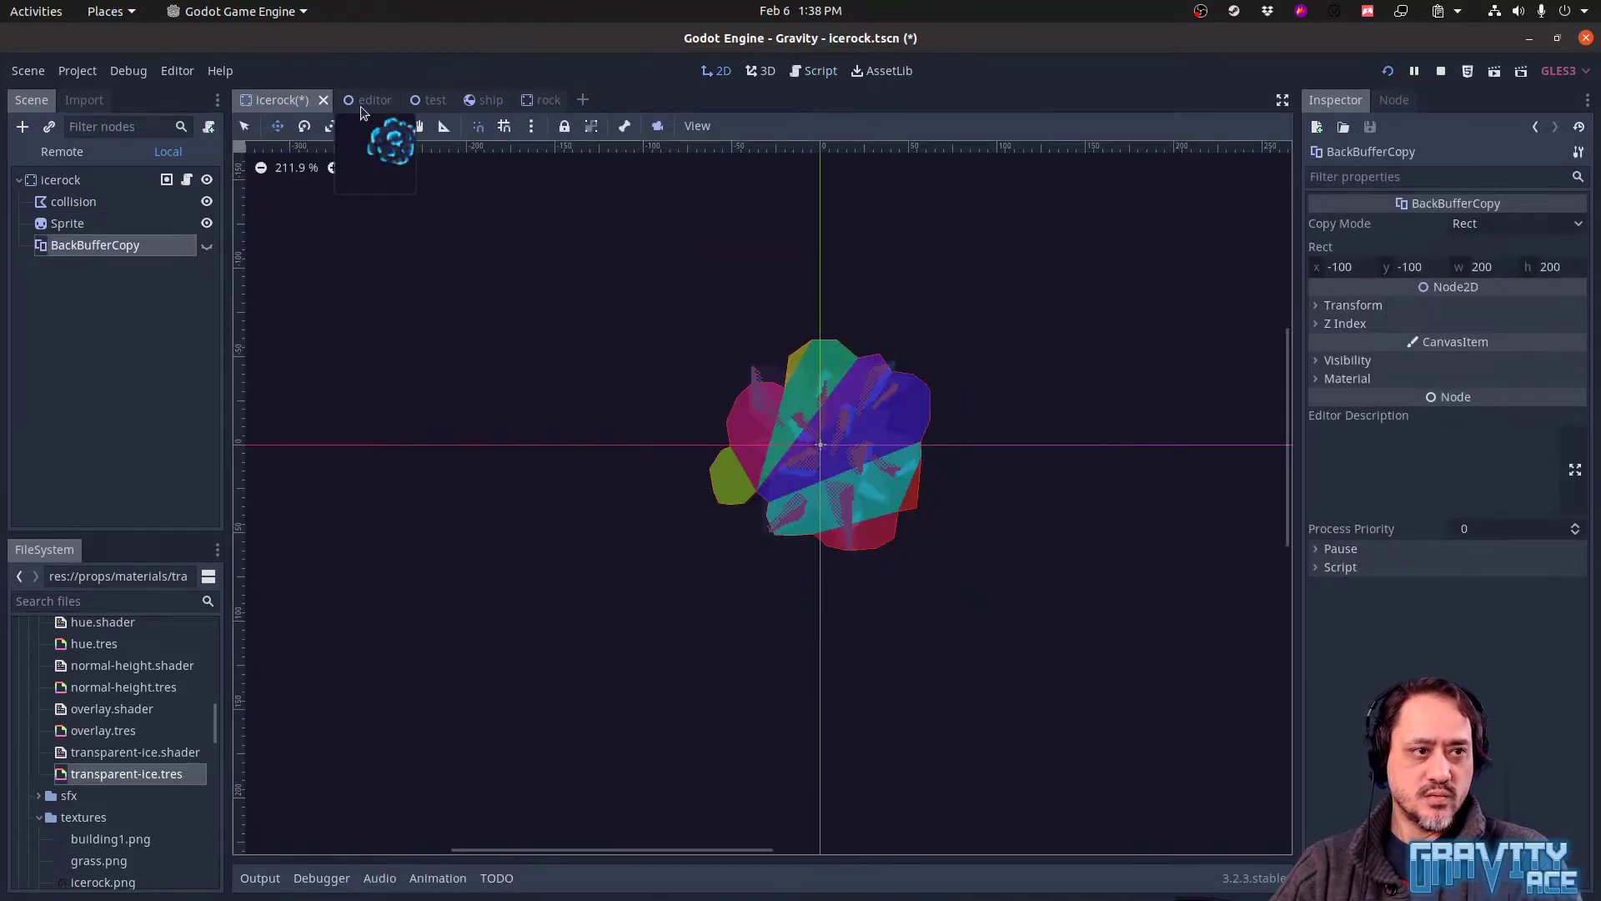
pyautogui.press('Delete')
pyautogui.press('Return')
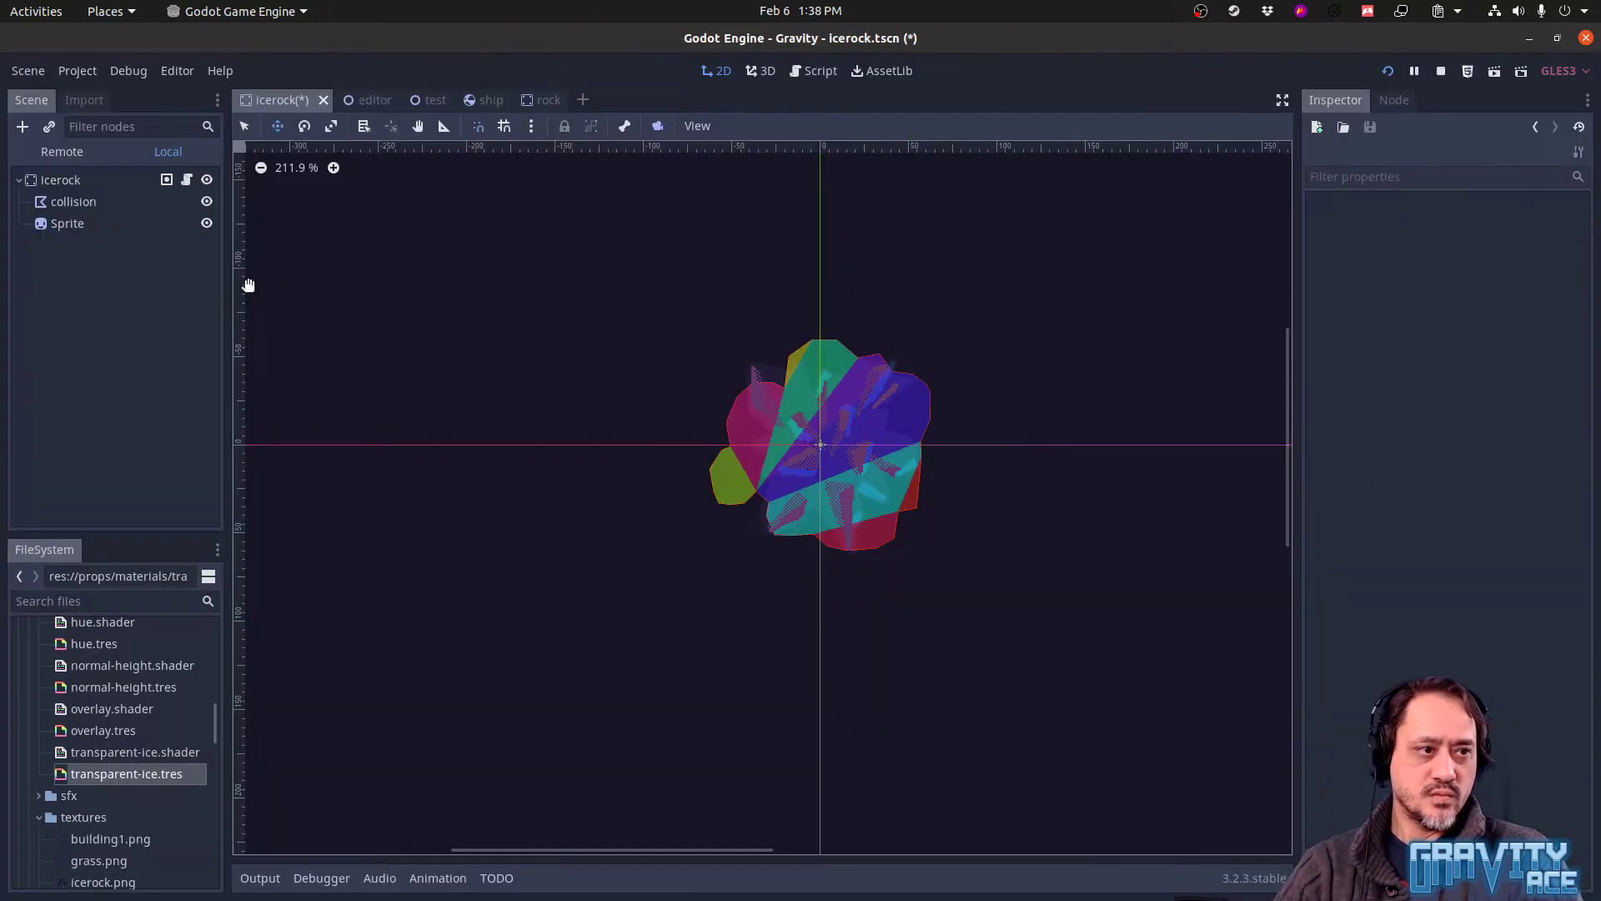
# In the ship scene, replace the exhaust BackBufferCopy node with its child sprite and name the sprite exhaust
pyautogui.click(471, 105)
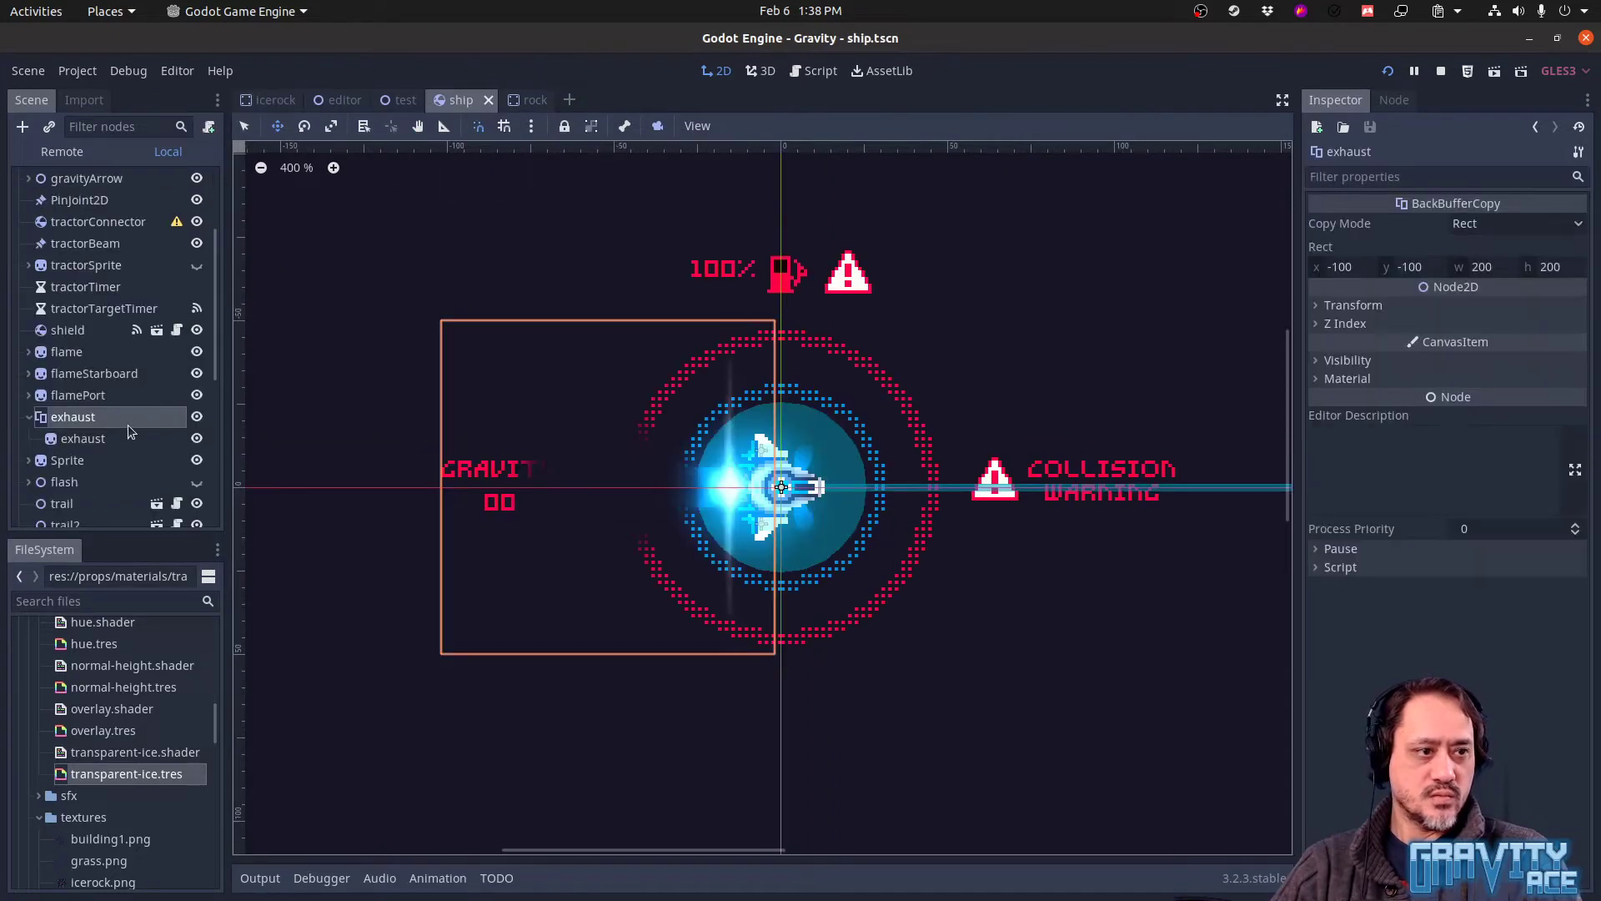
pyautogui.moveTo(77, 439); pyautogui.dragTo(83, 410)
pyautogui.click(88, 438)
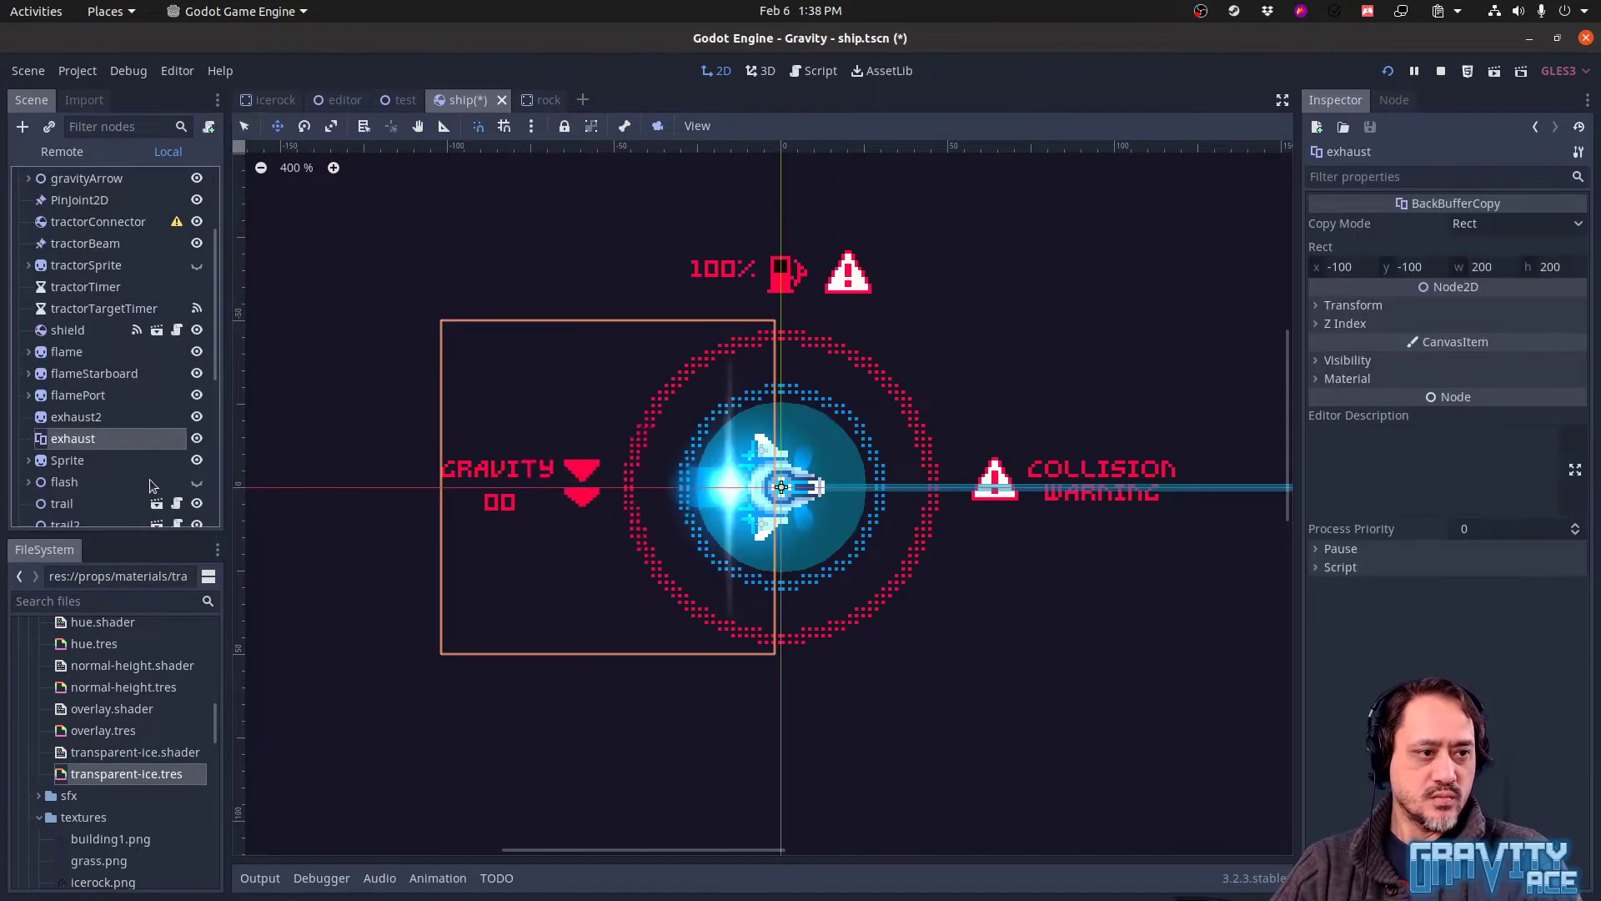
pyautogui.press('Delete')
pyautogui.press('Return')
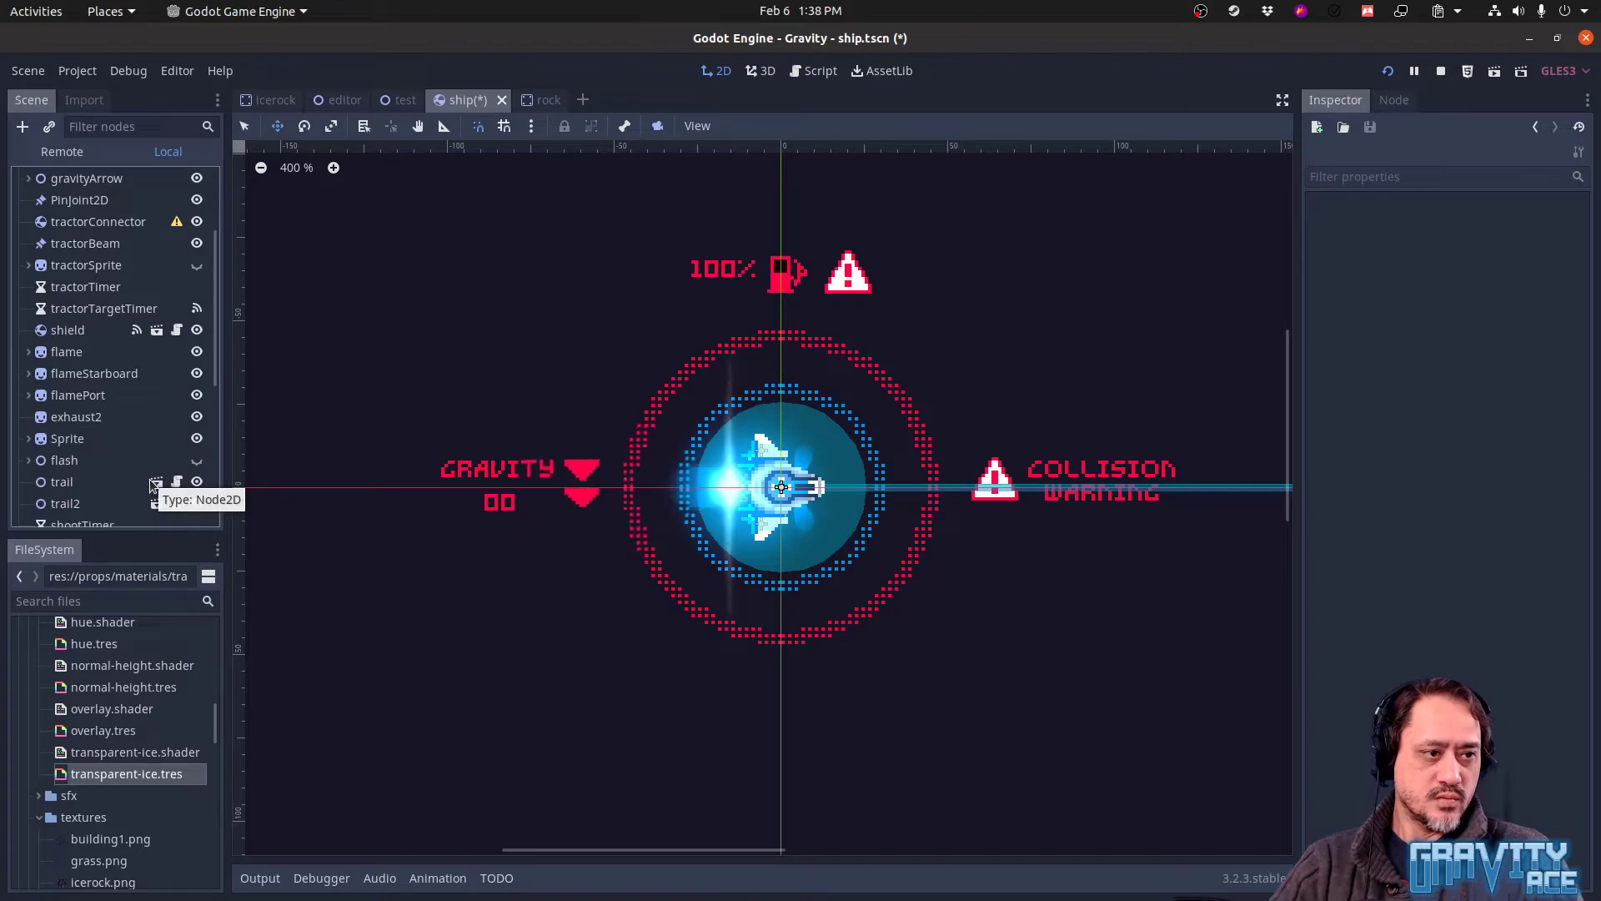
pyautogui.doubleClick(108, 422)
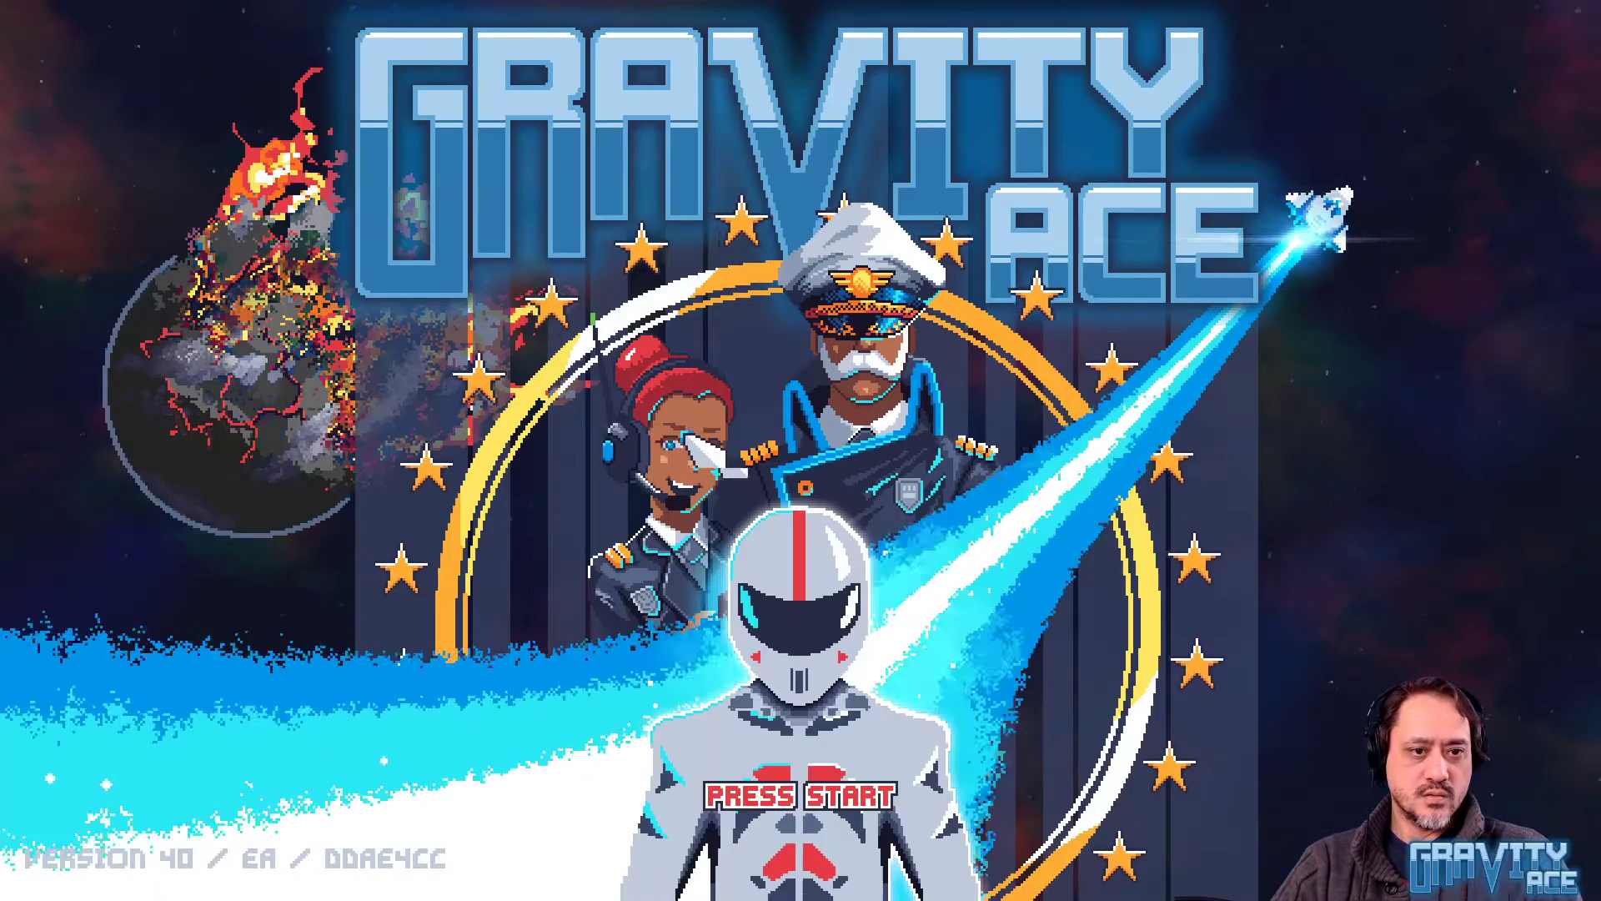
# Open the game's level editor, load the unnamed level from the 00-test campaign and play it
pyautogui.click(722, 440)
pyautogui.click(747, 399)
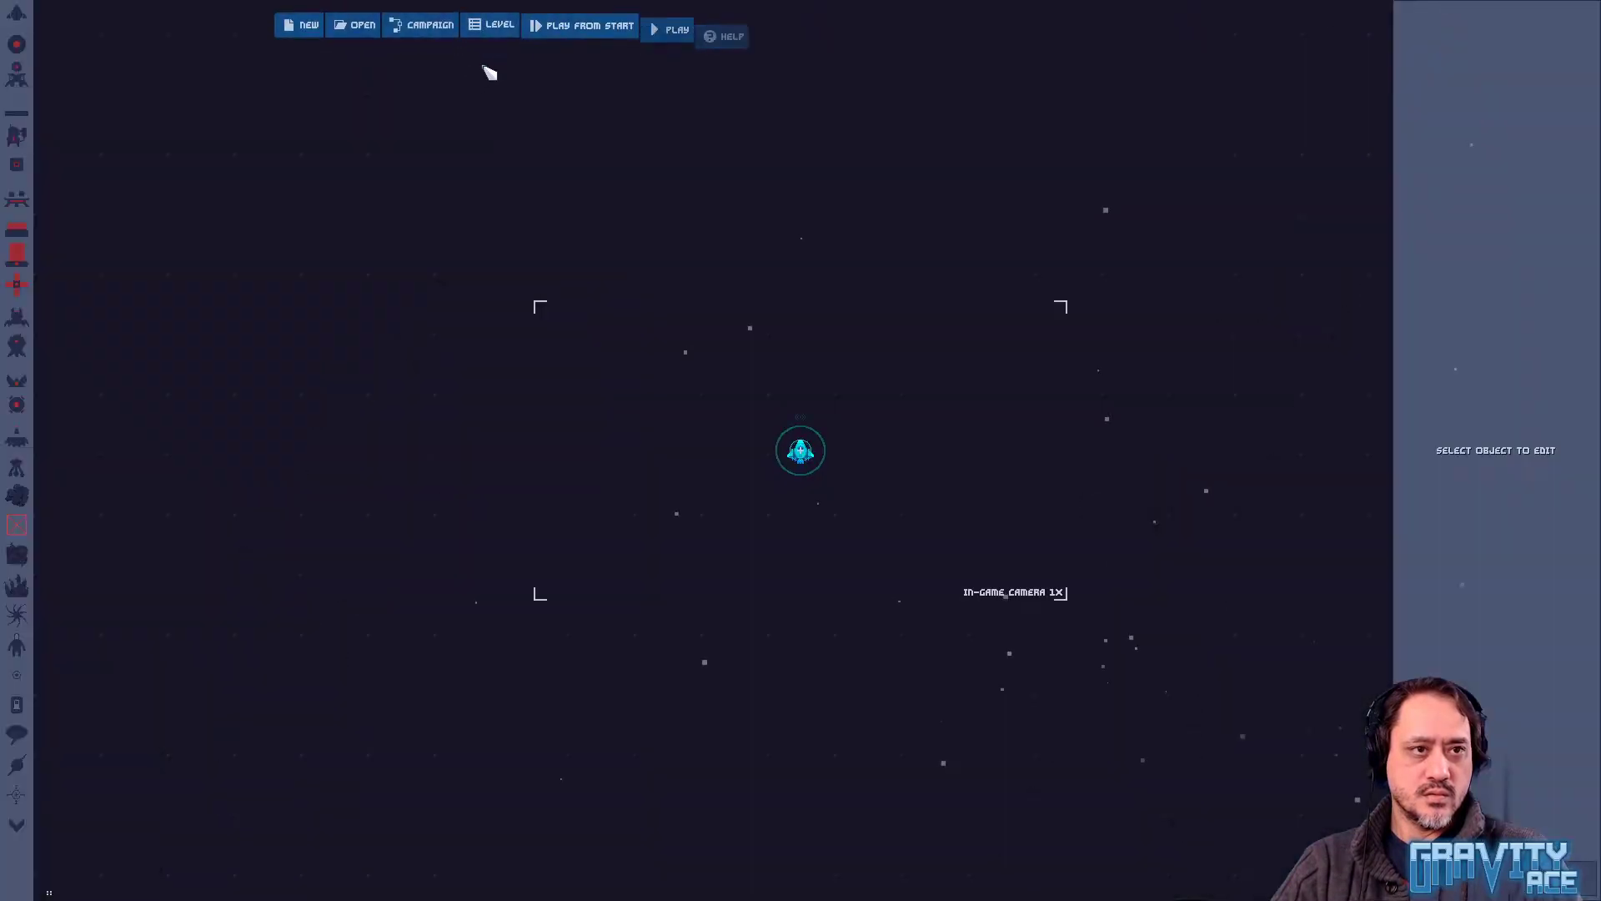
pyautogui.click(861, 489)
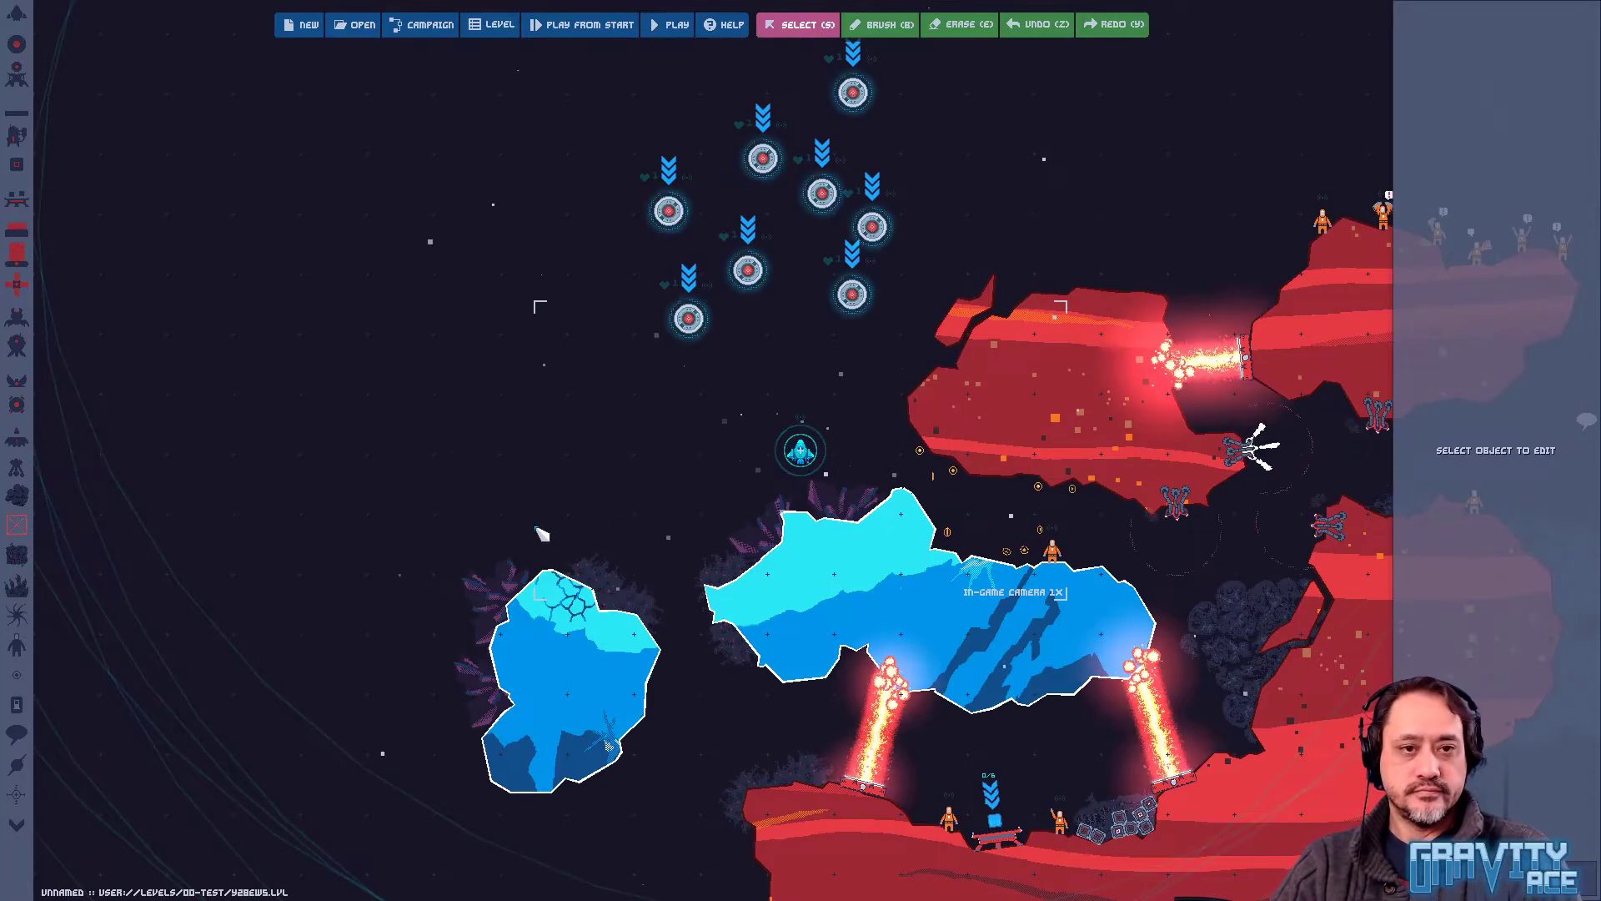
pyautogui.press('p')
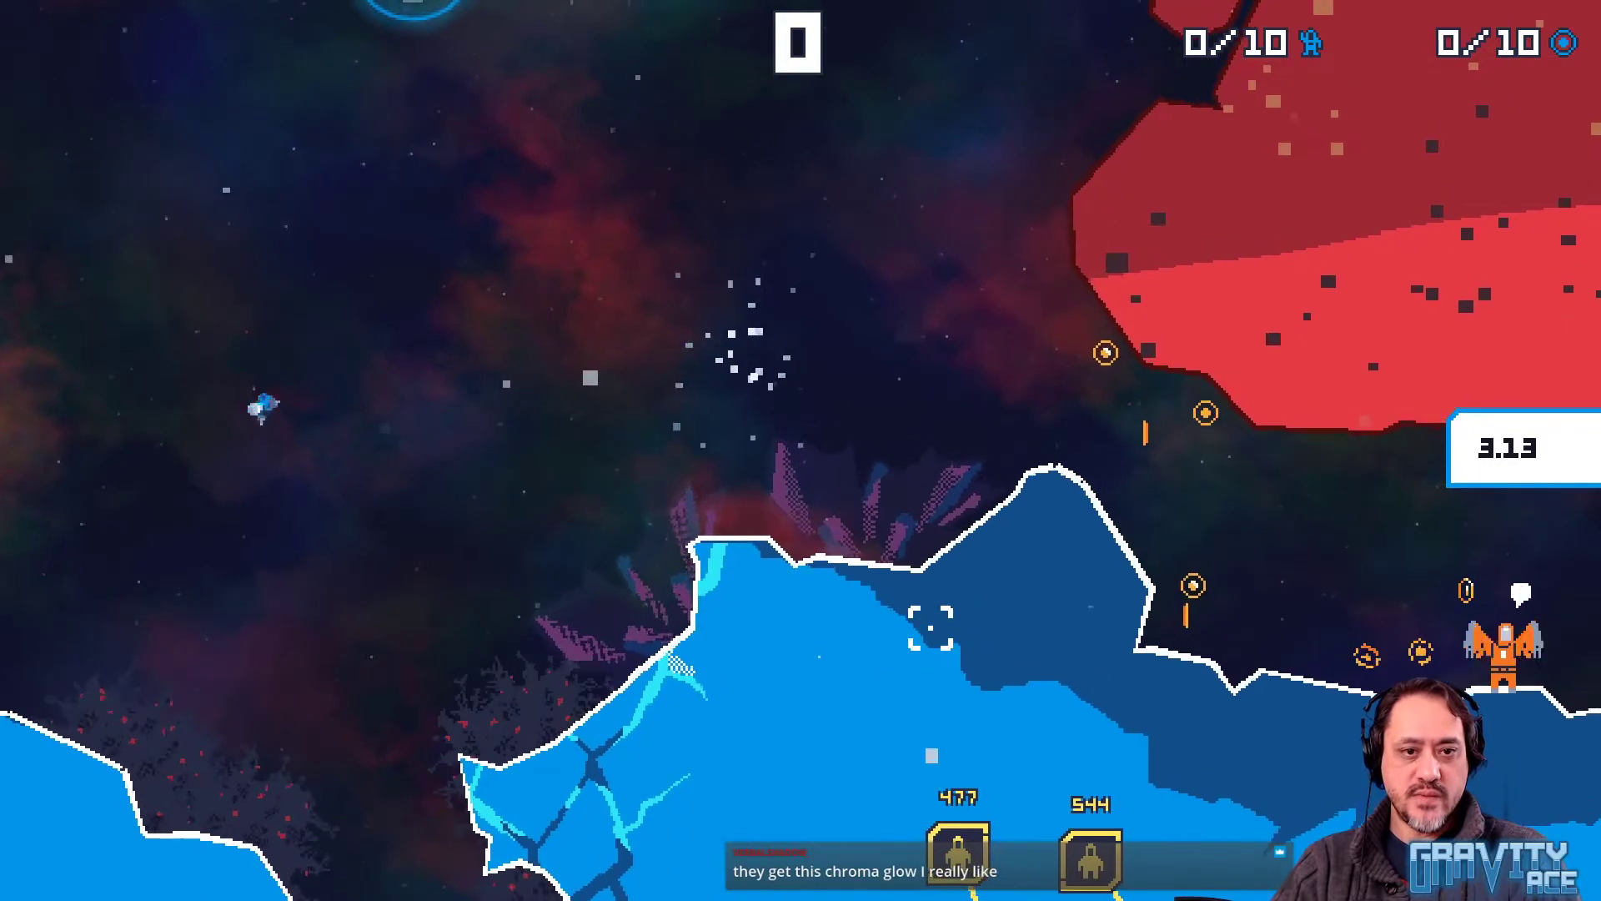
# Fly from the larger blue asteroid over the smaller one and down beside it to examine the ice rocks
pyautogui.press('a')
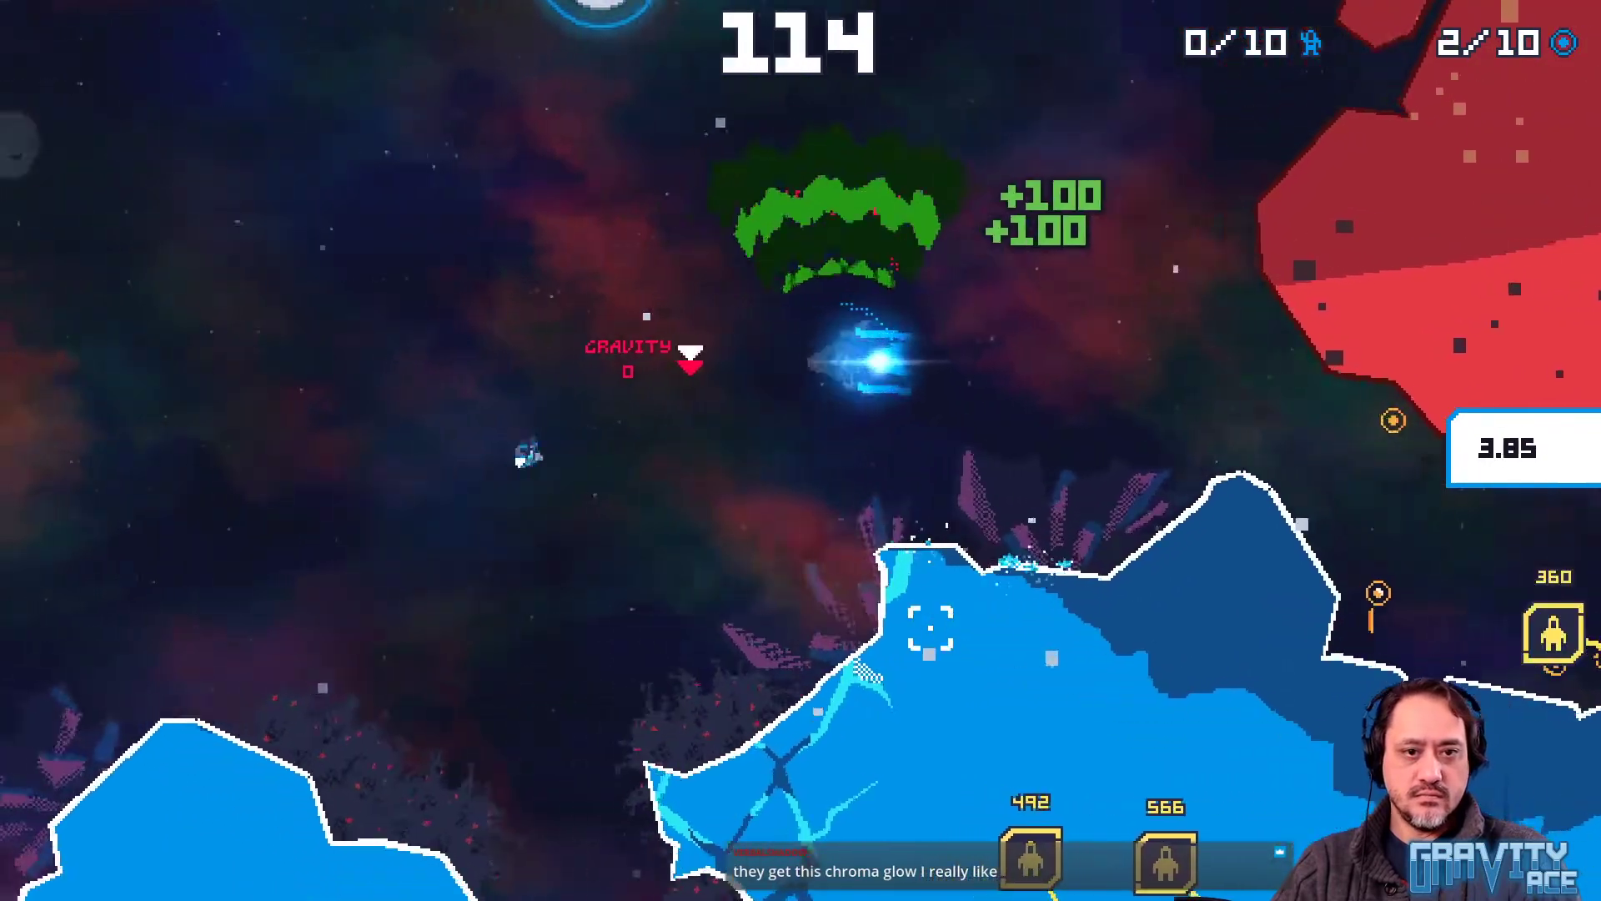
pyautogui.press('d')
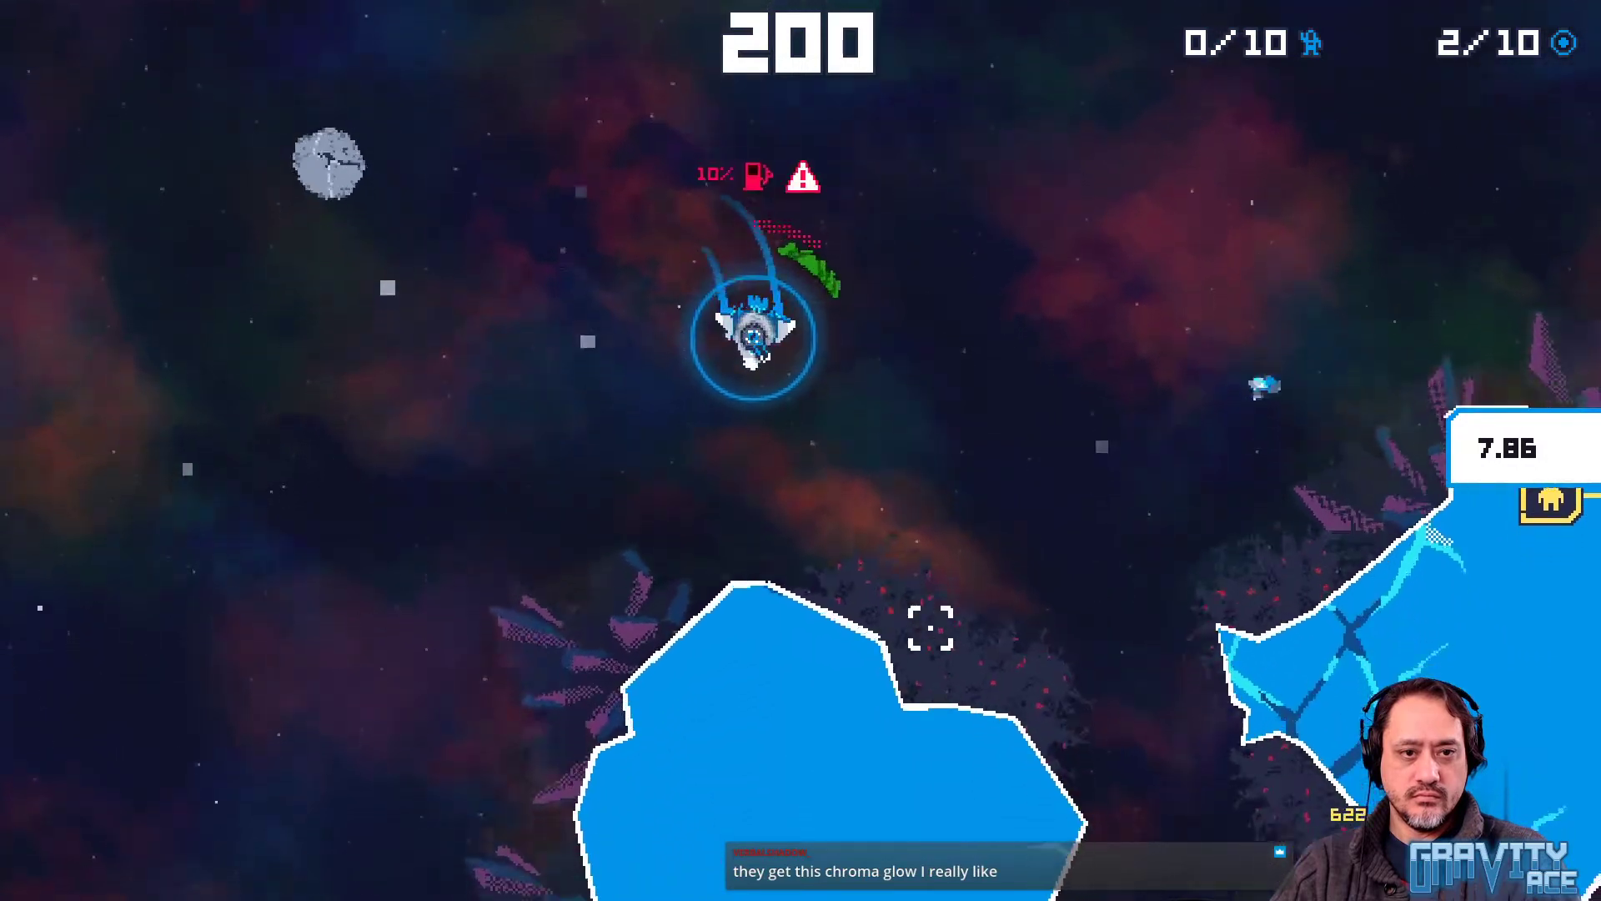
pyautogui.press('w')
pyautogui.press('a')
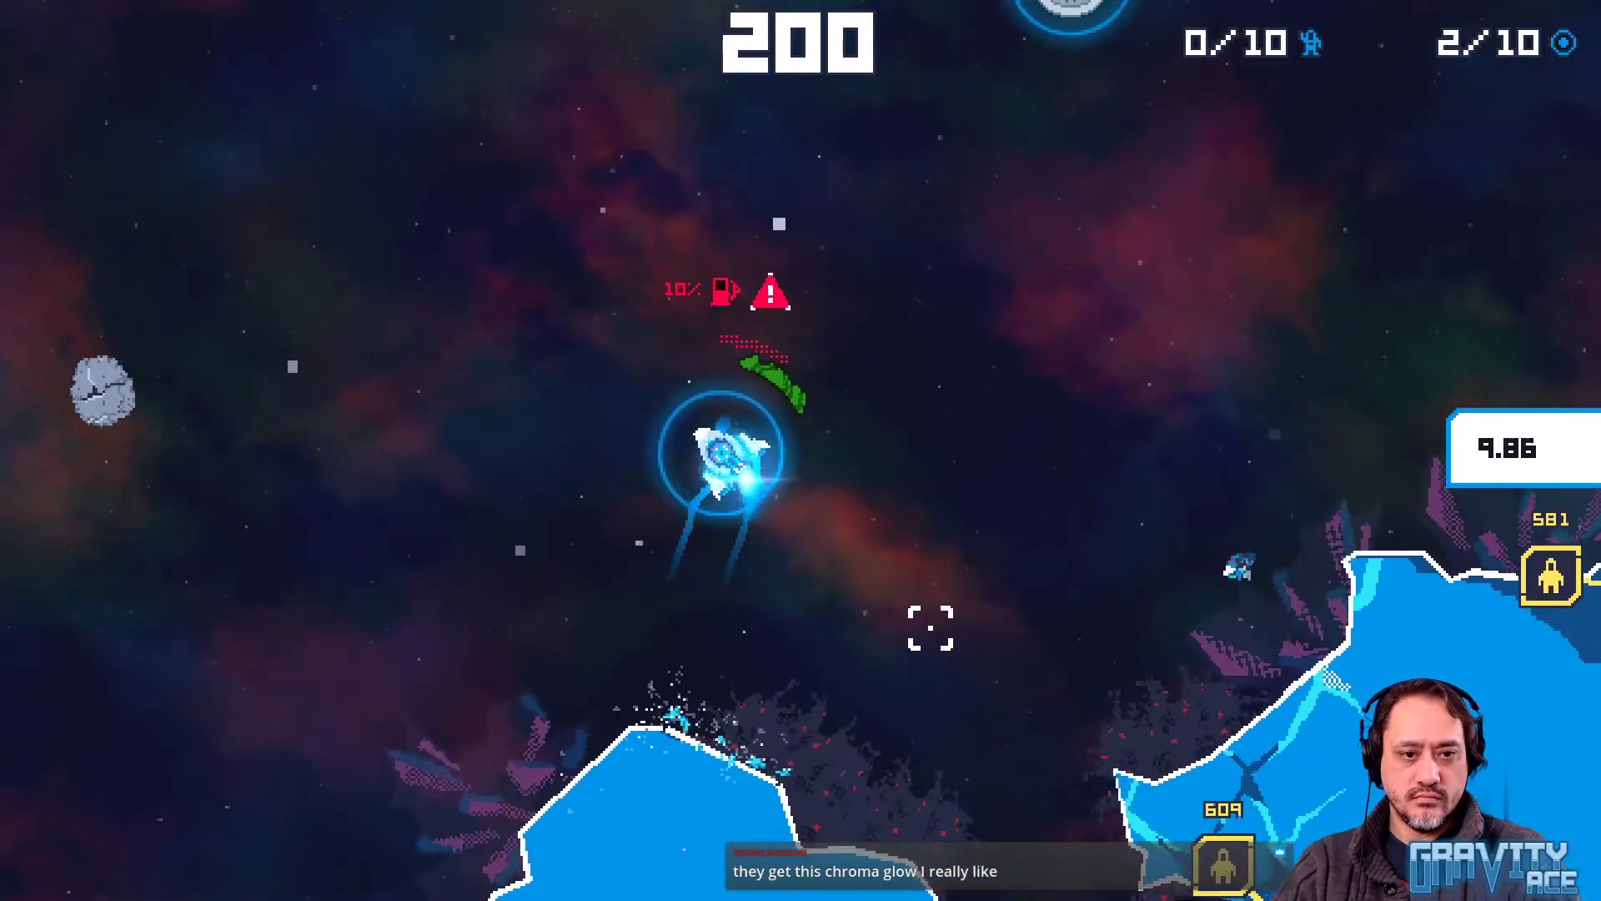
pyautogui.press('s')
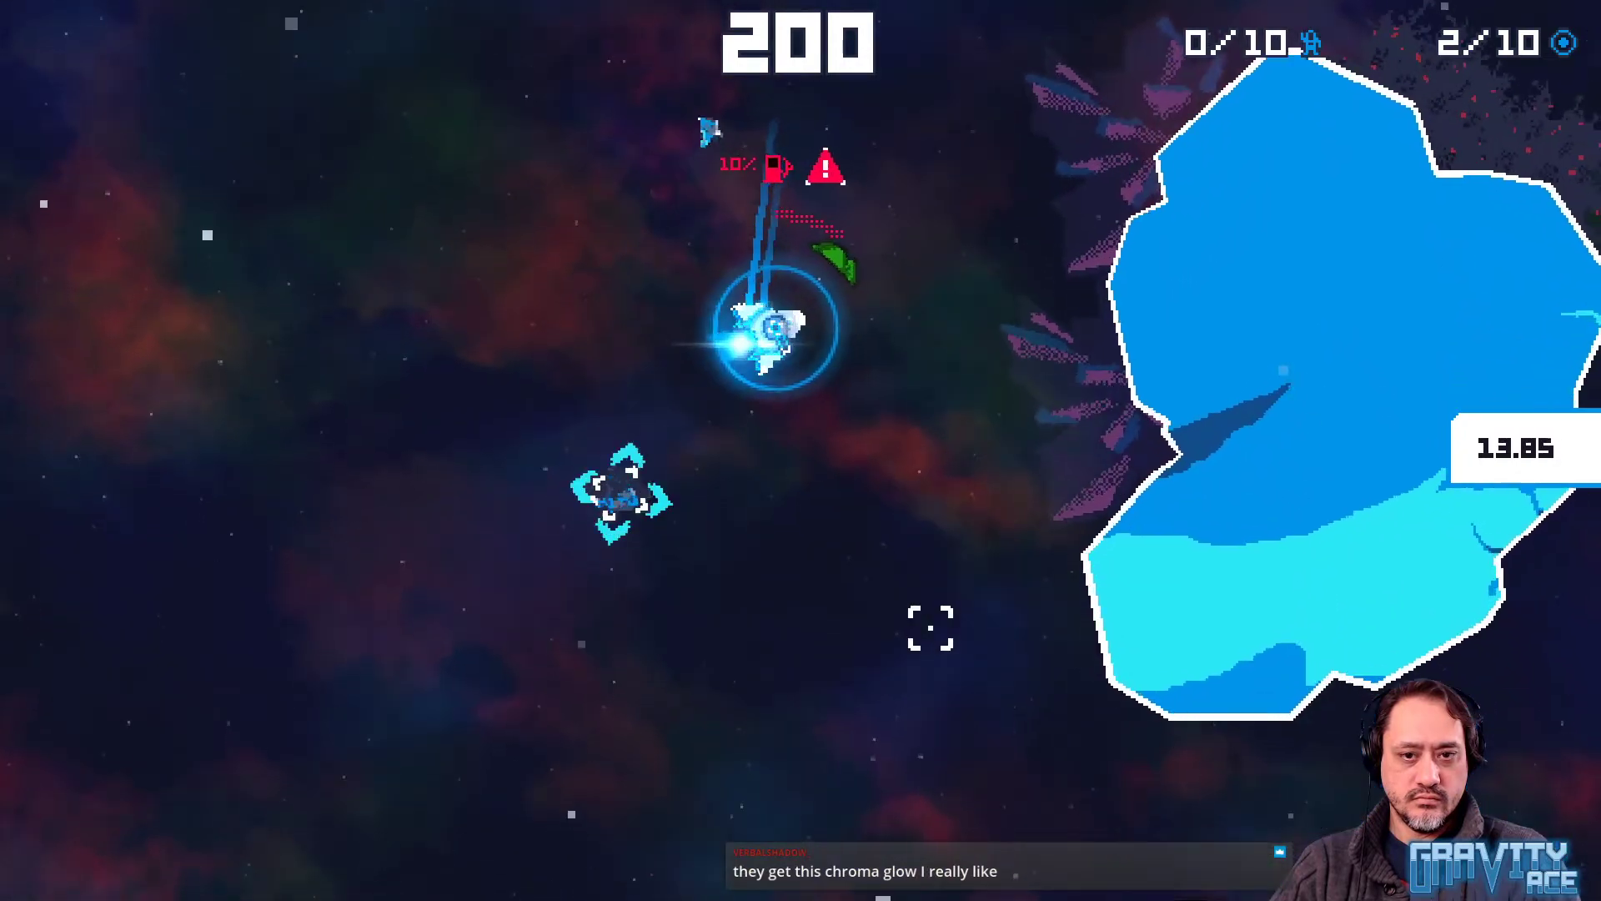
pyautogui.press('w')
pyautogui.press('w')
pyautogui.press('d')
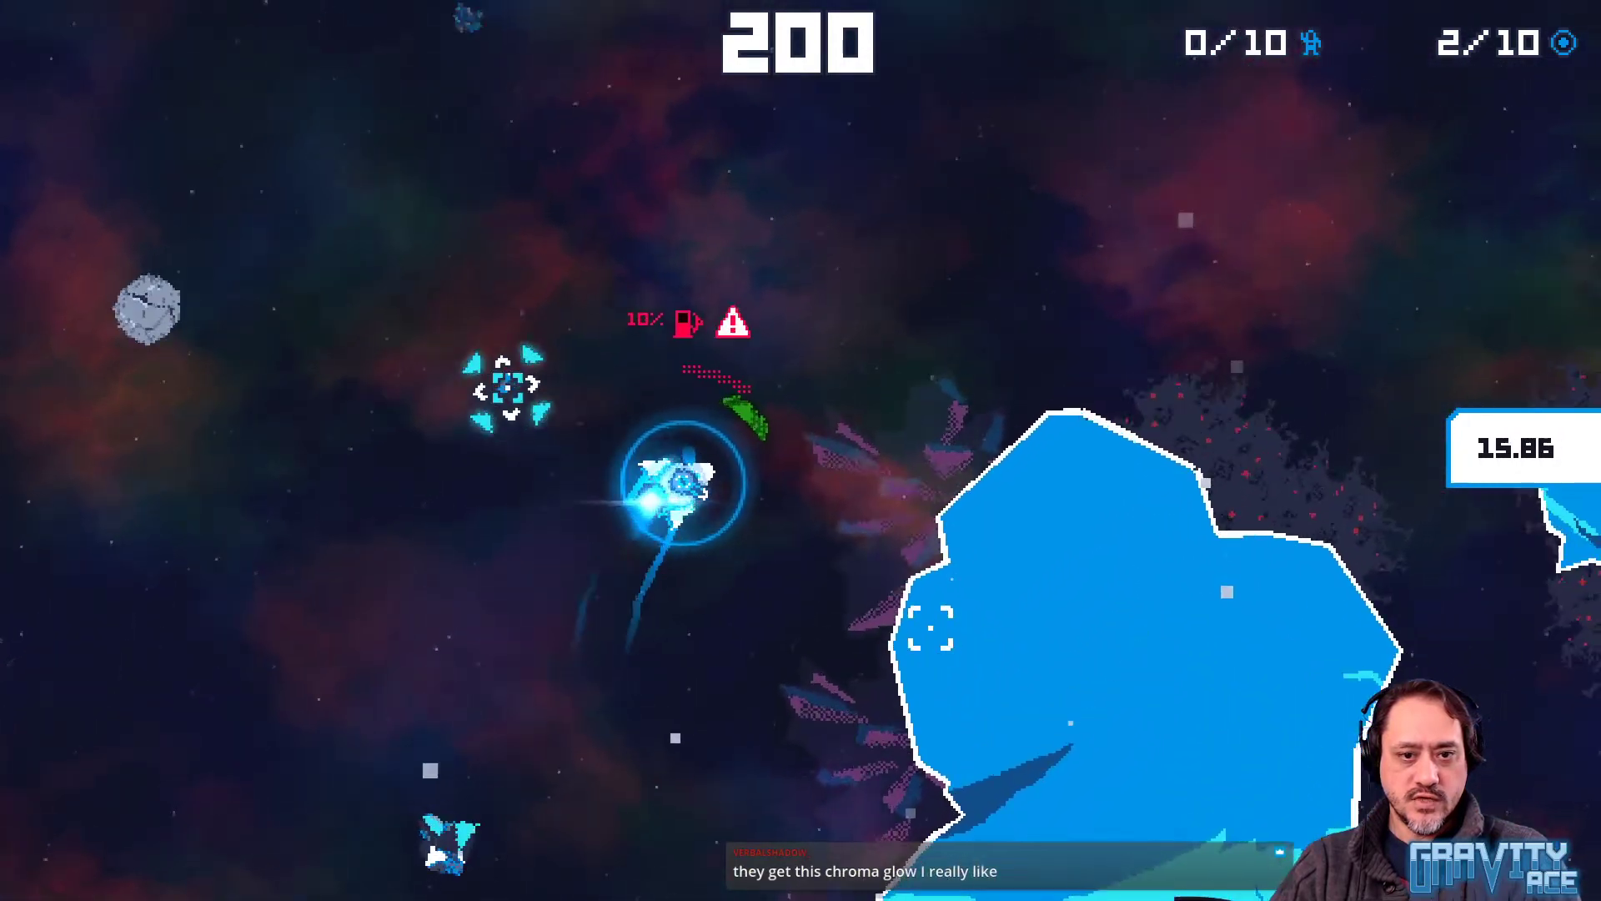
# Fly toward the larger blue asteroid and back beside the smaller one to compare how ice rocks and exhaust render
pyautogui.press('d')
pyautogui.press('d')
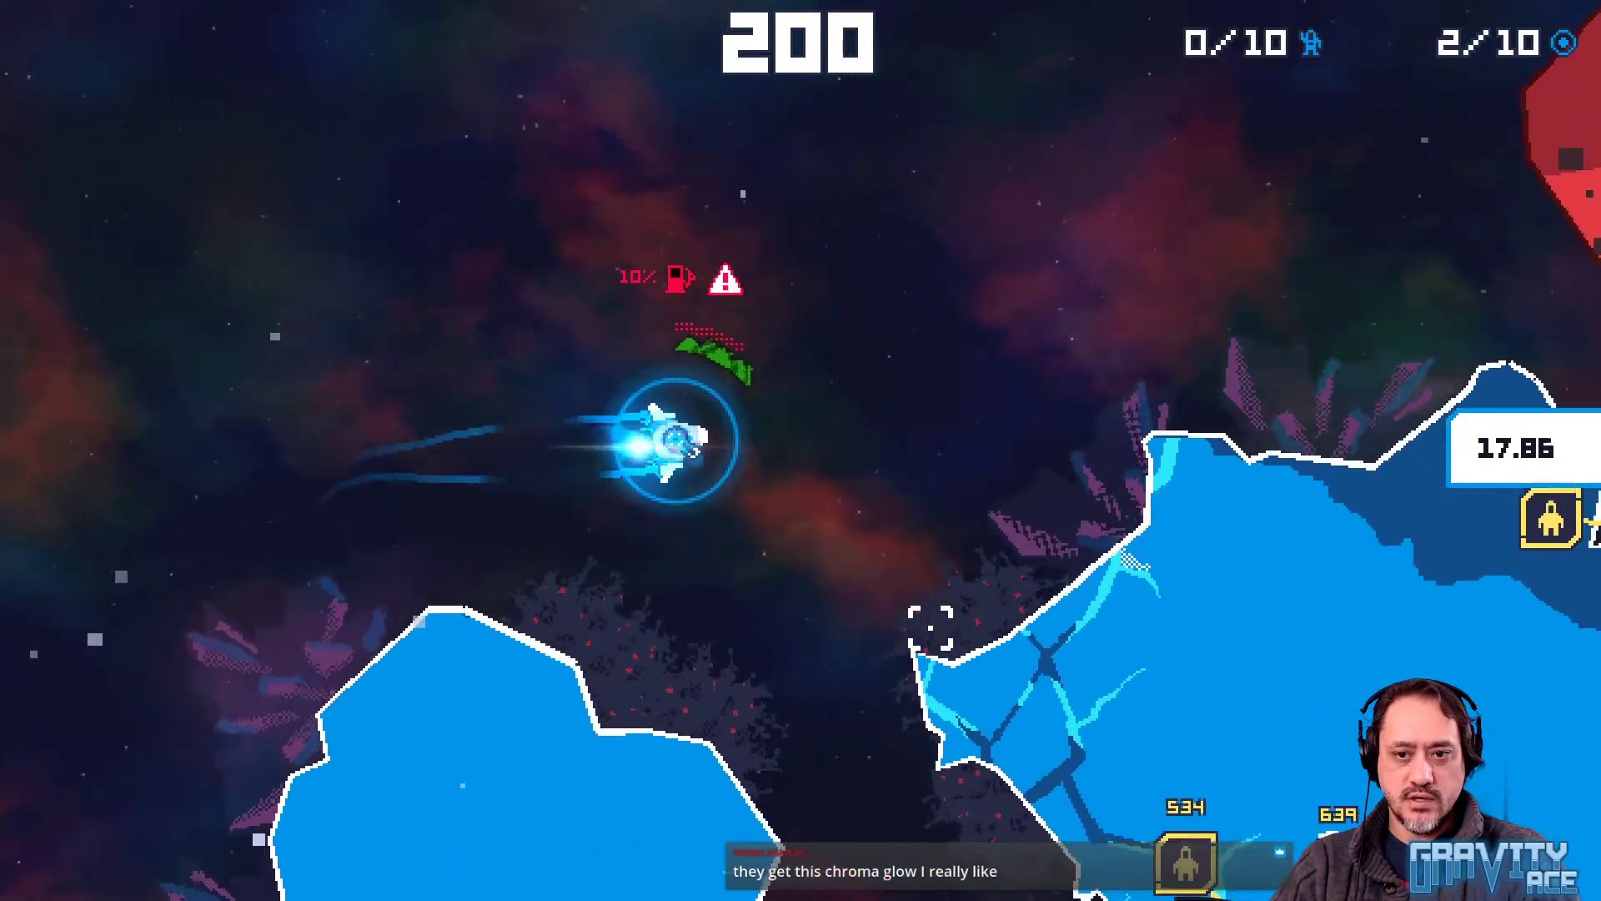
pyautogui.press('w')
pyautogui.press('d')
pyautogui.press('a')
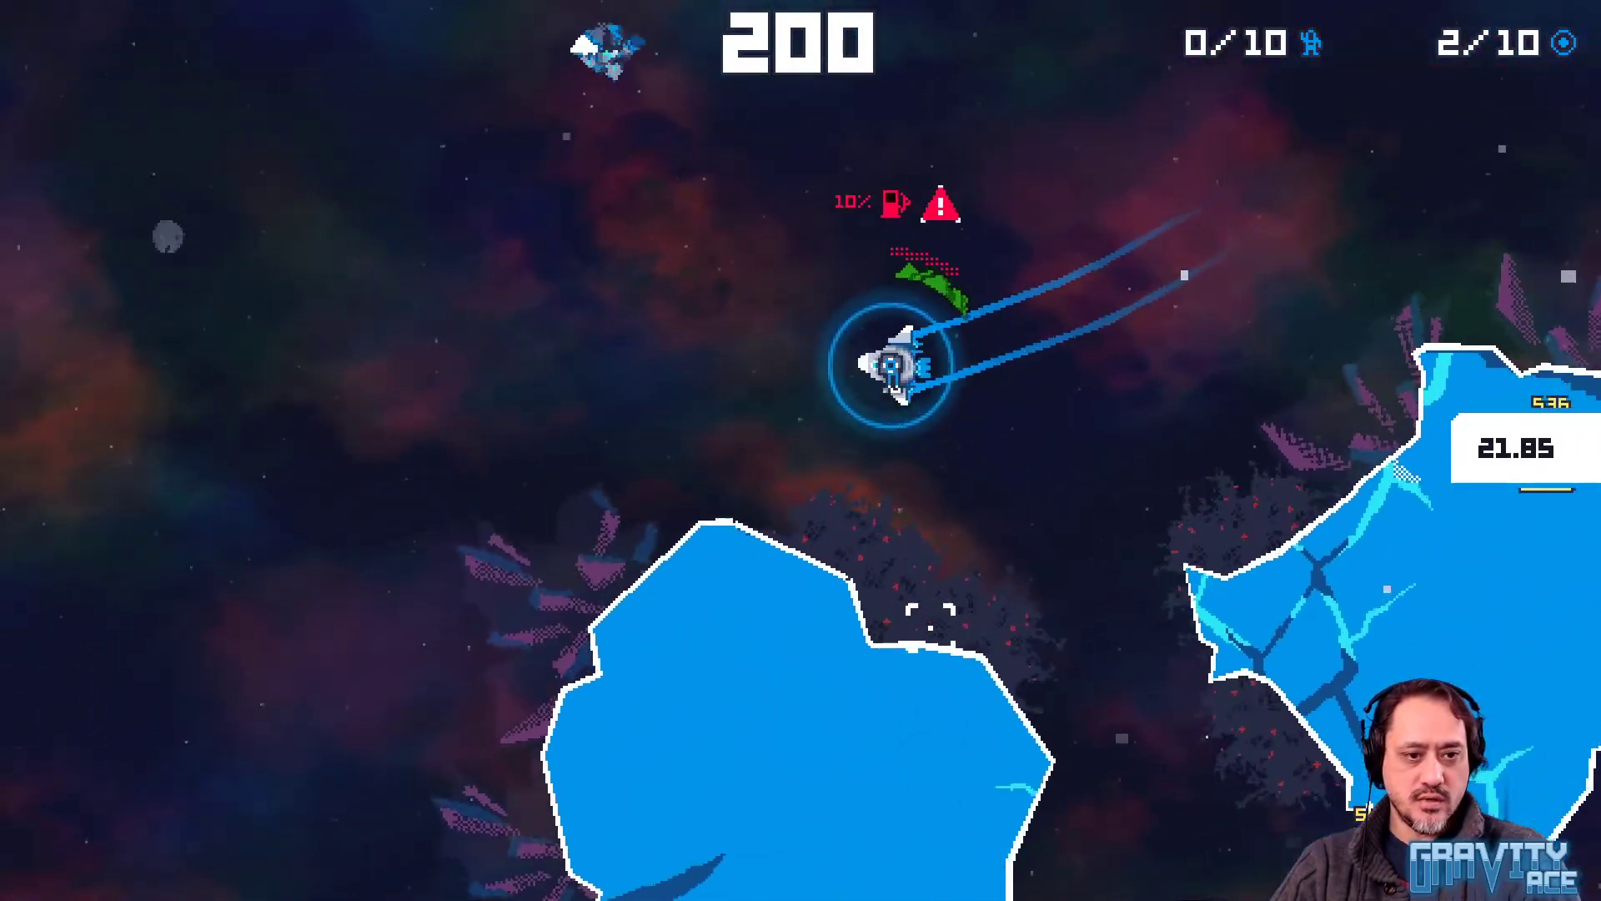
pyautogui.press('a')
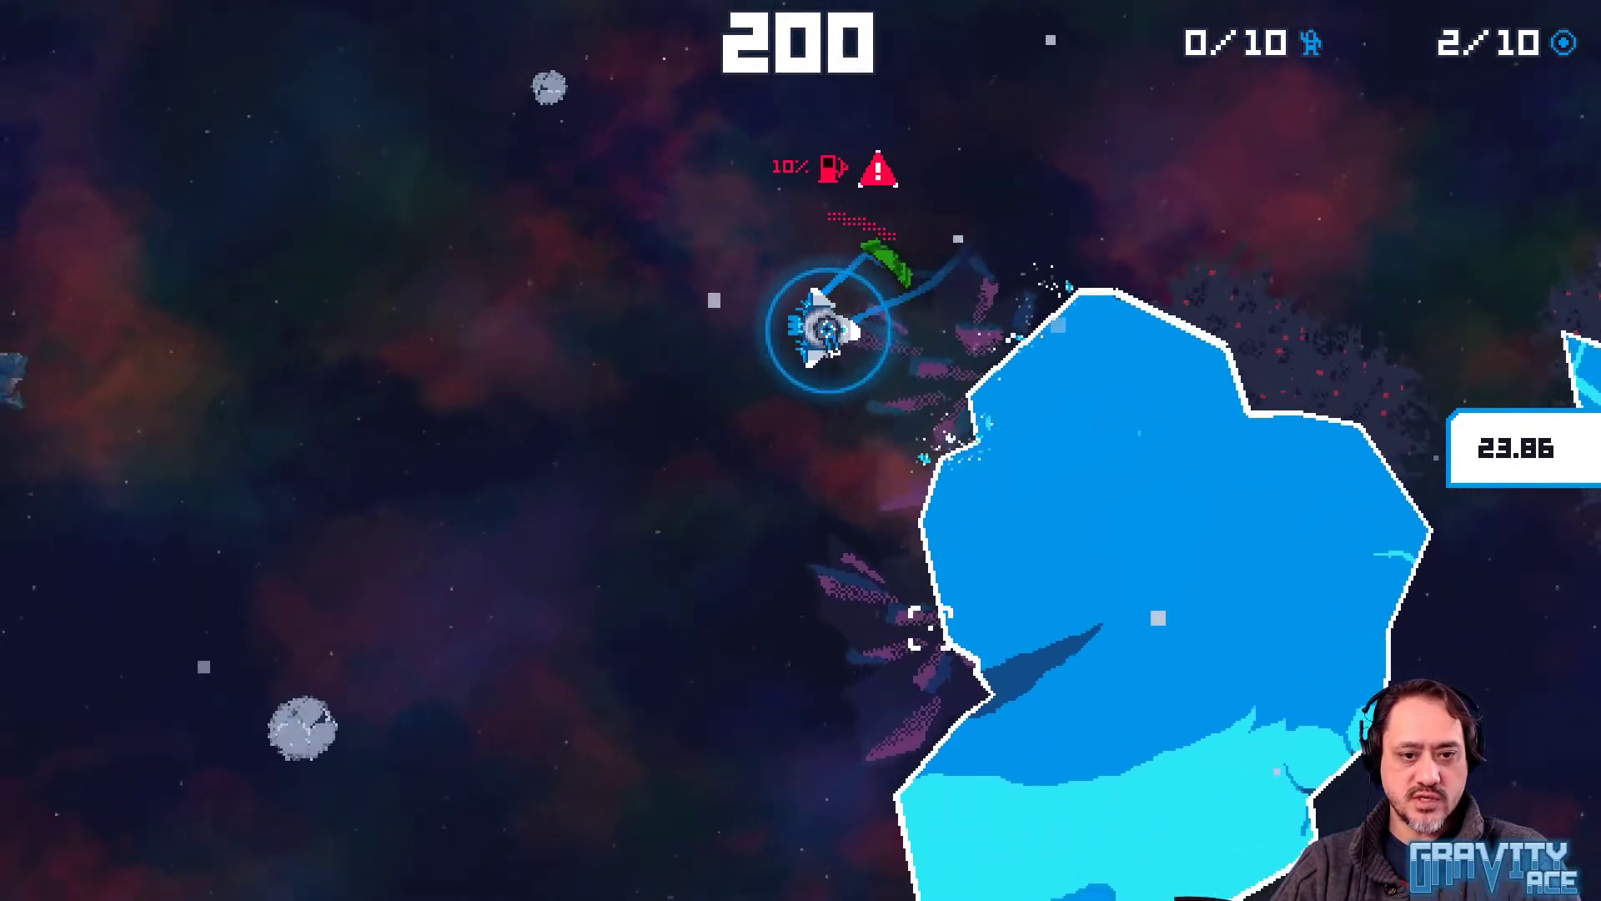
pyautogui.press('d')
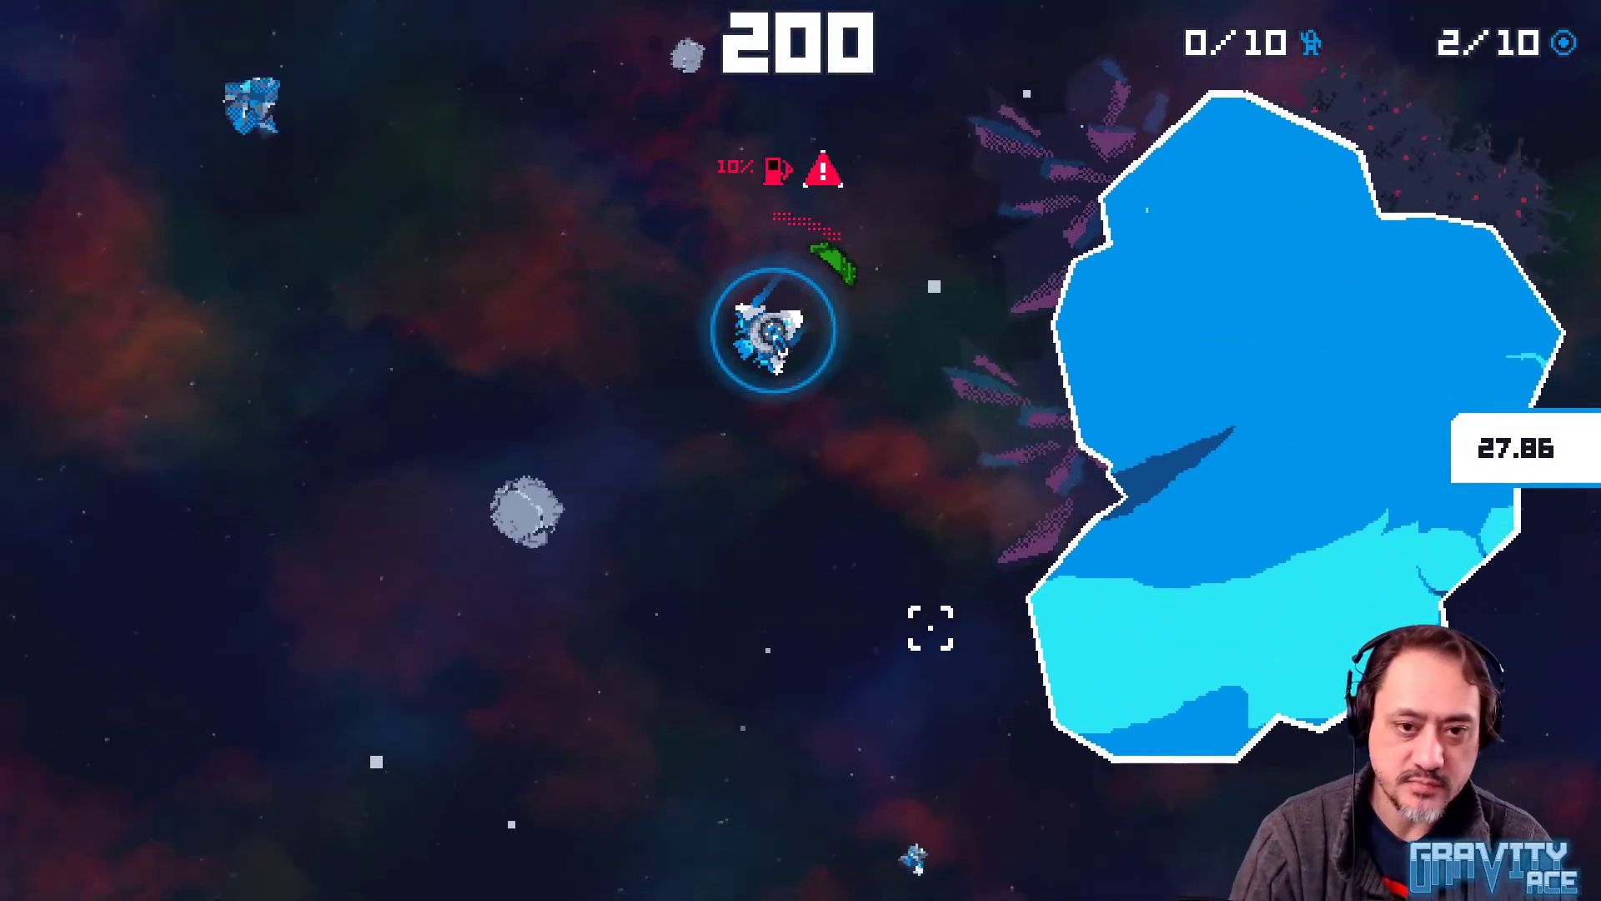
# Stop the game and clear the shader material from the Sprite in the icerock scene
pyautogui.press('F8')
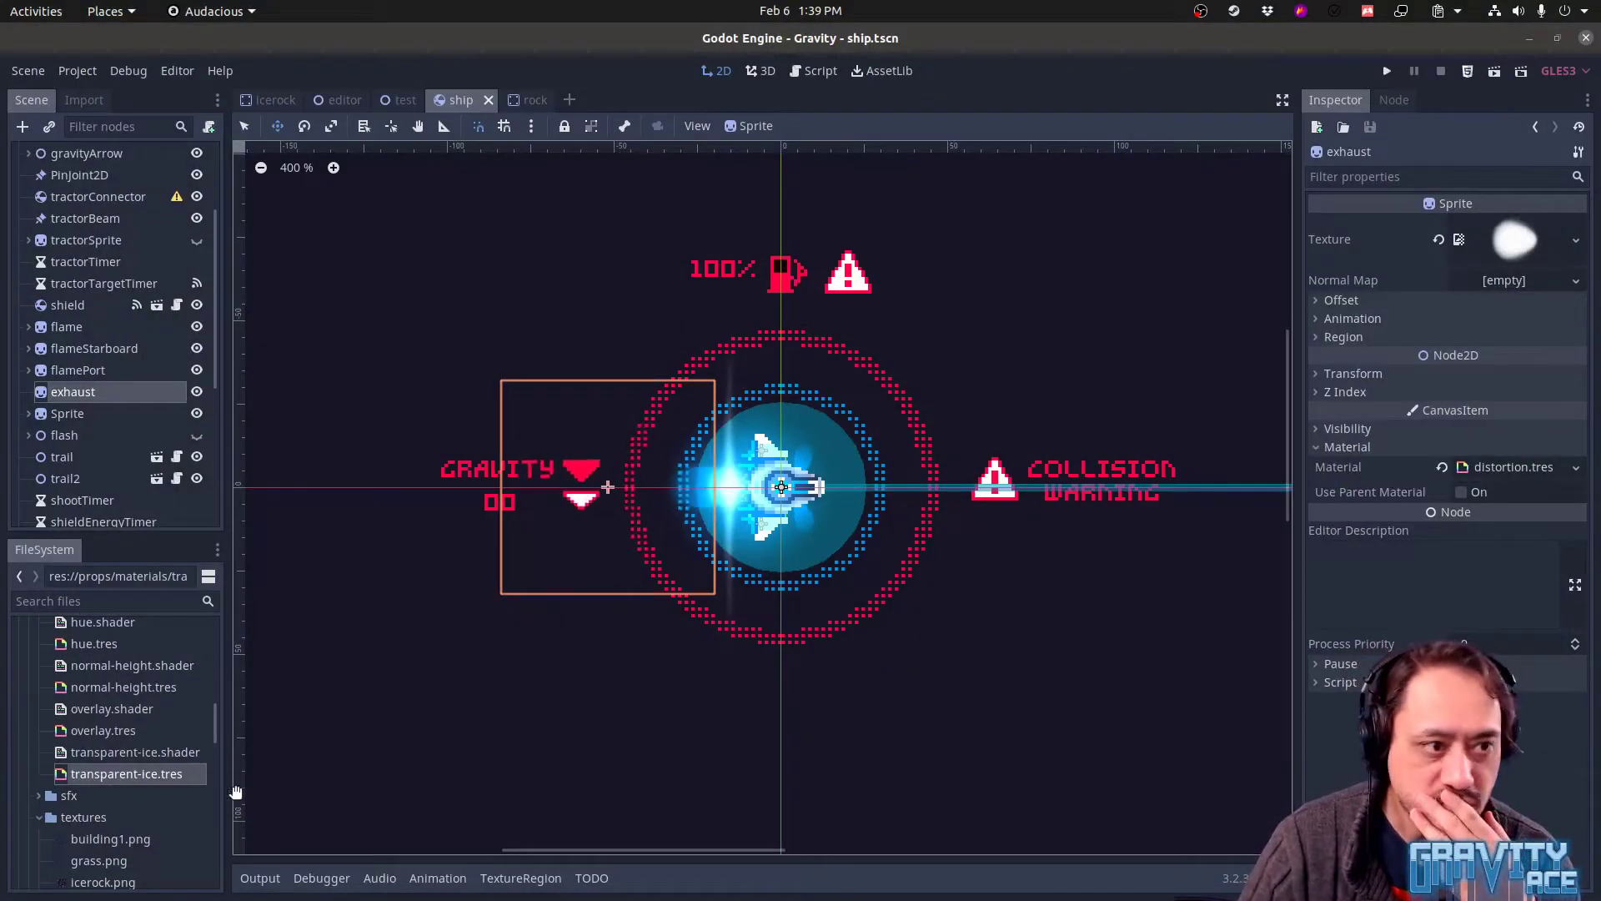
pyautogui.click(272, 101)
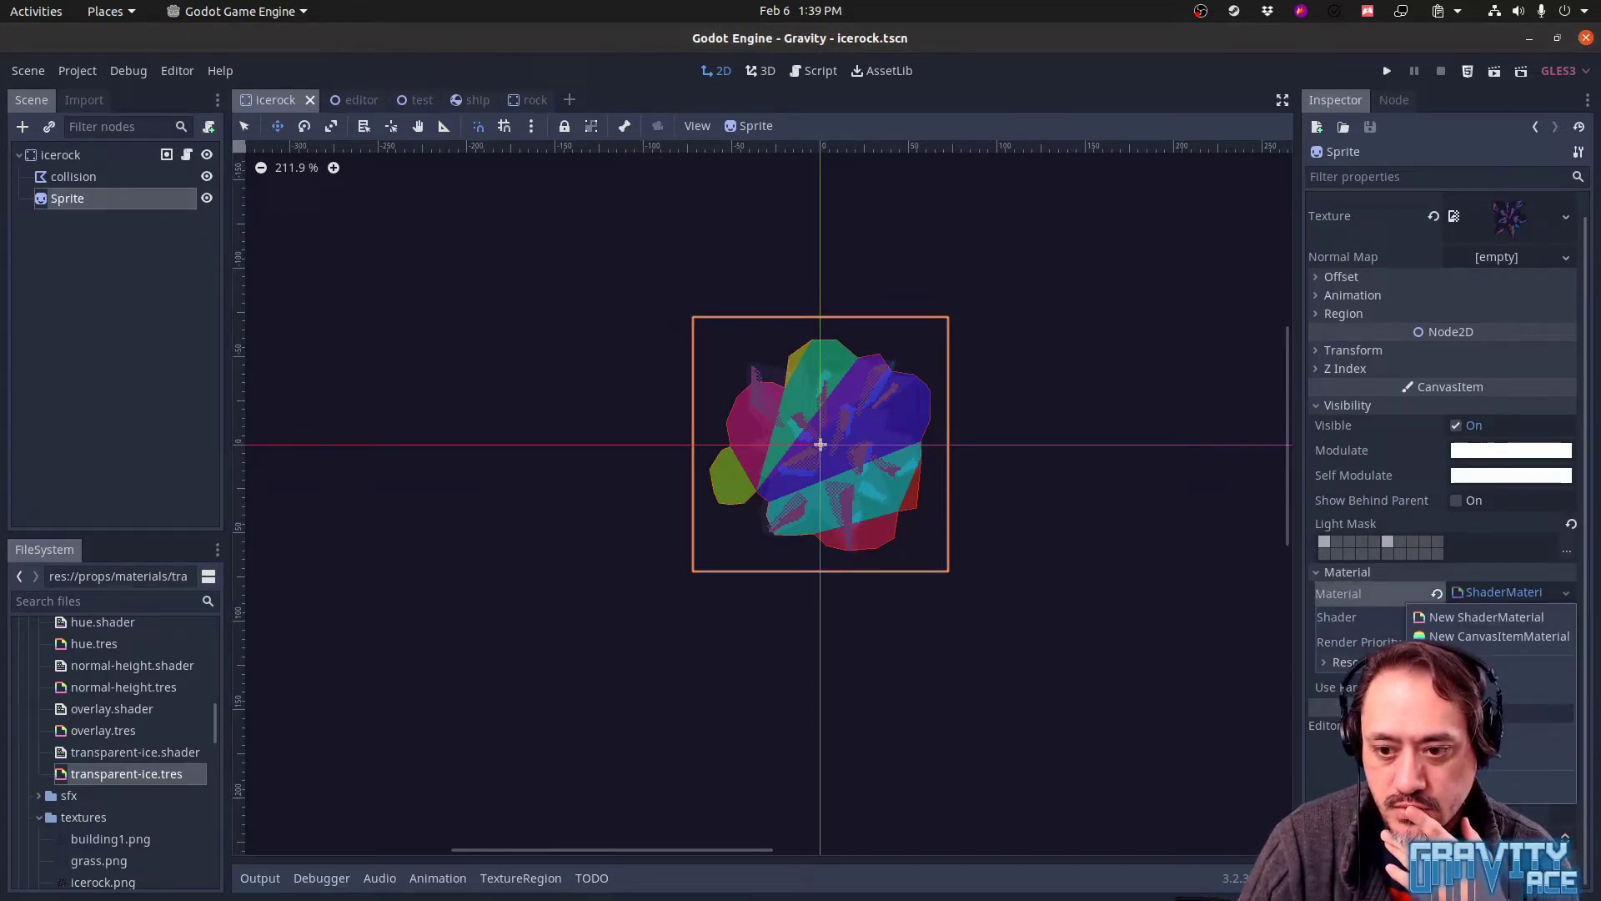
pyautogui.click(1453, 713)
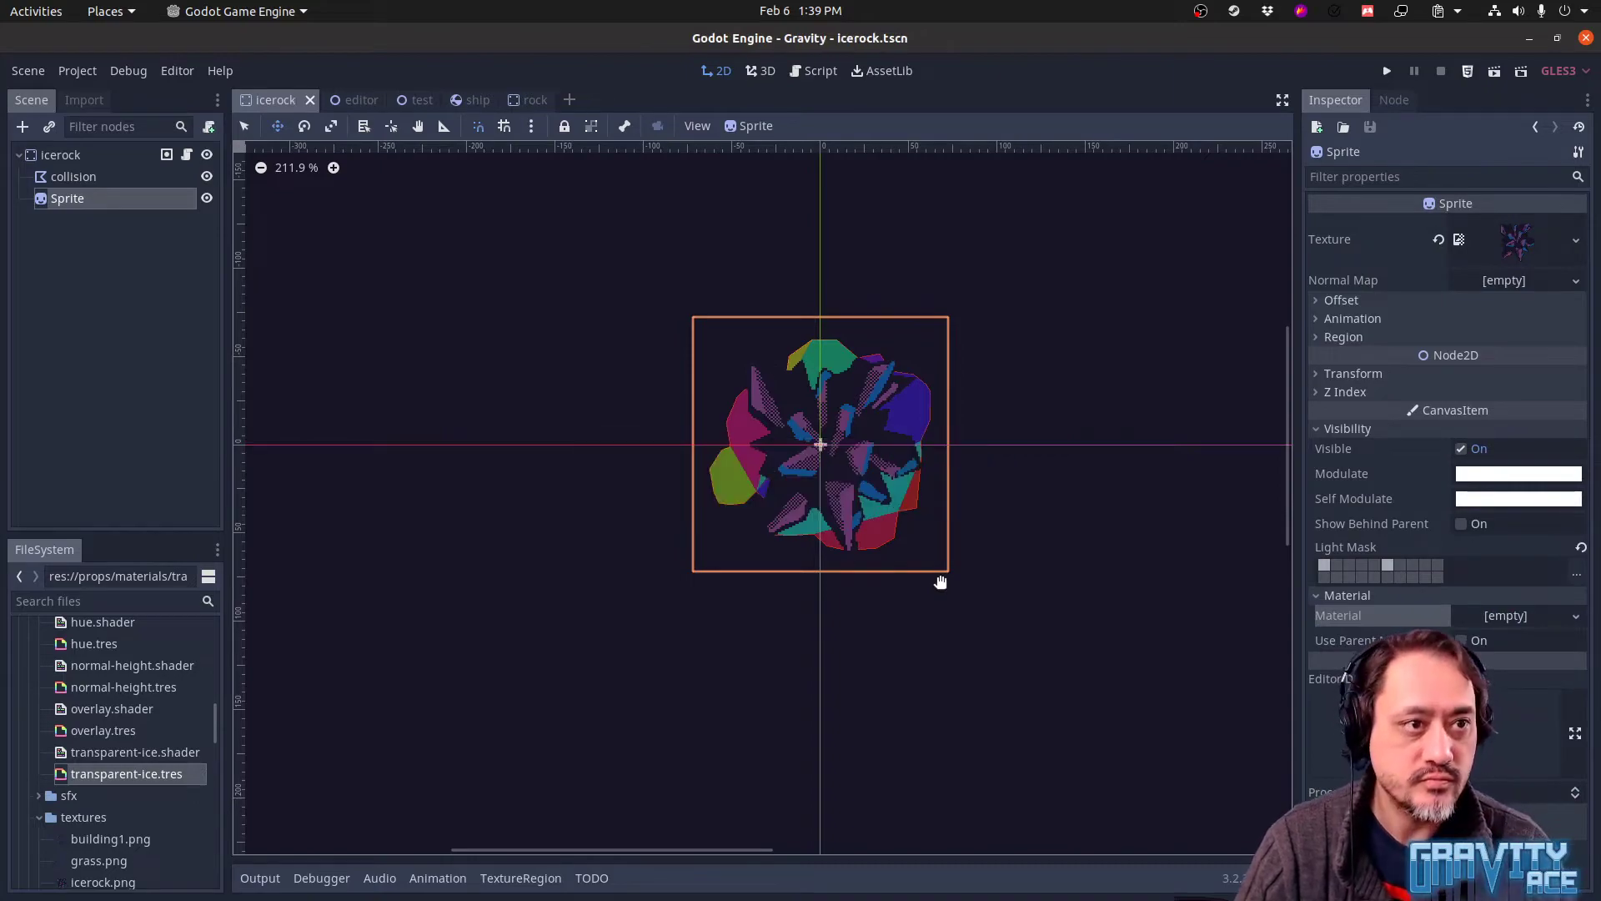
# Run the game again and load the unnamed 00-test level in the level editor to view the unshaded ice rocks
pyautogui.press('F5')
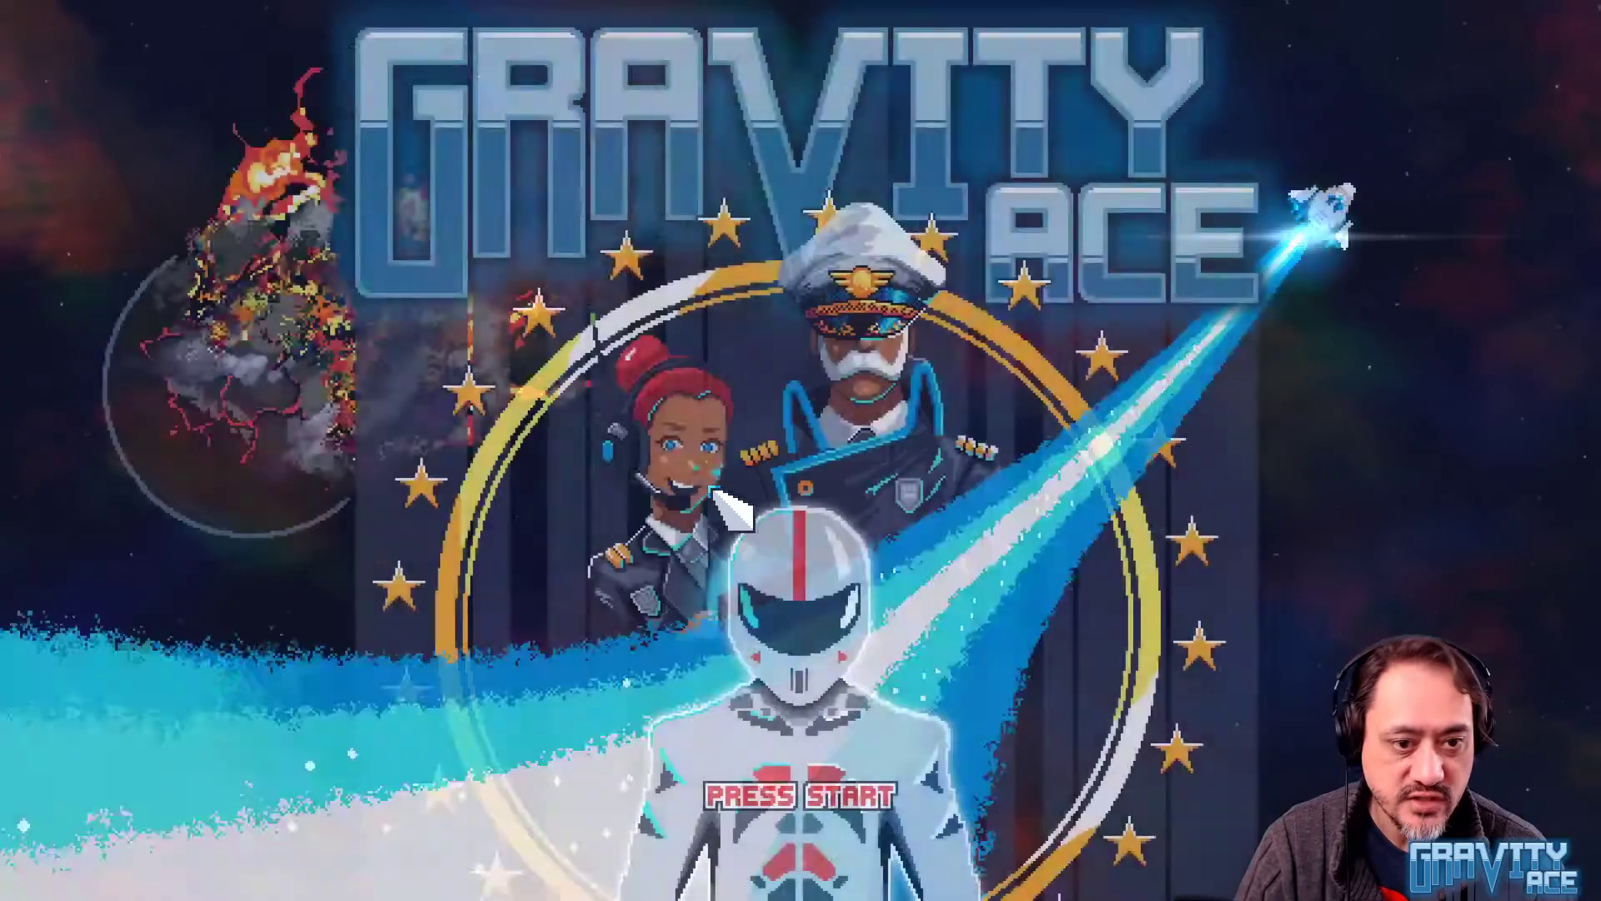
pyautogui.click(709, 487)
pyautogui.click(711, 402)
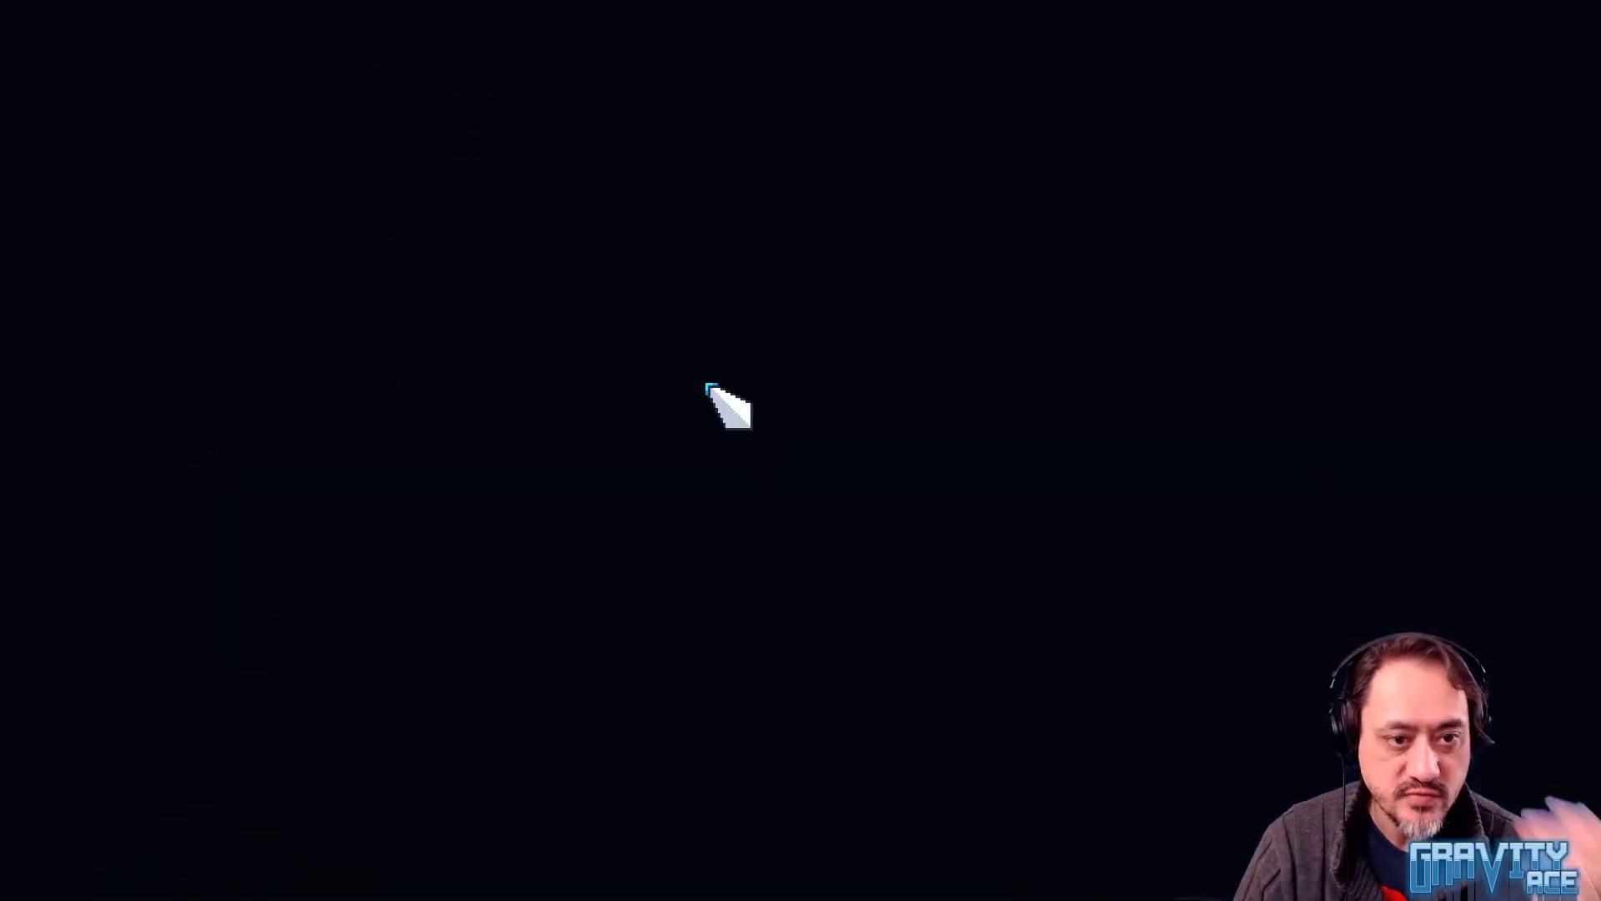
pyautogui.click(343, 24)
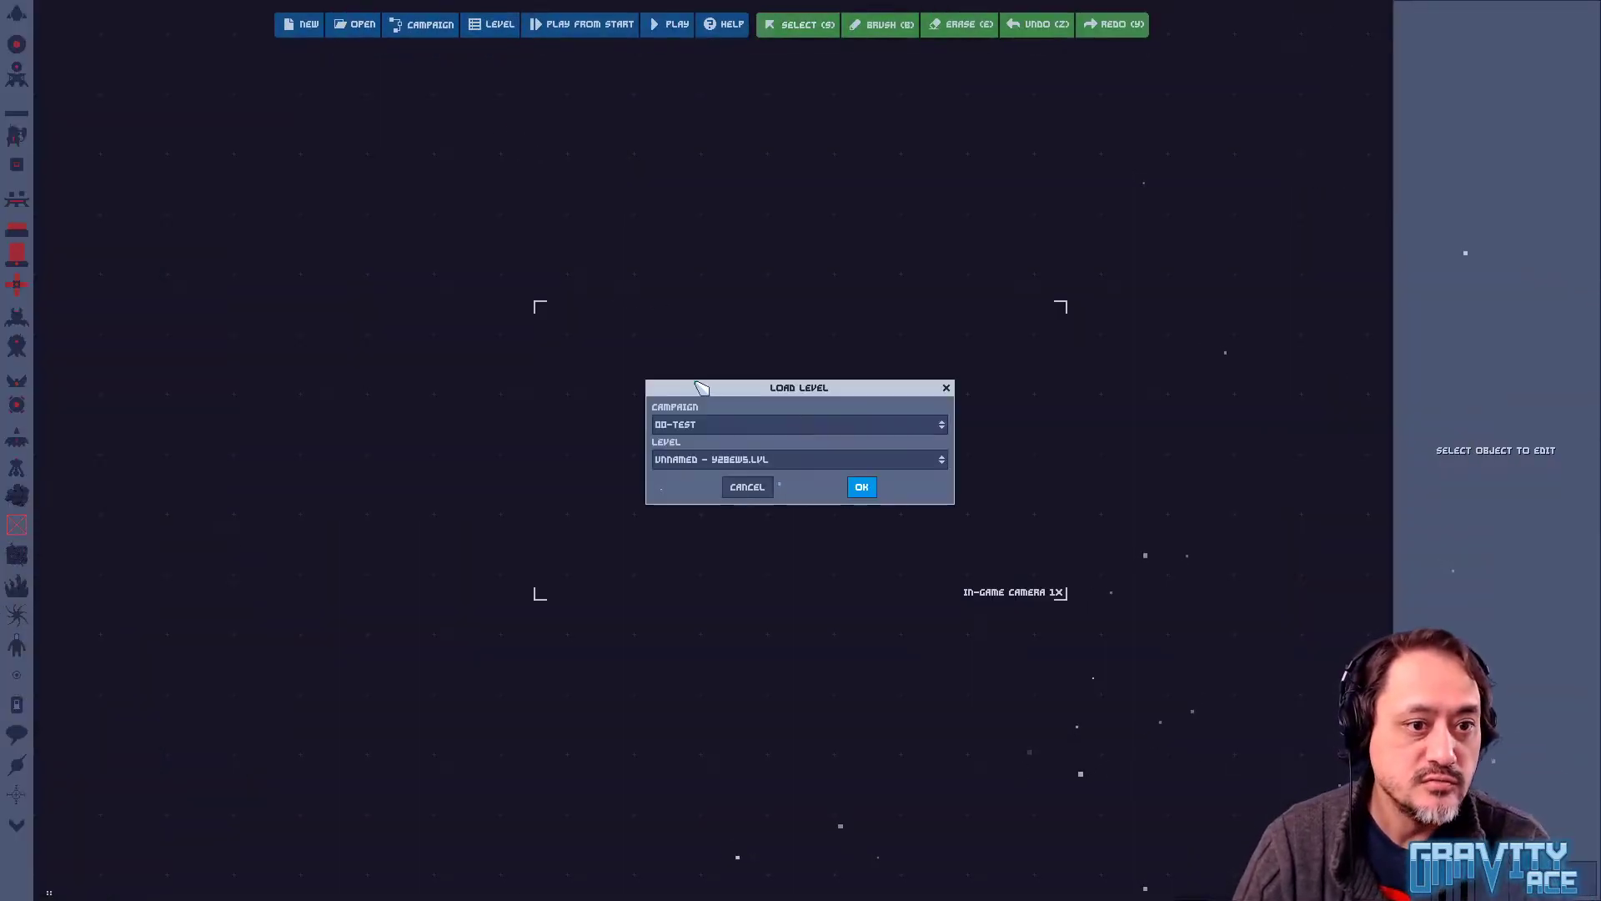
pyautogui.click(862, 487)
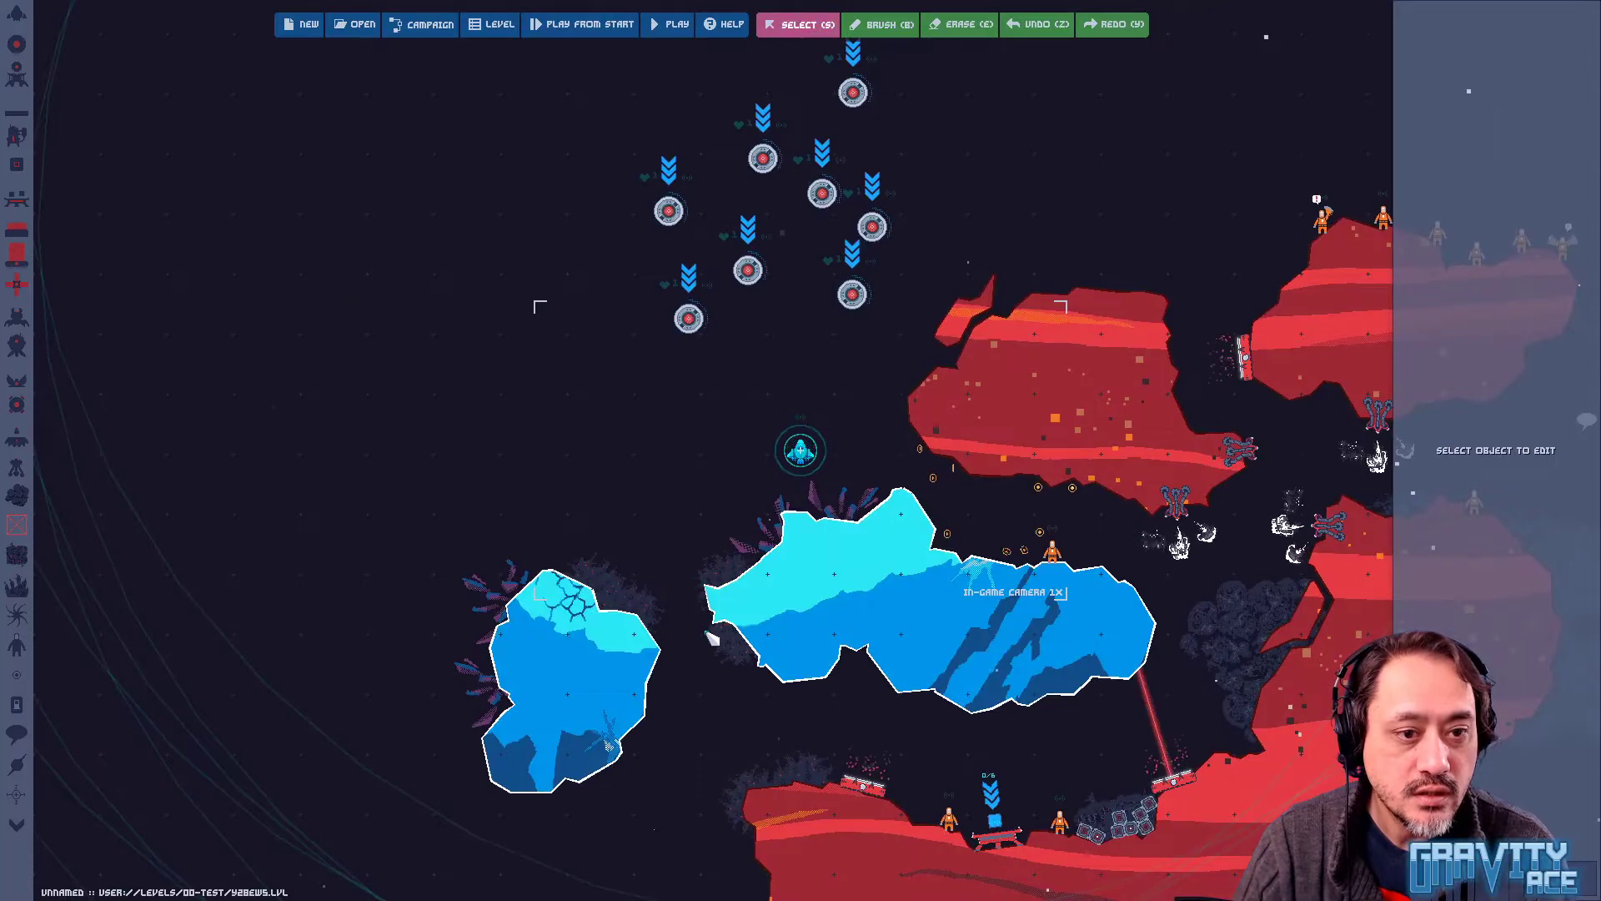
# Switch to Visual Studio Code and close the virtualmic and untitled files, discarding the unsaved changes
pyautogui.press('super')
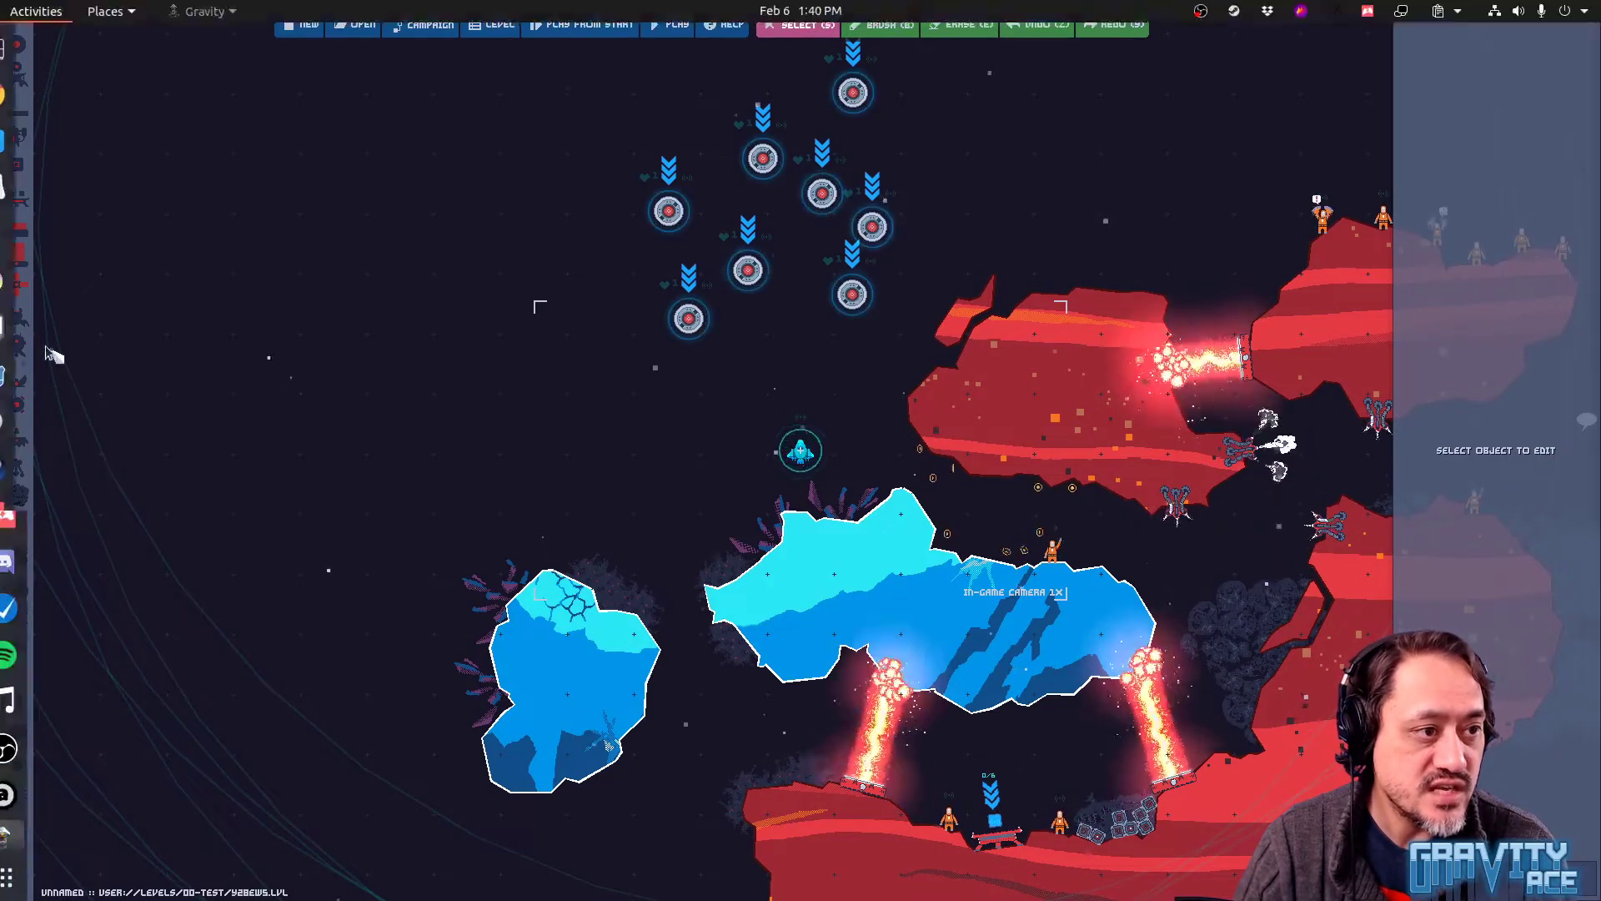
pyautogui.press('super')
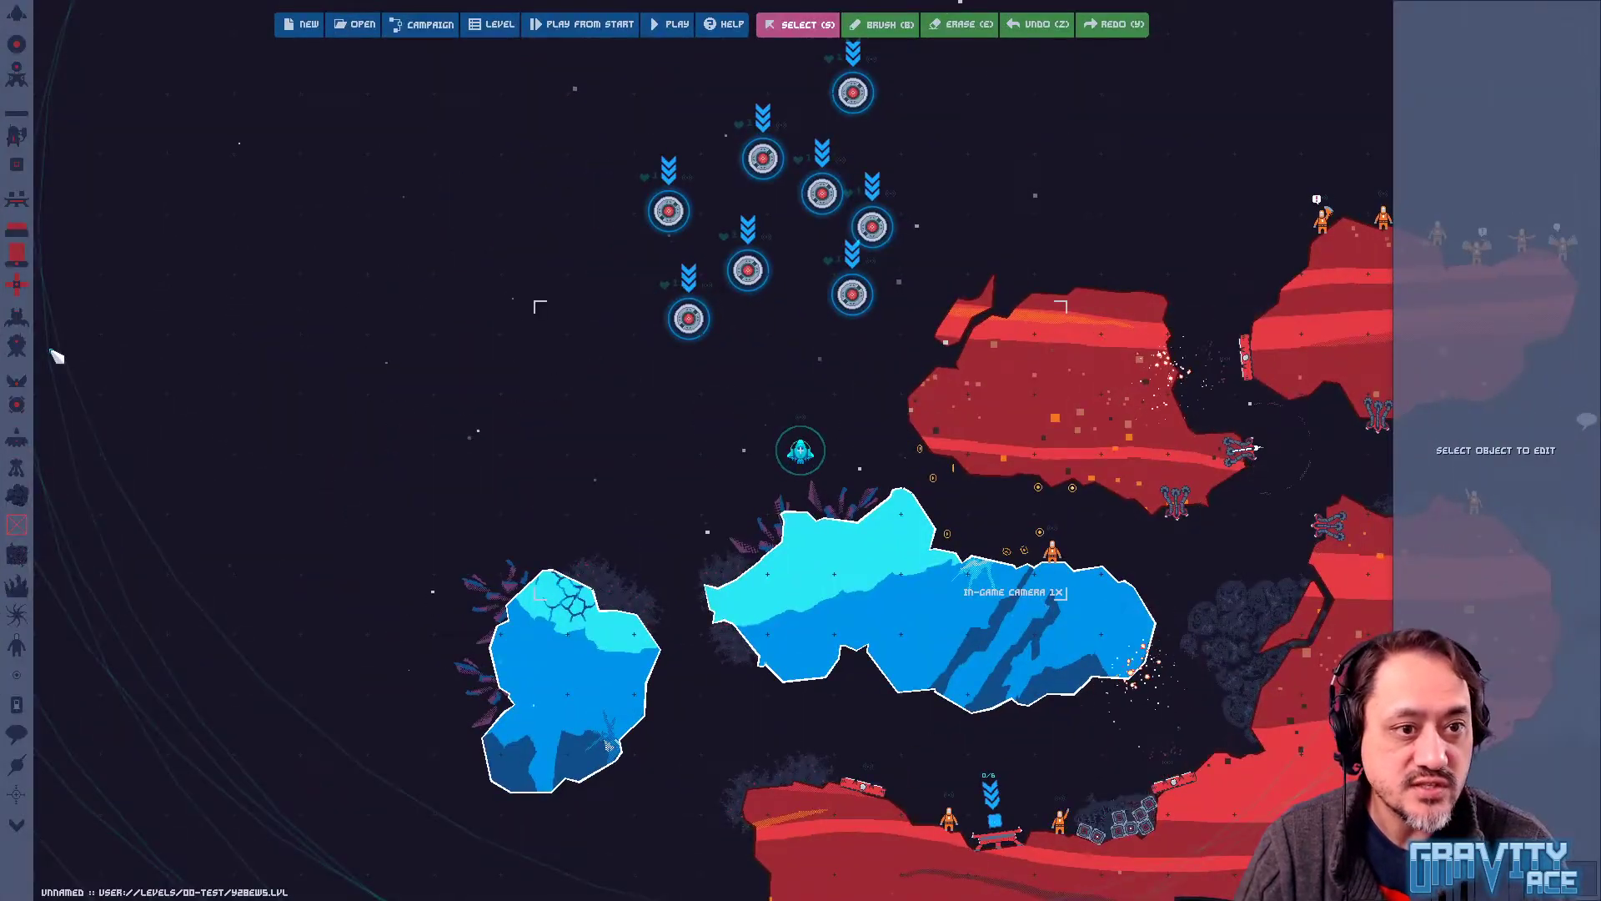
pyautogui.hotkey('alt', 'Tab')
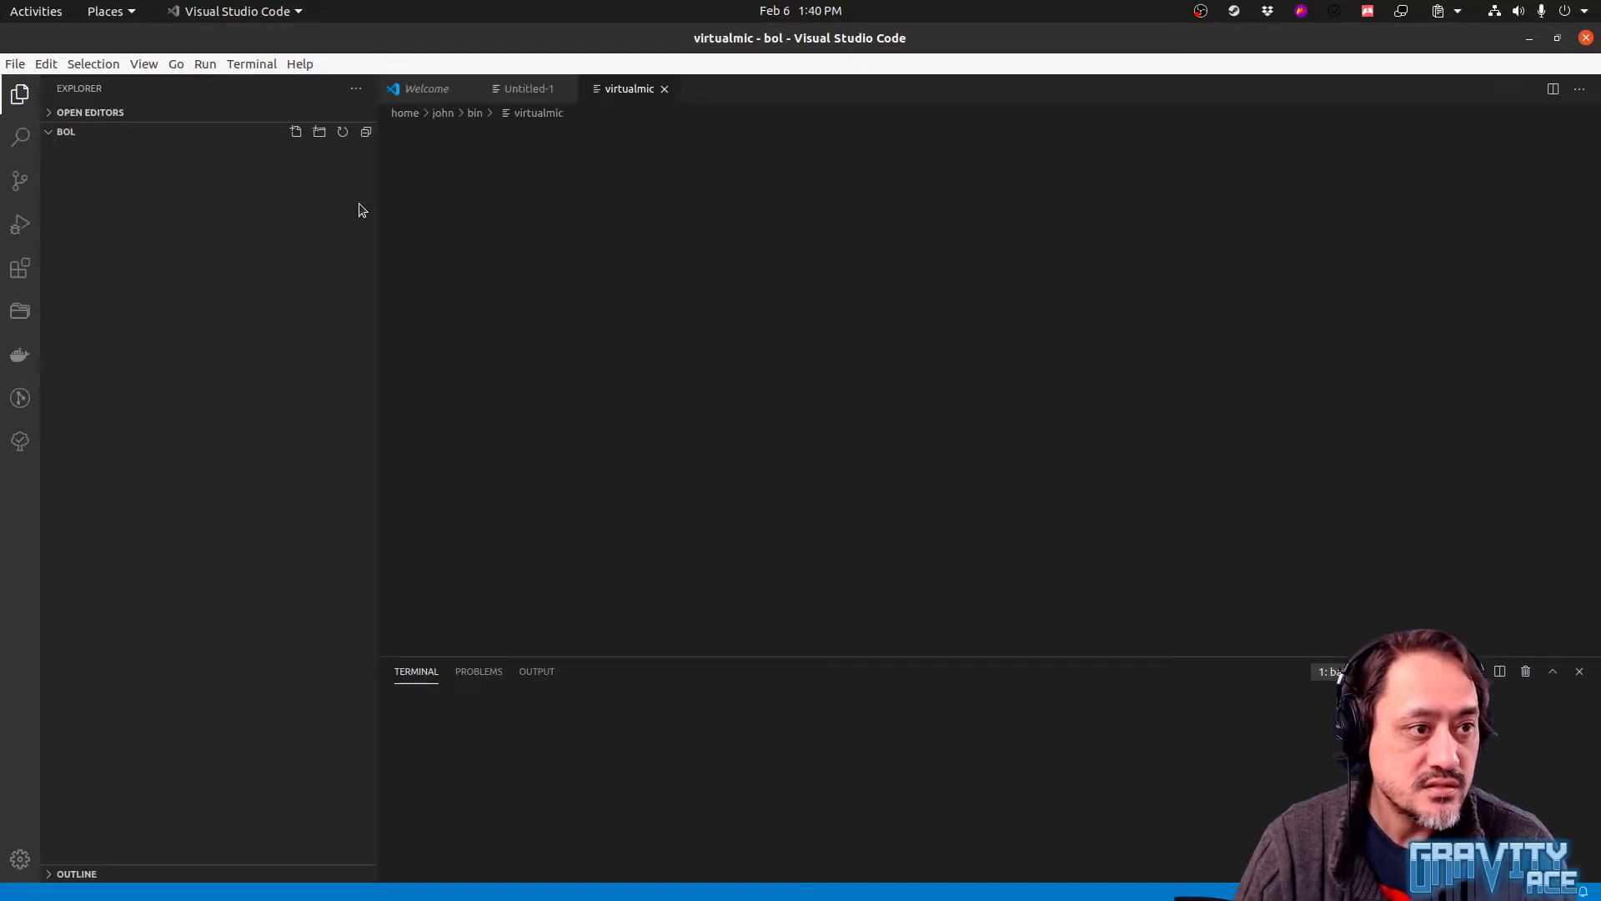
pyautogui.middleClick(615, 100)
pyautogui.middleClick(602, 100)
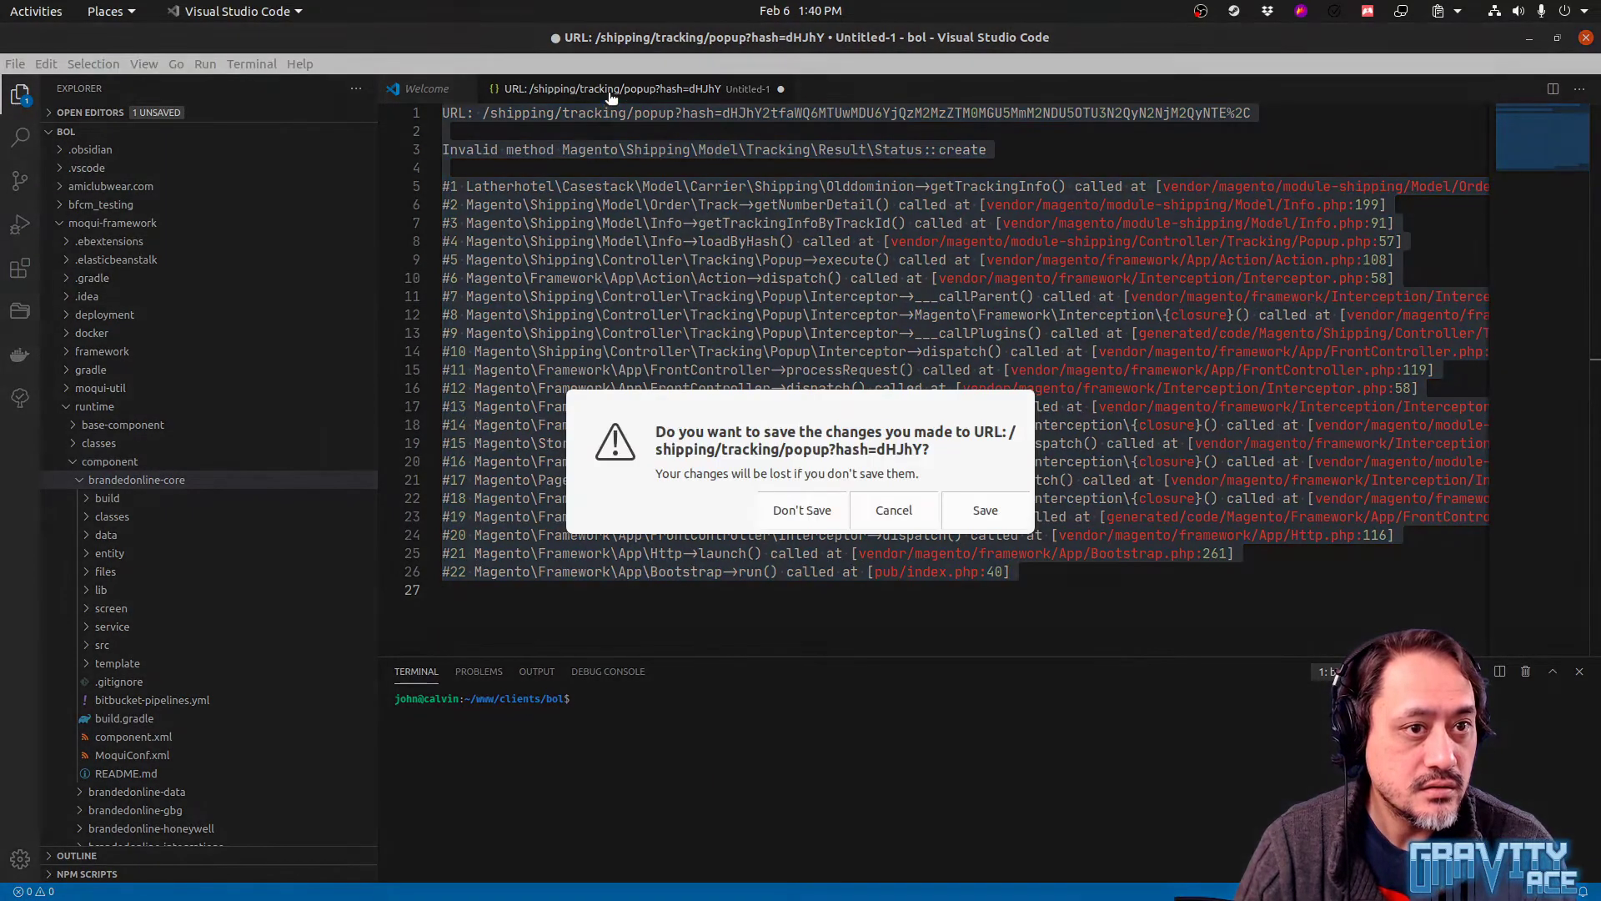
pyautogui.click(802, 511)
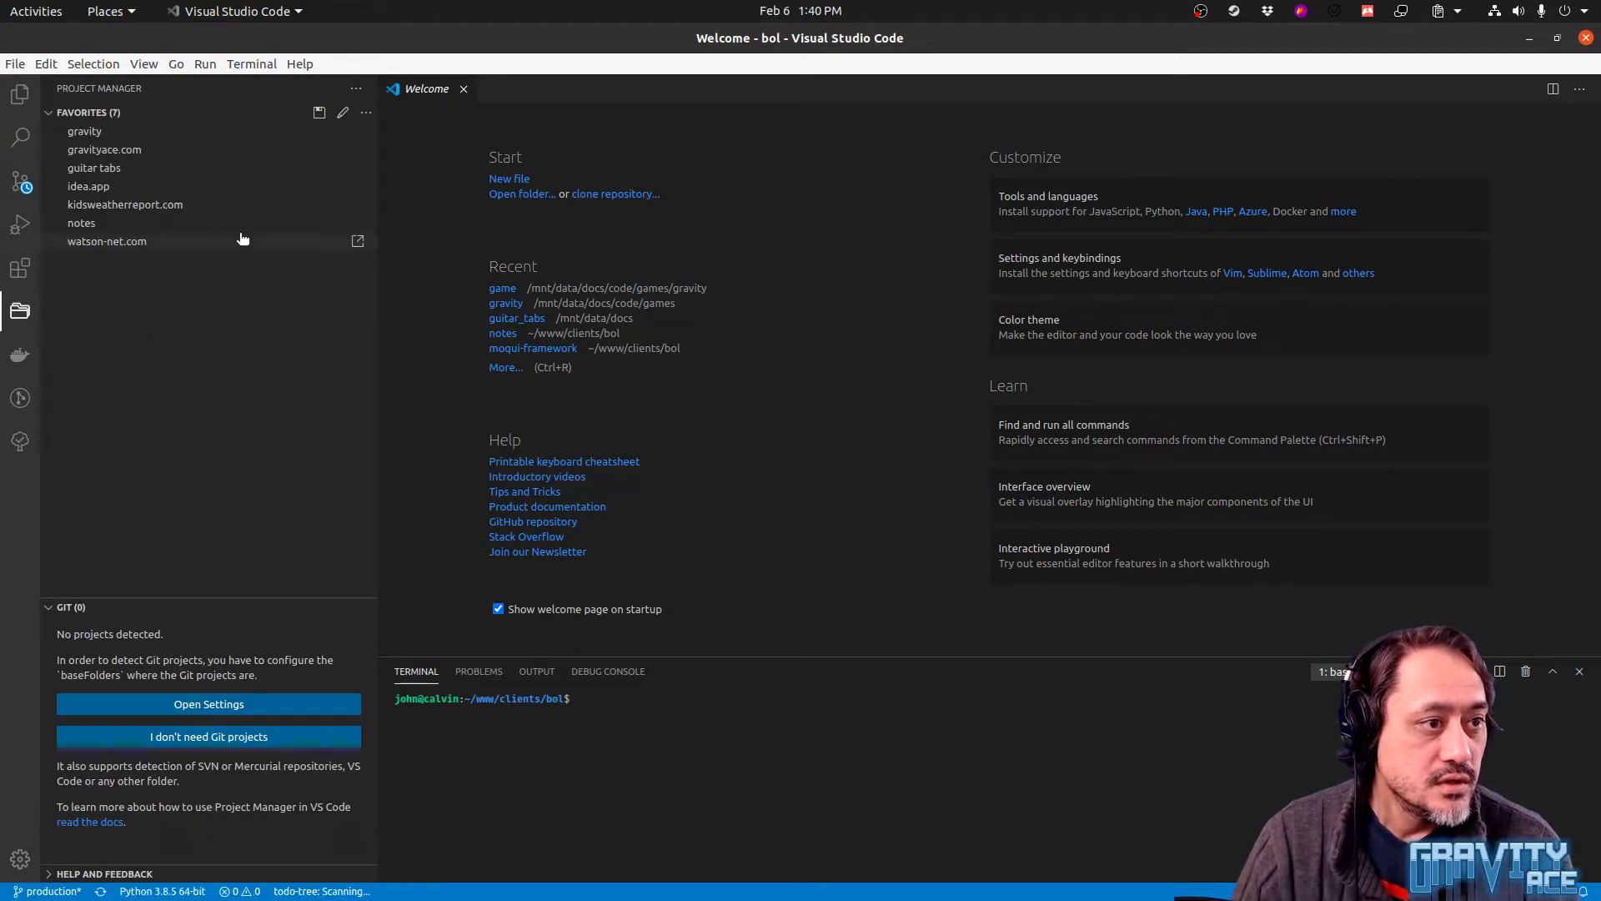
# Open the gravity project and the transparent-ice.tres file from its props materials
pyautogui.click(146, 135)
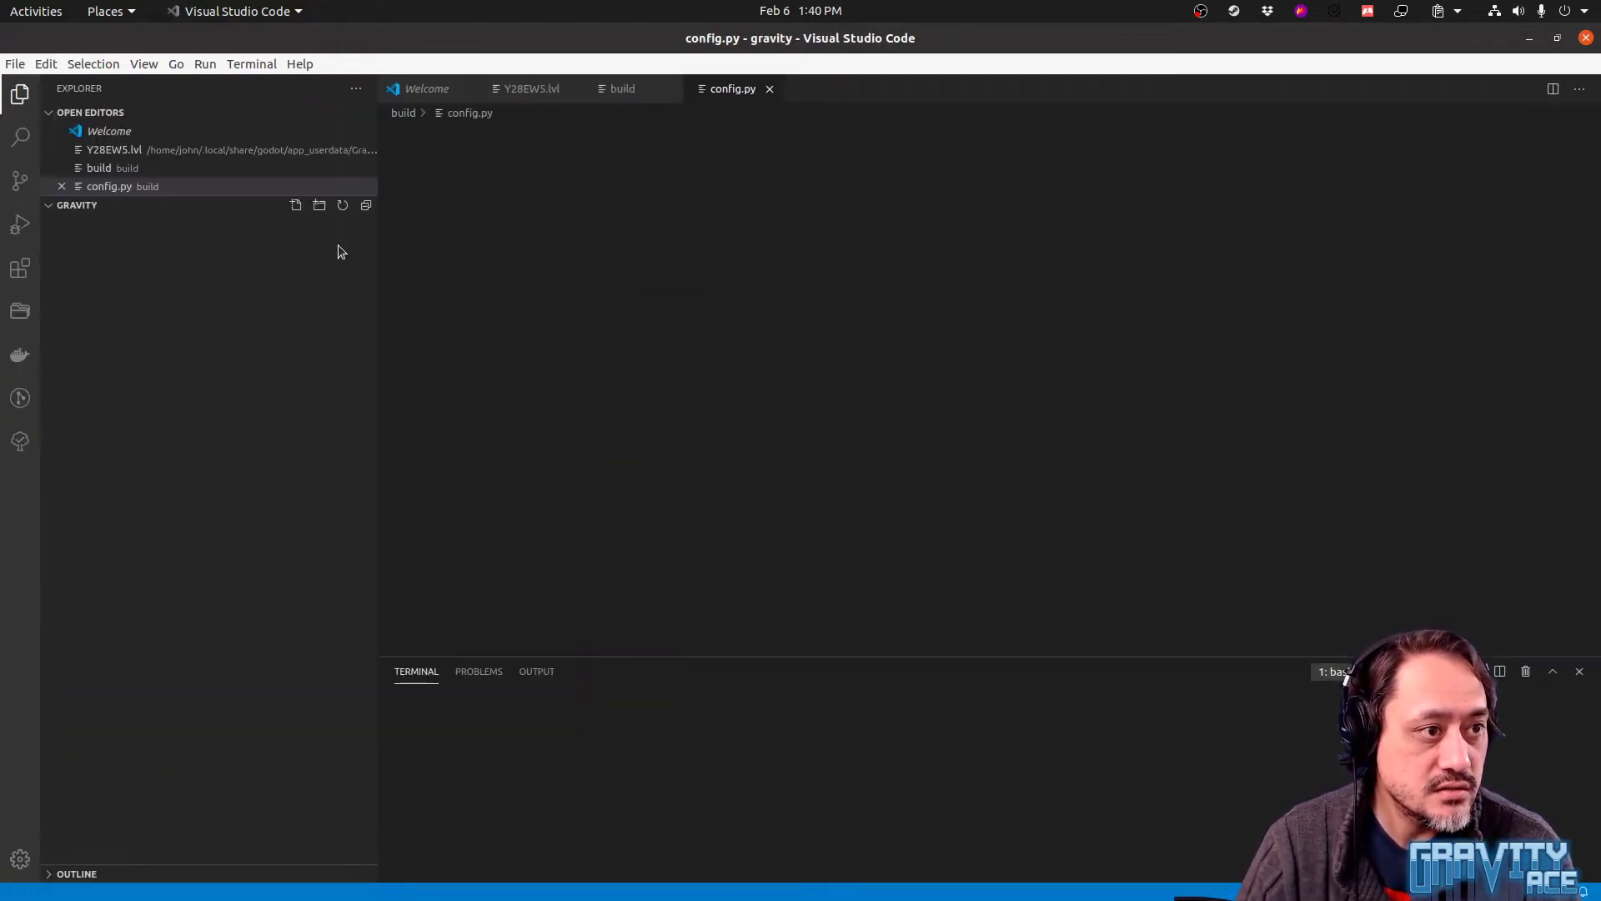
pyautogui.hotkey('ctrl', 'p')
pyautogui.write('ice')
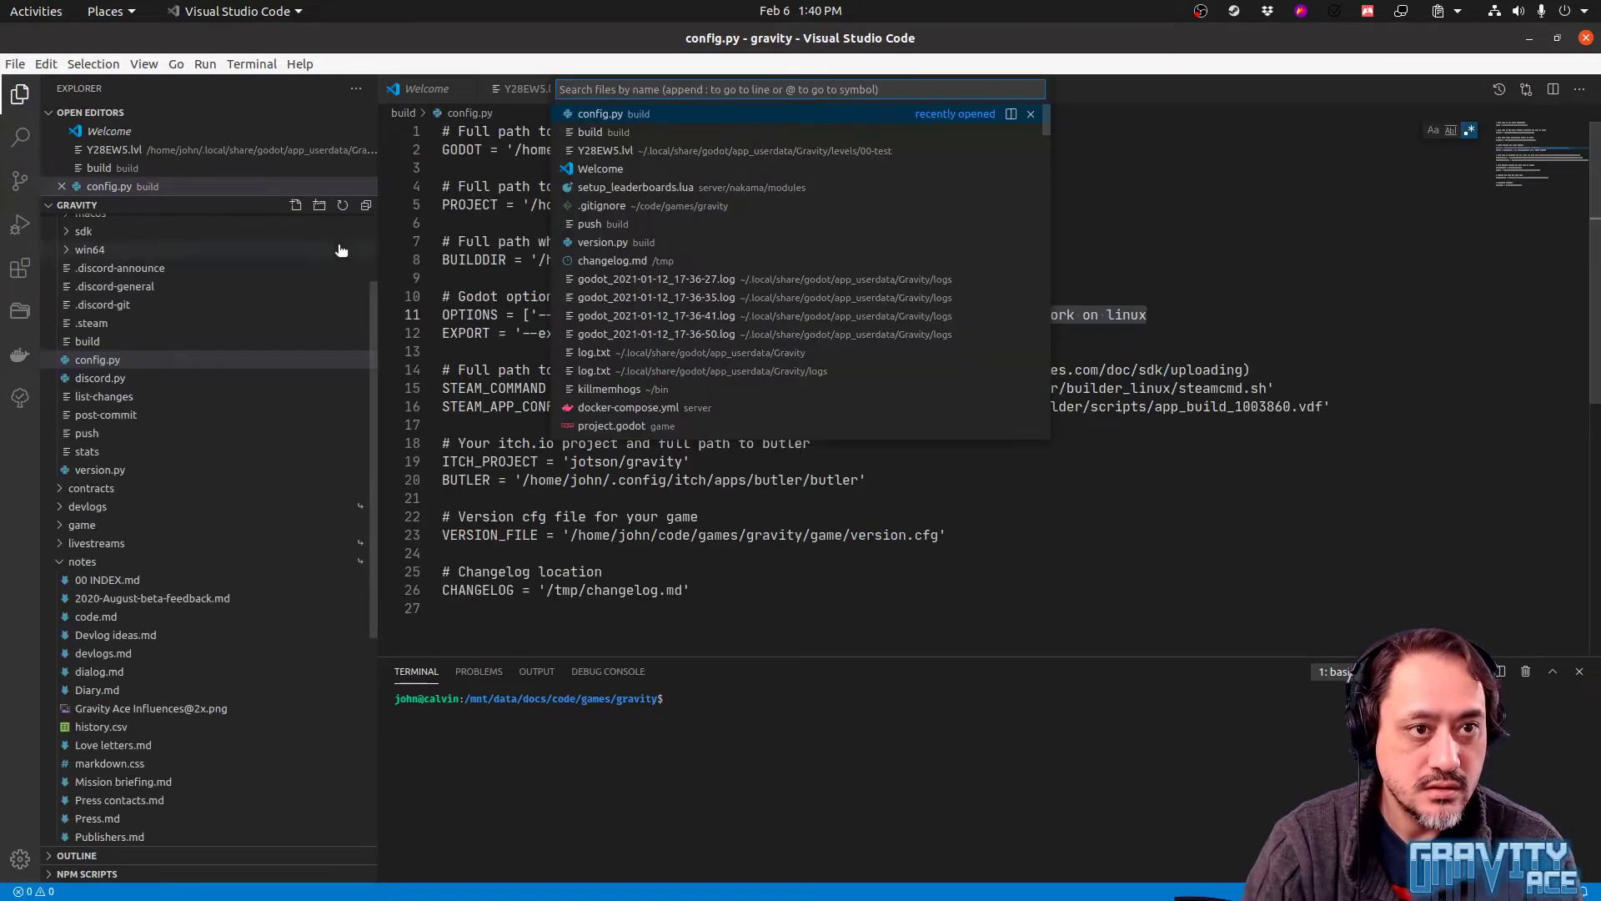
pyautogui.write('rock')
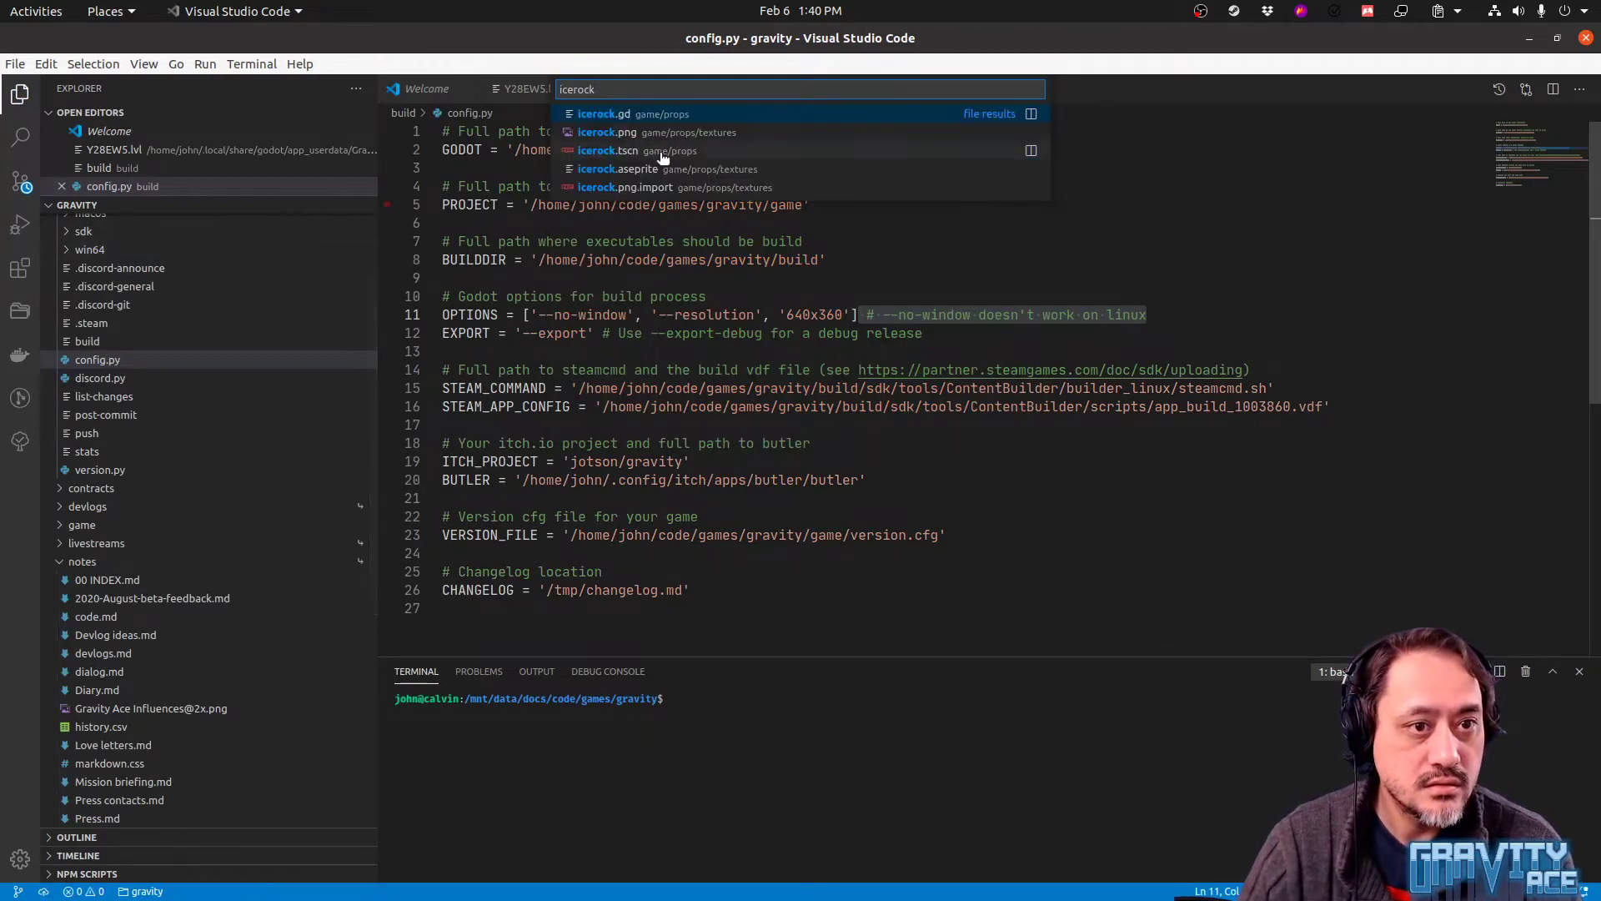
pyautogui.hotkey('ctrl', 'a')
pyautogui.write('trans')
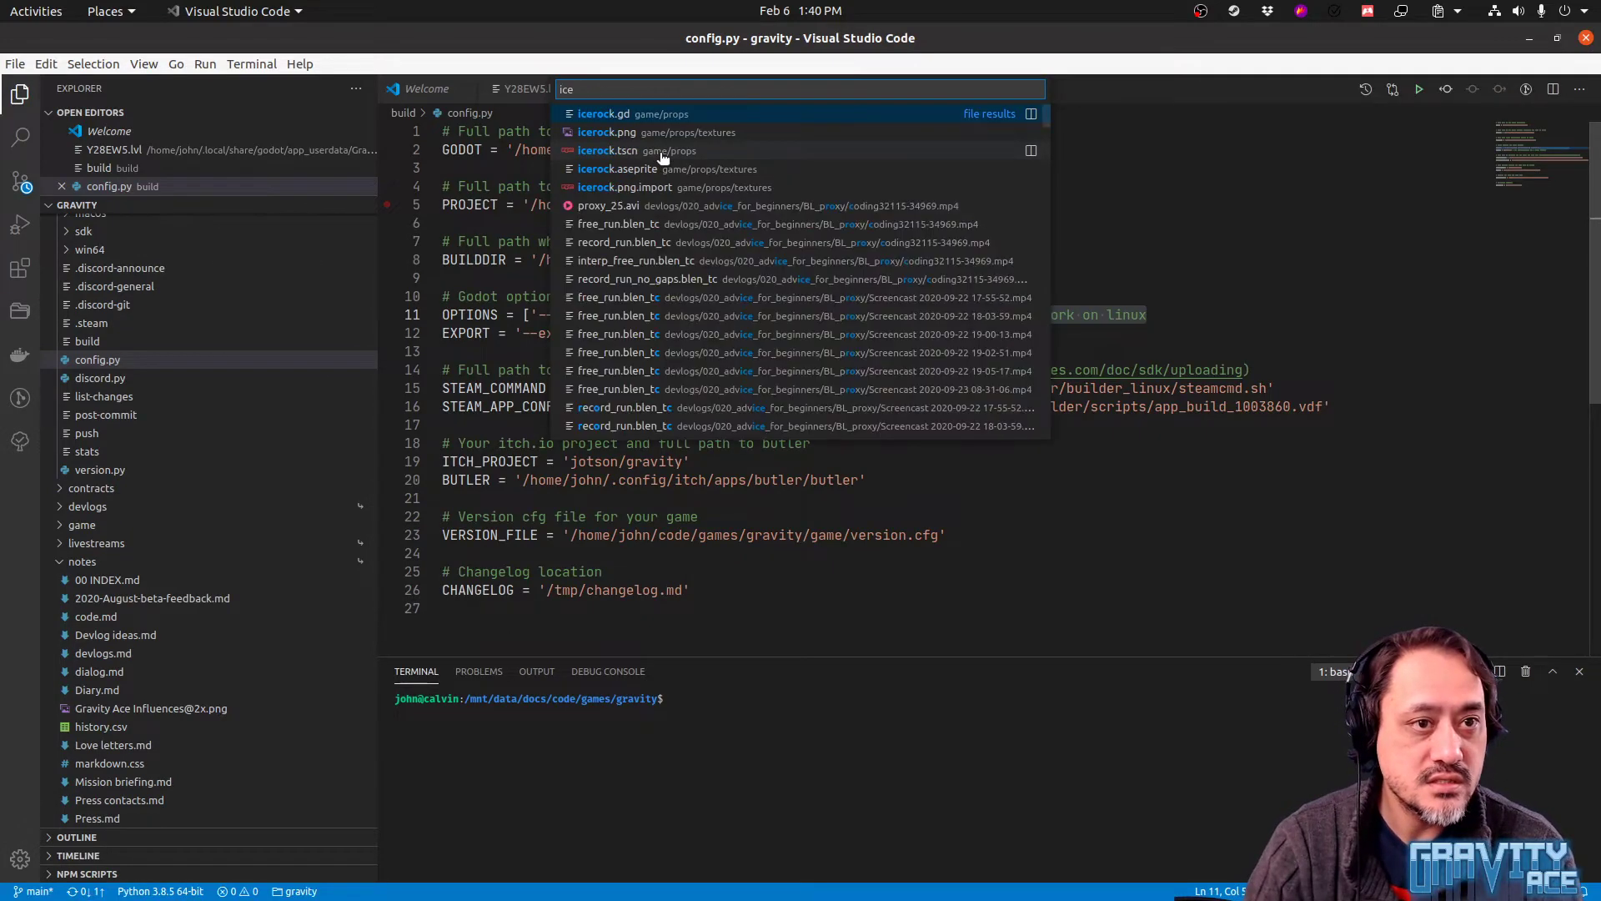
pyautogui.write('parent')
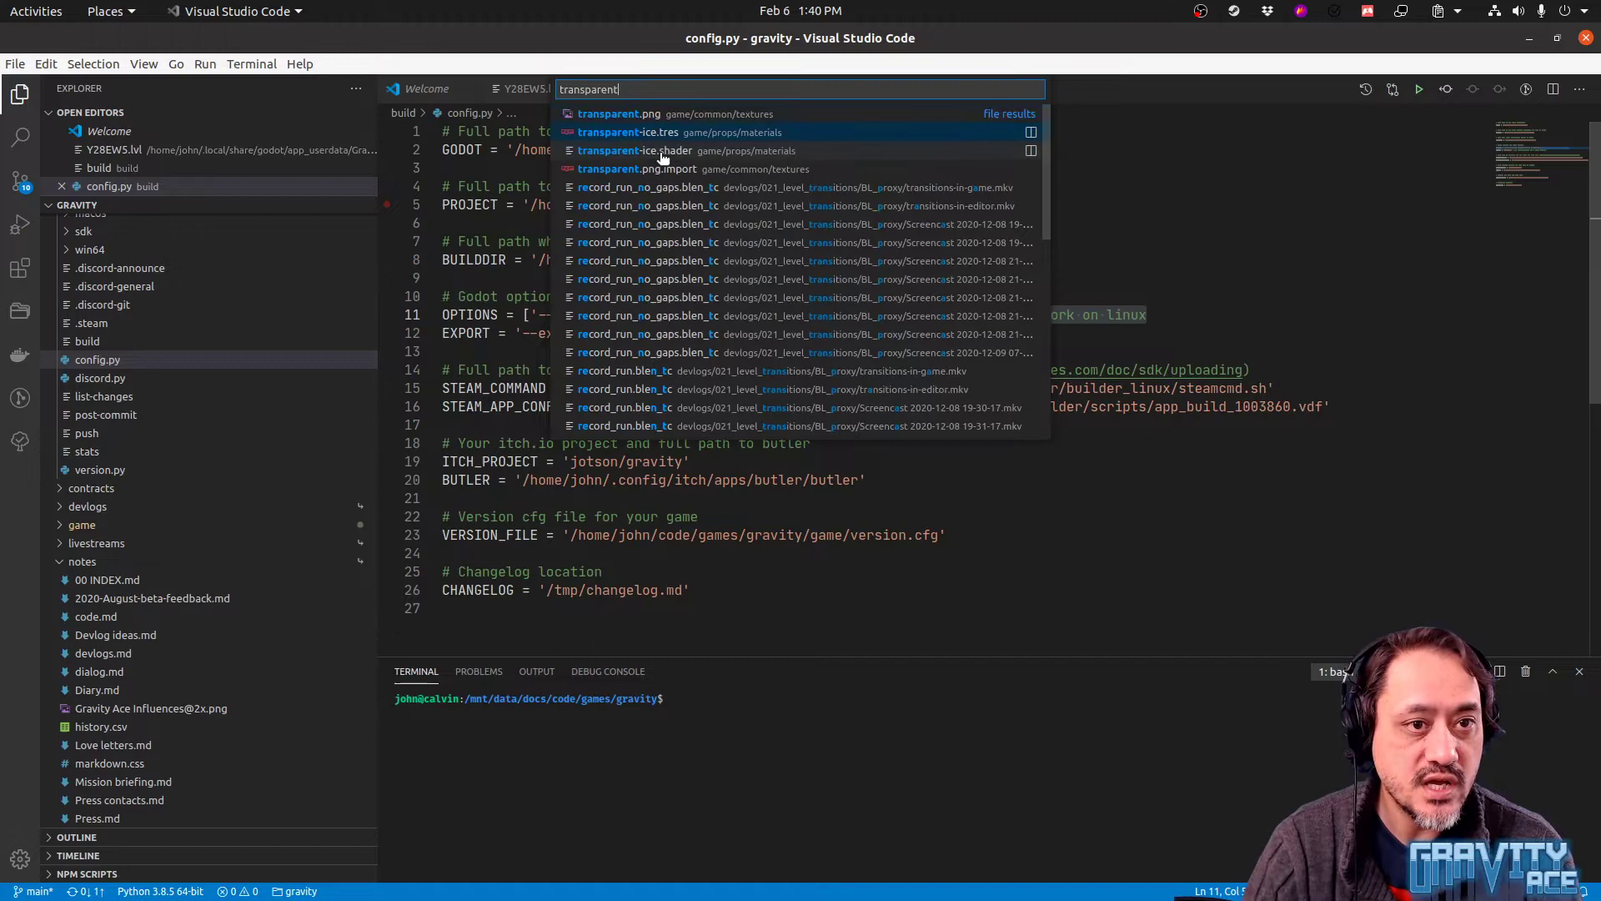
pyautogui.press('Return')
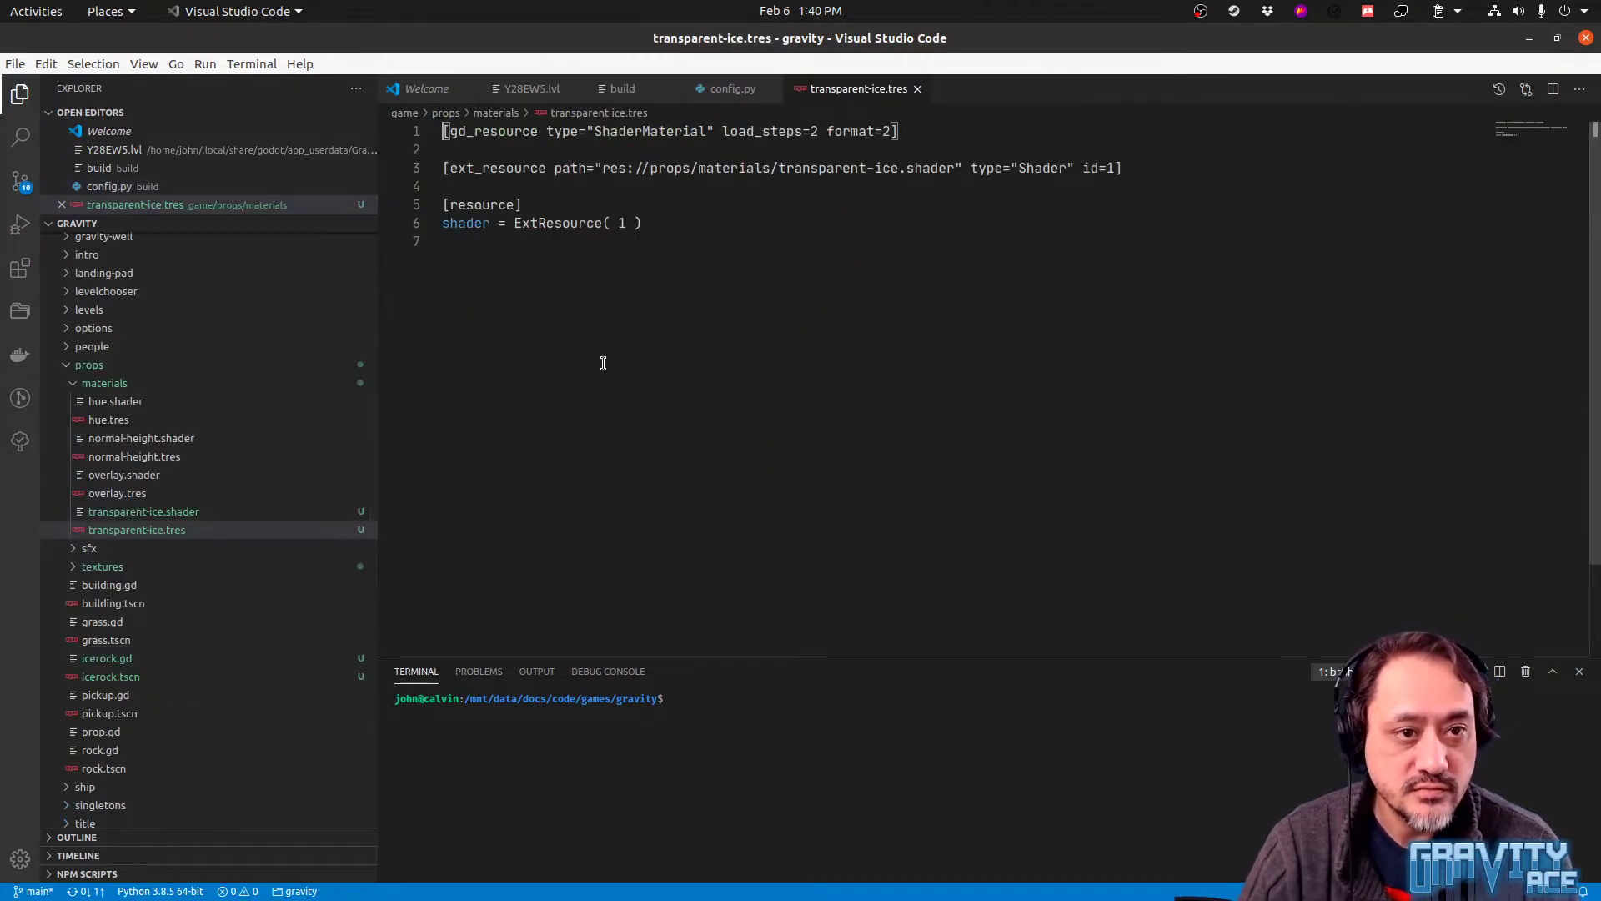
# Find and open the transparent-ice.shader file from the project's props materials
pyautogui.hotkey('ctrl', 'p')
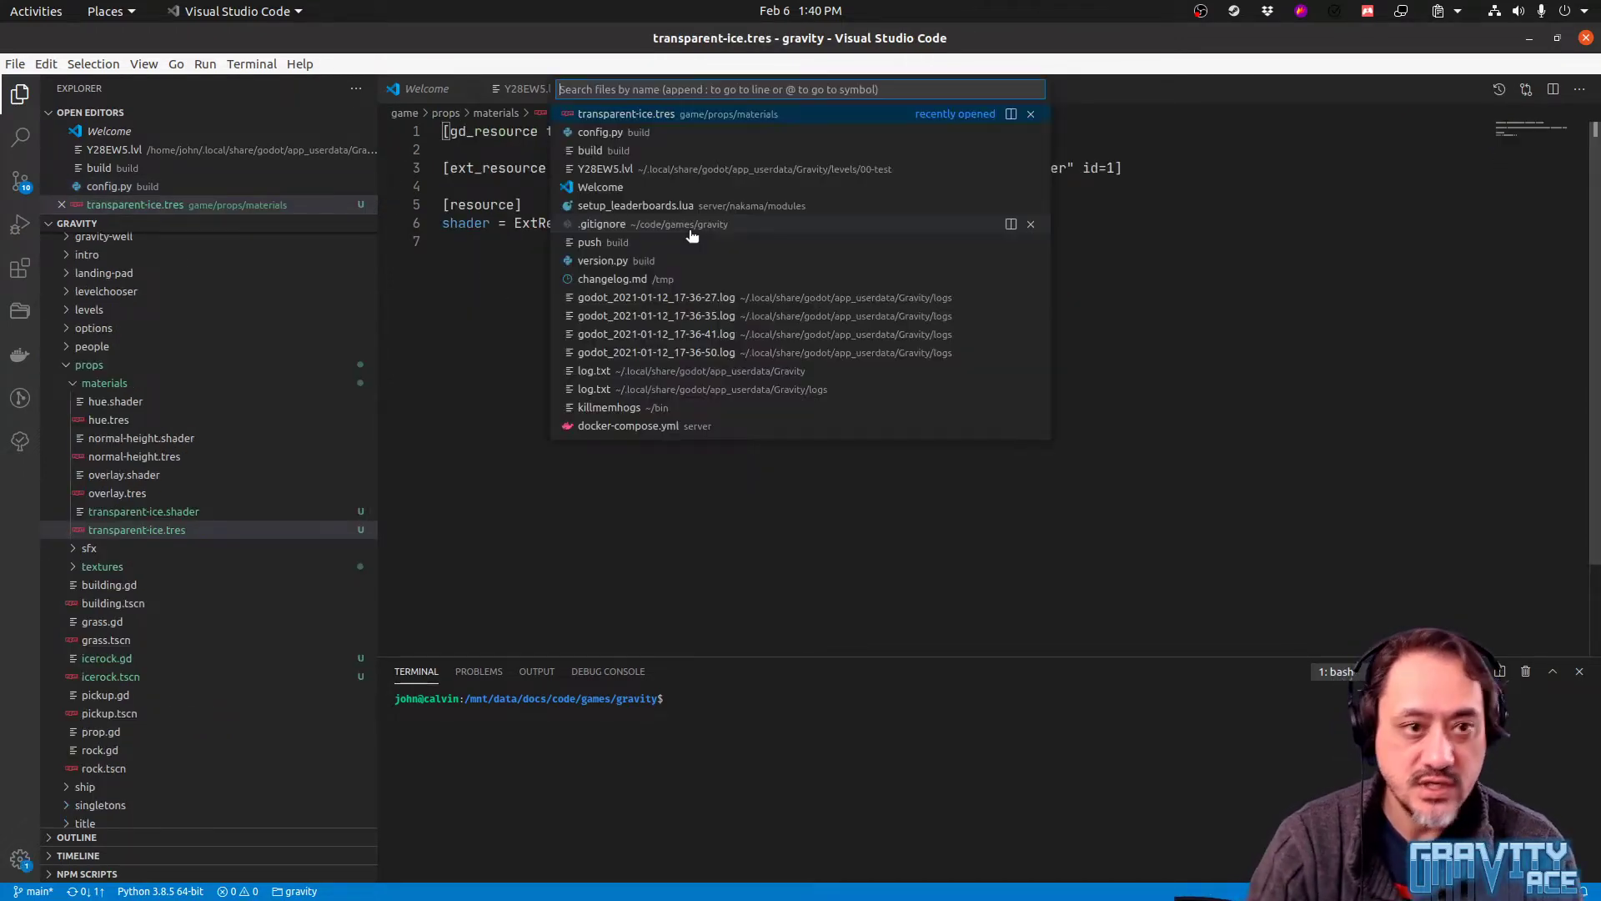
pyautogui.write('tran')
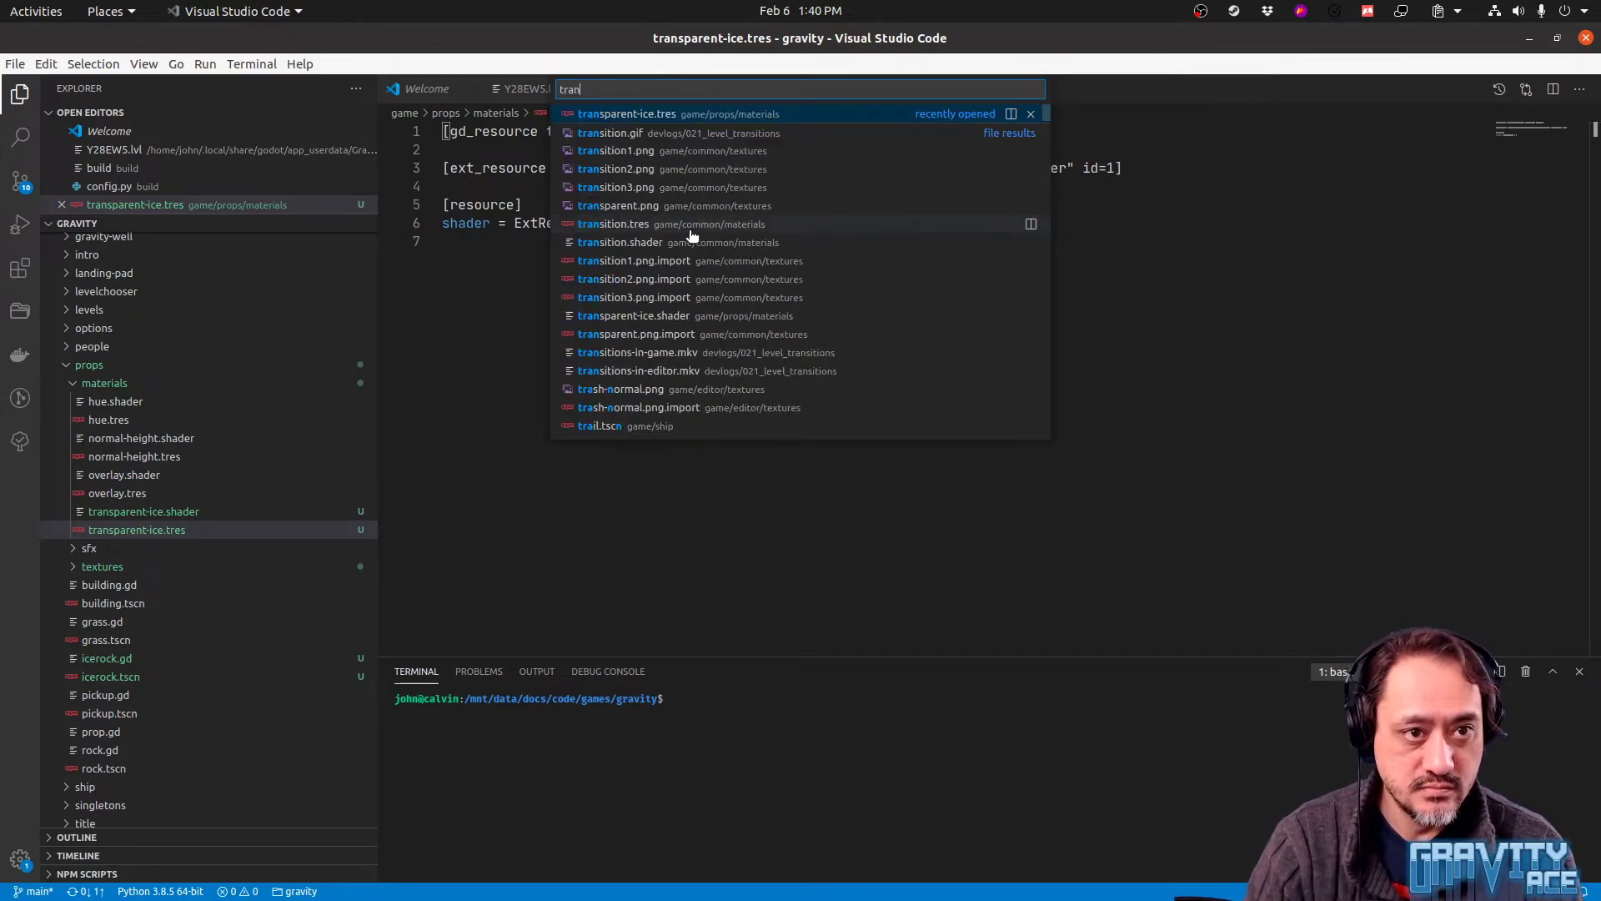
pyautogui.write('sparent')
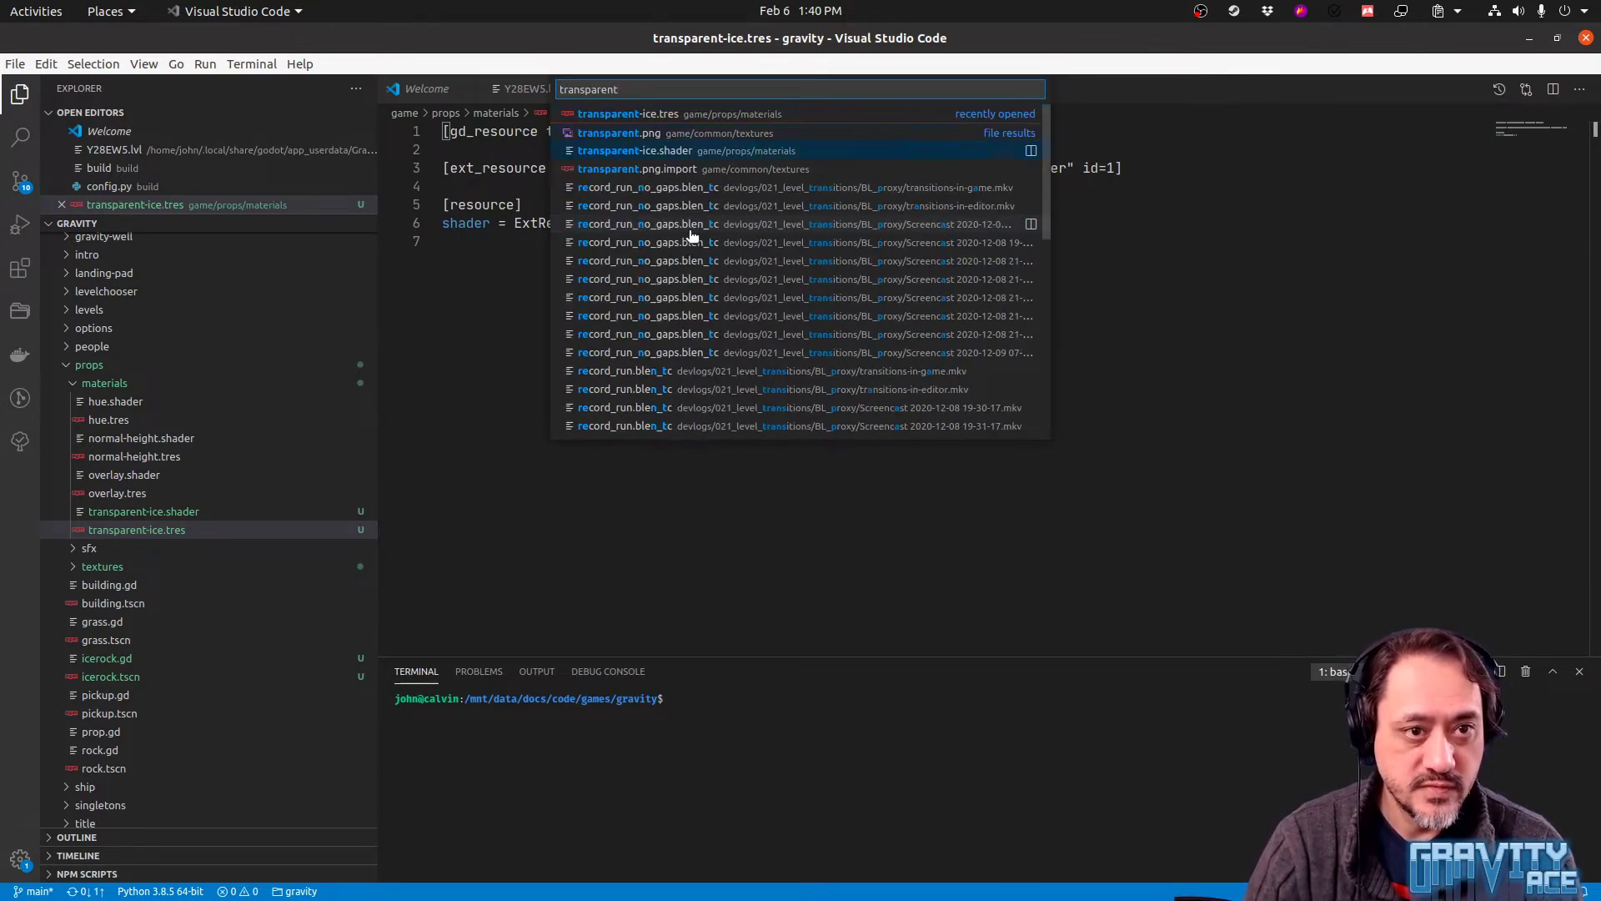
pyautogui.press('Return')
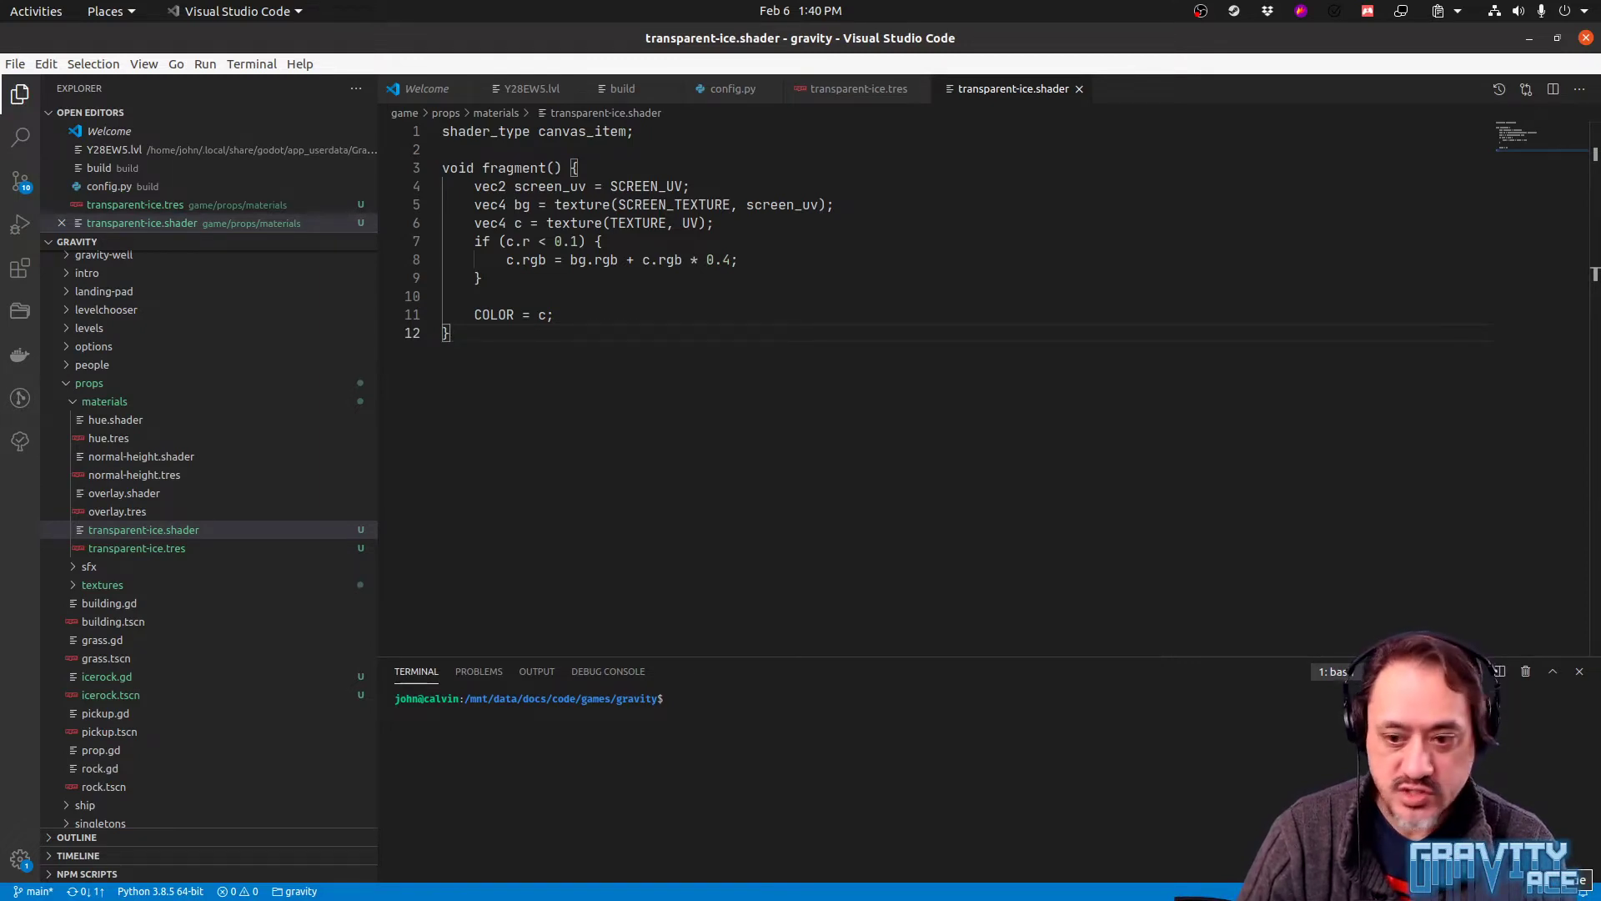
# Set the language mode of transparent-ice.shader to HLSL for syntax highlighting
pyautogui.click(1529, 892)
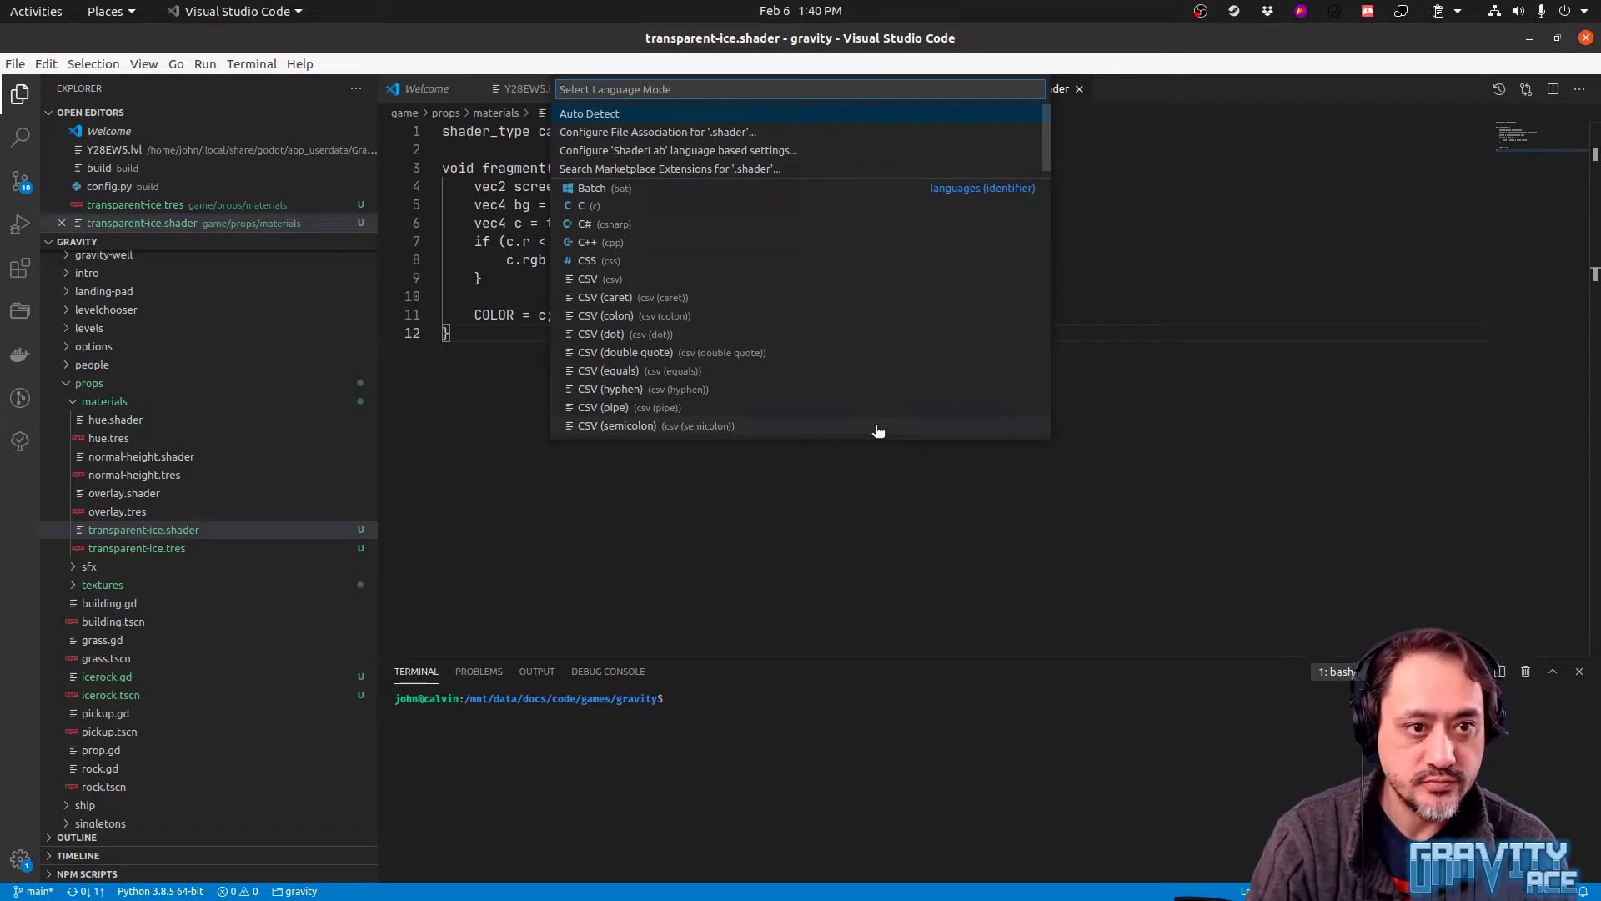
pyautogui.write('gls')
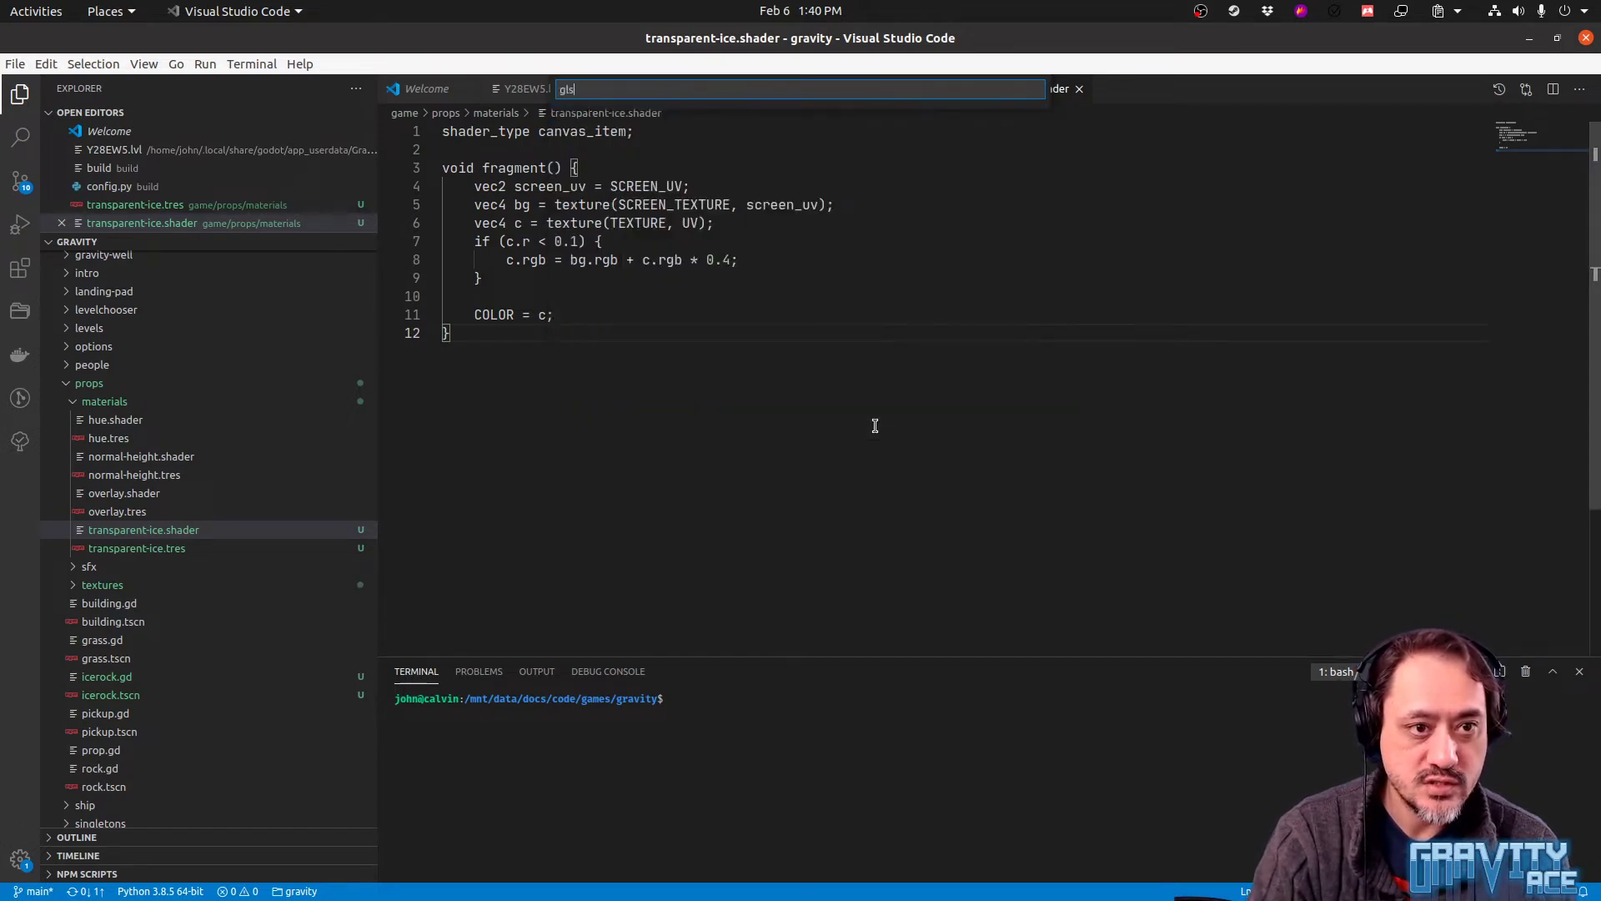
pyautogui.press('BackSpace')
pyautogui.press('BackSpace')
pyautogui.write('hlsl')
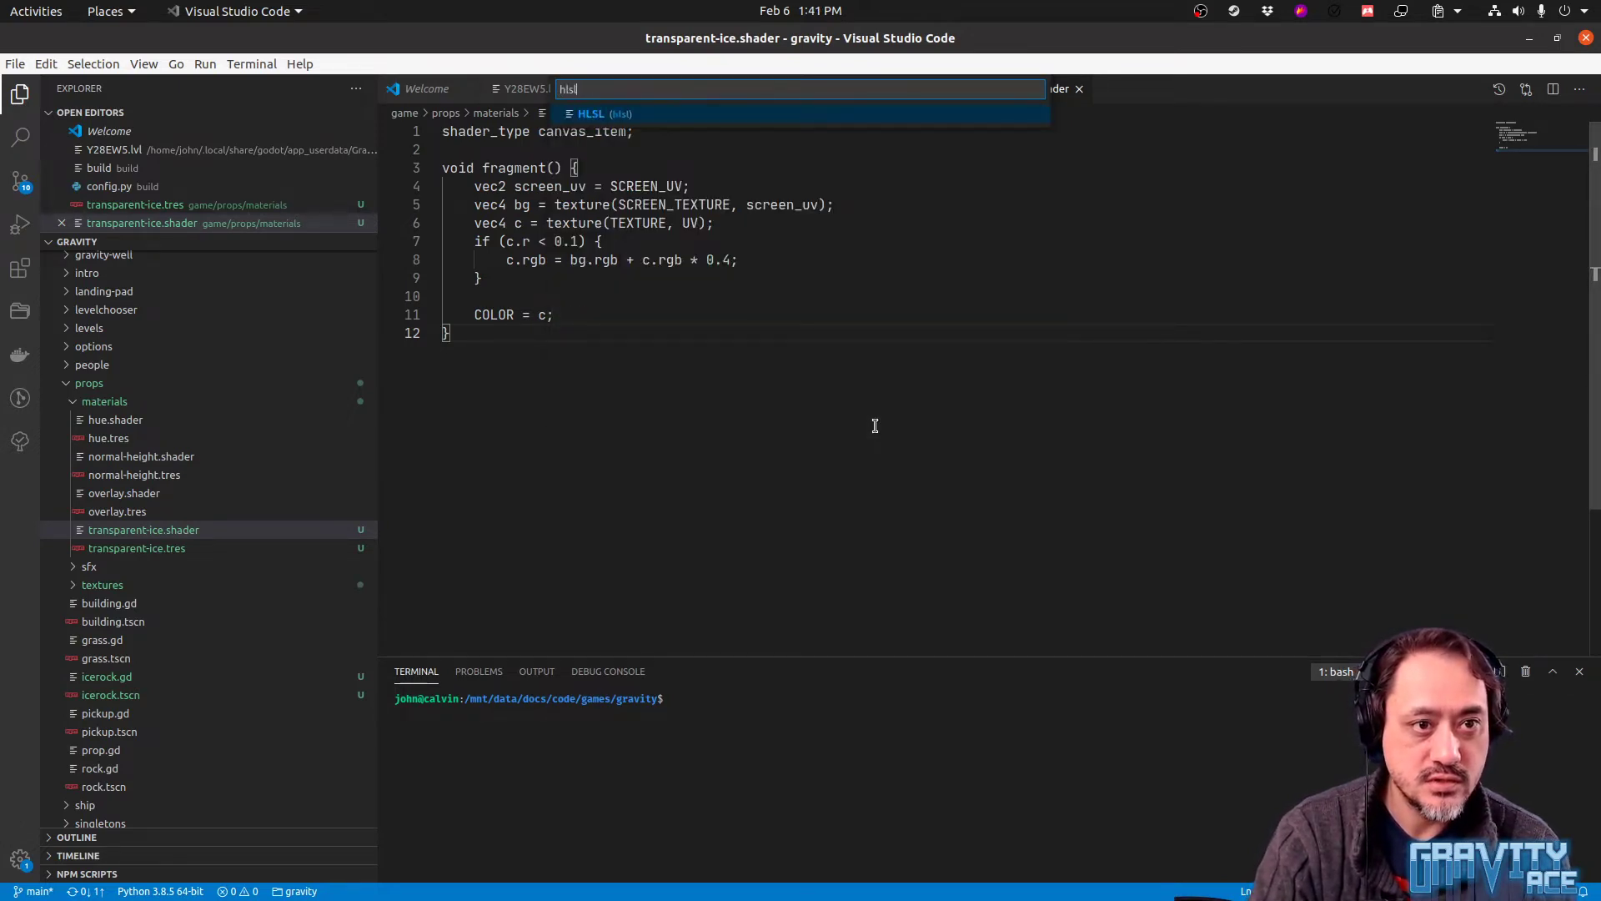
pyautogui.press('Return')
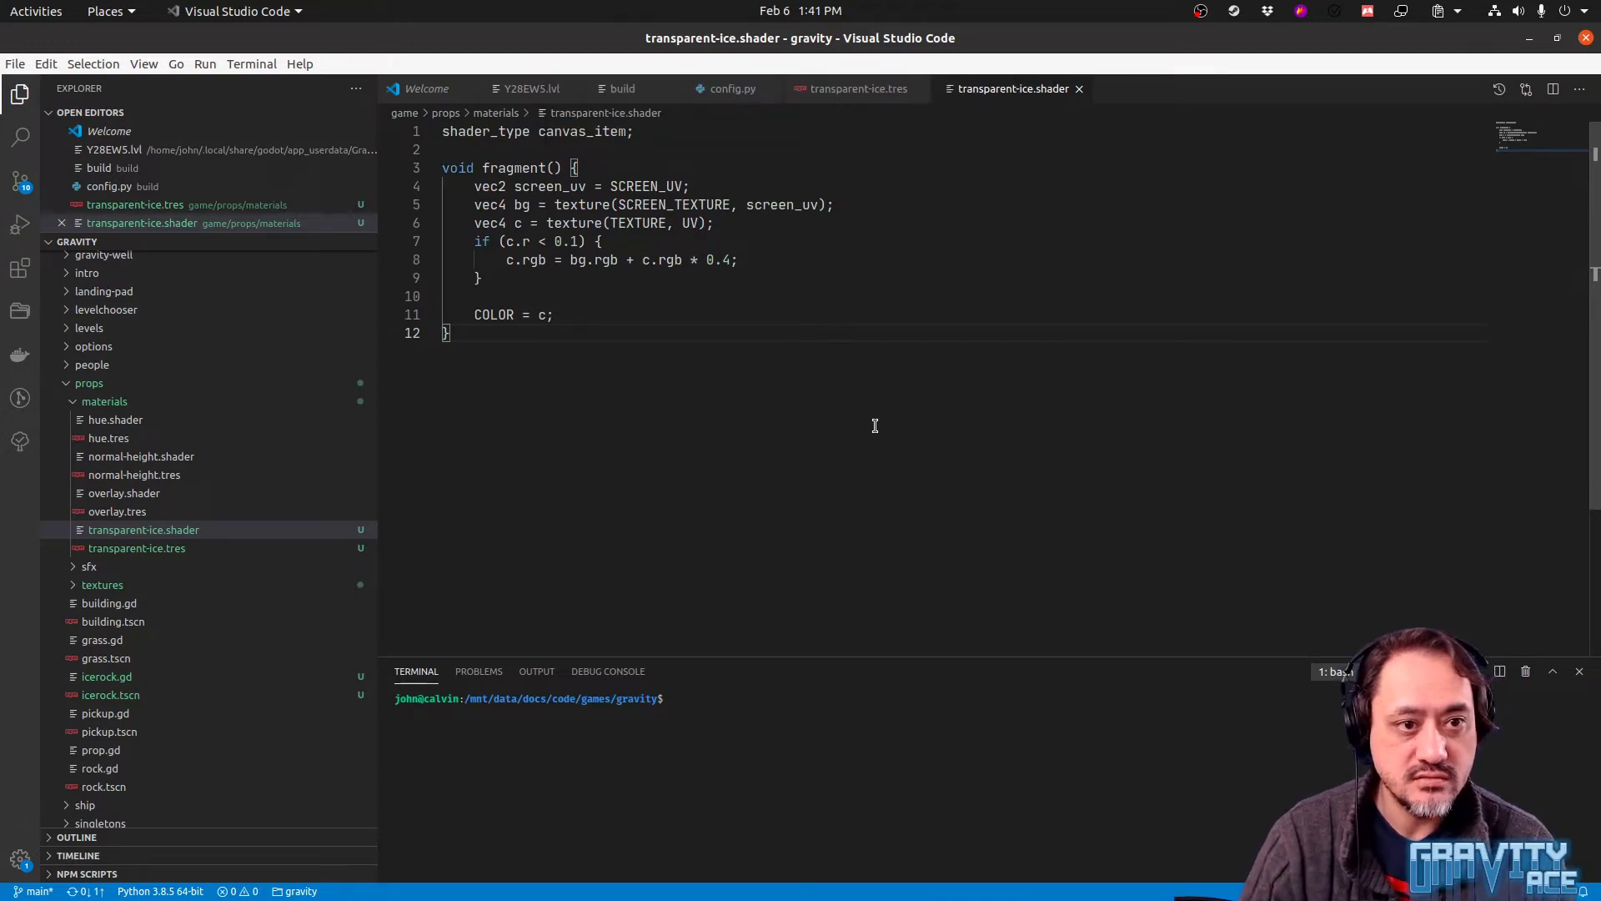
# Set the language mode of transparent-ice.shader to C
pyautogui.click(1524, 891)
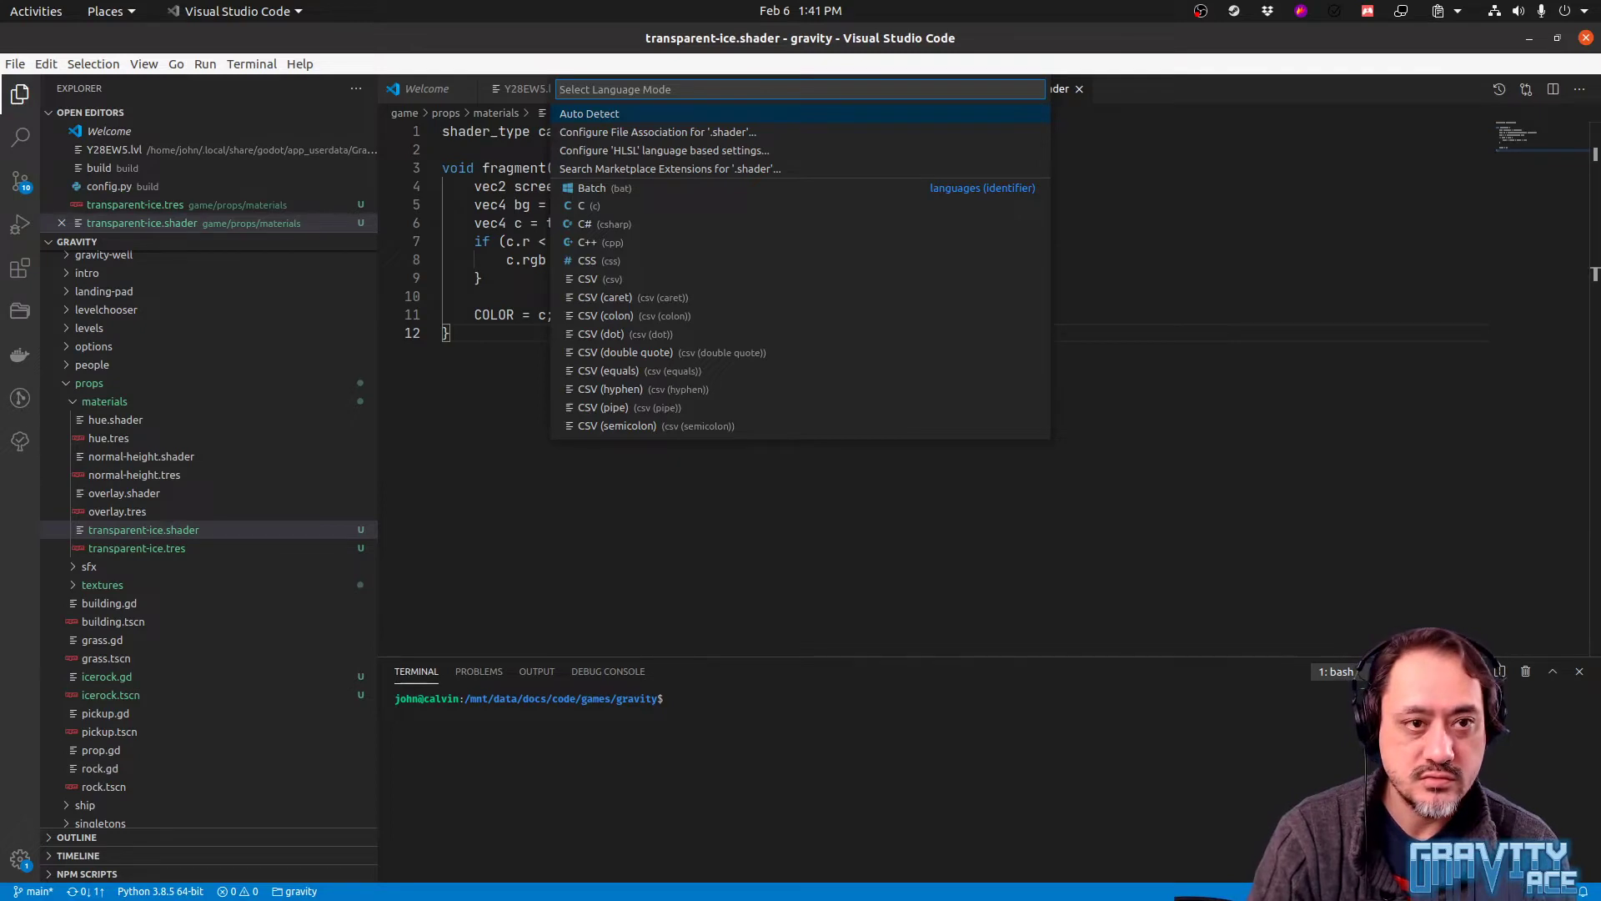
pyautogui.write('c')
pyautogui.press('Return')
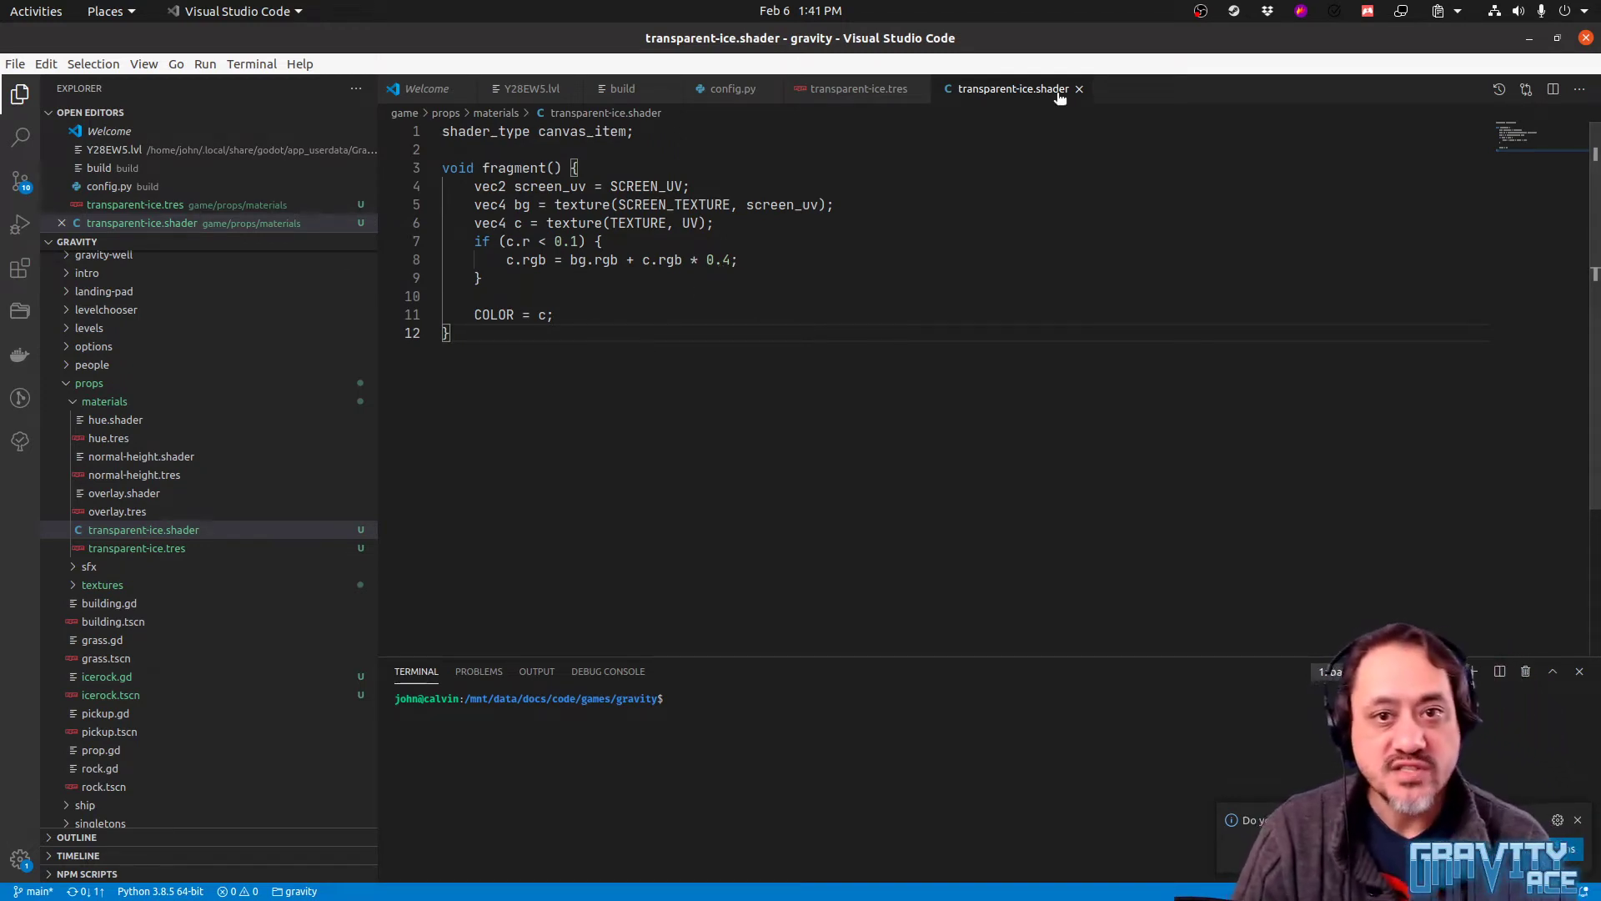
# Look over transparent-ice.tres, and close every open file except the Welcome page
pyautogui.click(867, 104)
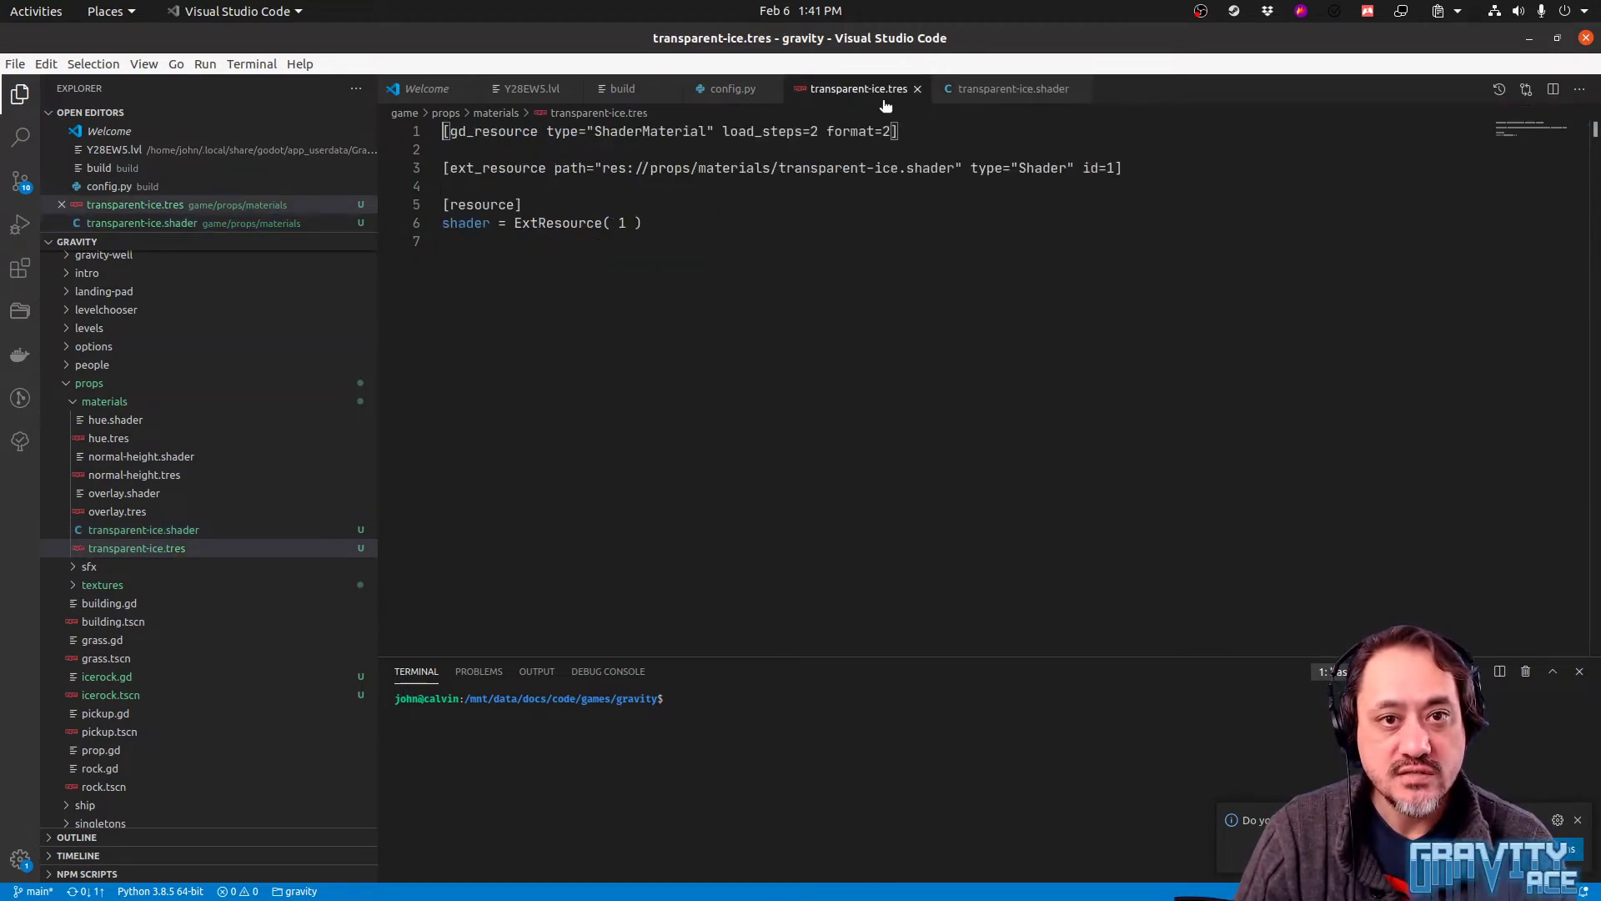
pyautogui.click(887, 280)
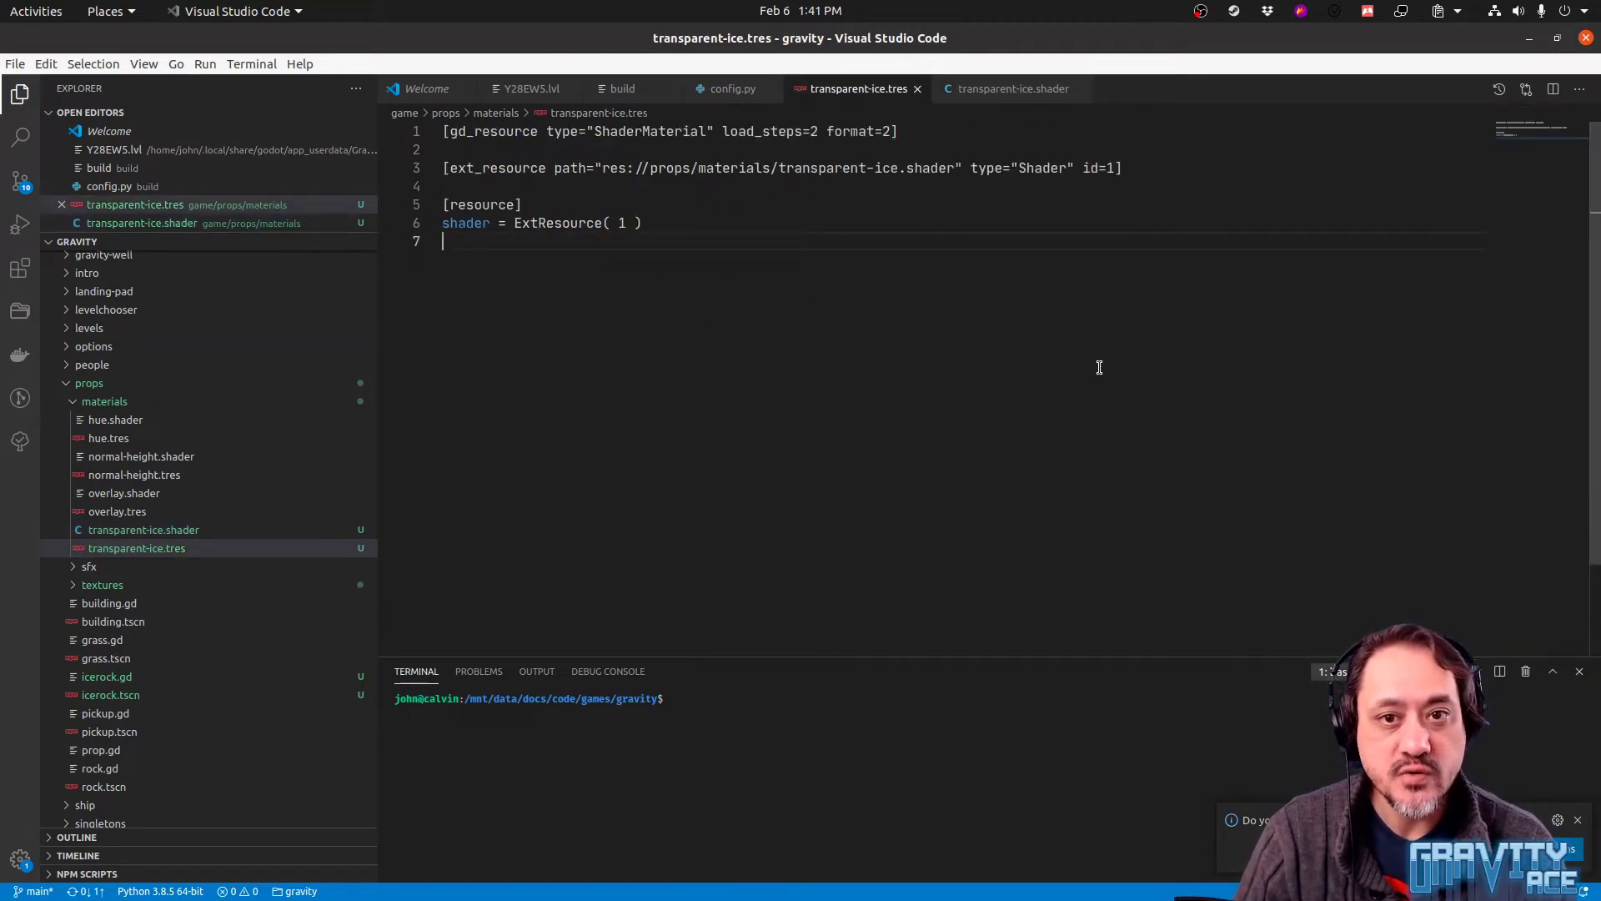
pyautogui.hotkey('ctrl', 'w')
pyautogui.hotkey('ctrl', 'w')
pyautogui.hotkey('alt', 'Tab')
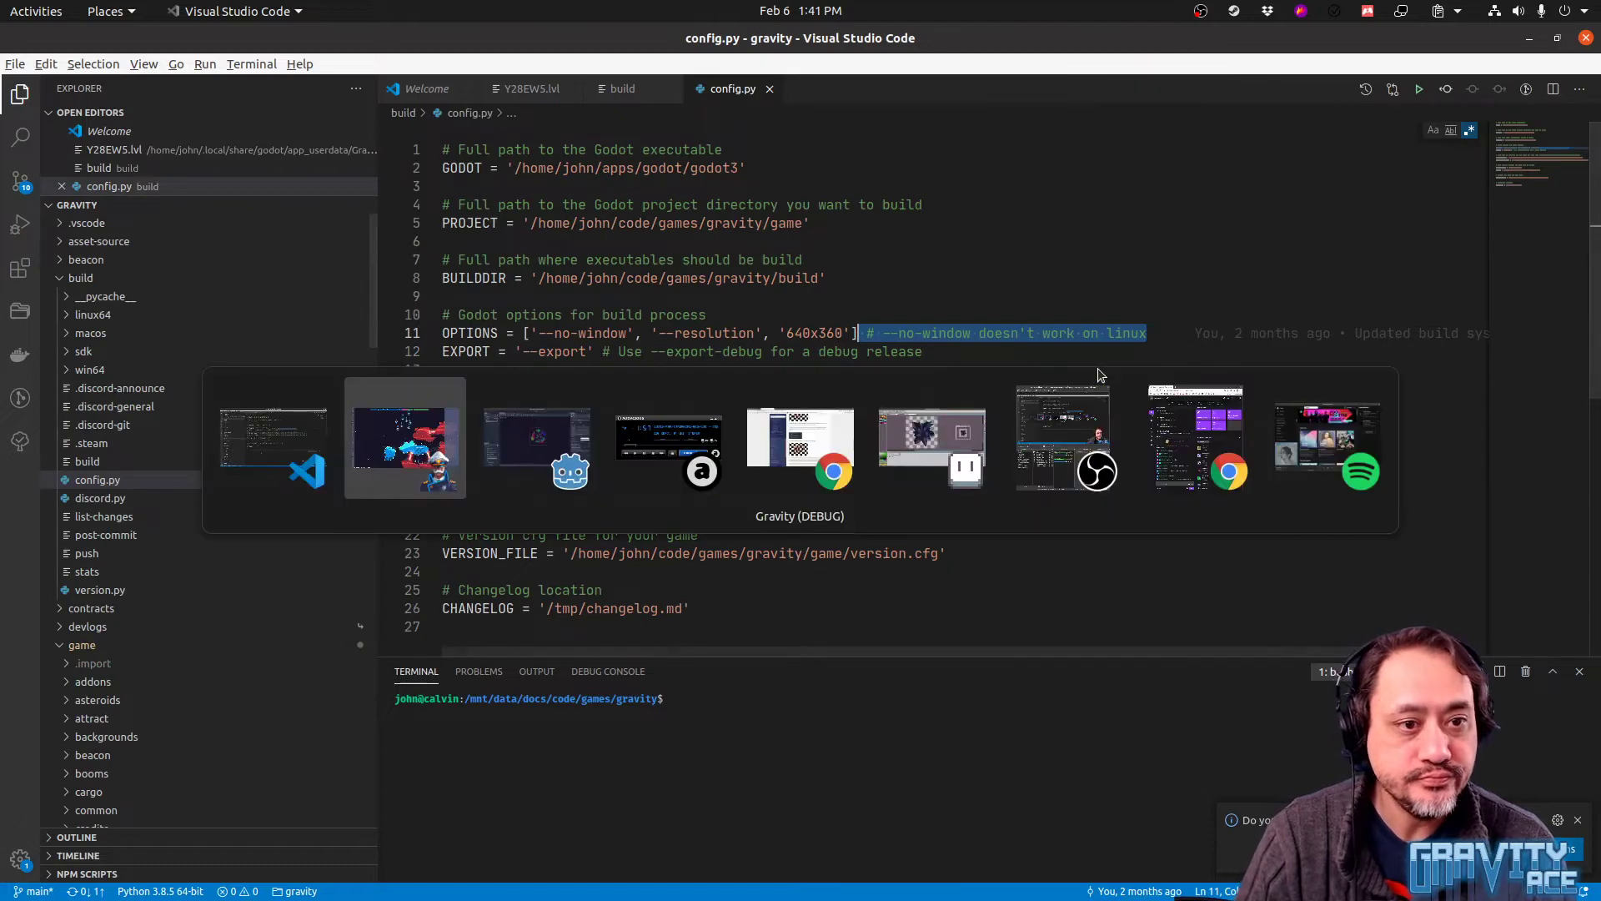
pyautogui.press('Escape')
pyautogui.hotkey('ctrl', 'w')
pyautogui.hotkey('ctrl', 'w')
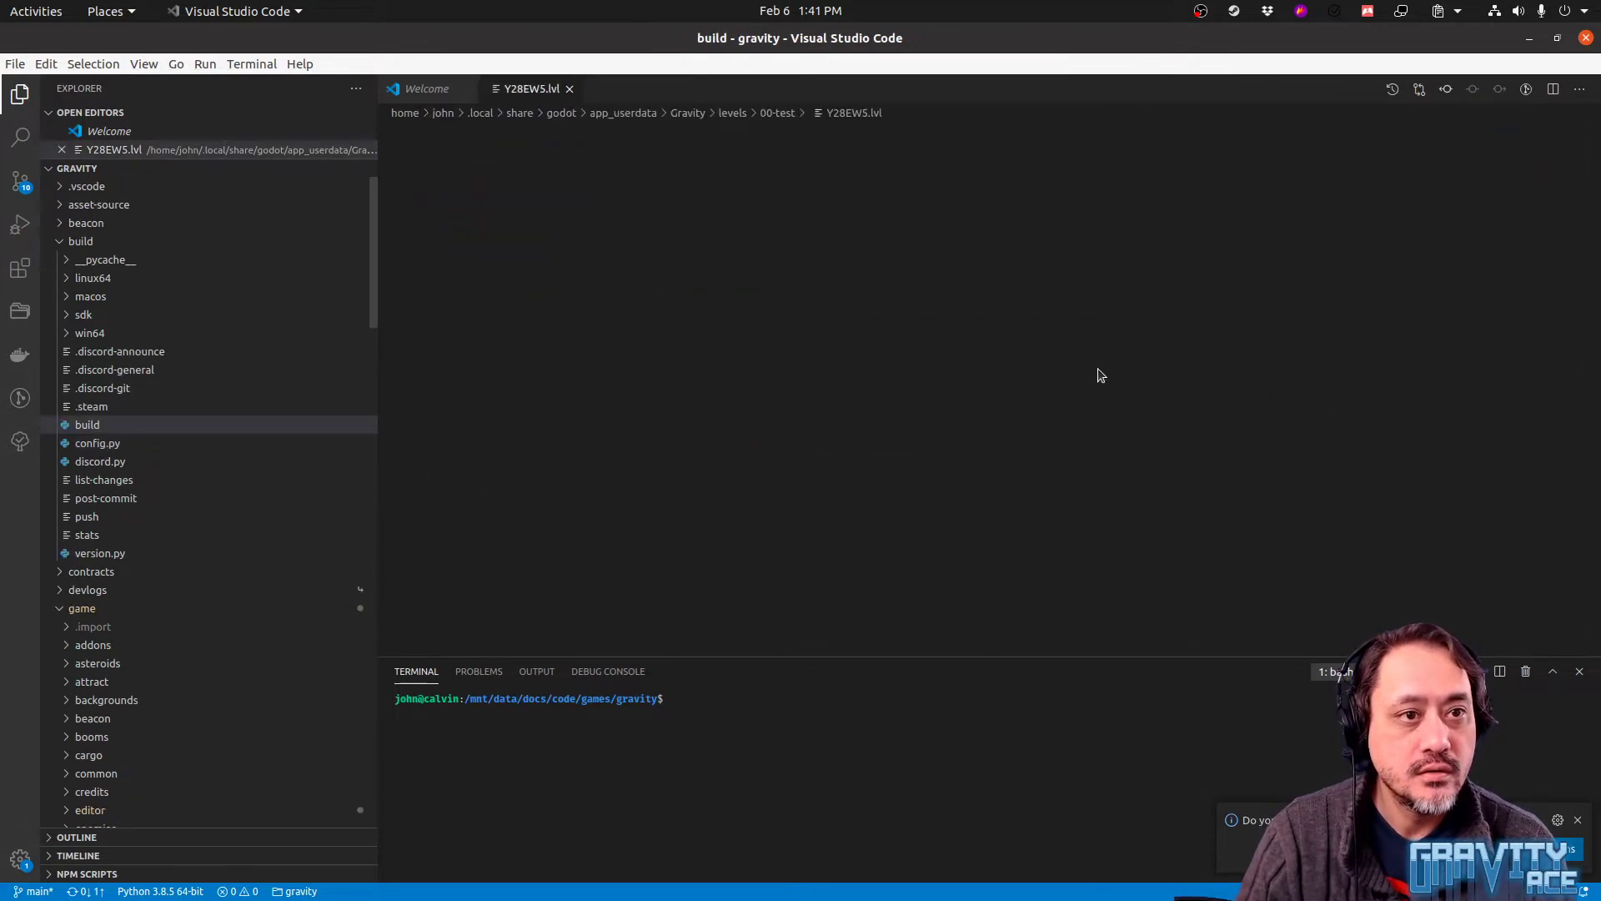
pyautogui.hotkey('ctrl', 'w')
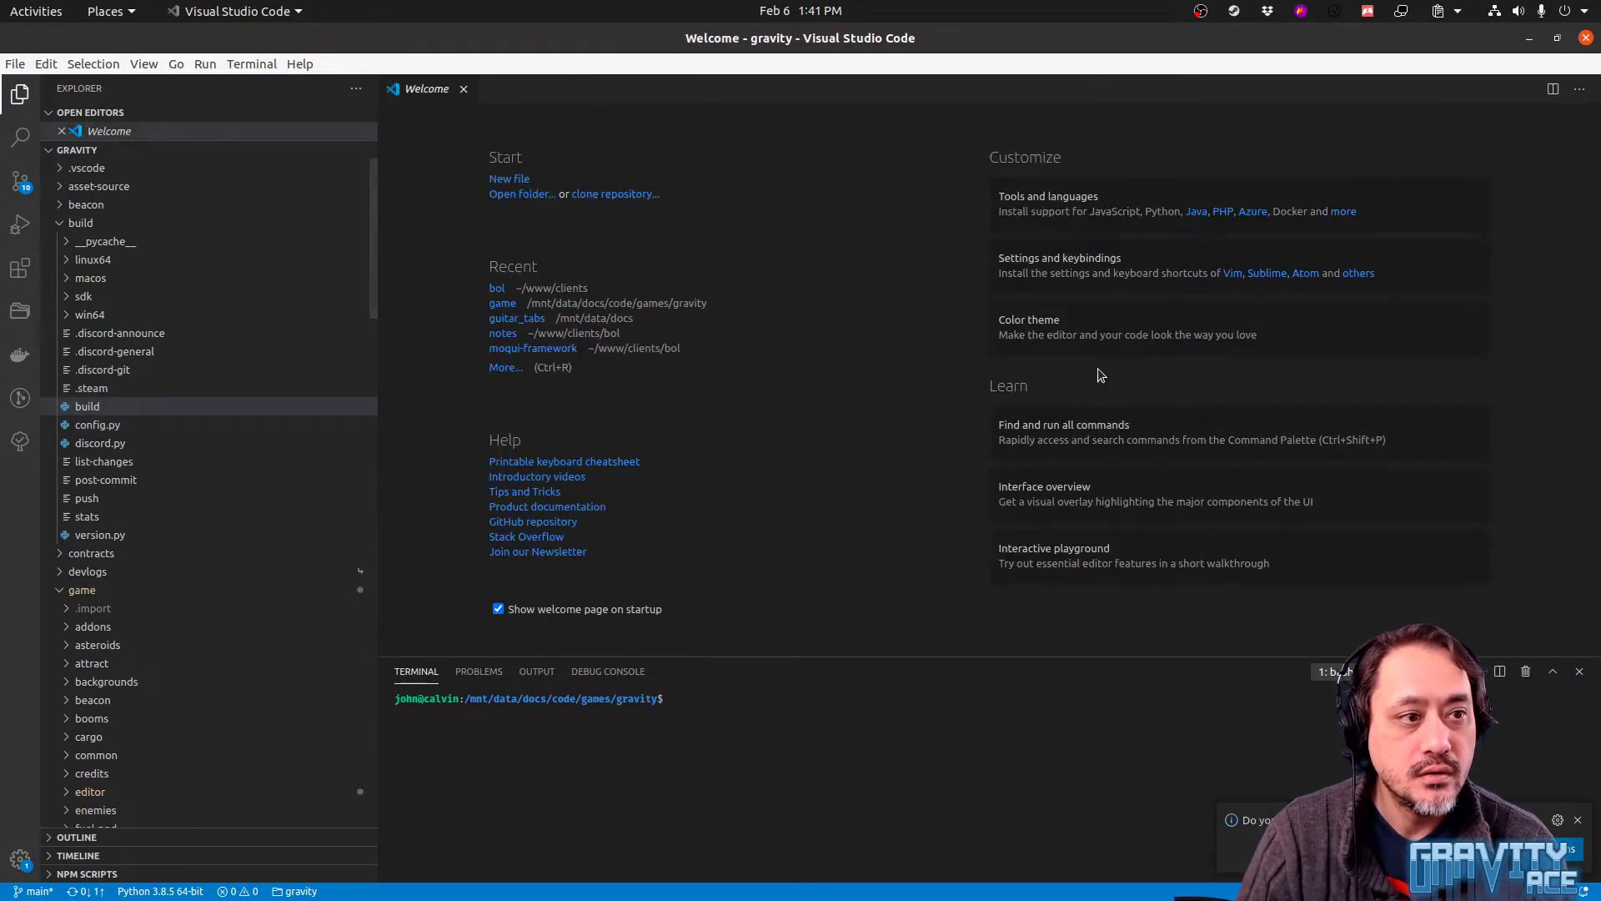
# Switch to the running Gravity game and fly the ship around the ice rocks to examine them without the shader, finishing at the pause menu
pyautogui.hotkey('alt', 'Tab')
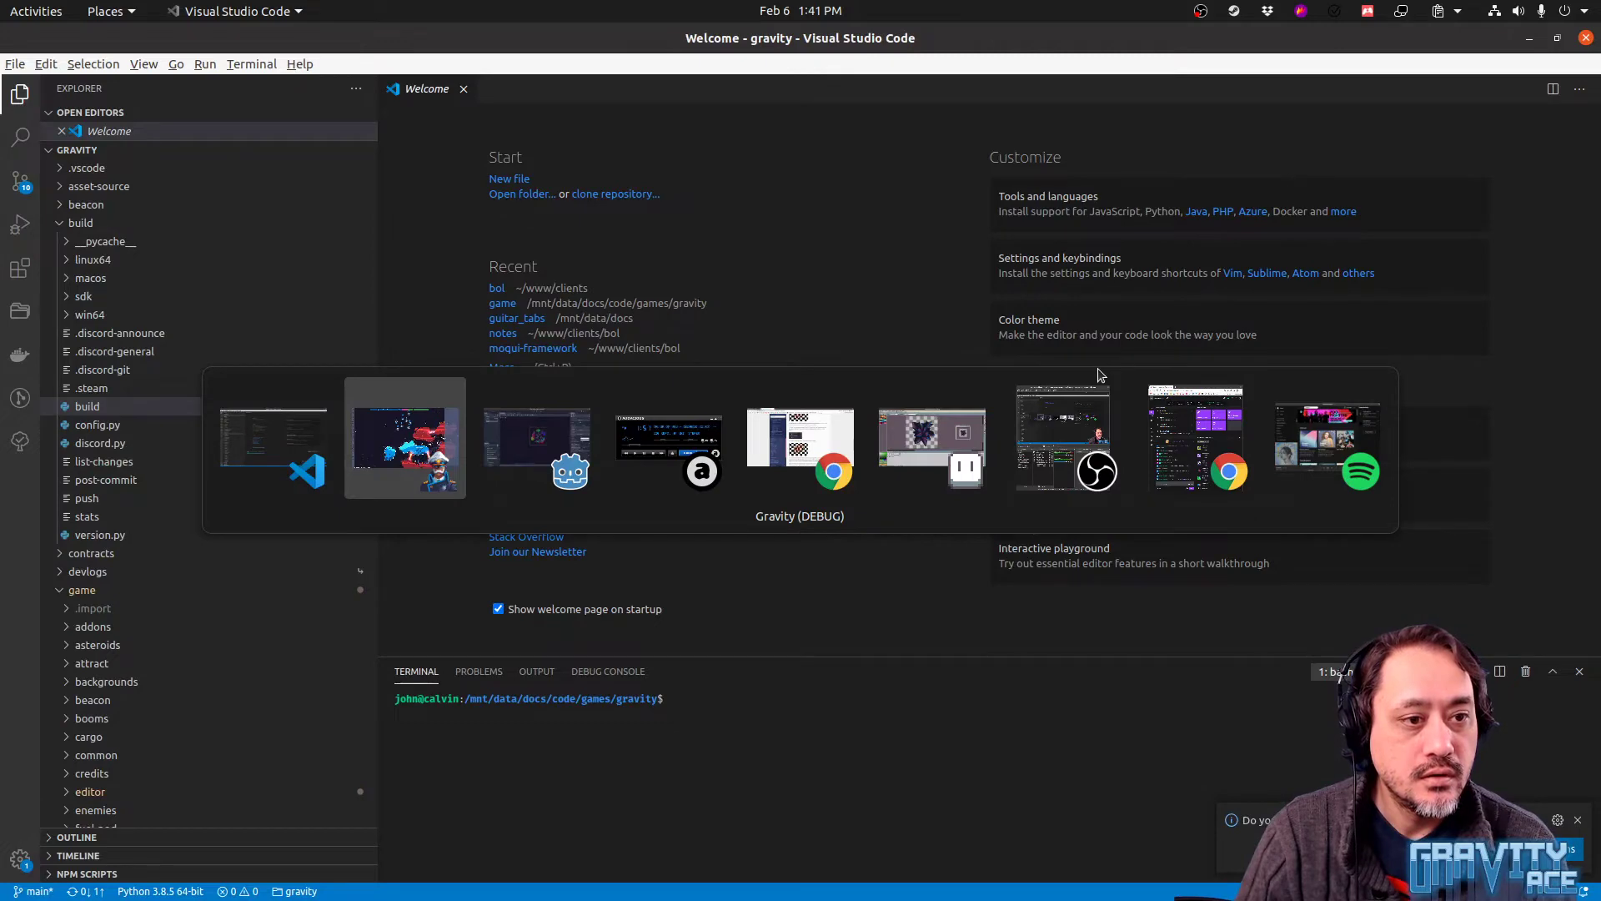
pyautogui.press('p')
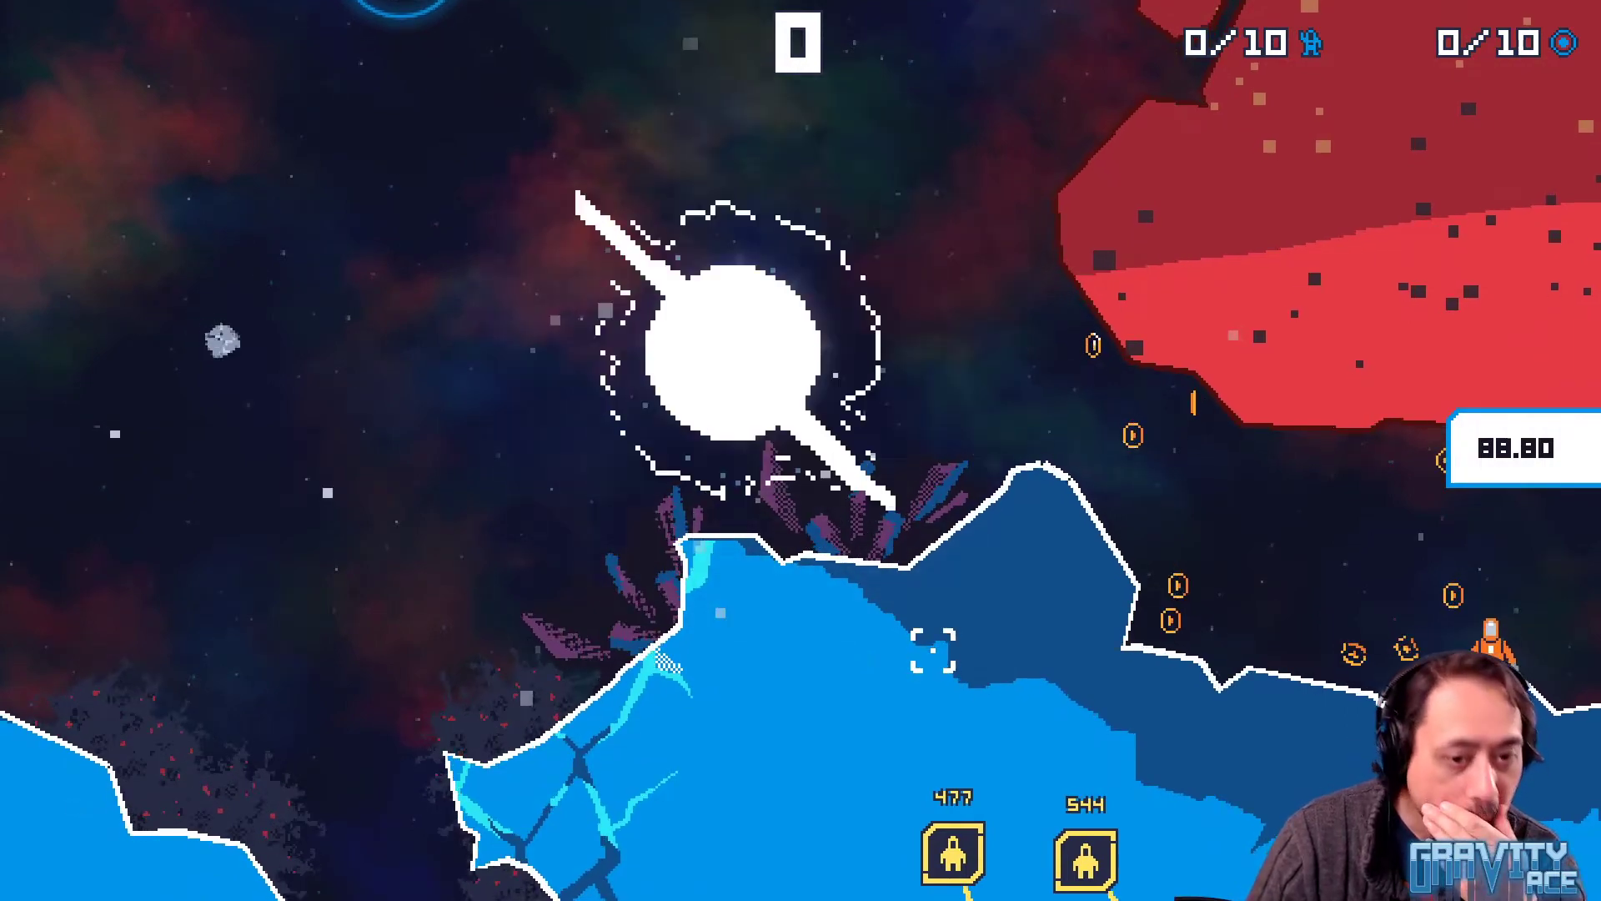
pyautogui.press('a')
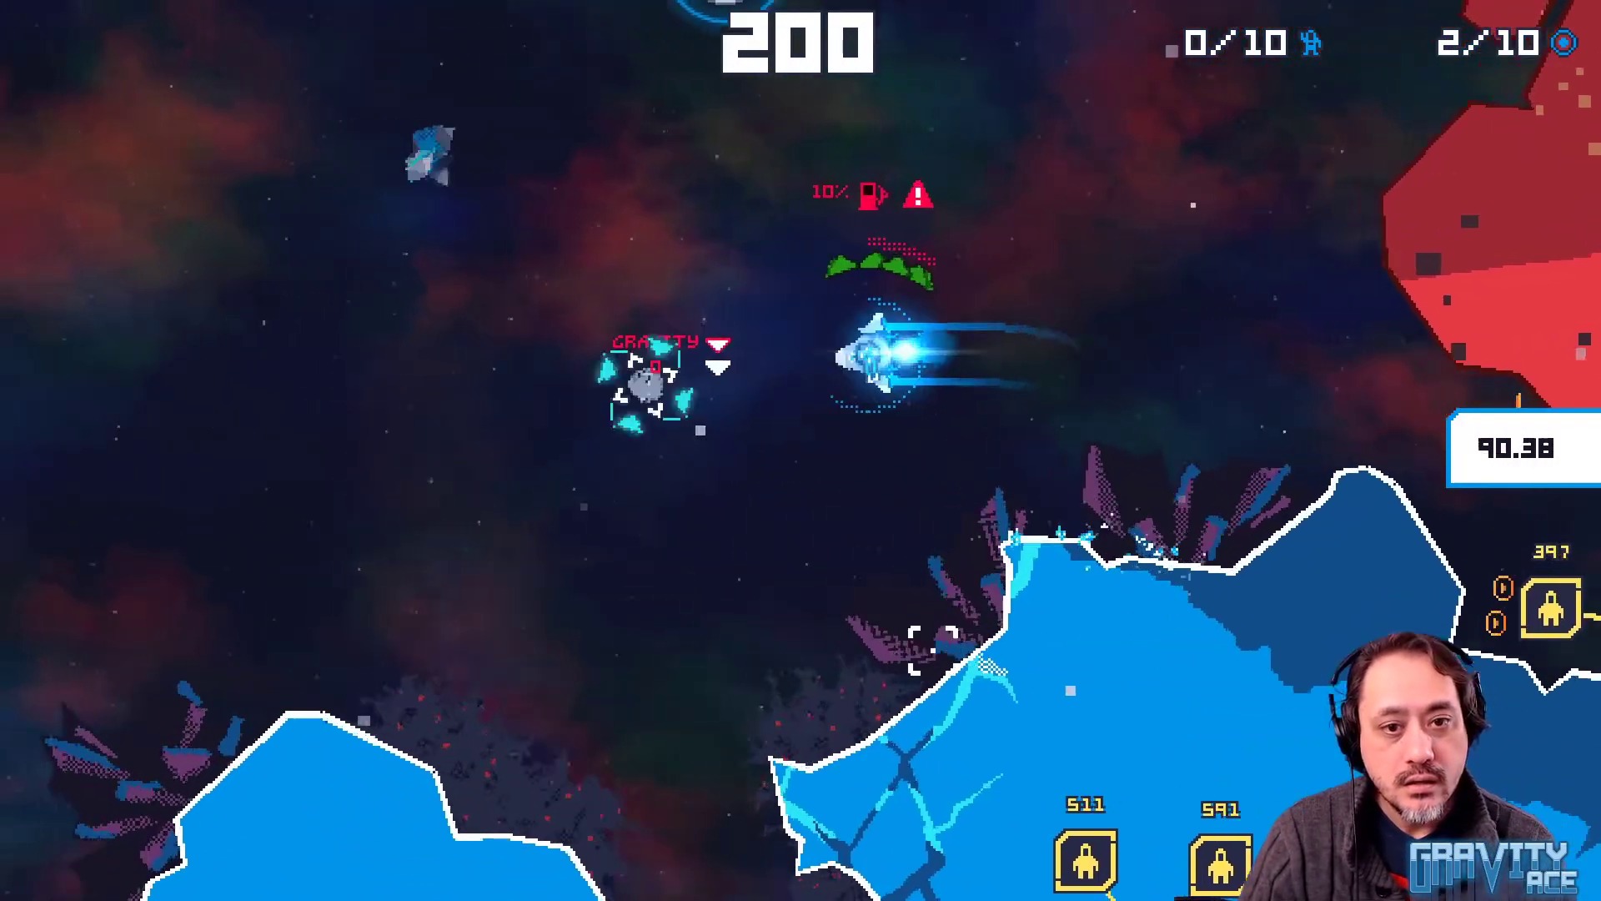
pyautogui.press('d')
pyautogui.press('s')
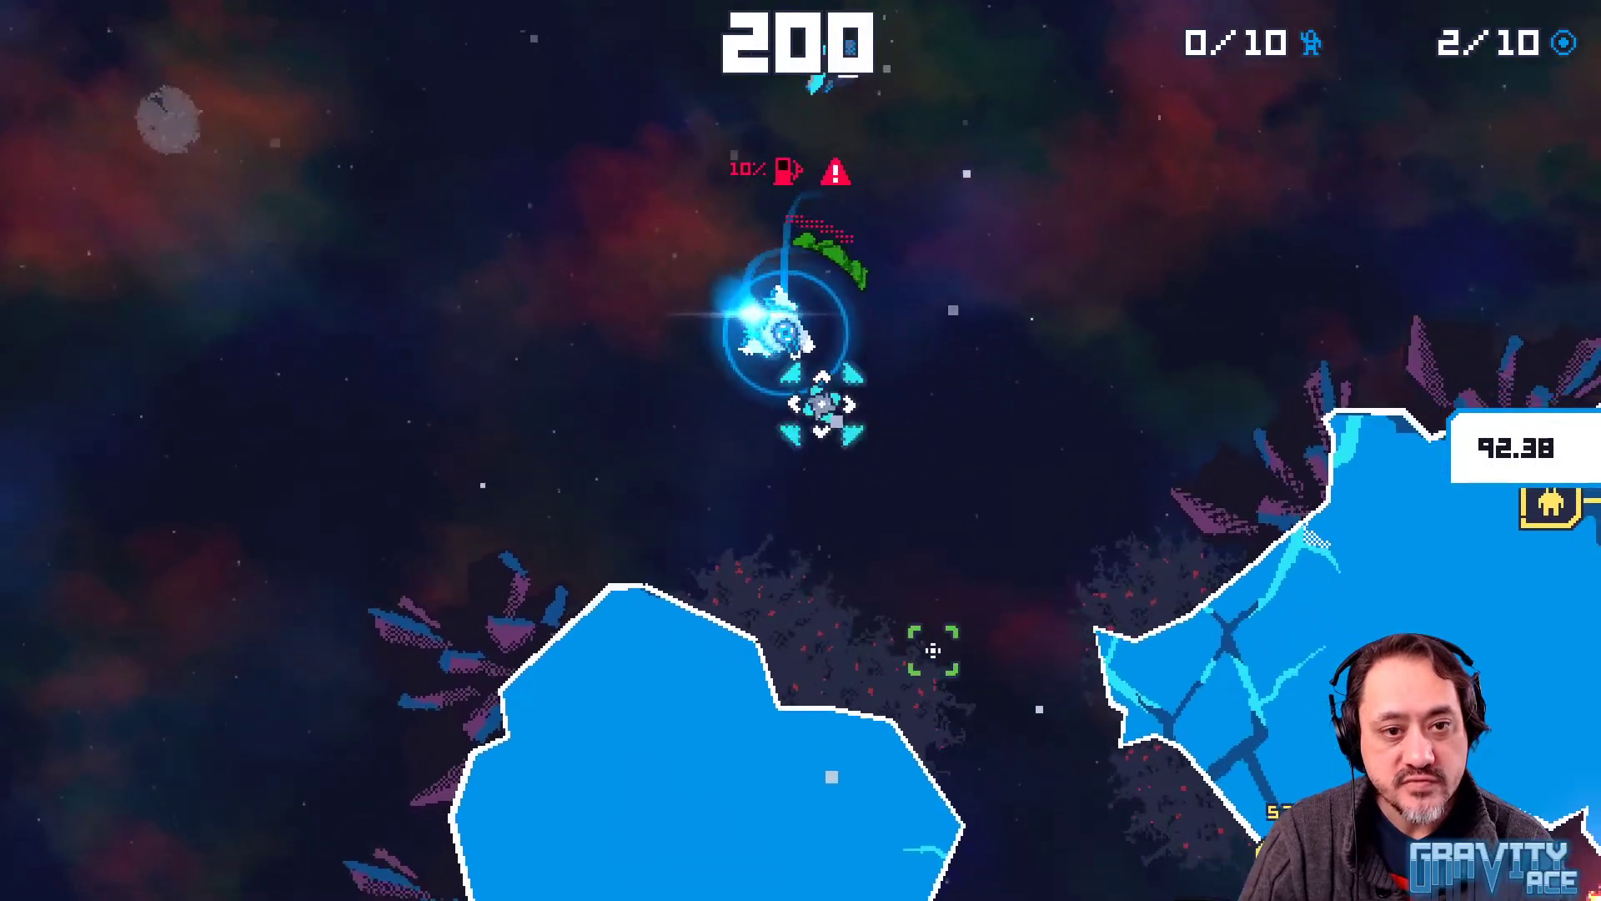
pyautogui.press('a')
pyautogui.press('w')
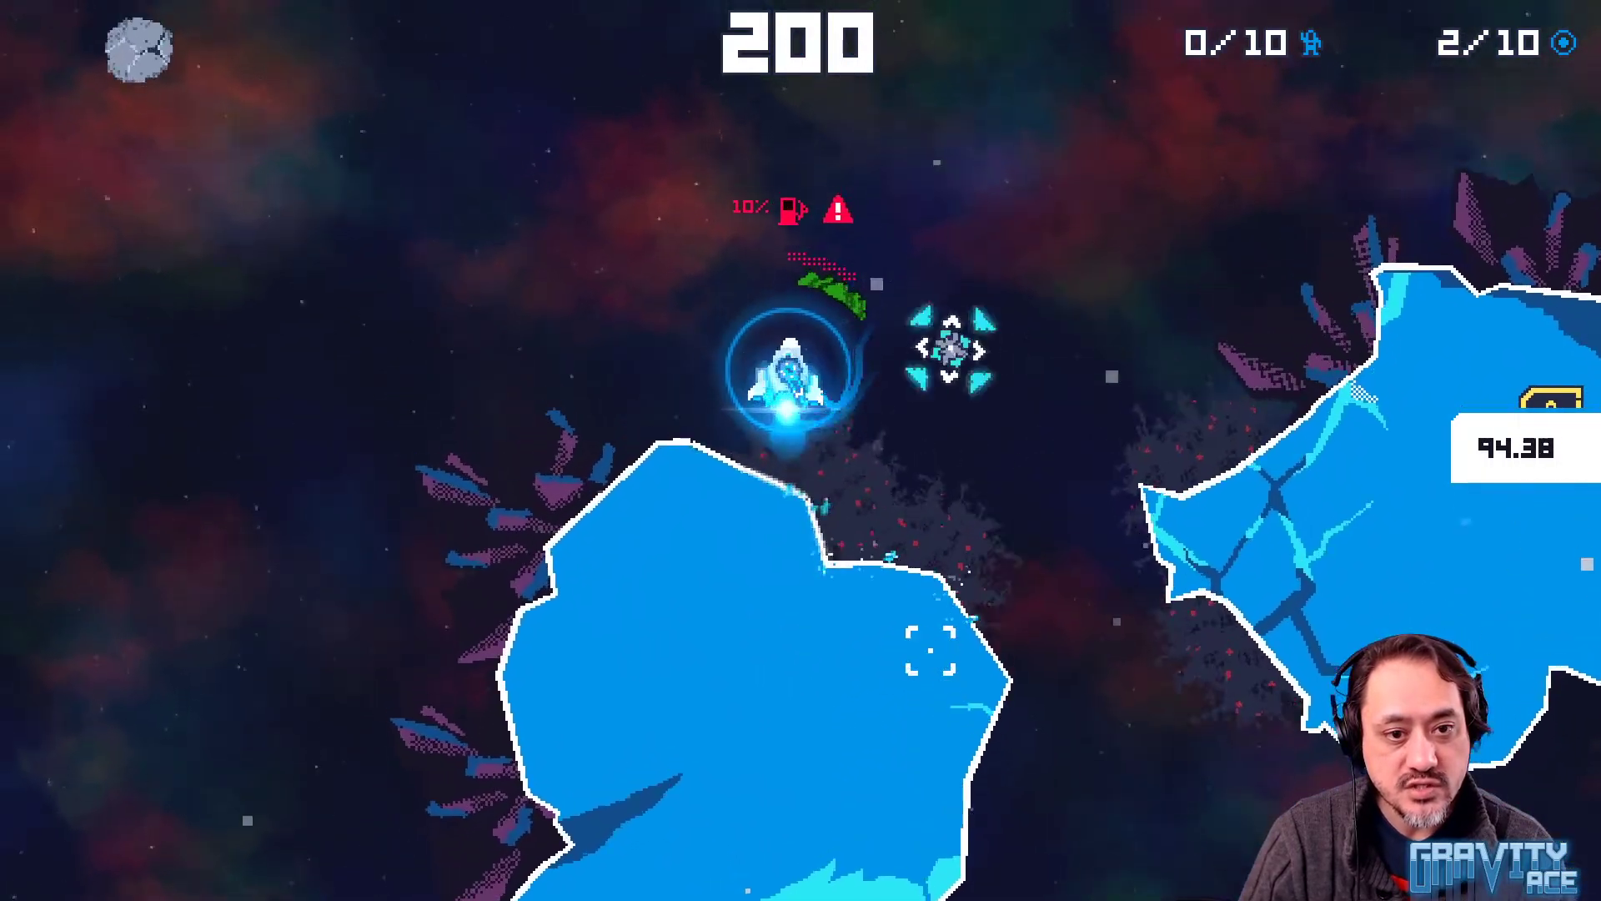
pyautogui.press('d')
pyautogui.press('w')
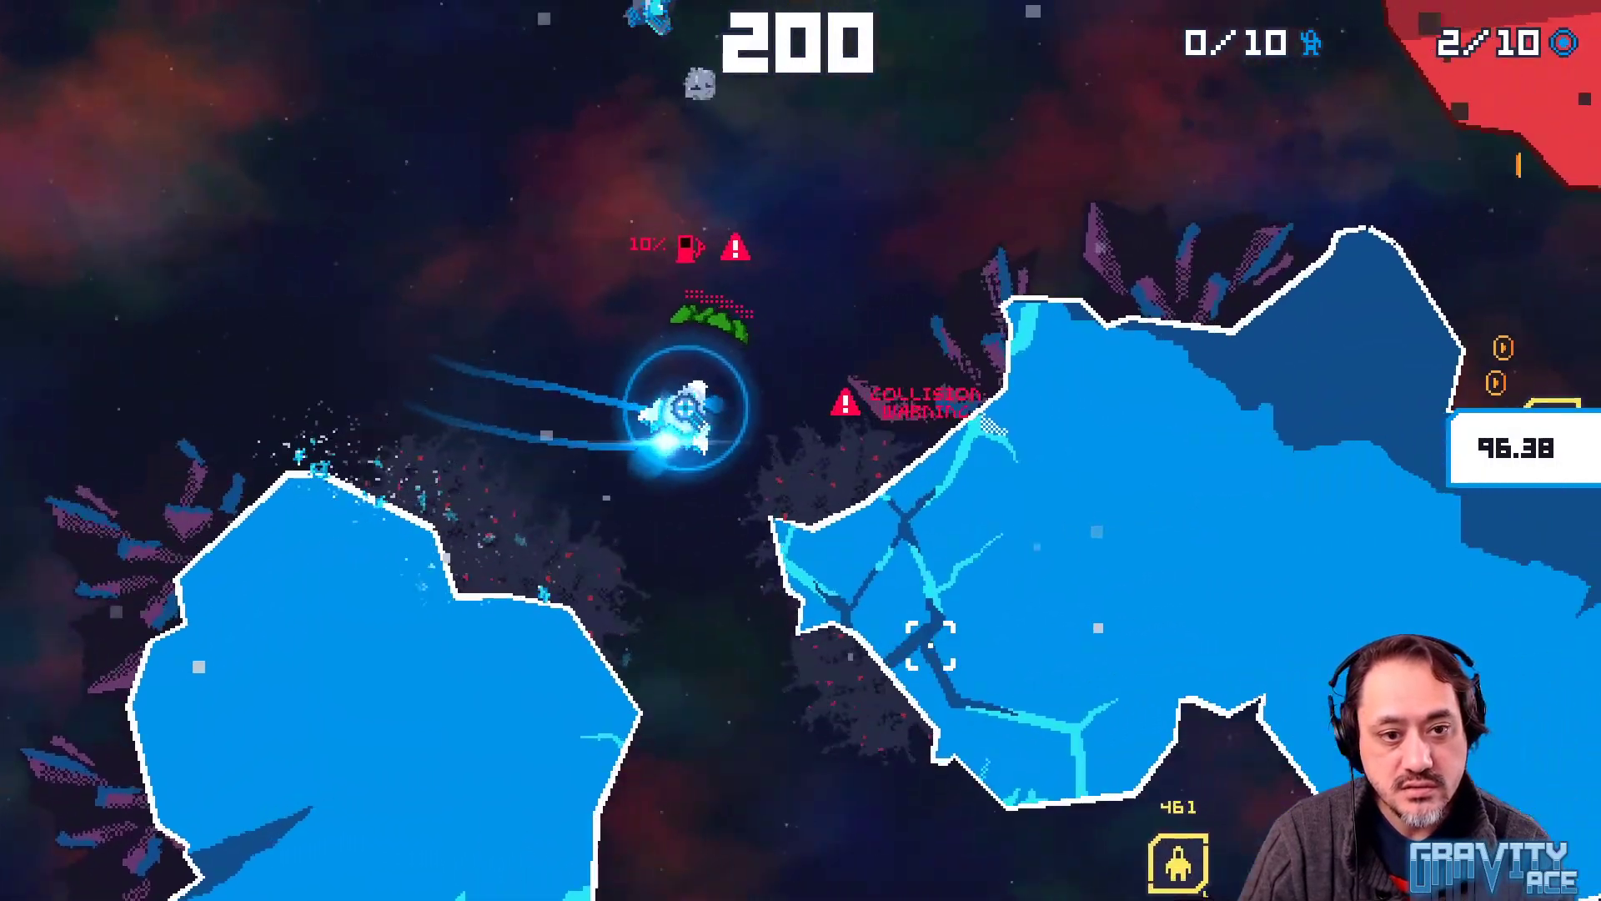
pyautogui.press('a')
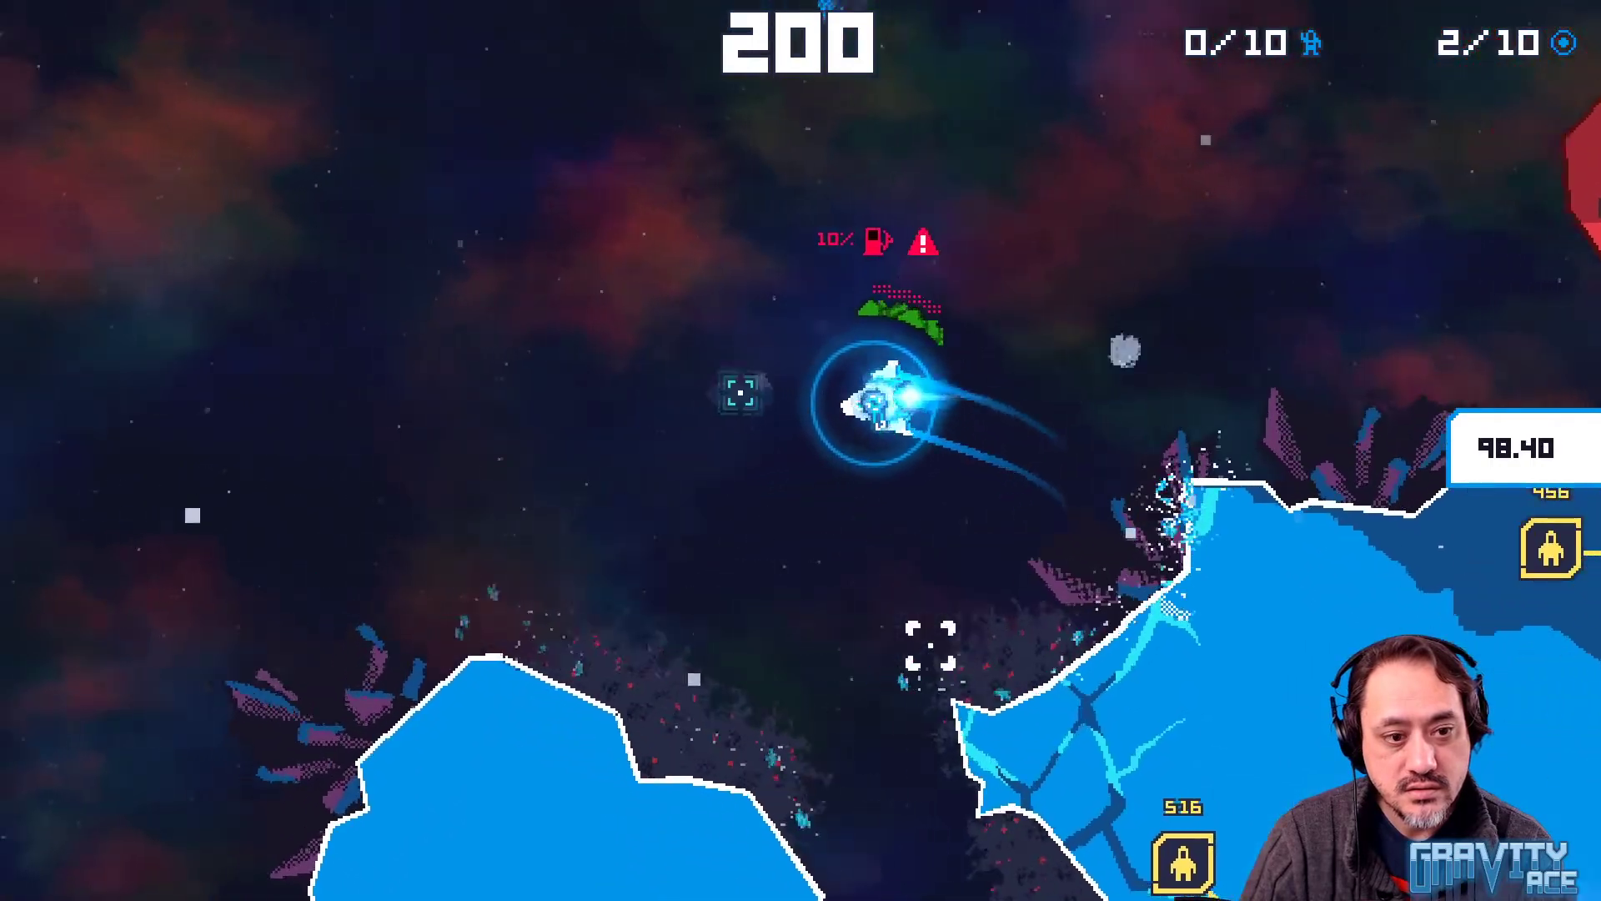
pyautogui.press('a')
pyautogui.press('w')
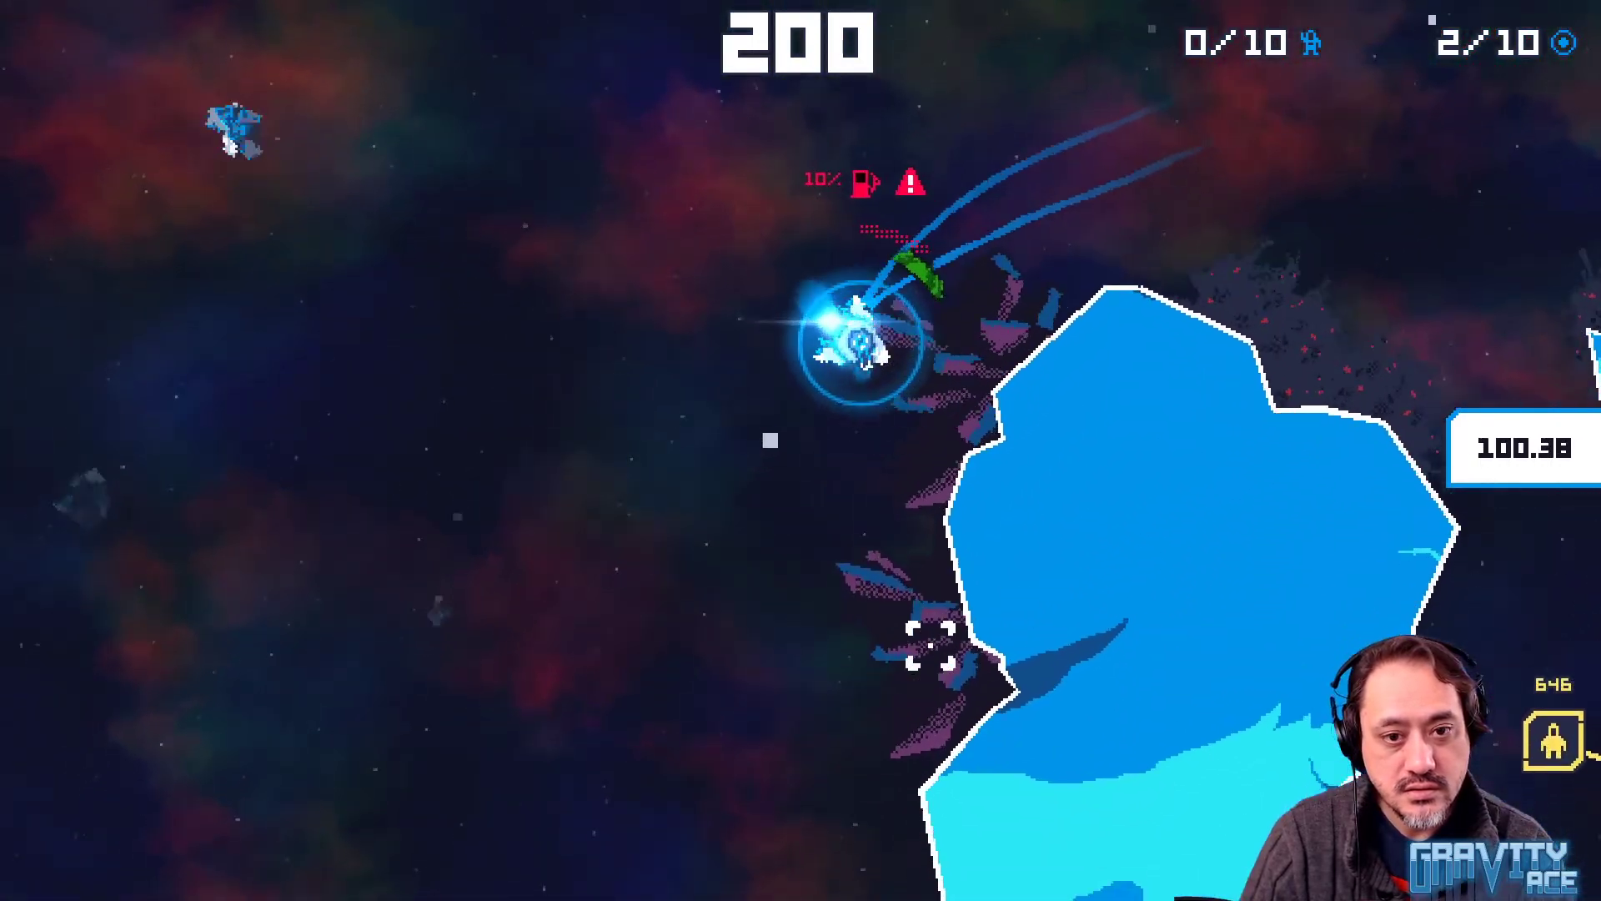
pyautogui.press('a')
pyautogui.press('w')
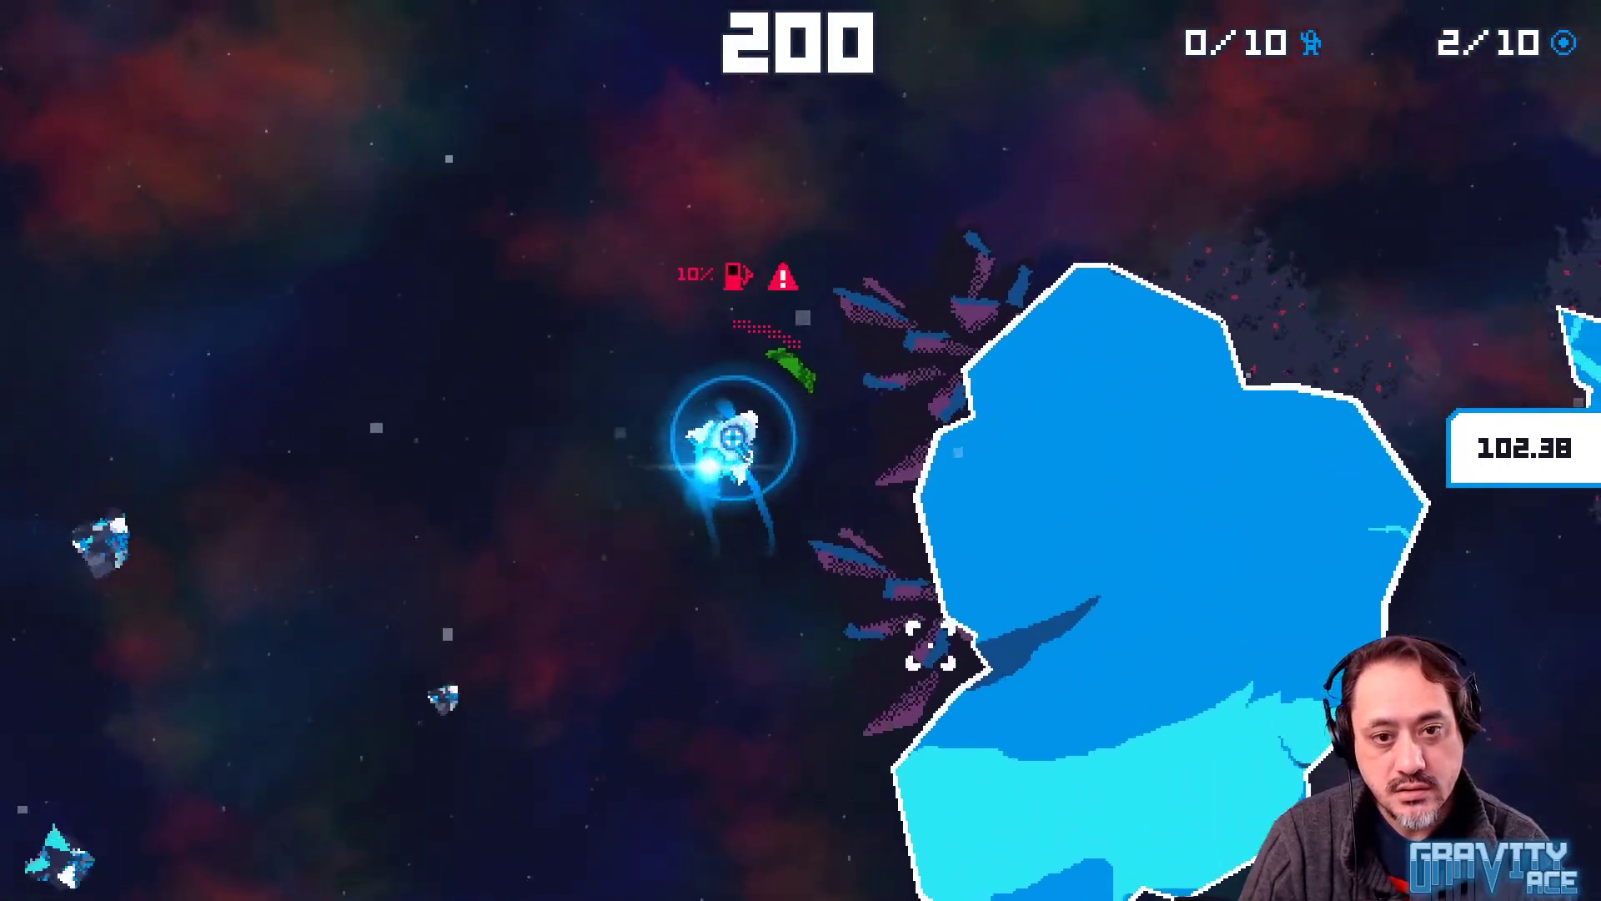
pyautogui.press('d')
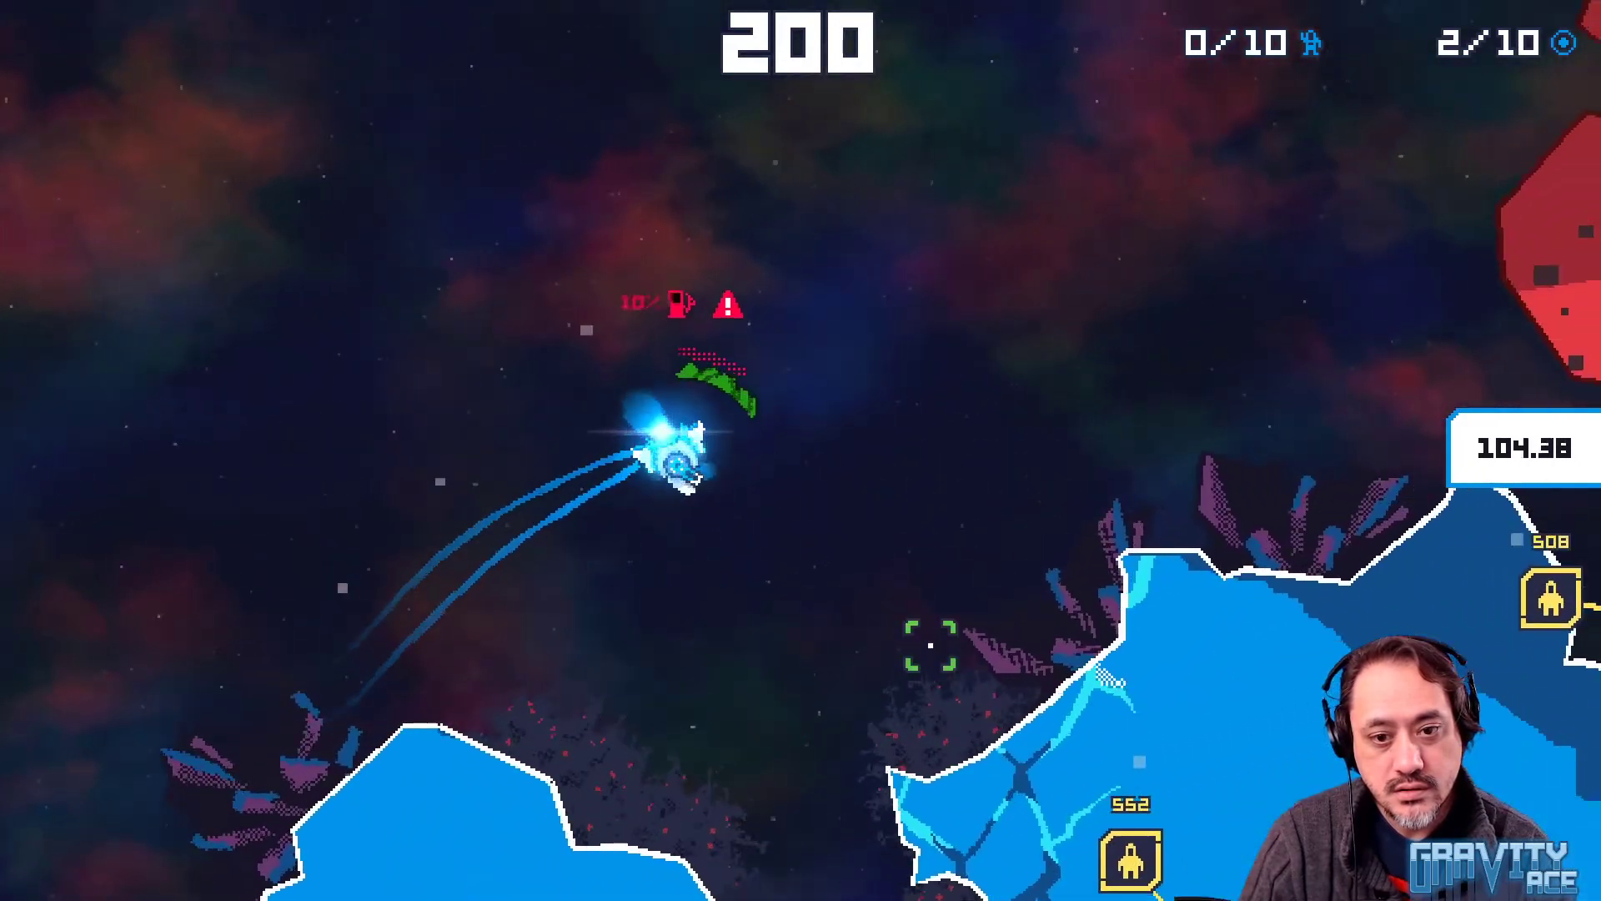
pyautogui.press('d')
pyautogui.press('w')
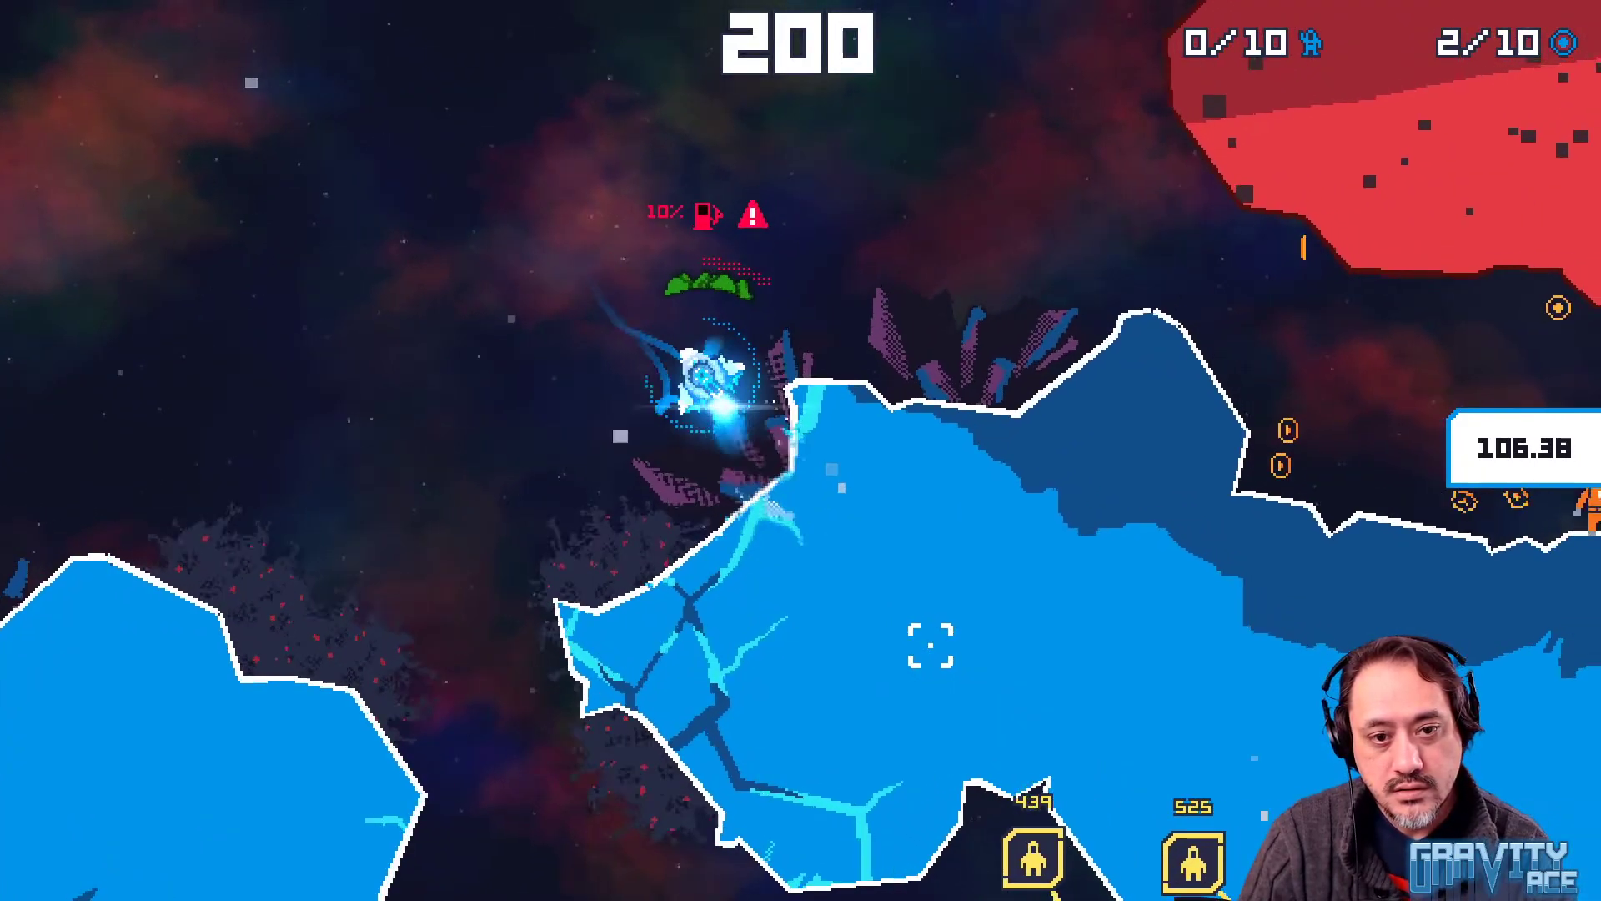
pyautogui.press('d')
pyautogui.press('Escape')
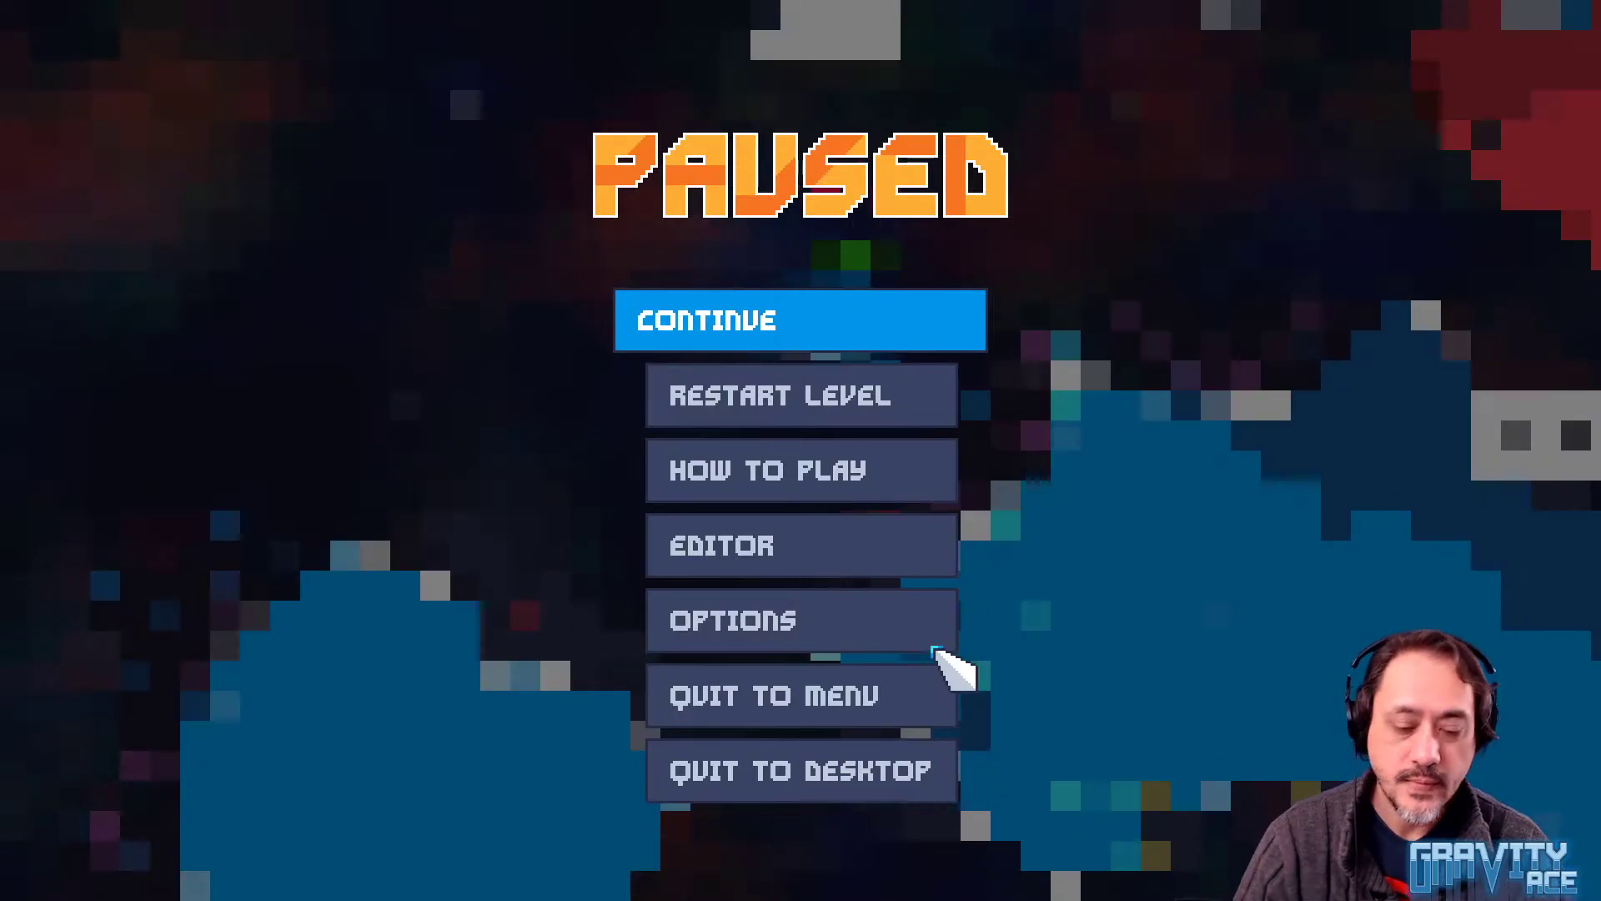
# Switch to Godot, hide the collision node in the icerock scene to view the bare sprite, and save the scene
pyautogui.hotkey('alt', 'Tab')
pyautogui.hotkey('alt', 'Tab')
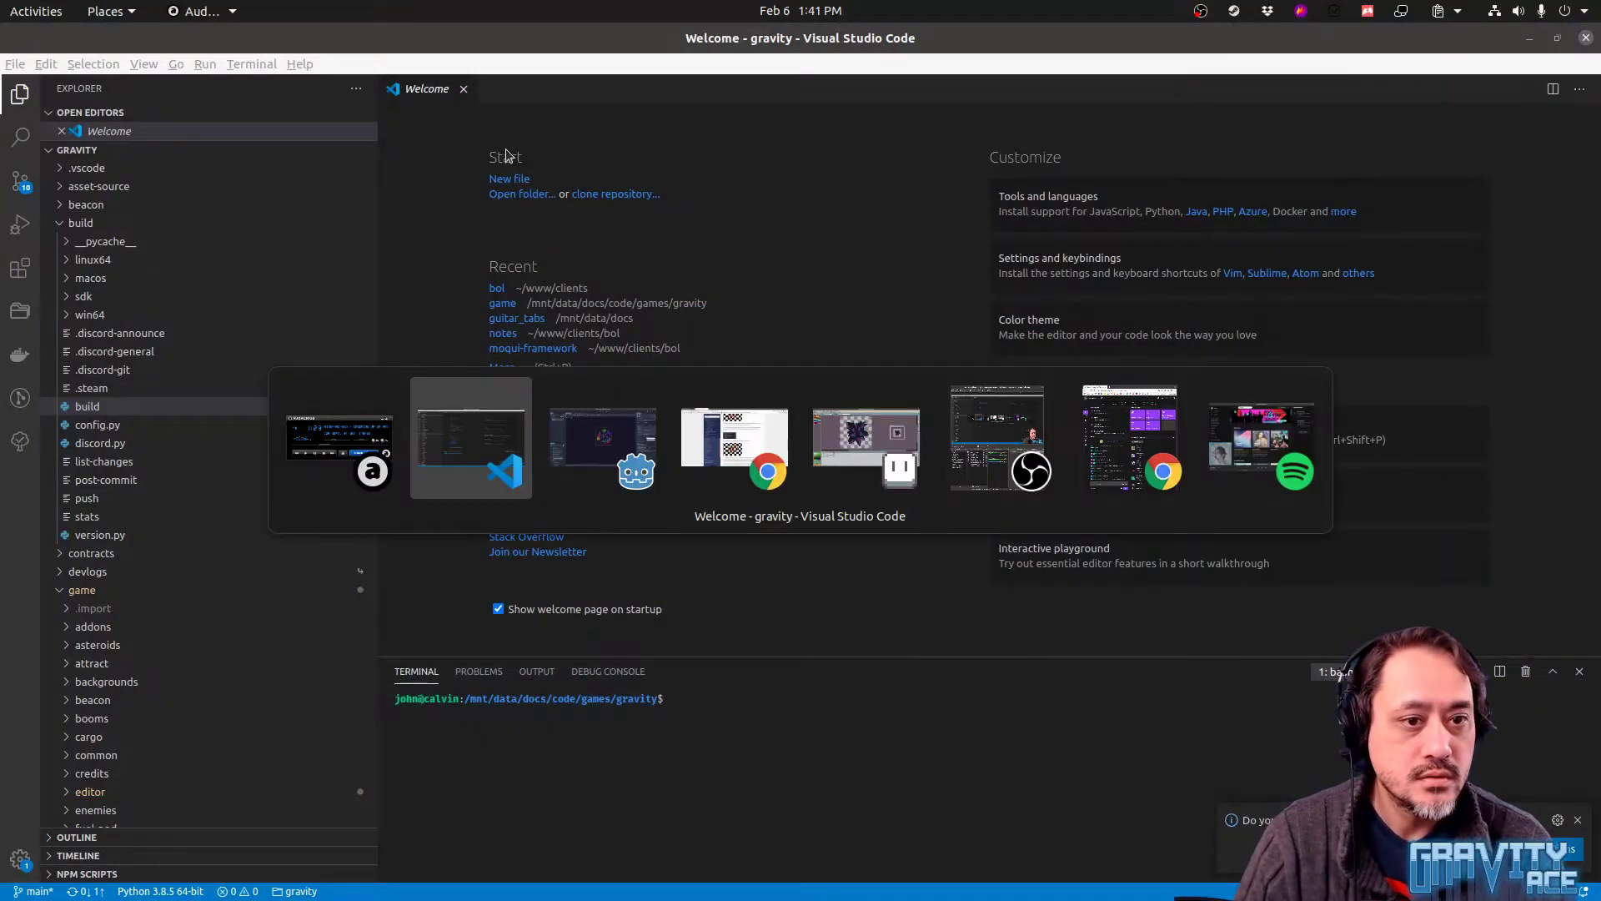
pyautogui.hotkey('alt', 'Tab')
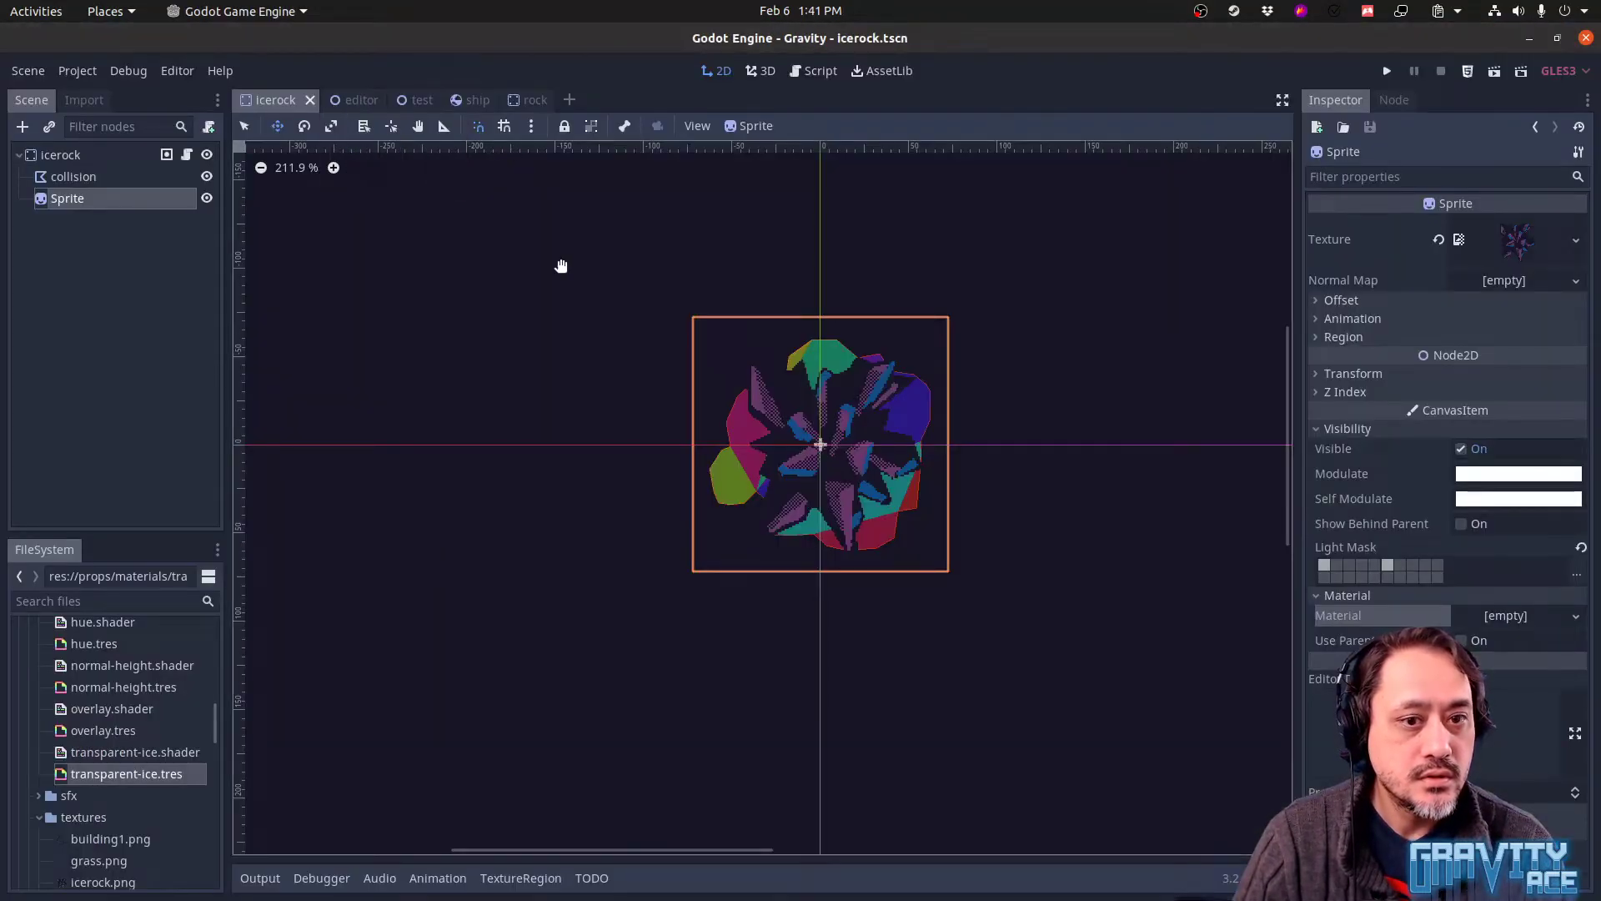
pyautogui.moveTo(855, 404); pyautogui.dragTo(820, 400, button='middle')
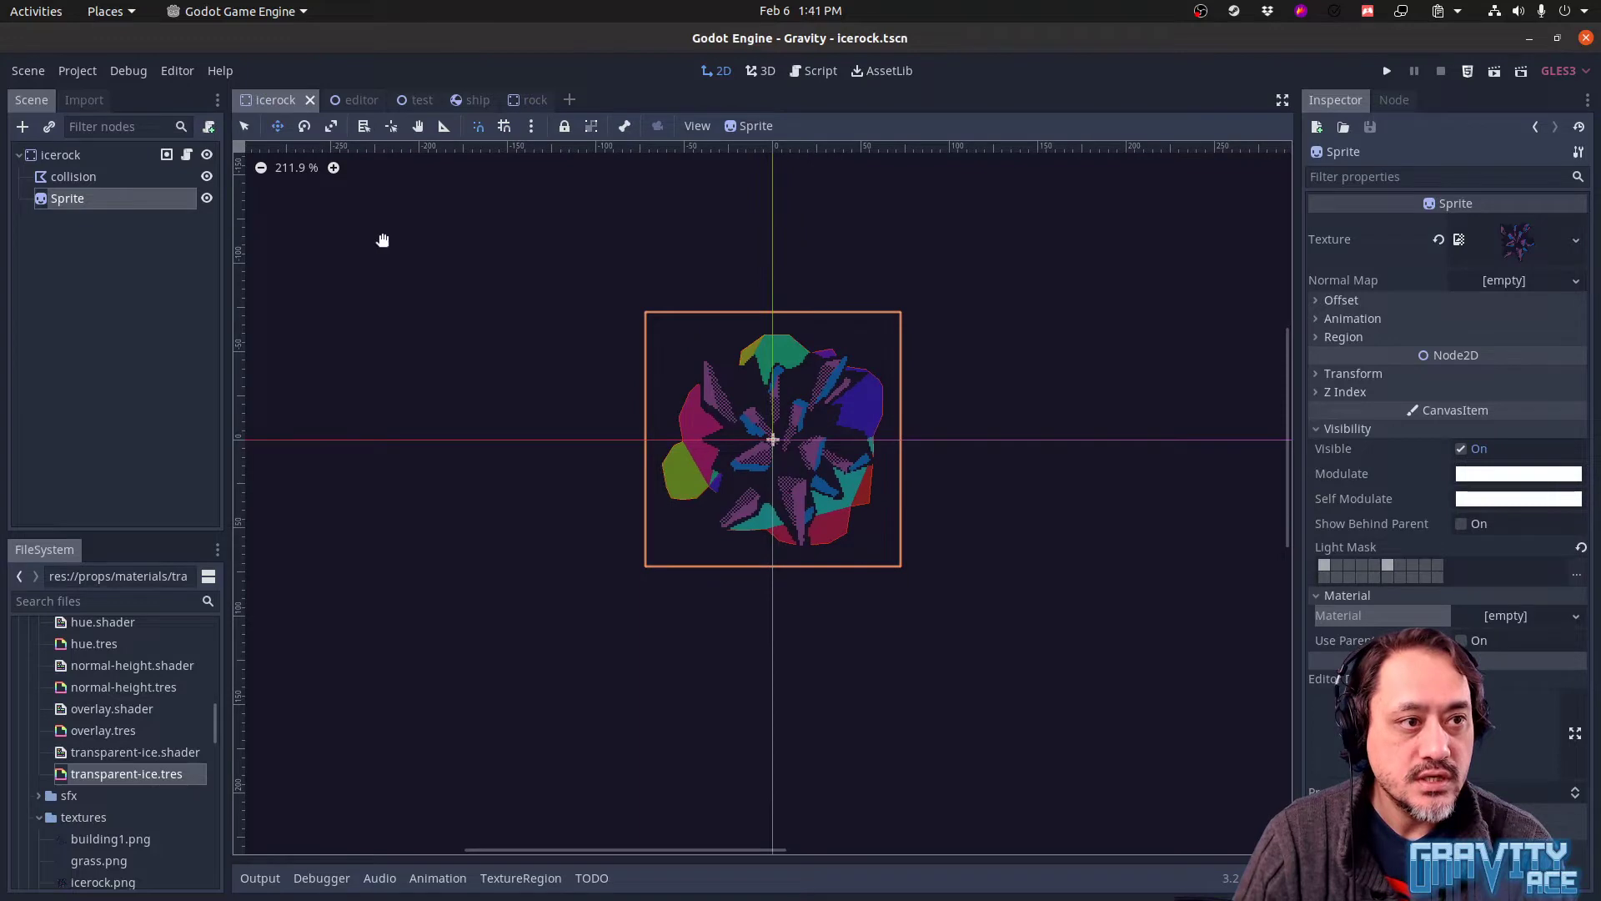
pyautogui.click(207, 176)
pyautogui.scroll(5, 894, 474)
pyautogui.scroll(3, 761, 453)
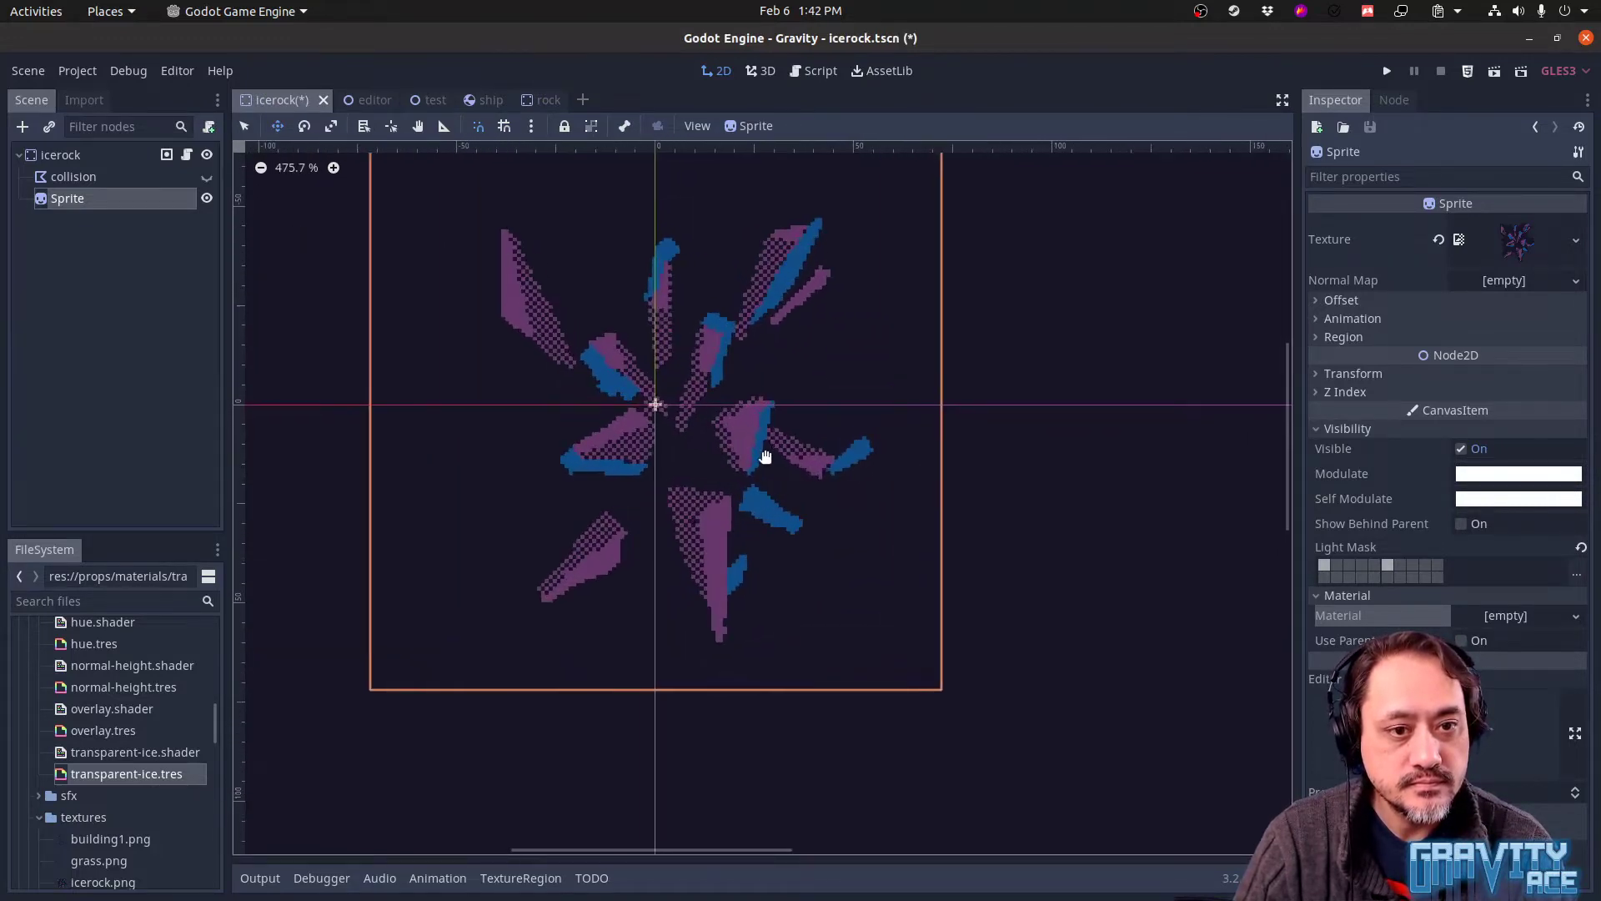
pyautogui.scroll(-1, 926, 561)
pyautogui.hotkey('ctrl', 's')
# Switch to Aseprite and fill the area around the crystal facets on Layer 1 of icerock.aseprite with palette colour 24 (#262b44)
pyautogui.hotkey('alt', 'Tab')
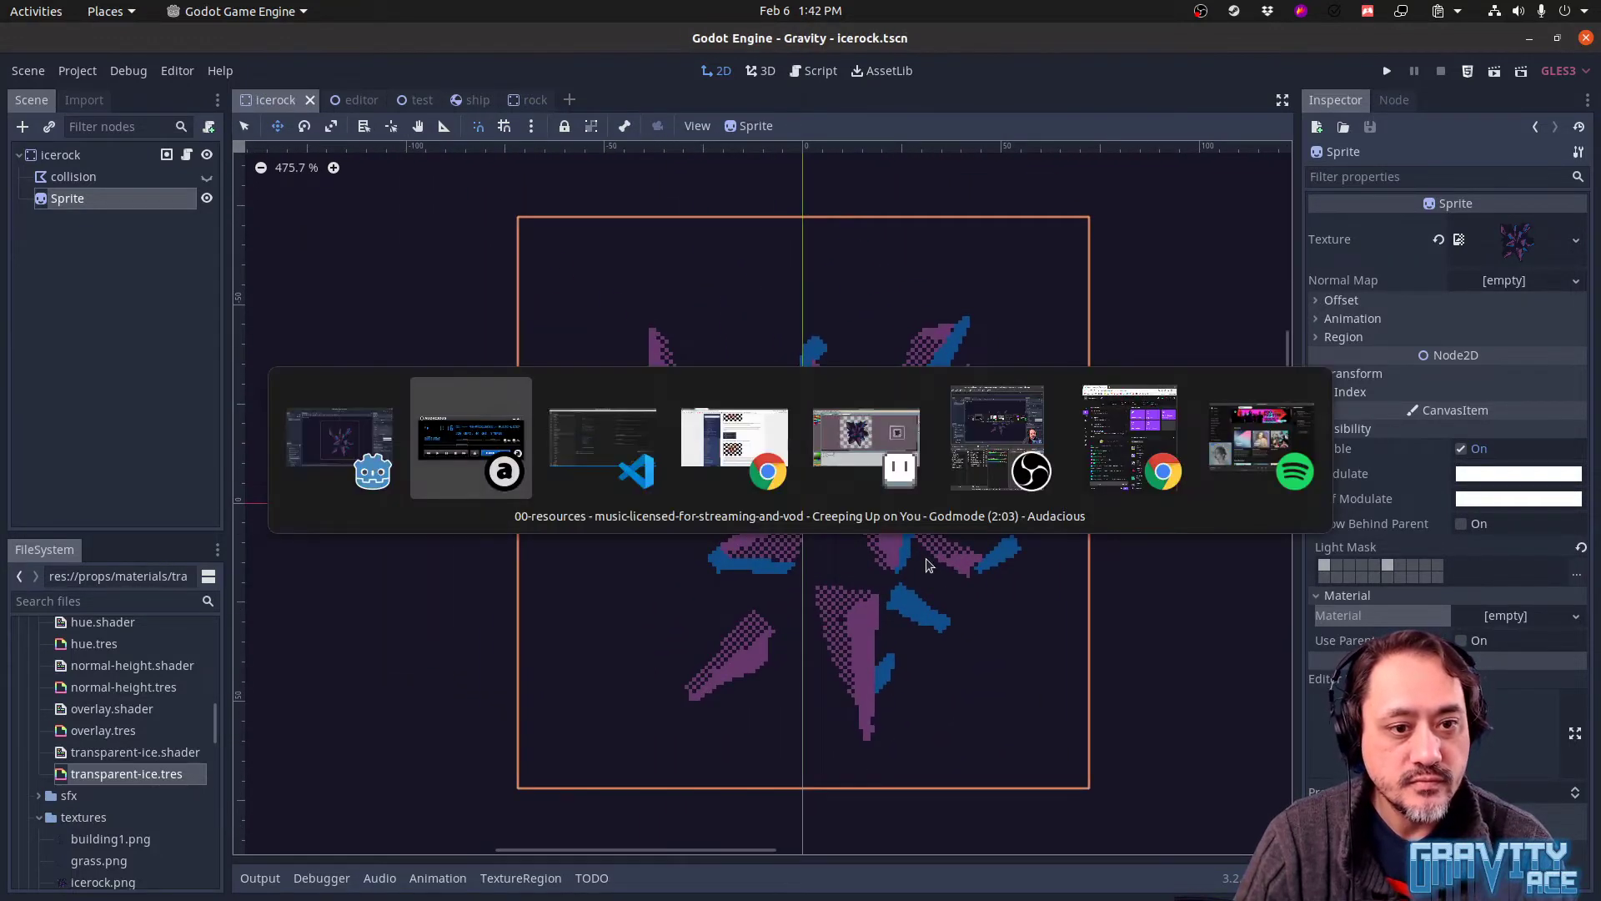
pyautogui.hotkey('alt', 'Tab')
pyautogui.hotkey('alt', 'Tab')
pyautogui.hotkey('alt', 'Tab')
pyautogui.hotkey('alt', 'Tab')
pyautogui.hotkey('alt', 'Tab')
pyautogui.hotkey('alt', 'Tab')
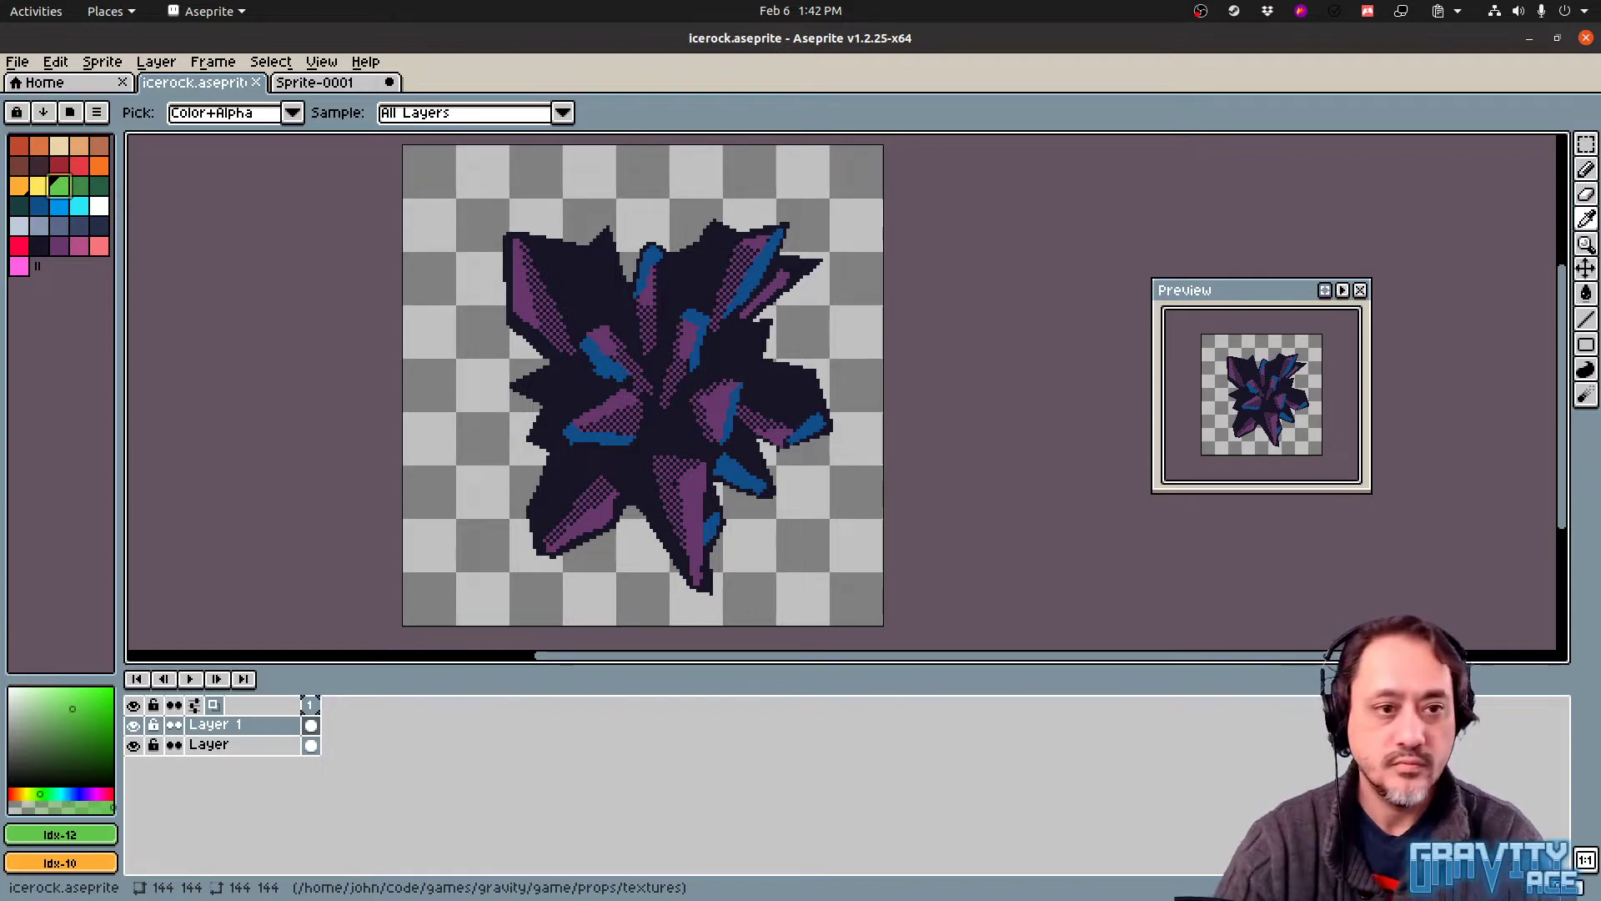
pyautogui.press('b')
pyautogui.click(100, 226)
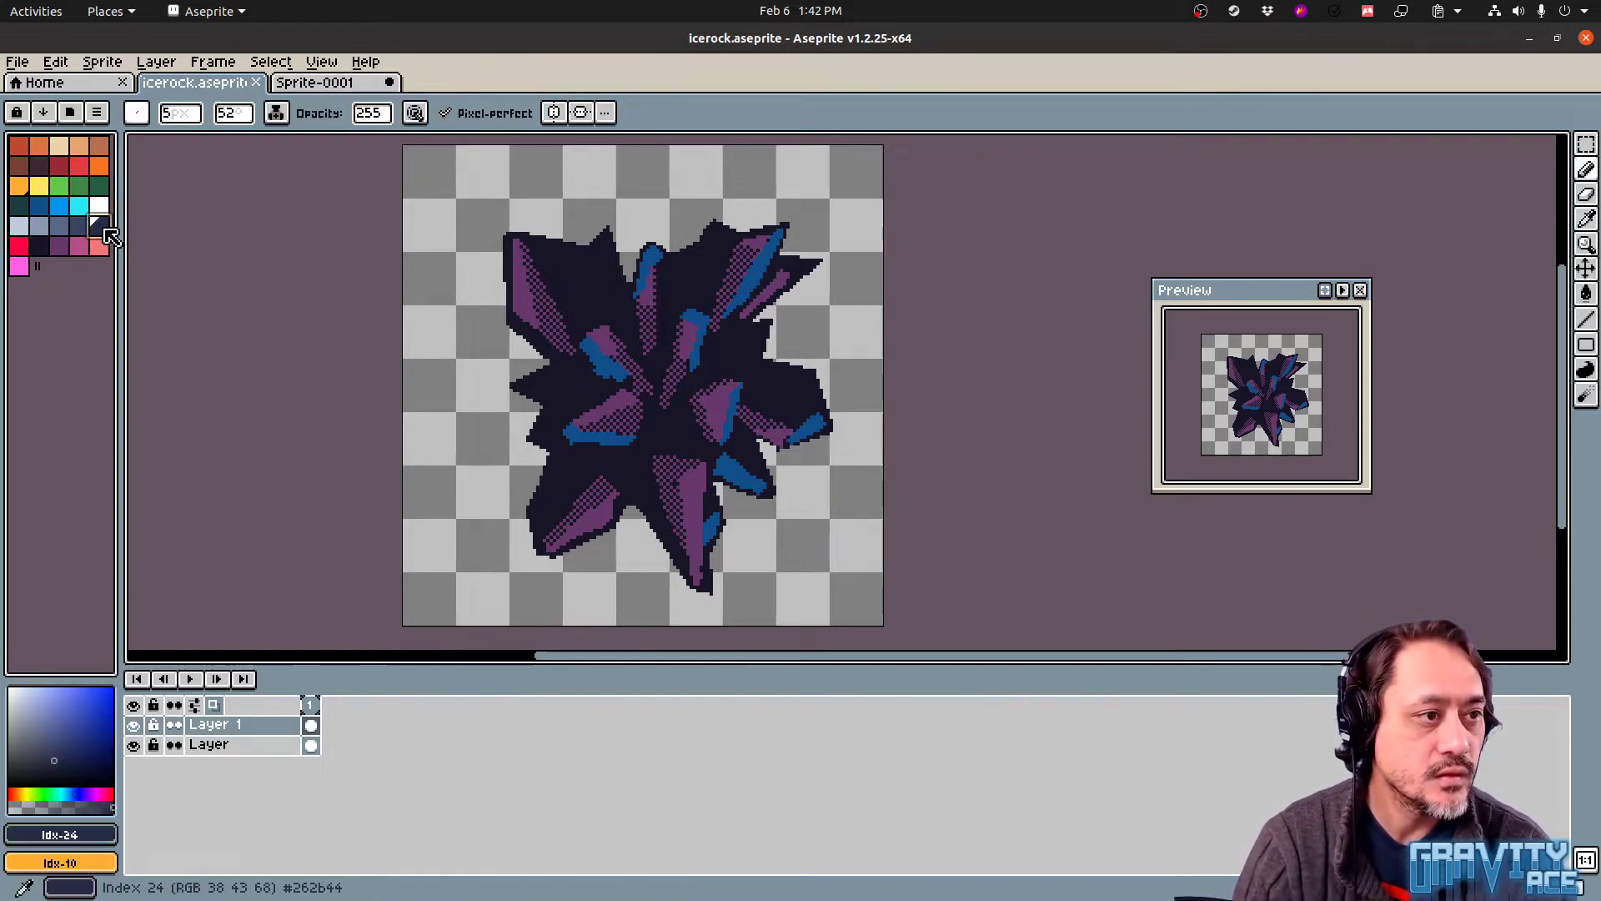
pyautogui.press('g')
pyautogui.click(561, 428)
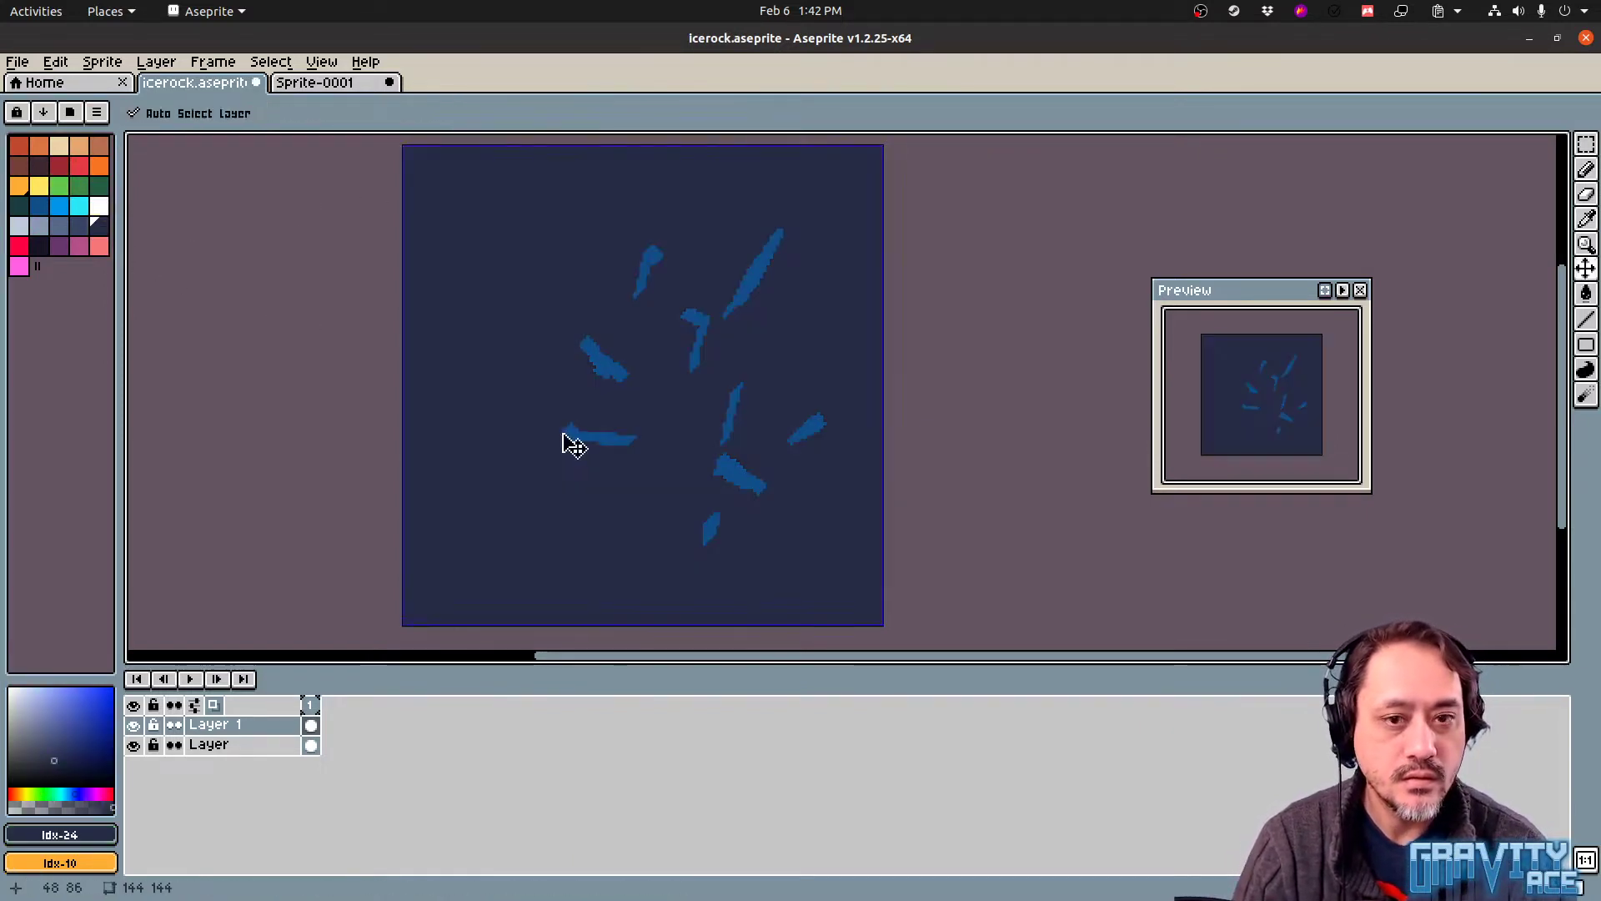
# Undo the fill on Layer 1 and fill the rock's solid dark body on the layer named Layer with palette colour 24
pyautogui.hotkey('ctrl', 'z')
pyautogui.click(208, 744)
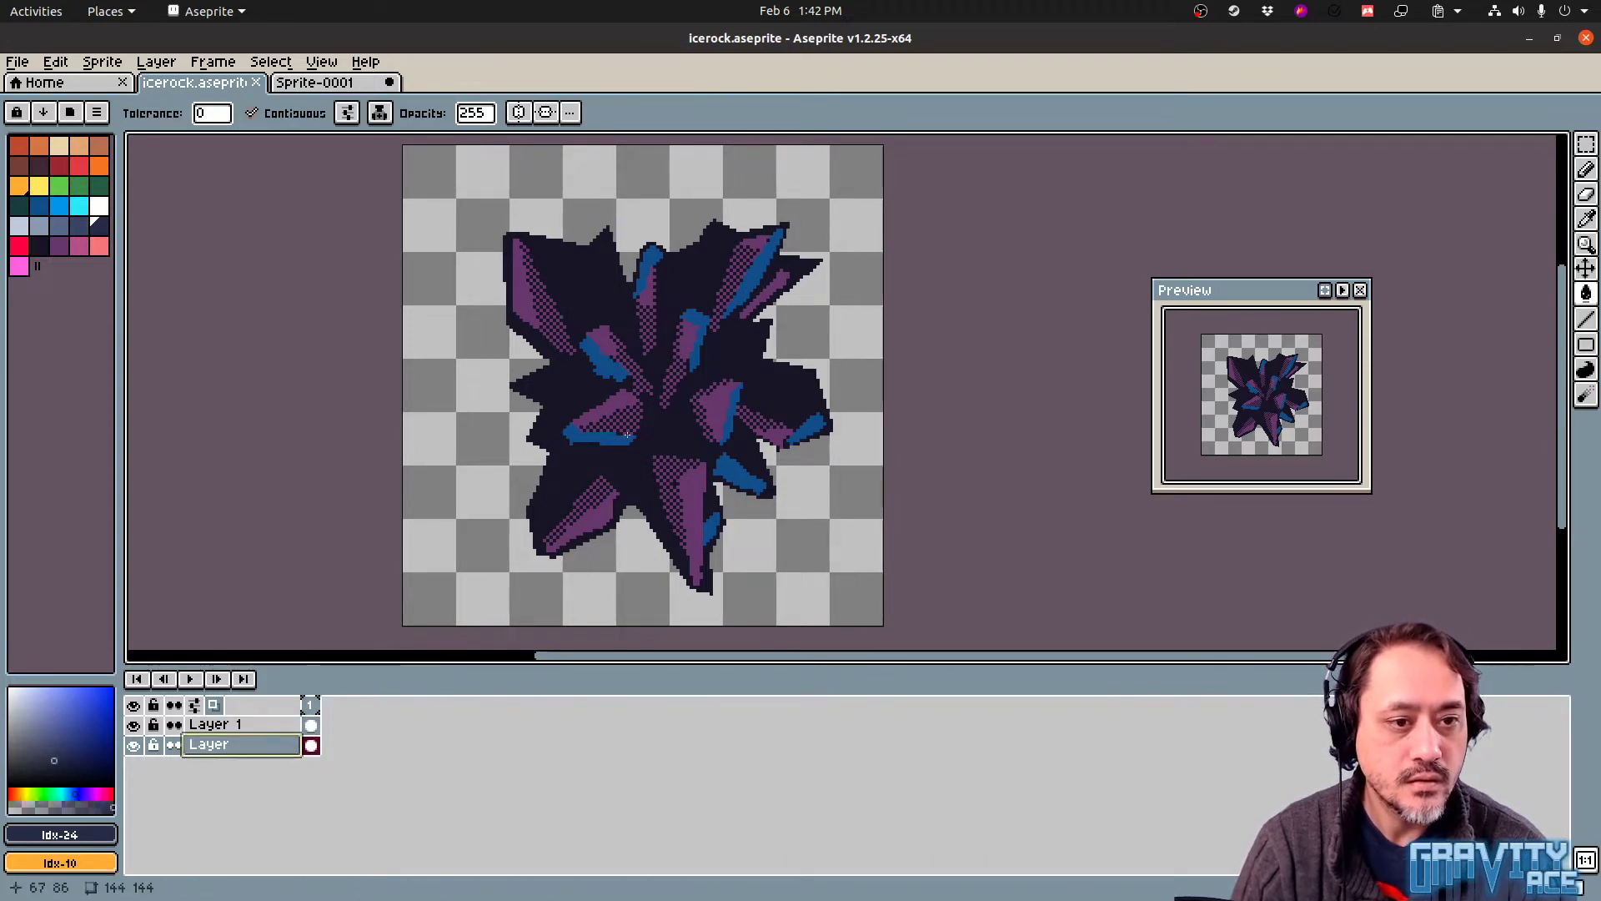
pyautogui.click(673, 482)
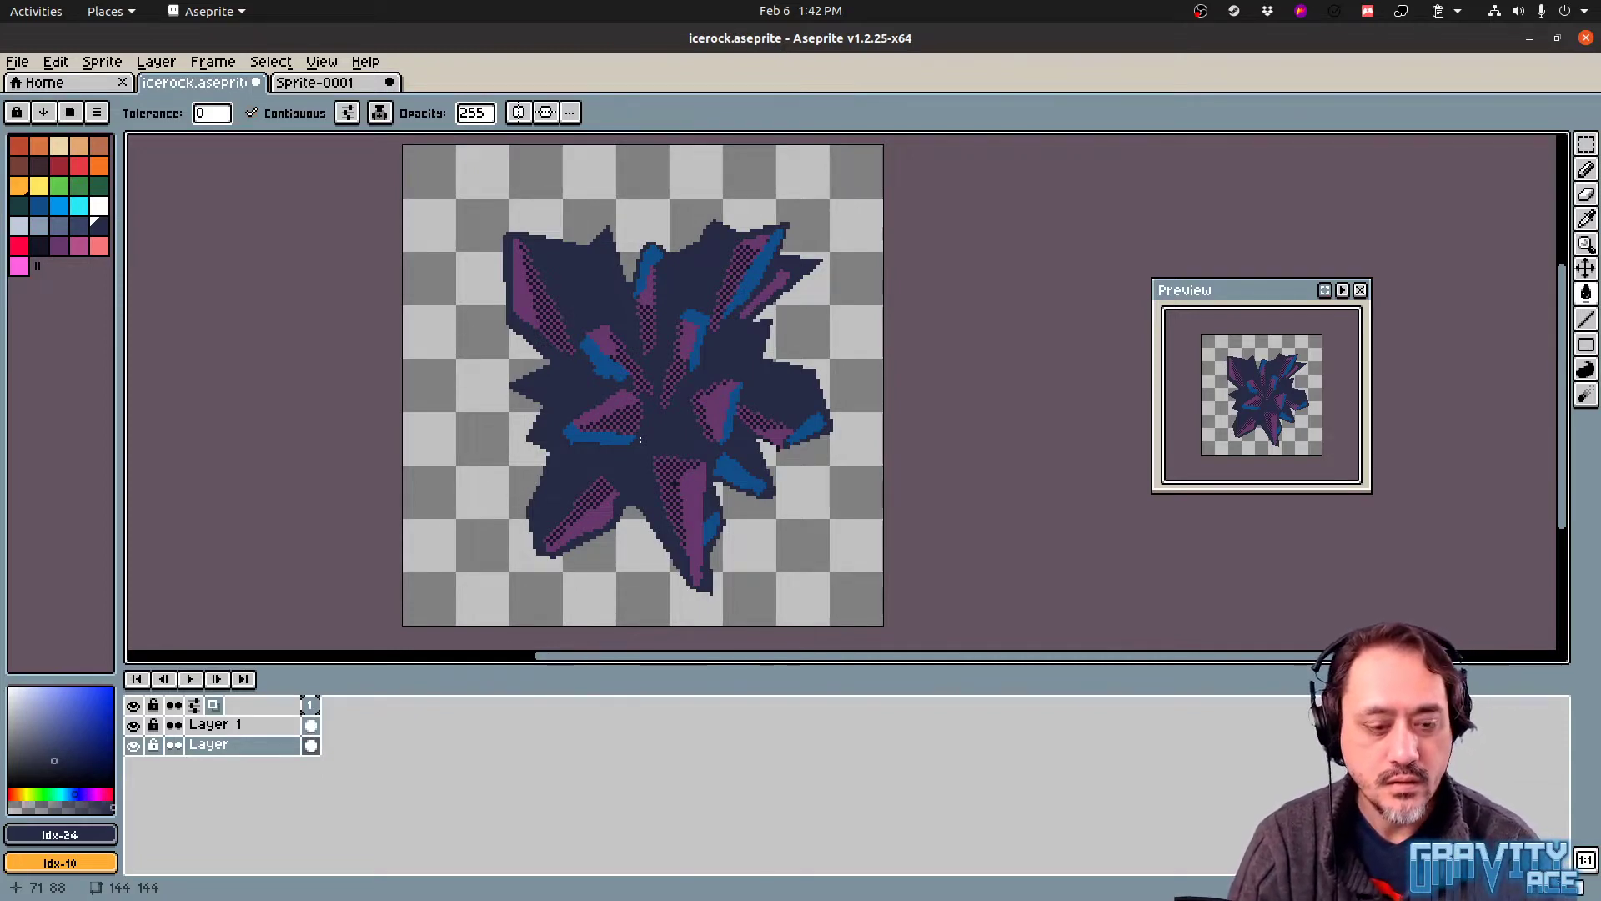
pyautogui.hotkey('alt', 'Tab')
pyautogui.press('Escape')
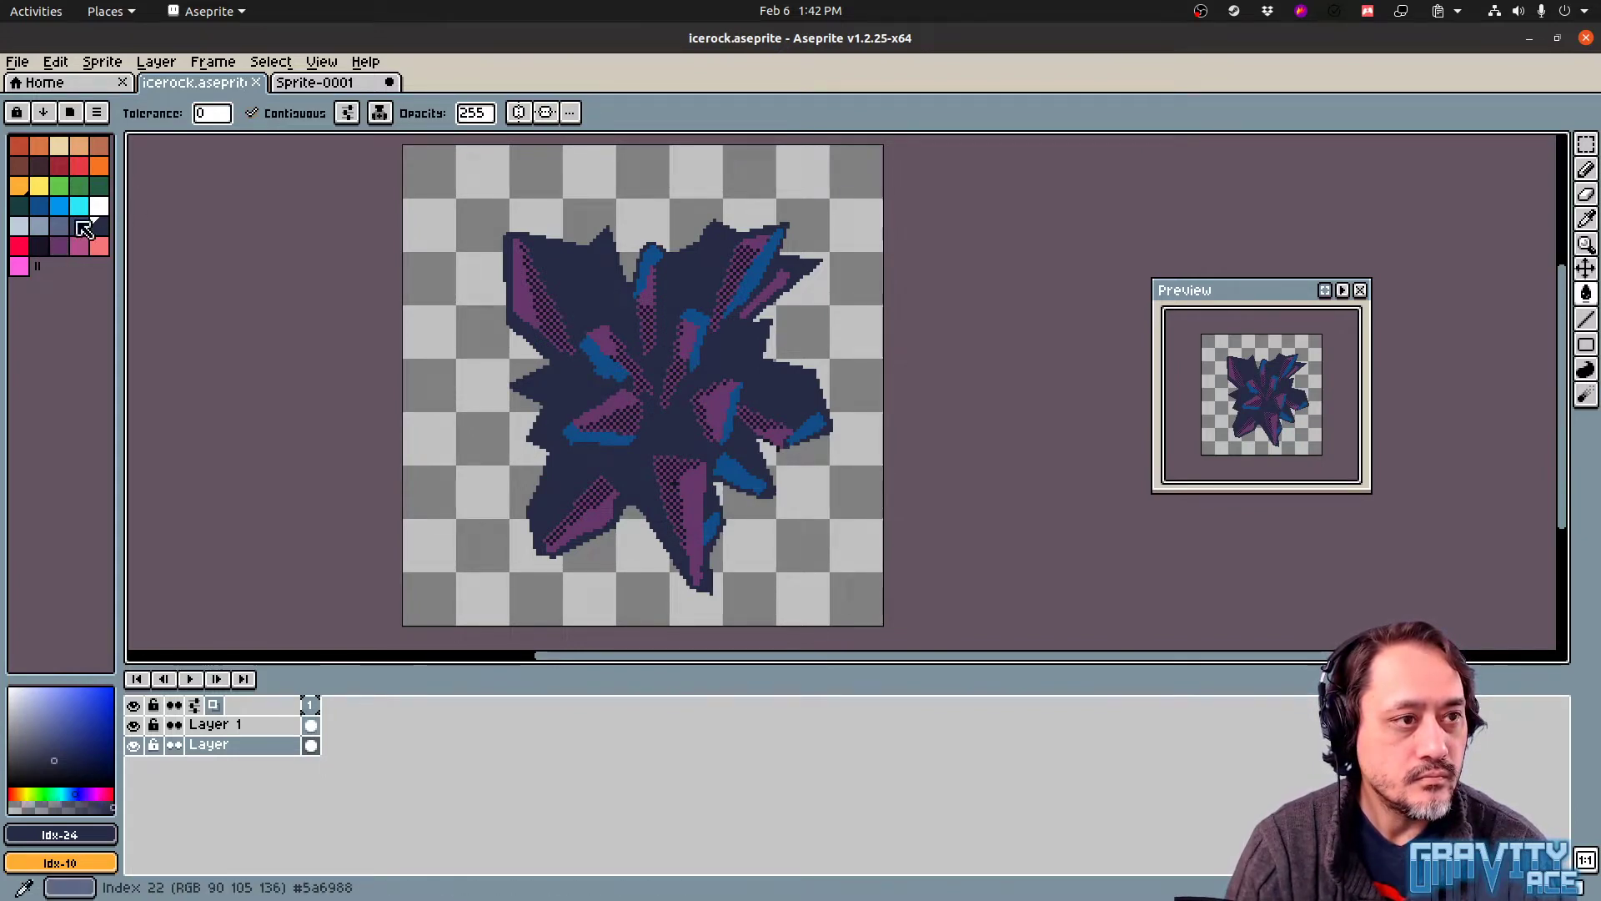
# Replace palette colour 26 with colour 24 on the layer named Layer, recolouring the dark pixels in the facets' dithering
pyautogui.click(102, 64)
pyautogui.moveTo(58, 63)
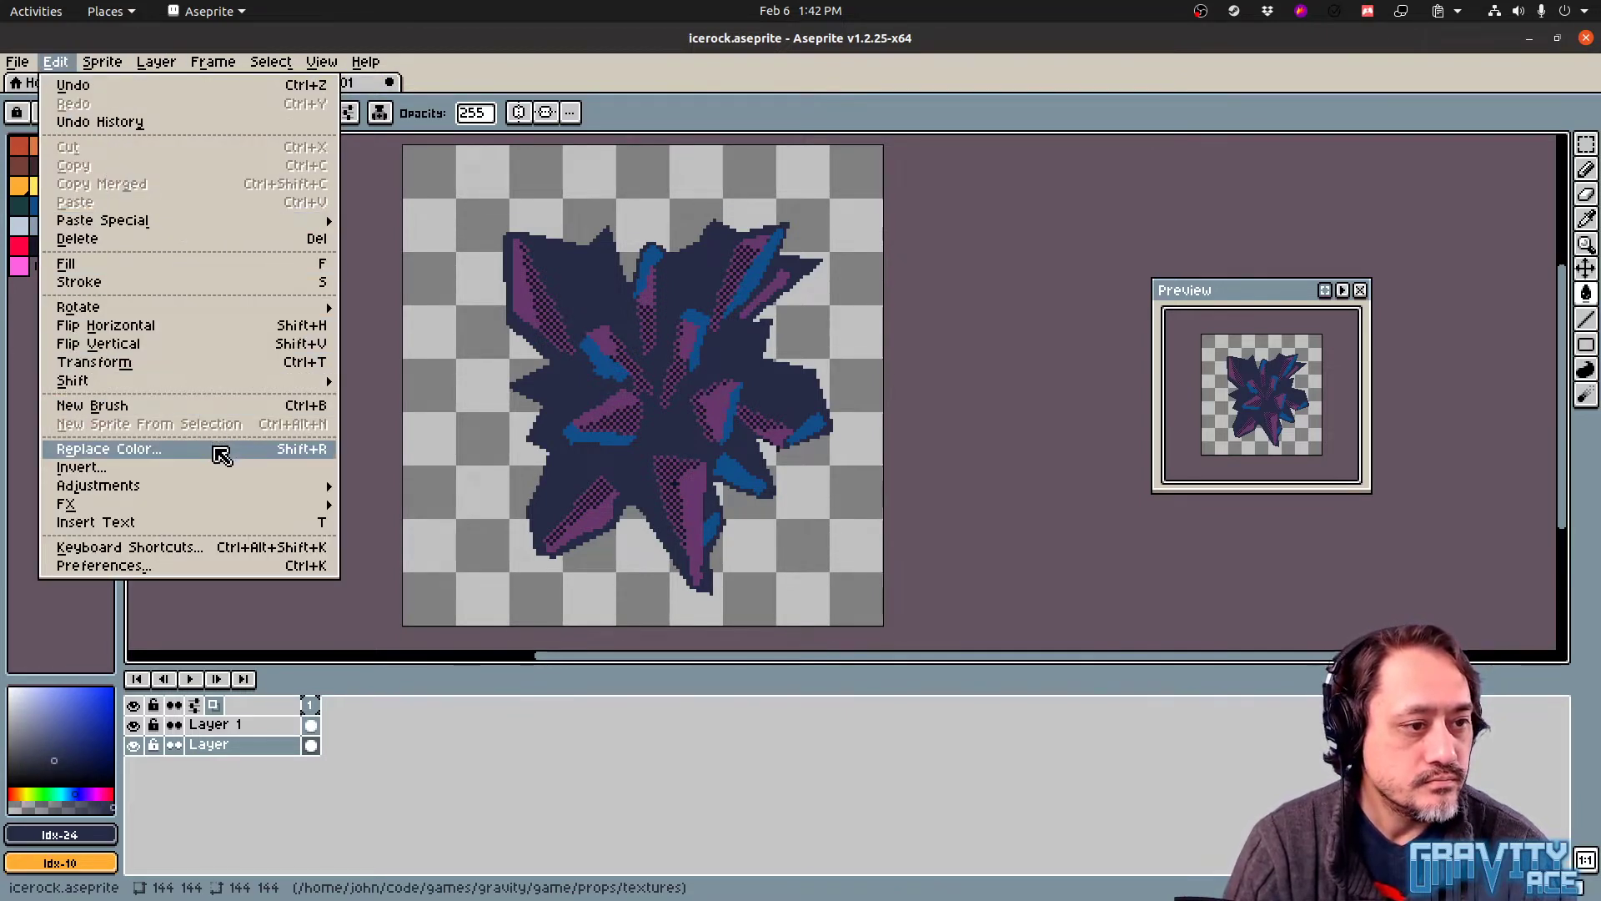
pyautogui.click(214, 448)
pyautogui.click(535, 178)
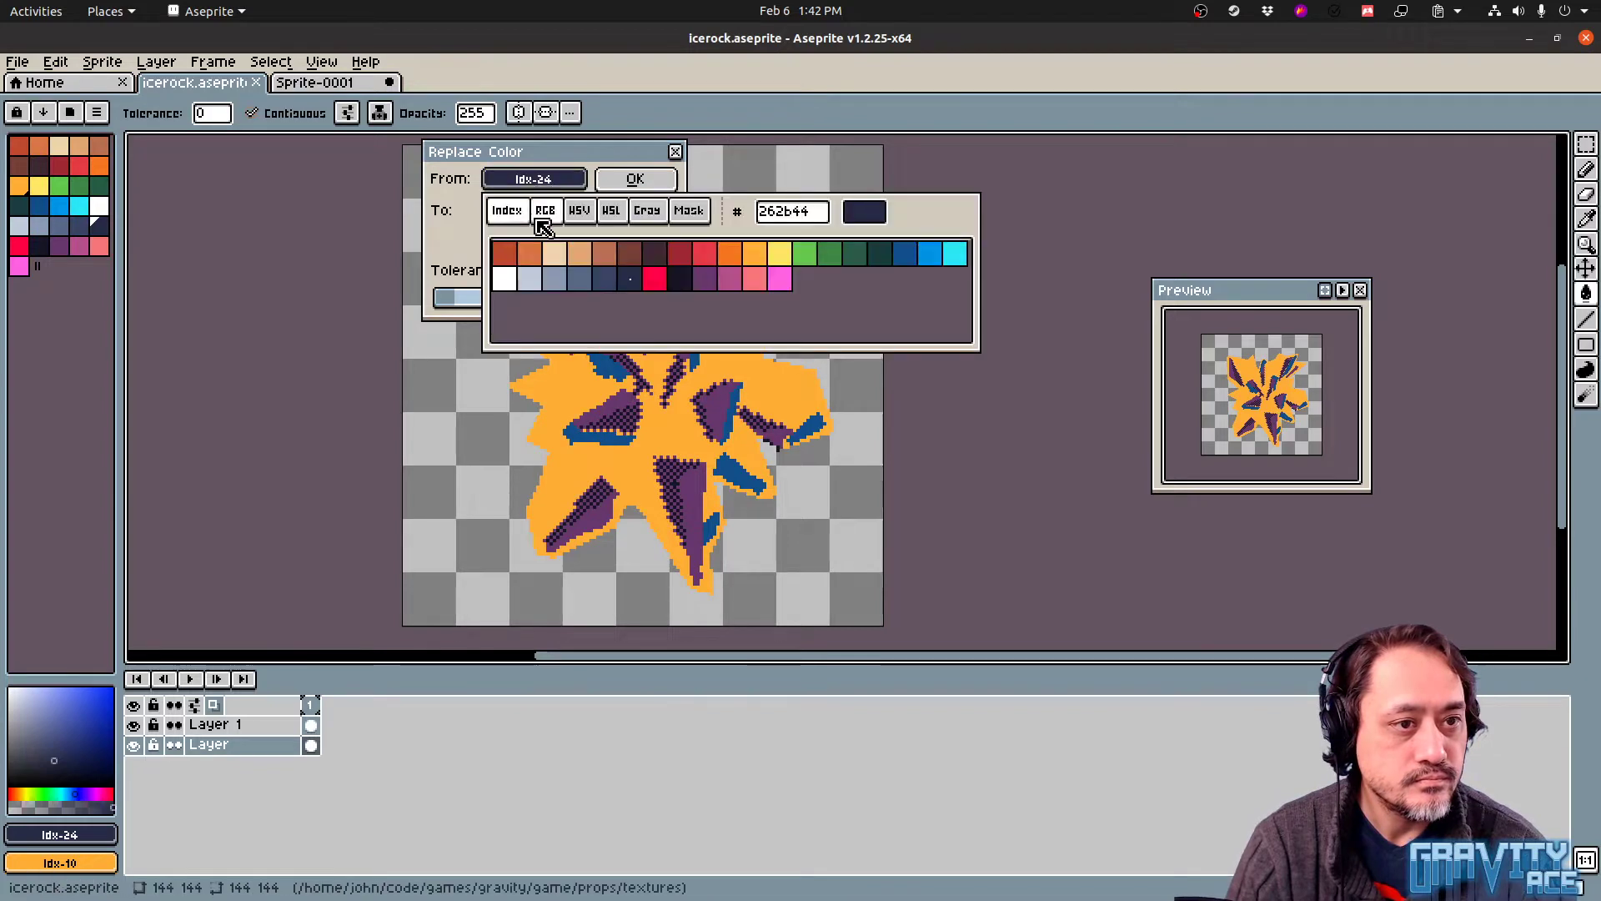
pyautogui.click(680, 280)
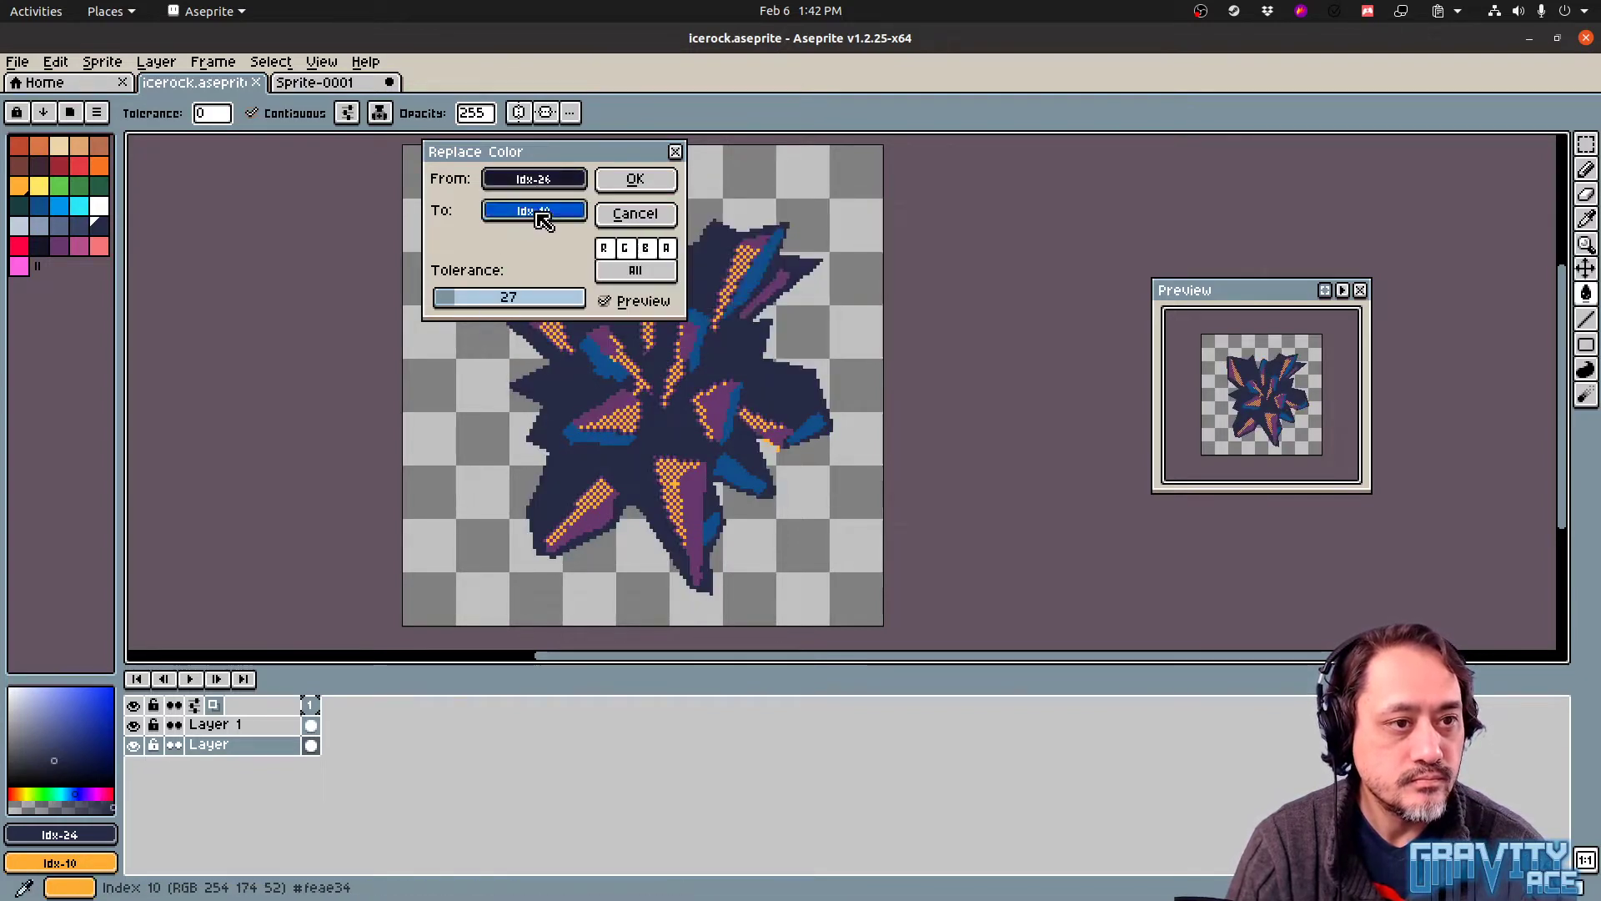
pyautogui.click(534, 210)
pyautogui.click(632, 311)
pyautogui.click(636, 178)
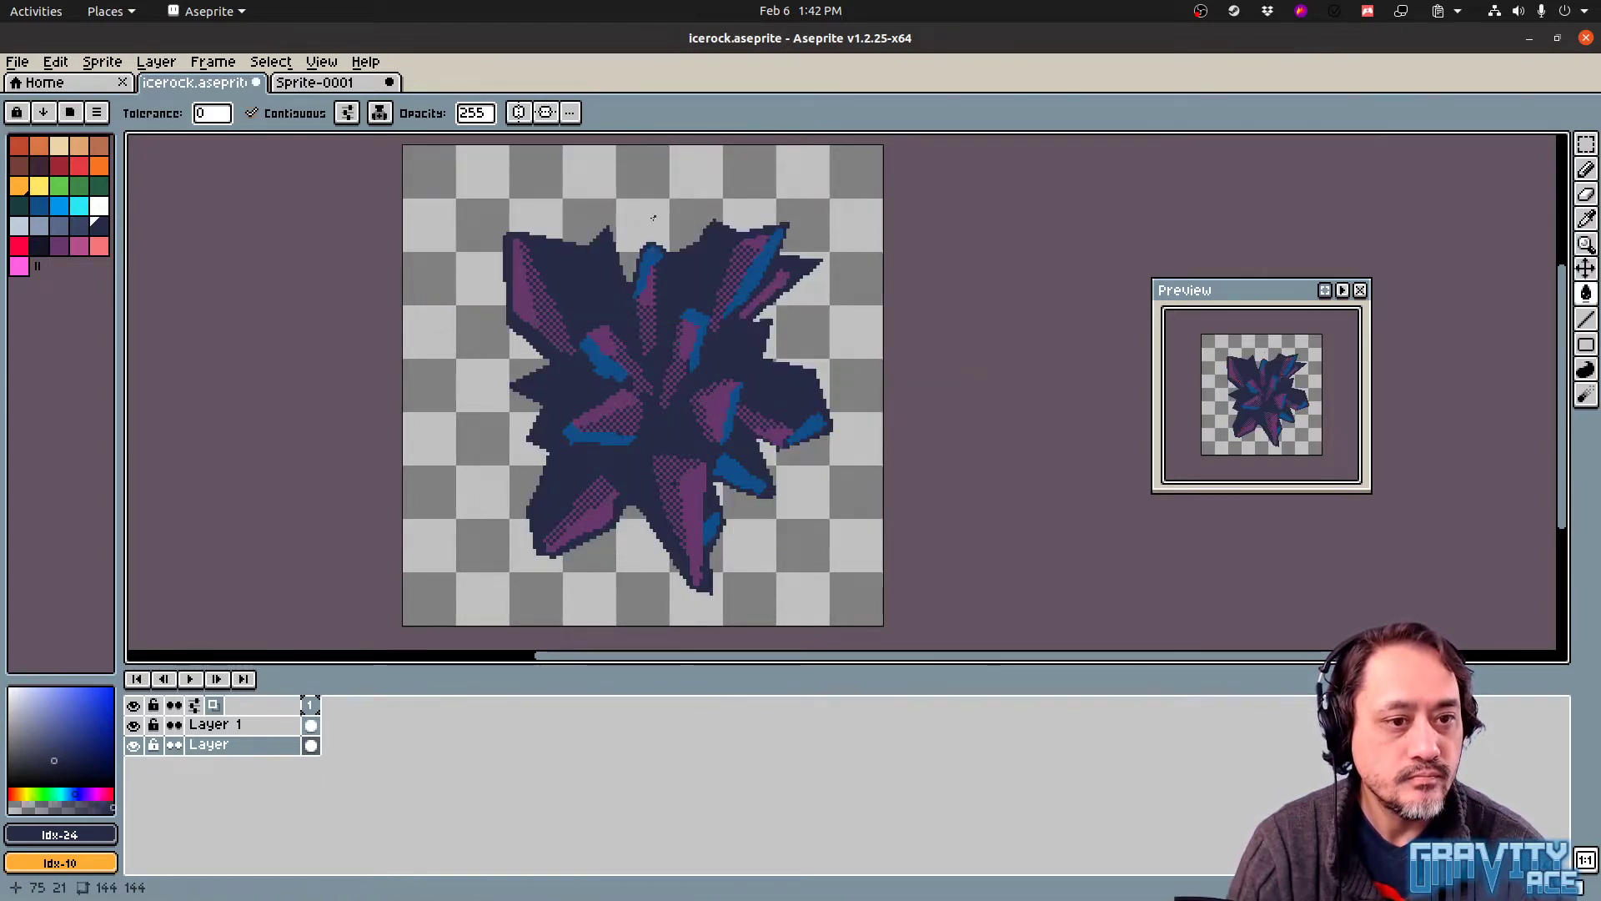
# Save icerock.aseprite and export it as the sprite sheet icerock.png
pyautogui.hotkey('ctrl', 's')
pyautogui.hotkey('ctrl', 'e')
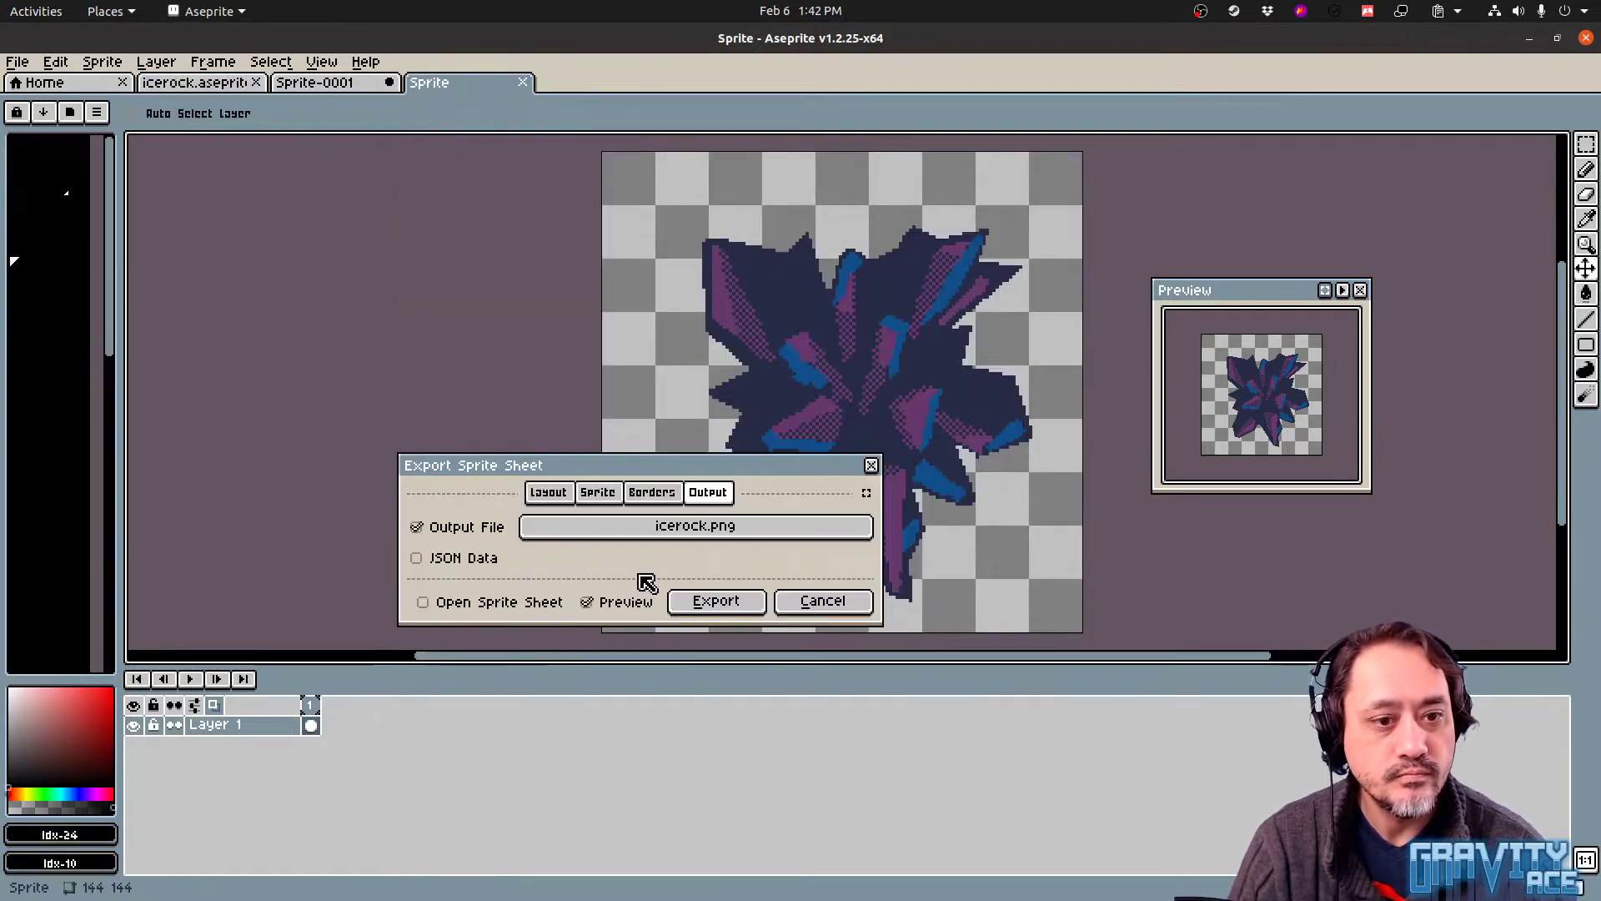
pyautogui.click(716, 600)
# Switch to Godot, run the game, and open the test level with the ice rocks in the game's level editor
pyautogui.hotkey('alt', 'Tab')
pyautogui.hotkey('alt', 'Tab')
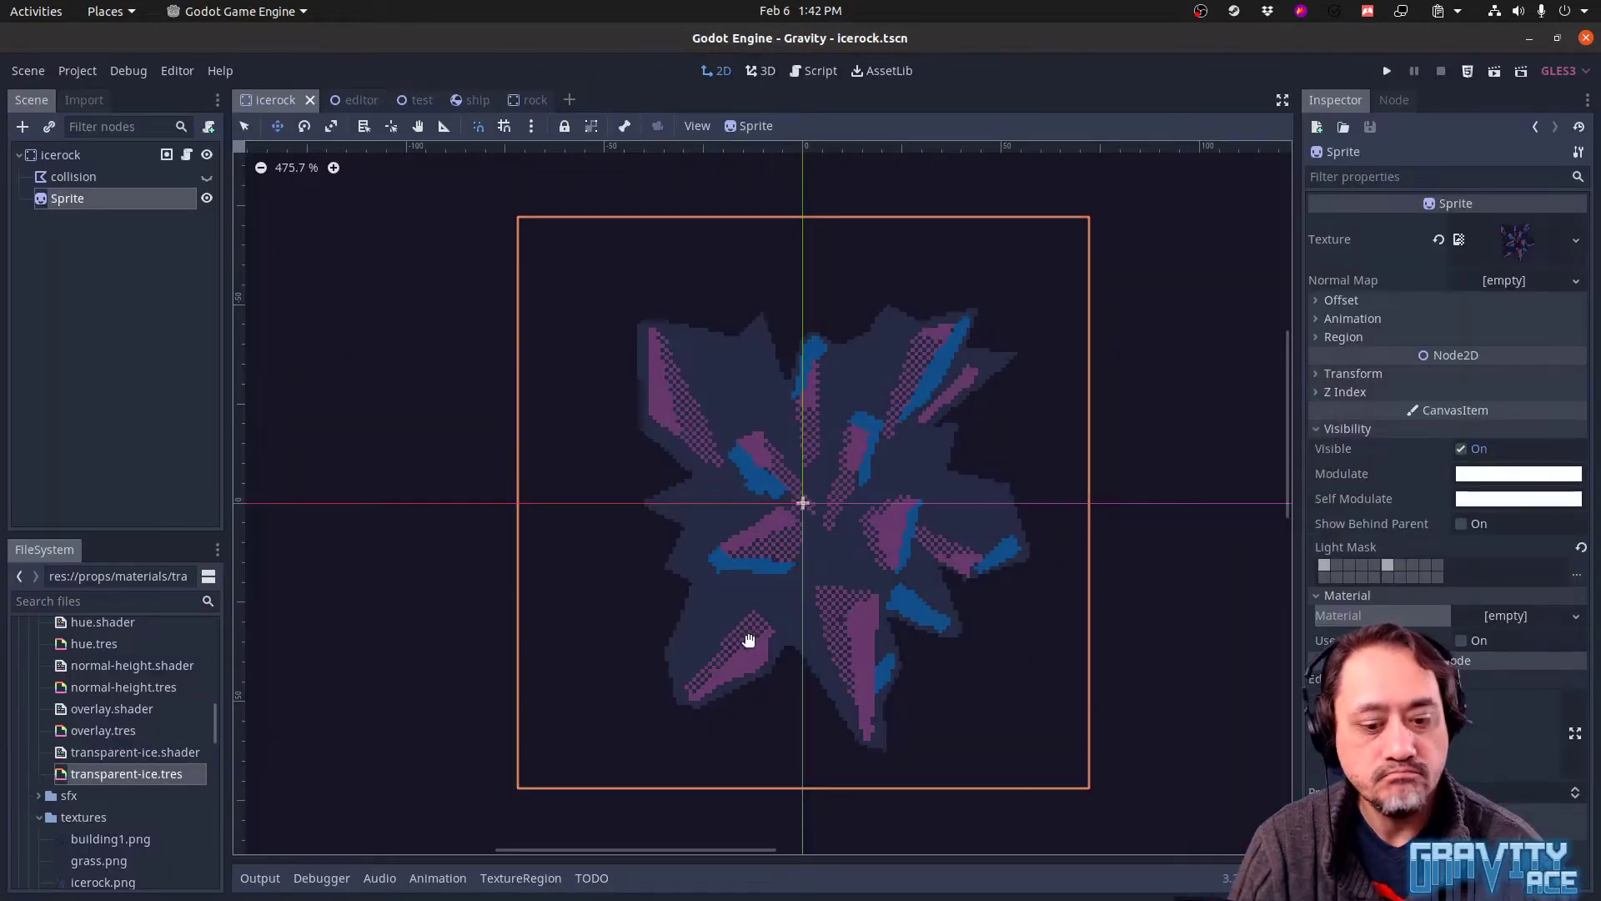
pyautogui.press('F5')
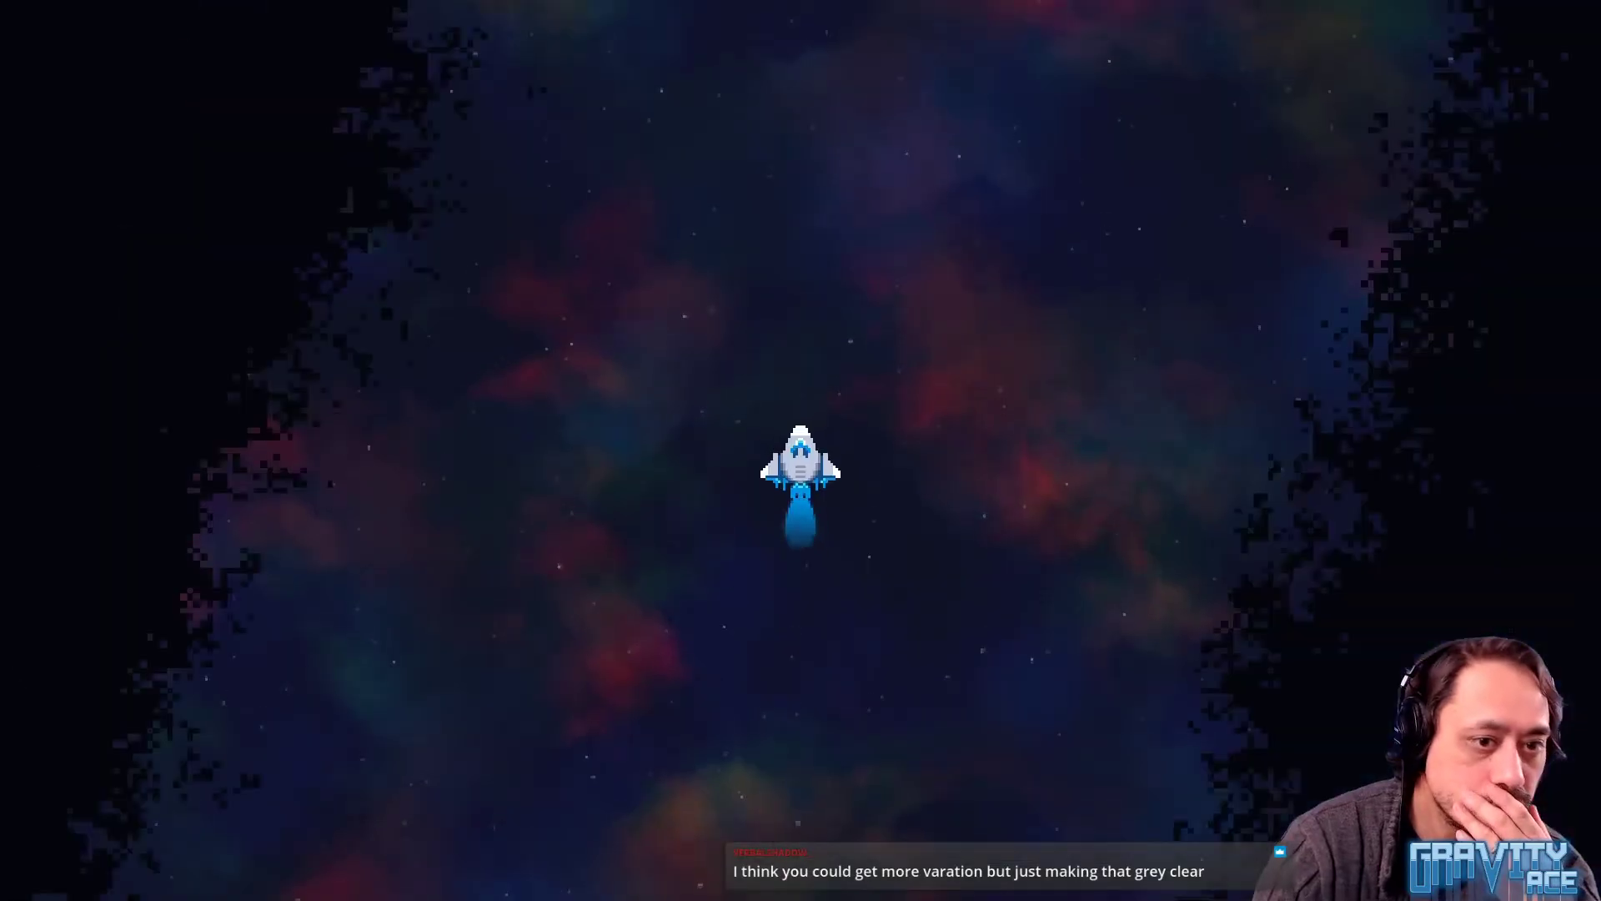
pyautogui.press('Return')
pyautogui.press('Return')
pyautogui.press('Down')
pyautogui.press('Down')
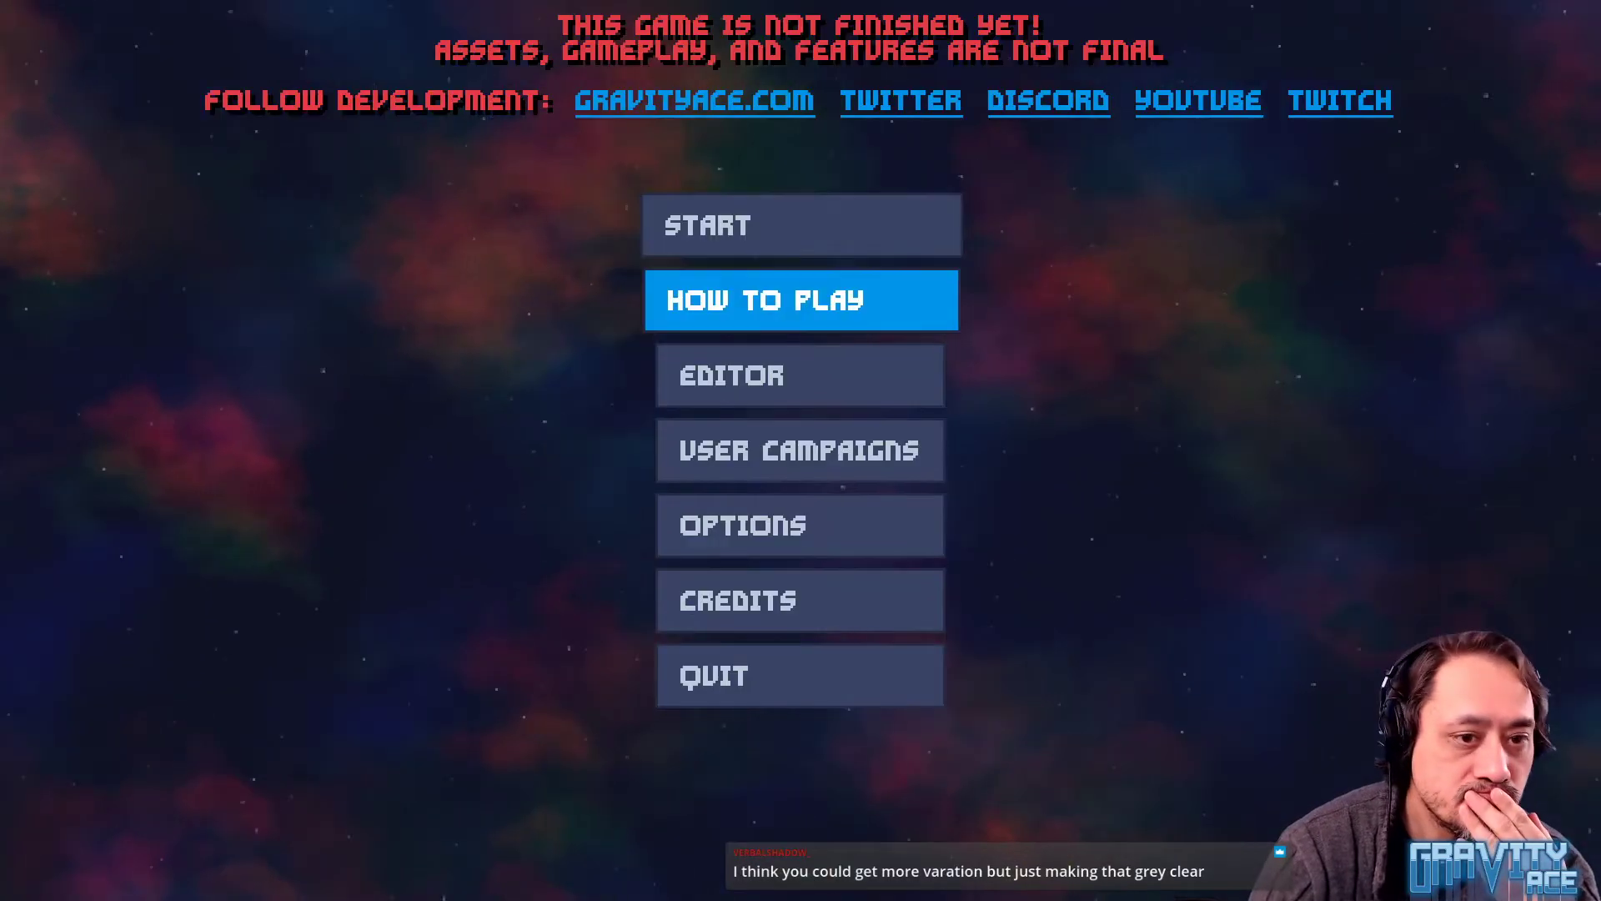
pyautogui.press('Return')
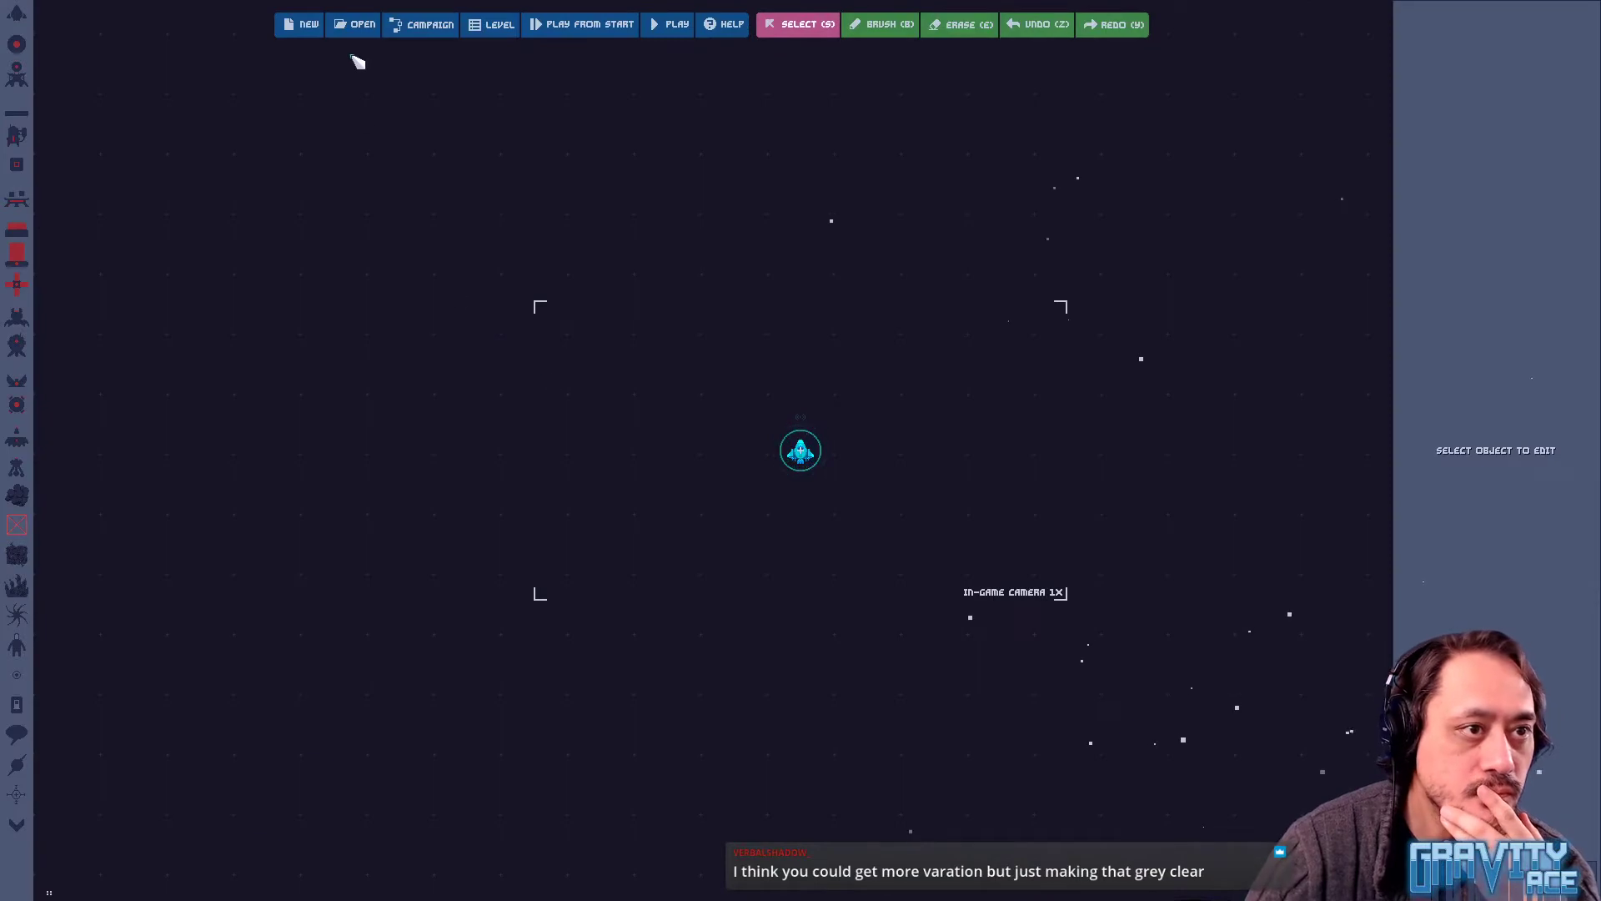
pyautogui.click(862, 488)
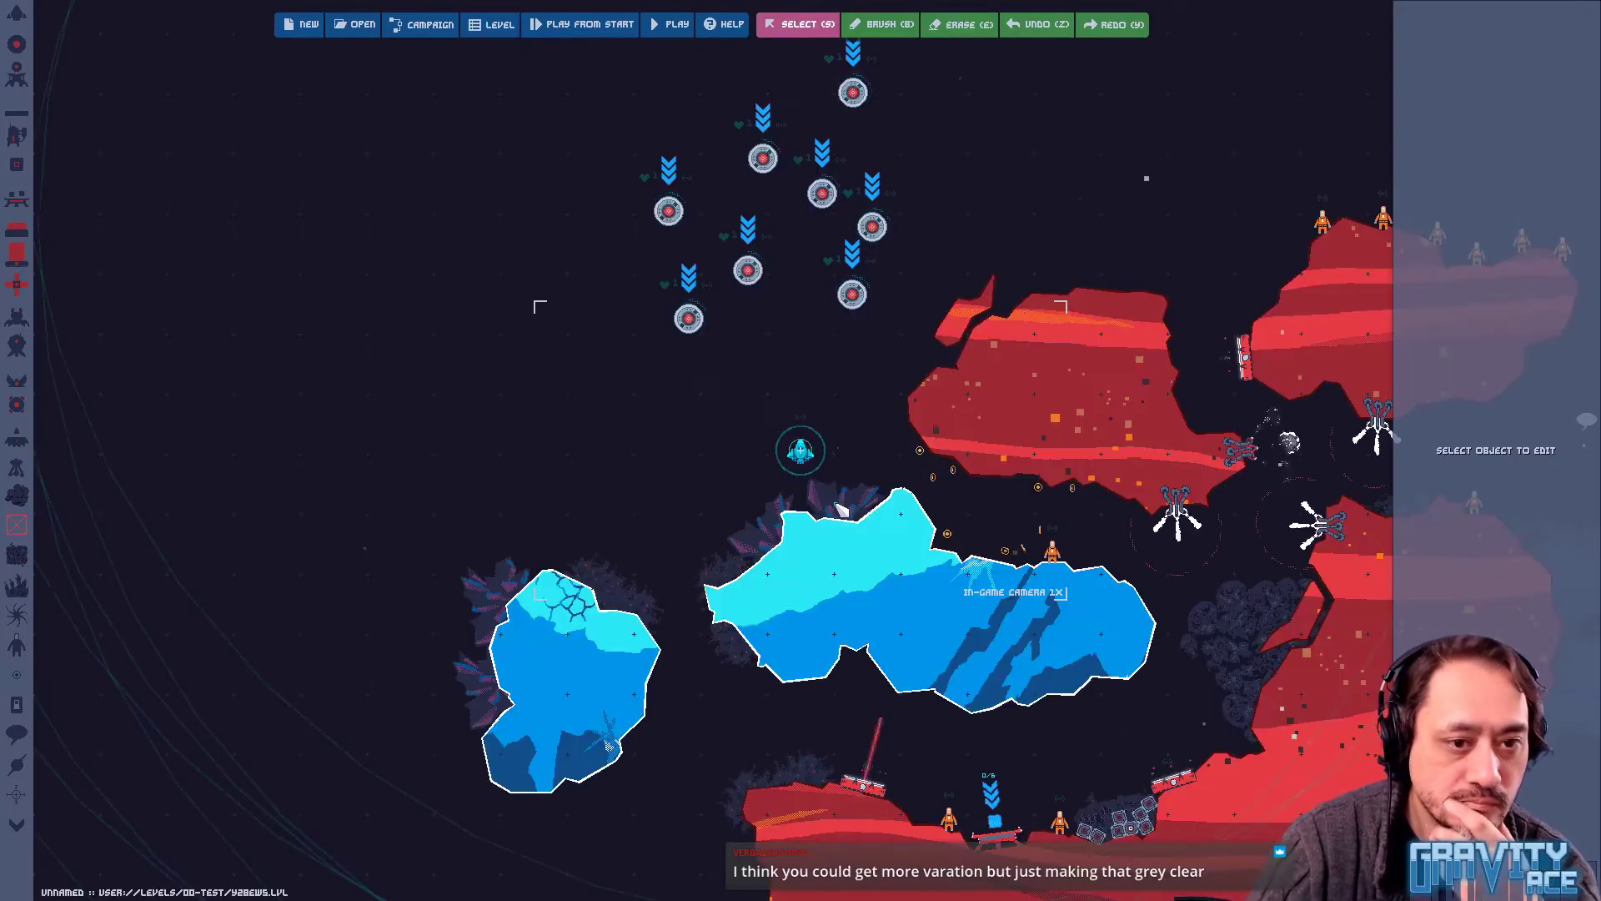
# Play the level and fly the ship around the blue terrain to examine the recoloured ice rocks against the background
pyautogui.press('p')
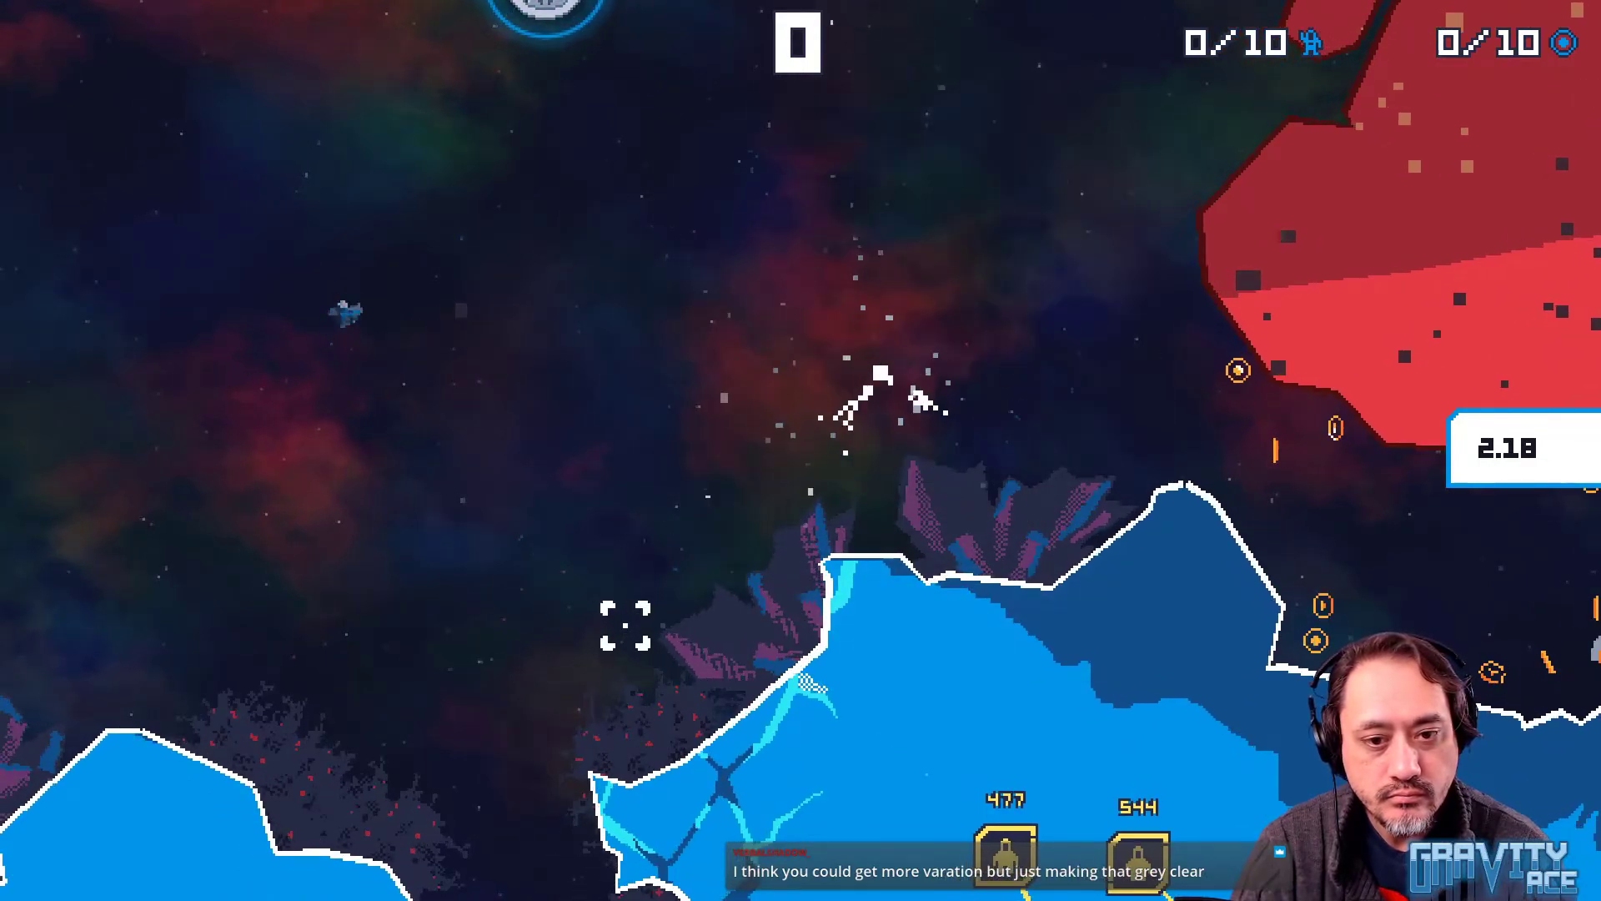
pyautogui.press('w')
pyautogui.press('w')
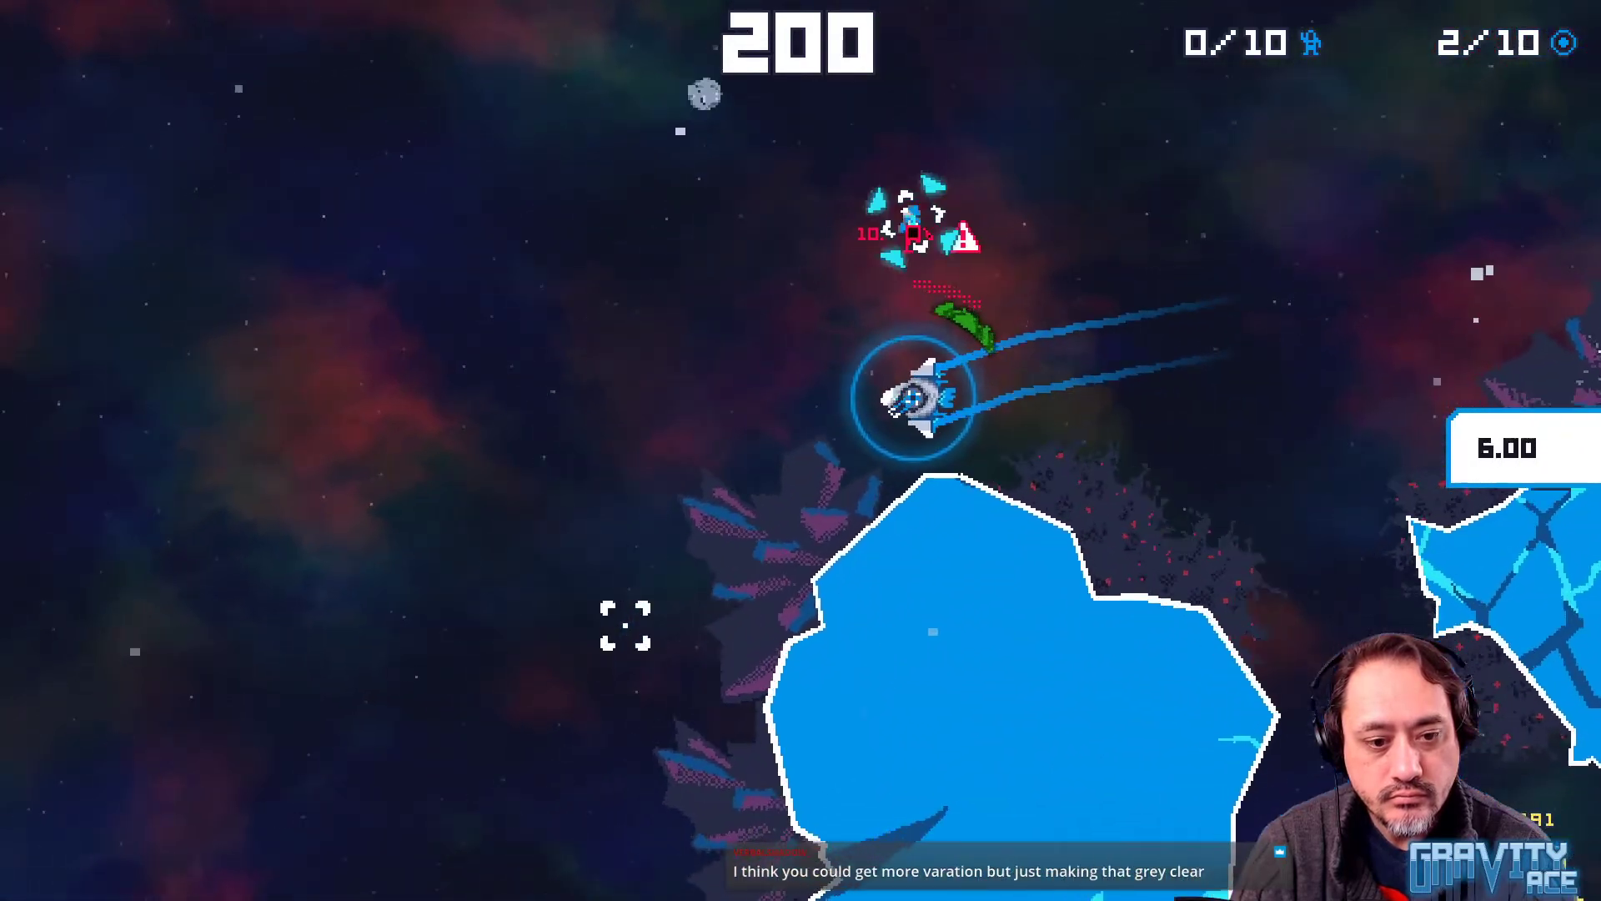
pyautogui.press('a')
pyautogui.press('w')
pyautogui.press('a')
pyautogui.press('w')
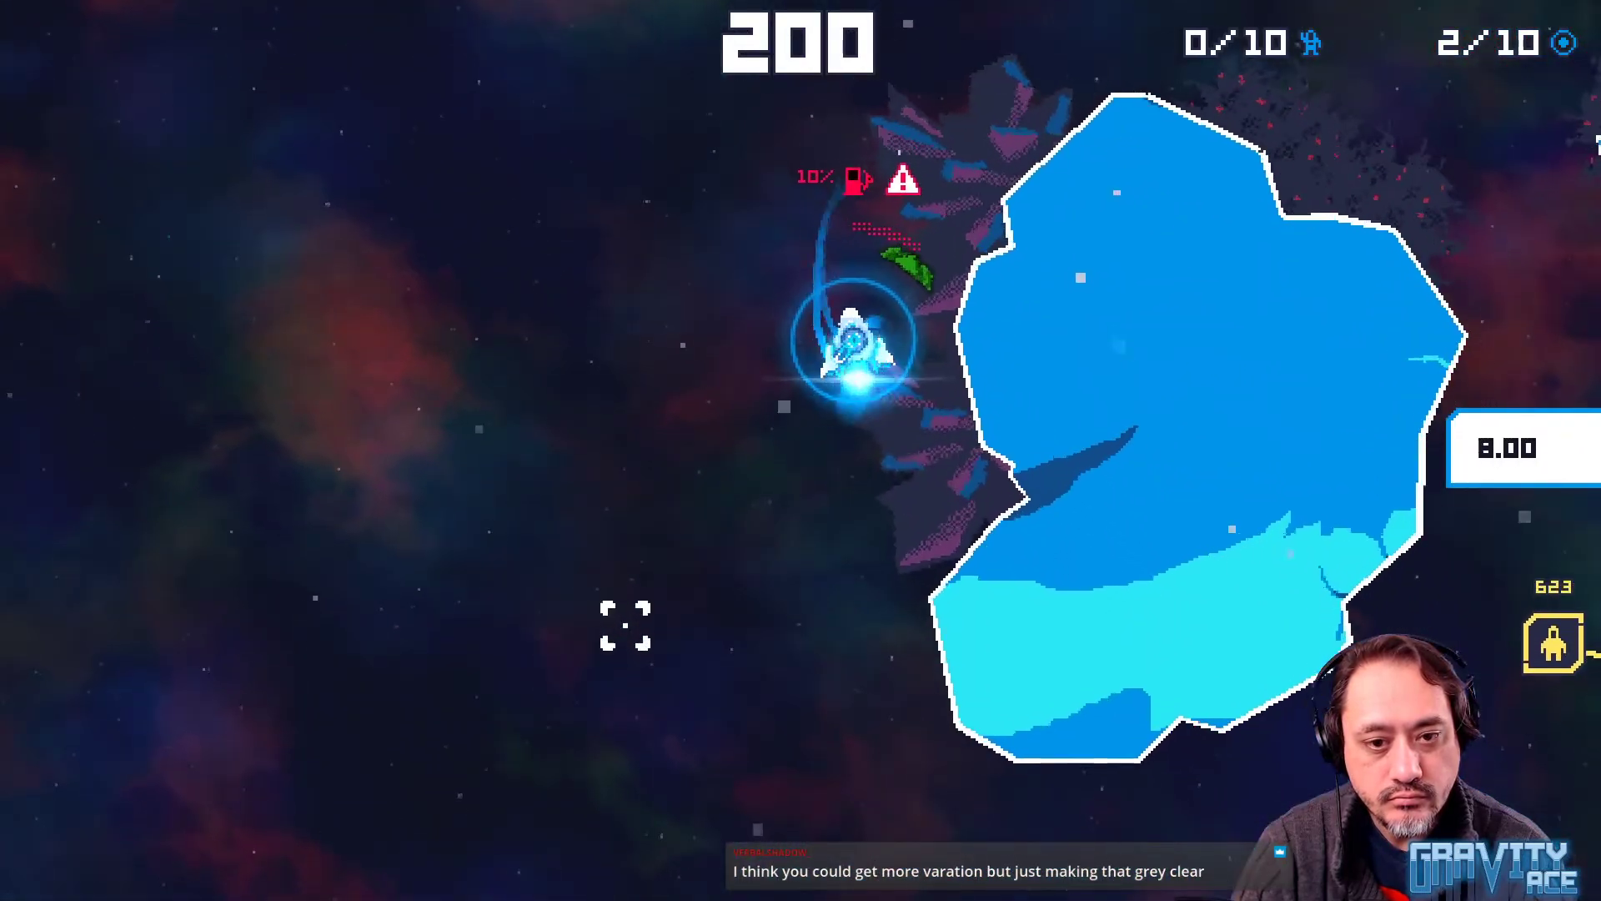
pyautogui.press('d')
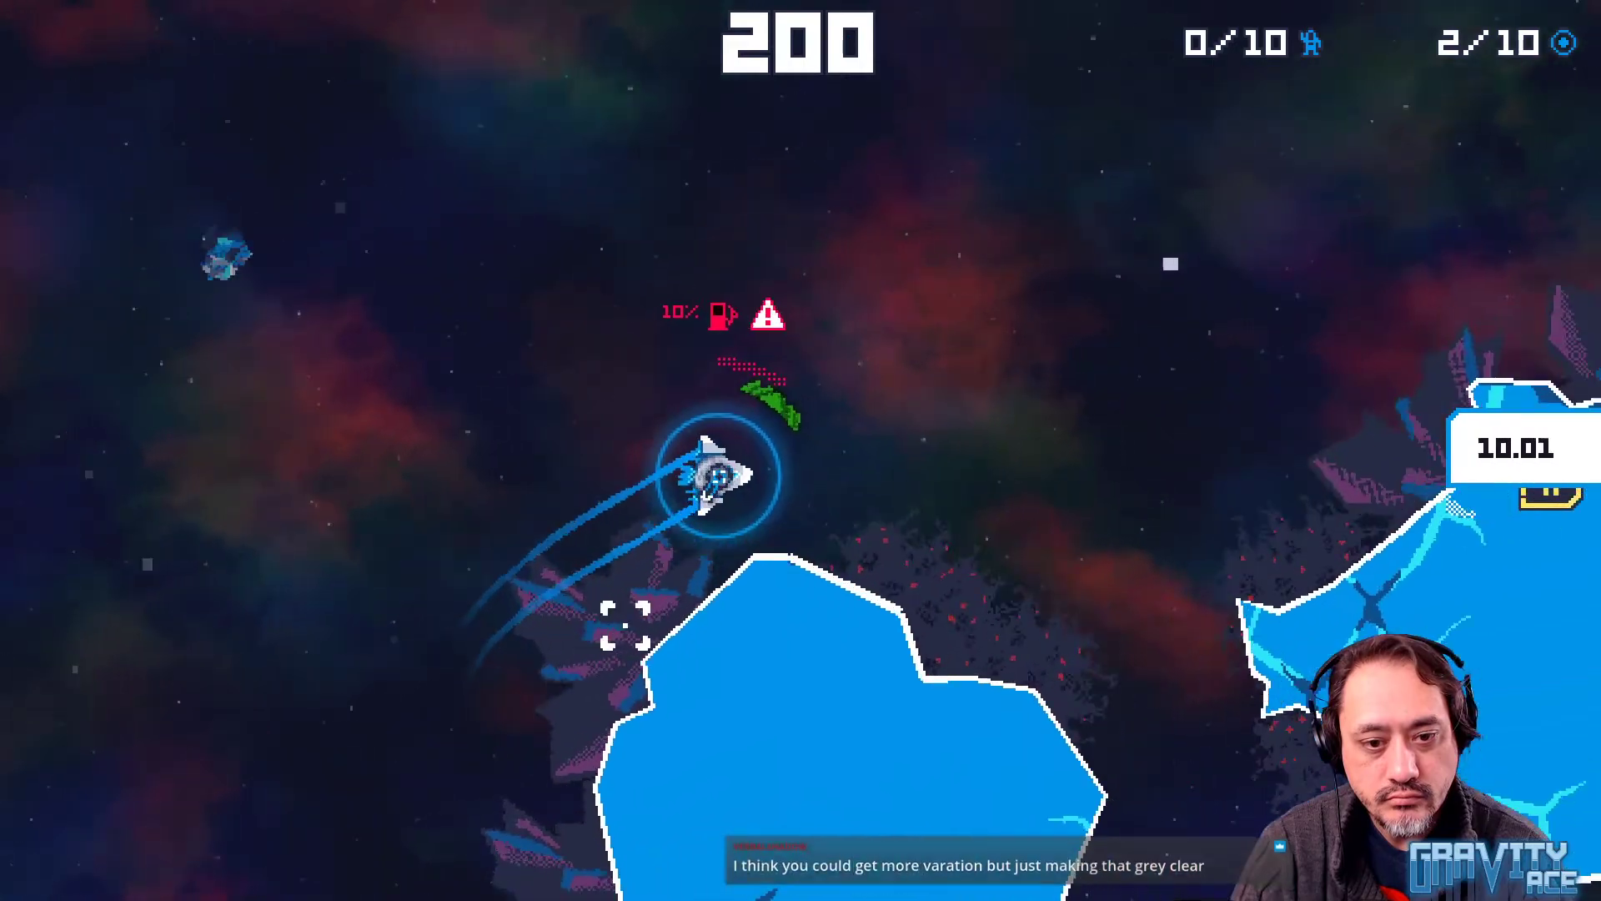
pyautogui.press('w')
pyautogui.press('d')
pyautogui.press('w')
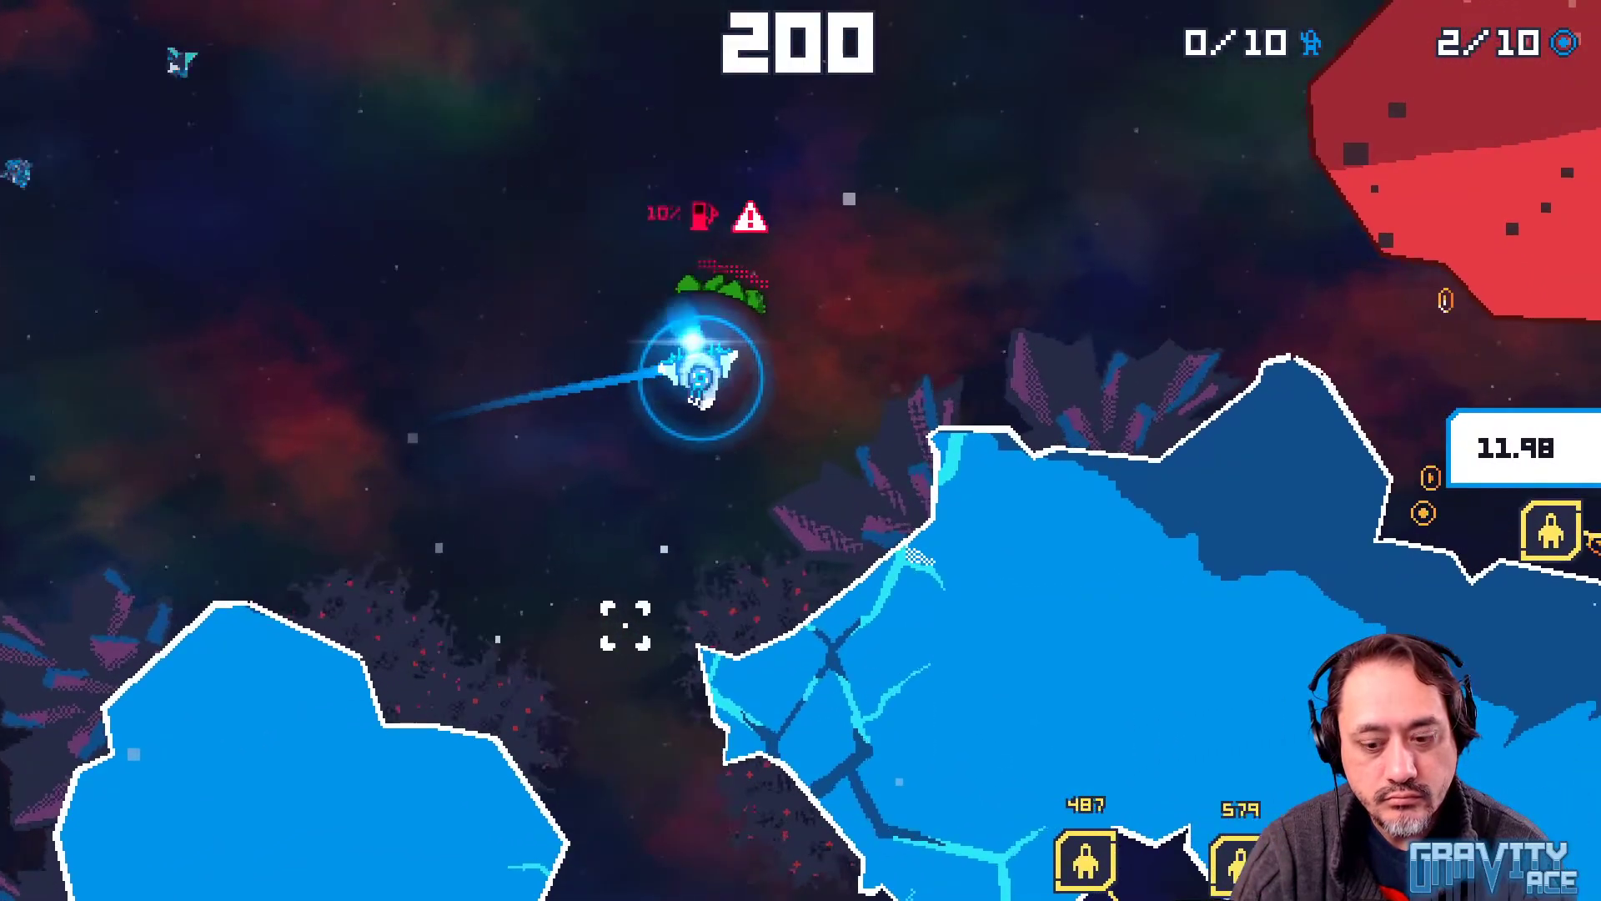
pyautogui.press('d')
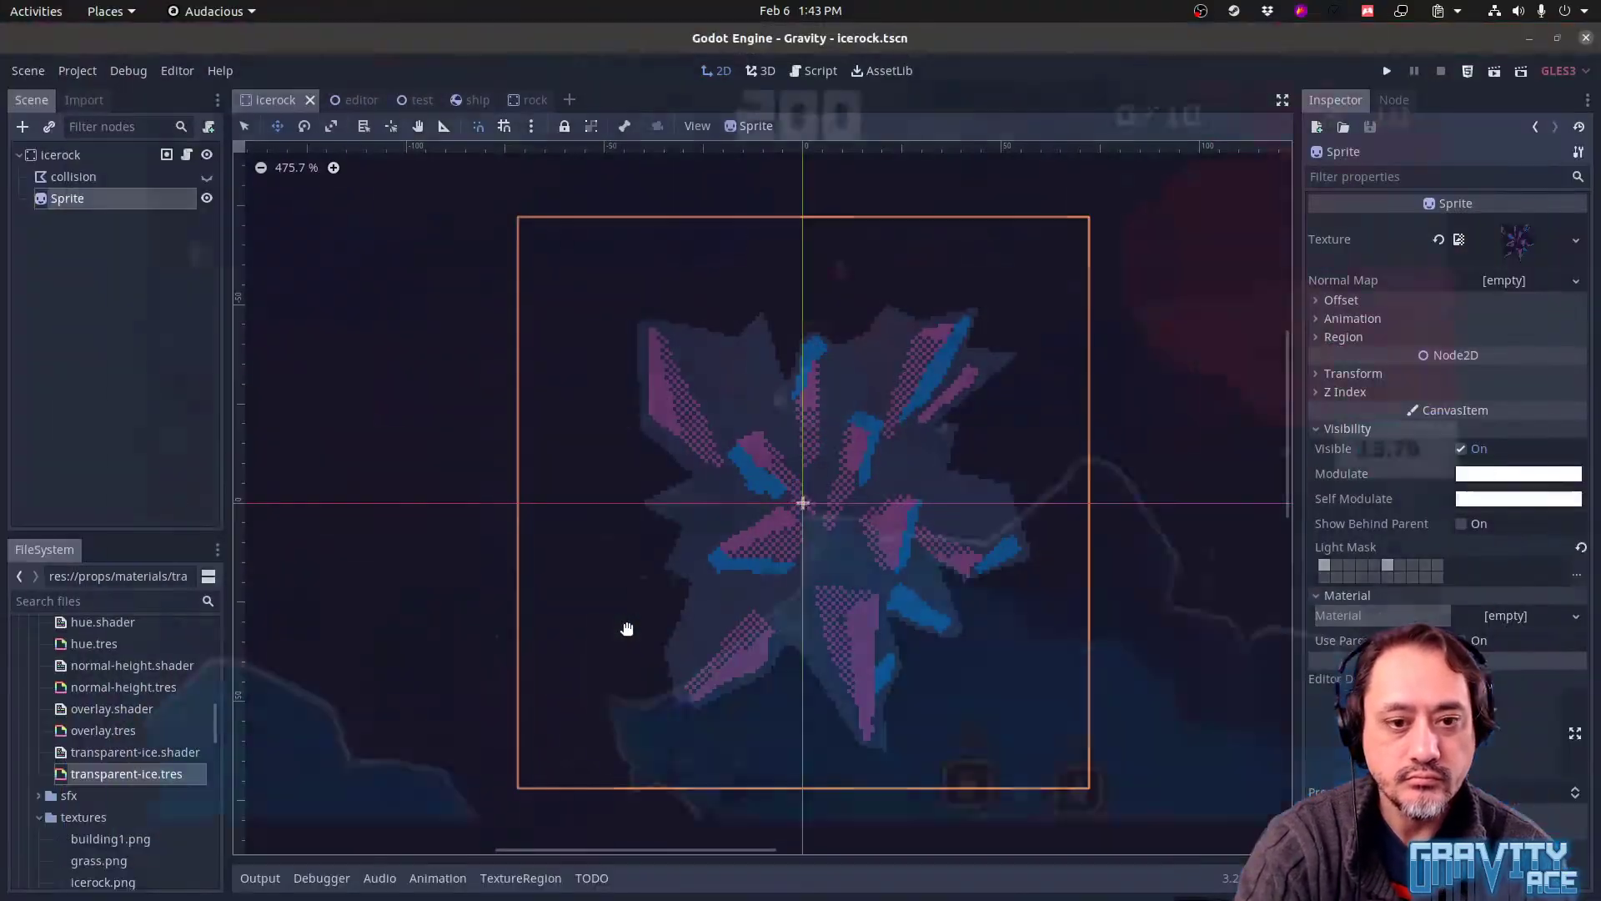
# Open the test scene in Godot and move the icerock sprite slightly right and down along the red terrain's lower edge
pyautogui.hotkey('alt', 'Tab')
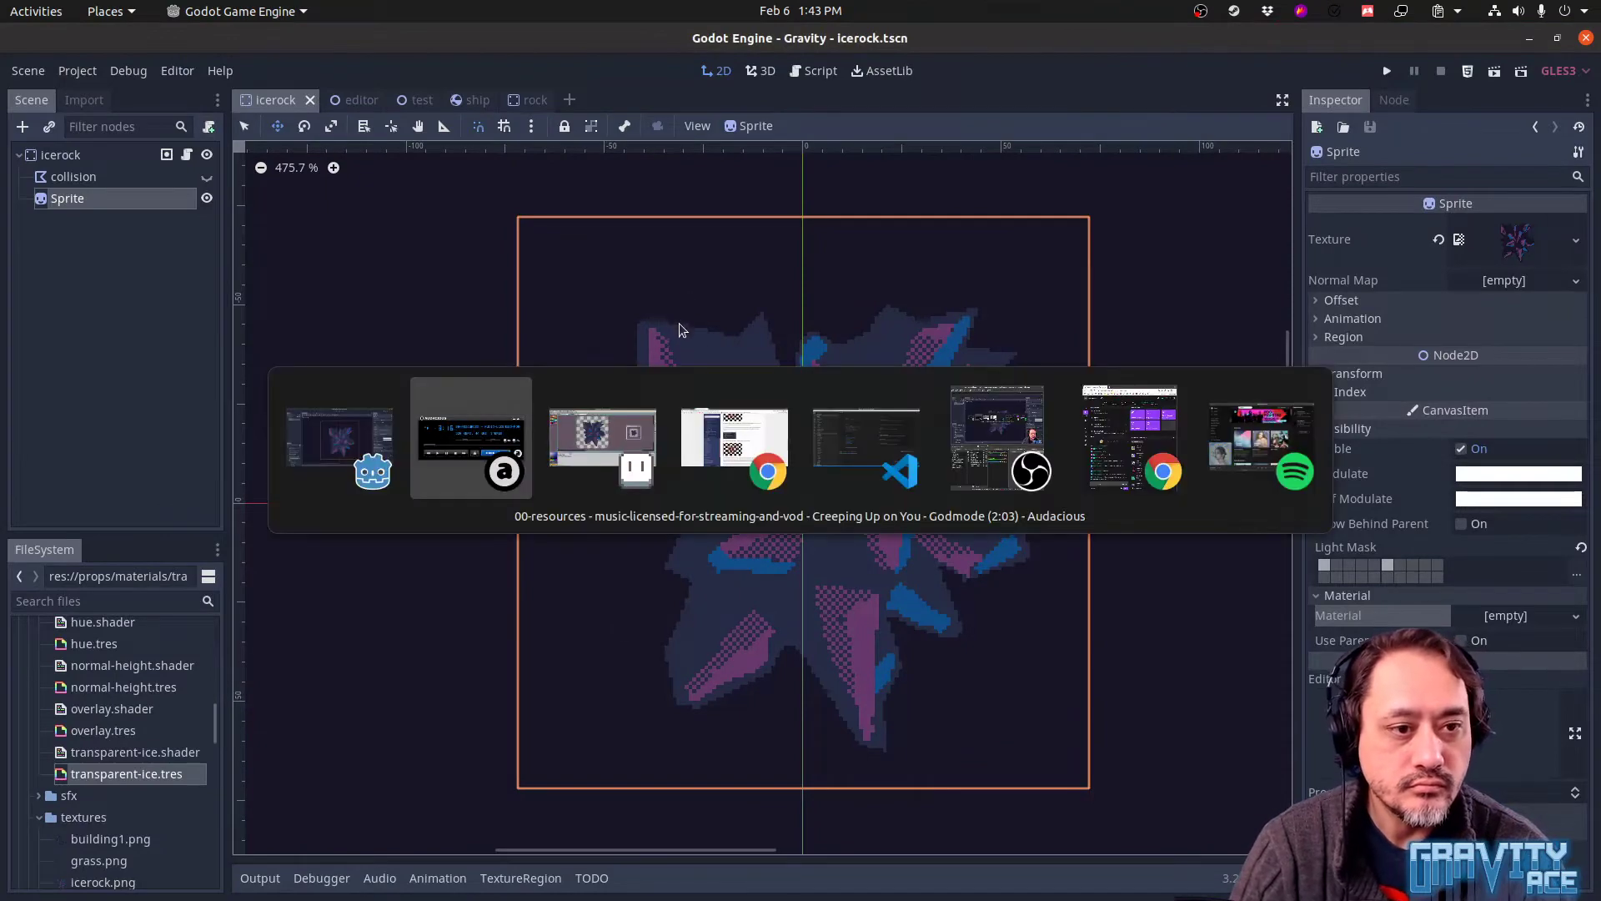
pyautogui.click(413, 101)
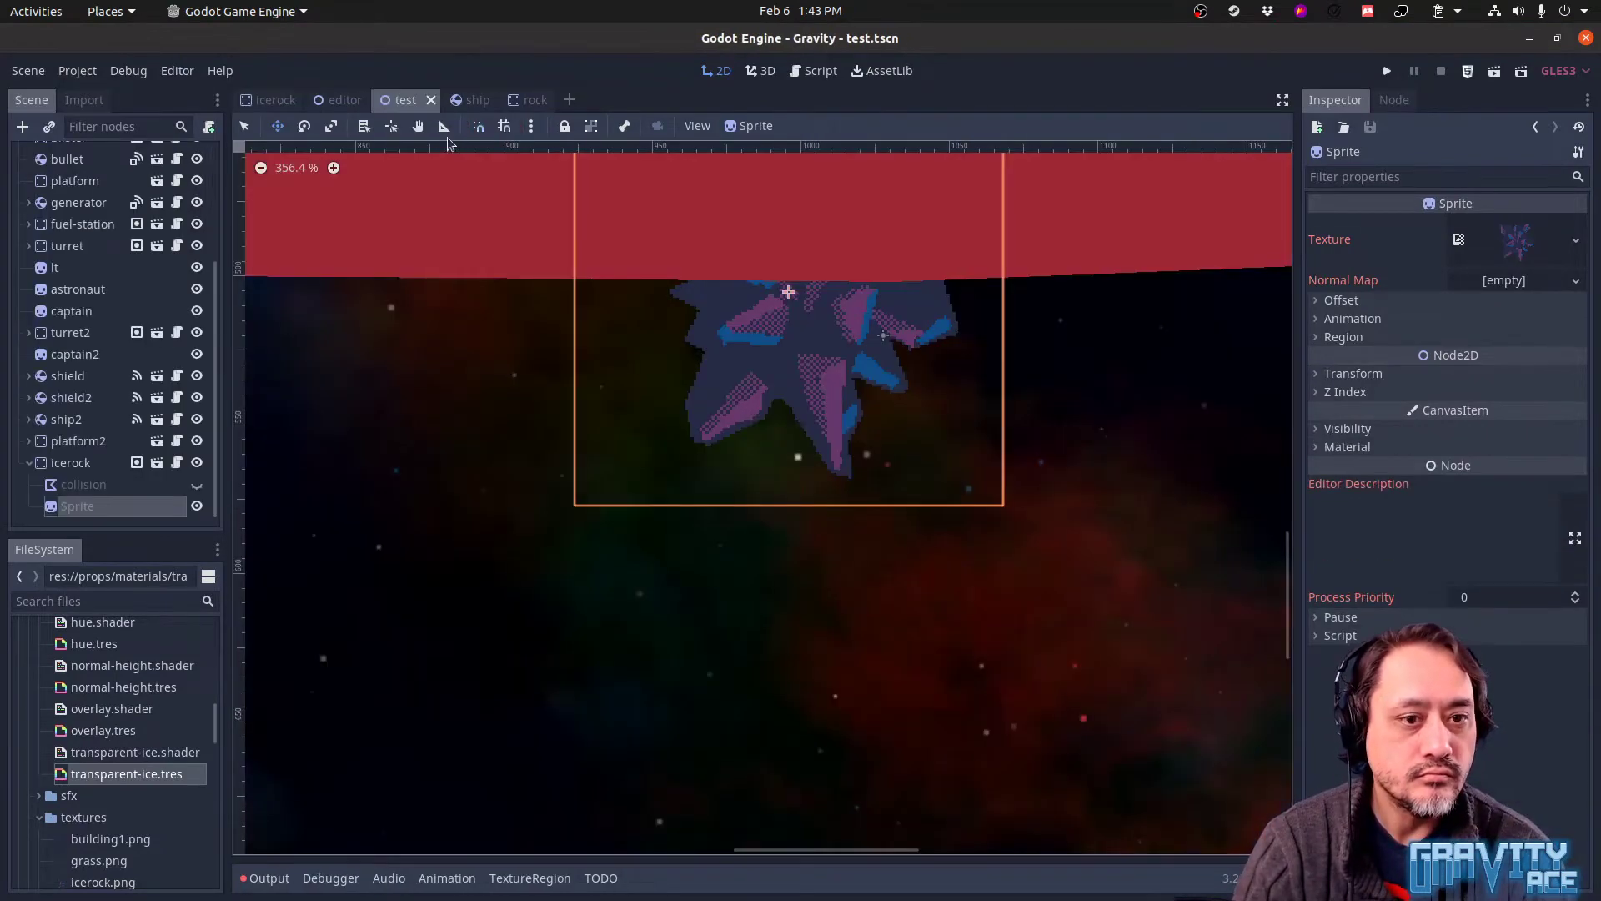
pyautogui.moveTo(768, 423); pyautogui.dragTo(786, 490, button='middle')
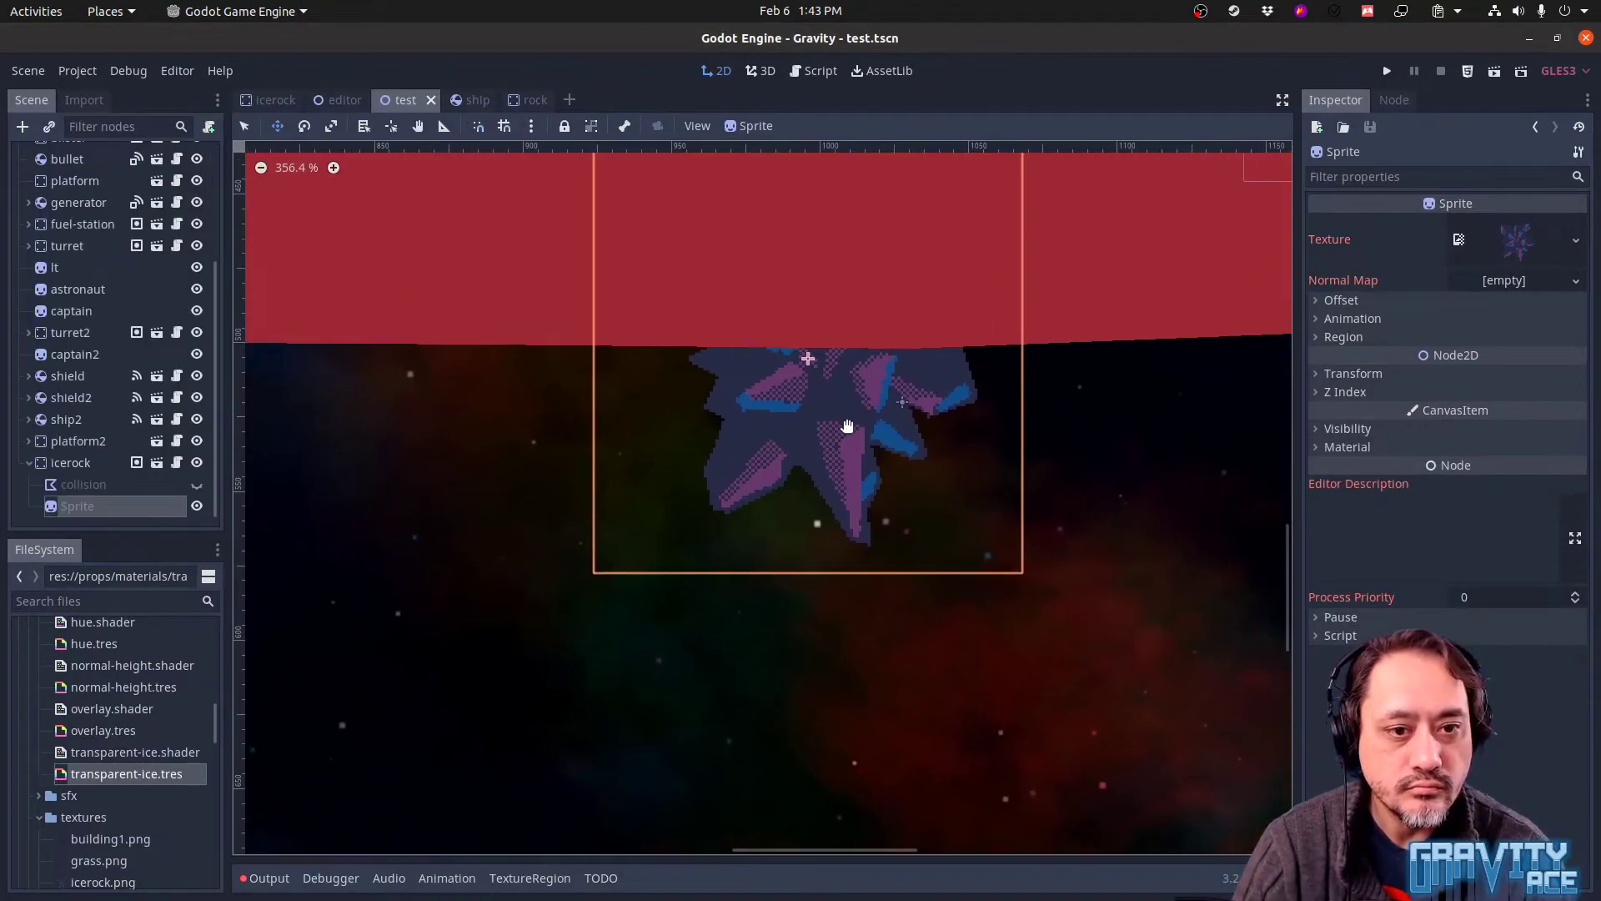
pyautogui.moveTo(851, 424); pyautogui.dragTo(892, 432)
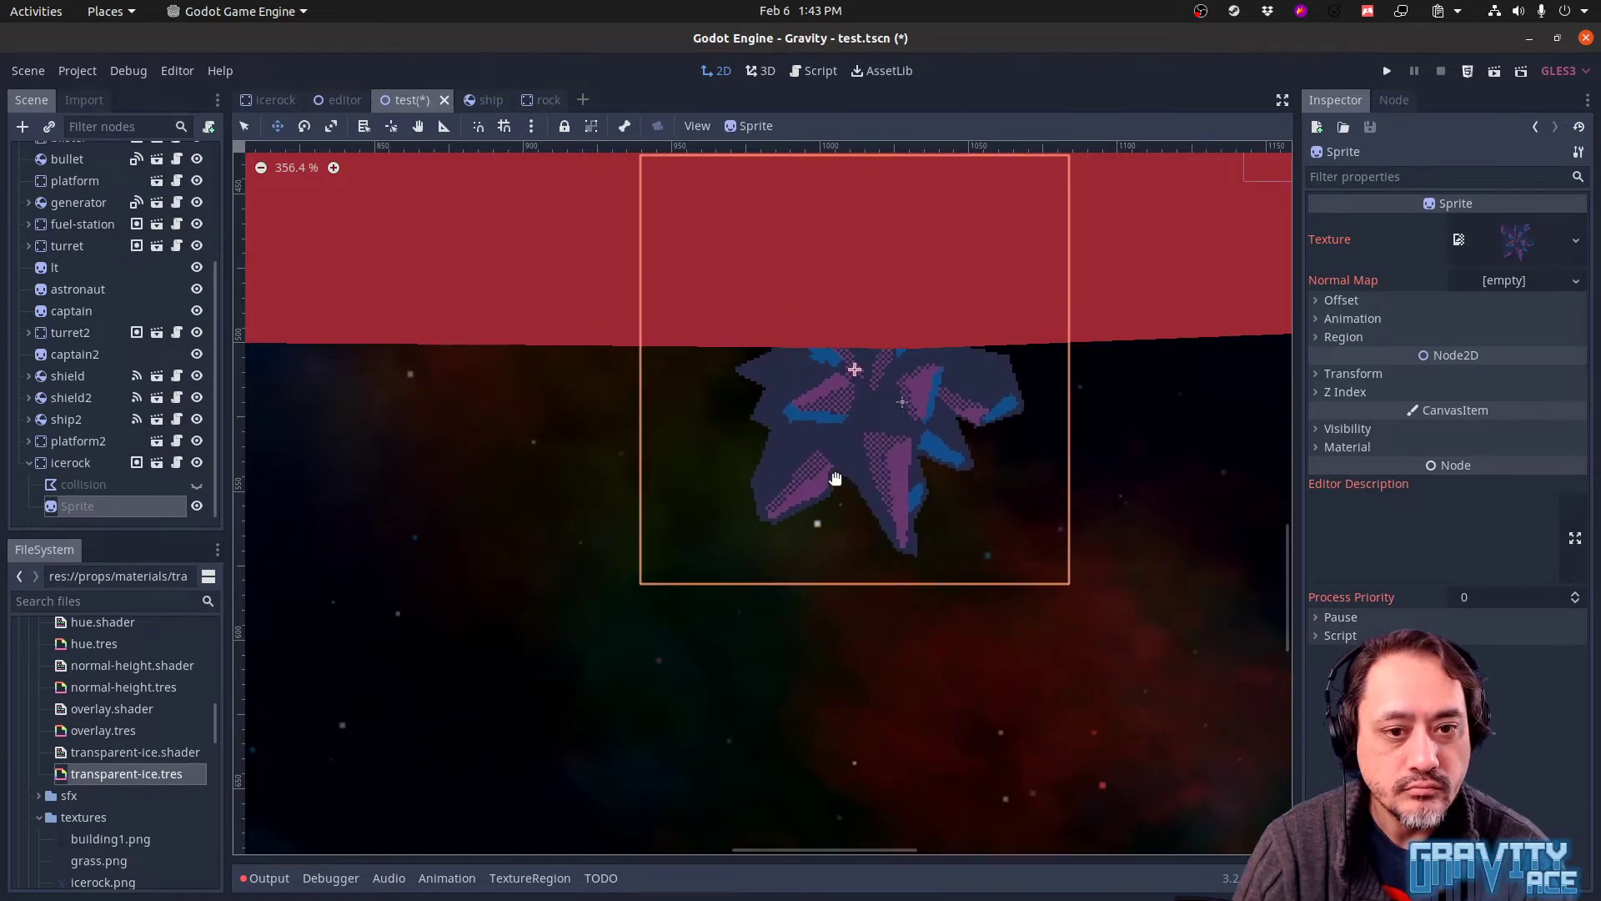
pyautogui.moveTo(836, 447); pyautogui.dragTo(740, 554, button='middle')
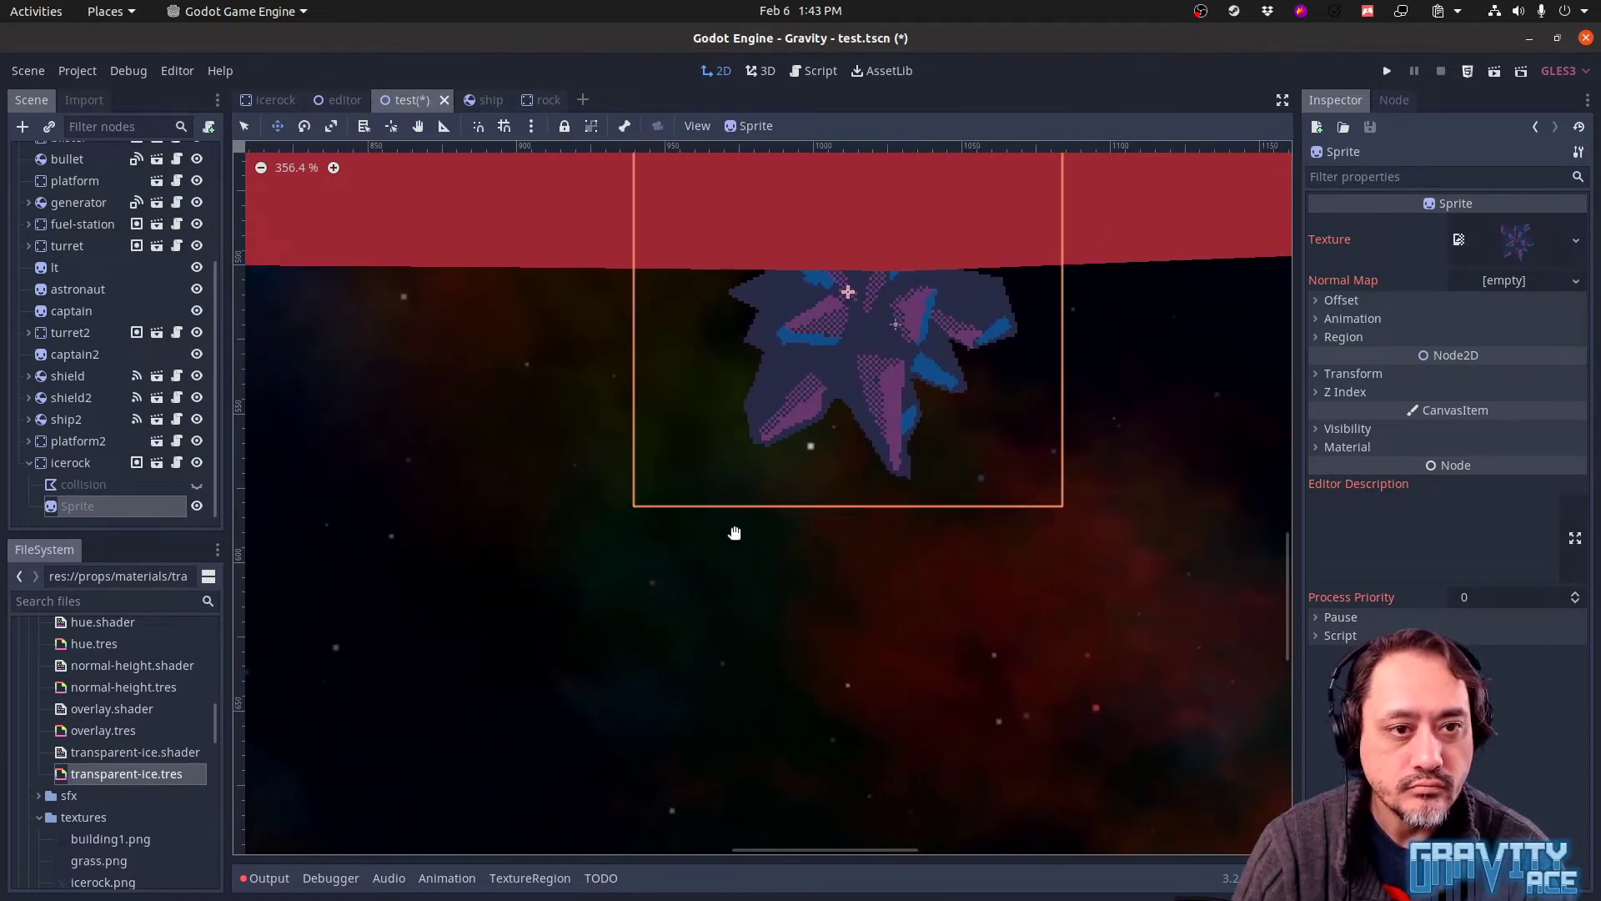
# Switch to Aseprite and set up the Pencil with palette colour 26 and a saved dither pattern brush aligned to source
pyautogui.hotkey('alt', 'Tab')
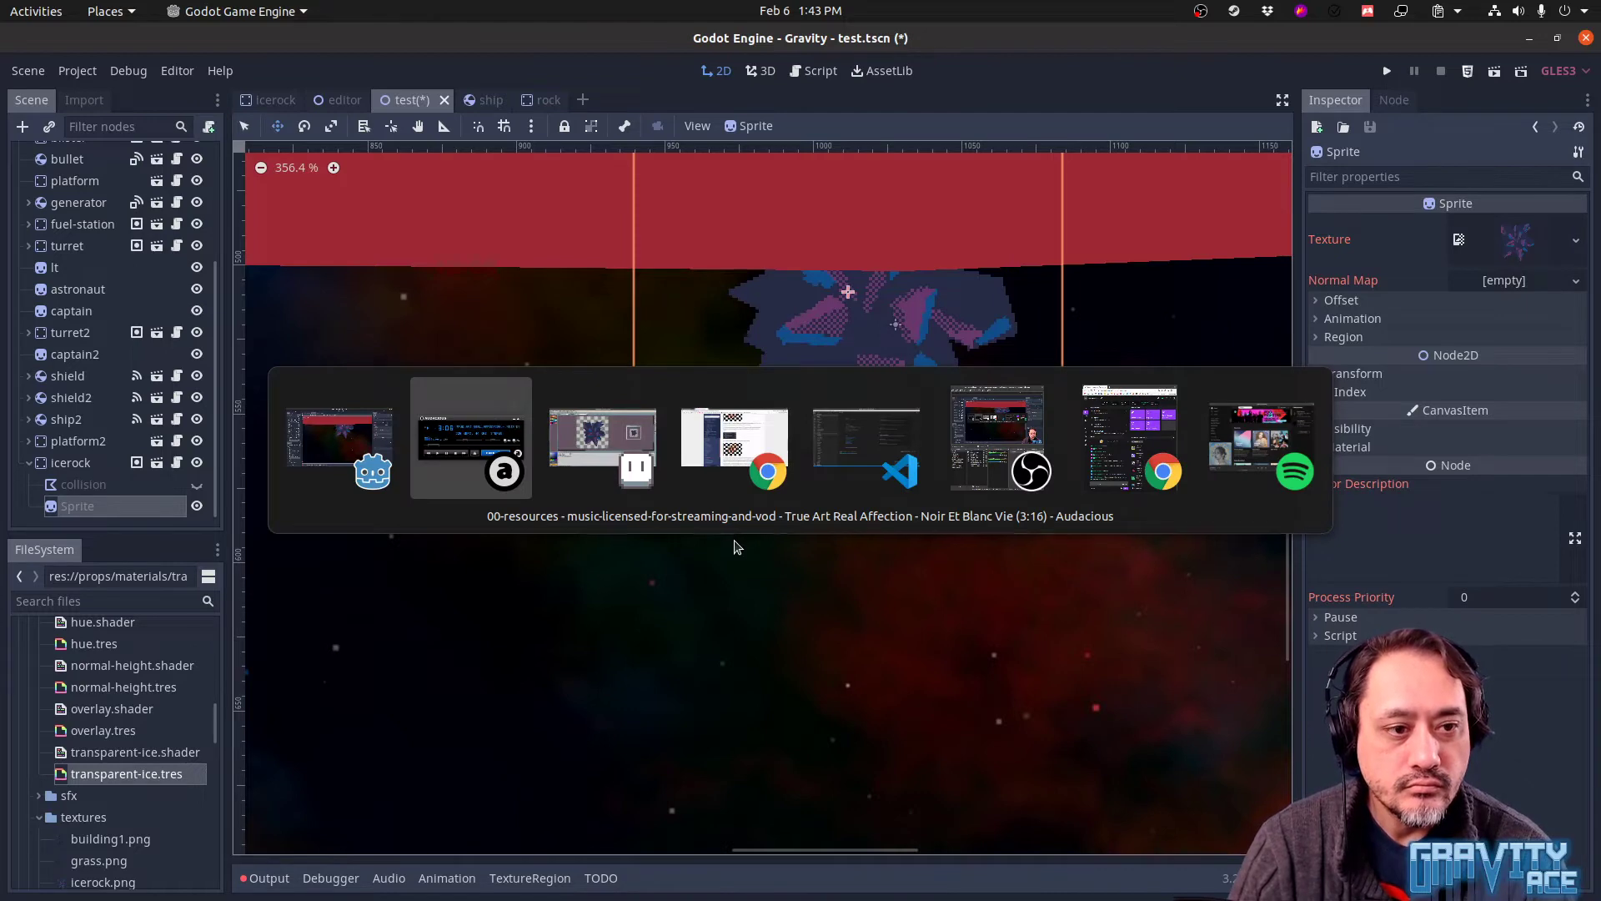
pyautogui.hotkey('alt', 'Tab')
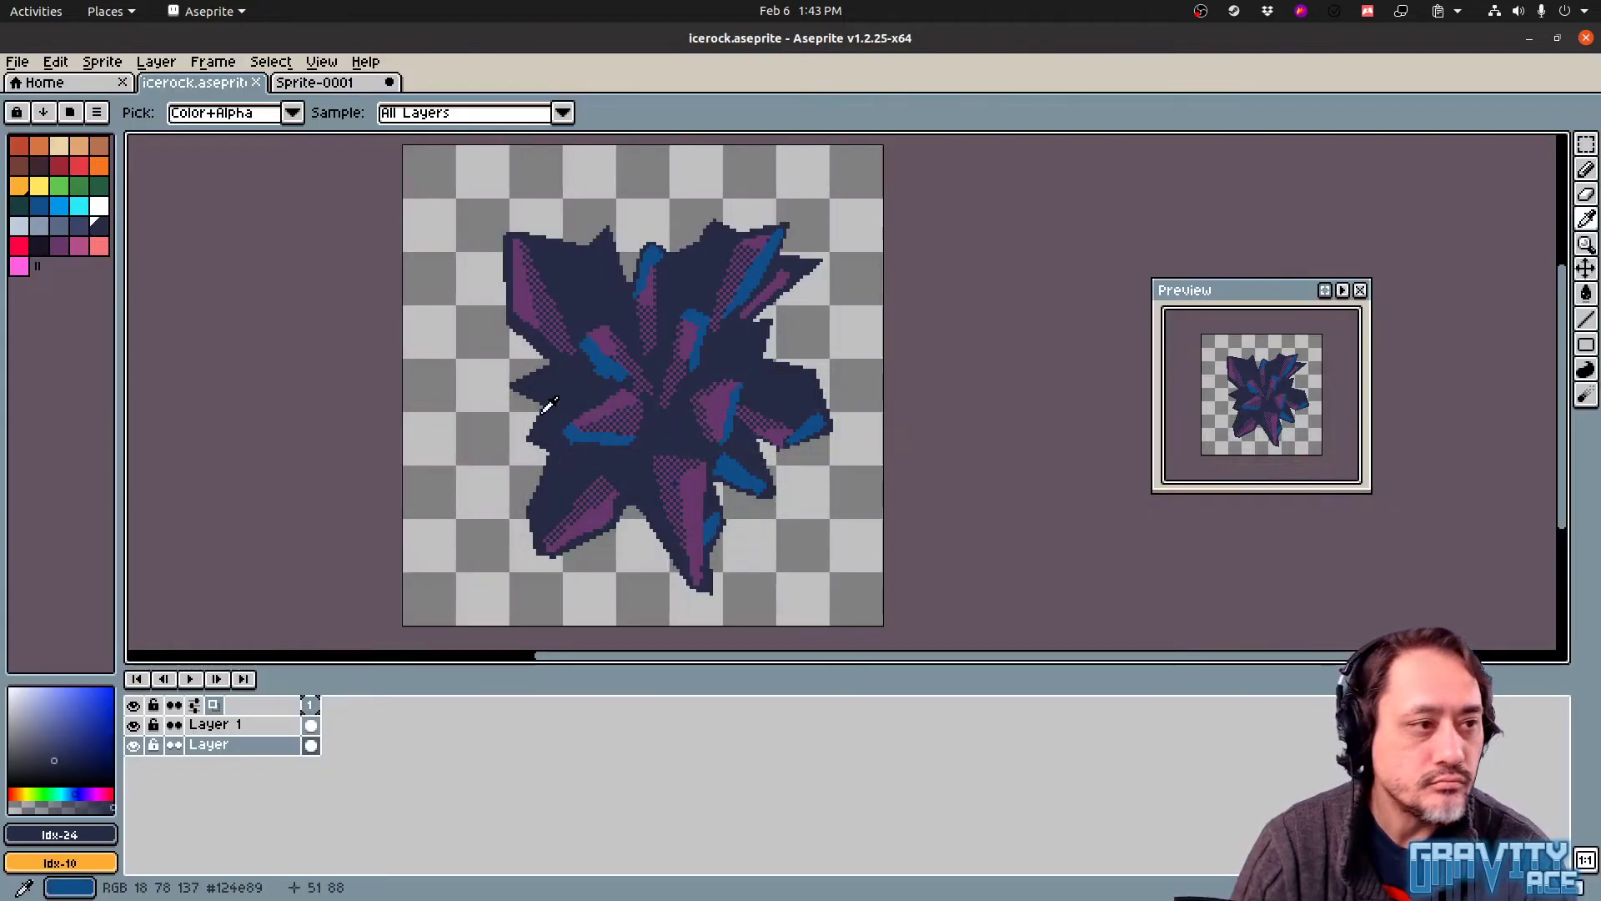
pyautogui.click(39, 245)
pyautogui.press('b')
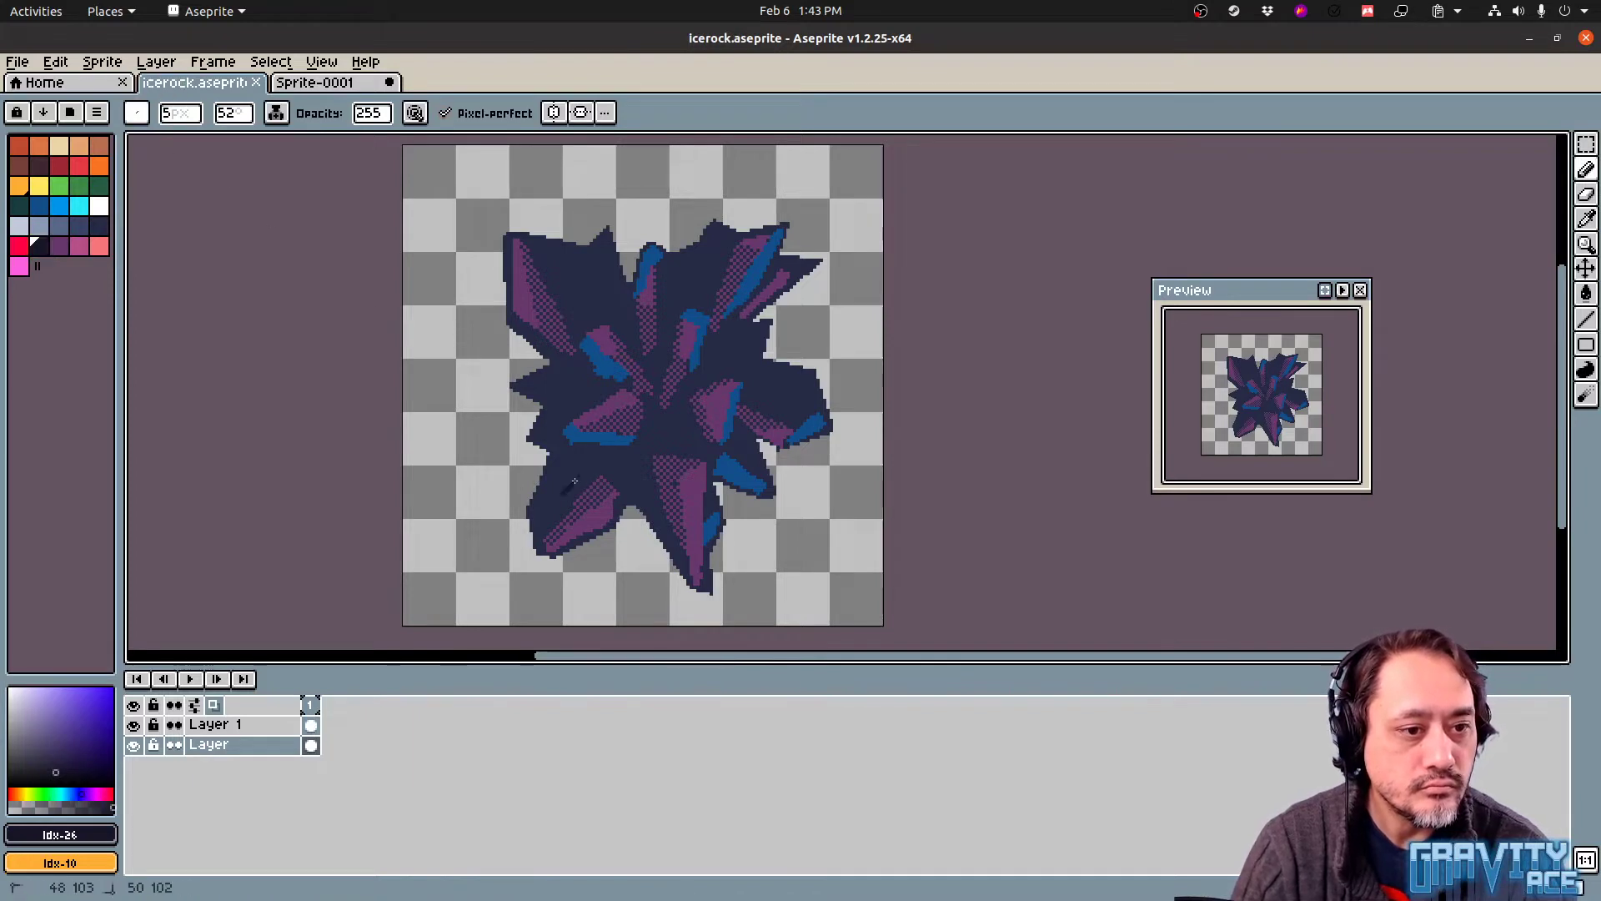
pyautogui.moveTo(549, 516); pyautogui.dragTo(542, 533)
pyautogui.hotkey('ctrl', 'z')
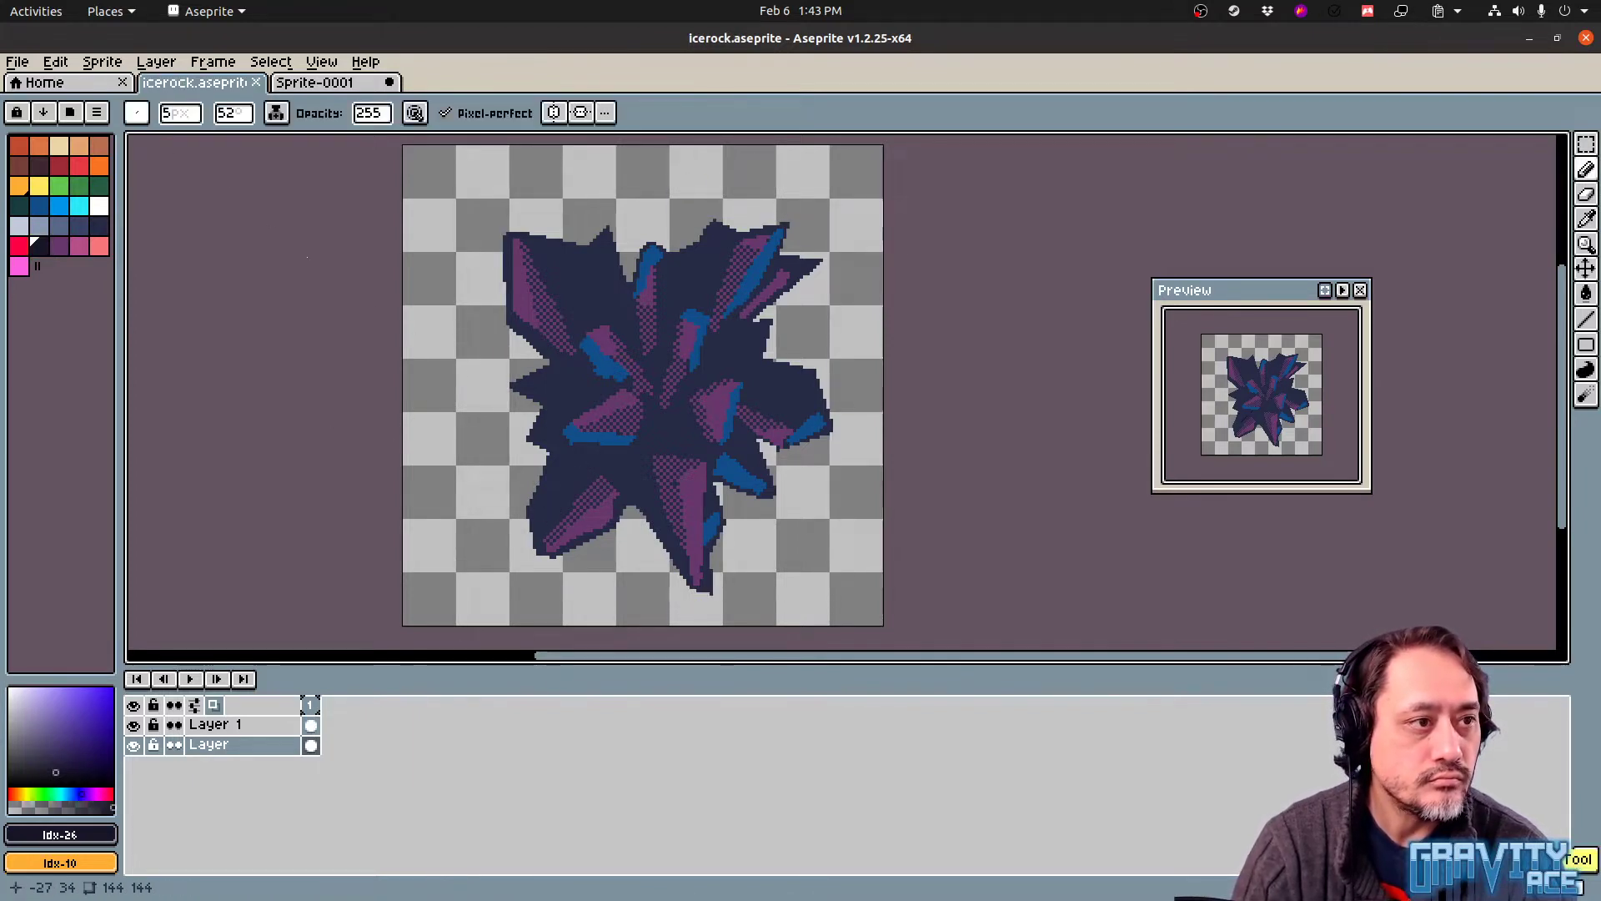
pyautogui.click(138, 114)
pyautogui.click(151, 500)
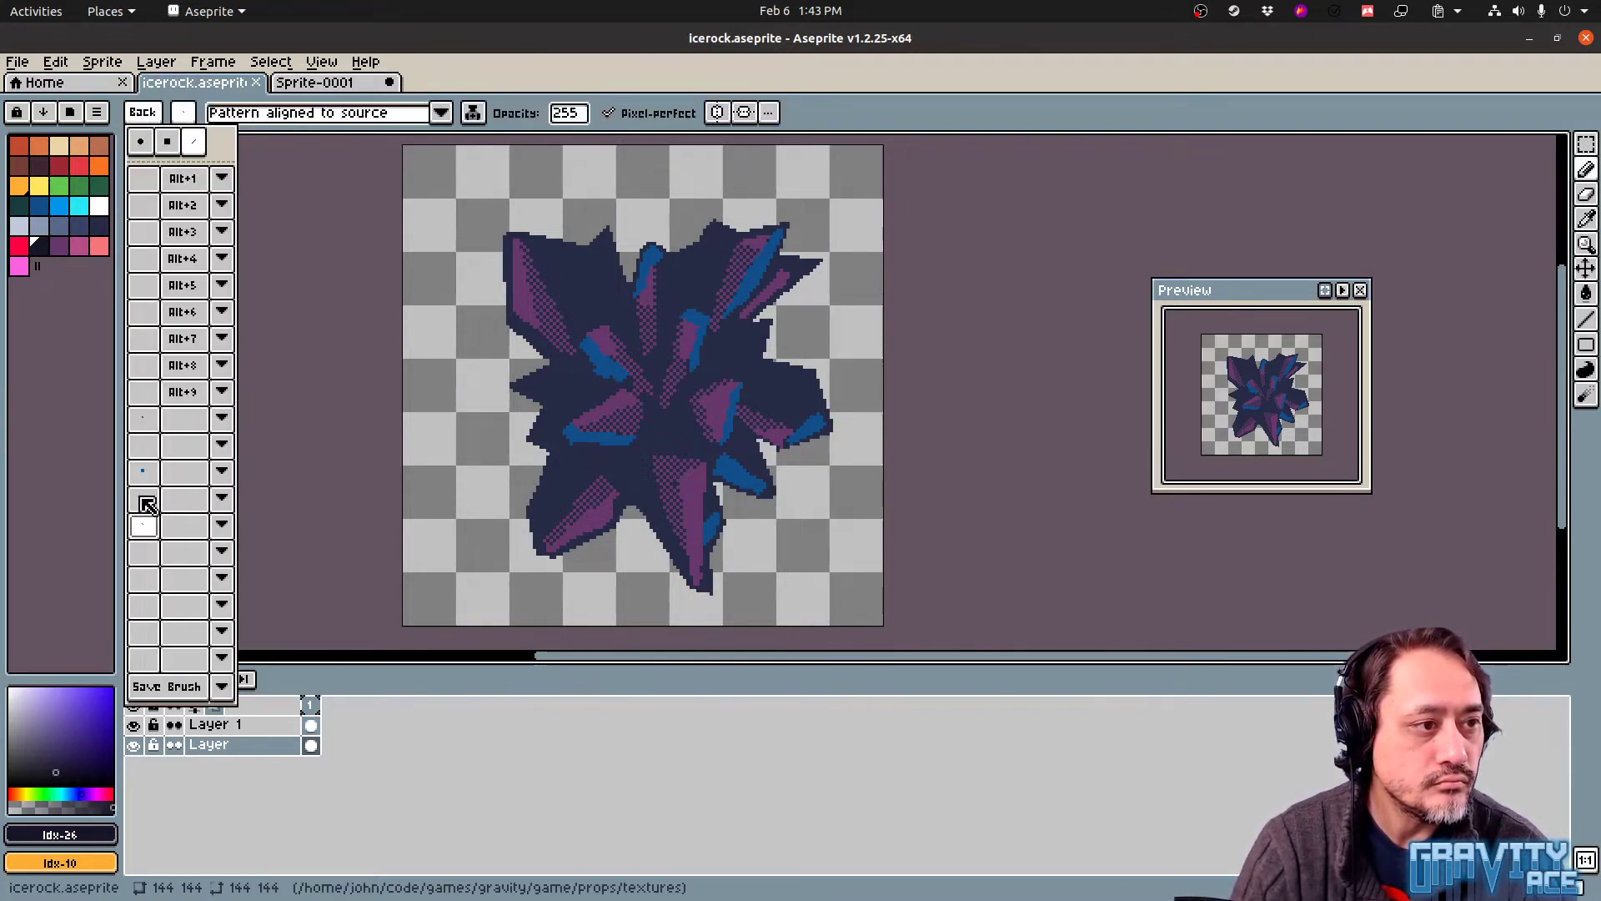
# Shade the dark facet of the lower-left crystal and the area between it and the bottom crystal with colour 26 dithering
pyautogui.moveTo(574, 471); pyautogui.dragTo(580, 472)
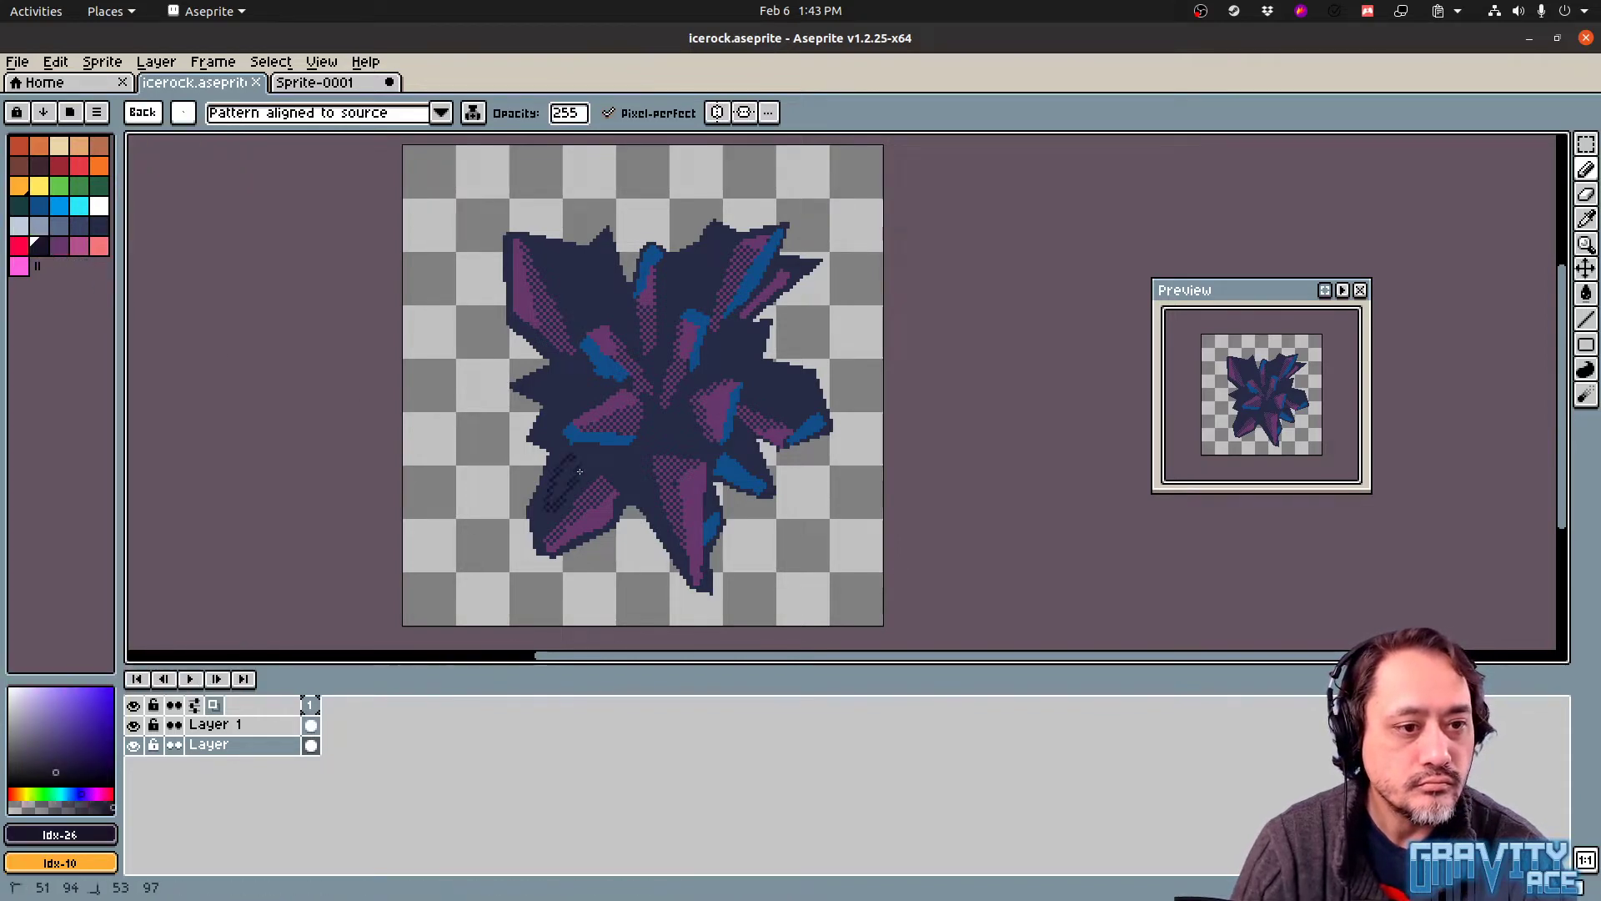
pyautogui.hotkey('ctrl', 'z')
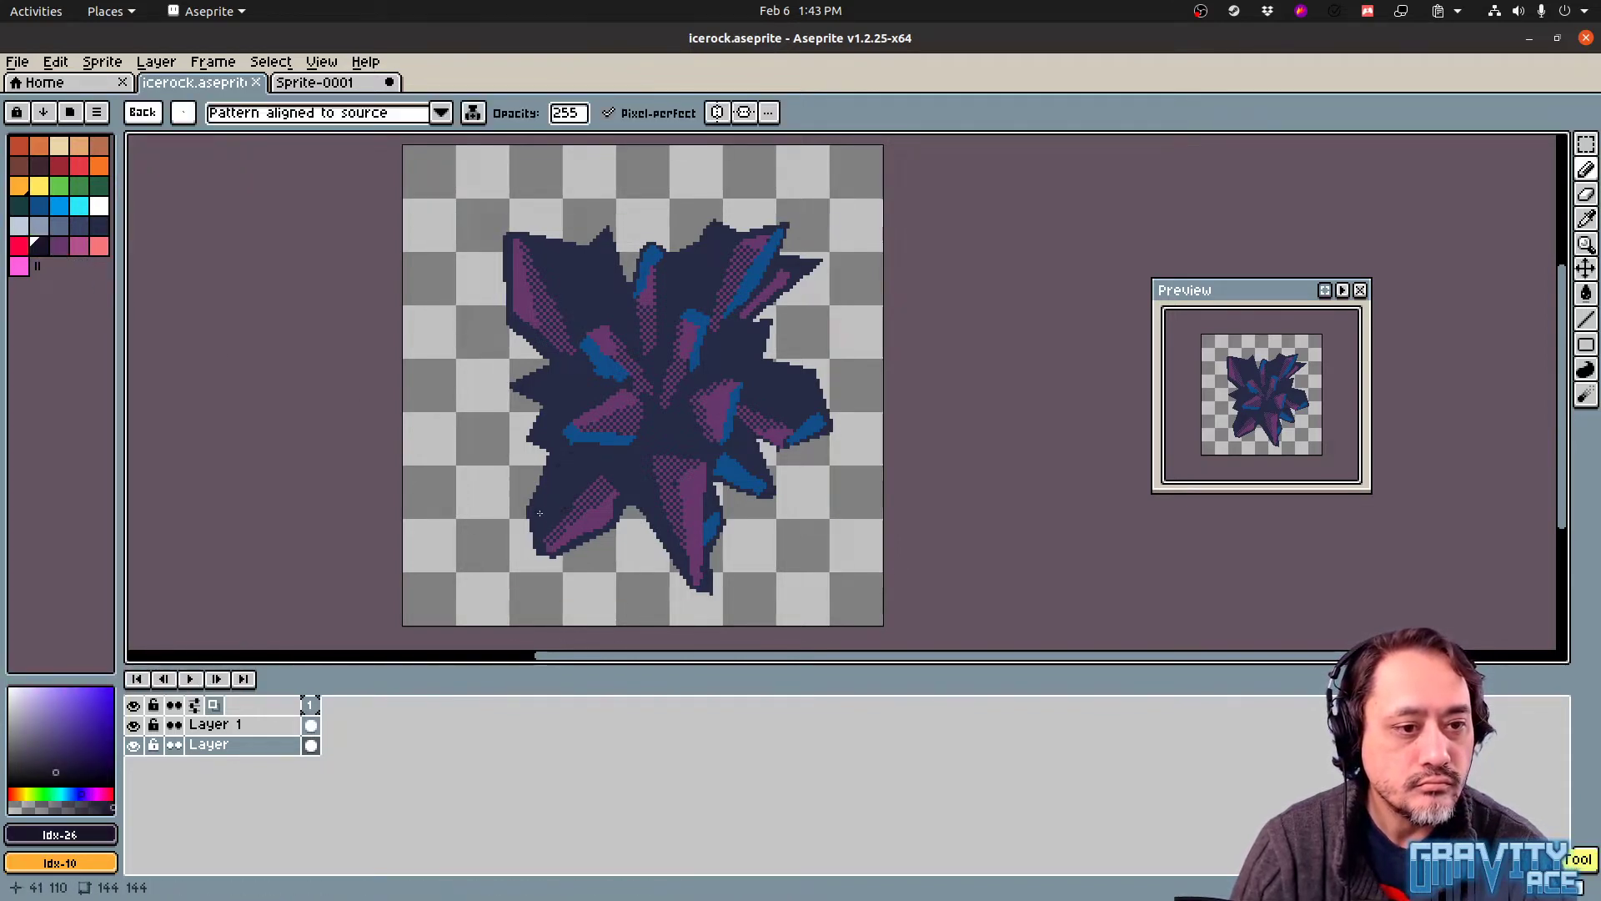
pyautogui.moveTo(538, 514); pyautogui.dragTo(542, 527)
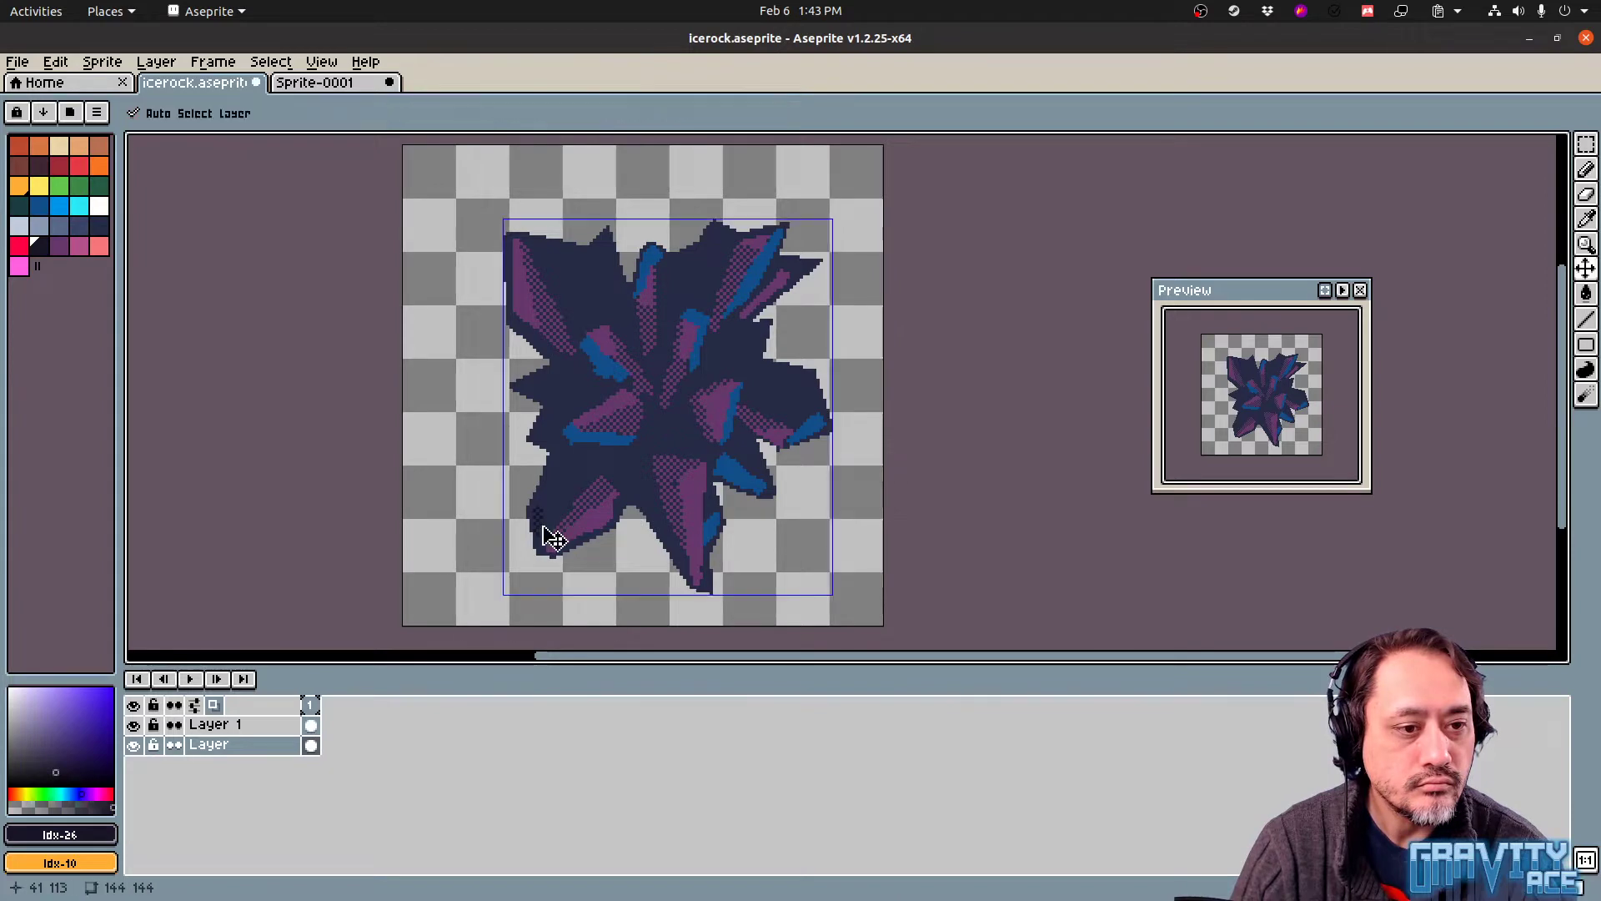
pyautogui.keyDown('shift'); pyautogui.click(590, 473); pyautogui.keyUp('shift')
pyautogui.keyDown('shift'); pyautogui.click(561, 461); pyautogui.keyUp('shift')
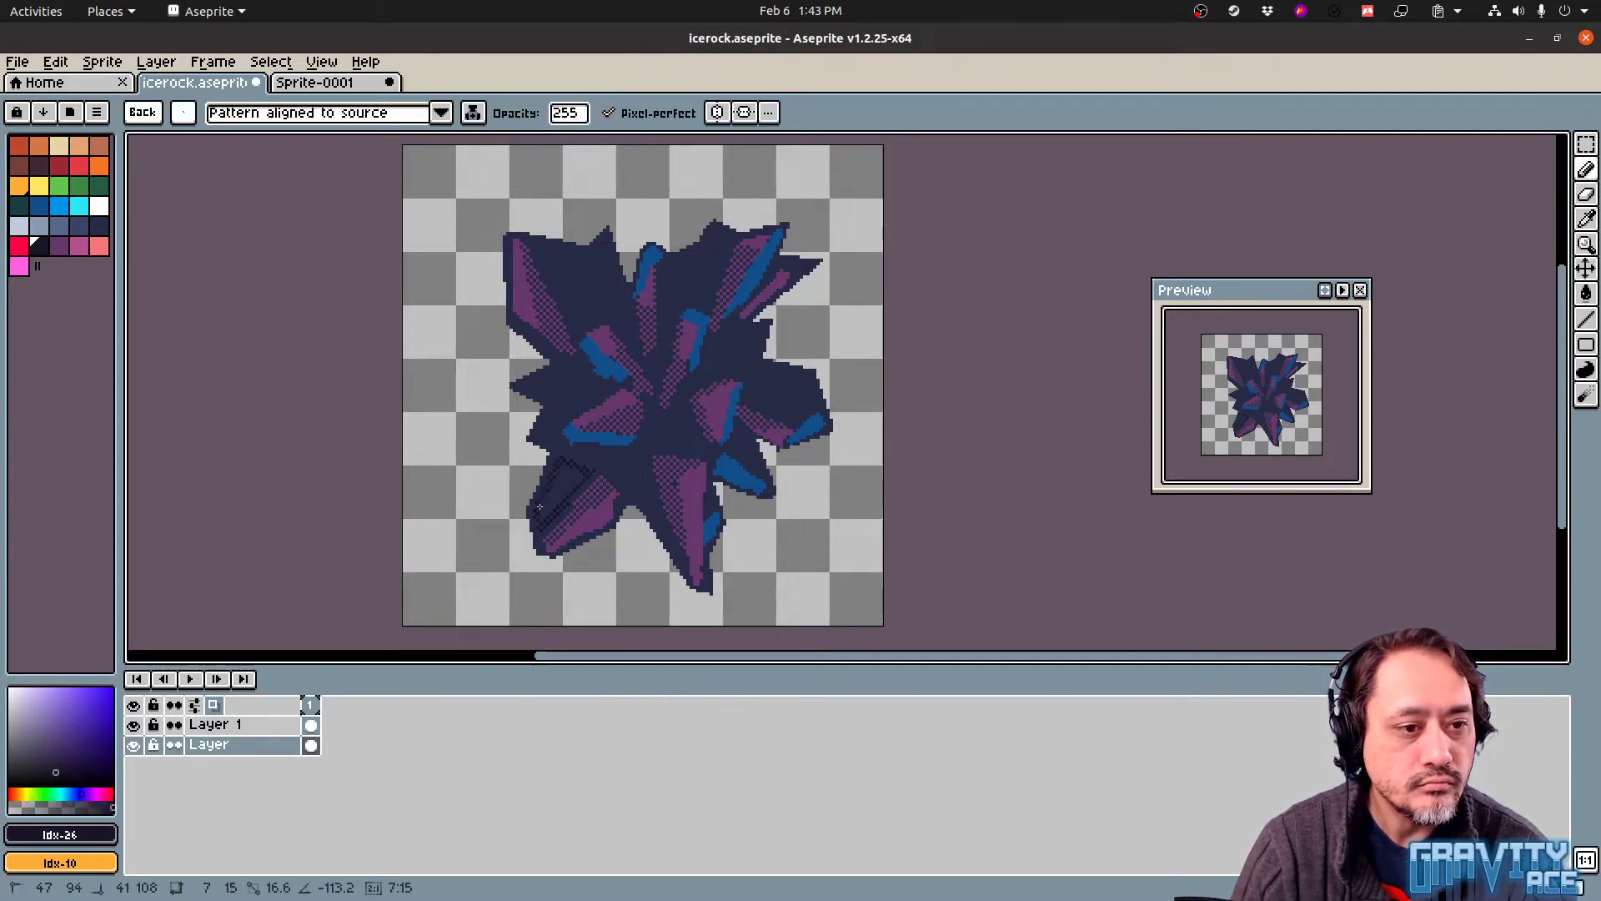
pyautogui.keyDown('shift'); pyautogui.click(537, 514); pyautogui.keyUp('shift')
pyautogui.moveTo(540, 517); pyautogui.dragTo(542, 514)
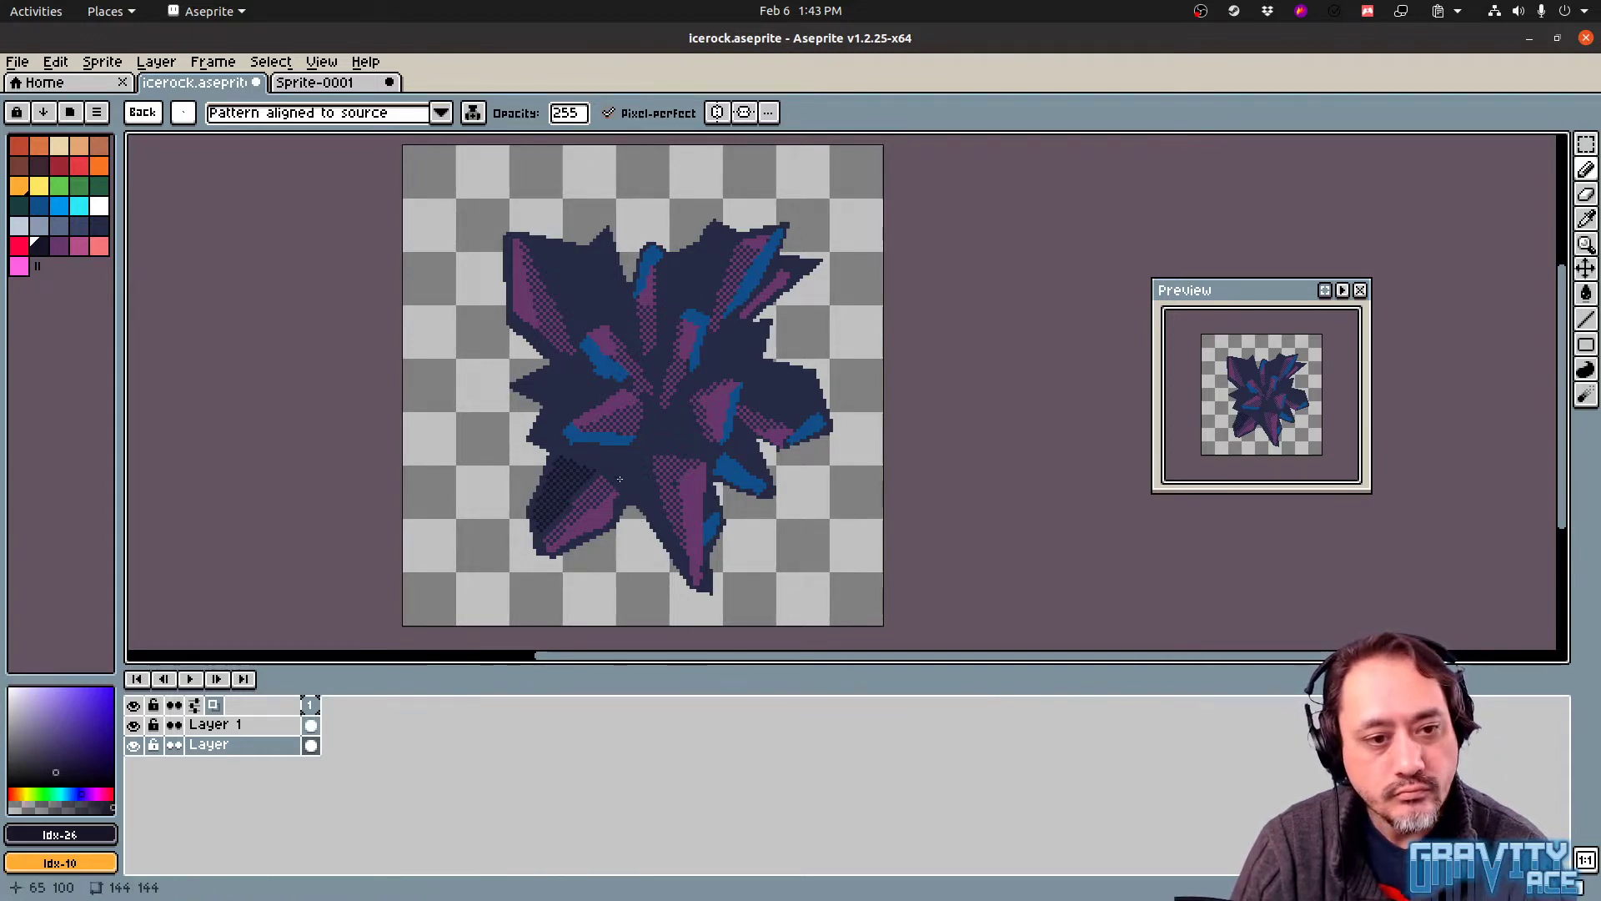
pyautogui.keyDown('shift'); pyautogui.moveTo(594, 456); pyautogui.dragTo(650, 509); pyautogui.keyUp('shift')
pyautogui.keyDown('shift'); pyautogui.click(593, 453); pyautogui.keyUp('shift')
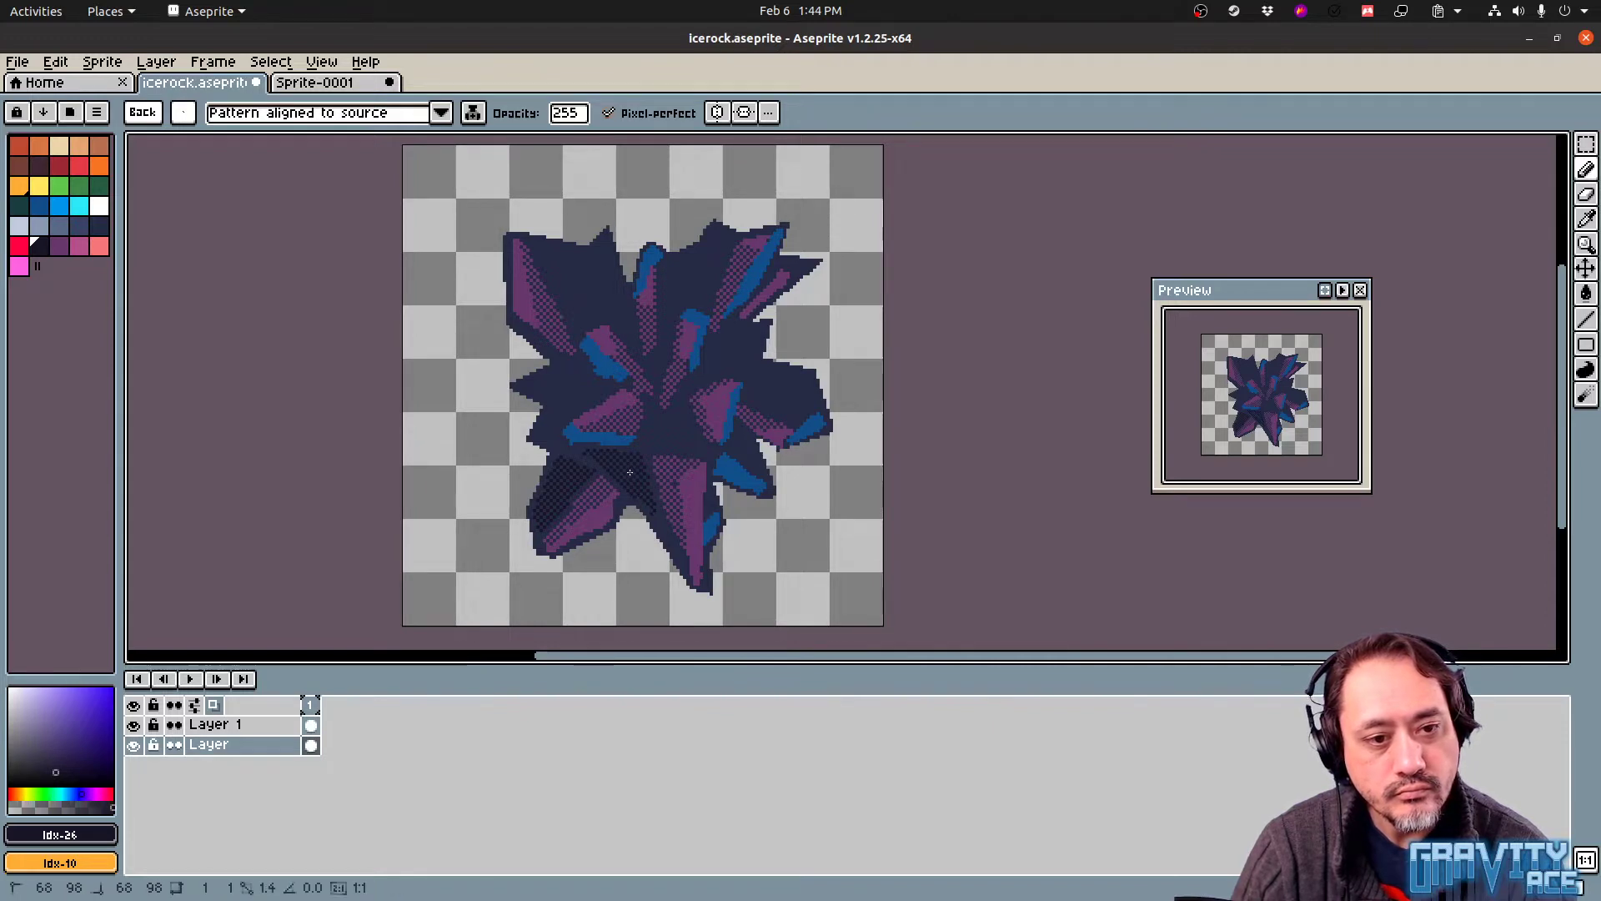
# Shade the dark triangular facet at the rock's centre and the small dark crystal up and right of it with colour 26 dithering
pyautogui.moveTo(630, 472)
pyautogui.mouseDown()
pyautogui.moveTo(653, 462)
pyautogui.moveTo(650, 426)
pyautogui.mouseUp()
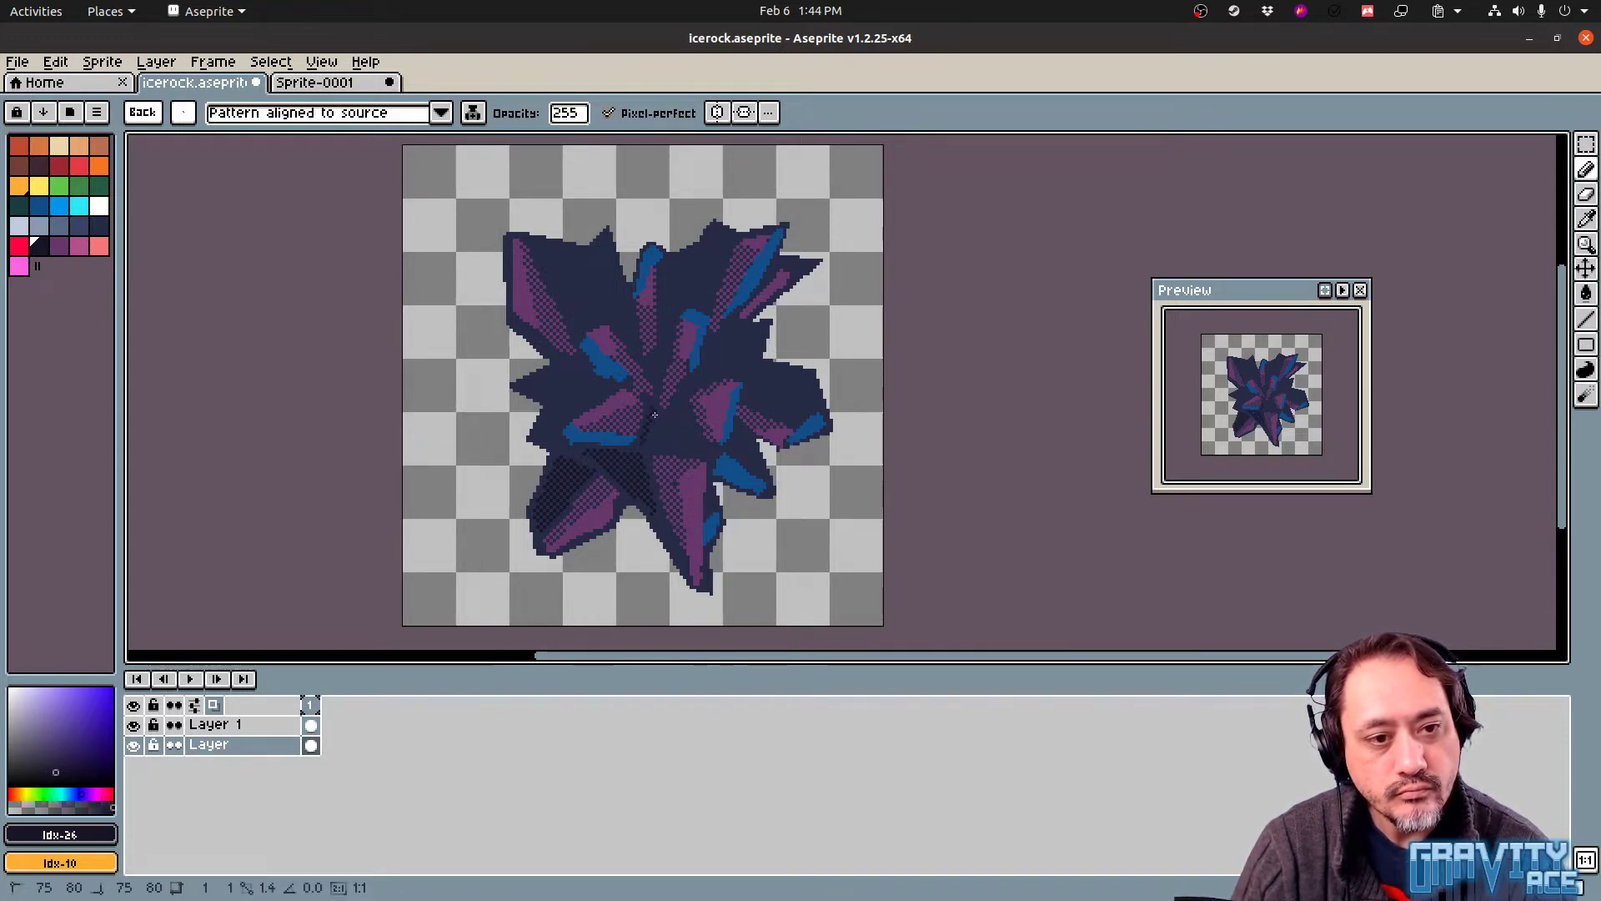
pyautogui.keyDown('shift'); pyautogui.click(680, 401); pyautogui.keyUp('shift')
pyautogui.keyDown('shift'); pyautogui.click(697, 450); pyautogui.keyUp('shift')
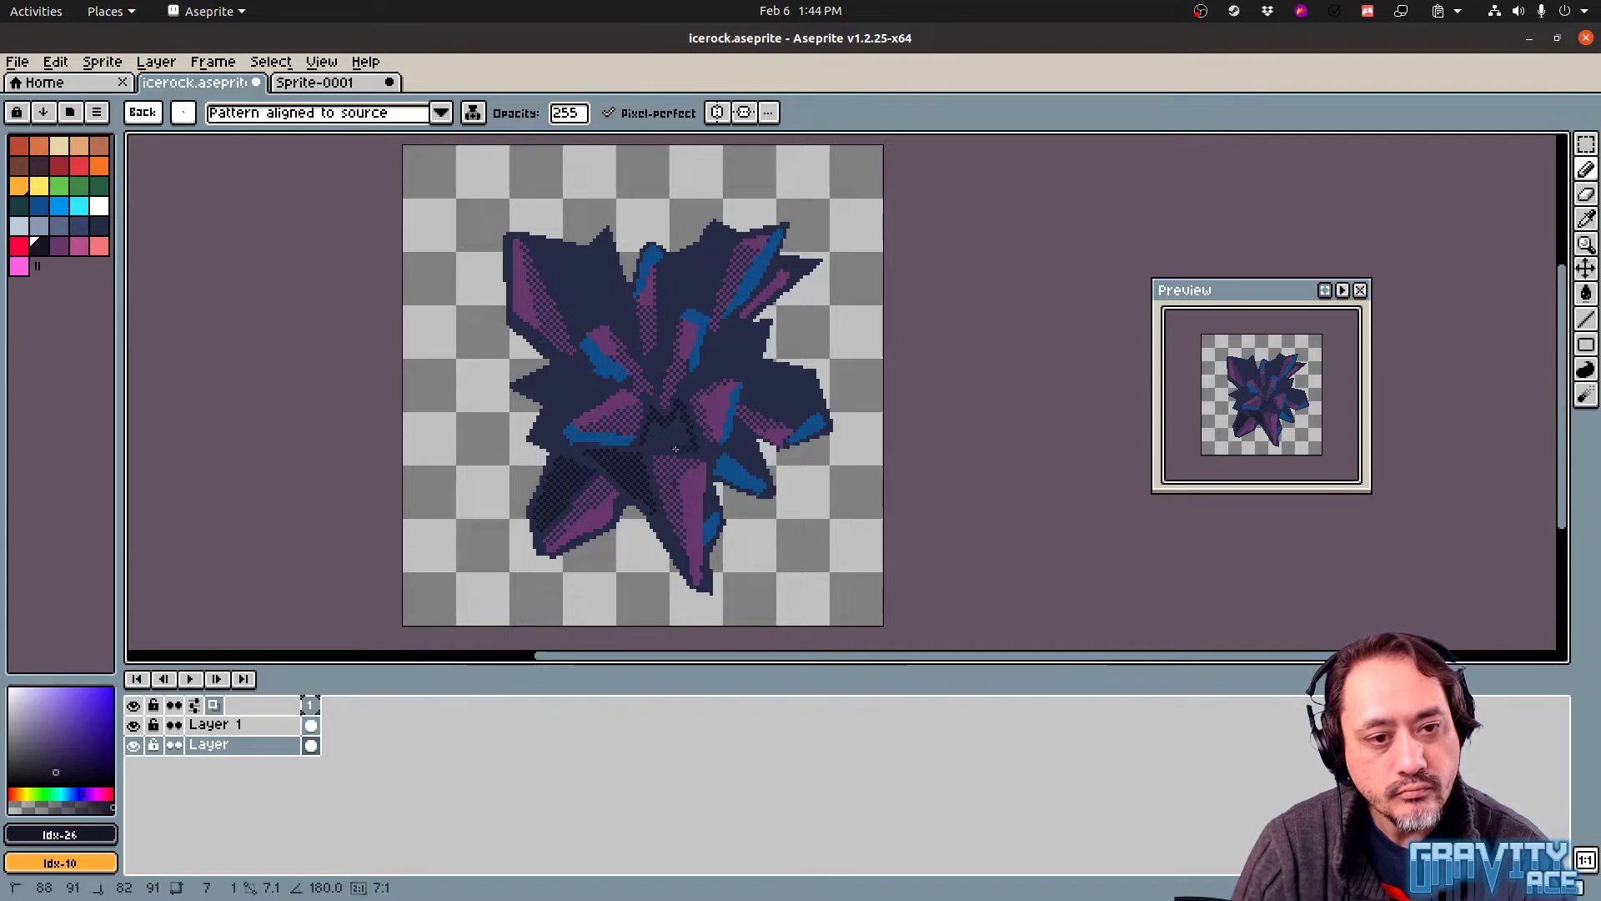
pyautogui.keyDown('shift'); pyautogui.click(645, 444); pyautogui.keyUp('shift')
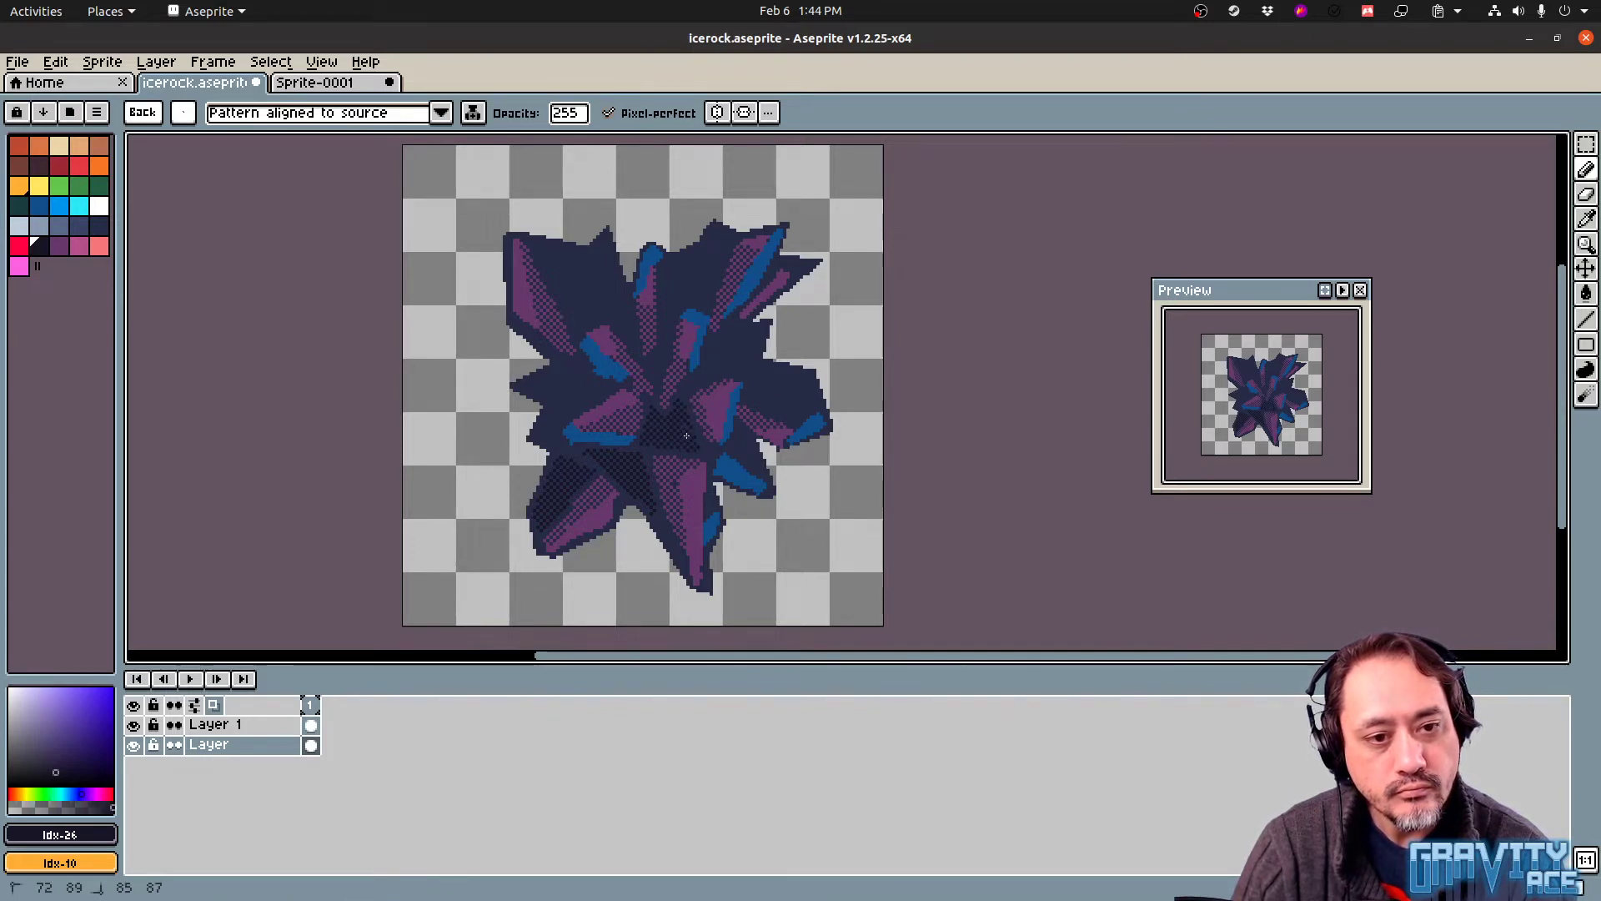
pyautogui.click(691, 386)
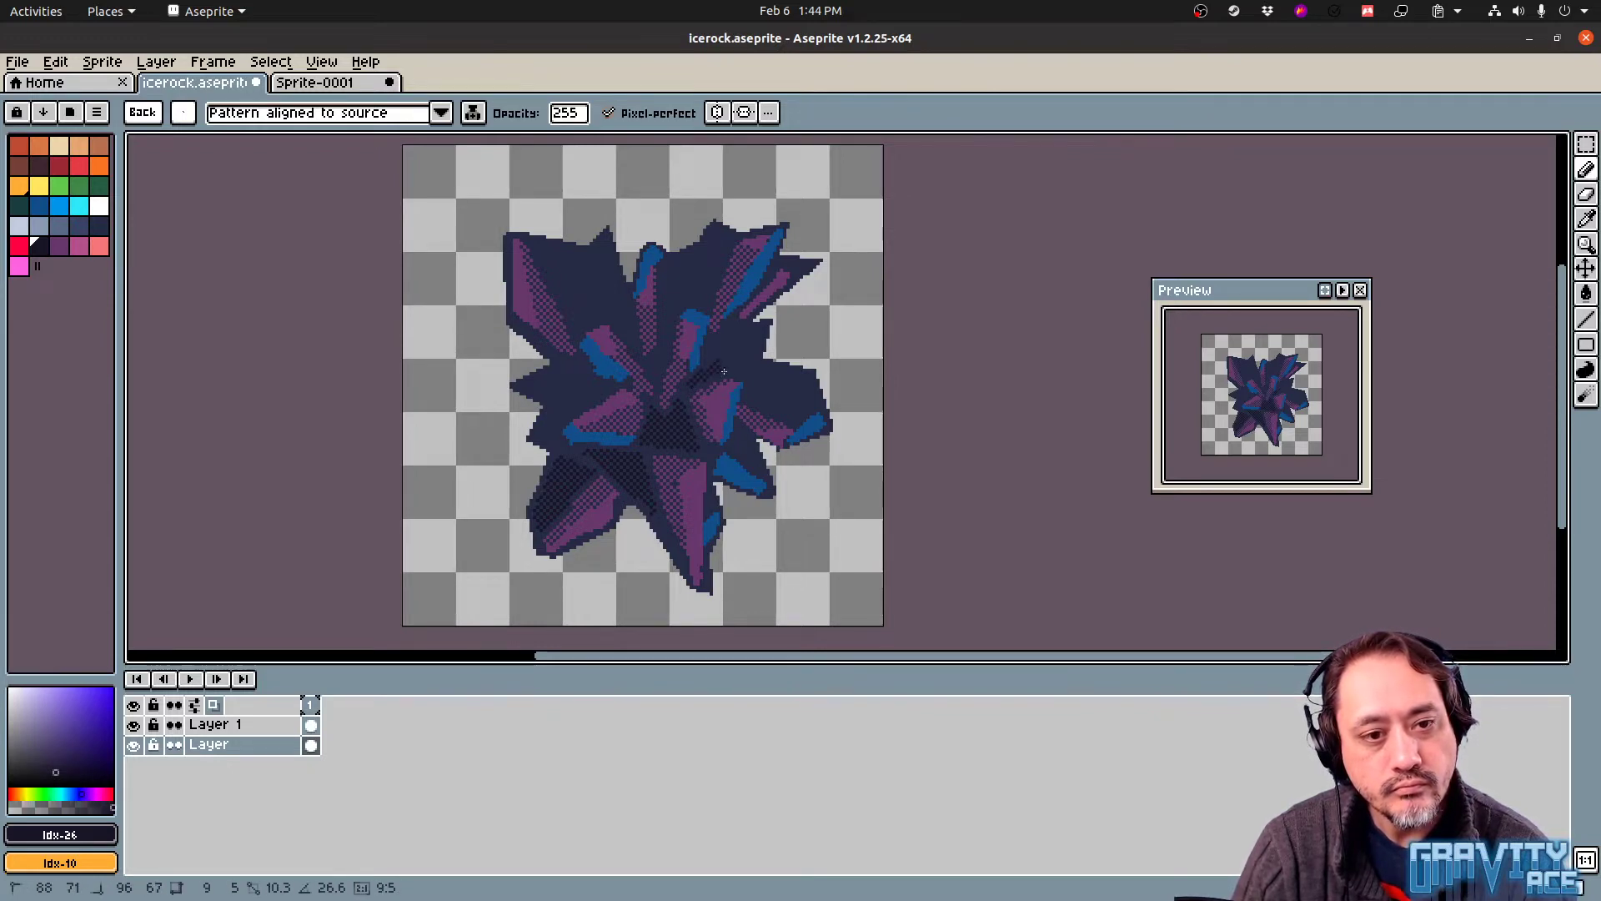
pyautogui.keyDown('shift'); pyautogui.click(733, 327); pyautogui.keyUp('shift')
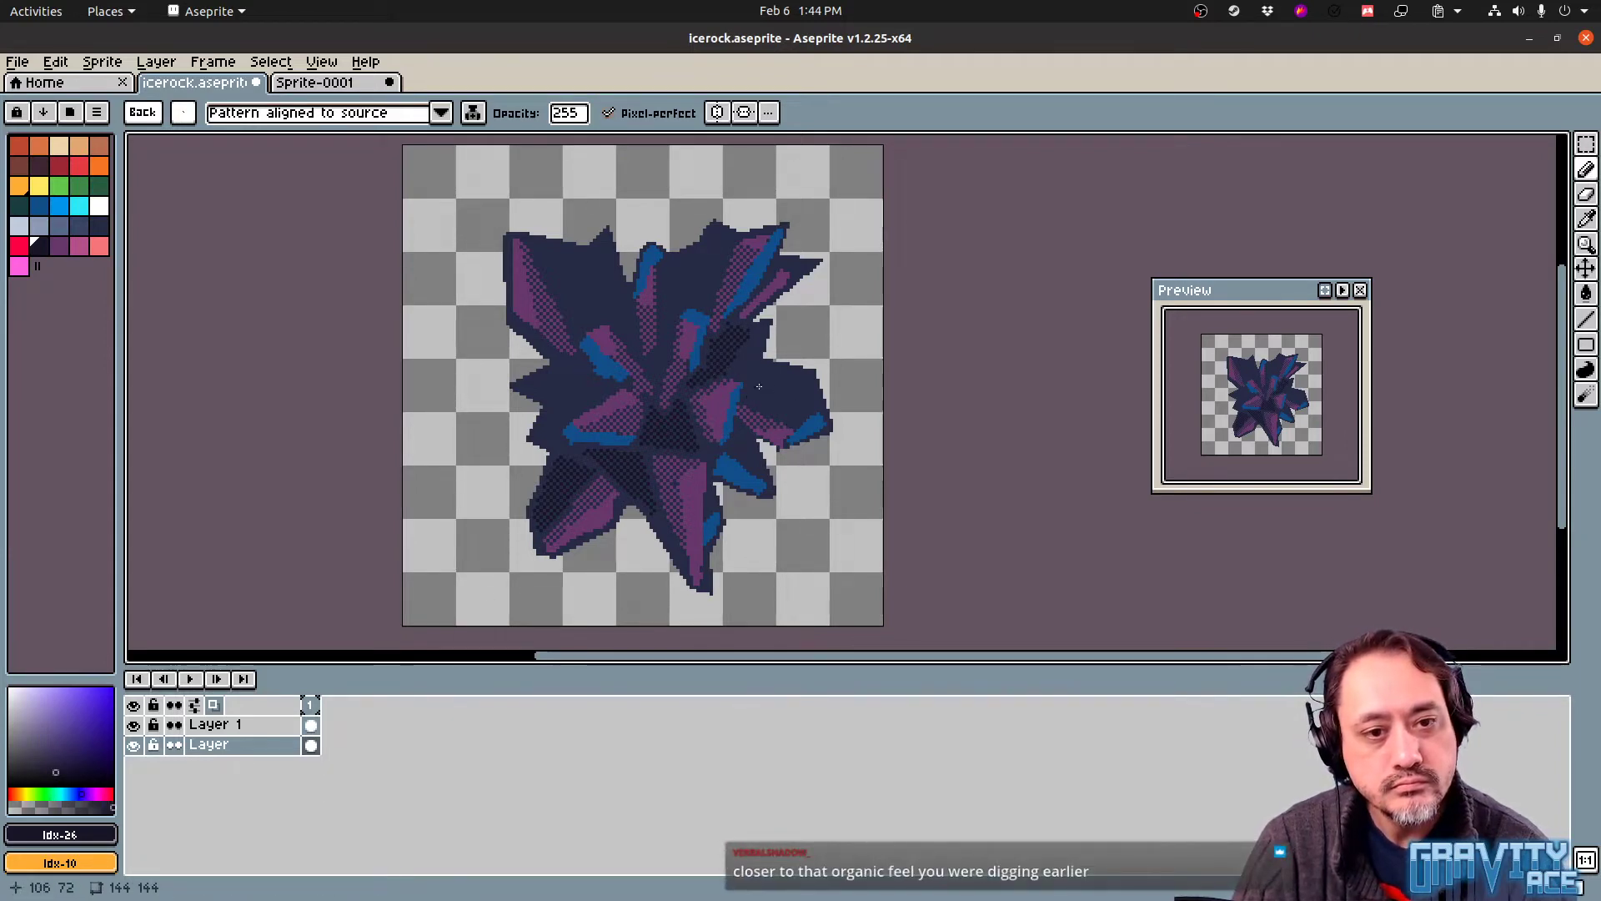
# Fill the dark upper facet of the right-hand crystal with colour 26 dithering, leaving its outer edge plain
pyautogui.click(752, 382)
pyautogui.keyDown('shift'); pyautogui.click(807, 407); pyautogui.keyUp('shift')
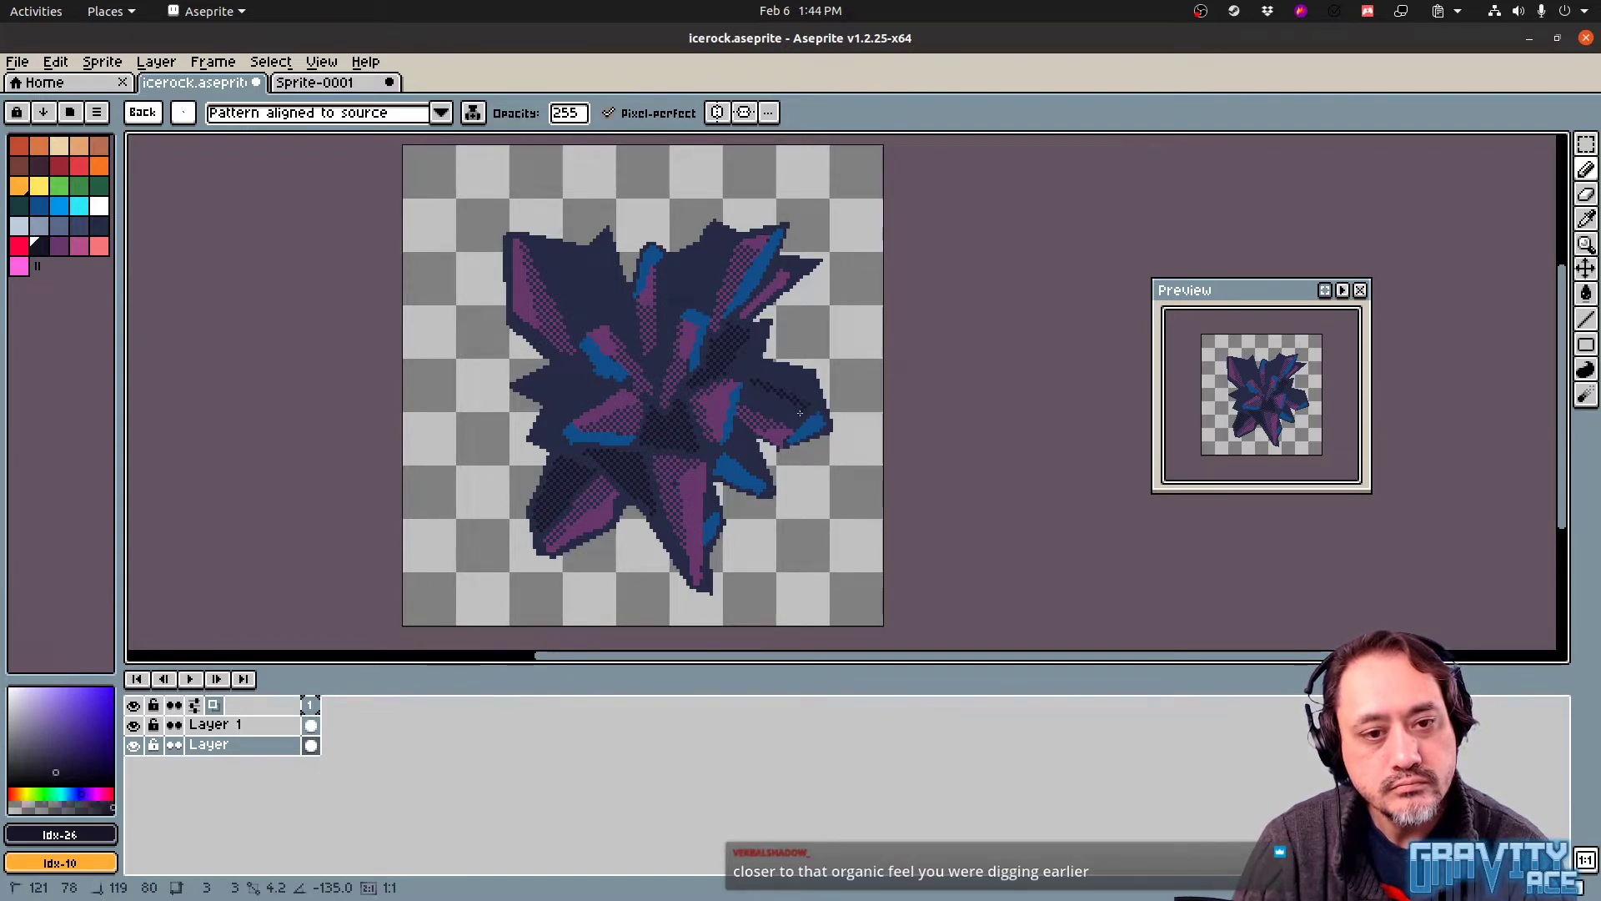
pyautogui.keyDown('shift'); pyautogui.click(793, 421); pyautogui.keyUp('shift')
pyautogui.keyDown('shift'); pyautogui.click(751, 400); pyautogui.keyUp('shift')
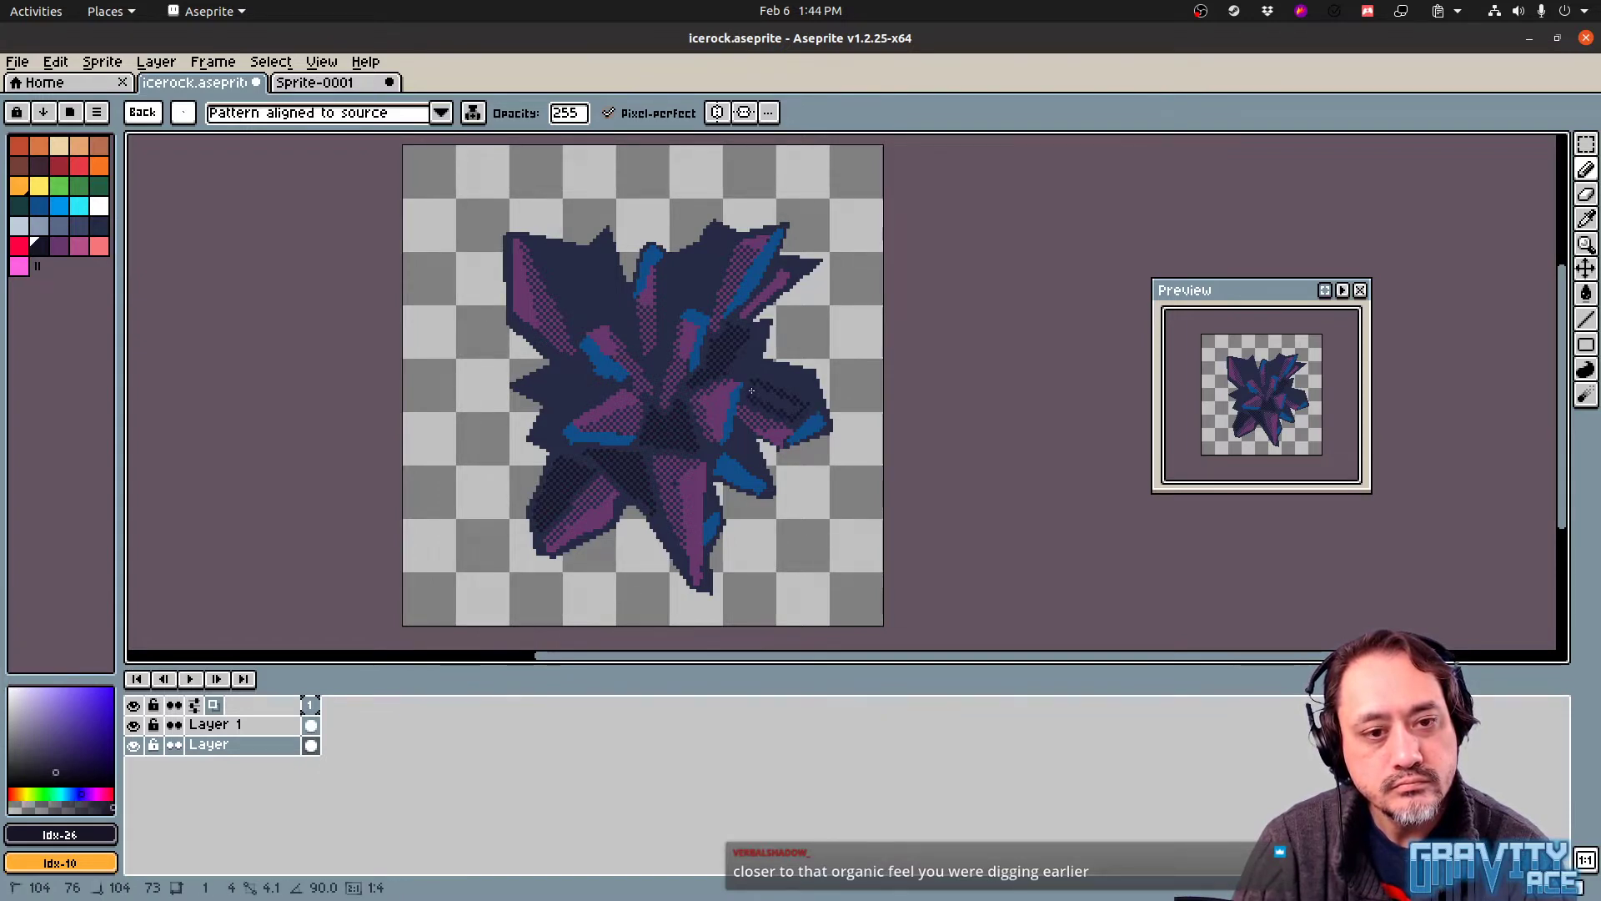
pyautogui.keyDown('shift'); pyautogui.moveTo(750, 383); pyautogui.dragTo(757, 397); pyautogui.keyUp('shift')
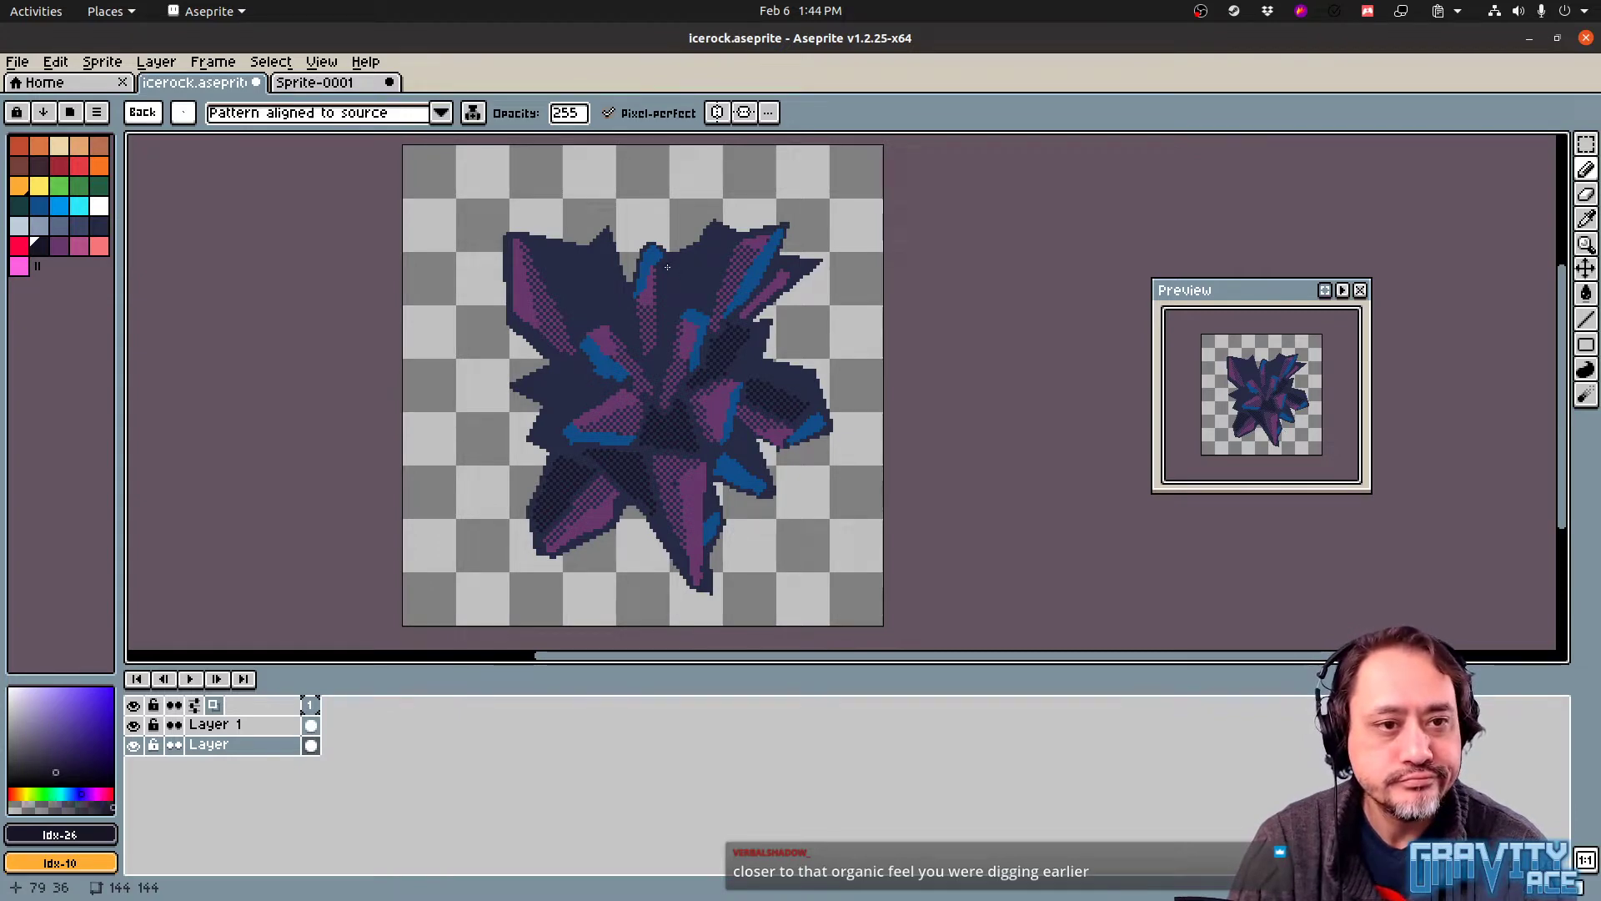
# Shade the dark facets of the upper and left crystals with colour 26 dithering and save icerock.aseprite
pyautogui.moveTo(662, 270); pyautogui.dragTo(664, 348)
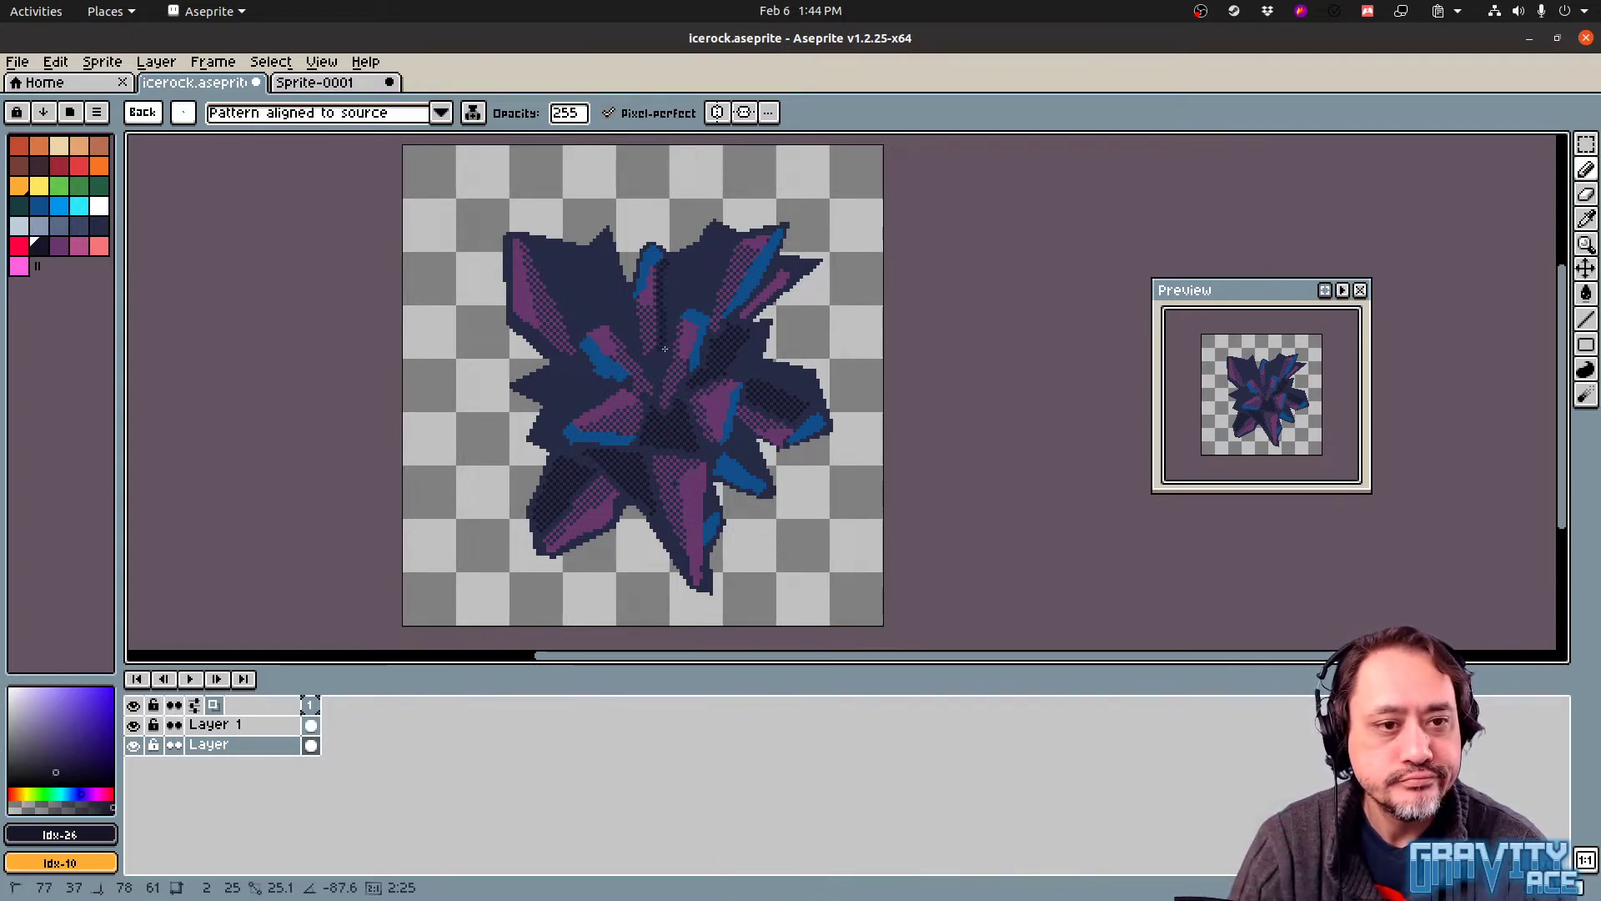
pyautogui.moveTo(669, 260); pyautogui.dragTo(669, 267)
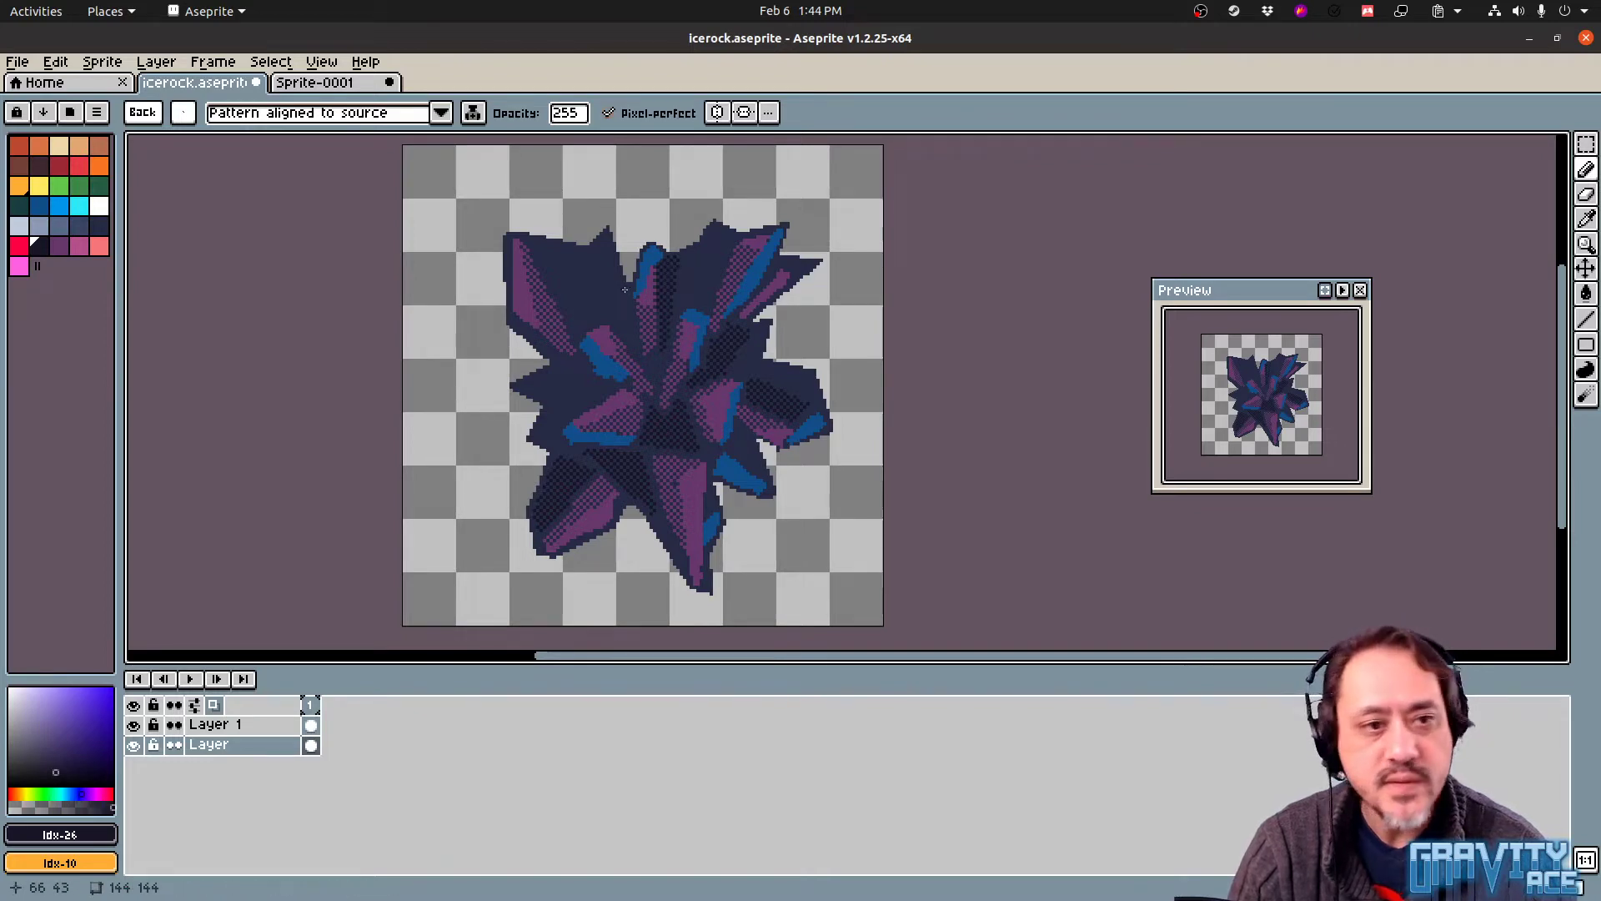
pyautogui.moveTo(633, 341); pyautogui.dragTo(616, 248)
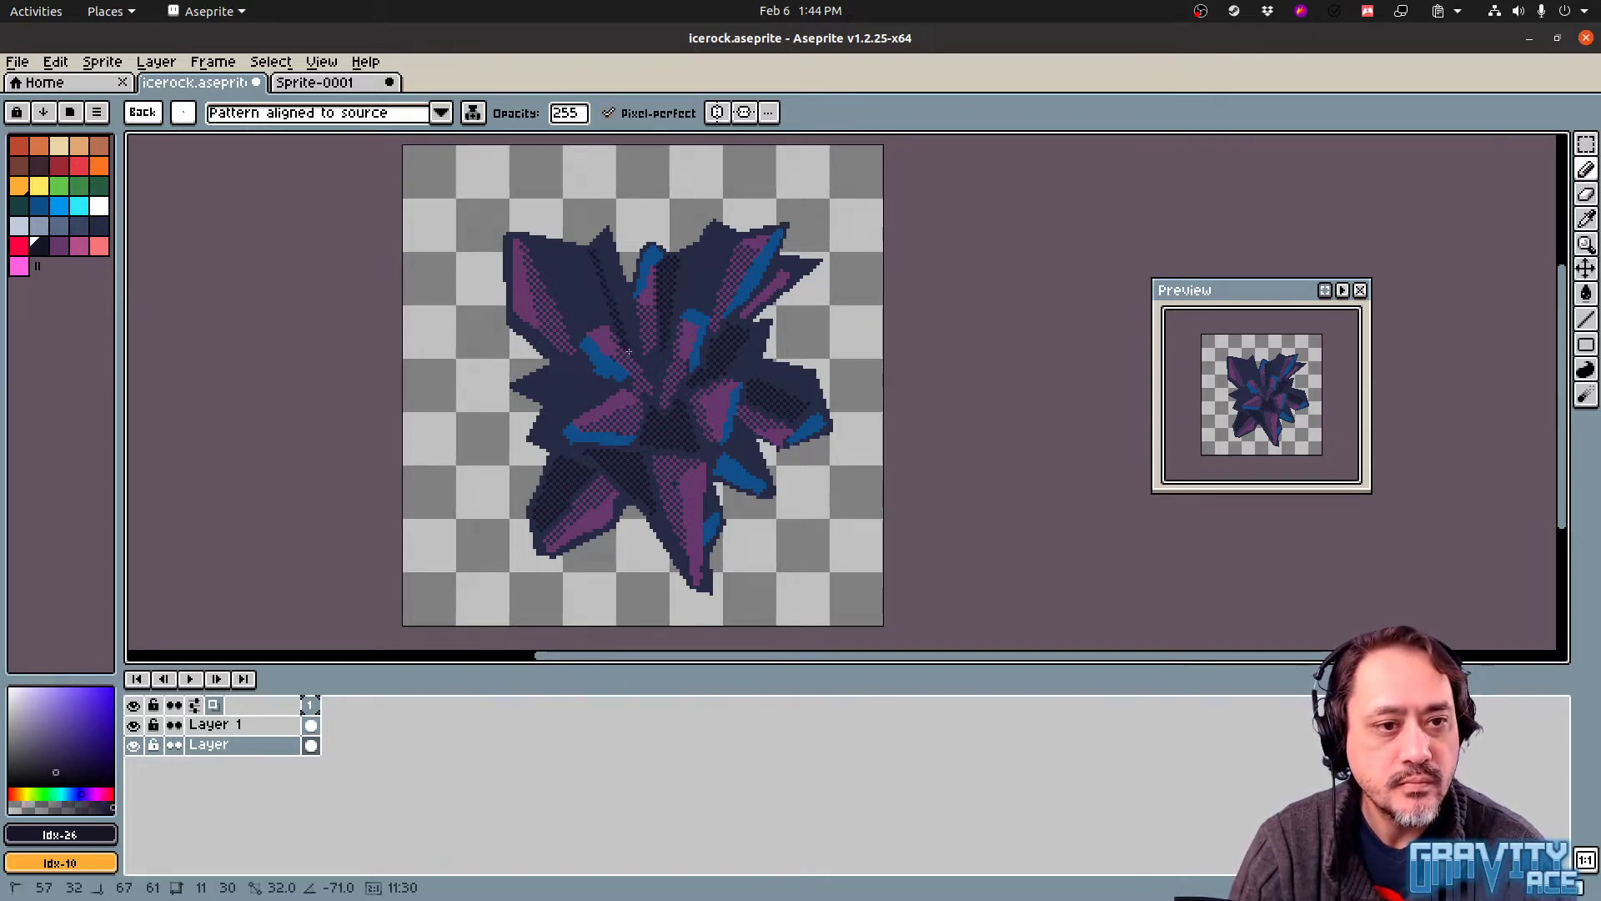
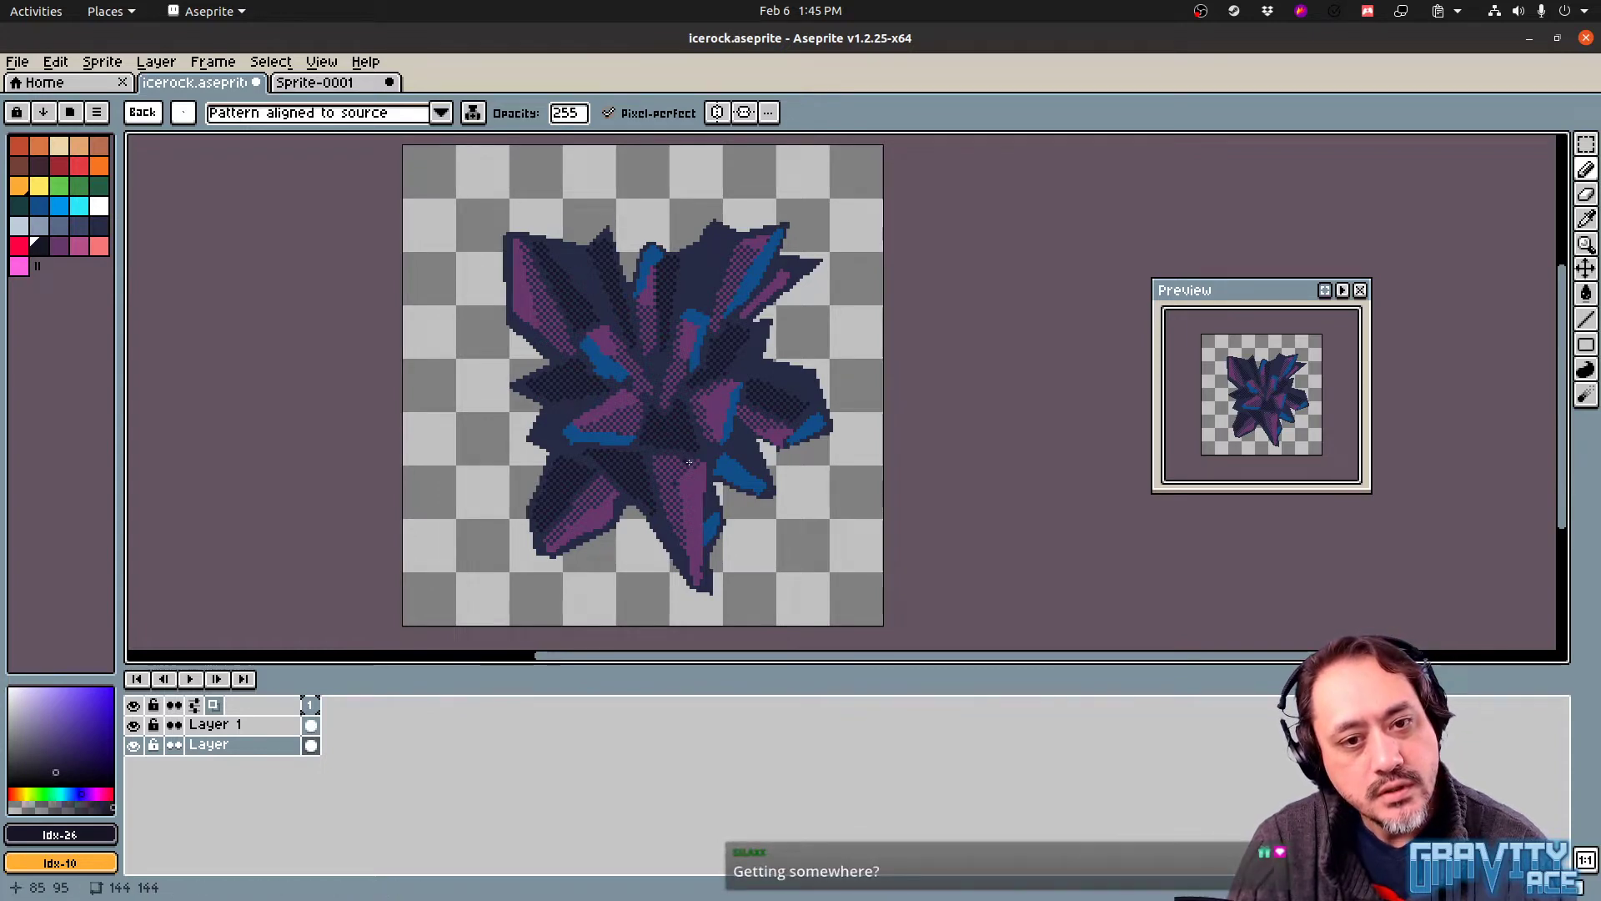
pyautogui.hotkey('ctrl', 's')
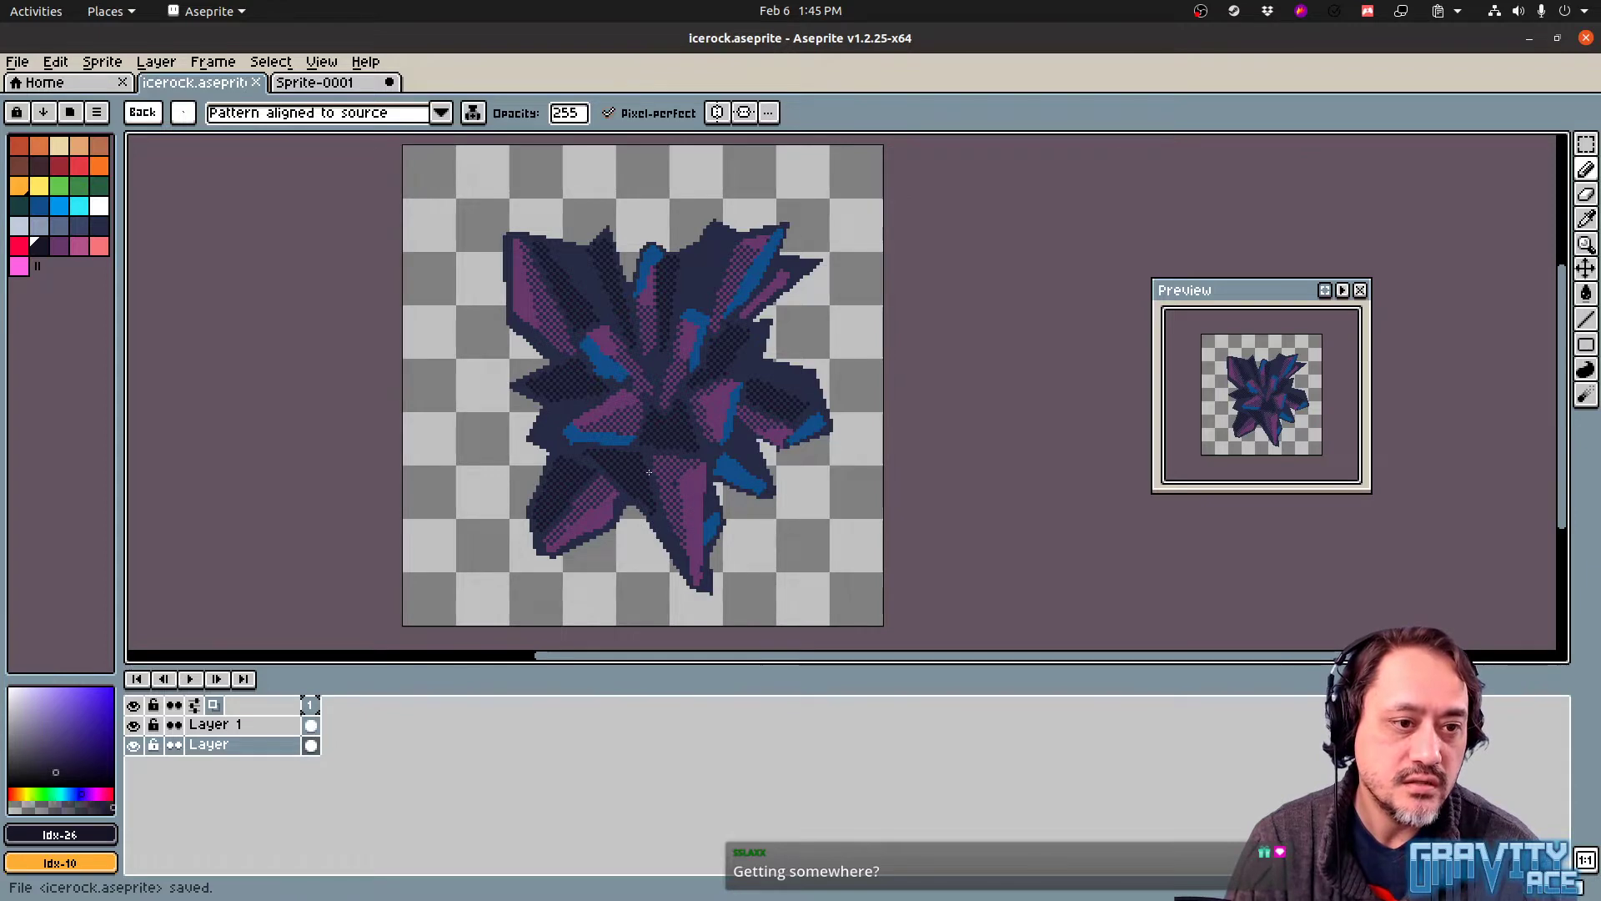
# Touch up the dithering along the upper edges of the lower-left and right-hand crystals and save the file
pyautogui.moveTo(580, 453); pyautogui.dragTo(602, 467)
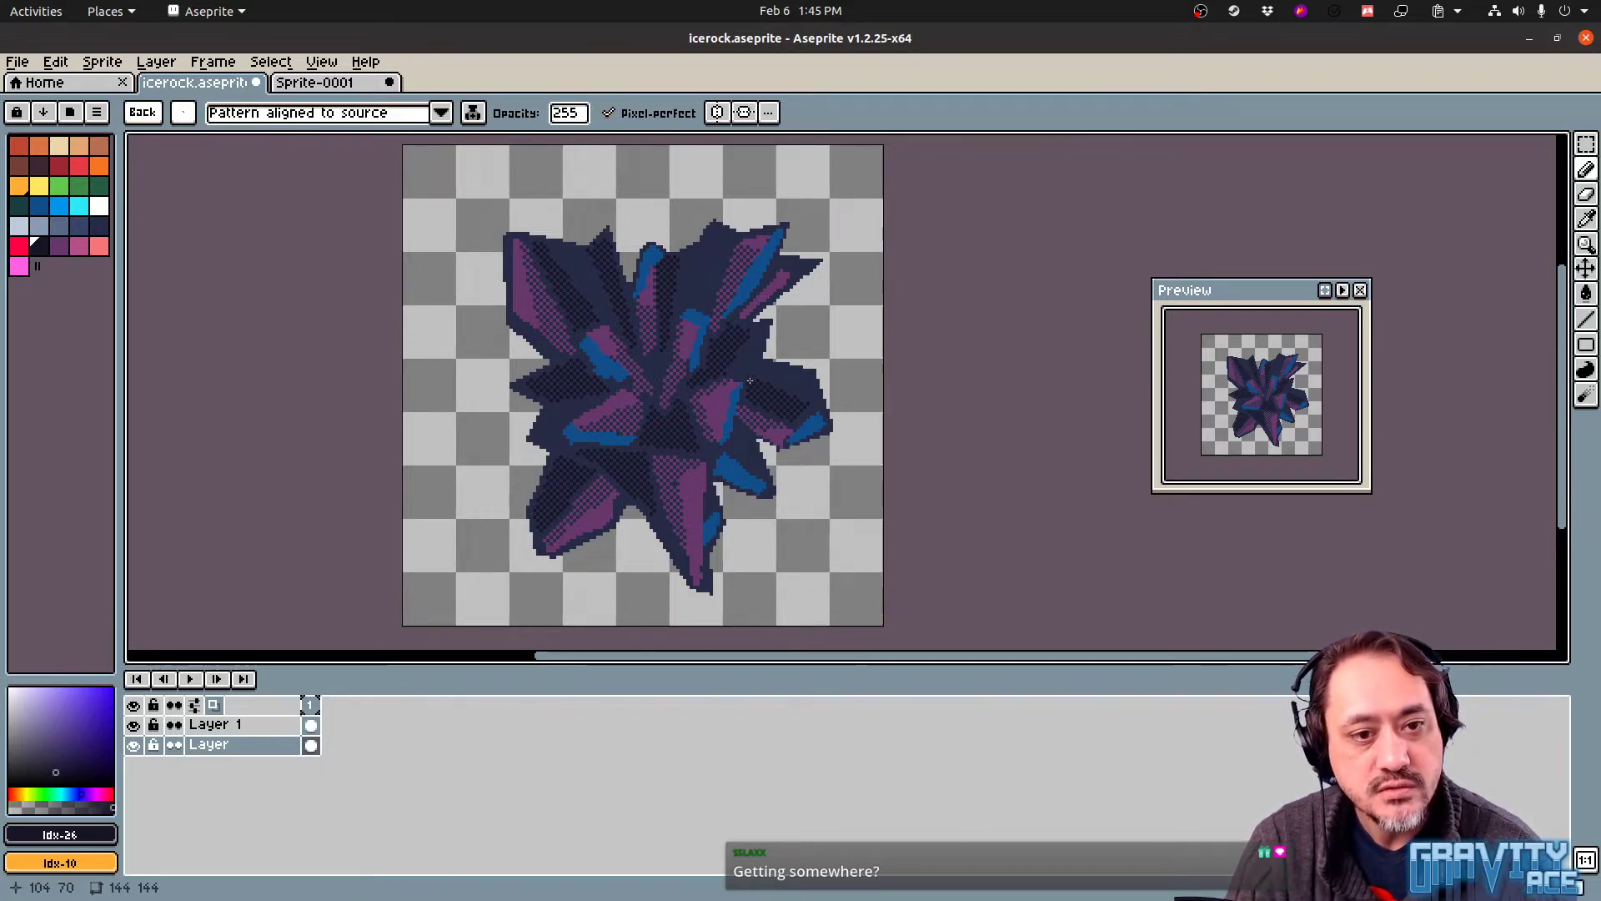
pyautogui.moveTo(749, 381); pyautogui.dragTo(806, 410)
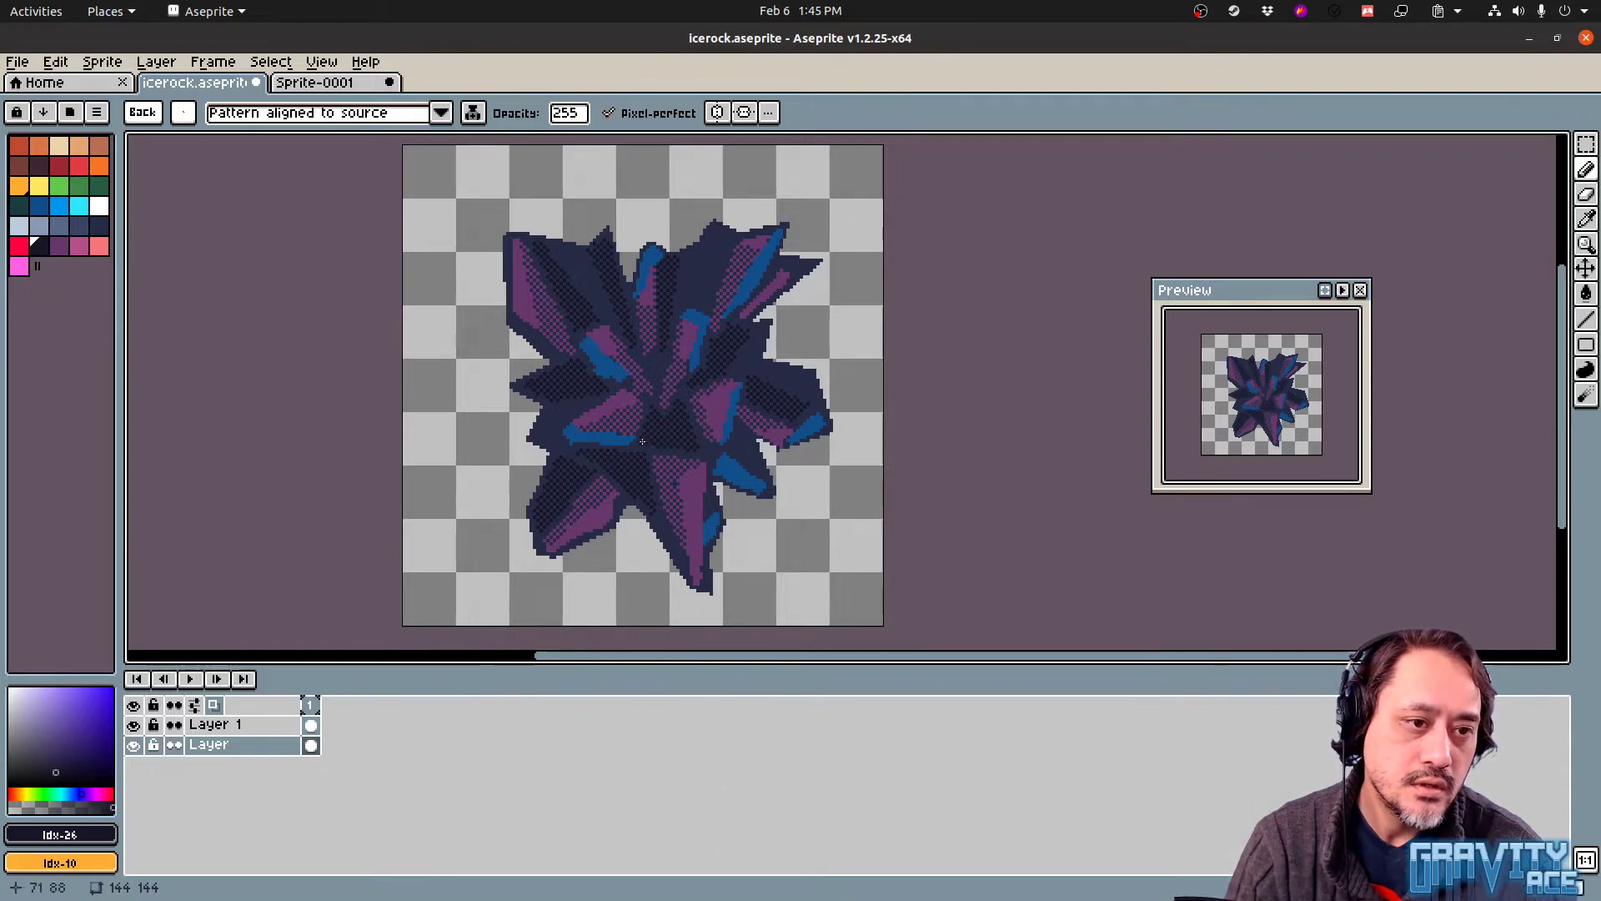
pyautogui.hotkey('ctrl', 's')
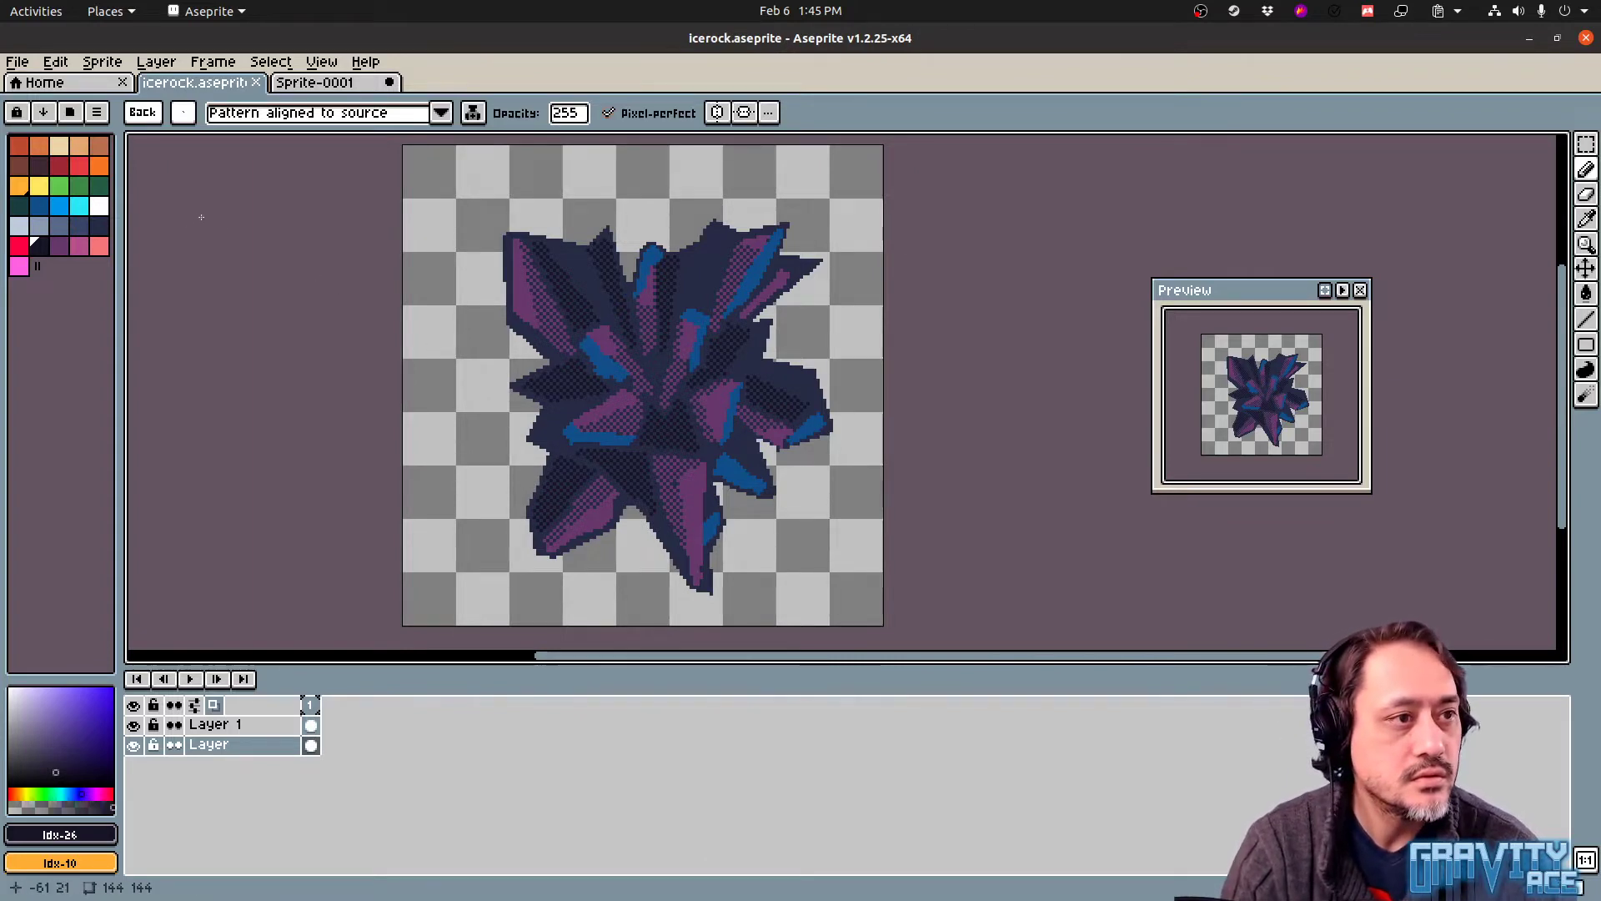
# Erase a dithered patch from the dark facet of the upper-right crystal with the Eraser
pyautogui.press('e')
pyautogui.moveTo(691, 265)
pyautogui.mouseDown()
pyautogui.moveTo(689, 296)
pyautogui.moveTo(692, 258)
pyautogui.mouseUp()
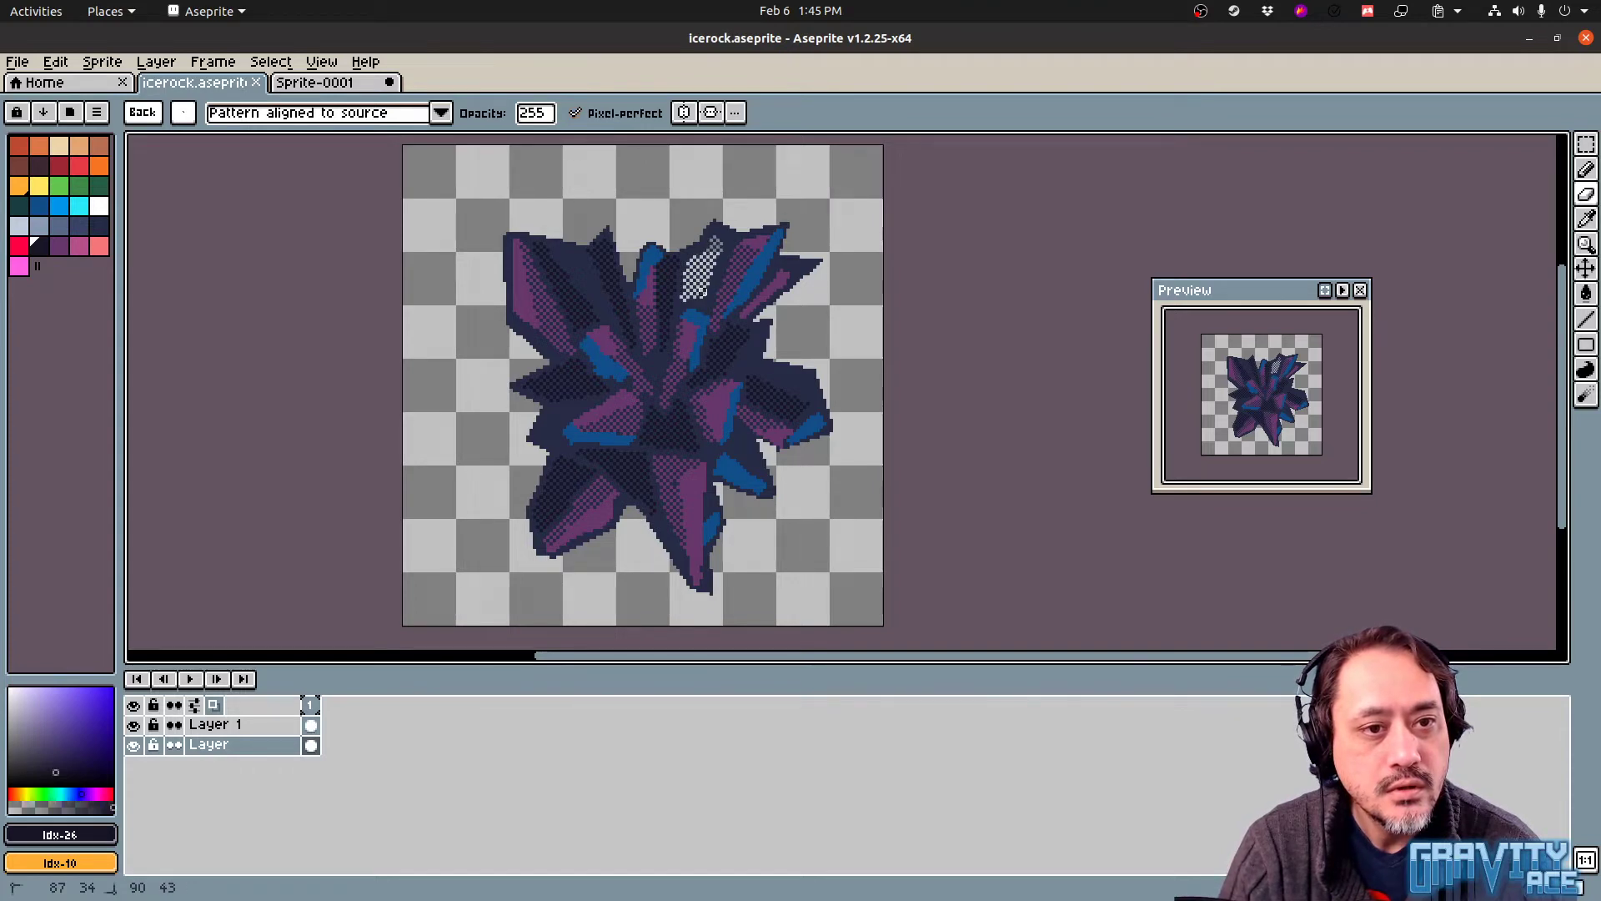
# Erase dithered transparent patches on the base layer in the crystal's two upper shards, small left shard and right-hand shards
pyautogui.moveTo(716, 235); pyautogui.dragTo(717, 237)
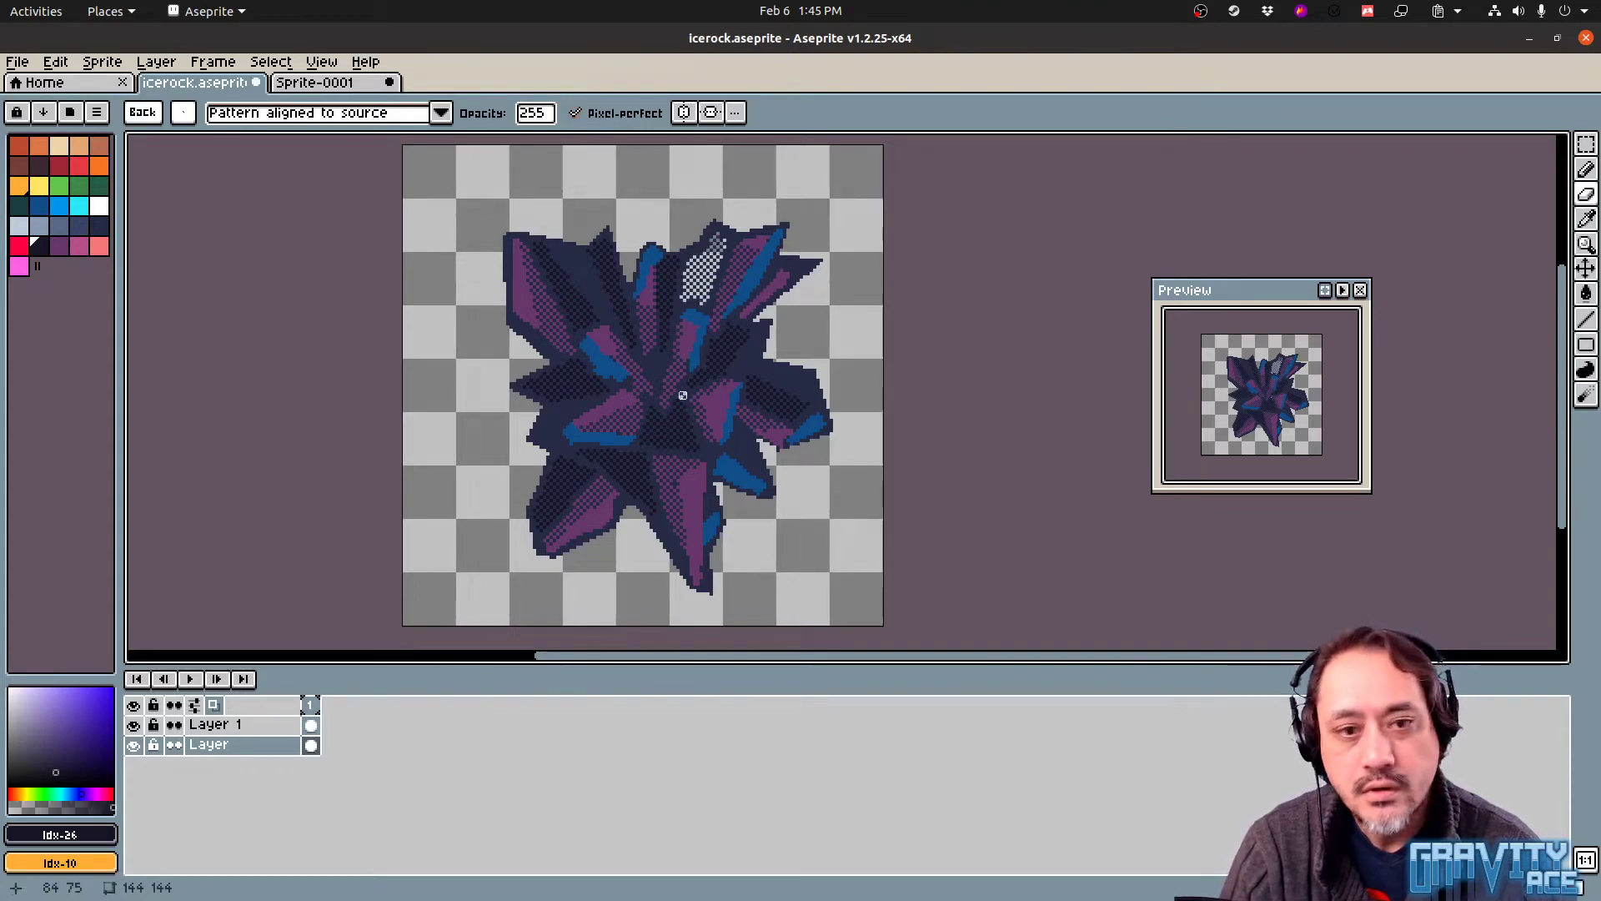
pyautogui.moveTo(547, 430); pyautogui.dragTo(556, 413)
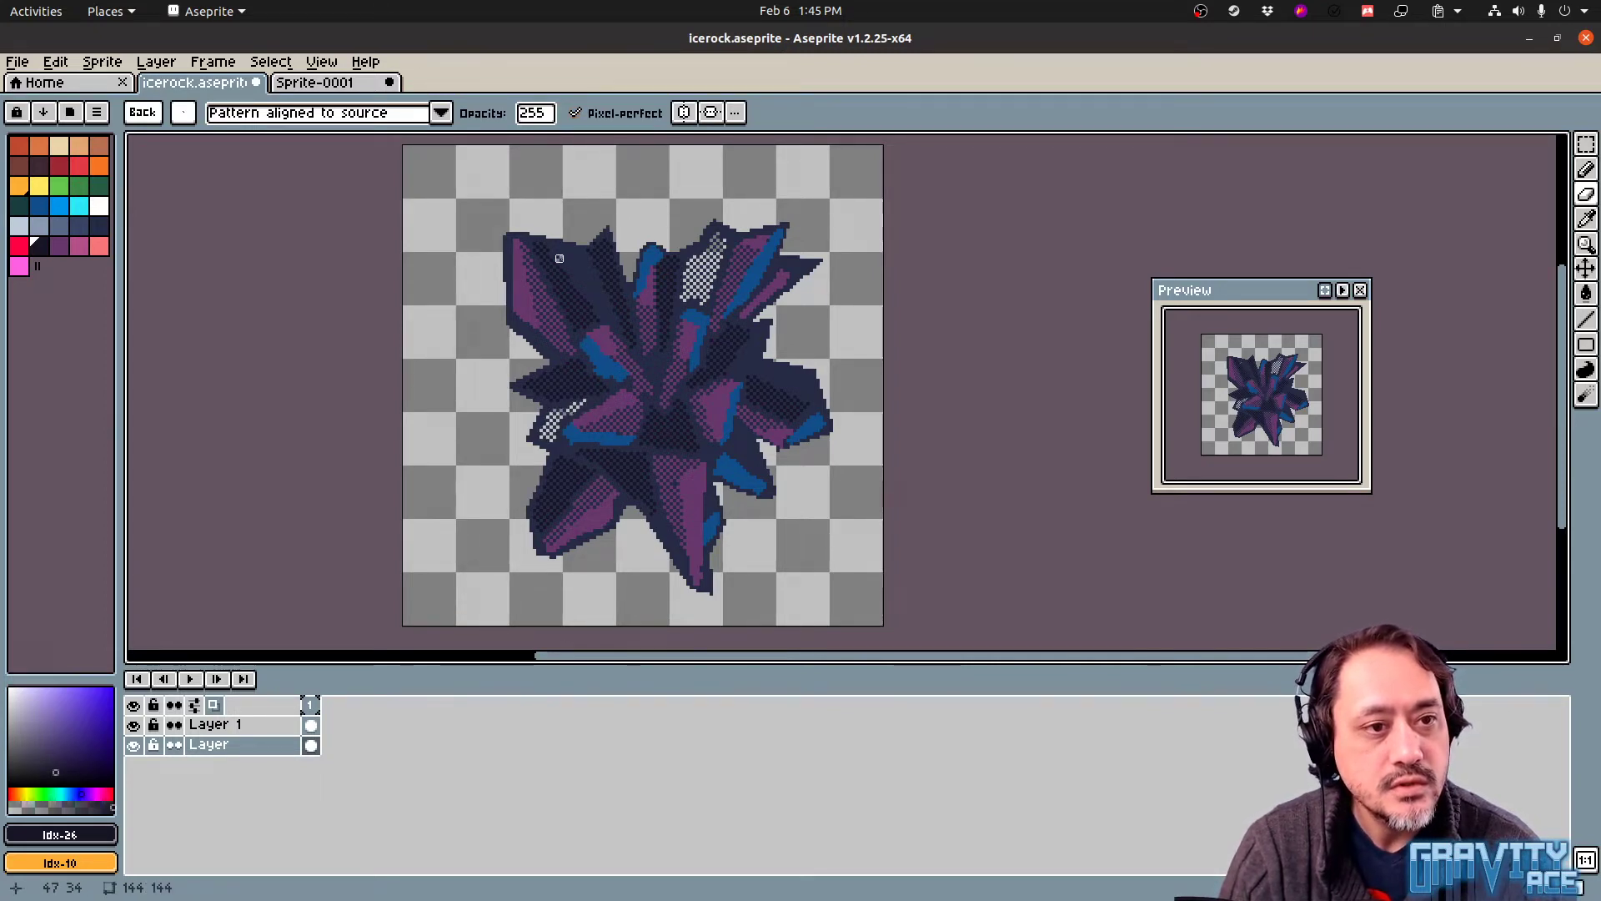
pyautogui.moveTo(560, 251)
pyautogui.mouseDown()
pyautogui.moveTo(607, 311)
pyautogui.moveTo(565, 254)
pyautogui.mouseUp()
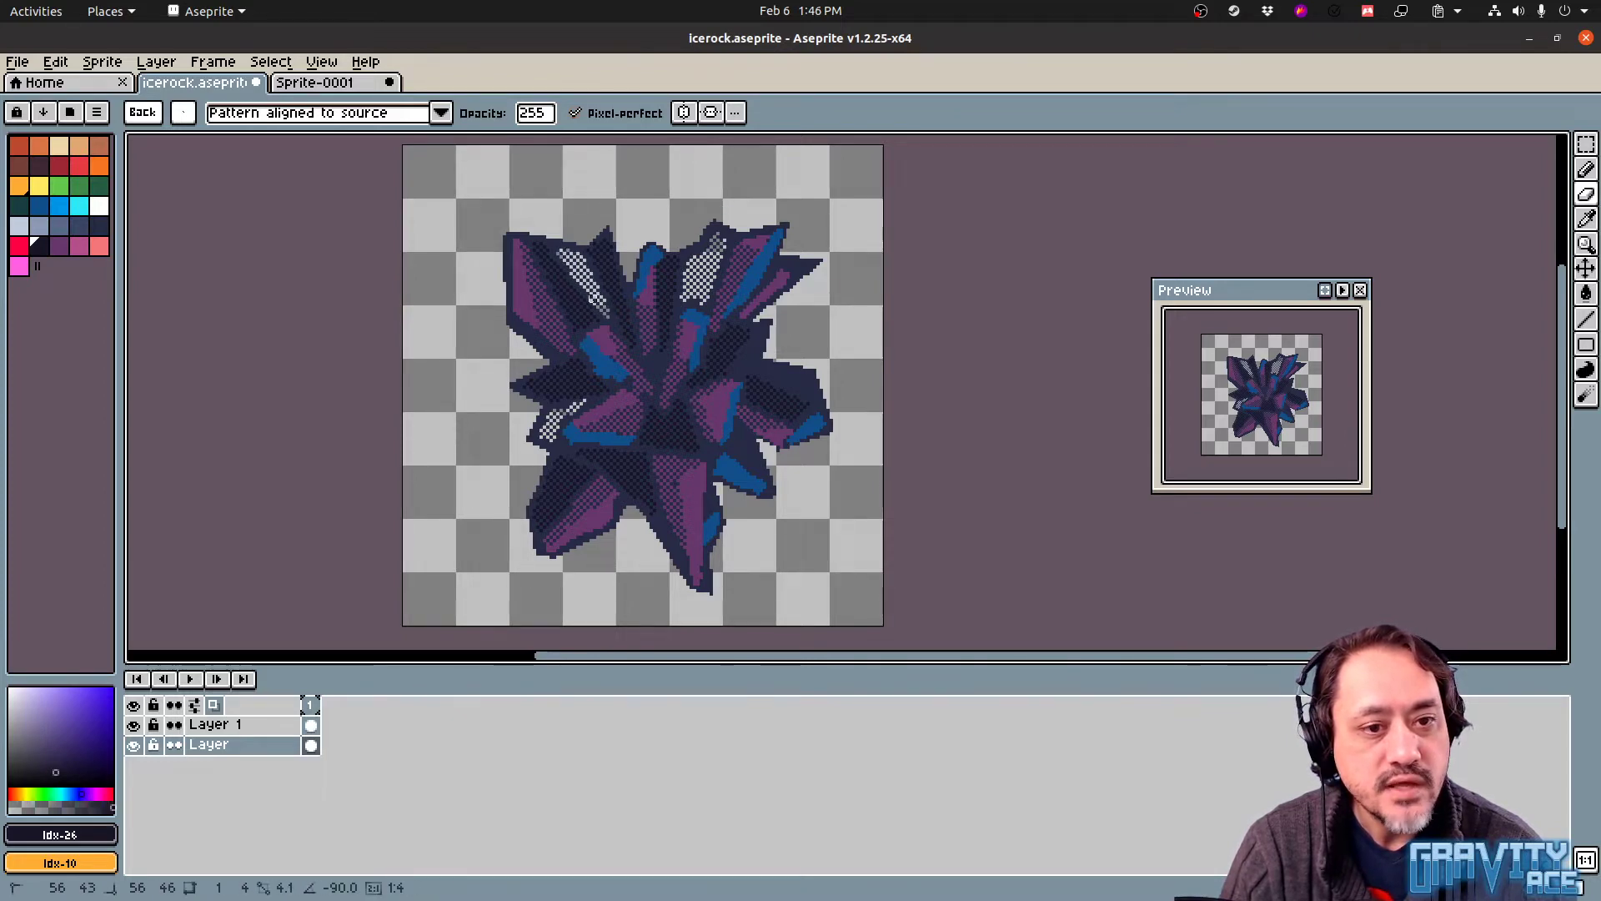
pyautogui.moveTo(739, 369); pyautogui.dragTo(758, 336)
pyautogui.moveTo(758, 336); pyautogui.dragTo(750, 361)
pyautogui.moveTo(755, 365); pyautogui.dragTo(799, 388)
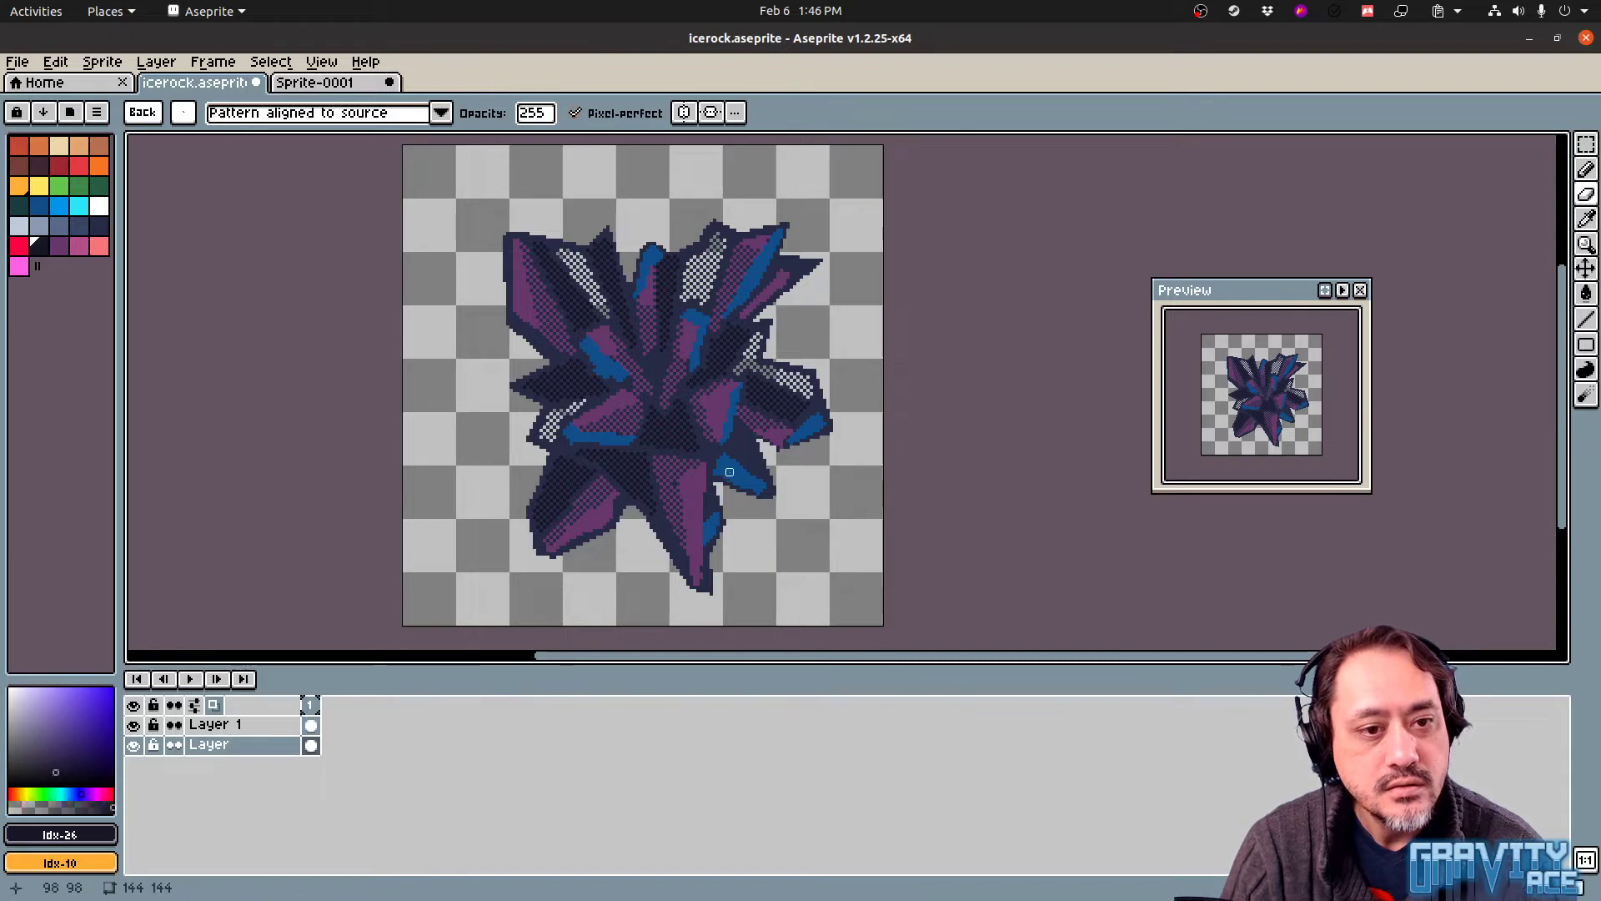
# Erase more dithered transparency around the crystal's centre and along the facets of its lower-right, bottom and lower-left shards
pyautogui.moveTo(734, 443)
pyautogui.mouseDown()
pyautogui.moveTo(755, 468)
pyautogui.moveTo(745, 442)
pyautogui.moveTo(713, 462)
pyautogui.moveTo(706, 451)
pyautogui.mouseUp()
pyautogui.moveTo(653, 364); pyautogui.dragTo(656, 372)
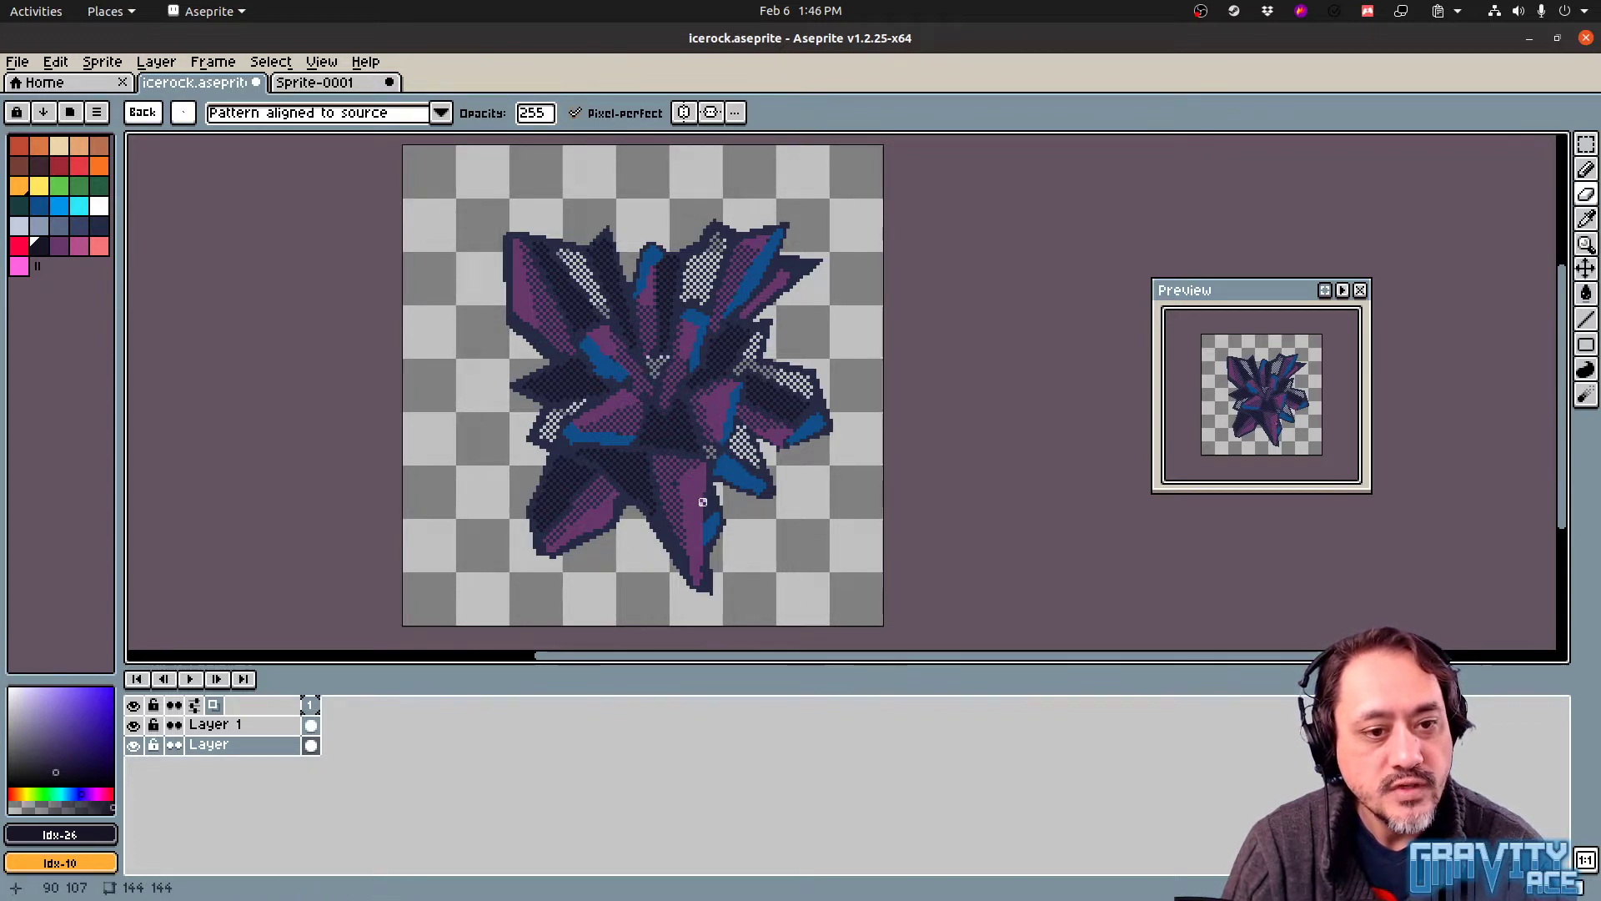
pyautogui.moveTo(708, 508); pyautogui.dragTo(684, 568)
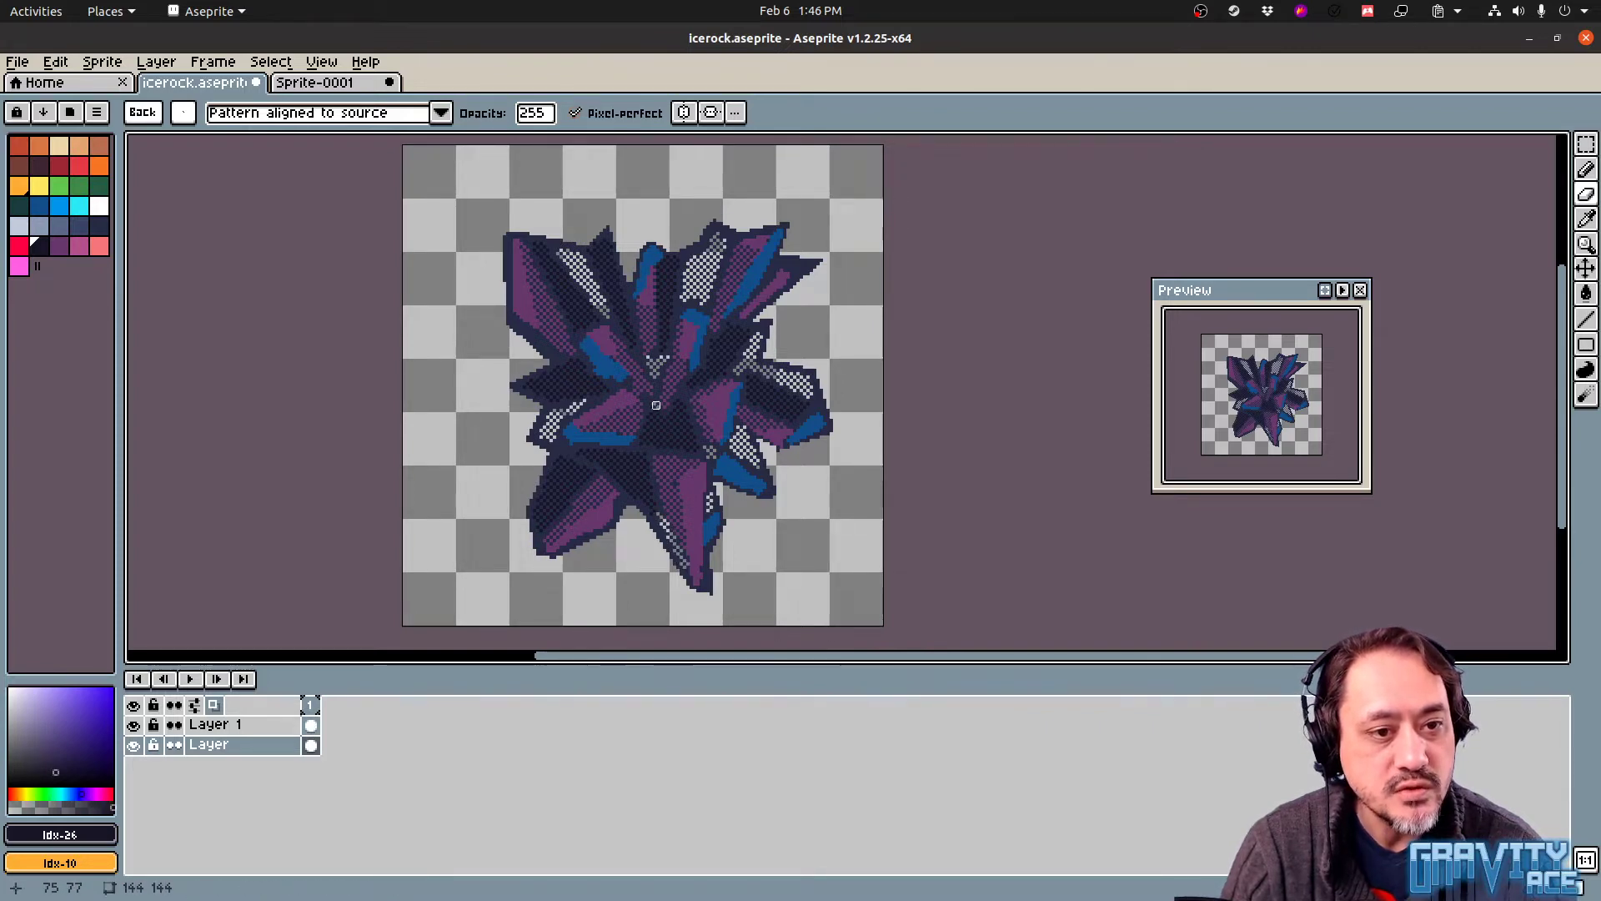
pyautogui.moveTo(646, 398); pyautogui.dragTo(661, 412)
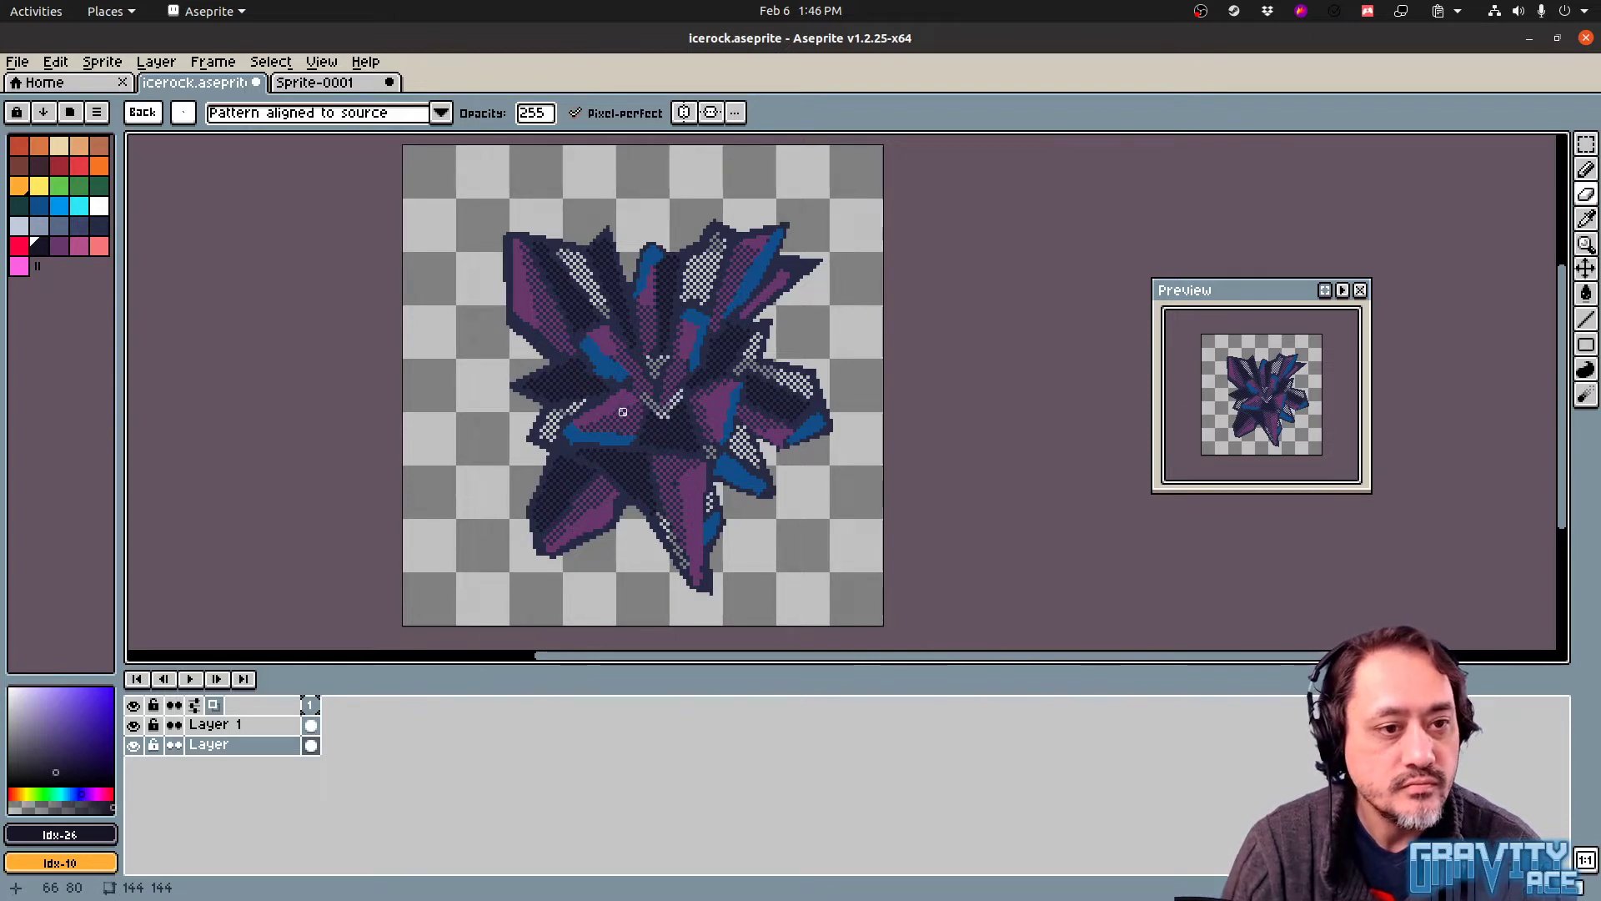
pyautogui.moveTo(629, 382)
pyautogui.mouseDown()
pyautogui.moveTo(644, 402)
pyautogui.moveTo(615, 399)
pyautogui.mouseUp()
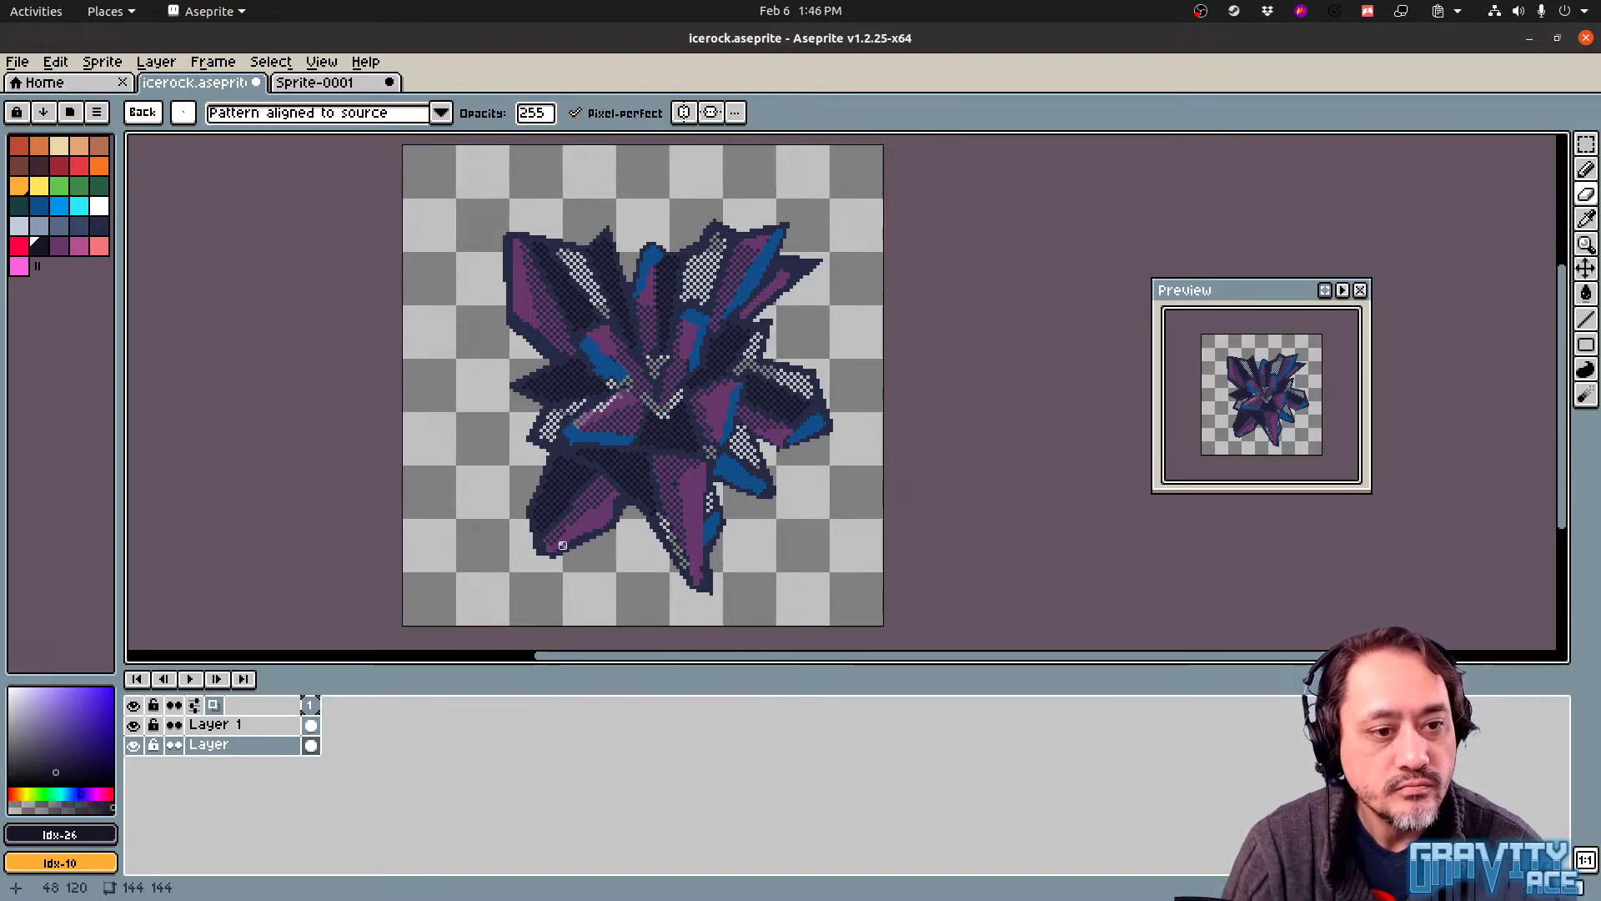
pyautogui.moveTo(563, 545); pyautogui.dragTo(606, 514)
pyautogui.moveTo(699, 471); pyautogui.dragTo(706, 499)
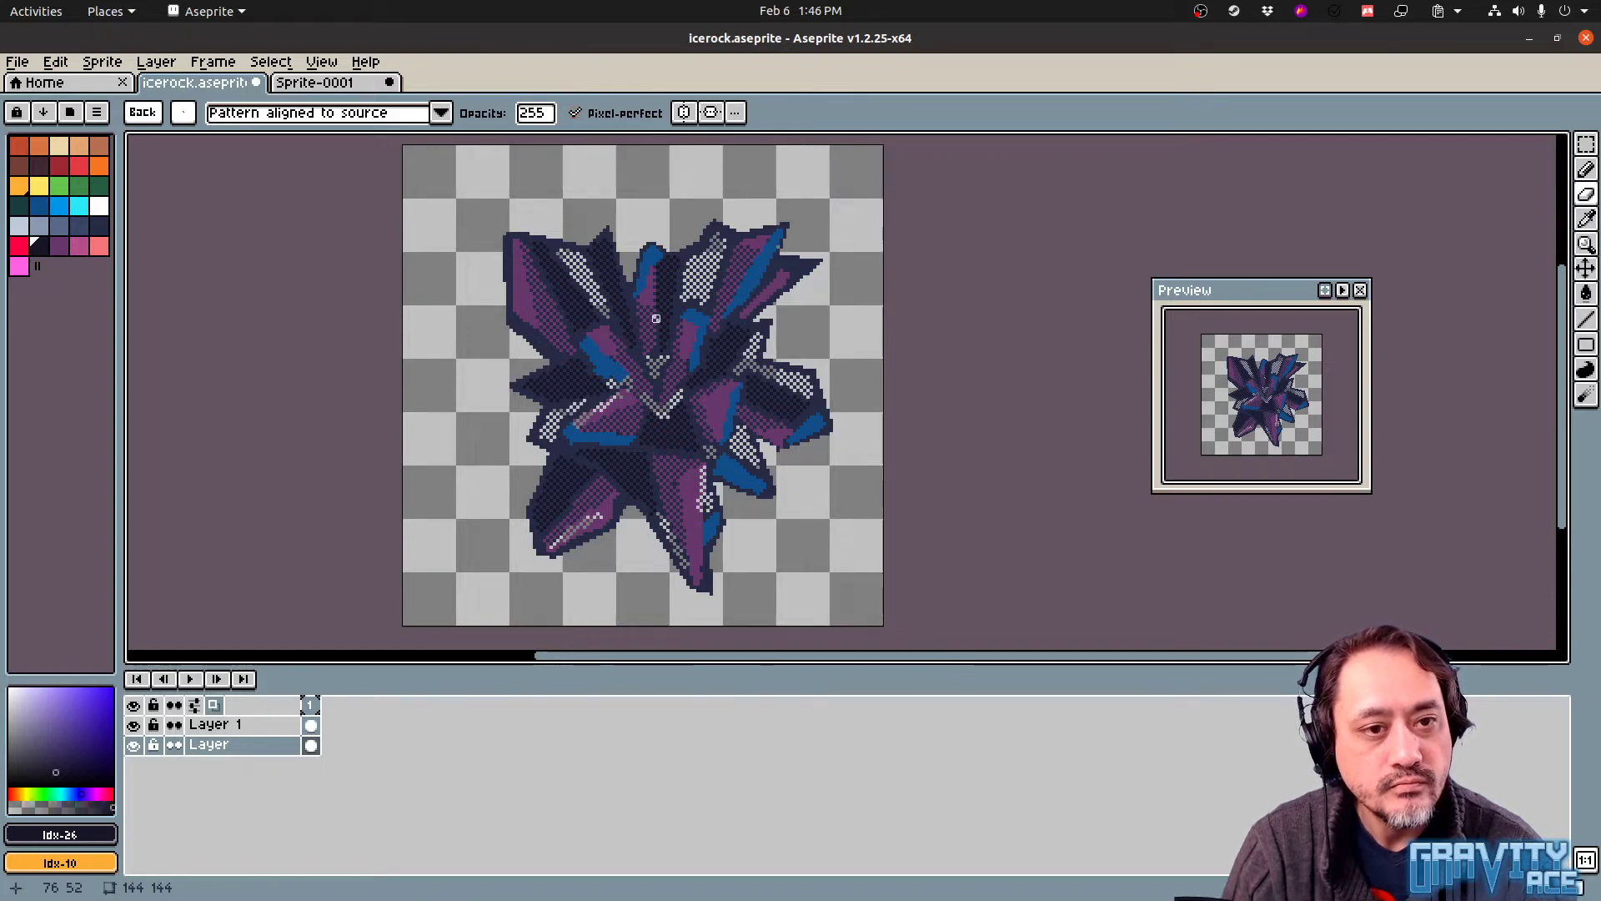
# Toggle Layer 1's visibility to compare the crystal with and without its blue facets, leaving the layer shown
pyautogui.click(310, 724)
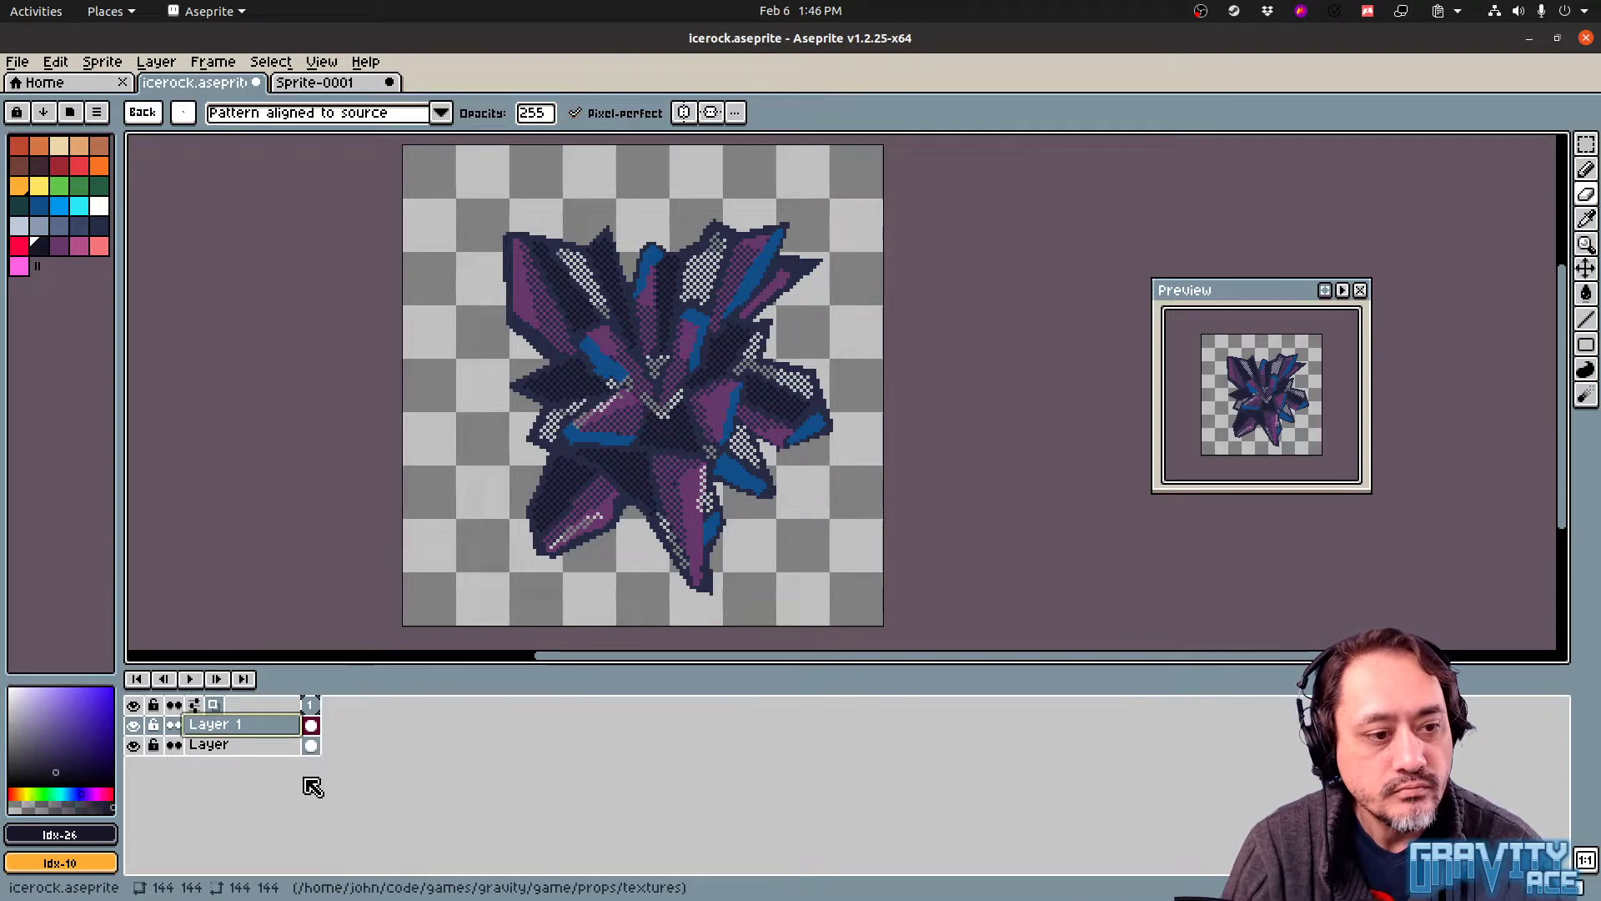
pyautogui.hotkey('ctrl', 'e')
pyautogui.press('Escape')
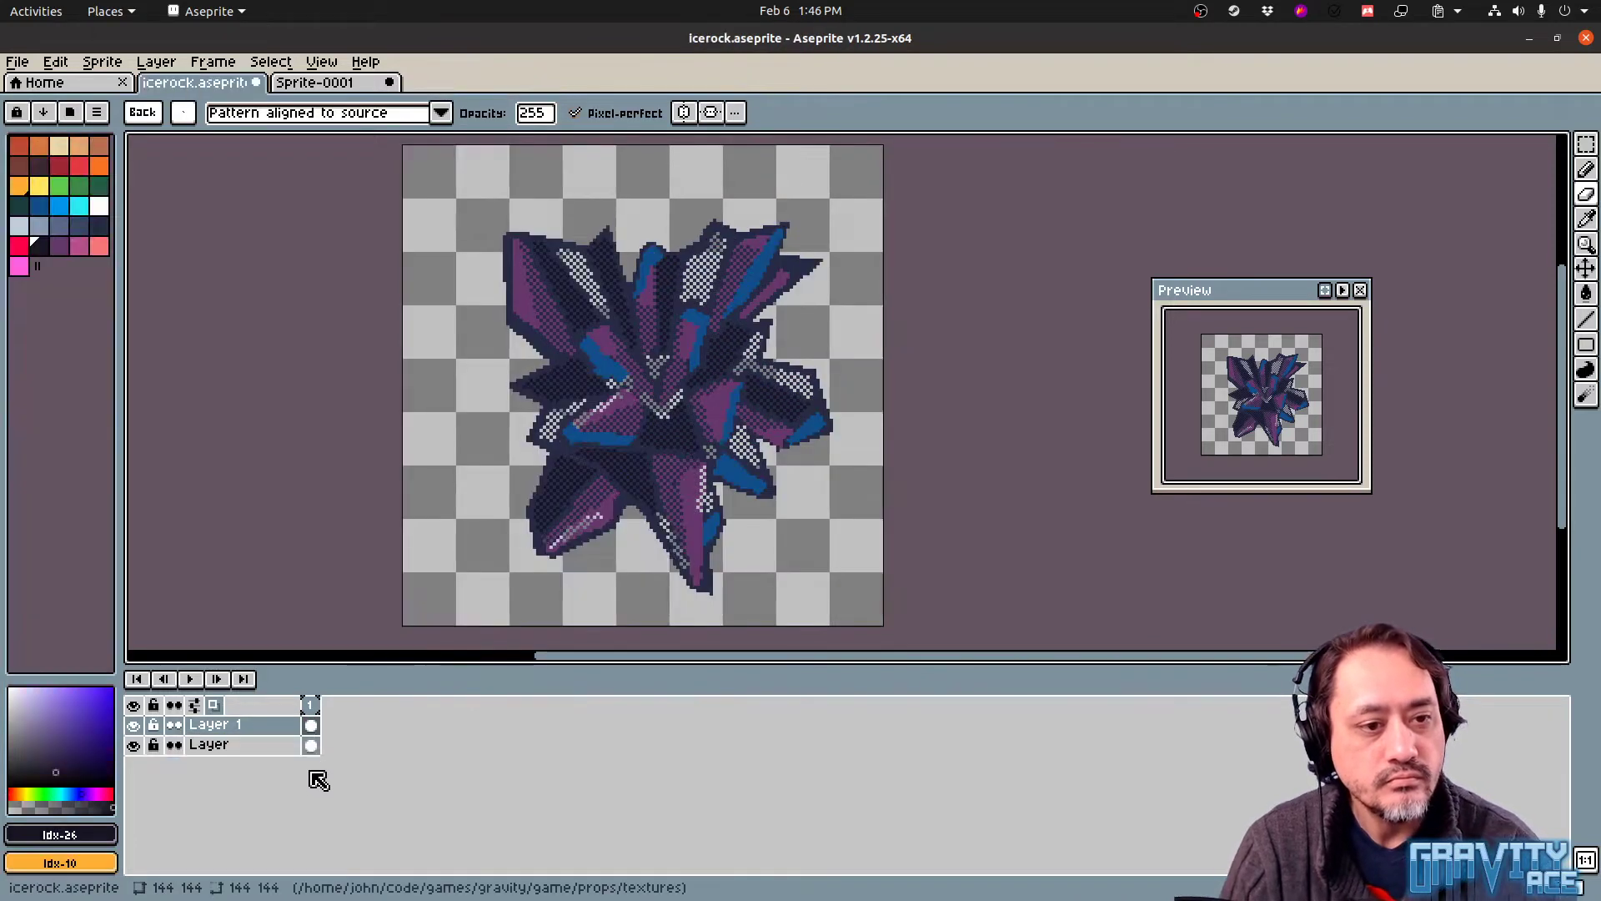
pyautogui.click(135, 725)
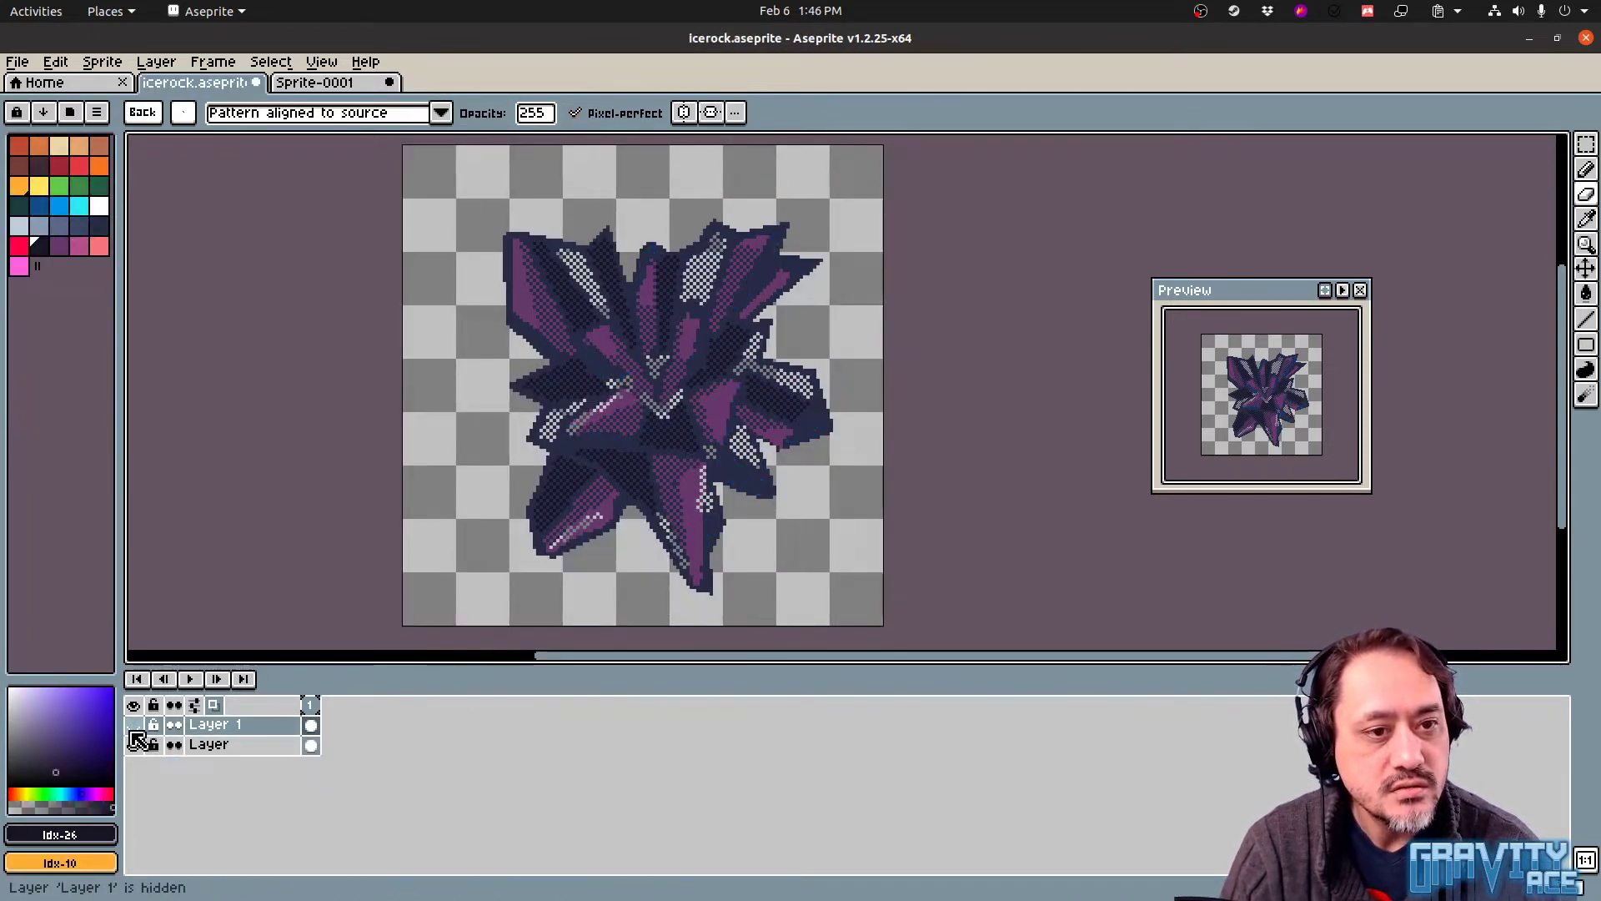
pyautogui.click(134, 727)
pyautogui.click(133, 727)
pyautogui.click(134, 727)
pyautogui.click(133, 730)
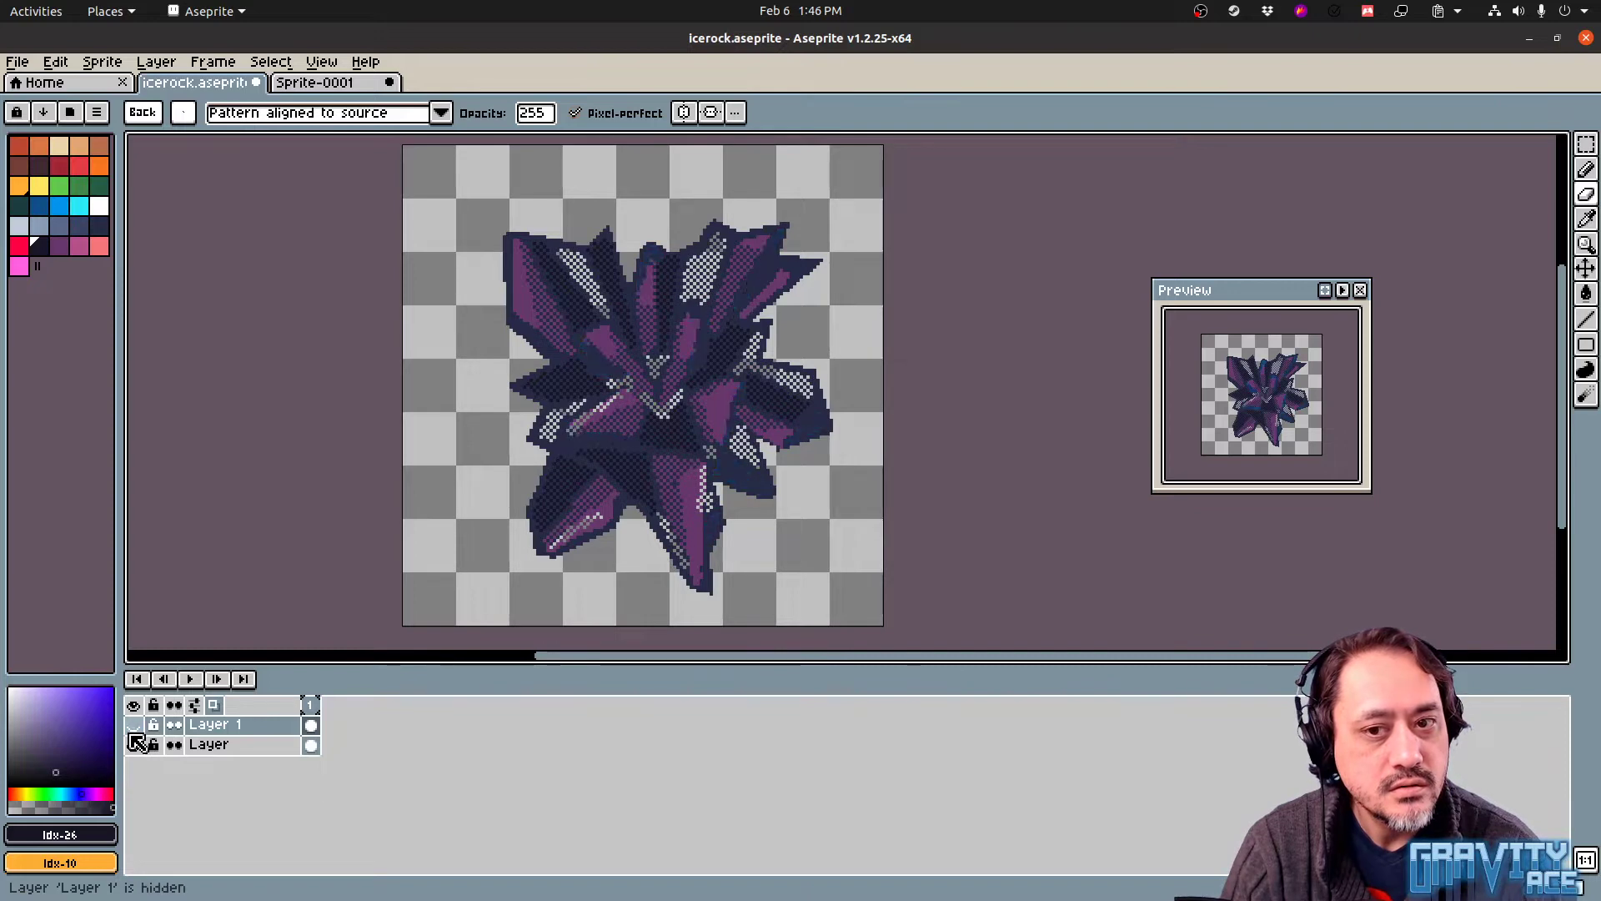
pyautogui.click(133, 730)
pyautogui.click(134, 730)
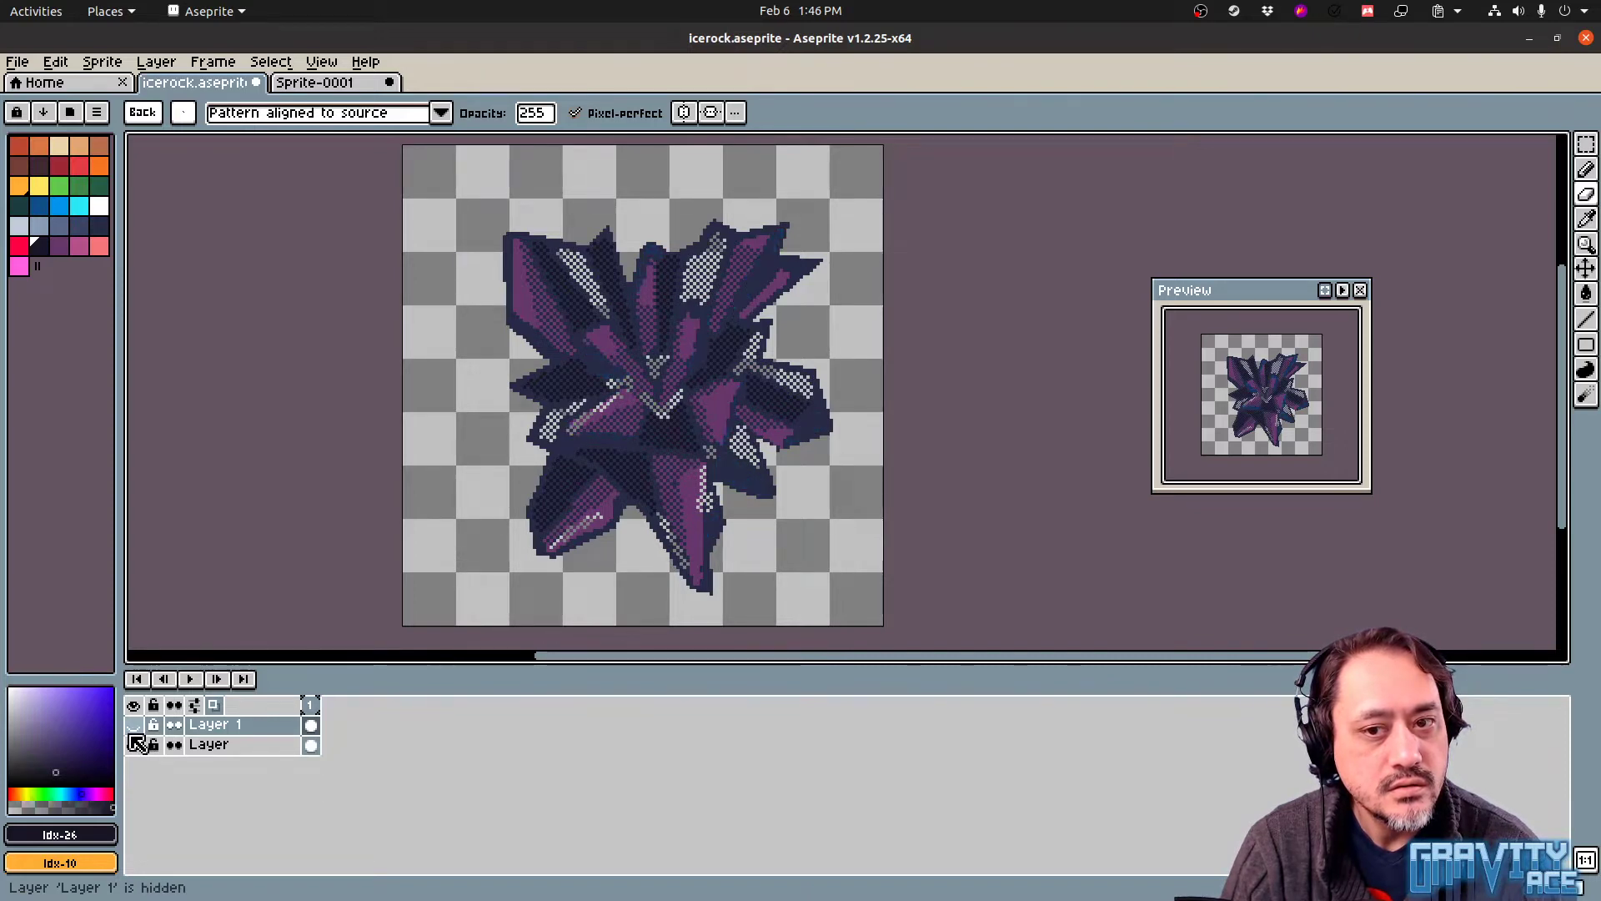
pyautogui.click(133, 730)
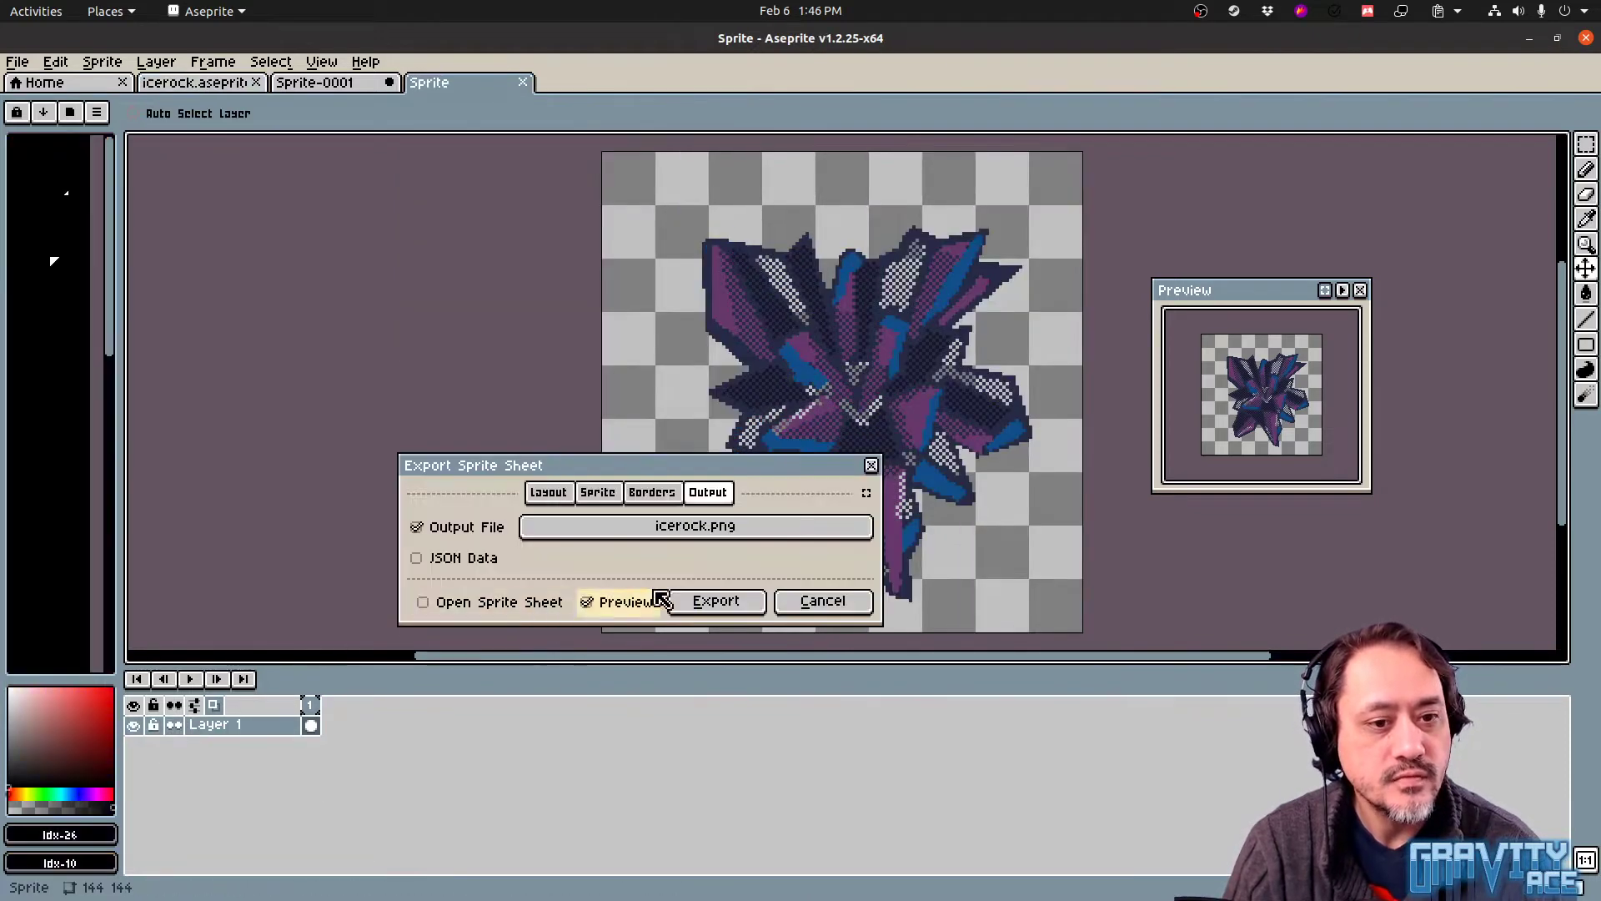
# Switch to Godot and reposition the icerock's Sprite slightly up and right across the red terrain edge in the test scene
pyautogui.hotkey('alt', 'Tab')
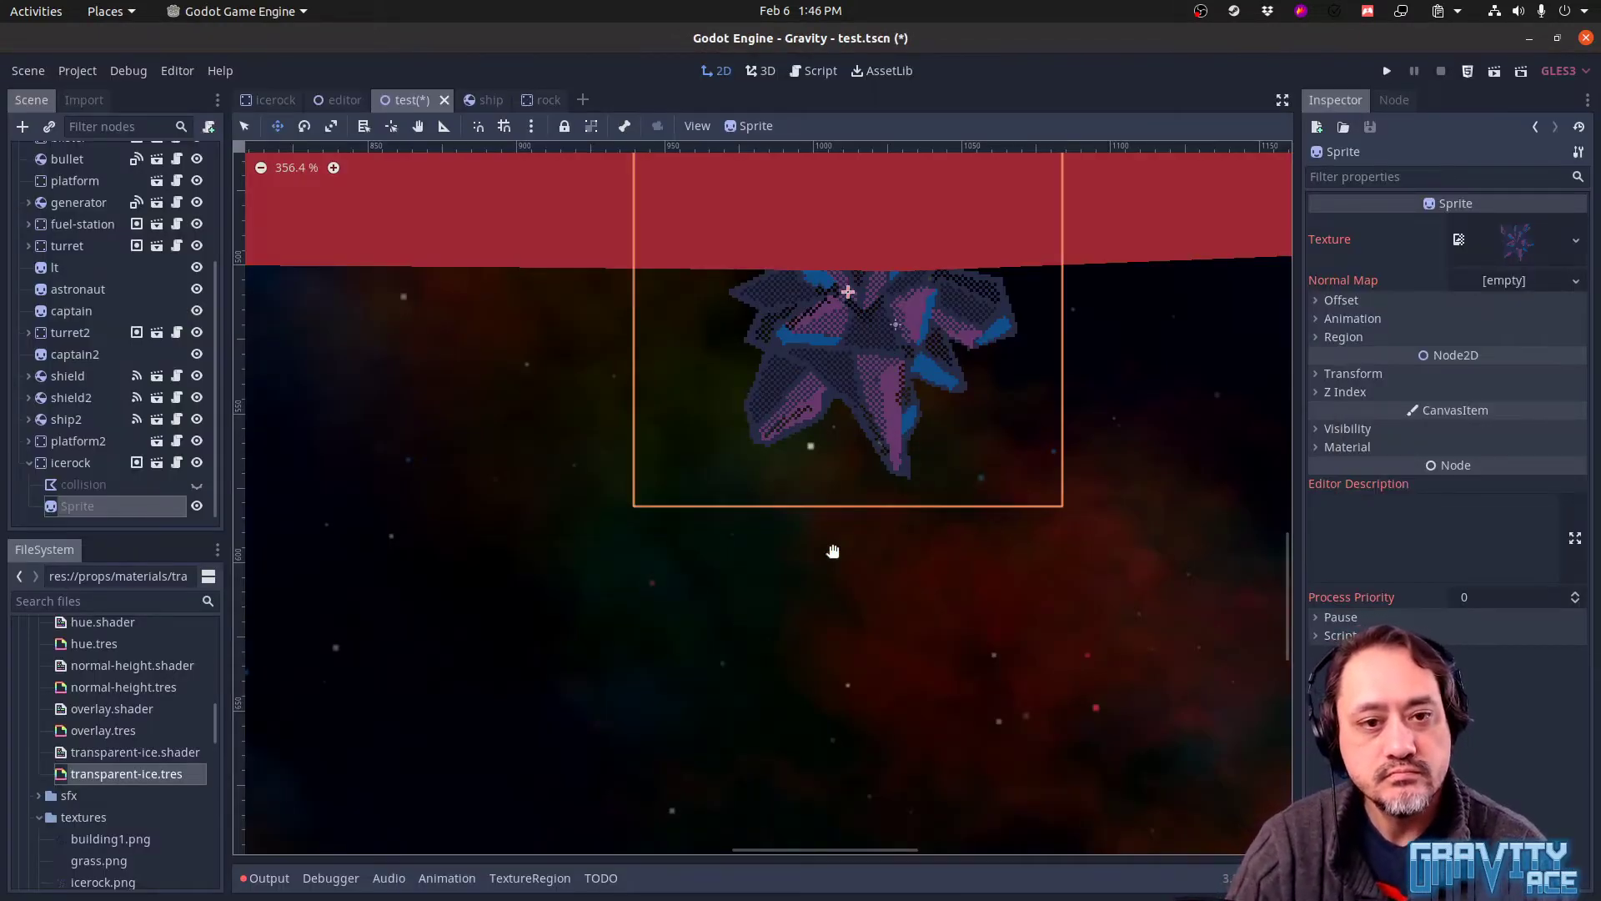
pyautogui.moveTo(833, 551); pyautogui.dragTo(569, 693, button='middle')
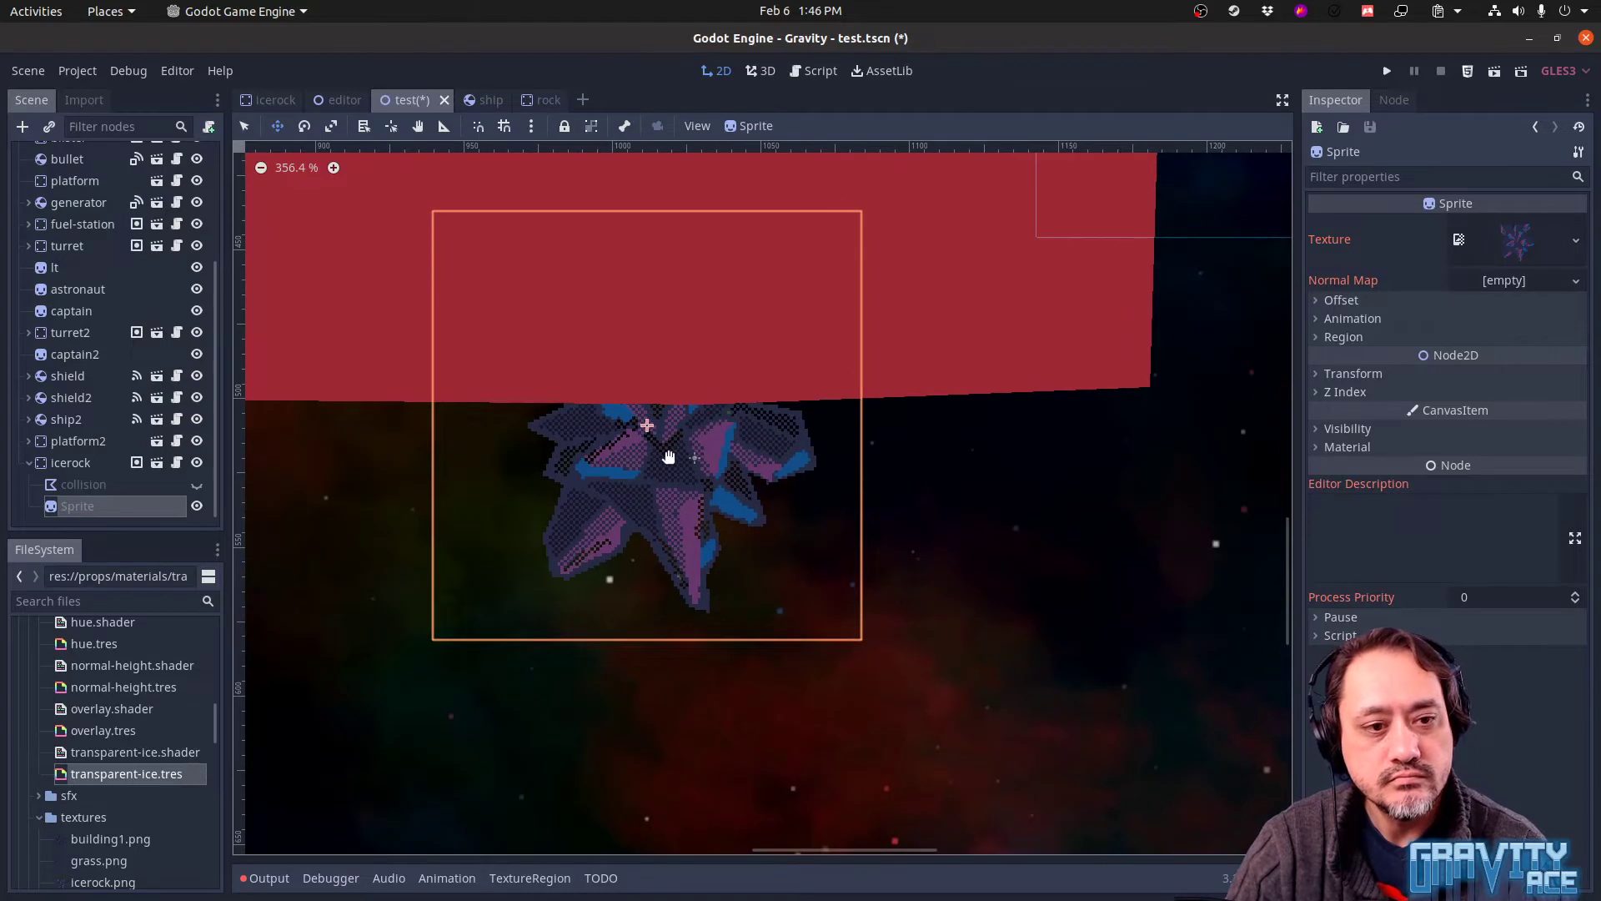
pyautogui.moveTo(668, 458); pyautogui.dragTo(701, 435)
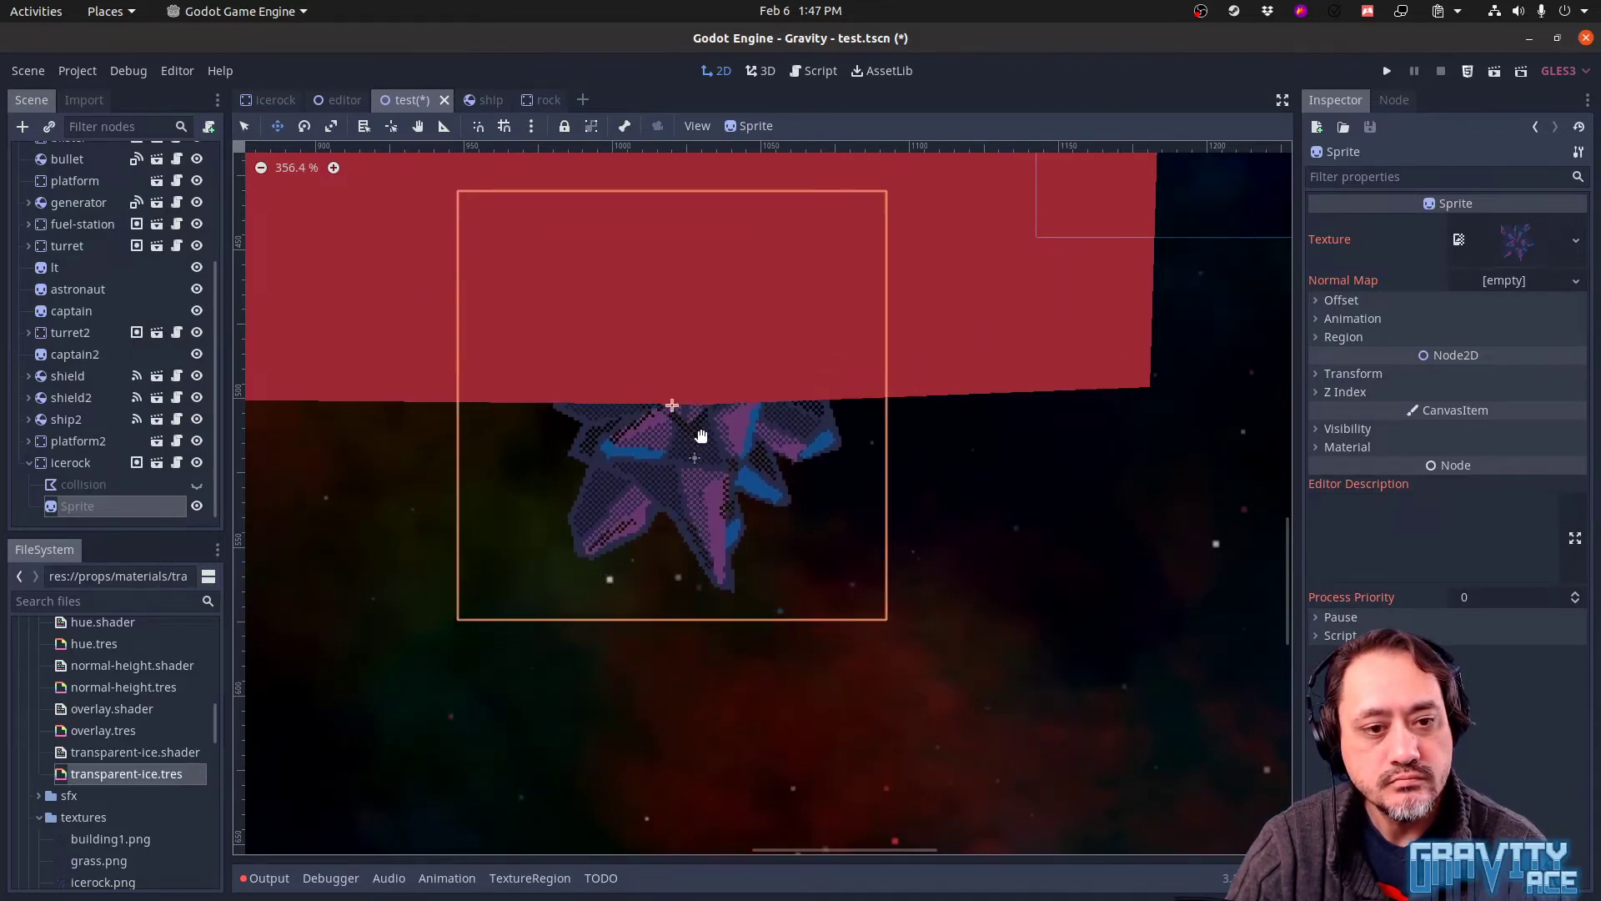
# Run the project and open the saved test level with the ice and red asteroids in the game's level editor
pyautogui.press('F5')
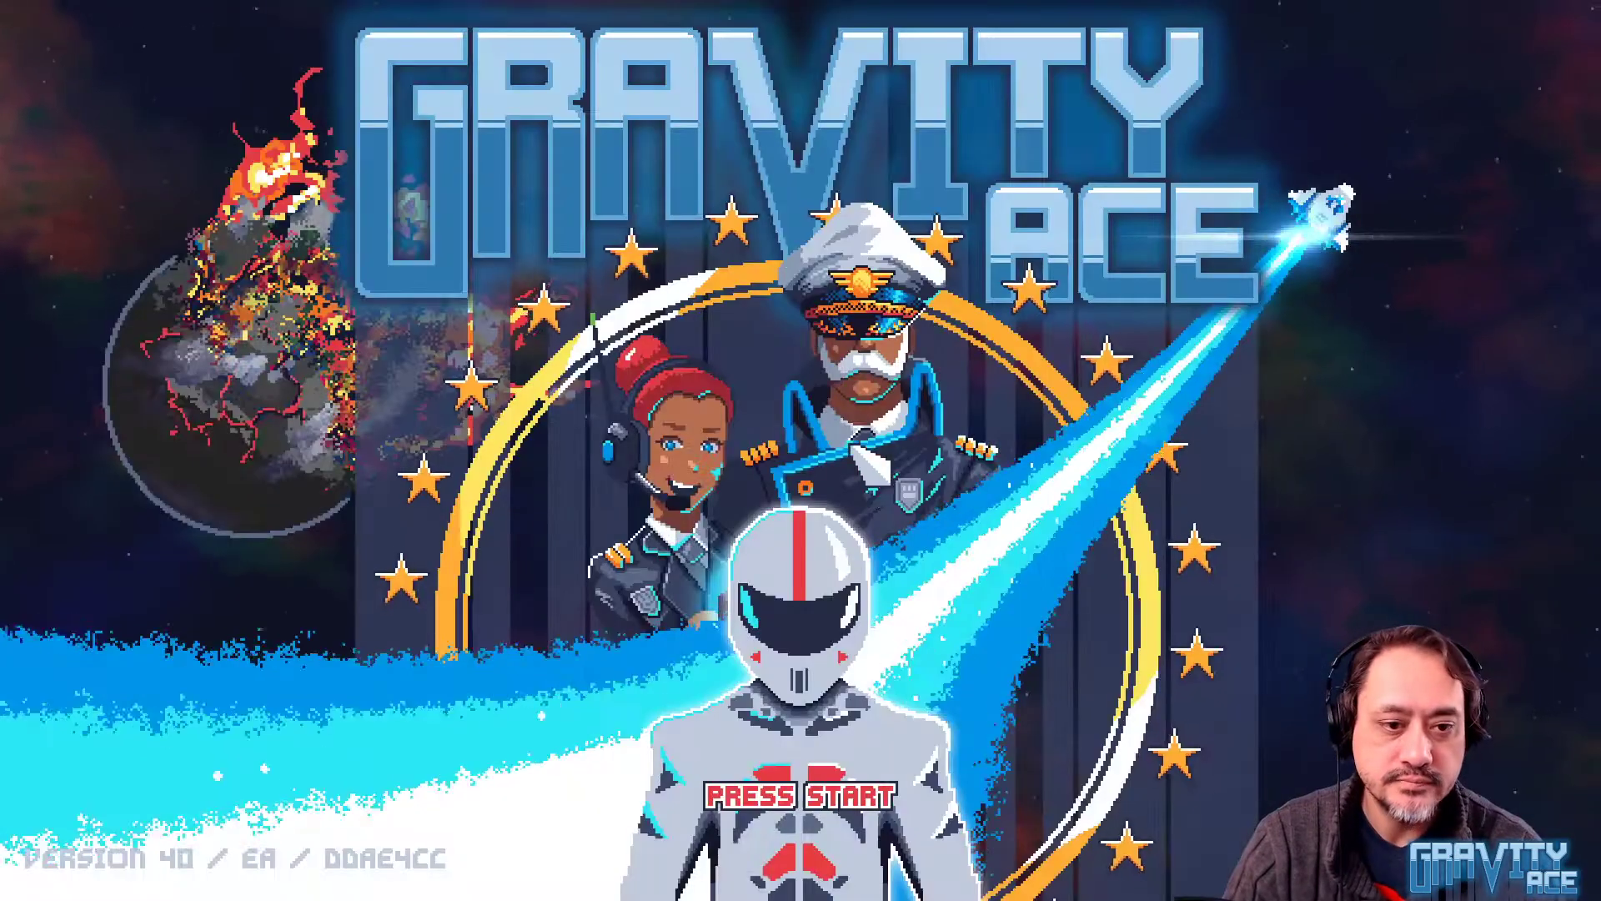
pyautogui.click(858, 475)
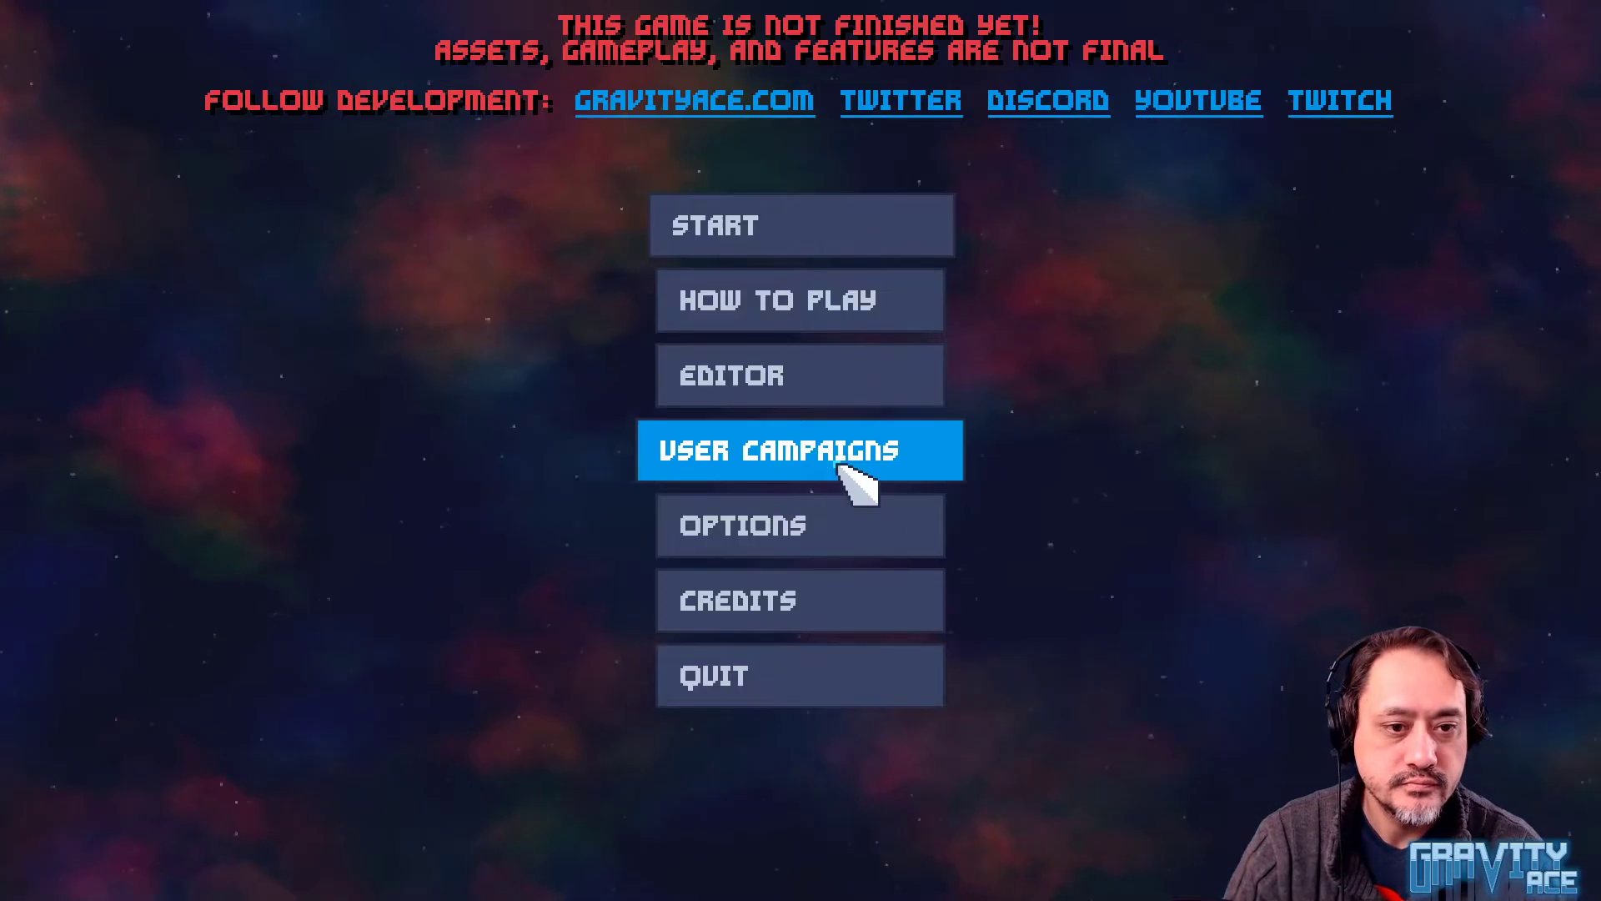
pyautogui.click(786, 393)
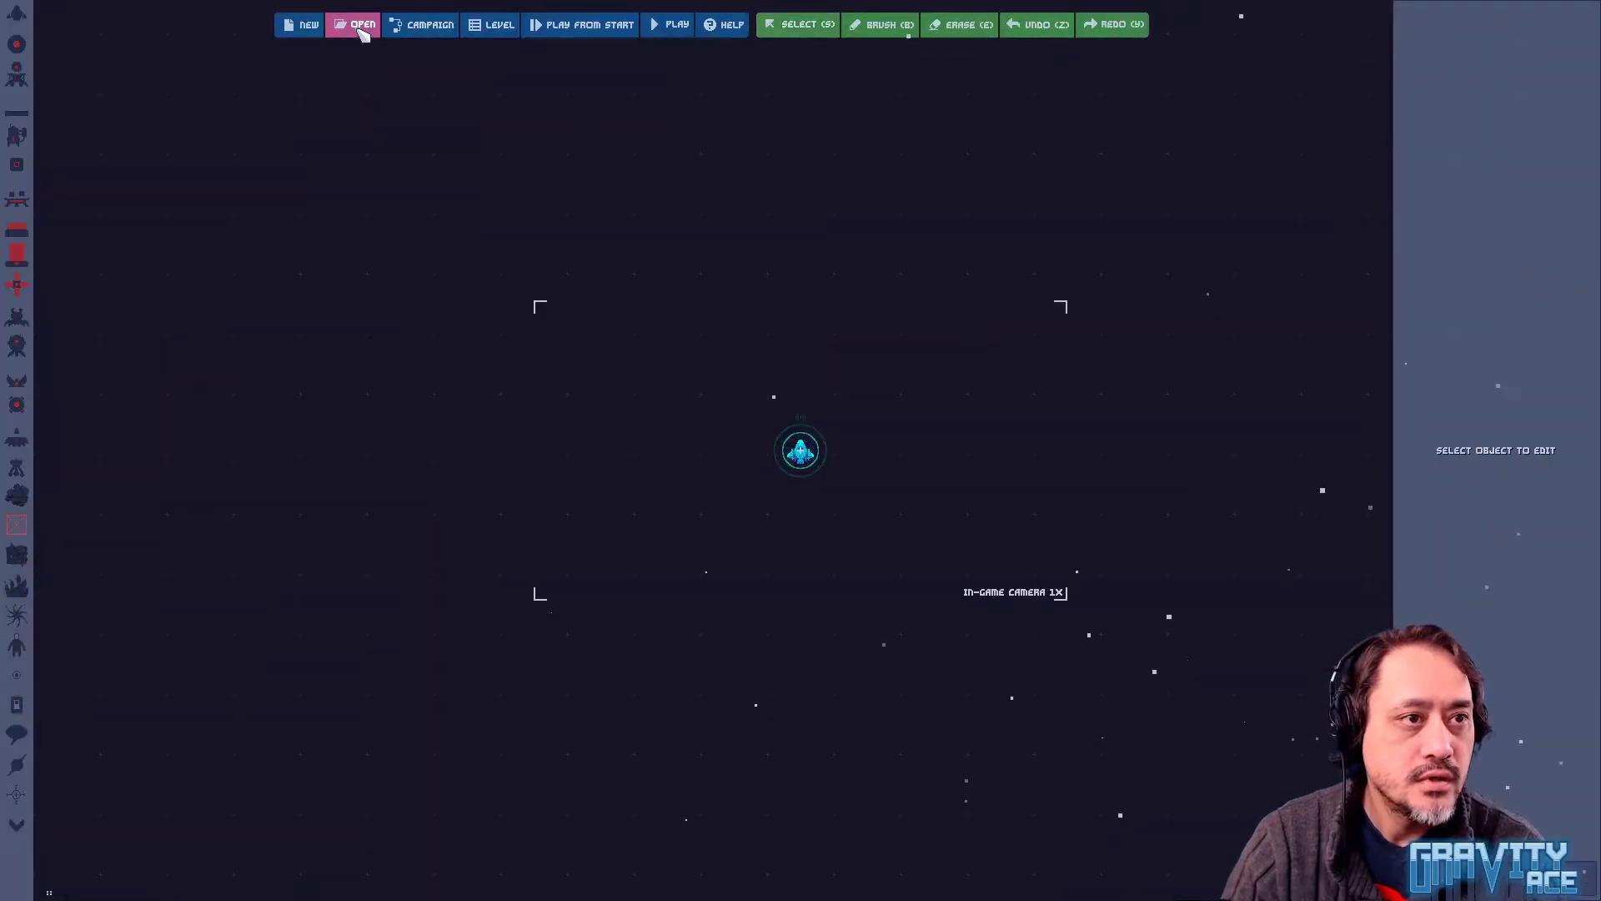
pyautogui.click(357, 25)
pyautogui.click(865, 492)
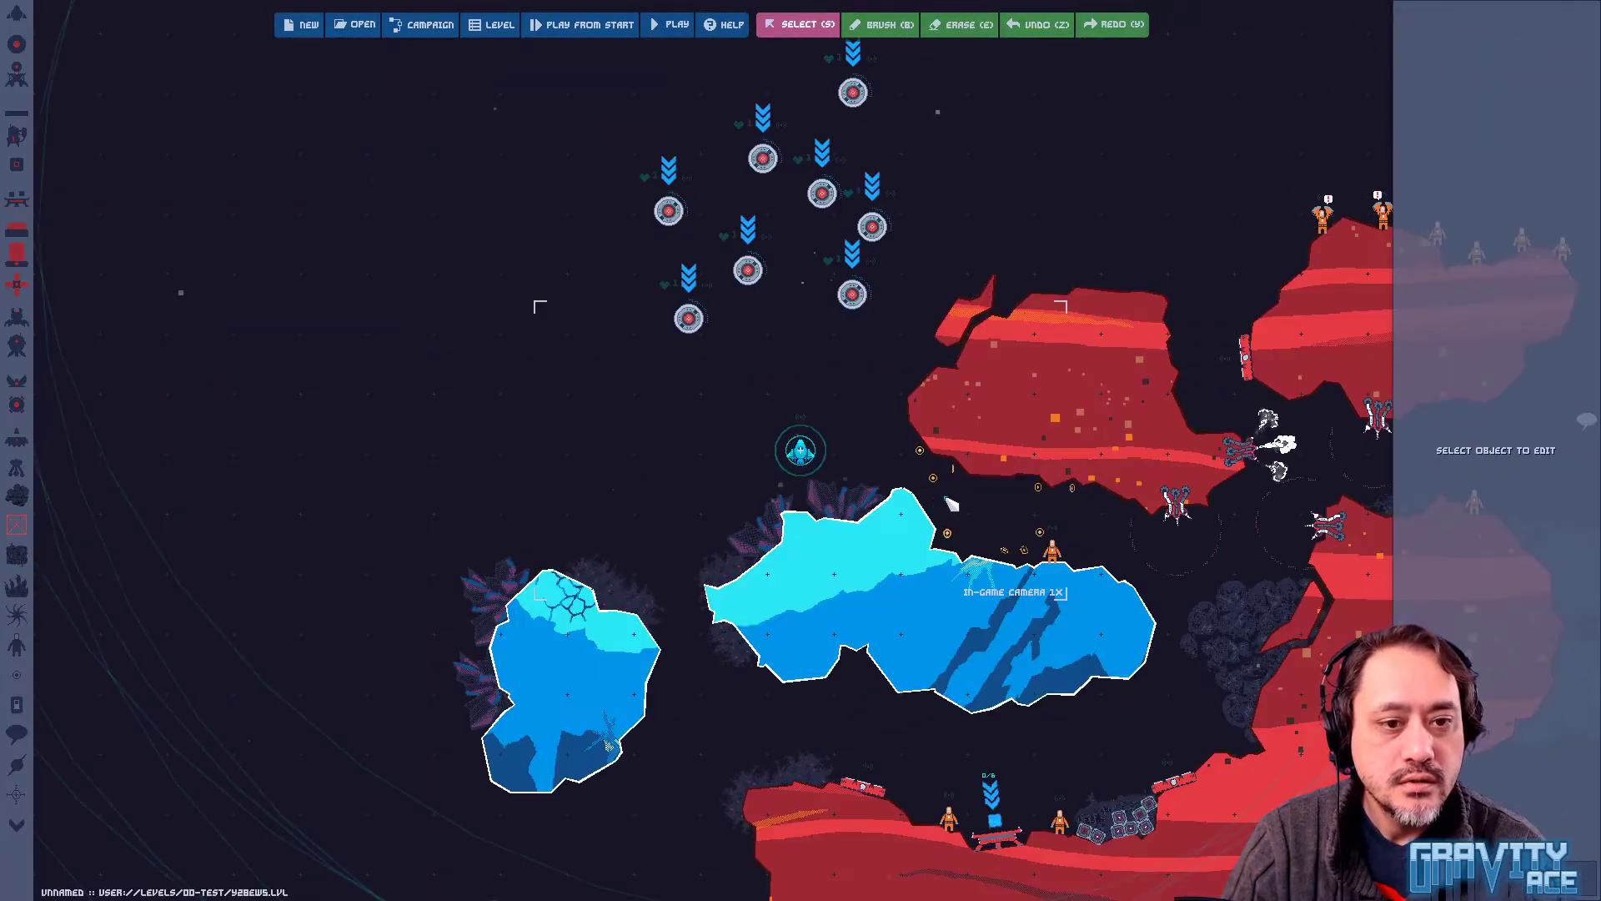
# Playtest the level, flying the ship around the blue ice asteroids to examine the semi-transparent ice crystals
pyautogui.press('p')
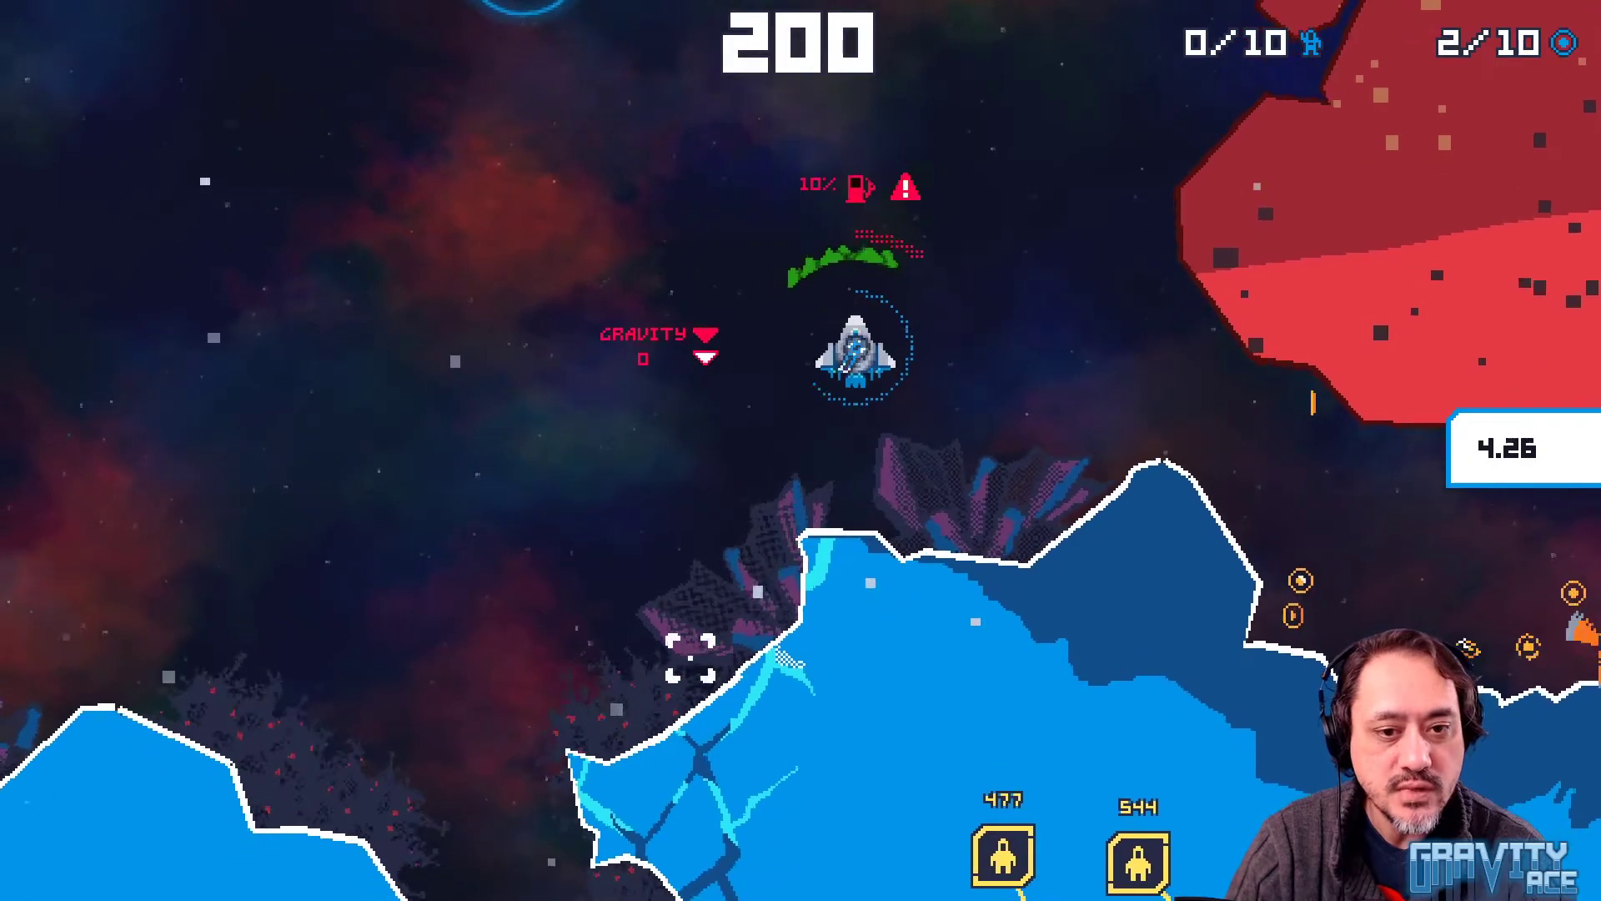
pyautogui.press('a')
pyautogui.press('w')
pyautogui.press('s')
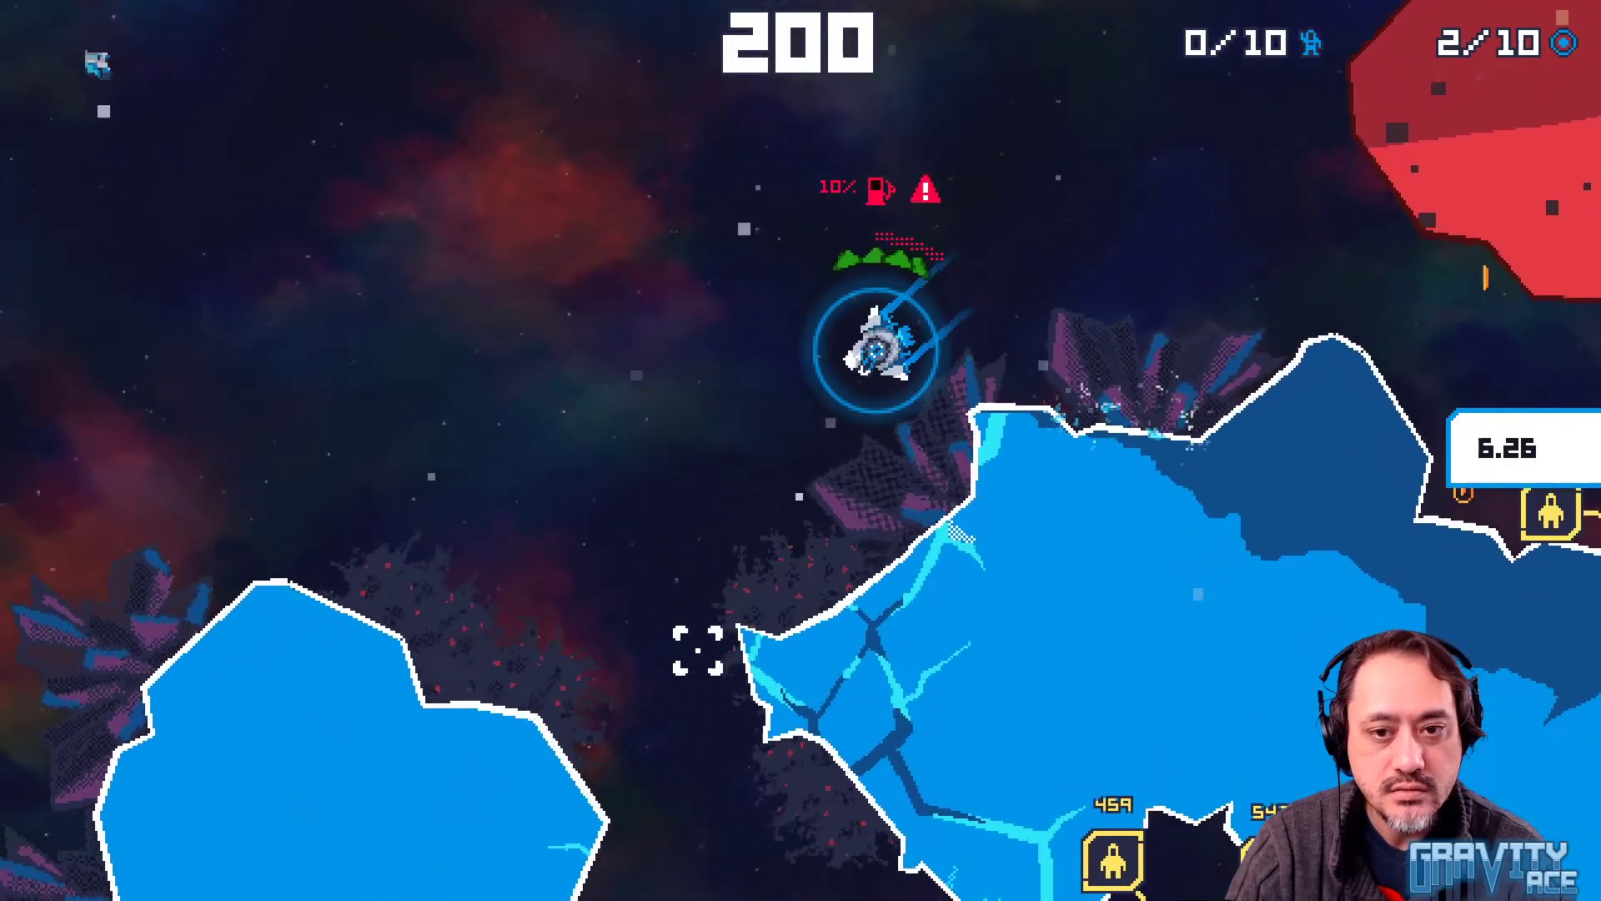
pyautogui.press('w')
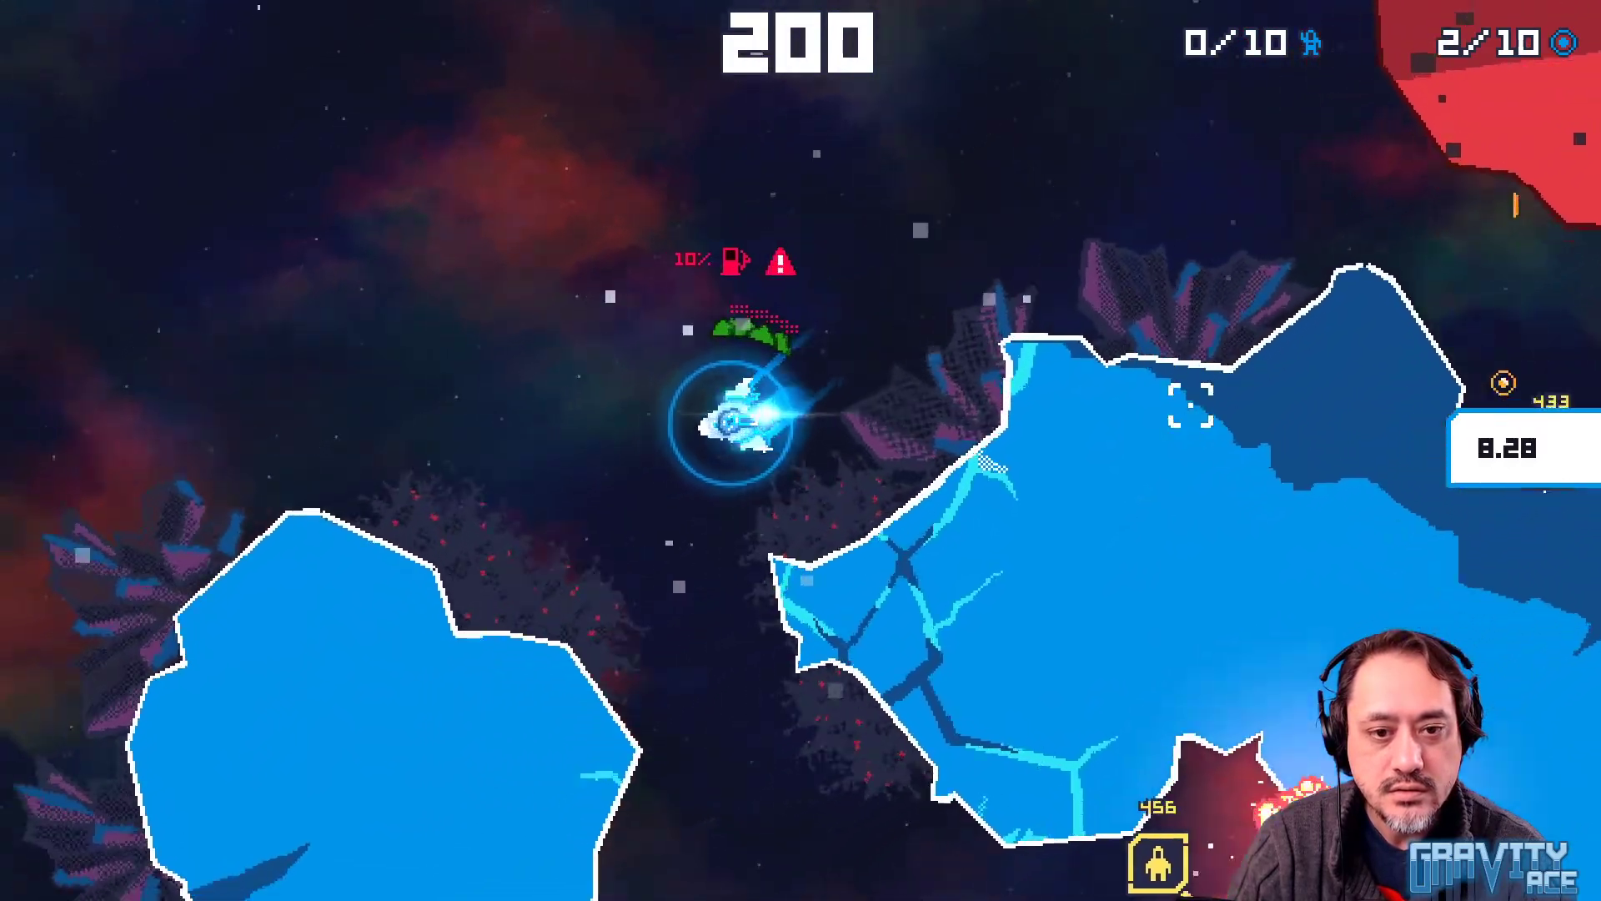
pyautogui.press('w')
pyautogui.press('a')
pyautogui.press('w')
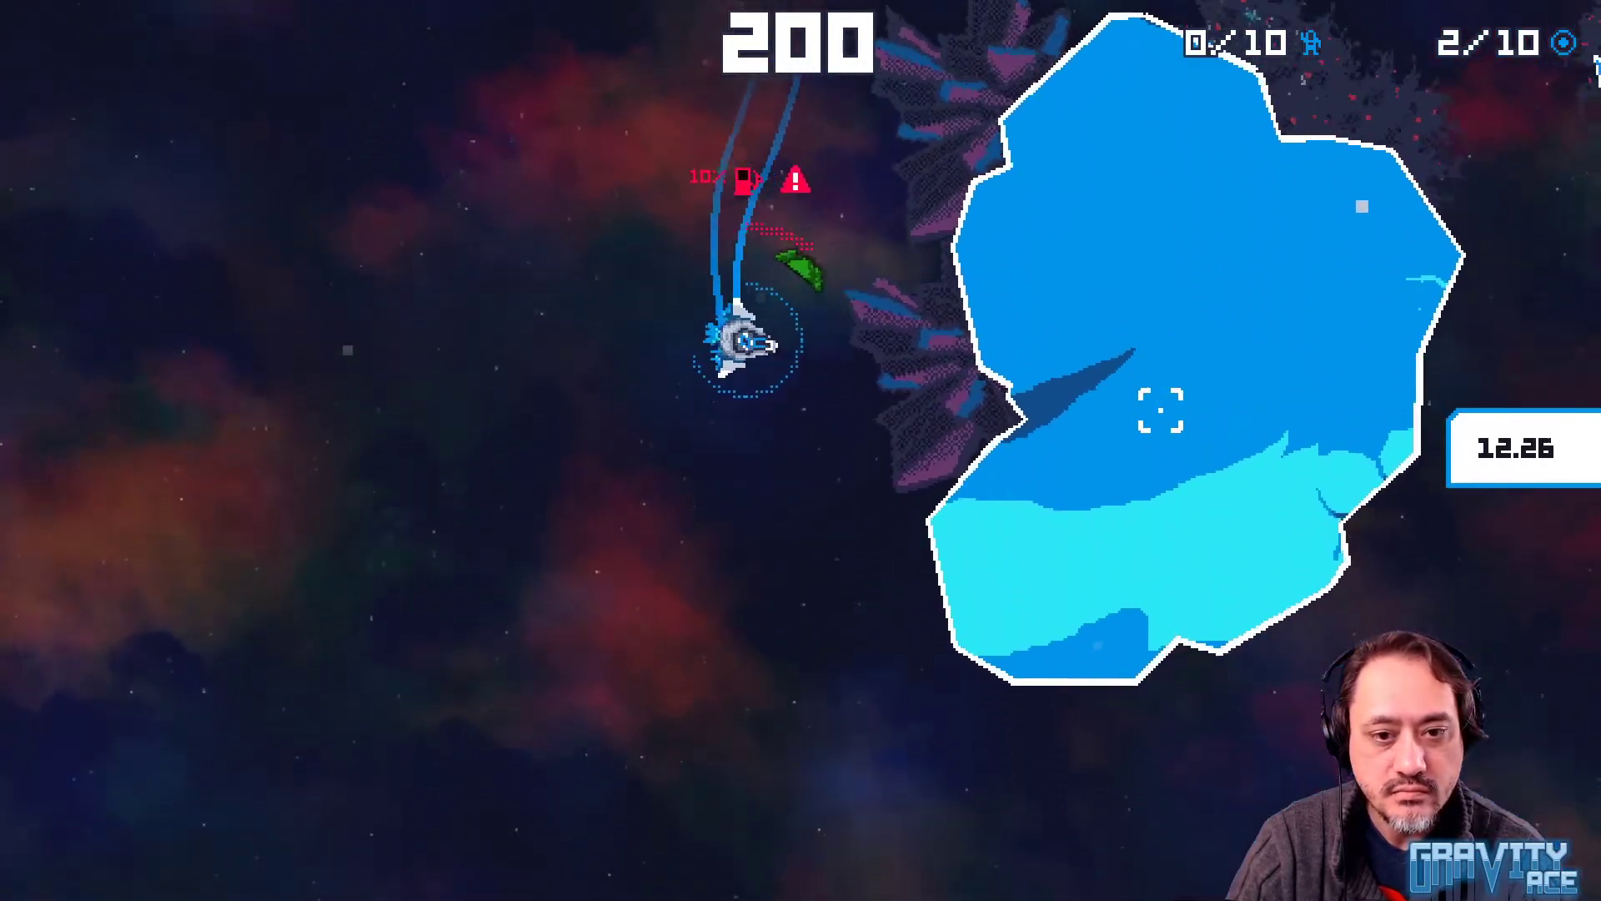
pyautogui.press('d')
pyautogui.press('d')
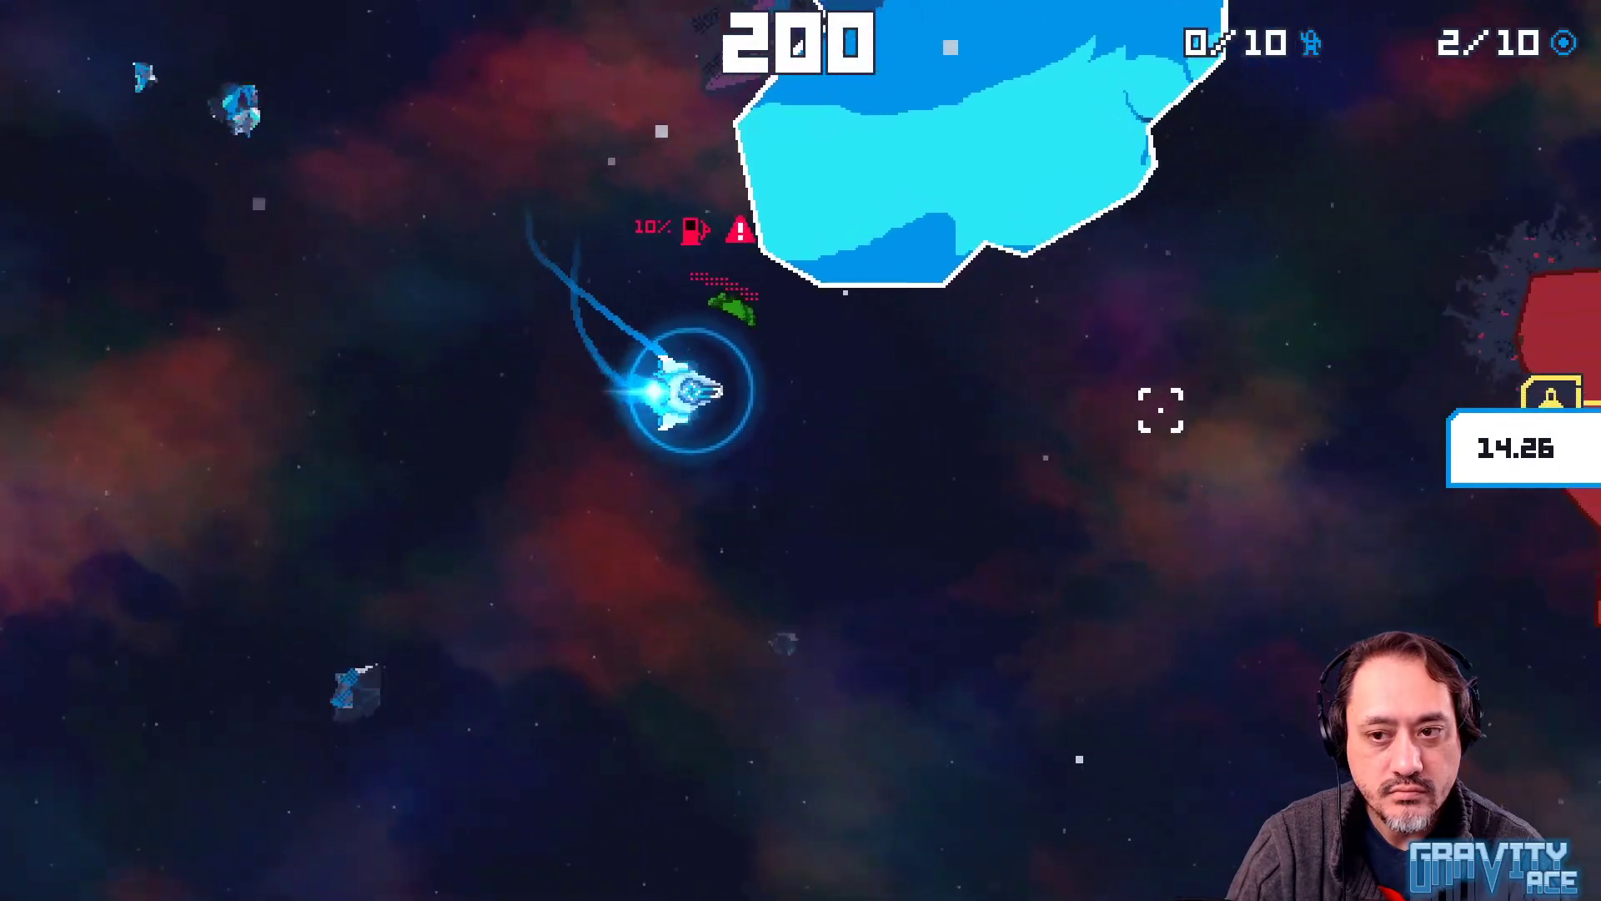
pyautogui.press('w')
pyautogui.press('d')
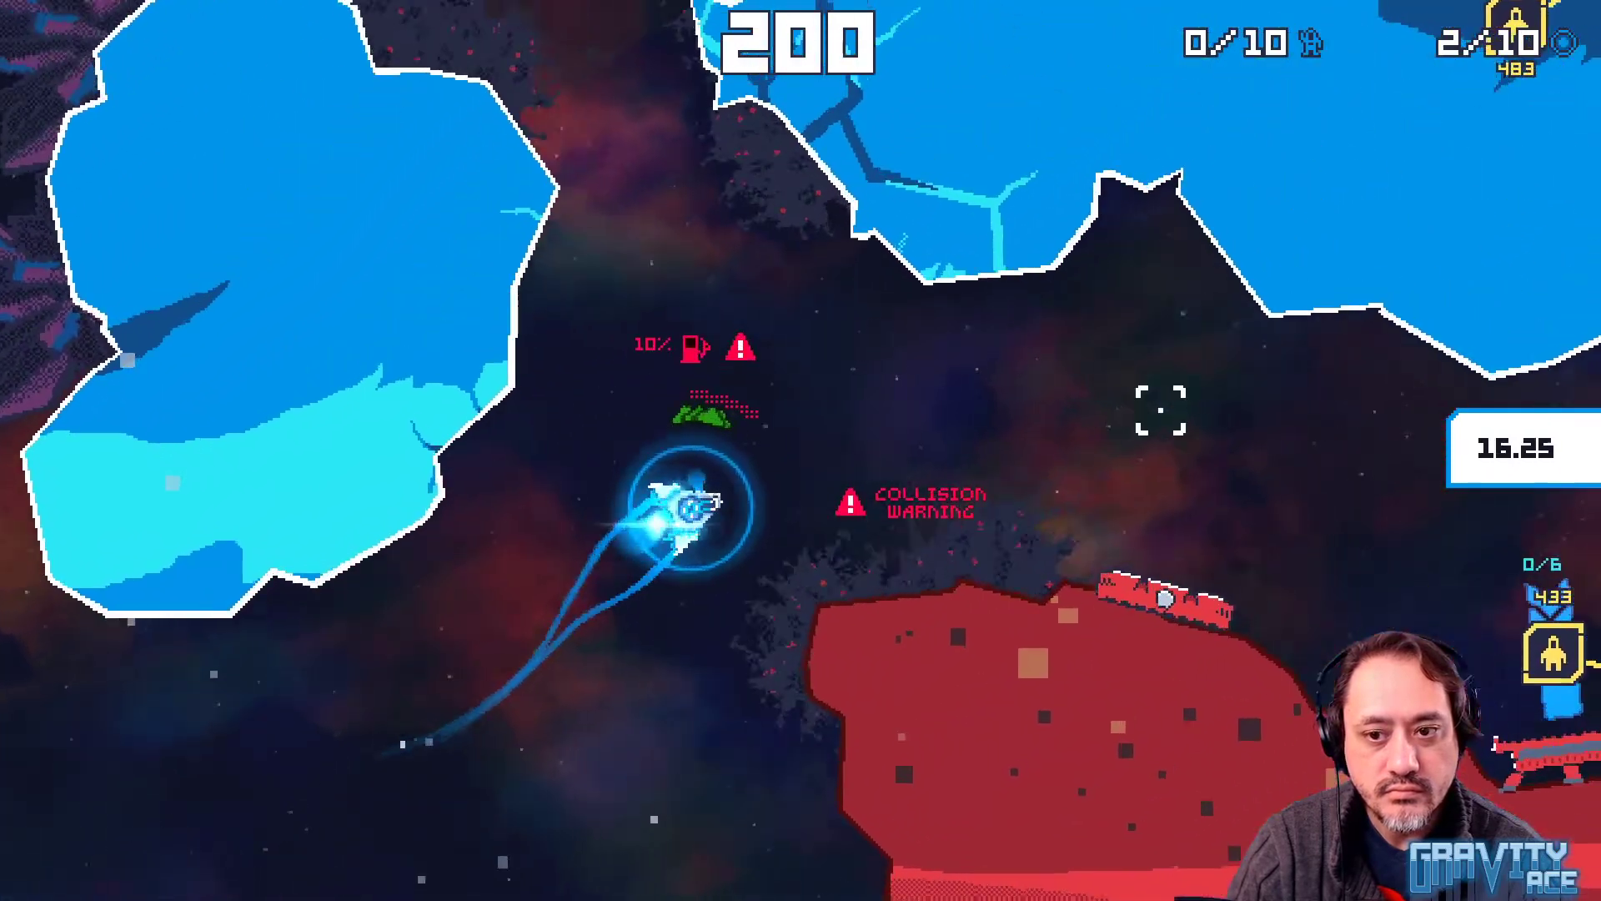
# Fly the ship past the landing pad and hover between the blue ice asteroid and the dark rocks on the red asteroid's edge
pyautogui.press('w')
pyautogui.press('w')
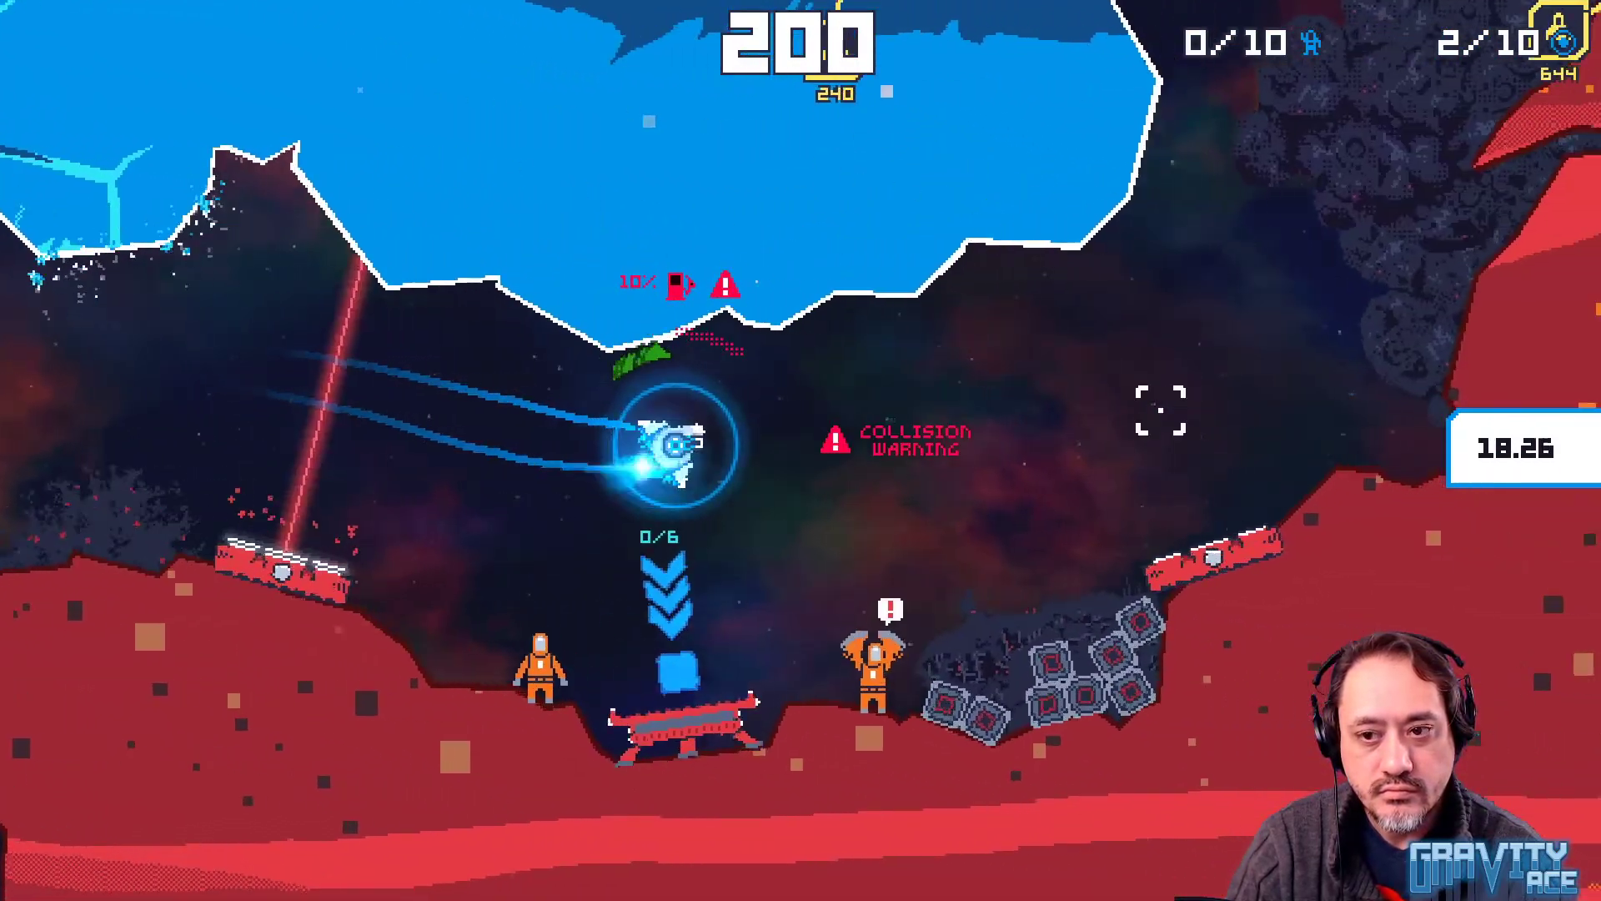
pyautogui.press('a')
pyautogui.press('a')
pyautogui.press('w')
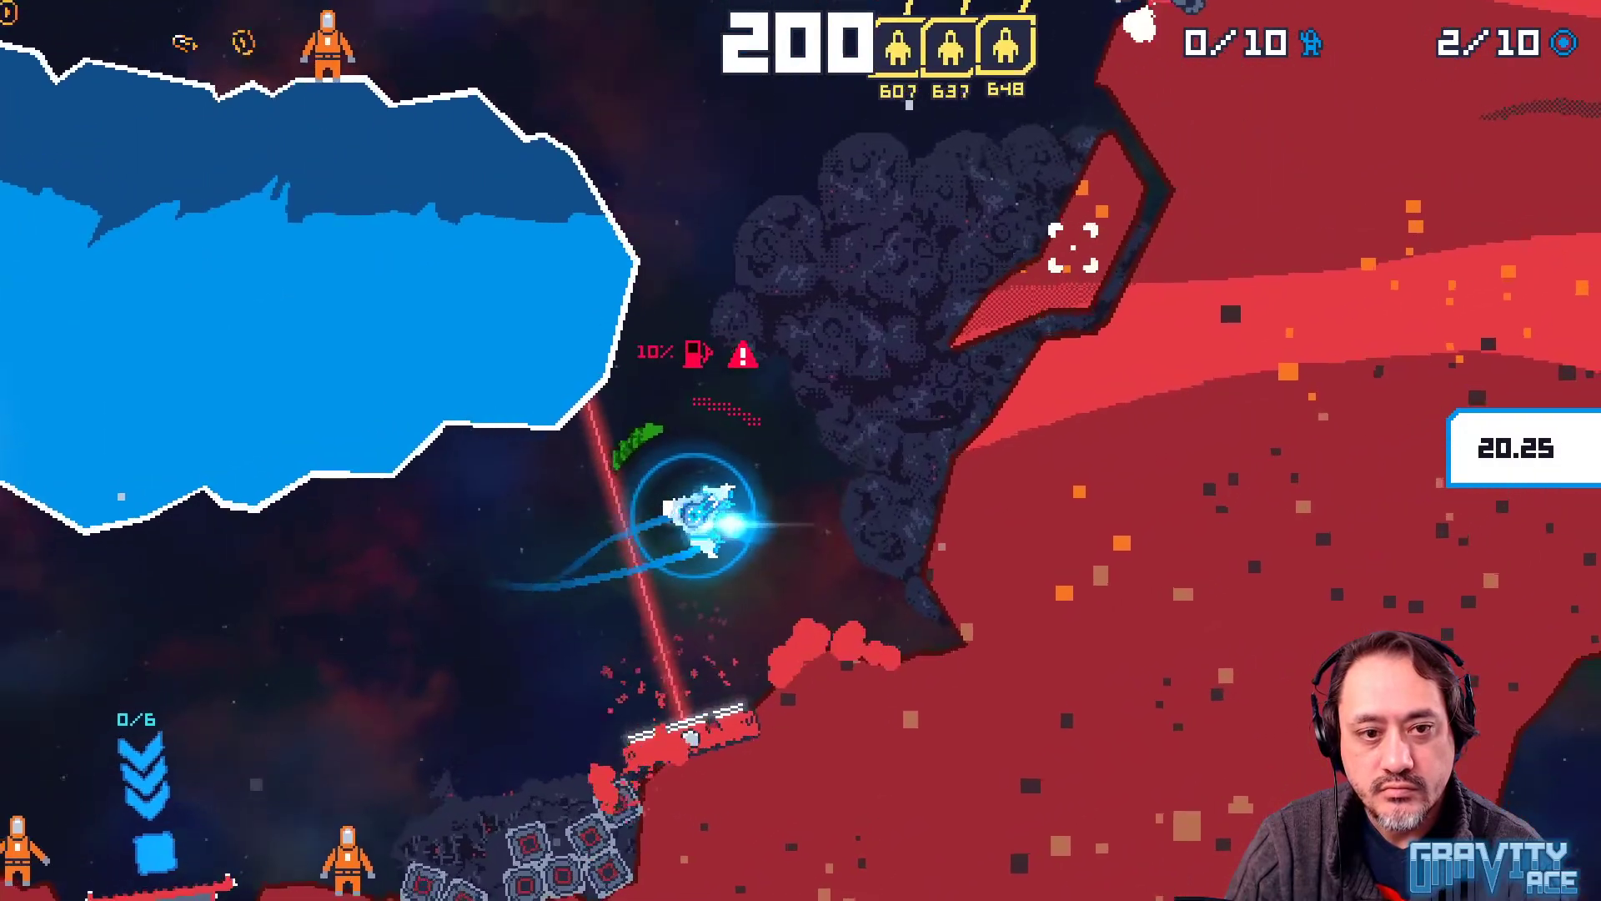
pyautogui.press('w')
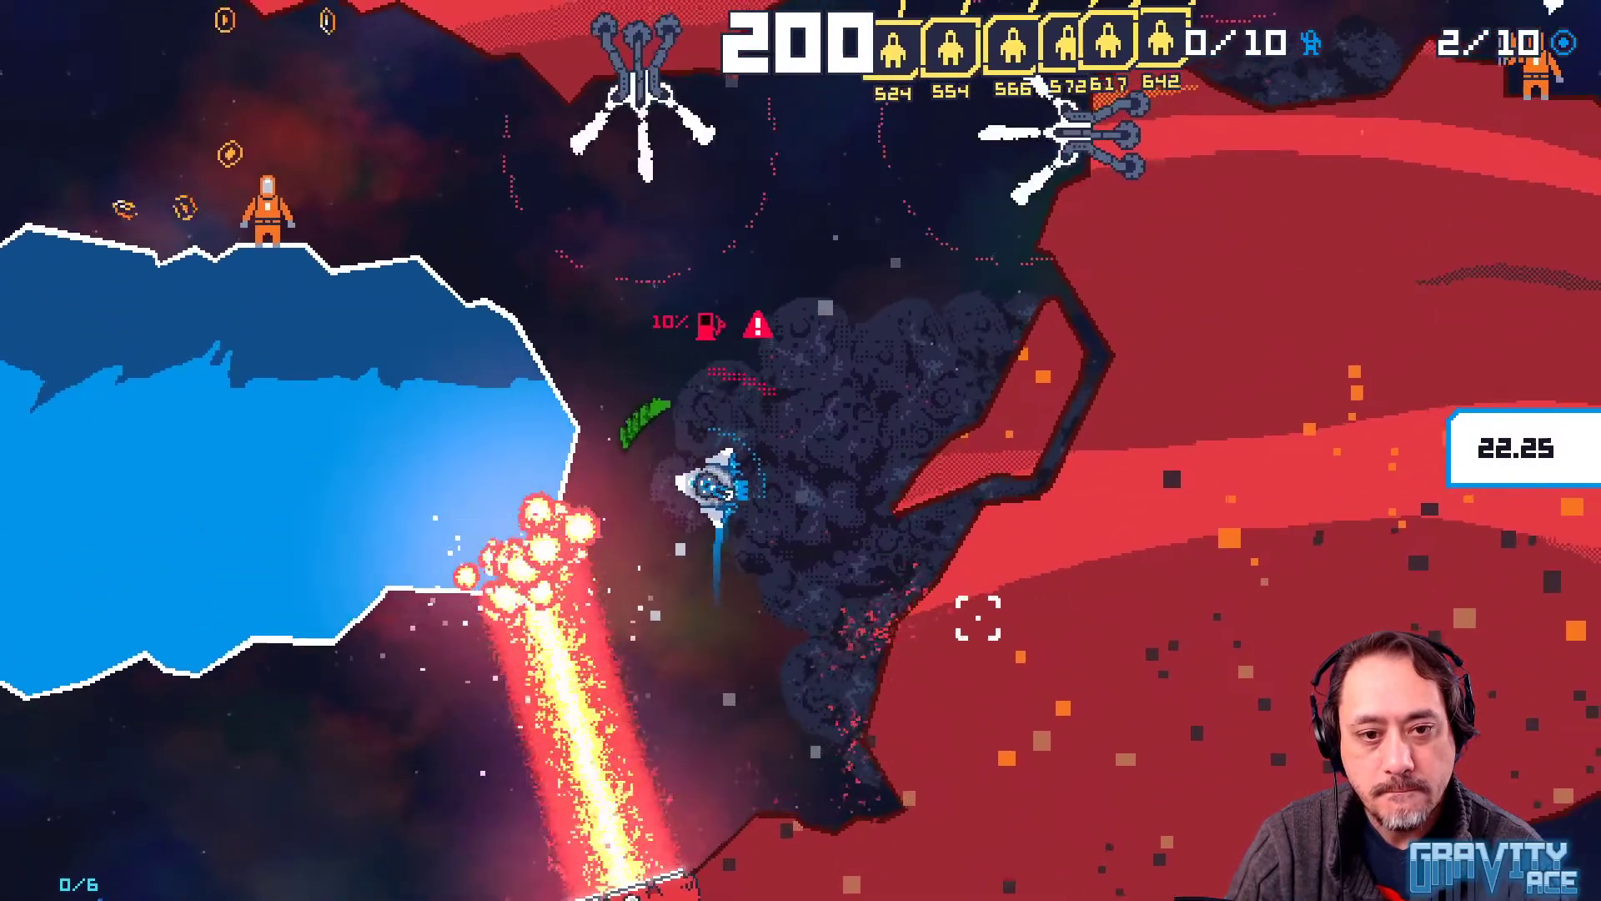
pyautogui.press('a')
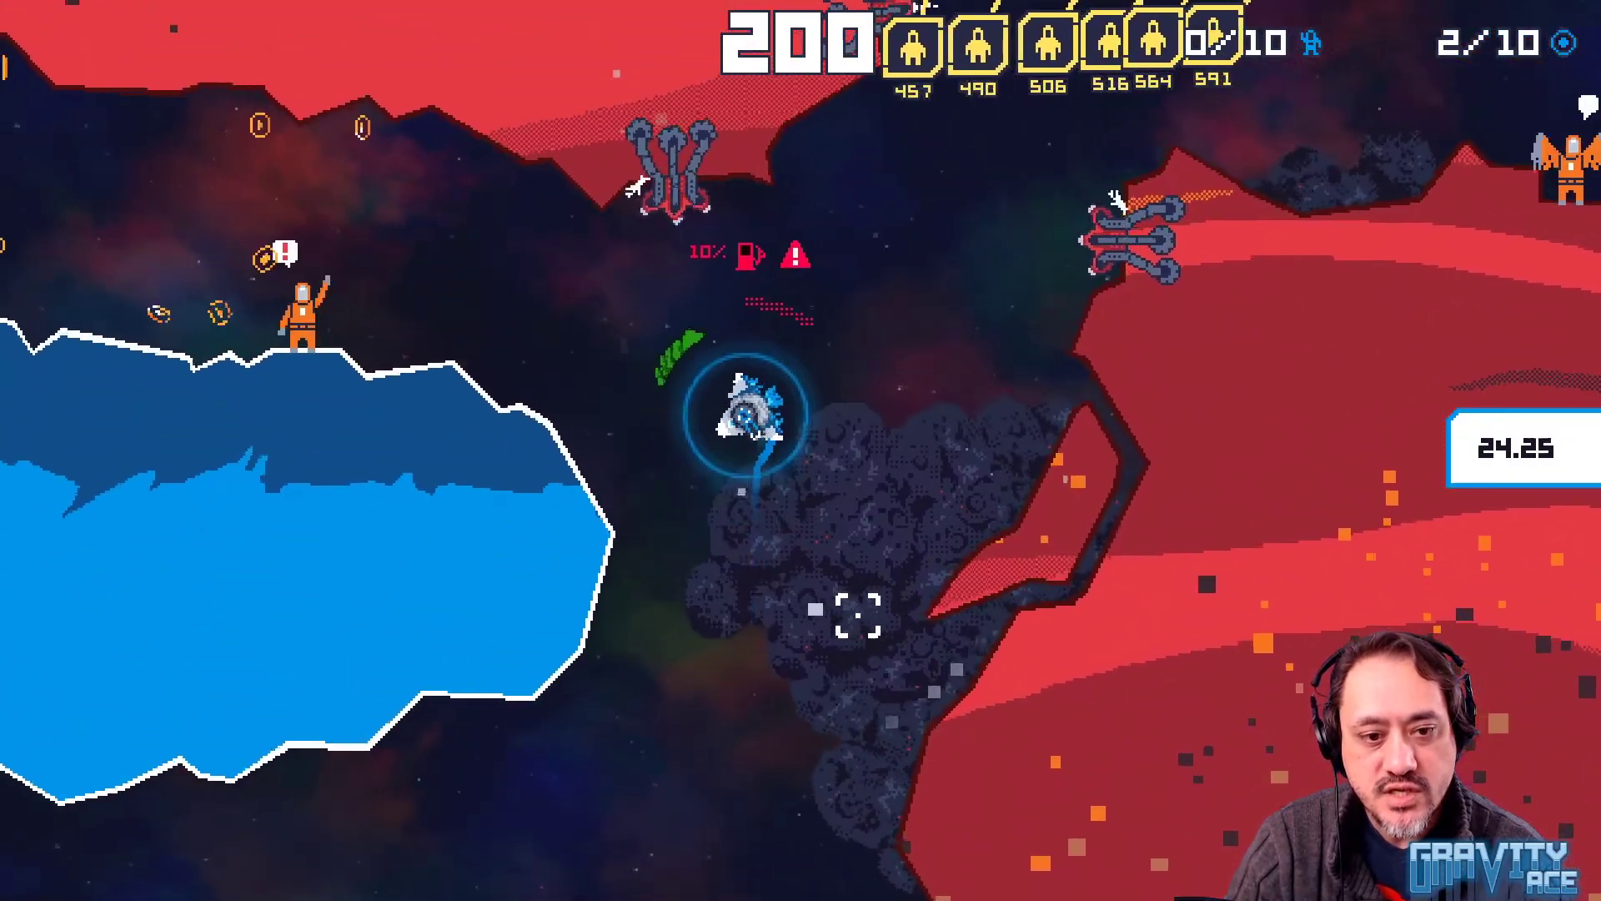
pyautogui.press('w')
pyautogui.press('d')
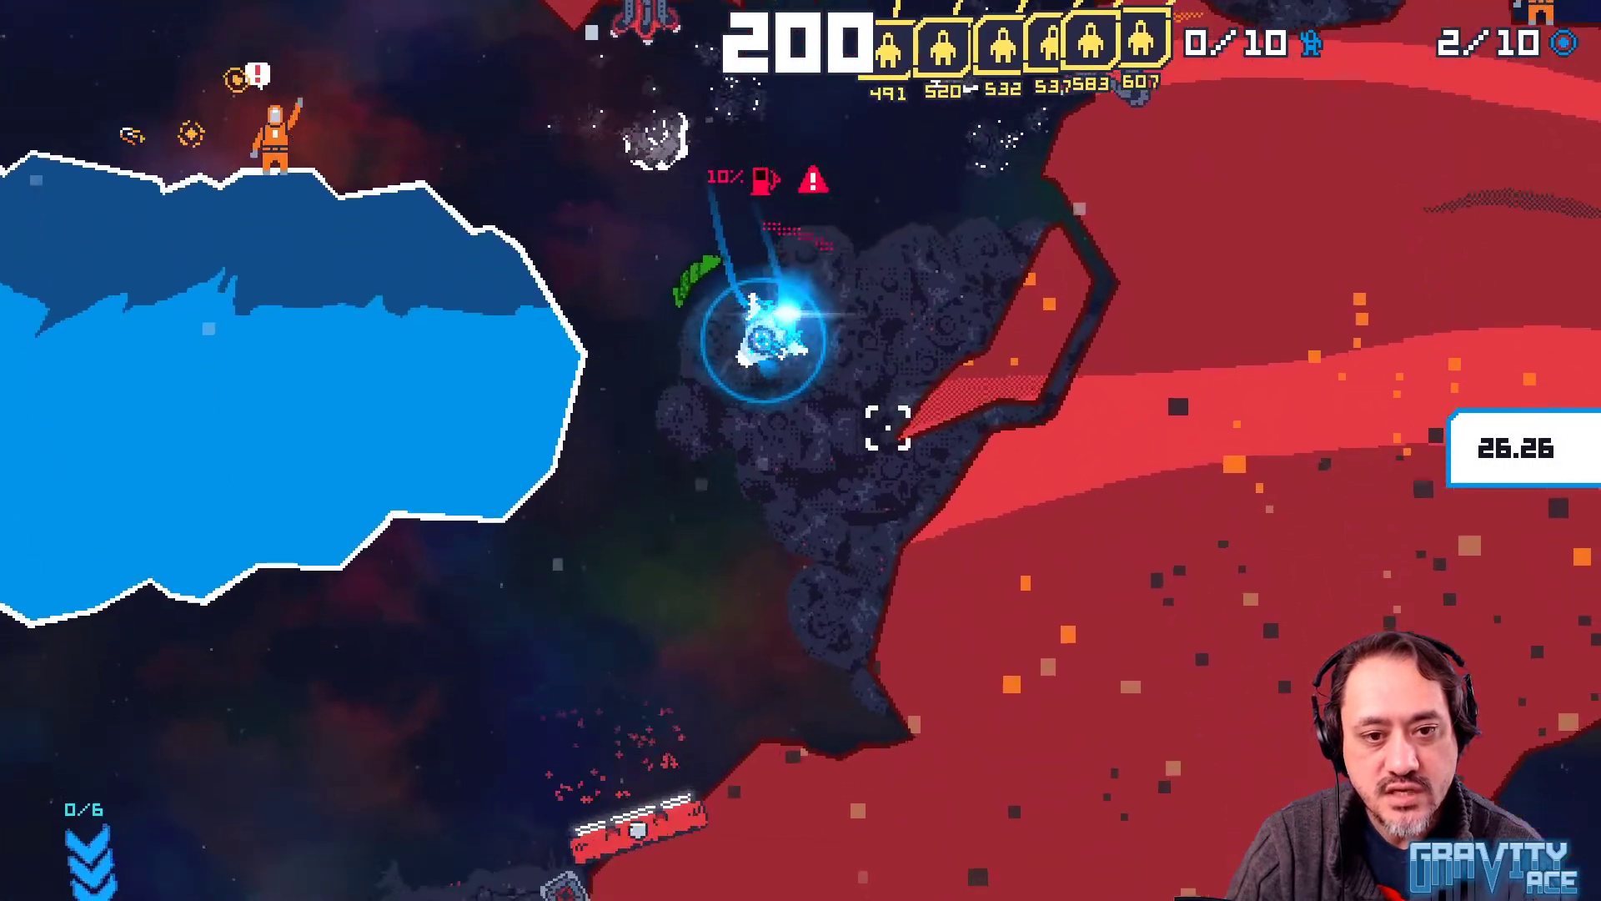
pyautogui.press('w')
pyautogui.press('d')
pyautogui.press('w')
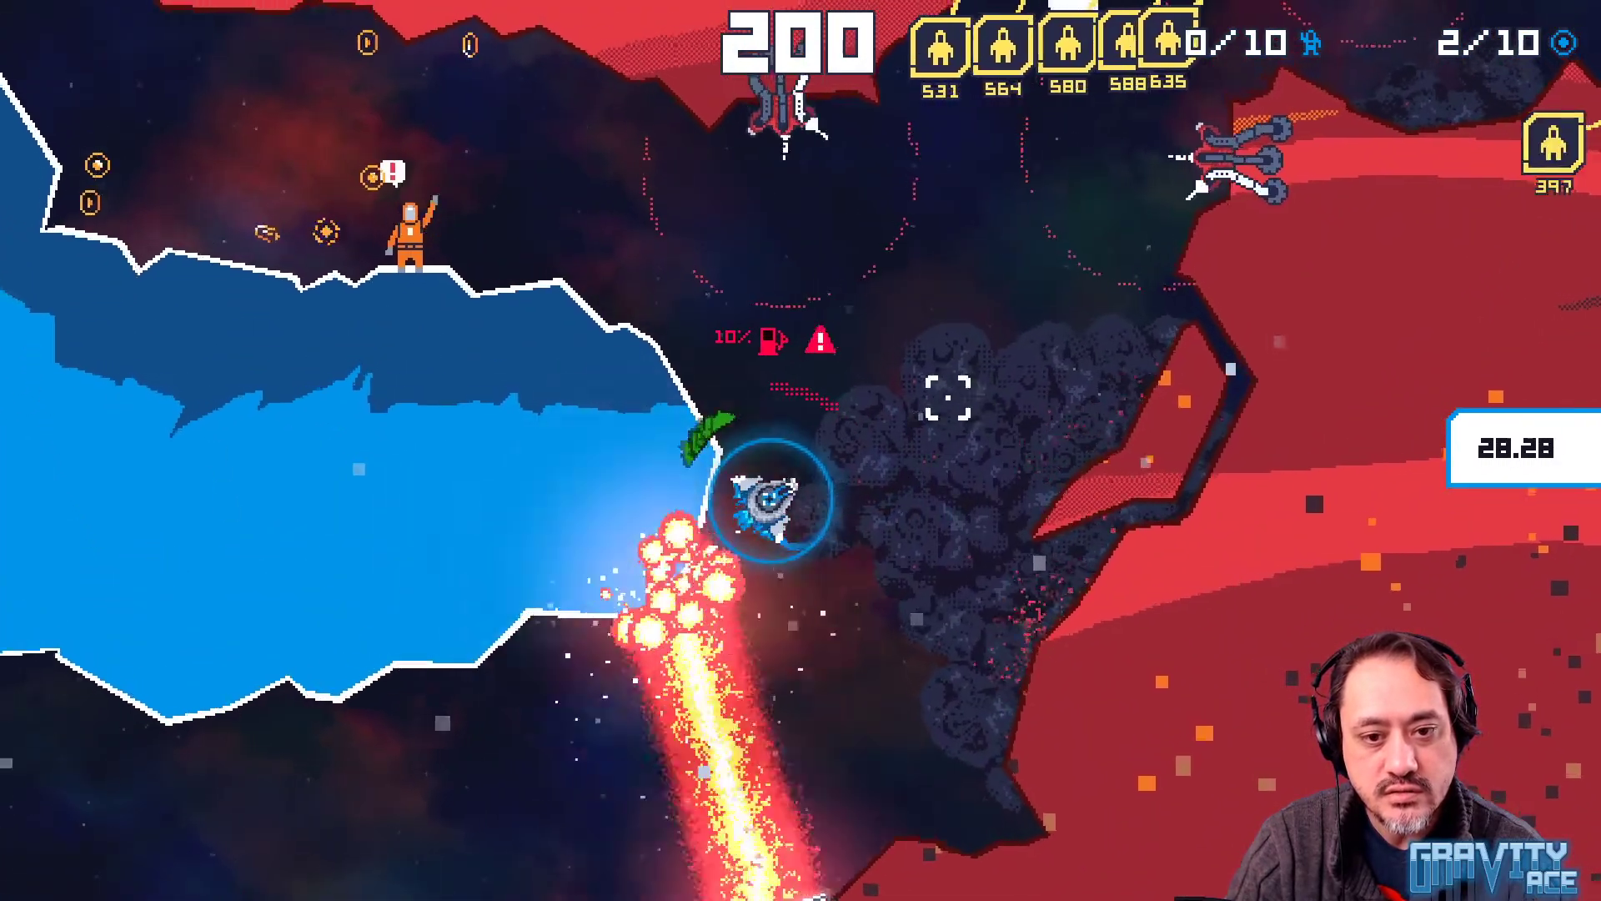
pyautogui.press('w')
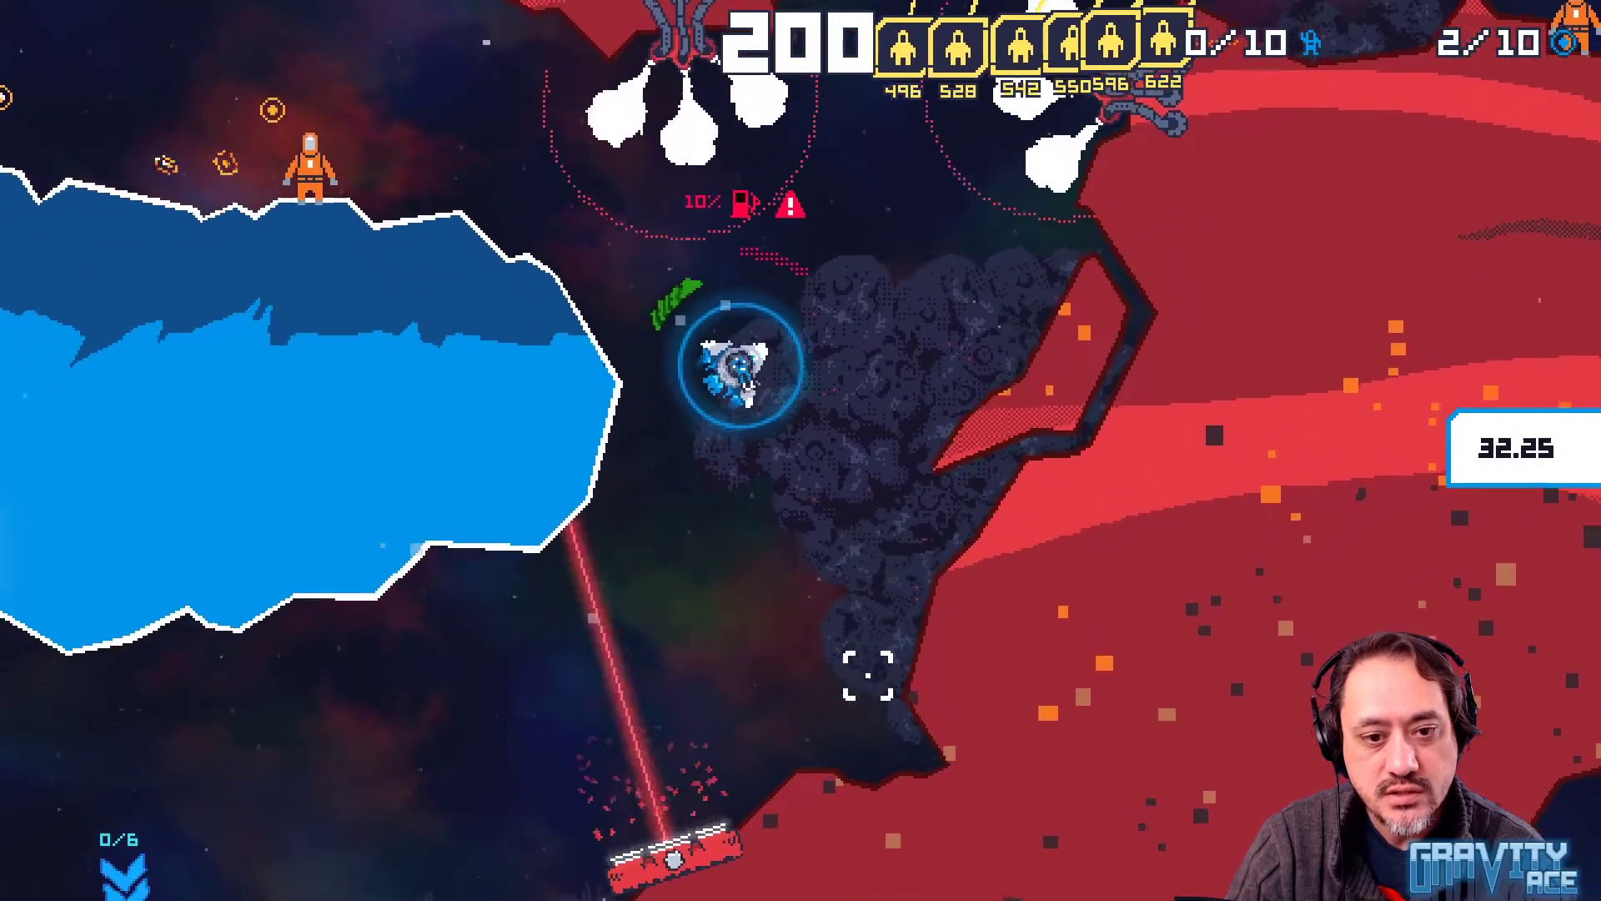
pyautogui.press('w')
pyautogui.press('a')
pyautogui.press('w')
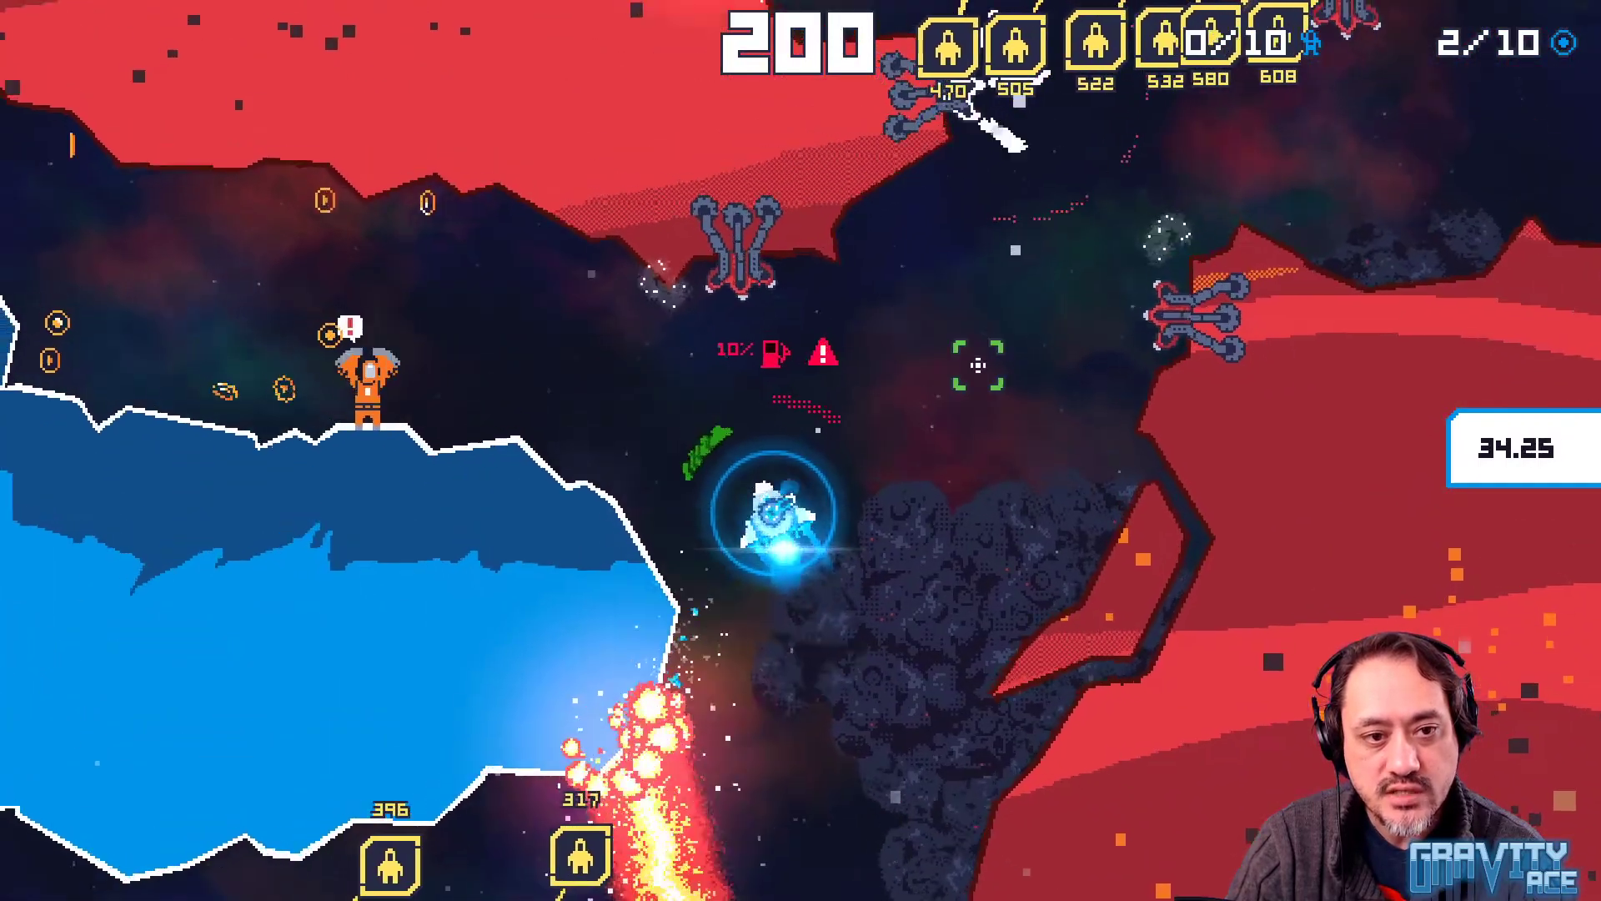
pyautogui.press('a')
pyautogui.press('w')
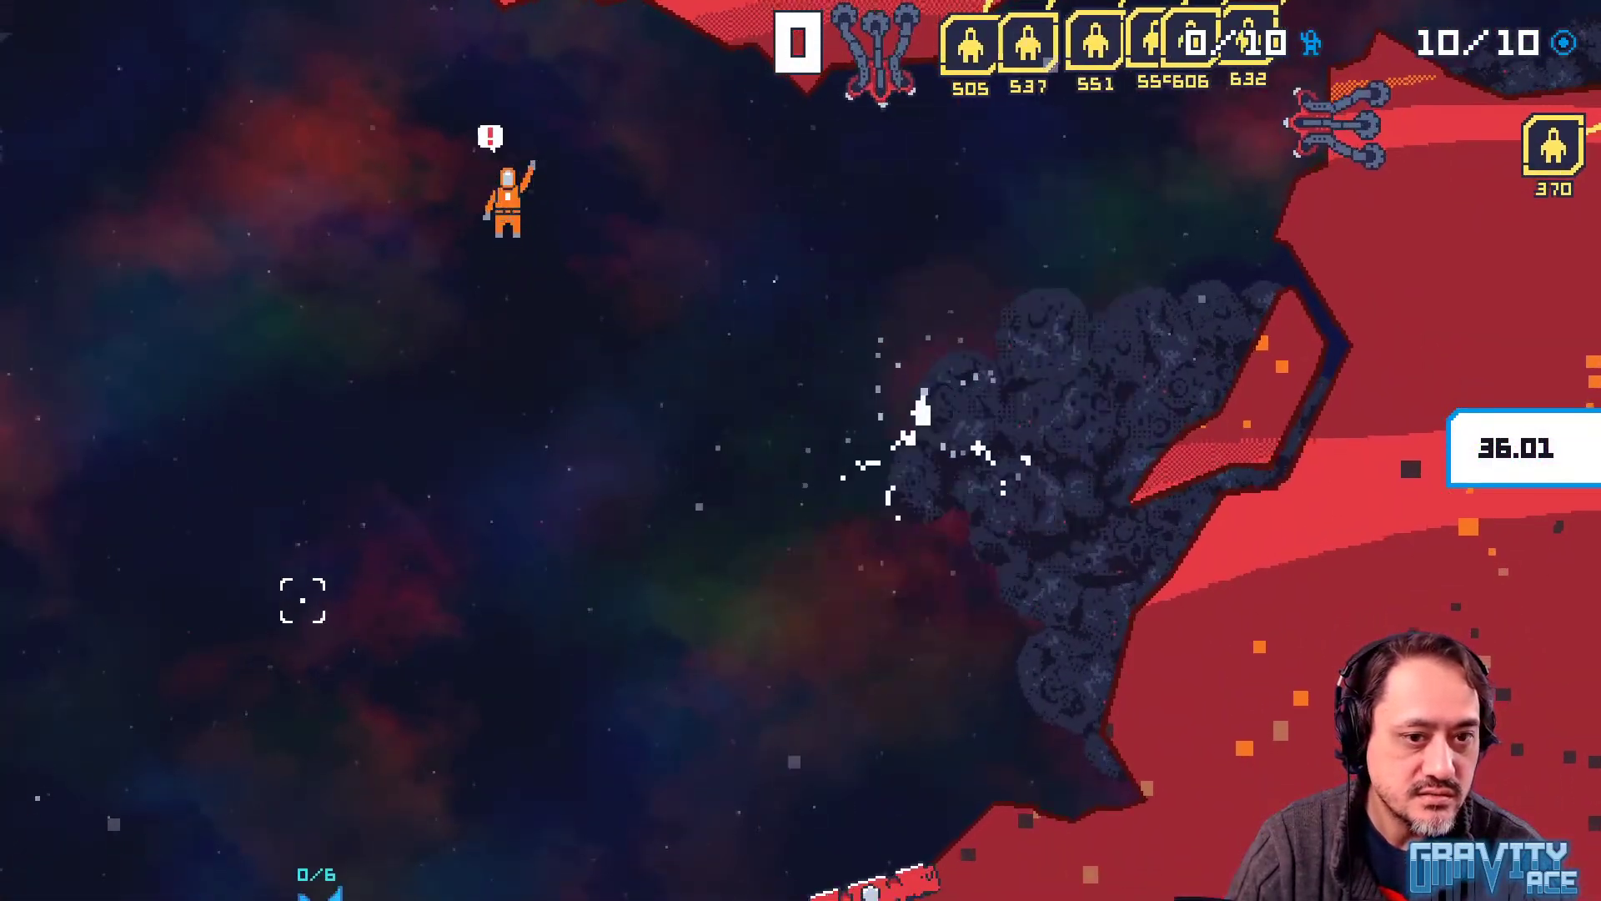
# Rescue the floating astronaut below the red asteroid and fly toward the purple ice crystals
pyautogui.press('w')
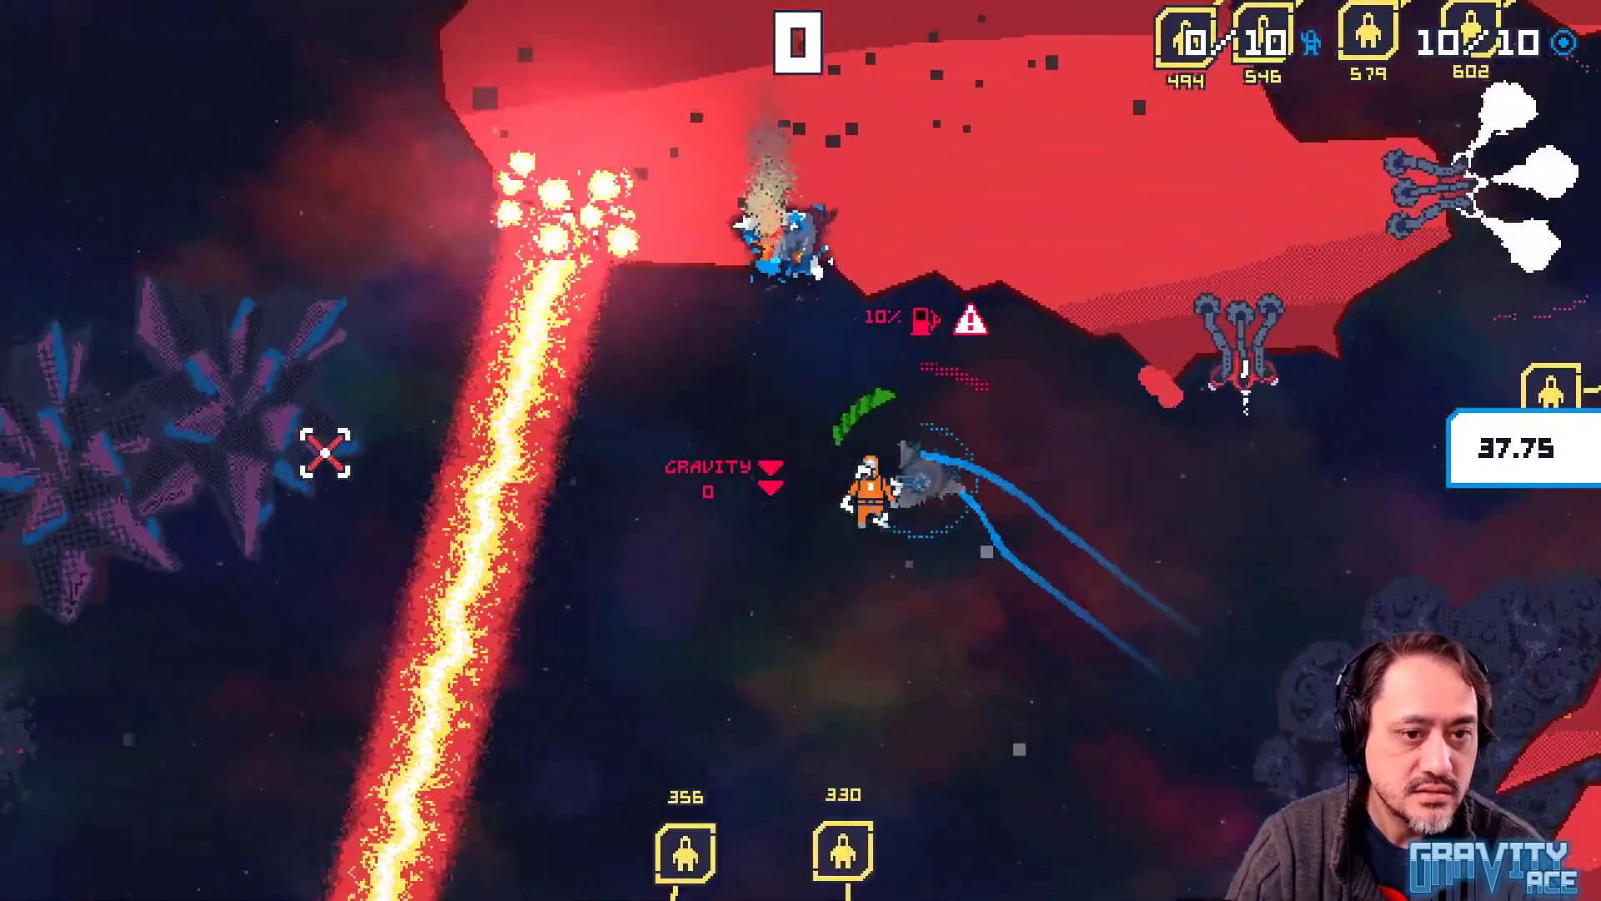
pyautogui.press('a')
pyautogui.press('w')
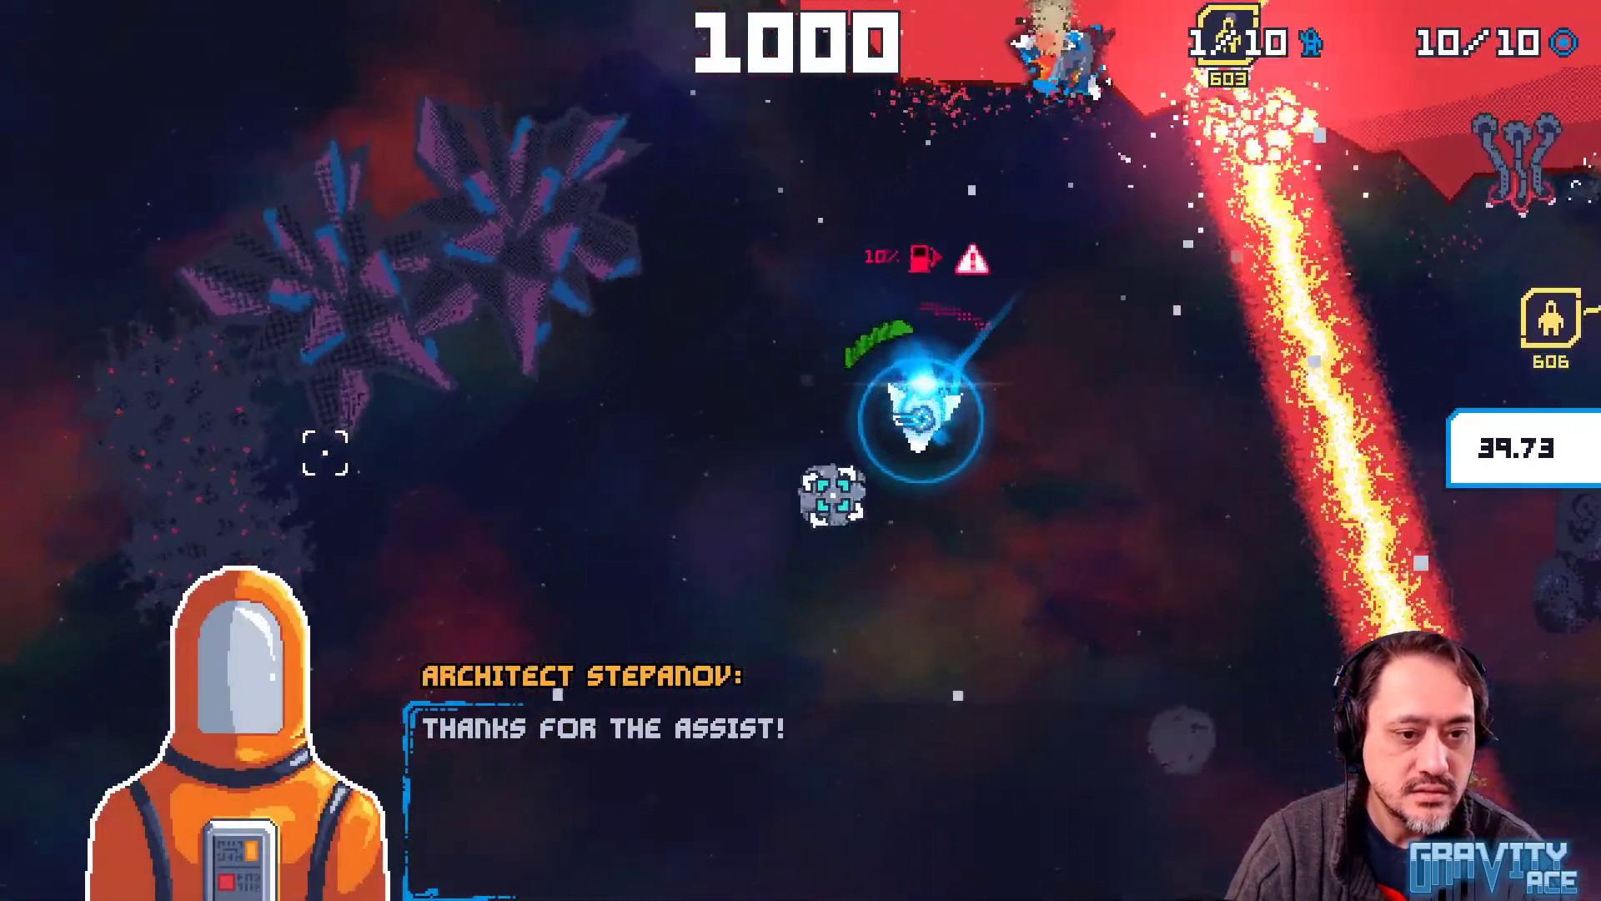
pyautogui.press('d')
pyautogui.press('w')
pyautogui.press('d')
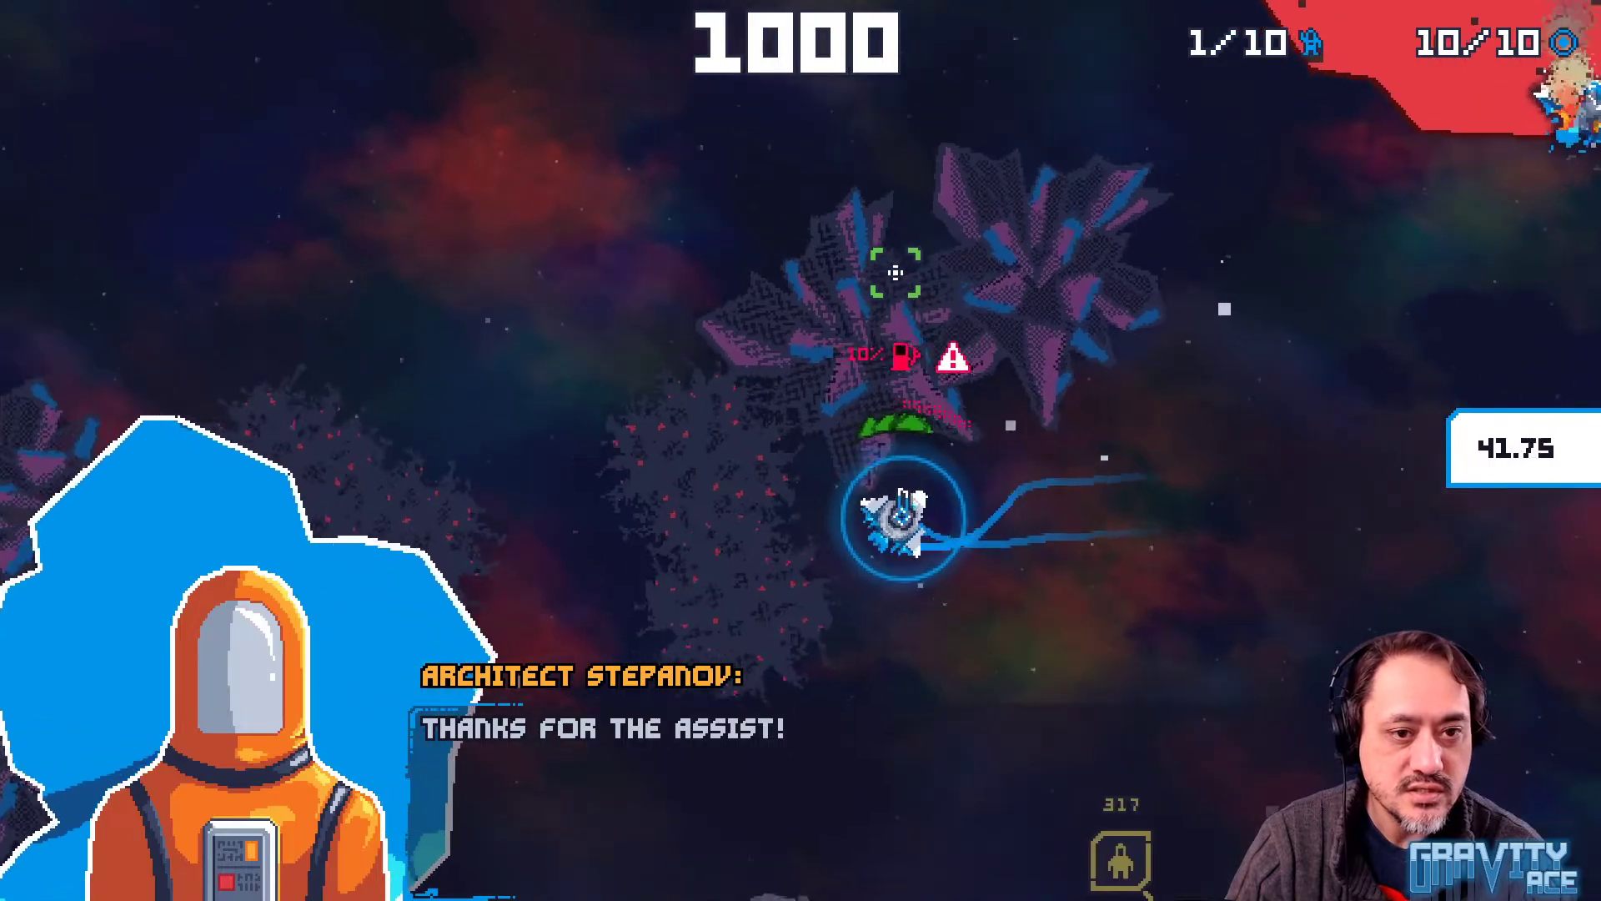
# Fly over and around the blue ice asteroid to examine the semi-transparent purple crystals along its edge against the nebula background
pyautogui.press('w')
pyautogui.press('a')
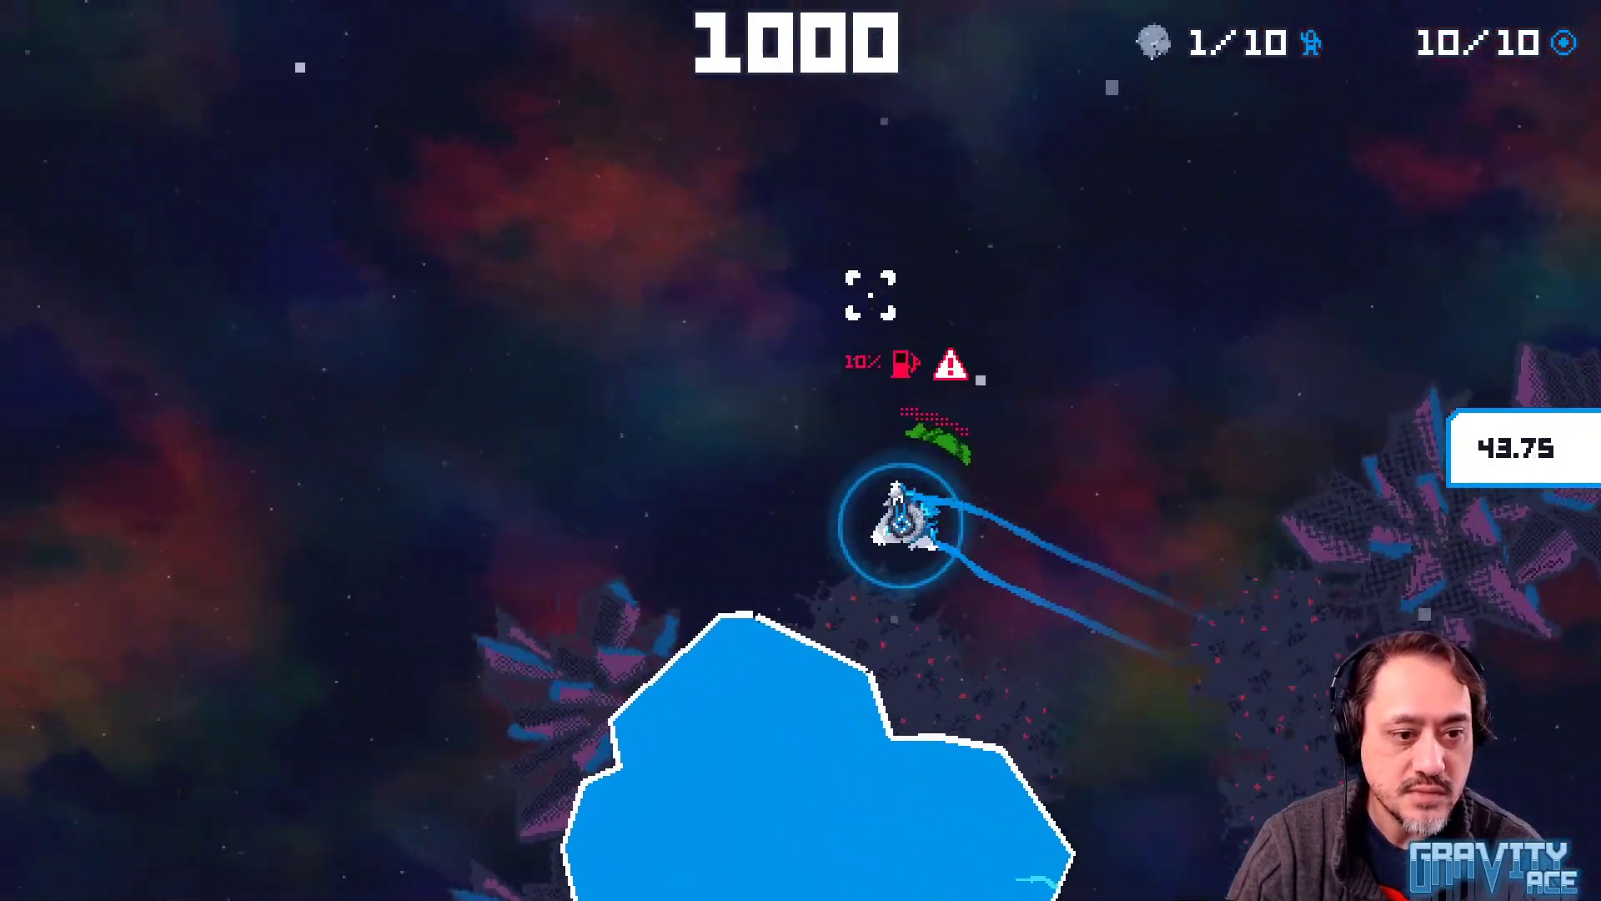
pyautogui.press('a')
pyautogui.press('w')
pyautogui.press('a')
pyautogui.press('w')
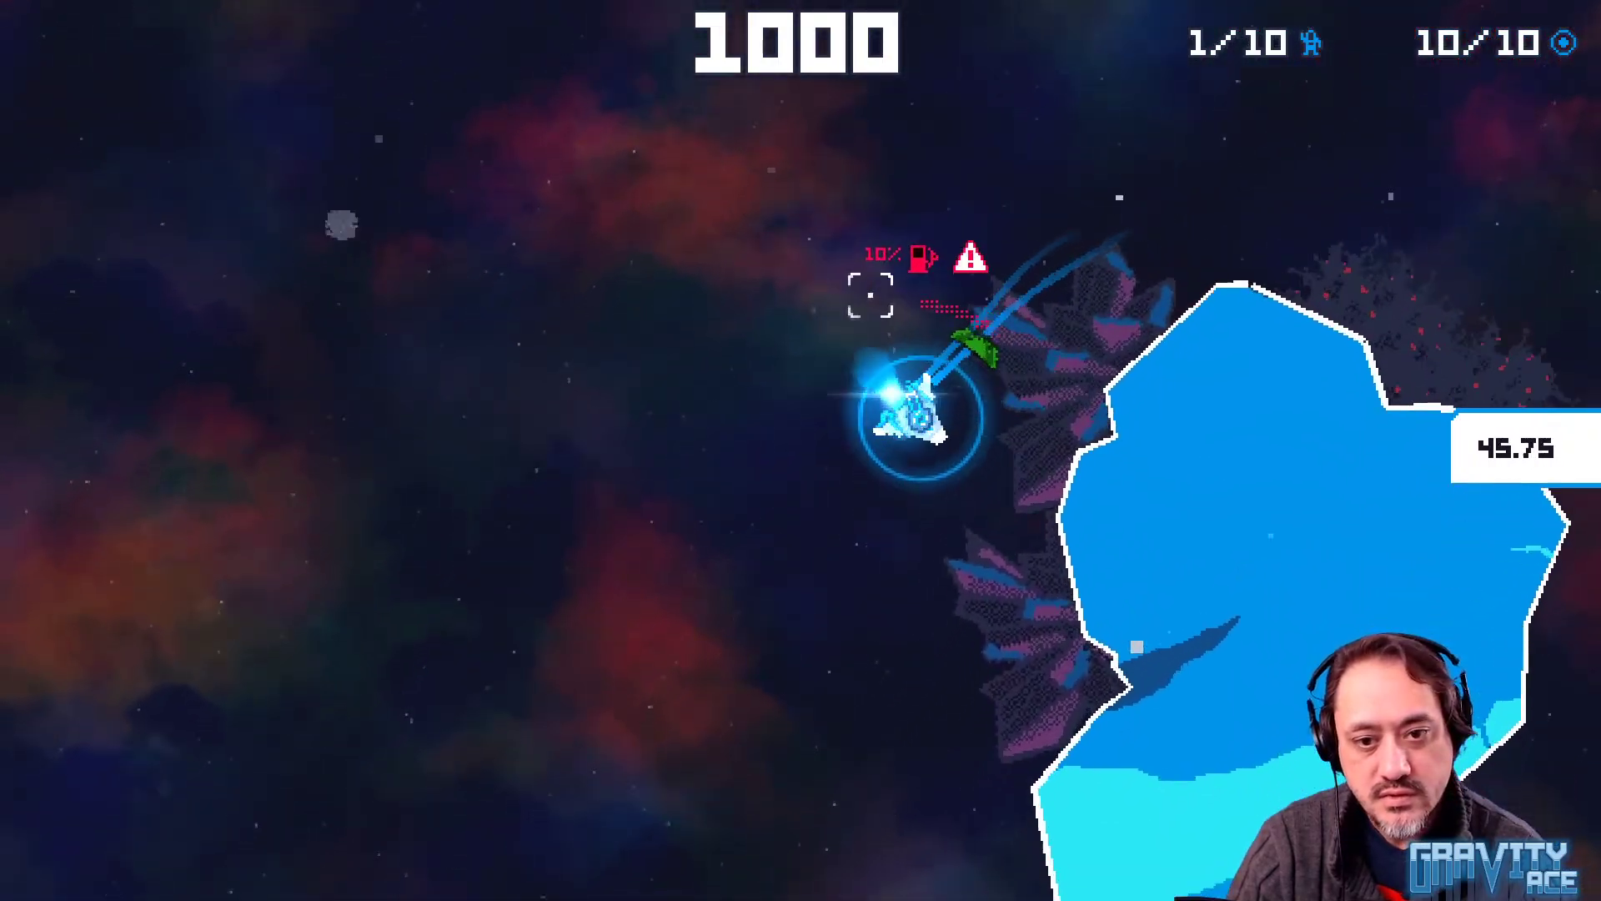
pyautogui.press('a')
pyautogui.press('w')
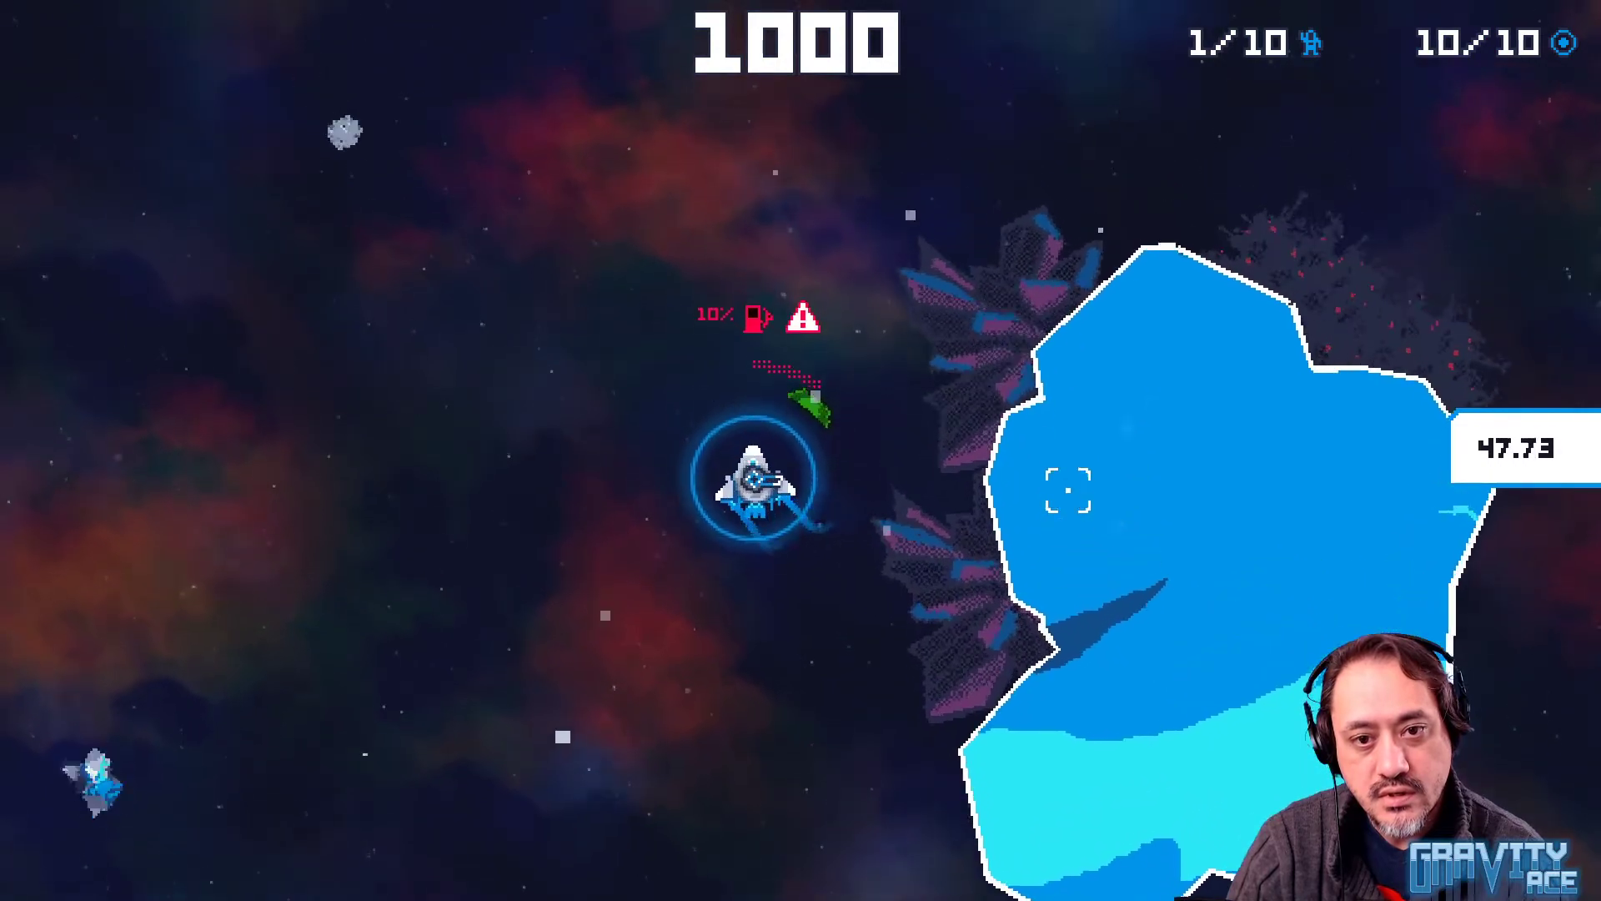
pyautogui.press('d')
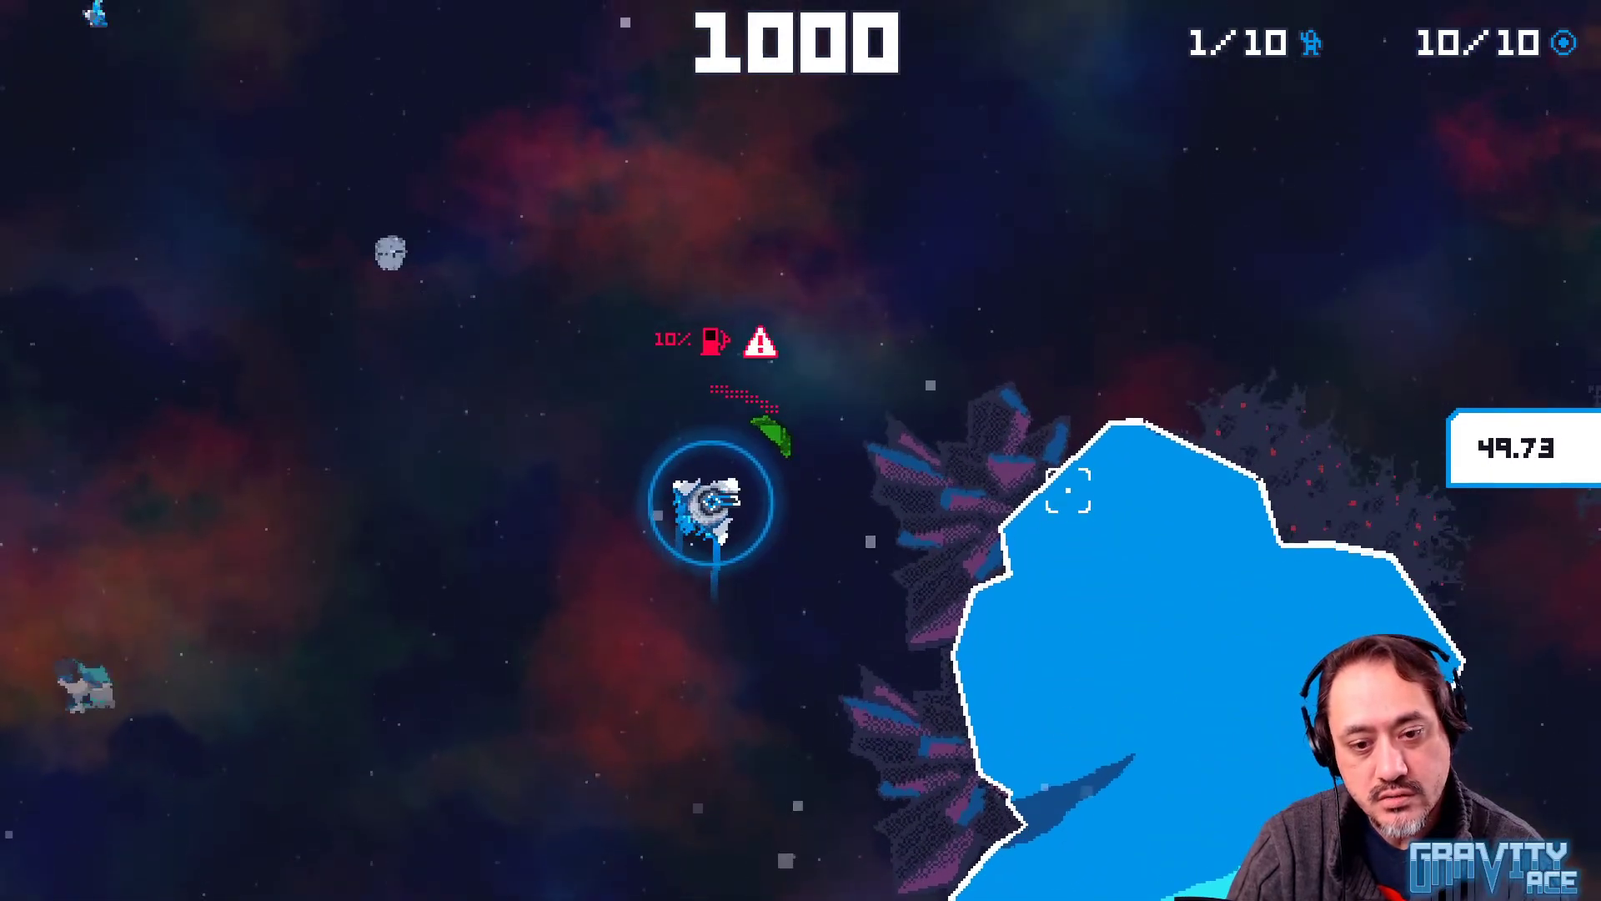
pyautogui.press('w')
pyautogui.press('d')
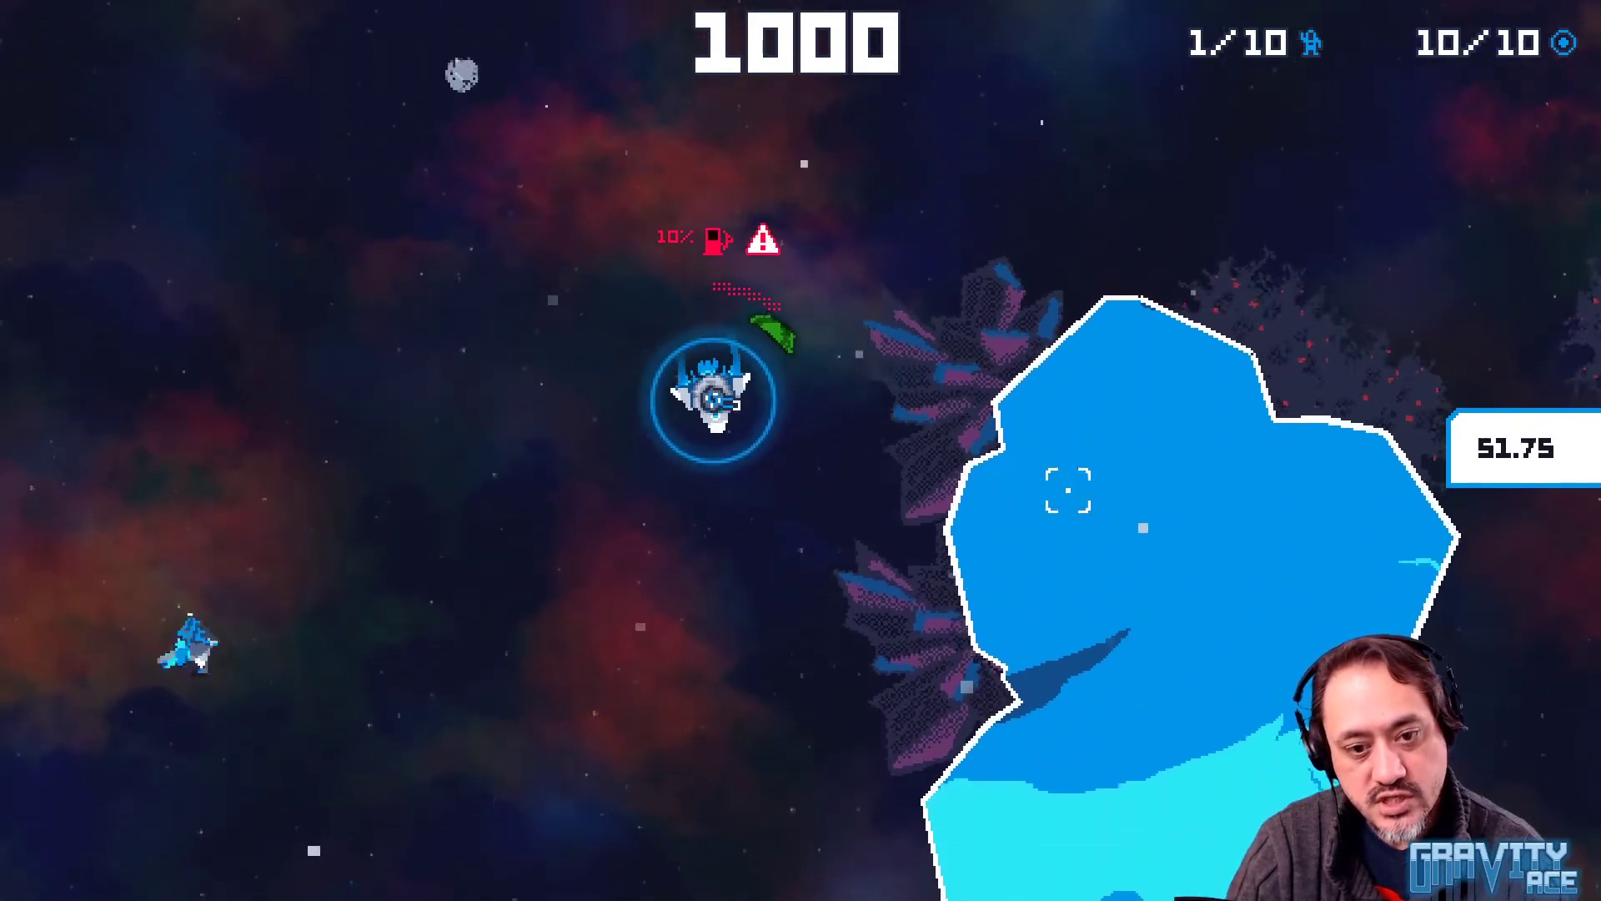
# Quit the playtest and switch to Aseprite with the icerock.aseprite sprite
pyautogui.hotkey('alt', 'F4')
pyautogui.hotkey('alt', 'Tab')
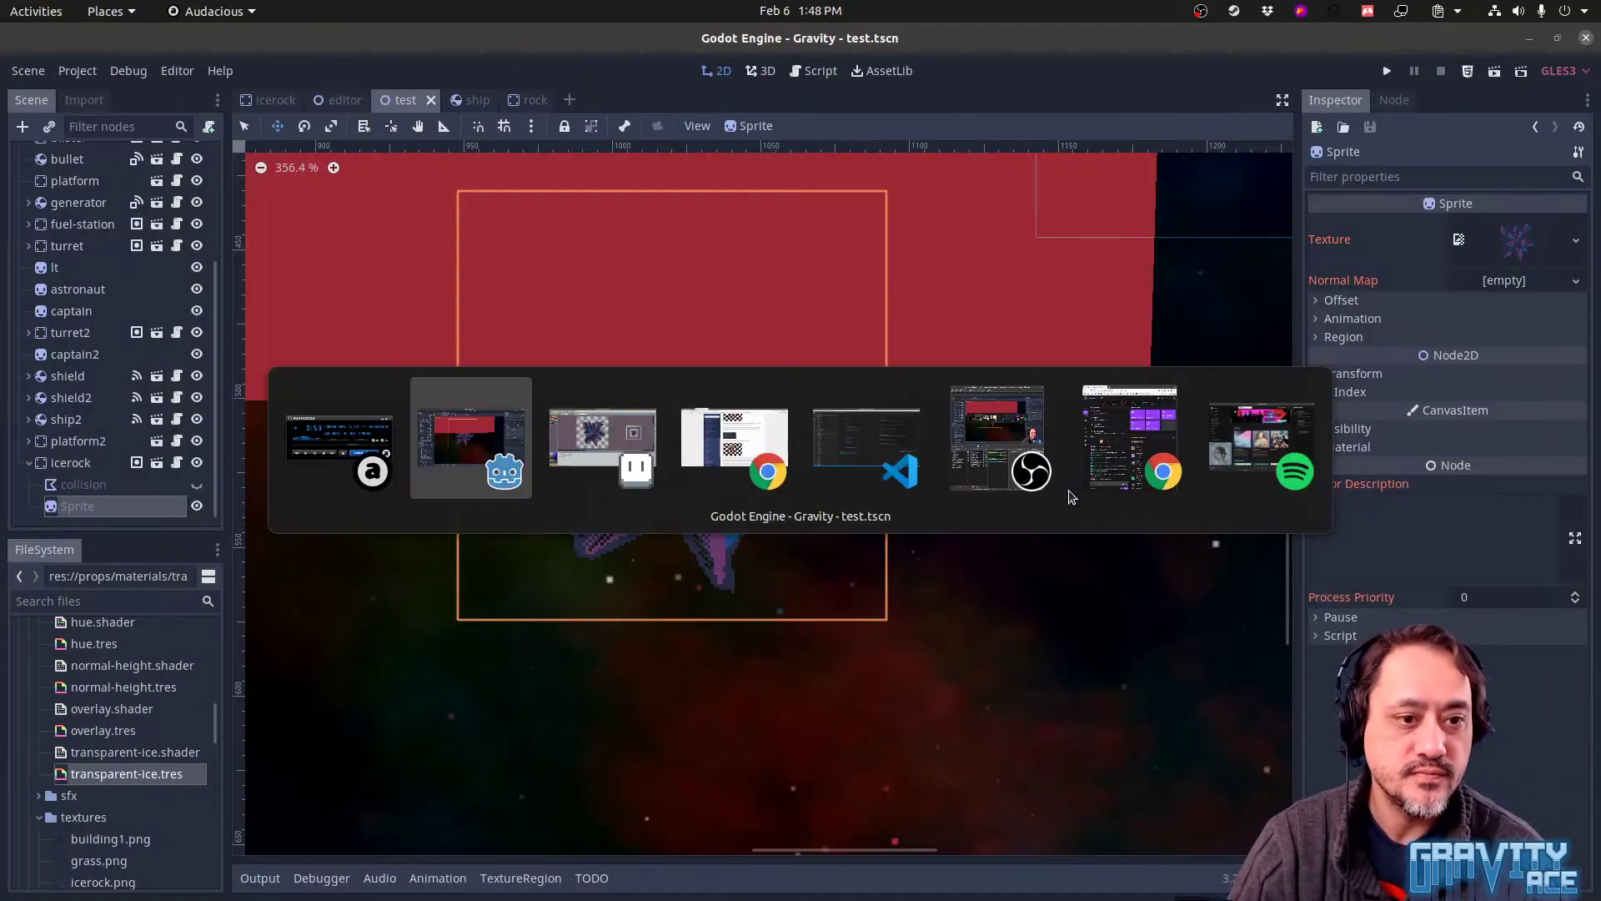
pyautogui.hotkey('alt', 'Tab')
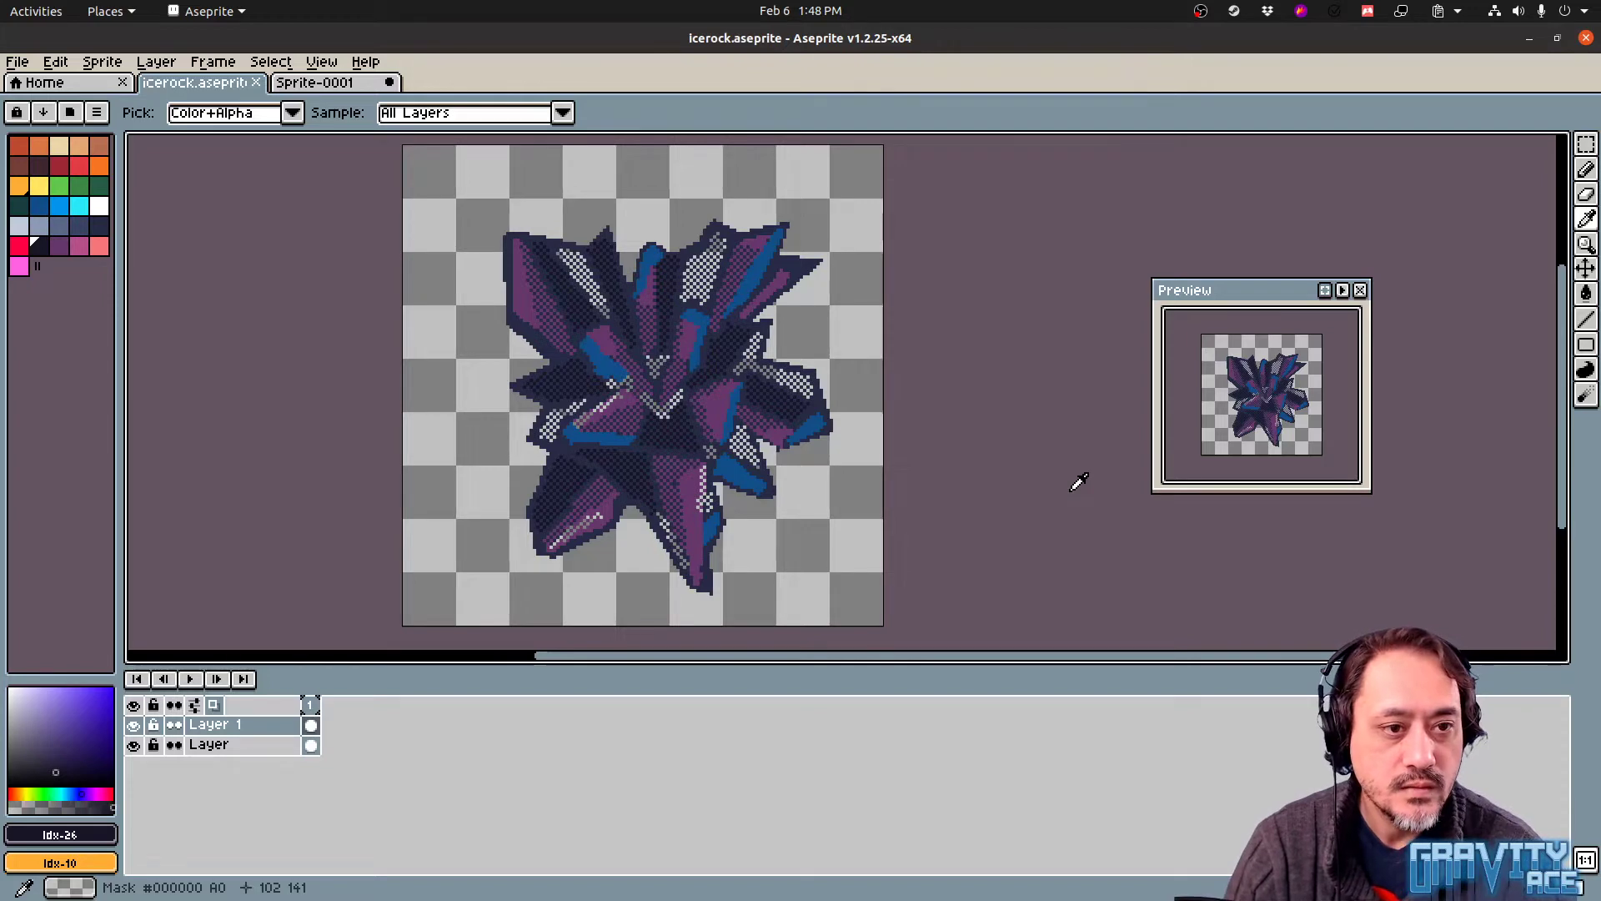
# Undo the dithered transparency so the crystal has its solid dark blue fill with purple and blue facets, and save the sprite
pyautogui.hotkey('ctrl', 'z')
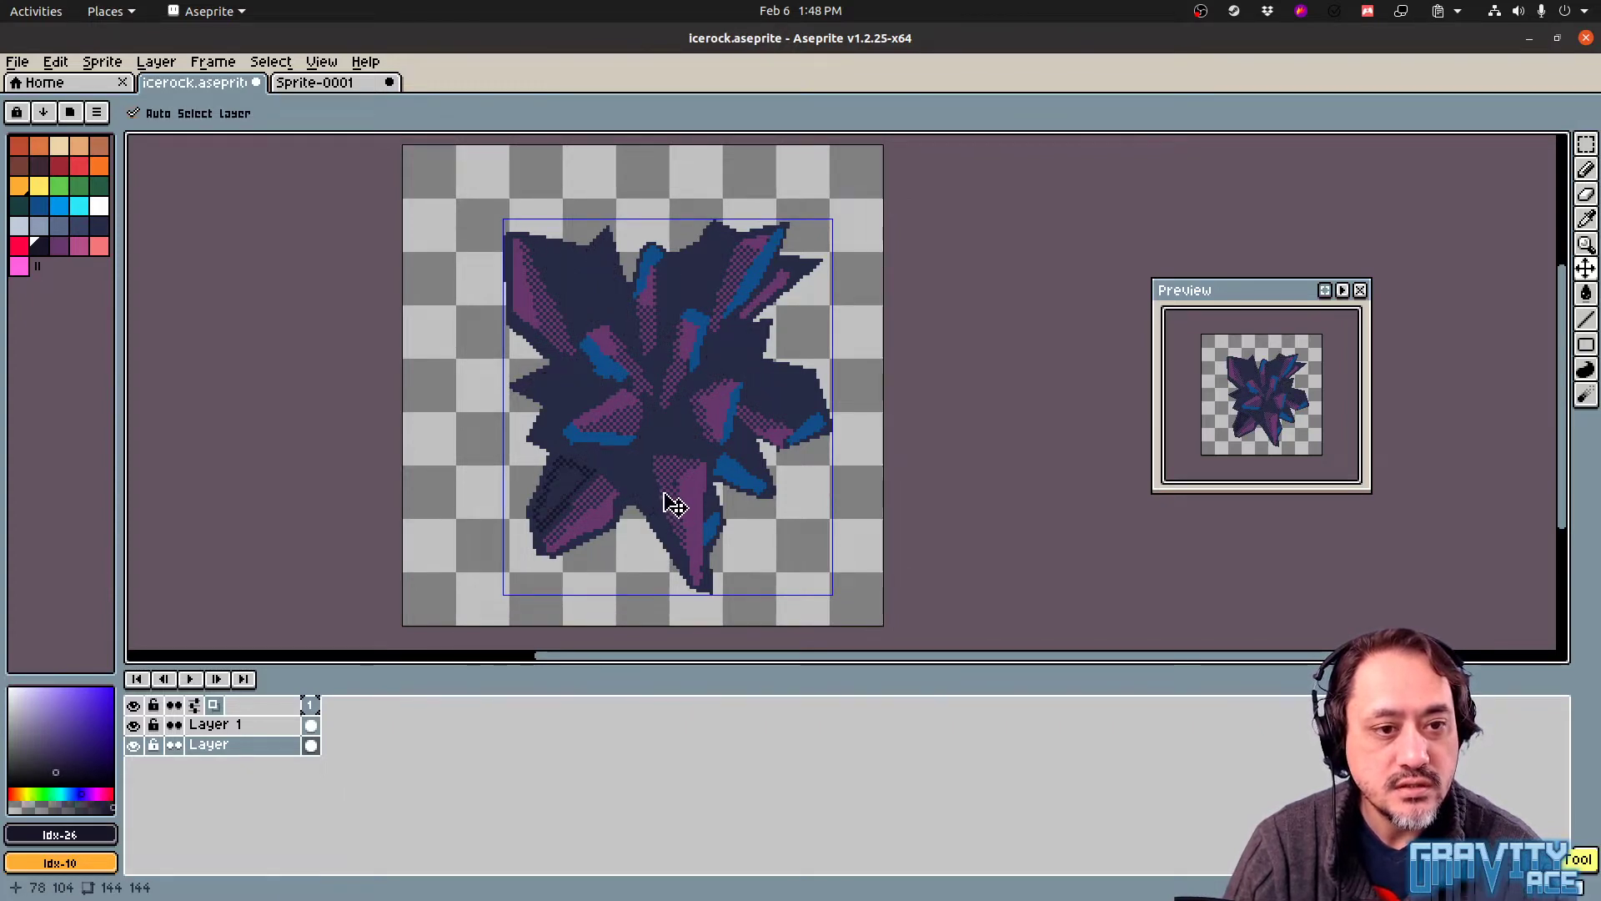
pyautogui.hotkey('ctrl', 'z')
pyautogui.hotkey('ctrl', 'z')
pyautogui.hotkey('ctrl', 'z')
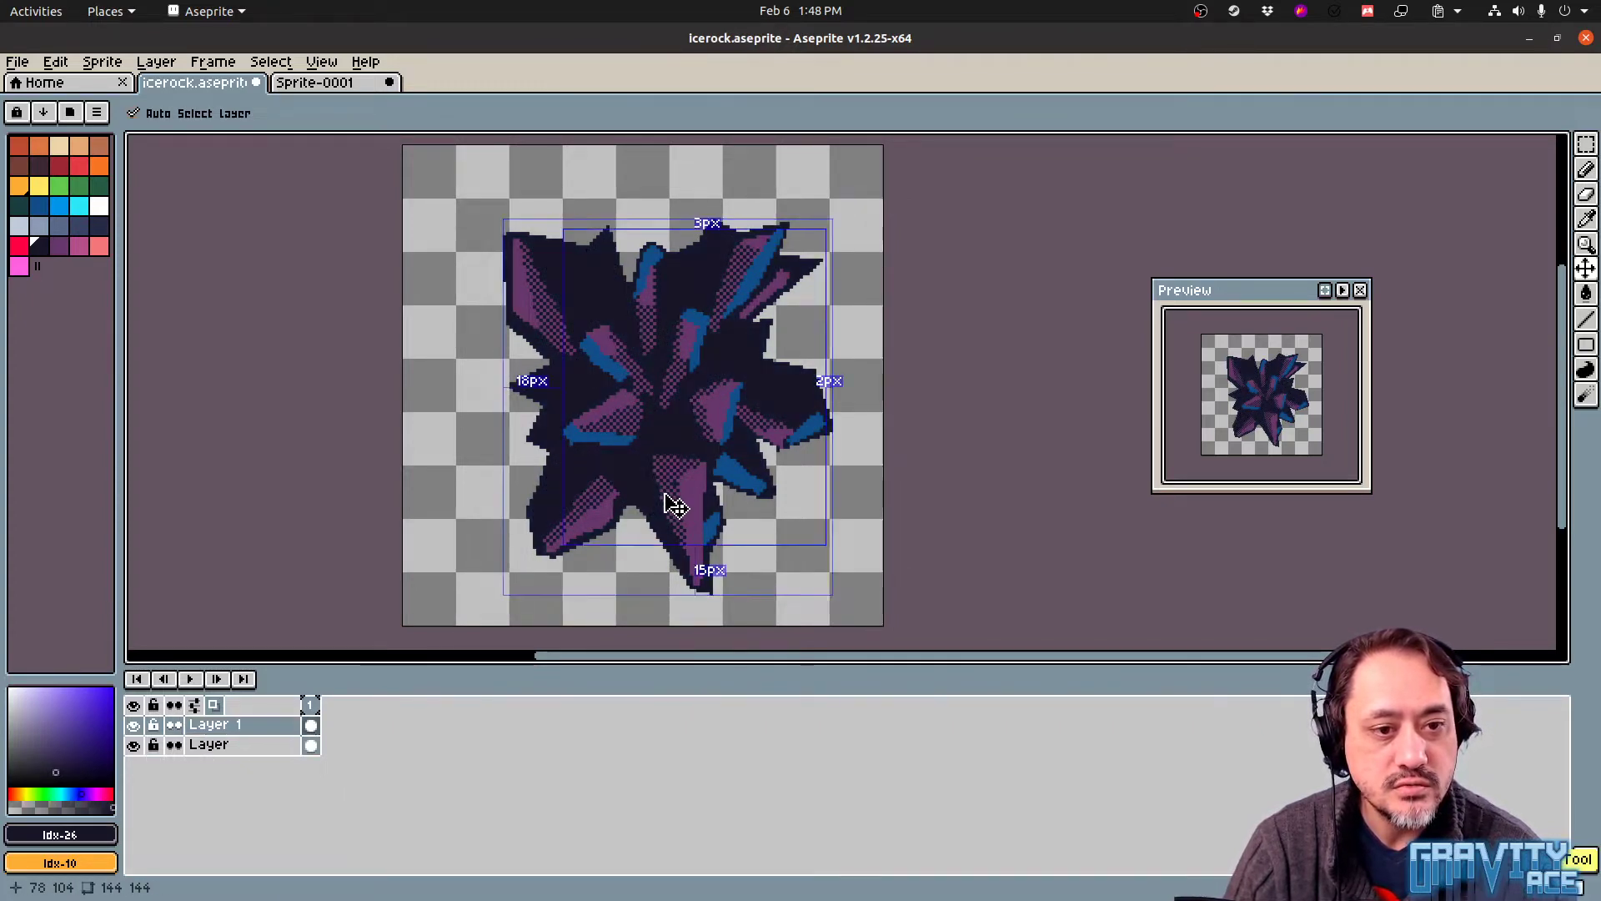
pyautogui.hotkey('ctrl', 'y')
pyautogui.hotkey('ctrl', 'y')
pyautogui.hotkey('ctrl', 'y')
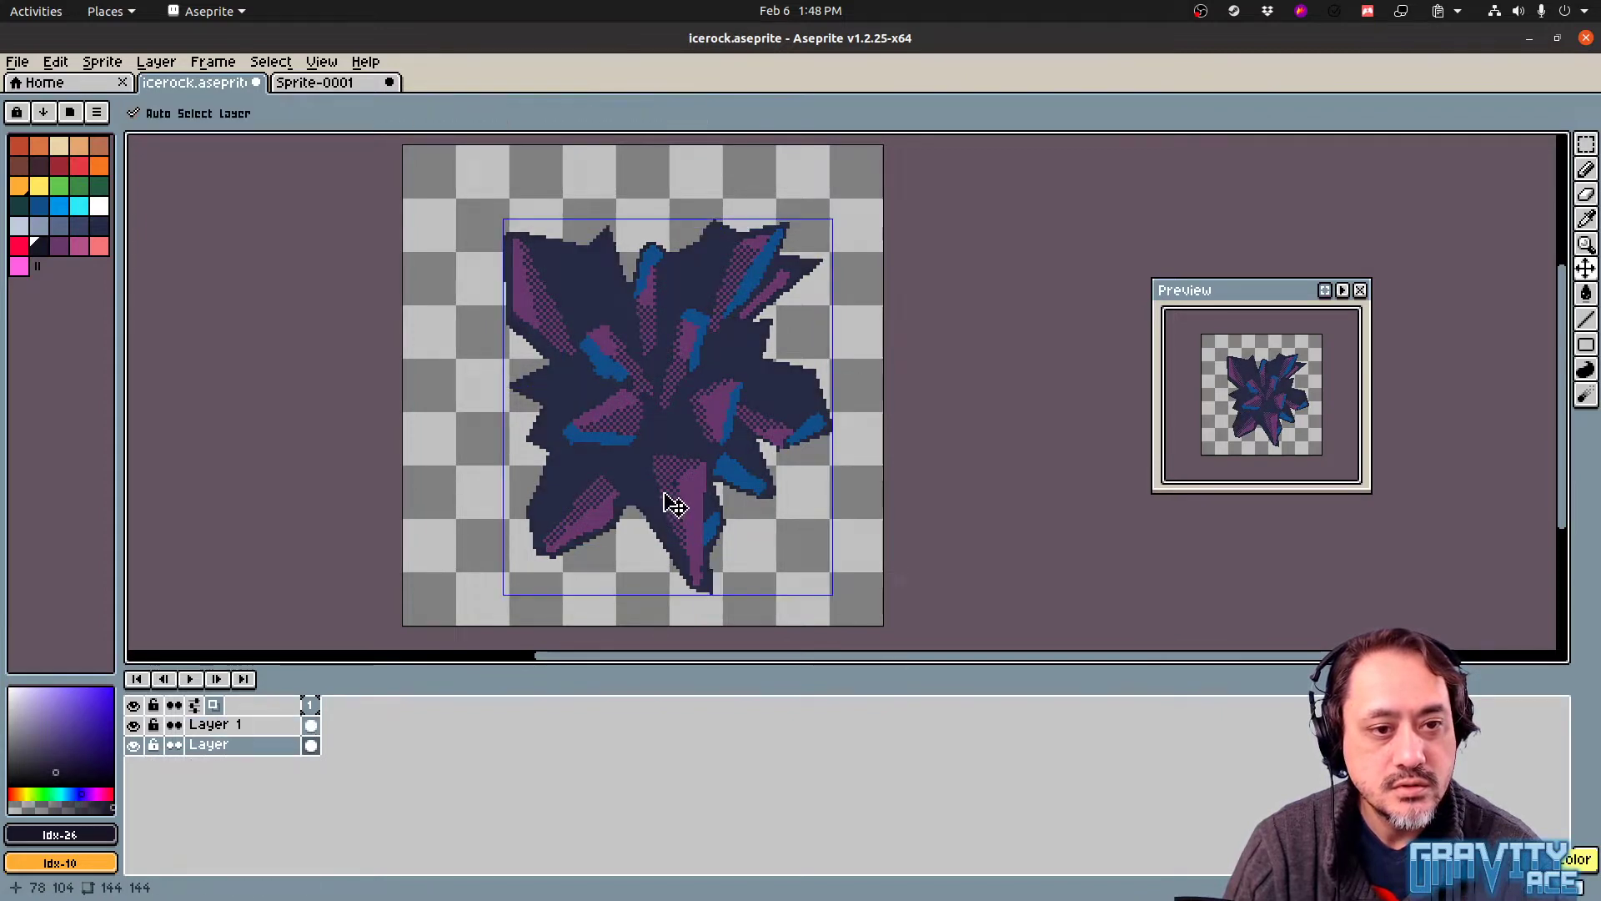
pyautogui.hotkey('ctrl', 's')
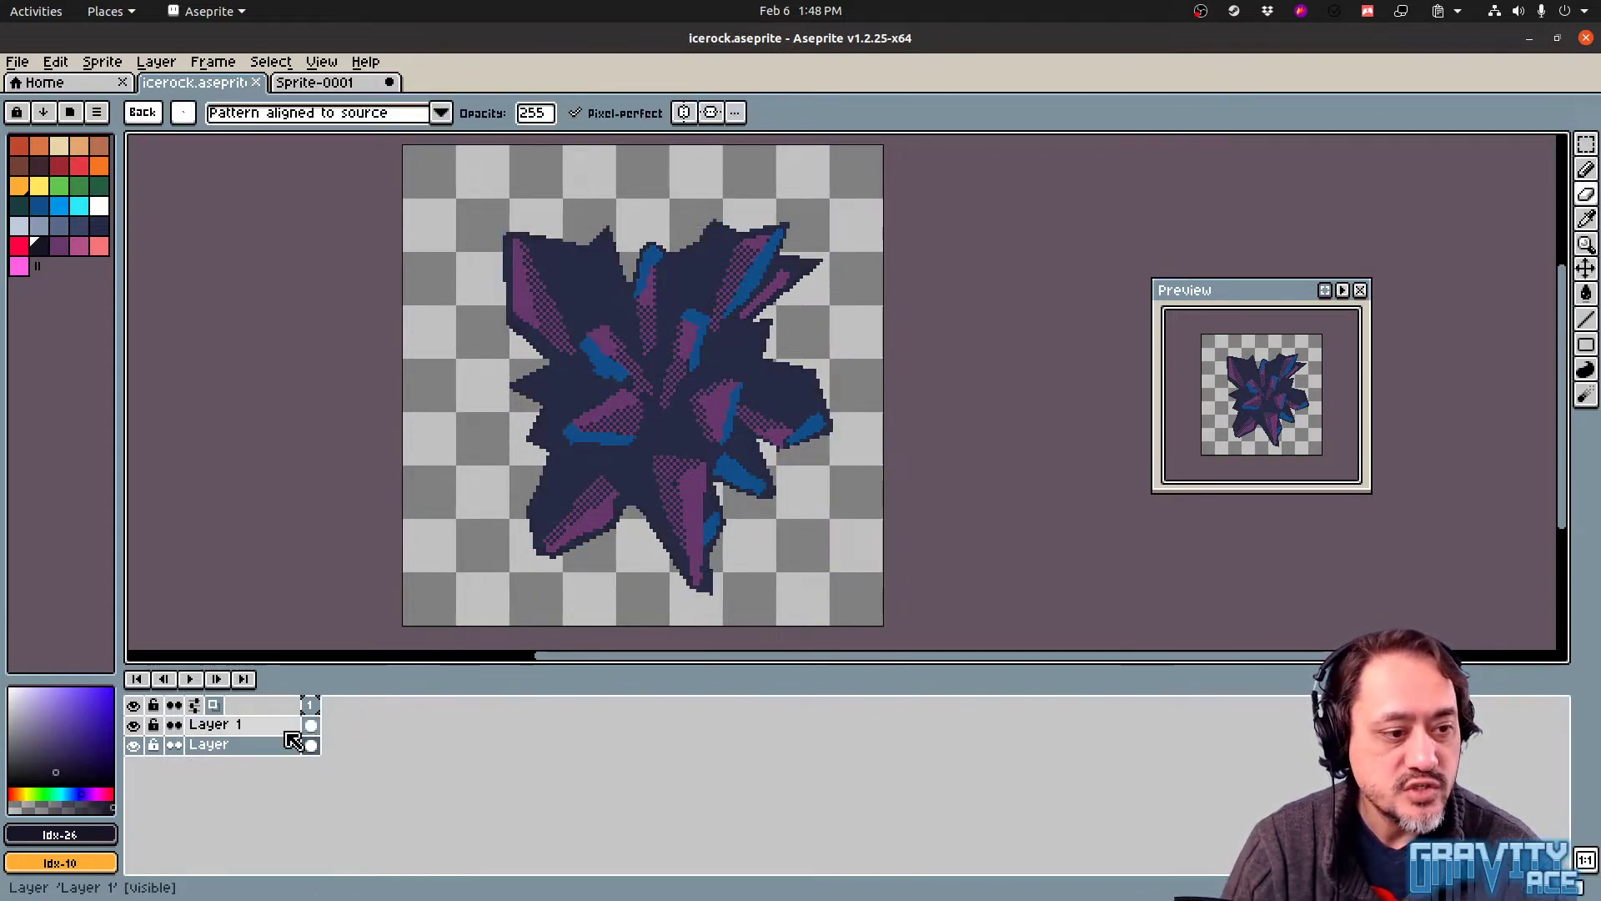
# Merge Layer 1 down into the base layer and toggle the merged layer's visibility to check it
pyautogui.hotkey('ctrl', 'e')
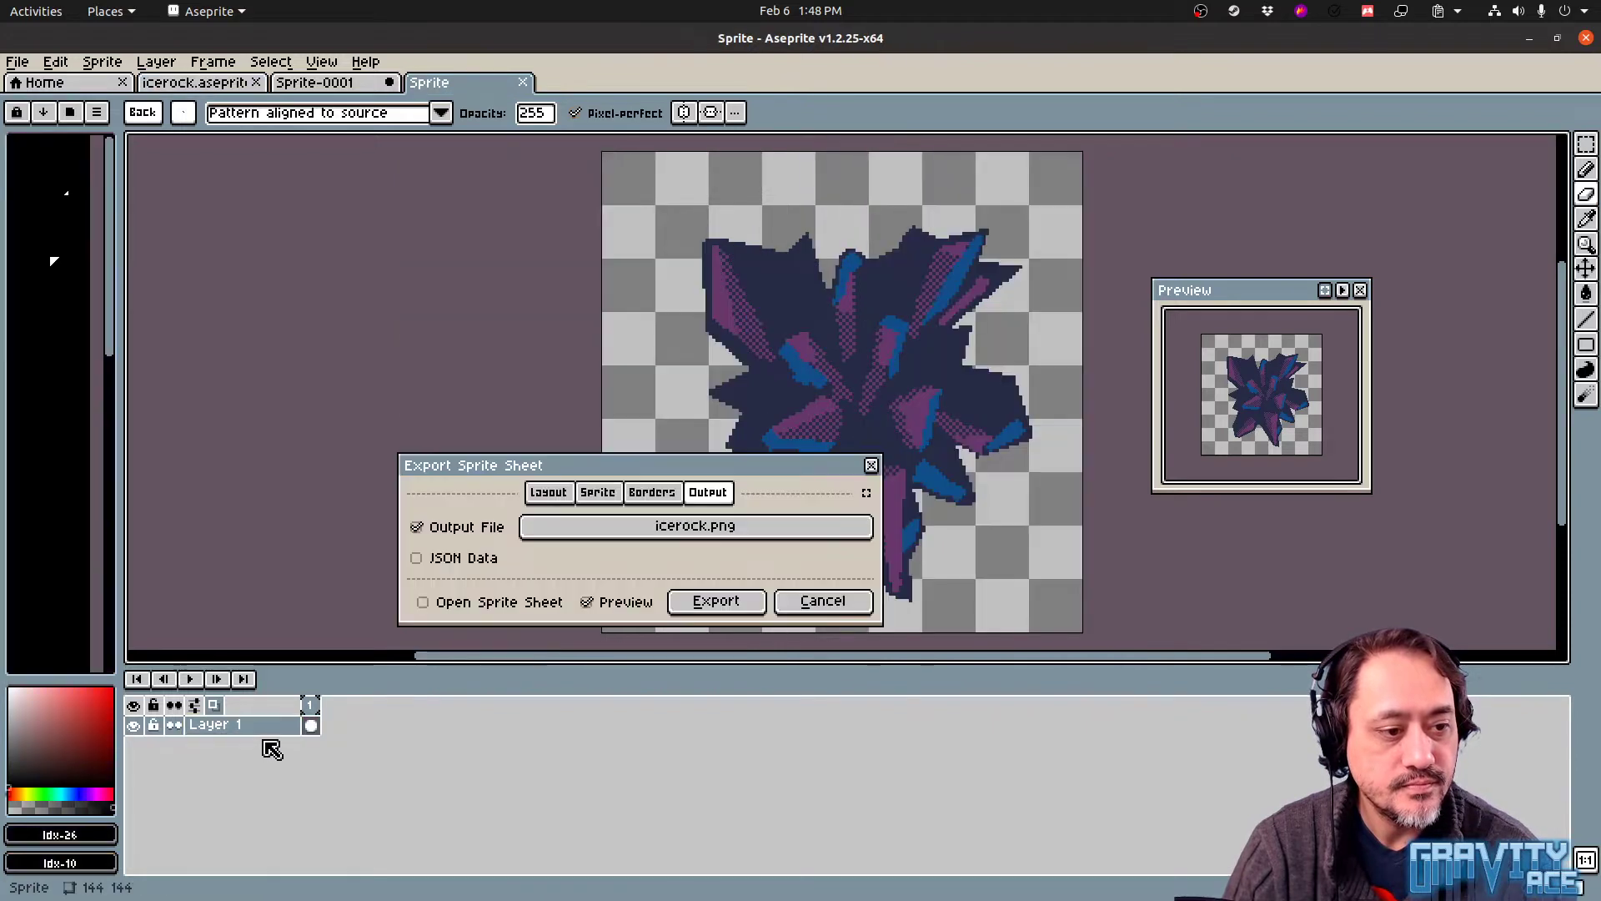
pyautogui.press('Escape')
pyautogui.rightClick(269, 724)
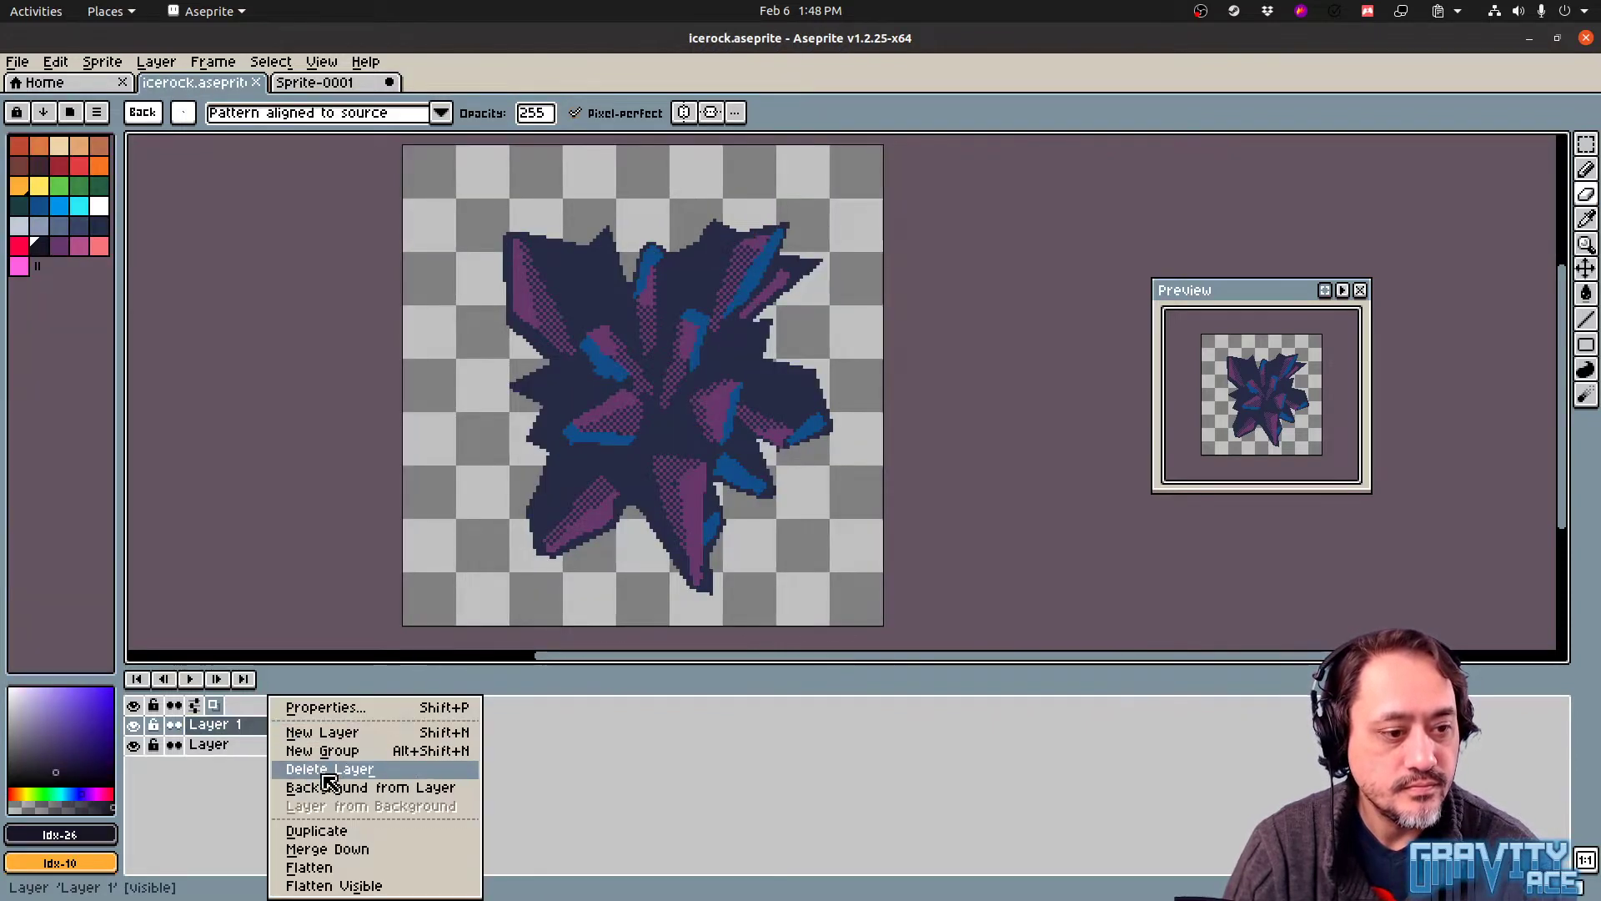
pyautogui.click(376, 848)
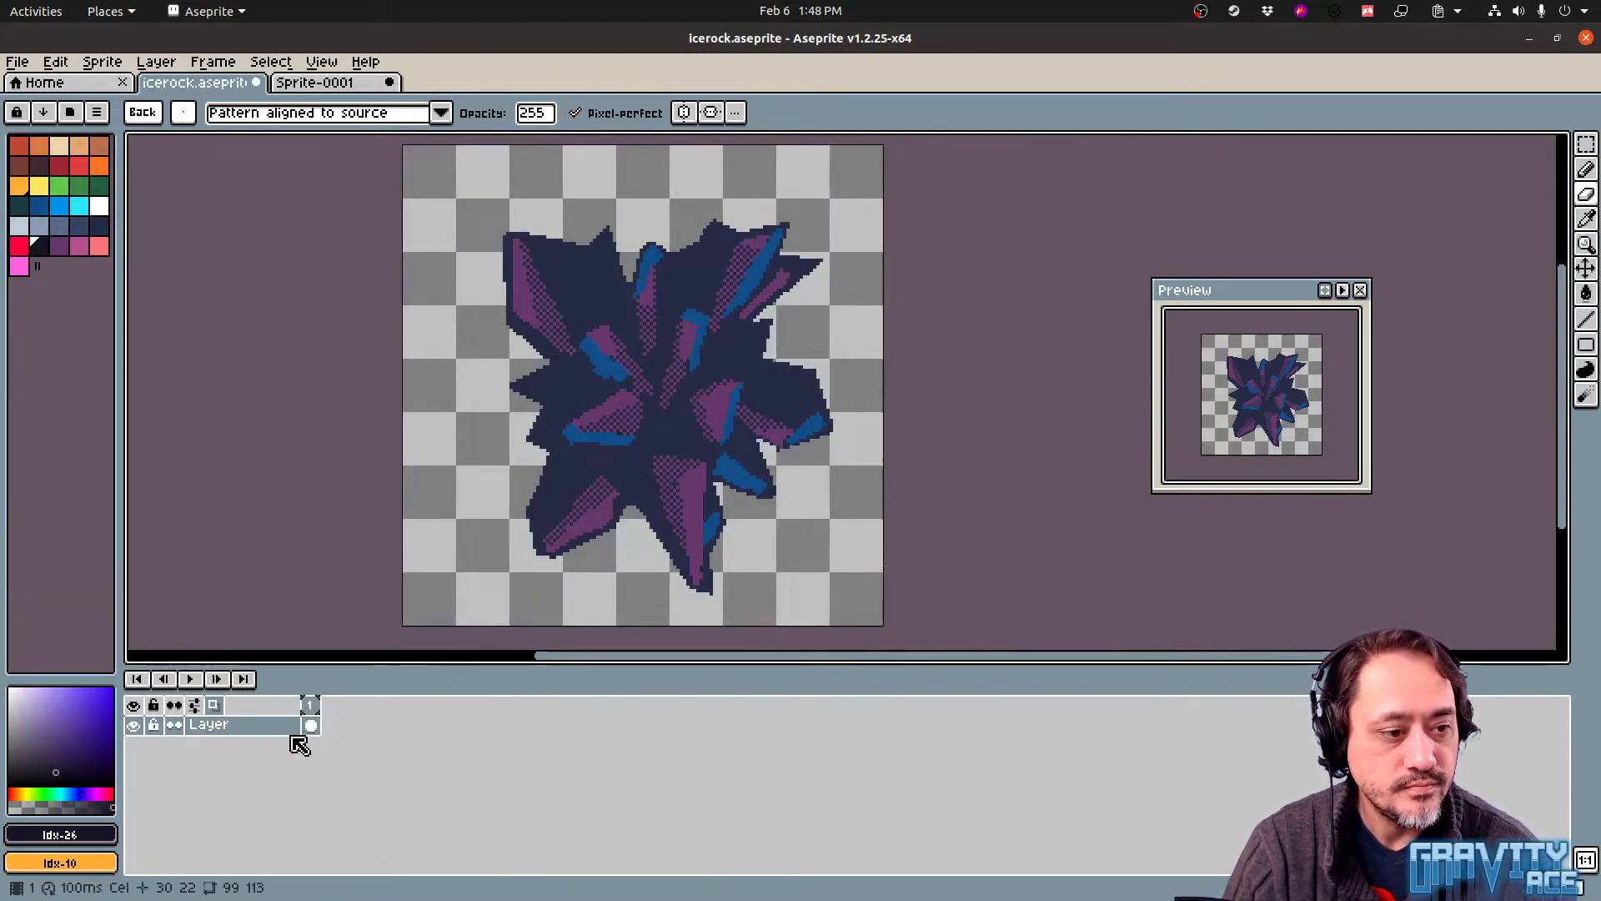
pyautogui.click(133, 724)
pyautogui.click(133, 725)
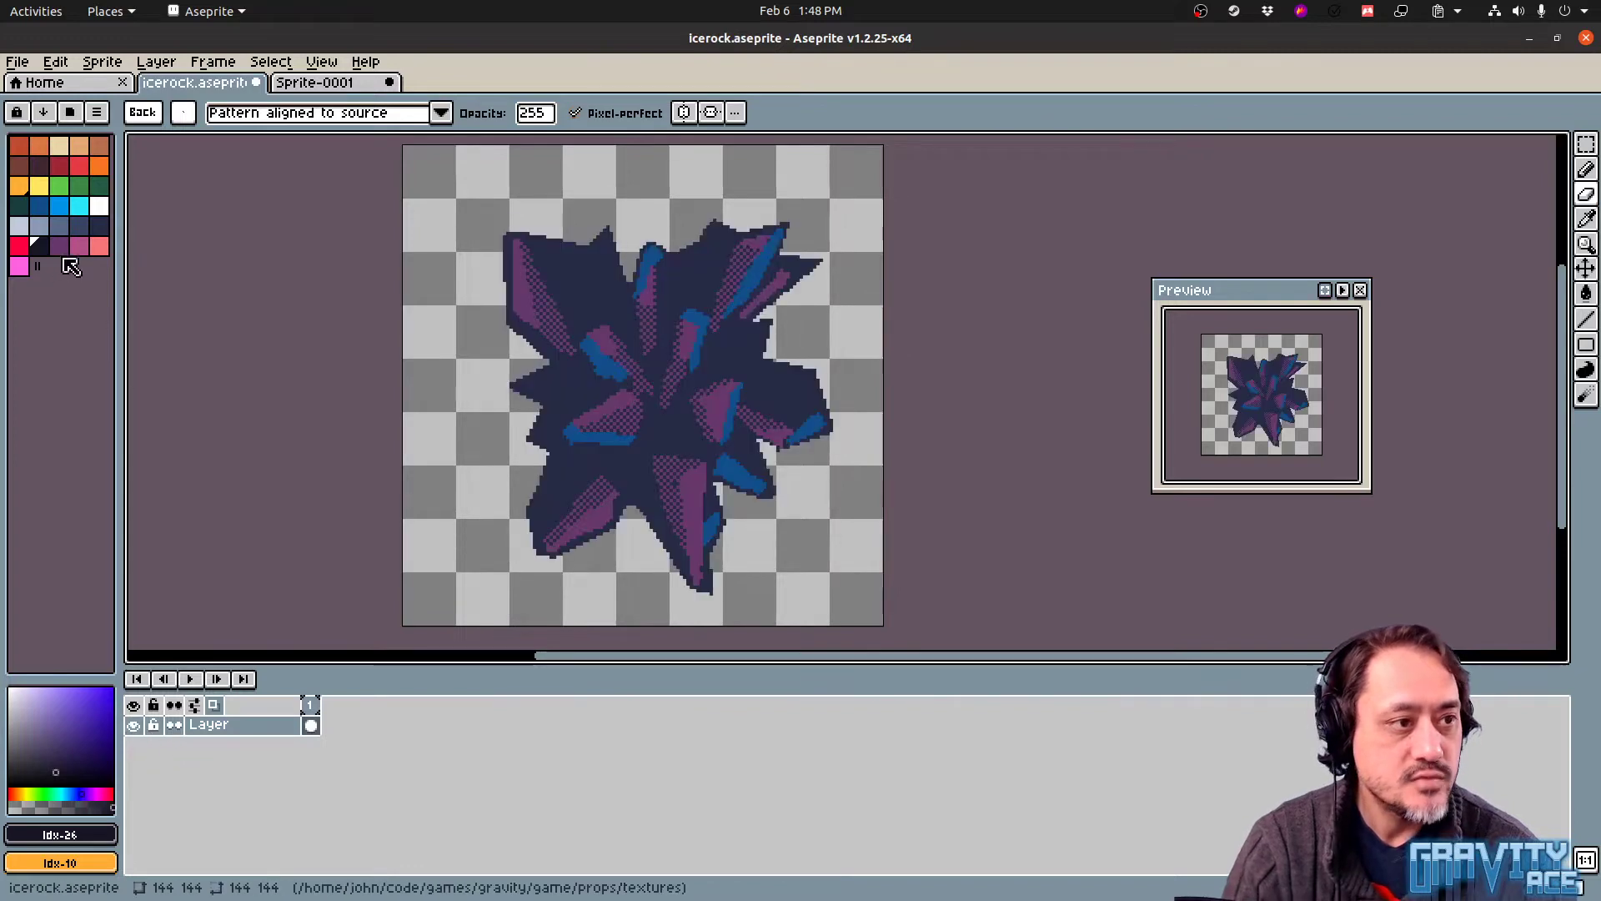
# Try stamping a saved dither brush in the near-black colour (index 26) near the crystal's centre, and undo it
pyautogui.click(39, 248)
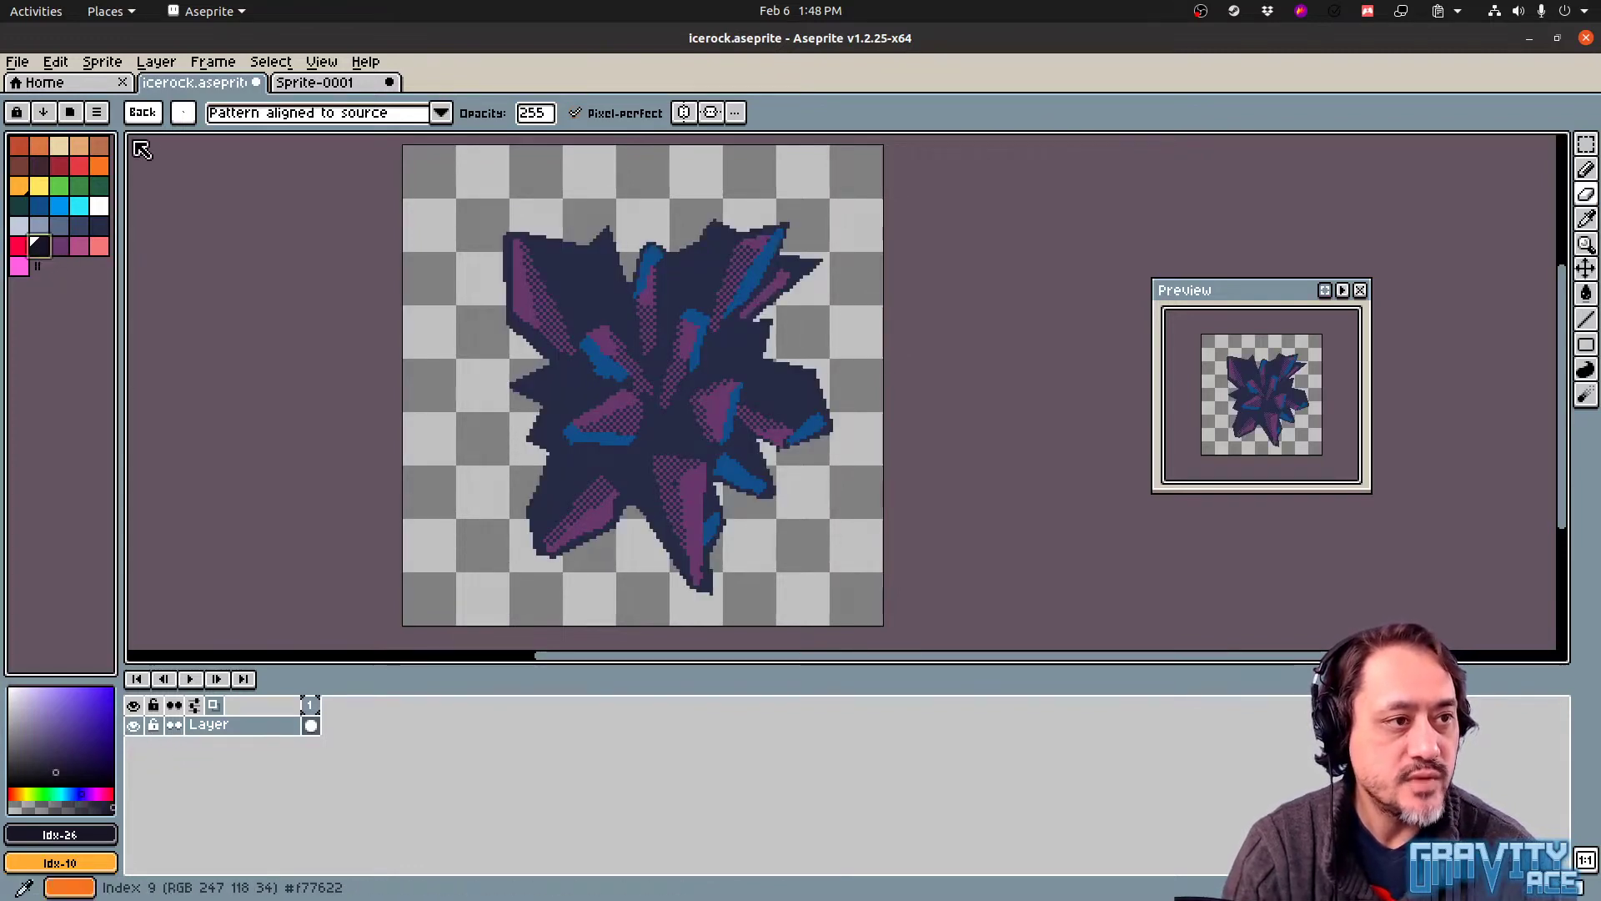
pyautogui.click(185, 114)
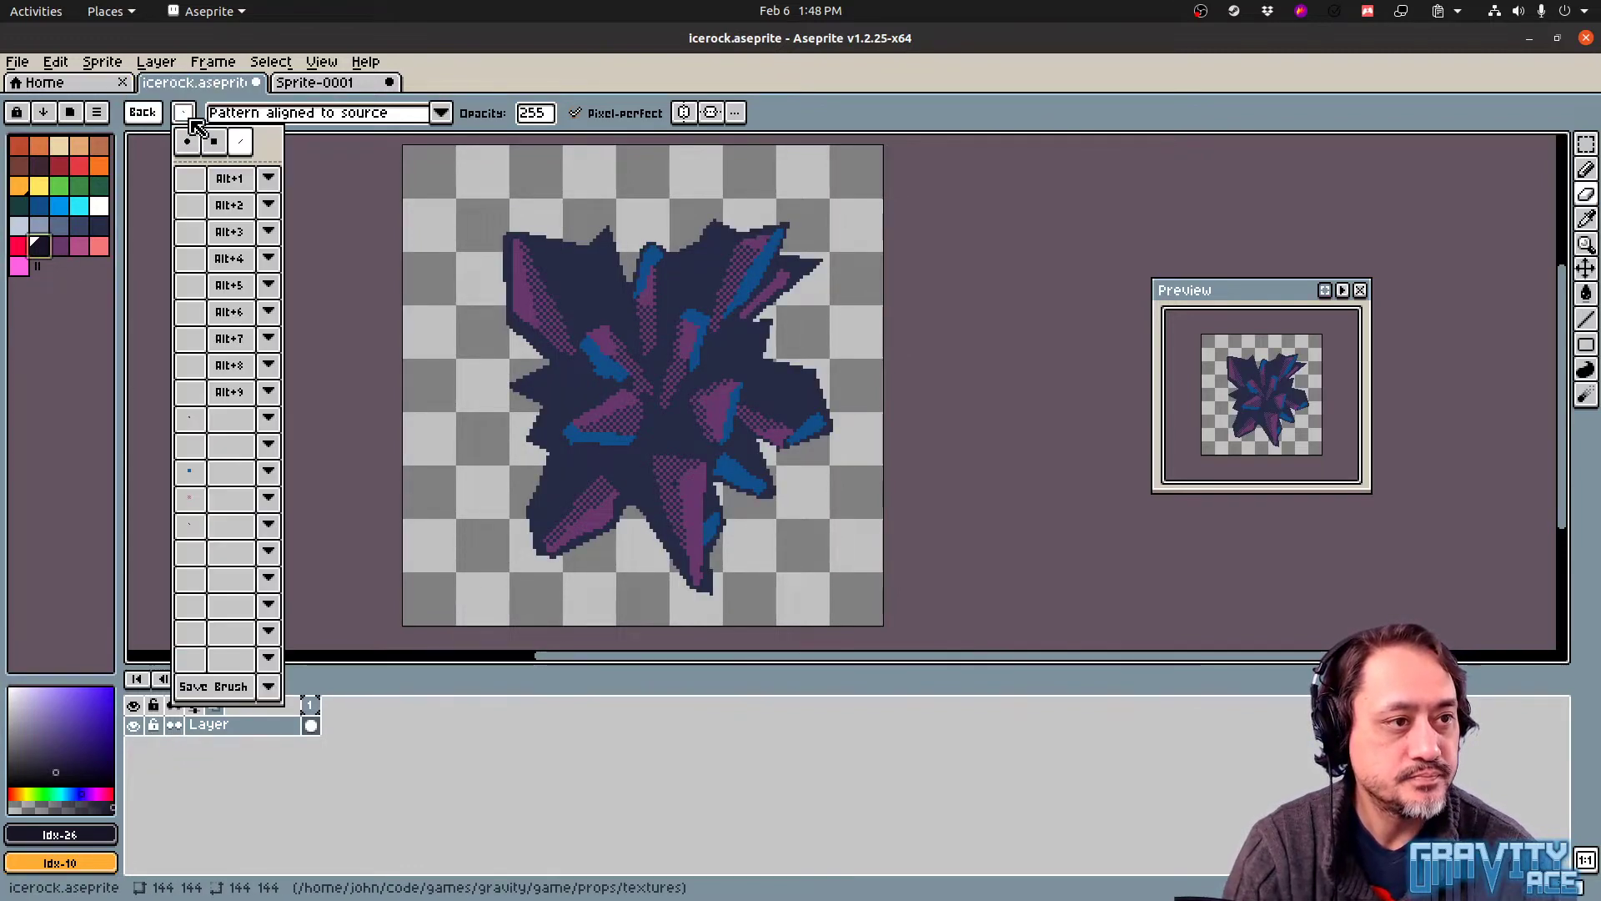
pyautogui.click(215, 524)
pyautogui.click(632, 423)
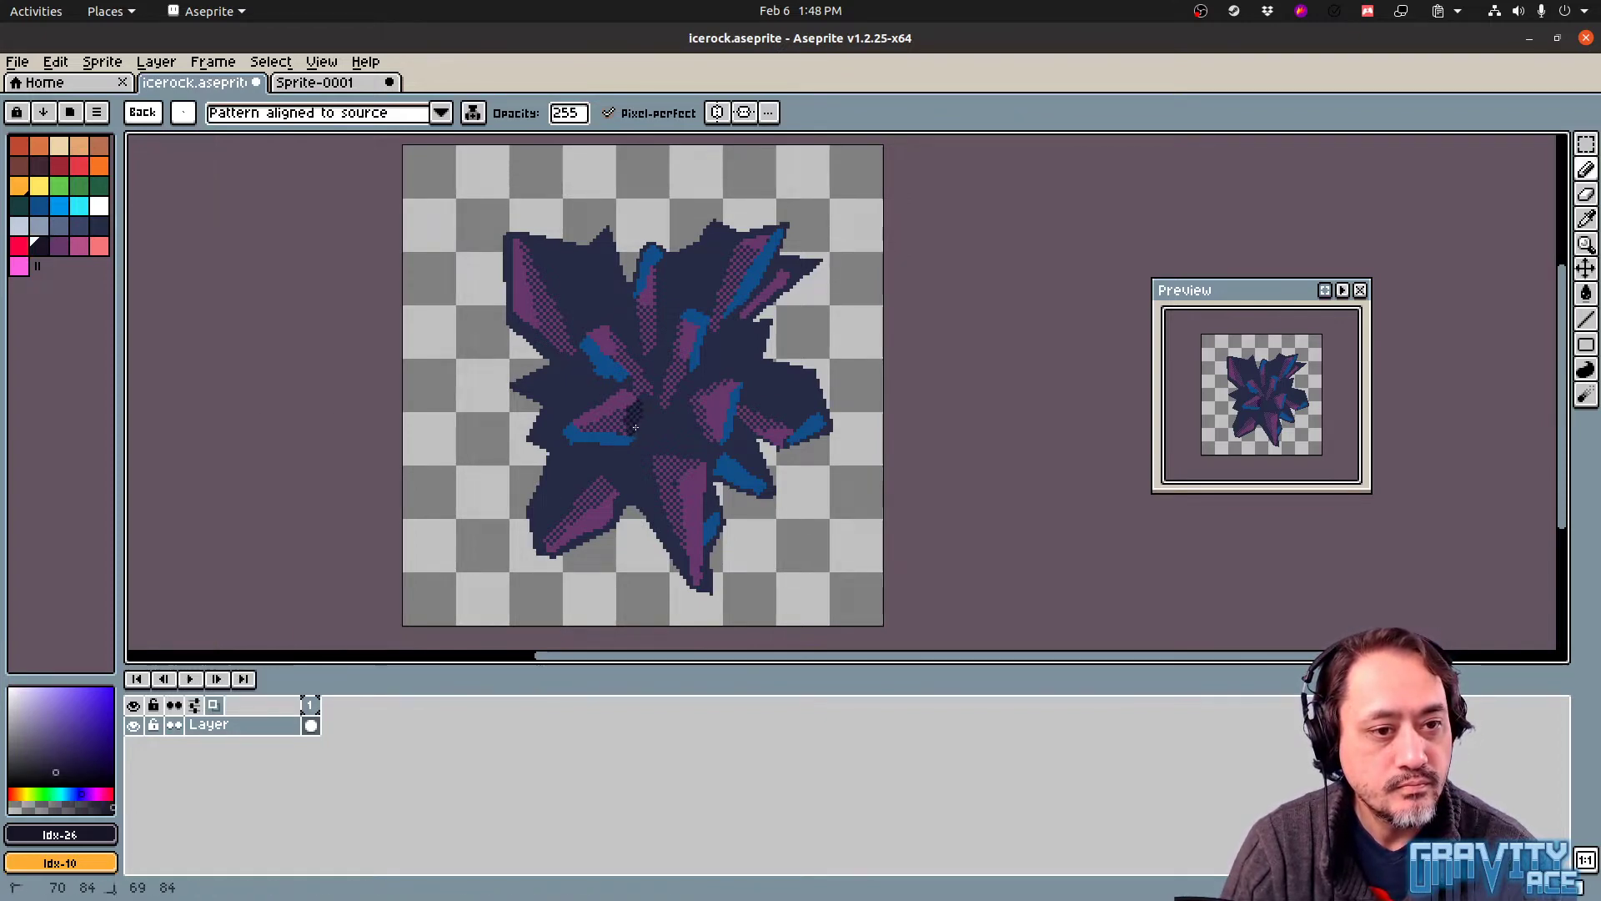
pyautogui.hotkey('ctrl', 'z')
pyautogui.hotkey('ctrl', 'z')
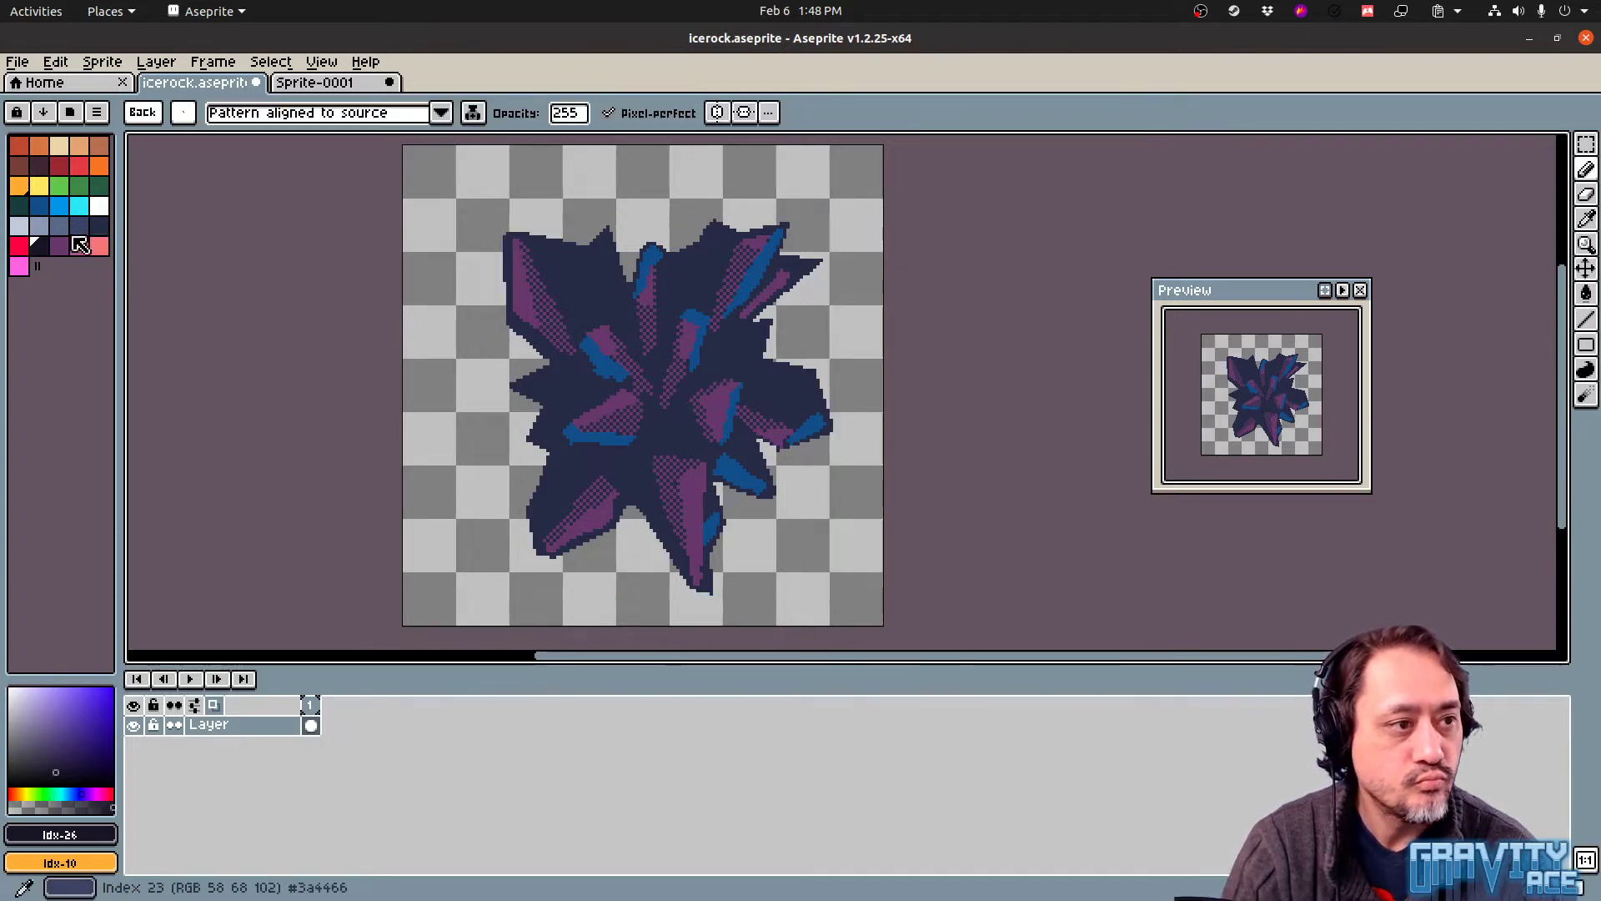
# Try a purple (index 27) dither stroke beside the crystal's lower facet, undo it, and set both foreground and background colours to index 26
pyautogui.rightClick(47, 246)
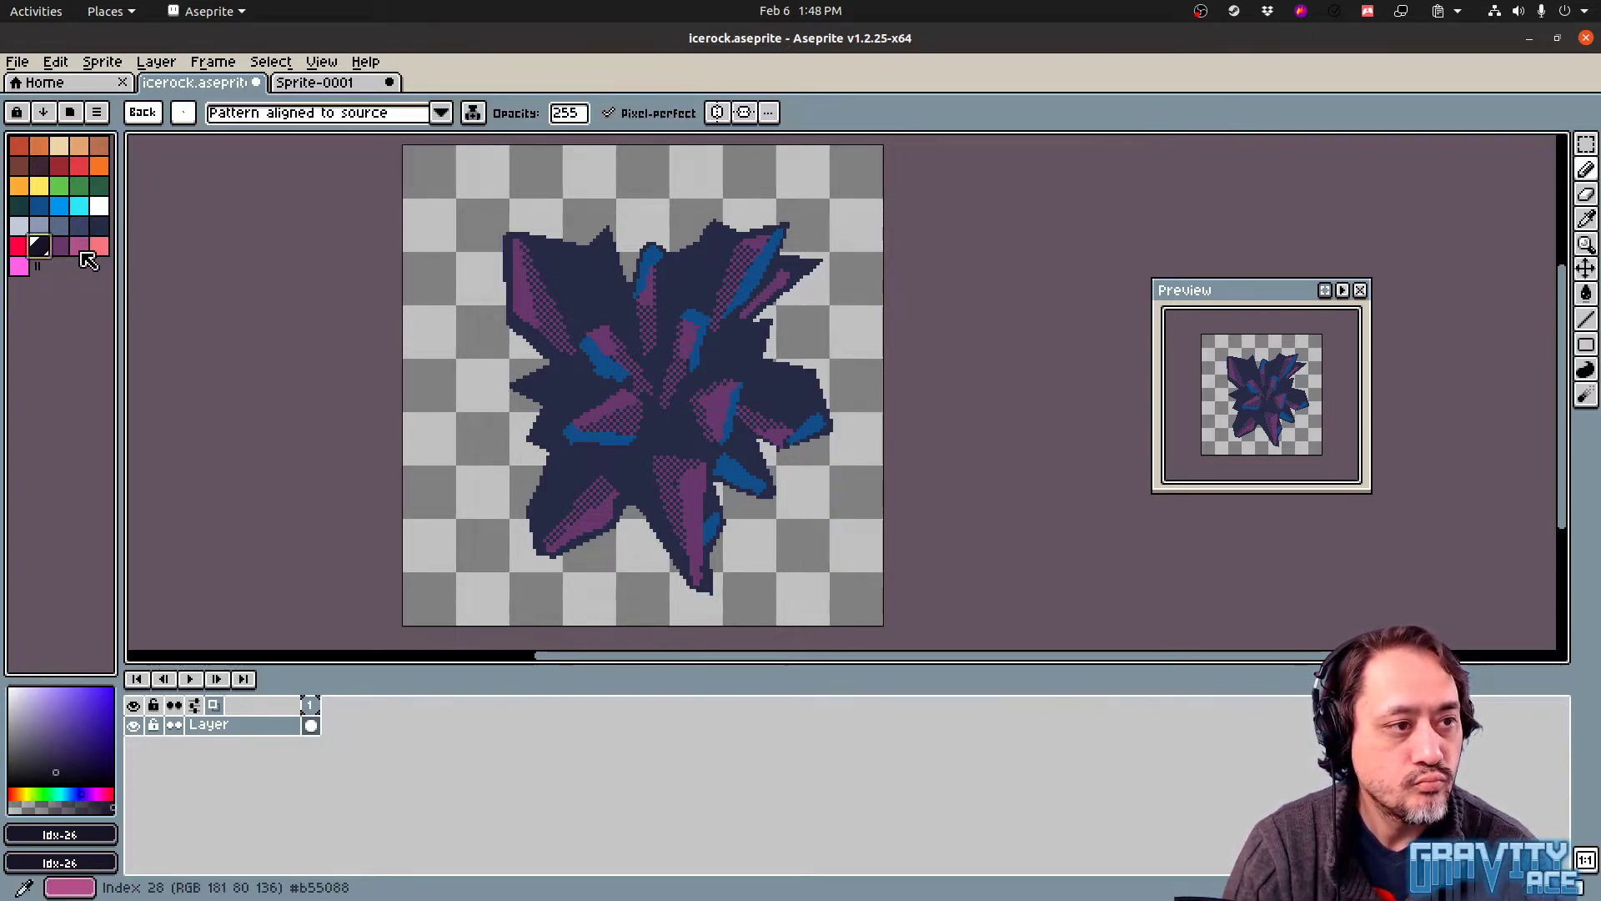
pyautogui.click(80, 247)
pyautogui.click(59, 246)
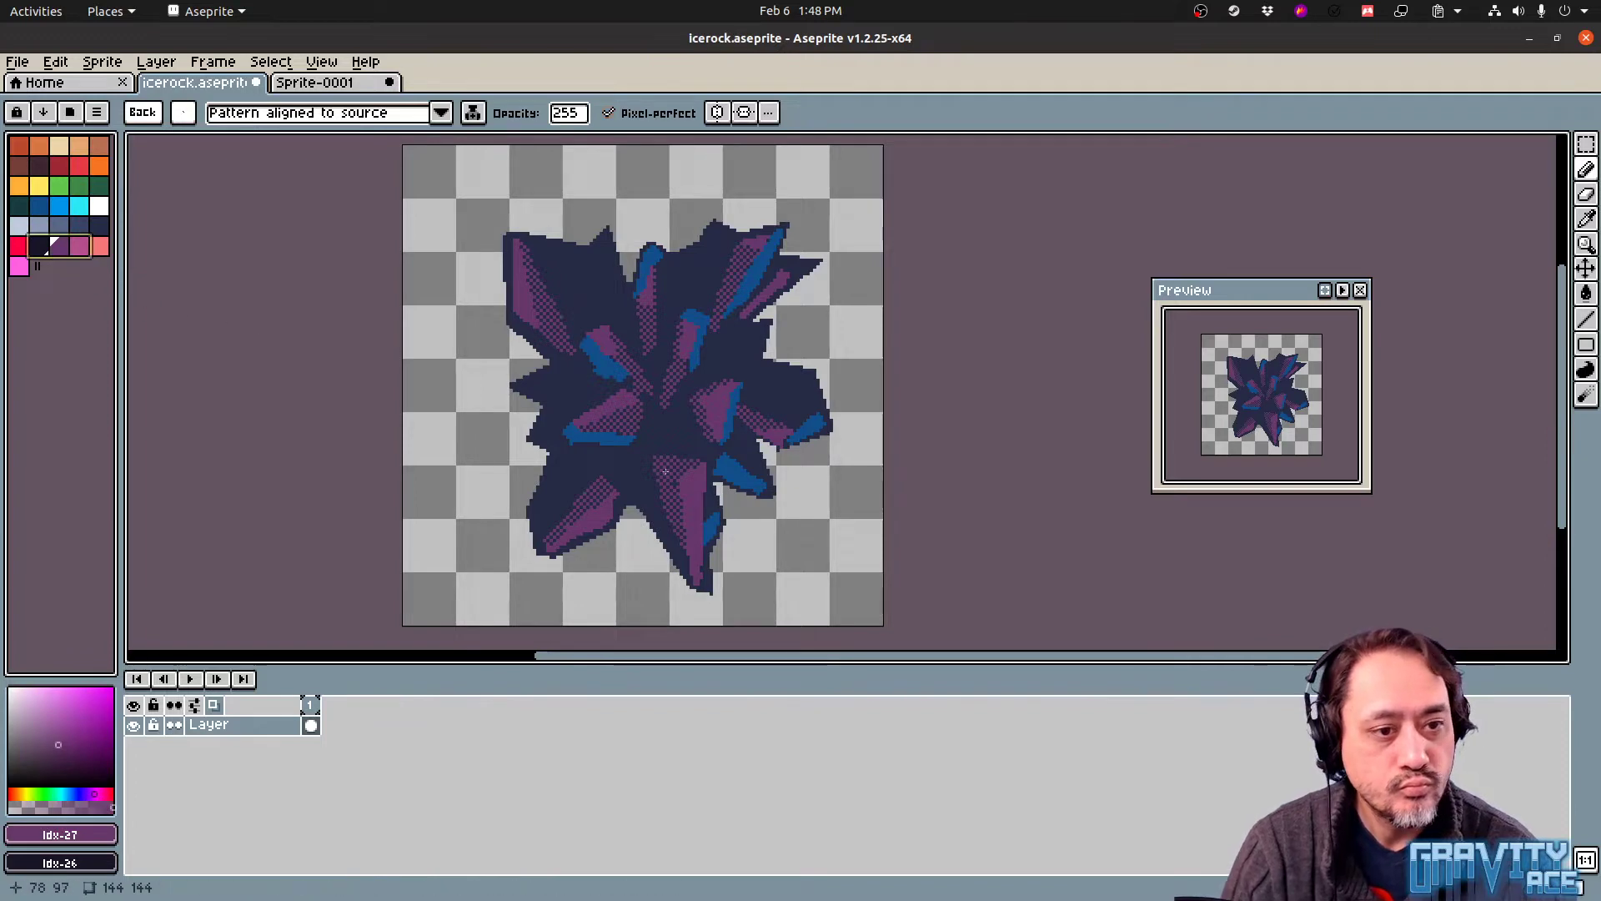
pyautogui.moveTo(645, 482); pyautogui.dragTo(649, 501)
pyautogui.hotkey('ctrl', 'z')
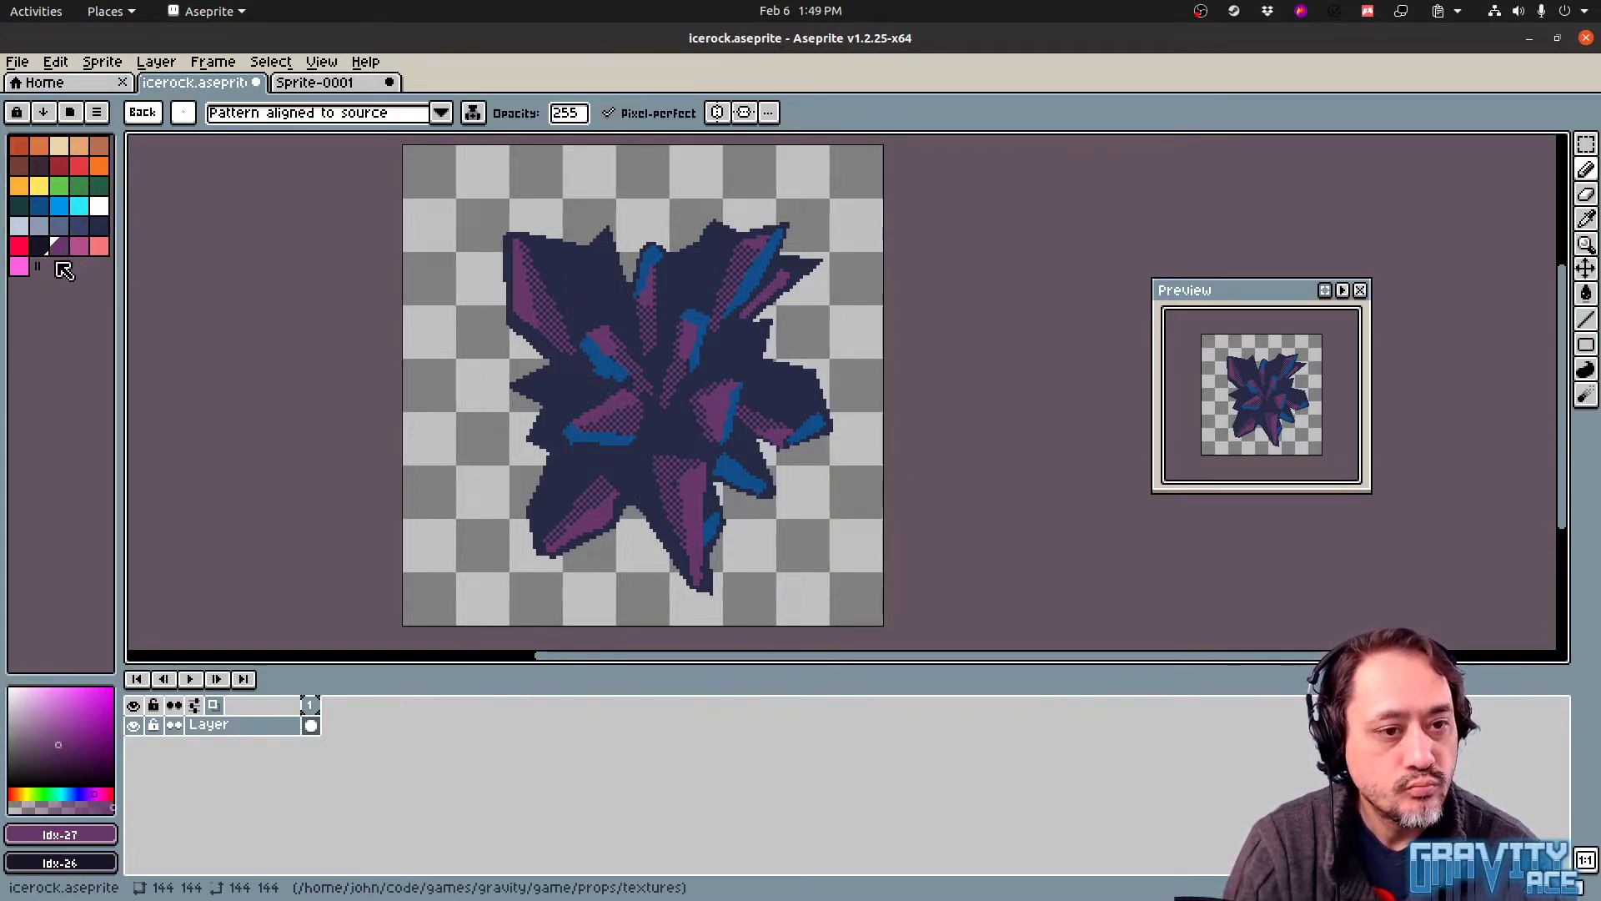
pyautogui.click(39, 246)
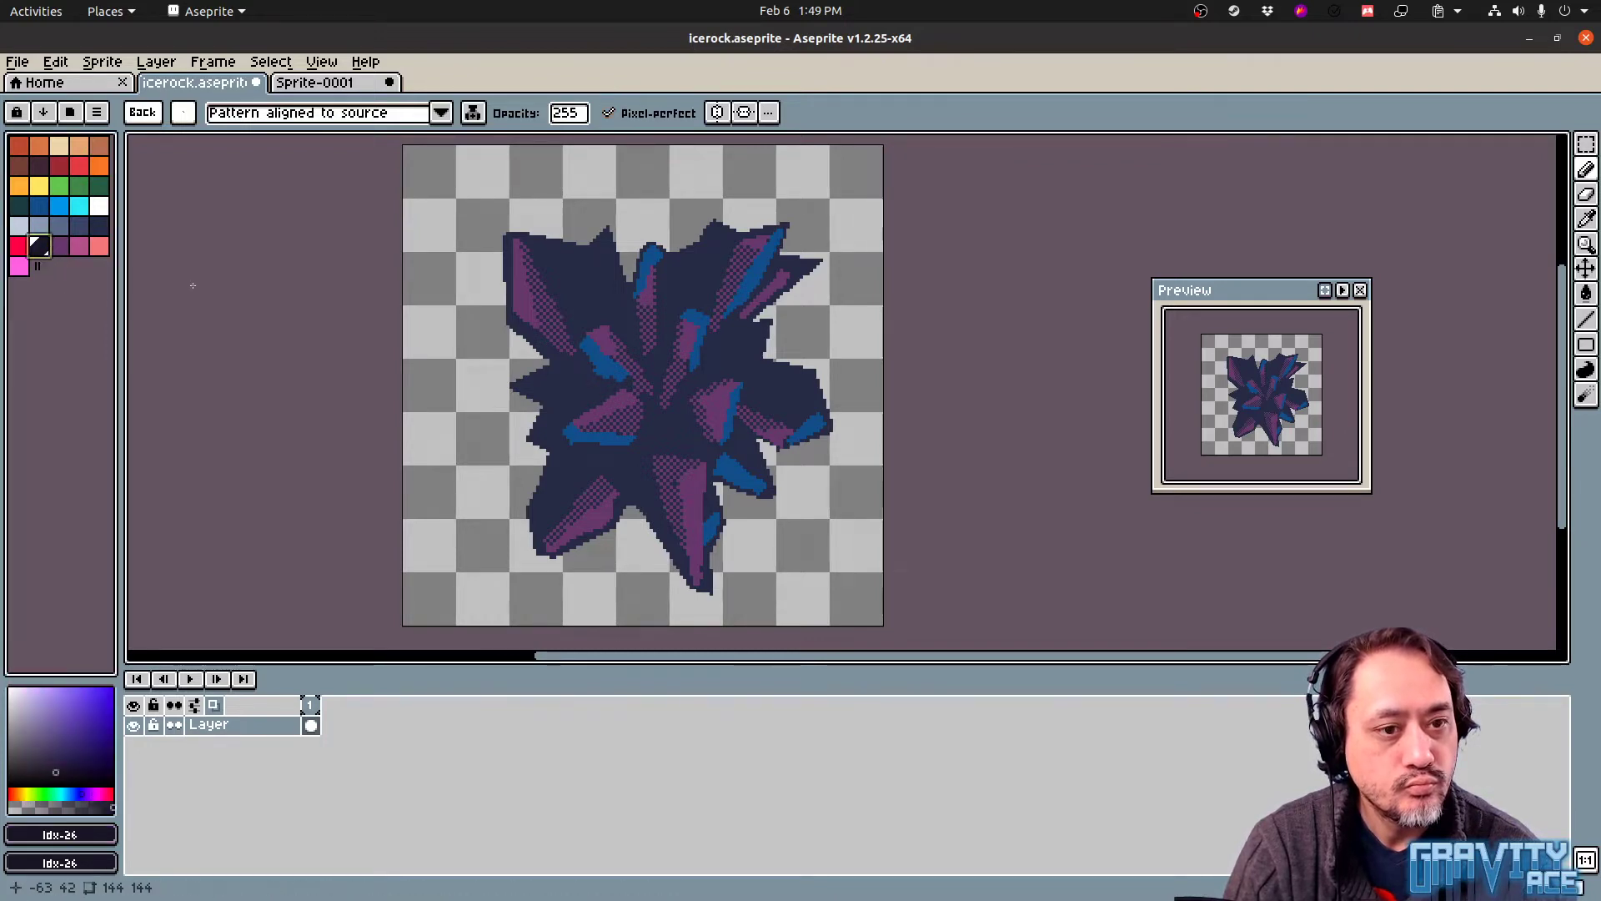
# Try a dither stroke in pink (index 28) on the crystal's left-middle purple facet, and undo it
pyautogui.keyDown('alt'); pyautogui.click(588, 427); pyautogui.keyUp('alt')
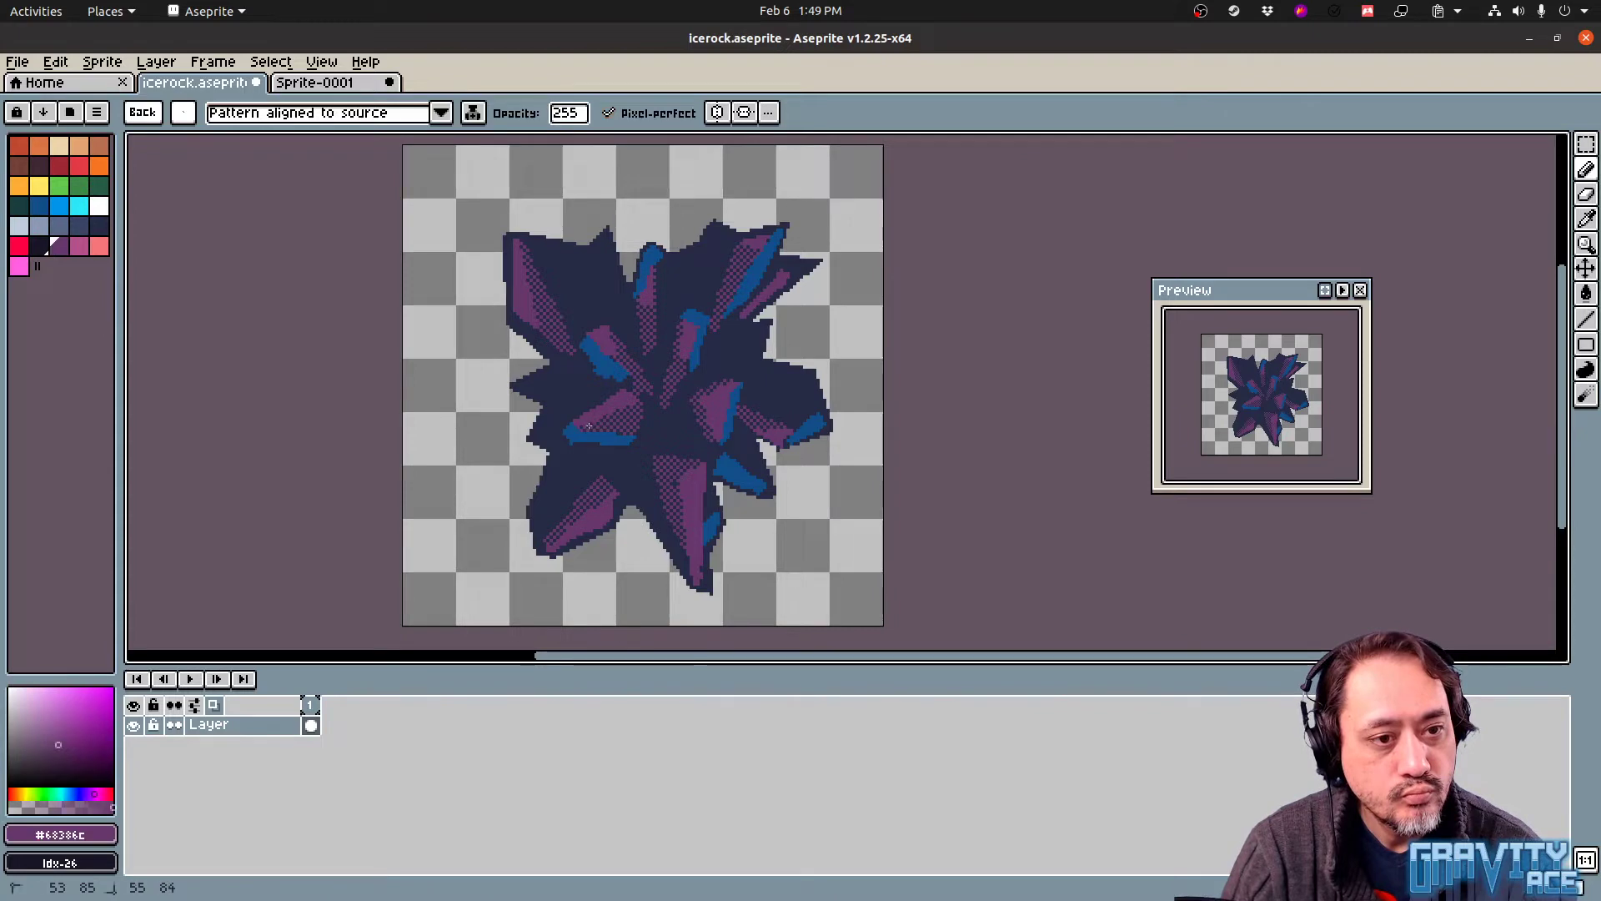
pyautogui.click(80, 246)
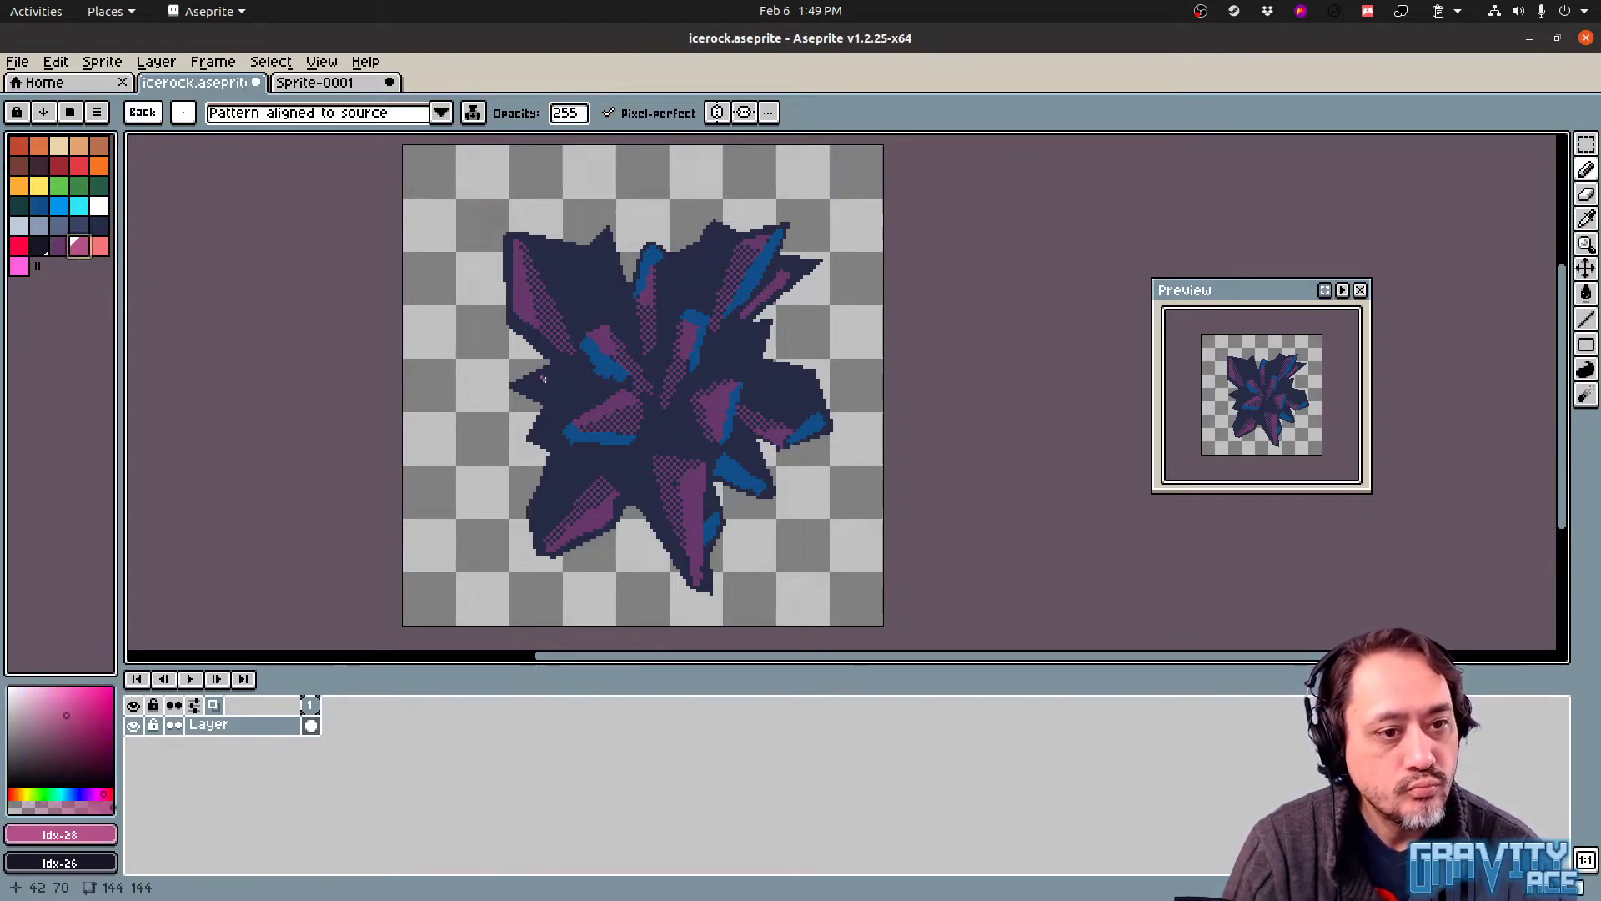
pyautogui.moveTo(580, 427); pyautogui.dragTo(588, 426)
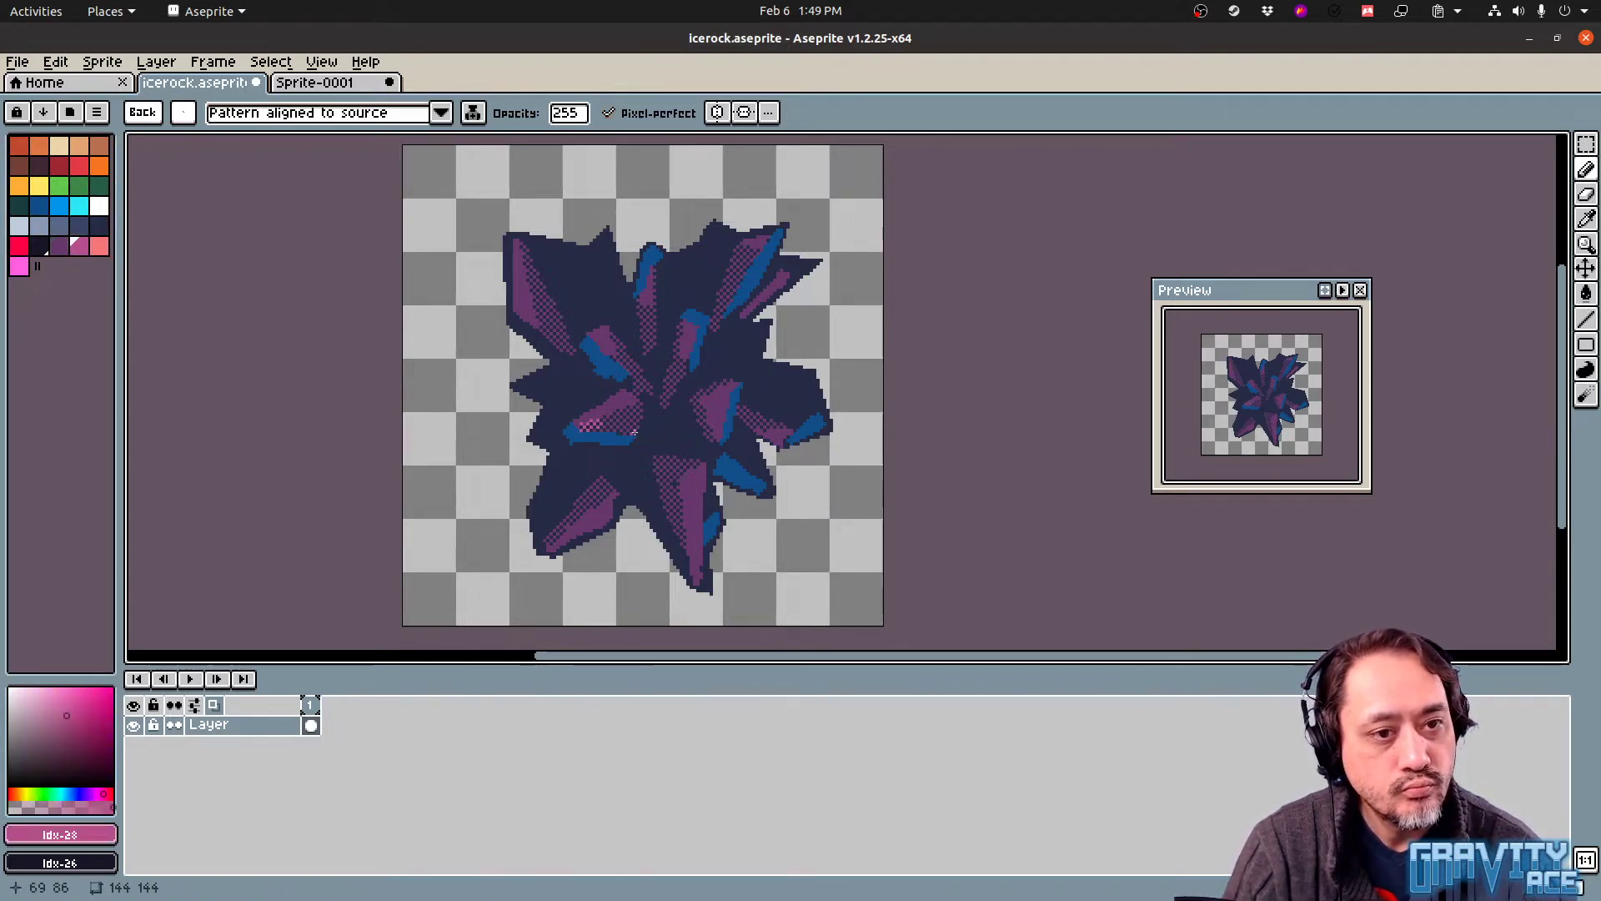
pyautogui.press('v')
pyautogui.press('b')
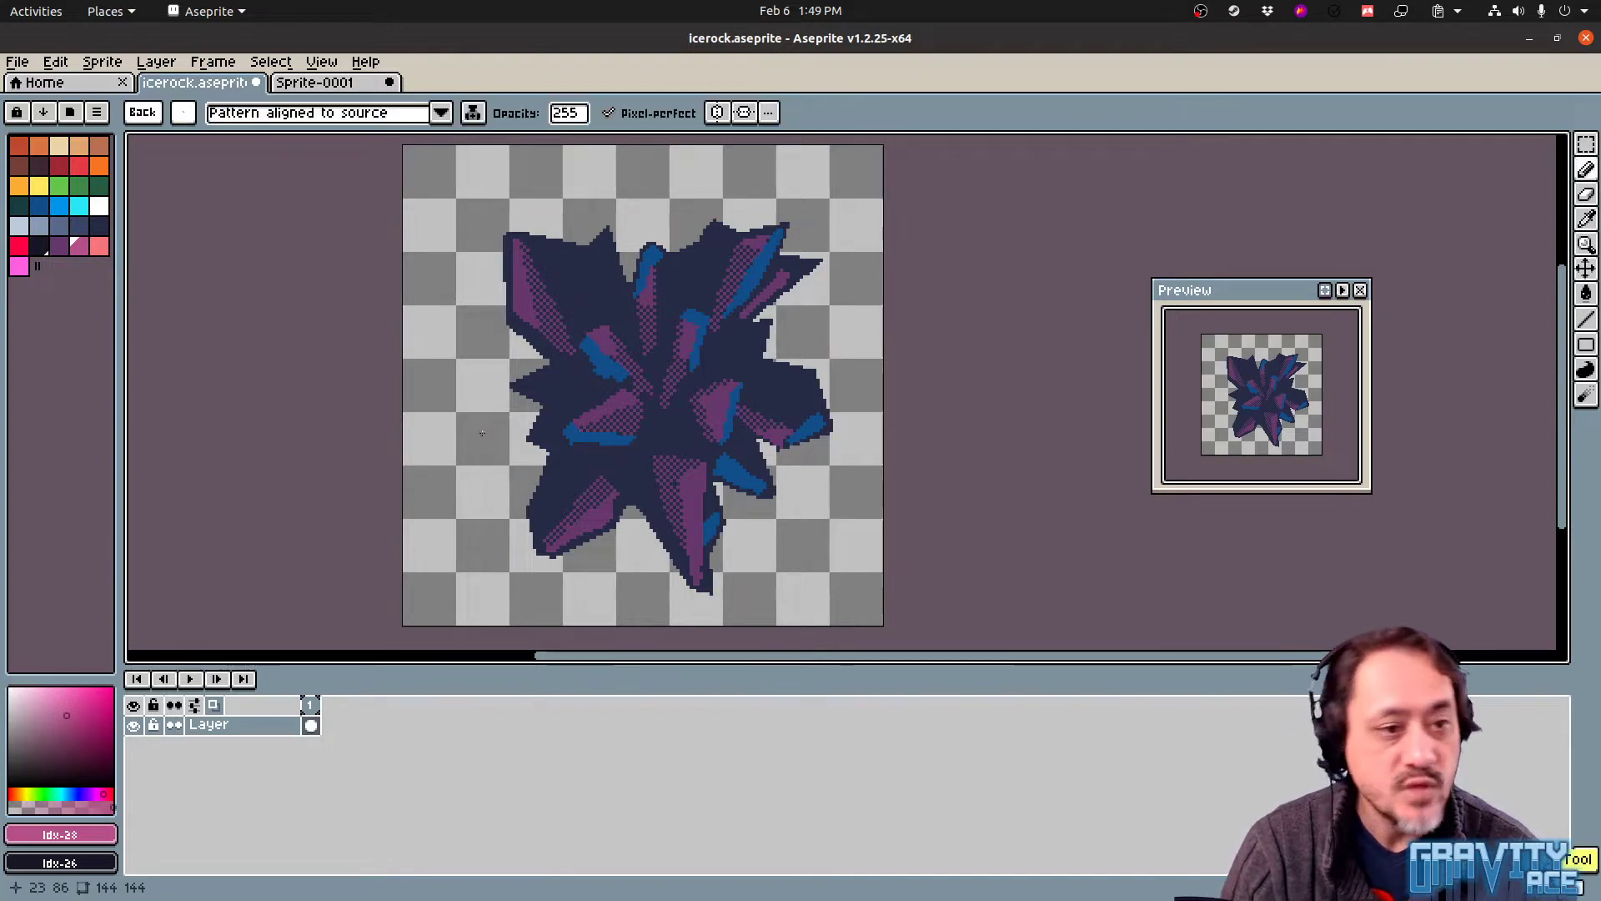
# Fill the left-middle facet's dithering with solid purple (index 27) using the round brush, and switch to the square brush
pyautogui.click(61, 248)
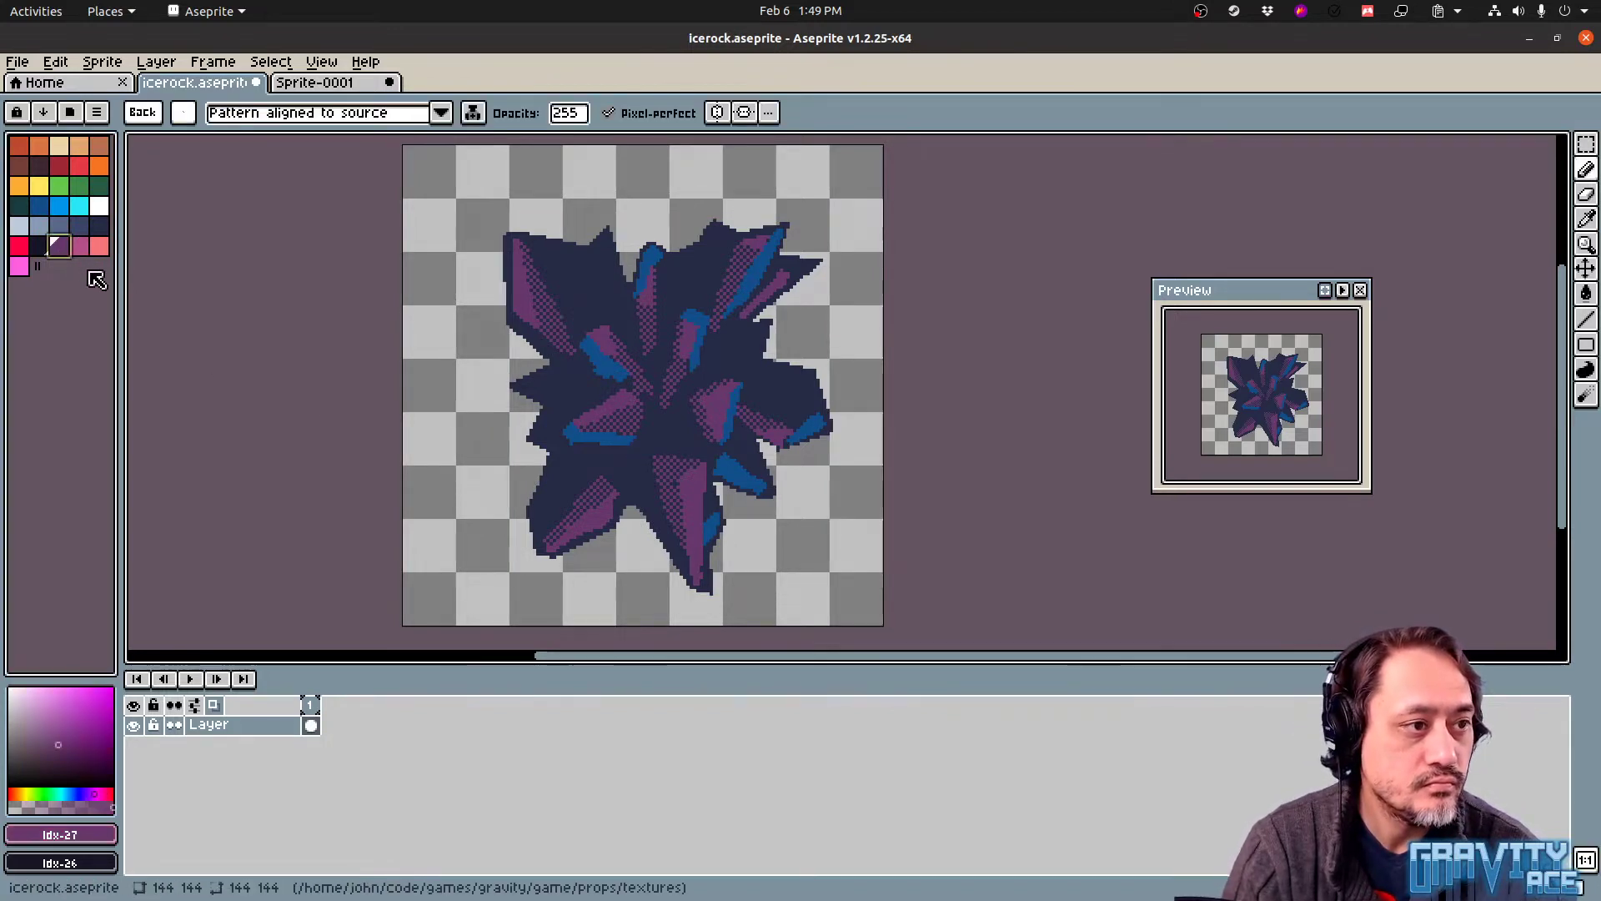
pyautogui.click(138, 116)
pyautogui.click(140, 141)
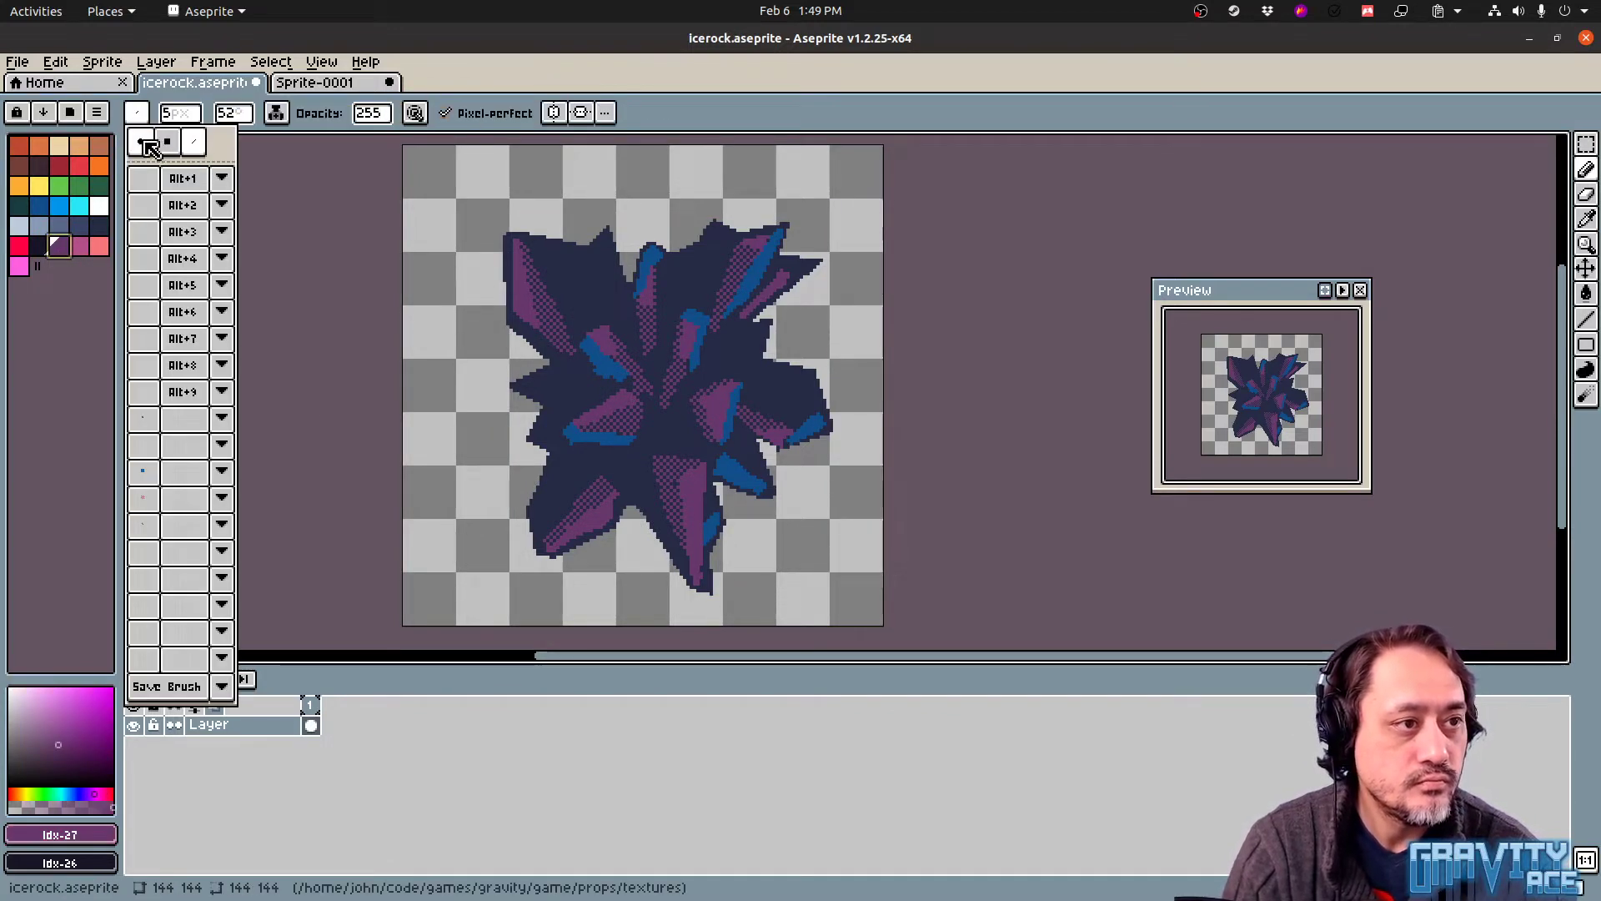
pyautogui.click(588, 425)
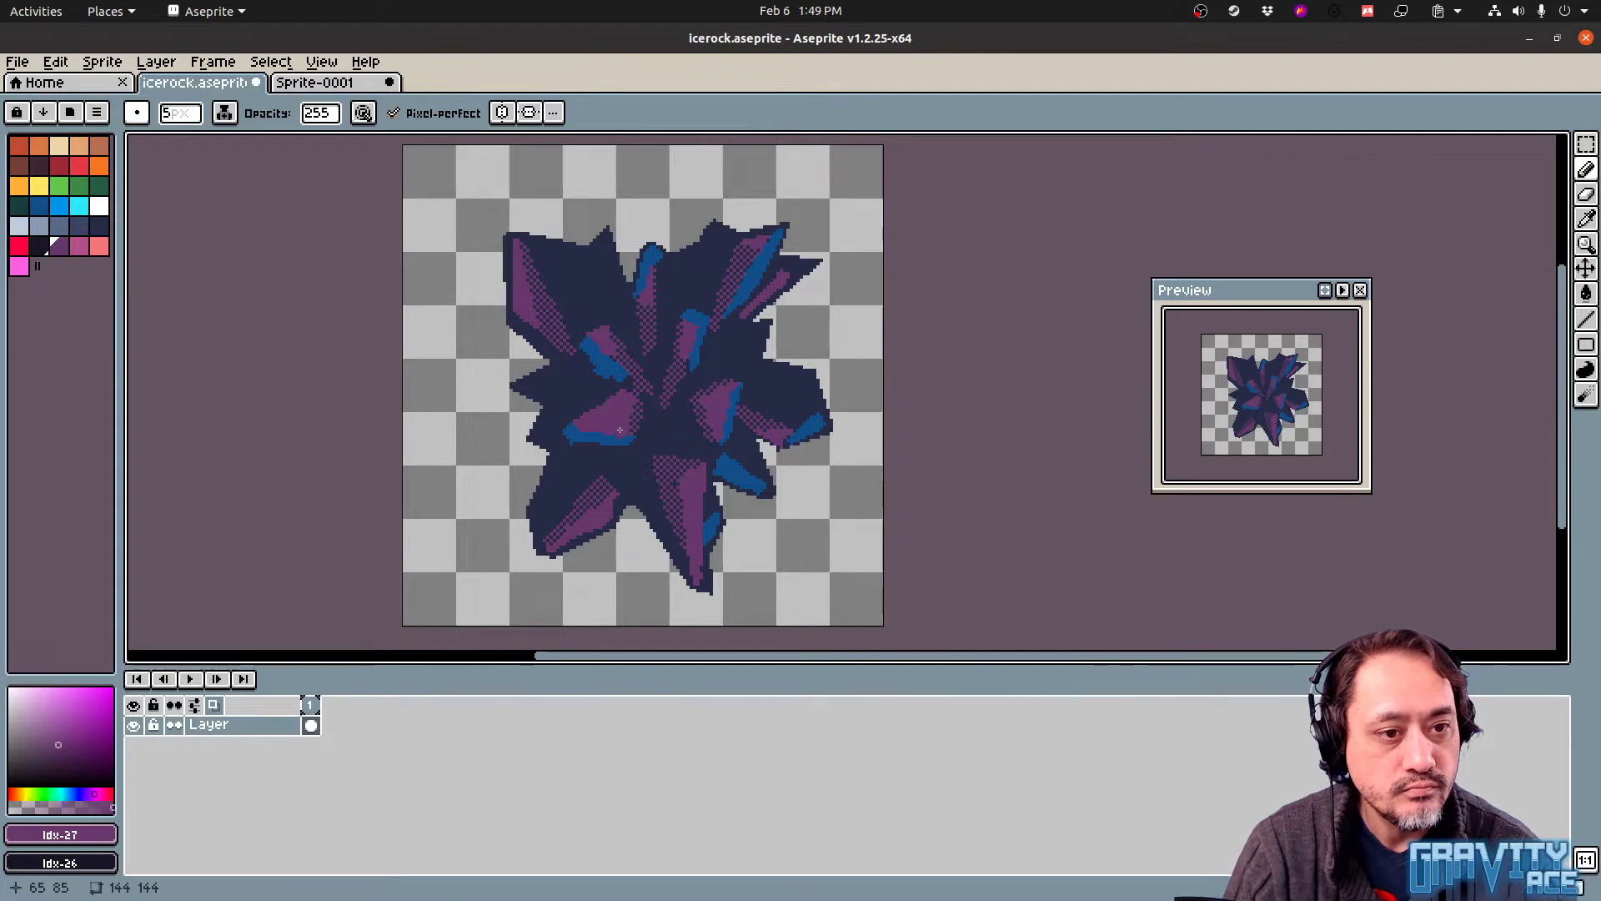
pyautogui.click(137, 113)
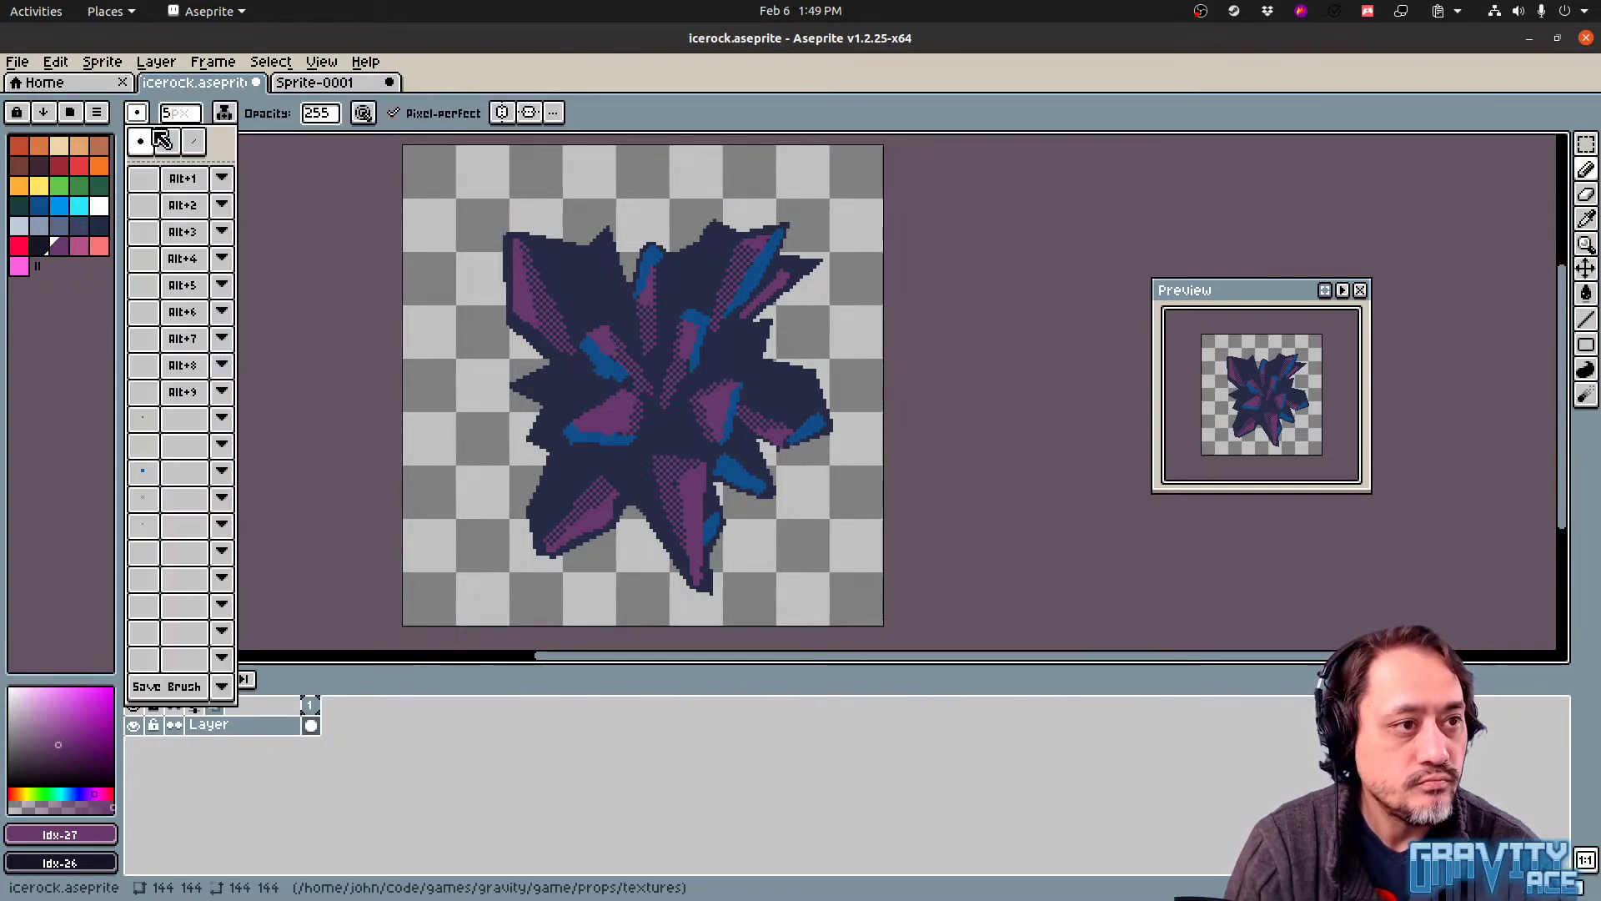
pyautogui.click(167, 141)
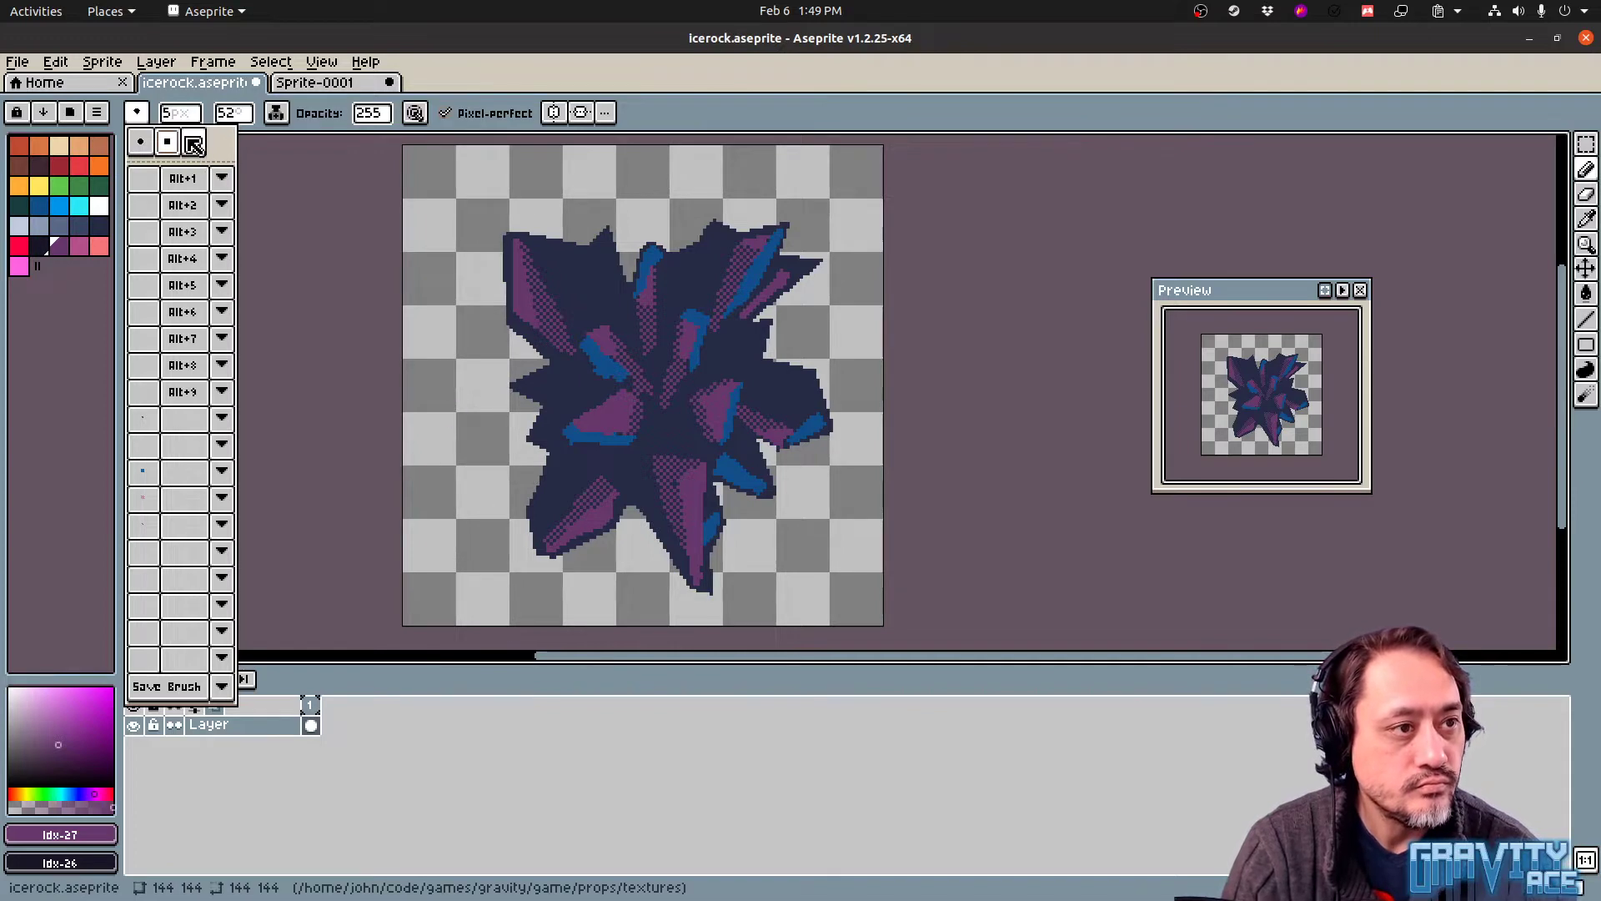
# Set the square brush's angle to 45°, try a purple dab beside the crystal, and undo it
pyautogui.click(242, 115)
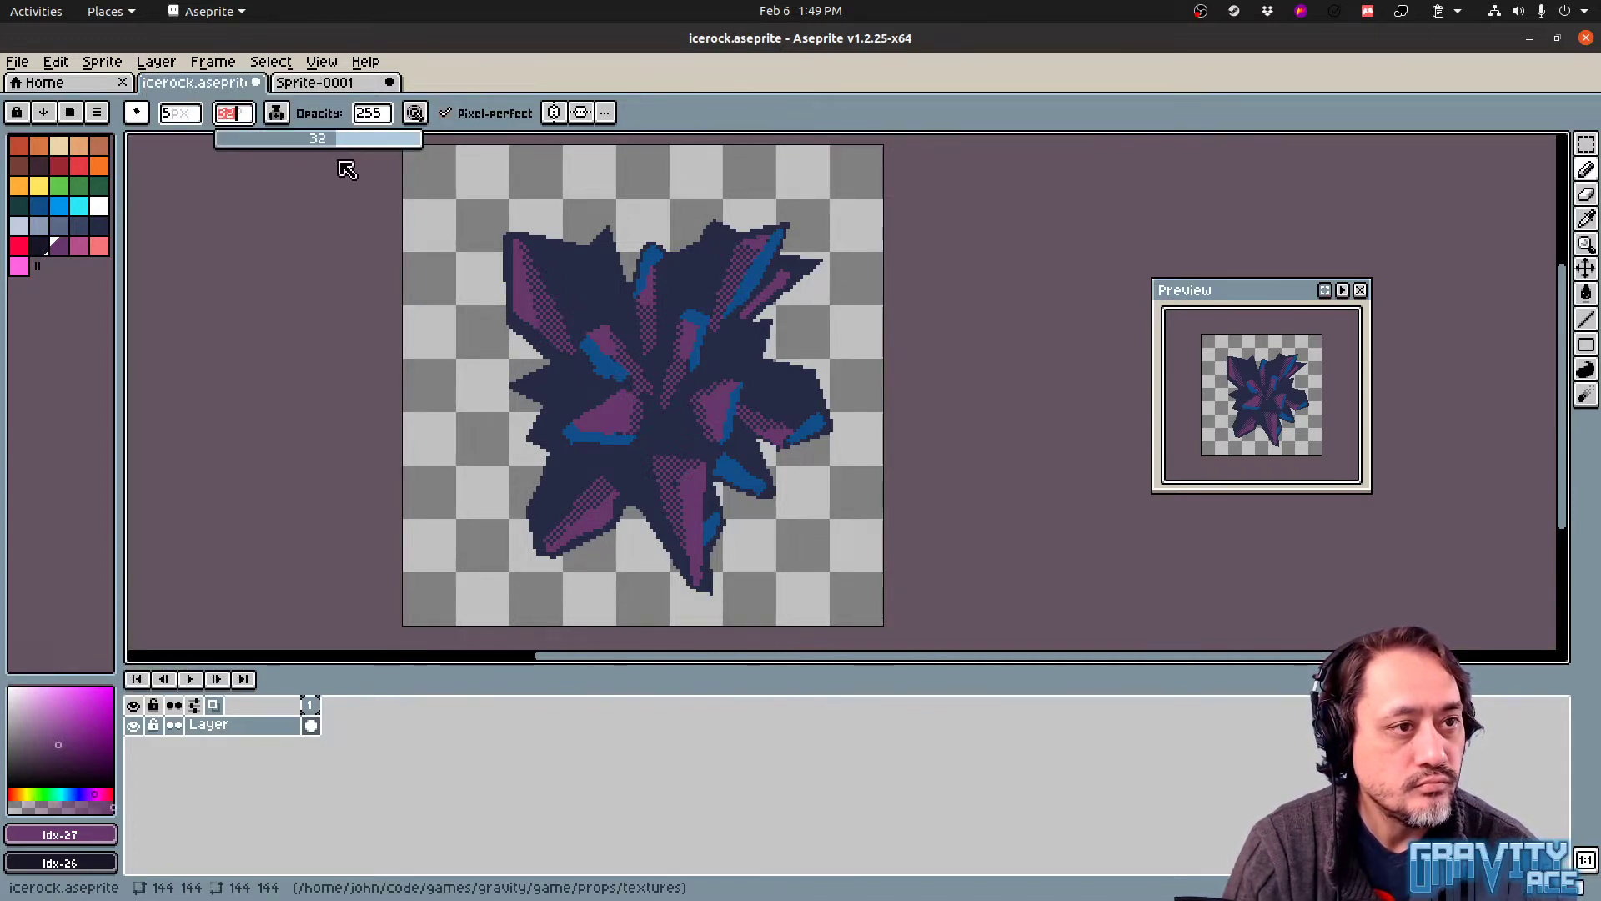
pyautogui.moveTo(344, 163); pyautogui.dragTo(344, 144)
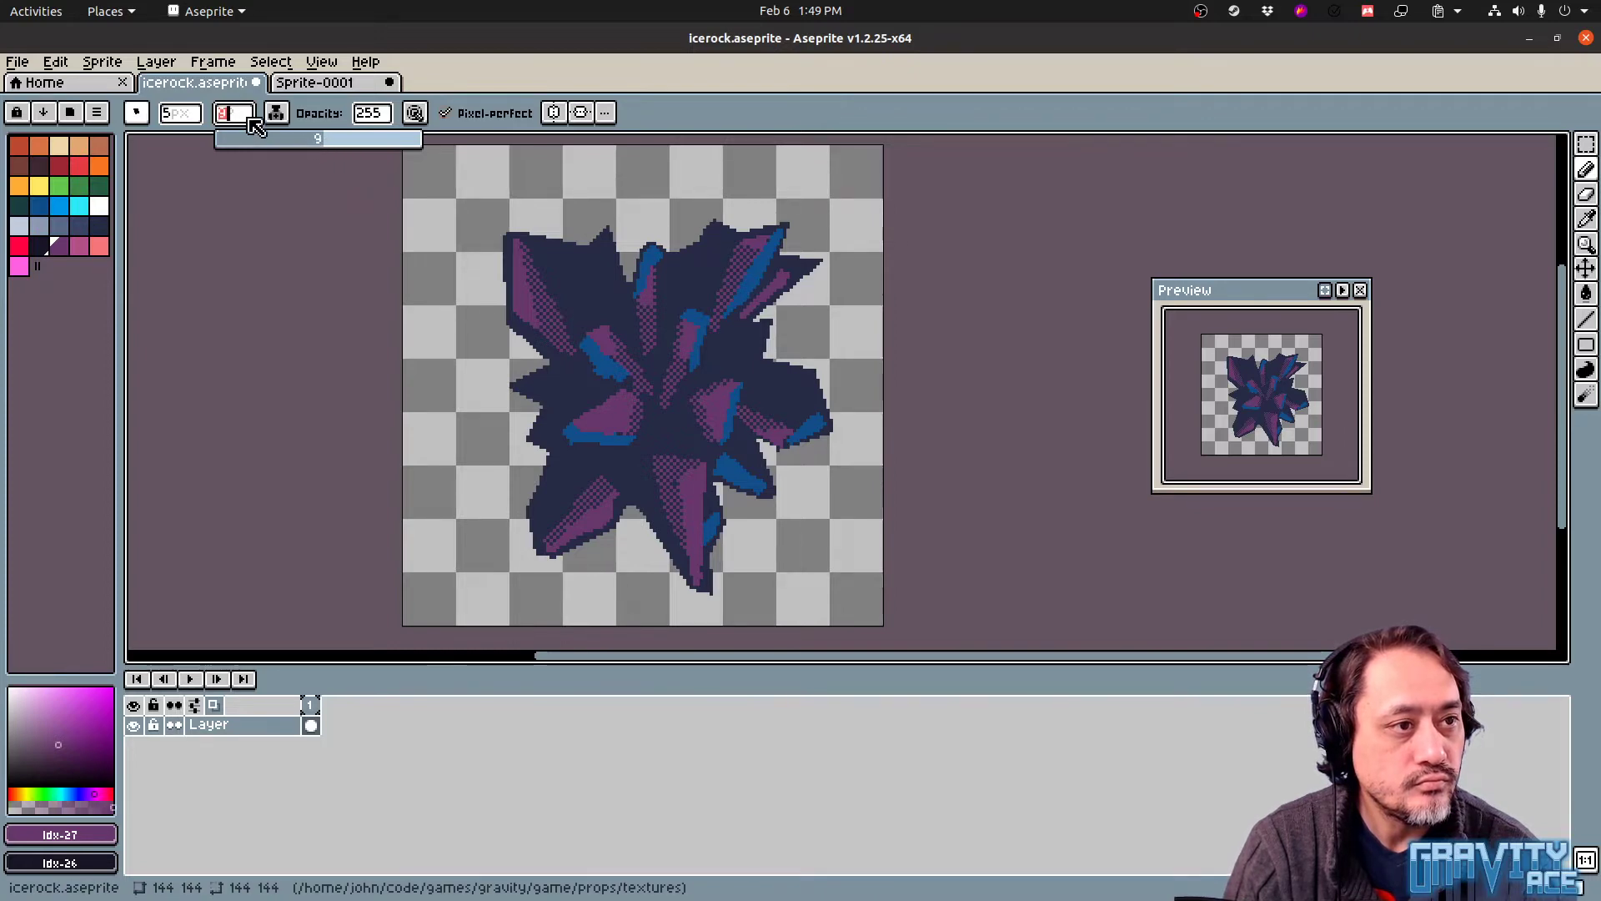
pyautogui.write('45')
pyautogui.press('Tab')
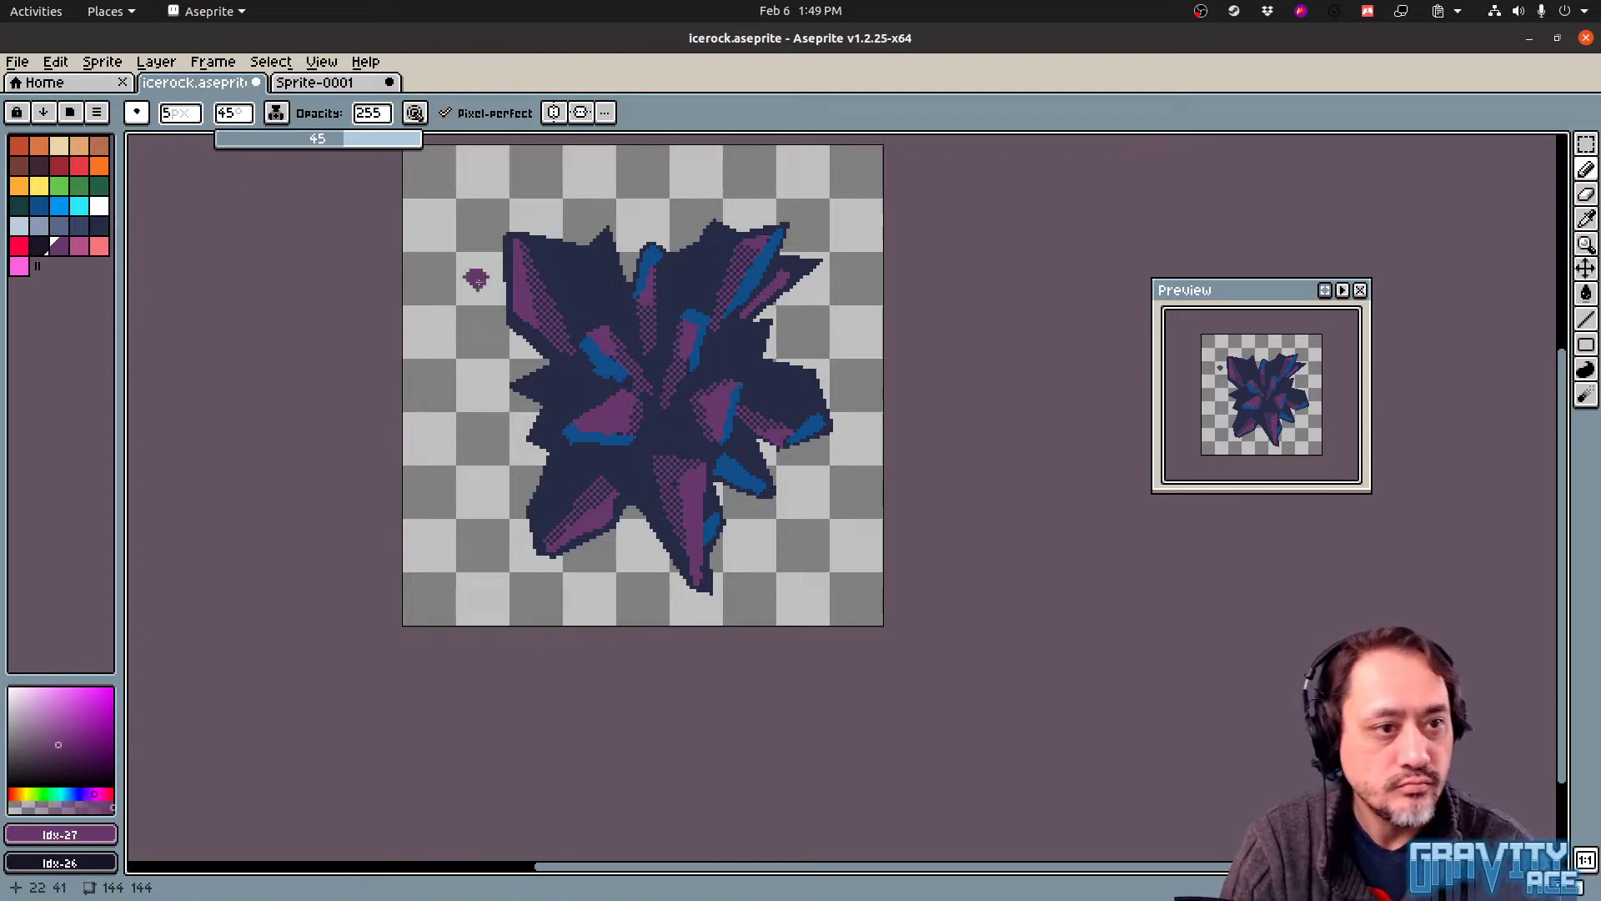
pyautogui.click(464, 291)
pyautogui.hotkey('ctrl', 'z')
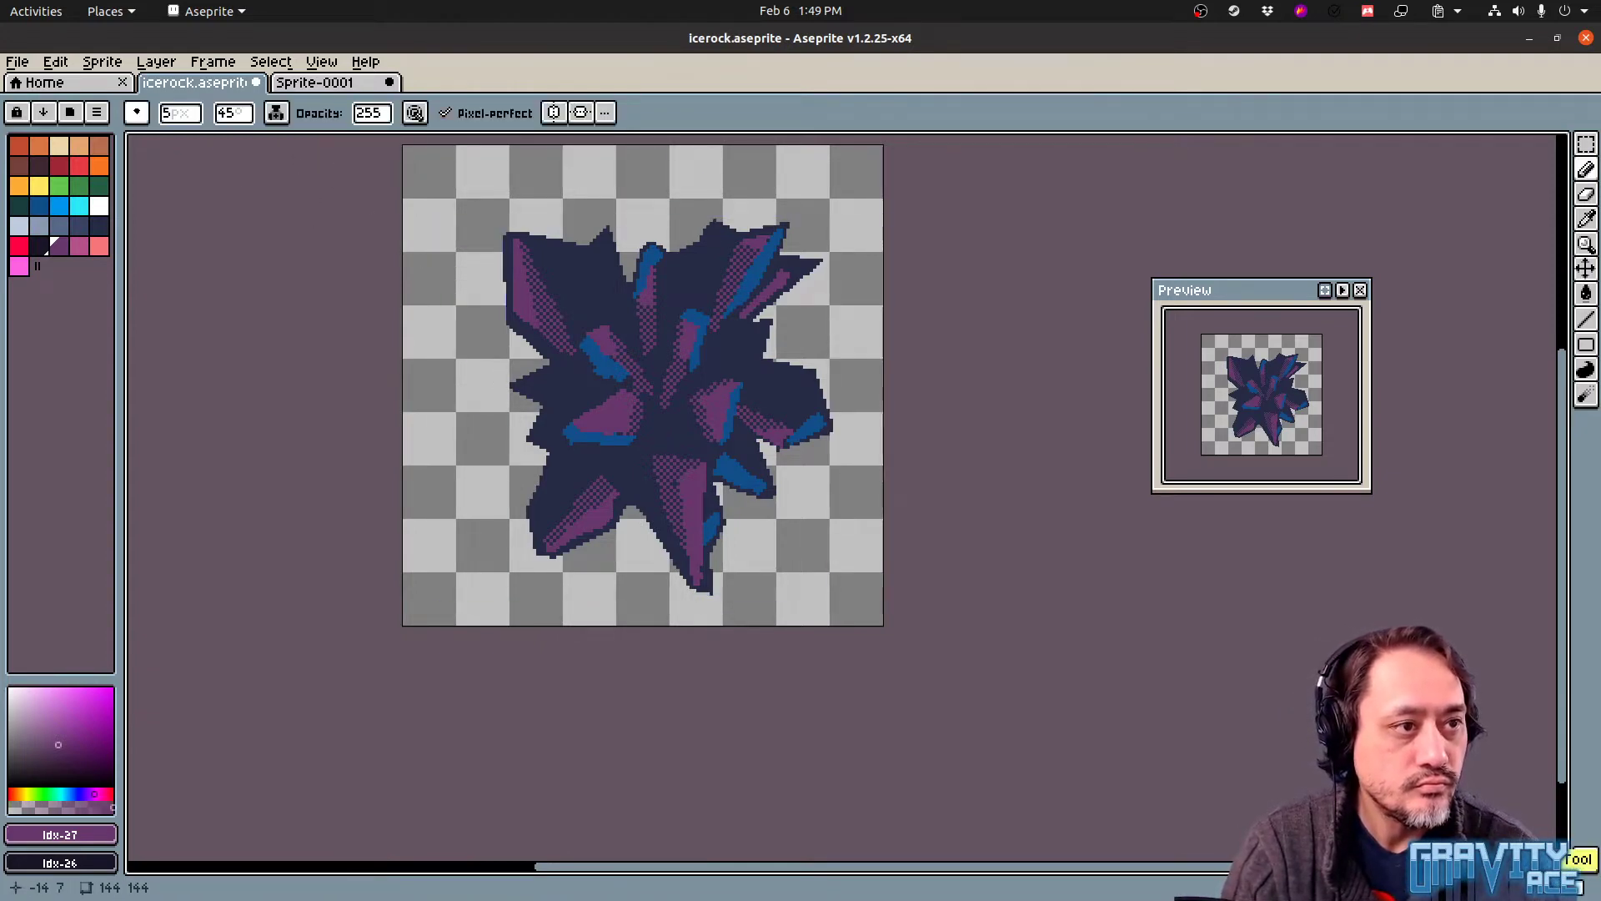
# Set the brush size to 3 px, try and undo a stroke beside the crystal, and set the brush angle to 0°
pyautogui.click(188, 114)
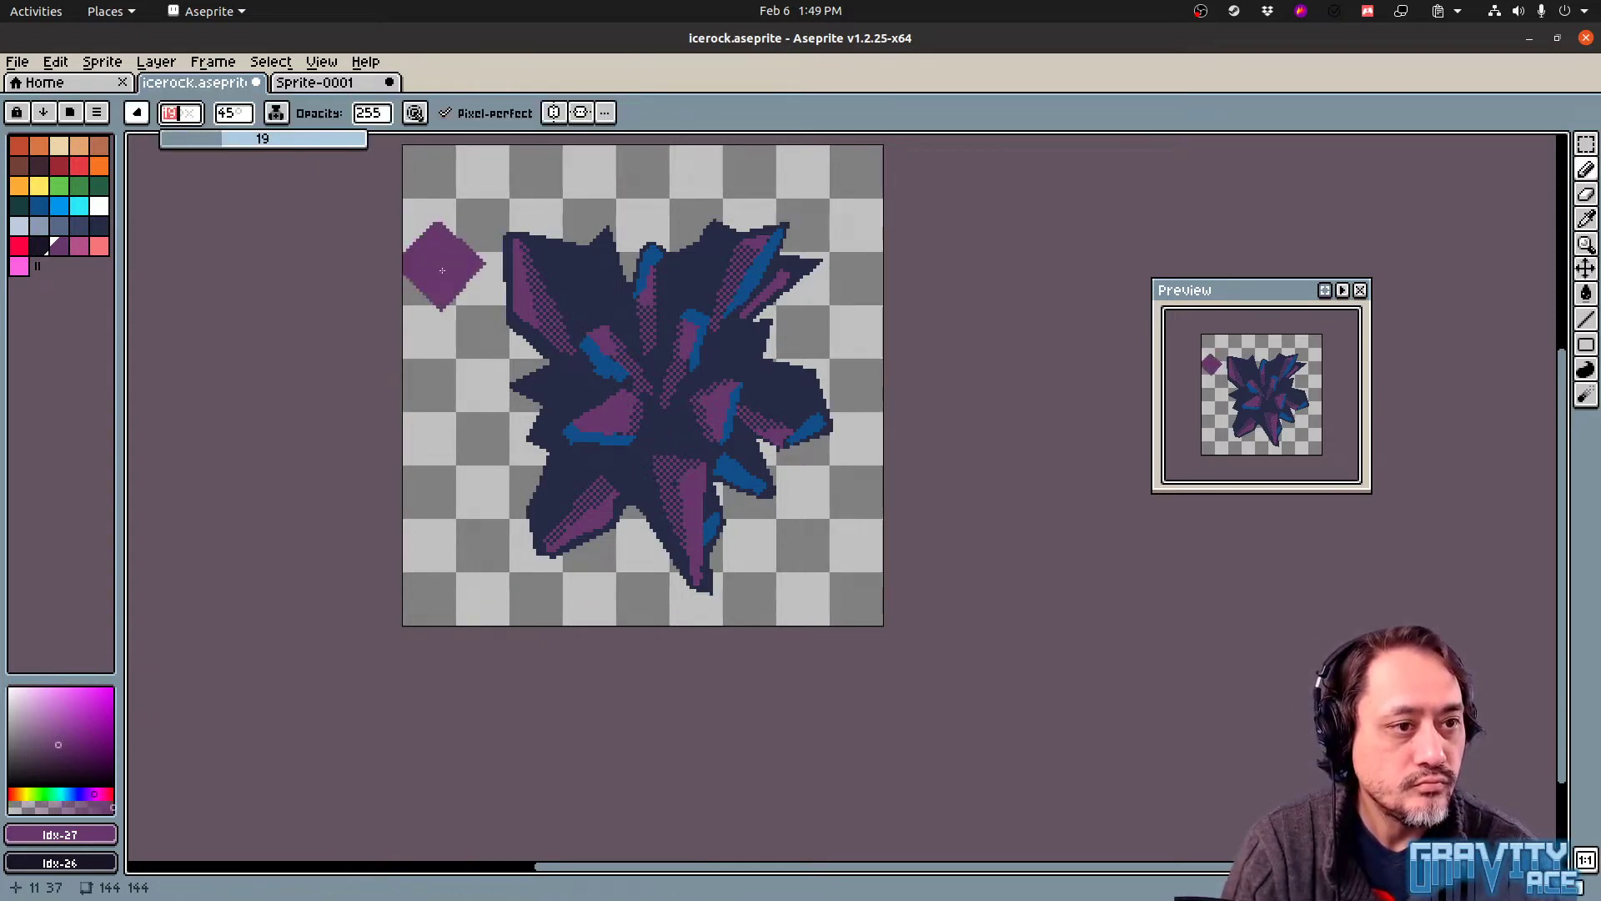
pyautogui.moveTo(224, 146); pyautogui.dragTo(201, 166)
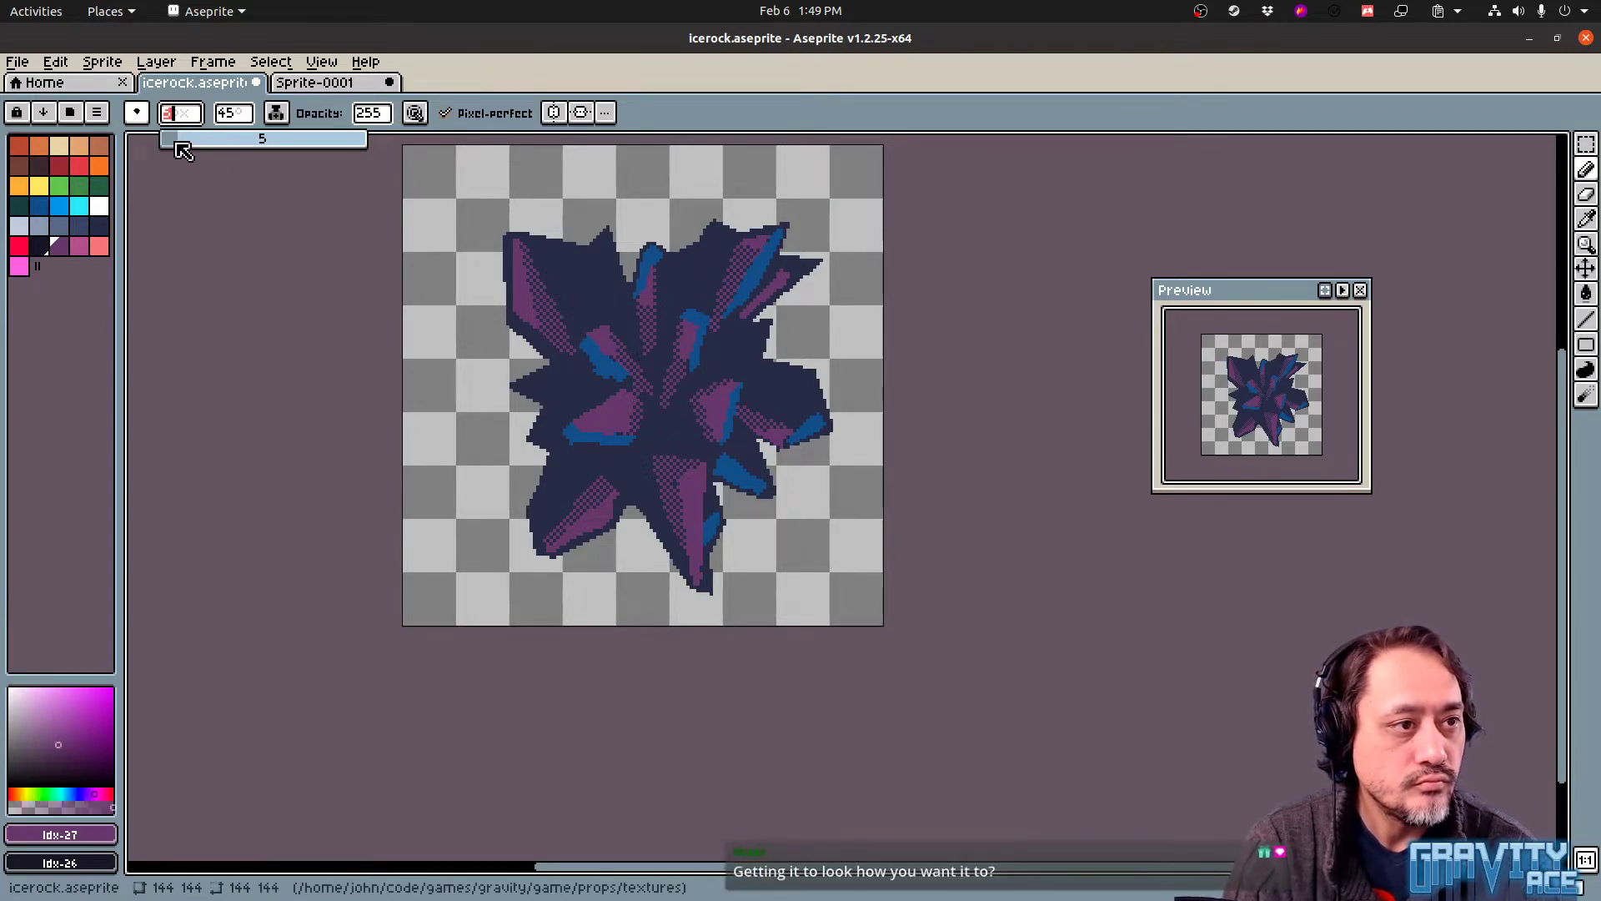
pyautogui.moveTo(464, 212); pyautogui.dragTo(457, 254)
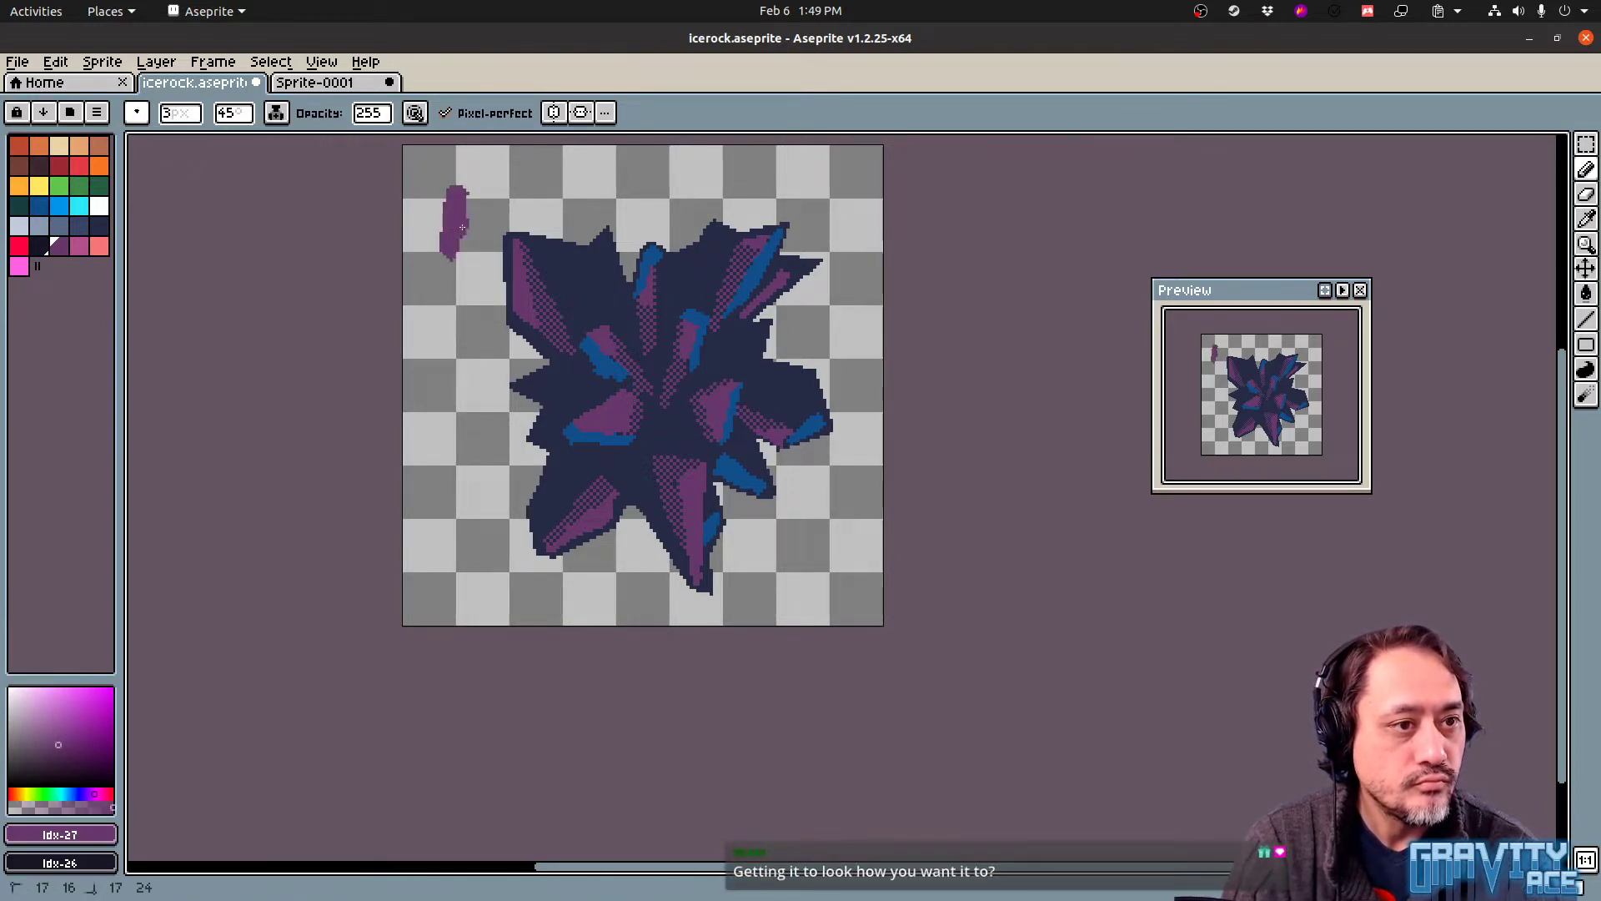
pyautogui.hotkey('ctrl', 'z')
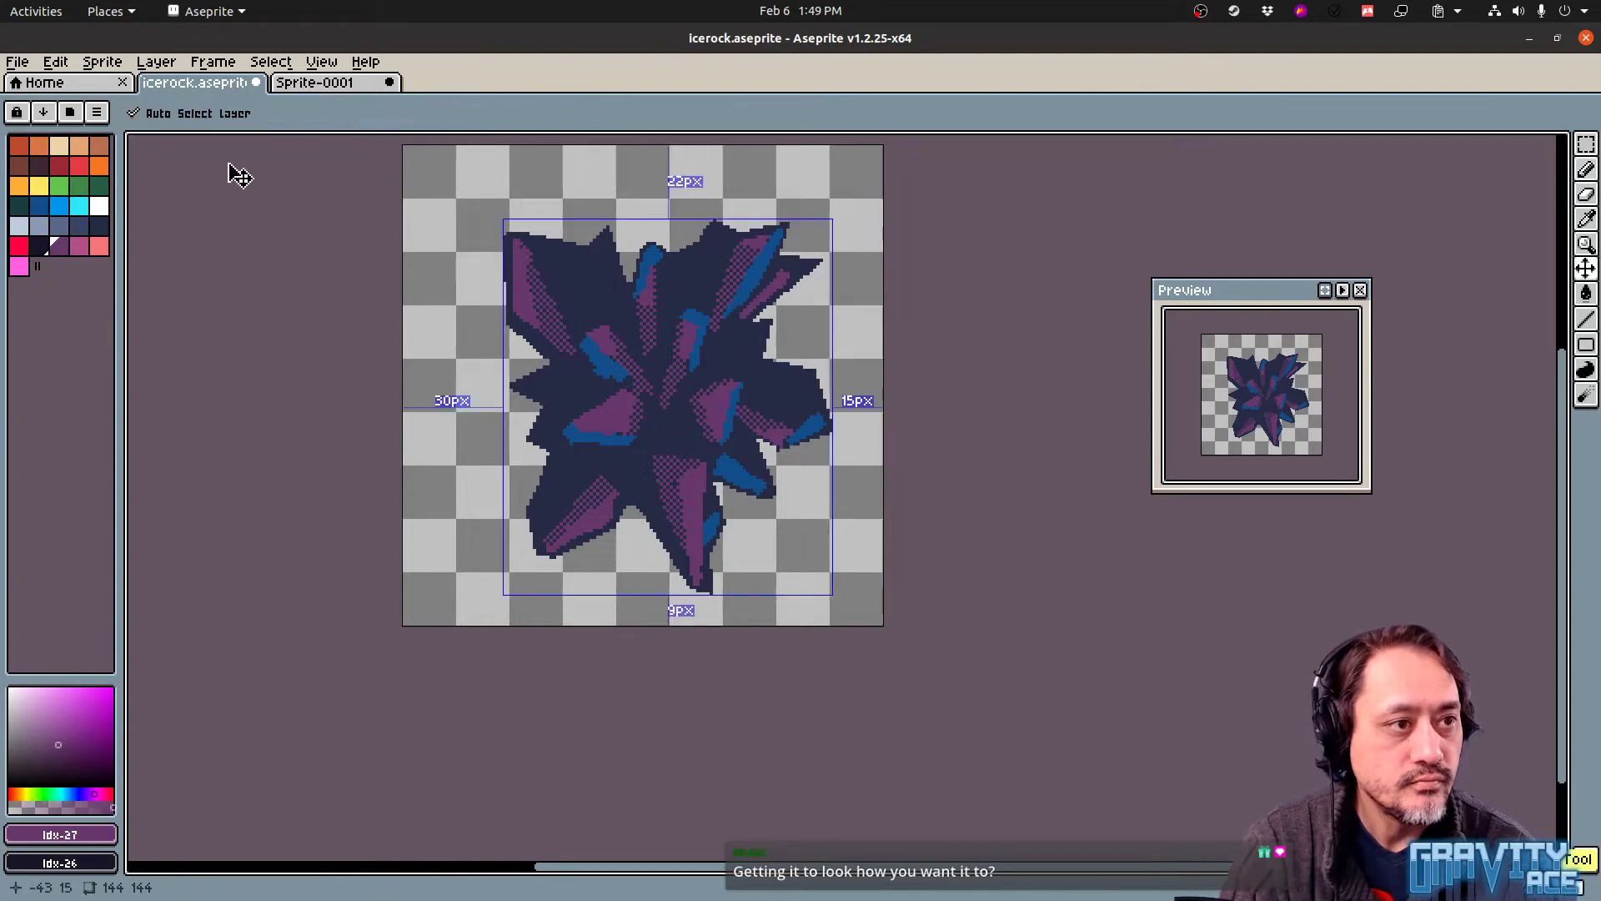
pyautogui.click(240, 117)
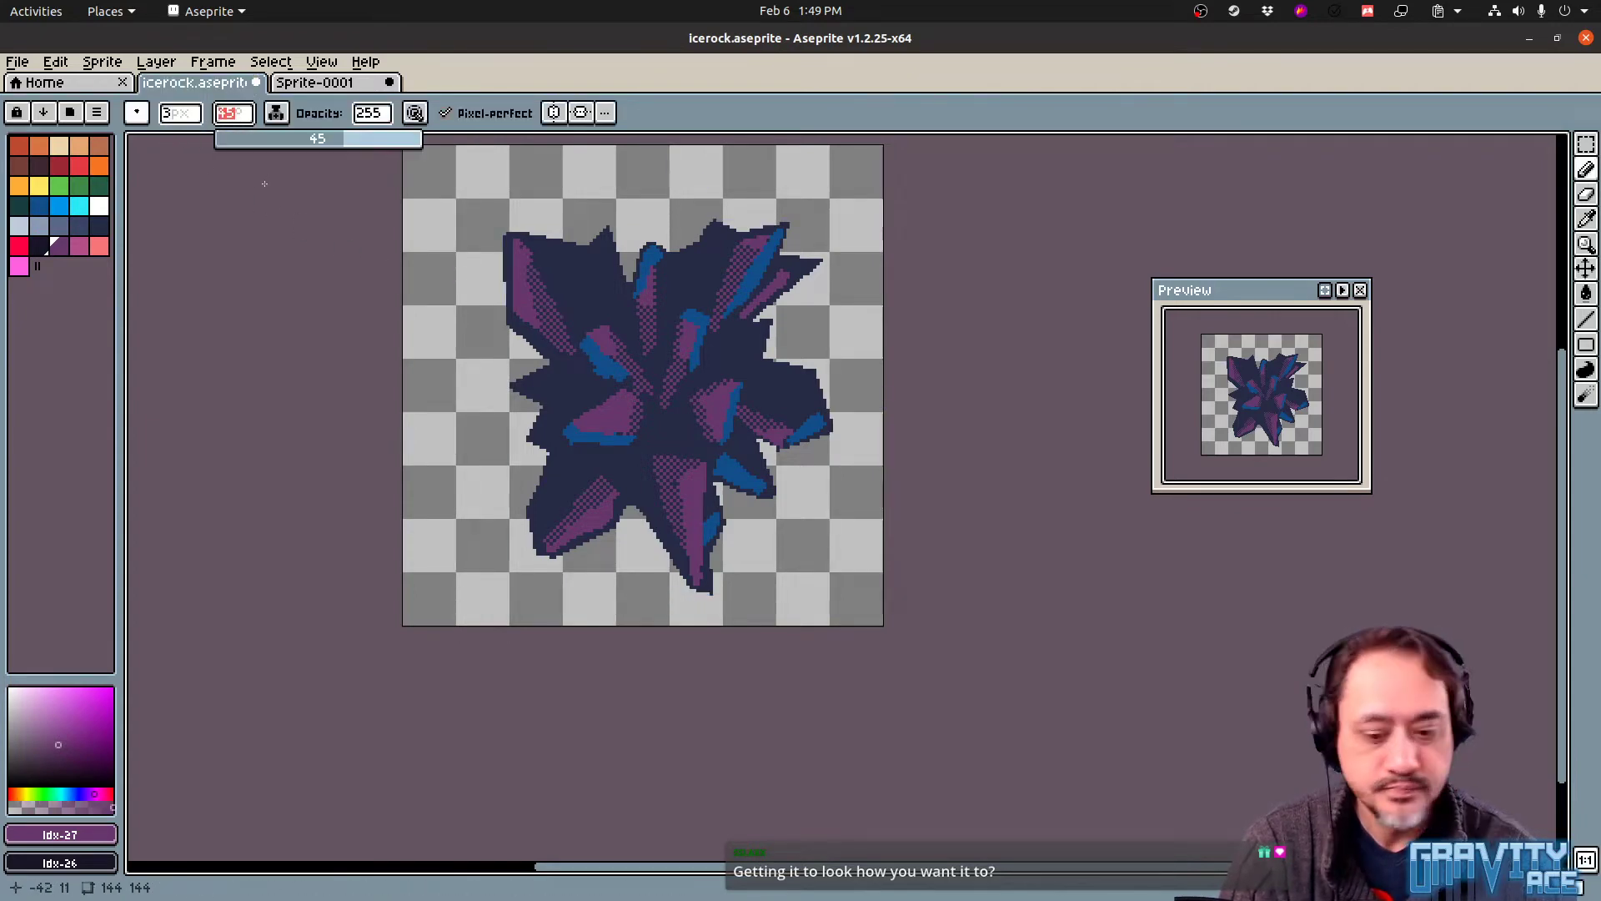
pyautogui.write('0')
pyautogui.press('Tab')
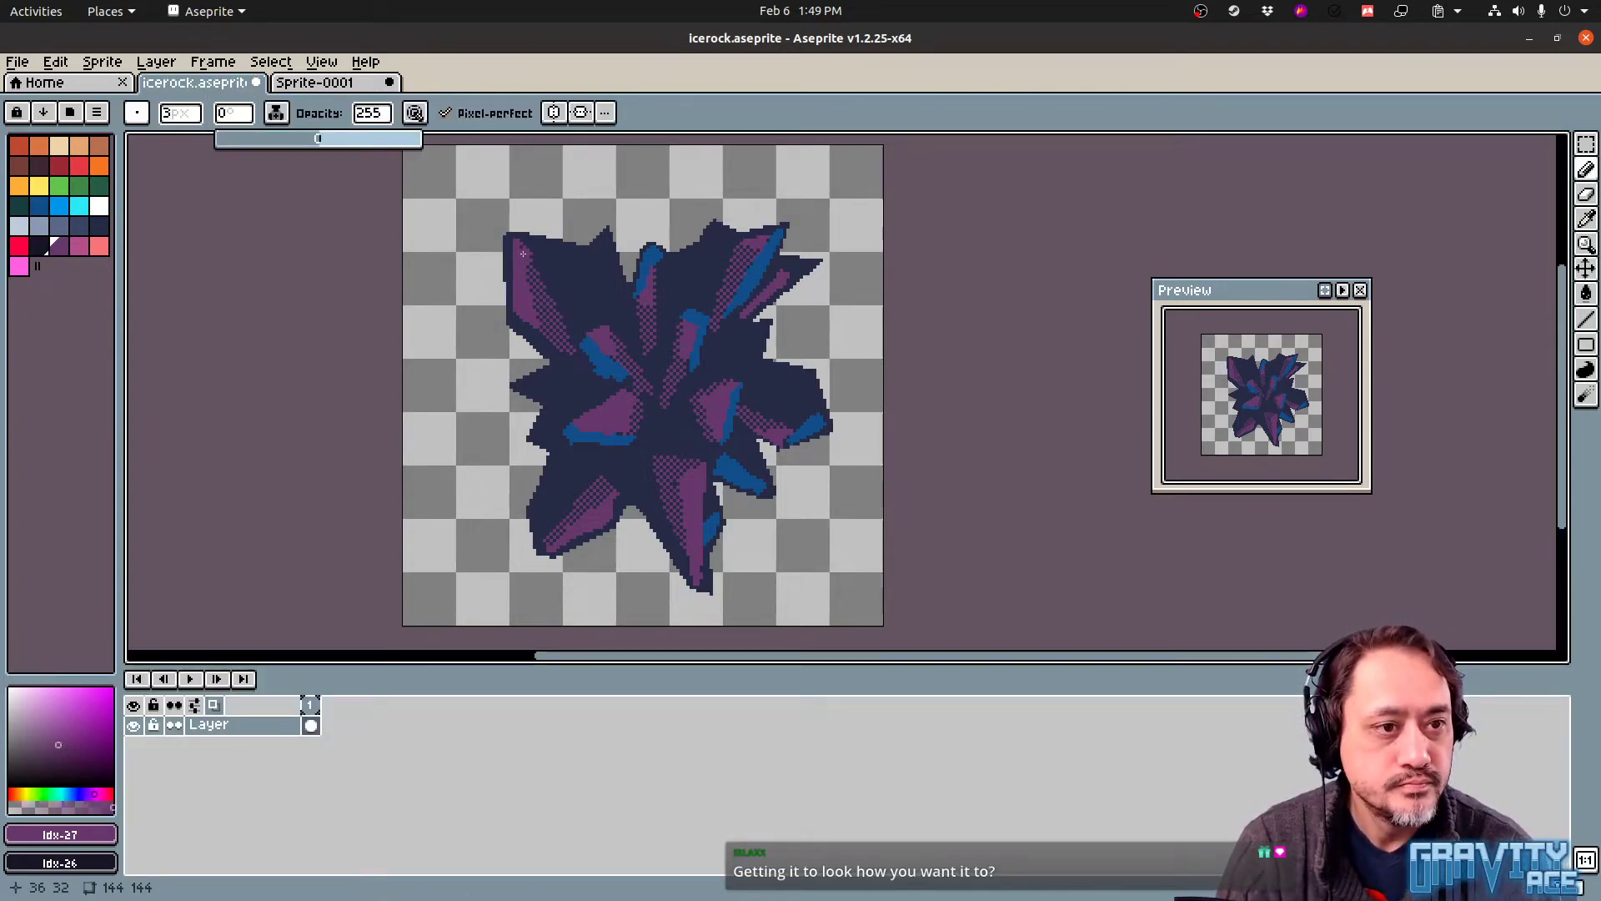
# Paint solid purple over much of the dithering in the upper and right facets, undoing the stray strokes on the right facet
pyautogui.moveTo(519, 247); pyautogui.dragTo(543, 278)
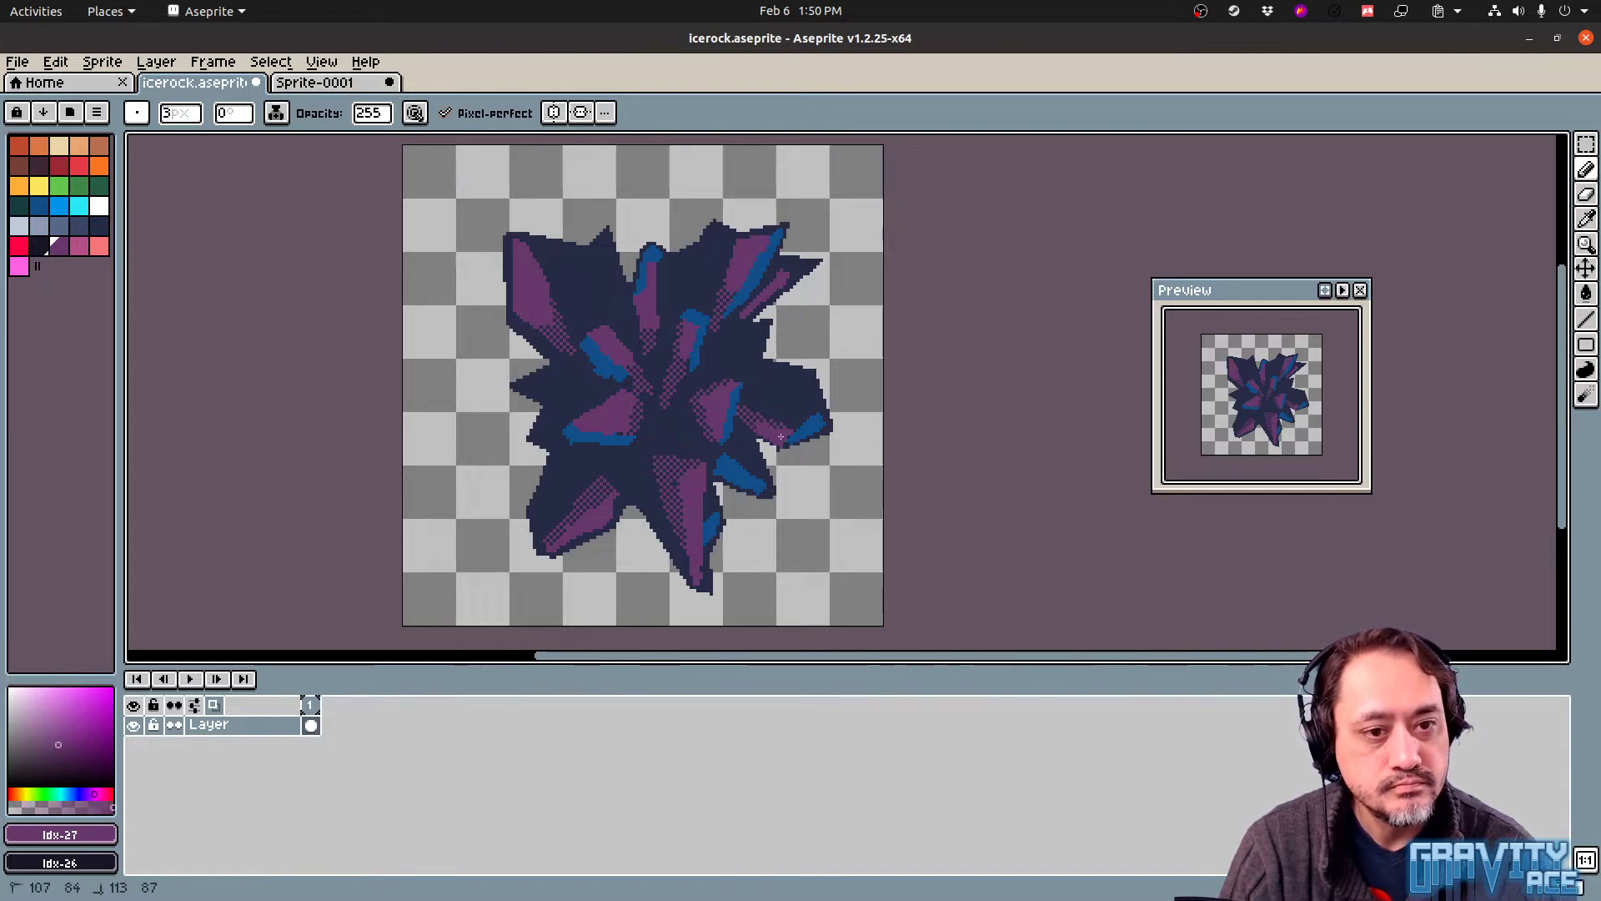
pyautogui.hotkey('ctrl', 'z')
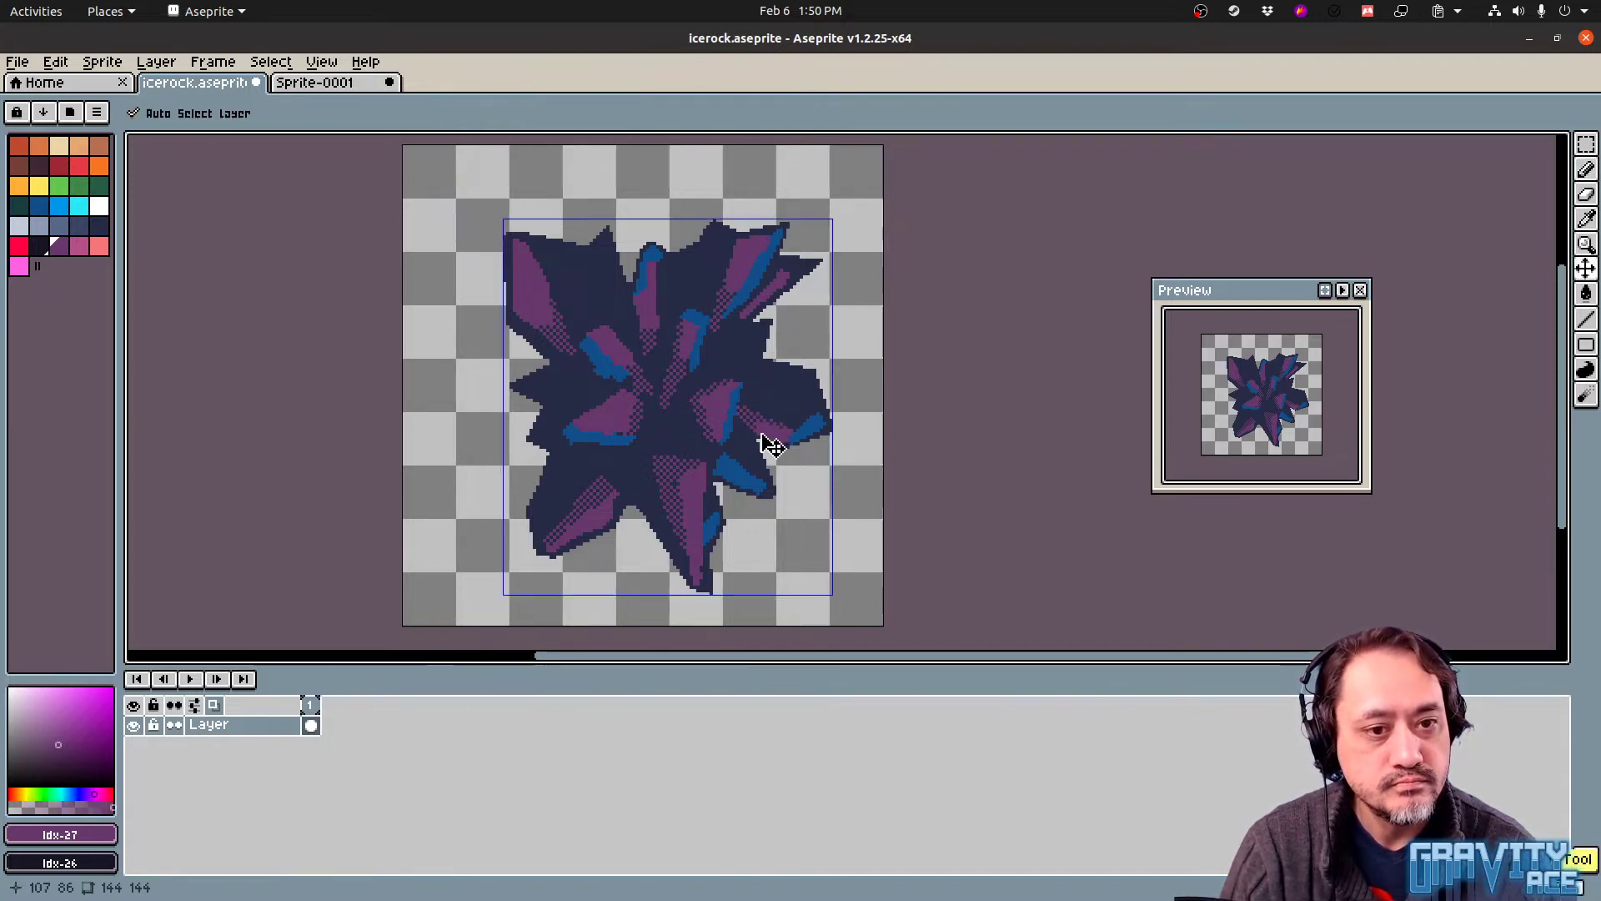
pyautogui.hotkey('ctrl', 'z')
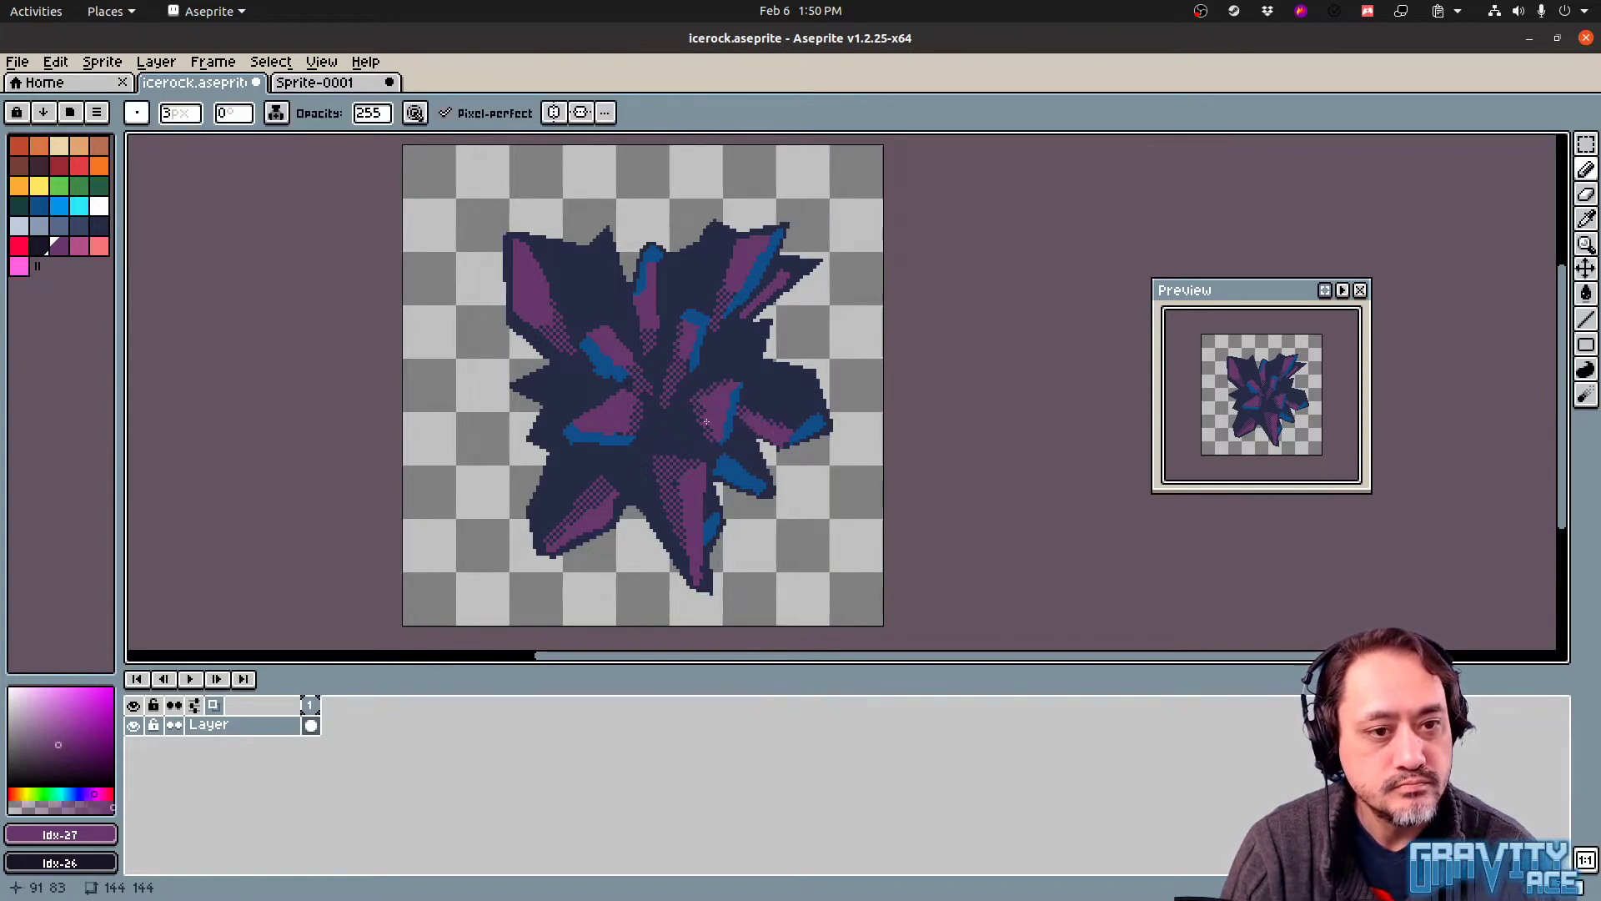
# Extend solid purple in the centre-right, bottom and lower-left facets, and trim the centre-left facet's inner tip with dark blue #262b44
pyautogui.moveTo(705, 403); pyautogui.dragTo(712, 393)
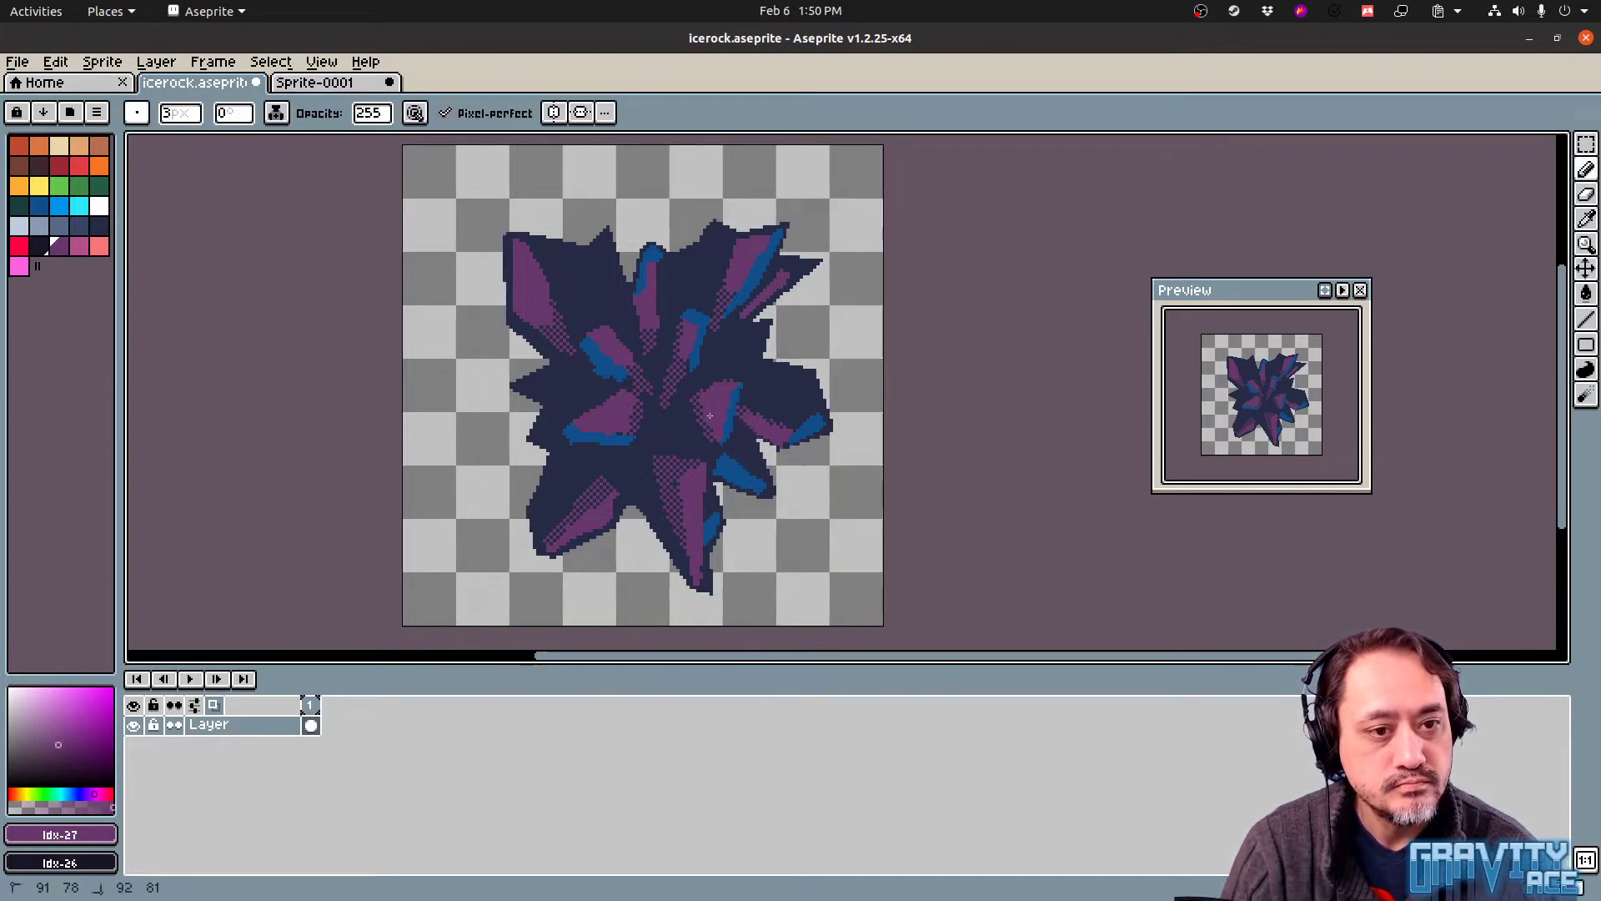
pyautogui.moveTo(672, 490); pyautogui.dragTo(680, 490)
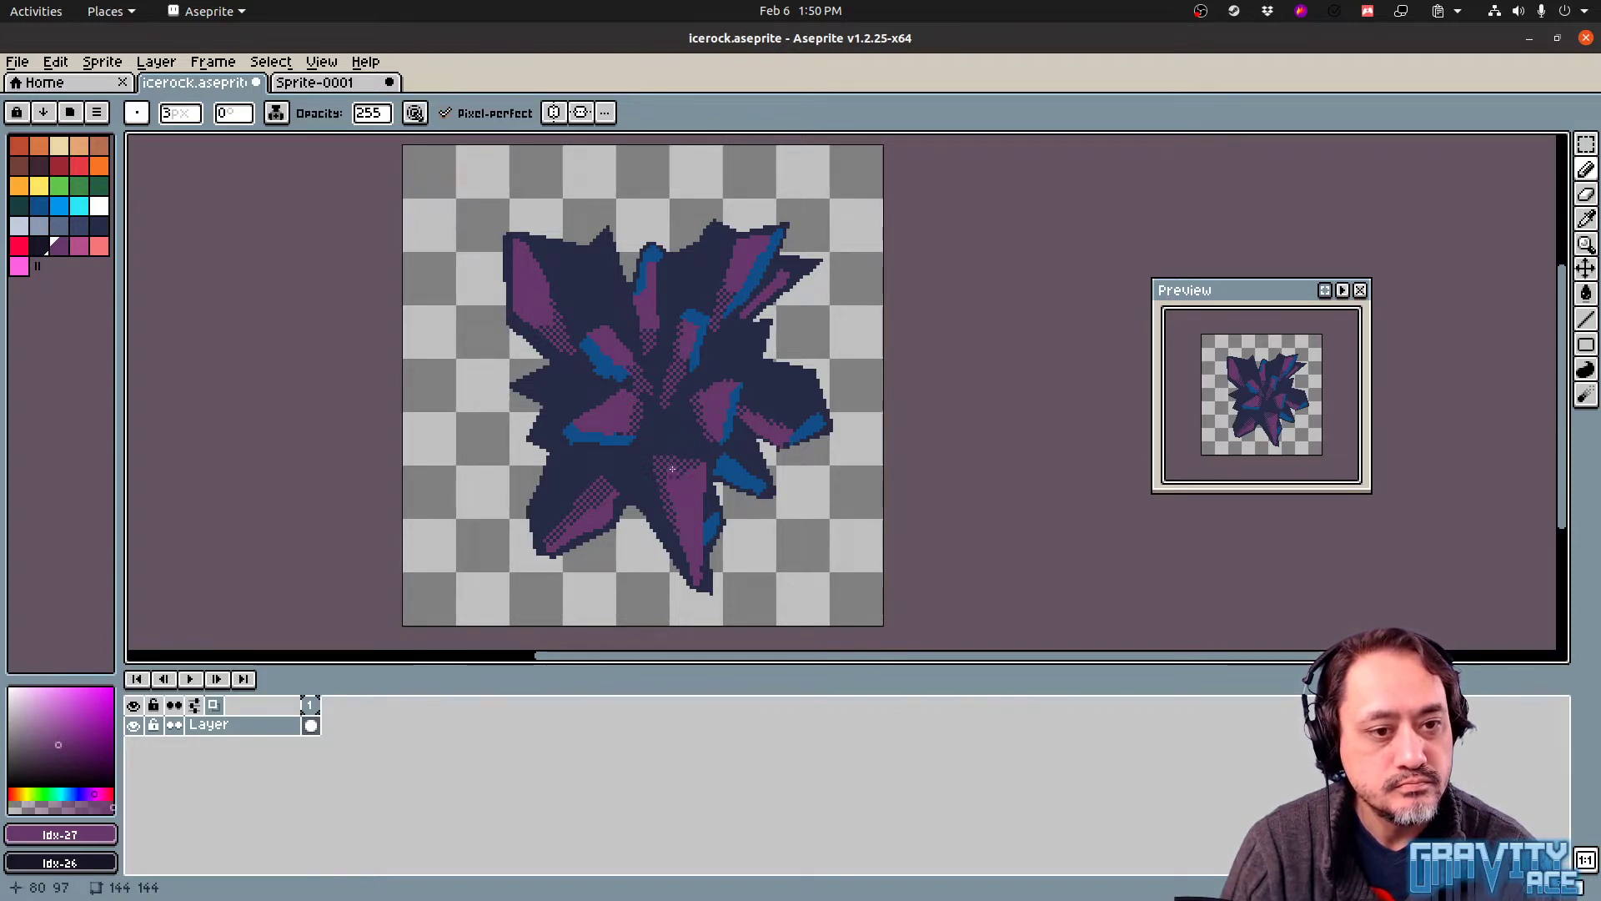
pyautogui.click(566, 534)
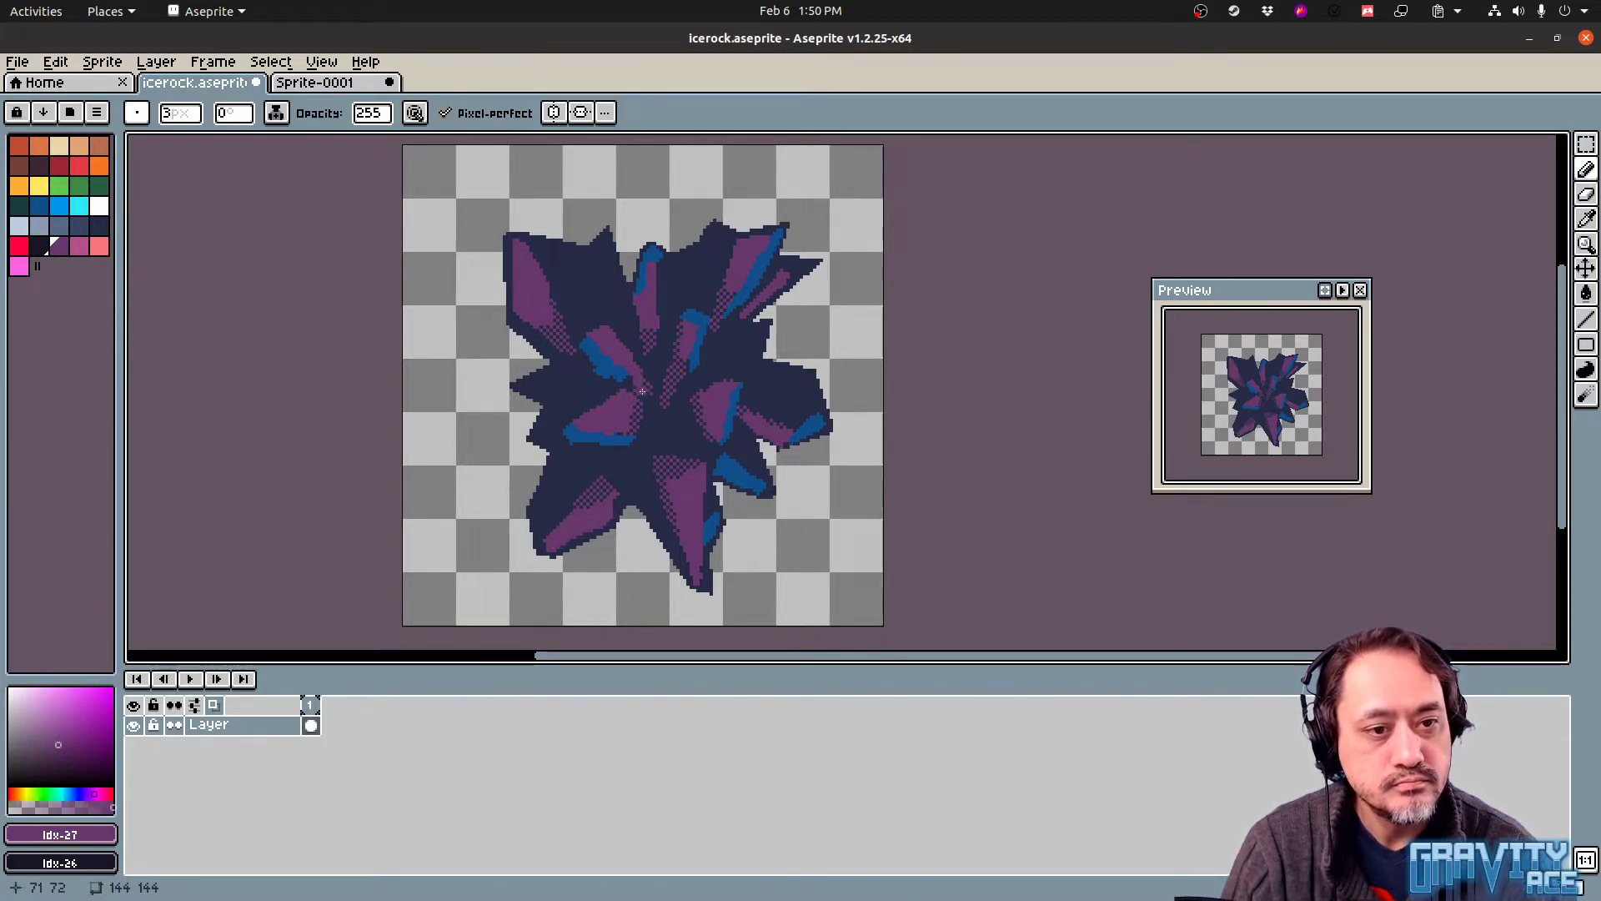
pyautogui.keyDown('alt'); pyautogui.click(665, 436); pyautogui.keyUp('alt')
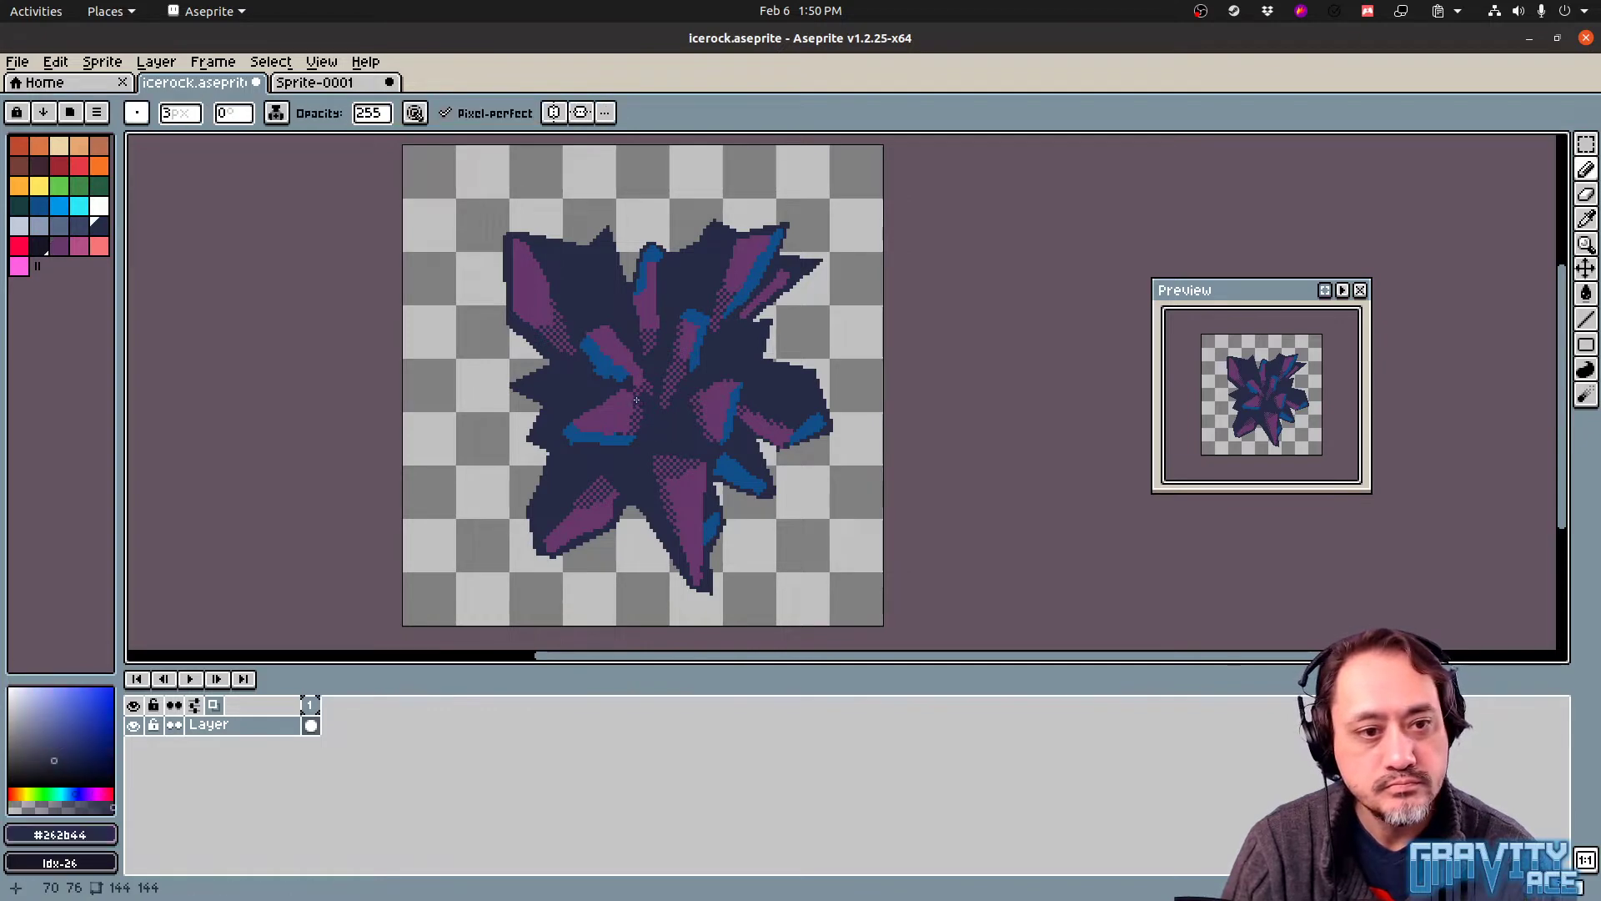
pyautogui.moveTo(634, 390); pyautogui.dragTo(656, 411)
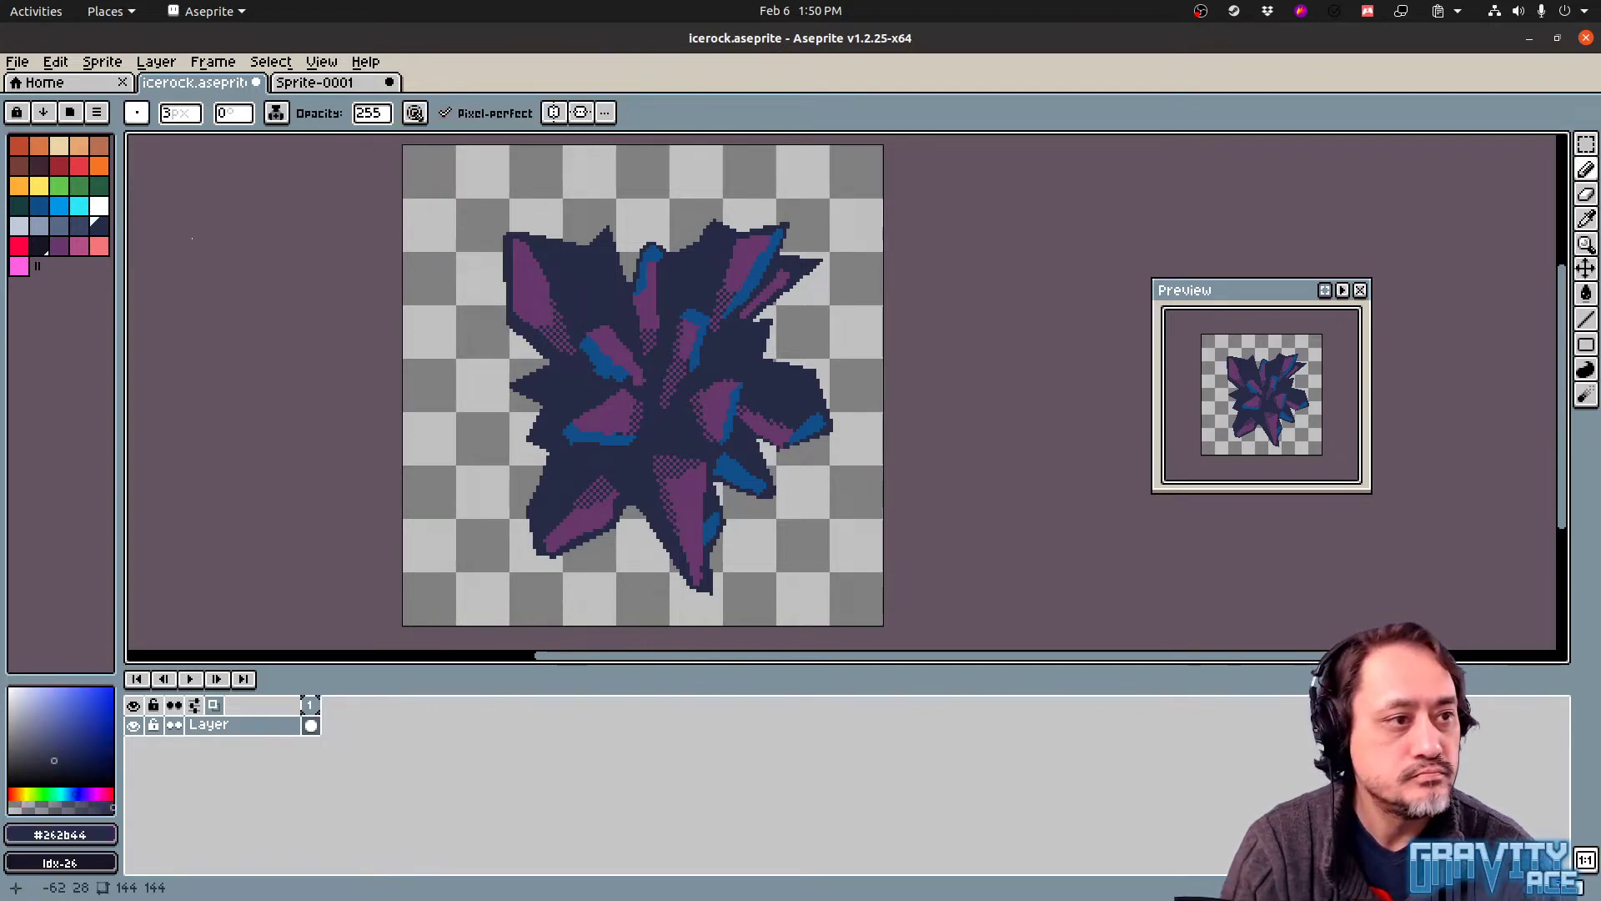
# Try near-black (index 26) shading between the facets at the crystal's centre, and undo the latest strokes
pyautogui.click(40, 246)
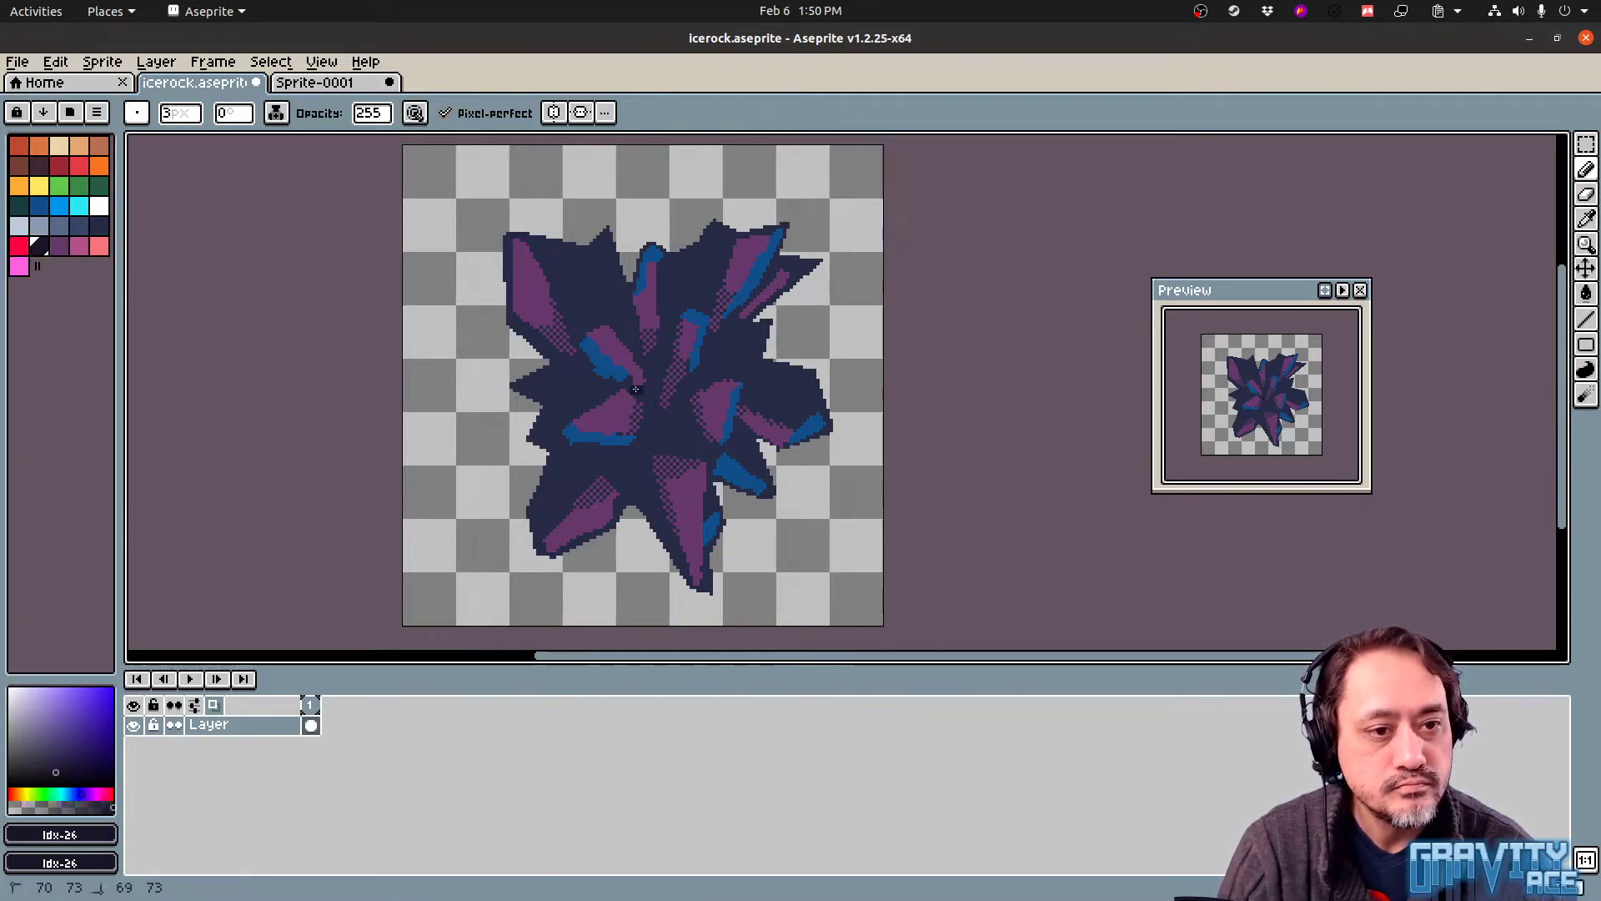
pyautogui.moveTo(638, 389)
pyautogui.mouseDown()
pyautogui.moveTo(646, 366)
pyautogui.moveTo(700, 385)
pyautogui.mouseUp()
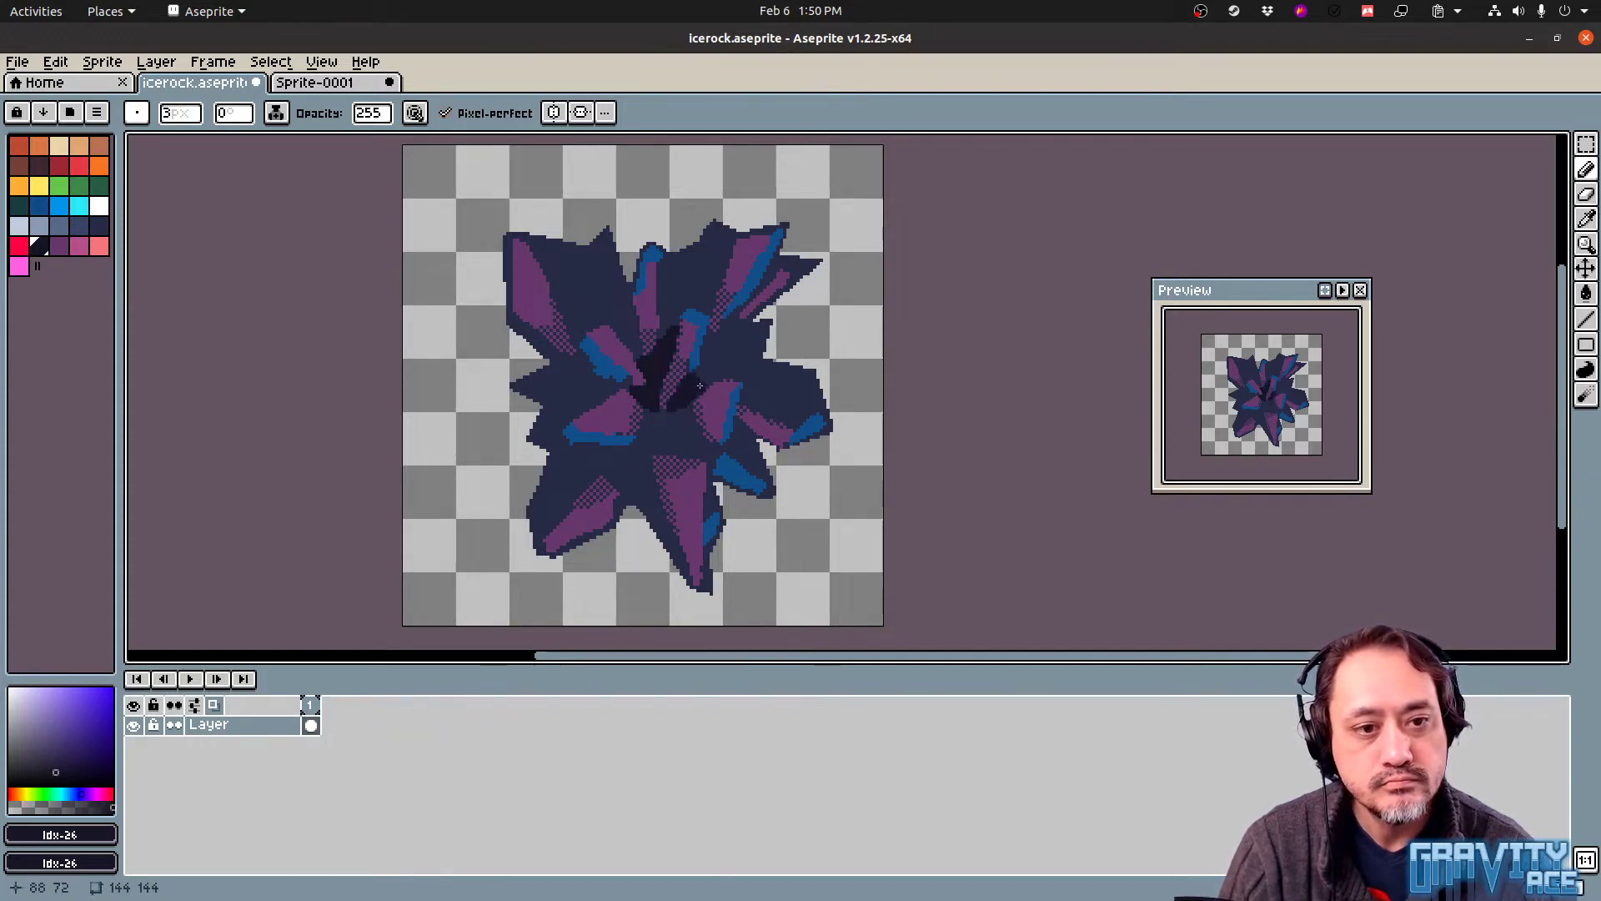
pyautogui.press('v')
pyautogui.hotkey('ctrl', 'z')
pyautogui.hotkey('ctrl', 'z')
pyautogui.hotkey('ctrl', 'z')
pyautogui.hotkey('ctrl', 'z')
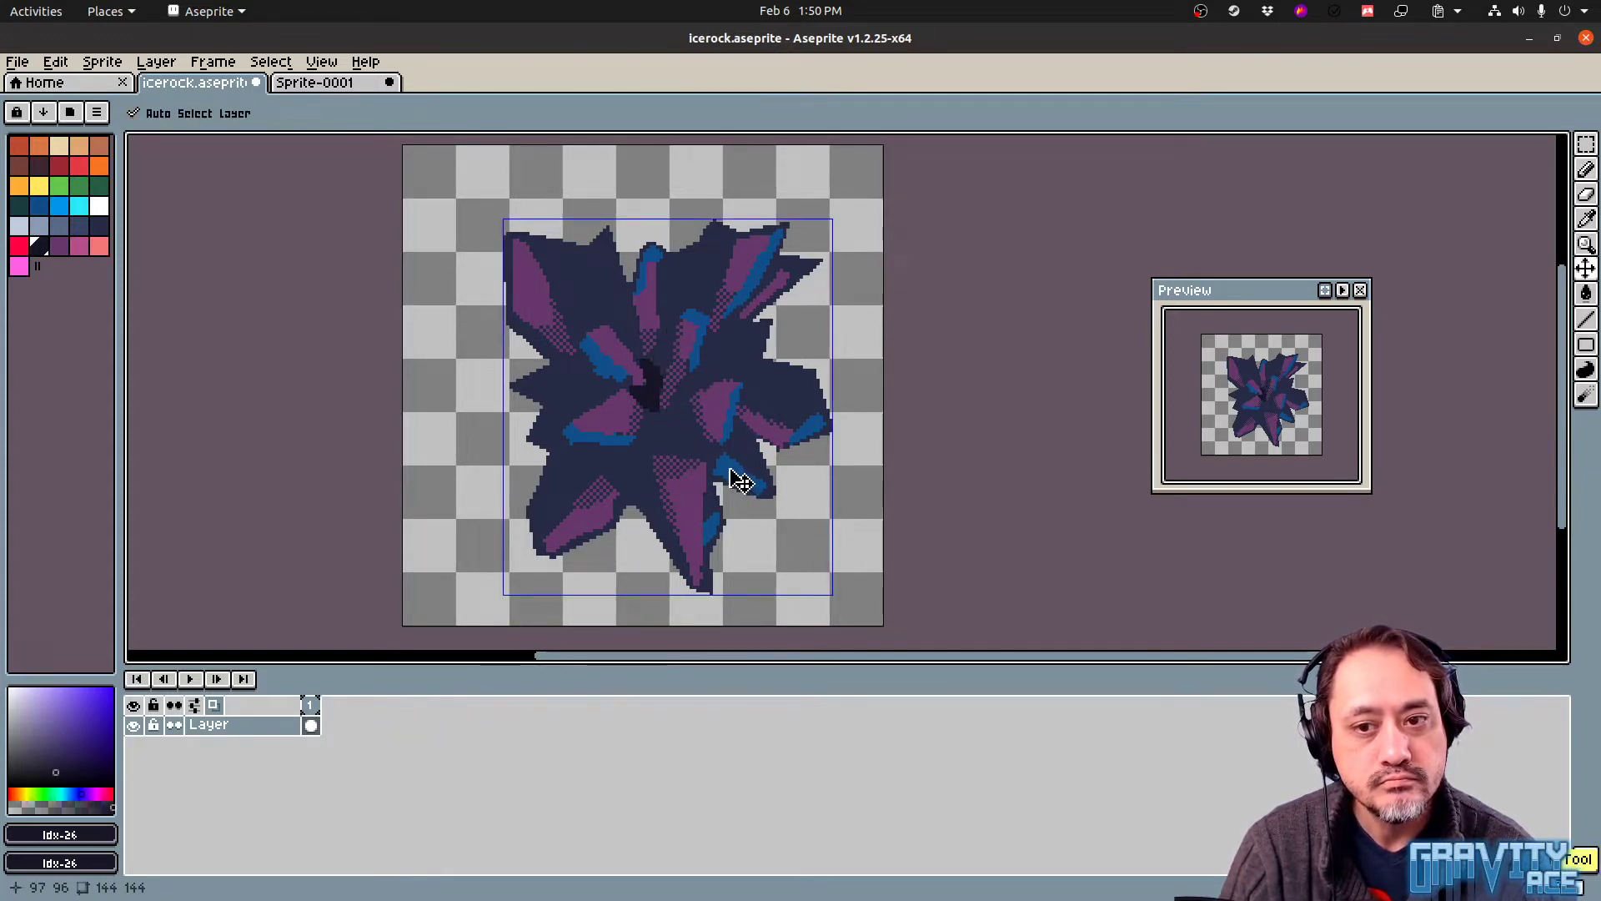
pyautogui.press('b')
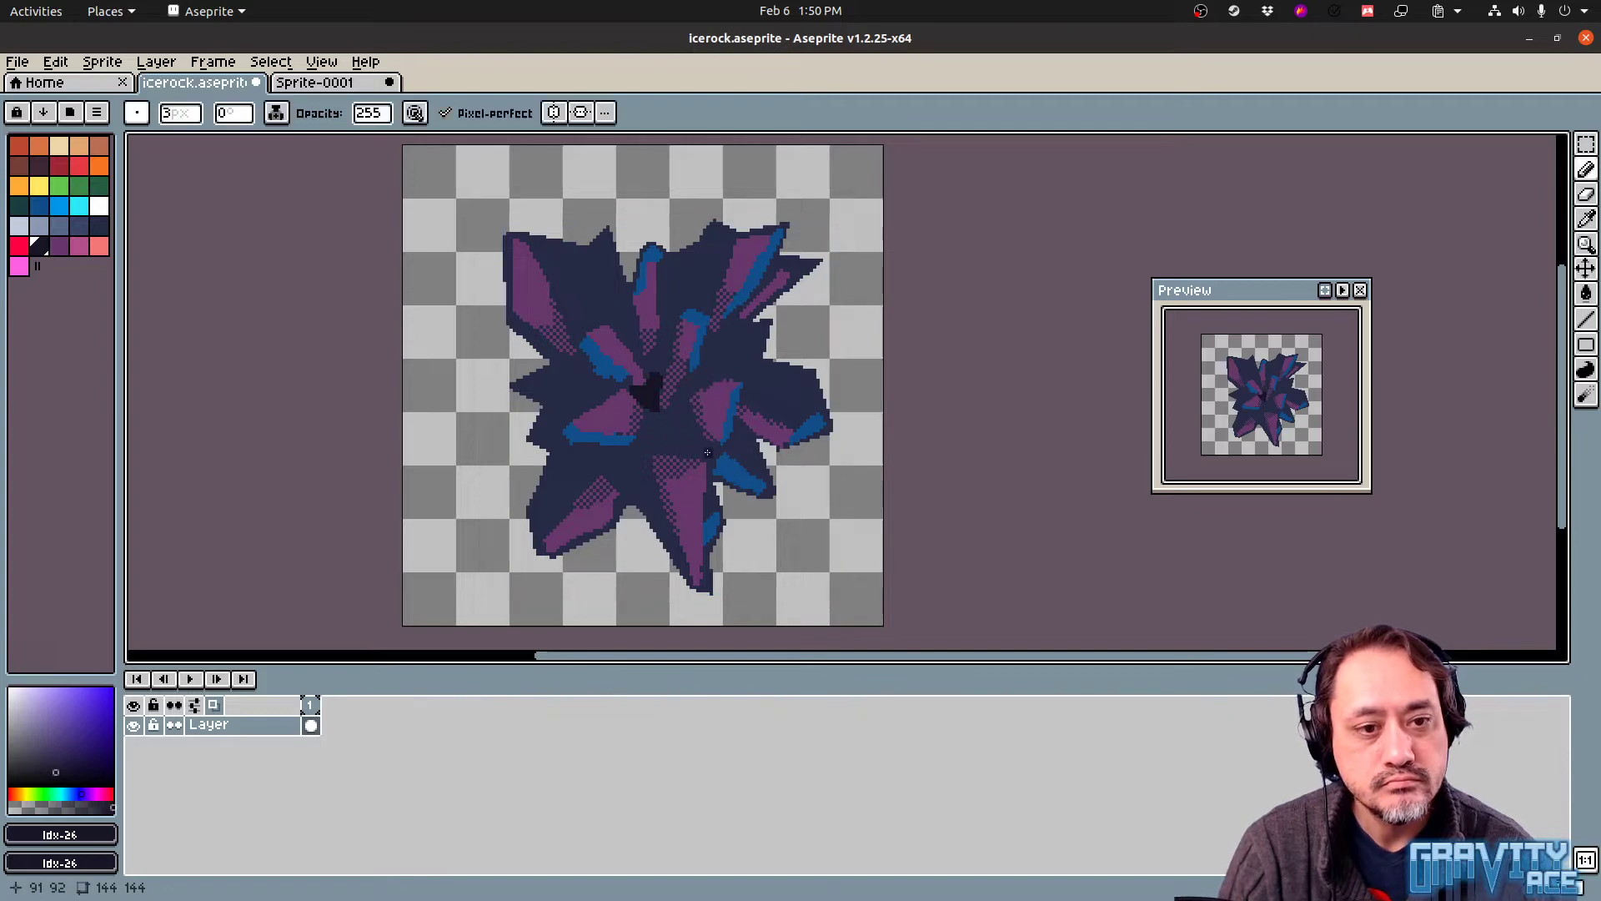
# Try near-black patches between the centre-right and bottom facets, and undo all the near-black shading on the crystal
pyautogui.moveTo(703, 441)
pyautogui.mouseDown()
pyautogui.moveTo(712, 451)
pyautogui.moveTo(698, 441)
pyautogui.mouseUp()
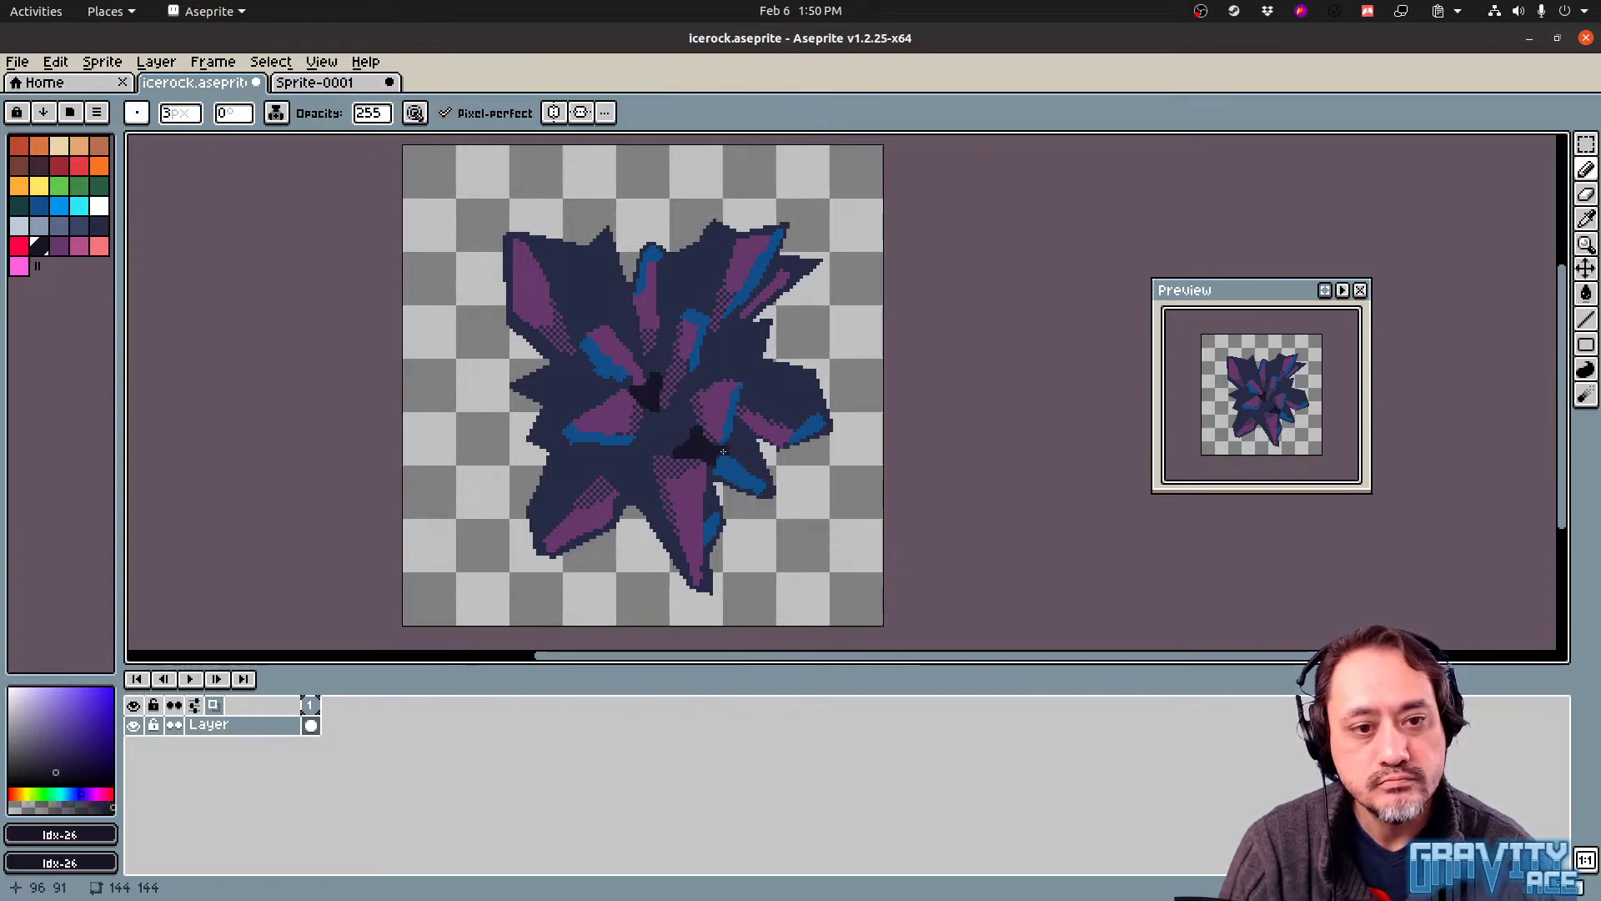
pyautogui.moveTo(723, 451)
pyautogui.mouseDown()
pyautogui.moveTo(737, 426)
pyautogui.moveTo(734, 454)
pyautogui.mouseUp()
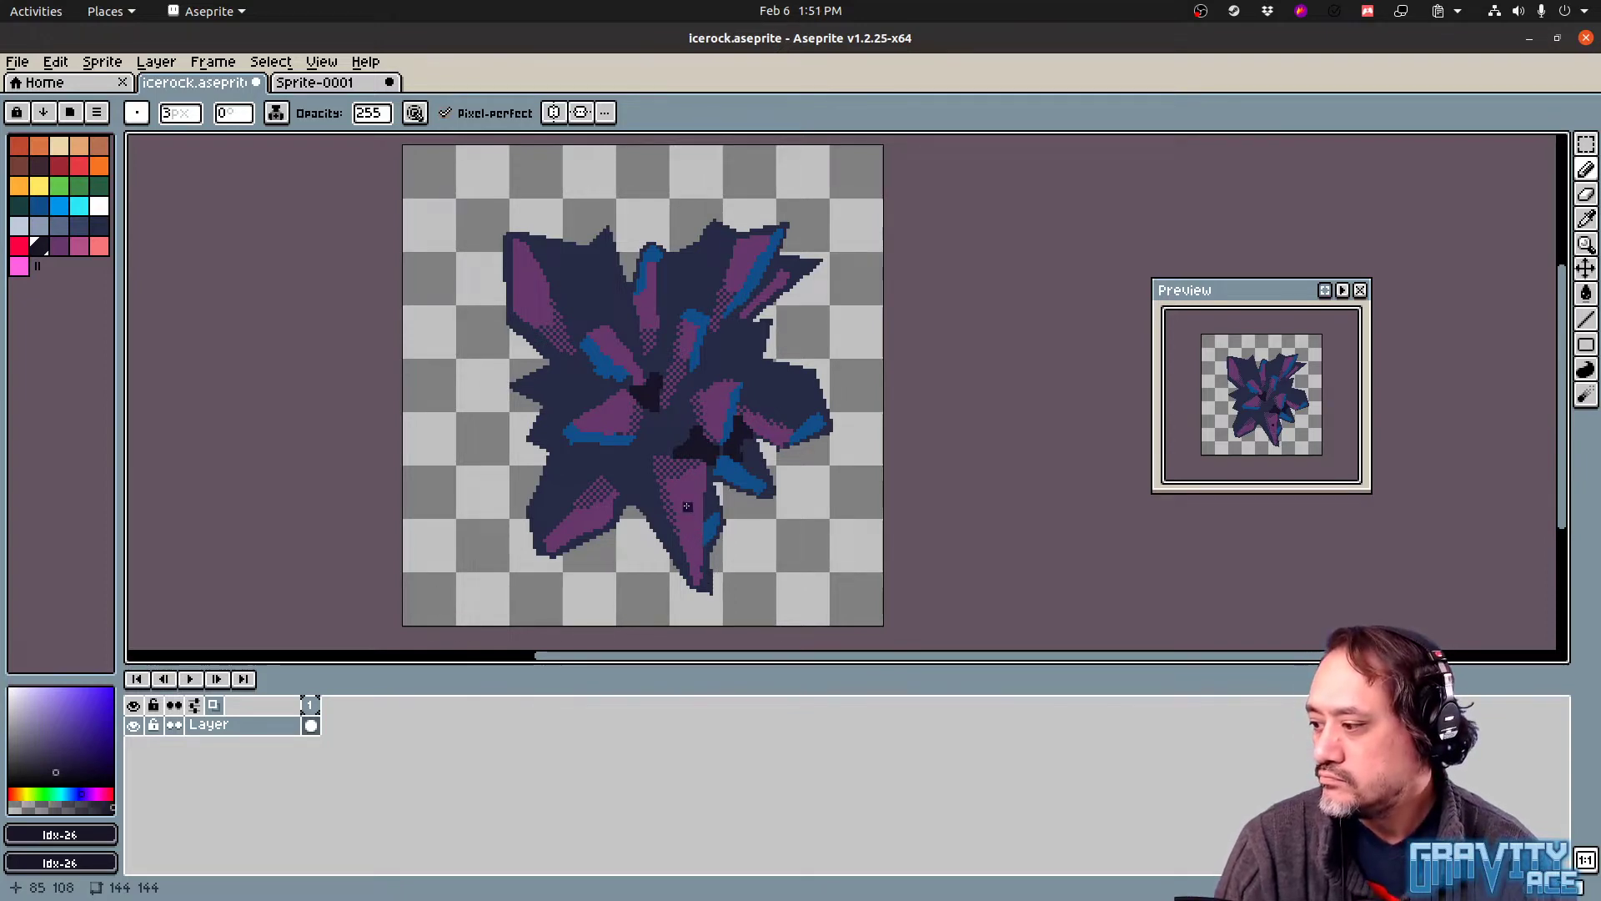
pyautogui.hotkey('ctrl', 'z')
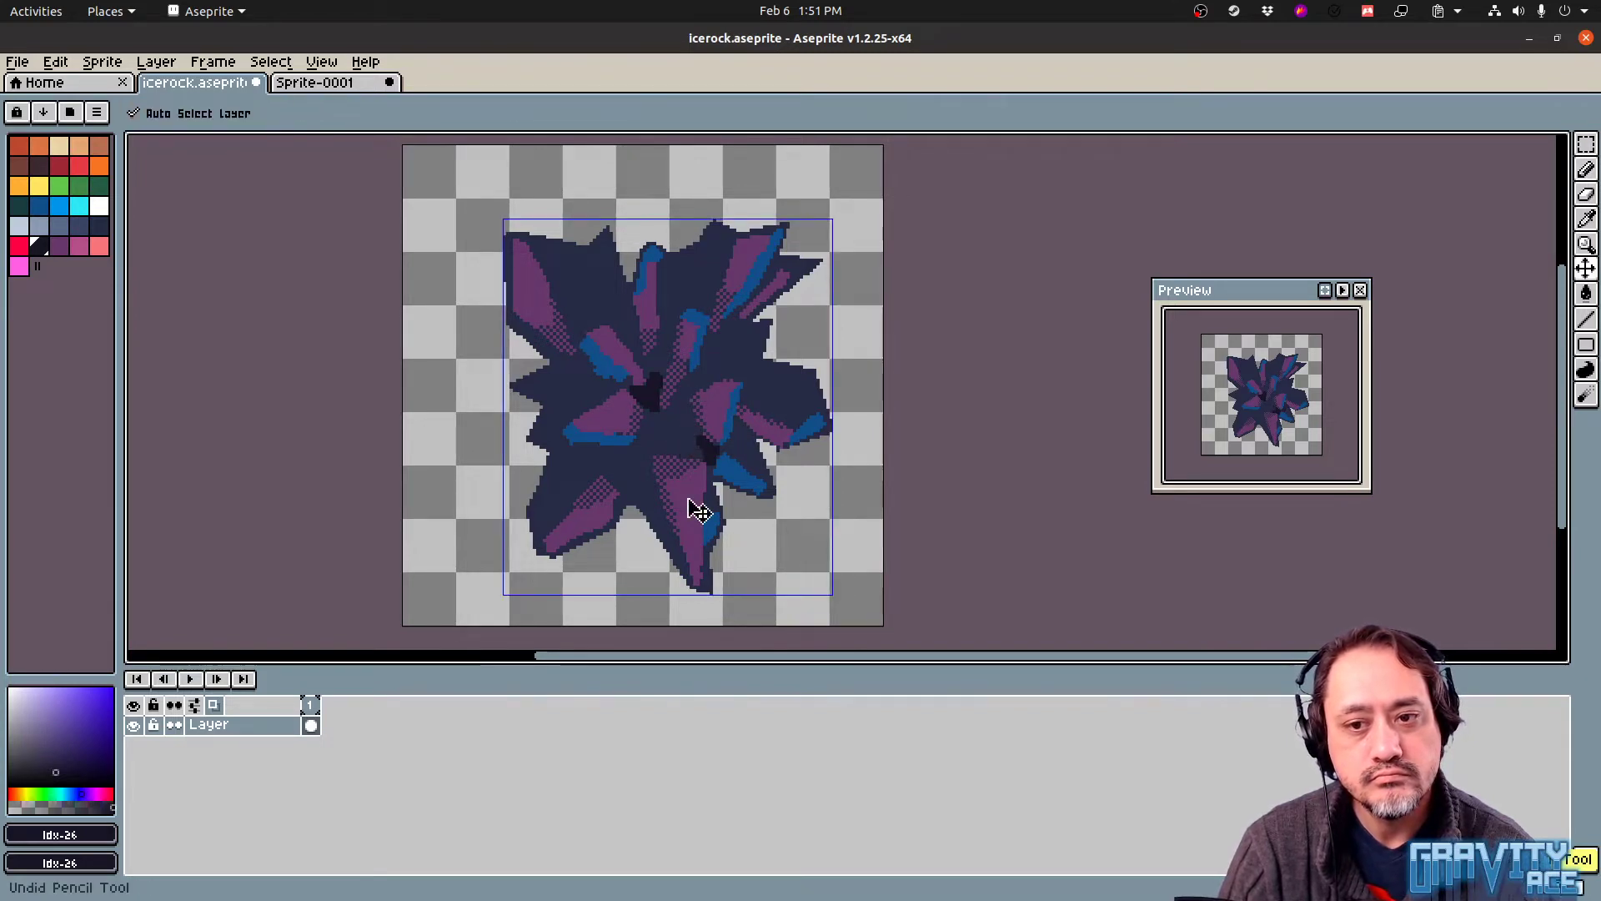
pyautogui.hotkey('ctrl', 'z')
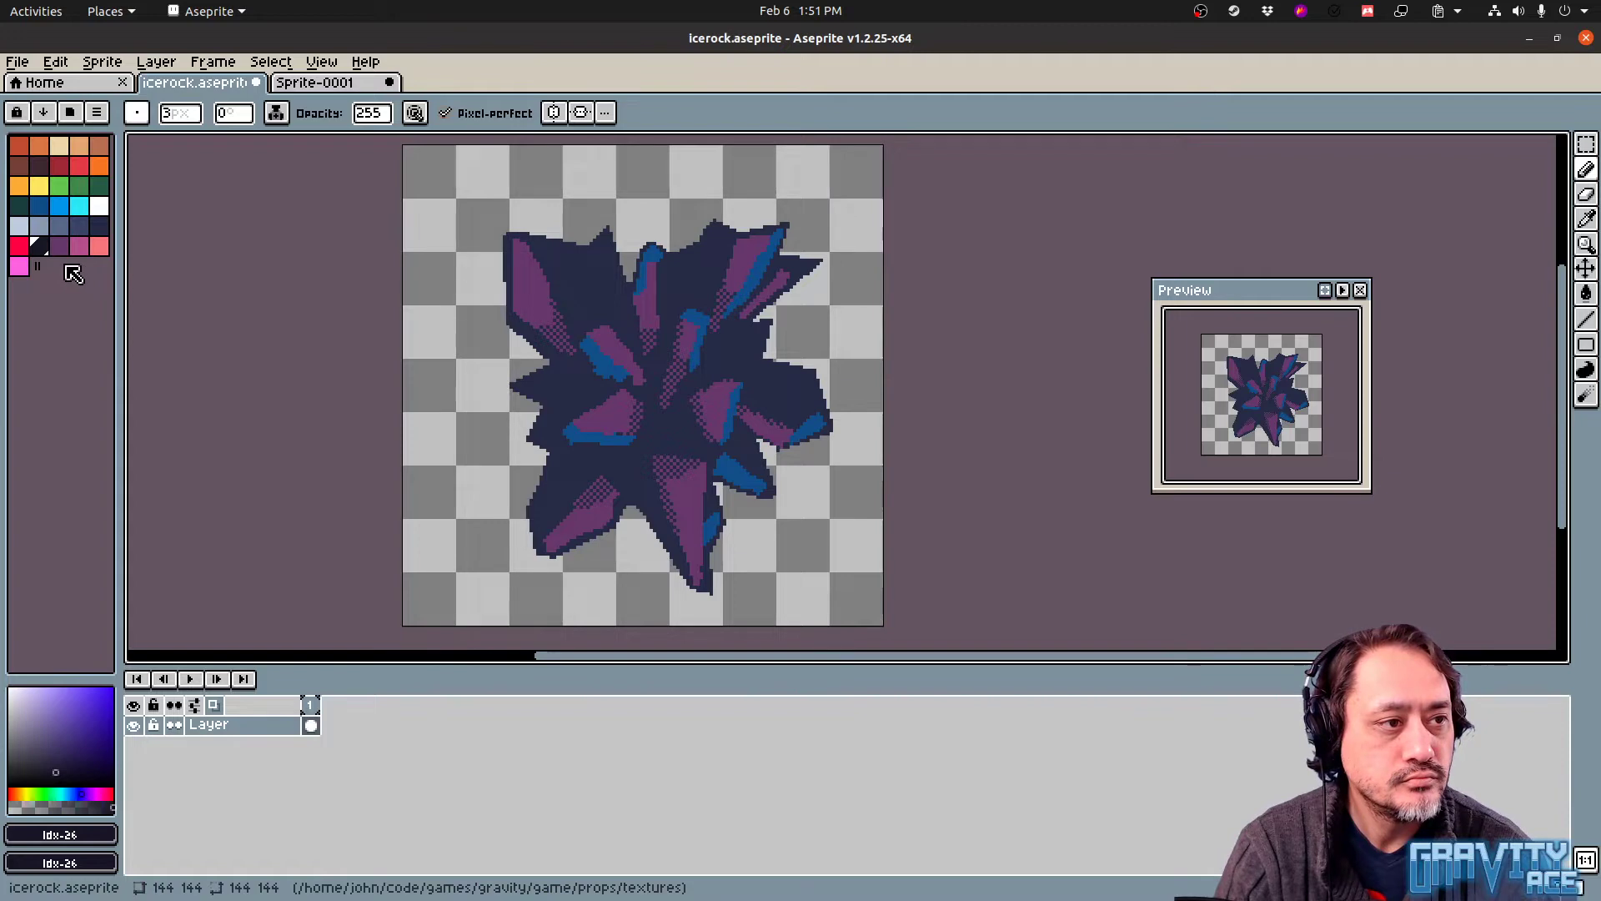
# Open Replace Color for the blue highlights (index 16) and preview purple (index 27) and pink (index 28) as replacements
pyautogui.click(40, 212)
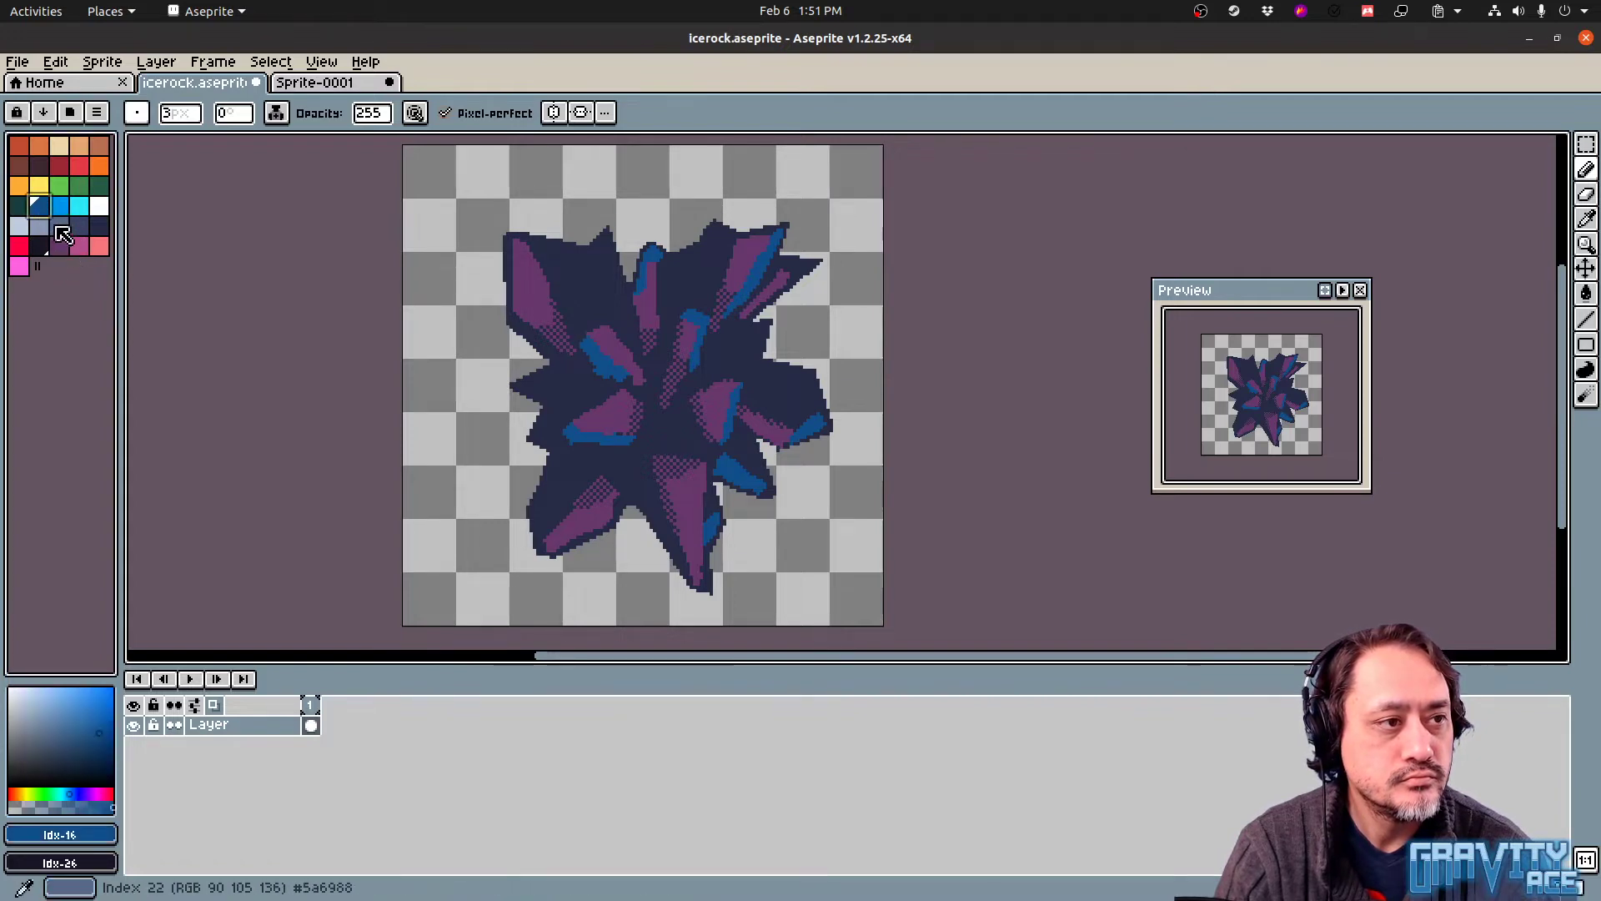
pyautogui.hotkey('shift', 'r')
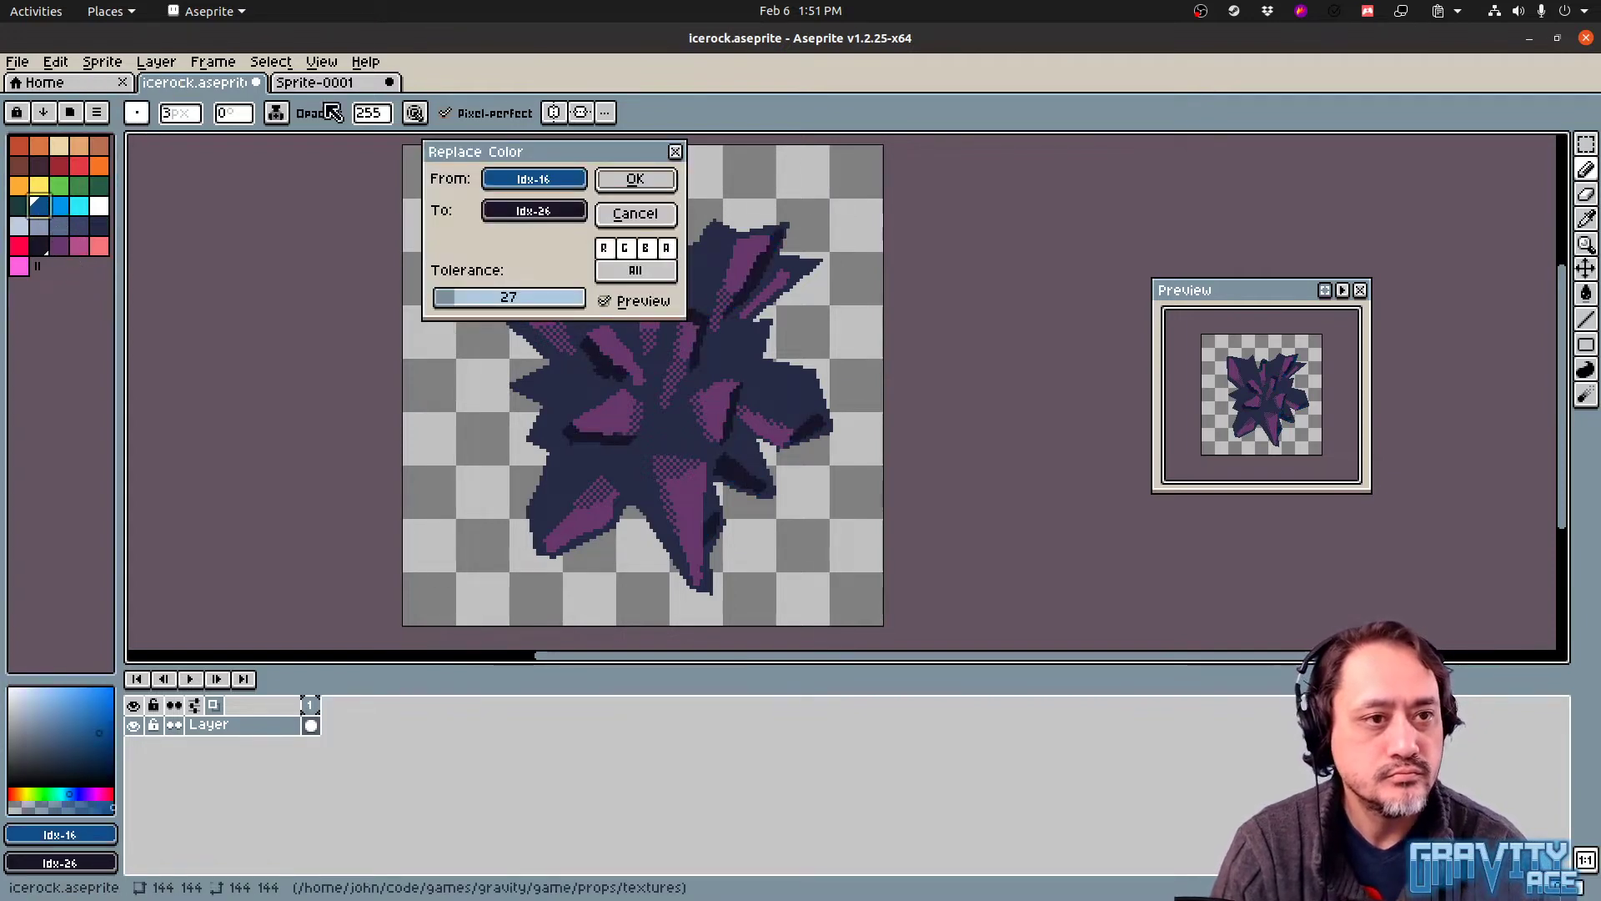
pyautogui.moveTo(565, 151); pyautogui.dragTo(323, 281)
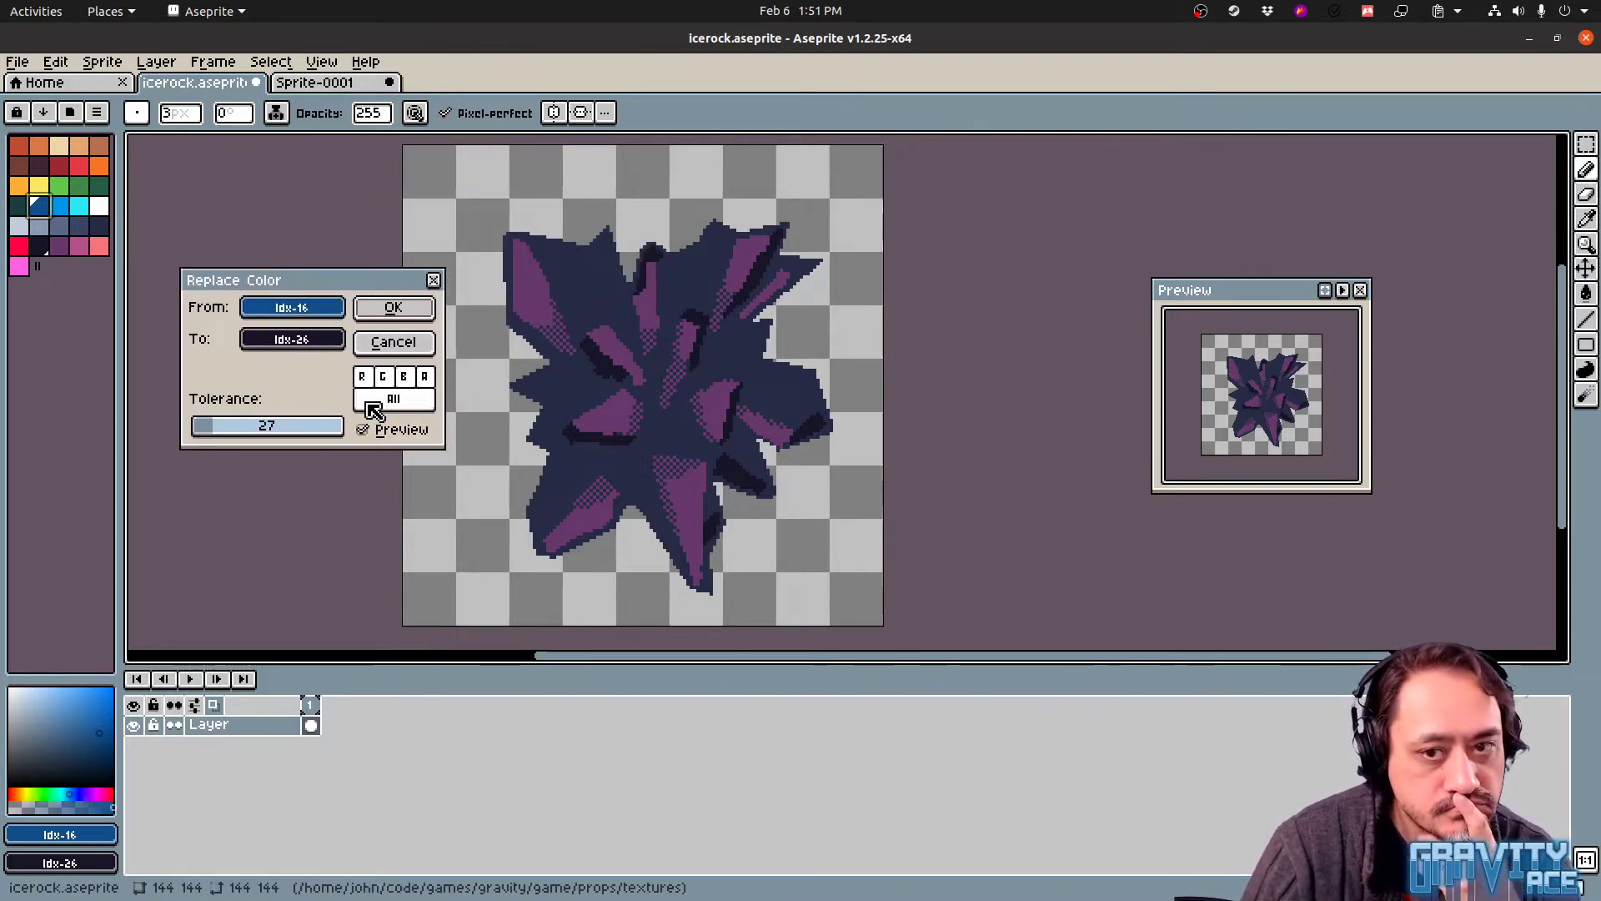
pyautogui.click(324, 345)
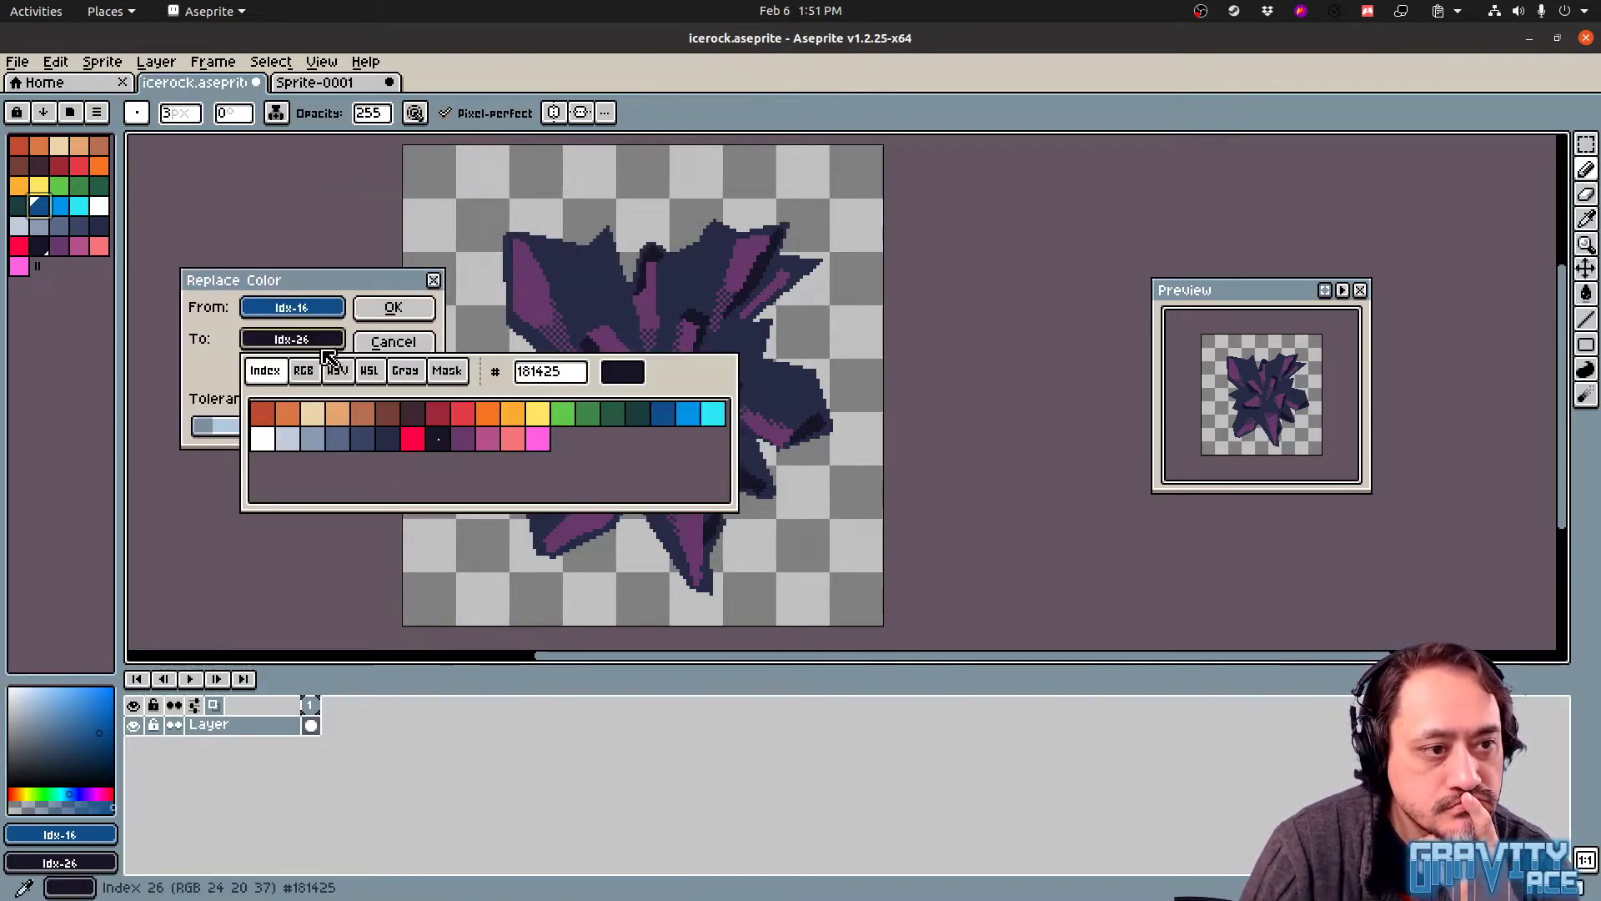
pyautogui.click(463, 439)
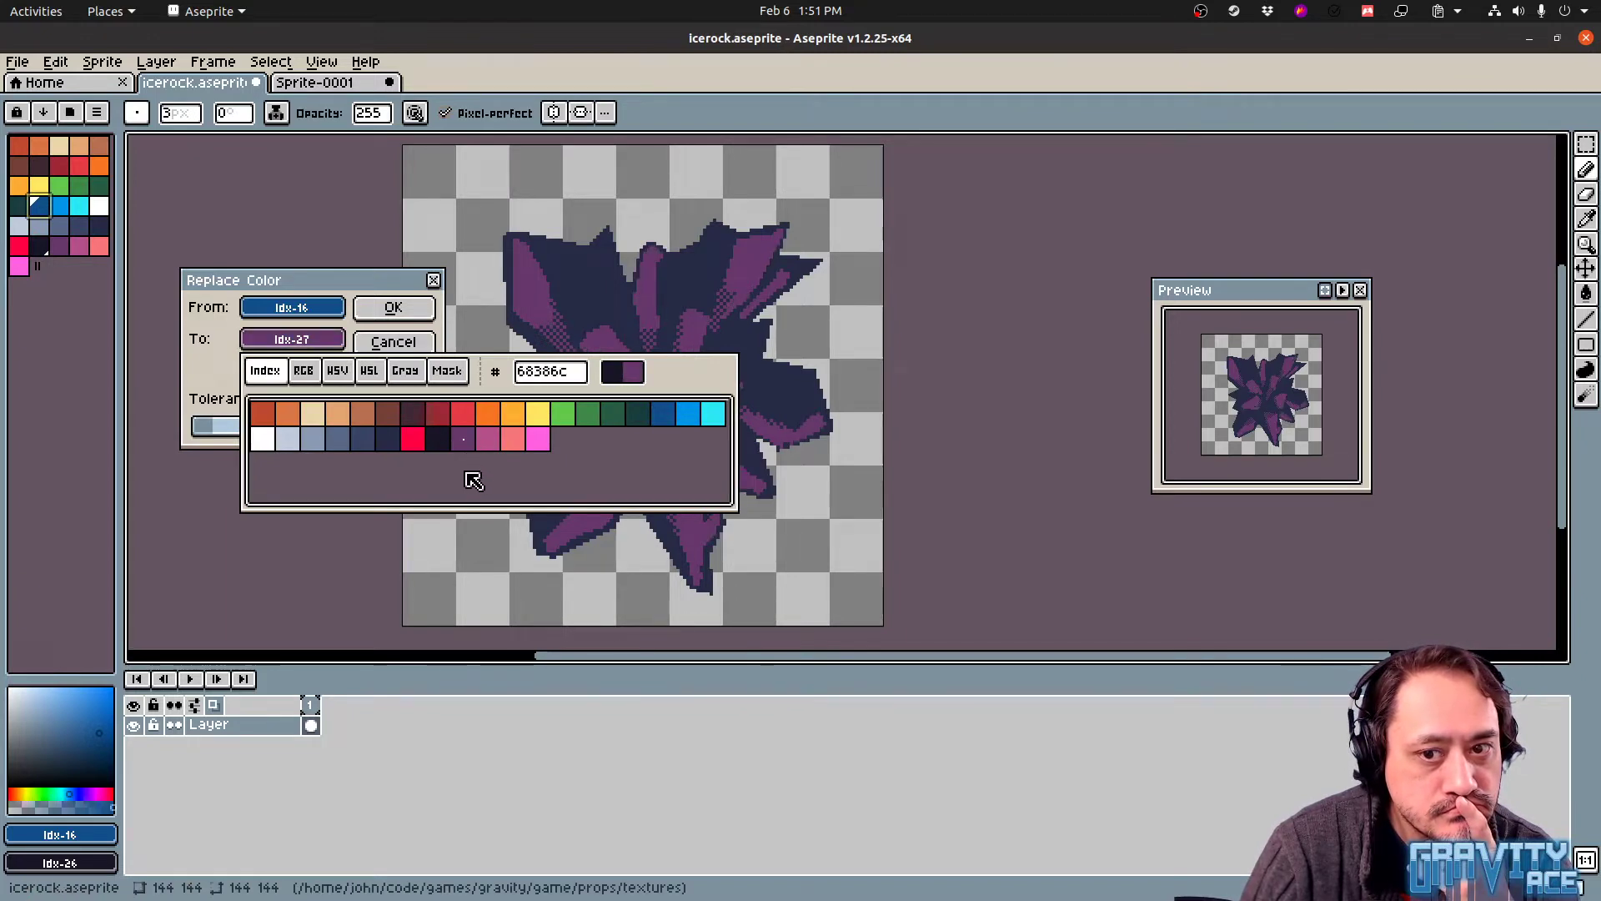
pyautogui.click(481, 442)
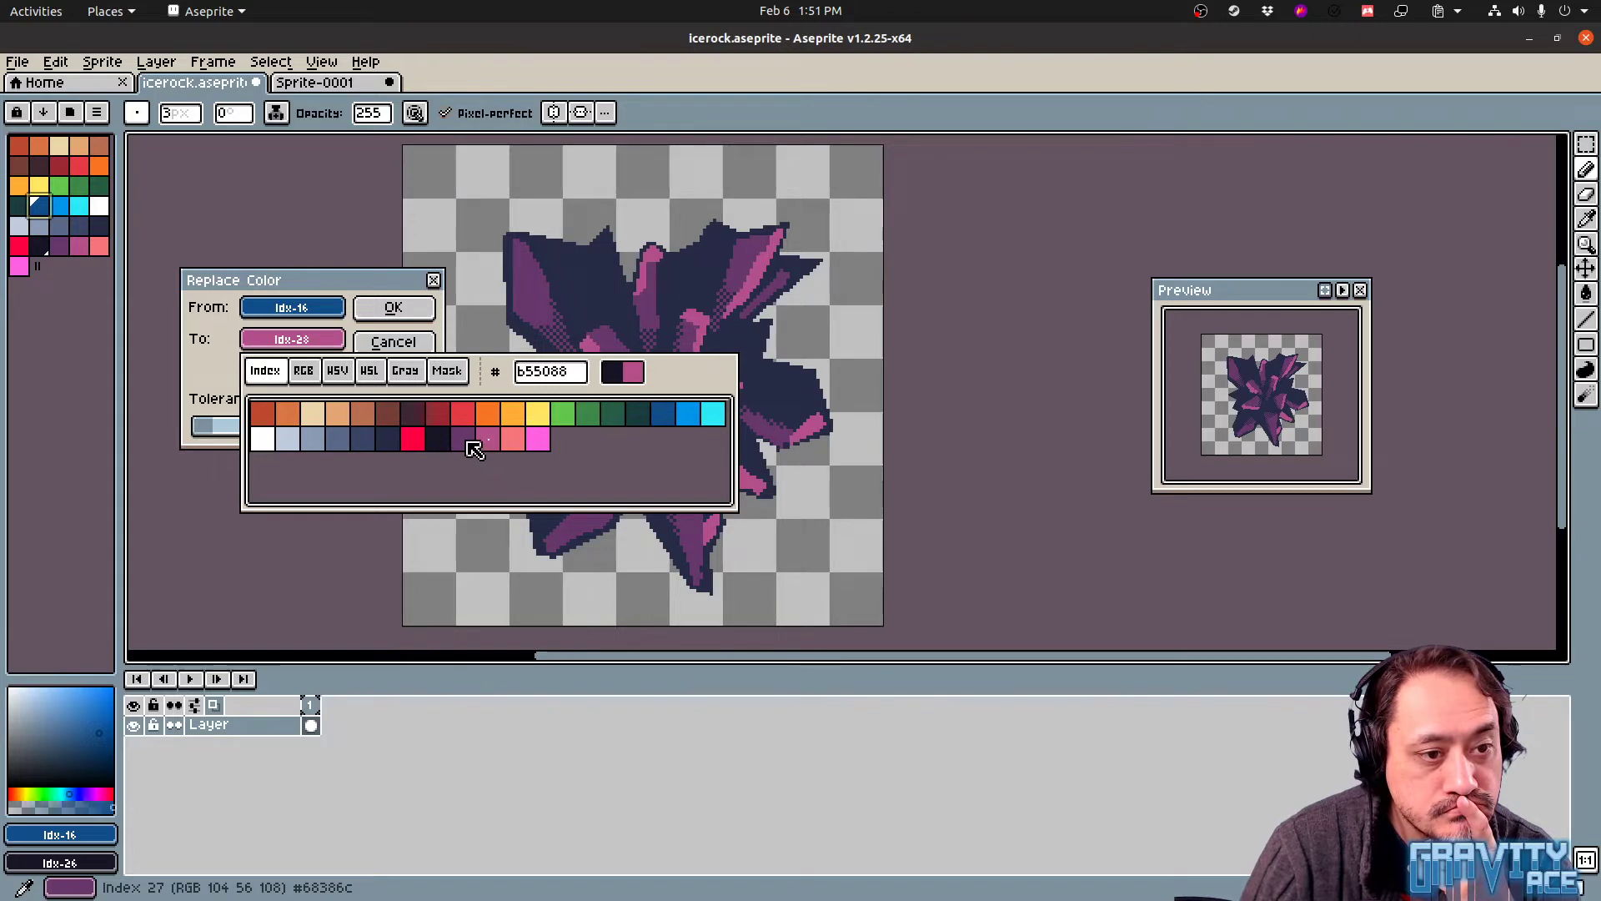
pyautogui.click(464, 441)
# Preview slate 3a4466, navy 262b44, dark brown 3f2832, red, and the dark greens 193c3e and 265c42 as replacement colours for the blue
pyautogui.click(366, 442)
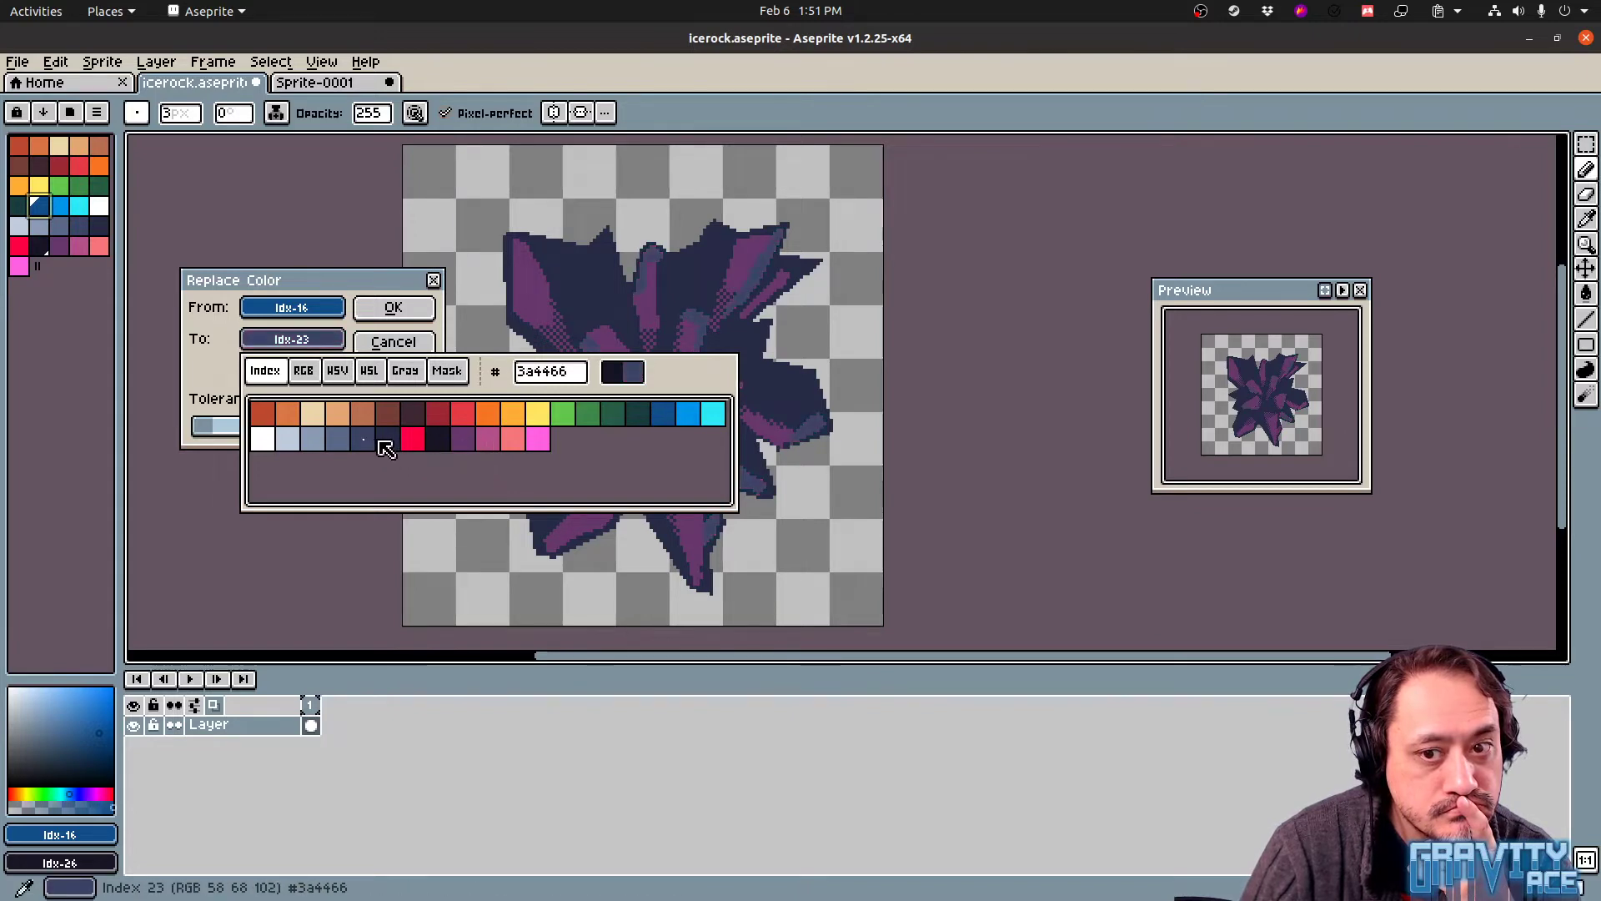
pyautogui.click(385, 442)
pyautogui.click(372, 443)
pyautogui.click(391, 445)
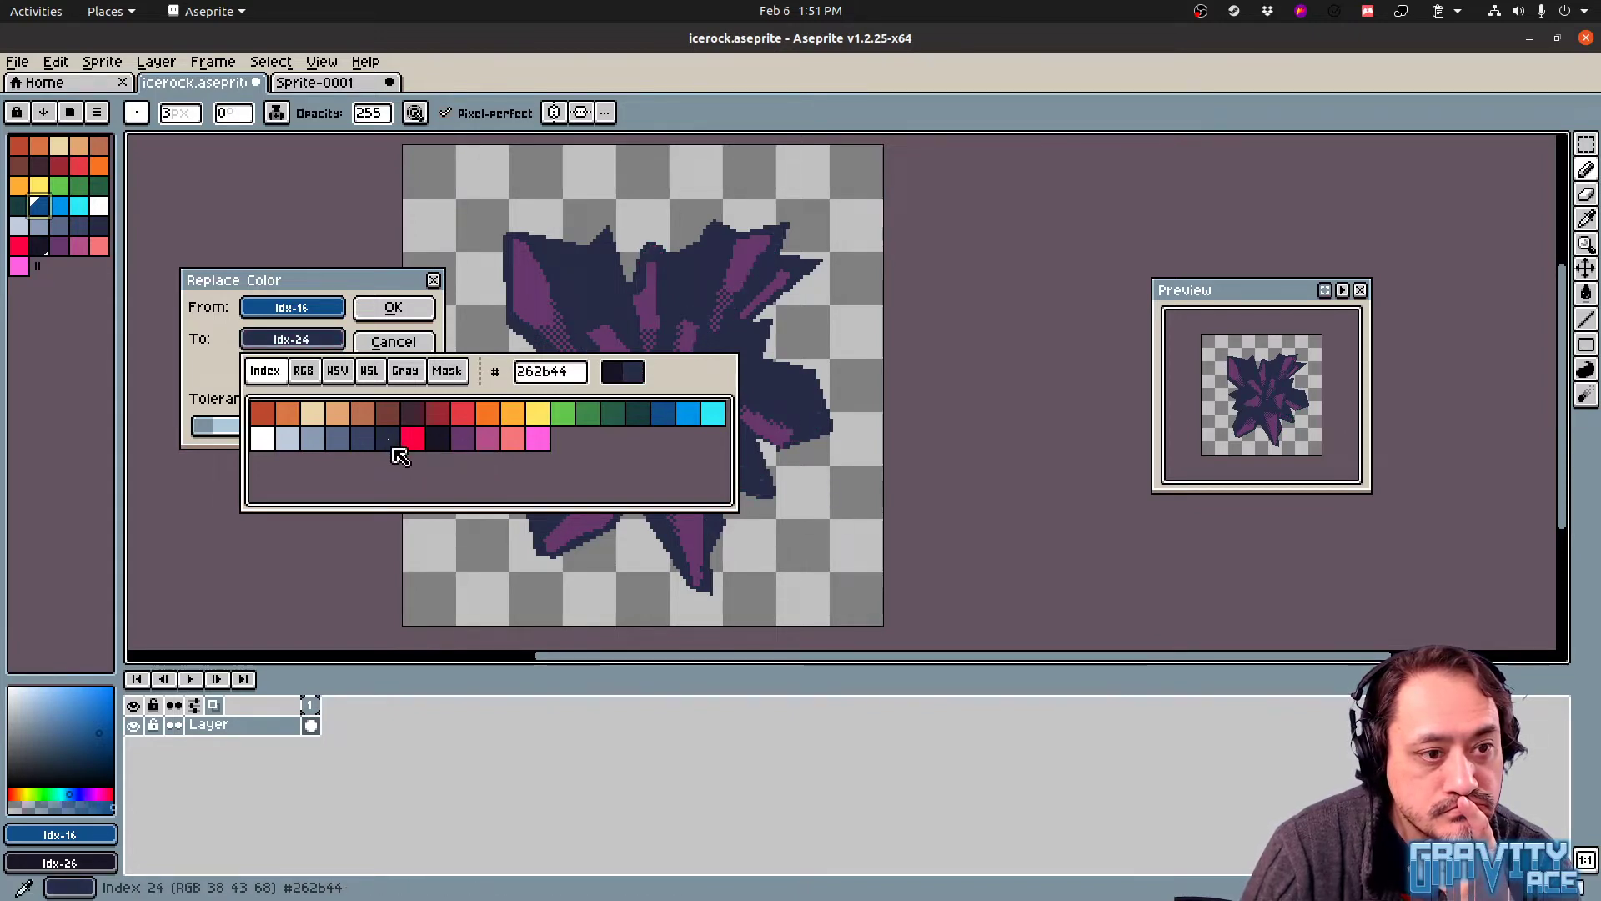
pyautogui.click(415, 414)
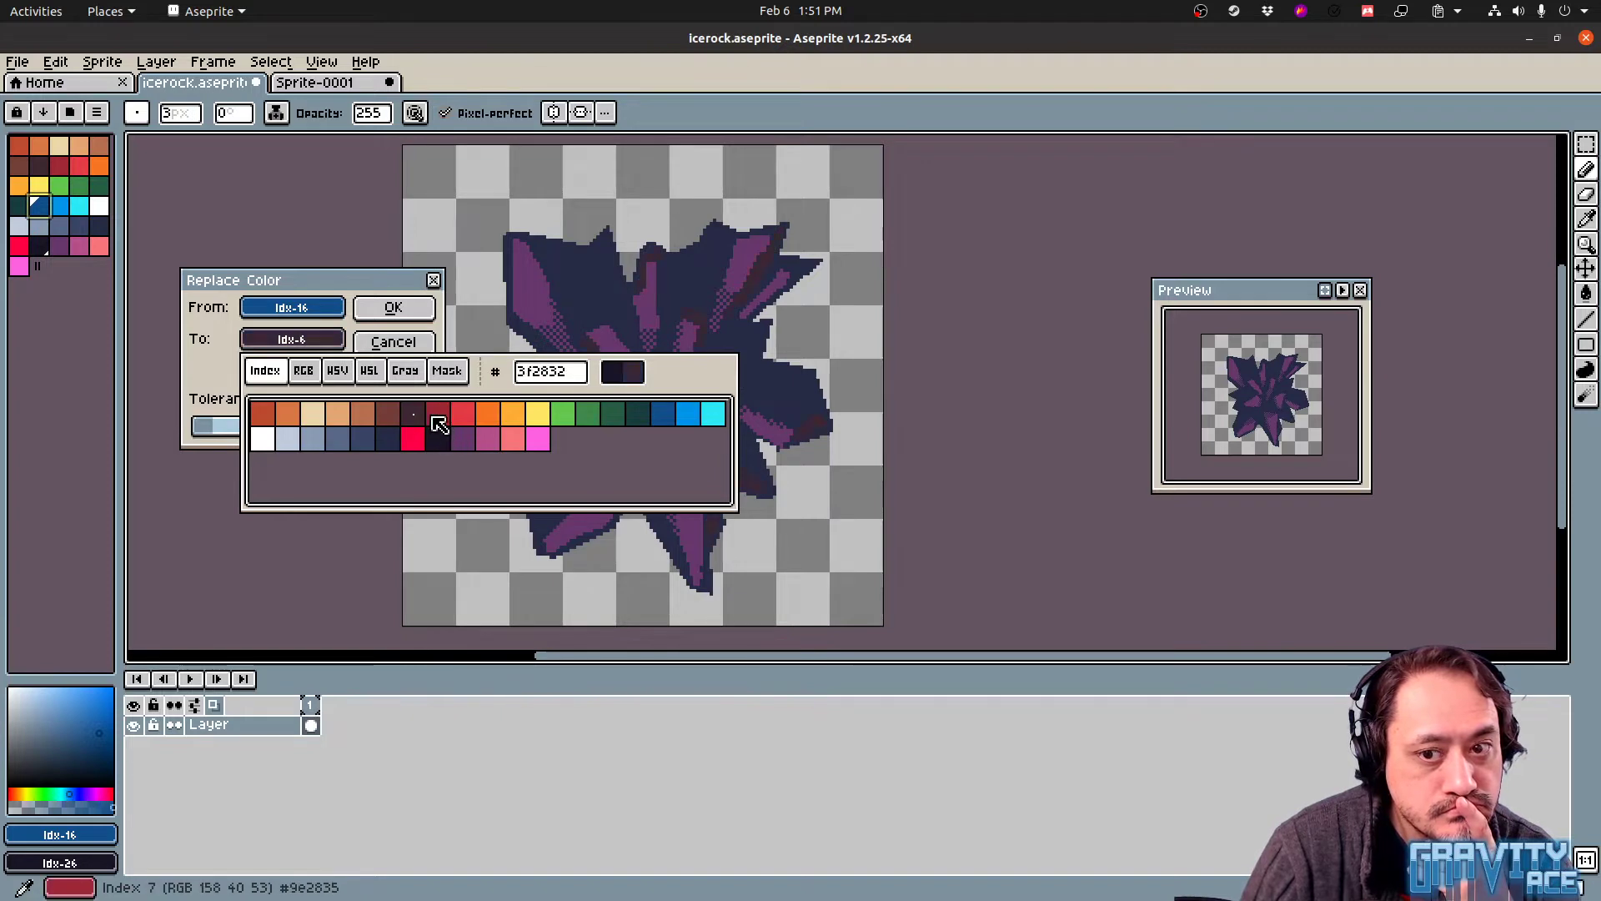
pyautogui.click(435, 419)
pyautogui.click(636, 421)
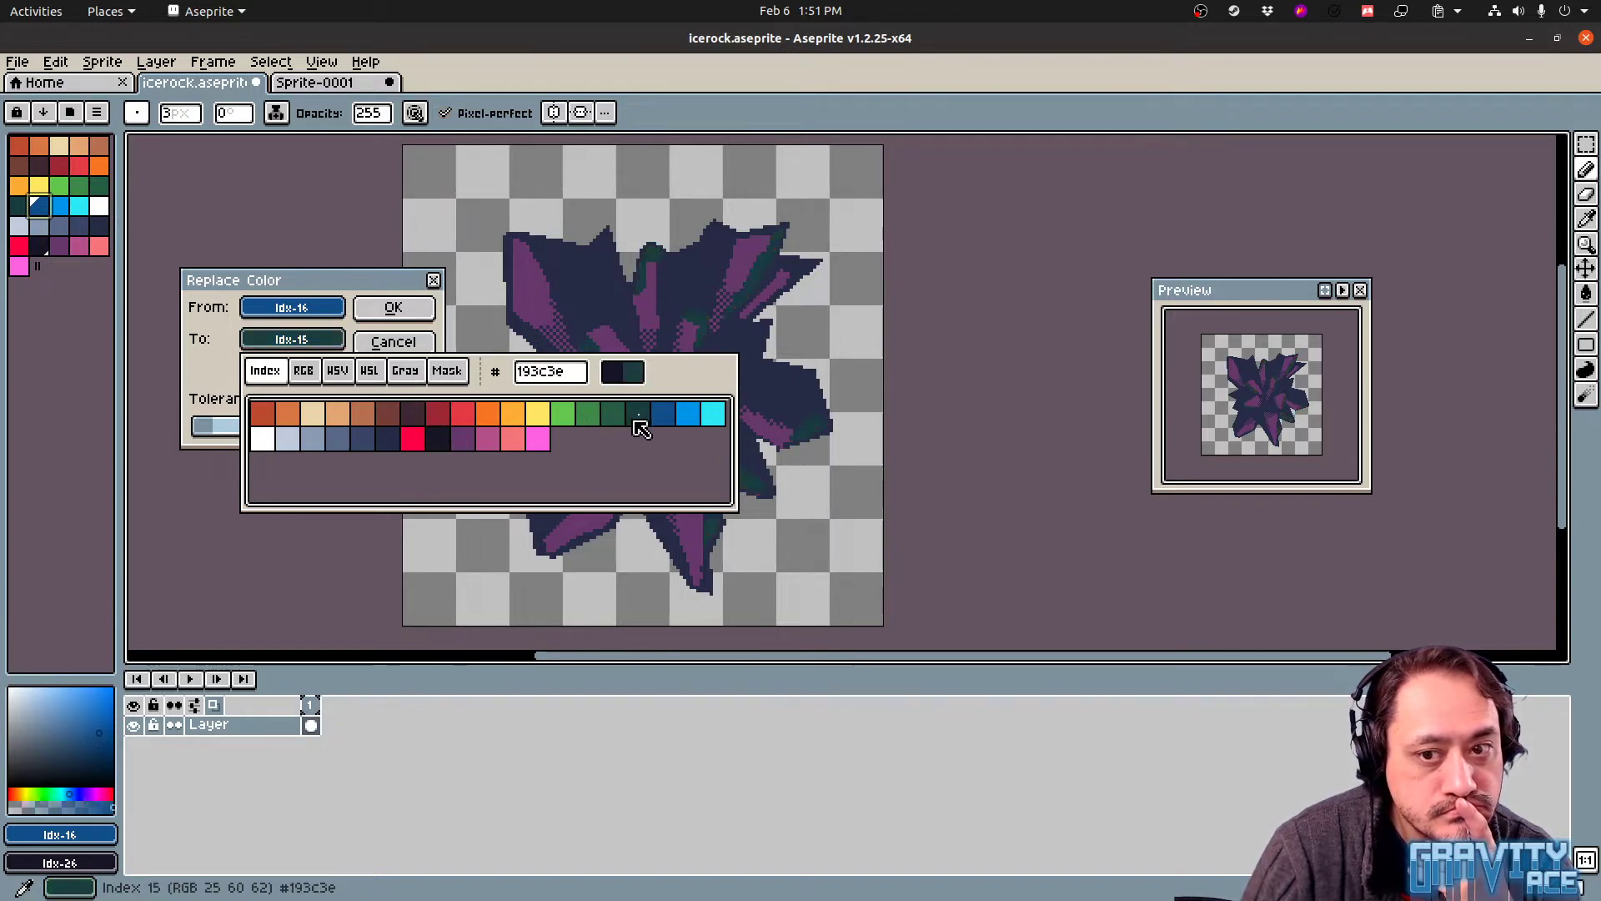
pyautogui.click(614, 417)
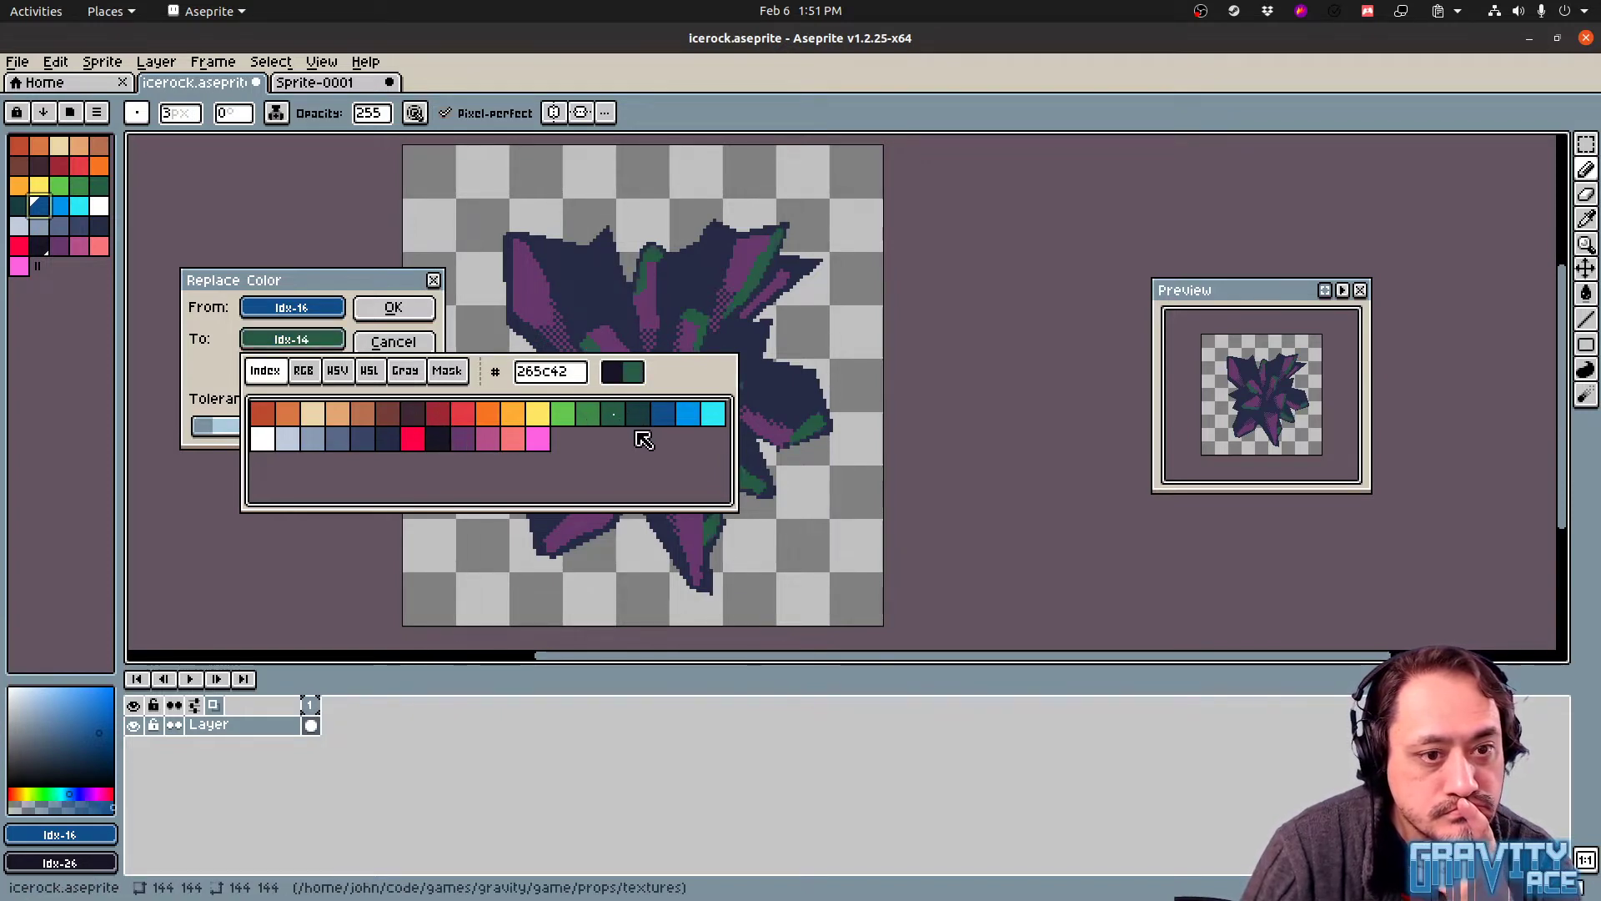
pyautogui.click(410, 423)
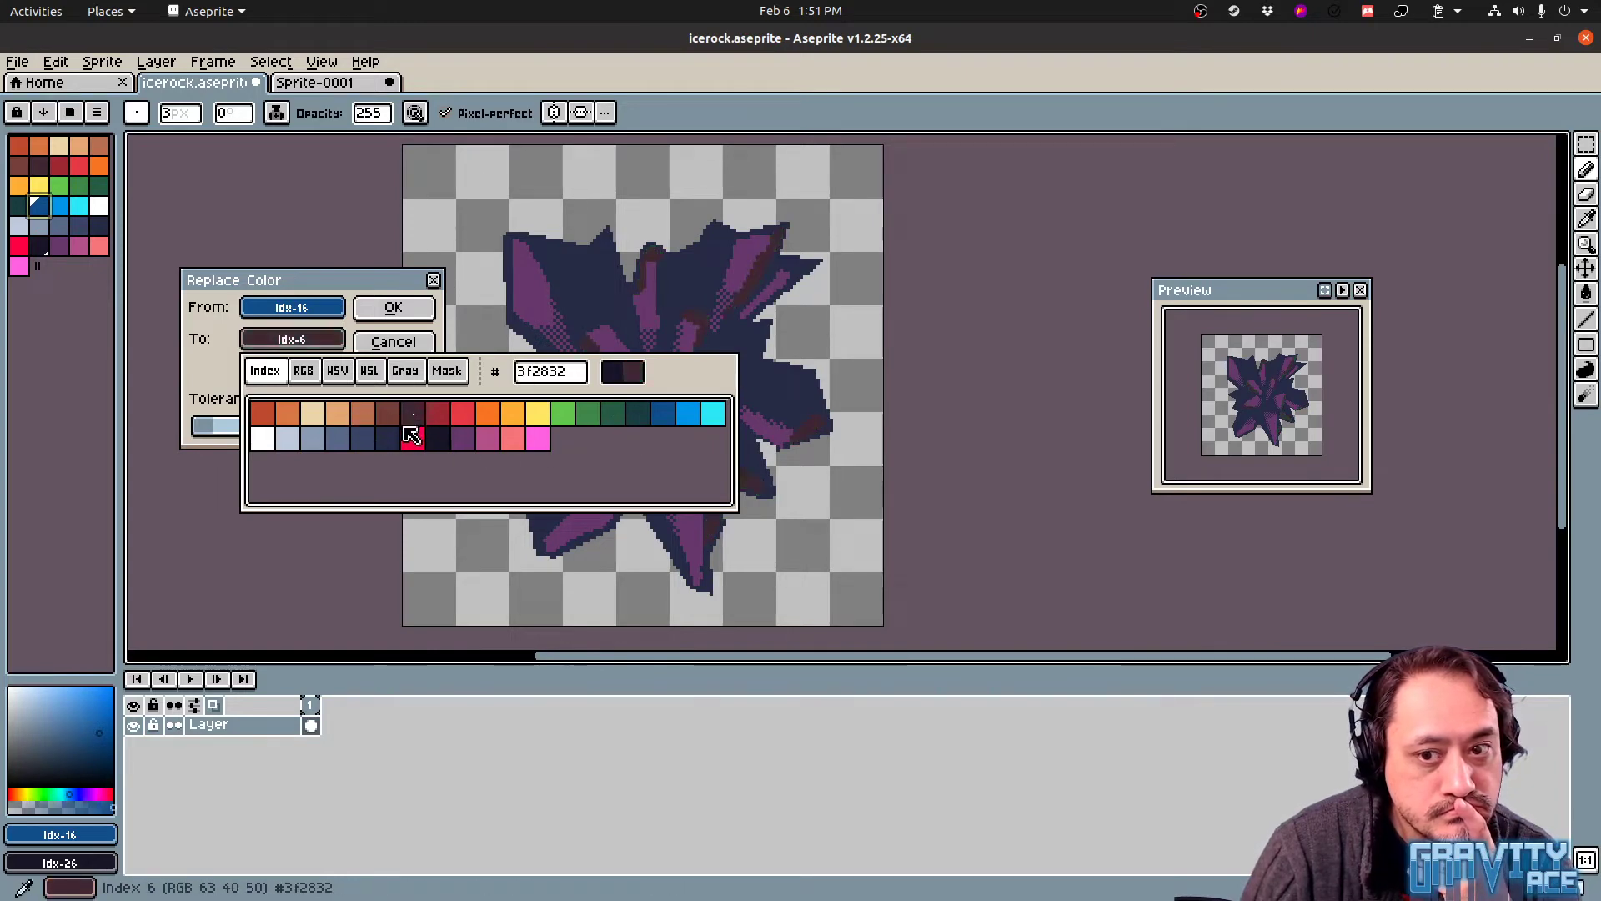
pyautogui.click(392, 415)
# Preview purple 68386c, magenta fe61e1, salmon f6757a and bright blue 0095e9 as replacement colours for the blue highlights
pyautogui.click(460, 440)
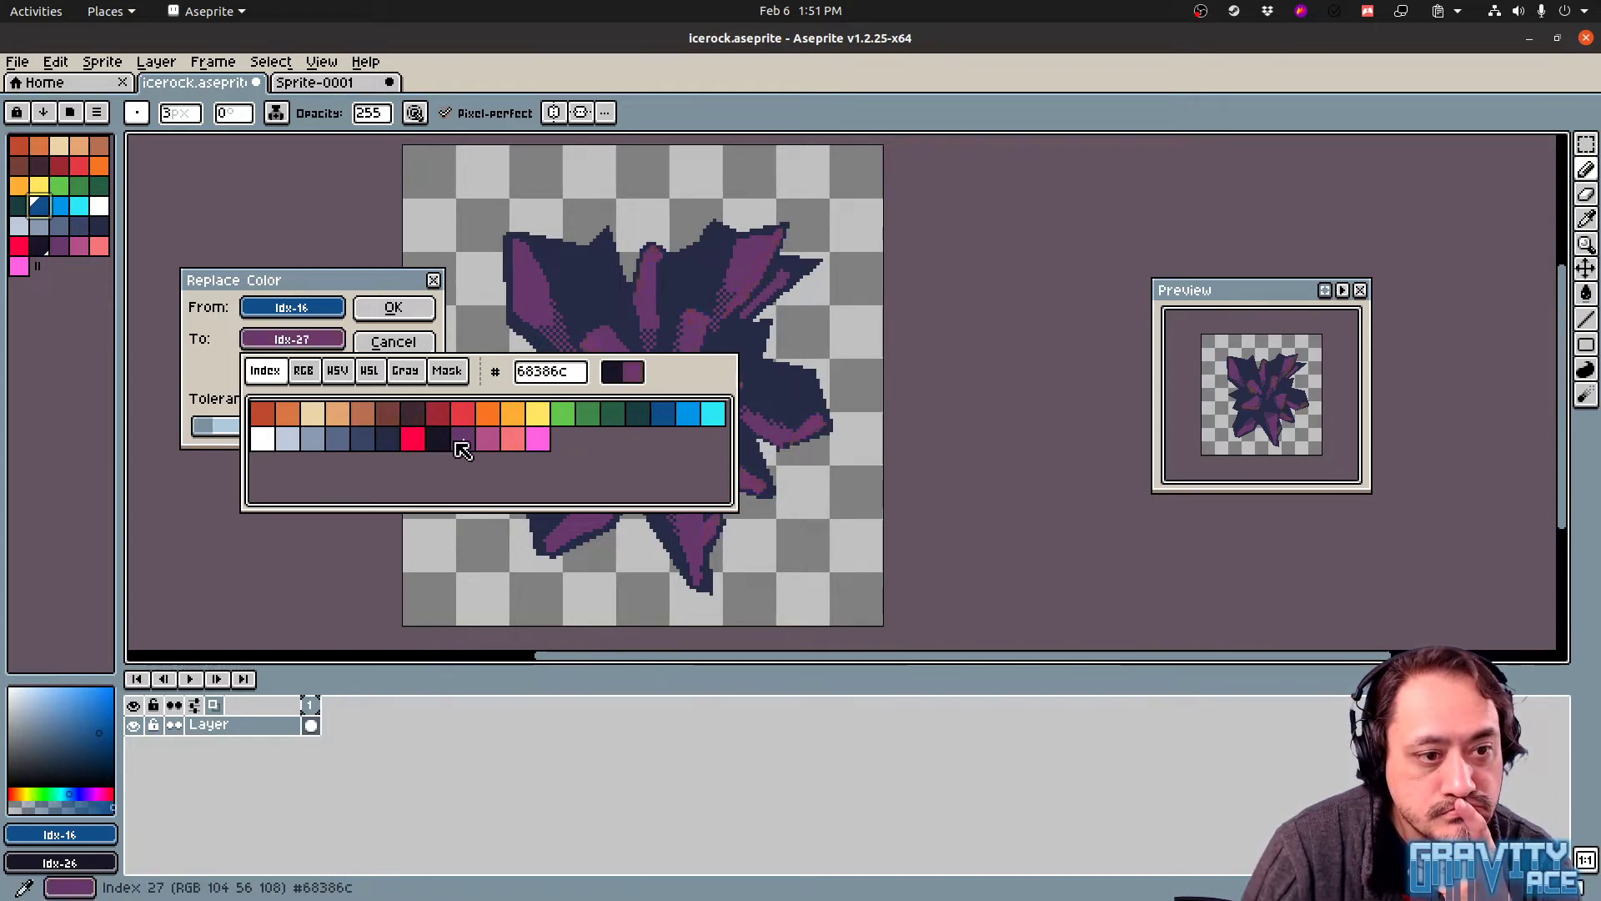
pyautogui.click(490, 444)
pyautogui.click(536, 448)
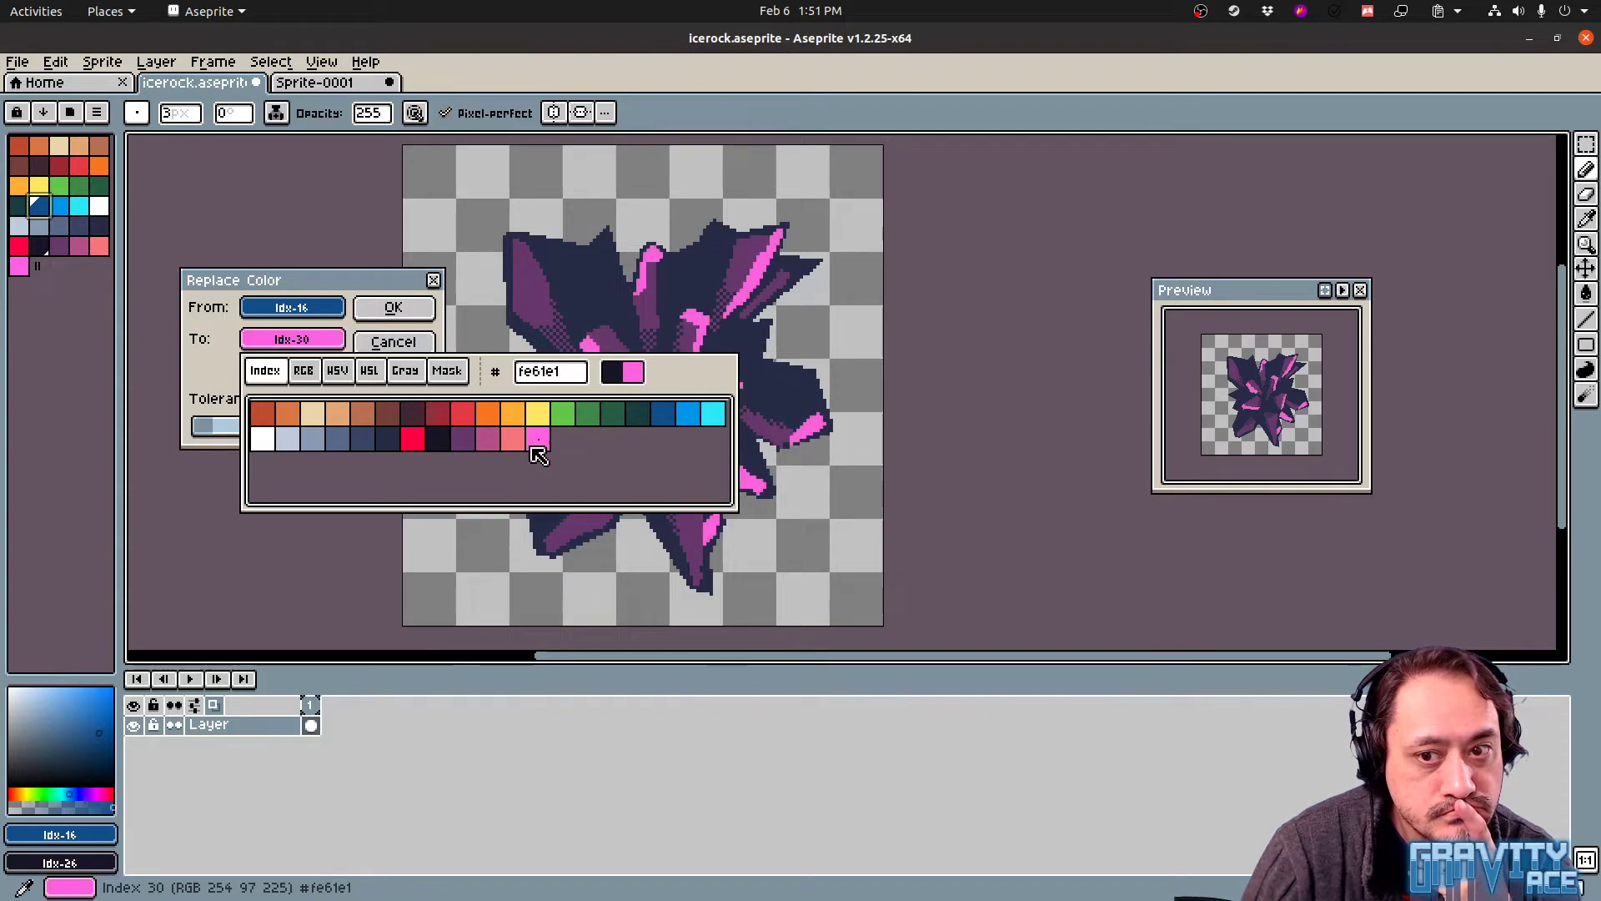
pyautogui.click(519, 444)
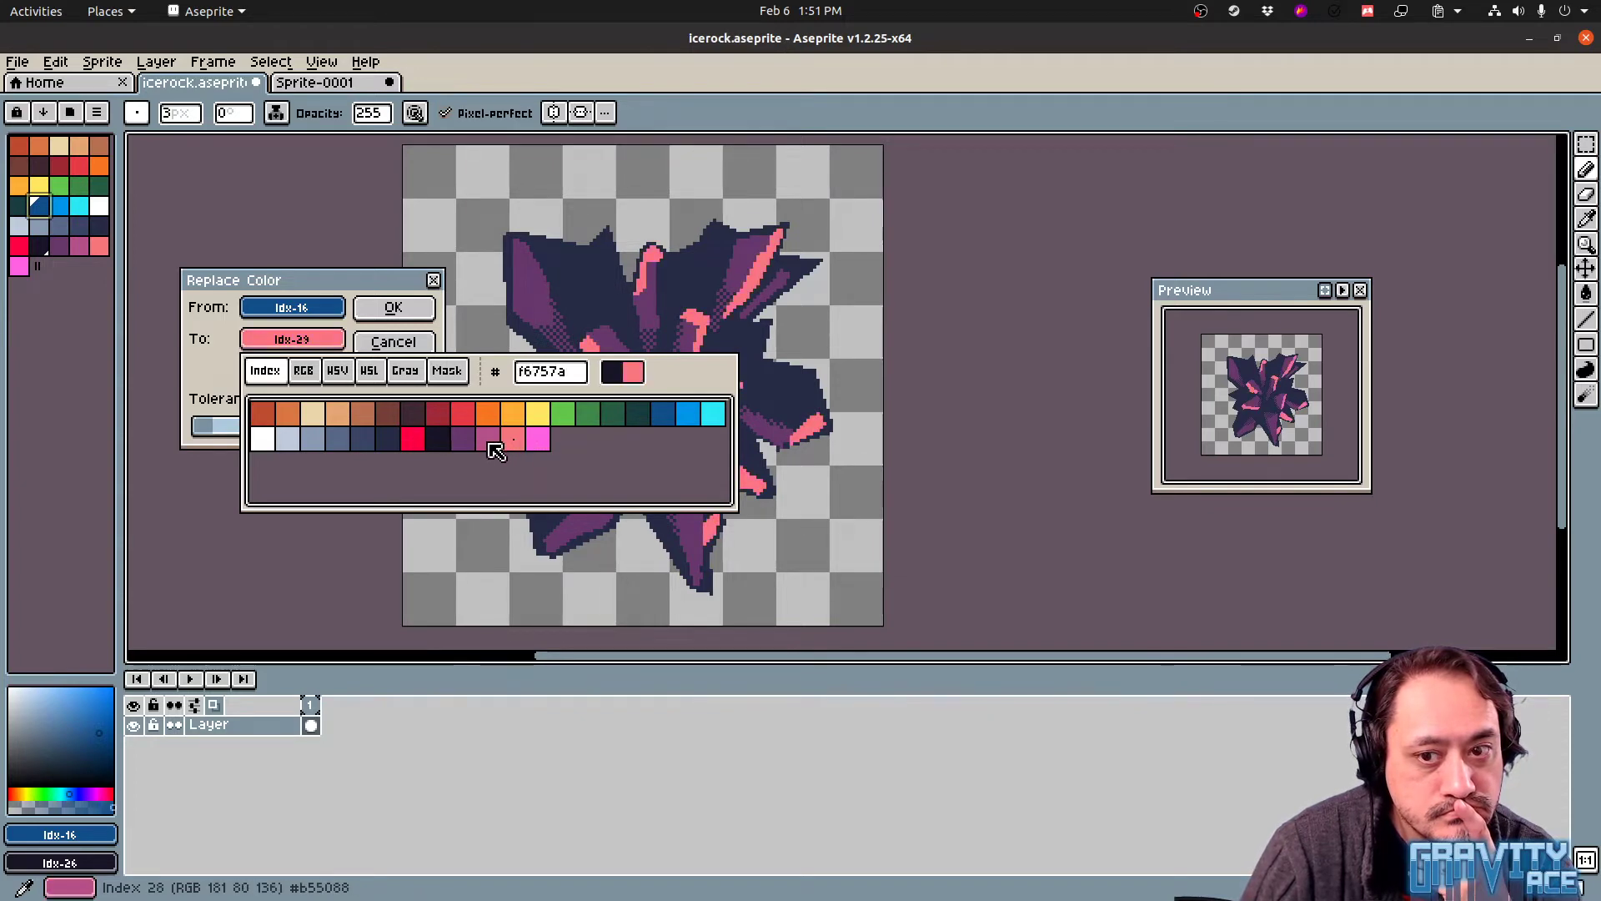
pyautogui.click(490, 444)
pyautogui.click(505, 442)
pyautogui.click(689, 415)
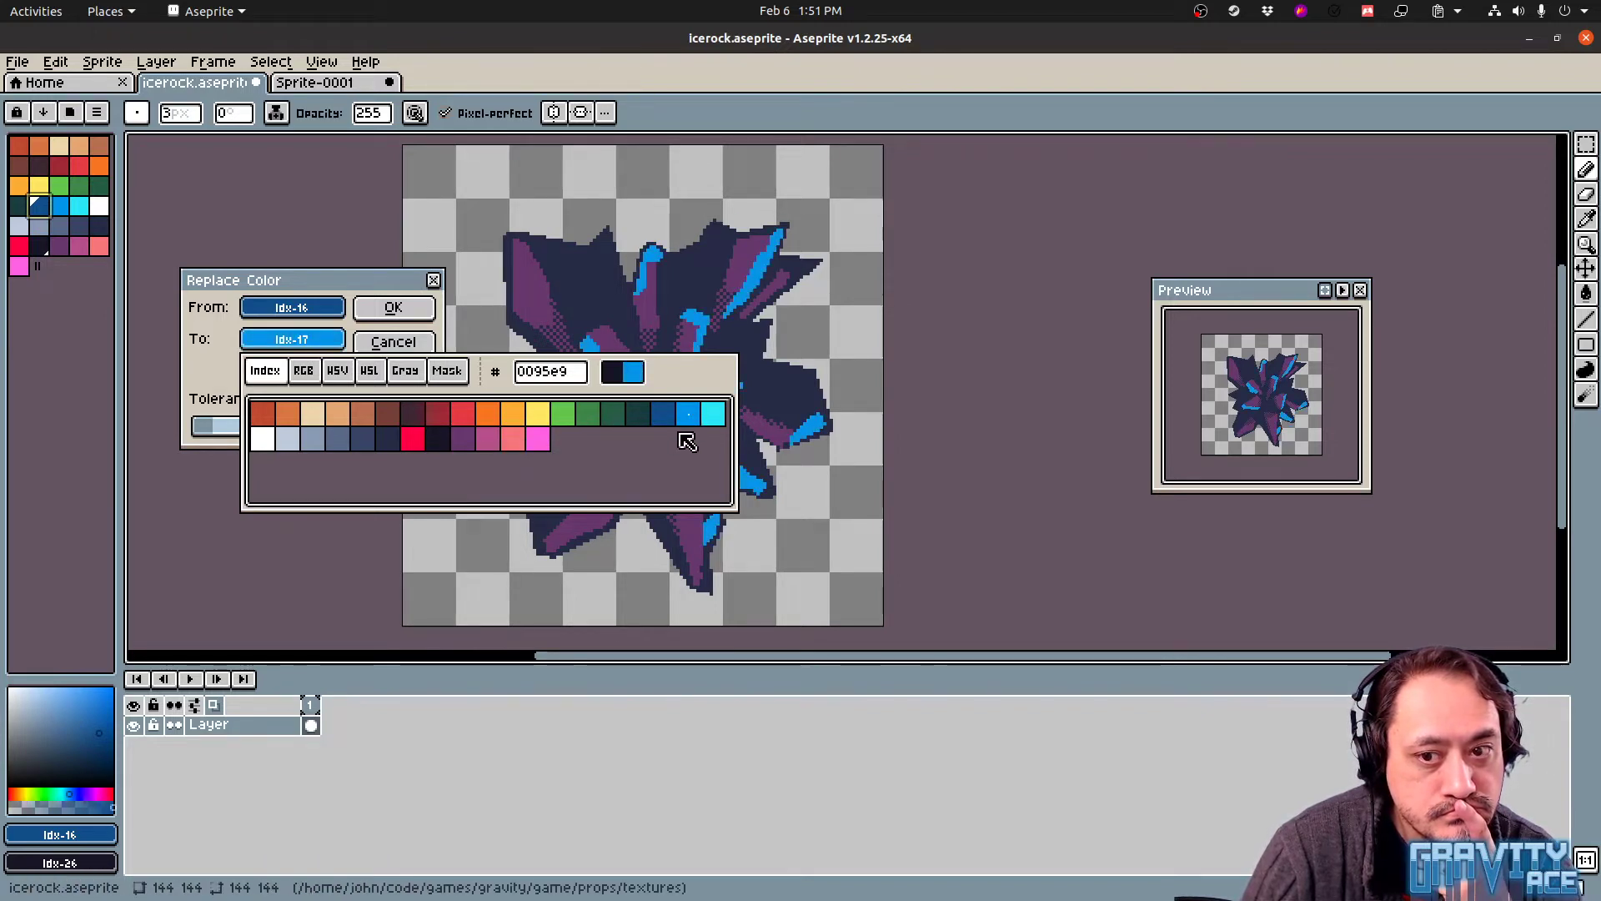
pyautogui.click(663, 416)
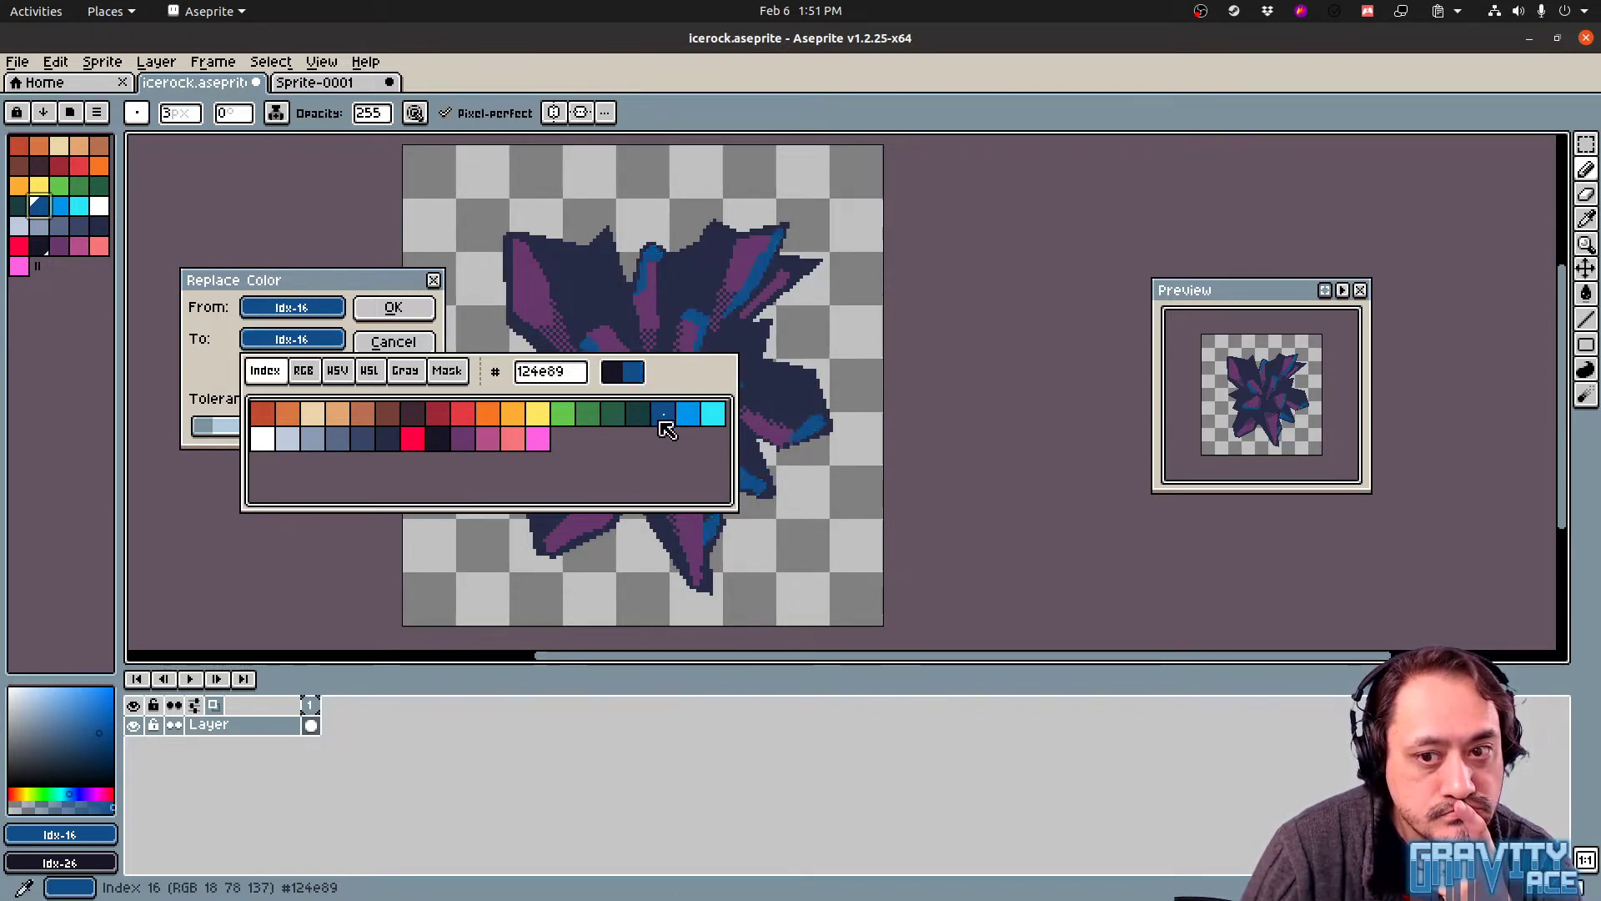
pyautogui.click(686, 417)
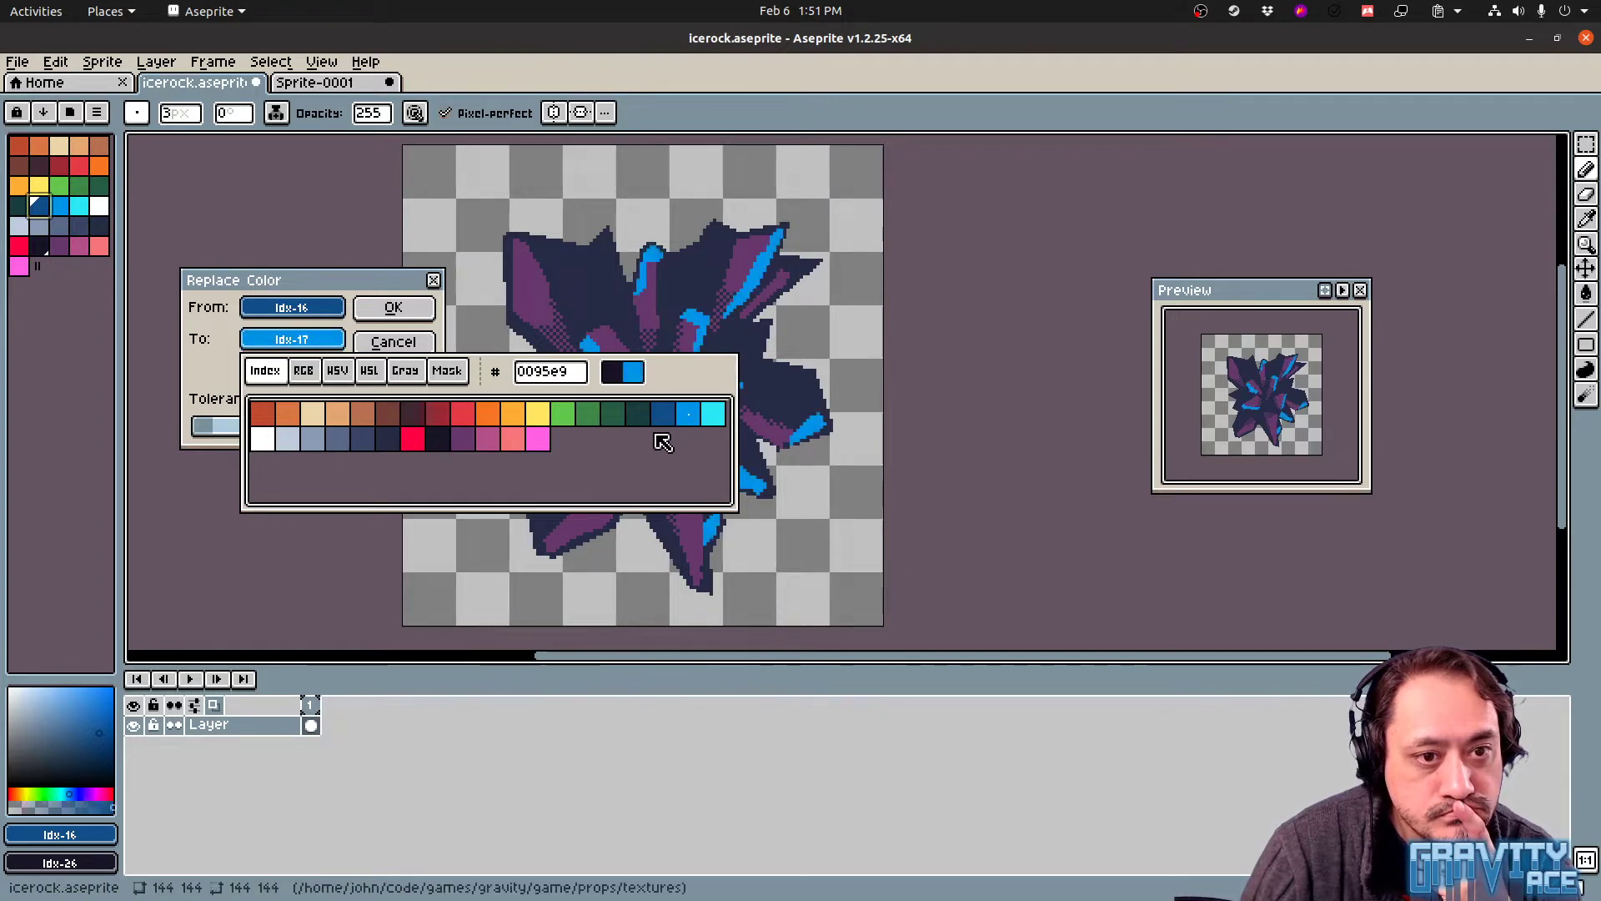
pyautogui.click(763, 388)
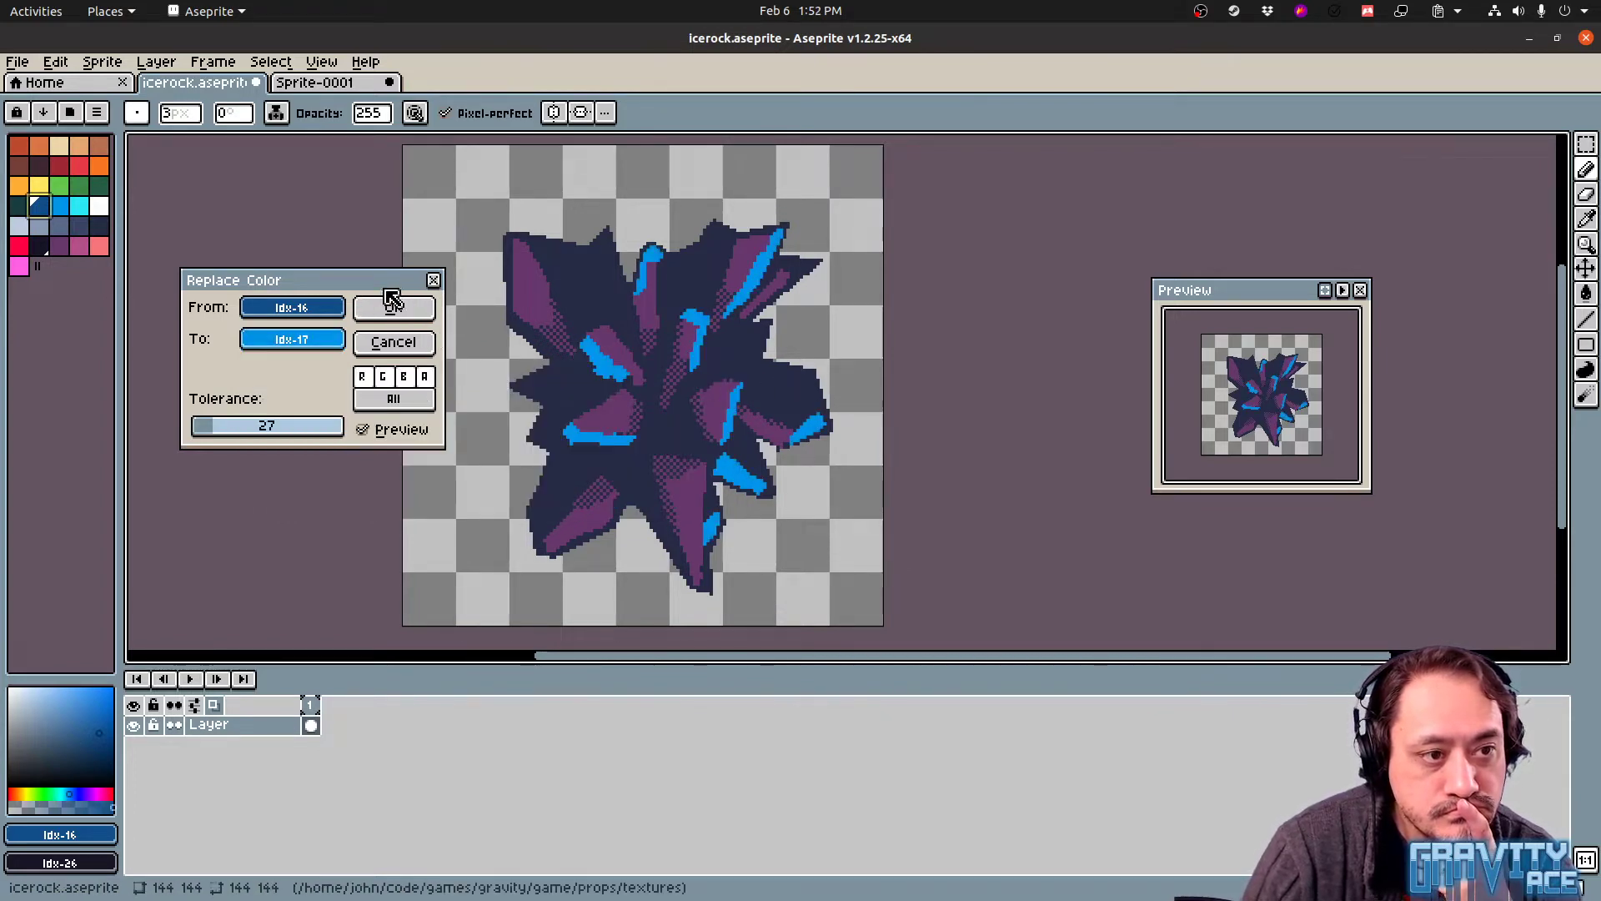
# Move the replacement dialog clear of the sprite and preview grey 8b9bb4, slate 3a4466, near-black 181425 and navy 262b44 for the highlights
pyautogui.moveTo(391, 285); pyautogui.dragTo(1096, 170)
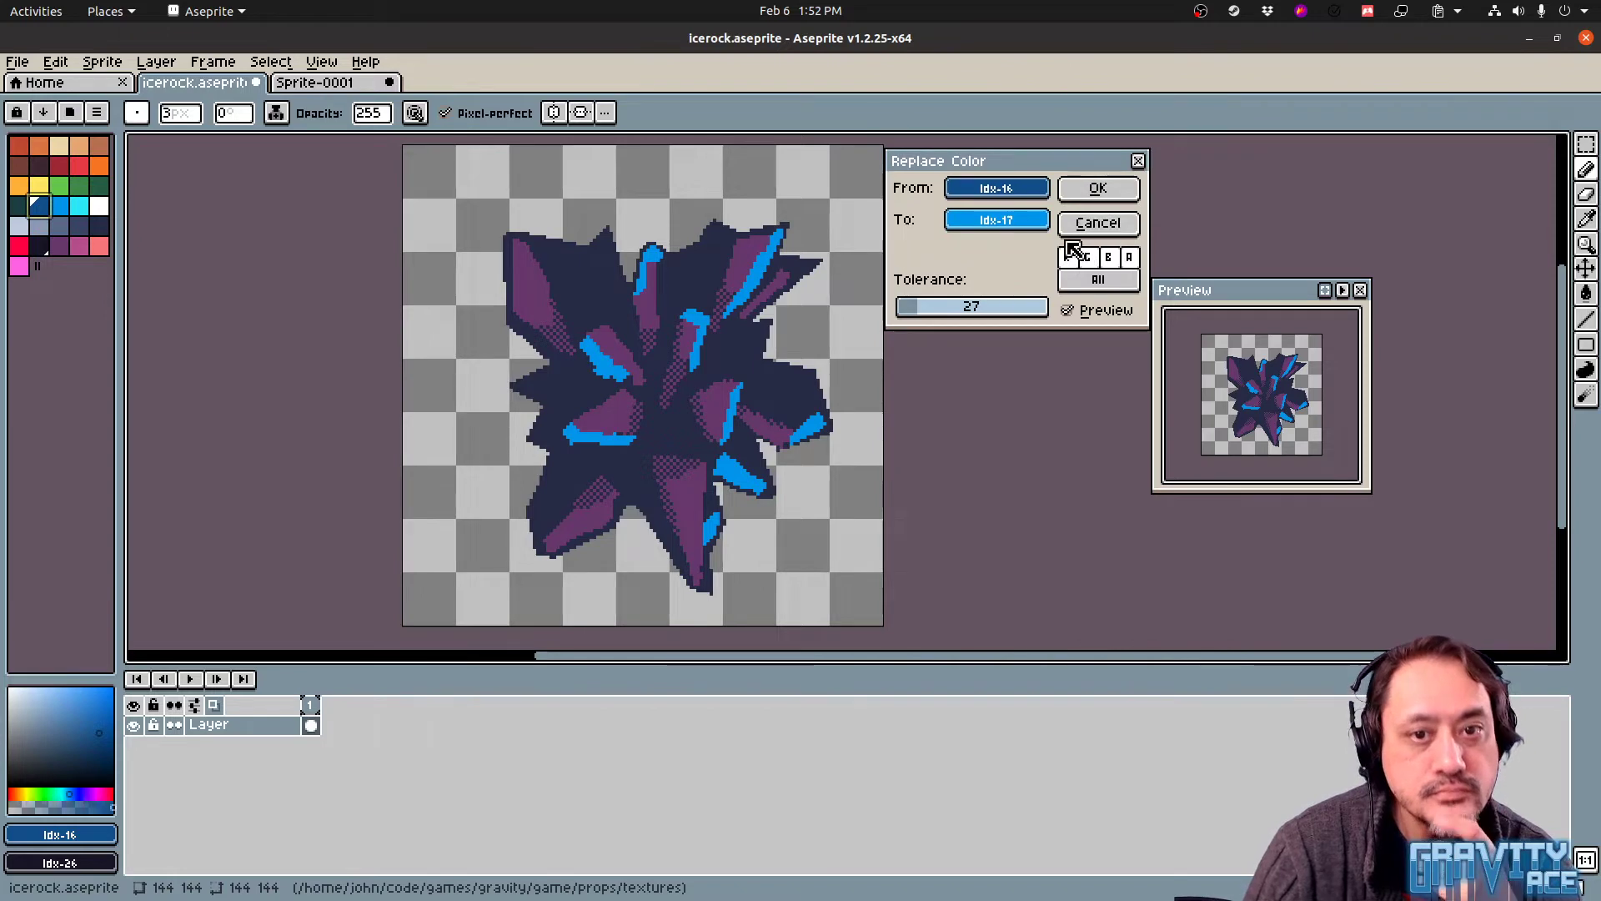
pyautogui.click(997, 219)
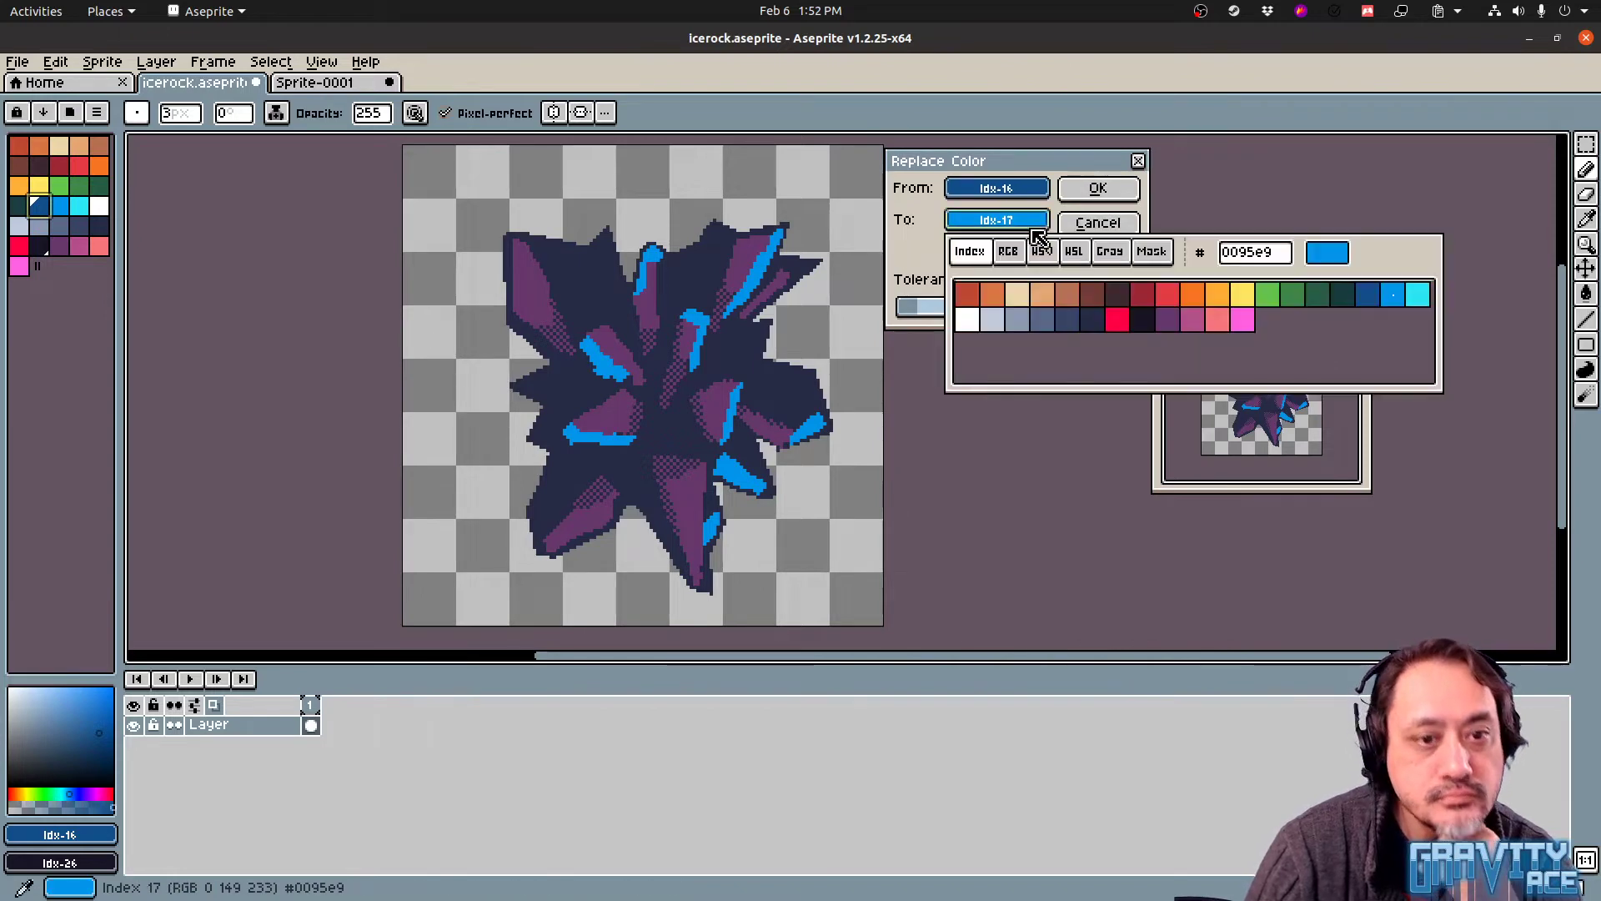
pyautogui.click(1011, 322)
pyautogui.click(1021, 323)
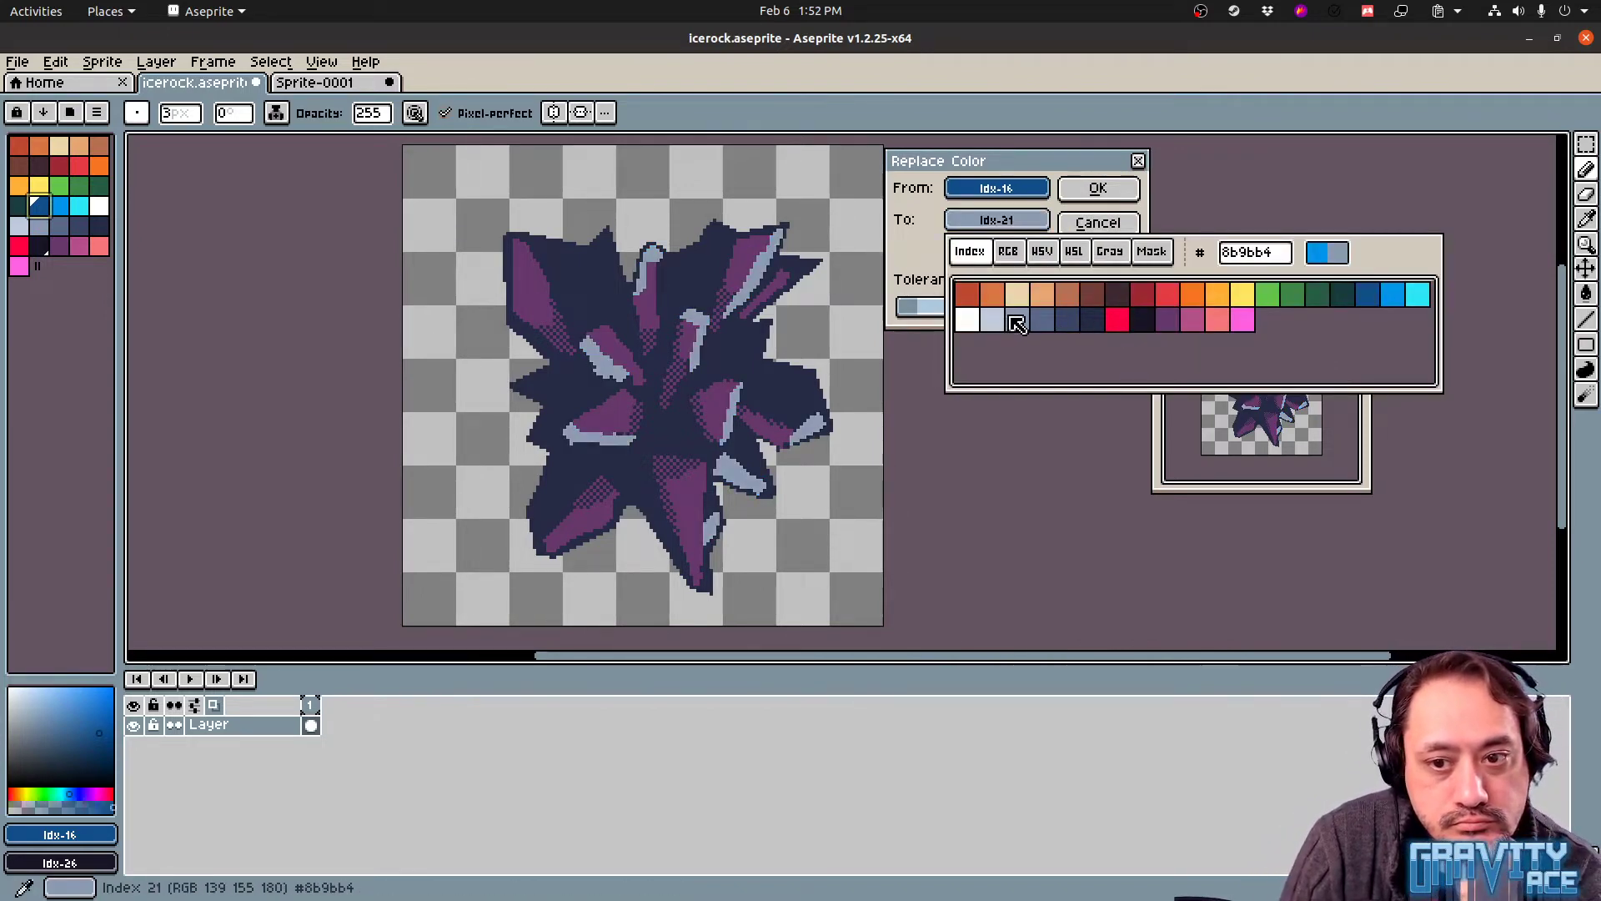
pyautogui.click(1041, 323)
pyautogui.click(1067, 324)
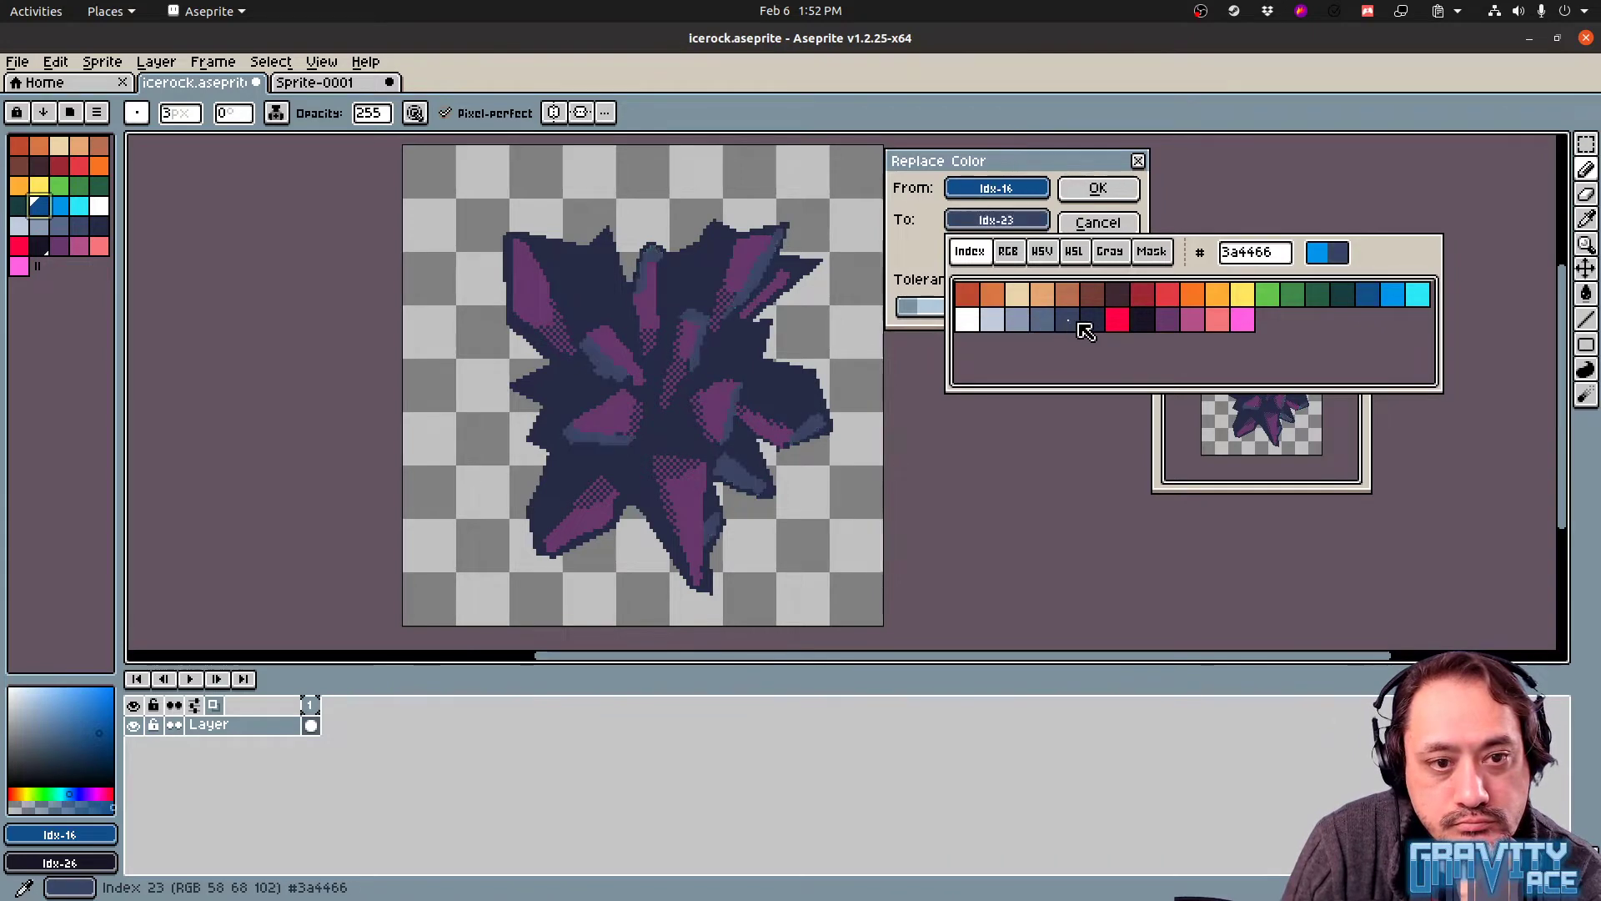
pyautogui.click(1093, 325)
pyautogui.click(1141, 325)
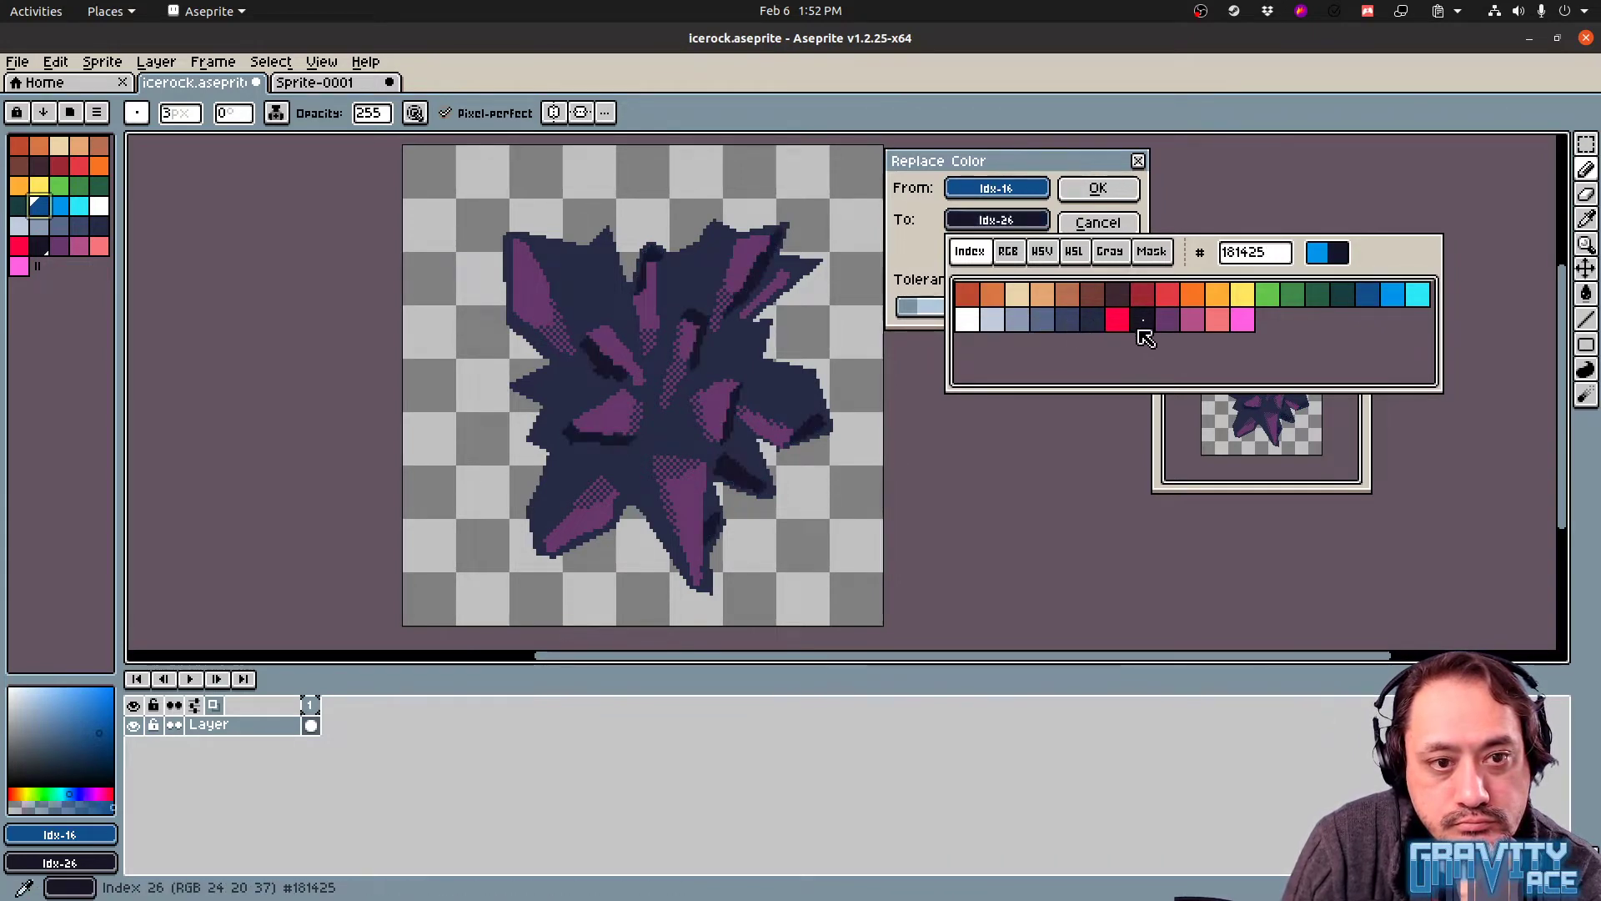
pyautogui.click(1092, 324)
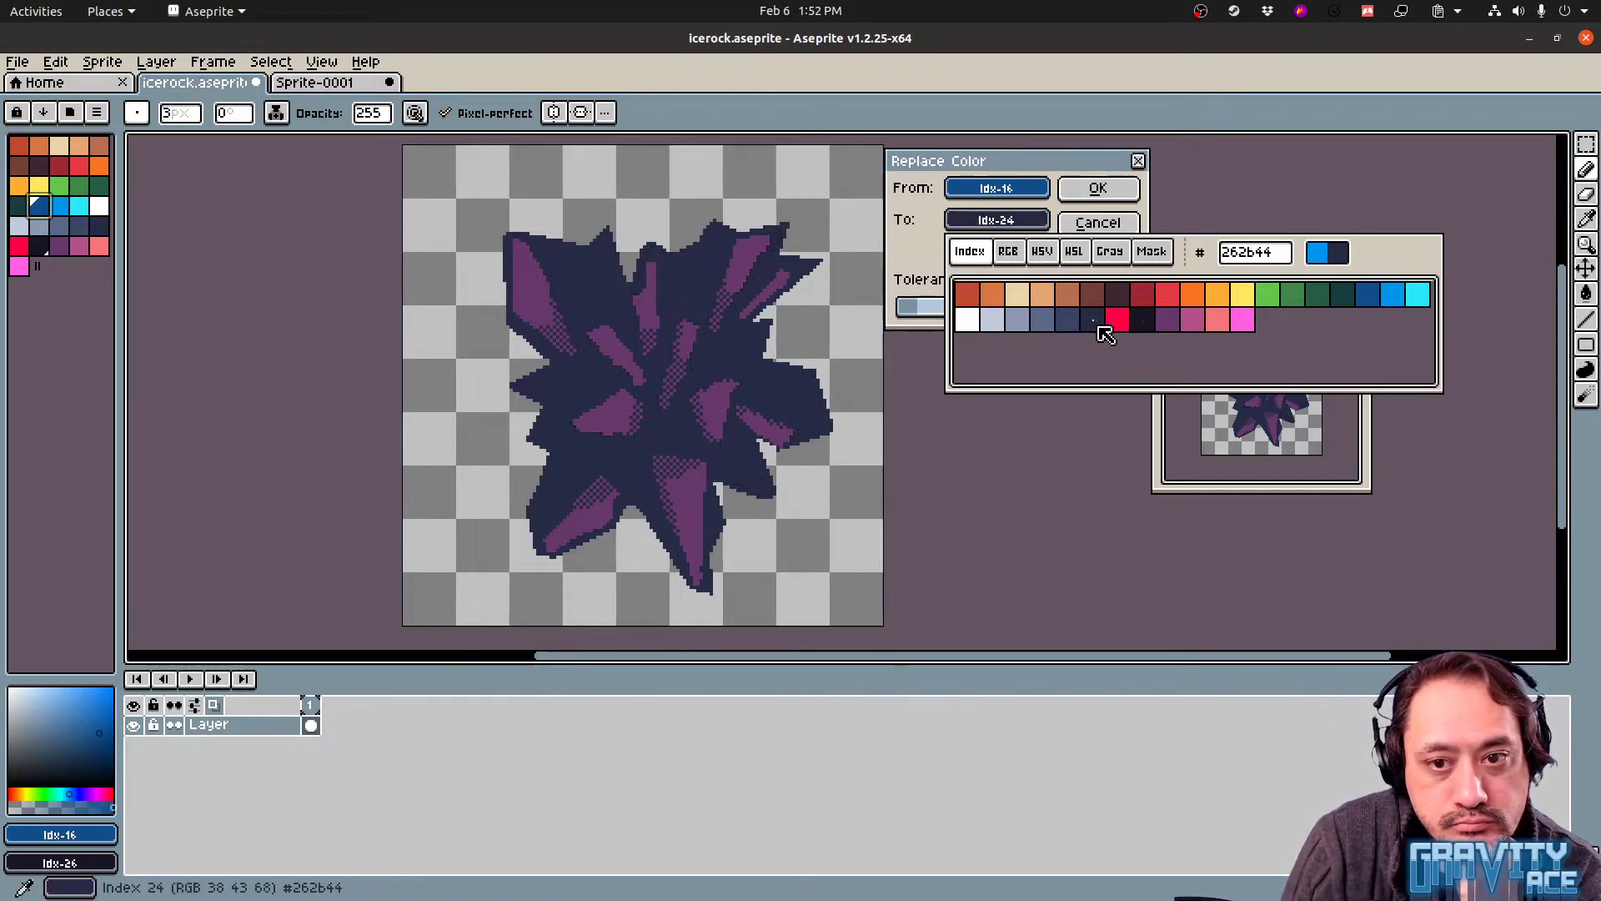
# Replace all the blue highlights with pink b55088 (index 28) and save the sprite
pyautogui.click(1185, 325)
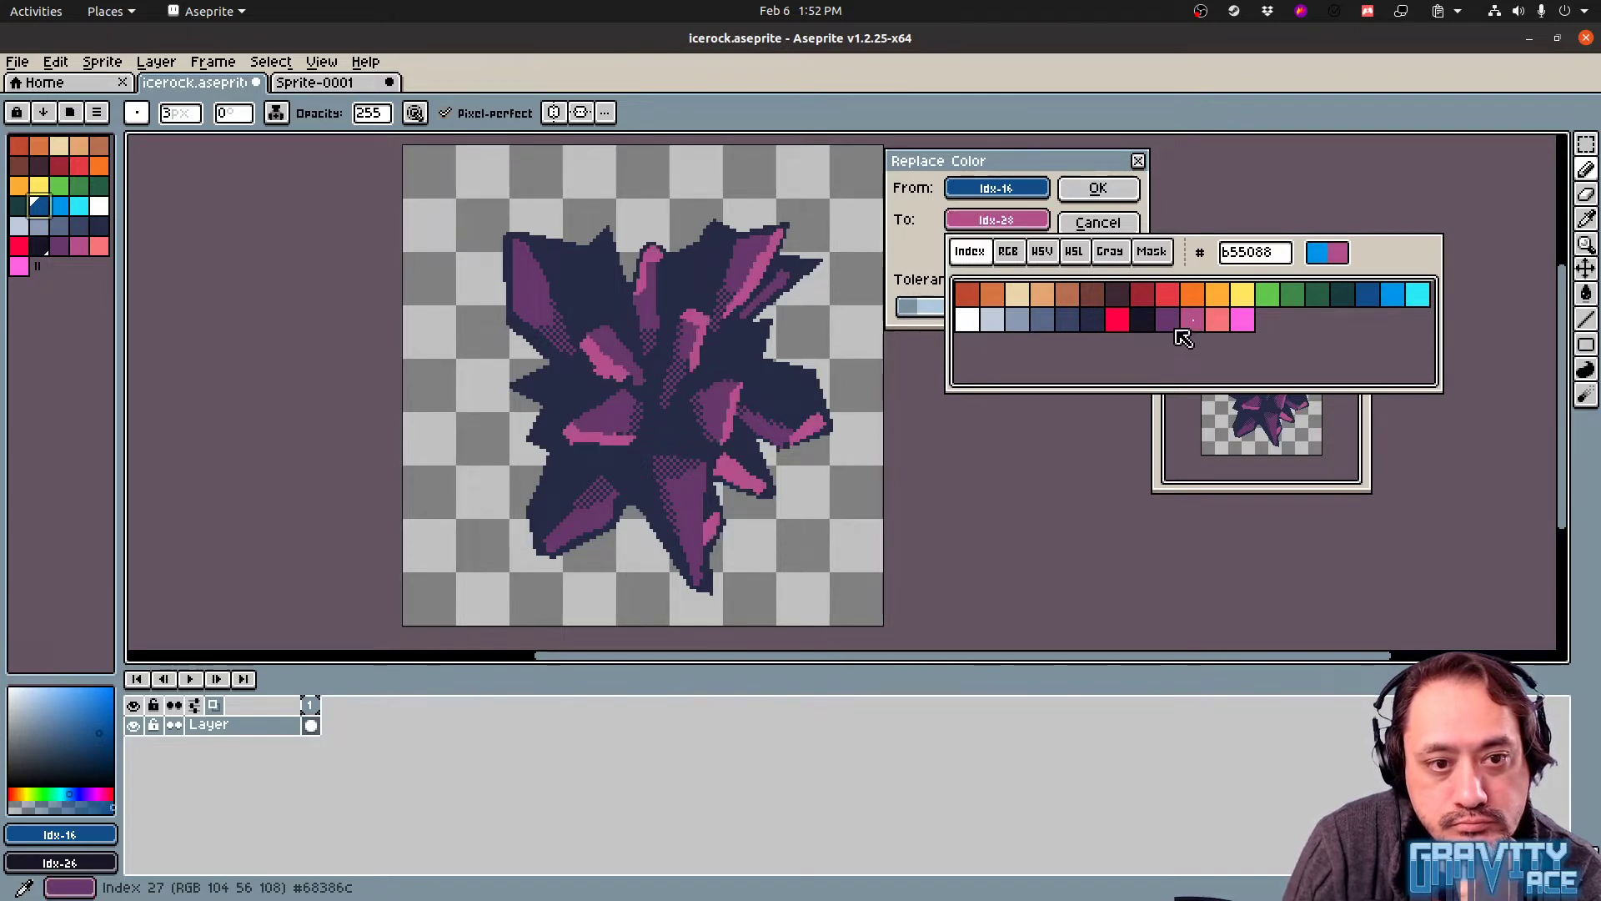
pyautogui.click(1097, 189)
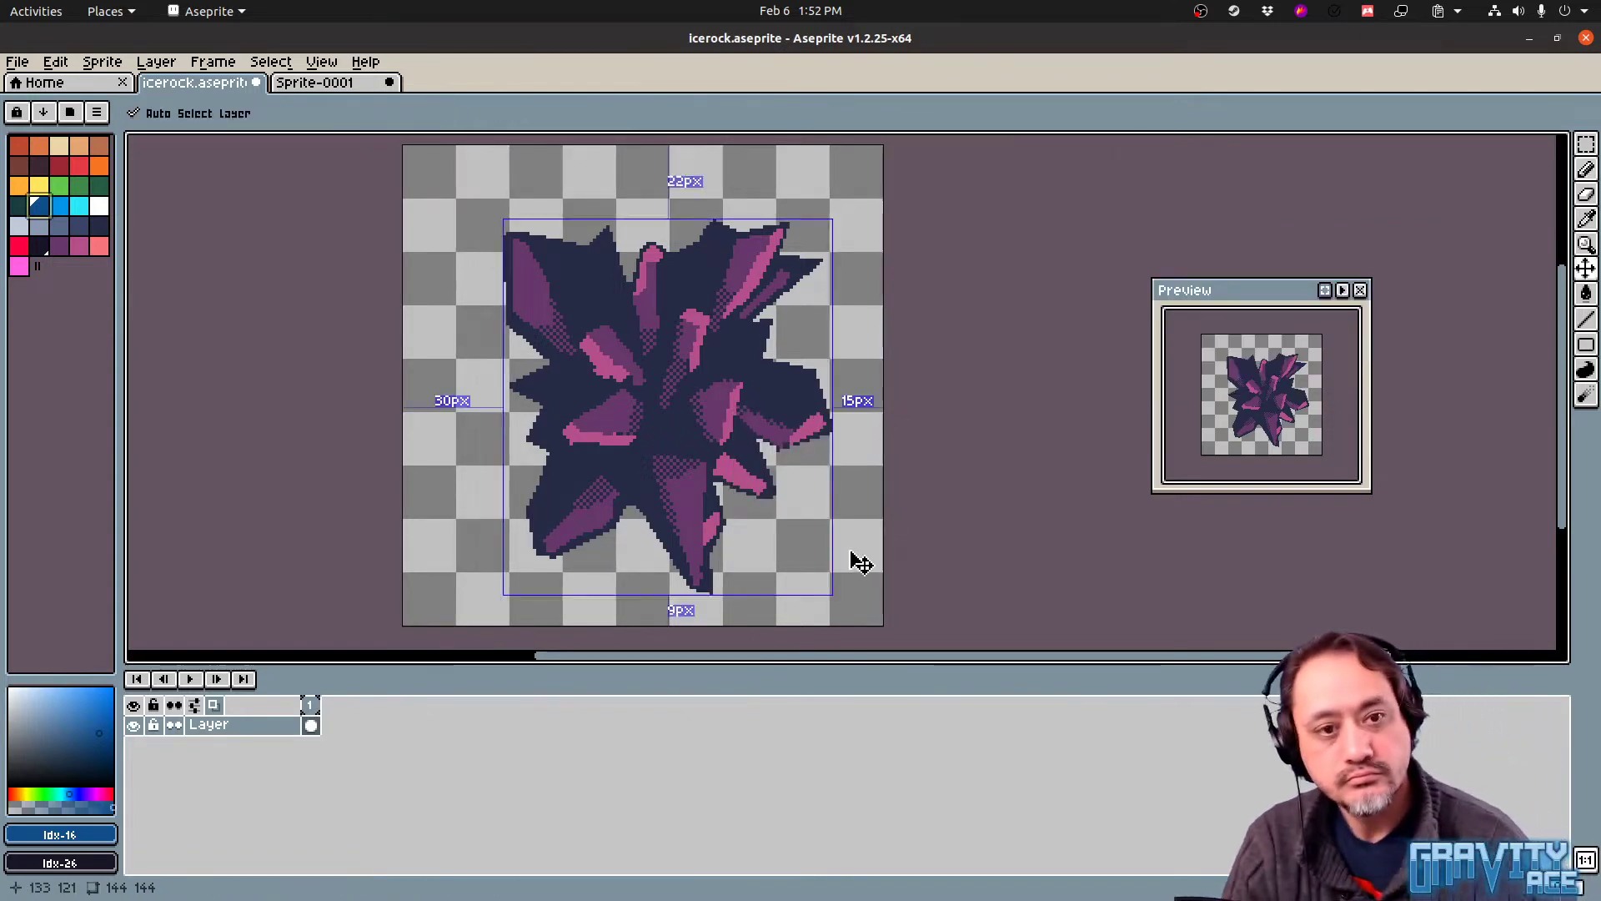
pyautogui.hotkey('ctrl', 'e')
pyautogui.press('Escape')
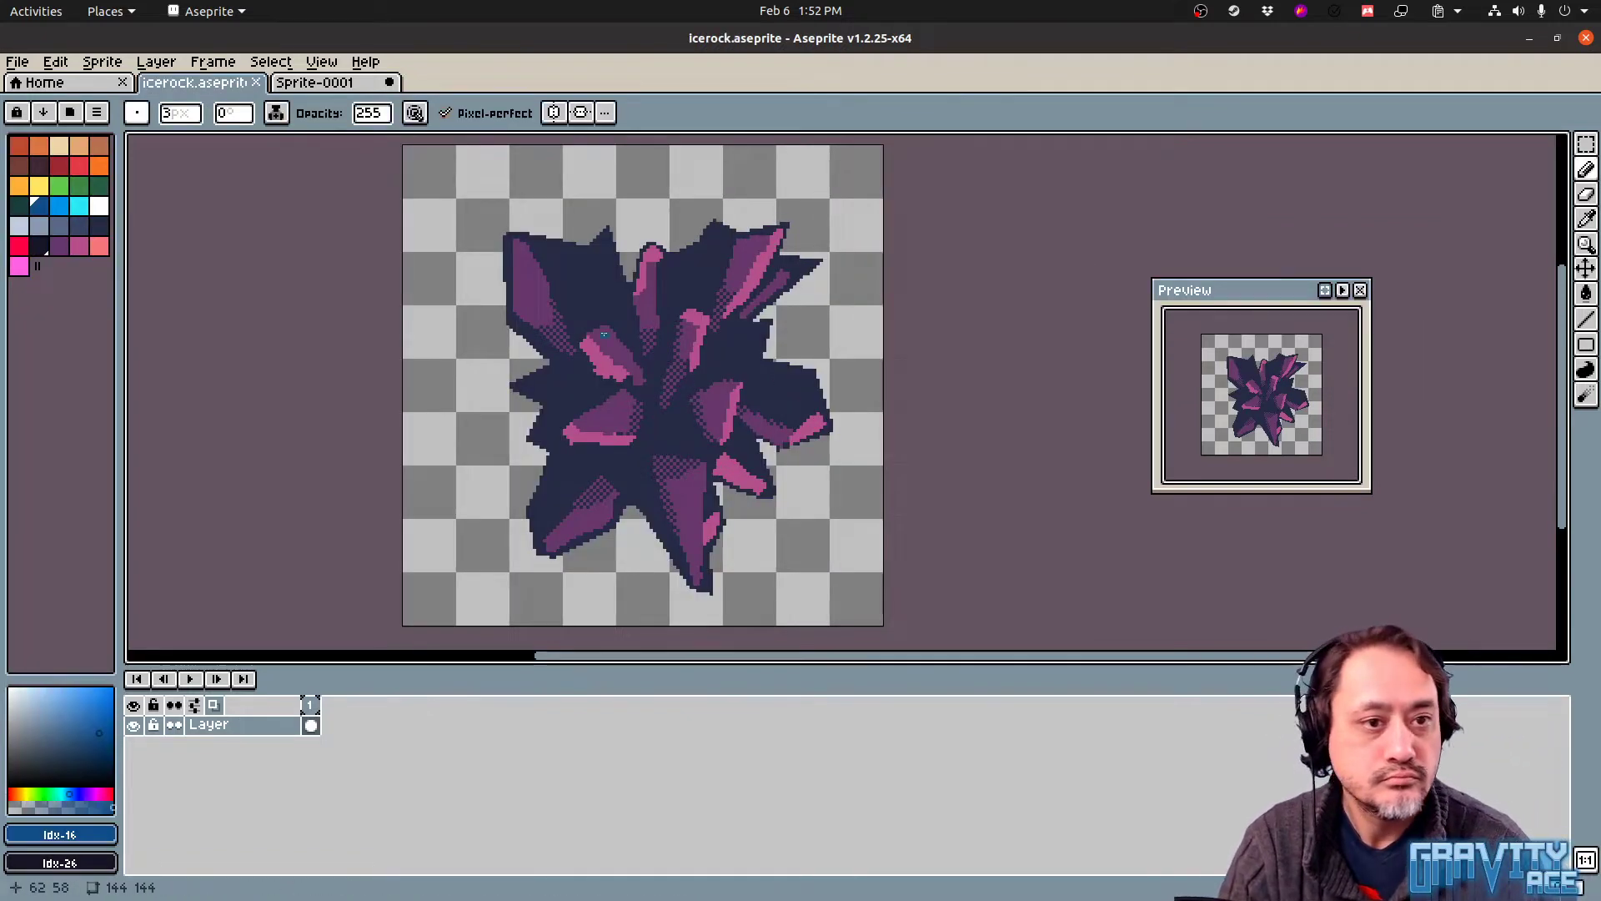
# Draw 1 px ridge lines in the sampled pink #b55088 down the upper-left and upper-right spikes toward the crystal's centre
pyautogui.keyDown('alt'); pyautogui.click(603, 334); pyautogui.keyUp('alt')
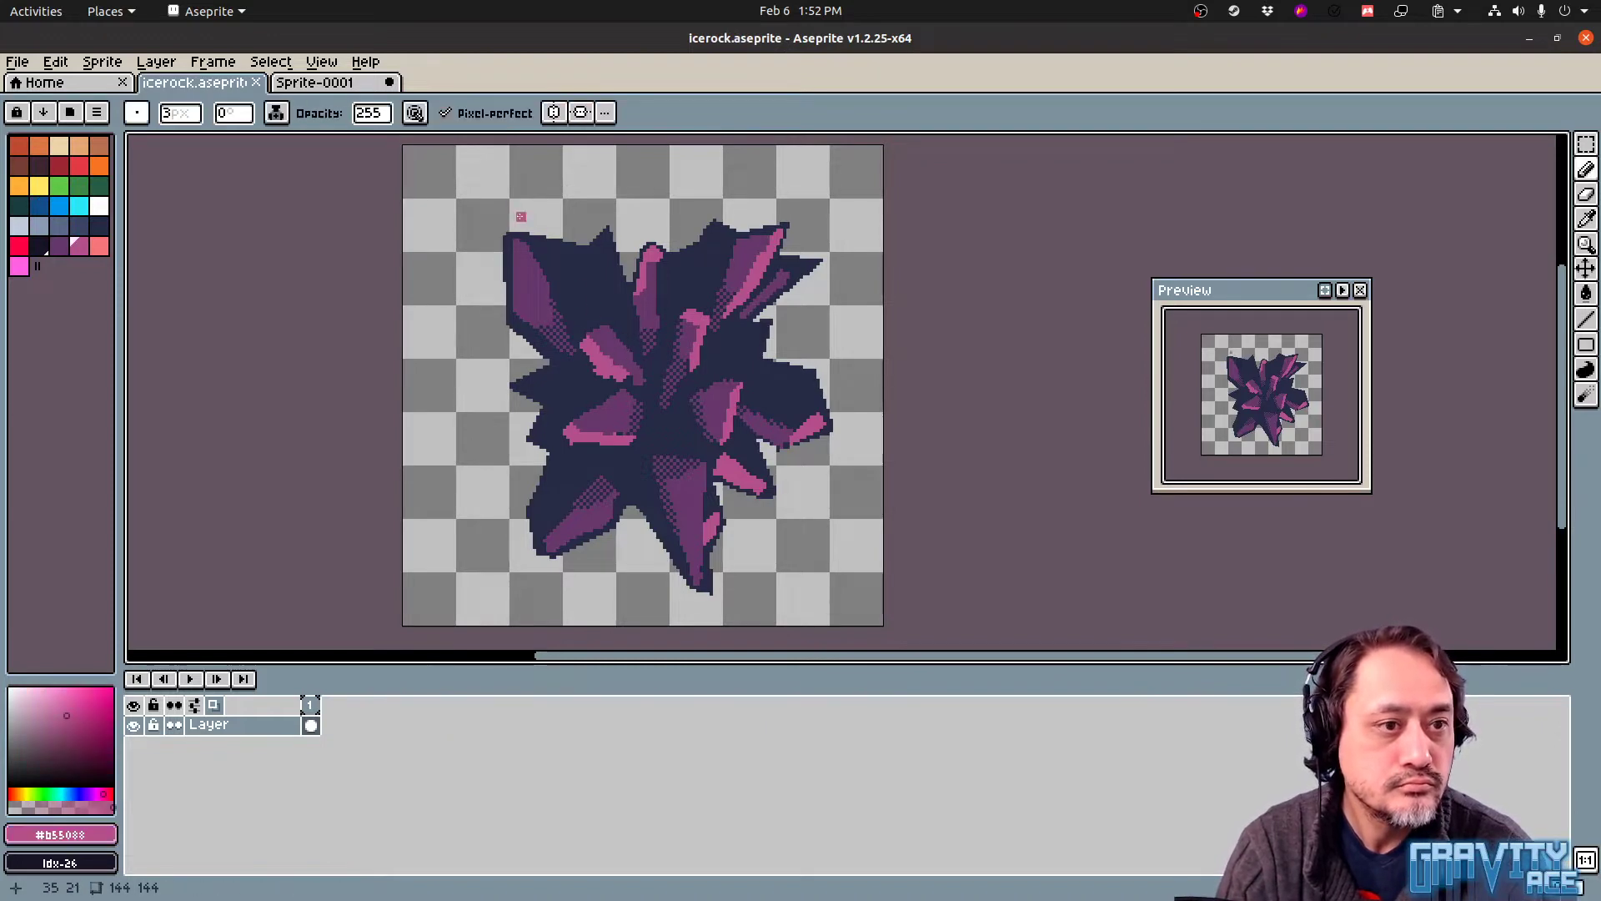
pyautogui.press('-')
pyautogui.press('-')
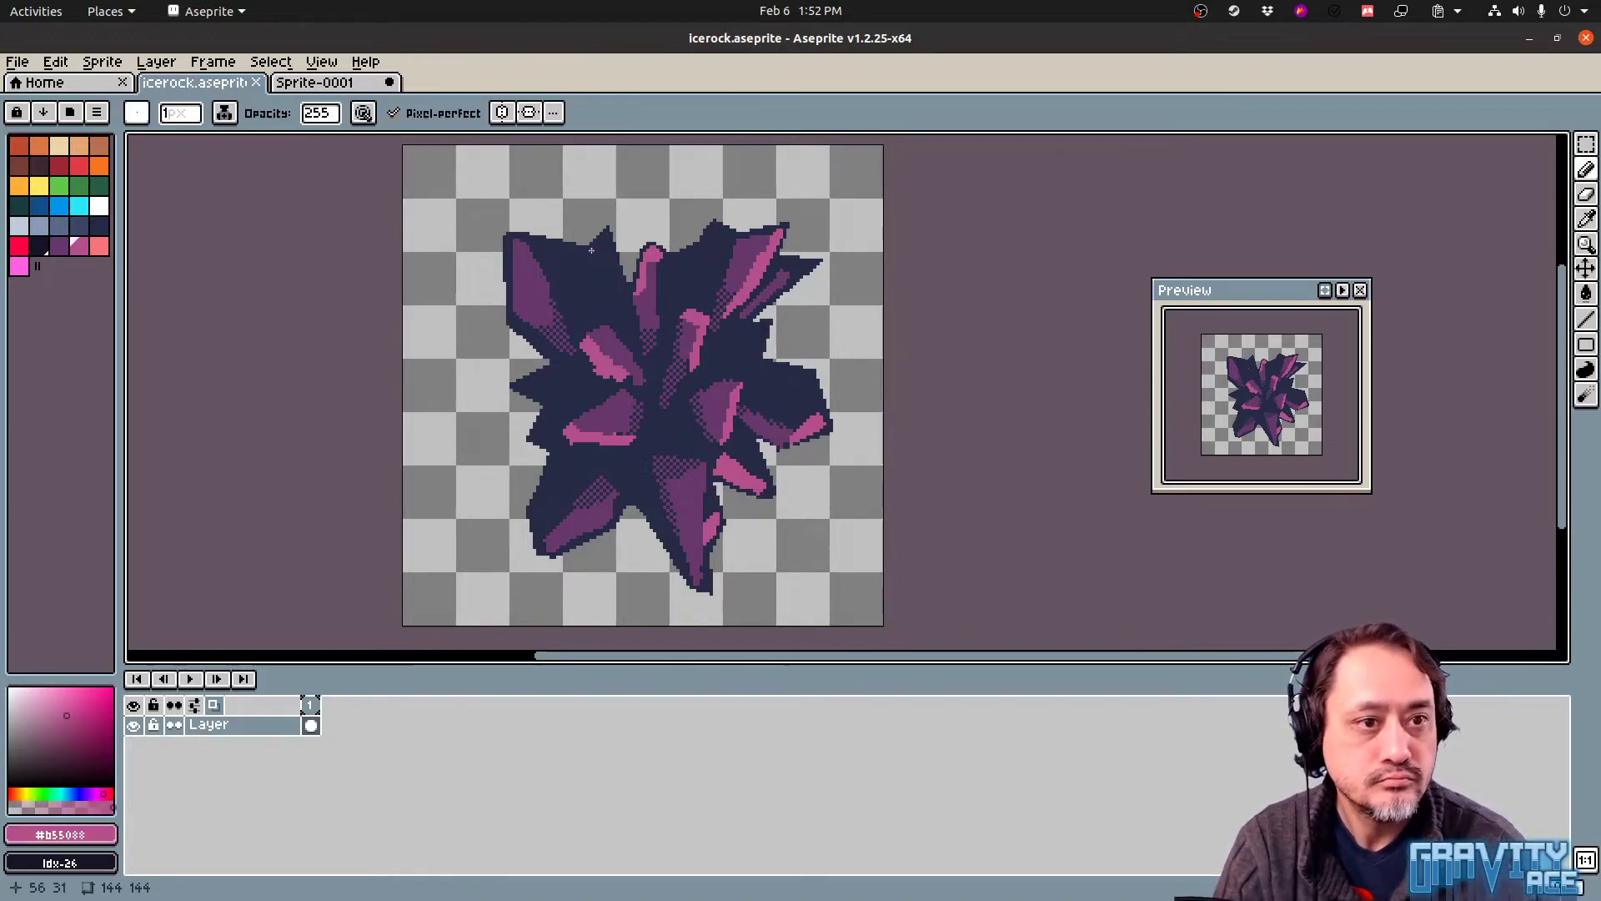
pyautogui.click(585, 251)
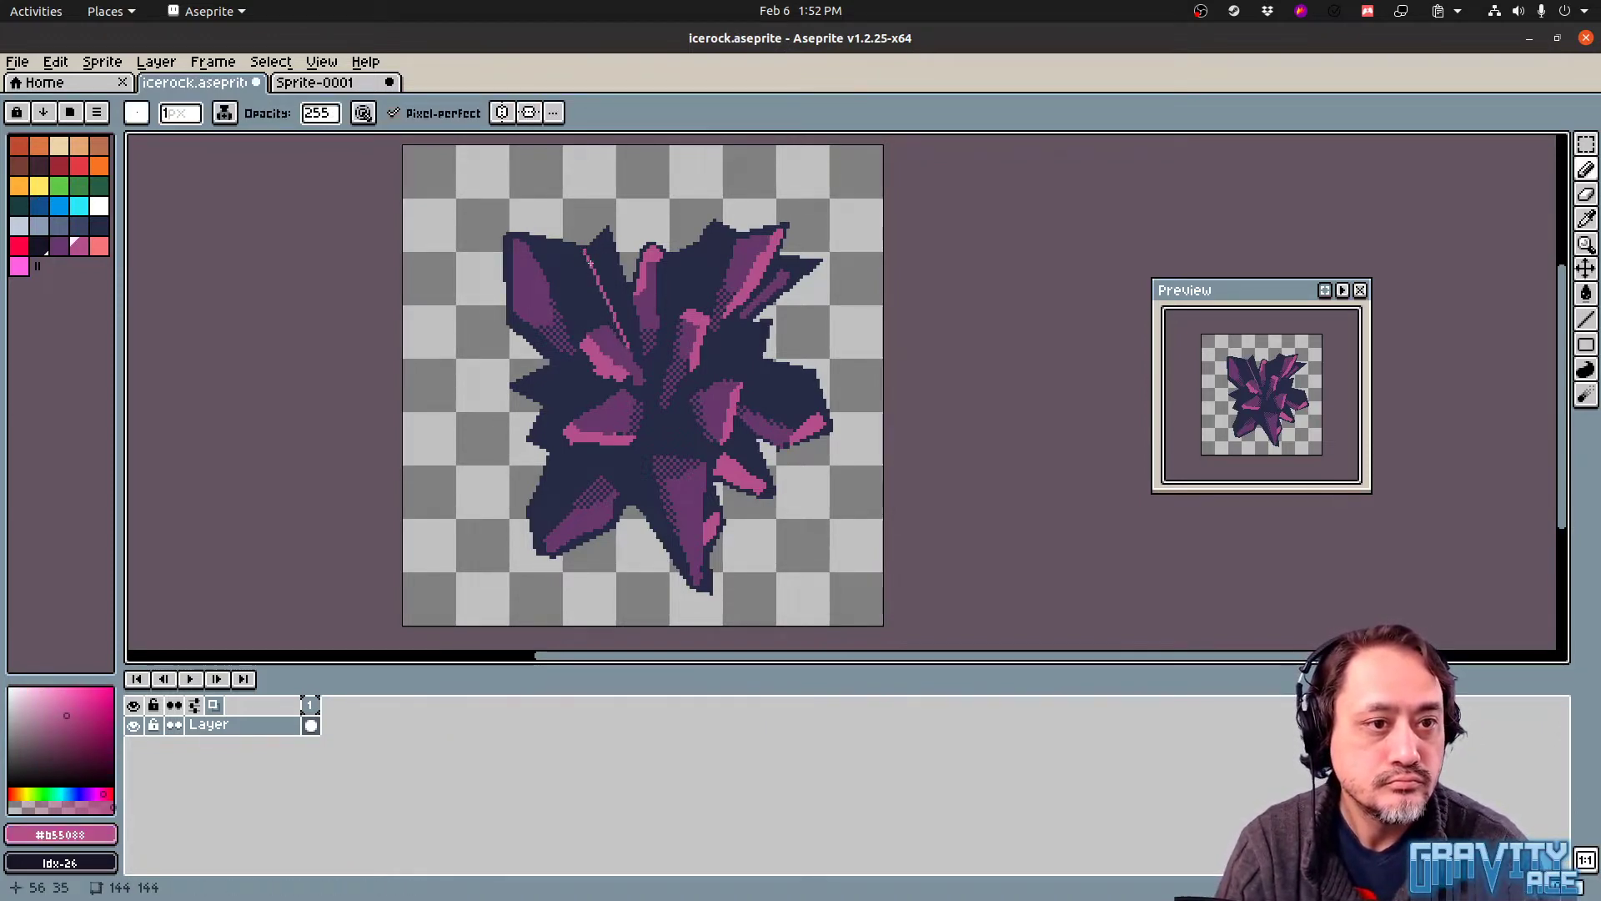
pyautogui.press('v')
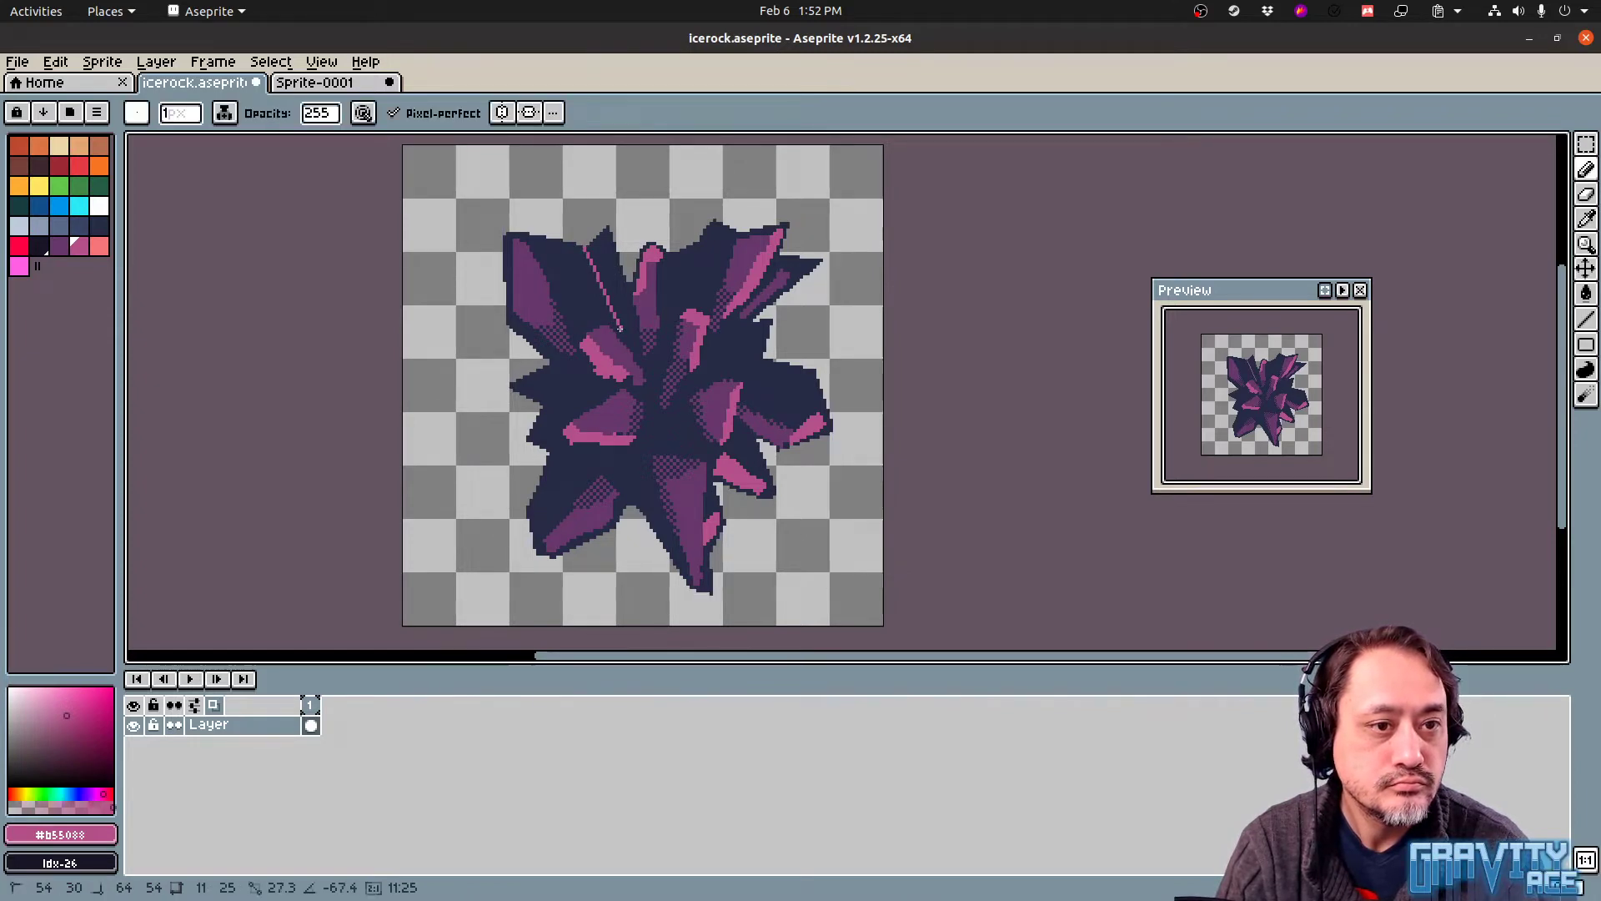
pyautogui.keyDown('shift'); pyautogui.click(640, 366); pyautogui.keyUp('shift')
pyautogui.click(701, 244)
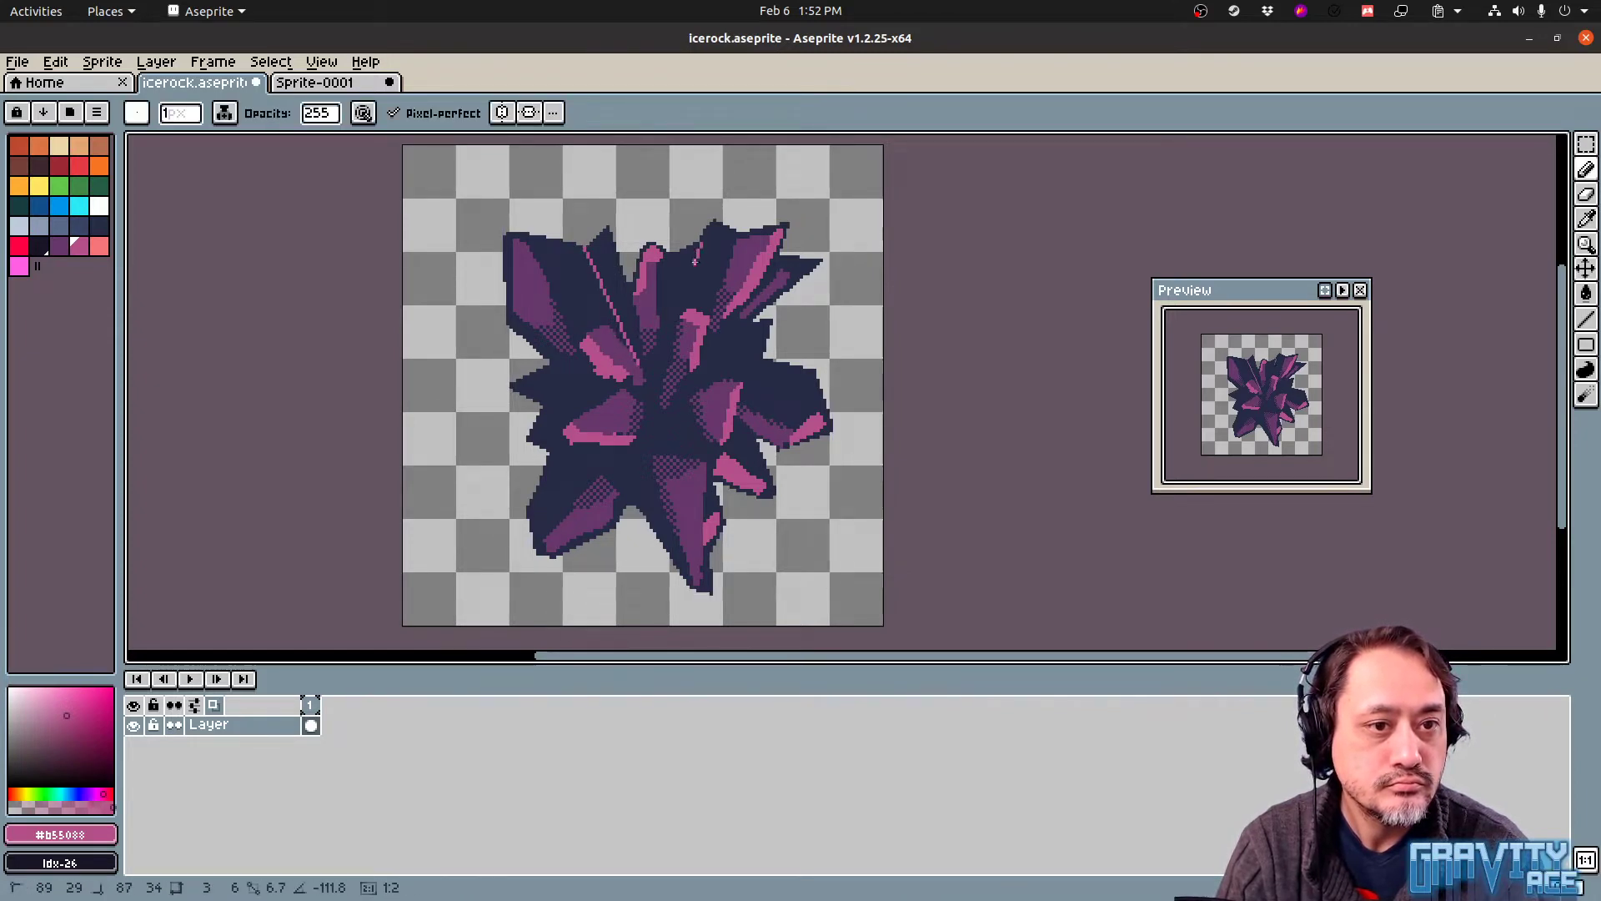
pyautogui.keyDown('shift'); pyautogui.click(682, 317); pyautogui.keyUp('shift')
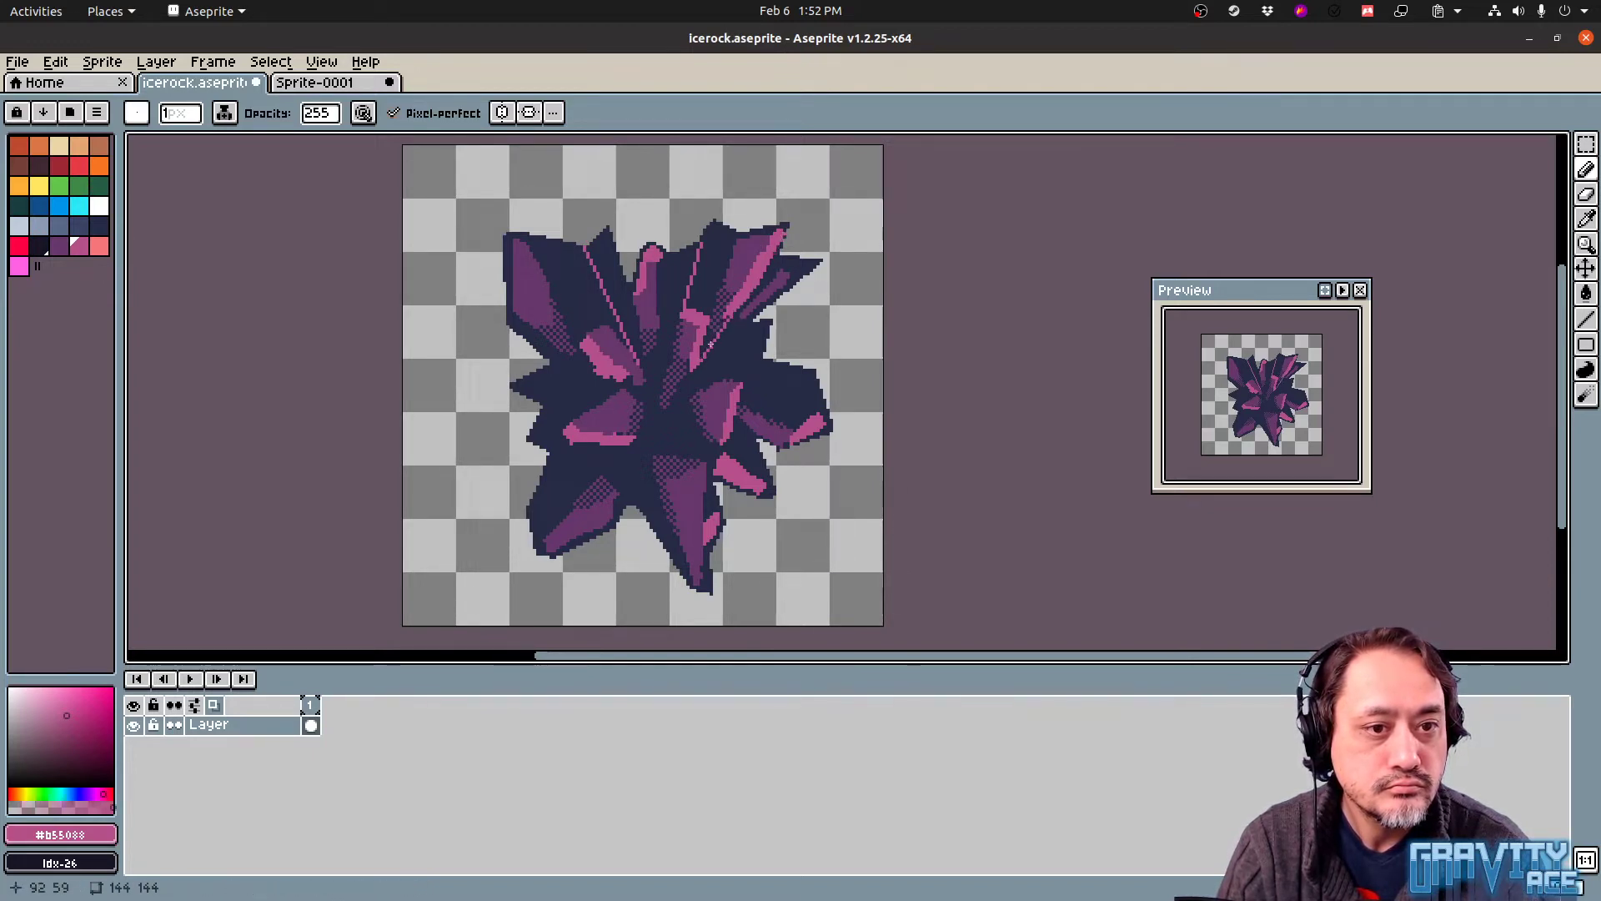
# Outline the right spike's upper ridge with a 1 px pink line running from its tip to the centre-right facet
pyautogui.moveTo(829, 427)
pyautogui.mouseDown()
pyautogui.moveTo(724, 373)
pyautogui.moveTo(817, 413)
pyautogui.mouseUp()
pyautogui.keyDown('alt'); pyautogui.click(809, 413); pyautogui.keyUp('alt')
pyautogui.keyDown('alt'); pyautogui.click(808, 422); pyautogui.keyUp('alt')
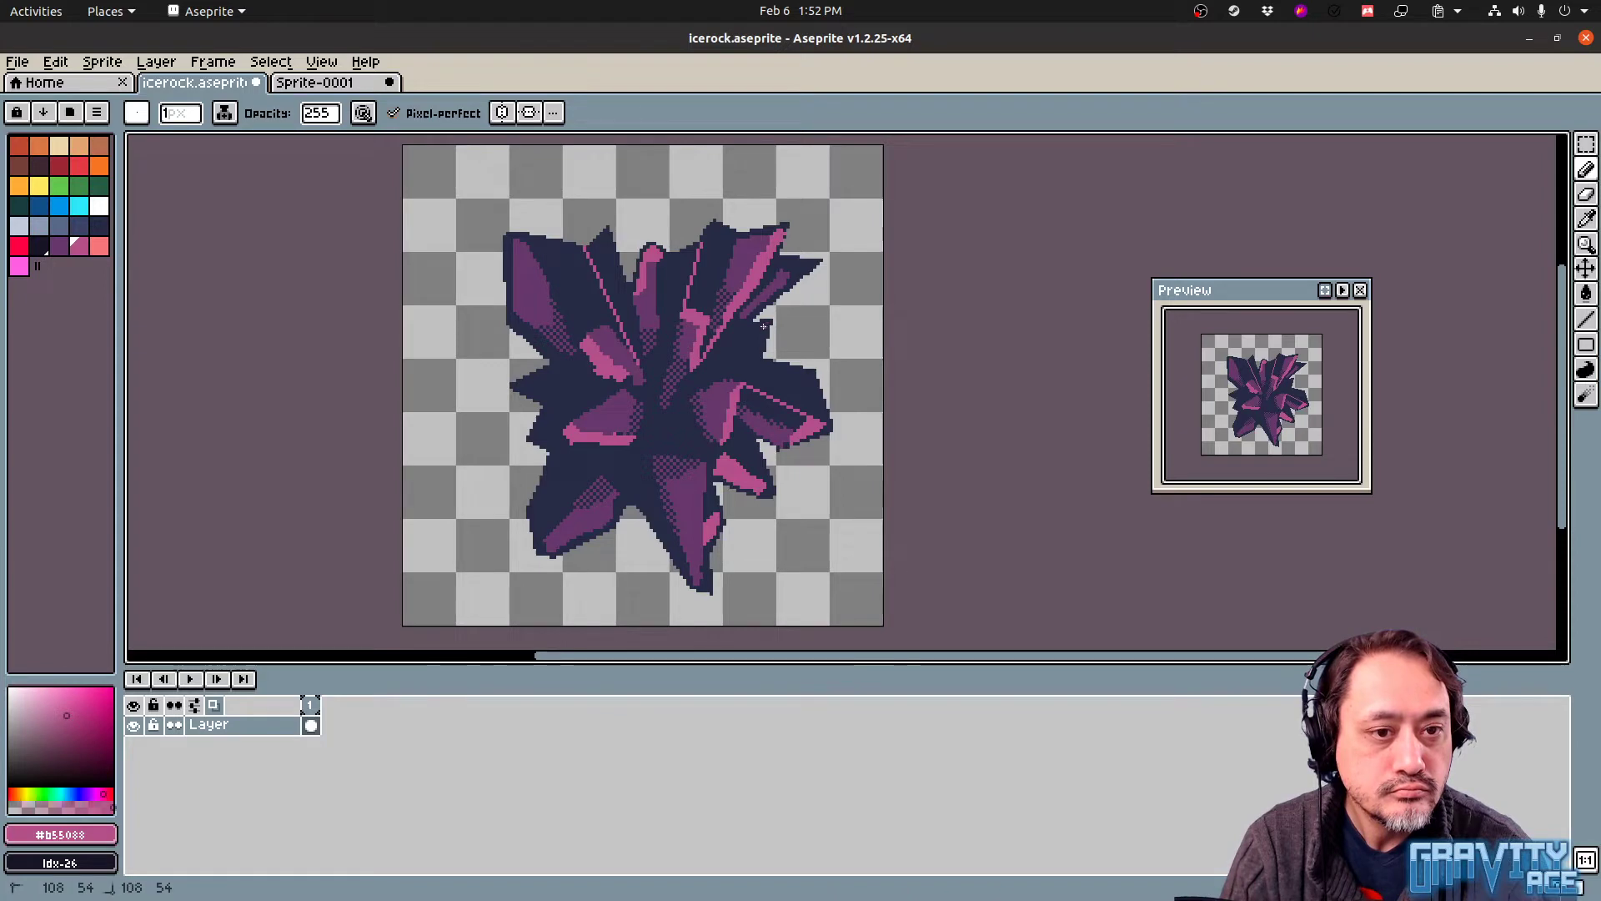
# Draw 1 px pink #b55088 ridge lines along the small upper-right spike and the small lower-left spike toward the crystal's centre
pyautogui.moveTo(762, 326); pyautogui.dragTo(648, 373)
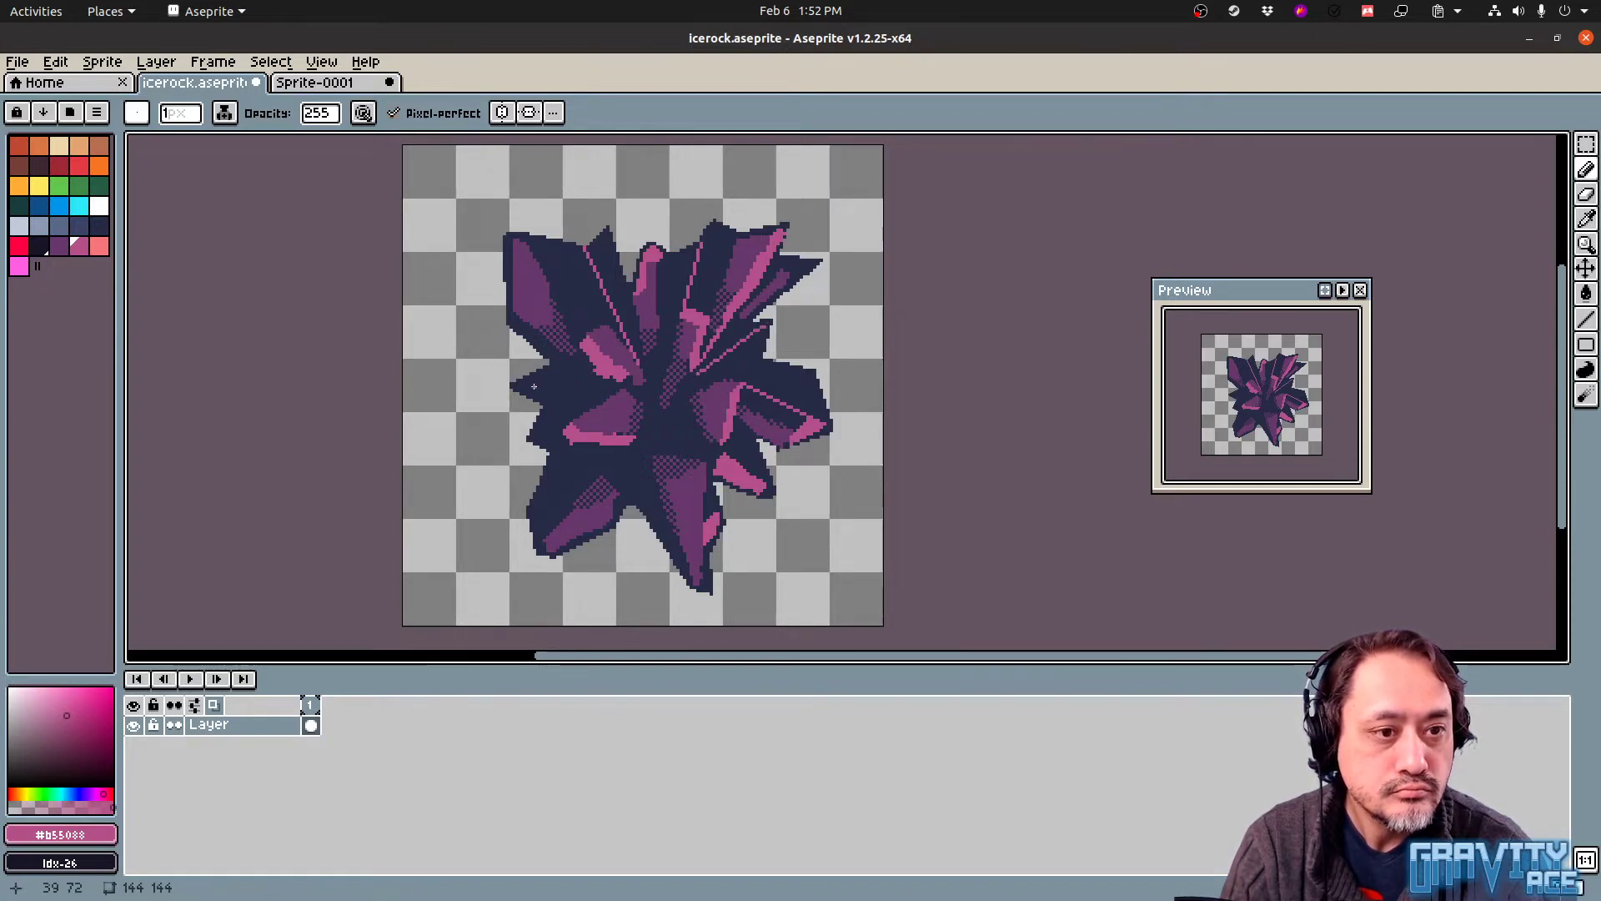
pyautogui.moveTo(543, 405); pyautogui.dragTo(619, 387)
# Draw 1 px lines in sampled purple #68386c along the left spike's ridge, its upper facet edges and the lower-left crystal's upper edge
pyautogui.keyDown('alt'); pyautogui.click(602, 340); pyautogui.keyUp('alt')
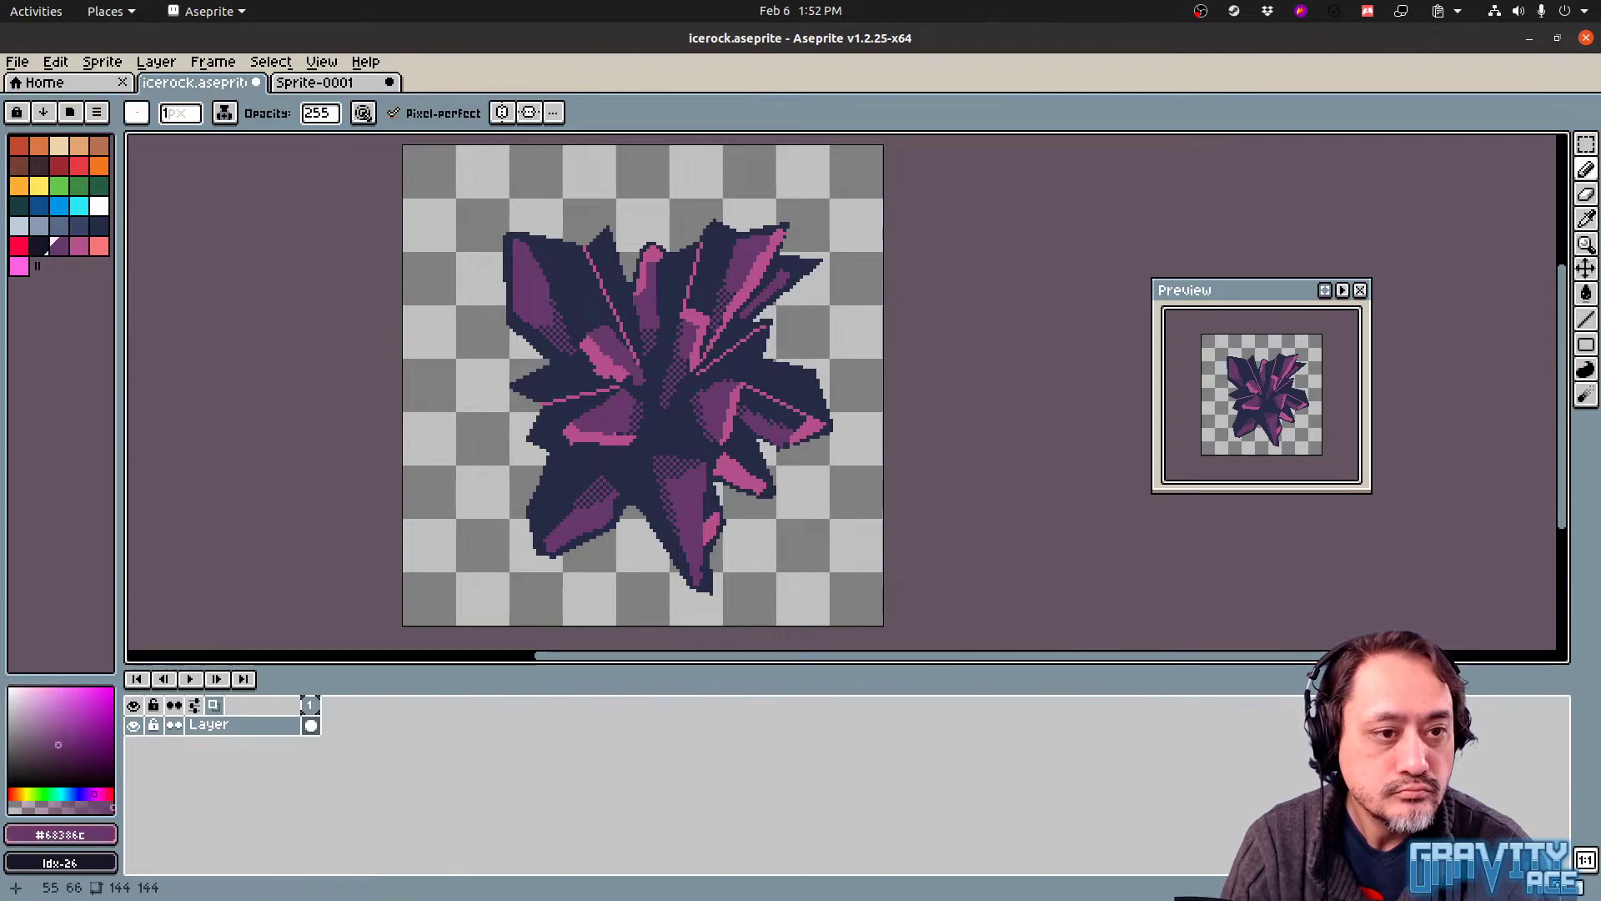
pyautogui.keyDown('shift'); pyautogui.moveTo(517, 385); pyautogui.dragTo(617, 382); pyautogui.keyUp('shift')
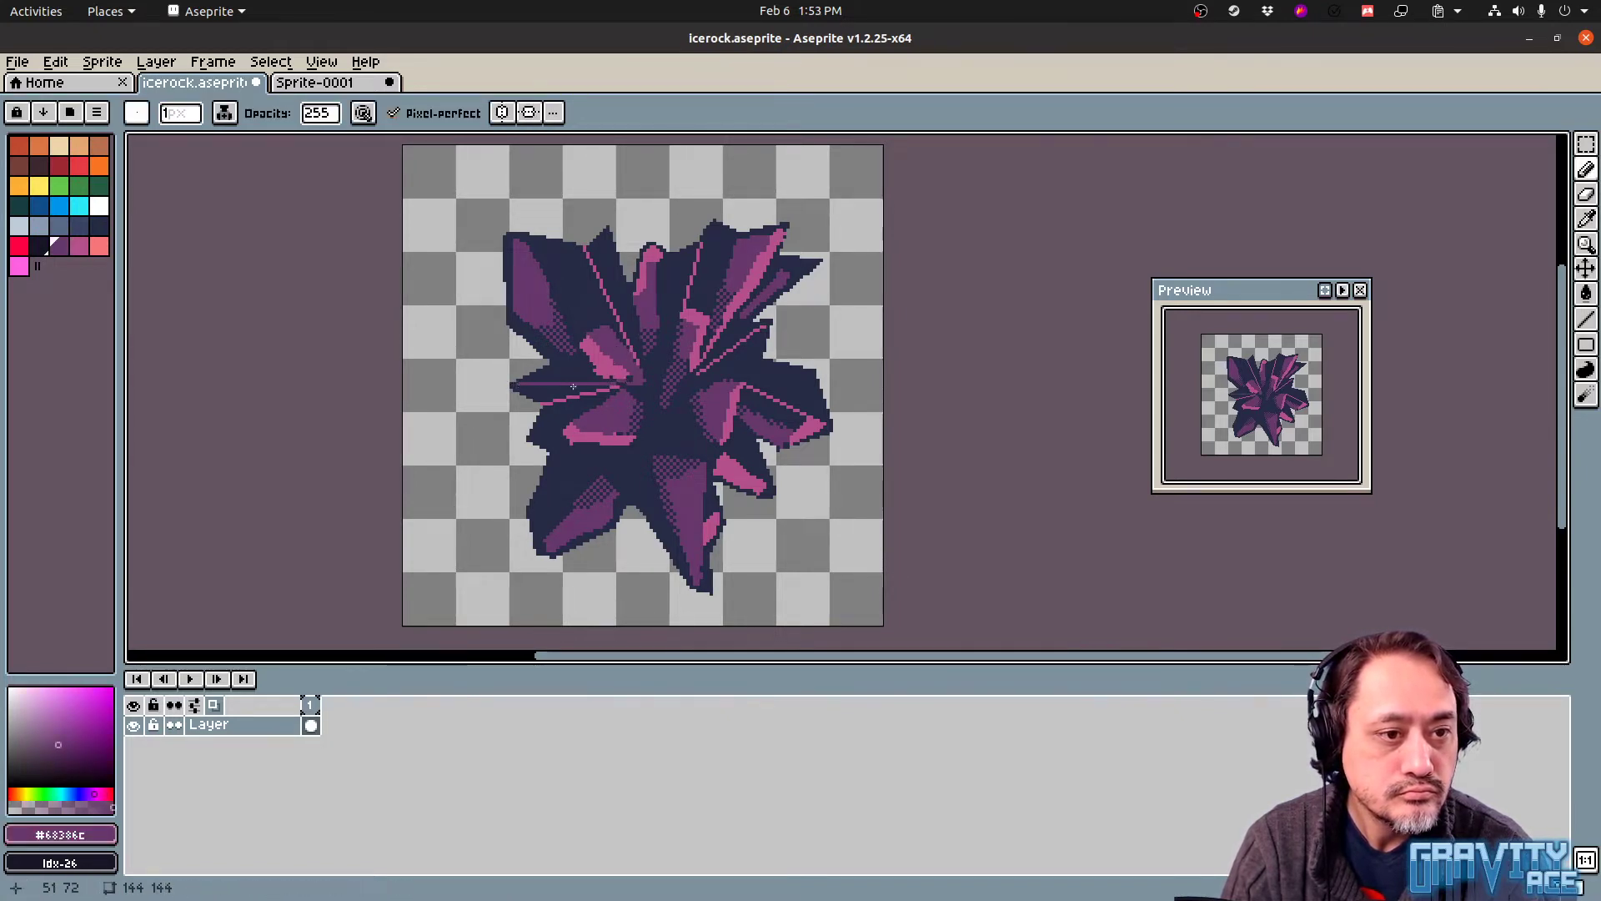
pyautogui.click(523, 380)
pyautogui.keyDown('shift'); pyautogui.click(570, 366); pyautogui.keyUp('shift')
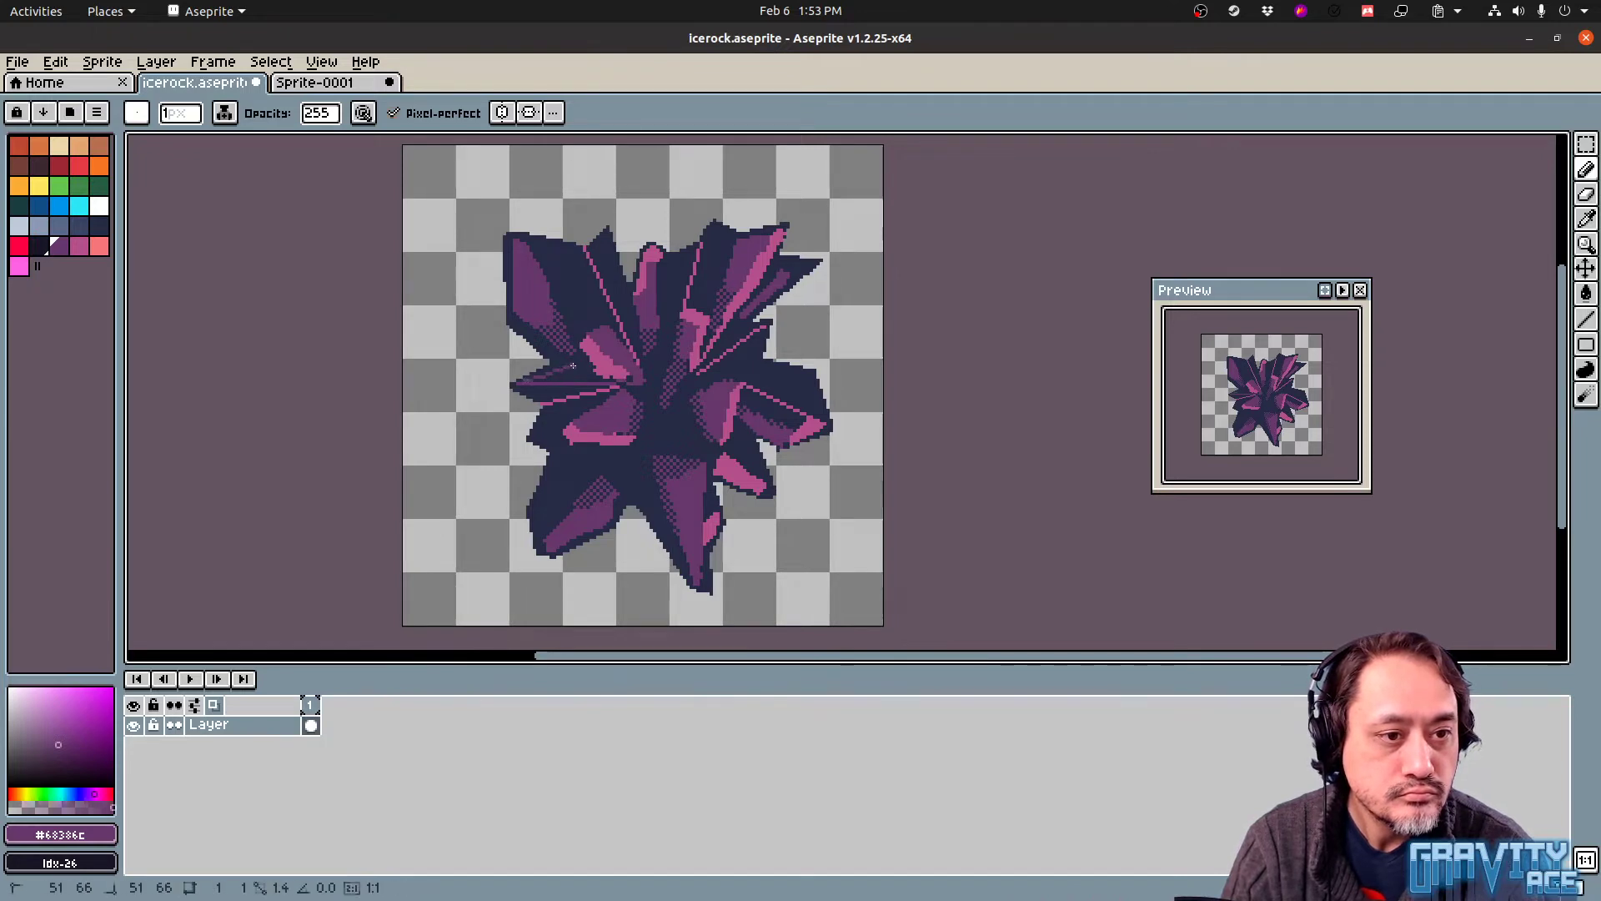
pyautogui.keyDown('shift'); pyautogui.click(599, 380); pyautogui.keyUp('shift')
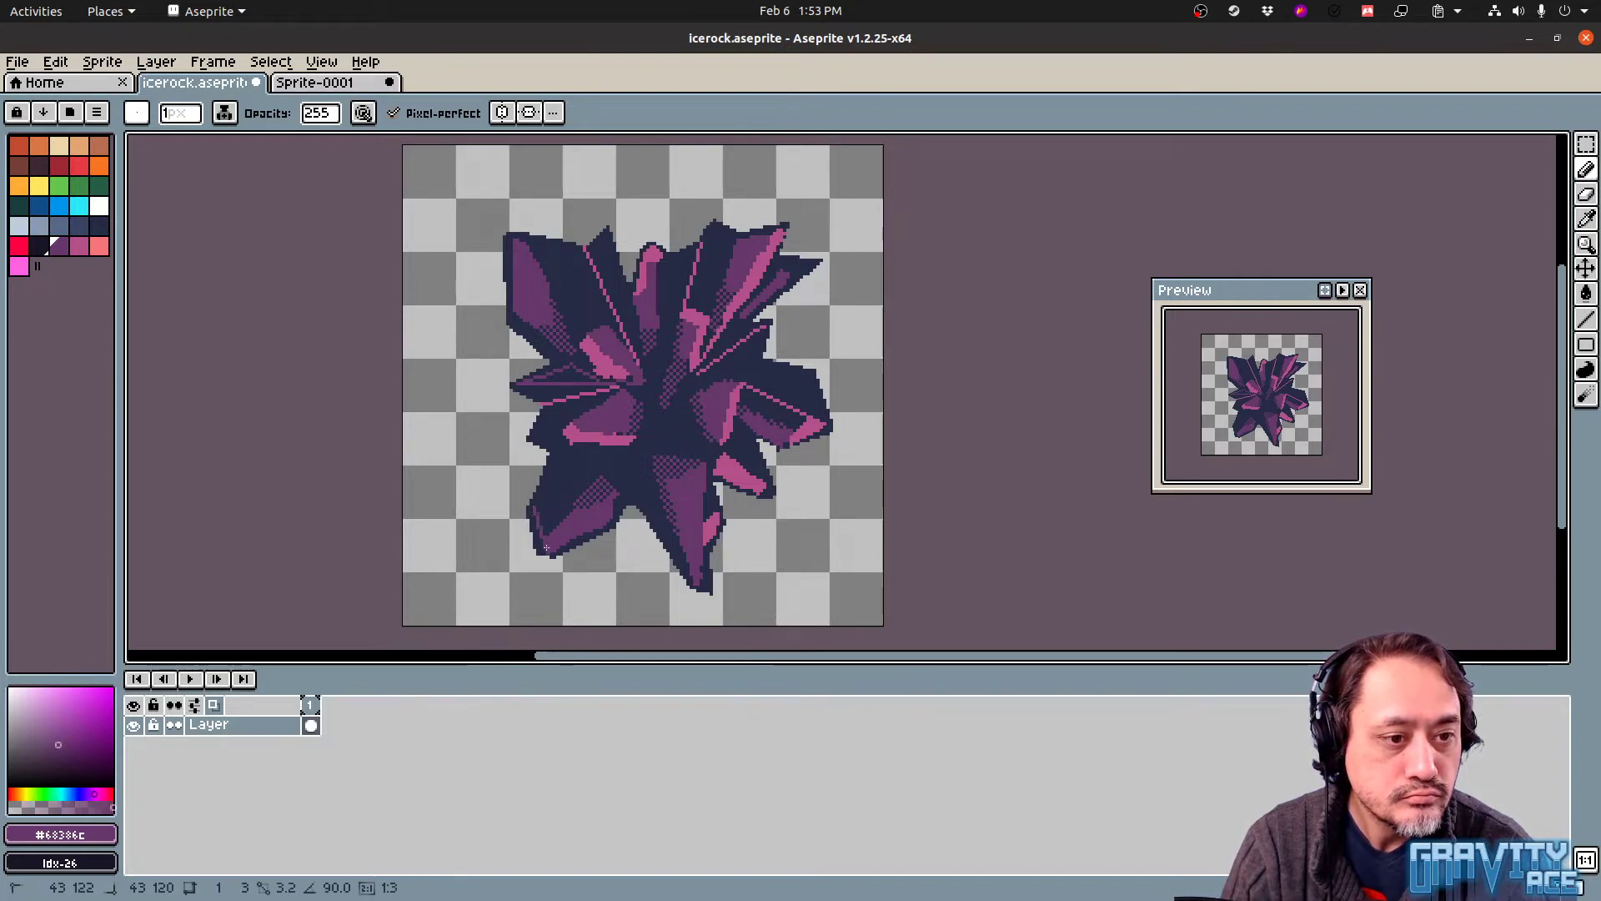
pyautogui.moveTo(534, 507); pyautogui.dragTo(559, 459)
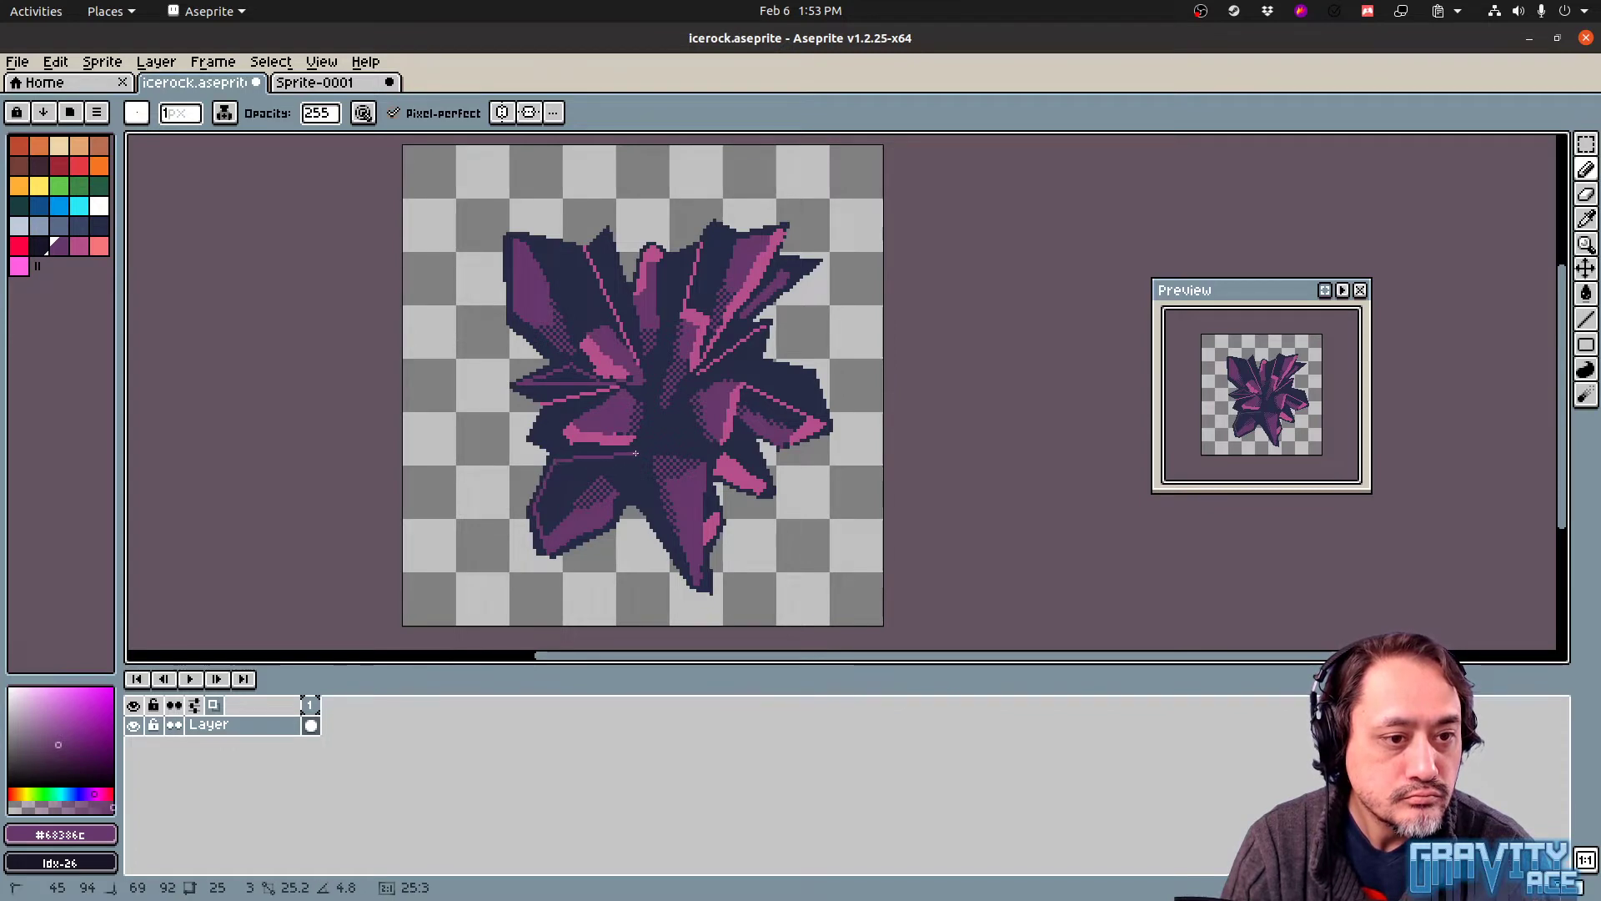
pyautogui.moveTo(638, 454); pyautogui.dragTo(639, 454)
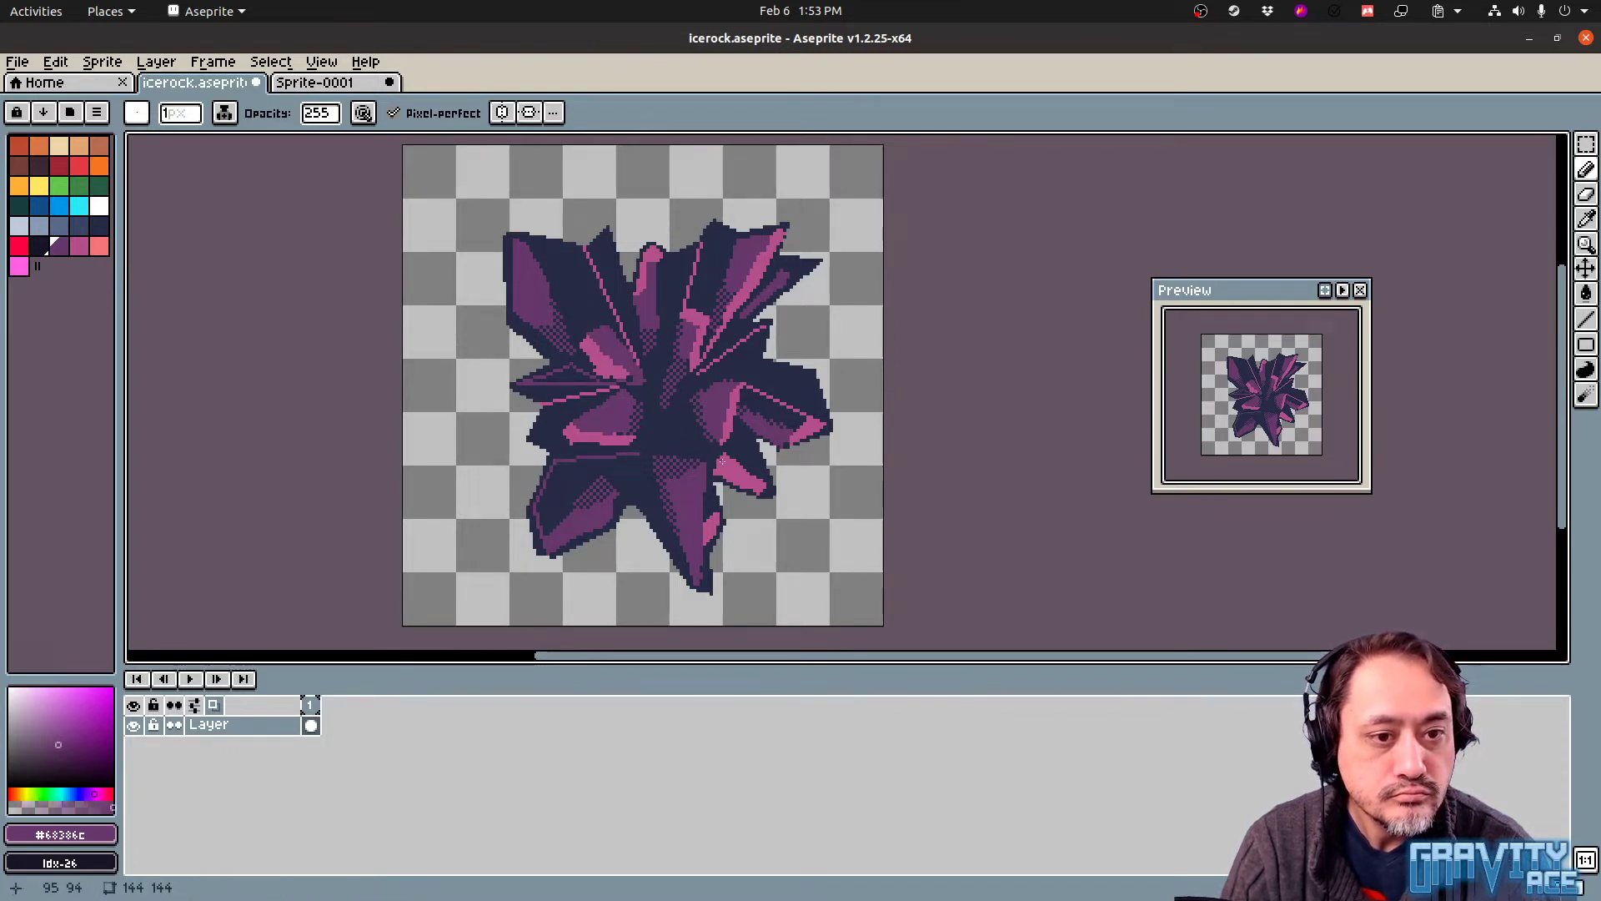
# Draw a 1 px ridge line in sampled pink #b55088 from the lower-right crystal to the sprite's centre
pyautogui.keyDown('alt'); pyautogui.click(767, 482); pyautogui.keyUp('alt')
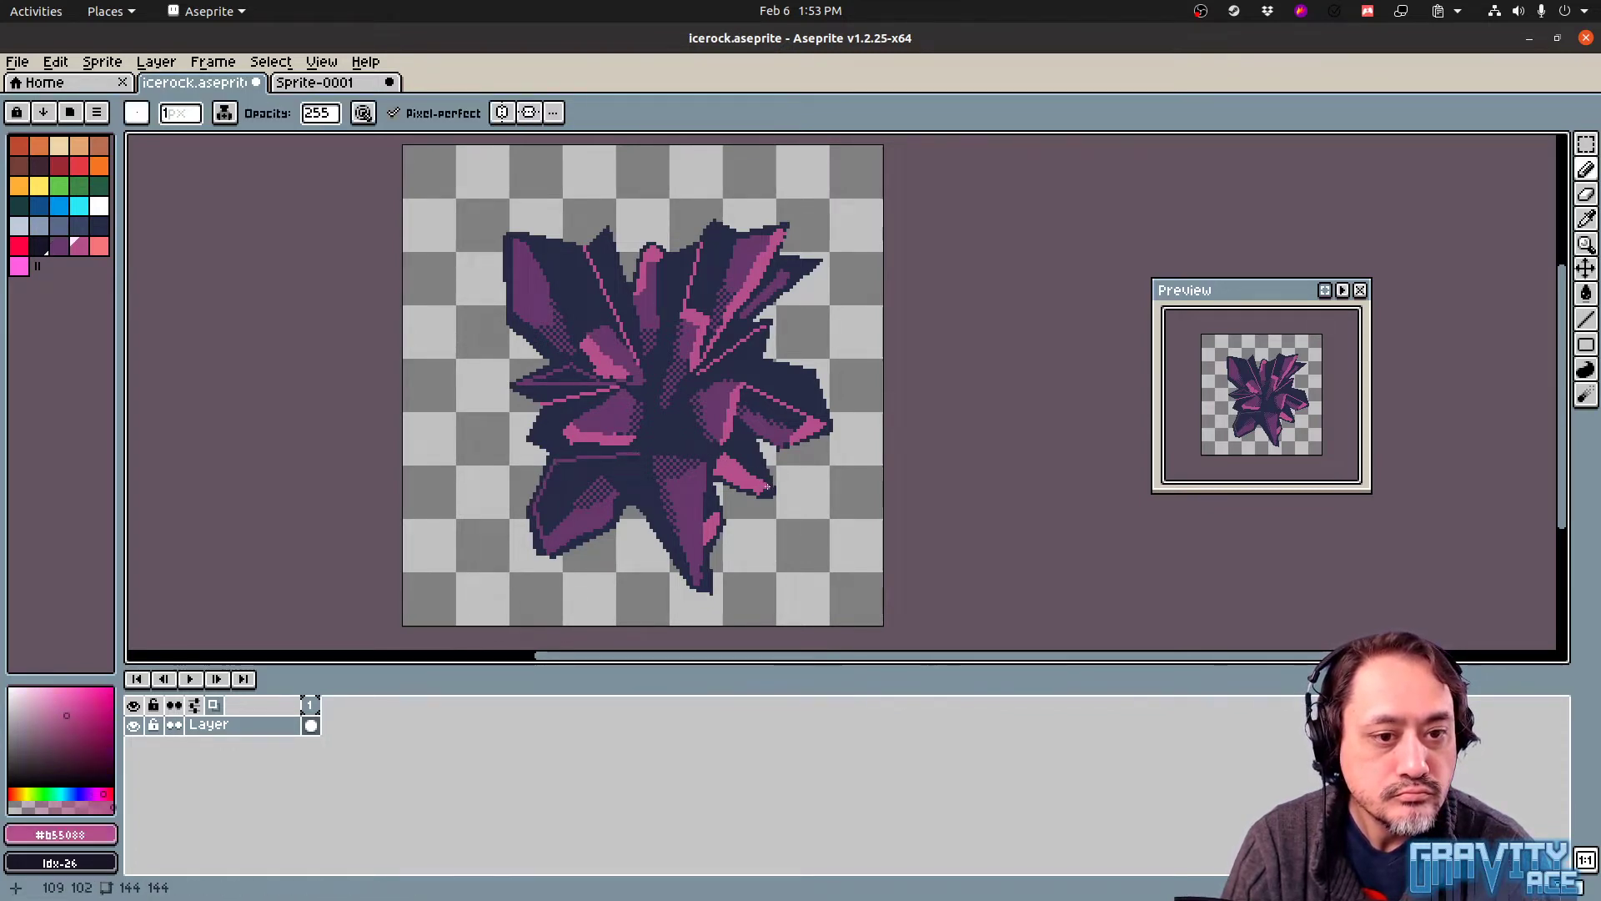
pyautogui.keyDown('shift'); pyautogui.click(679, 425); pyautogui.keyUp('shift')
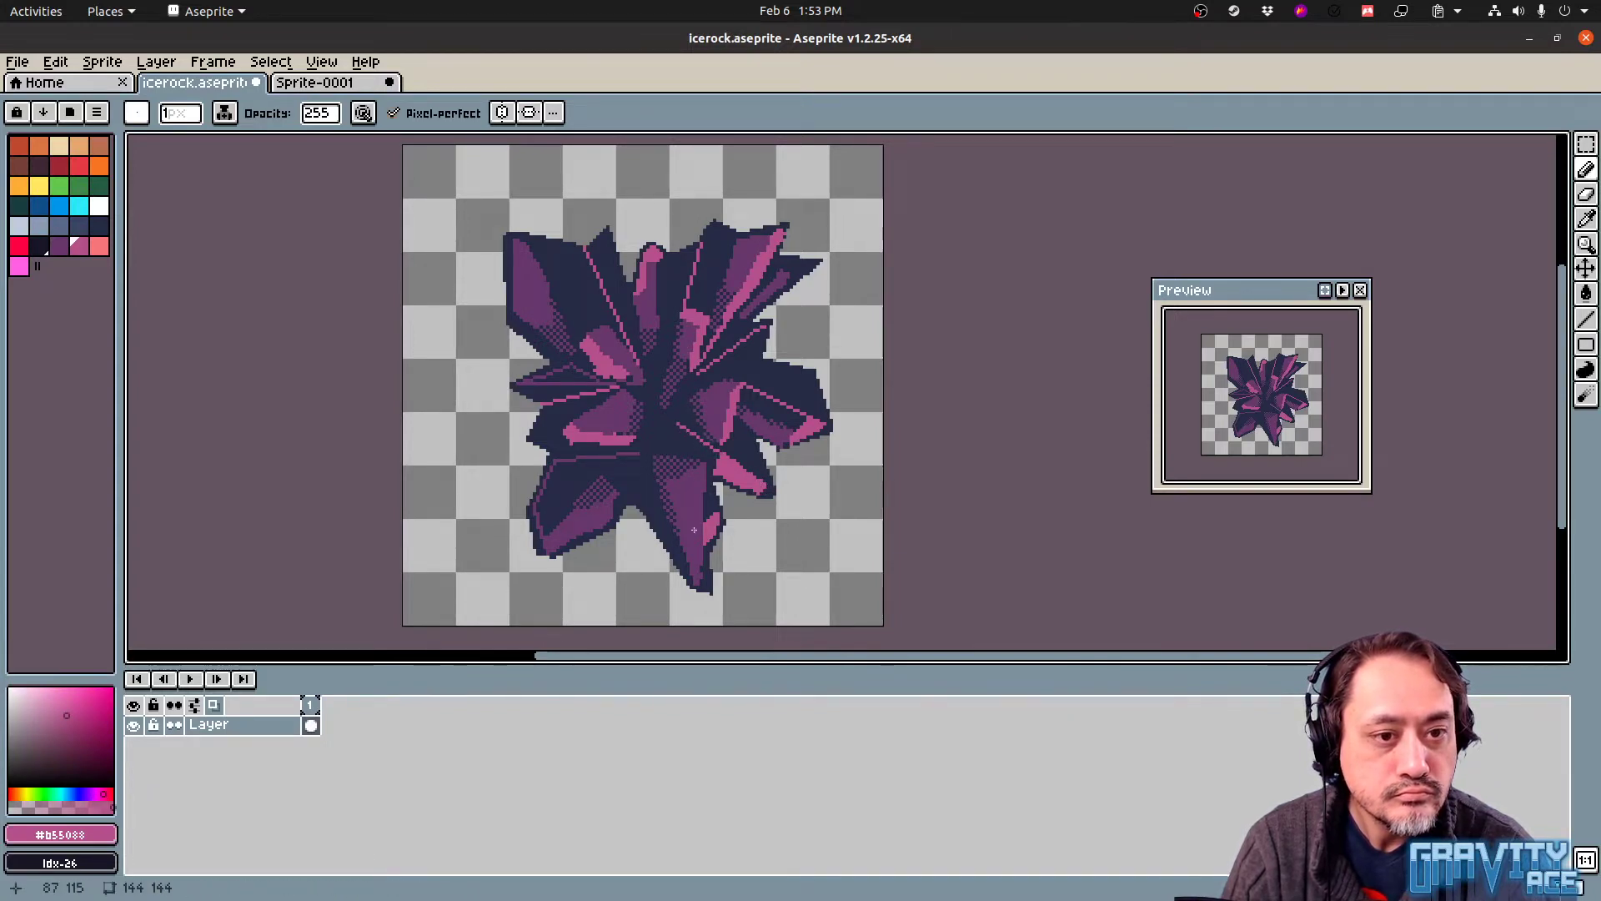
# Retouch the bottom spike's tip with sampled navy #262b44 and extend its facet up to the centre in purple #68386c
pyautogui.keyDown('alt'); pyautogui.click(683, 574); pyautogui.keyUp('alt')
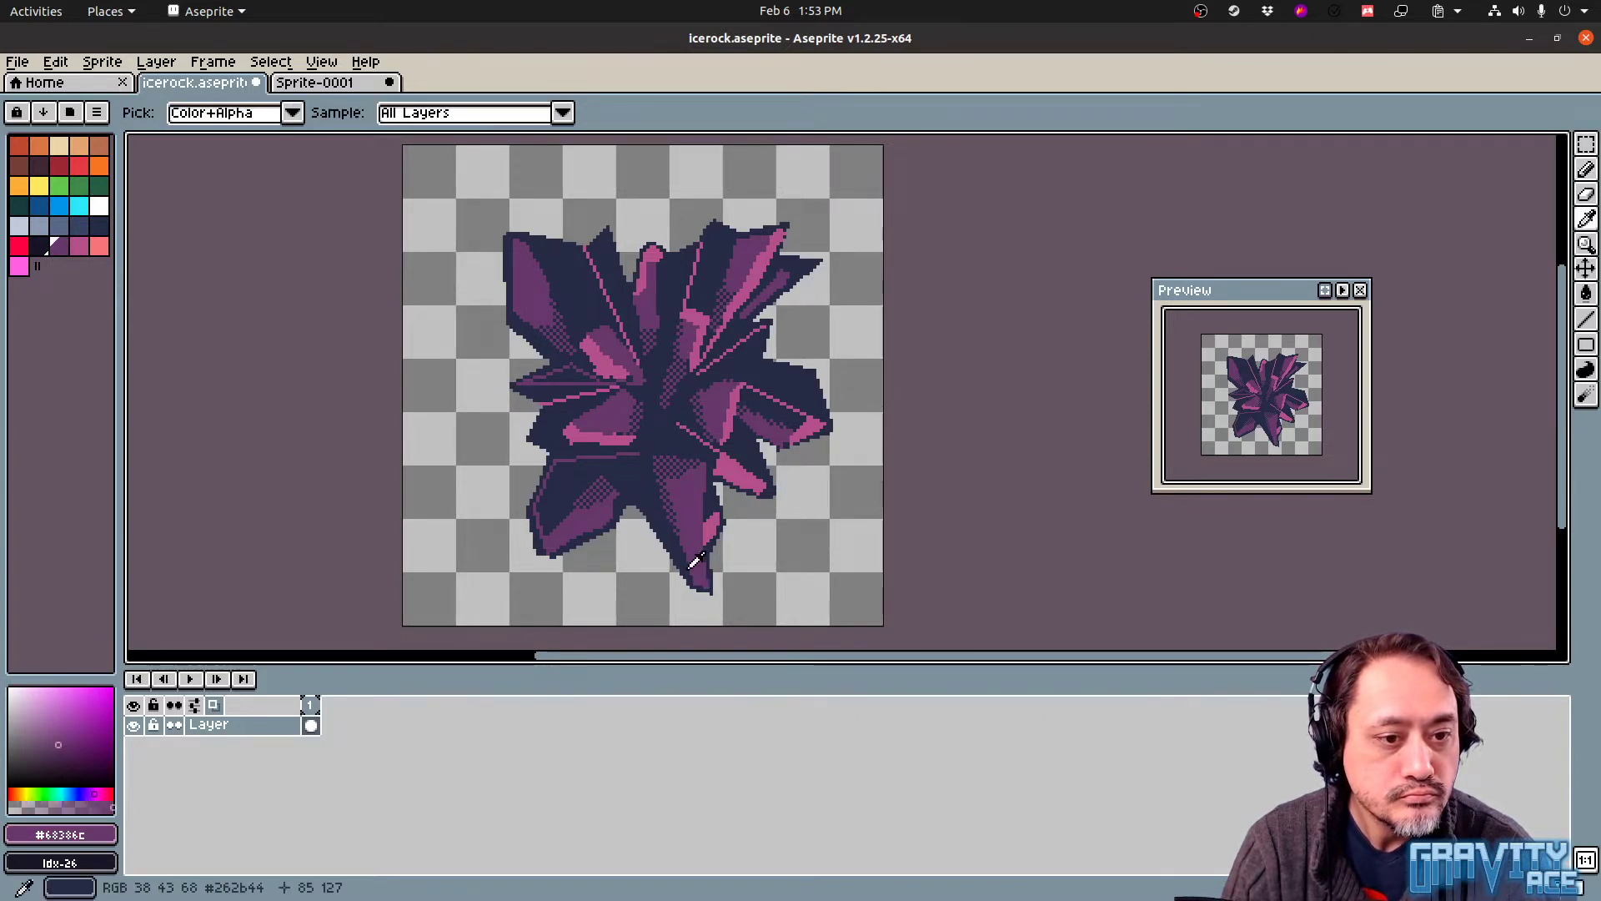
pyautogui.keyDown('alt'); pyautogui.click(705, 584); pyautogui.keyUp('alt')
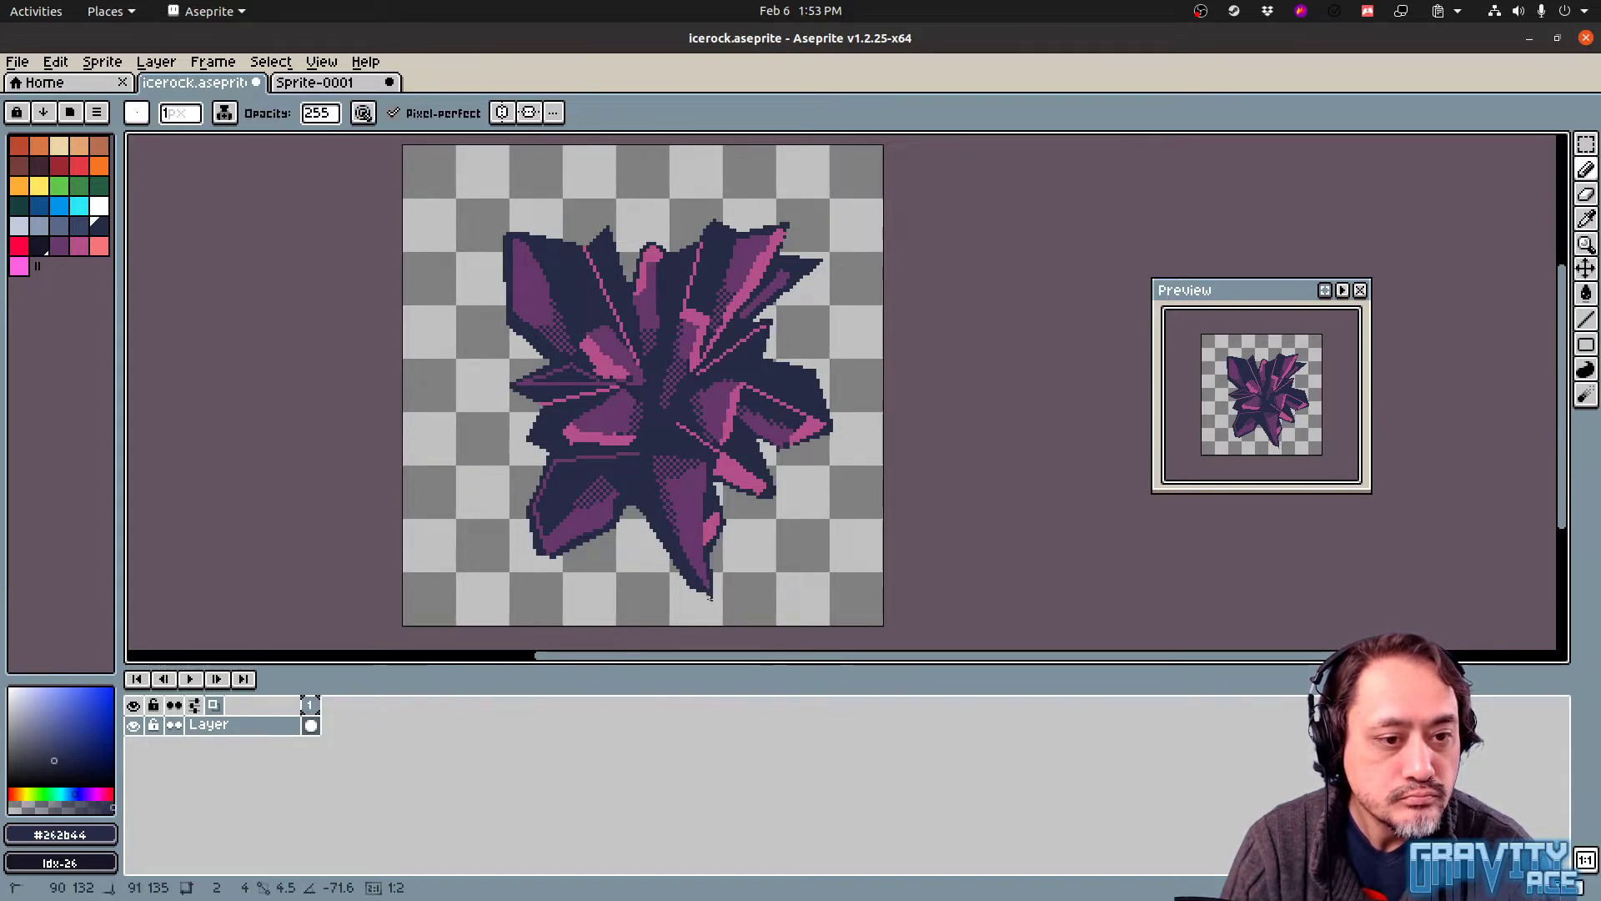
pyautogui.keyDown('alt'); pyautogui.click(665, 465); pyautogui.keyUp('alt')
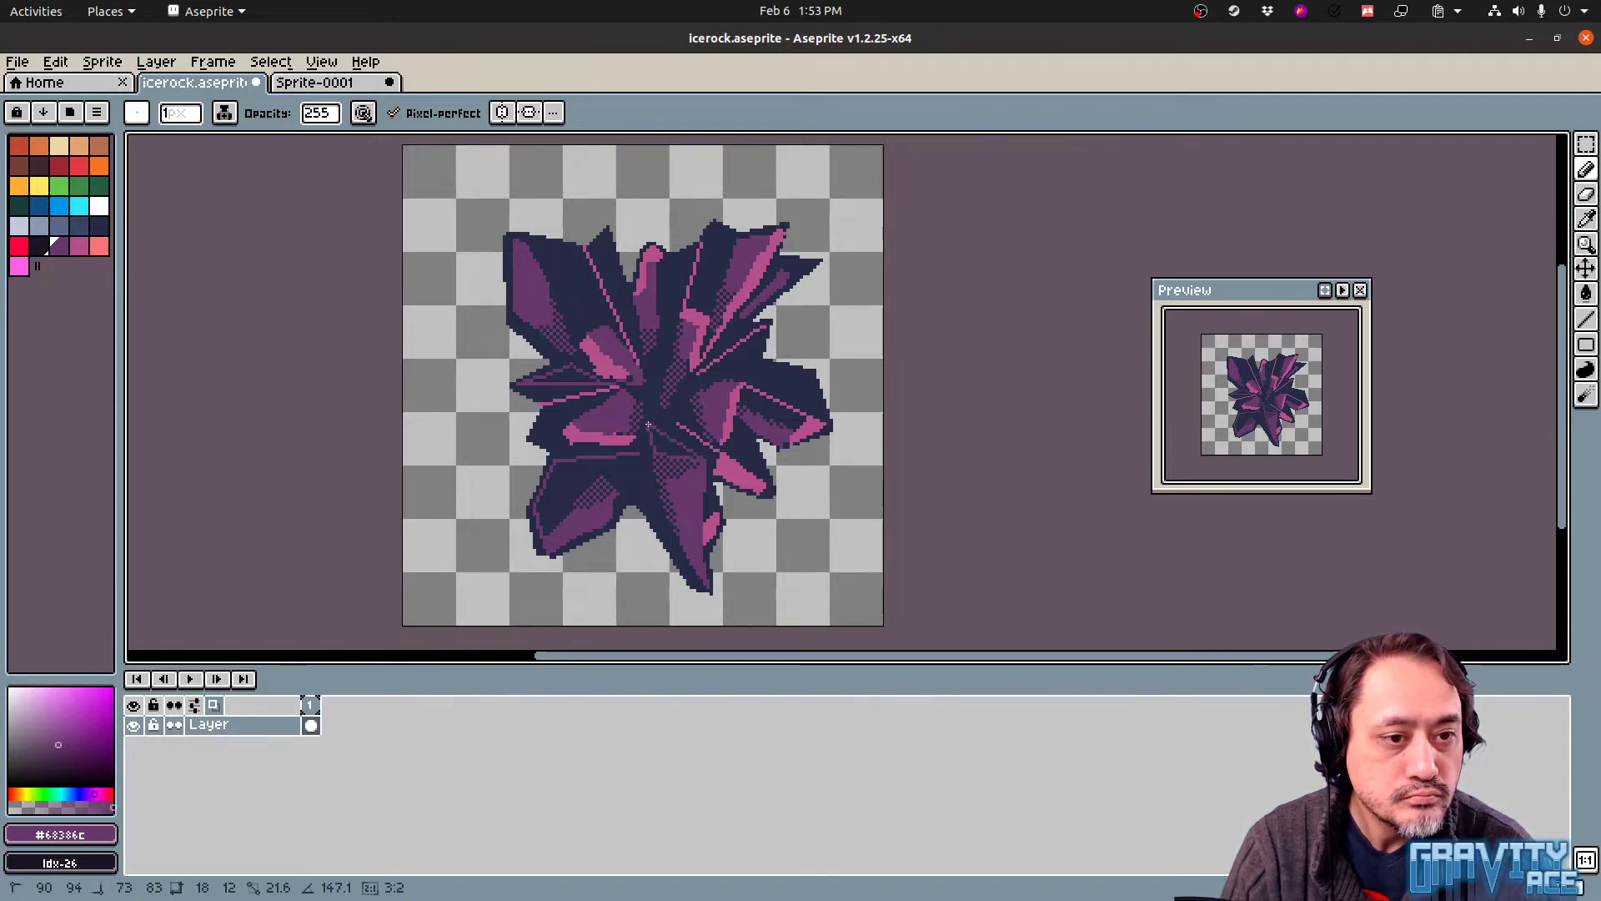
pyautogui.press('g')
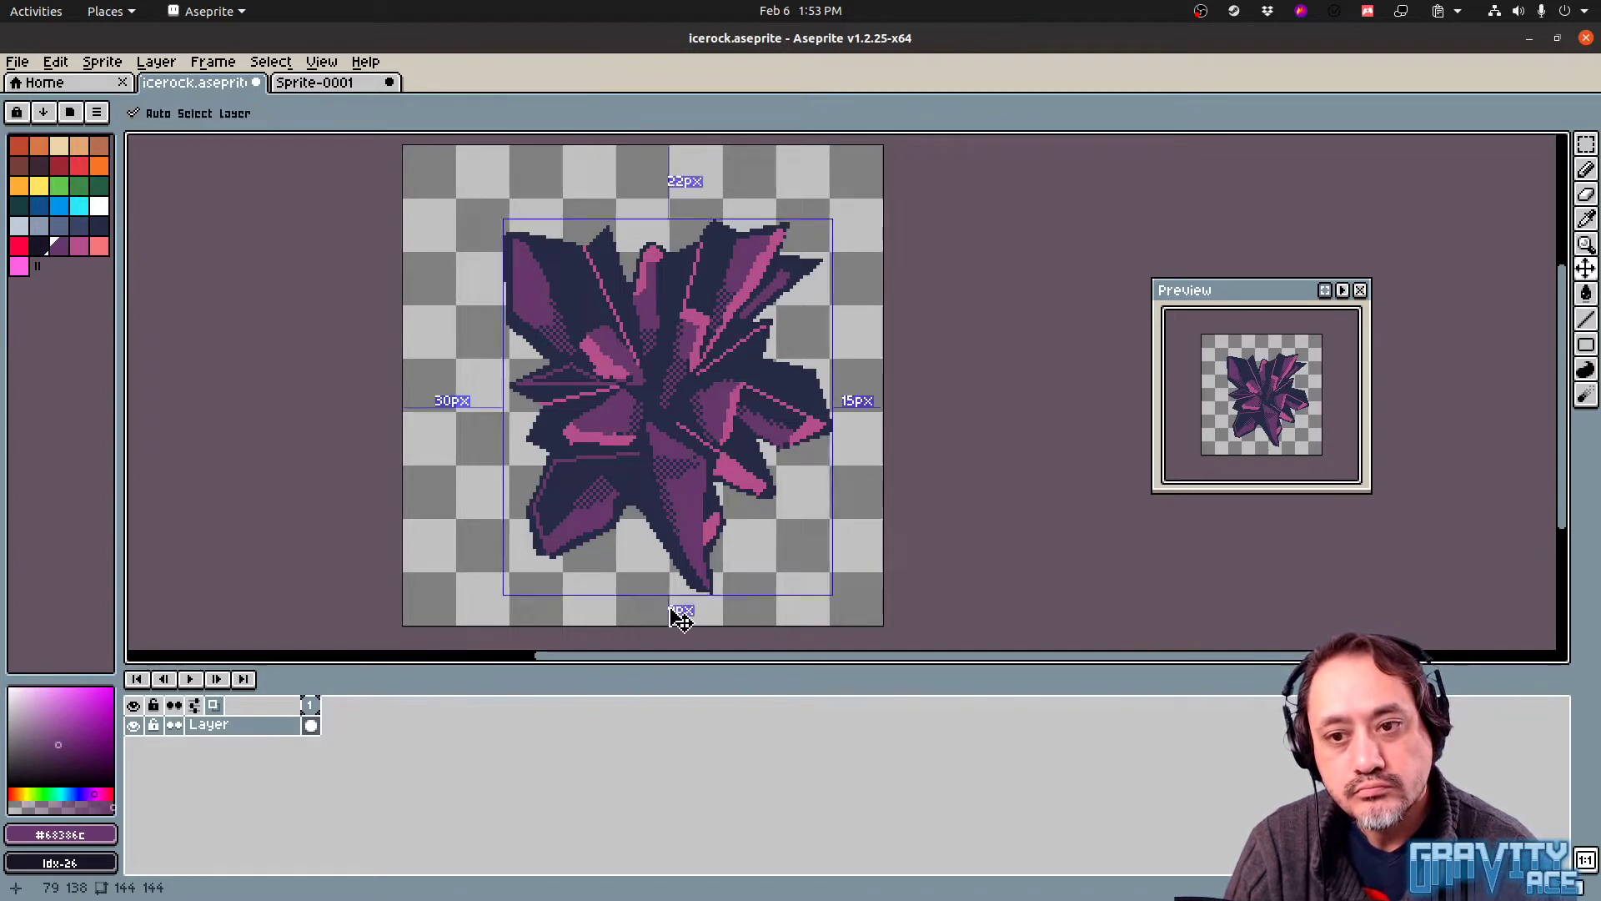
# Save the ice rock sprite and export its sprite sheet
pyautogui.hotkey('ctrl', 's')
pyautogui.hotkey('ctrl', 'e')
pyautogui.click(748, 608)
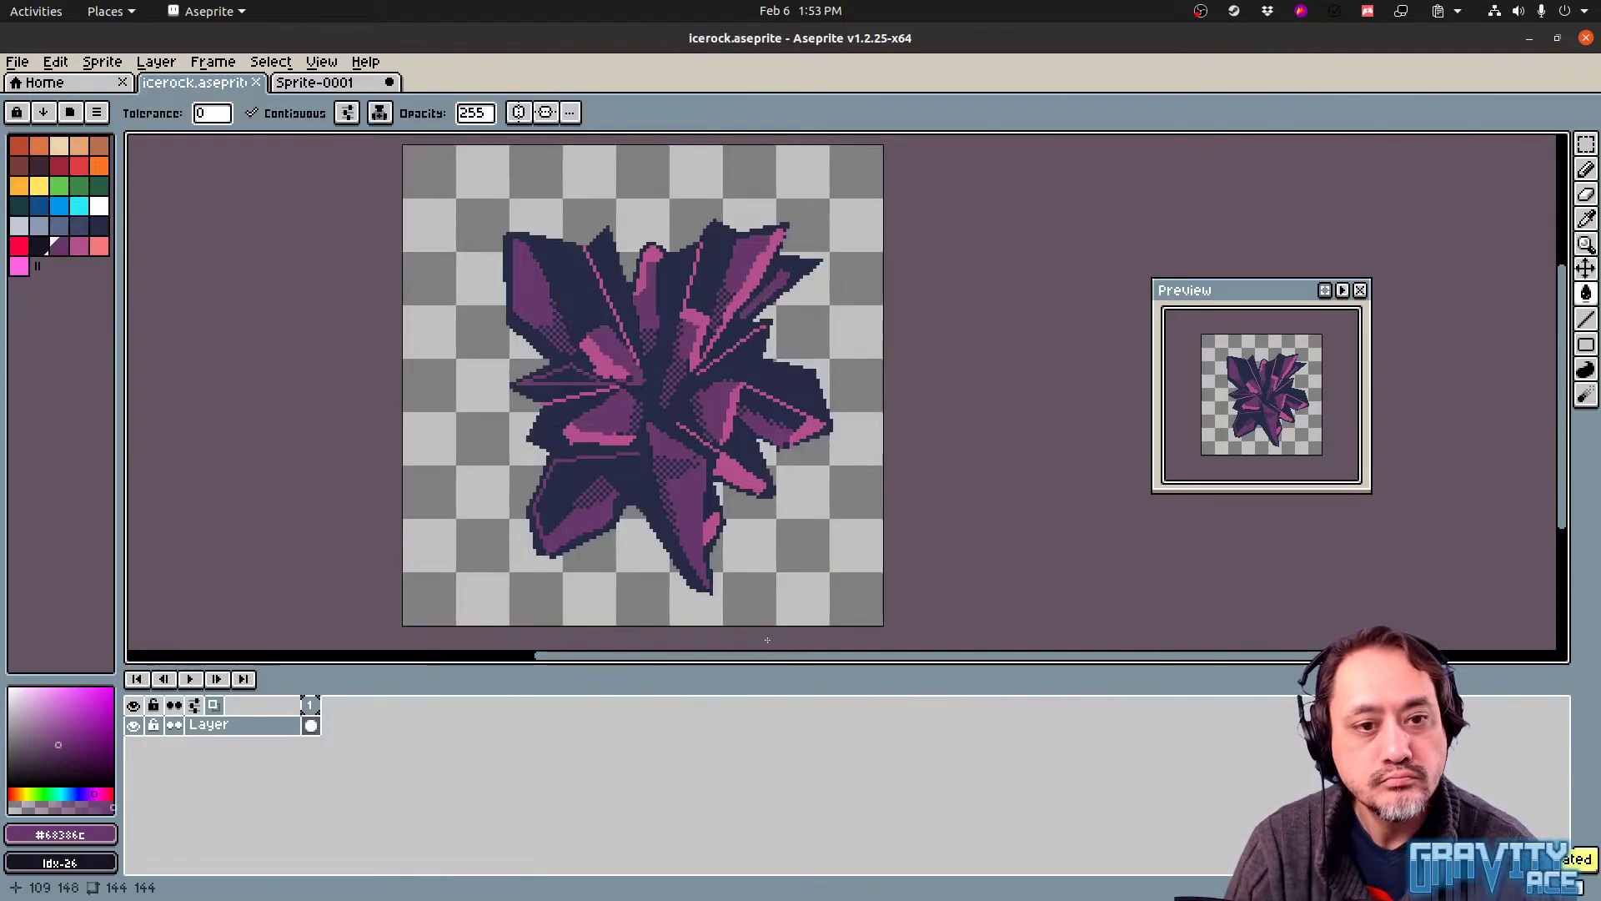
# Switch to Godot, run the game and load the Unnamed level of the 00-test campaign in the game's level editor
pyautogui.hotkey('alt', 'Tab')
pyautogui.hotkey('alt', 'Tab')
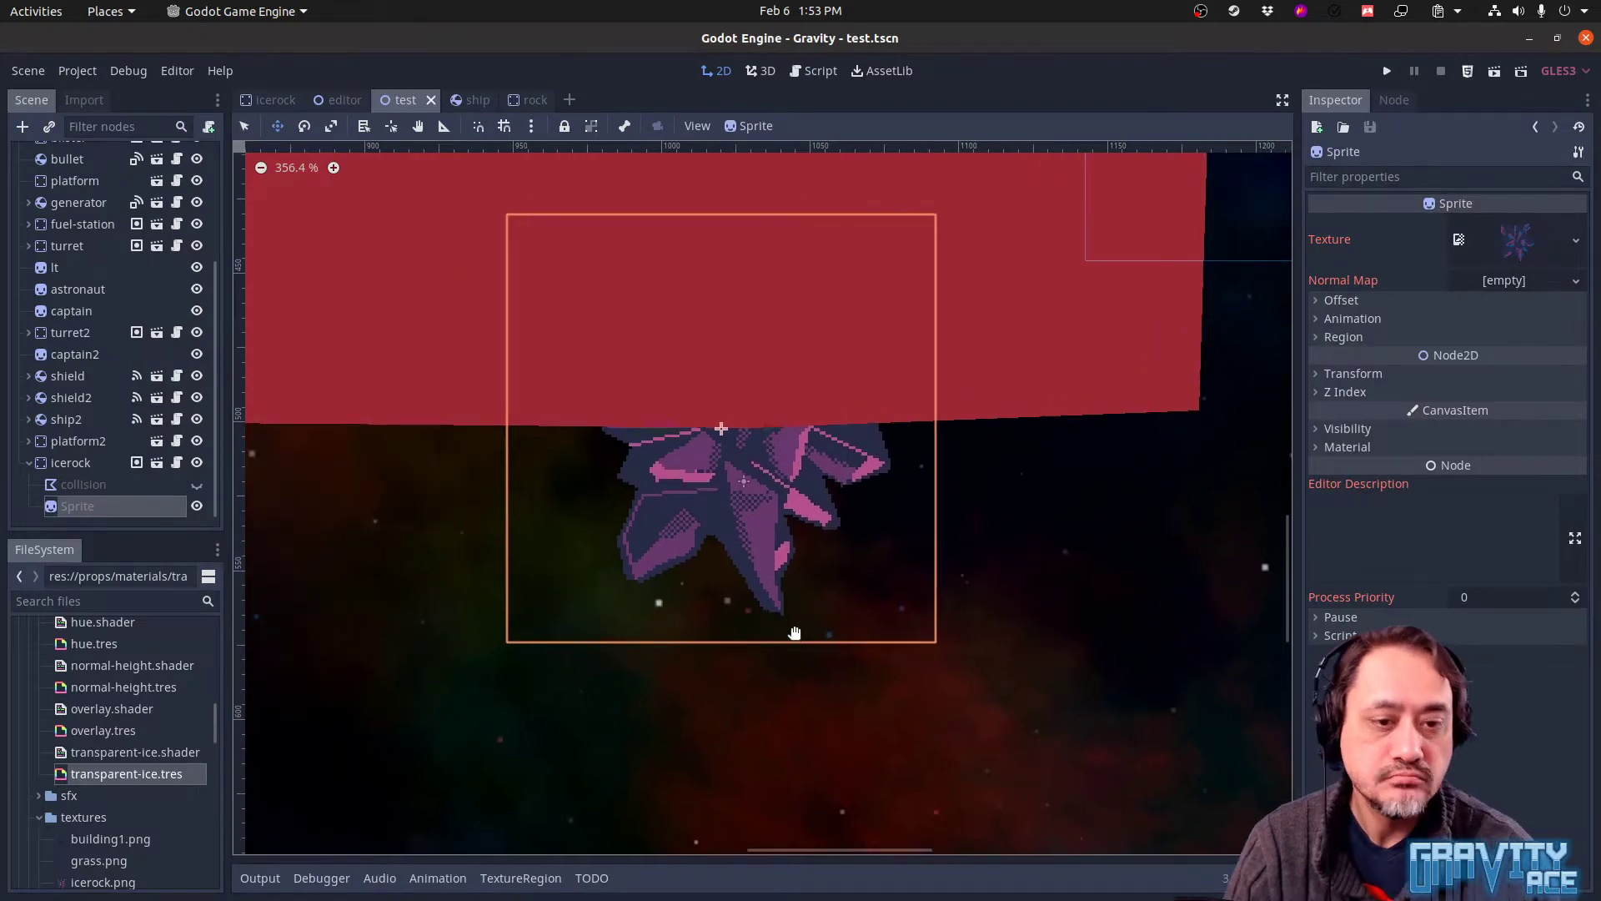
pyautogui.press('F6')
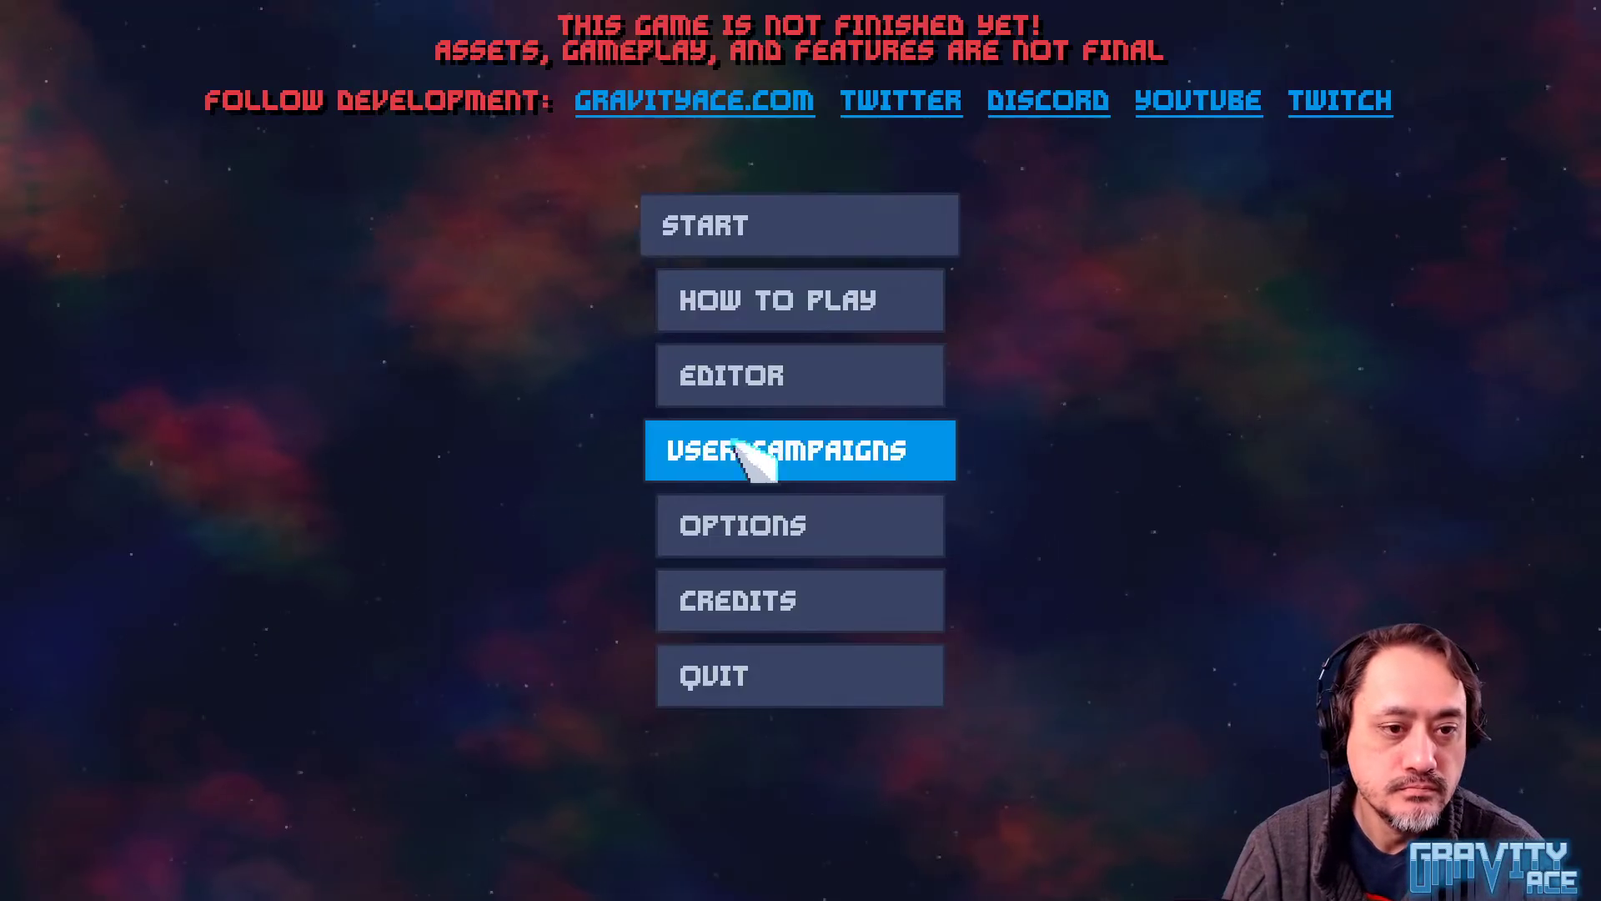
pyautogui.click(758, 376)
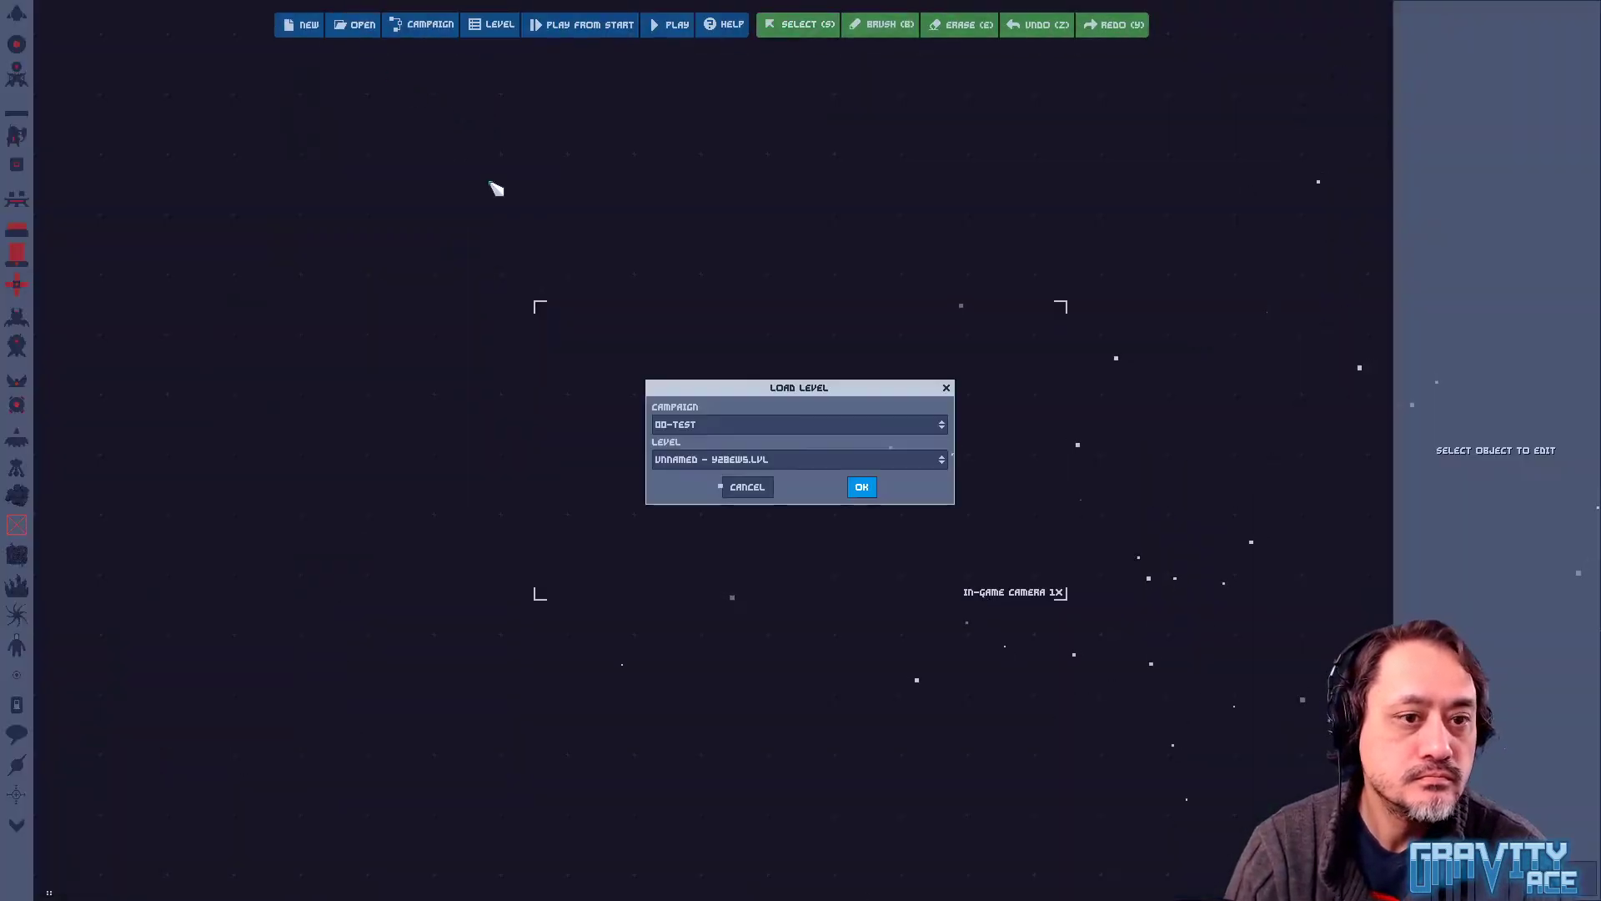
pyautogui.click(868, 490)
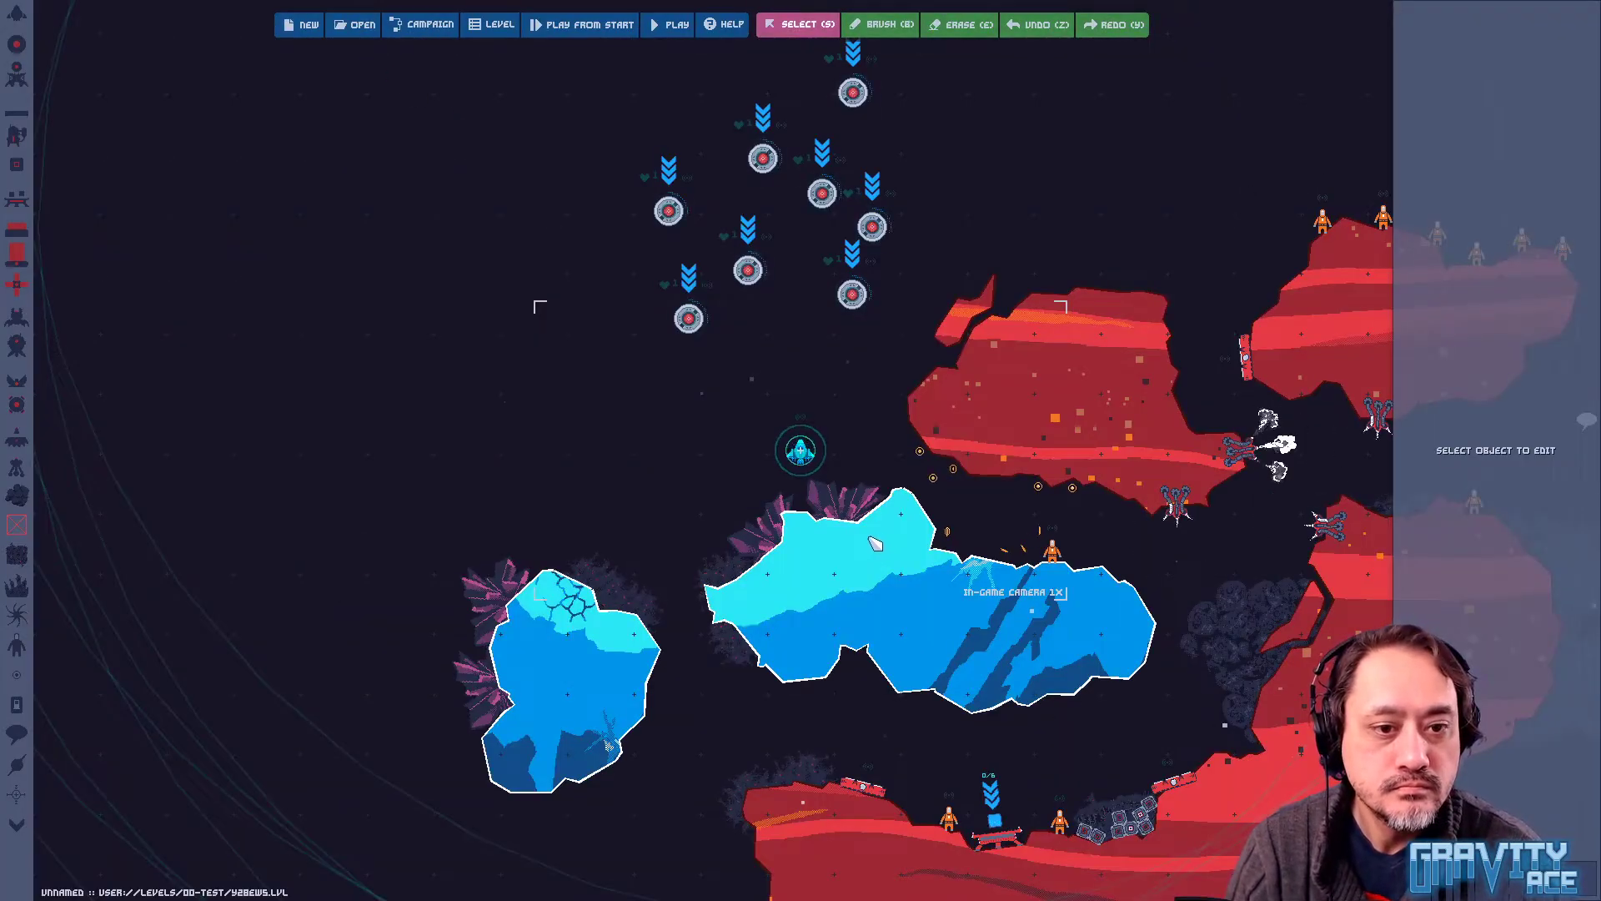
# Playtest the level, flying the ship past both blue asteroids to examine the recoloured ice crystals in the game
pyautogui.press('p')
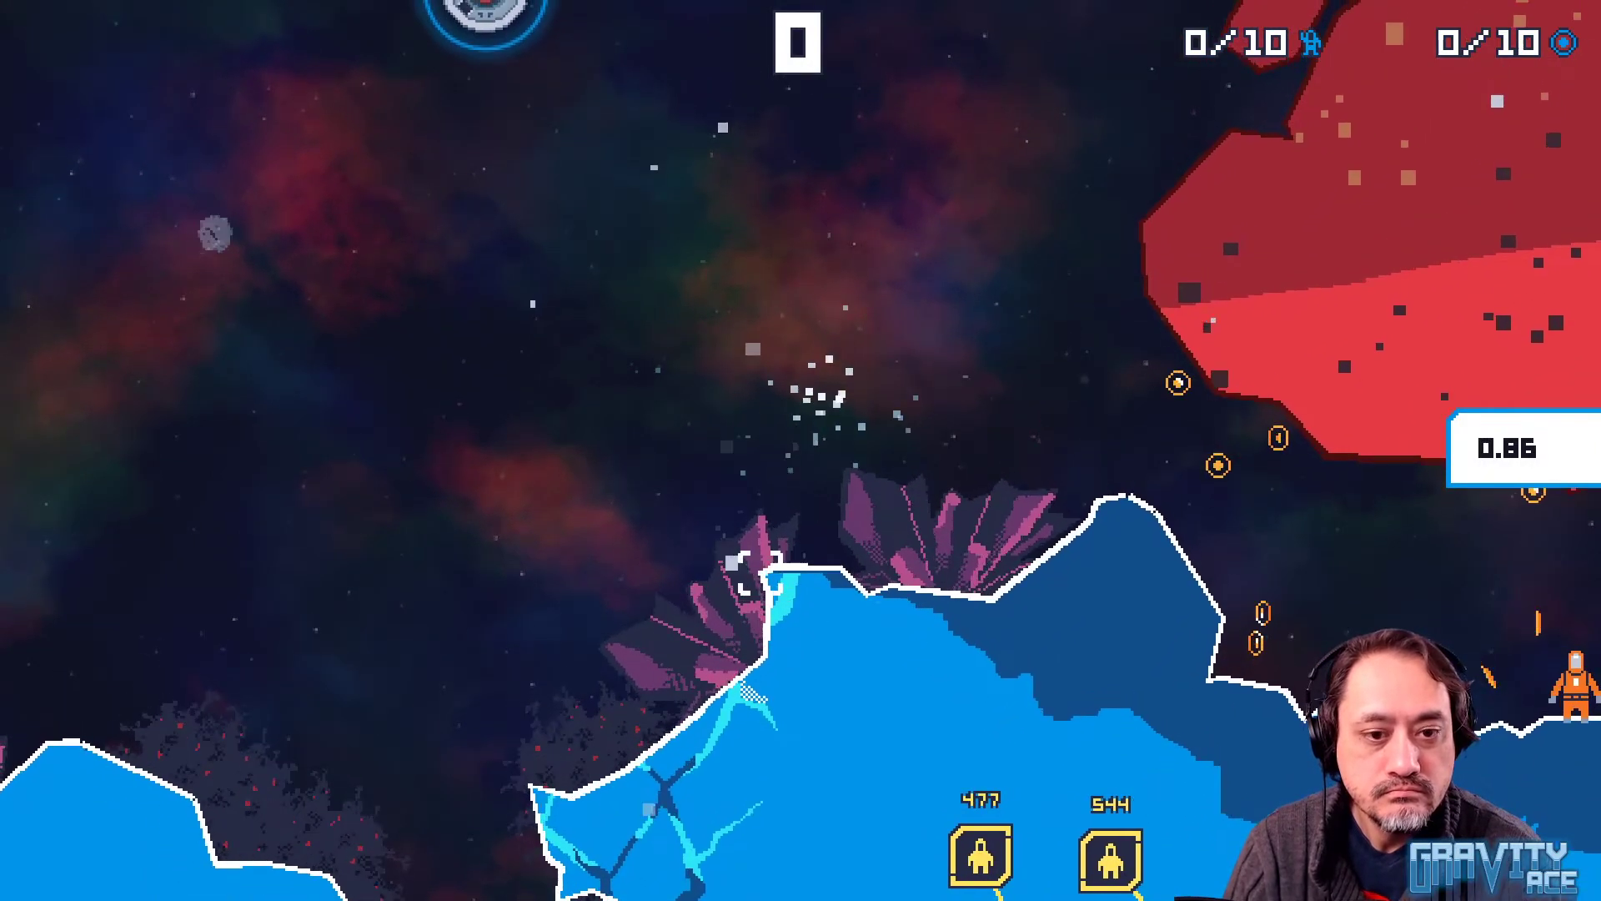
pyautogui.press('w')
pyautogui.press('a')
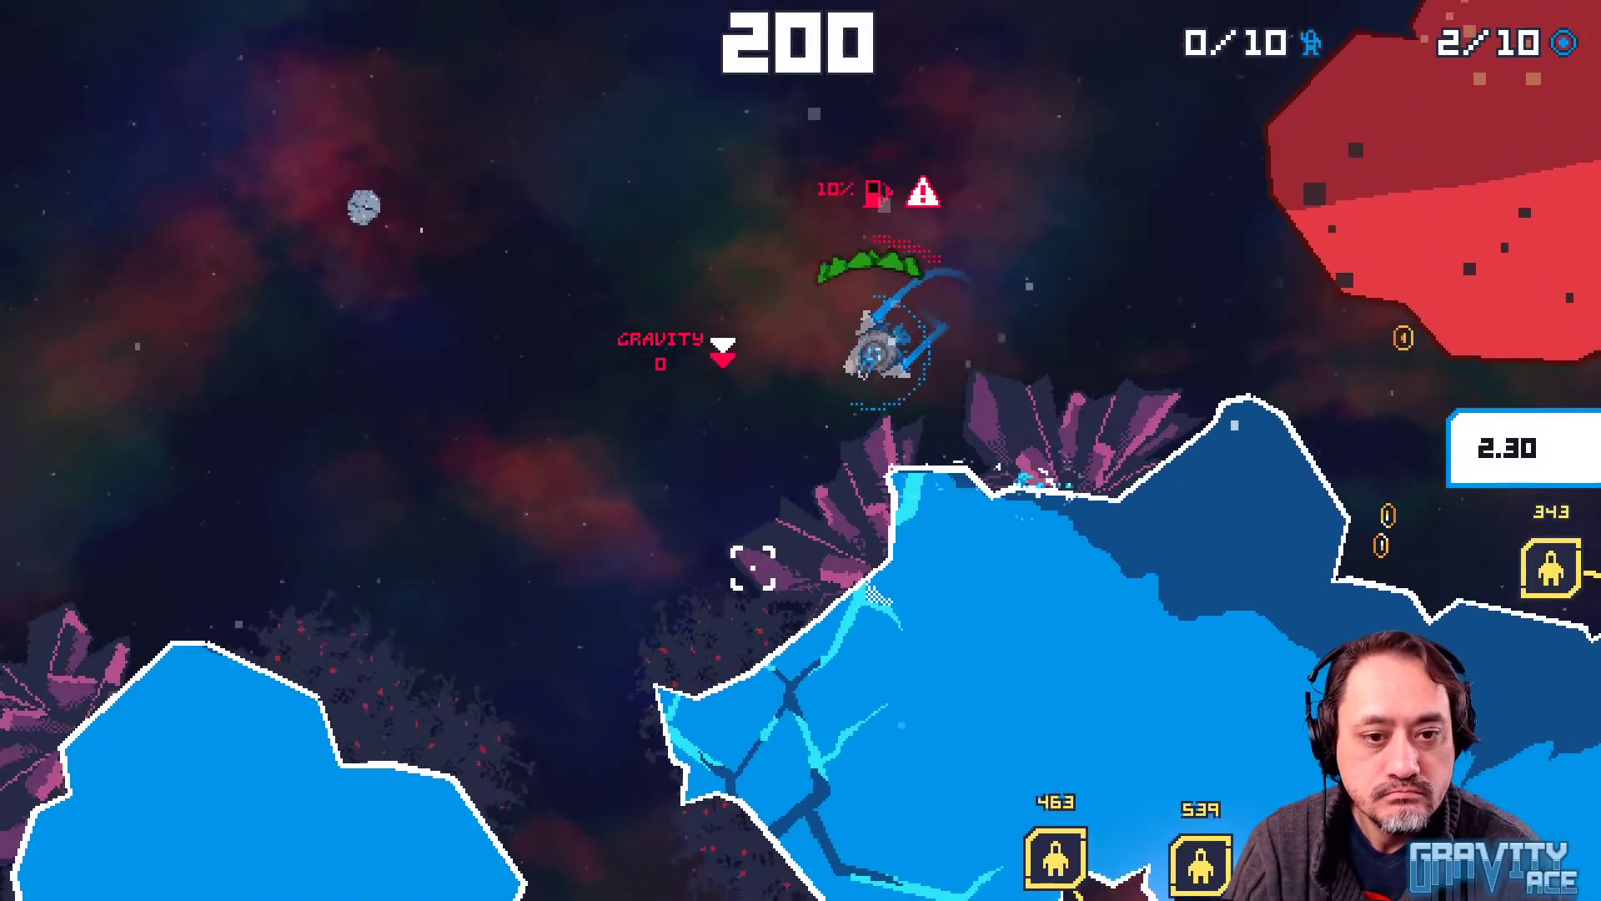
pyautogui.press('a')
pyautogui.press('w')
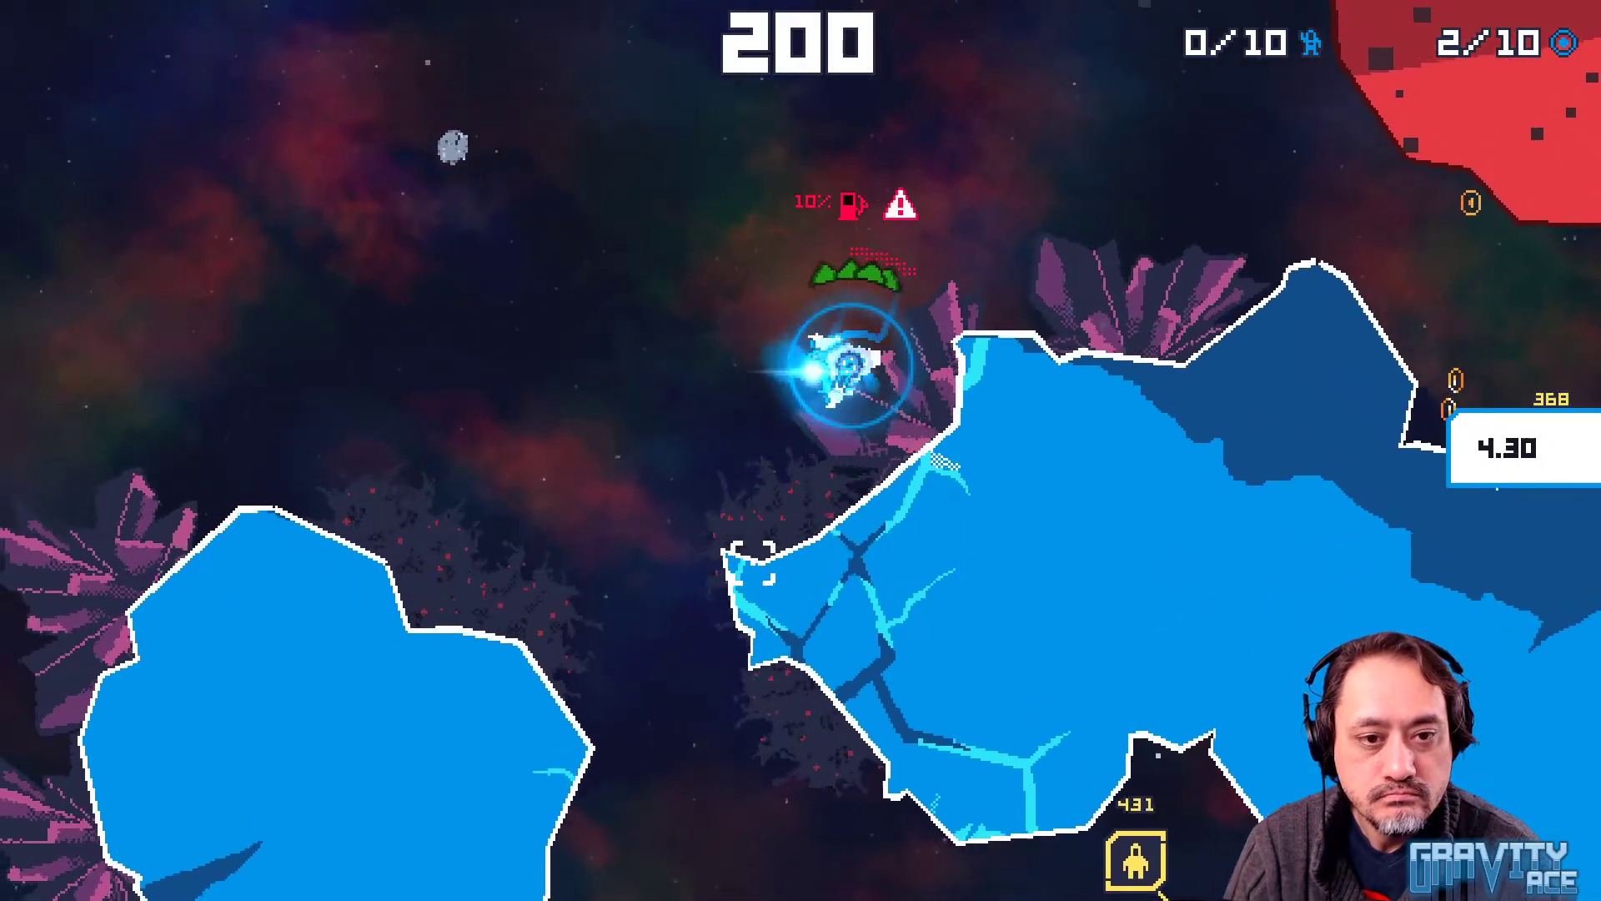
pyautogui.press('w')
pyautogui.press('d')
pyautogui.press('w')
pyautogui.press('a')
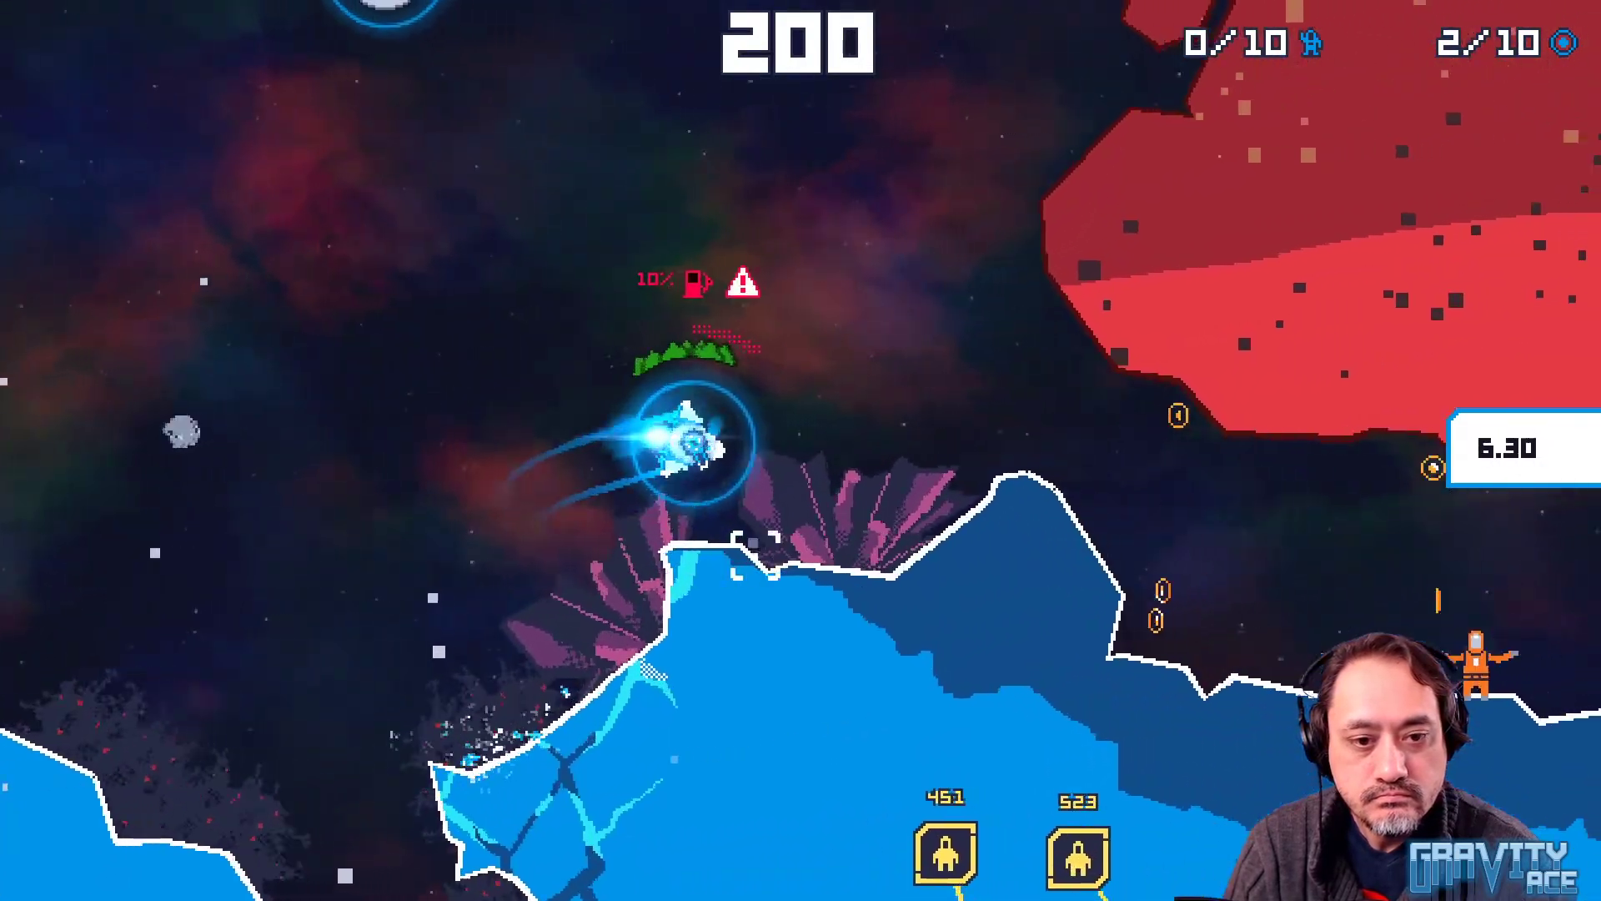
pyautogui.press('w')
pyautogui.press('a')
pyautogui.press('w')
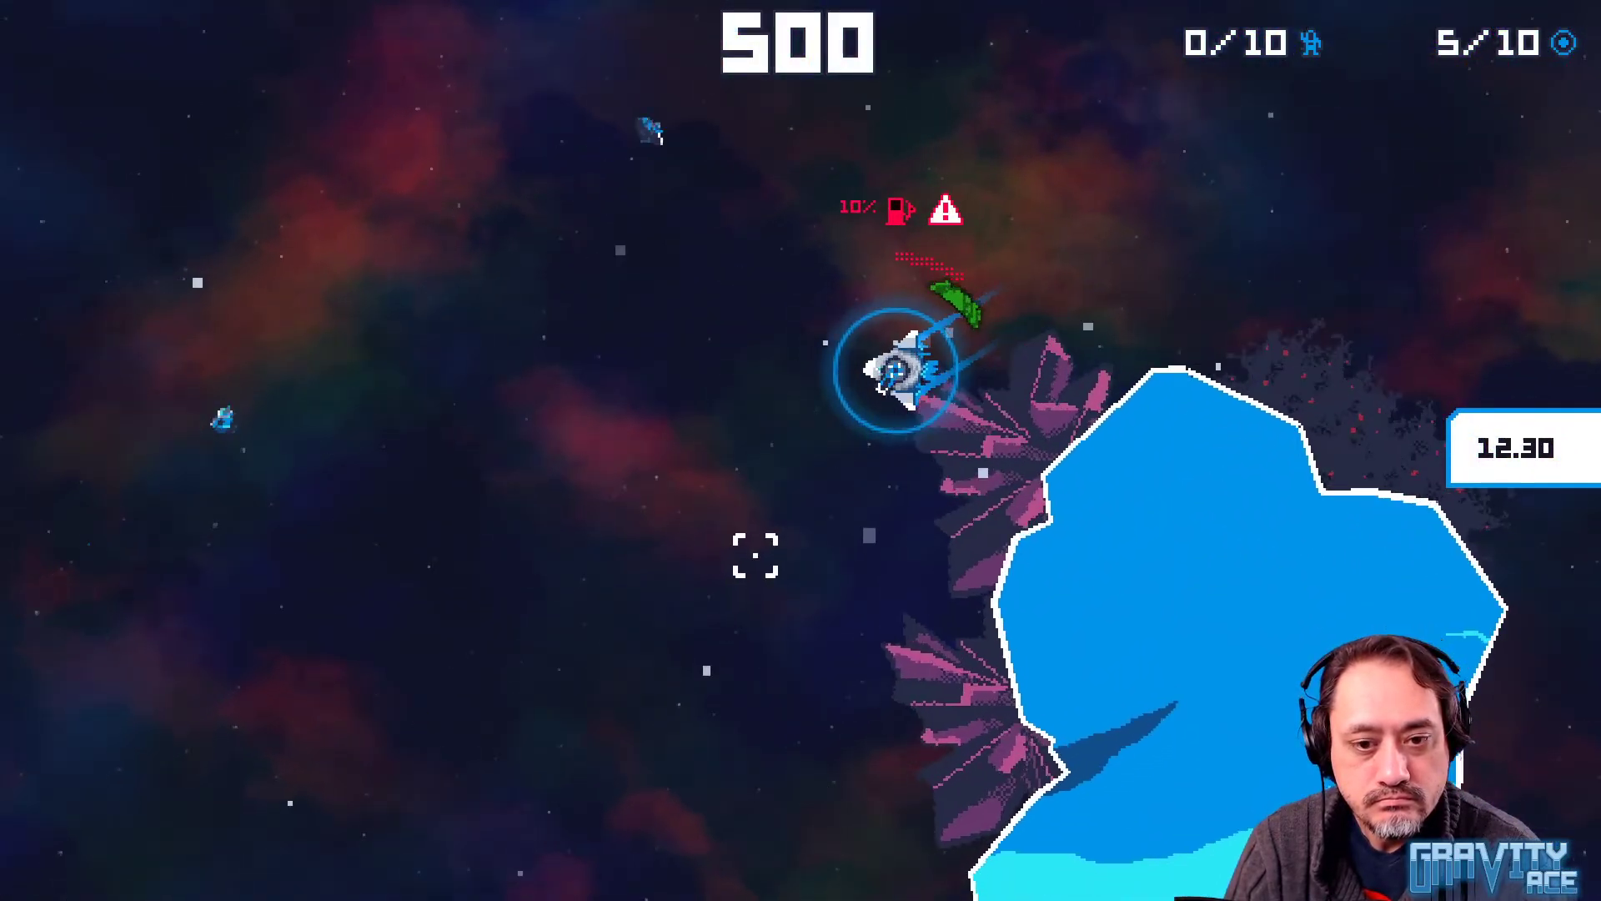
pyautogui.click(1034, 405)
pyautogui.click(1034, 405)
# Return to the level editor, reposition the ice rock on the smaller blue asteroid's upper-left edge and resume the playtest
pyautogui.press('Escape')
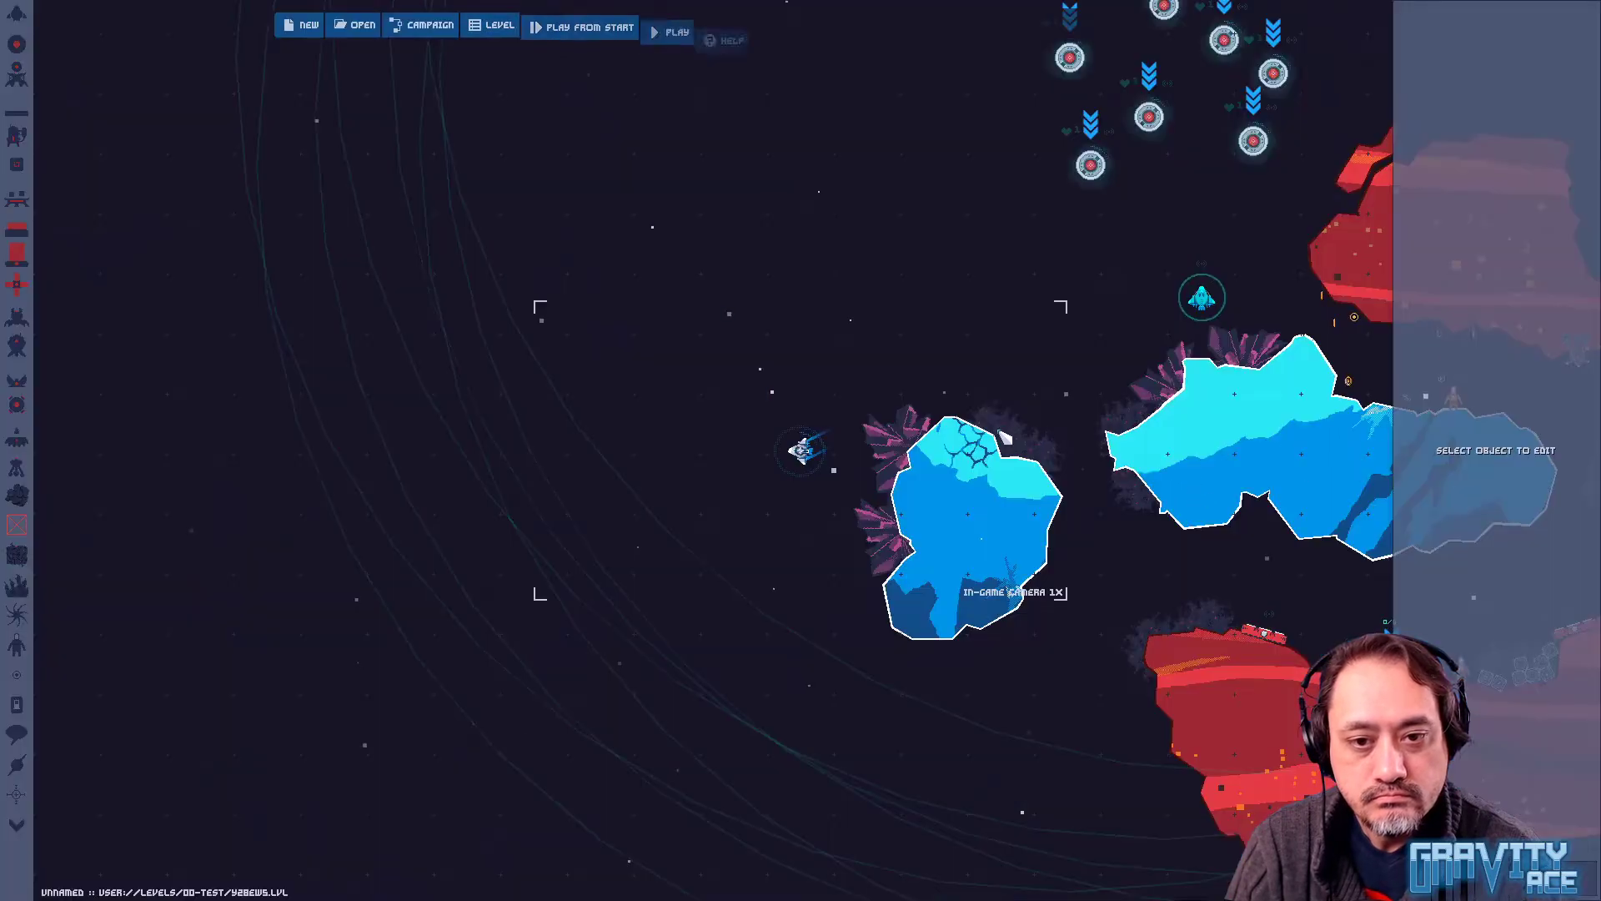
pyautogui.moveTo(894, 452); pyautogui.dragTo(914, 499)
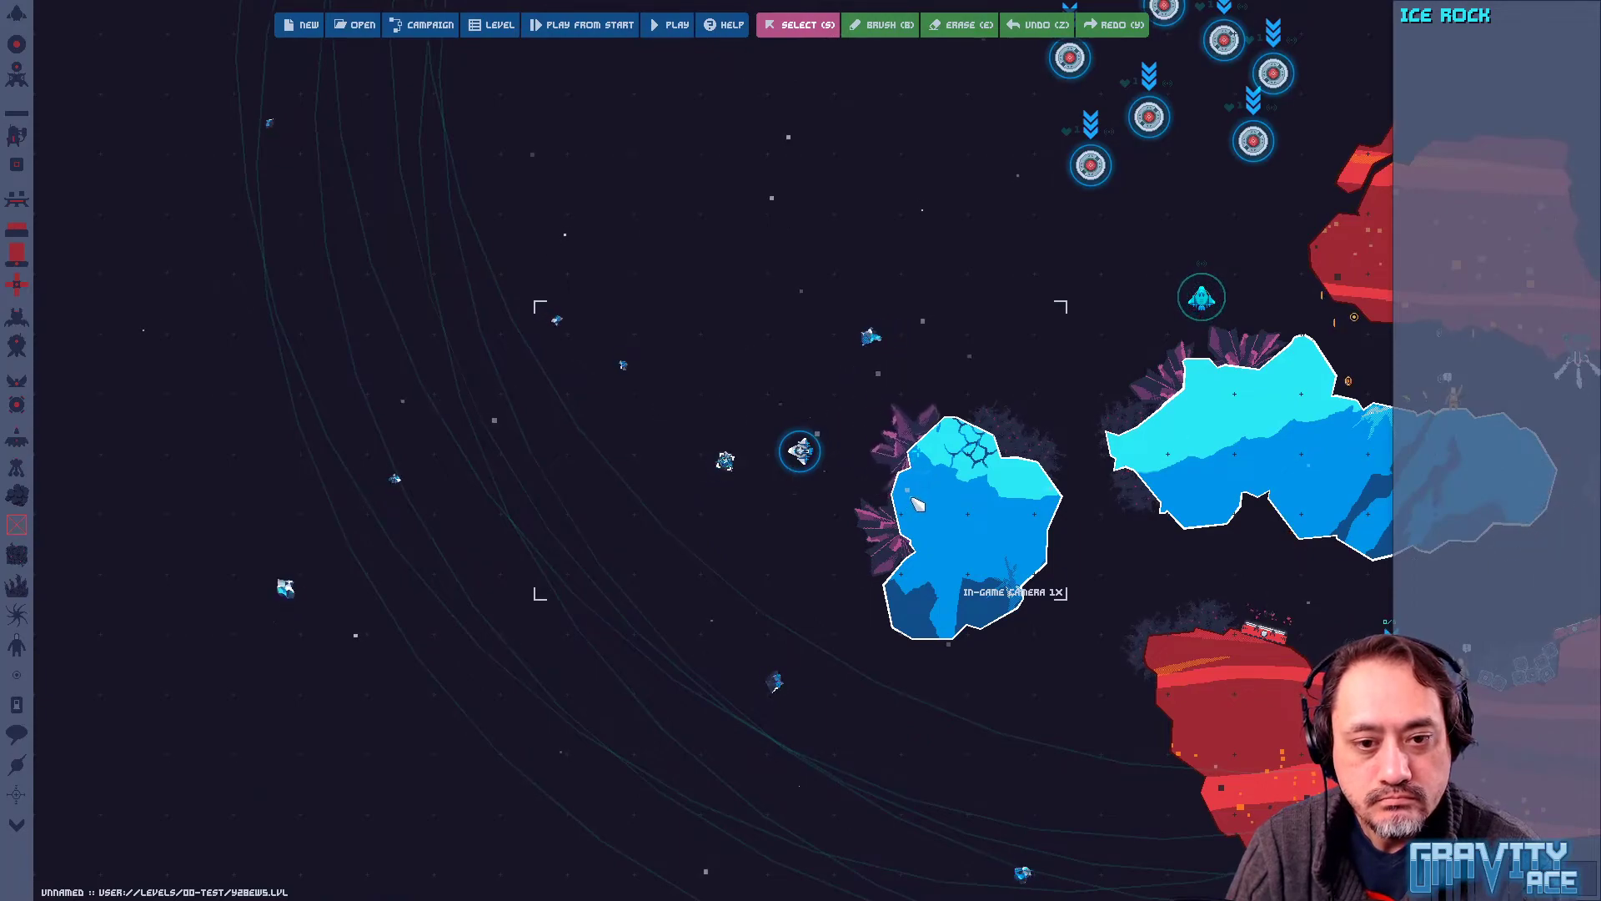
pyautogui.press('Tab')
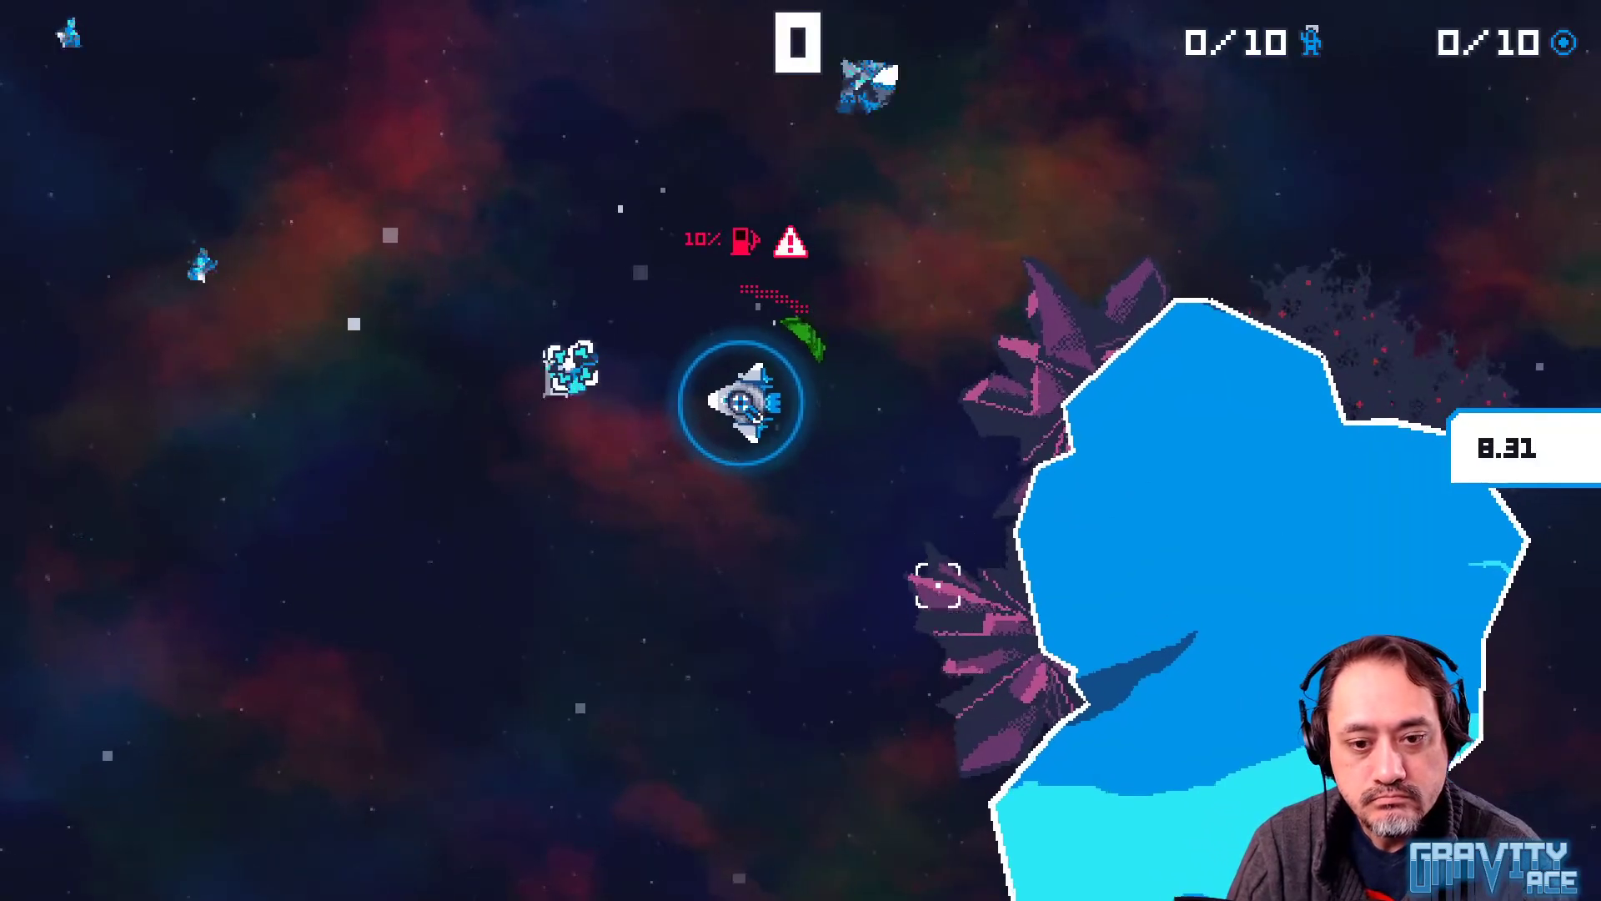
# Fly around and shoot near the two blue asteroids to examine the repositioned ice rock and the other crystals in play
pyautogui.press('a')
pyautogui.press('w')
pyautogui.press('w')
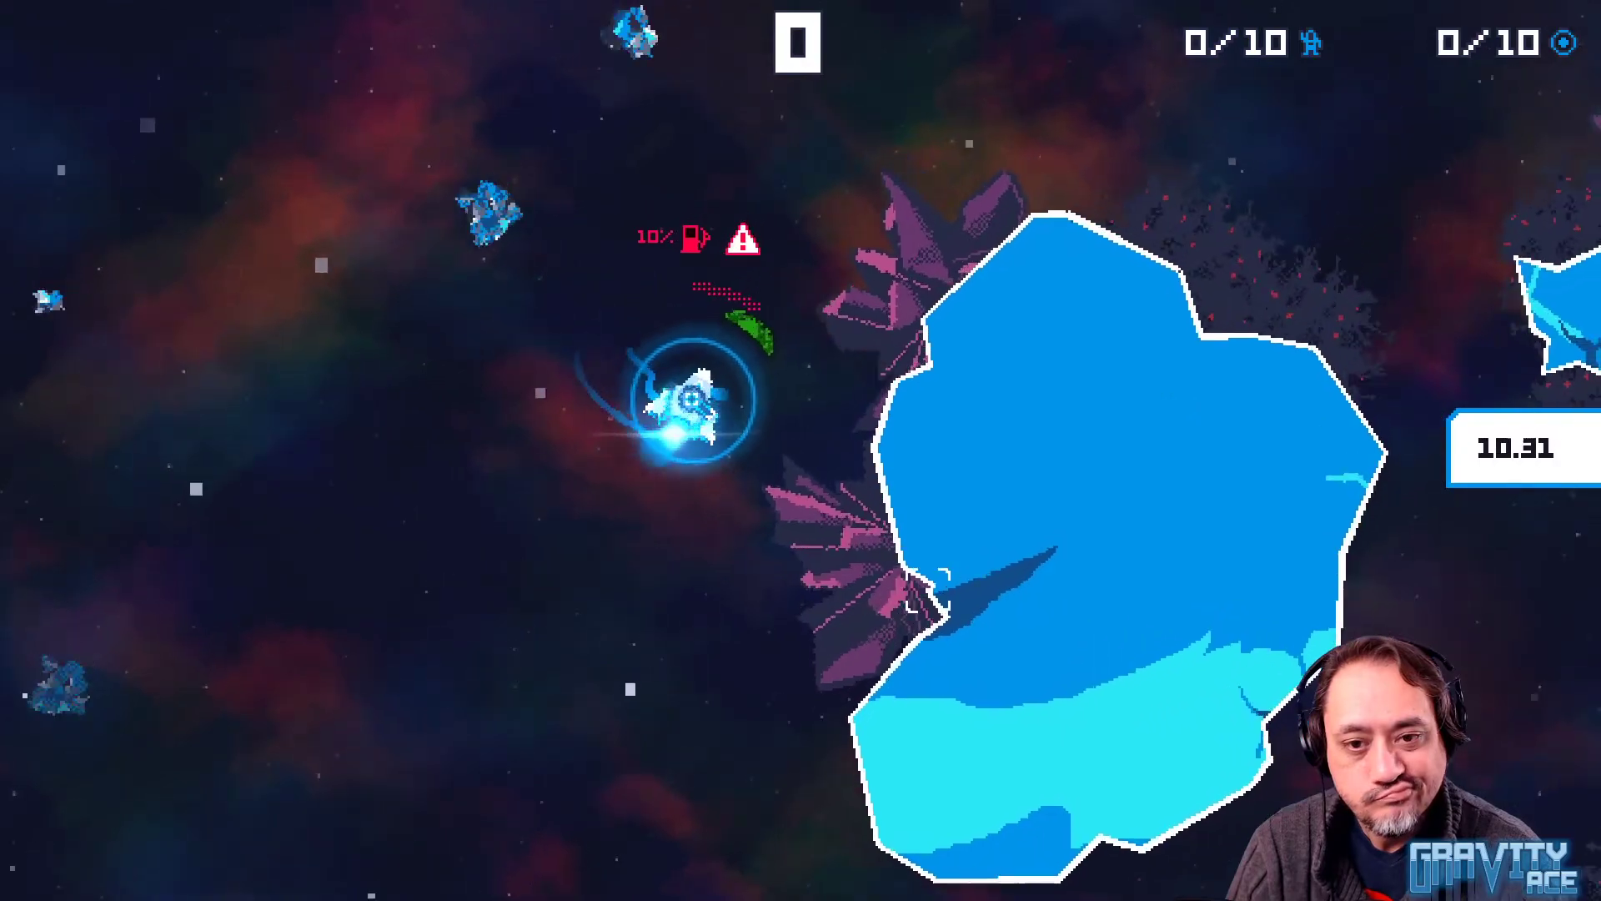
pyautogui.click(946, 554)
pyautogui.press('w')
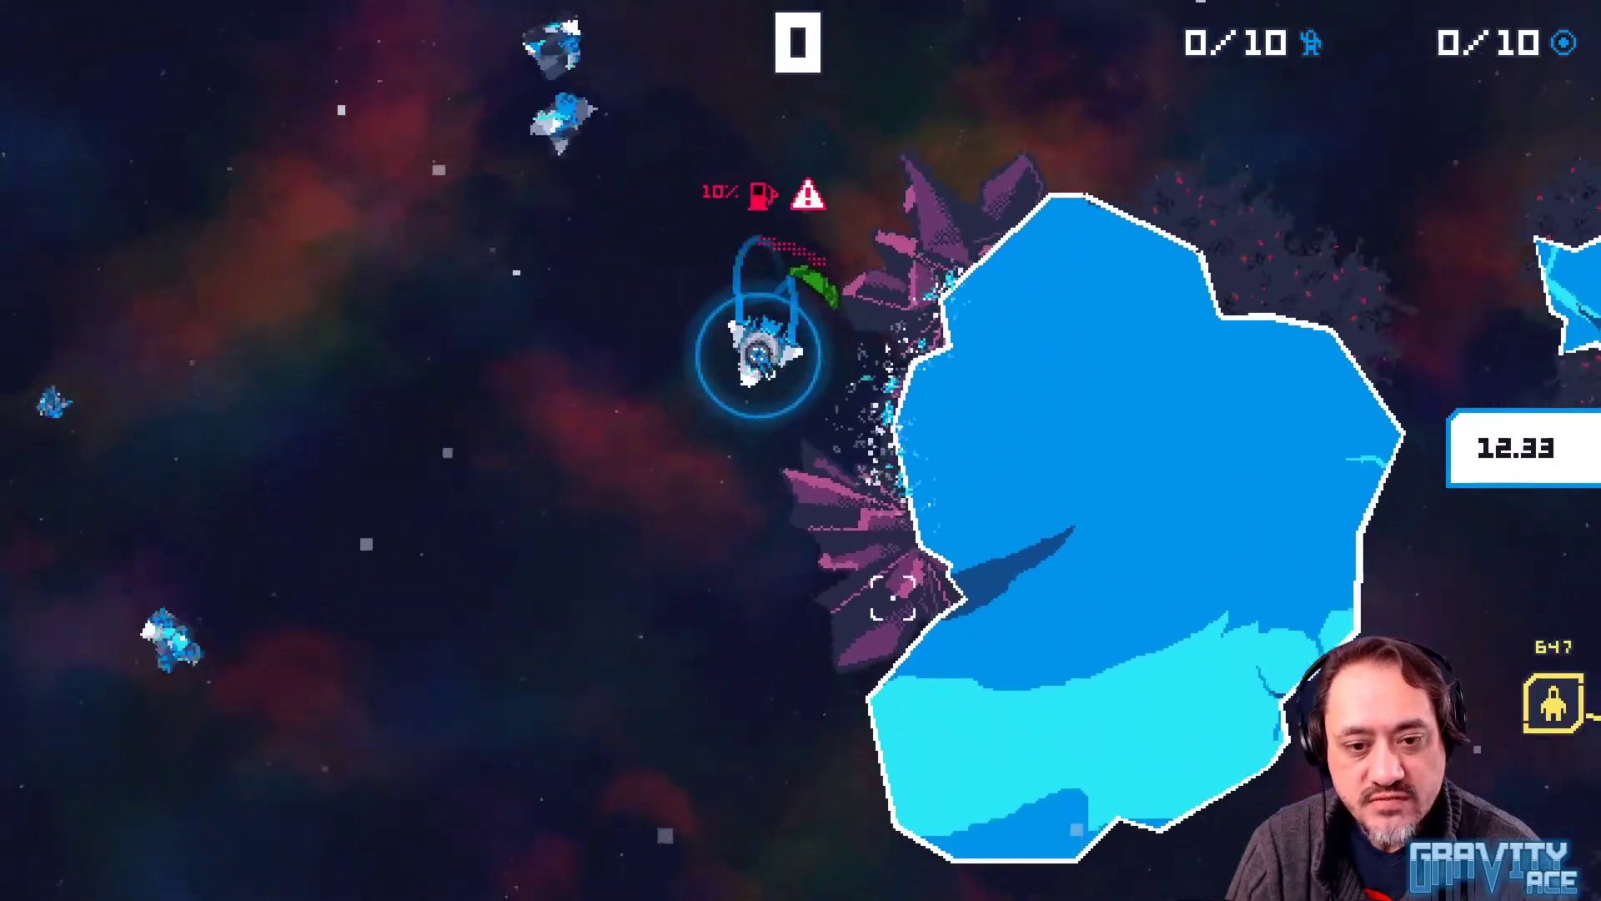
pyautogui.press('a')
pyautogui.press('w')
pyautogui.click(941, 520)
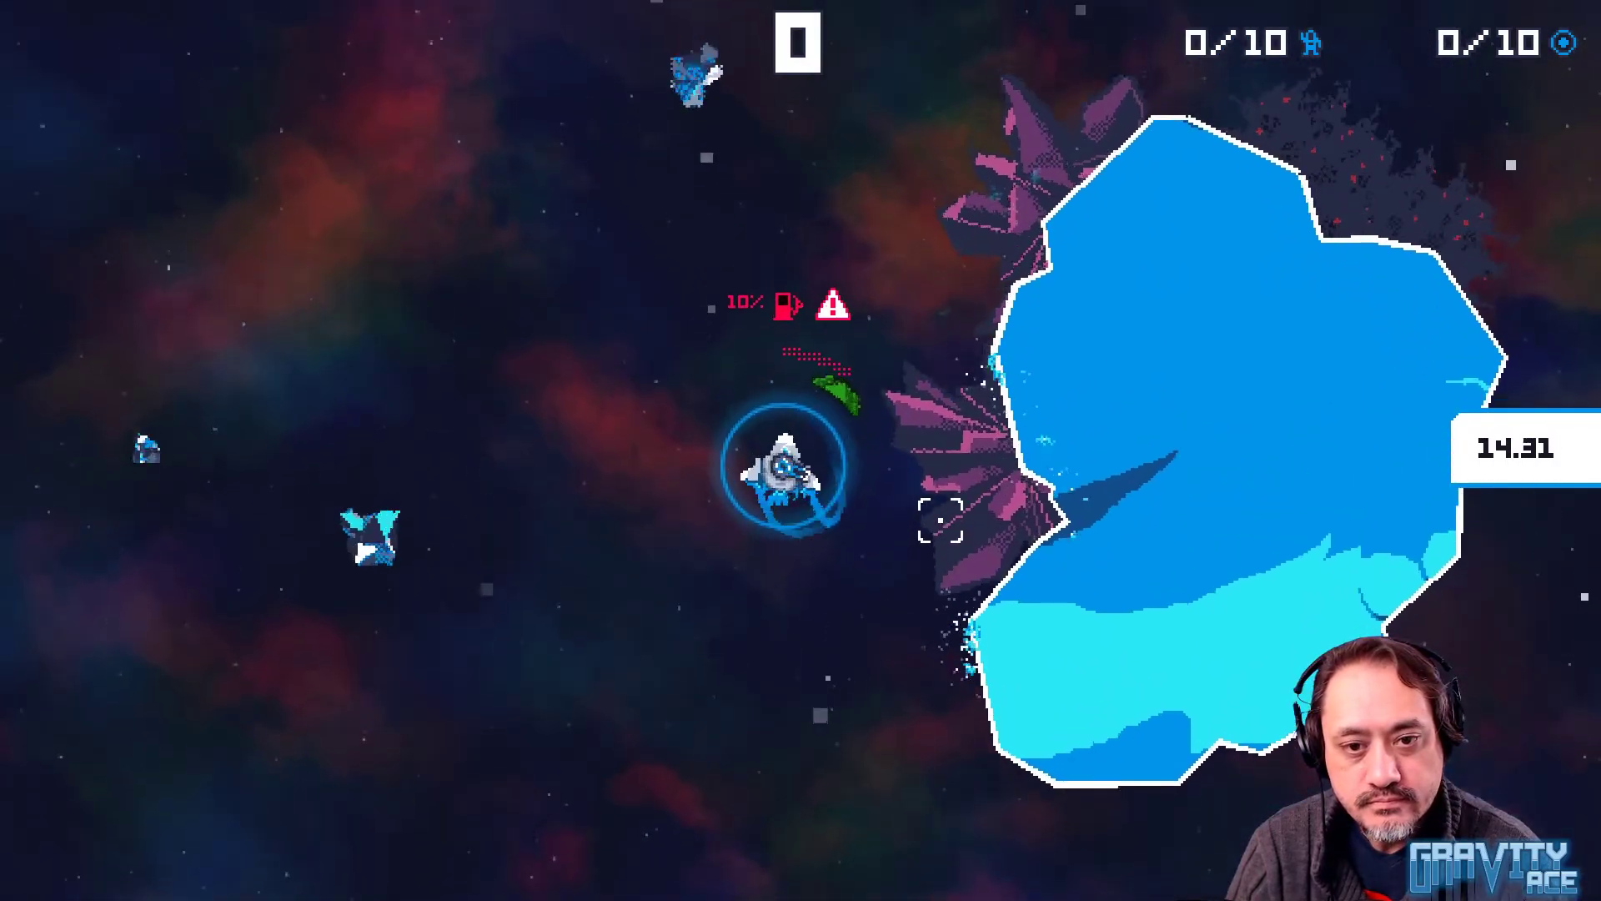
pyautogui.press('d')
pyautogui.press('w')
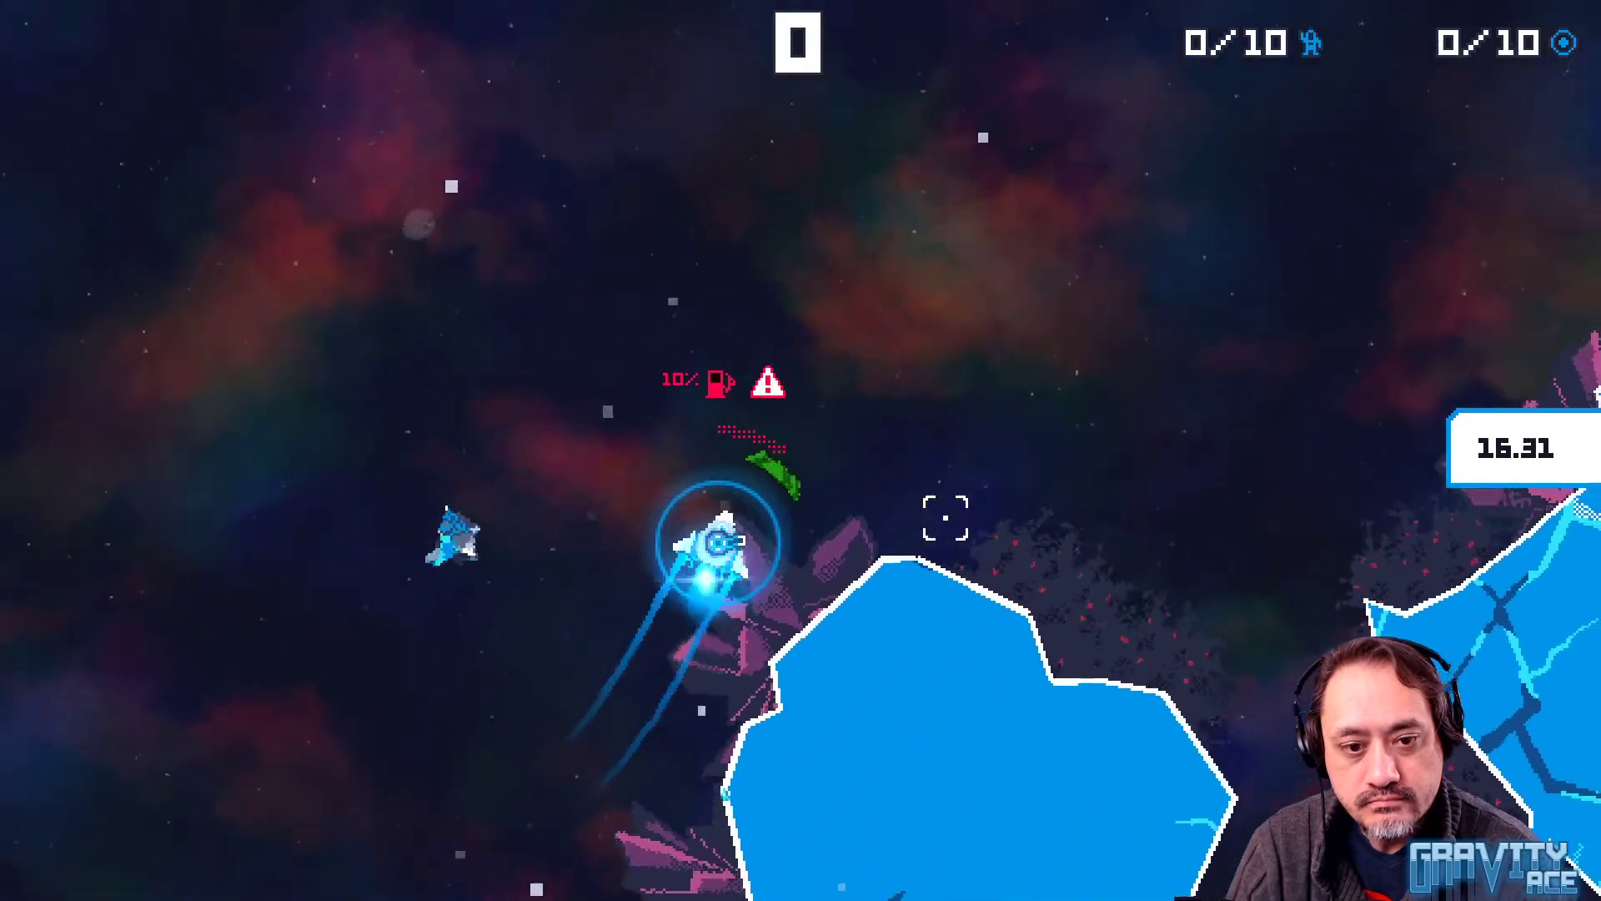
pyautogui.press('d')
pyautogui.press('d')
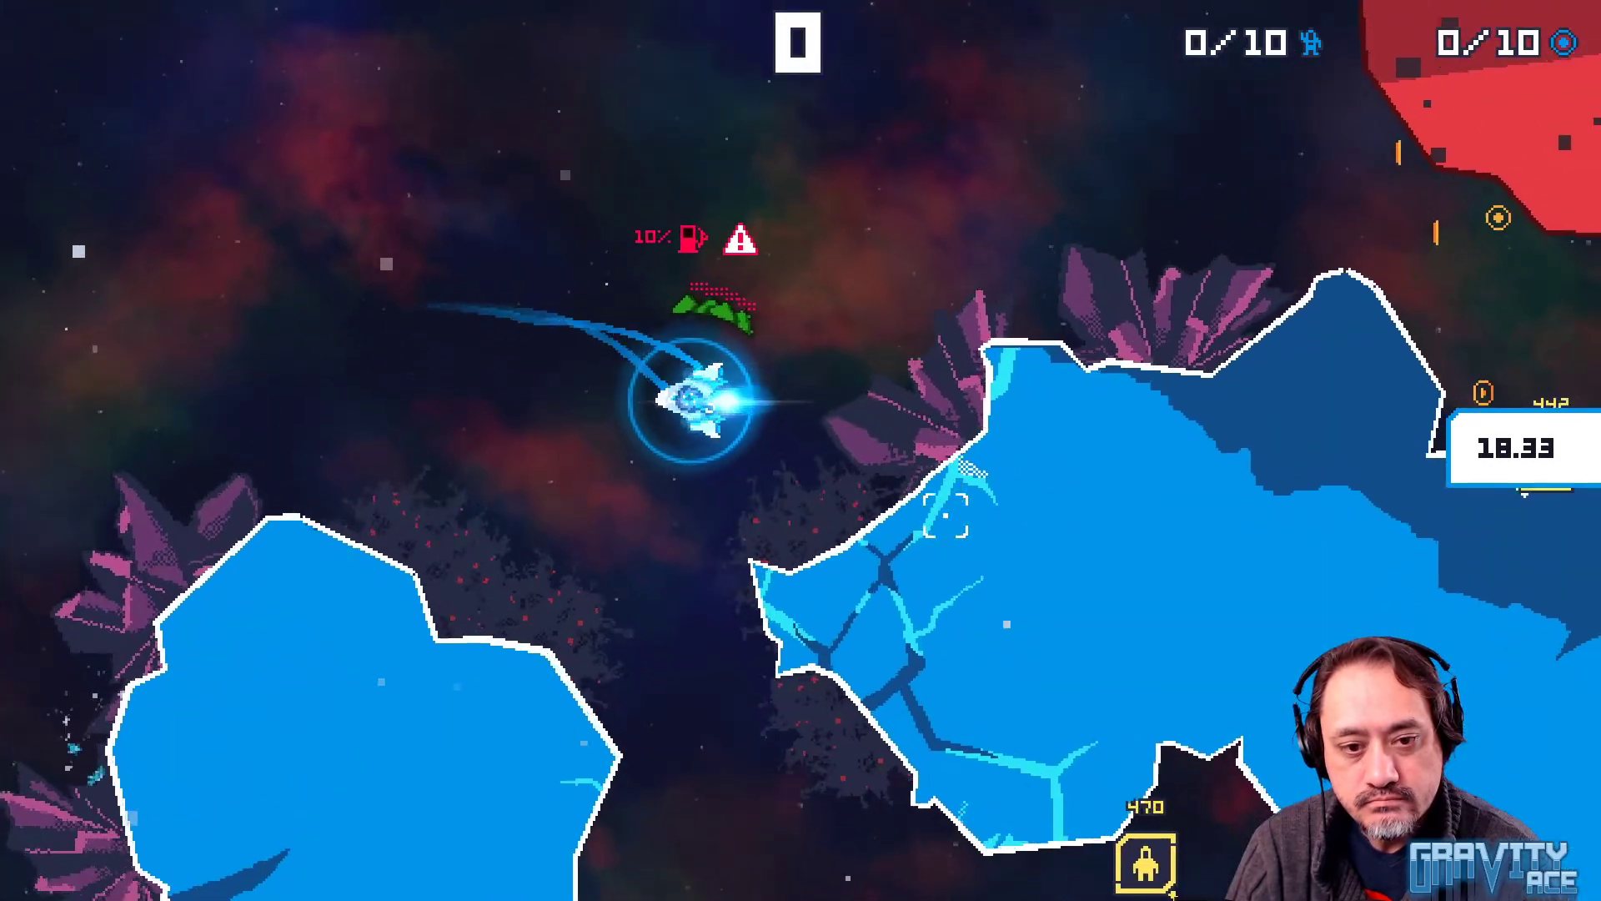
pyautogui.click(946, 515)
pyautogui.press('w')
pyautogui.press('d')
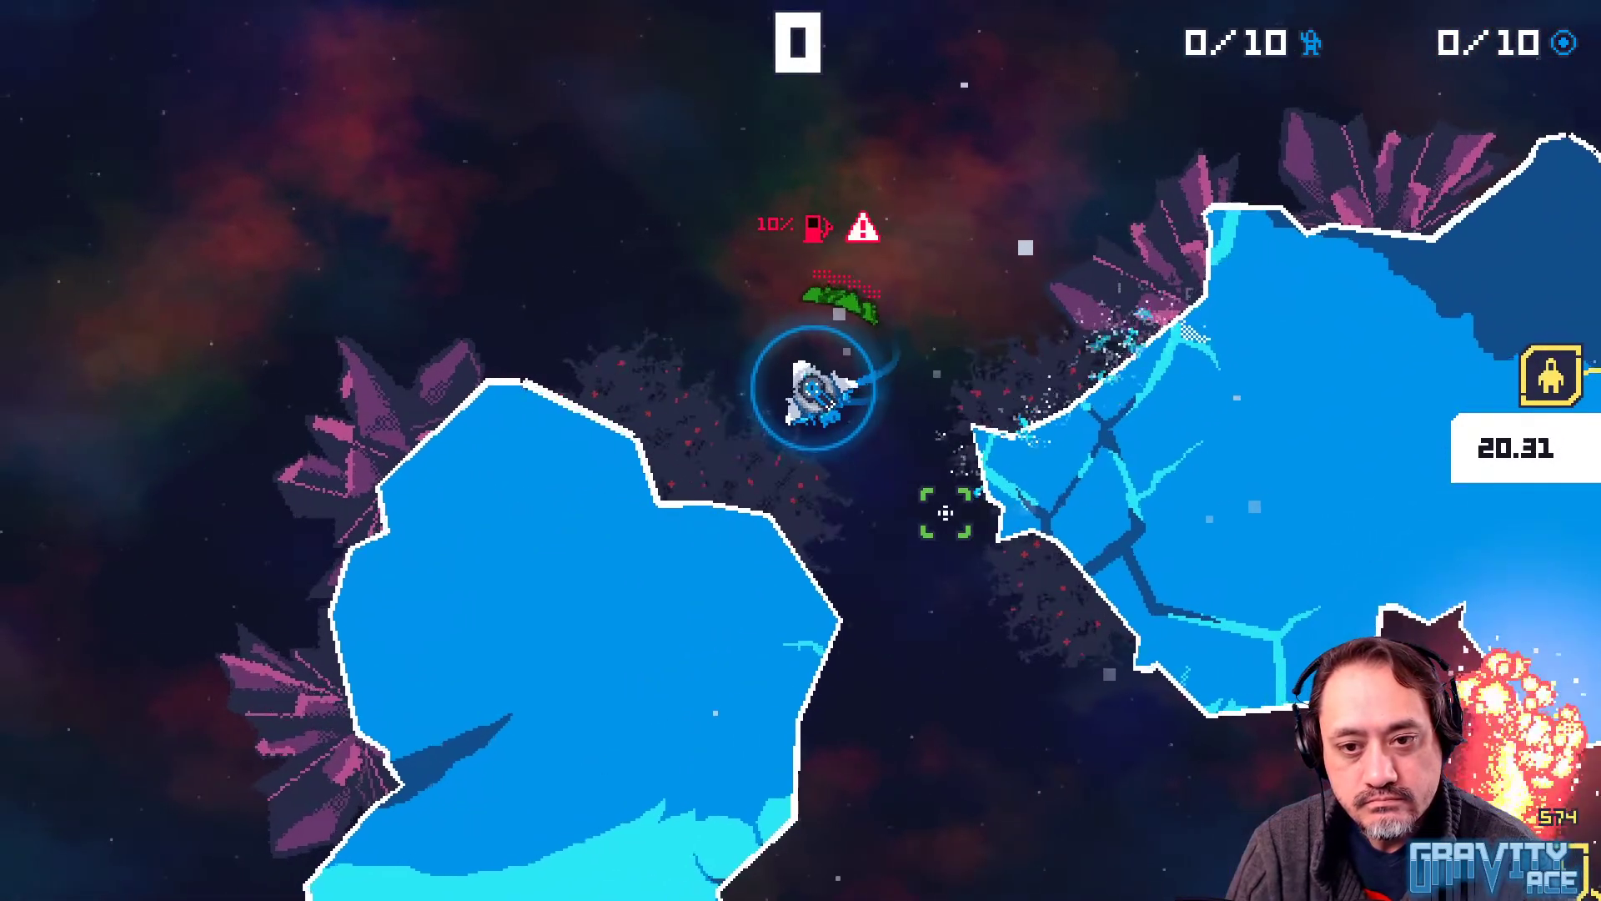
pyautogui.press('w')
pyautogui.click(942, 513)
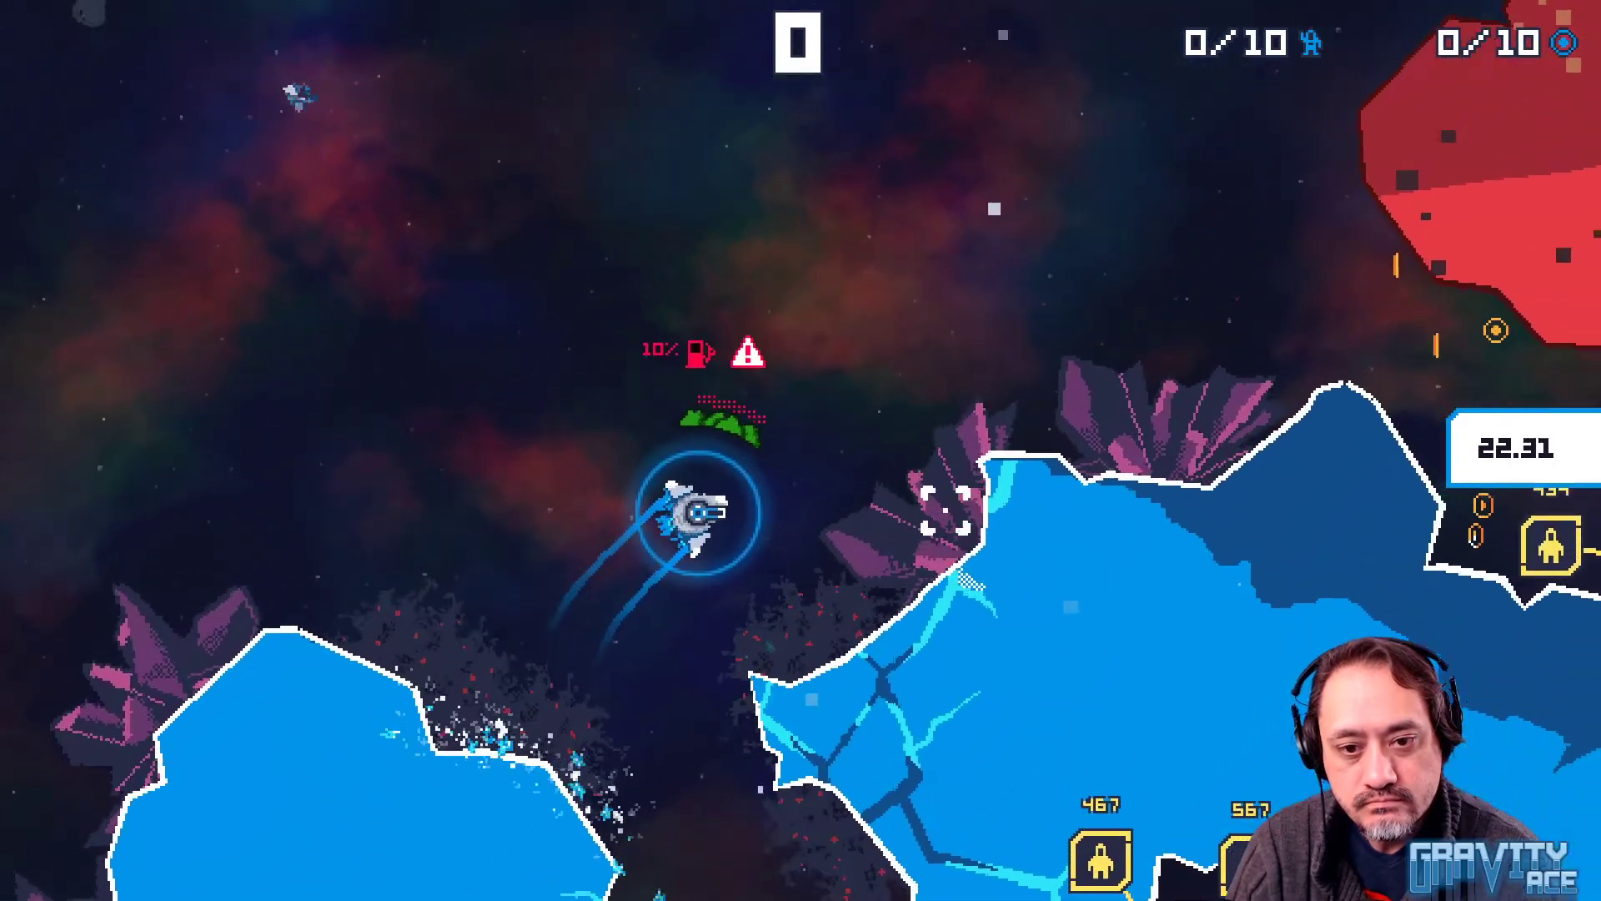
pyautogui.press('d')
pyautogui.press('w')
pyautogui.press('d')
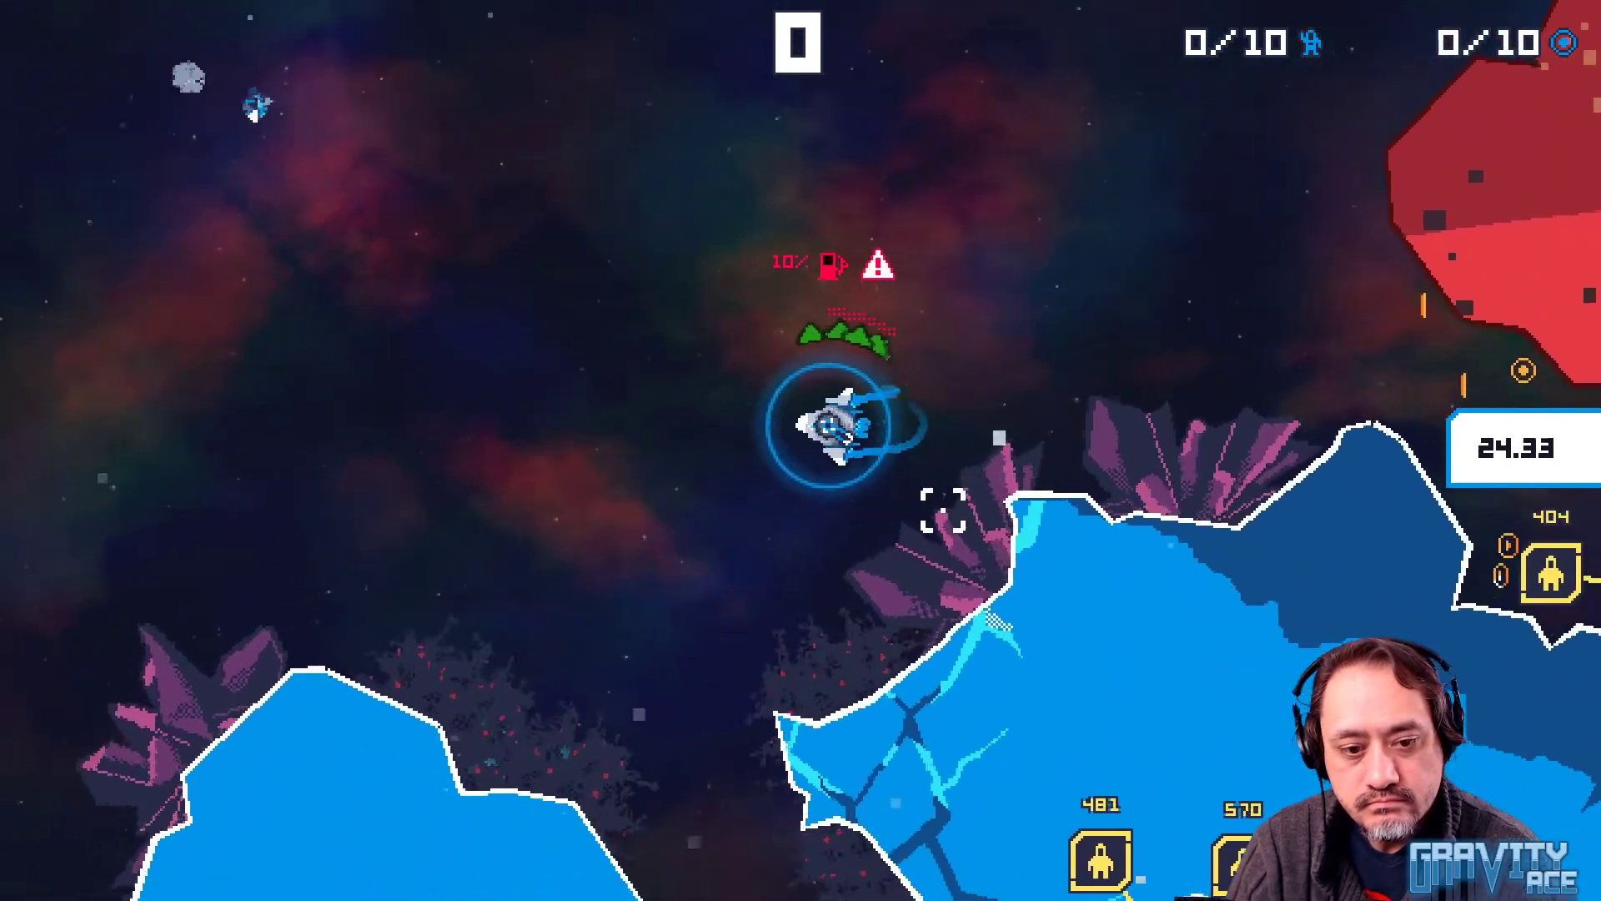
pyautogui.press('w')
pyautogui.press('a')
pyautogui.press('a')
pyautogui.press('w')
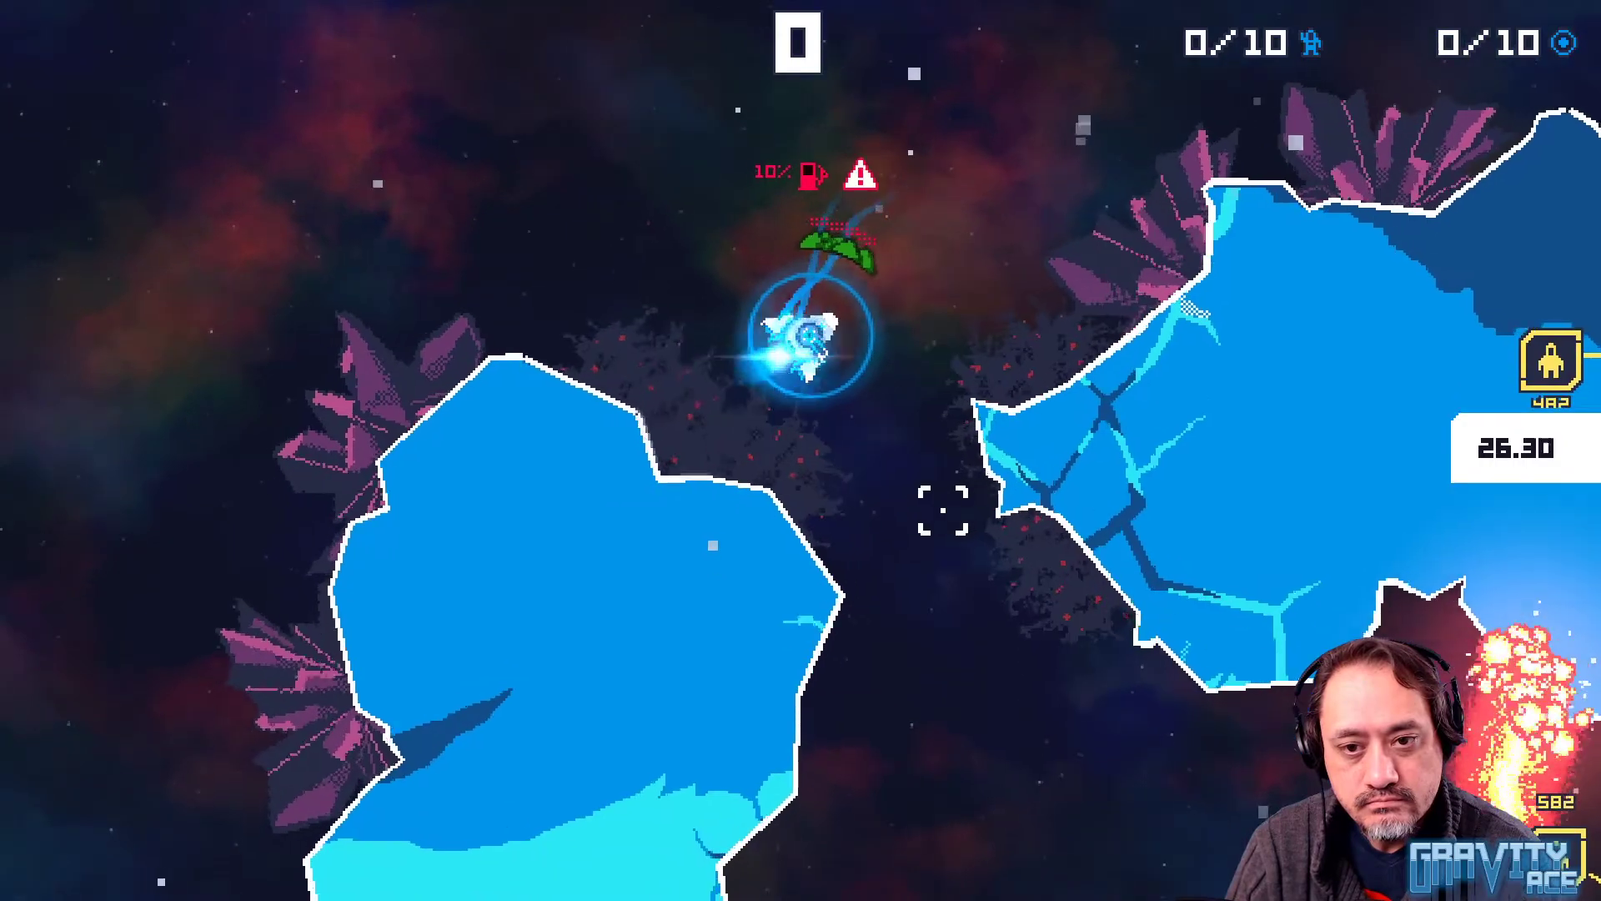
# Finish flying past the ice crystals on the two blue asteroids and switch back to the ice rock sprite in Aseprite
pyautogui.press('w')
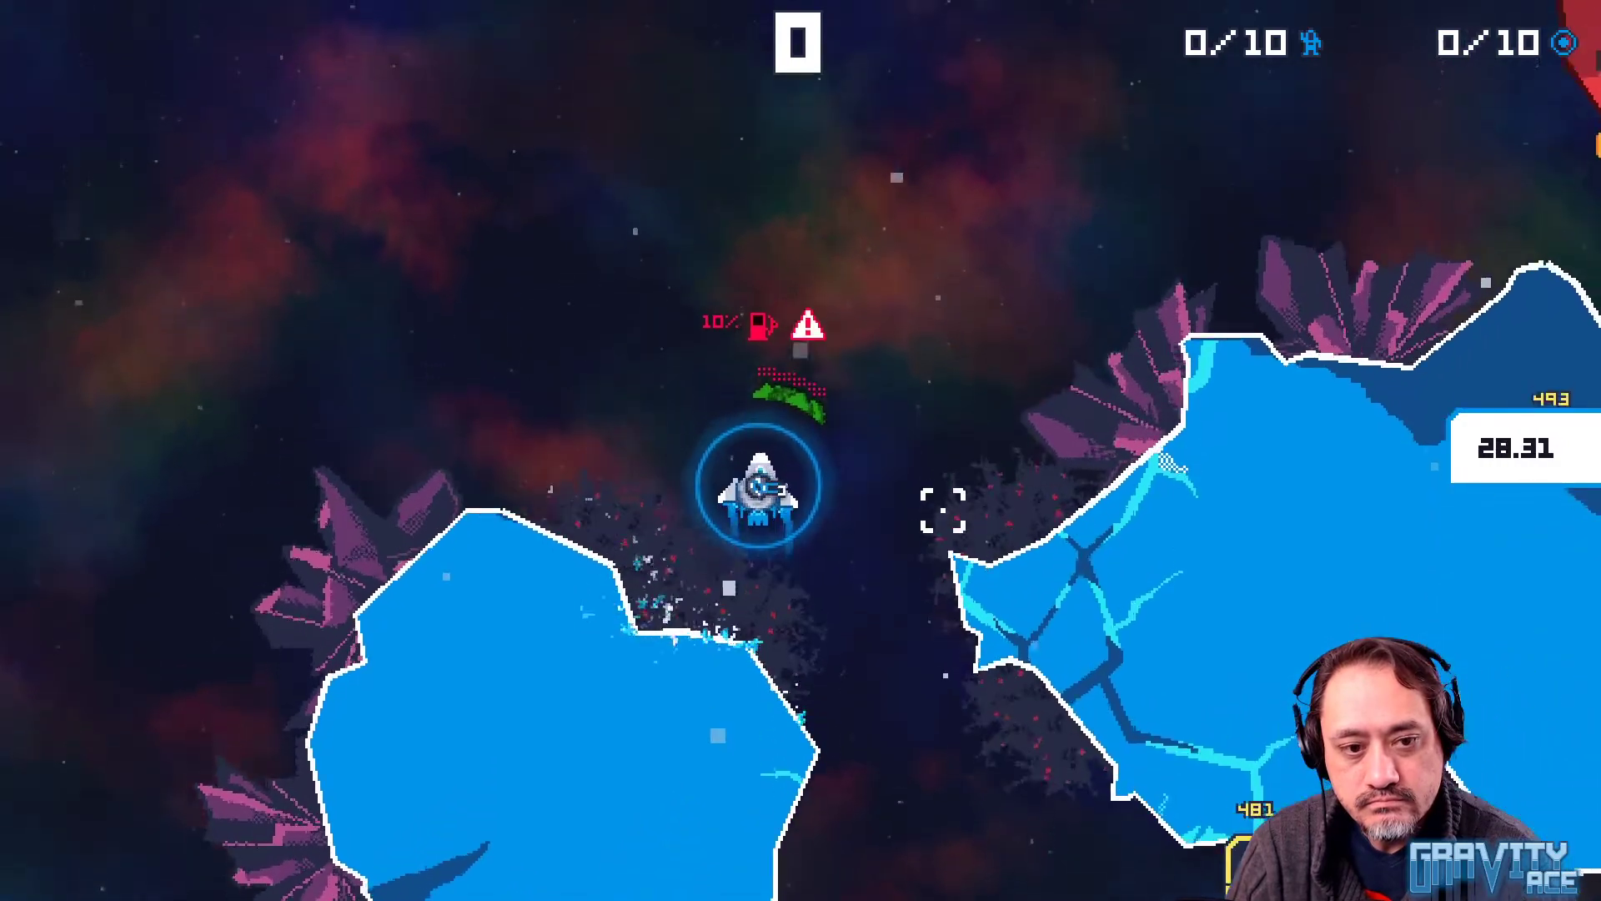
pyautogui.press('d')
pyautogui.hotkey('alt', 'Tab')
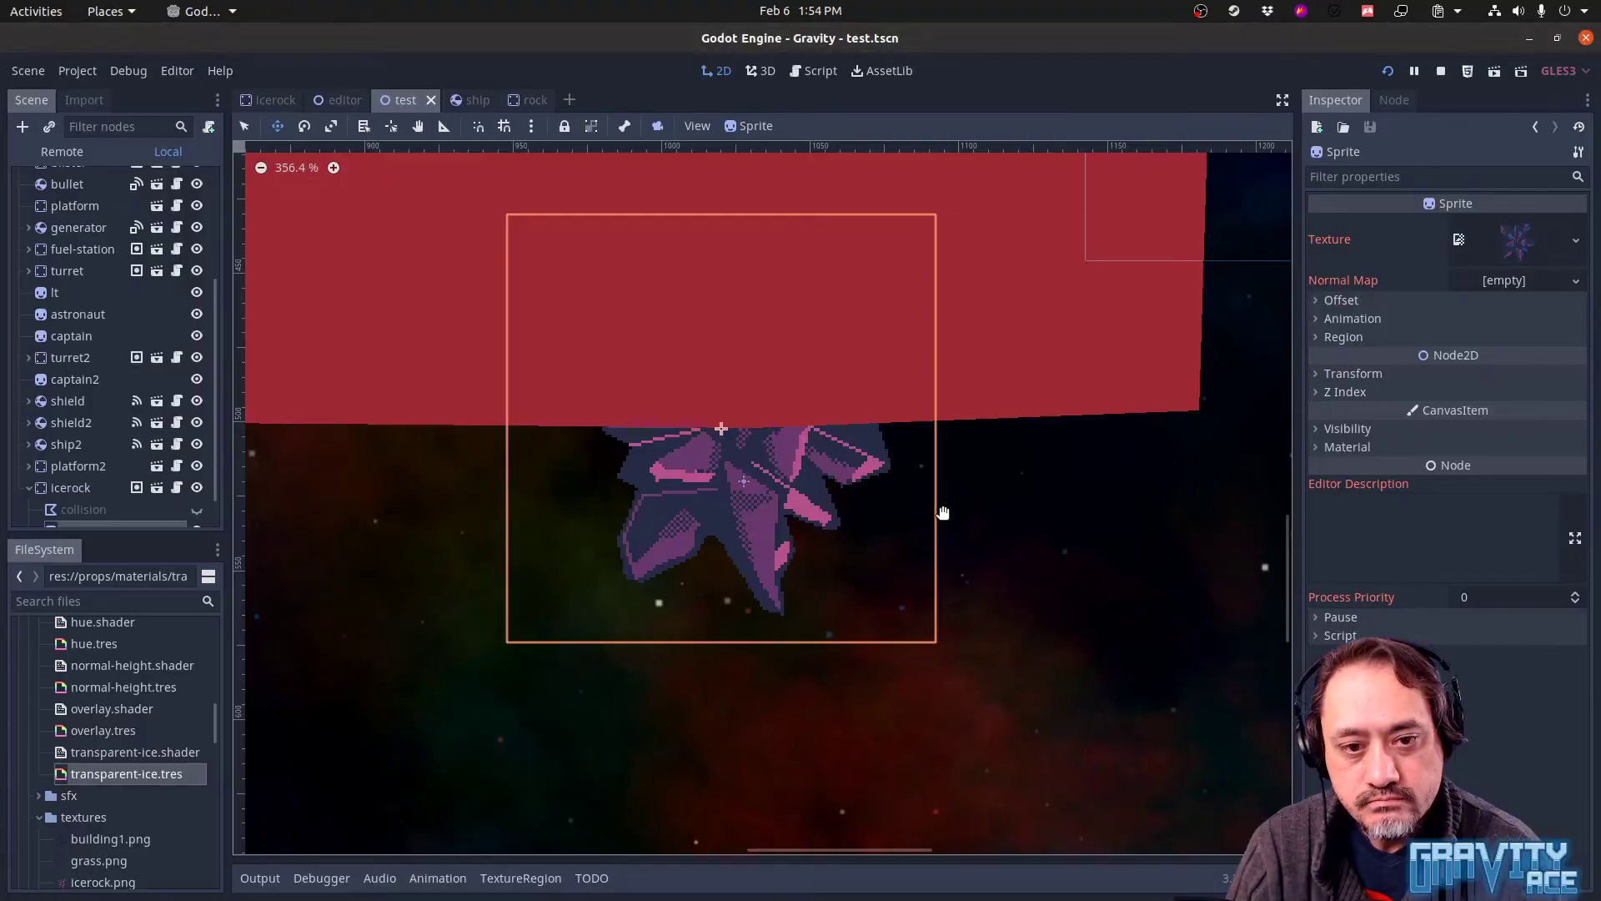
pyautogui.hotkey('alt', 'Tab')
pyautogui.hotkey('alt', 'Tab')
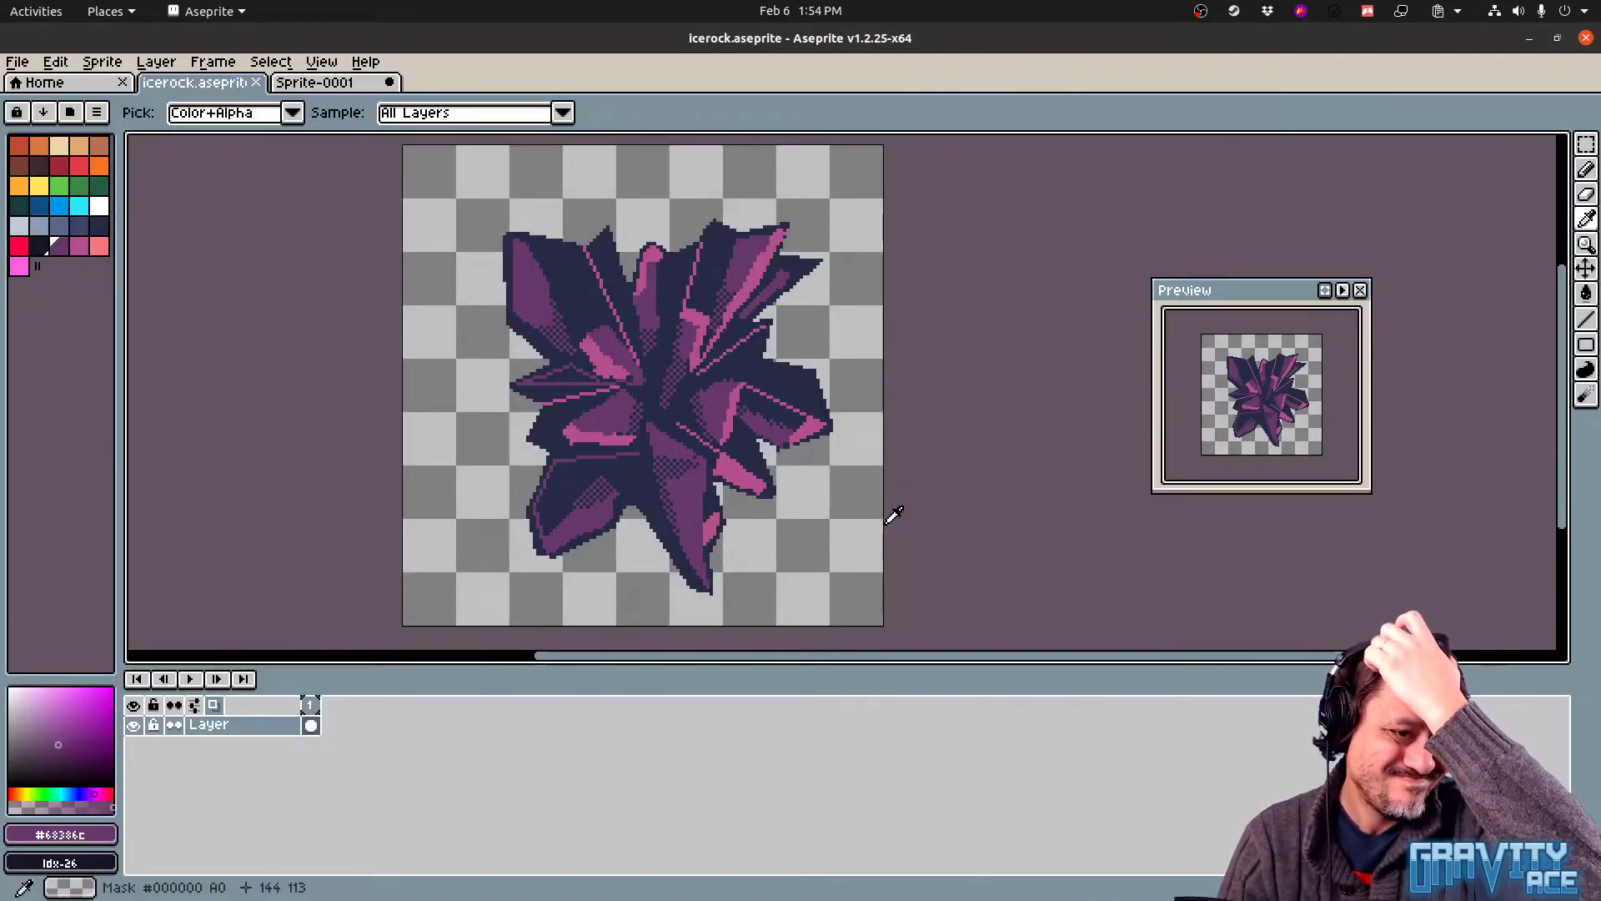
# Outline the top edge of the crystal's upper-left shards with 1 px pencil lines in the near-black palette colour
pyautogui.click(39, 246)
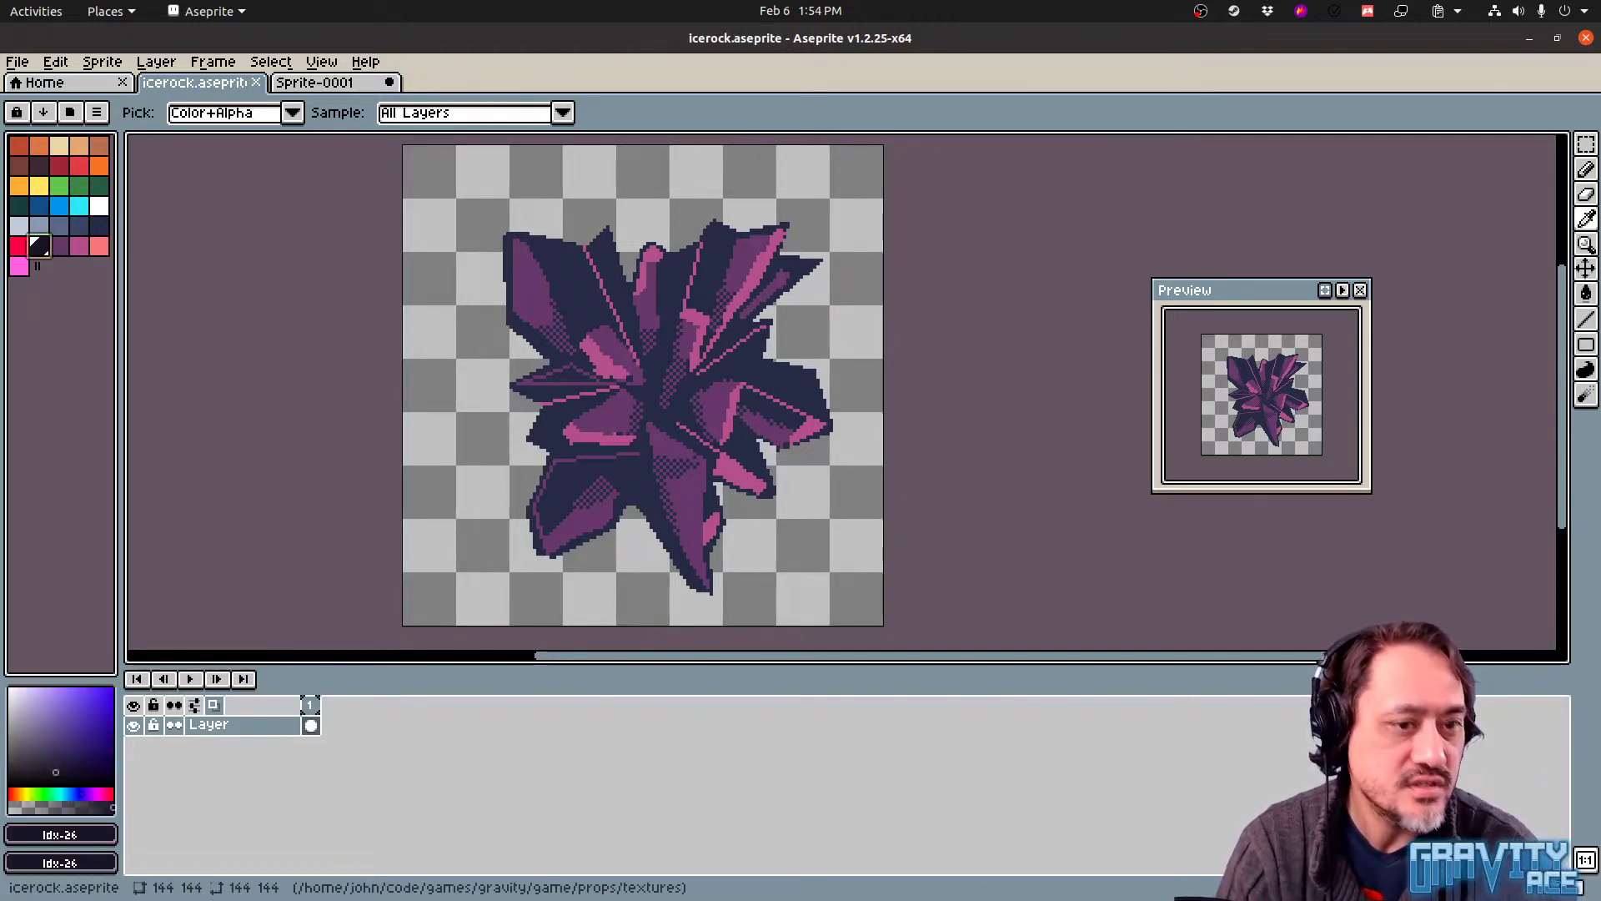
pyautogui.press('b')
pyautogui.moveTo(670, 383); pyautogui.dragTo(670, 379)
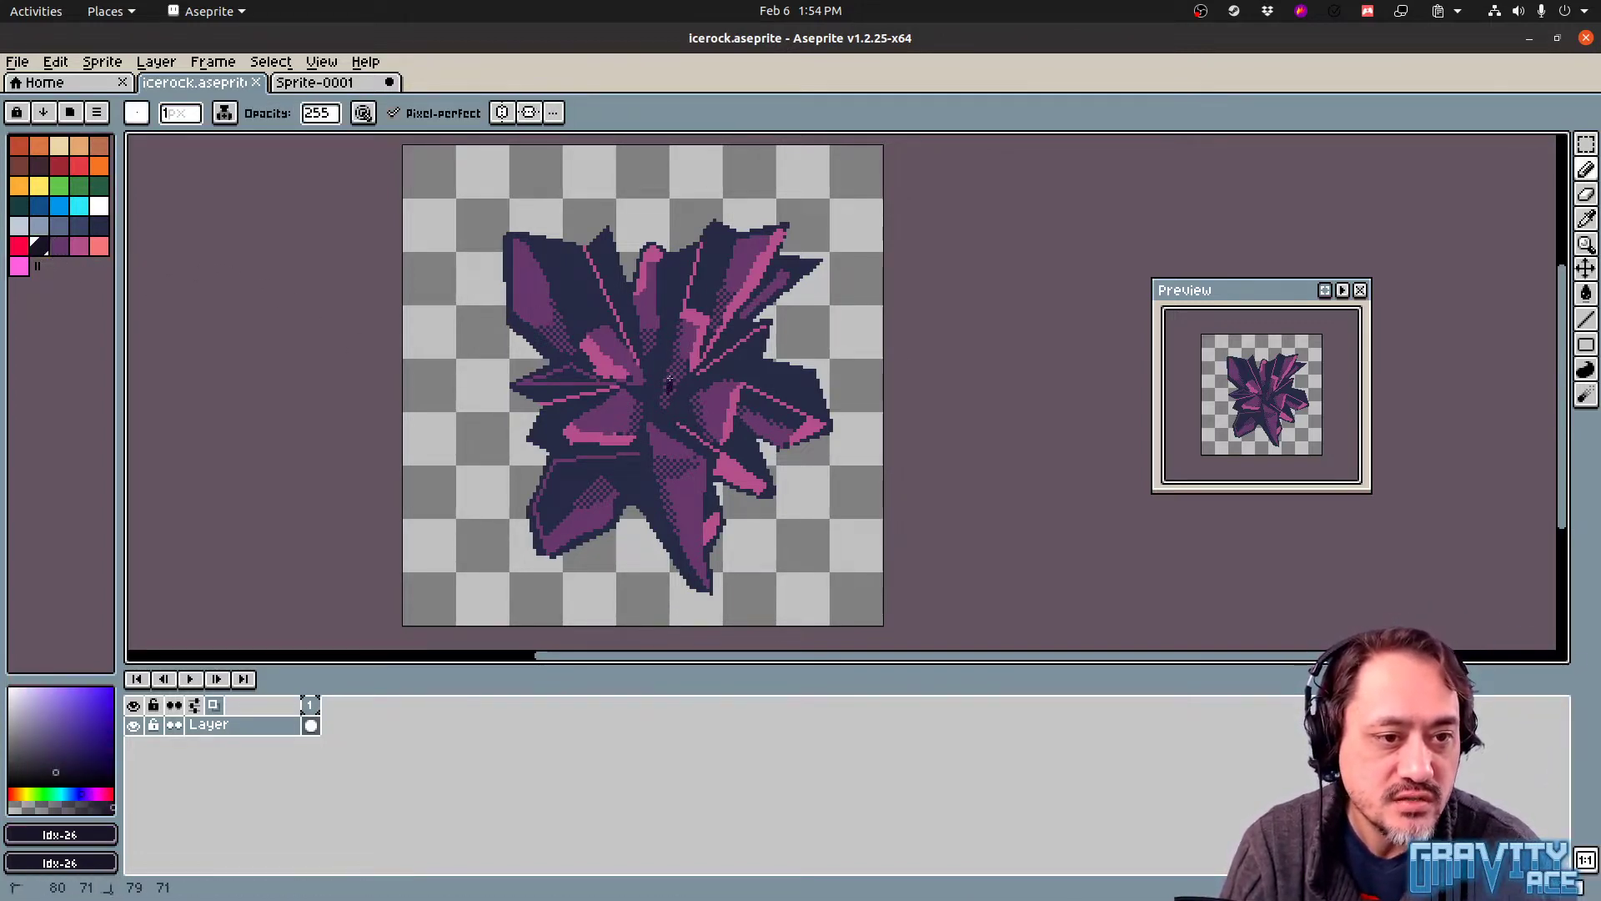
pyautogui.hotkey('ctrl', 'z')
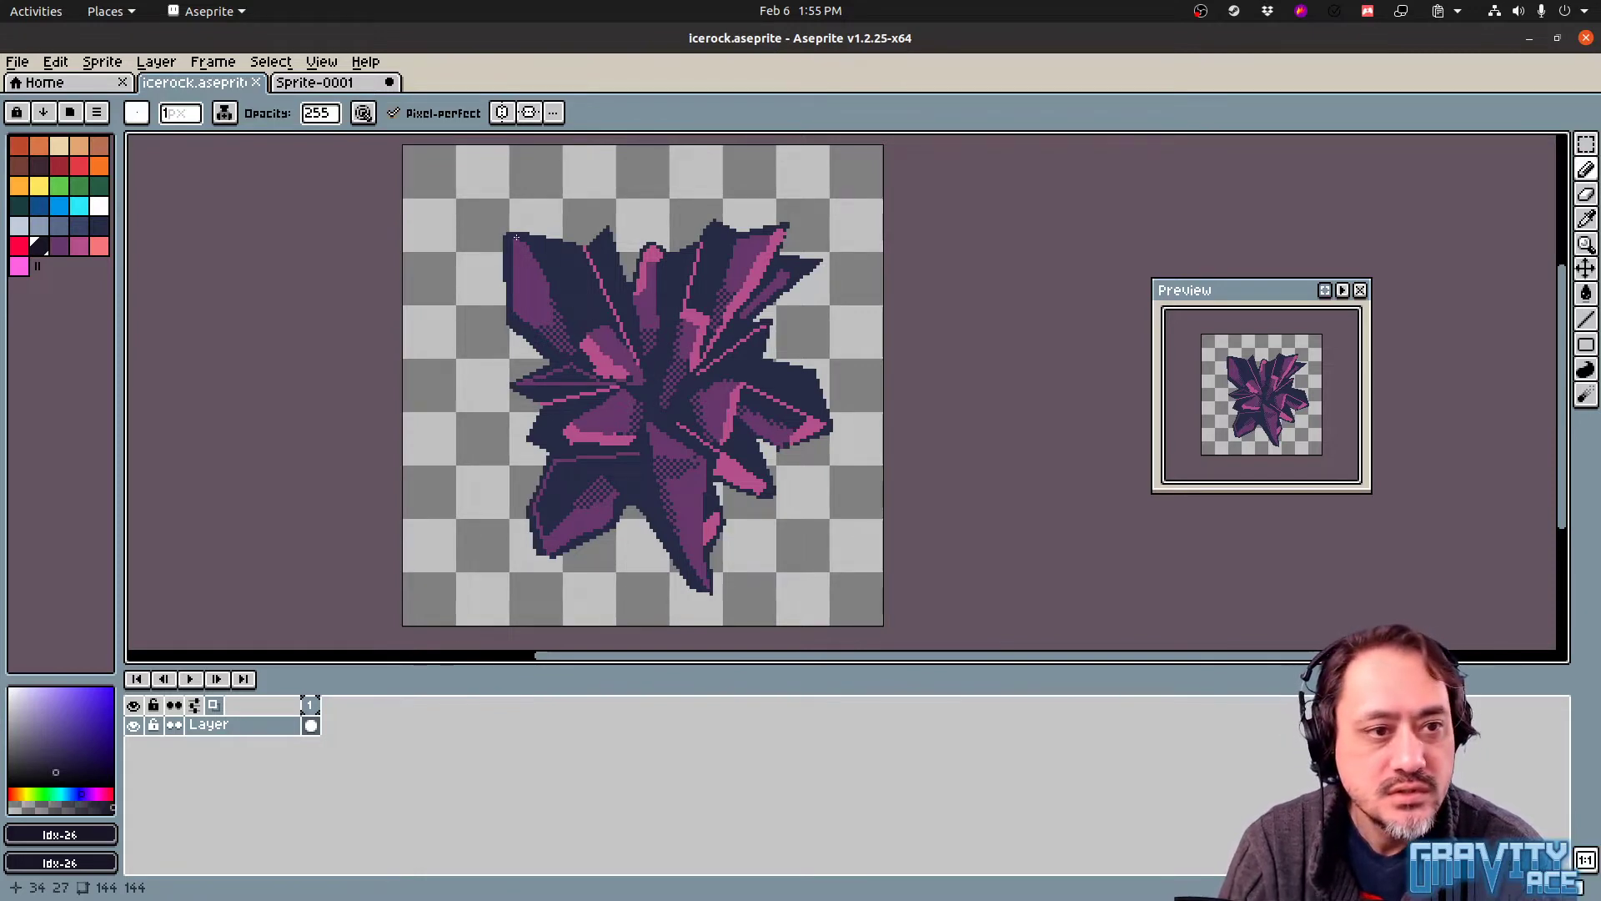
pyautogui.keyDown('shift'); pyautogui.moveTo(509, 234); pyautogui.dragTo(576, 241); pyautogui.keyUp('shift')
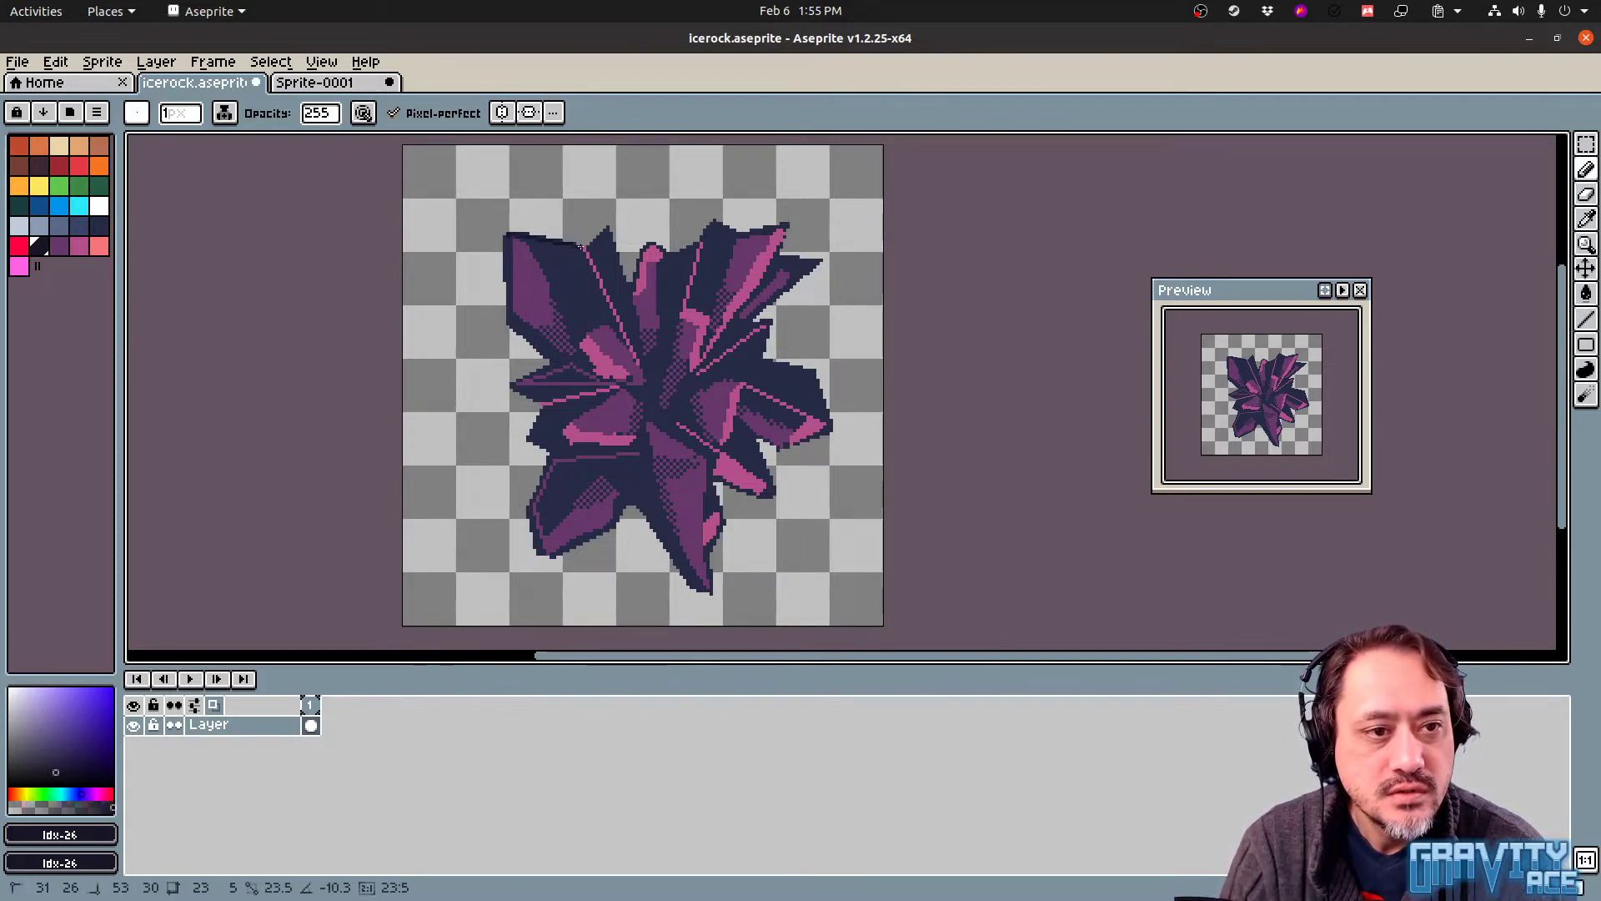
pyautogui.keyDown('shift'); pyautogui.click(604, 229); pyautogui.keyUp('shift')
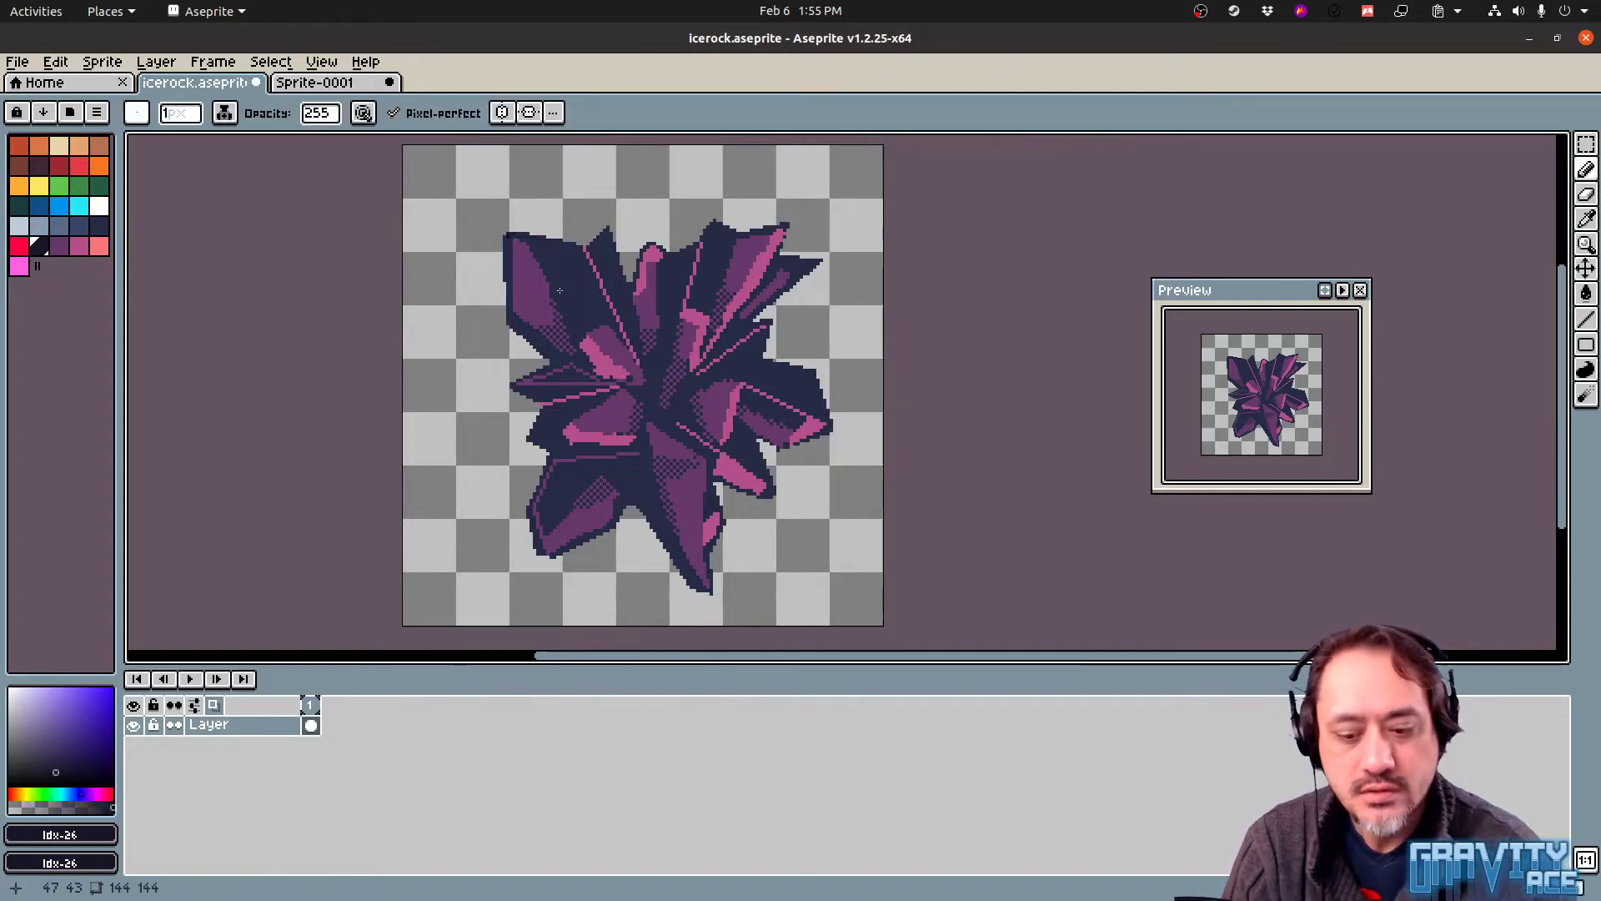
# Paint over the purple tip and ridge of the upper-left shard with a 2 px pencil in the sampled navy #262b44
pyautogui.press('+')
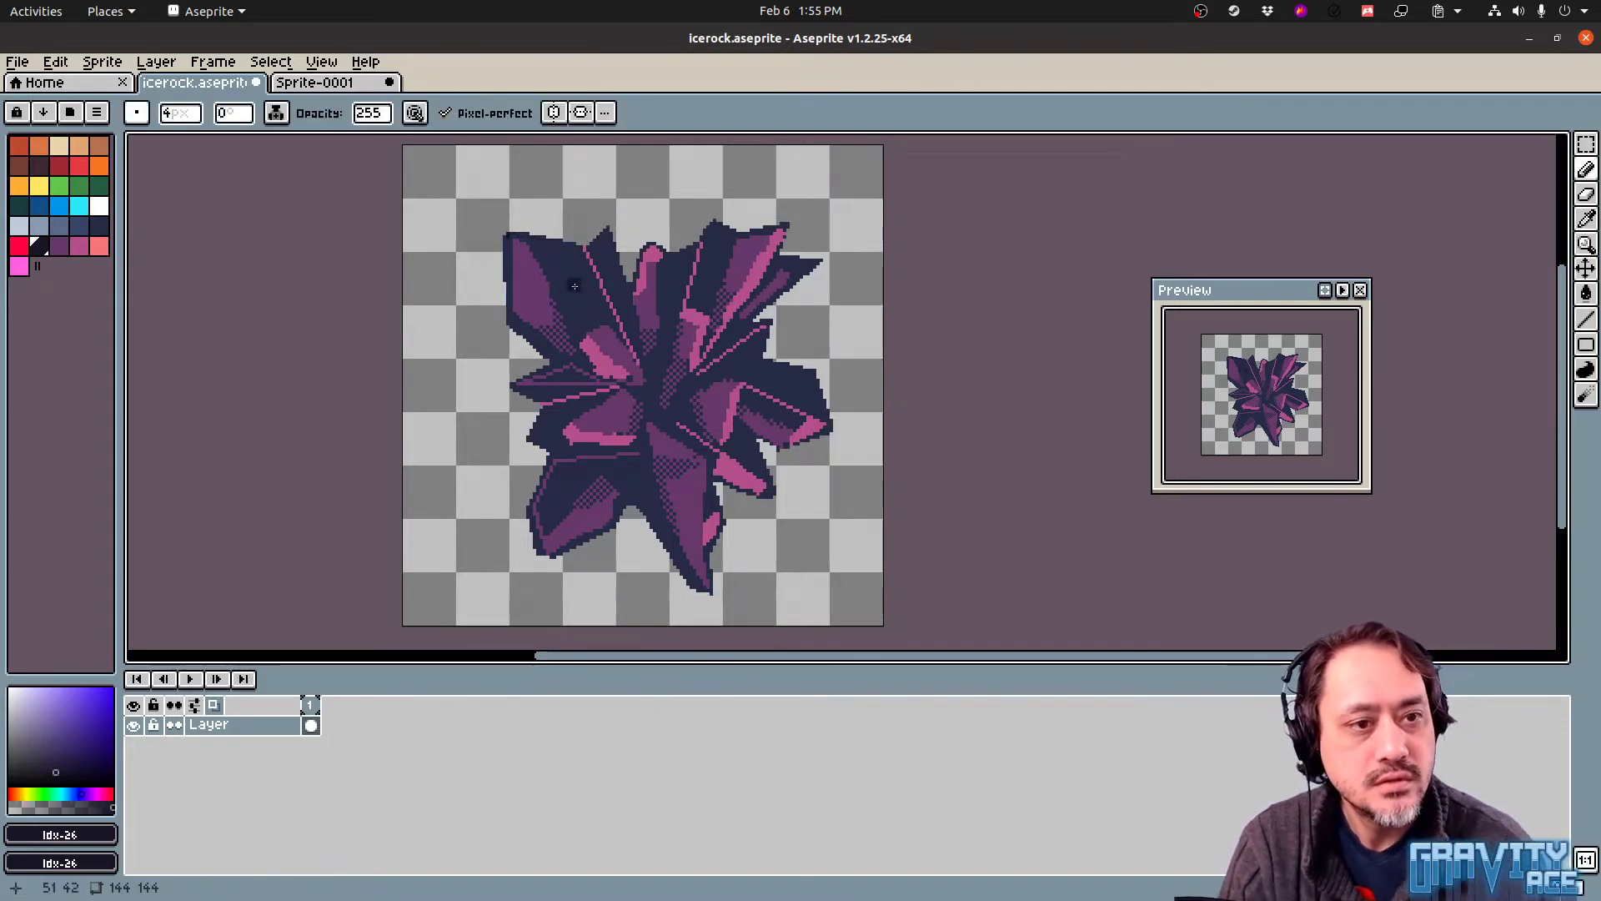
pyautogui.press('-')
pyautogui.press('-')
pyautogui.press(']')
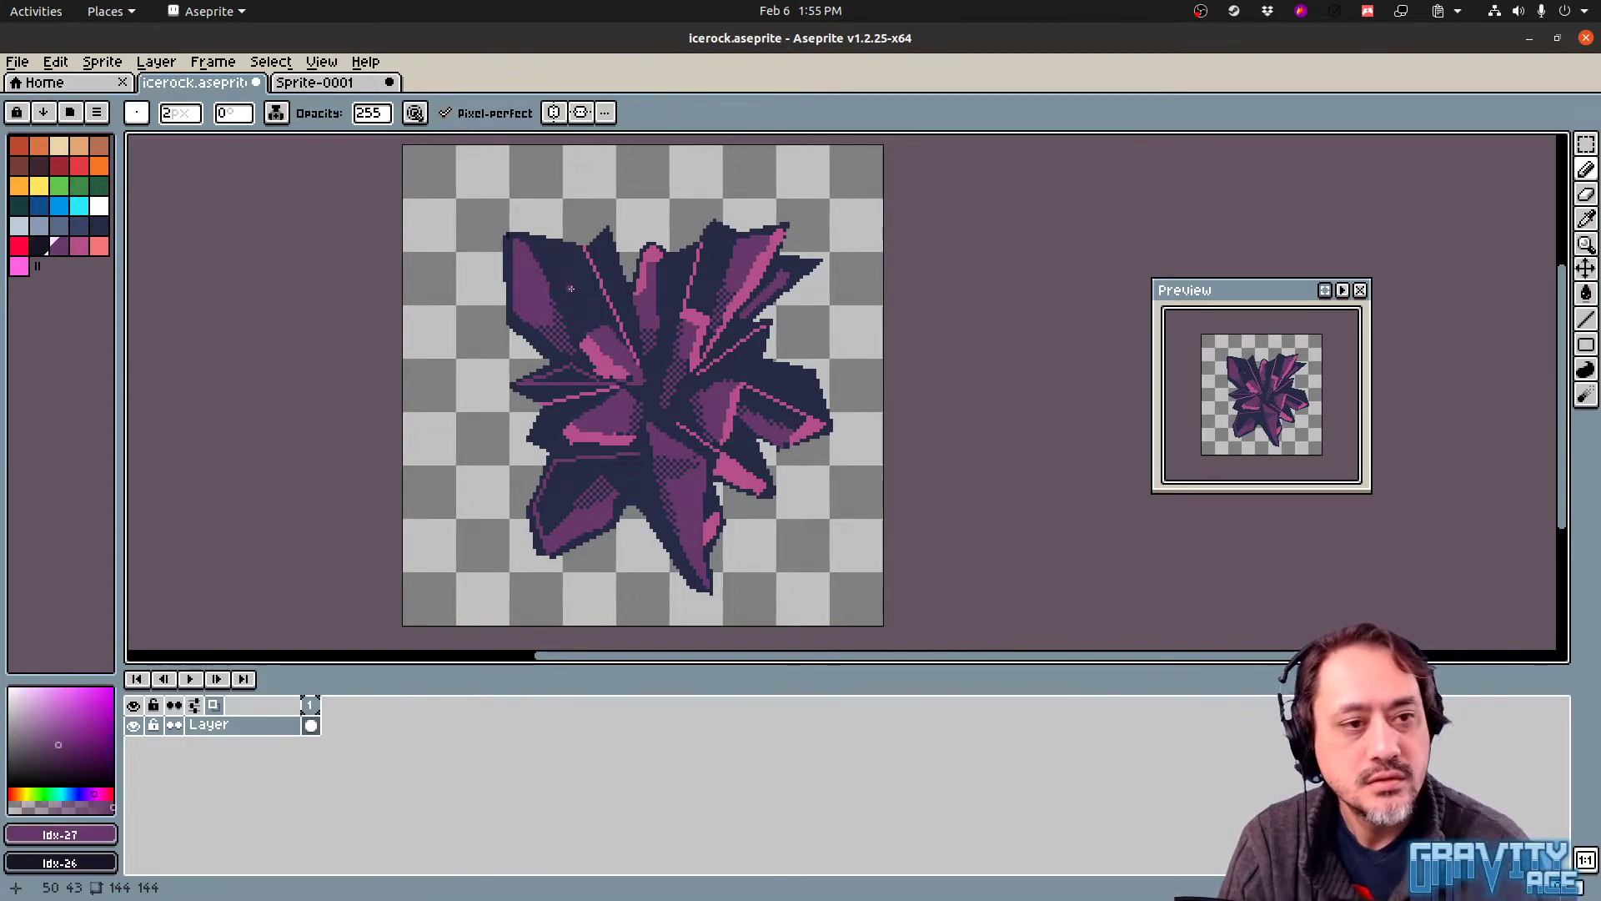
pyautogui.click(40, 246)
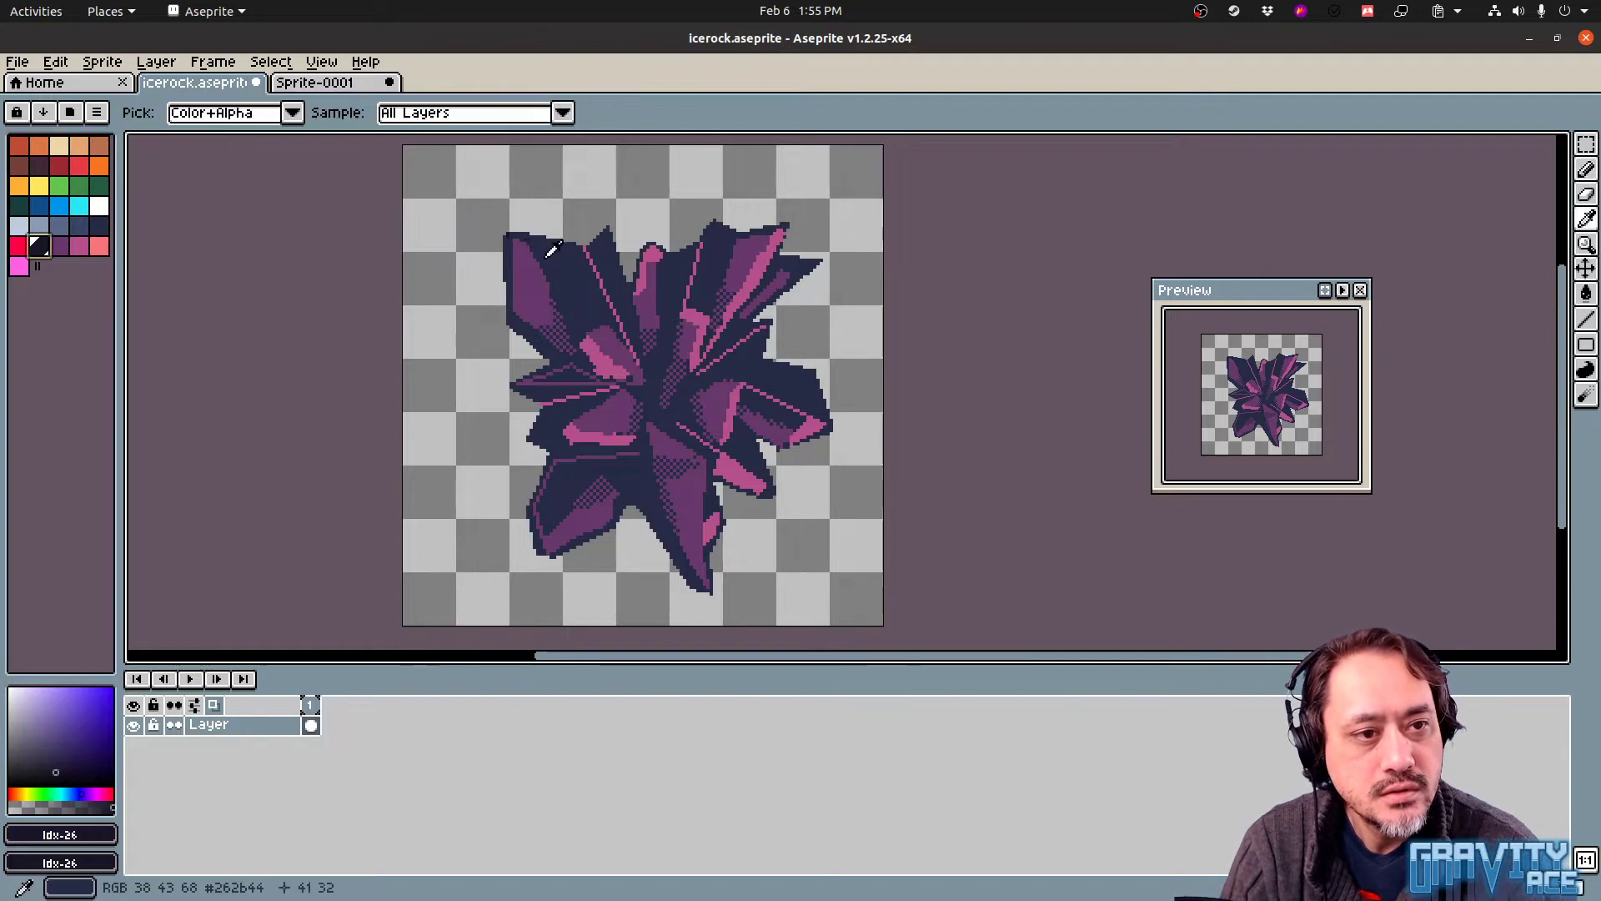
pyautogui.keyDown('alt'); pyautogui.click(518, 239); pyautogui.keyUp('alt')
pyautogui.moveTo(519, 241); pyautogui.dragTo(571, 308)
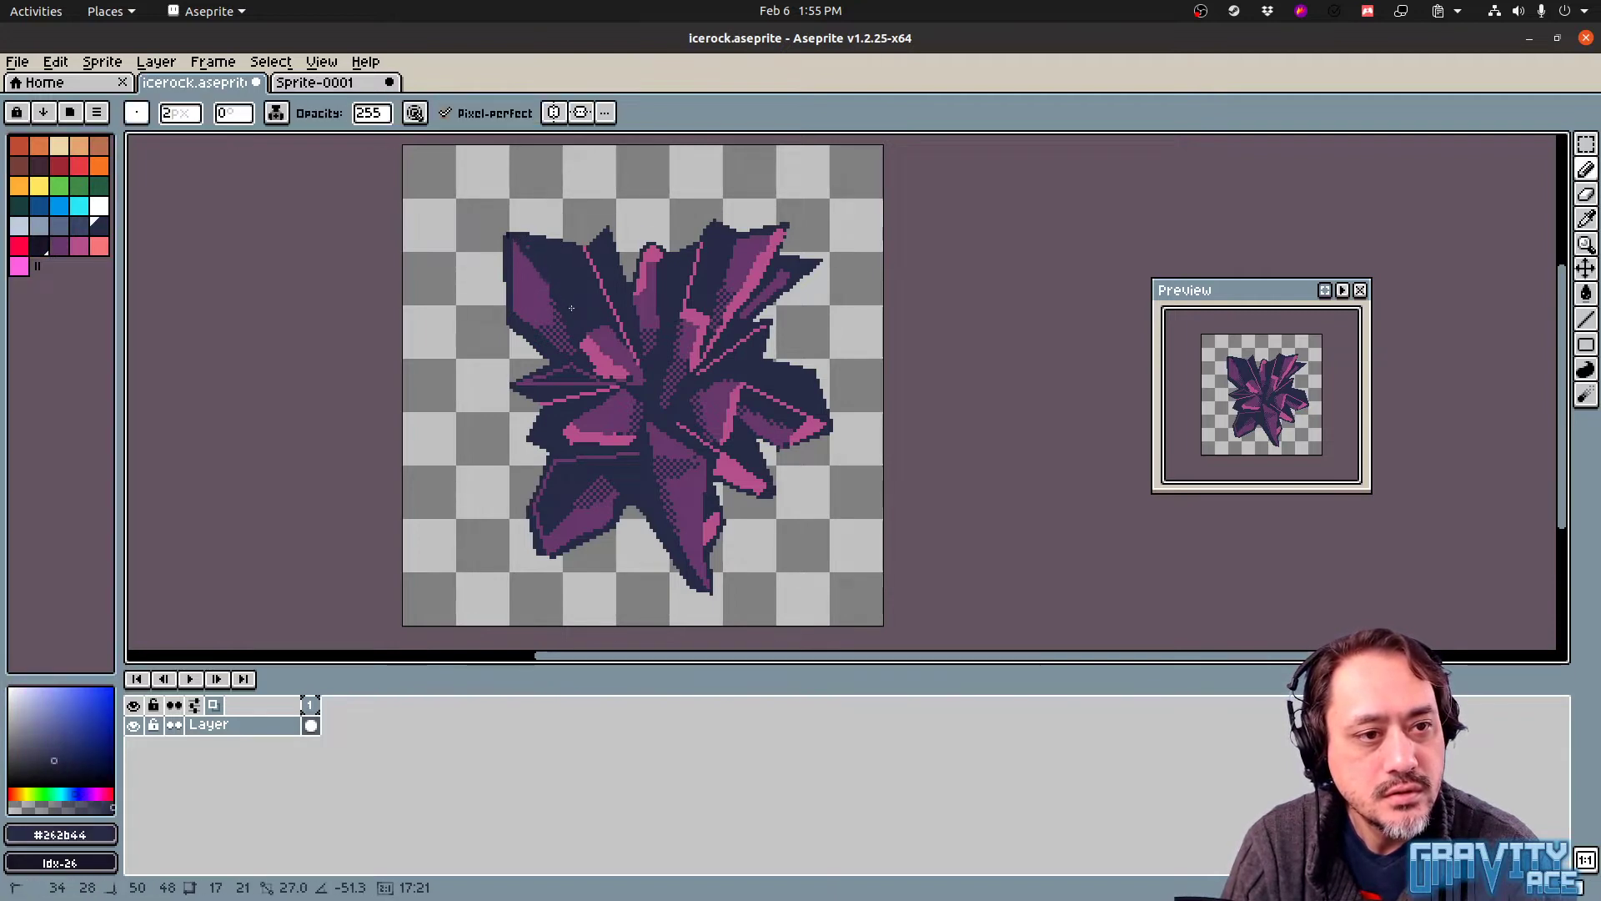
pyautogui.click(507, 237)
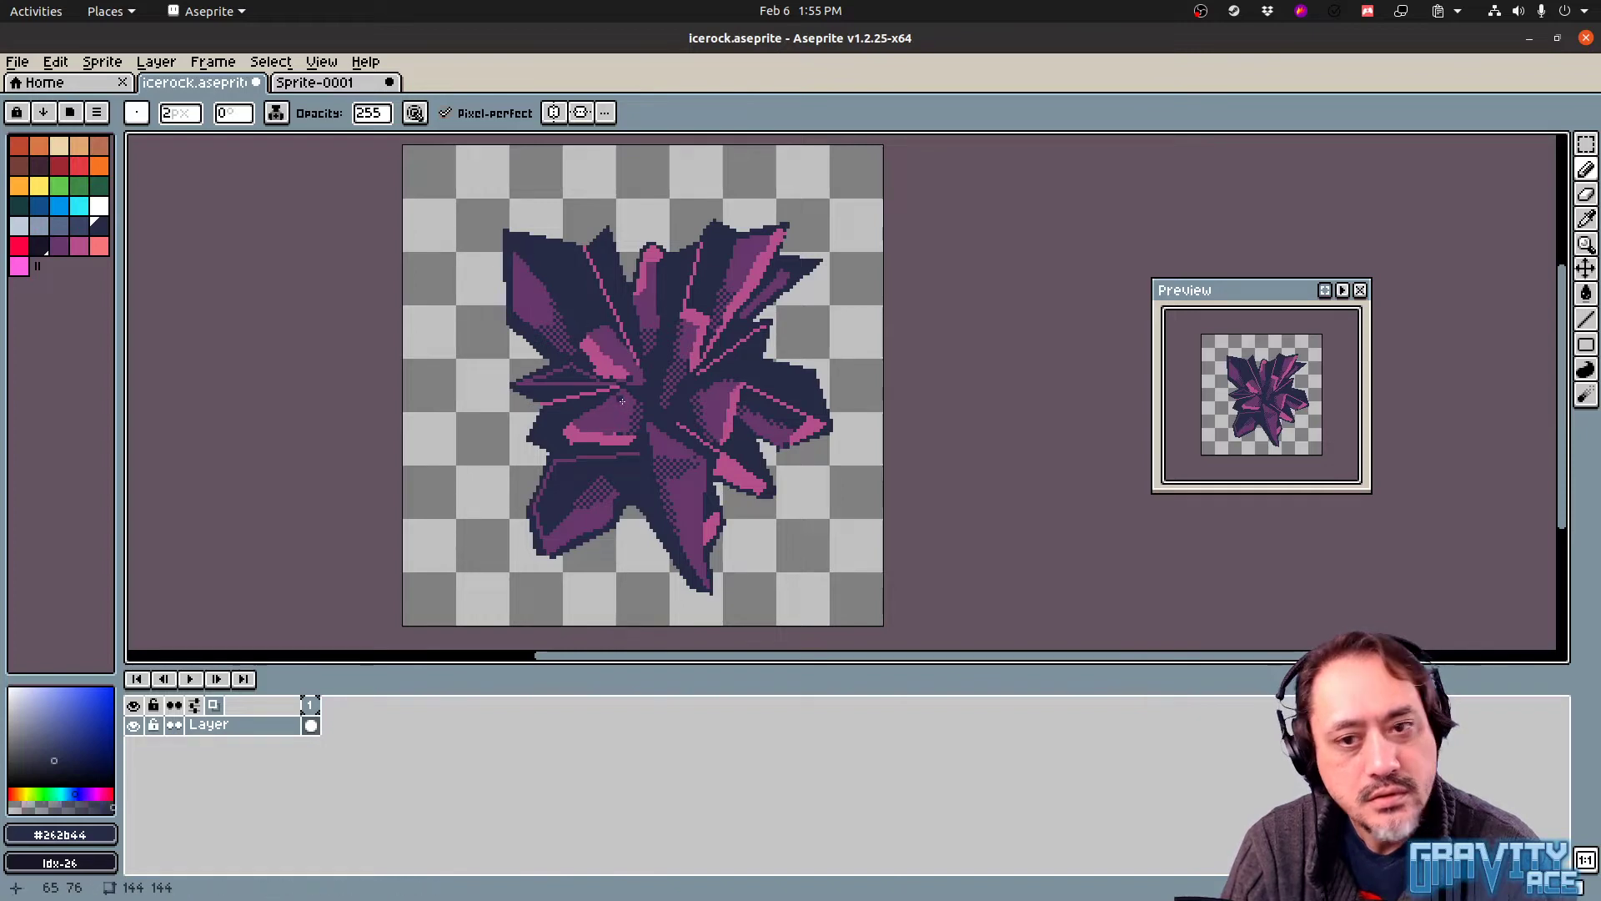
# Dab 2 px near-black speckles along the dark face of the upper-left shard, beside its purple ridge
pyautogui.click(40, 247)
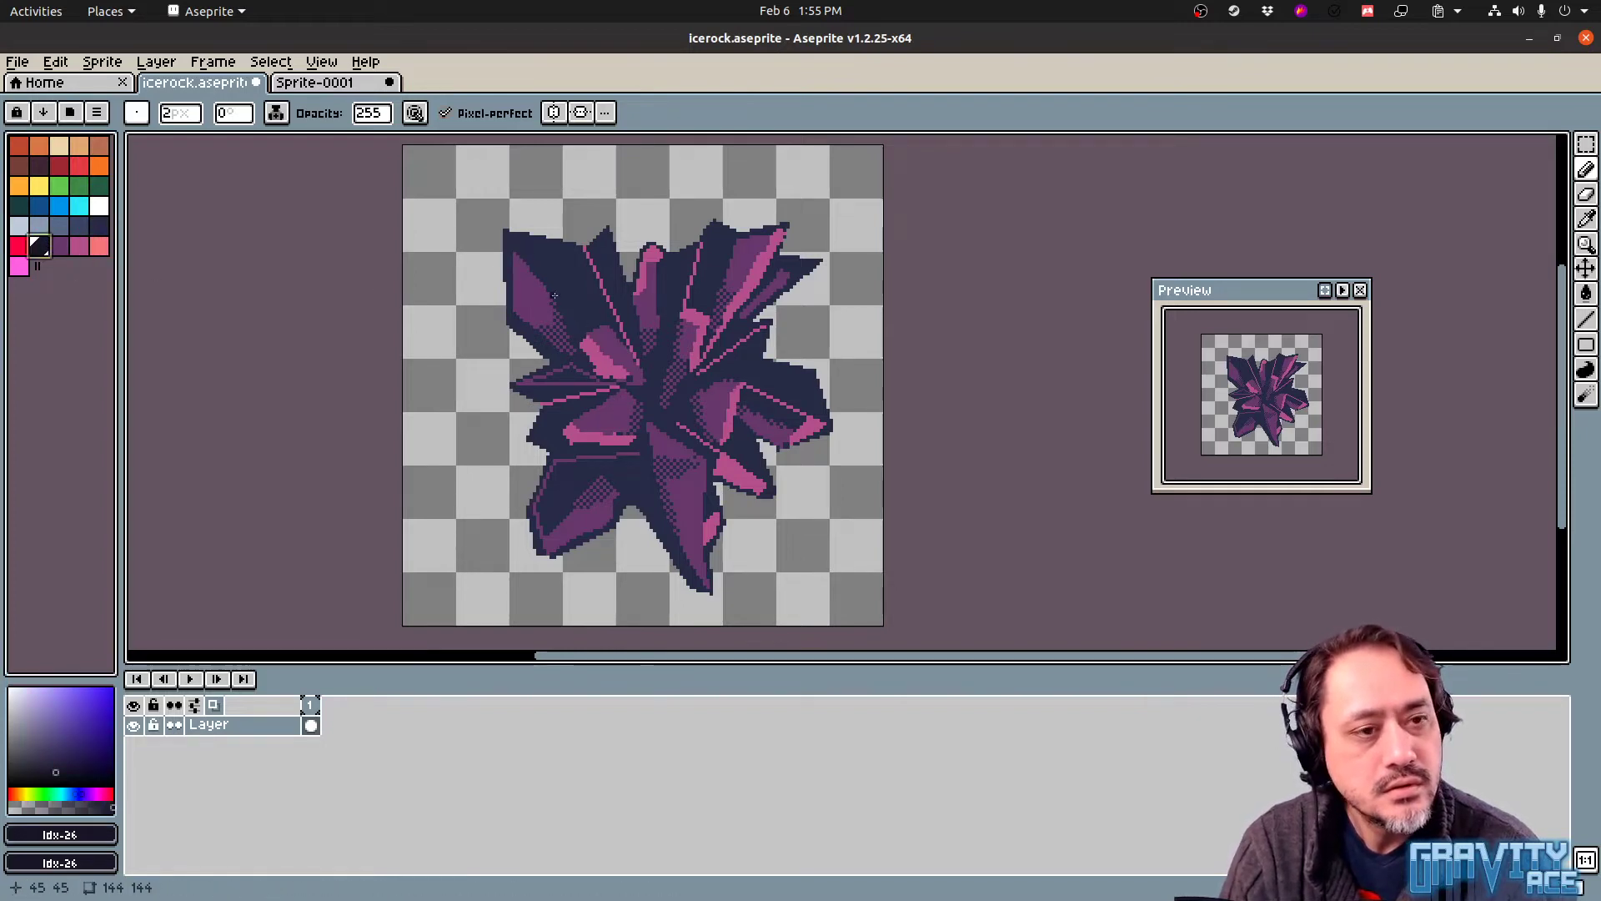
pyautogui.press('b')
pyautogui.click(526, 249)
pyautogui.click(536, 262)
pyautogui.click(546, 246)
pyautogui.click(546, 270)
pyautogui.click(556, 290)
pyautogui.click(571, 276)
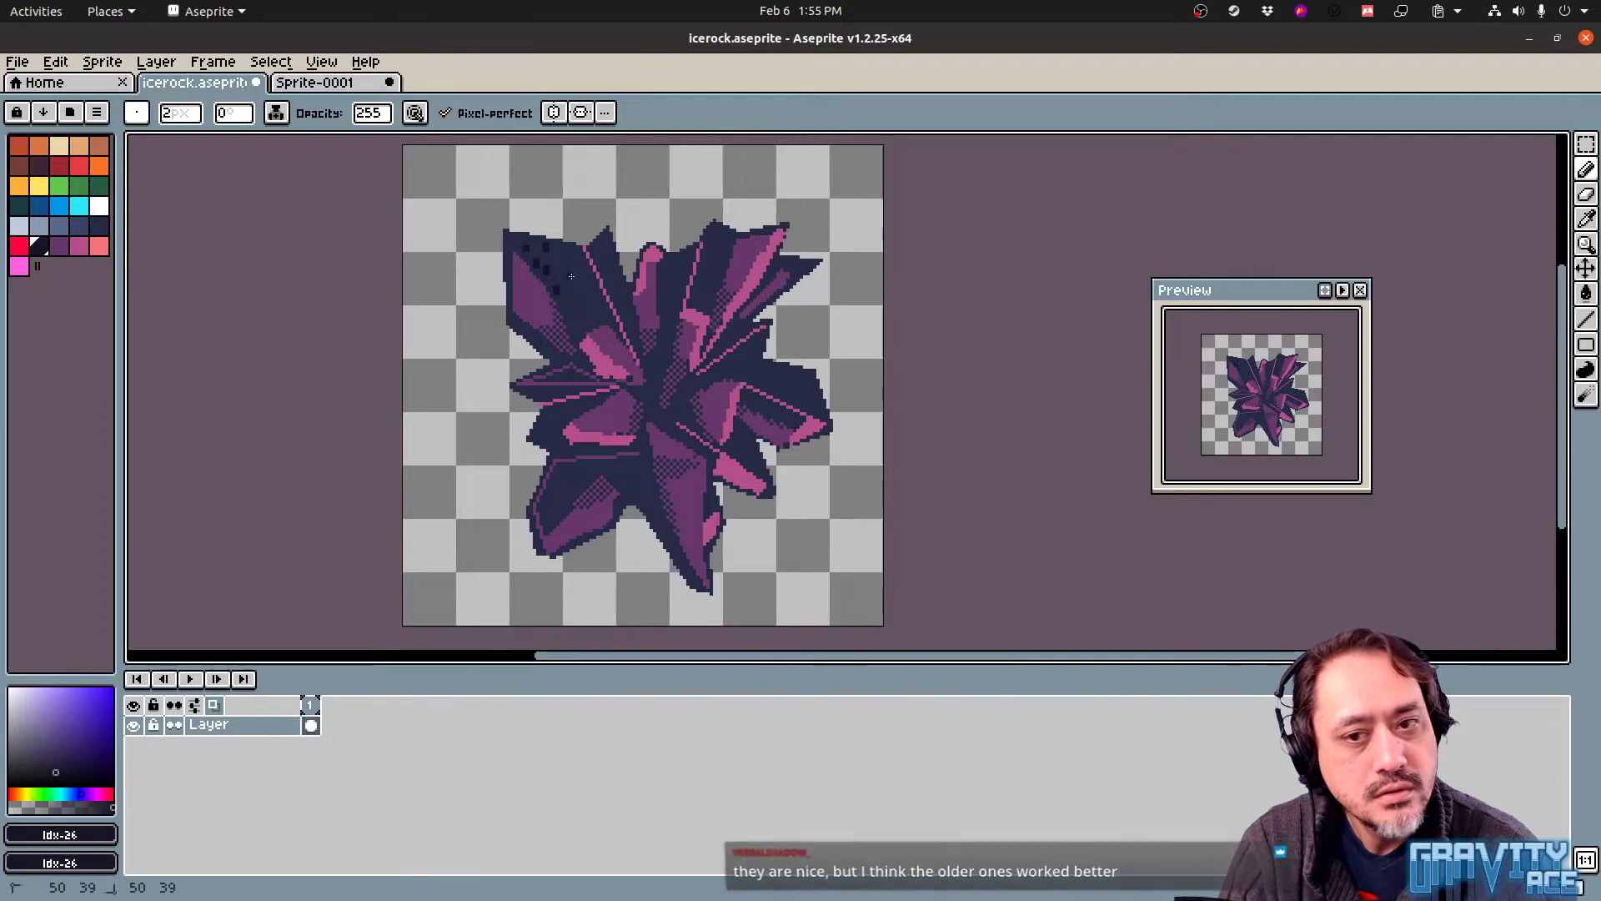
pyautogui.press('v')
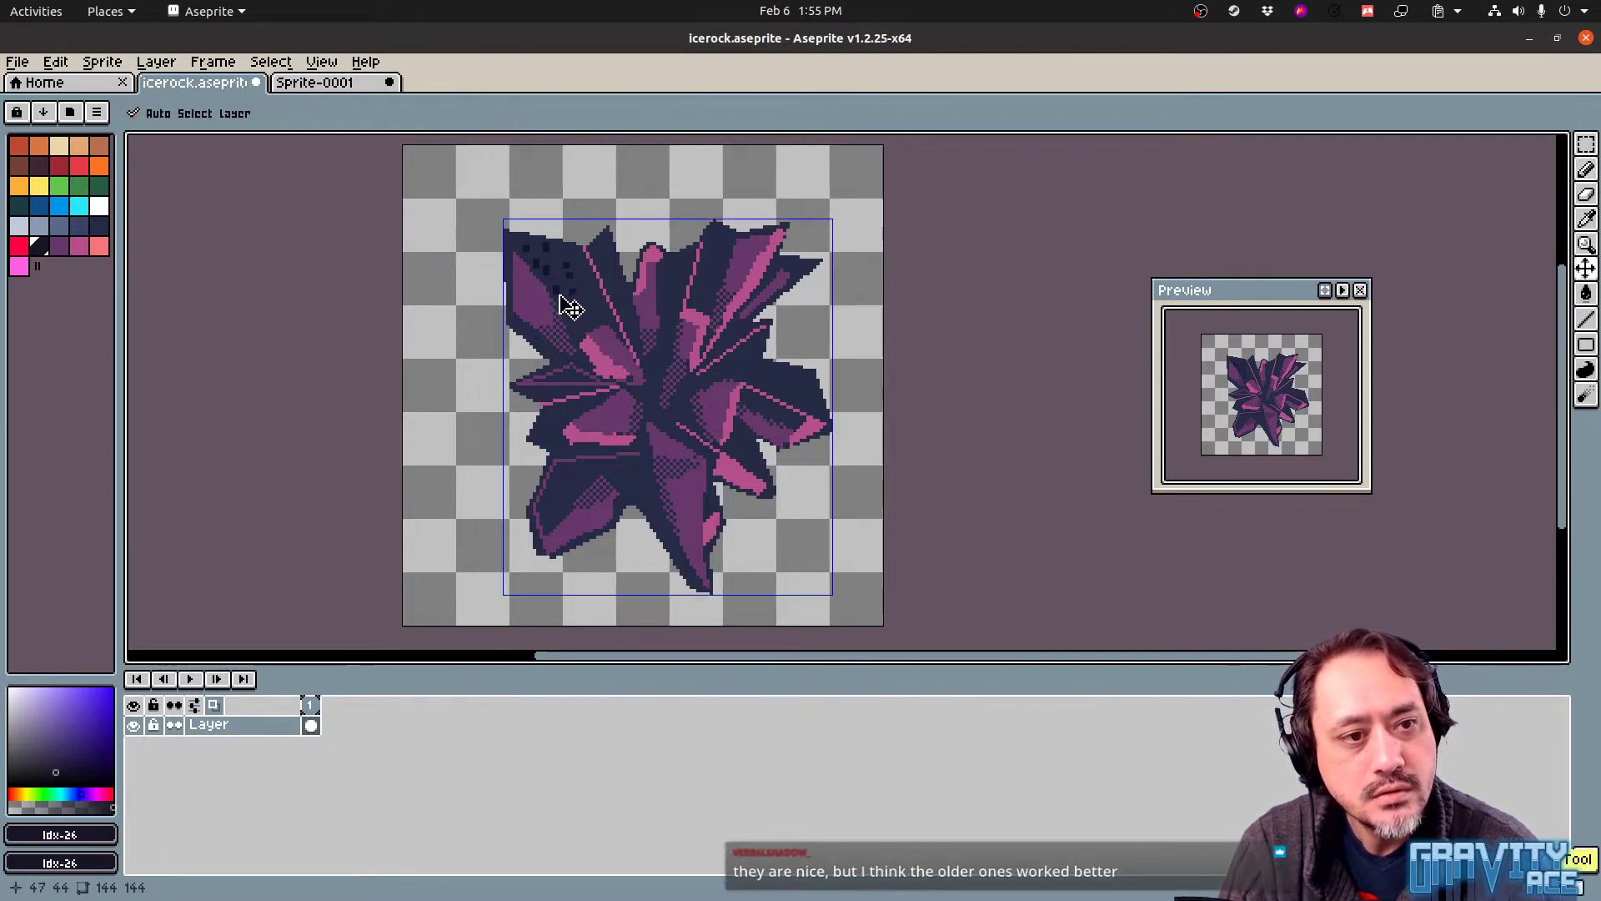
pyautogui.press('b')
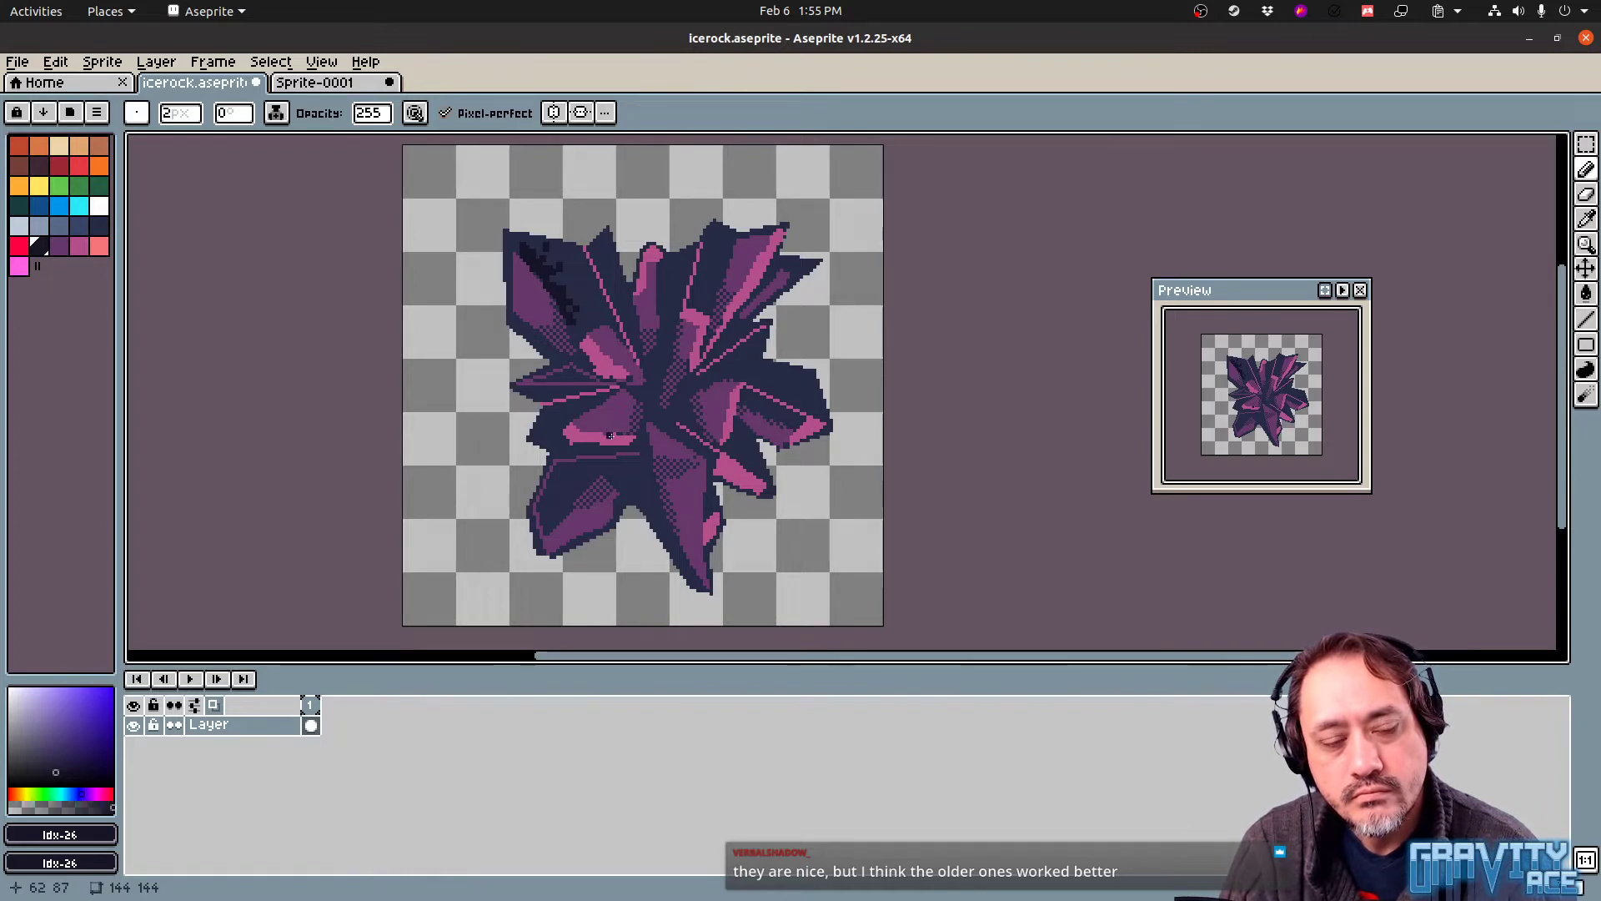
# Spray 1 px near-black speckles between the upper shards and around the crystal's centre for deeper shadows
pyautogui.press('v')
pyautogui.press('b')
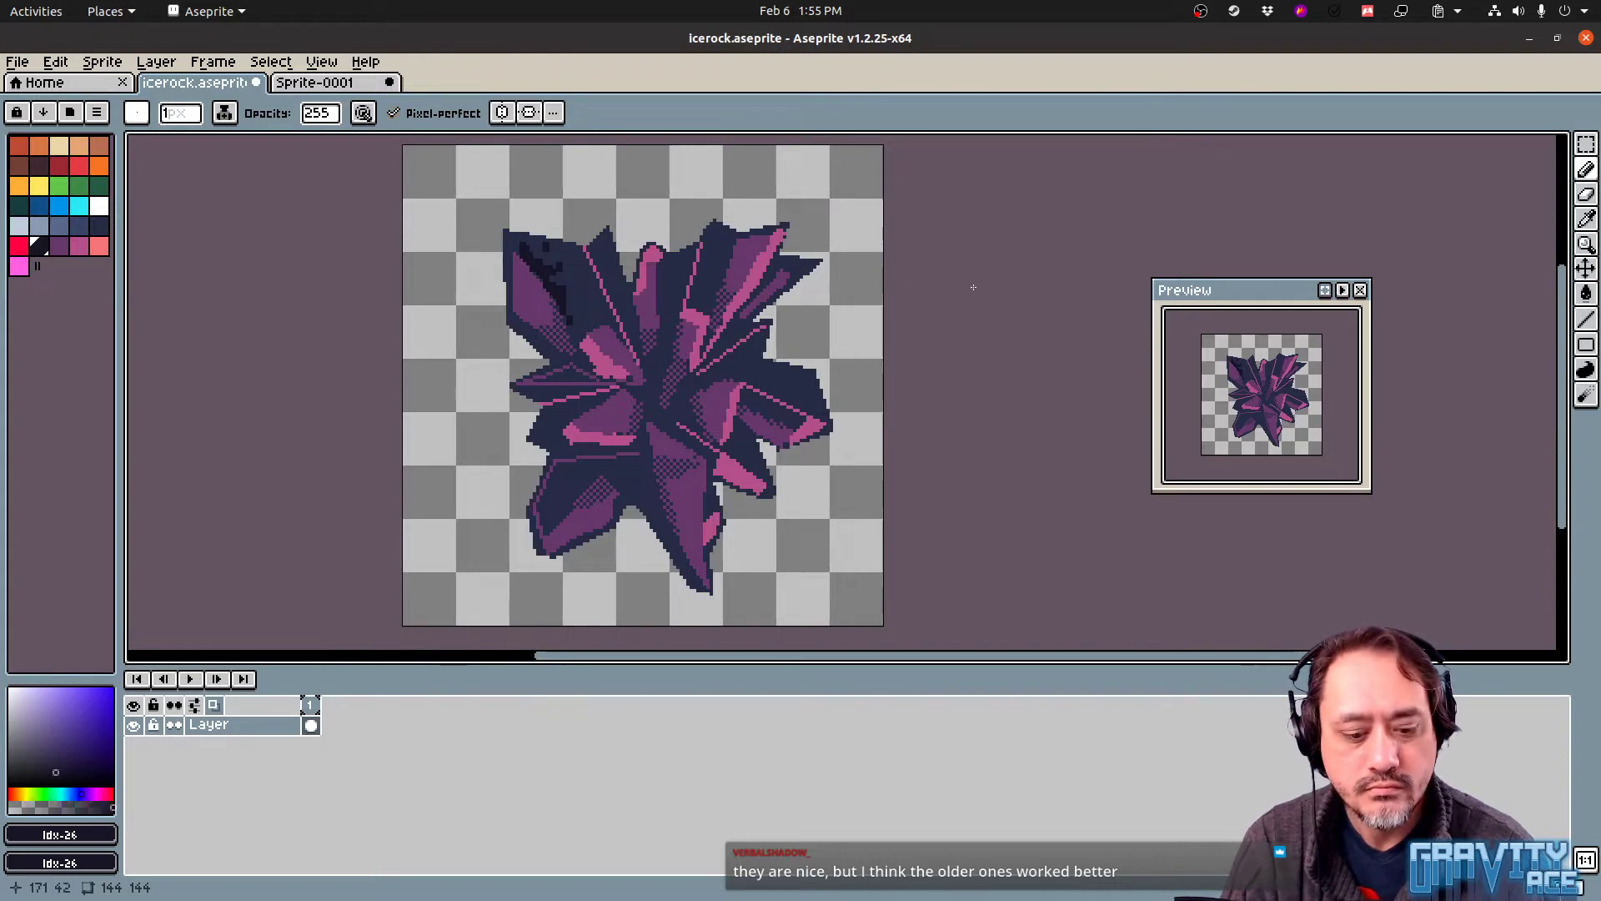
pyautogui.hotkey('shift', 'b')
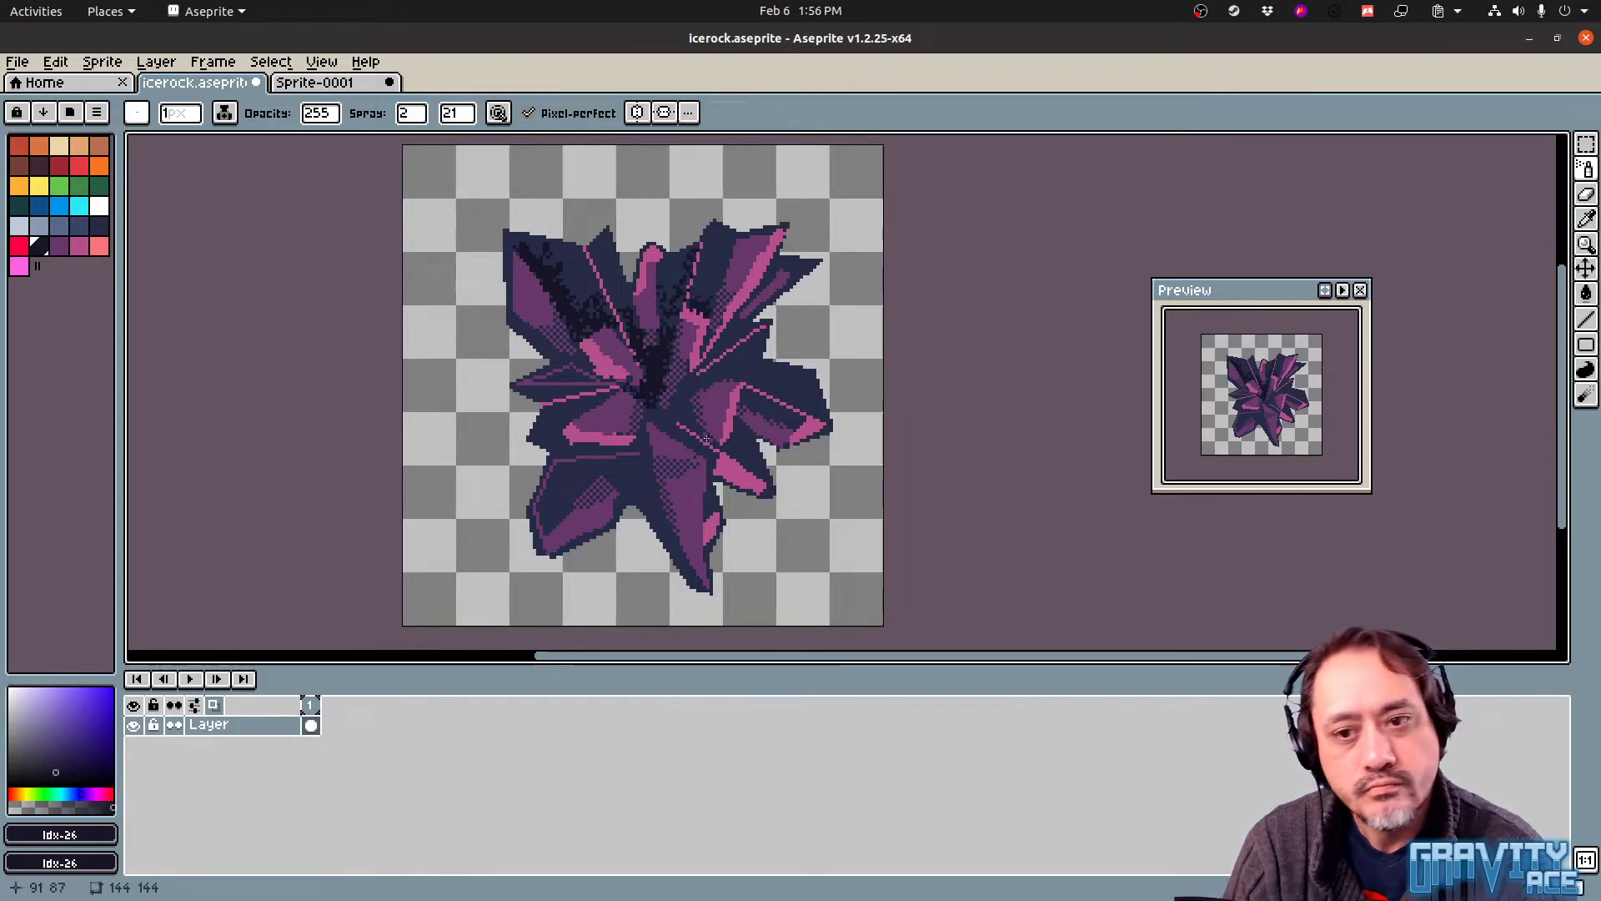
pyautogui.moveTo(658, 420); pyautogui.dragTo(687, 439)
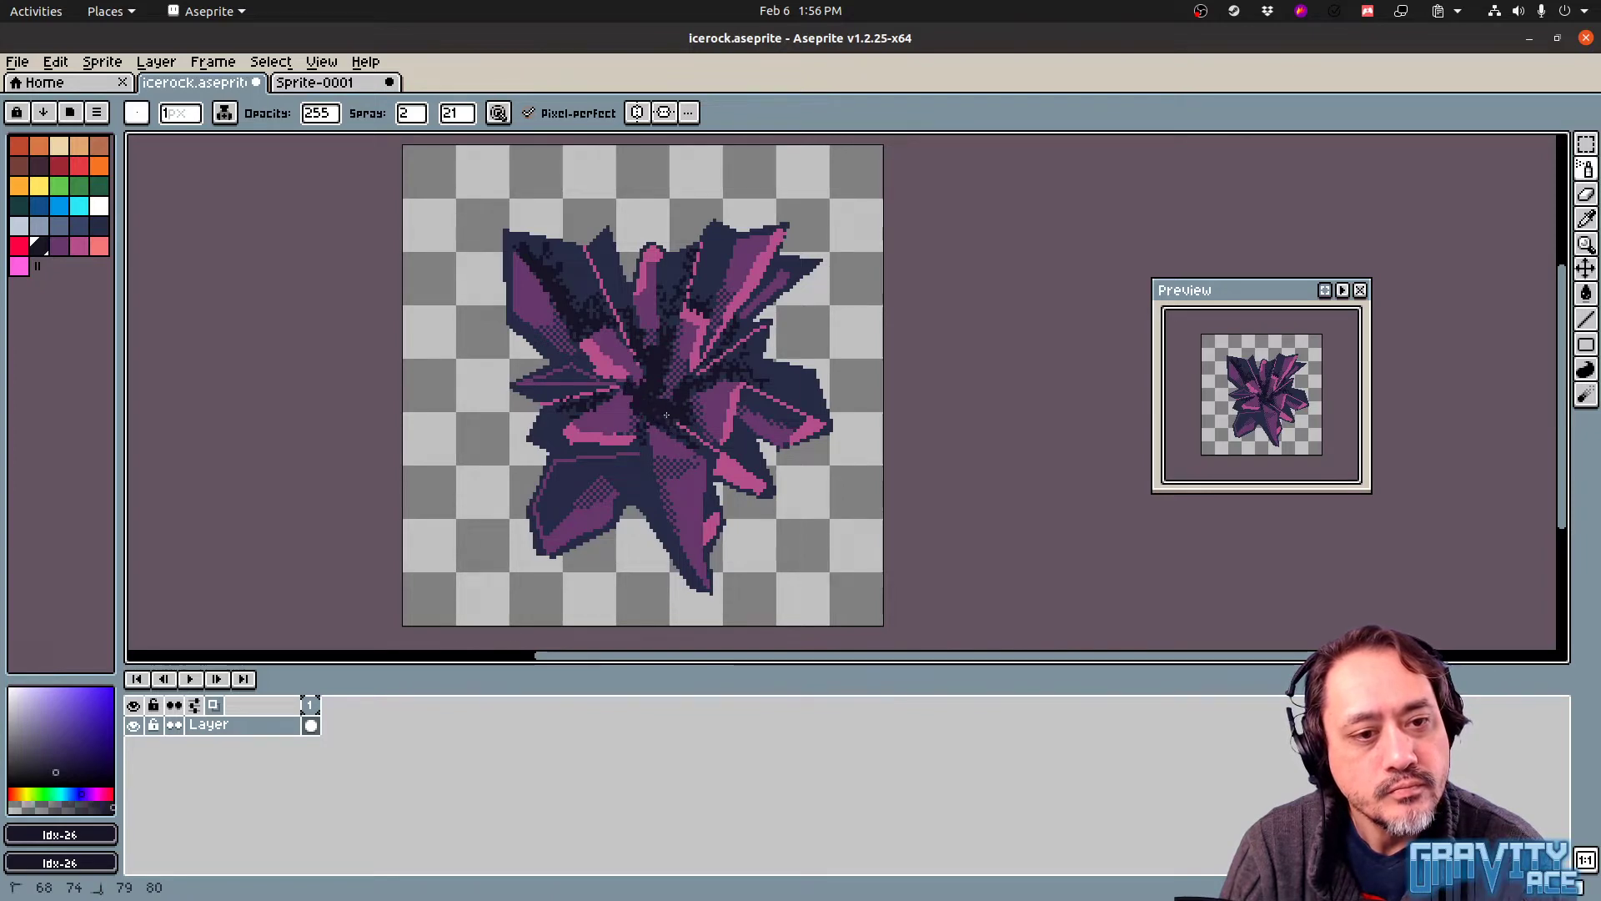
# Save icerock.aseprite and export the speckled crystal again for the game
pyautogui.hotkey('ctrl', 's')
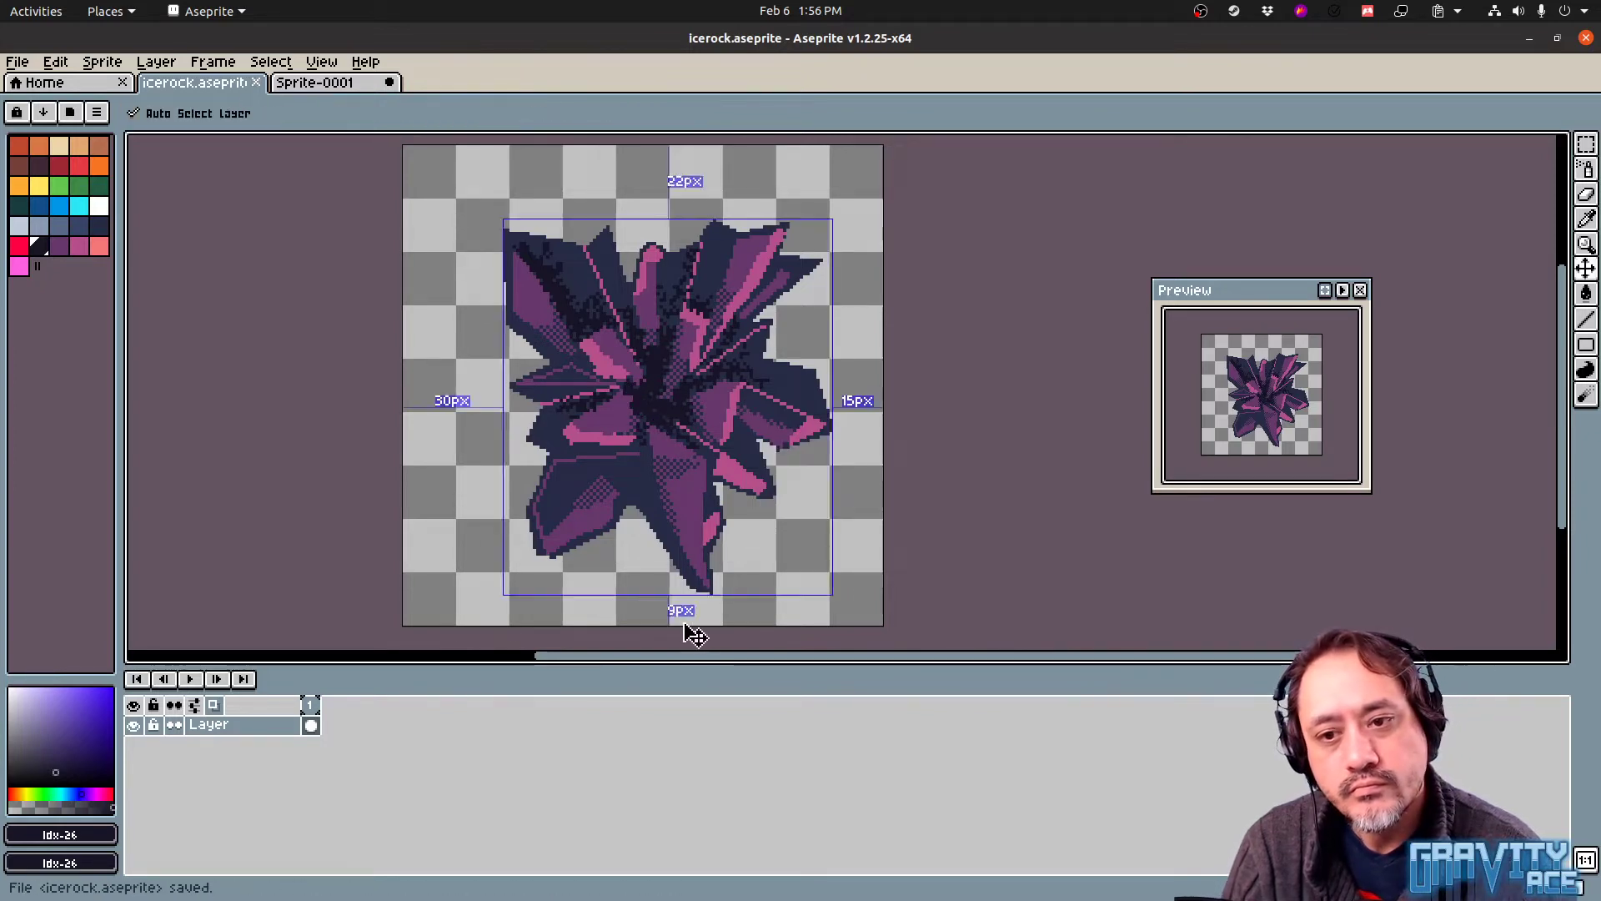
pyautogui.hotkey('alt', 'Tab')
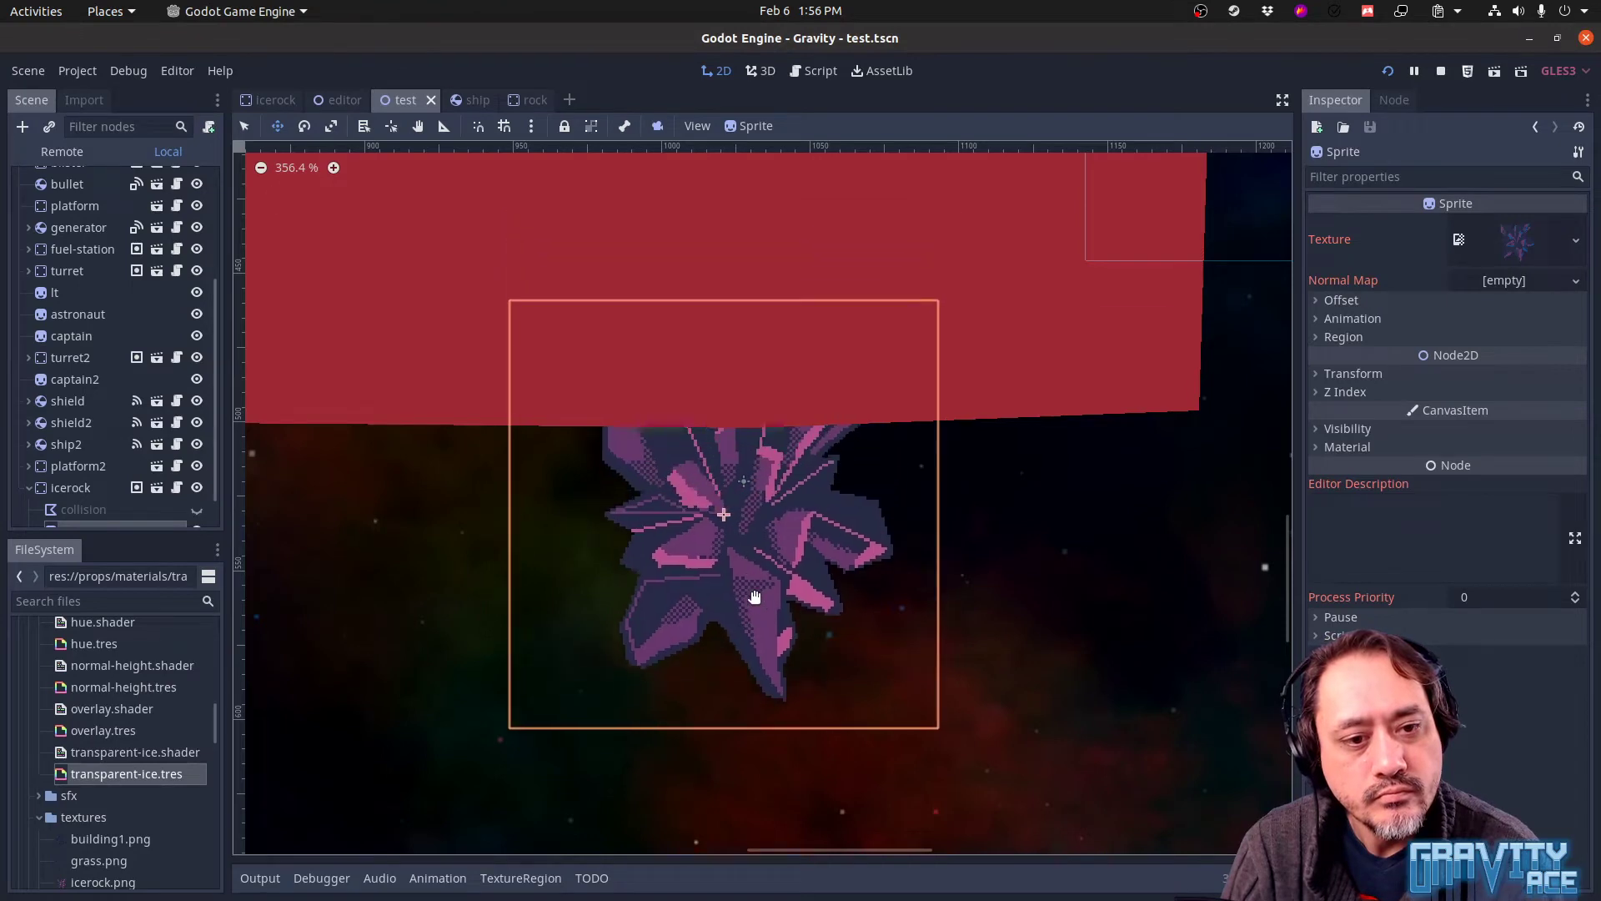
pyautogui.hotkey('alt', 'Tab')
pyautogui.hotkey('ctrl', 'e')
pyautogui.click(716, 601)
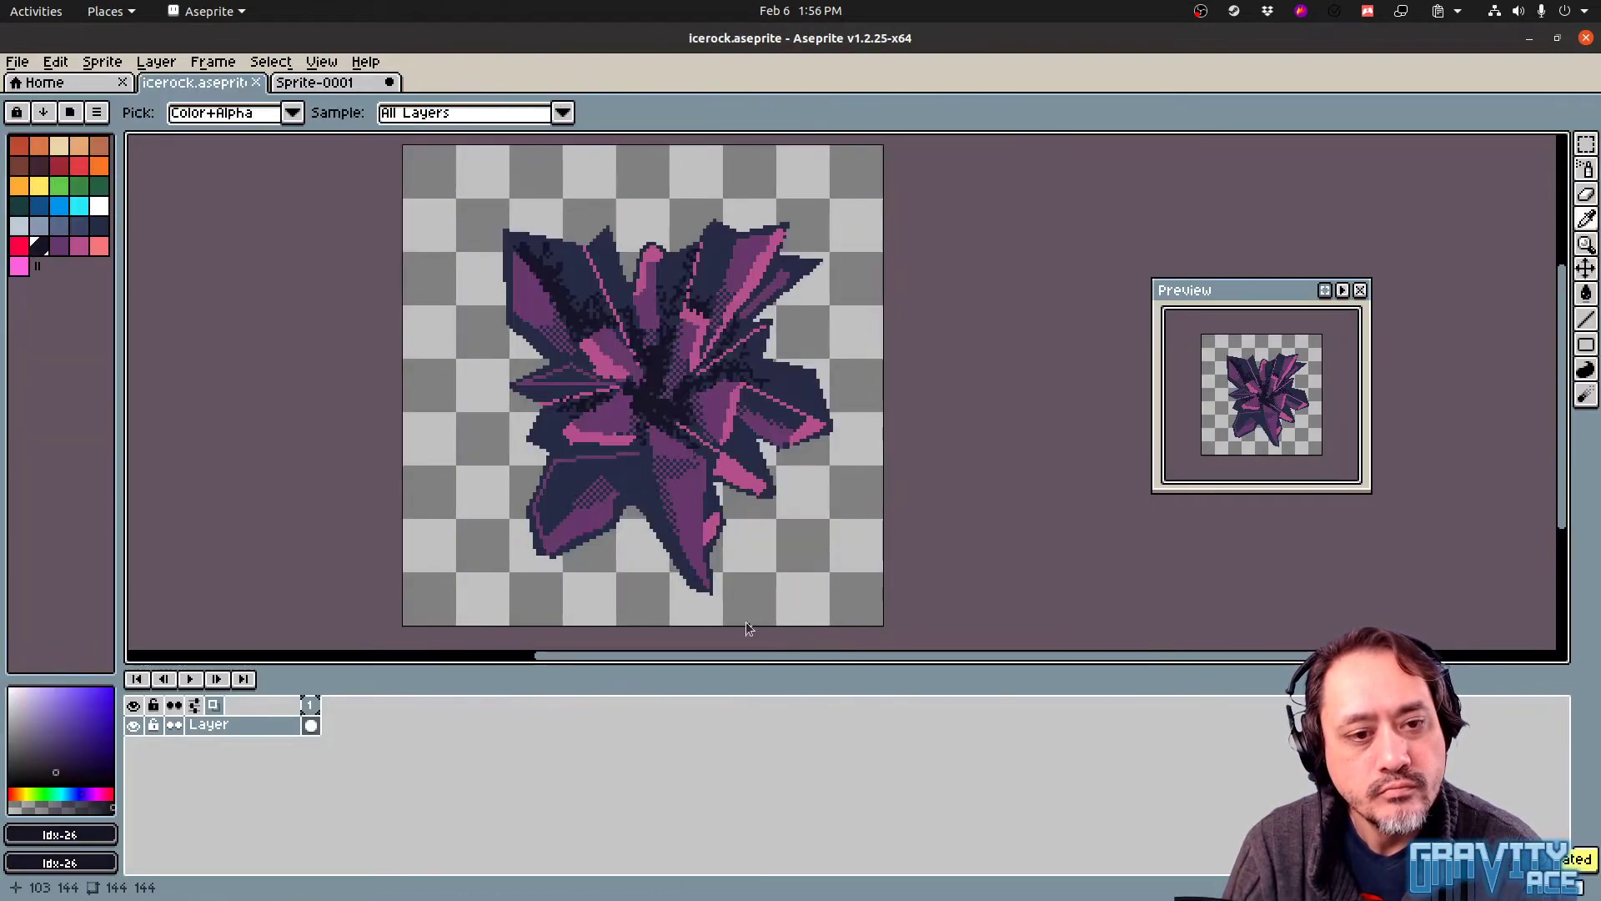
# Switch to Godot, shift the ice crystal sprite slightly up and left under the red rock, and examine it at 200% zoom
pyautogui.hotkey('alt', 'Tab')
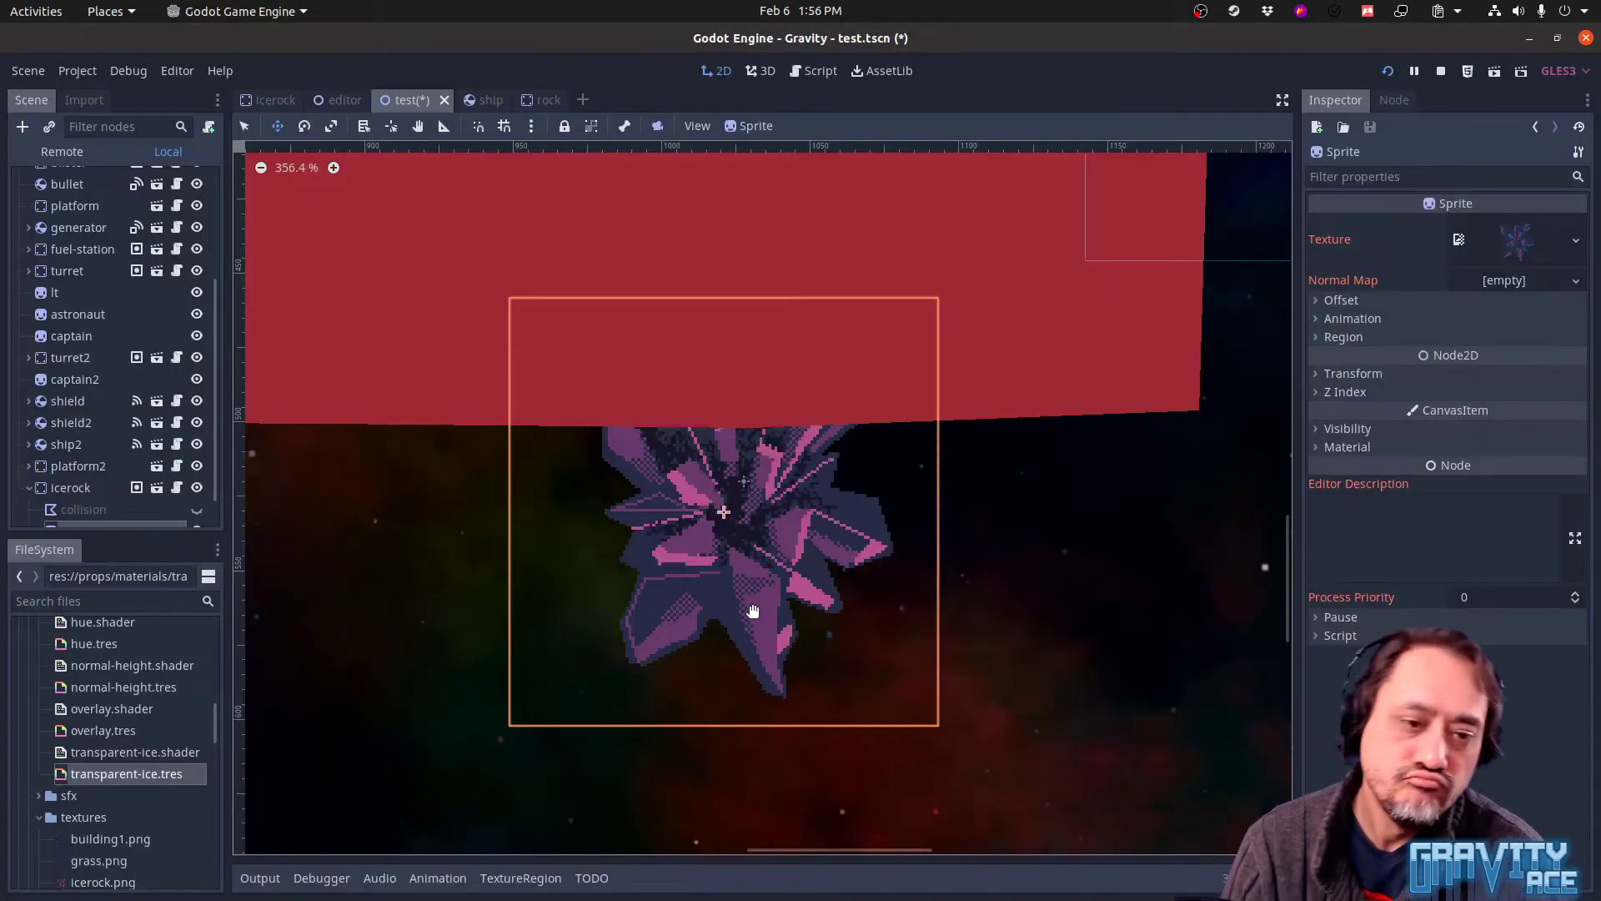
pyautogui.moveTo(753, 609); pyautogui.dragTo(744, 515)
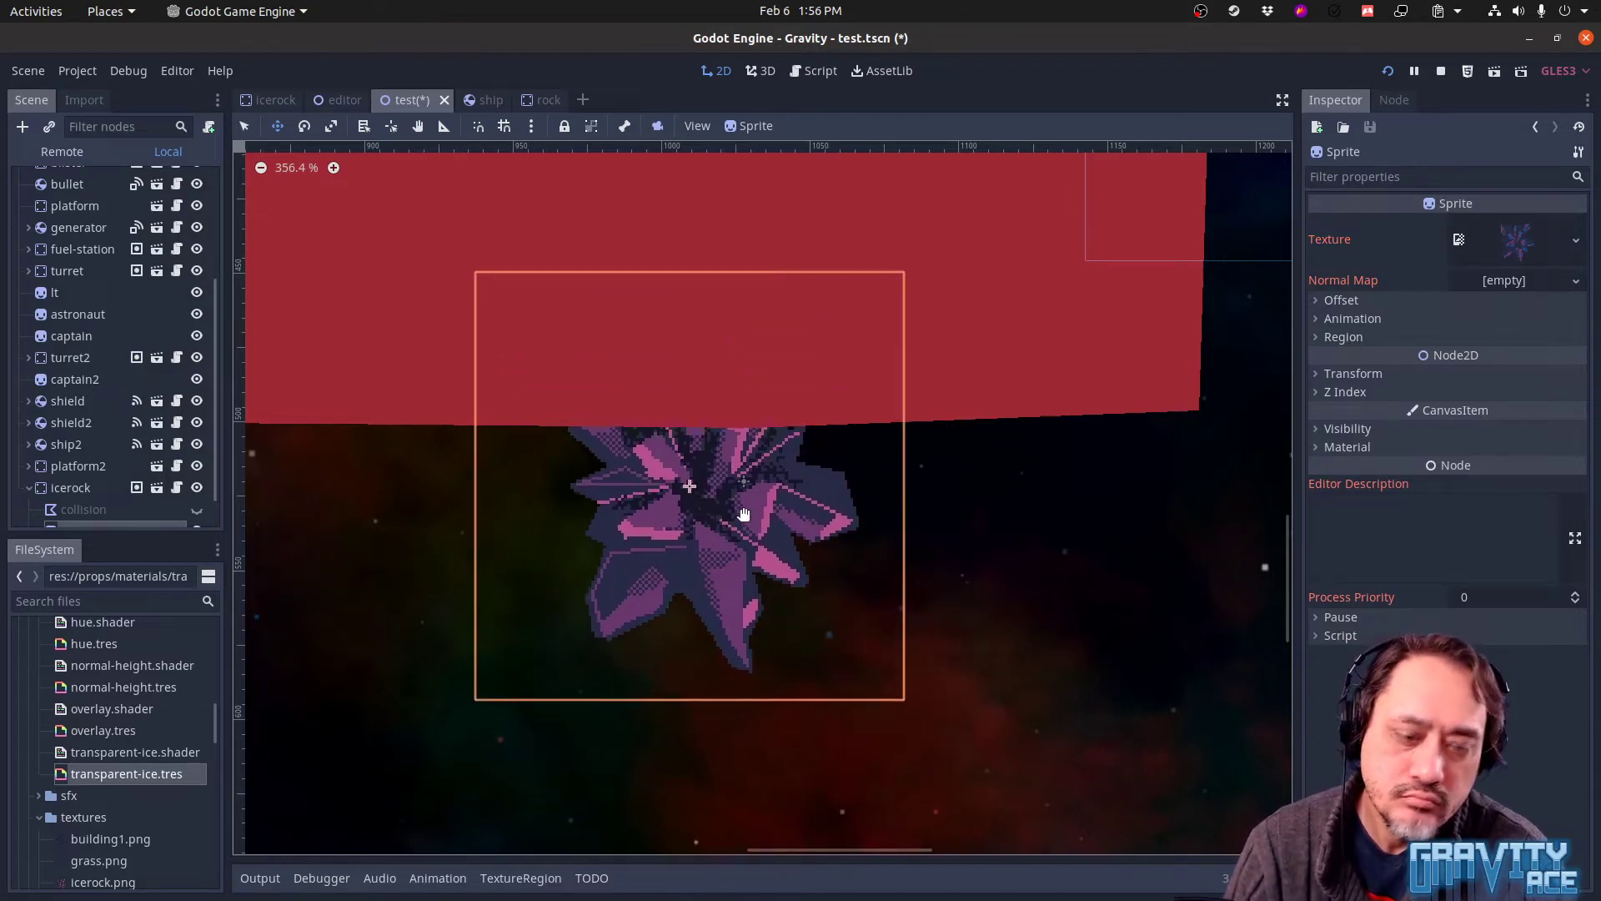
pyautogui.click(296, 168)
pyautogui.click(333, 169)
pyautogui.click(333, 168)
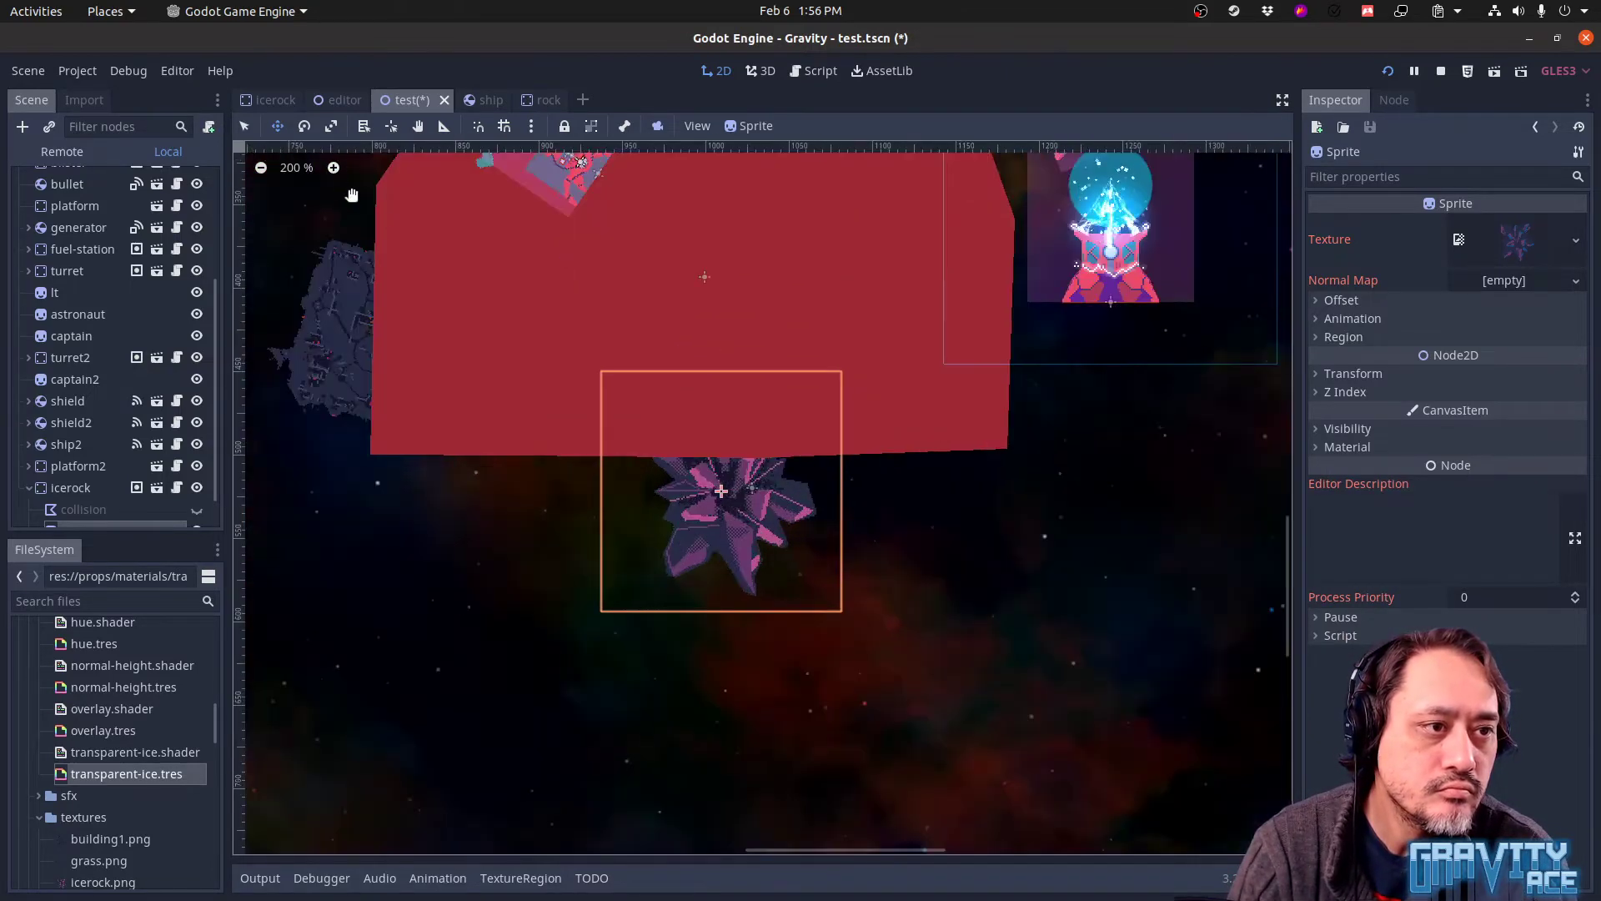
pyautogui.moveTo(865, 460); pyautogui.dragTo(963, 455, button='middle')
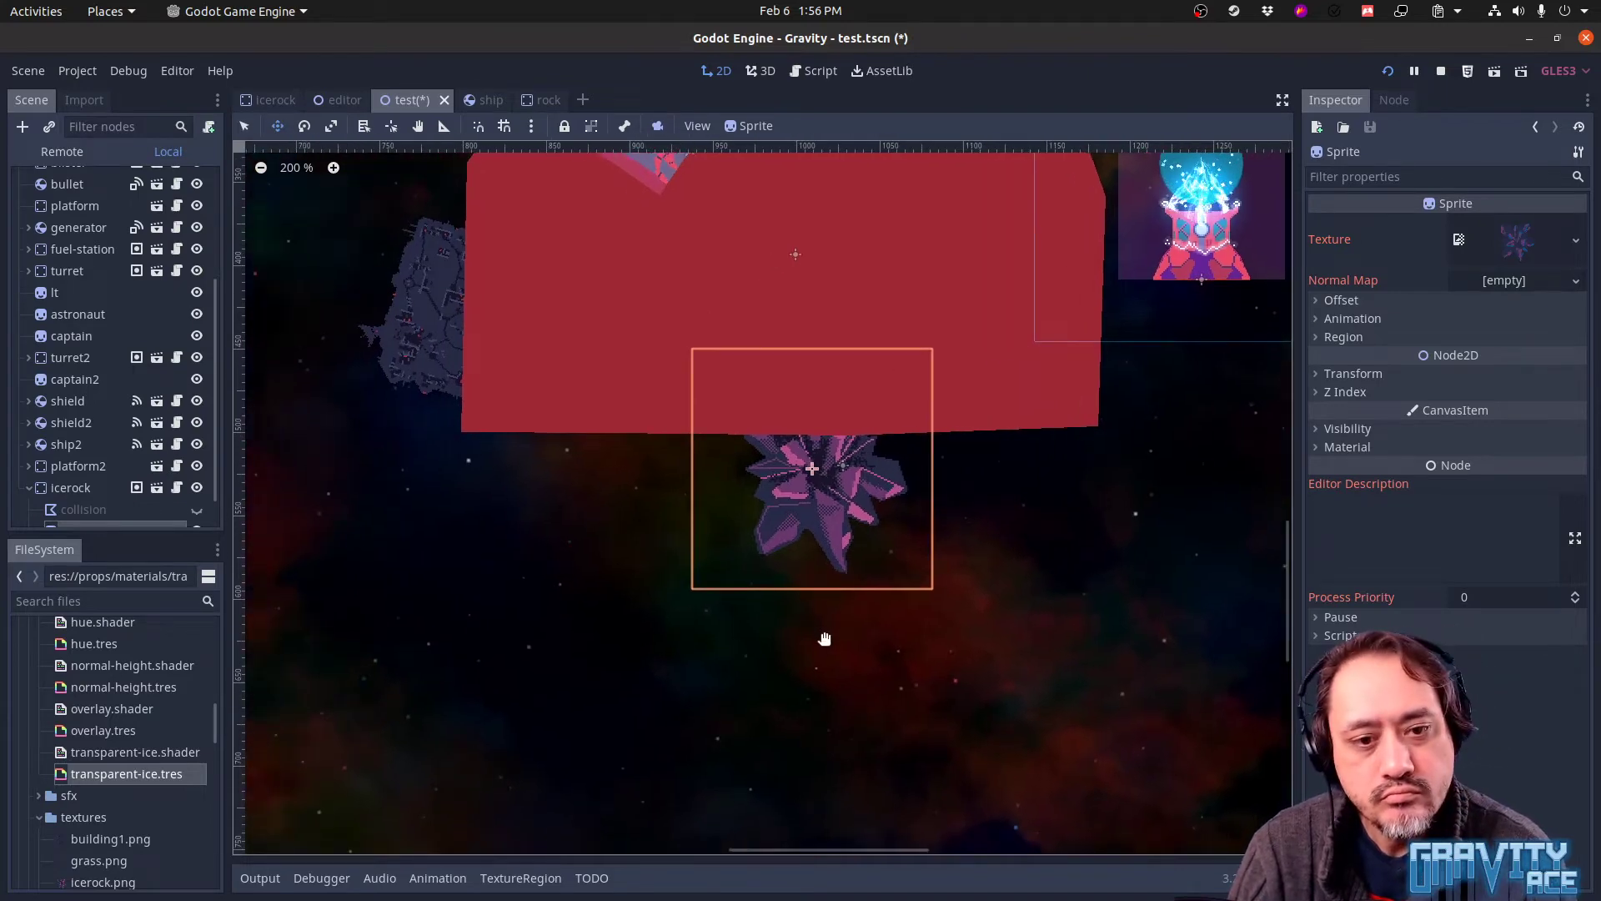
# Run the game from Godot, load the Unnamed level of the 00-test campaign in the level editor and start the playtest
pyautogui.hotkey('alt', 'Tab')
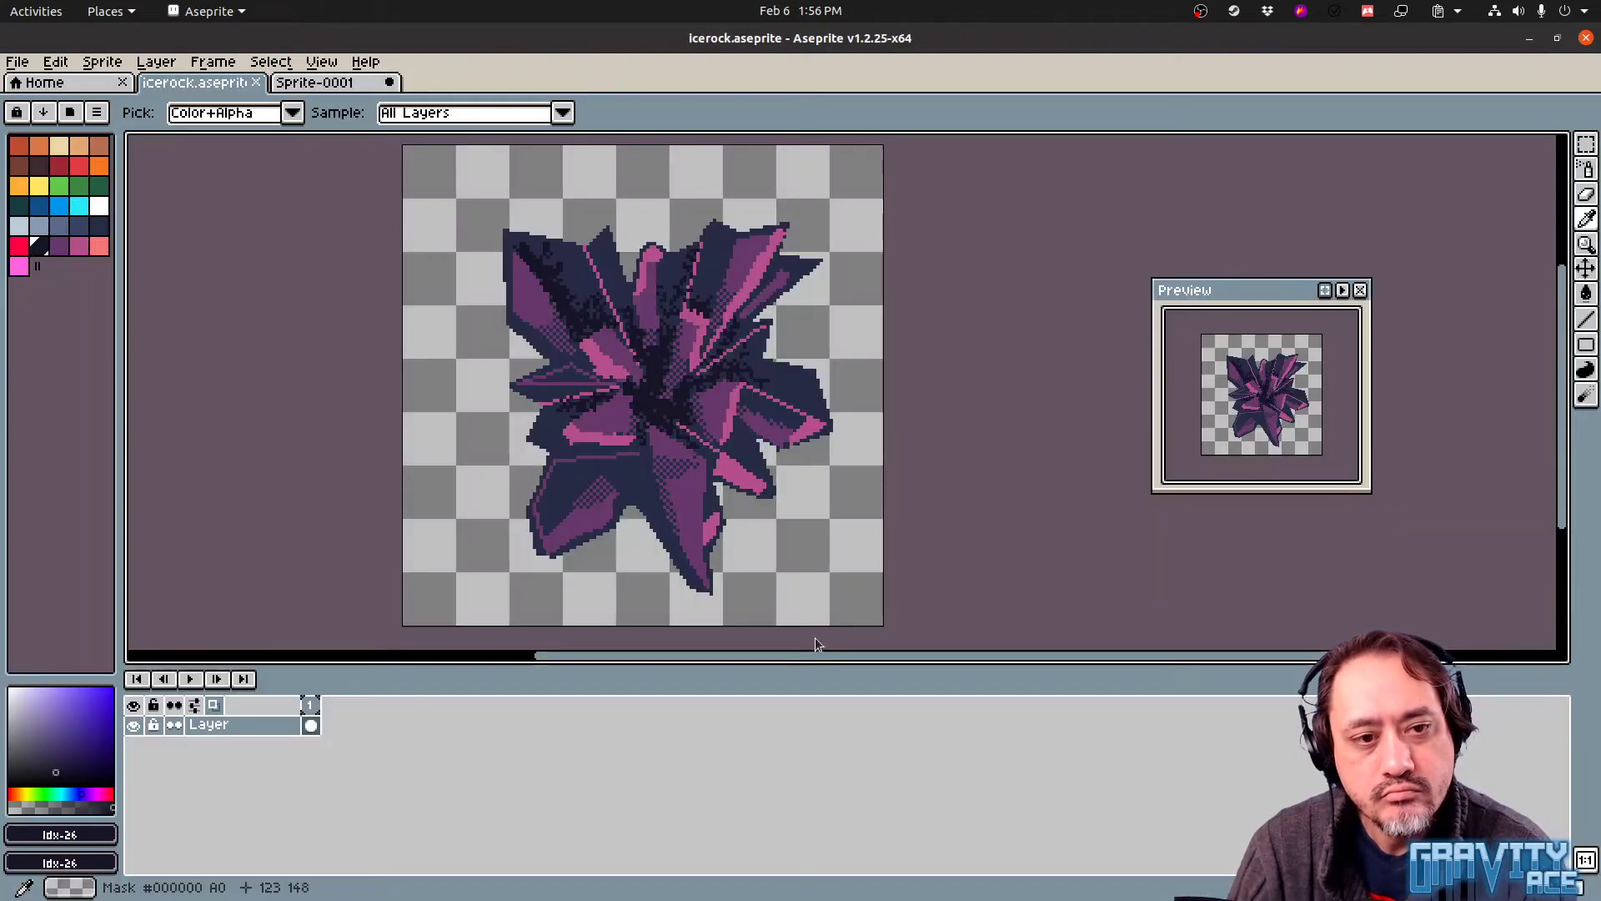
pyautogui.hotkey('alt', 'Tab')
pyautogui.press('F5')
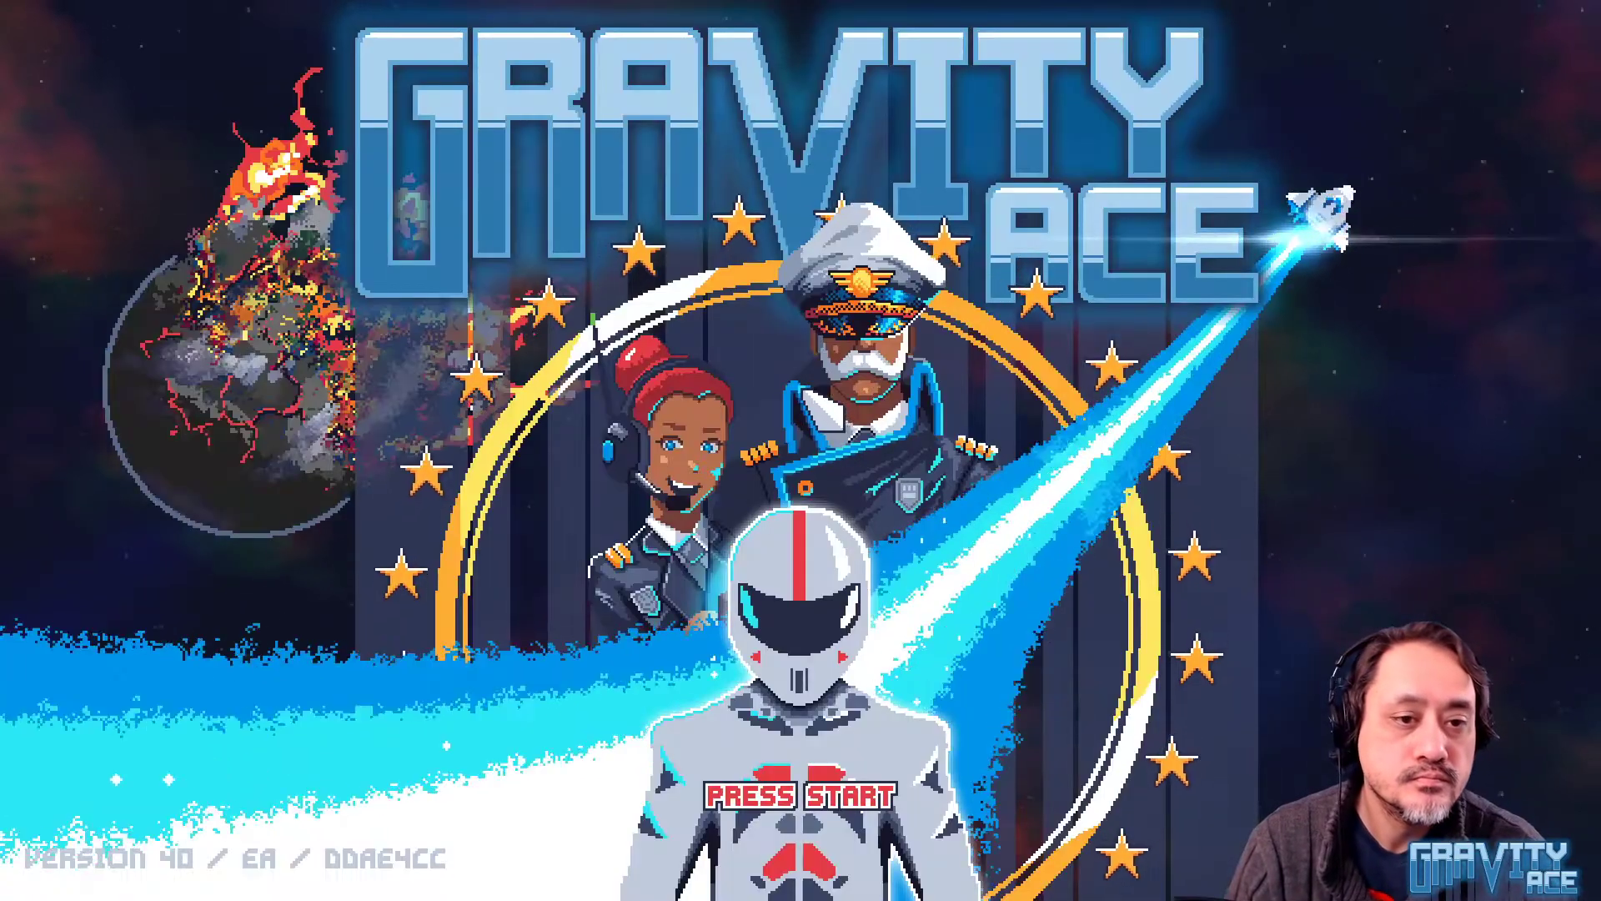
pyautogui.press('Return')
pyautogui.click(803, 387)
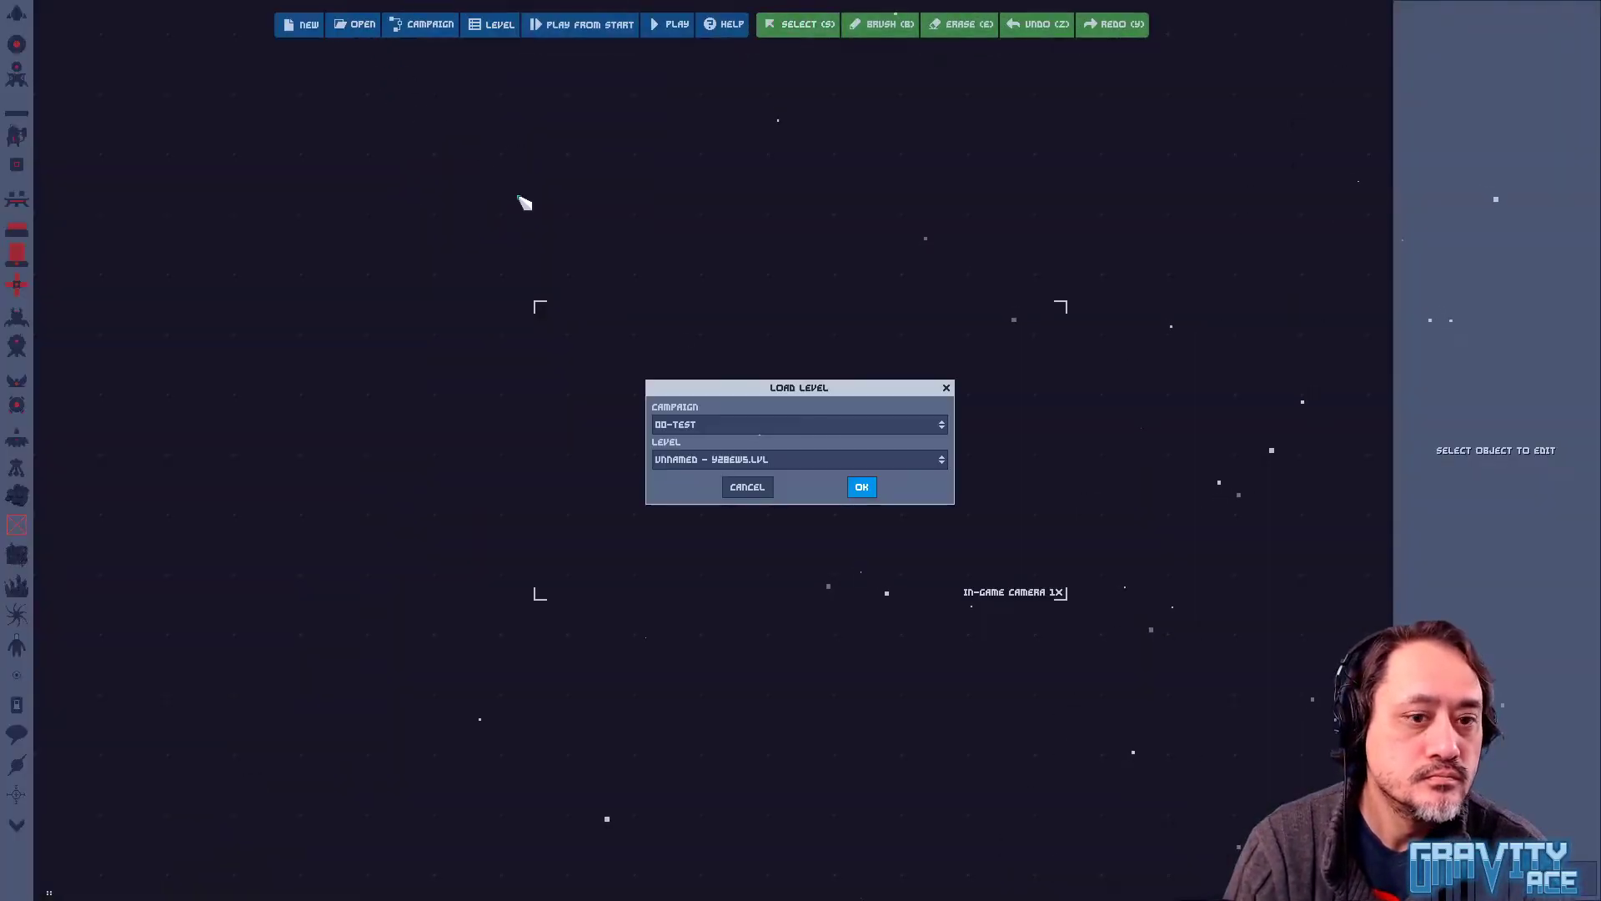
pyautogui.click(863, 491)
pyautogui.press('p')
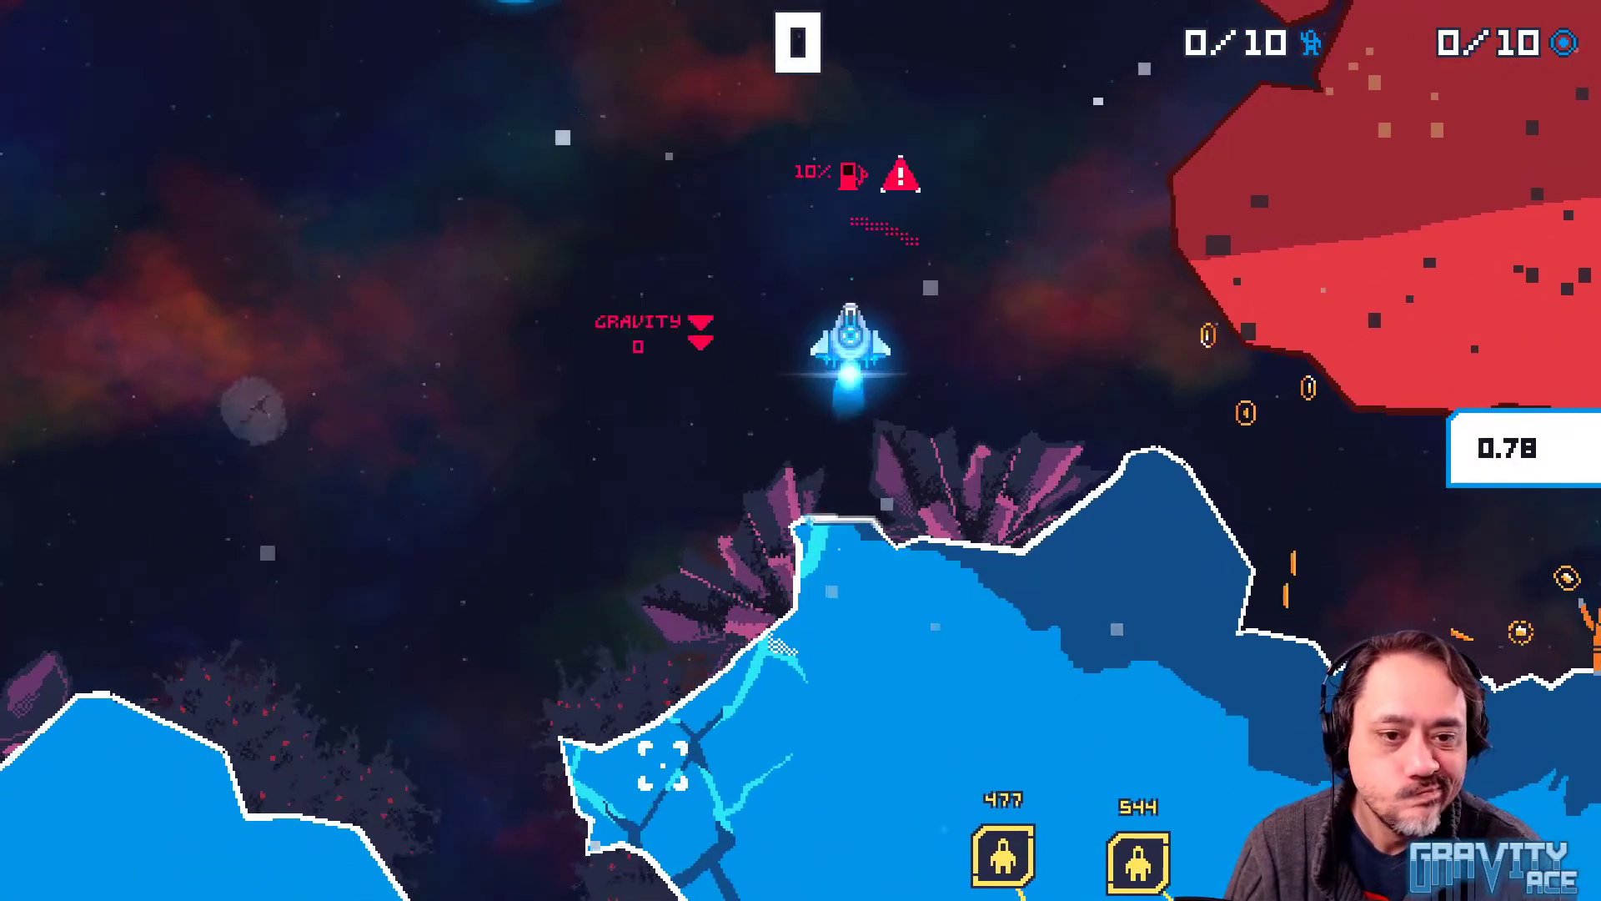
# Fly the ship around both blue asteroids to examine the speckled ice crystals in play, and stop the running game
pyautogui.press('a')
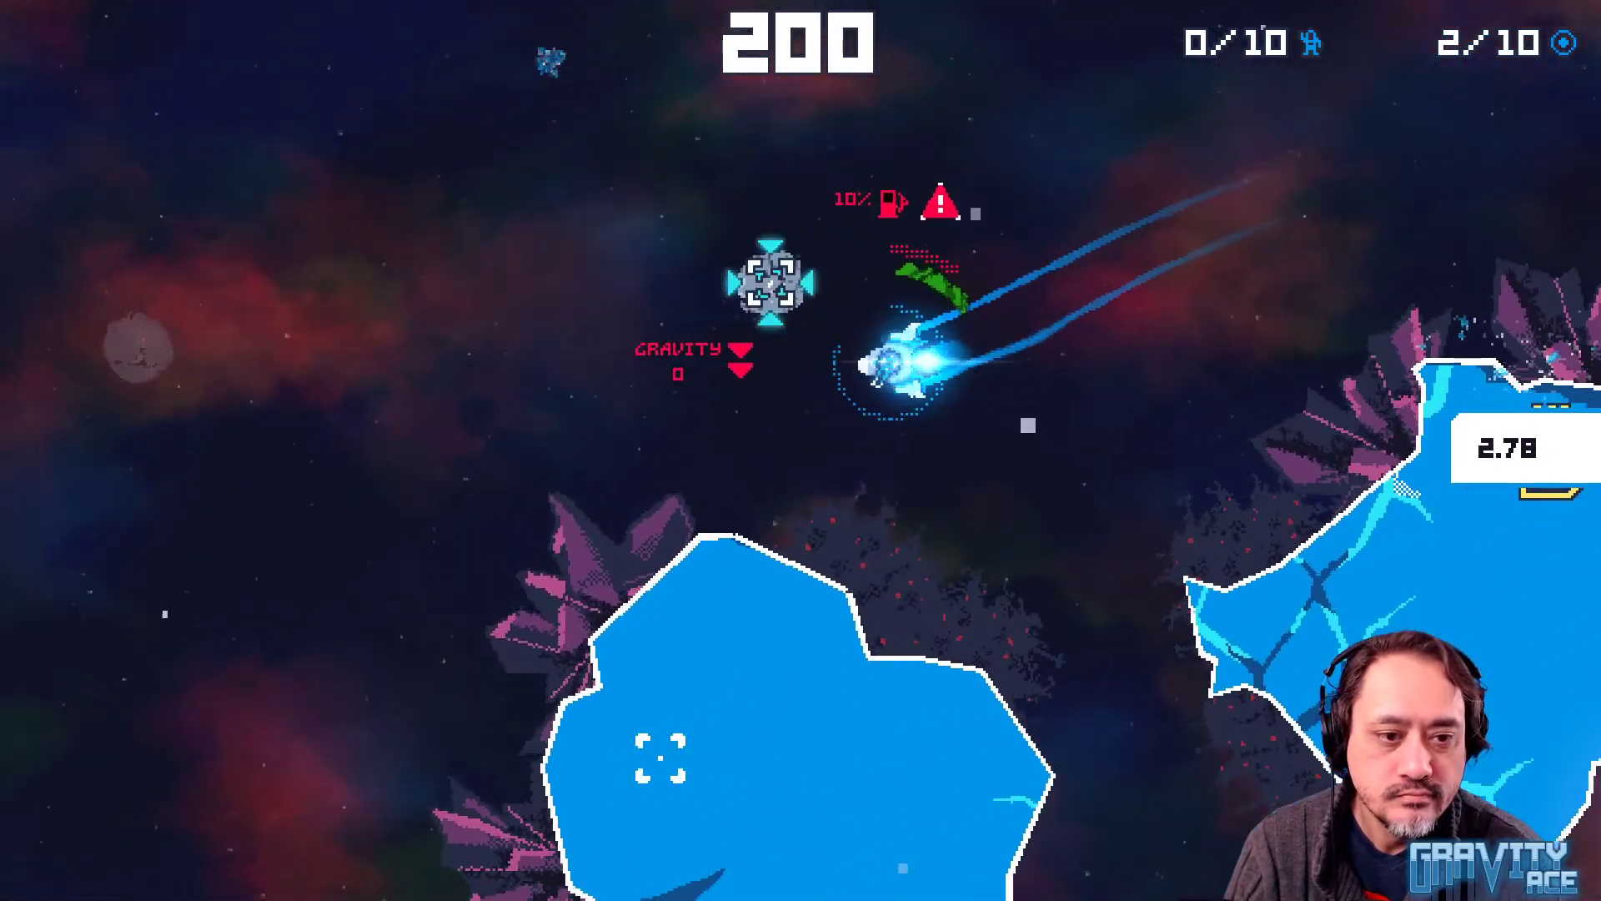
pyautogui.press('d')
pyautogui.press('w')
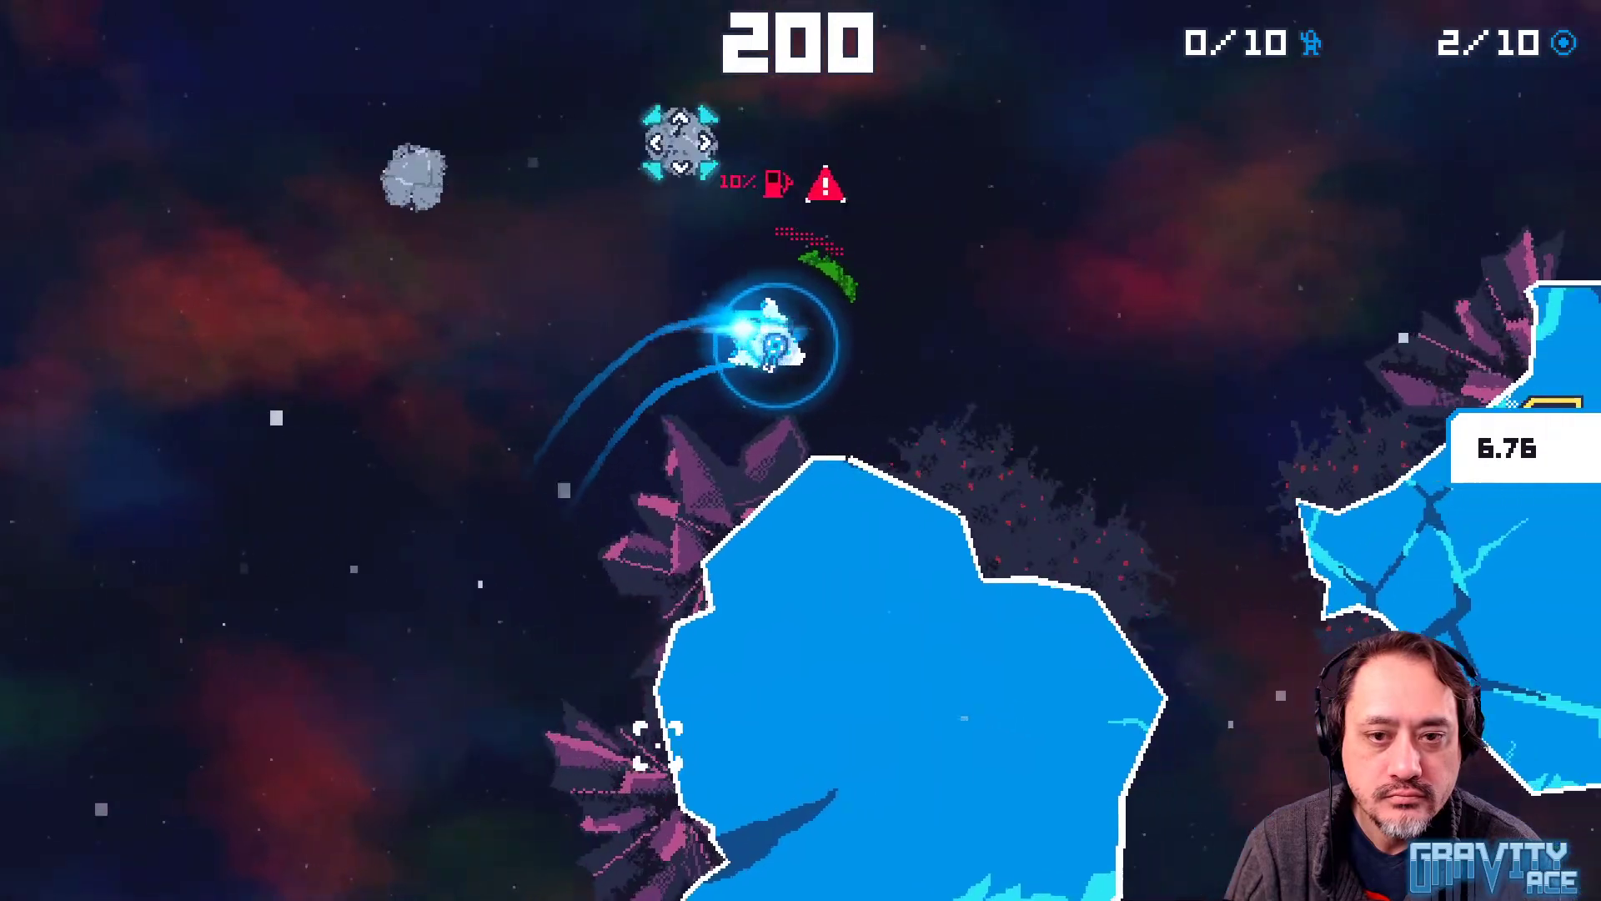
pyautogui.press('w')
pyautogui.press('a')
pyautogui.press('d')
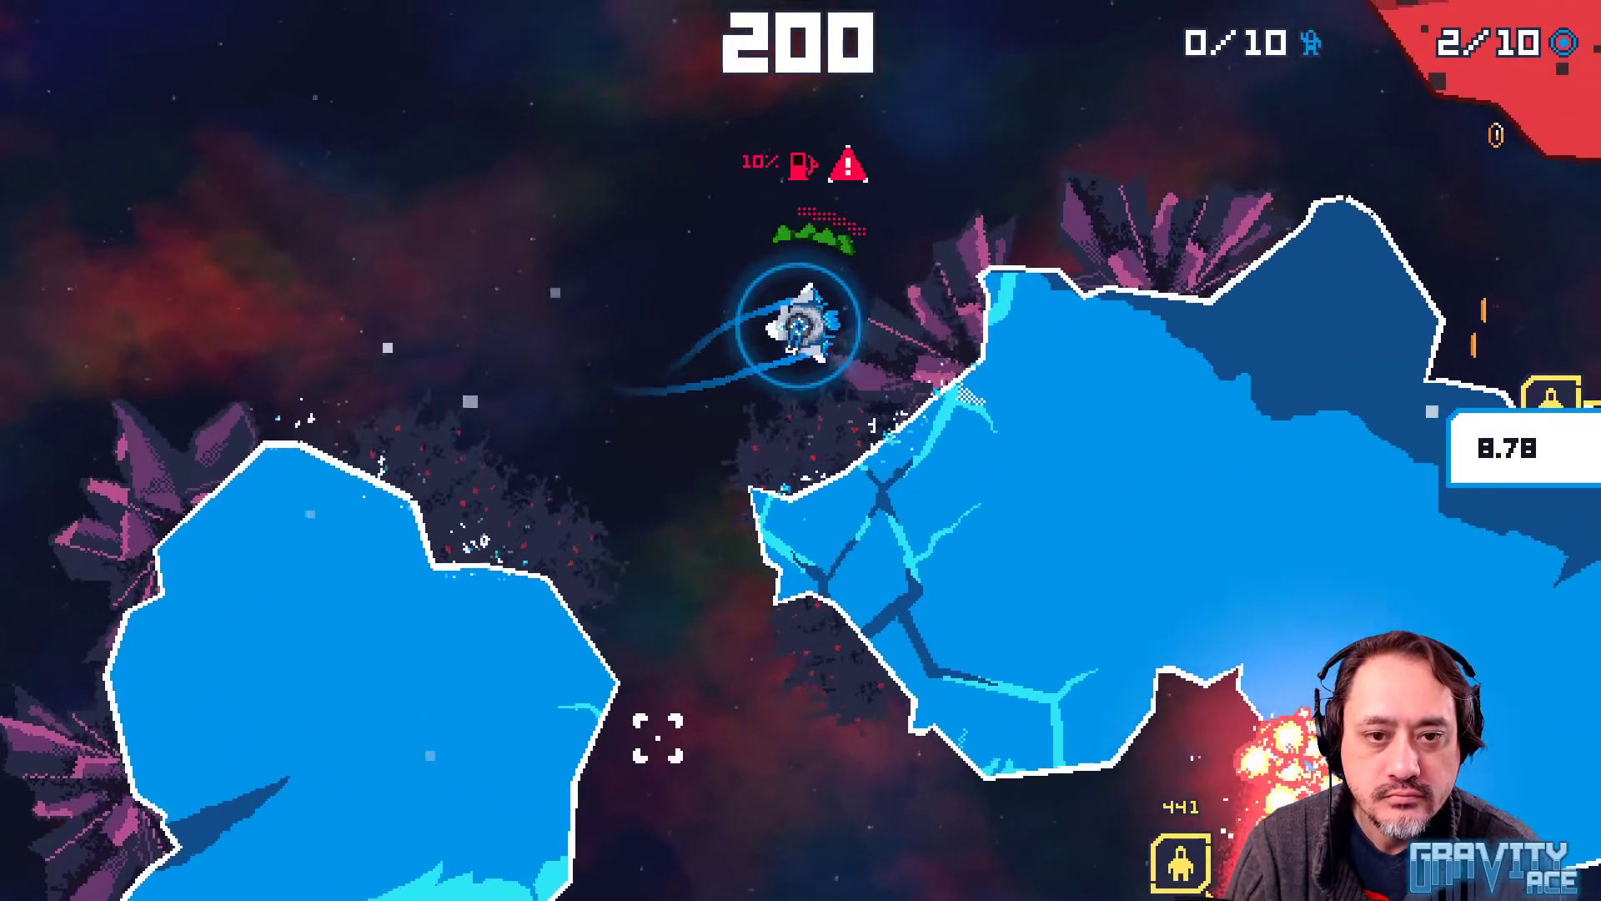
pyautogui.press('w')
pyautogui.press('F8')
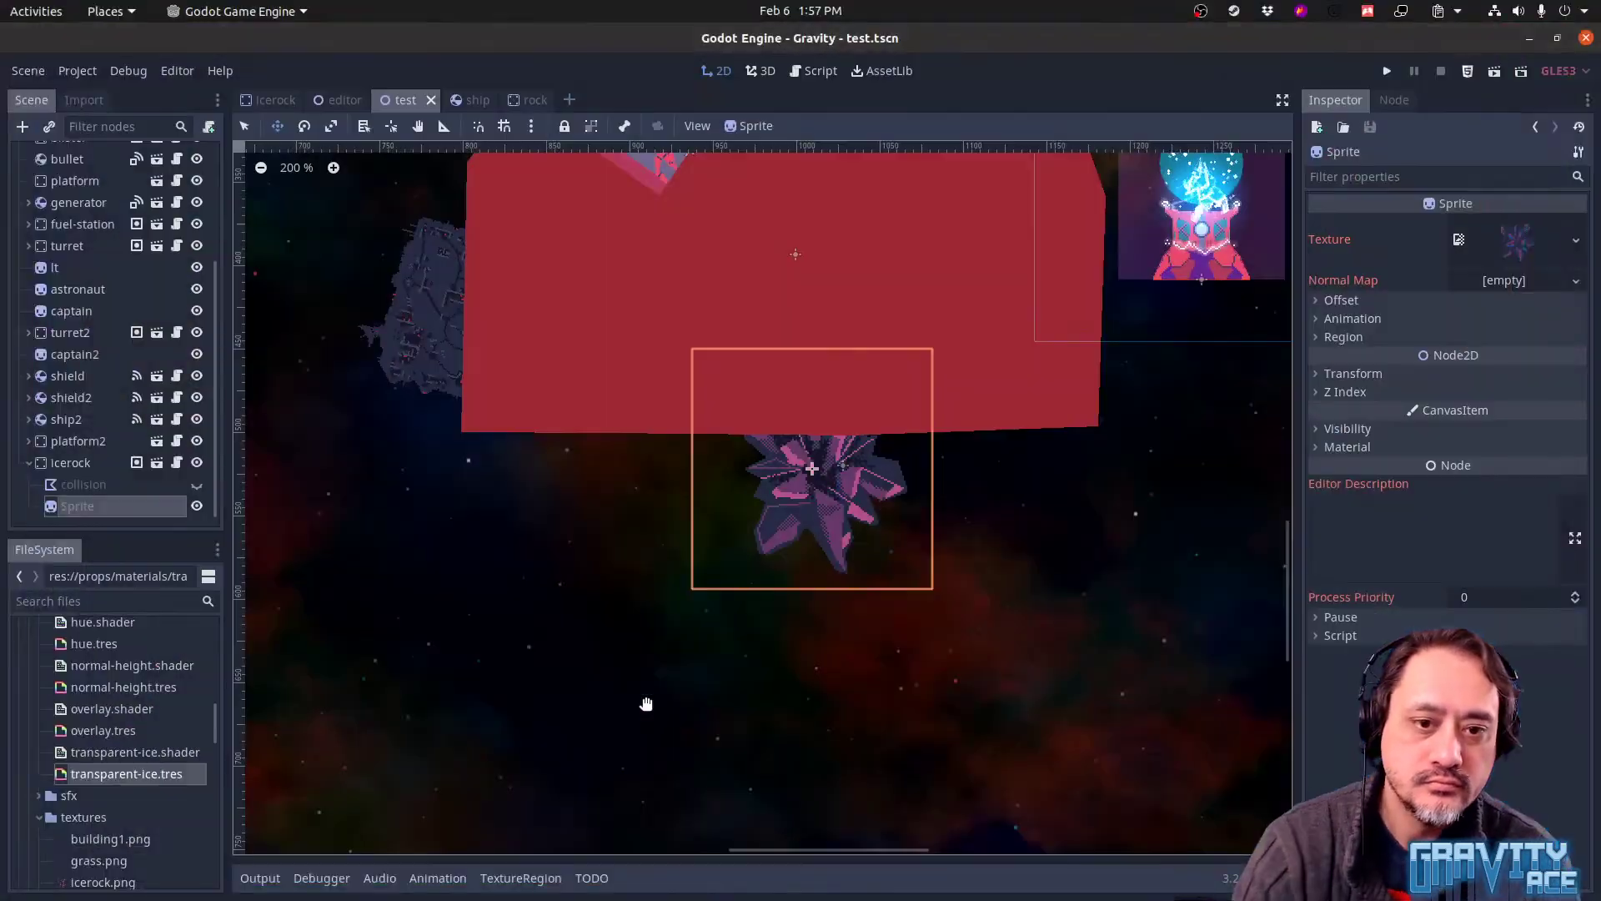
# Switch to Aseprite and replace the crystal's purple (index 27) with near-black index 26 at a tolerance of 27
pyautogui.hotkey('alt', 'Tab')
pyautogui.hotkey('alt', 'Tab')
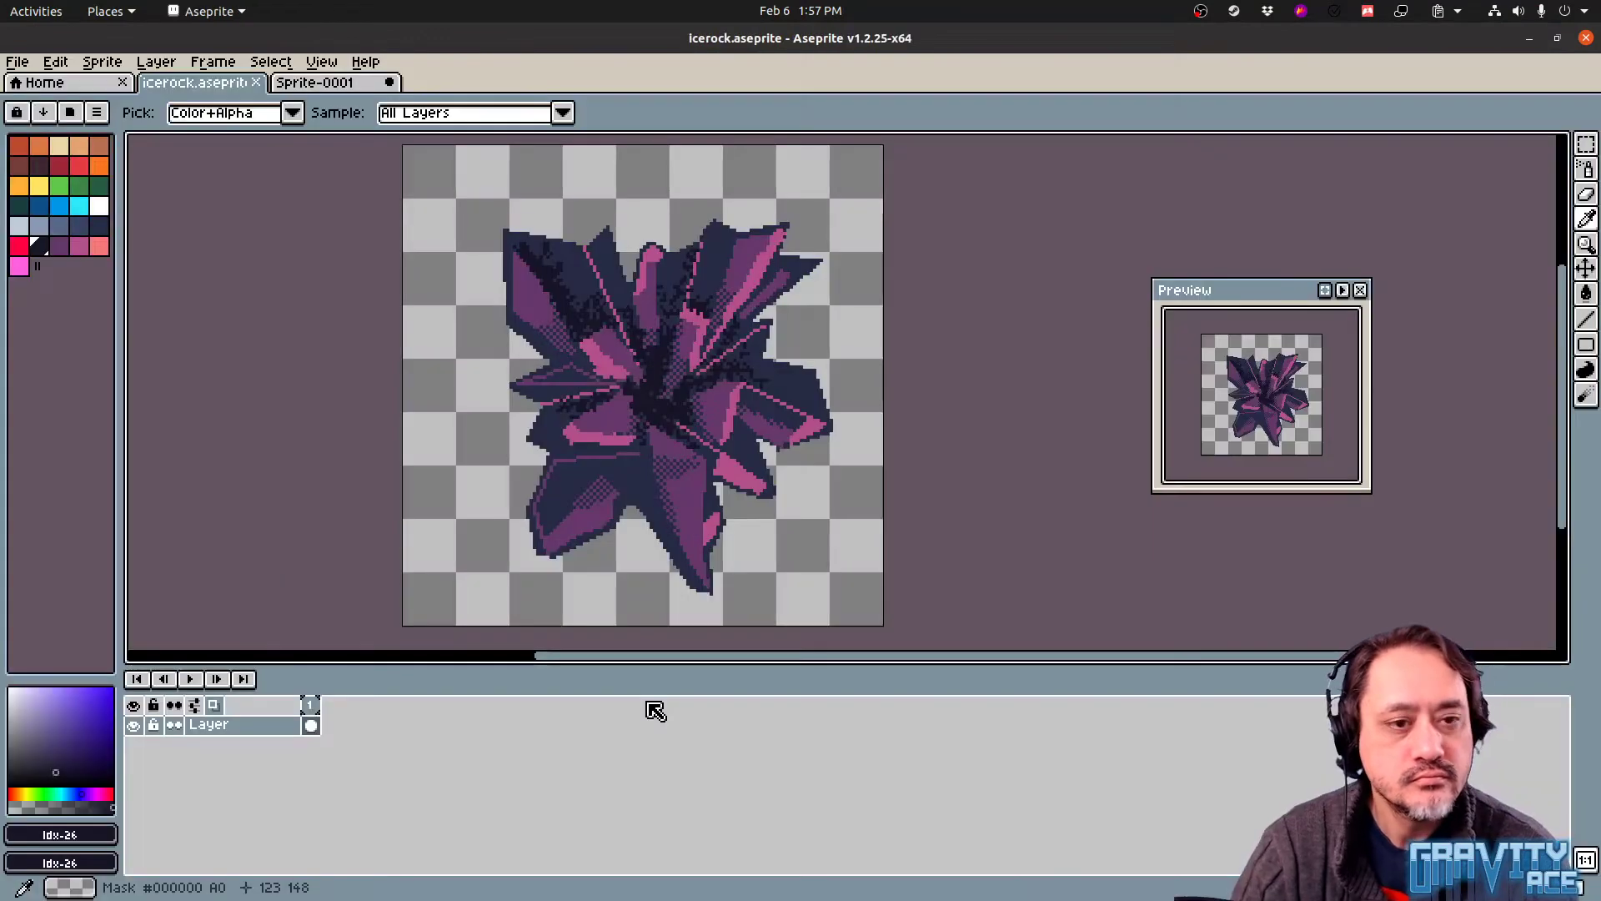
pyautogui.hotkey('shift', 'b')
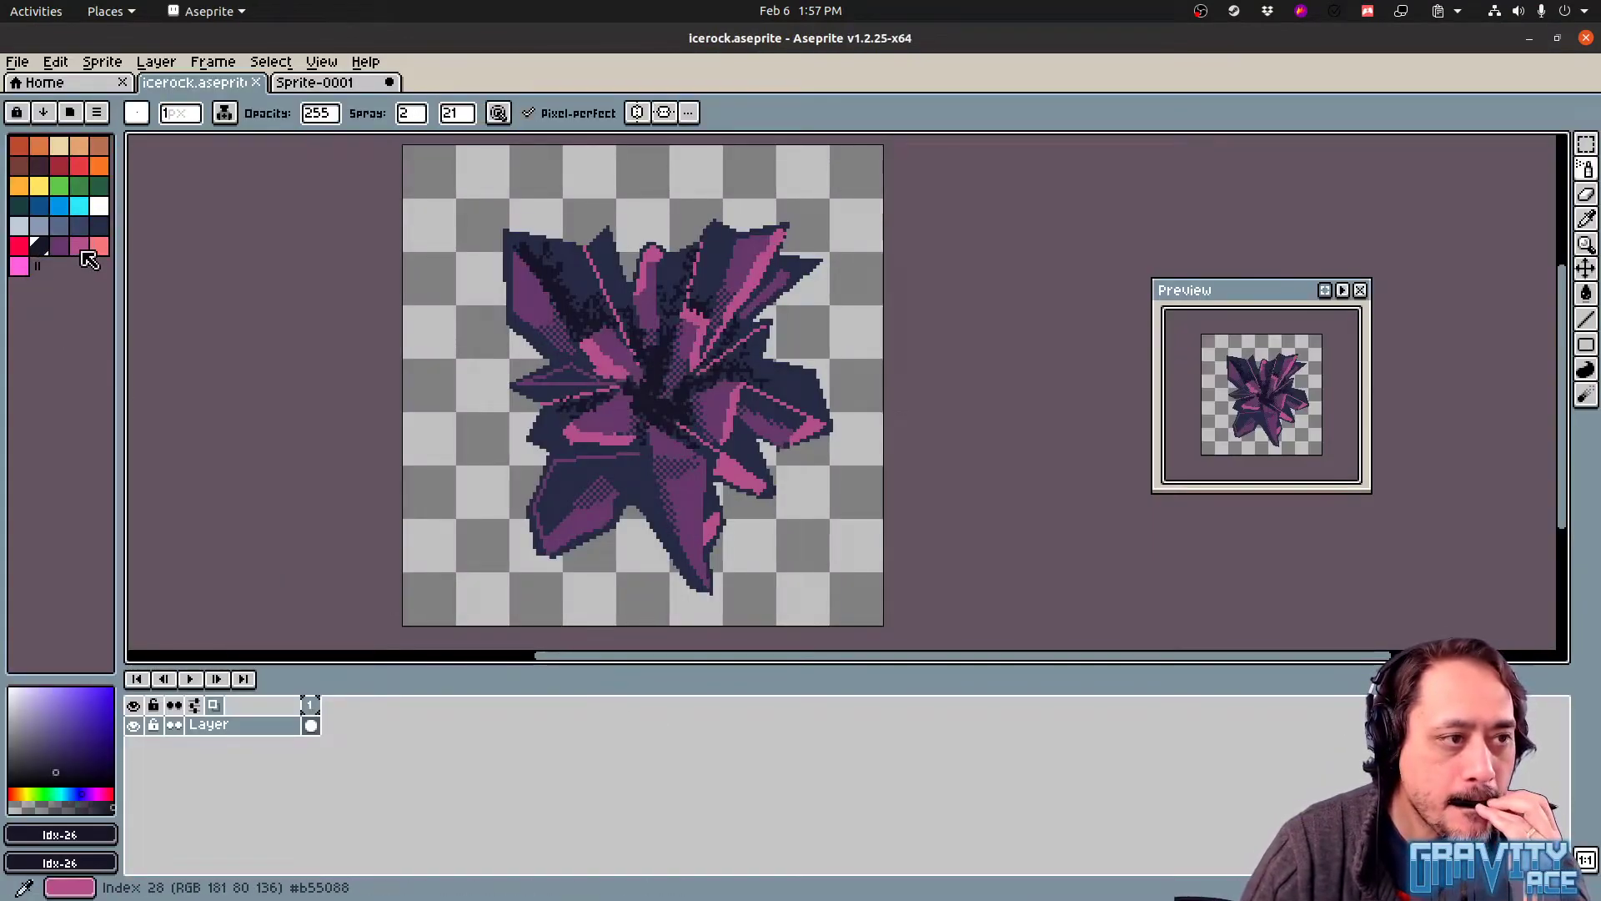
pyautogui.click(87, 251)
pyautogui.click(58, 245)
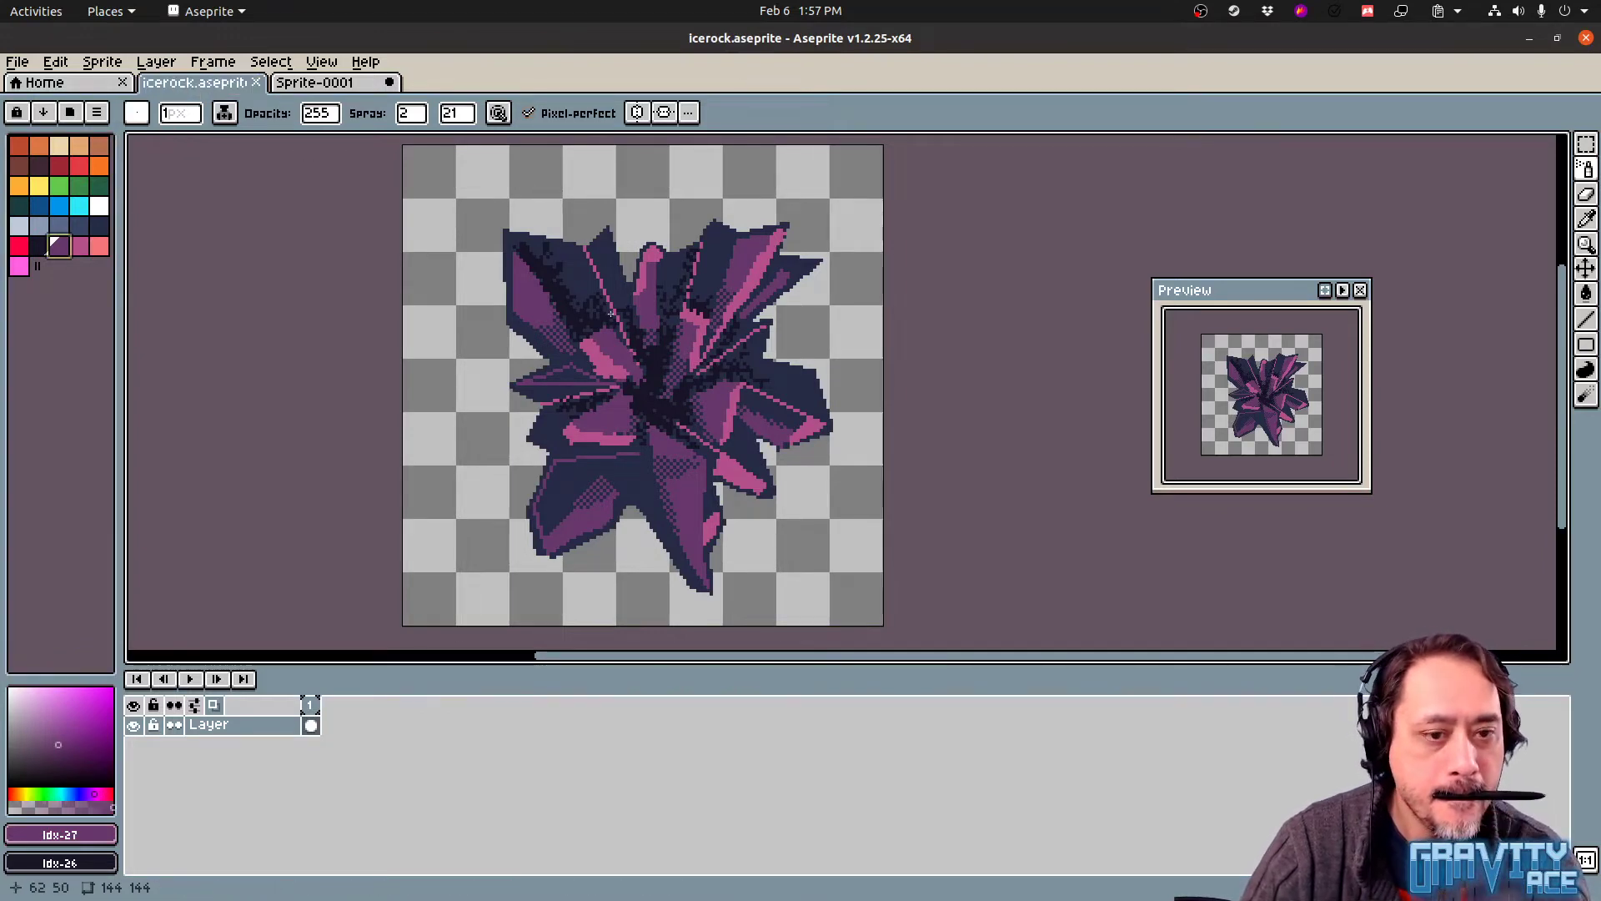
pyautogui.hotkey('shift', 'r')
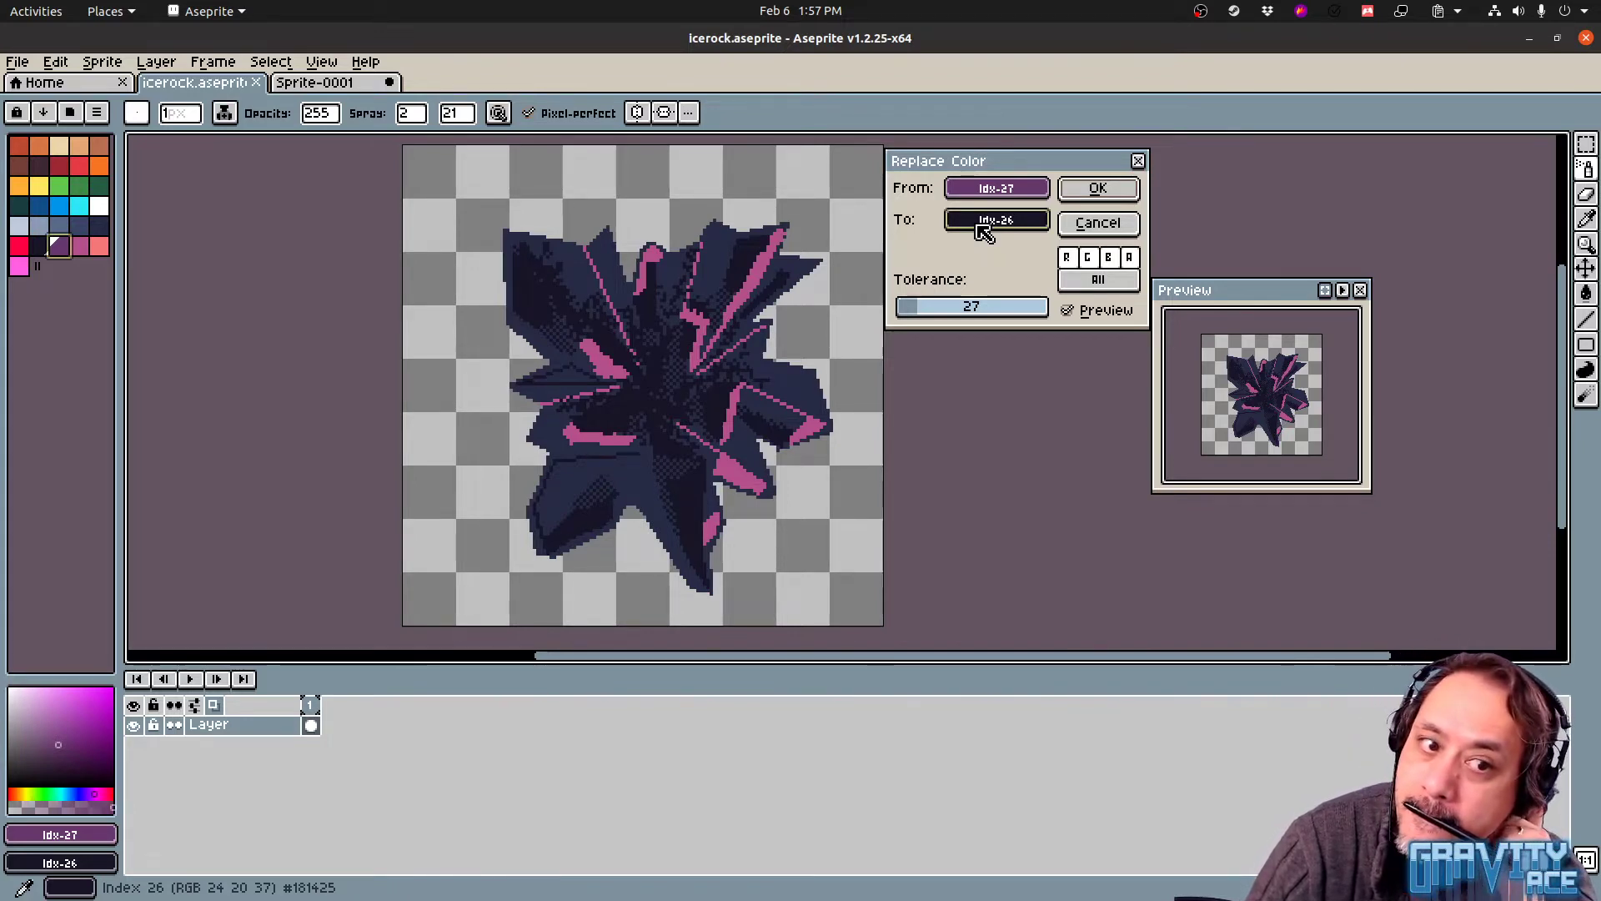
pyautogui.click(1097, 189)
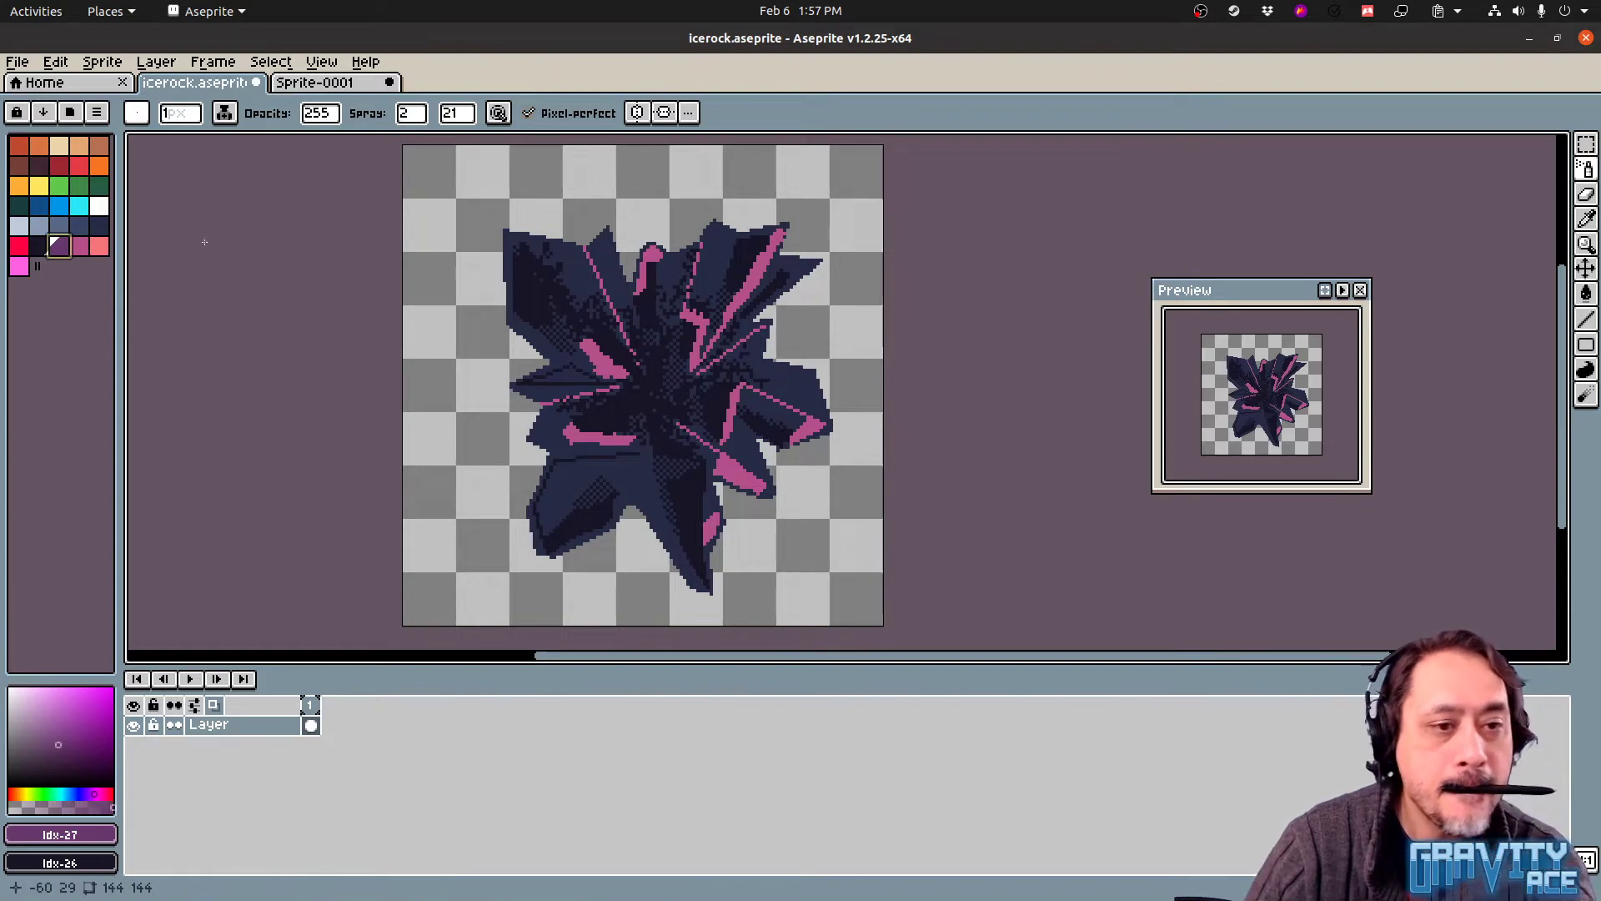
# Replace the crystal's pink #b55088 ridges with bright blue #0095e9 (index 17)
pyautogui.click(77, 244)
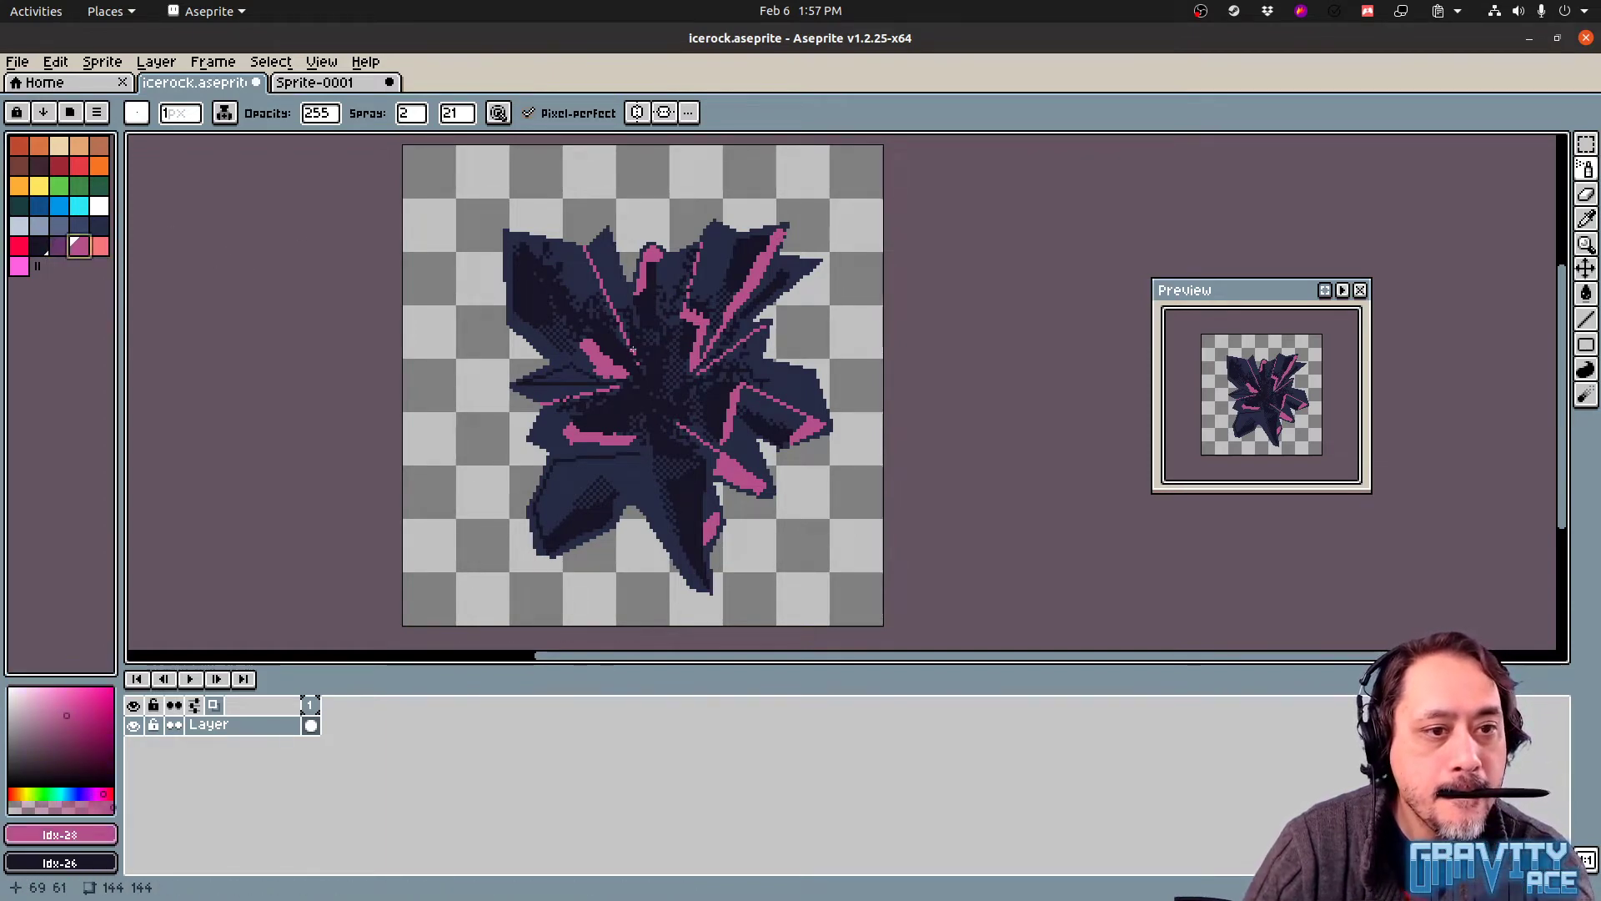
pyautogui.press('i')
pyautogui.press('b')
pyautogui.hotkey('shift', 'r')
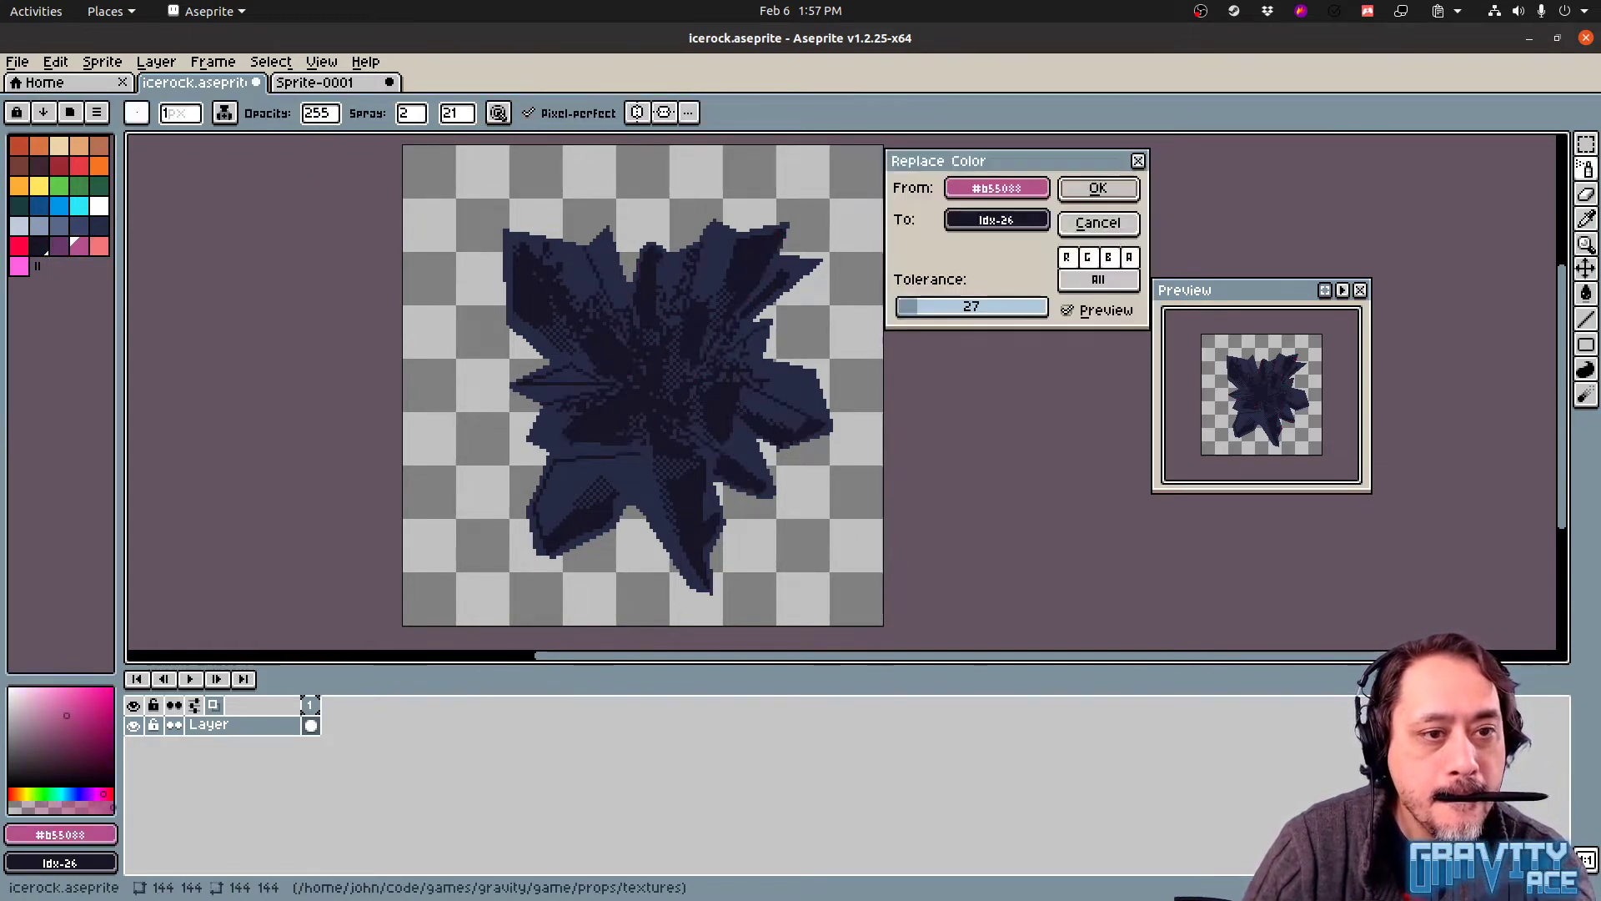
pyautogui.click(1034, 220)
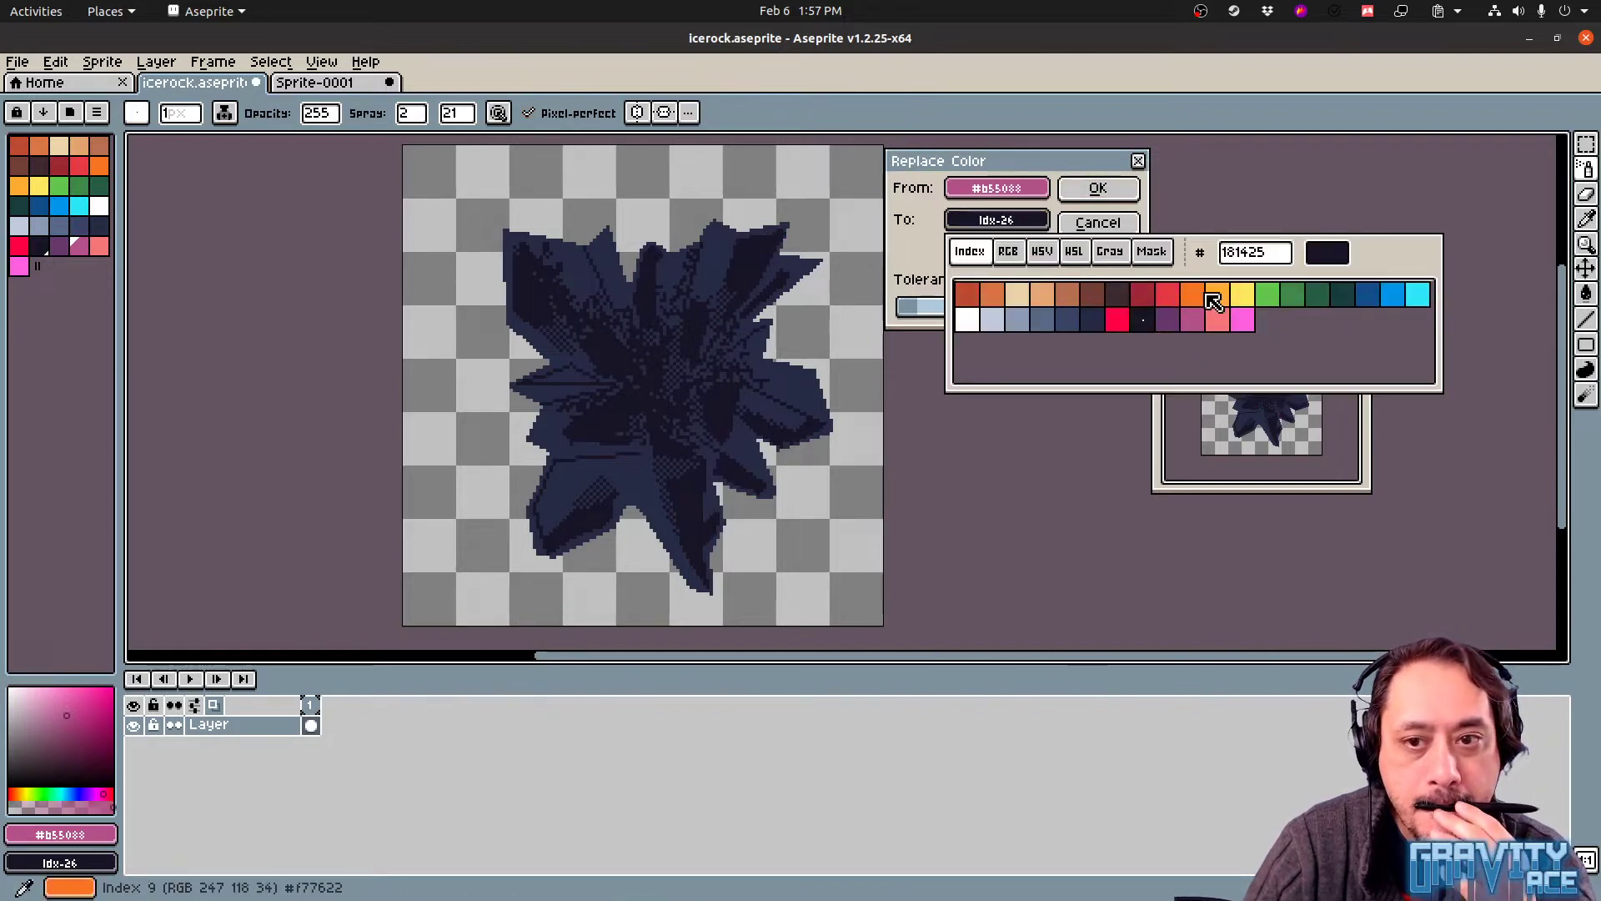
pyautogui.click(1405, 295)
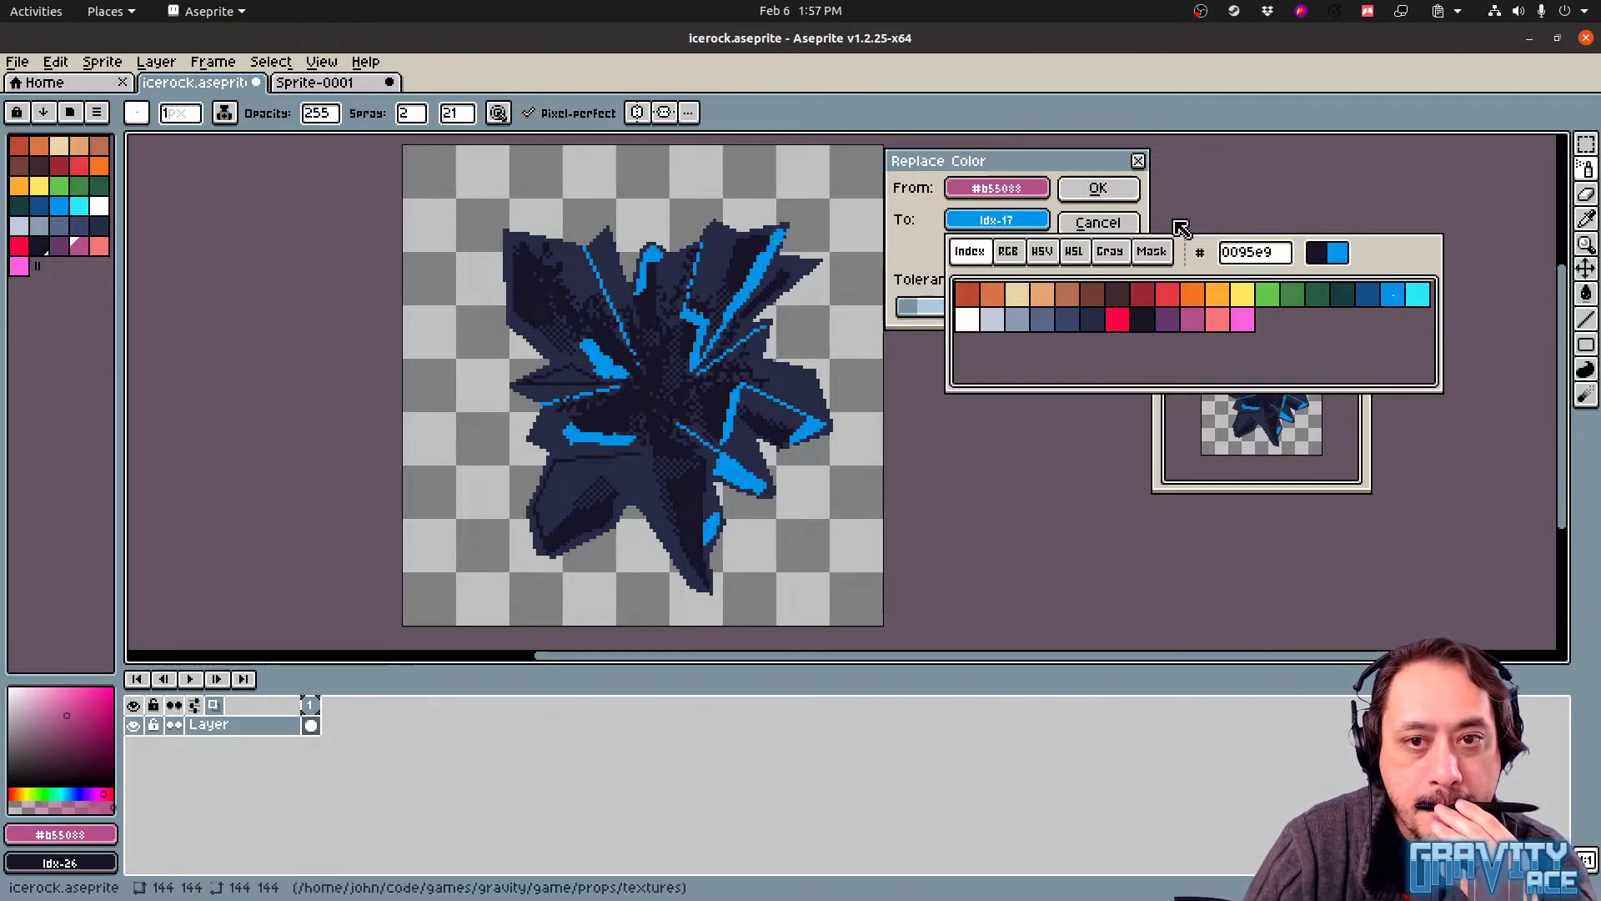
pyautogui.click(1136, 195)
# Export the blue-ridged crystal for the game and switch to Godot
pyautogui.hotkey('ctrl', 'e')
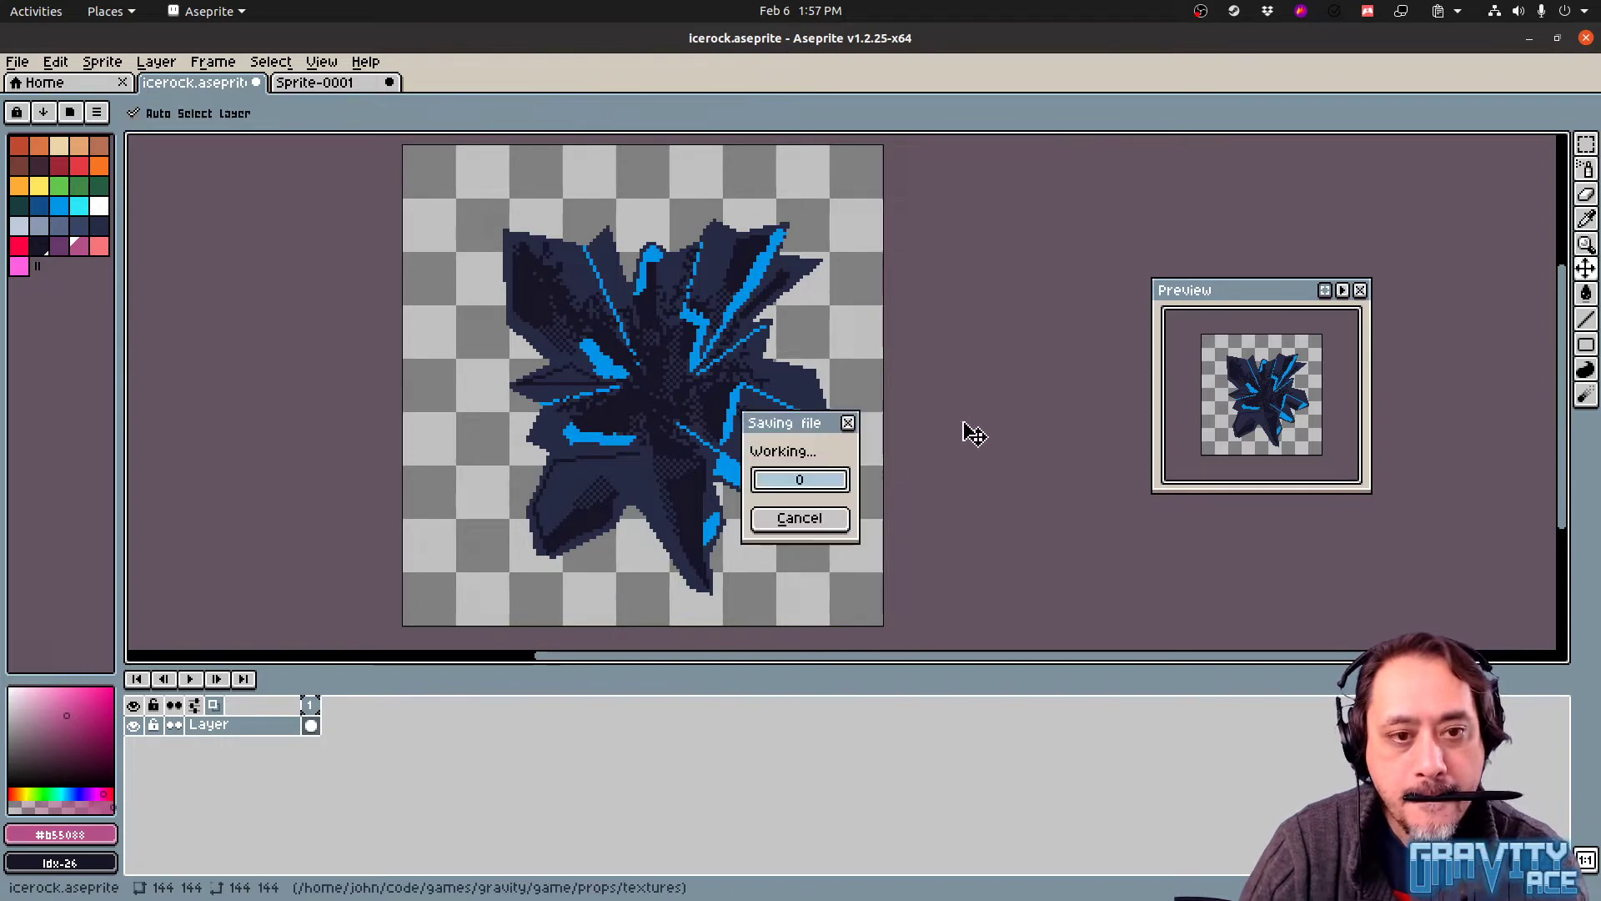
pyautogui.click(719, 601)
pyautogui.hotkey('alt', 'Tab')
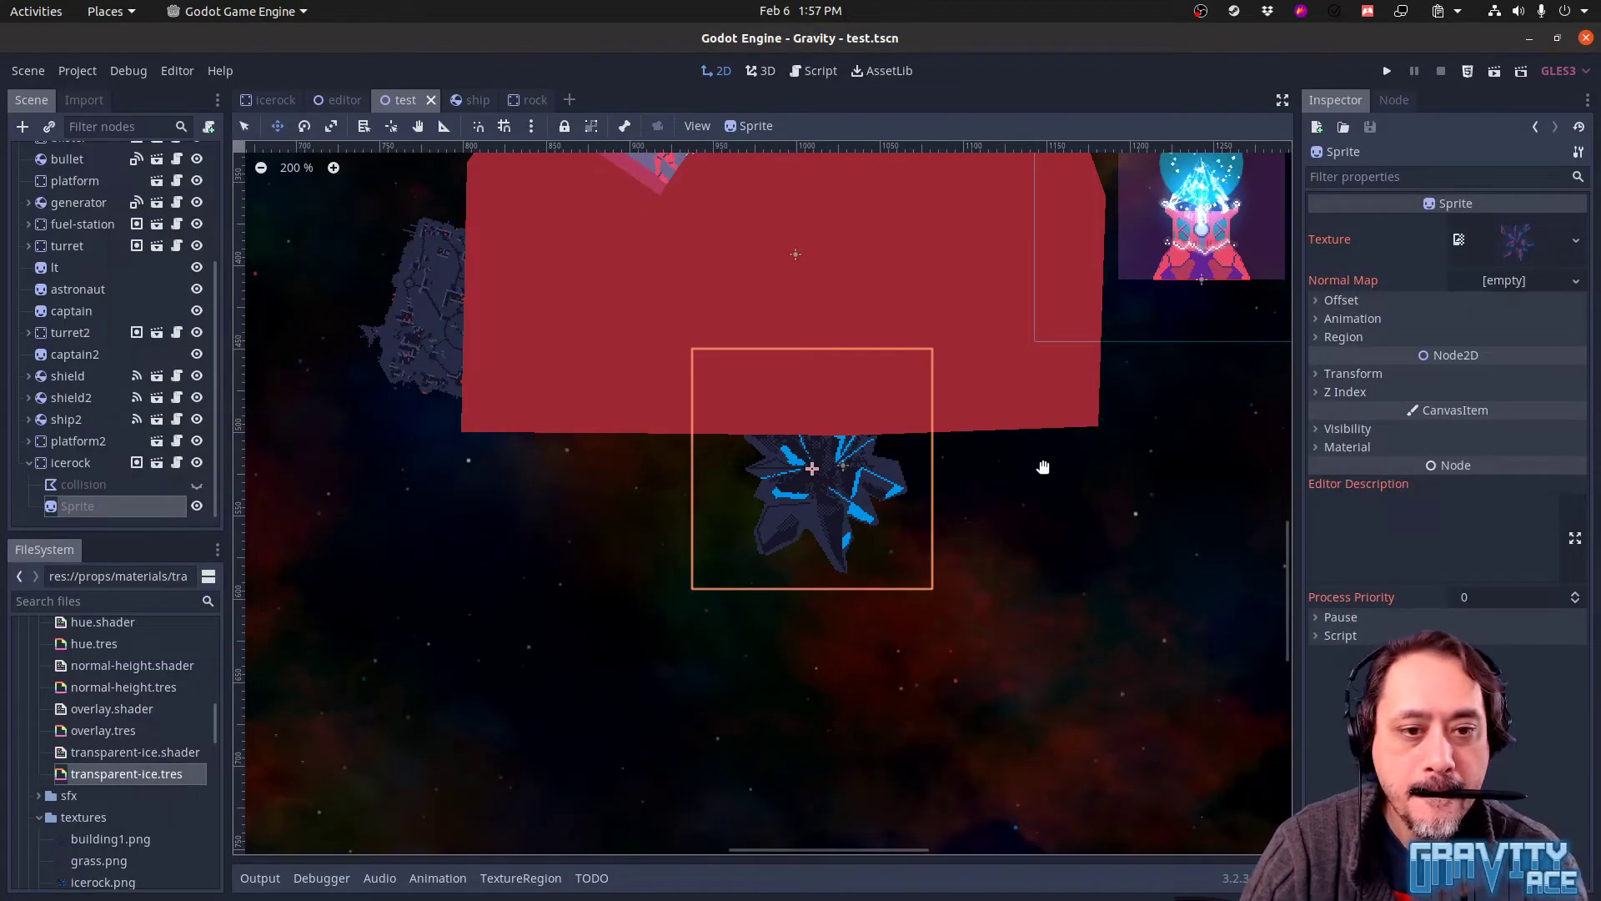
# Run the game, load the Unnamed level of the 00-test campaign in the level editor and start its playtest
pyautogui.press('F5')
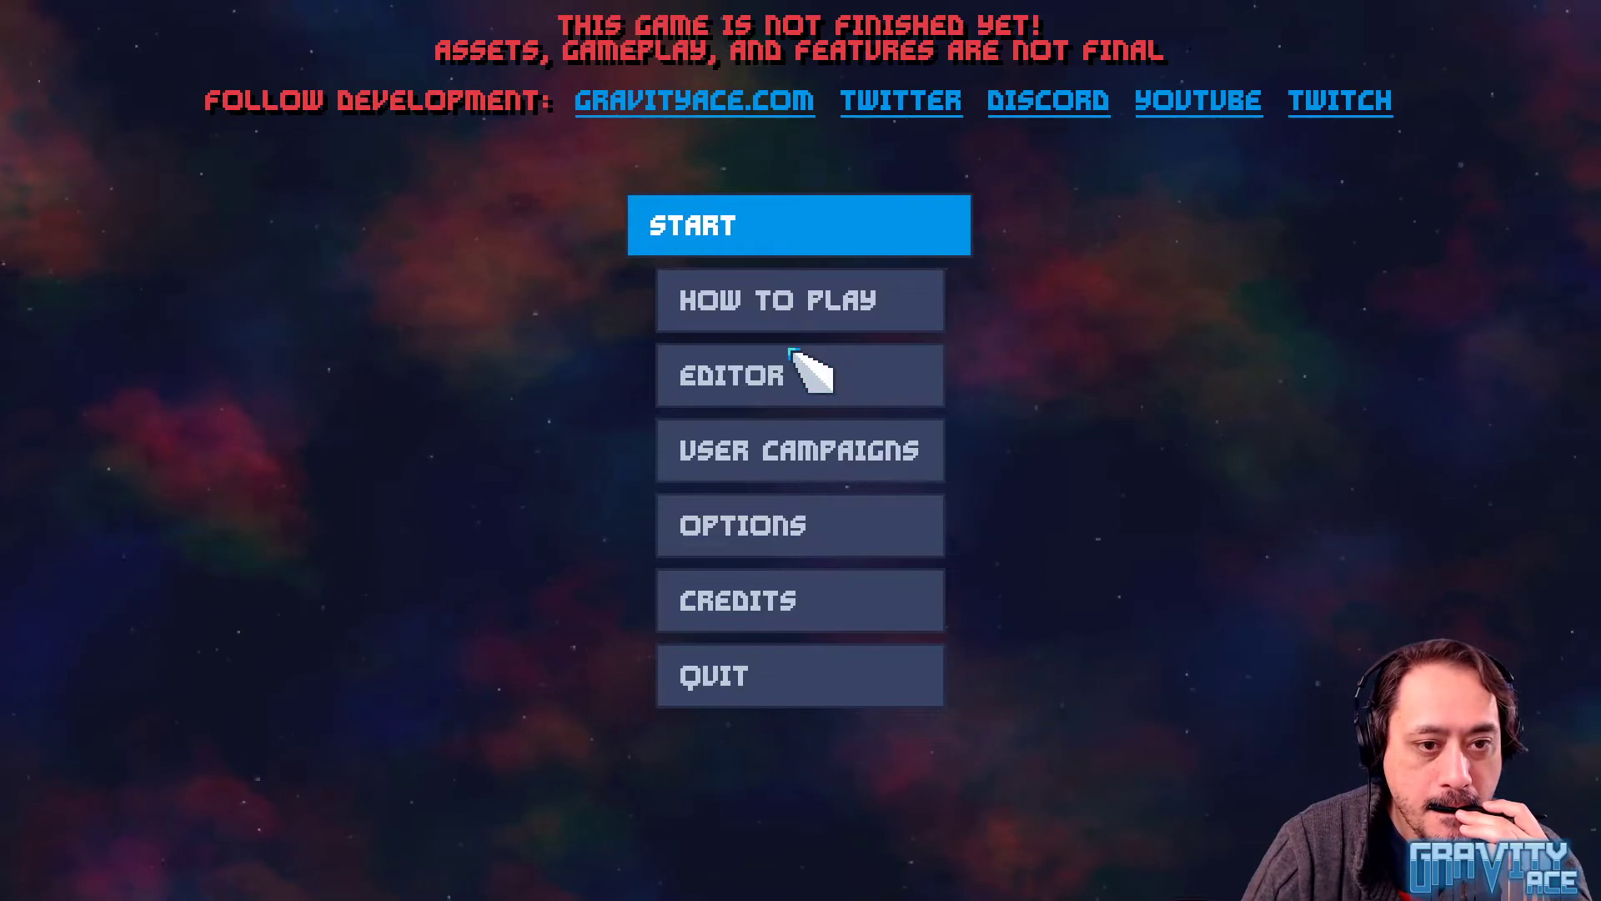
pyautogui.click(801, 380)
pyautogui.click(353, 32)
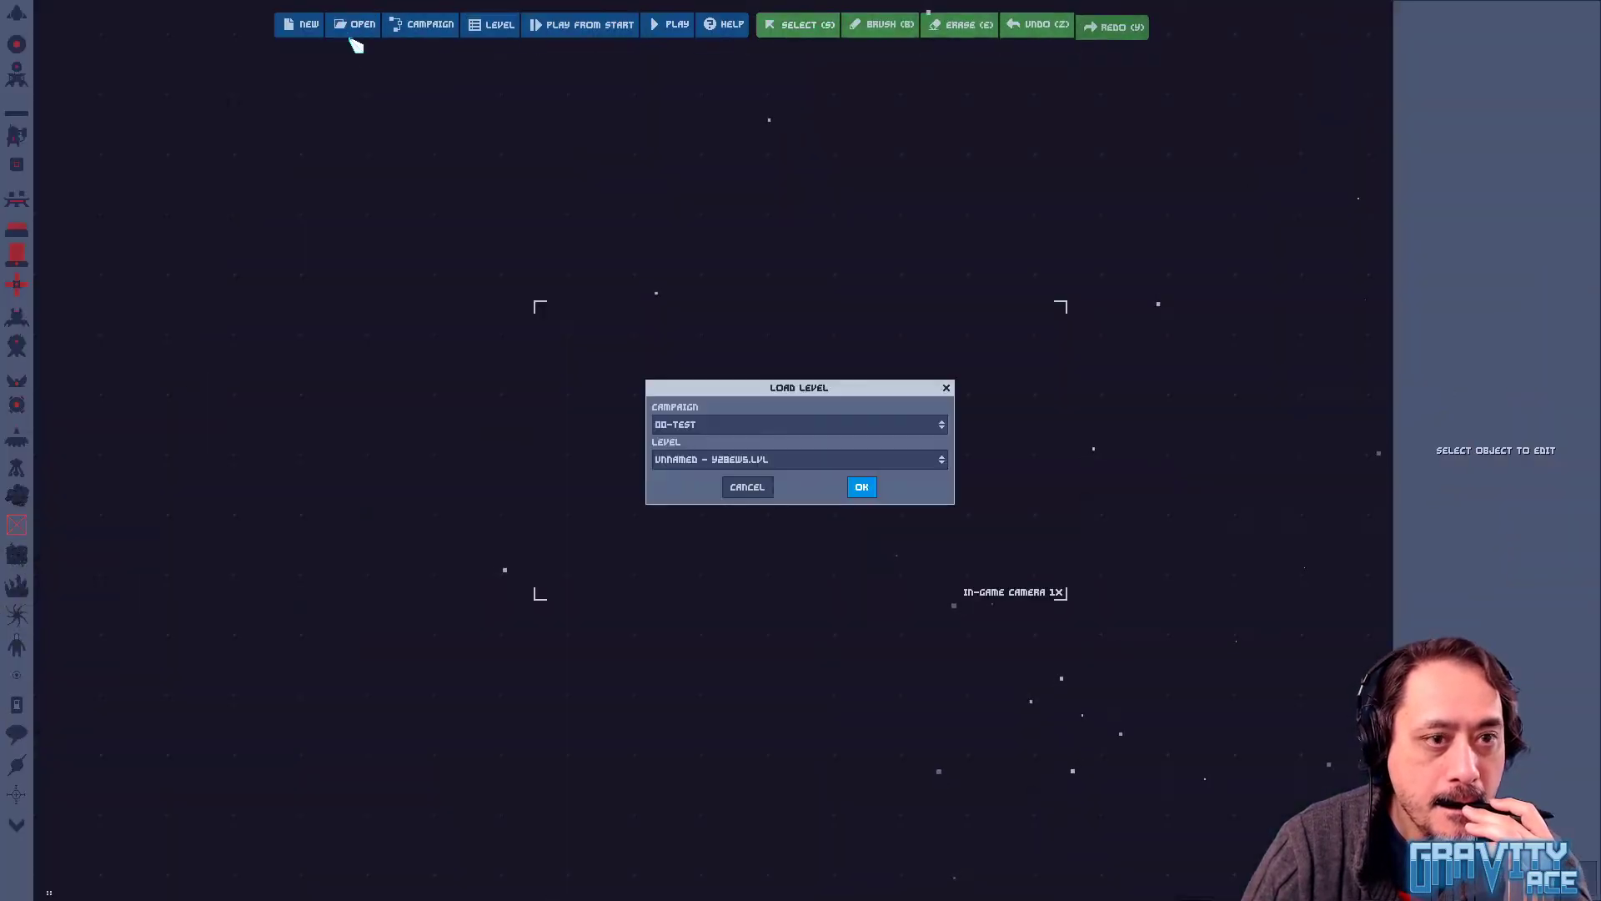
pyautogui.click(864, 490)
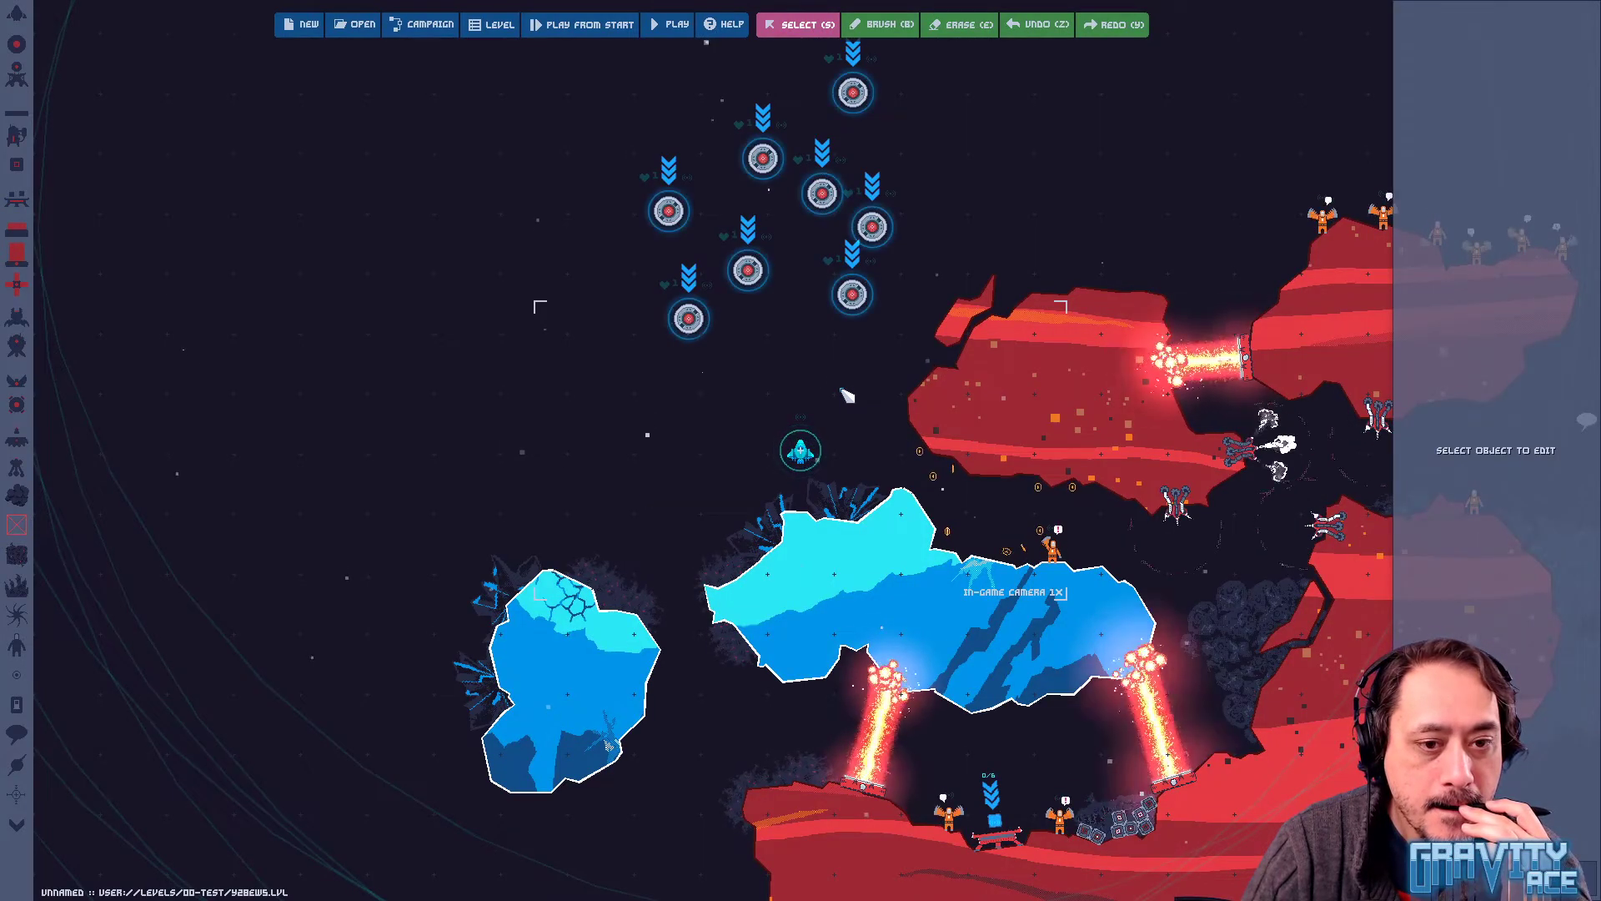
pyautogui.press('F5')
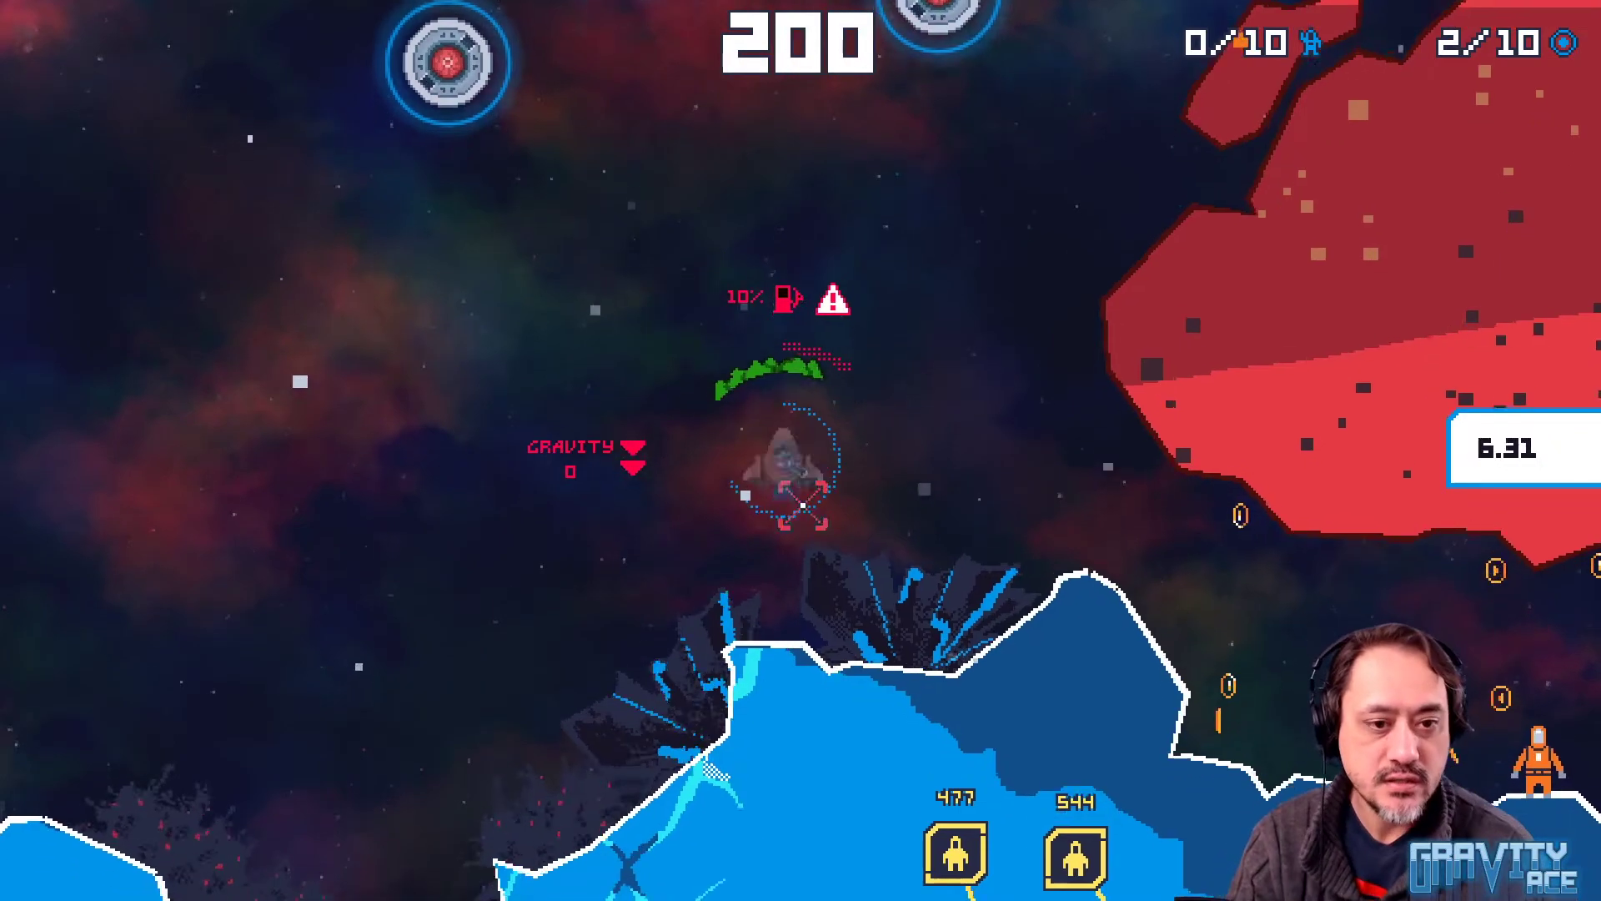
# Fly the ship over the larger blue asteroid and across to the smaller one to examine the blue-ridged crystals
pyautogui.press('w')
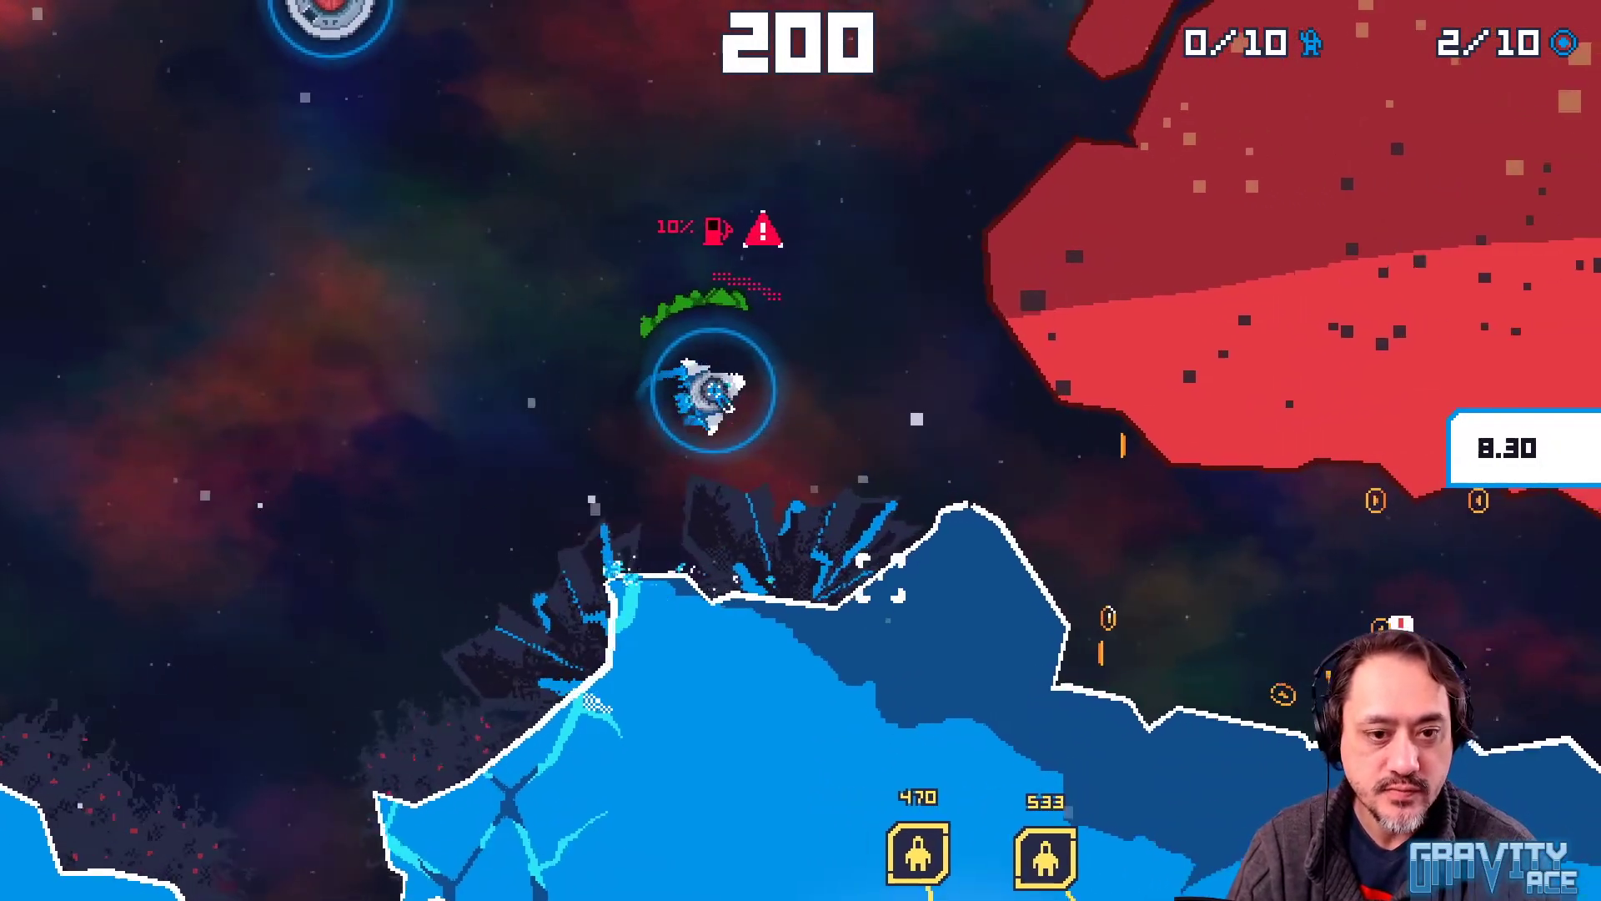
pyautogui.press('w')
pyautogui.press('w')
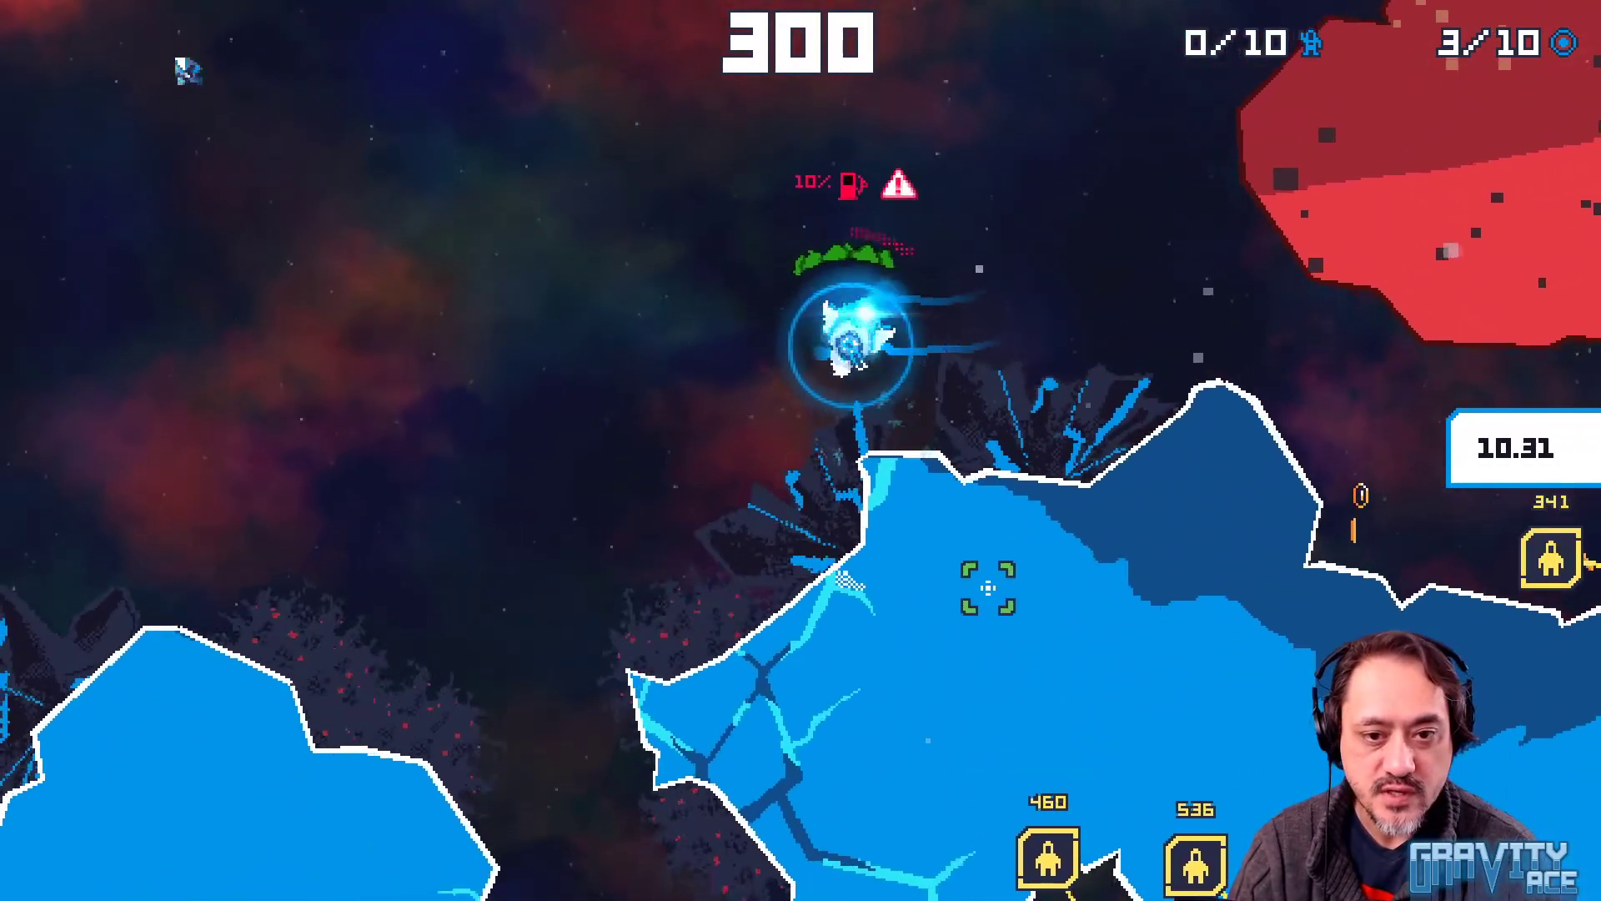
pyautogui.press('w')
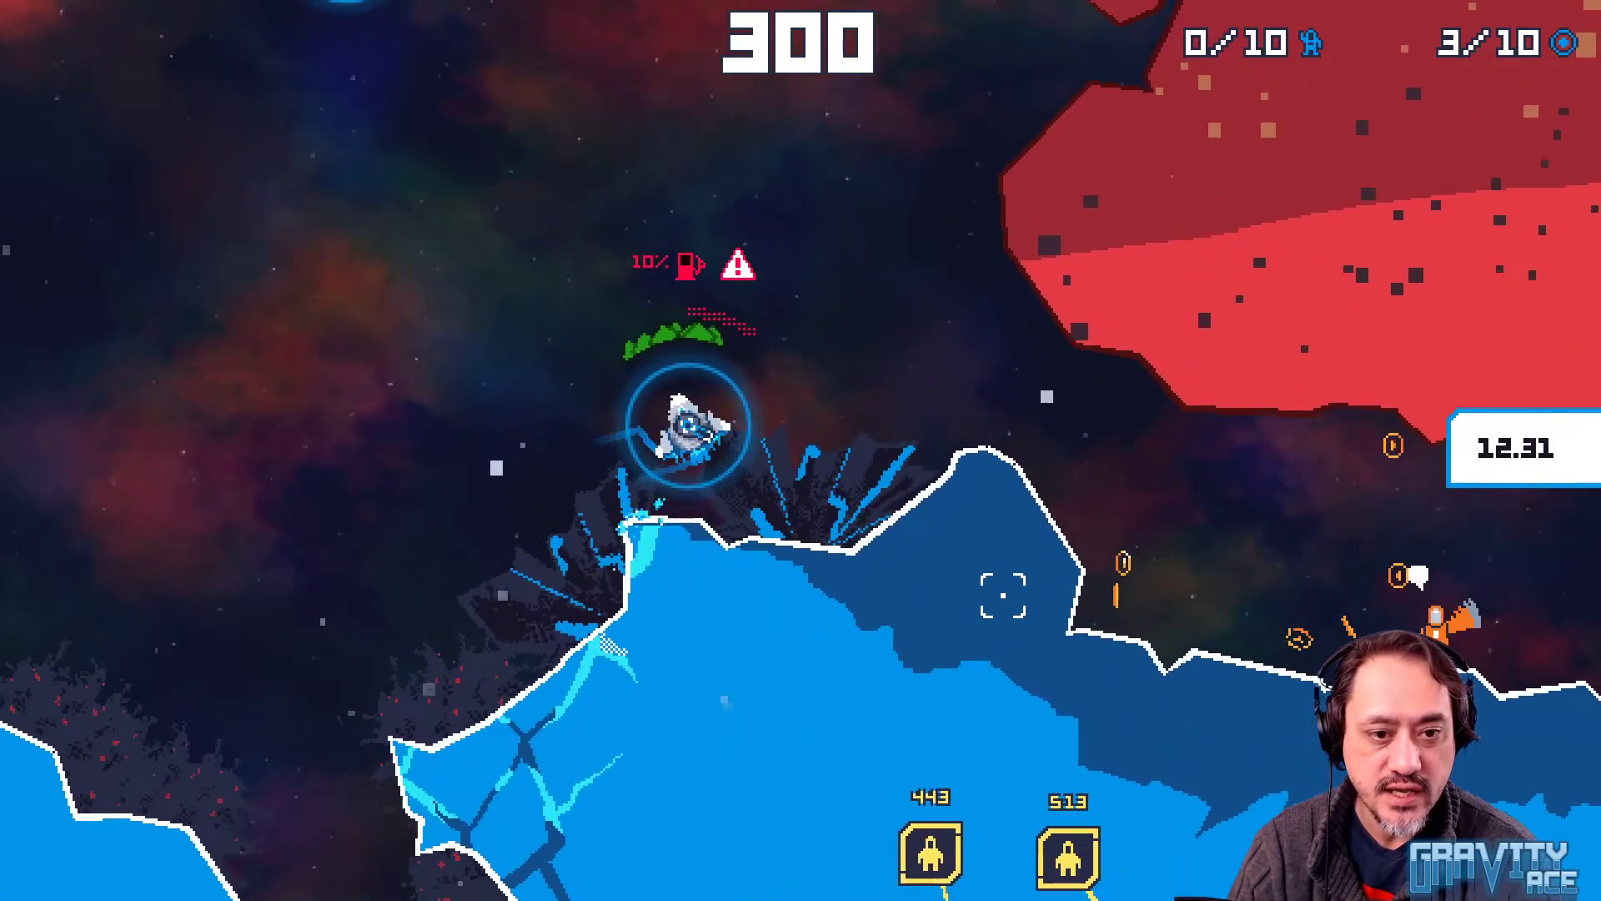
pyautogui.press('w')
pyautogui.press('w')
pyautogui.press('w')
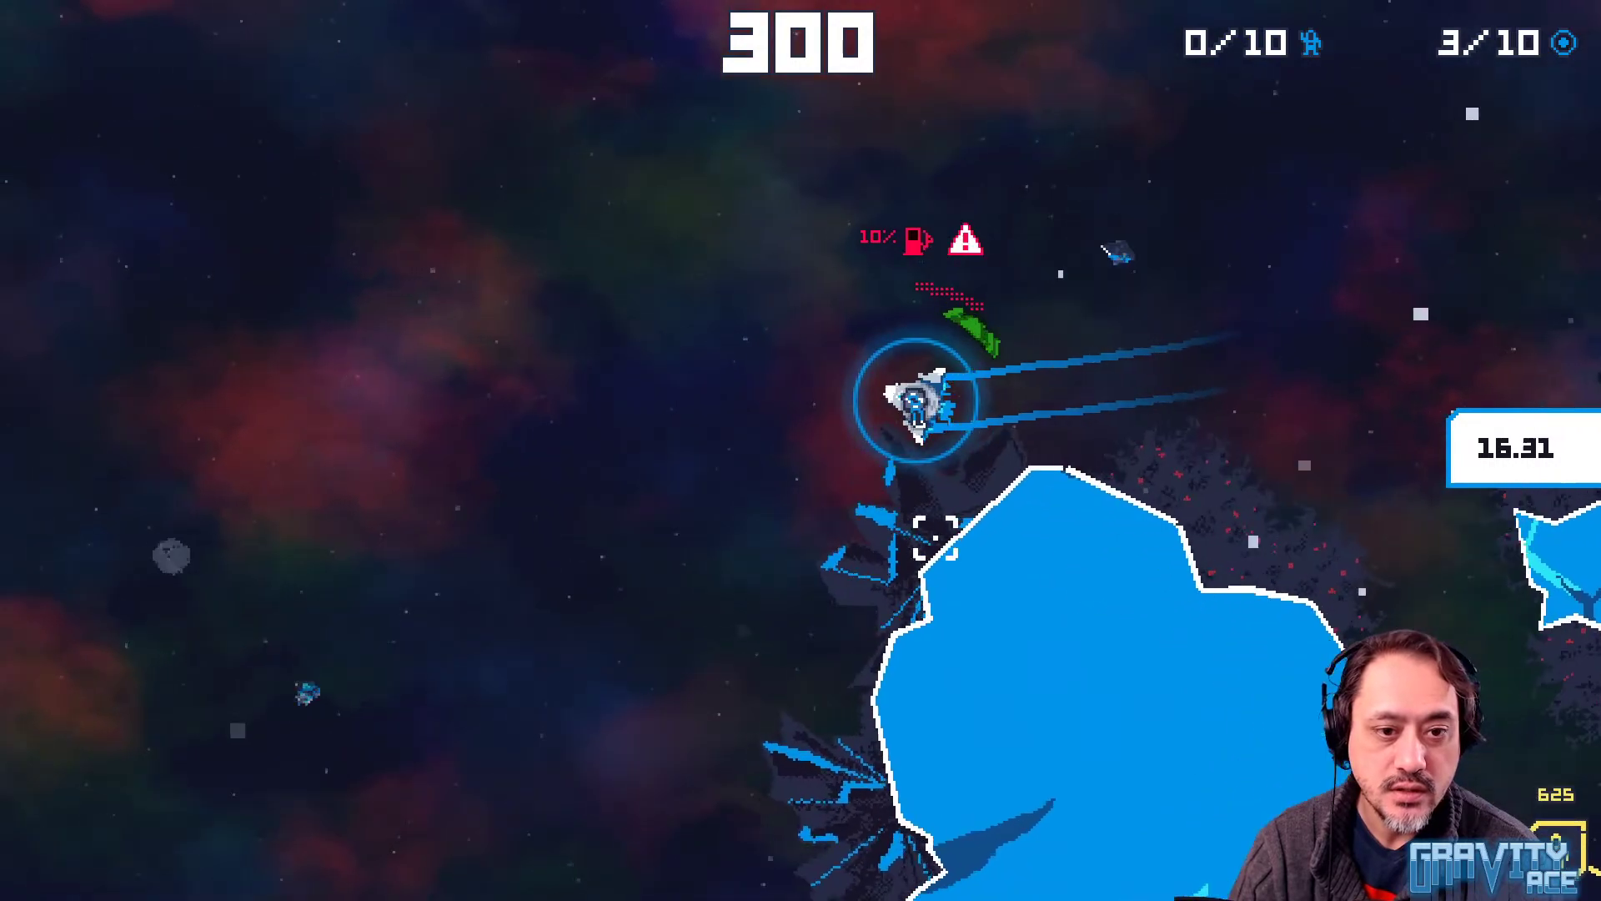
# Fly along the smaller blue asteroid's outer side to examine the crystals growing there against the blue ice
pyautogui.press('d')
pyautogui.press('w')
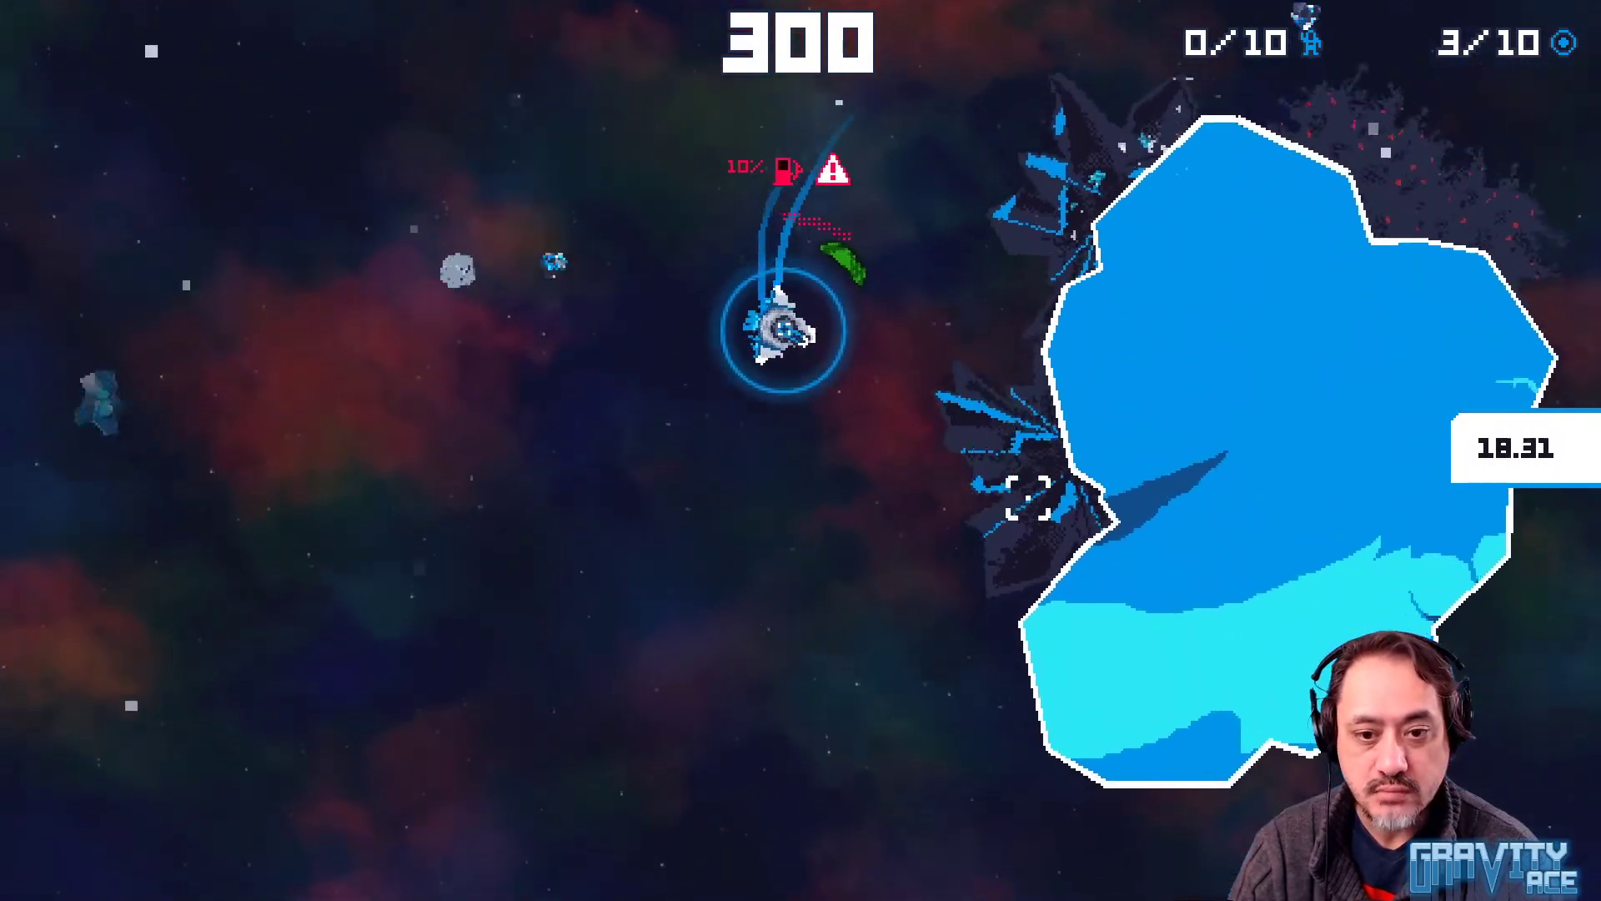
pyautogui.press('w')
pyautogui.press('a')
pyautogui.press('w')
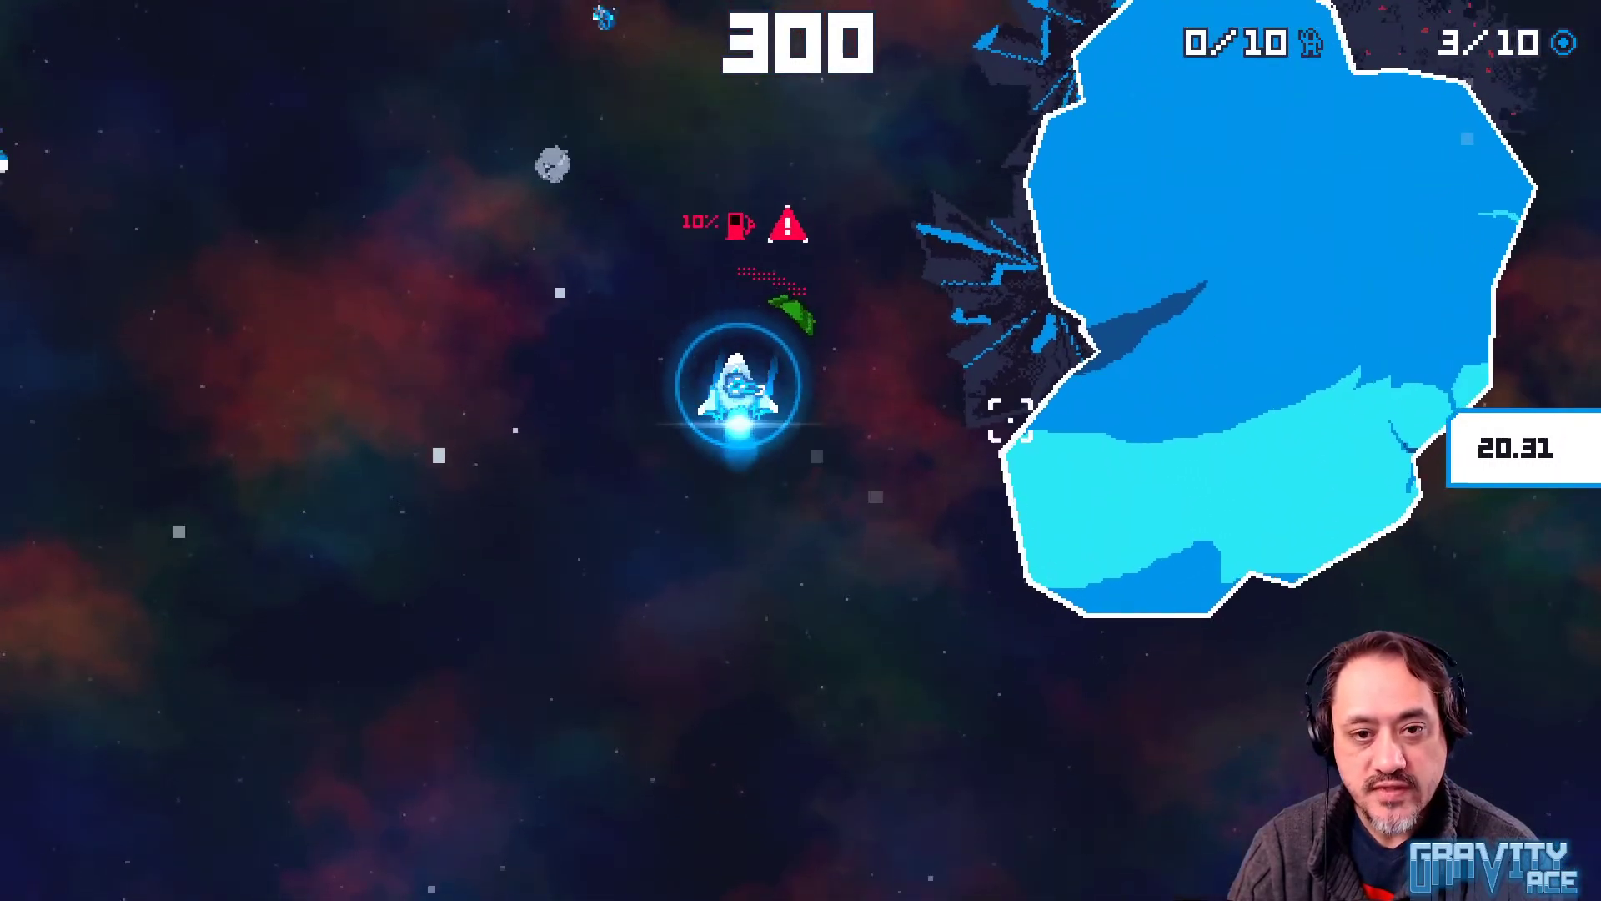
pyautogui.press('w')
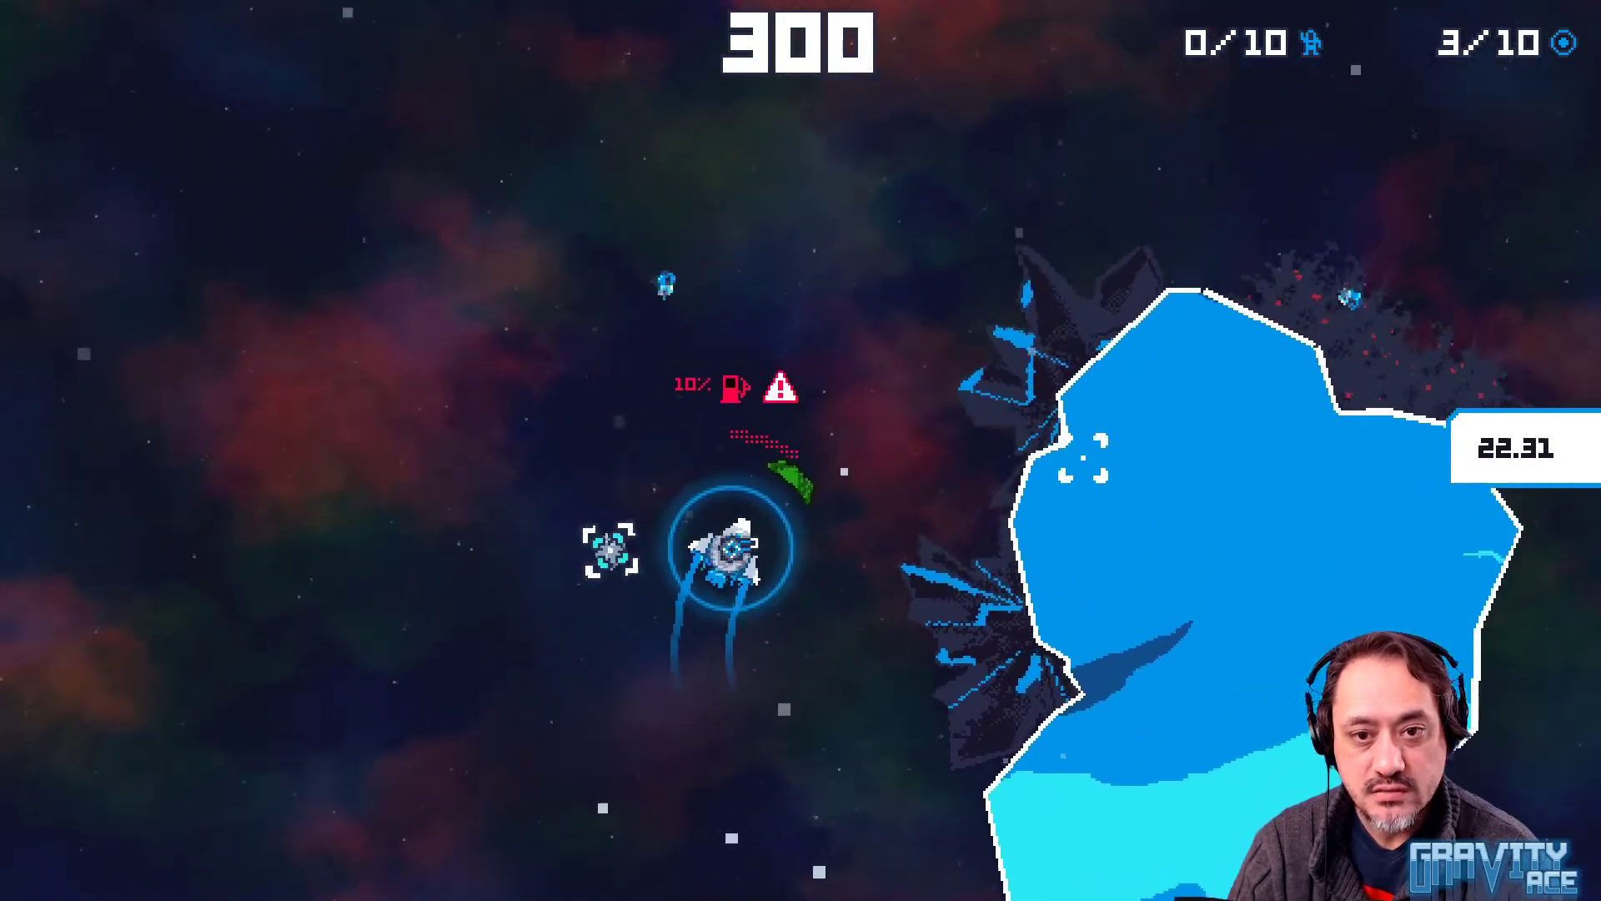
pyautogui.press('d')
pyautogui.press('w')
pyautogui.press('w')
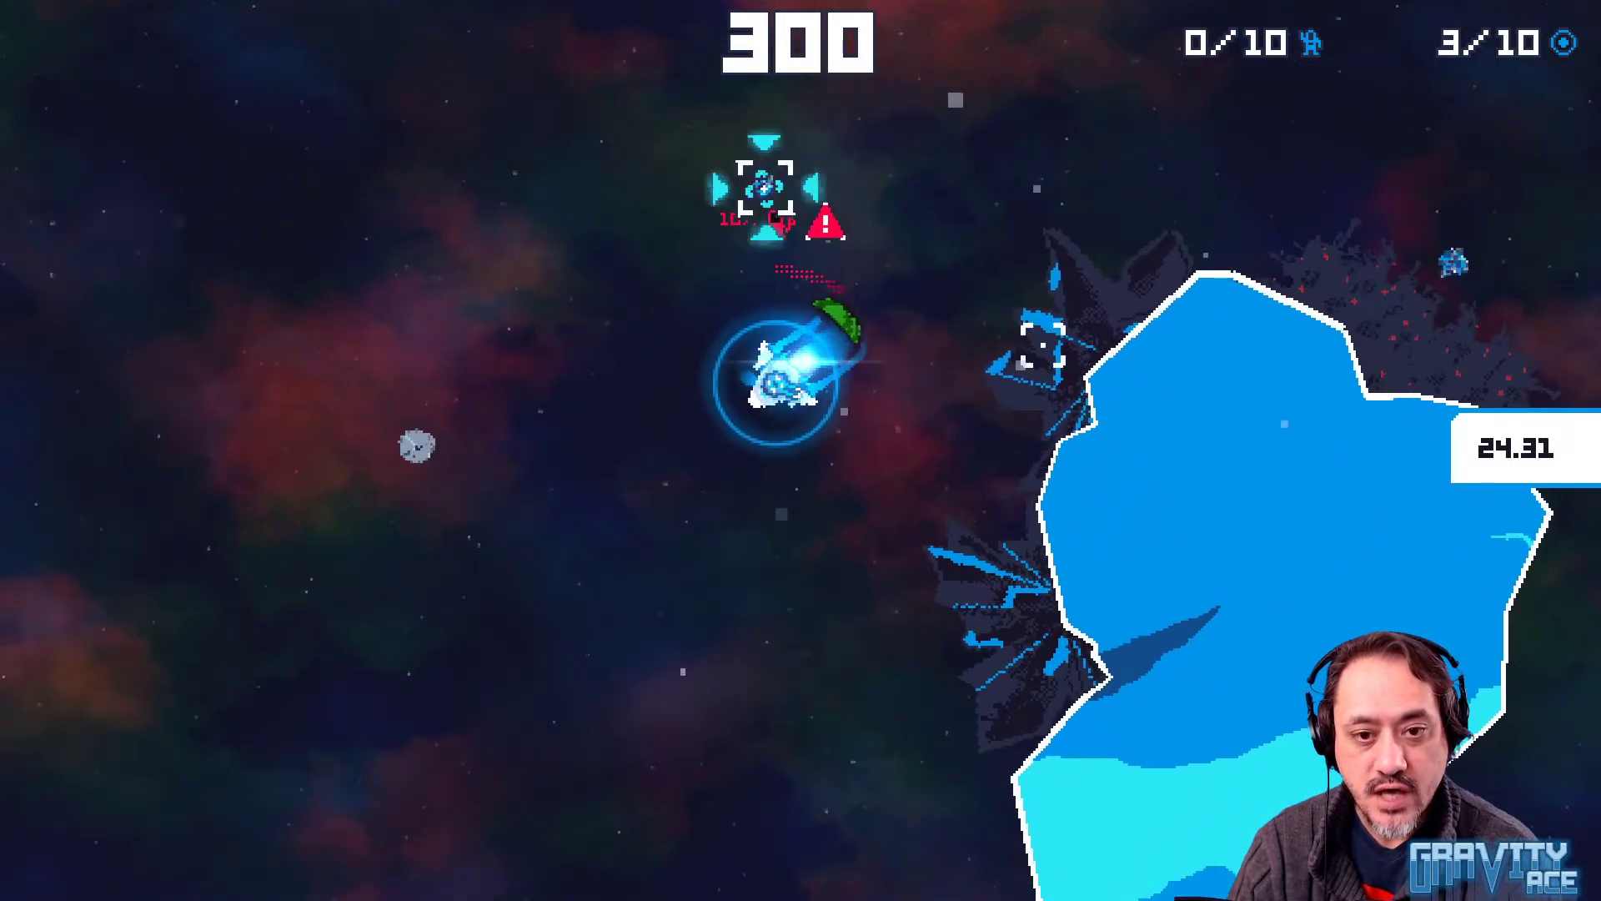
pyautogui.press('w')
pyautogui.press('a')
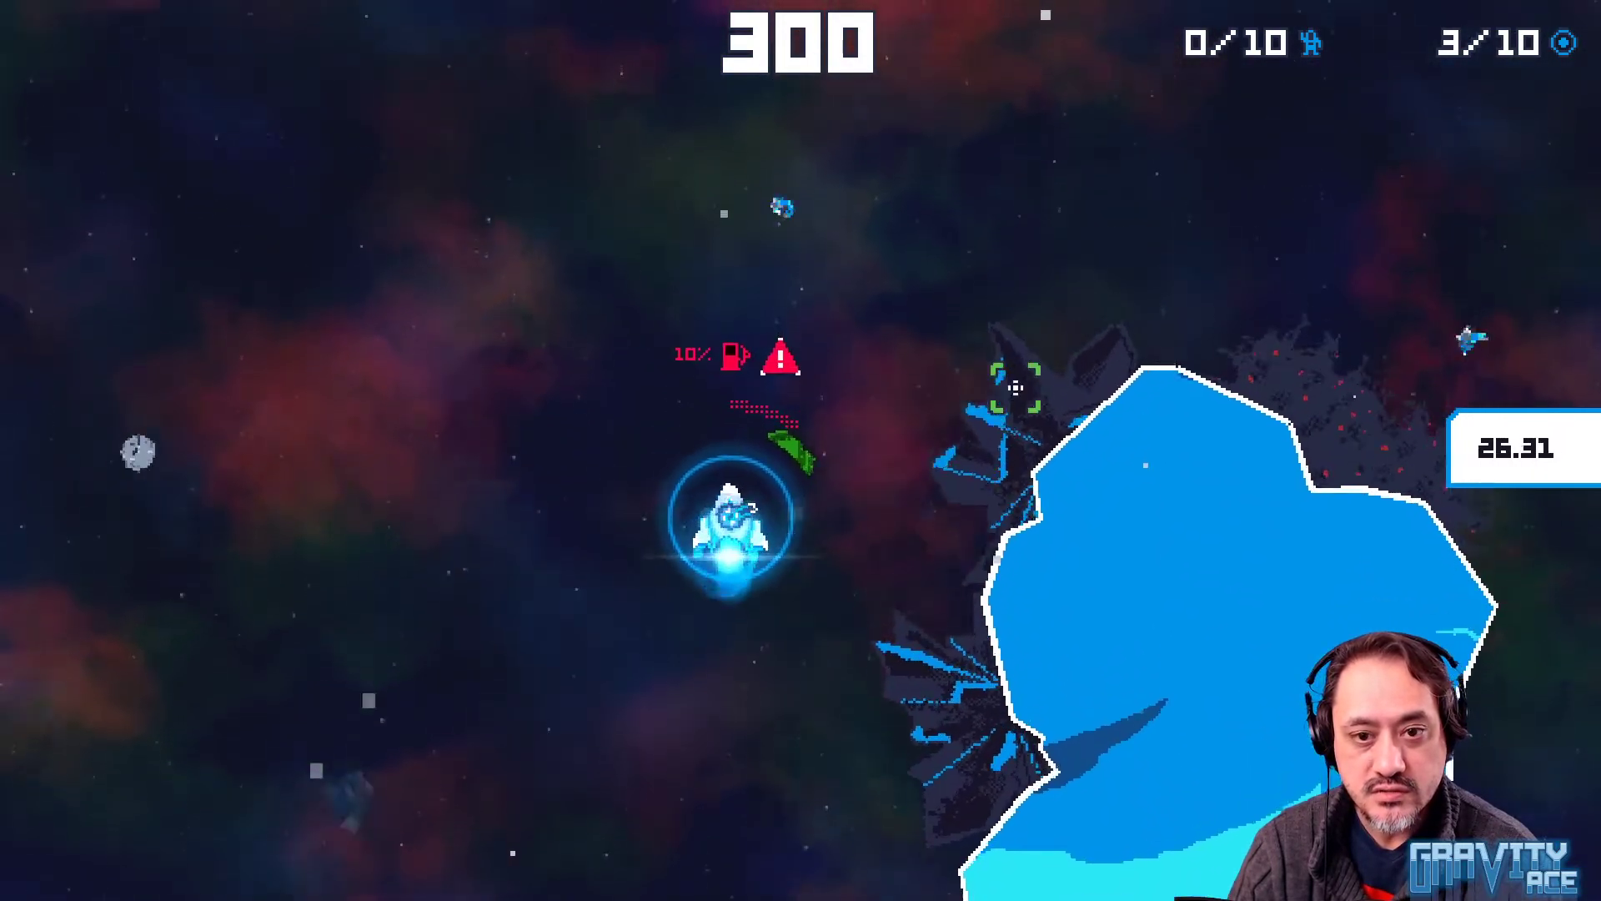
pyautogui.press('d')
pyautogui.press('d')
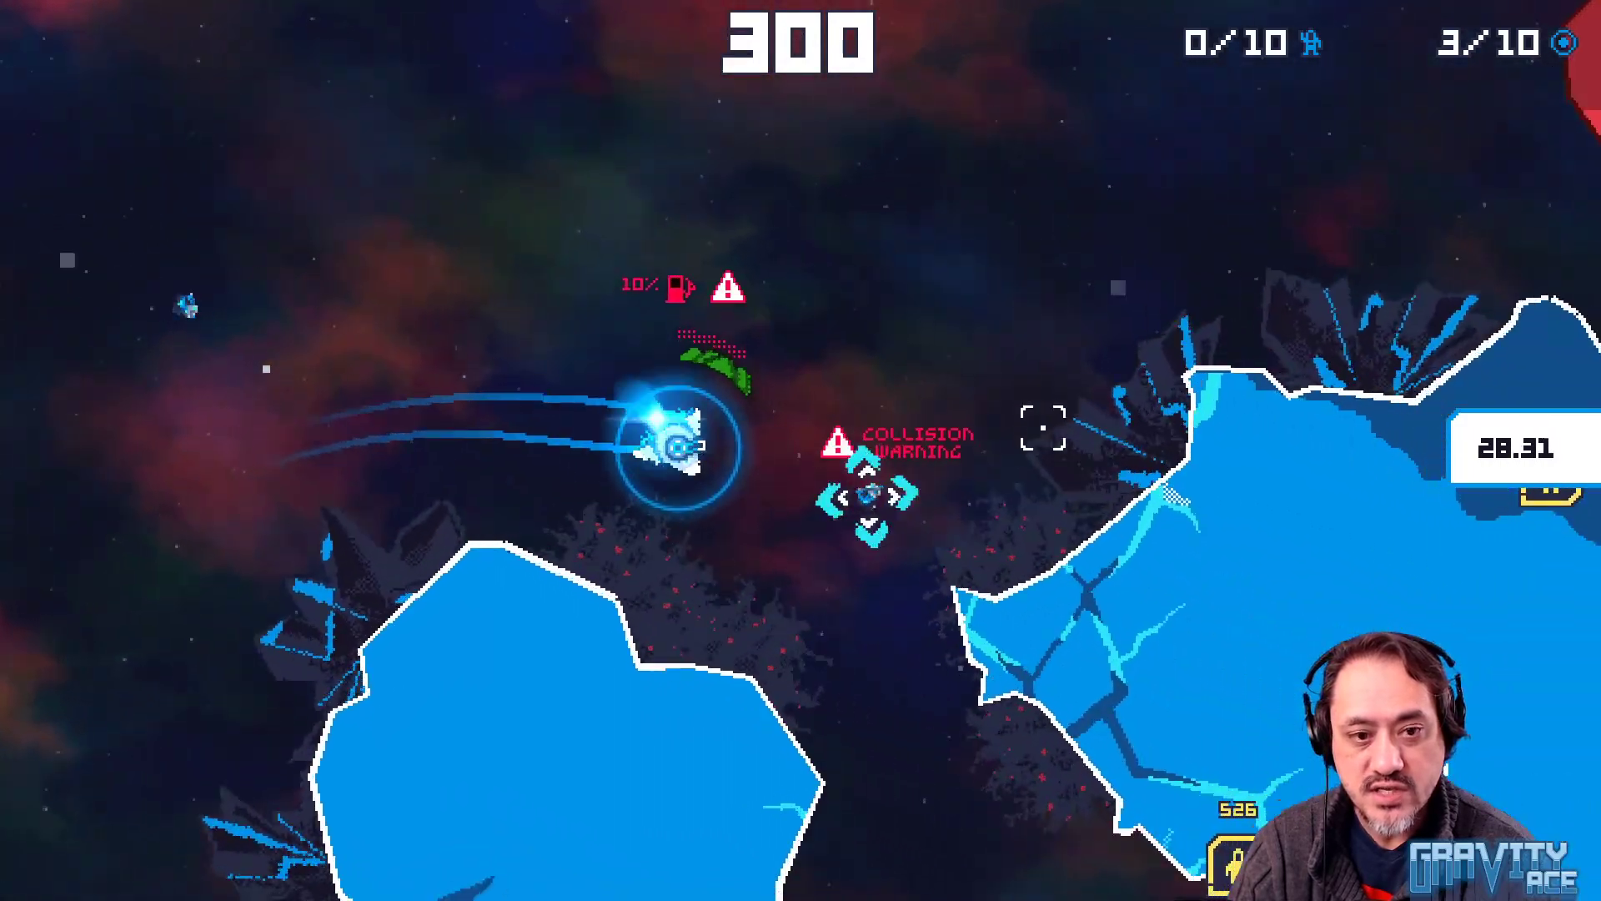
# Shoot away the larger blue asteroid and circle the exposed crystals to examine their full shapes
pyautogui.press('w')
pyautogui.click(1042, 425)
pyautogui.press('d')
pyautogui.press('w')
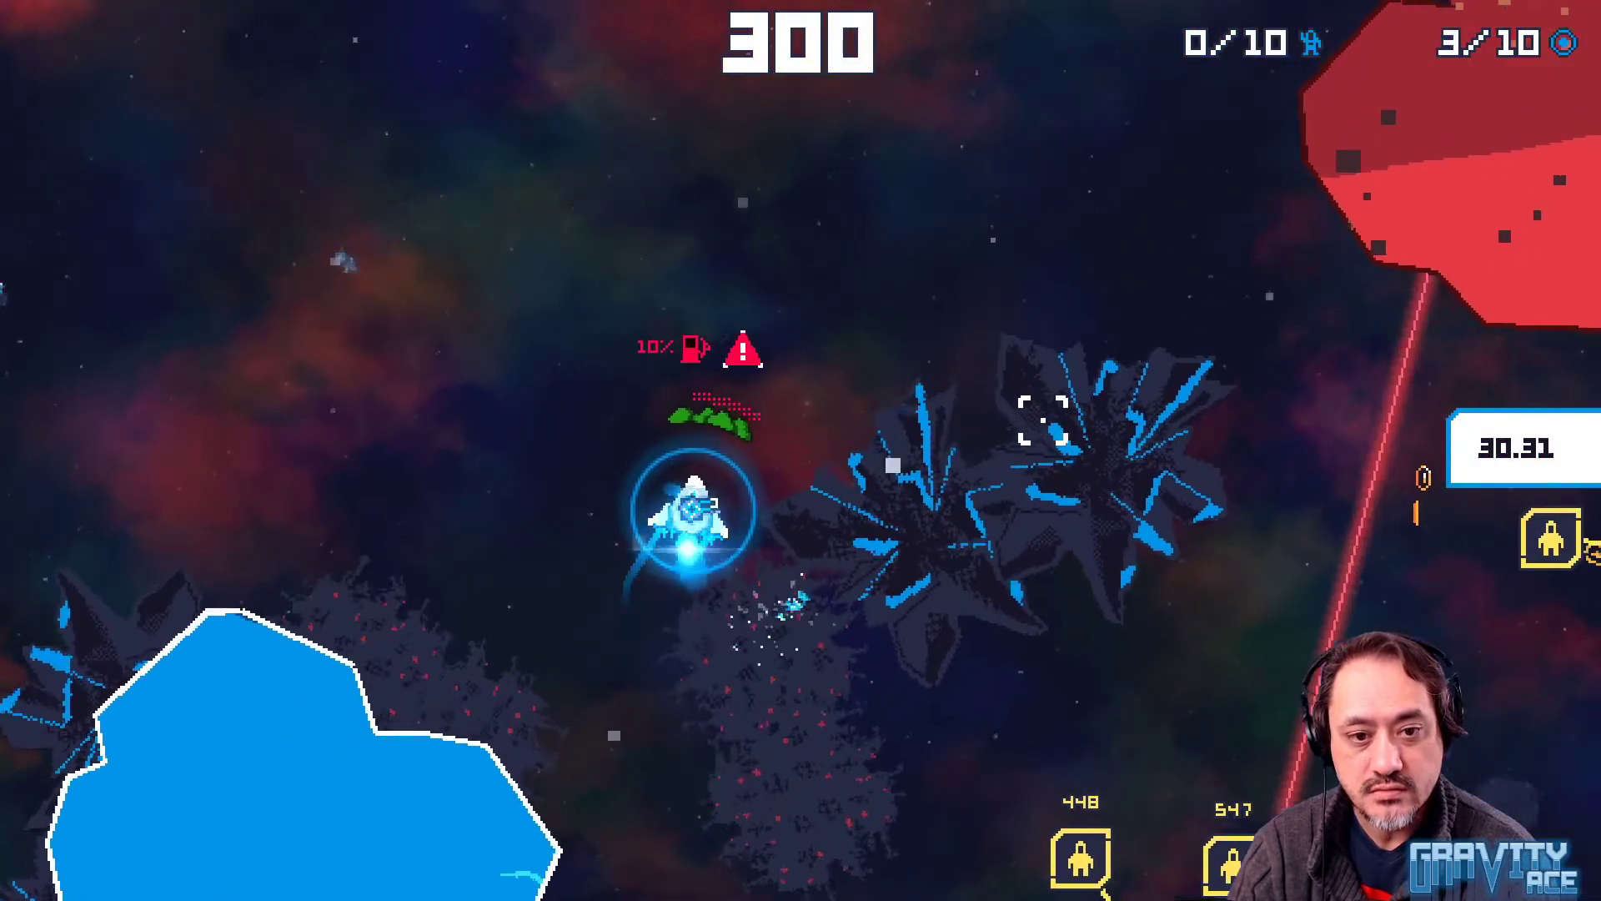
pyautogui.press('d')
pyautogui.press('d')
pyautogui.press('w')
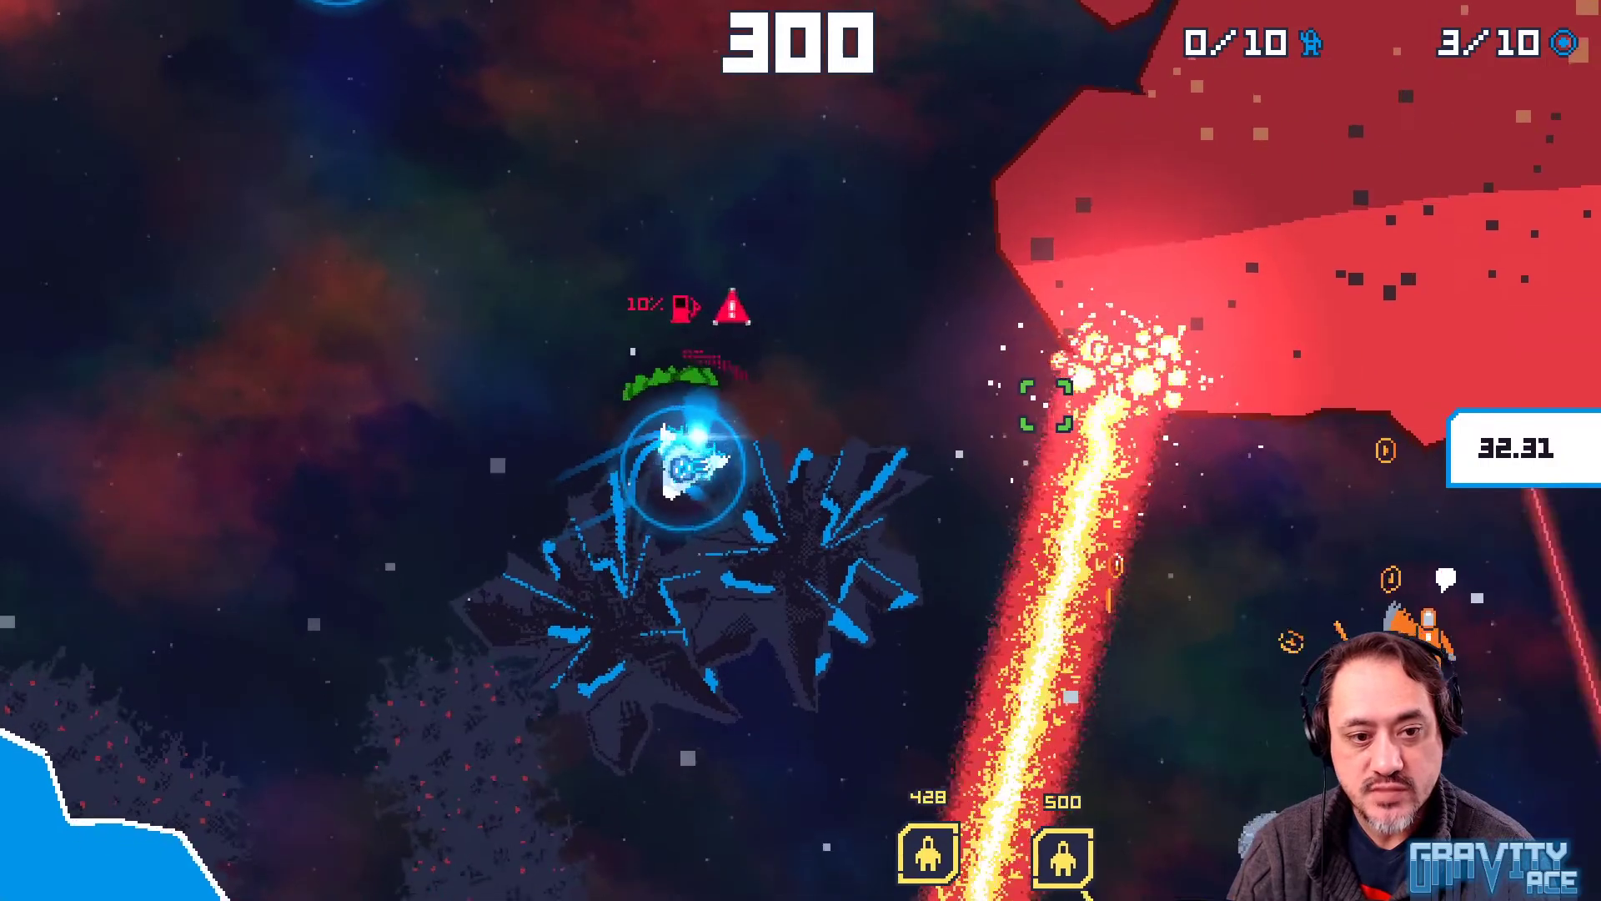
pyautogui.press('d')
pyautogui.press('w')
pyautogui.press('d')
pyautogui.press('w')
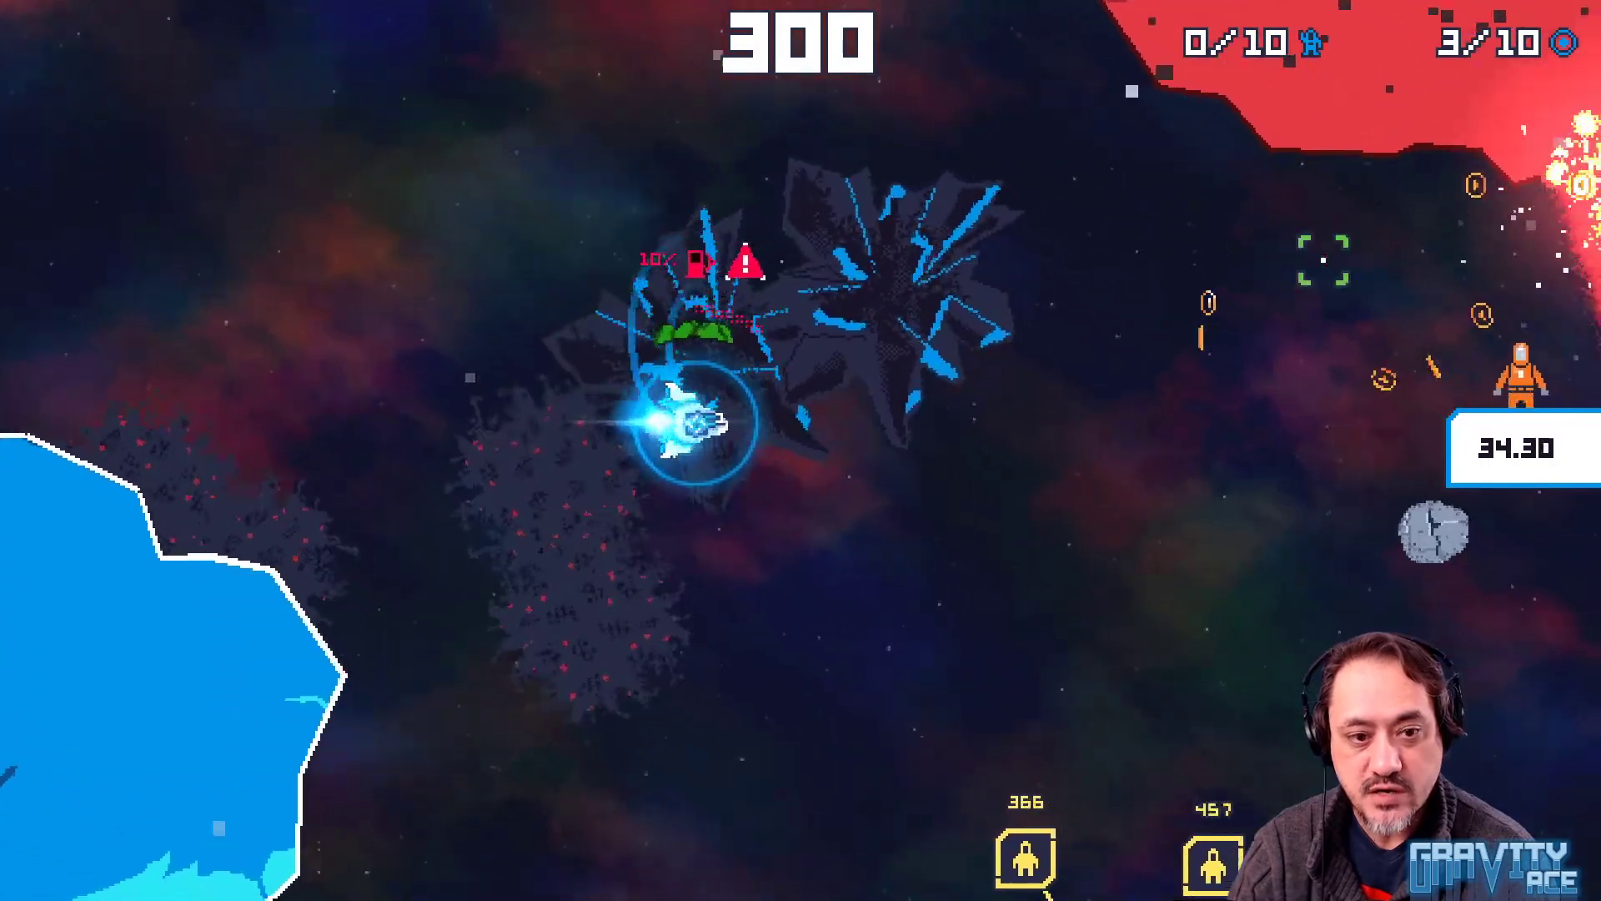
# Fly the ship across to the red terrain and examine the cluster of dark round rocks growing on its edge
pyautogui.press('a')
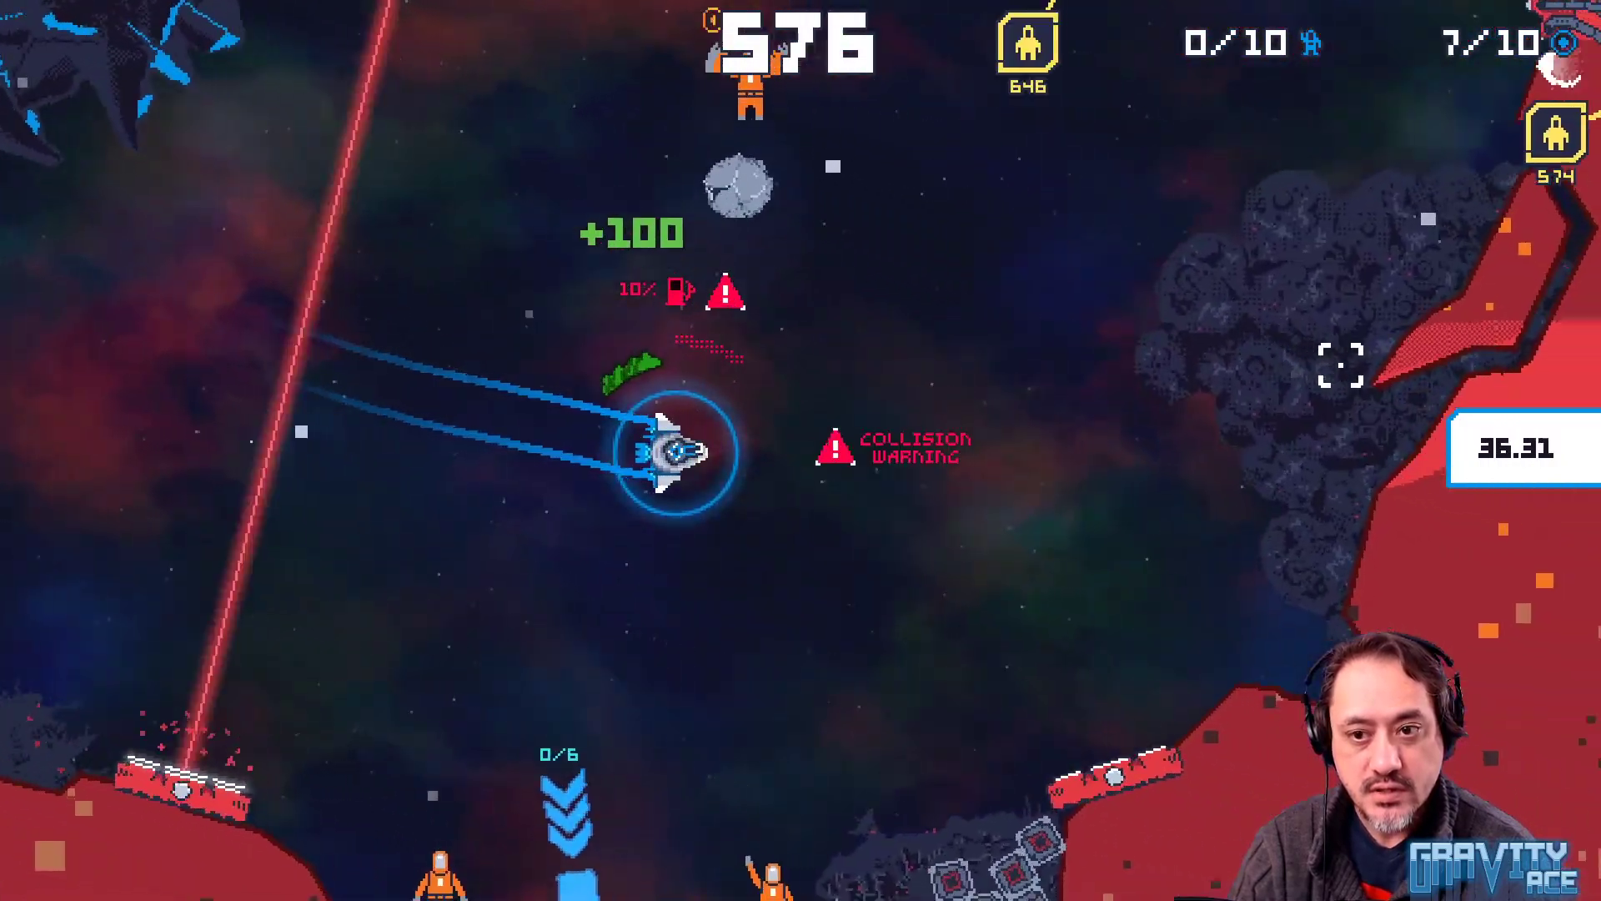
pyautogui.press('w')
pyautogui.press('a')
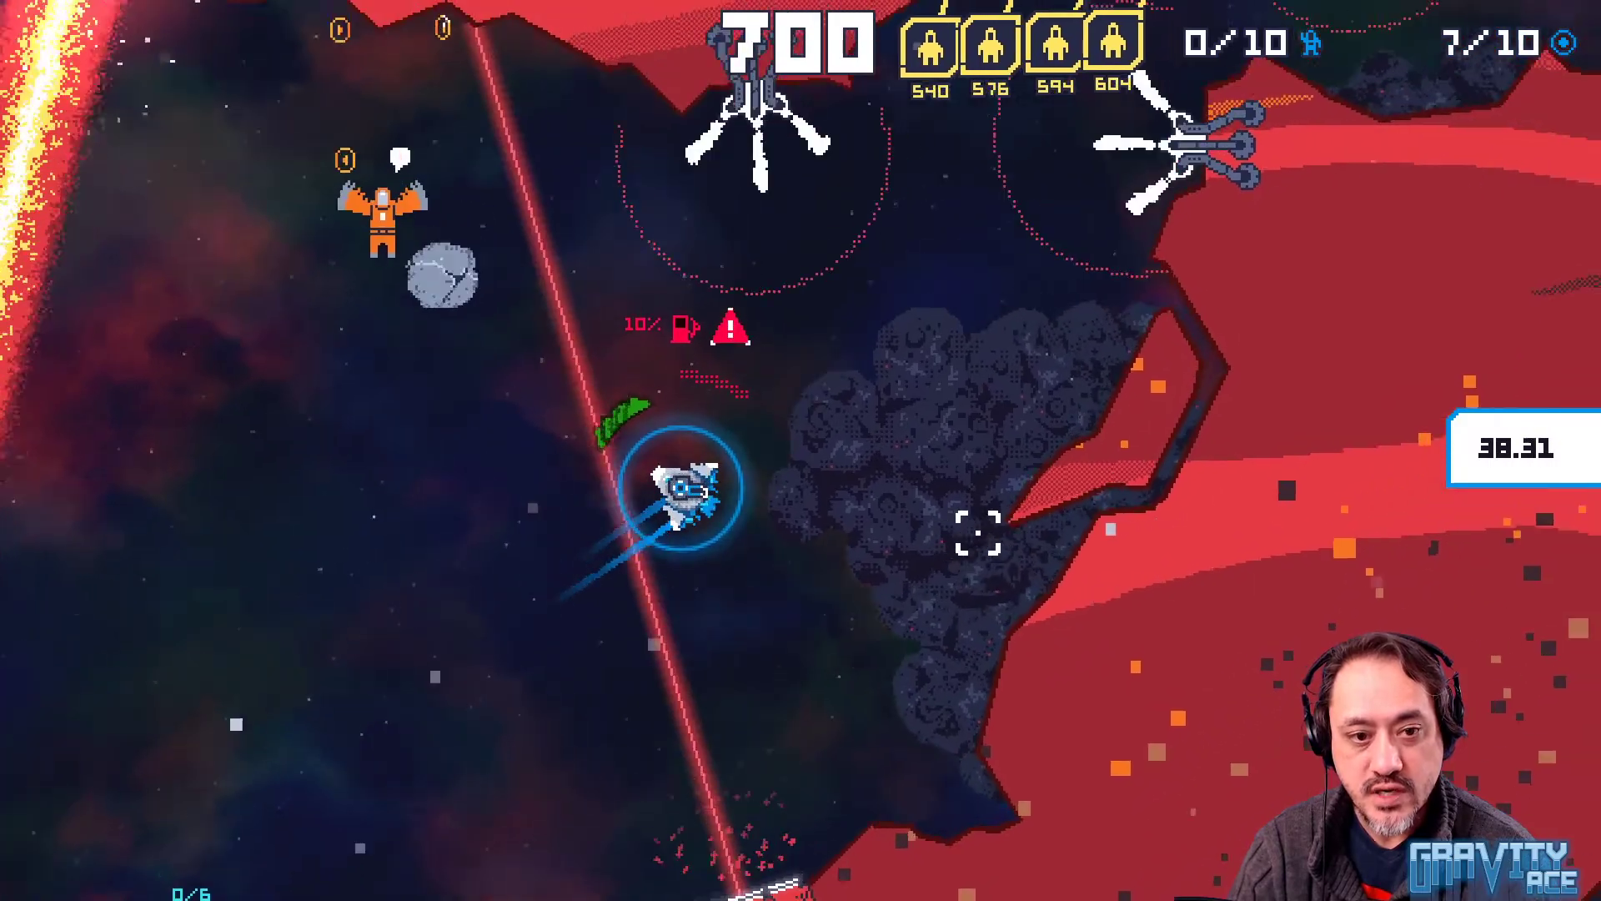
pyautogui.press('a')
pyautogui.press('w')
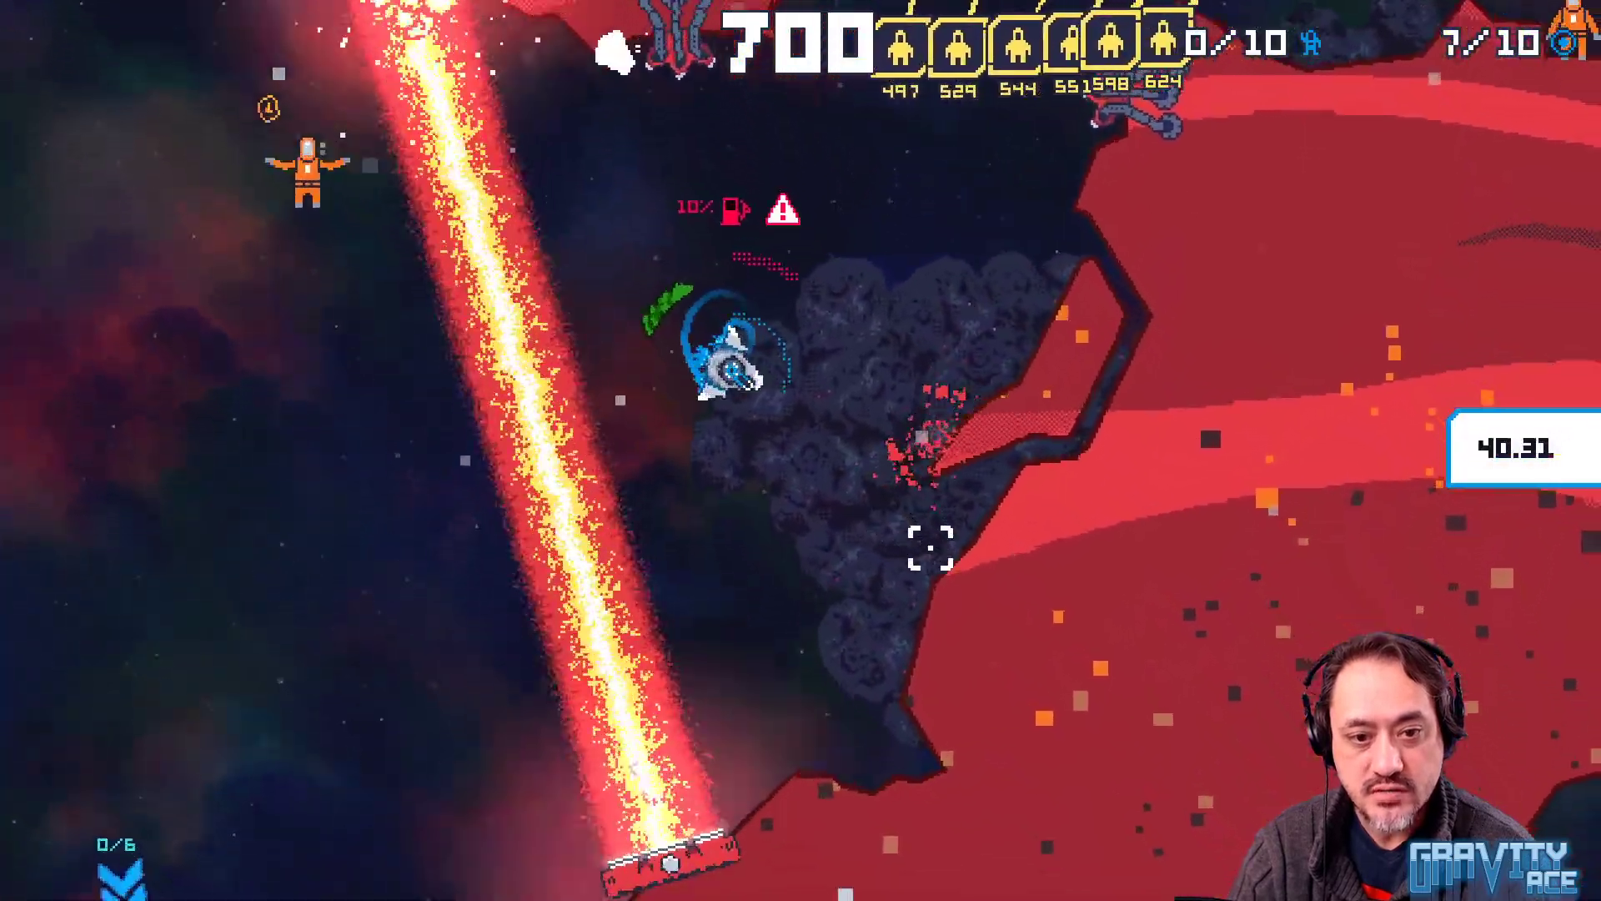
pyautogui.press('w')
pyautogui.press('a')
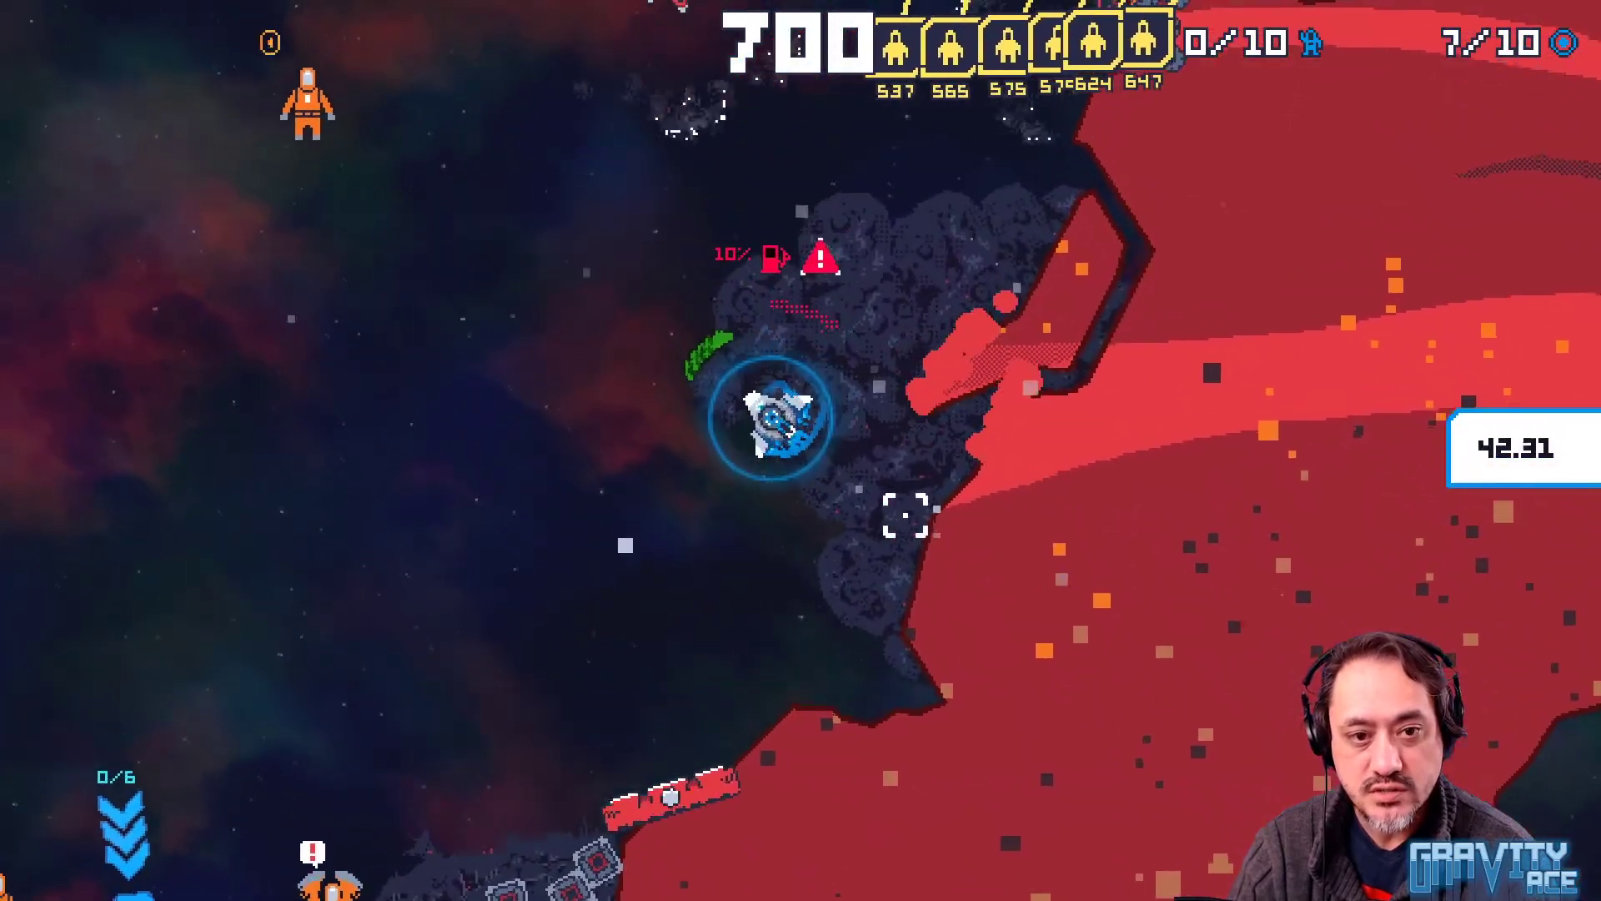
pyautogui.press('d')
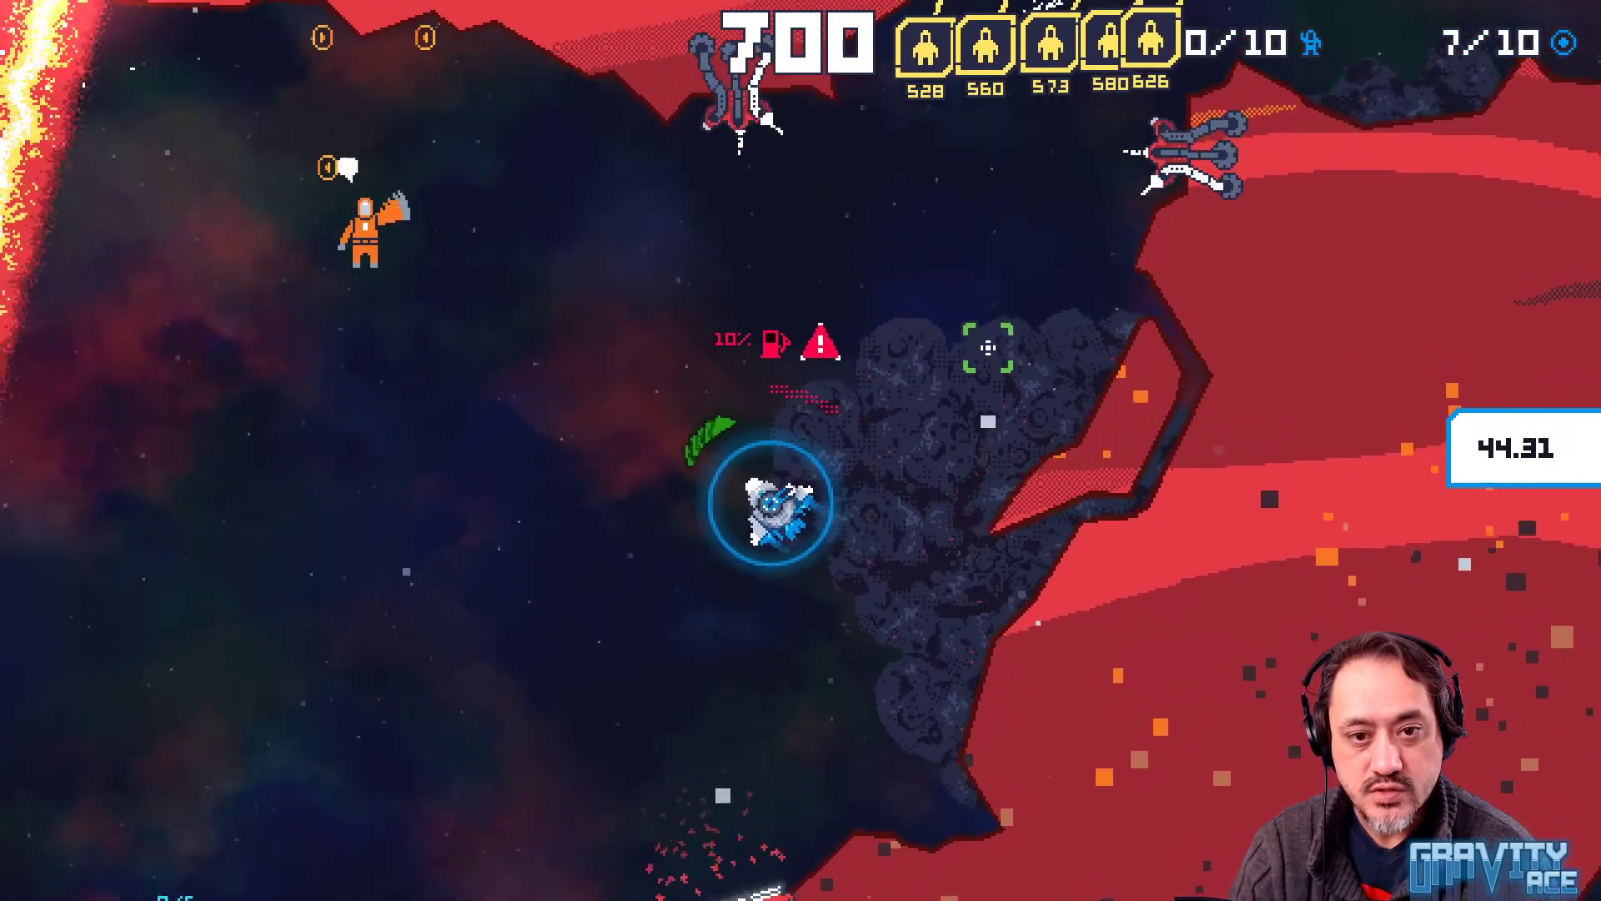
pyautogui.press('w')
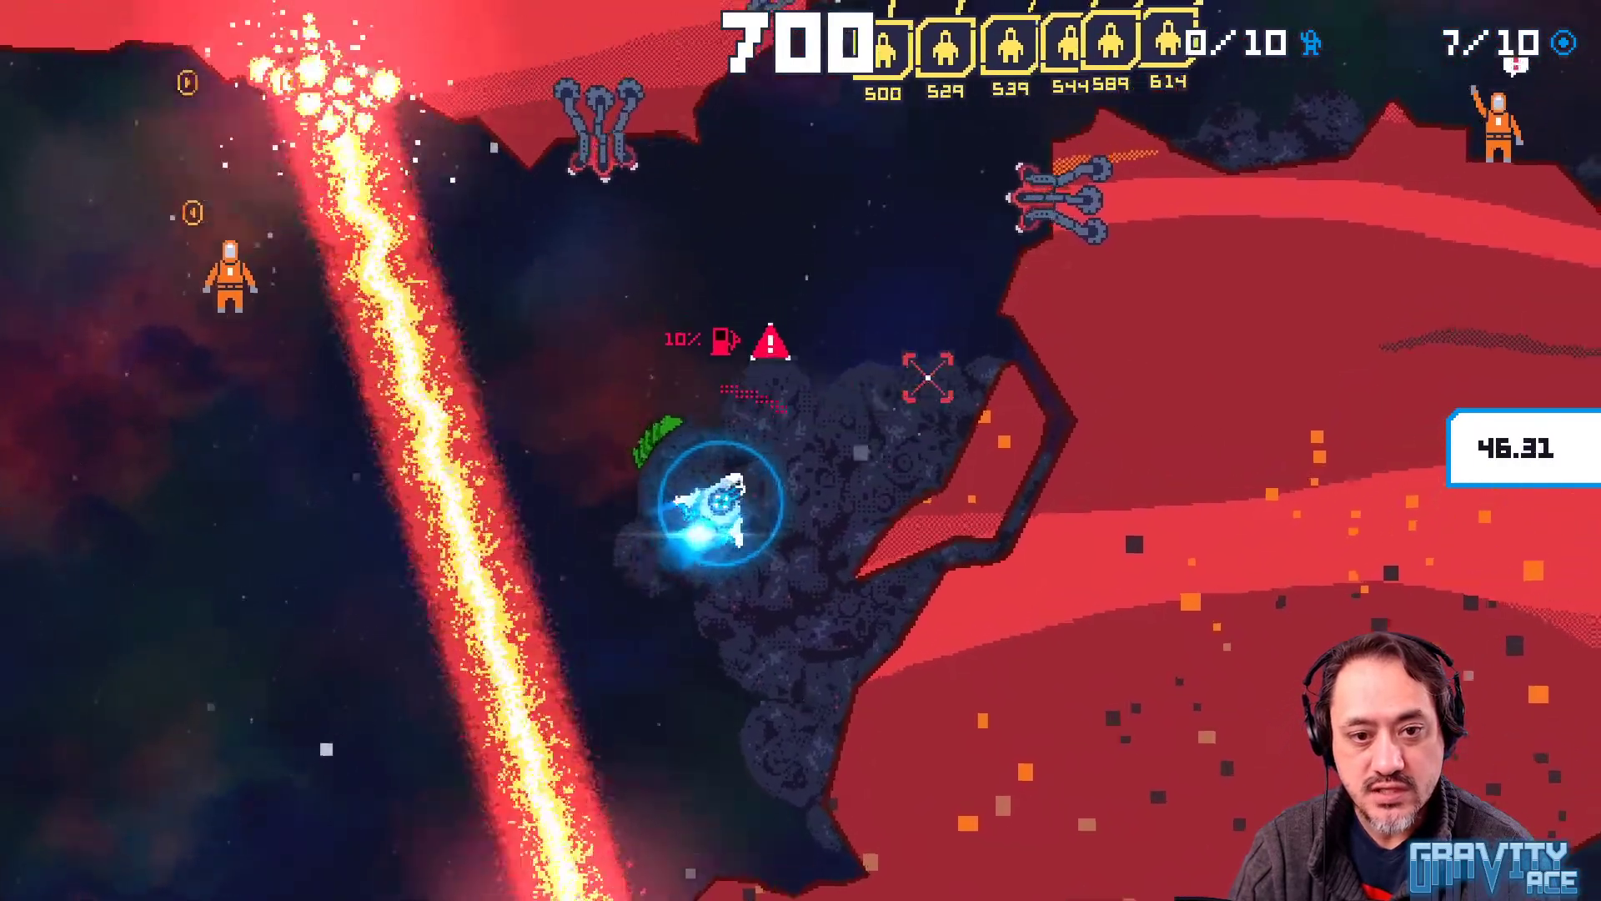
# Fly back past the laser beam to the exposed blue-ridged crystals and examine them beside the dark bushes
pyautogui.press('a')
pyautogui.press('a')
pyautogui.press('w')
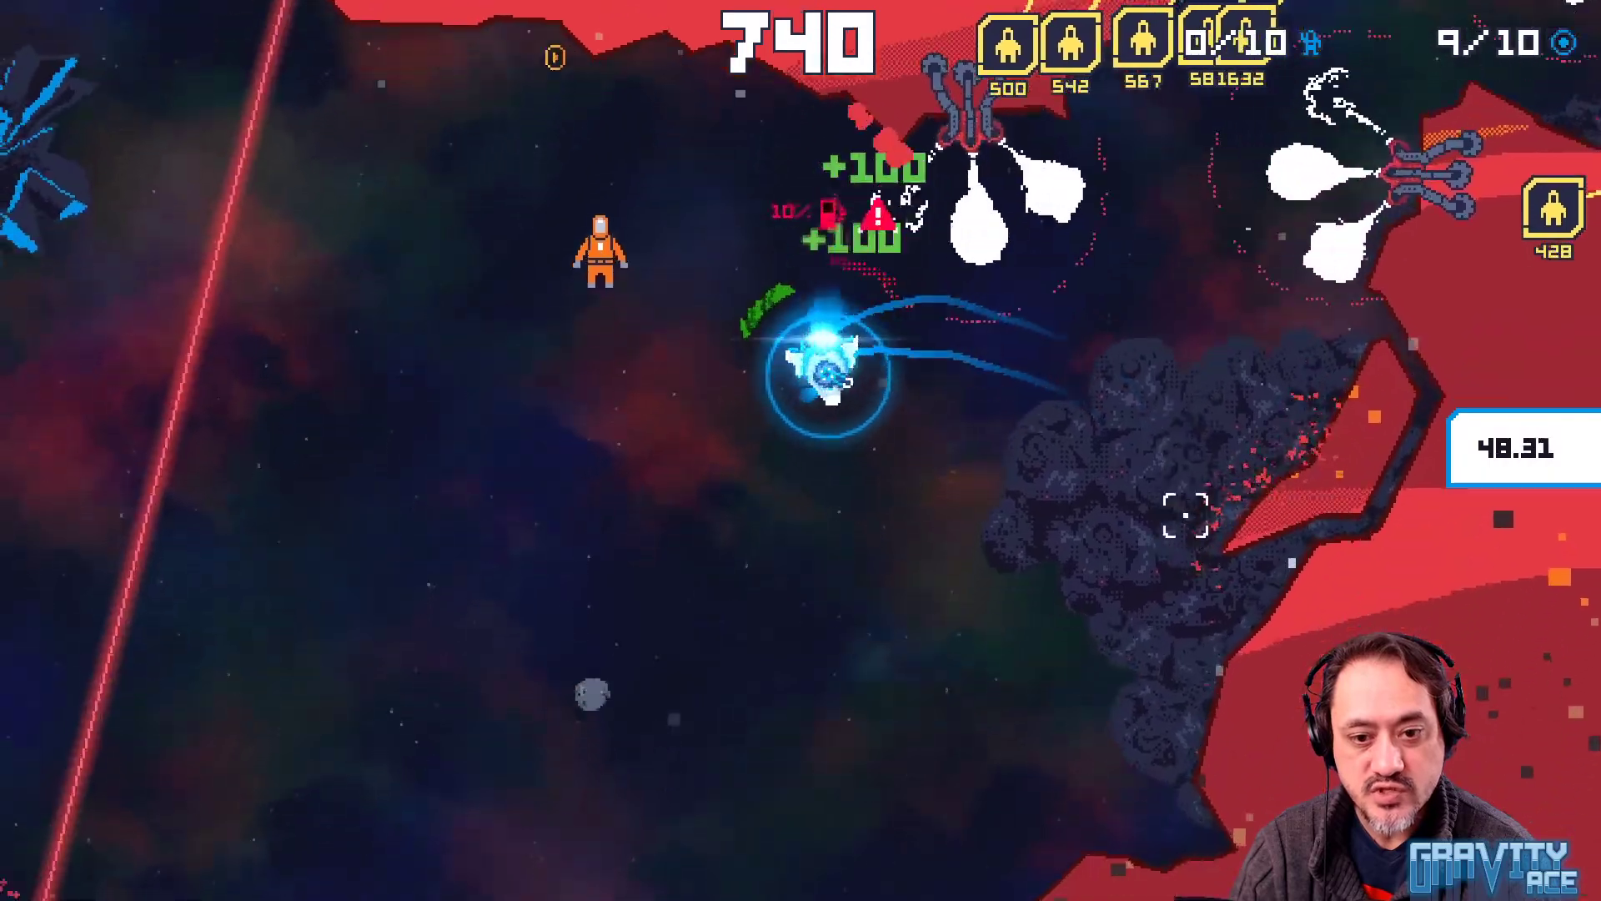
pyautogui.press('d')
pyautogui.press('w')
pyautogui.press('d')
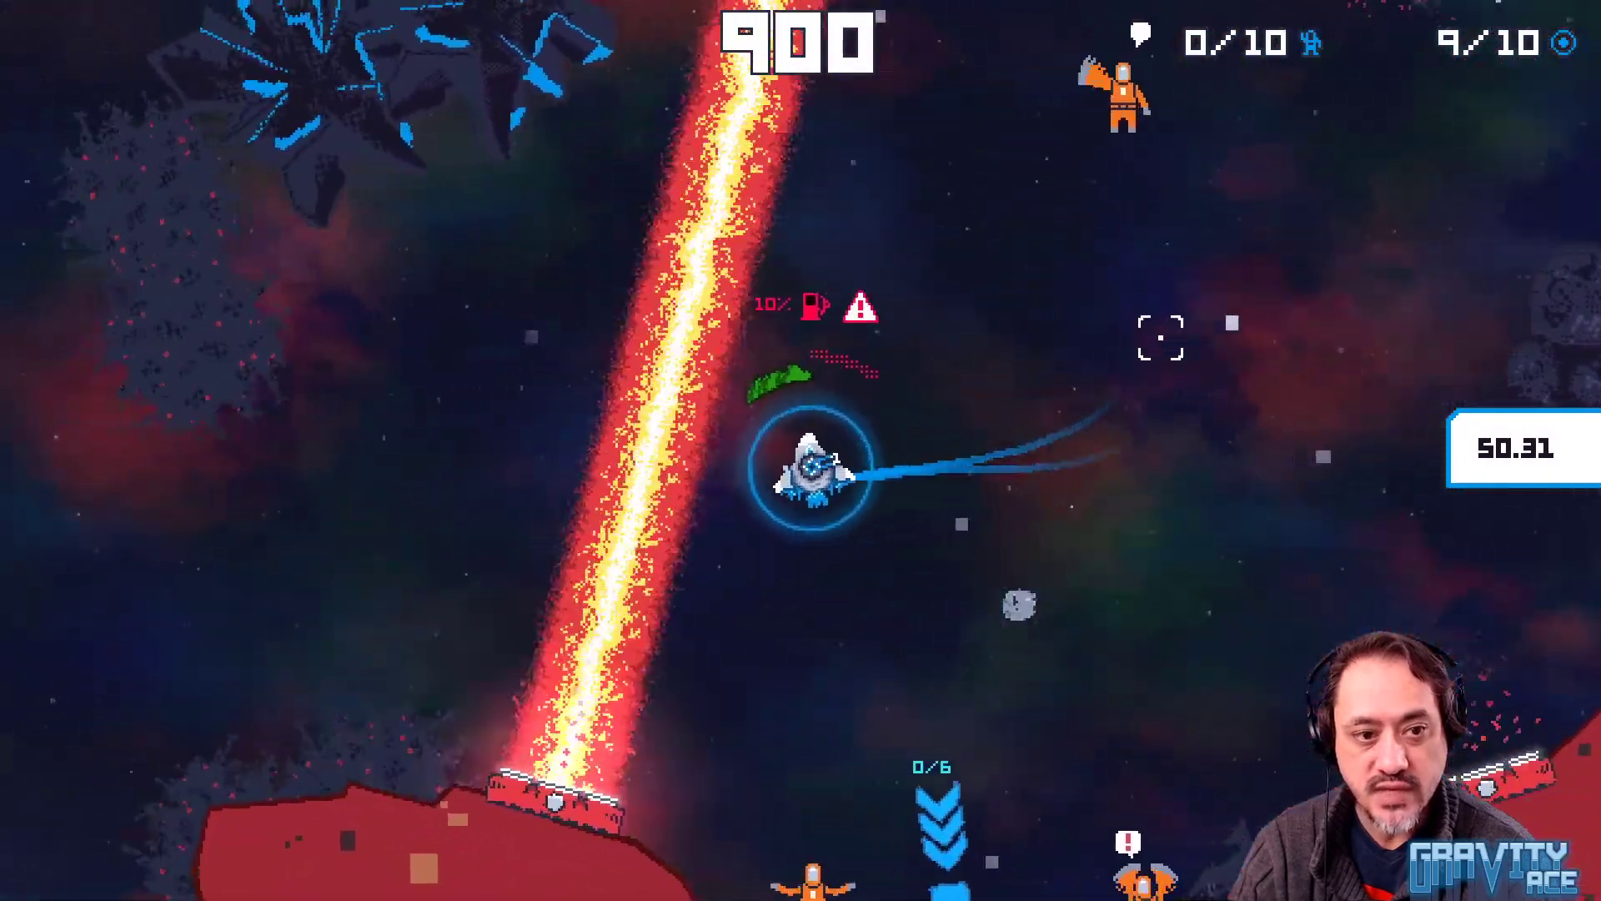
pyautogui.press('w')
pyautogui.press('a')
pyautogui.press('w')
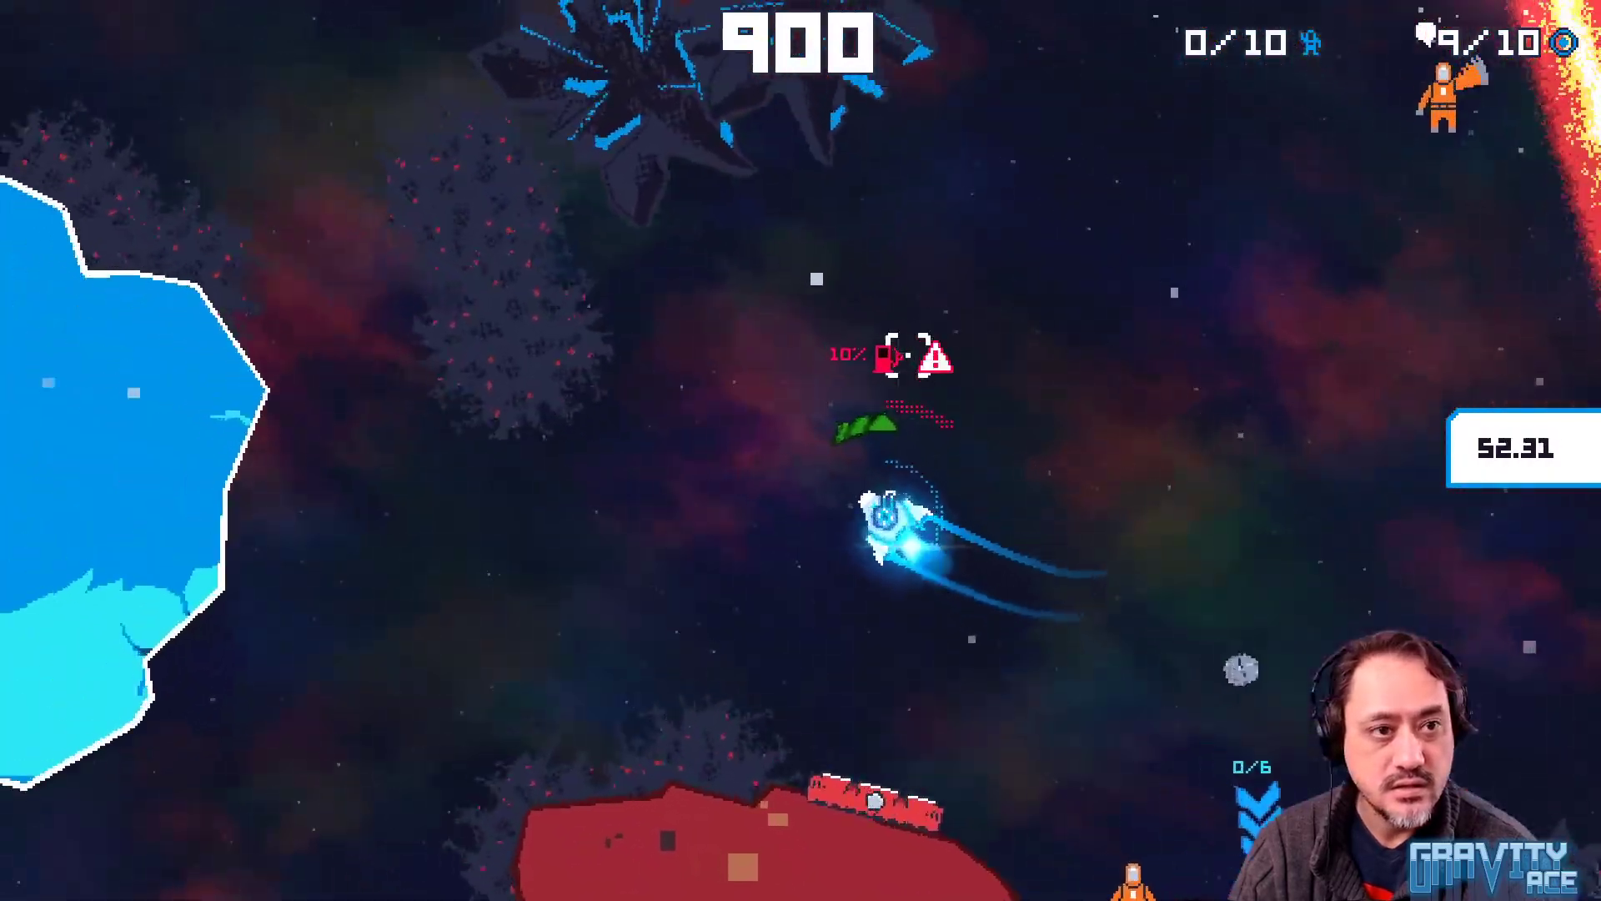
pyautogui.press('d')
pyautogui.press('w')
pyautogui.press('d')
pyautogui.press('s')
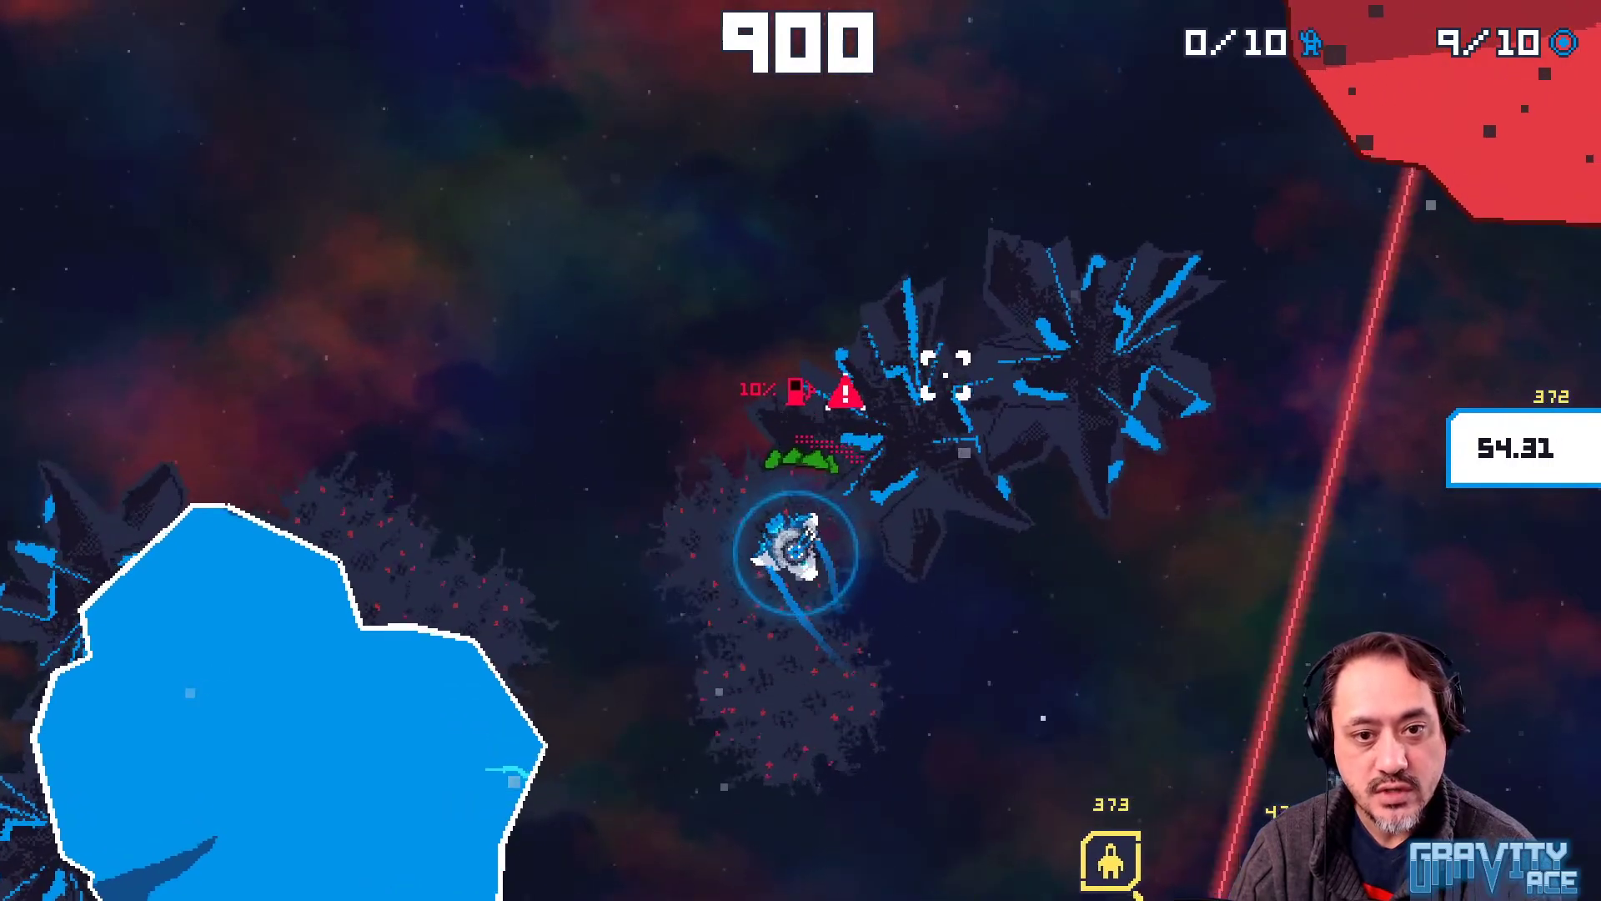
pyautogui.press('d')
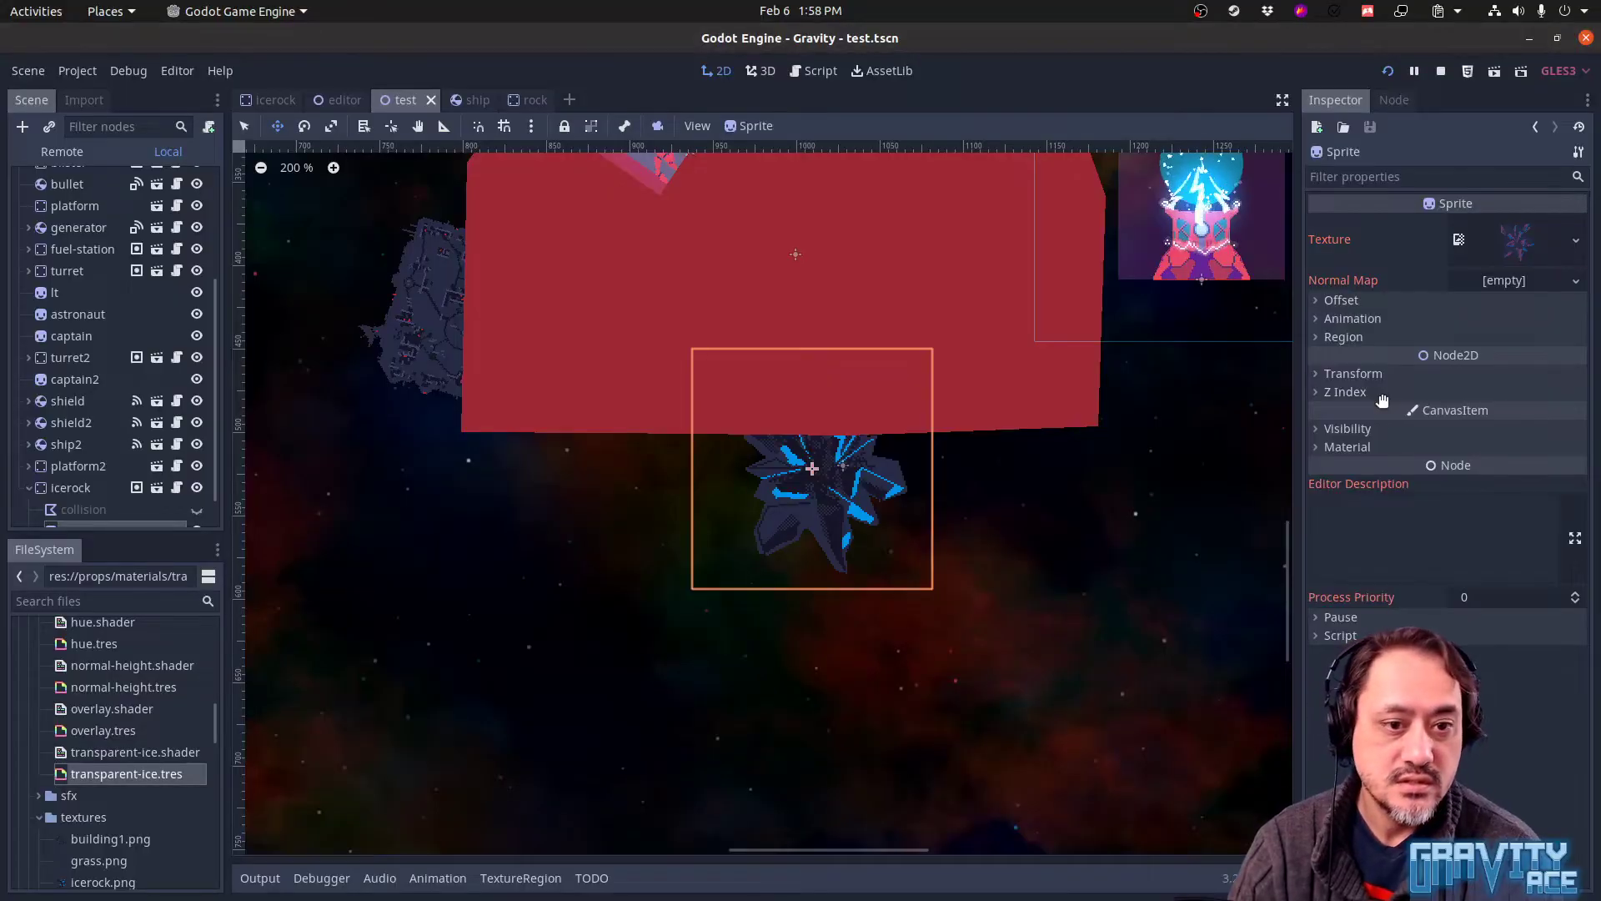
# Switch to Aseprite, clear the icerock sprite's canvas and set up the Contour tool with dark navy, palette index 24
pyautogui.hotkey('alt', 'Tab')
pyautogui.hotkey('alt', 'Tab')
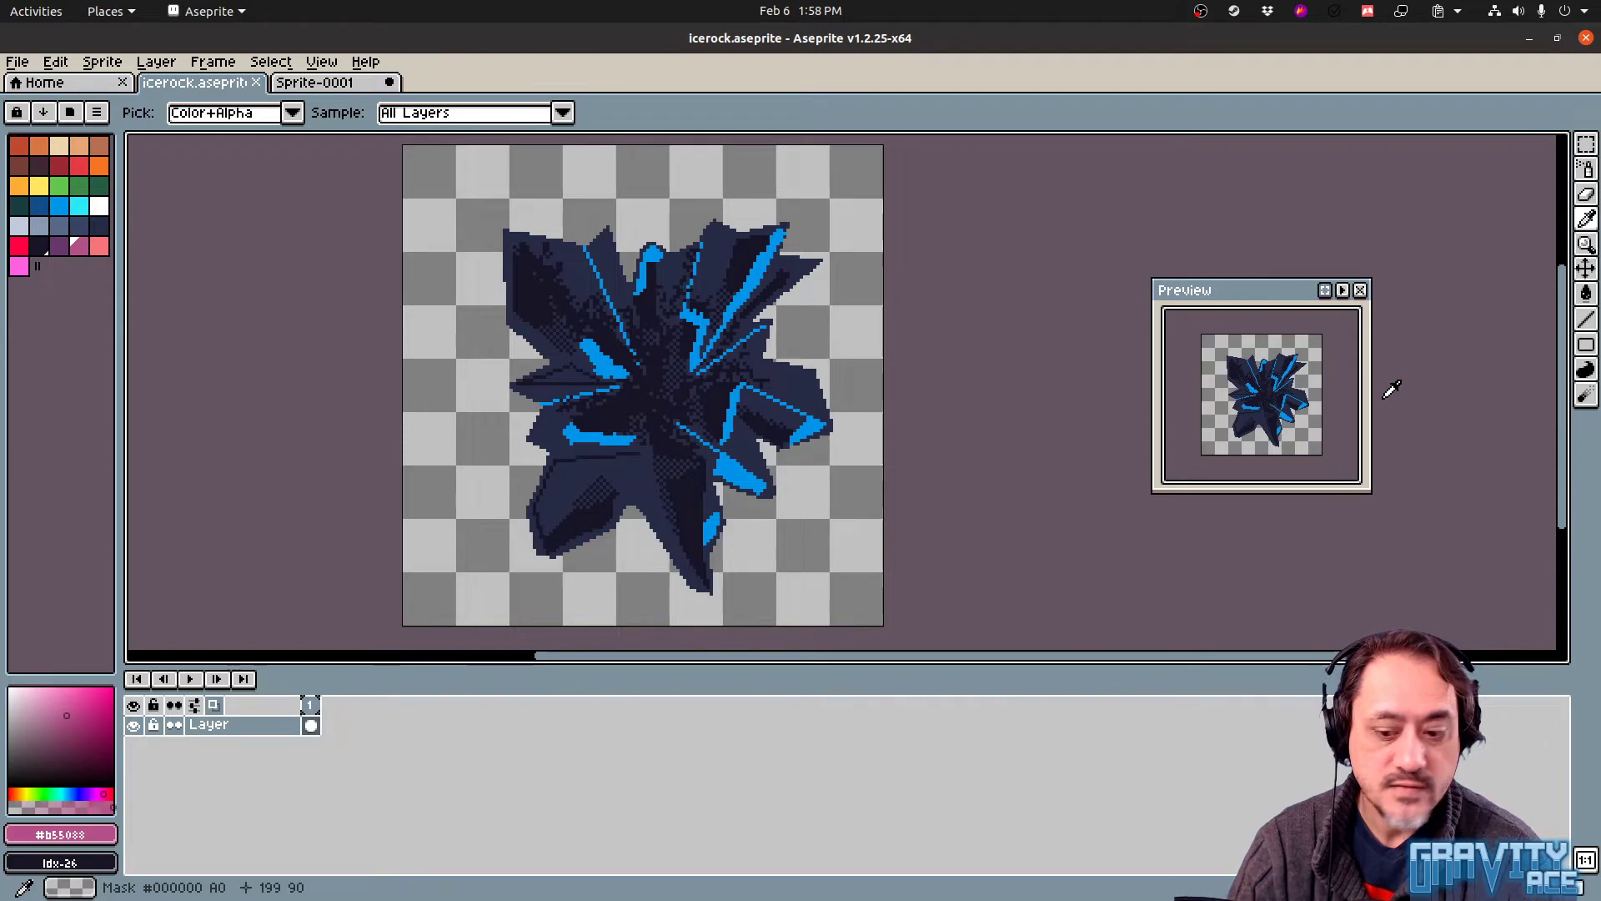
pyautogui.press('Delete')
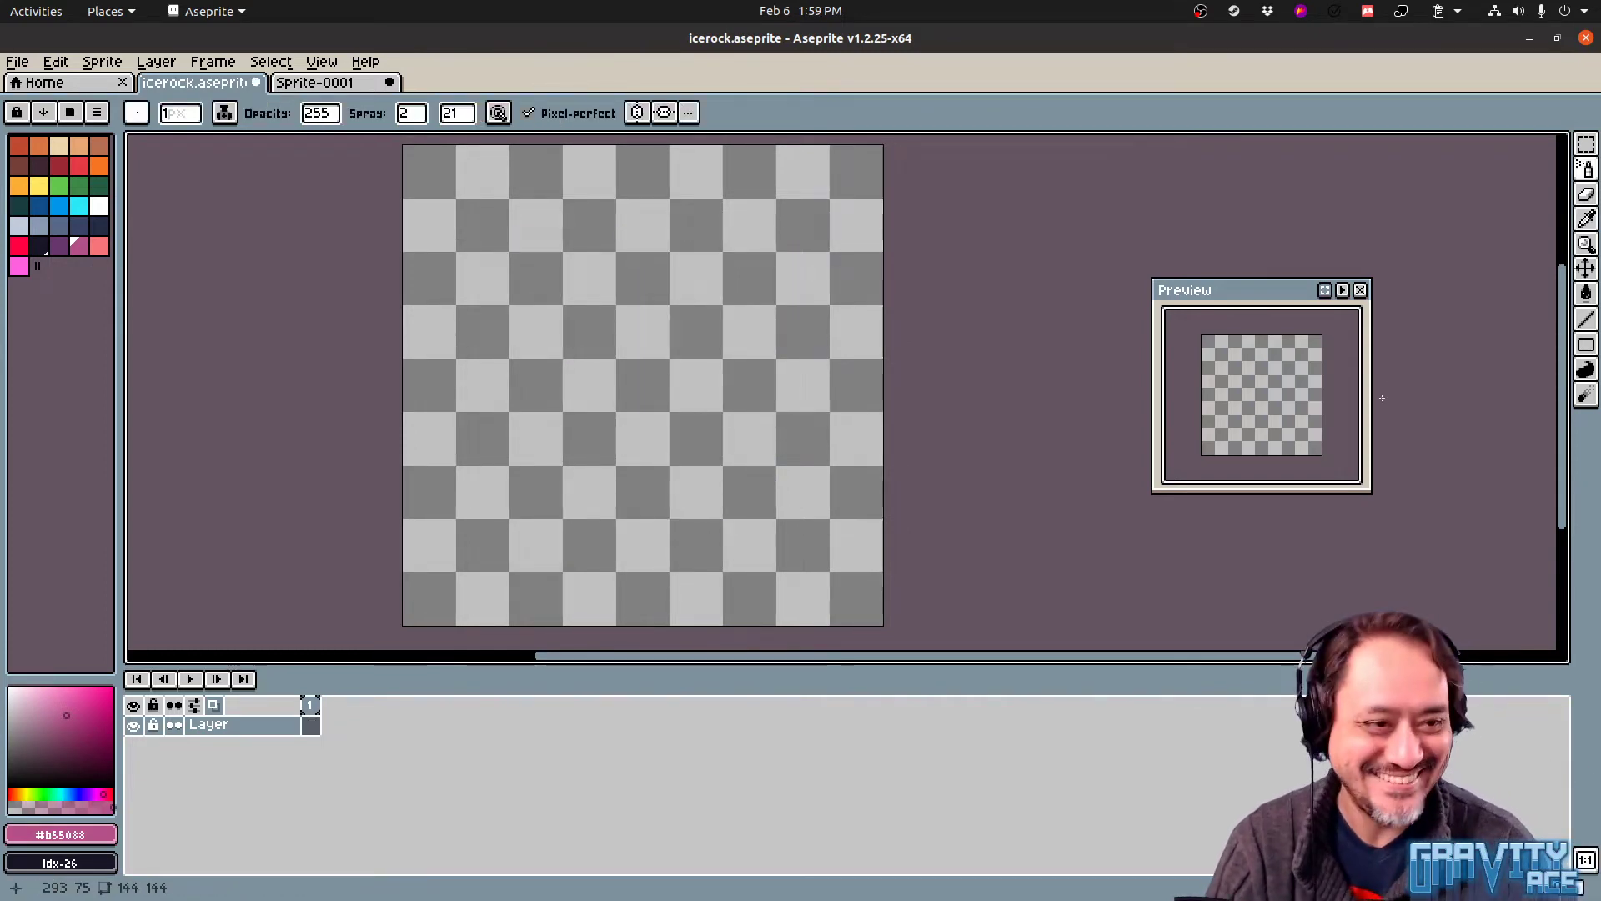
pyautogui.press('d')
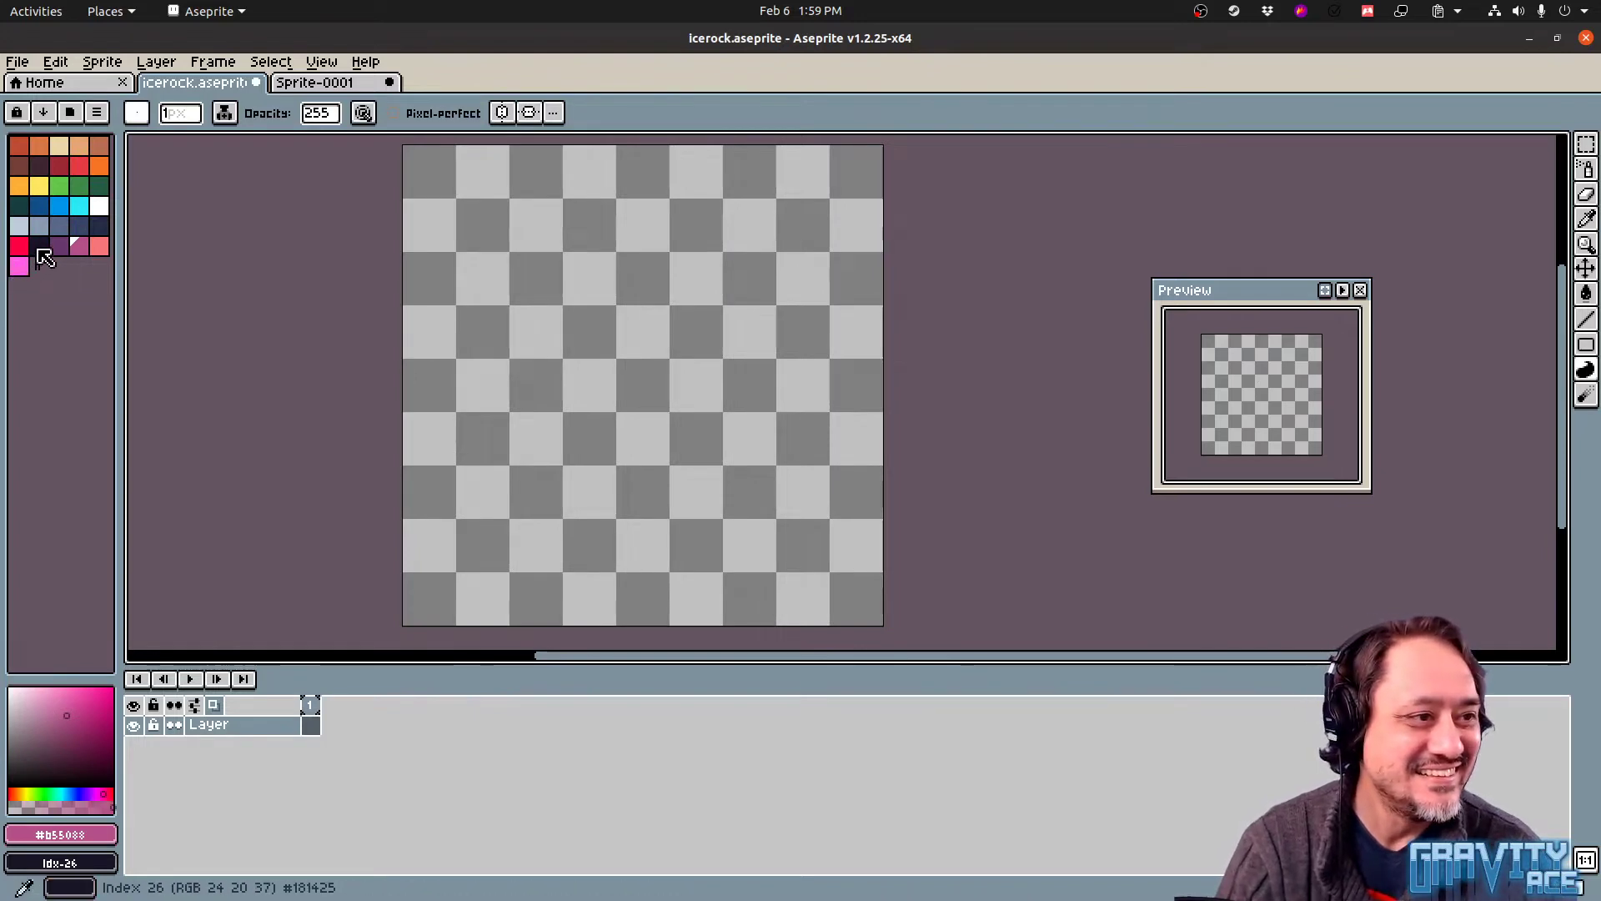
pyautogui.click(98, 225)
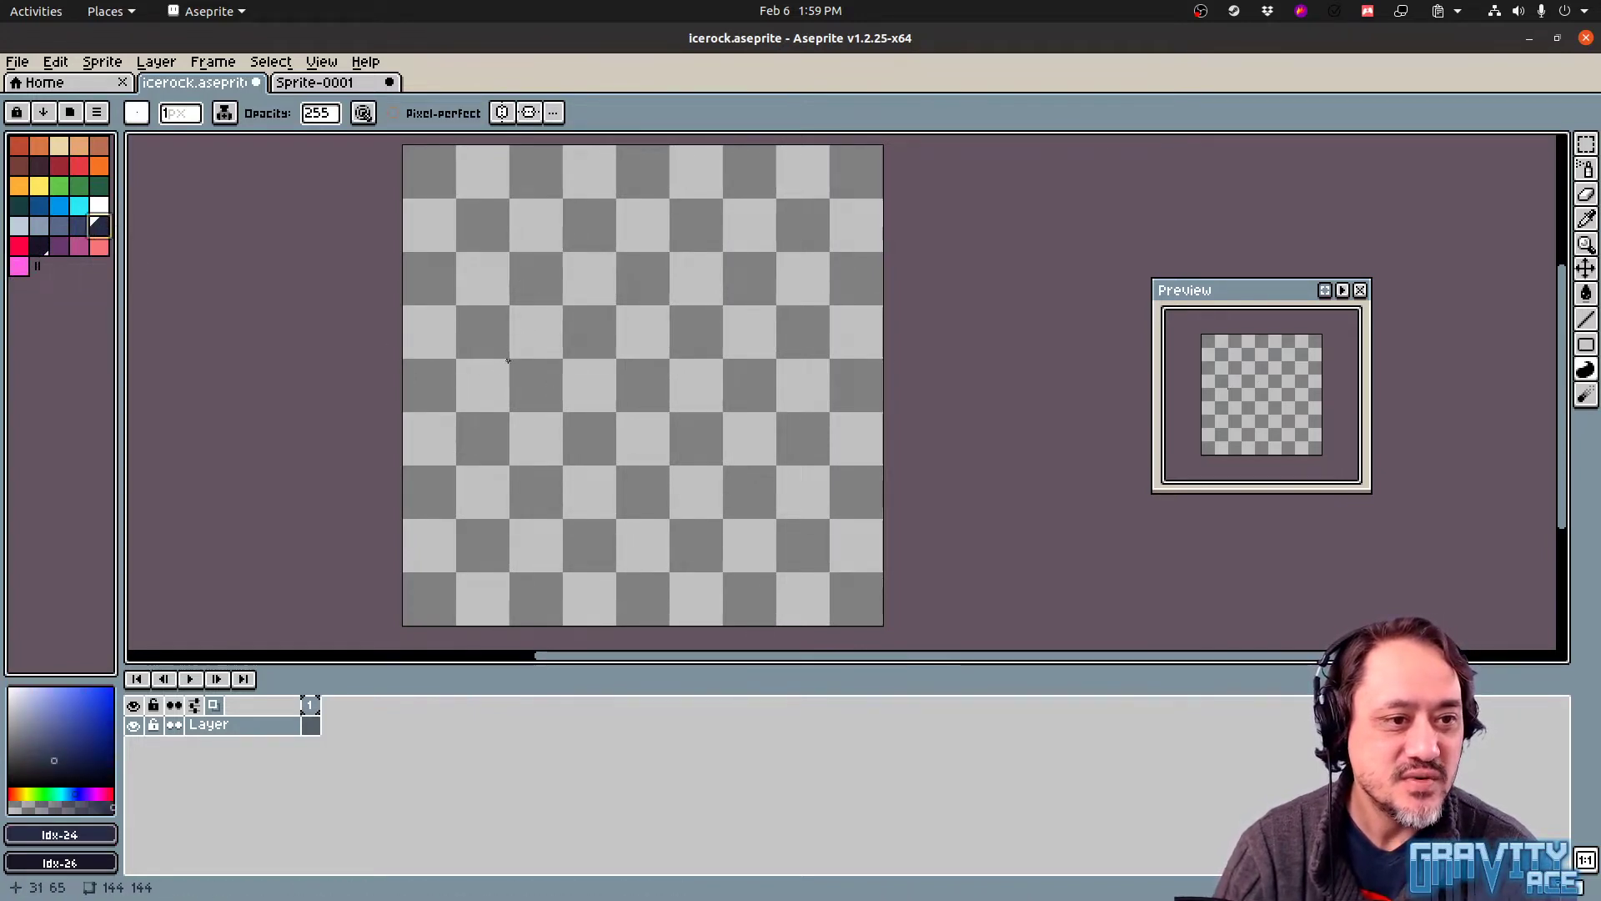
# Try drawing a wide, jagged dark navy crystal silhouette with reshaped upper spikes, and clear it from the canvas
pyautogui.moveTo(531, 356); pyautogui.dragTo(477, 235)
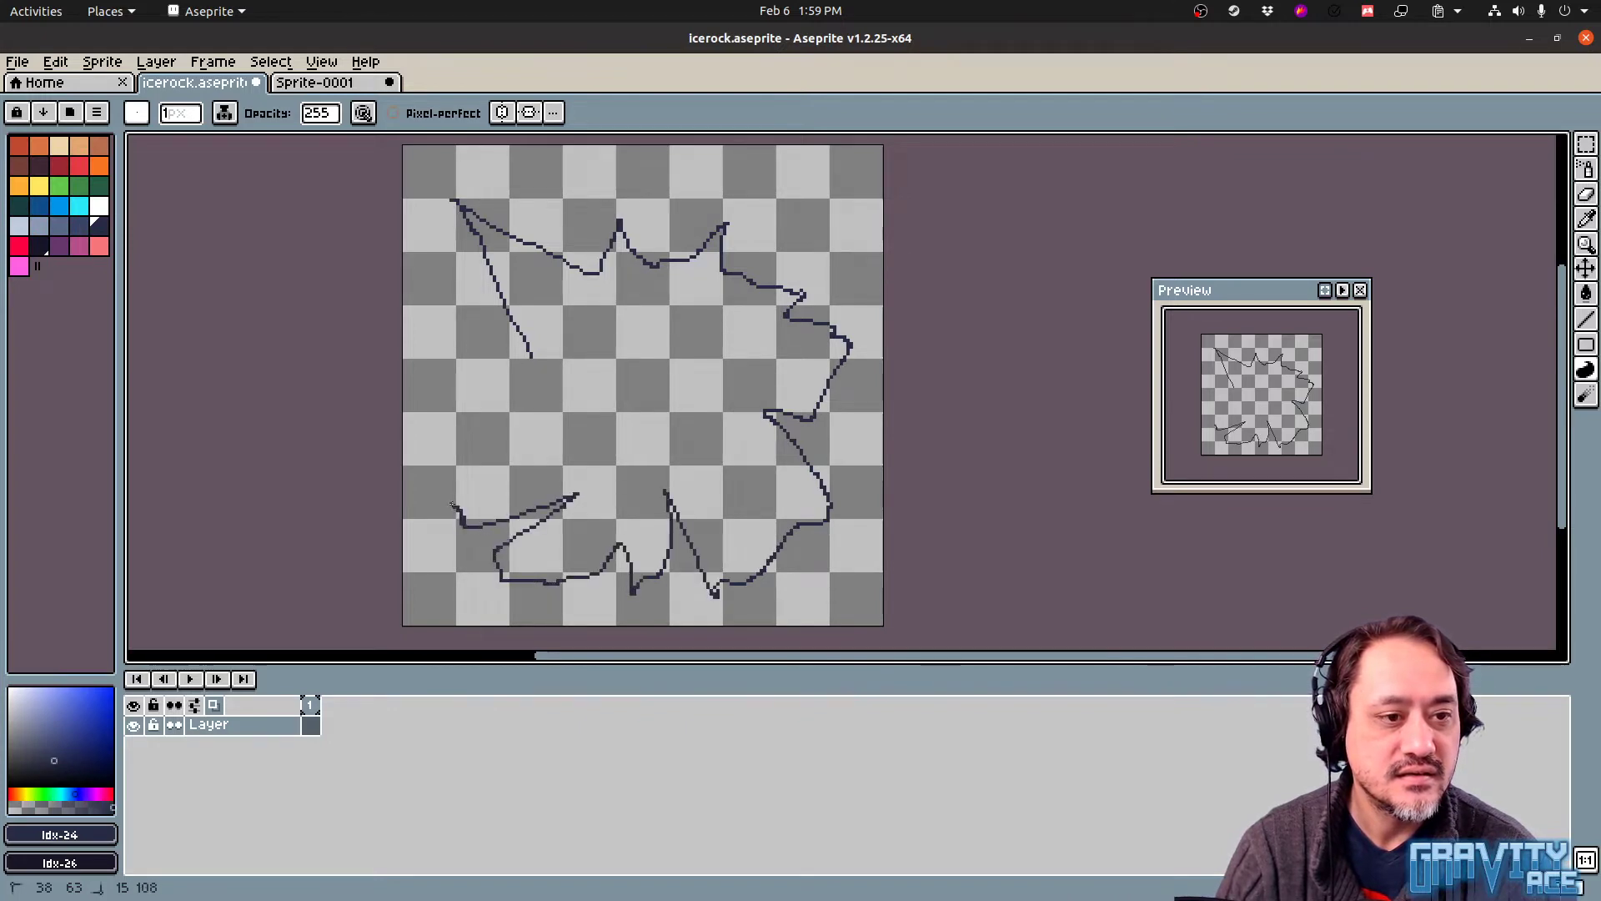
pyautogui.moveTo(534, 354); pyautogui.dragTo(535, 356)
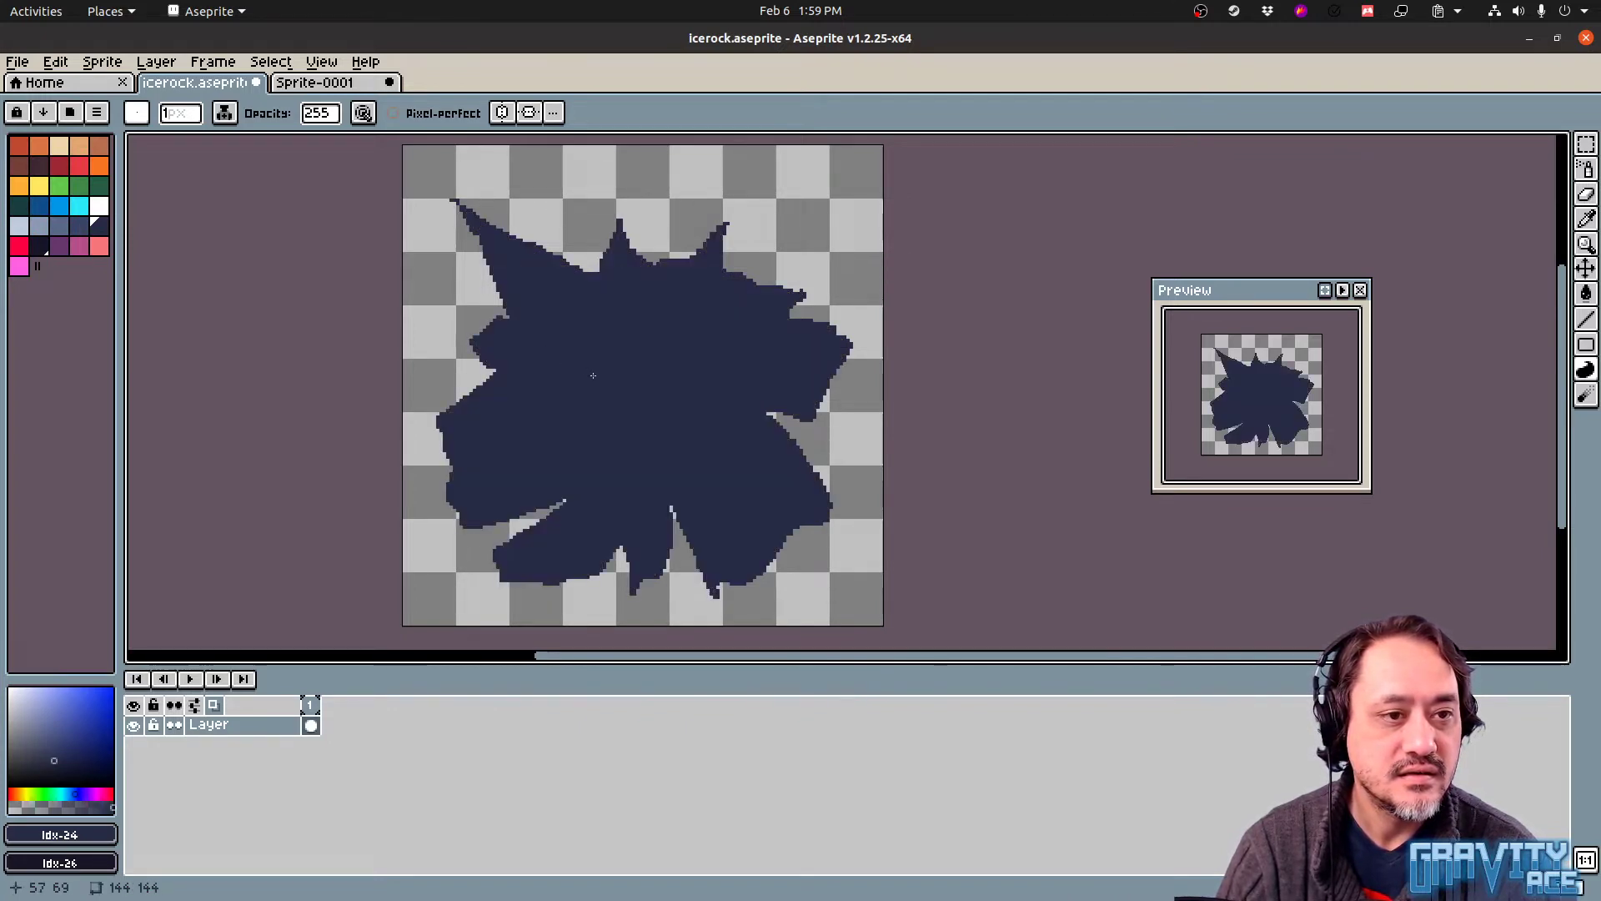
pyautogui.press('e')
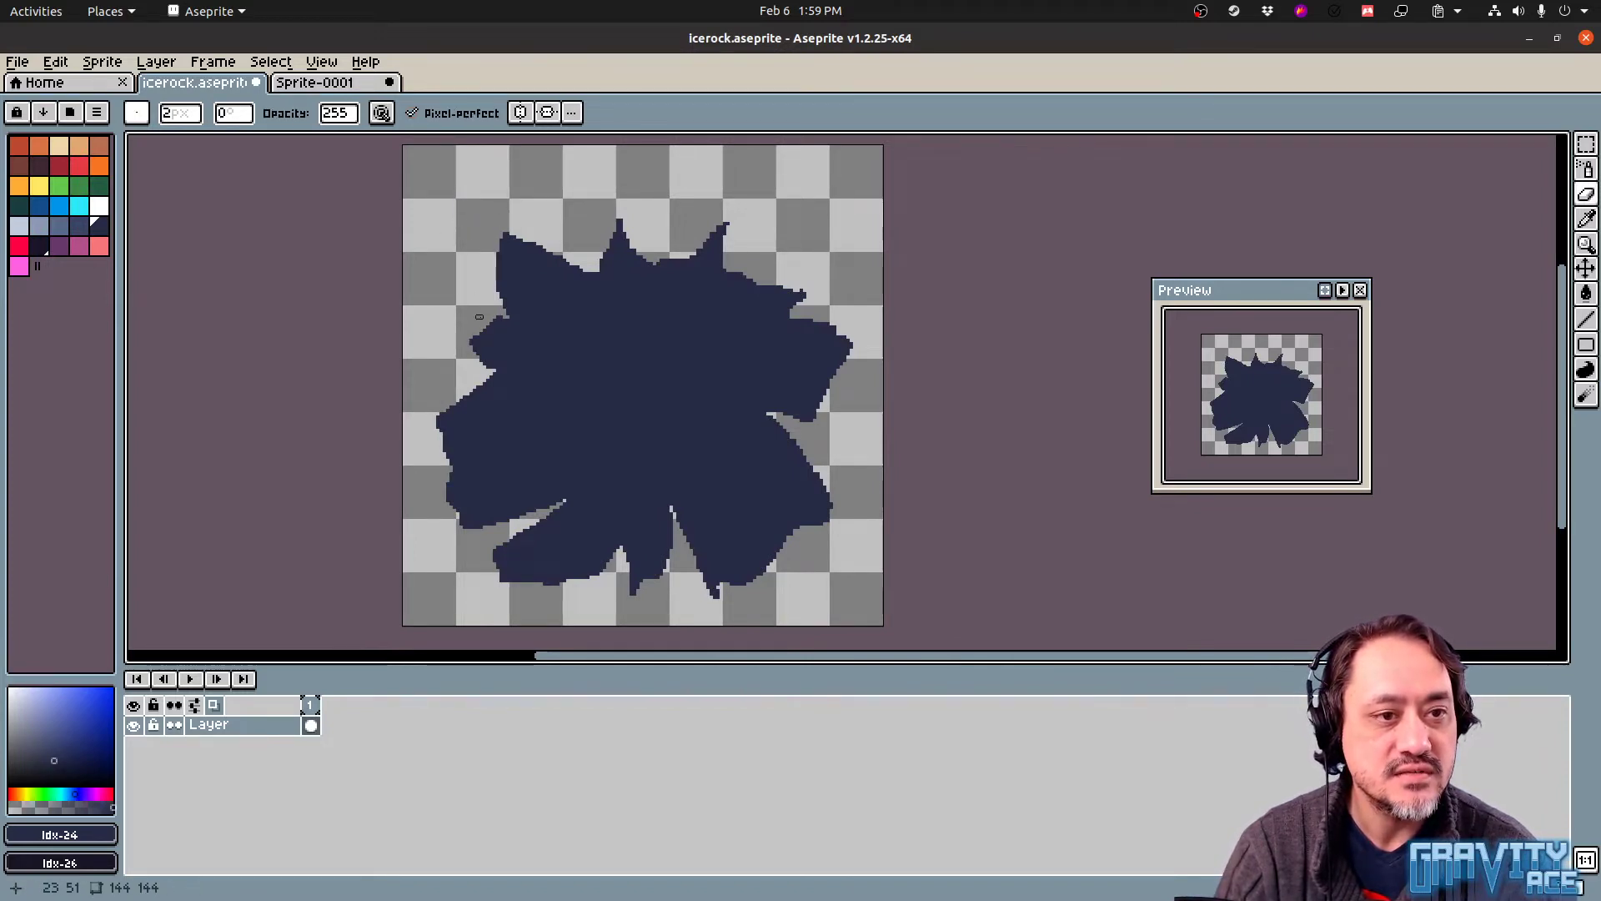
pyautogui.press('b')
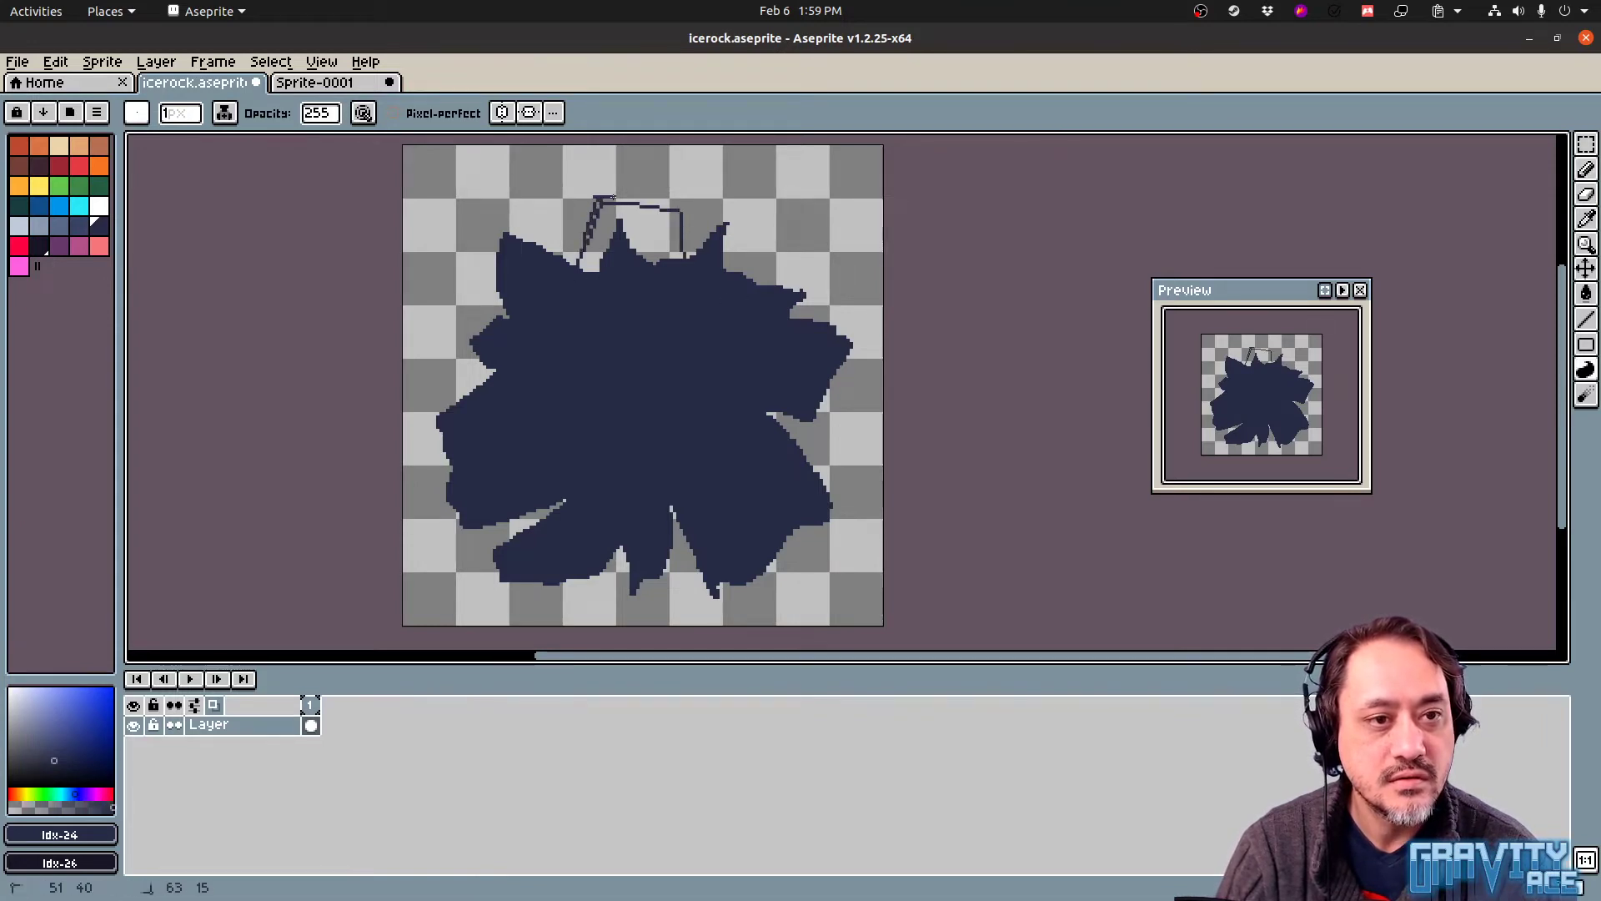
pyautogui.moveTo(699, 295); pyautogui.dragTo(689, 295)
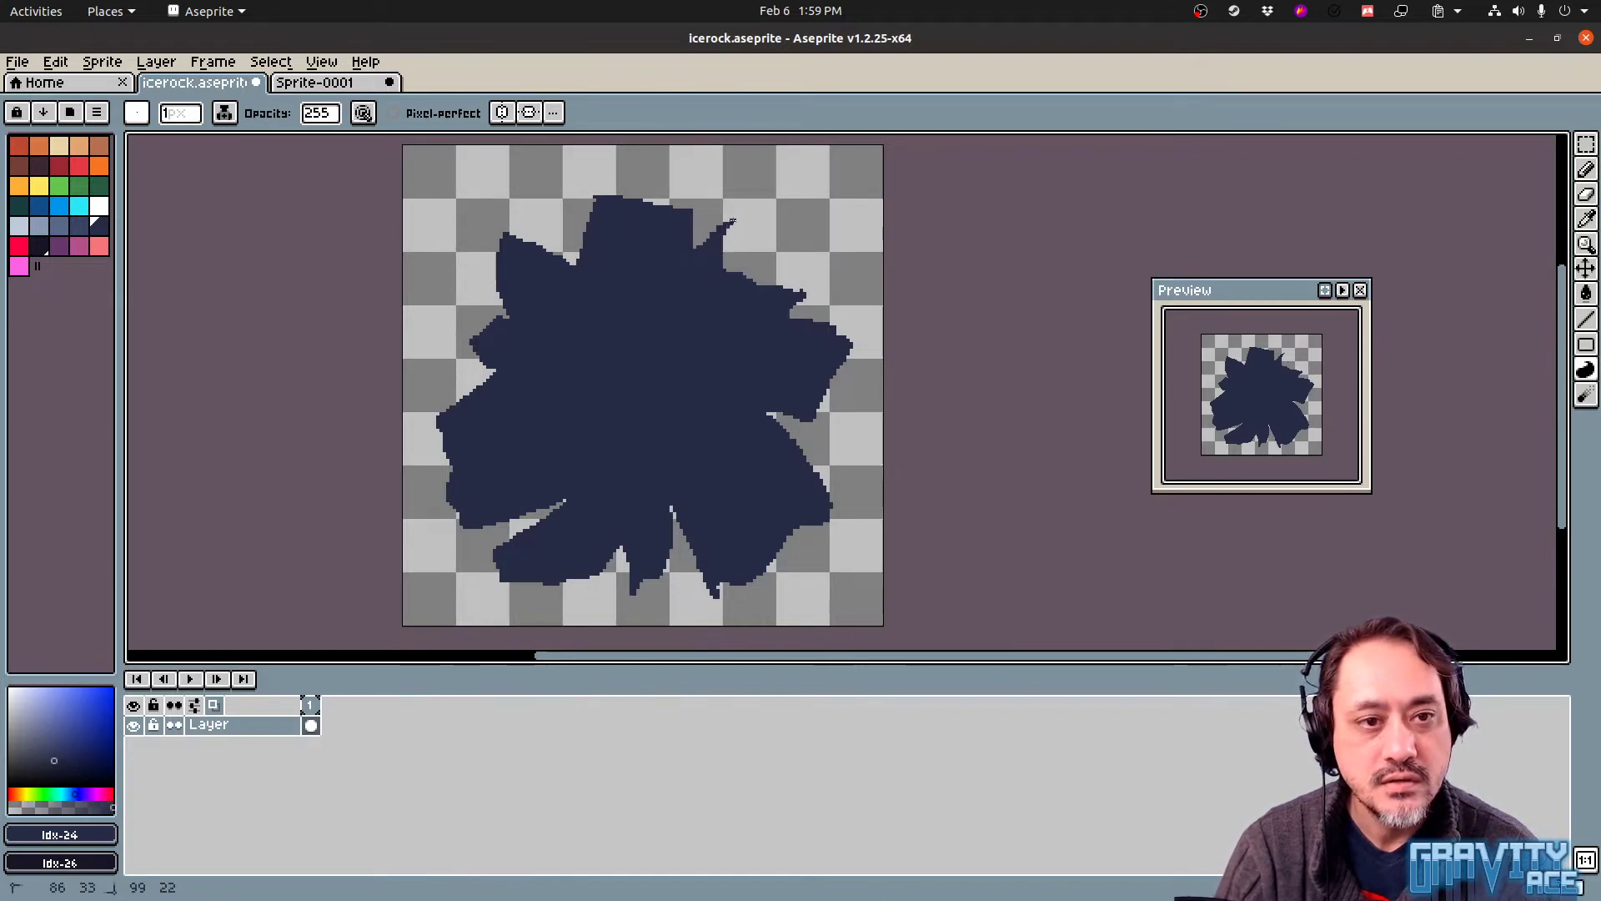
pyautogui.moveTo(752, 269); pyautogui.dragTo(744, 305)
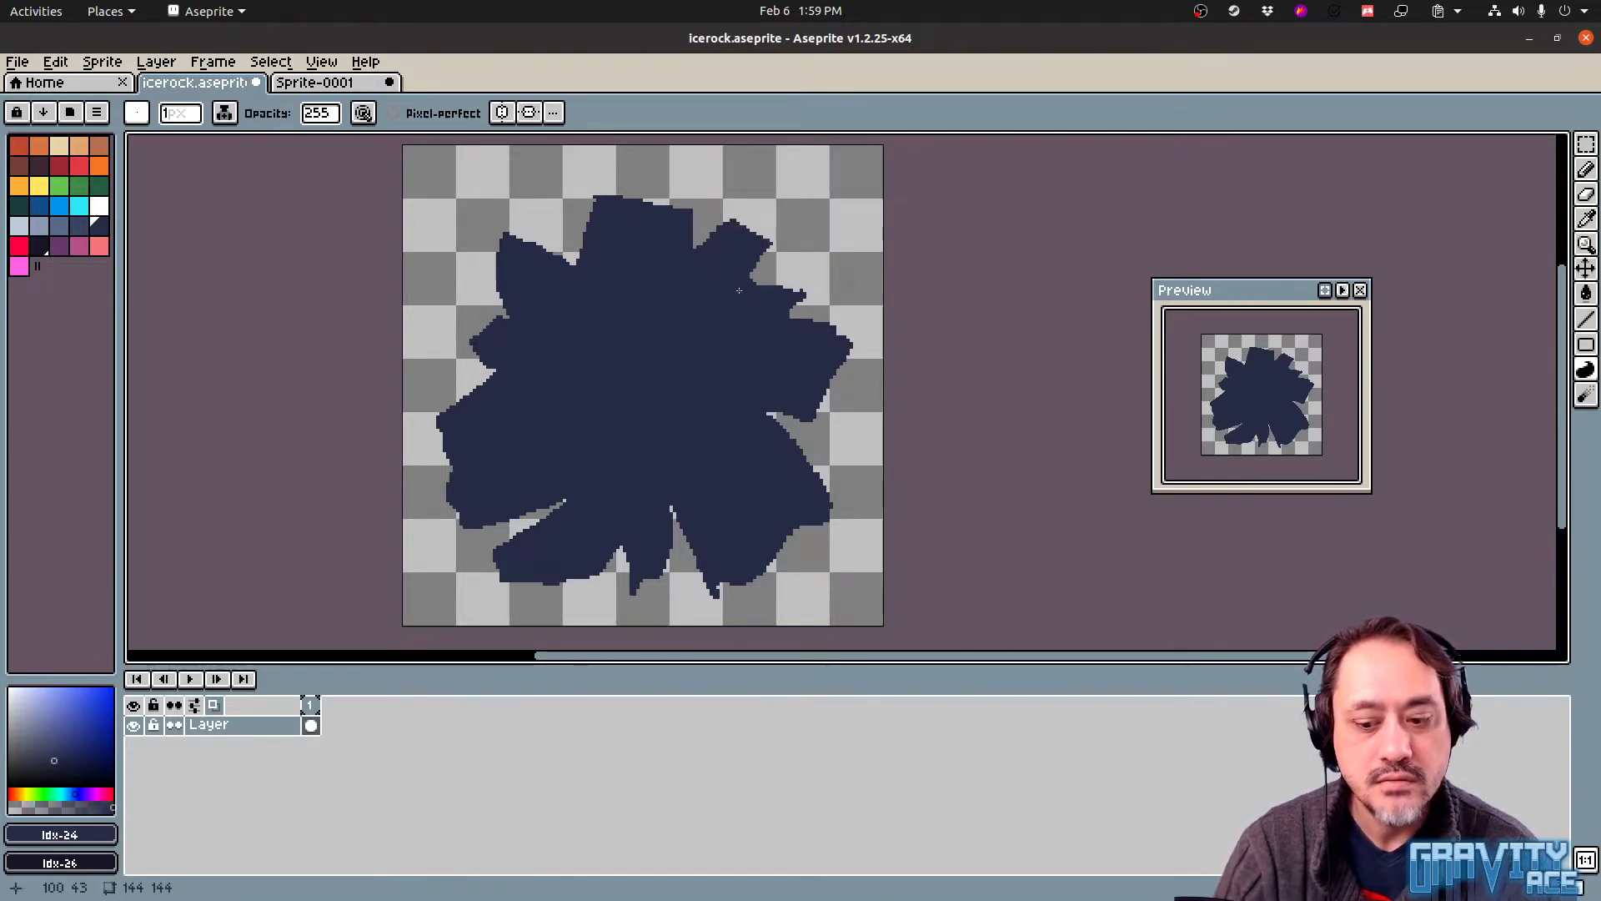
pyautogui.press('Delete')
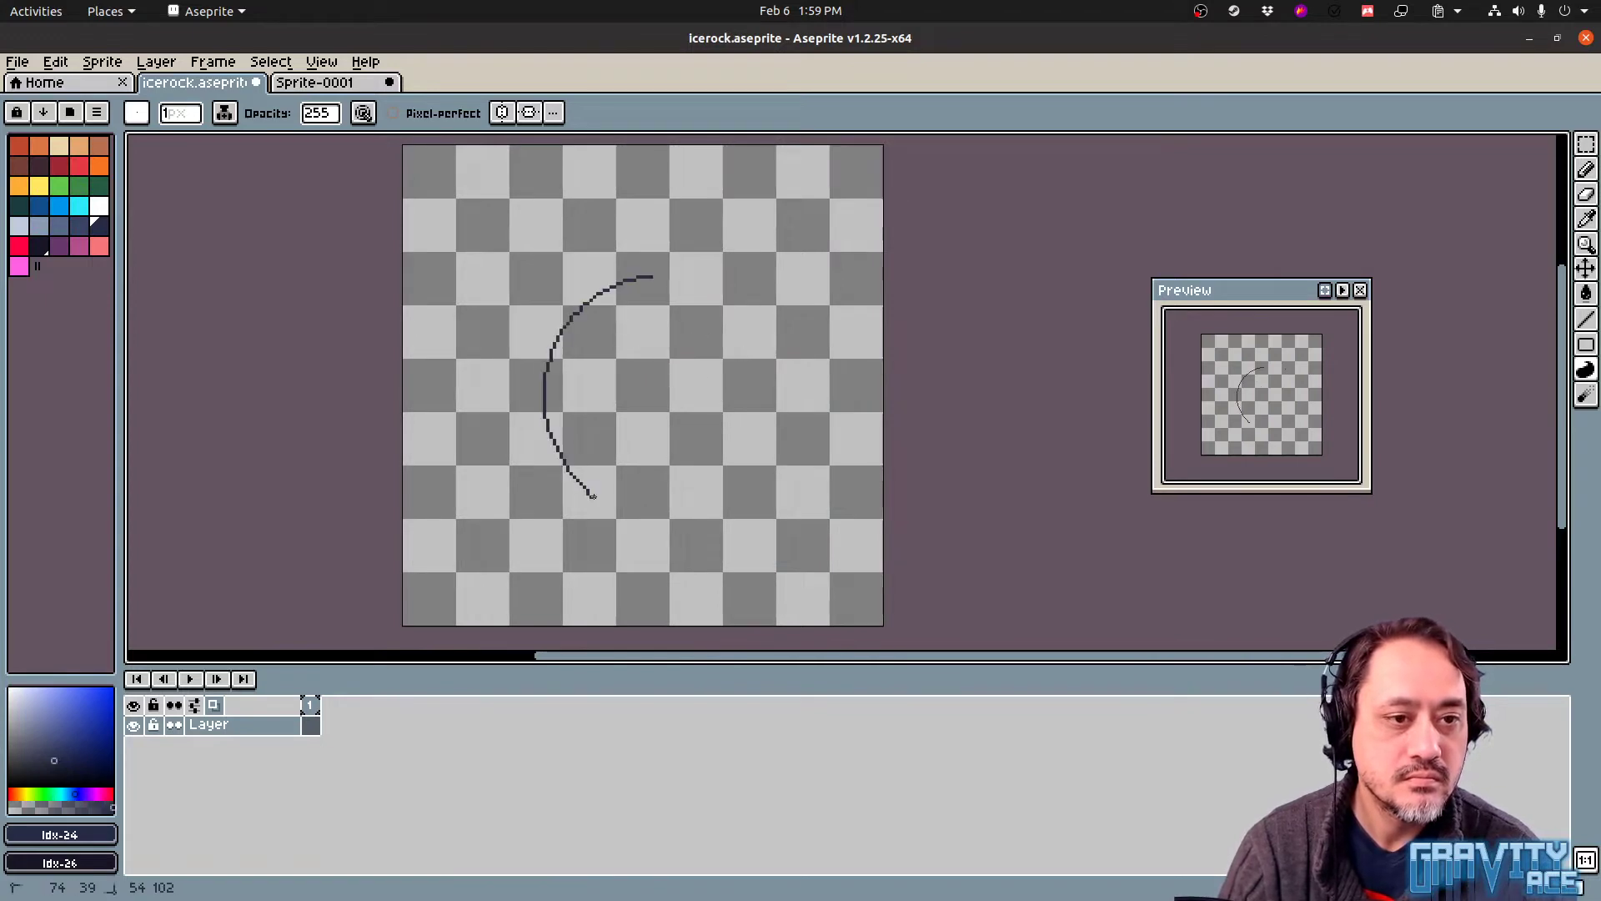
# Draw a filled dark navy round body mid-canvas and add short jagged spikes around its left and lower edges
pyautogui.moveTo(650, 274); pyautogui.dragTo(652, 273)
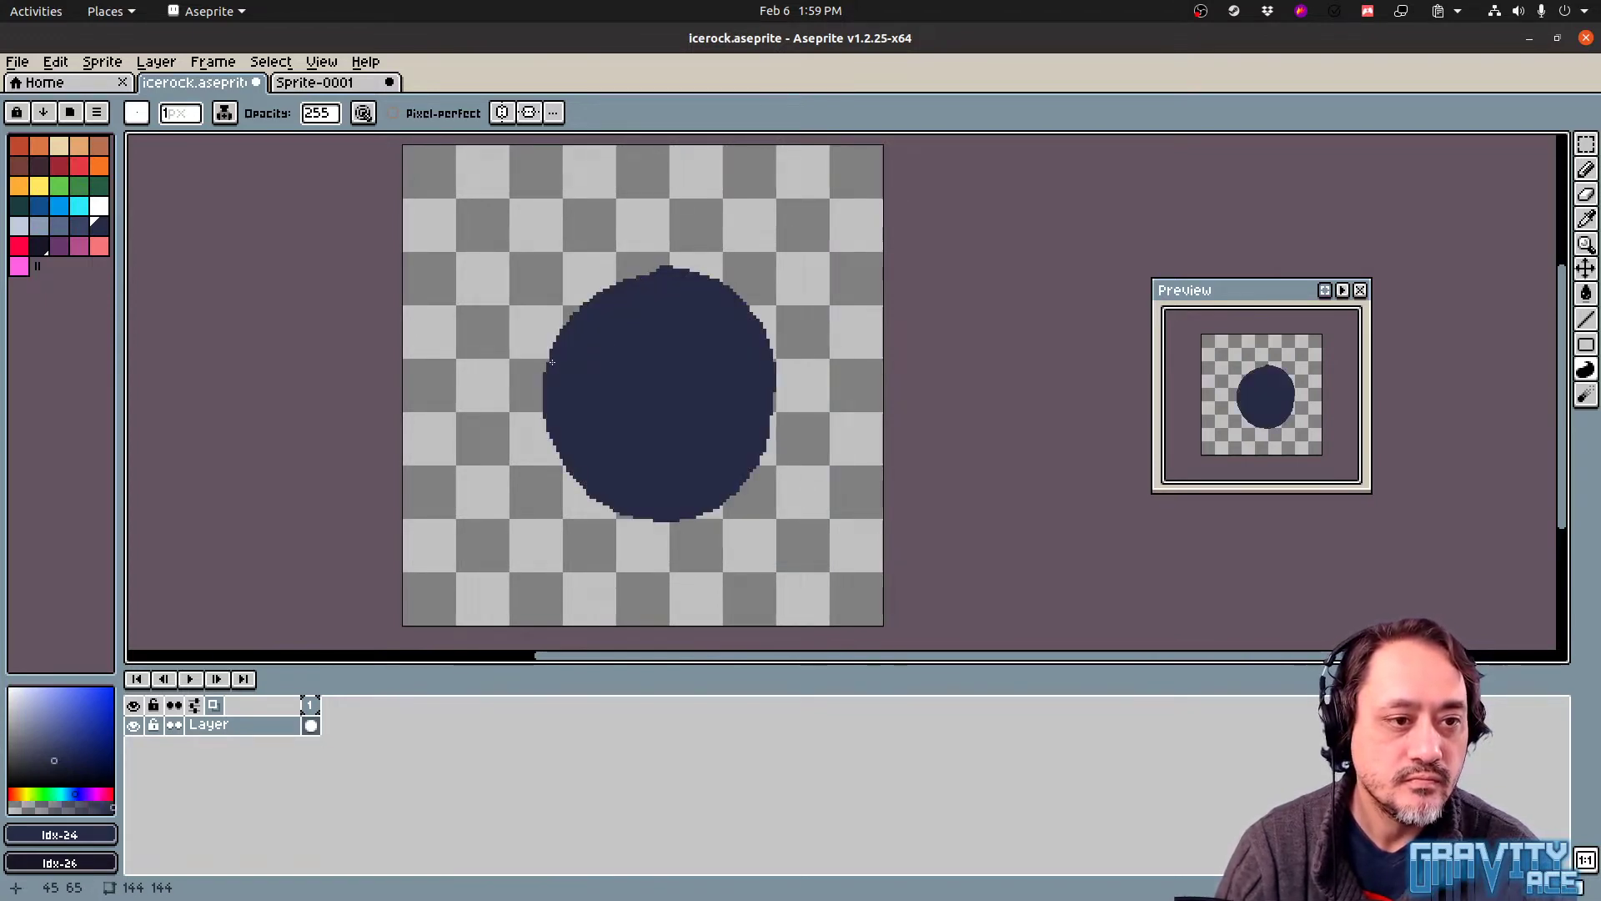
pyautogui.moveTo(555, 282); pyautogui.dragTo(606, 313)
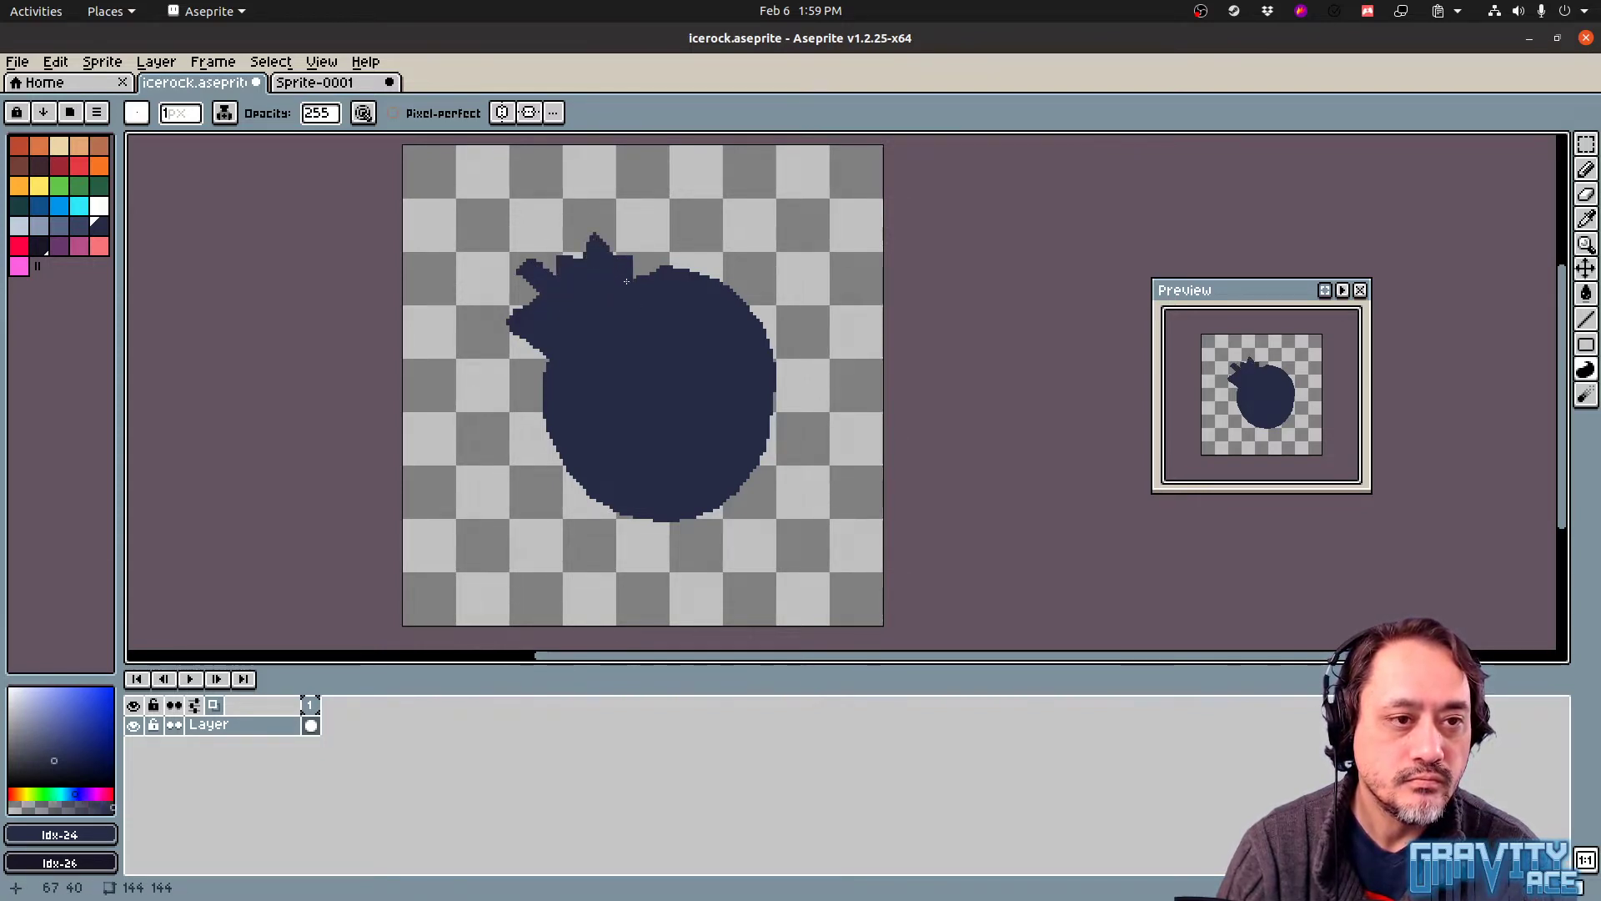
pyautogui.hotkey('ctrl', 'z')
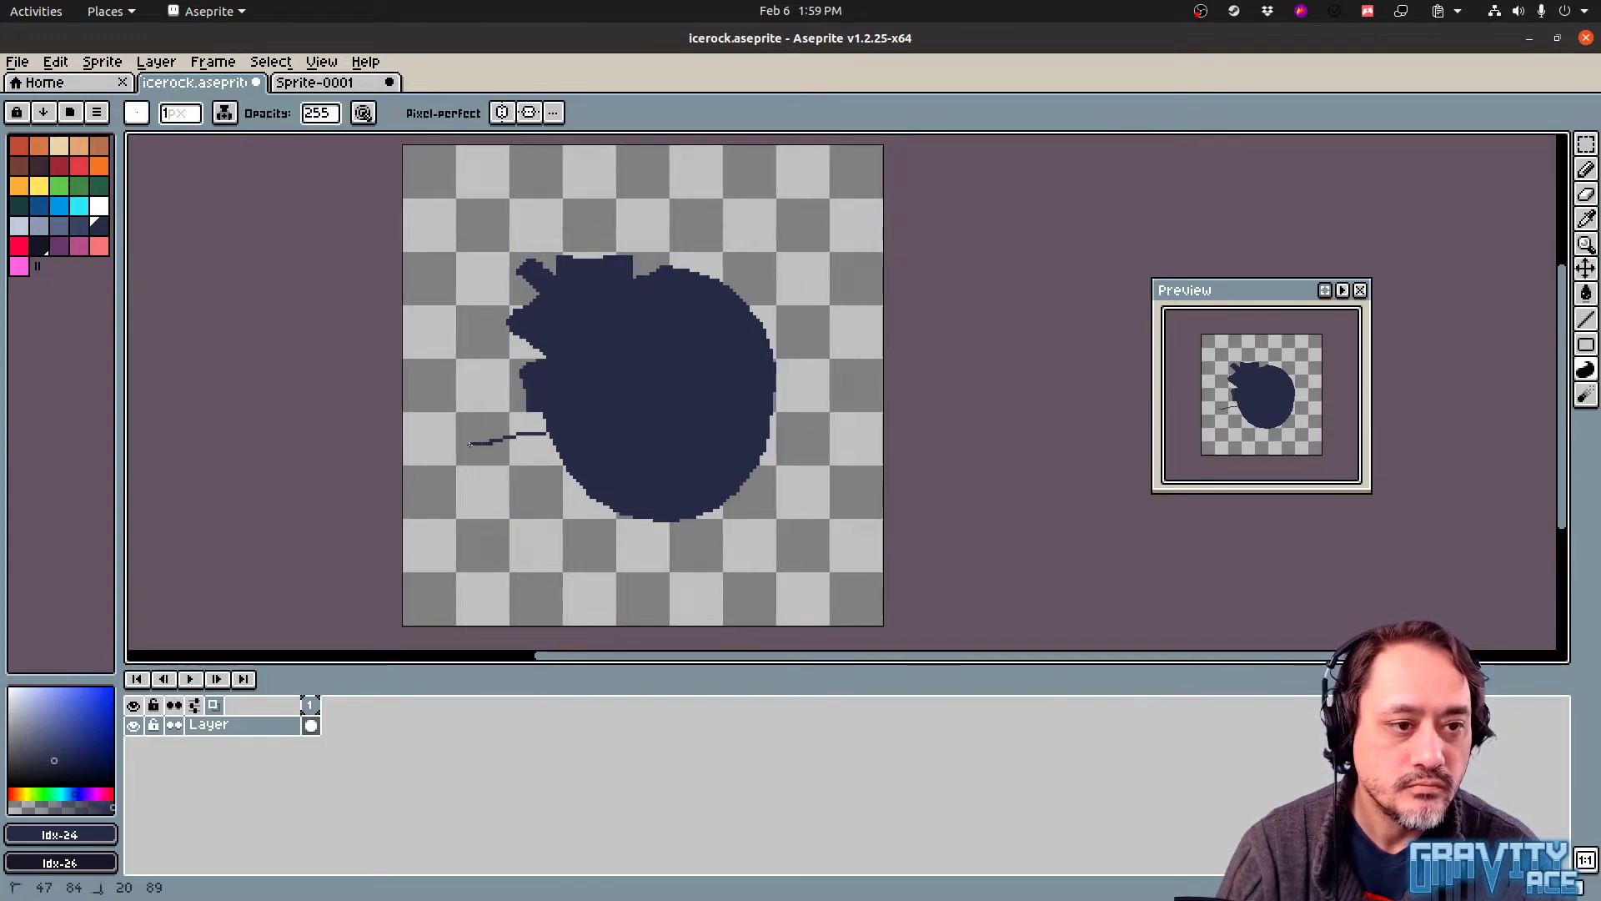
pyautogui.moveTo(525, 485); pyautogui.dragTo(572, 452)
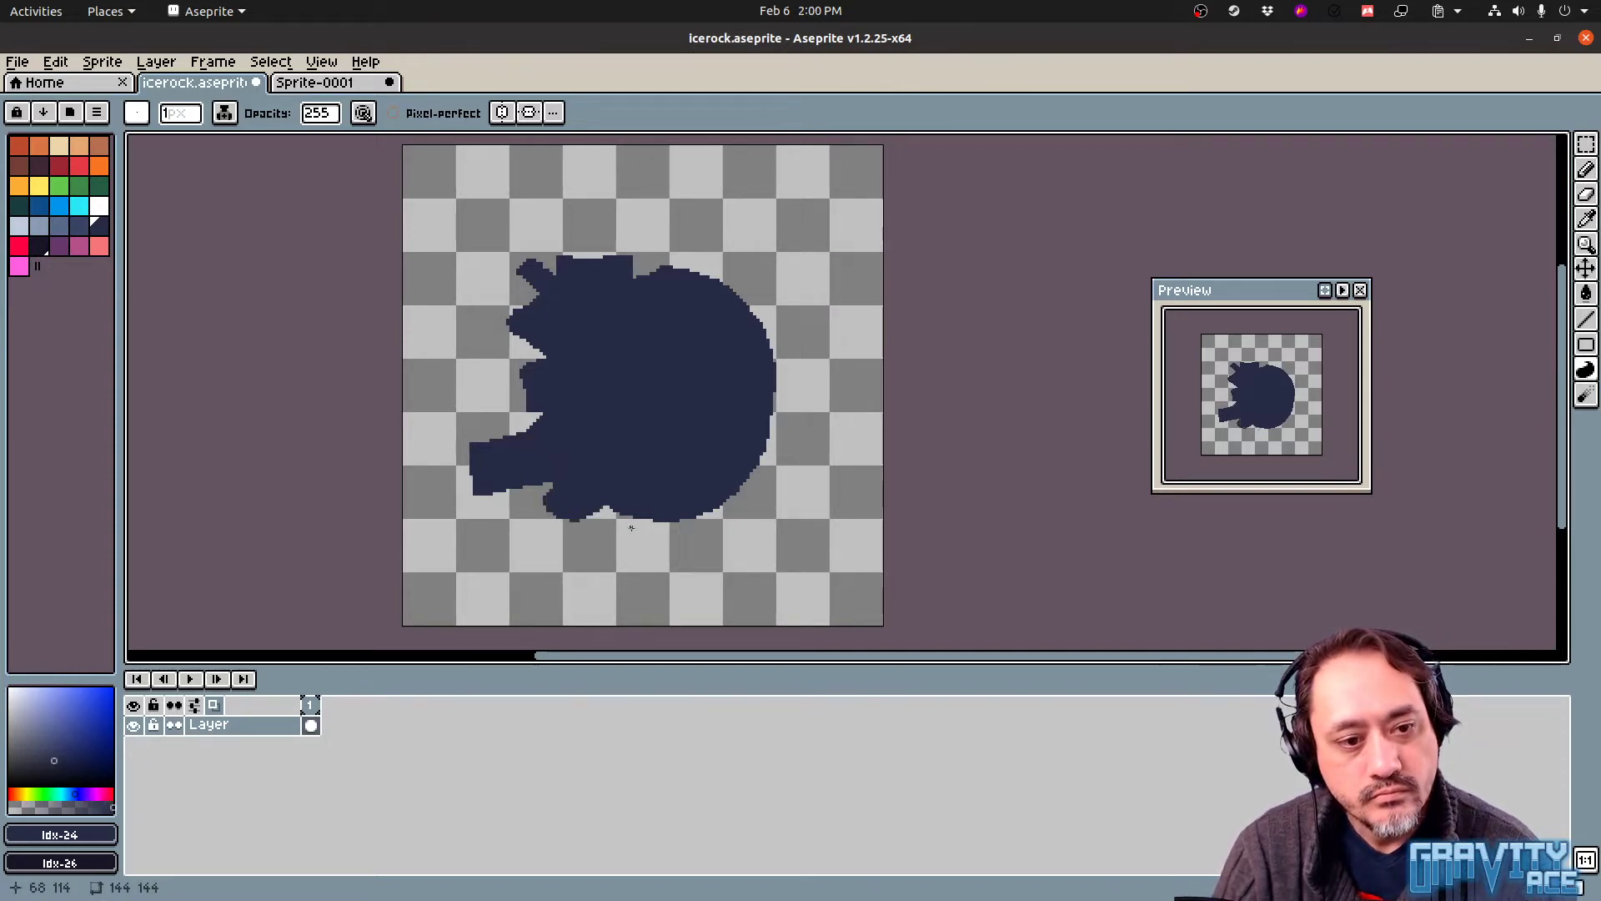
pyautogui.moveTo(659, 497); pyautogui.dragTo(591, 525)
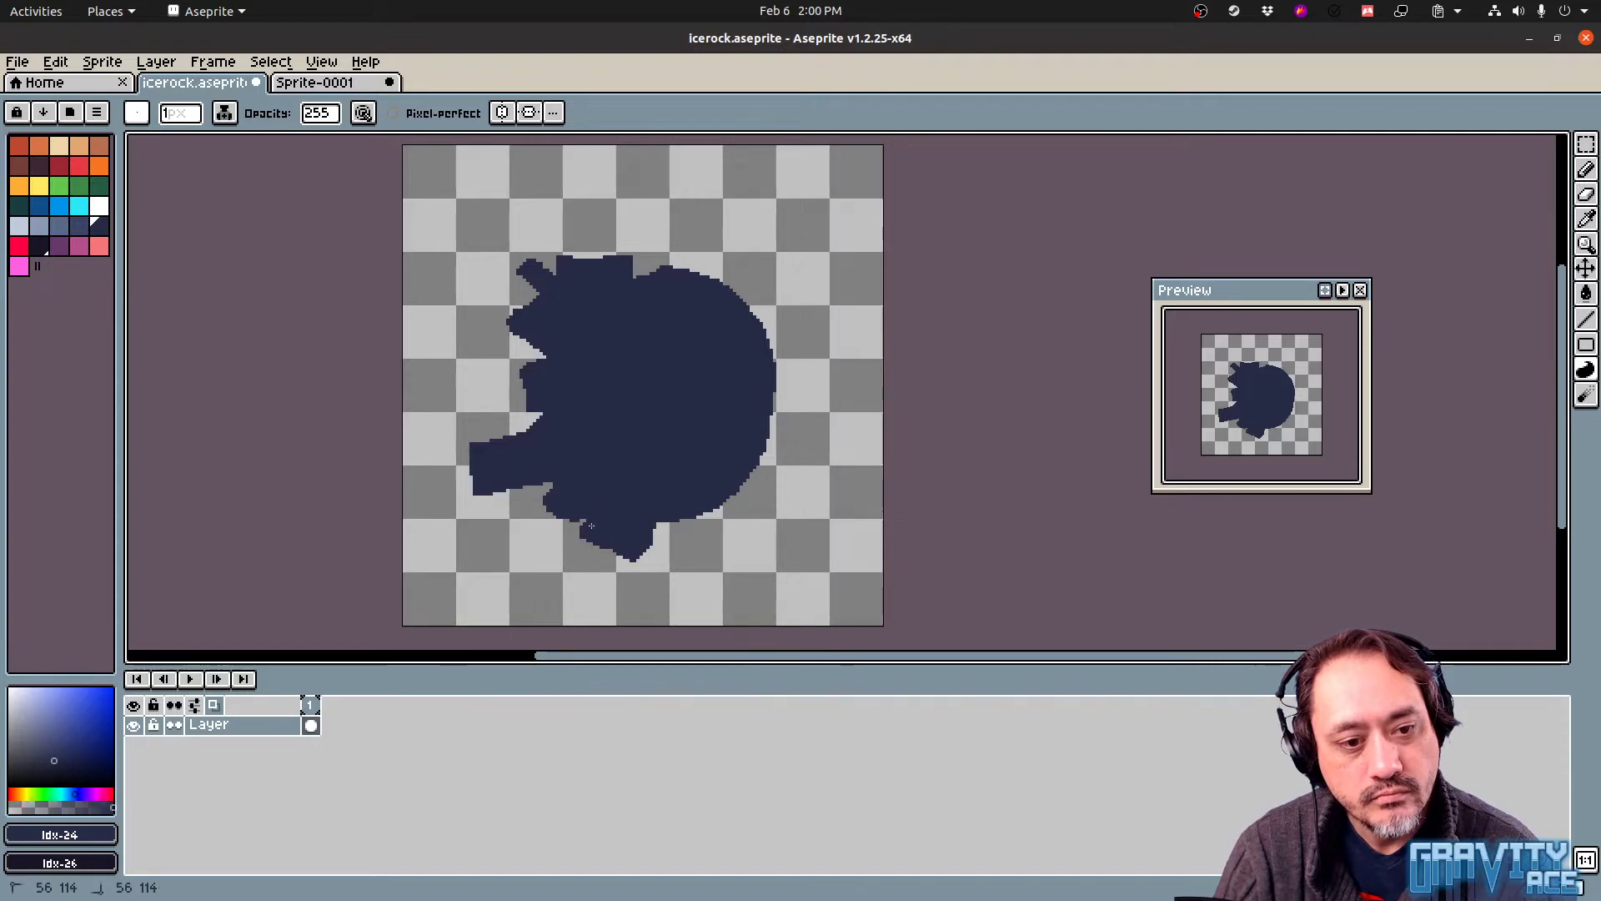
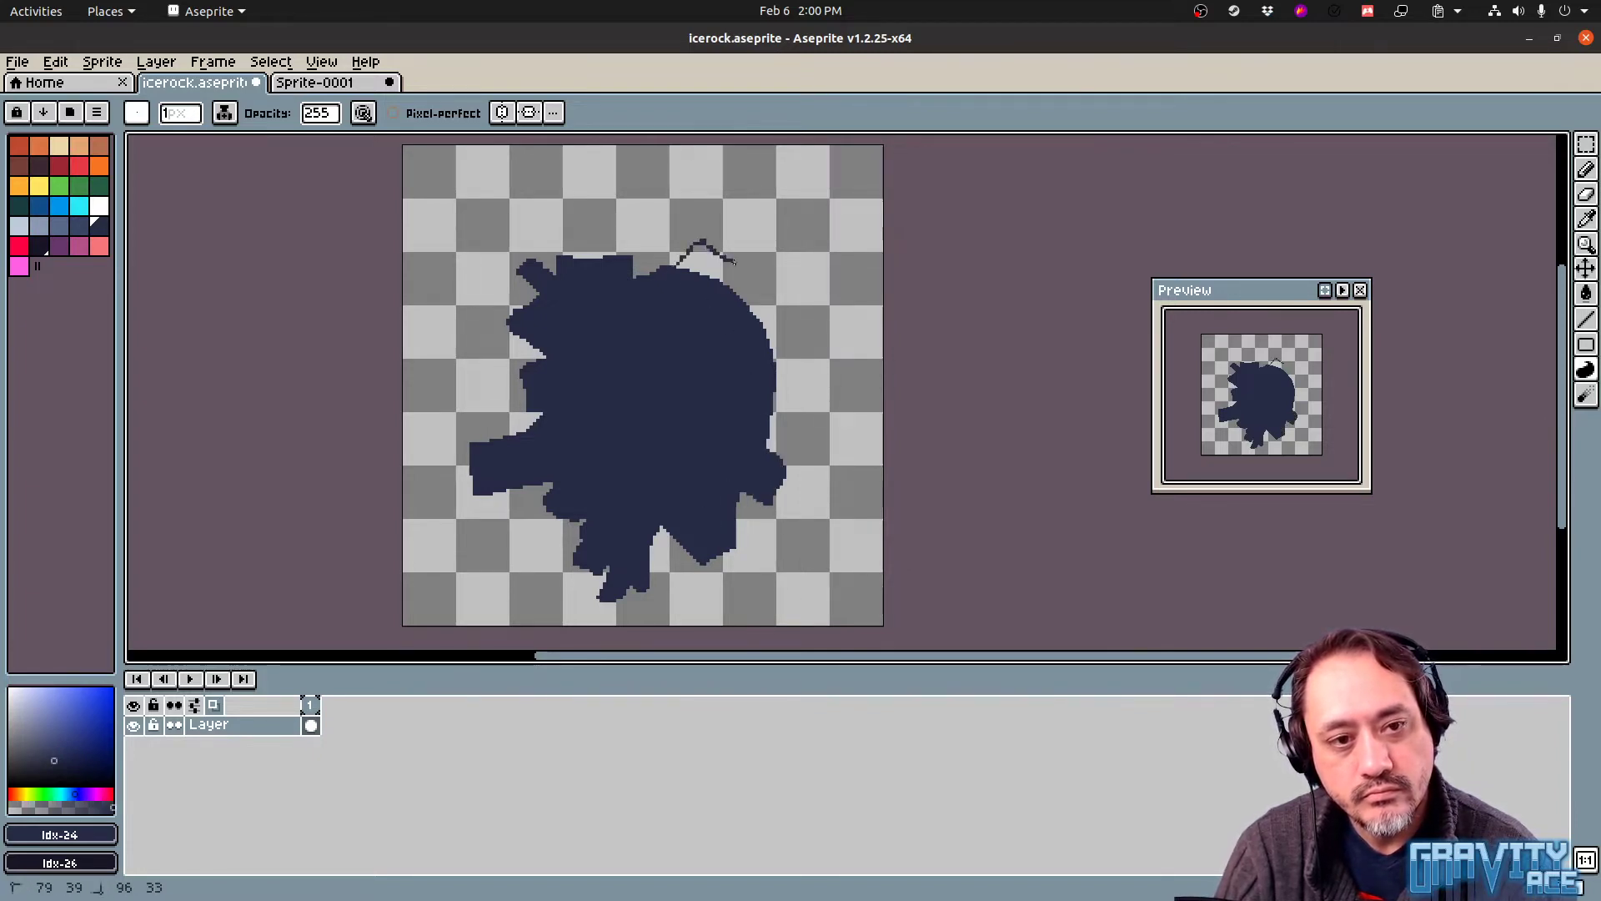
# Add jagged spikes along the body's upper and right edges, undoing the thin one that hangs below the right spike
pyautogui.moveTo(805, 355)
pyautogui.mouseDown()
pyautogui.moveTo(786, 418)
pyautogui.moveTo(671, 378)
pyautogui.mouseUp()
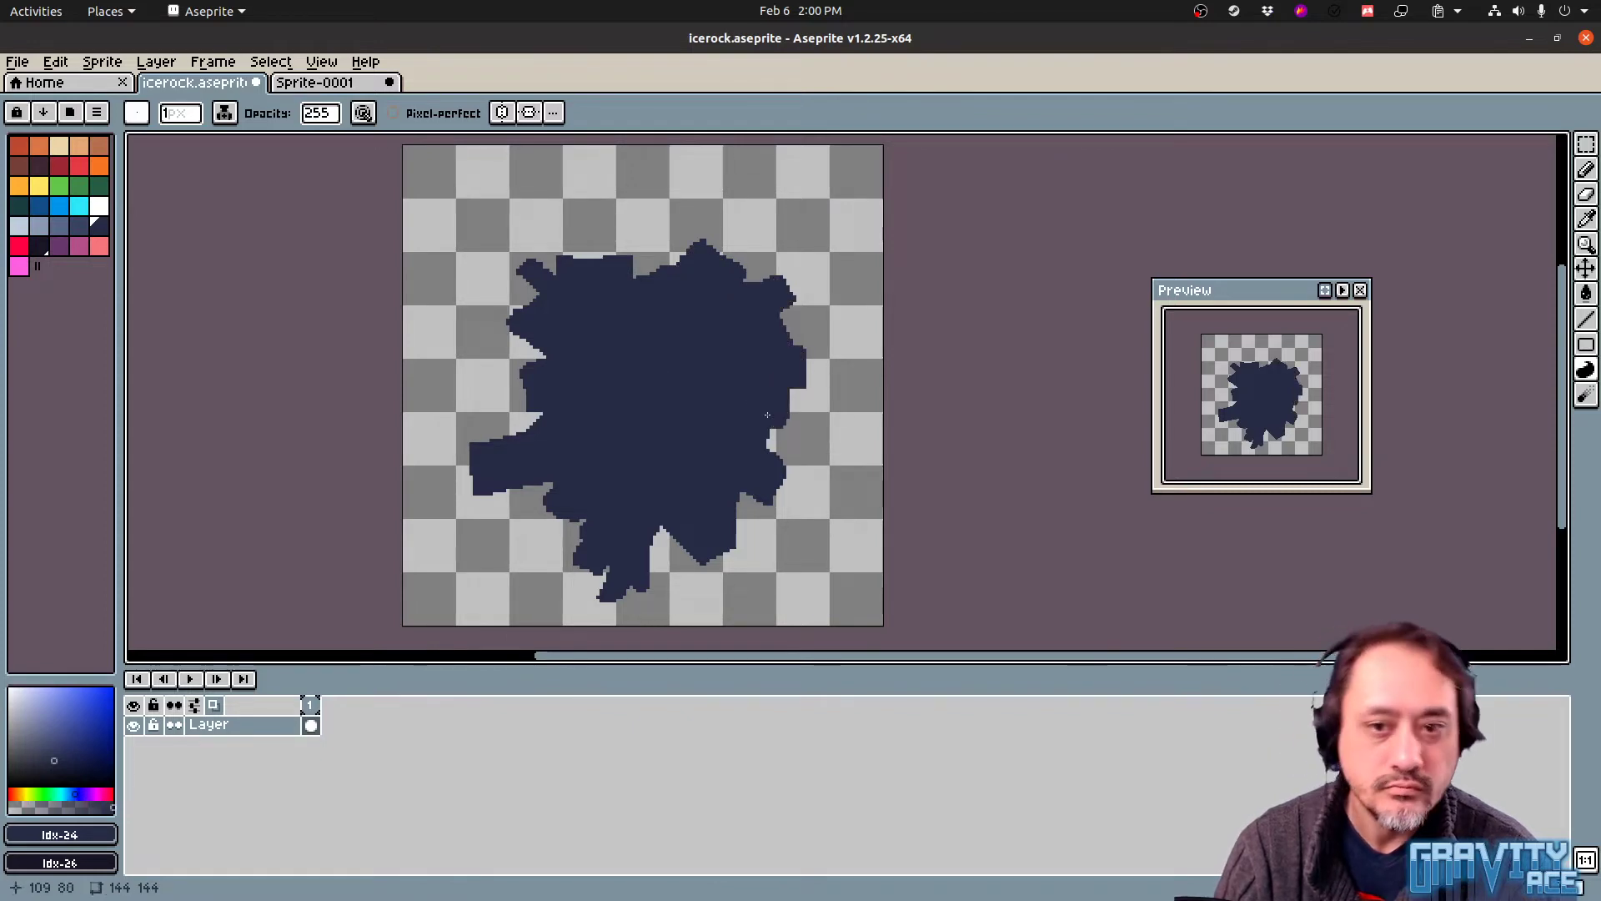
pyautogui.moveTo(660, 292)
pyautogui.mouseDown()
pyautogui.moveTo(632, 291)
pyautogui.moveTo(638, 212)
pyautogui.moveTo(696, 305)
pyautogui.mouseUp()
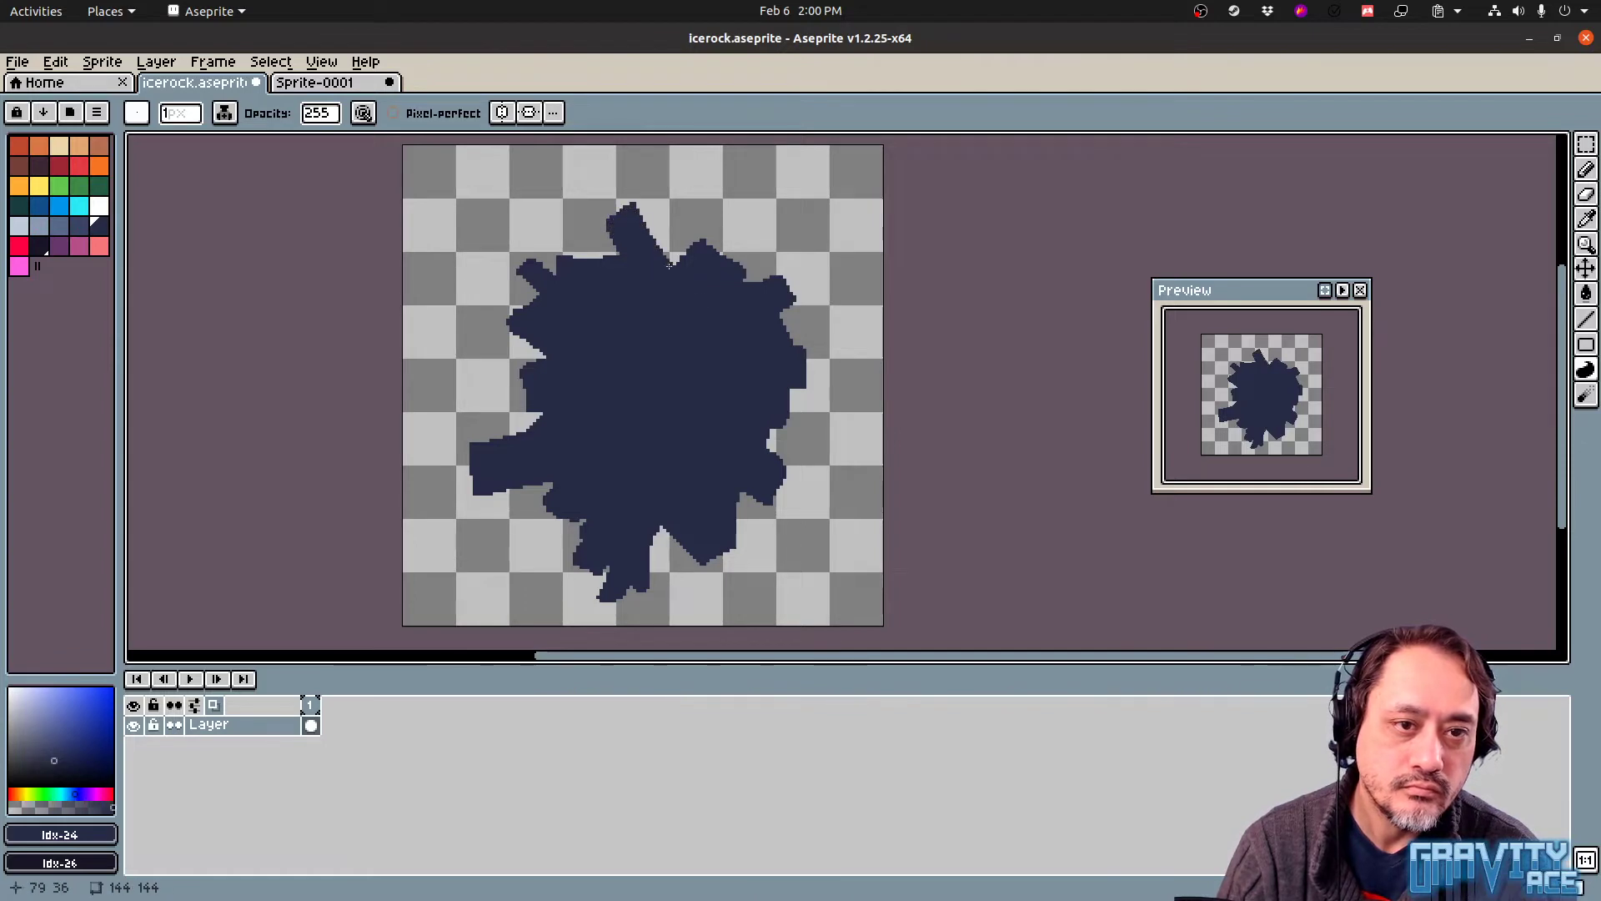
pyautogui.moveTo(765, 343)
pyautogui.mouseDown()
pyautogui.moveTo(836, 325)
pyautogui.moveTo(786, 409)
pyautogui.moveTo(802, 464)
pyautogui.mouseUp()
pyautogui.moveTo(804, 365); pyautogui.dragTo(797, 369)
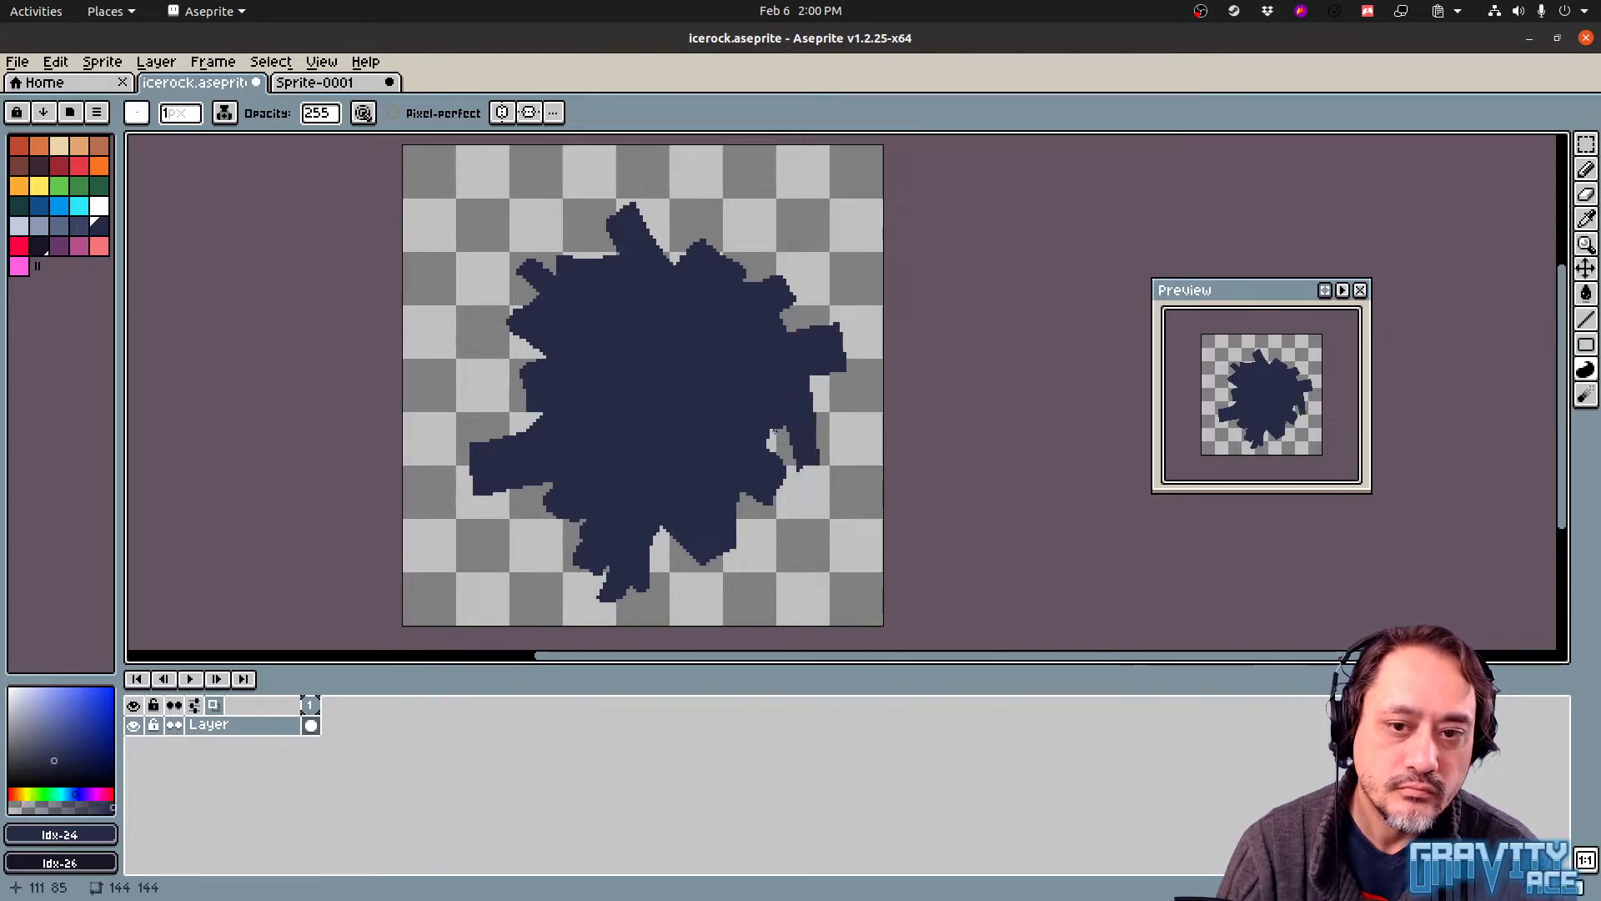
pyautogui.hotkey('ctrl', 'z')
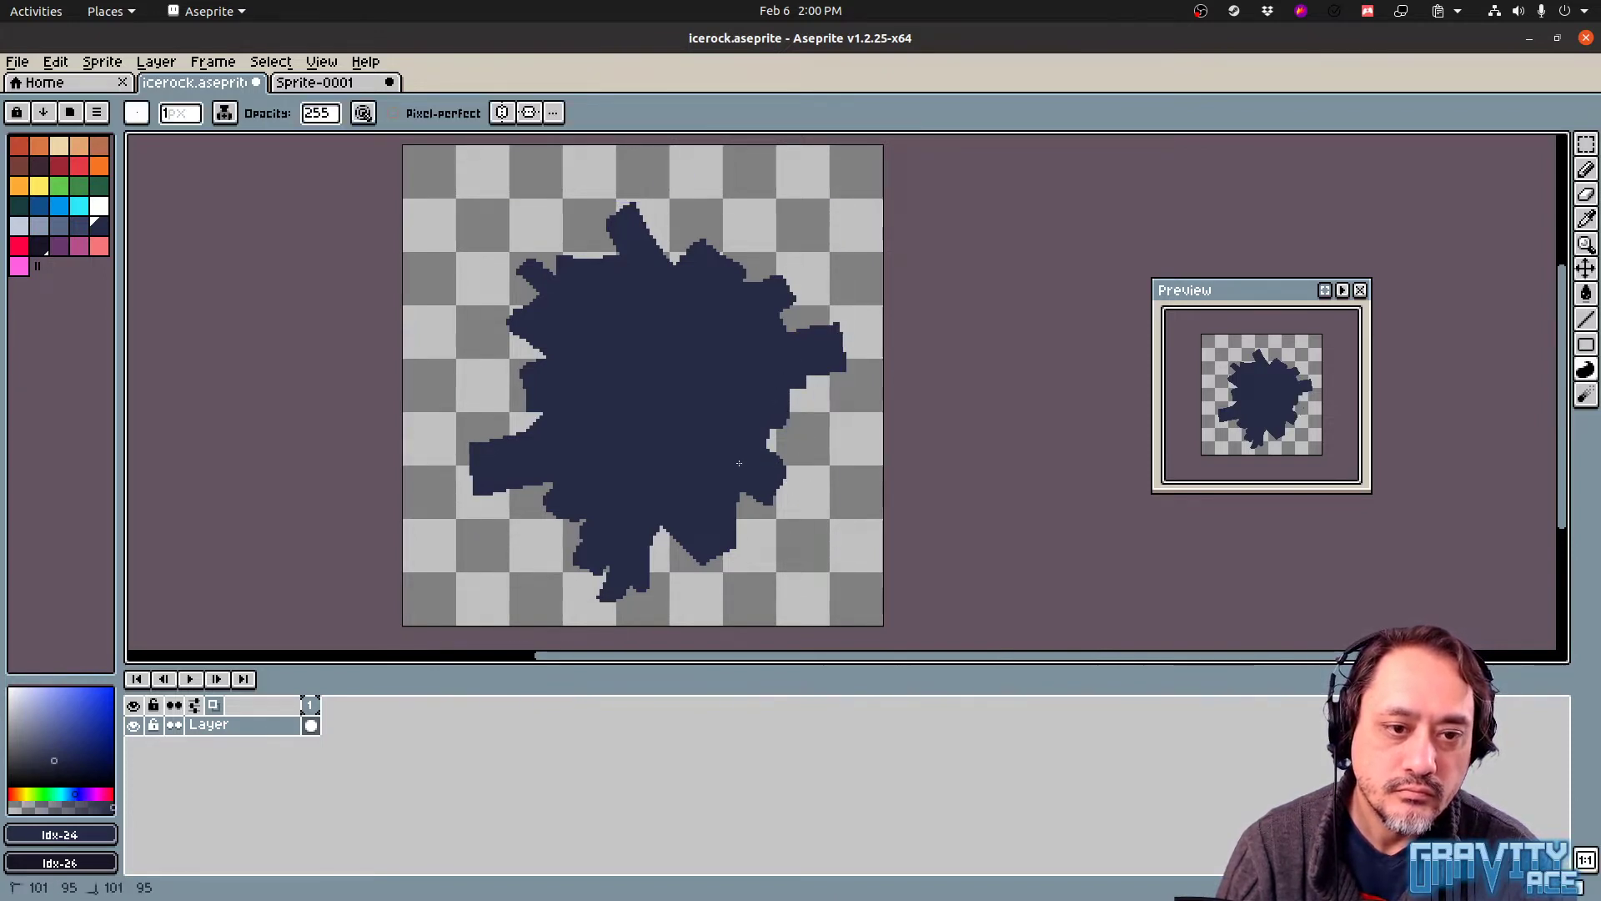
# Add two blunt spikes on the body's lower-right edge, undoing the thin one, and extend the long left spike to a point
pyautogui.moveTo(769, 438)
pyautogui.mouseDown()
pyautogui.moveTo(830, 438)
pyautogui.moveTo(776, 484)
pyautogui.moveTo(828, 548)
pyautogui.moveTo(784, 499)
pyautogui.mouseUp()
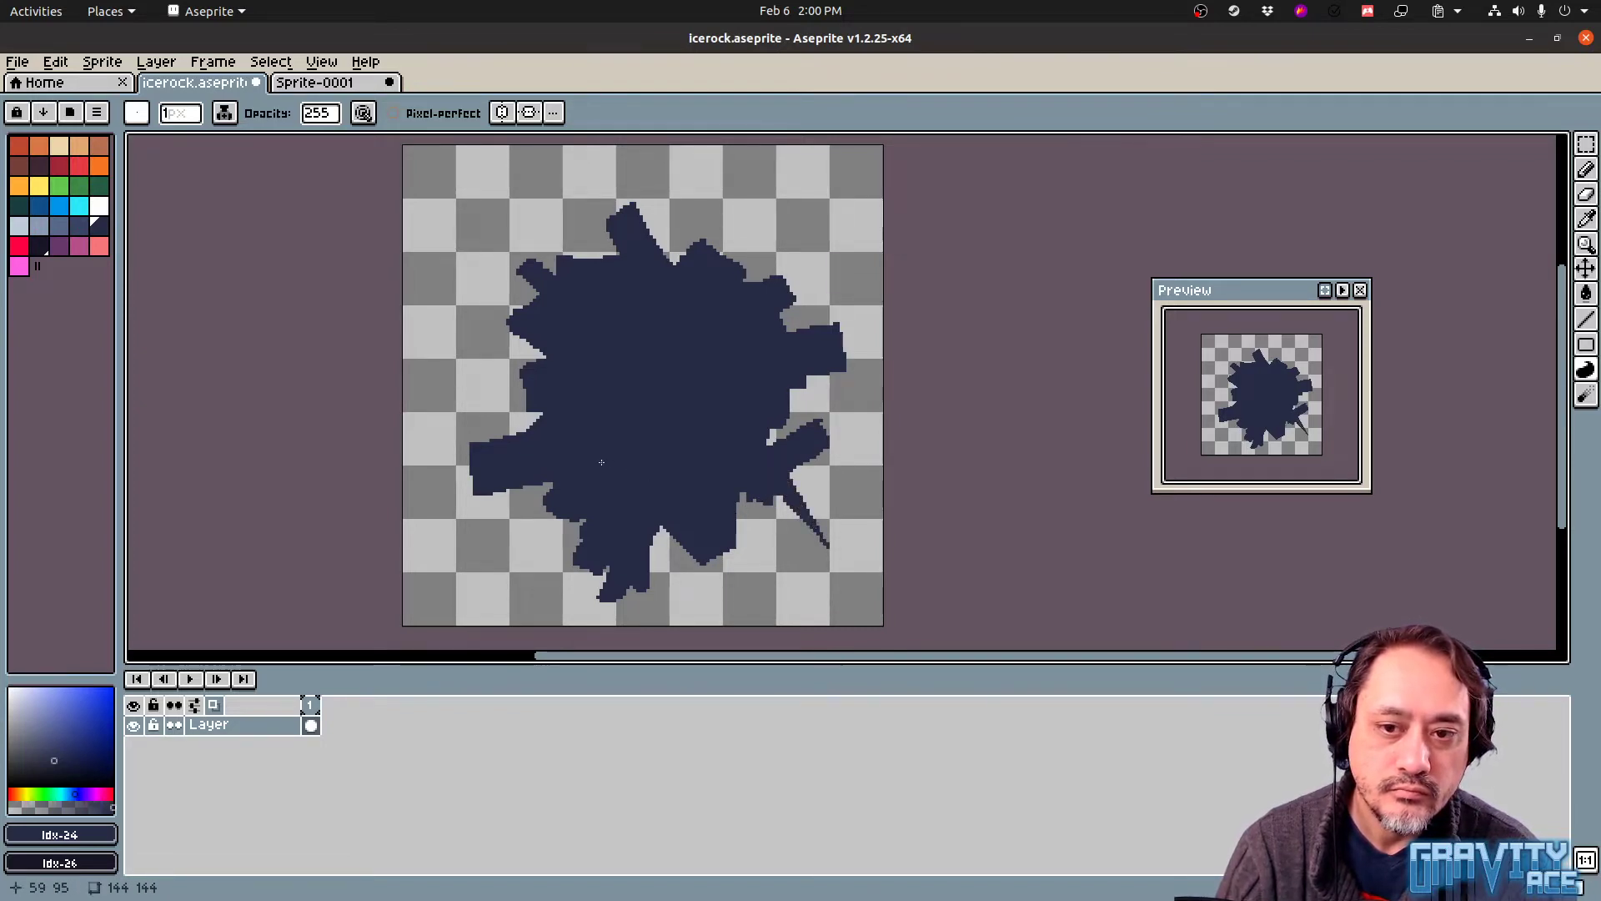
pyautogui.hotkey('ctrl', 'z')
pyautogui.moveTo(767, 498)
pyautogui.mouseDown()
pyautogui.moveTo(837, 523)
pyautogui.moveTo(804, 464)
pyautogui.mouseUp()
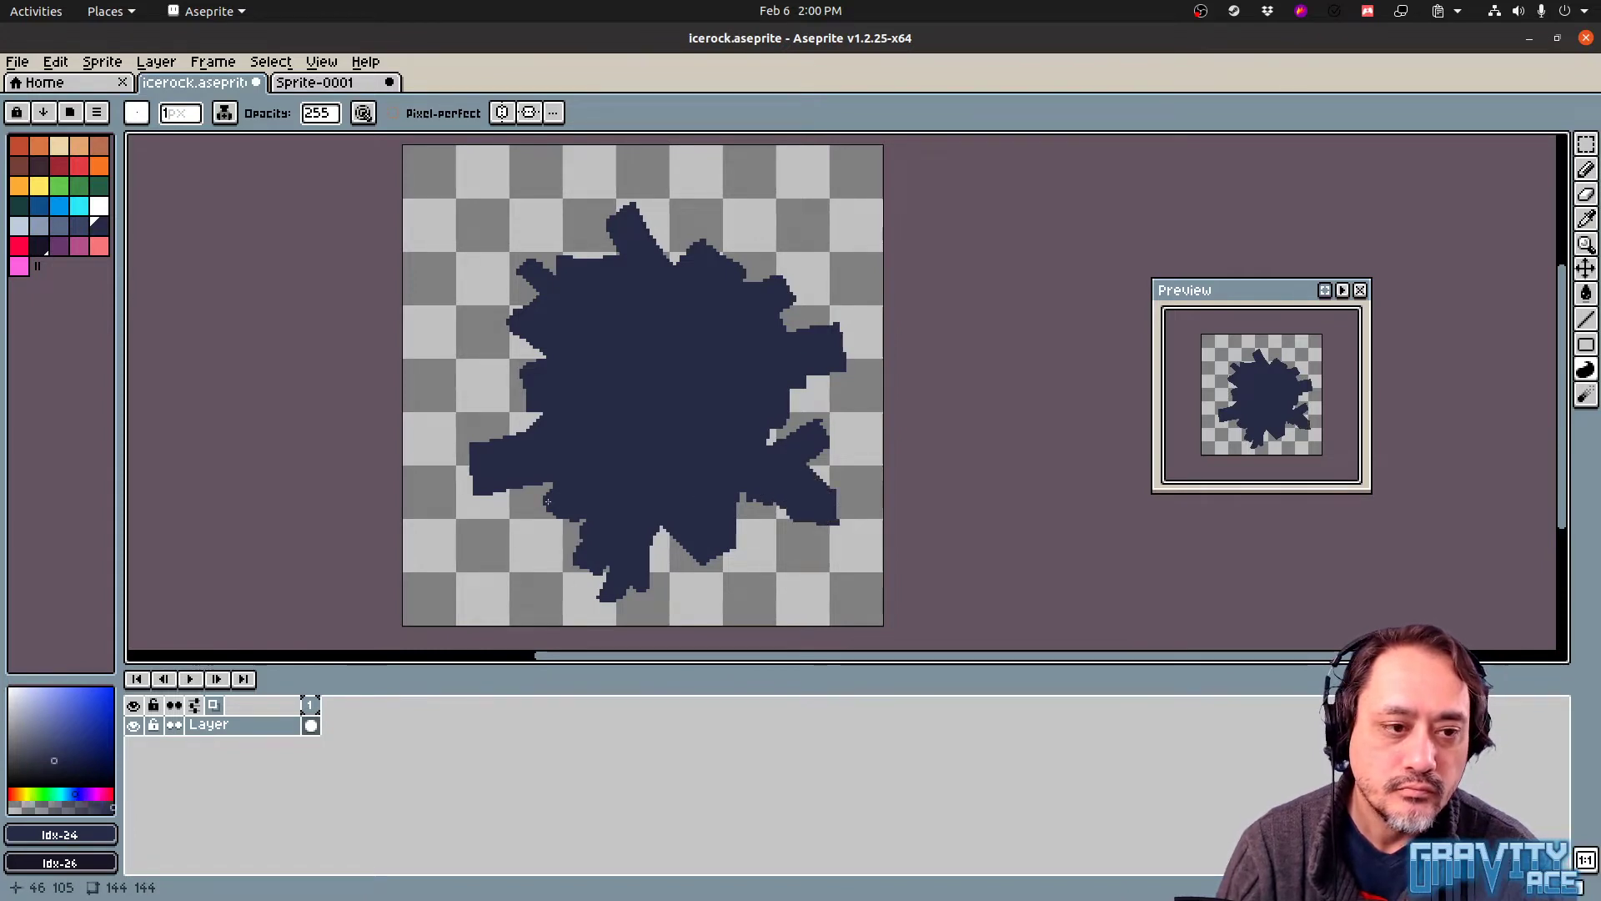
pyautogui.moveTo(471, 458); pyautogui.dragTo(480, 495)
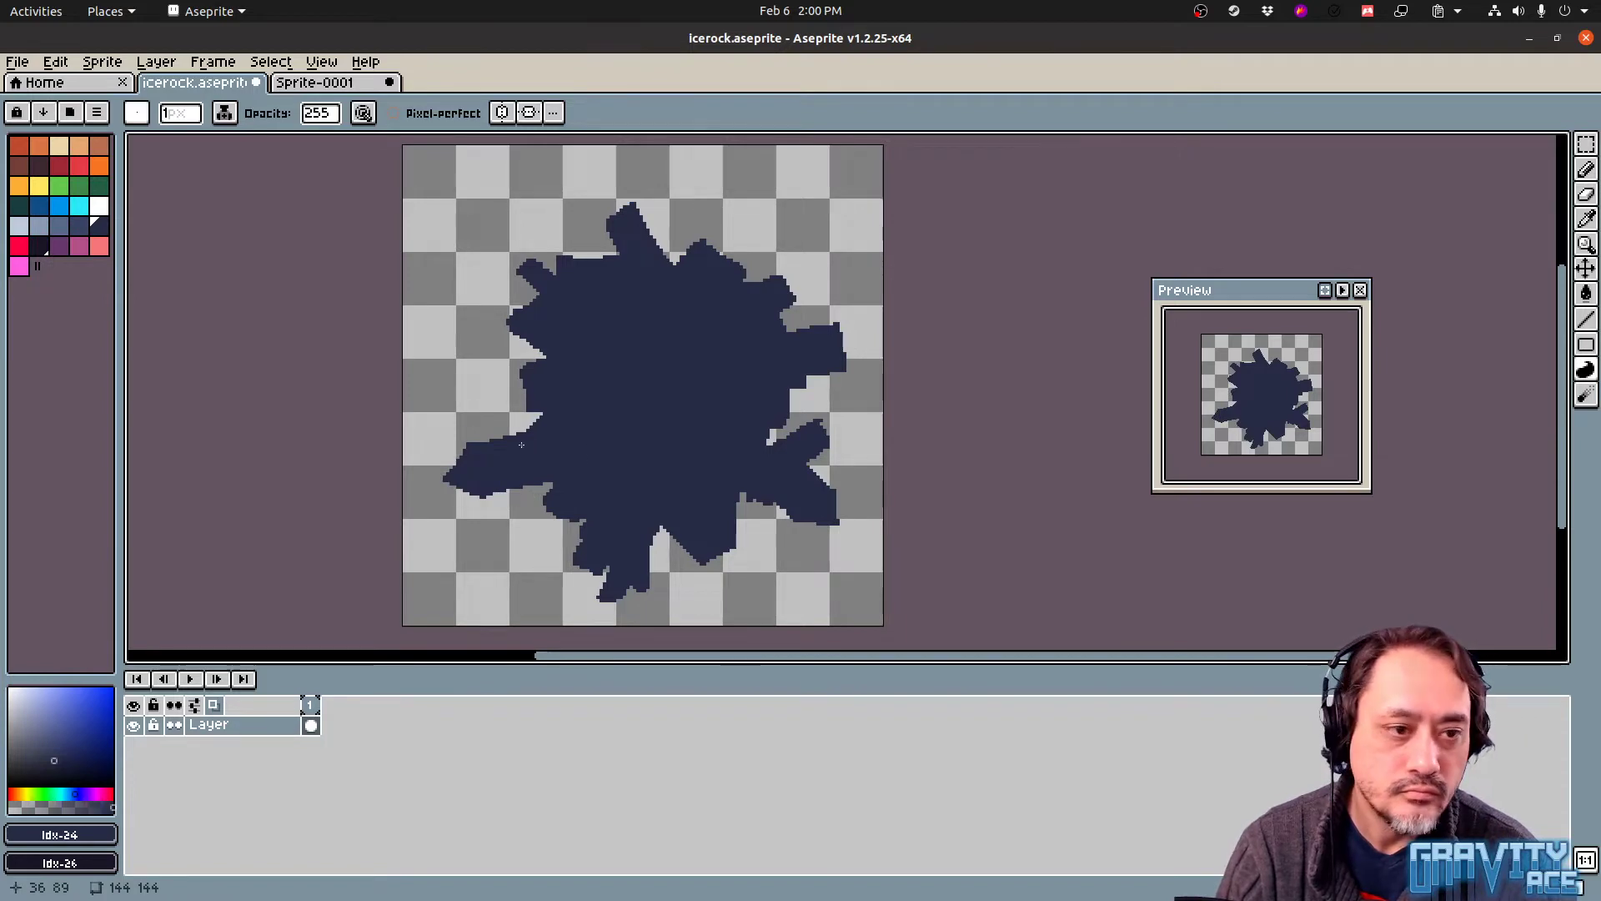
# Add spikes above the long left spike and on the silhouette's upper-left, top and lower-right edges, and pick the near-black palette colour Idx-26
pyautogui.moveTo(506, 449)
pyautogui.mouseDown()
pyautogui.moveTo(490, 422)
pyautogui.moveTo(532, 405)
pyautogui.mouseUp()
pyautogui.moveTo(504, 324); pyautogui.dragTo(537, 302)
pyautogui.hotkey('ctrl', 'z')
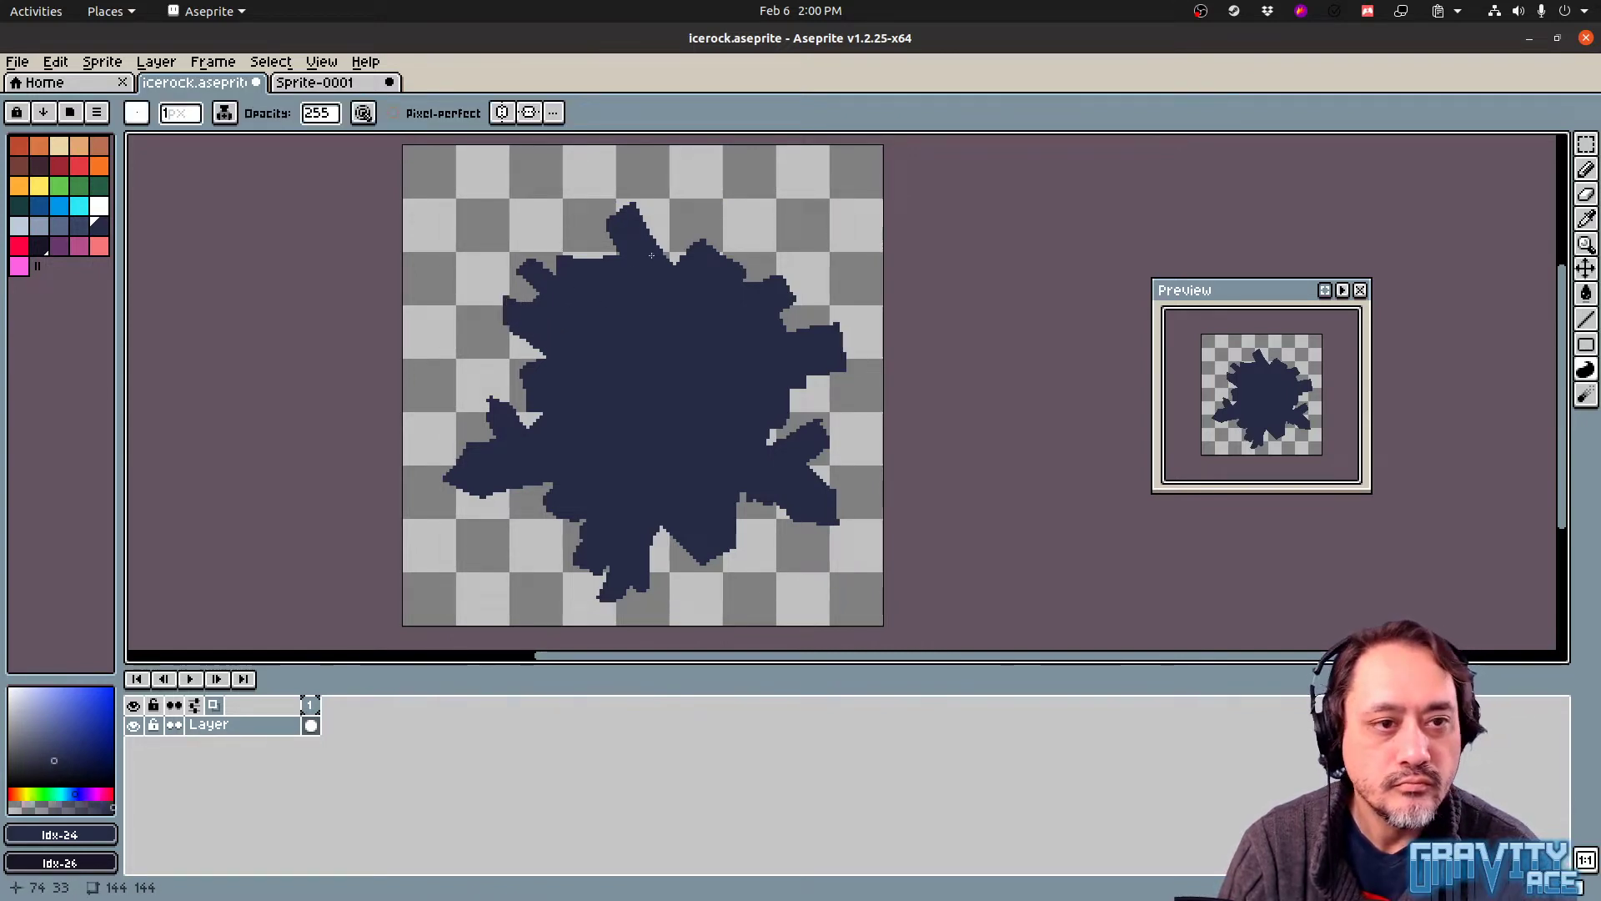
pyautogui.moveTo(648, 247)
pyautogui.mouseDown()
pyautogui.moveTo(668, 194)
pyautogui.moveTo(694, 252)
pyautogui.mouseUp()
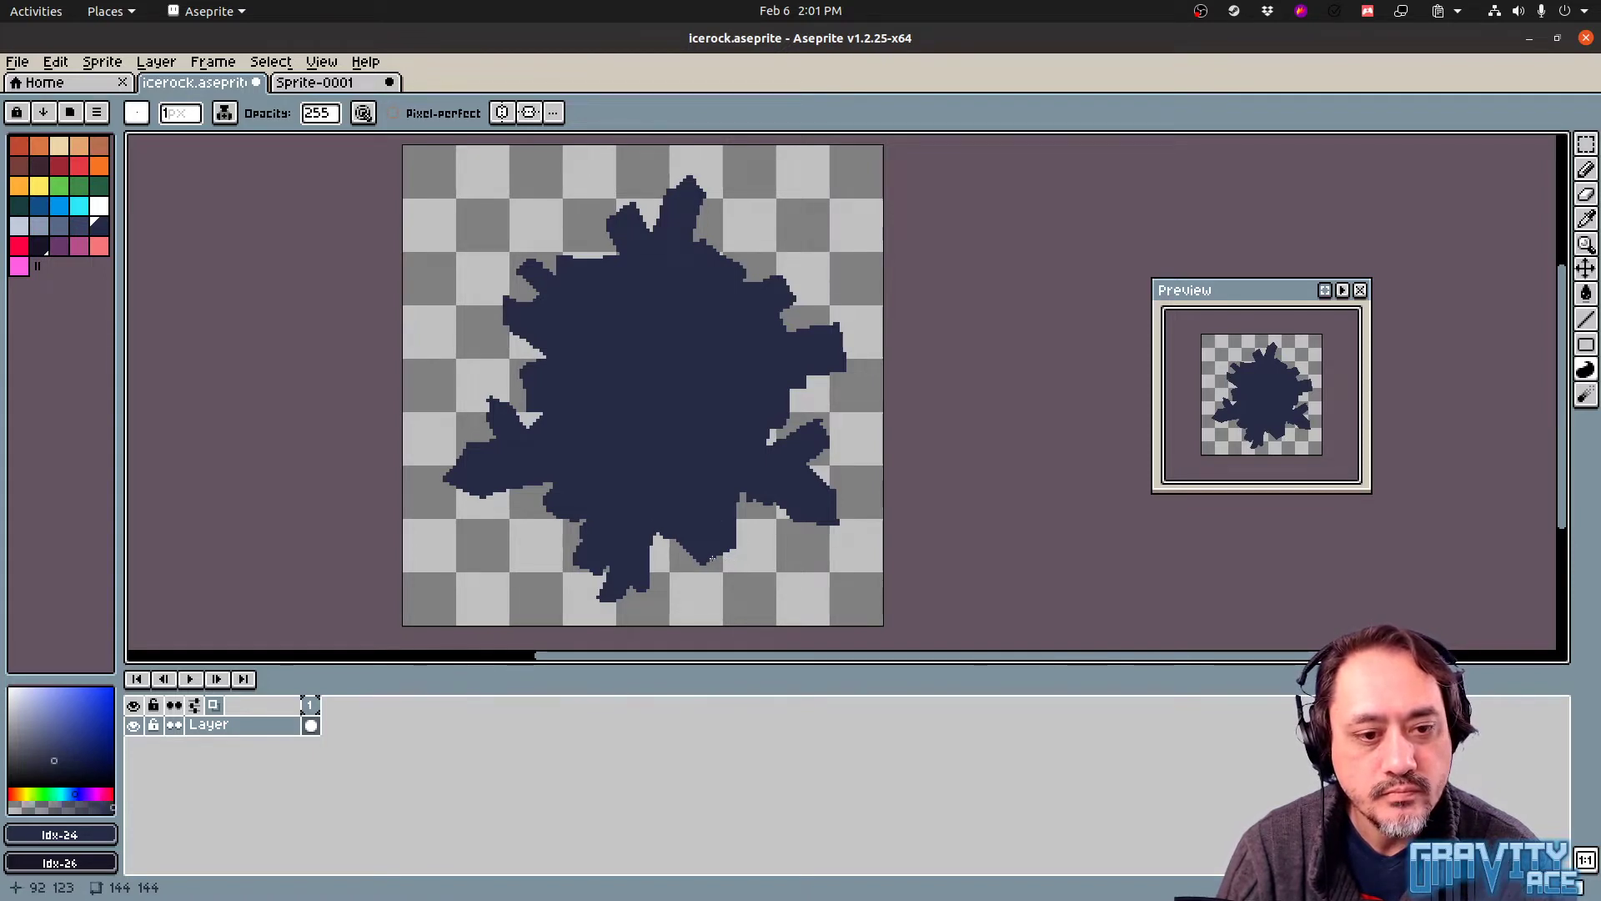
pyautogui.moveTo(705, 560)
pyautogui.mouseDown()
pyautogui.moveTo(725, 561)
pyautogui.moveTo(739, 530)
pyautogui.moveTo(740, 570)
pyautogui.moveTo(710, 550)
pyautogui.mouseUp()
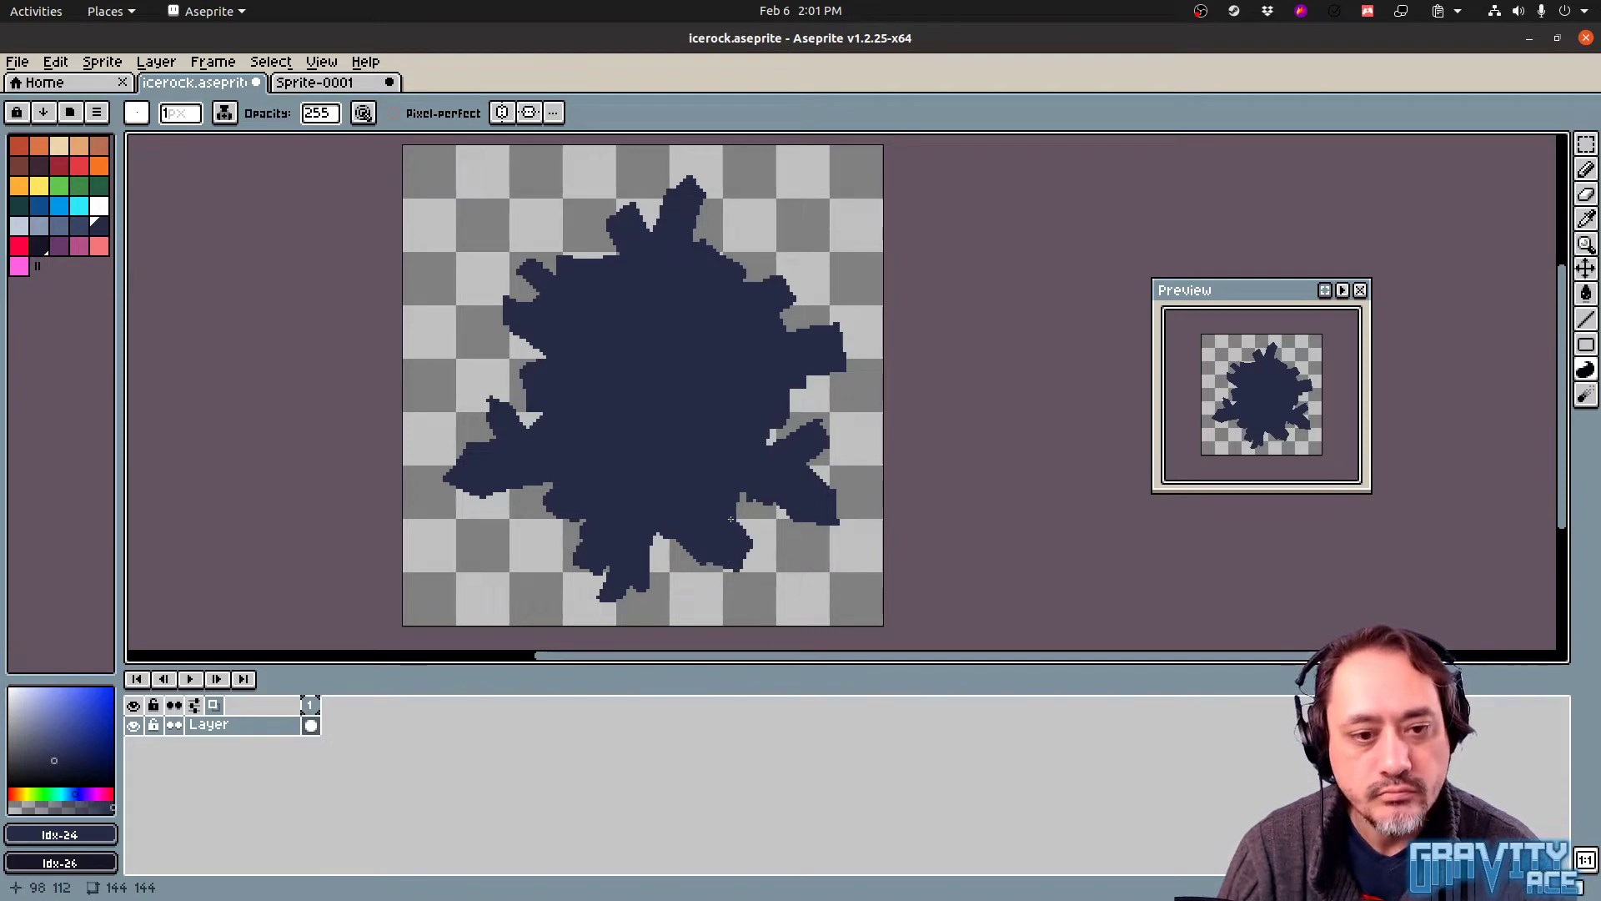
pyautogui.moveTo(731, 519); pyautogui.dragTo(682, 542)
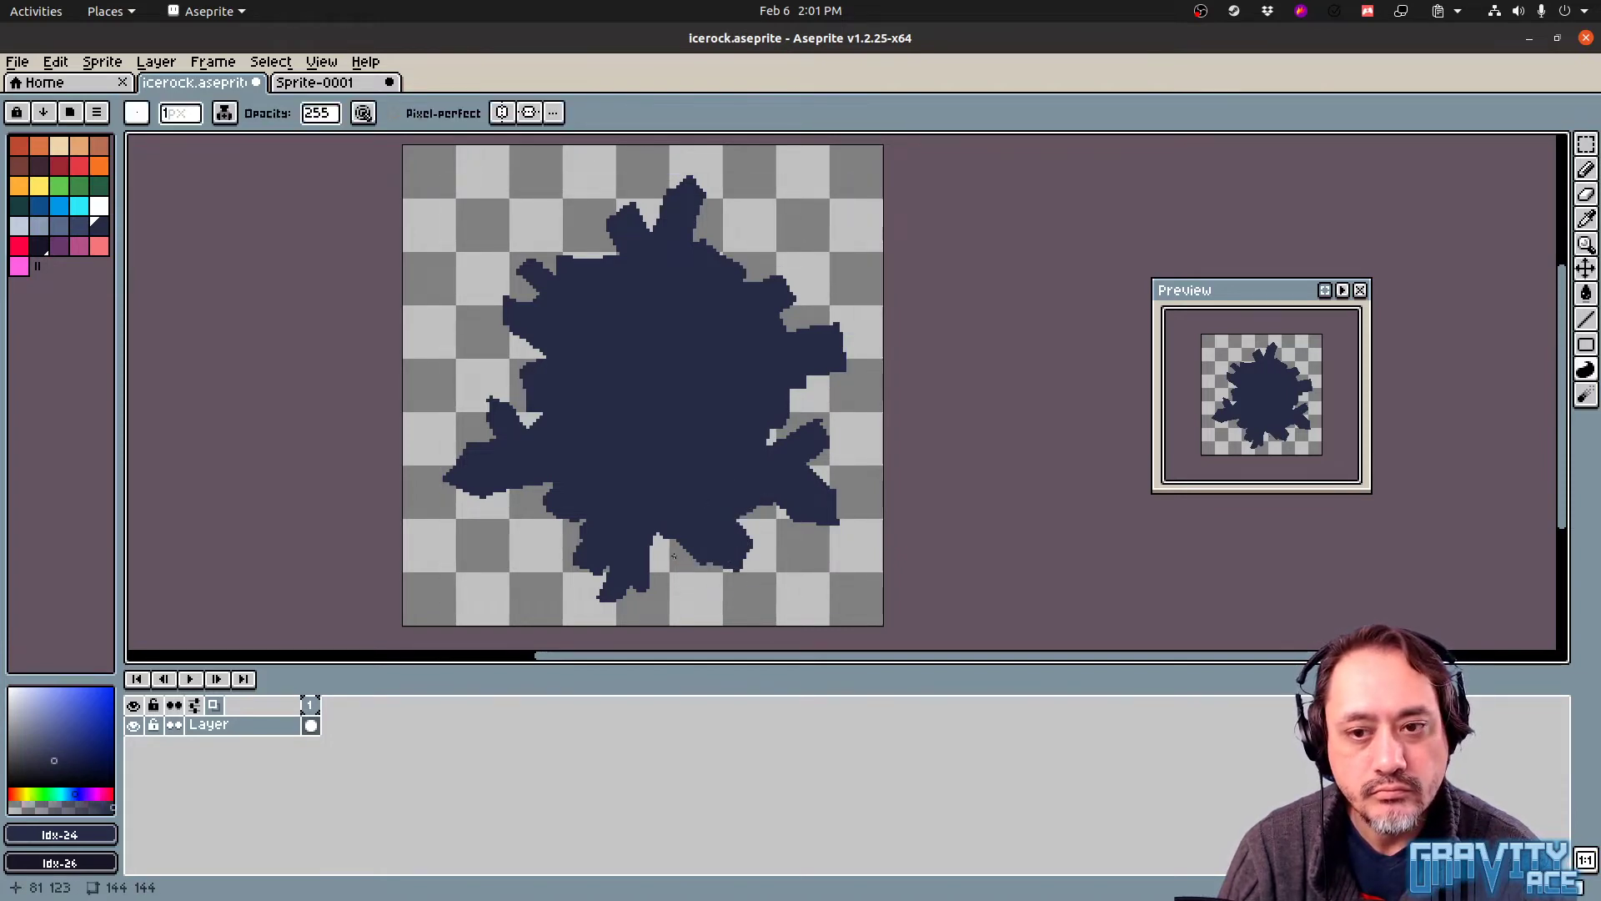
pyautogui.click(39, 246)
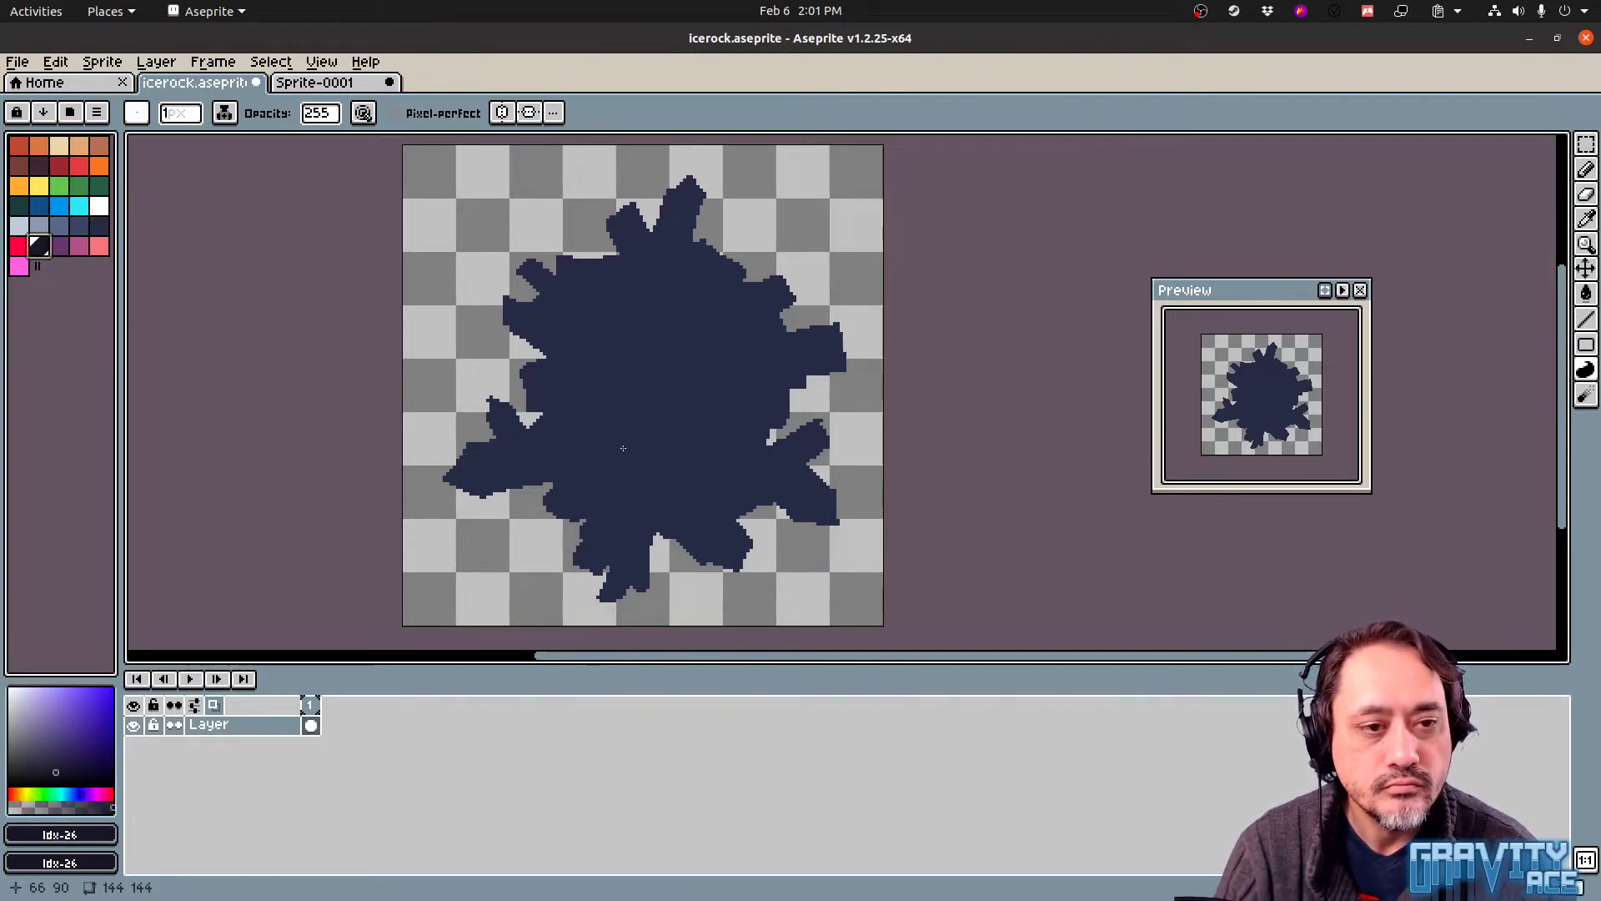
# Switch to Godot and compare the Z Index settings of the icerock and rock scenes
pyautogui.hotkey('alt', 'Tab')
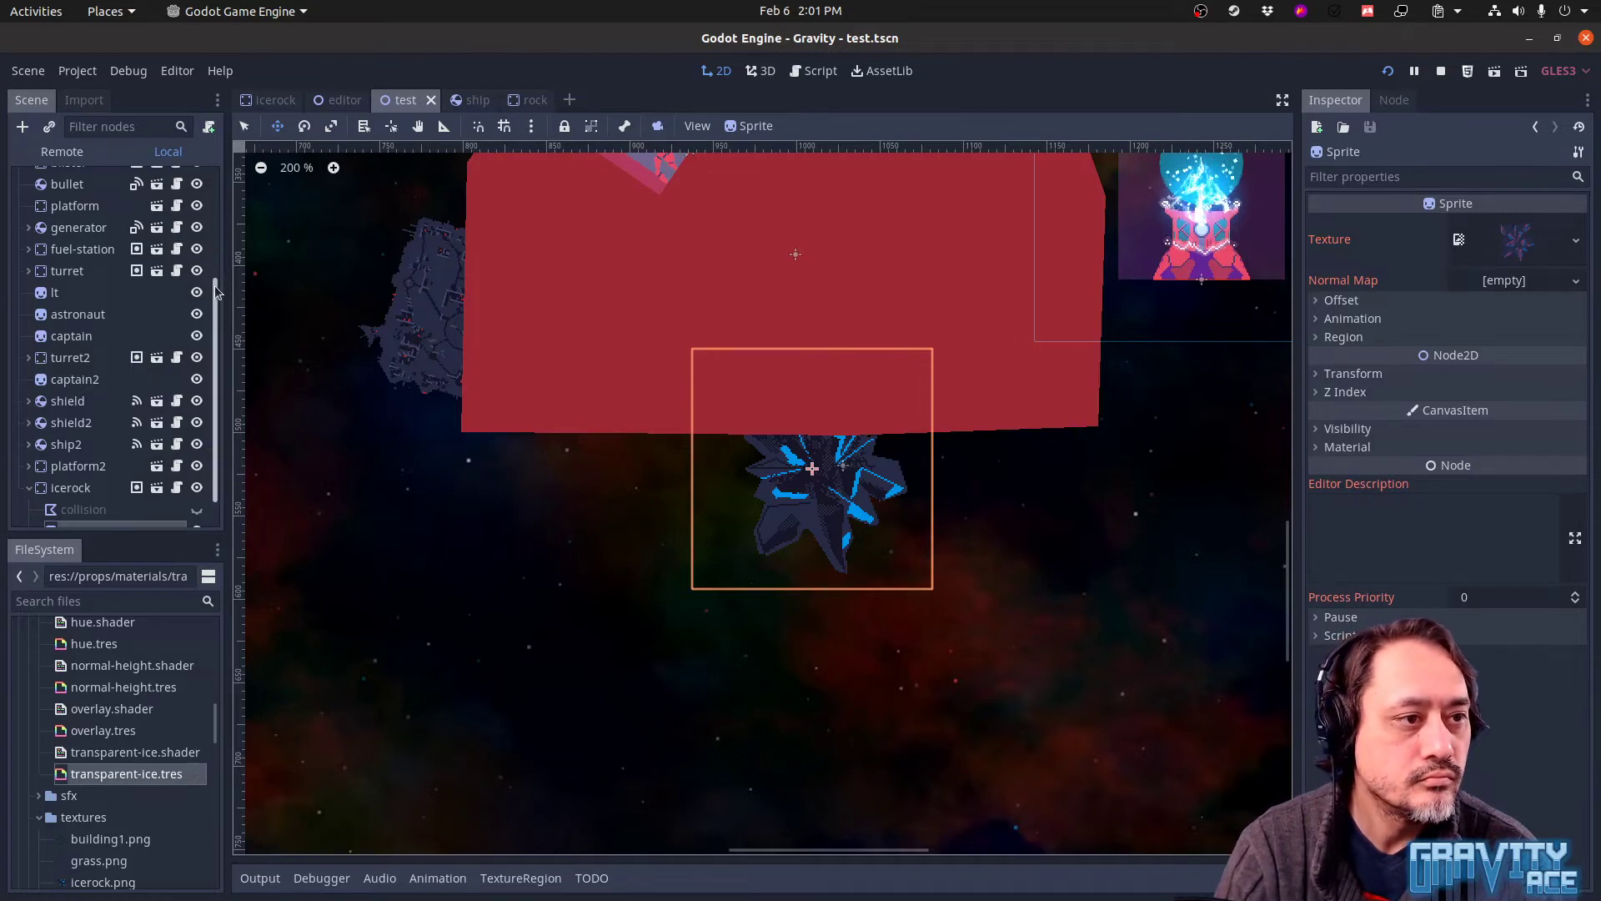
pyautogui.moveTo(214, 285); pyautogui.dragTo(217, 159)
pyautogui.click(273, 101)
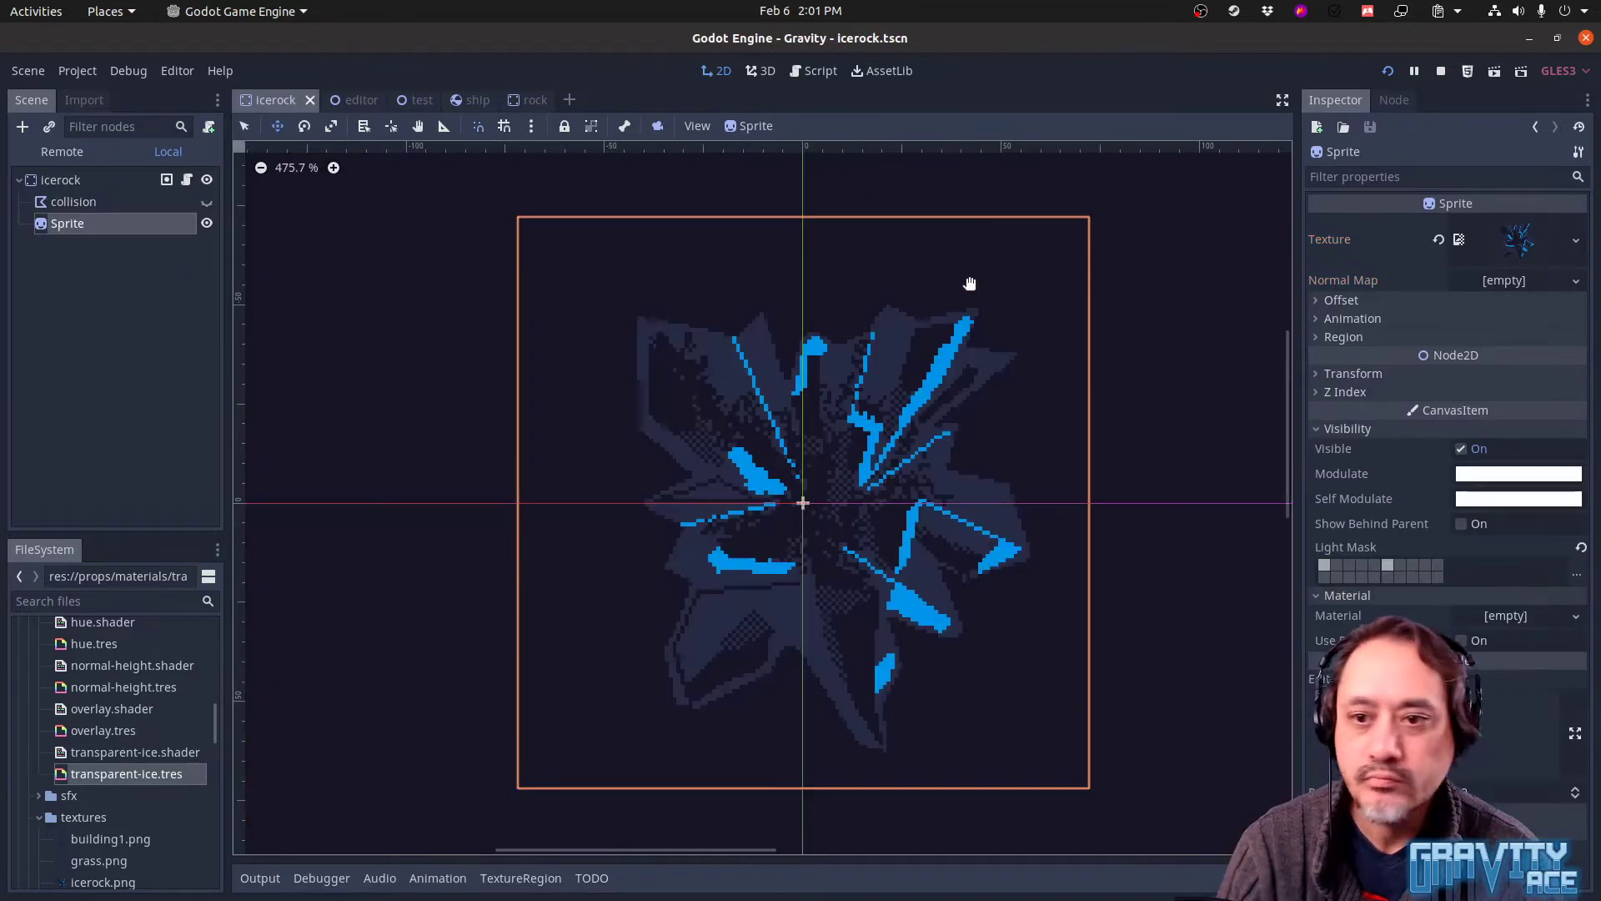
pyautogui.click(1343, 392)
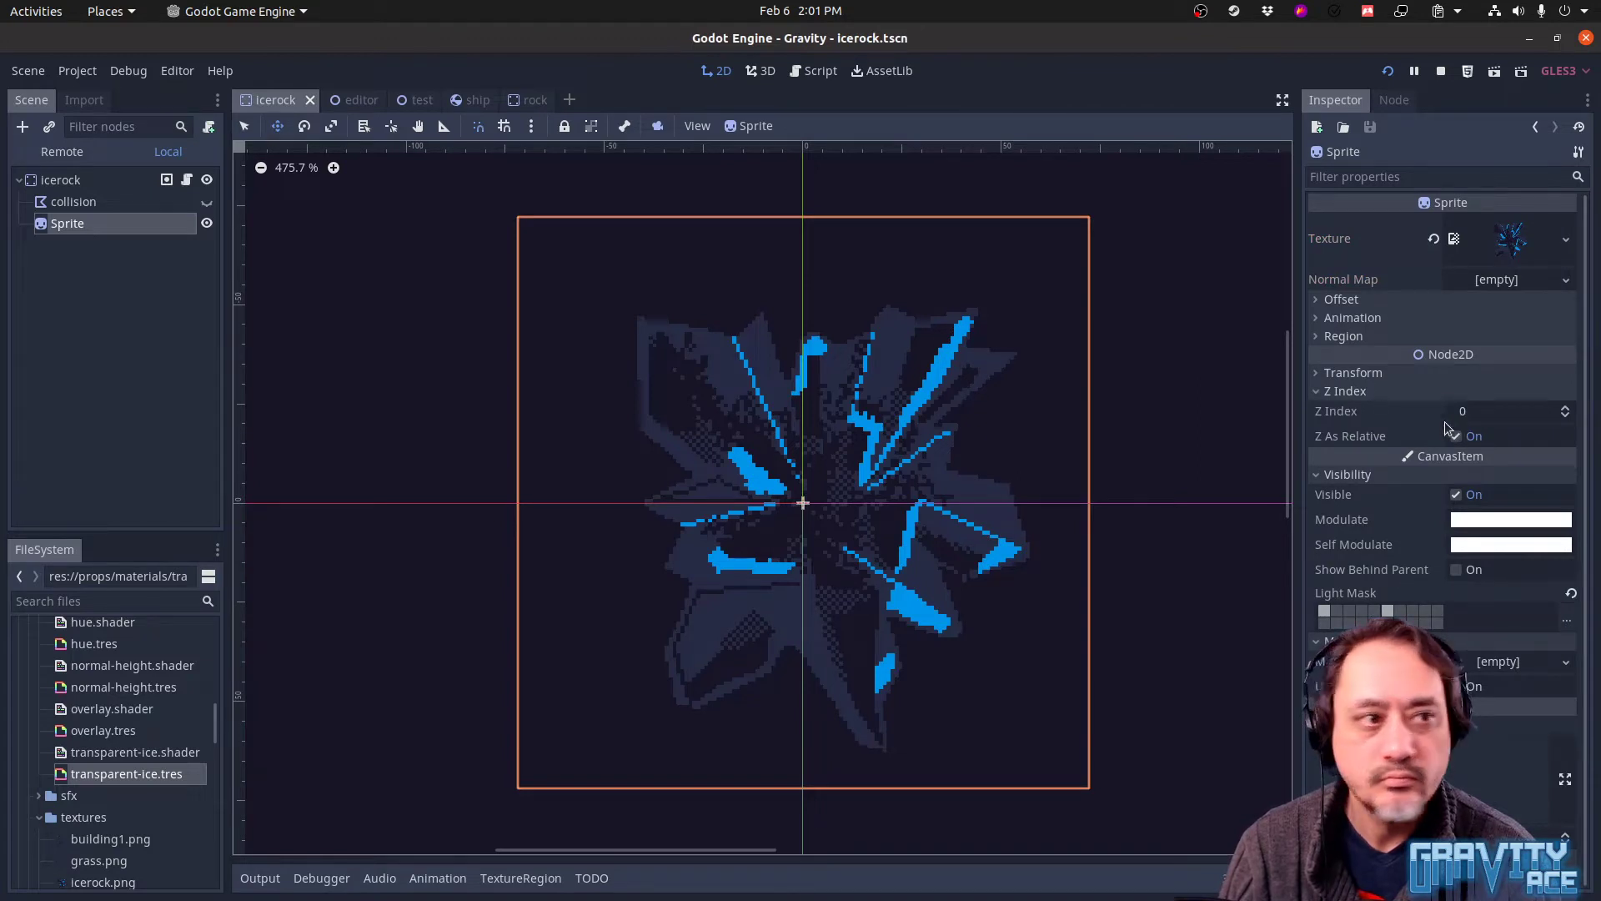
pyautogui.click(133, 181)
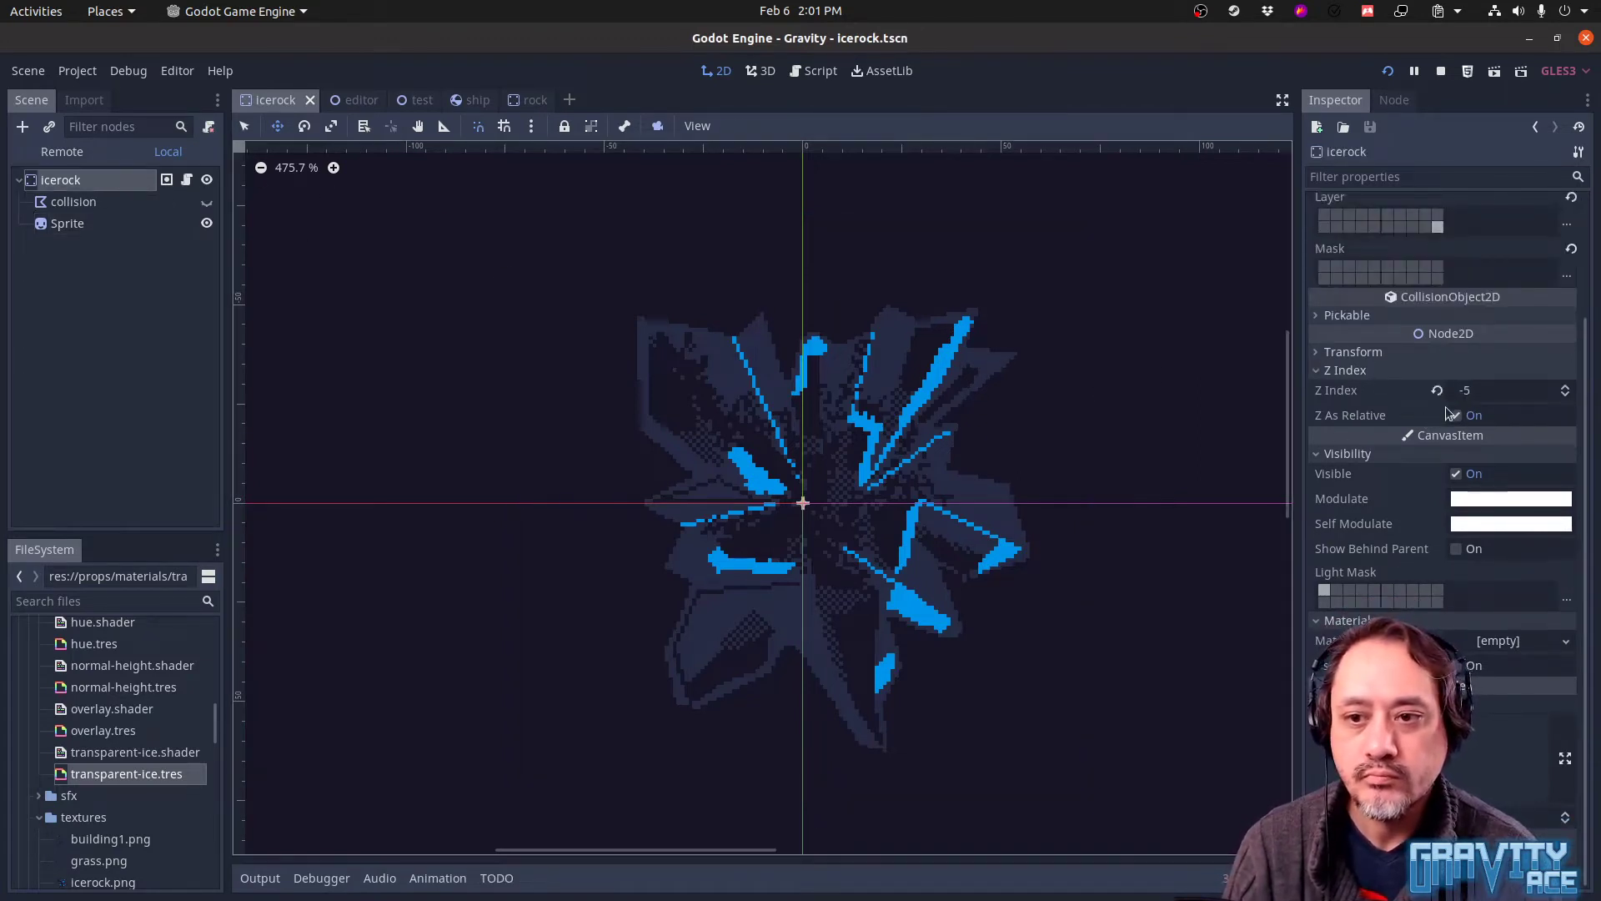
pyautogui.click(521, 100)
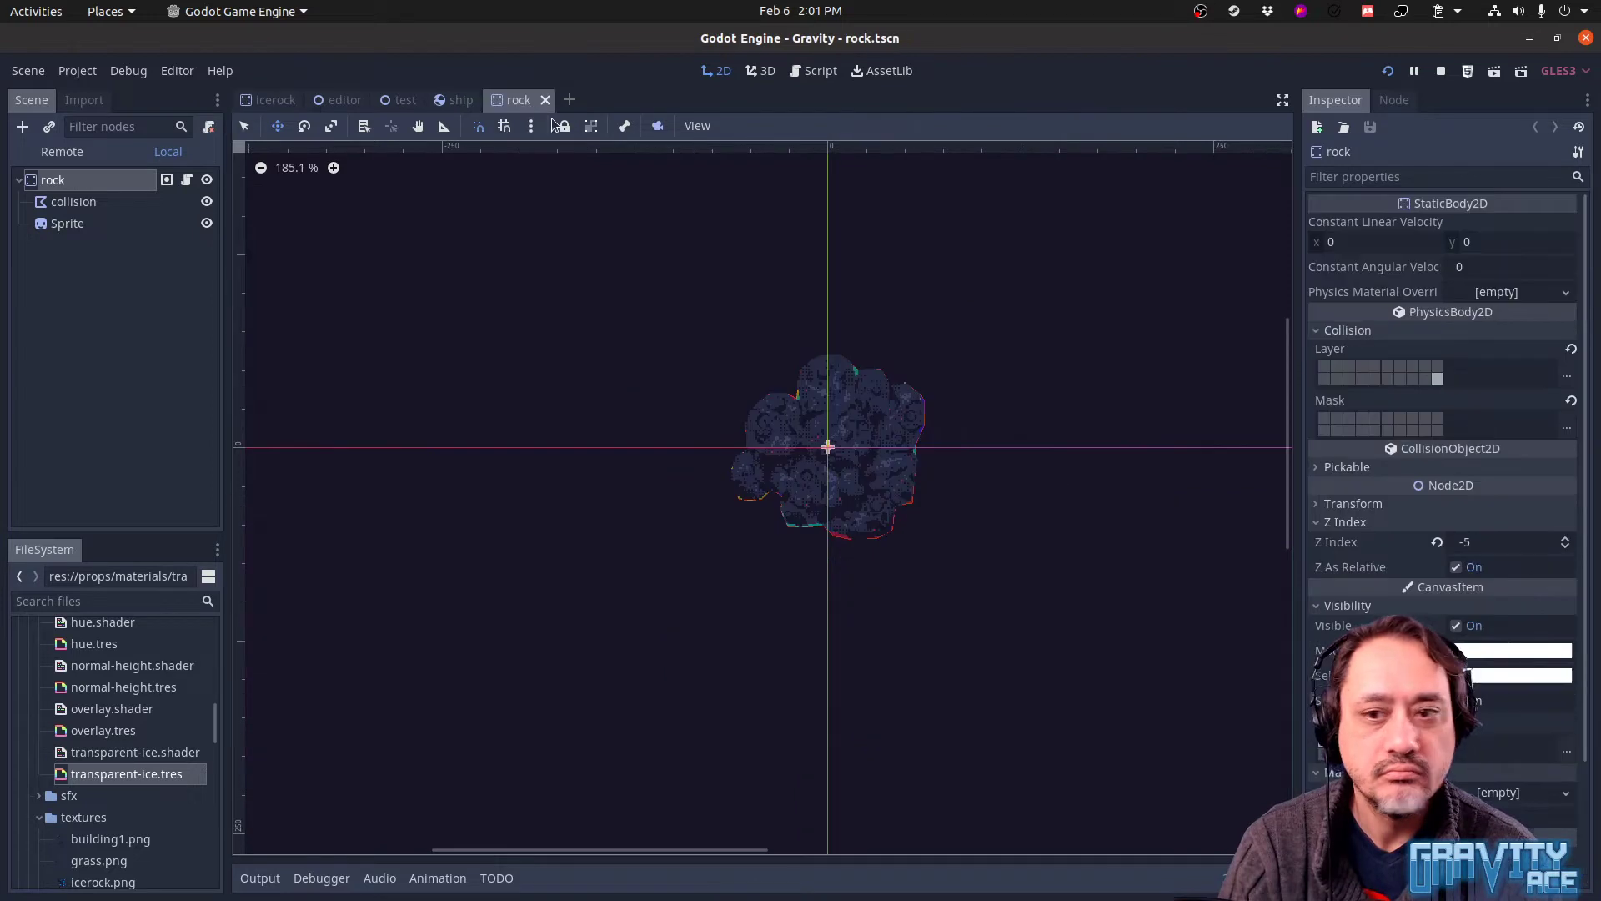
pyautogui.click(1348, 524)
pyautogui.click(1346, 522)
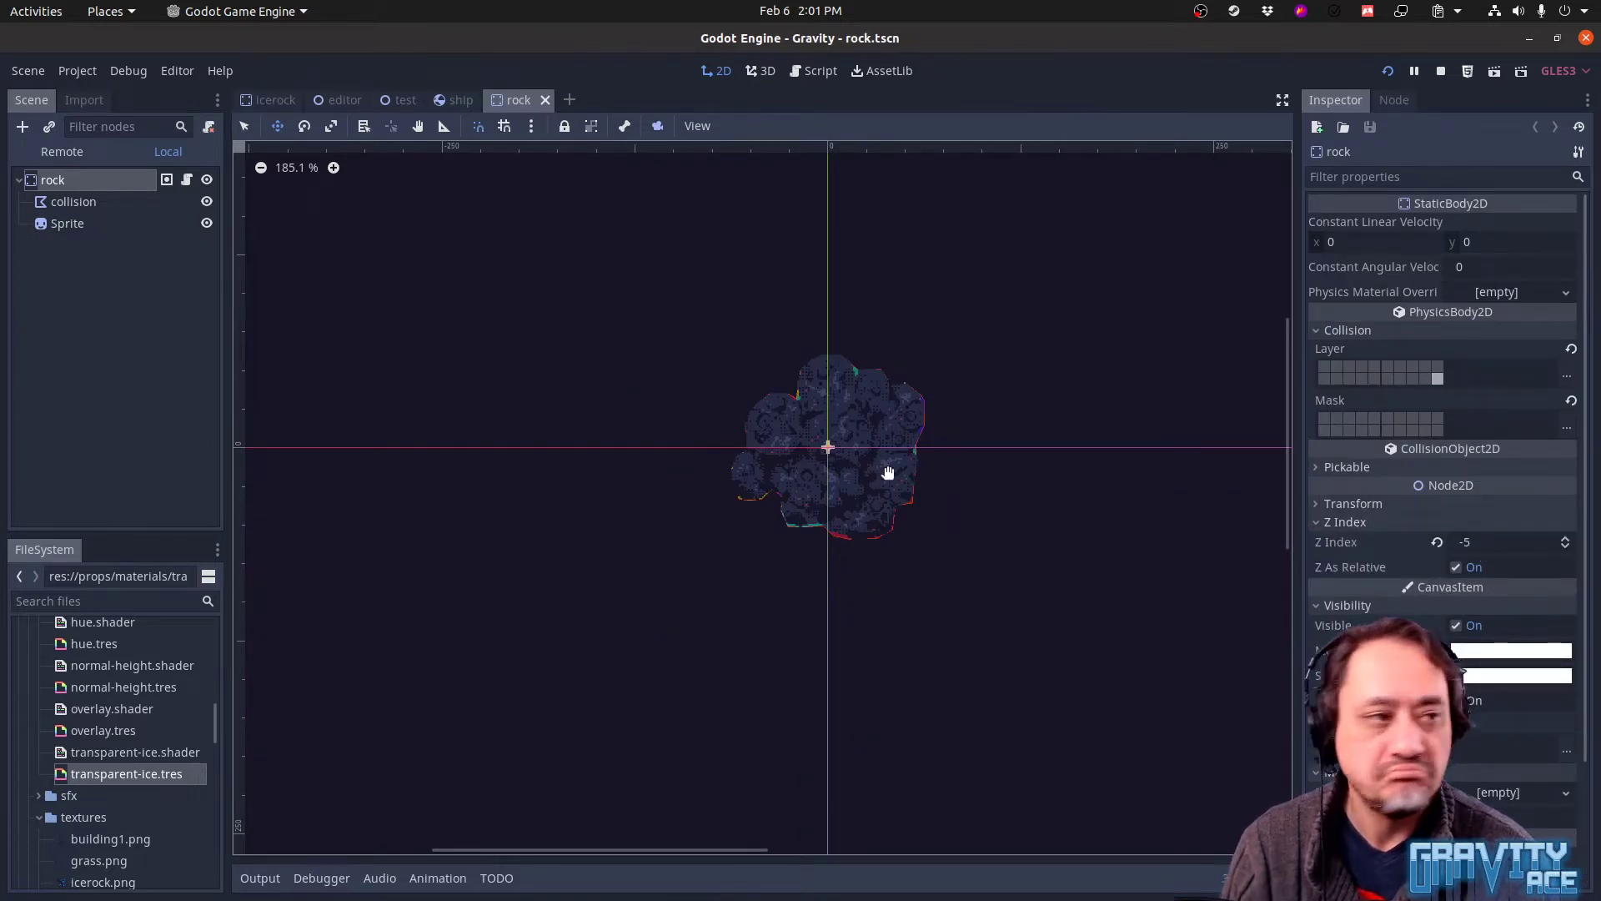
pyautogui.hotkey('alt', 'Tab')
pyautogui.hotkey('alt', 'Tab')
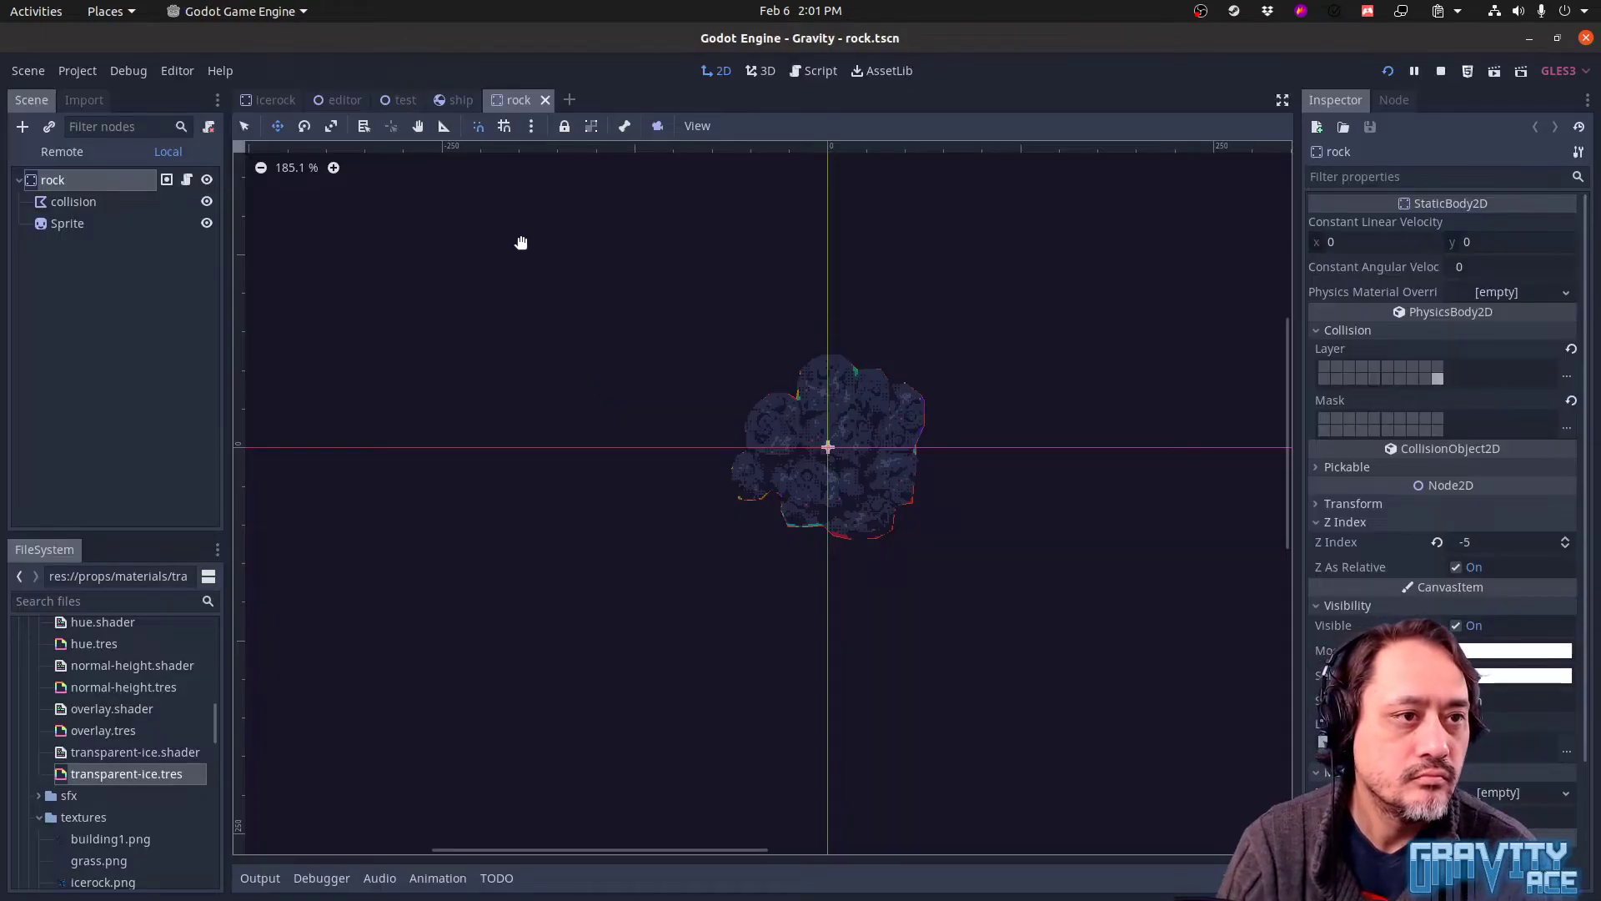
# Open the rock's script and the prop.gd script it extends to review their code
pyautogui.click(187, 181)
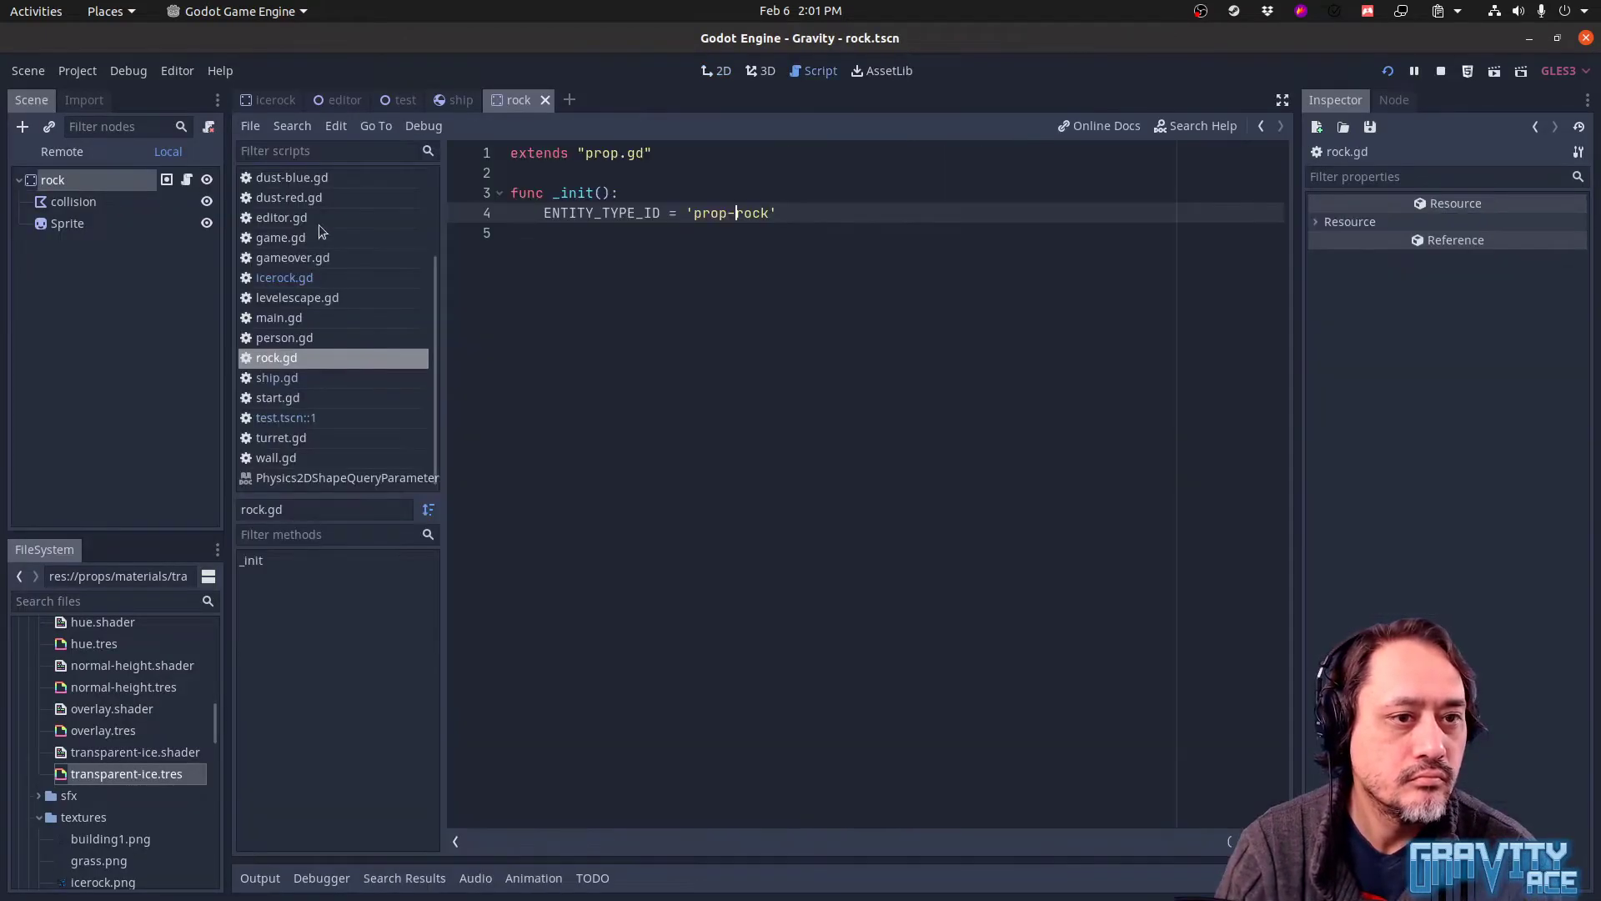
pyautogui.hotkey('shift', 'alt', 'o')
pyautogui.press('Escape')
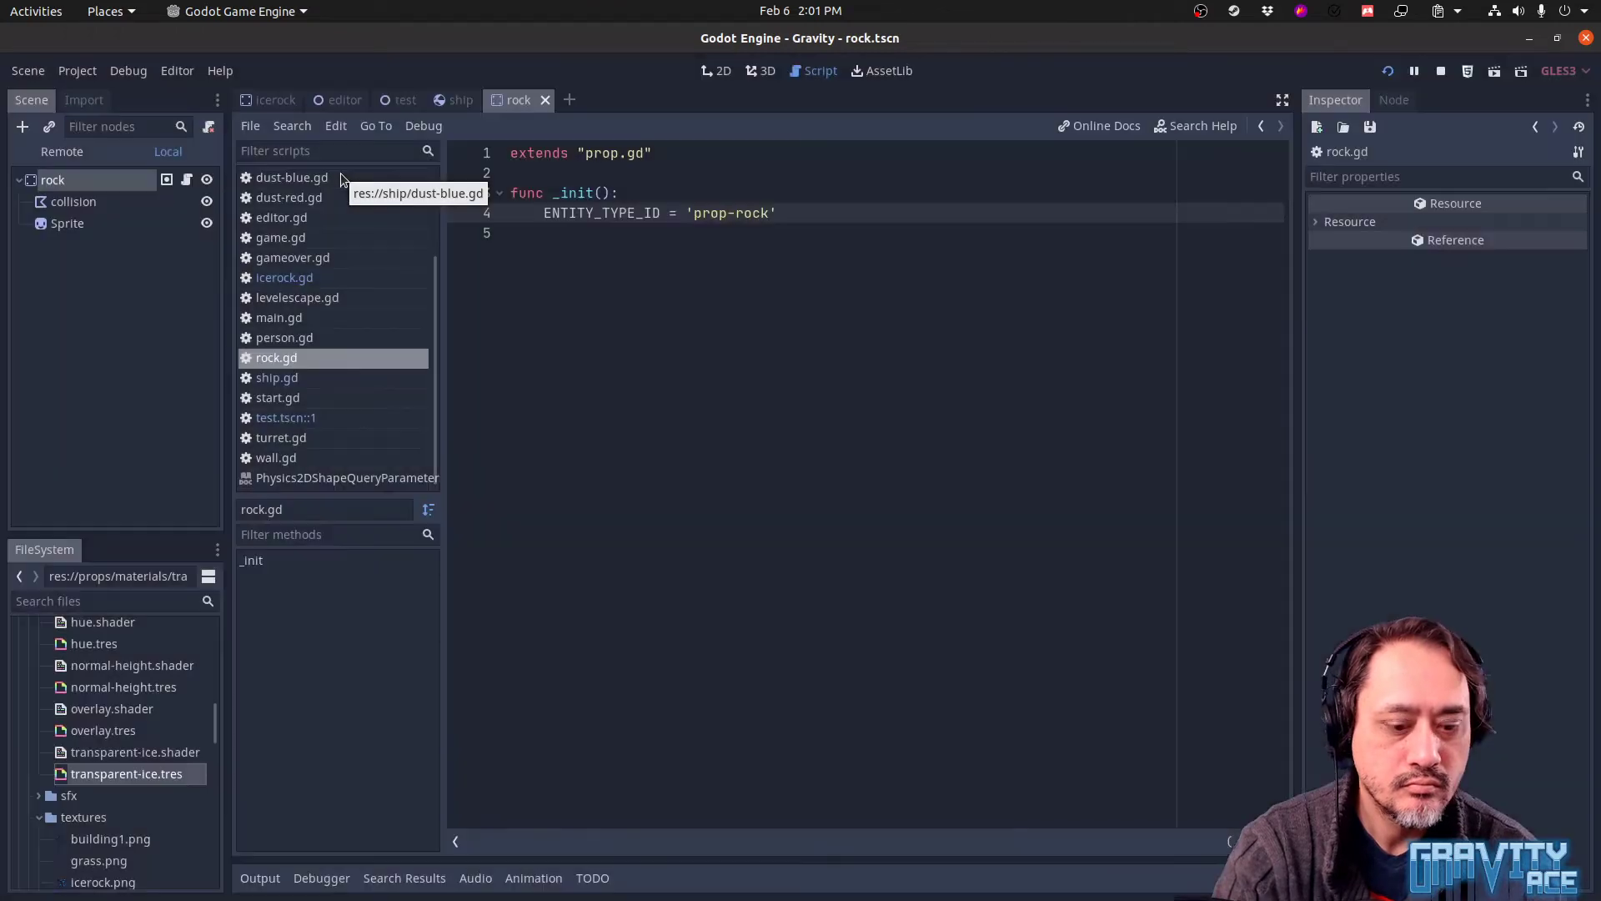
pyautogui.hotkey('ctrl', 'f')
pyautogui.hotkey('ctrl', 'shift', 'o')
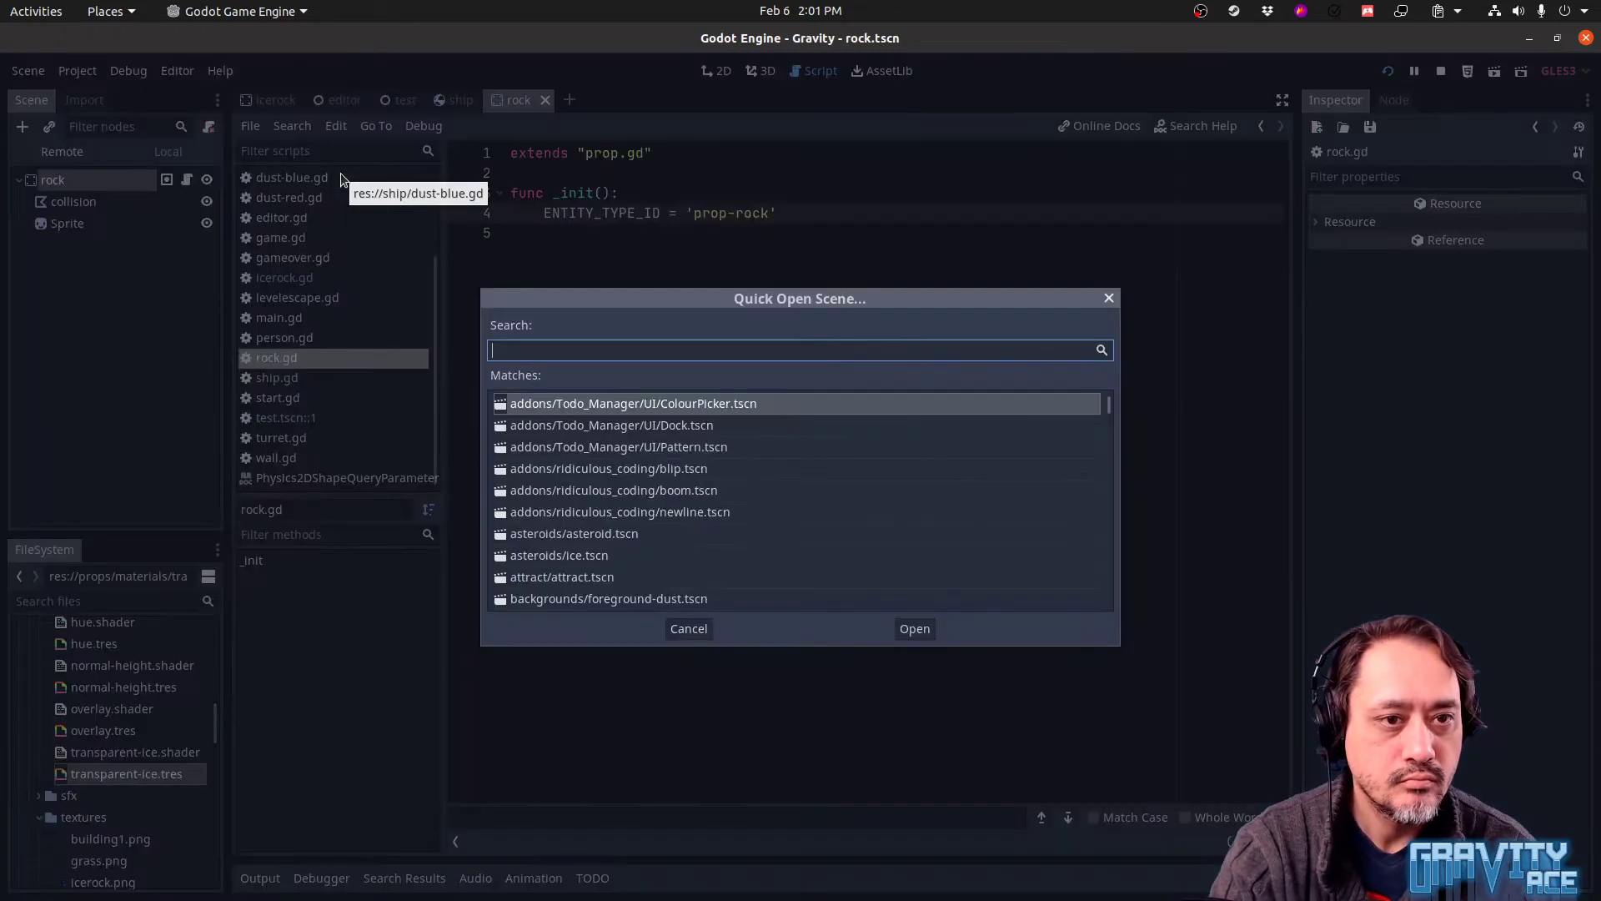
pyautogui.press('Escape')
pyautogui.hotkey('shift', 'alt', 'o')
pyautogui.write('preop')
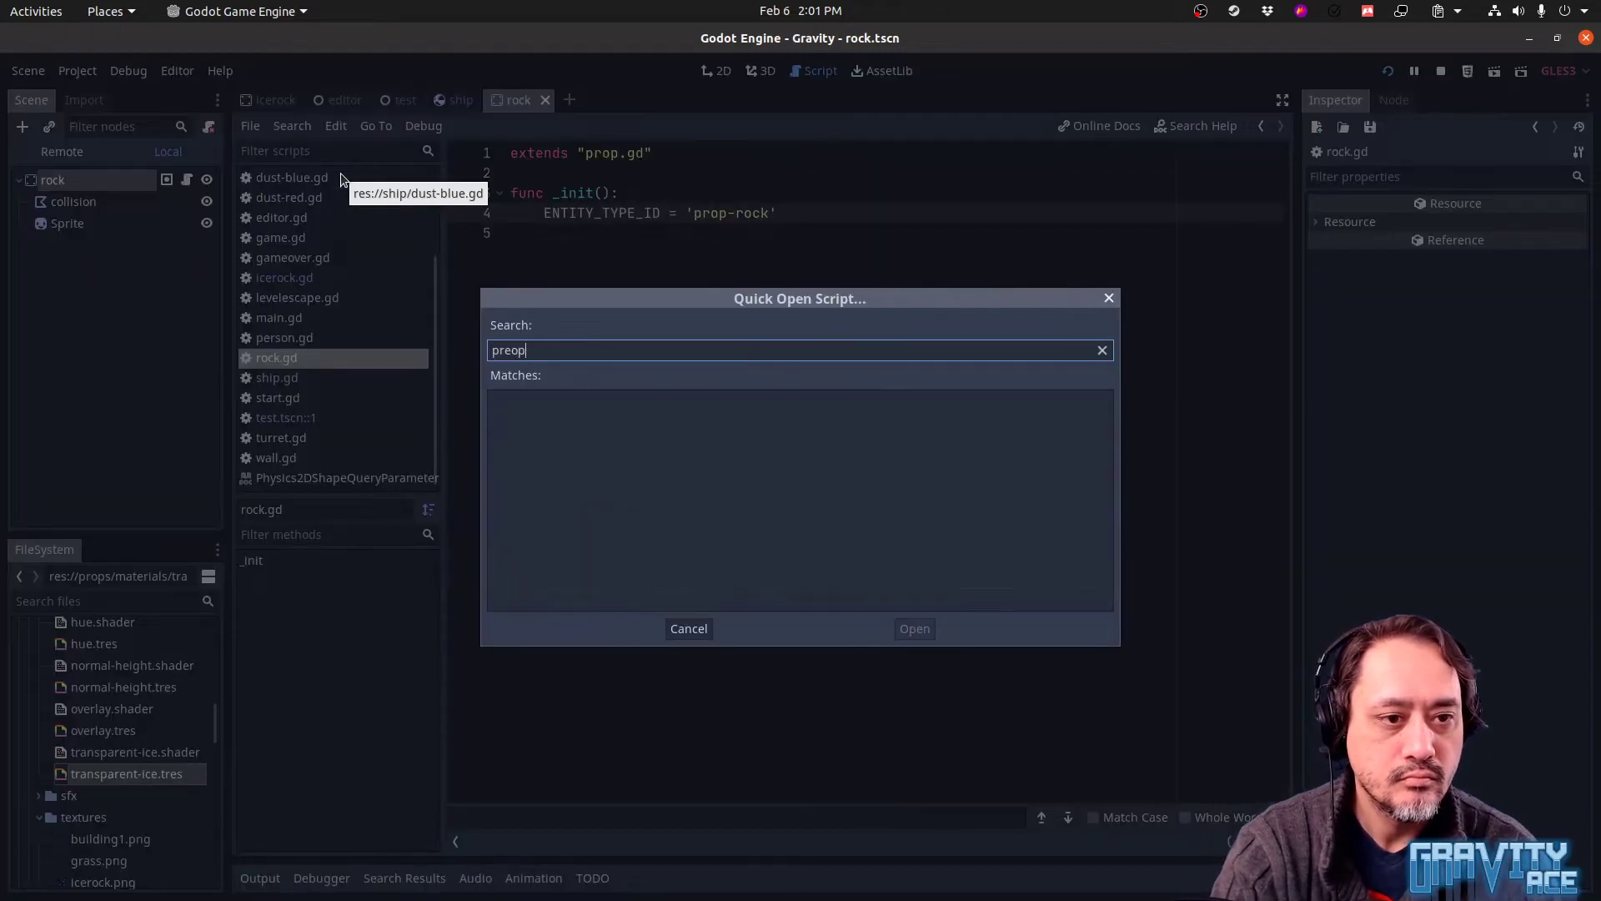
pyautogui.press('BackSpace')
pyautogui.press('BackSpace')
pyautogui.press('BackSpace')
pyautogui.press('BackSpace')
pyautogui.write('rop')
pyautogui.press('Return')
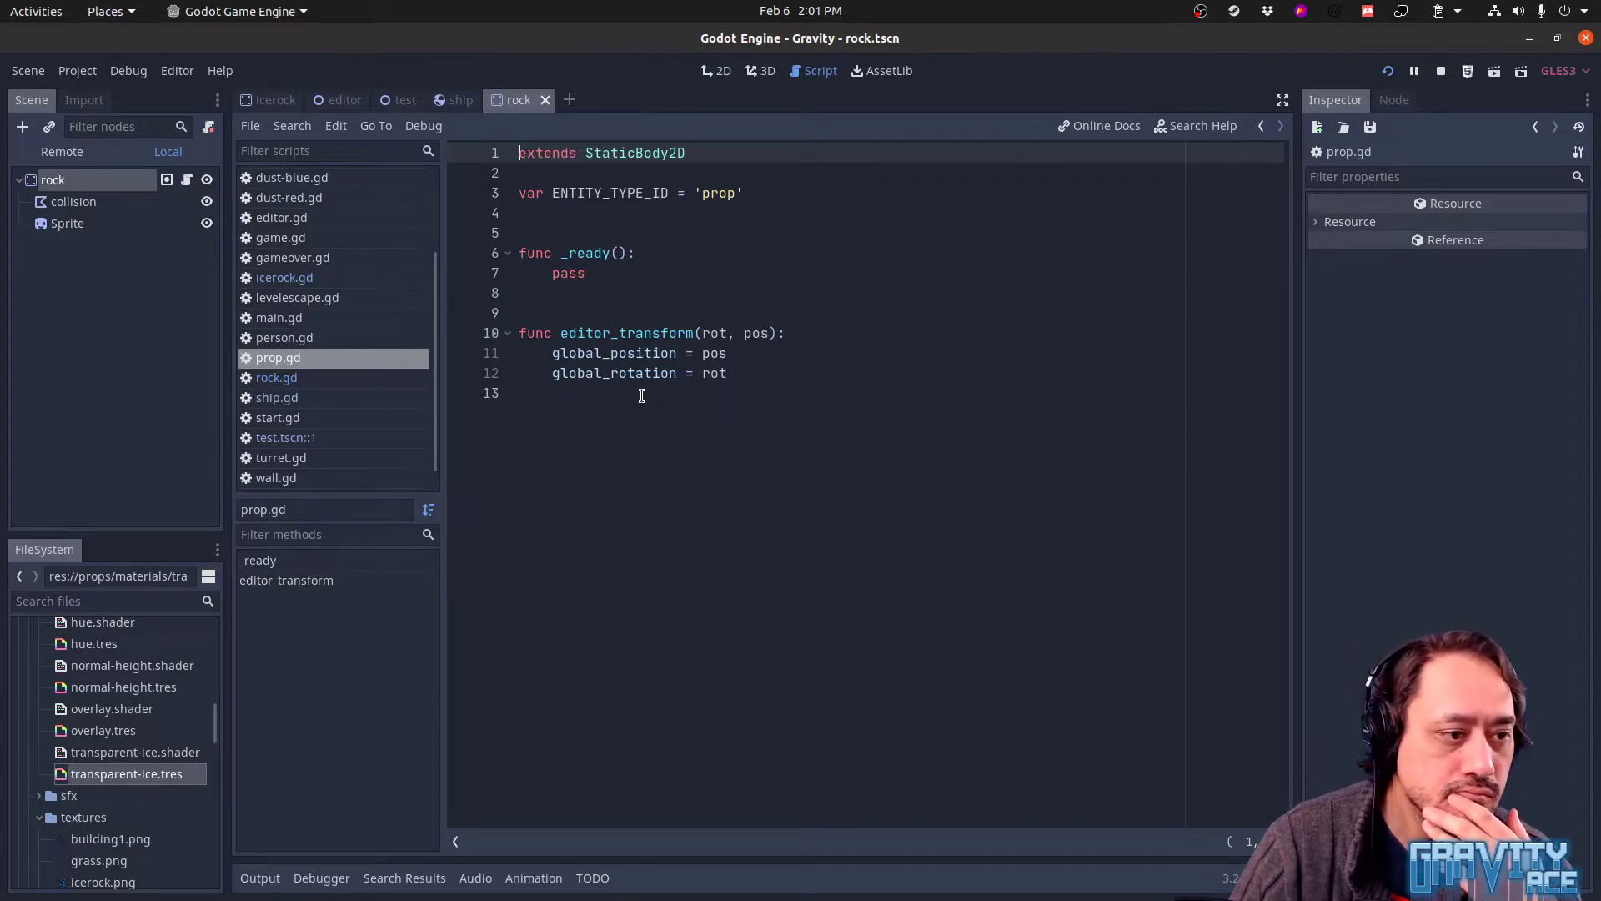
pyautogui.hotkey('alt', 'Tab')
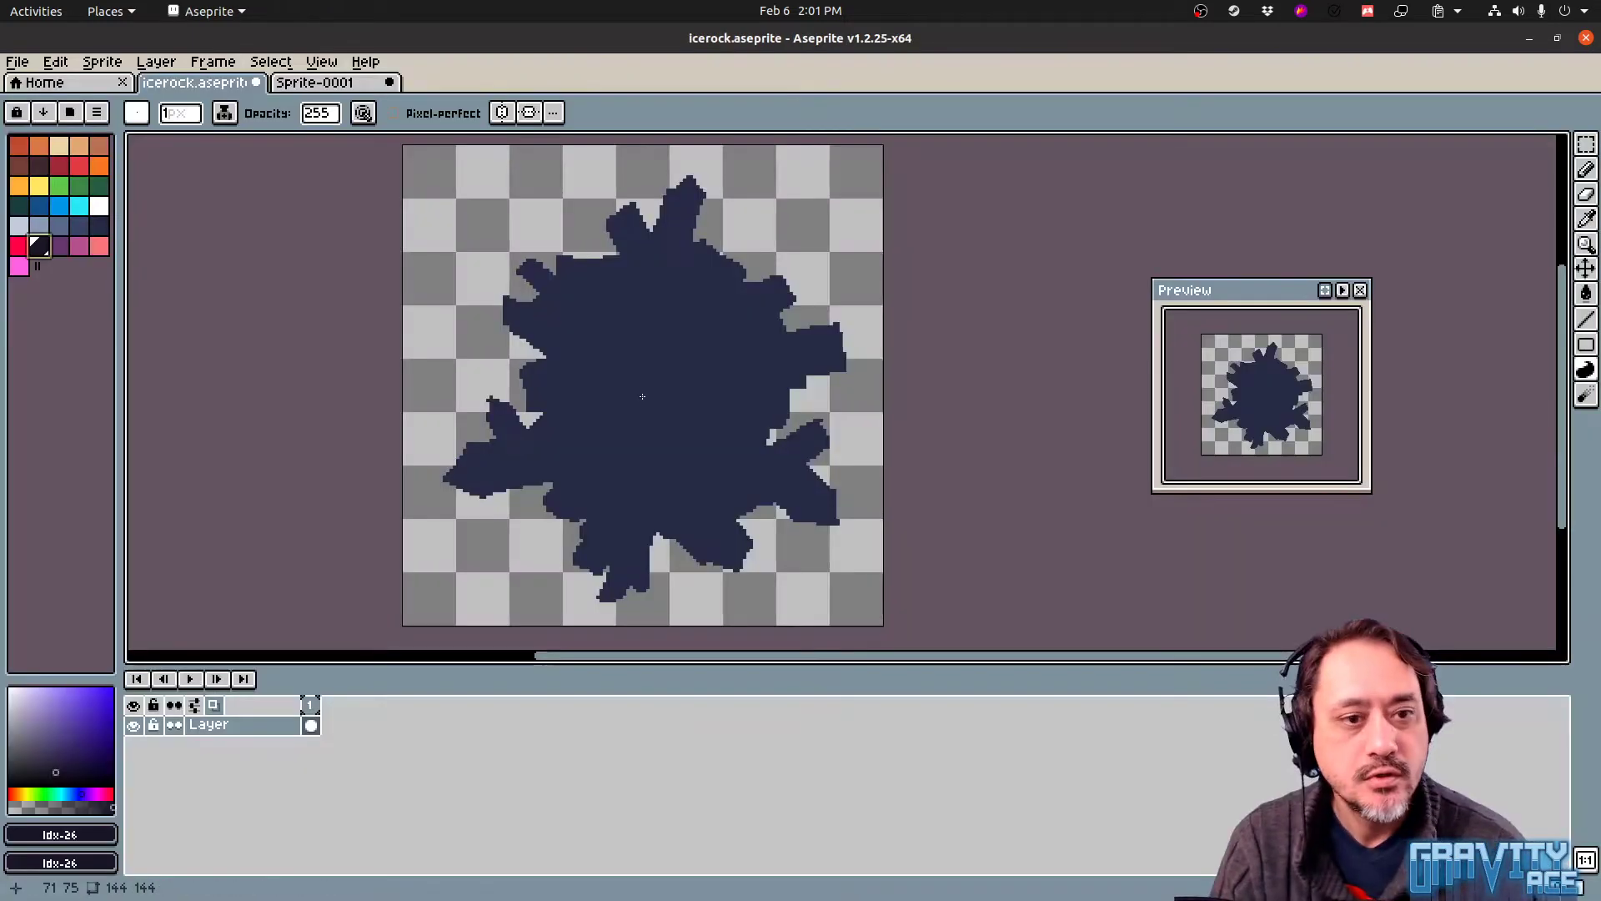
pyautogui.hotkey('alt', 'Tab')
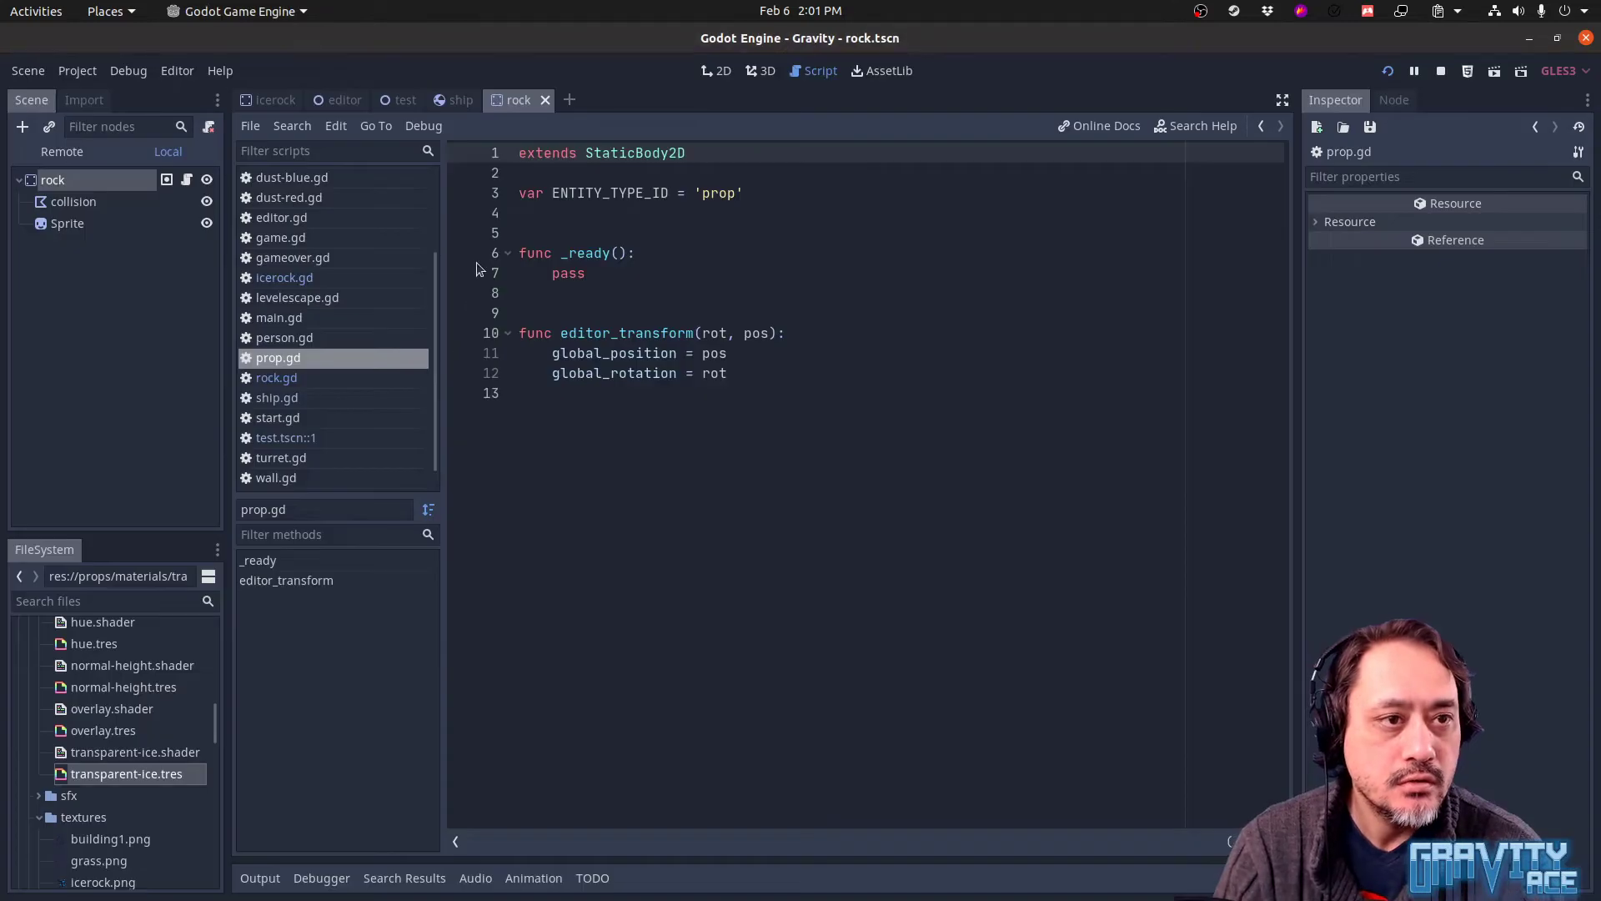
# Inspect the Transform and Z Index properties of the rock scene's collision polygon and sprite in the 2D view
pyautogui.hotkey('ctrl', 'F1')
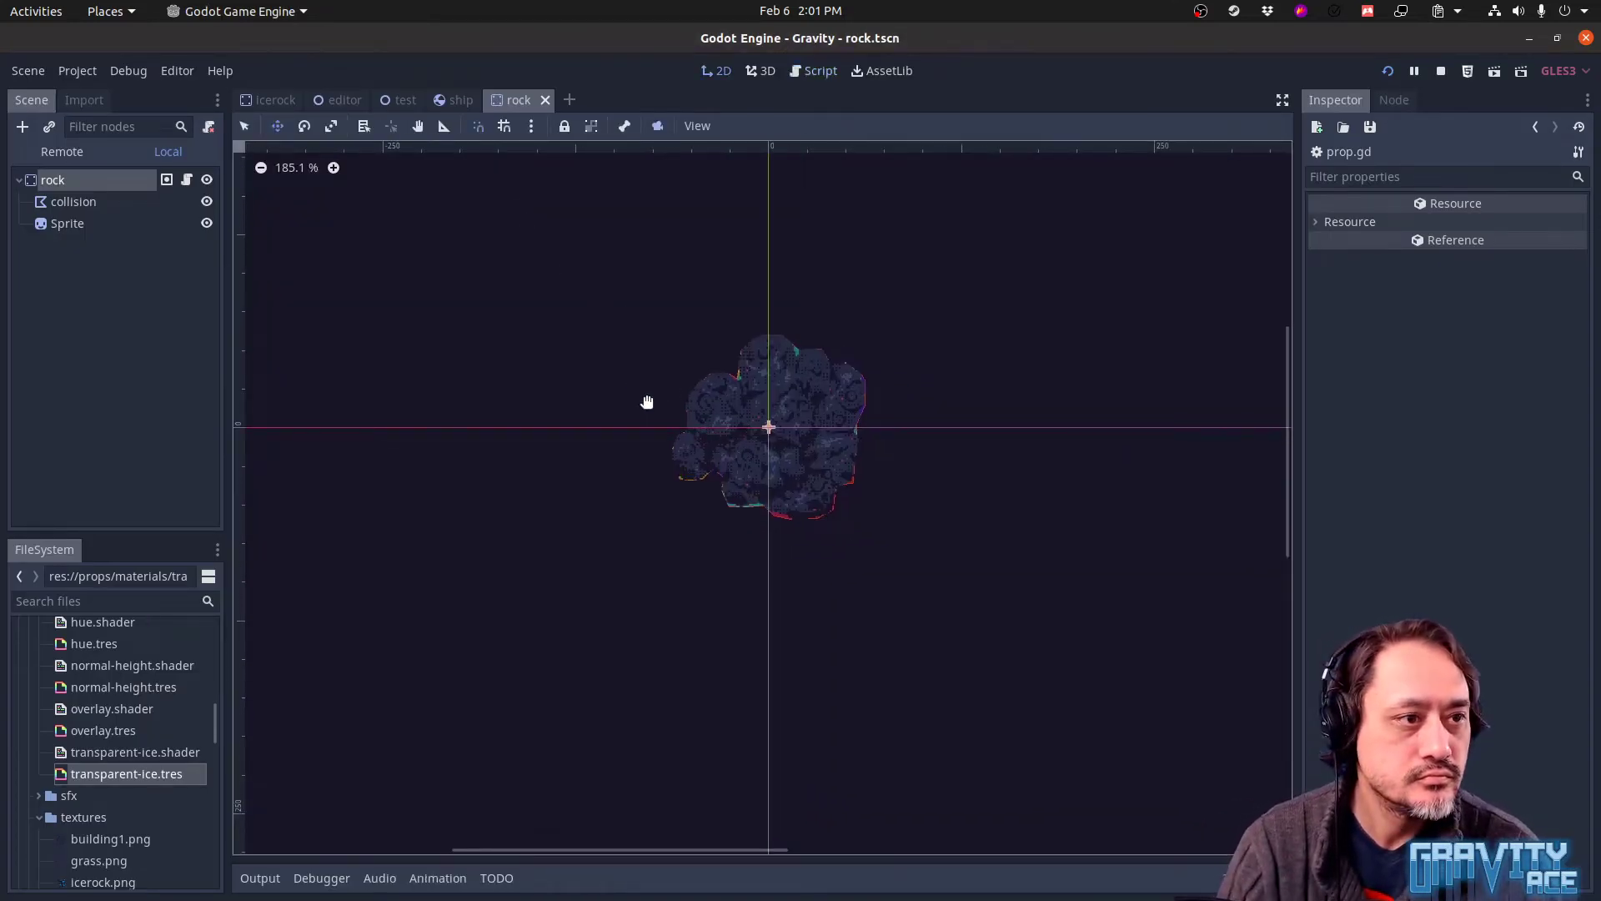
pyautogui.moveTo(647, 402); pyautogui.dragTo(604, 476)
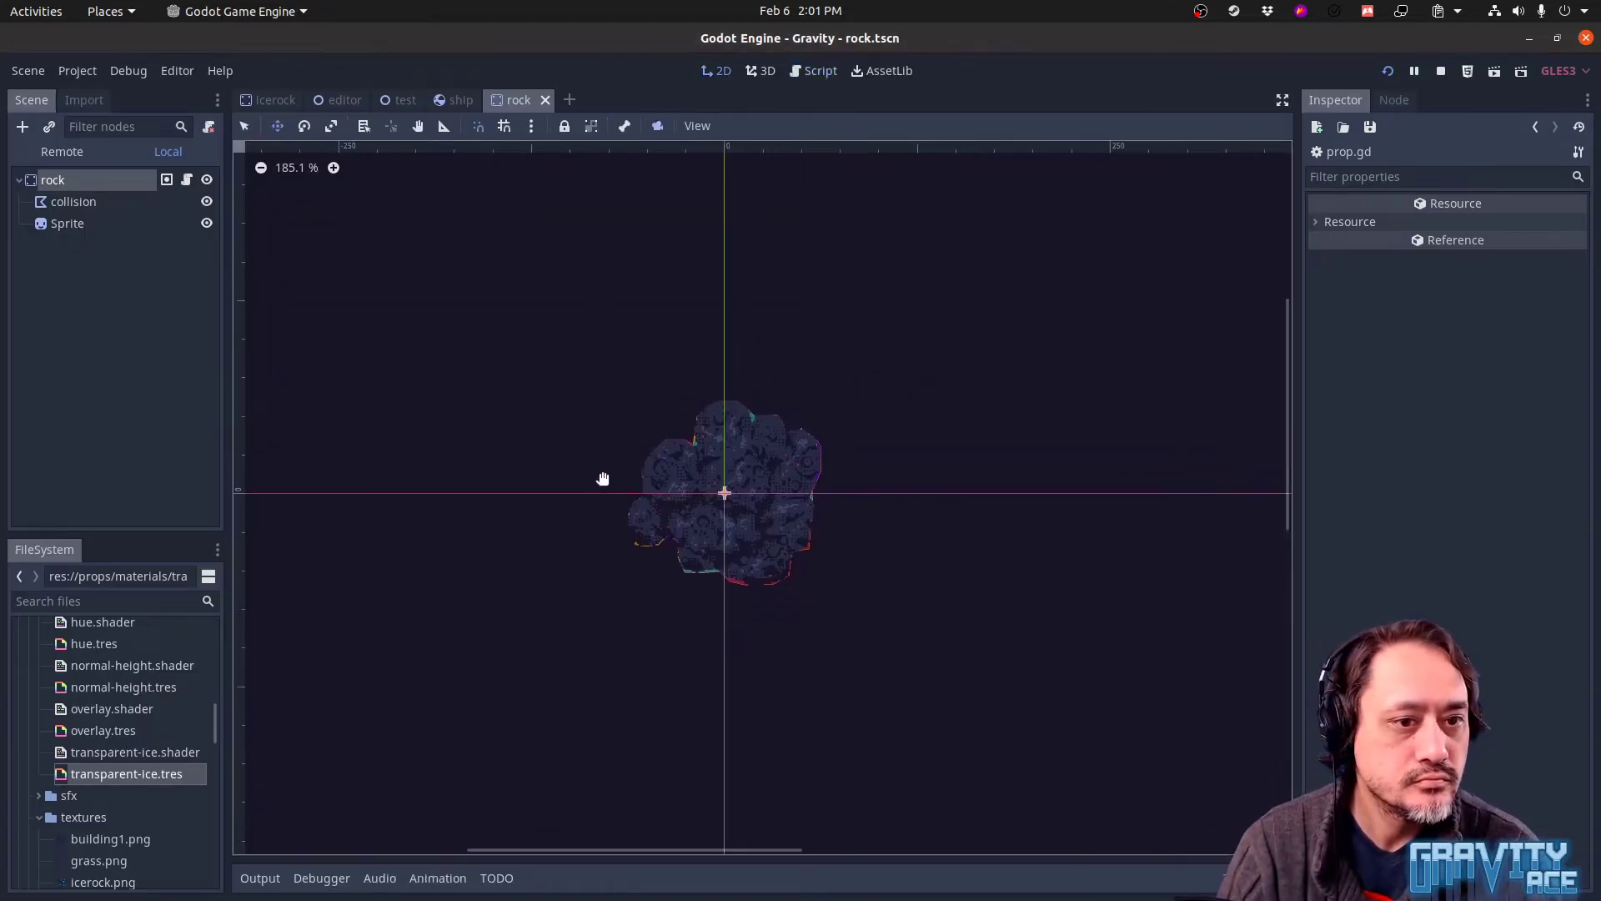
pyautogui.click(184, 207)
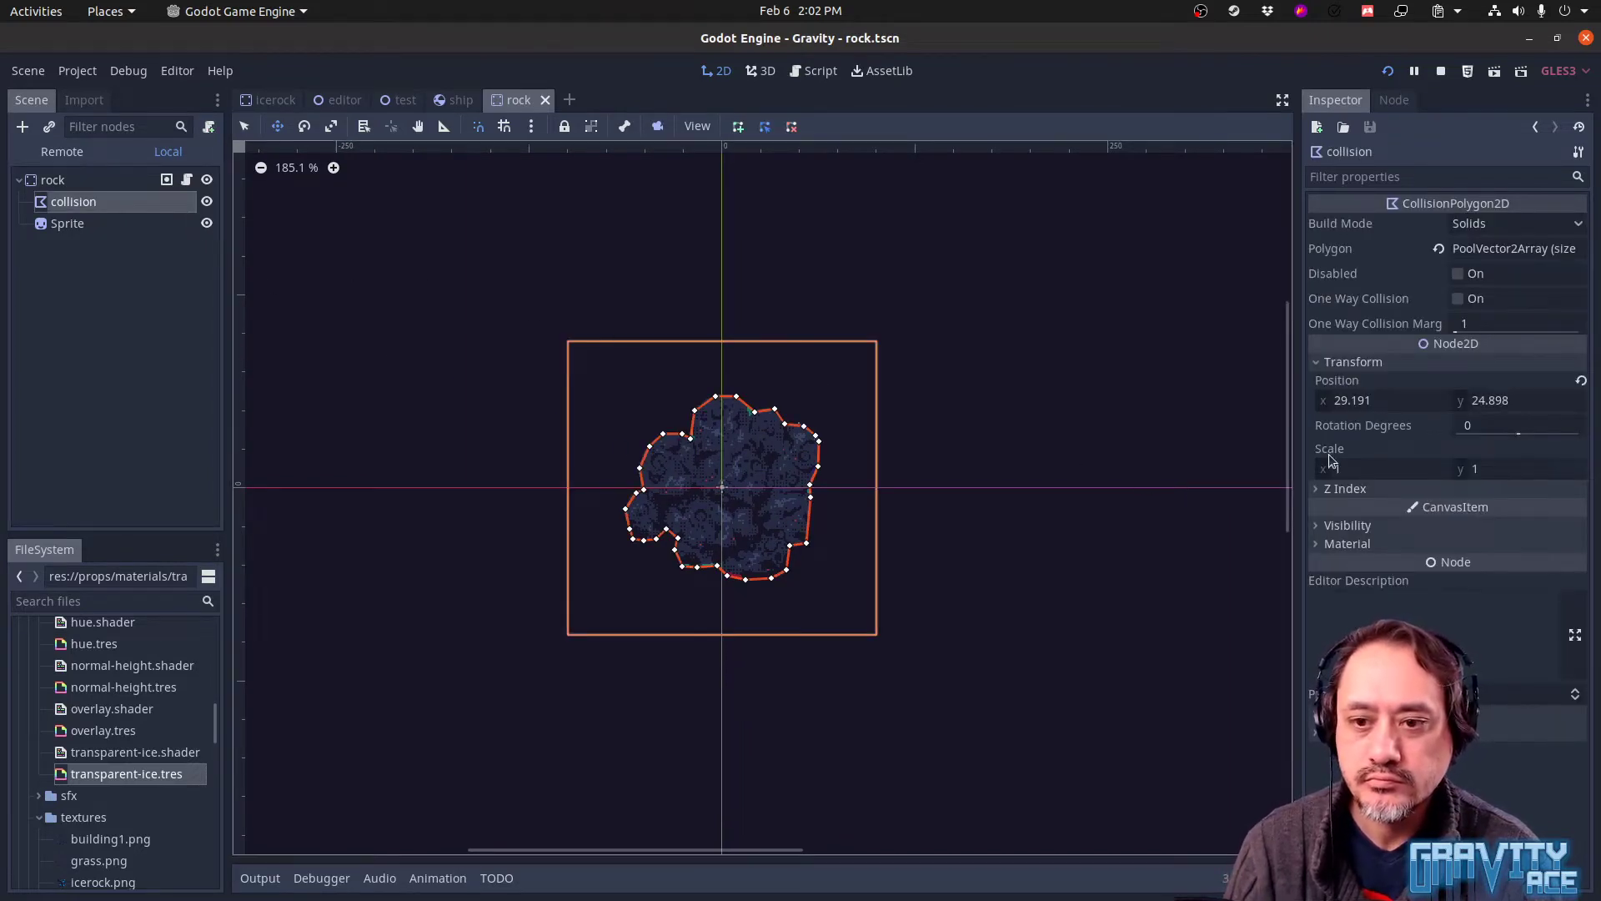
pyautogui.click(1343, 490)
pyautogui.click(1341, 492)
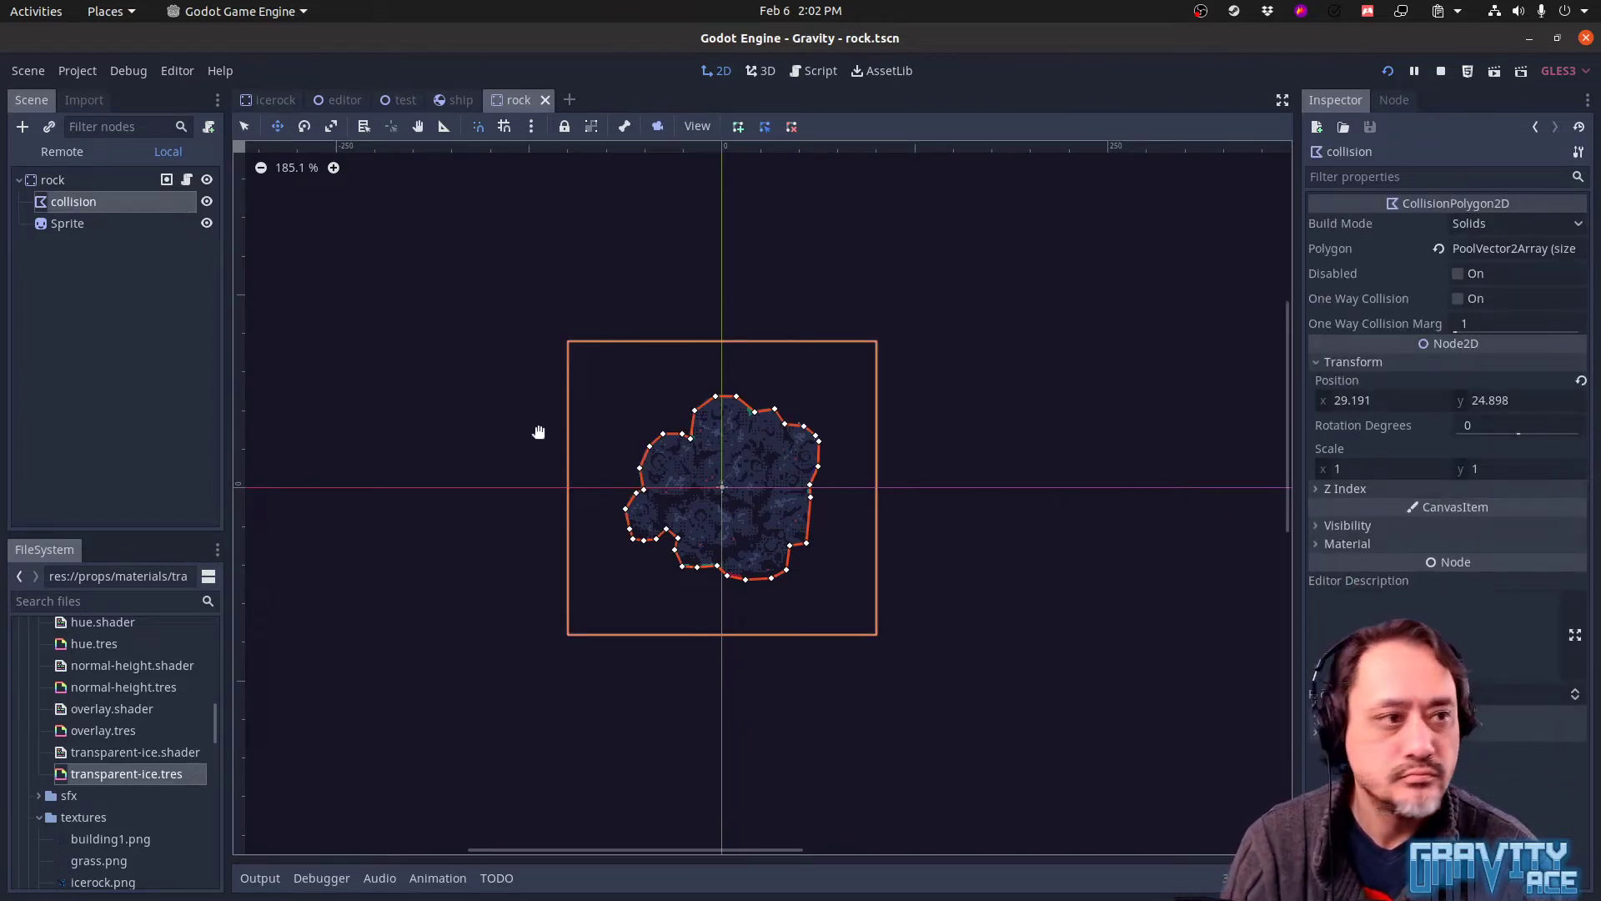
pyautogui.click(190, 225)
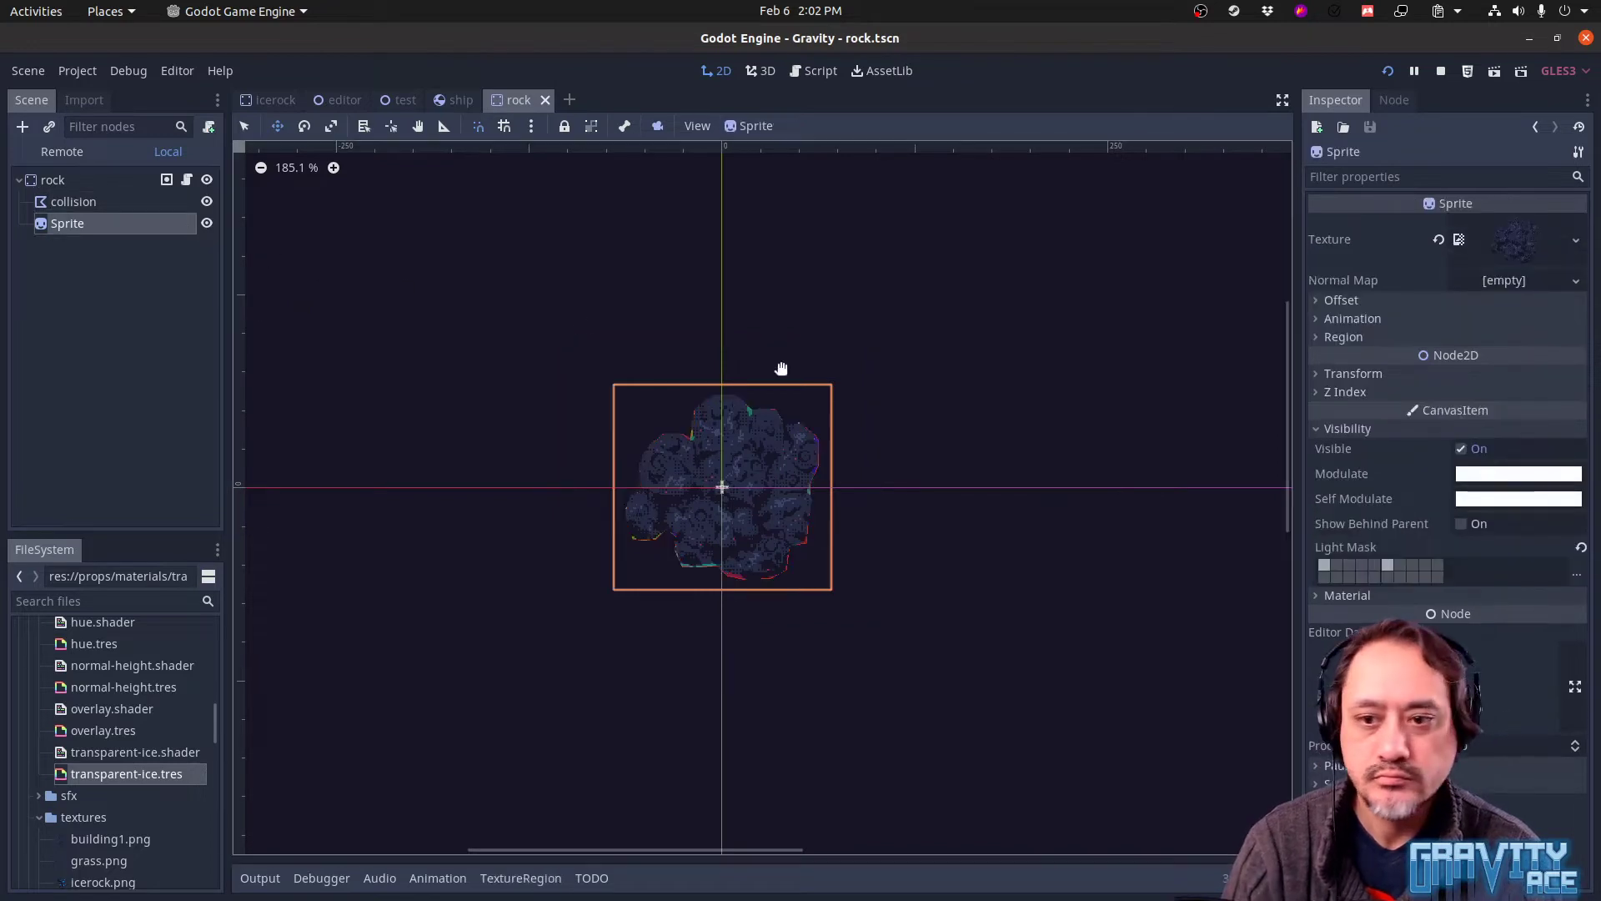
pyautogui.click(1359, 390)
pyautogui.click(1361, 375)
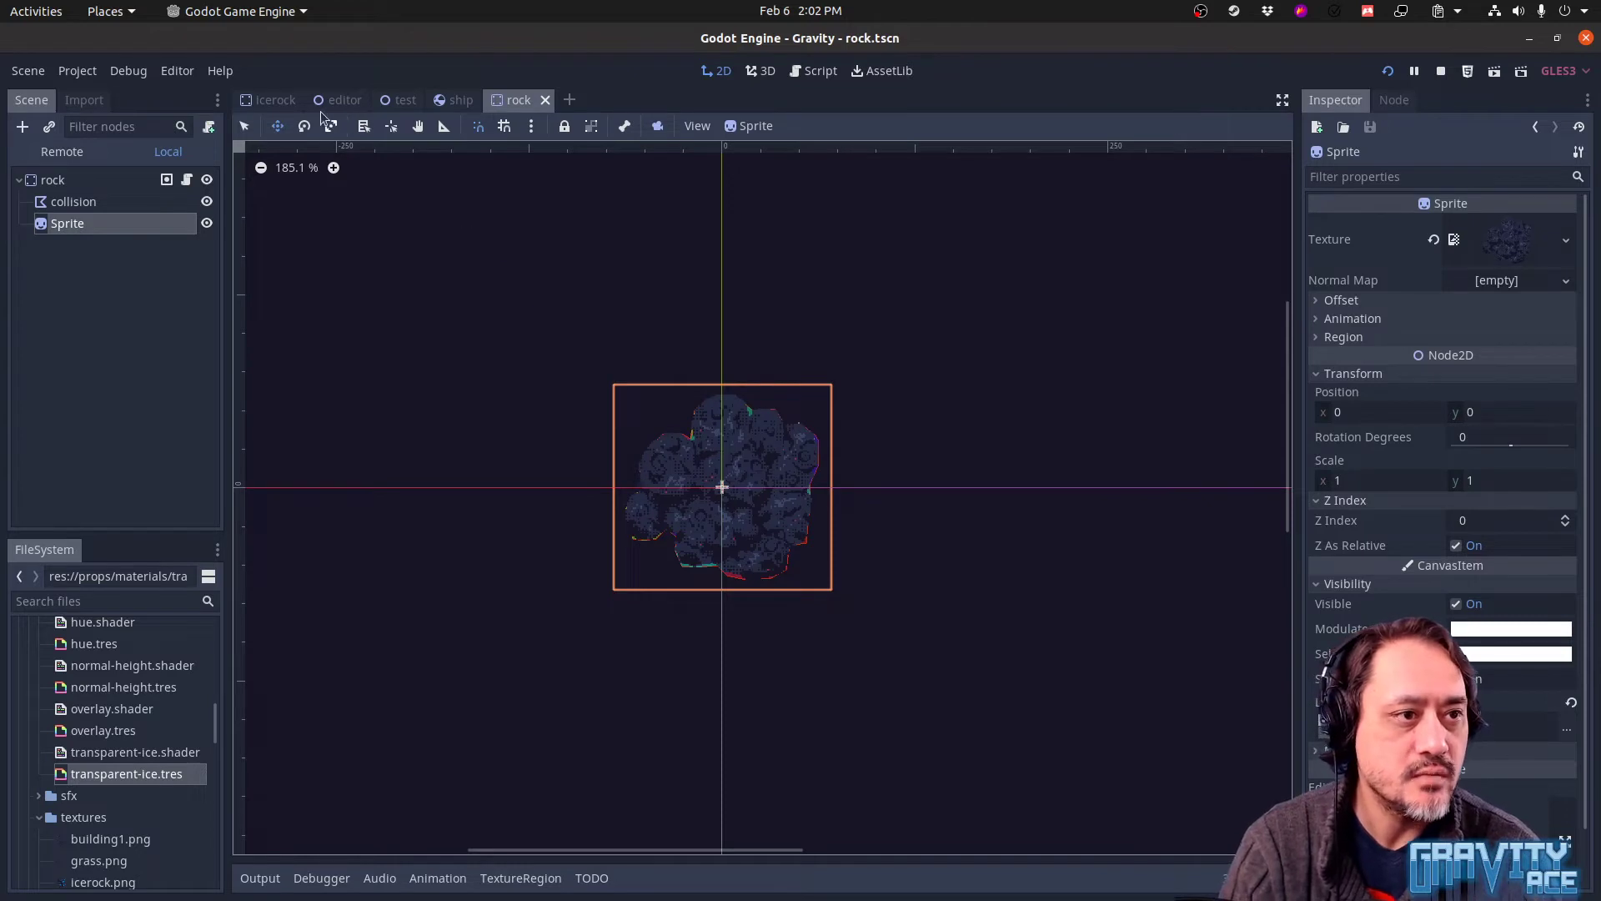
# Make the collision polygon visible in the icerock scene
pyautogui.click(271, 101)
pyautogui.click(207, 224)
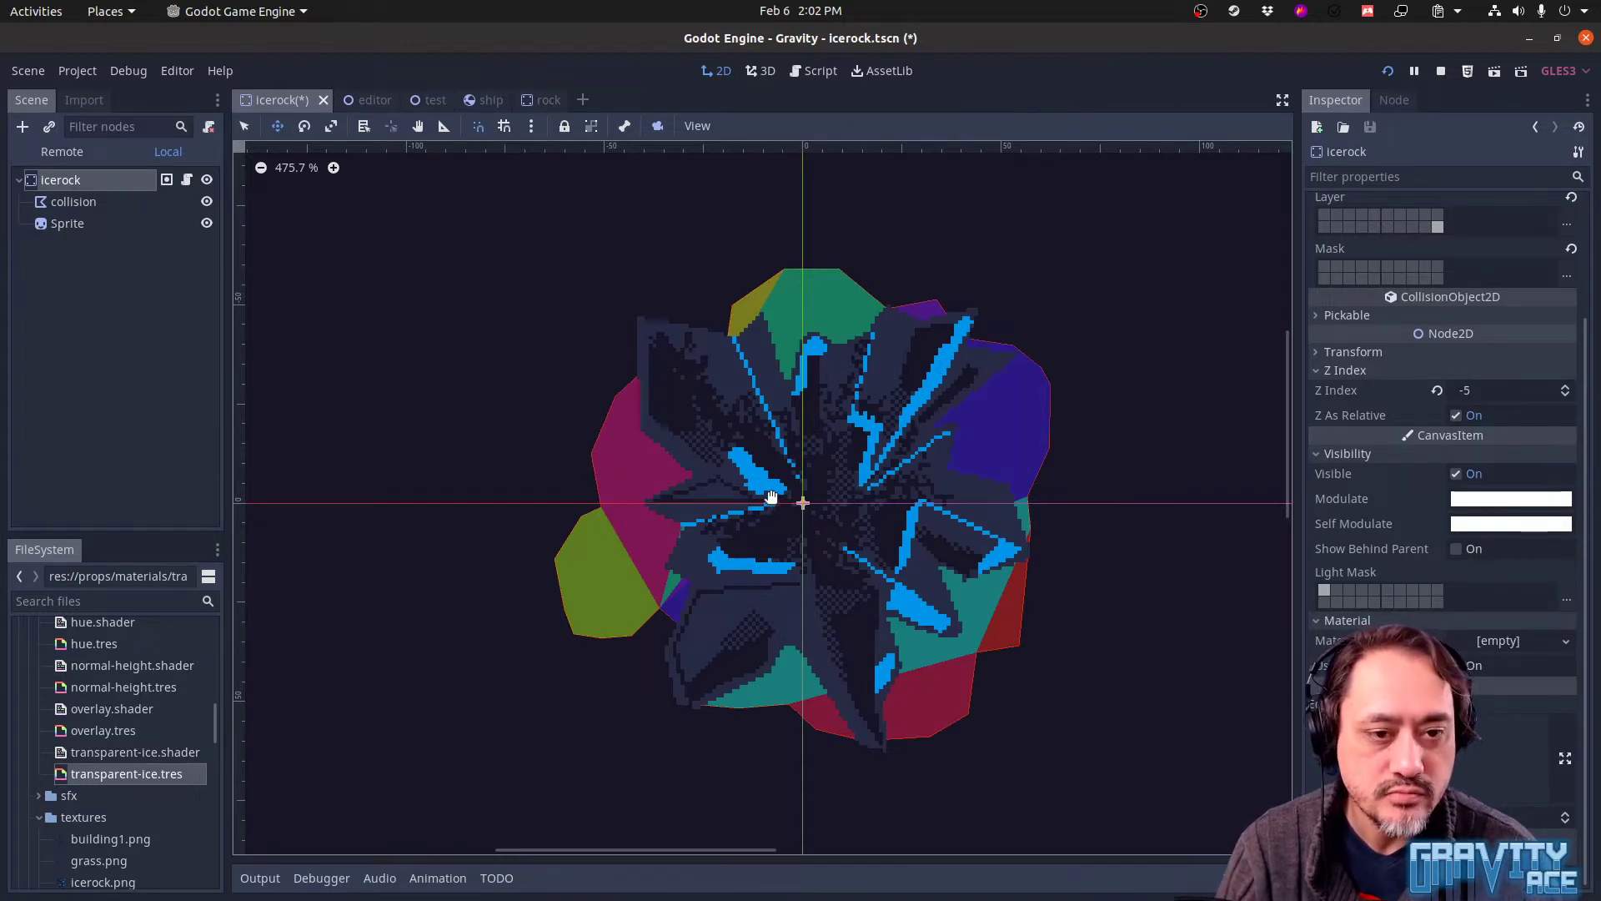
pyautogui.hotkey('alt', 'Tab')
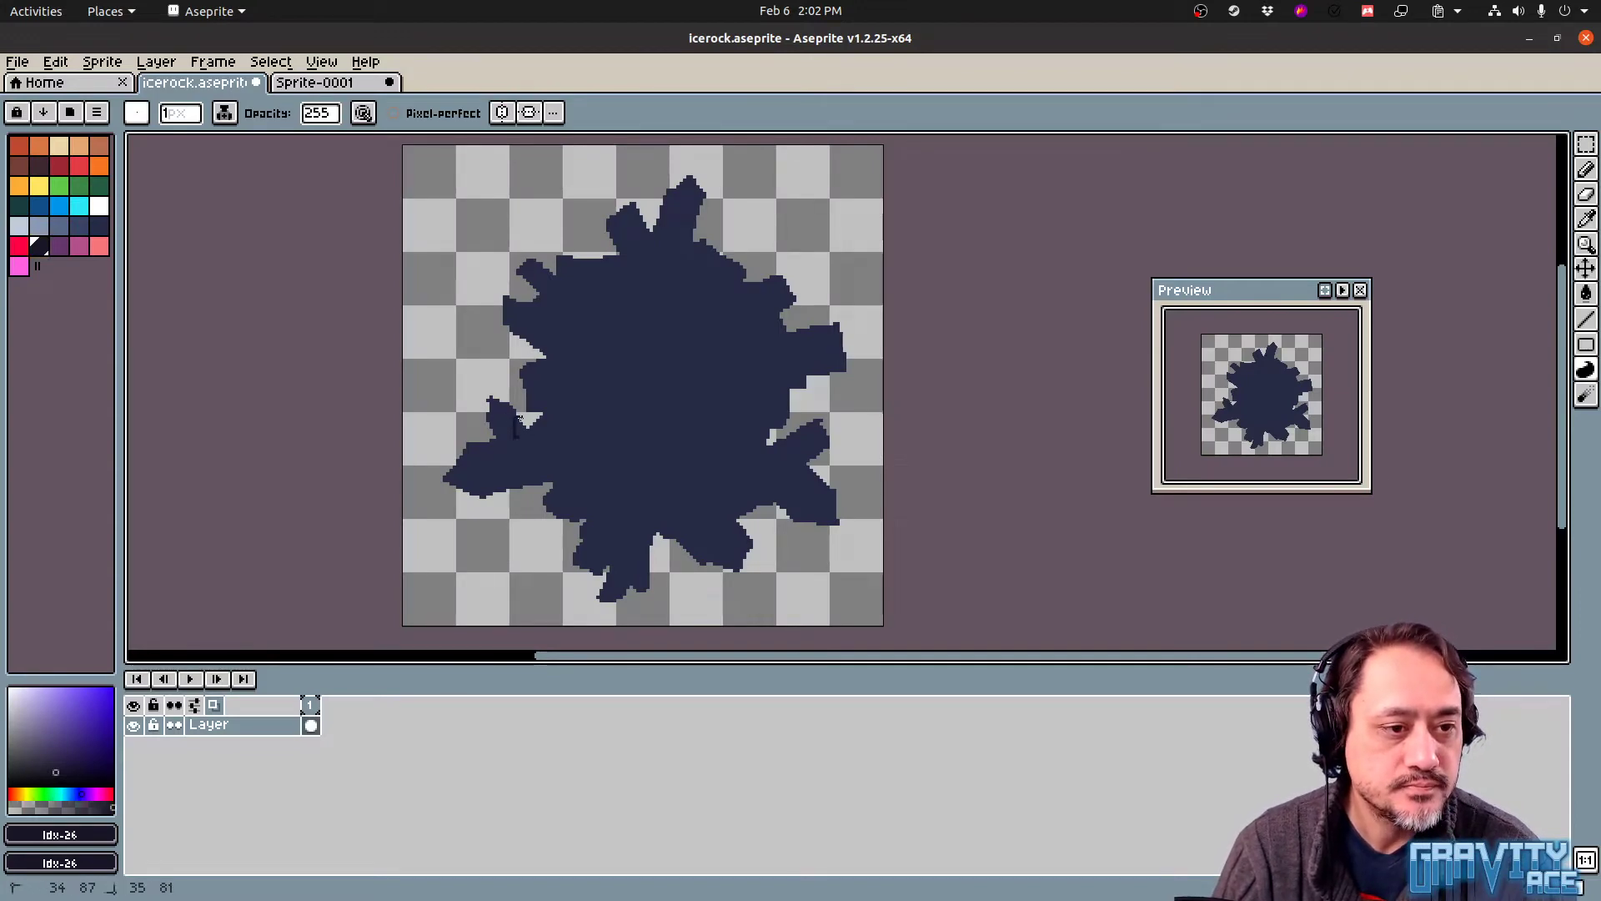
pyautogui.moveTo(517, 427); pyautogui.dragTo(577, 422)
pyautogui.hotkey('ctrl', 'z')
pyautogui.hotkey('alt', 'Tab')
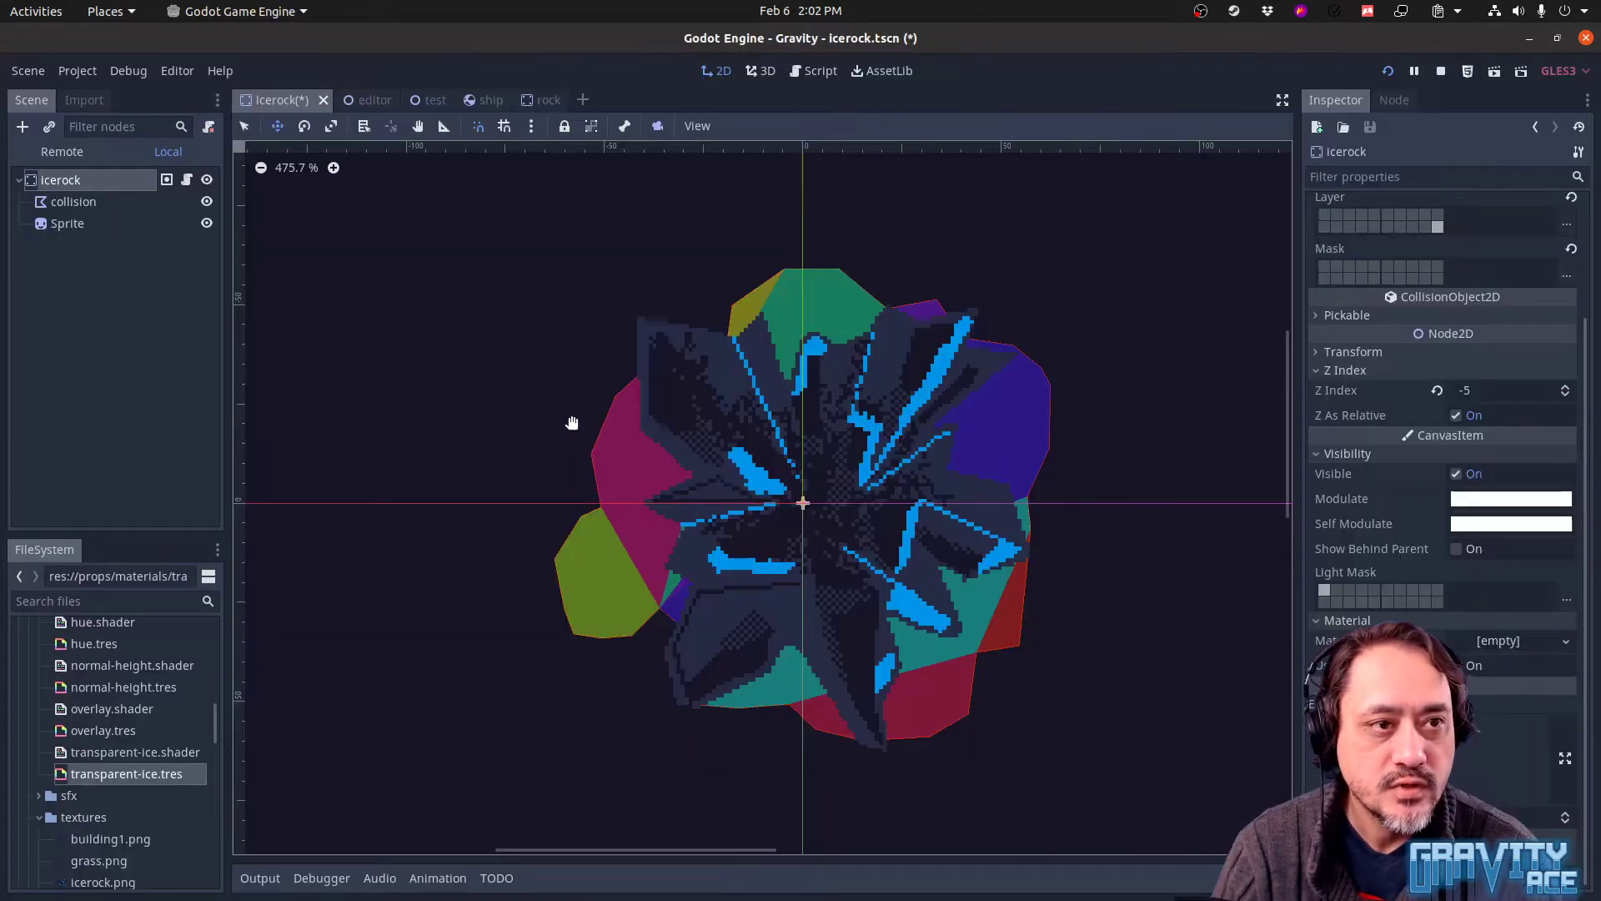
# Examine the rock sprite's shading and outline up close in the rock scene as a reference for the ice sprite
pyautogui.click(538, 101)
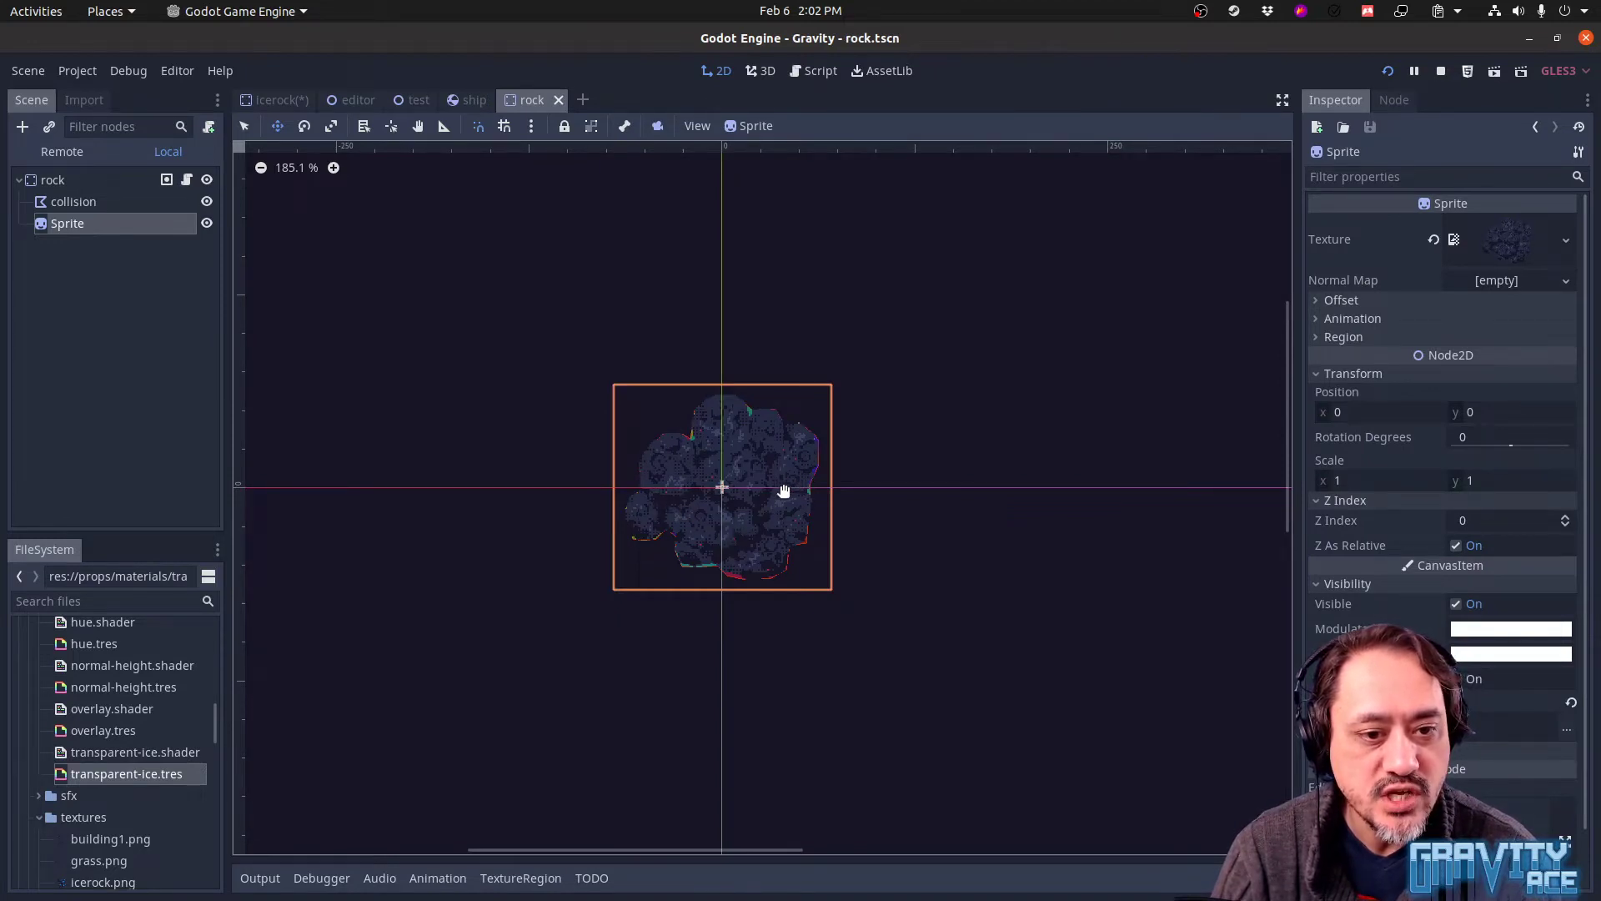
pyautogui.click(333, 168)
pyautogui.click(334, 168)
pyautogui.moveTo(668, 490); pyautogui.dragTo(685, 449, button='middle')
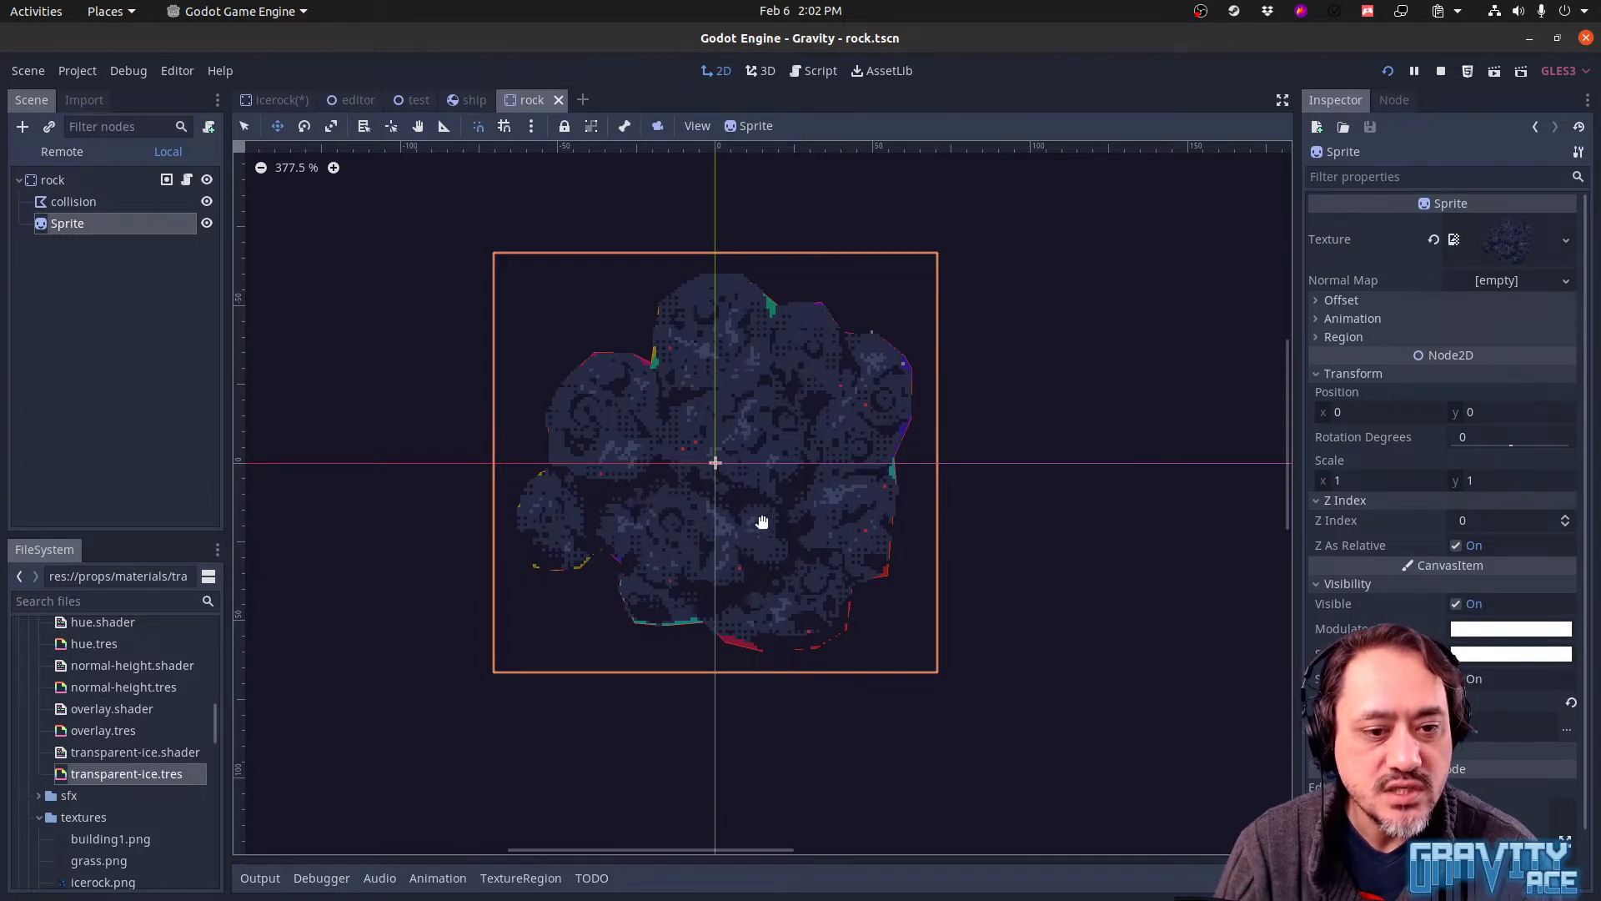
pyautogui.hotkey('alt', 'Tab')
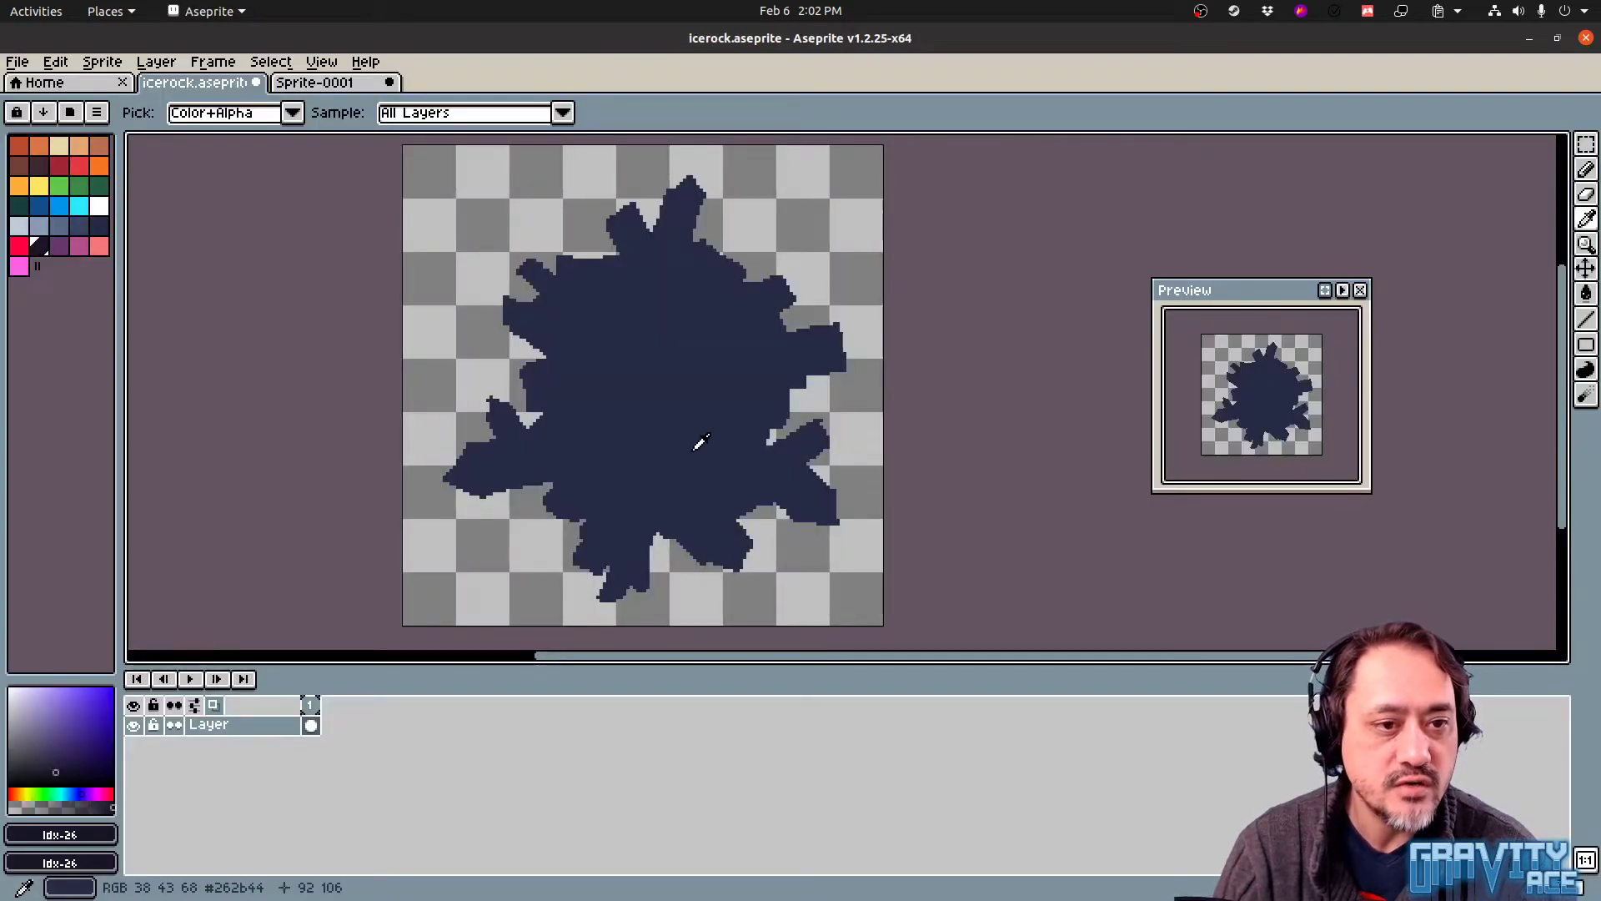
pyautogui.hotkey('alt', 'Tab')
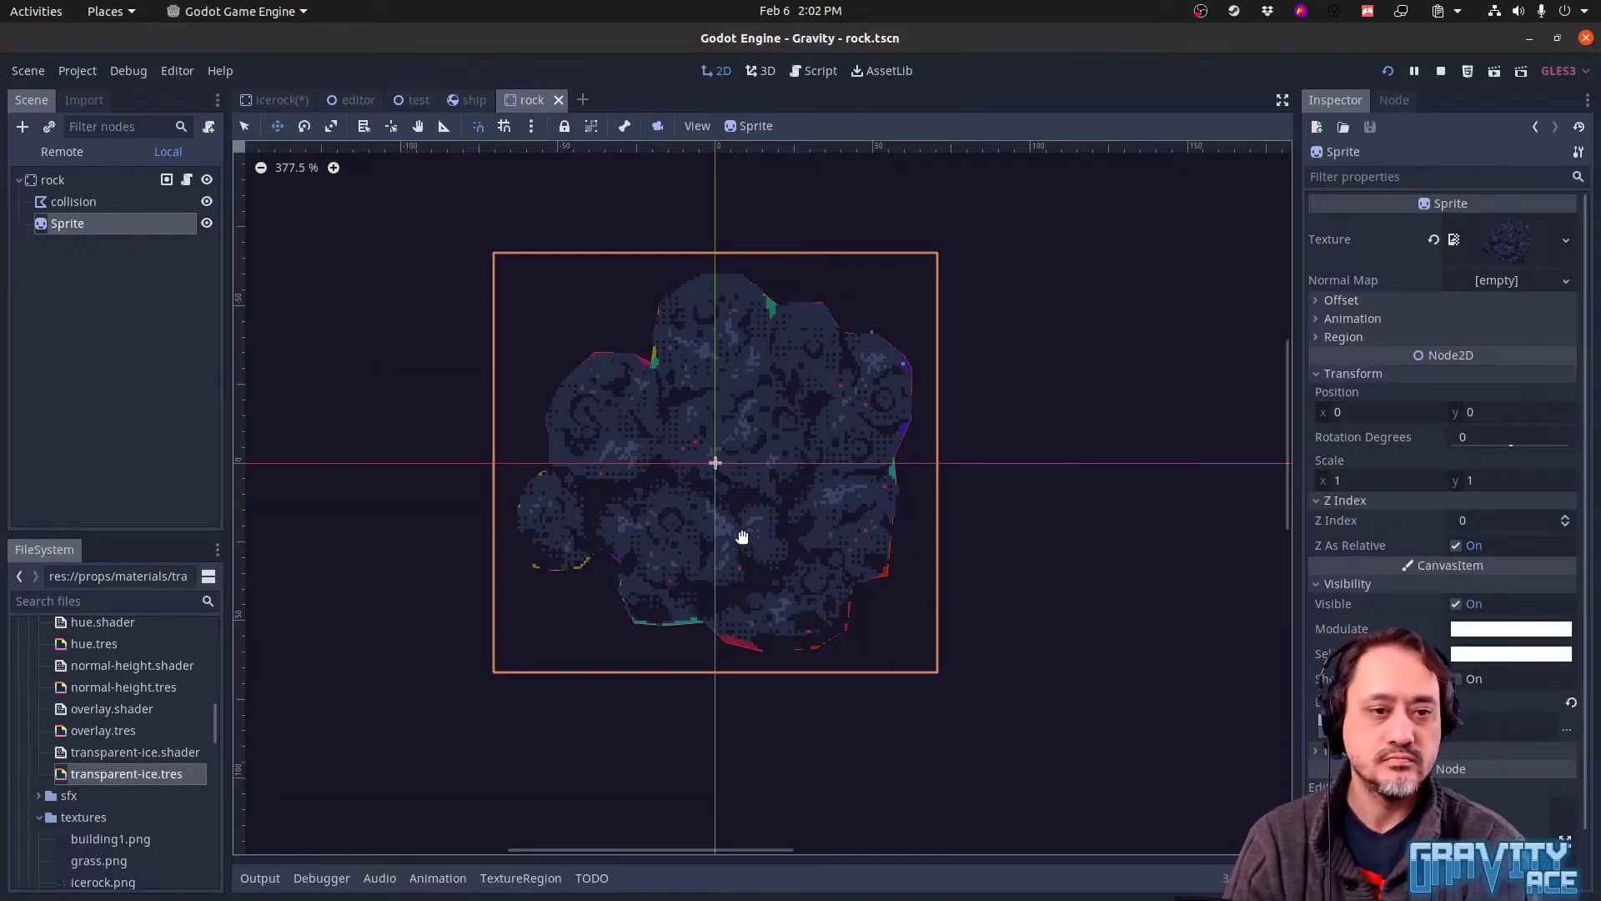
# Switch to Aseprite and draw narrow near-black shards inside the silhouette, two in its lower half and a bent one towards the right spike
pyautogui.hotkey('alt', 'Tab')
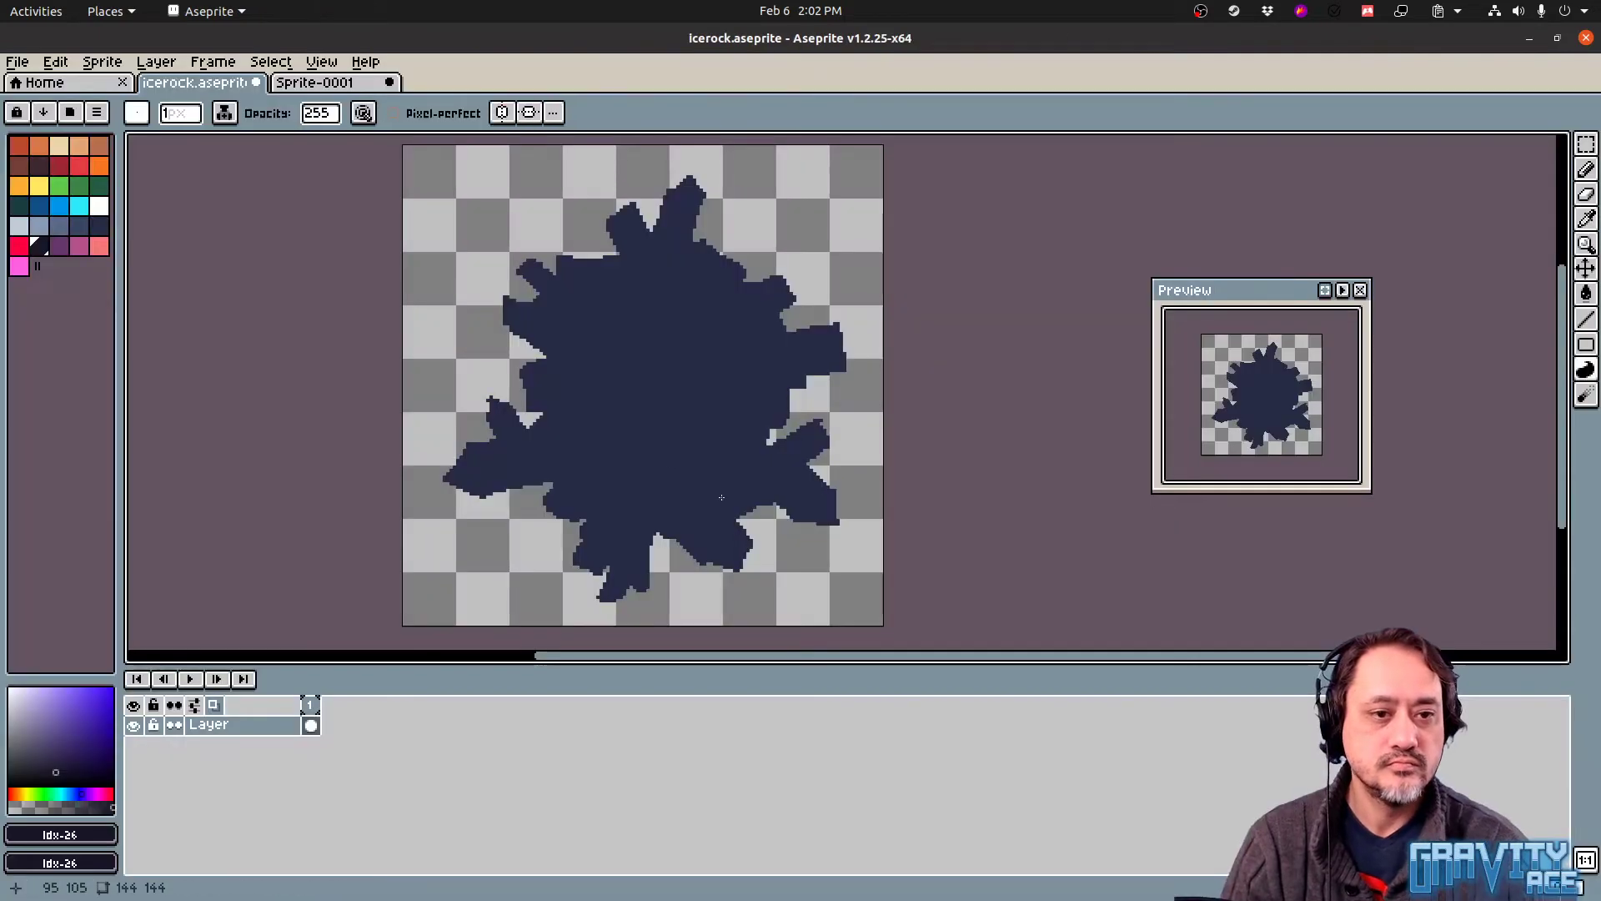
pyautogui.moveTo(615, 458); pyautogui.dragTo(710, 498)
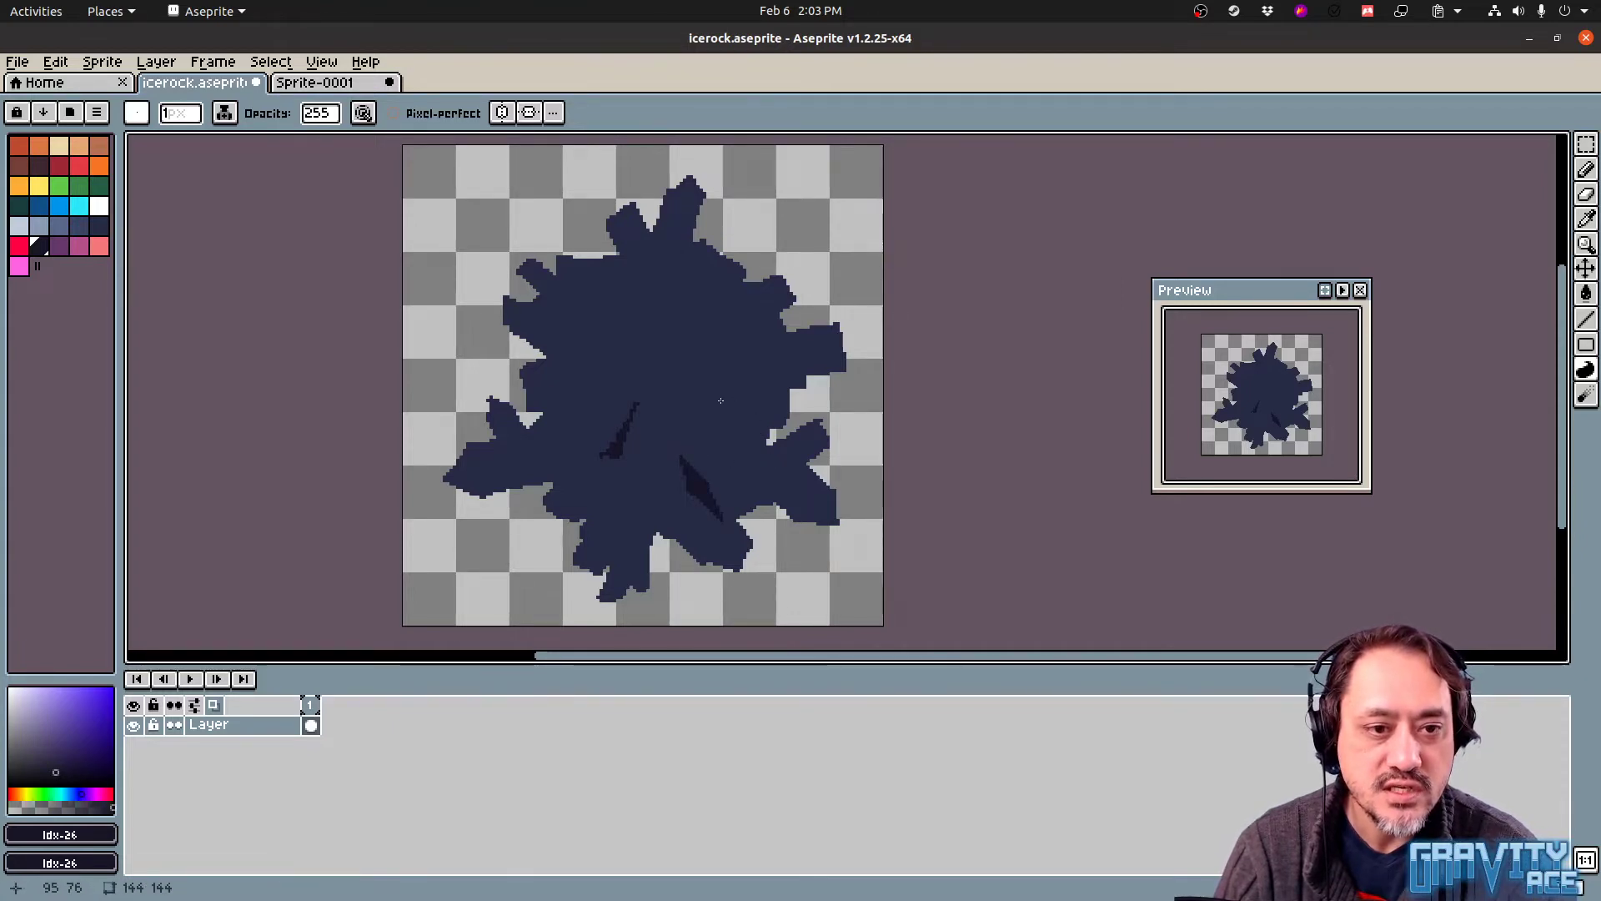
pyautogui.moveTo(724, 422)
pyautogui.mouseDown()
pyautogui.moveTo(724, 380)
pyautogui.moveTo(779, 333)
pyautogui.moveTo(728, 387)
pyautogui.moveTo(725, 422)
pyautogui.mouseUp()
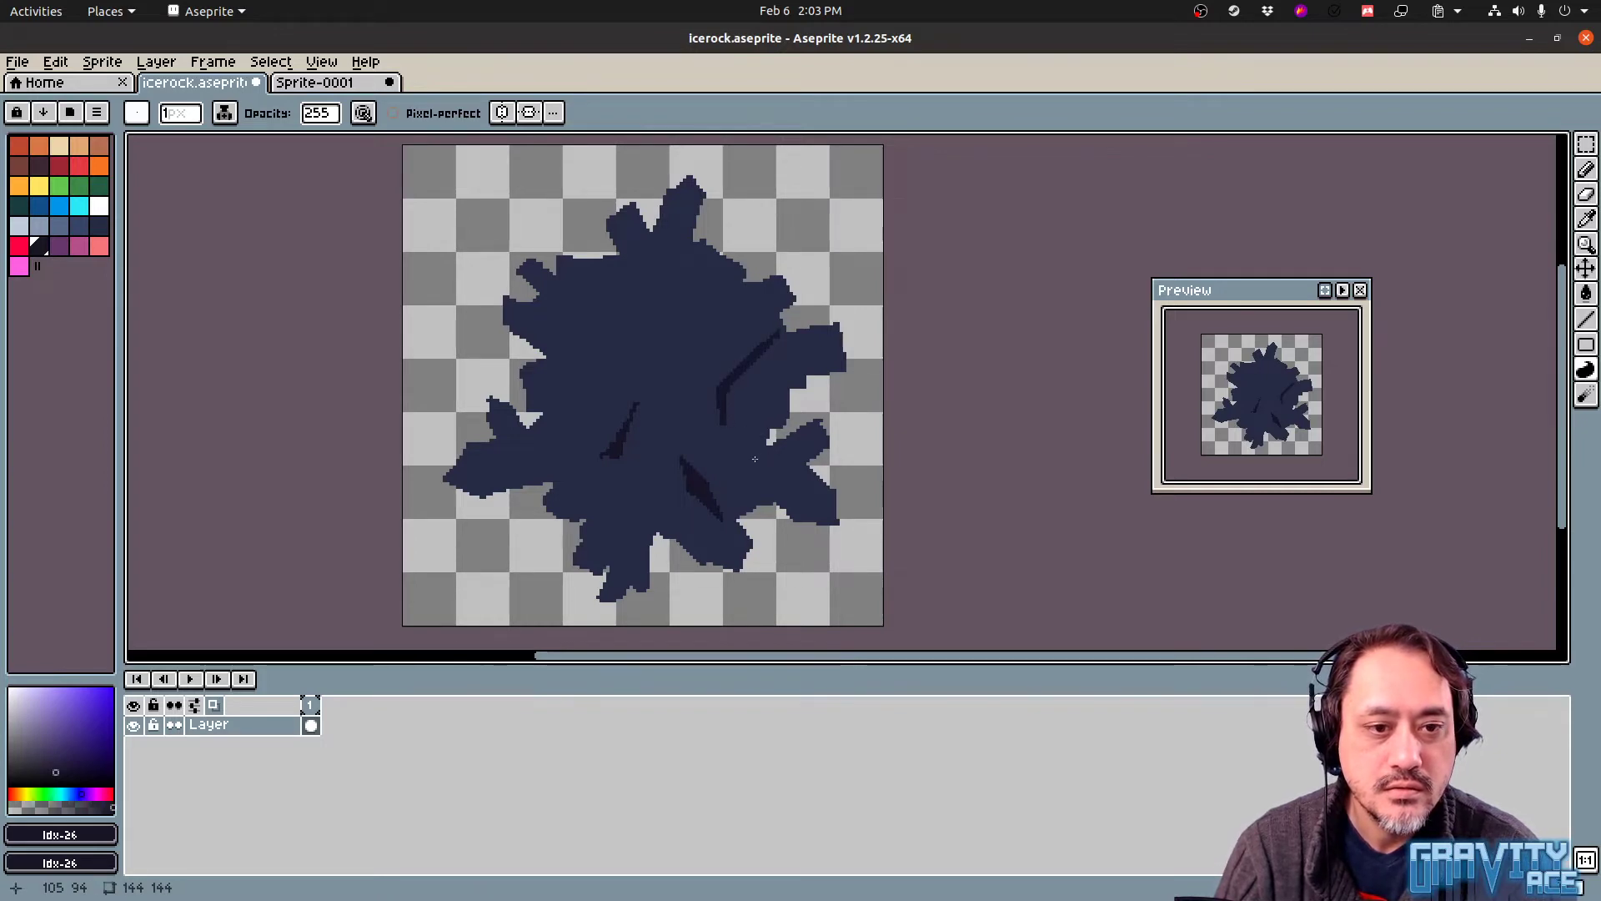
# Draw narrow near-black shards at the bases of the lower-right, bottom, left, upper-left and top spikes
pyautogui.moveTo(746, 460)
pyautogui.mouseDown()
pyautogui.moveTo(777, 466)
pyautogui.moveTo(744, 453)
pyautogui.mouseUp()
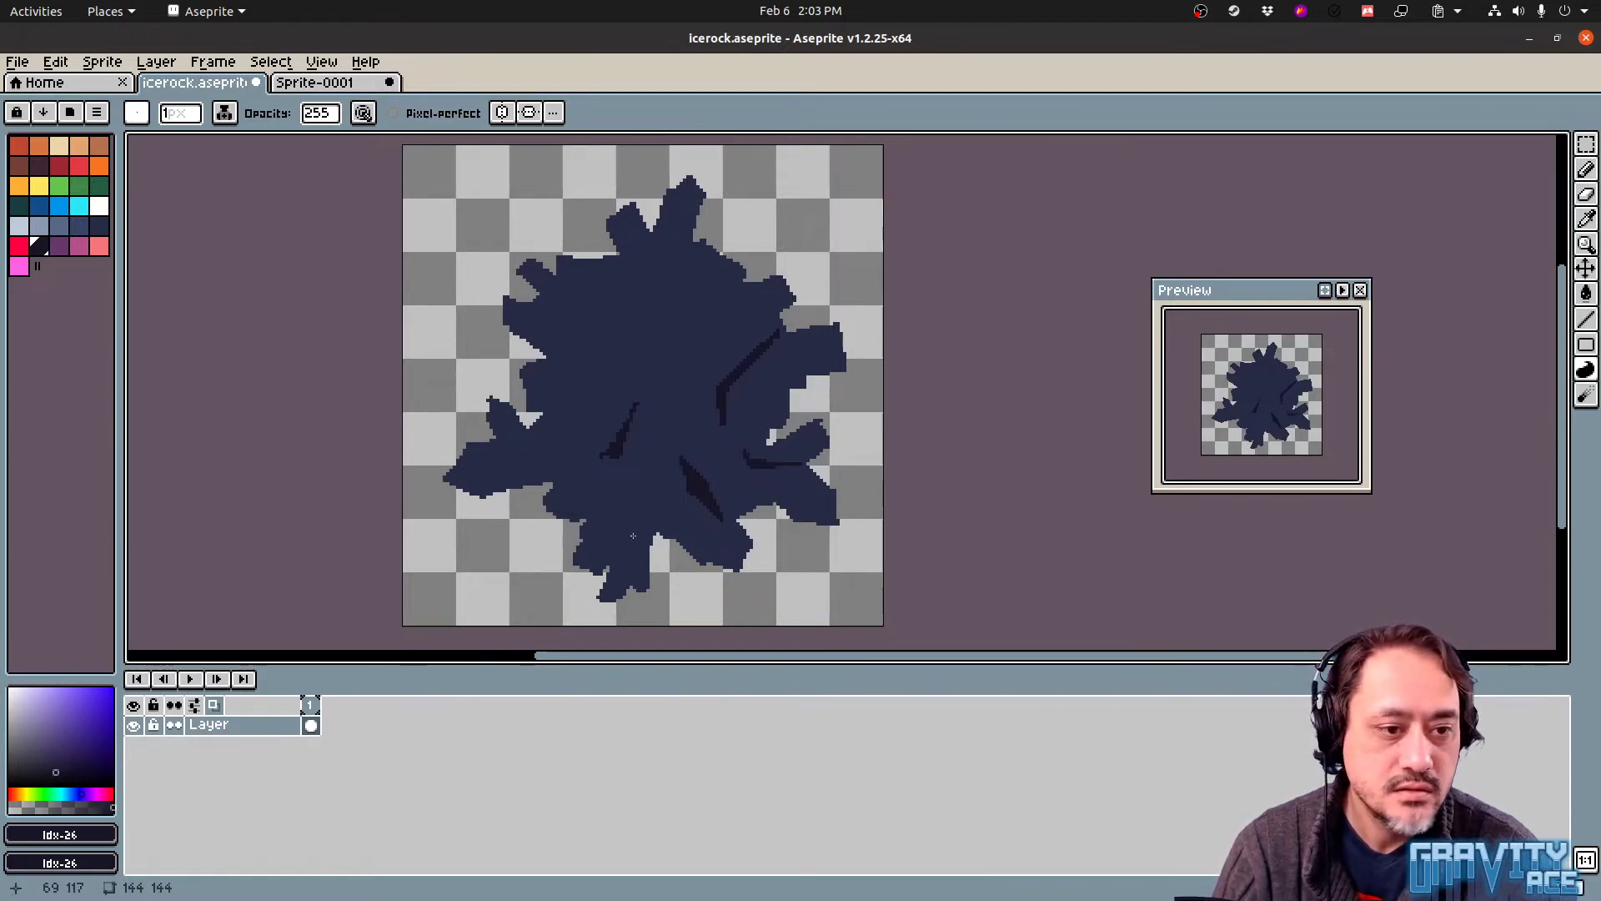
pyautogui.moveTo(633, 536); pyautogui.dragTo(620, 540)
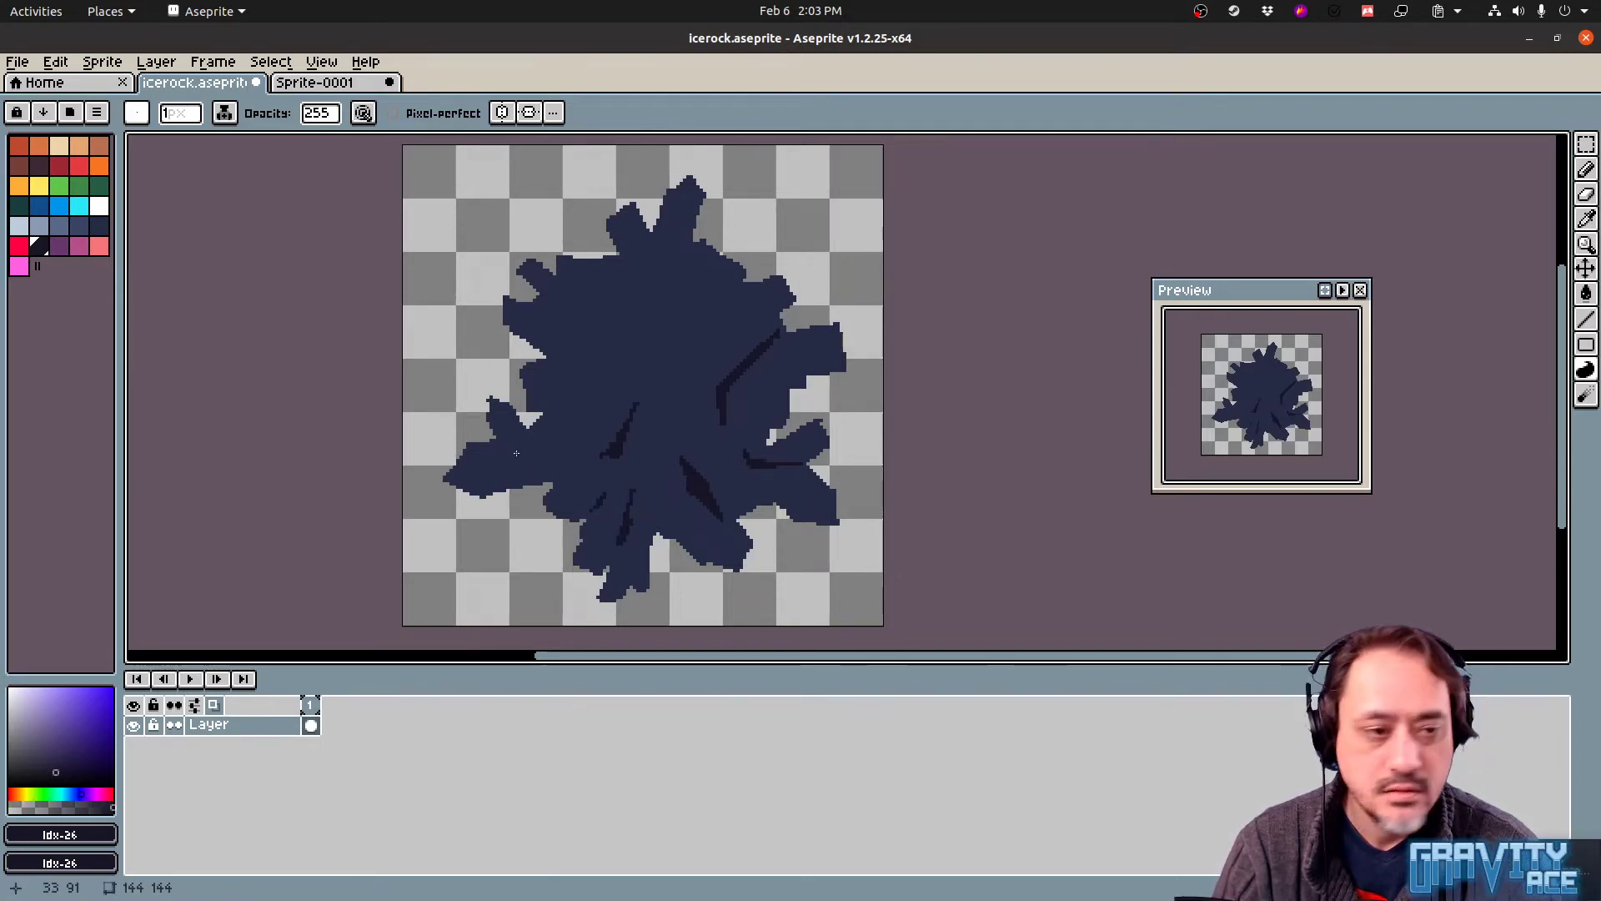
pyautogui.moveTo(504, 447); pyautogui.dragTo(541, 457)
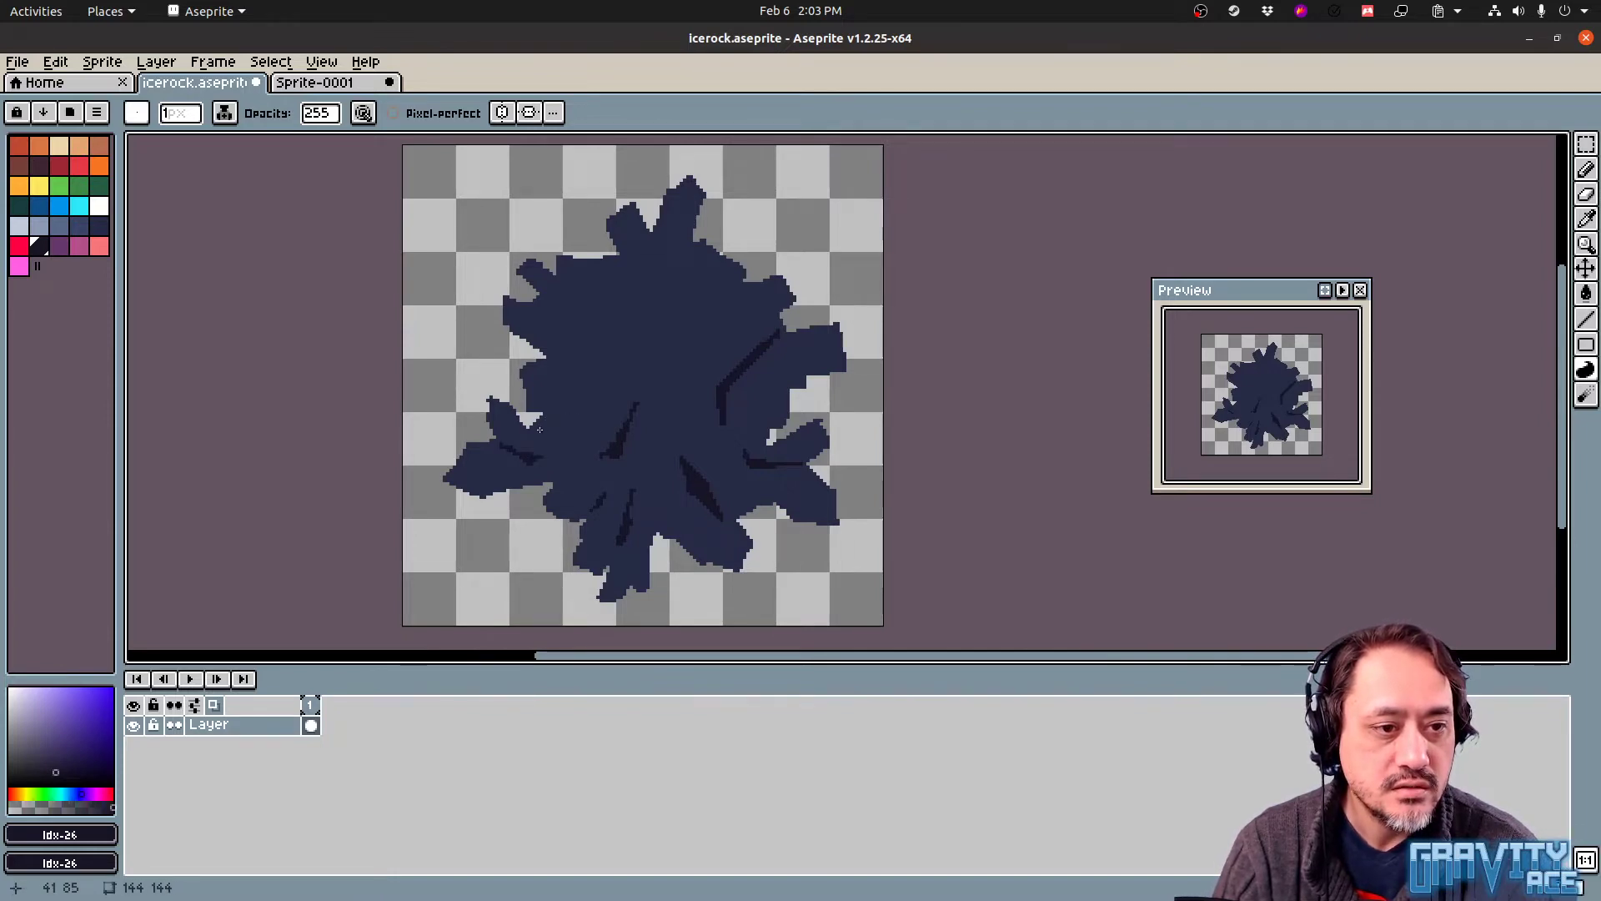
pyautogui.moveTo(535, 430)
pyautogui.mouseDown()
pyautogui.moveTo(557, 407)
pyautogui.moveTo(574, 424)
pyautogui.moveTo(519, 325)
pyautogui.mouseUp()
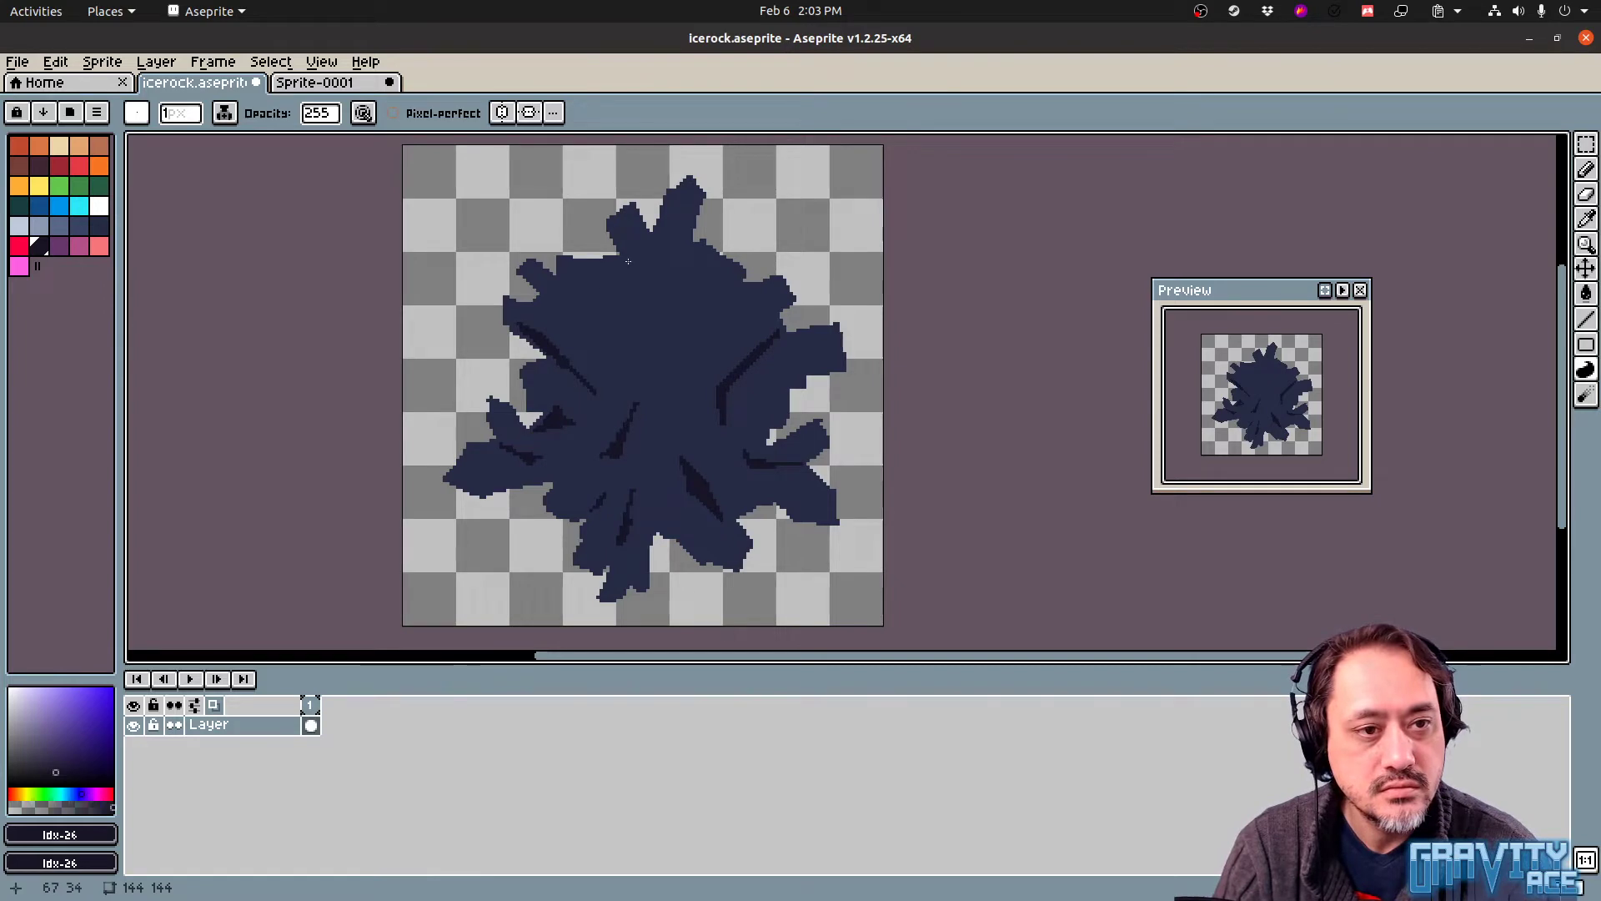
pyautogui.moveTo(621, 248)
pyautogui.mouseDown()
pyautogui.moveTo(649, 320)
pyautogui.moveTo(622, 242)
pyautogui.moveTo(676, 299)
pyautogui.mouseUp()
pyautogui.moveTo(676, 299); pyautogui.dragTo(688, 244)
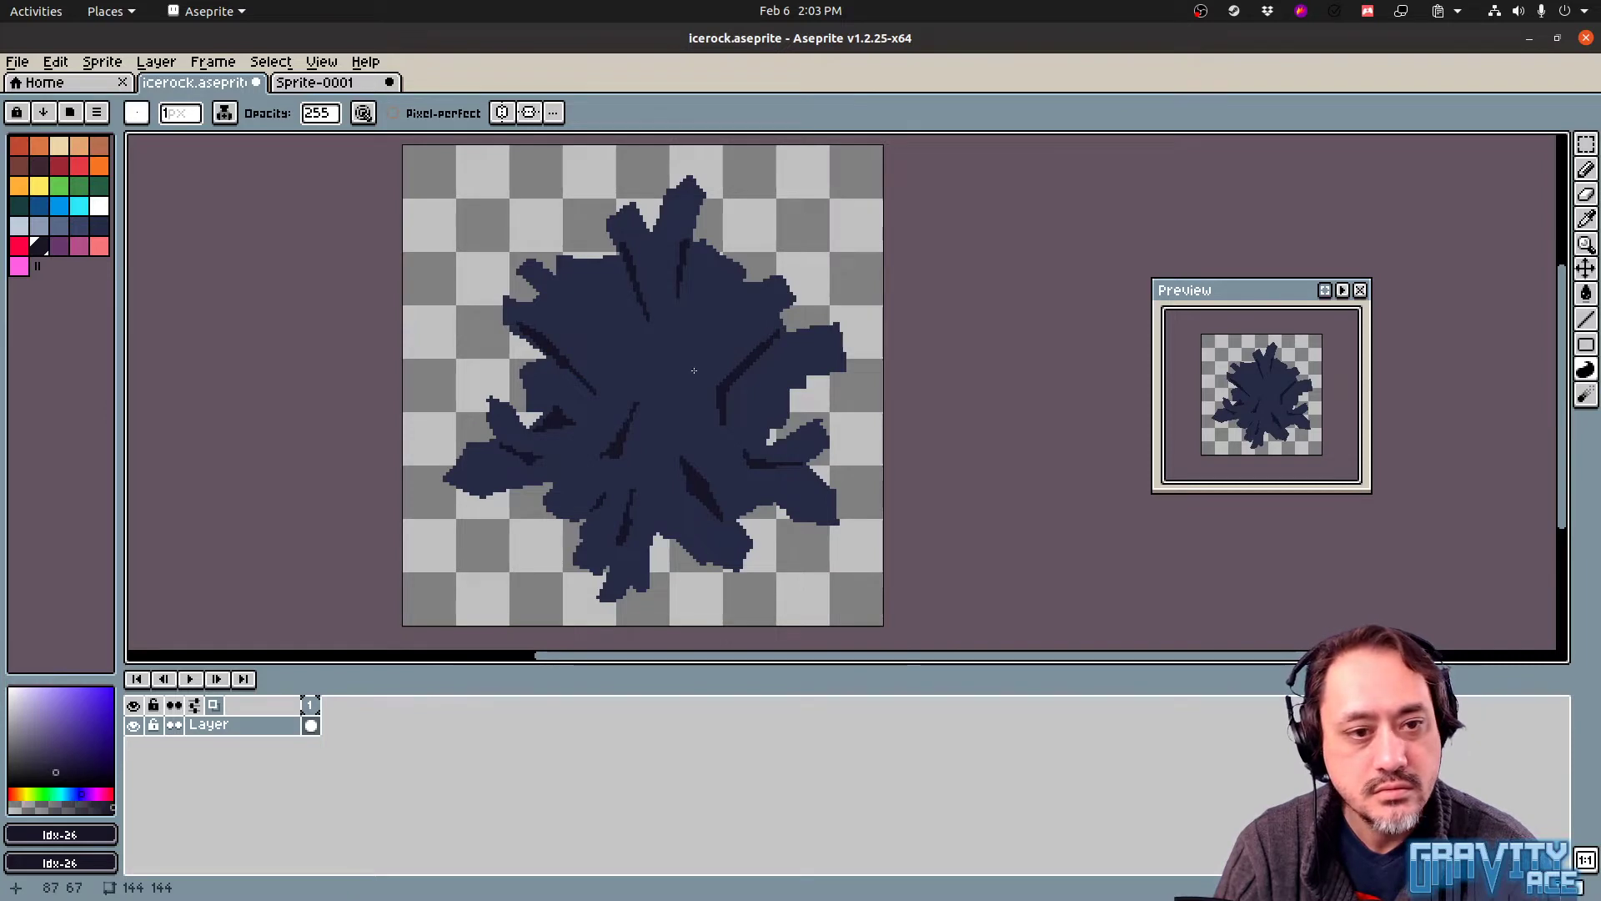
# Fill near-black facets around the middle of the crystal, with a large wedge at upper left and smaller ones near the centre
pyautogui.moveTo(686, 385); pyautogui.dragTo(684, 337)
pyautogui.moveTo(680, 386)
pyautogui.mouseDown()
pyautogui.moveTo(664, 403)
pyautogui.moveTo(676, 365)
pyautogui.moveTo(679, 383)
pyautogui.mouseUp()
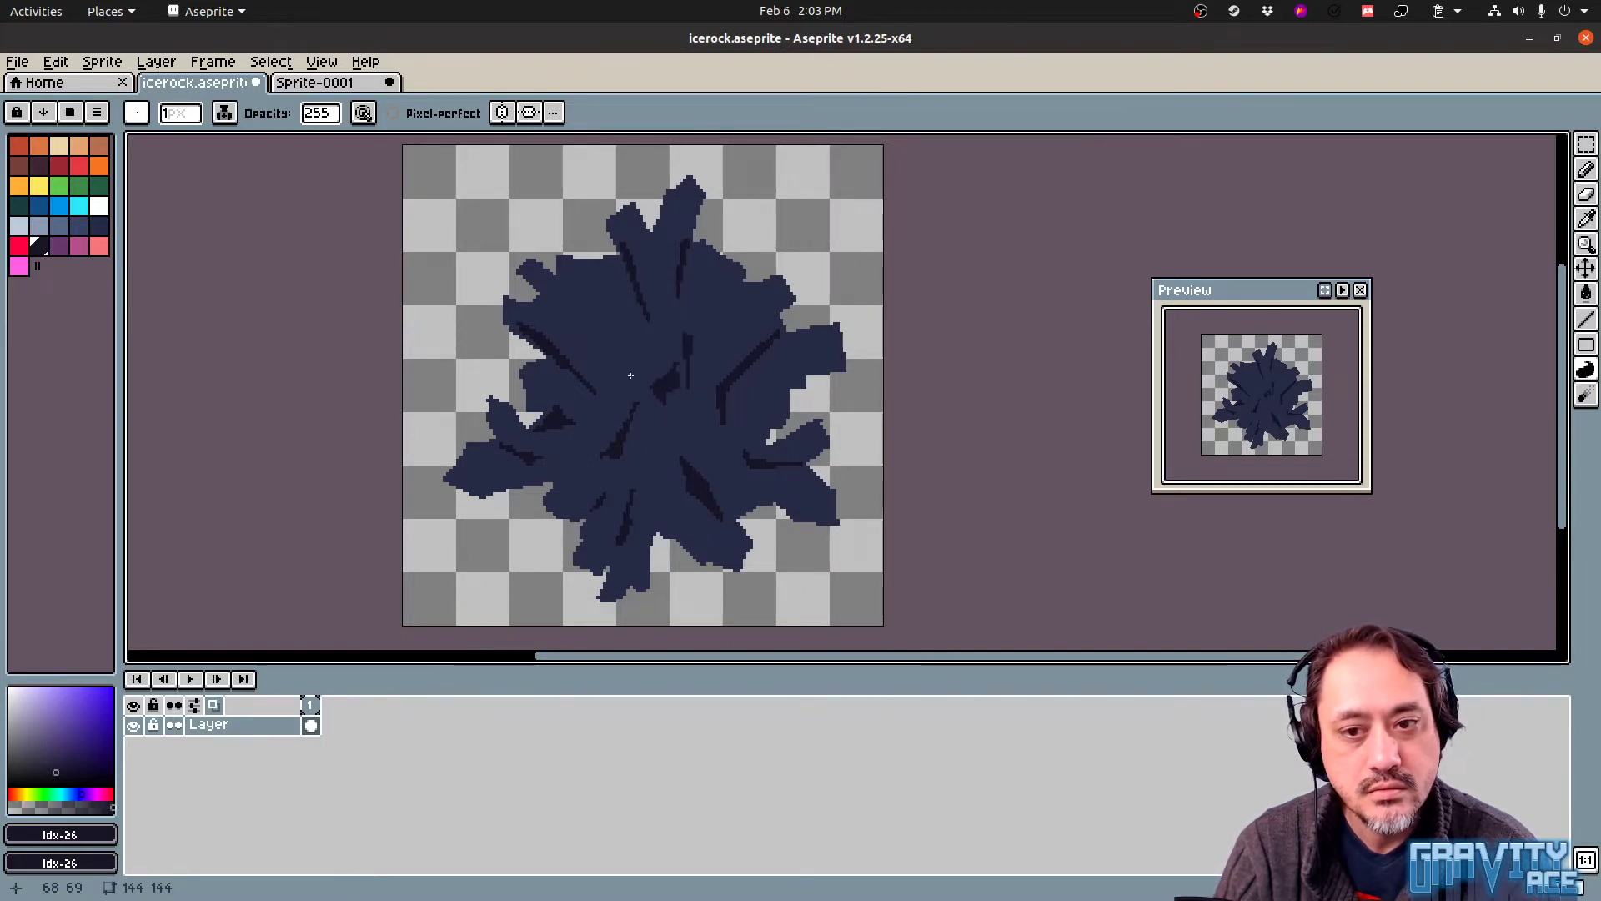
pyautogui.moveTo(611, 383); pyautogui.dragTo(612, 382)
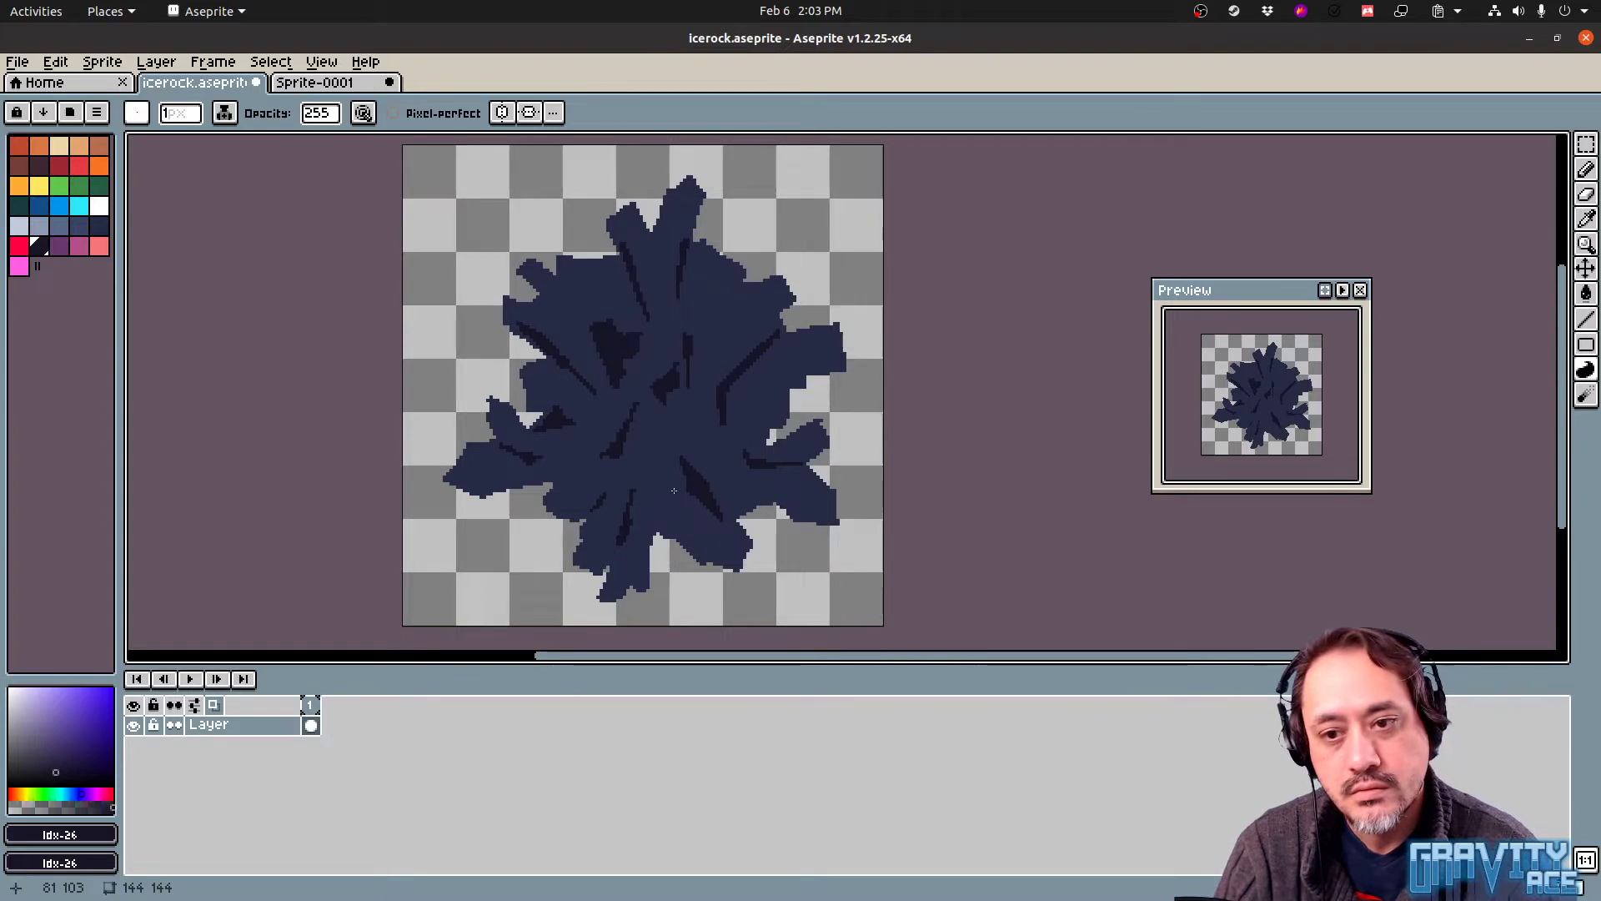
pyautogui.moveTo(658, 434); pyautogui.dragTo(689, 441)
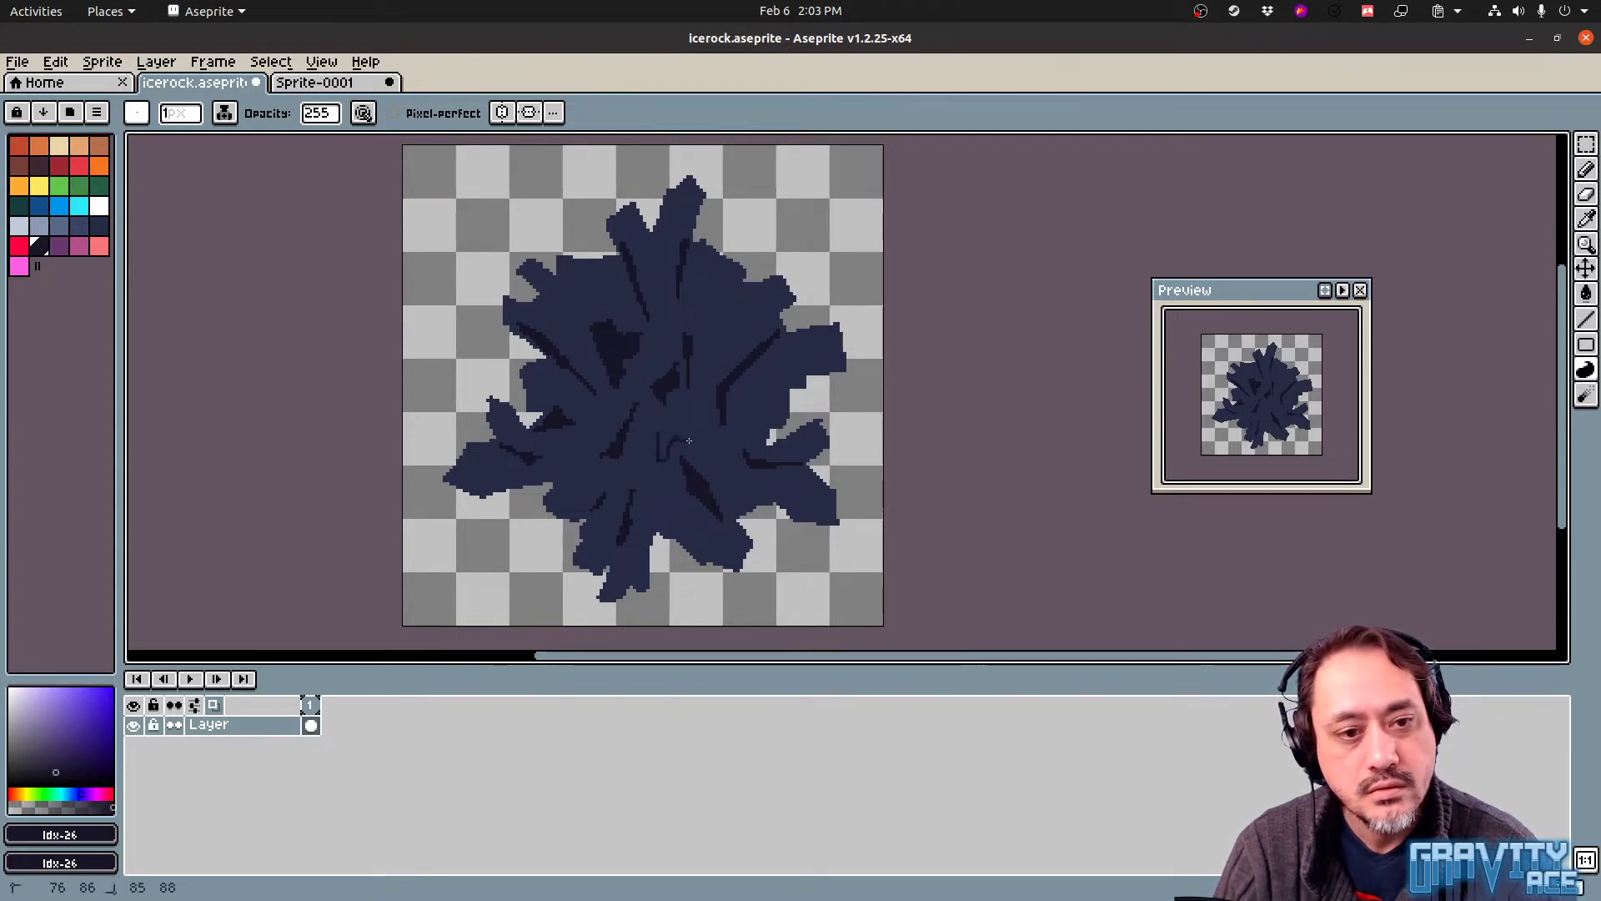
# Save icerock.aseprite and export the updated sprite
pyautogui.hotkey('ctrl', 'a')
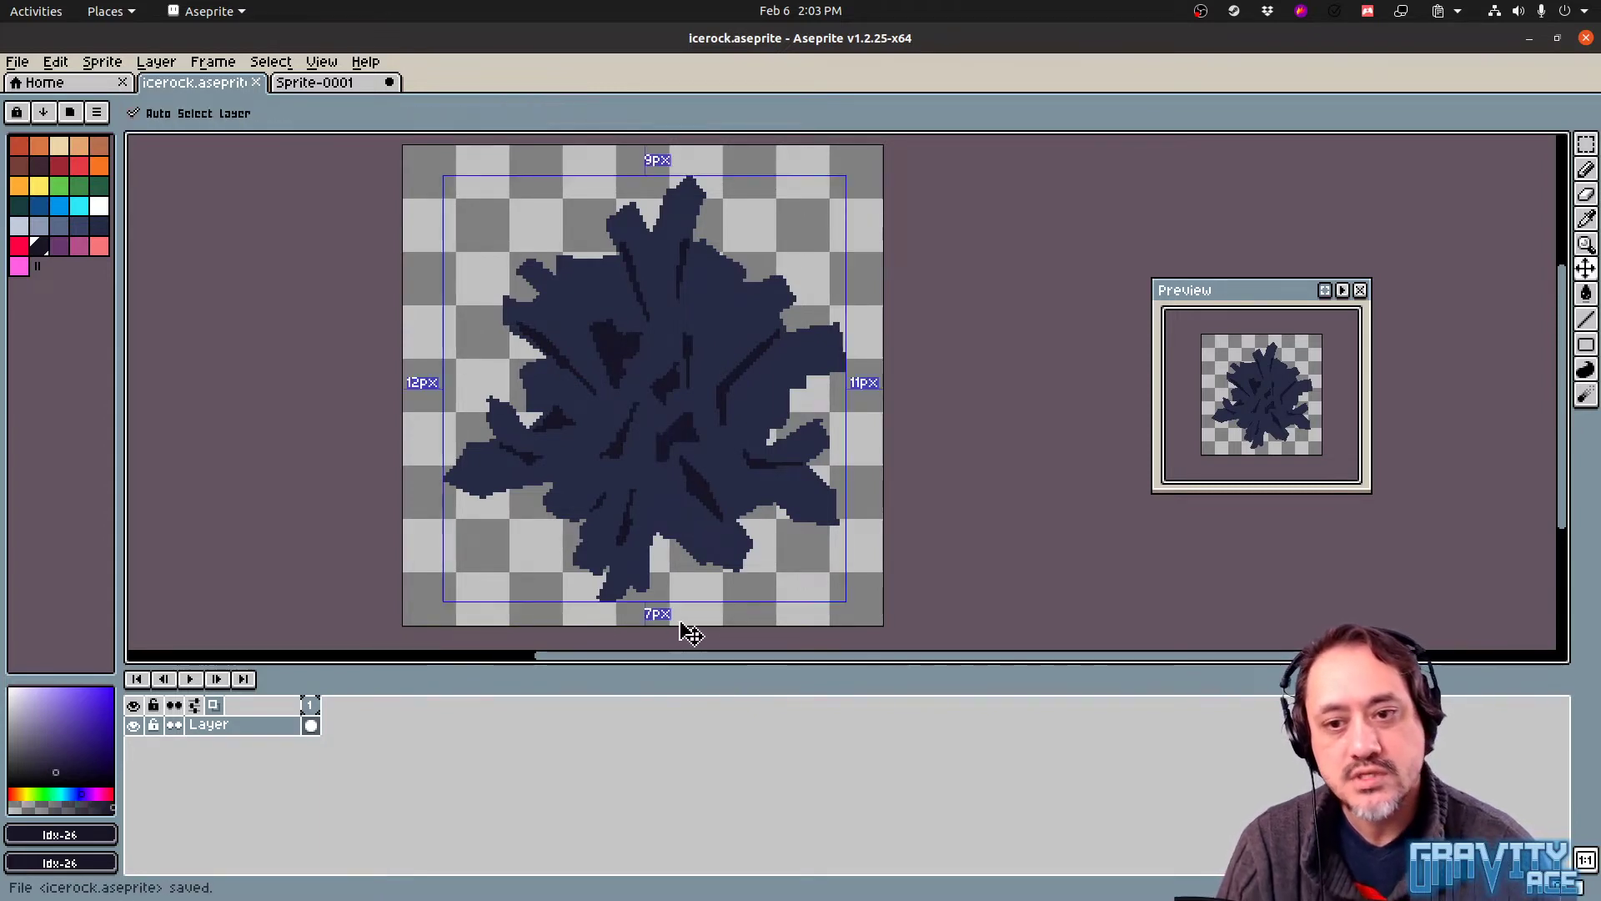
pyautogui.hotkey('ctrl', 'e')
pyautogui.click(750, 596)
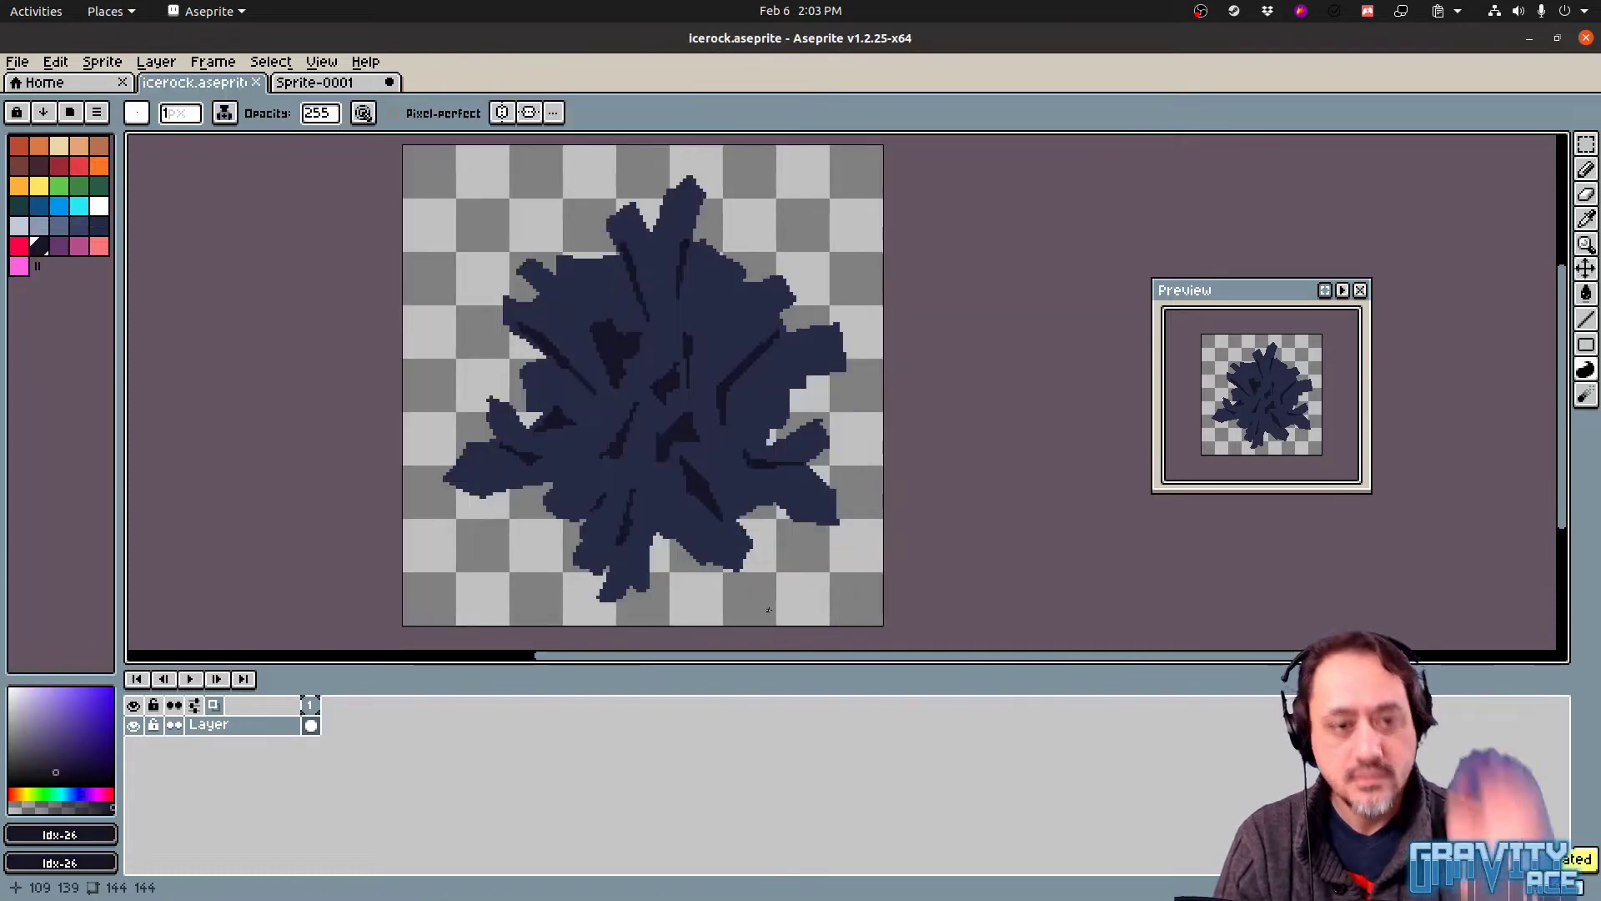
# Switch to Godot and shift the icerock sprite in the test scene to check its new shading against the background
pyautogui.hotkey('alt', 'Tab')
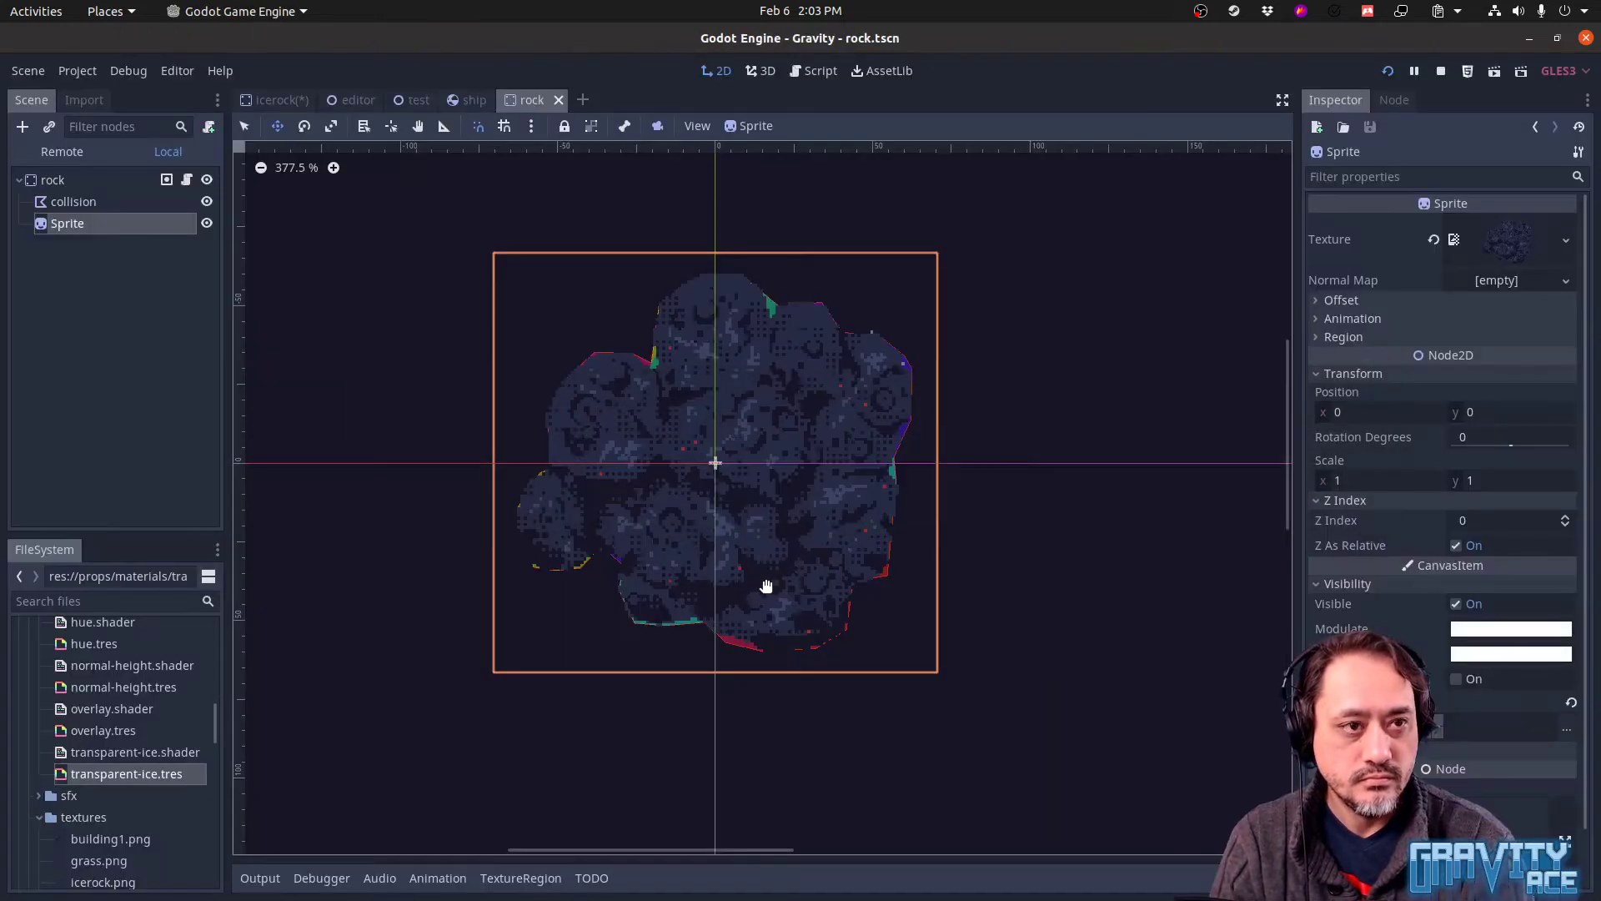
pyautogui.click(296, 106)
pyautogui.moveTo(800, 564); pyautogui.dragTo(723, 558, button='middle')
pyautogui.click(429, 100)
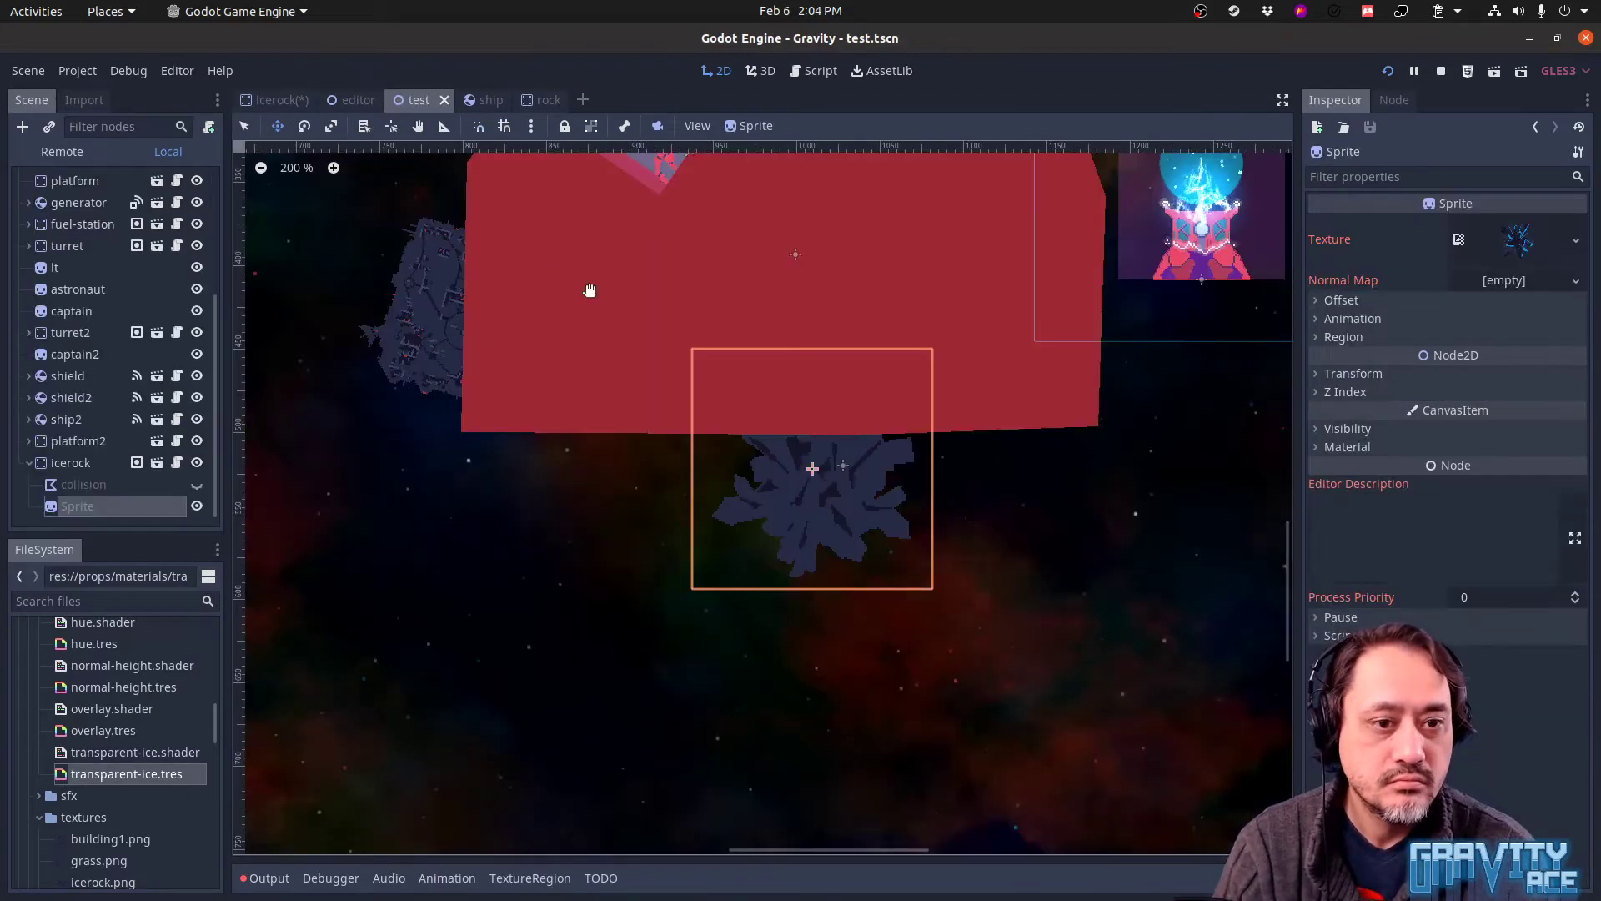
pyautogui.moveTo(834, 507); pyautogui.dragTo(485, 293)
pyautogui.moveTo(516, 414); pyautogui.dragTo(693, 713, button='middle')
pyautogui.moveTo(602, 562); pyautogui.dragTo(938, 786)
pyautogui.moveTo(1010, 659); pyautogui.dragTo(900, 212, button='middle')
pyautogui.moveTo(857, 360); pyautogui.dragTo(821, 361)
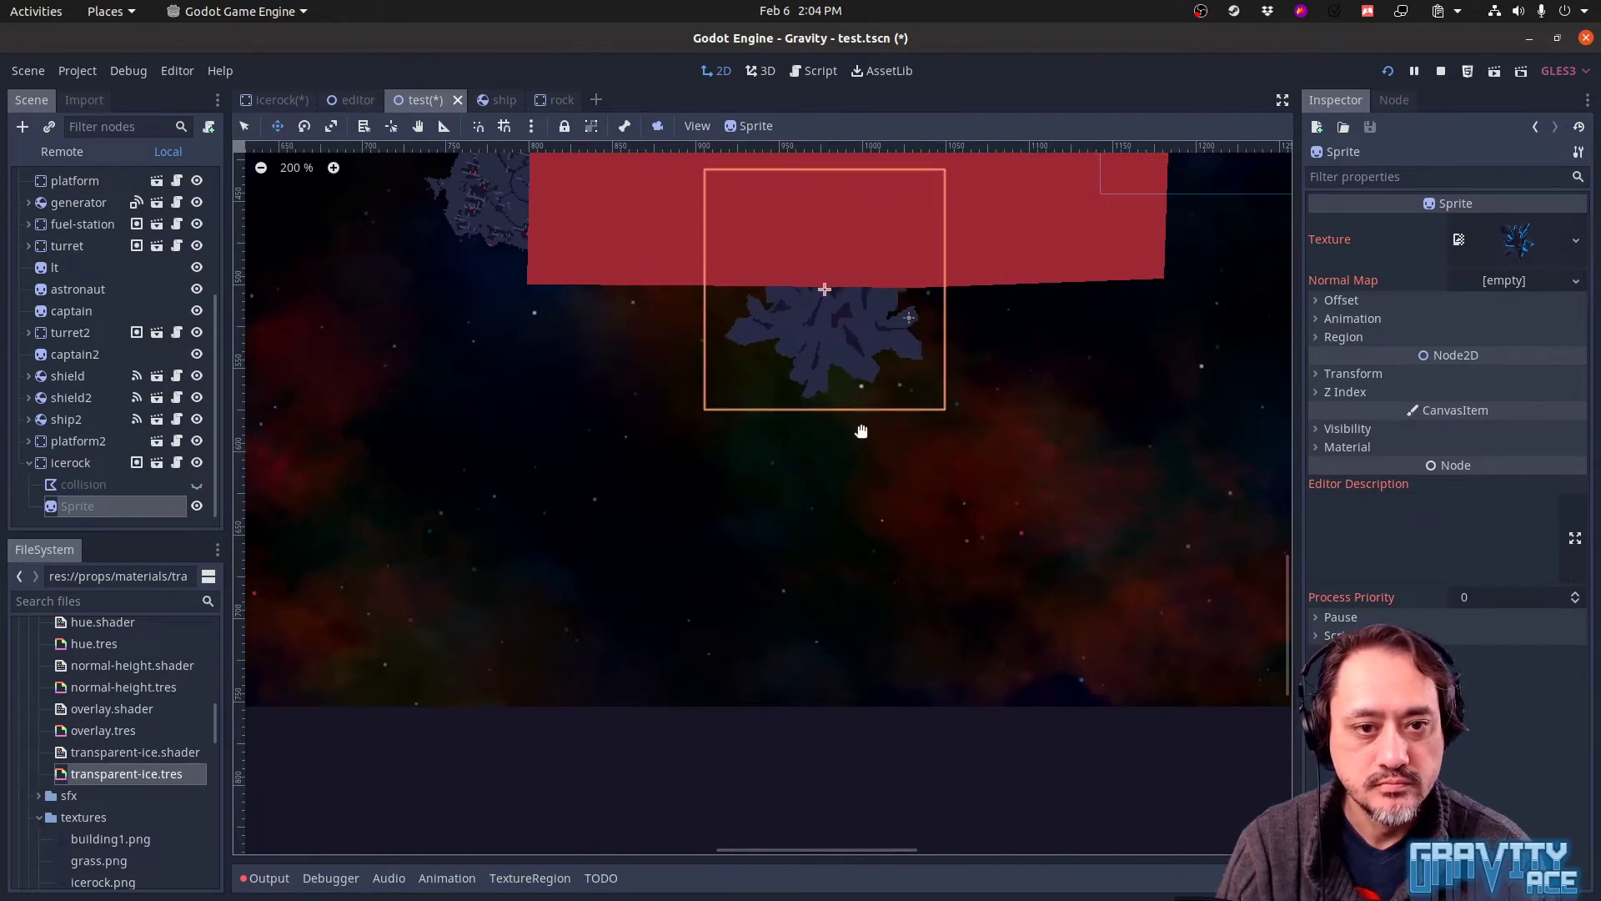
pyautogui.moveTo(862, 433); pyautogui.dragTo(846, 551, button='middle')
# Switch to Aseprite and draw bright blue Idx-17 facets on the upper-left spike, the shorter top spike and the upper-right spike
pyautogui.hotkey('alt', 'Tab')
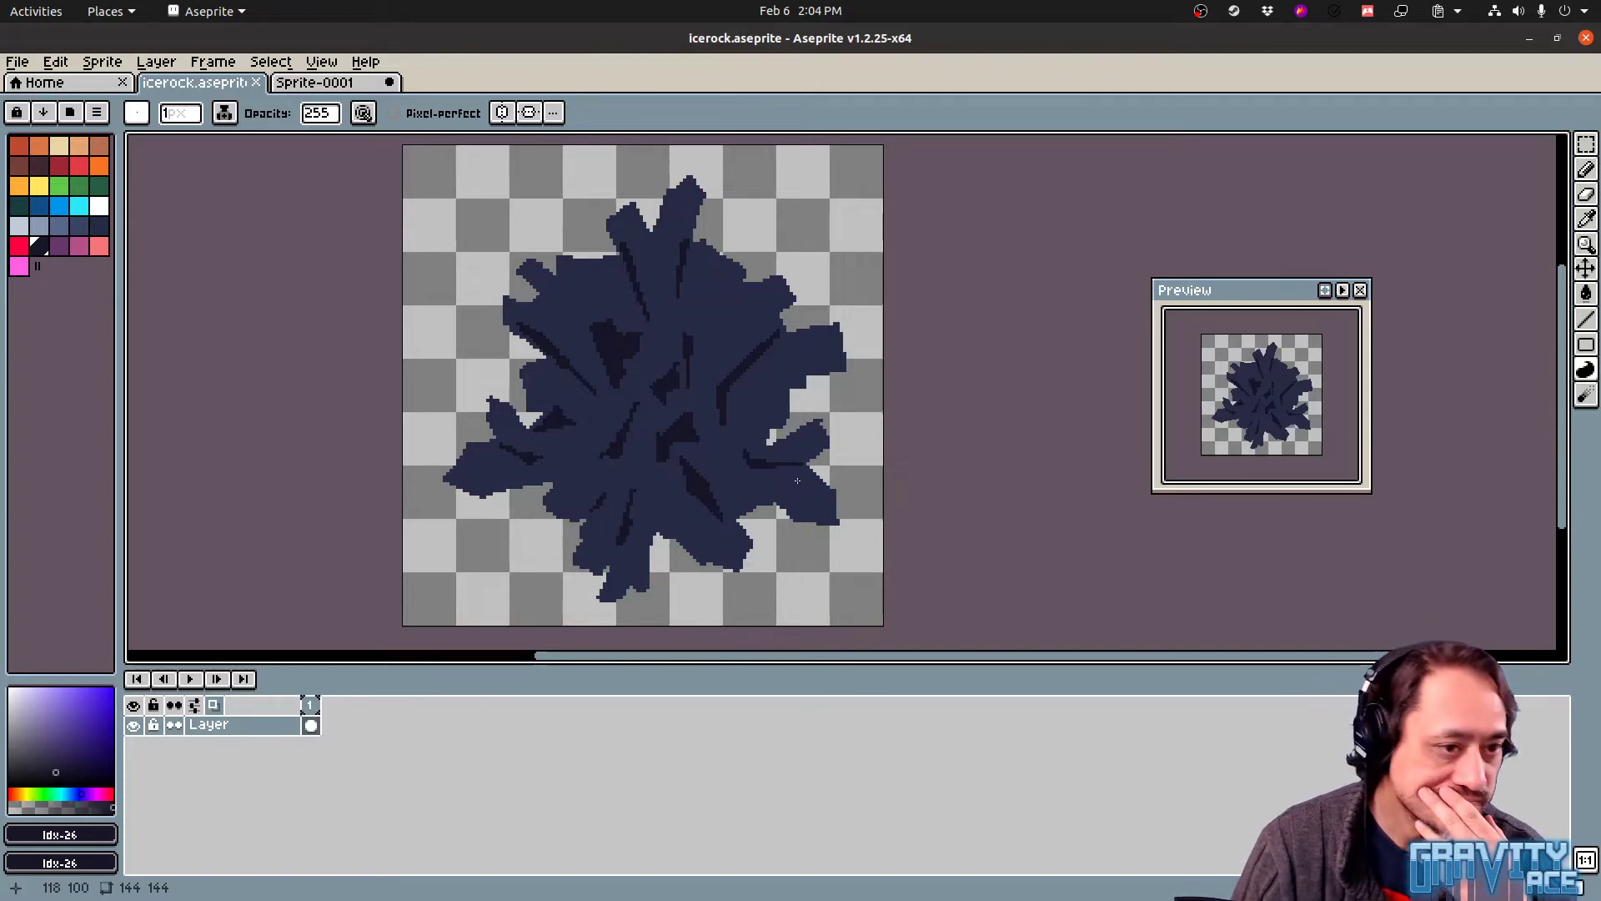
pyautogui.click(59, 205)
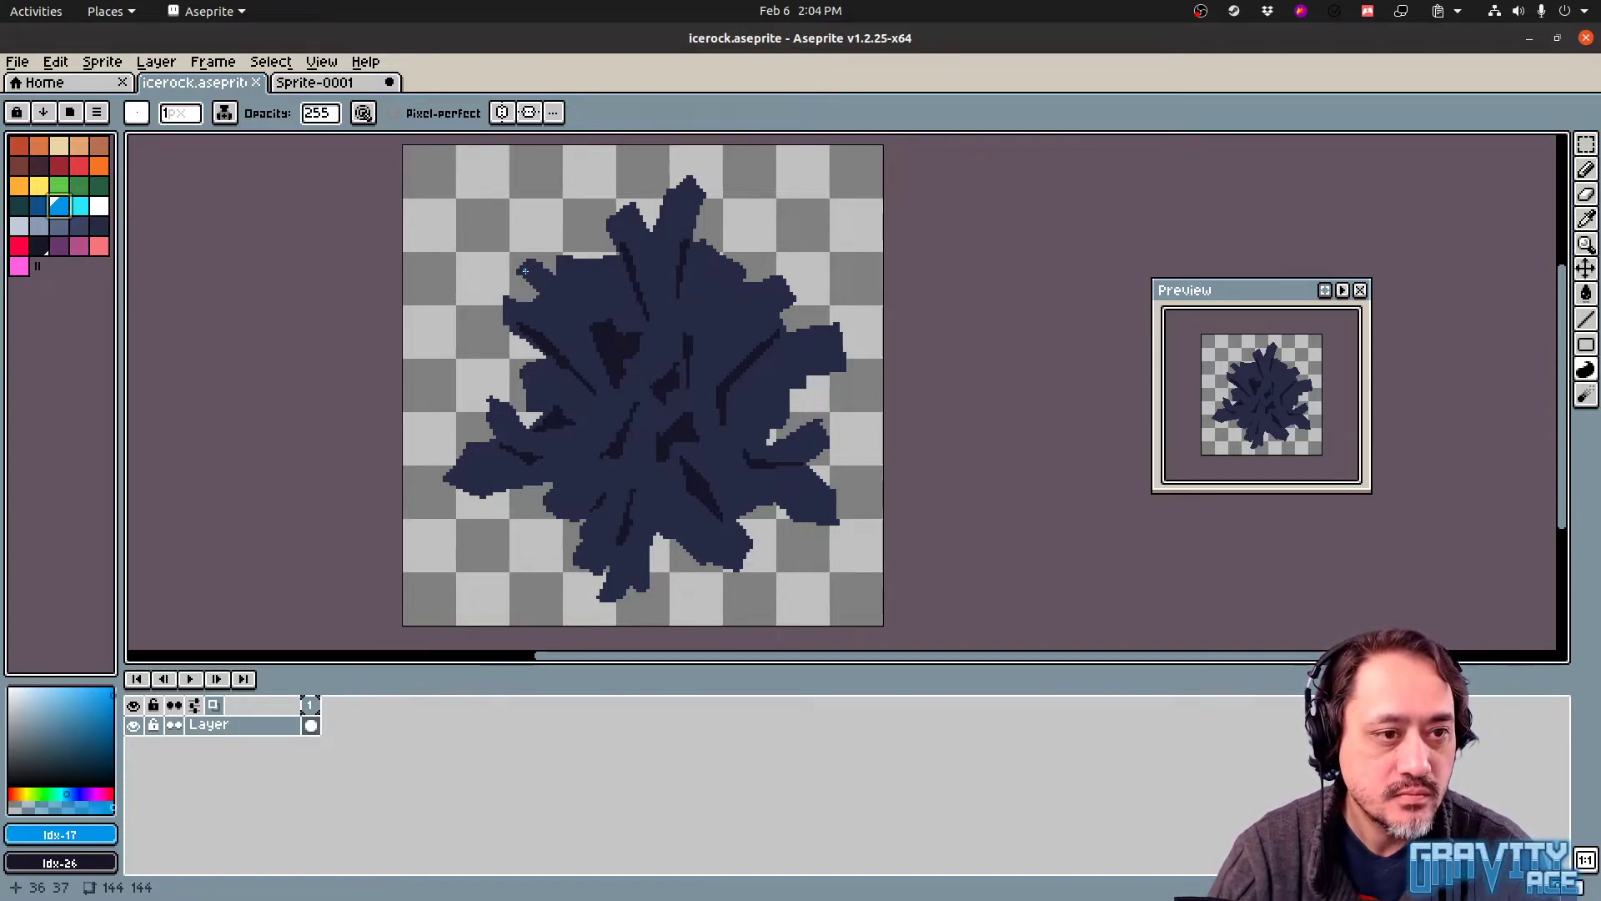
pyautogui.moveTo(532, 265); pyautogui.dragTo(561, 284)
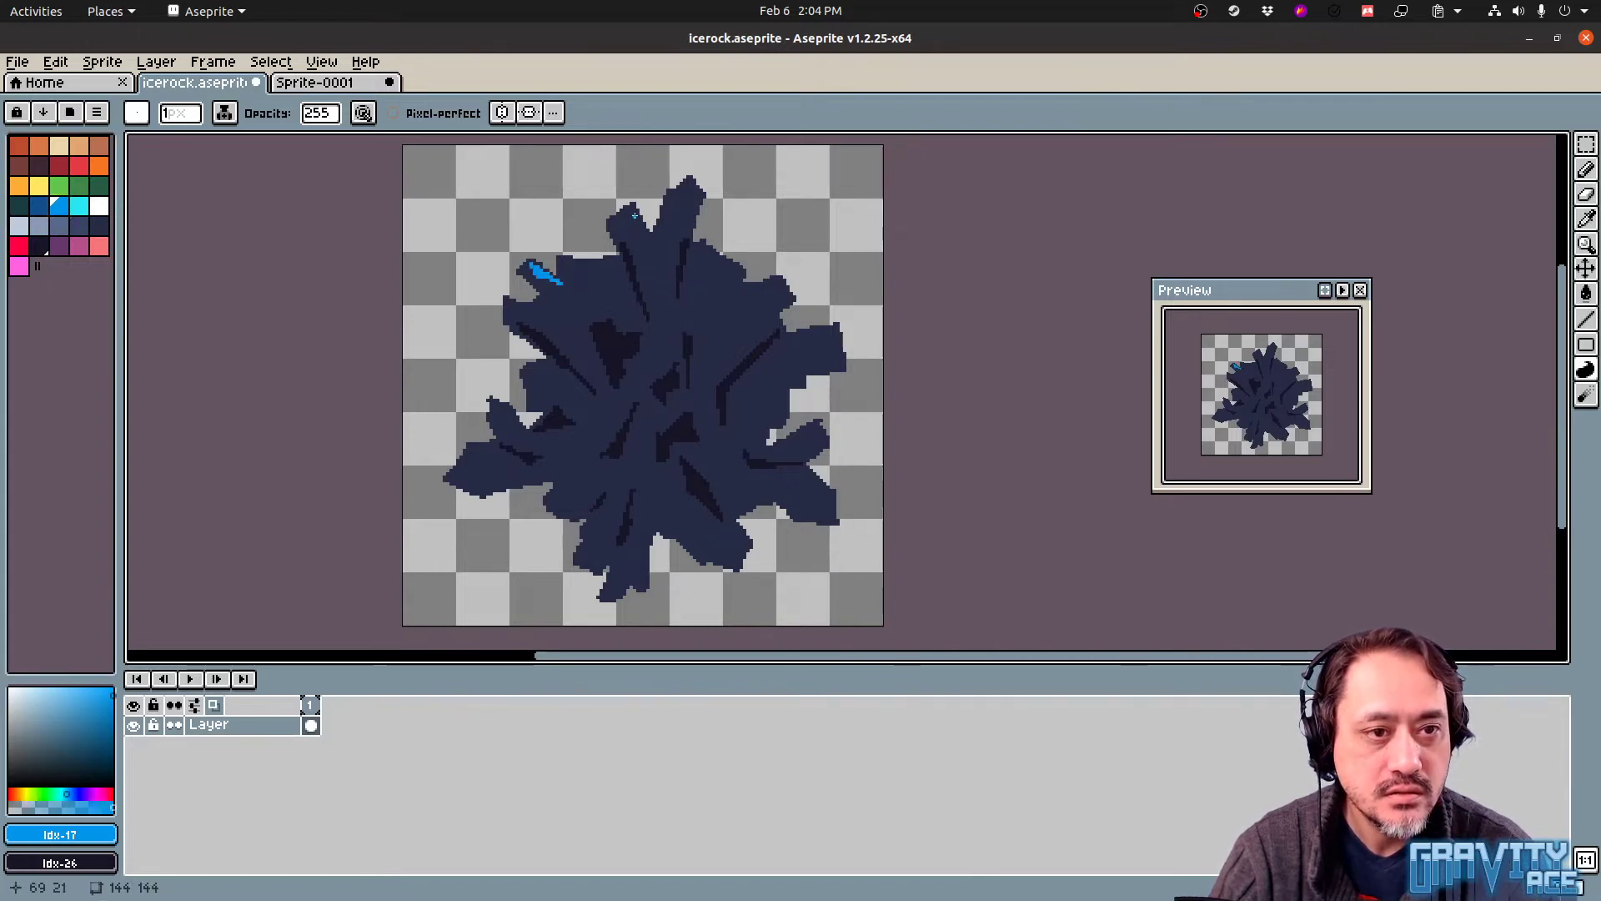
pyautogui.moveTo(630, 206); pyautogui.dragTo(668, 274)
pyautogui.hotkey('ctrl', 'z')
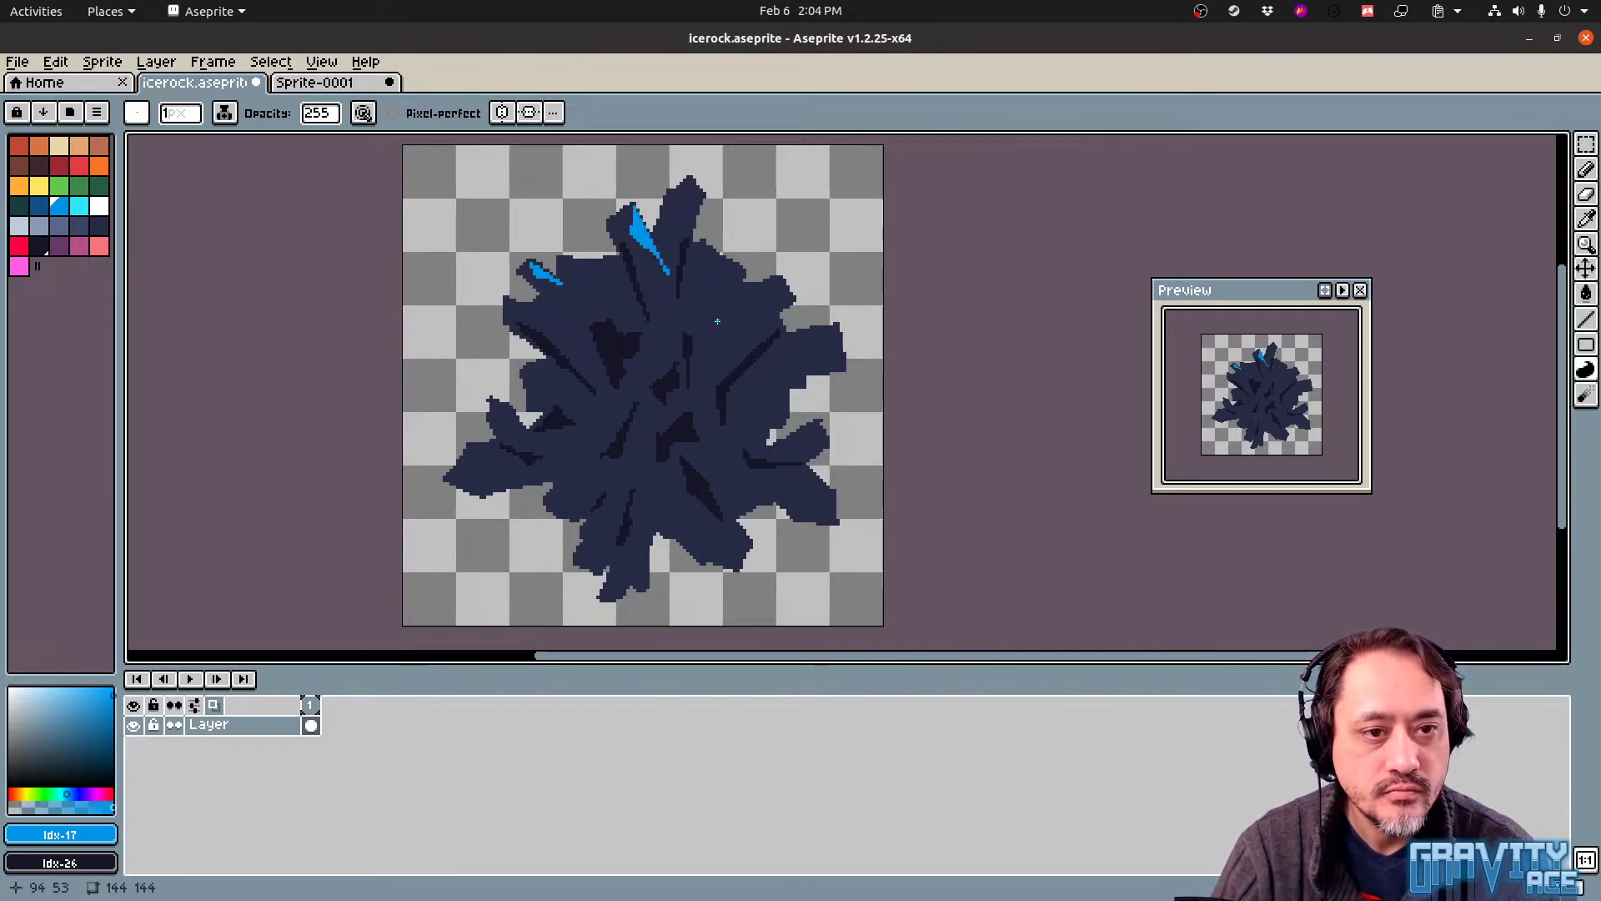
pyautogui.moveTo(760, 288)
pyautogui.mouseDown()
pyautogui.moveTo(785, 304)
pyautogui.moveTo(778, 285)
pyautogui.mouseUp()
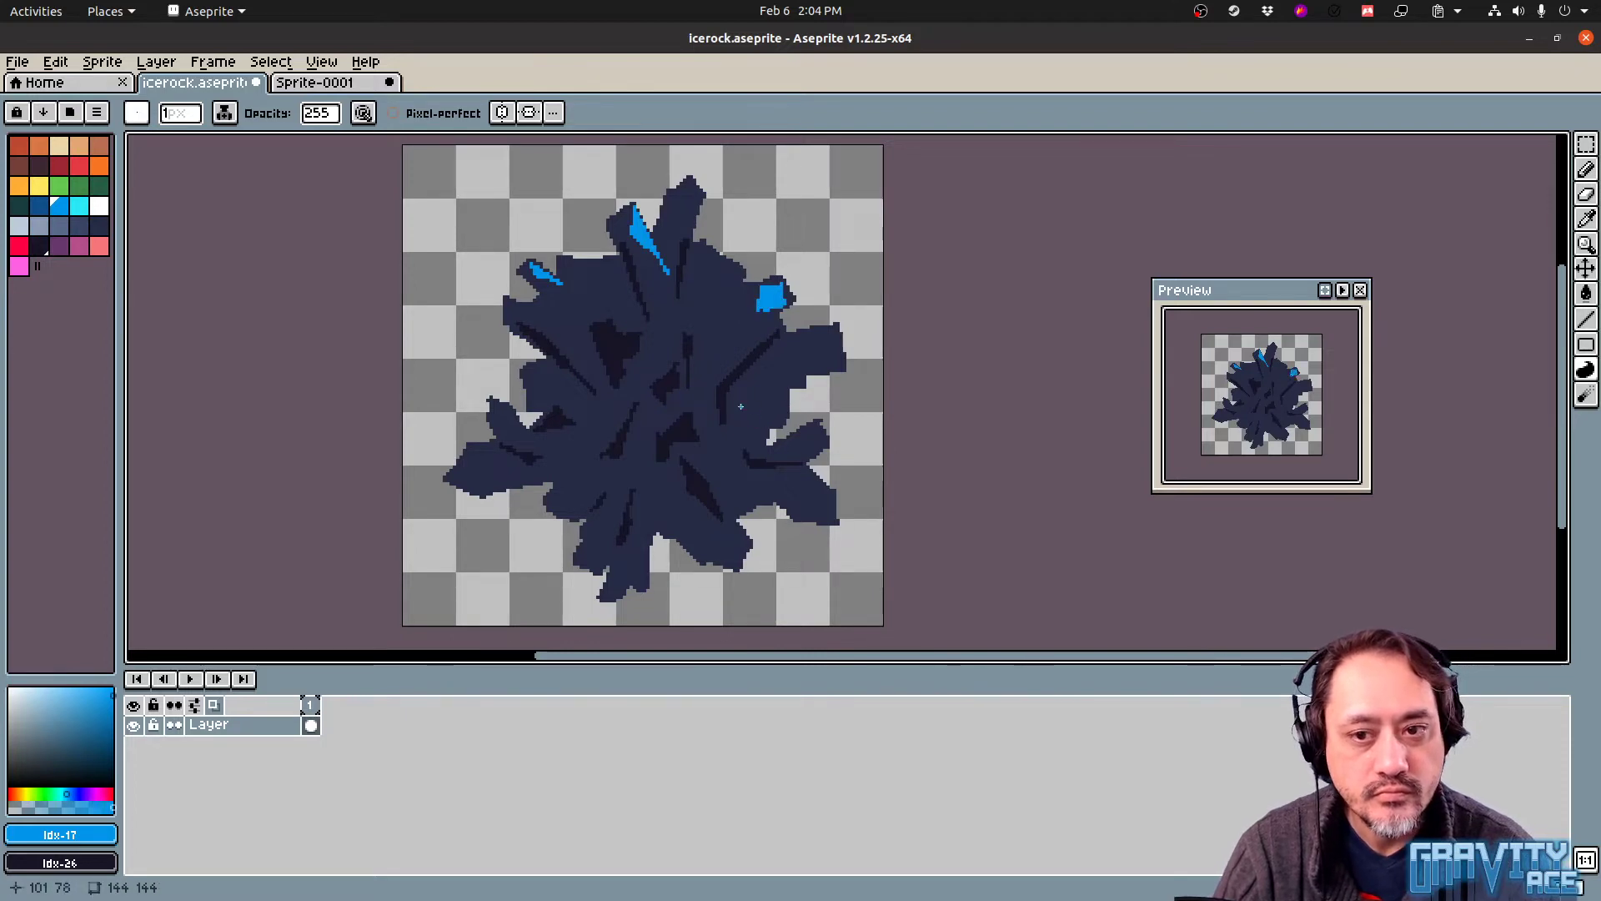
# Draw two long blue slivers right of the crystal's centre and a small blue facet just below it
pyautogui.moveTo(699, 388)
pyautogui.mouseDown()
pyautogui.moveTo(710, 297)
pyautogui.moveTo(699, 388)
pyautogui.mouseUp()
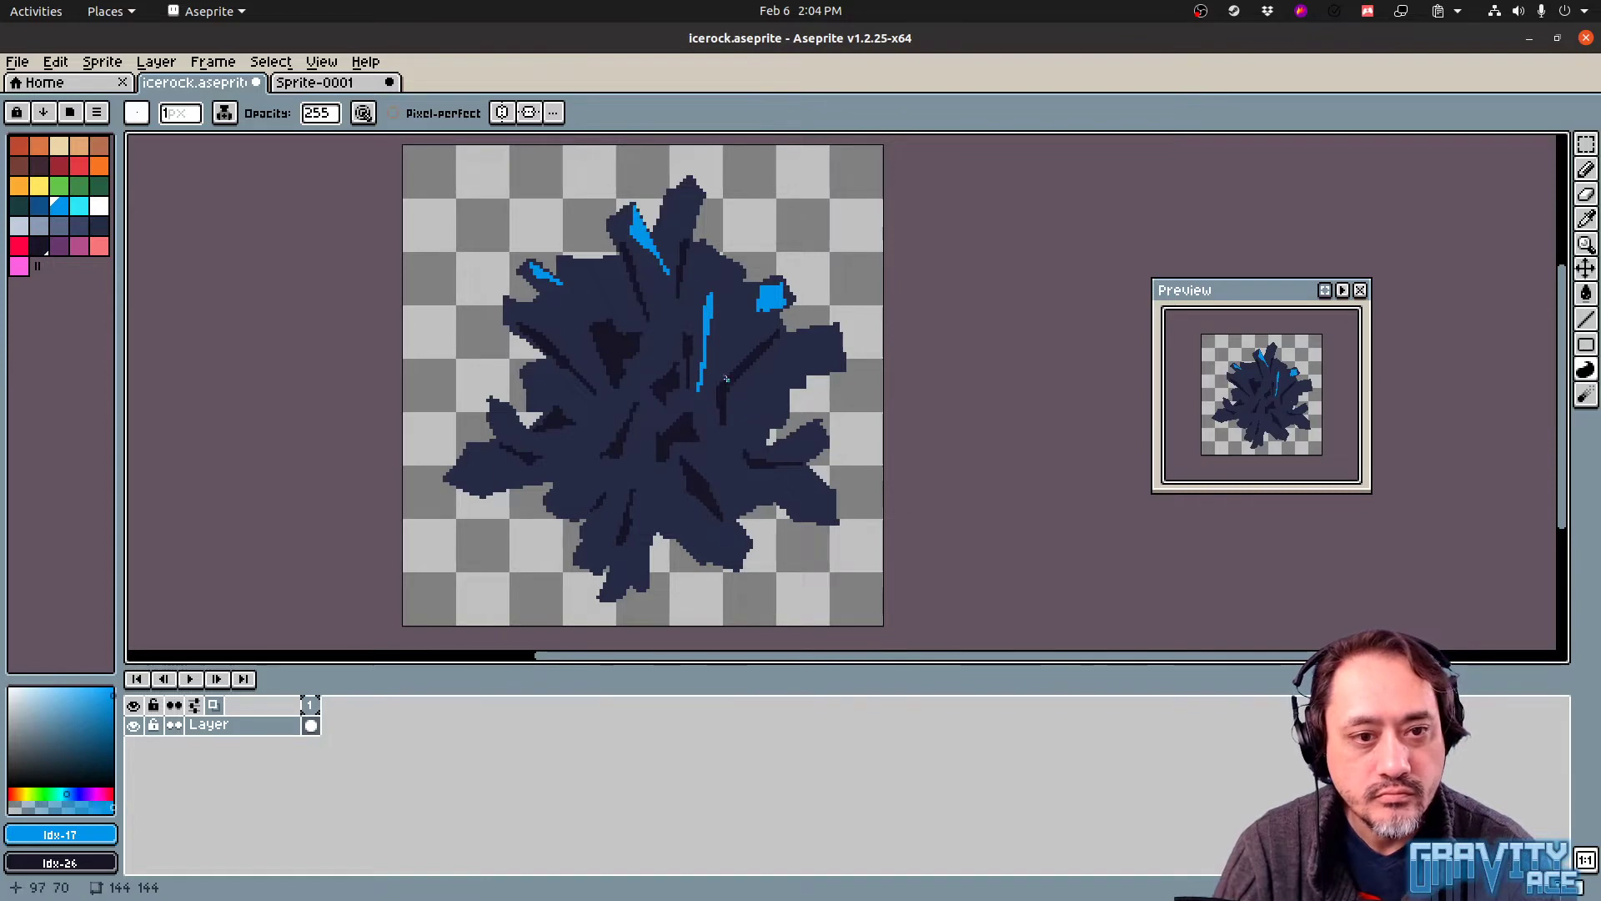
pyautogui.moveTo(727, 332); pyautogui.dragTo(698, 420)
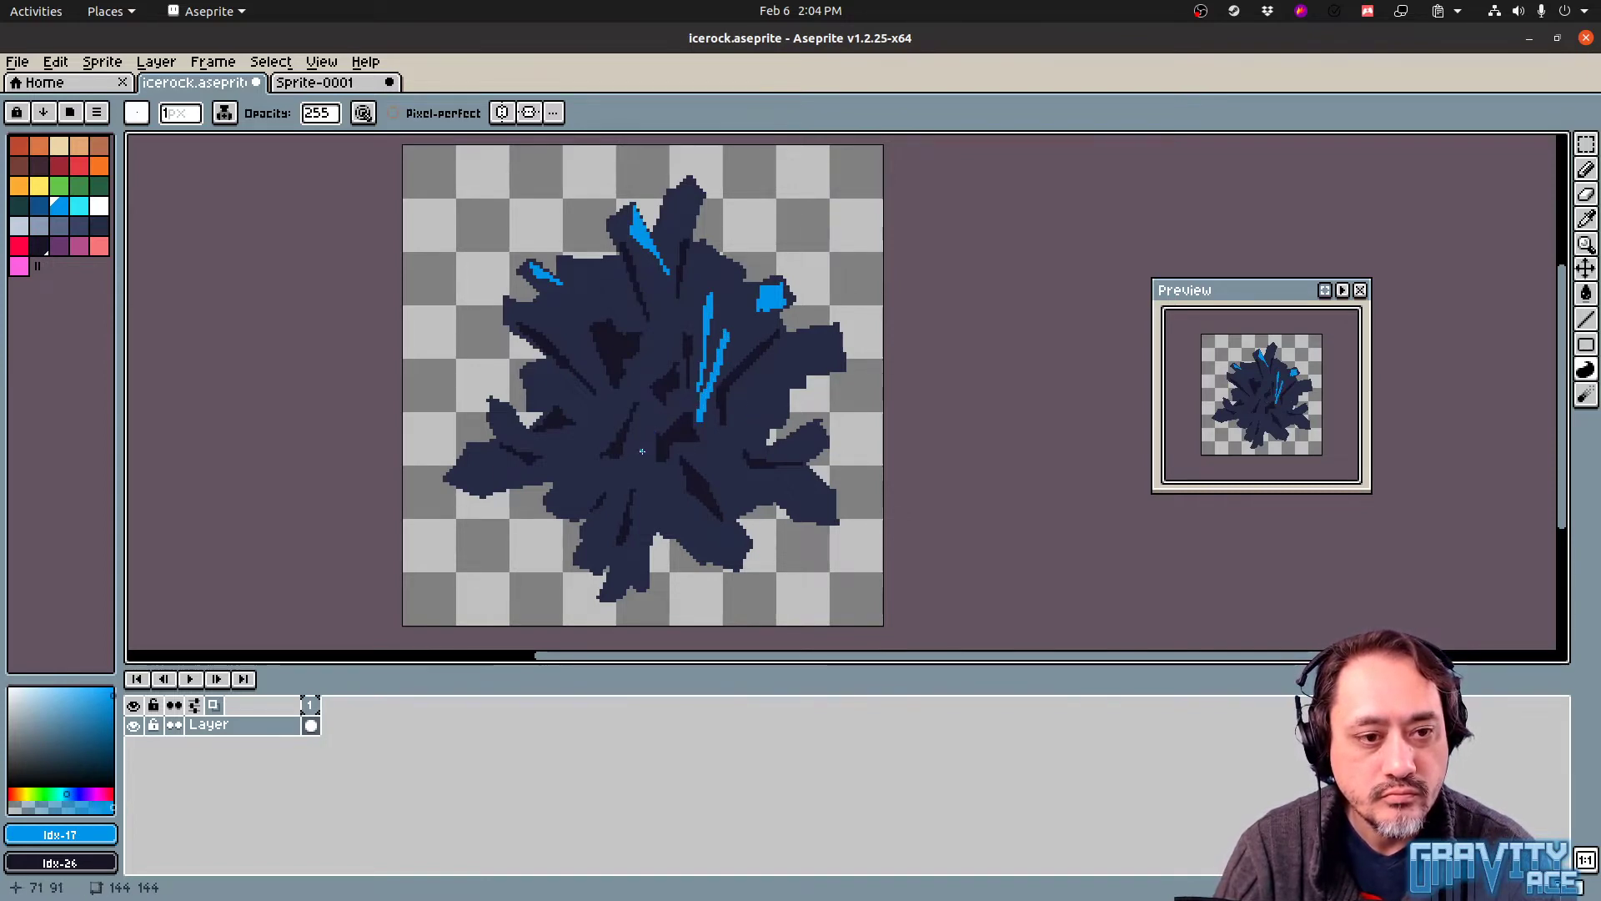
pyautogui.moveTo(636, 432); pyautogui.dragTo(647, 452)
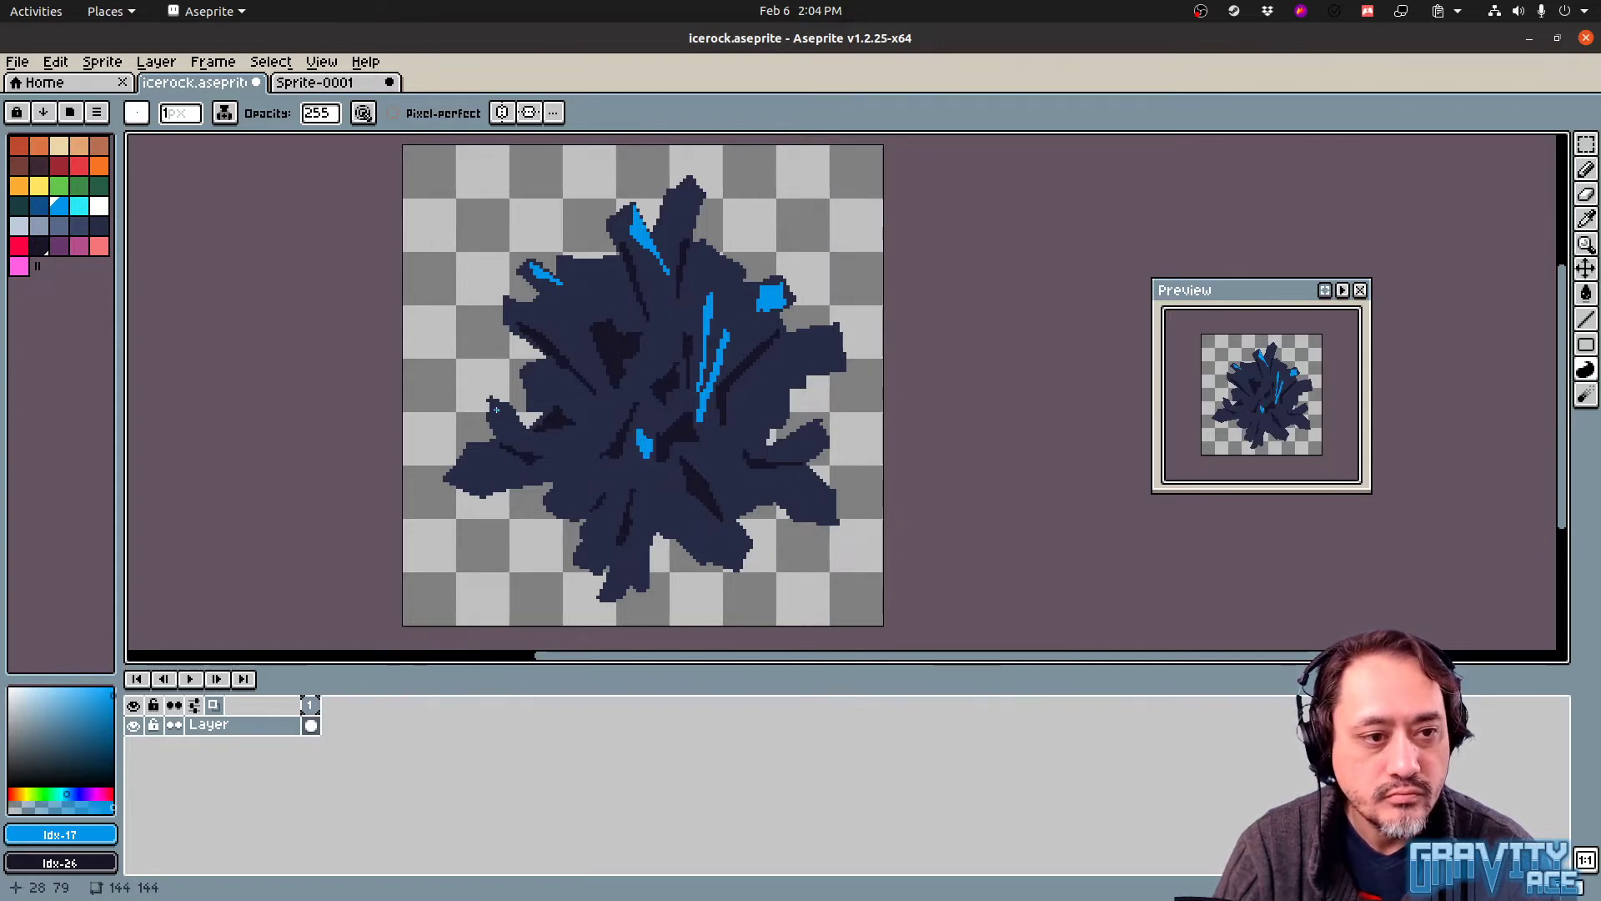
# Draw blue facets on the left spikes and along the bottom spikes, redoing the narrow one on the lowest spike
pyautogui.moveTo(496, 403)
pyautogui.mouseDown()
pyautogui.moveTo(527, 453)
pyautogui.moveTo(487, 494)
pyautogui.moveTo(547, 468)
pyautogui.moveTo(479, 492)
pyautogui.moveTo(553, 472)
pyautogui.mouseUp()
pyautogui.hotkey('ctrl', 'z')
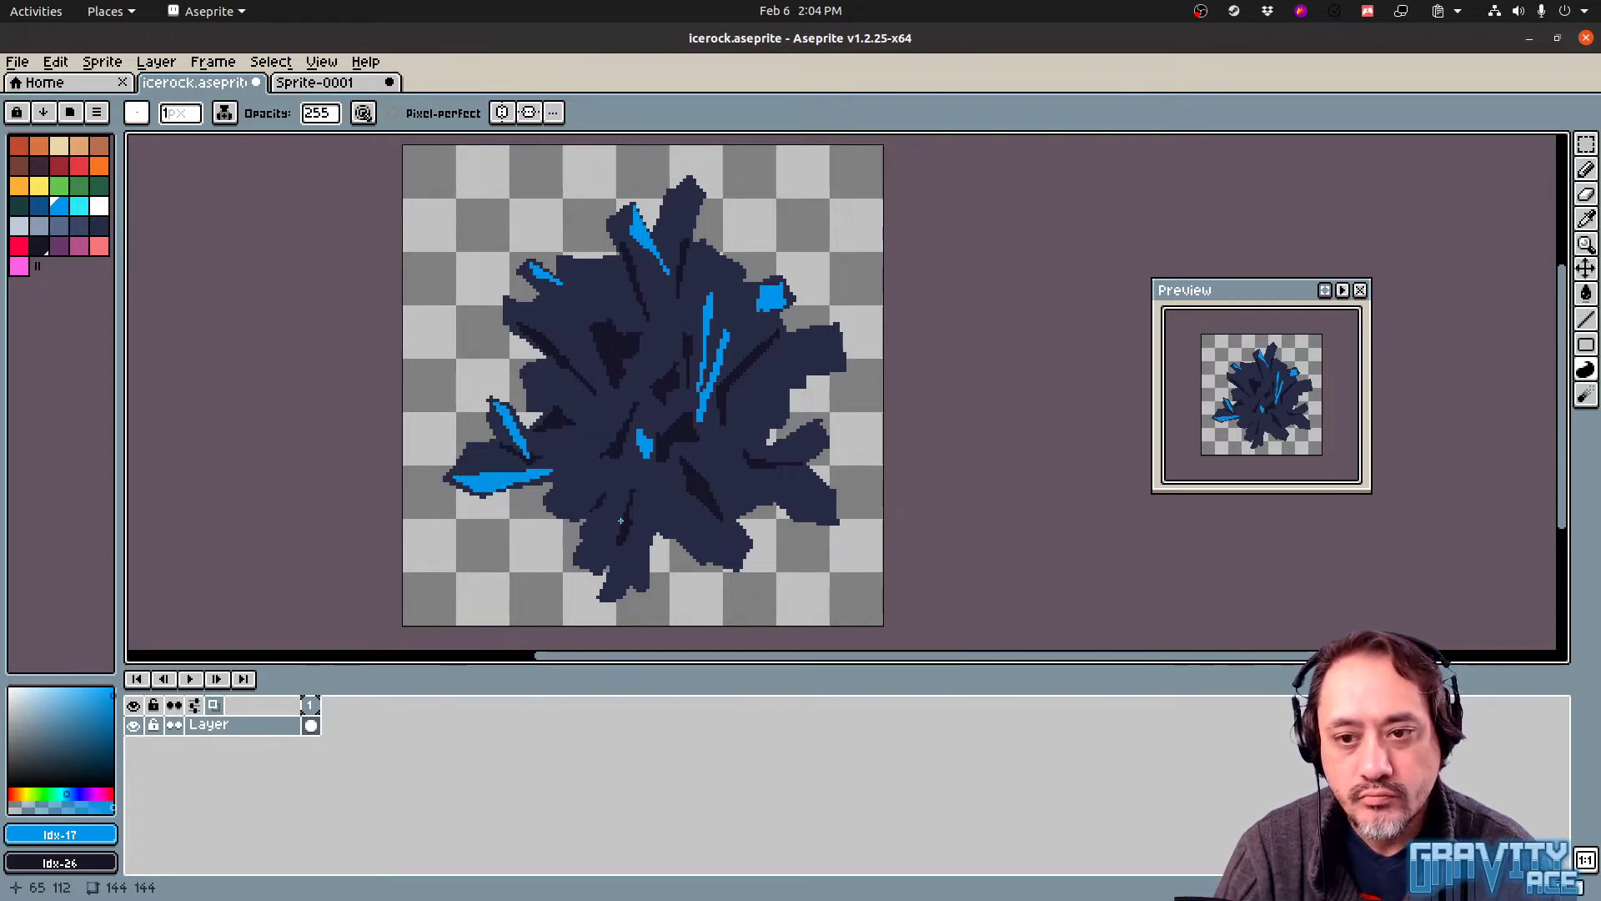
pyautogui.moveTo(550, 501)
pyautogui.mouseDown()
pyautogui.moveTo(580, 459)
pyautogui.moveTo(563, 507)
pyautogui.moveTo(612, 504)
pyautogui.mouseUp()
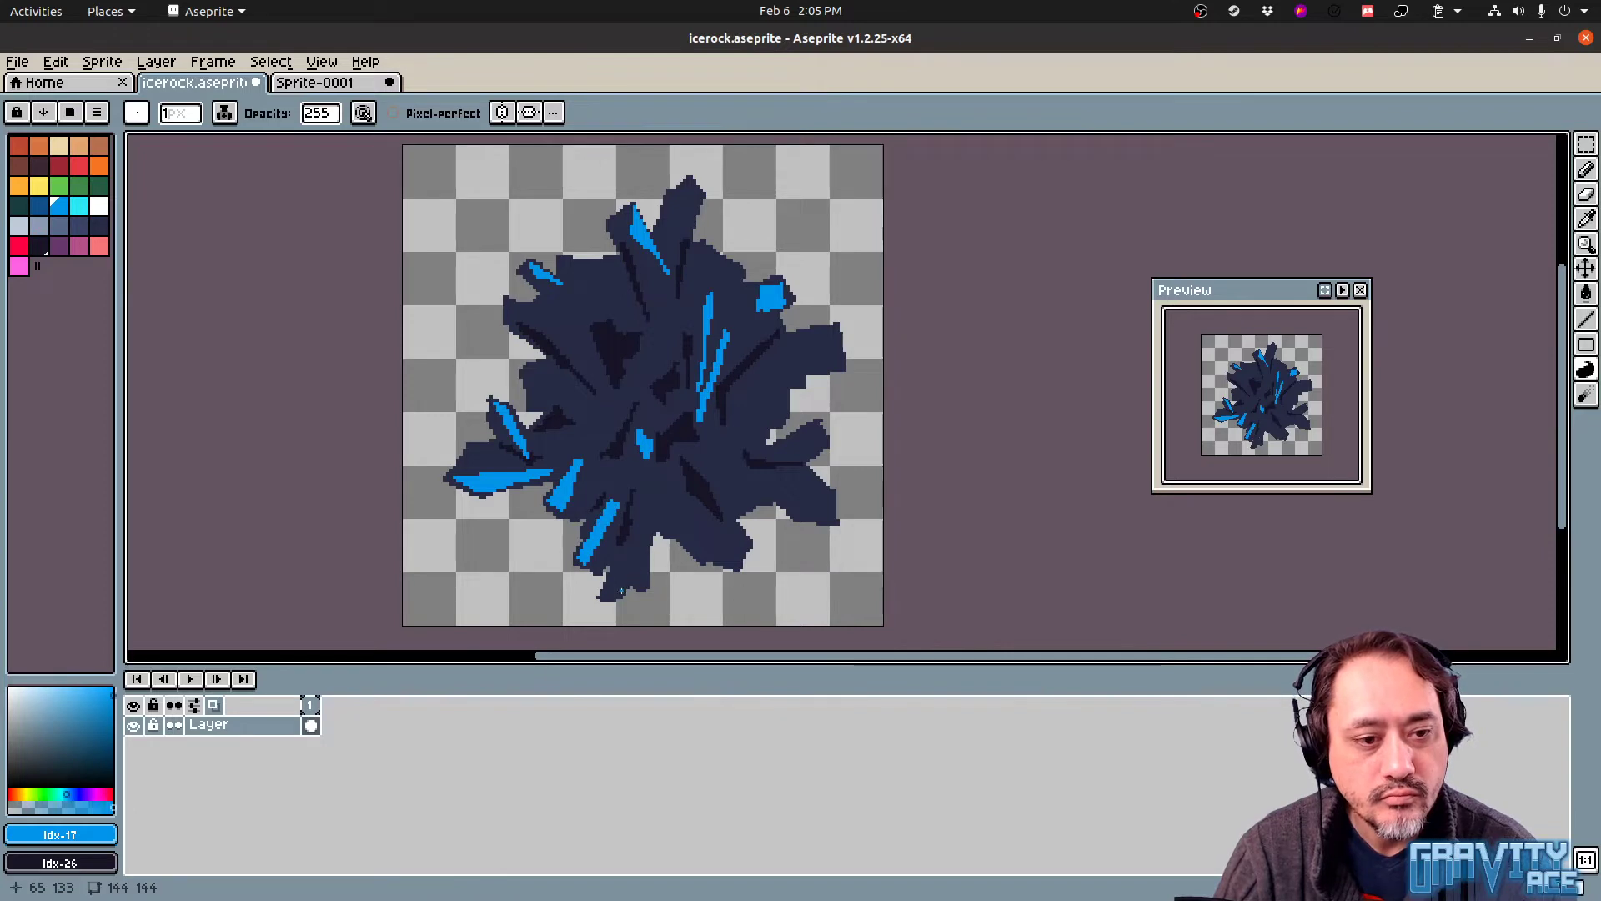
pyautogui.moveTo(606, 594)
pyautogui.mouseDown()
pyautogui.moveTo(639, 572)
pyautogui.moveTo(652, 591)
pyautogui.moveTo(637, 565)
pyautogui.moveTo(650, 588)
pyautogui.mouseUp()
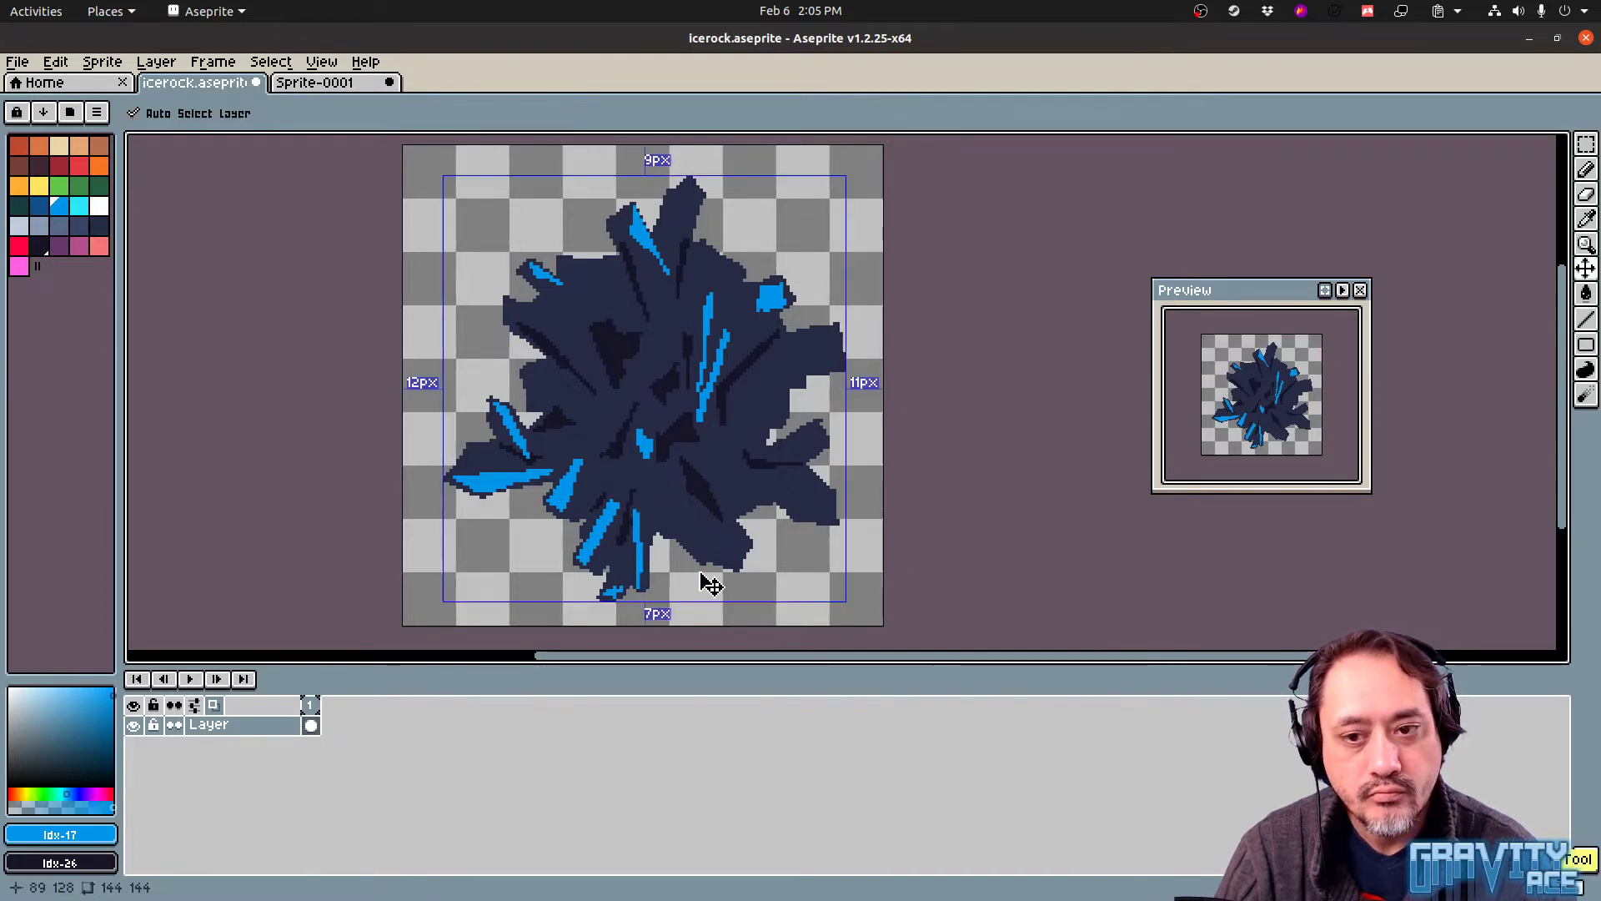
pyautogui.hotkey('ctrl', 'z')
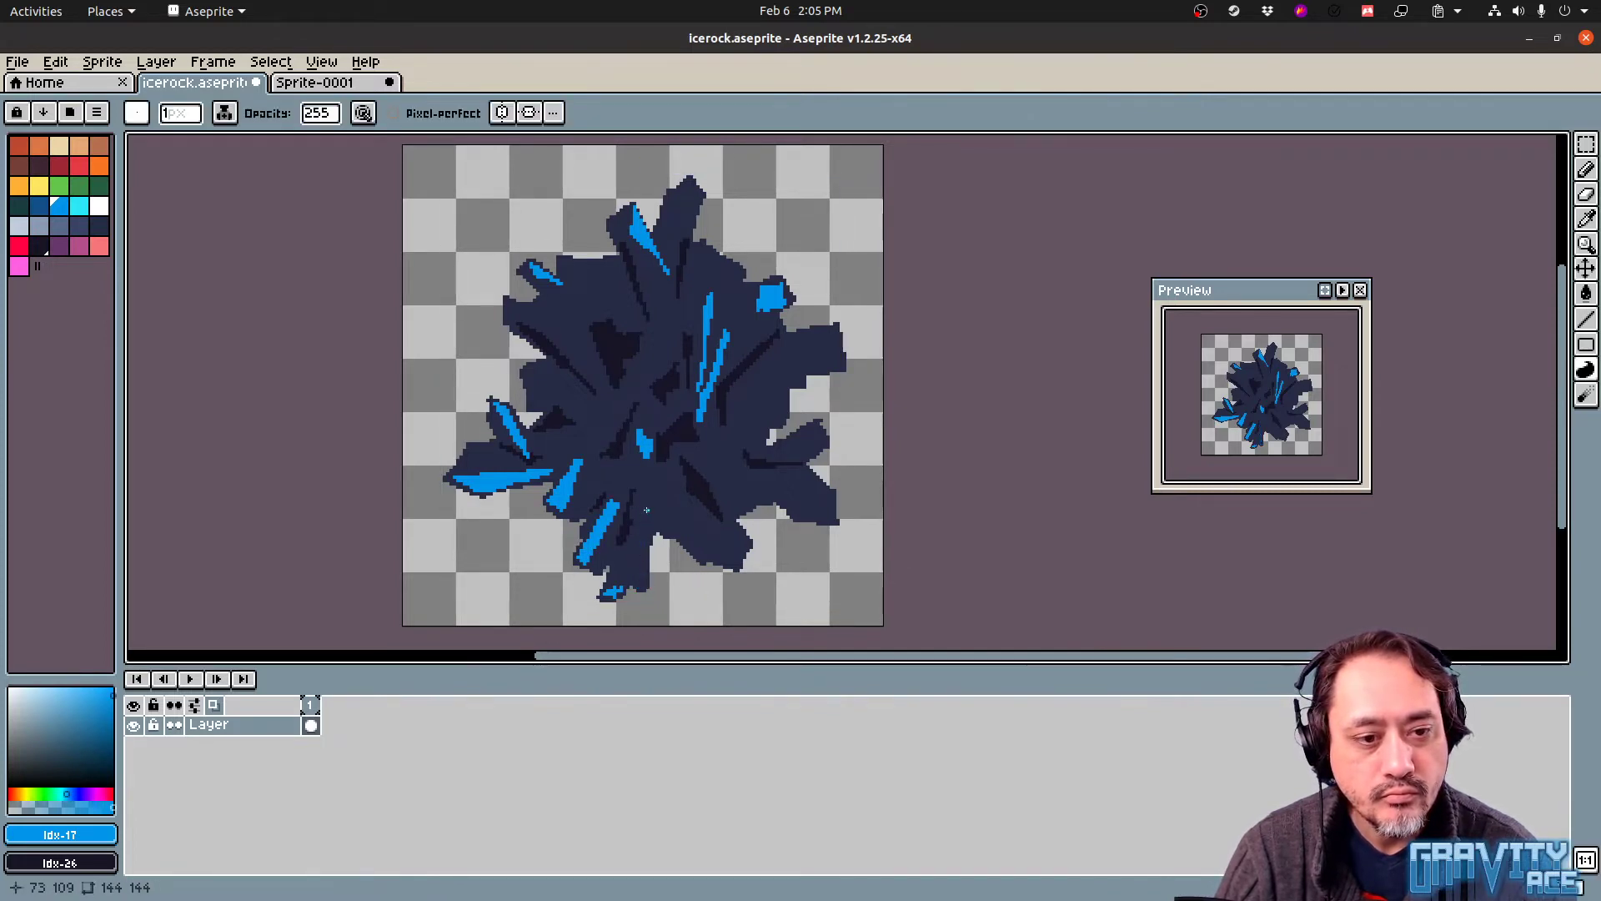
pyautogui.moveTo(644, 584)
pyautogui.mouseDown()
pyautogui.moveTo(646, 511)
pyautogui.moveTo(650, 584)
pyautogui.moveTo(702, 536)
pyautogui.moveTo(742, 547)
pyautogui.moveTo(738, 564)
pyautogui.moveTo(732, 496)
pyautogui.moveTo(753, 504)
pyautogui.moveTo(740, 511)
pyautogui.mouseUp()
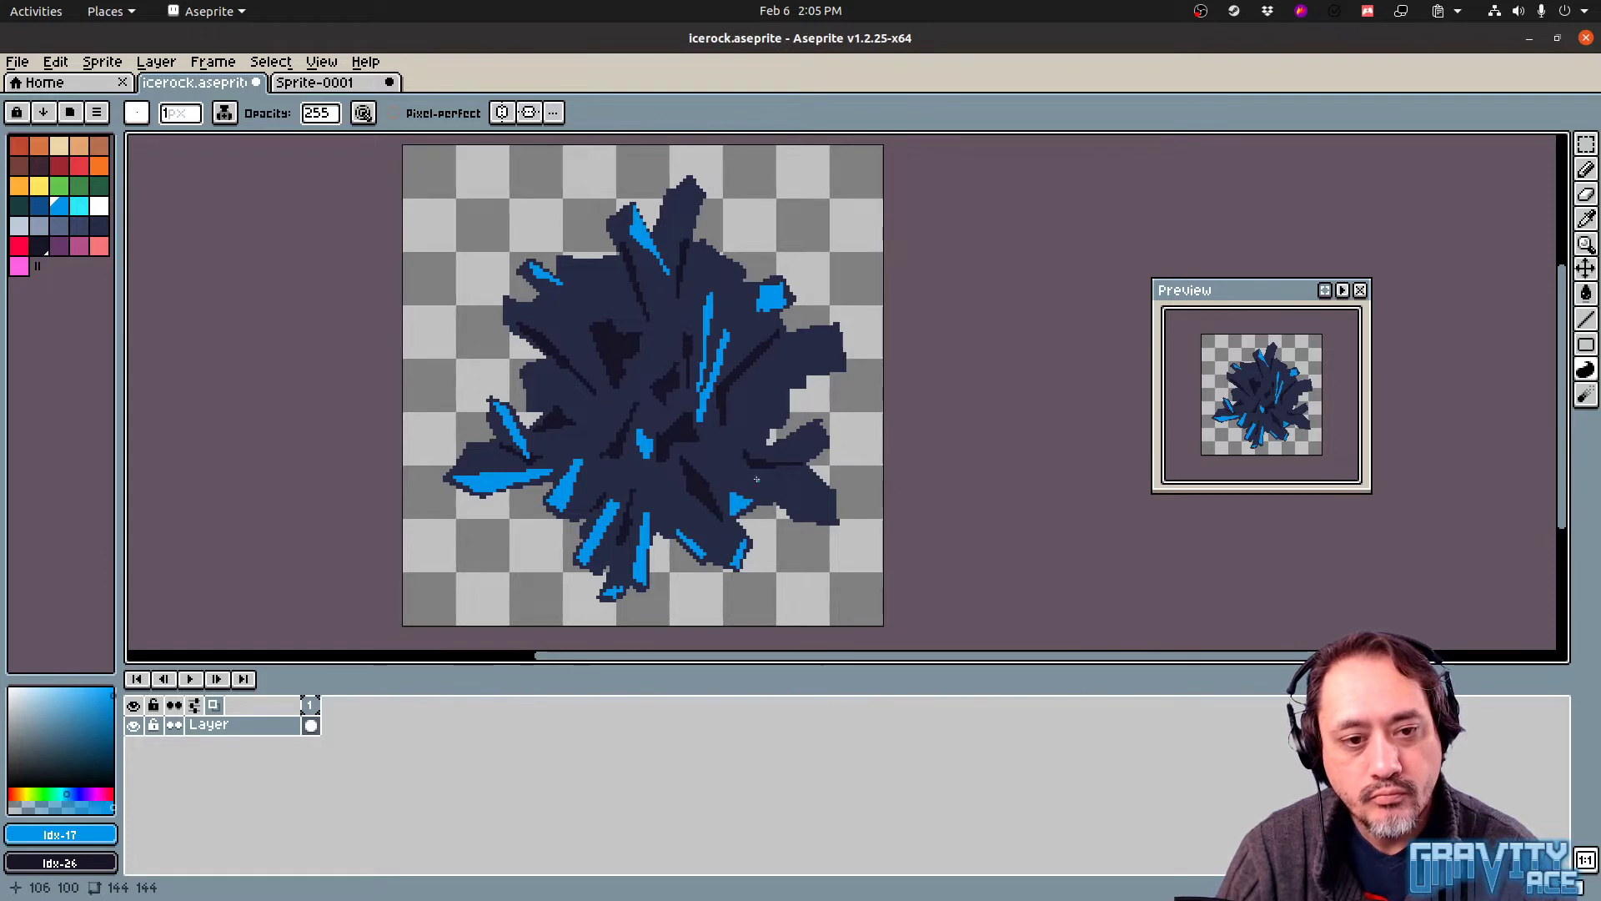
# Draw a small blue facet right of the lower centre, two larger ones beside the dark upper wedge, and one under the right spike
pyautogui.moveTo(710, 457)
pyautogui.mouseDown()
pyautogui.moveTo(728, 464)
pyautogui.moveTo(719, 478)
pyautogui.mouseUp()
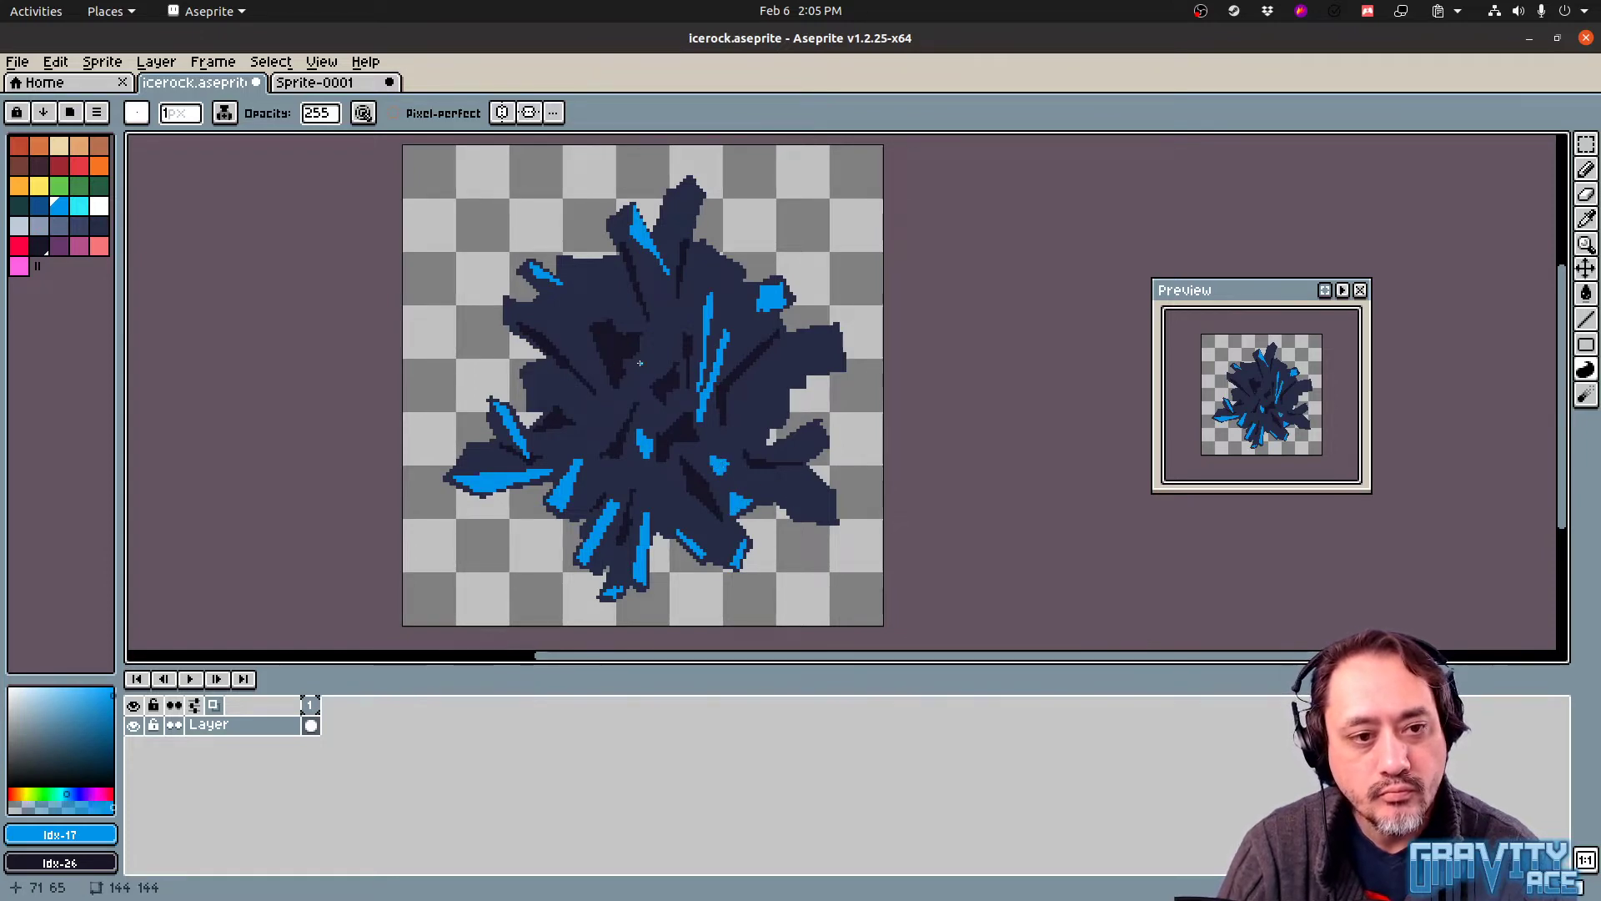
pyautogui.moveTo(639, 356)
pyautogui.mouseDown()
pyautogui.moveTo(641, 332)
pyautogui.moveTo(642, 371)
pyautogui.moveTo(568, 334)
pyautogui.moveTo(588, 361)
pyautogui.moveTo(596, 337)
pyautogui.mouseUp()
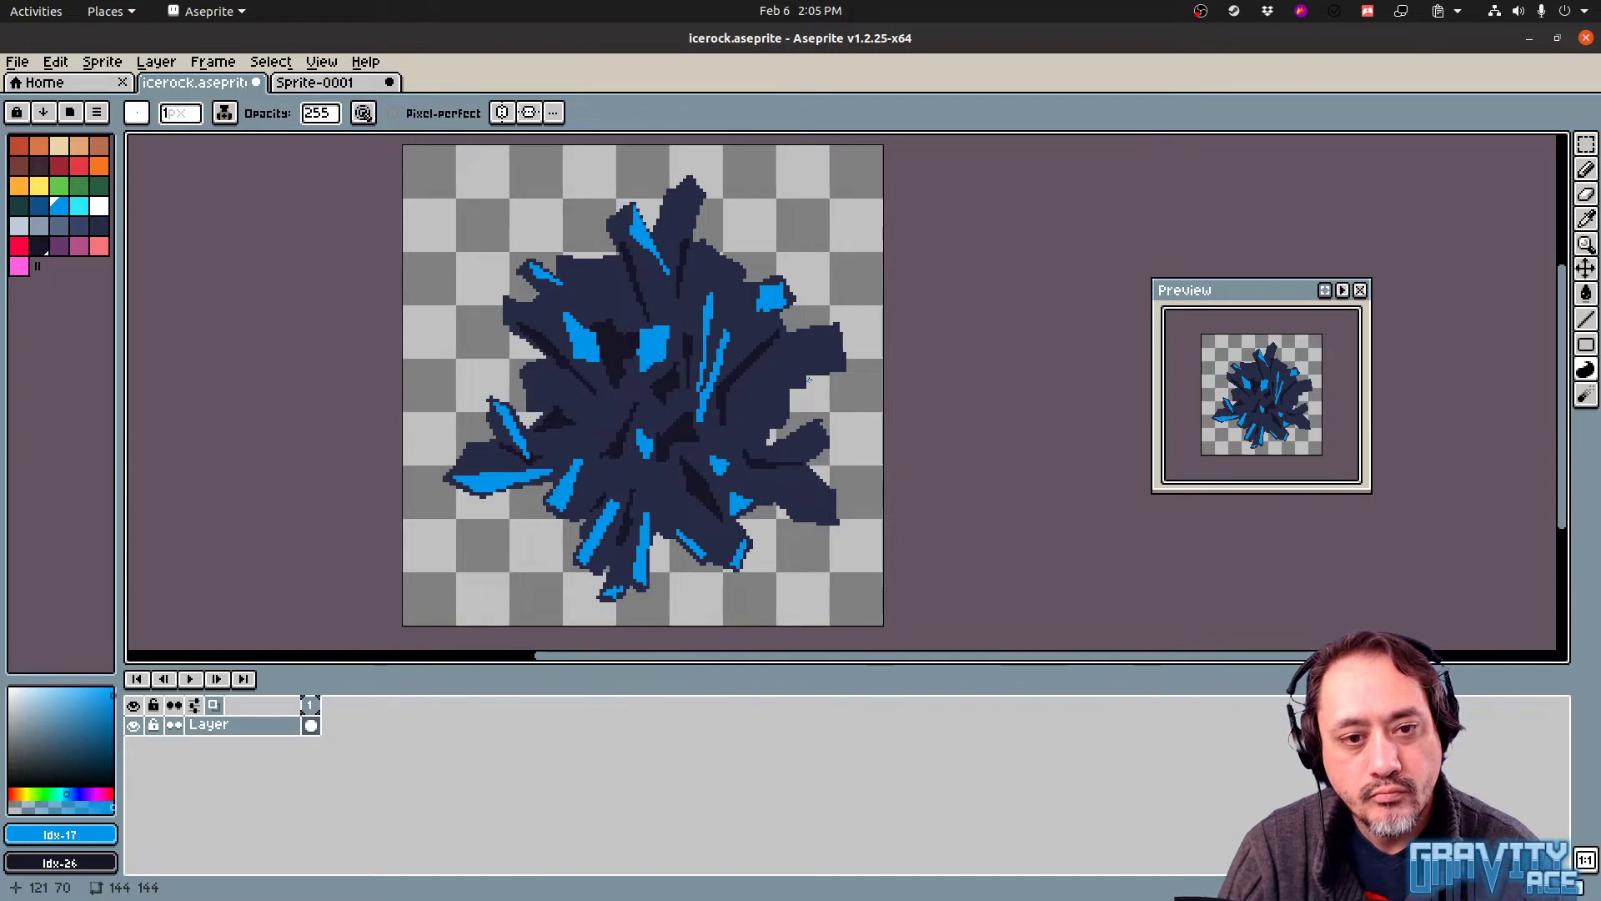
pyautogui.moveTo(799, 374); pyautogui.dragTo(815, 383)
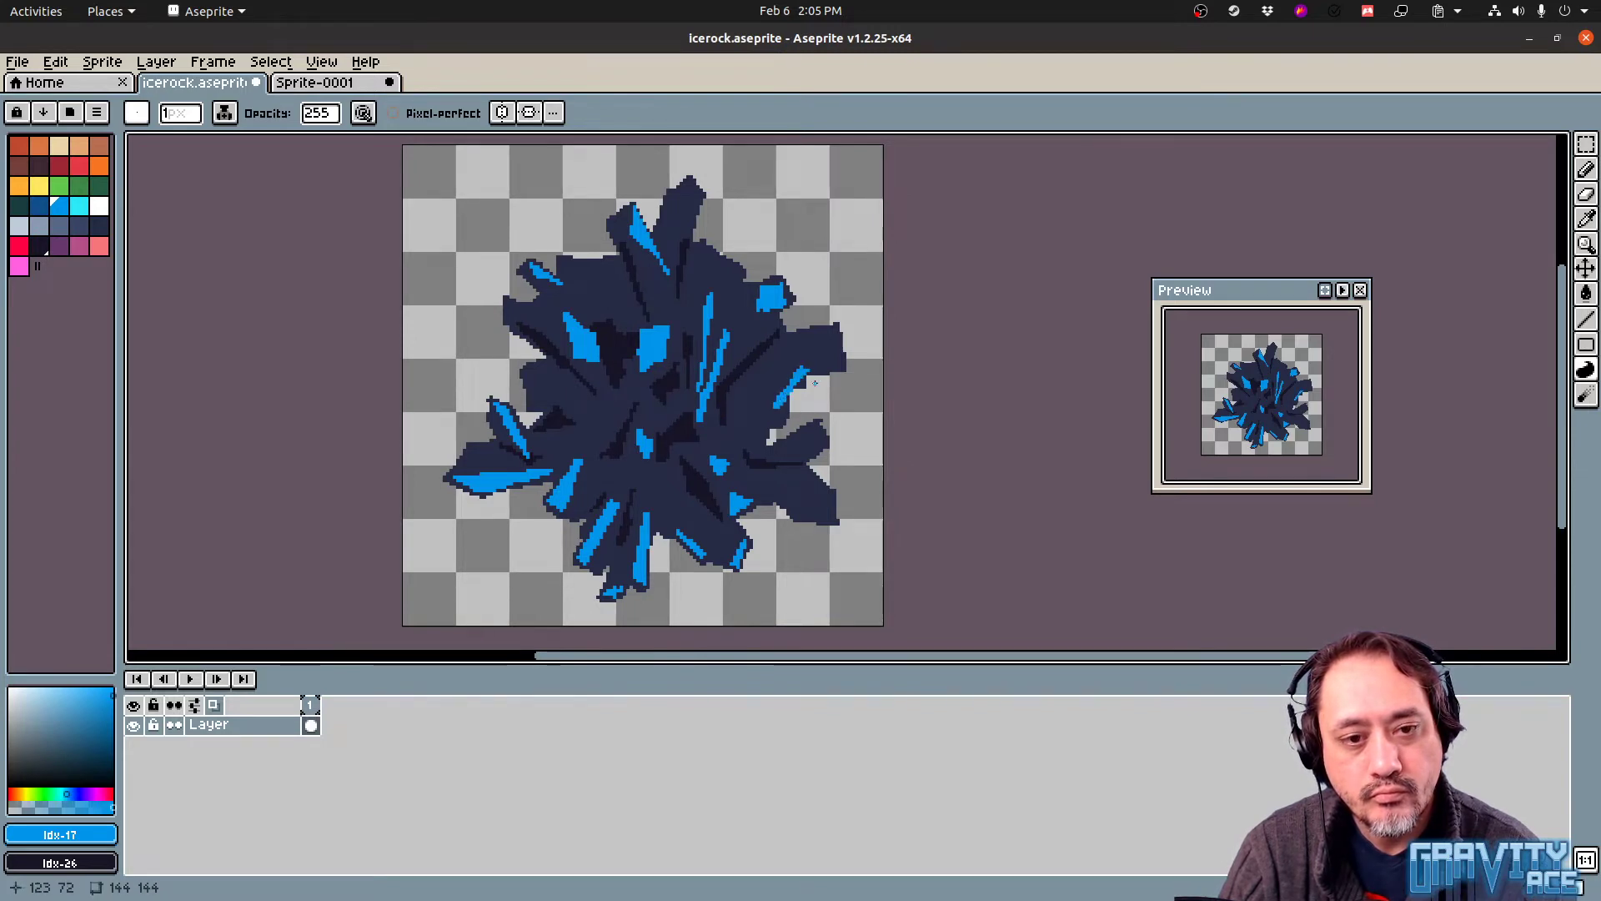
pyautogui.press('e')
pyautogui.press('w')
pyautogui.click(815, 412)
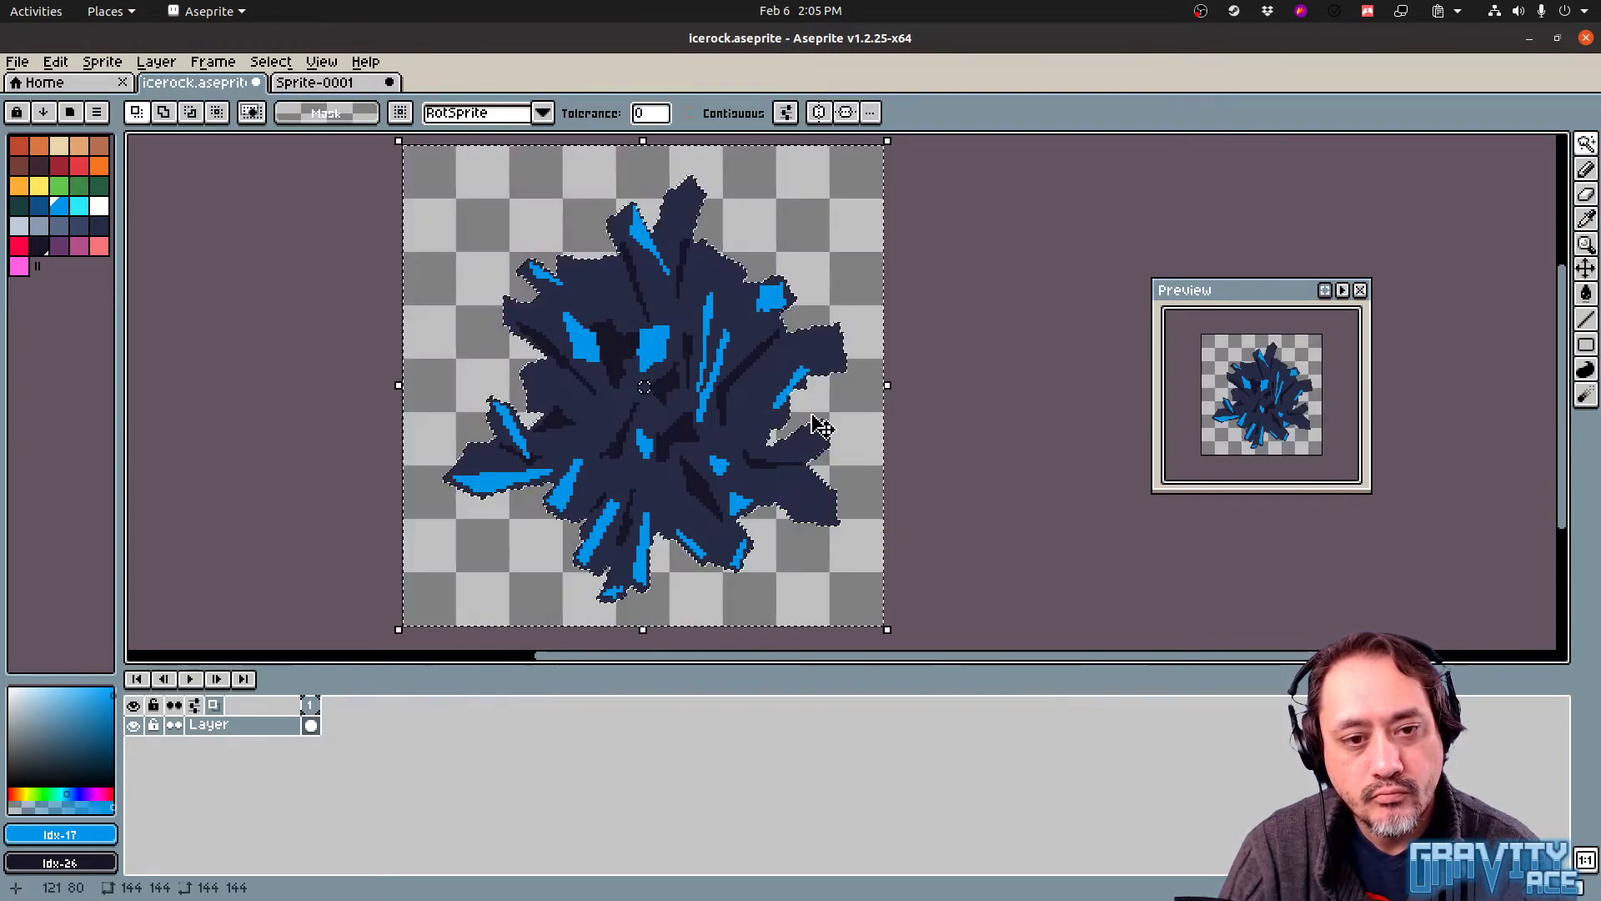
pyautogui.hotkey('ctrl', 'z')
pyautogui.press('d')
# Erase along the lower edge of the right spike's blue facet and redraw the outline in navy #262b44 with the Pencil
pyautogui.moveTo(810, 384); pyautogui.dragTo(795, 409)
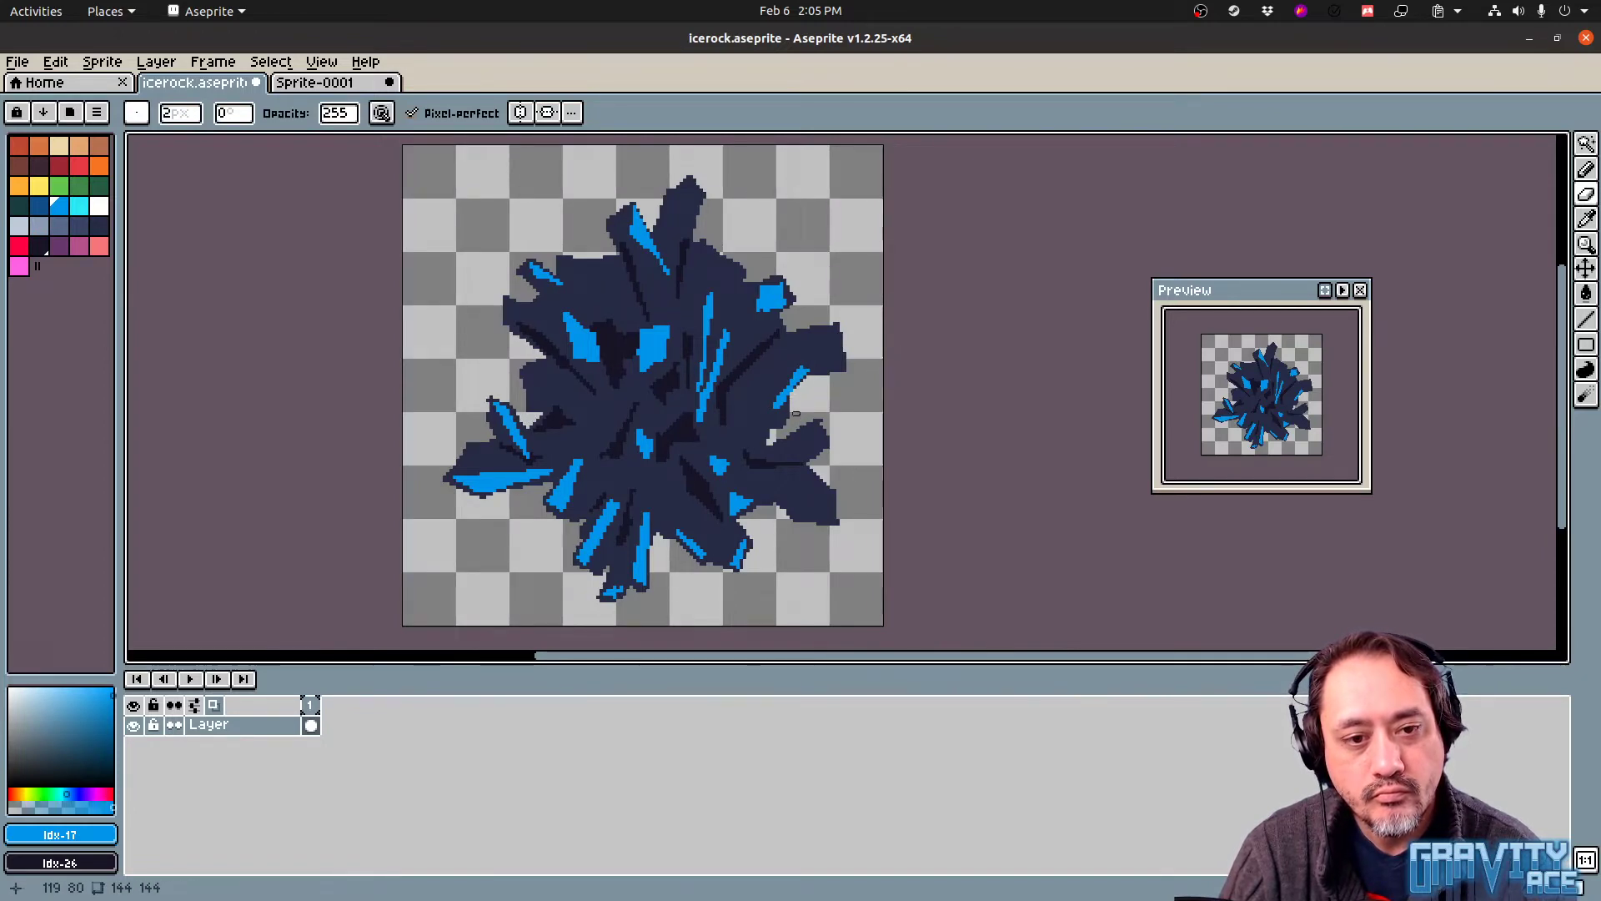
pyautogui.keyDown('alt'); pyautogui.click(792, 408); pyautogui.keyUp('alt')
pyautogui.press('b')
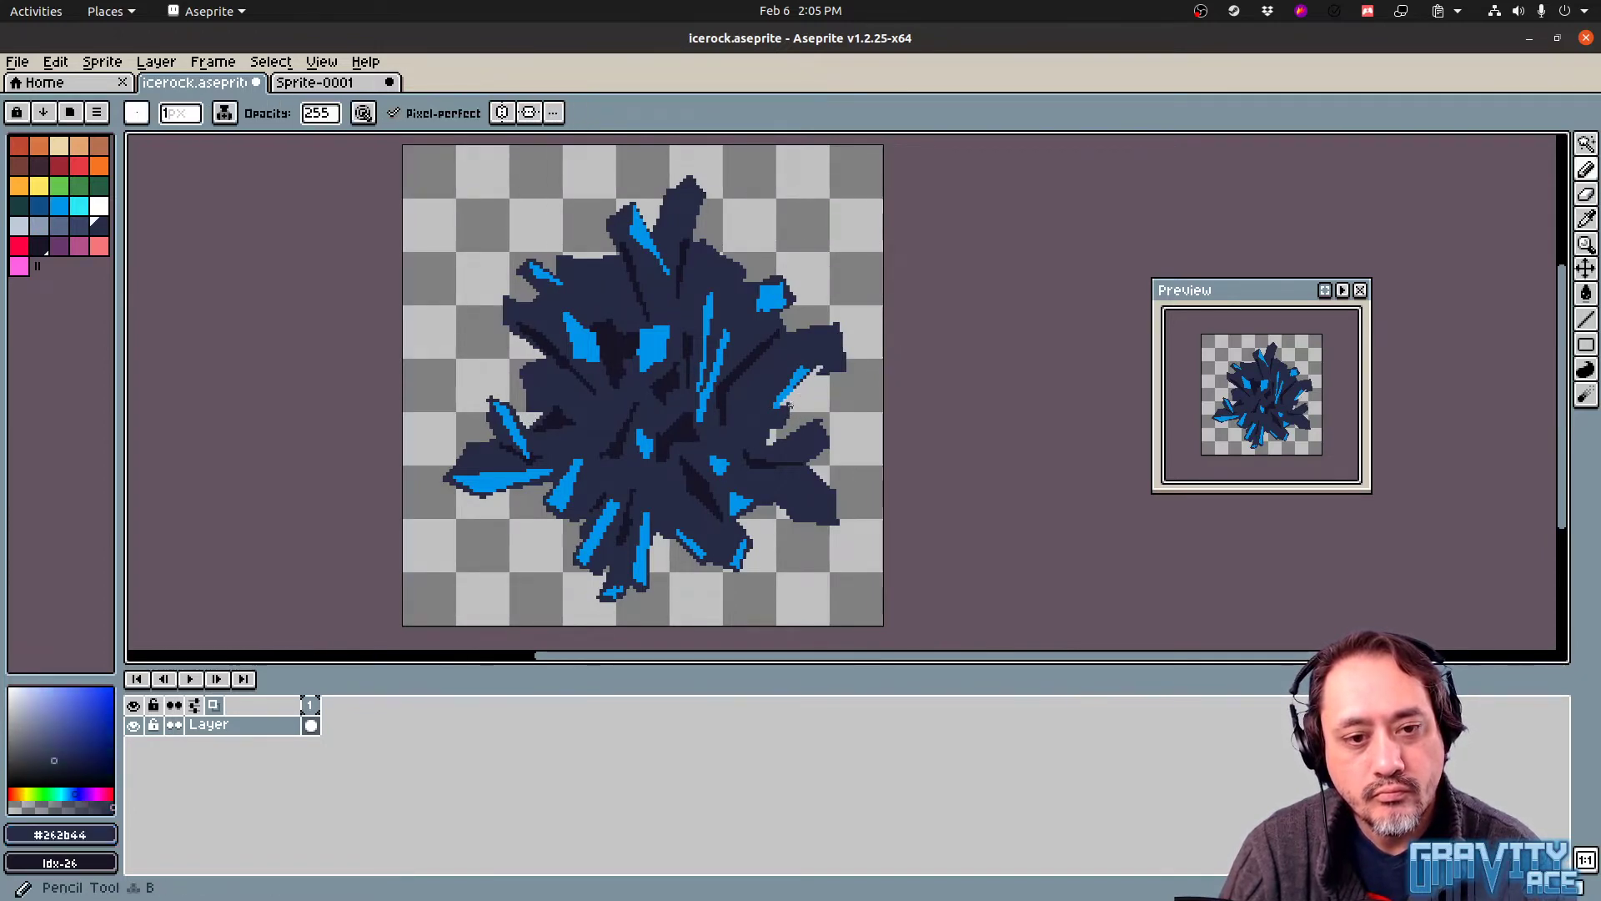
pyautogui.moveTo(789, 406); pyautogui.dragTo(794, 389)
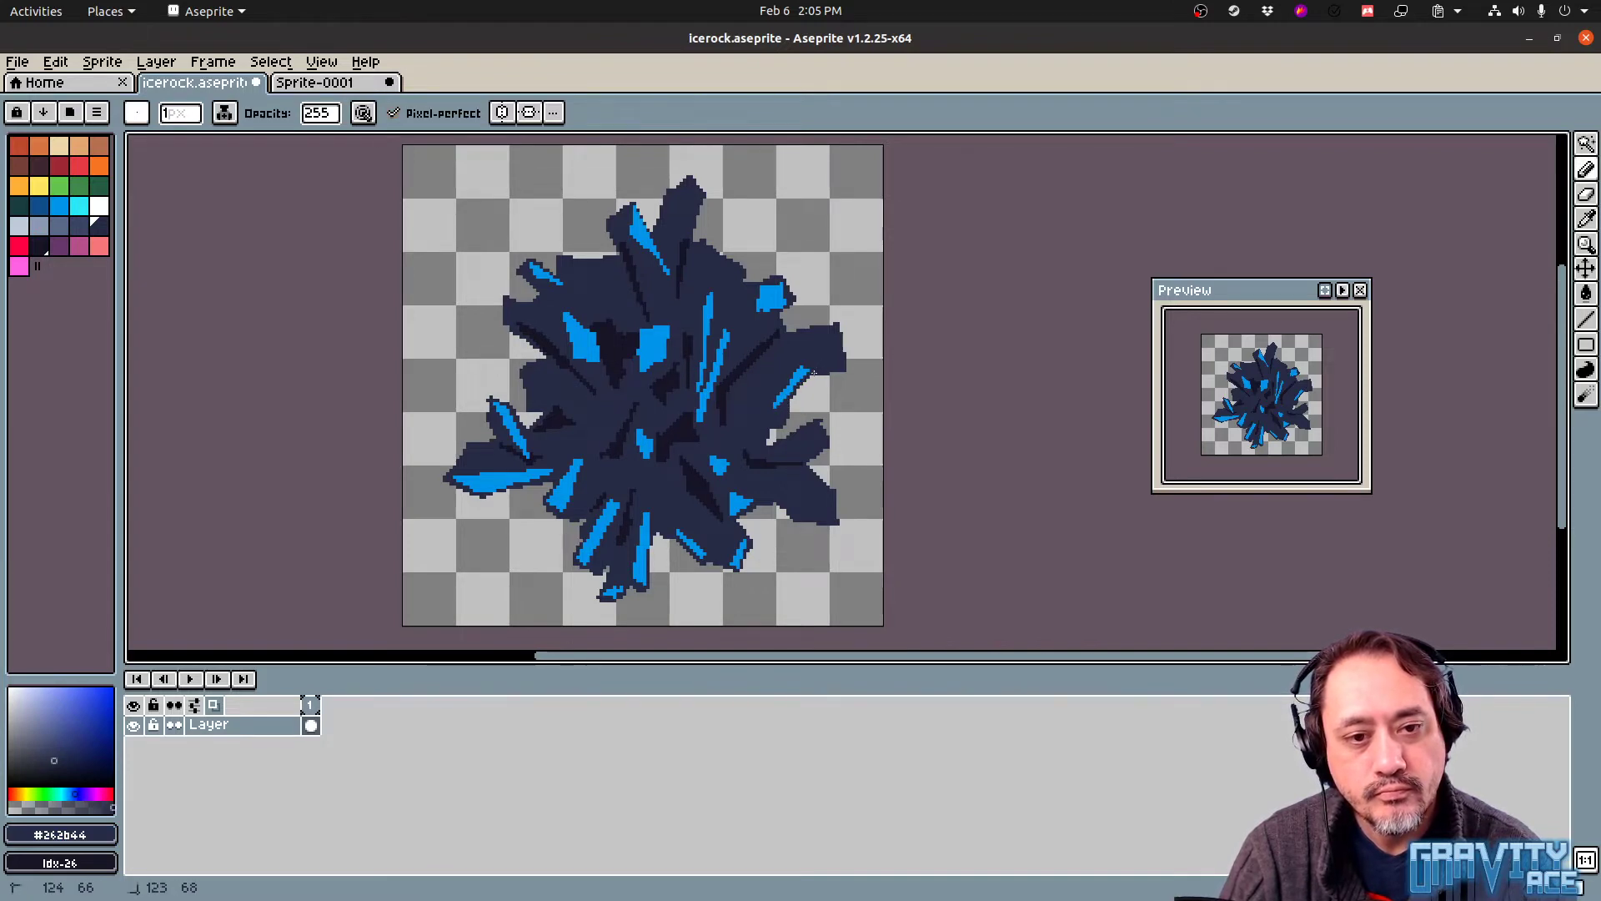
# Draw bright blue #0095e9 facets on the right spike and the lower-right spike, redoing the first one's outline
pyautogui.keyDown('alt'); pyautogui.click(802, 377); pyautogui.keyUp('alt')
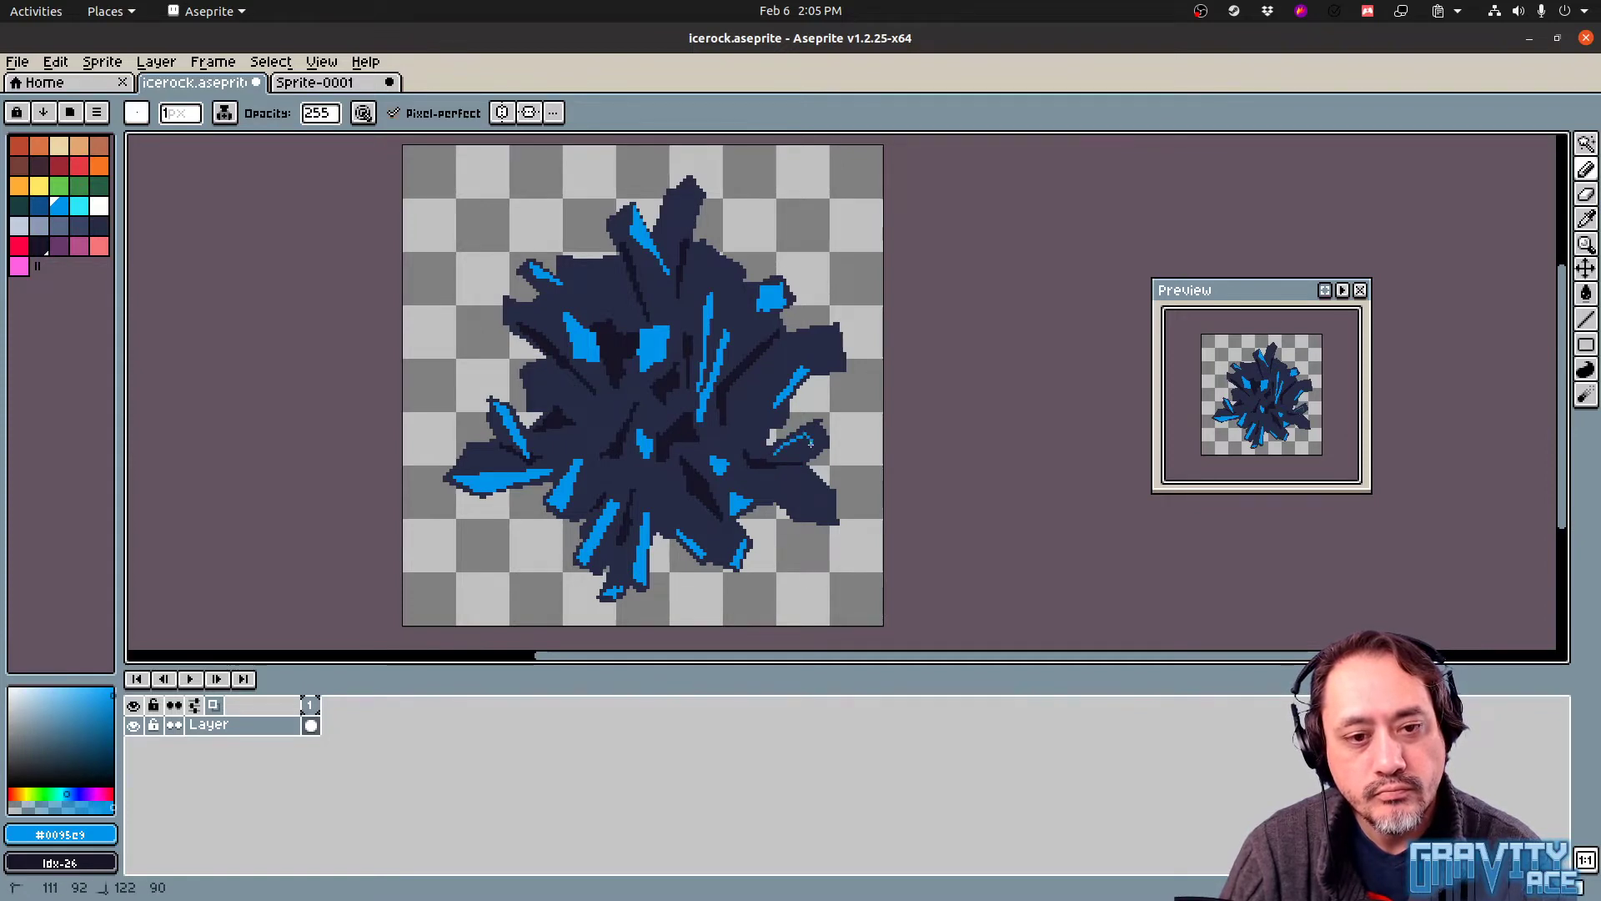
pyautogui.hotkey('ctrl', 'z')
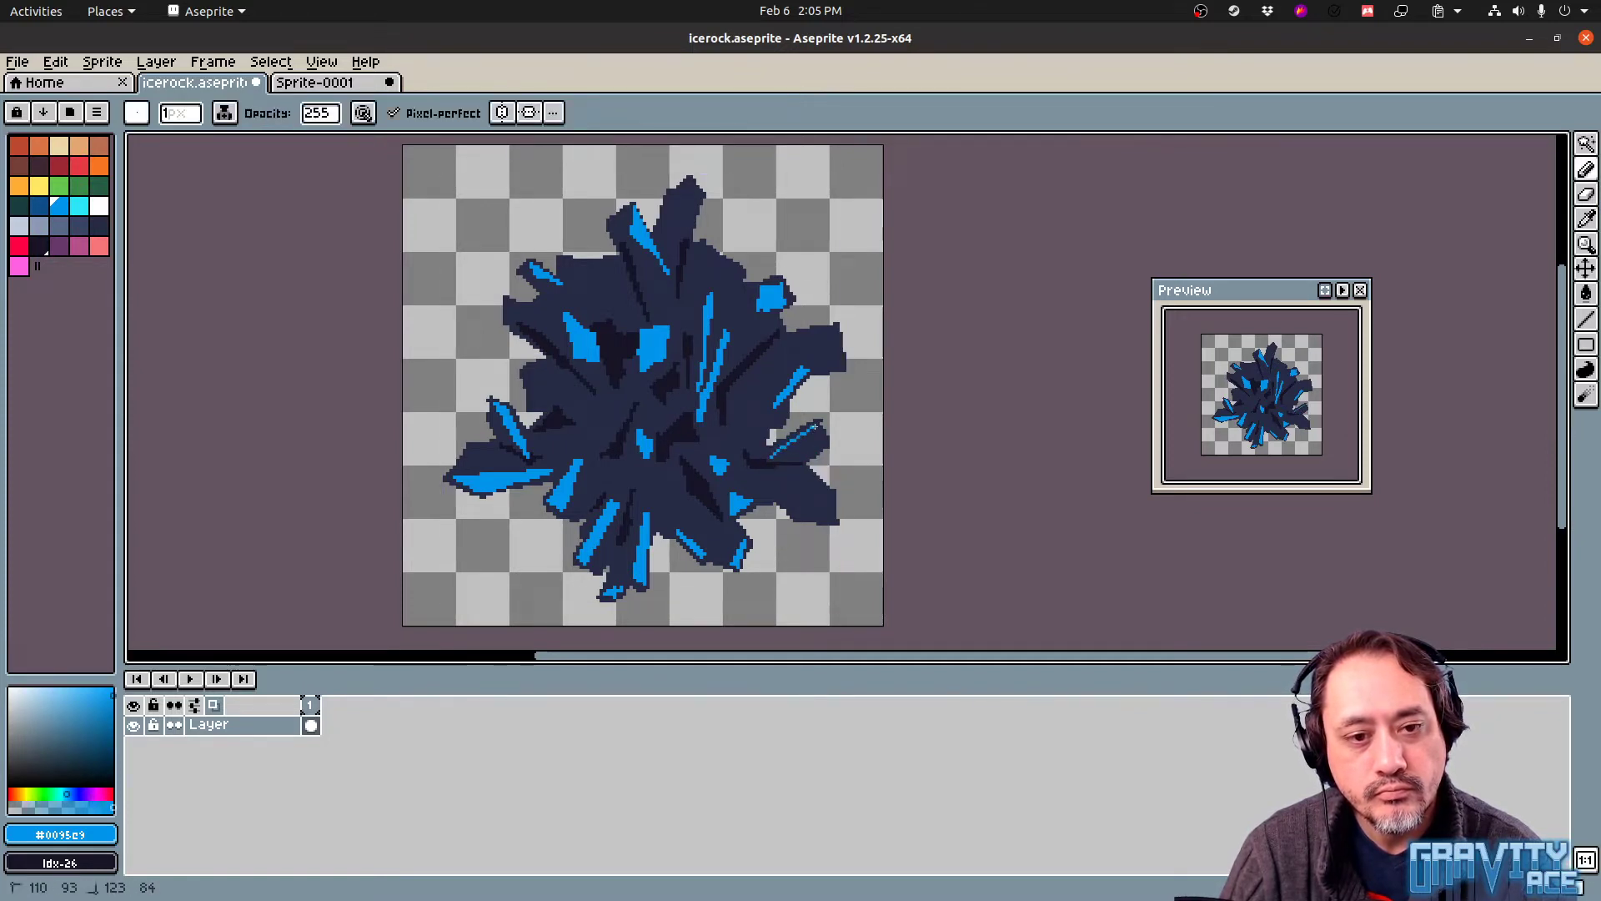
pyautogui.moveTo(824, 439); pyautogui.dragTo(782, 452)
pyautogui.press('d')
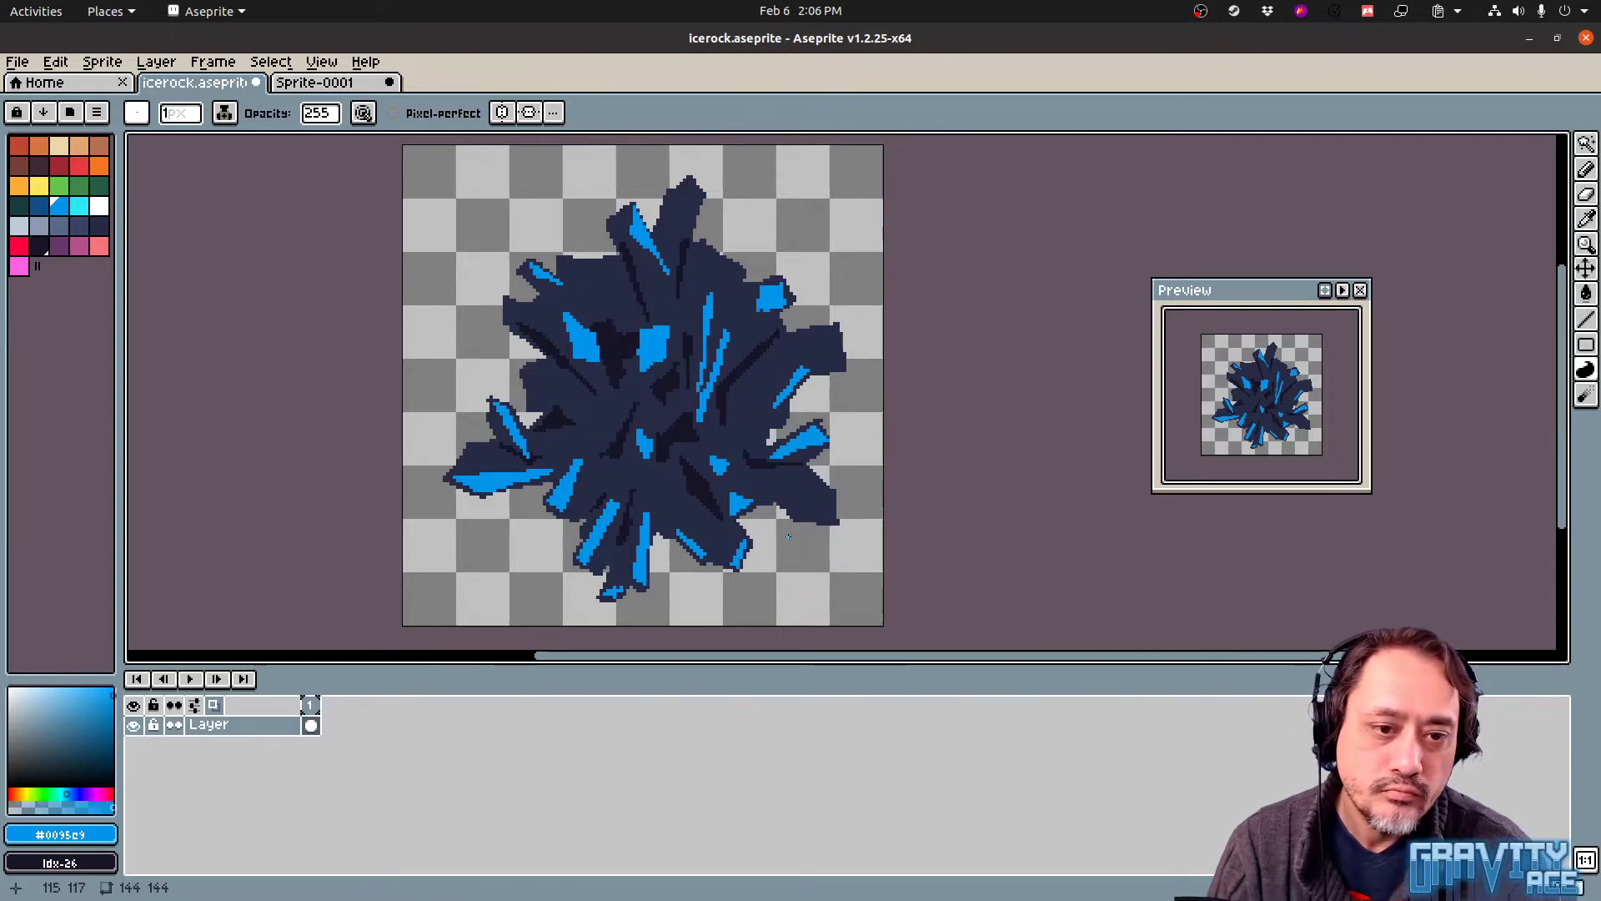
pyautogui.keyDown('shift'); pyautogui.moveTo(773, 479); pyautogui.dragTo(837, 522); pyautogui.keyUp('shift')
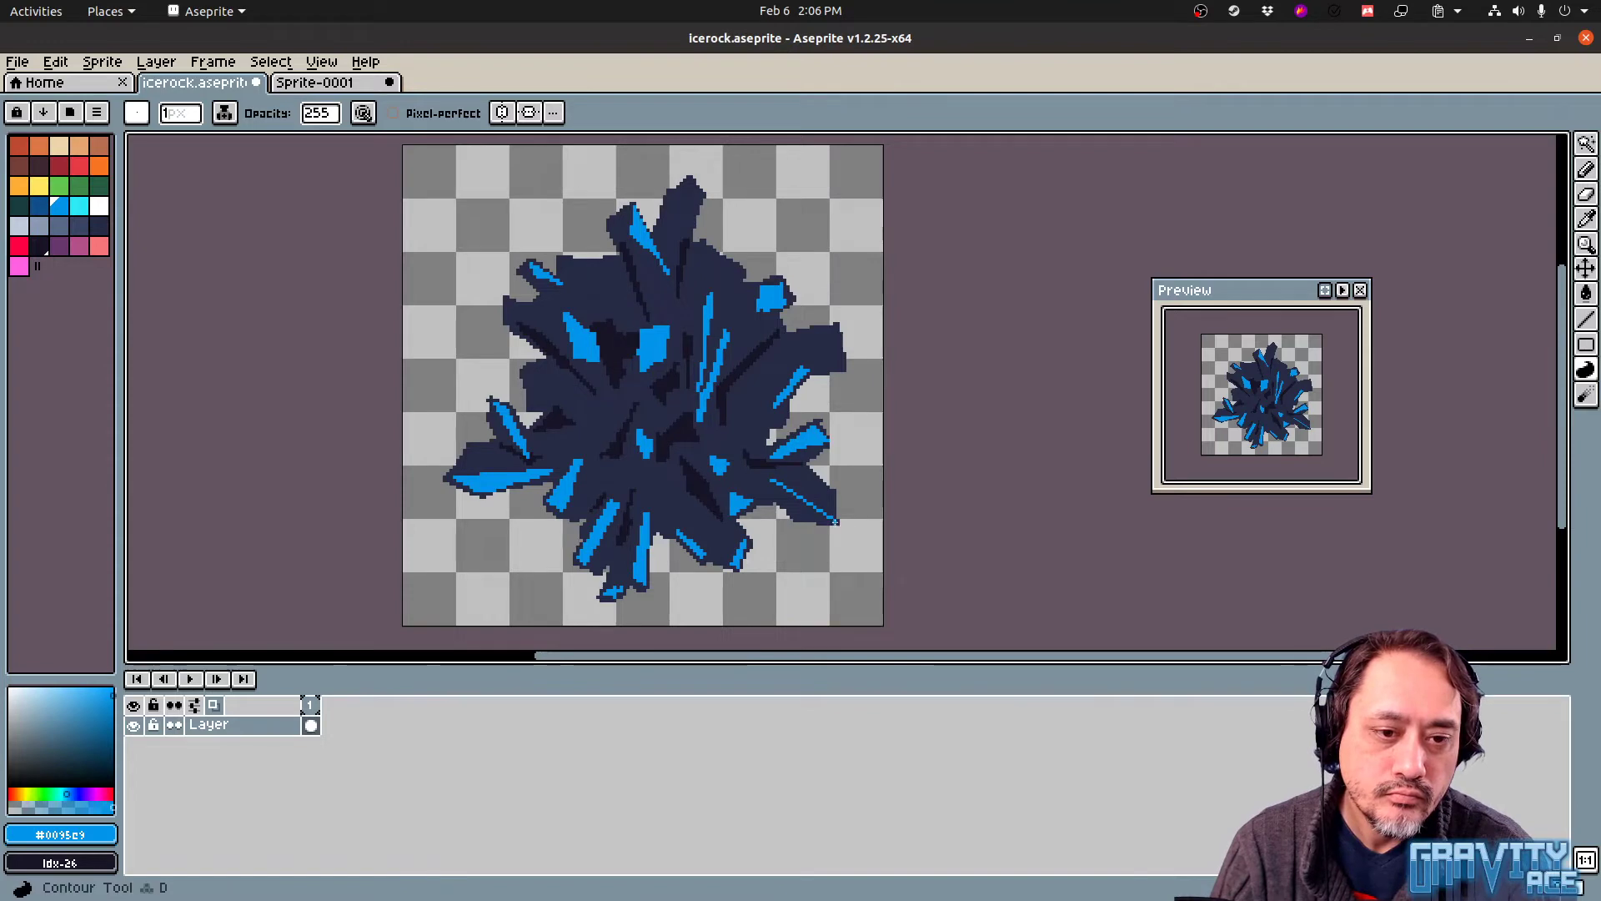
pyautogui.moveTo(802, 518); pyautogui.dragTo(773, 481)
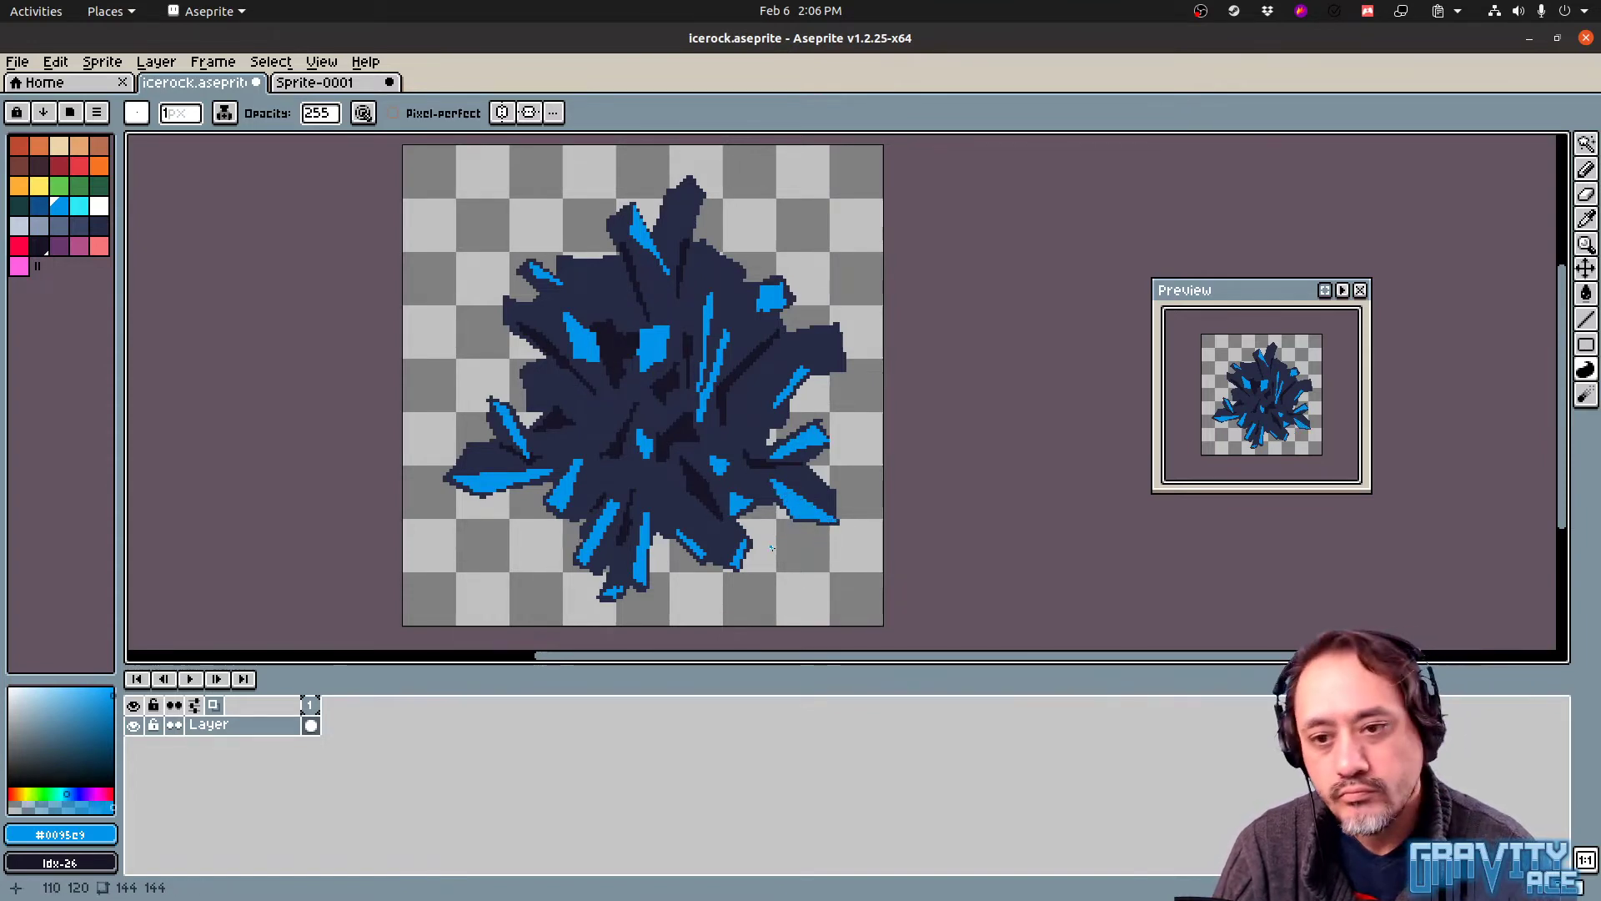
pyautogui.press('ctrl')
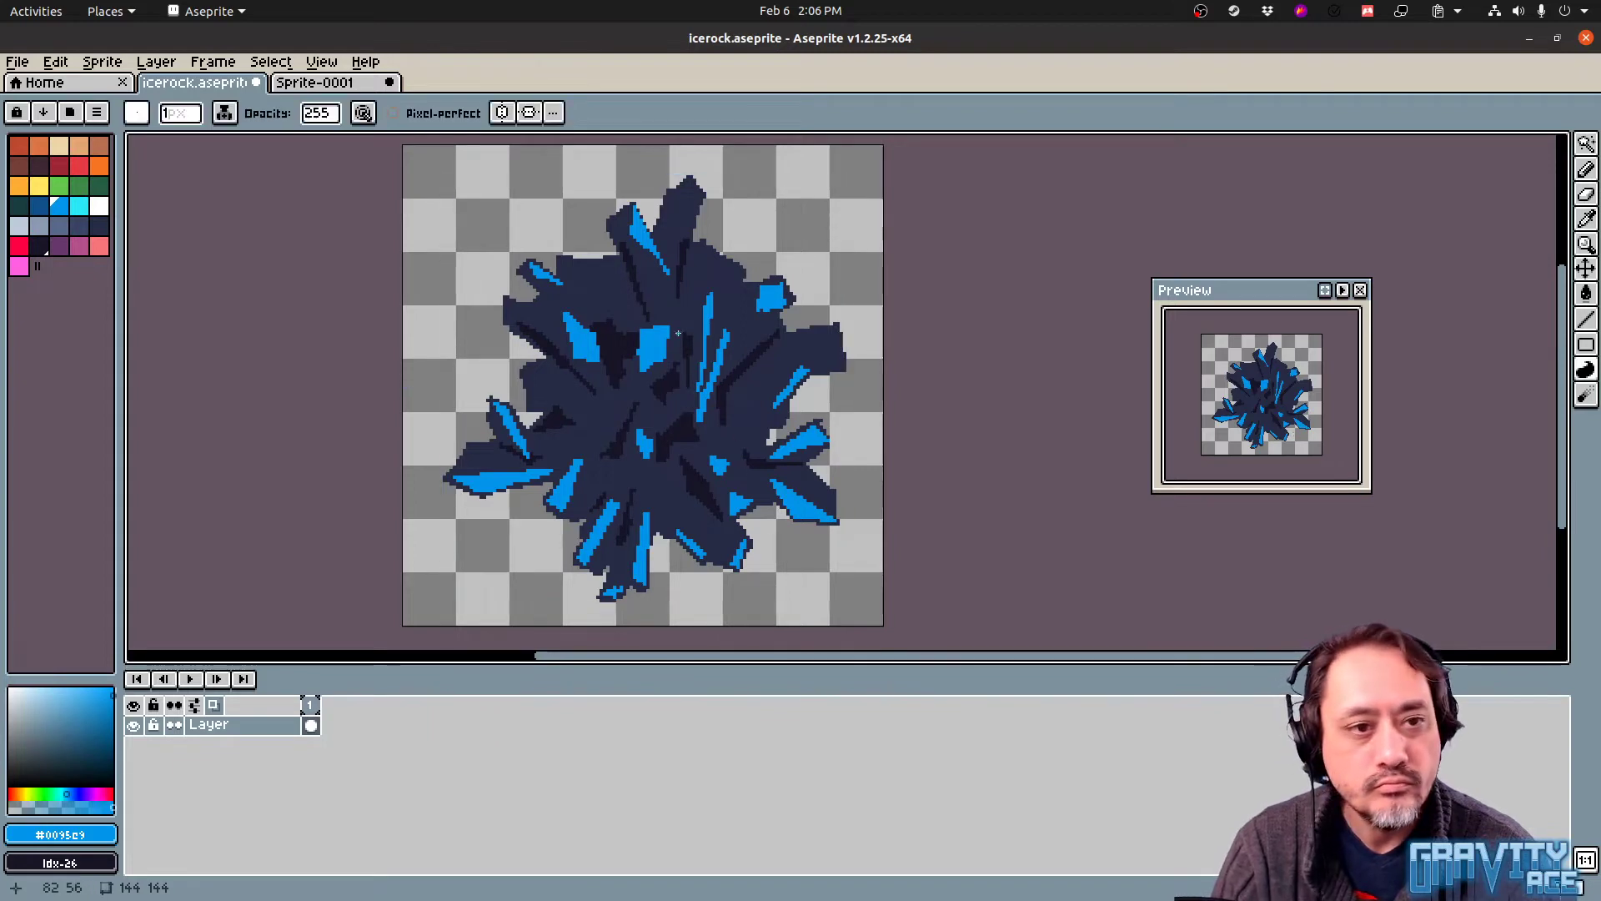
# Try a near-black #181425 wedge beneath the blue facet of the upper-left spike
pyautogui.keyDown('alt'); pyautogui.click(648, 272); pyautogui.keyUp('alt')
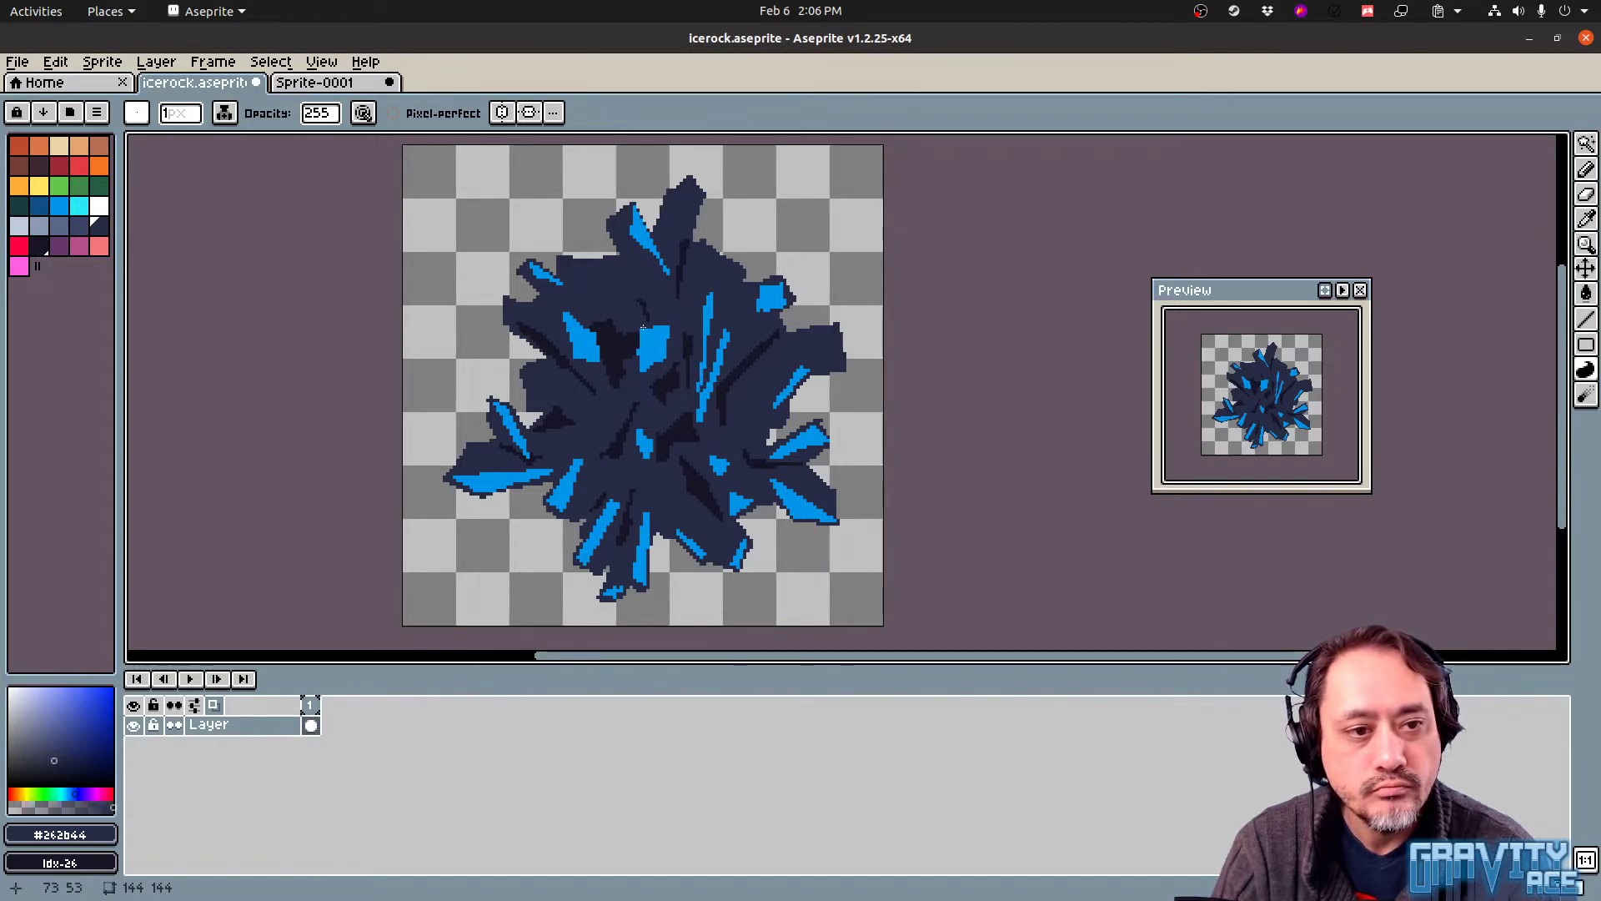
pyautogui.keyDown('alt'); pyautogui.click(648, 300); pyautogui.keyUp('alt')
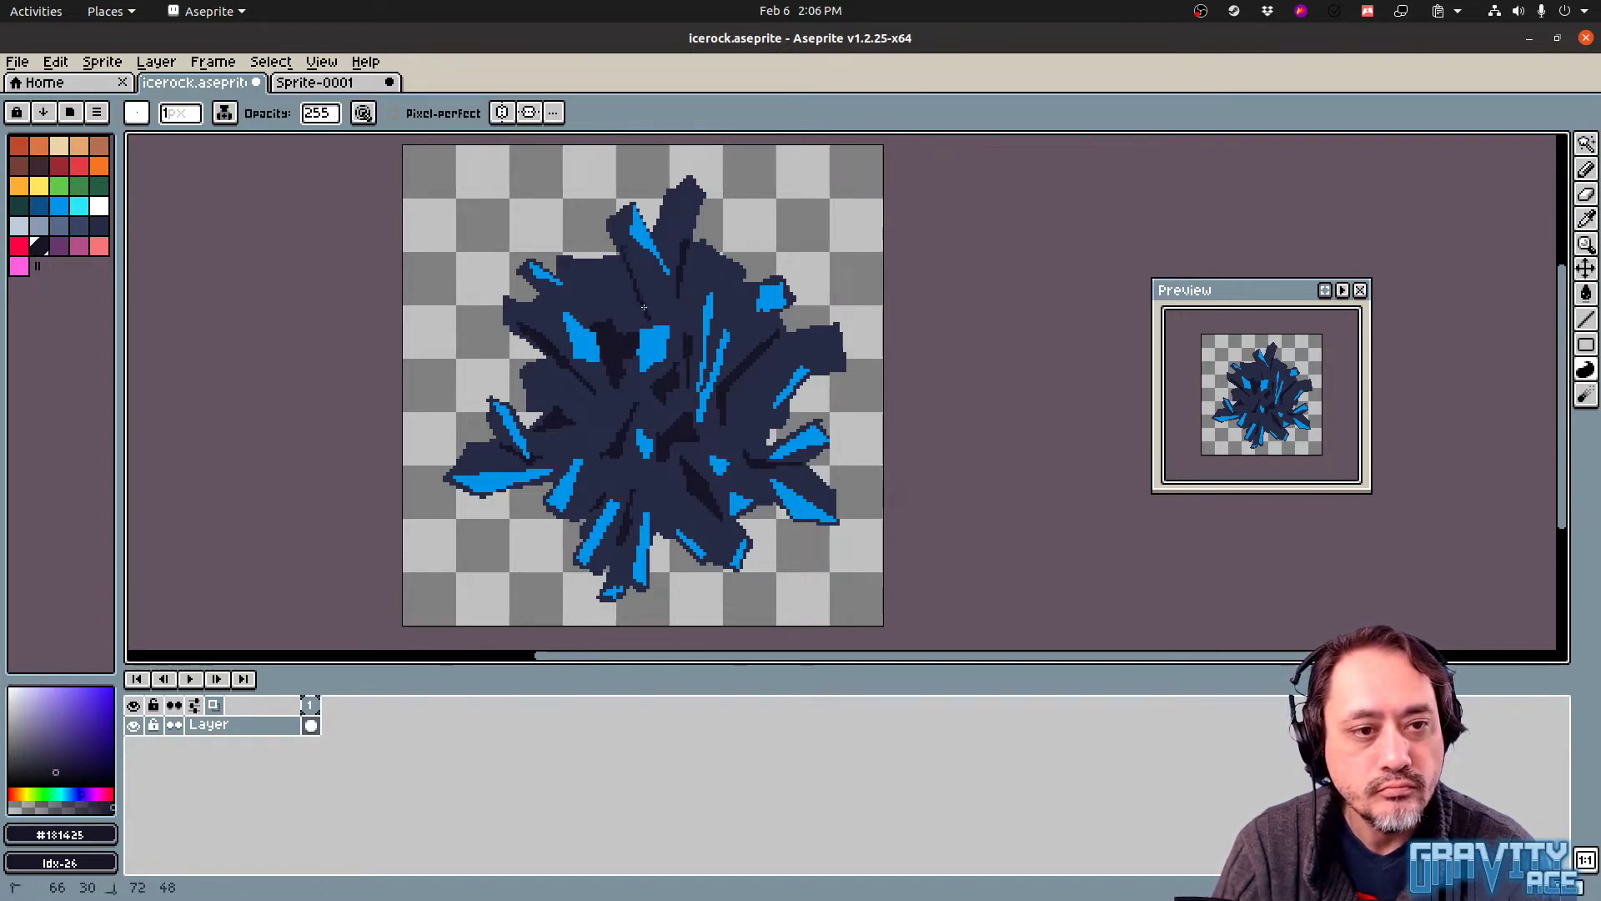
pyautogui.keyDown('shift'); pyautogui.click(627, 247); pyautogui.keyUp('shift')
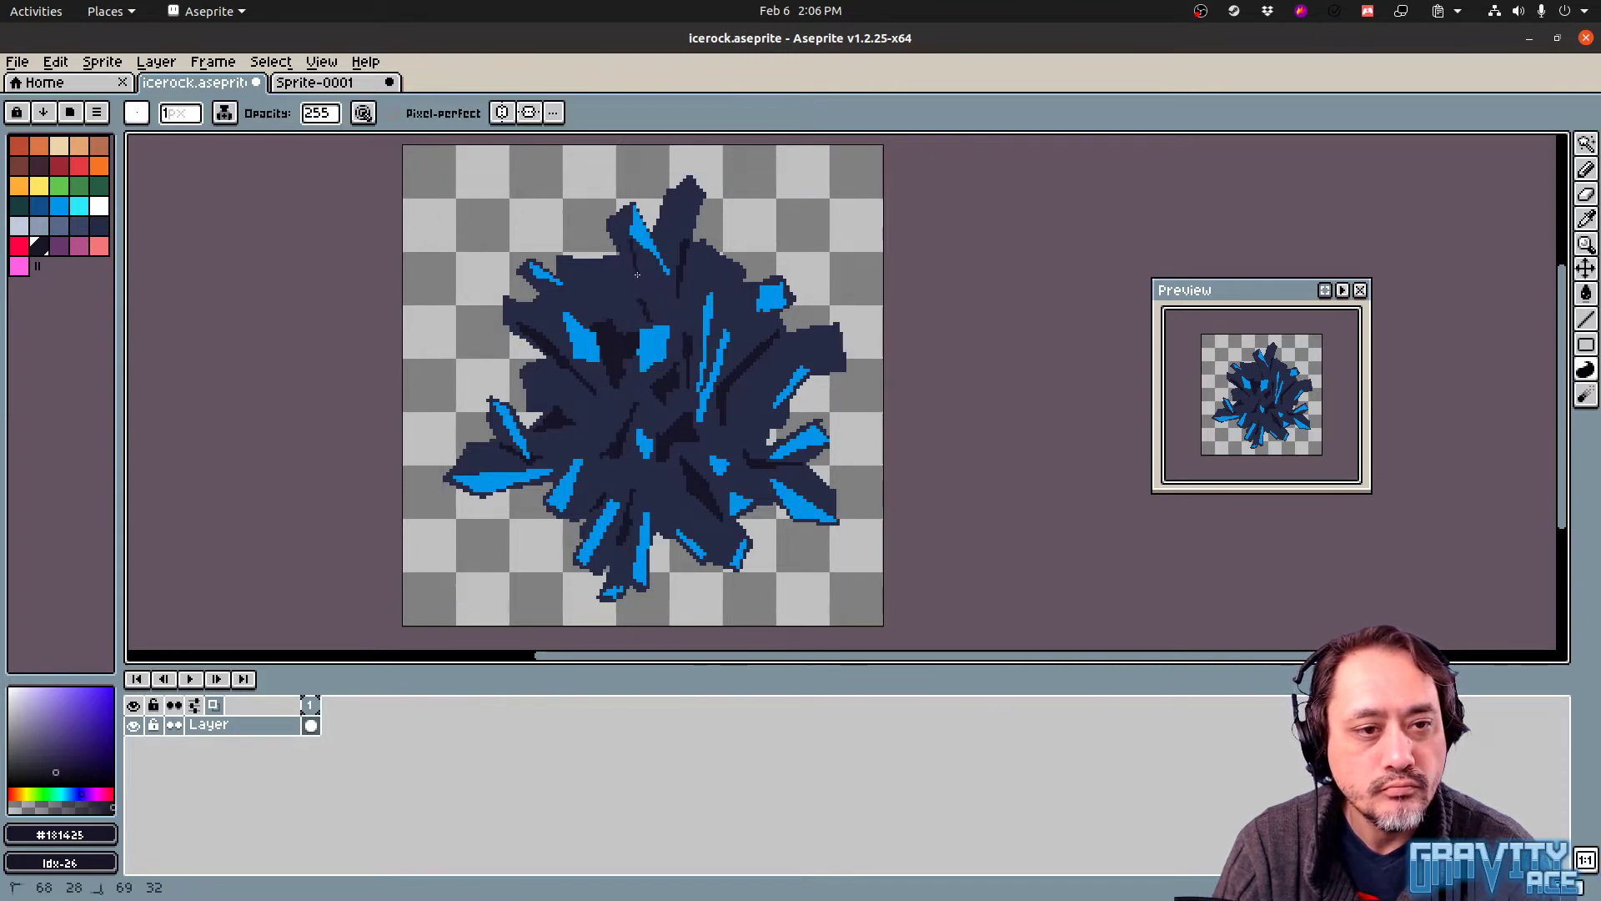
pyautogui.keyDown('shift'); pyautogui.click(662, 276); pyautogui.keyUp('shift')
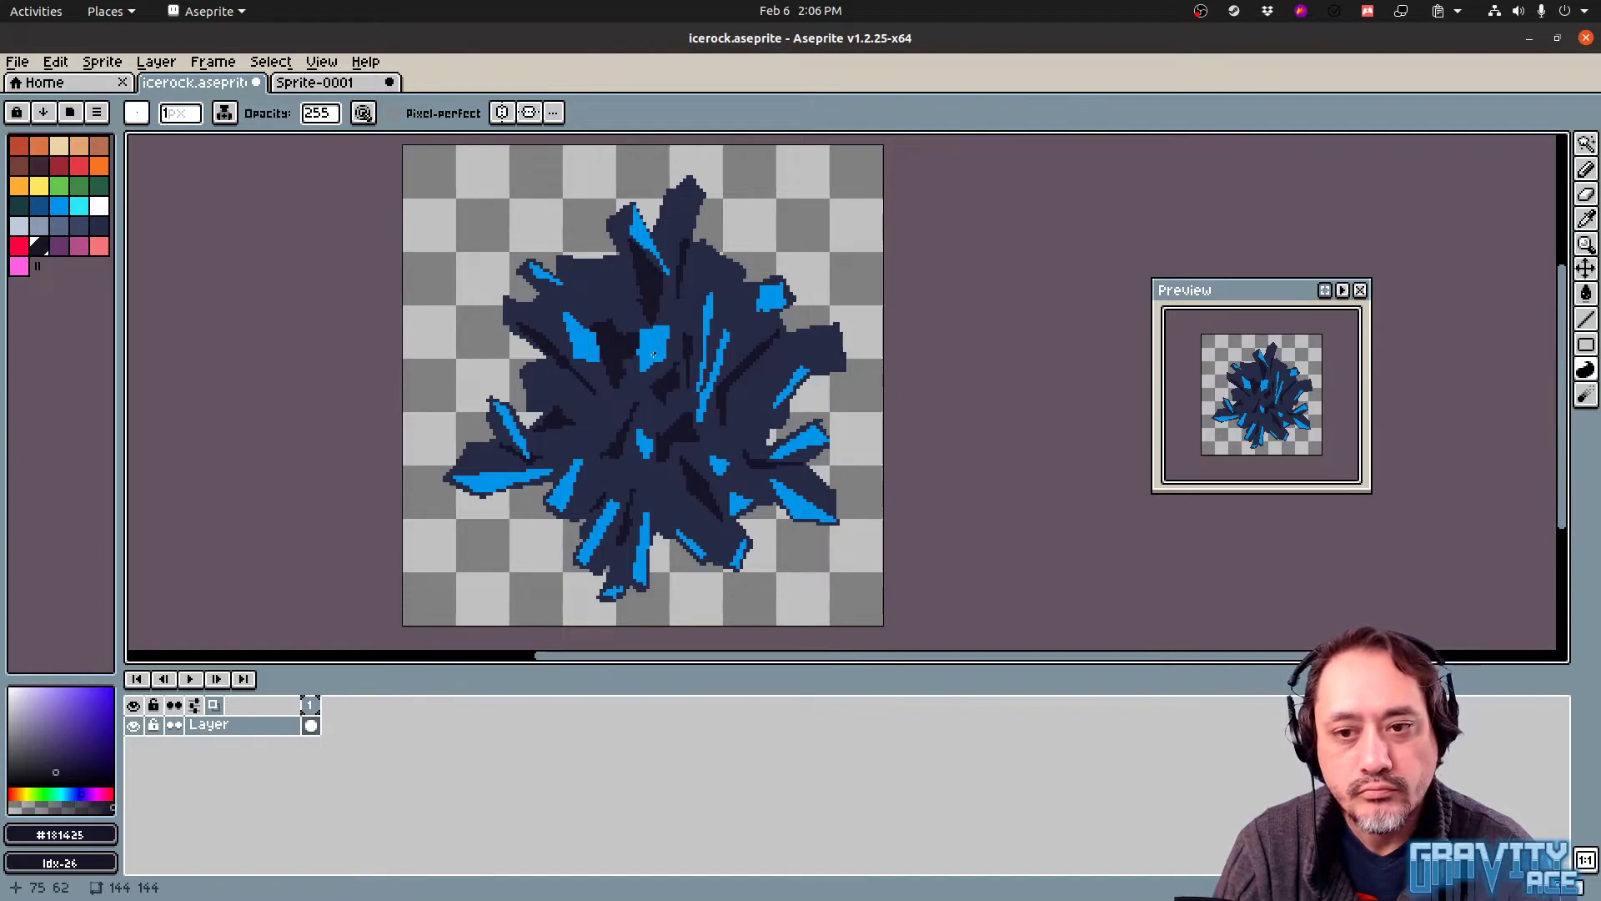
pyautogui.keyDown('alt'); pyautogui.click(636, 255); pyautogui.keyUp('alt')
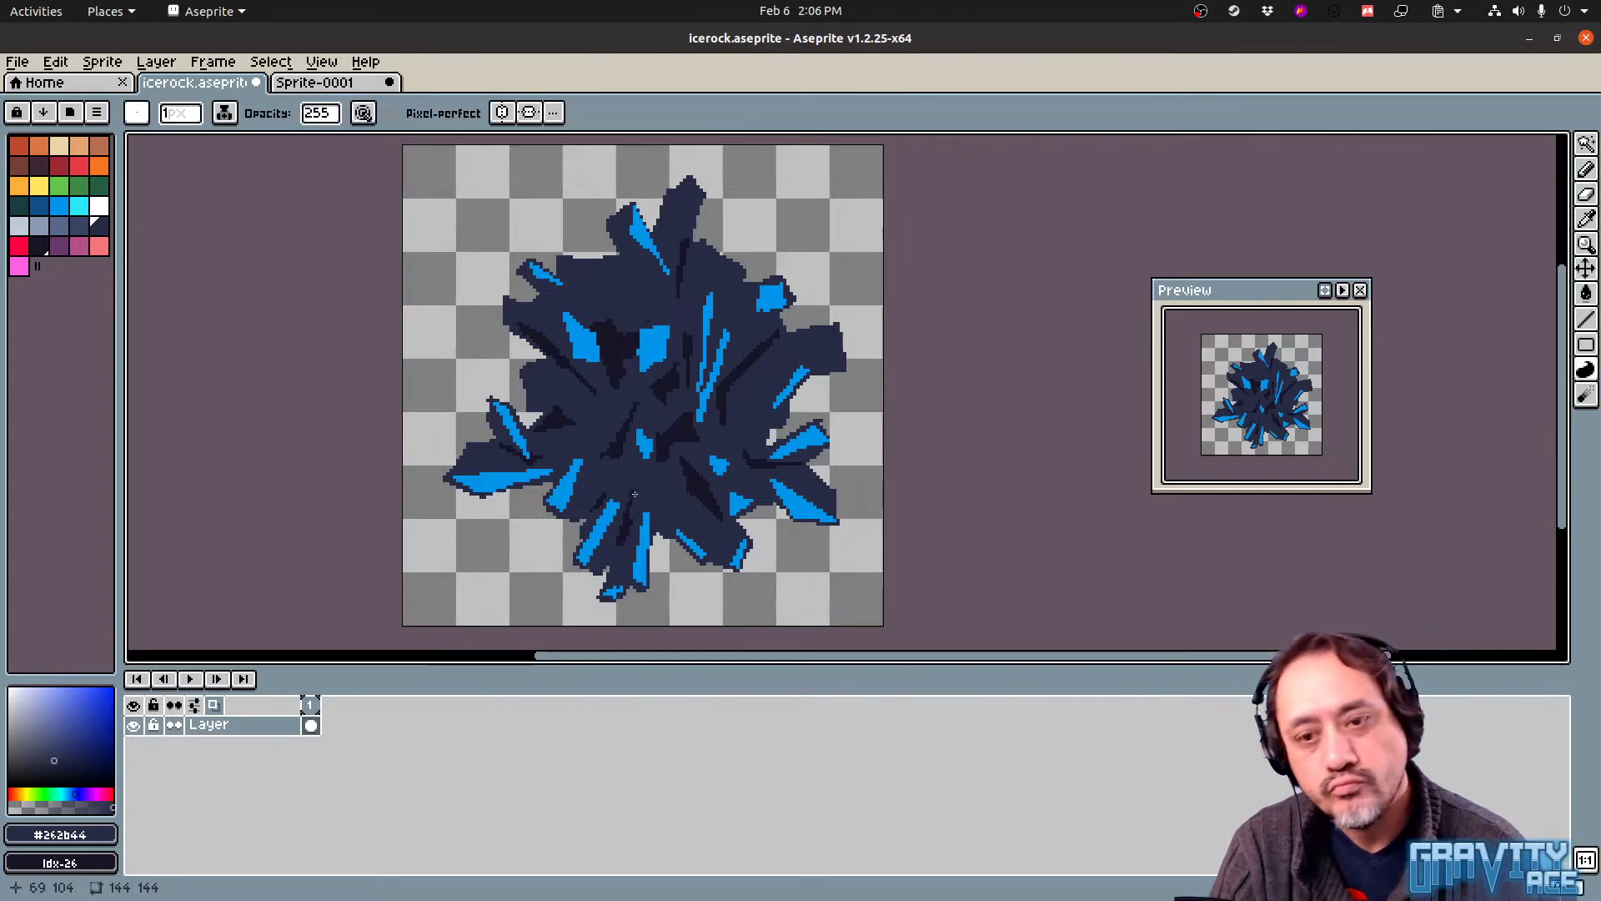
# Draw a wide near-black #181425 facet along the crystal's upper-left edge, just below the outline
pyautogui.press('i')
pyautogui.click(623, 342)
pyautogui.press('b')
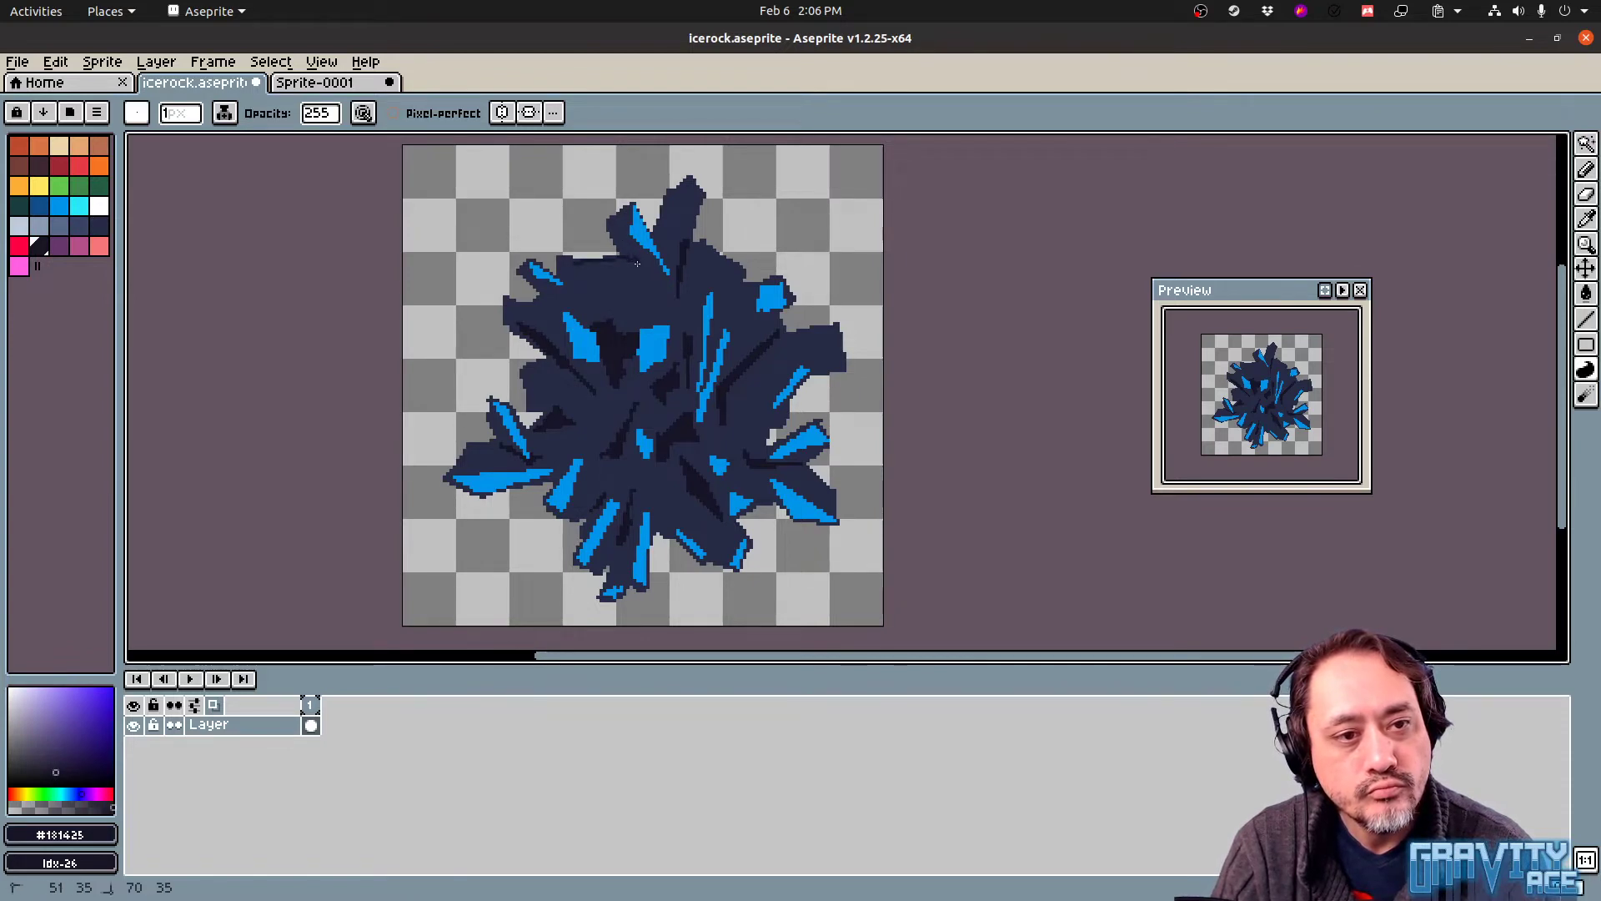
pyautogui.moveTo(637, 264)
pyautogui.mouseDown()
pyautogui.moveTo(576, 266)
pyautogui.moveTo(644, 302)
pyautogui.moveTo(643, 282)
pyautogui.mouseUp()
pyautogui.click(591, 275)
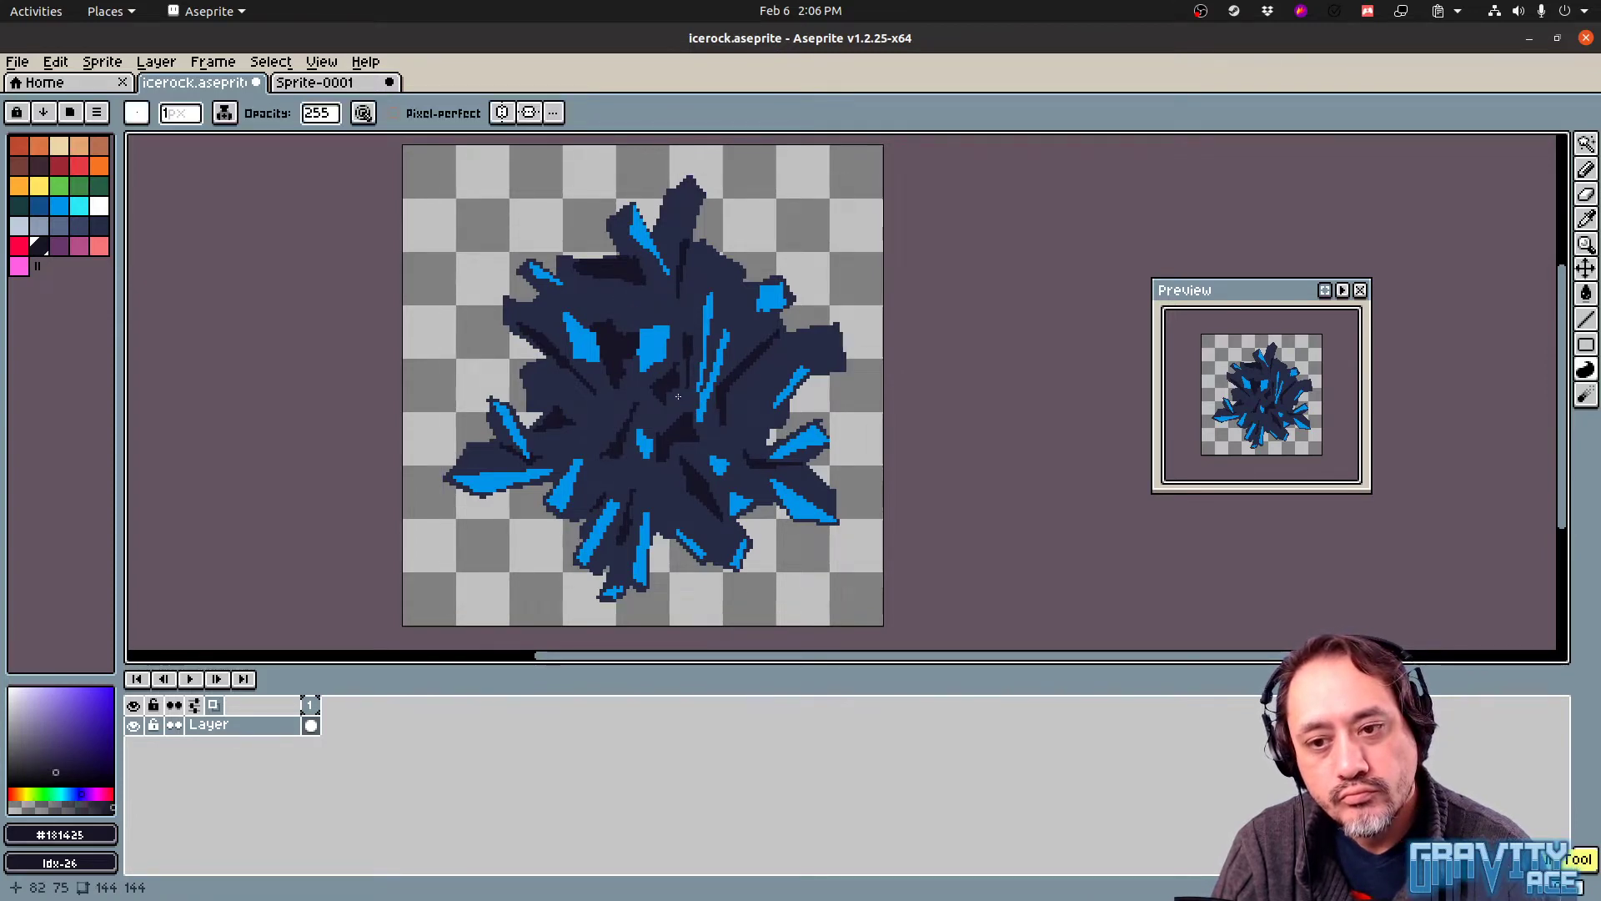
# Save the crystal sprite, export its sprite sheet, and switch to Godot to run the game
pyautogui.hotkey('ctrl', 'e')
pyautogui.click(738, 598)
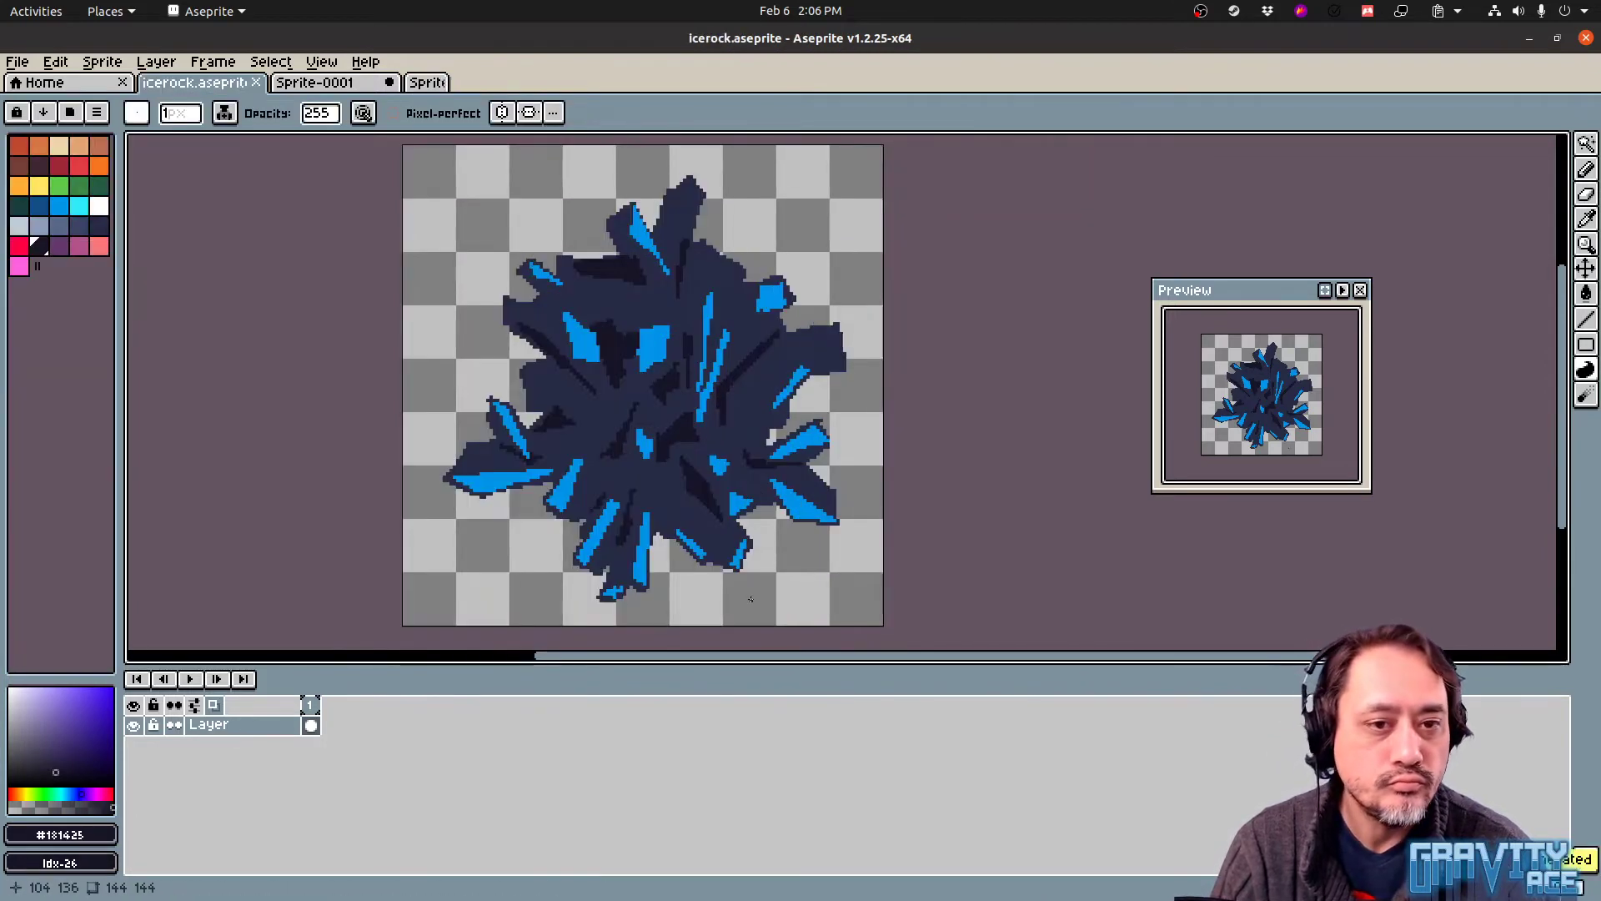
pyautogui.hotkey('alt', 'Tab')
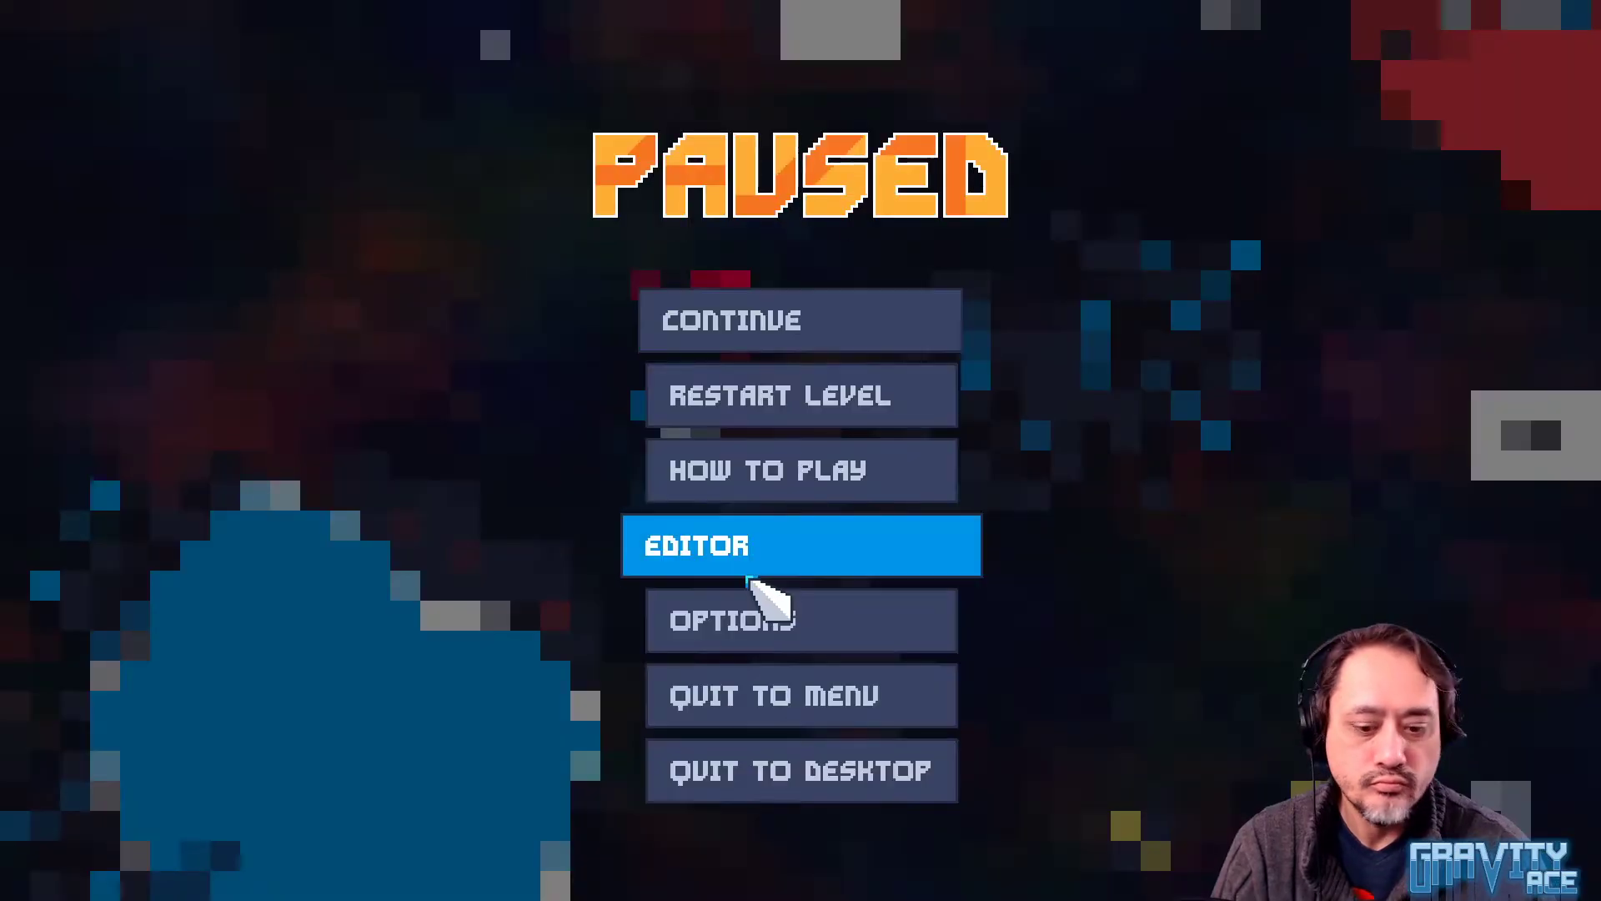
pyautogui.hotkey('alt', 'Tab')
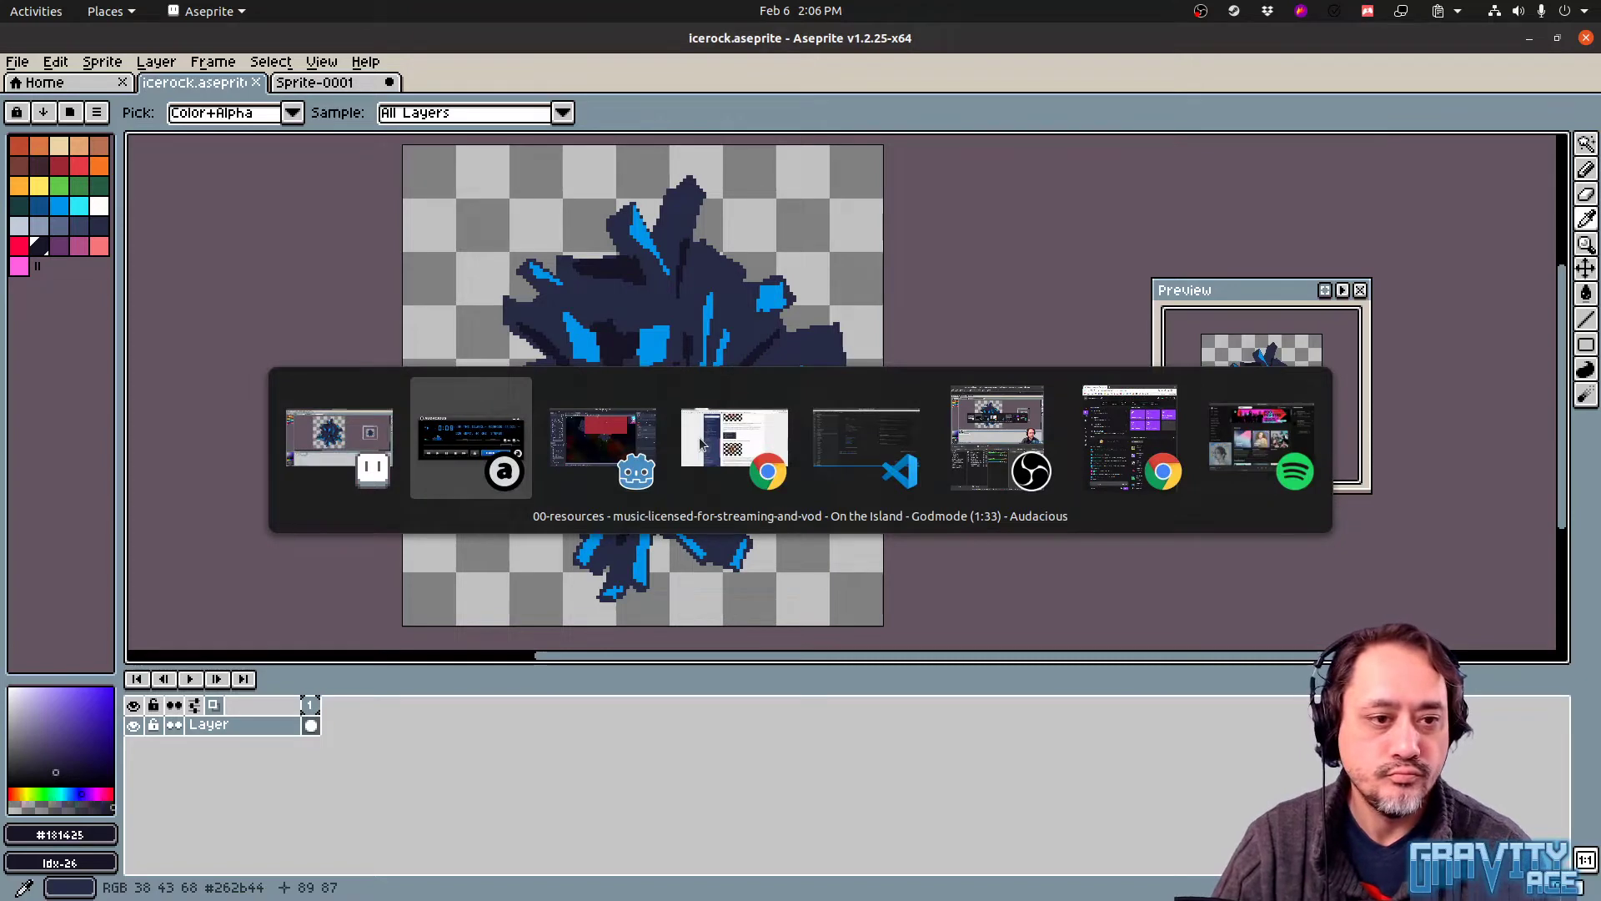
pyautogui.hotkey('alt', 'Tab')
pyautogui.press('F5')
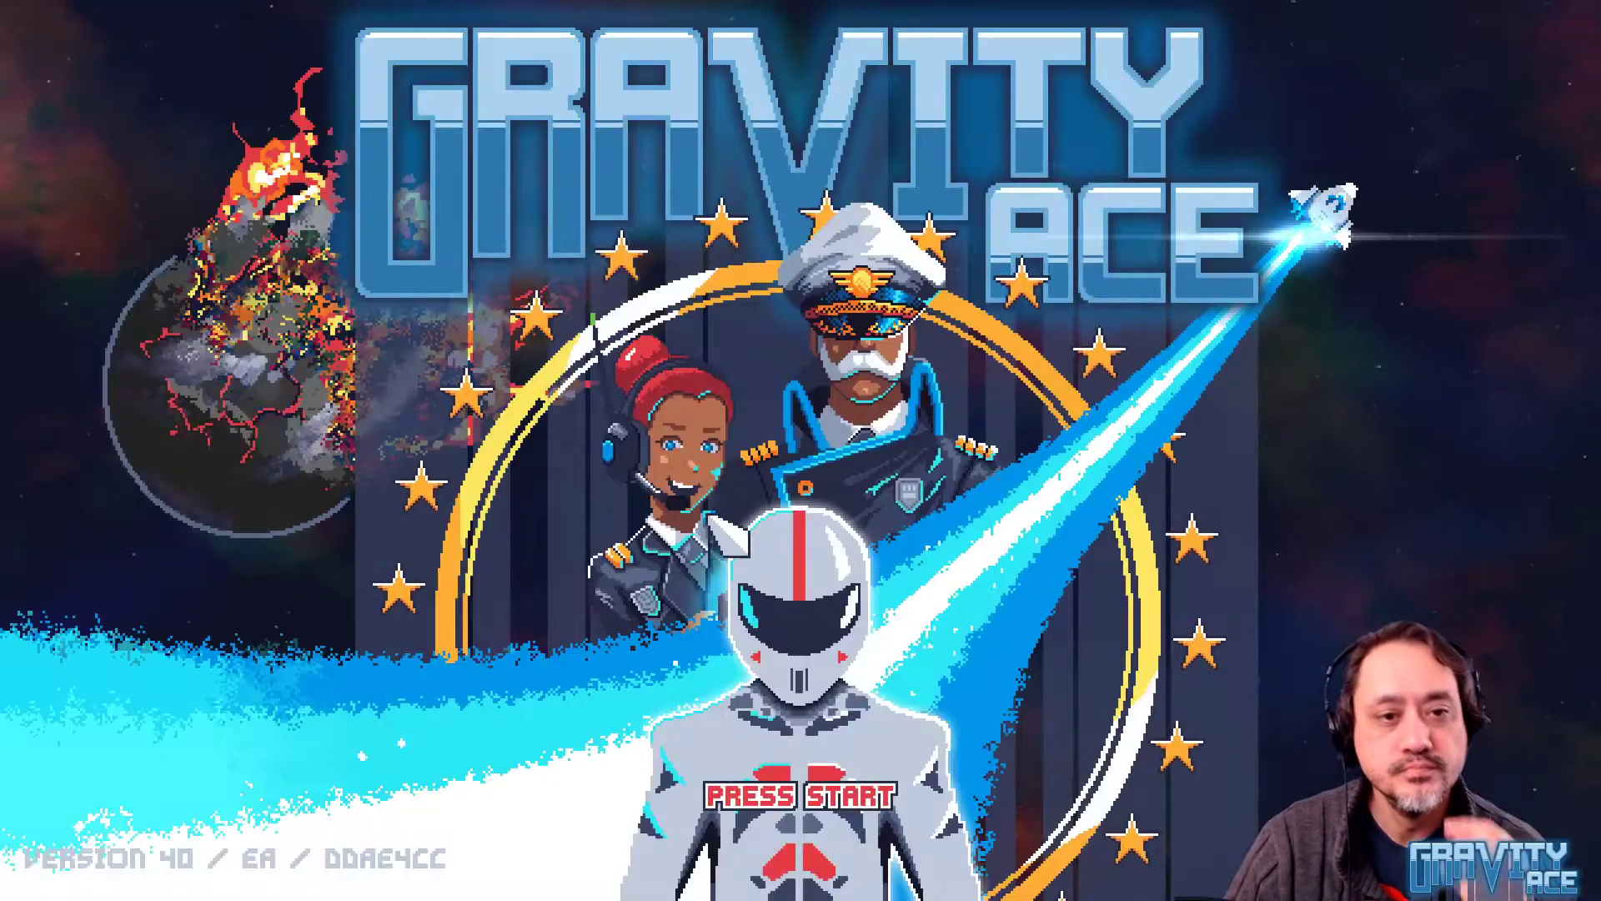
# Open the unnamed level of the 00-test campaign in the game's level editor and play it
pyautogui.click(748, 476)
pyautogui.click(804, 392)
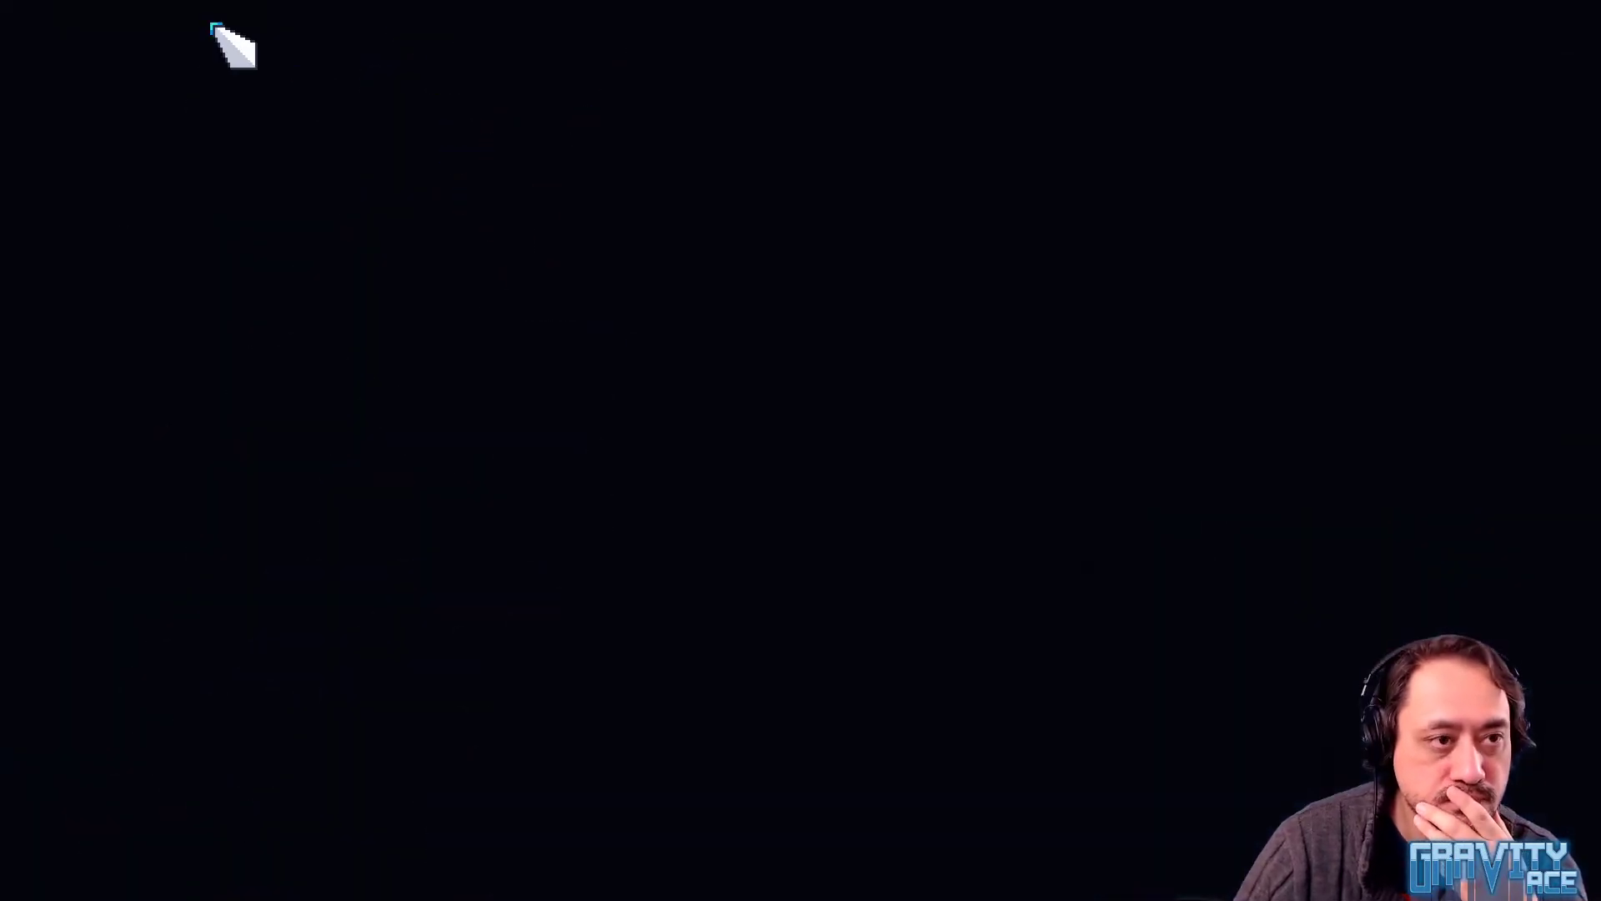
pyautogui.click(353, 25)
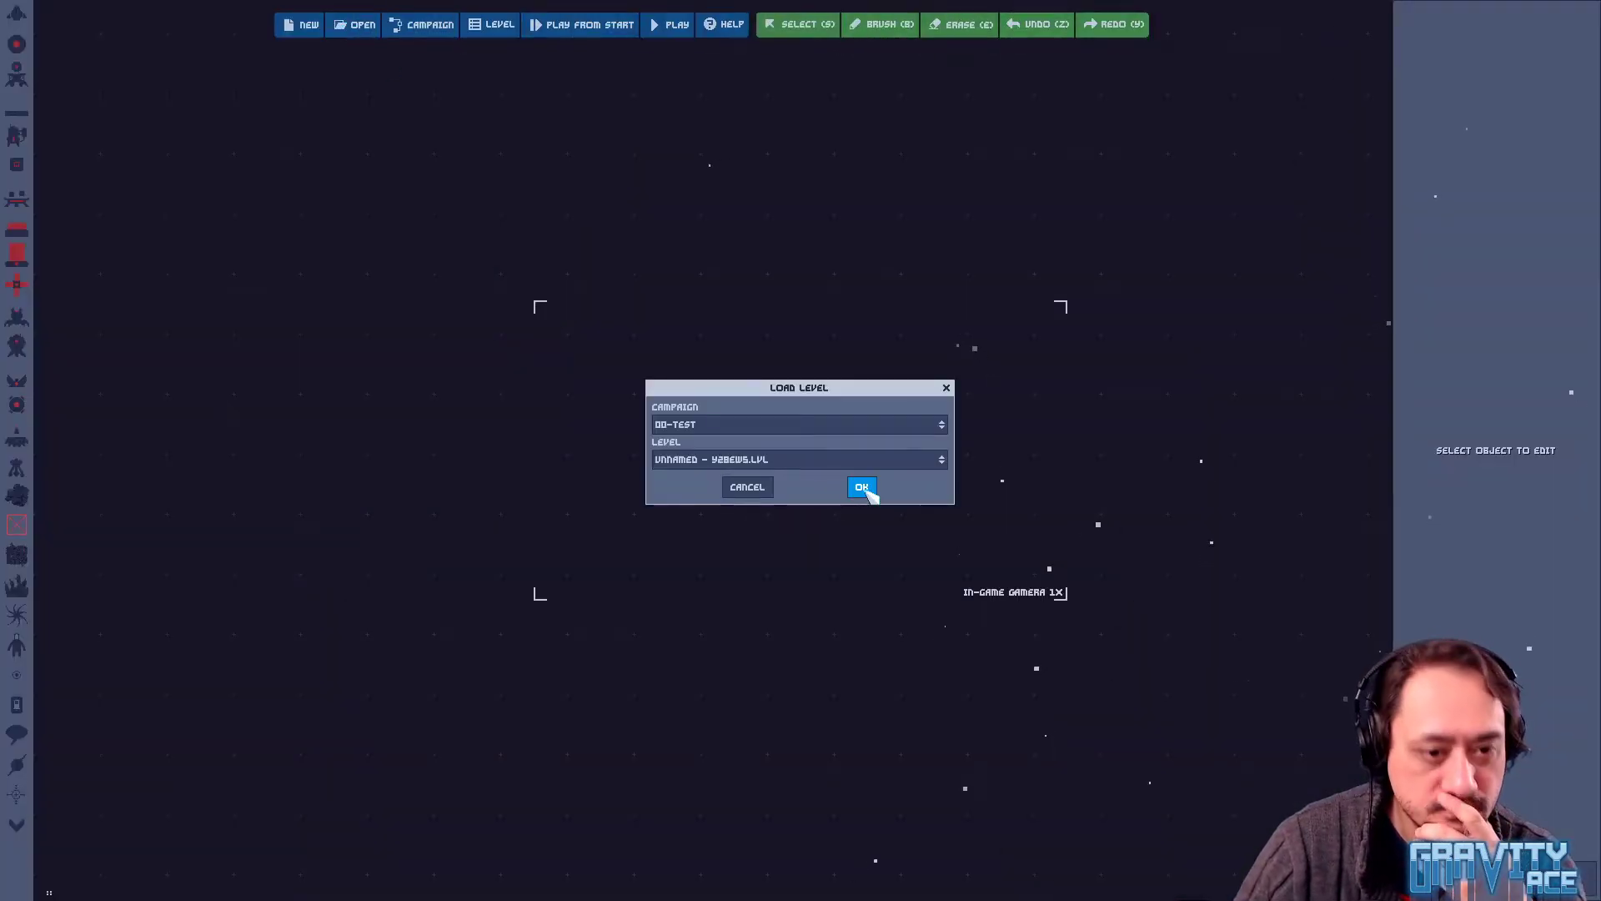
pyautogui.click(863, 489)
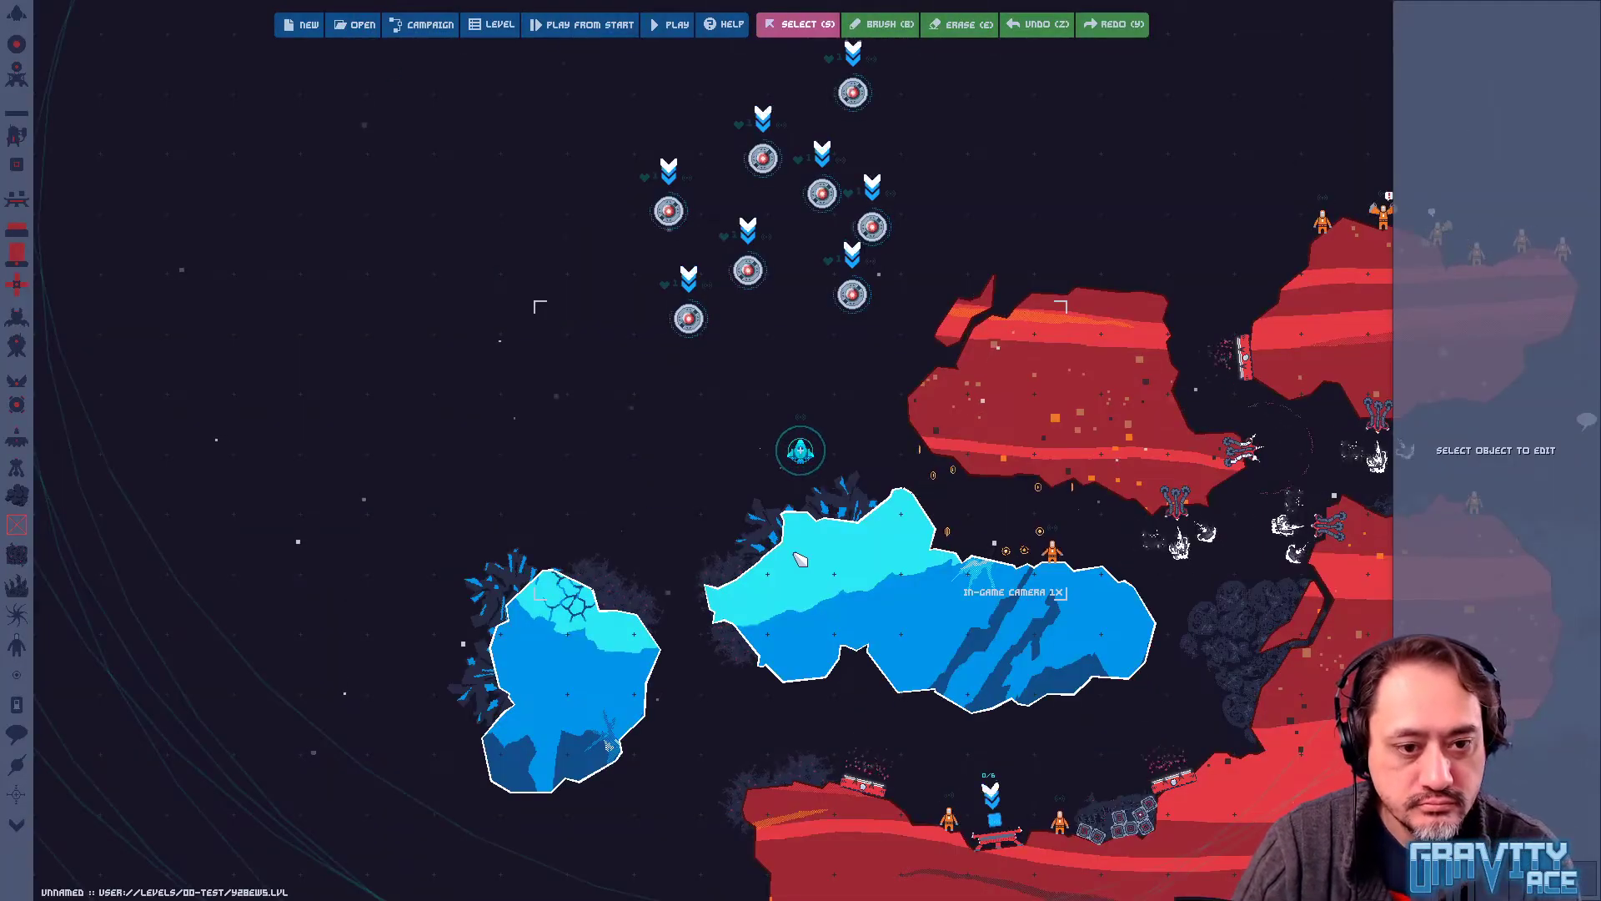
pyautogui.press('p')
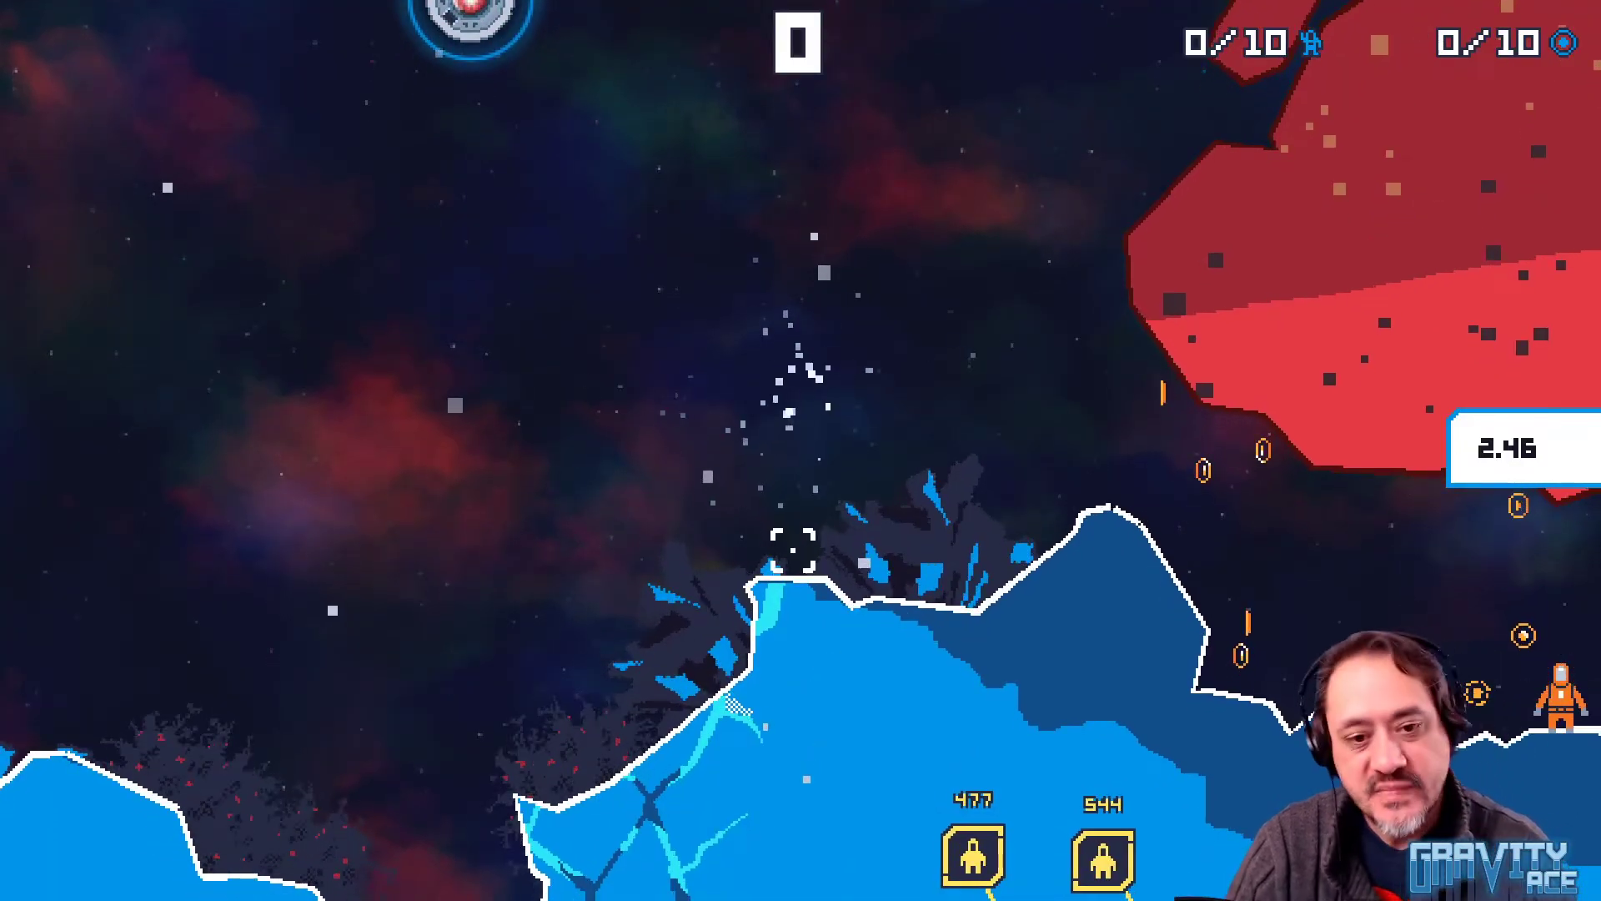
# Fly the ship around the ice asteroids to examine how the redrawn crystals look in the game
pyautogui.press('w')
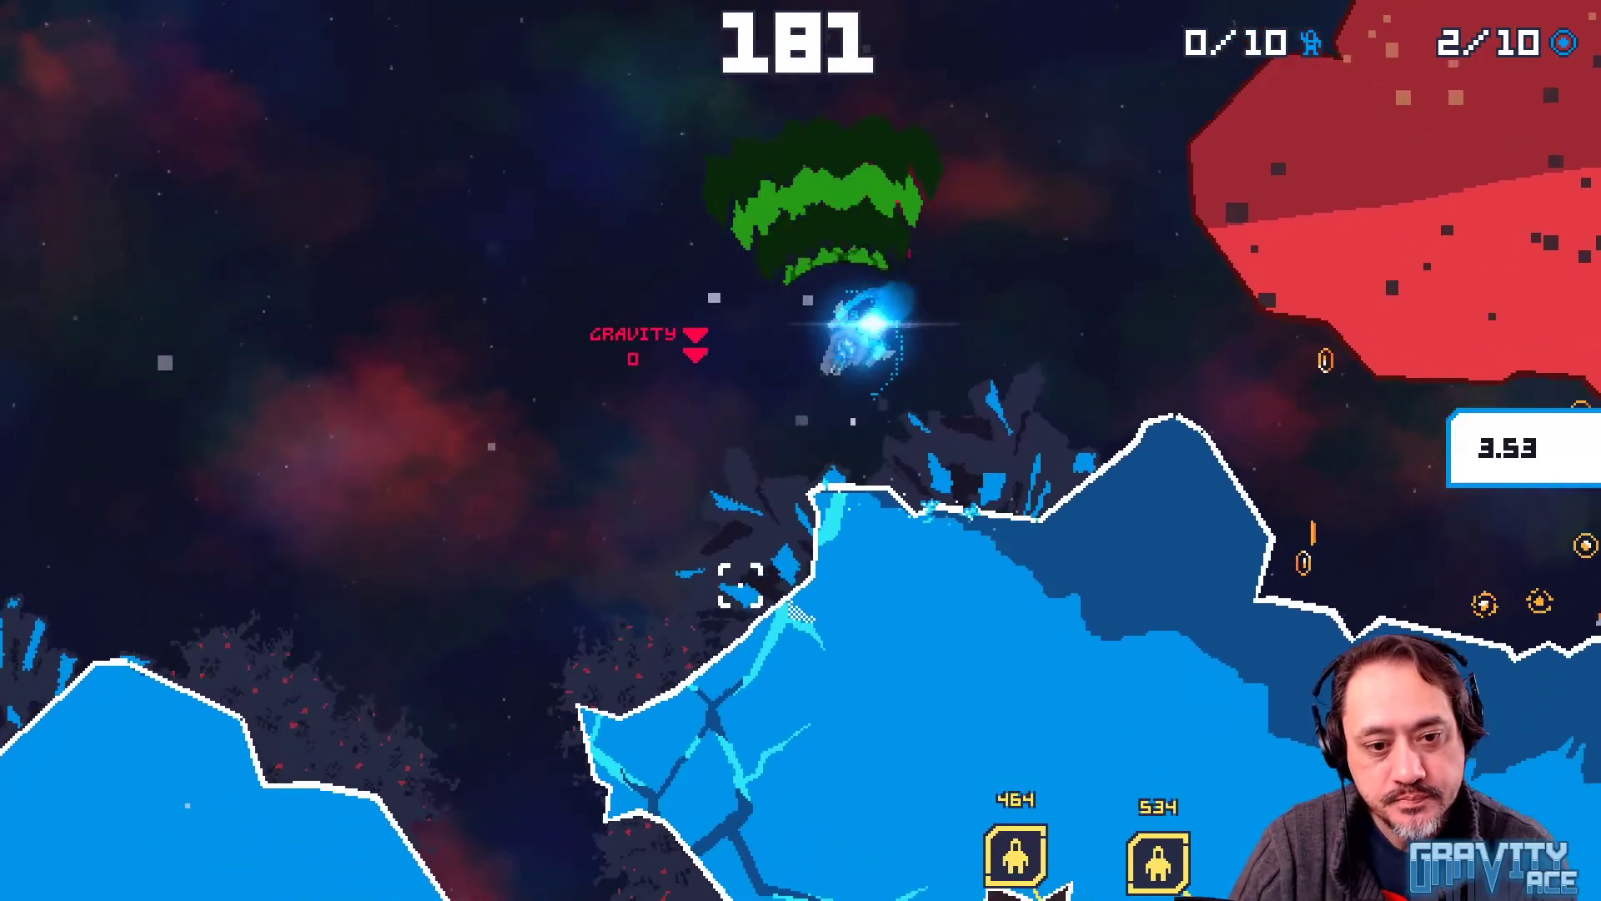
pyautogui.press('w')
pyautogui.press('d')
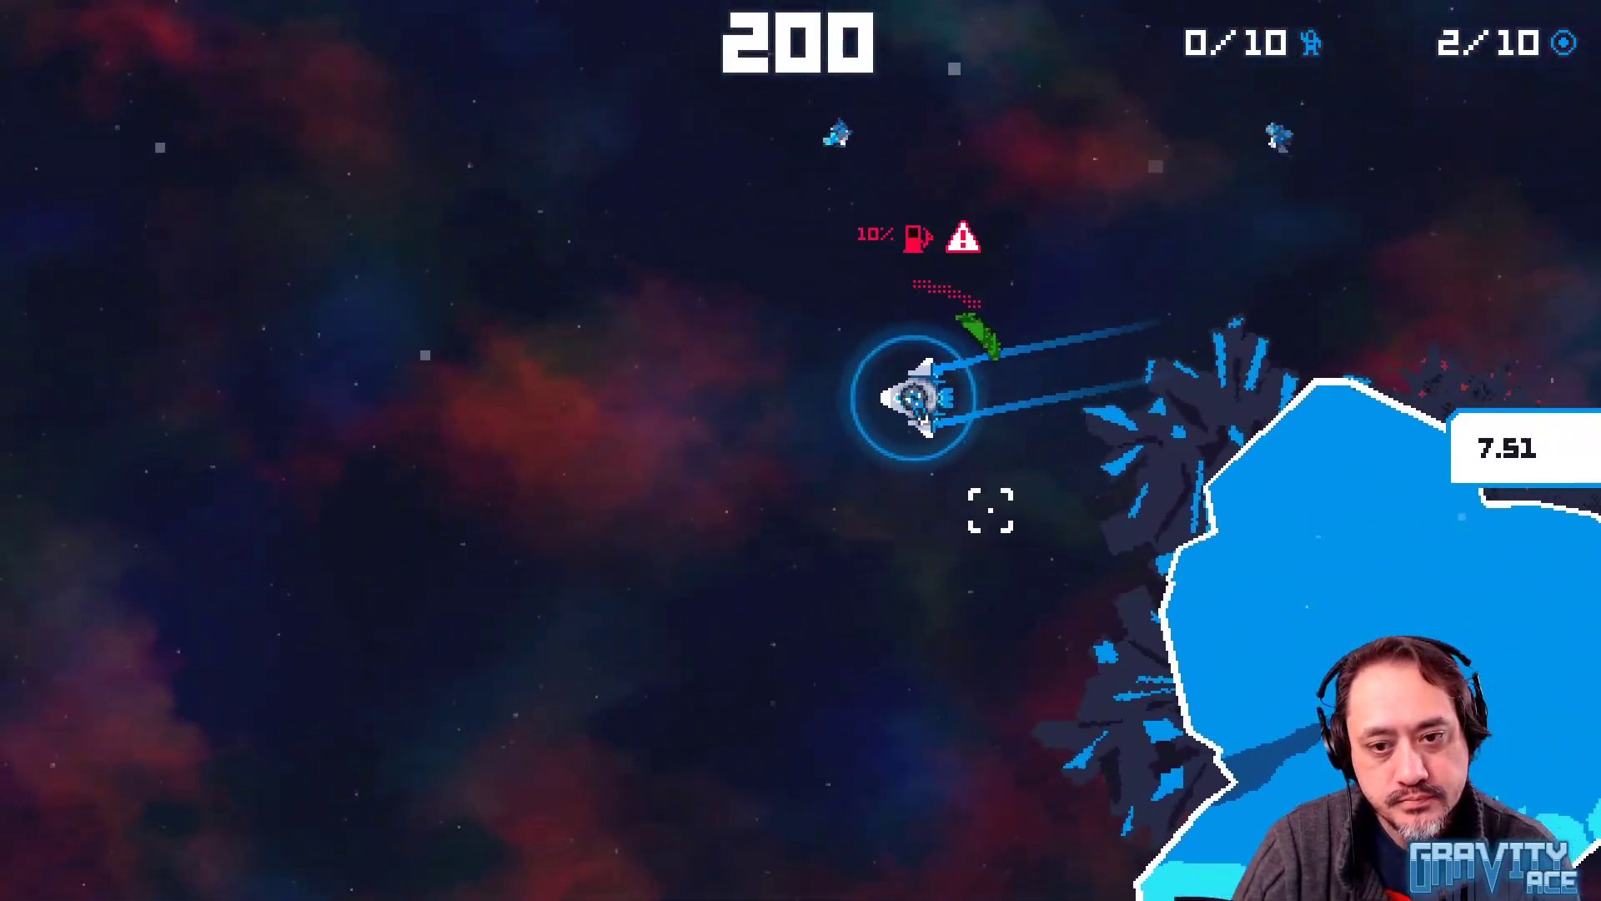
pyautogui.press('d')
pyautogui.click(1198, 433)
pyautogui.click(1200, 511)
pyautogui.click(1203, 650)
pyautogui.press('w')
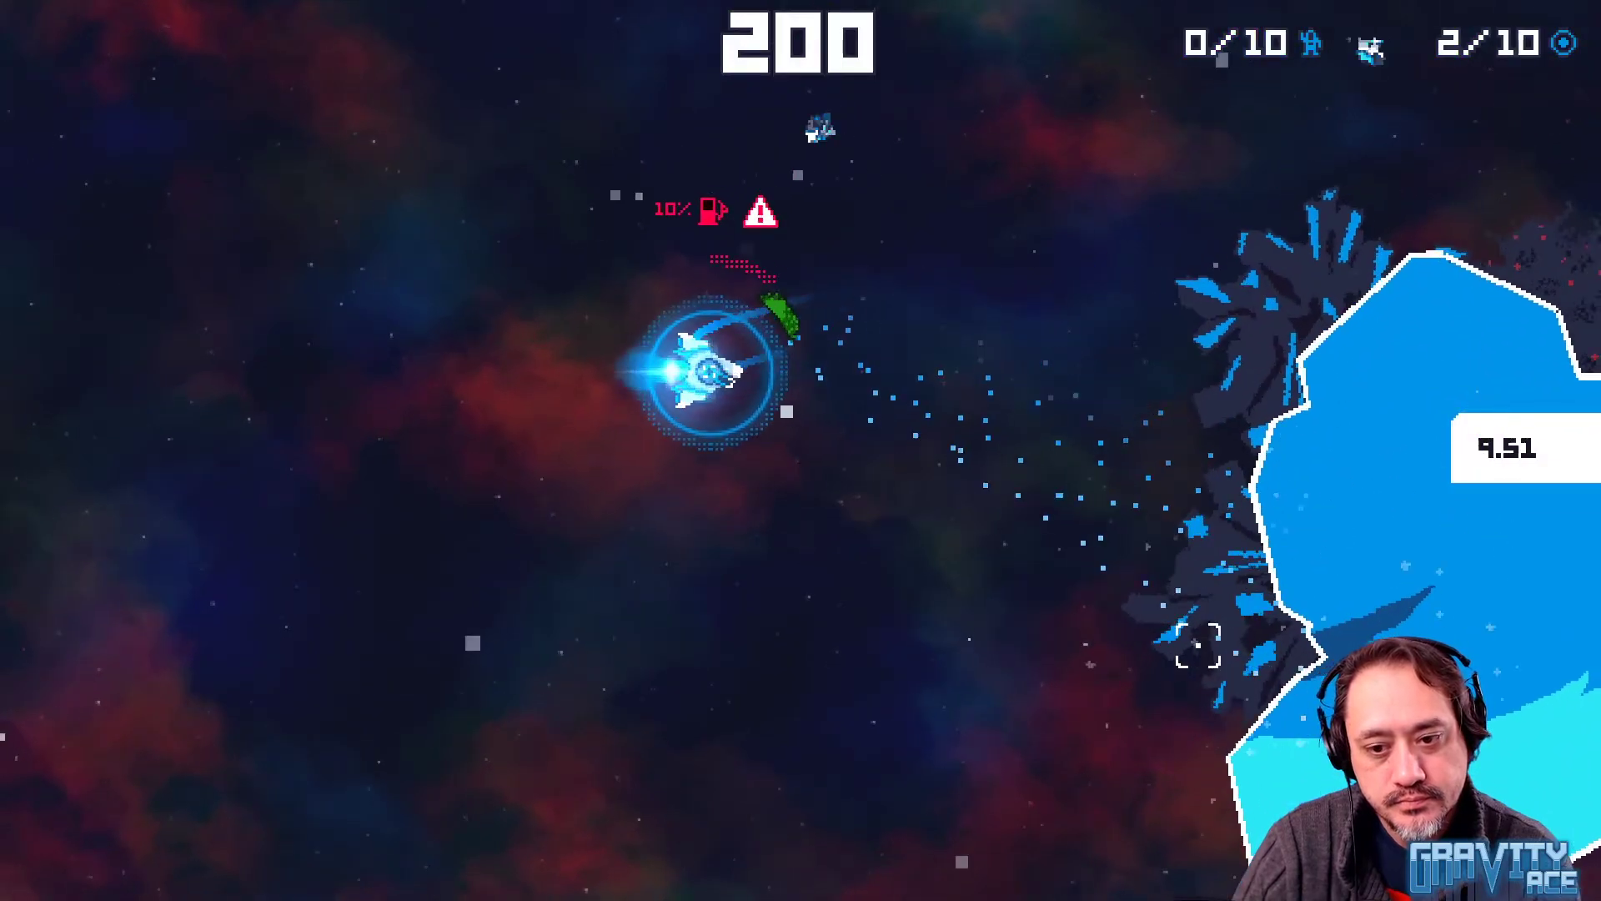
pyautogui.press('a')
pyautogui.press('w')
pyautogui.press('d')
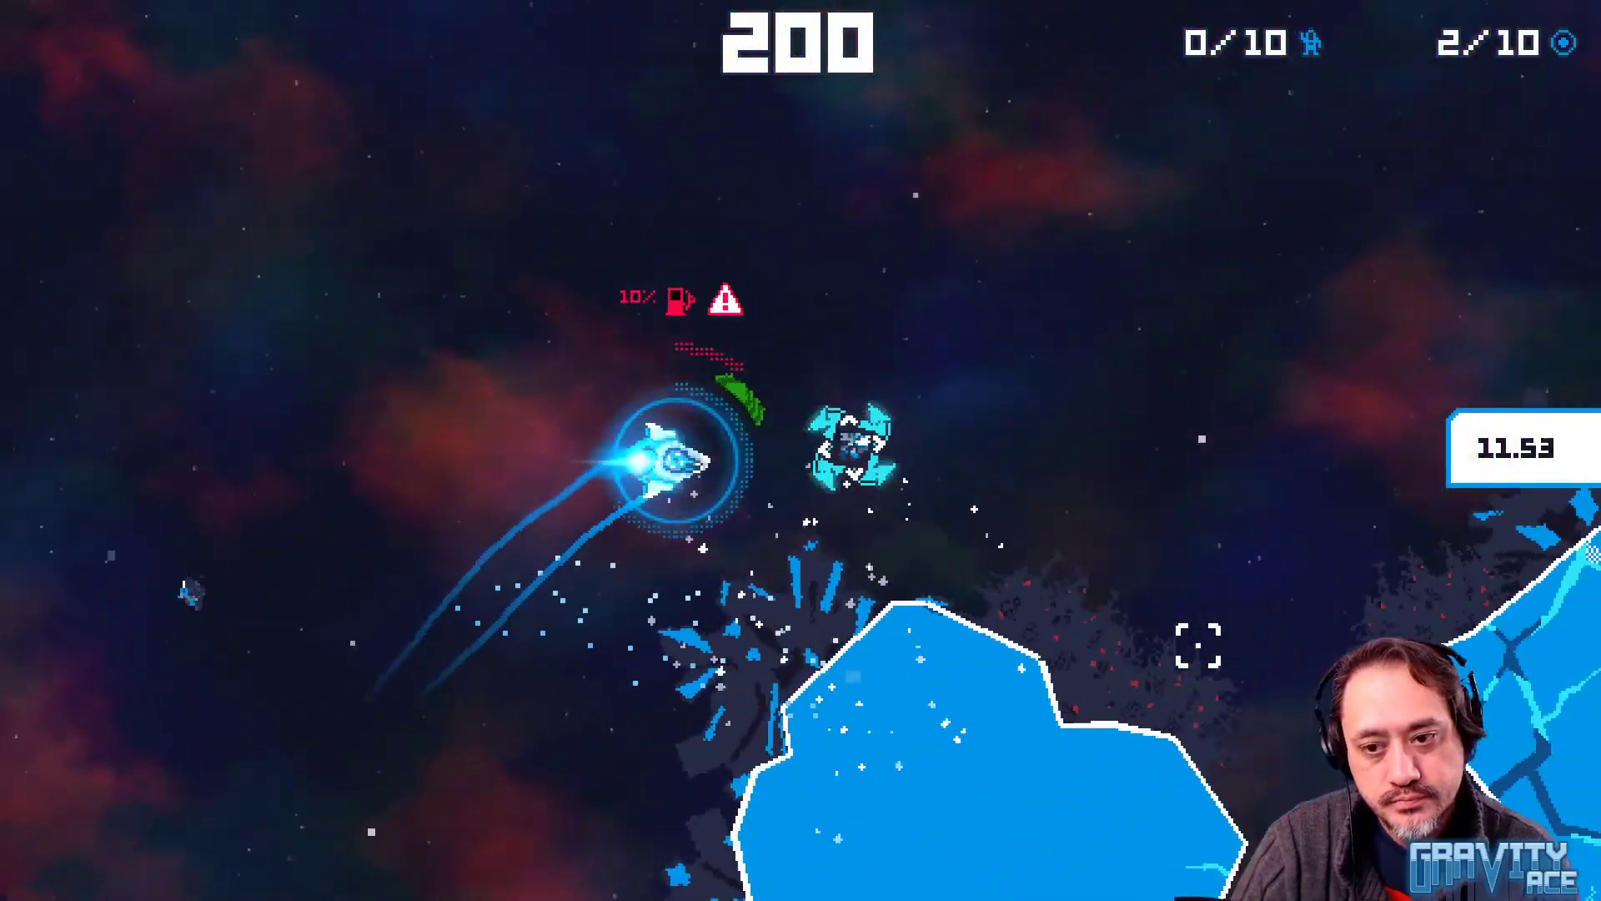
# Playtest the level by flying the ship past the ice asteroids, rescuing the astronaut and collecting the pickups near the red asteroid
pyautogui.press('d')
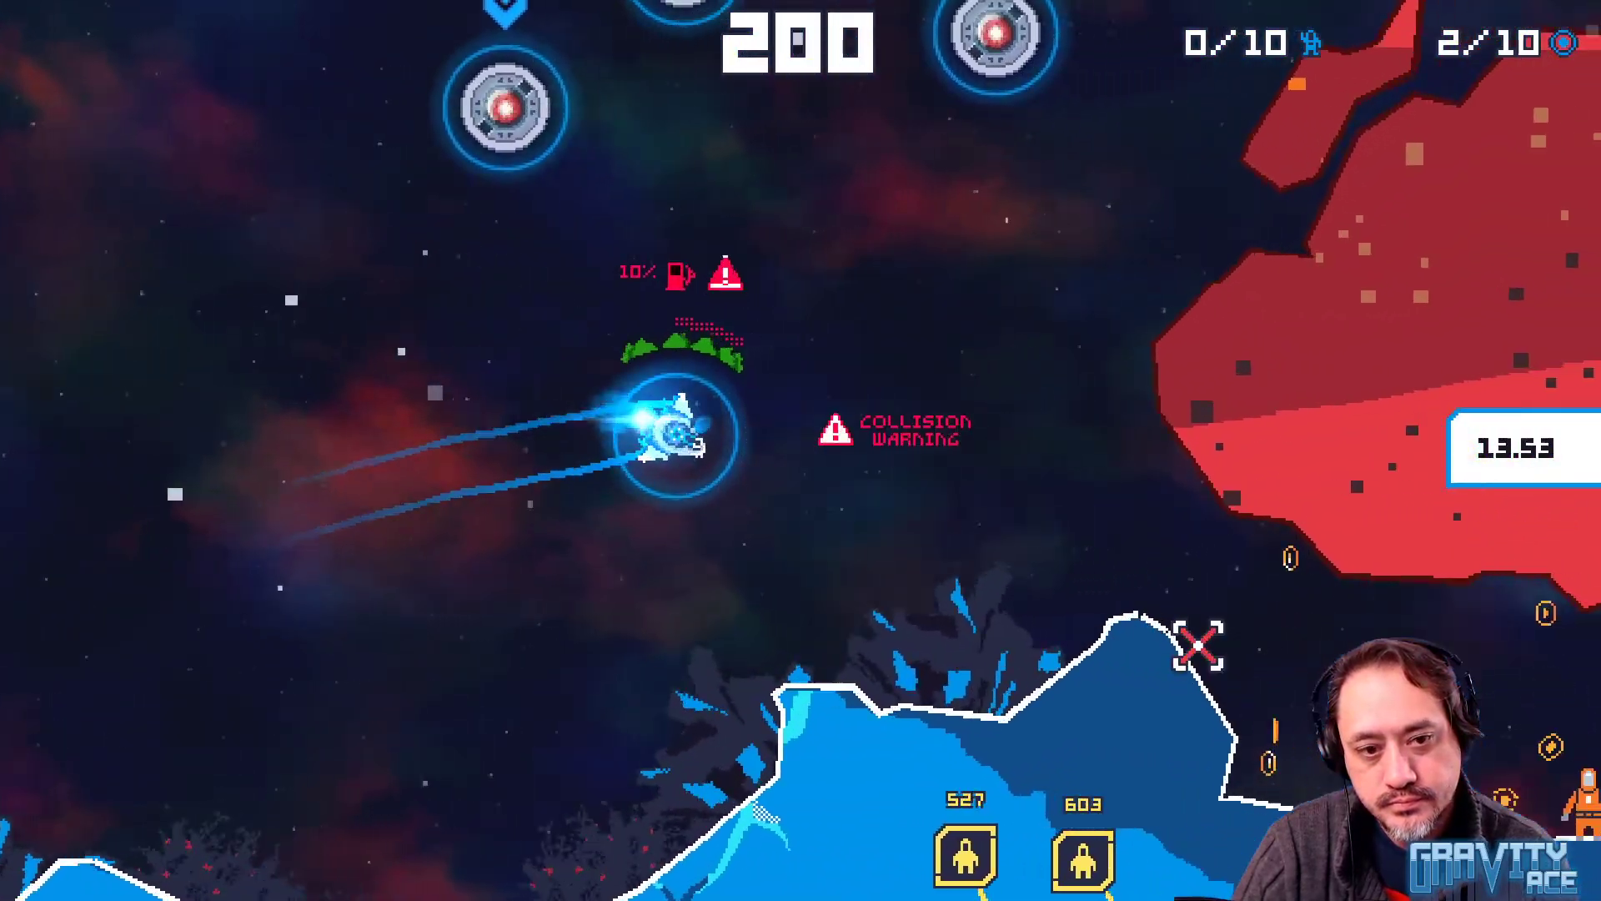
pyautogui.press('d')
pyautogui.click(1198, 647)
pyautogui.press('a')
pyautogui.press('w')
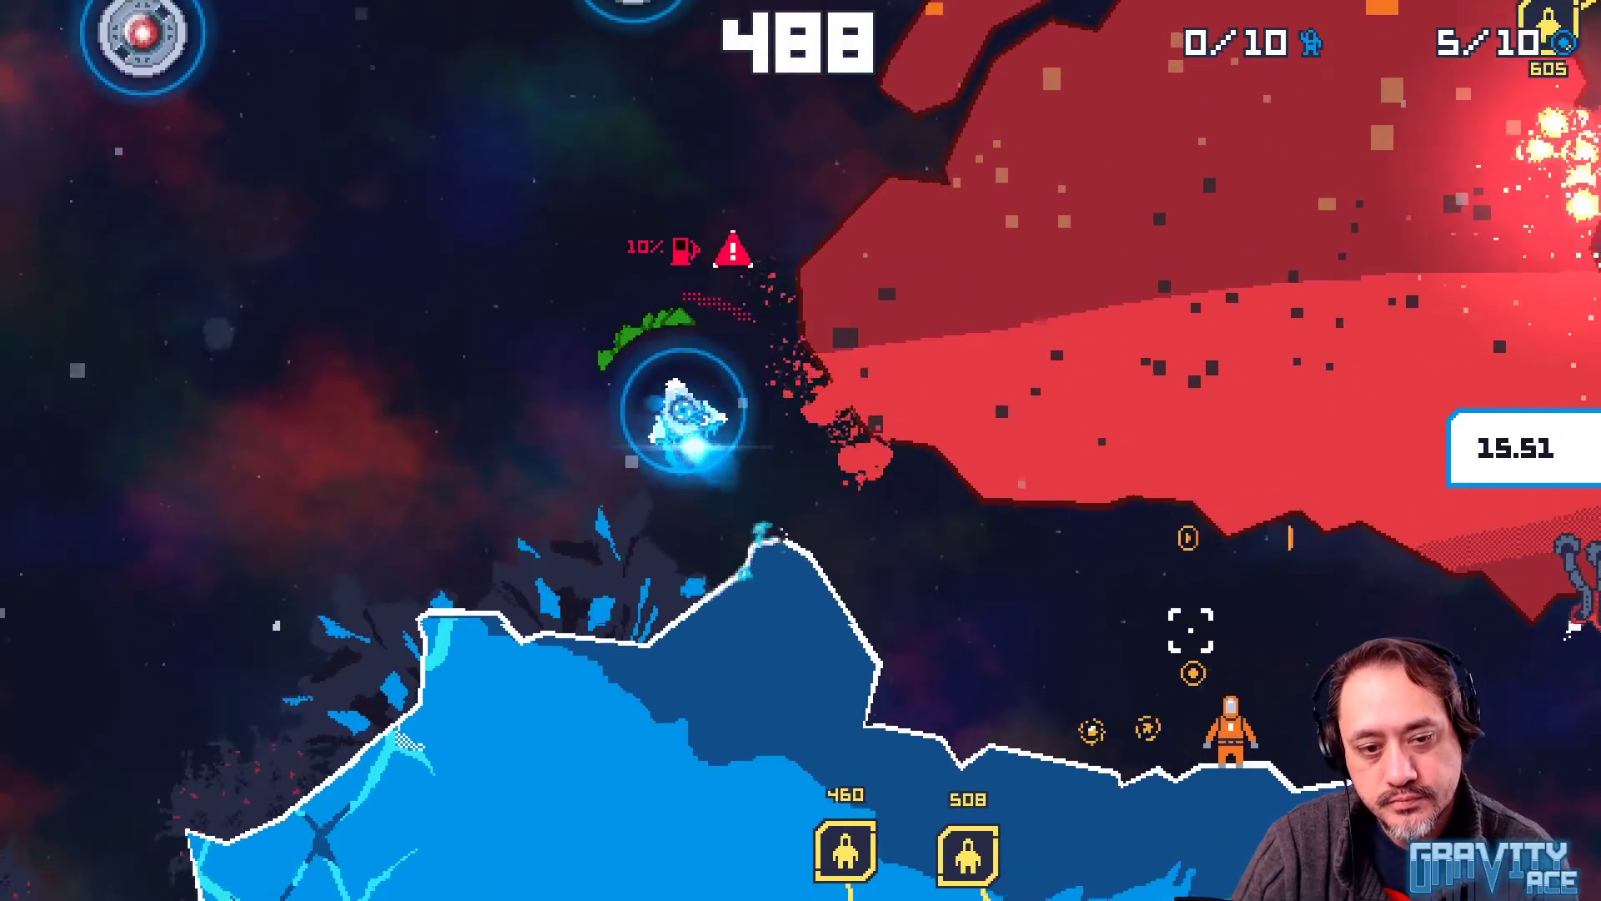
pyautogui.press('d')
pyautogui.press('w')
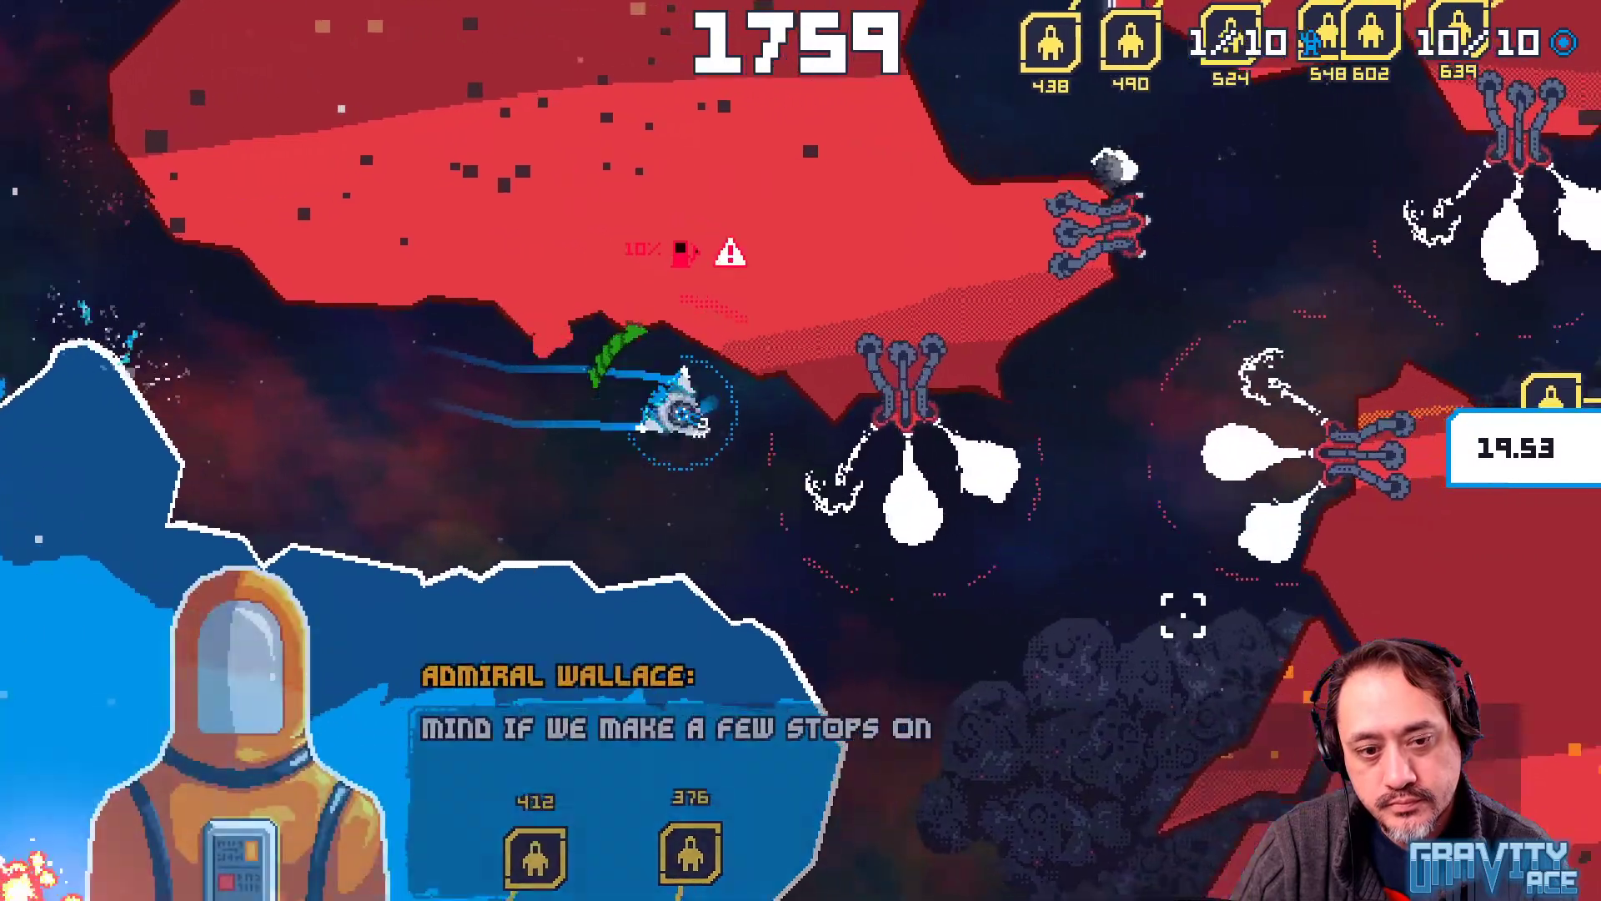
pyautogui.press('w')
pyautogui.press('d')
pyautogui.click(1035, 306)
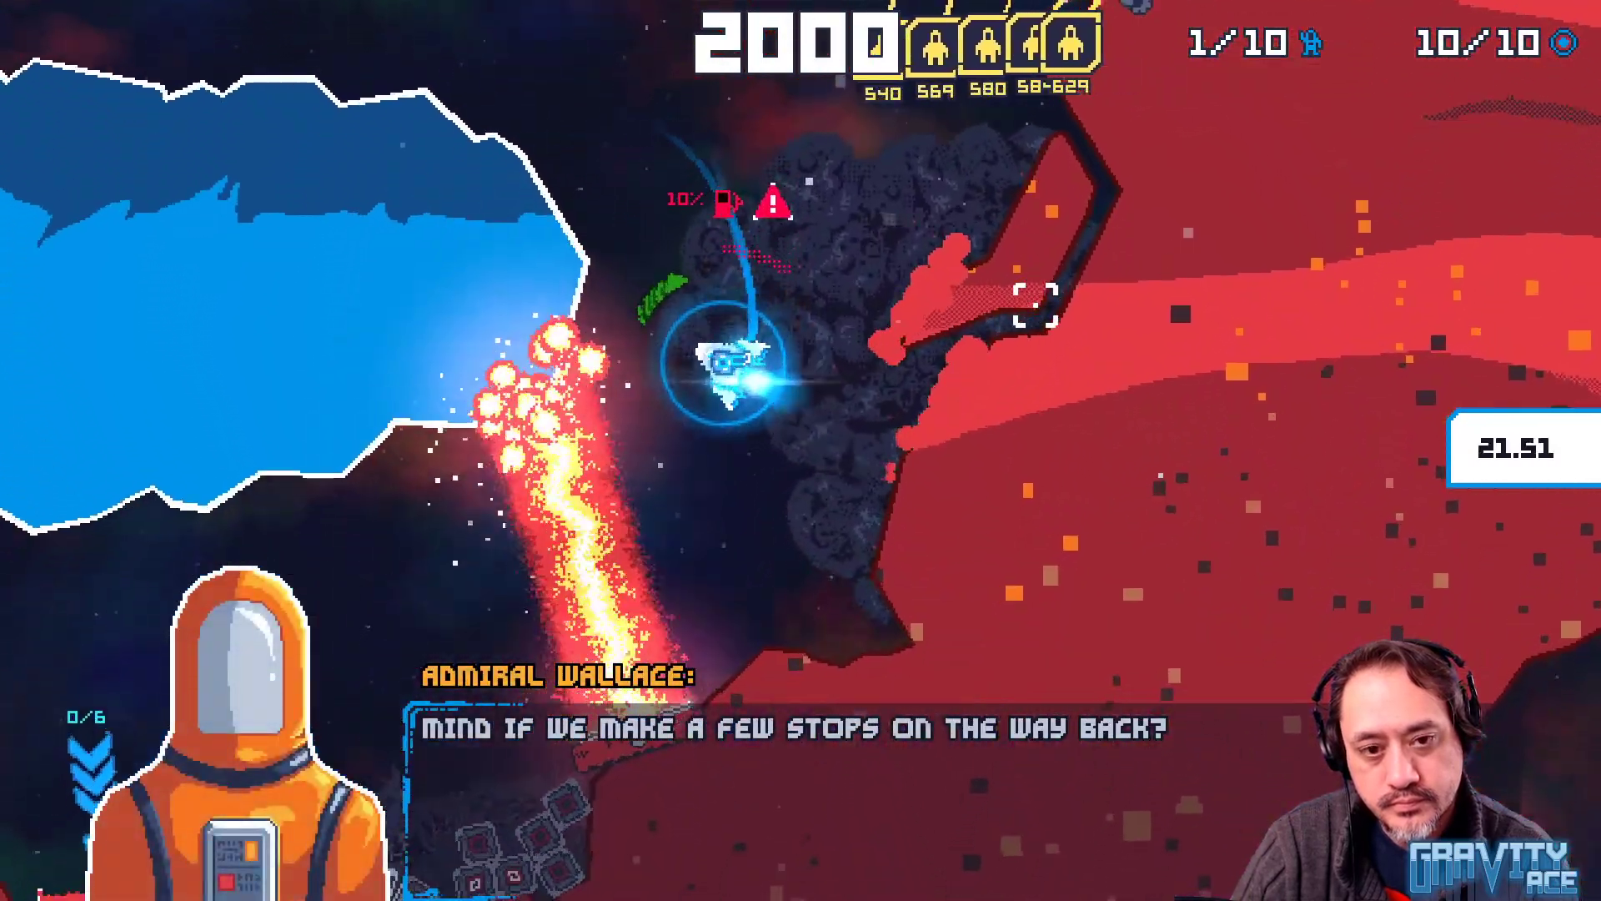
# Fly the ship back to the small ice asteroid to inspect its ice rock props, and return to the level editor
pyautogui.press('w')
pyautogui.press('a')
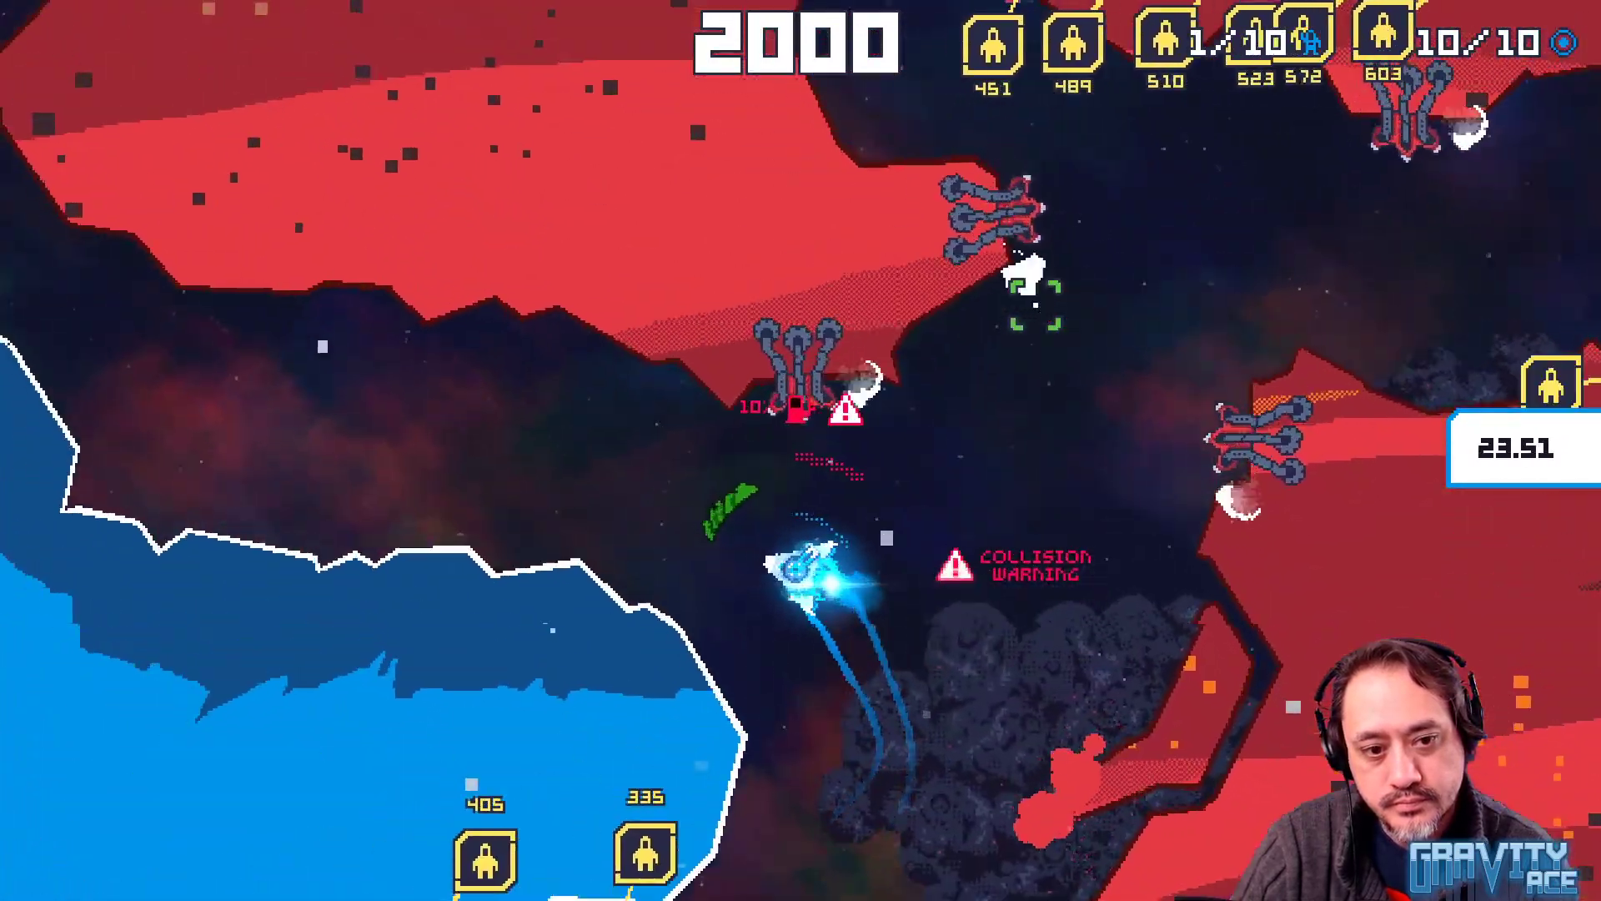
pyautogui.press('w')
pyautogui.press('a')
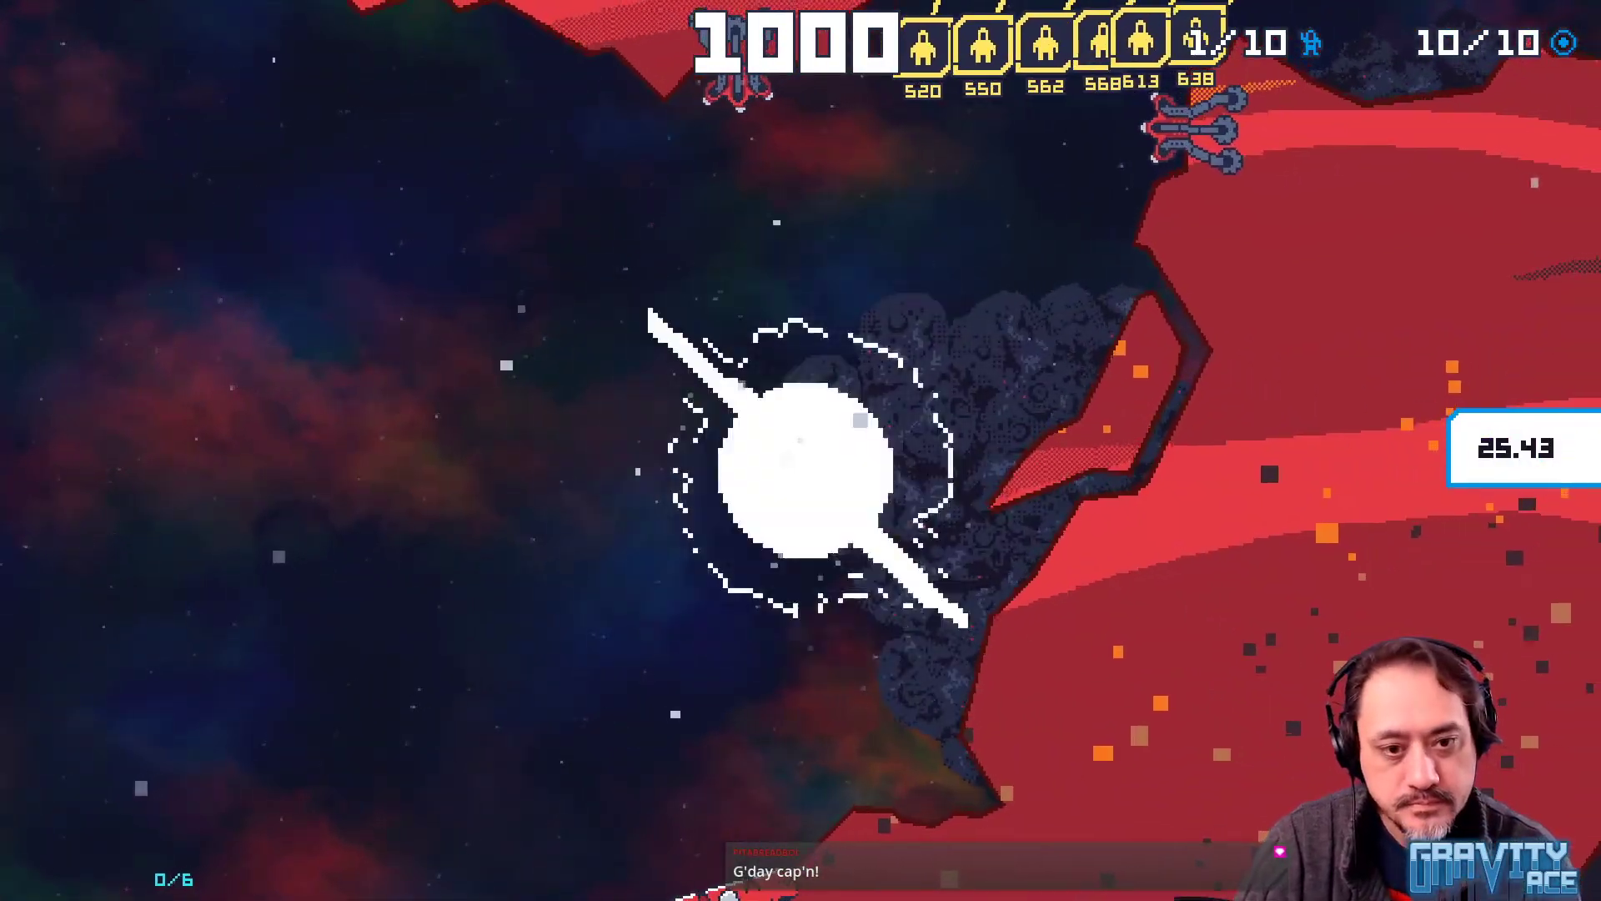
pyautogui.press('a')
pyautogui.press('w')
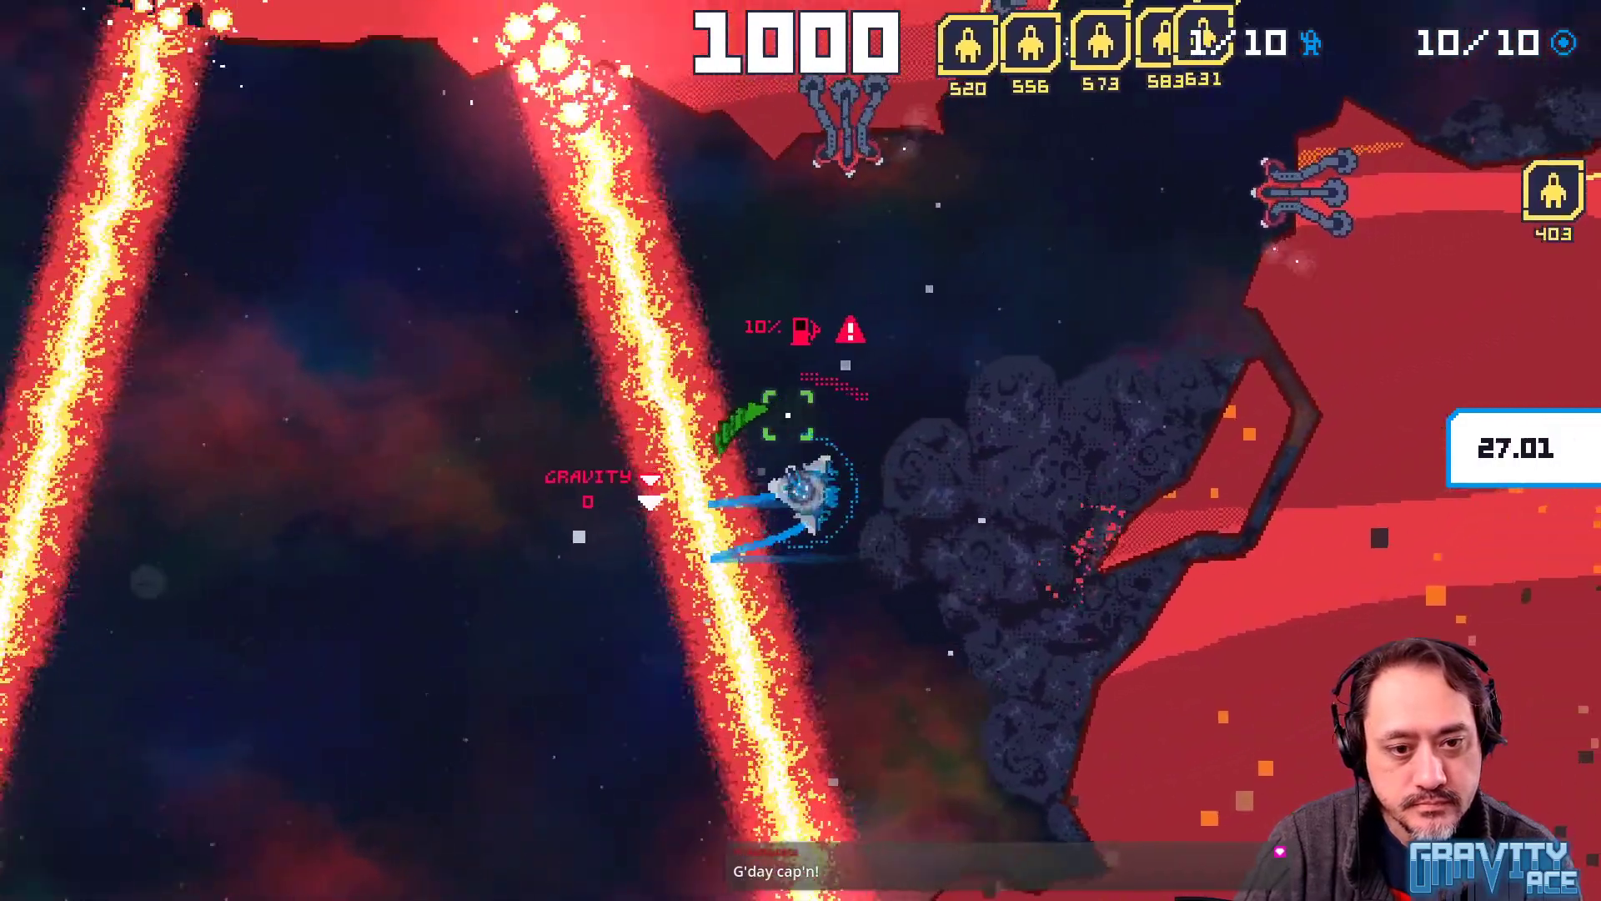
pyautogui.press('a')
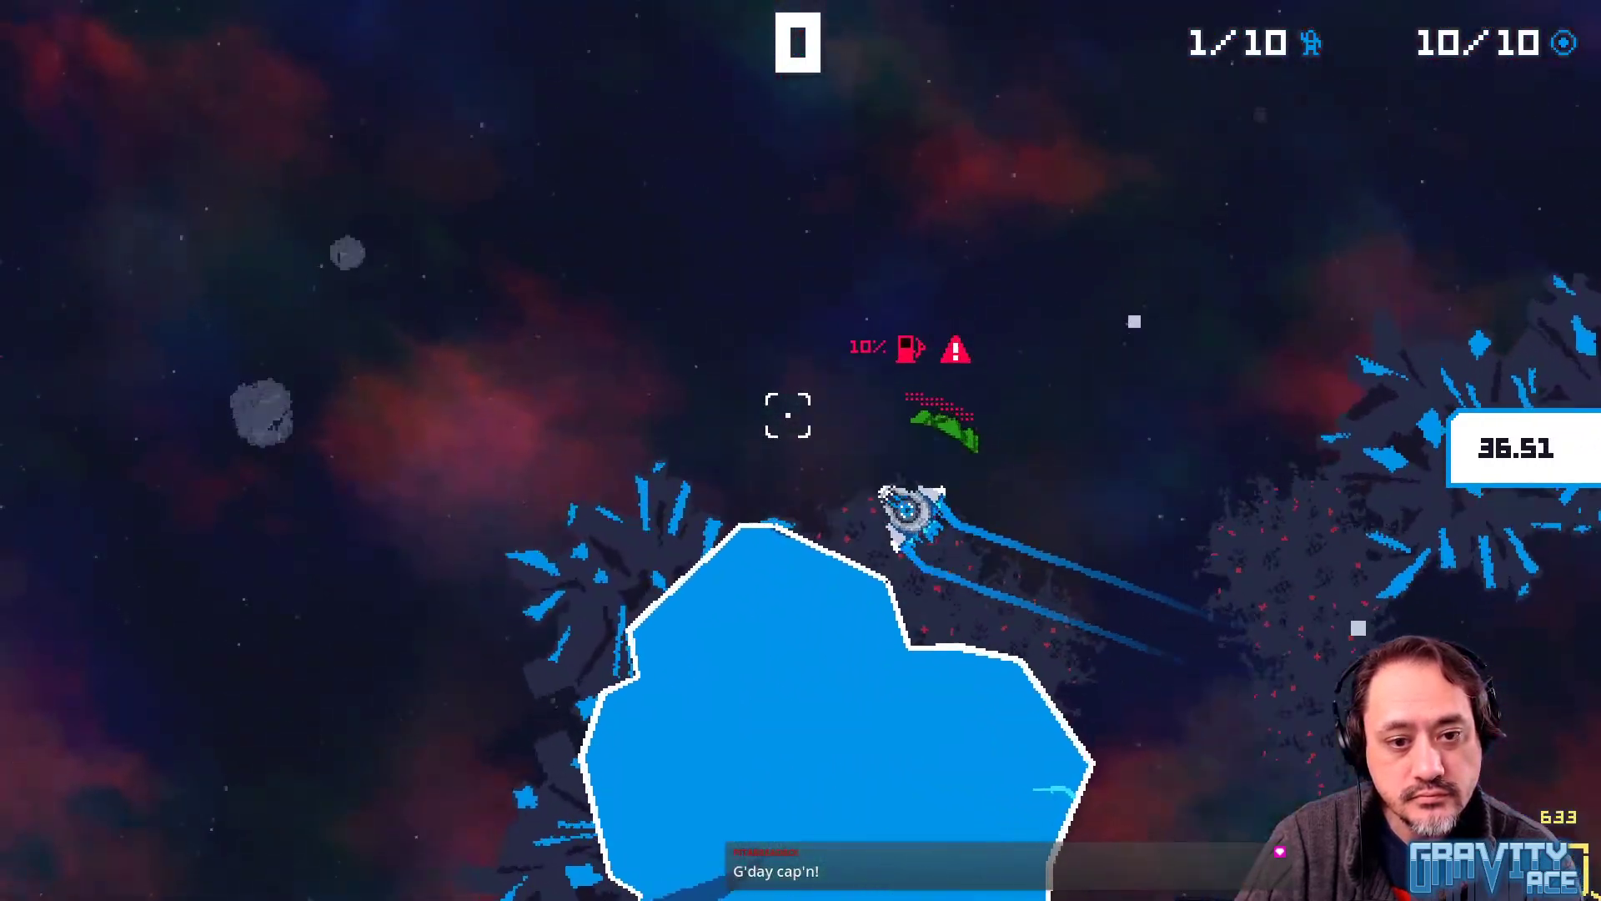
pyautogui.press('Escape')
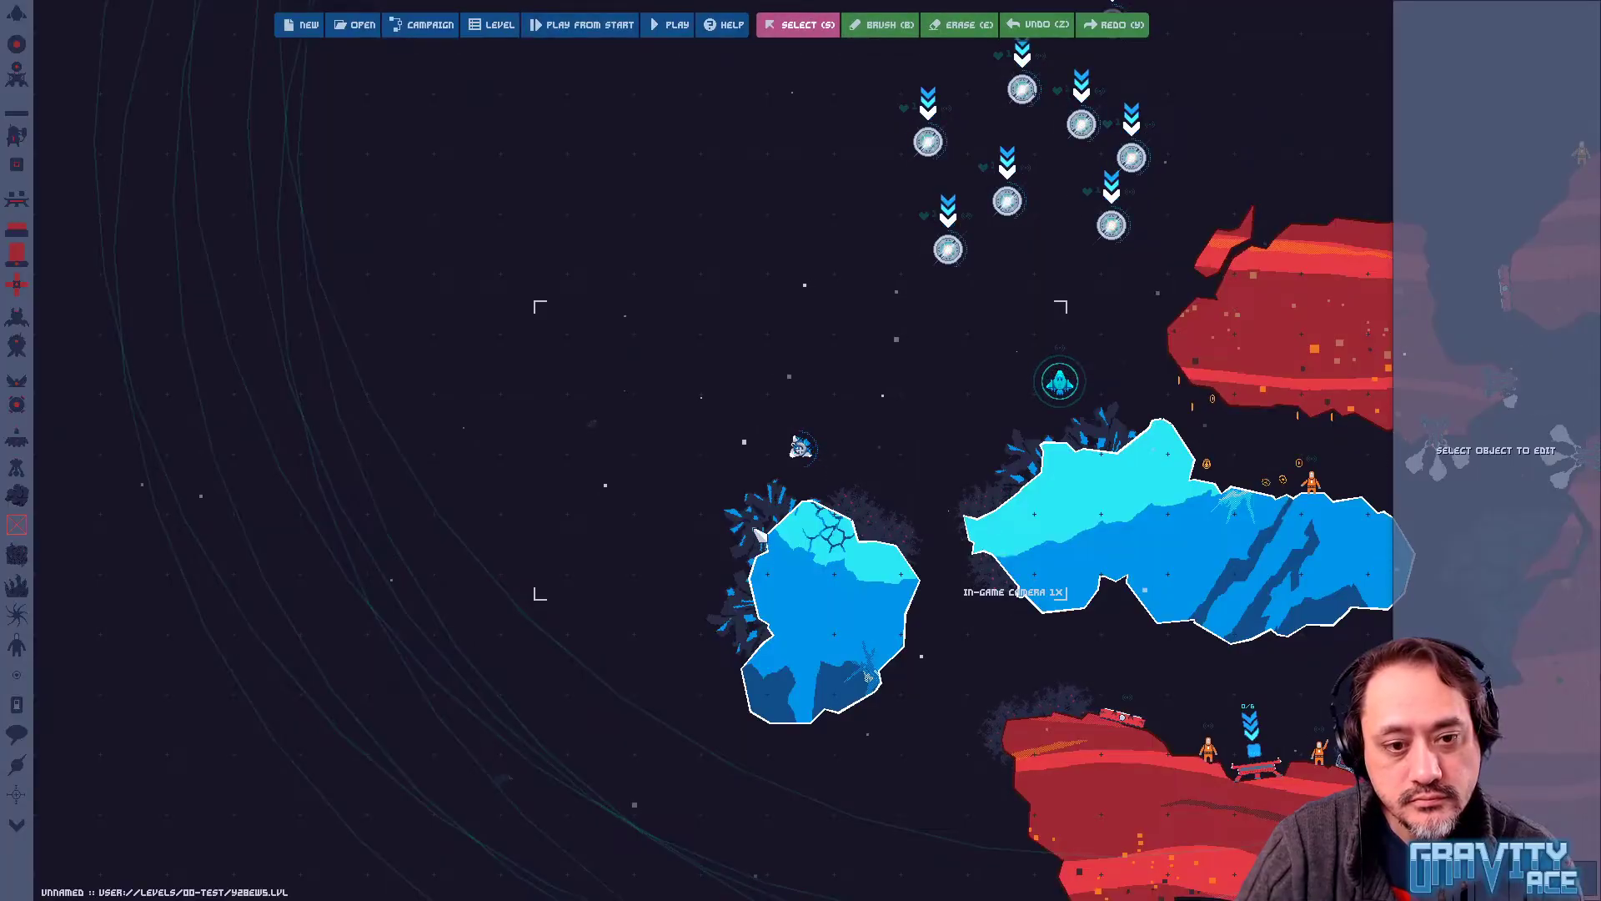
# Move and rotate the upper ice rock prop so it sits against the small ice asteroid's upper edge near its peak
pyautogui.scroll(5, 800, 448)
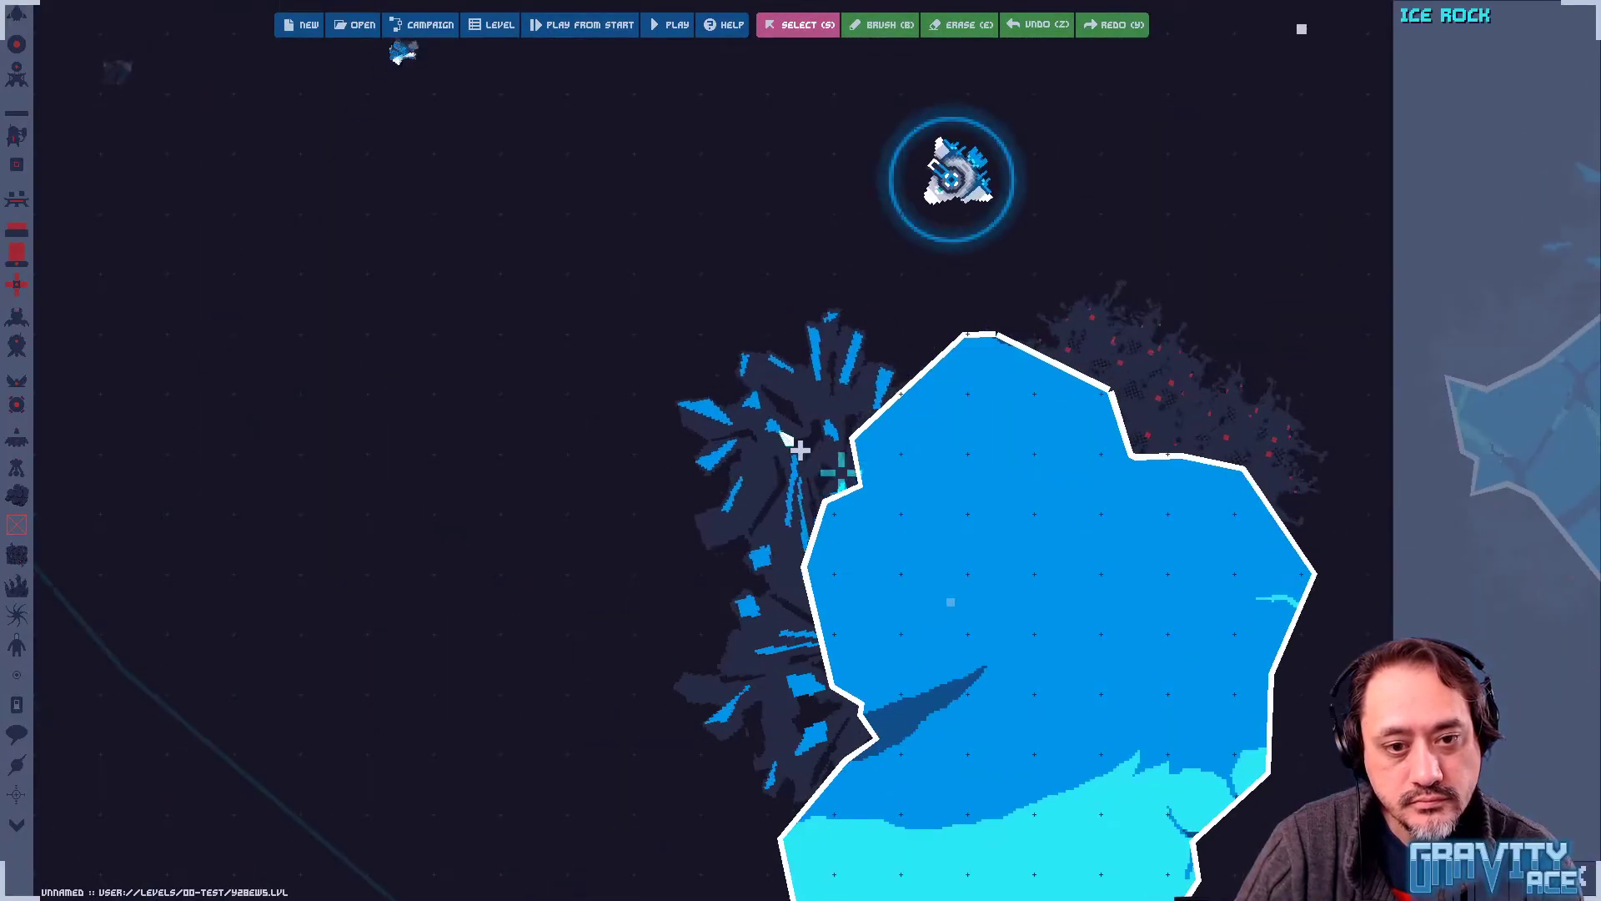
pyautogui.moveTo(780, 432); pyautogui.dragTo(822, 370)
pyautogui.moveTo(822, 370); pyautogui.dragTo(985, 298, button='right')
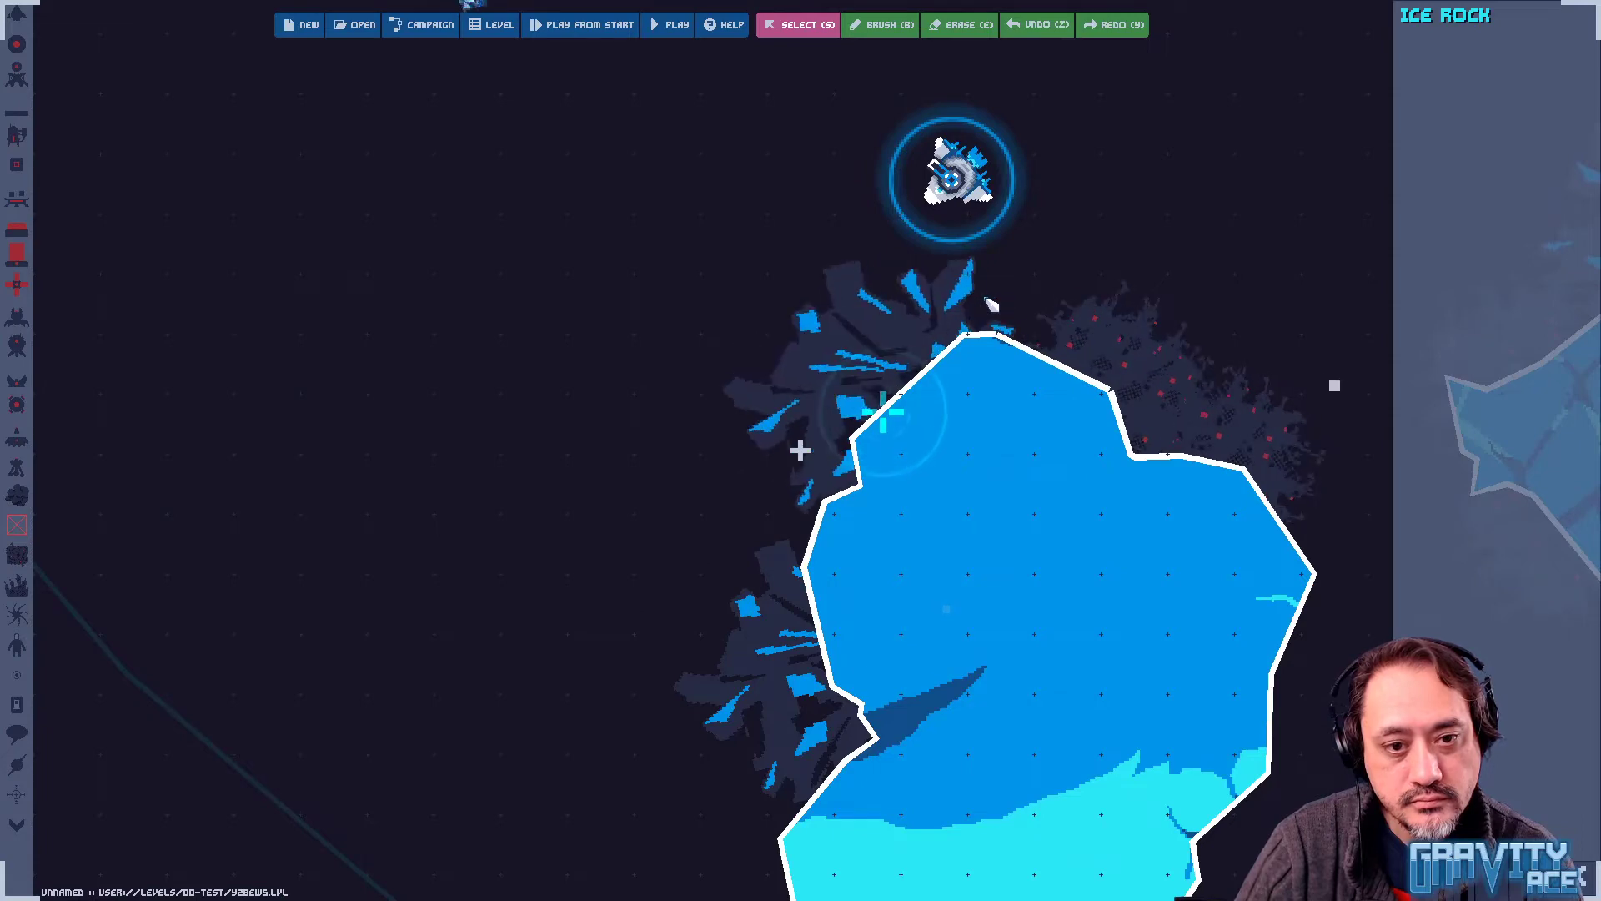
pyautogui.moveTo(988, 302); pyautogui.dragTo(974, 337)
# Examine how the ice rock props look along the edges of the small and large ice asteroids
pyautogui.moveTo(1133, 328); pyautogui.dragTo(845, 397, button='middle')
pyautogui.moveTo(1037, 544); pyautogui.dragTo(595, 506, button='middle')
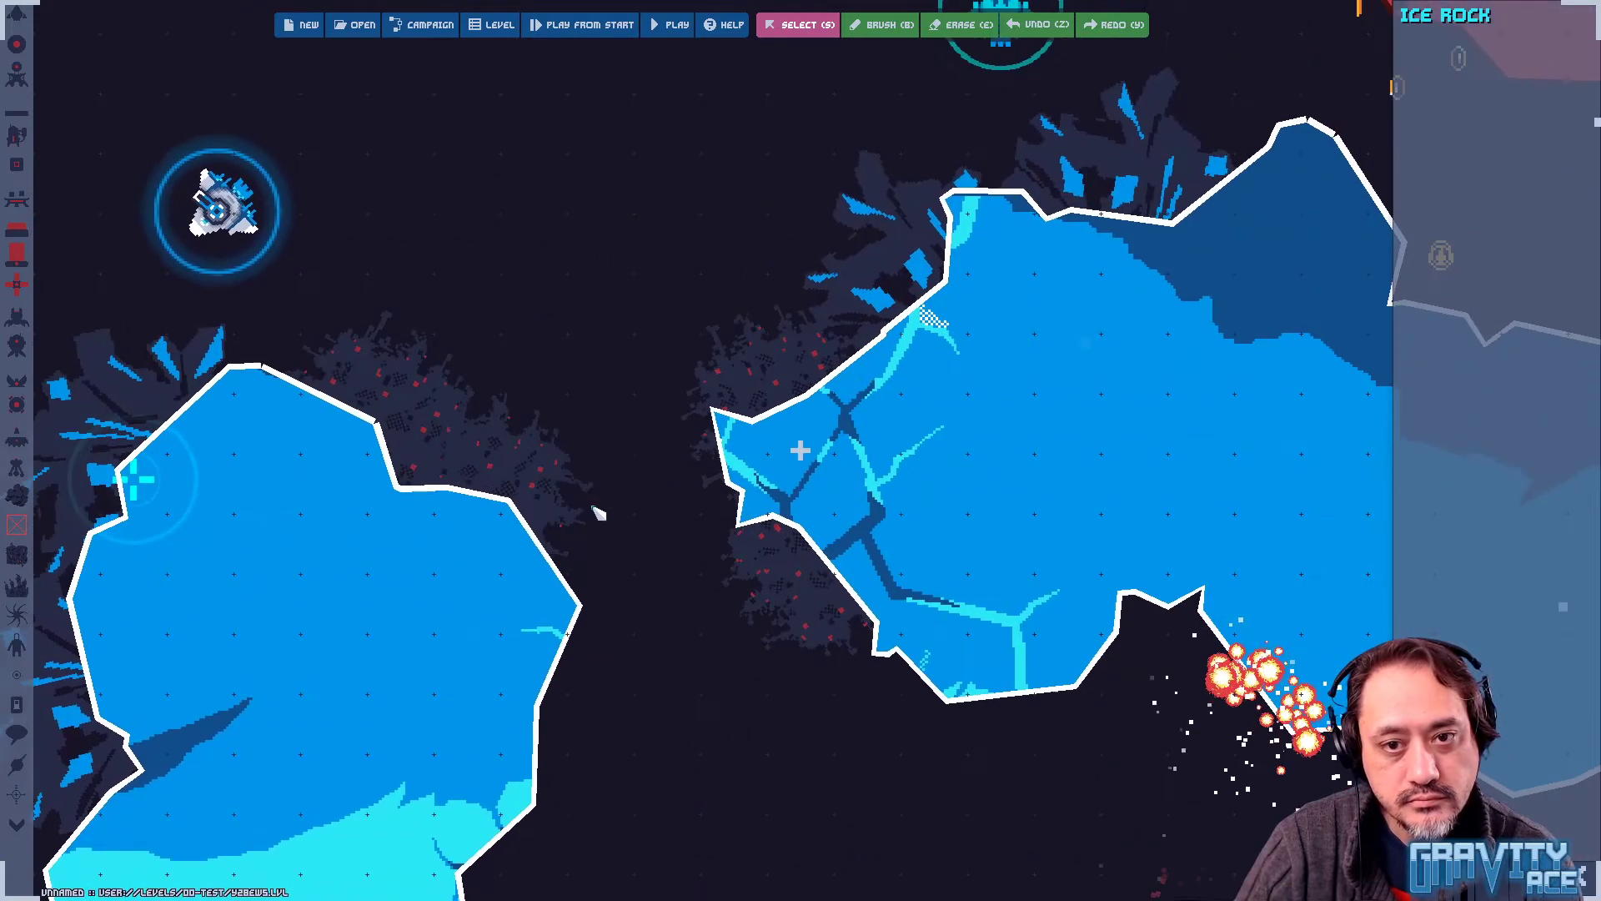
pyautogui.moveTo(936, 443); pyautogui.dragTo(631, 558, button='middle')
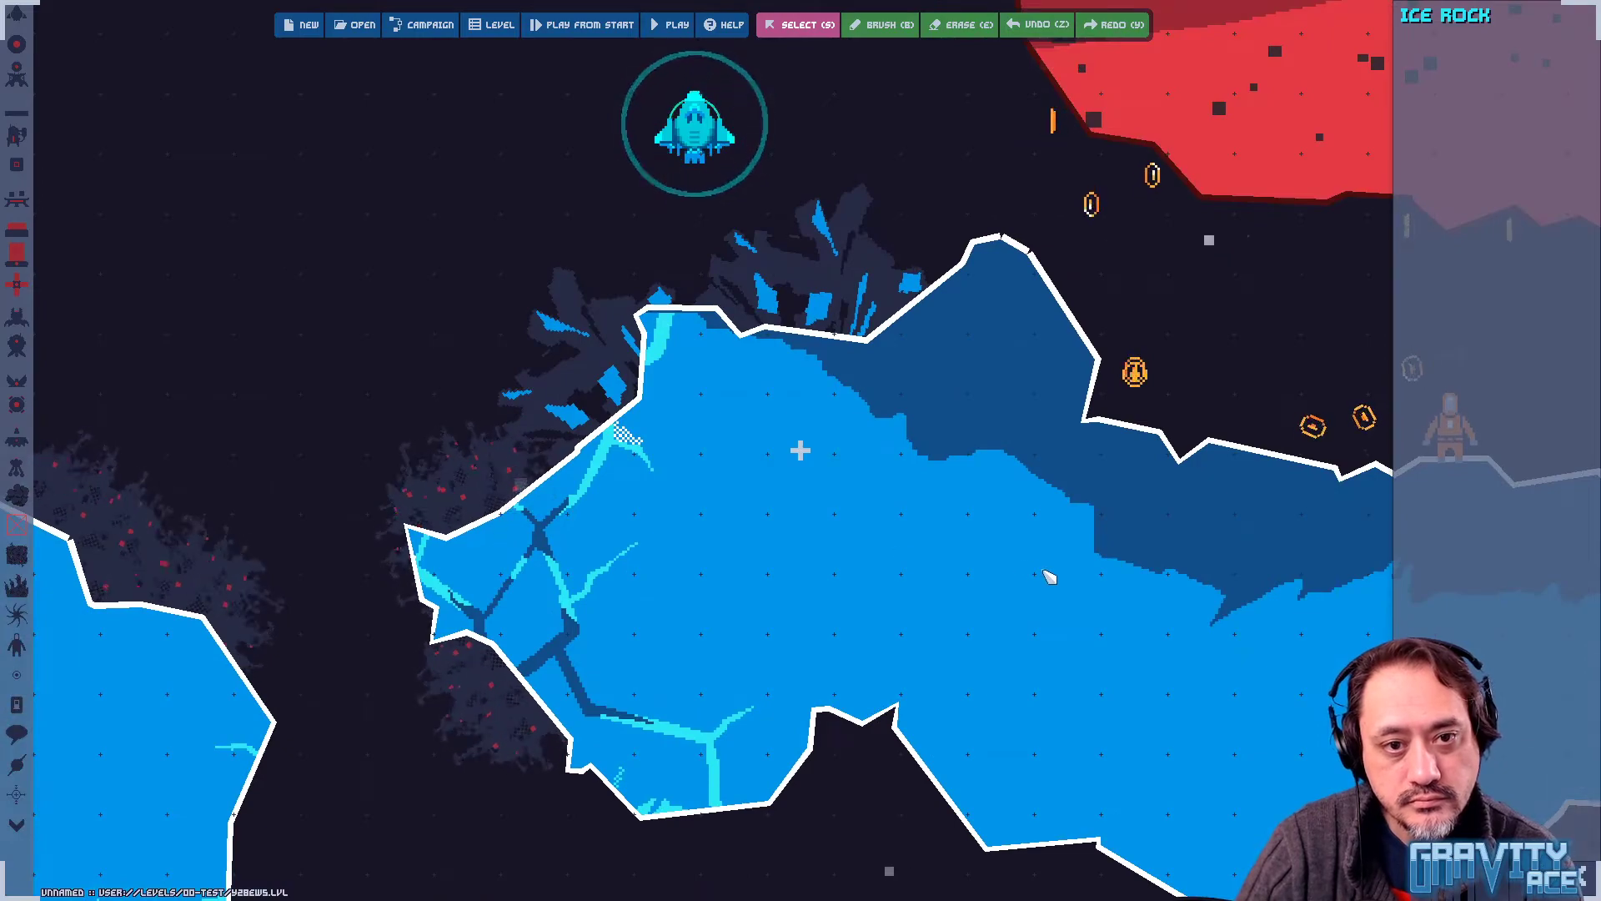
pyautogui.moveTo(1048, 572); pyautogui.dragTo(492, 548, button='middle')
pyautogui.moveTo(1248, 693); pyautogui.dragTo(891, 451, button='middle')
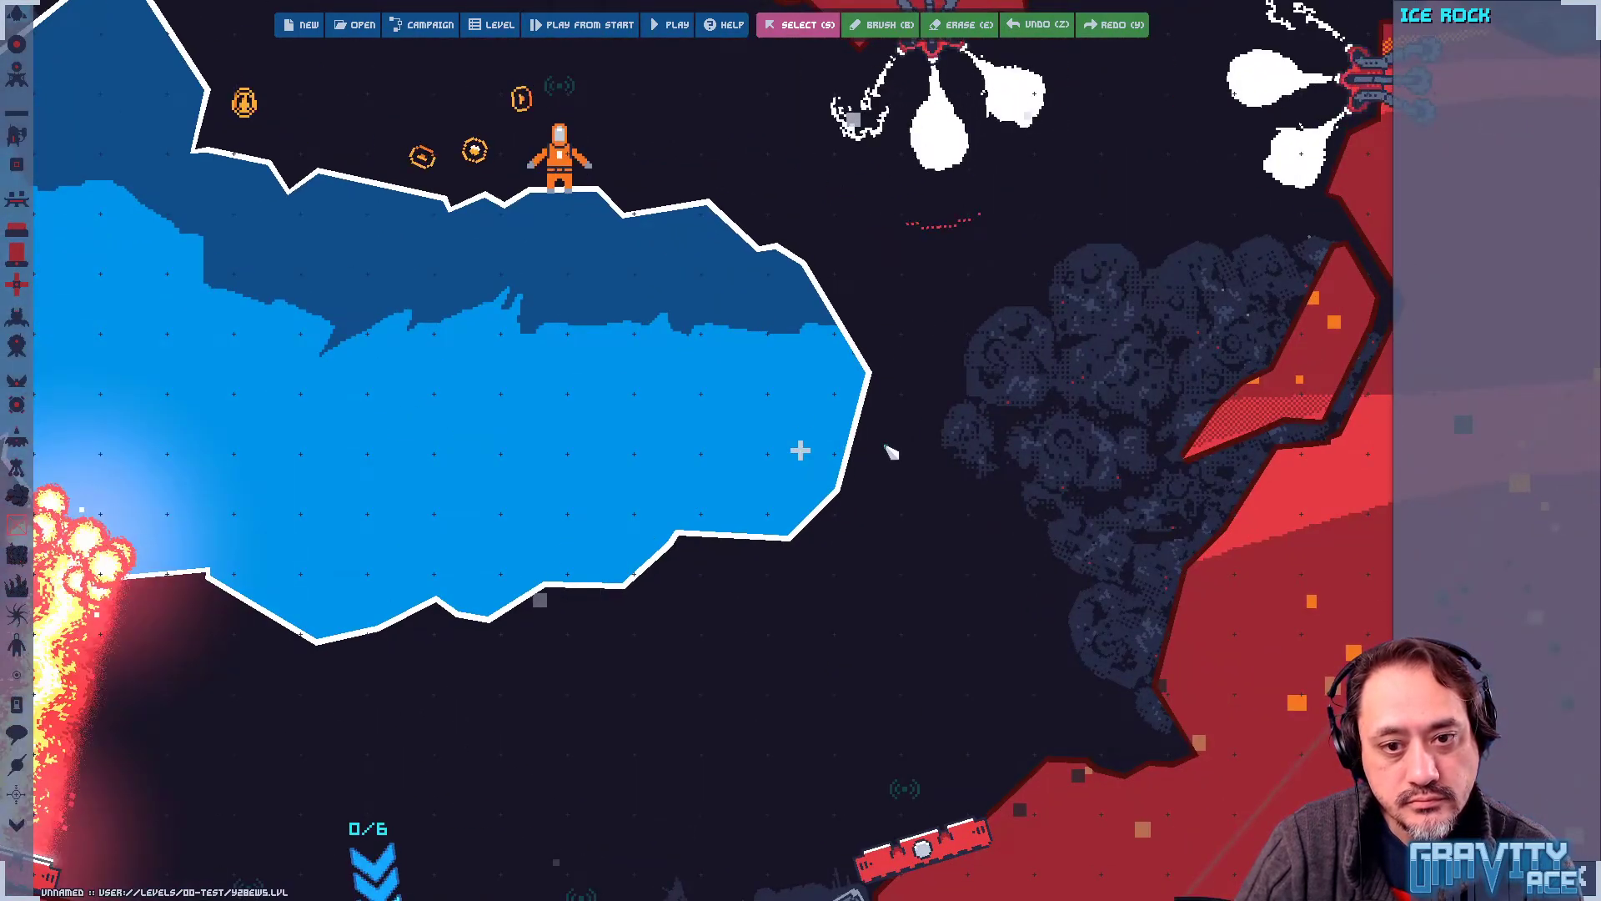
pyautogui.moveTo(480, 433); pyautogui.dragTo(1049, 634, button='middle')
pyautogui.moveTo(681, 467); pyautogui.dragTo(923, 583, button='middle')
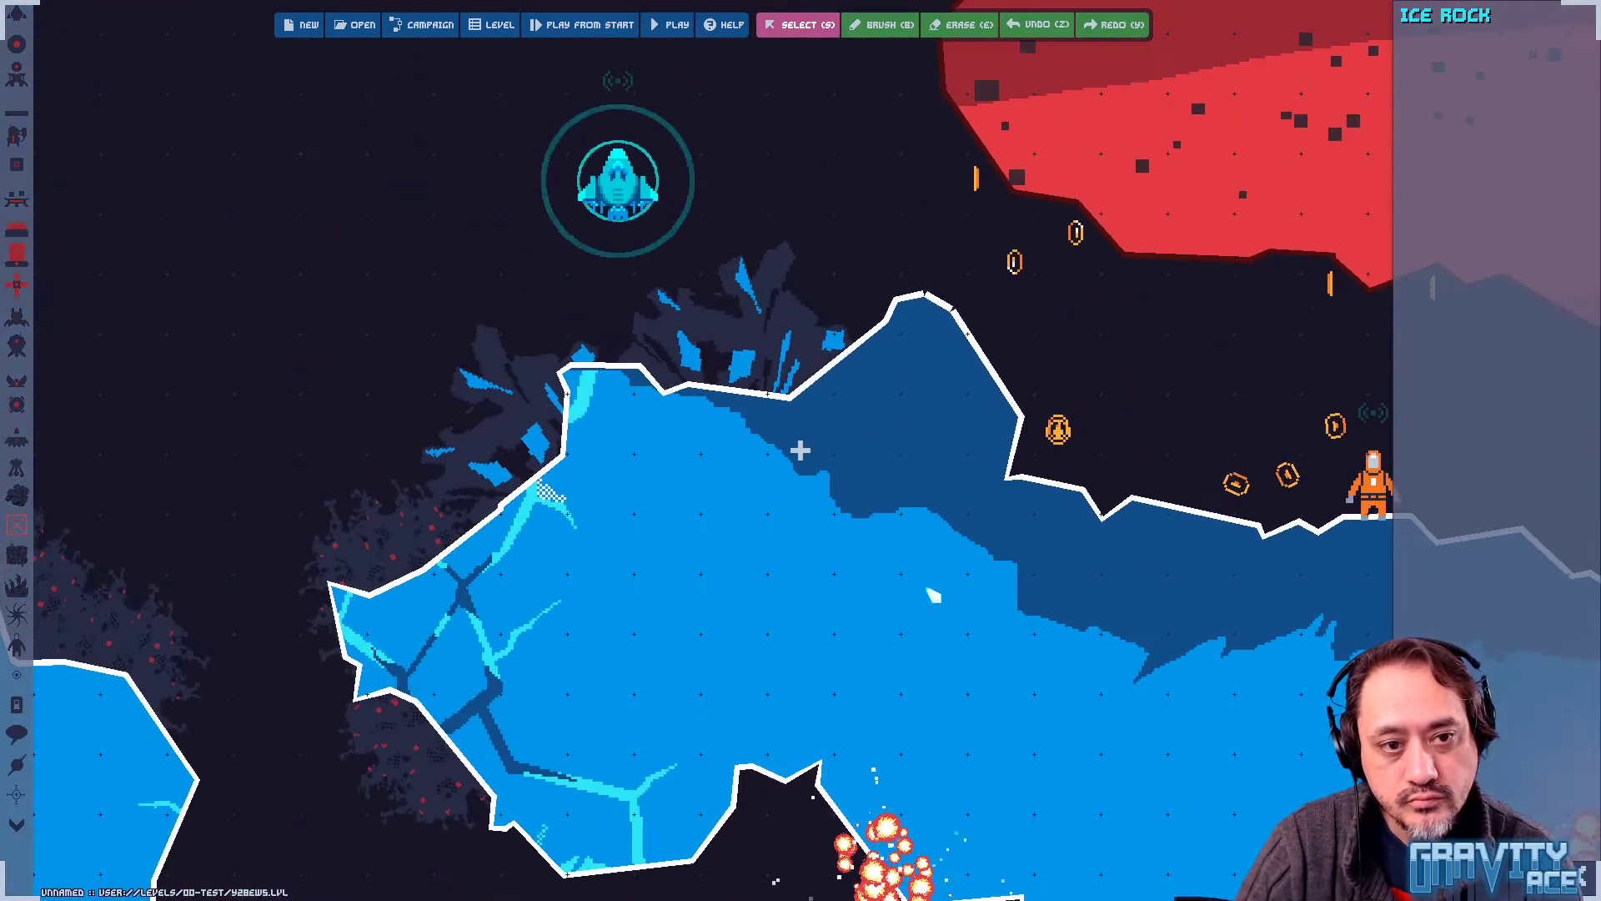
# Switch to the icerock sprite in Aseprite and set up the Pencil with a saved dither pattern brush in the darkest colour, Idx-26
pyautogui.hotkey('alt', 'Tab')
pyautogui.hotkey('alt', 'Tab')
pyautogui.hotkey('alt', 'Tab')
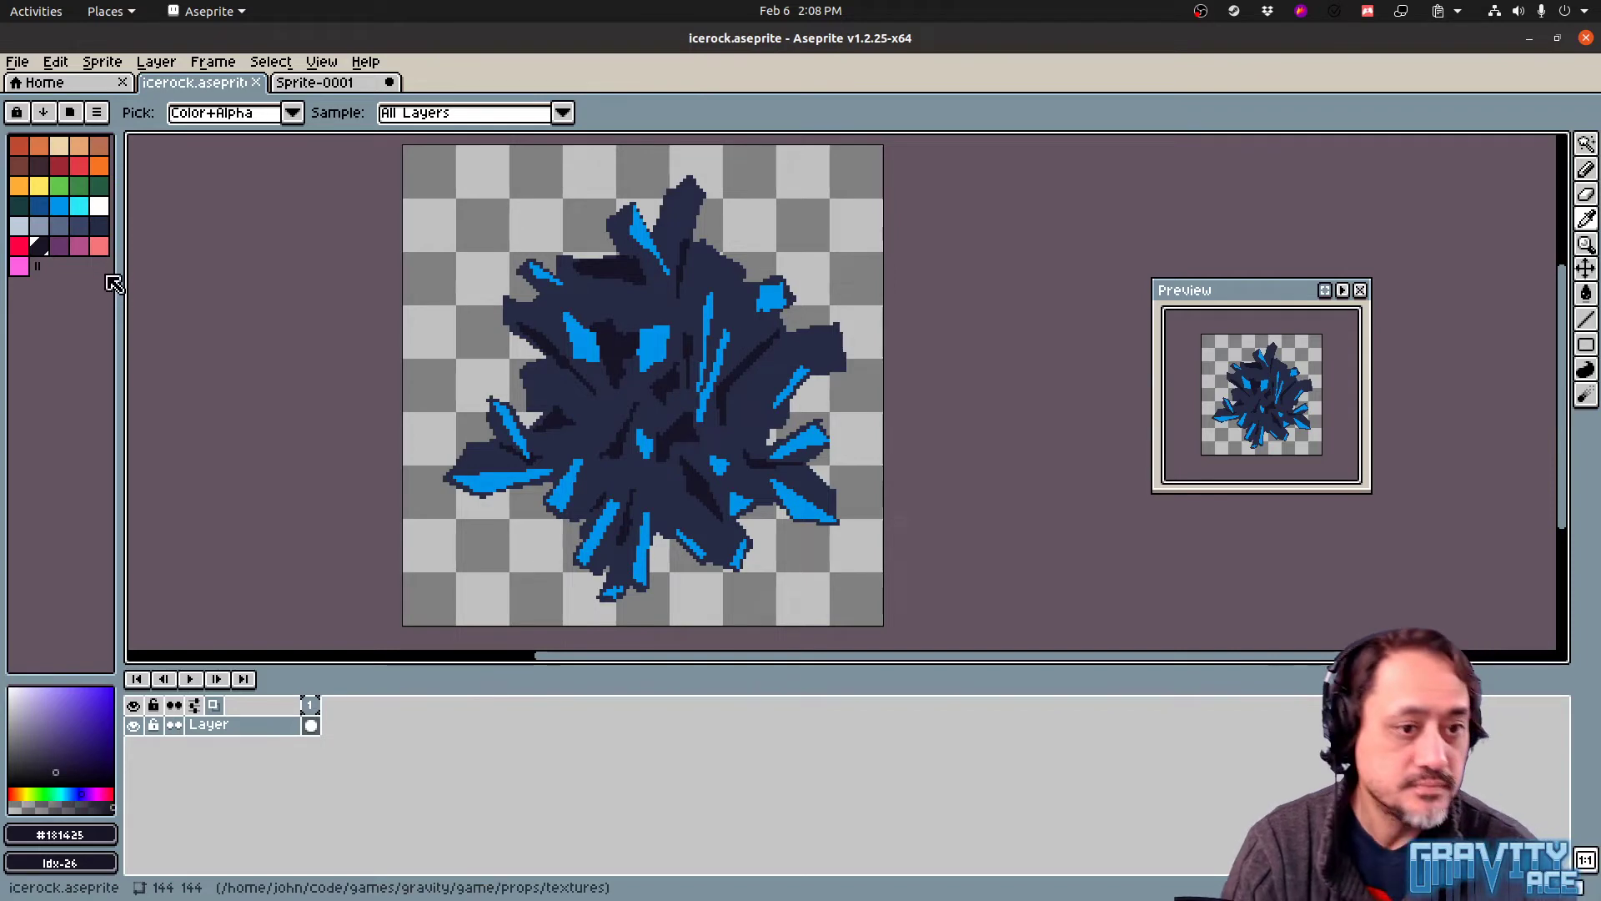
pyautogui.press('b')
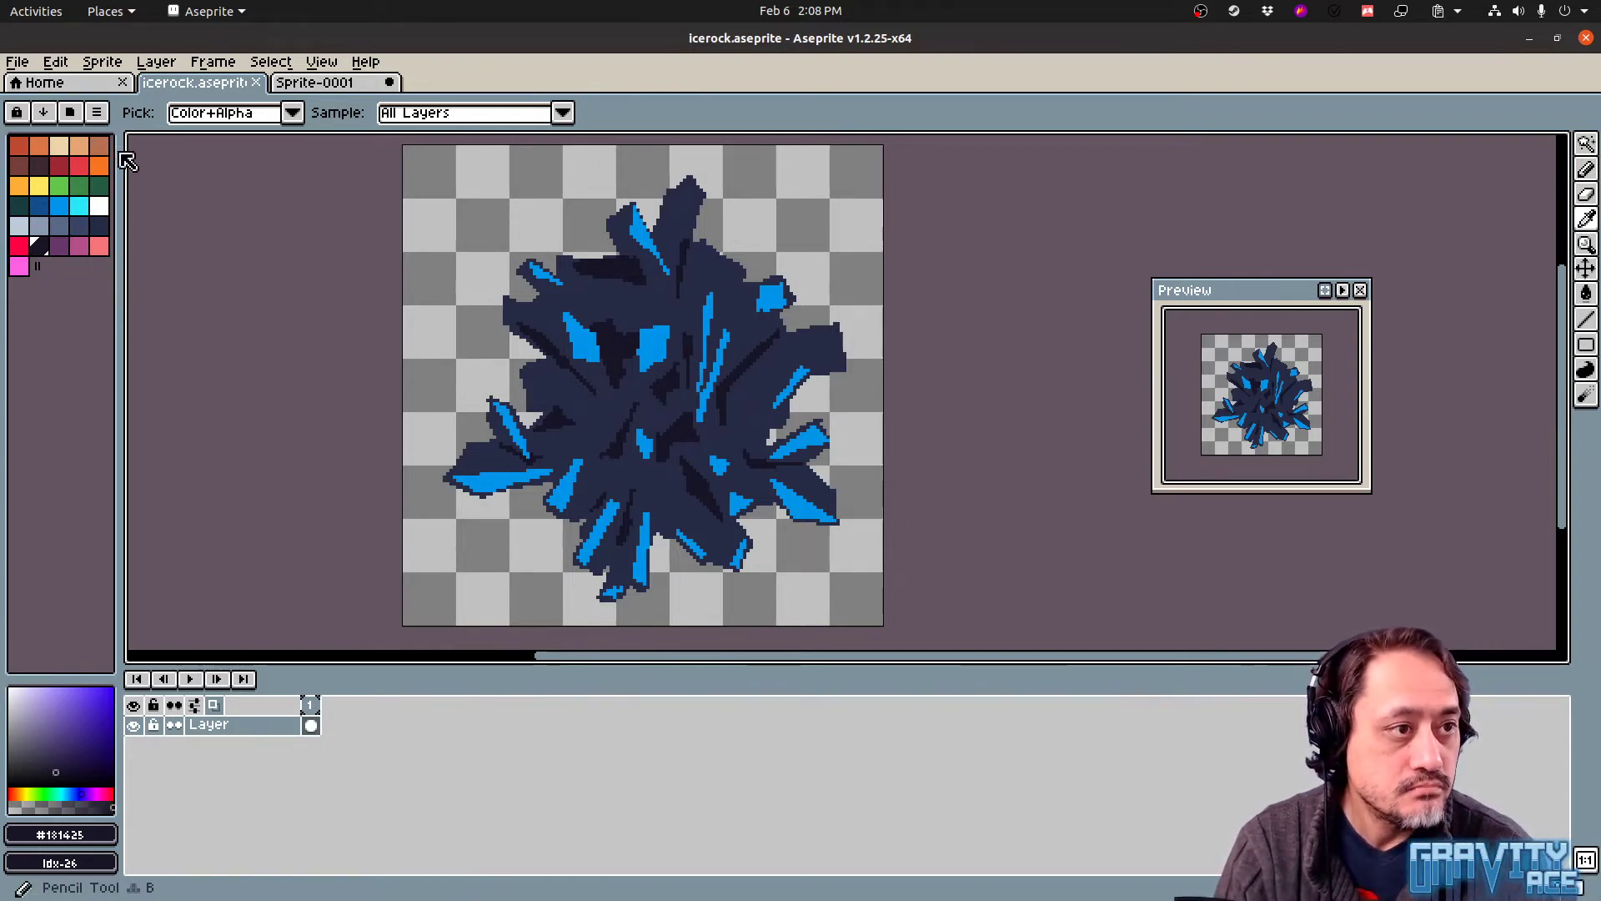
pyautogui.click(137, 112)
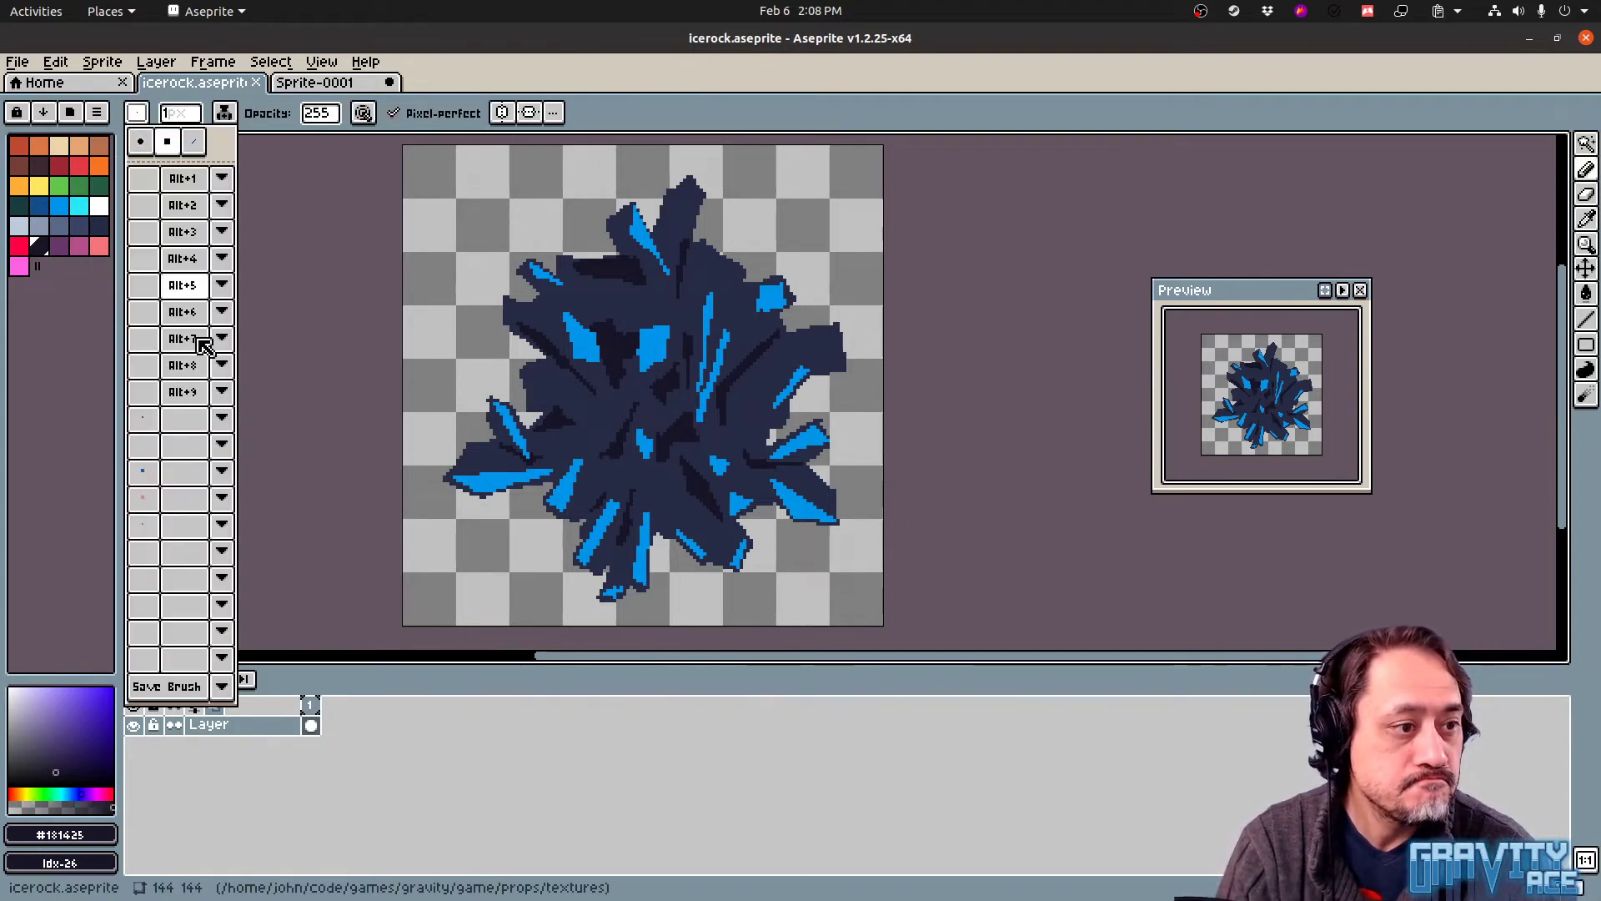
pyautogui.click(152, 538)
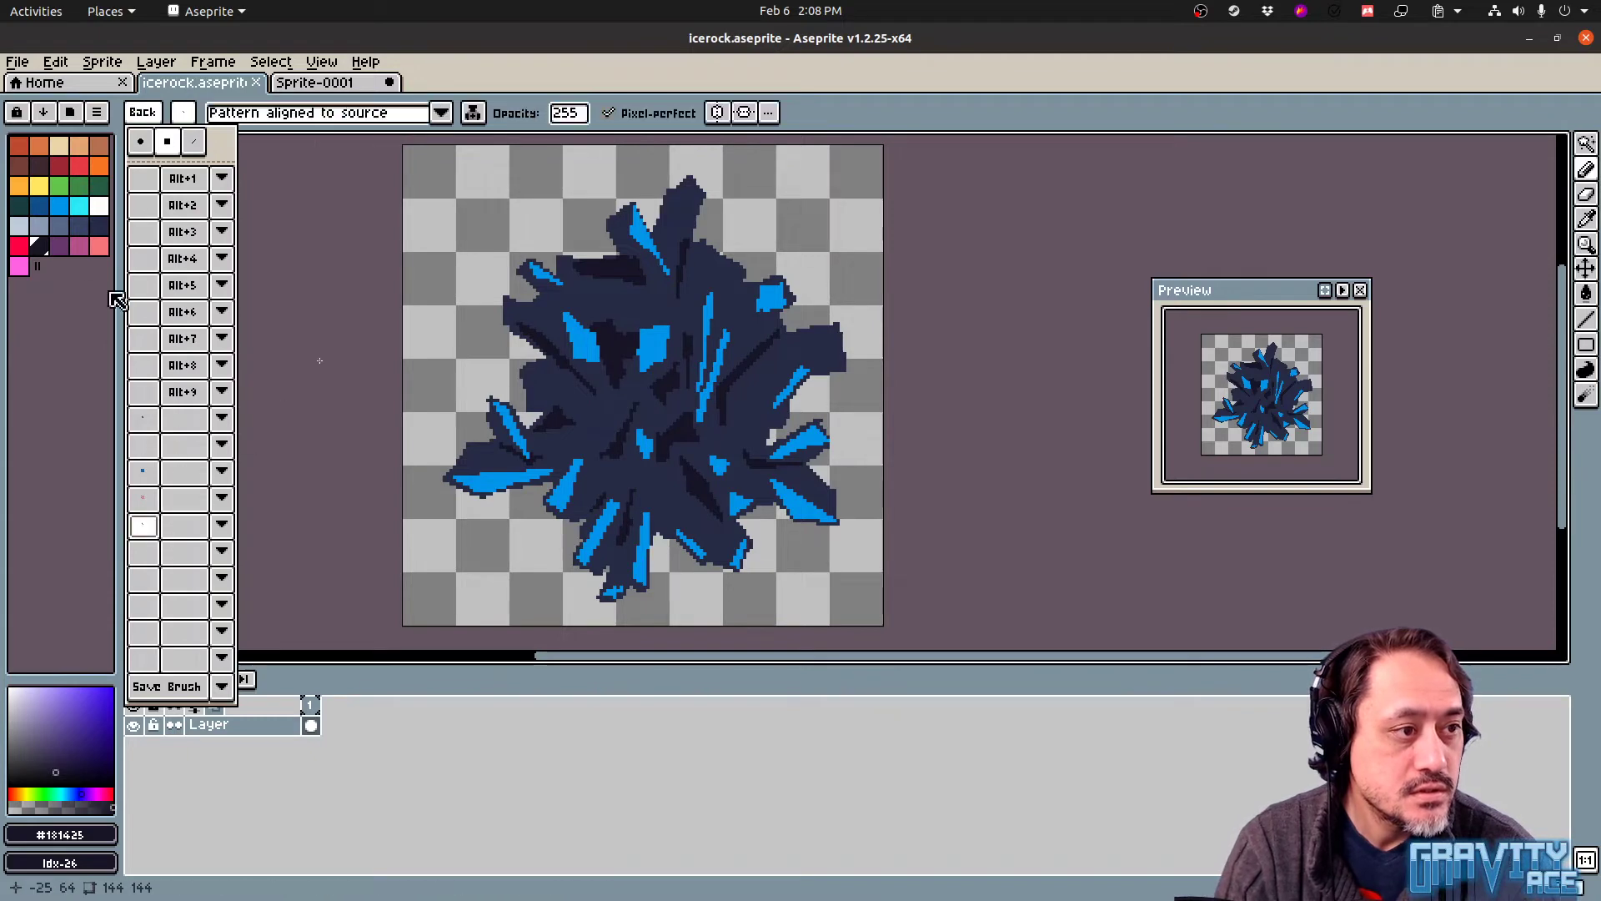
pyautogui.click(58, 246)
pyautogui.click(41, 249)
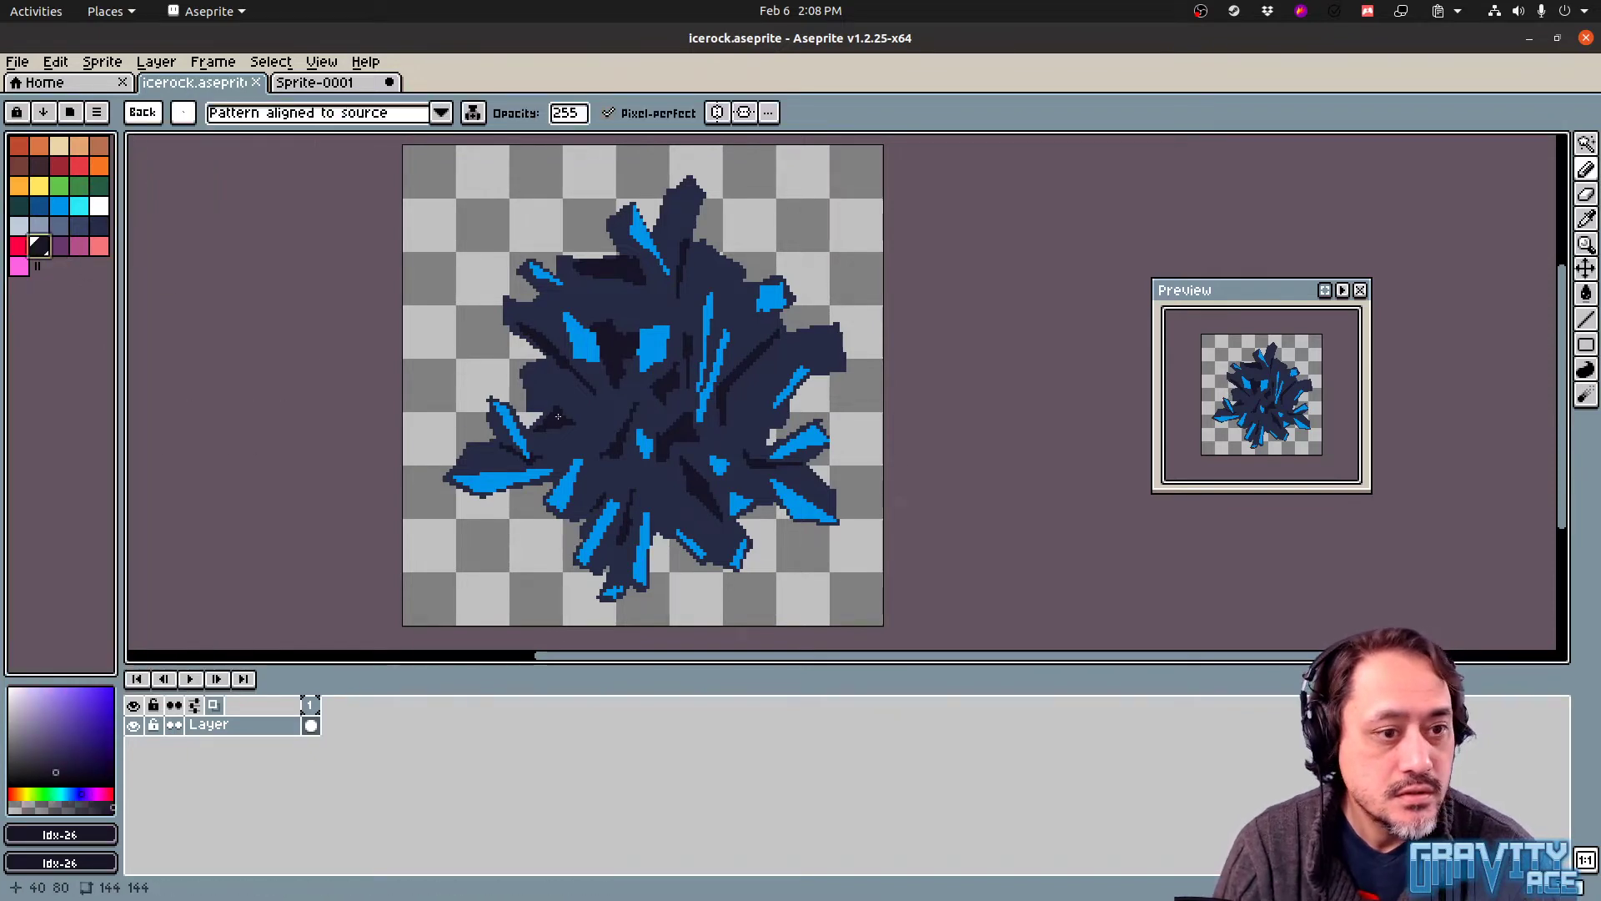
# Shade the ice rock's dark facets with dithered strokes across the middle of the sprite, and save icerock.aseprite
pyautogui.hotkey('alt', 'Tab')
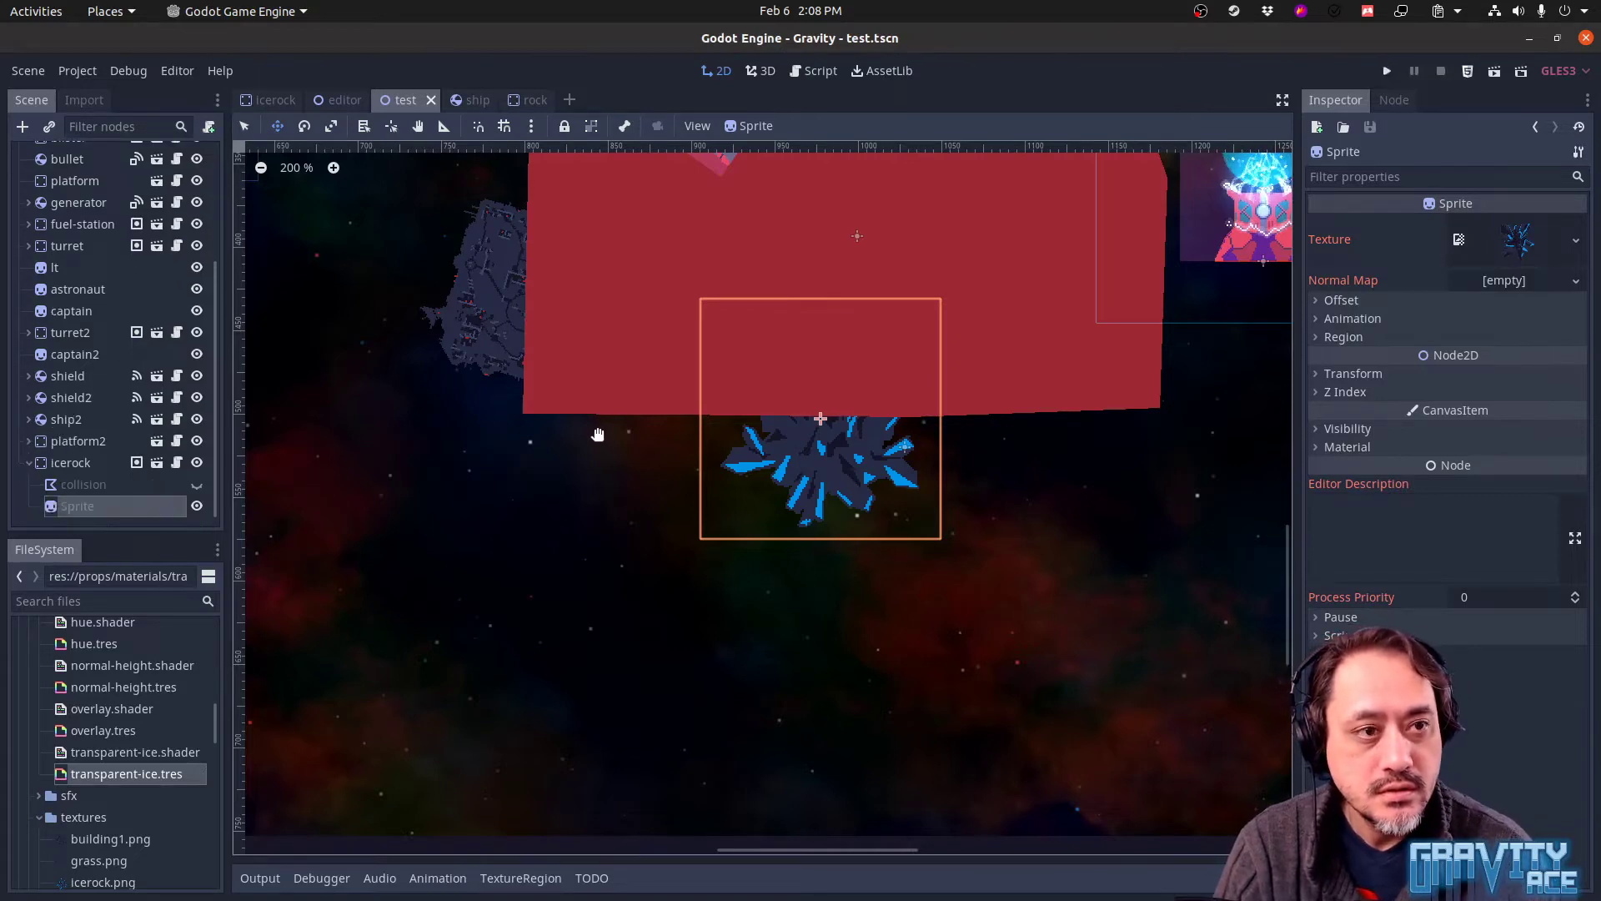
pyautogui.hotkey('alt', 'Tab')
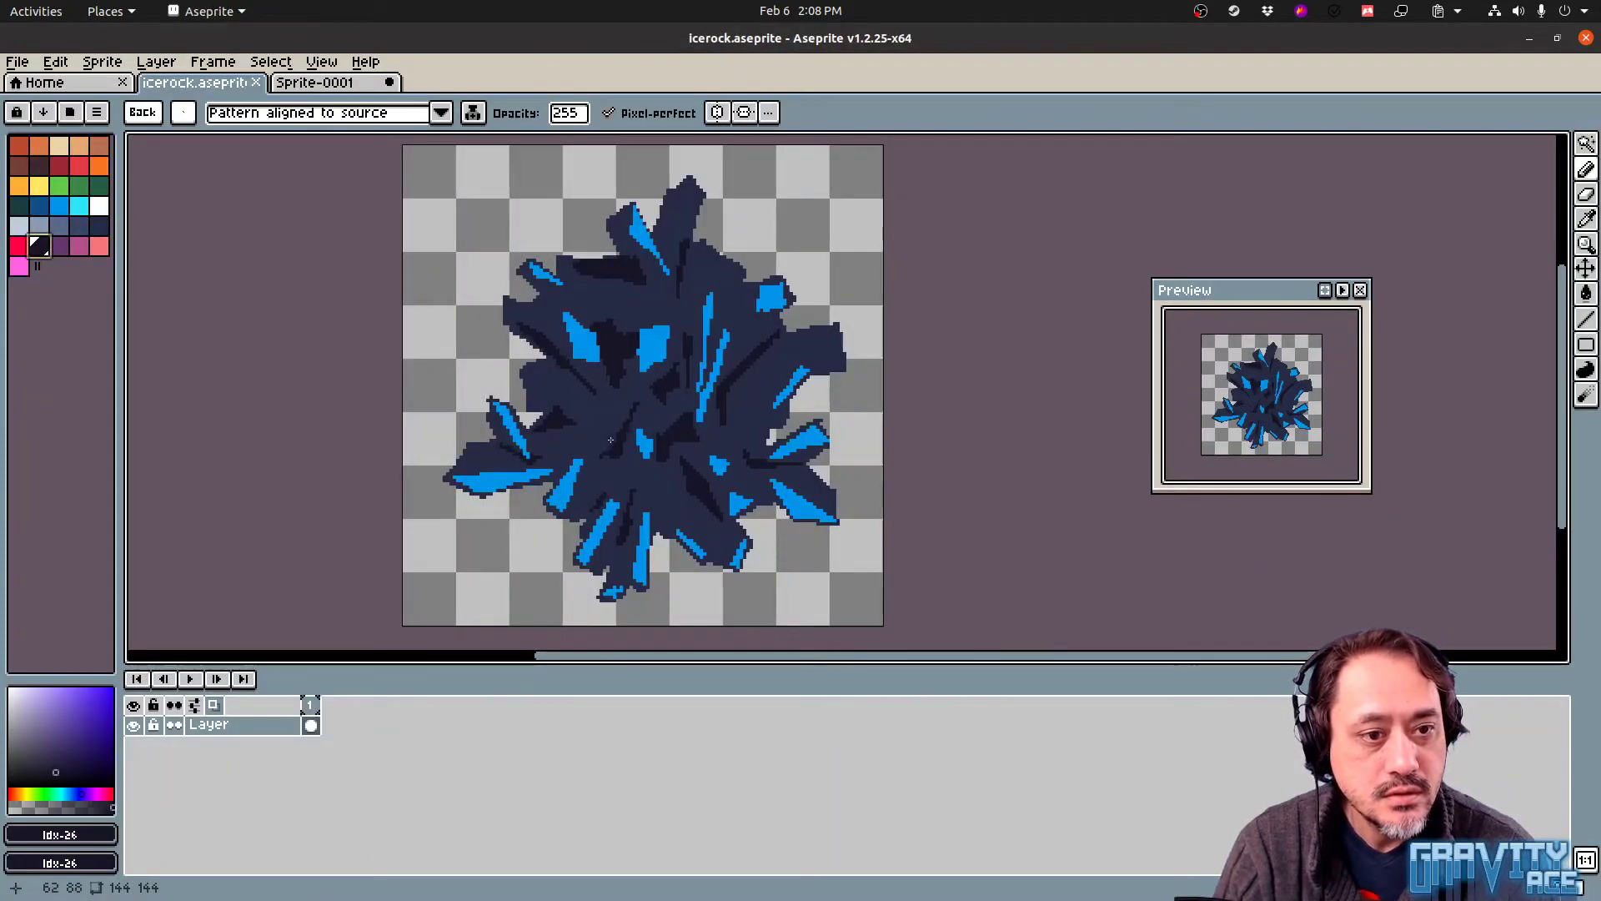
pyautogui.moveTo(609, 446); pyautogui.dragTo(628, 405)
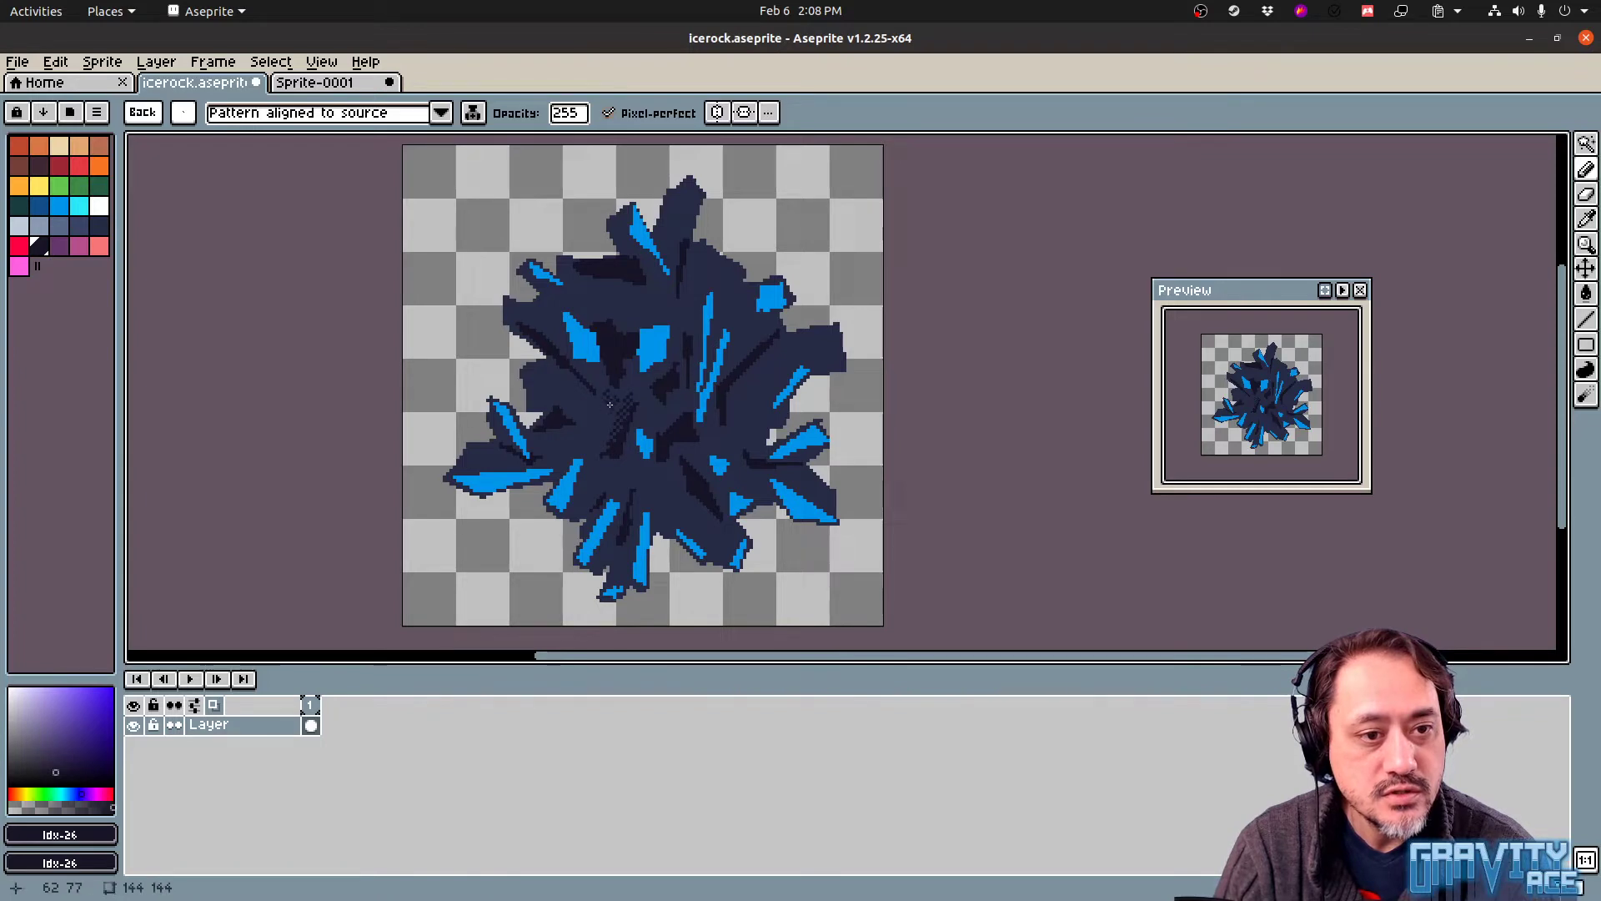
pyautogui.press('v')
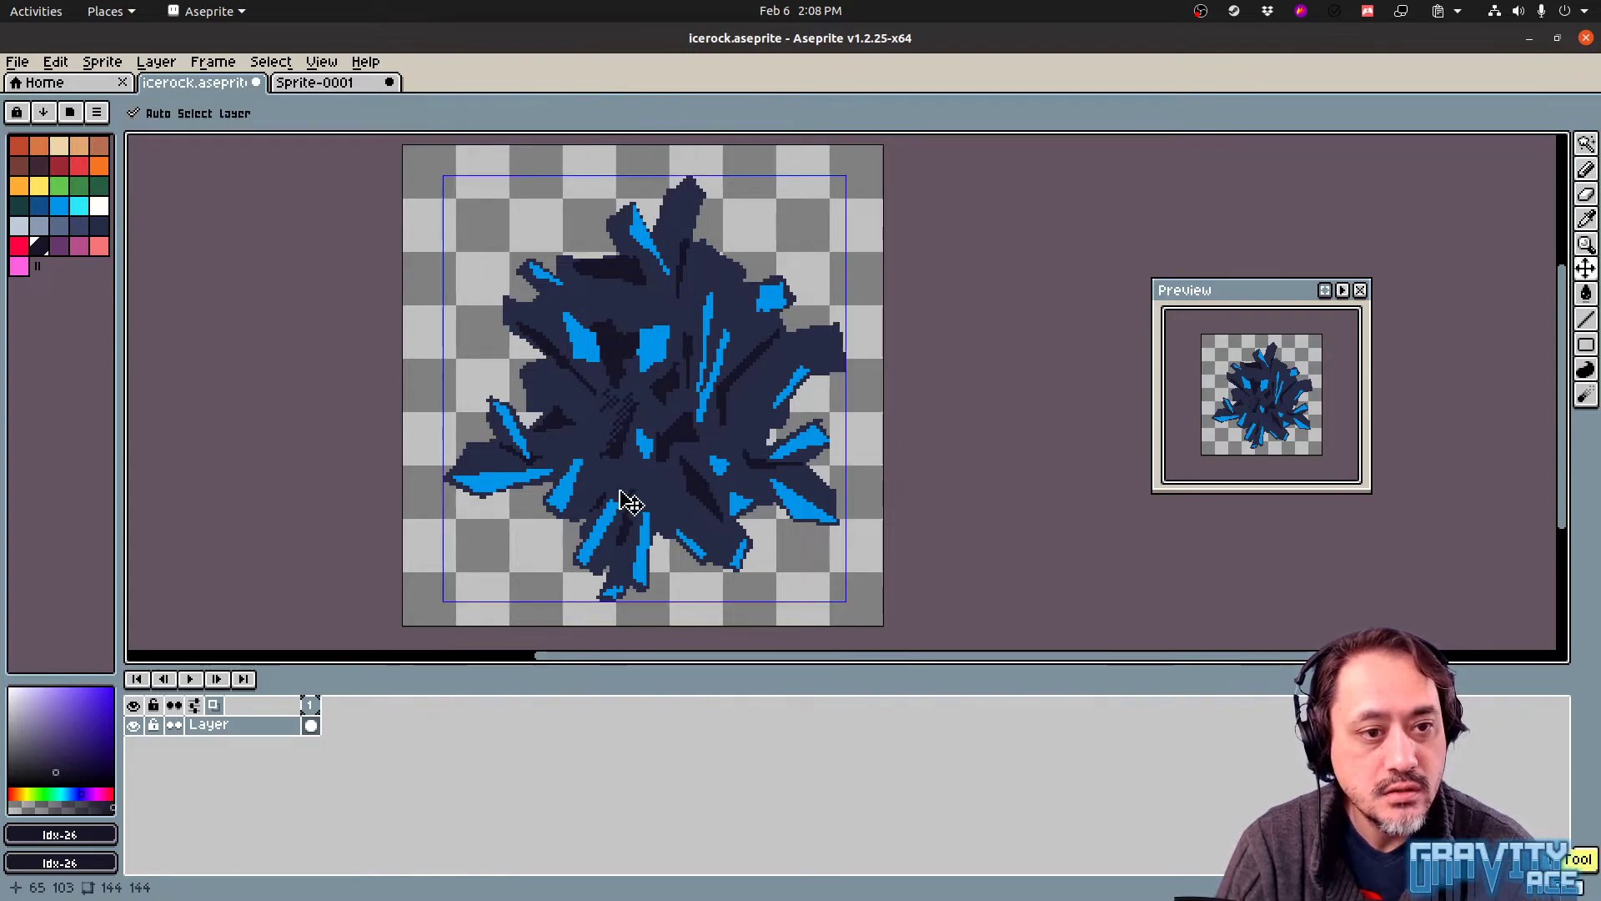
pyautogui.press('b')
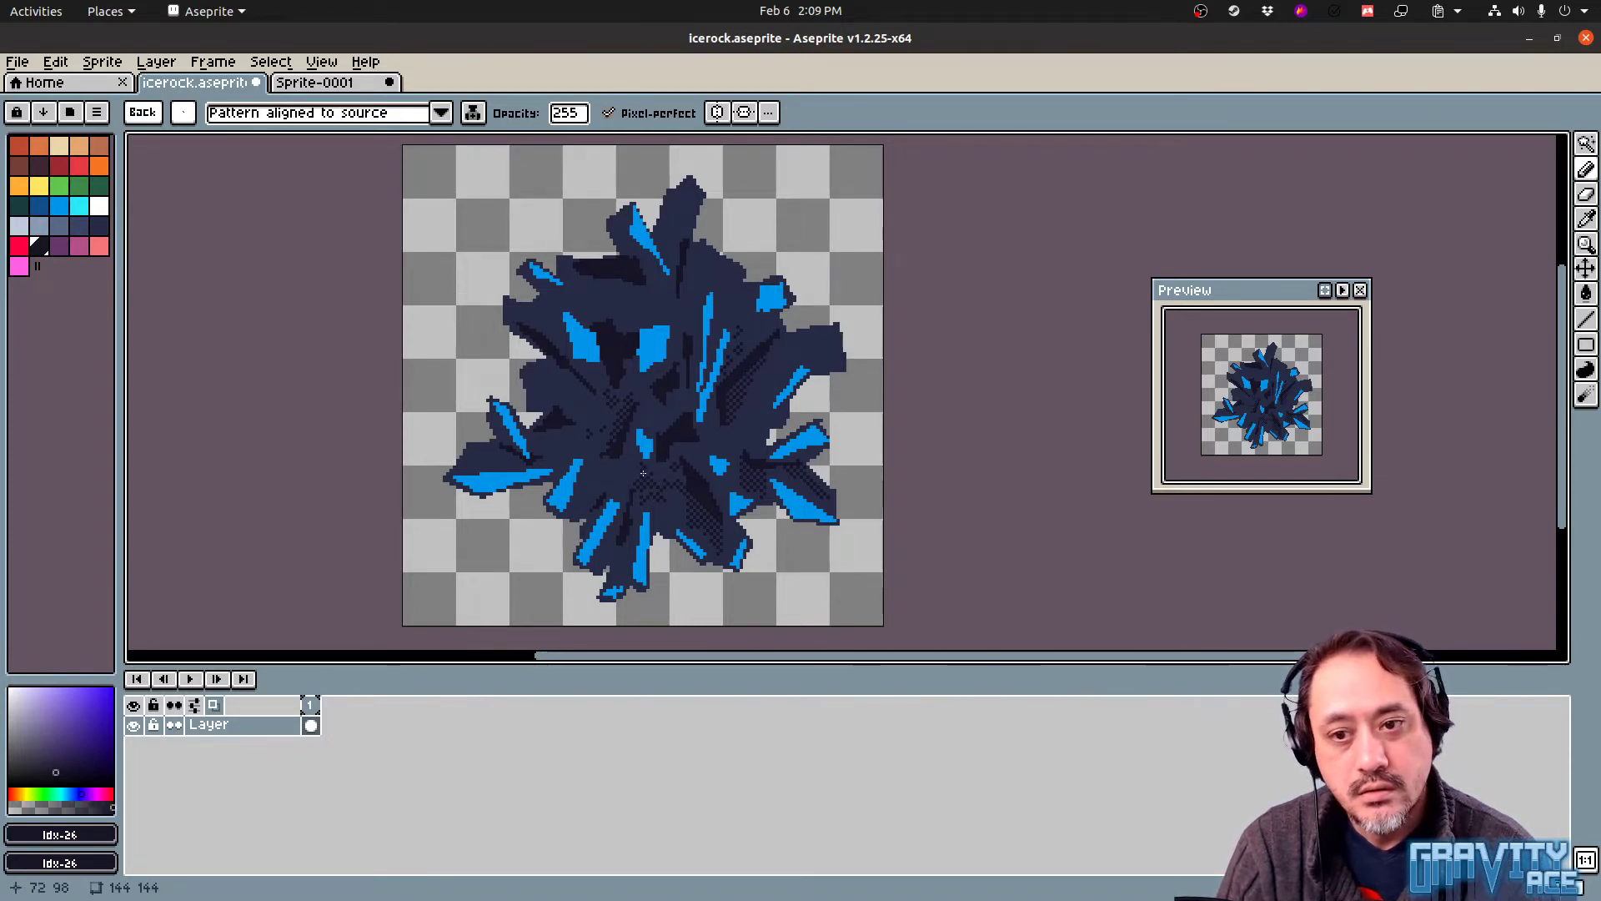
pyautogui.press('v')
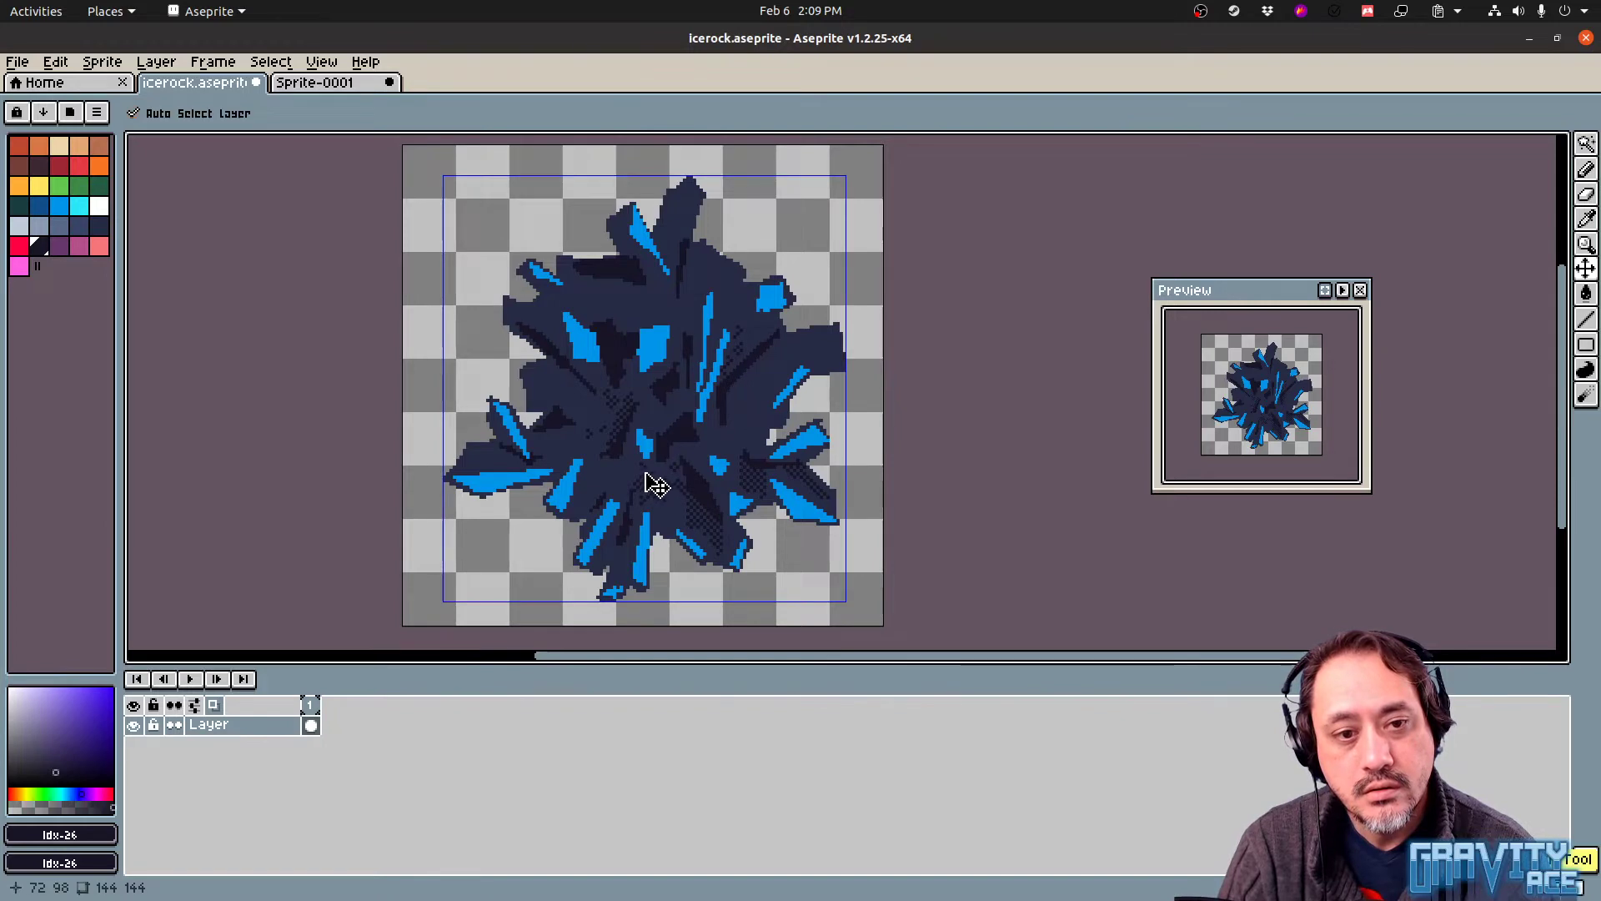
pyautogui.press('b')
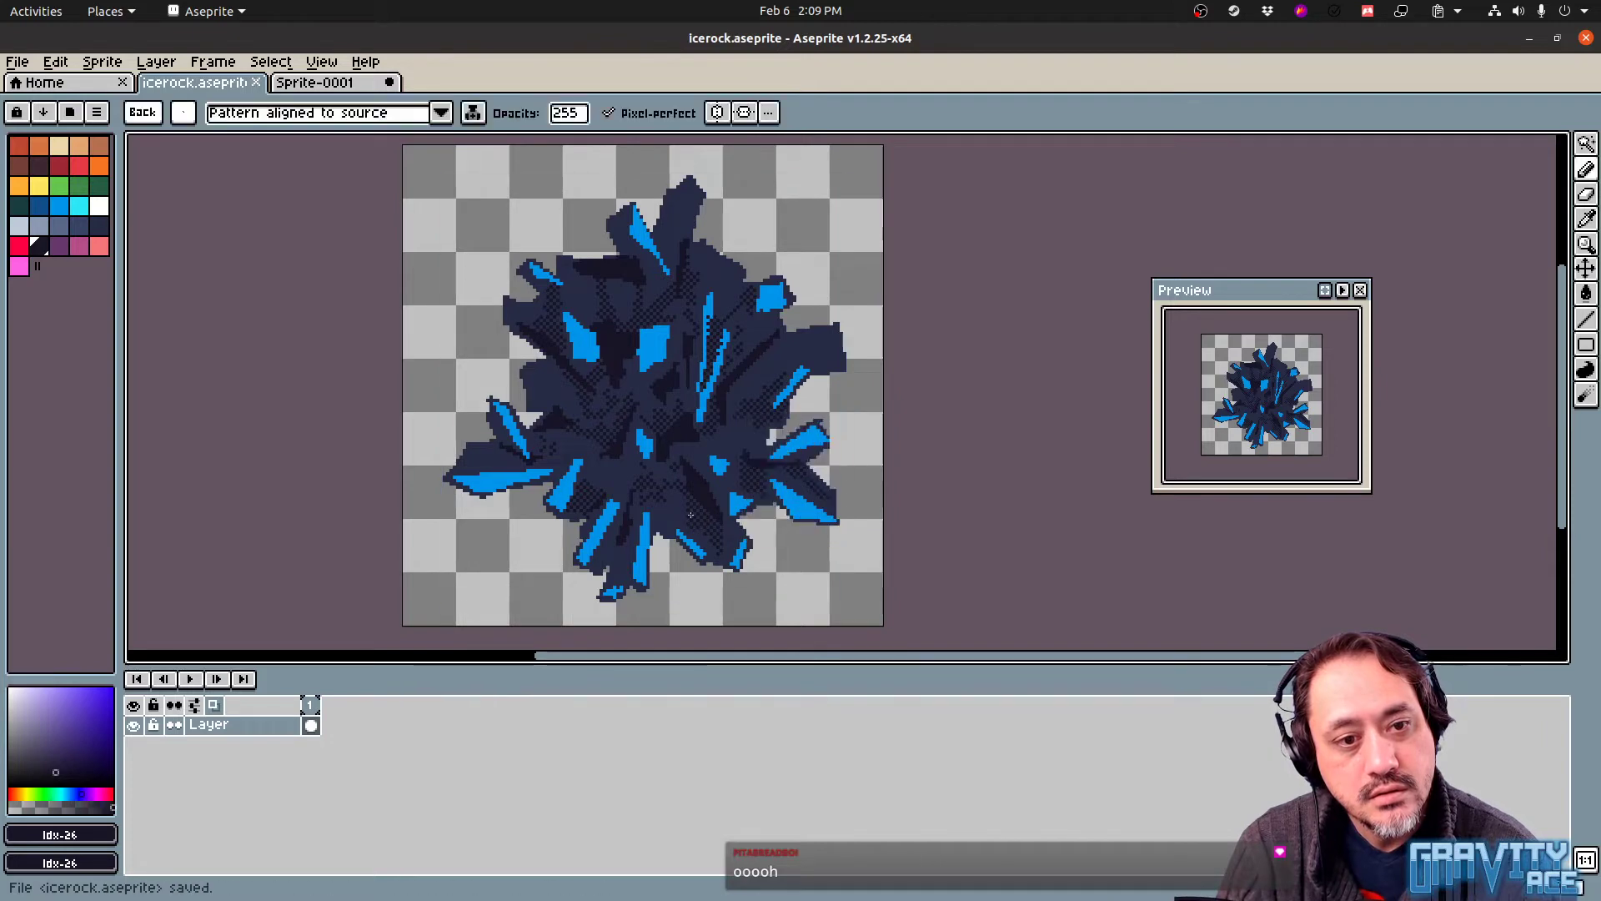
# Export the shaded ice rock sprite and run the game project from Godot Engine
pyautogui.hotkey('ctrl', 'e')
pyautogui.click(738, 593)
pyautogui.hotkey('alt', 'Tab')
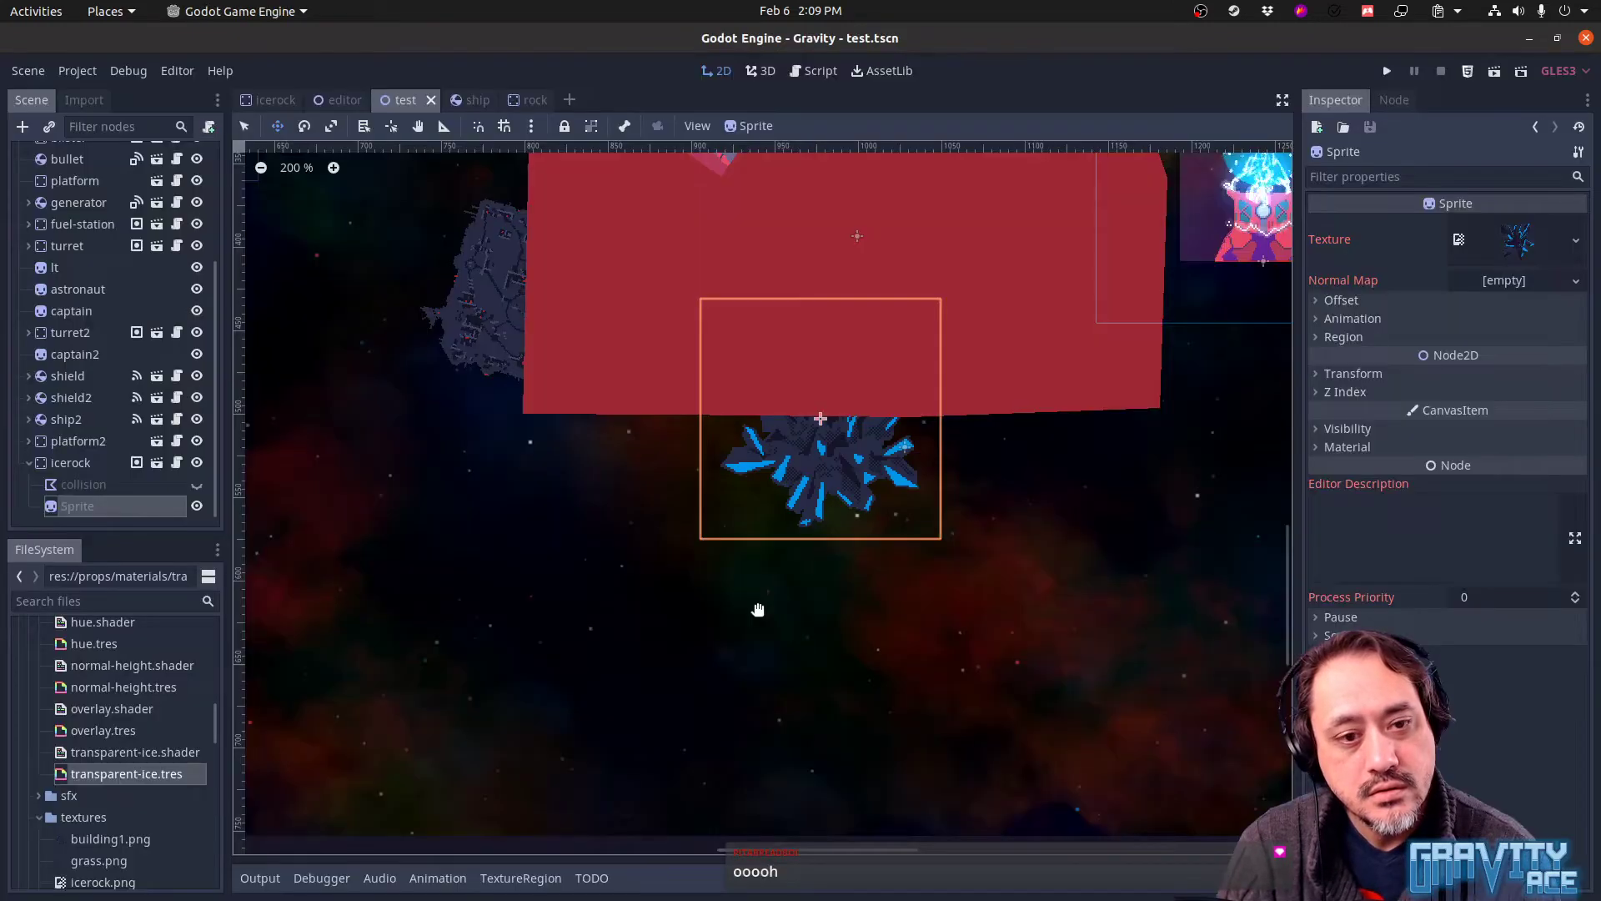
pyautogui.moveTo(859, 465); pyautogui.dragTo(898, 482)
pyautogui.press('F5')
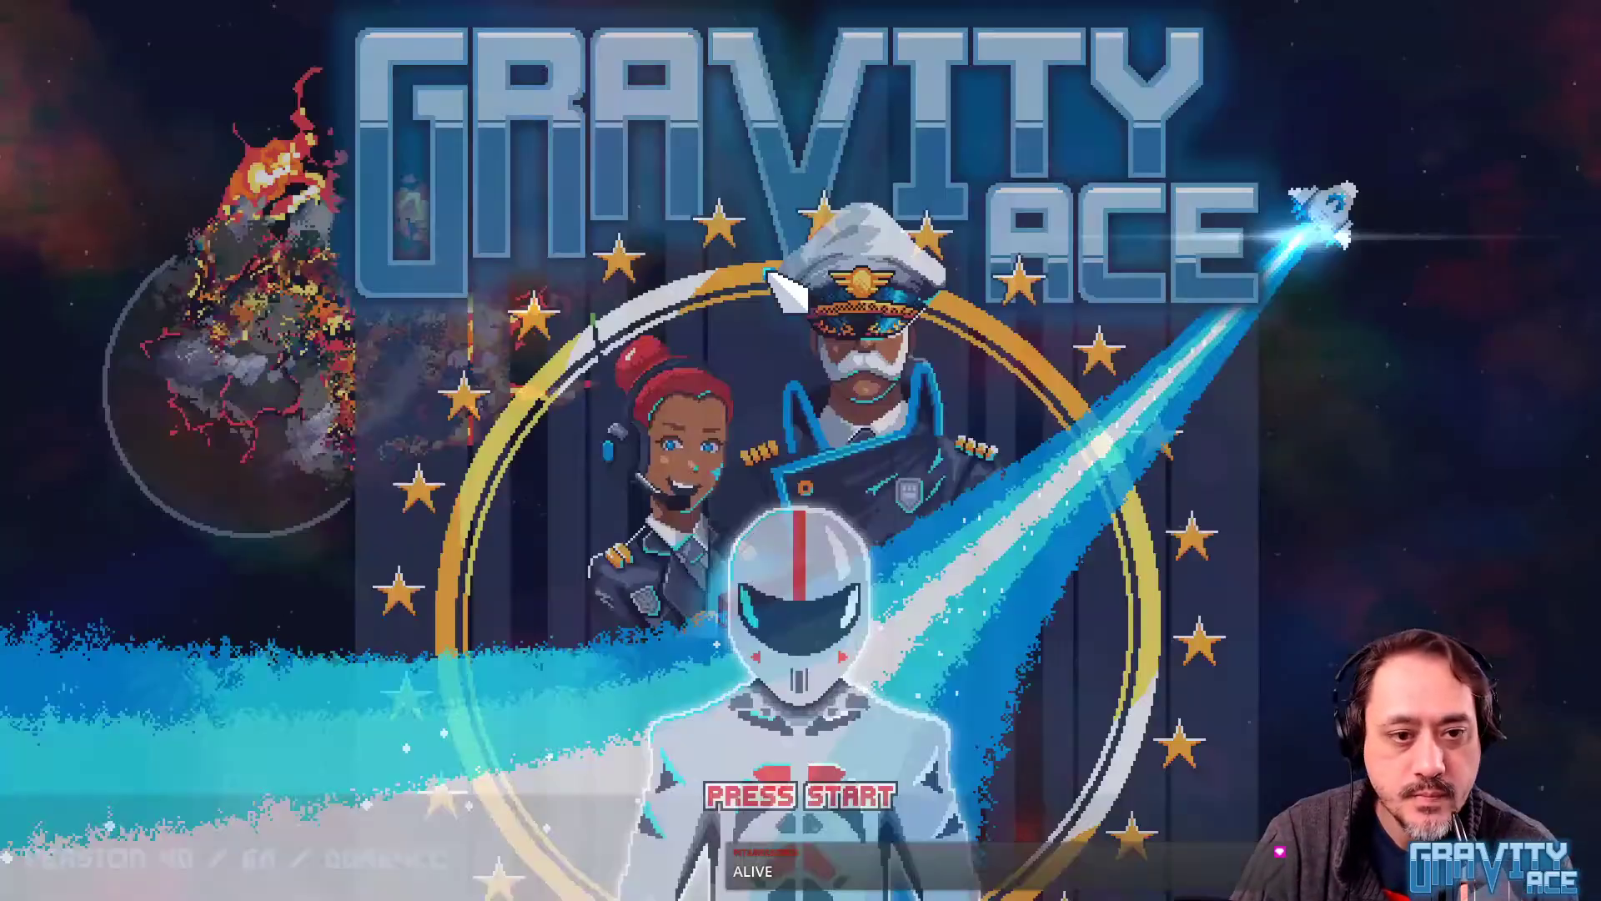
# Open the game's level editor and load the unnamed level from the 00-TEST campaign
pyautogui.click(769, 272)
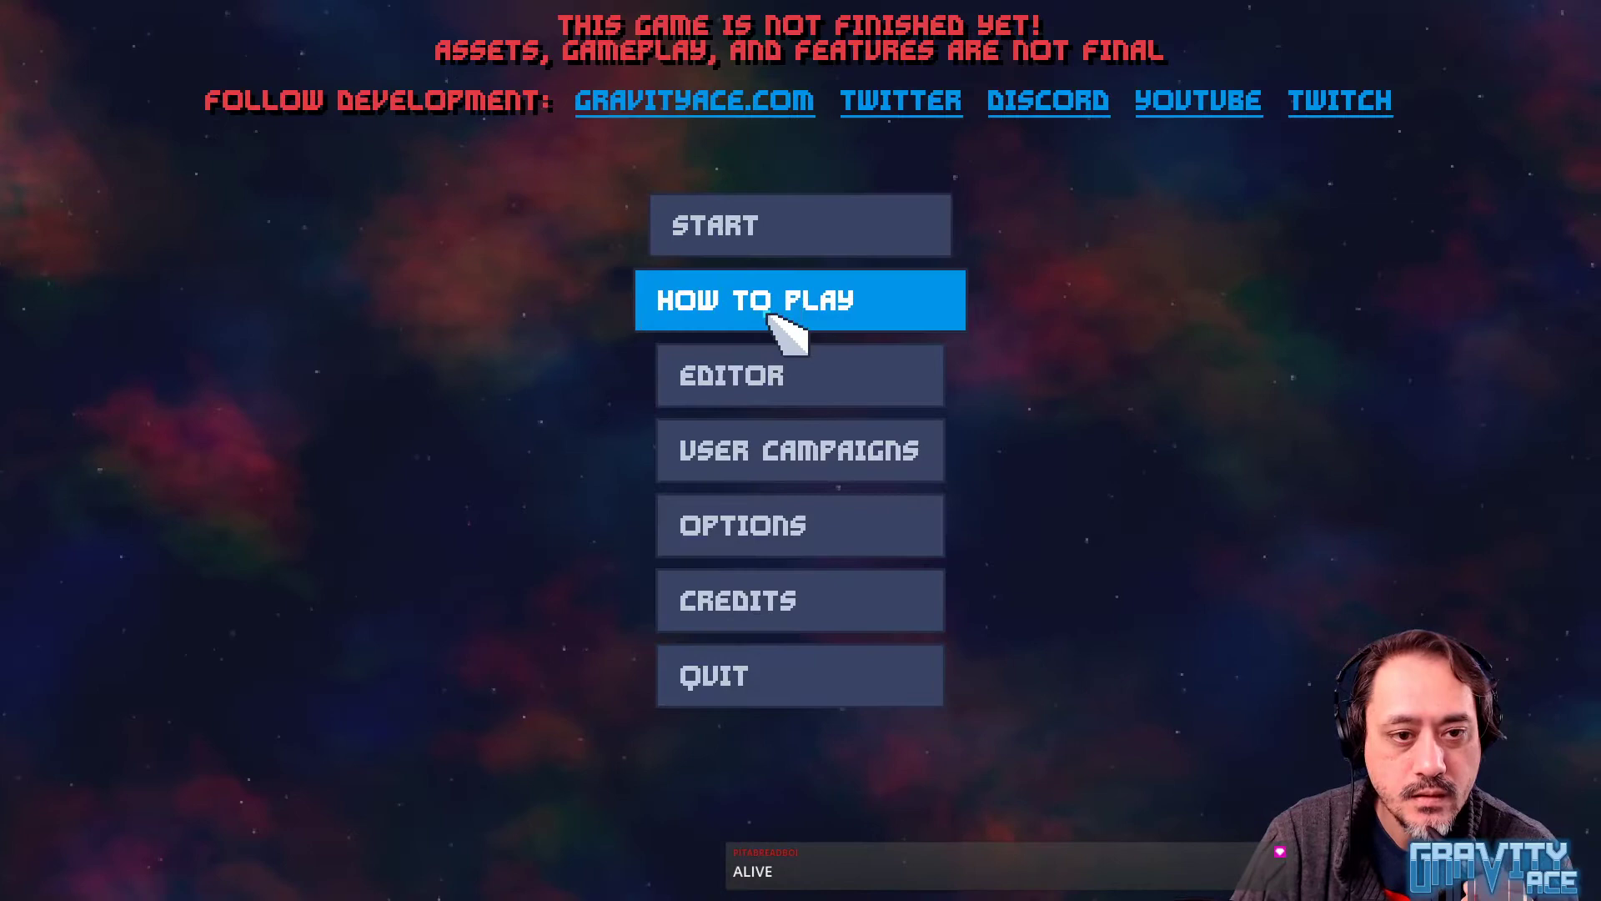
pyautogui.click(793, 377)
pyautogui.click(367, 23)
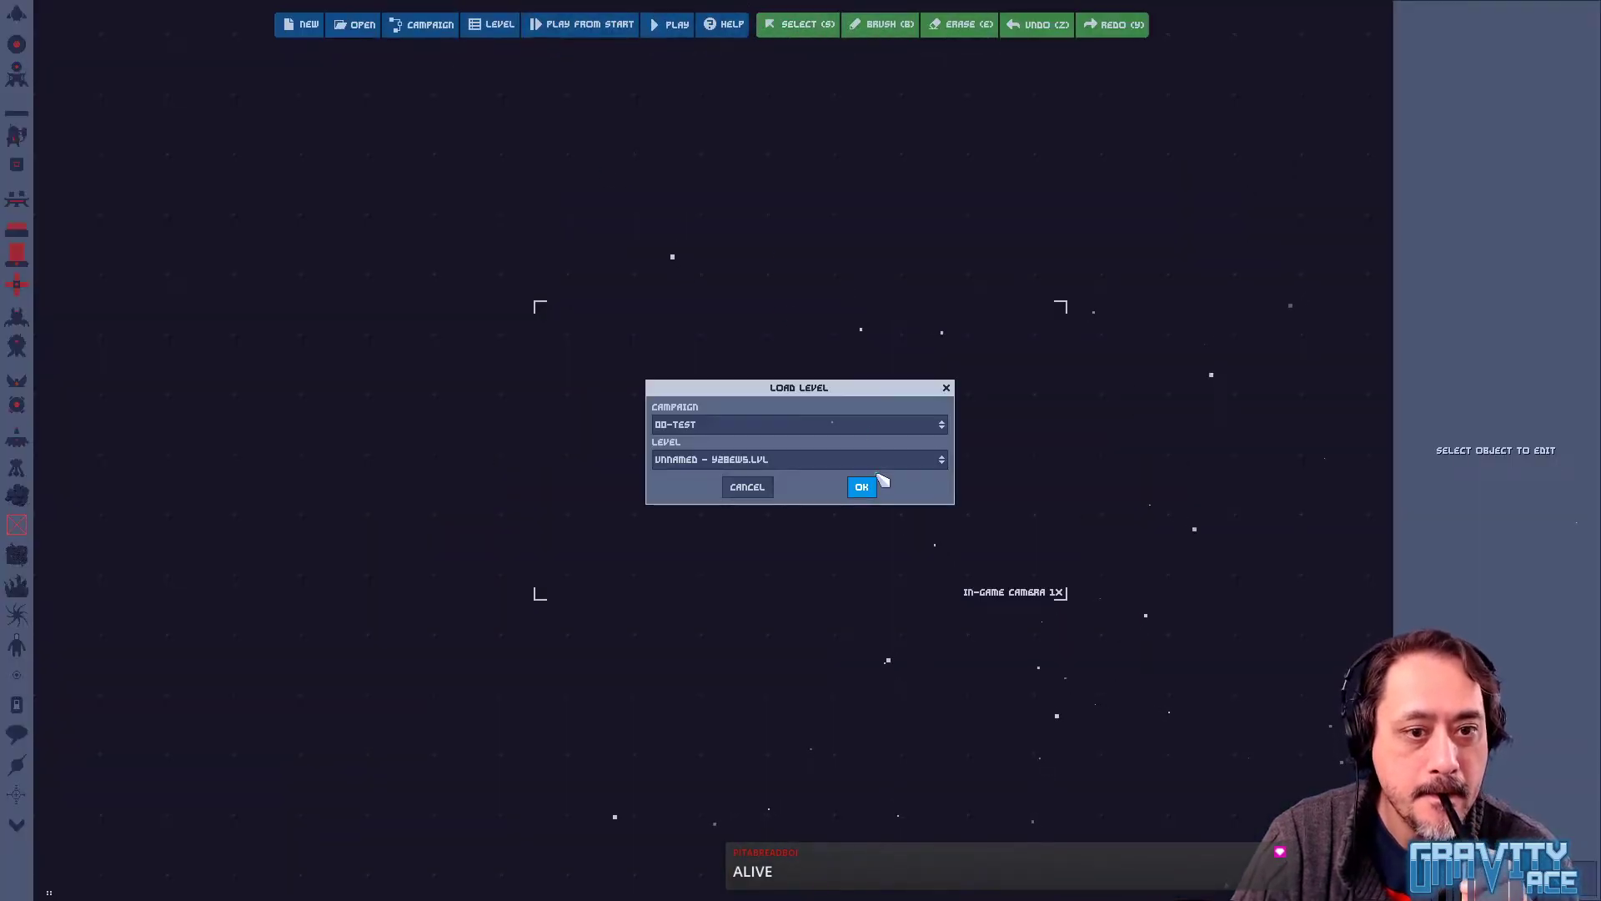
pyautogui.click(868, 488)
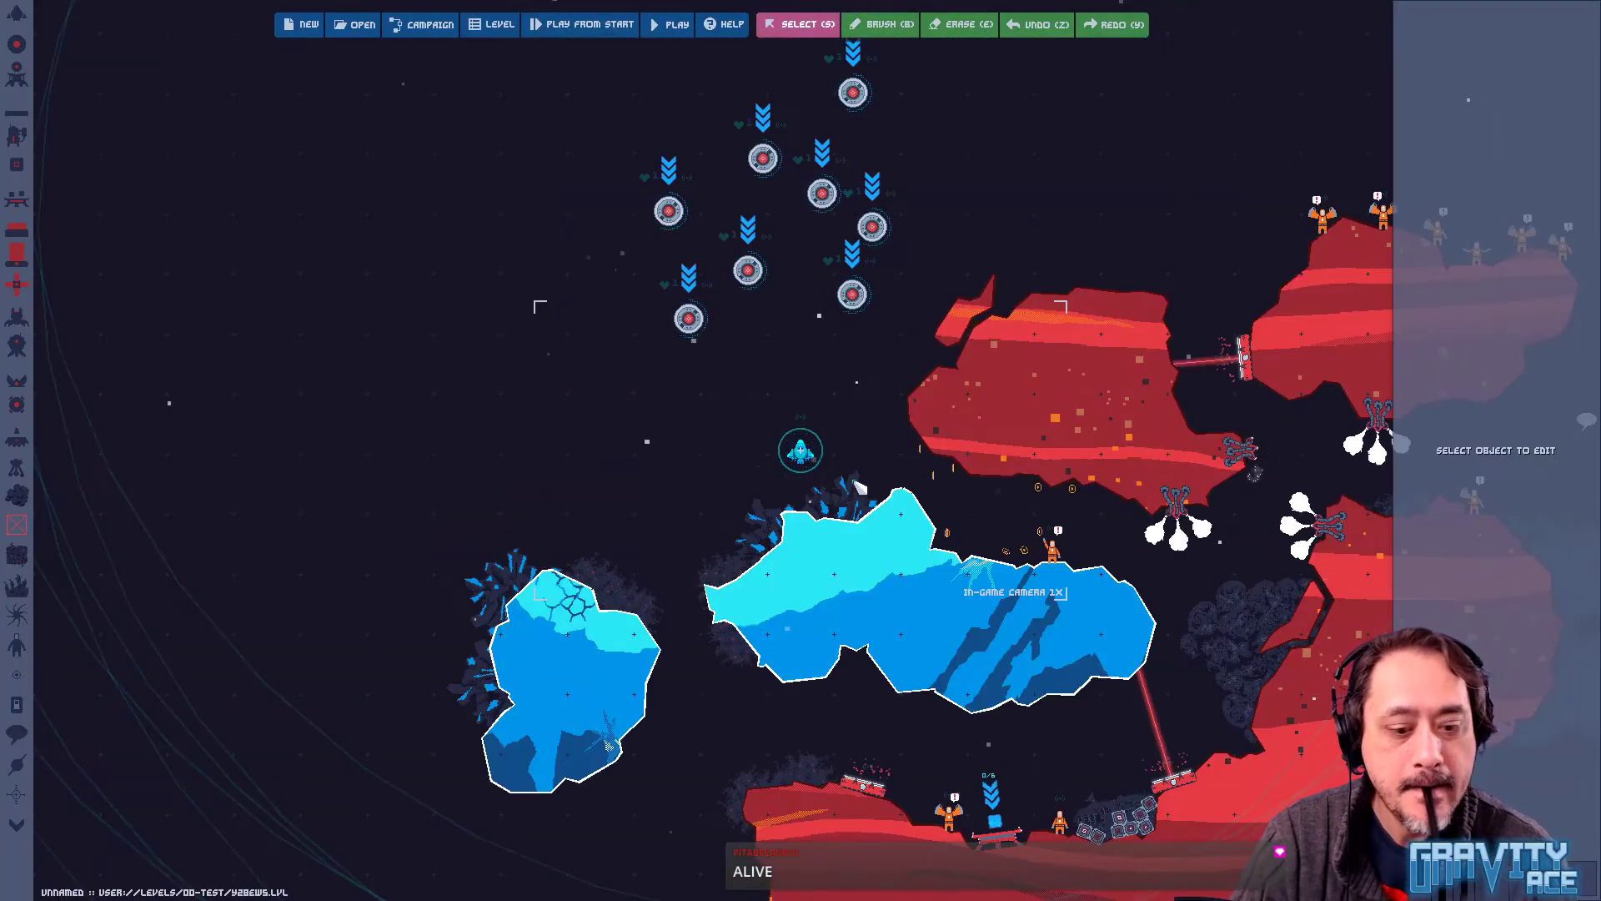
# Play-test the level from the editor, restart the run, and fly the ship toward the smaller ice asteroid
pyautogui.press('F5')
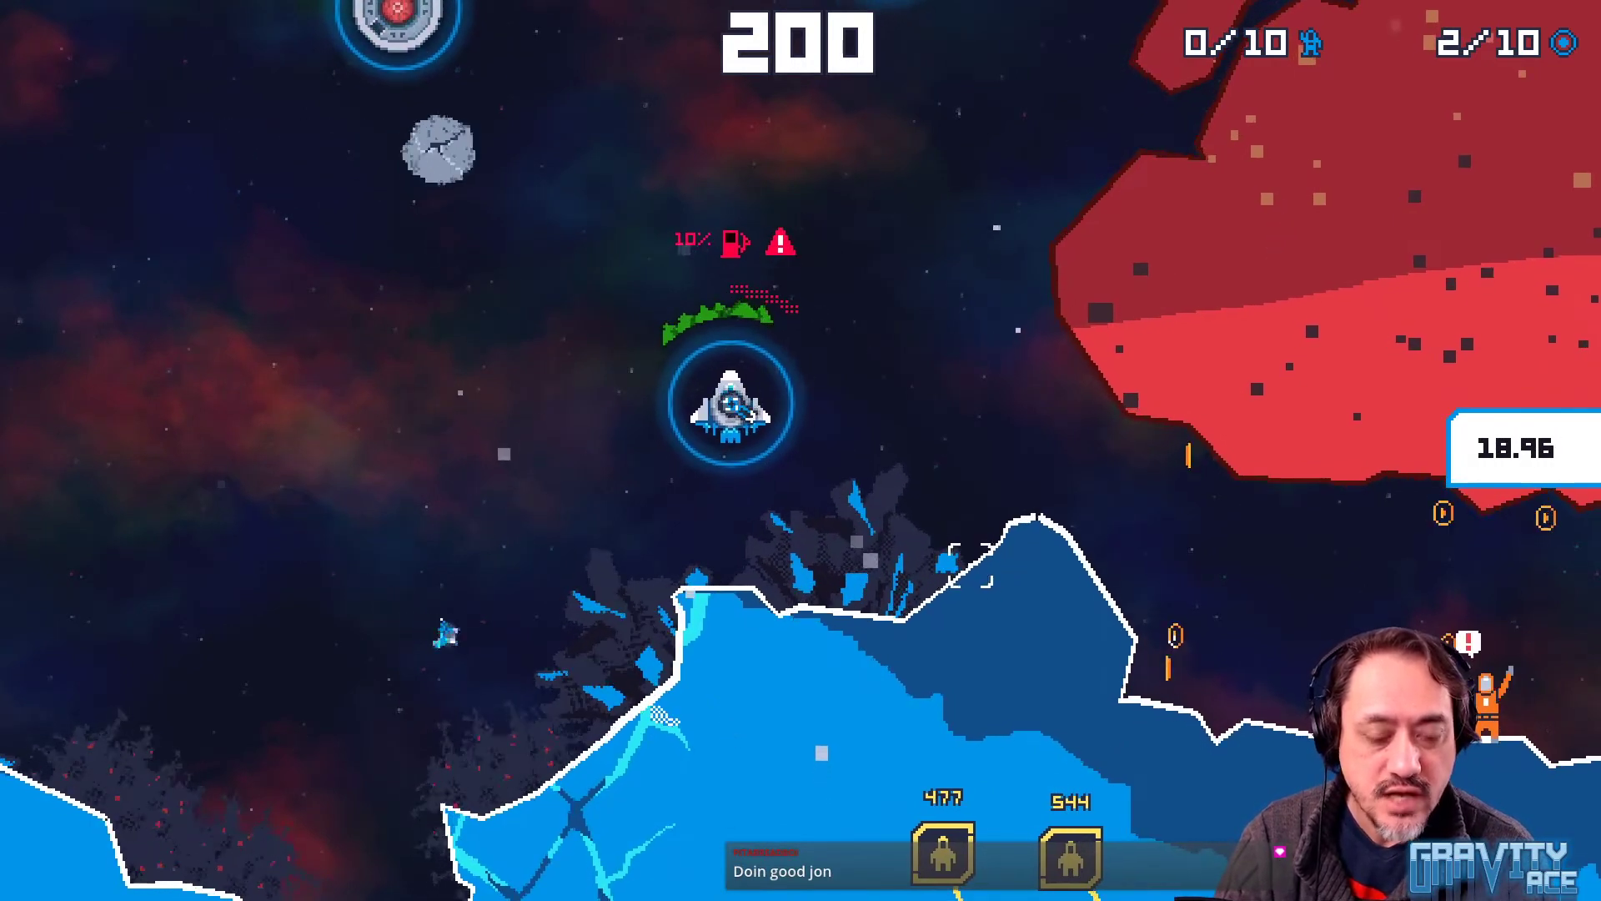
pyautogui.press('Escape')
pyautogui.click(674, 27)
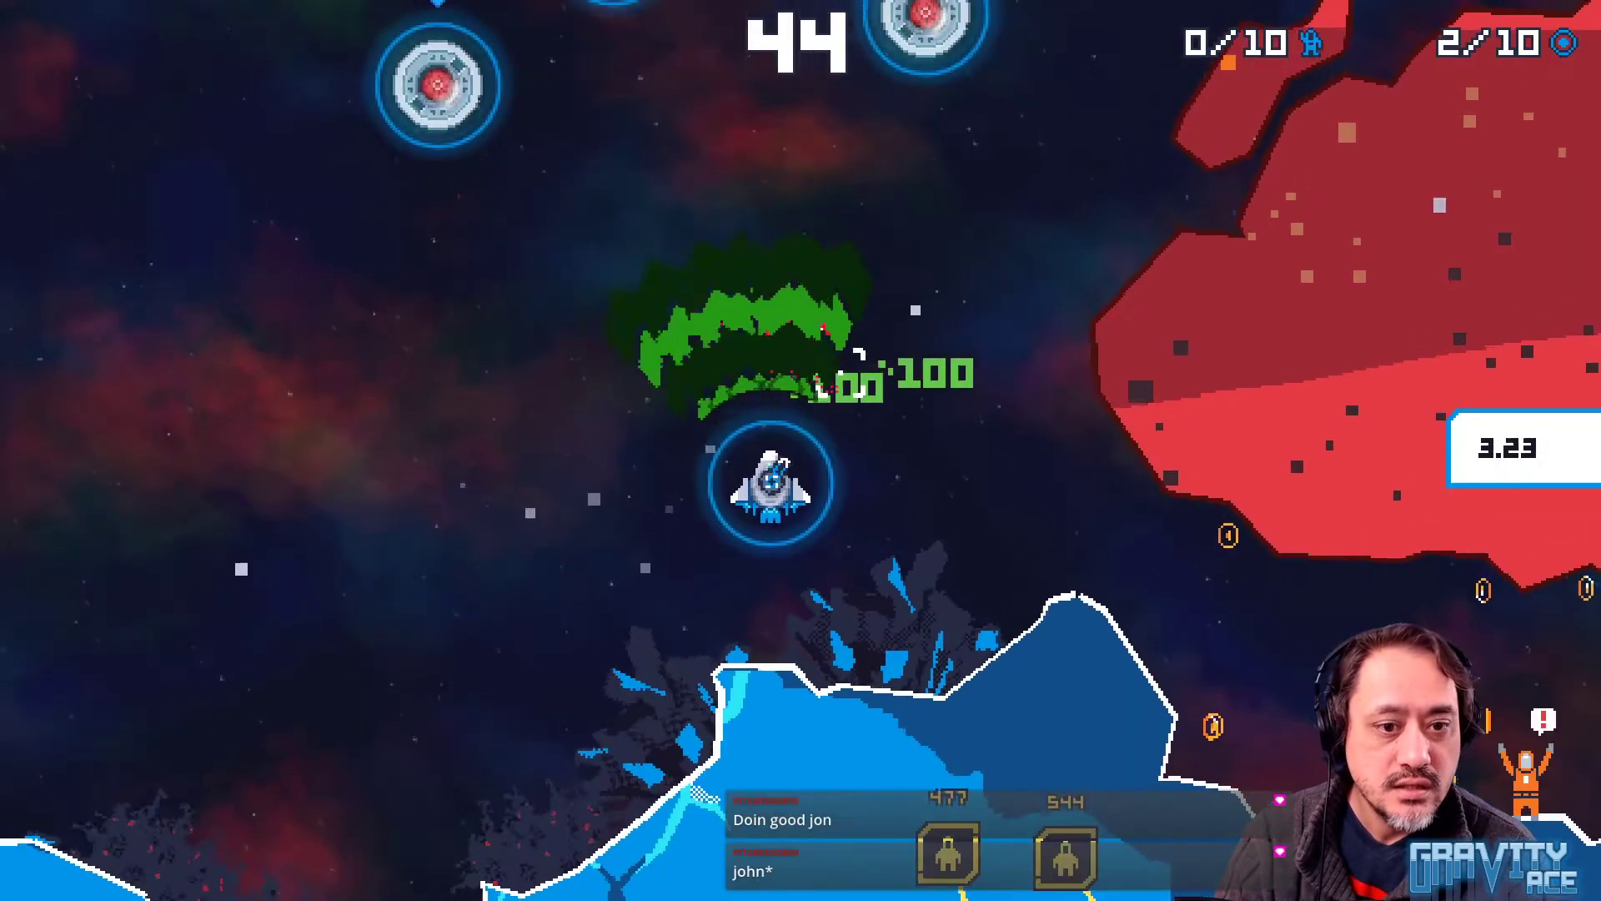
pyautogui.press('w')
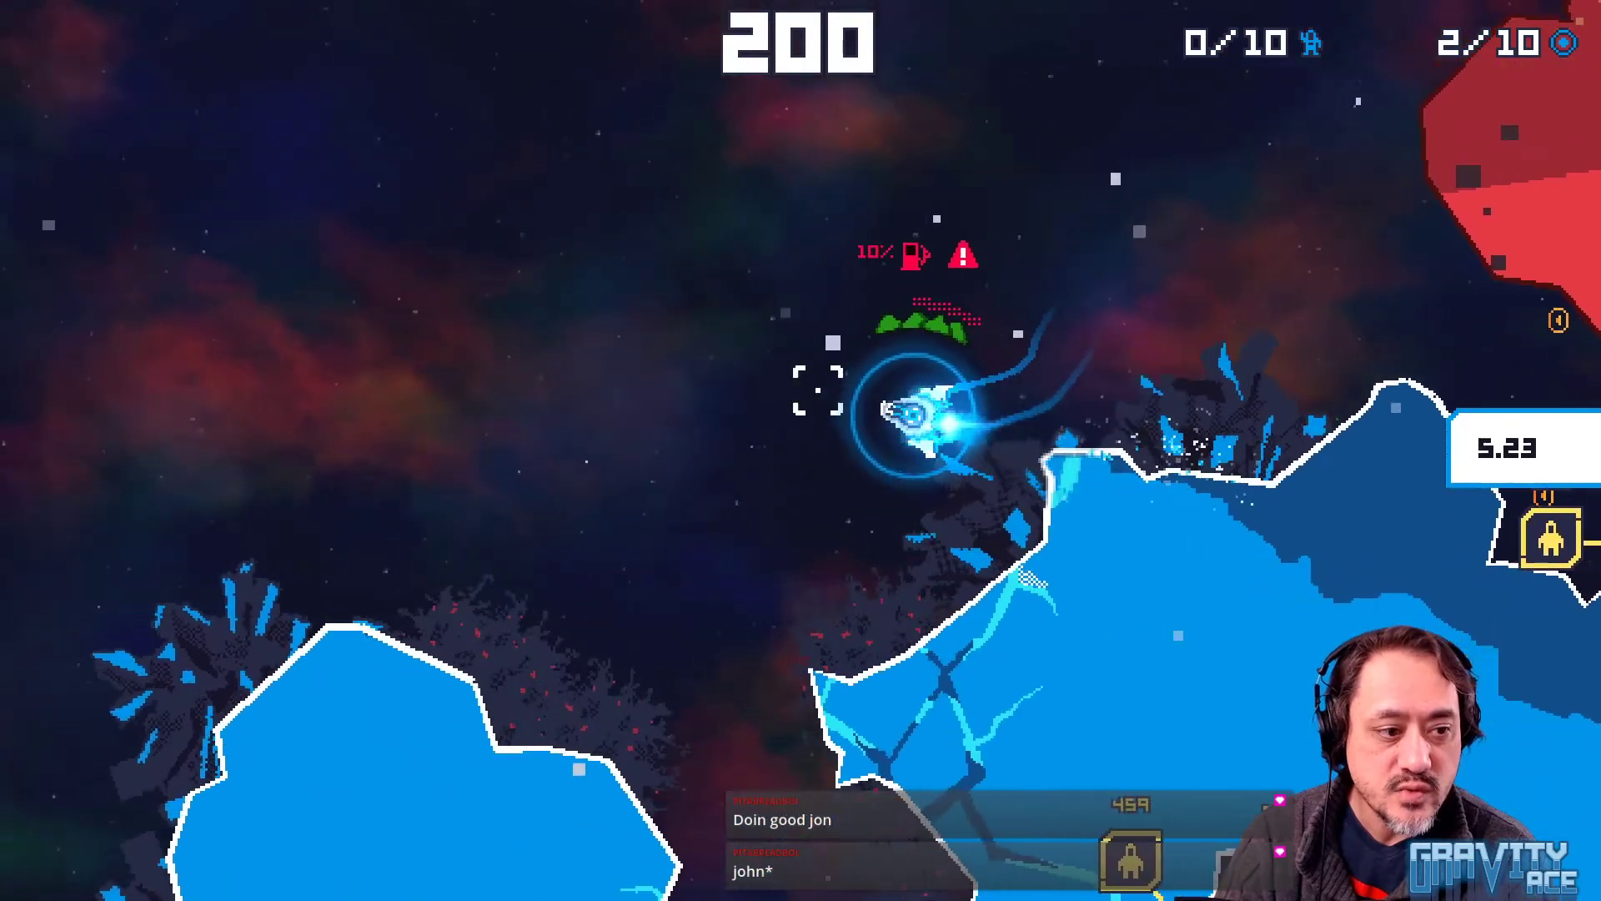
pyautogui.press('w')
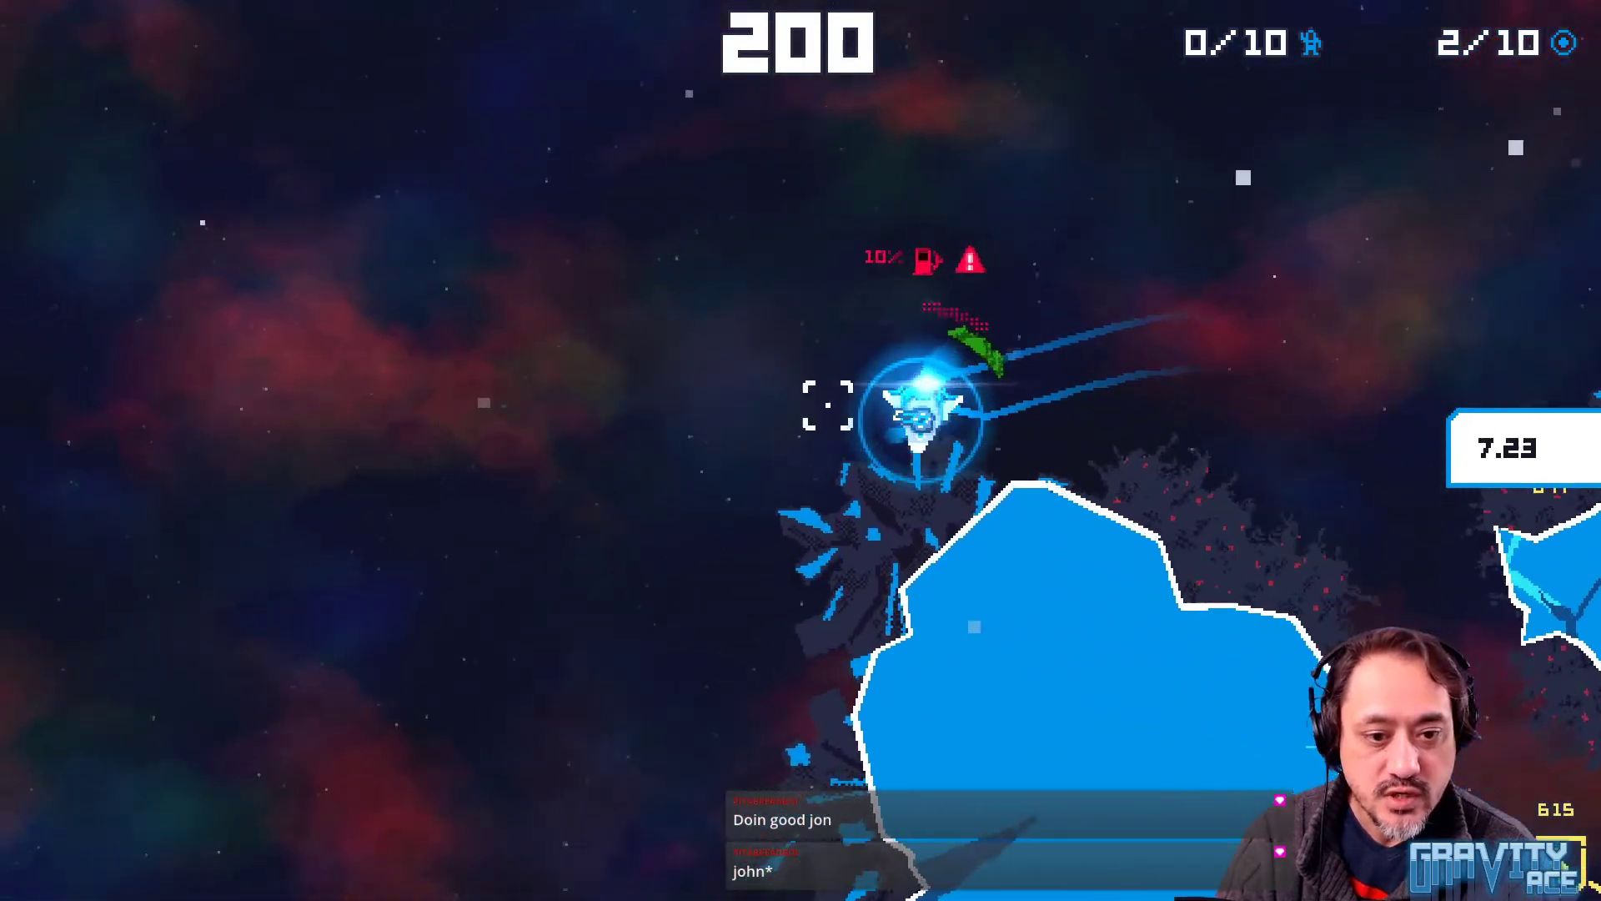
# Blast away the larger ice asteroid and fly around its exposed ice rocks to examine the dithered shading
pyautogui.moveTo(904, 609)
pyautogui.mouseDown()
pyautogui.moveTo(940, 643)
pyautogui.moveTo(1103, 648)
pyautogui.moveTo(1064, 552)
pyautogui.moveTo(1081, 383)
pyautogui.moveTo(1155, 434)
pyautogui.moveTo(1123, 543)
pyautogui.moveTo(1008, 608)
pyautogui.moveTo(978, 603)
pyautogui.moveTo(1118, 538)
pyautogui.moveTo(1297, 504)
pyautogui.moveTo(1334, 542)
pyautogui.mouseUp()
pyautogui.press('w')
pyautogui.press('w')
pyautogui.press('w')
pyautogui.press('a')
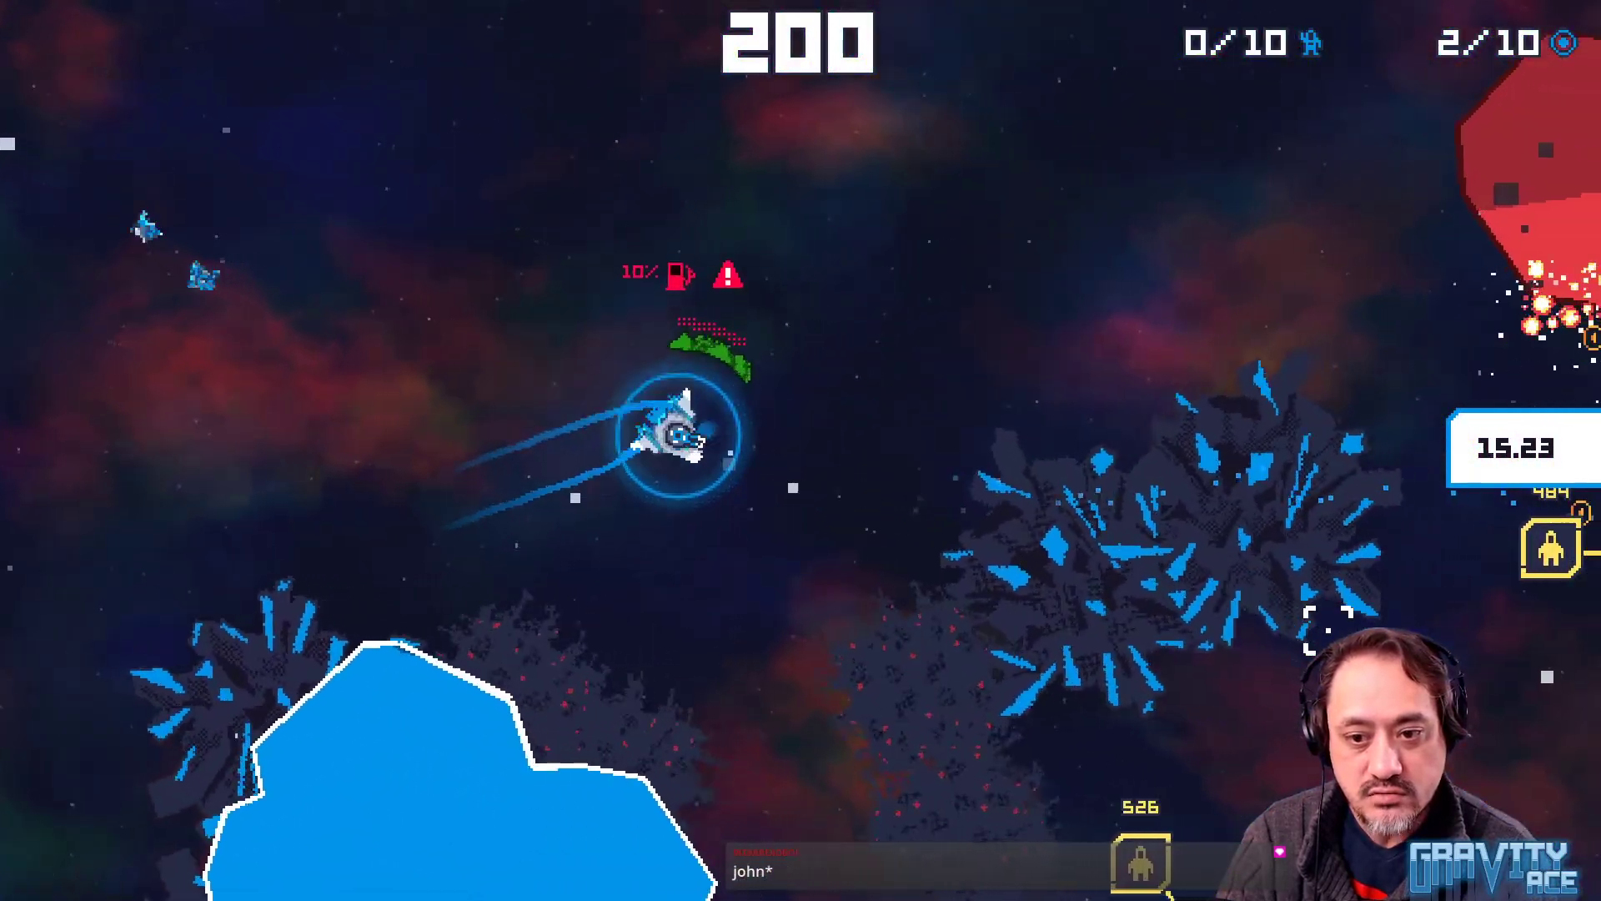
pyautogui.press('w')
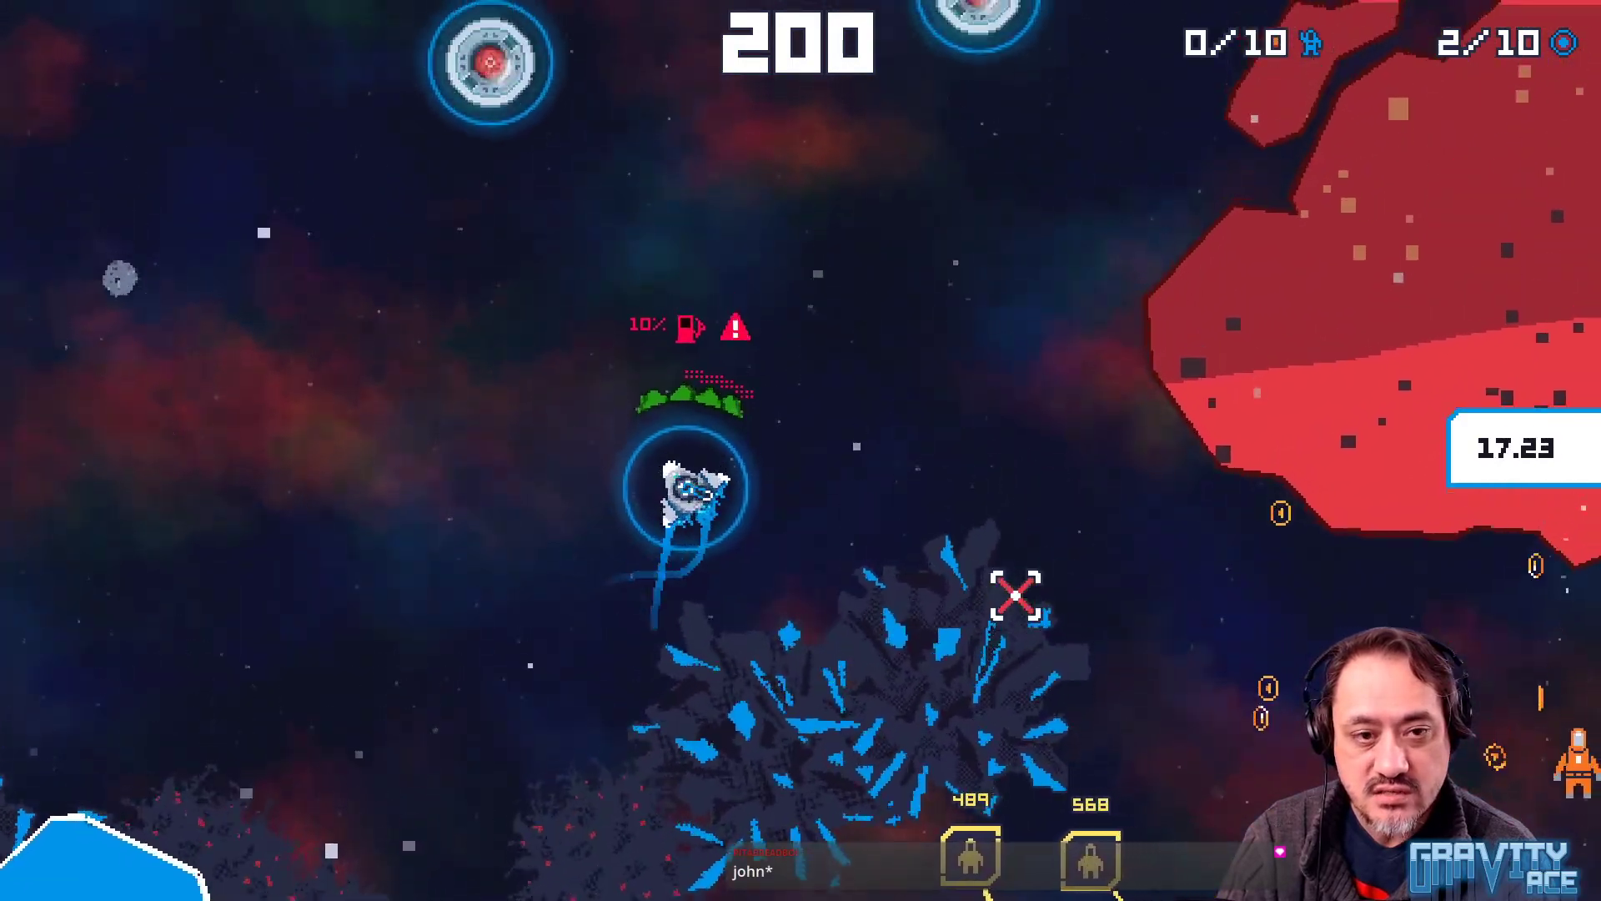
pyautogui.press('a')
pyautogui.press('w')
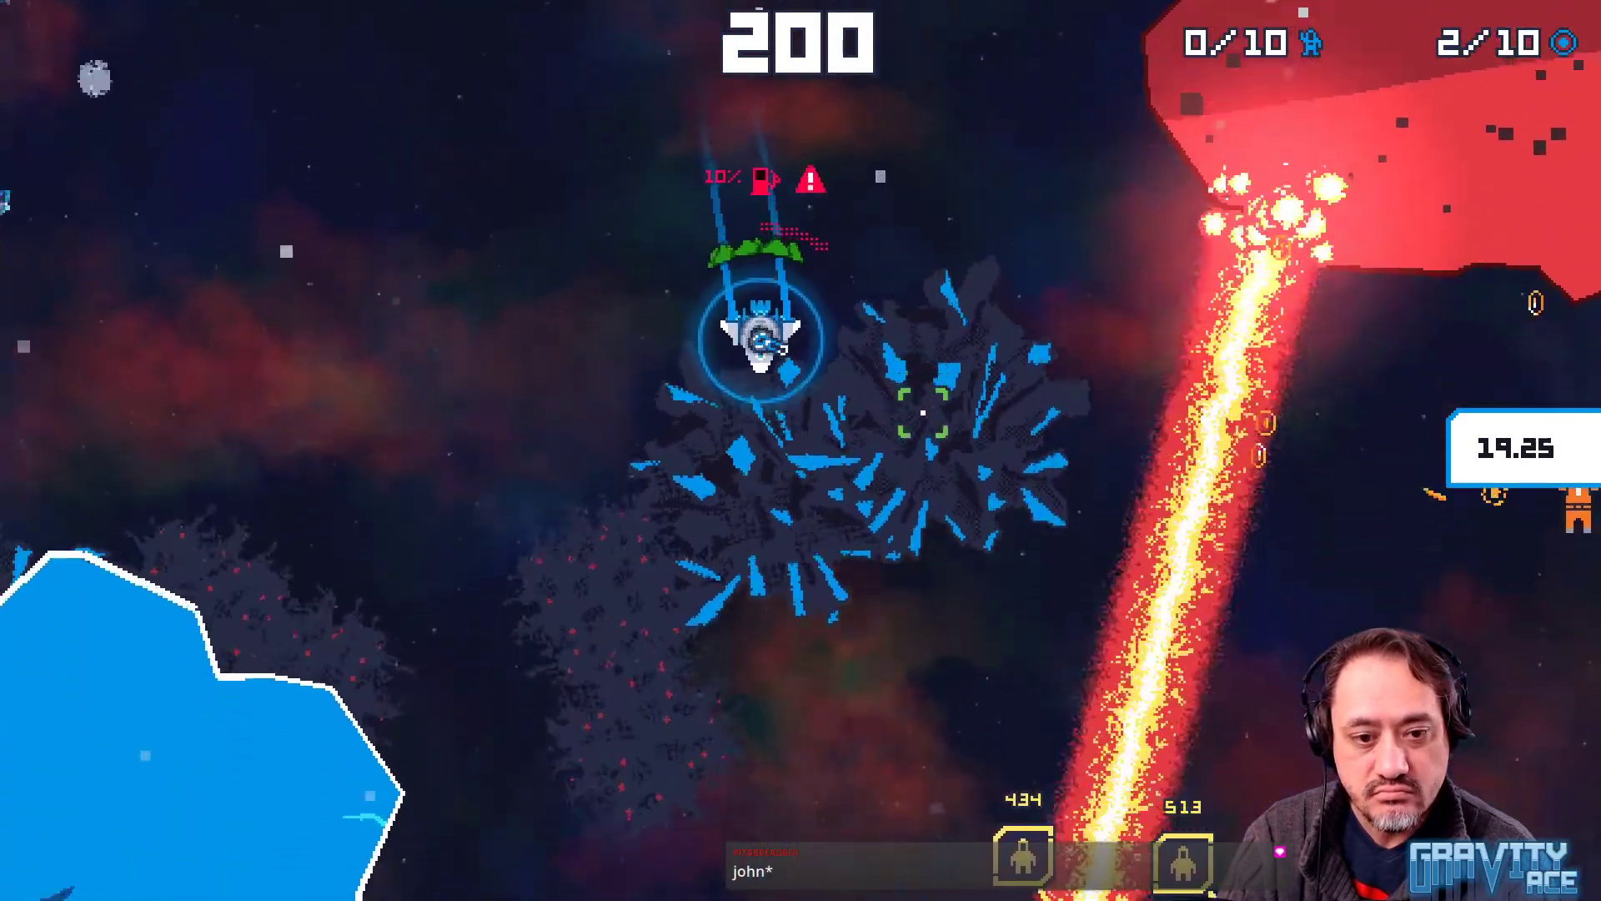
# Circle the smaller ice asteroid and return to the exposed rock cluster to examine how the ice rocks read in play
pyautogui.press('d')
pyautogui.press('w')
pyautogui.press('d')
pyautogui.press('w')
pyautogui.press('d')
pyautogui.press('w')
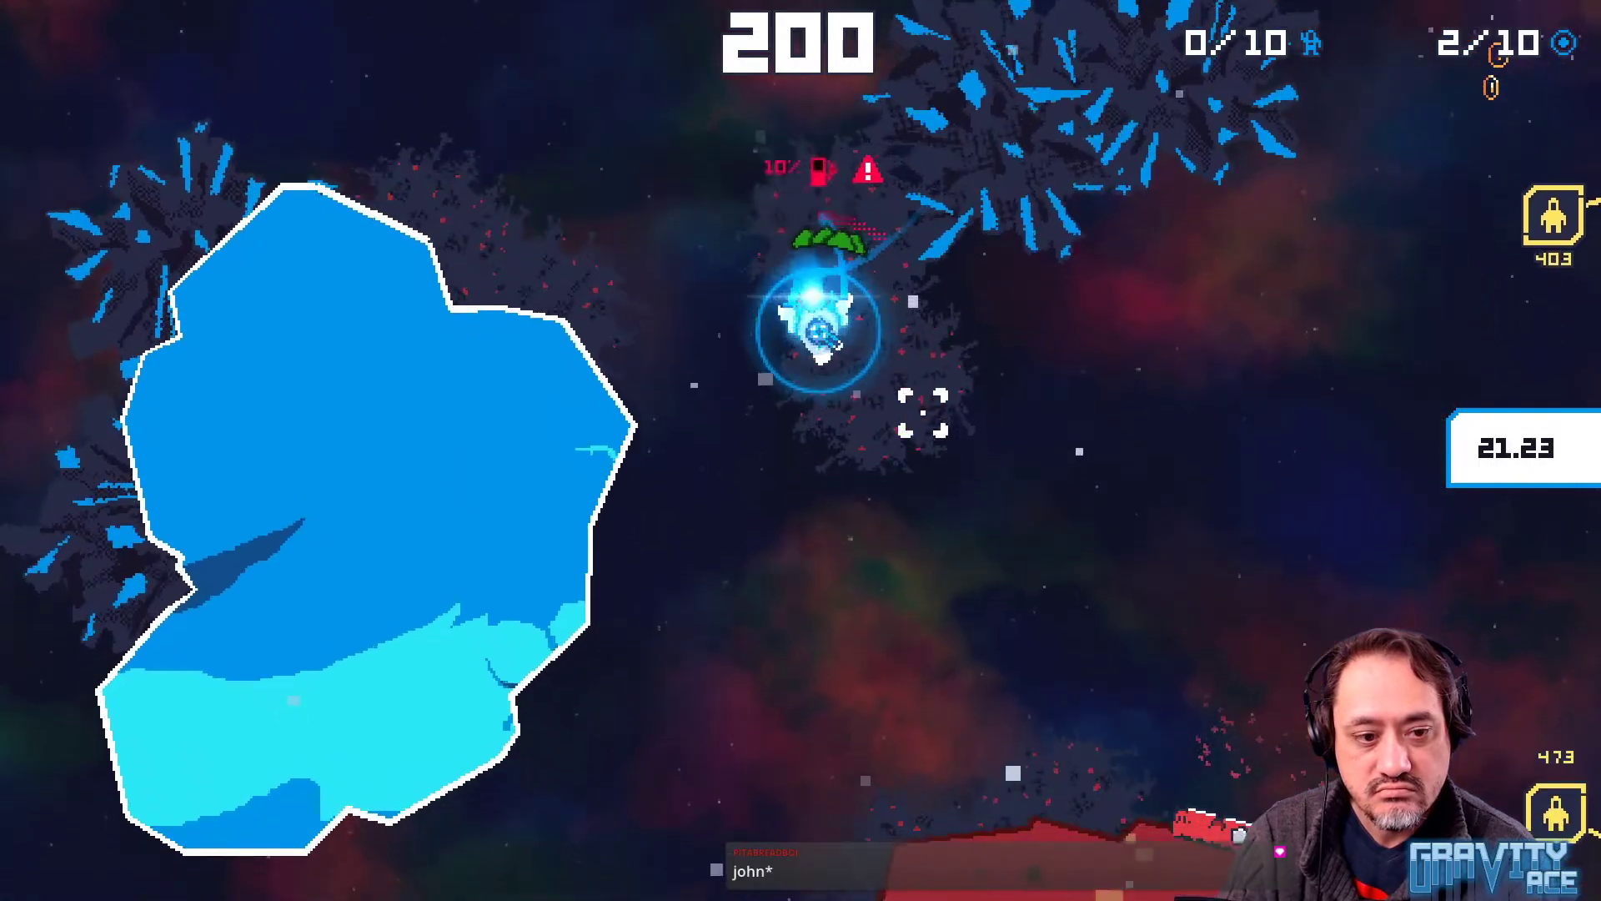
pyautogui.press('d')
pyautogui.press('w')
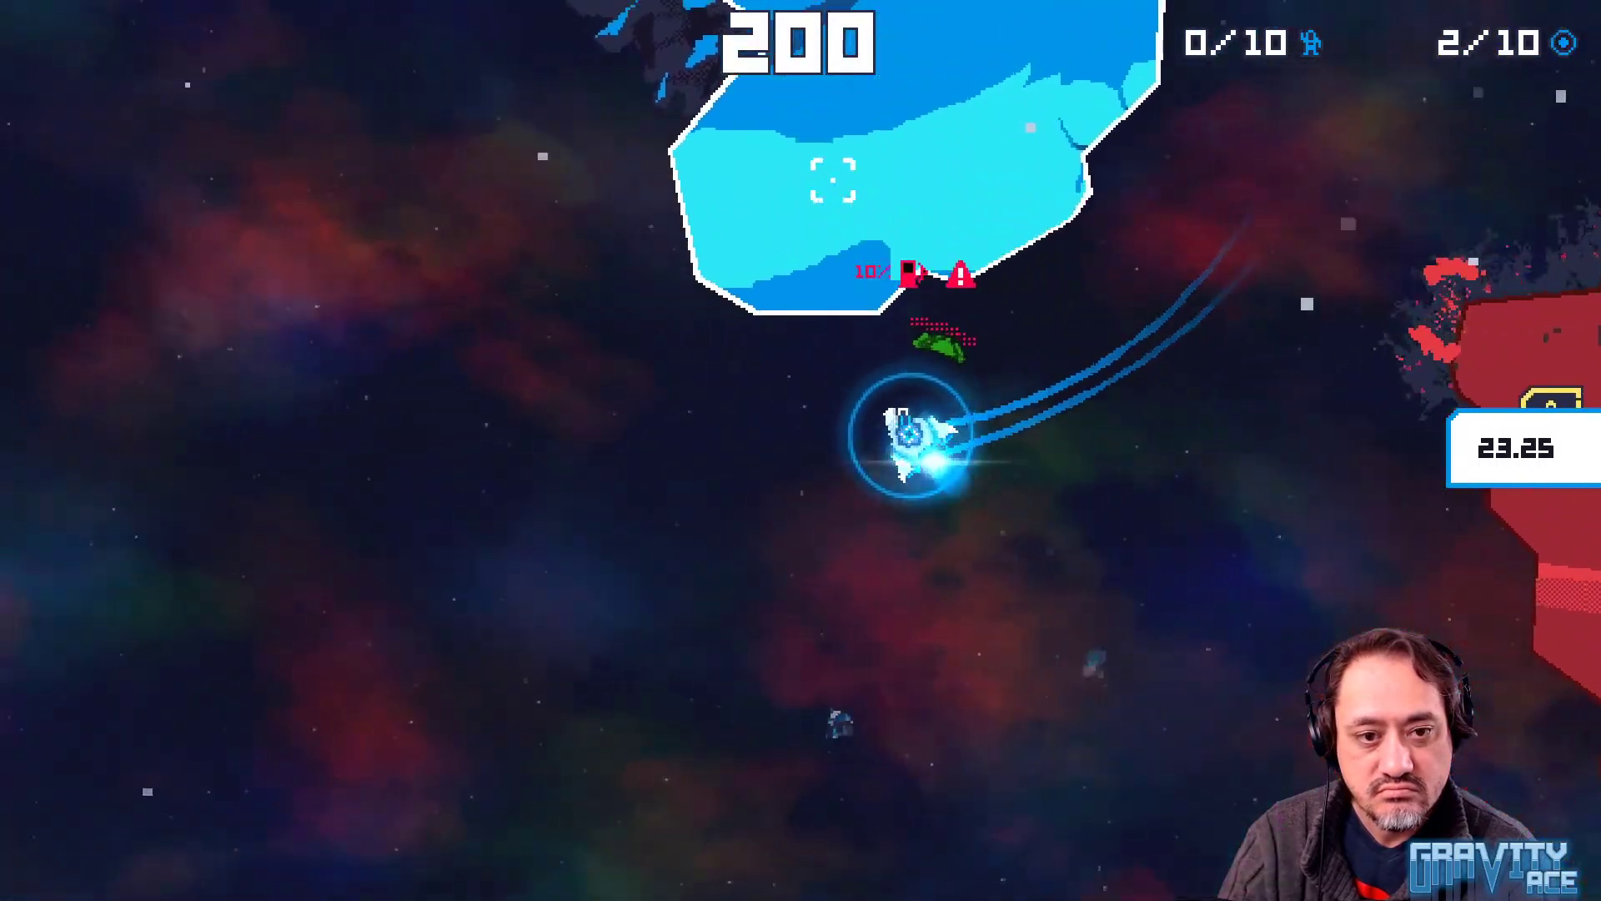
pyautogui.press('w')
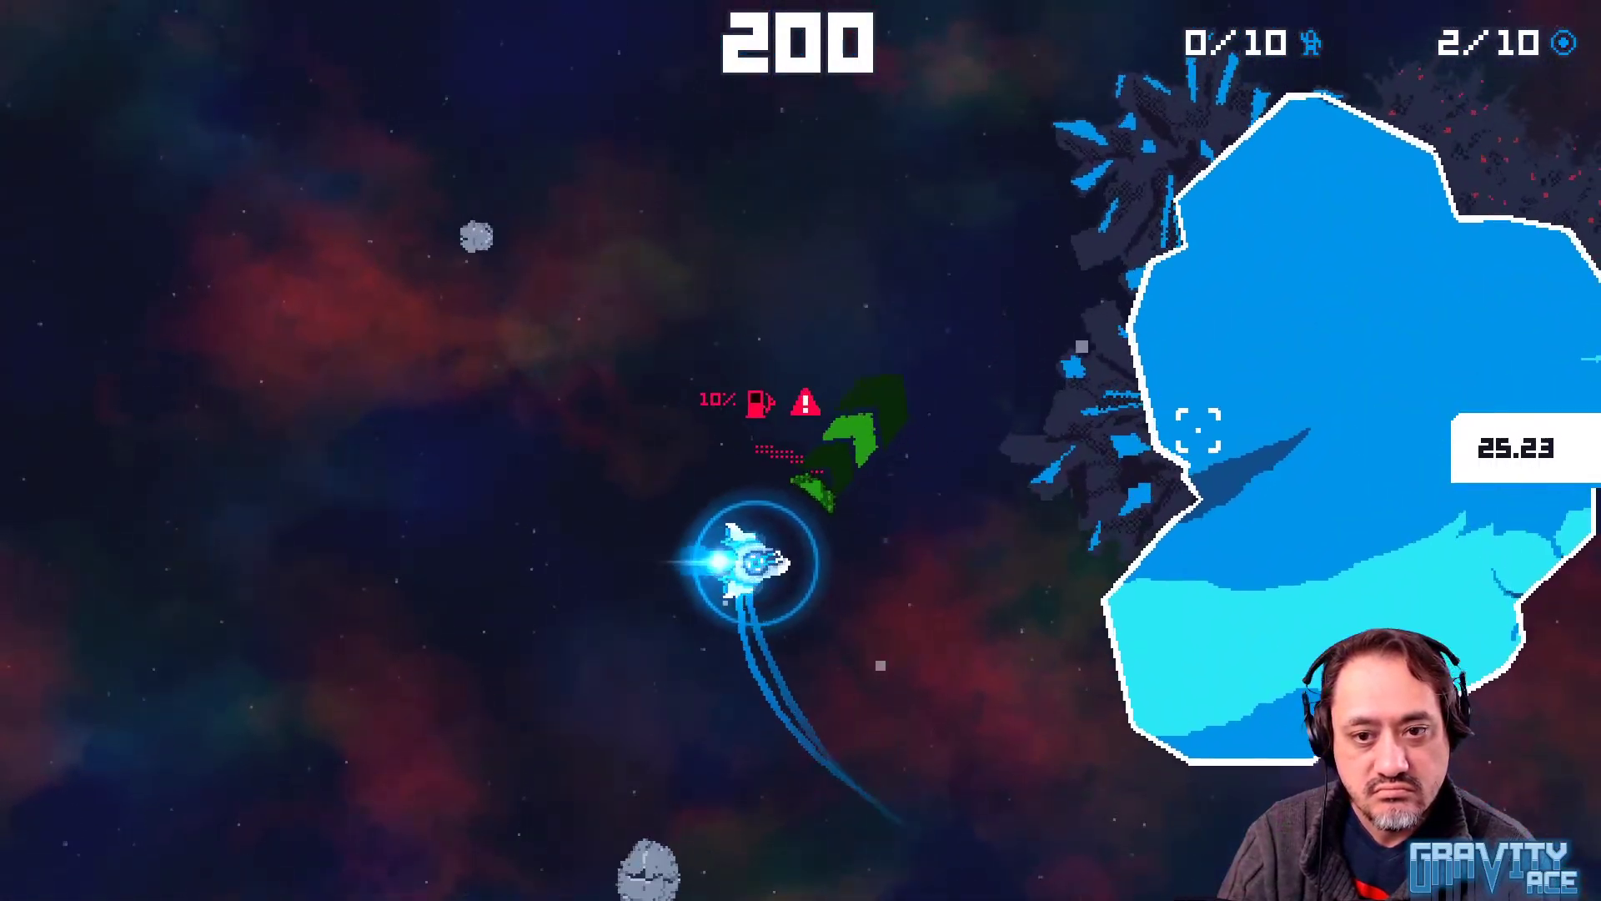
pyautogui.click(1167, 547)
pyautogui.press('d')
pyautogui.press('w')
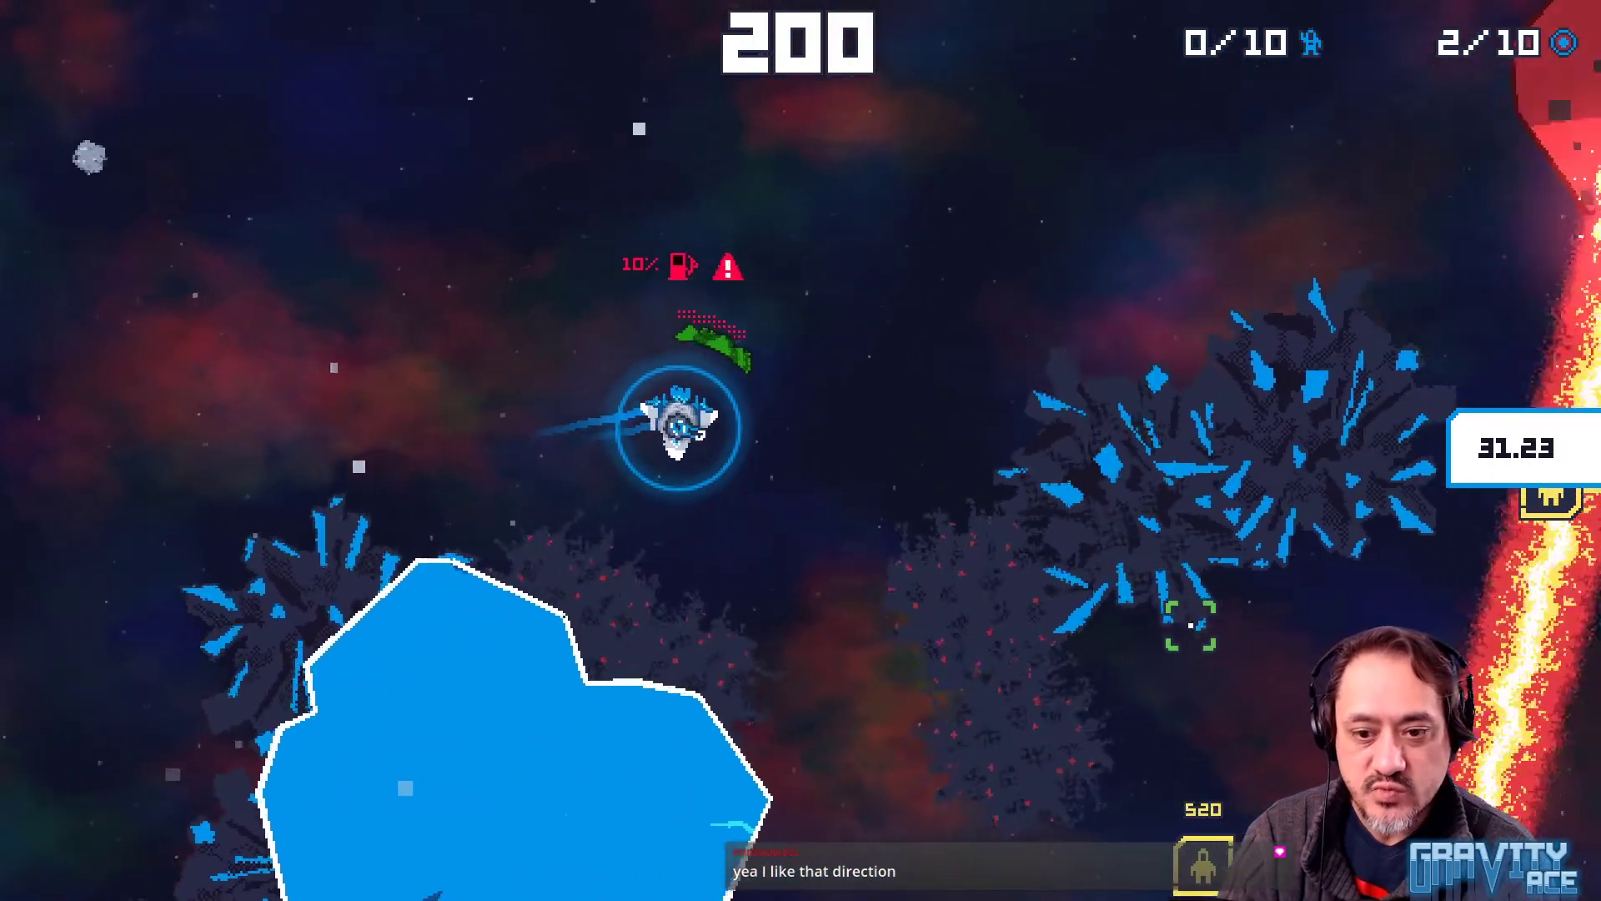
pyautogui.press('d')
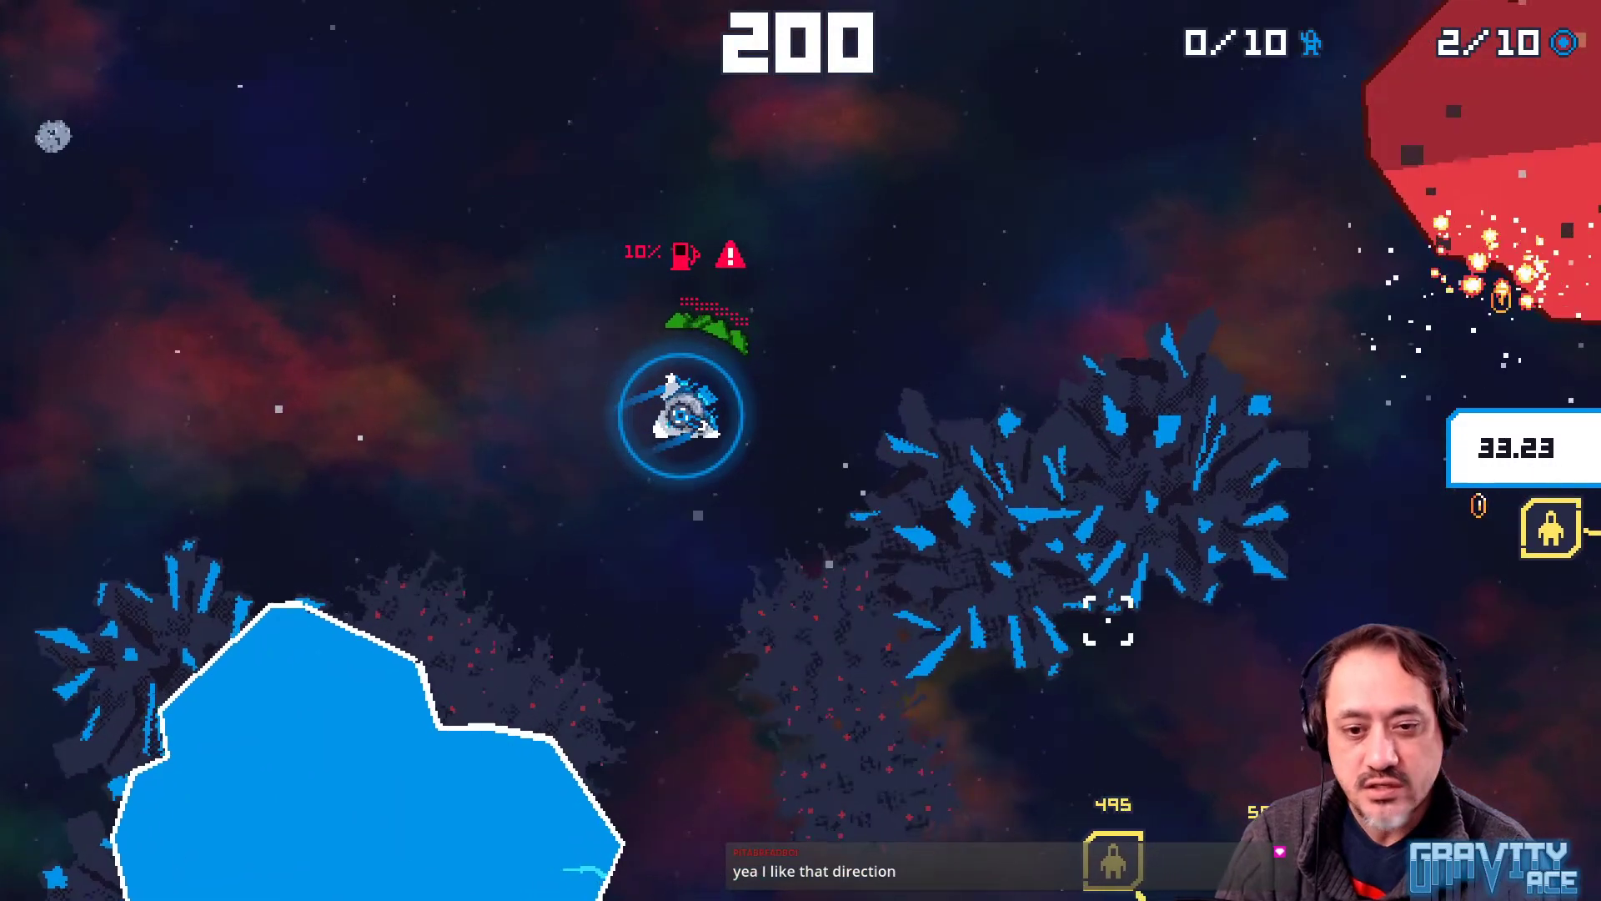
# Stop the running game and switch to the icerock sprite in Aseprite
pyautogui.press('F8')
pyautogui.hotkey('alt', 'Tab')
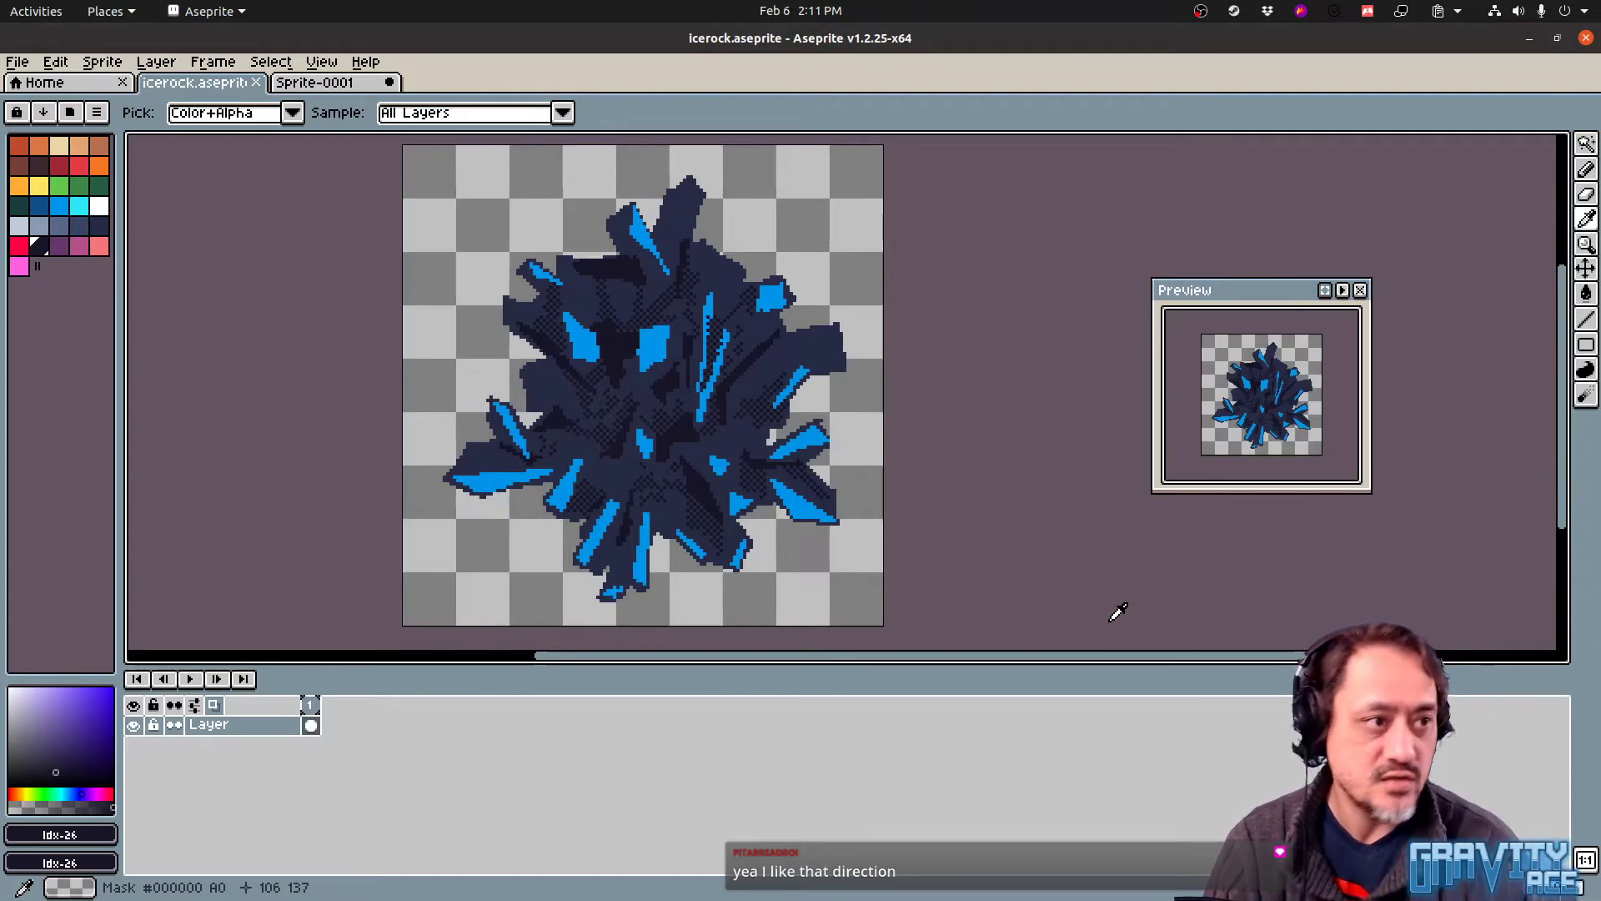
# Return from the dither pattern to the plain 1 px brush and widen the lower crystals with blue Idx-17 Contour shapes
pyautogui.click(61, 207)
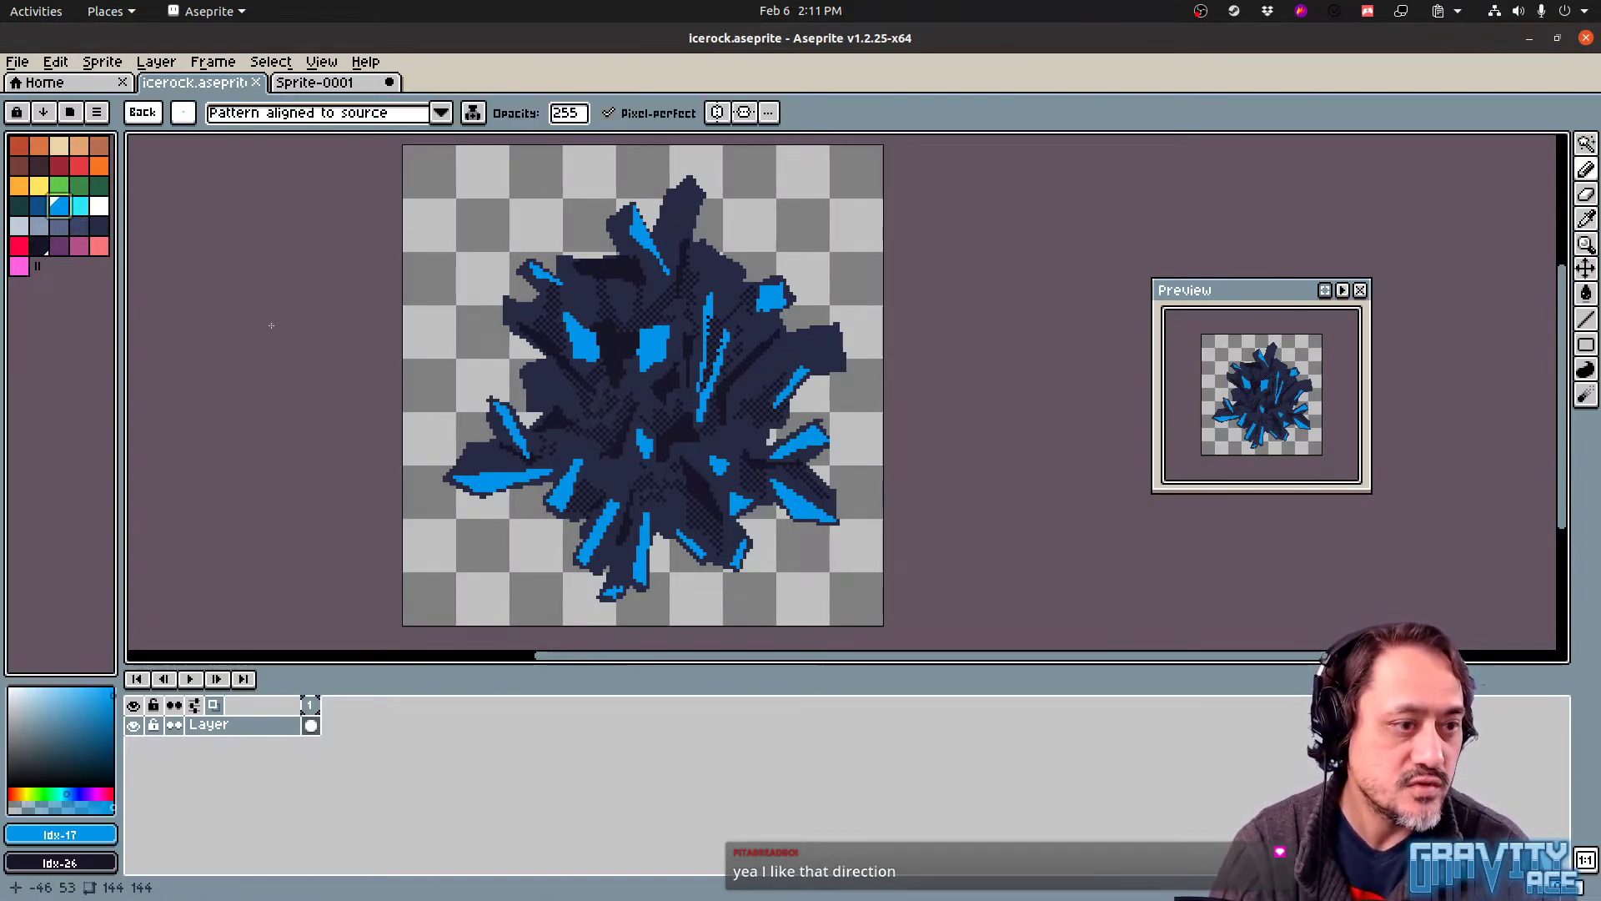
pyautogui.moveTo(636, 554); pyautogui.dragTo(632, 535)
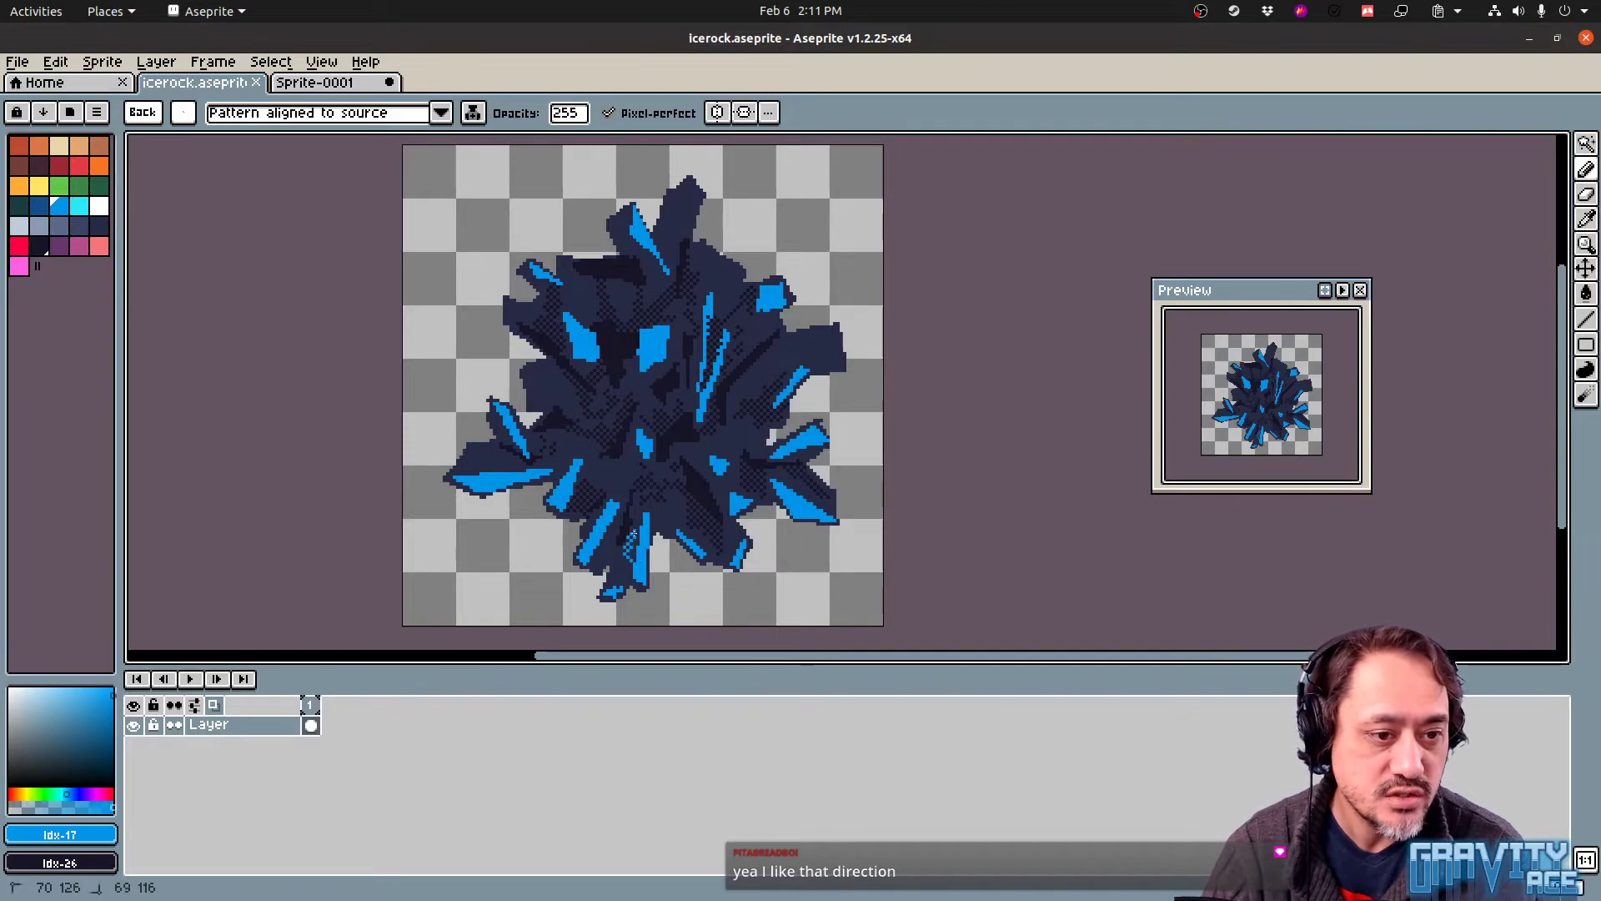
pyautogui.hotkey('ctrl', 'z')
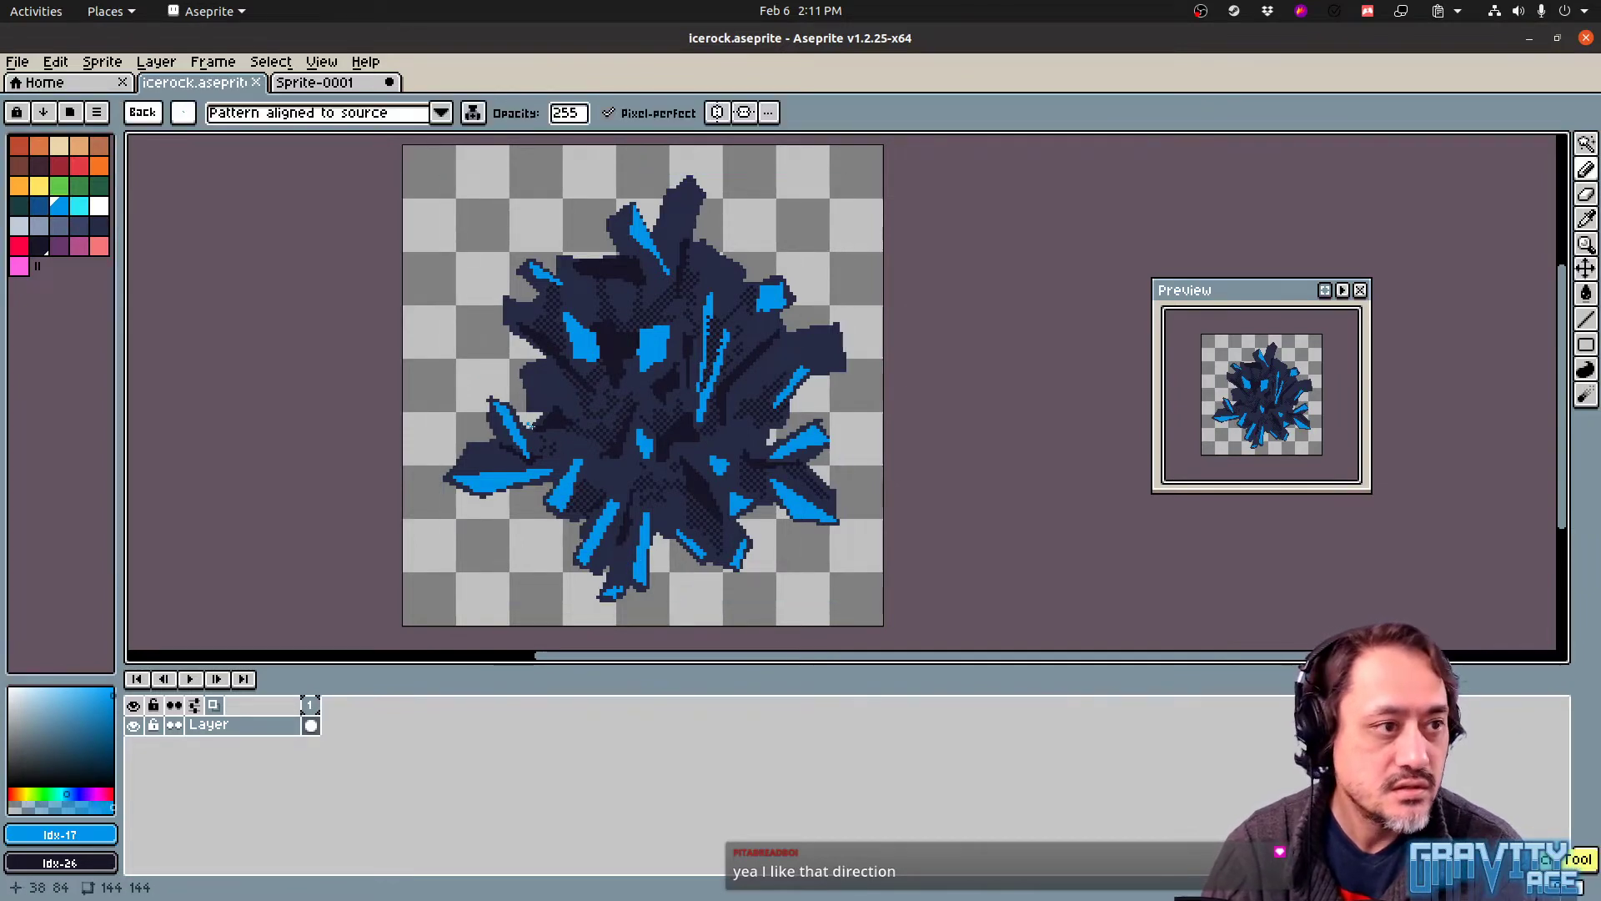
pyautogui.click(143, 115)
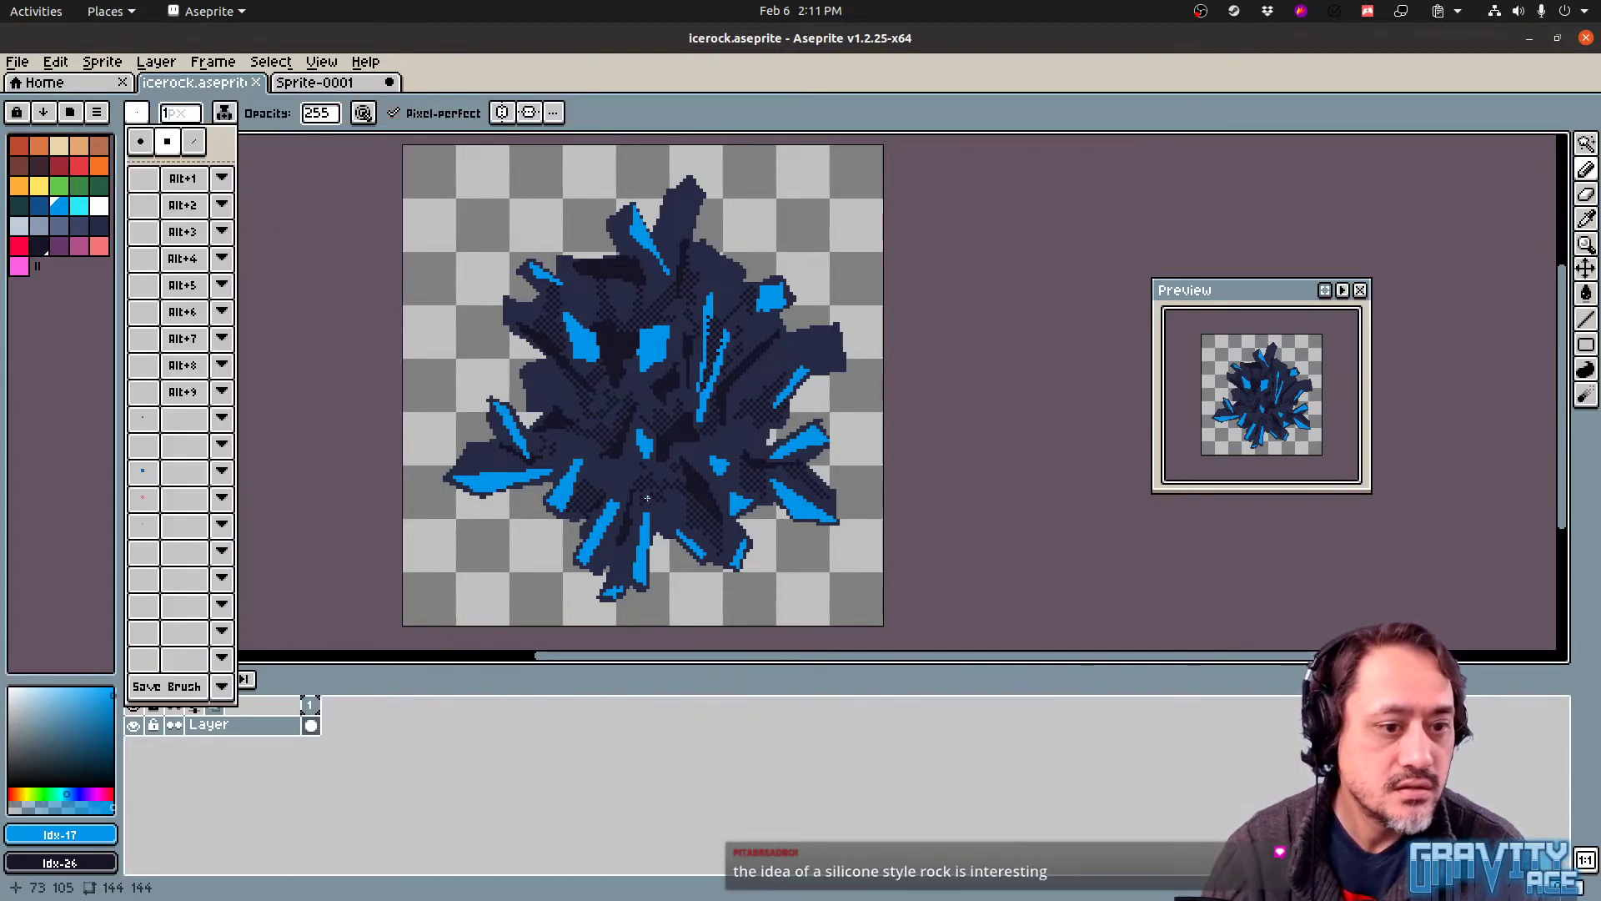
pyautogui.press('d')
pyautogui.moveTo(635, 574)
pyautogui.mouseDown()
pyautogui.moveTo(627, 560)
pyautogui.moveTo(668, 557)
pyautogui.moveTo(658, 520)
pyautogui.moveTo(584, 531)
pyautogui.moveTo(601, 535)
pyautogui.moveTo(566, 473)
pyautogui.mouseUp()
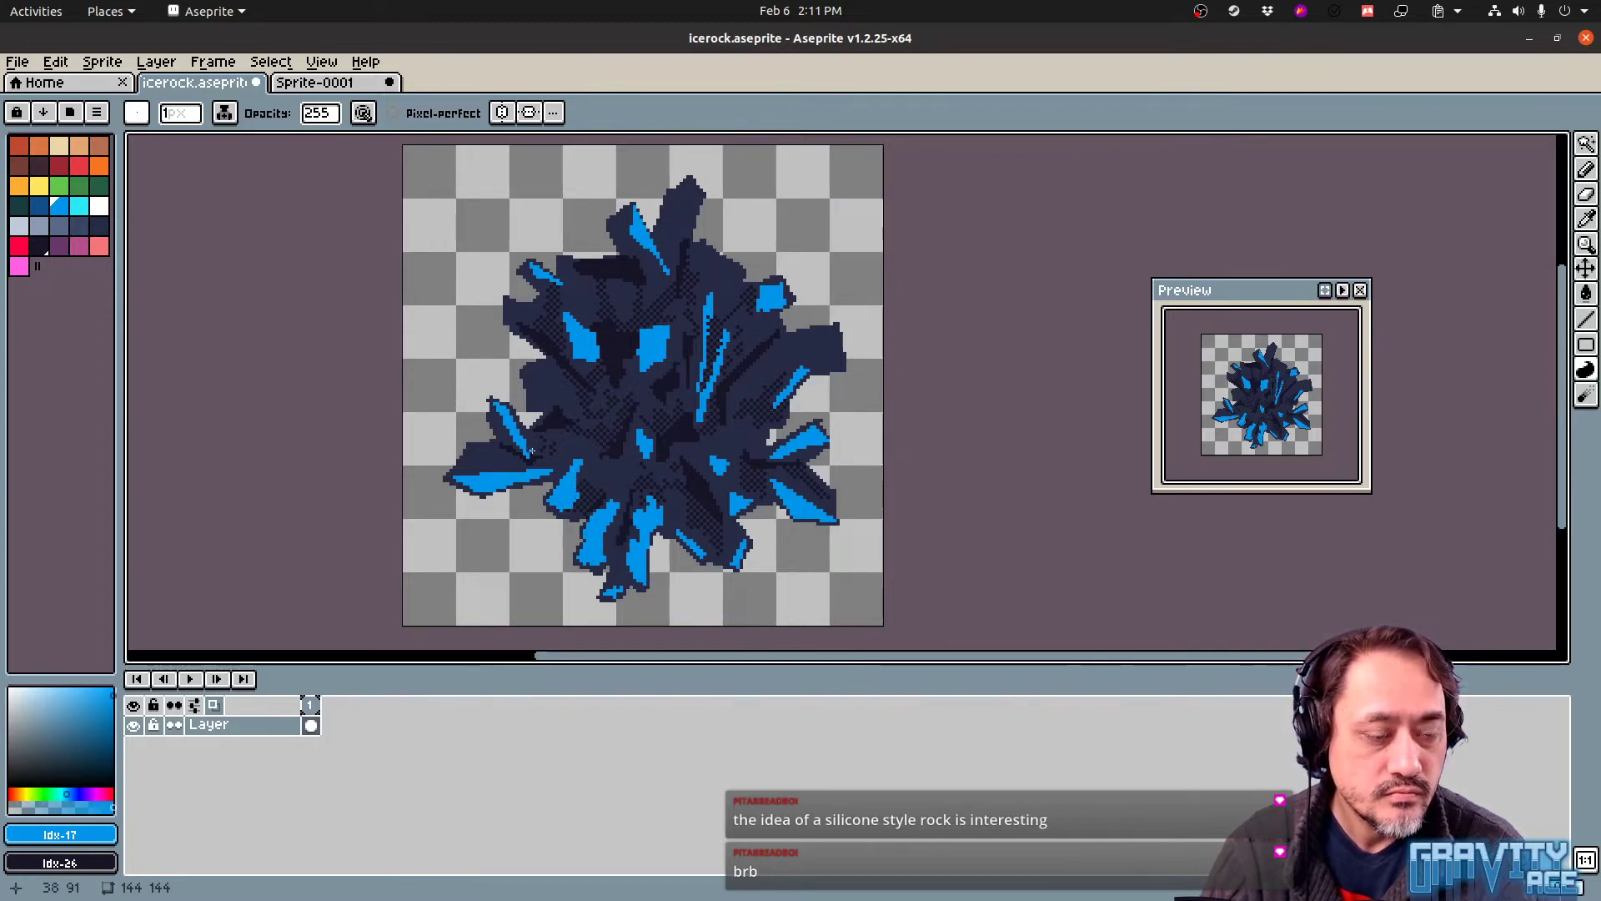
# Cut back the blue crystals around the sprite's upper, left and right parts with freehand shapes in #262b44
pyautogui.keyDown('alt'); pyautogui.click(523, 435); pyautogui.keyUp('alt')
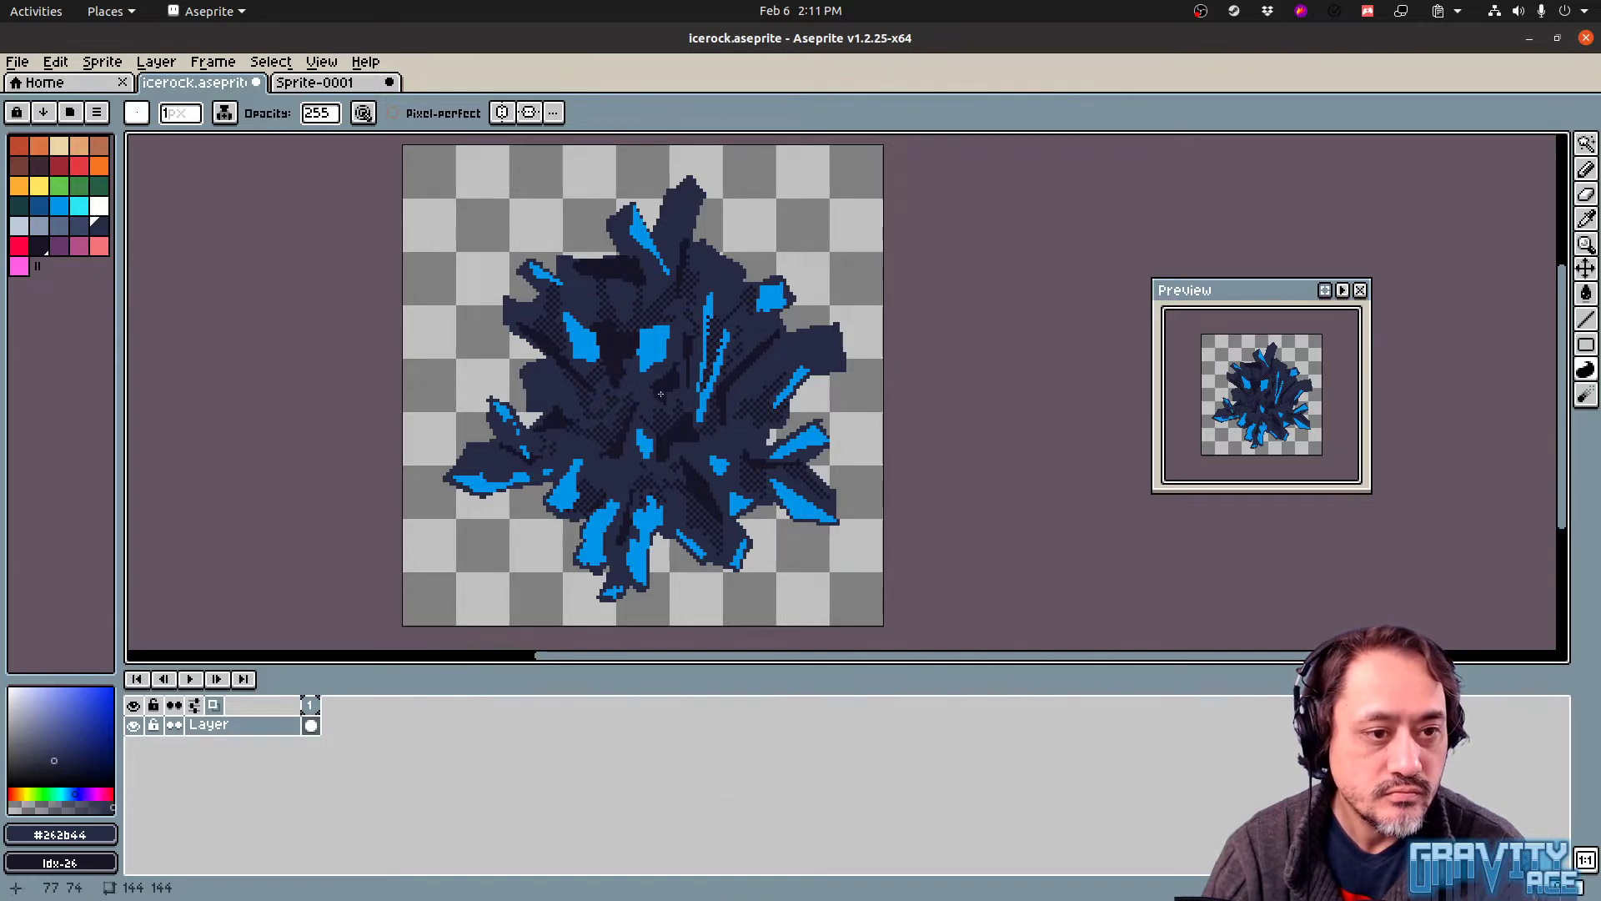
pyautogui.moveTo(655, 374)
pyautogui.mouseDown()
pyautogui.moveTo(652, 355)
pyautogui.moveTo(587, 359)
pyautogui.mouseUp()
pyautogui.moveTo(657, 240)
pyautogui.mouseDown()
pyautogui.moveTo(667, 272)
pyautogui.moveTo(644, 246)
pyautogui.mouseUp()
pyautogui.moveTo(753, 305); pyautogui.dragTo(767, 317)
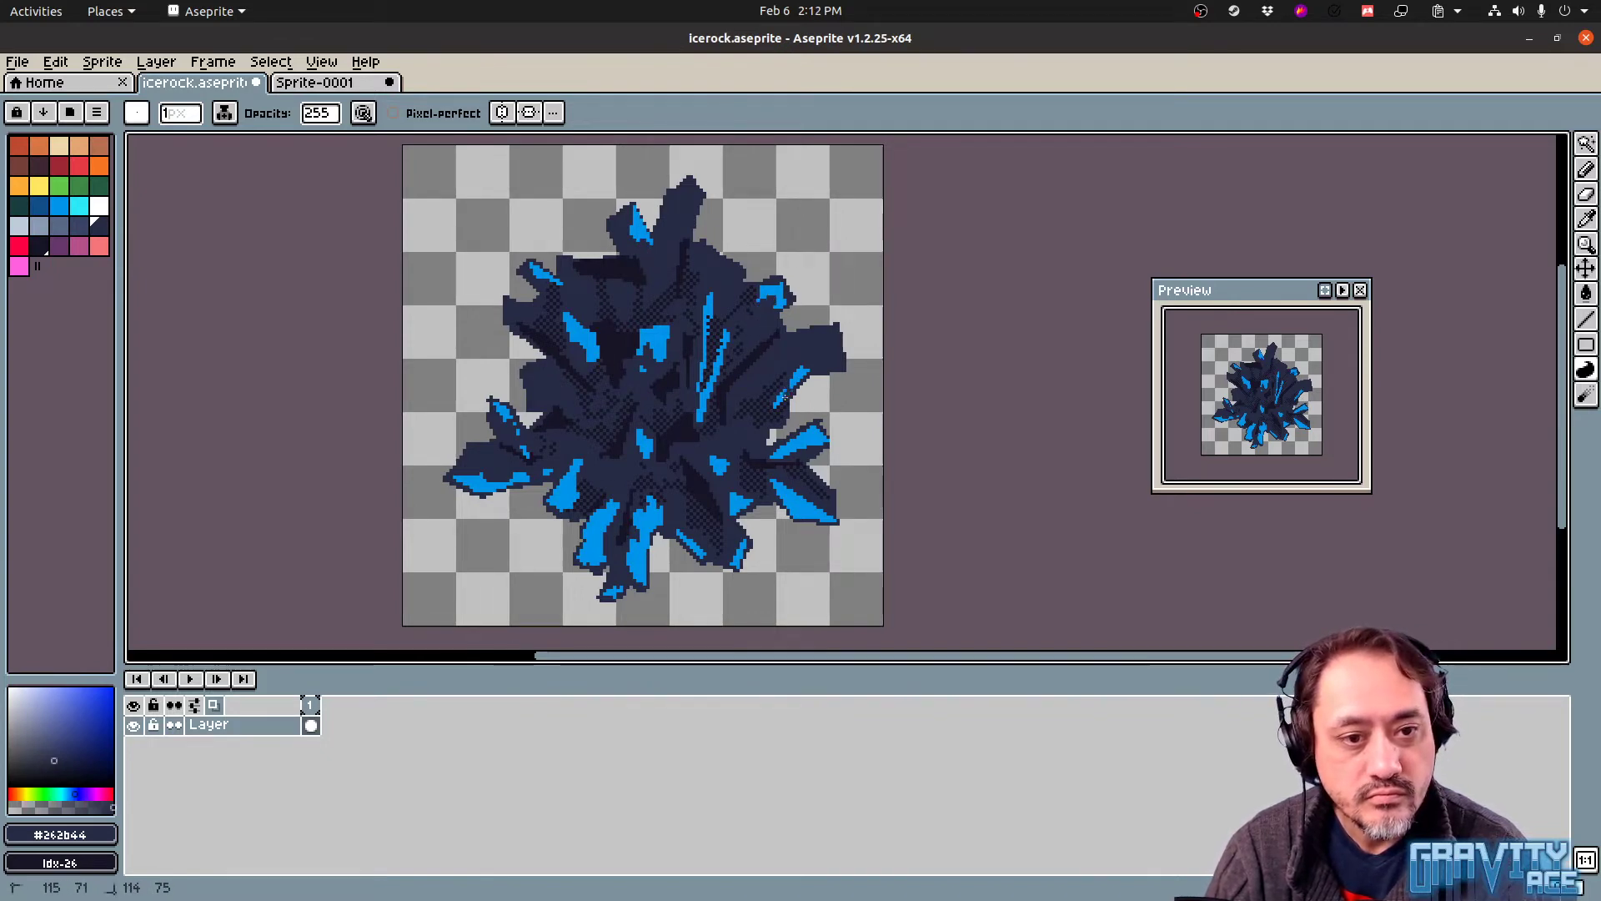
pyautogui.moveTo(773, 403)
pyautogui.mouseDown()
pyautogui.moveTo(779, 456)
pyautogui.moveTo(805, 451)
pyautogui.moveTo(770, 456)
pyautogui.moveTo(787, 479)
pyautogui.mouseUp()
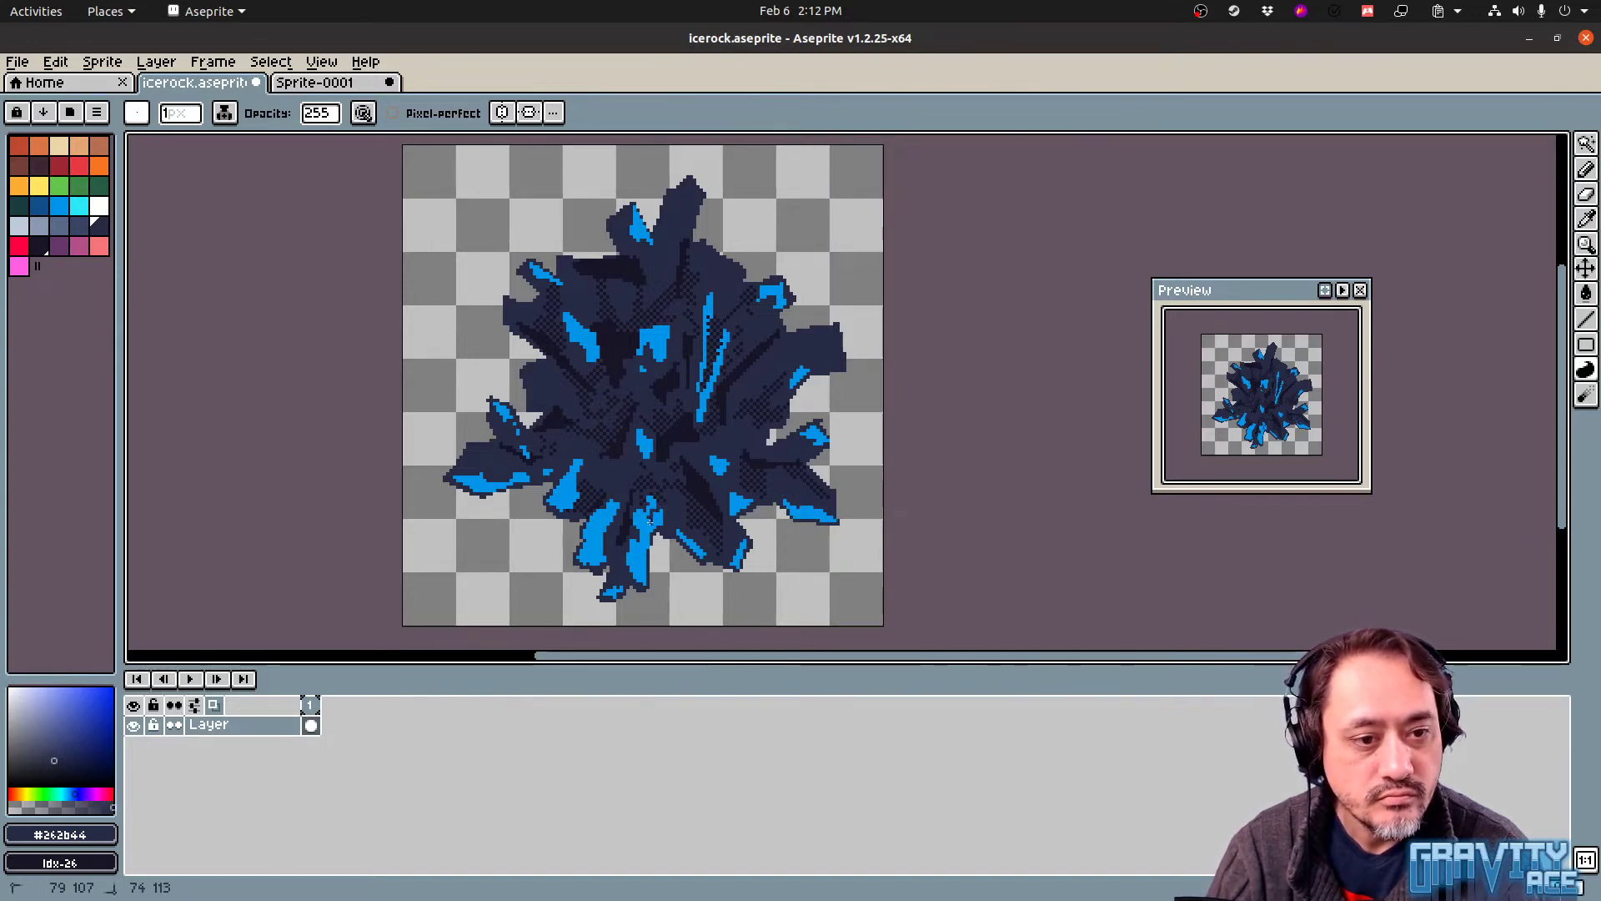
# Trim the lower crystal's tip and break up the two narrow blue slivers right of the rock's centre with #262b44
pyautogui.moveTo(649, 521); pyautogui.dragTo(651, 524)
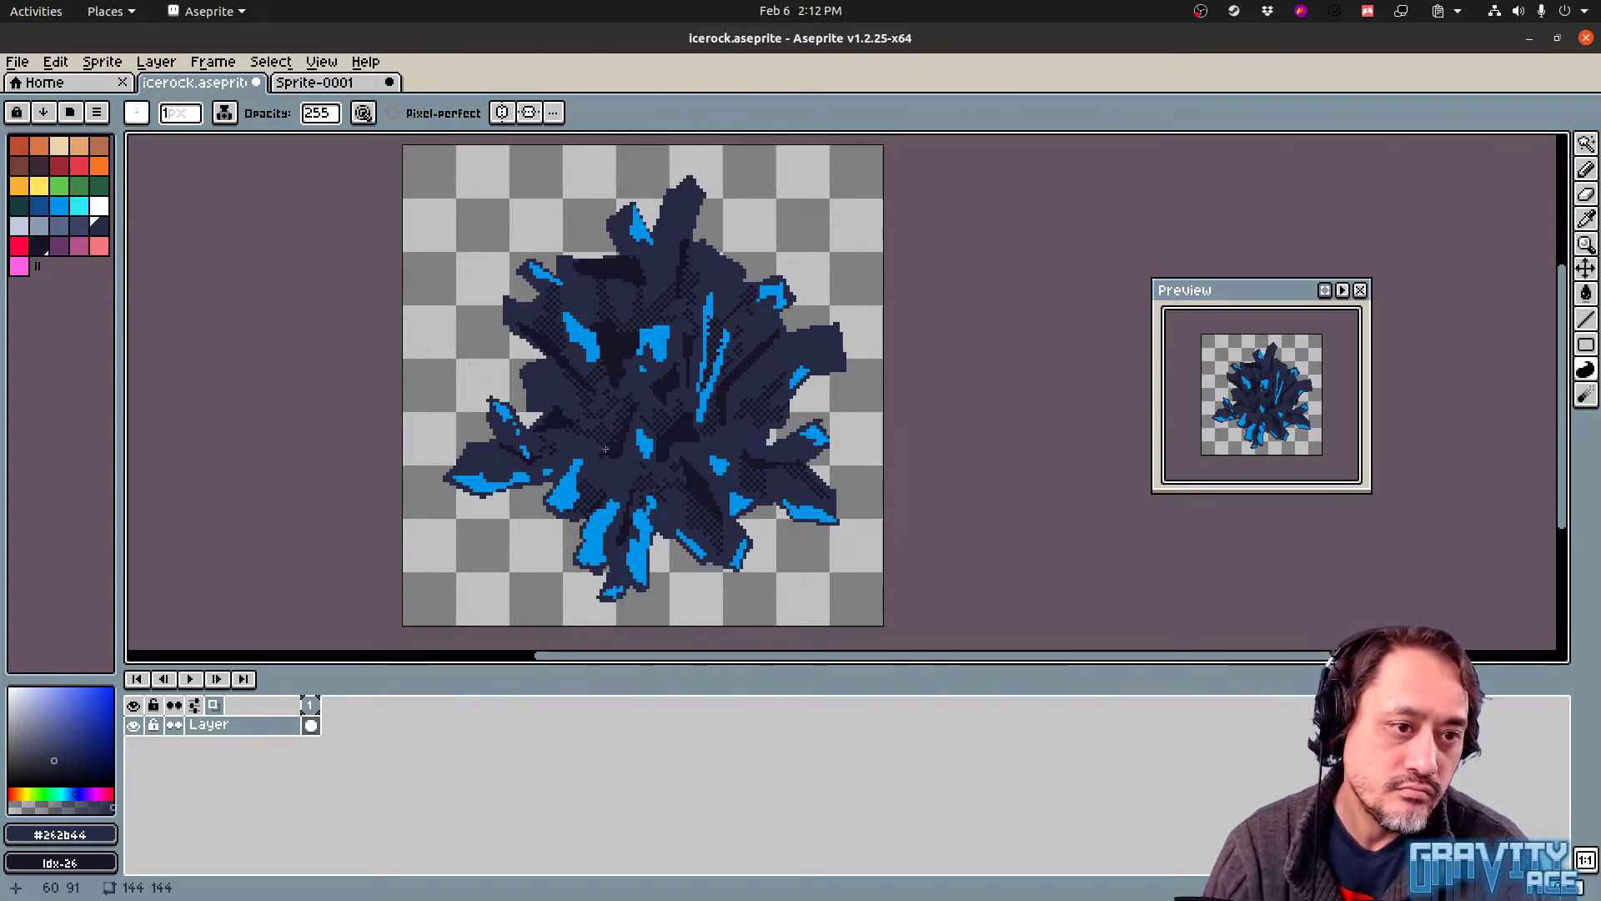
pyautogui.moveTo(701, 424)
pyautogui.mouseDown()
pyautogui.moveTo(714, 364)
pyautogui.moveTo(701, 411)
pyautogui.mouseUp()
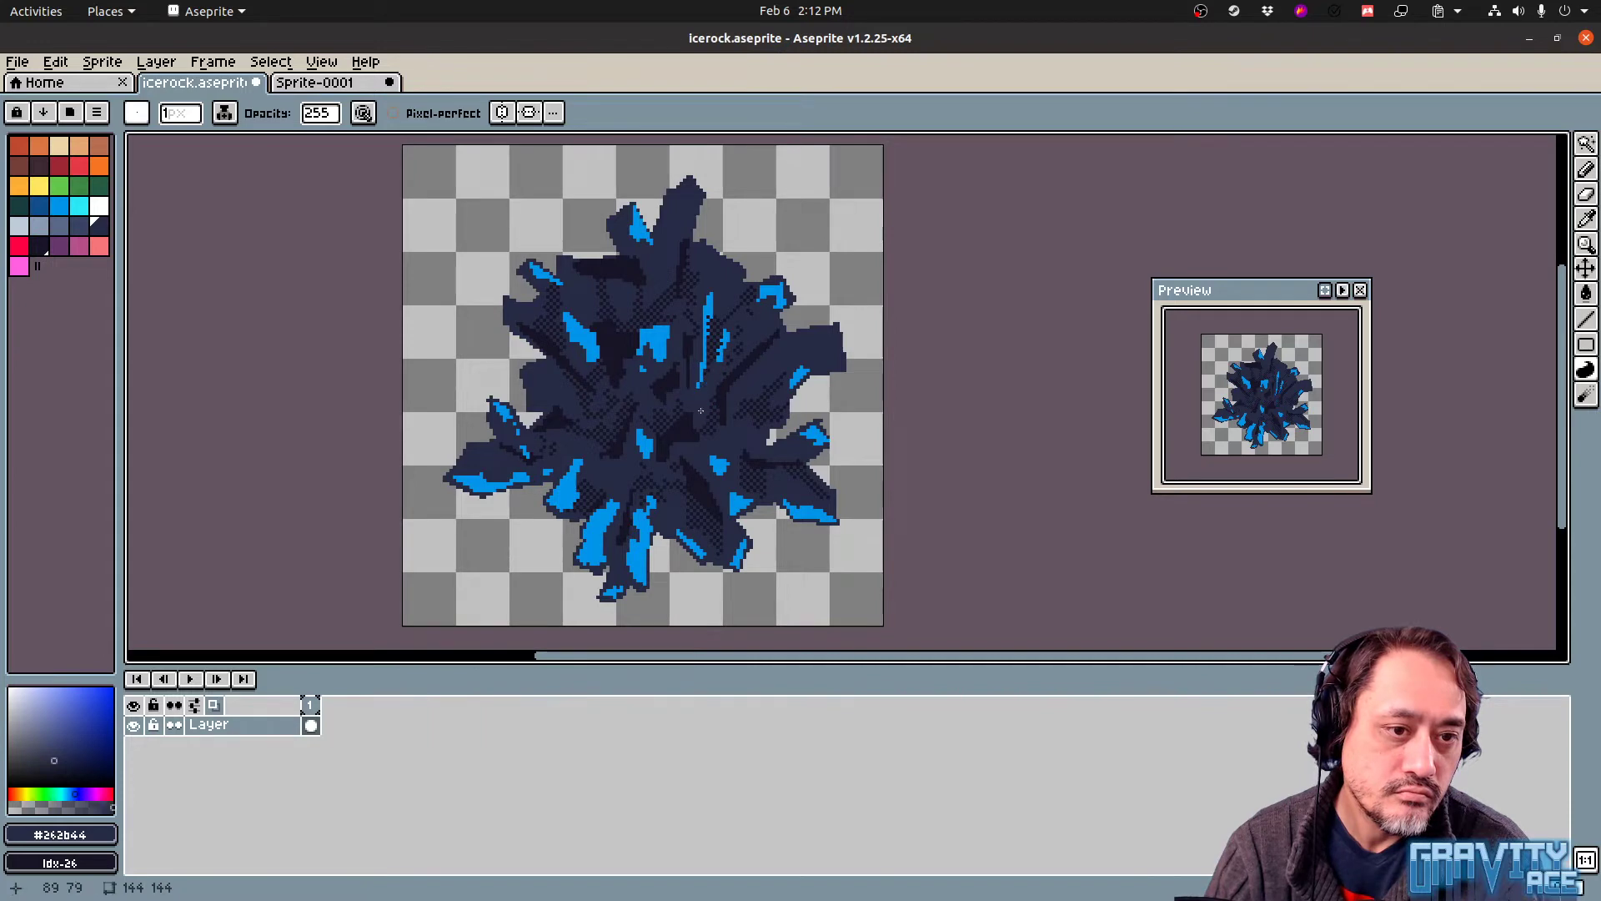
pyautogui.moveTo(721, 352); pyautogui.dragTo(720, 330)
pyautogui.hotkey('ctrl', 'z')
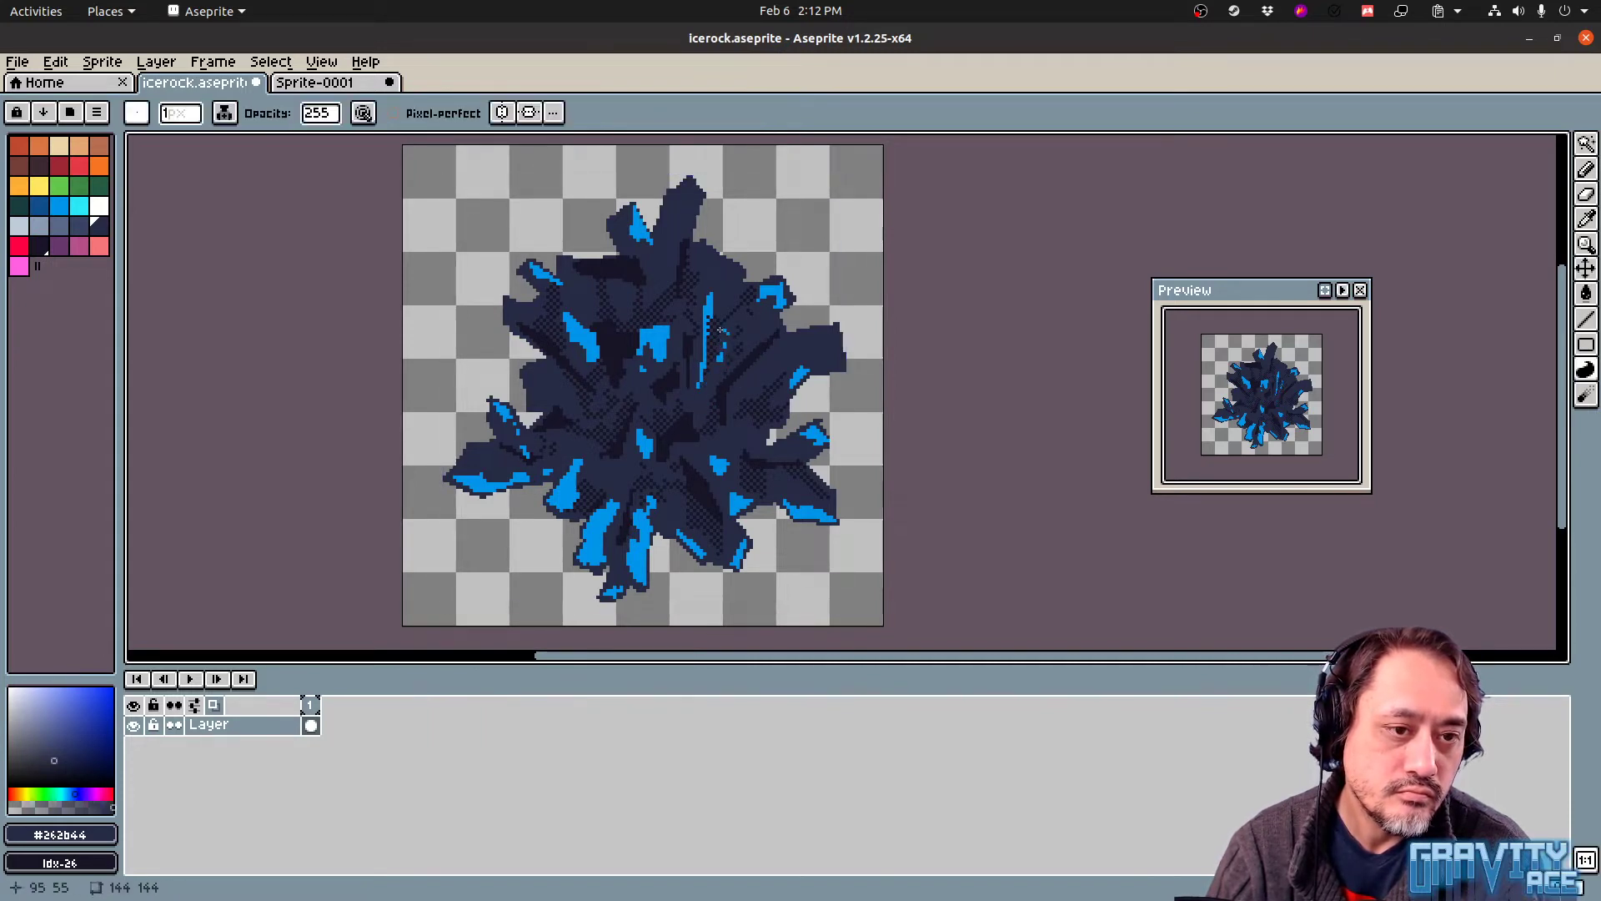
pyautogui.moveTo(698, 390); pyautogui.dragTo(711, 314)
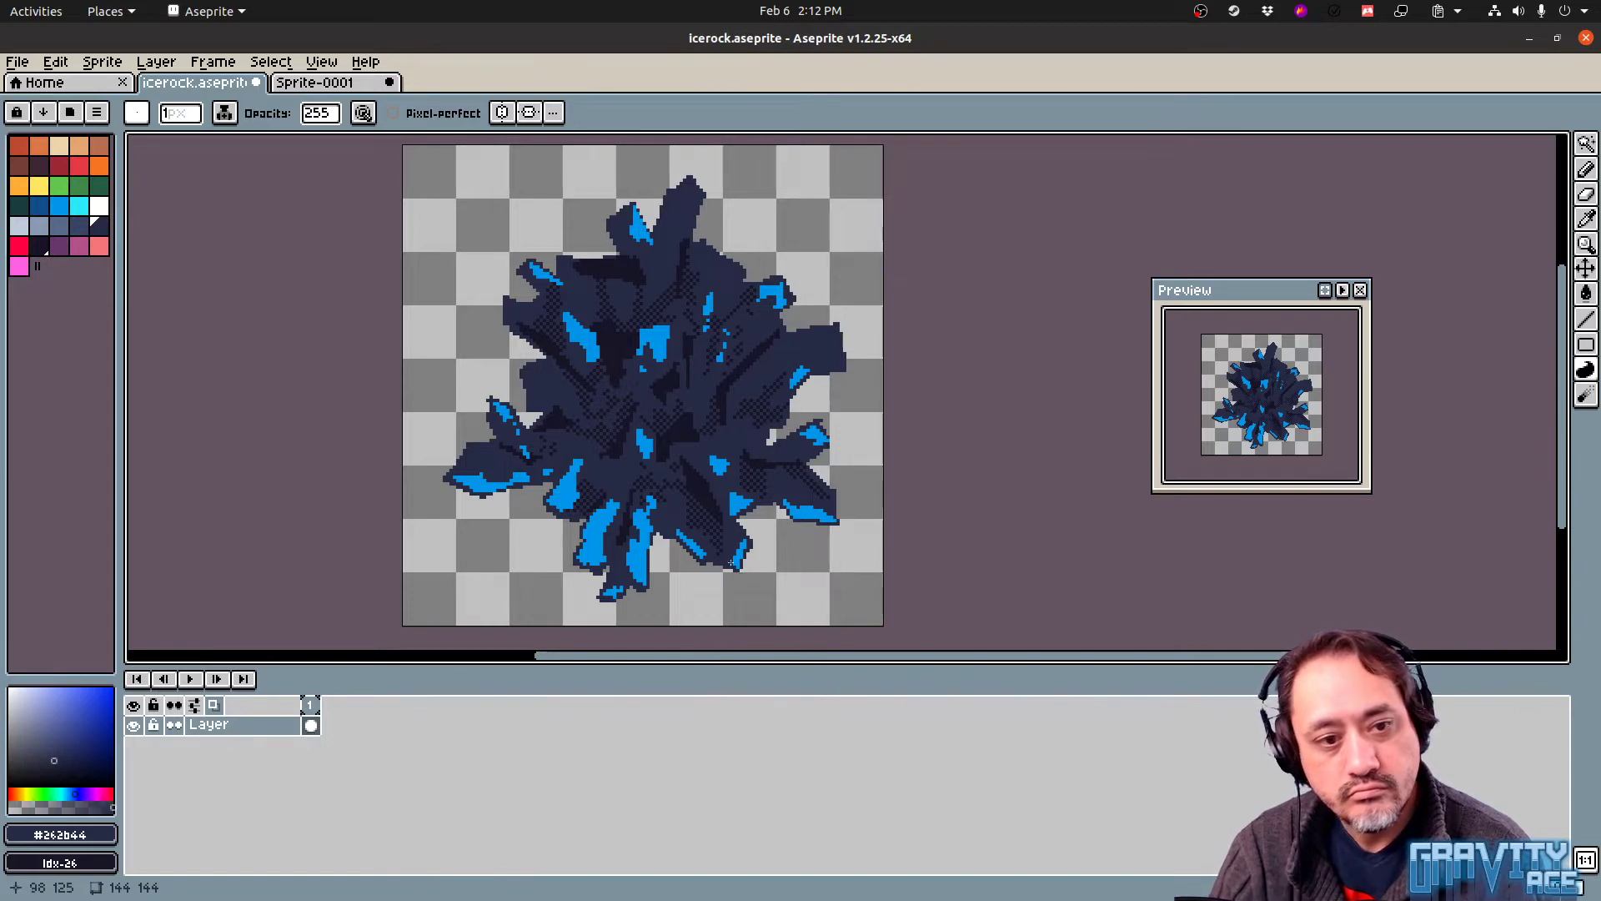
# Fill the lower-left blue crystal with the dark colour #181425
pyautogui.keyDown('alt'); pyautogui.click(621, 504); pyautogui.keyUp('alt')
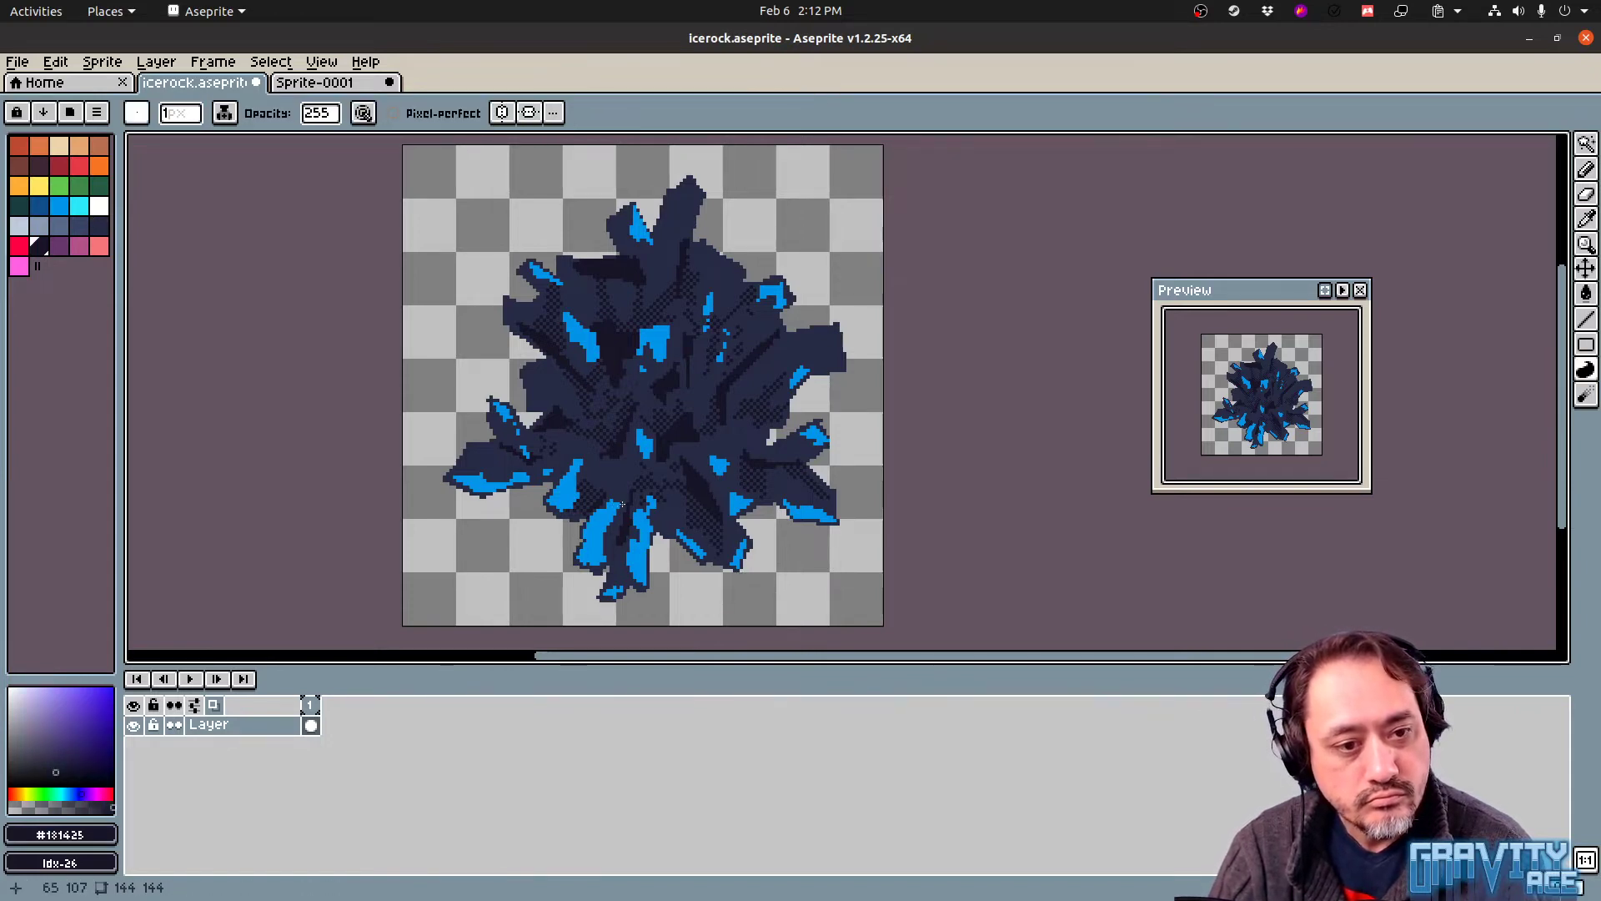
pyautogui.press('g')
pyautogui.click(607, 517)
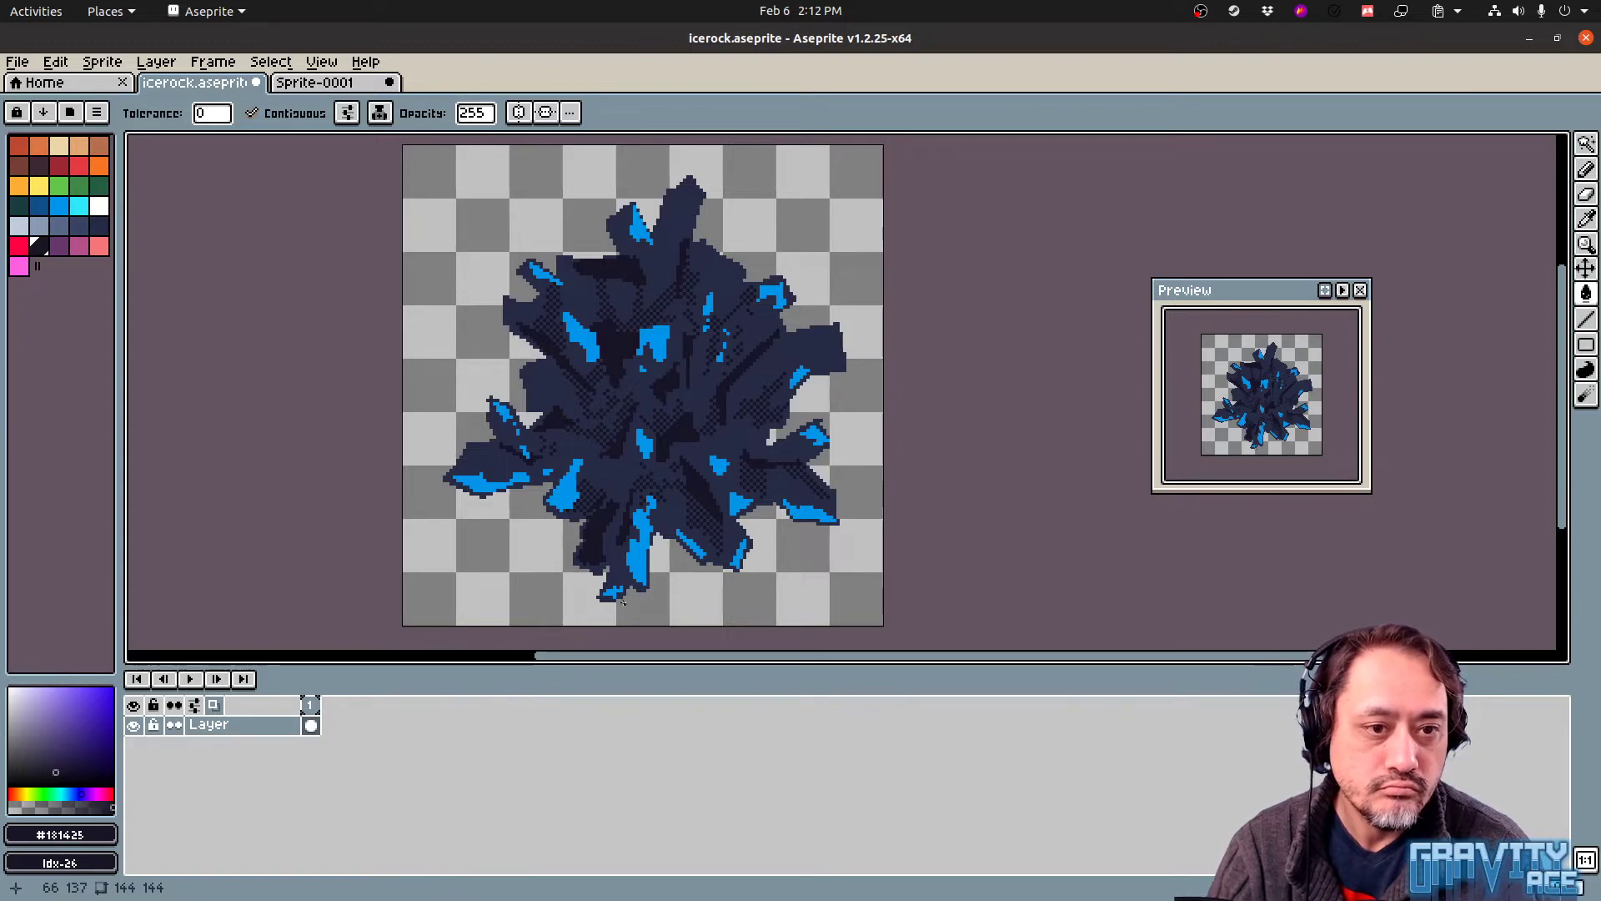
# Rework the dark facets right of the rock's centre, covering the diagonal streak with #262b44 and adding shadow shapes in #181425
pyautogui.keyDown('alt'); pyautogui.click(751, 433); pyautogui.keyUp('alt')
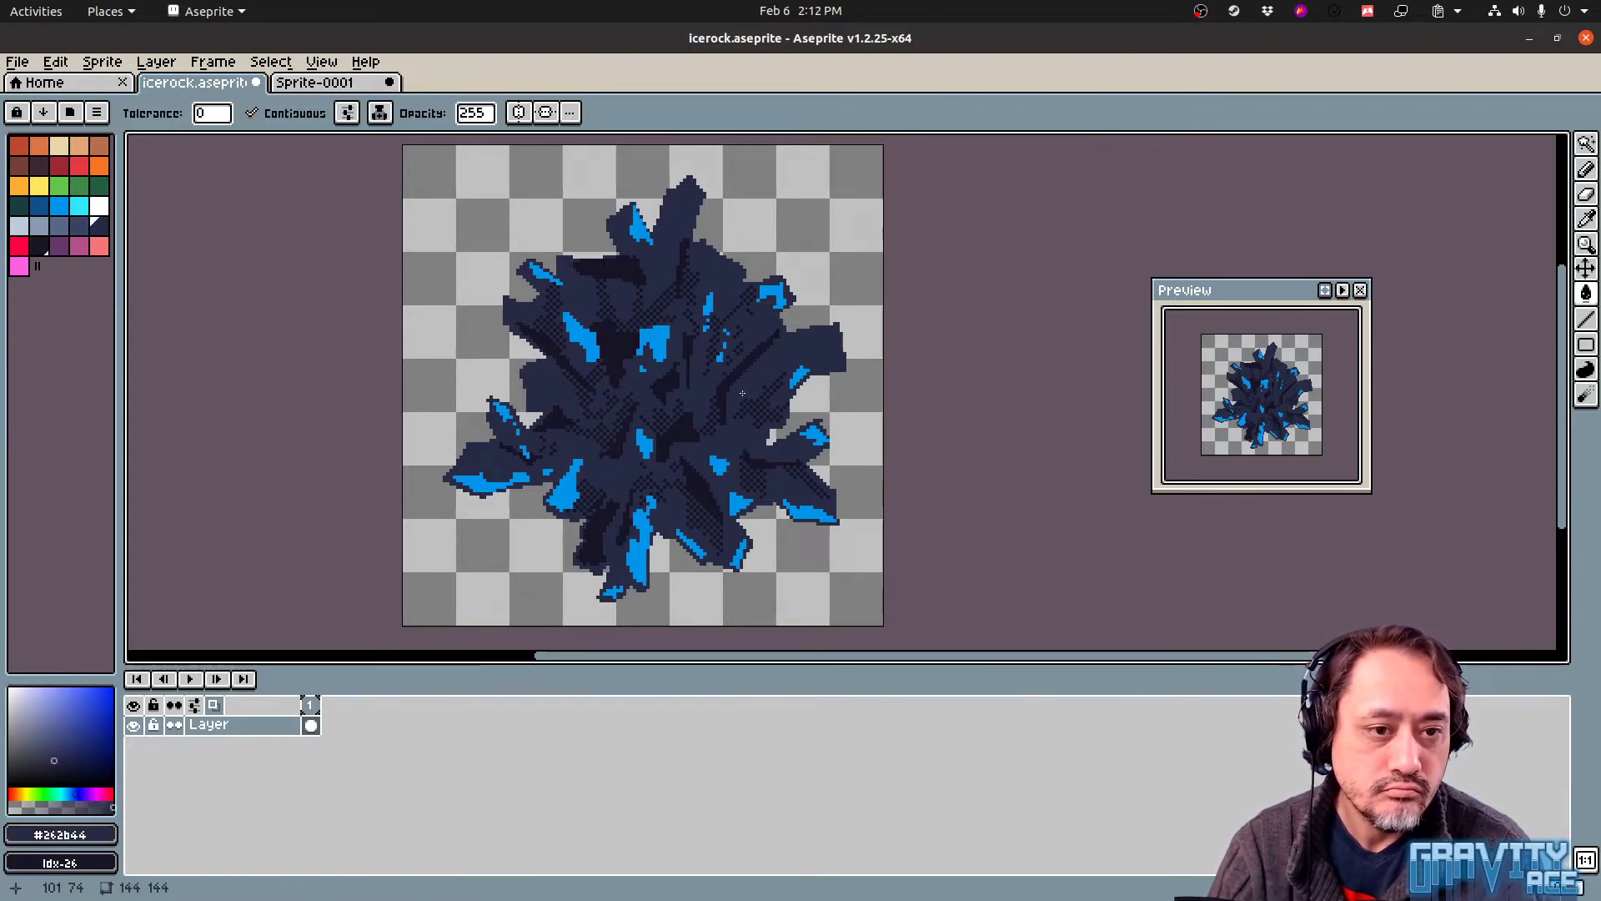
pyautogui.click(716, 381)
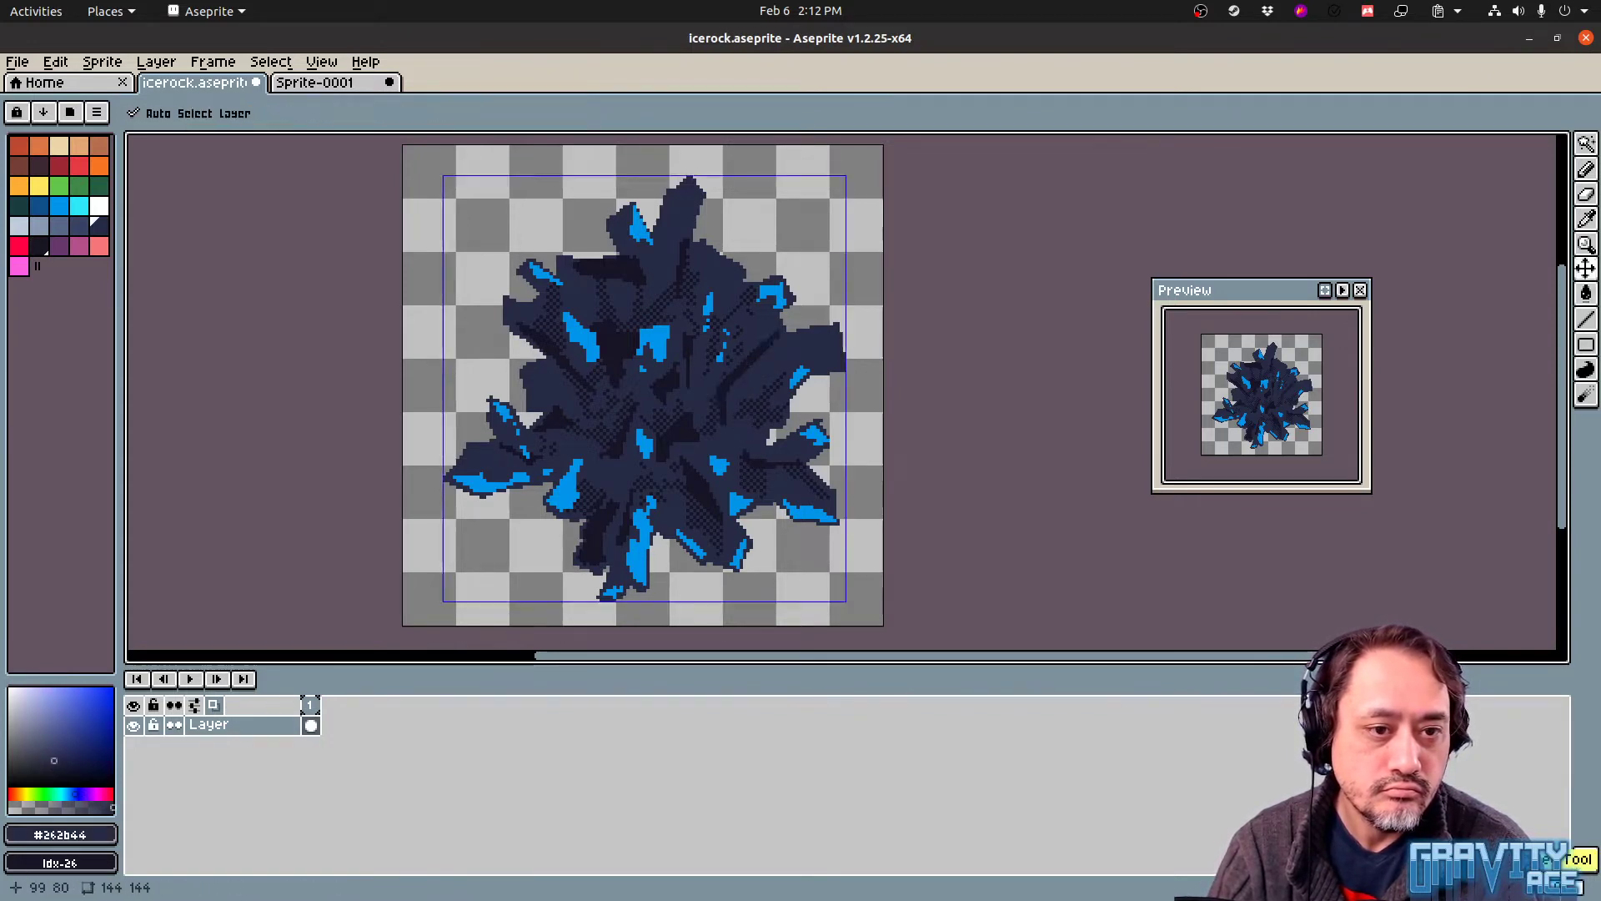
pyautogui.press('b')
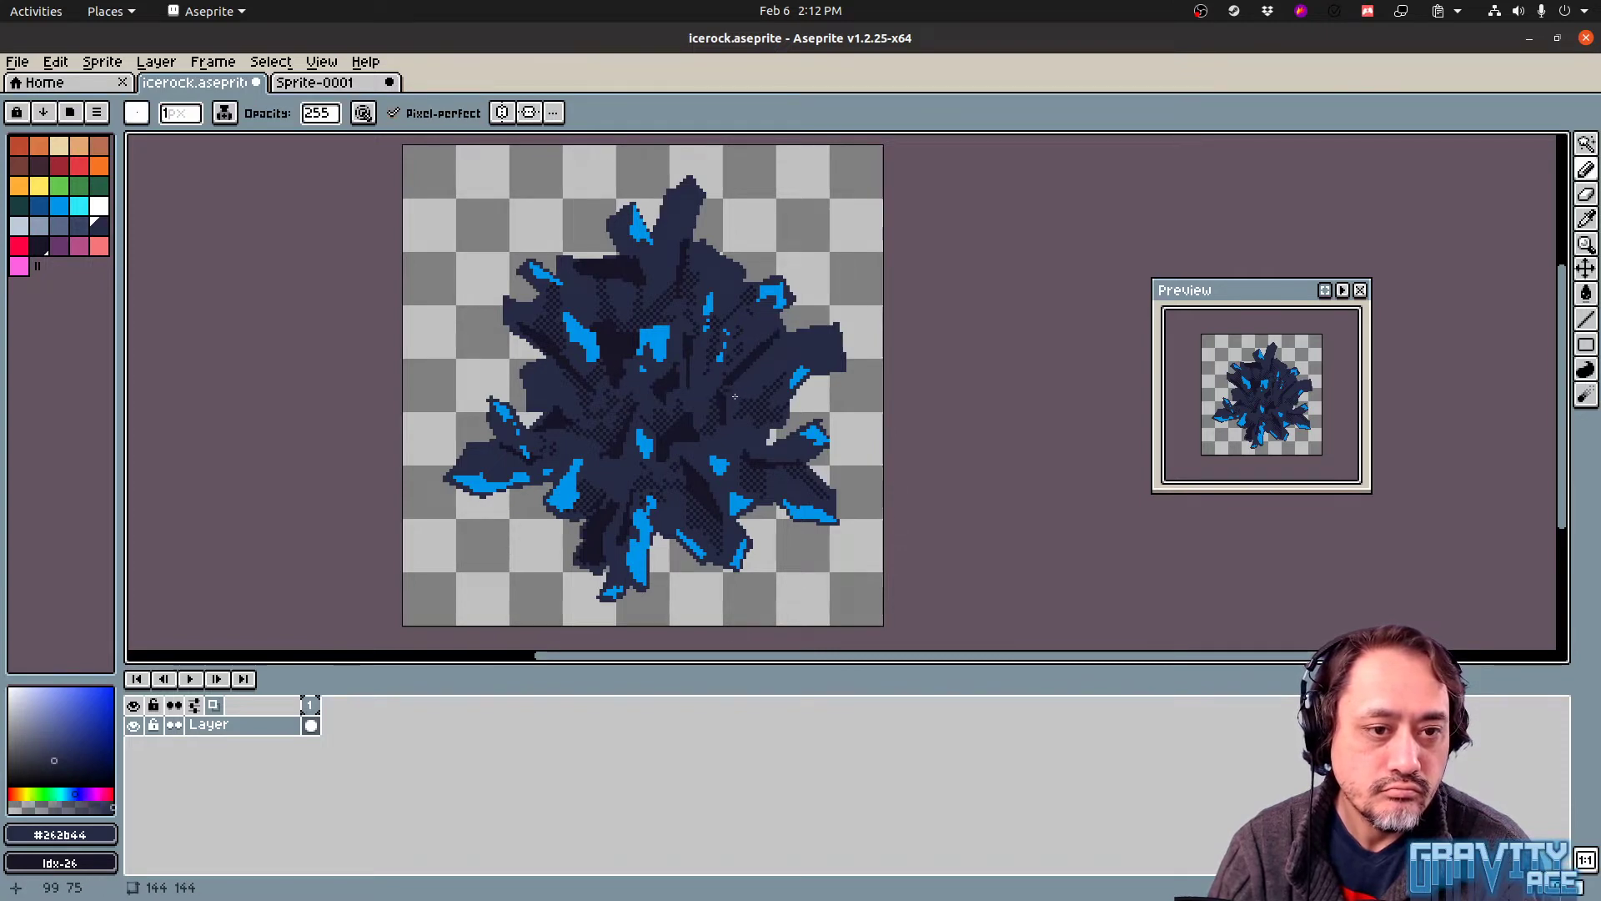
pyautogui.press('d')
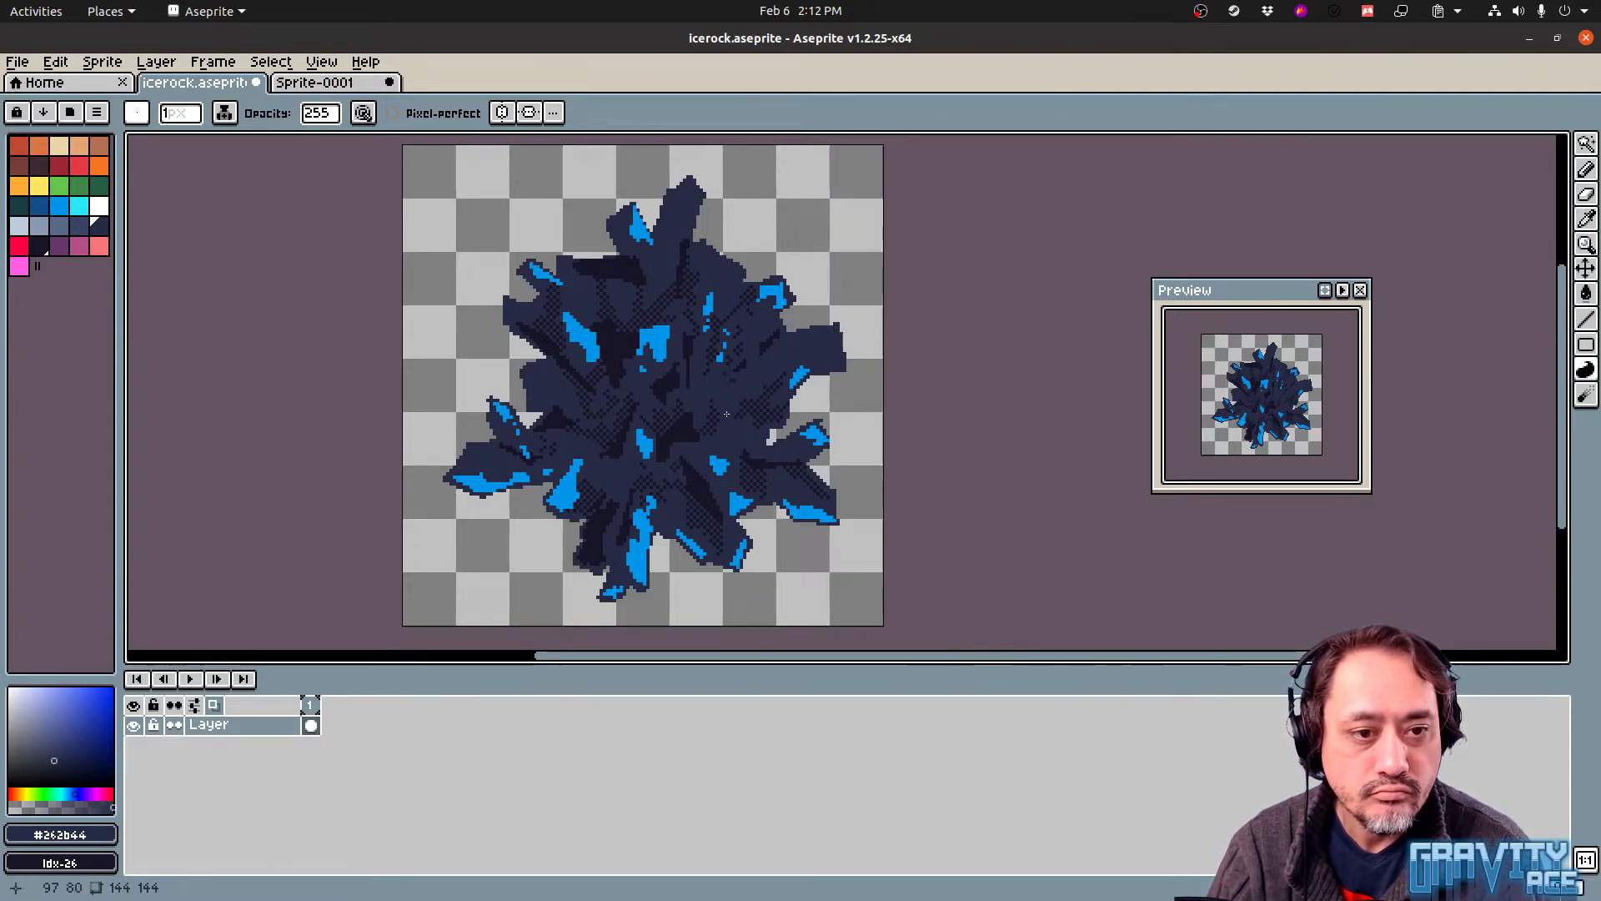
pyautogui.keyDown('alt'); pyautogui.click(727, 412); pyautogui.keyUp('alt')
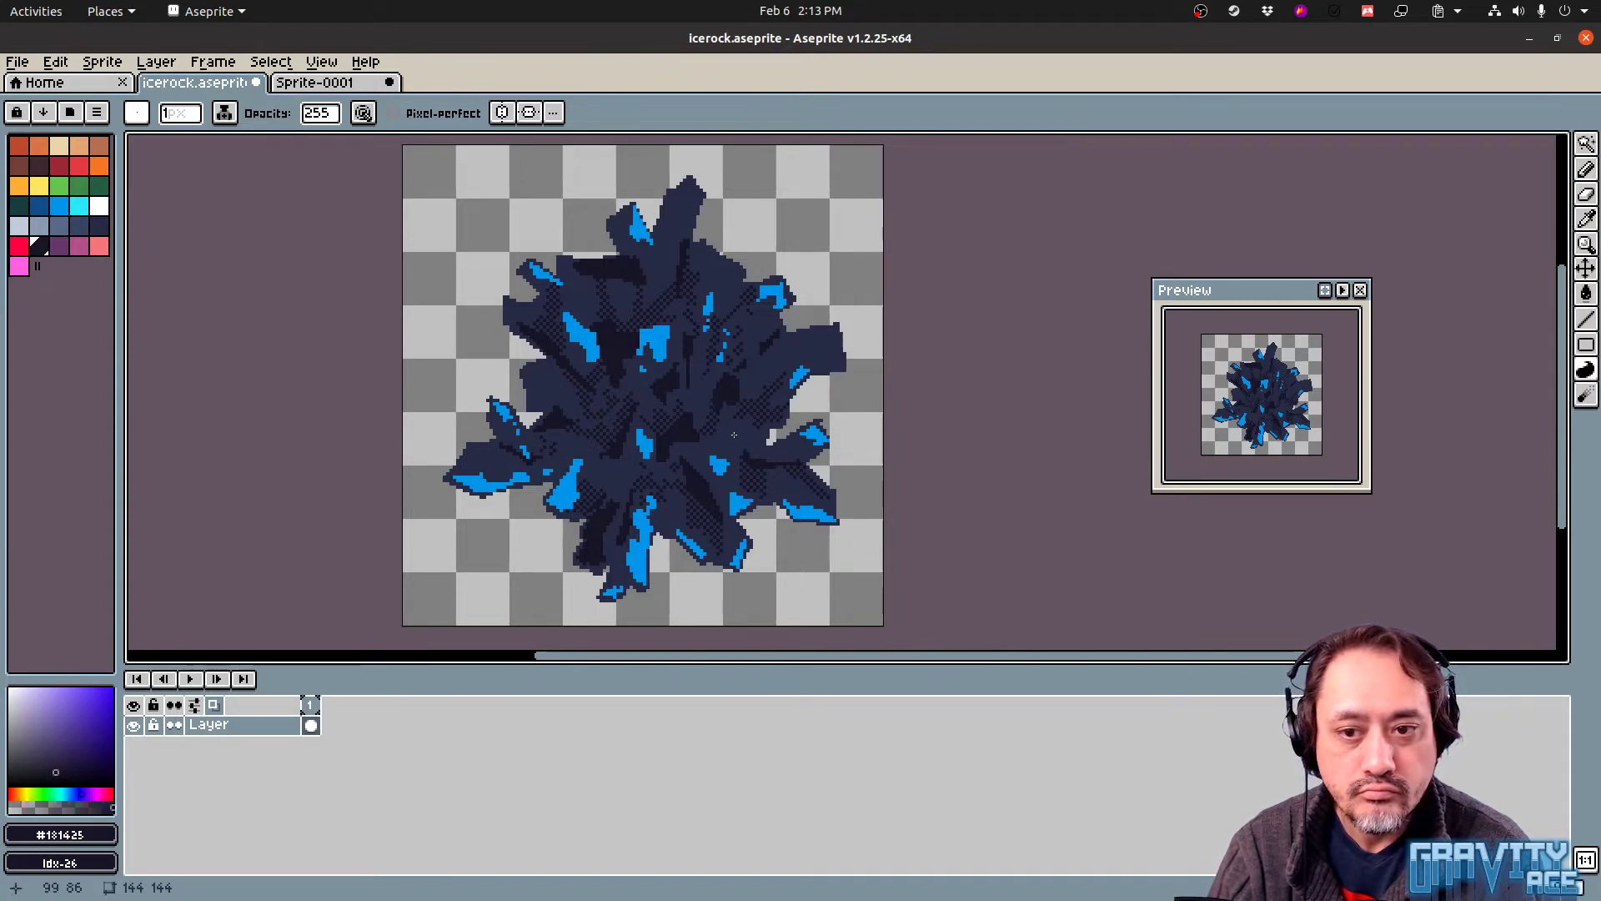
# Add small blue facets in #0095e9 across the rock's right side with the Contour tool
pyautogui.keyDown('alt'); pyautogui.click(663, 337); pyautogui.keyUp('alt')
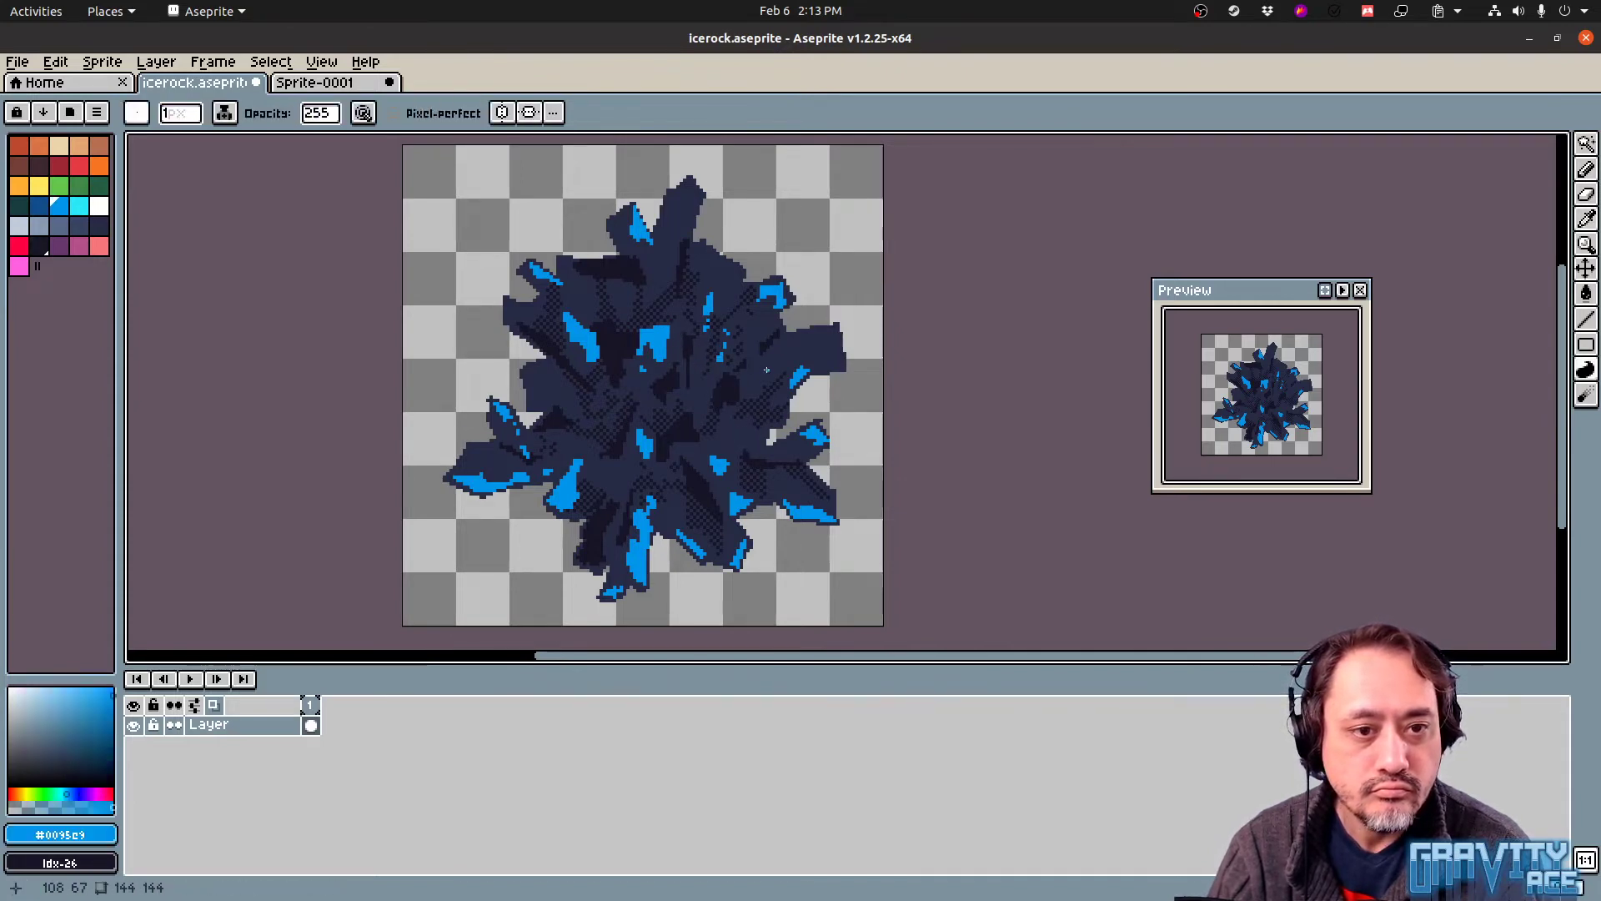
pyautogui.moveTo(759, 362)
pyautogui.mouseDown()
pyautogui.moveTo(777, 346)
pyautogui.moveTo(757, 377)
pyautogui.mouseUp()
pyautogui.hotkey('ctrl', 'z')
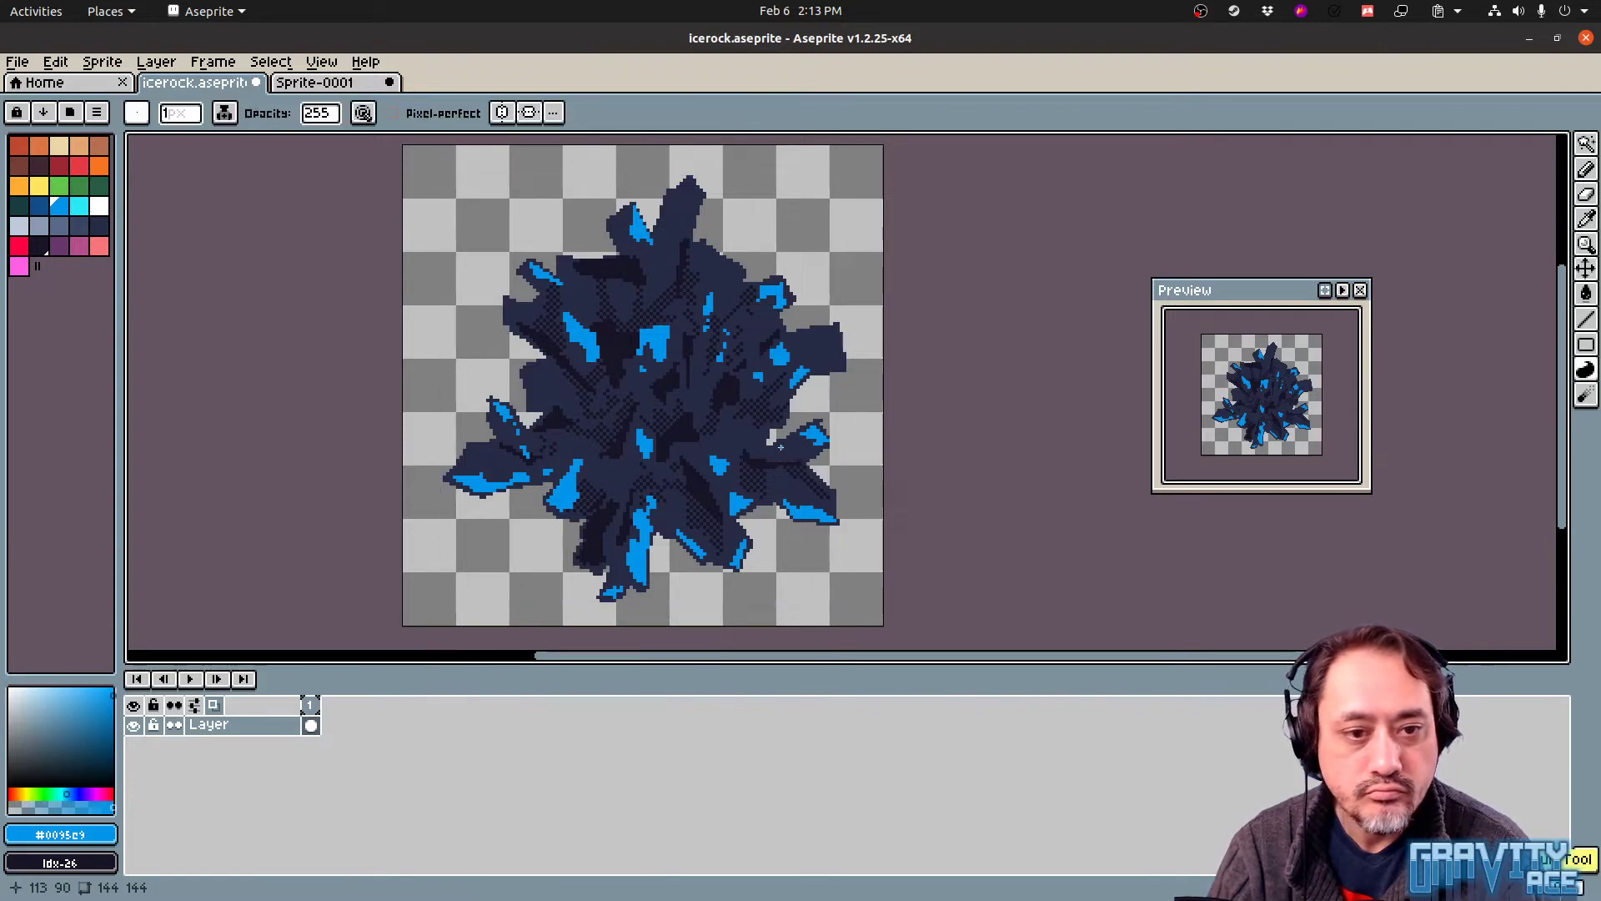
pyautogui.moveTo(743, 427); pyautogui.dragTo(743, 433)
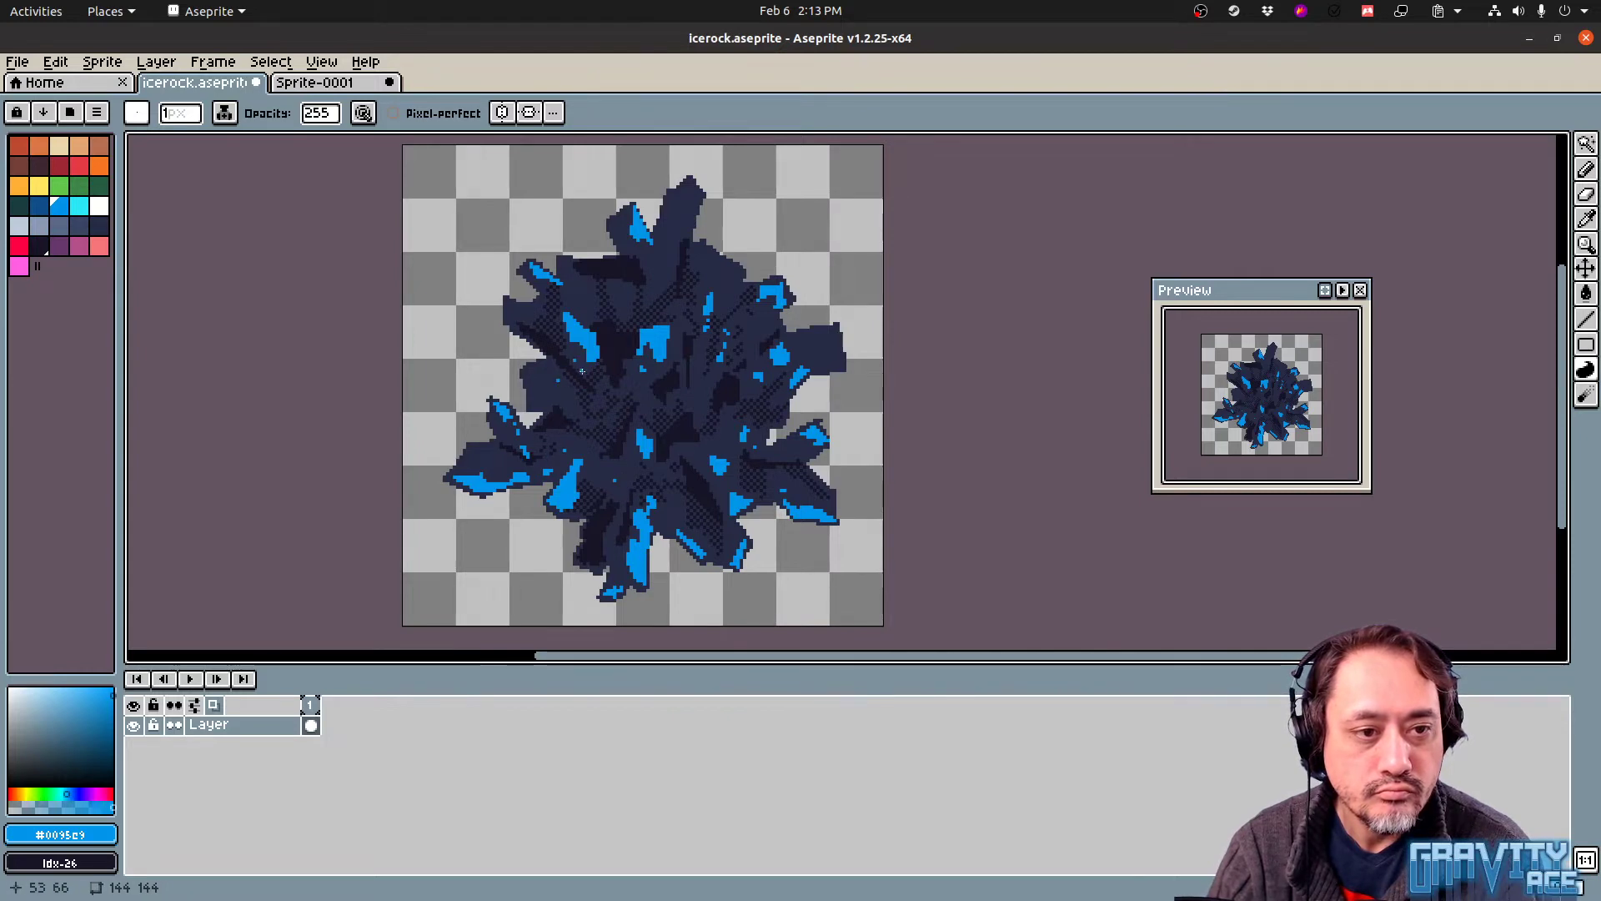
# Add #0095e9 facets beneath the two blue crystals above the rock's centre and along the upper-right crystal with the Contour tool
pyautogui.press('v')
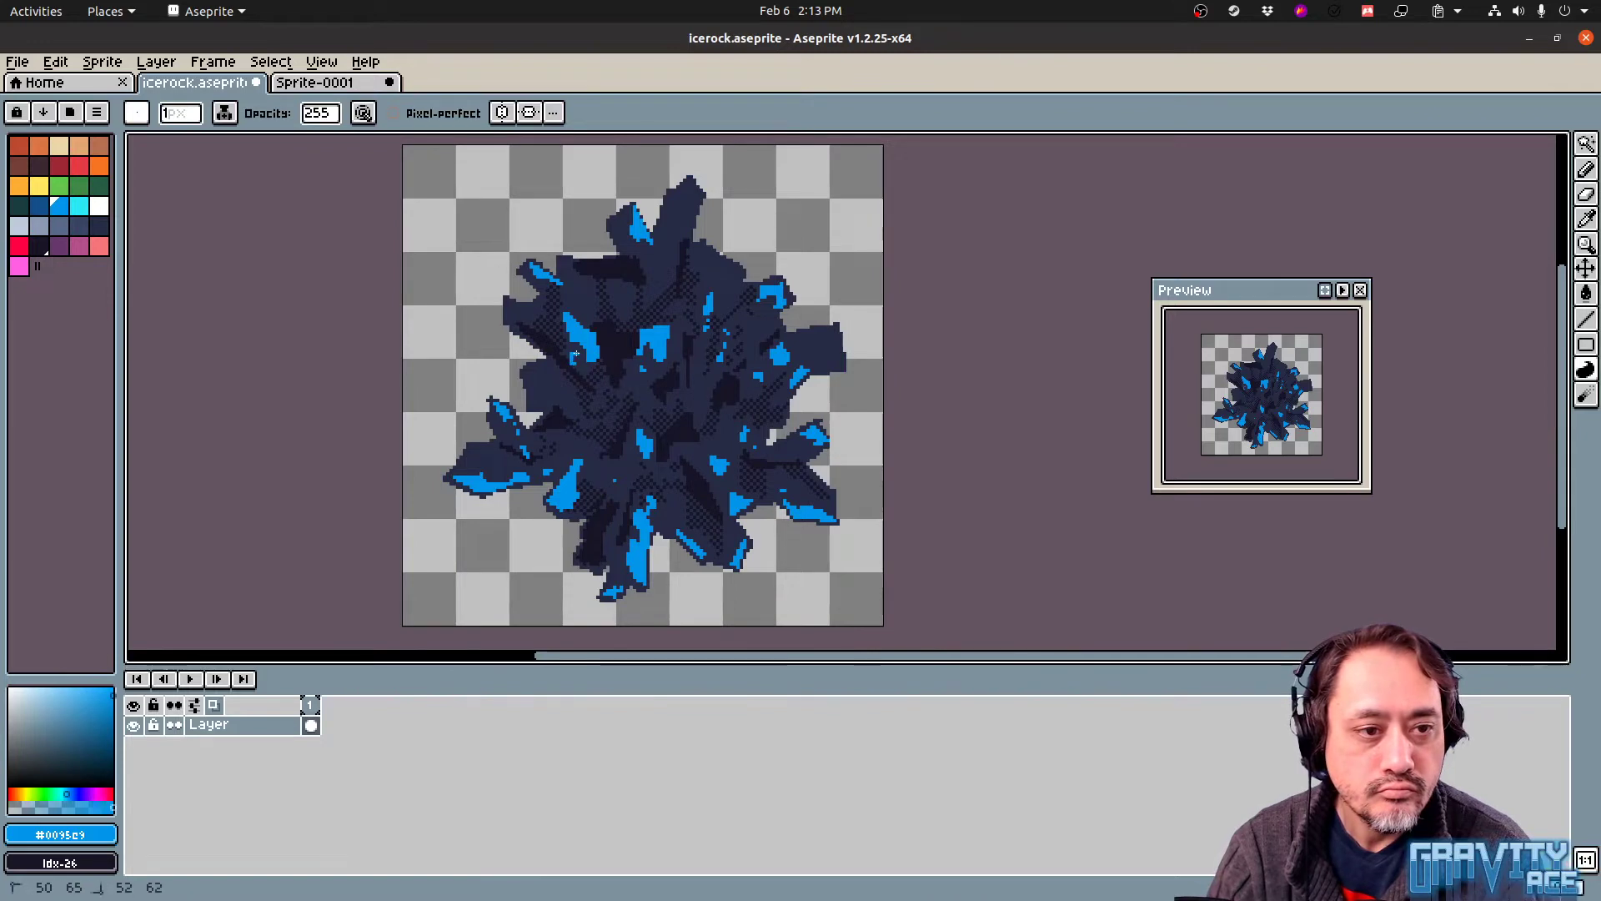
pyautogui.press('ctrl')
pyautogui.moveTo(571, 346); pyautogui.dragTo(577, 366)
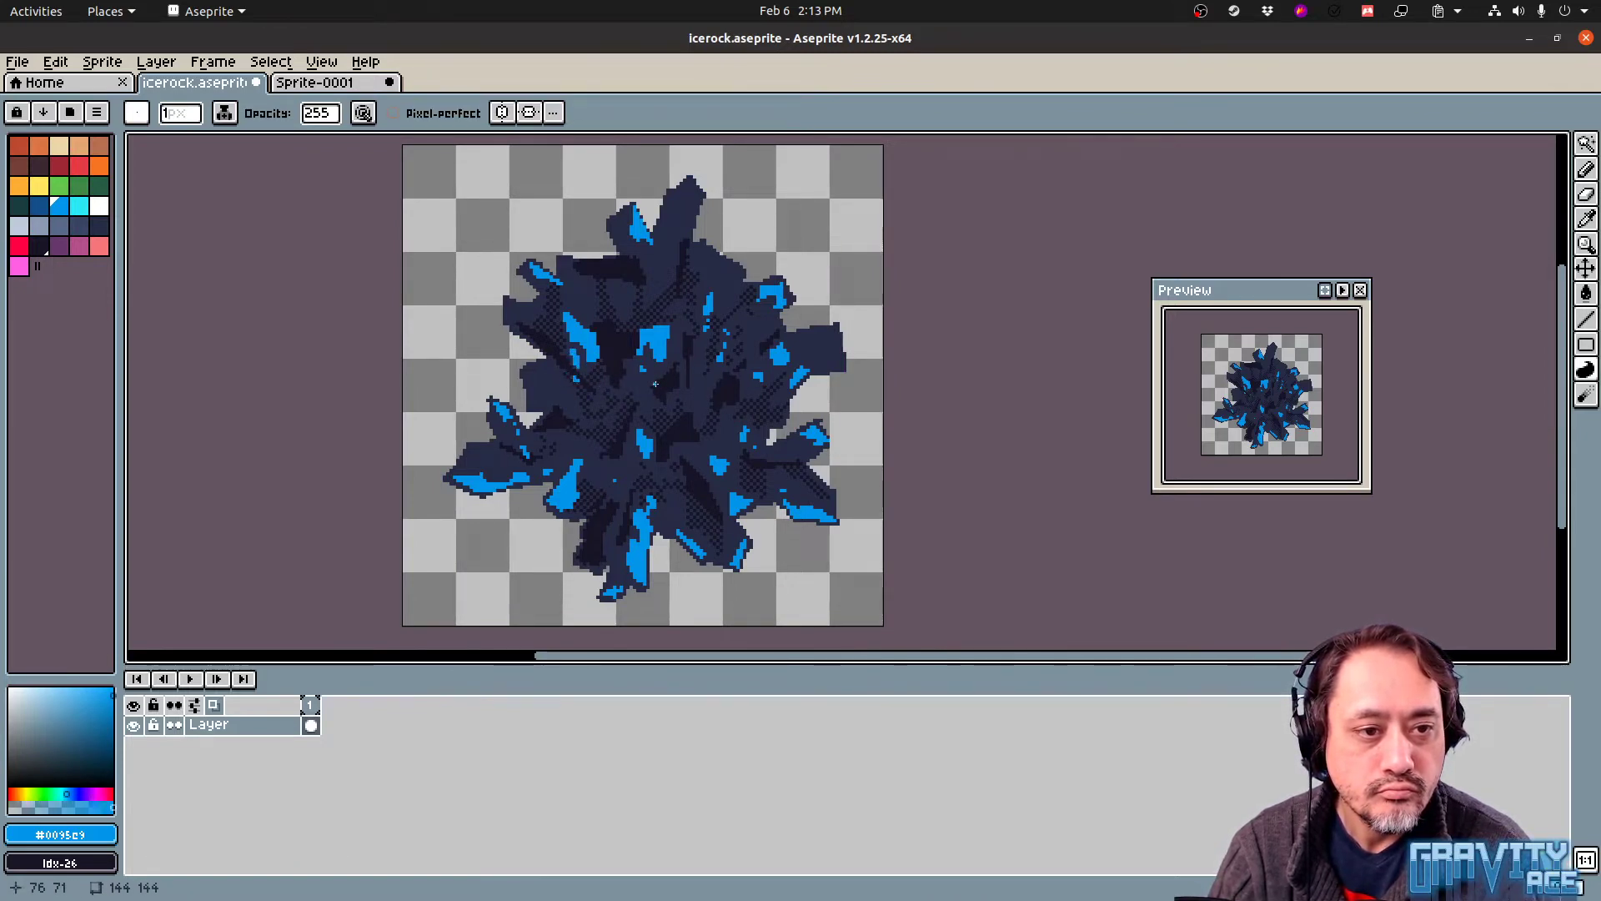
pyautogui.moveTo(653, 369); pyautogui.dragTo(659, 369)
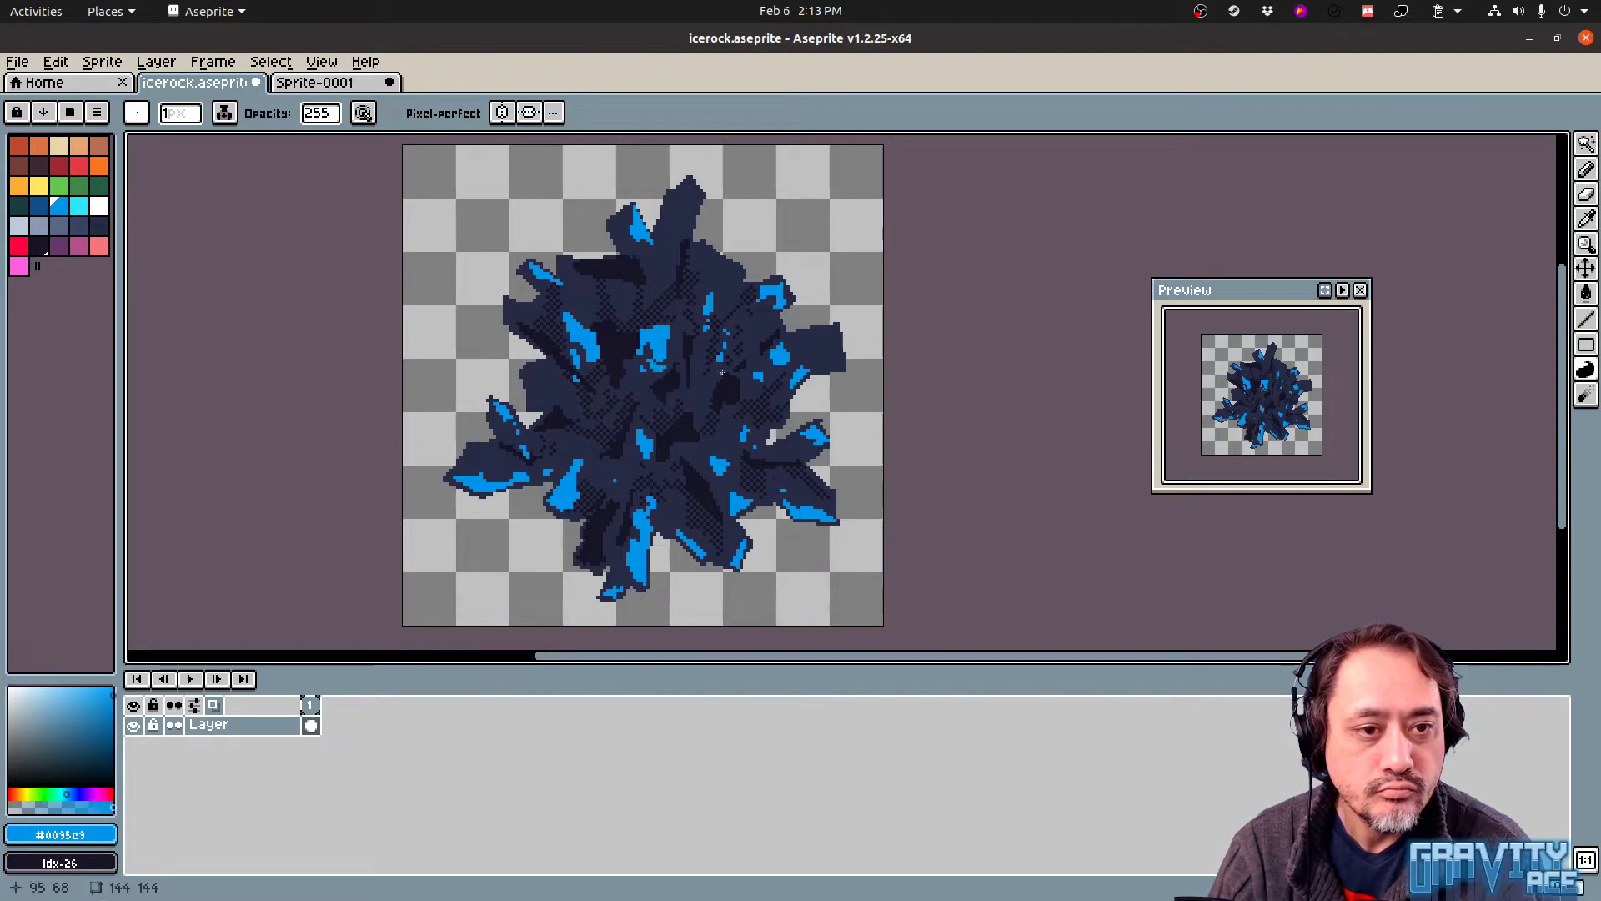
pyautogui.moveTo(765, 309); pyautogui.dragTo(760, 311)
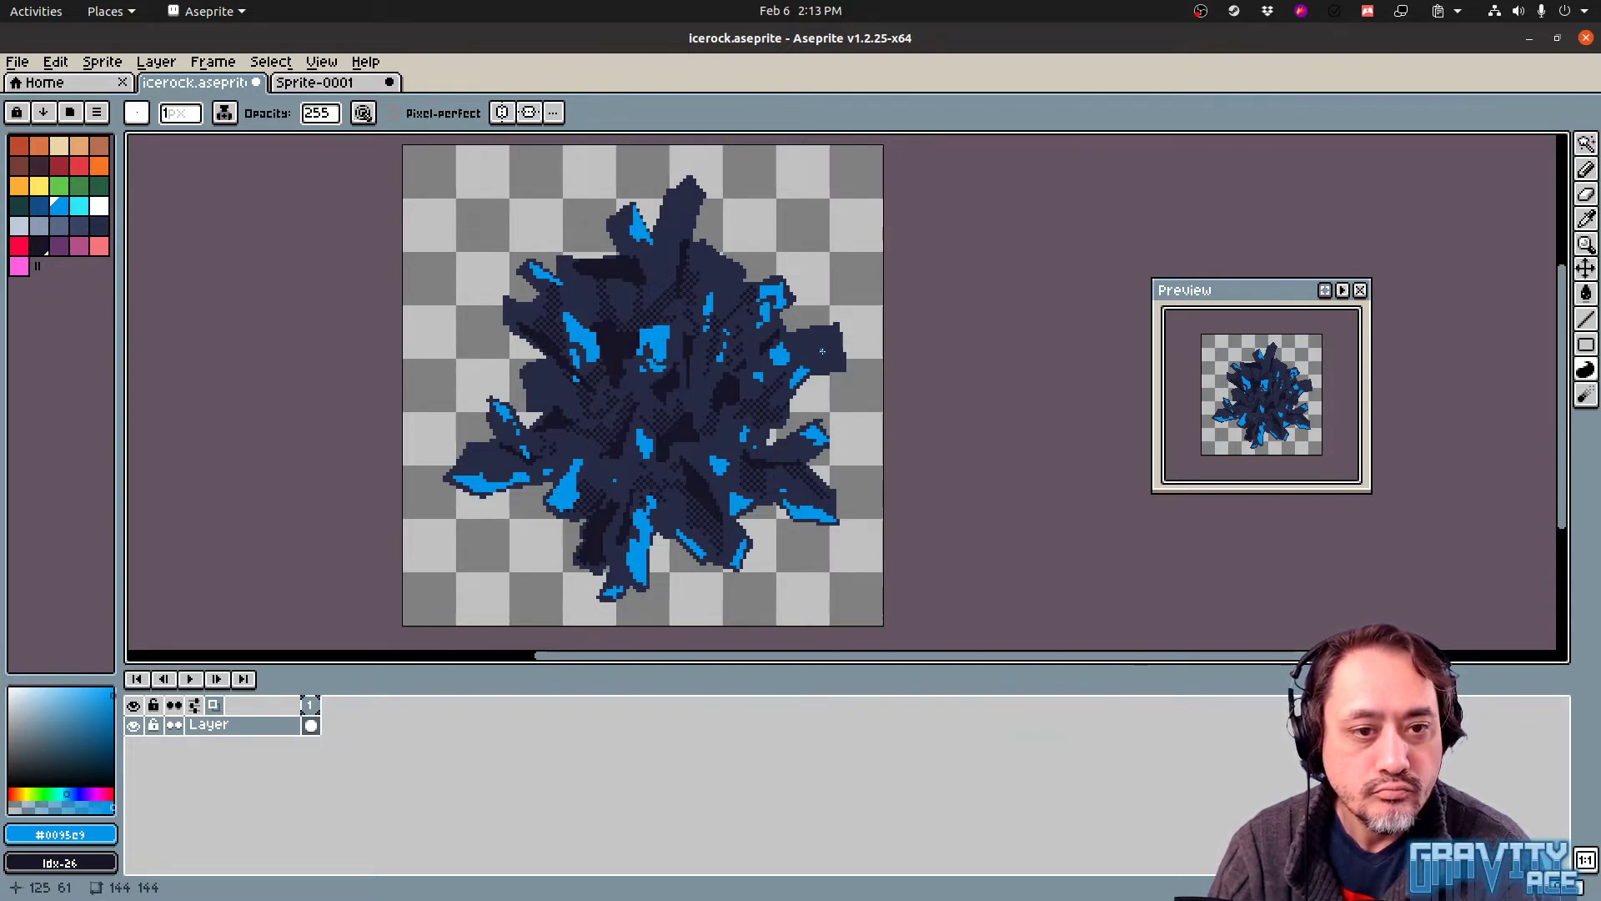
# Trim the tips of the rock's outer right, top and left crystals with the 2 px Eraser and save icerock.aseprite
pyautogui.press('e')
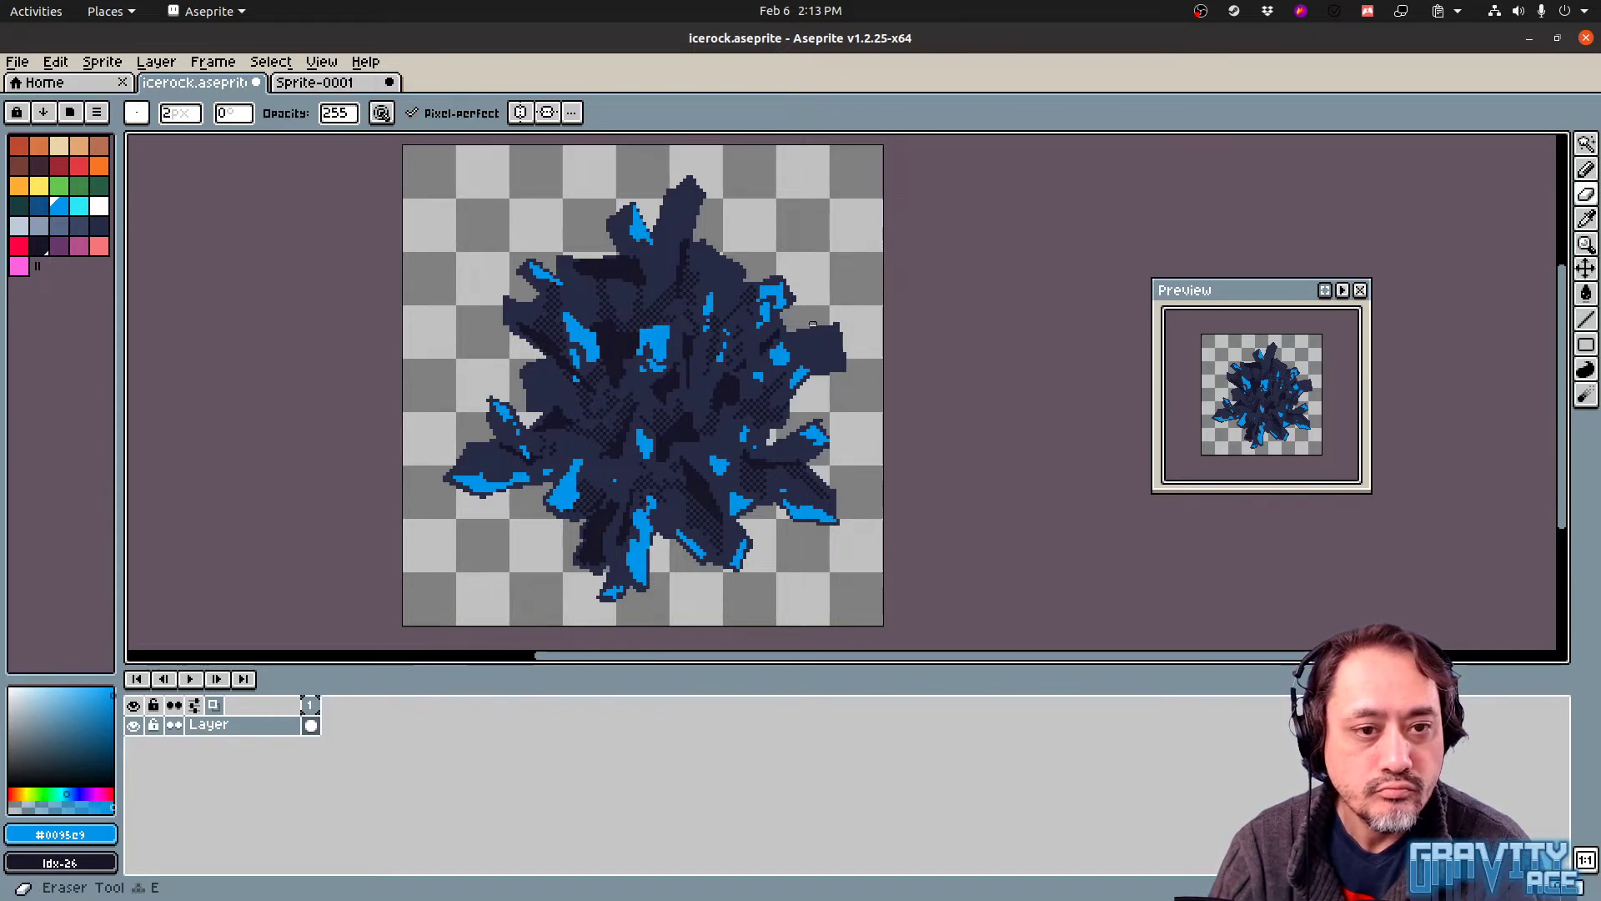
pyautogui.moveTo(815, 326); pyautogui.dragTo(843, 343)
pyautogui.moveTo(851, 350); pyautogui.dragTo(849, 346)
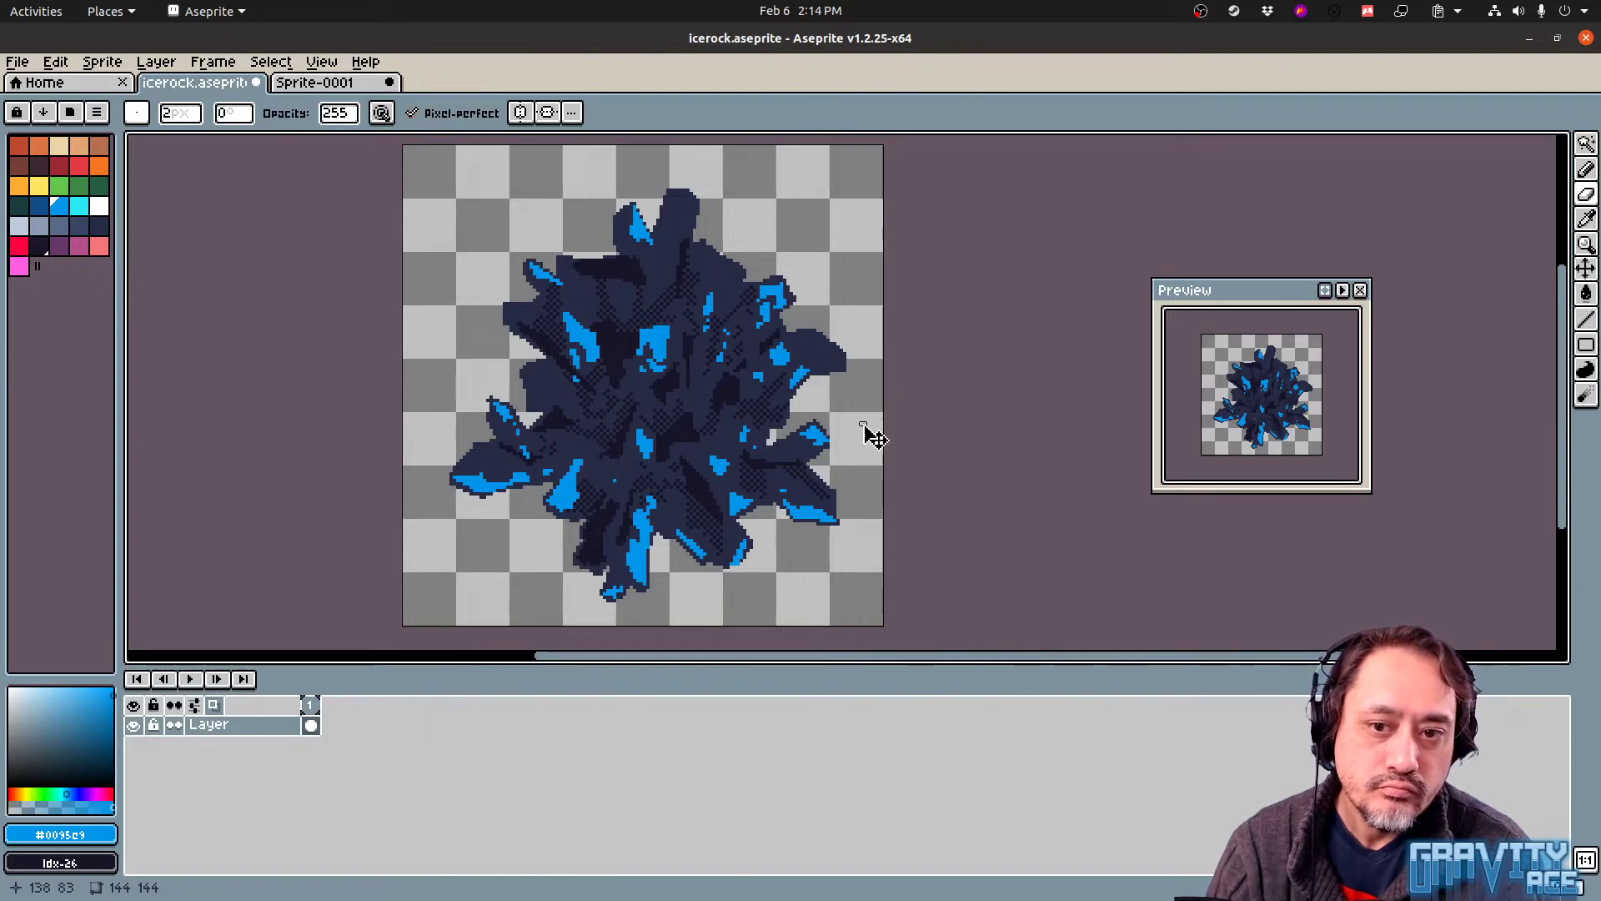
pyautogui.hotkey('ctrl', 'e')
pyautogui.click(741, 606)
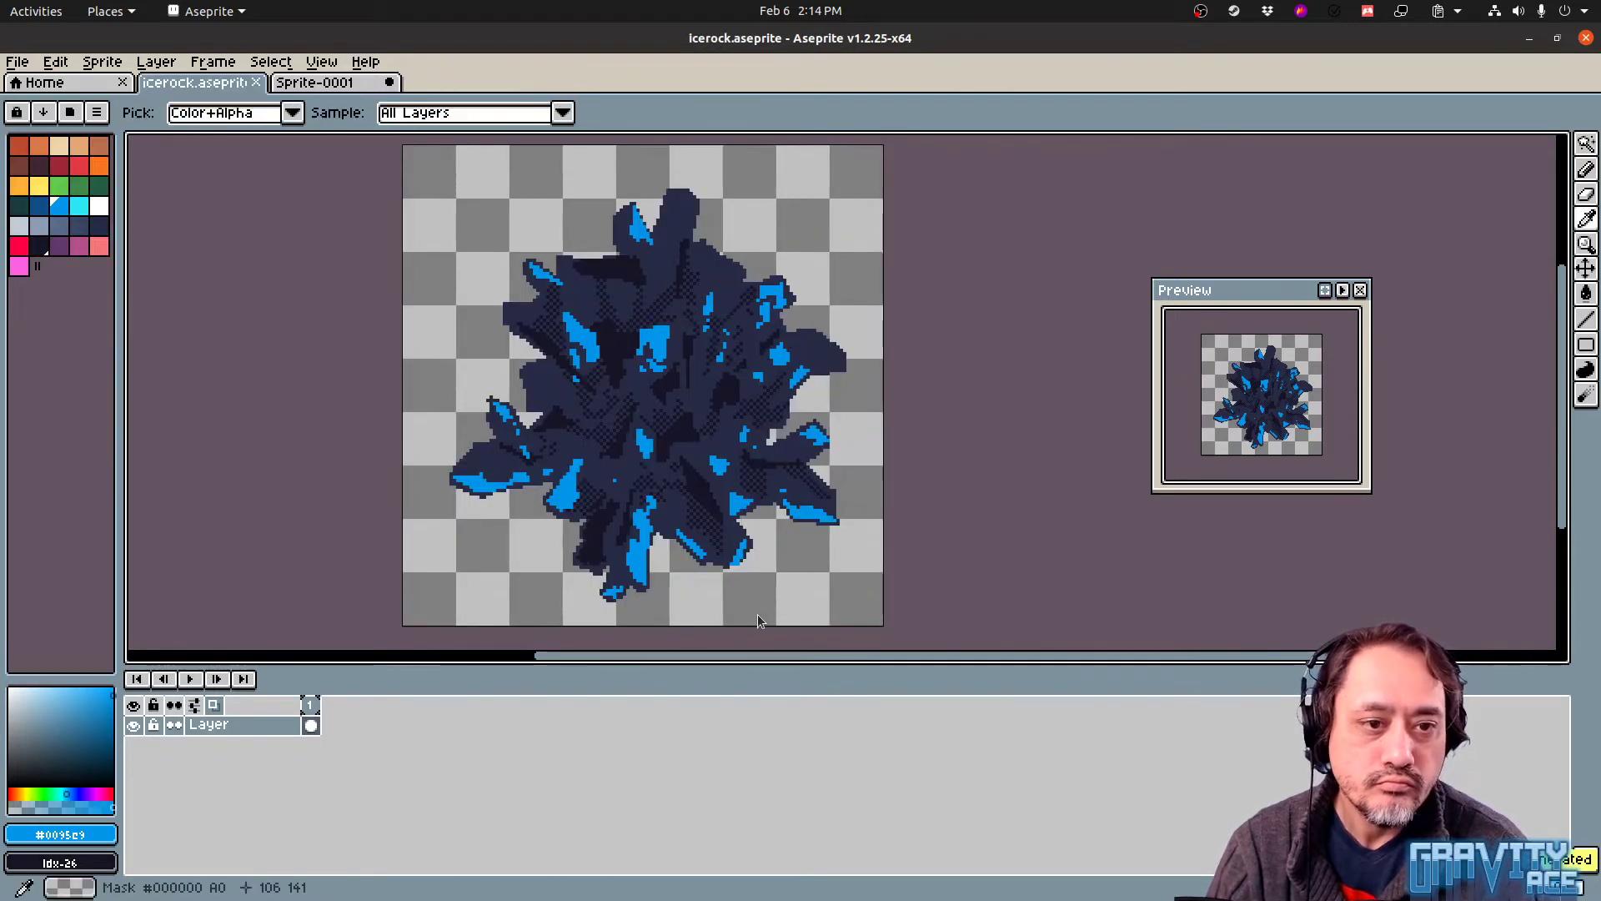
# Switch to Gravity Ace, run the game and load the unnamed level of the test campaign in its level editor
pyautogui.hotkey('alt', 'Tab')
pyautogui.hotkey('alt', 'Tab')
pyautogui.press('F5')
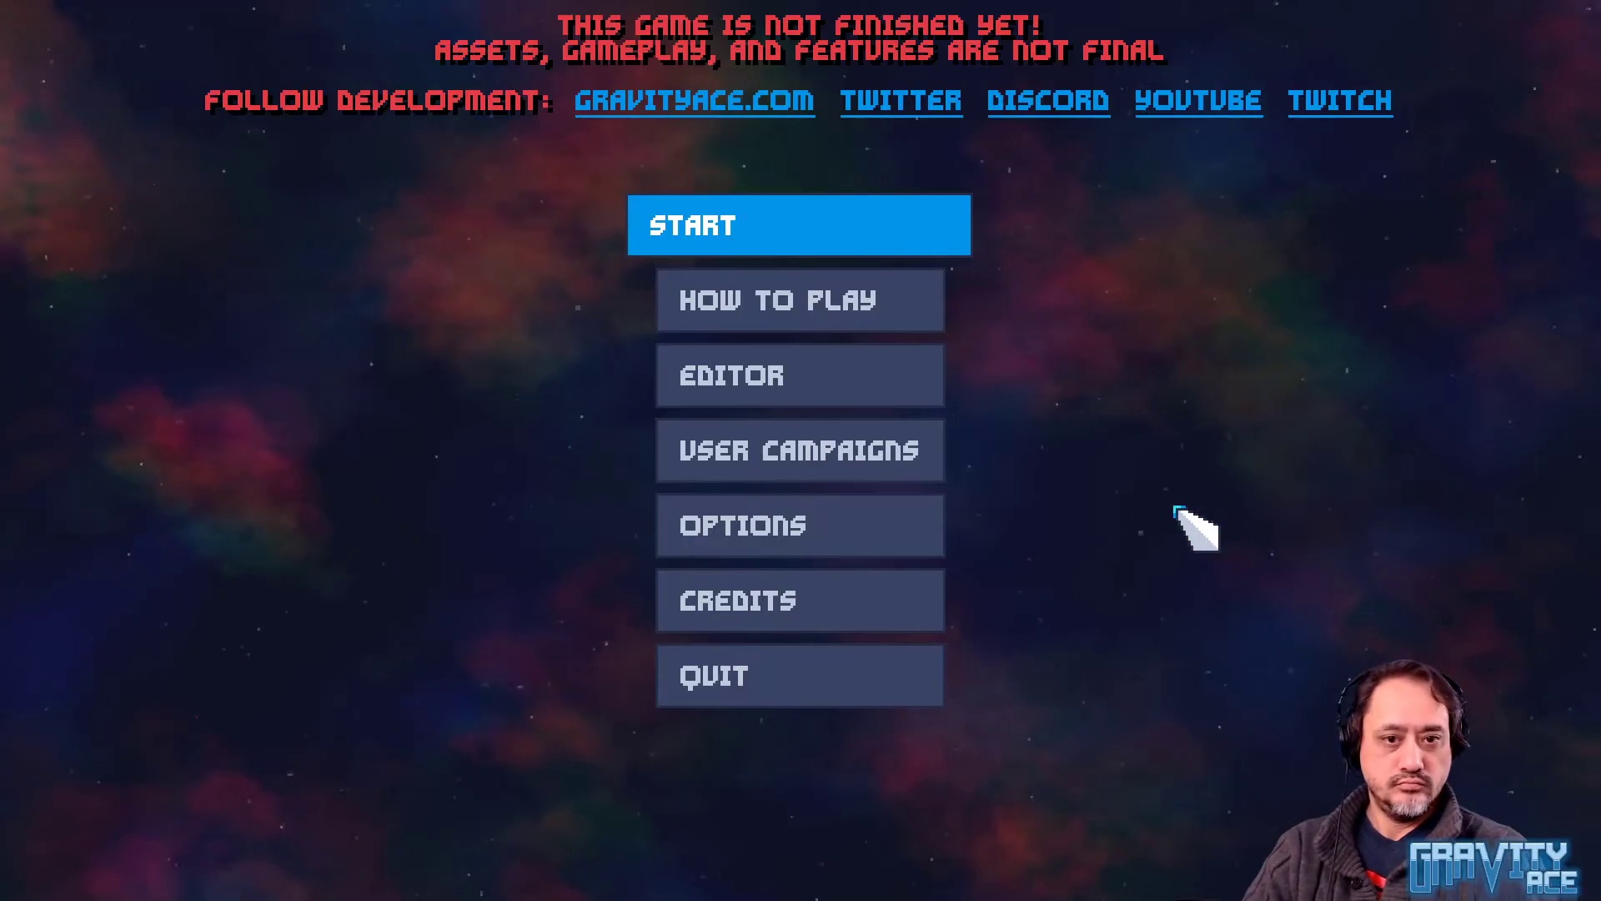
pyautogui.click(802, 375)
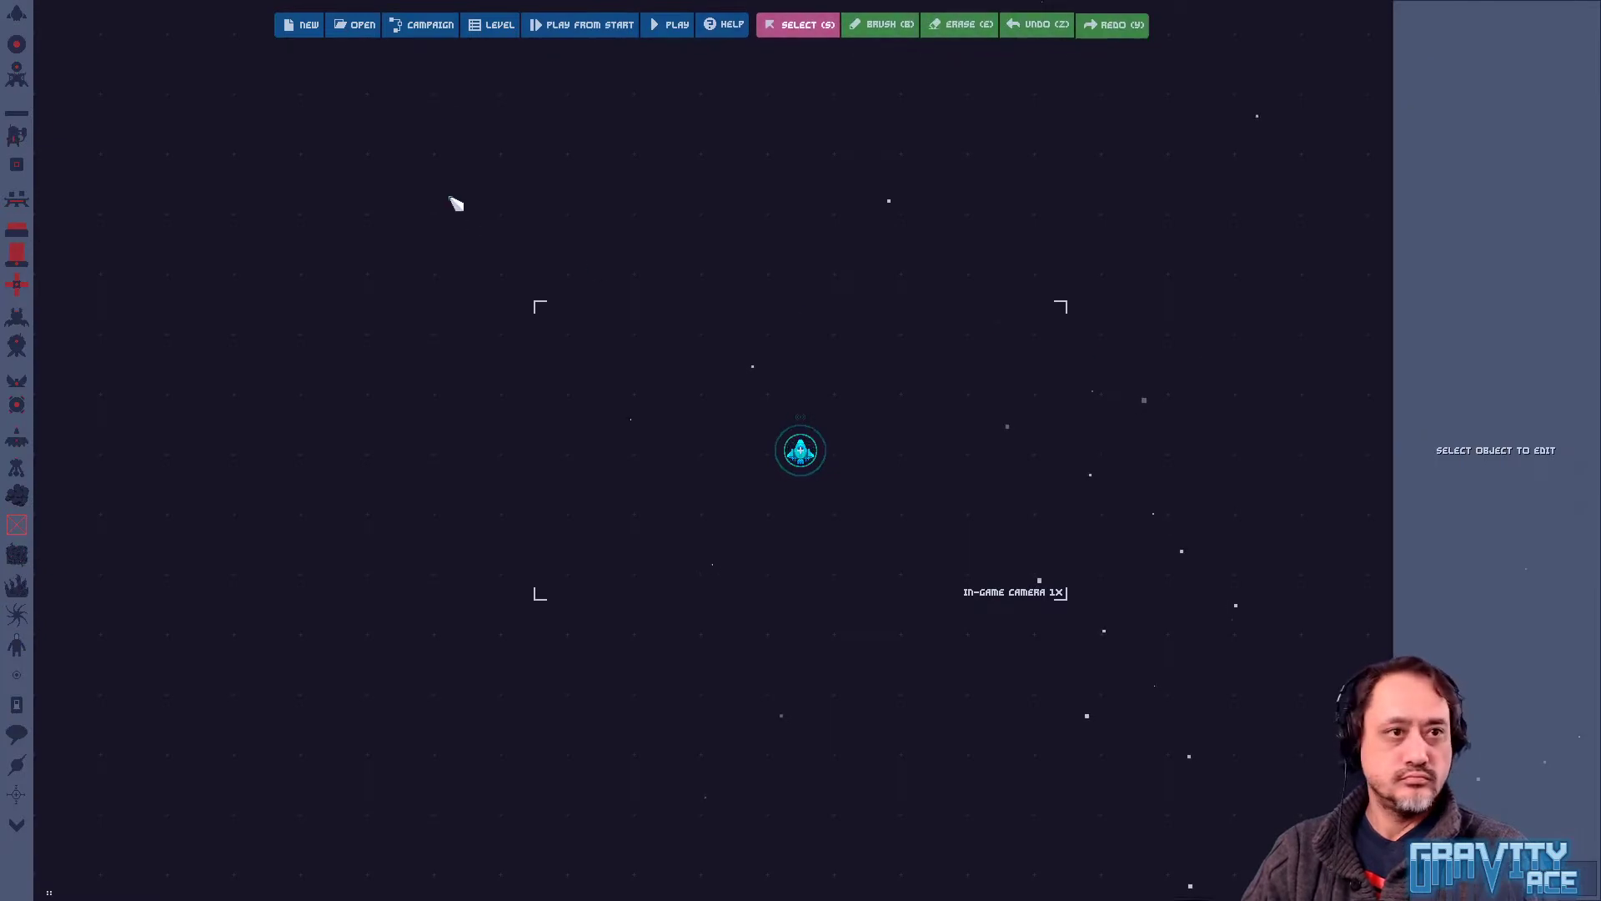
pyautogui.click(368, 22)
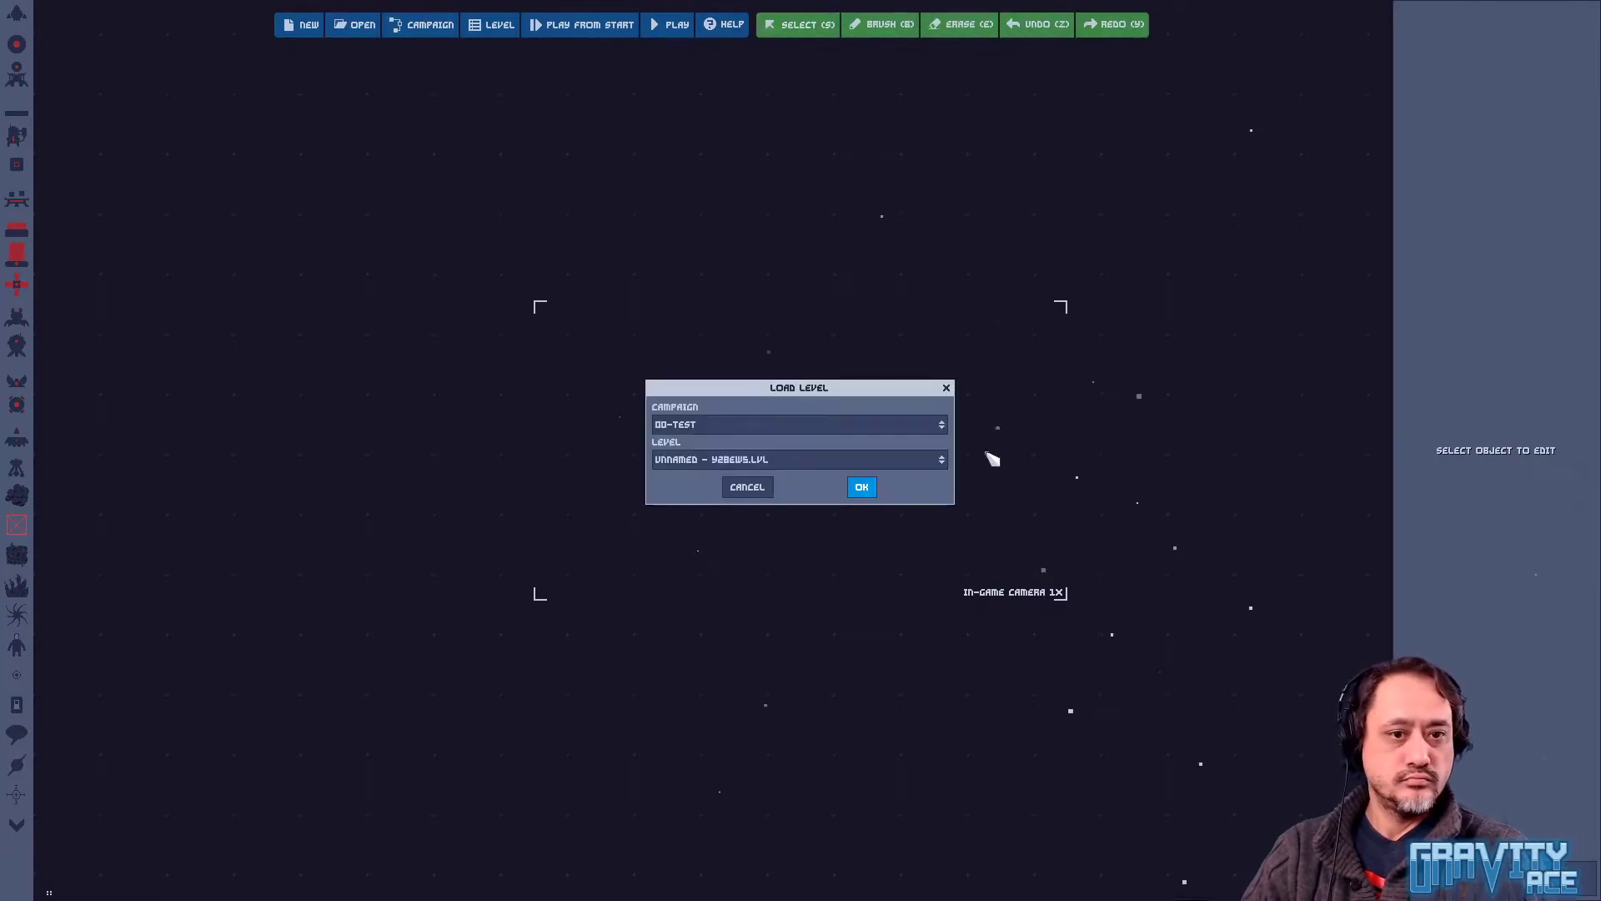
pyautogui.click(863, 488)
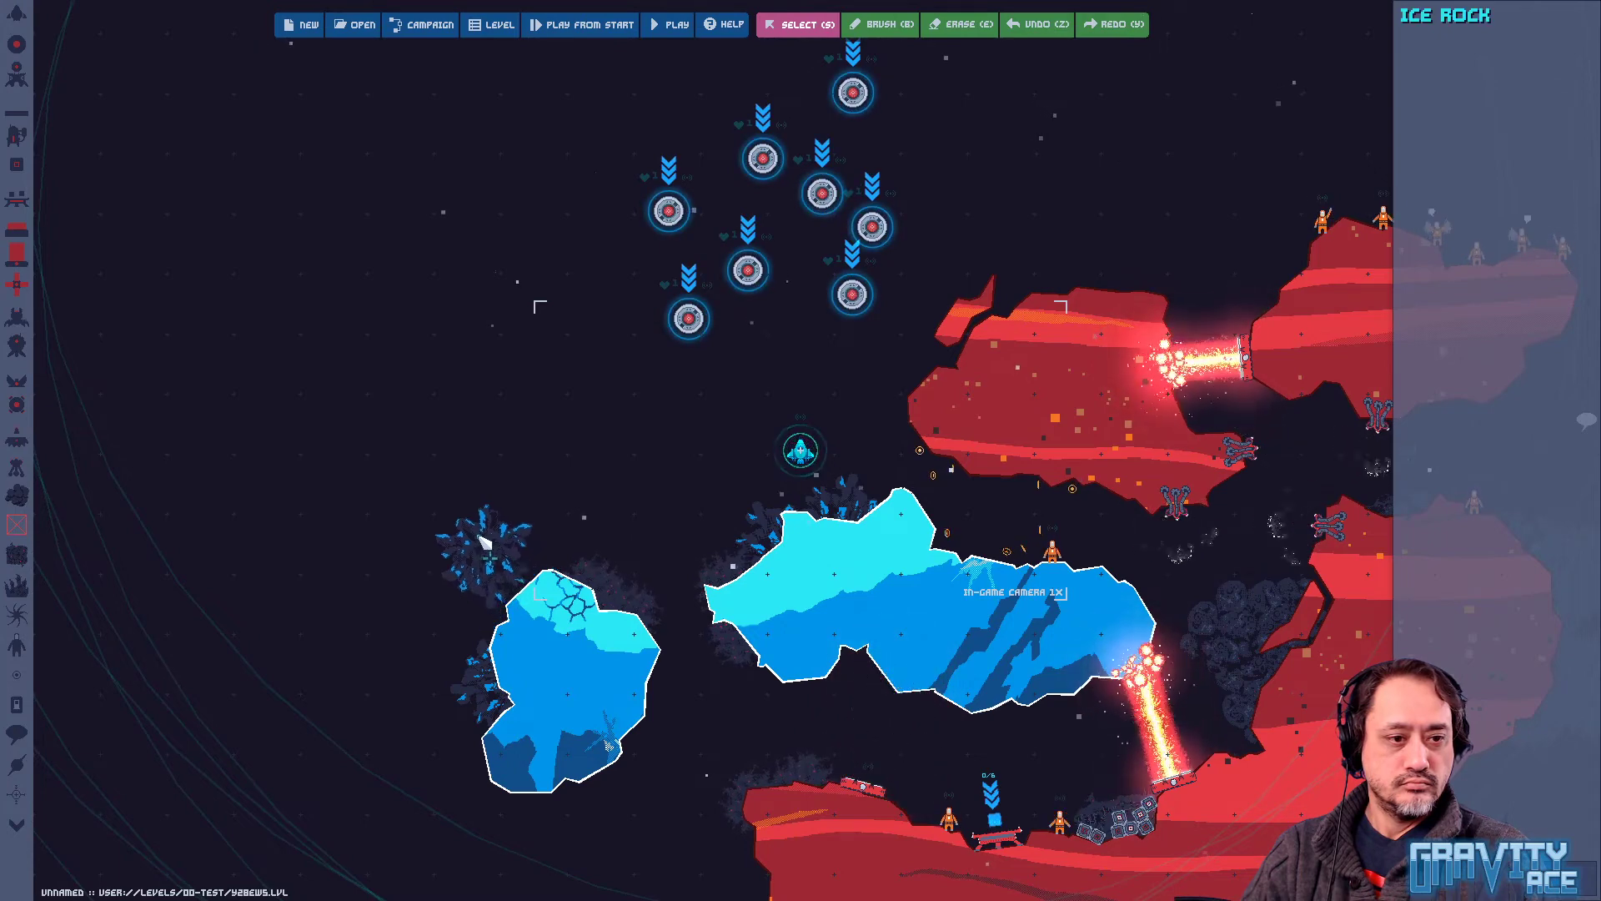
# Move the upper ice rock partly behind the upper-left edge of the small blue asteroid
pyautogui.moveTo(486, 563); pyautogui.dragTo(509, 588)
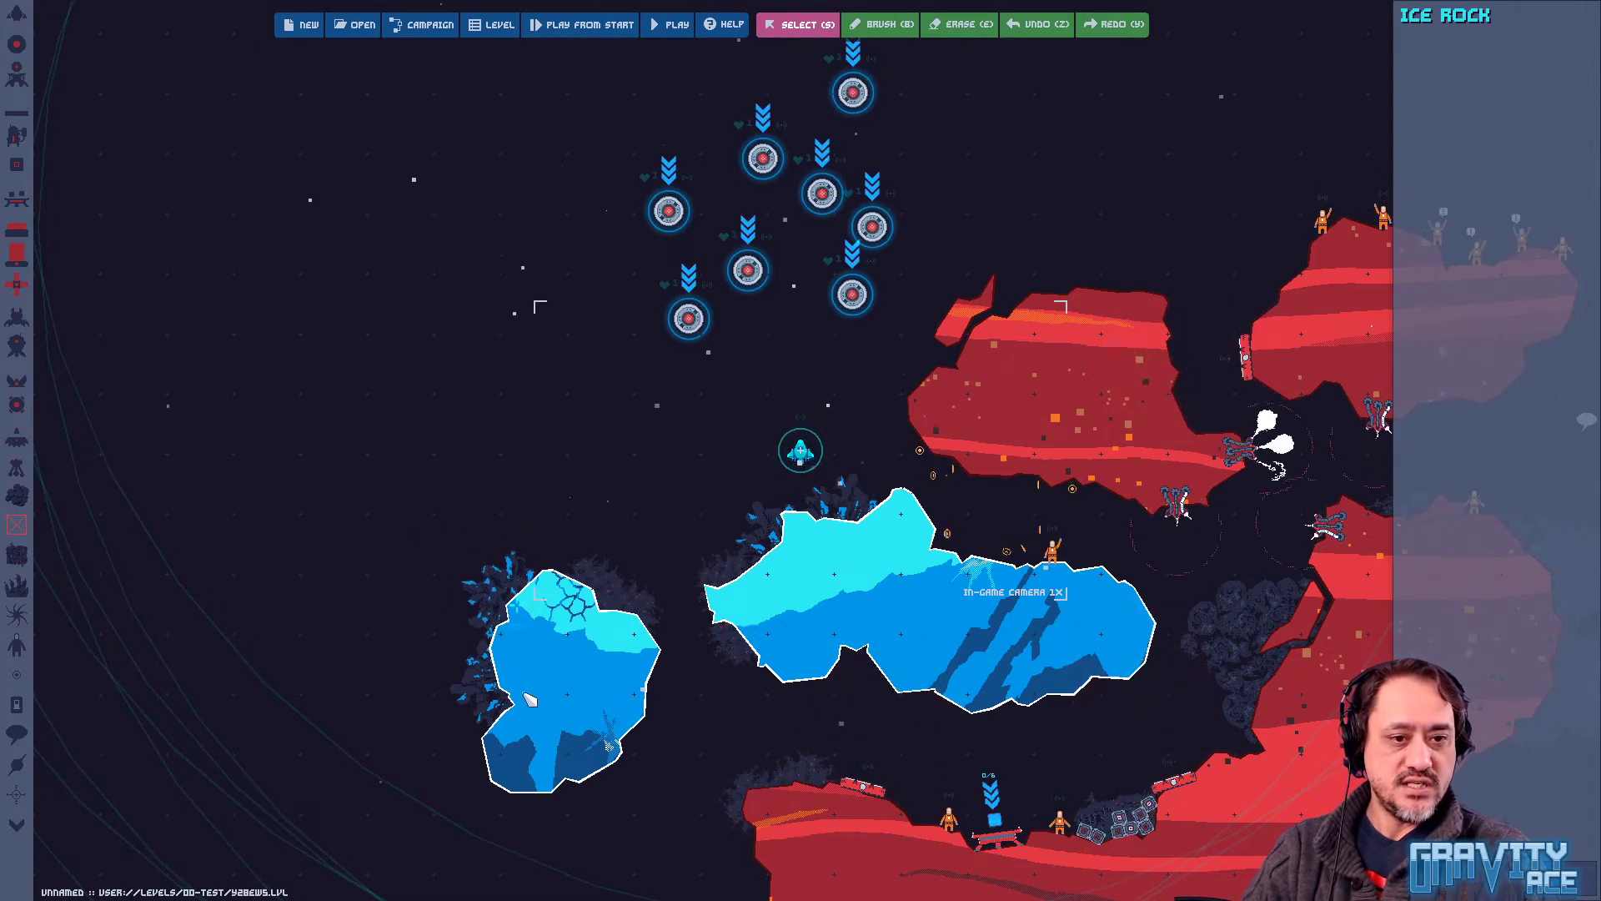
pyautogui.scroll(1, 519, 697)
pyautogui.moveTo(486, 705); pyautogui.dragTo(1003, 405, button='middle')
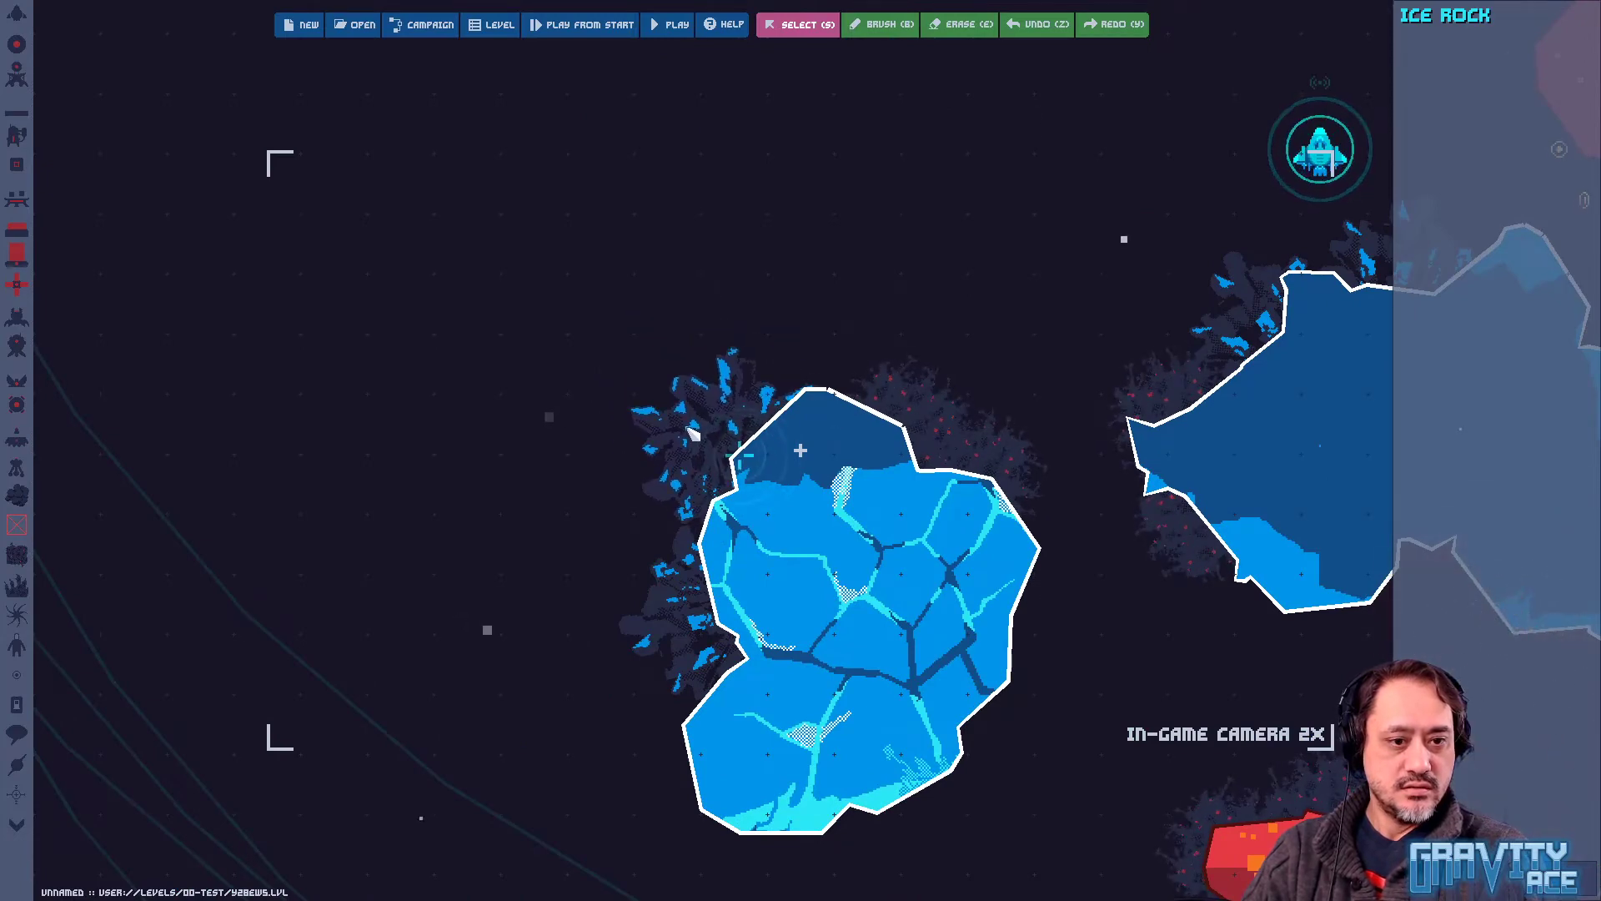
pyautogui.scroll(-1, 838, 482)
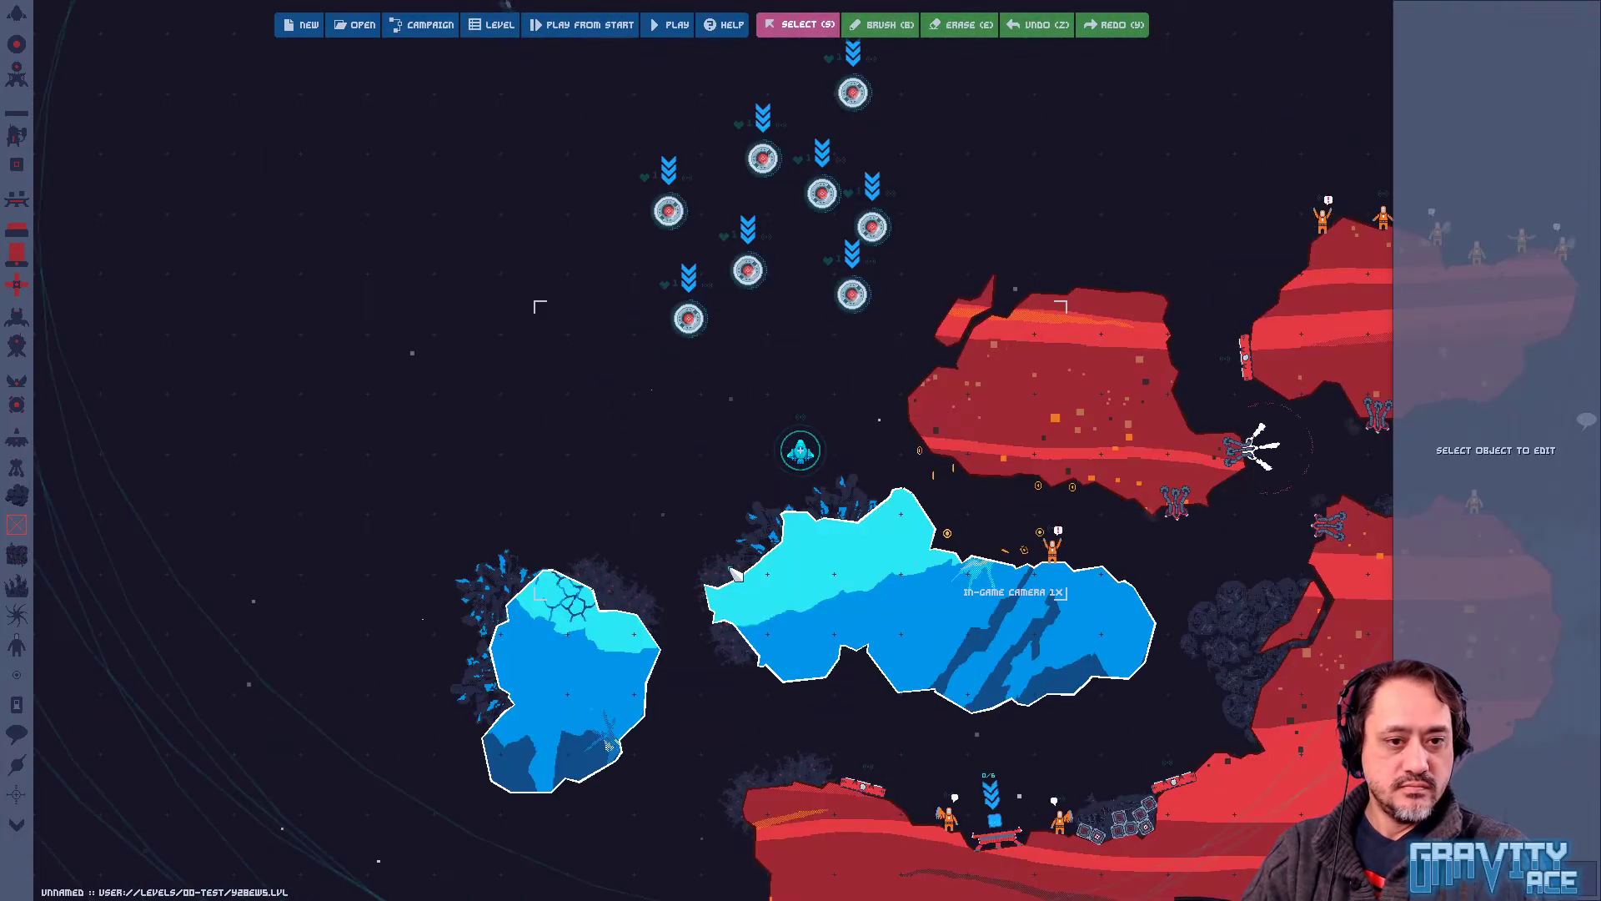
# Playtest the level, flying the ship past the ice rocks on both blue asteroids to judge the sprite in game
pyautogui.moveTo(980, 650); pyautogui.dragTo(868, 581, button='middle')
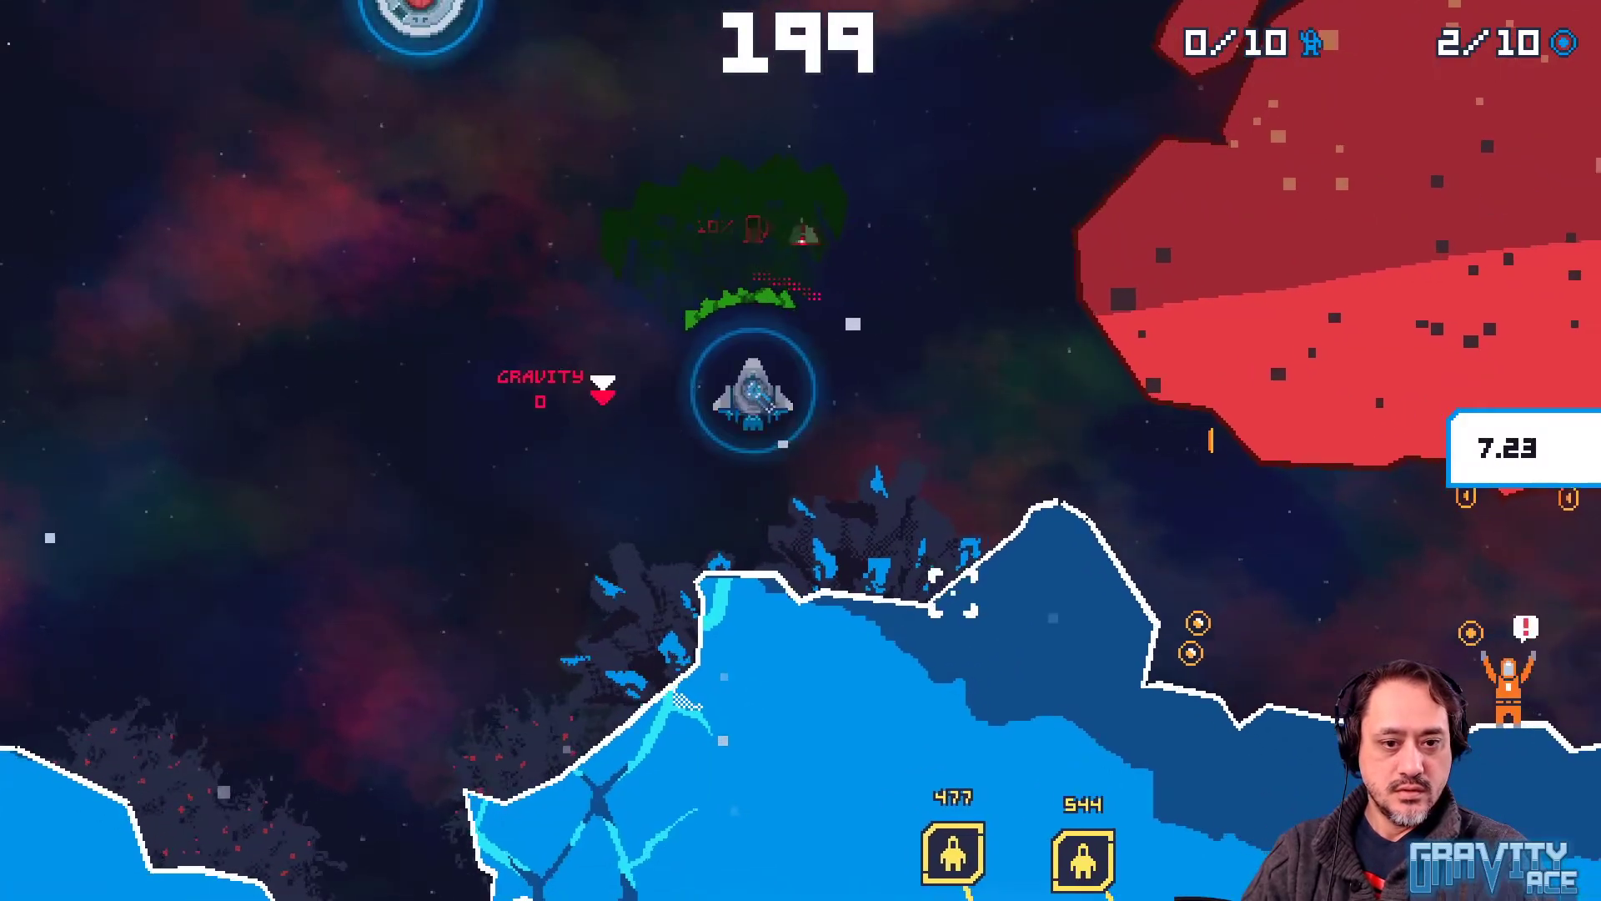
pyautogui.press('a')
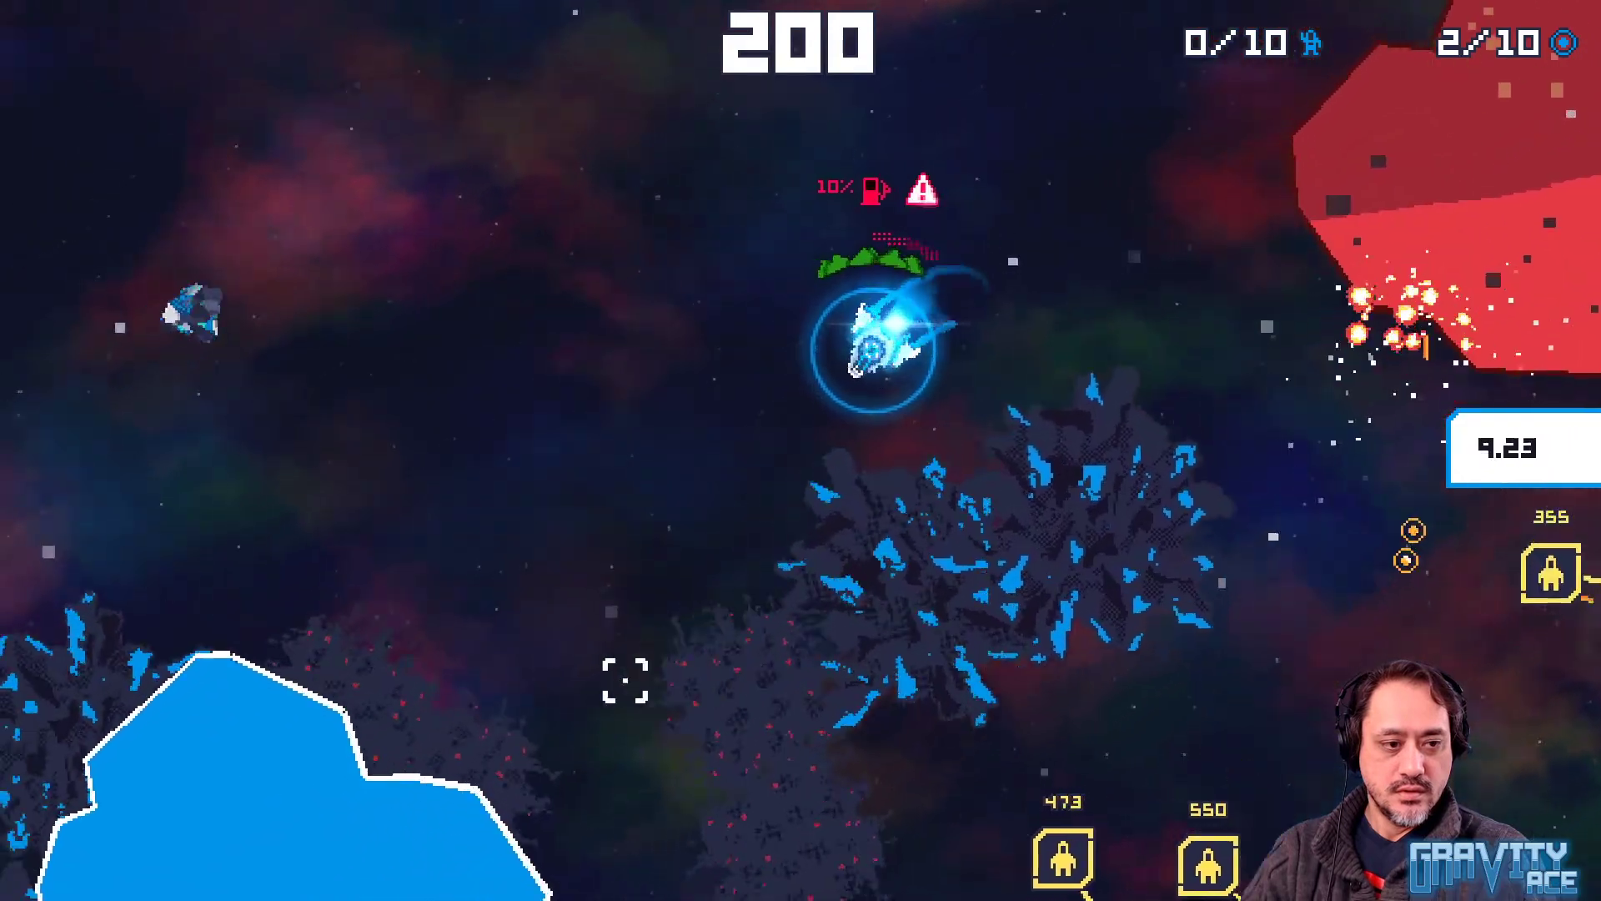
pyautogui.moveTo(625, 679); pyautogui.dragTo(502, 694)
pyautogui.press('w')
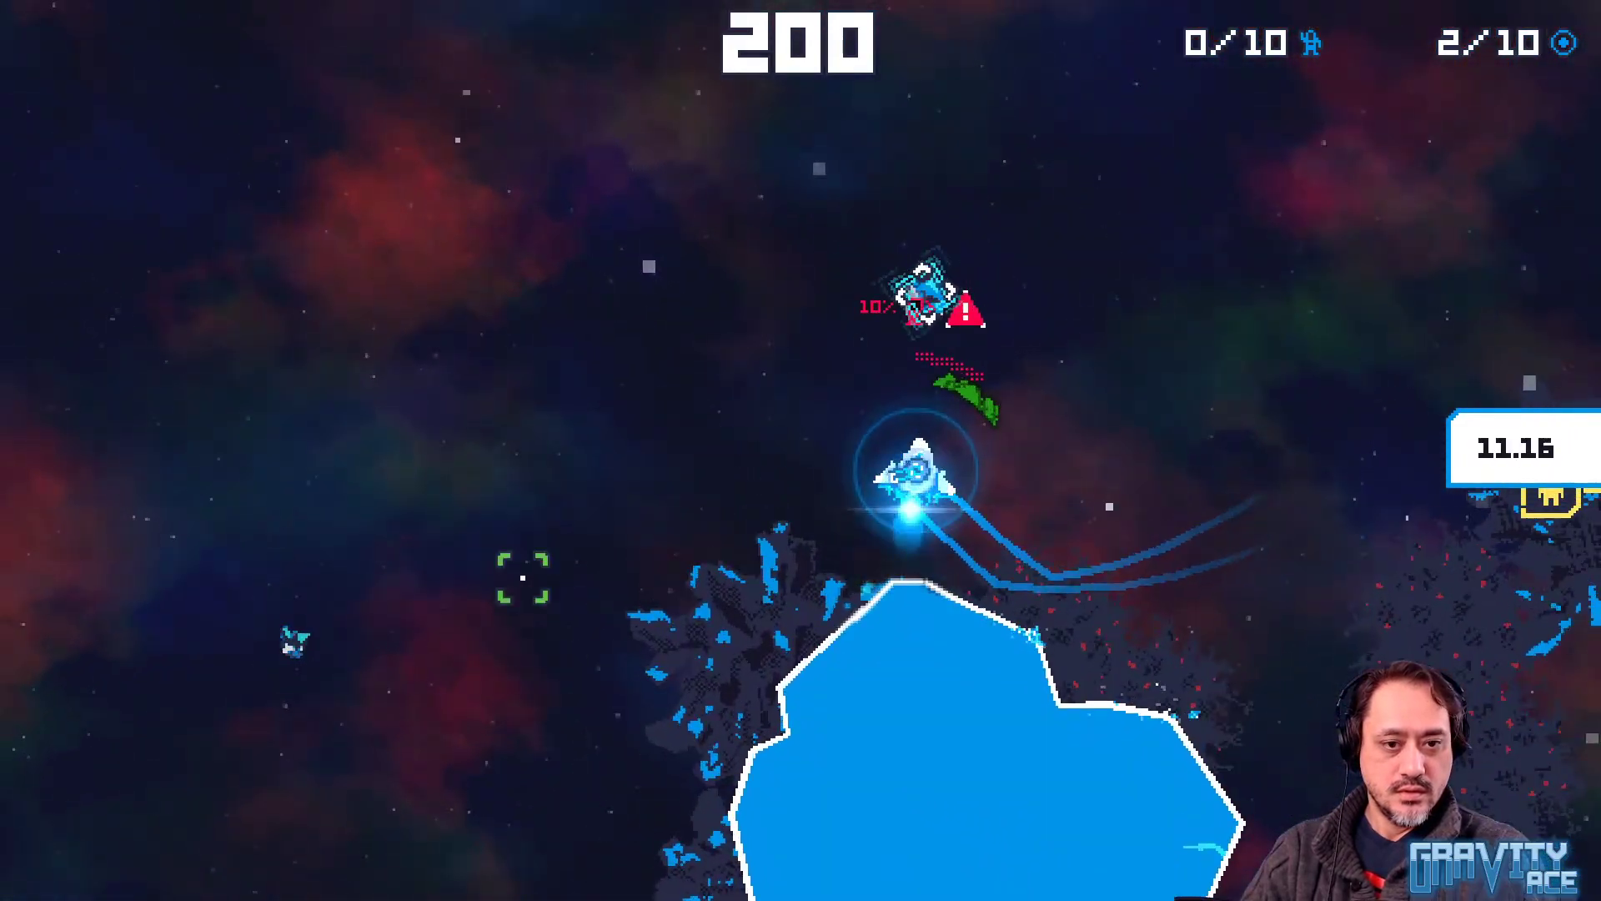
pyautogui.press('a')
pyautogui.press('s')
pyautogui.click(1326, 406)
pyautogui.press('d')
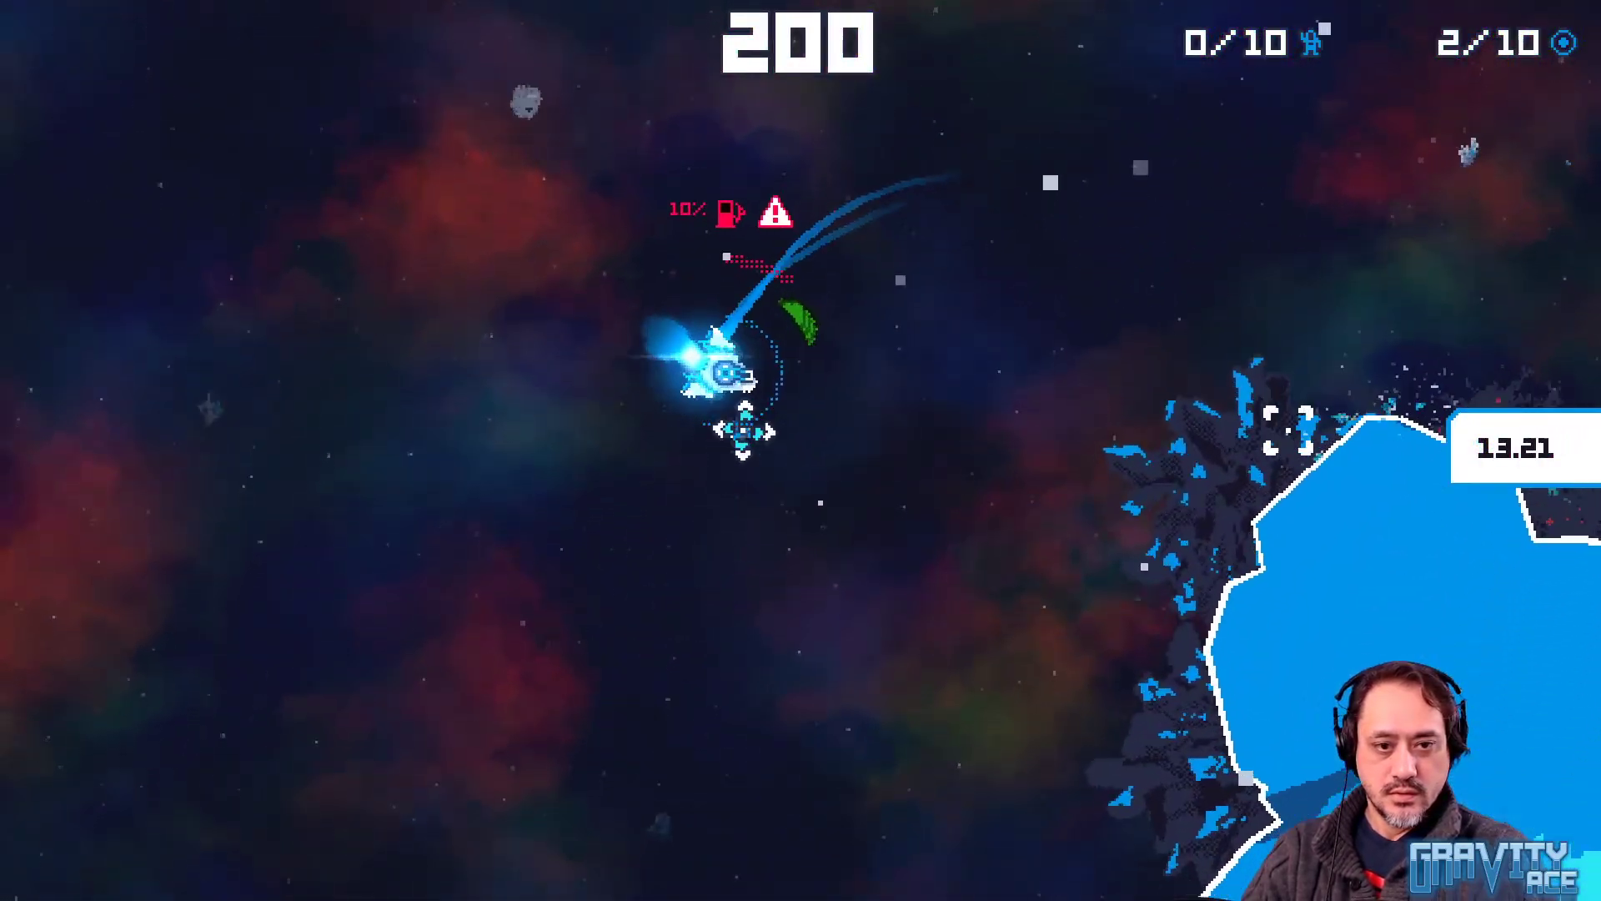
pyautogui.moveTo(1154, 340)
pyautogui.mouseDown()
pyautogui.moveTo(1040, 261)
pyautogui.moveTo(1029, 321)
pyautogui.moveTo(1063, 531)
pyautogui.mouseUp()
pyautogui.press('w')
pyautogui.press('d')
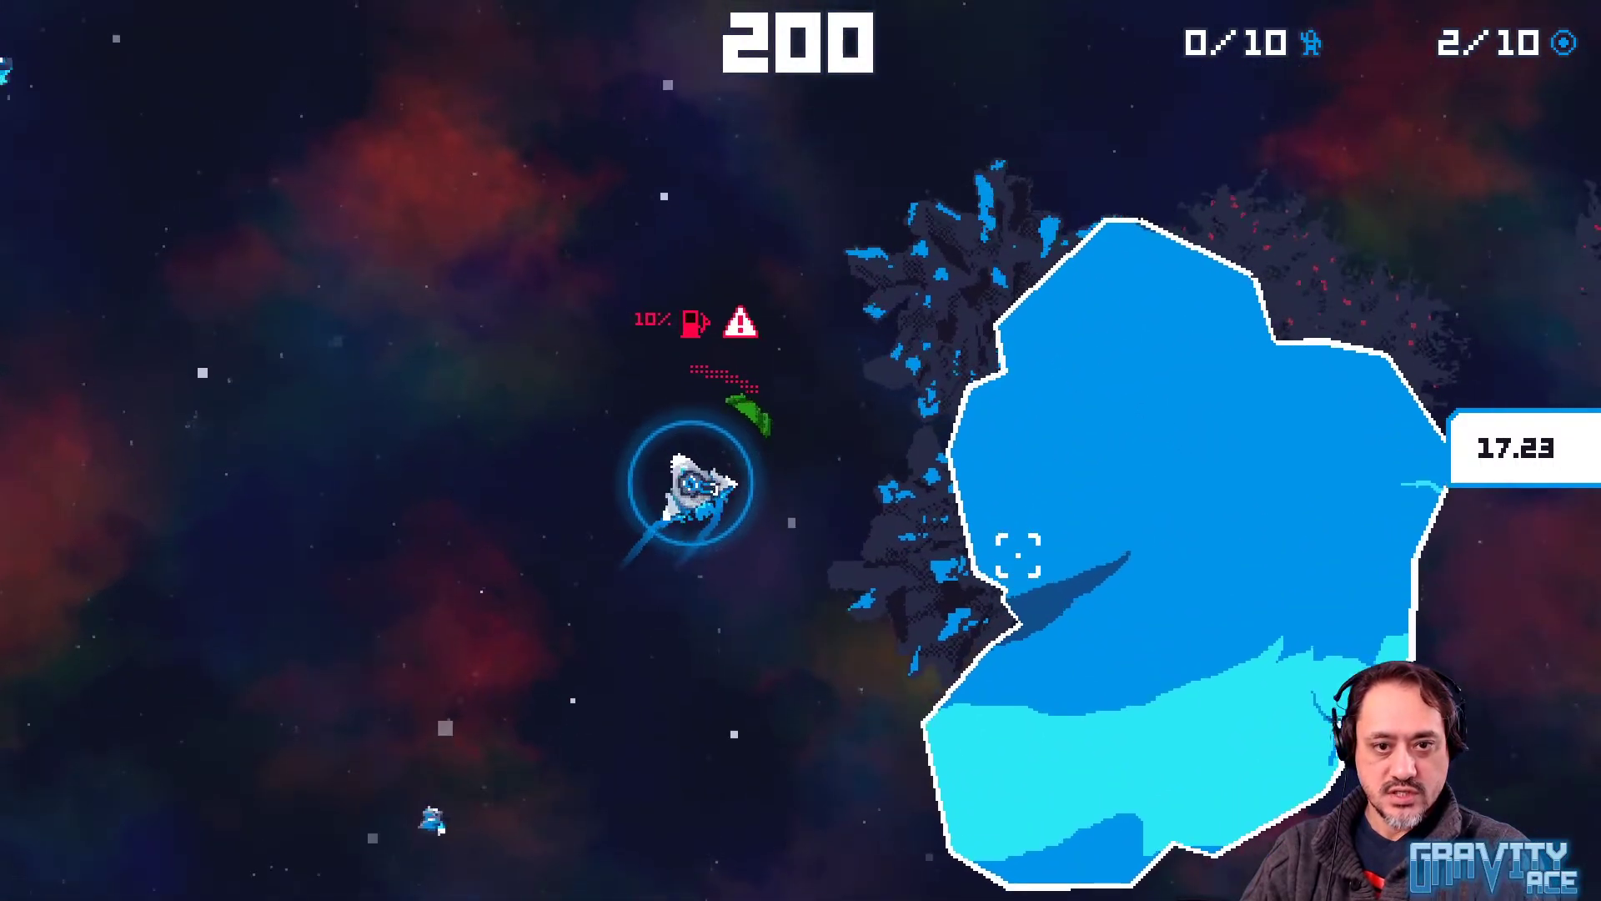
pyautogui.press('w')
pyautogui.press('Escape')
# Rearrange the ice rocks on the small blue asteroid's left side so the cluster spreads farther out into open space
pyautogui.scroll(1, 842, 546)
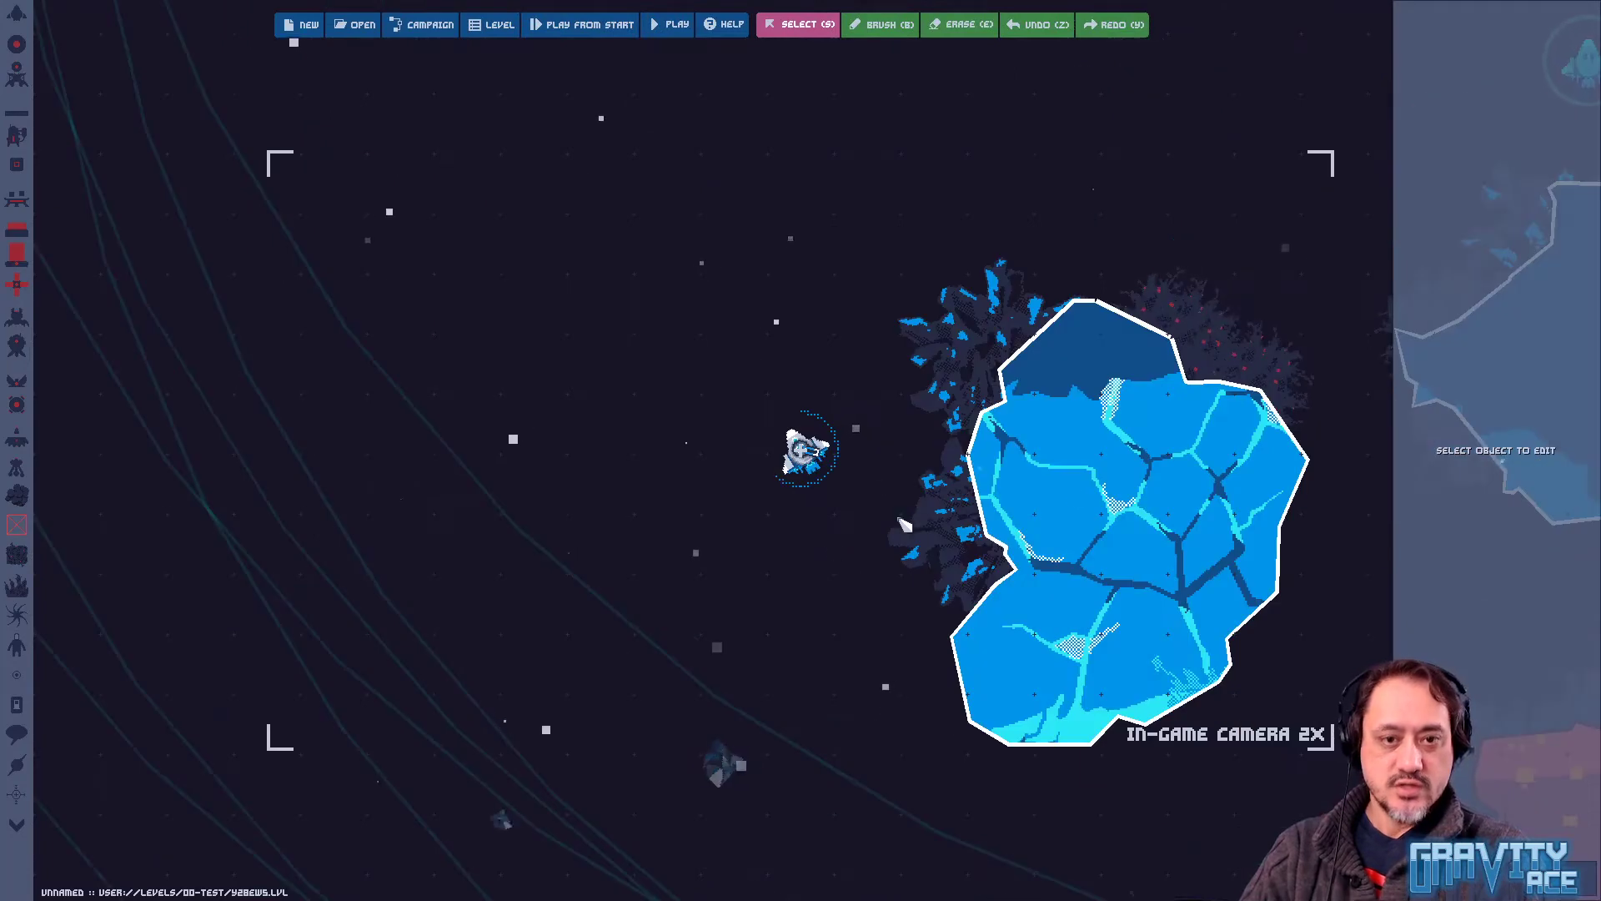
pyautogui.scroll(1, 1042, 500)
pyautogui.moveTo(1060, 542); pyautogui.dragTo(894, 586, button='middle')
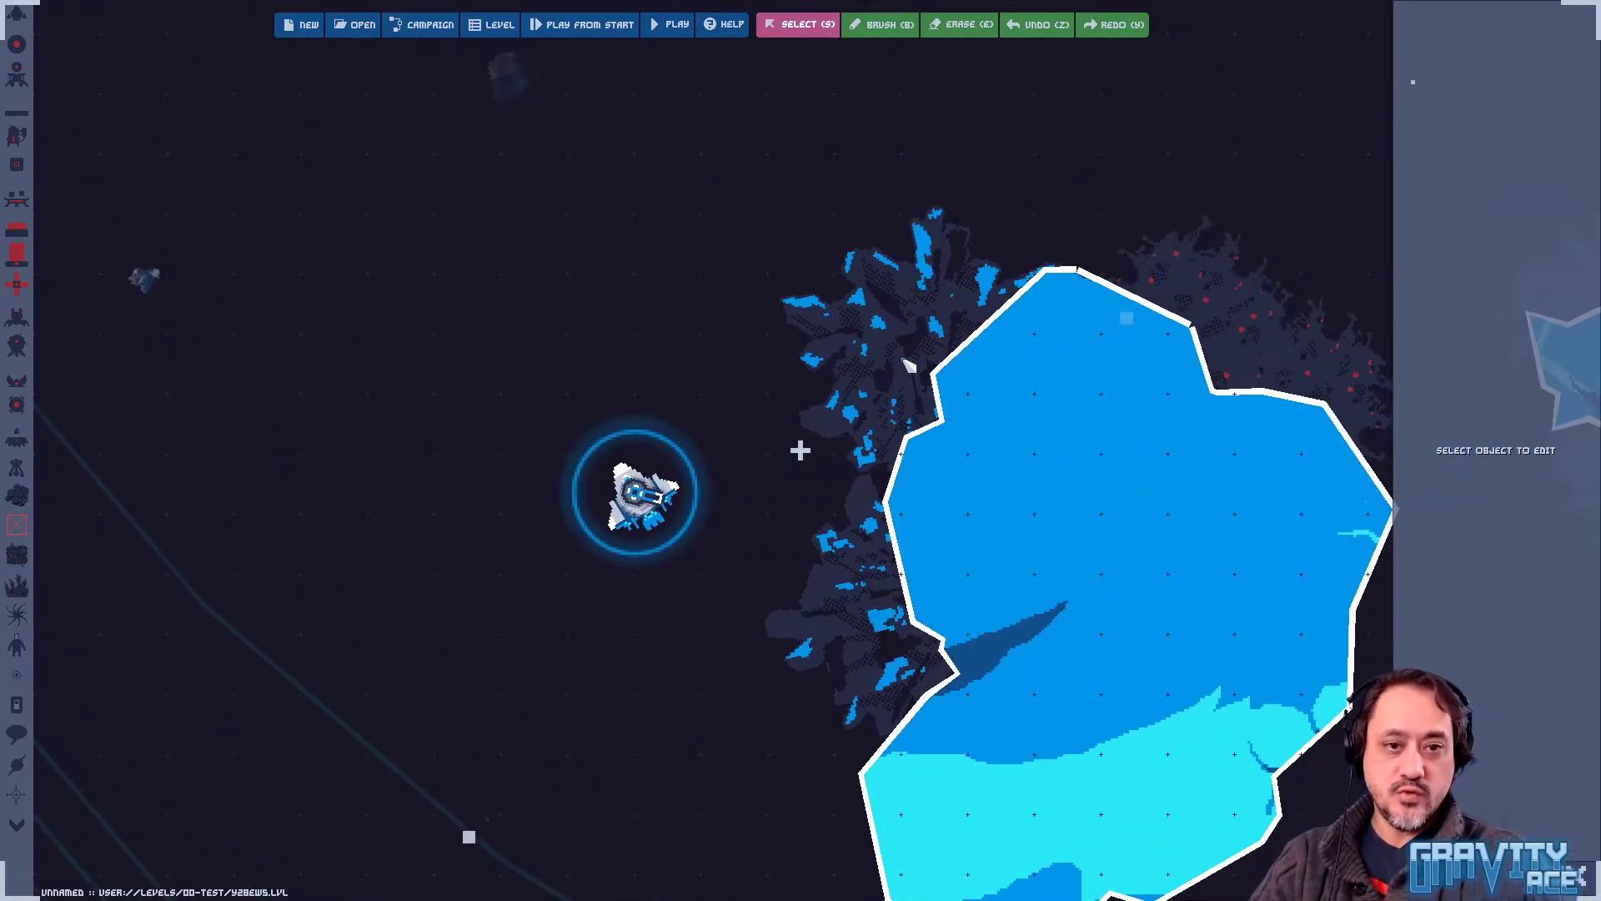
pyautogui.moveTo(905, 340); pyautogui.dragTo(733, 240)
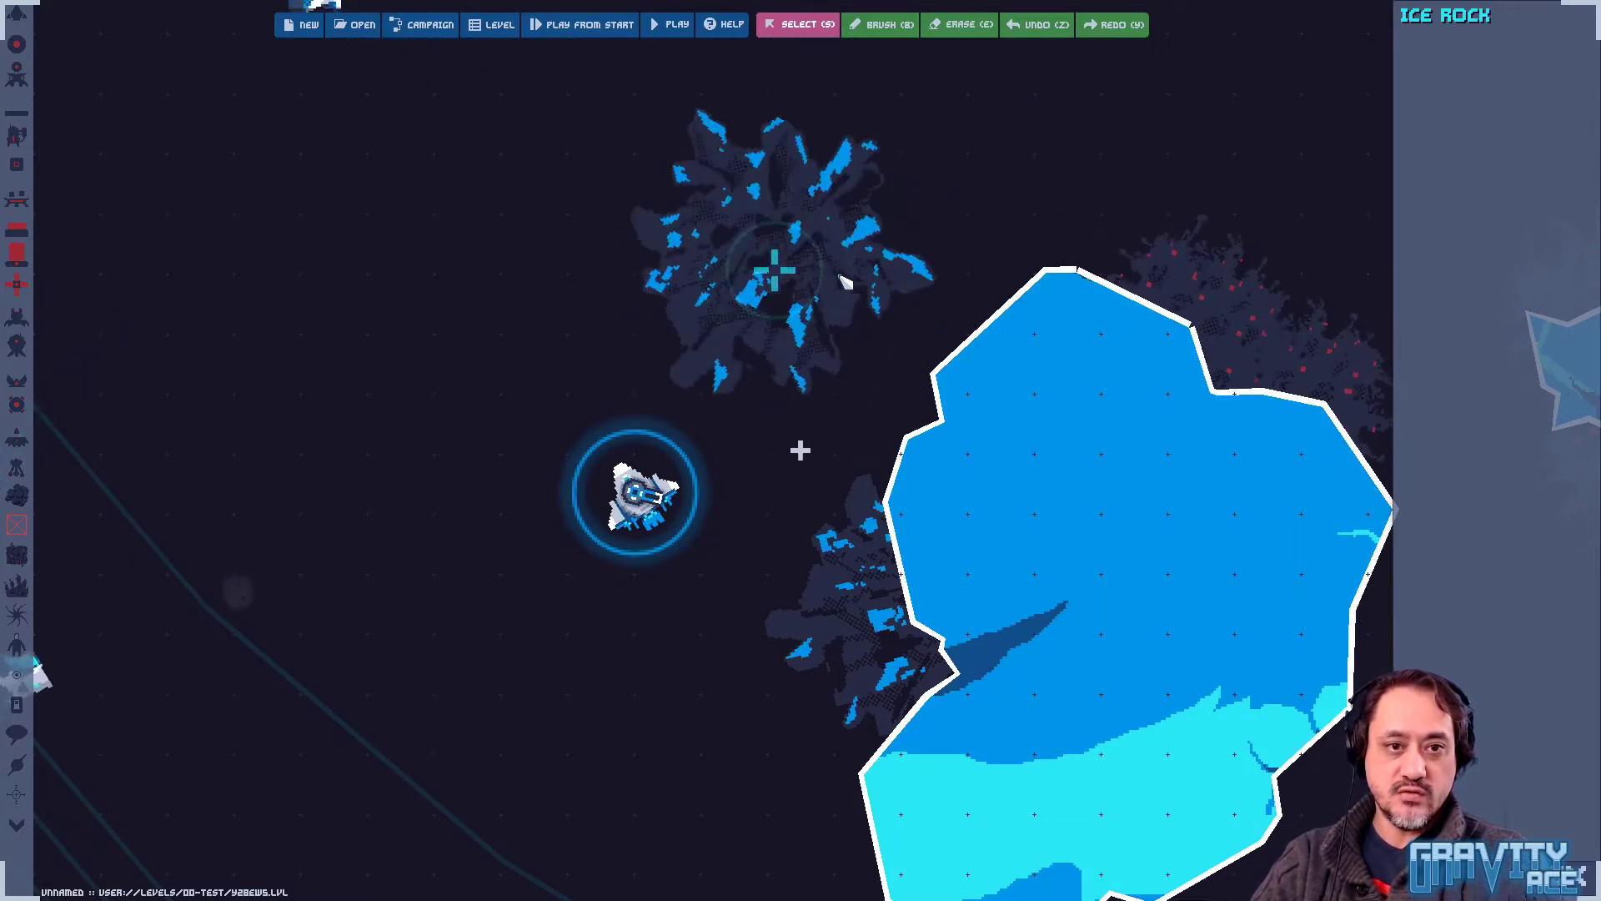
pyautogui.moveTo(788, 286); pyautogui.dragTo(979, 375)
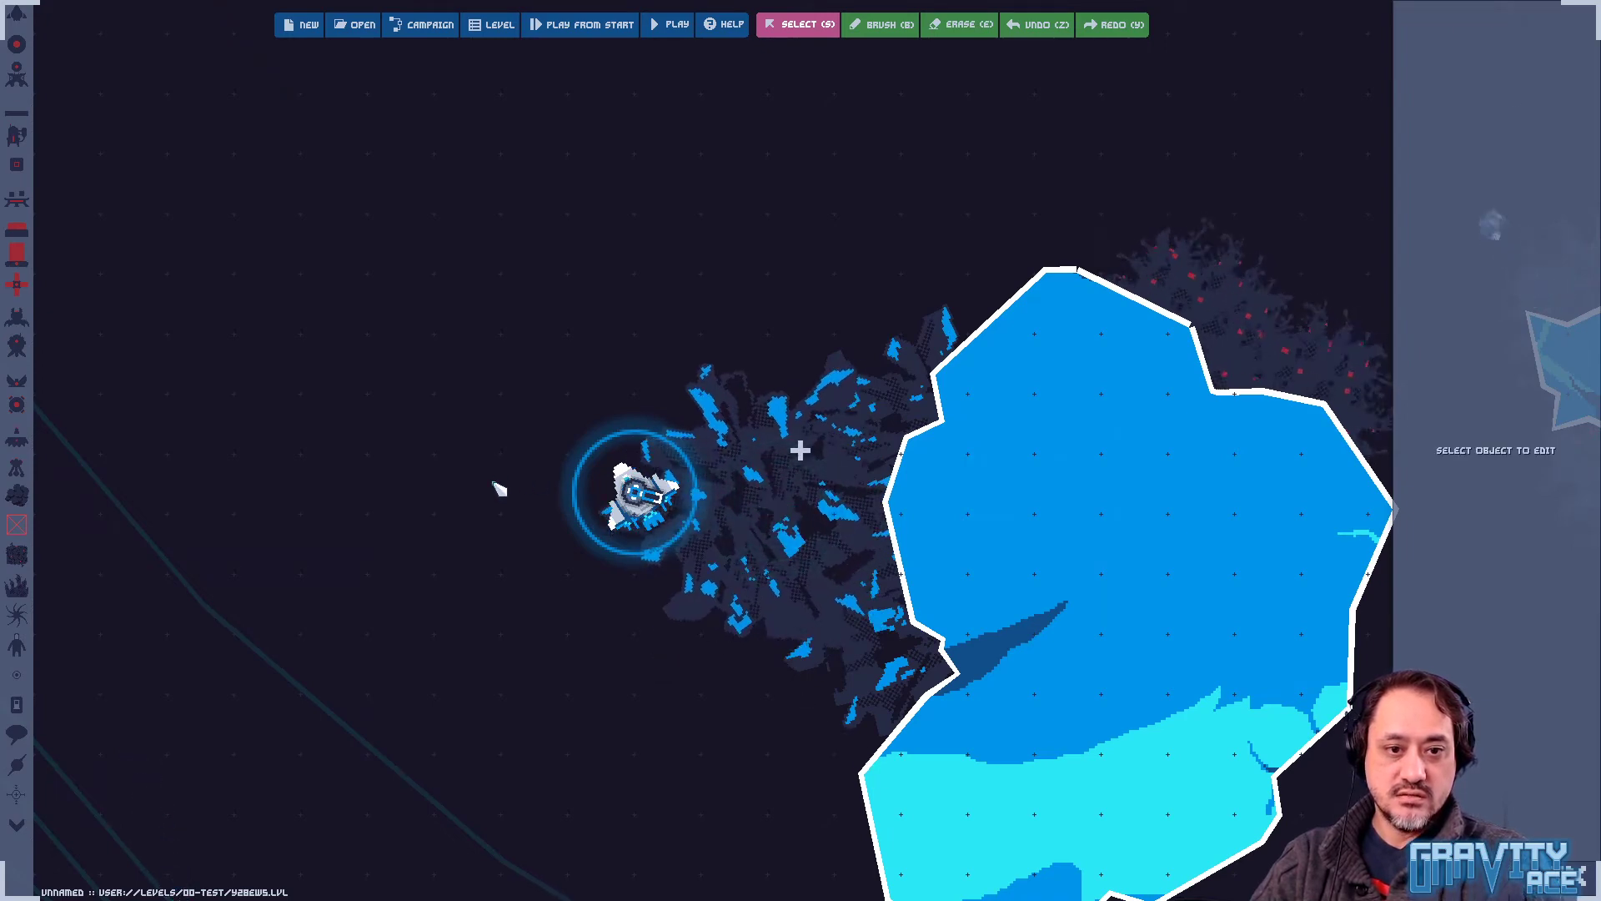
# Playtest the level briefly to view the rearranged ice rock cluster beside the ship
pyautogui.press('Tab')
pyautogui.press('w')
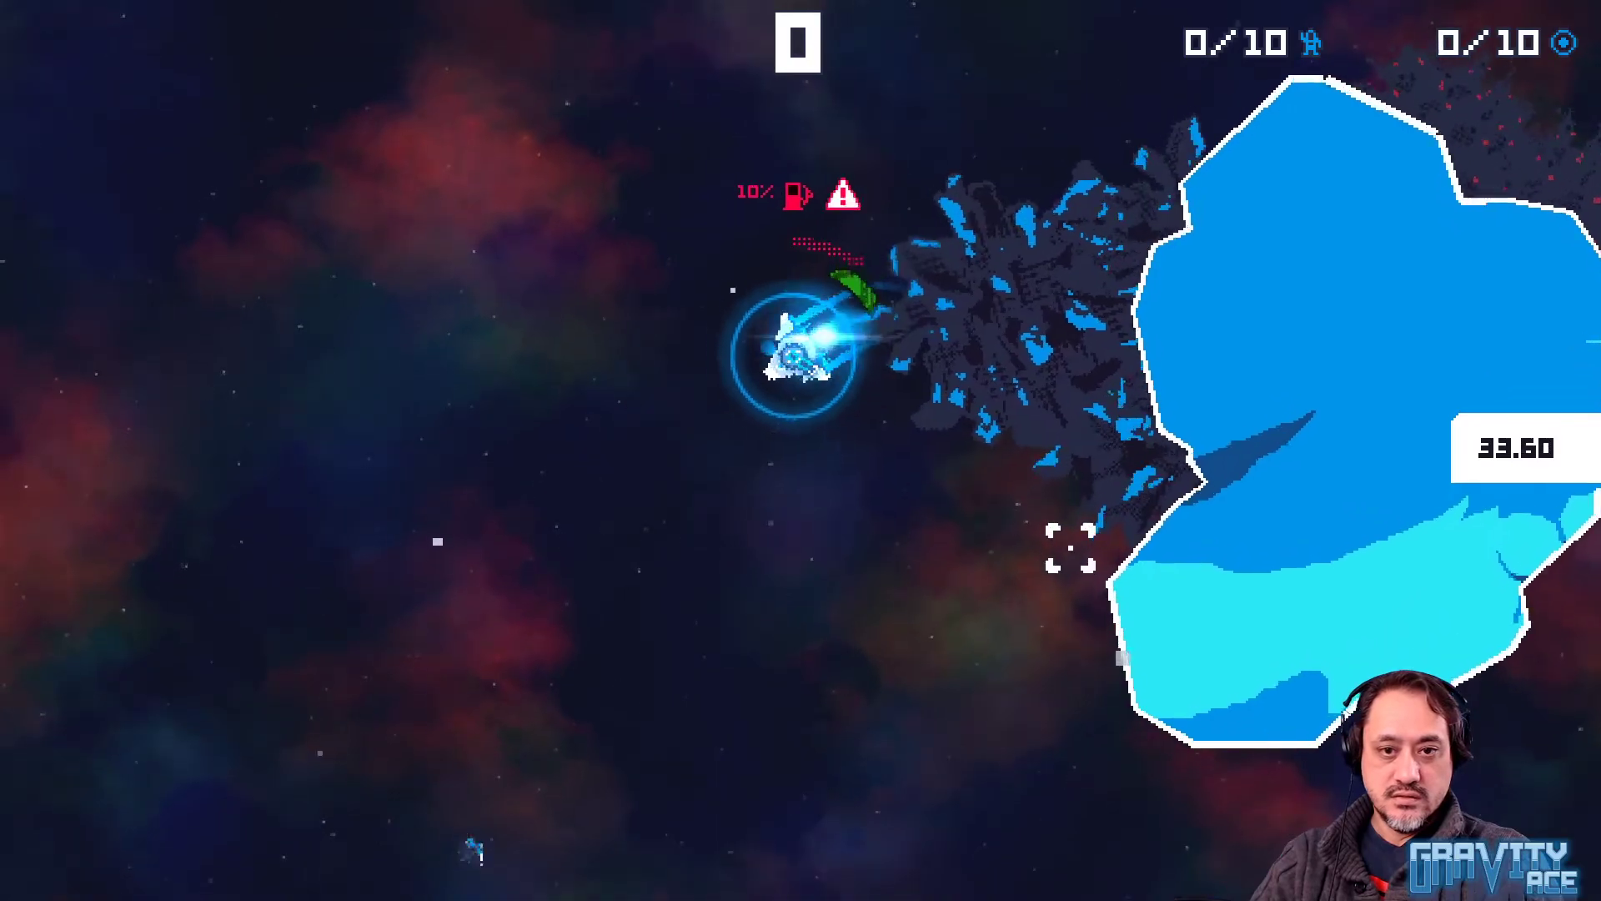
pyautogui.press('Tab')
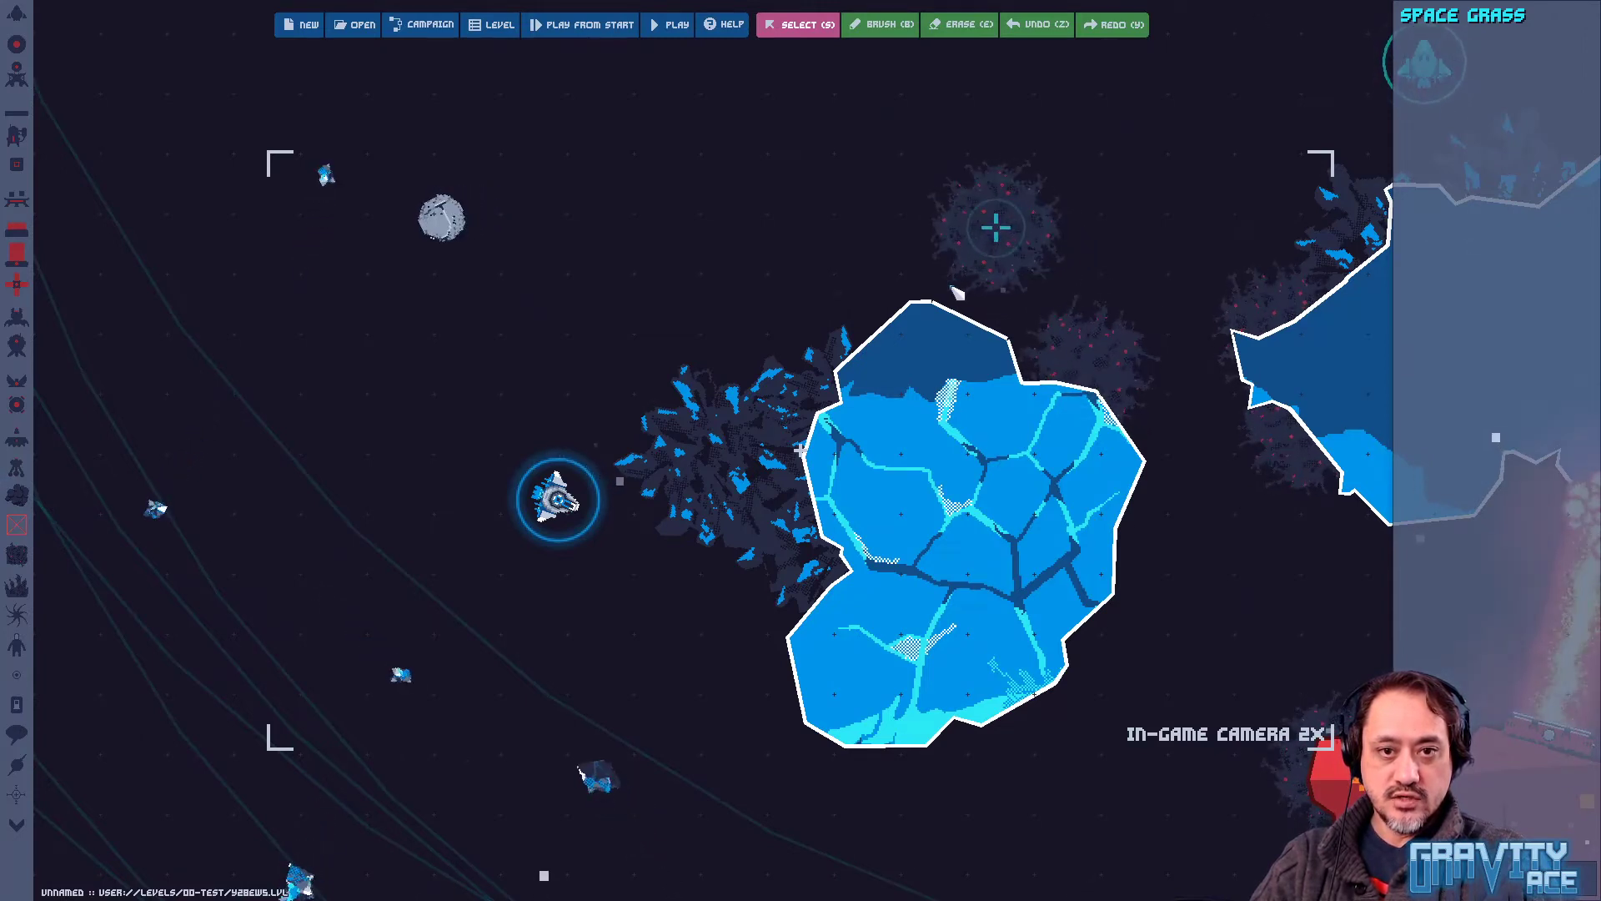
# Move the loose space grass behind the small blue asteroid's upper-right edge
pyautogui.moveTo(1004, 241); pyautogui.dragTo(987, 322)
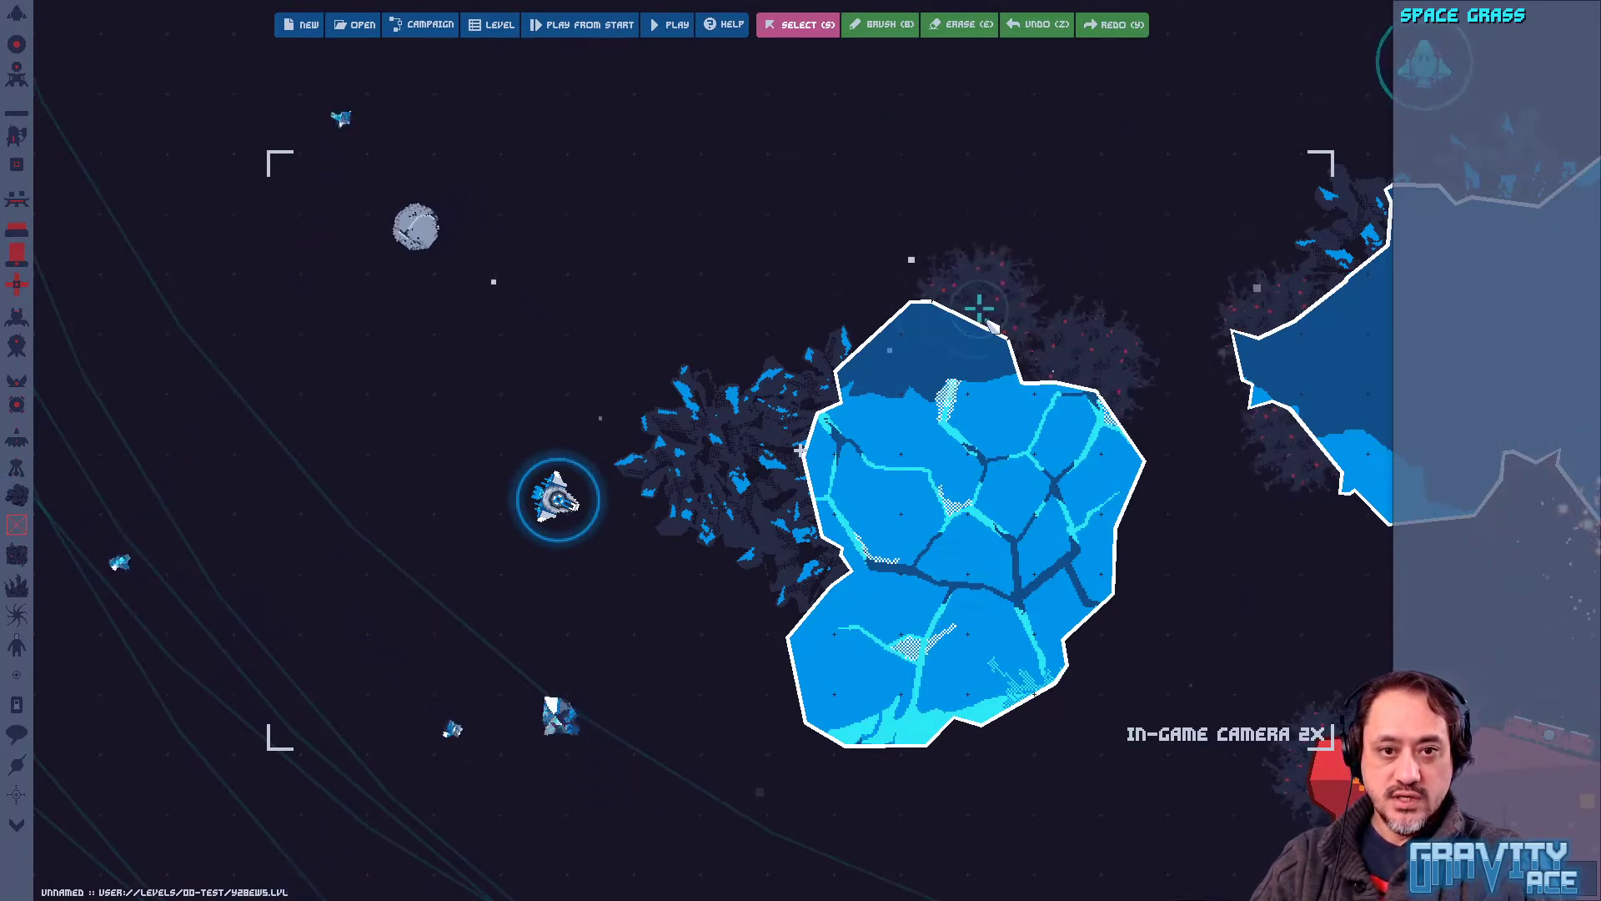
pyautogui.click(18, 586)
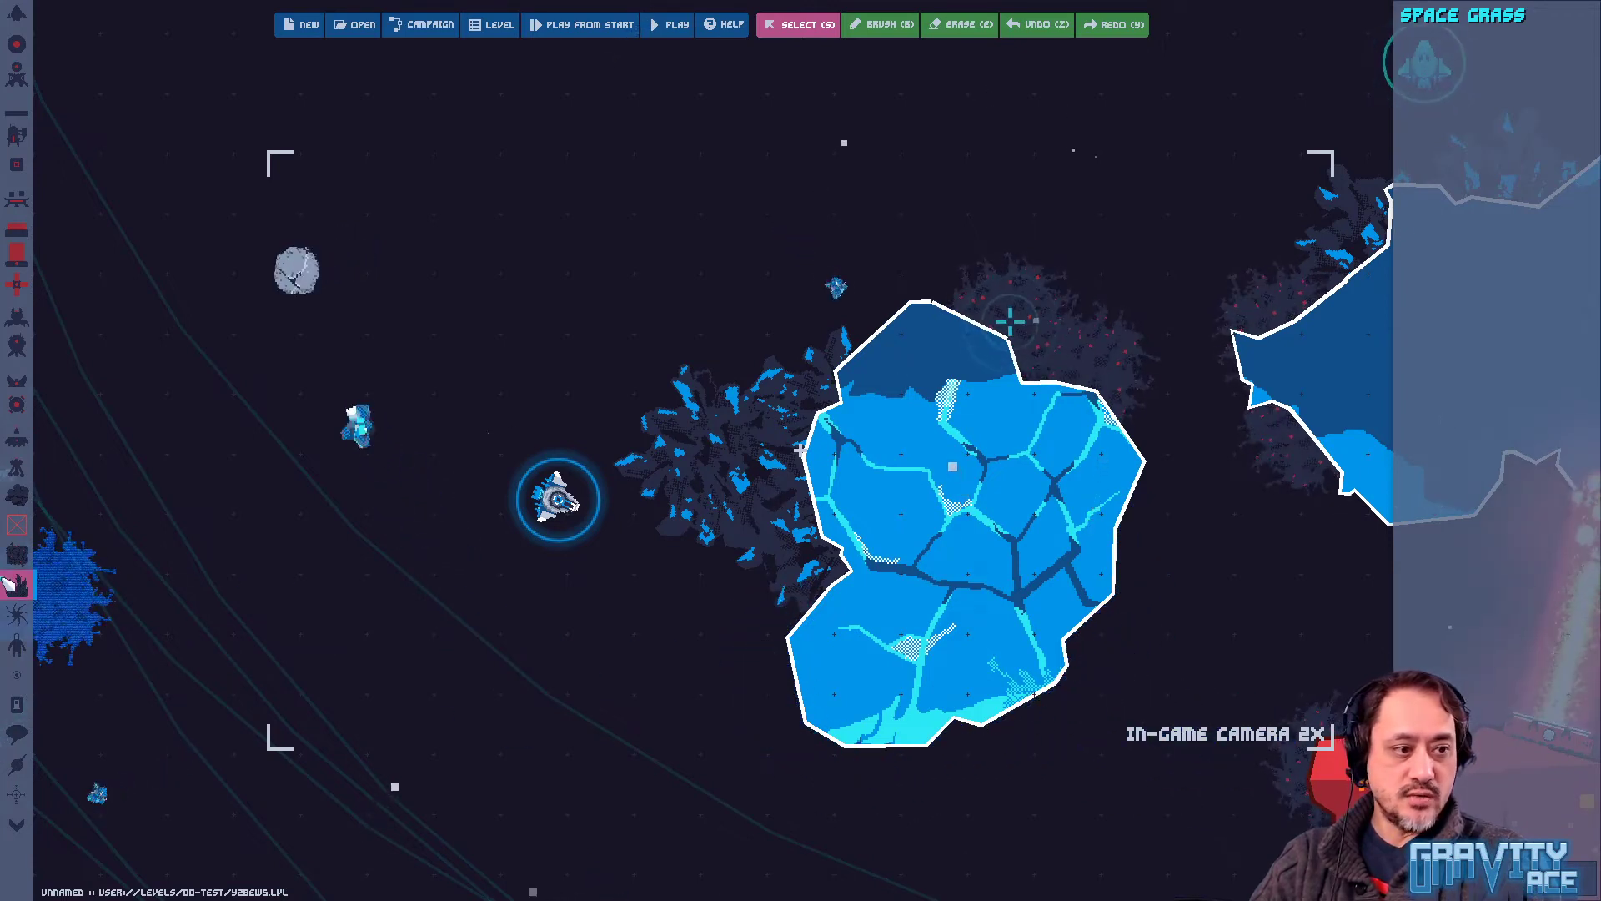
pyautogui.click(17, 494)
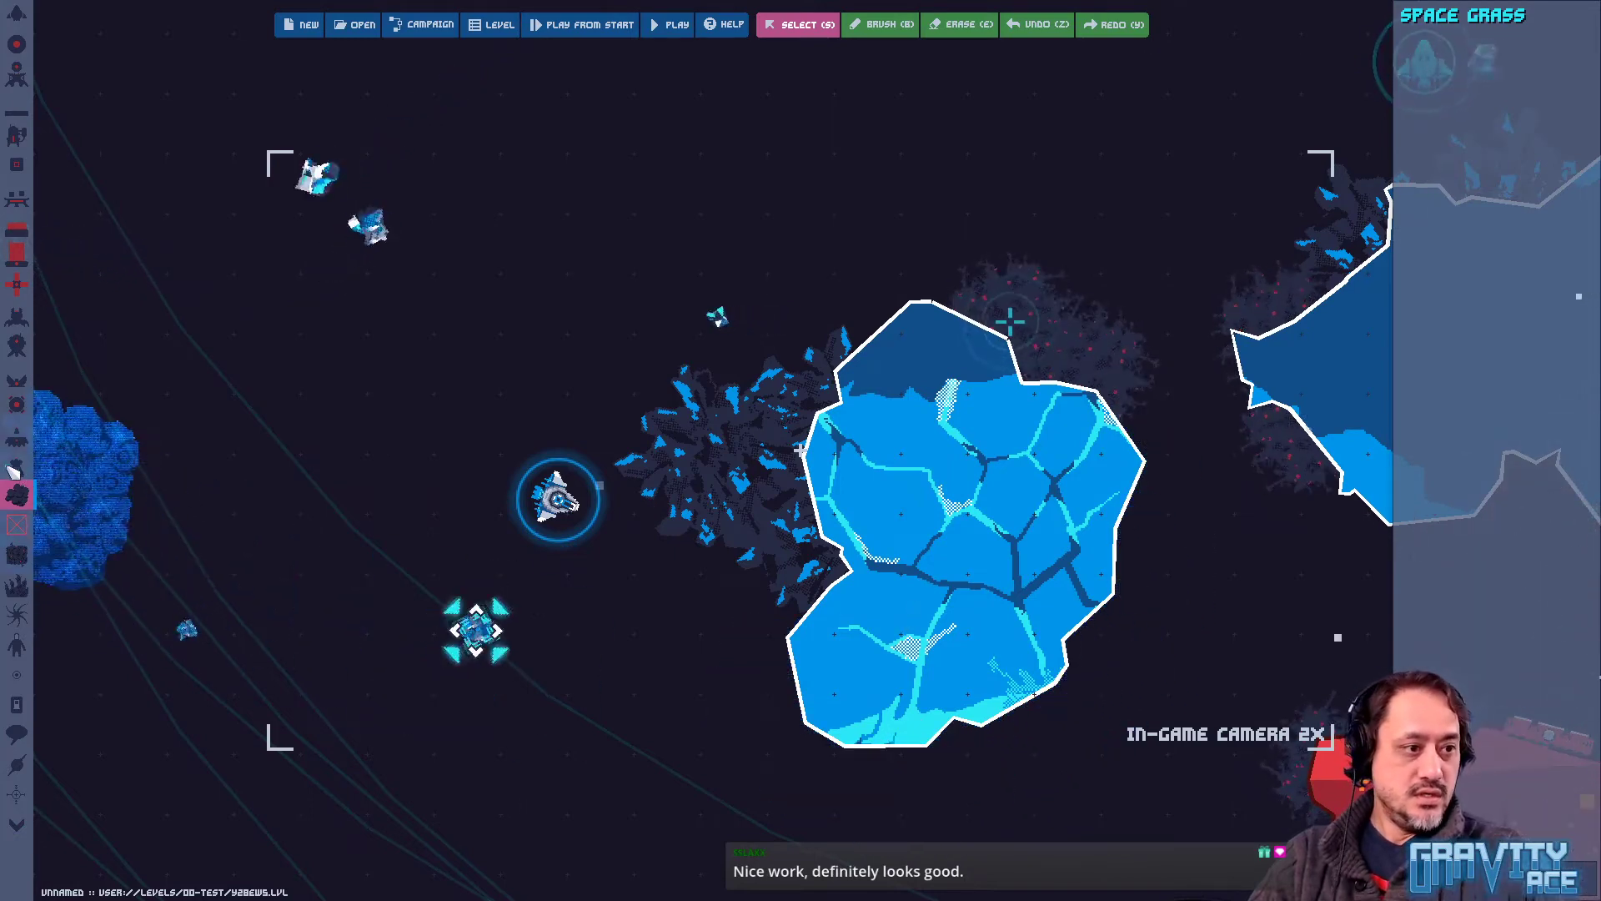
# Place two ice rocks along the small blue asteroid's right side, one at the lower-right edge and one above it
pyautogui.click(22, 525)
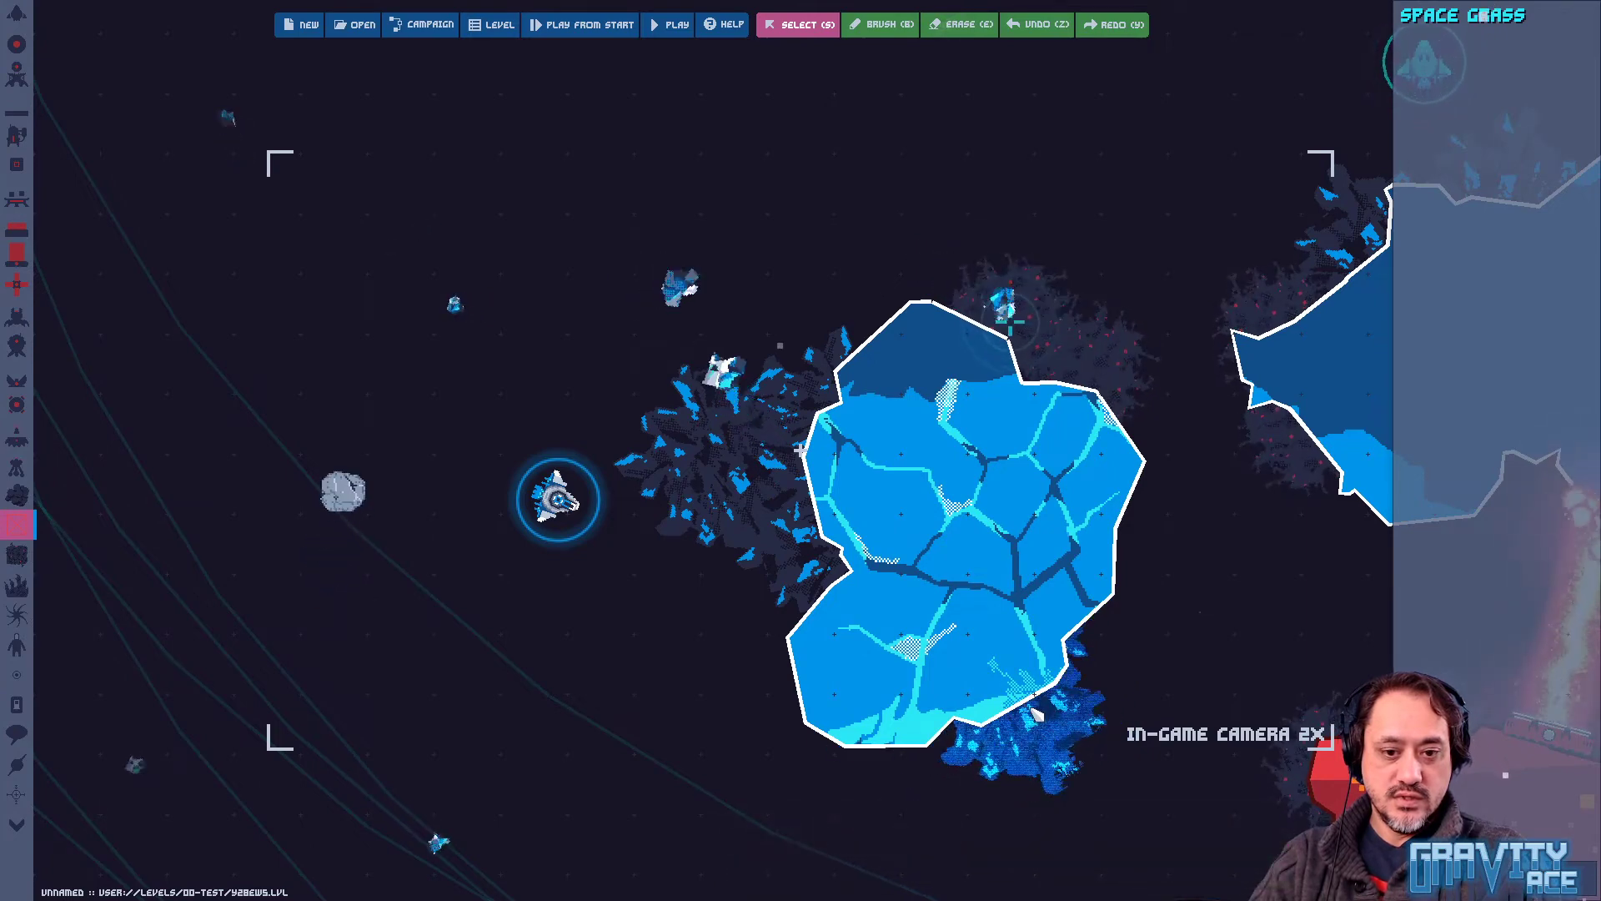
pyautogui.click(1041, 692)
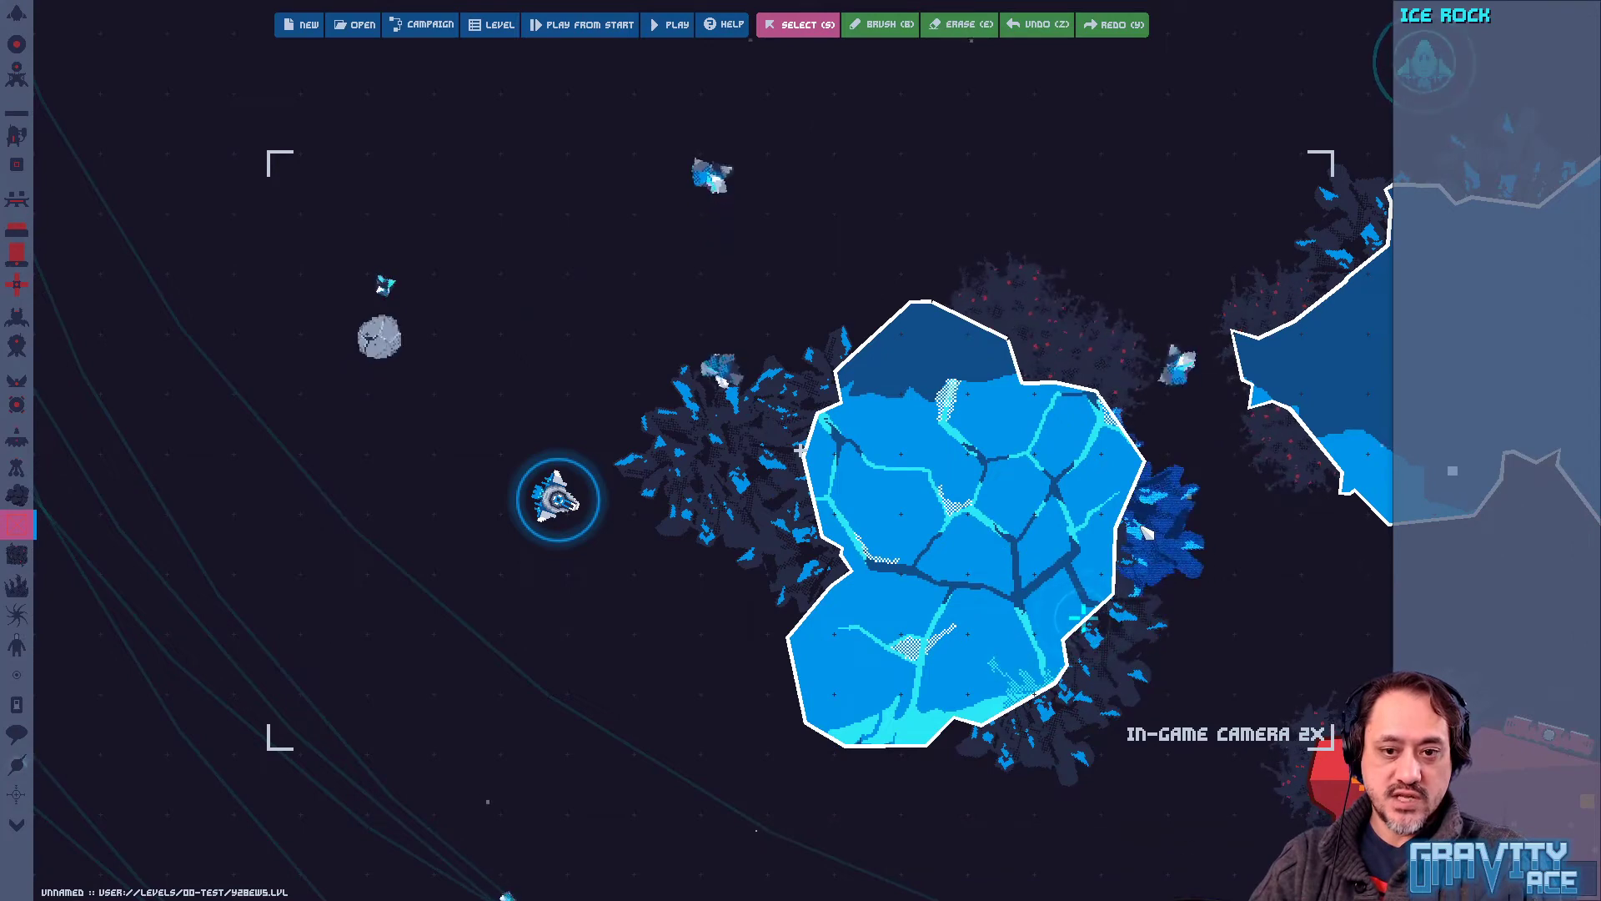
pyautogui.click(1155, 558)
pyautogui.press('Escape')
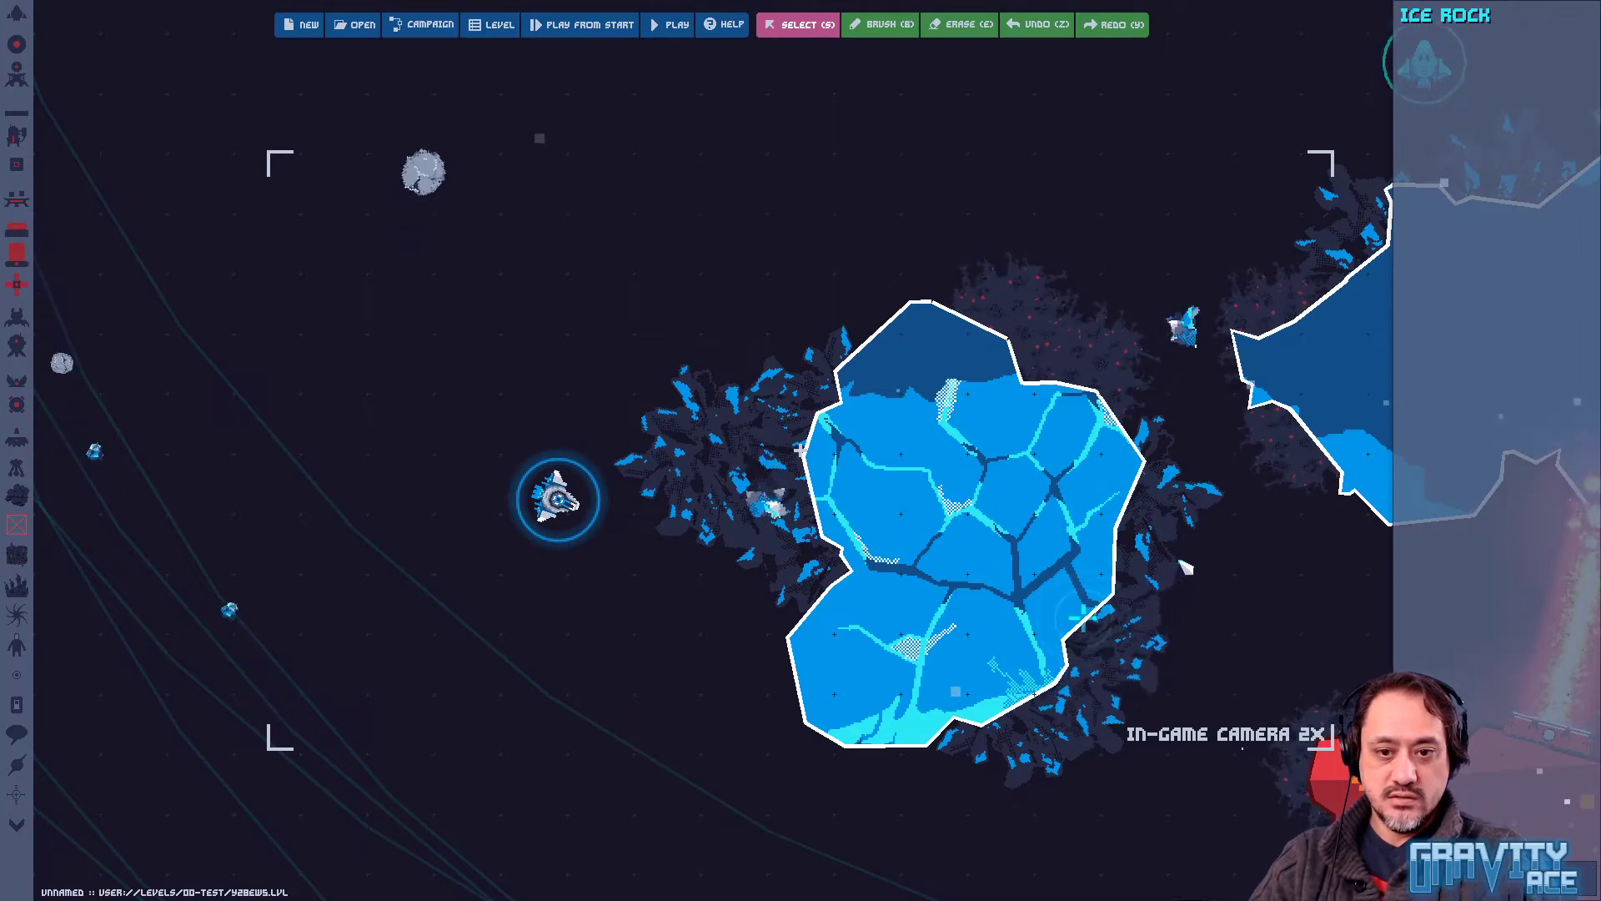
# Playtest the level again, steering the ship near the small blue asteroid to examine the ice rocks around it
pyautogui.moveTo(1249, 682); pyautogui.dragTo(1095, 618, button='middle')
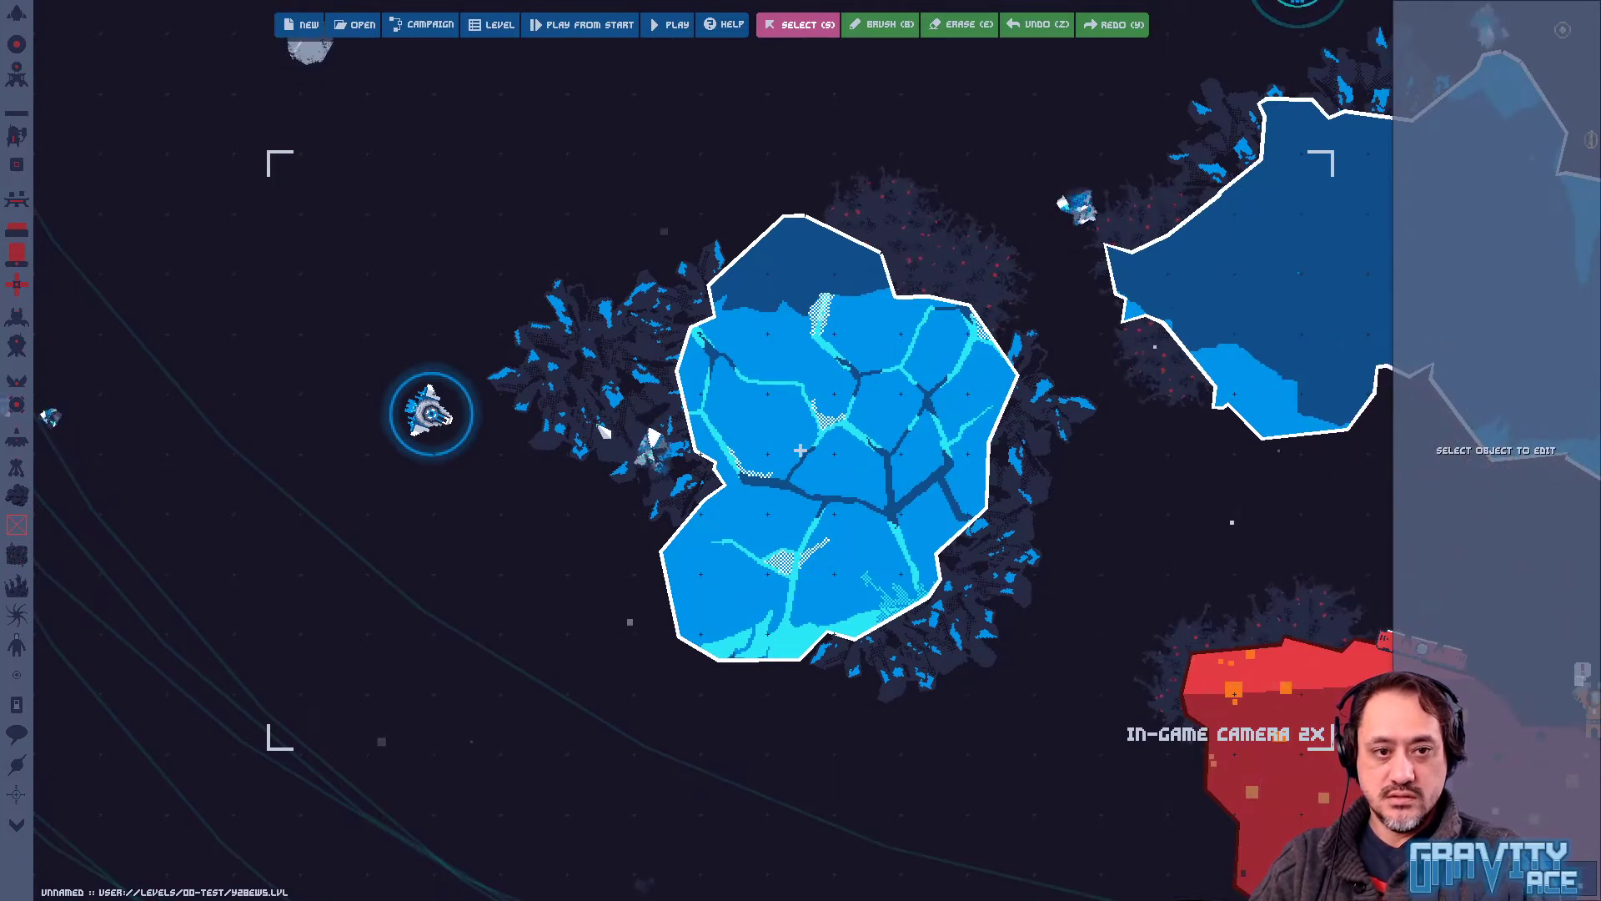
pyautogui.press('Tab')
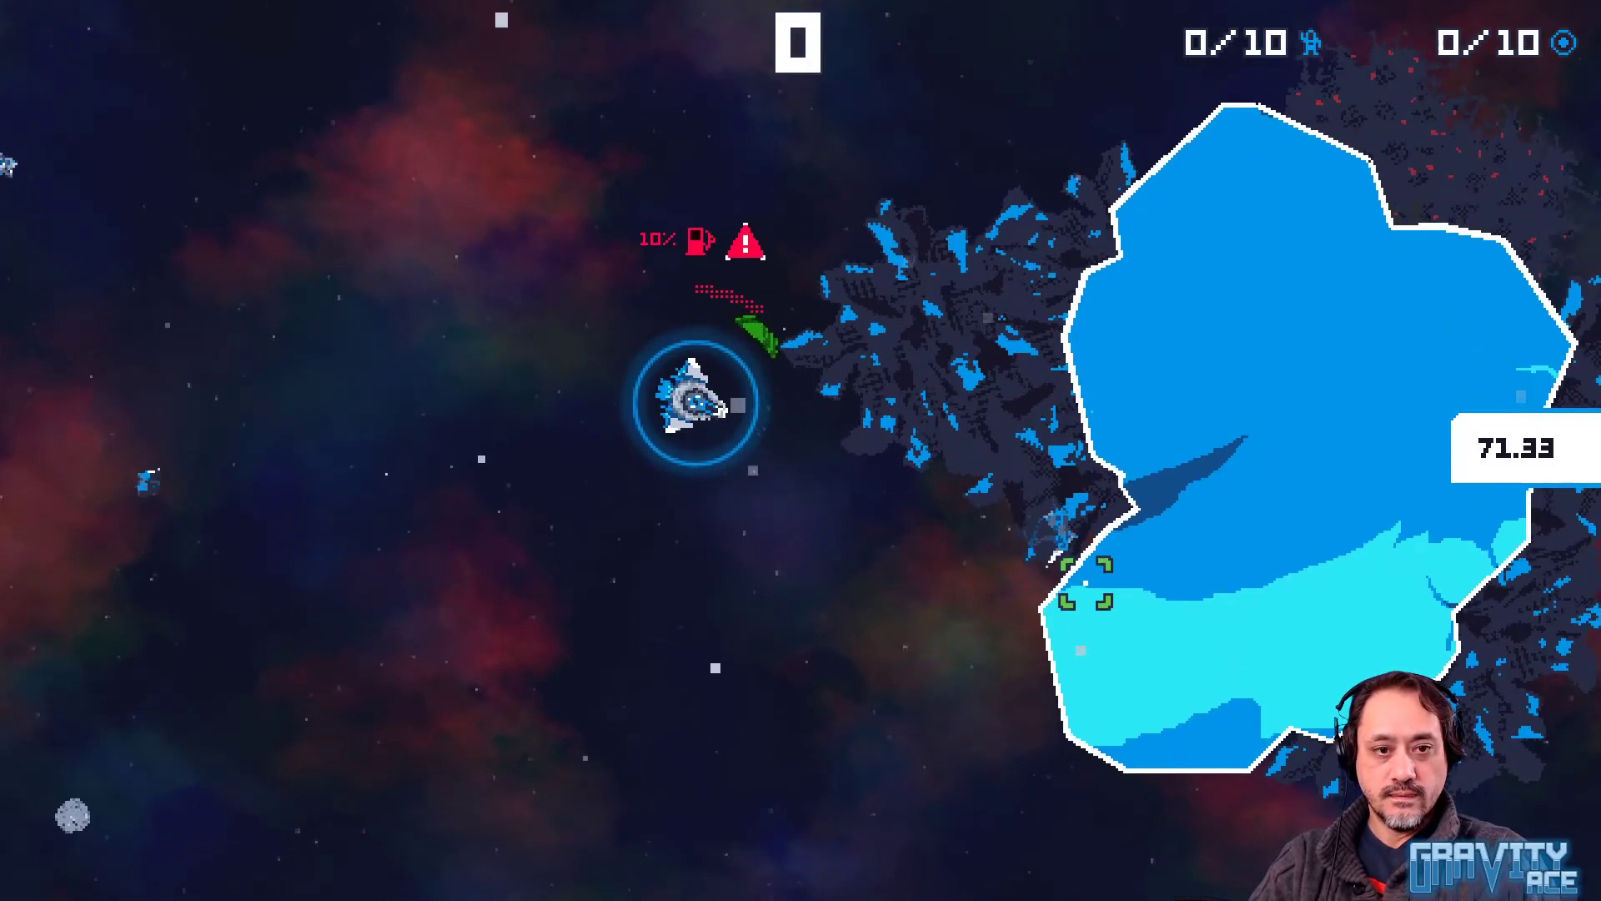
pyautogui.press('d')
pyautogui.press('s')
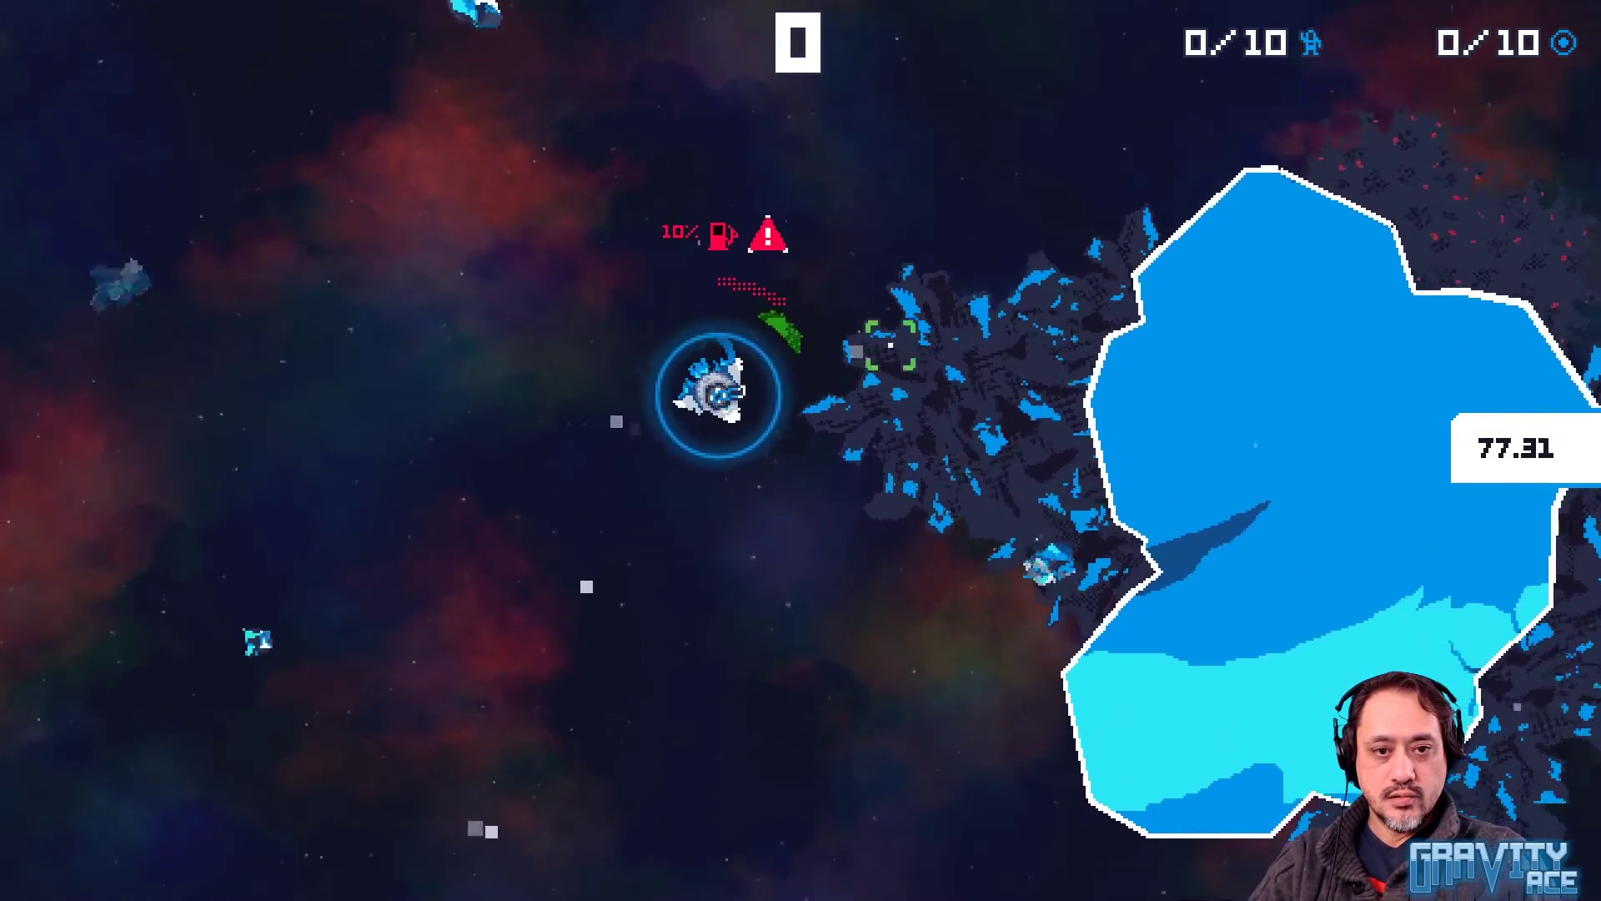
pyautogui.press('d')
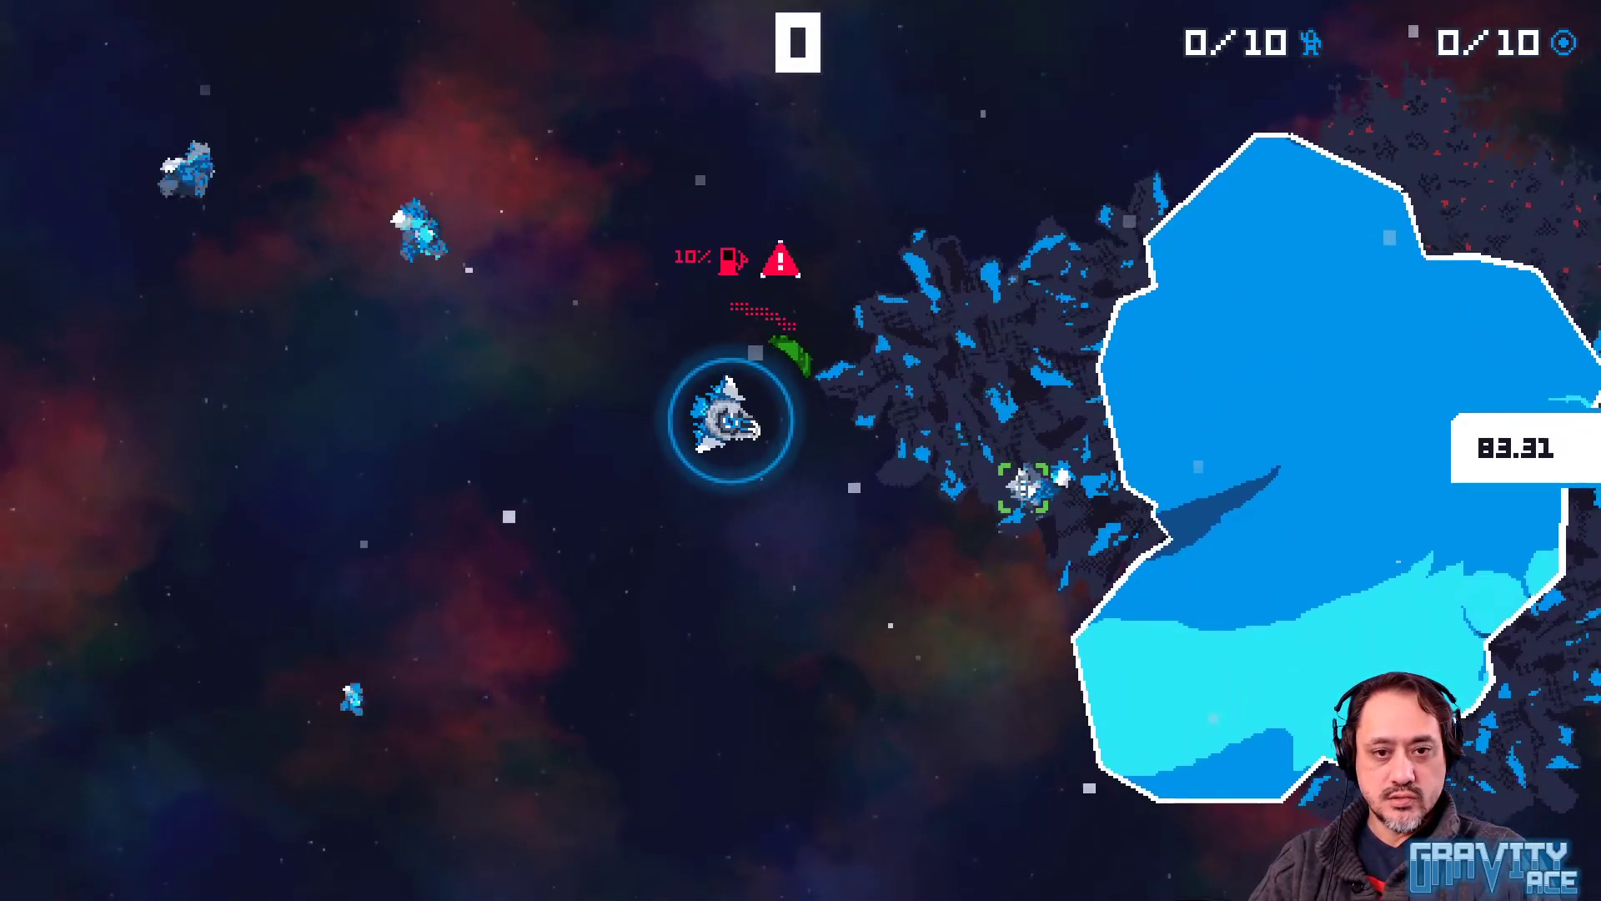
# Steer the ship beside the ice rock cluster on the large blue asteroid's left side to examine it at game scale
pyautogui.press('d')
pyautogui.press('w')
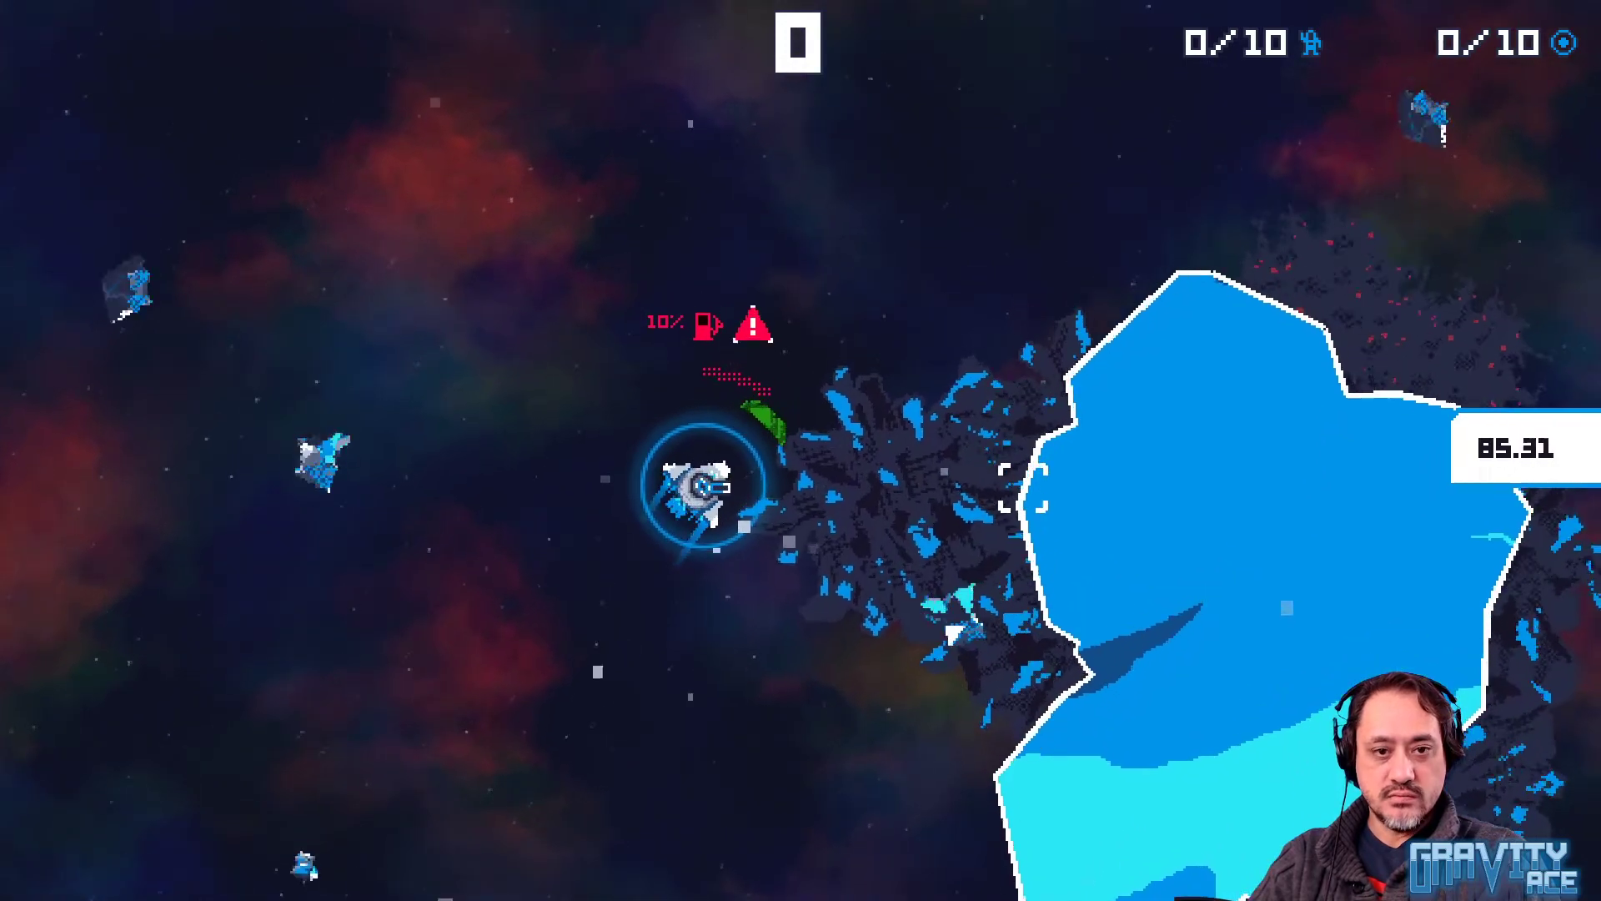
pyautogui.press('a')
pyautogui.press('w')
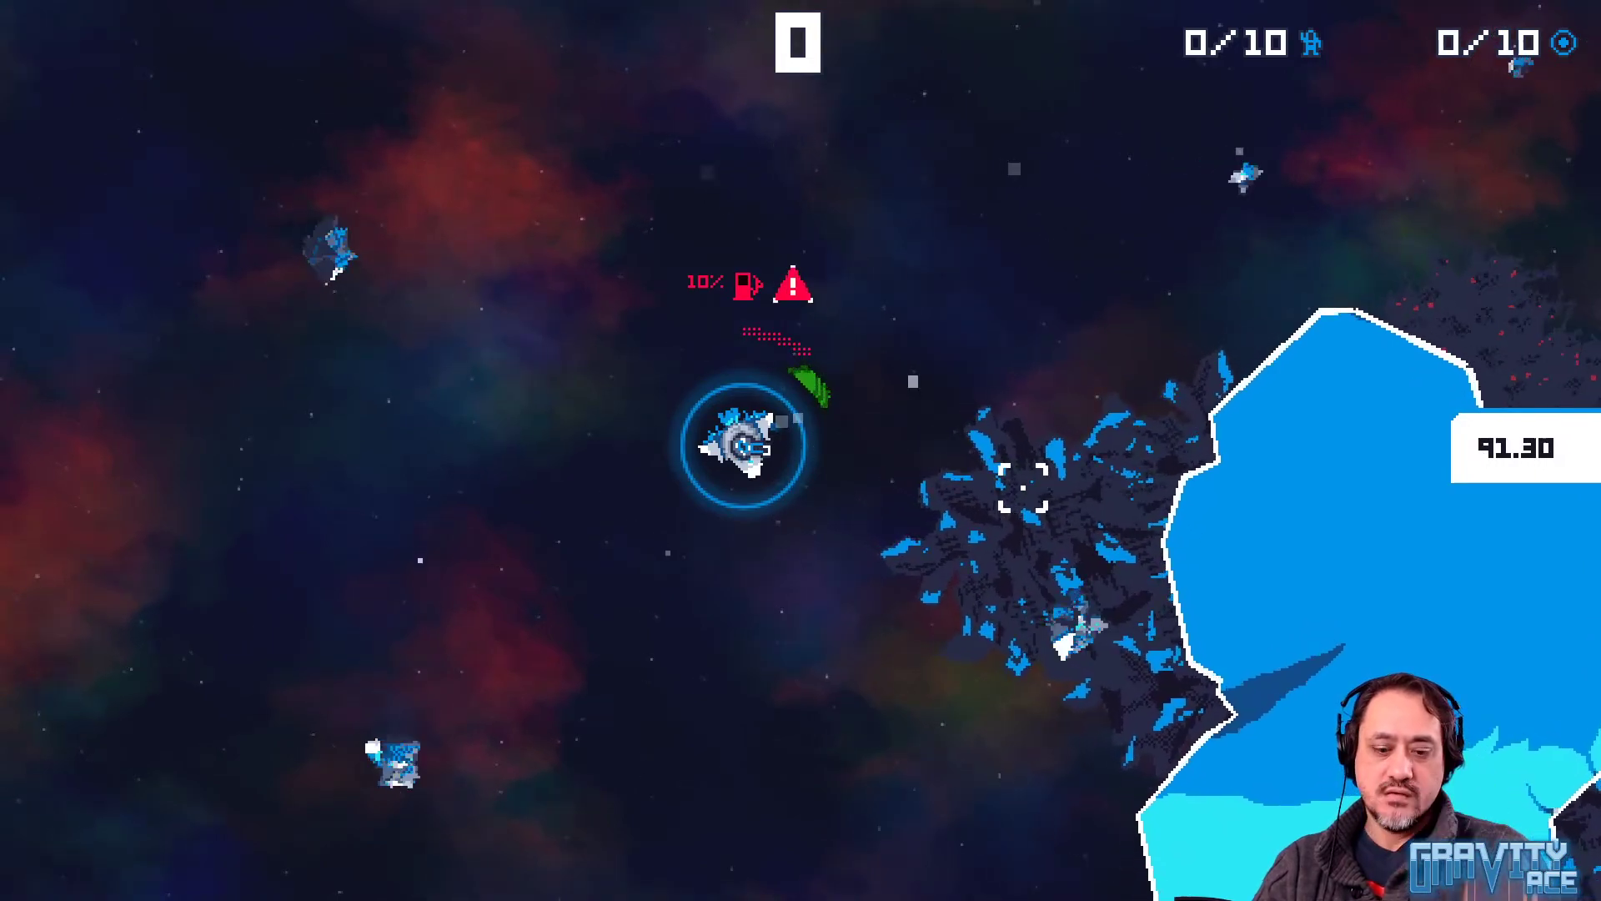
# Pause the playtest and calculate 144×3 in the calculator
pyautogui.click(1023, 487)
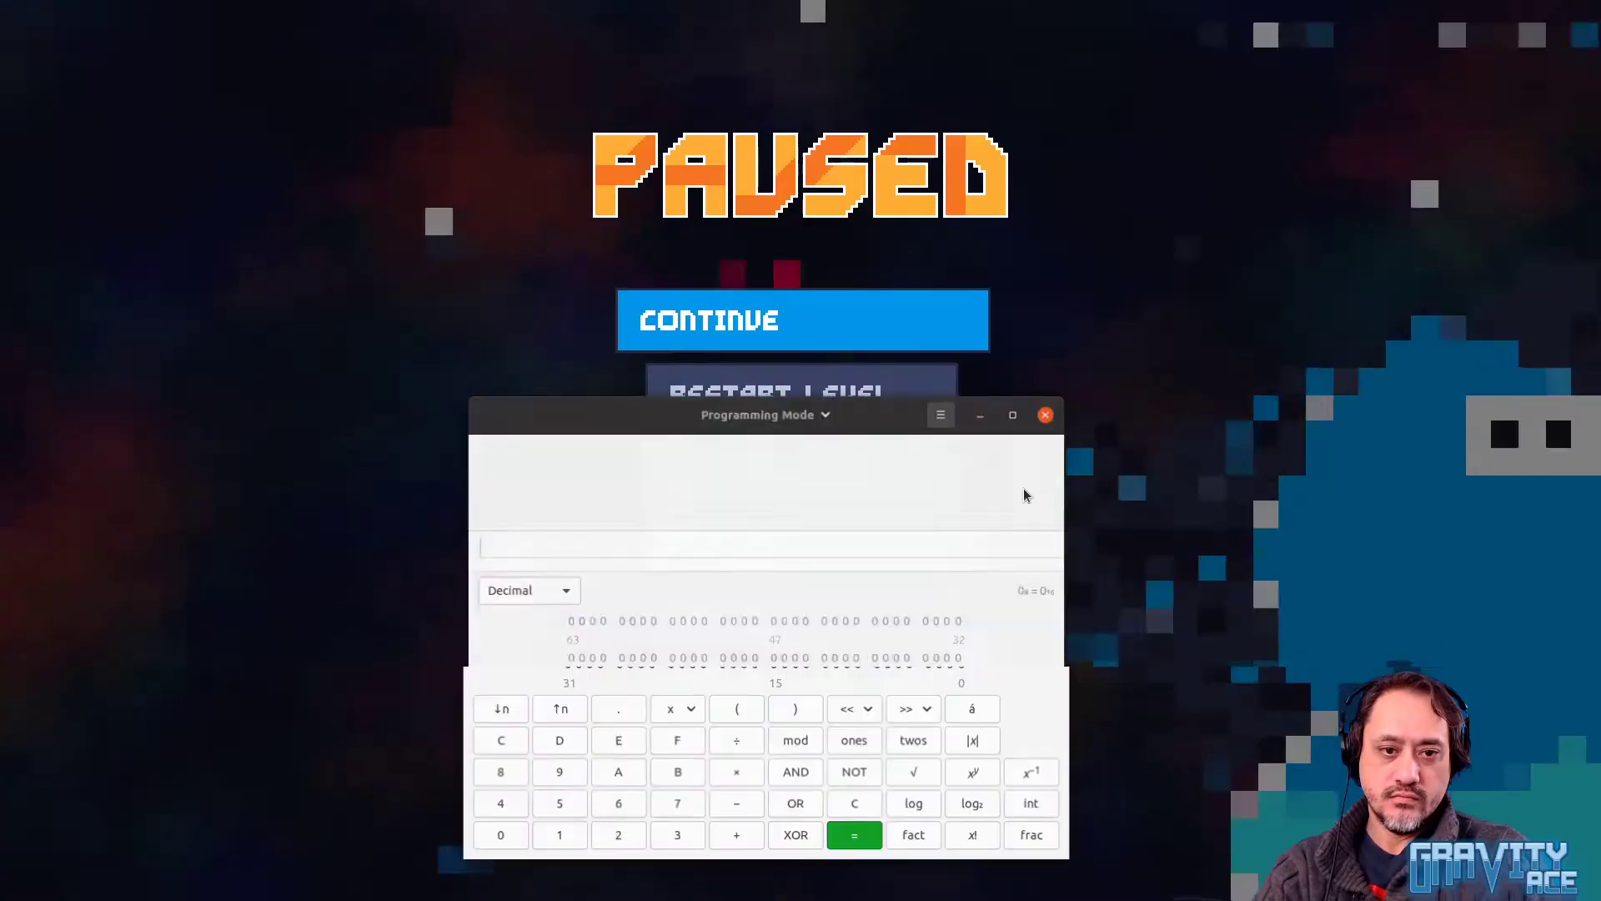
pyautogui.write('144')
pyautogui.write('*3')
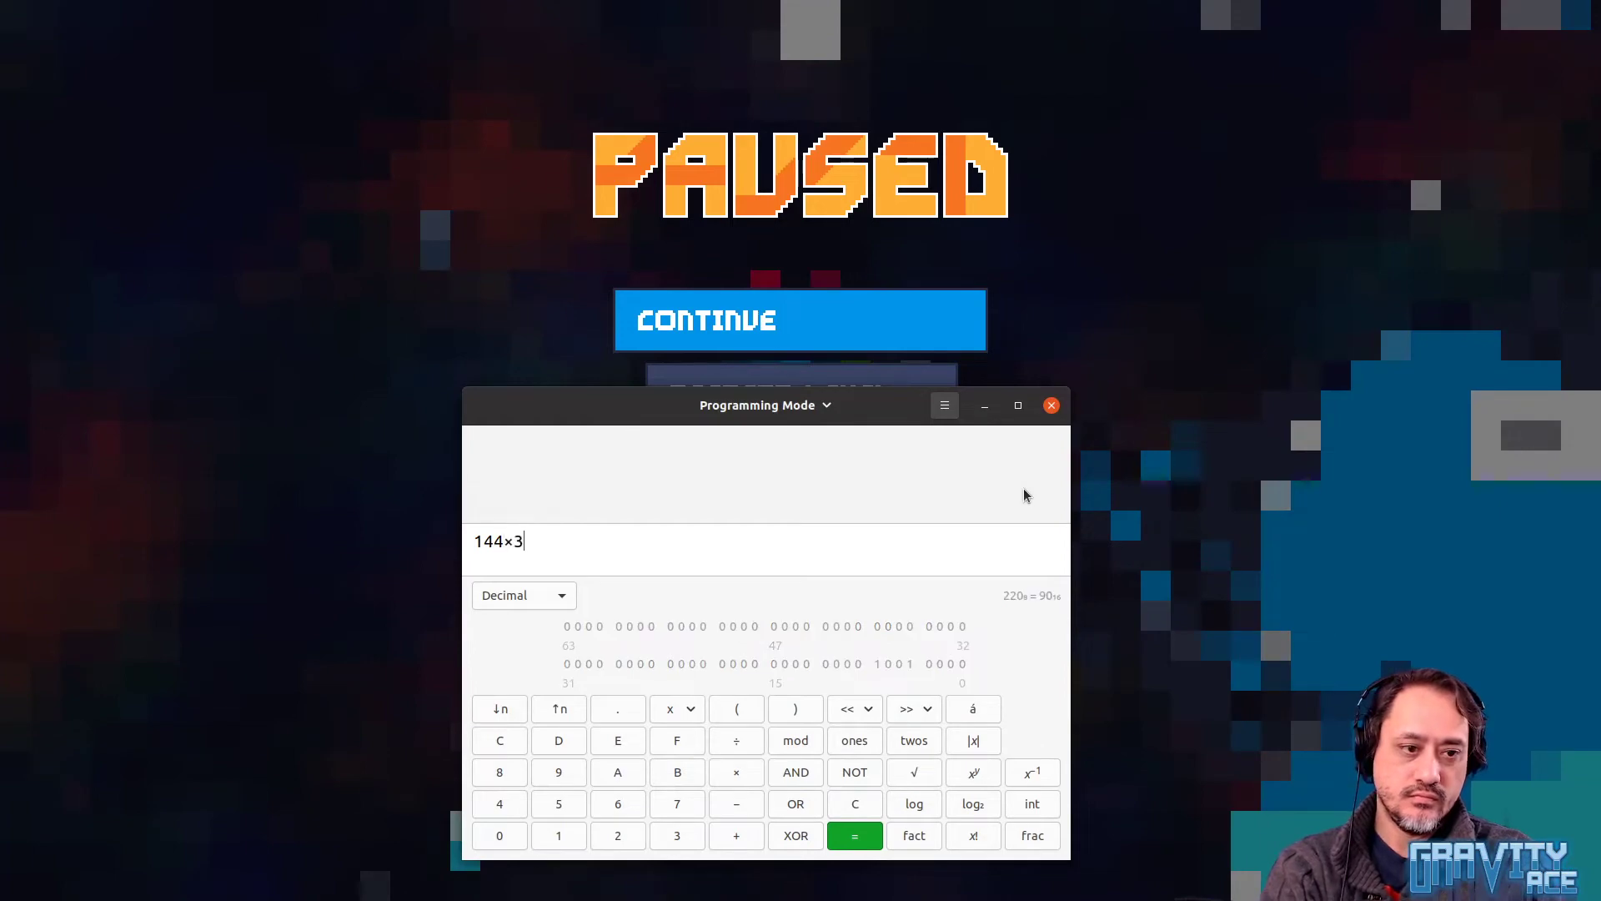
pyautogui.press('Return')
pyautogui.hotkey('alt', 'F4')
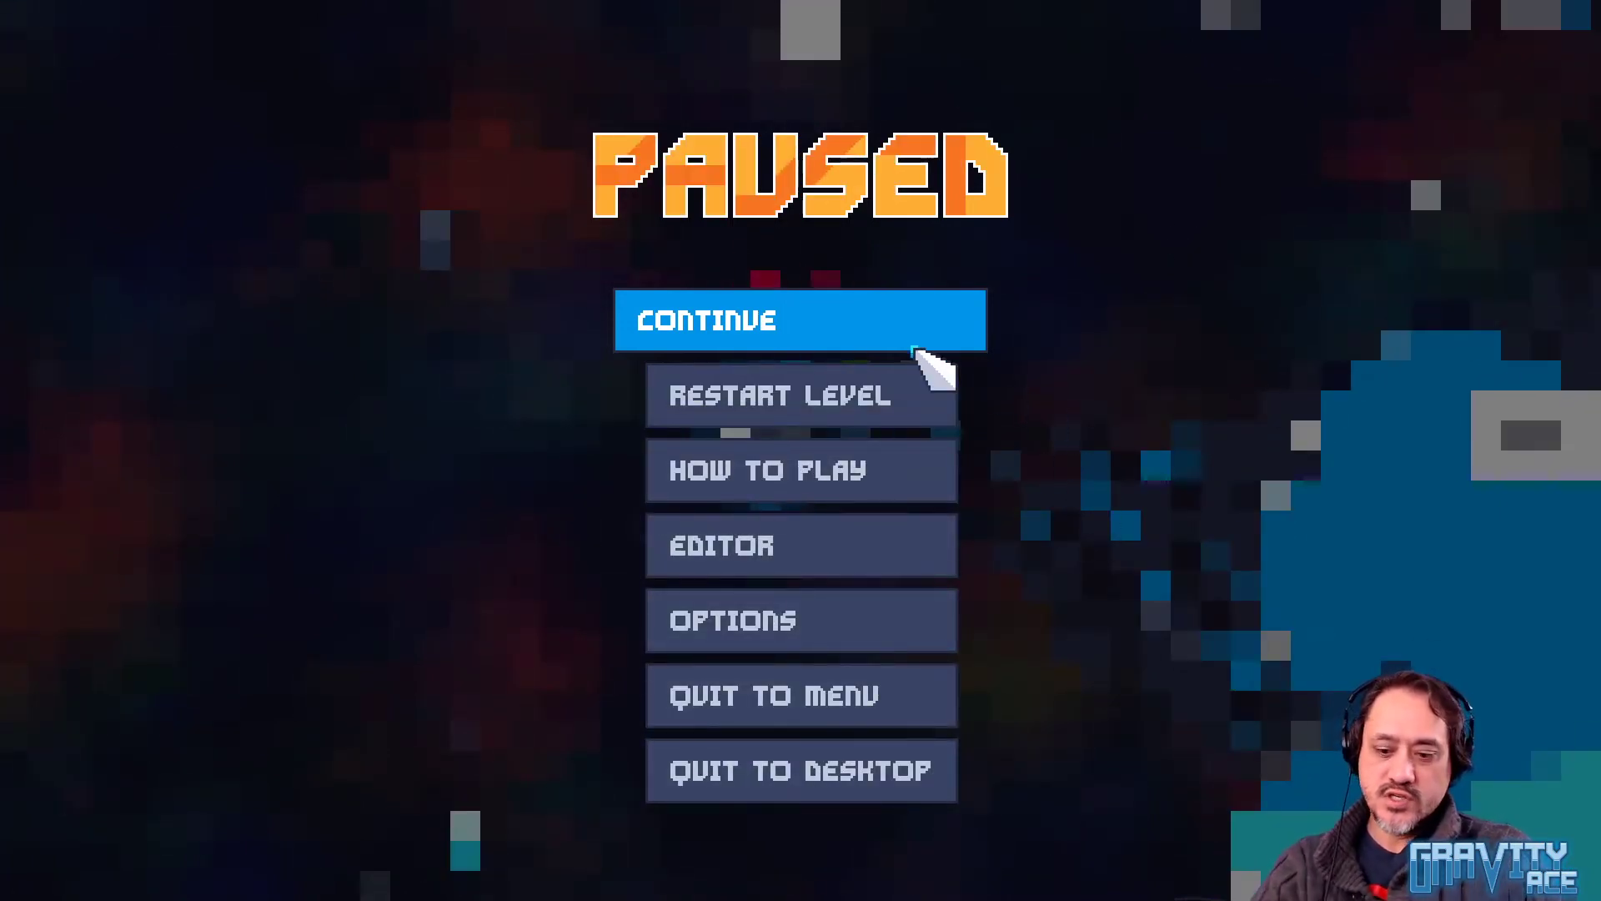
# Calculate the ratios 640÷360 and 1920÷640 in the calculator
pyautogui.press('XF86Calculator')
pyautogui.write('640÷')
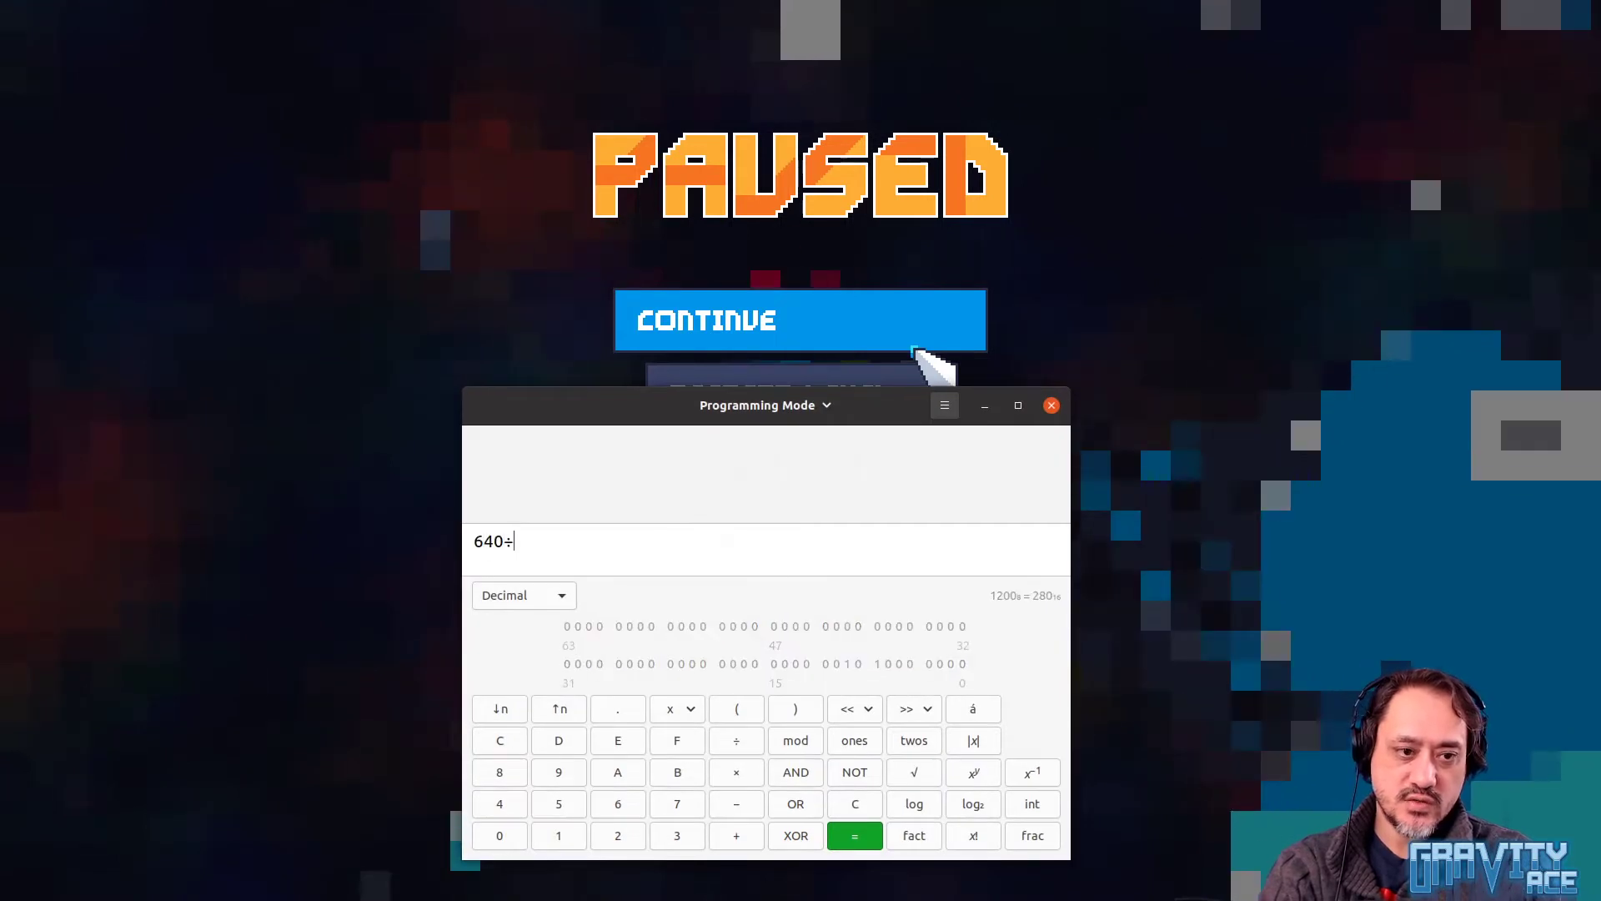
pyautogui.write('/360')
pyautogui.press('Return')
pyautogui.write('64')
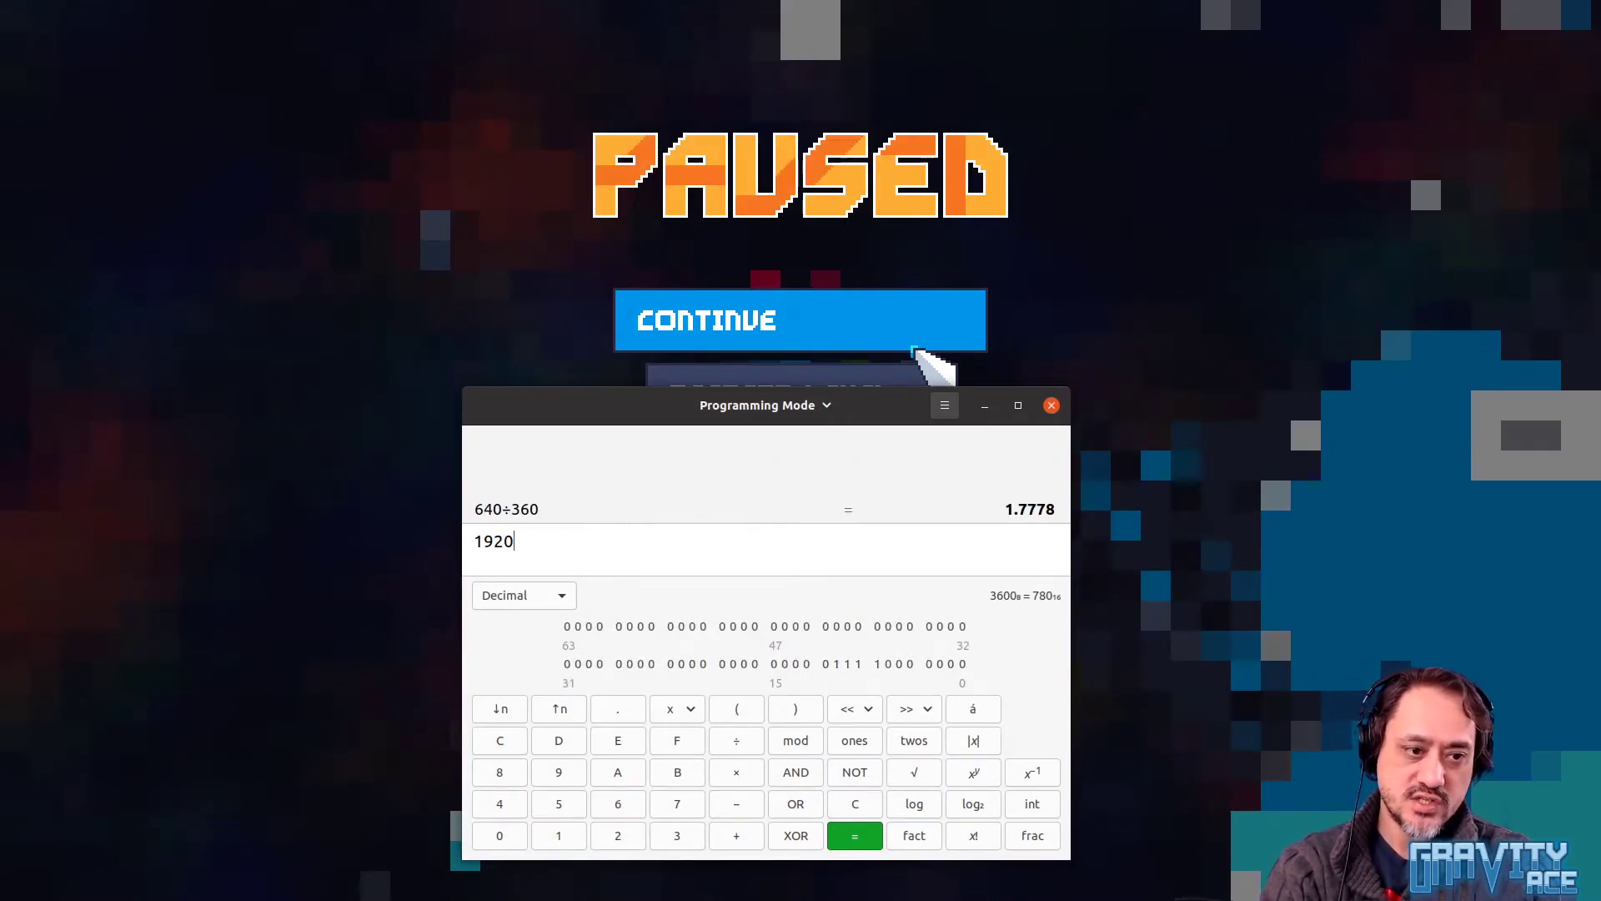
pyautogui.write('0')
pyautogui.press('Return')
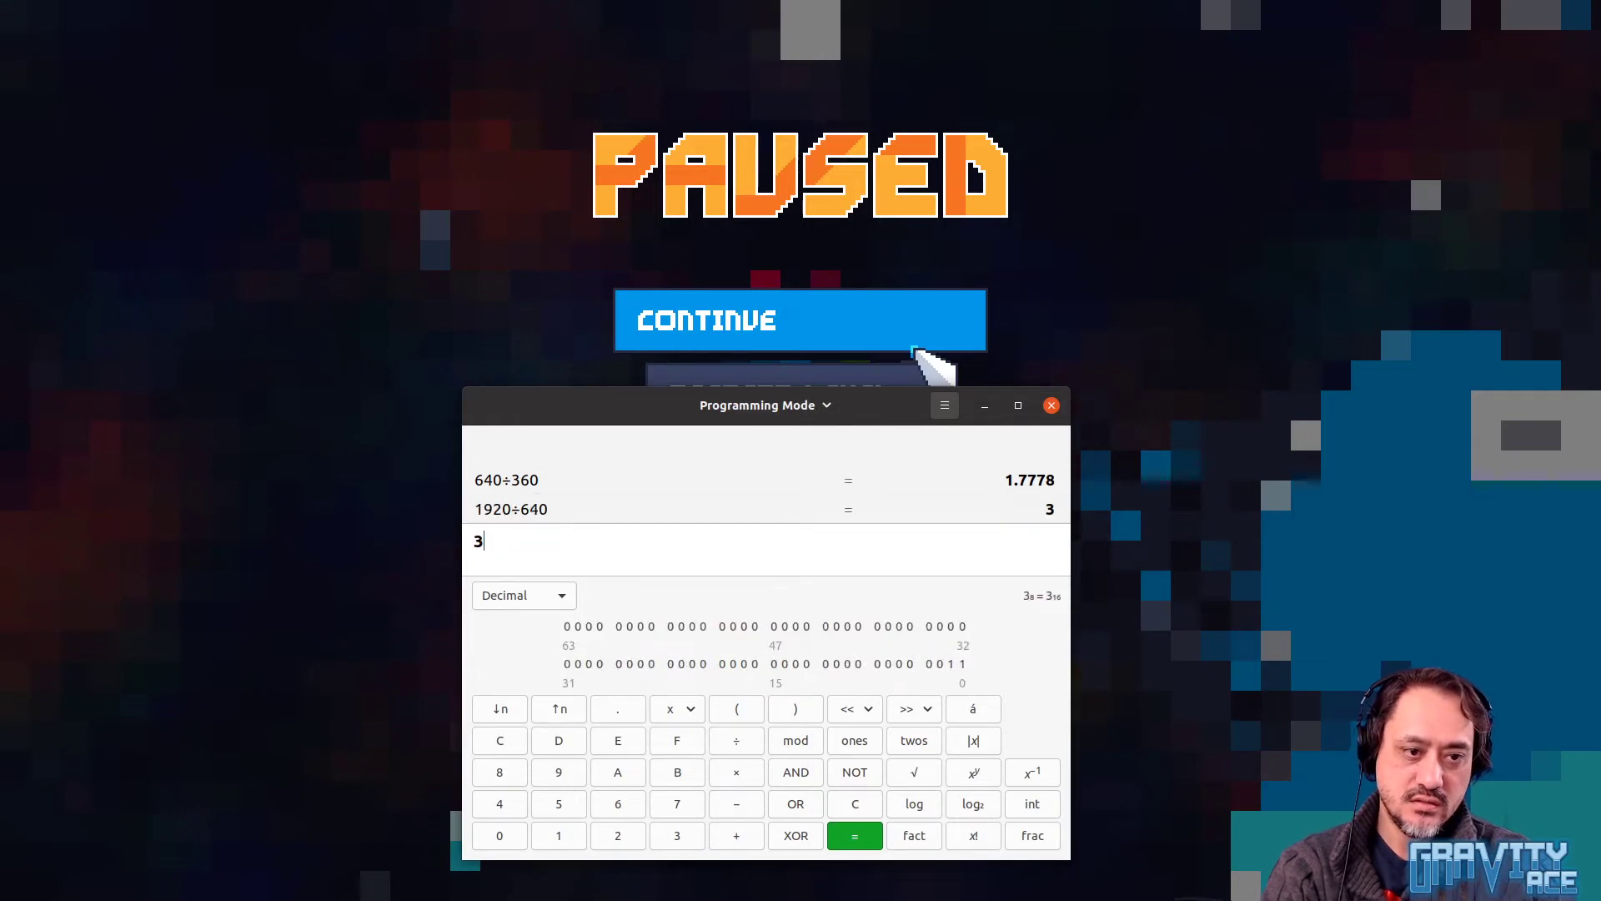
pyautogui.hotkey('alt', 'F4')
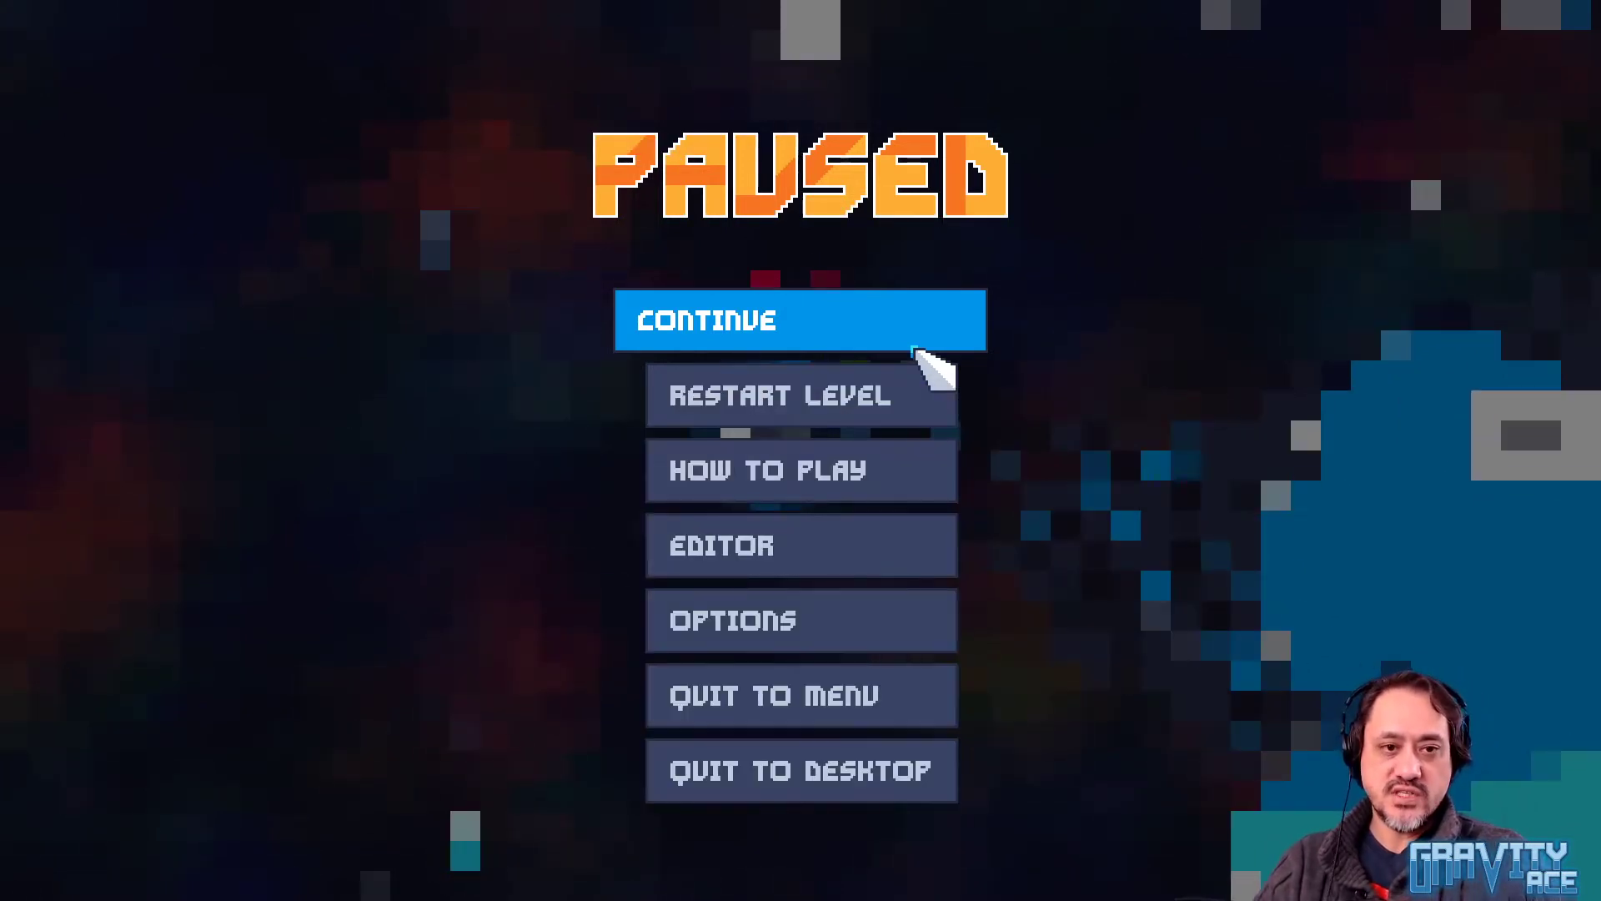
# Resume and pause the playtest, switch to Aseprite and examine the icerock sprite's pixels up close
pyautogui.click(922, 340)
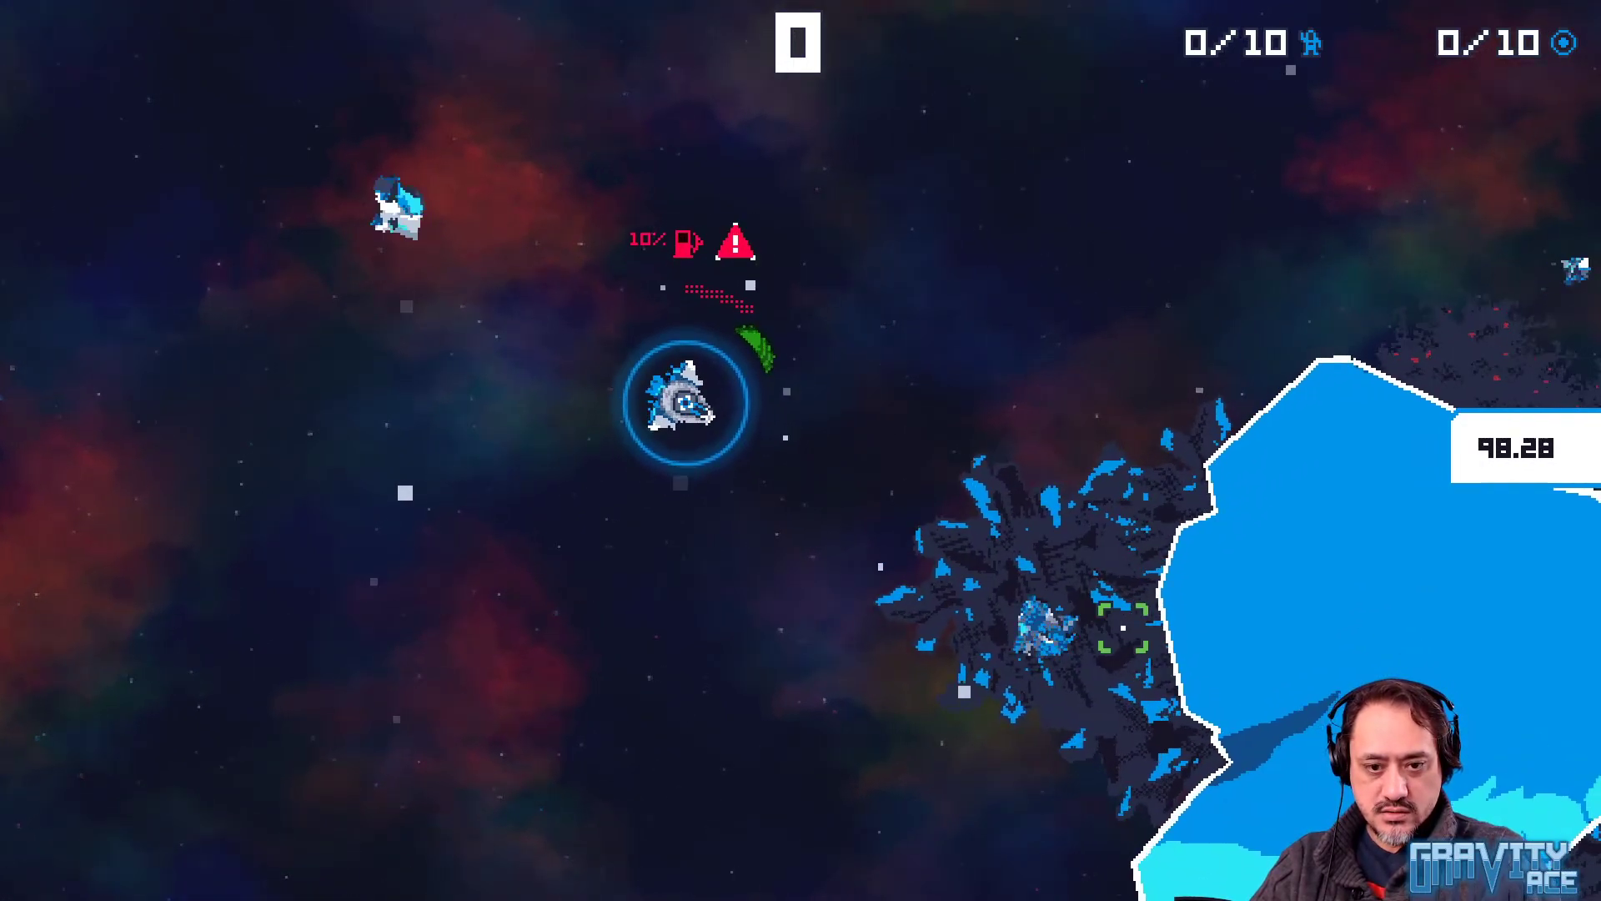
pyautogui.press('Escape')
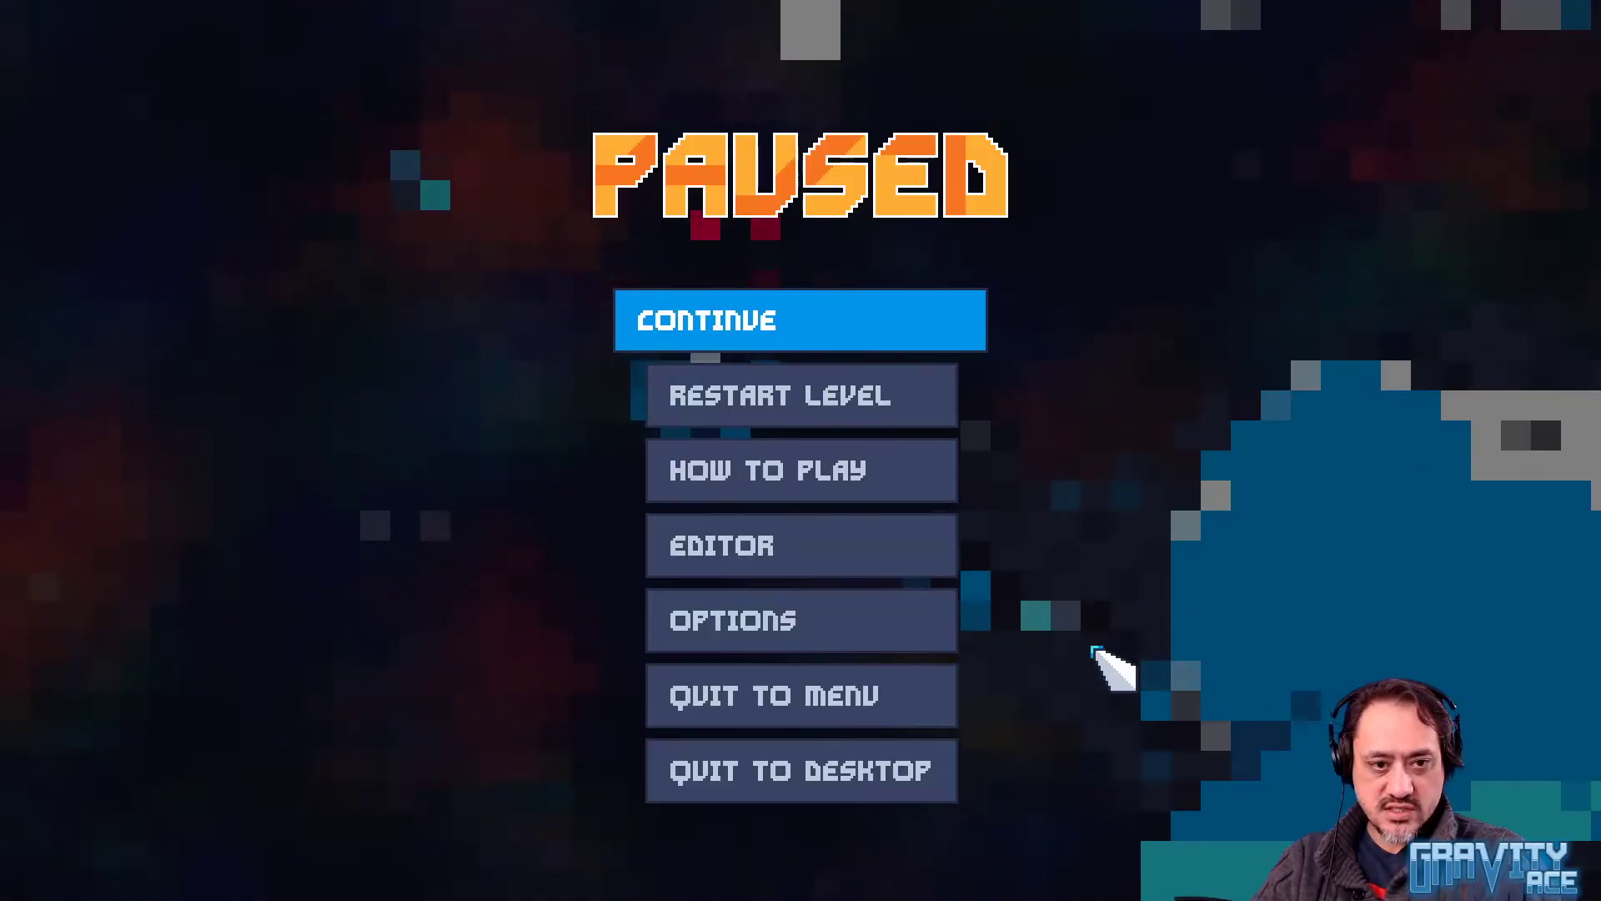
pyautogui.hotkey('alt', 'Tab')
pyautogui.press('Tab')
pyautogui.press('Tab')
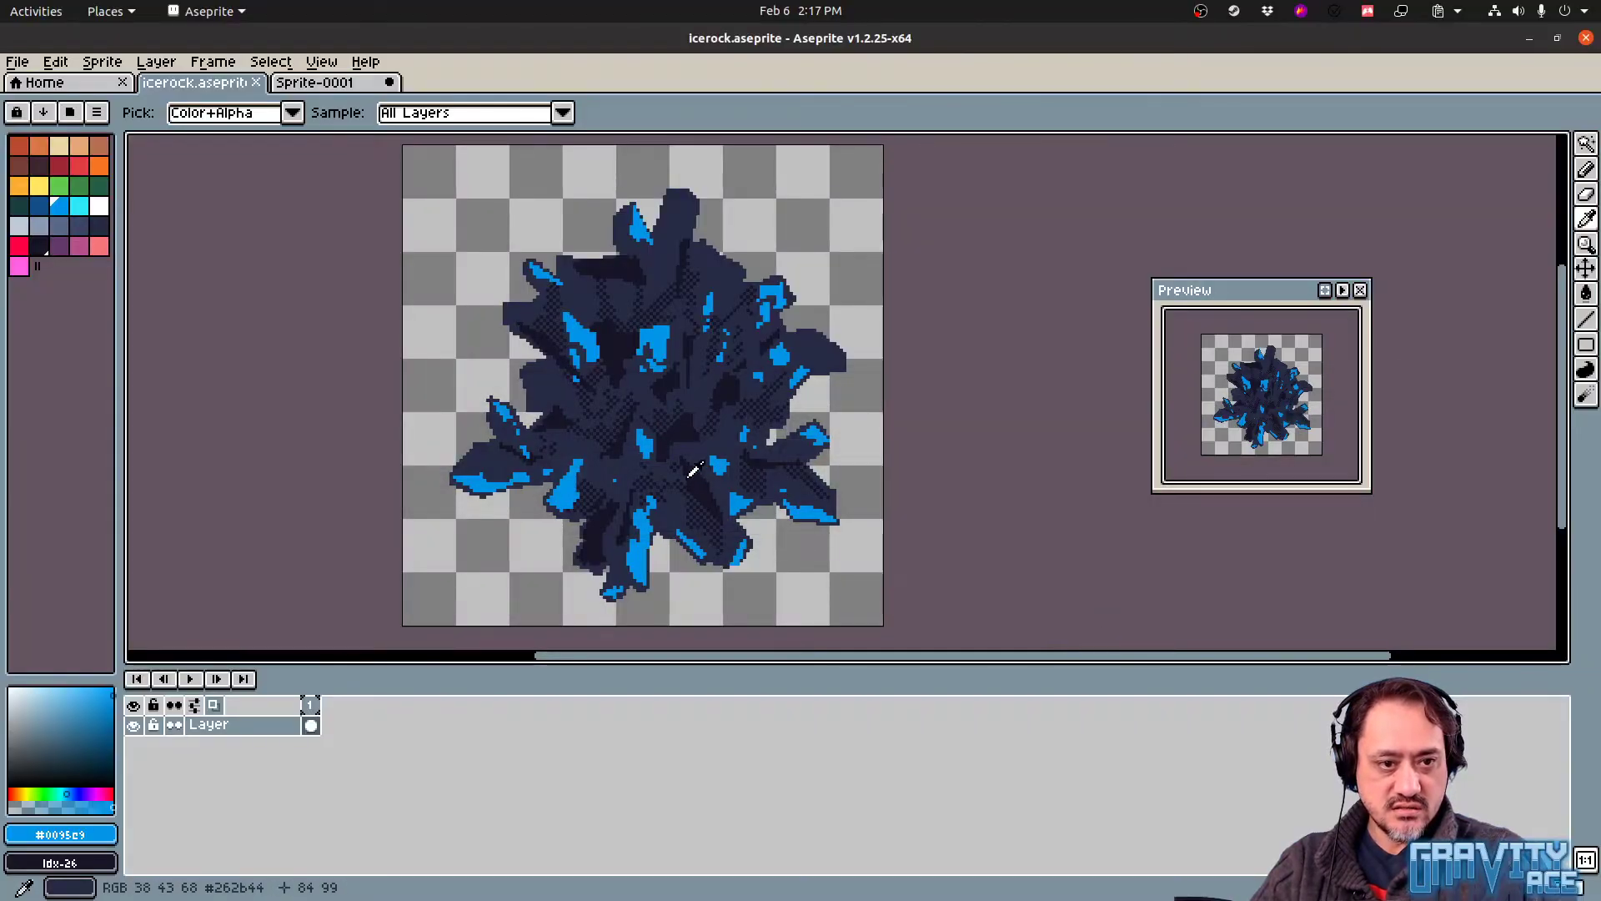
pyautogui.scroll(1, 538, 403)
pyautogui.scroll(3, 538, 403)
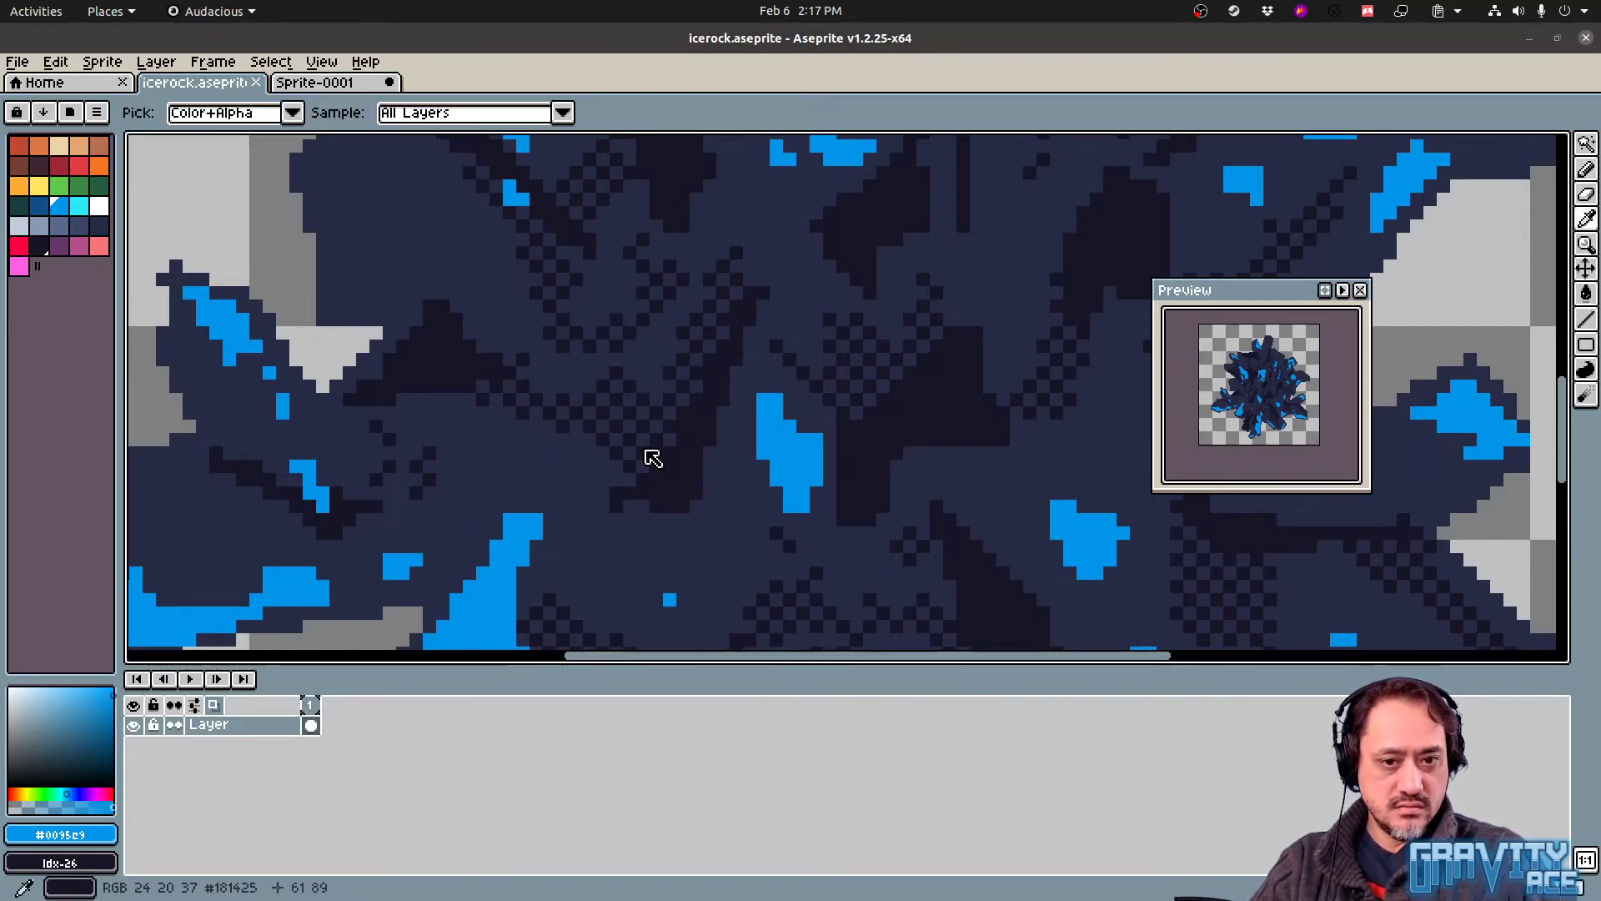
# Switch back to the paused game and resume play to compare the ice rock with its sprite
pyautogui.hotkey('alt', 'Tab')
pyautogui.hotkey('alt', 'Tab')
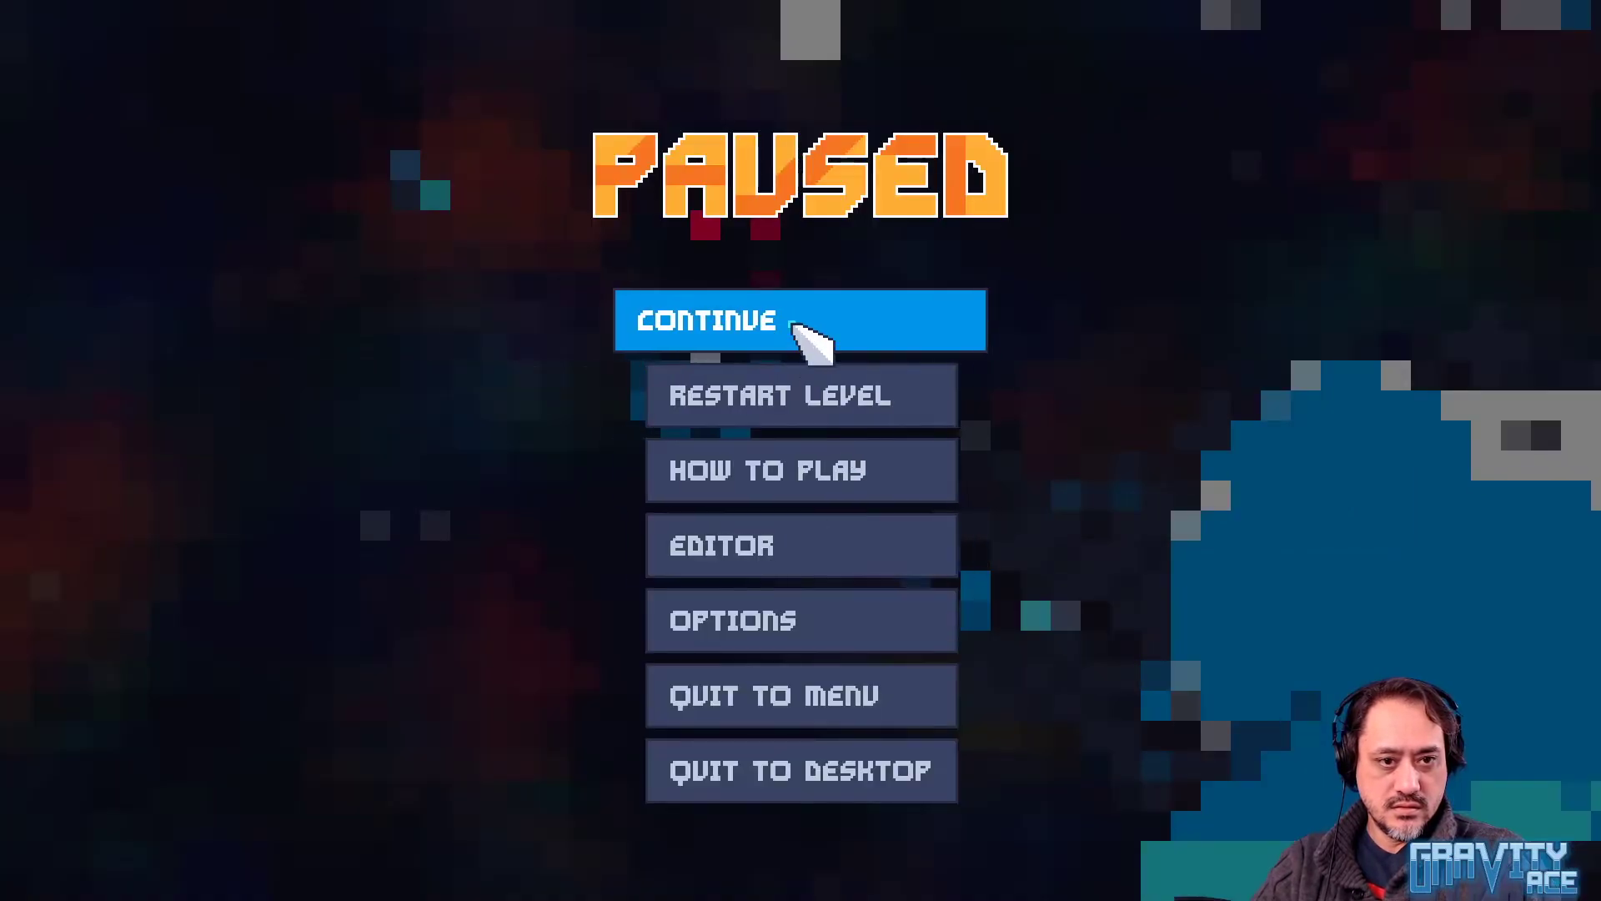
pyautogui.click(804, 326)
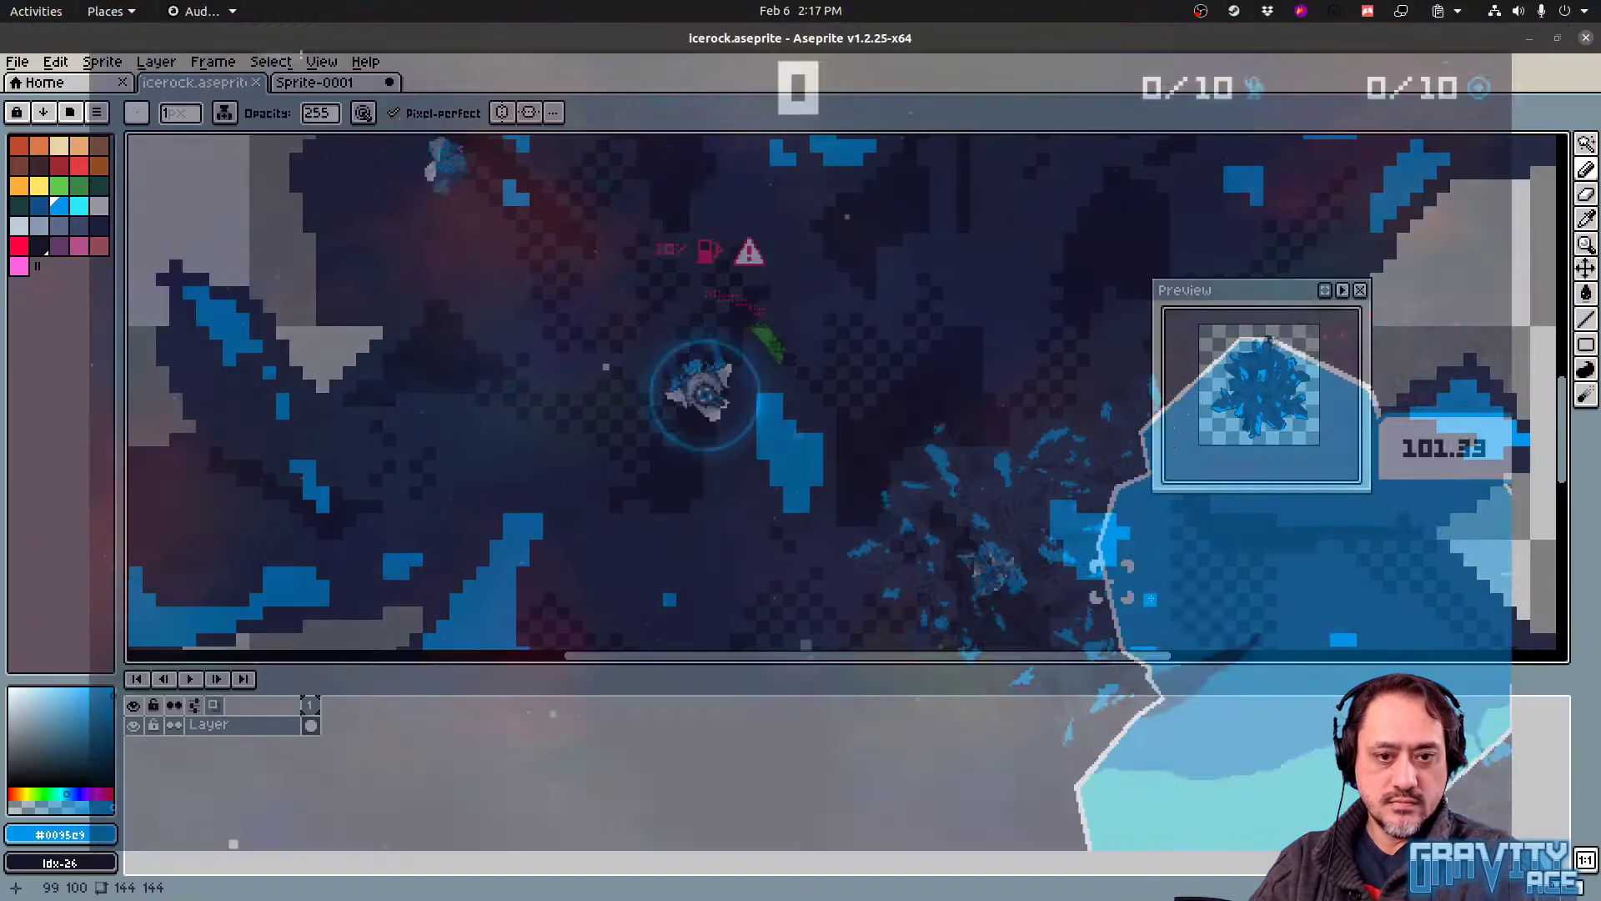
# Switch to Godot's test scene and examine the ice rock sprite below the red asteroid at magnifications between 200% and 800%
pyautogui.hotkey('alt', 'Tab')
pyautogui.hotkey('alt', 'Tab')
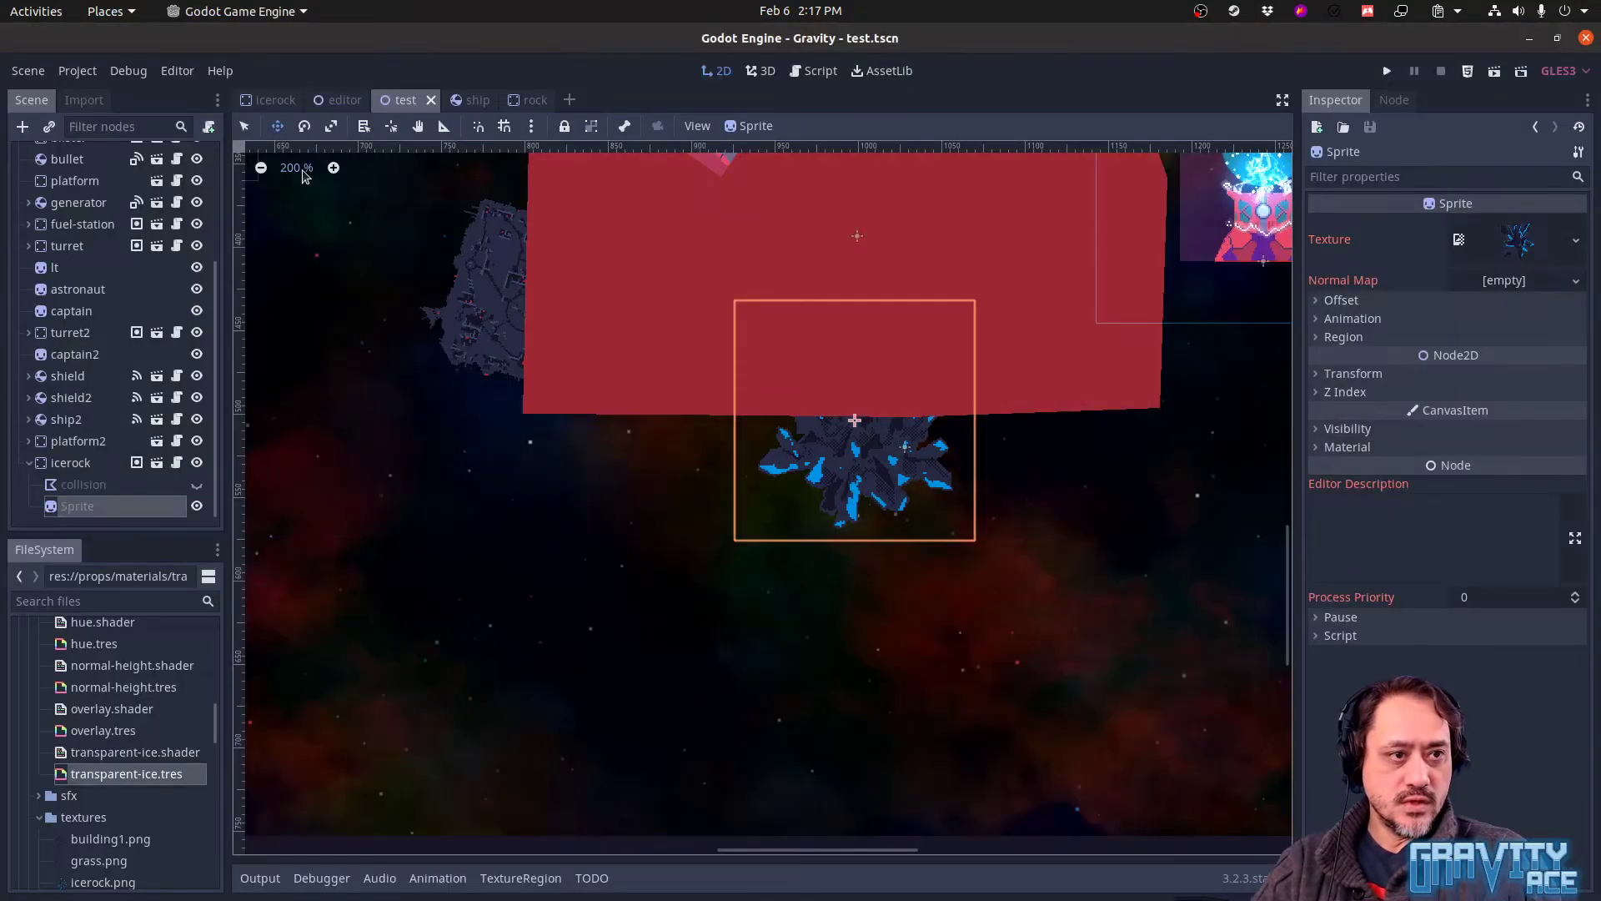
pyautogui.click(303, 171)
pyautogui.click(333, 168)
pyautogui.click(333, 168)
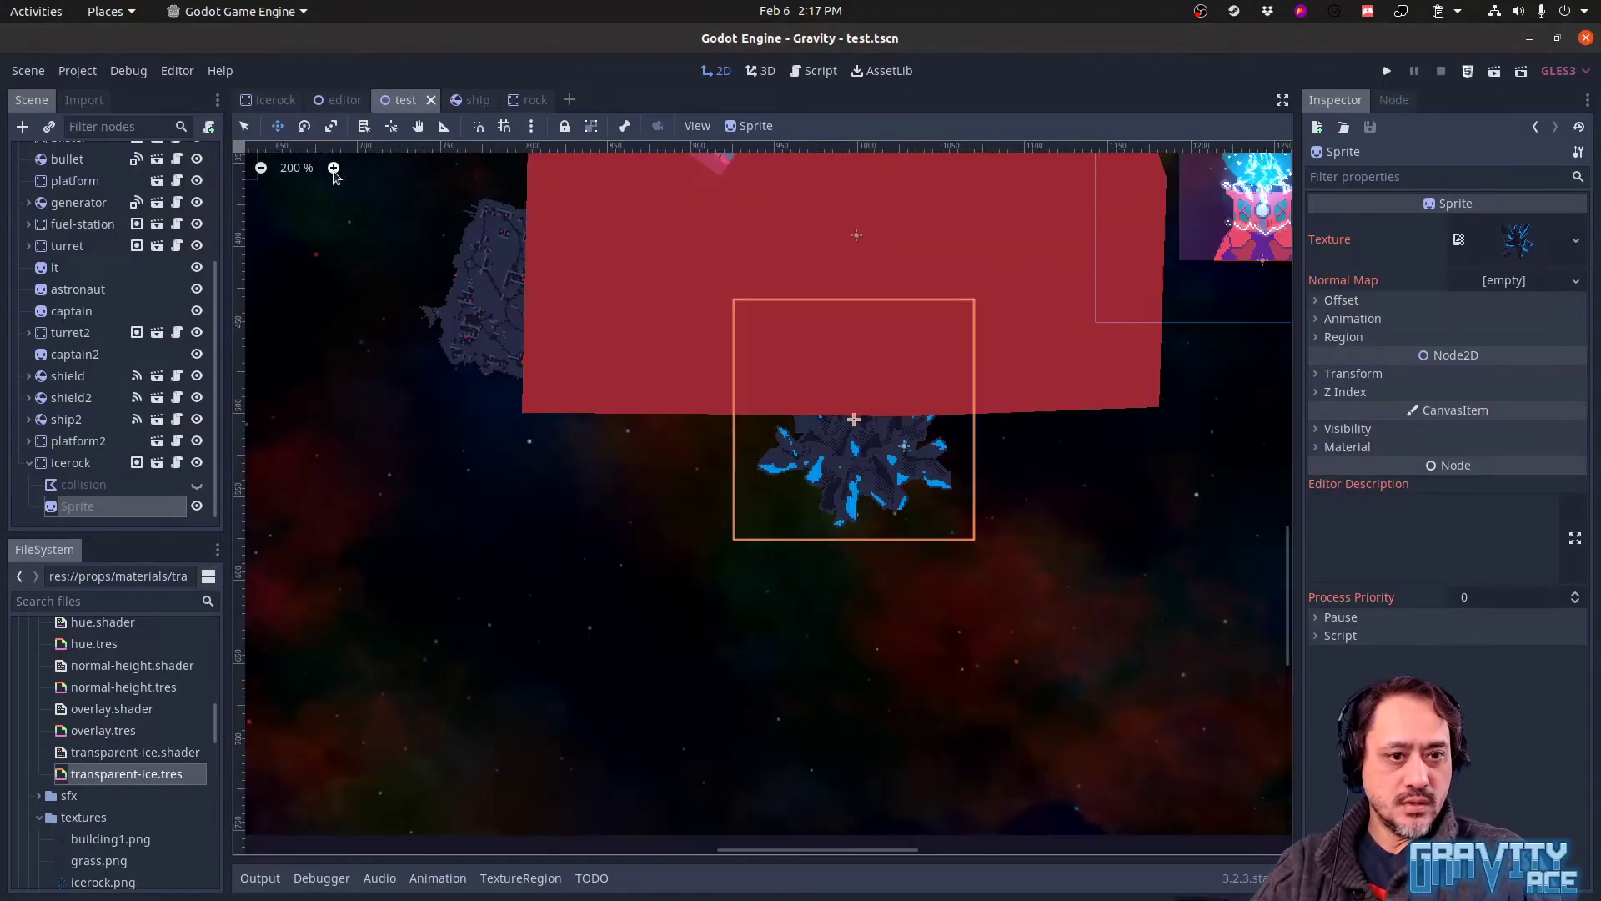
pyautogui.click(333, 168)
pyautogui.click(333, 168)
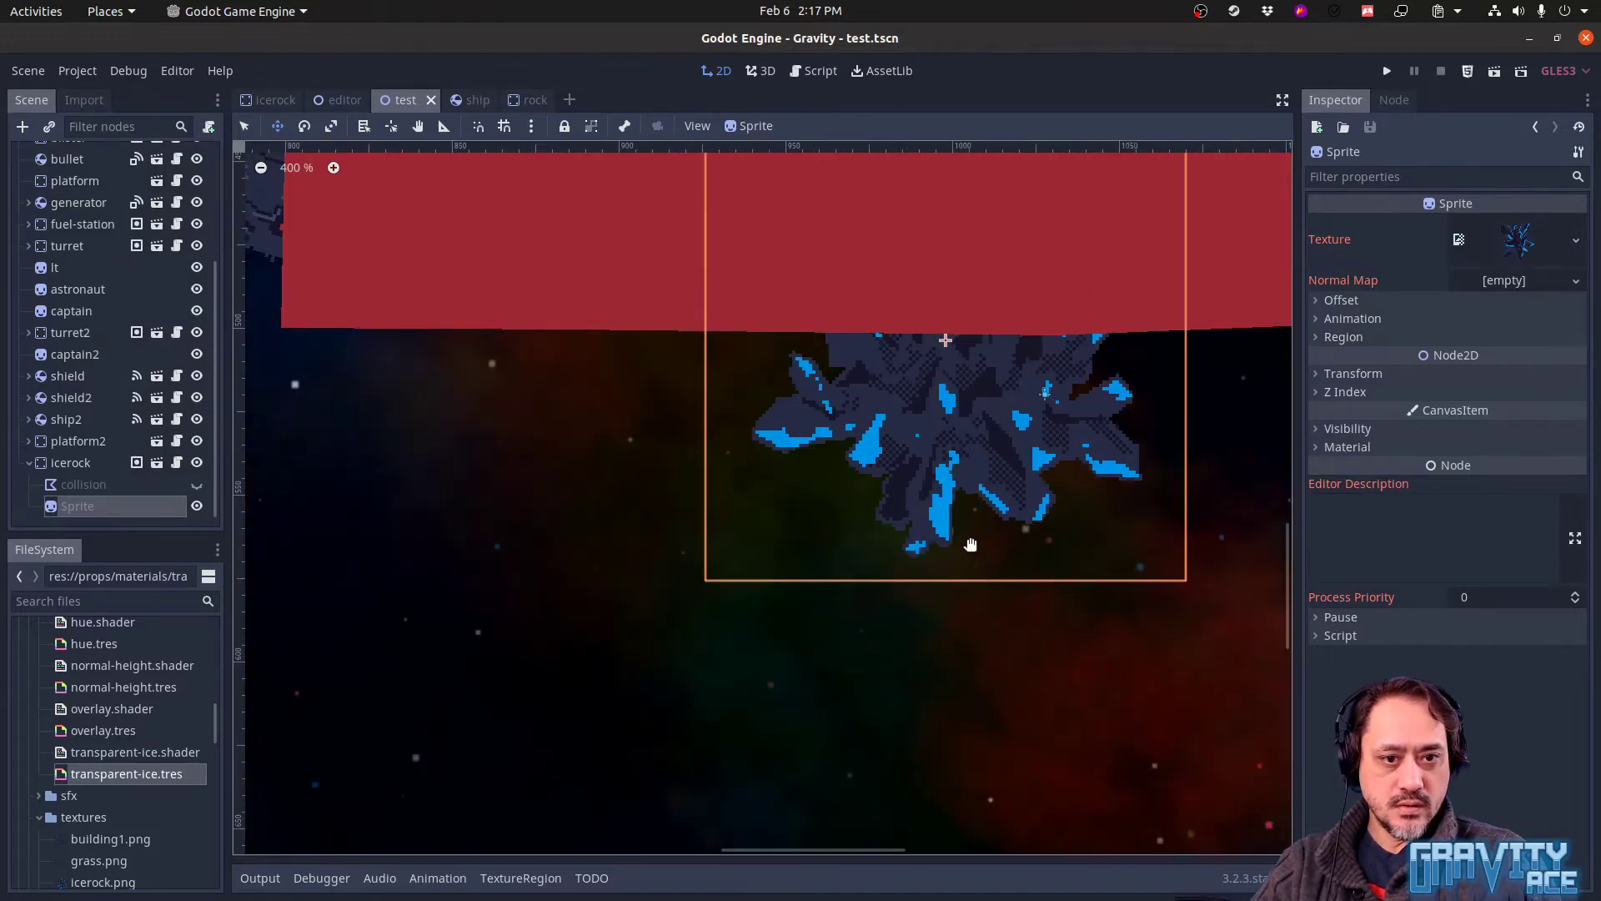
pyautogui.click(333, 168)
pyautogui.moveTo(1011, 481); pyautogui.dragTo(742, 464, button='middle')
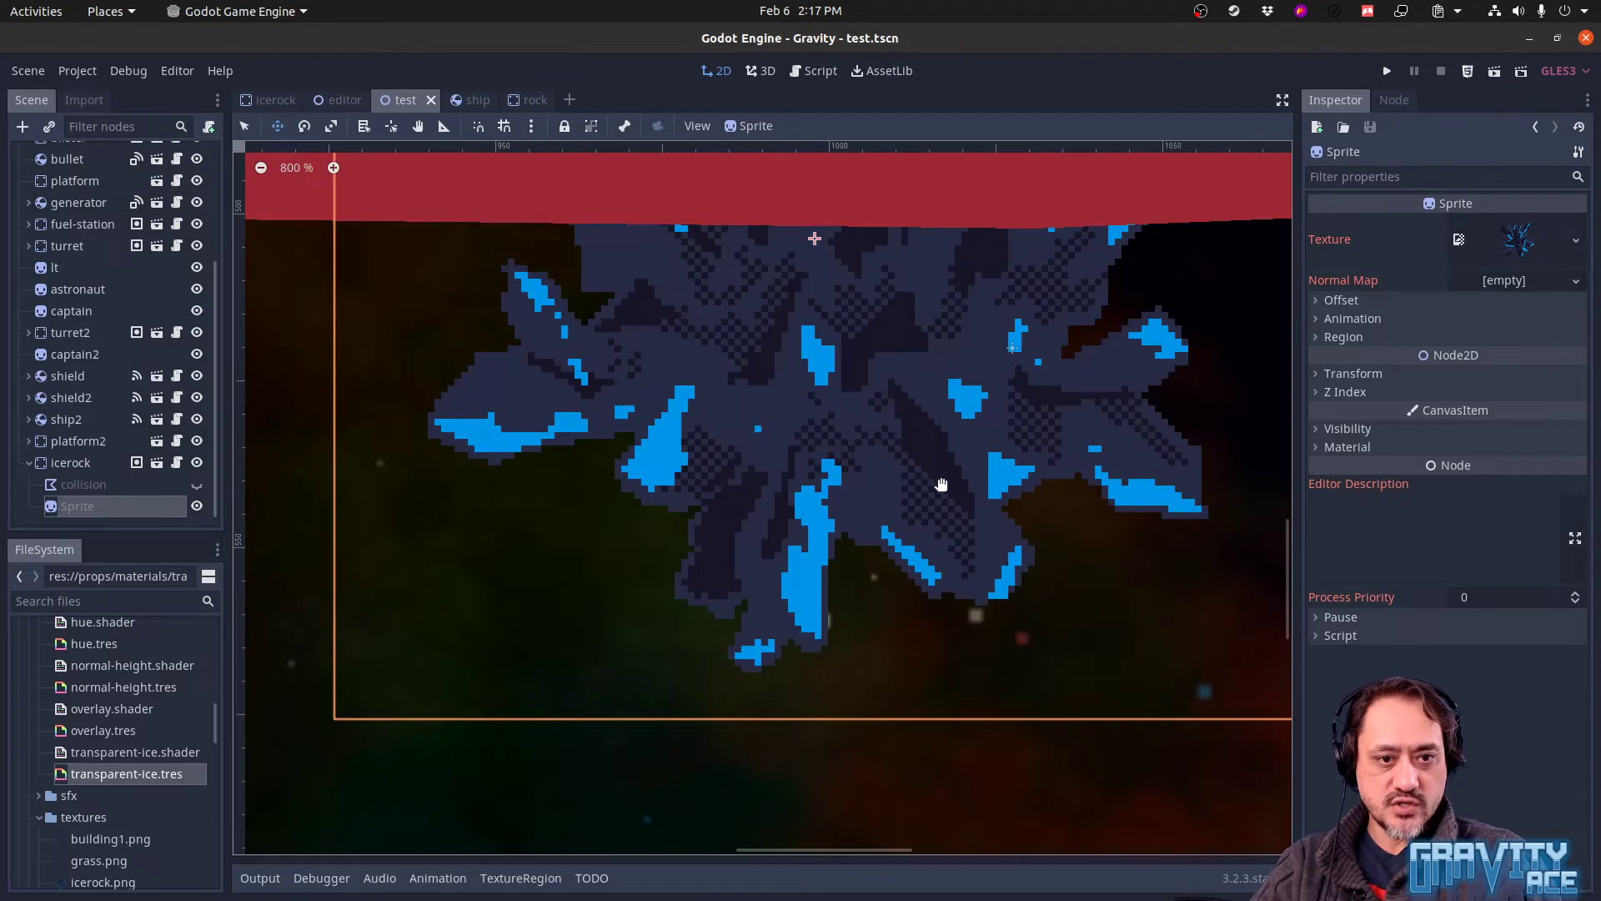
pyautogui.click(261, 168)
pyautogui.click(261, 168)
pyautogui.click(261, 168)
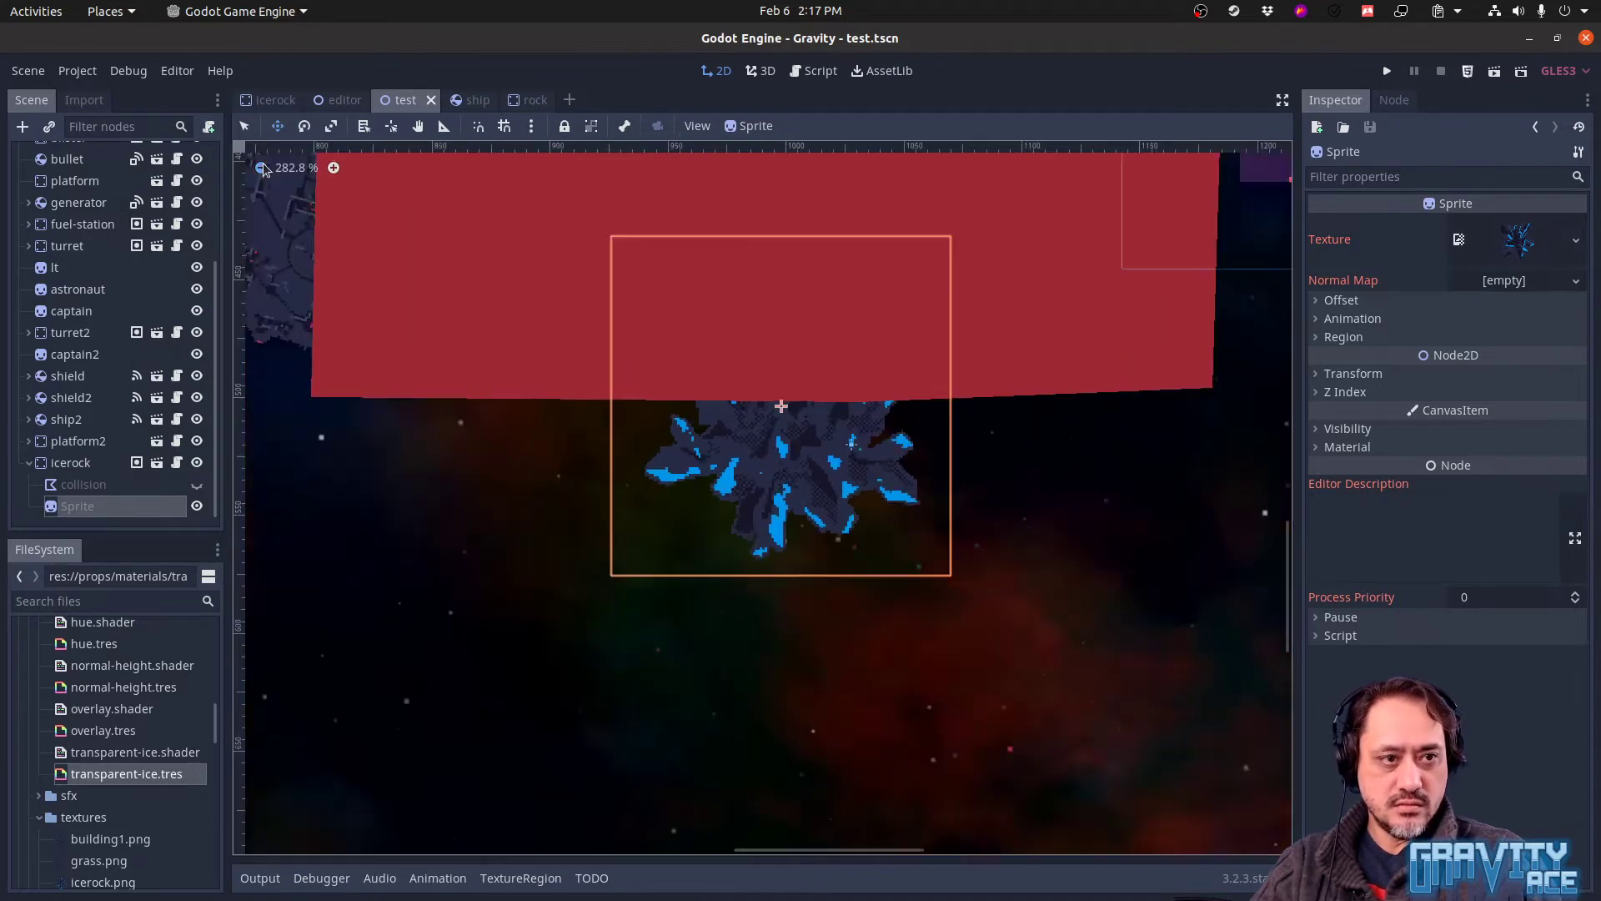
pyautogui.click(261, 168)
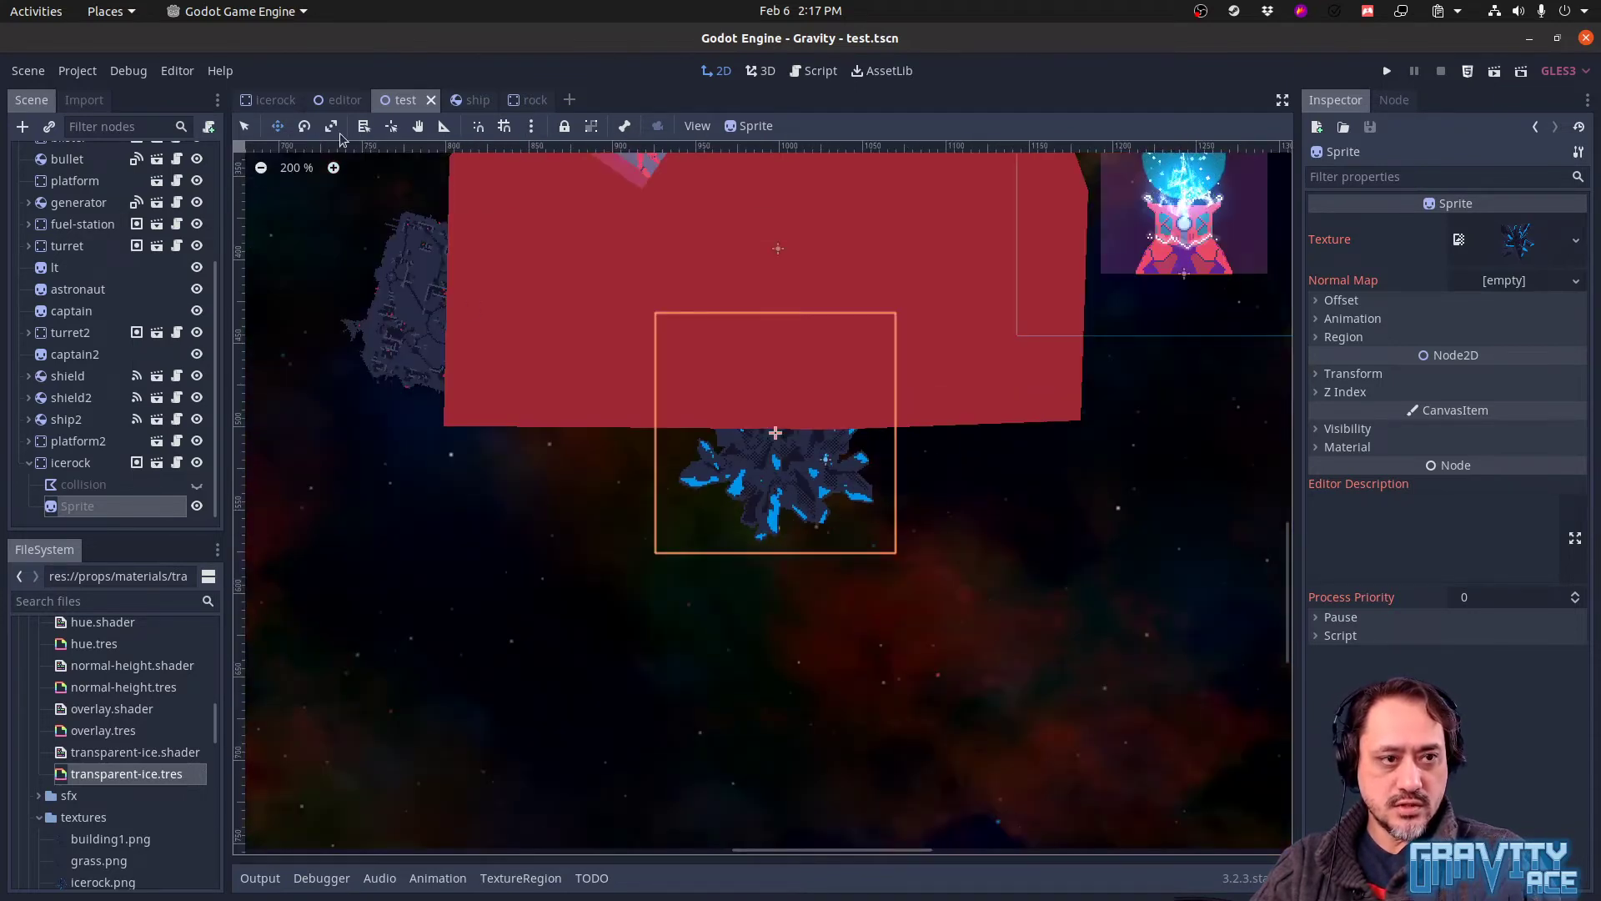
# Compare how the ice rock's pixels and dithering look at 282.8%, 400%, 565.7% and 1131% magnification
pyautogui.click(332, 169)
pyautogui.click(333, 168)
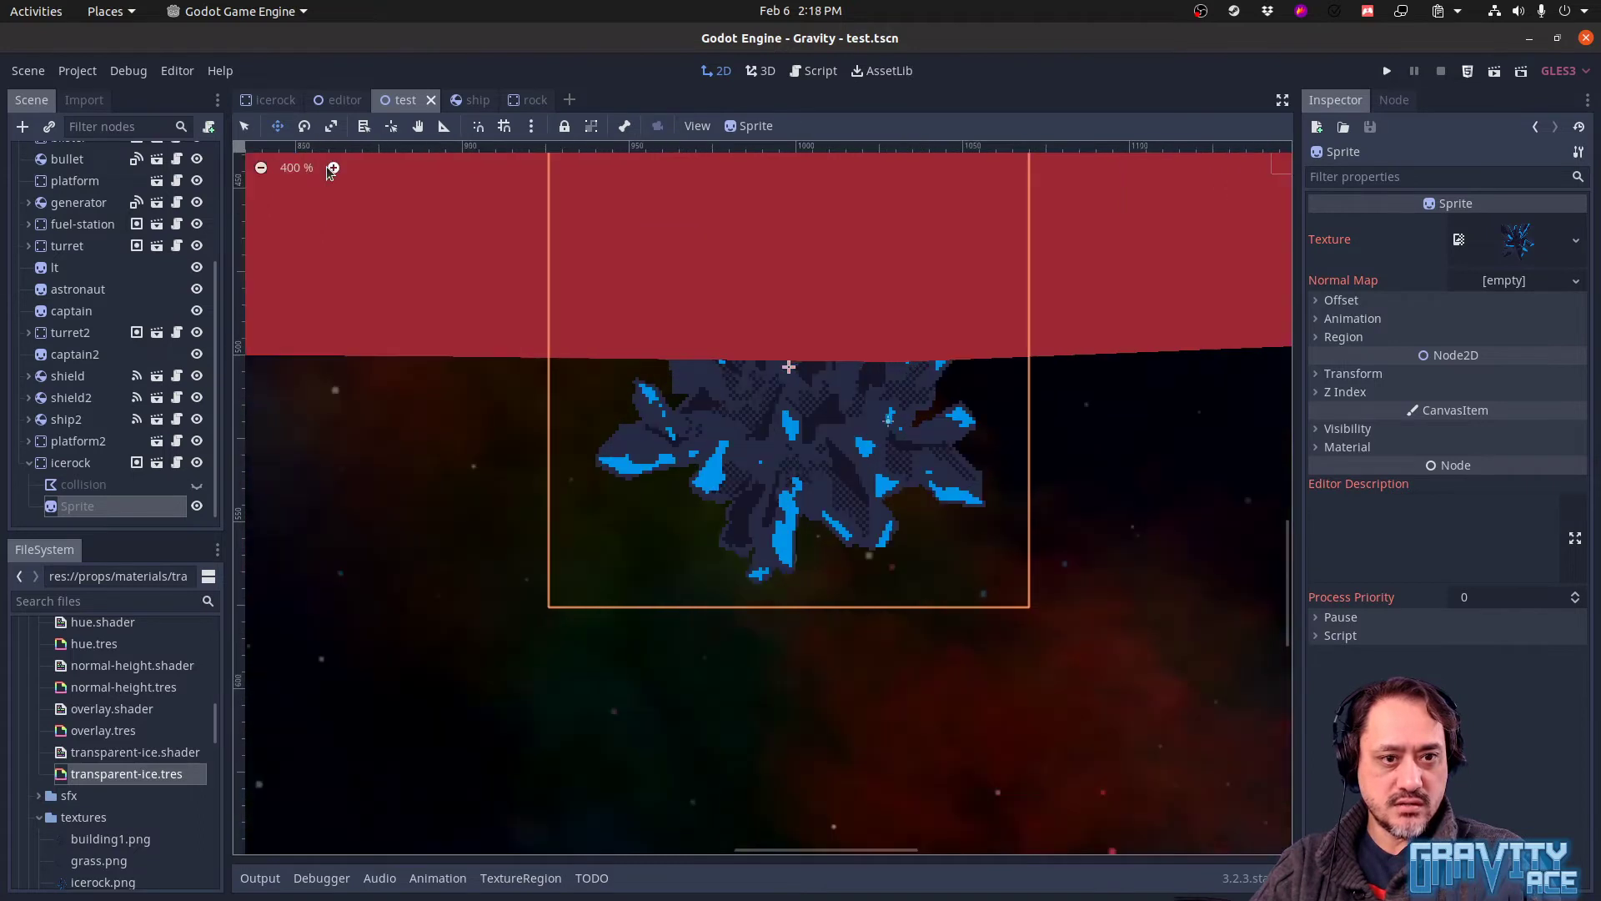
pyautogui.click(292, 168)
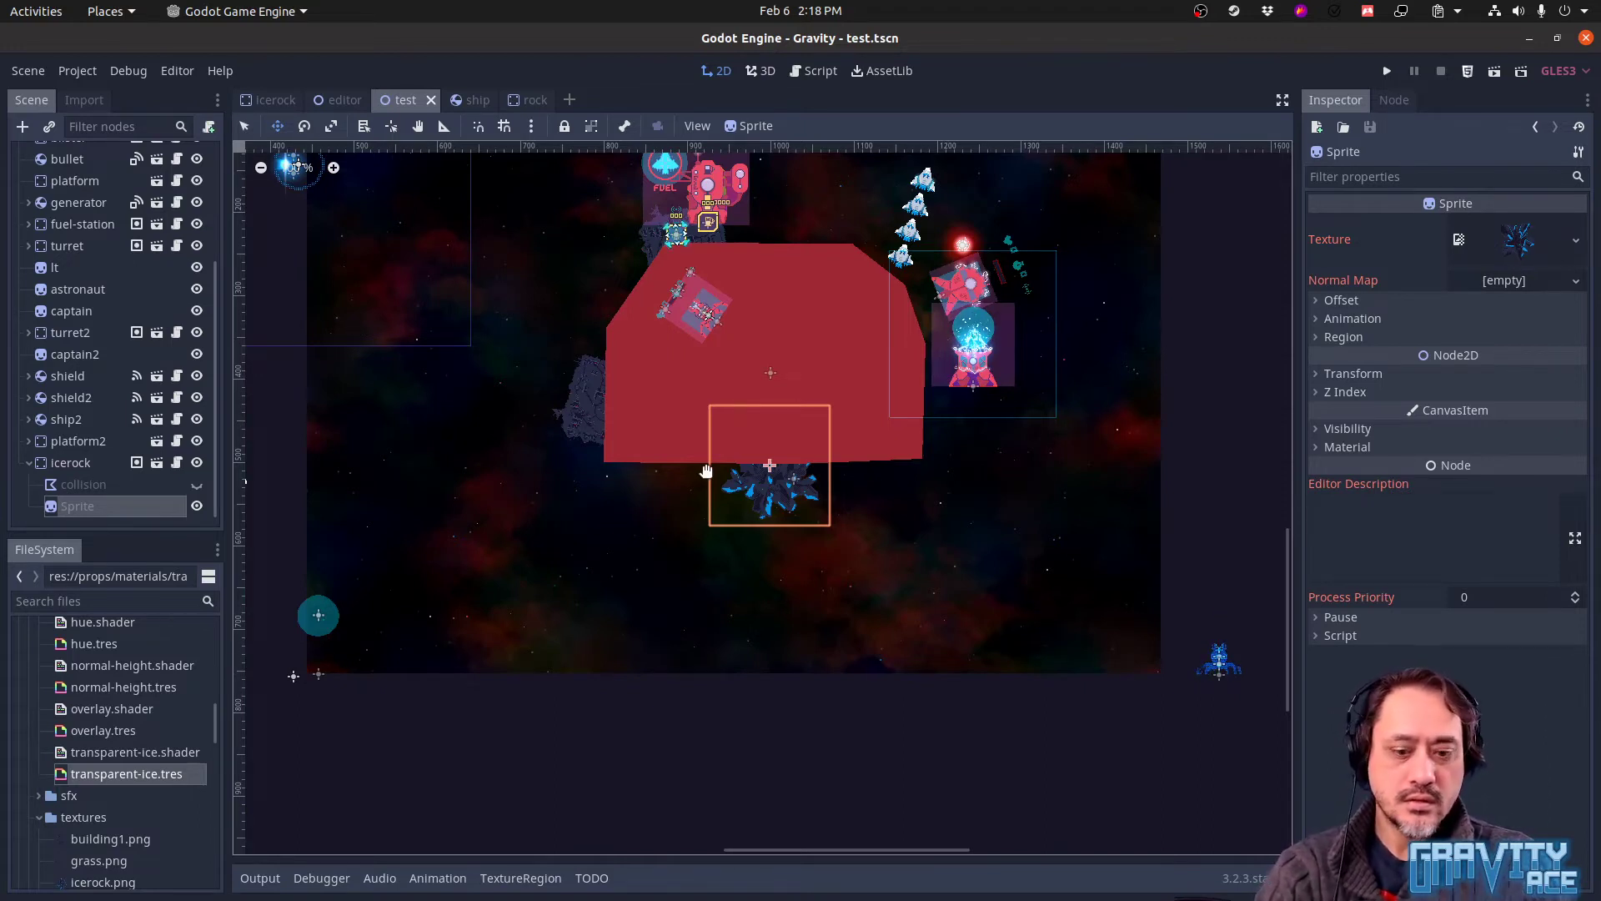
pyautogui.scroll(2, 706, 471)
pyautogui.scroll(1, 706, 471)
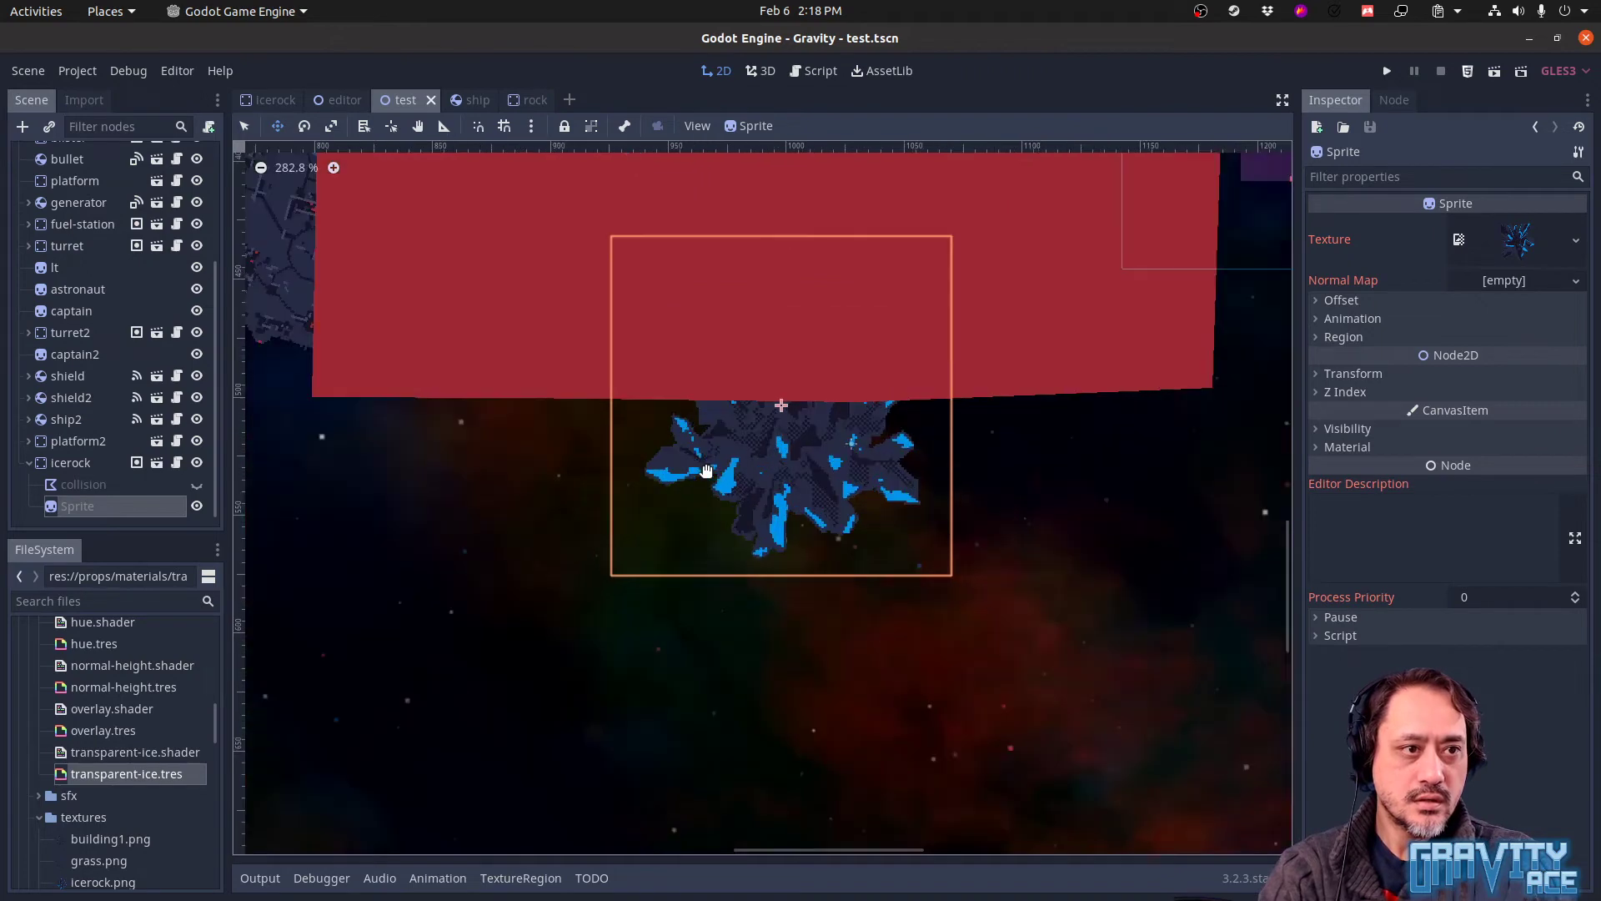
pyautogui.scroll(1, 707, 471)
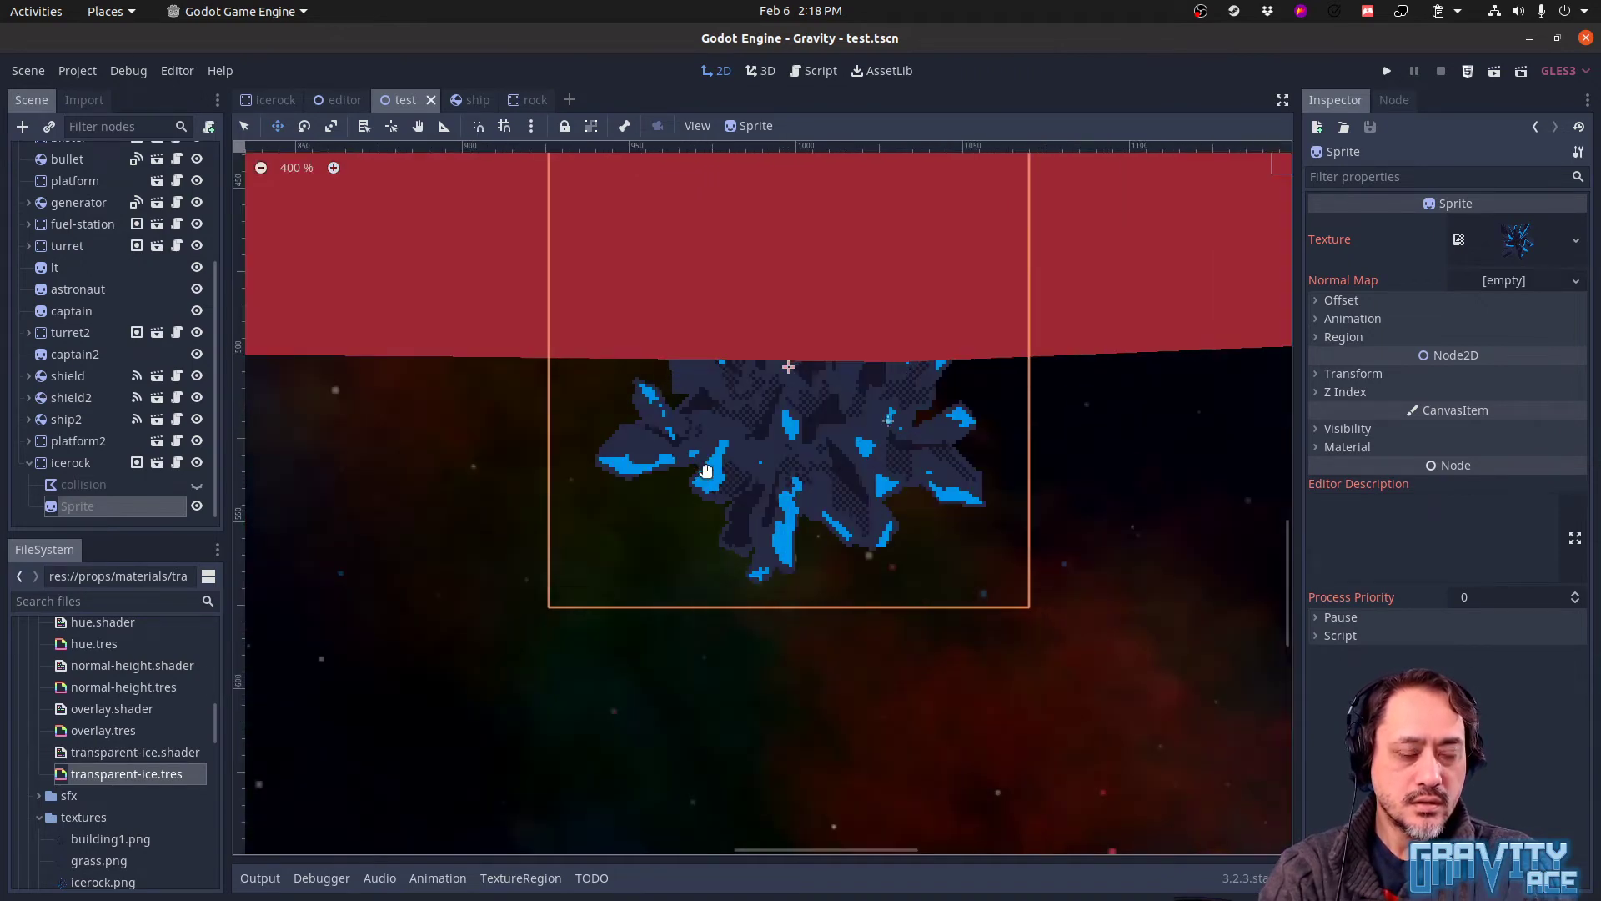
pyautogui.scroll(-1, 706, 471)
pyautogui.scroll(-1, 706, 471)
pyautogui.scroll(4, 707, 472)
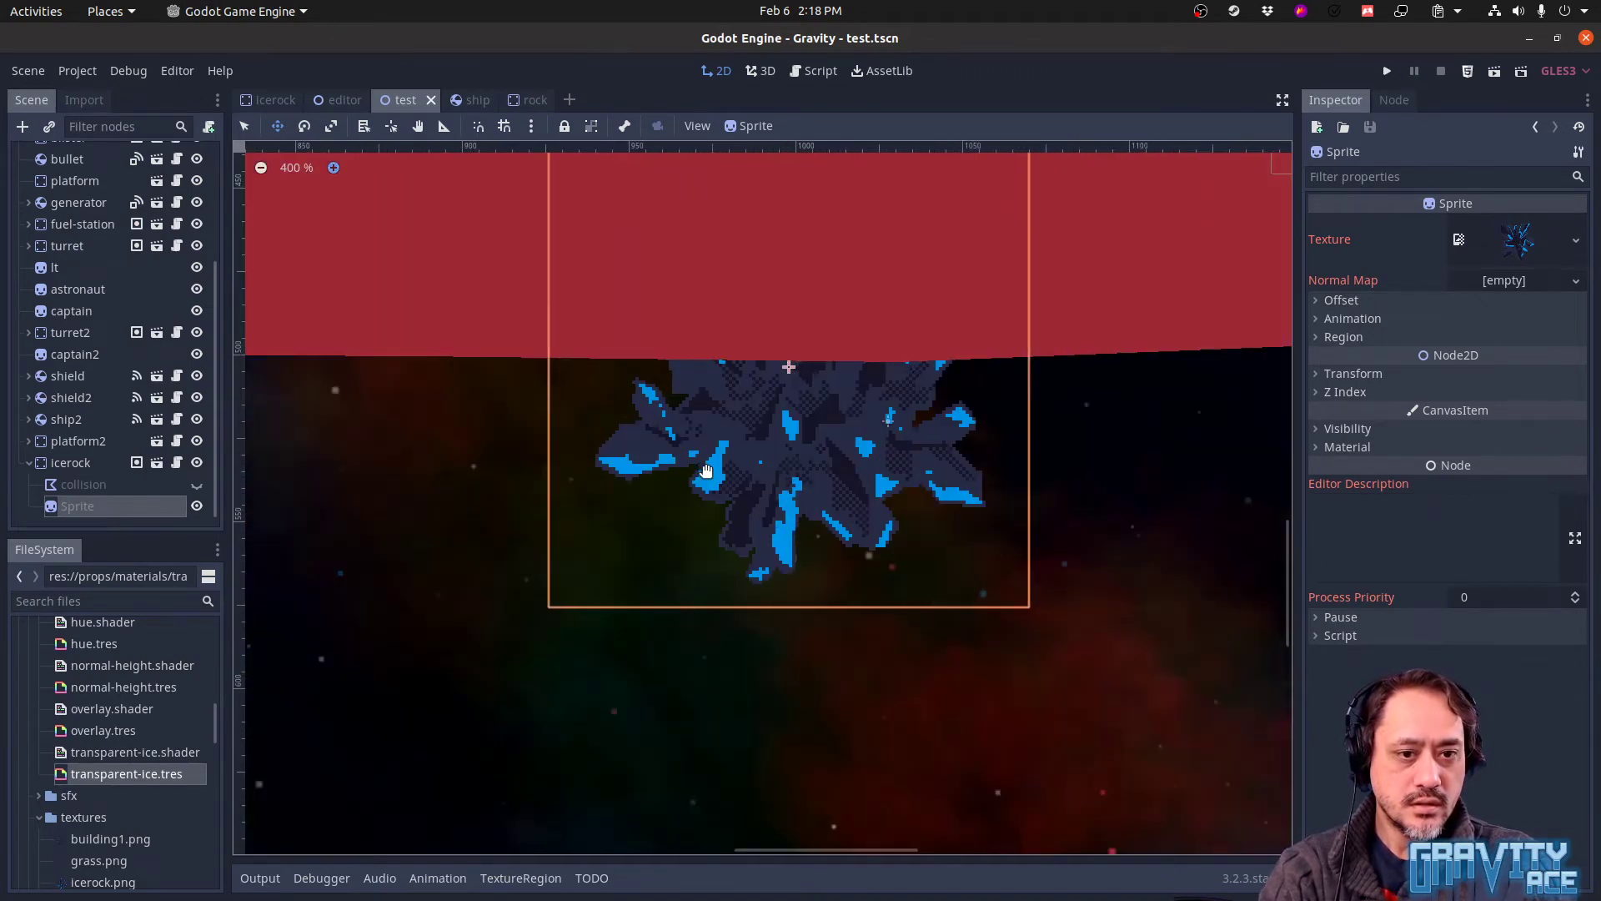
pyautogui.scroll(-2, 706, 471)
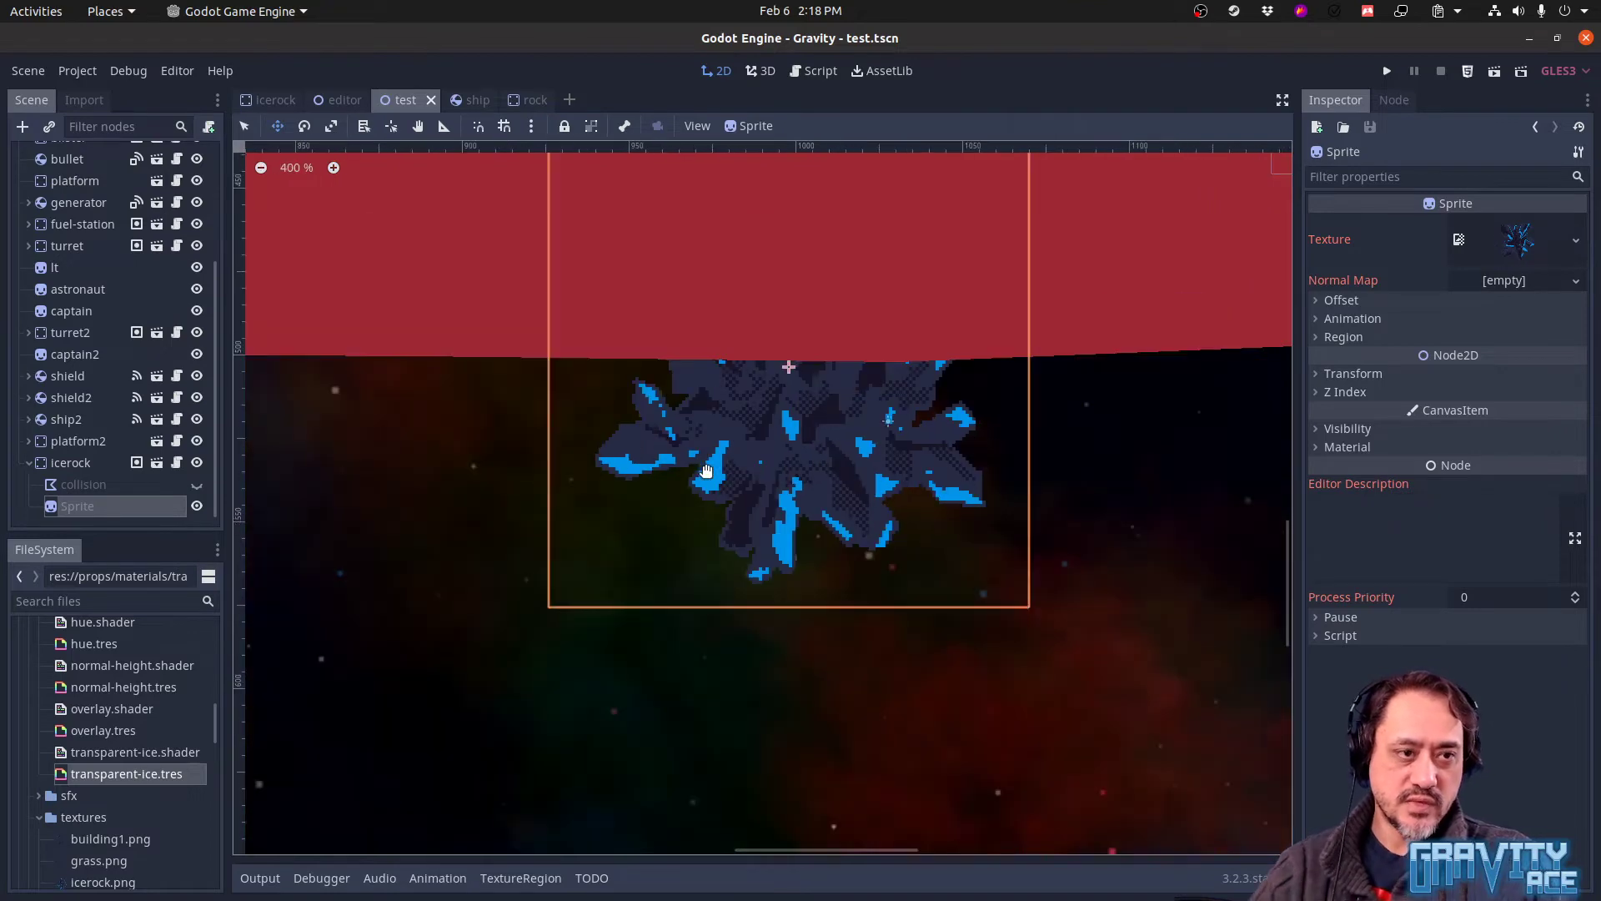
pyautogui.scroll(-1, 707, 471)
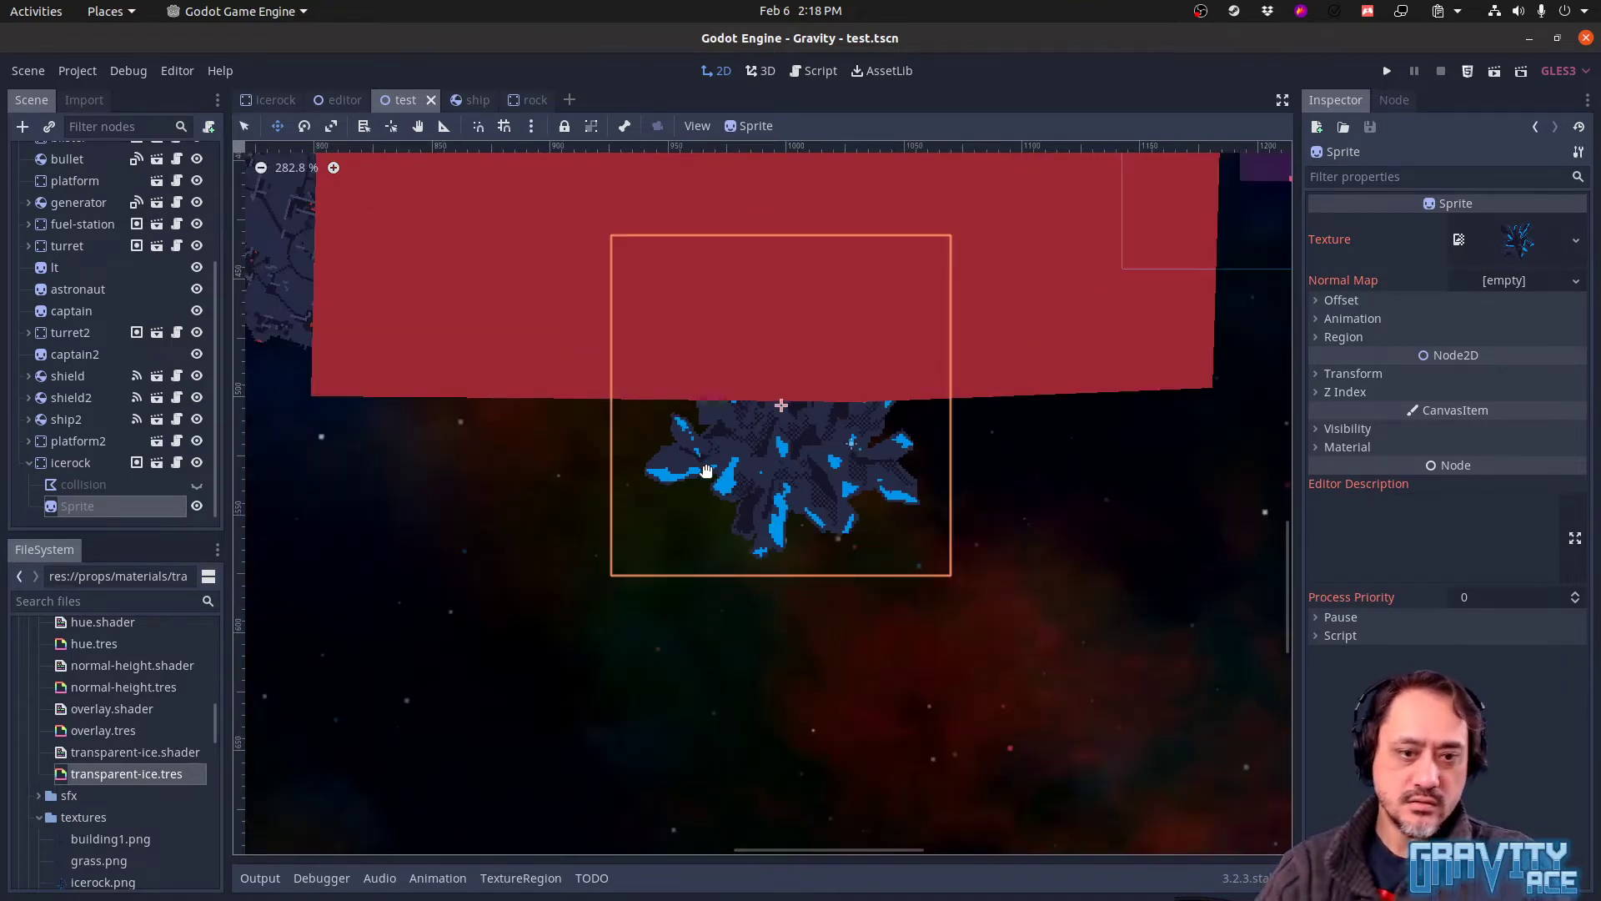
pyautogui.scroll(2, 707, 471)
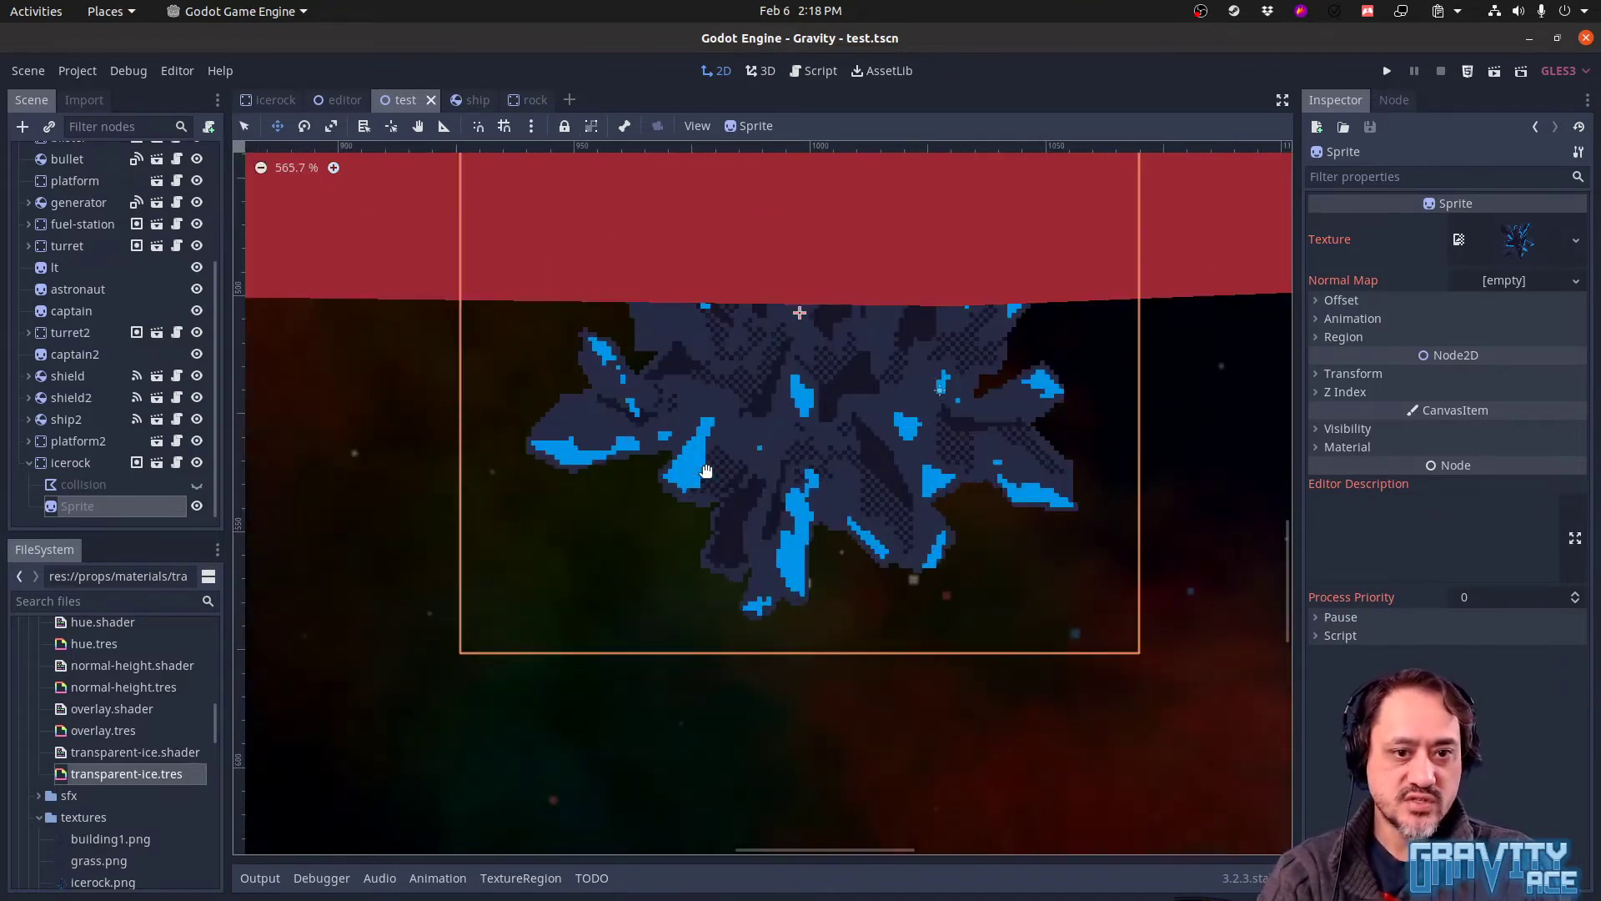
pyautogui.scroll(1, 706, 471)
pyautogui.scroll(1, 706, 471)
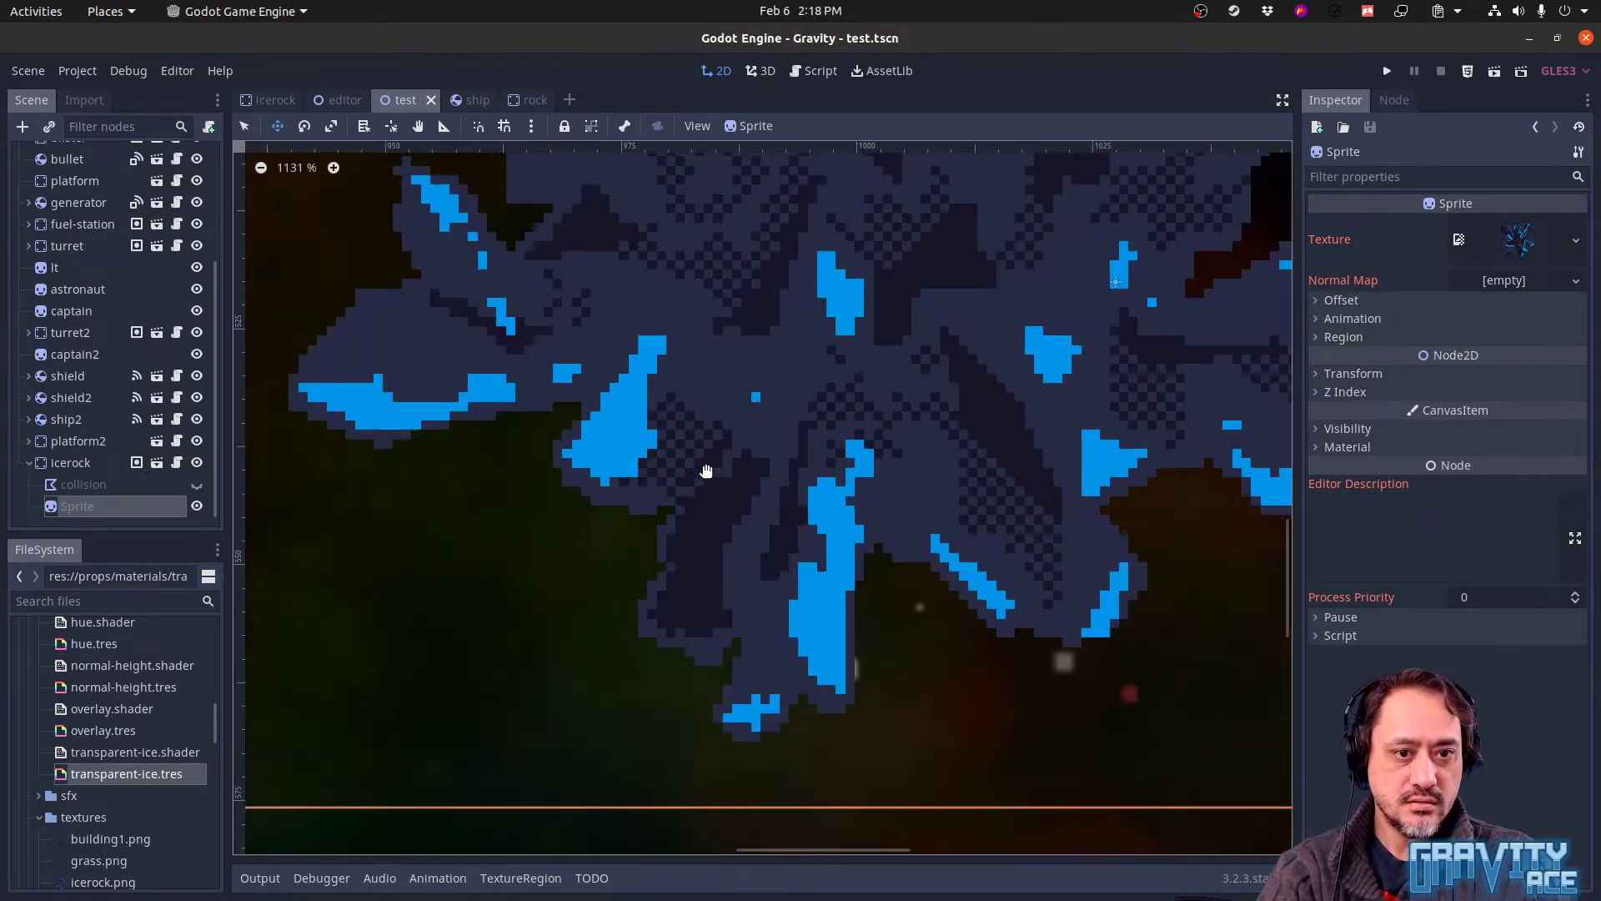
pyautogui.scroll(-4, 707, 471)
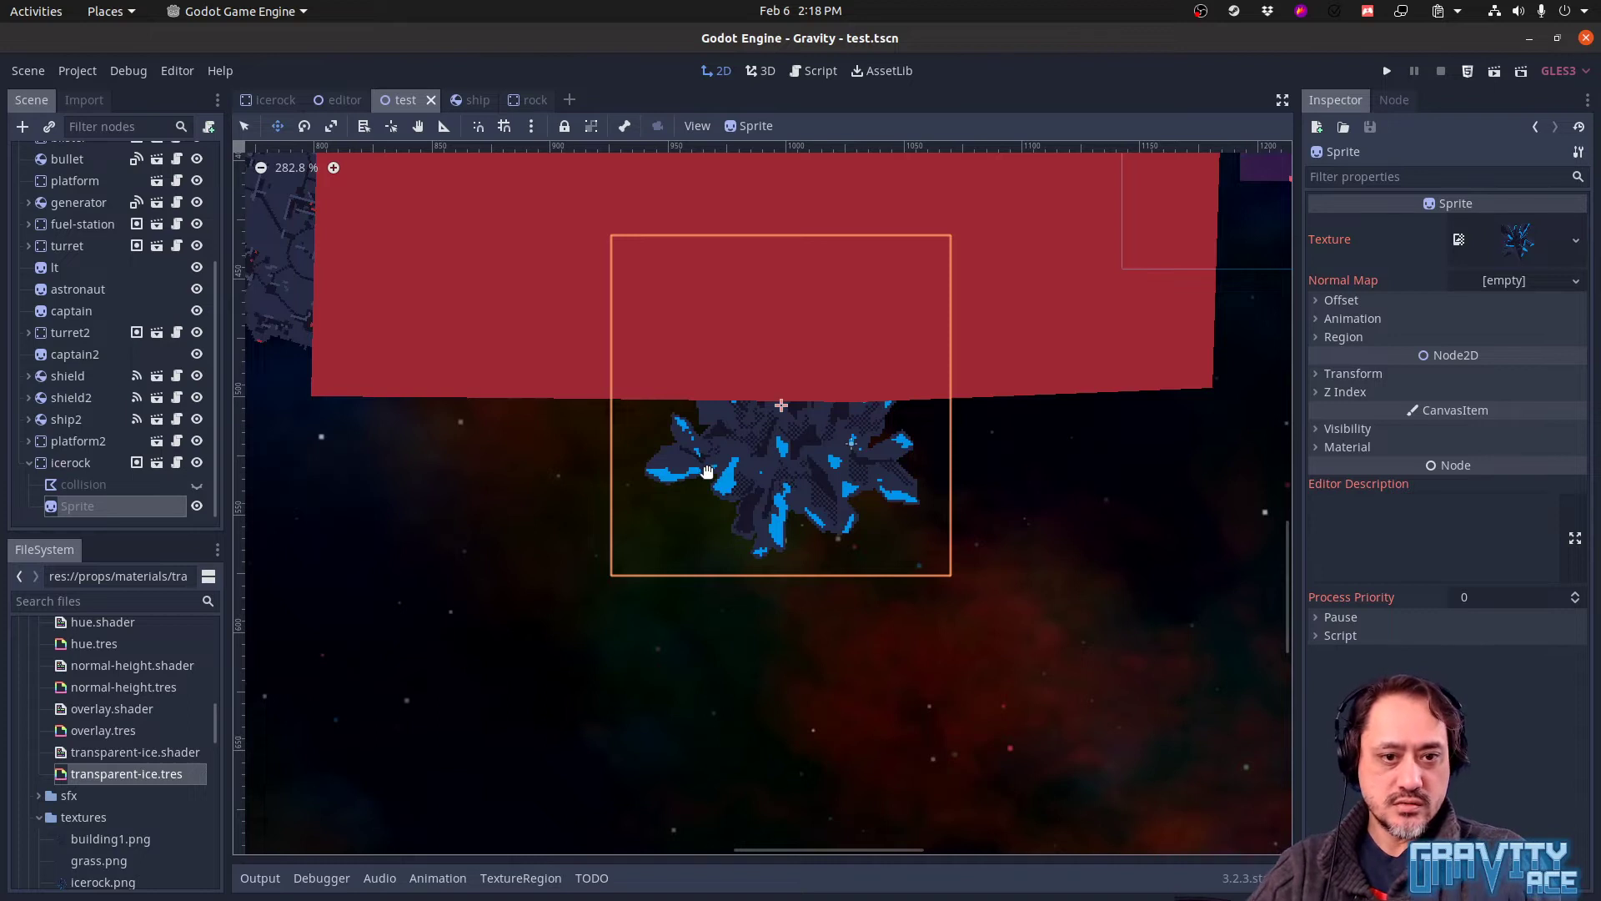
# Move the icerock's Sprite slightly to the left along the red asteroid's bottom edge
pyautogui.moveTo(889, 592); pyautogui.dragTo(926, 658, button='middle')
pyautogui.moveTo(856, 526); pyautogui.dragTo(794, 512)
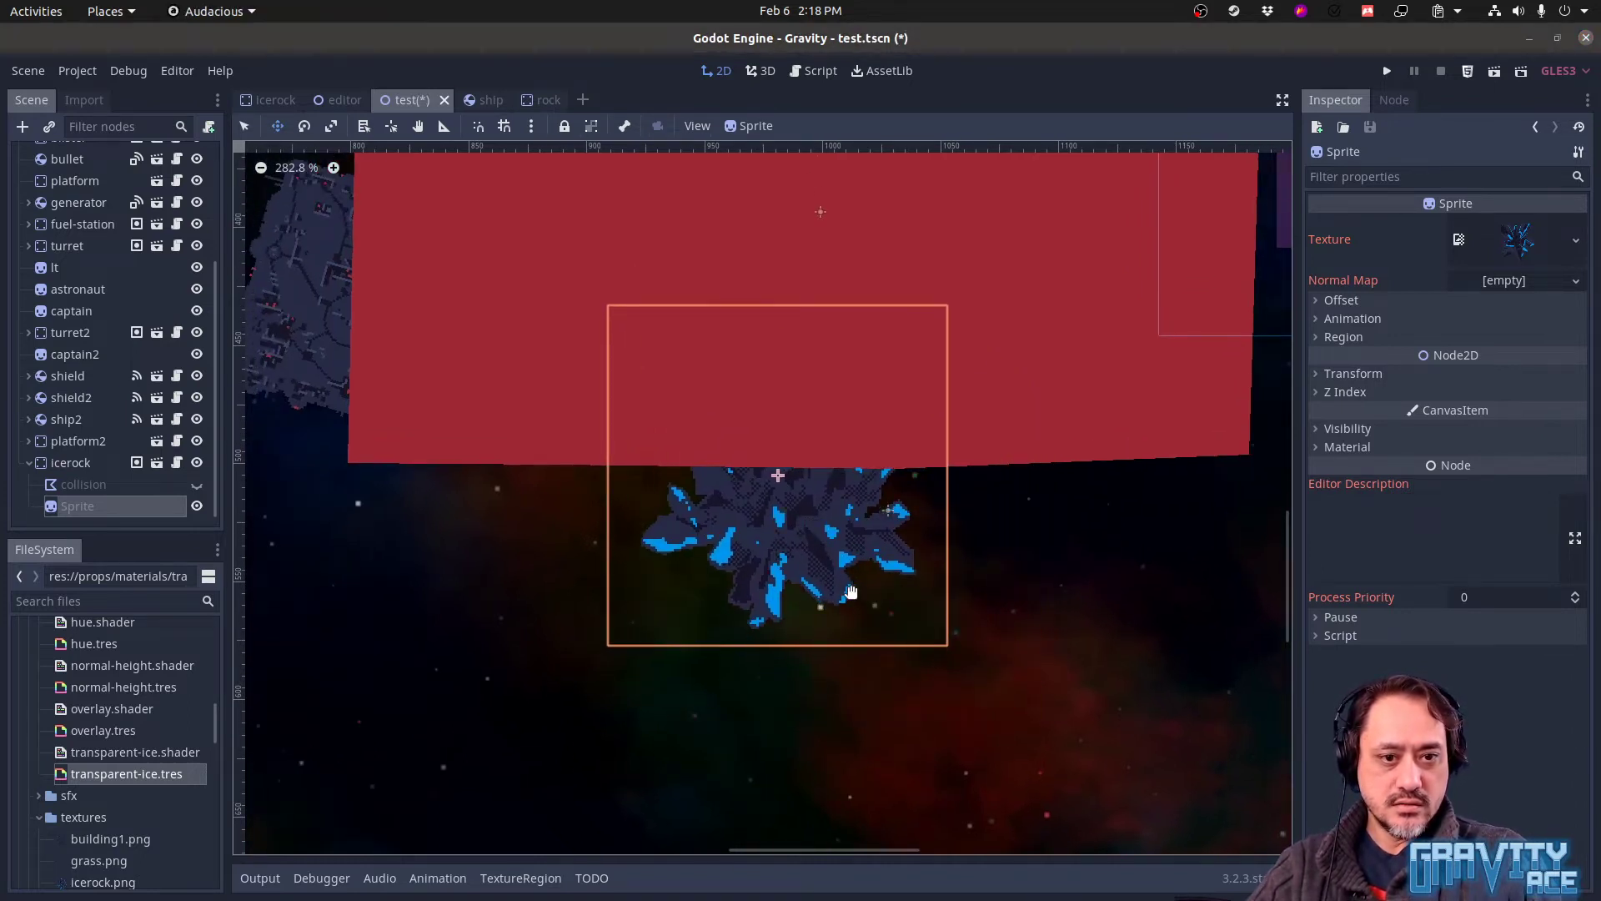
pyautogui.hotkey('alt', 'Tab')
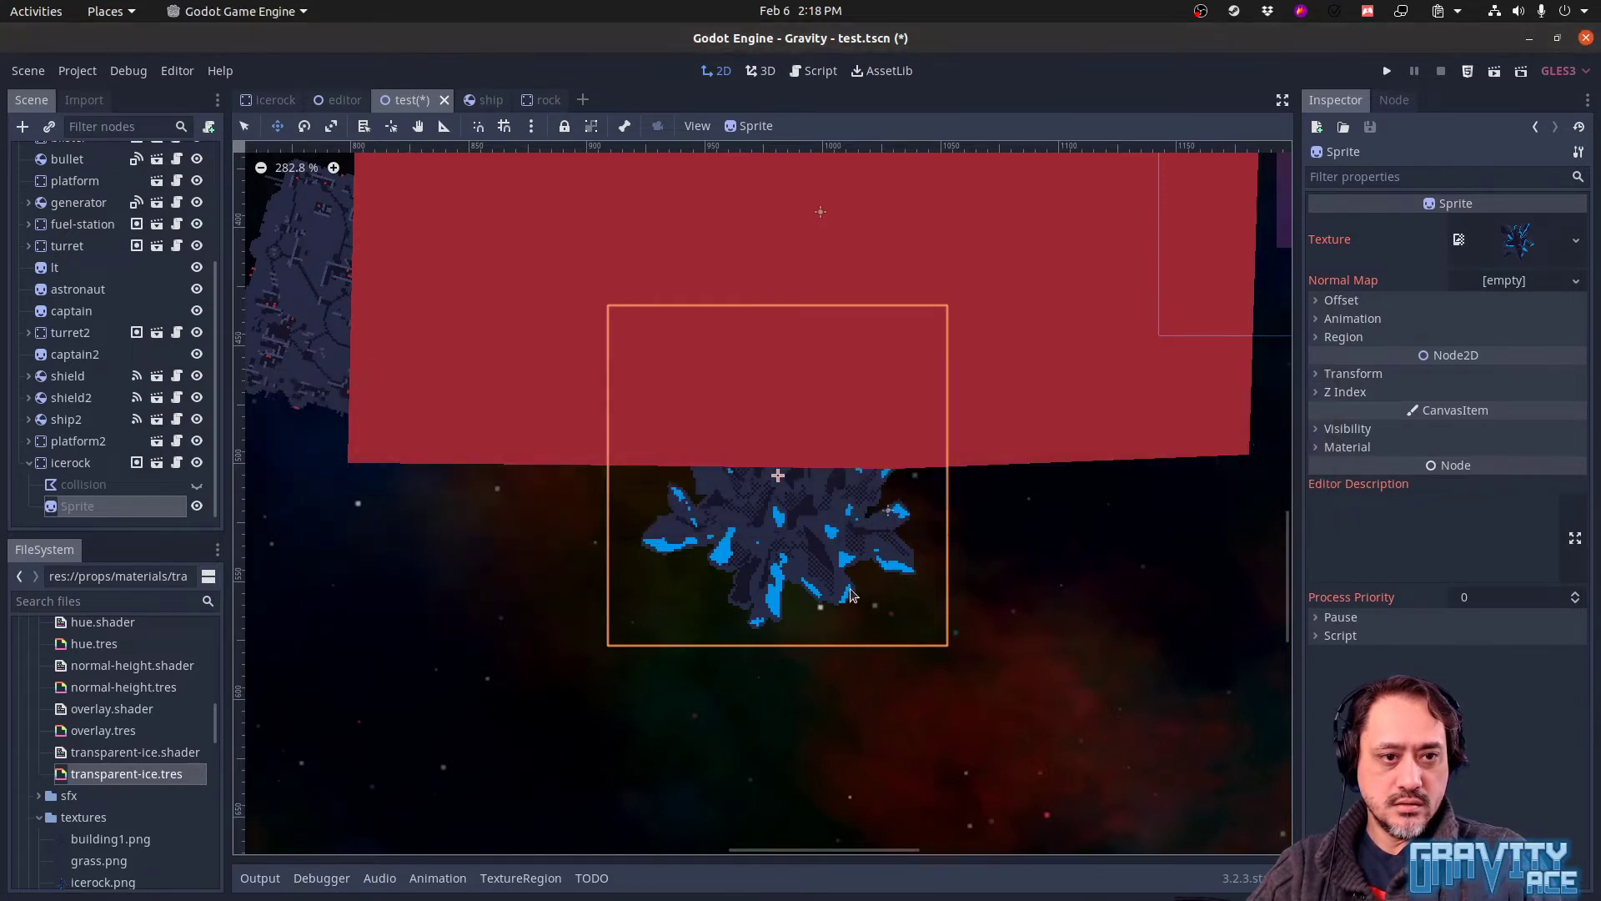
pyautogui.hotkey('alt', 'Tab')
pyautogui.hotkey('alt', 'shift', 'Tab')
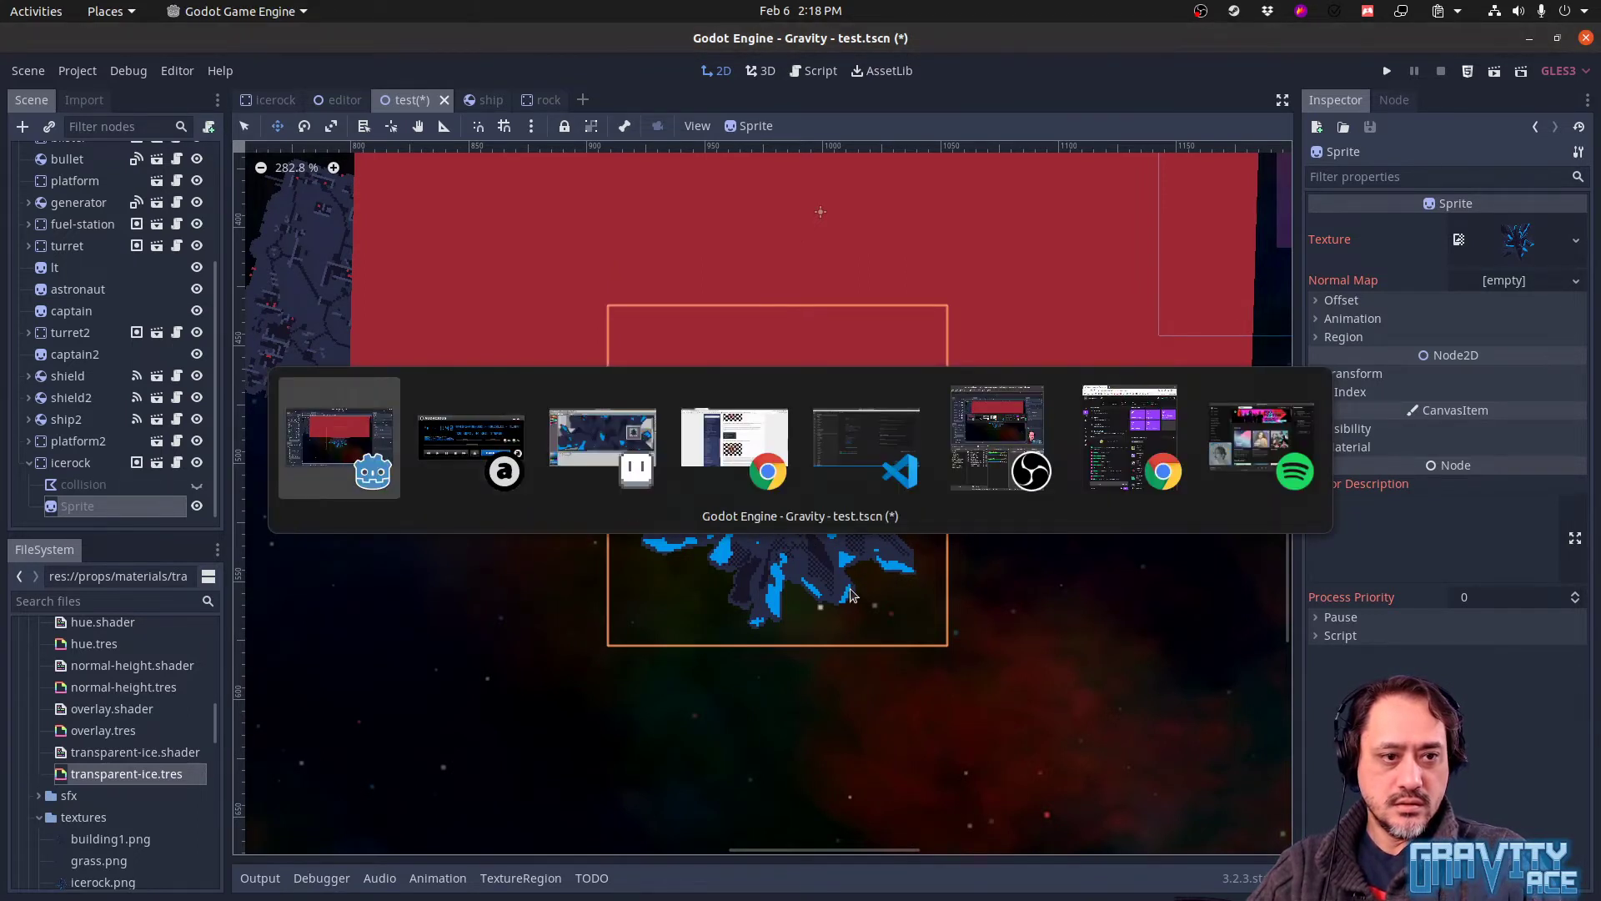
pyautogui.hotkey('alt', 'Tab')
pyautogui.hotkey('alt', 'Tab')
pyautogui.press('Escape')
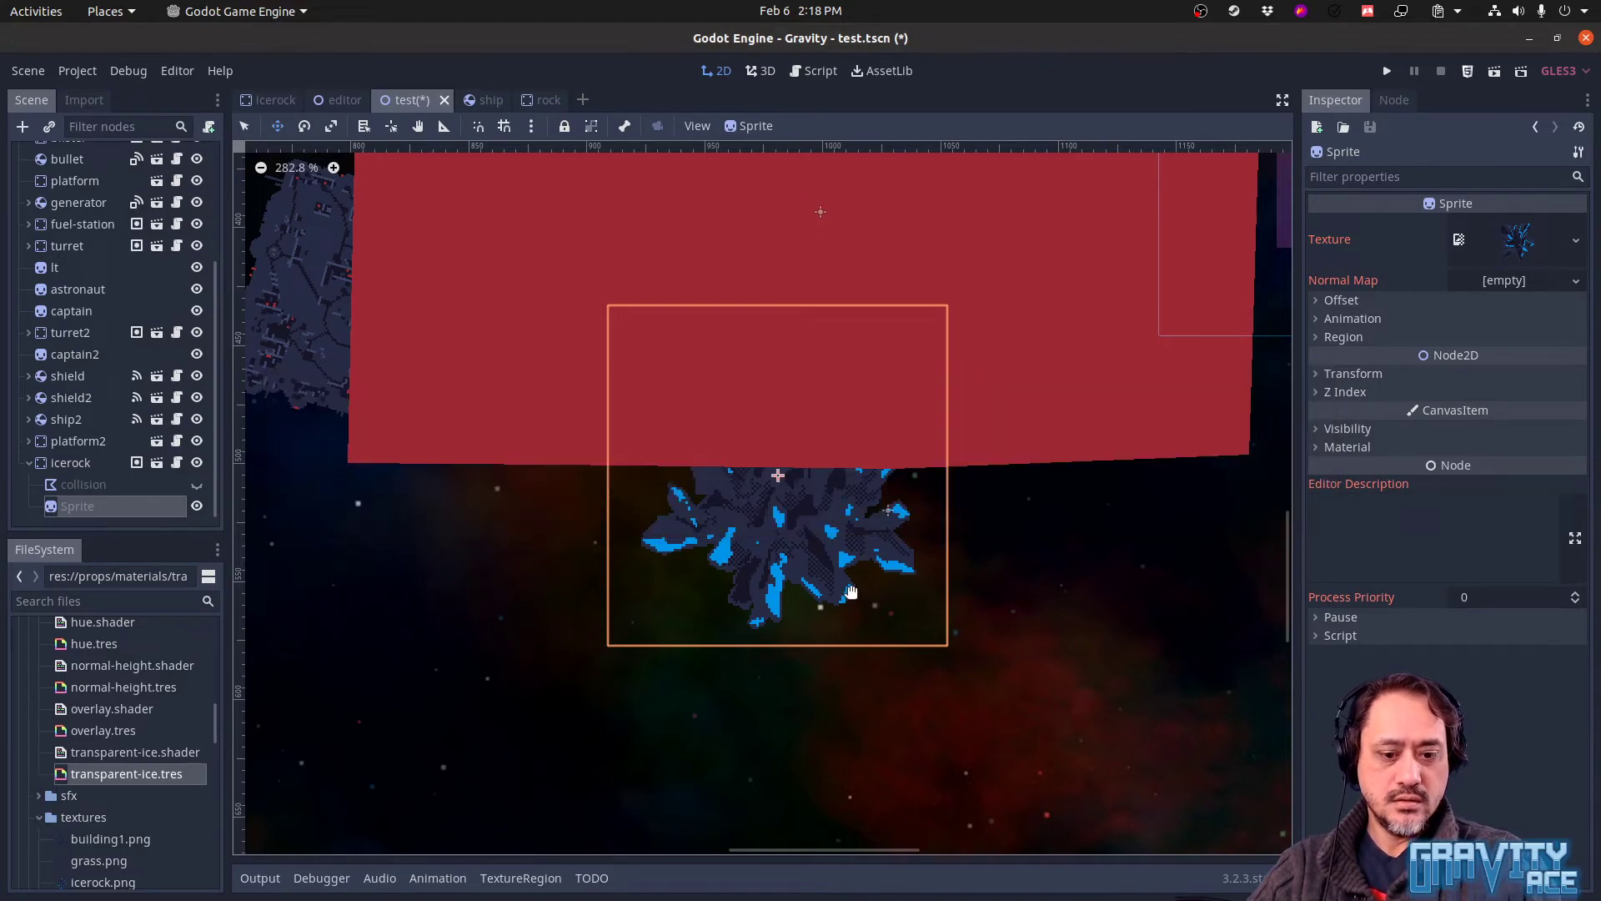
# Save and run the test scene to check the ice rock in game, and close the game window
pyautogui.press('F5')
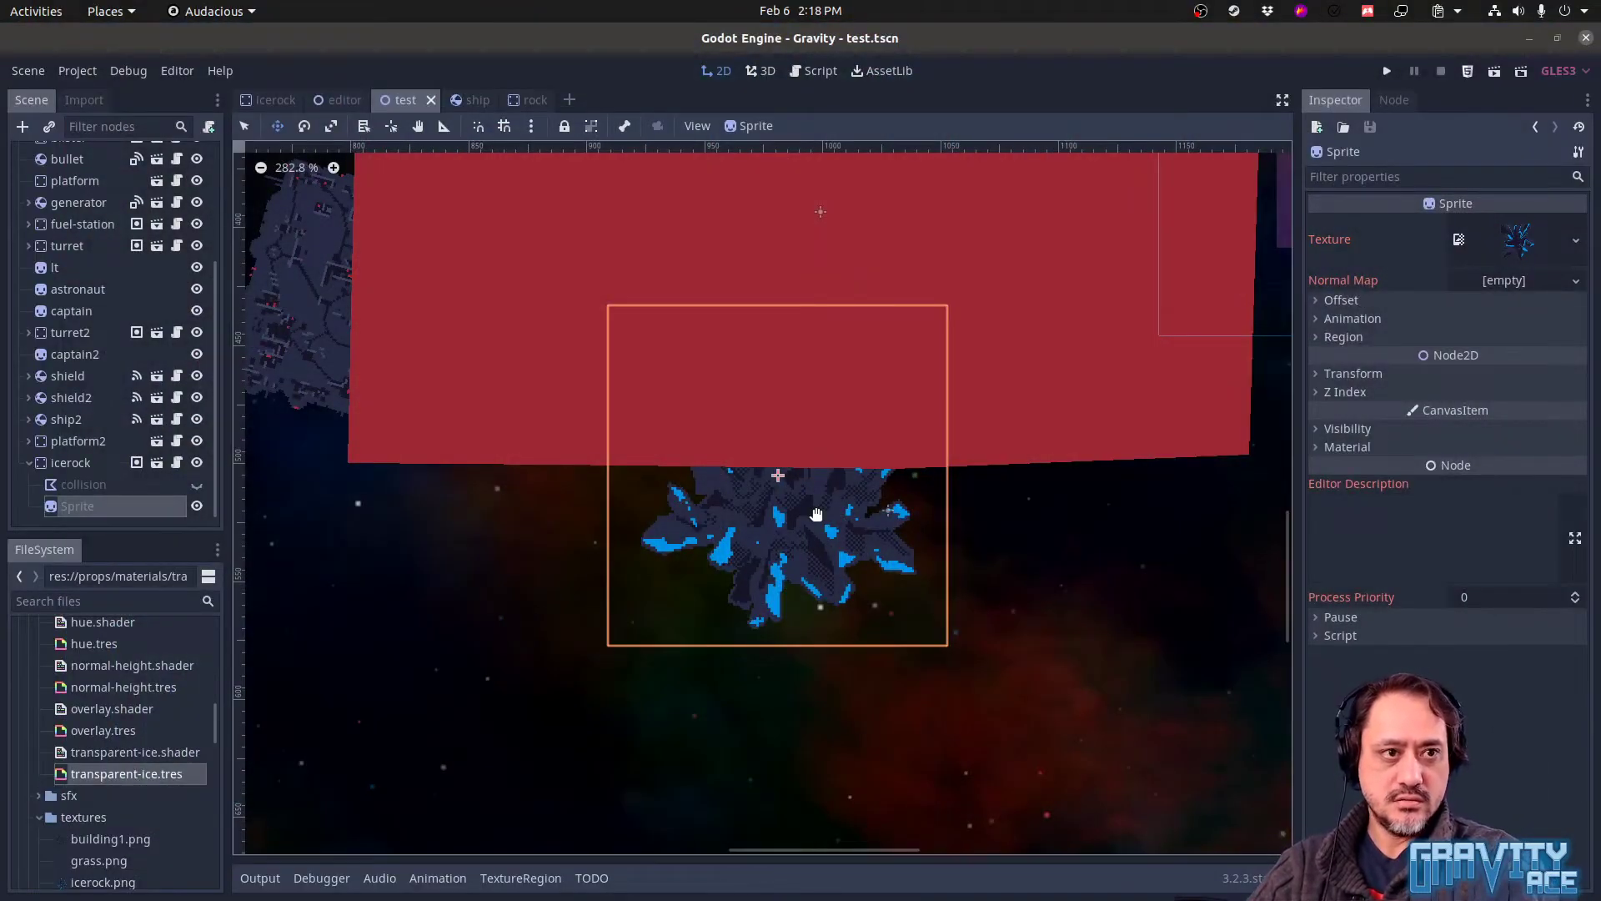
pyautogui.press('F5')
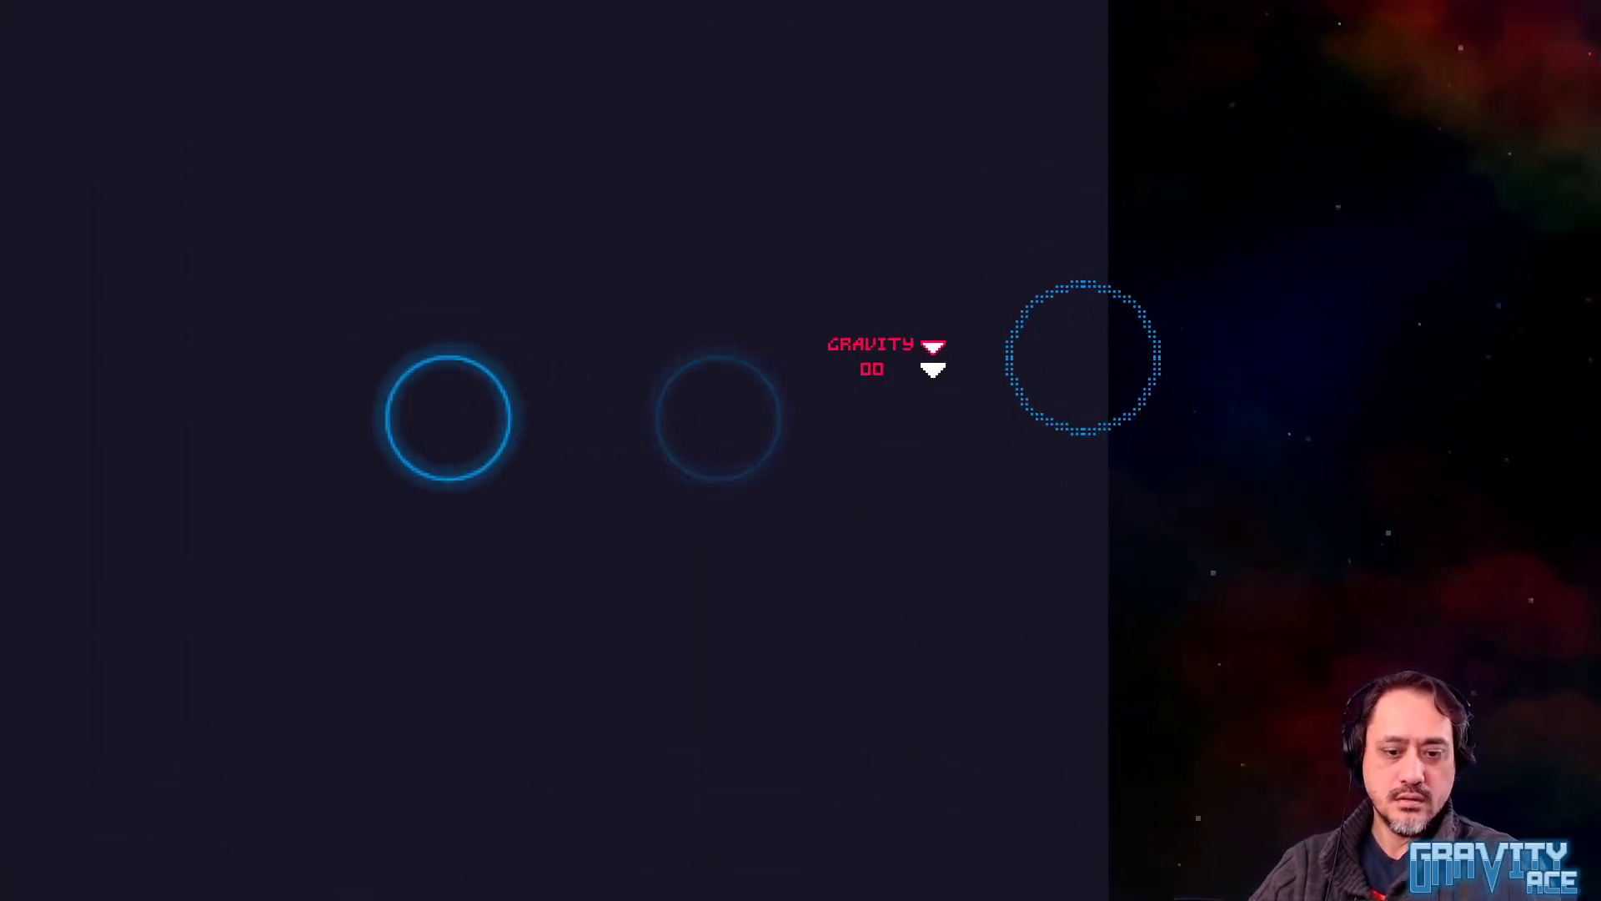
pyautogui.hotkey('alt', 'F4')
# Collapse the icerock node and add a Camera2D node to the test scene's root Node2D
pyautogui.scroll(-3, 797, 507)
pyautogui.scroll(-5, 796, 506)
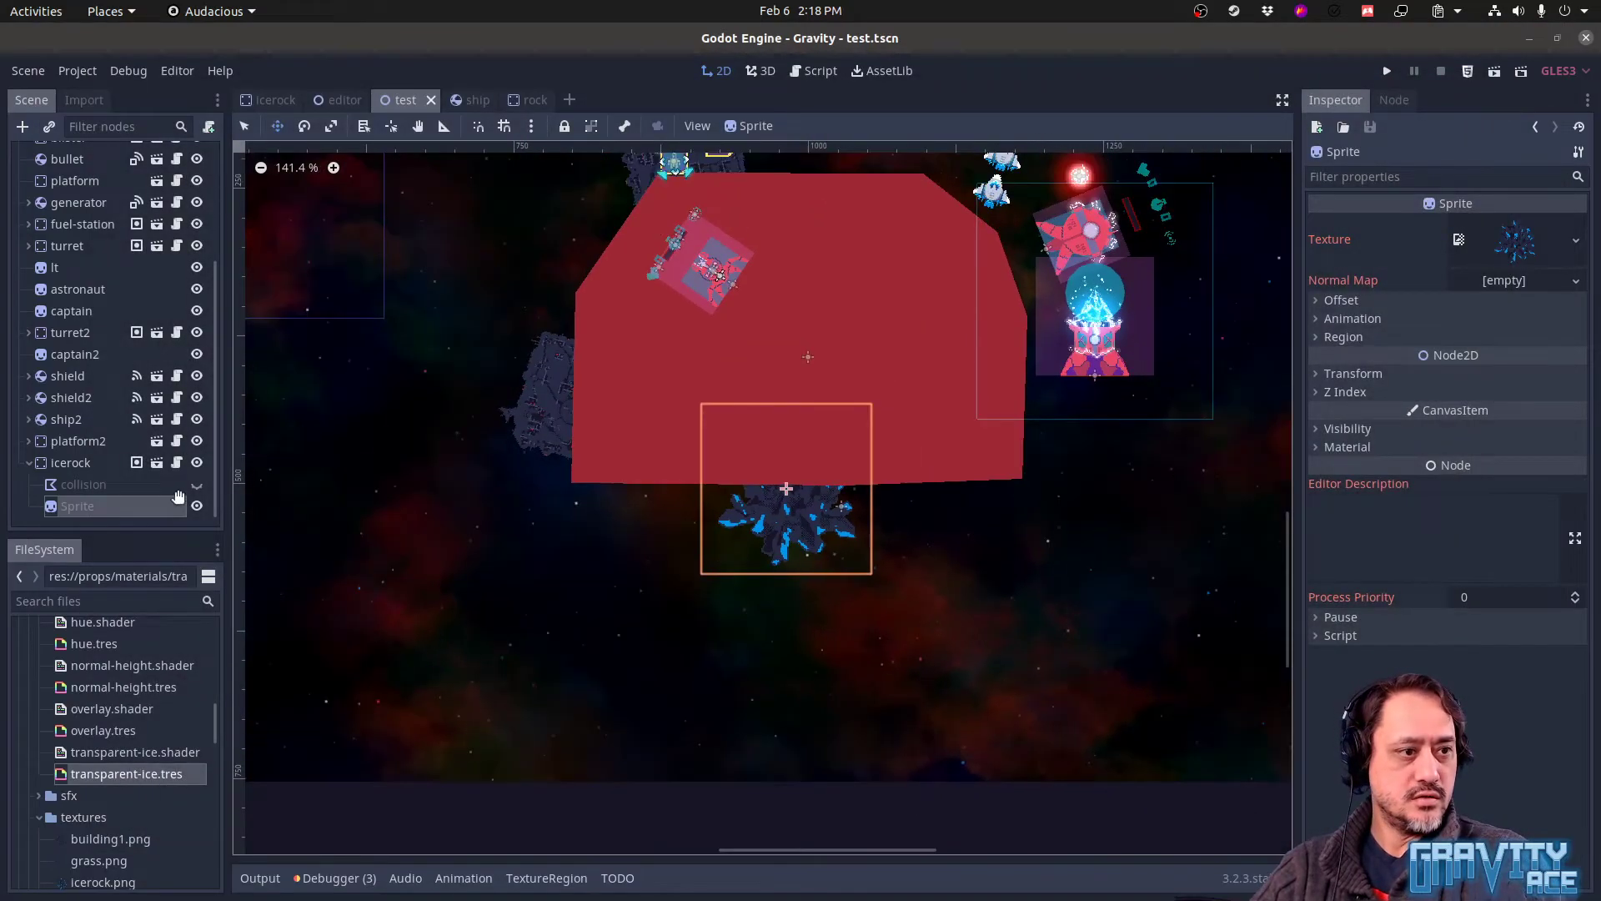
pyautogui.scroll(3, 137, 483)
pyautogui.scroll(-8, 669, 478)
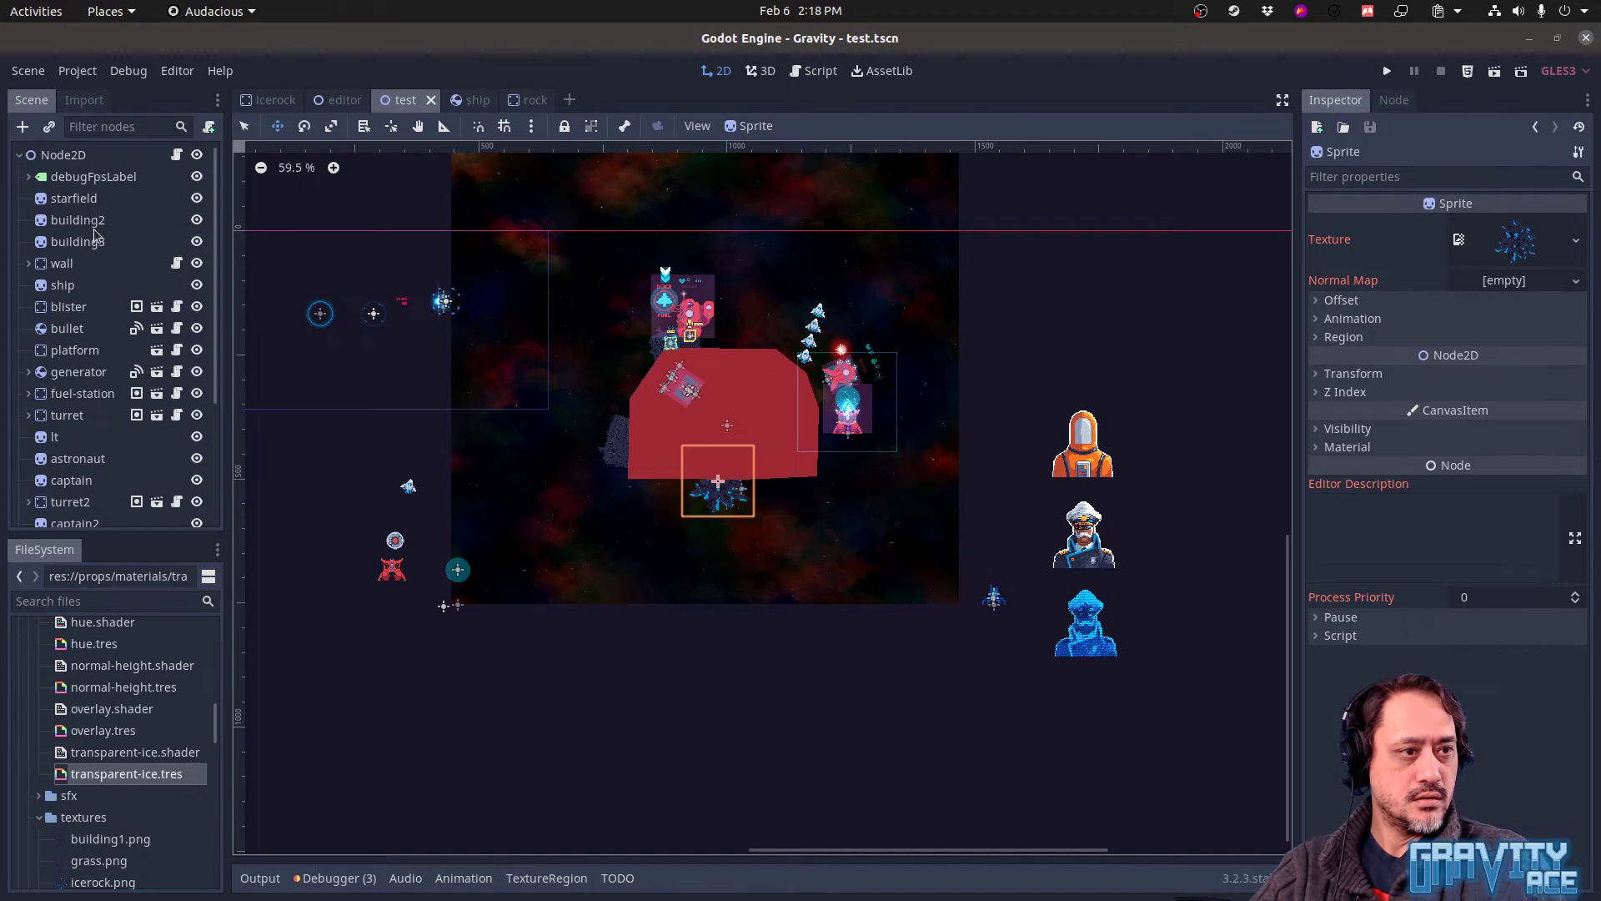
pyautogui.scroll(-5, 97, 428)
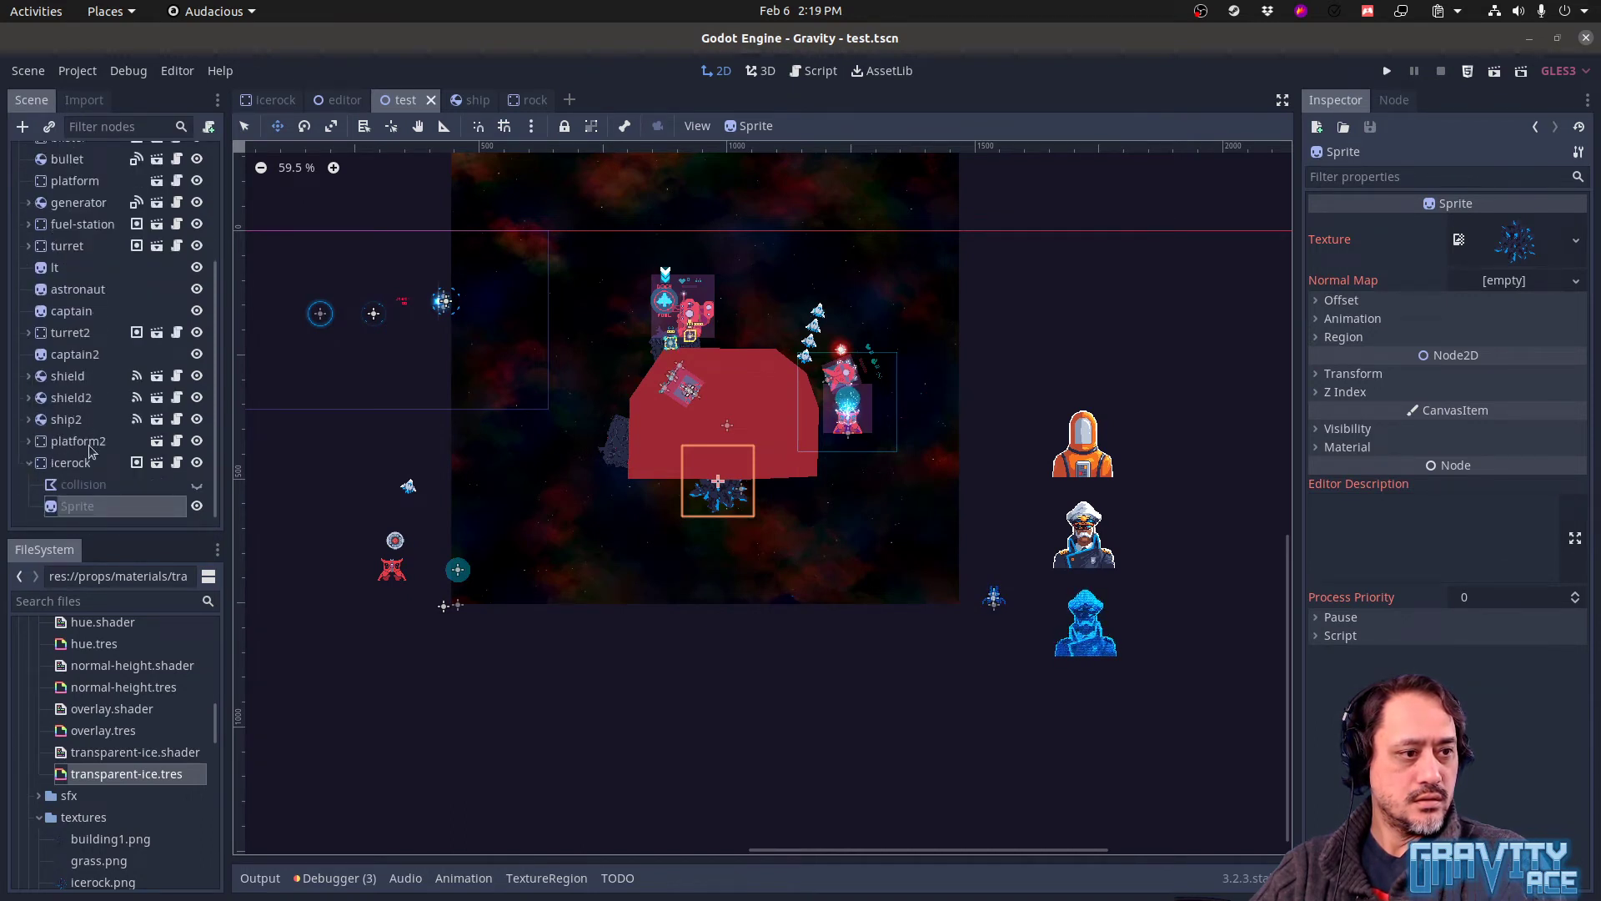
pyautogui.click(34, 462)
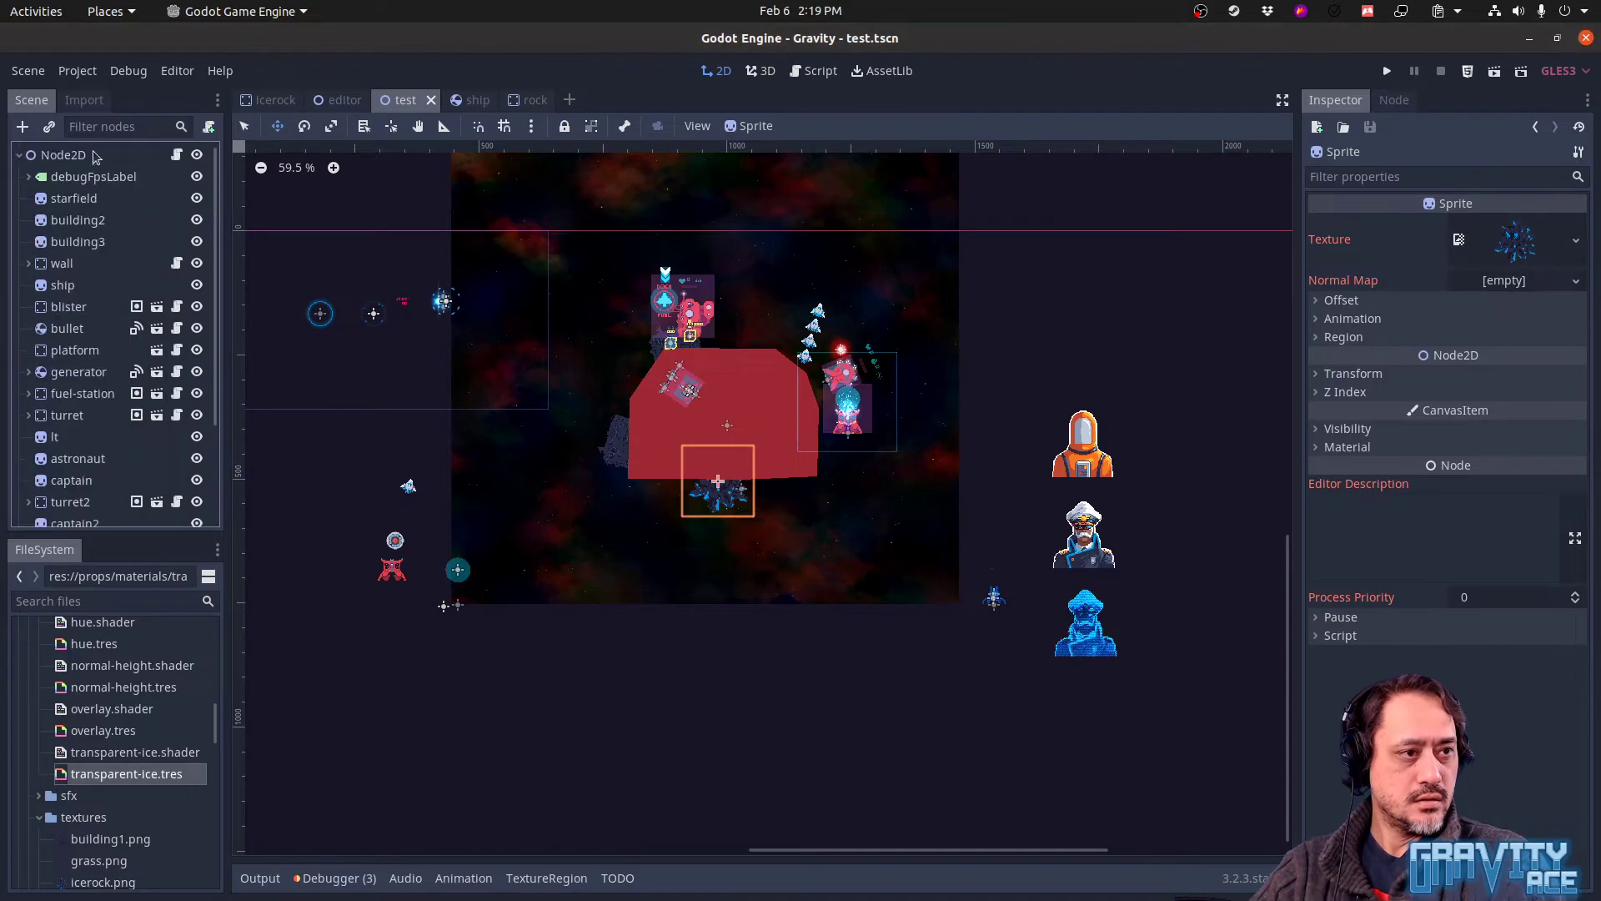
pyautogui.click(96, 157)
pyautogui.click(22, 126)
pyautogui.write('came')
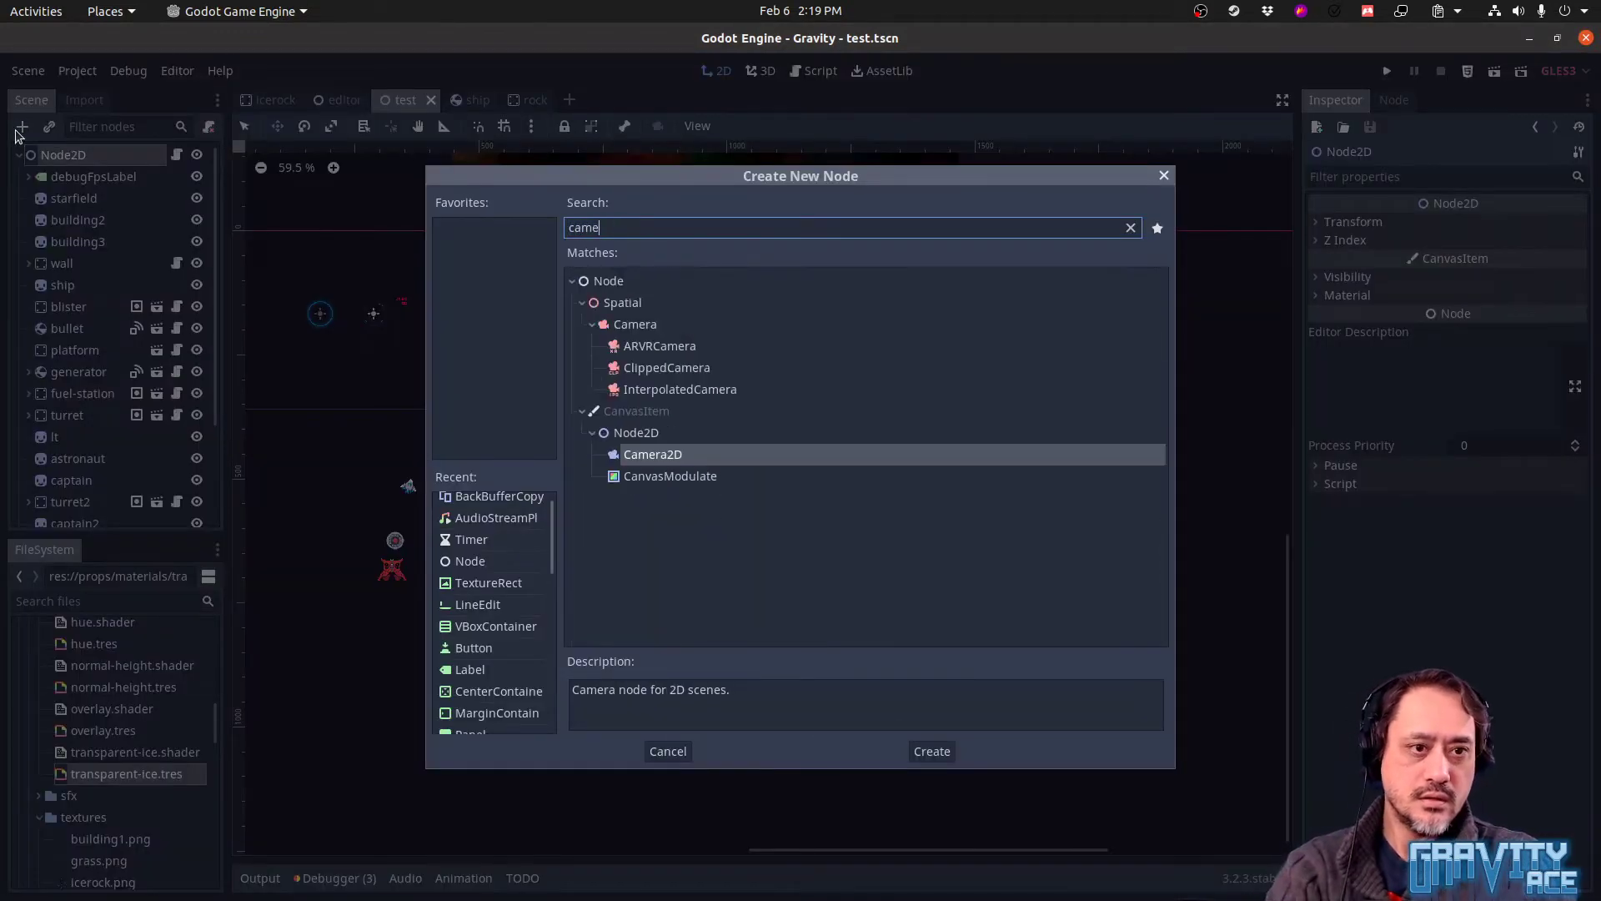
pyautogui.write('ra')
pyautogui.press('Down')
pyautogui.press('Down')
pyautogui.press('Down')
pyautogui.press('Down')
pyautogui.press('Down')
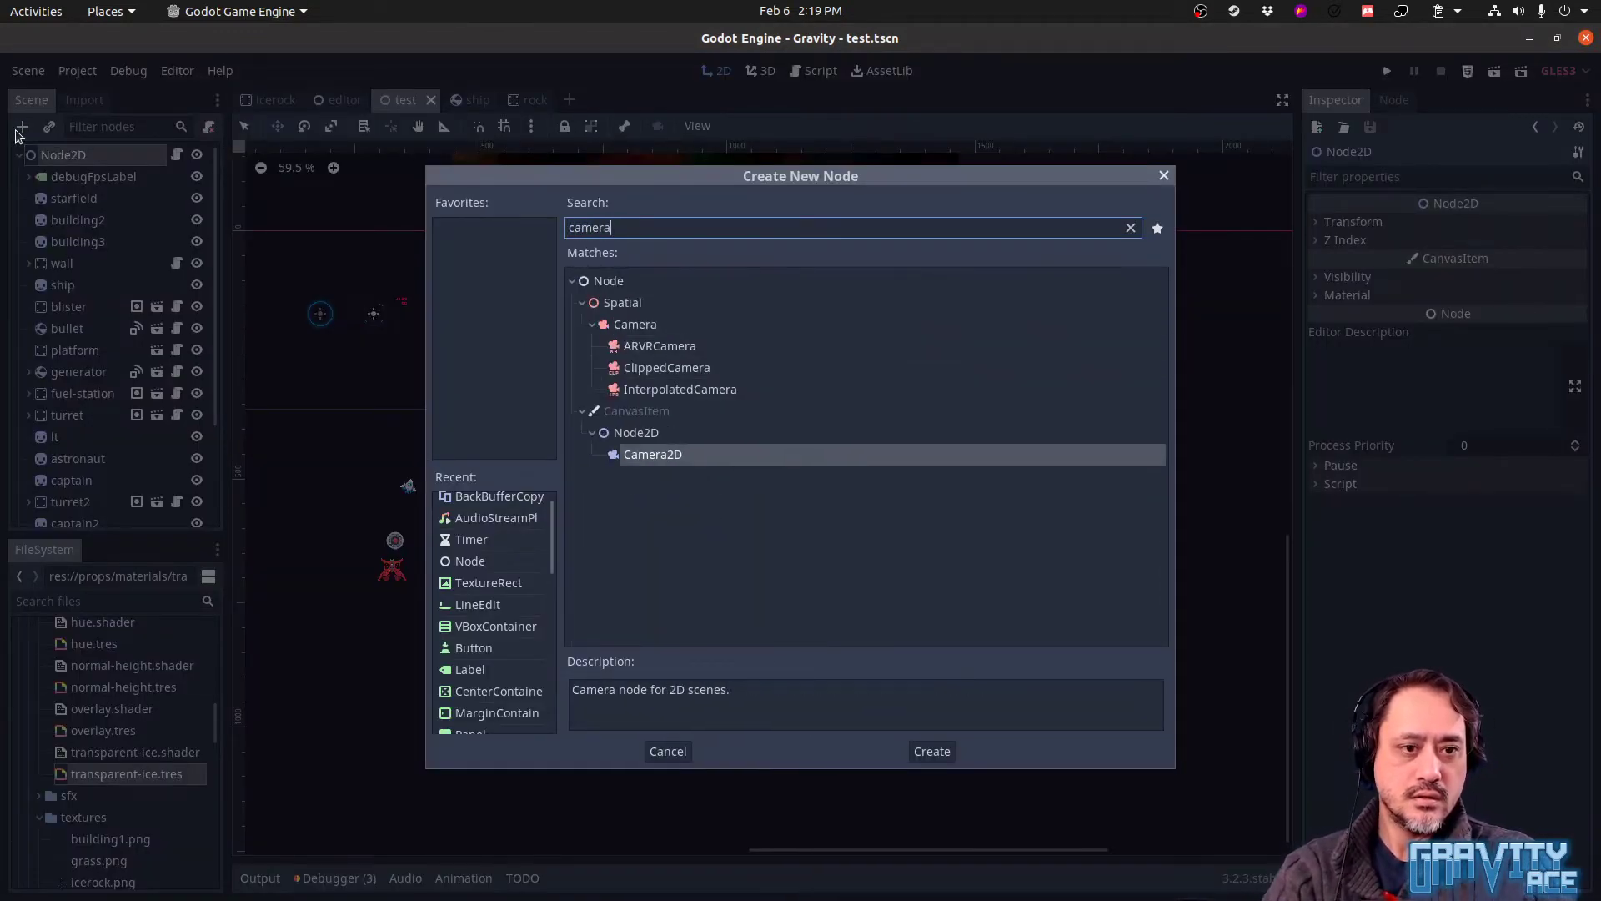
pyautogui.press('Return')
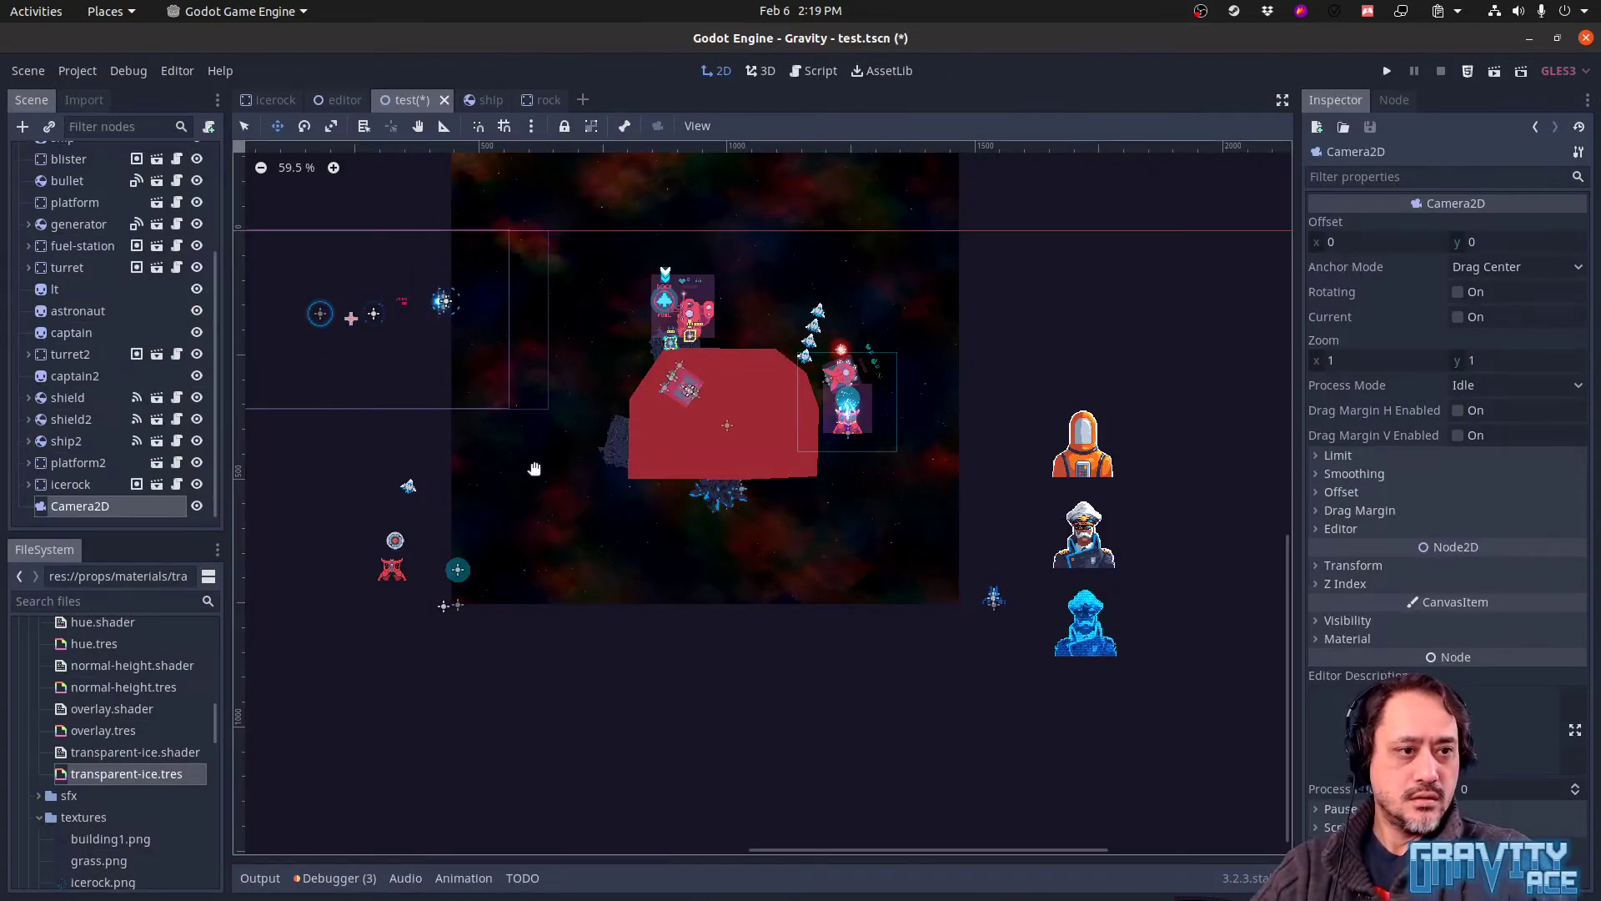
# Centre the Camera2D's frame on the ice rock below the red asteroid and test-run the scene
pyautogui.moveTo(536, 464); pyautogui.dragTo(872, 628)
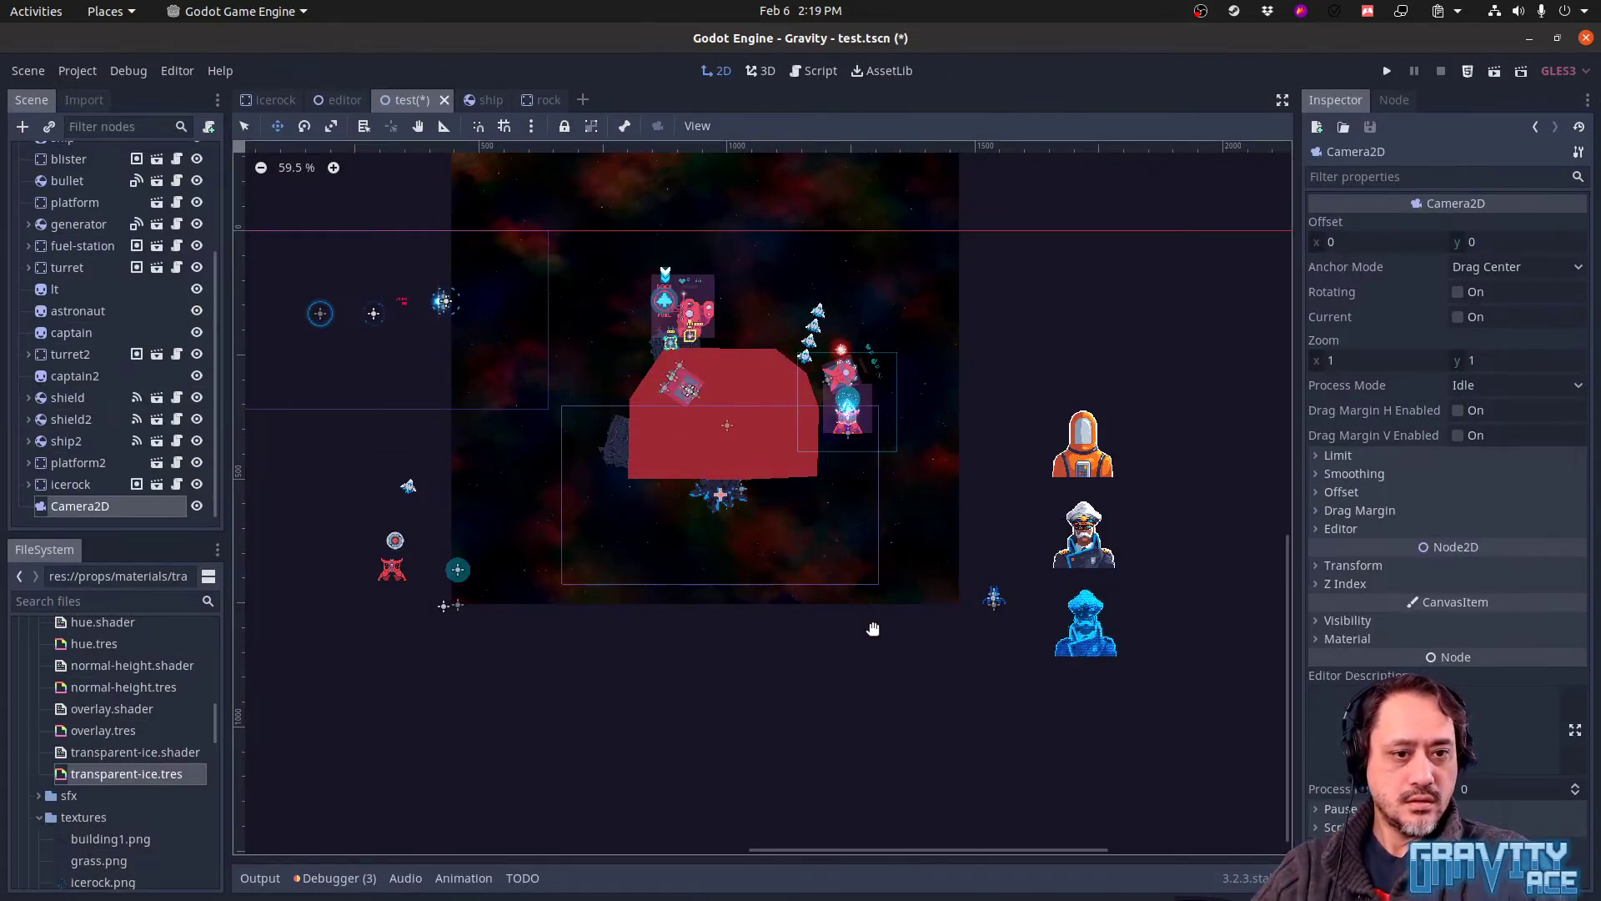
pyautogui.press('F6')
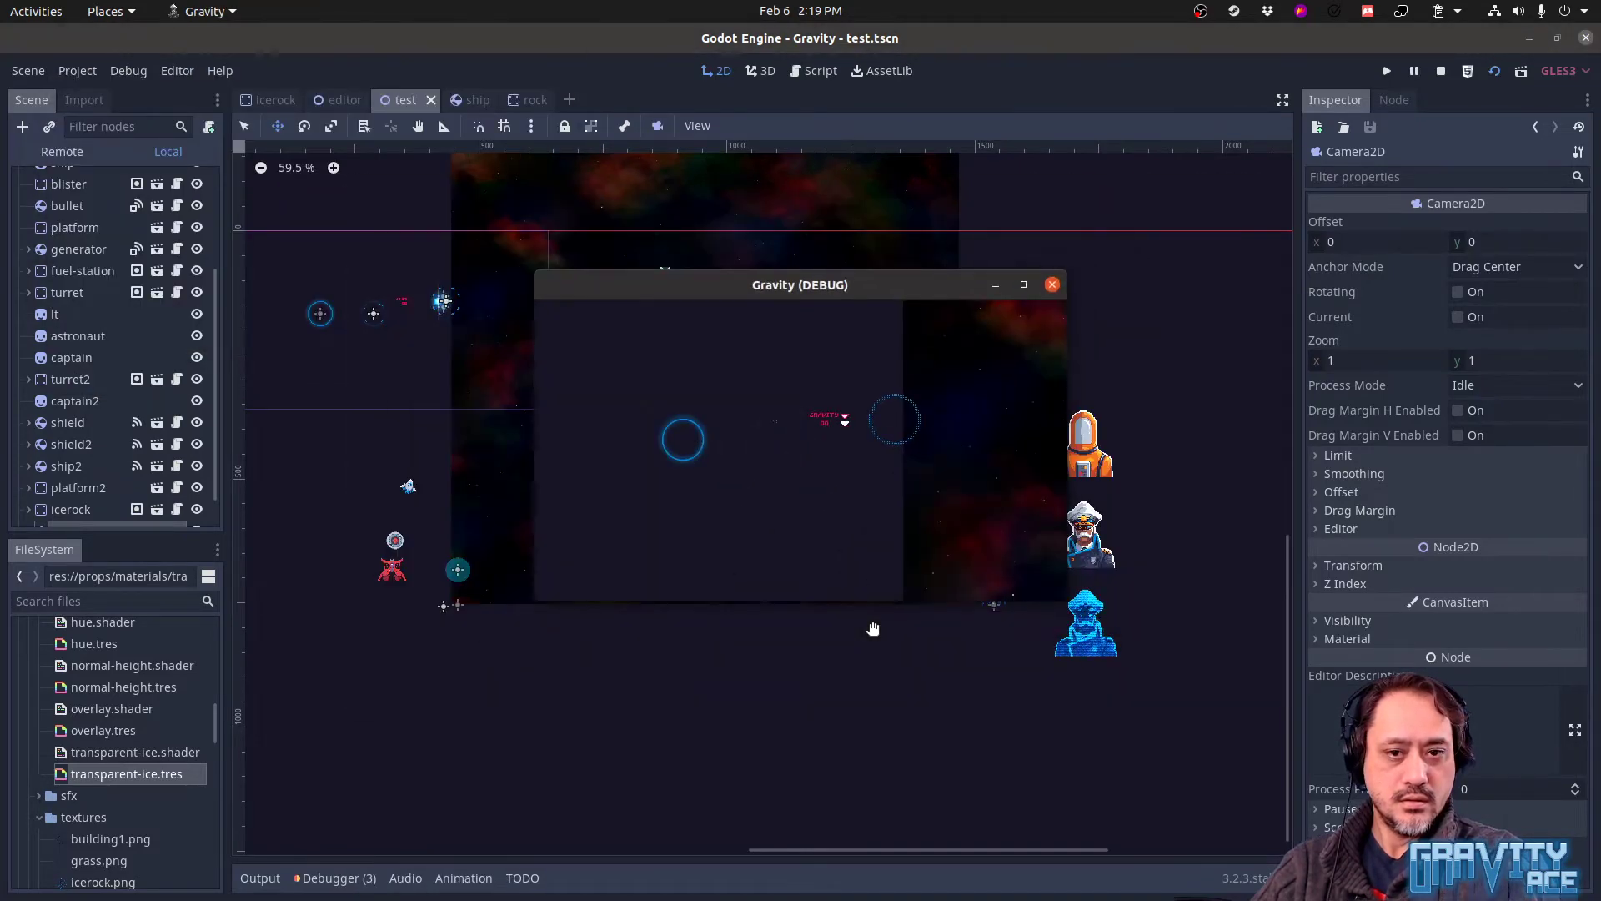
pyautogui.press('F8')
# Make the Camera2D the current camera and run the scene full screen to view the ice rock
pyautogui.click(1467, 320)
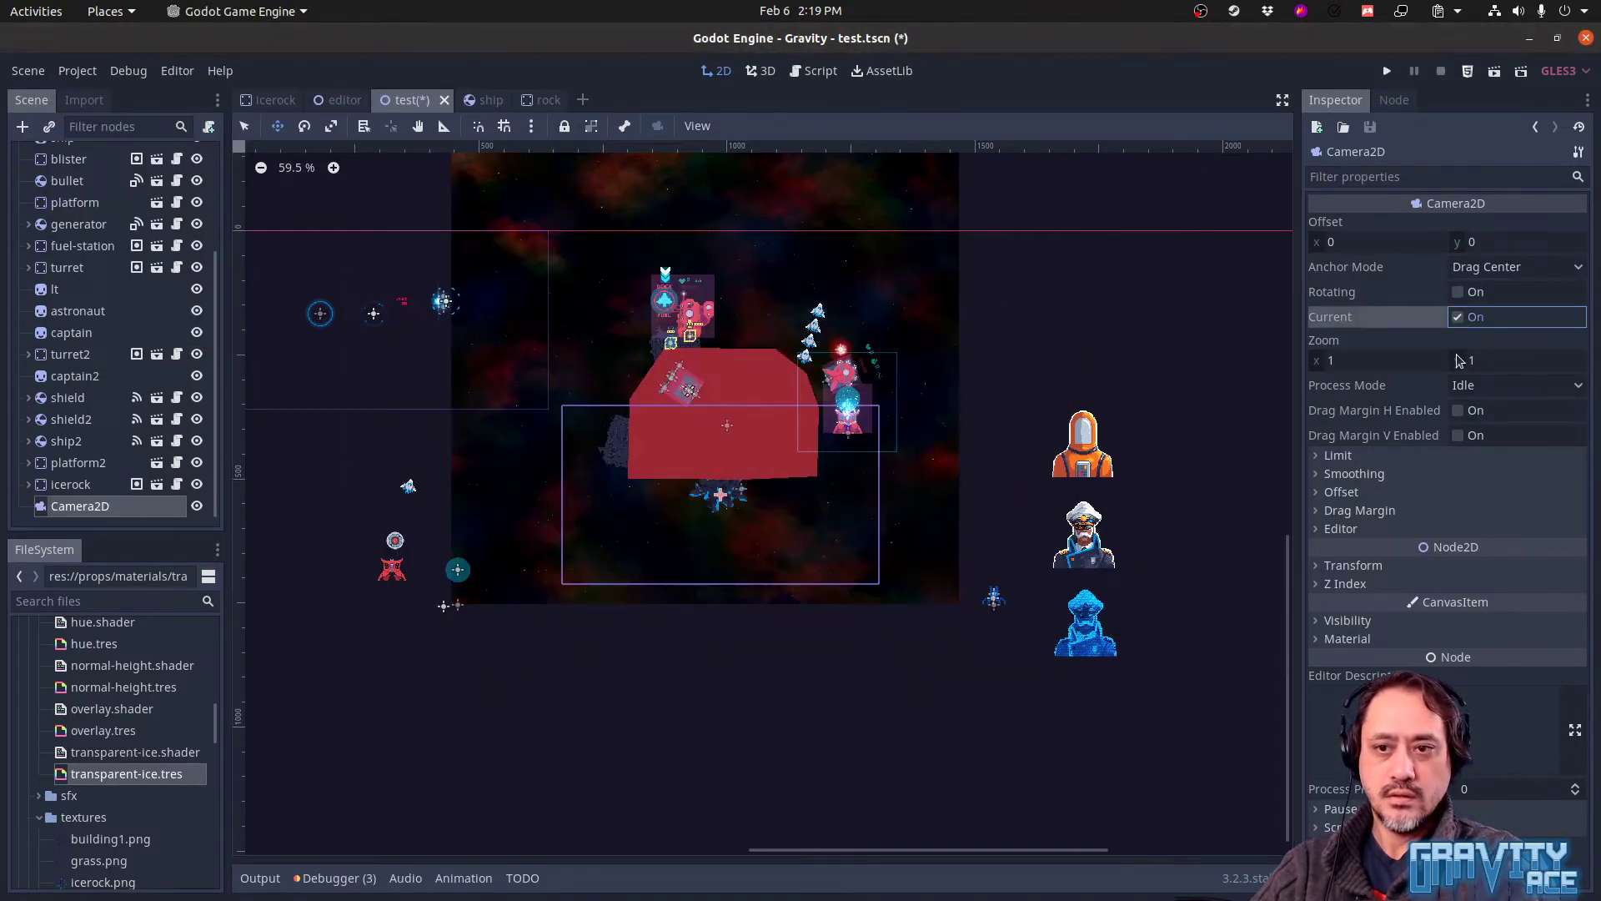
pyautogui.press('F6')
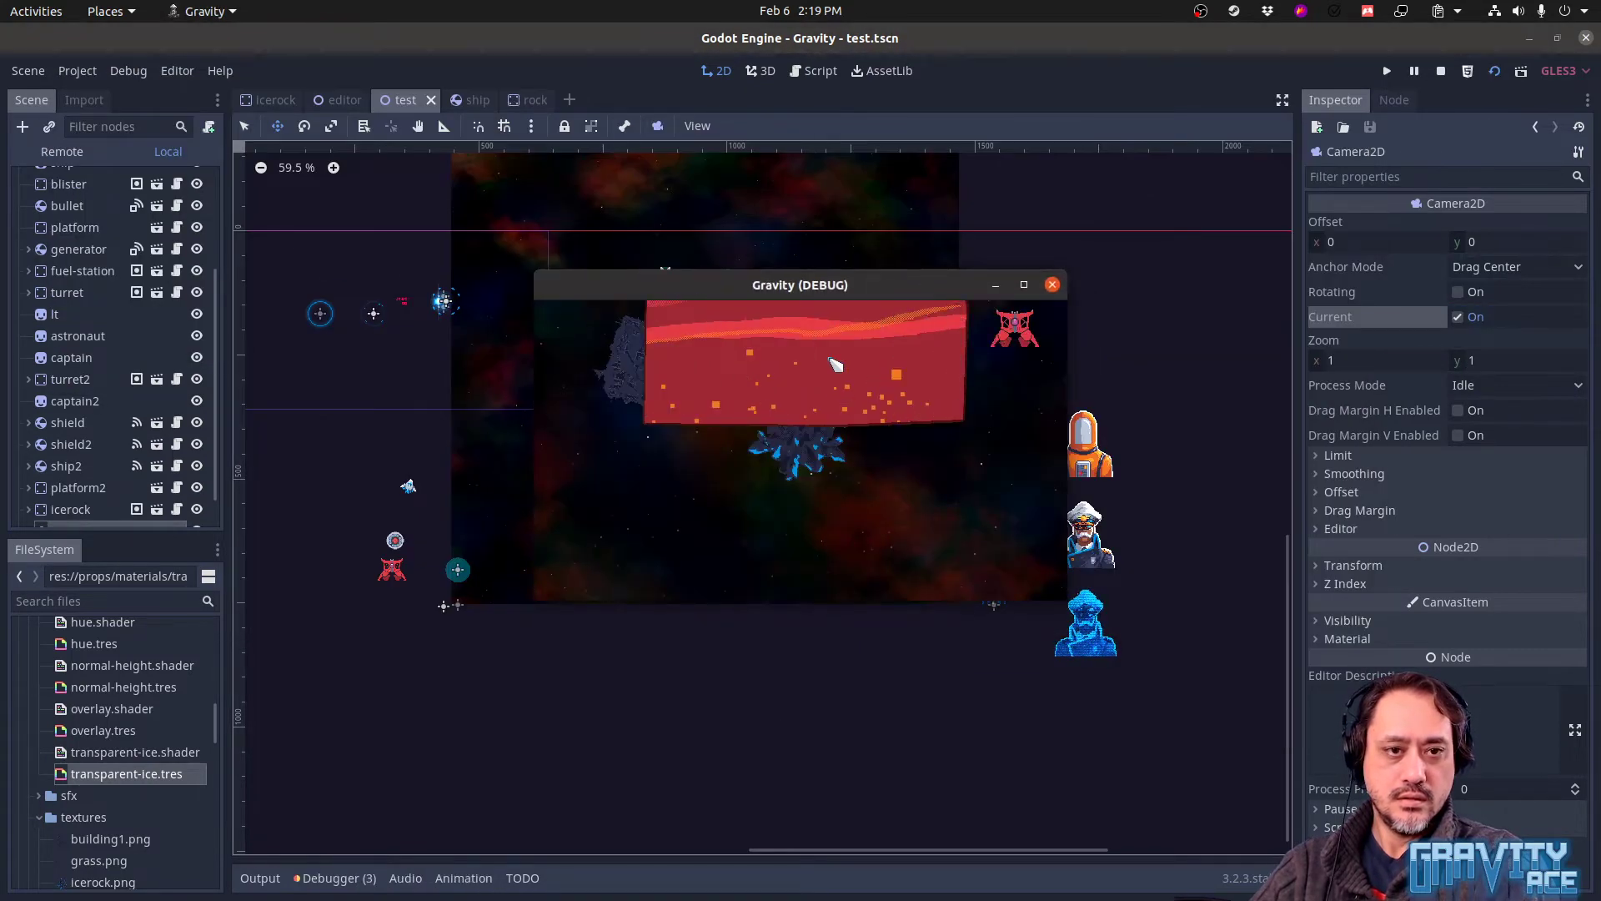
pyautogui.press('F11')
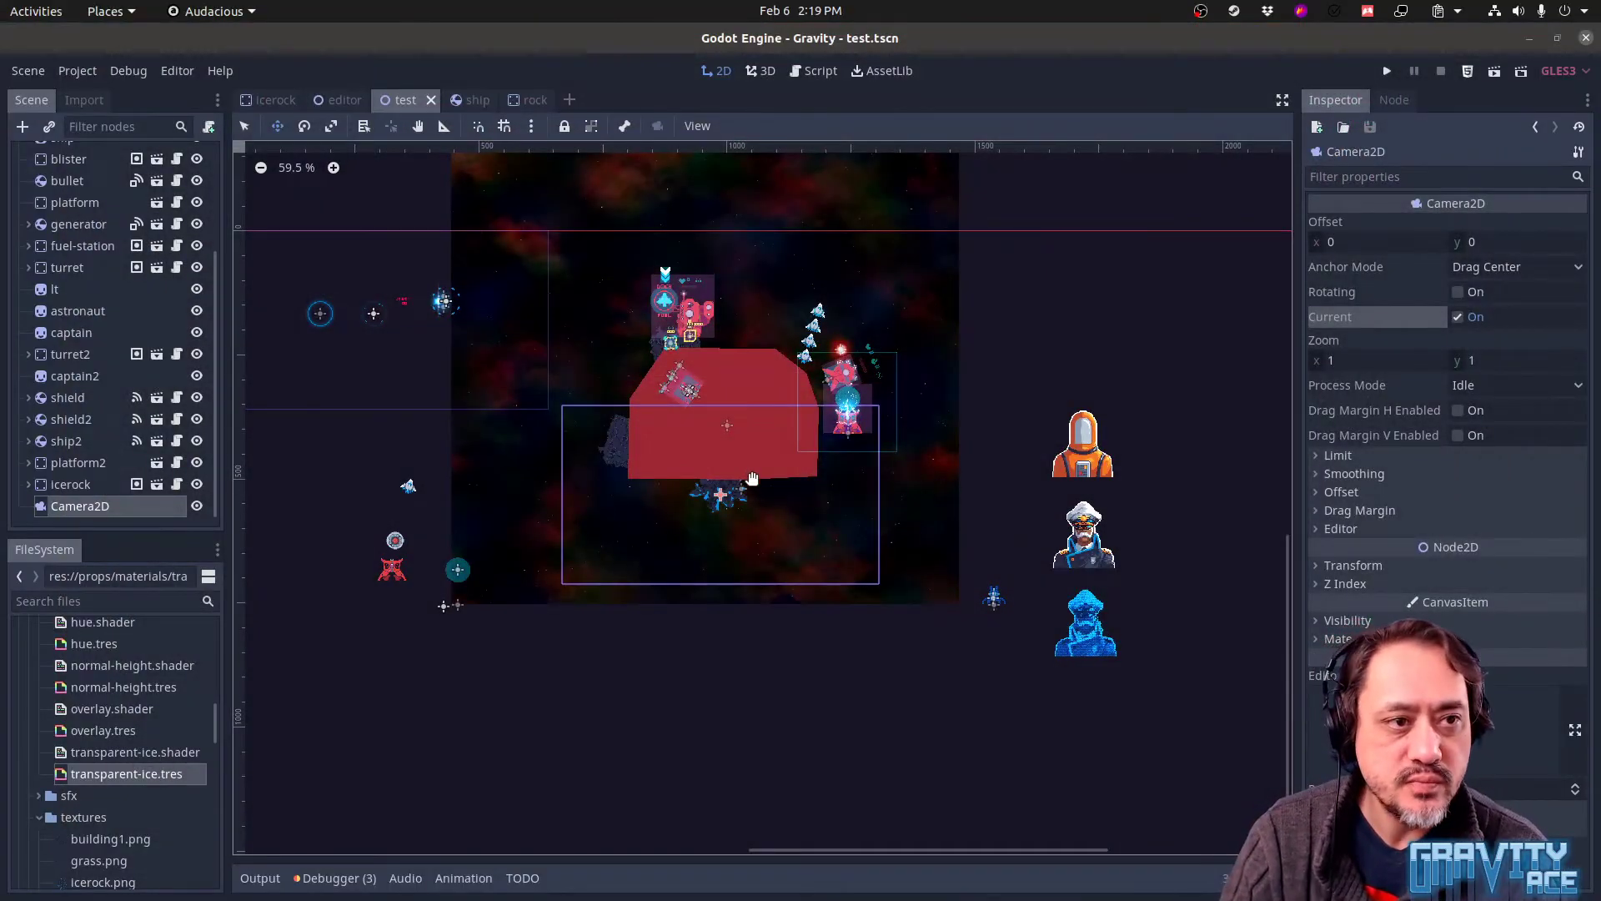
pyautogui.hotkey('alt', 'Tab')
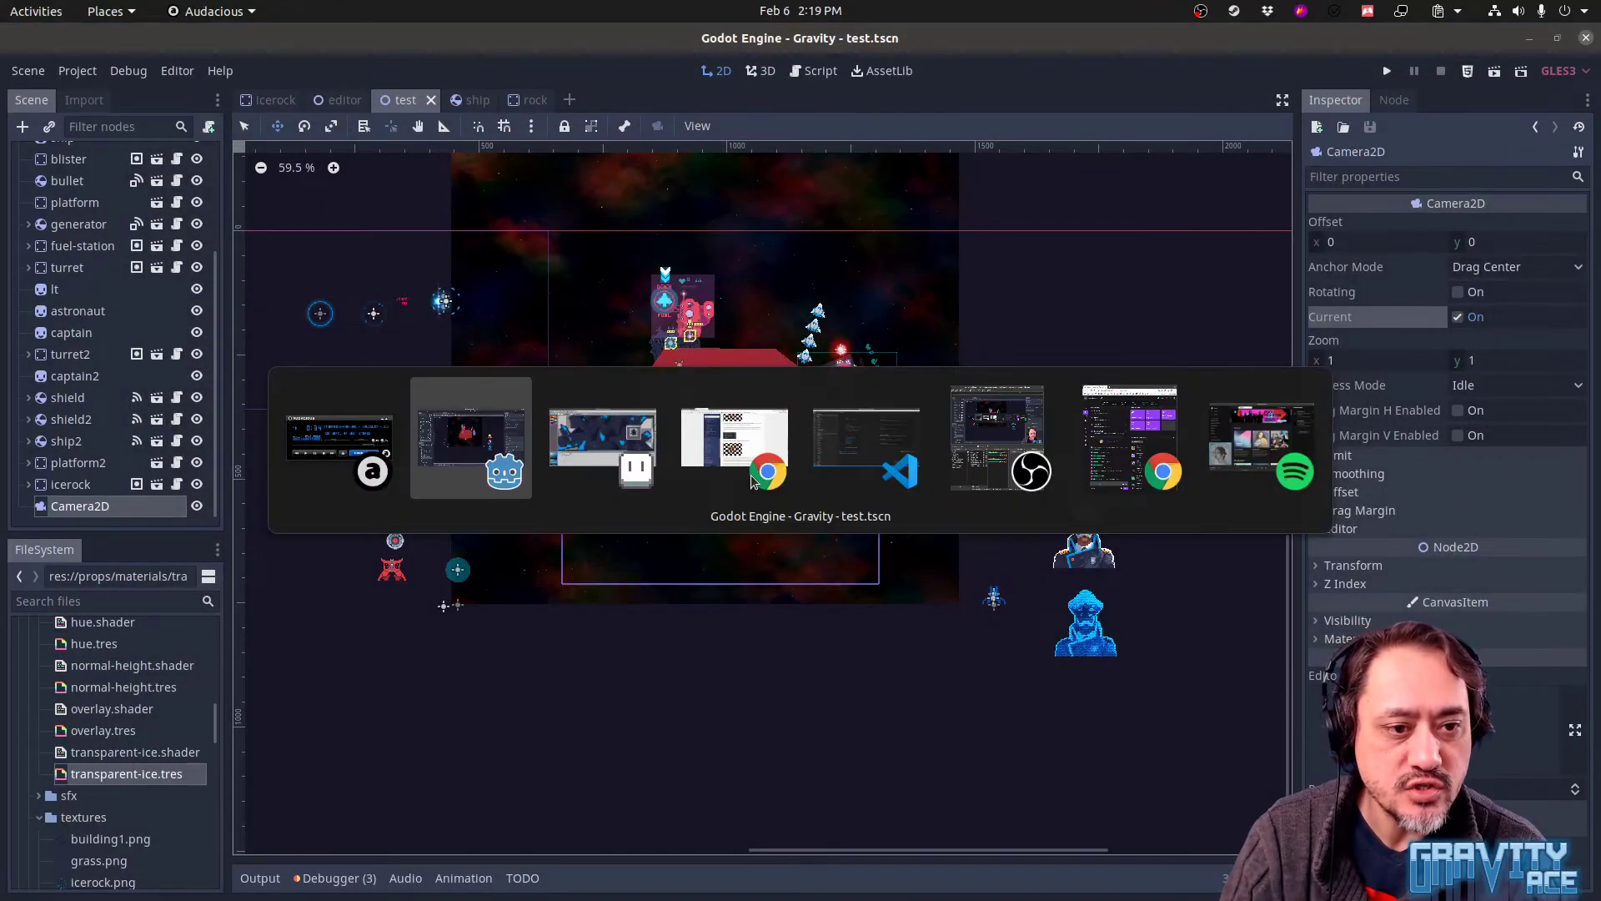
pyautogui.hotkey('alt', 'Tab')
pyautogui.hotkey('alt', 'Tab')
pyautogui.hotkey('alt', 'Tab')
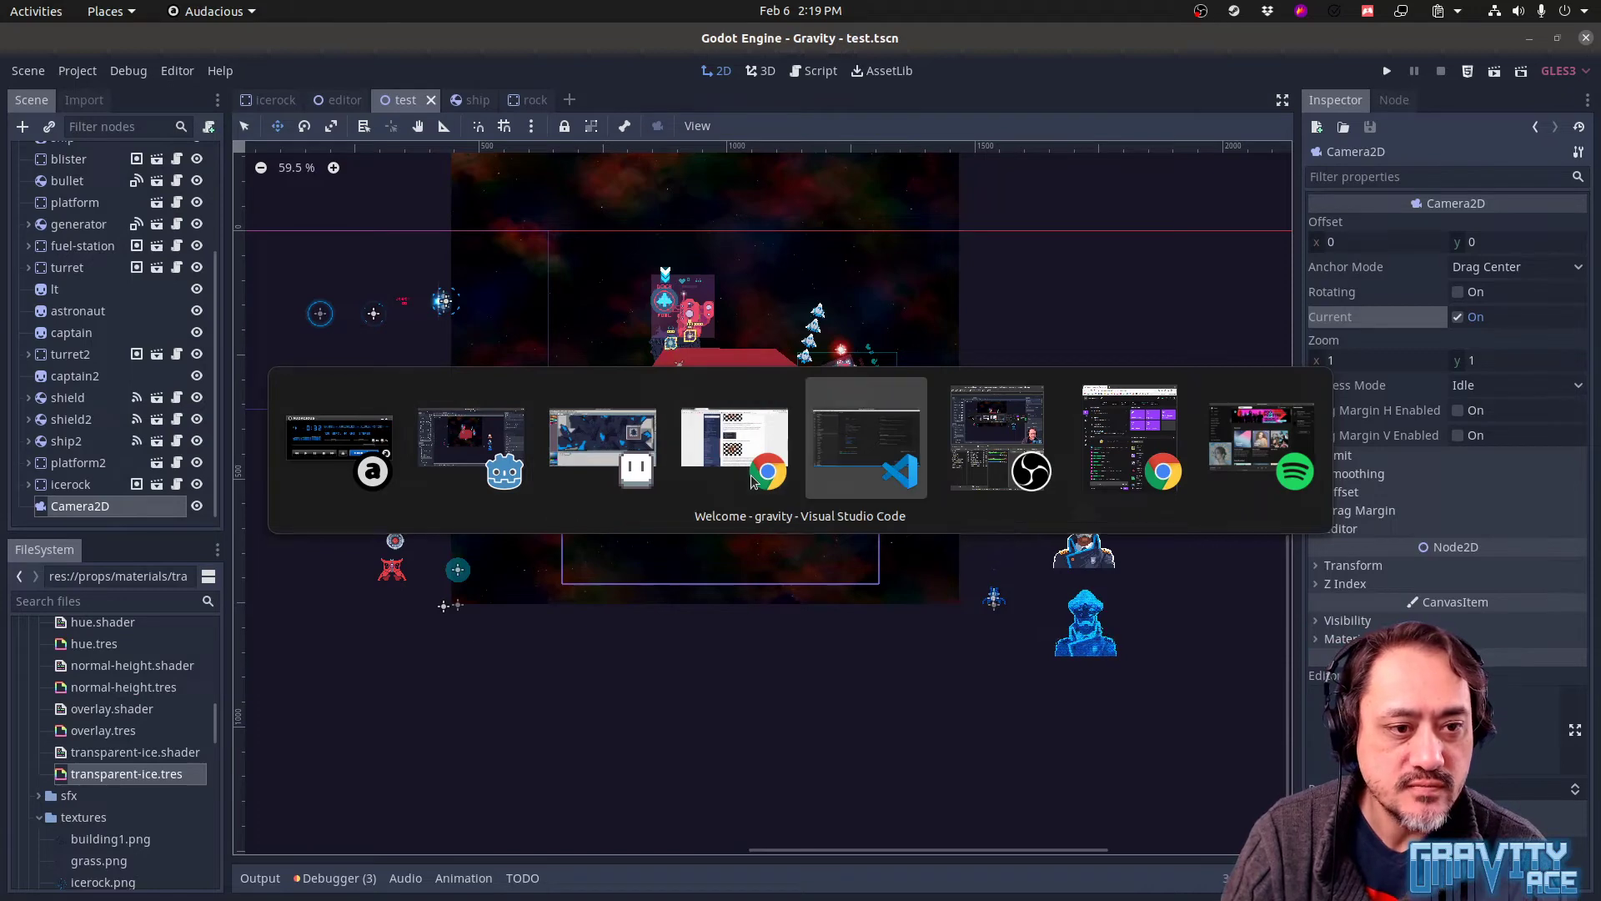
pyautogui.hotkey('alt', 'shift', 'Tab')
pyautogui.hotkey('alt', 'shift', 'Tab')
pyautogui.hotkey('alt', 'shift', 'Tab')
# Run the full game and open the 00-test level in its level editor
pyautogui.press('F5')
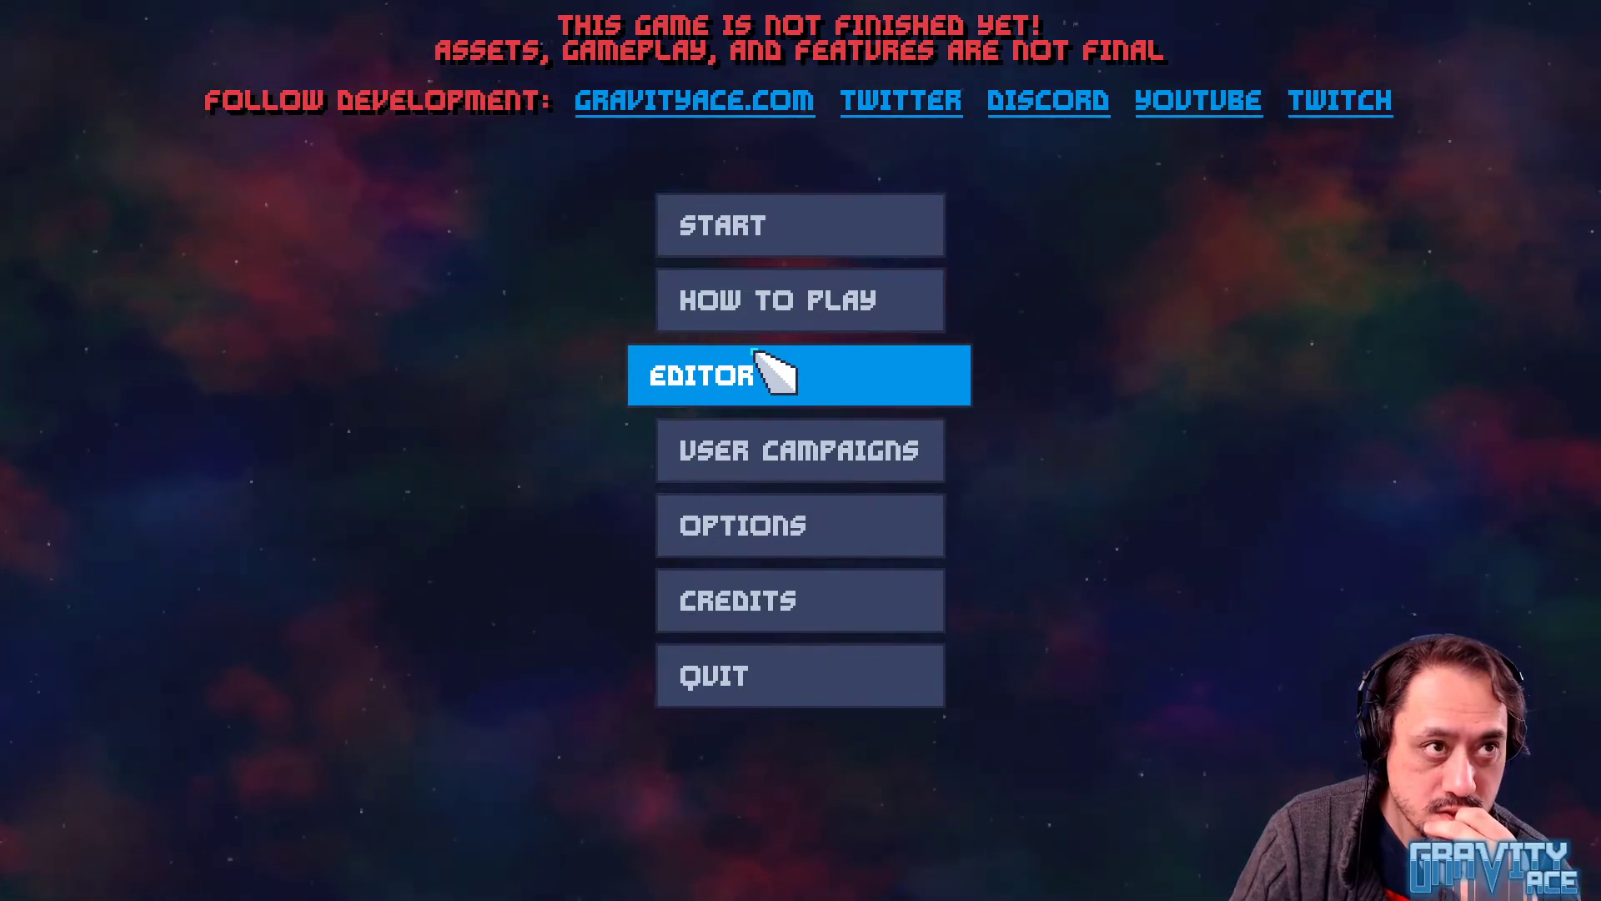
pyautogui.click(753, 352)
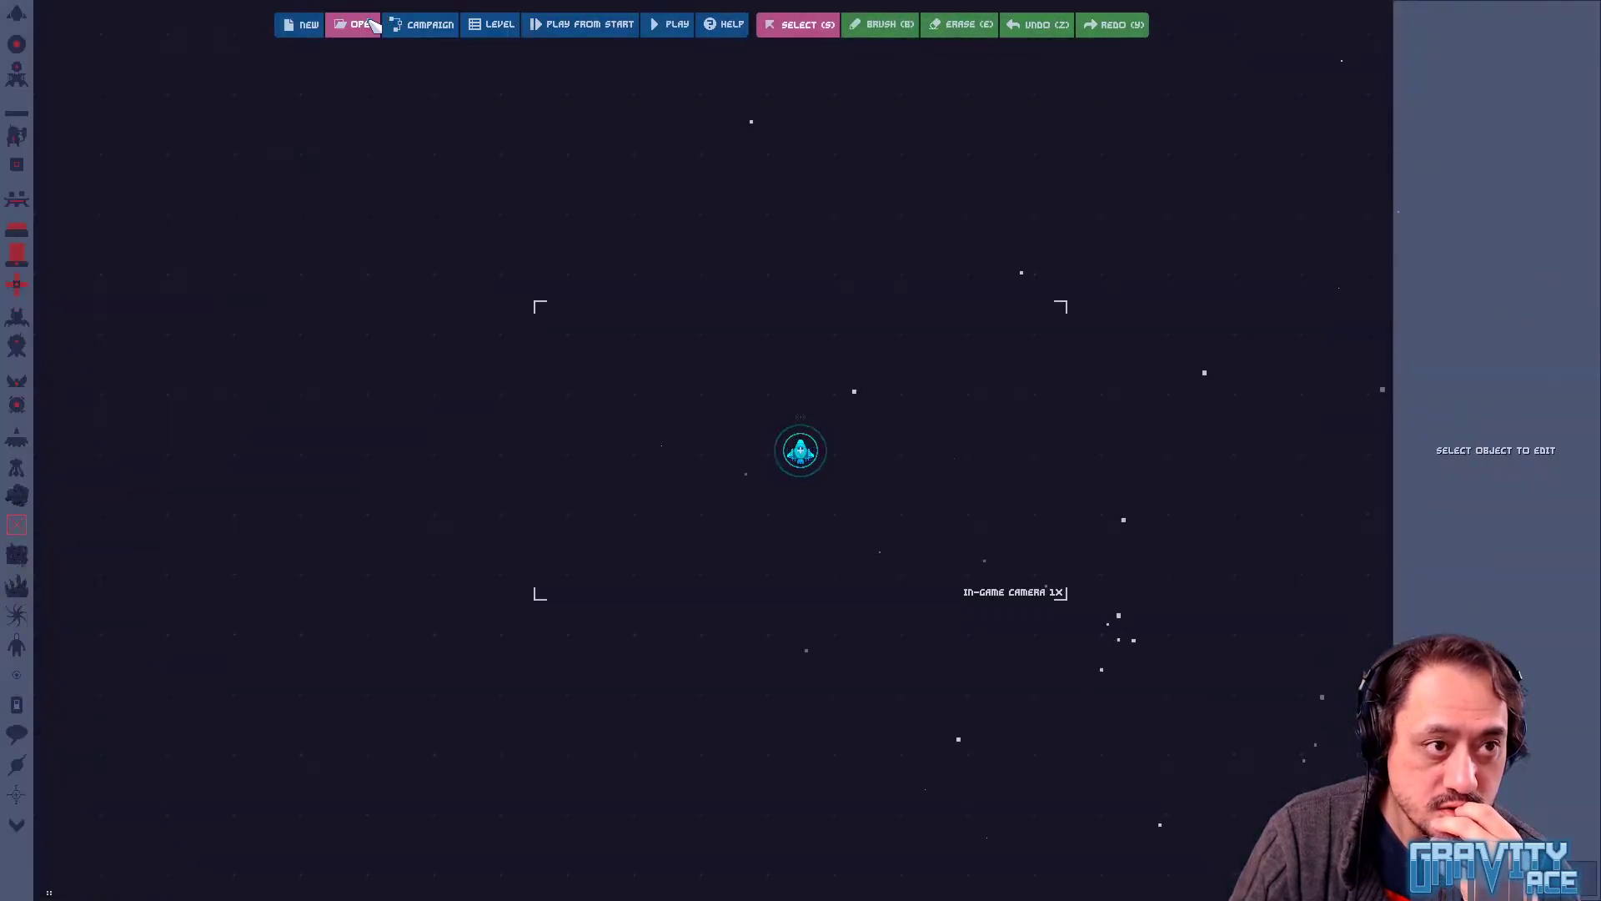
pyautogui.click(357, 23)
pyautogui.click(862, 488)
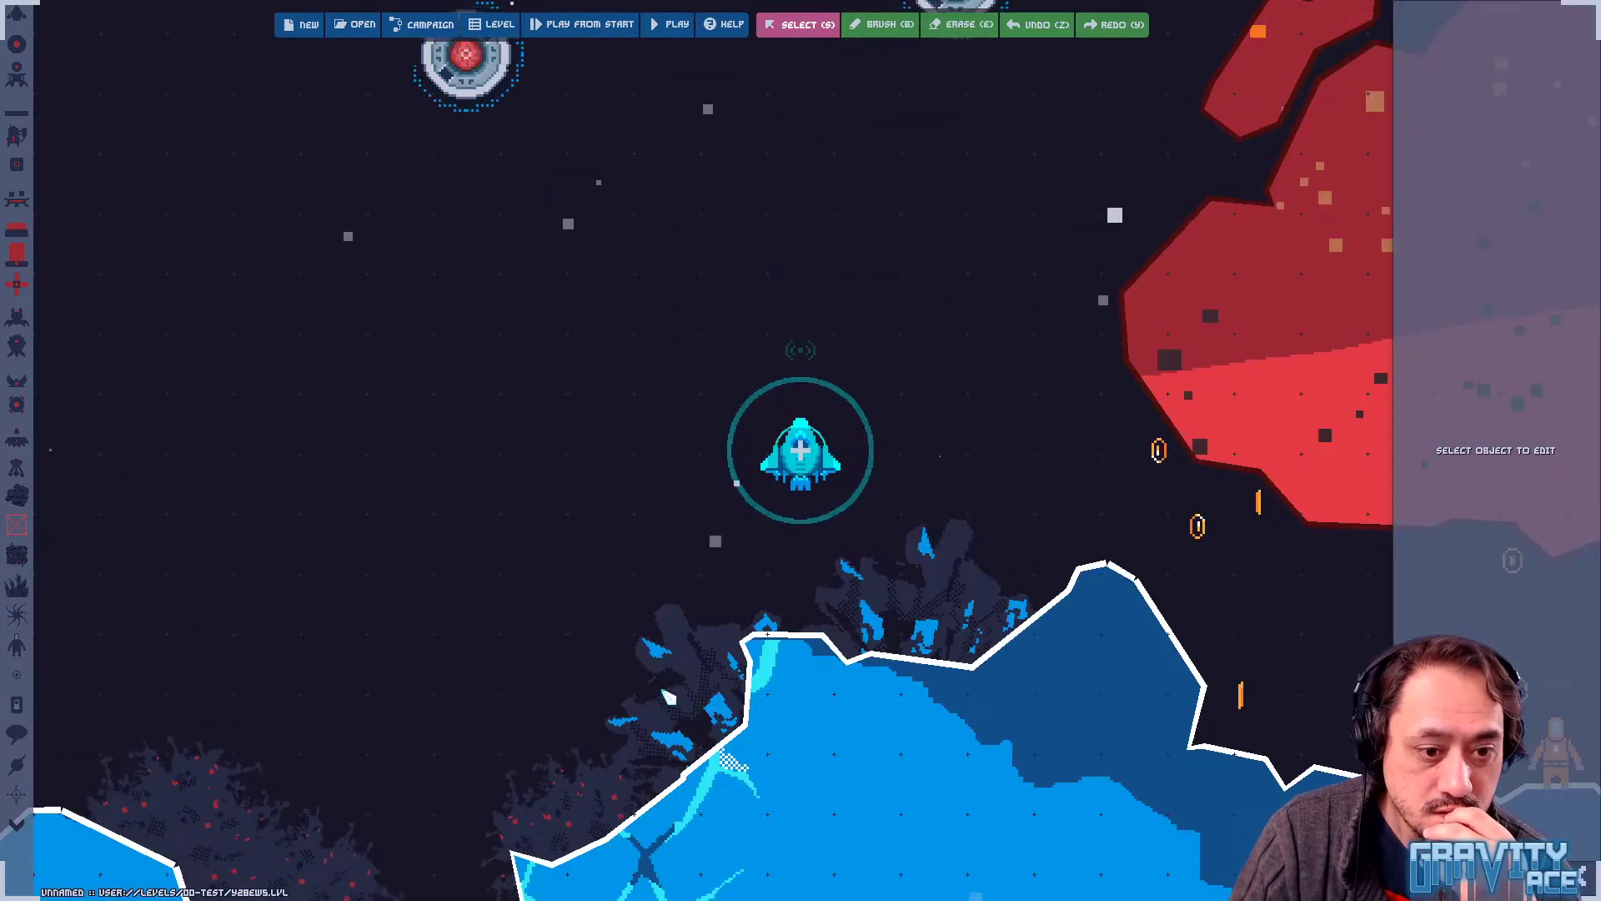
# Place a free-standing Ice Rock in open space, left of the ice rock cluster on the smaller blue asteroid
pyautogui.moveTo(664, 691); pyautogui.dragTo(831, 443, button='middle')
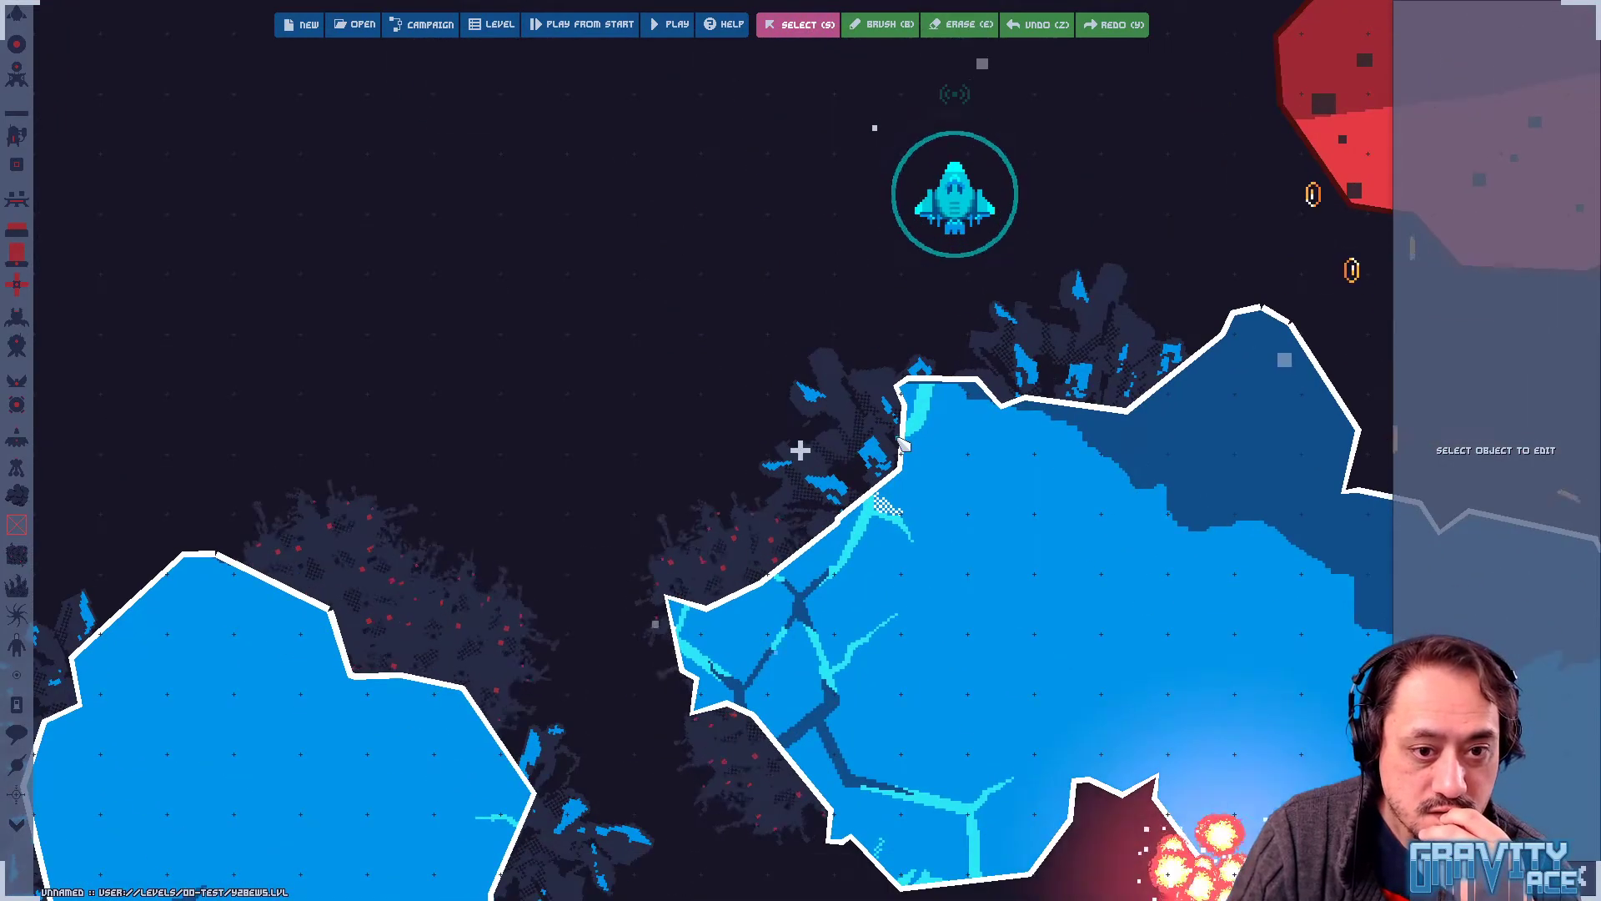
pyautogui.moveTo(554, 658); pyautogui.dragTo(1183, 254, button='middle')
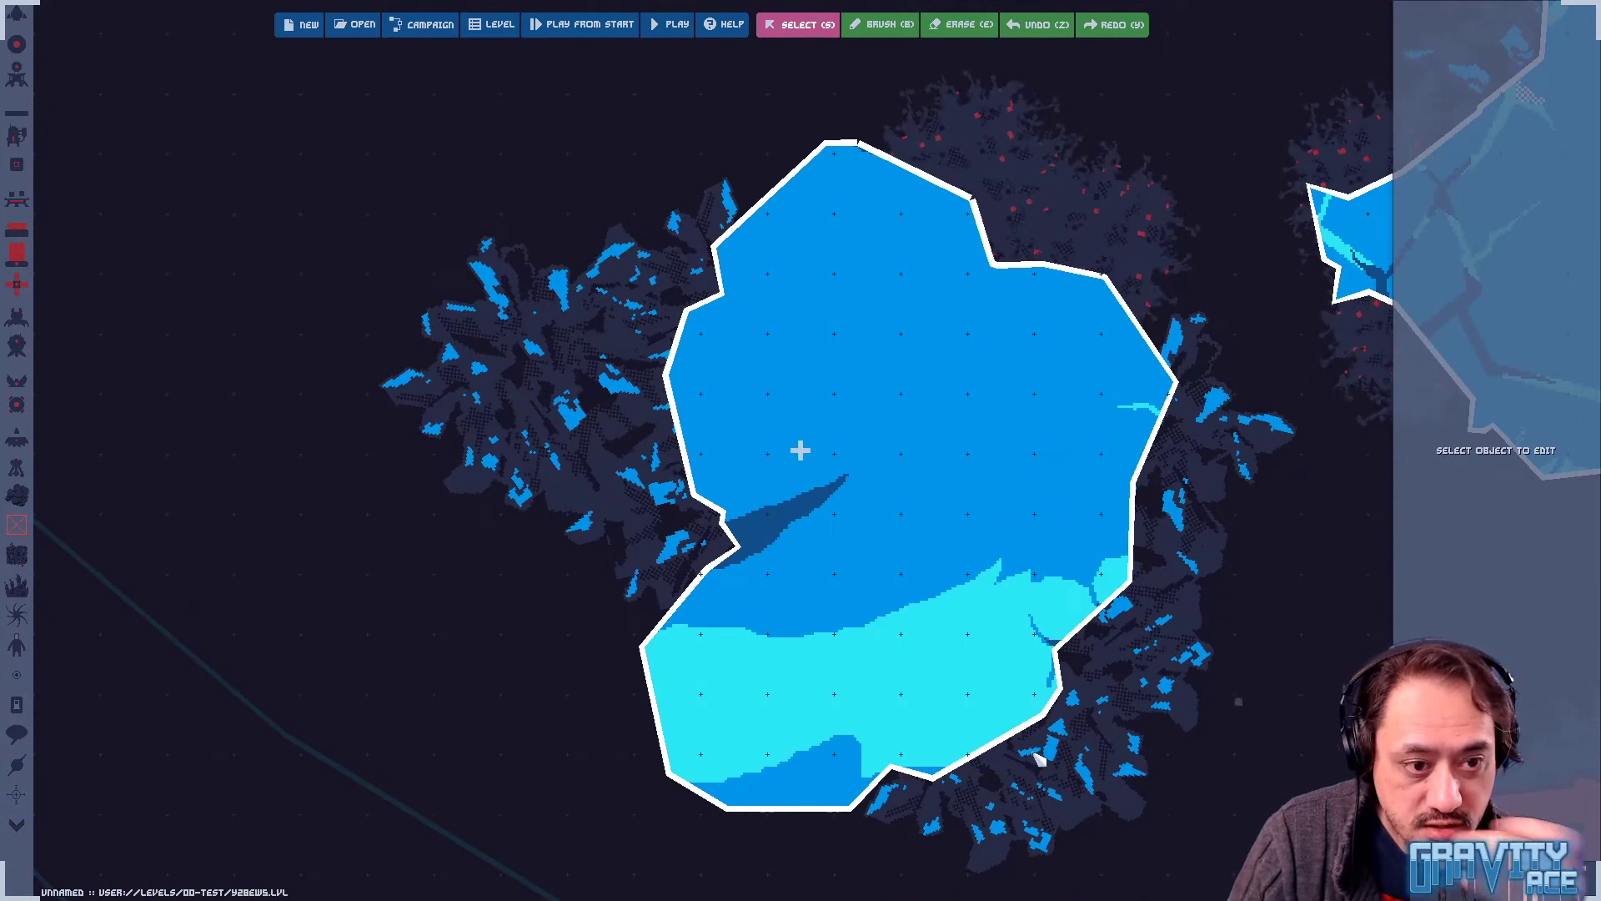
pyautogui.moveTo(1034, 759); pyautogui.dragTo(867, 642, button='middle')
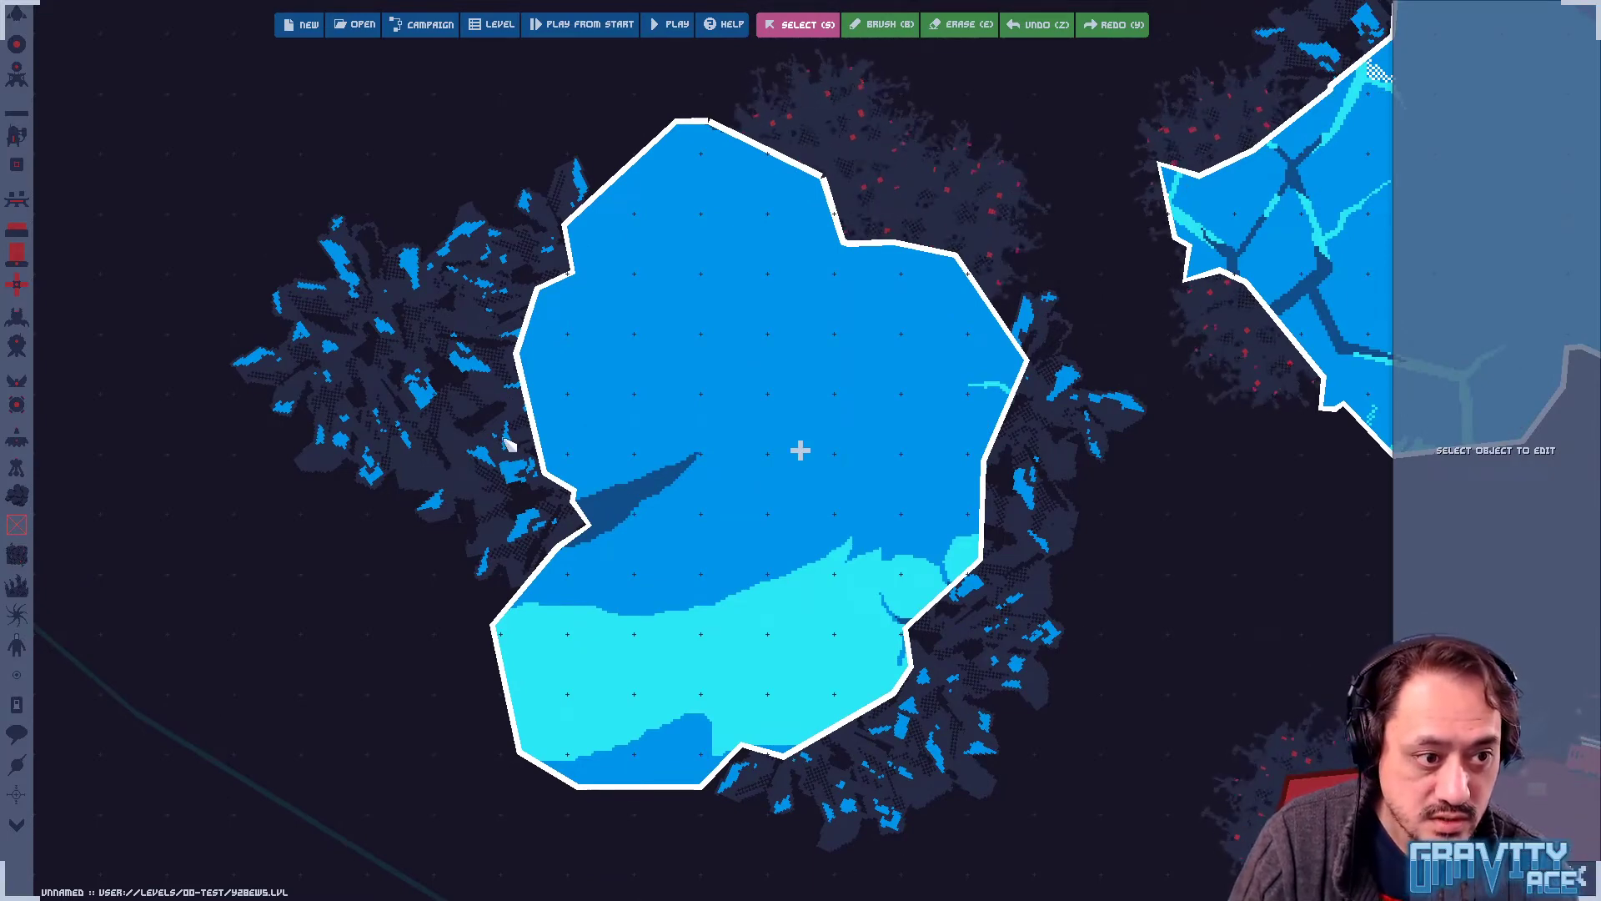
pyautogui.moveTo(510, 445); pyautogui.dragTo(768, 500, button='middle')
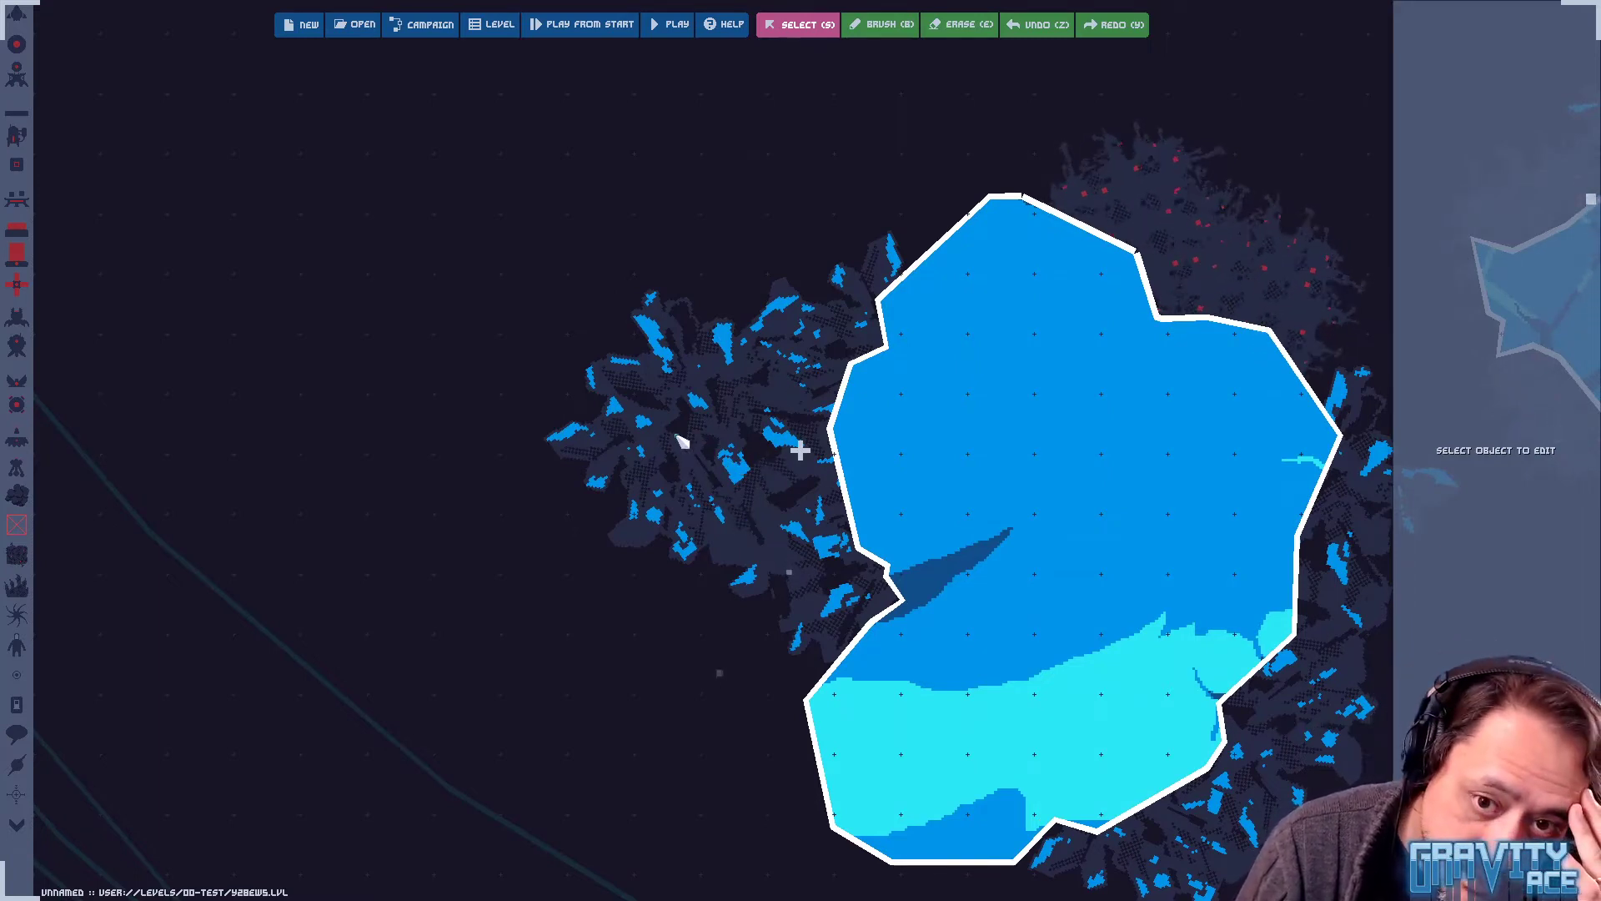
pyautogui.moveTo(811, 487); pyautogui.dragTo(620, 490, button='middle')
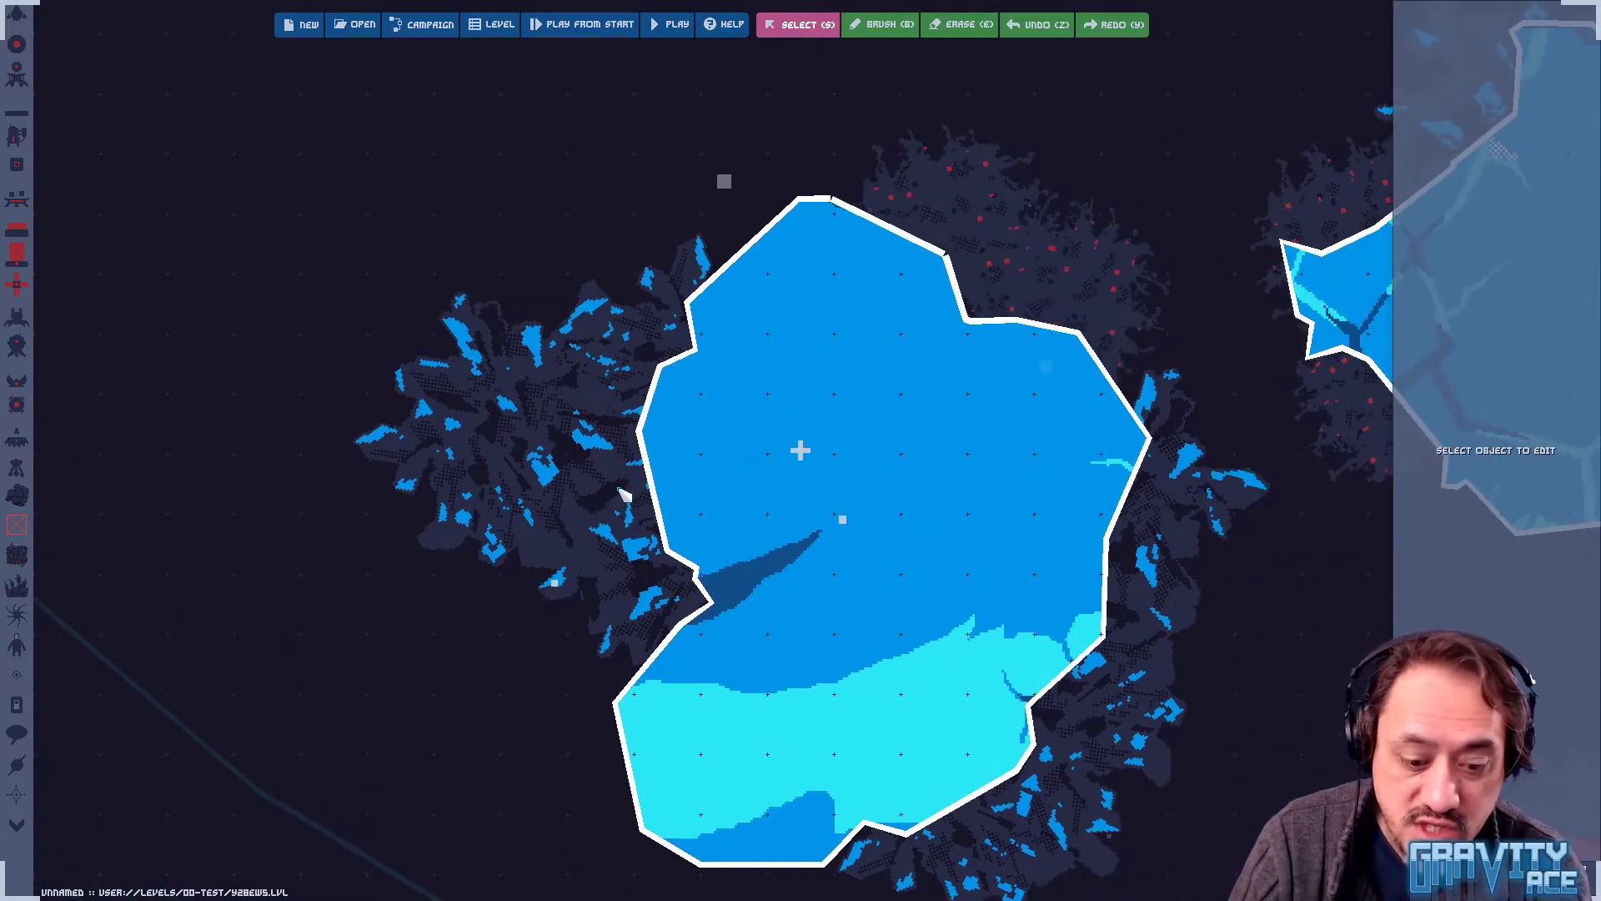
pyautogui.click(17, 524)
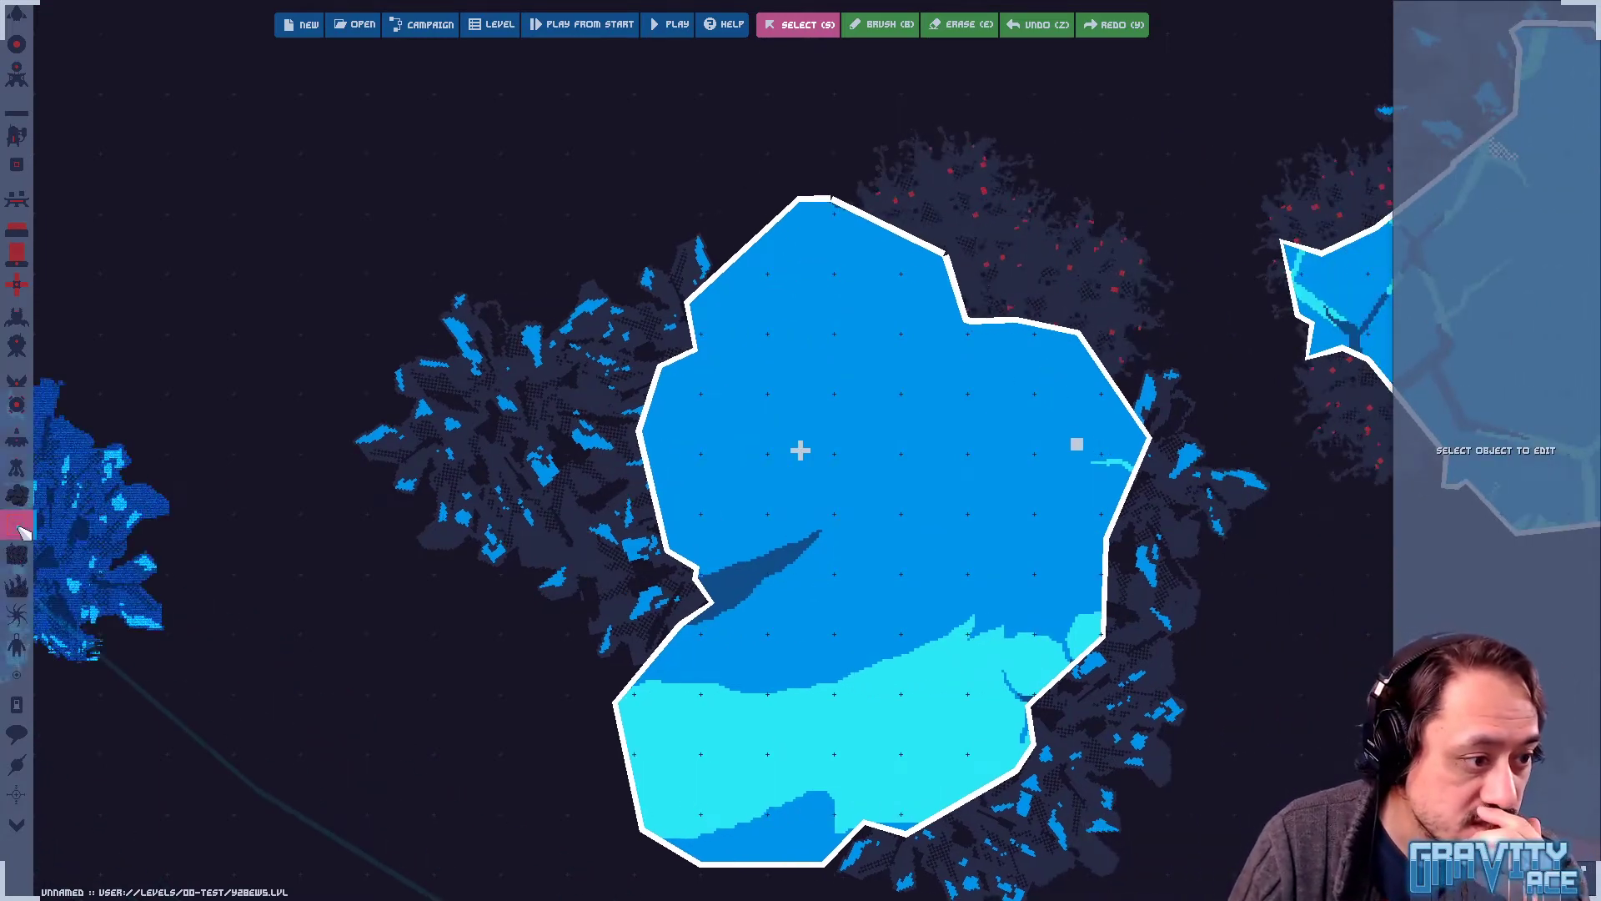
pyautogui.click(192, 402)
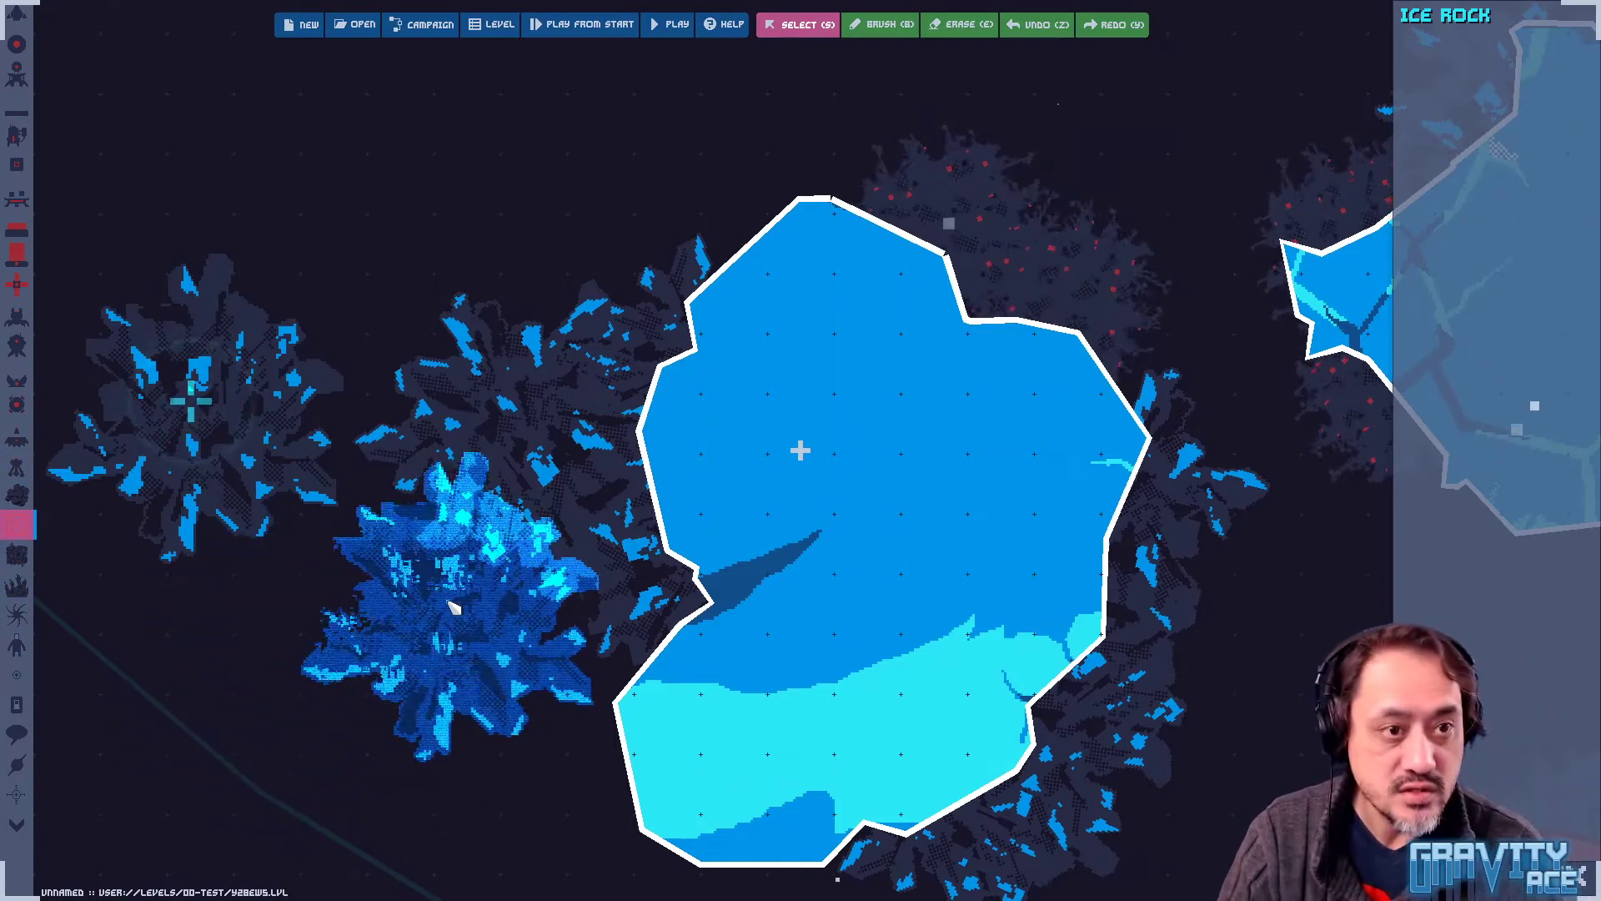
# Playtest the level and fly the ship left over the blue asteroid to the ice rocks
pyautogui.press('Tab')
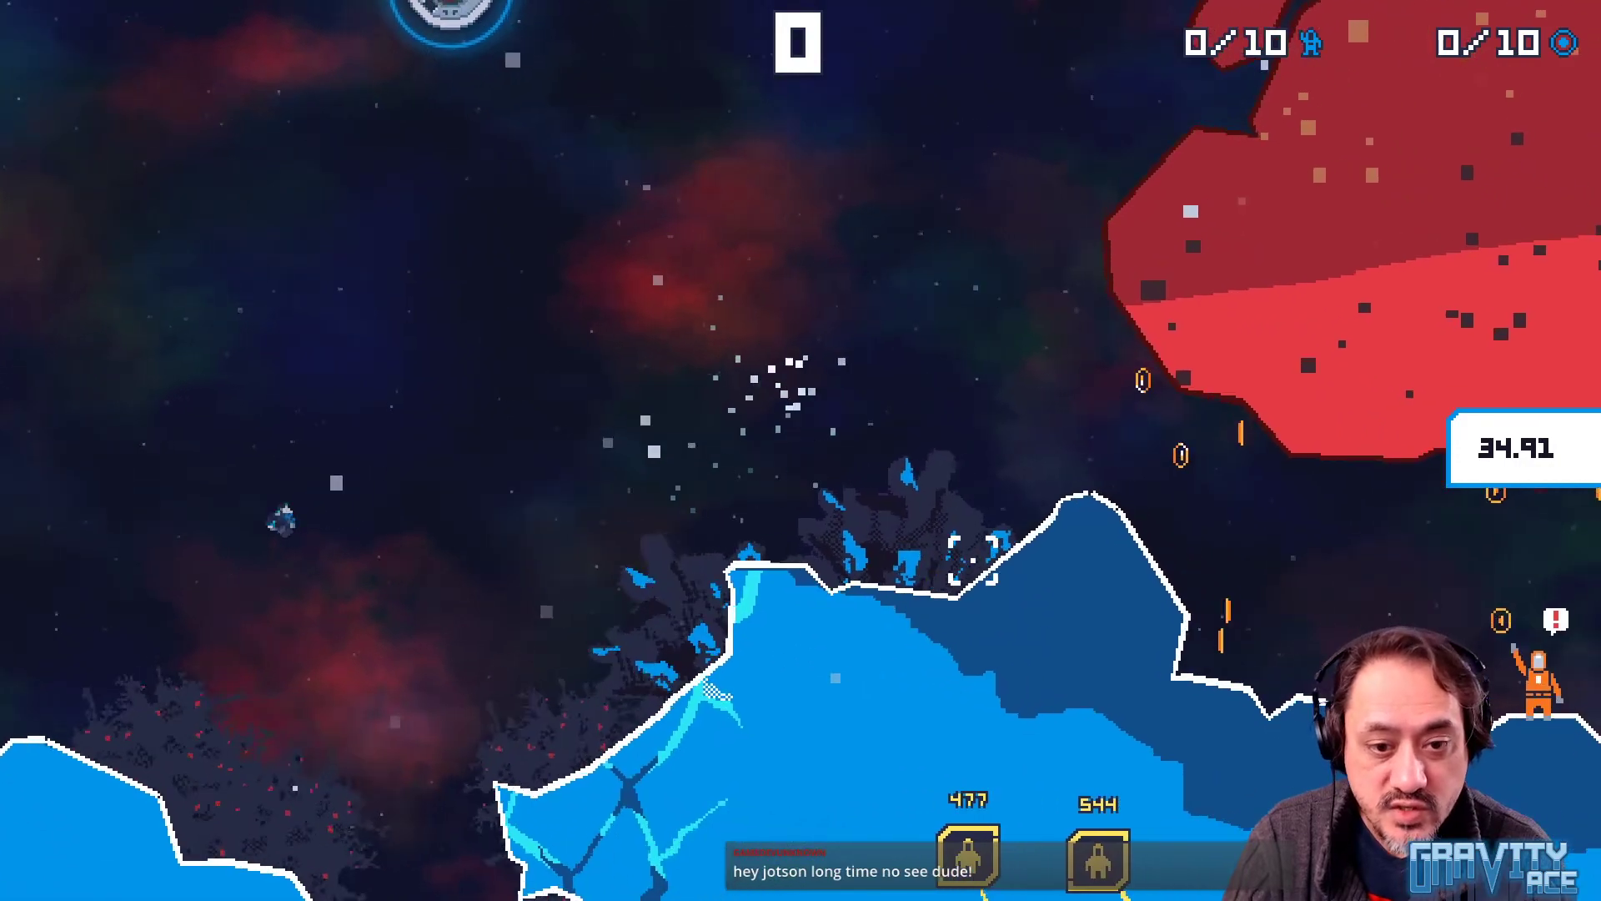
pyautogui.press('w')
pyautogui.press('a')
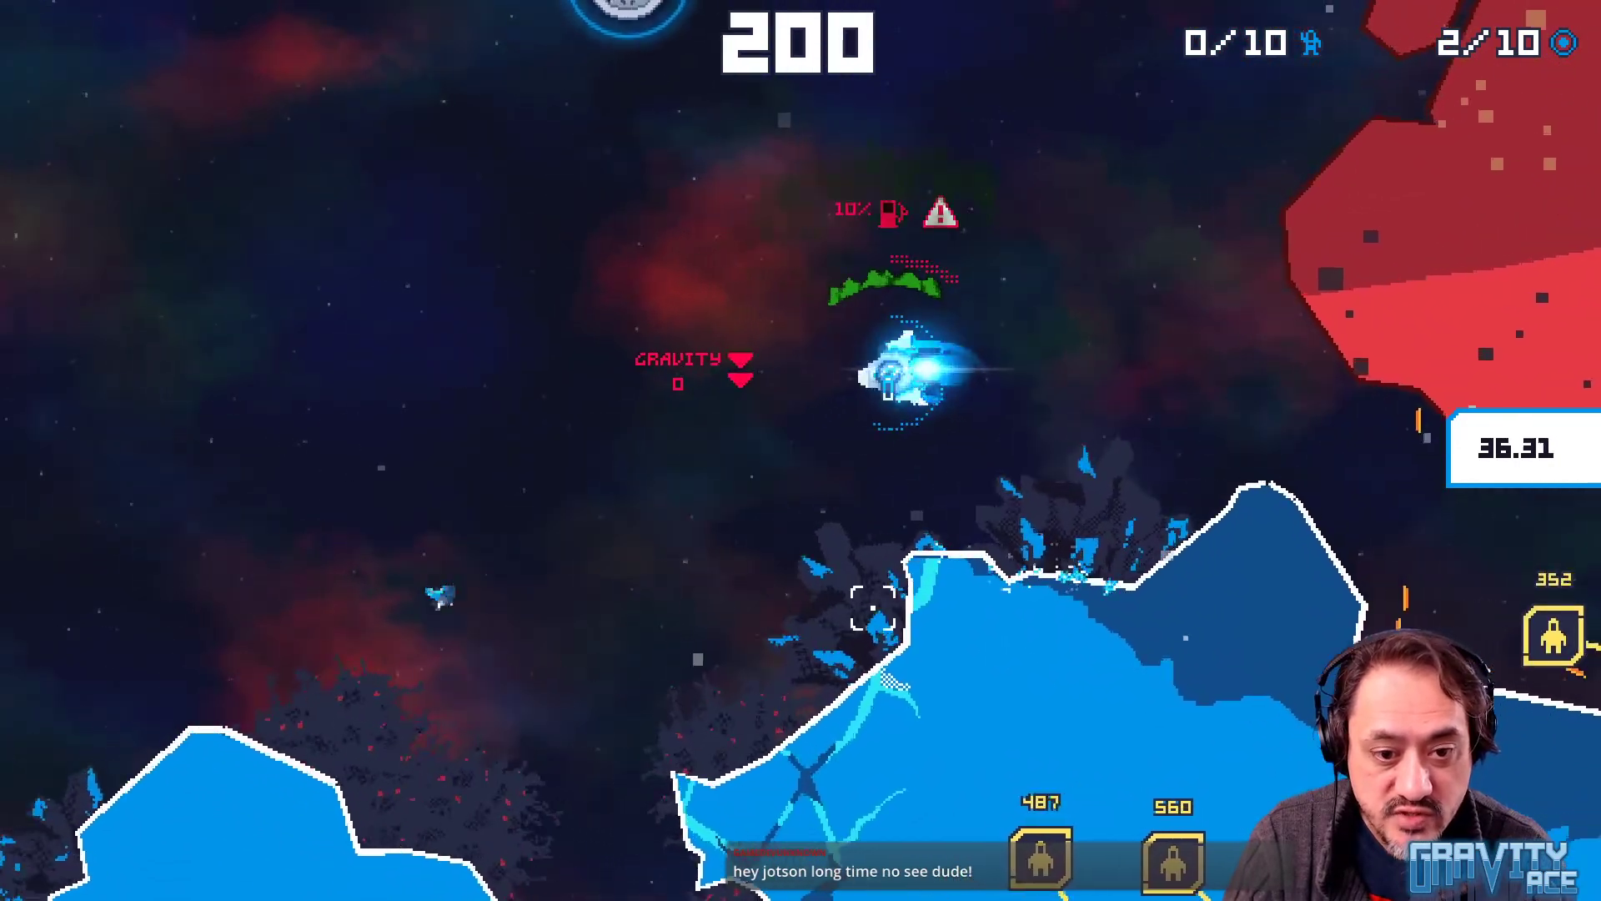
pyautogui.press('d')
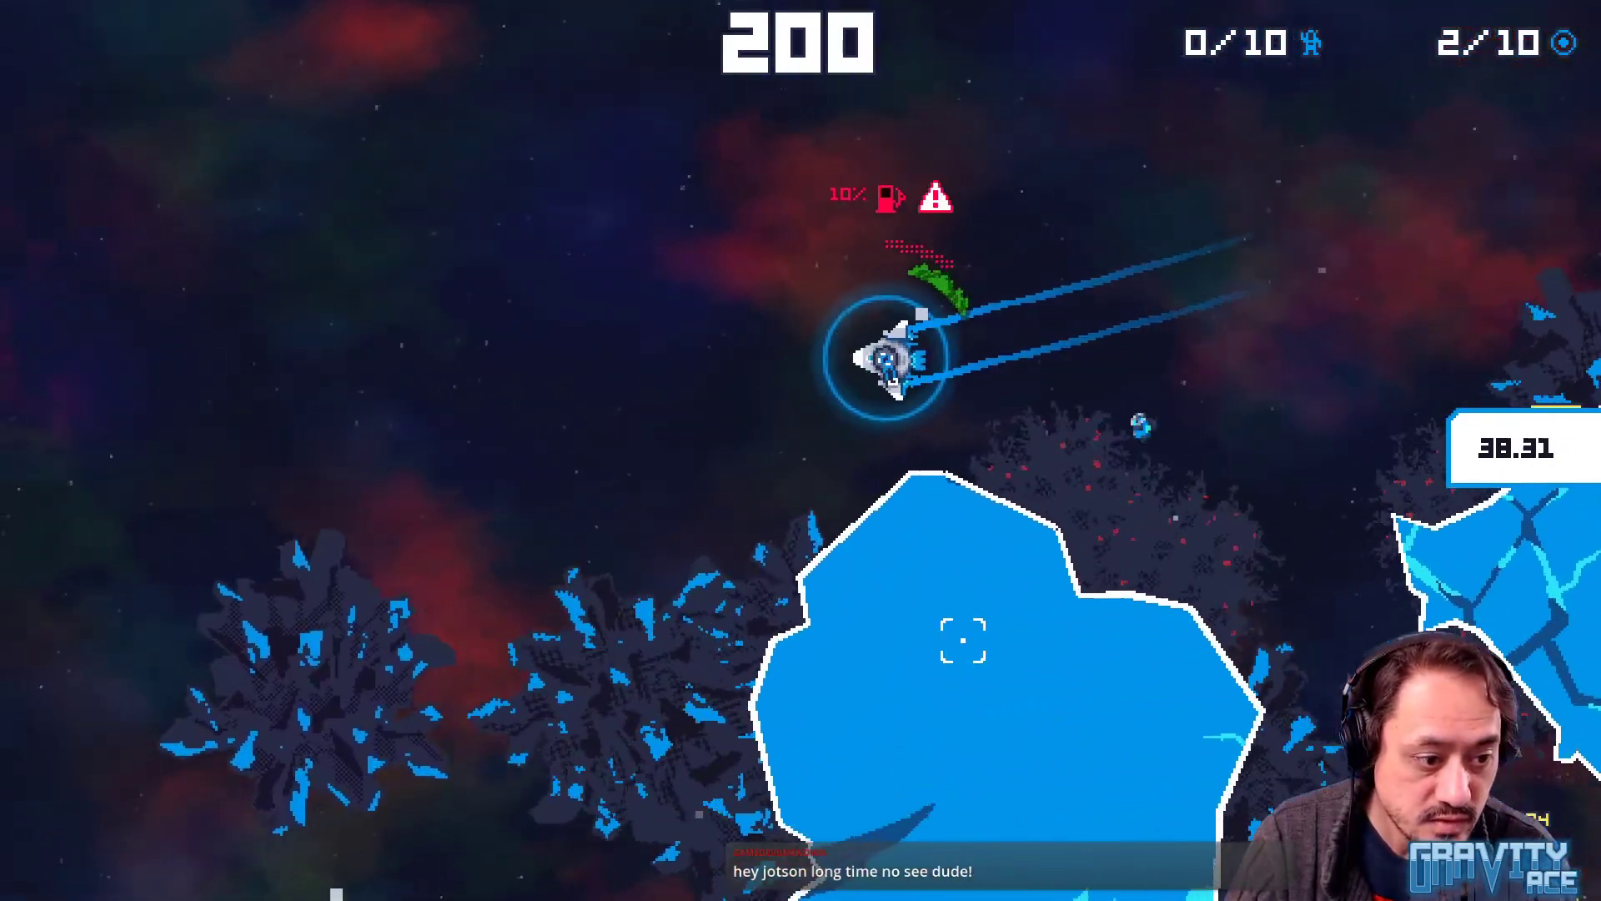
pyautogui.press('w')
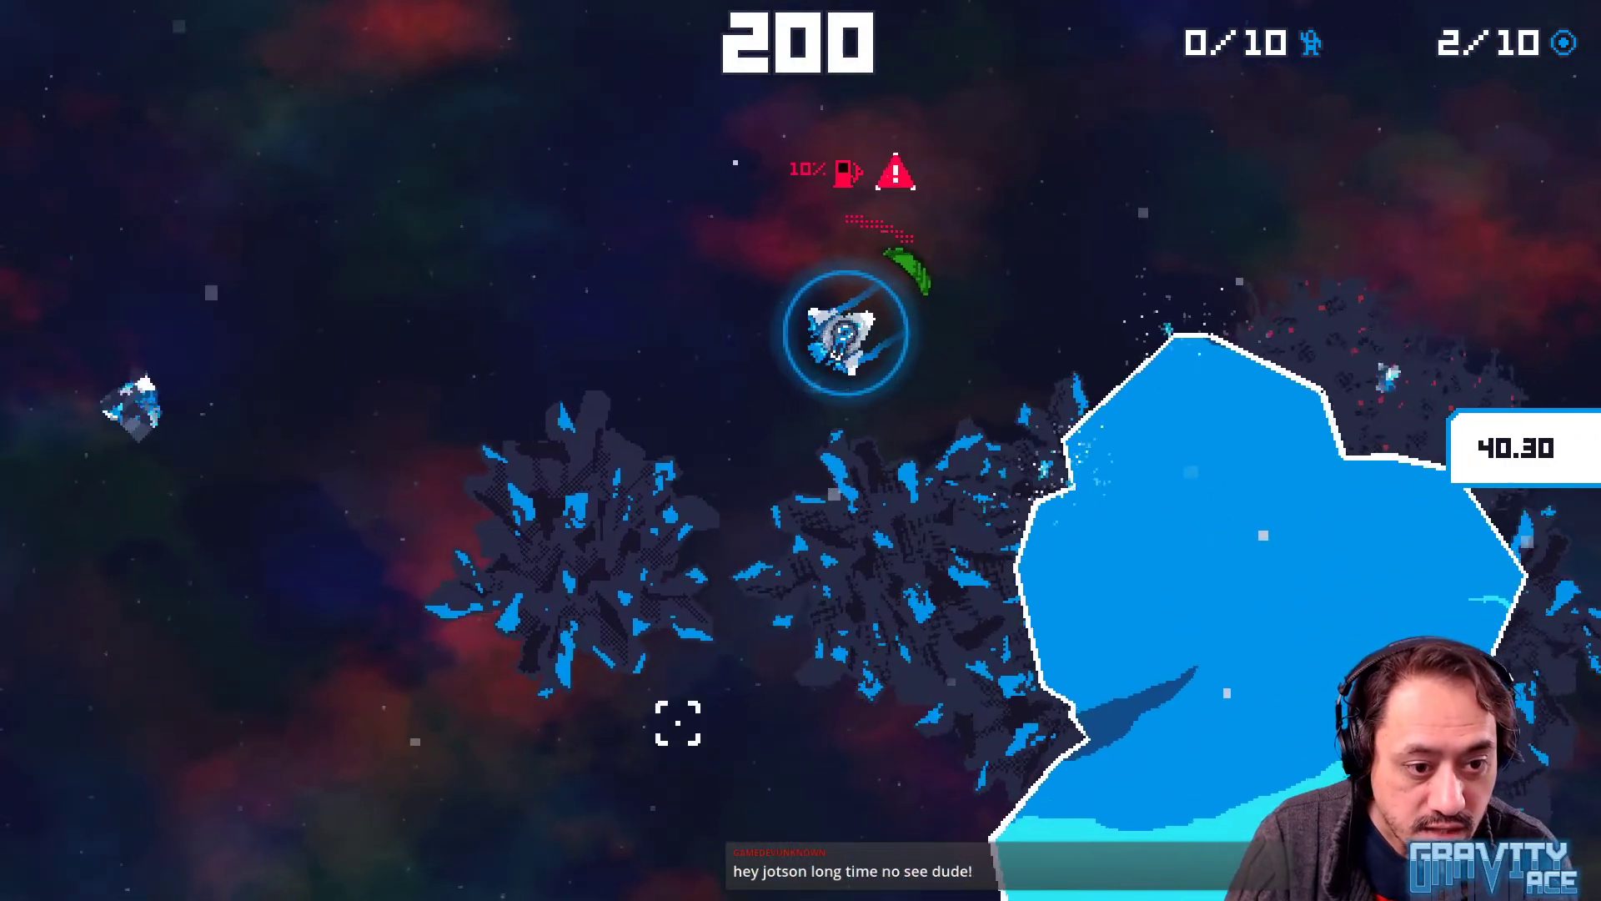
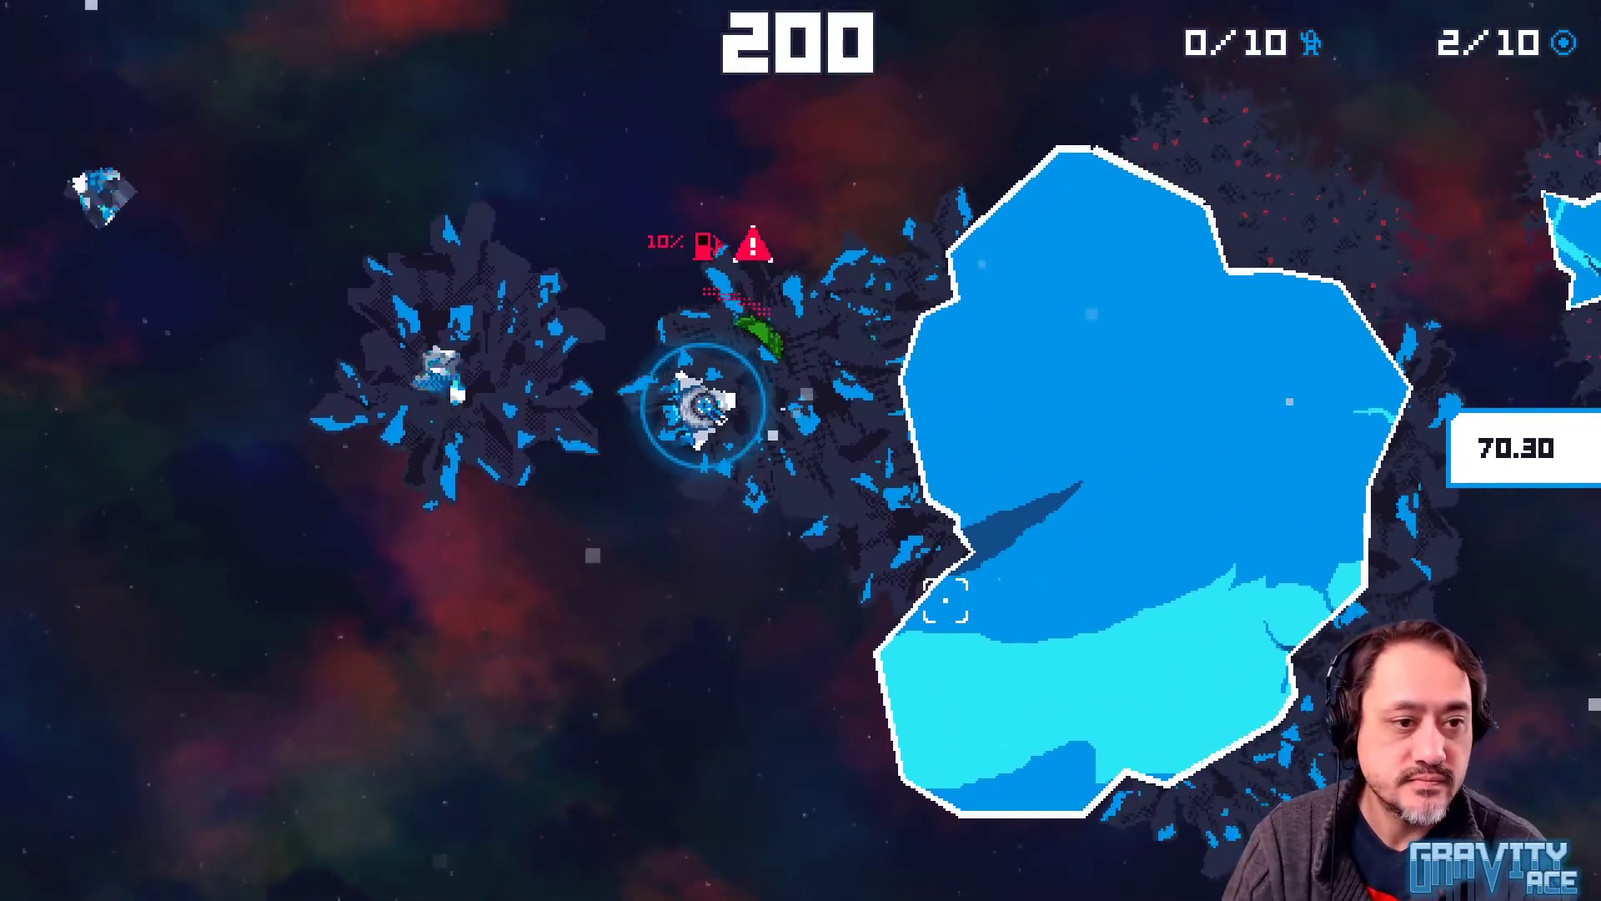
# Fly around the free-standing ice rock and back to compare it with the cluster beside the asteroid
pyautogui.press('w')
pyautogui.press('a')
pyautogui.press('w')
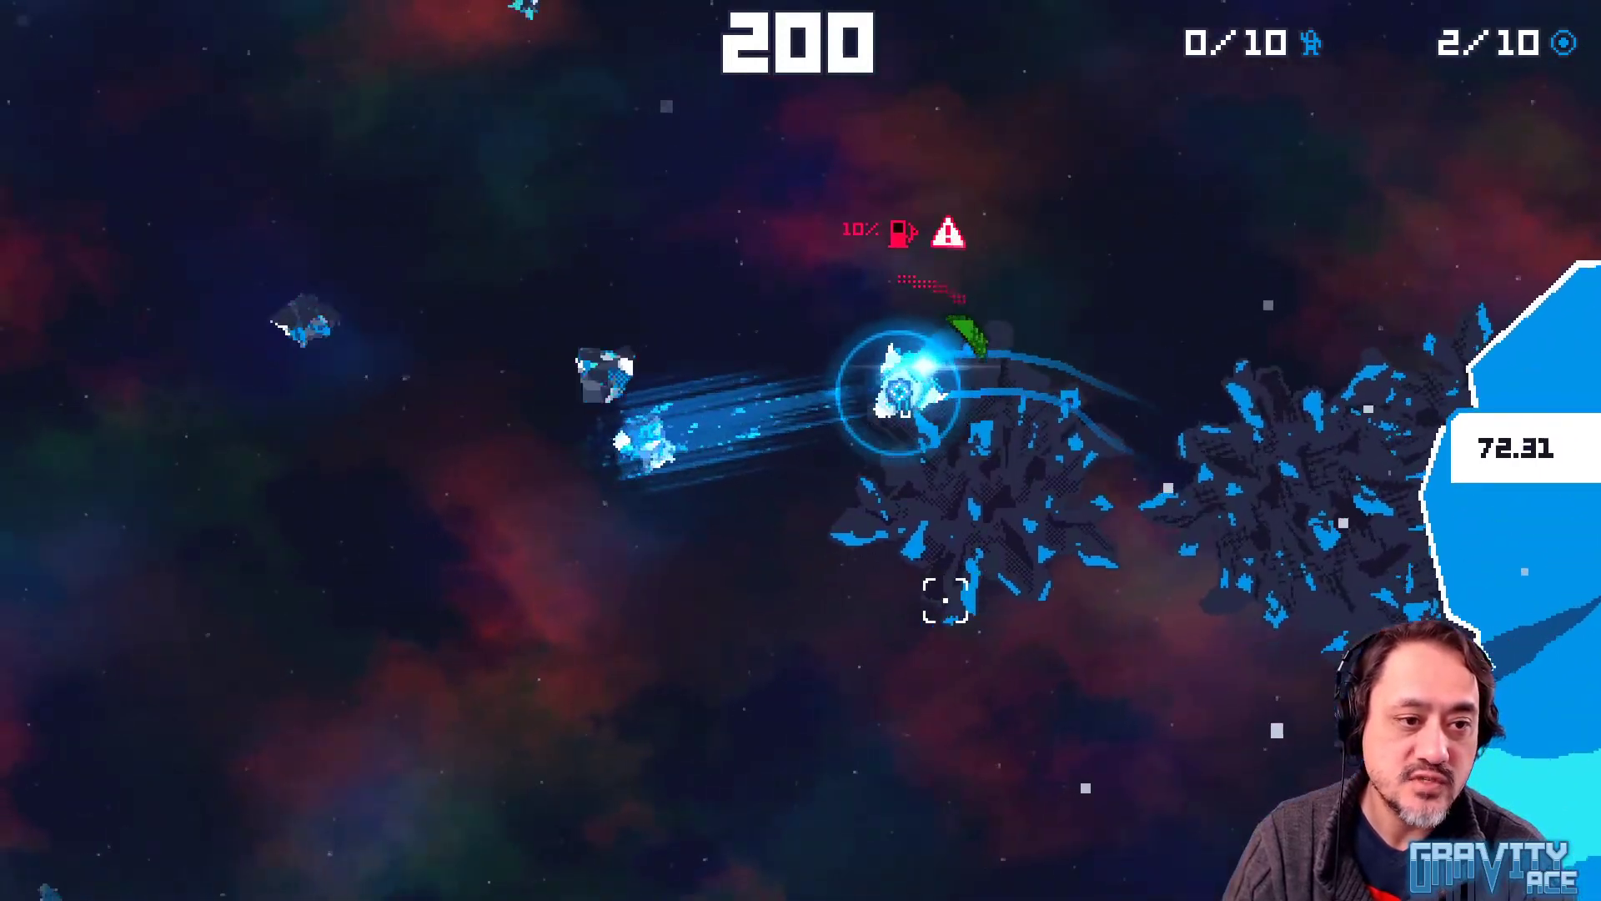
pyautogui.press('a')
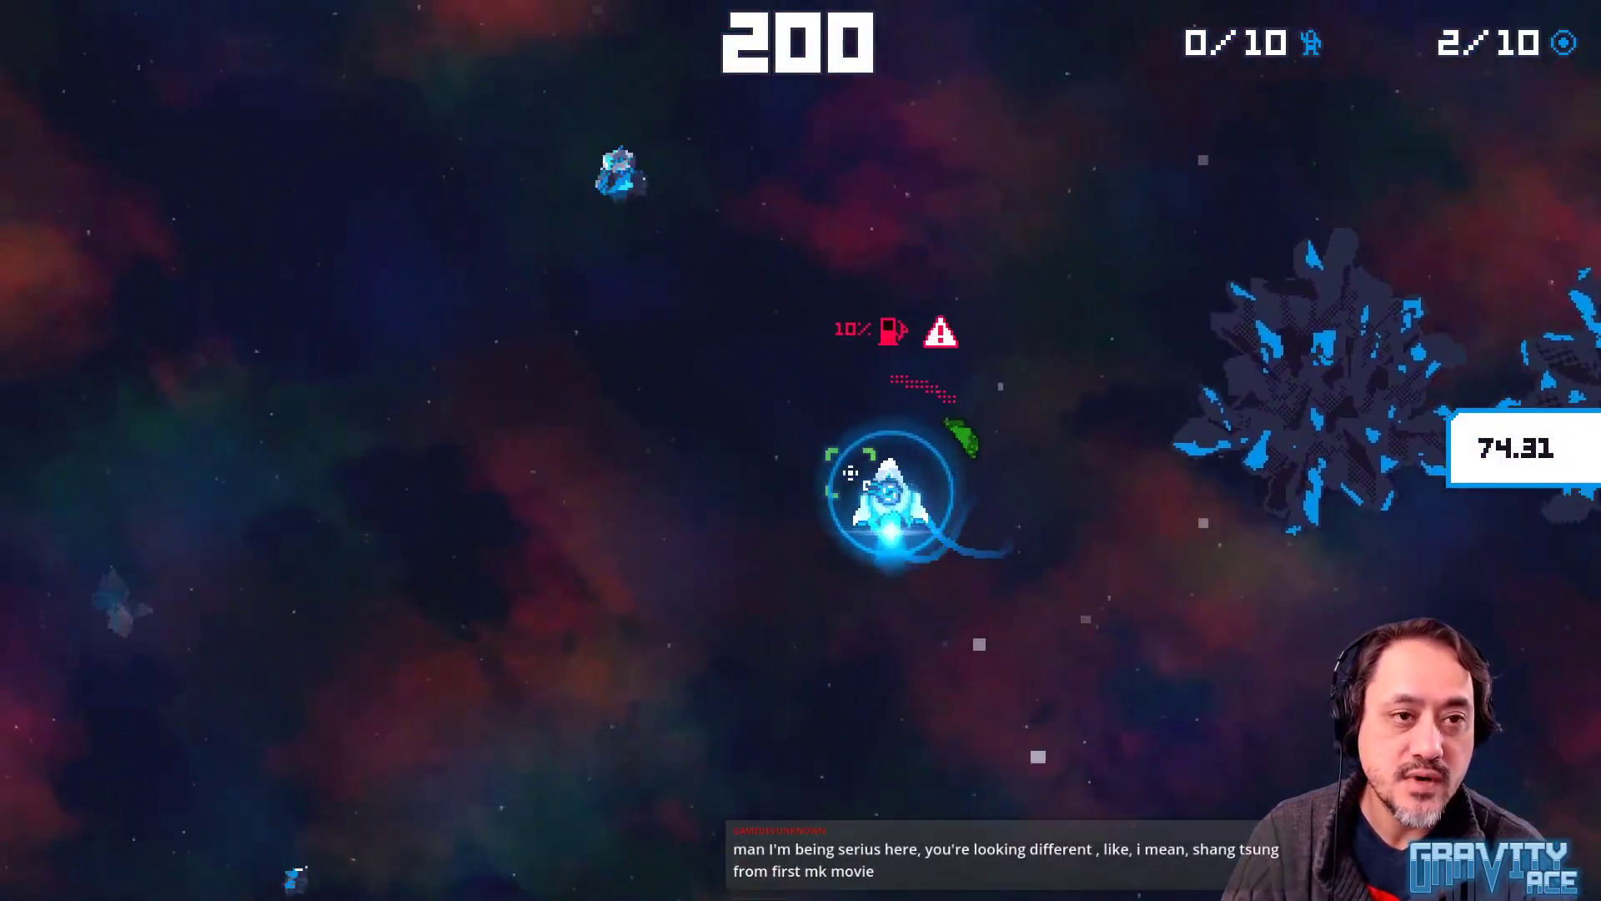
pyautogui.press('a')
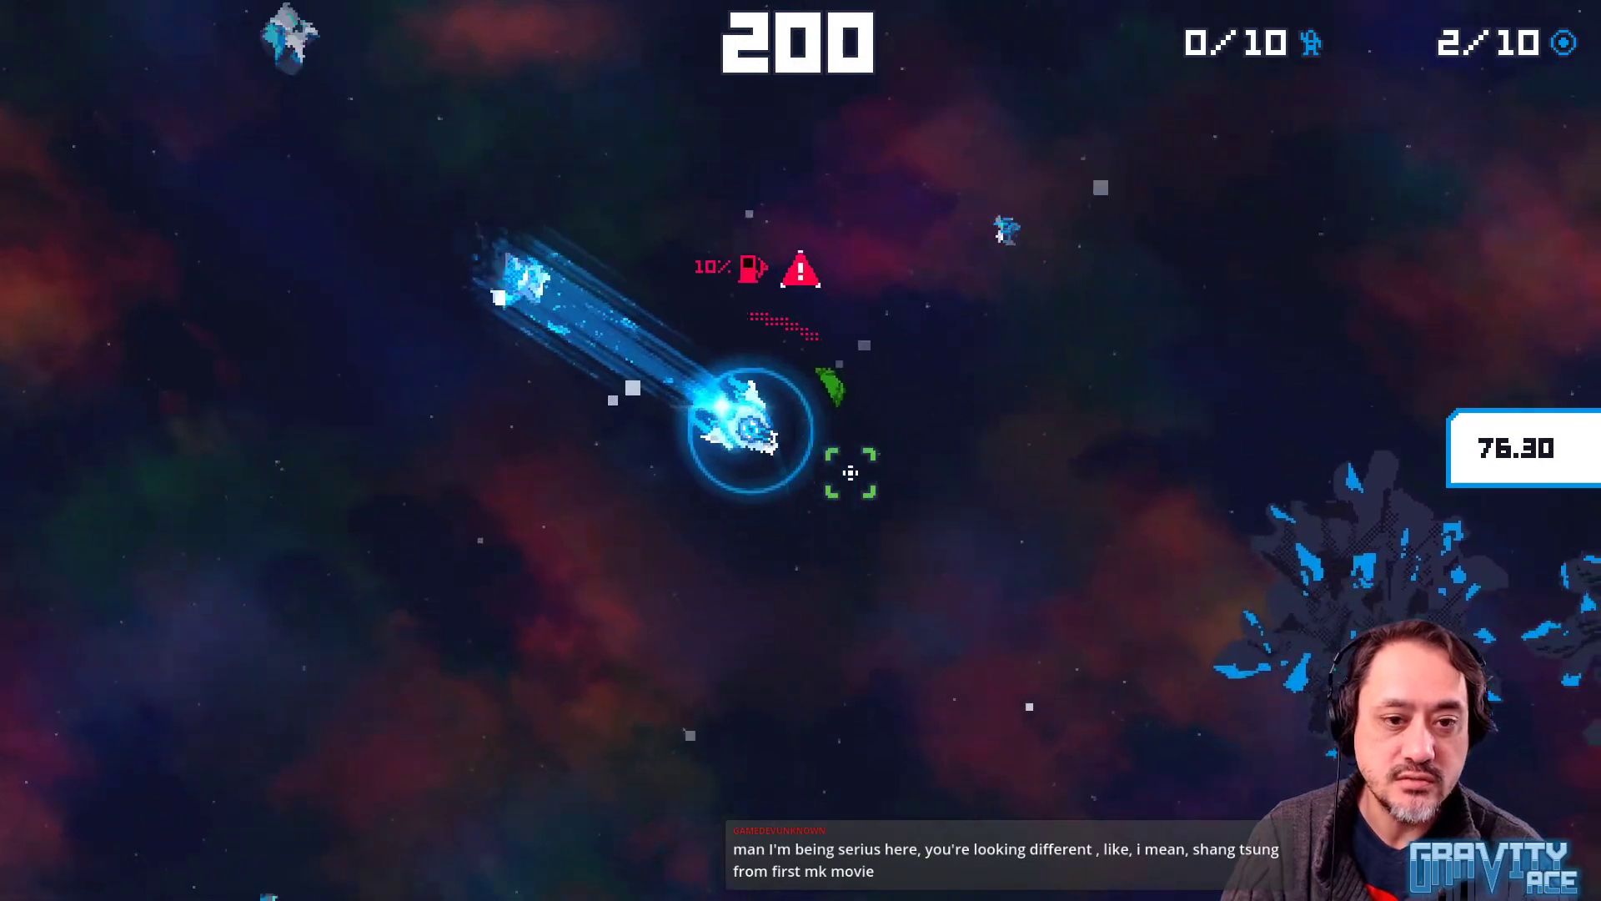
pyautogui.press('a')
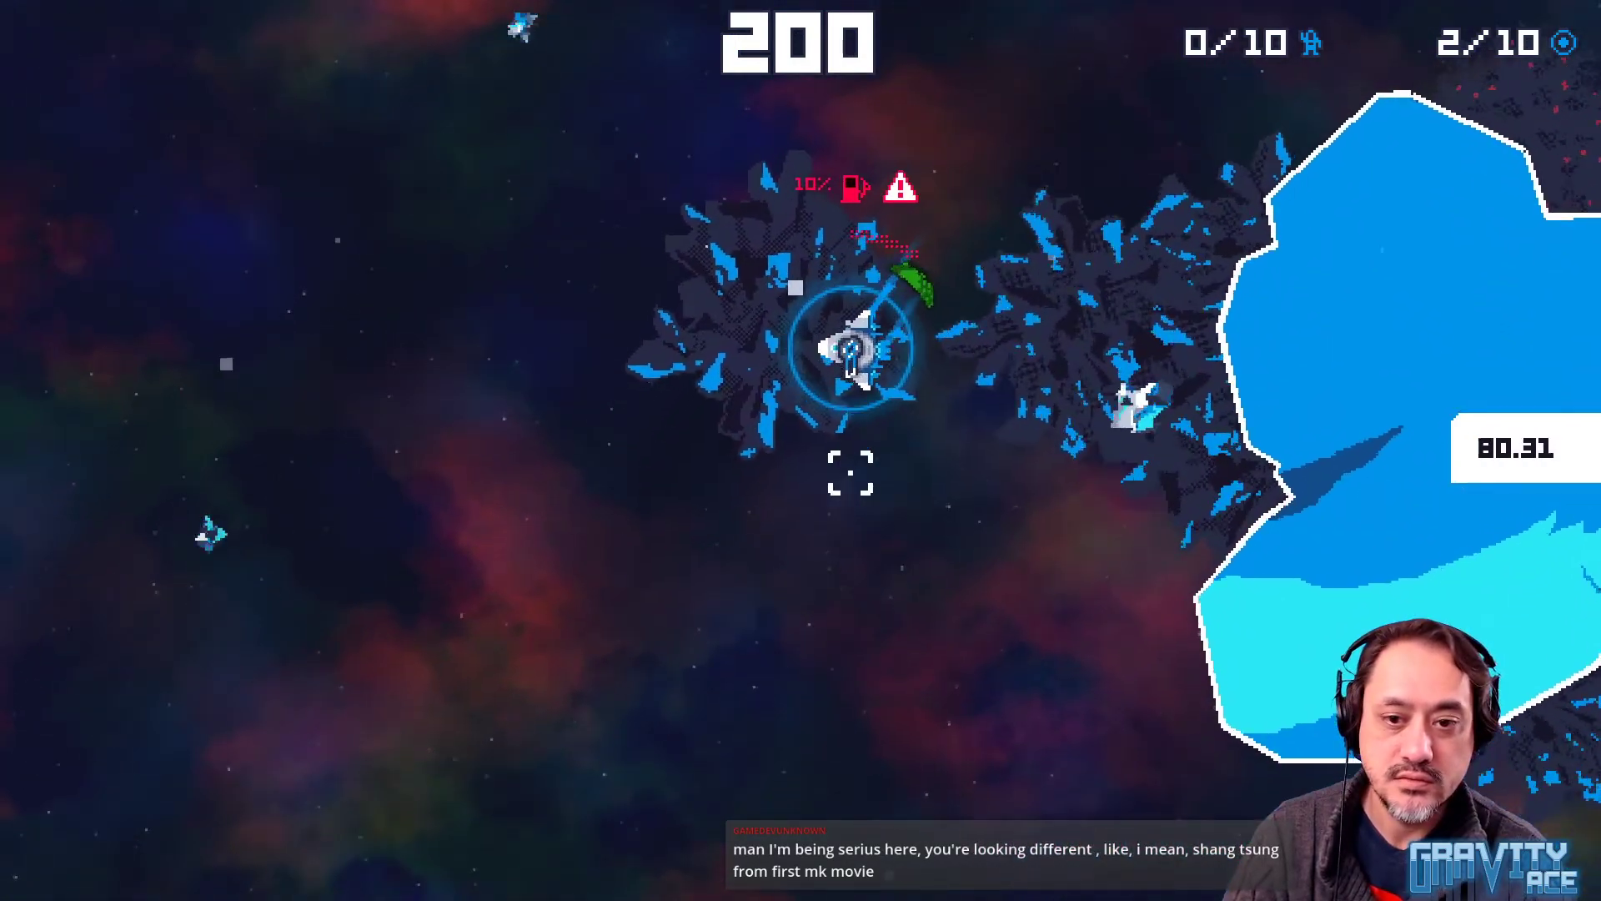
# Fly between the free-standing ice rock and the asteroid's ice rock cluster, passing below both to compare their appearance
pyautogui.press('d')
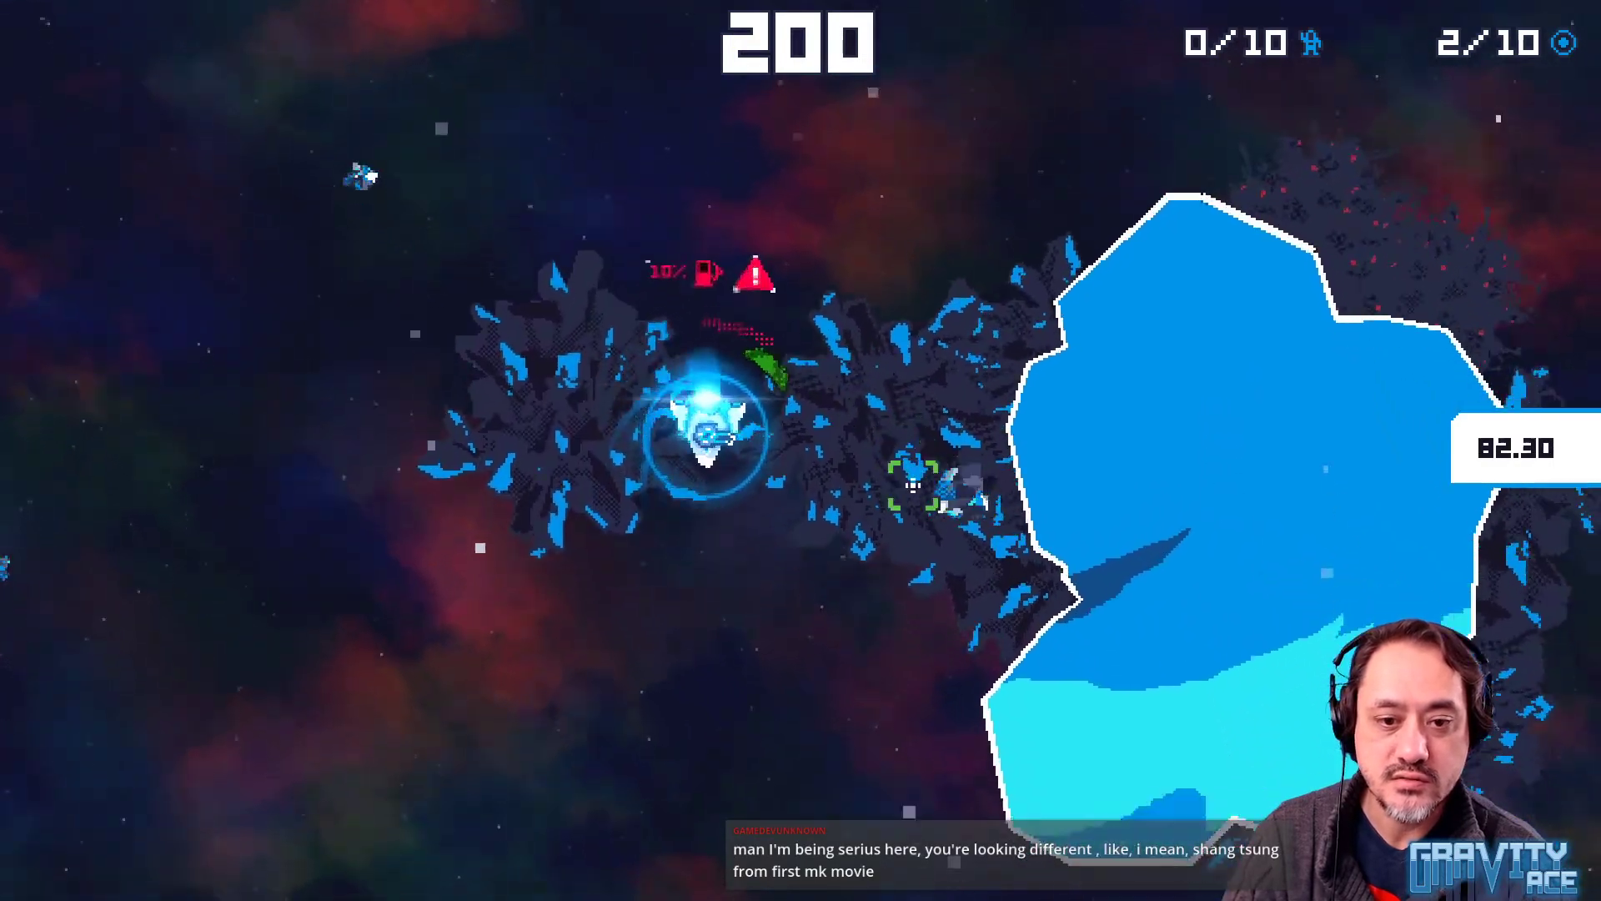
pyautogui.press('a')
pyautogui.press('w')
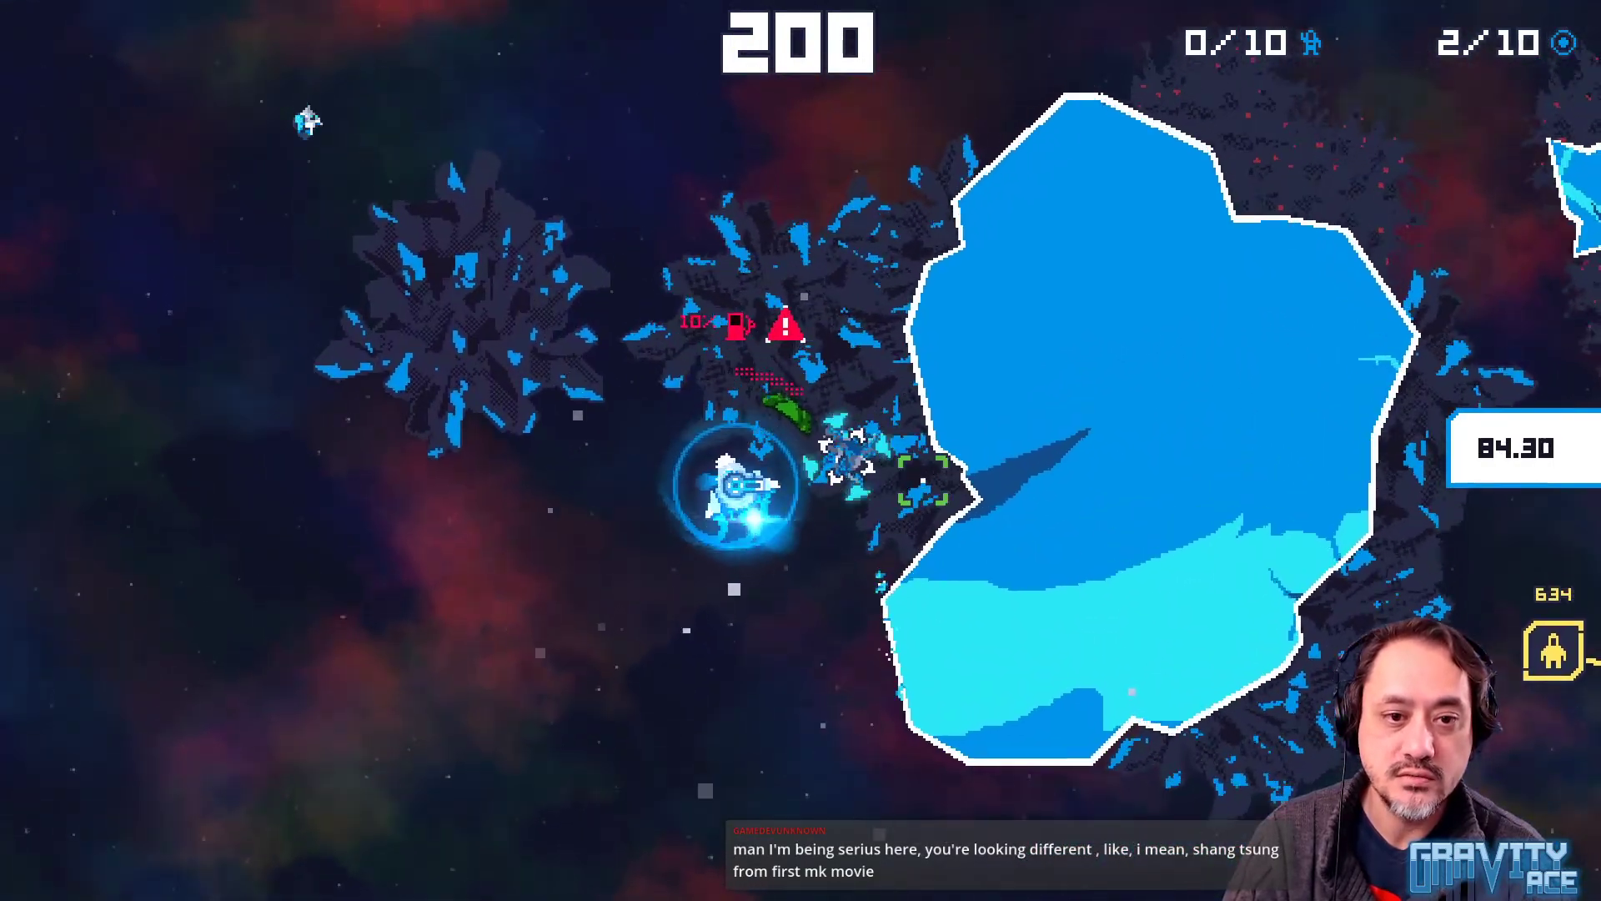
pyautogui.press('d')
pyautogui.press('a')
pyautogui.press('d')
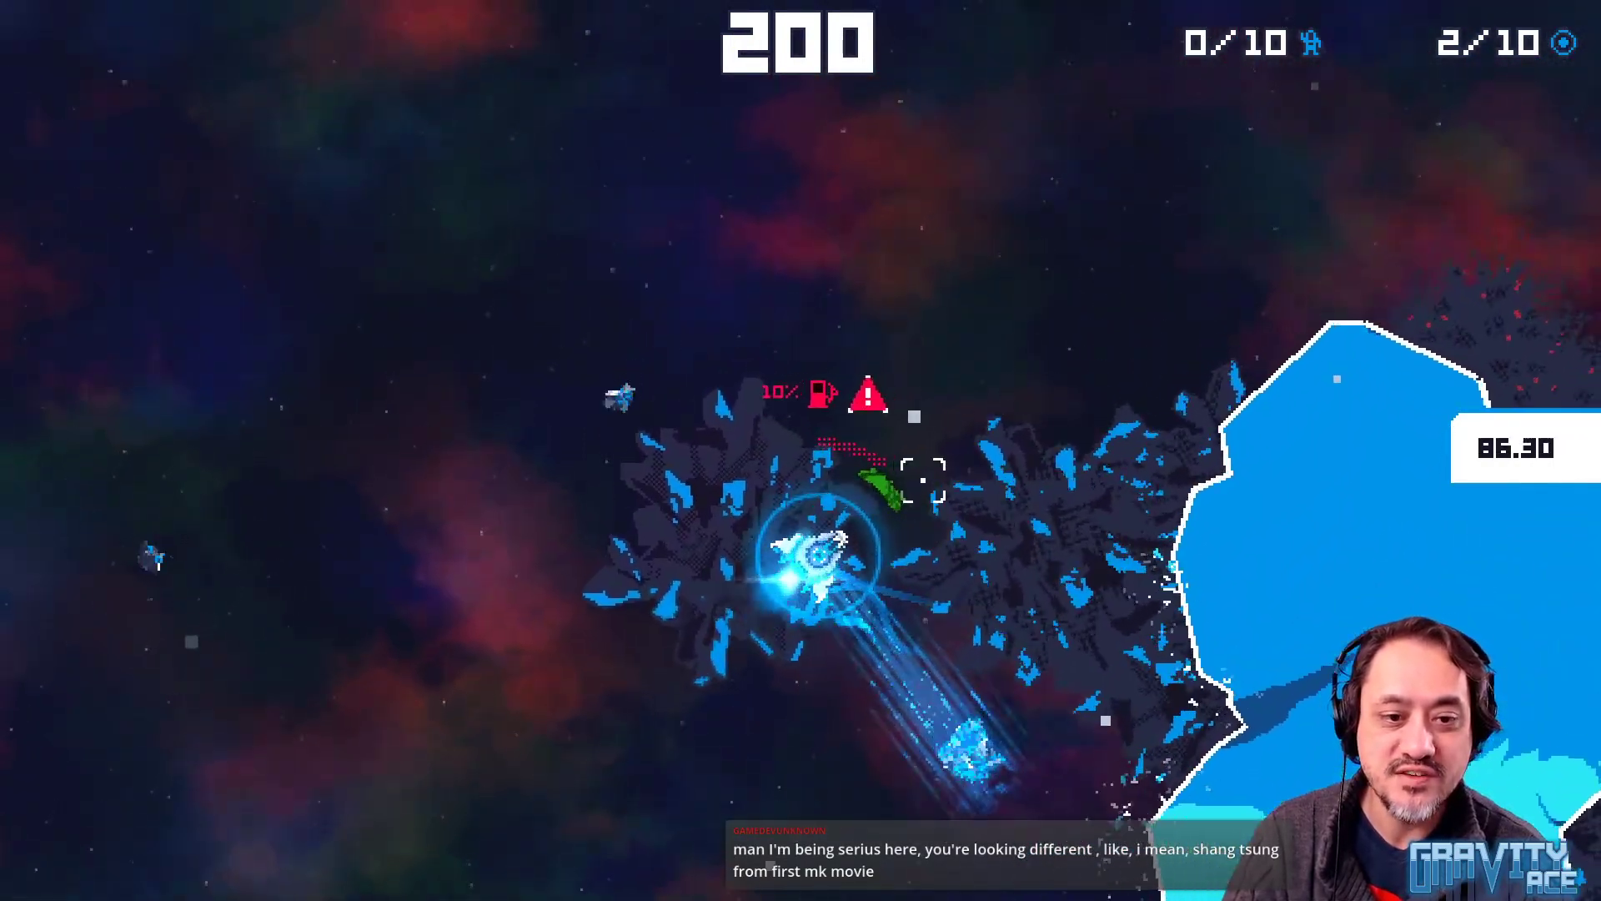
pyautogui.press('d')
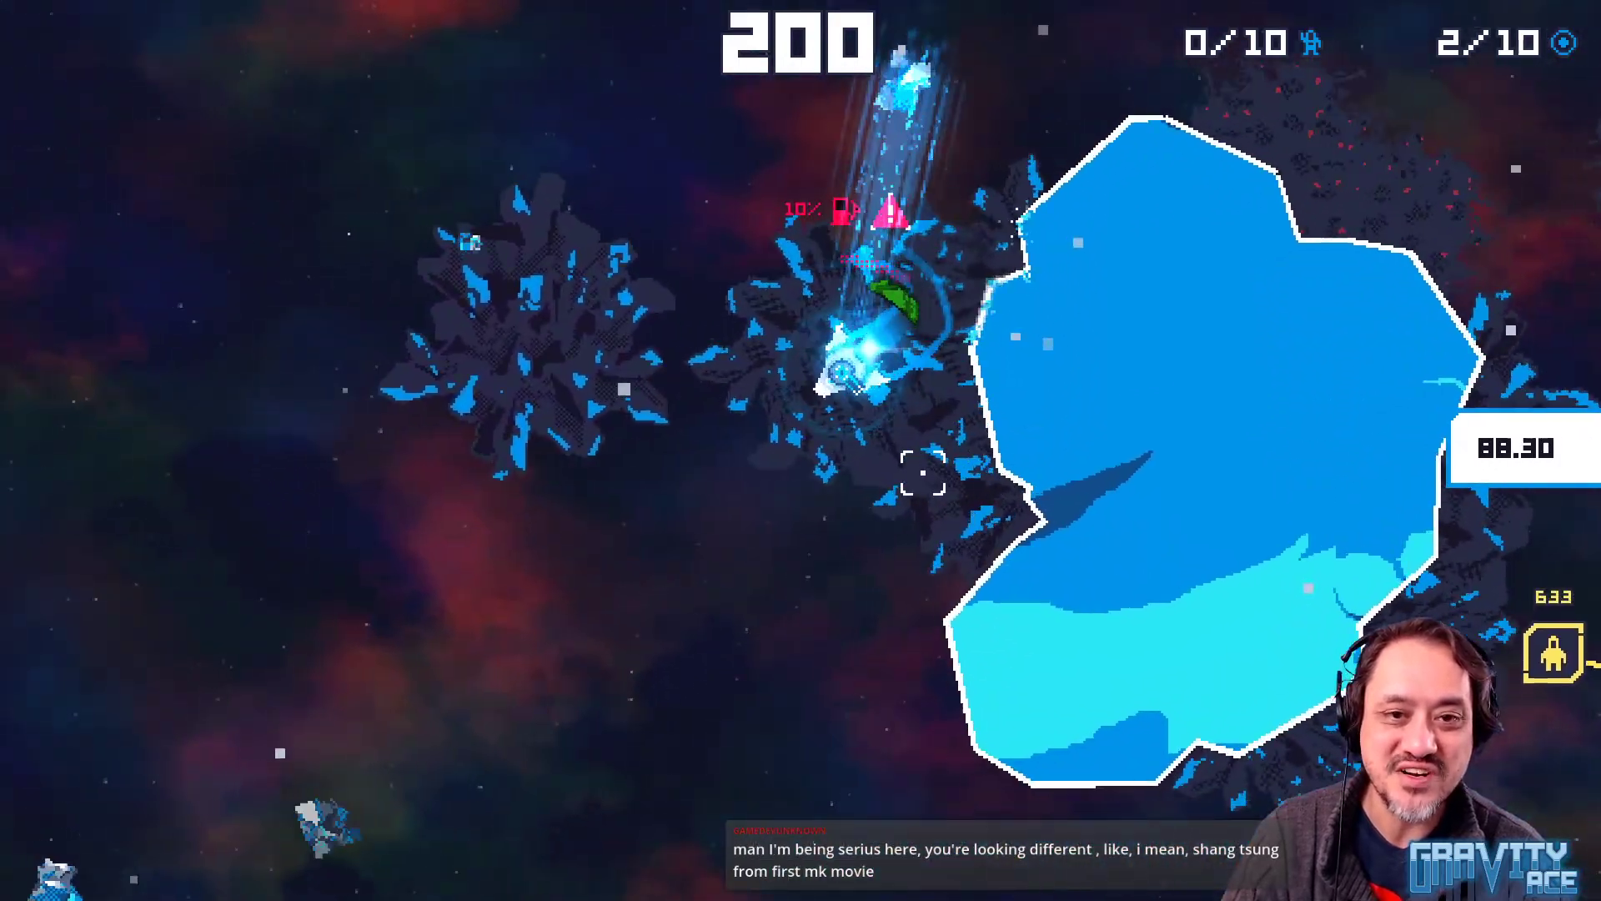
pyautogui.press('w')
pyautogui.press('d')
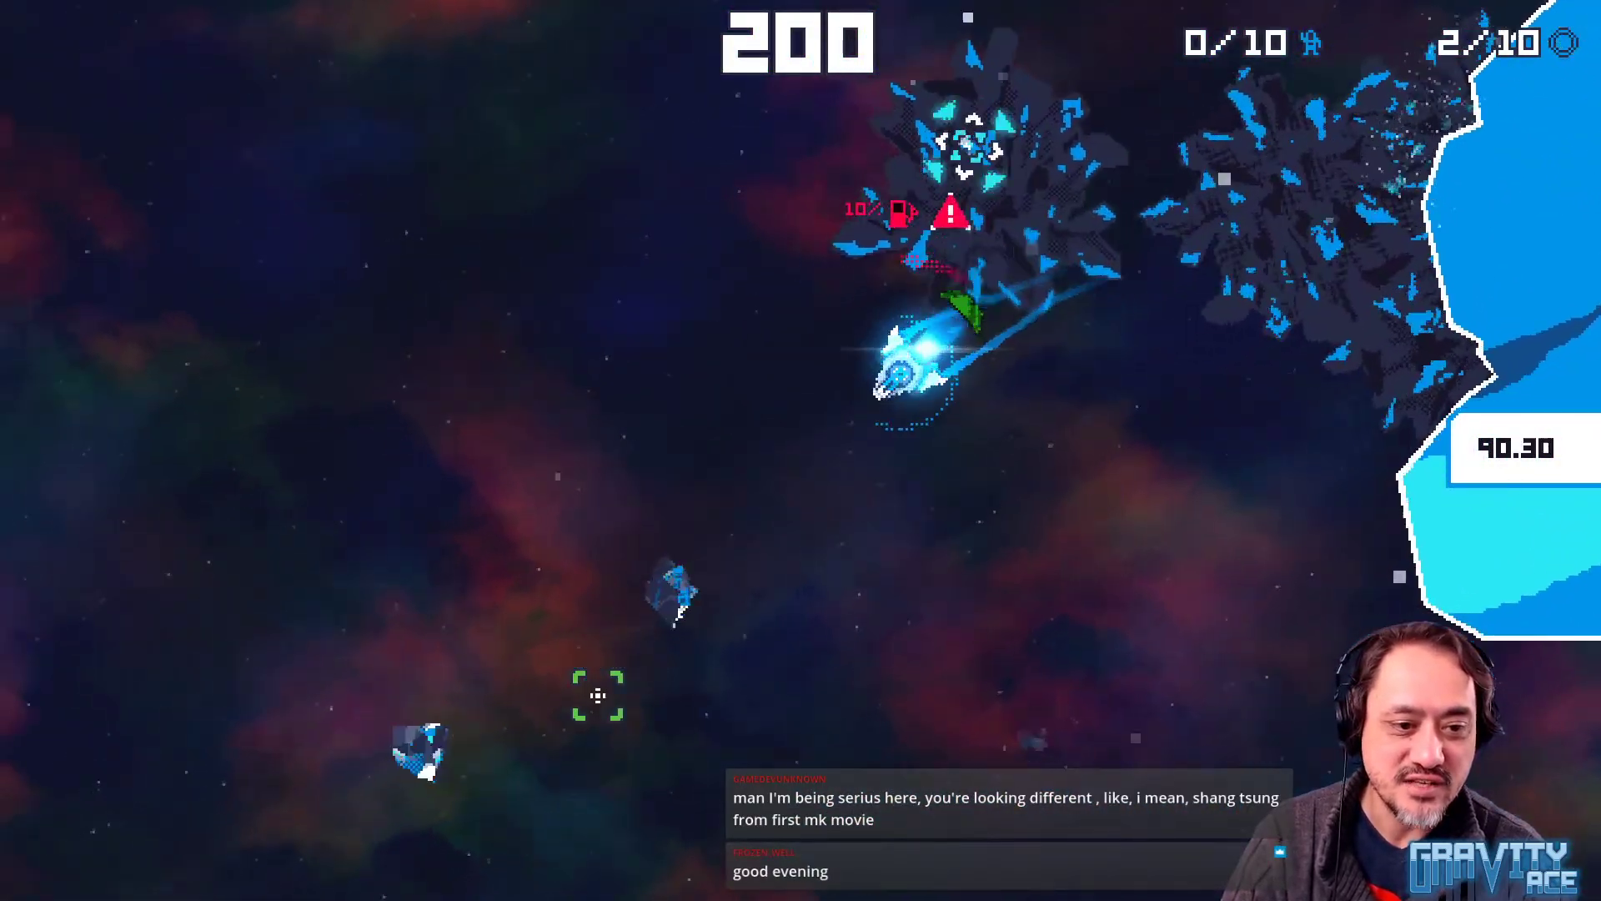
pyautogui.press('d')
pyautogui.press('w')
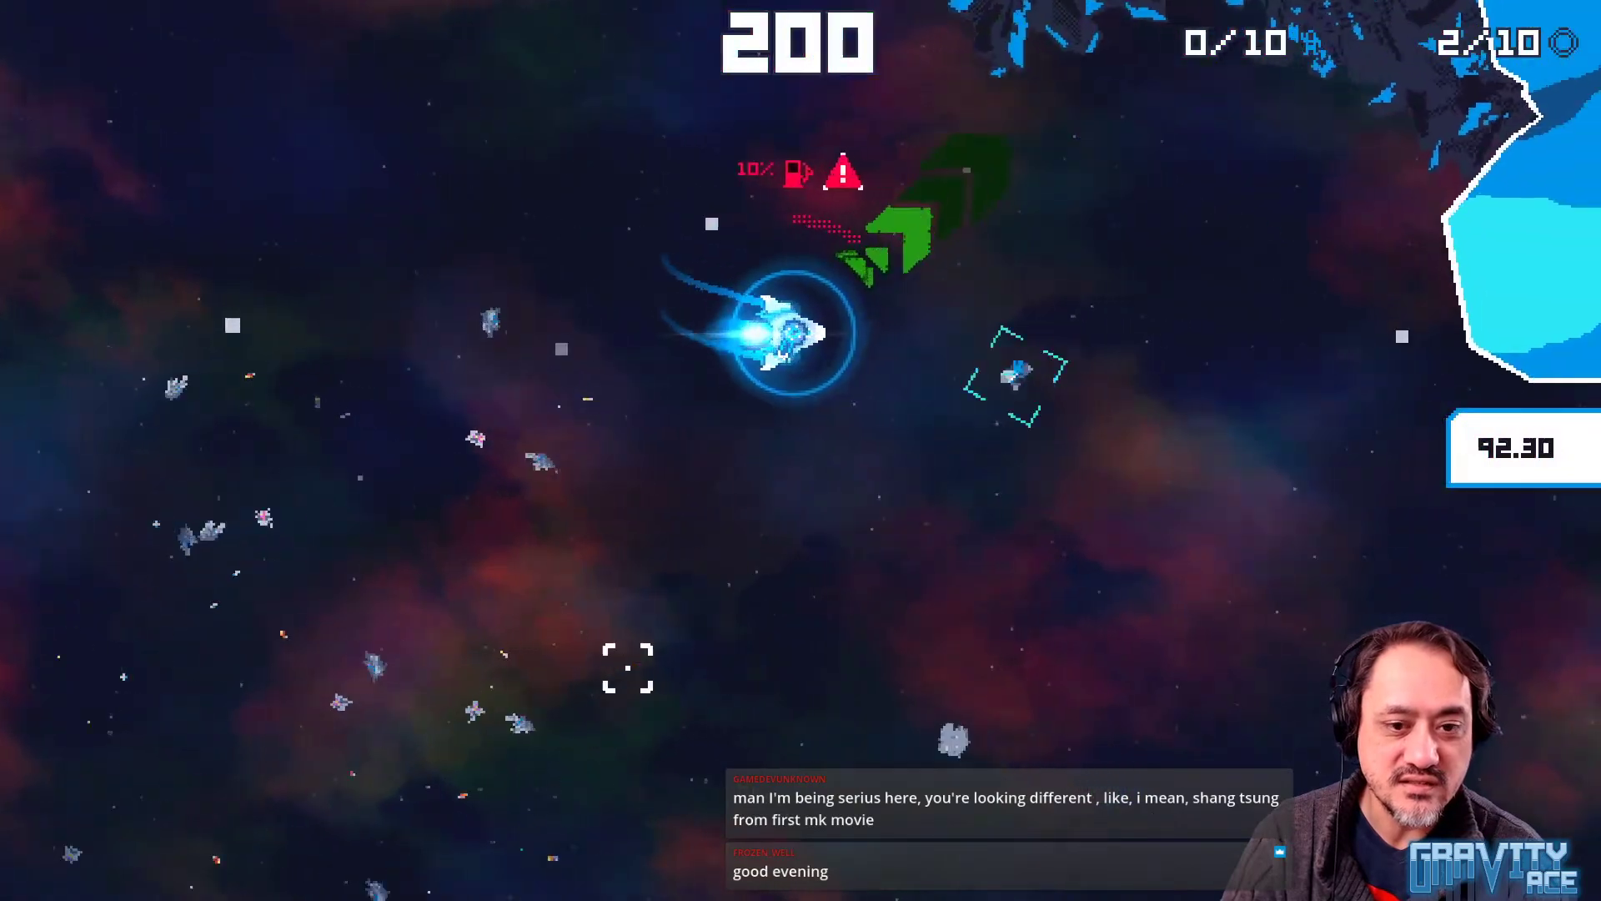
pyautogui.press('a')
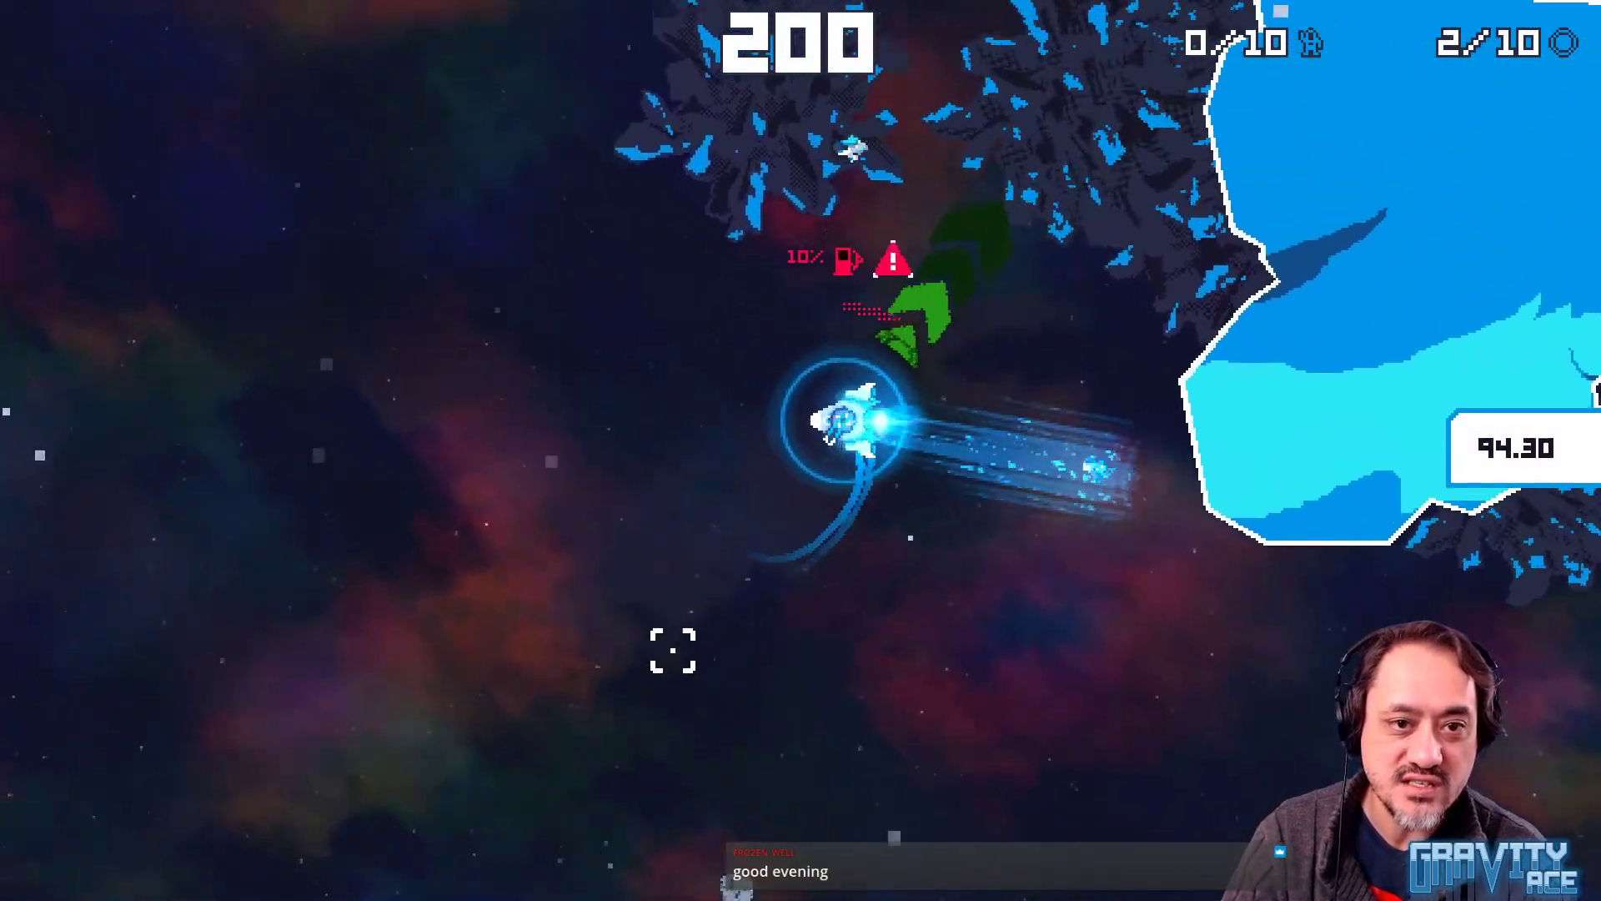
# Circle the ship through the open space beneath the ice rocks to view their silhouettes against the background
pyautogui.press('d')
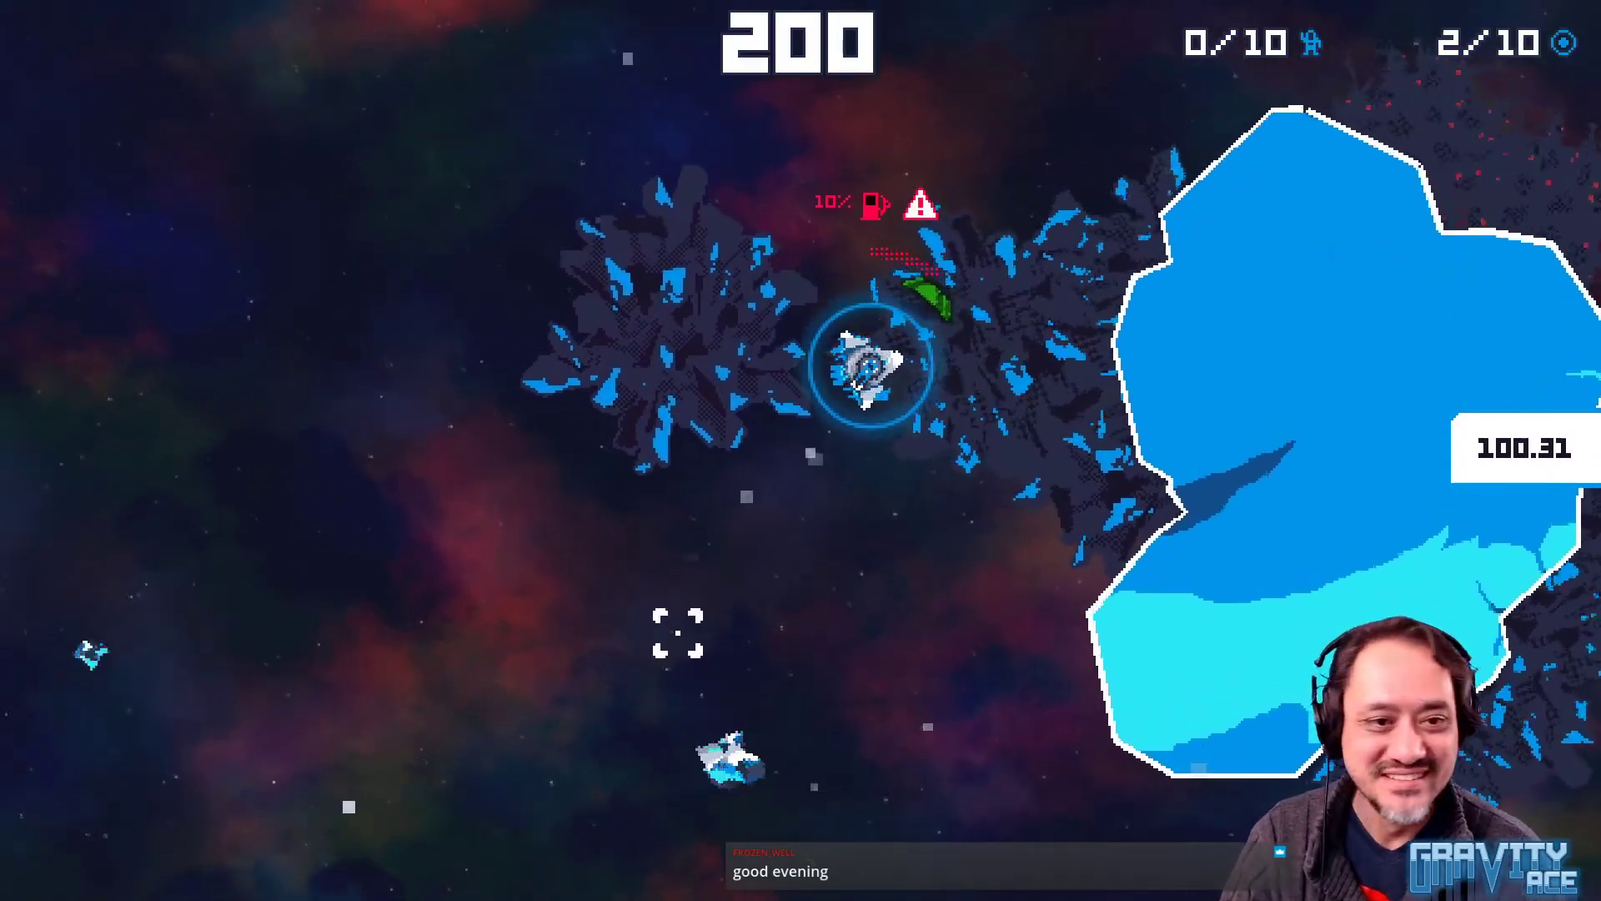
pyautogui.press('w')
pyautogui.press('d')
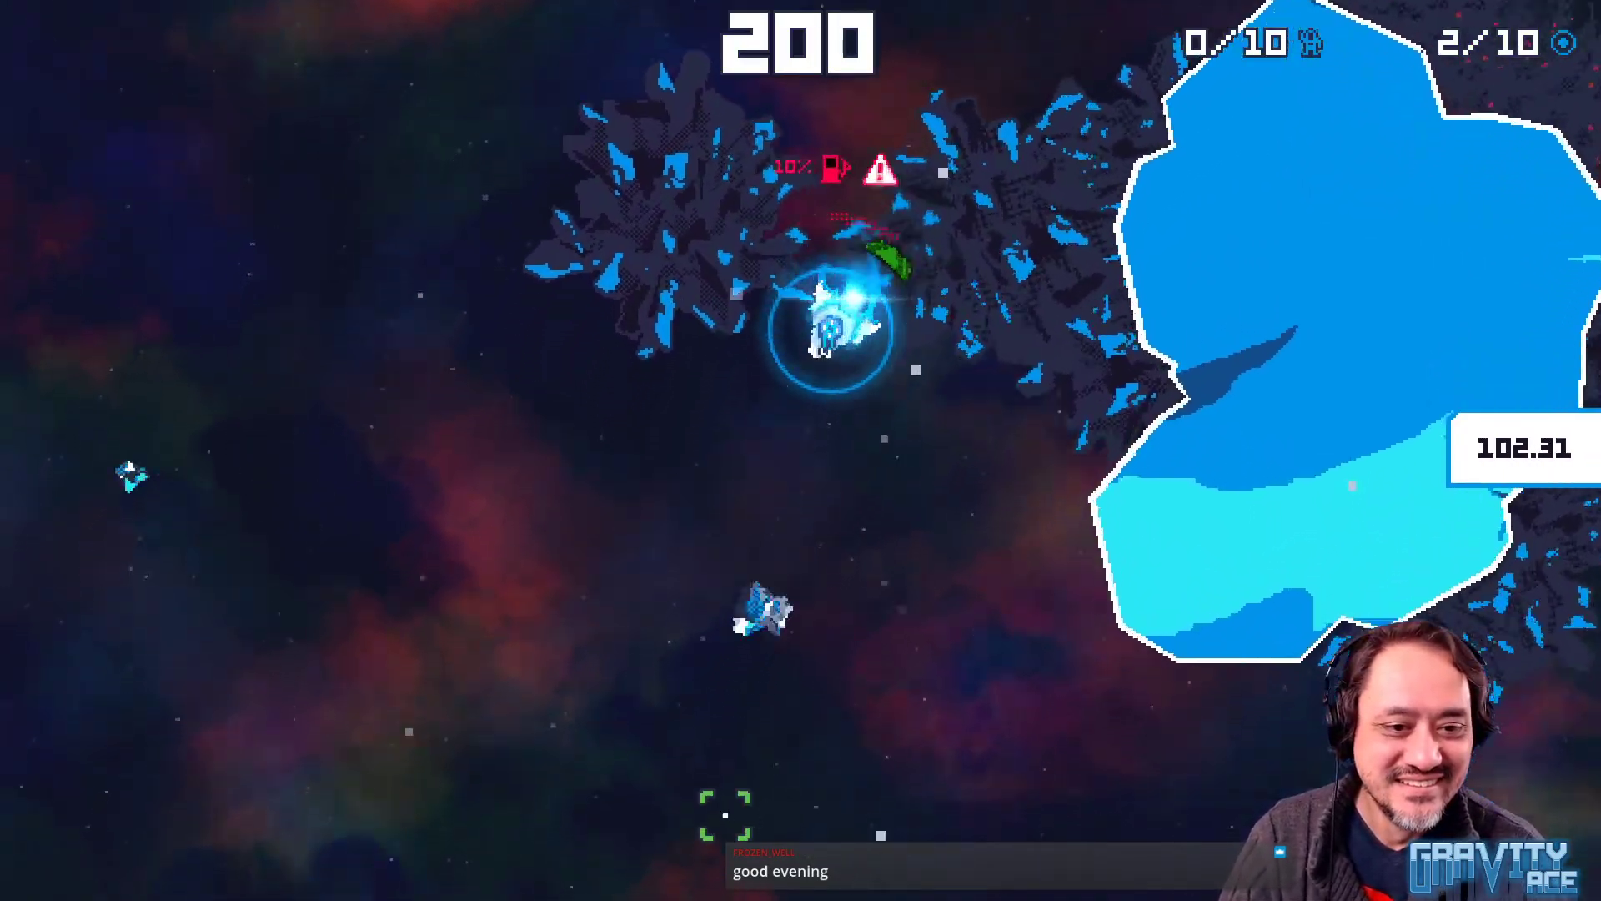
pyautogui.press('d')
pyautogui.press('w')
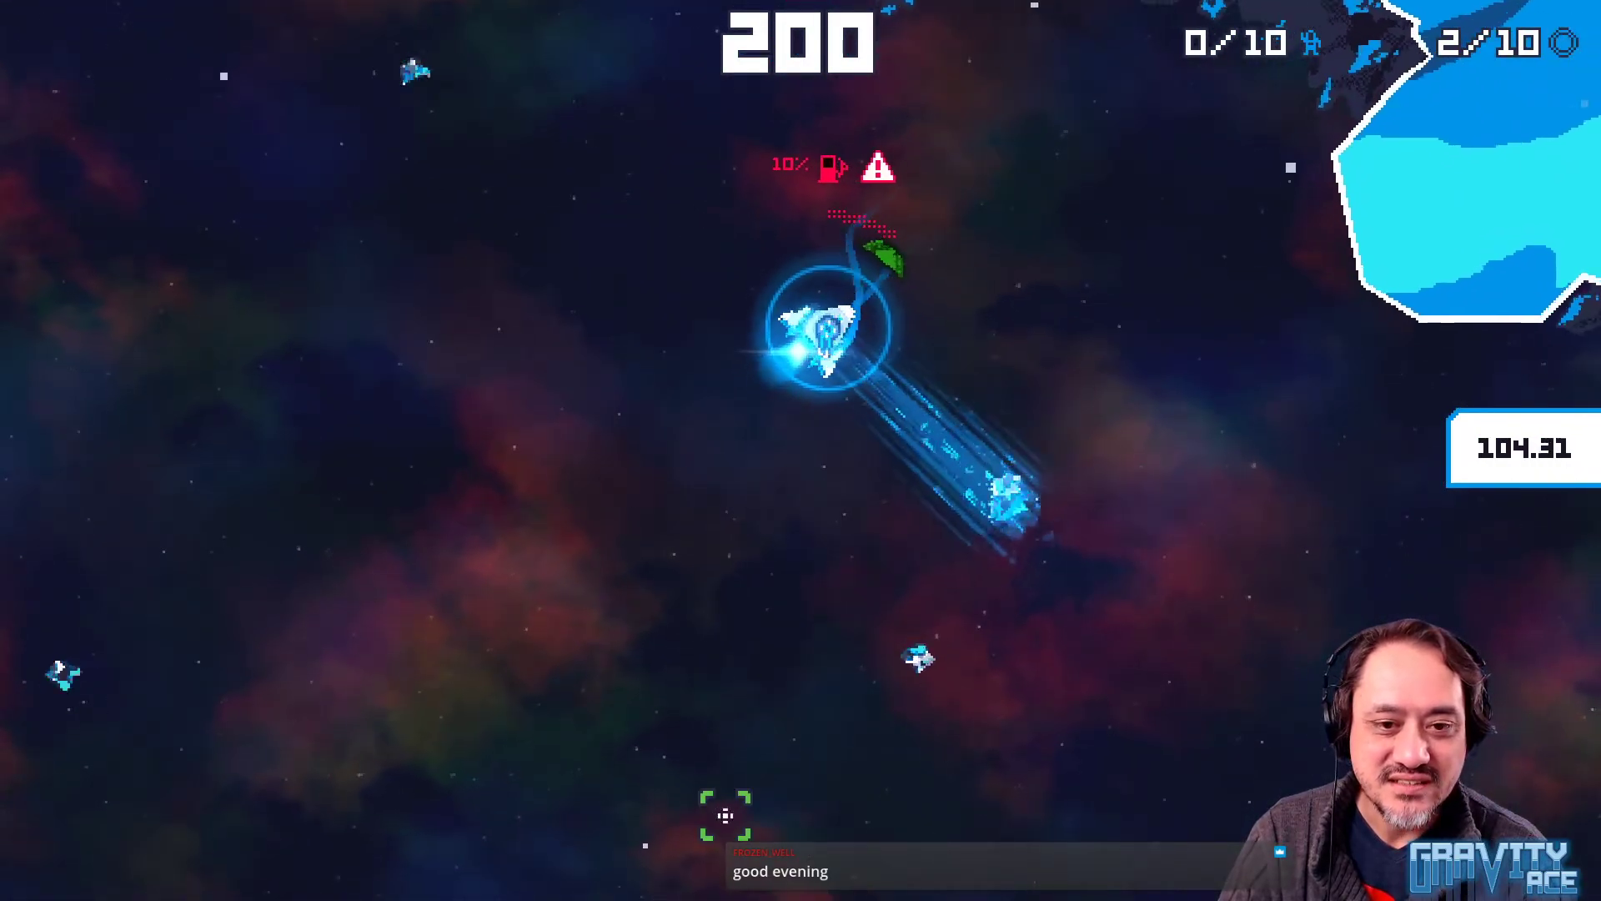
pyautogui.press('a')
pyautogui.press('w')
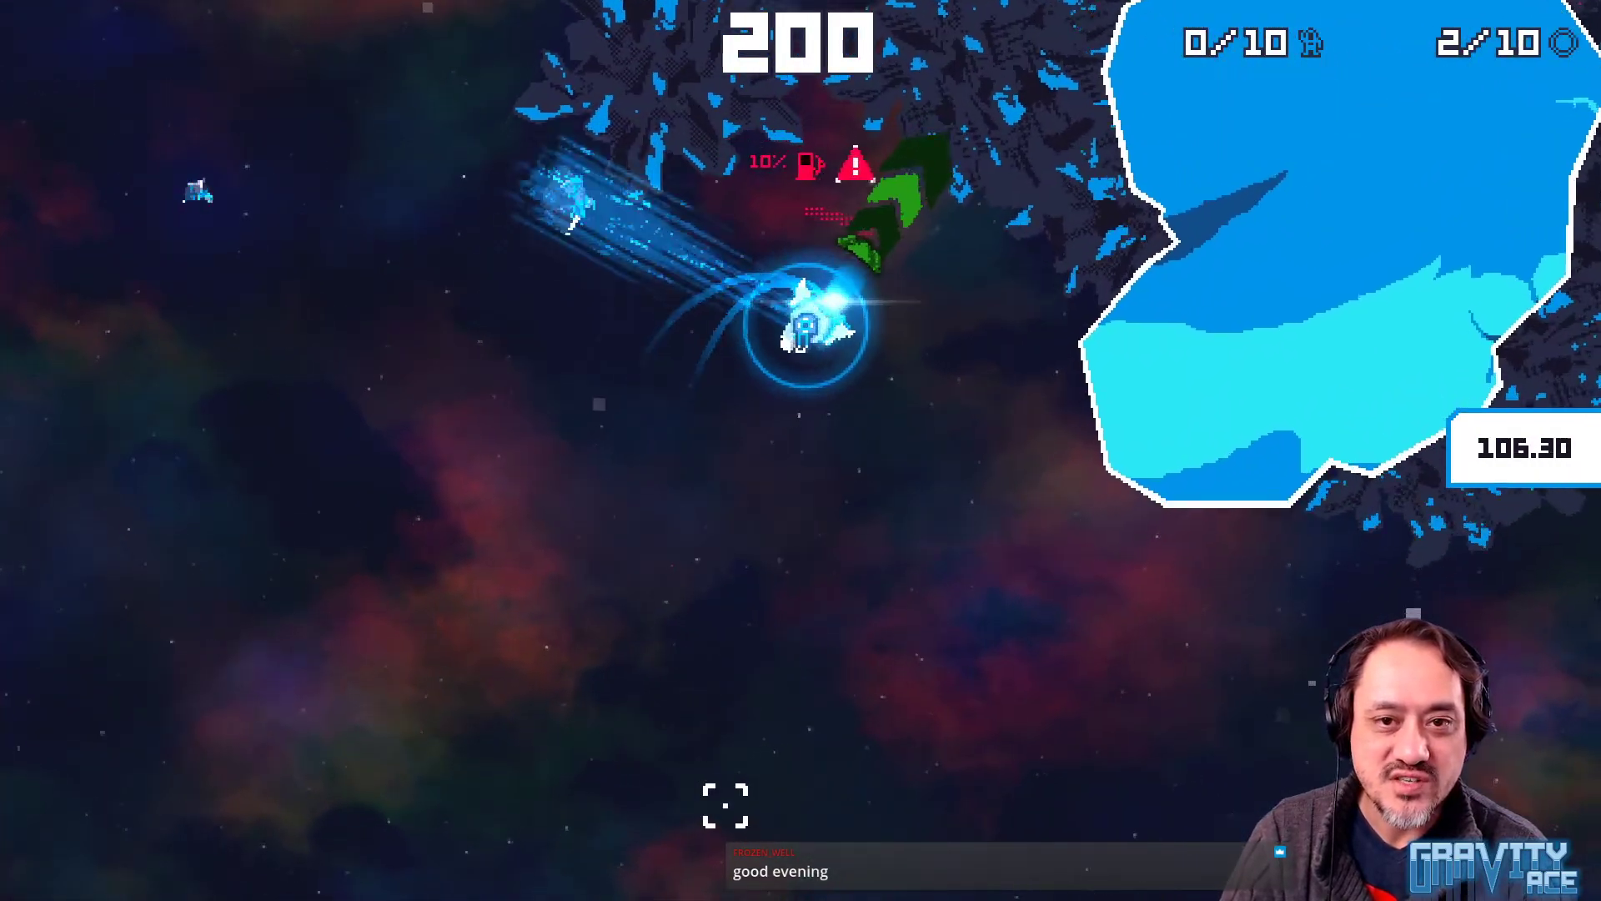
pyautogui.press('d')
pyautogui.press('w')
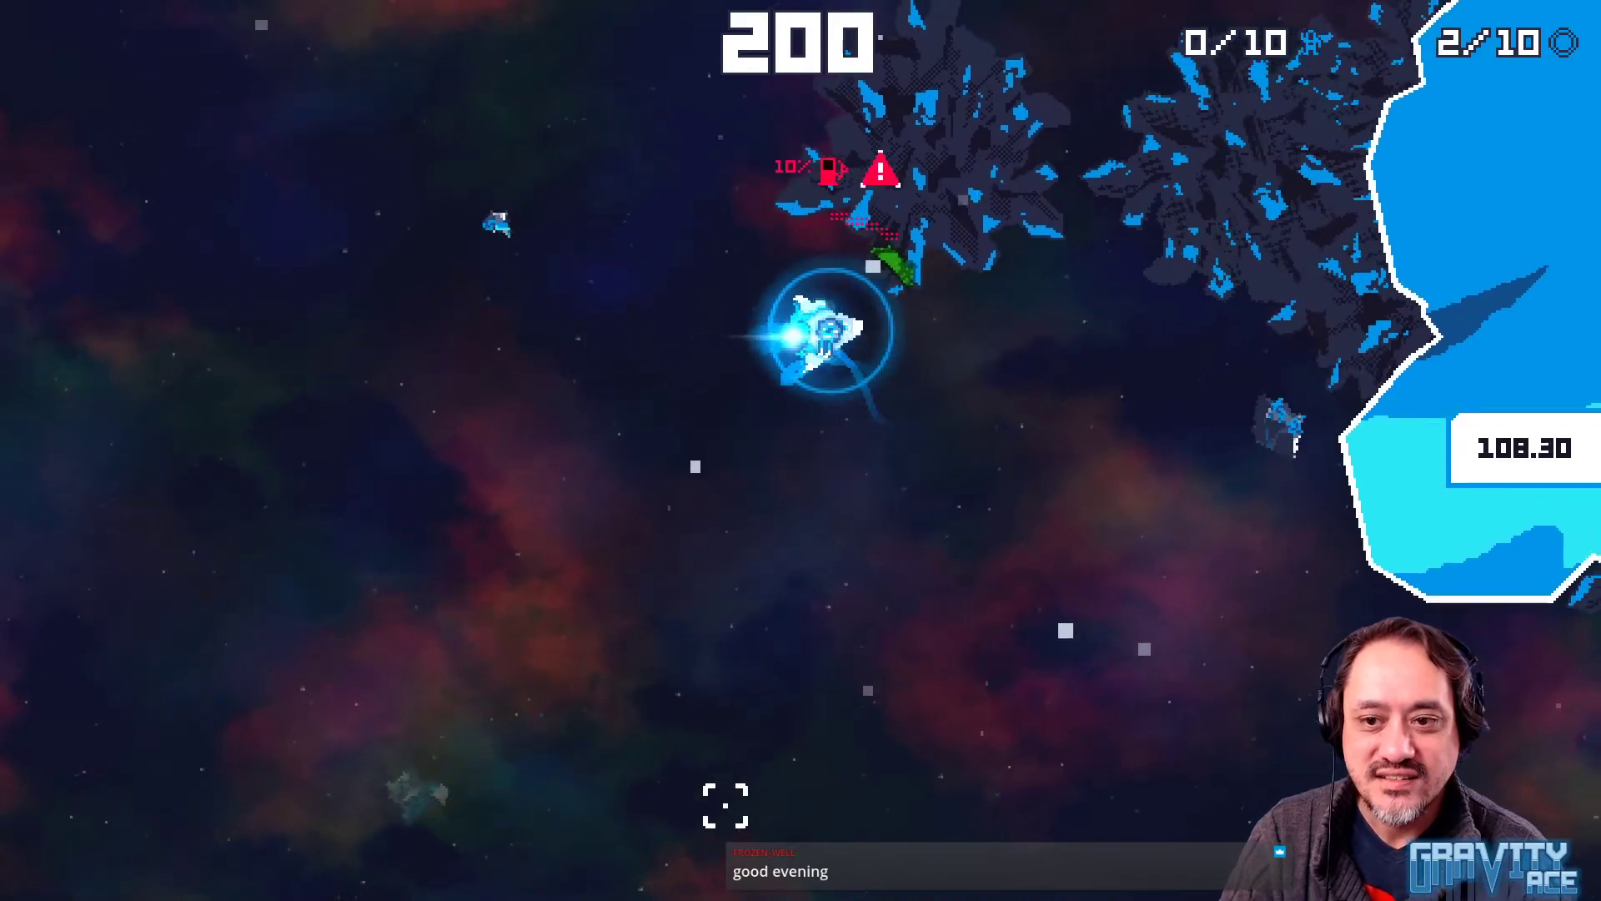
pyautogui.press('d')
pyautogui.press('w')
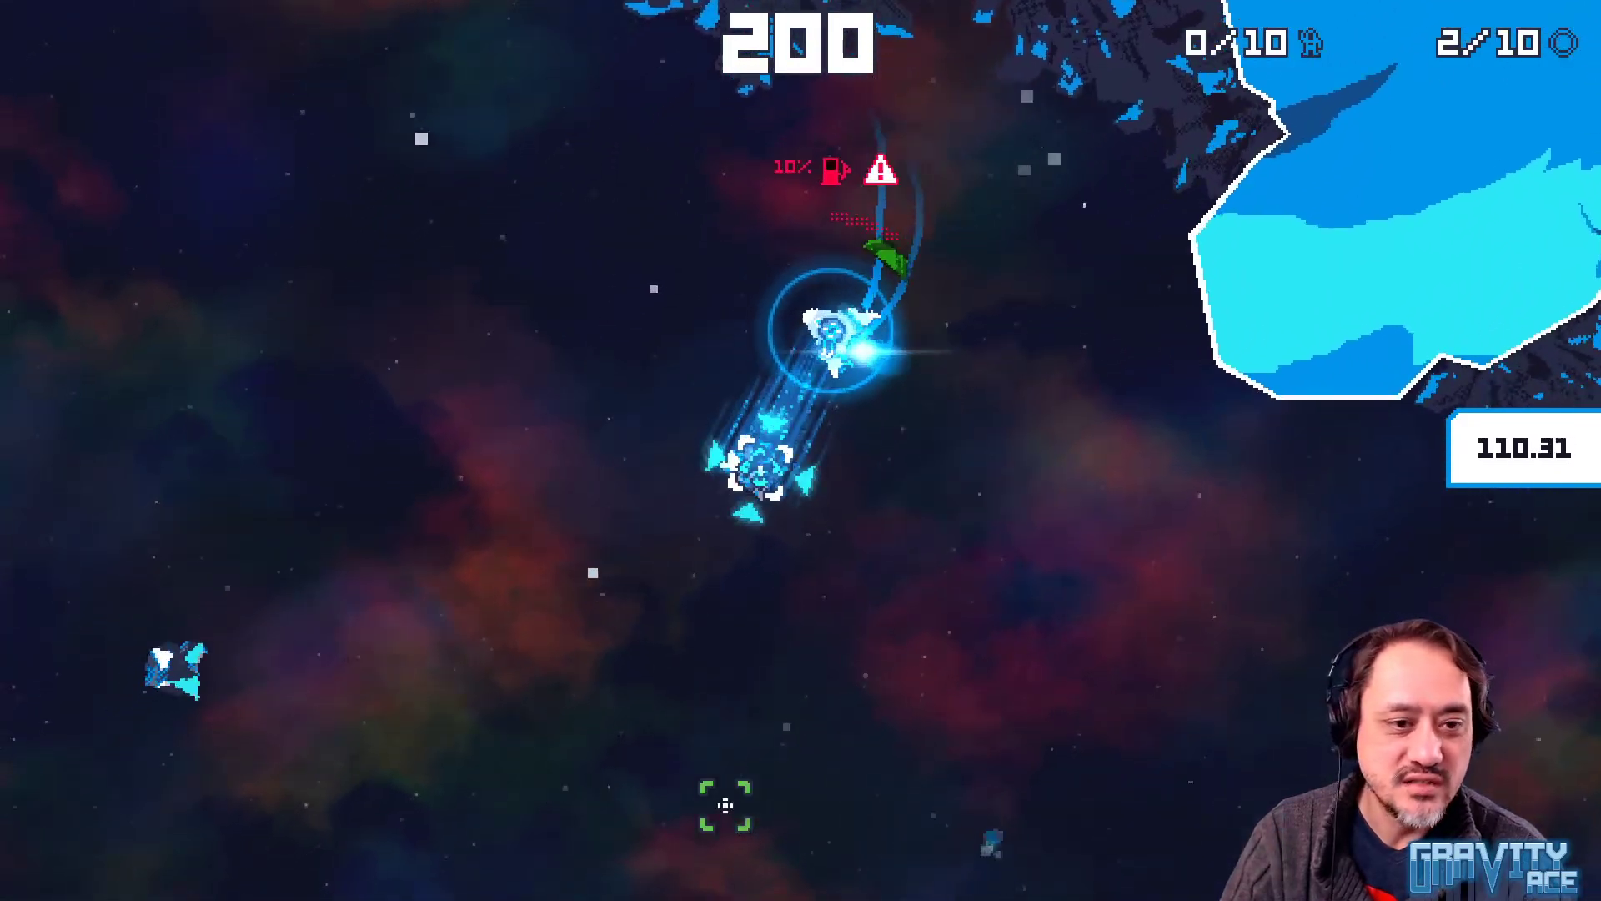
pyautogui.press('d')
pyautogui.press('w')
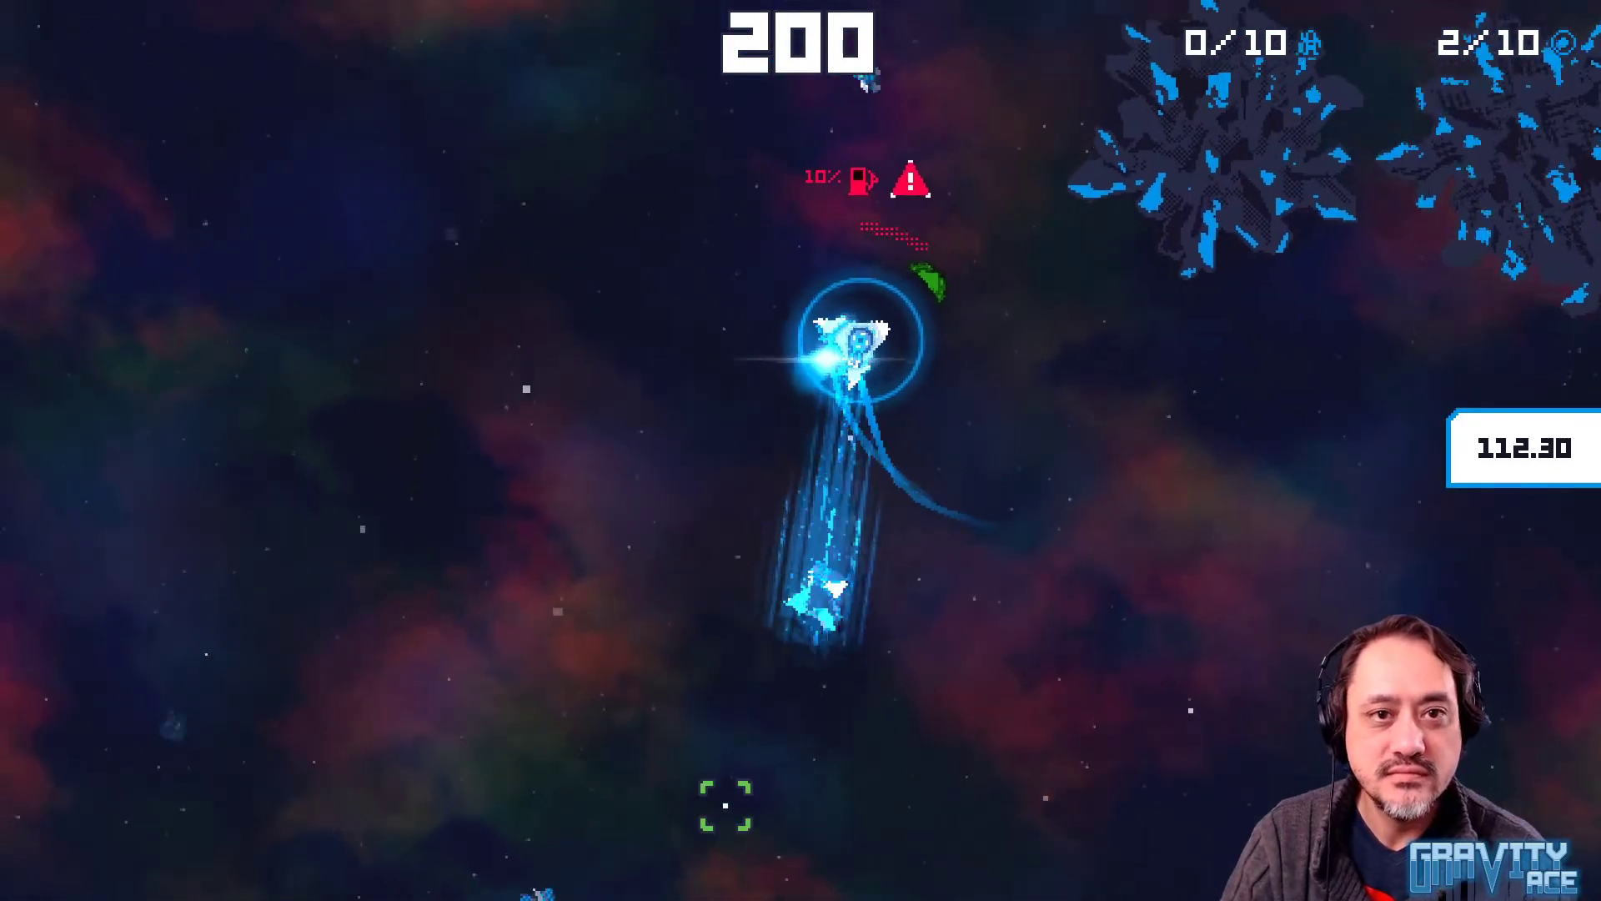
# Fly far left of the free-standing ice rock and return over it to the gap beside the cluster
pyautogui.press('d')
pyautogui.press('w')
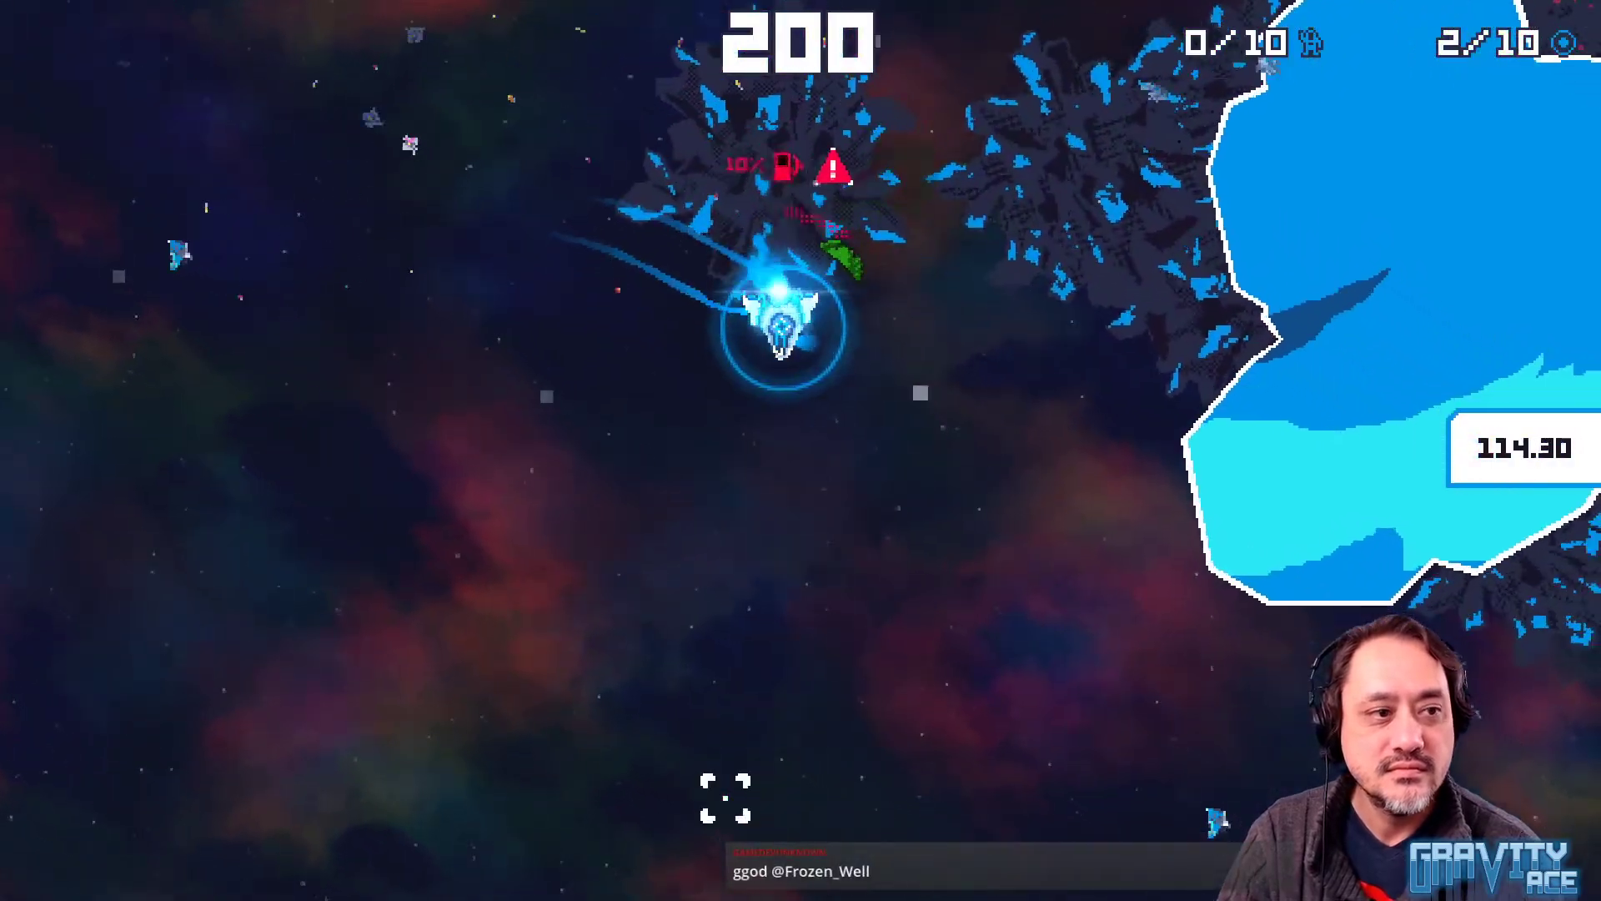
pyautogui.press('d')
pyautogui.press('w')
pyautogui.press('w')
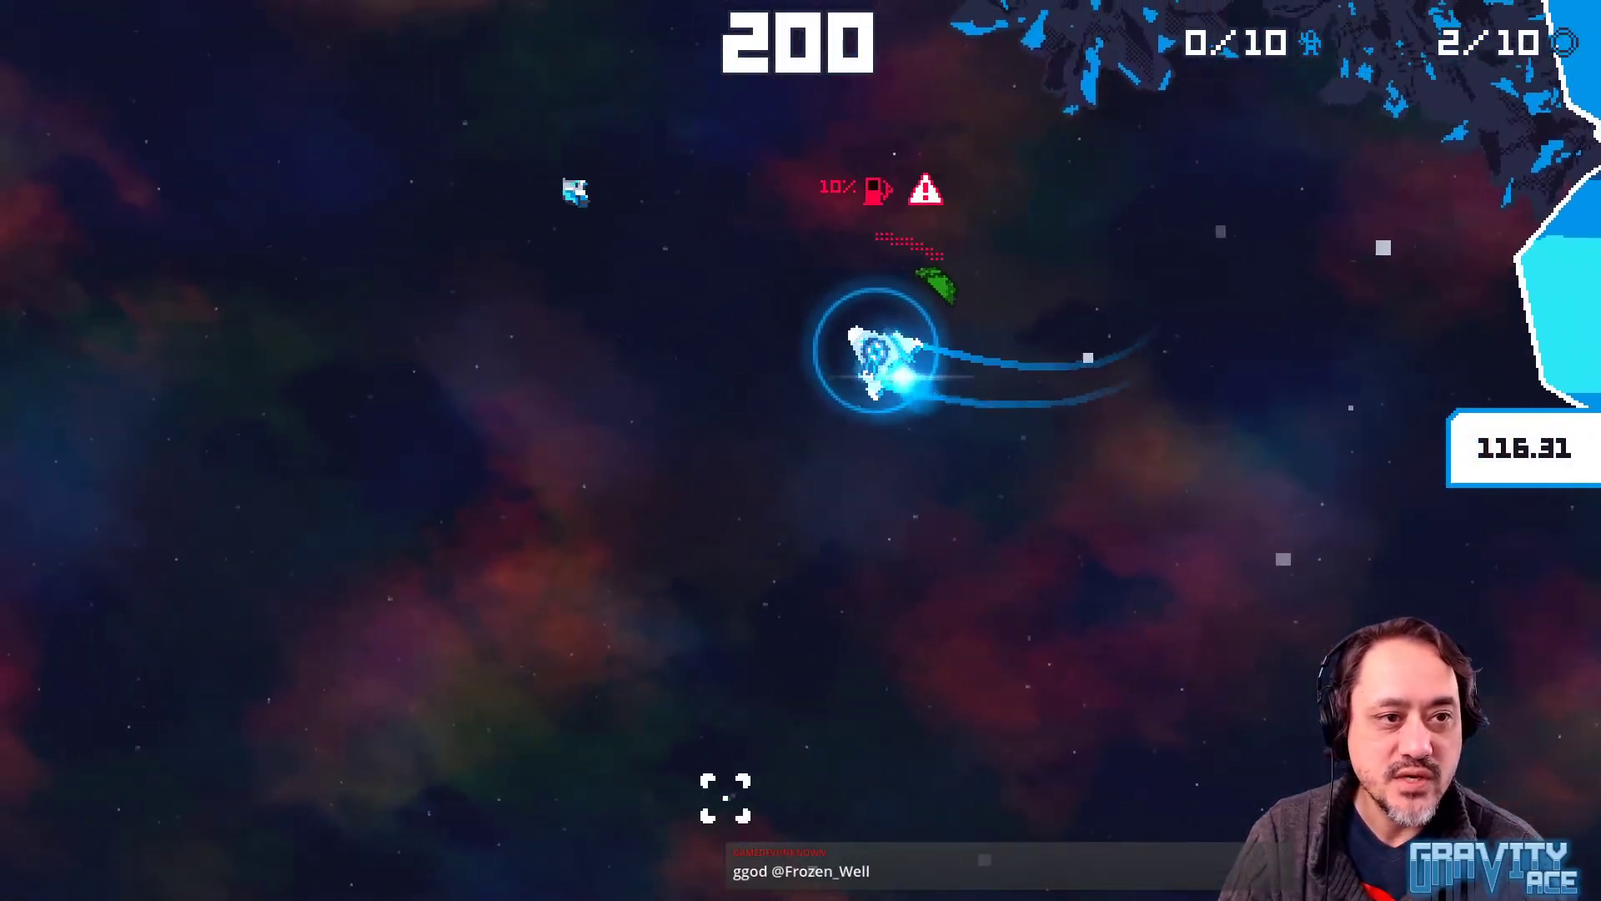
pyautogui.press('d')
pyautogui.press('w')
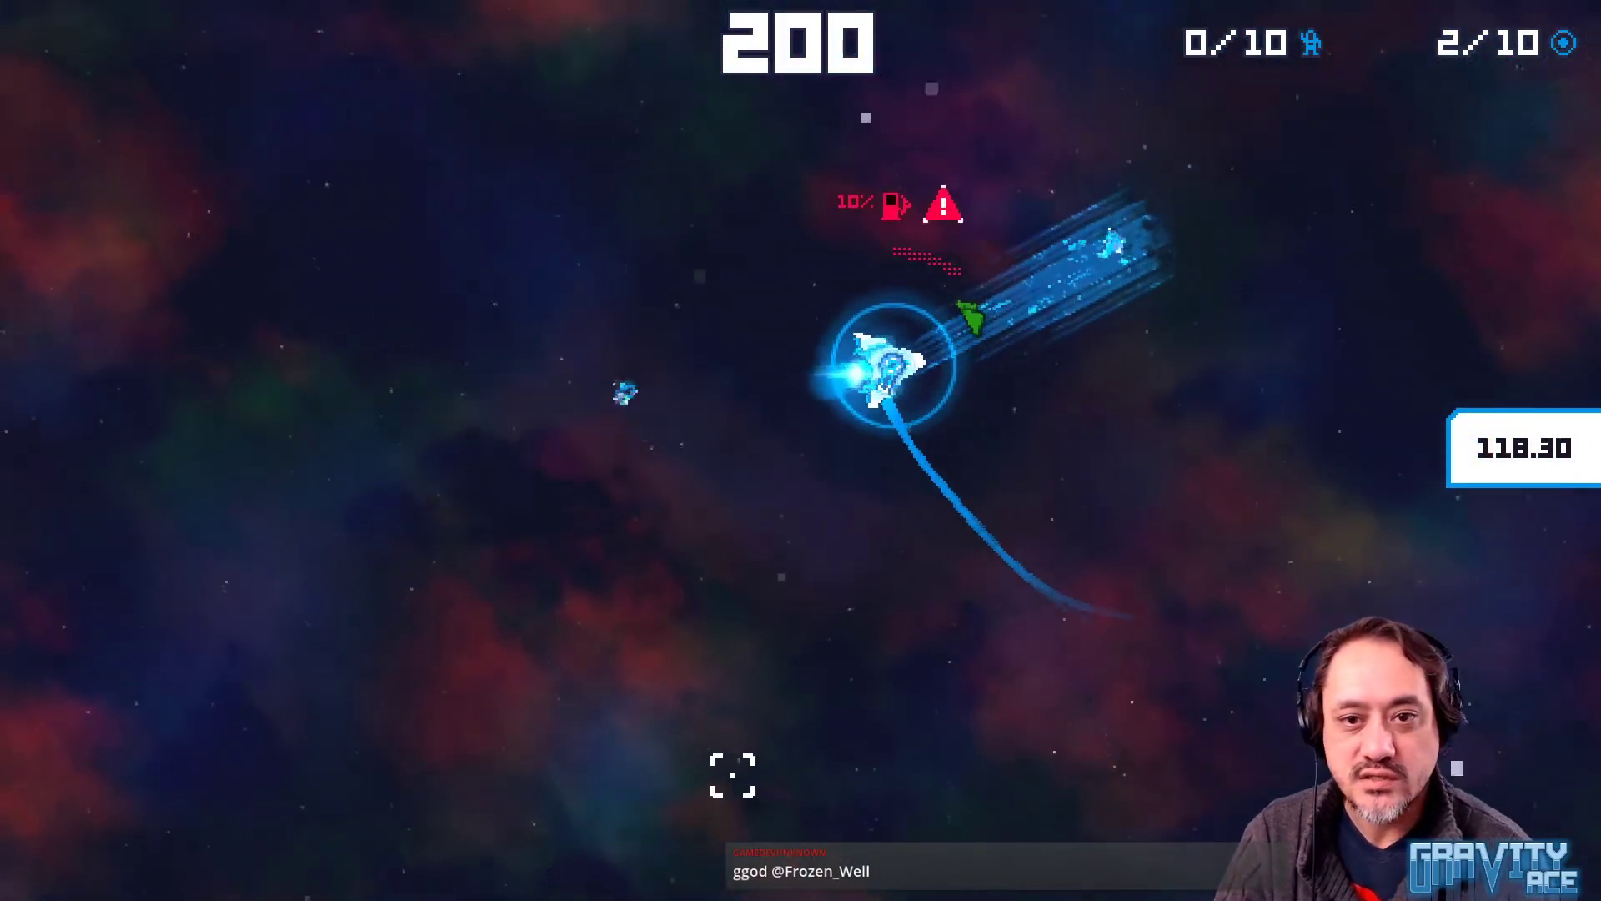
pyautogui.press('a')
pyautogui.press('w')
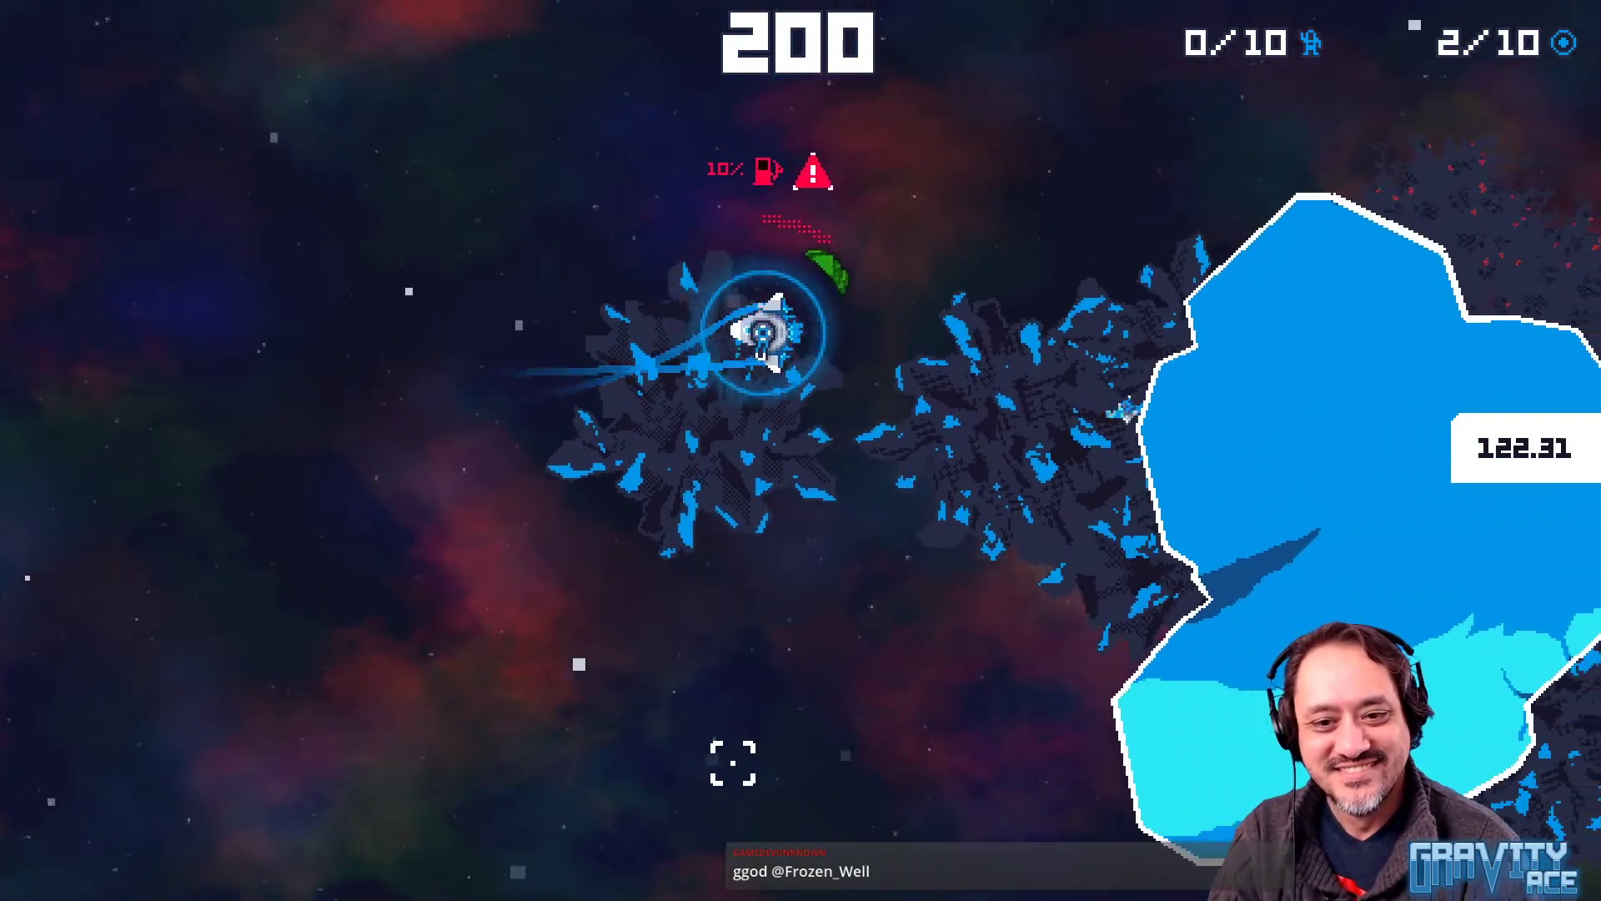
pyautogui.press('a')
pyautogui.press('w')
pyautogui.press('a')
pyautogui.press('w')
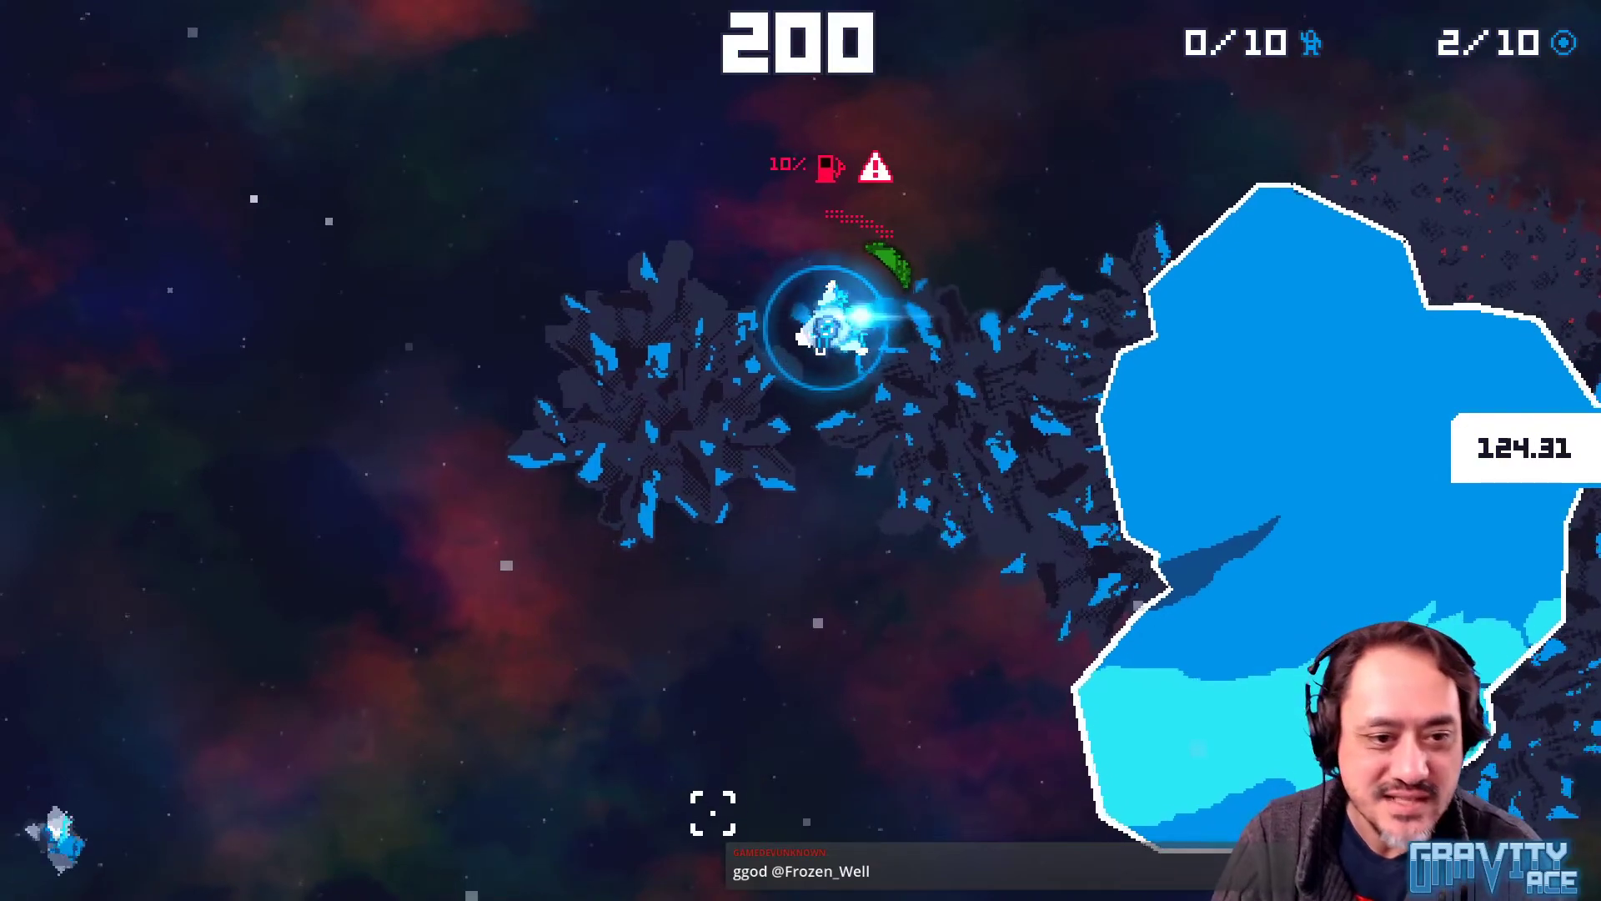
pyautogui.press('a')
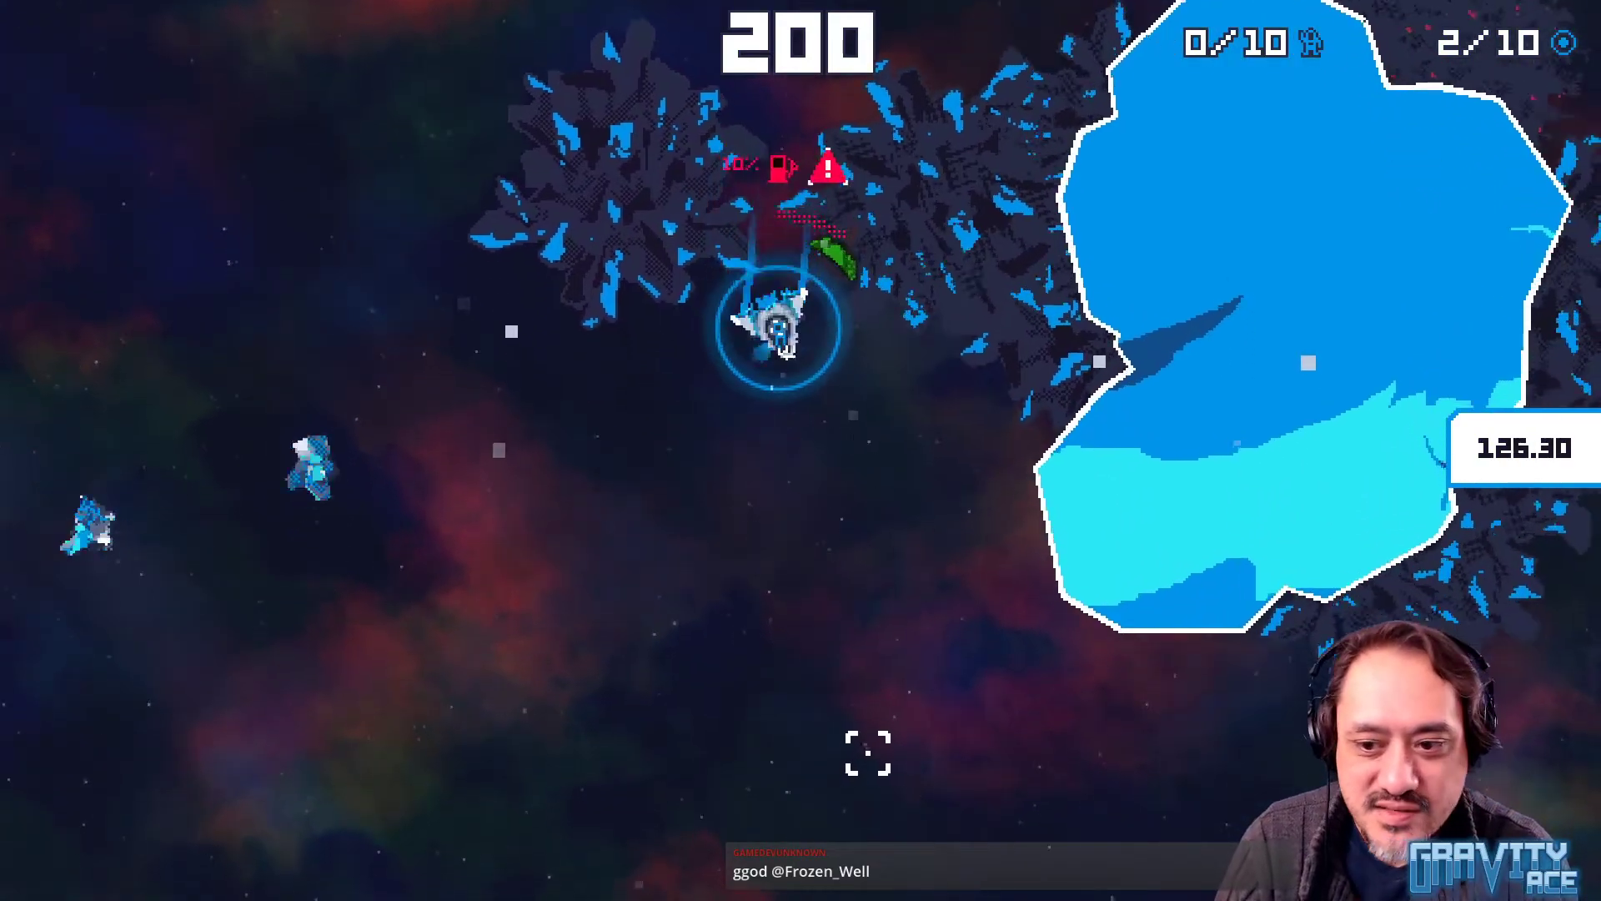
# Loop under the smaller blue asteroid, up between it and the larger one, and over its top to the ice rocks
pyautogui.press('w')
pyautogui.press('a')
pyautogui.press('w')
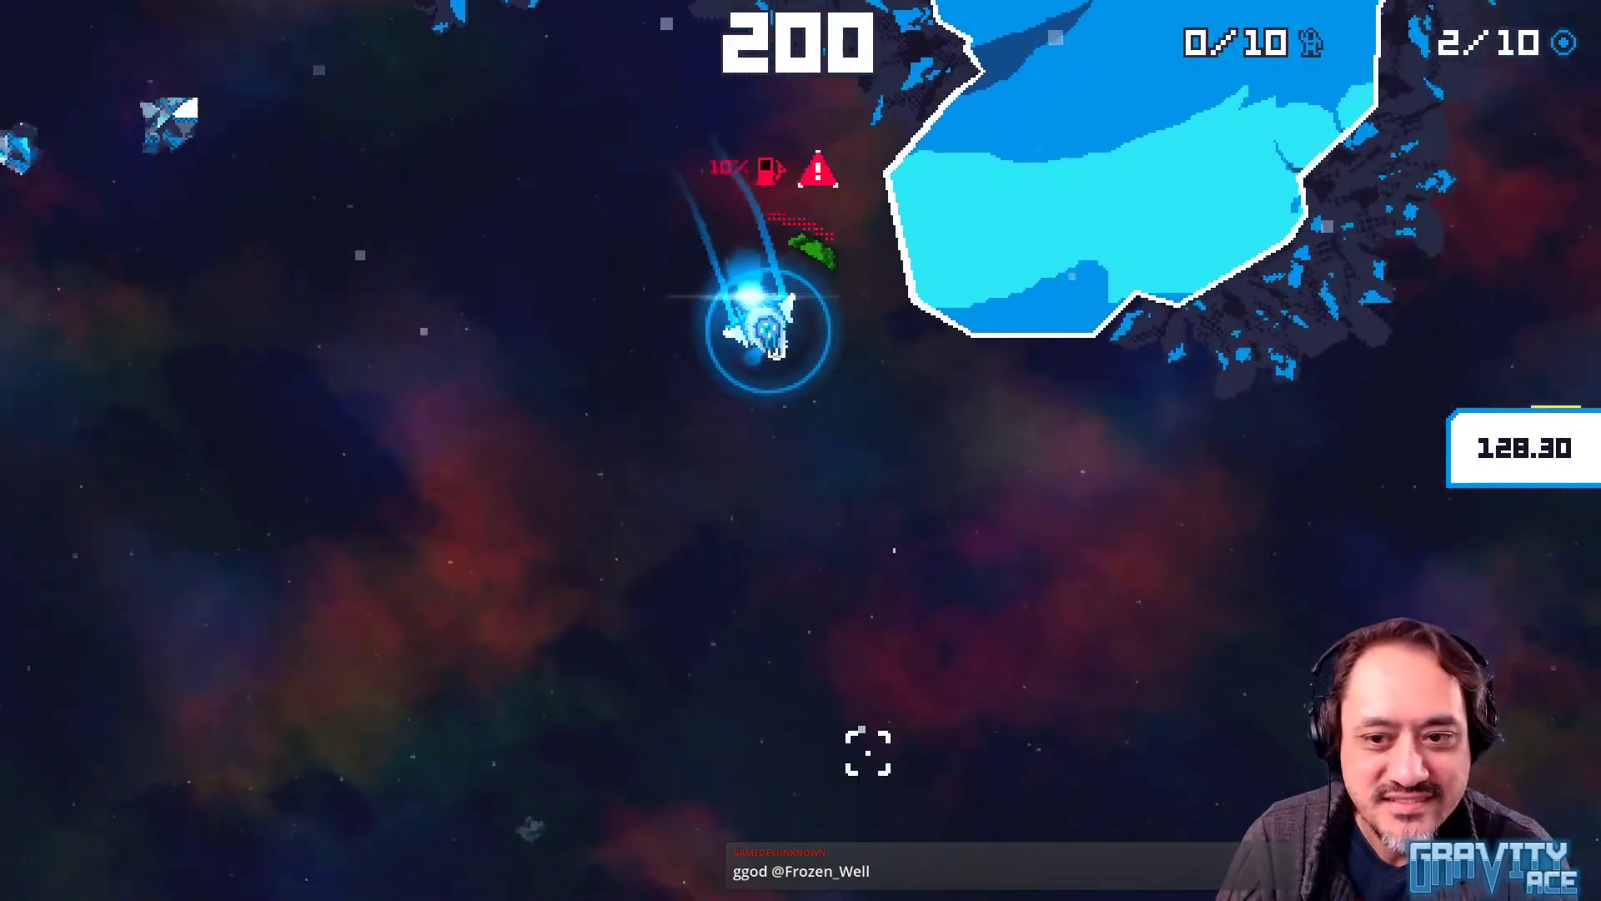
pyautogui.press('w')
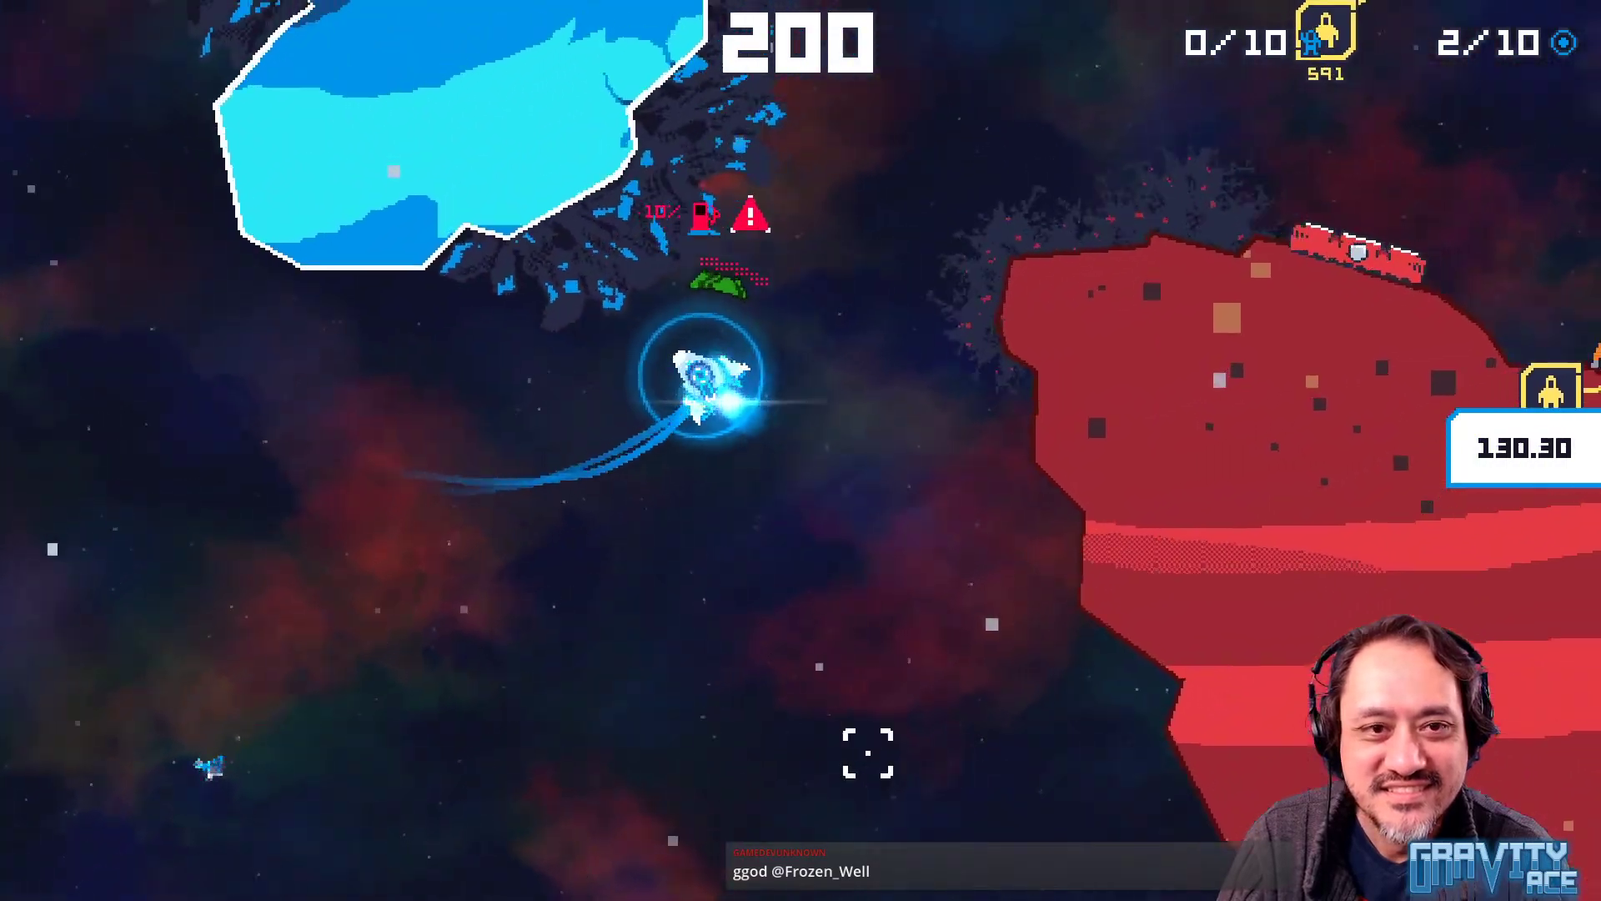
pyautogui.press('a')
pyautogui.press('w')
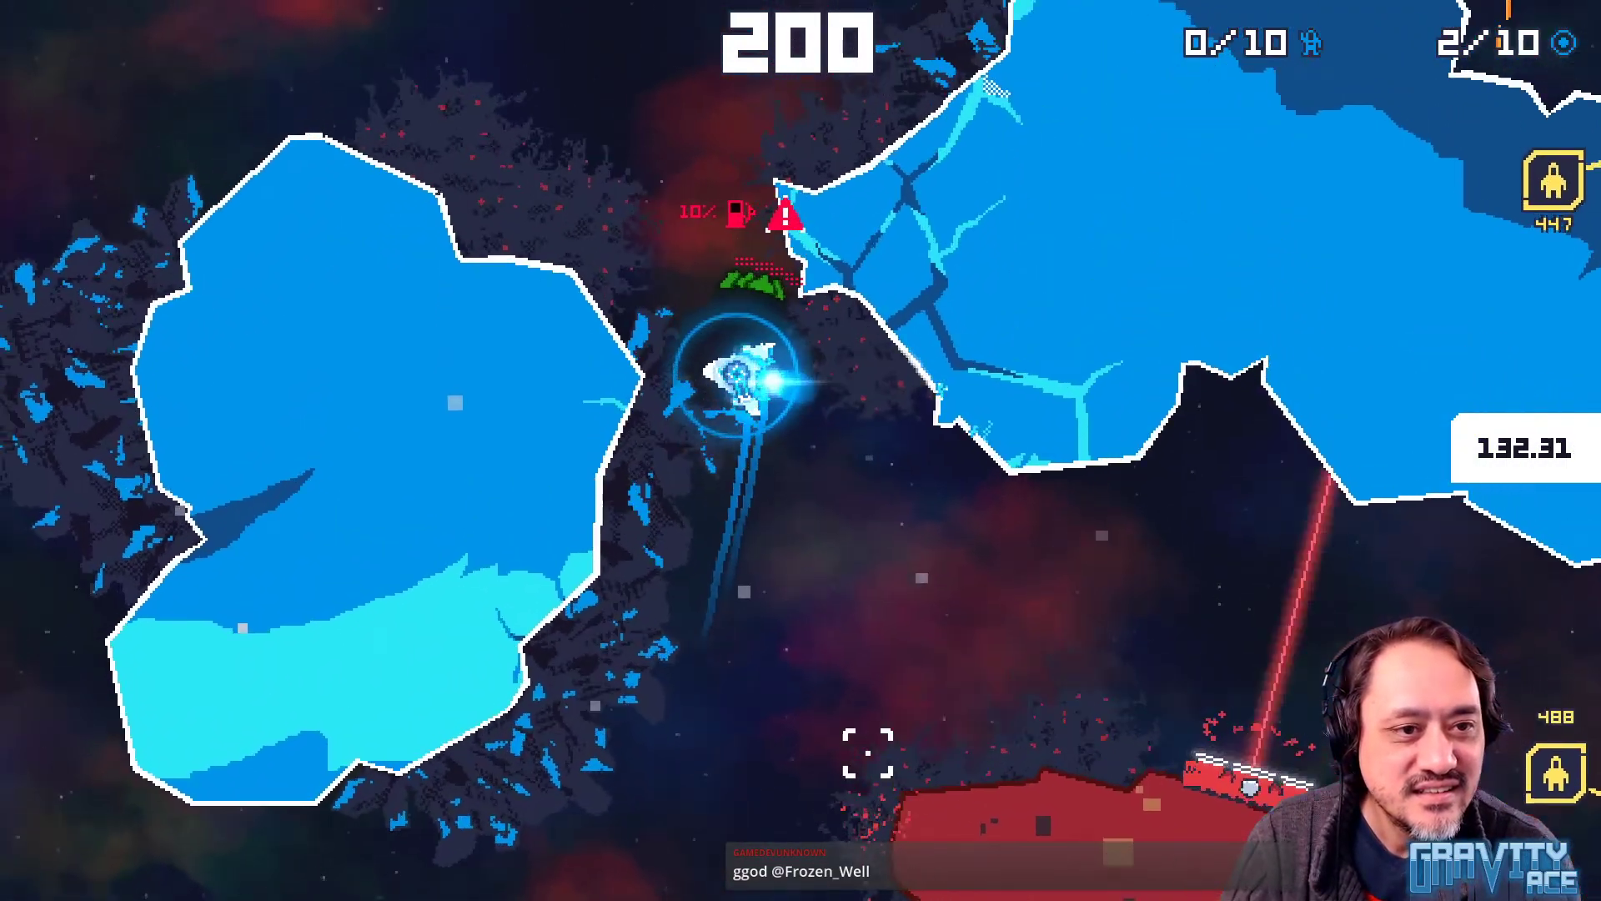
pyautogui.press('a')
pyautogui.press('w')
pyautogui.press('a')
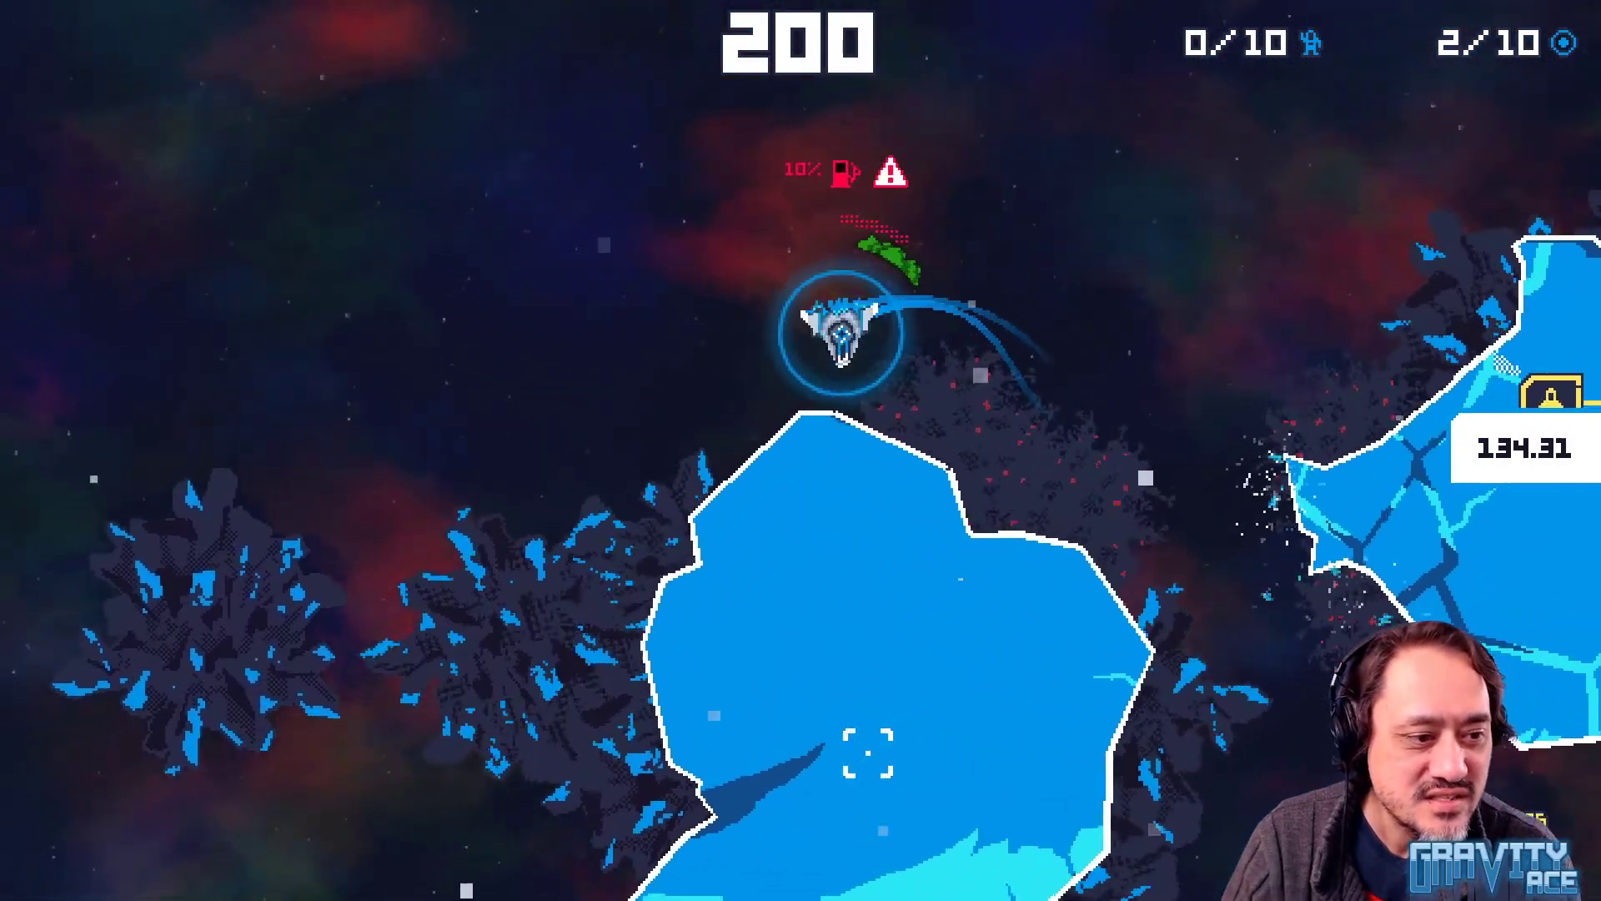
pyautogui.press('w')
pyautogui.press('a')
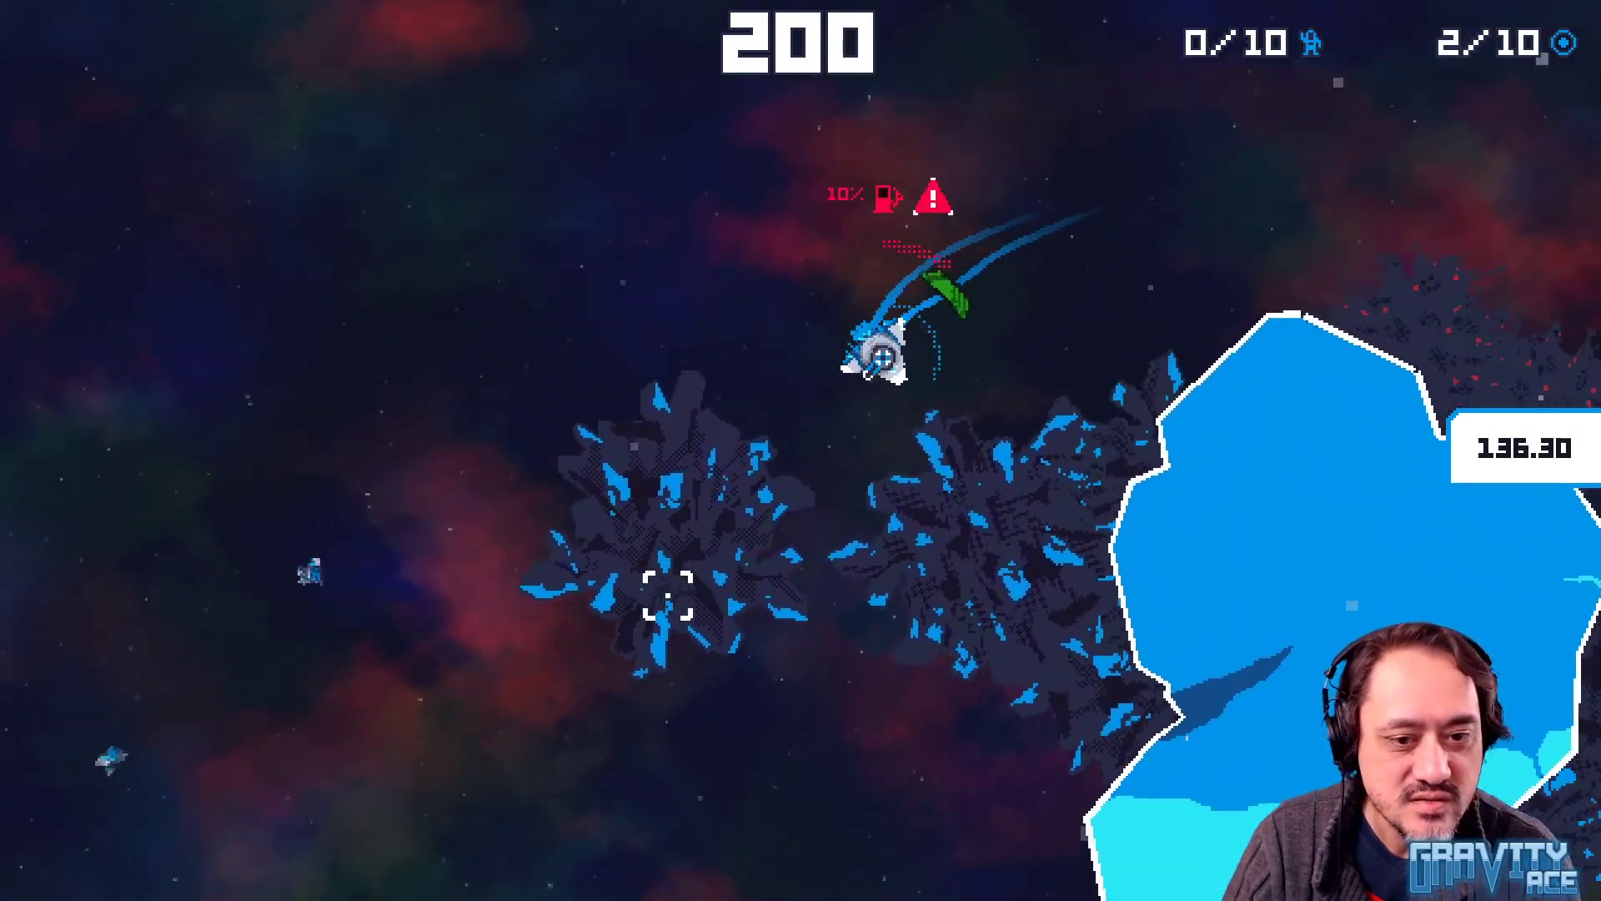
# Make another close pass over the ice rocks and stop the ship below and left of the free-standing one
pyautogui.press('w')
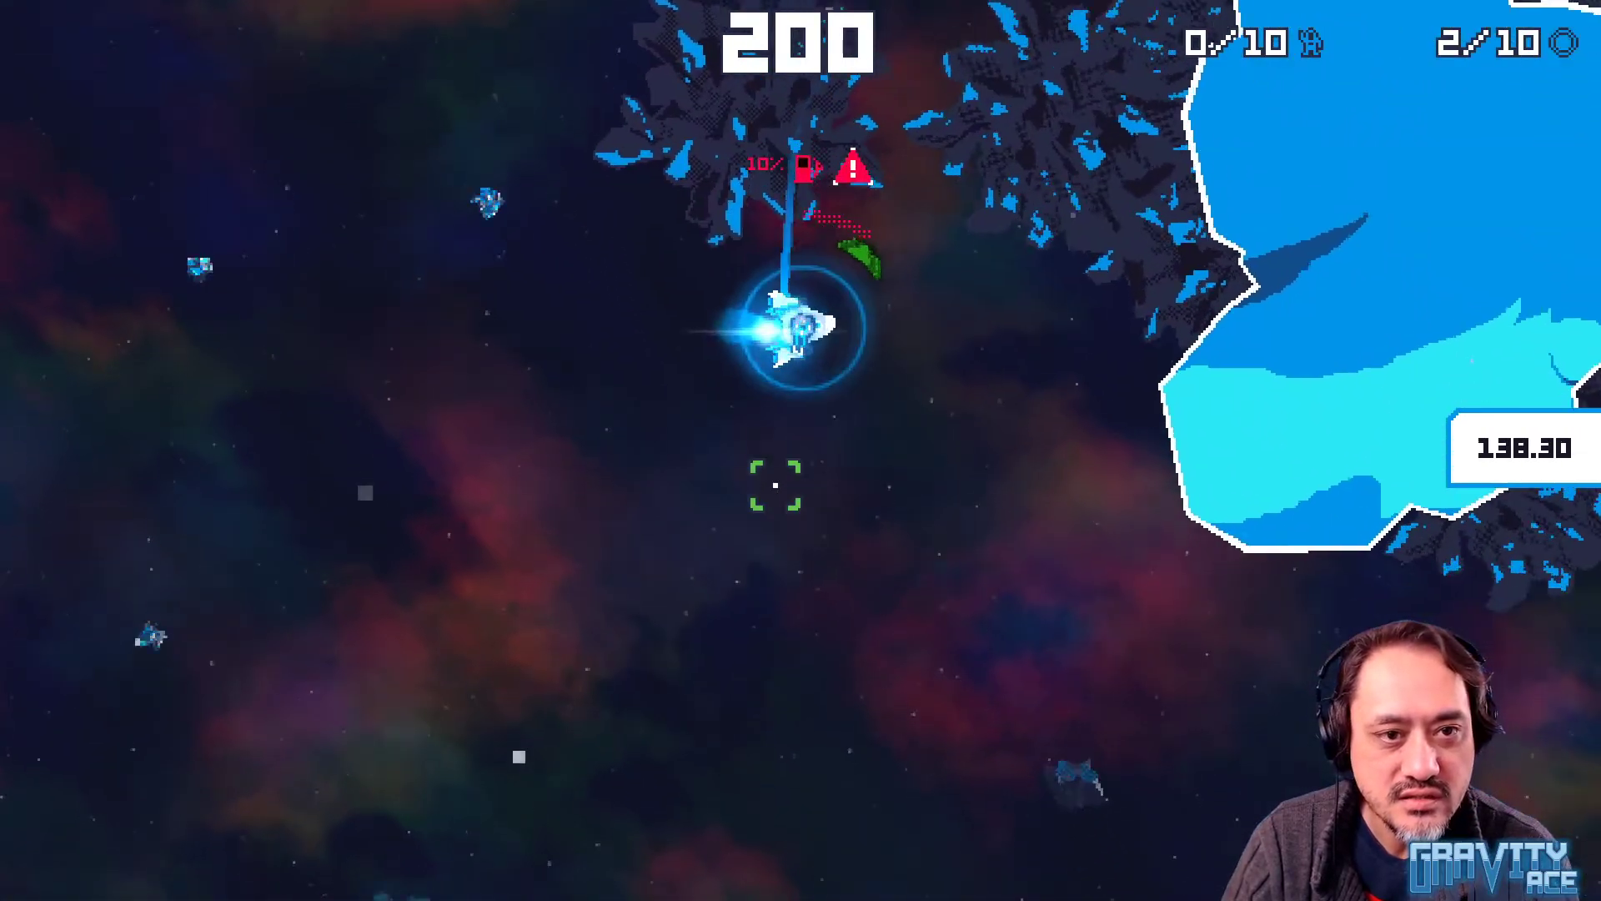
pyautogui.press('a')
pyautogui.press('w')
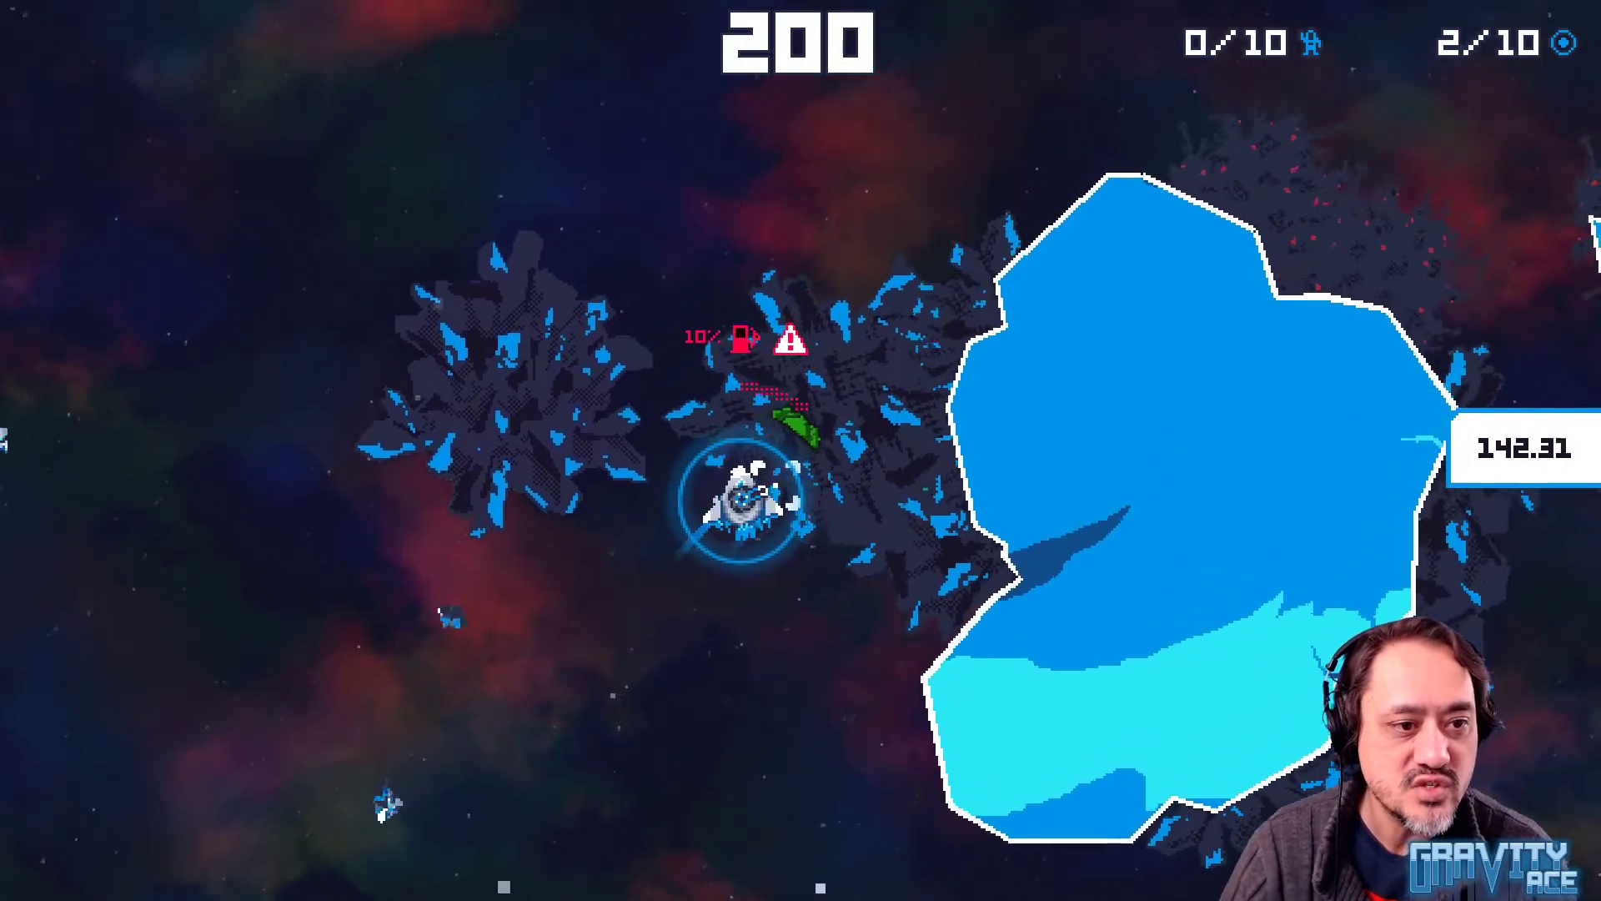
pyautogui.press('a')
pyautogui.press('w')
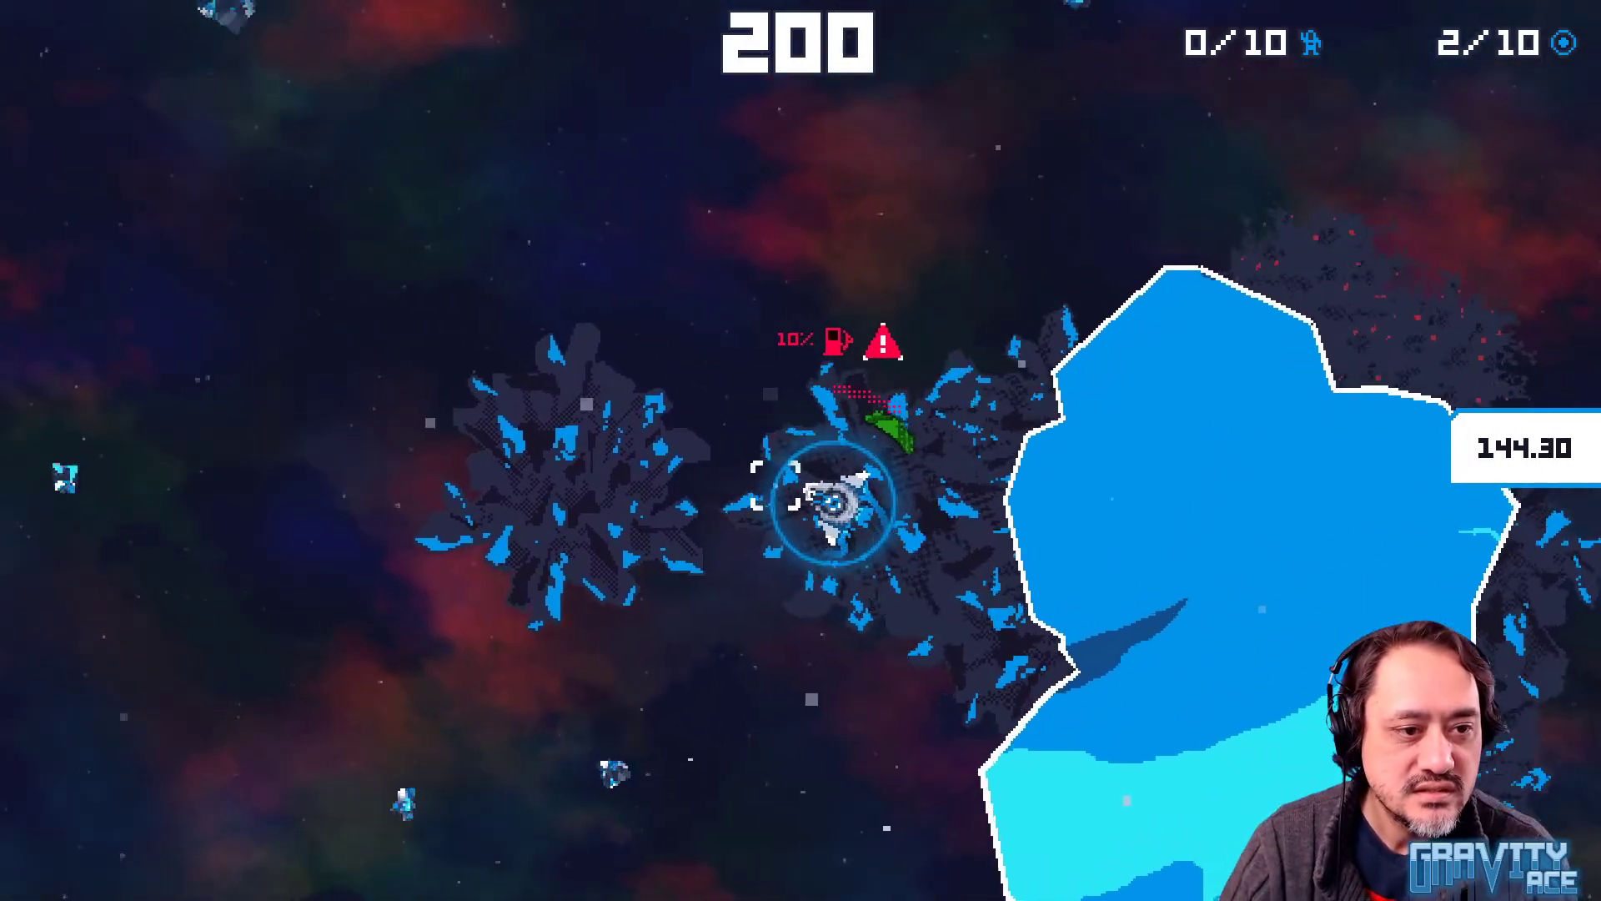
pyautogui.press('a')
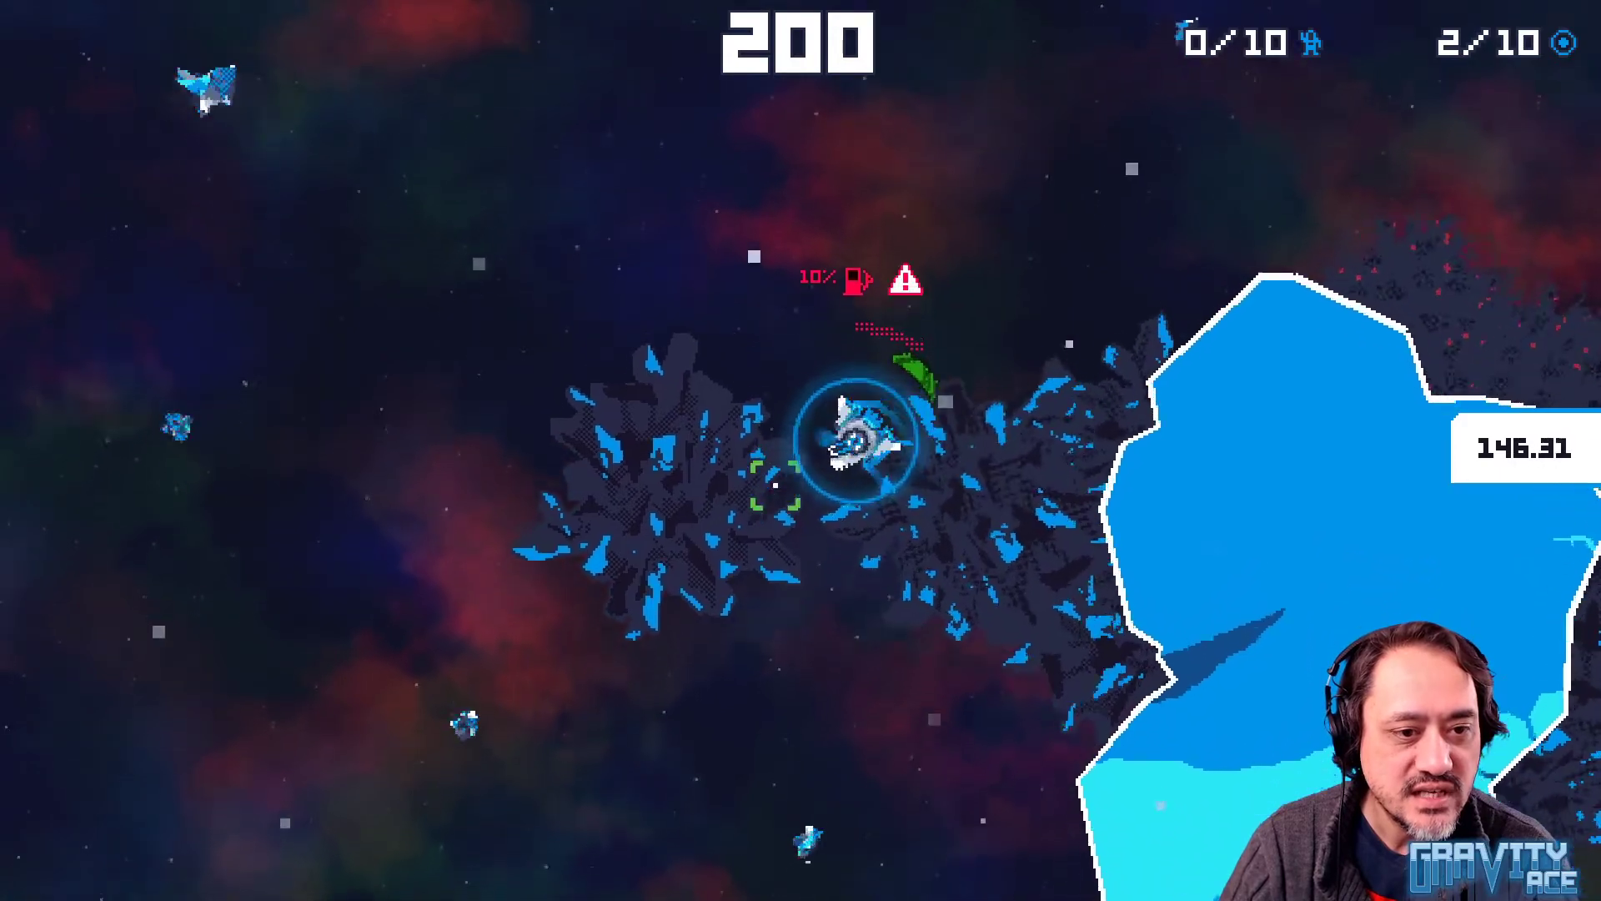
pyautogui.press('w')
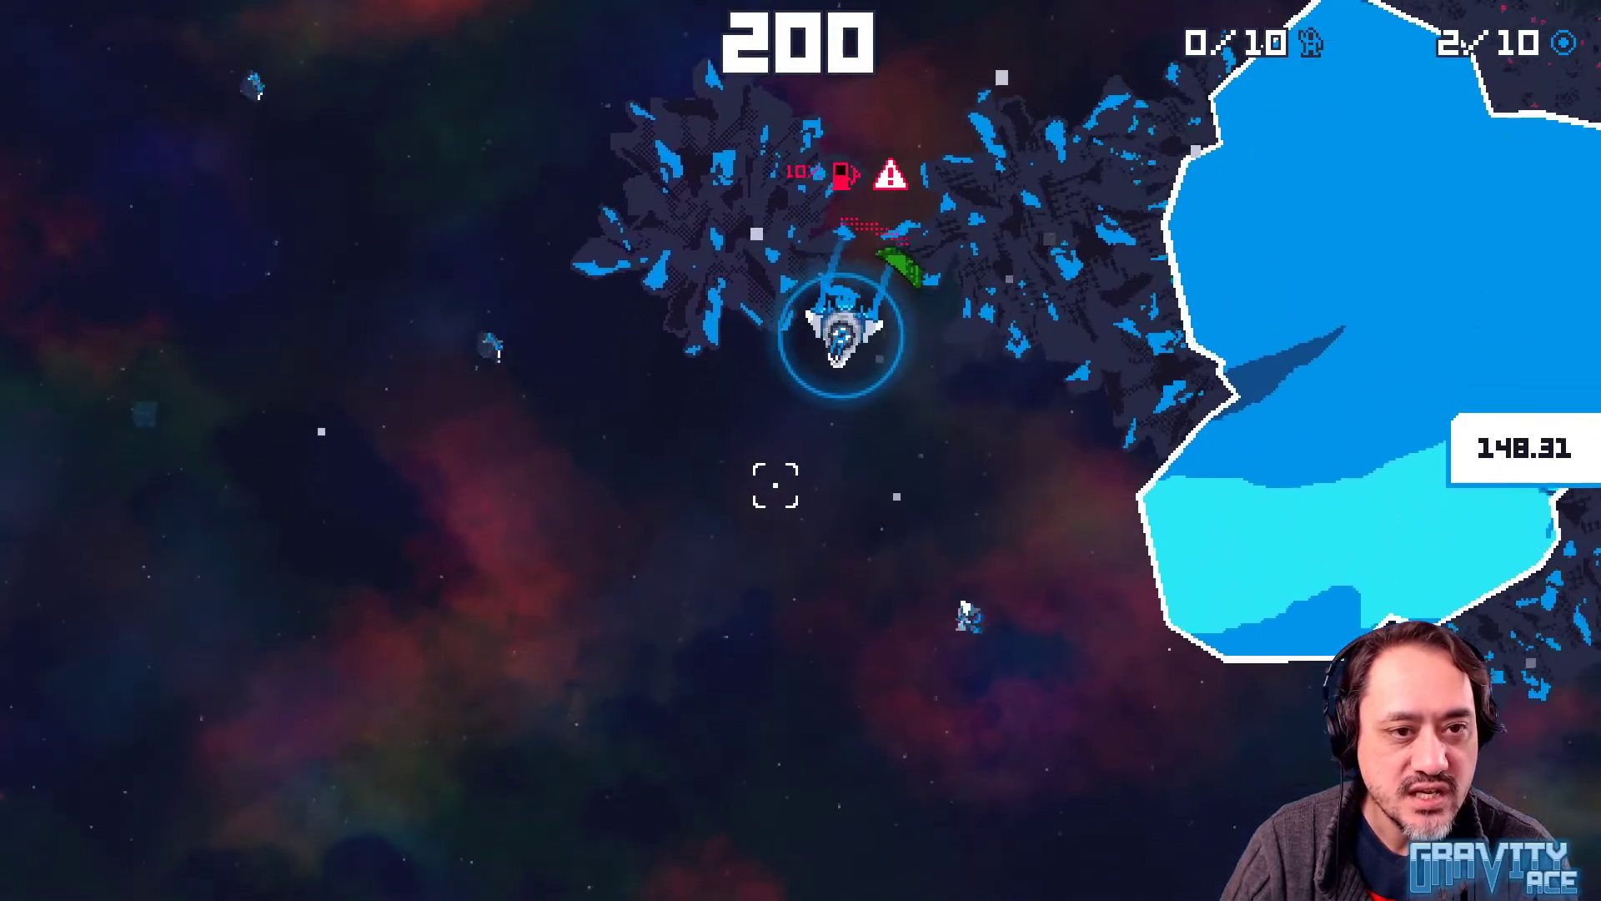
pyautogui.press('d')
pyautogui.press('d')
pyautogui.press('w')
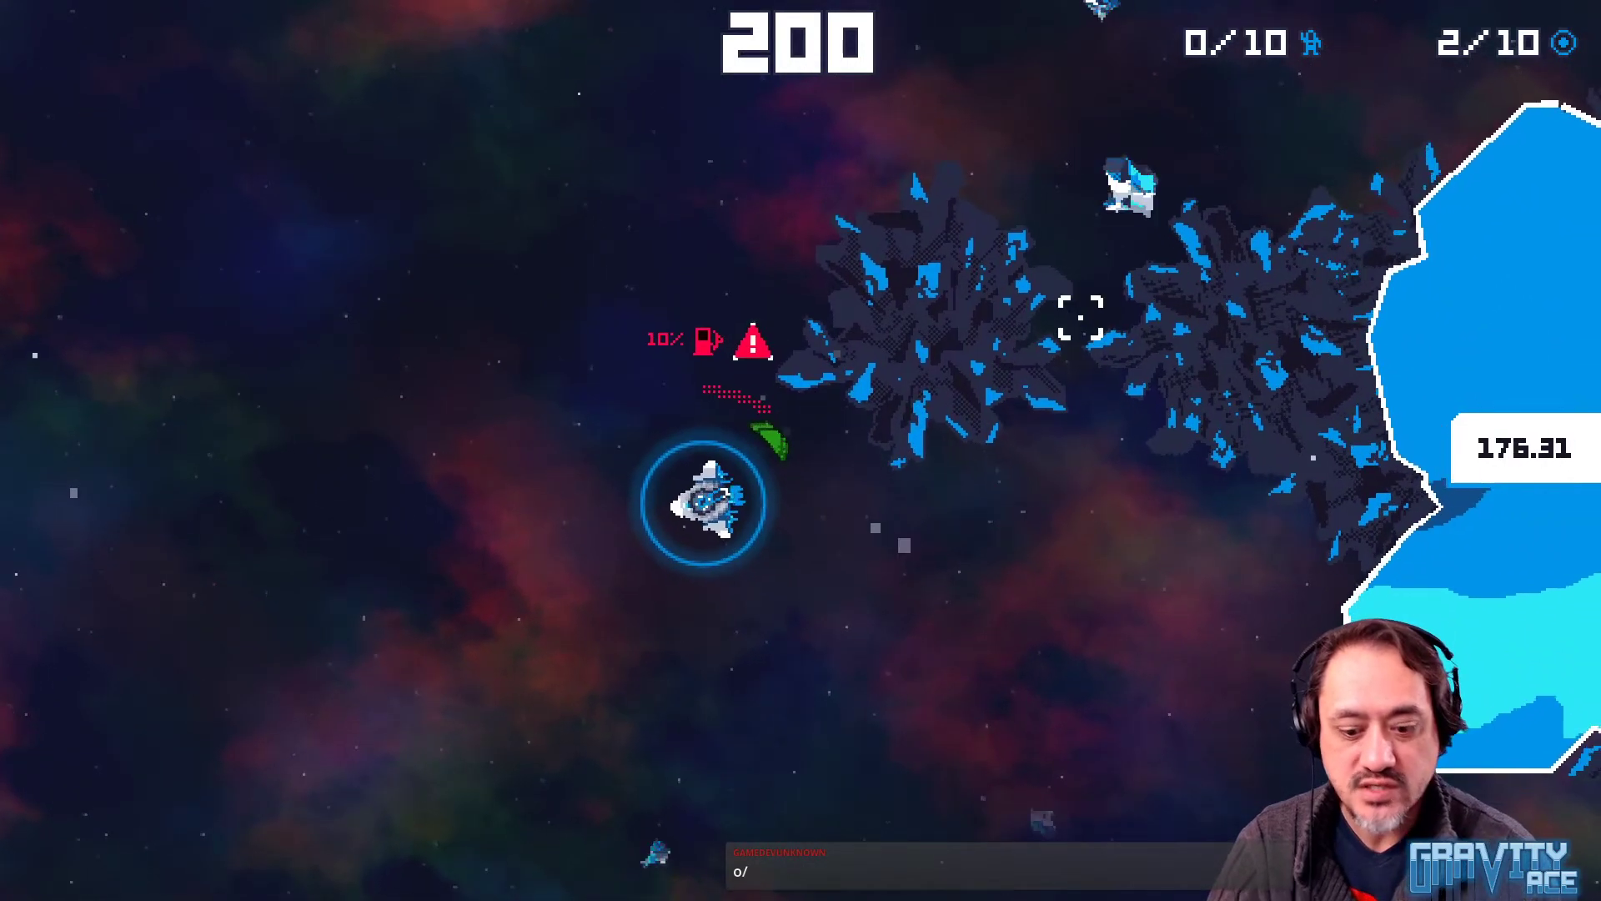
# Stop the running game, switch to Aseprite and examine the lower crystals of icerock.aseprite
pyautogui.press('F8')
pyautogui.hotkey('alt', 'Tab')
pyautogui.hotkey('alt', 'Tab')
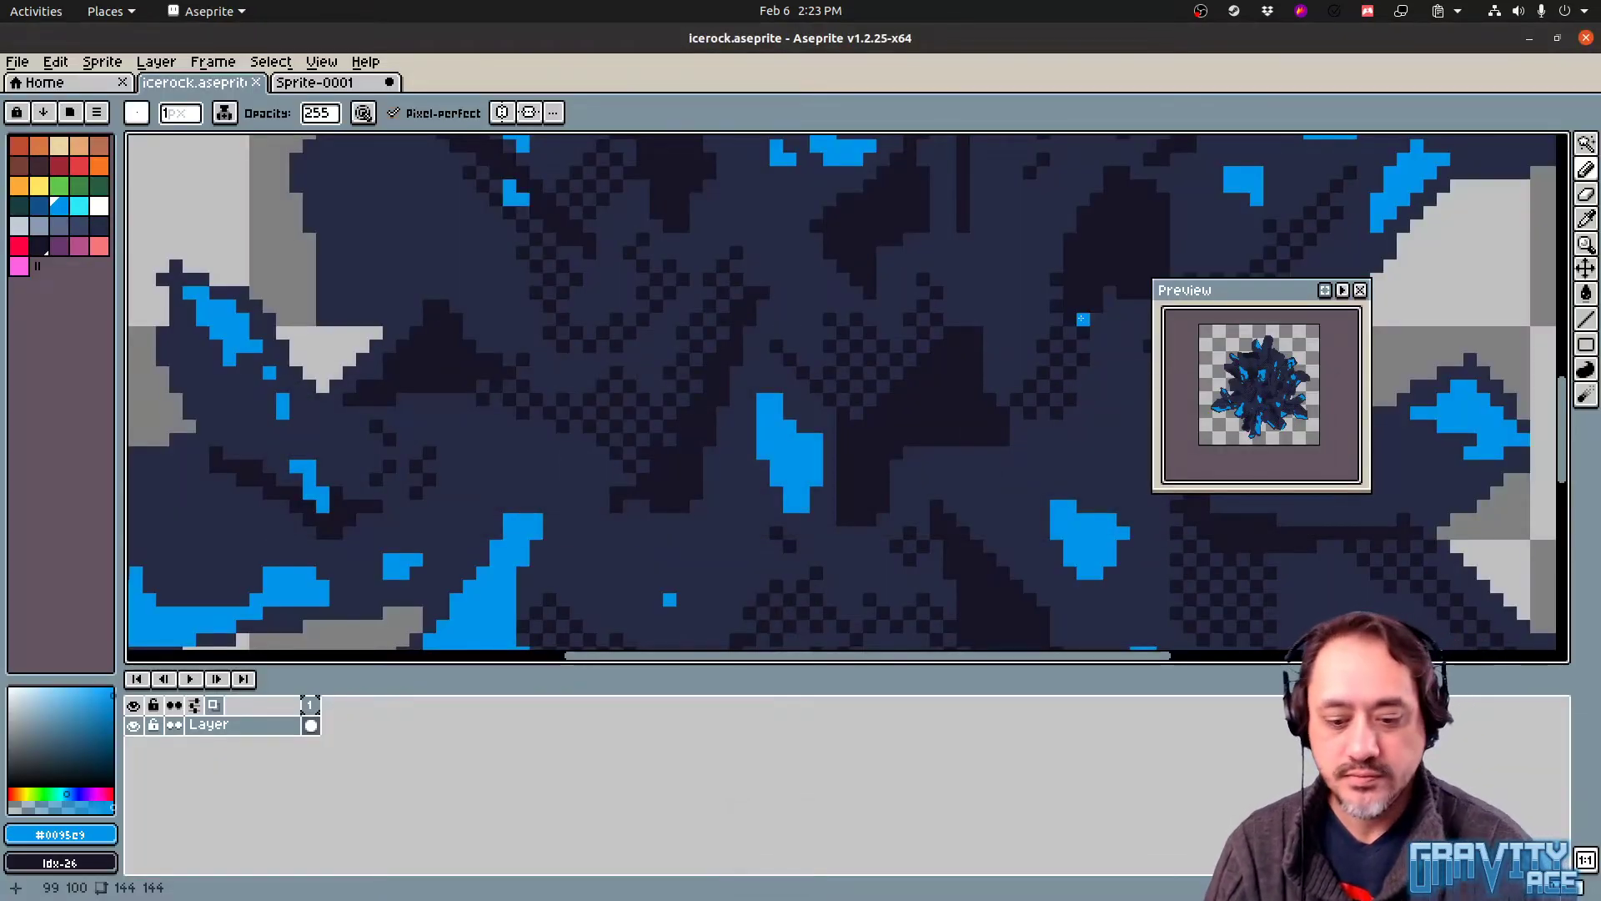
pyautogui.moveTo(681, 312); pyautogui.dragTo(660, 342, button='middle')
pyautogui.scroll(-2, 659, 318)
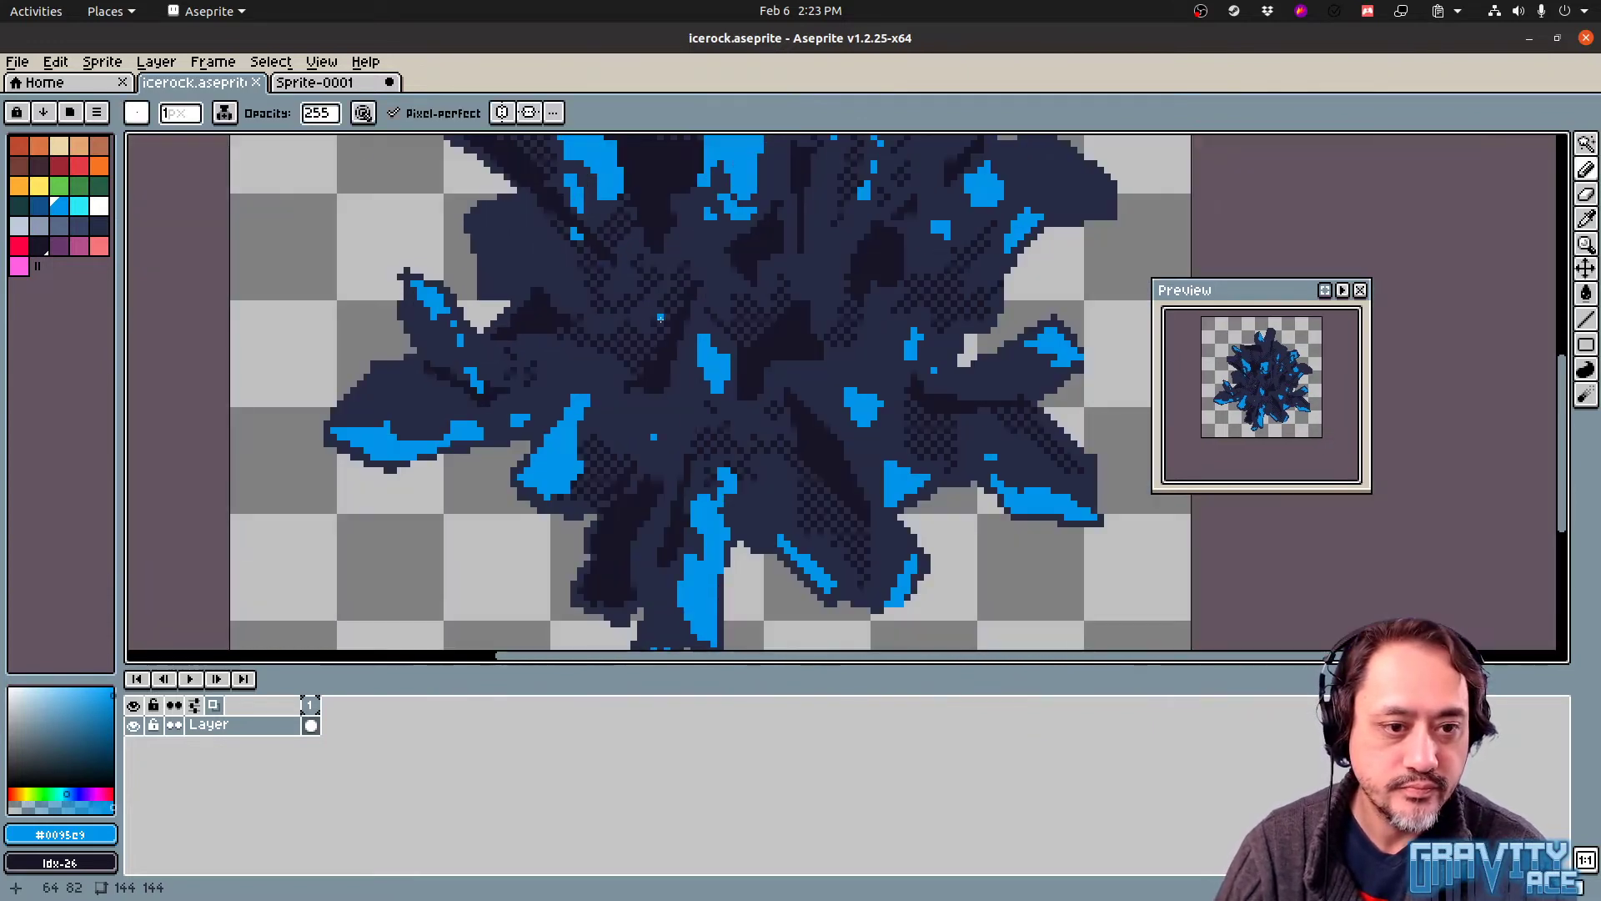
pyautogui.moveTo(704, 476); pyautogui.dragTo(762, 269, button='middle')
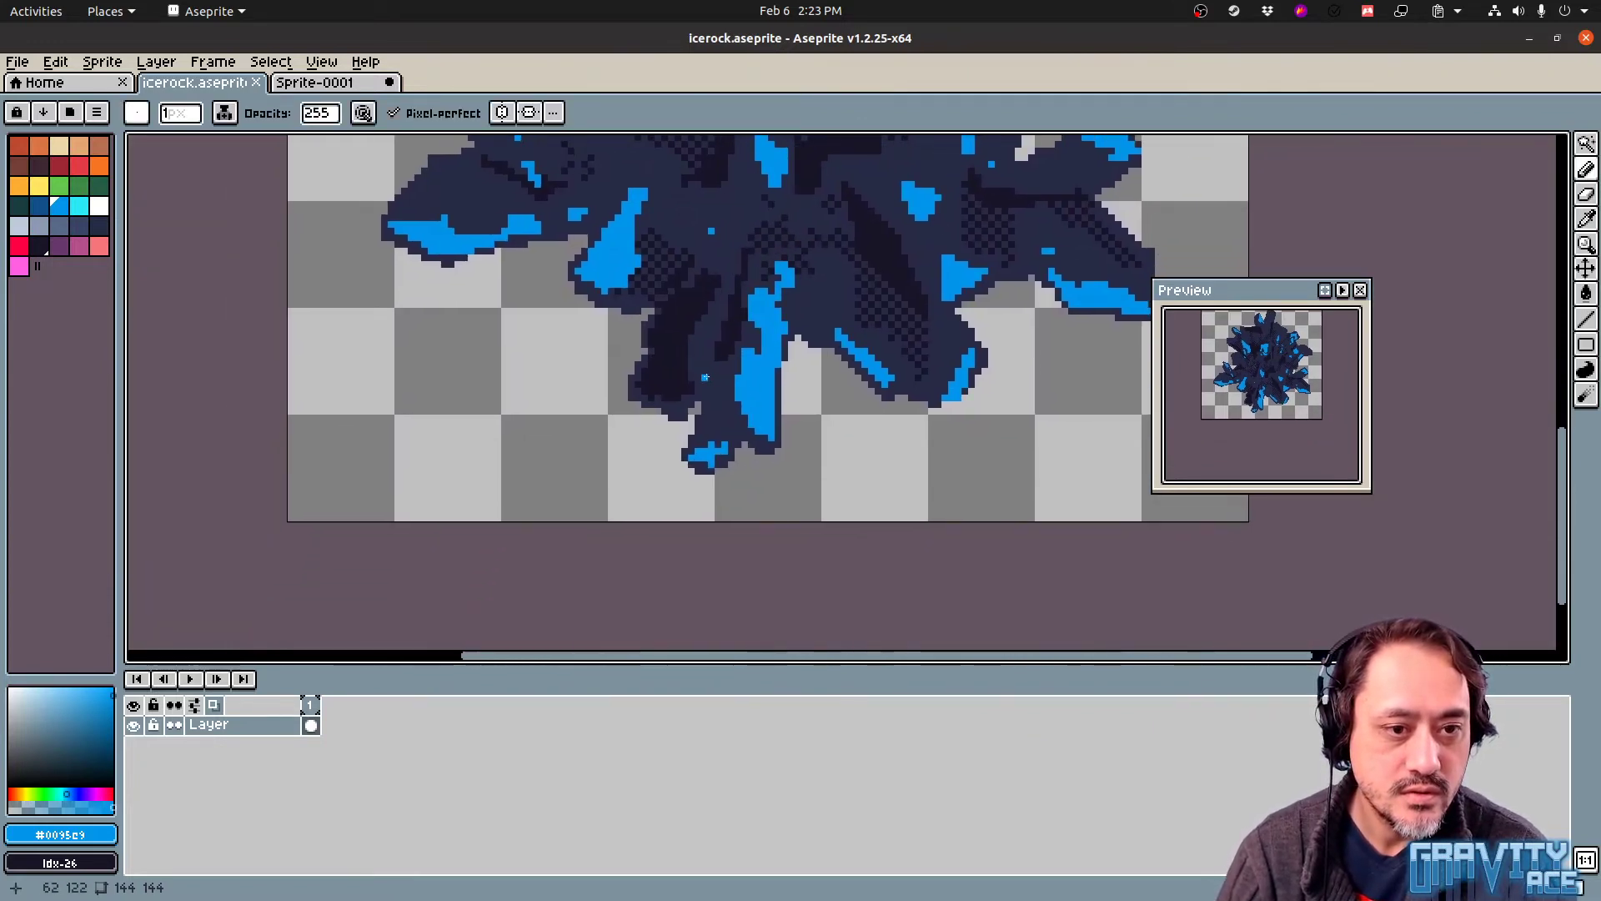
pyautogui.moveTo(698, 399); pyautogui.dragTo(745, 411, button='middle')
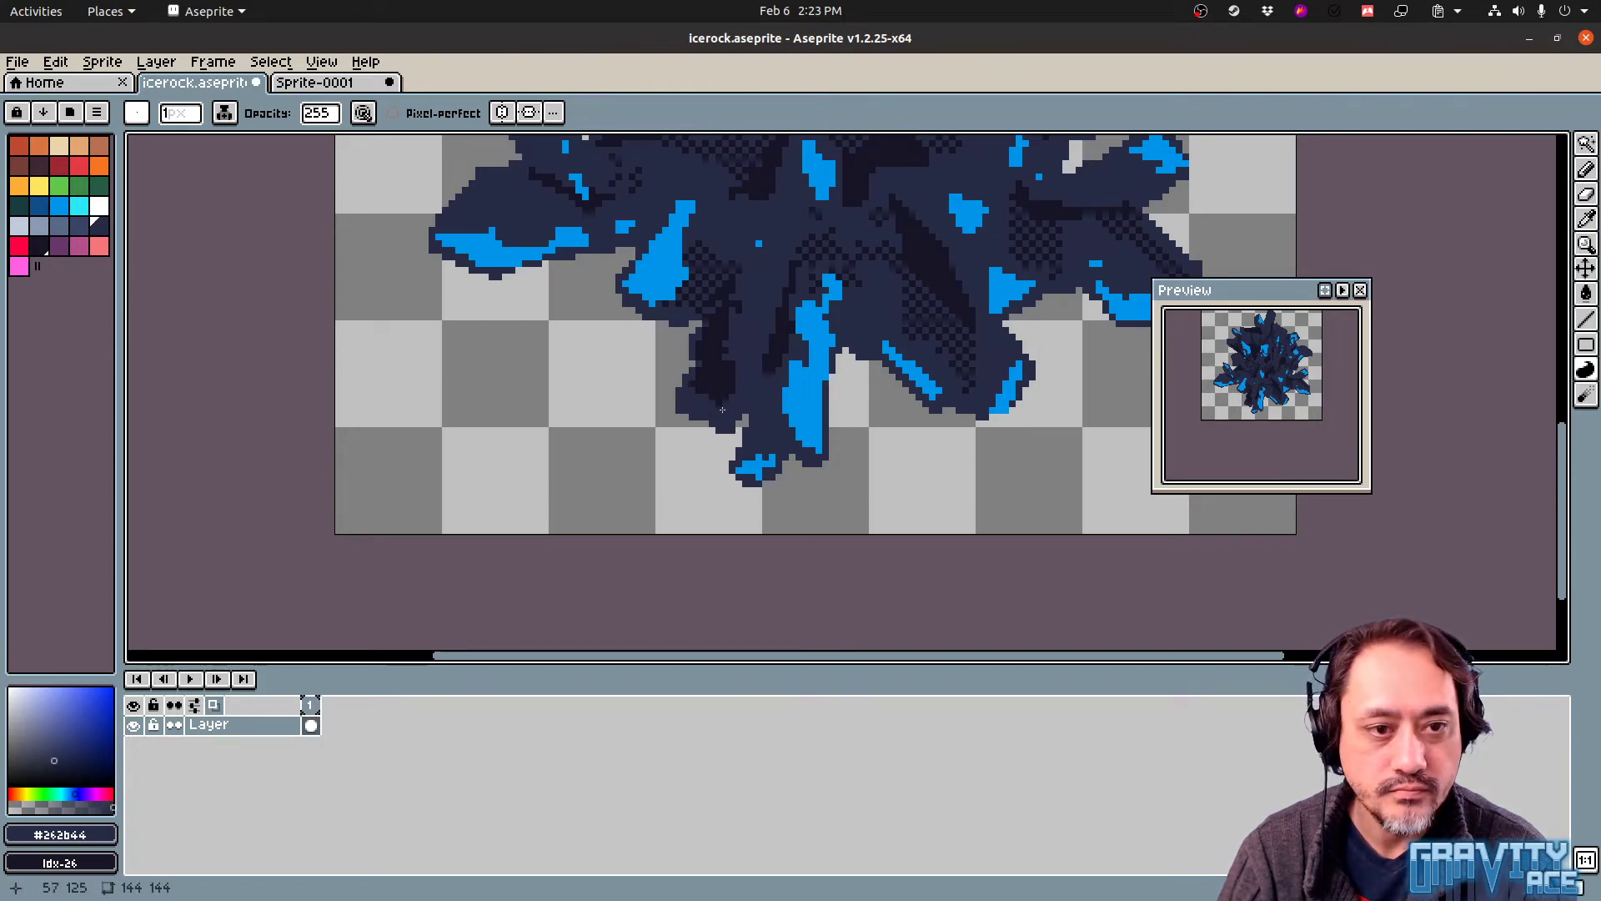
pyautogui.scroll(5, 722, 410)
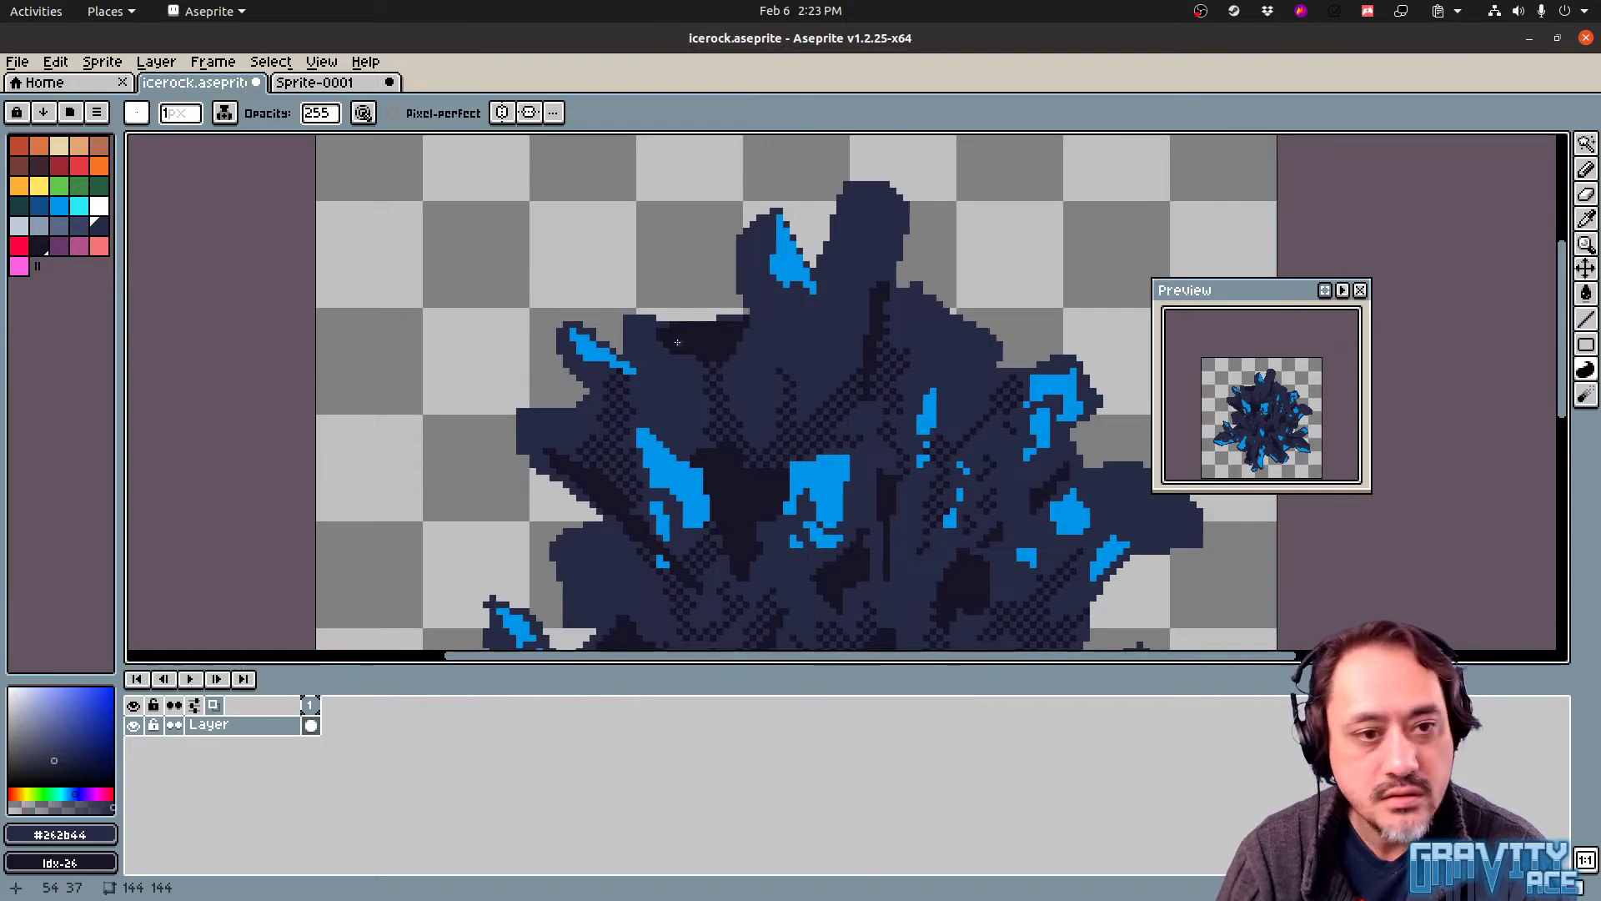
pyautogui.moveTo(659, 348); pyautogui.dragTo(691, 355)
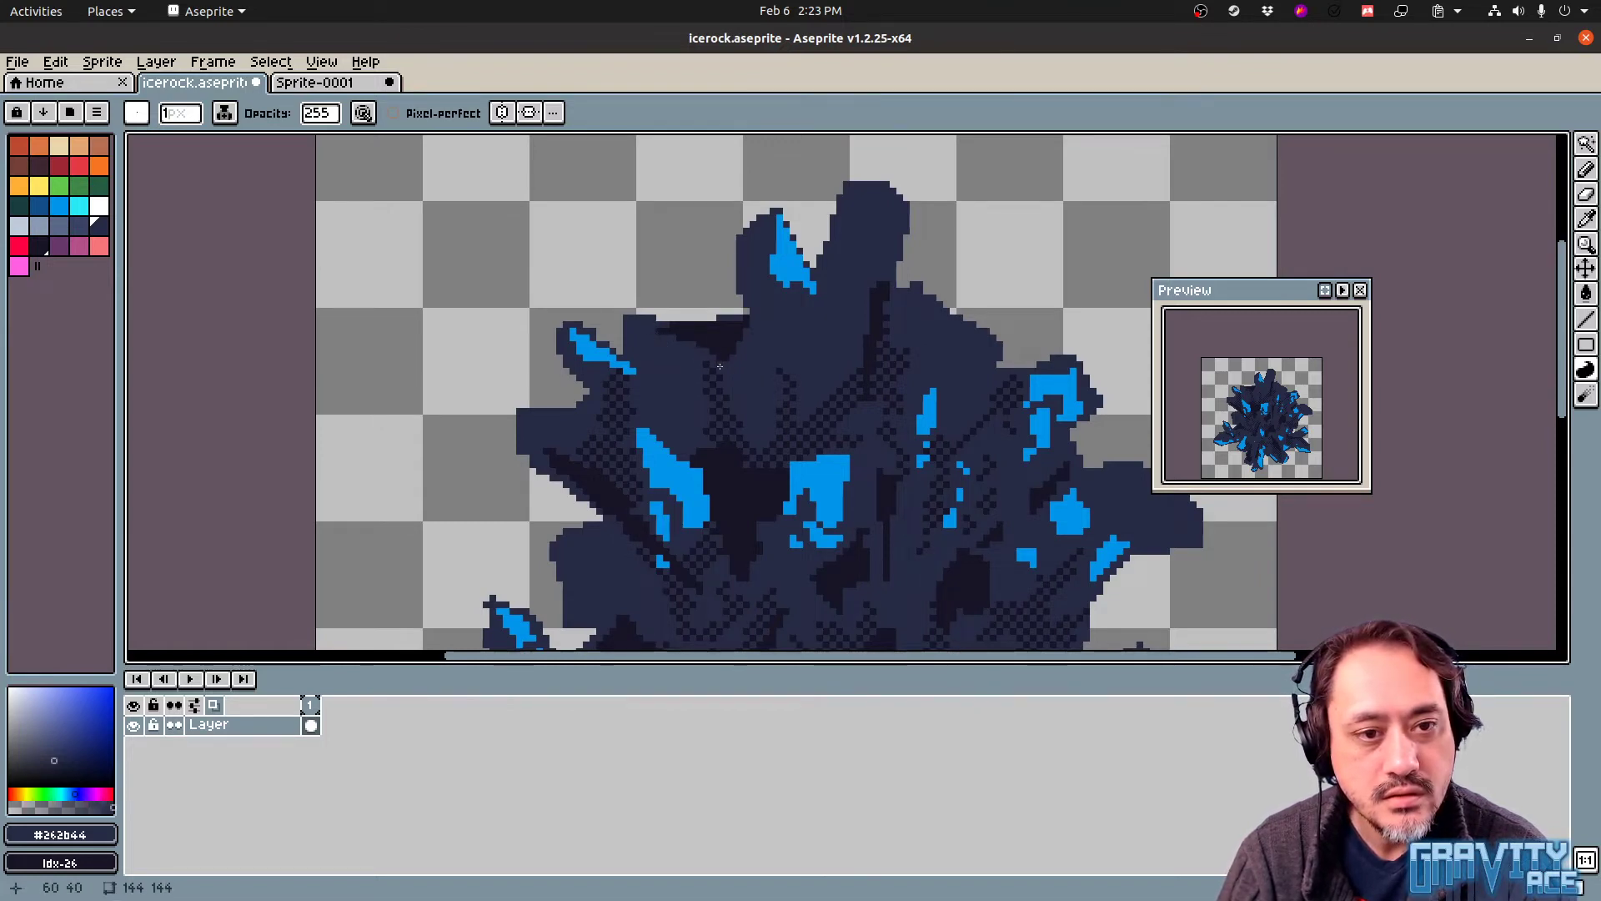
pyautogui.hotkey('ctrl', 'z')
pyautogui.hotkey('ctrl', 'z')
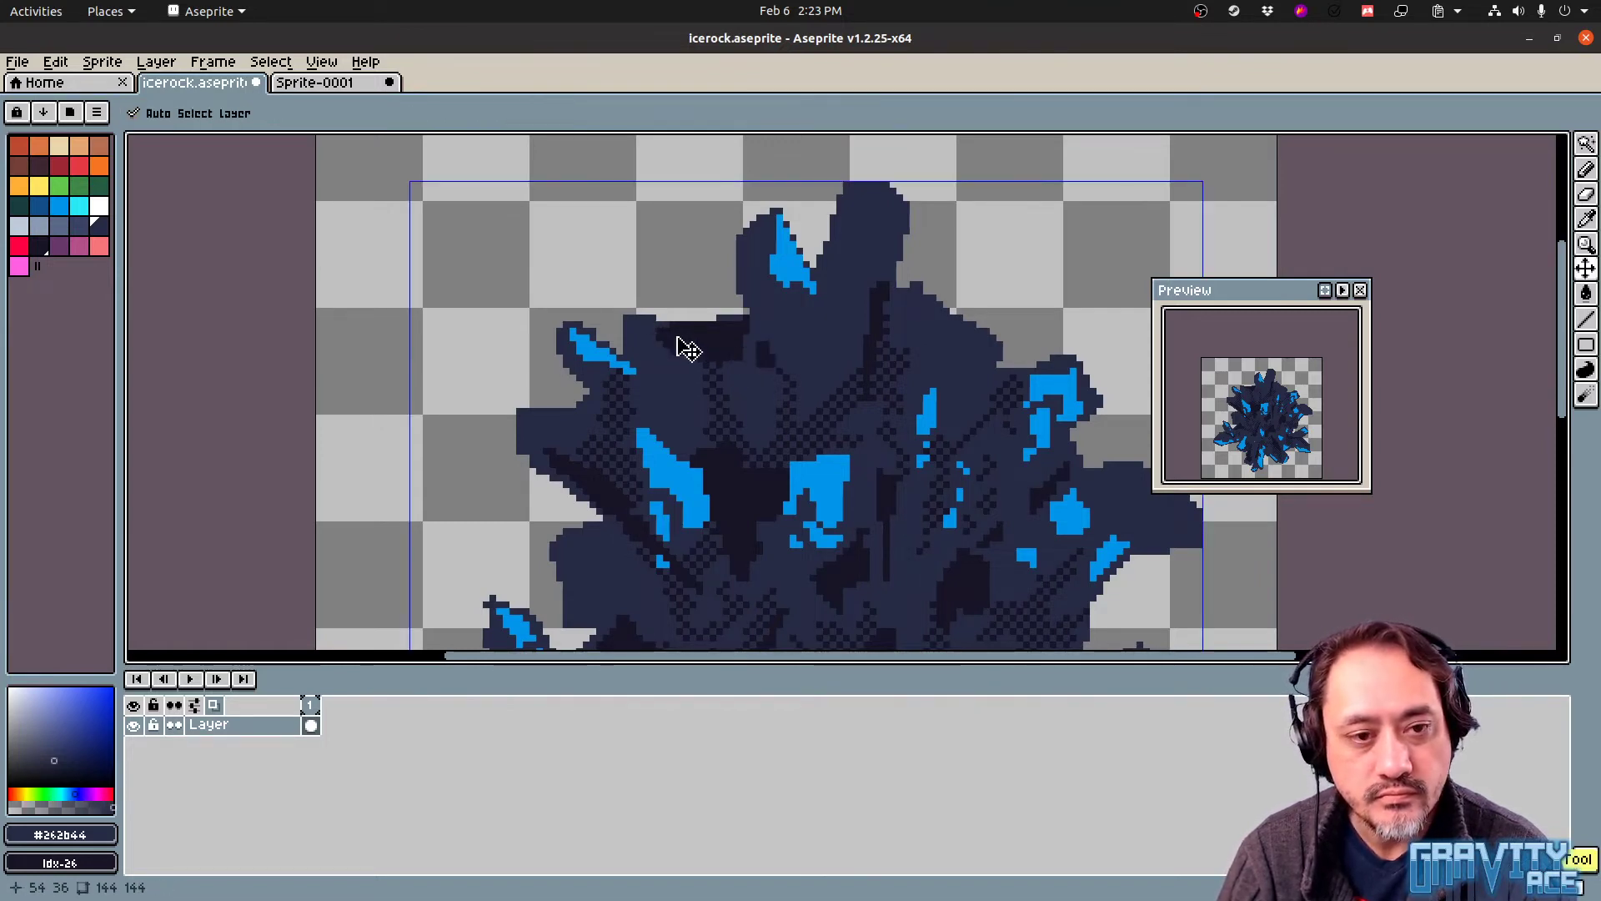
# Reshape the dark patch on the upper-left crystal, trimming its top edge with #262b44 and refilling its middle and right corner with #181425
pyautogui.moveTo(653, 325)
pyautogui.mouseDown()
pyautogui.moveTo(690, 337)
pyautogui.moveTo(734, 331)
pyautogui.moveTo(688, 324)
pyautogui.moveTo(733, 325)
pyautogui.moveTo(689, 347)
pyautogui.moveTo(734, 331)
pyautogui.mouseUp()
pyautogui.hotkey('ctrl', 'z')
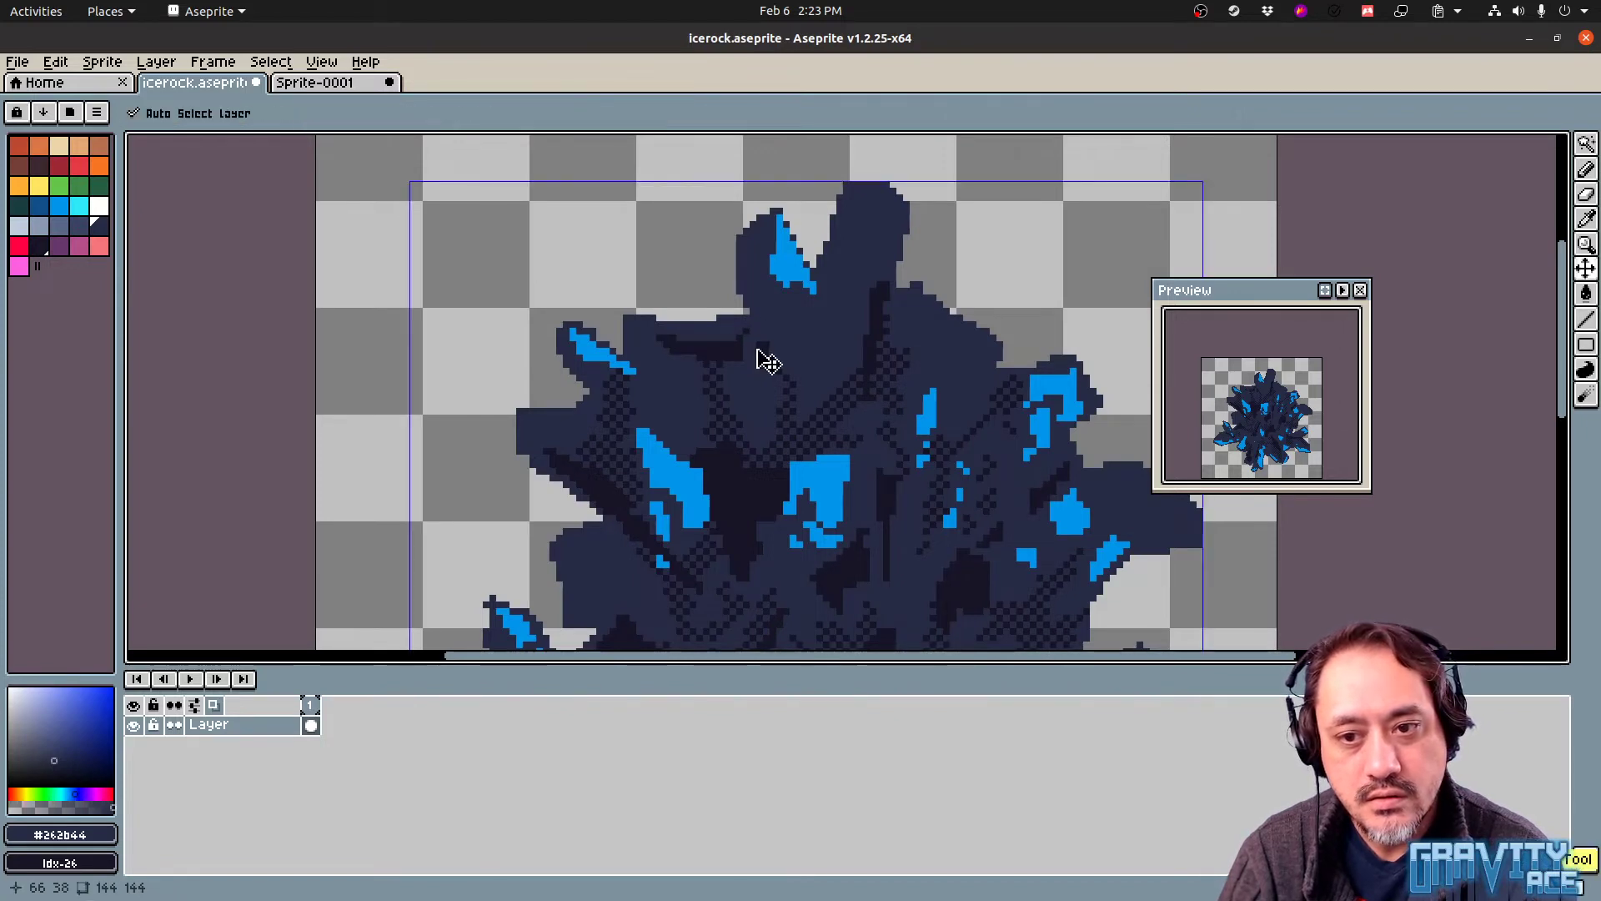
pyautogui.keyDown('alt'); pyautogui.click(681, 352); pyautogui.keyUp('alt')
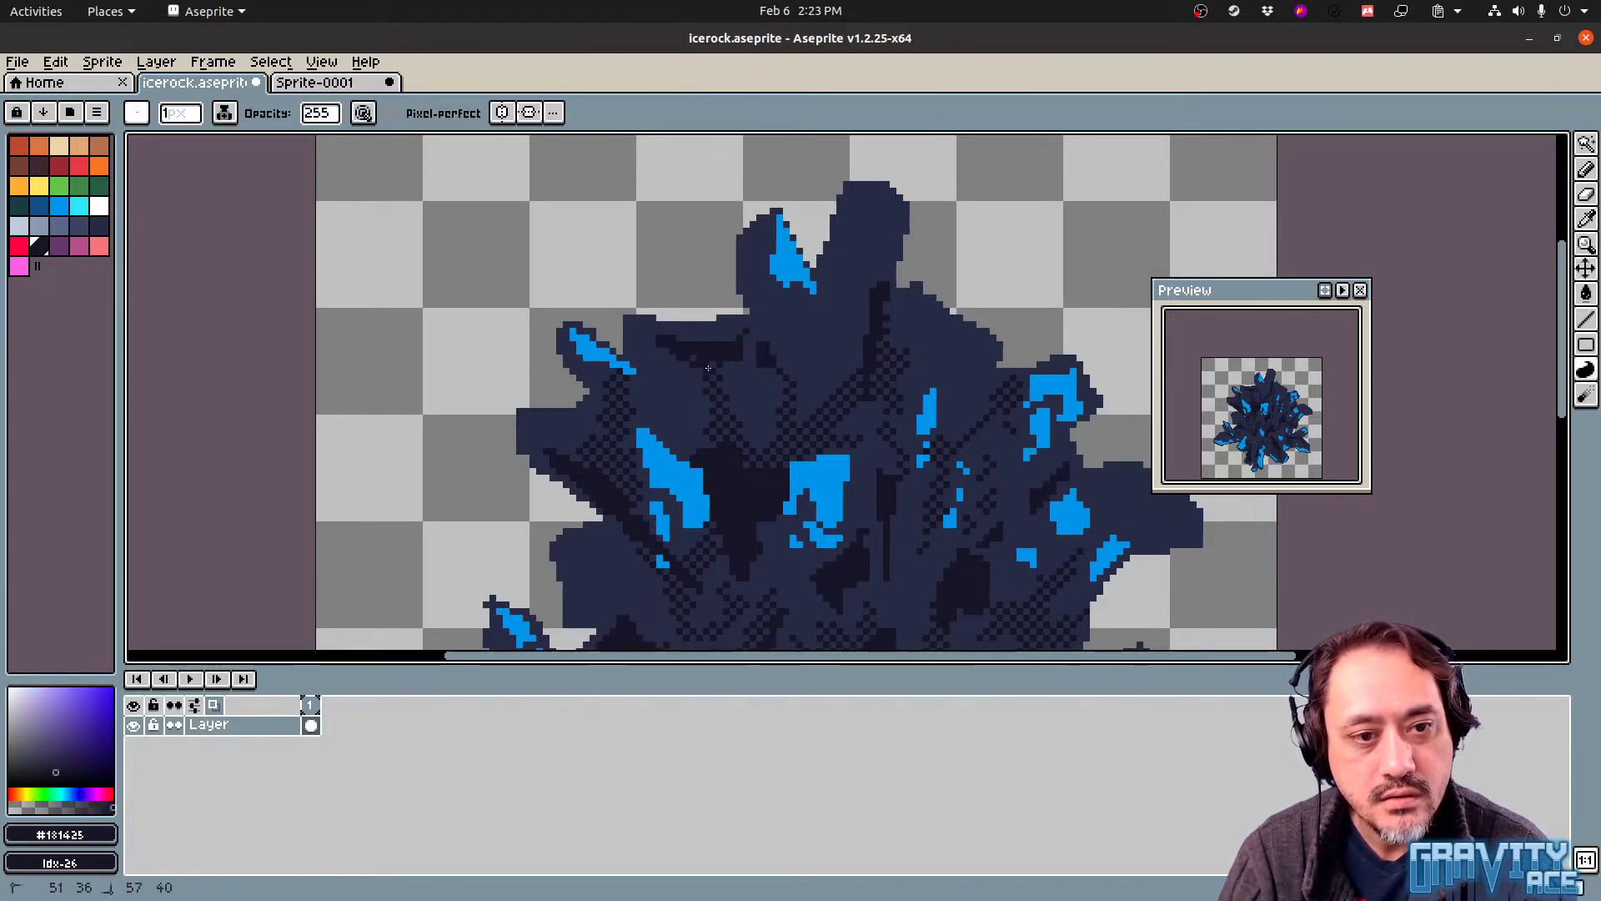
pyautogui.keyDown('shift'); pyautogui.click(746, 336); pyautogui.keyUp('shift')
pyautogui.keyDown('alt'); pyautogui.click(703, 326); pyautogui.keyUp('alt')
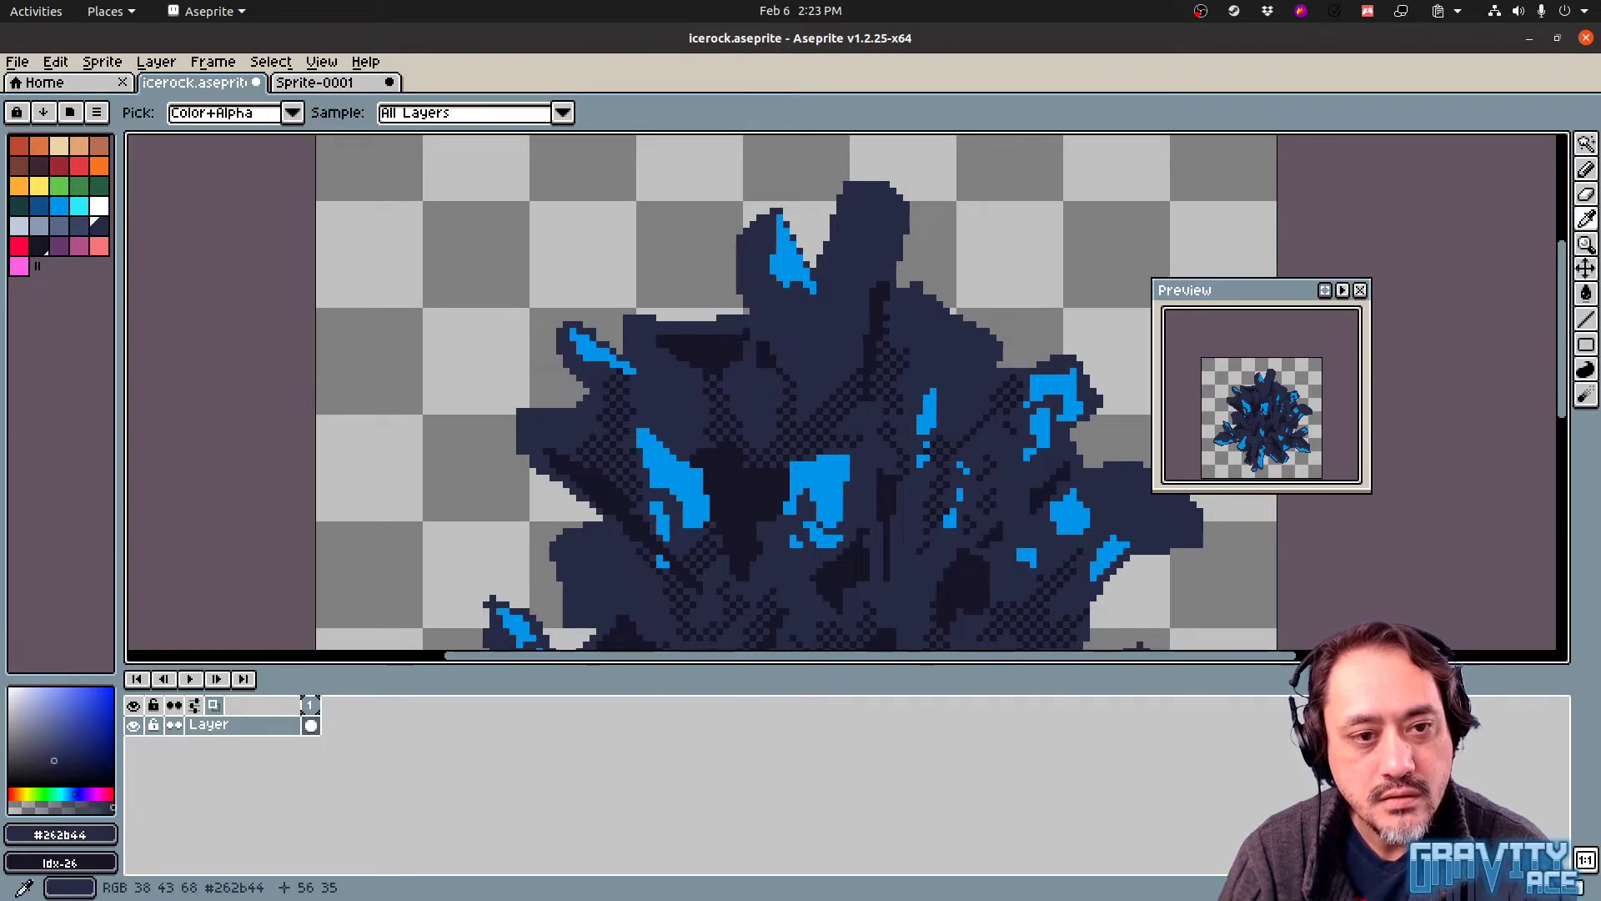
pyautogui.moveTo(677, 335); pyautogui.dragTo(733, 335)
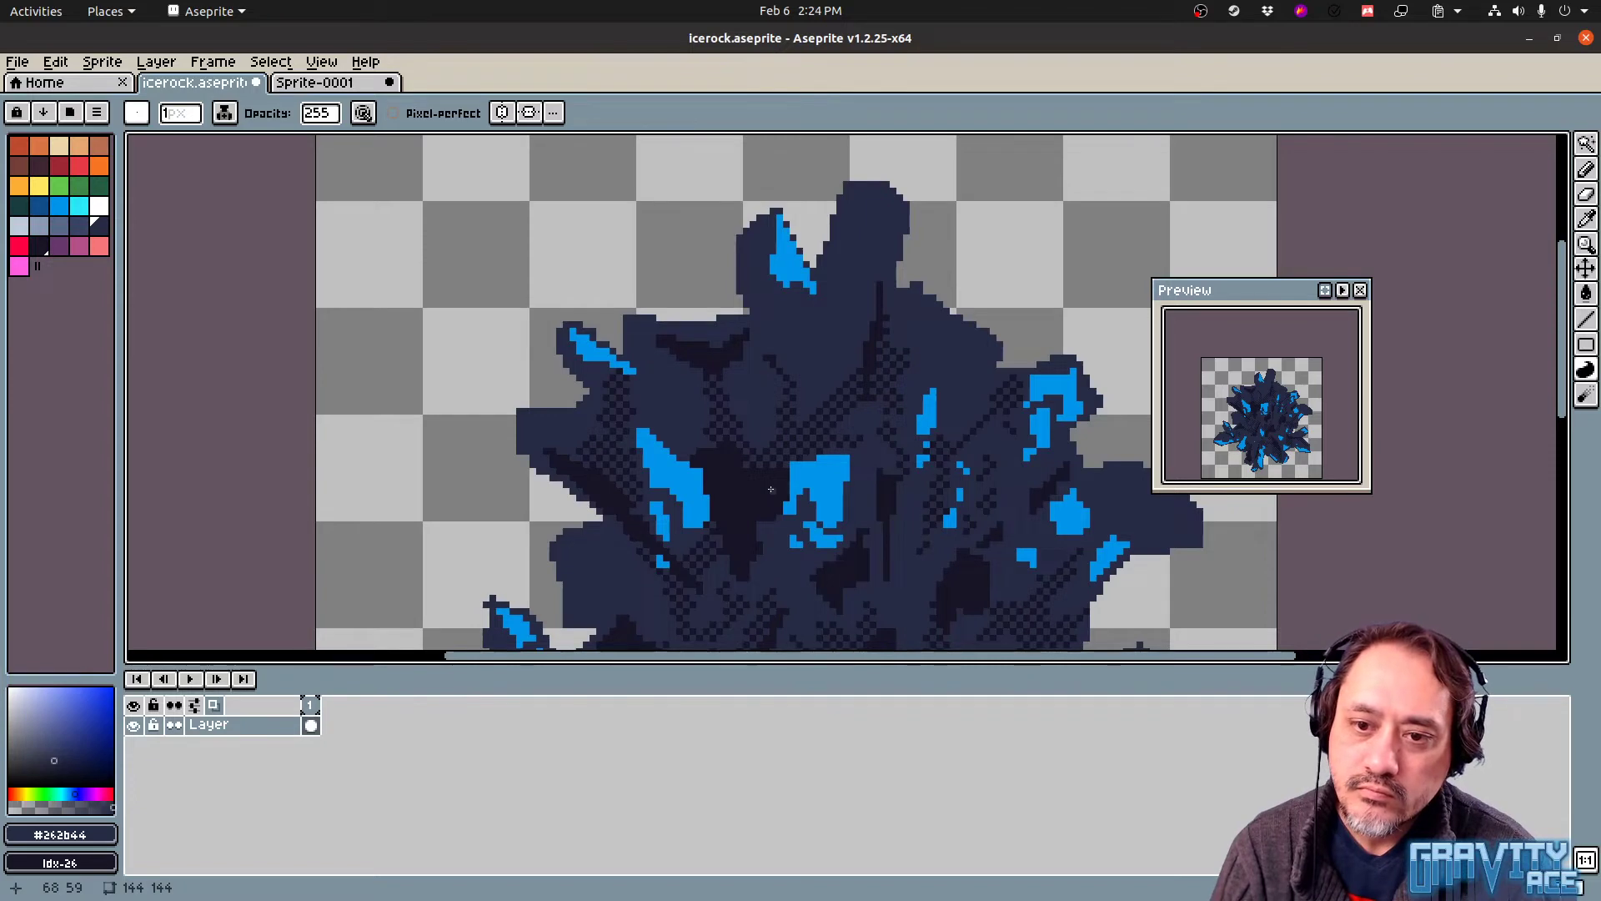
pyautogui.click(39, 246)
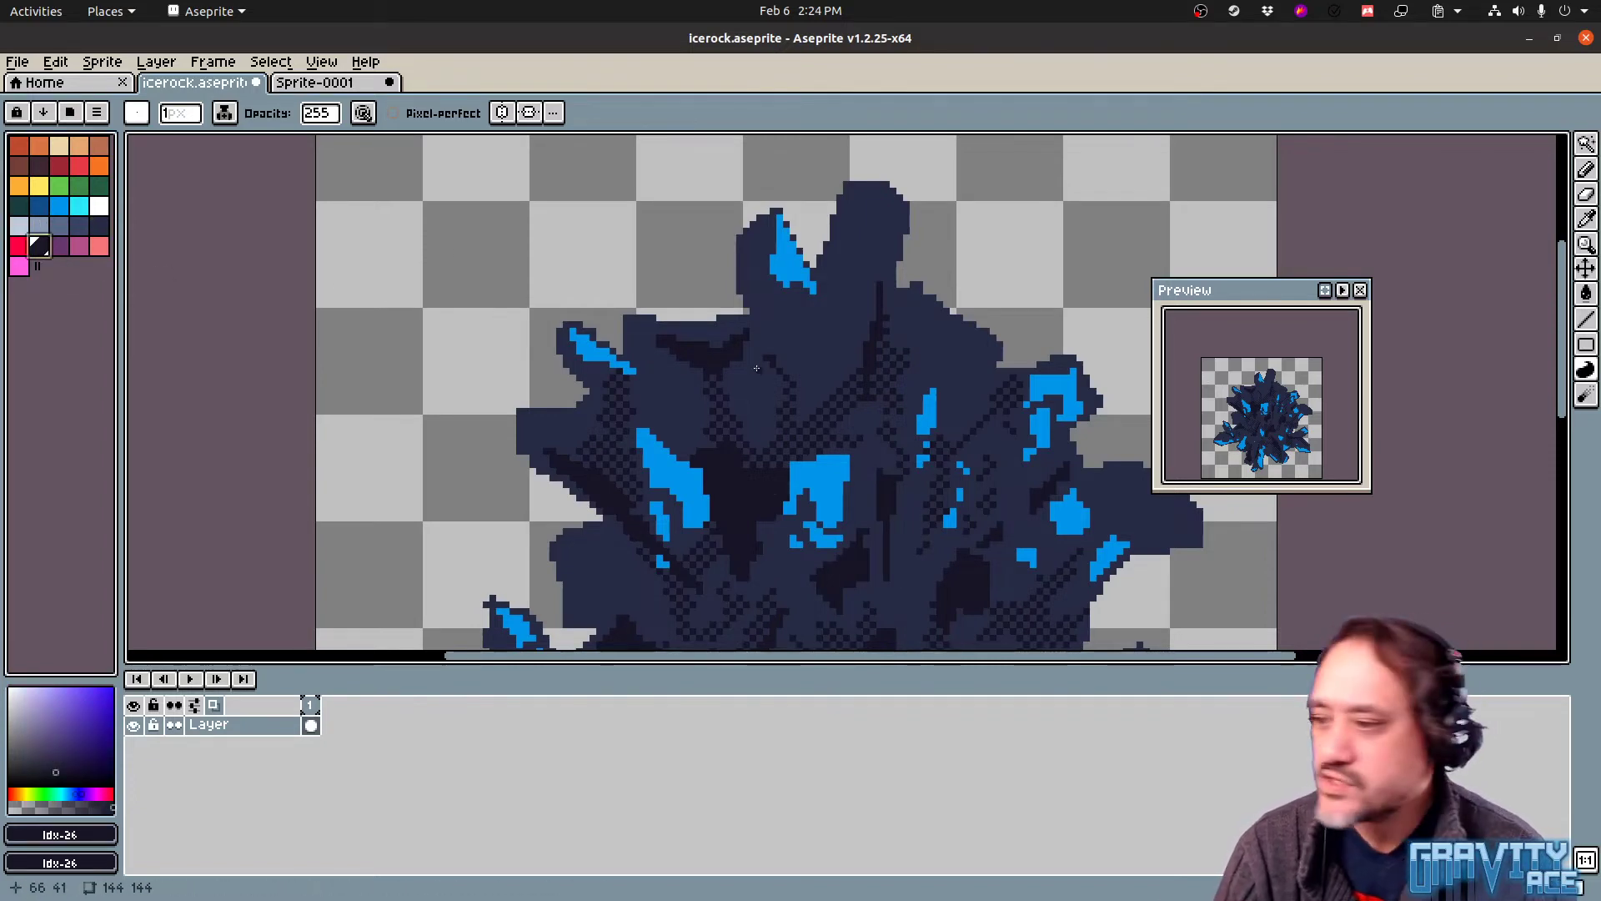
pyautogui.press('b')
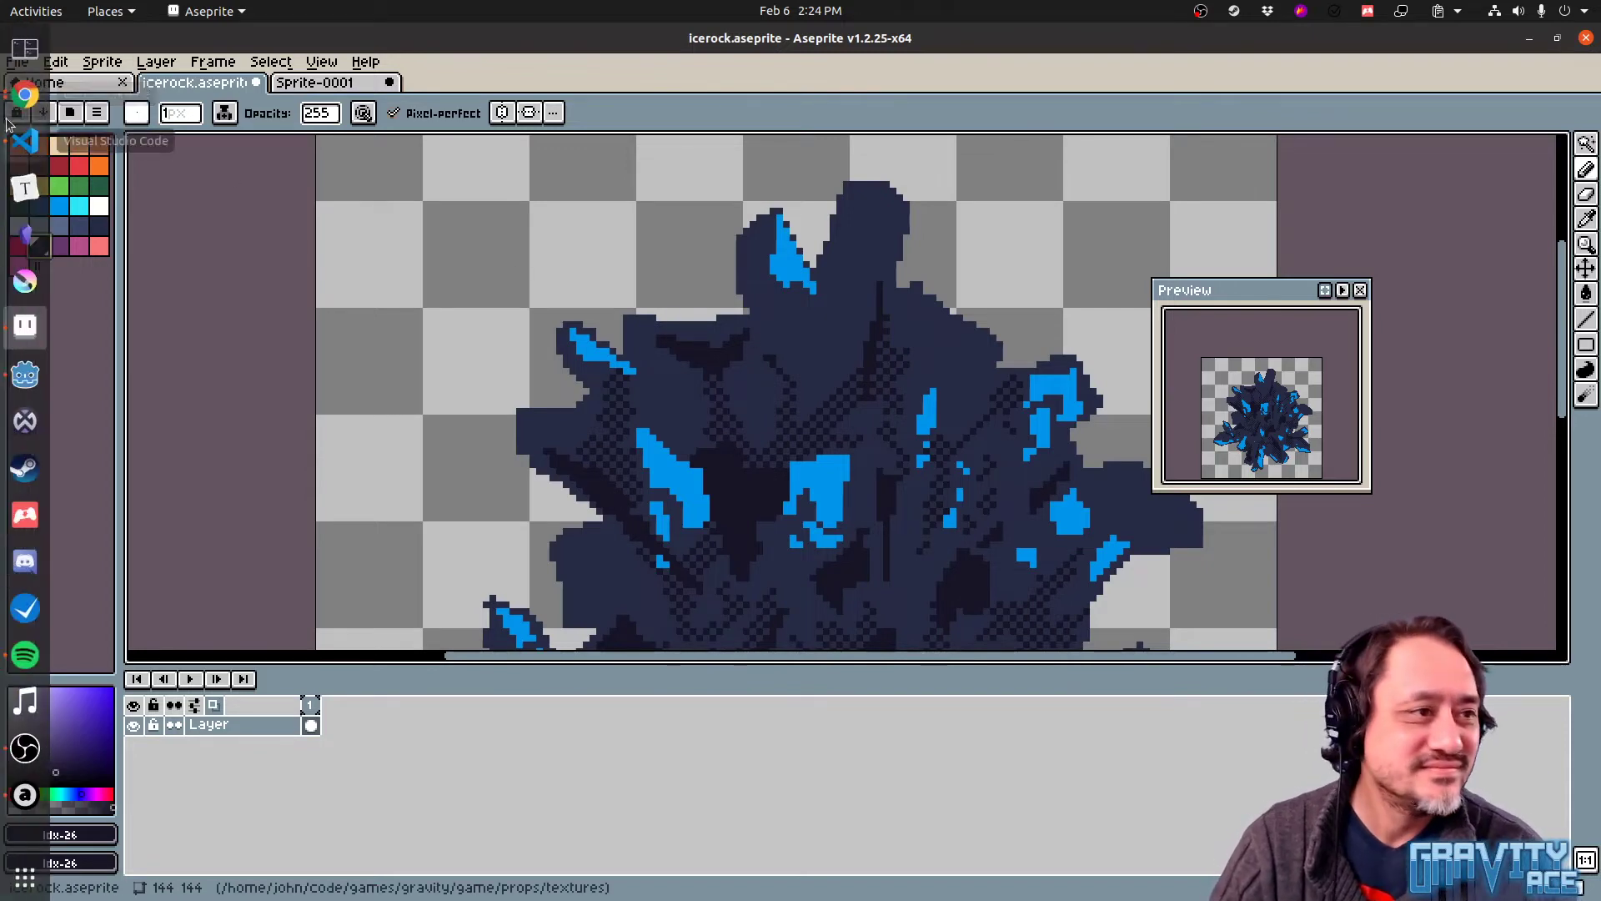
# Switch to Chrome, search Google for "shang tsung mk movie" in a new tab and open one of the character's images
pyautogui.click(24, 95)
pyautogui.hotkey('ctrl', 't')
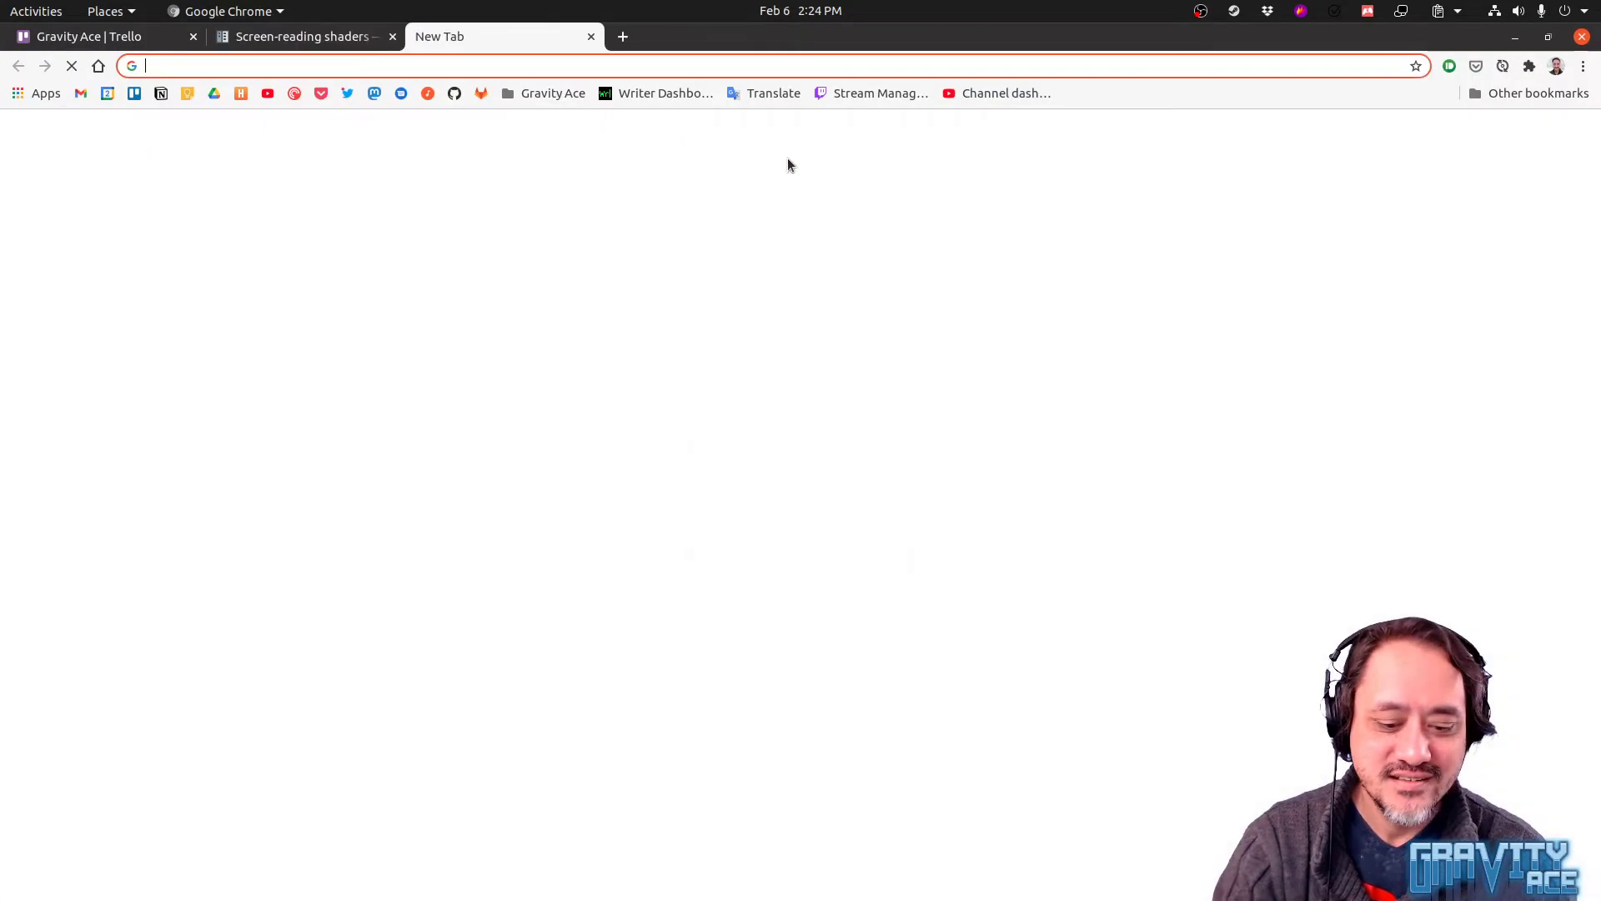
pyautogui.write('shang ')
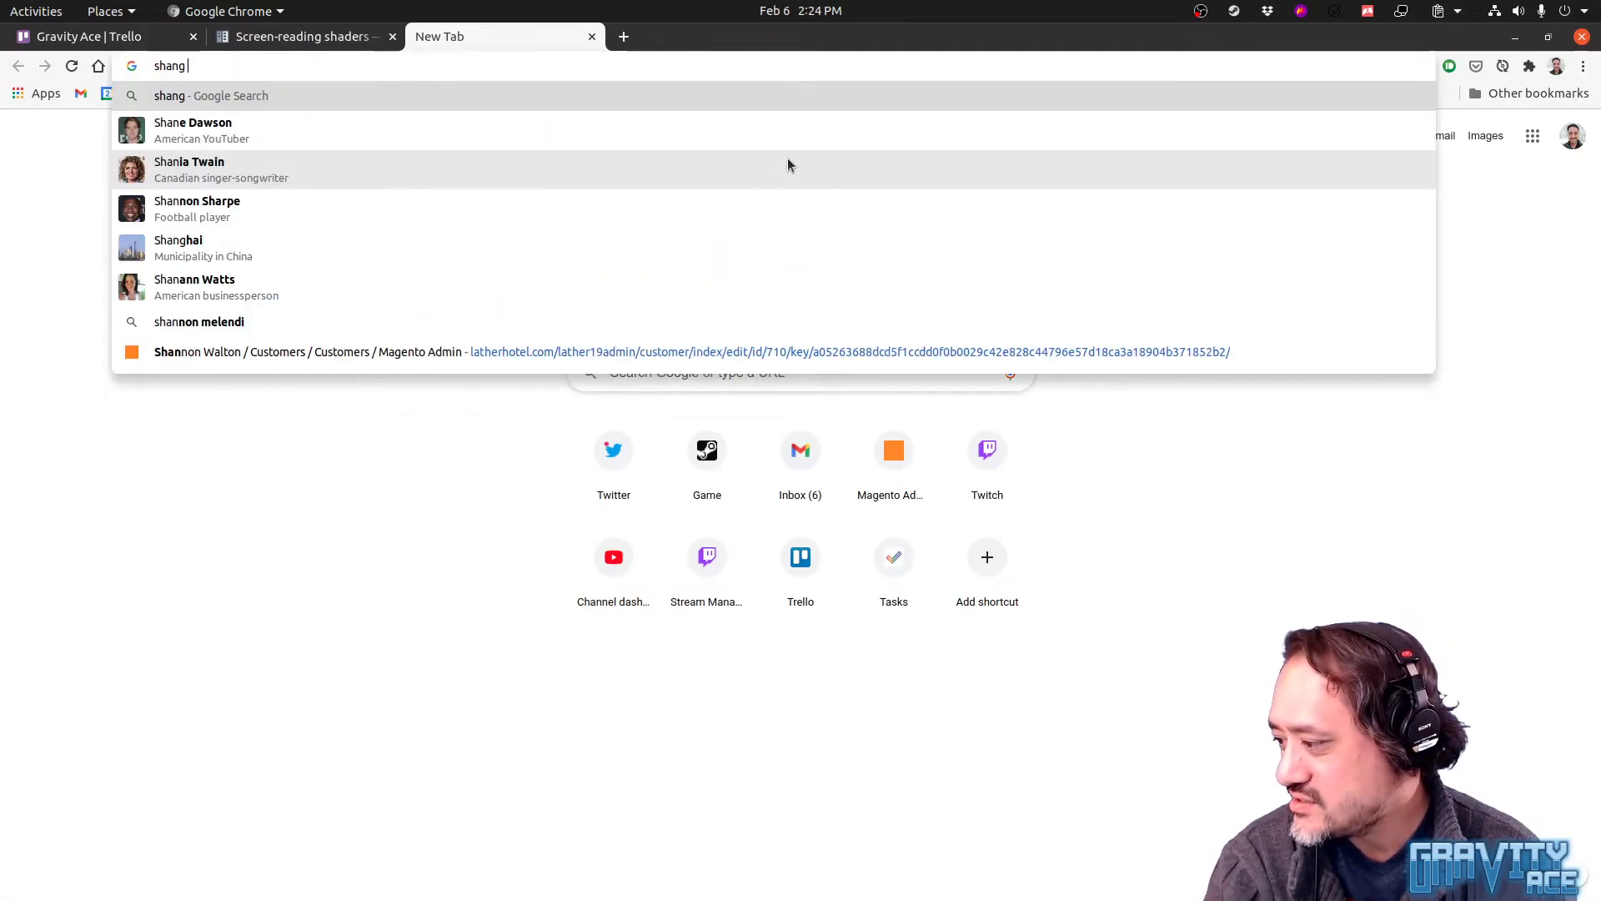
pyautogui.write('tsung mk movie')
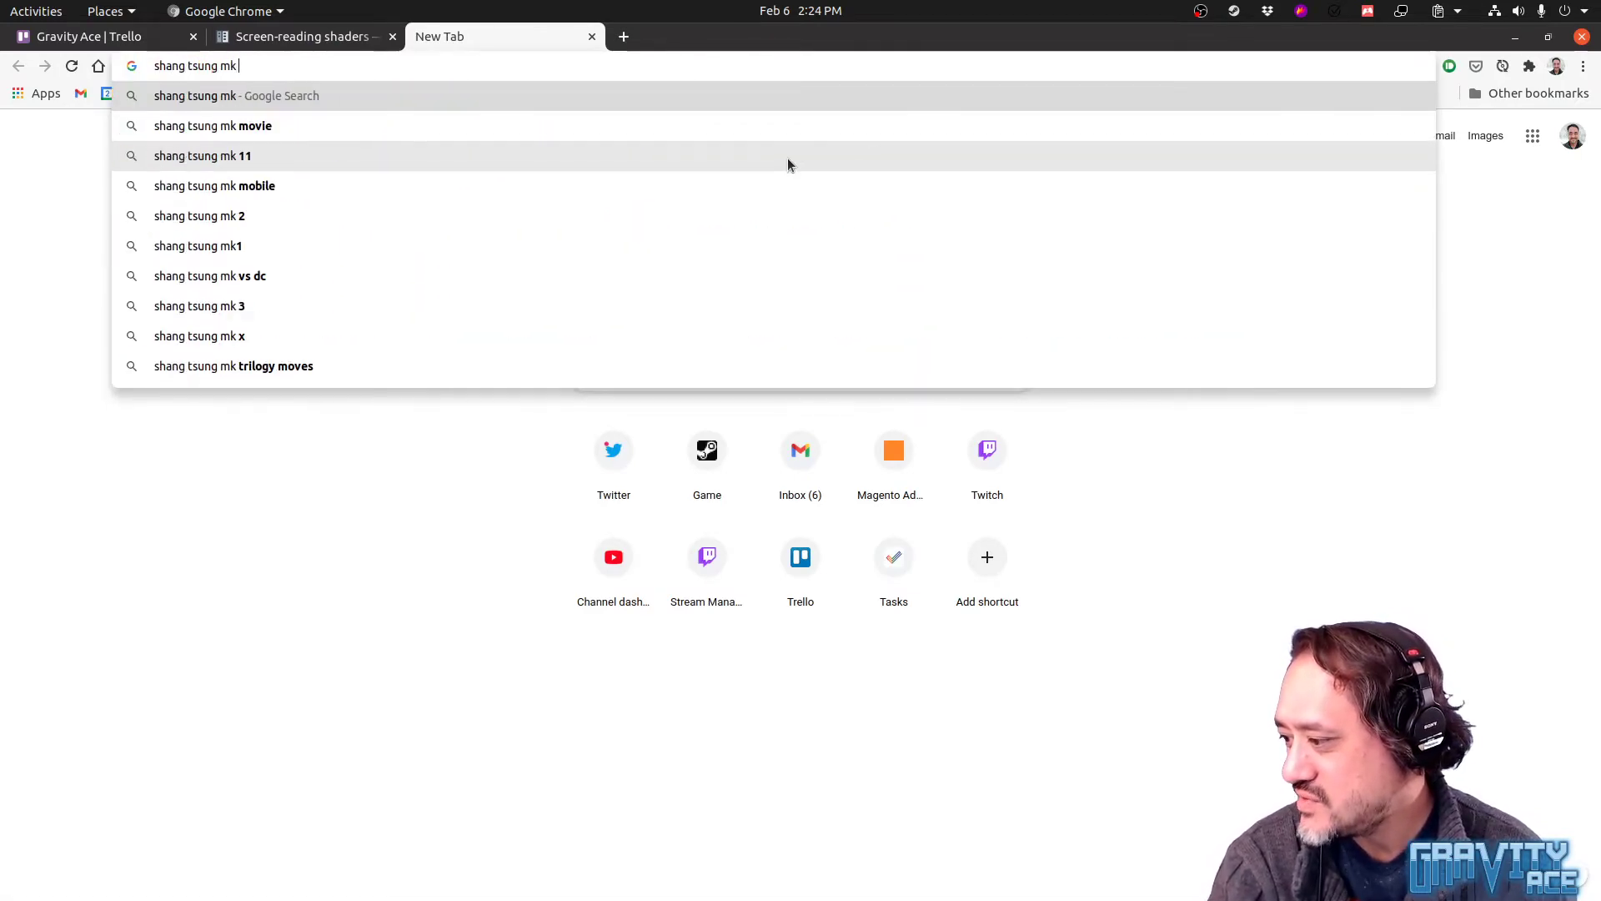
pyautogui.press('Return')
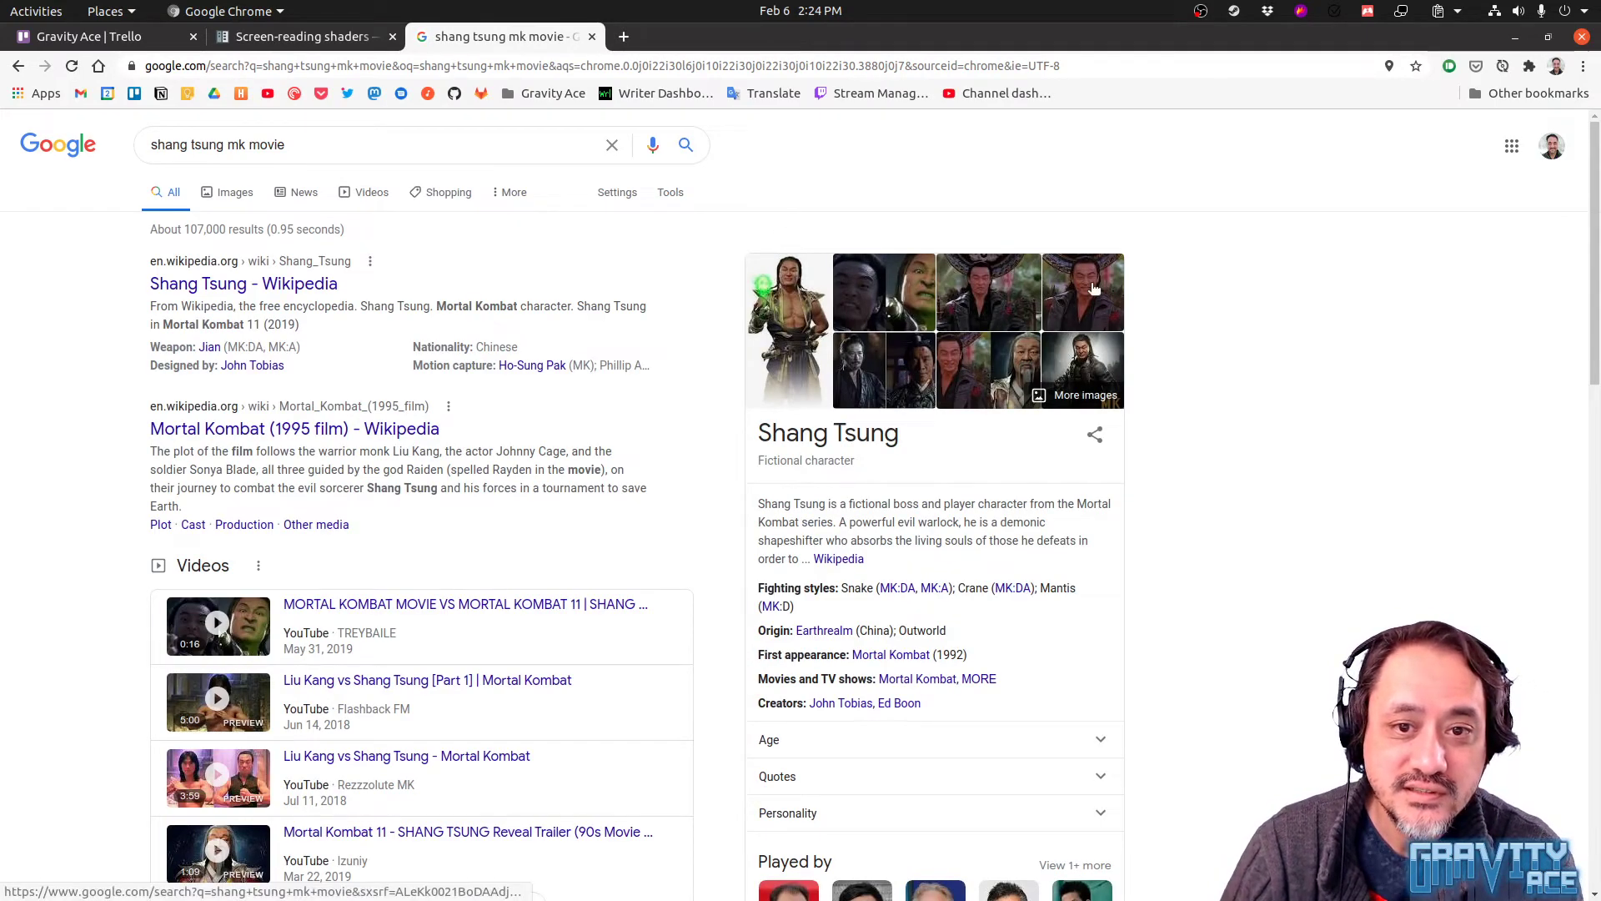
pyautogui.click(1093, 288)
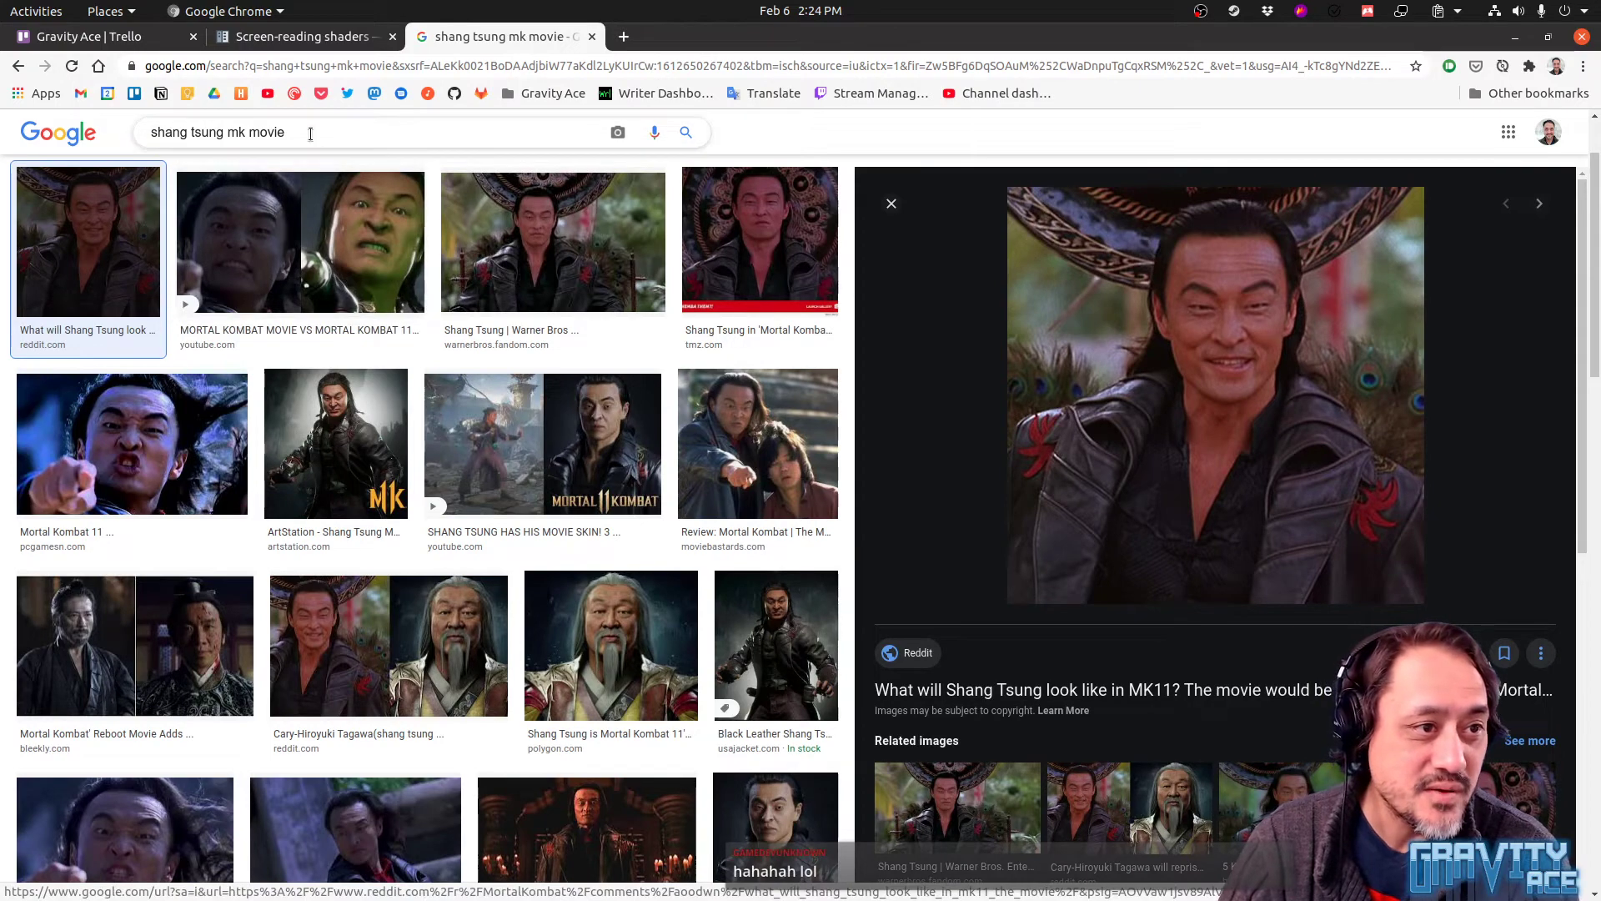
# Refine the image search to "shang tsung mk 1 movie" and open the still of the character pointing at the camera
pyautogui.moveTo(285, 133); pyautogui.dragTo(248, 137)
pyautogui.click(248, 137)
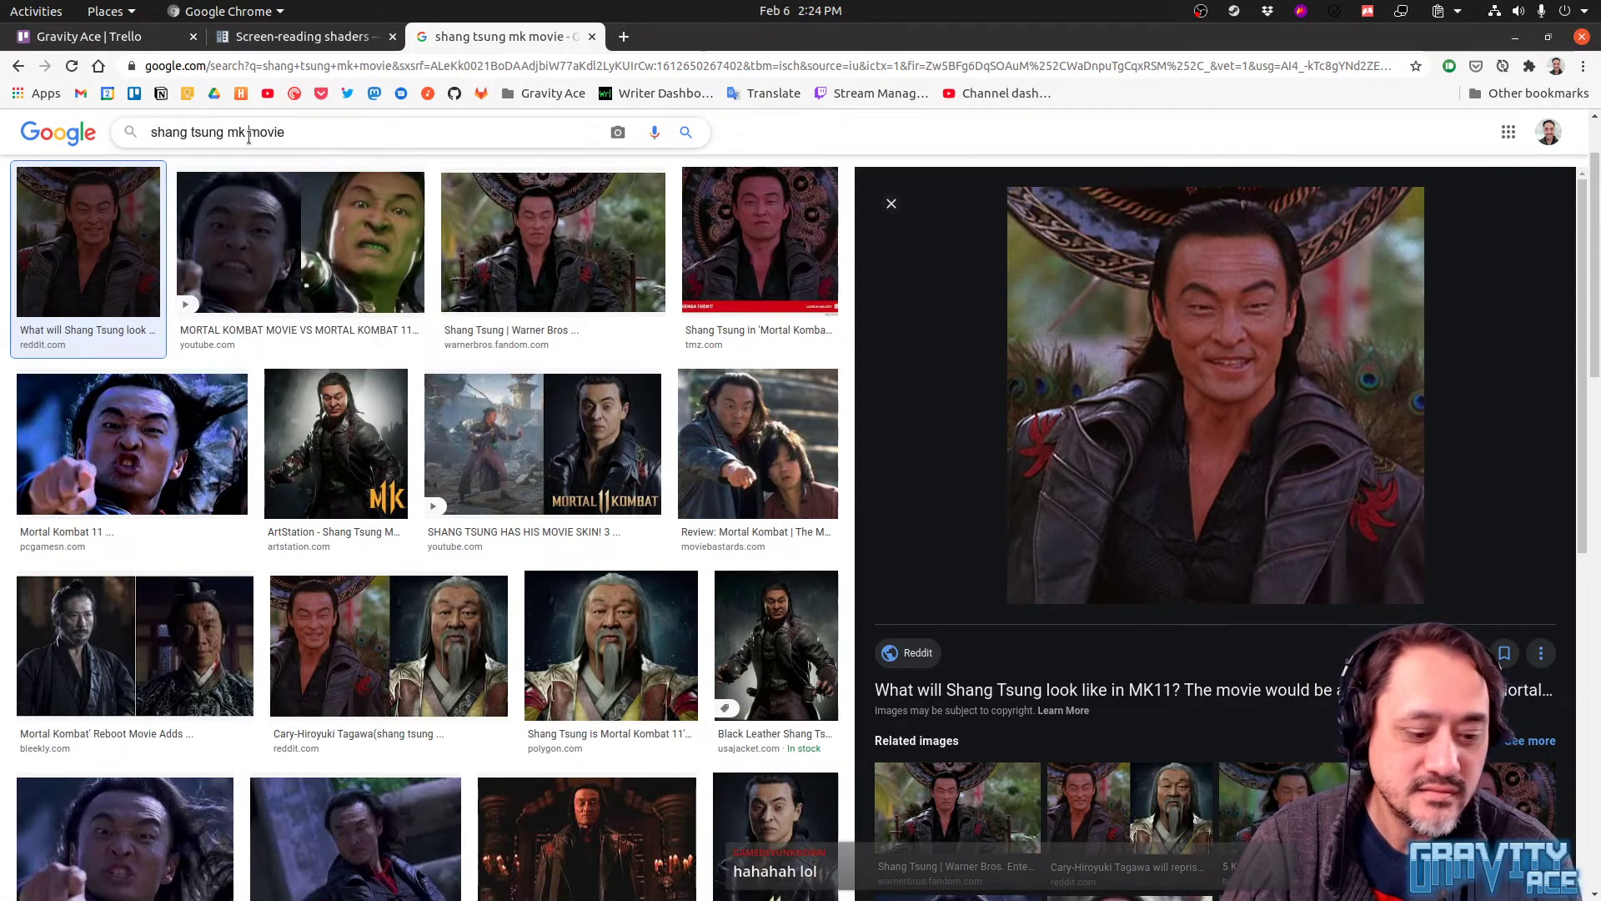
pyautogui.write('1')
pyautogui.press('Return')
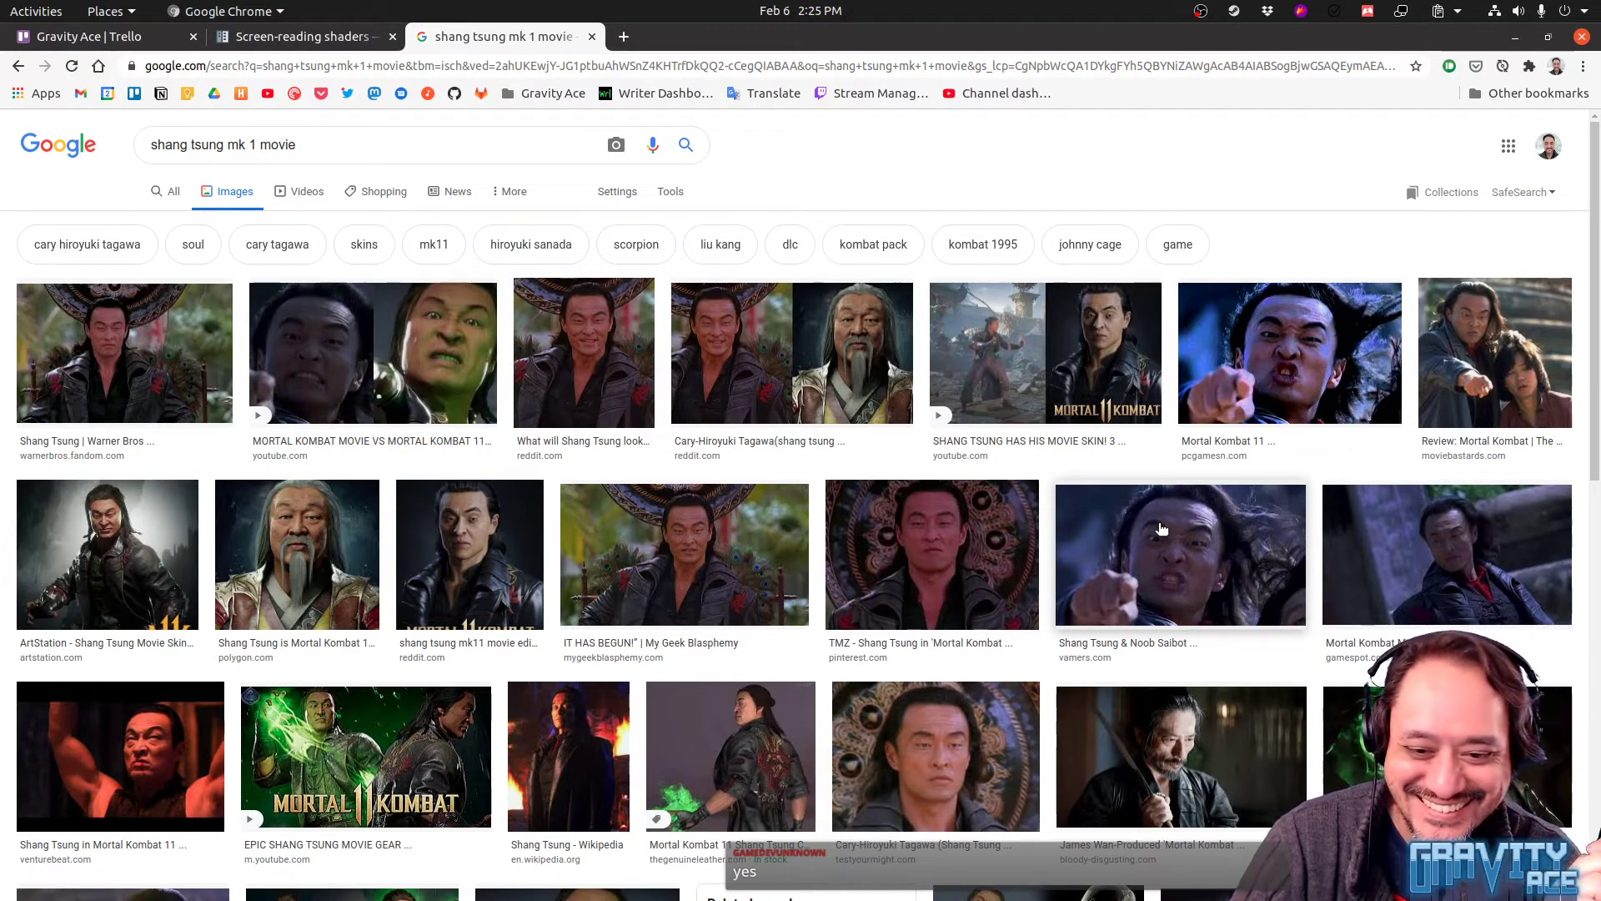
pyautogui.scroll(-1, 1162, 529)
pyautogui.scroll(-1, 1162, 529)
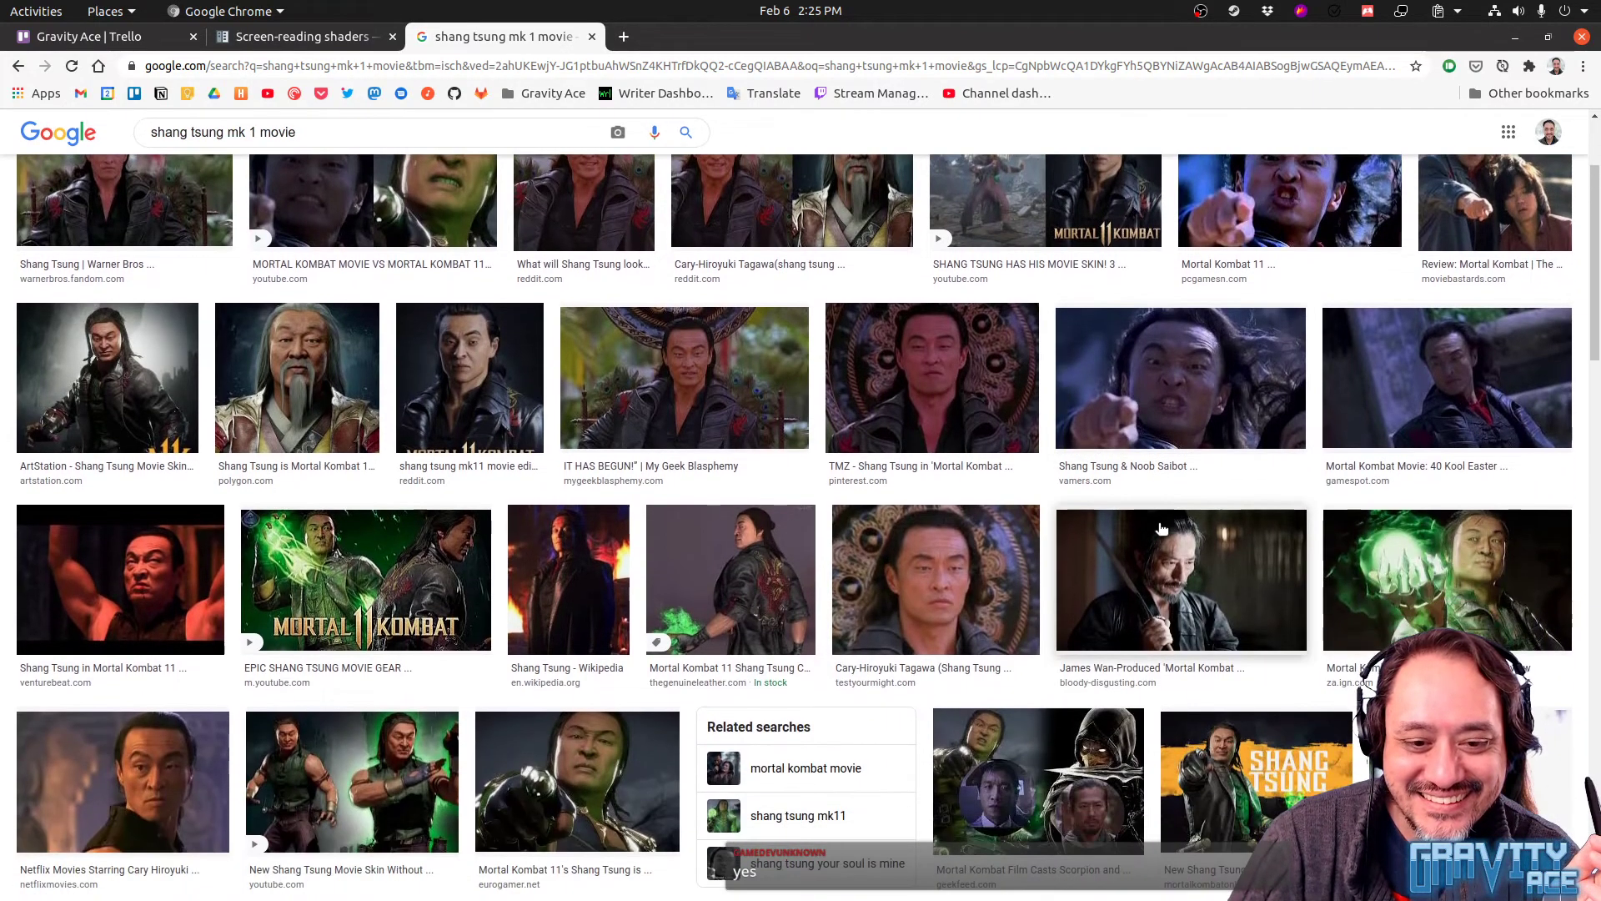
pyautogui.click(1183, 401)
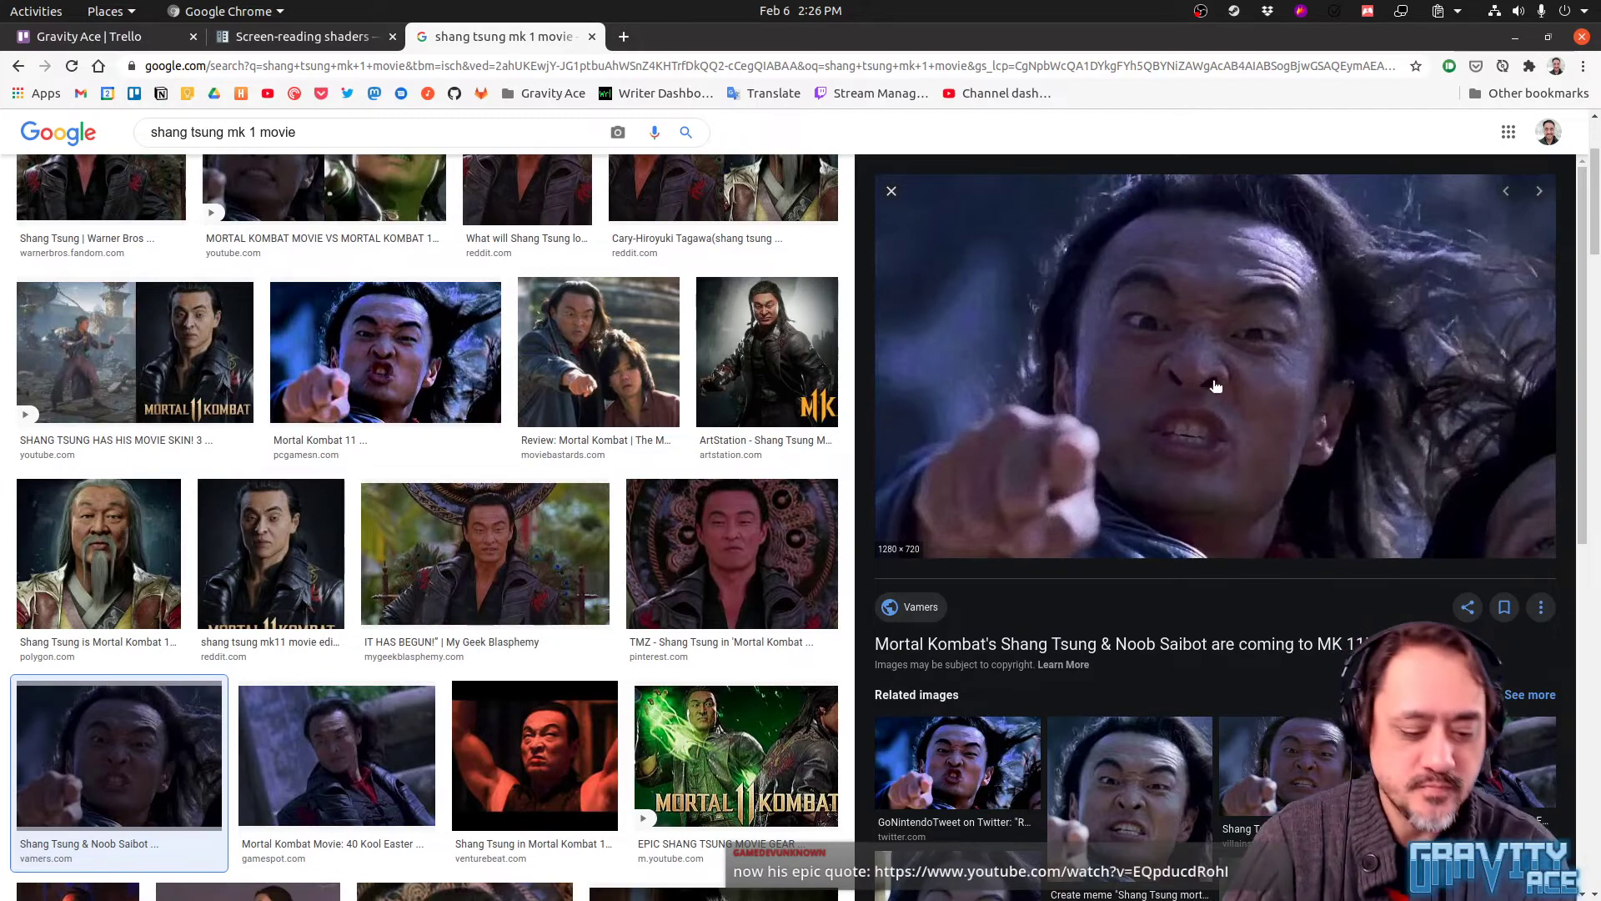
# Close the image search and the screen-reading shaders documentation, and return to Aseprite
pyautogui.hotkey('ctrl', 'w')
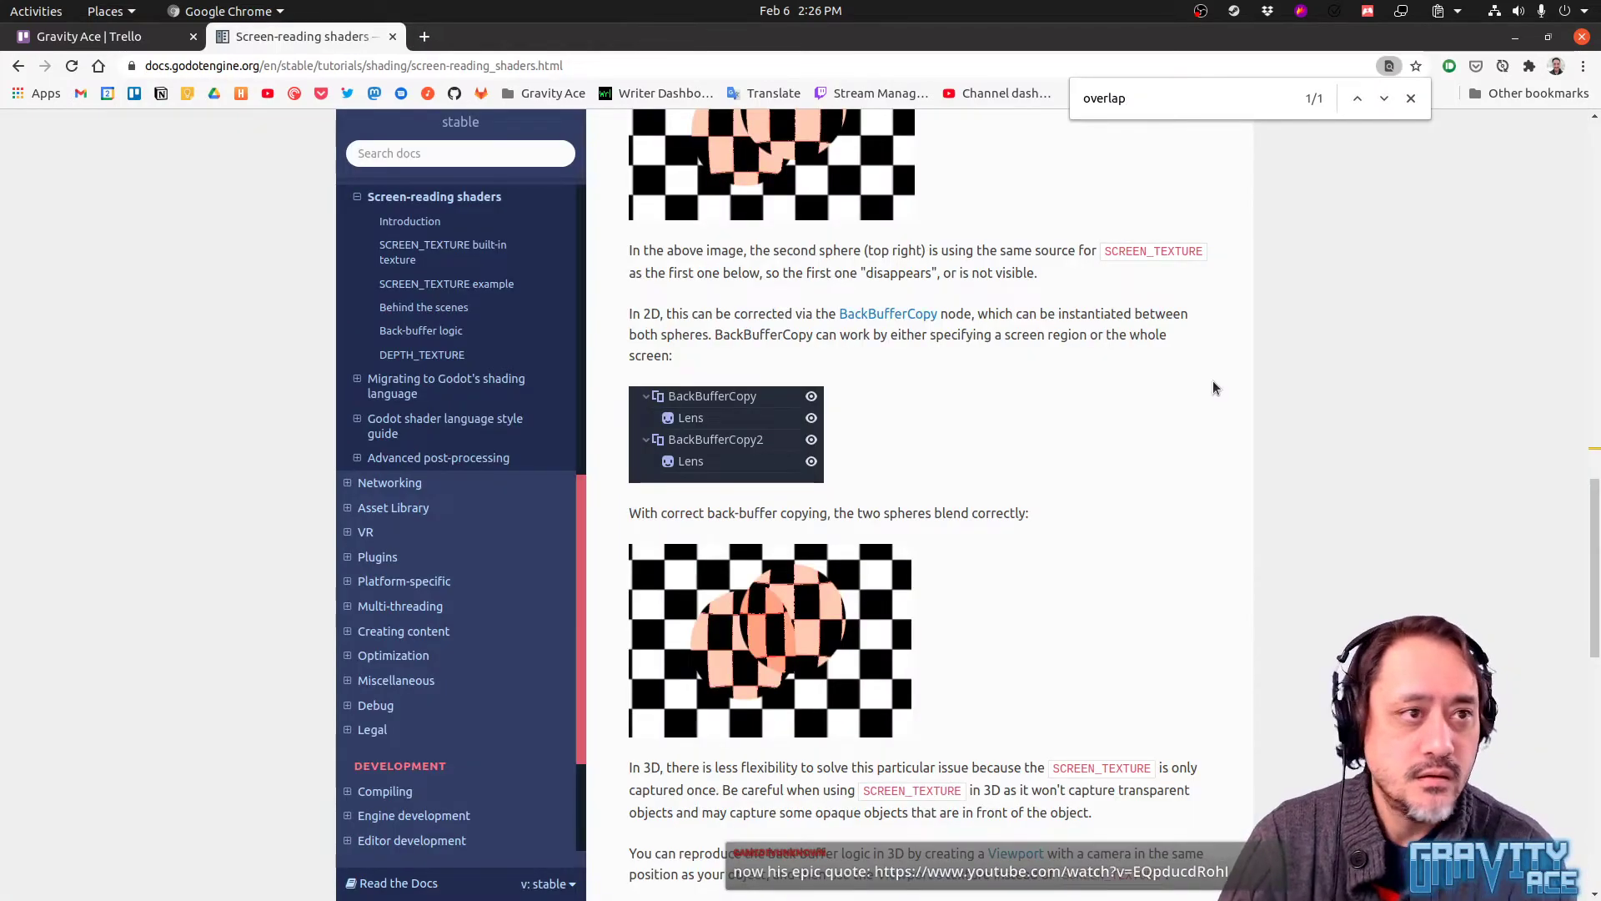
pyautogui.hotkey('ctrl', 'w')
pyautogui.hotkey('alt', 'Tab')
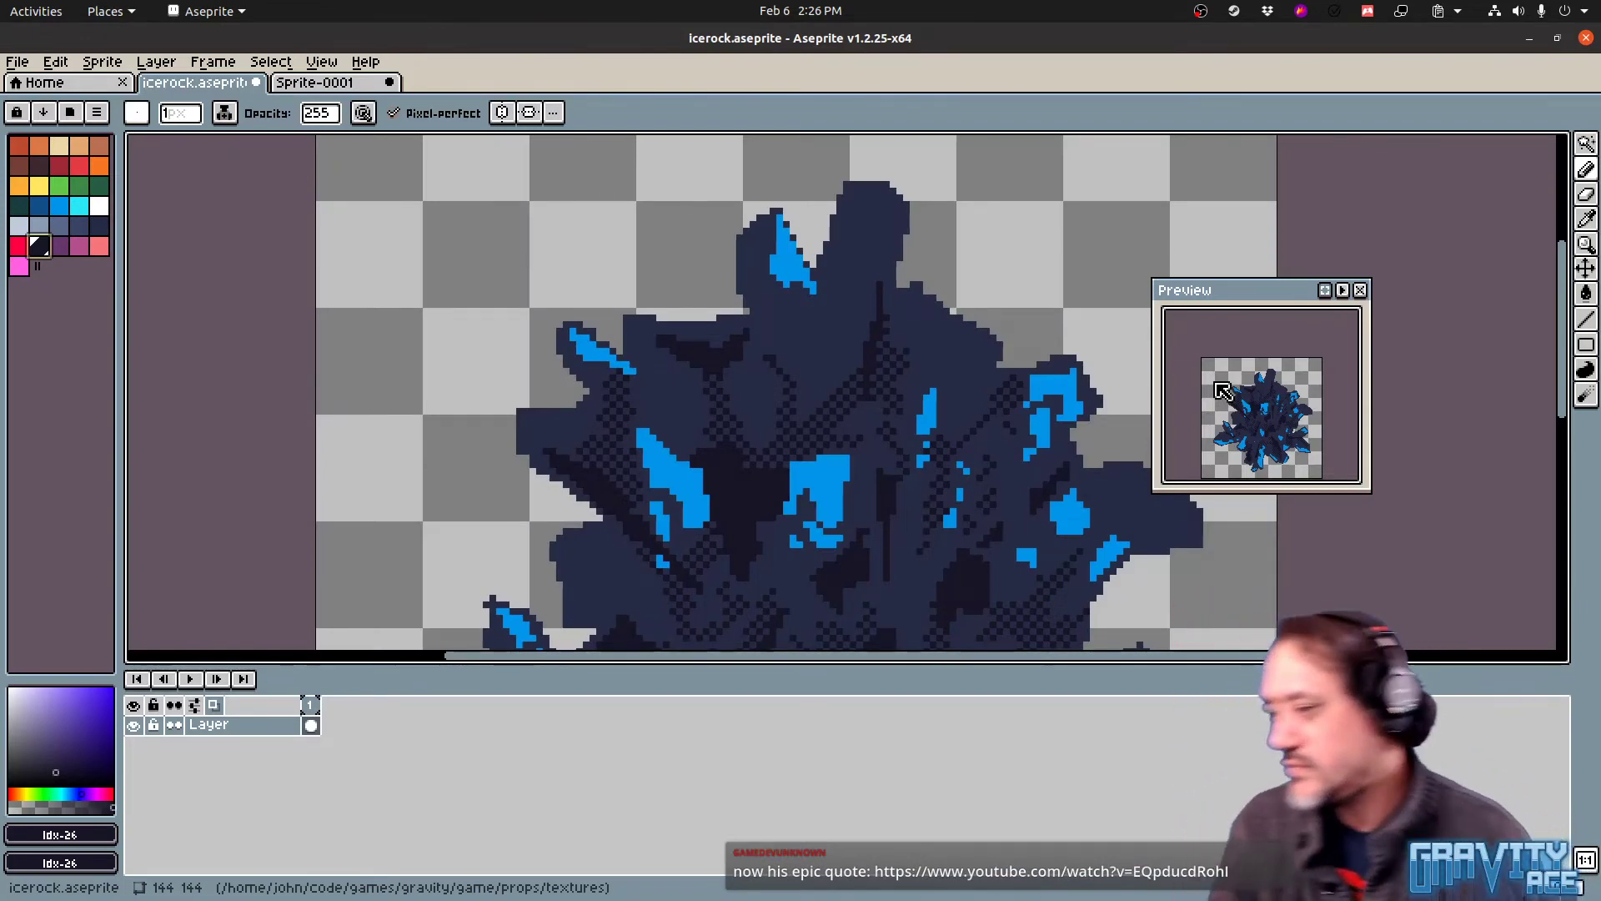
# Bring the browser window with the Shang Tsung video over the sprite and route Chrome's playback to Scarlett 2i2 USB Analog Stereo
pyautogui.hotkey('alt', 'Tab')
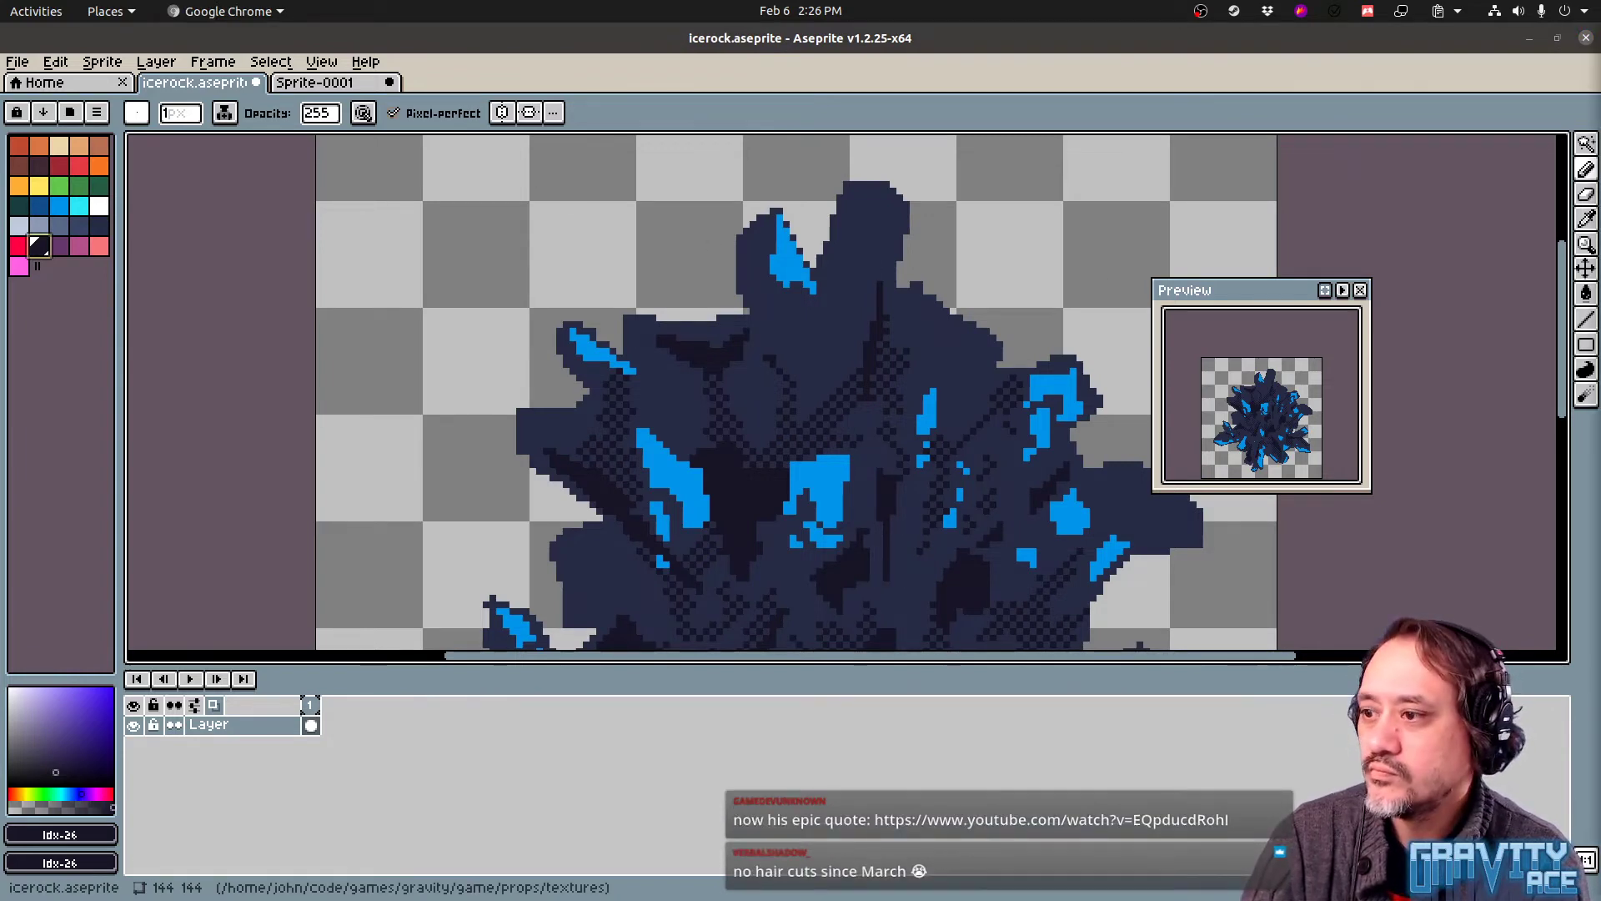
pyautogui.moveTo(1600, 84); pyautogui.dragTo(883, 72)
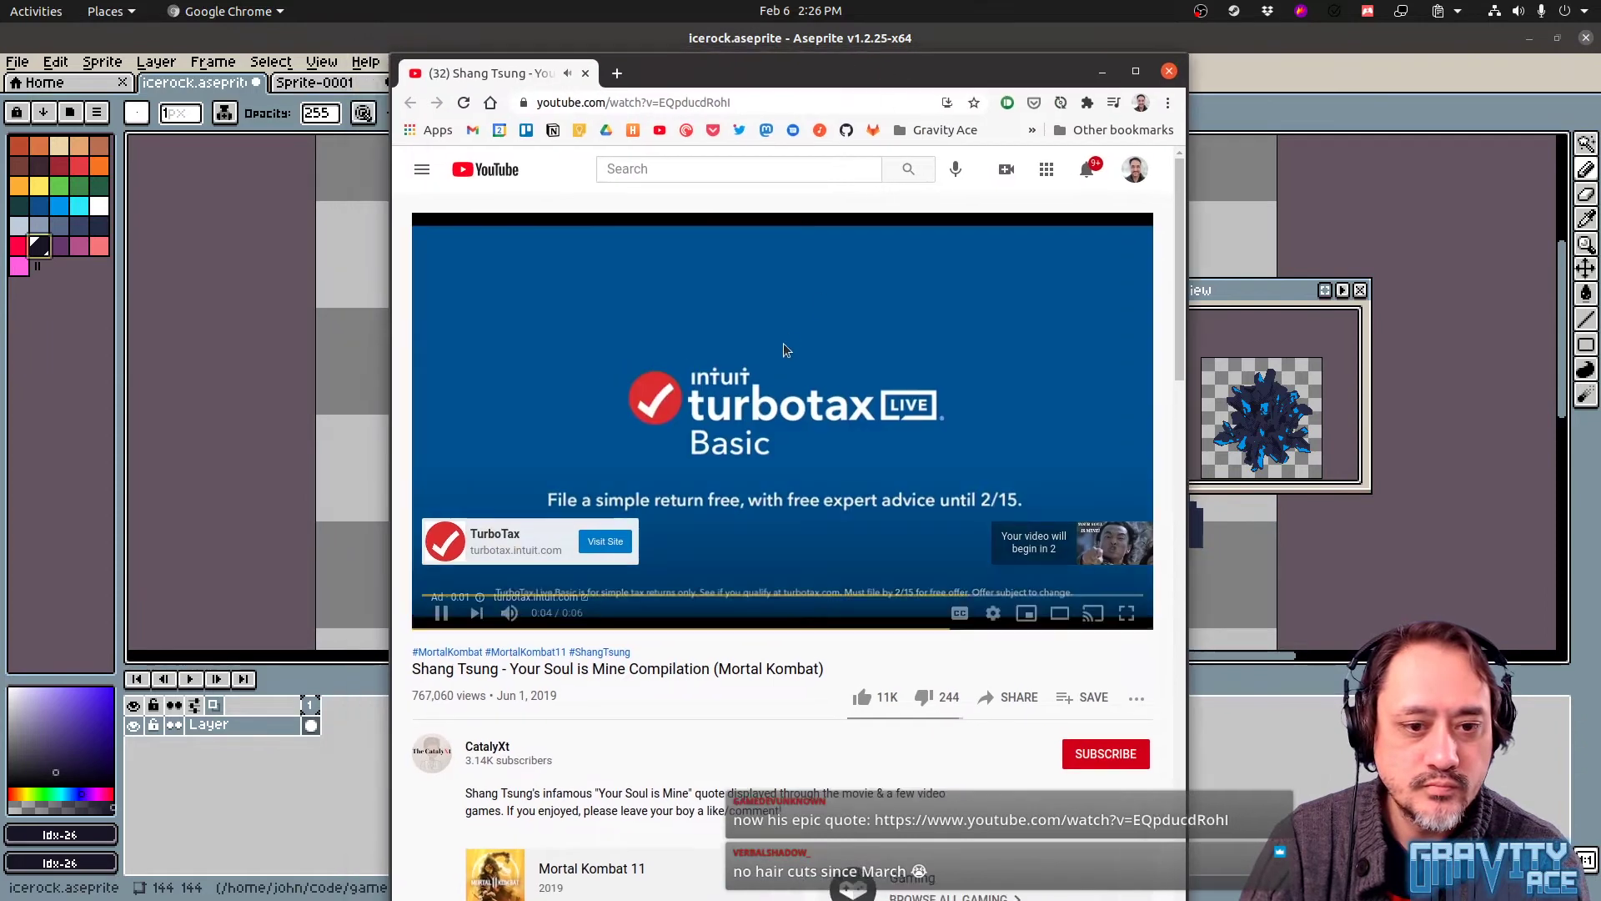
pyautogui.moveTo(4, 721)
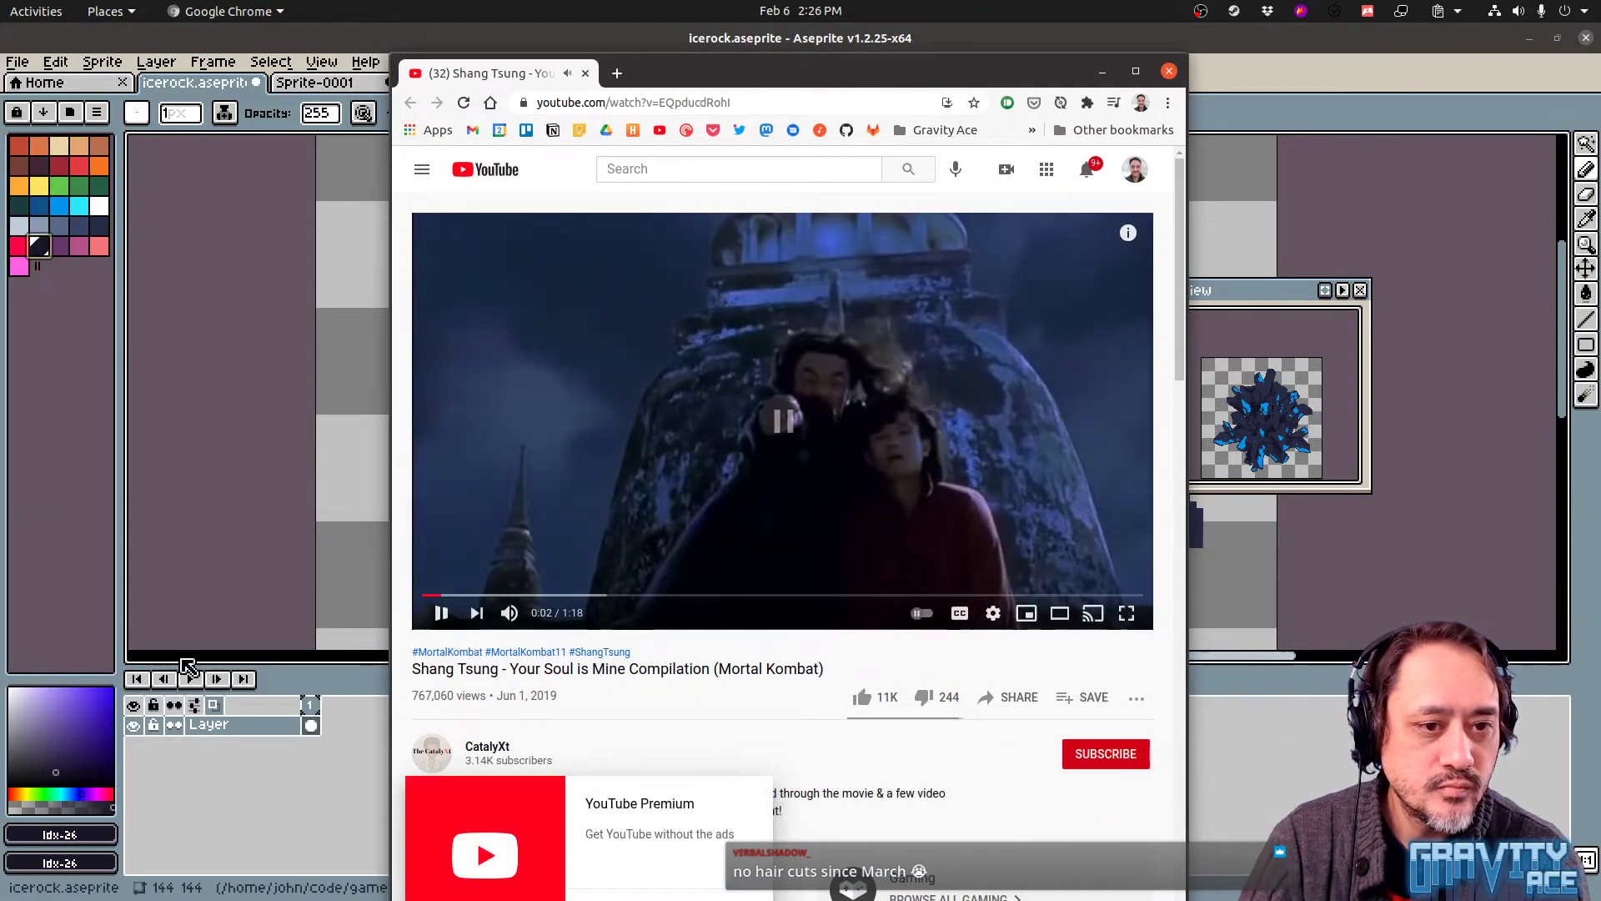
pyautogui.moveTo(3, 749)
pyautogui.click(19, 702)
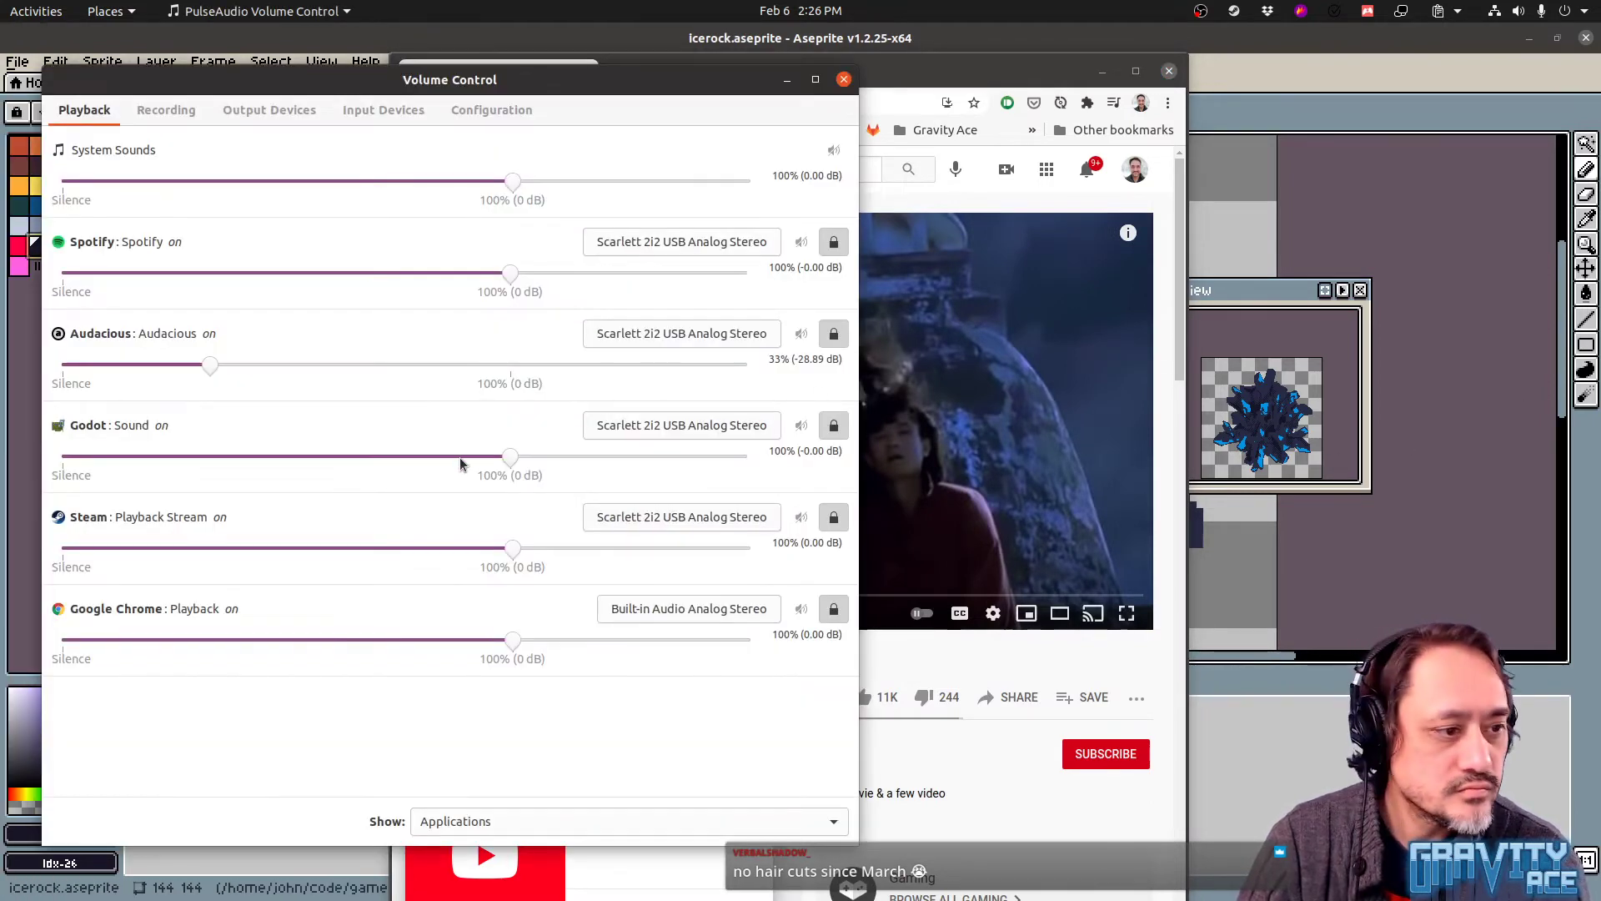
pyautogui.click(666, 609)
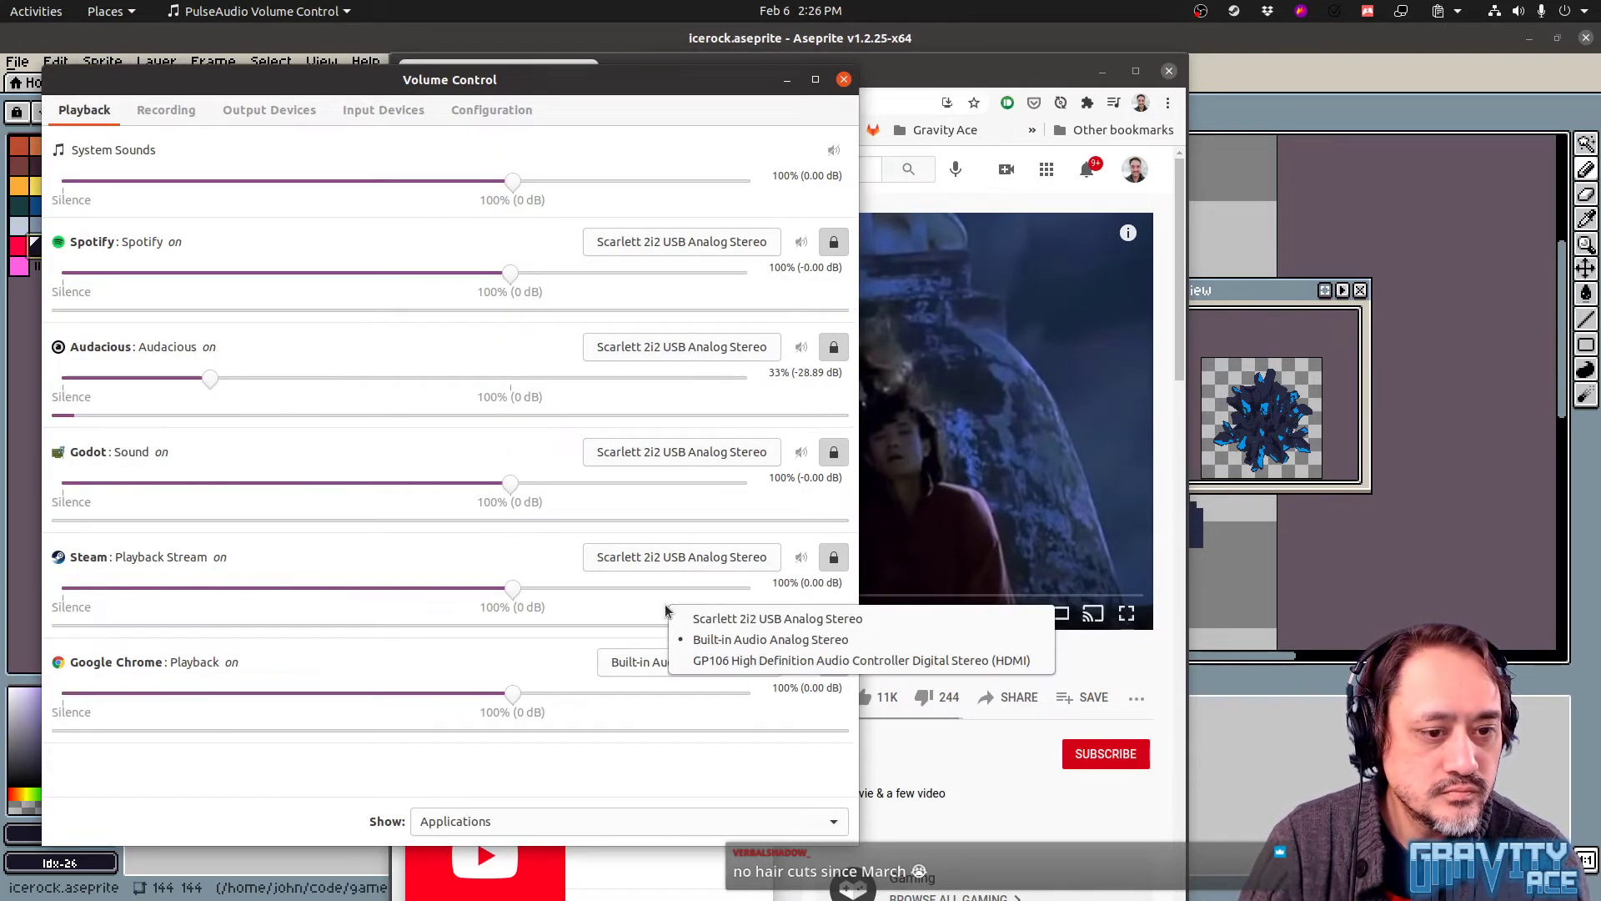
pyautogui.click(704, 613)
pyautogui.click(844, 80)
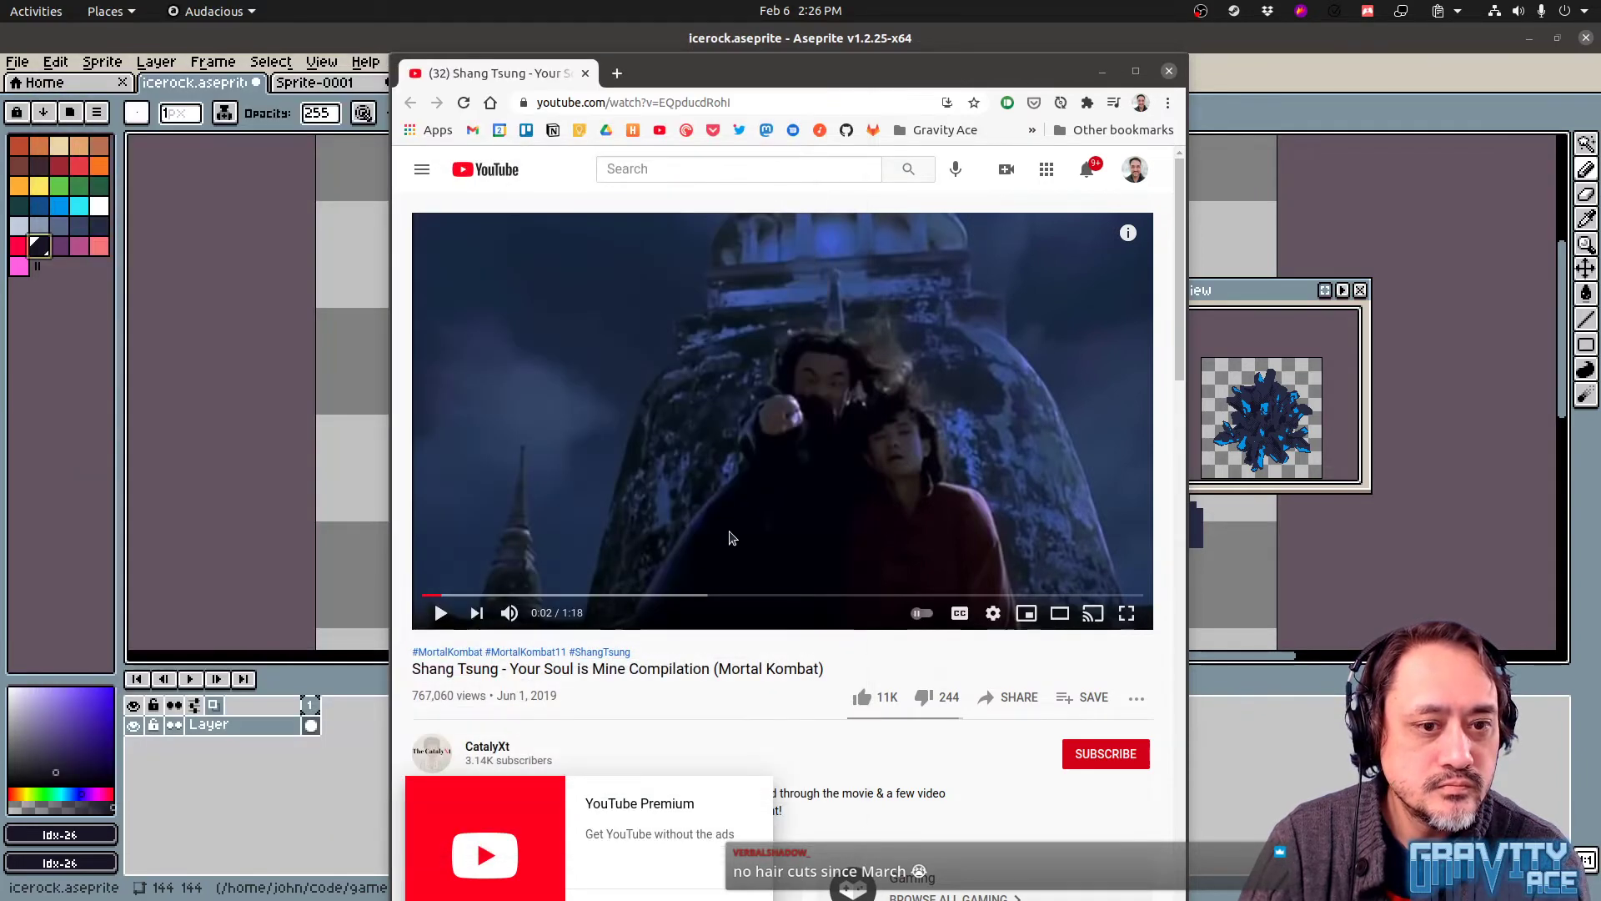
# Play the Shang Tsung video's opening scene, pause it and close its browser window
pyautogui.click(433, 595)
pyautogui.click(438, 614)
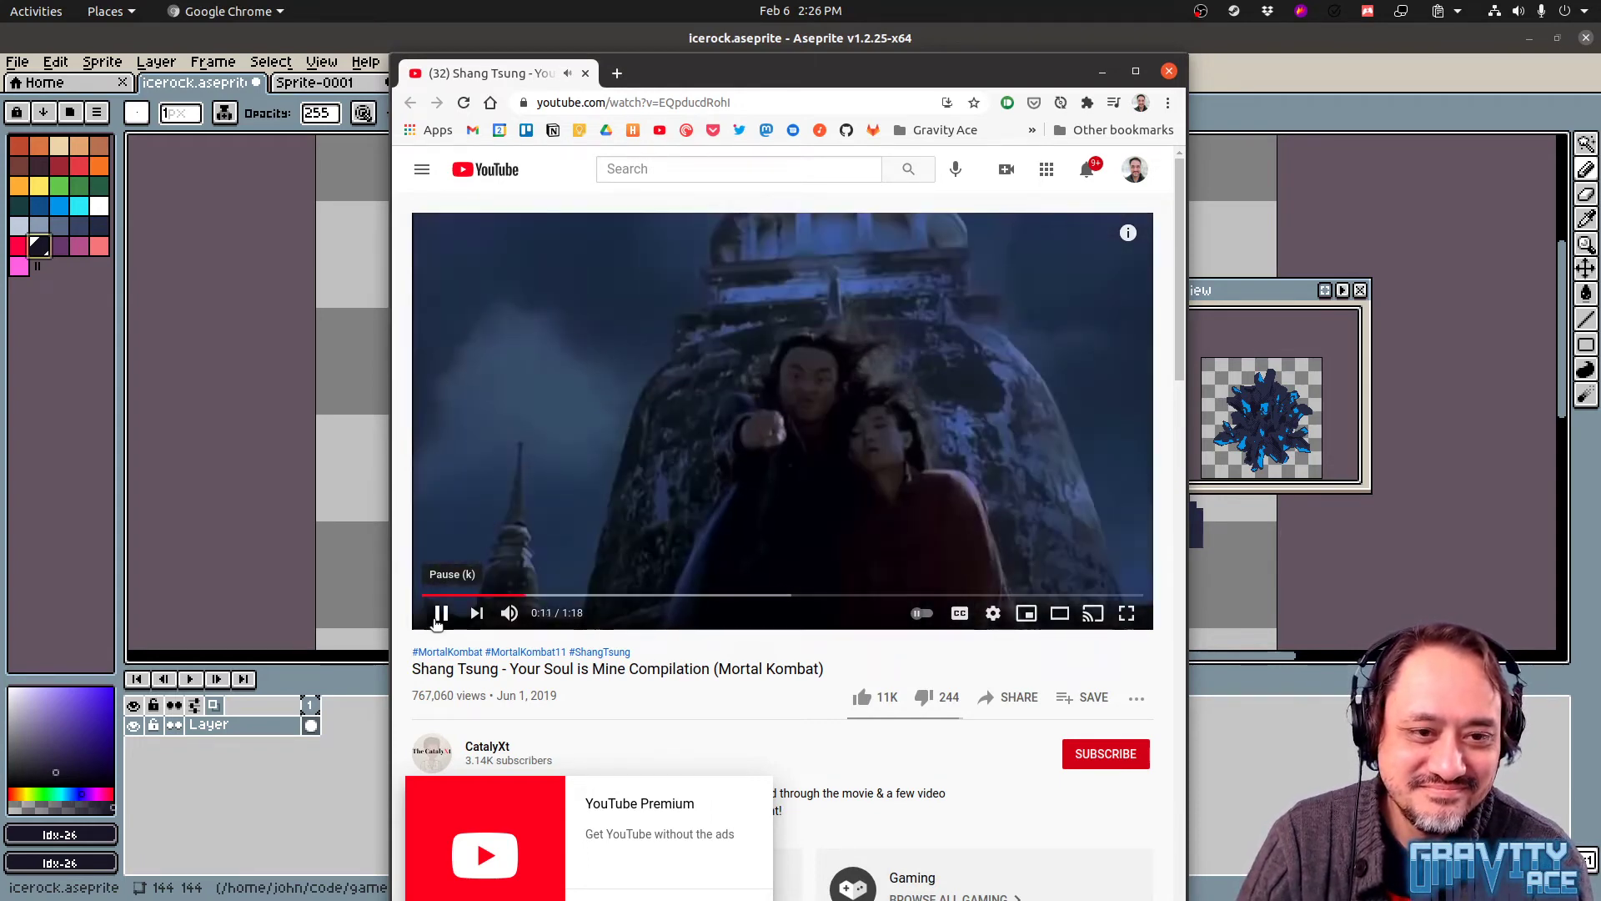
pyautogui.click(438, 619)
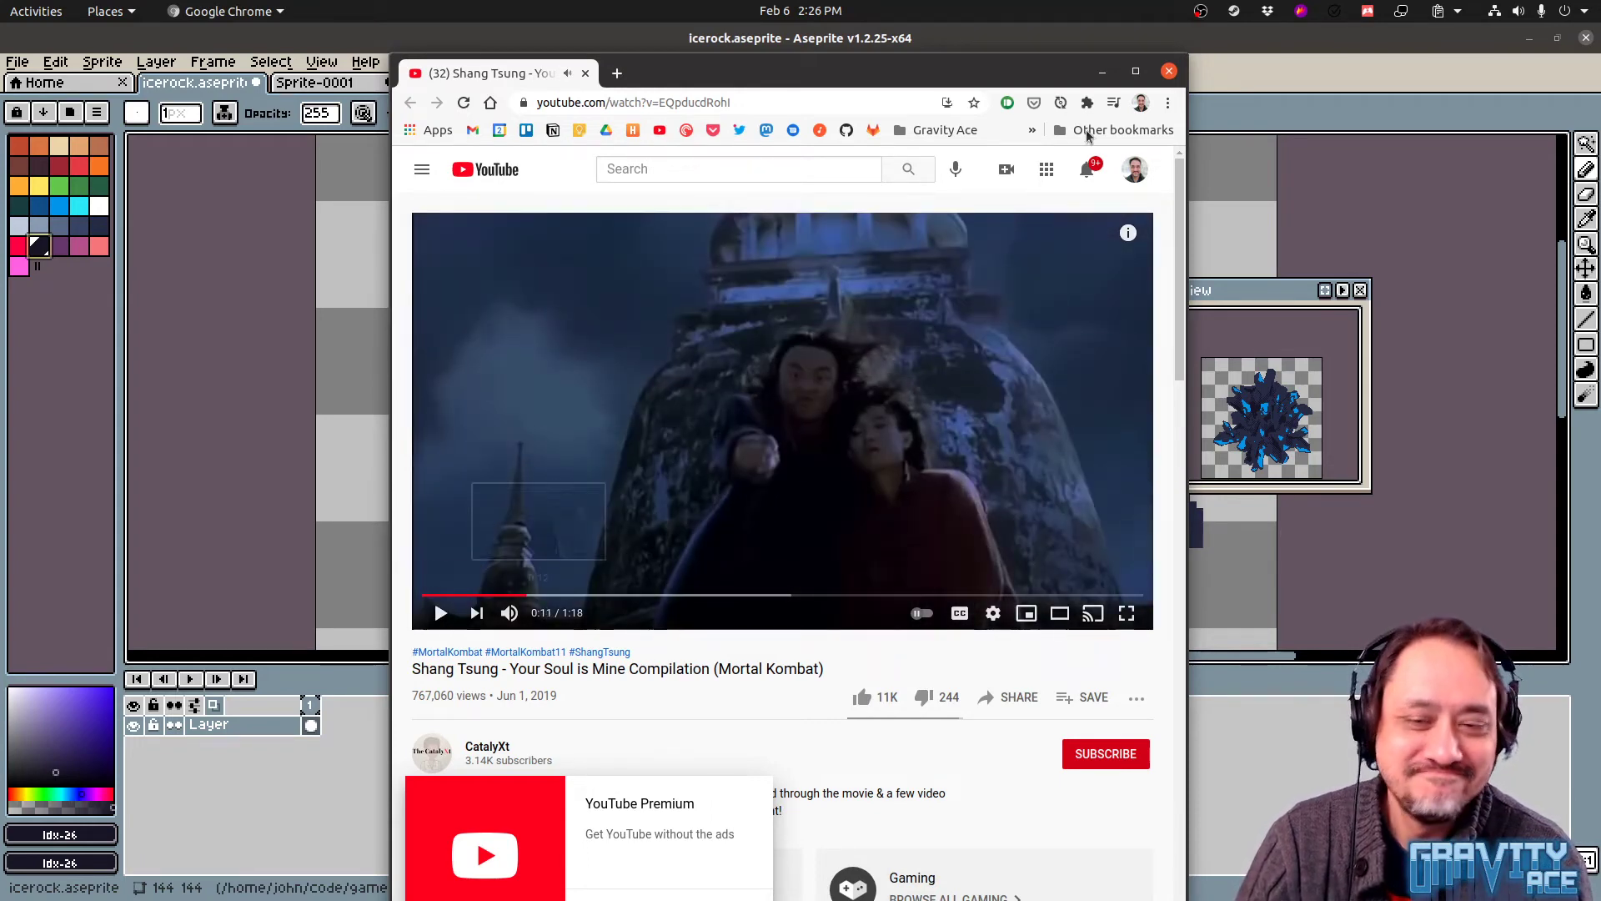
pyautogui.click(1170, 71)
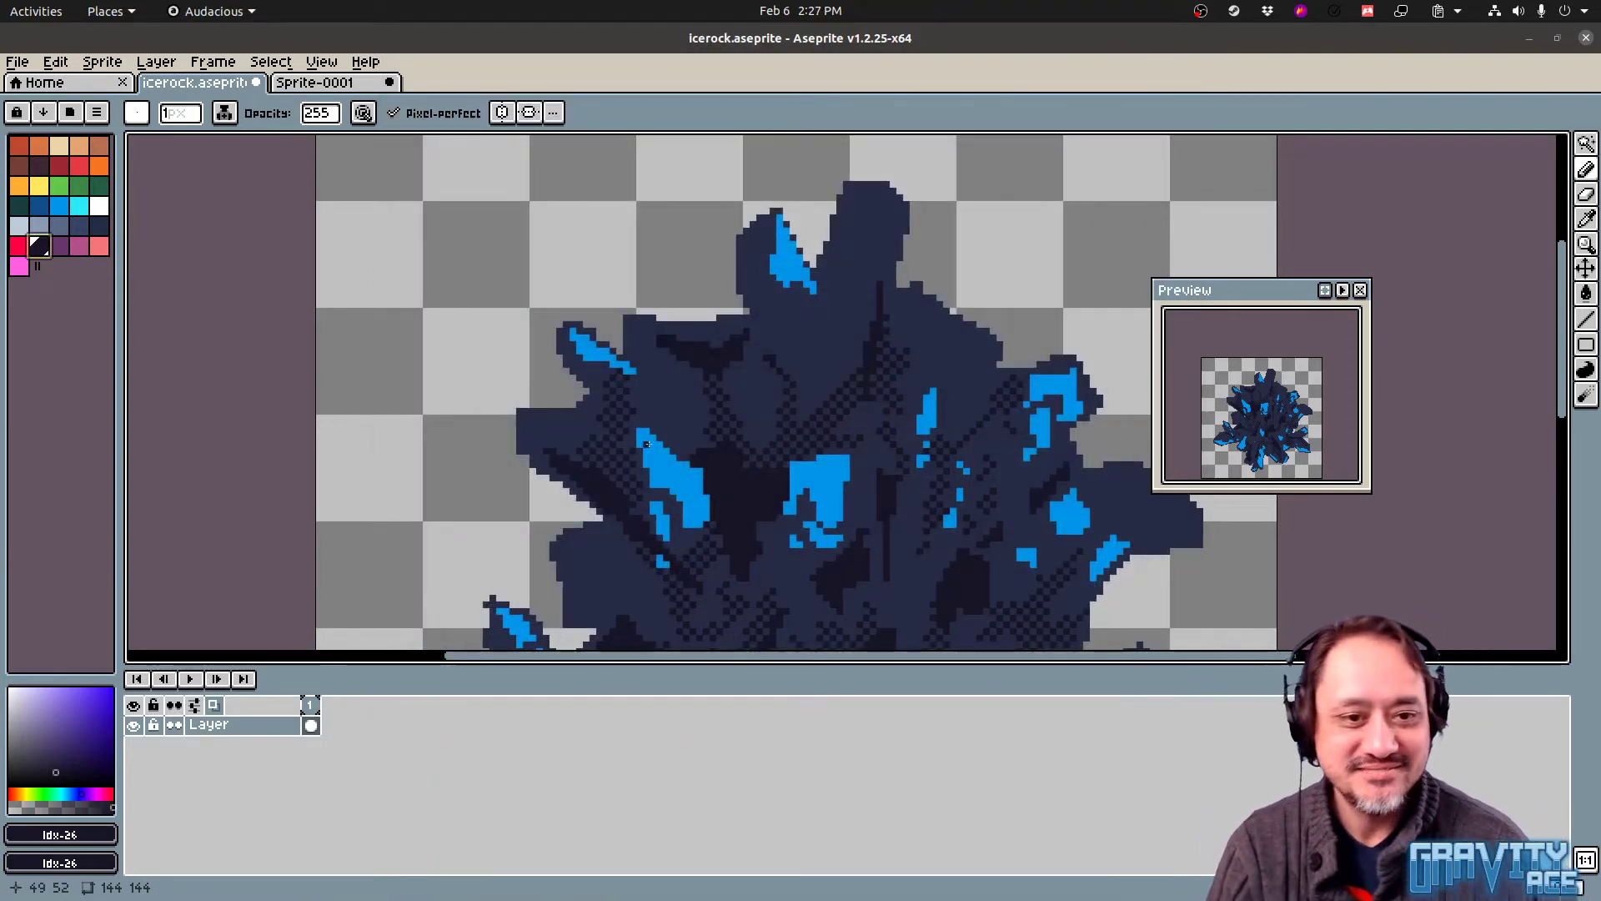
# Switch to the Contour tool with white (#ffffff) as the foreground colour for the ice rock's crystals
pyautogui.moveTo(646, 444); pyautogui.dragTo(612, 351, button='middle')
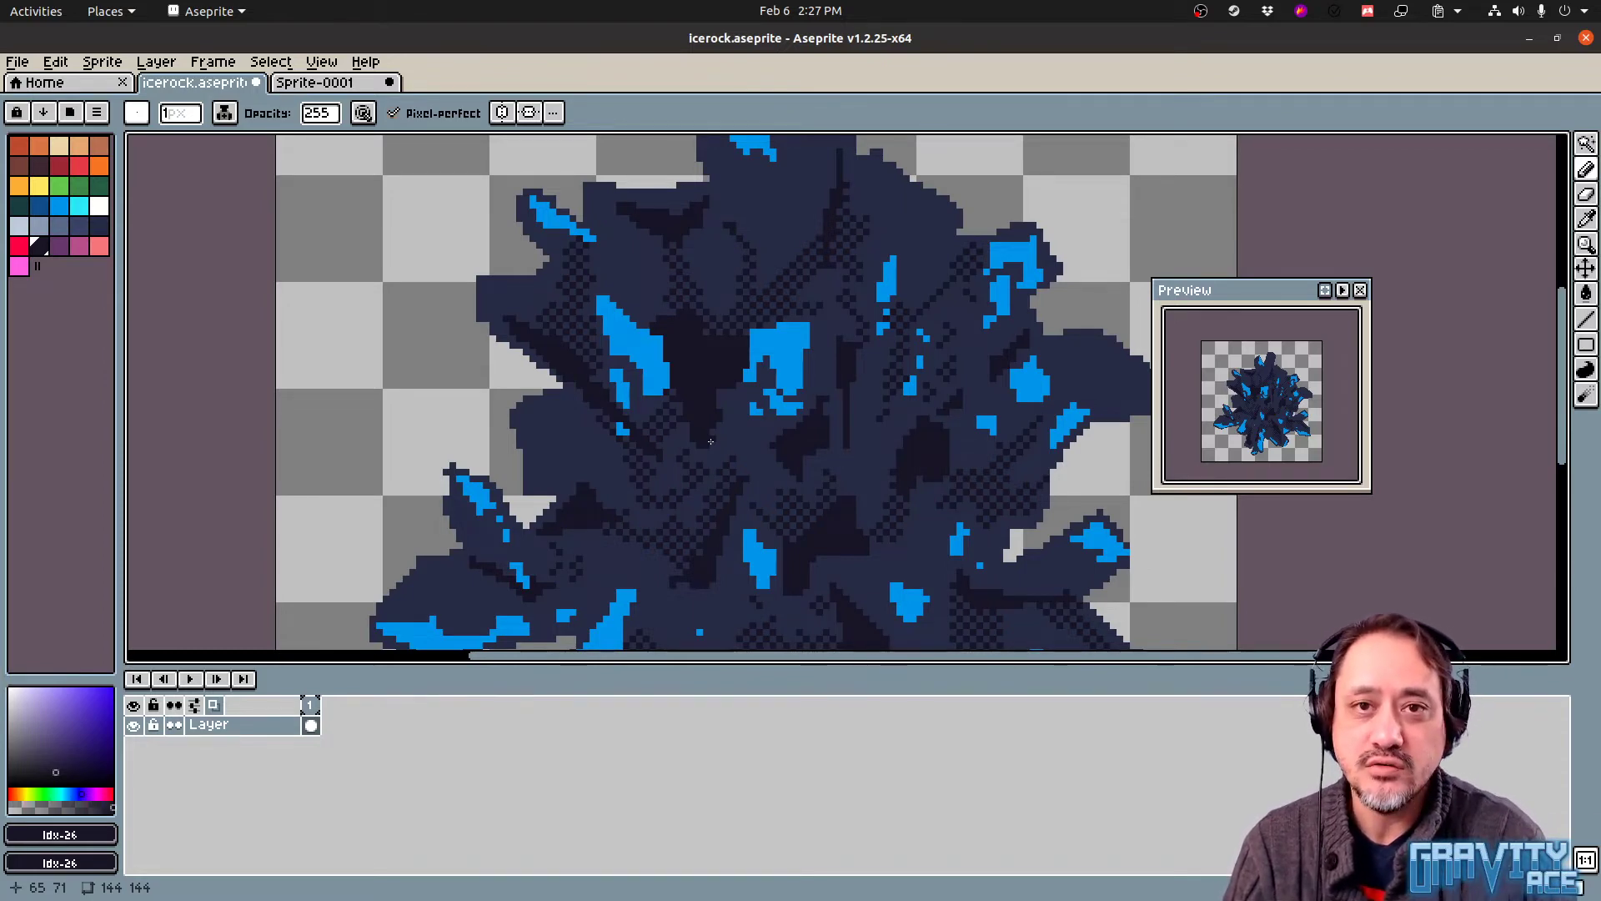
pyautogui.moveTo(711, 441); pyautogui.dragTo(690, 372, button='middle')
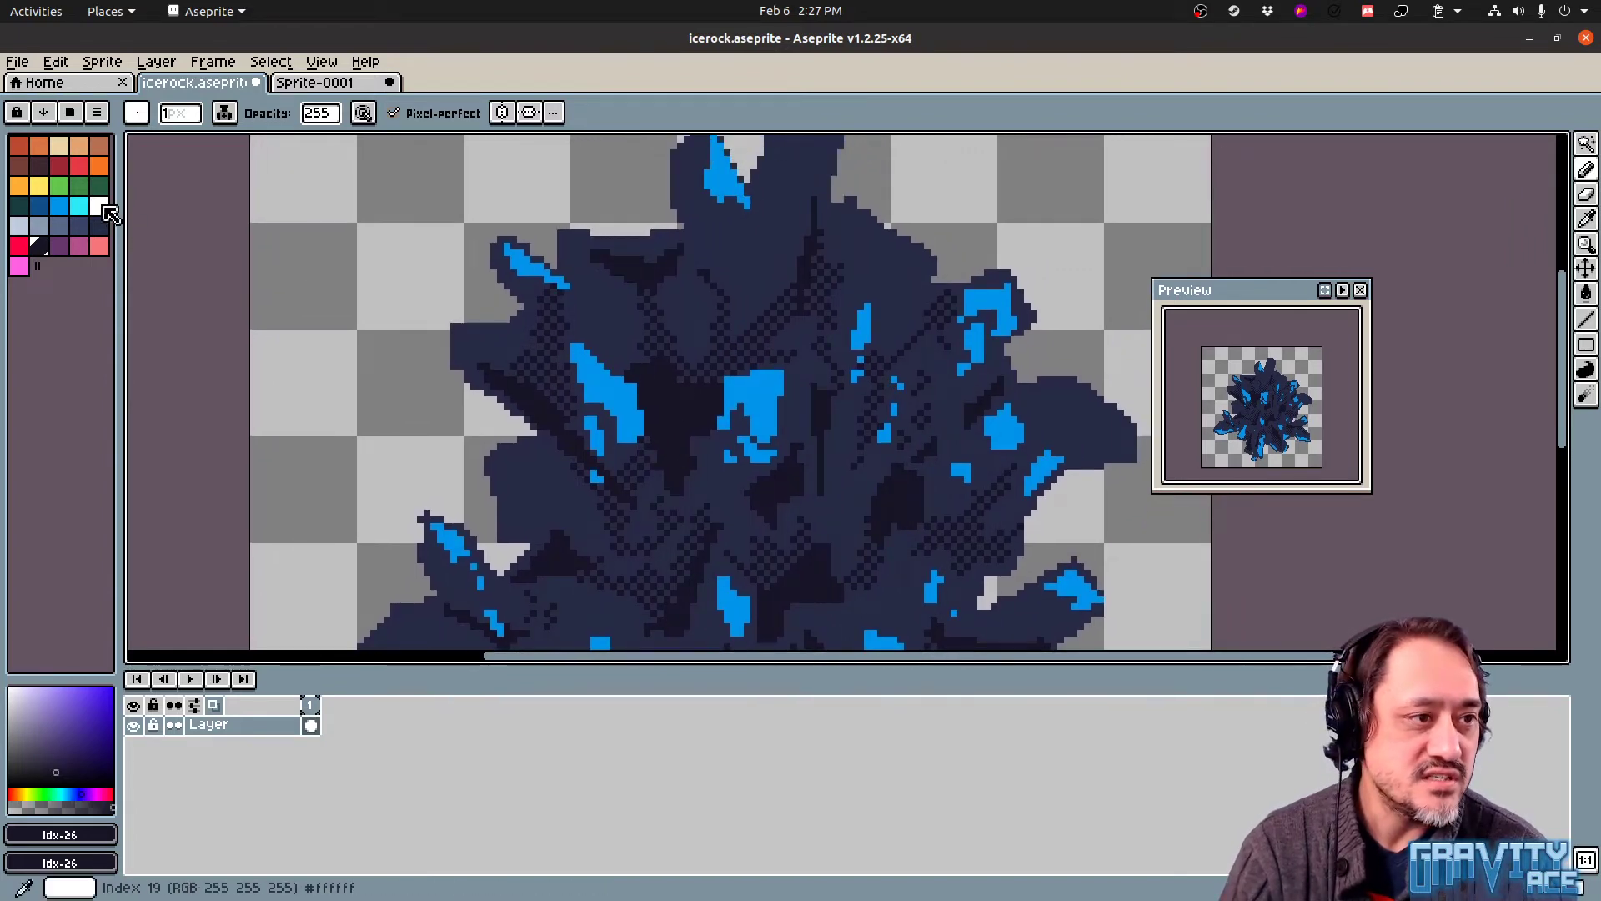
pyautogui.click(99, 206)
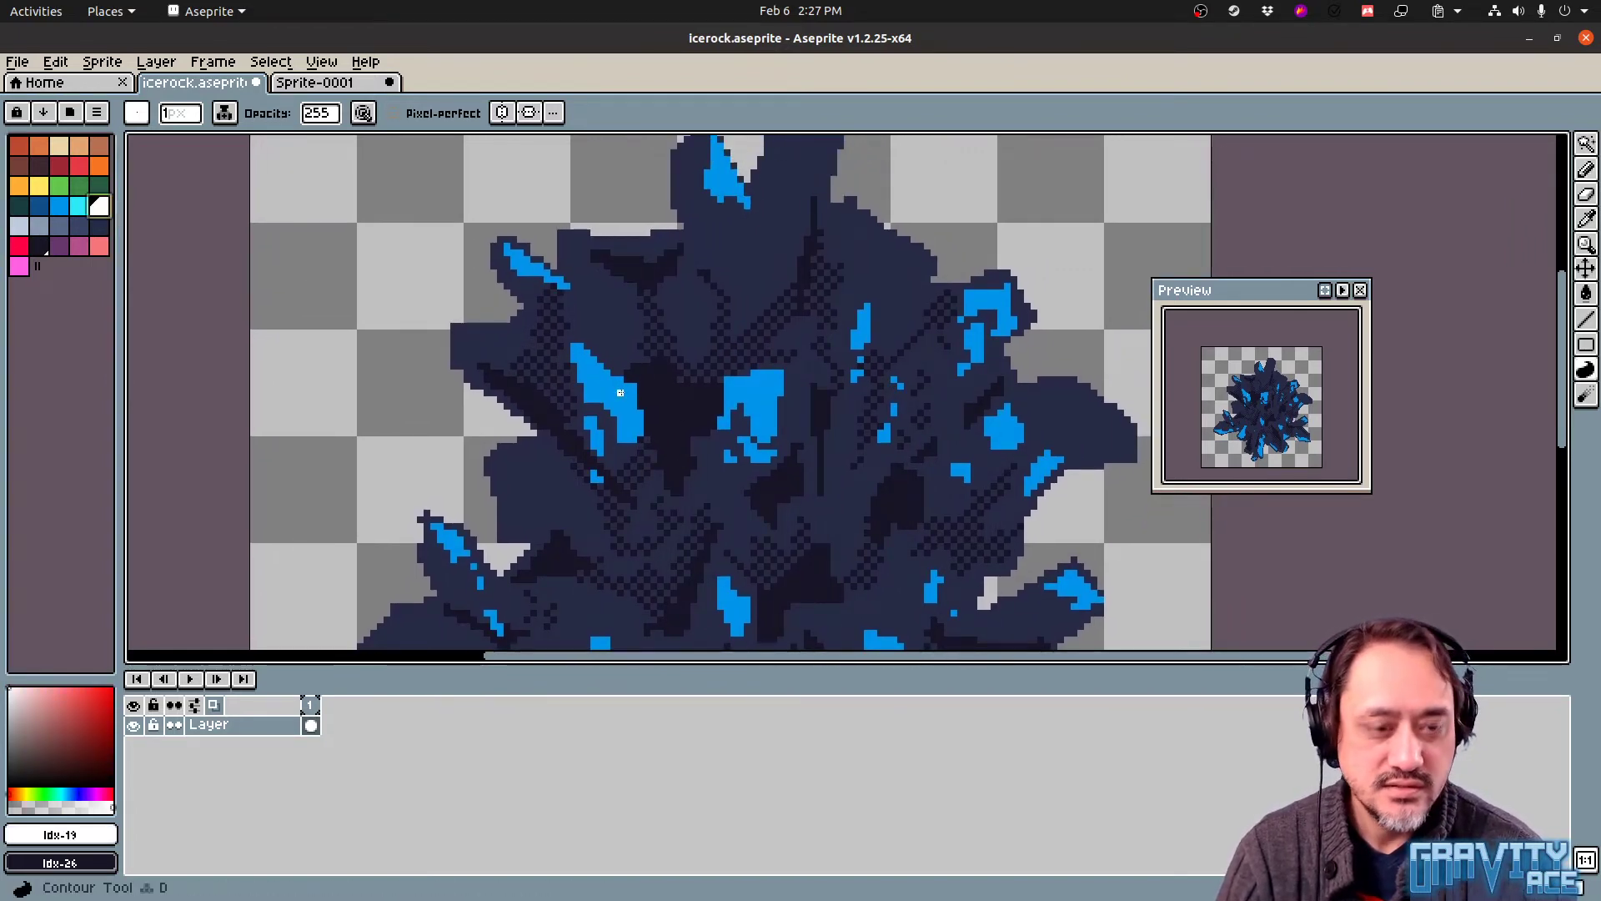
pyautogui.click(586, 352)
pyautogui.keyDown('shift'); pyautogui.click(633, 405); pyautogui.keyUp('shift')
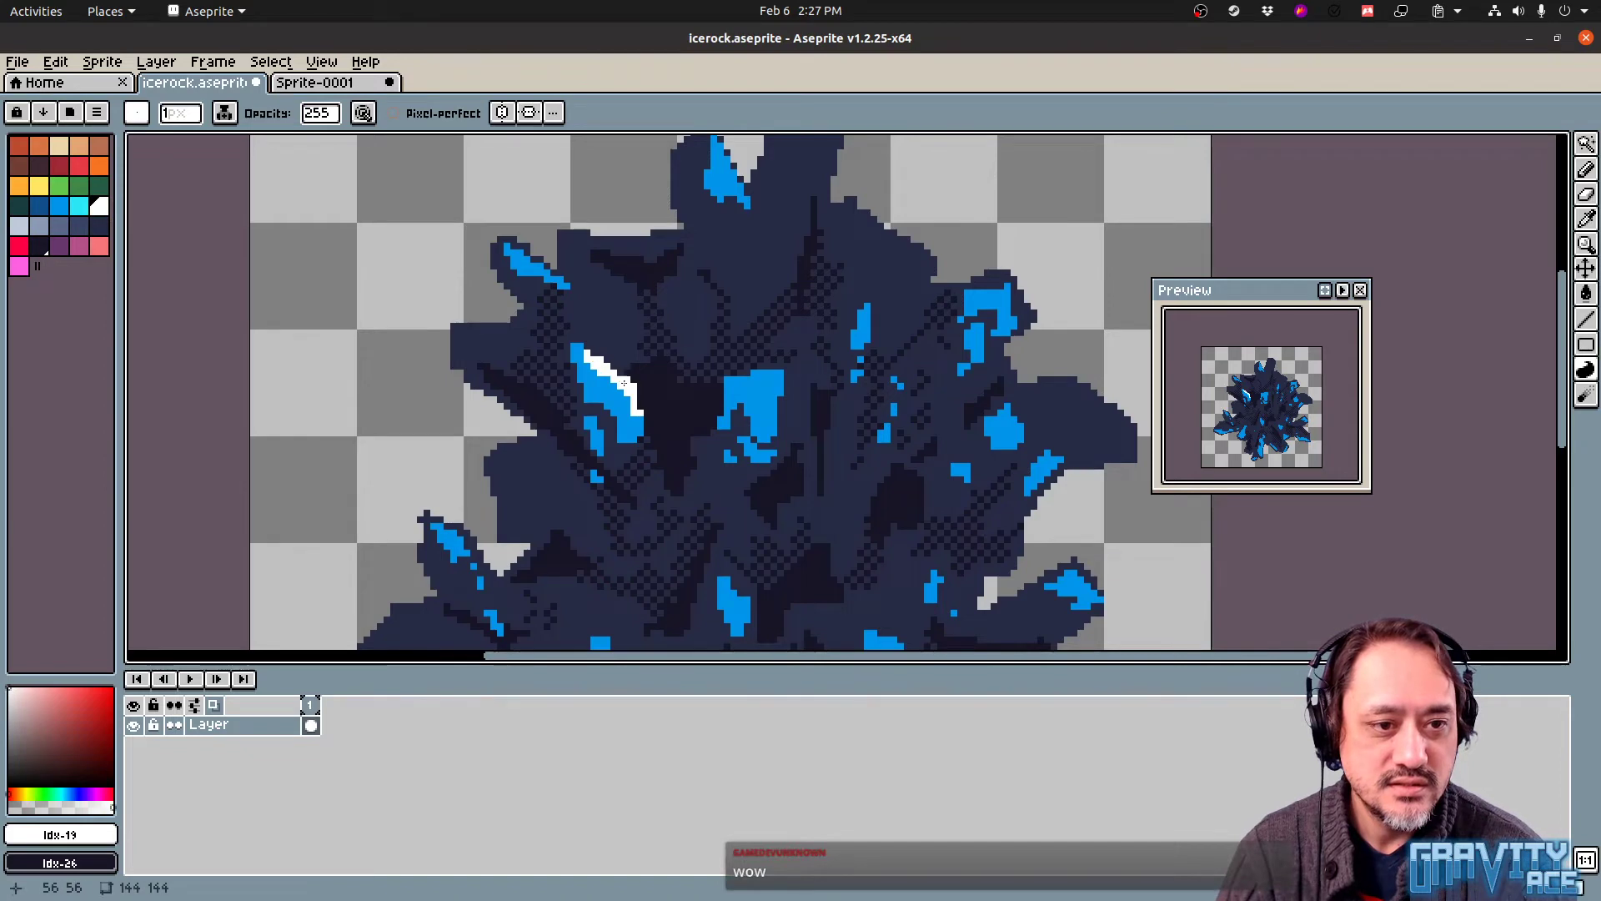
pyautogui.hotkey('ctrl', 'z')
pyautogui.hotkey('ctrl', 'z')
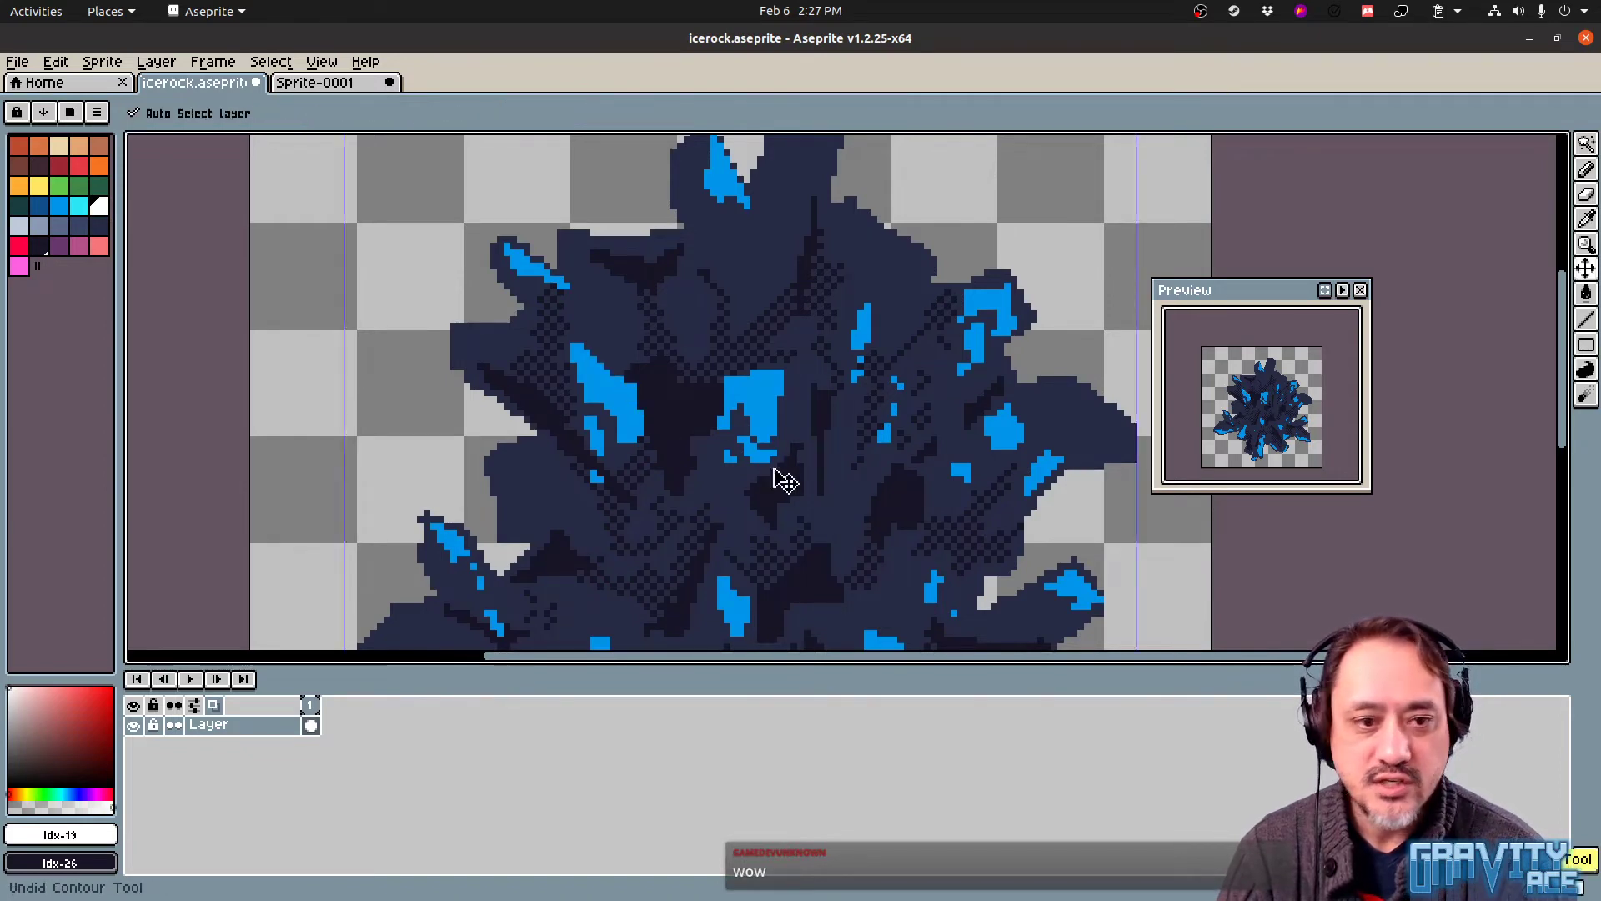
# Draw white highlights on the edges of the two large central facets and the two lower-right crystals of the ice rock
pyautogui.moveTo(722, 413)
pyautogui.mouseDown()
pyautogui.moveTo(726, 380)
pyautogui.moveTo(733, 412)
pyautogui.mouseUp()
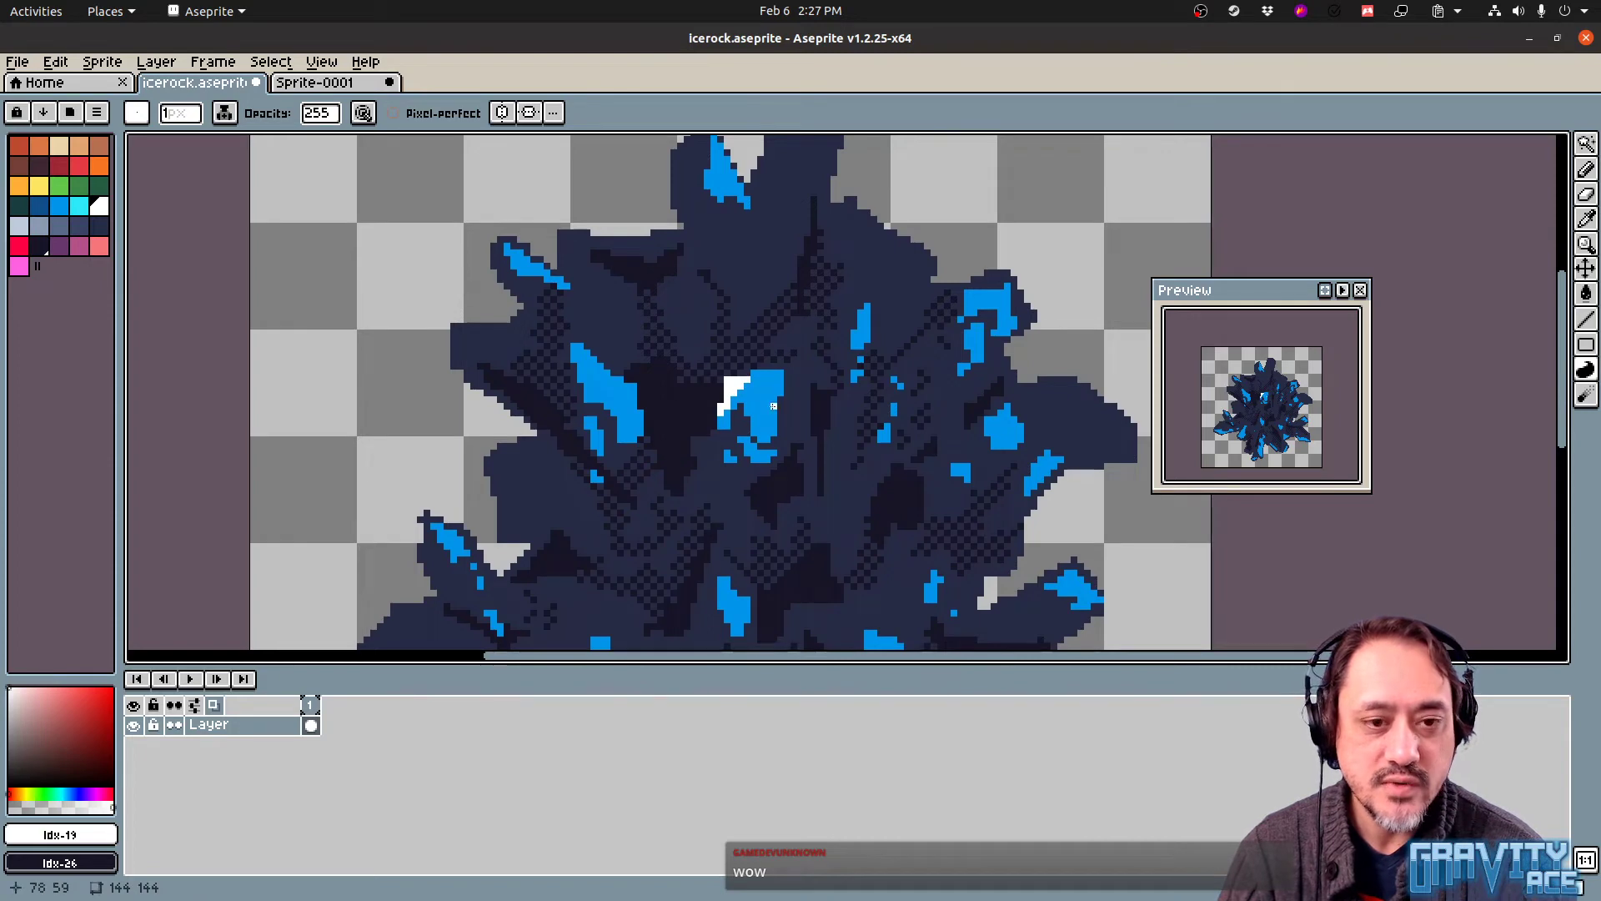
pyautogui.click(580, 356)
pyautogui.moveTo(628, 390); pyautogui.dragTo(628, 390)
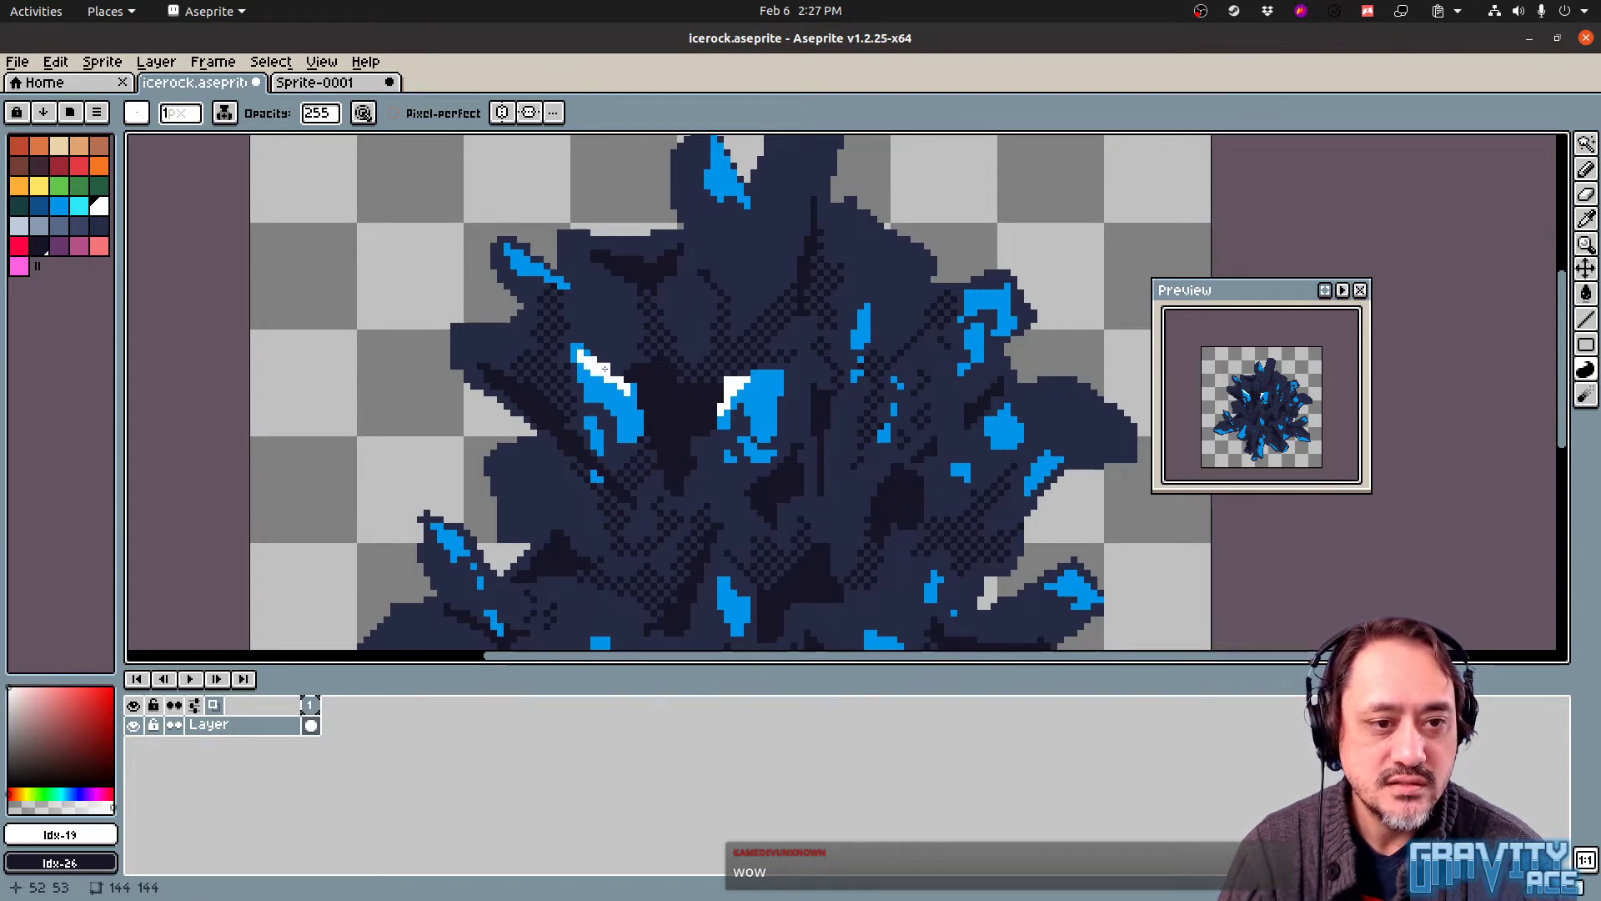
pyautogui.moveTo(894, 450); pyautogui.dragTo(858, 271, button='middle')
pyautogui.moveTo(843, 481); pyautogui.dragTo(857, 486)
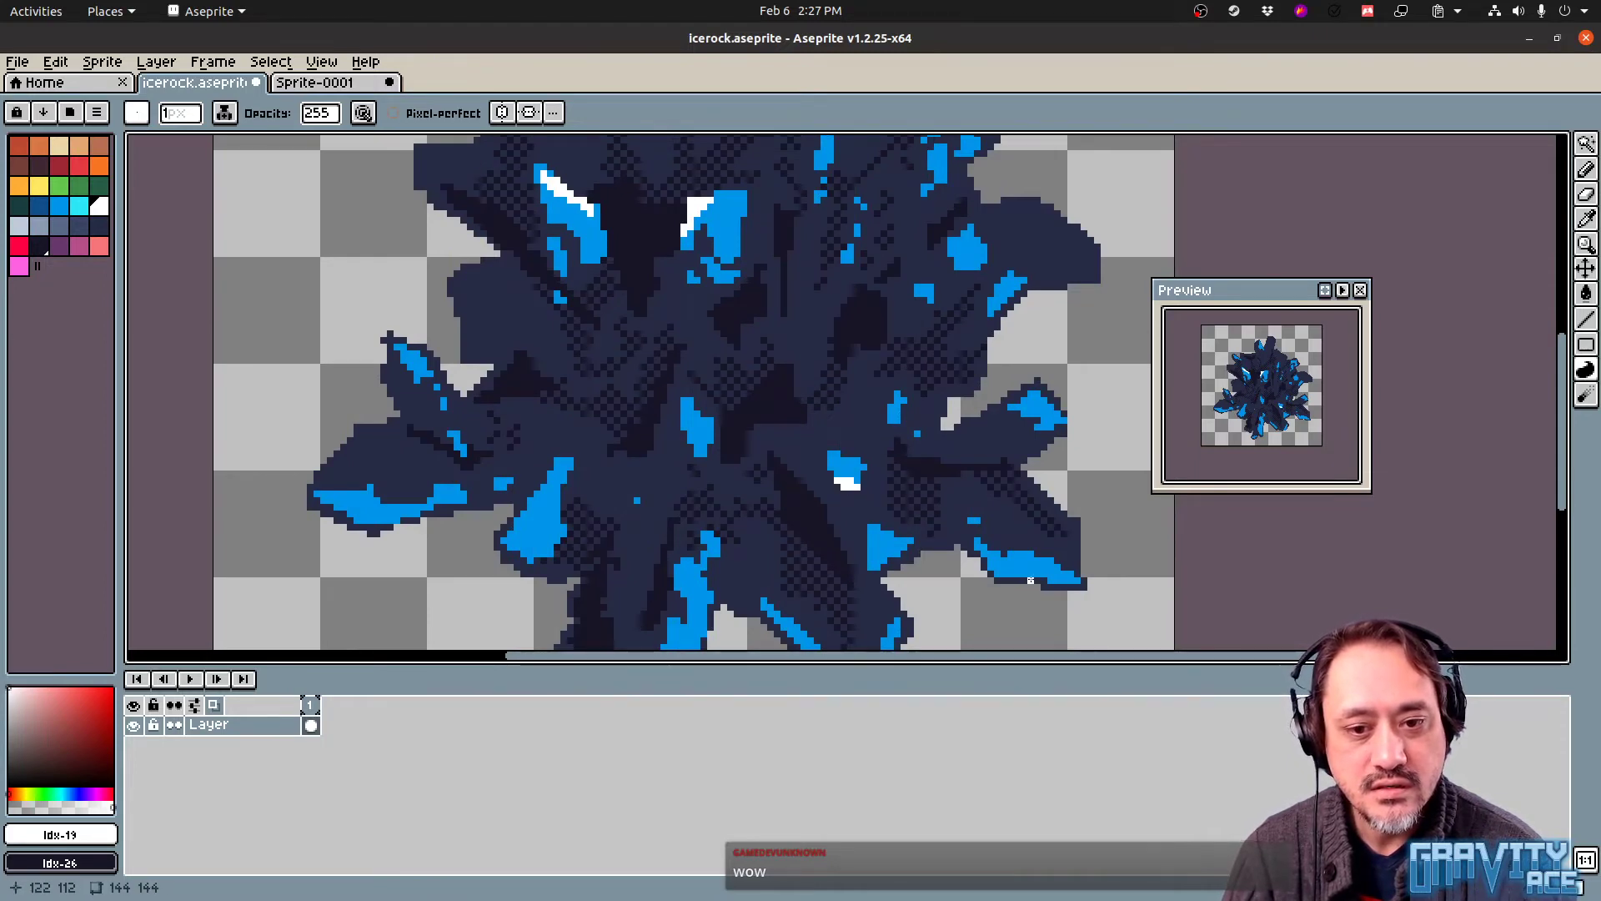
pyautogui.moveTo(1004, 568); pyautogui.dragTo(1036, 573)
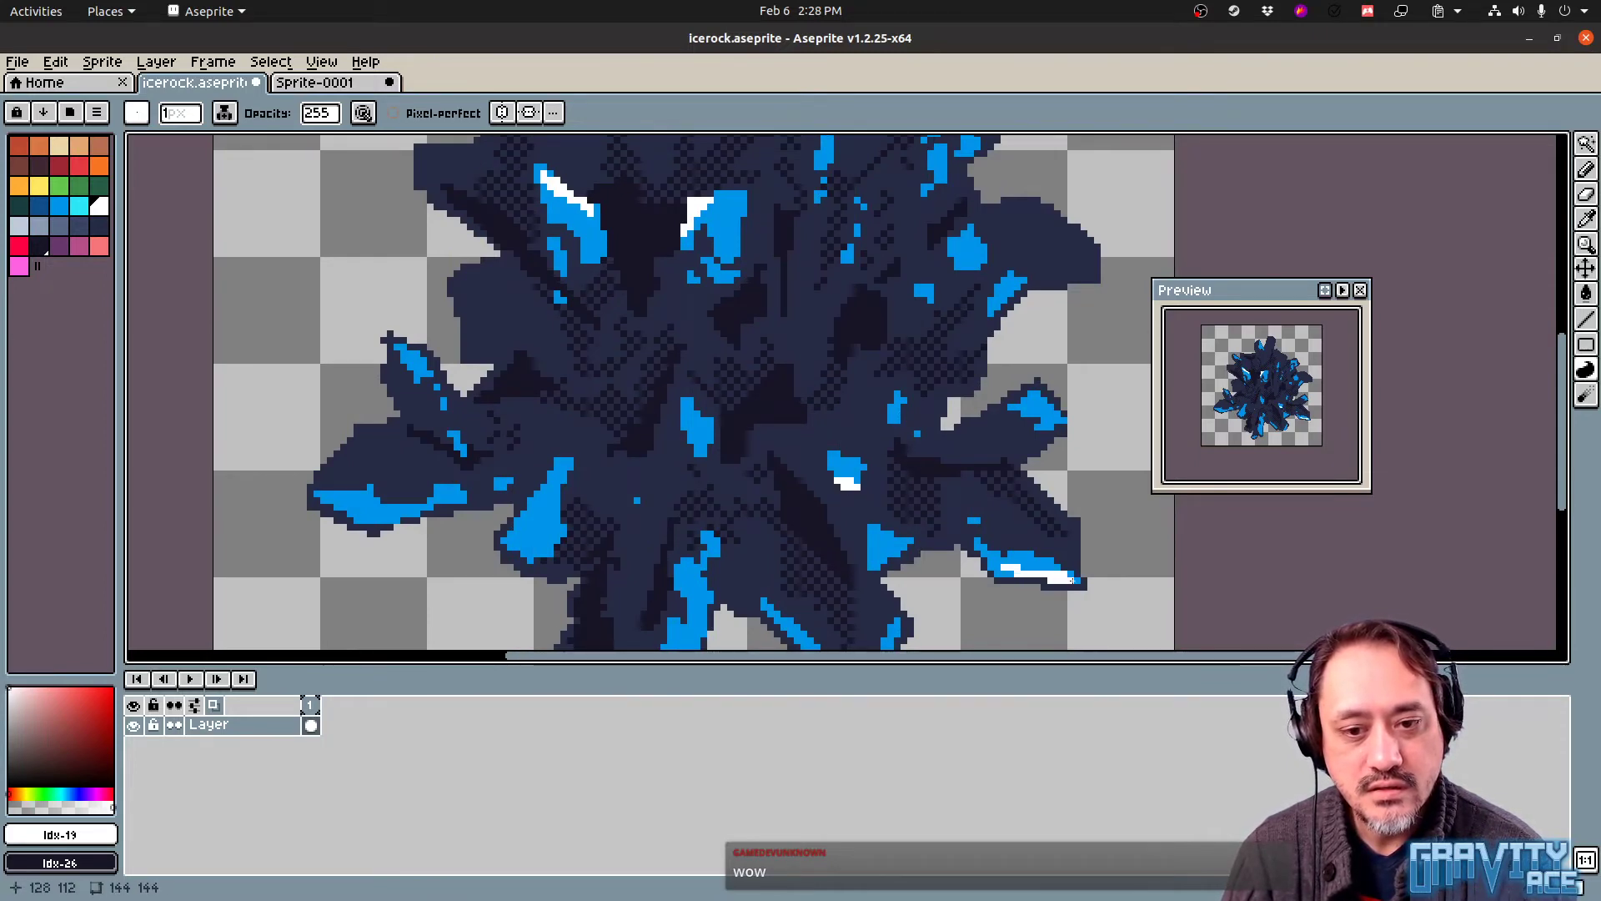
# Add white highlights to the tip of the long bottom crystal and around the base of the lower-left blue facet
pyautogui.moveTo(700, 632); pyautogui.dragTo(774, 446, button='middle')
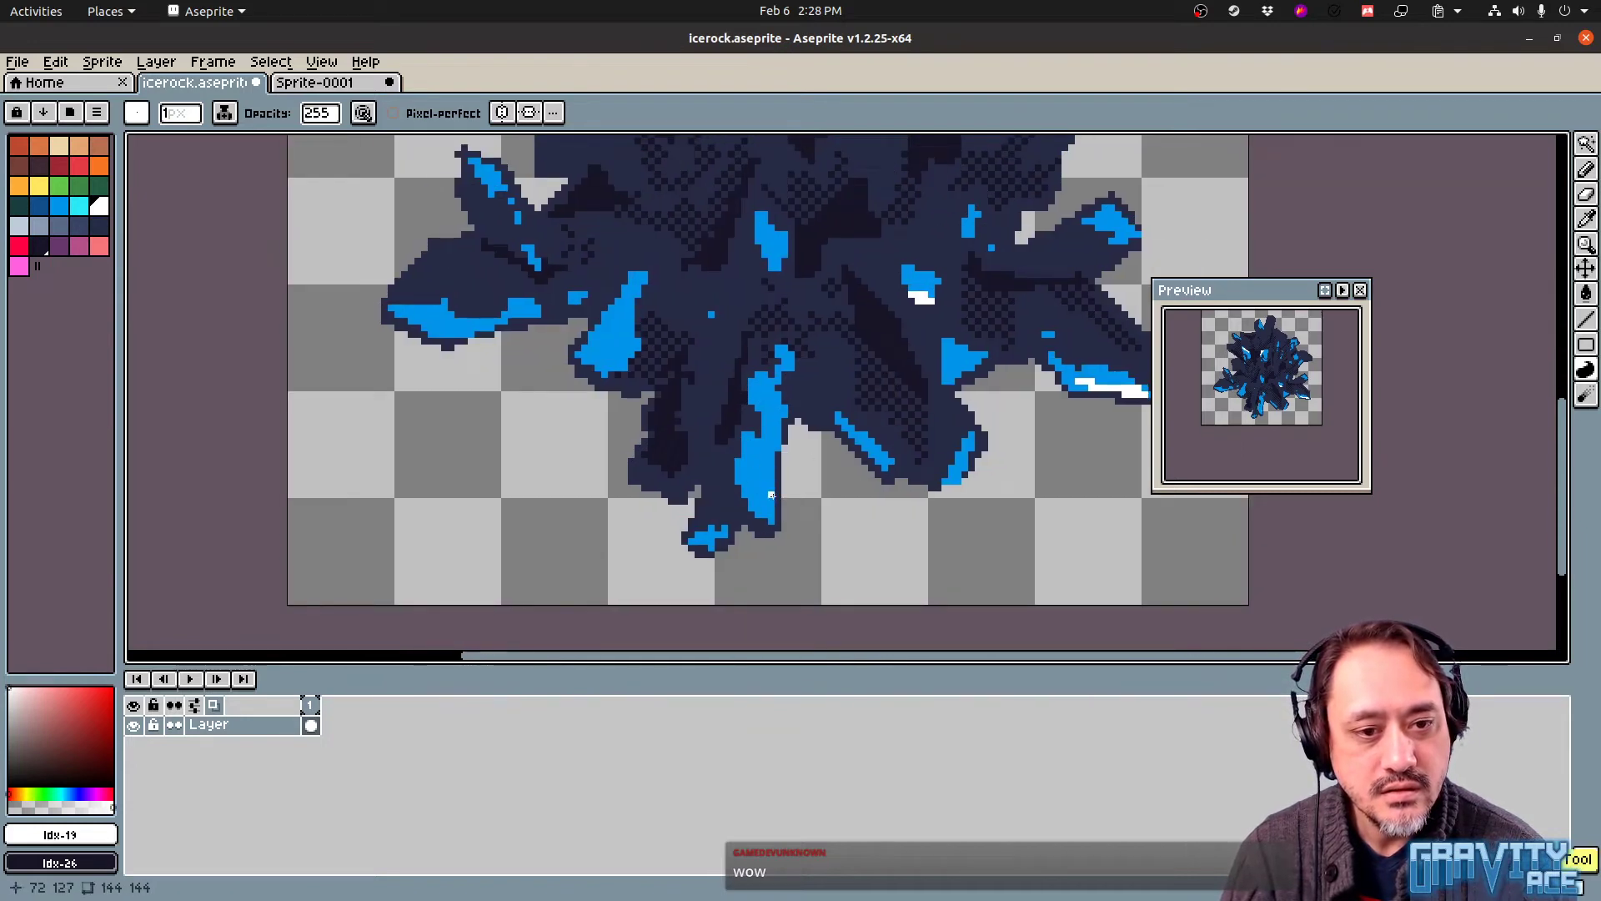
pyautogui.moveTo(746, 490); pyautogui.dragTo(769, 486)
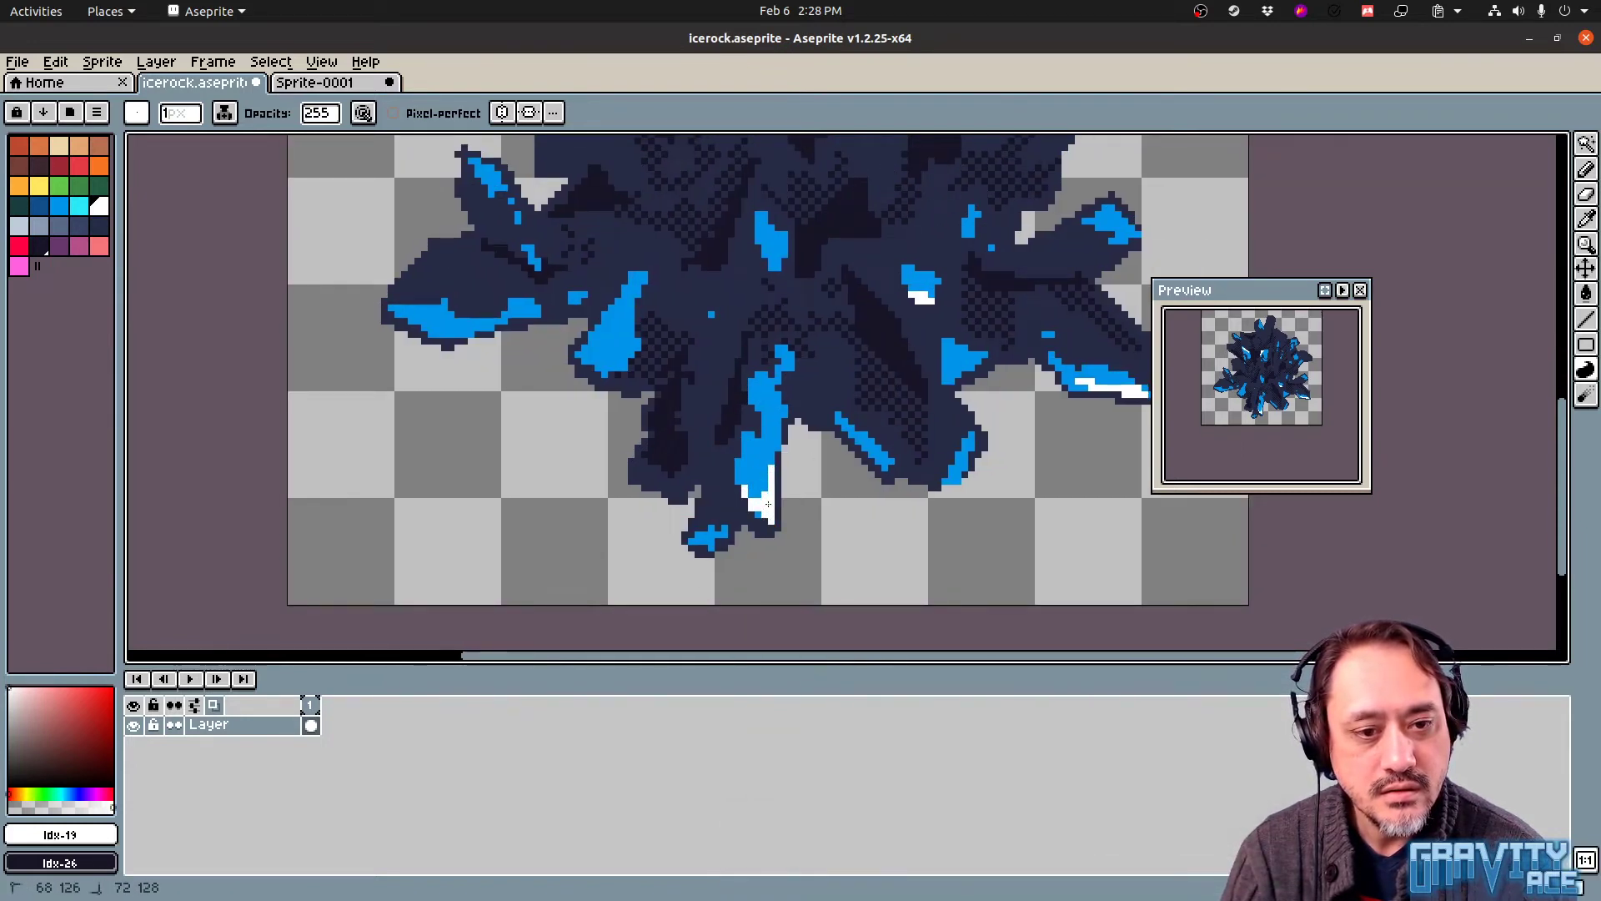
pyautogui.moveTo(591, 335)
pyautogui.mouseDown()
pyautogui.moveTo(605, 374)
pyautogui.moveTo(631, 357)
pyautogui.mouseUp()
pyautogui.hotkey('ctrl', 'z')
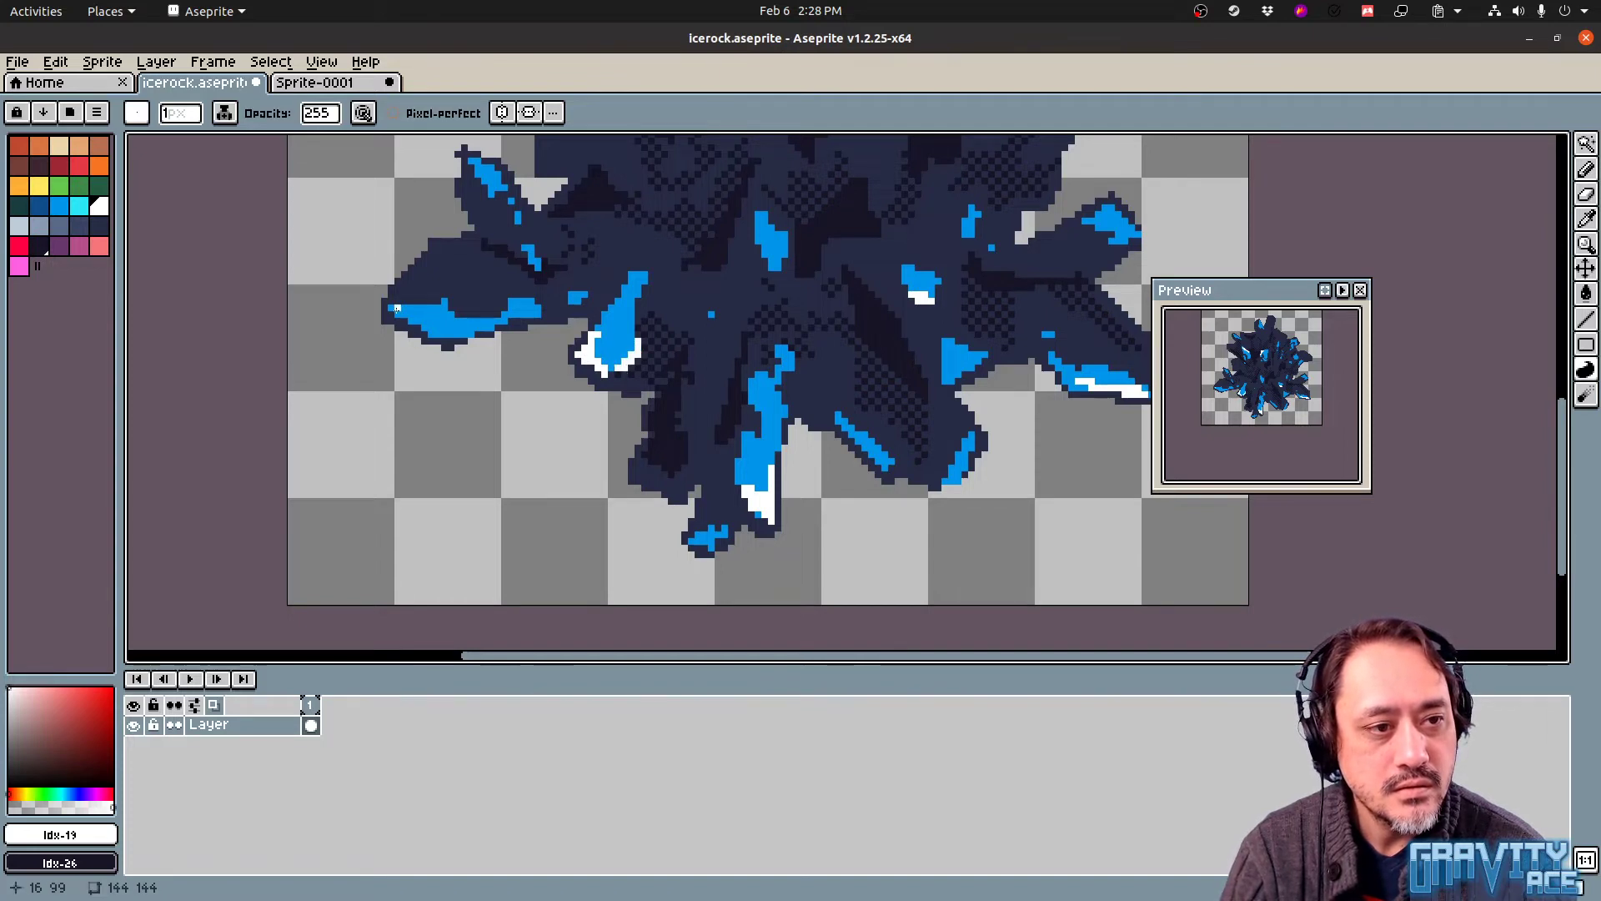
# Add white highlights to the topmost and upper-right crystals, and save the ice rock sprite
pyautogui.scroll(3, 525, 354)
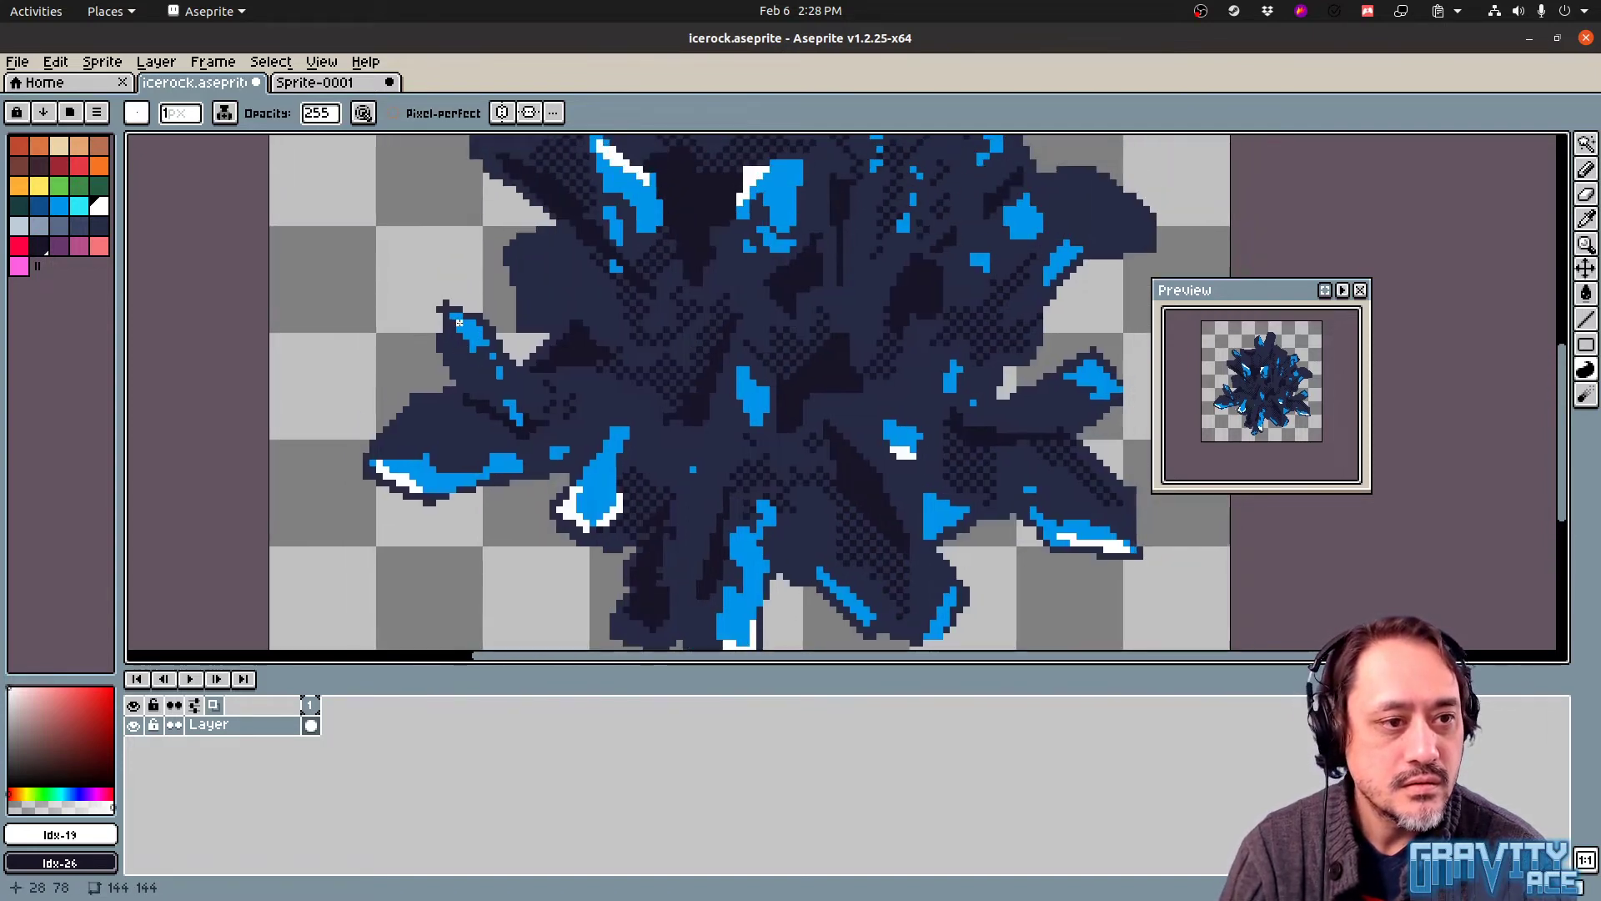
pyautogui.scroll(5, 739, 322)
pyautogui.hscroll(3, 738, 321)
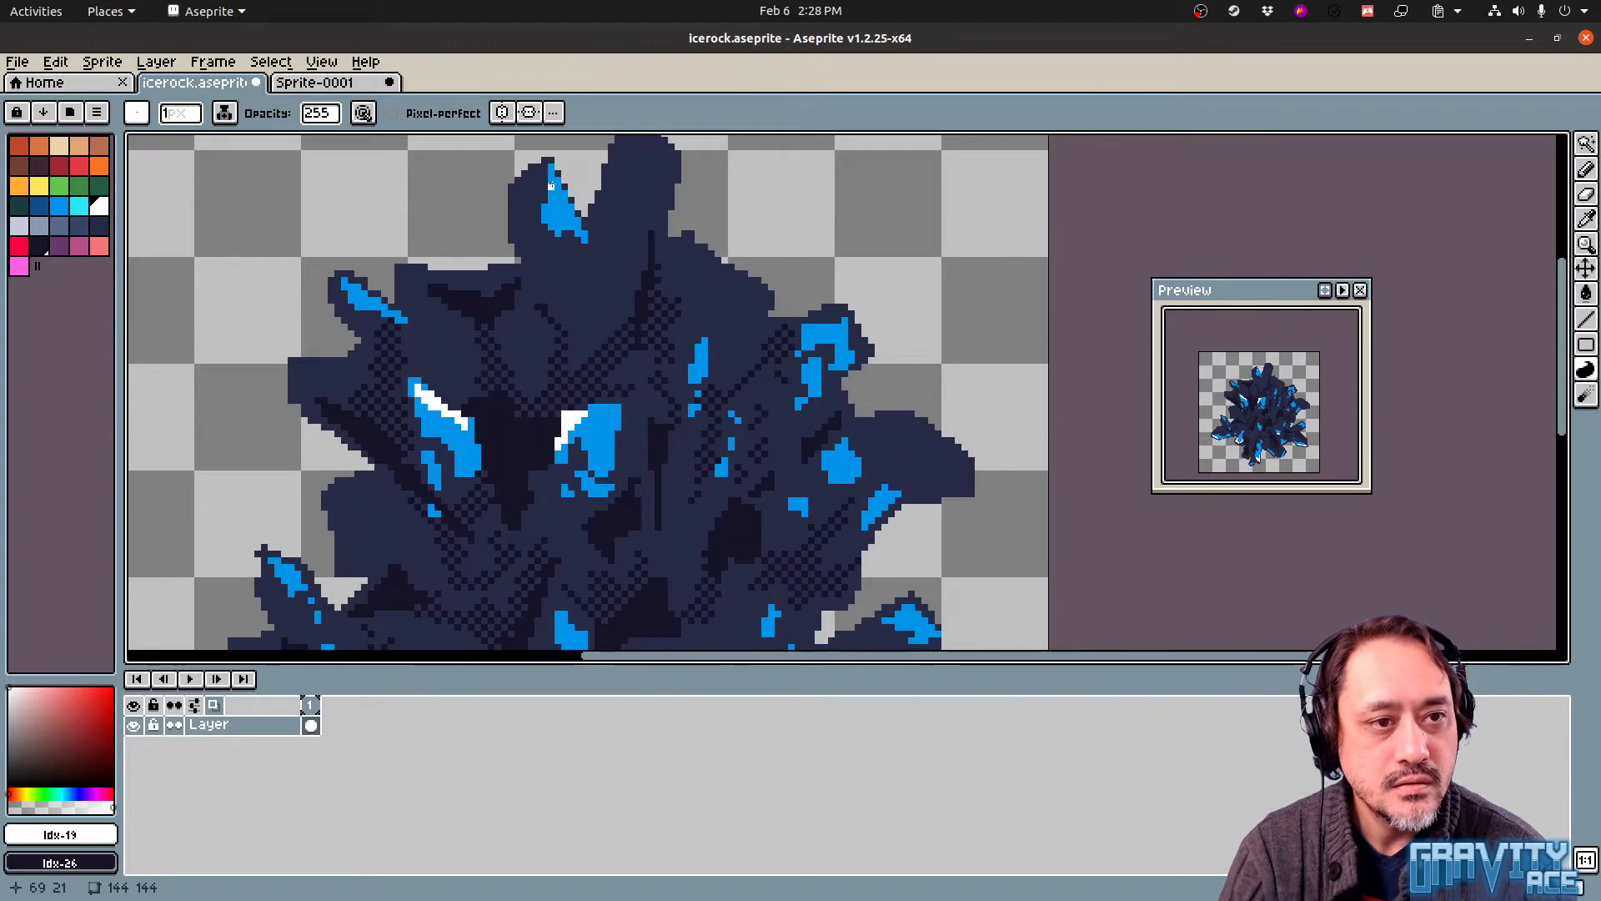
pyautogui.moveTo(550, 185); pyautogui.dragTo(572, 210)
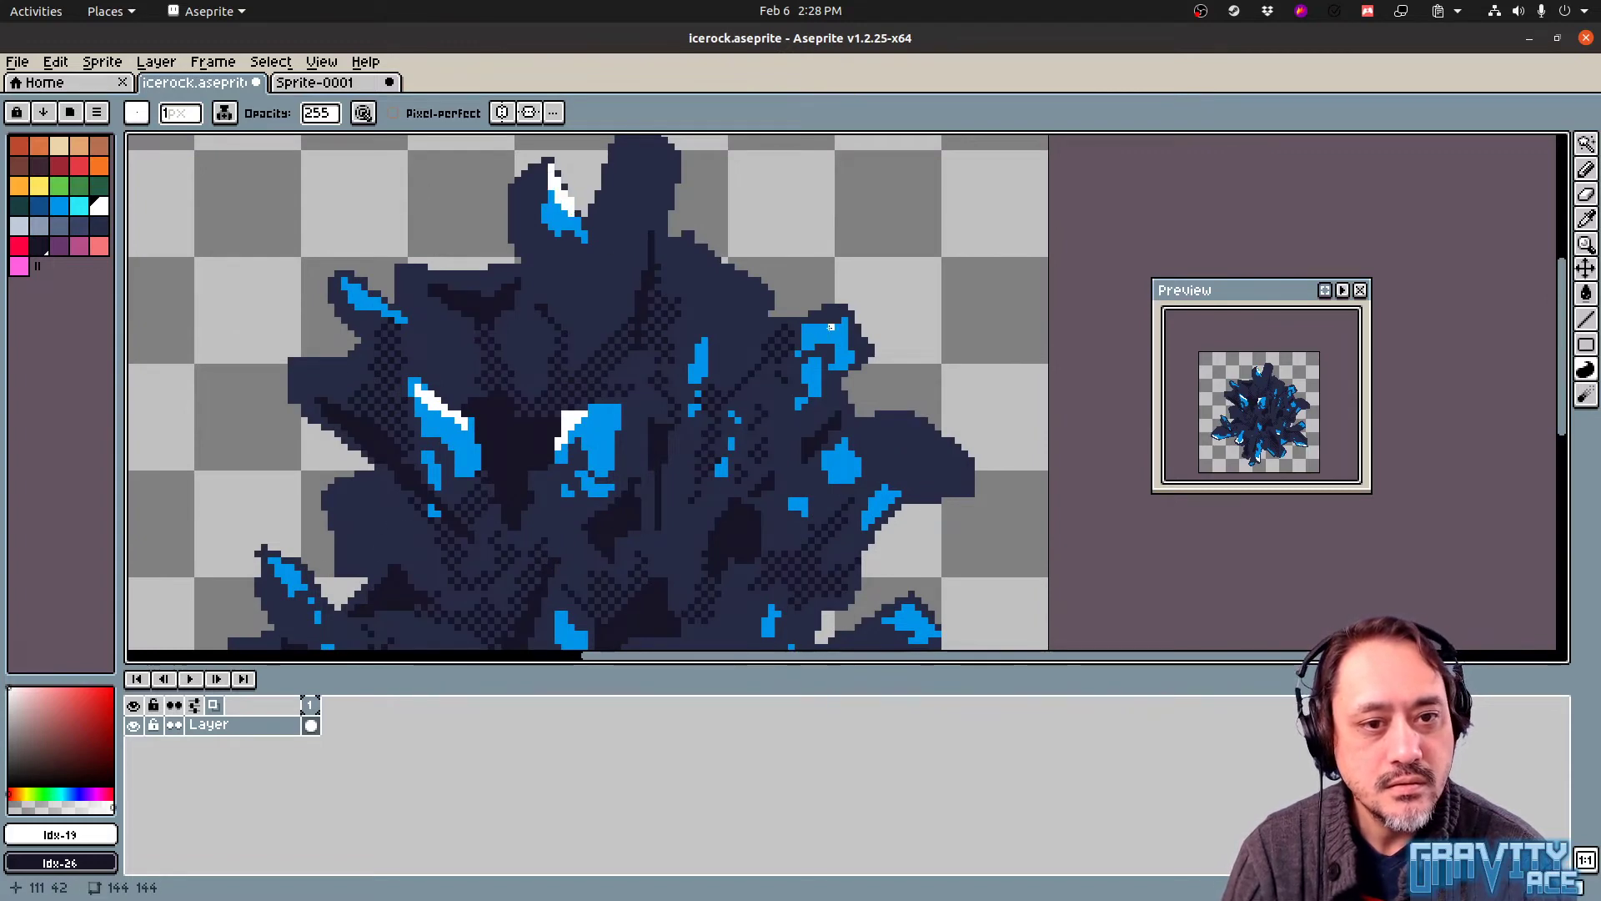
pyautogui.moveTo(831, 327); pyautogui.dragTo(844, 324)
pyautogui.hotkey('ctrl', 'e')
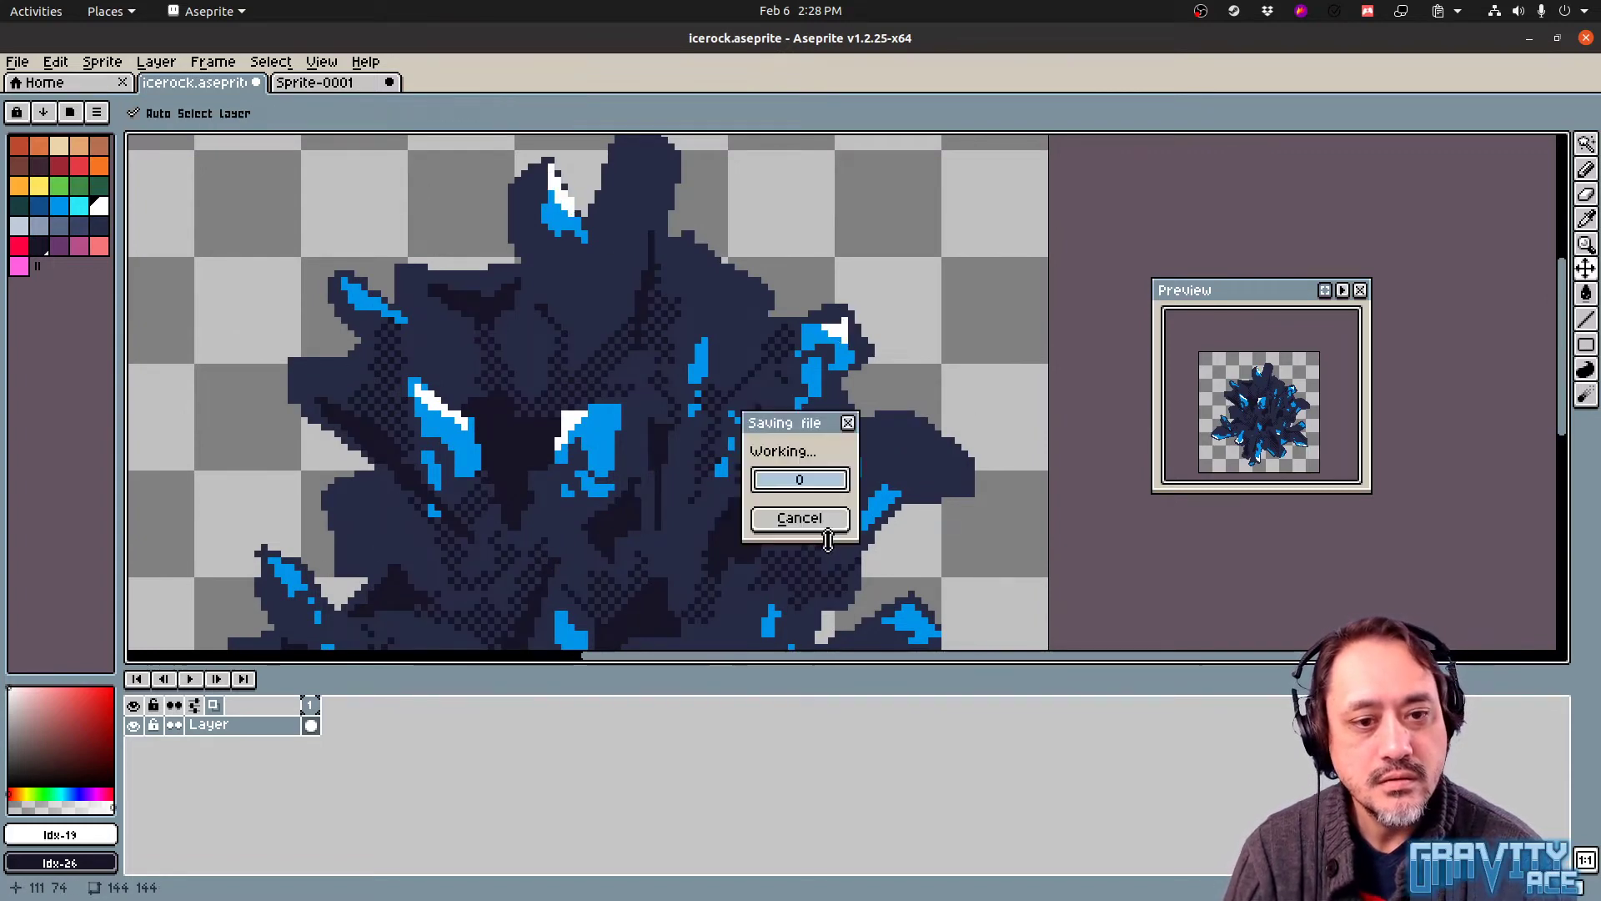
pyautogui.press('Return')
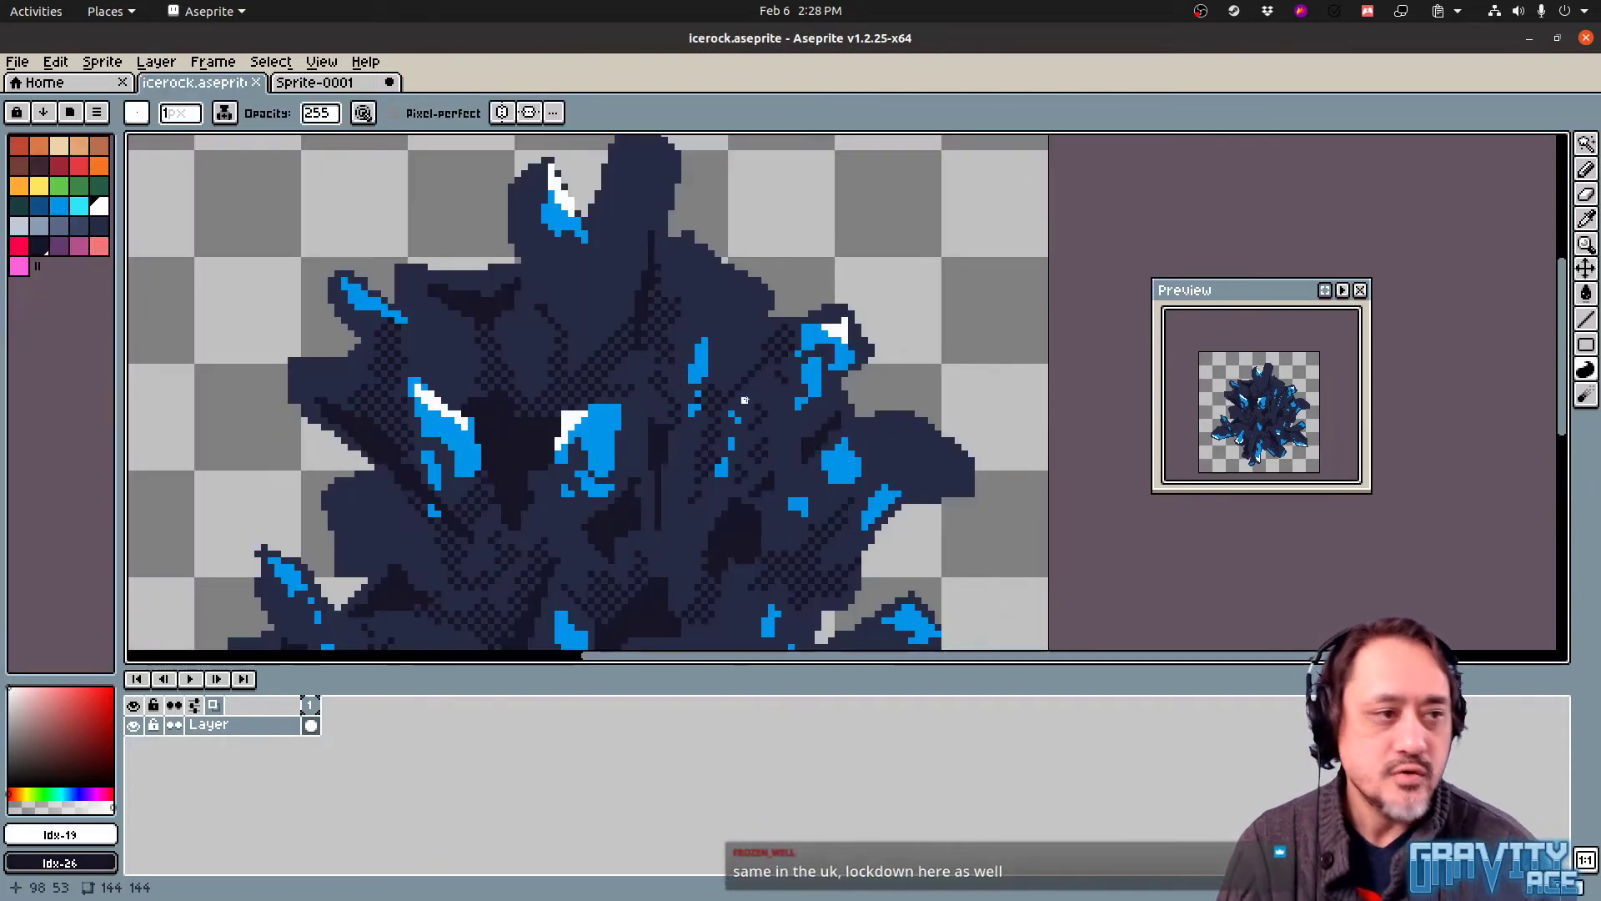
# Draw crease lines with the Pencil in the darkest palette colour (Idx-26) below the topmost crystals
pyautogui.moveTo(390, 468); pyautogui.dragTo(436, 461, button='middle')
pyautogui.click(39, 246)
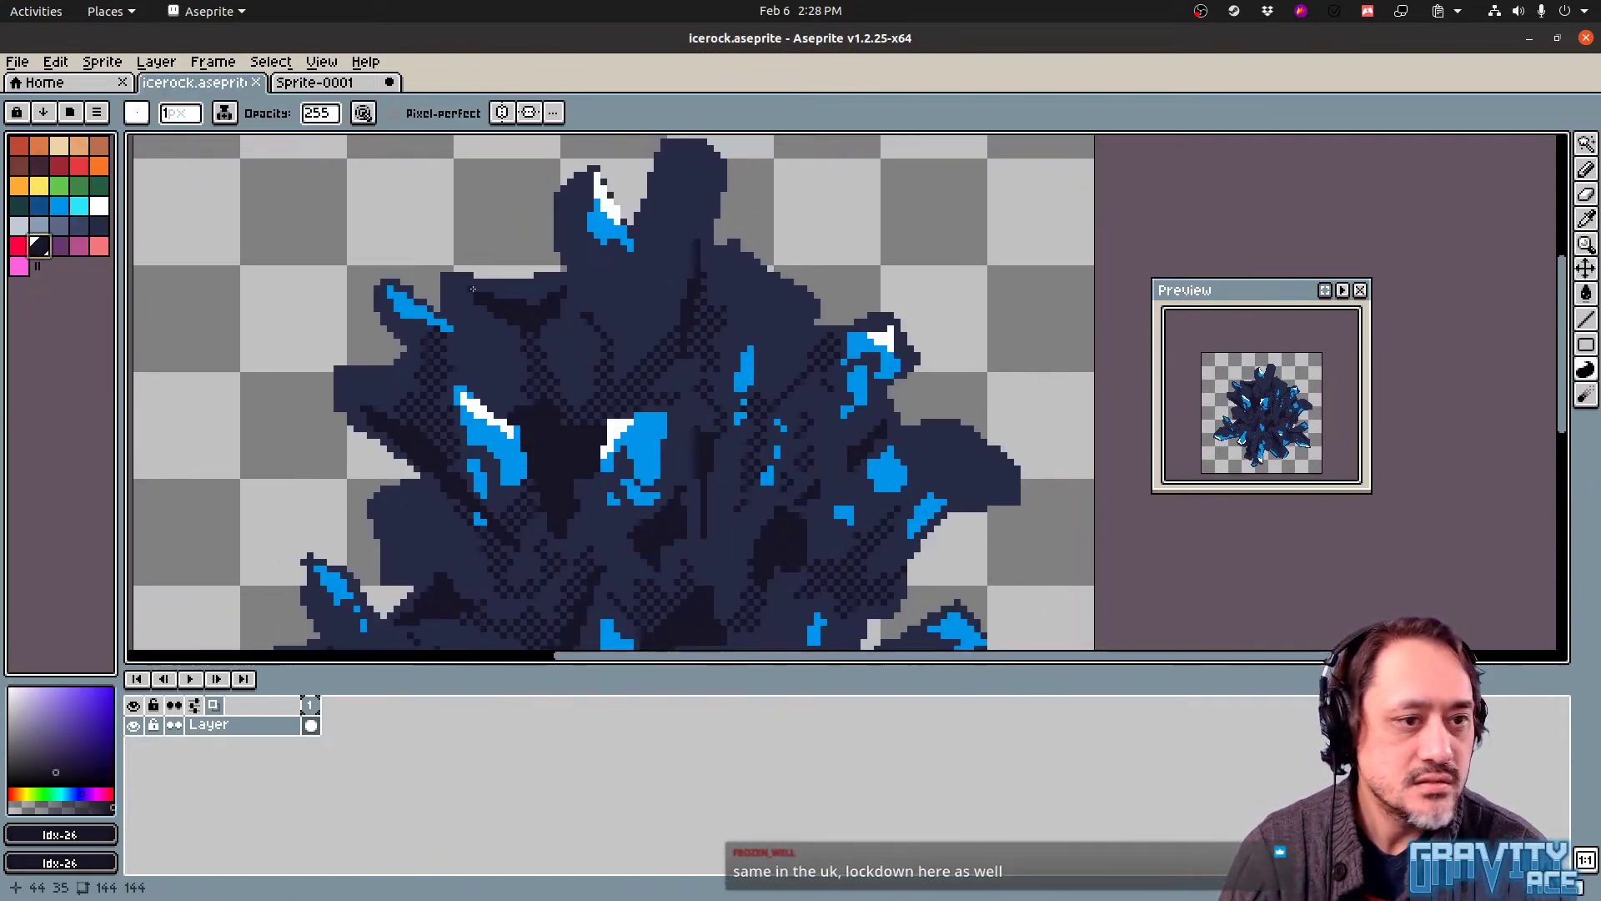
pyautogui.press('b')
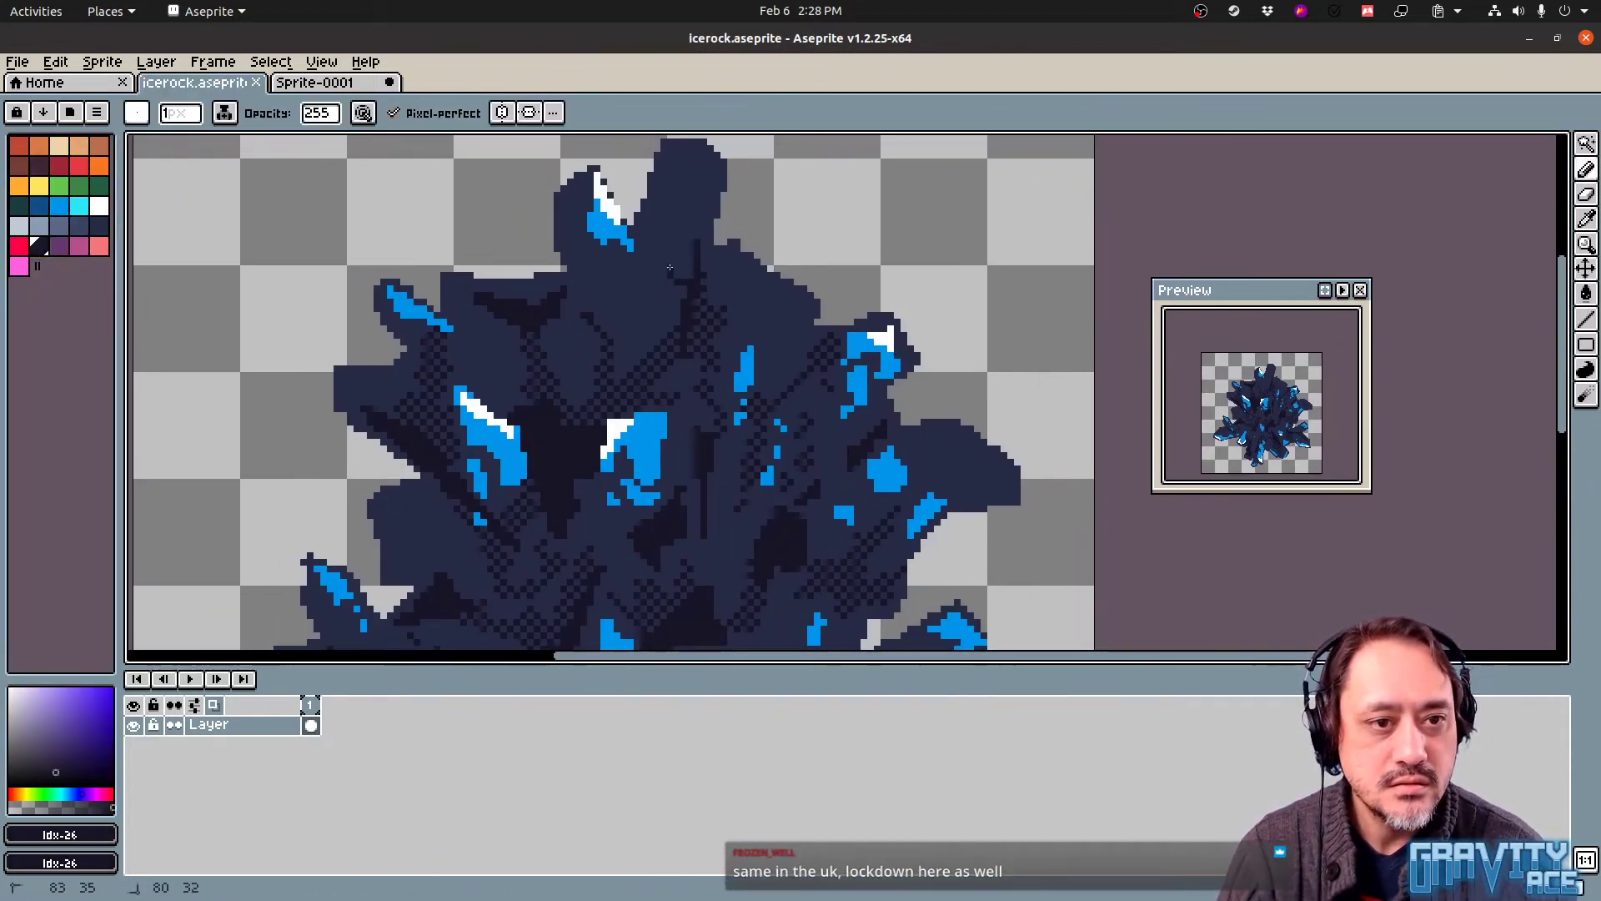
pyautogui.click(671, 251)
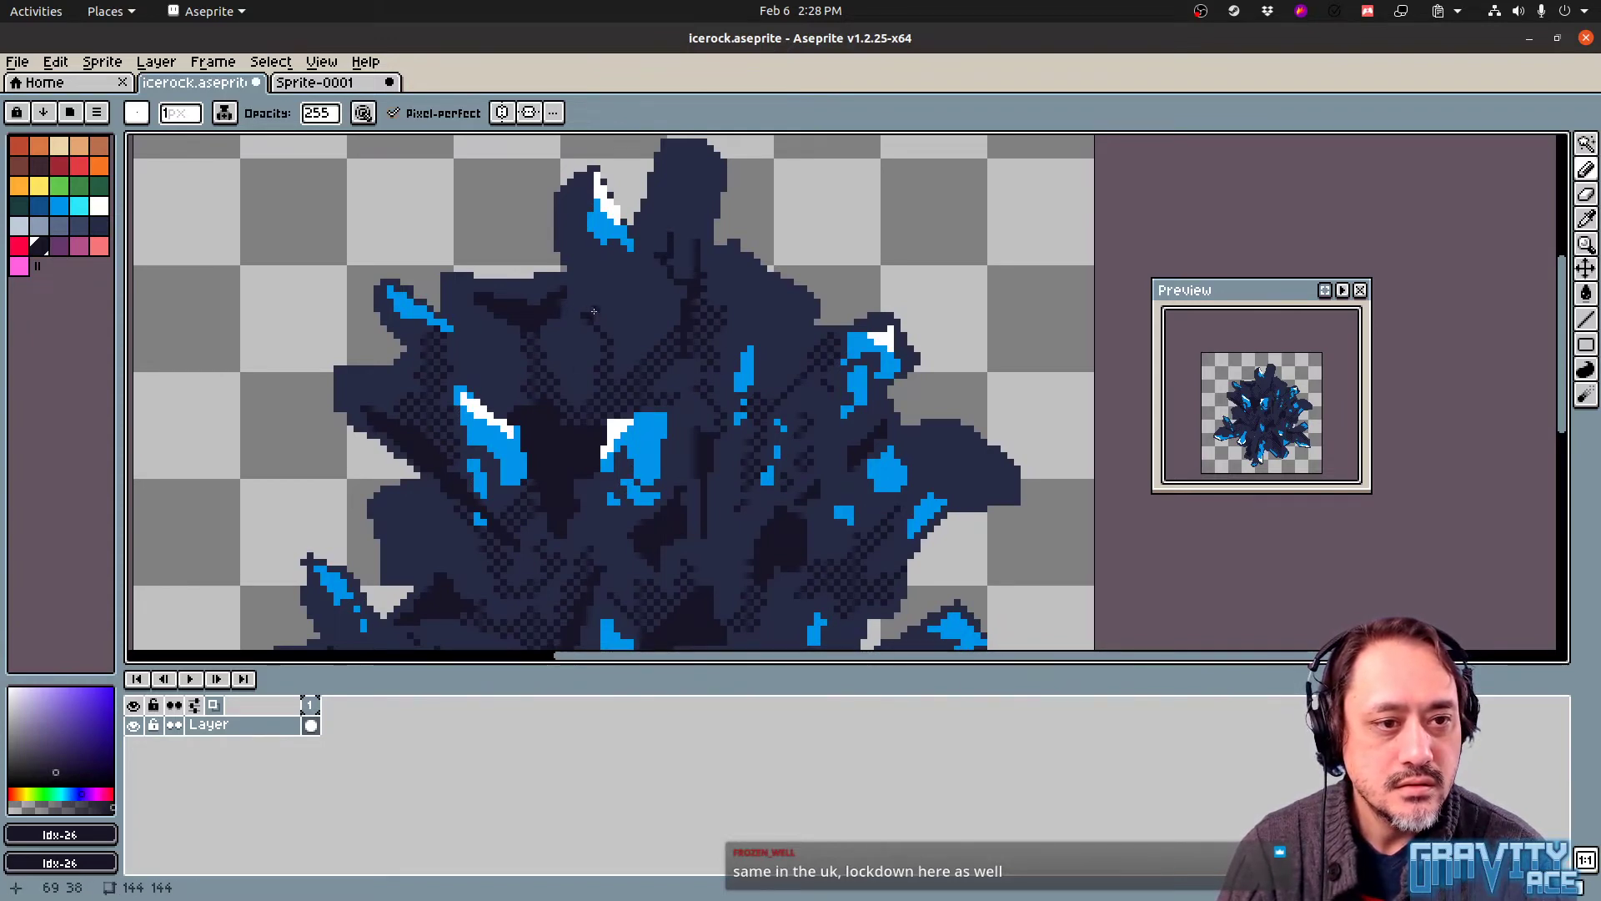
pyautogui.moveTo(594, 311); pyautogui.dragTo(614, 276)
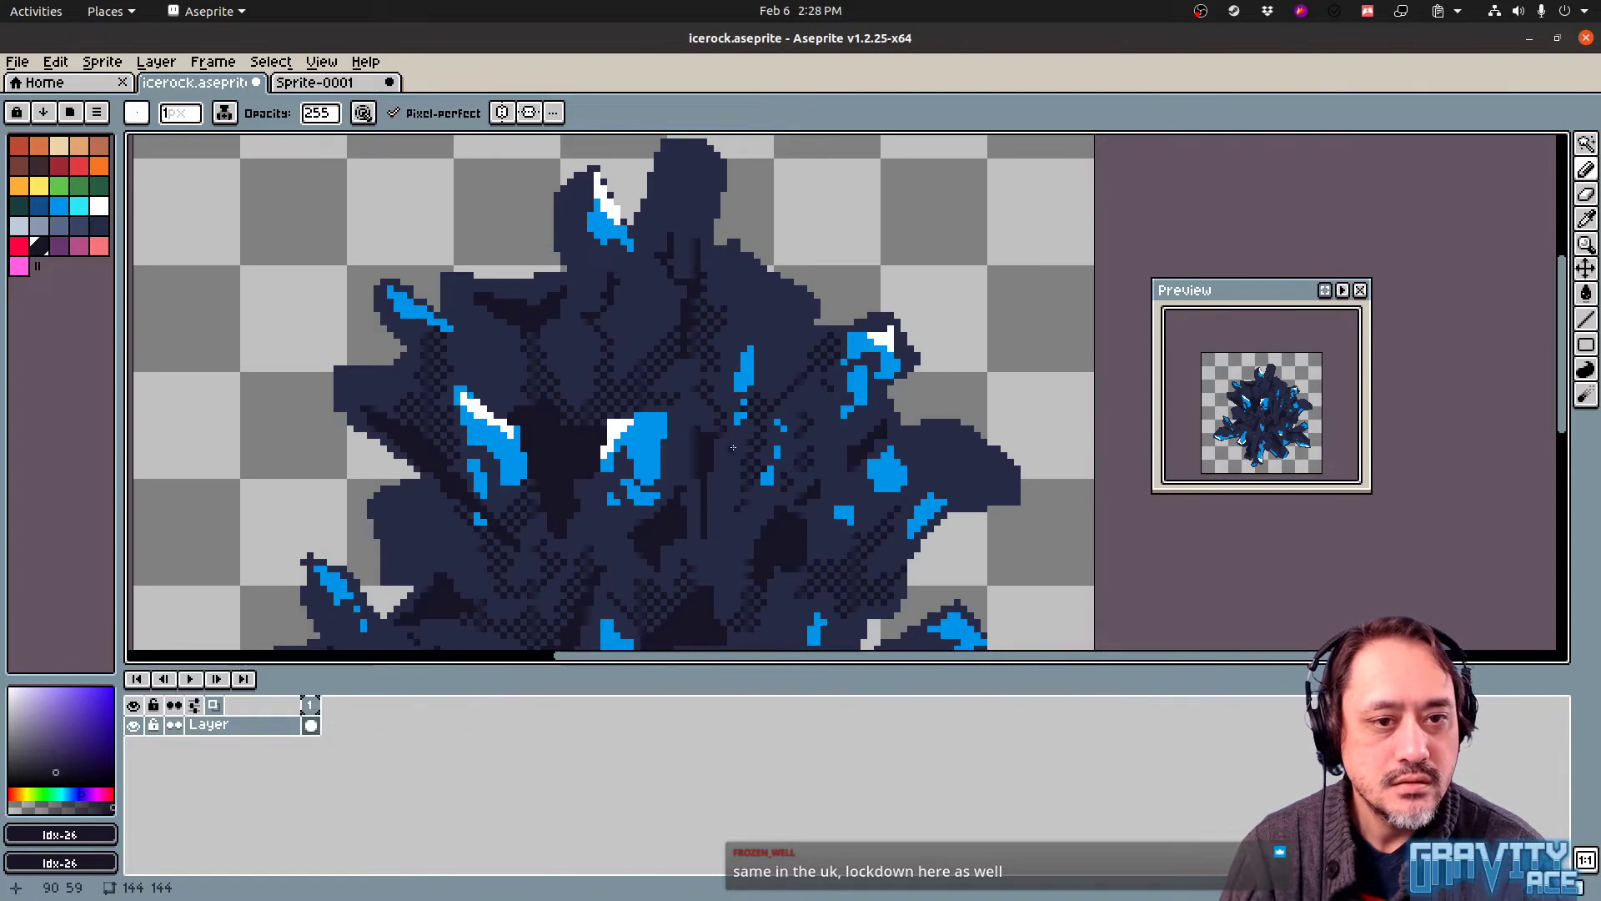
# Draw dark crease lines between the crystals across the rock's lower centre and left of centre
pyautogui.moveTo(733, 448); pyautogui.dragTo(837, 235, button='middle')
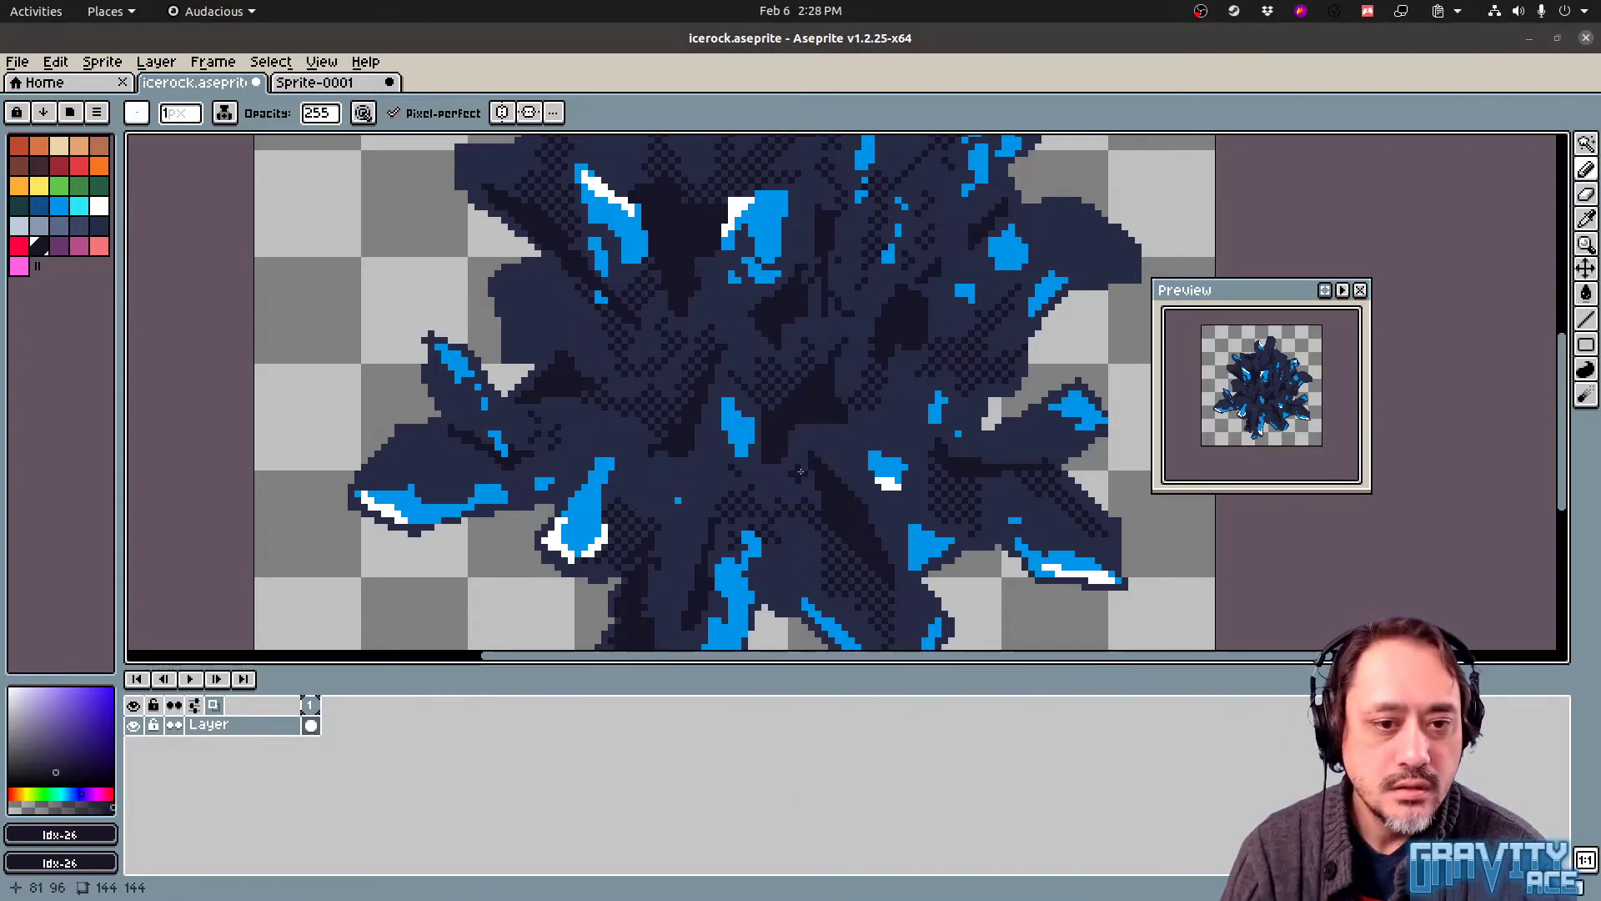
pyautogui.moveTo(838, 493); pyautogui.dragTo(851, 445)
pyautogui.hotkey('ctrl', 'z')
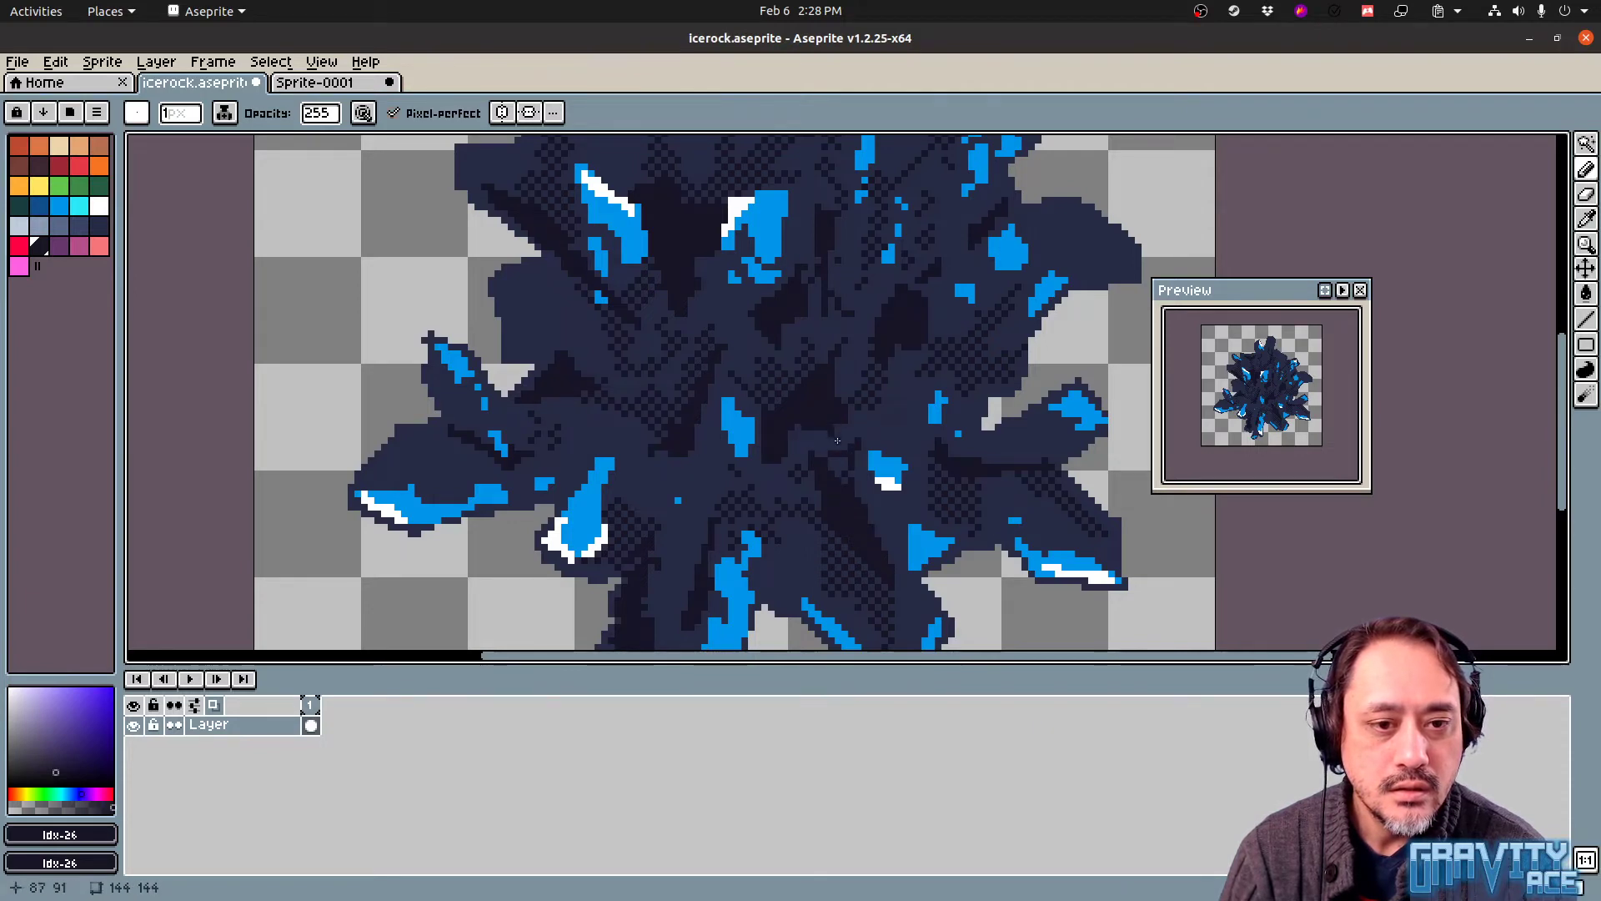
pyautogui.moveTo(678, 458)
pyautogui.mouseDown()
pyautogui.moveTo(678, 539)
pyautogui.moveTo(706, 454)
pyautogui.mouseUp()
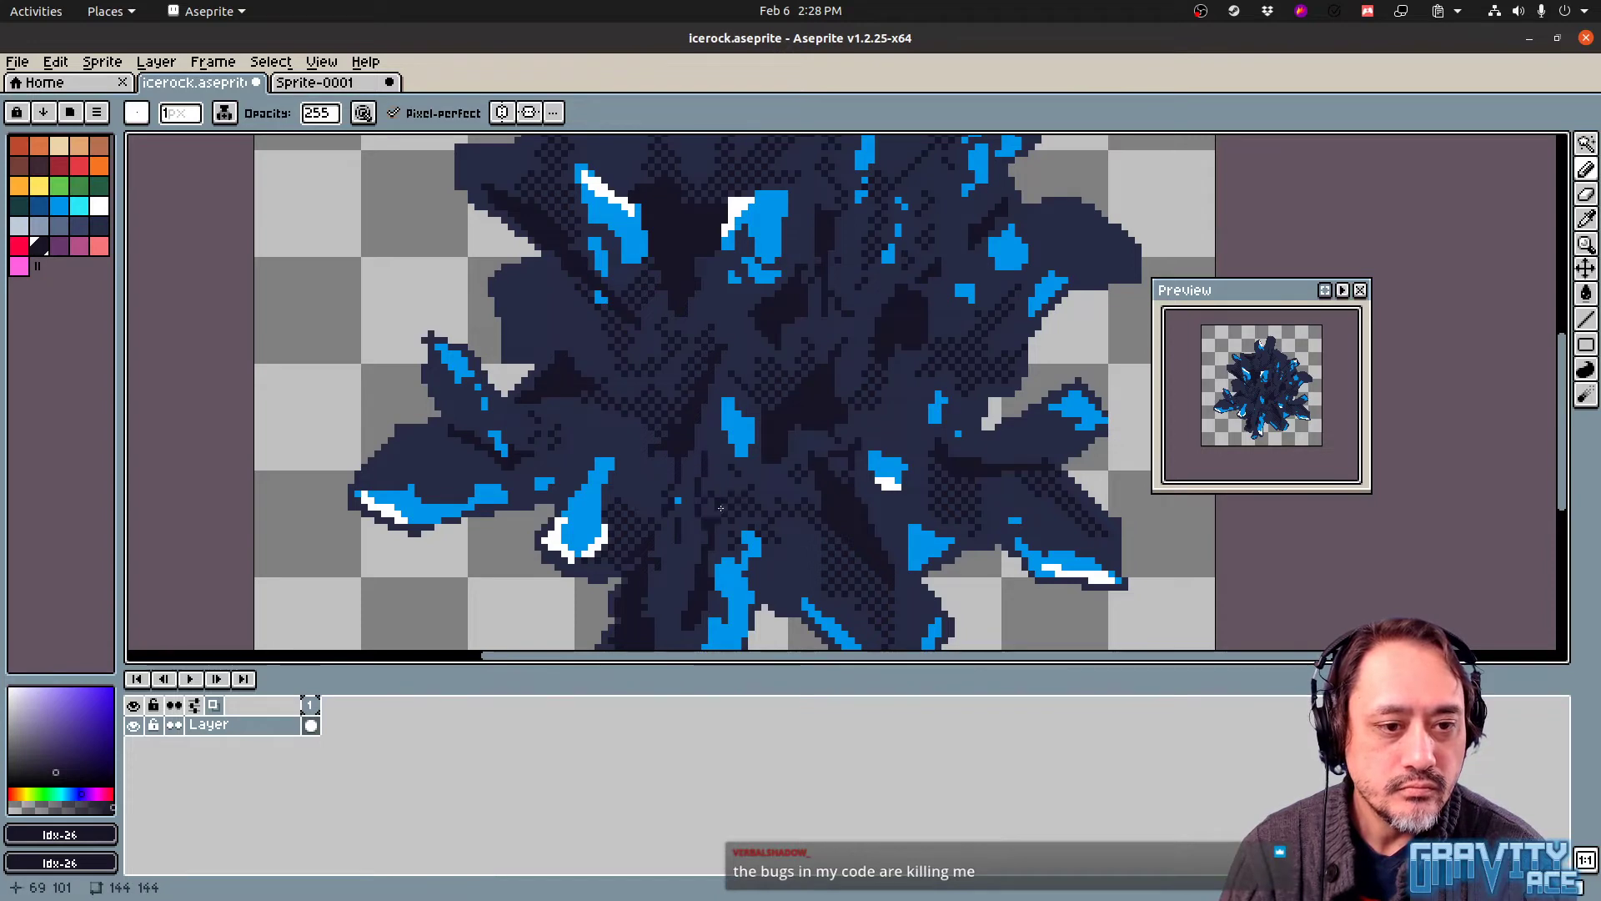
pyautogui.moveTo(558, 405)
pyautogui.mouseDown()
pyautogui.moveTo(591, 437)
pyautogui.moveTo(624, 438)
pyautogui.mouseUp()
# Draw a dark crease on the blunt left crystal and undo the unwanted strokes beside it
pyautogui.moveTo(640, 423); pyautogui.dragTo(699, 502, button='middle')
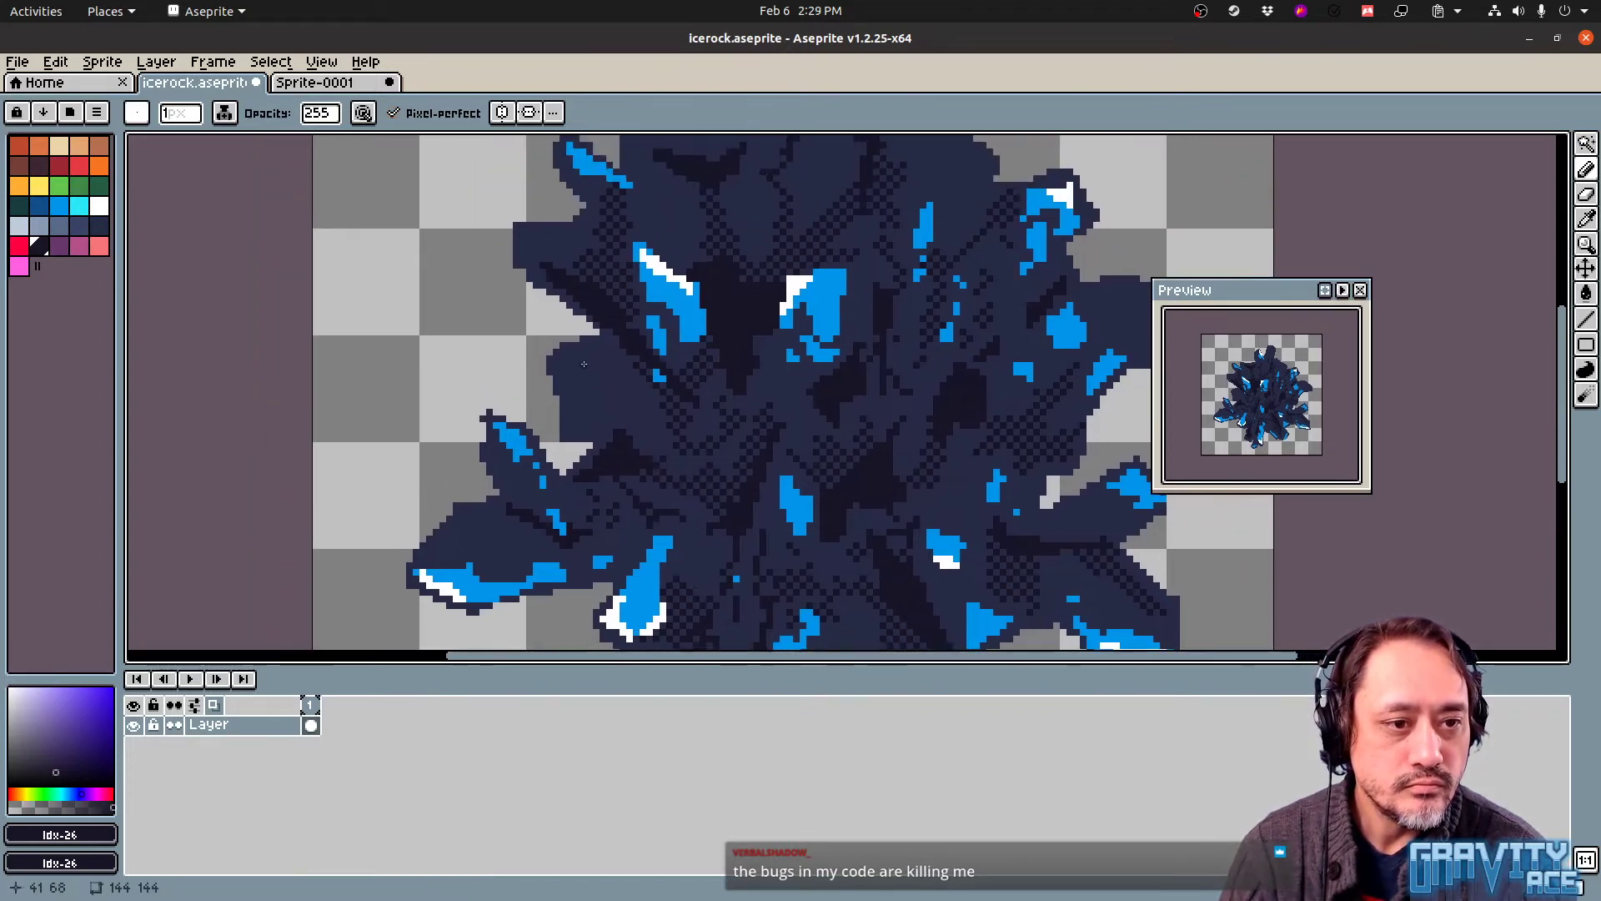
pyautogui.moveTo(584, 365); pyautogui.dragTo(603, 403)
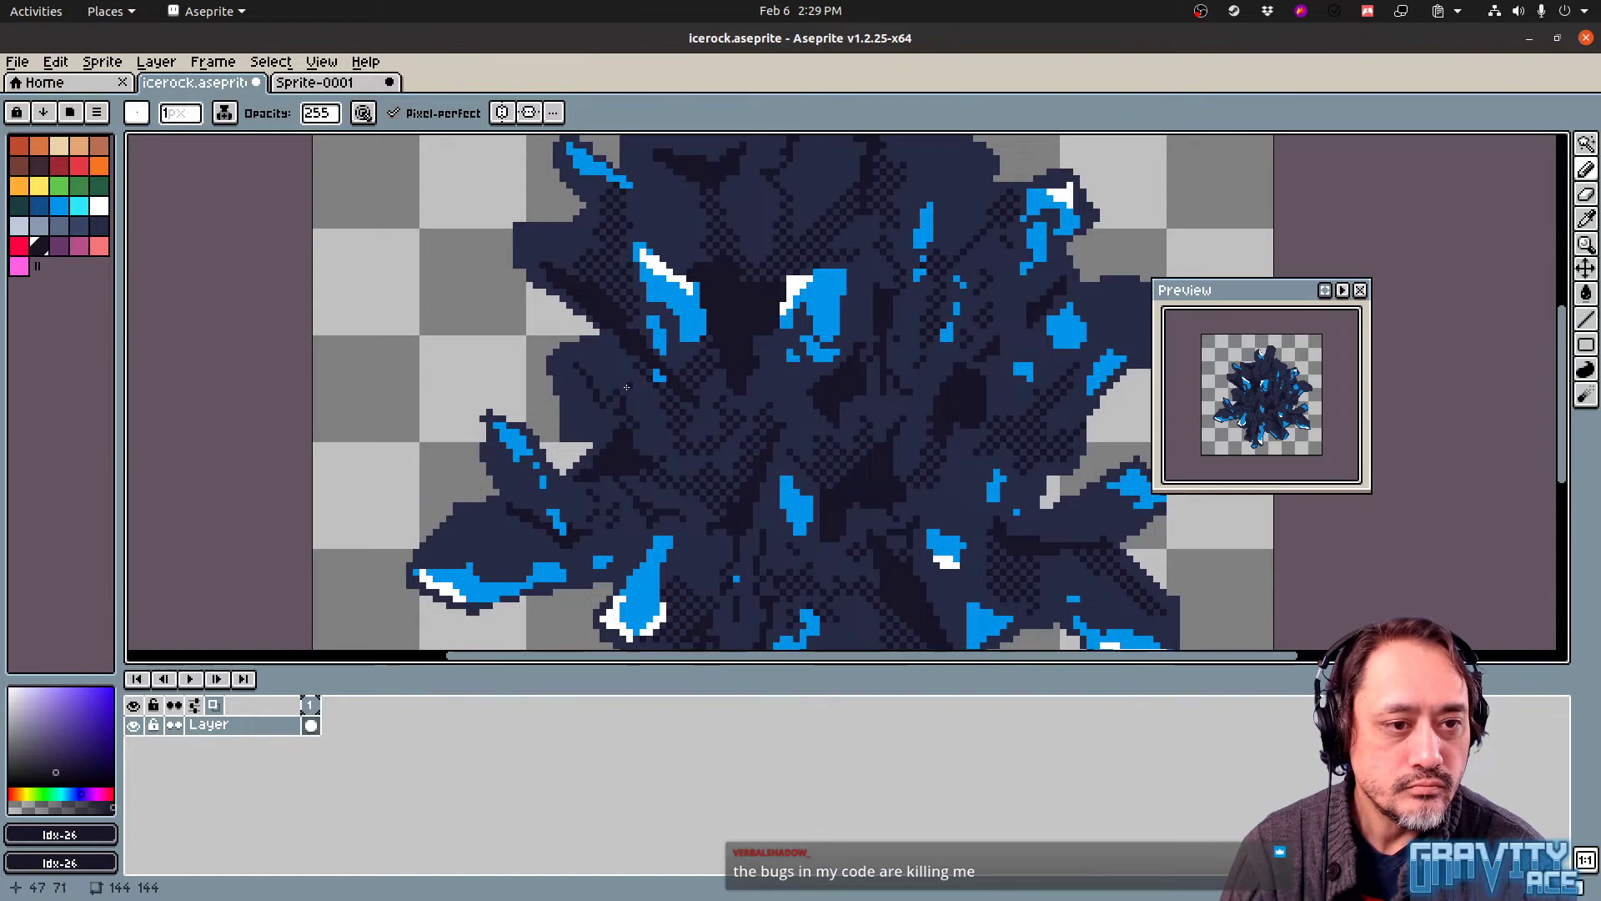
pyautogui.moveTo(624, 351); pyautogui.dragTo(617, 357)
pyautogui.hotkey('ctrl', 'z')
pyautogui.hotkey('ctrl', 'z')
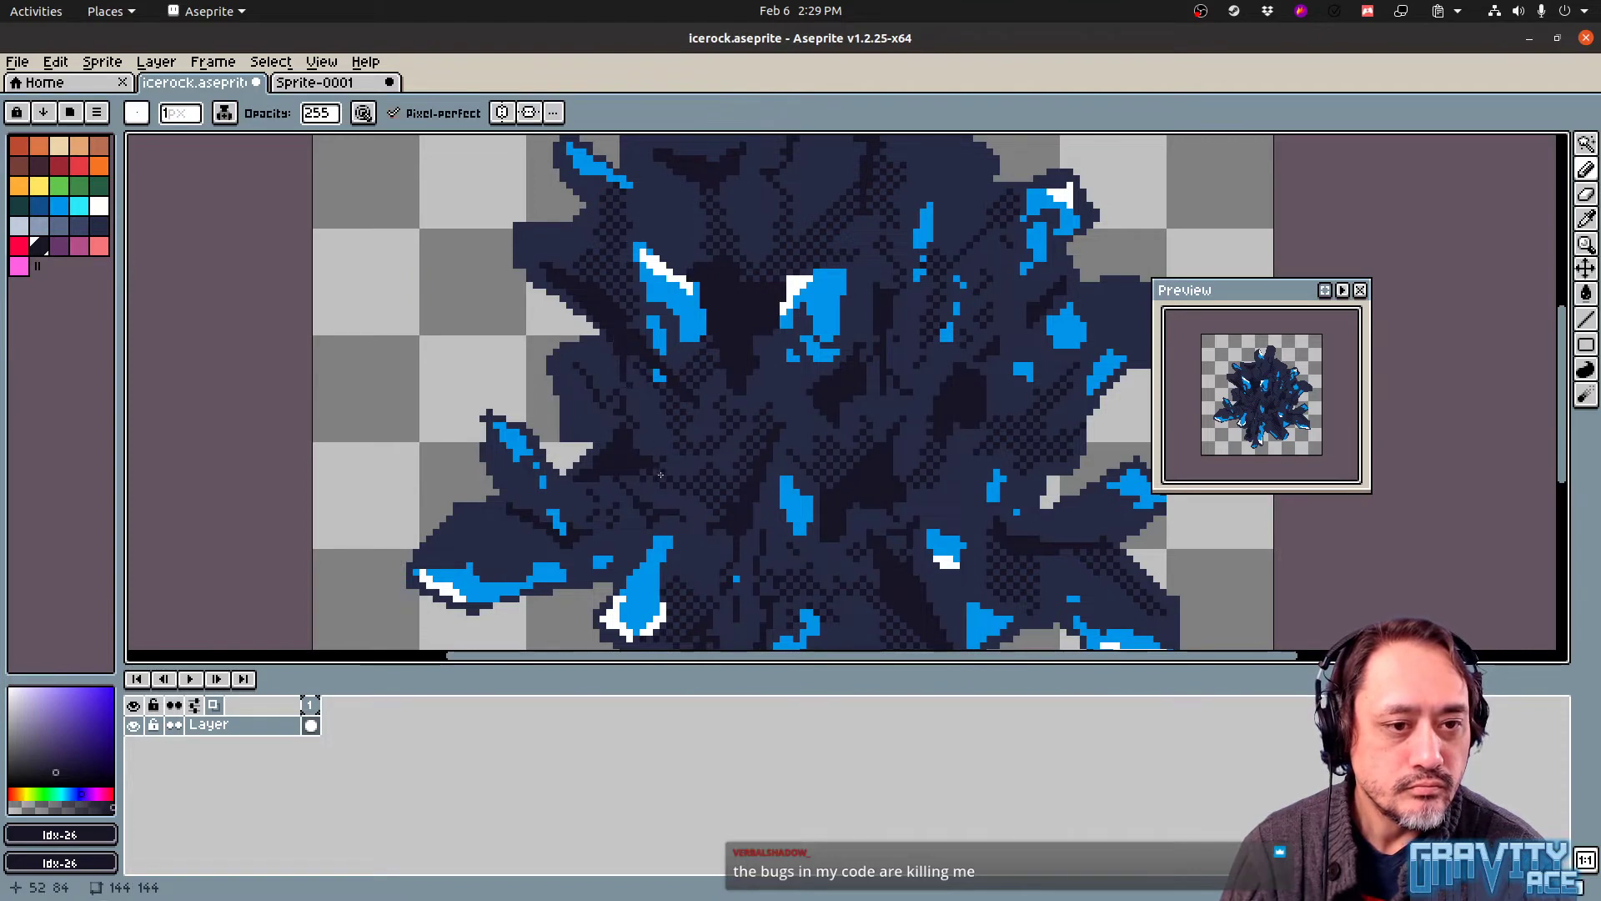
# Draw a dark crease across the large lower-left crystal, and save and export the ice rock sprite
pyautogui.scroll(-2, 634, 434)
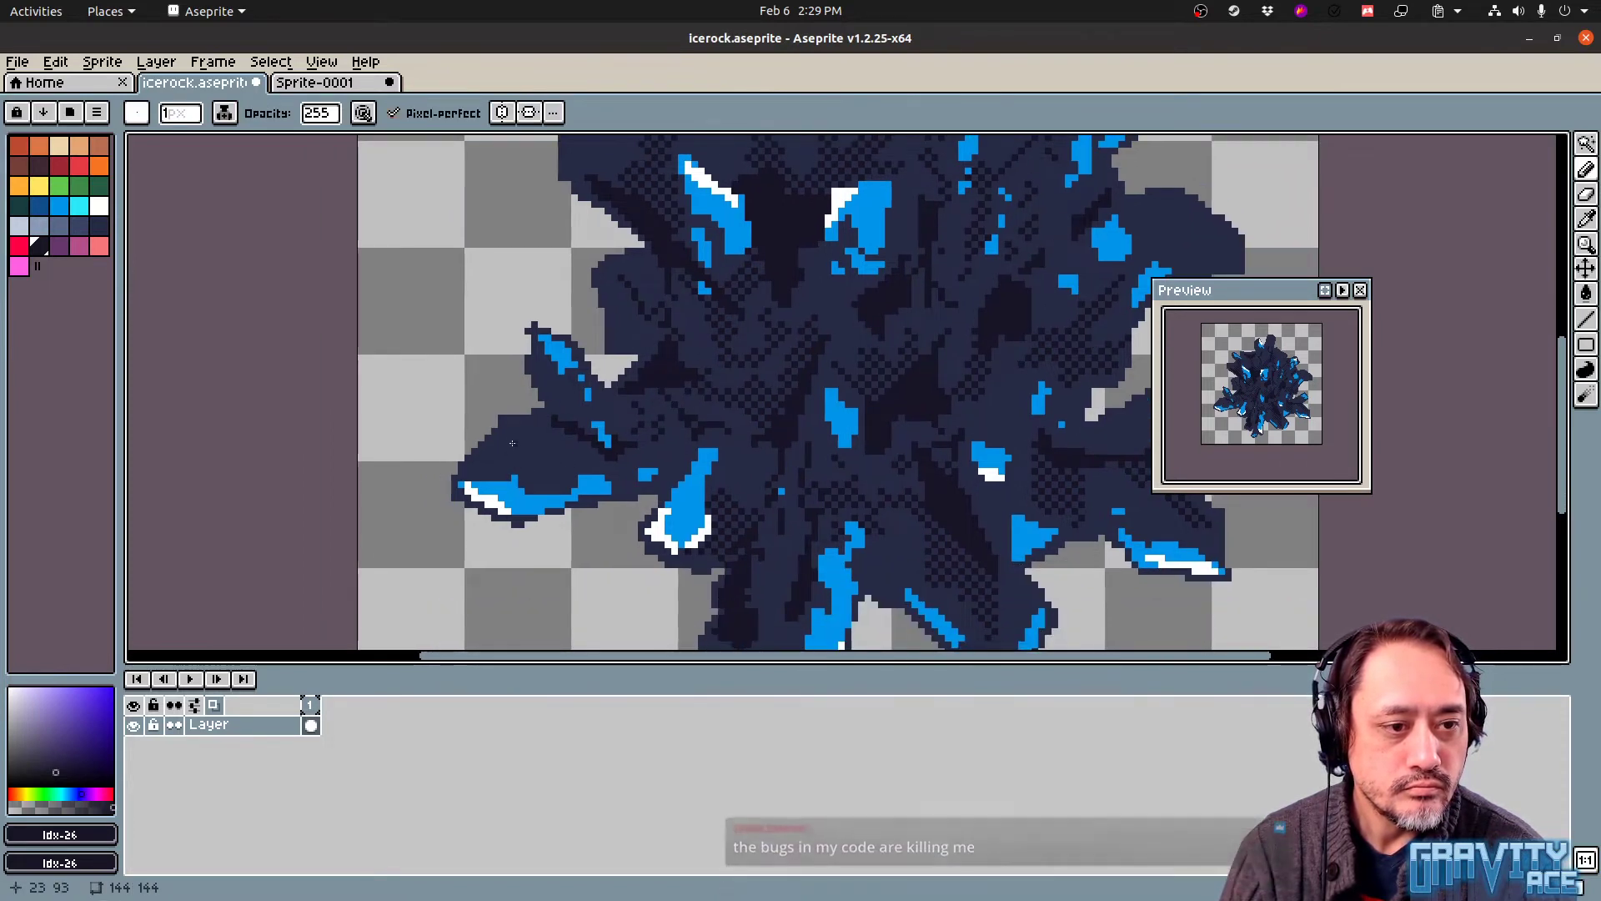
pyautogui.moveTo(581, 438); pyautogui.dragTo(559, 458)
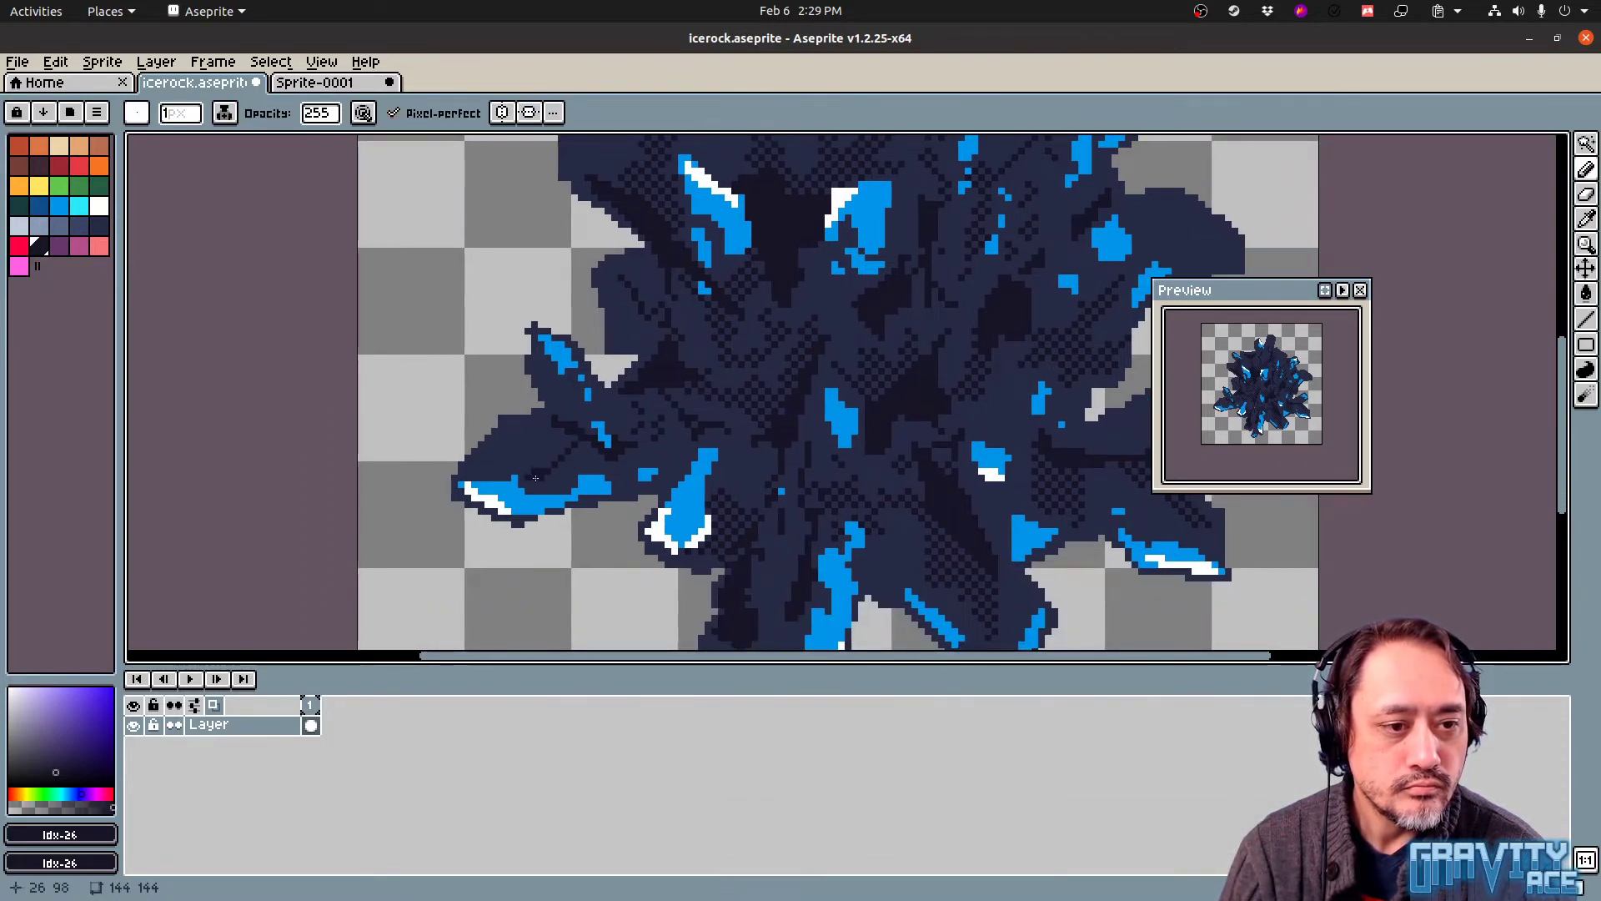
pyautogui.moveTo(918, 424); pyautogui.dragTo(678, 489, button='middle')
pyautogui.hotkey('ctrl', 'e')
pyautogui.click(757, 597)
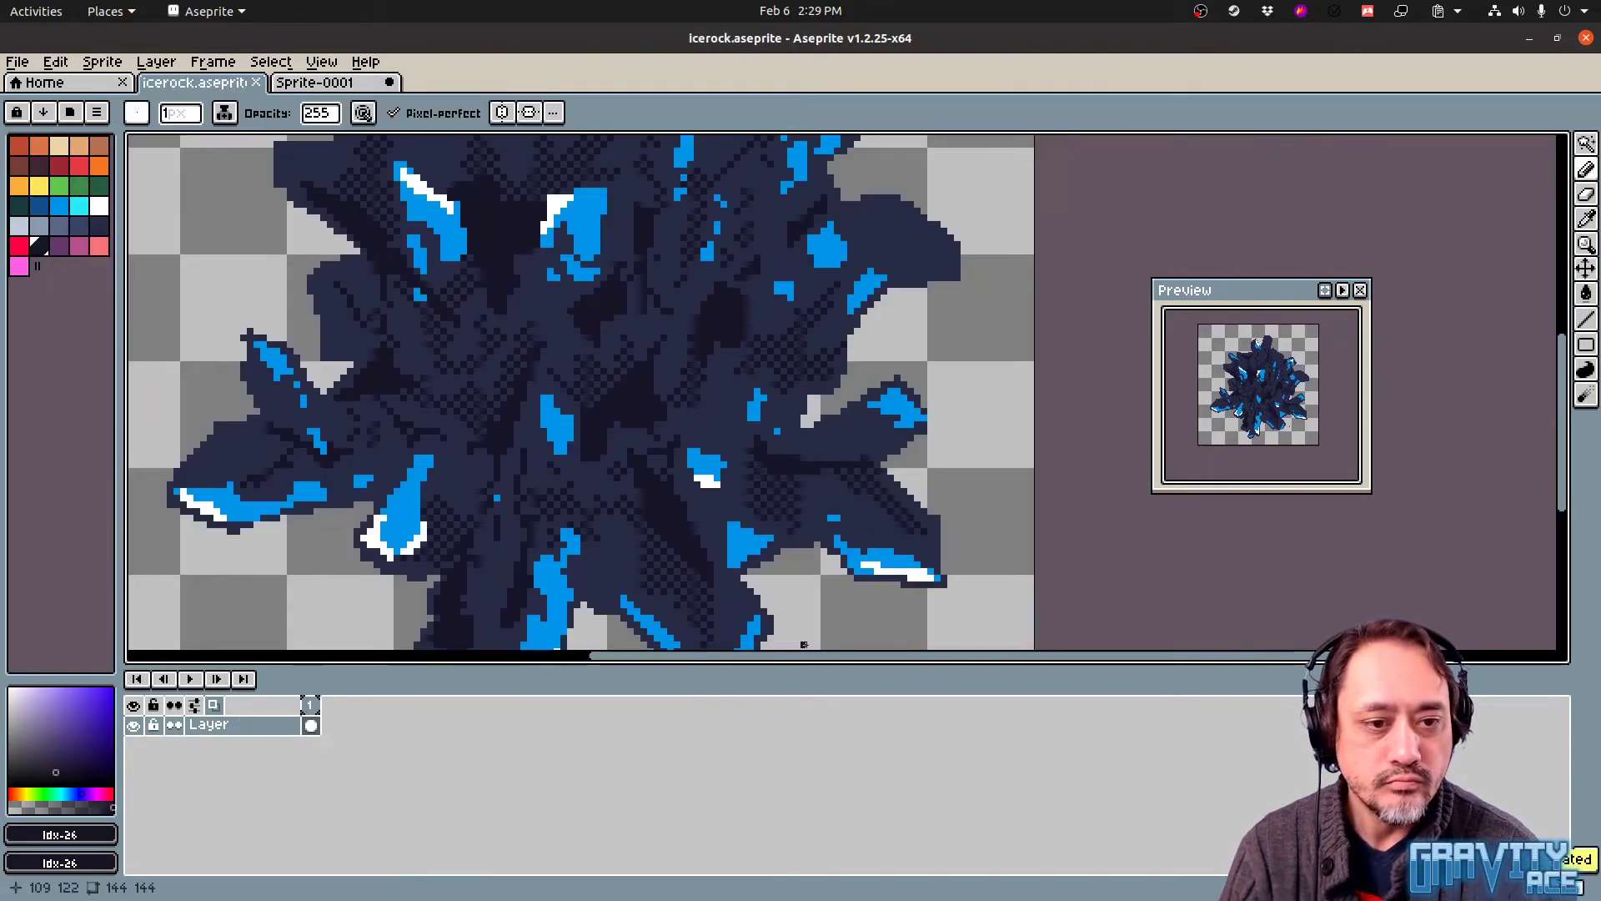
# Switch to the Gravity Ace project in Godot and run the game
pyautogui.hotkey('alt', 'Tab')
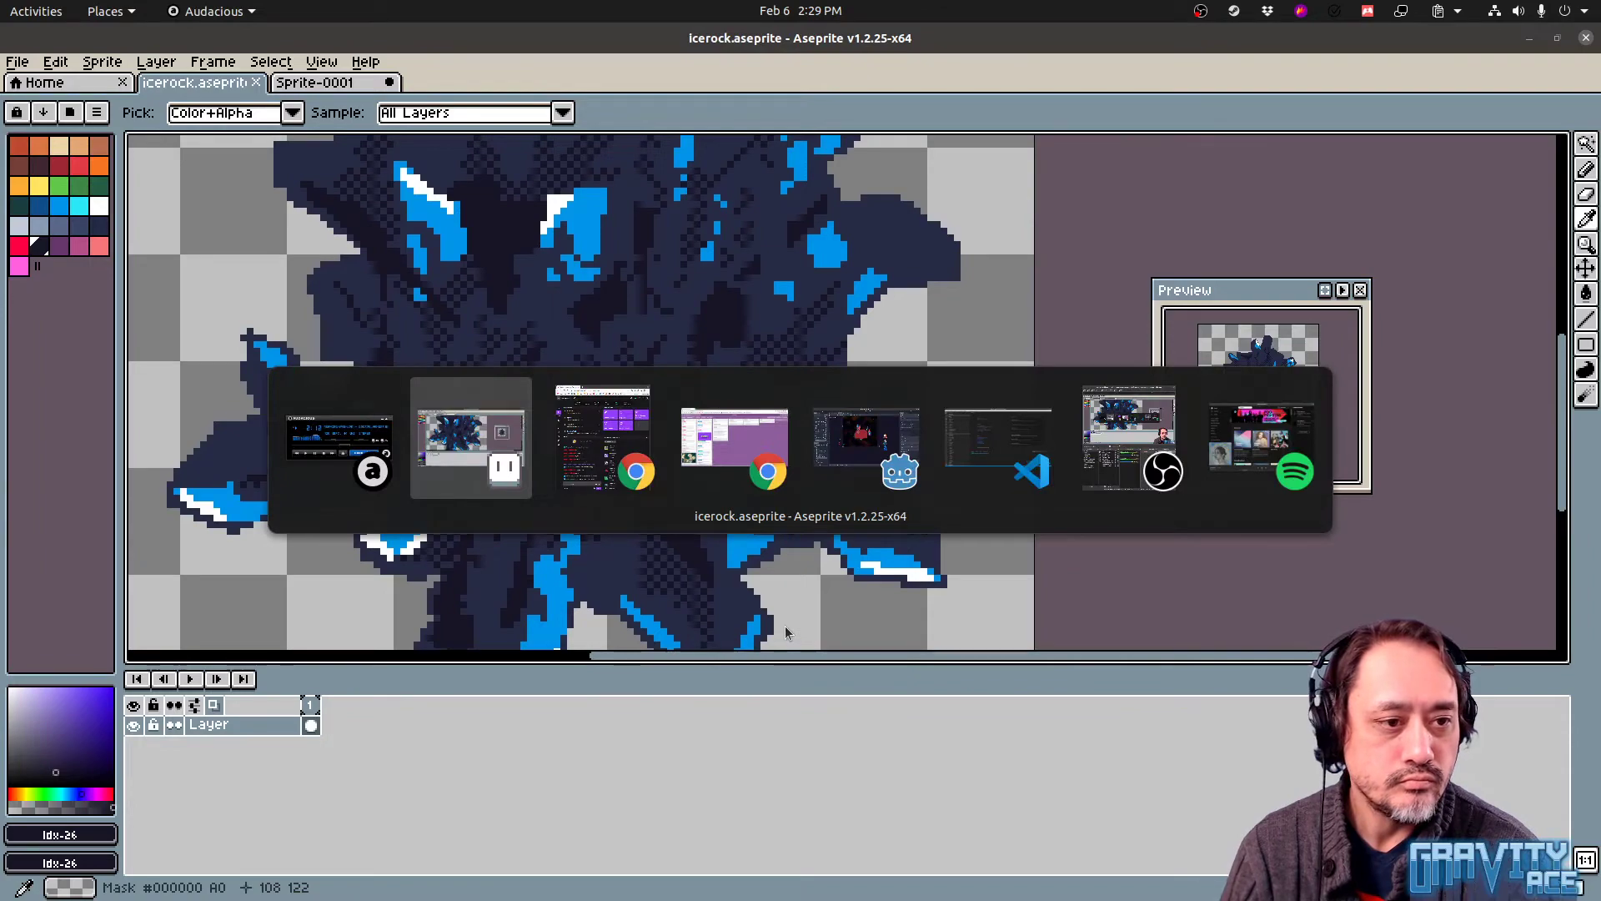
pyautogui.hotkey('alt', 'Tab')
pyautogui.hotkey('alt', 'Tab')
pyautogui.hotkey('alt', 'Tab')
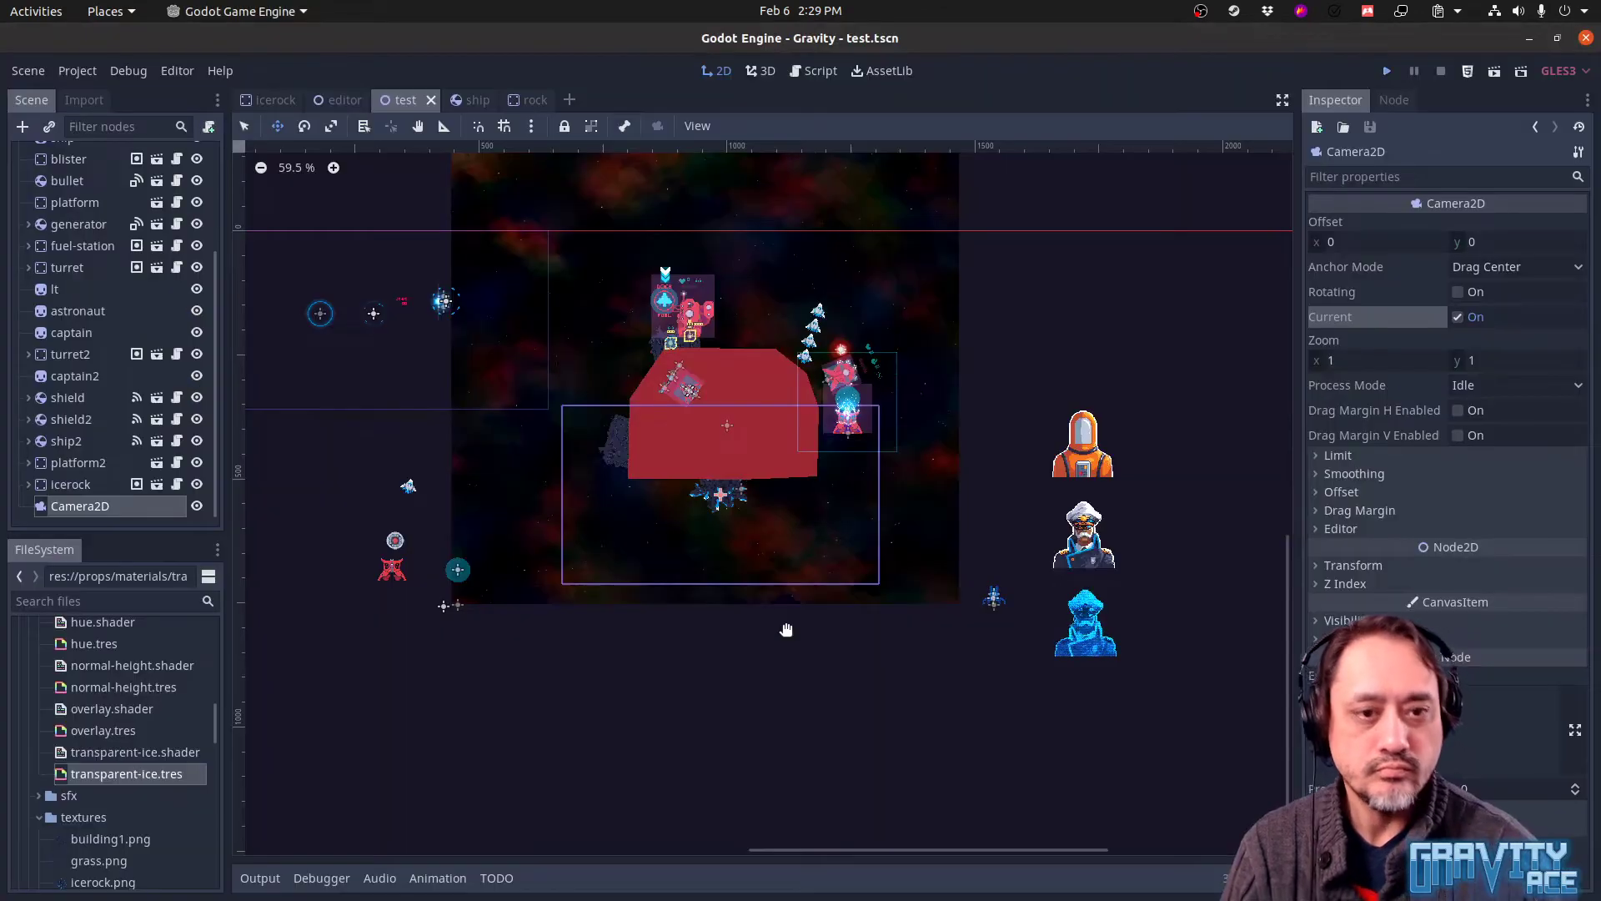
pyautogui.press('F5')
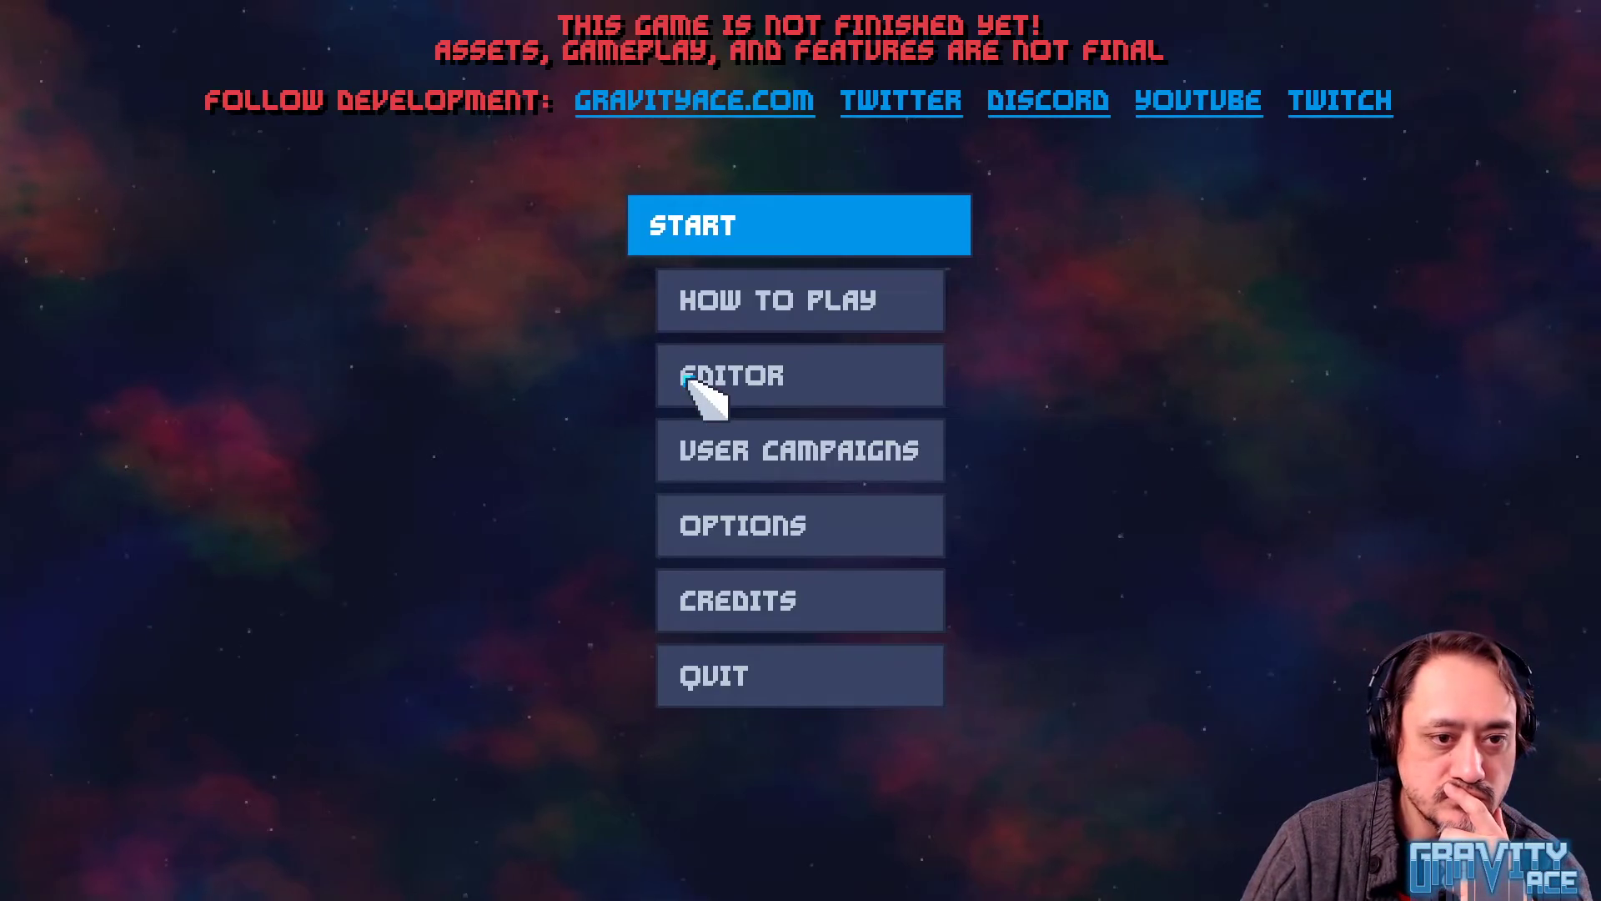
# Enter the game's level editor and open the test level containing the ice rocks
pyautogui.click(705, 382)
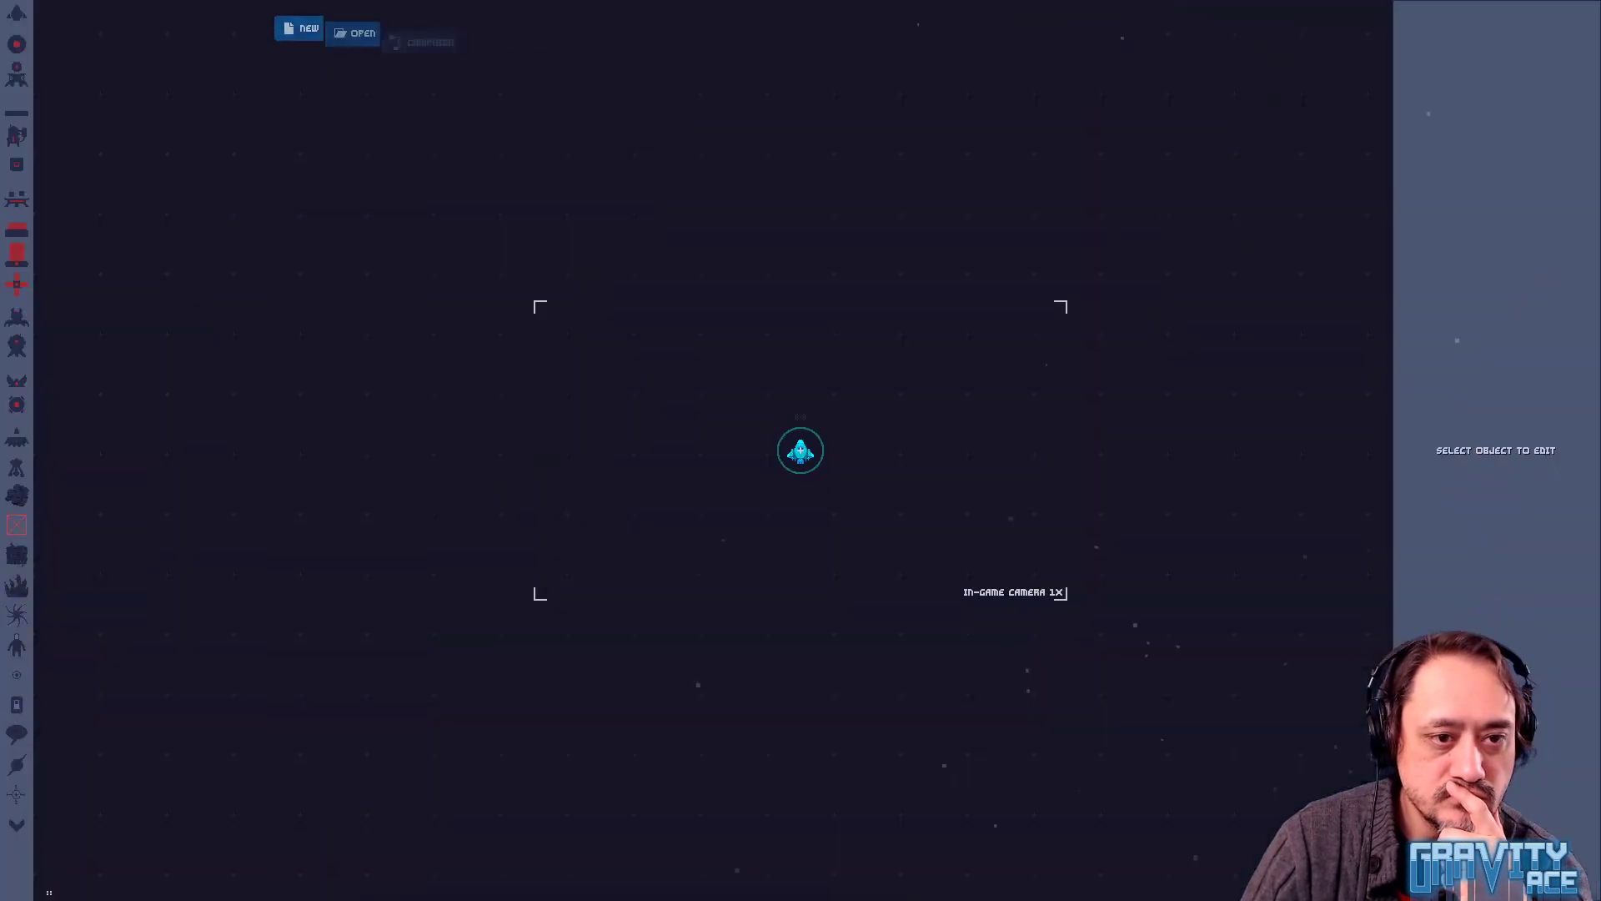
pyautogui.click(374, 25)
pyautogui.click(860, 489)
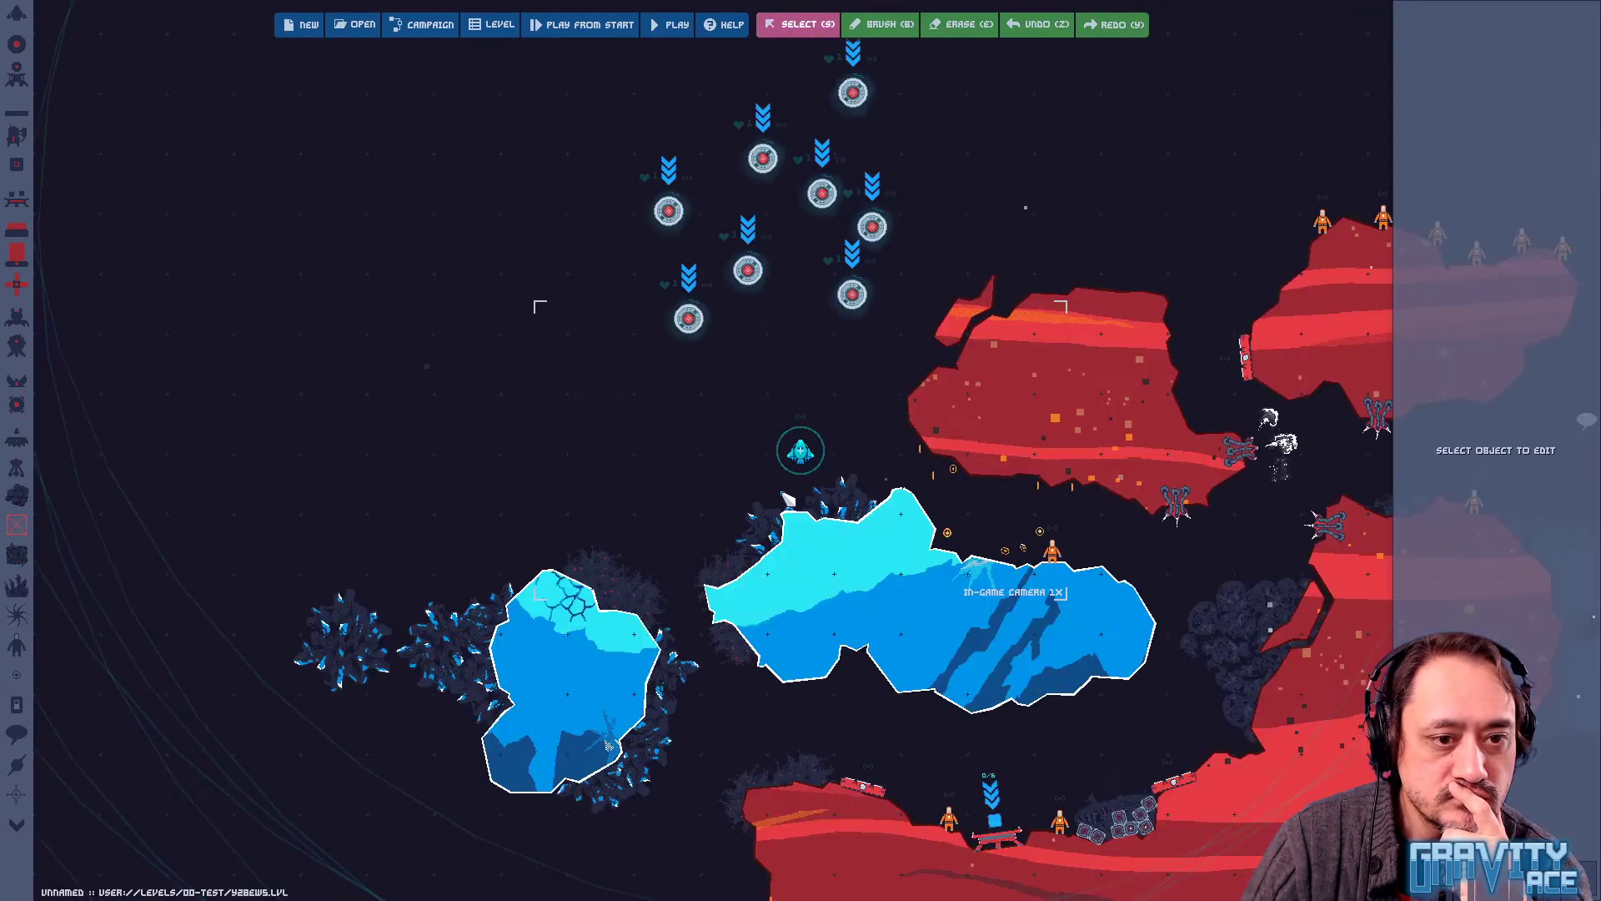
# Move the isolated ice rock into the open space above the blue ice asteroid and deselect it
pyautogui.moveTo(401, 696); pyautogui.dragTo(791, 471, button='middle')
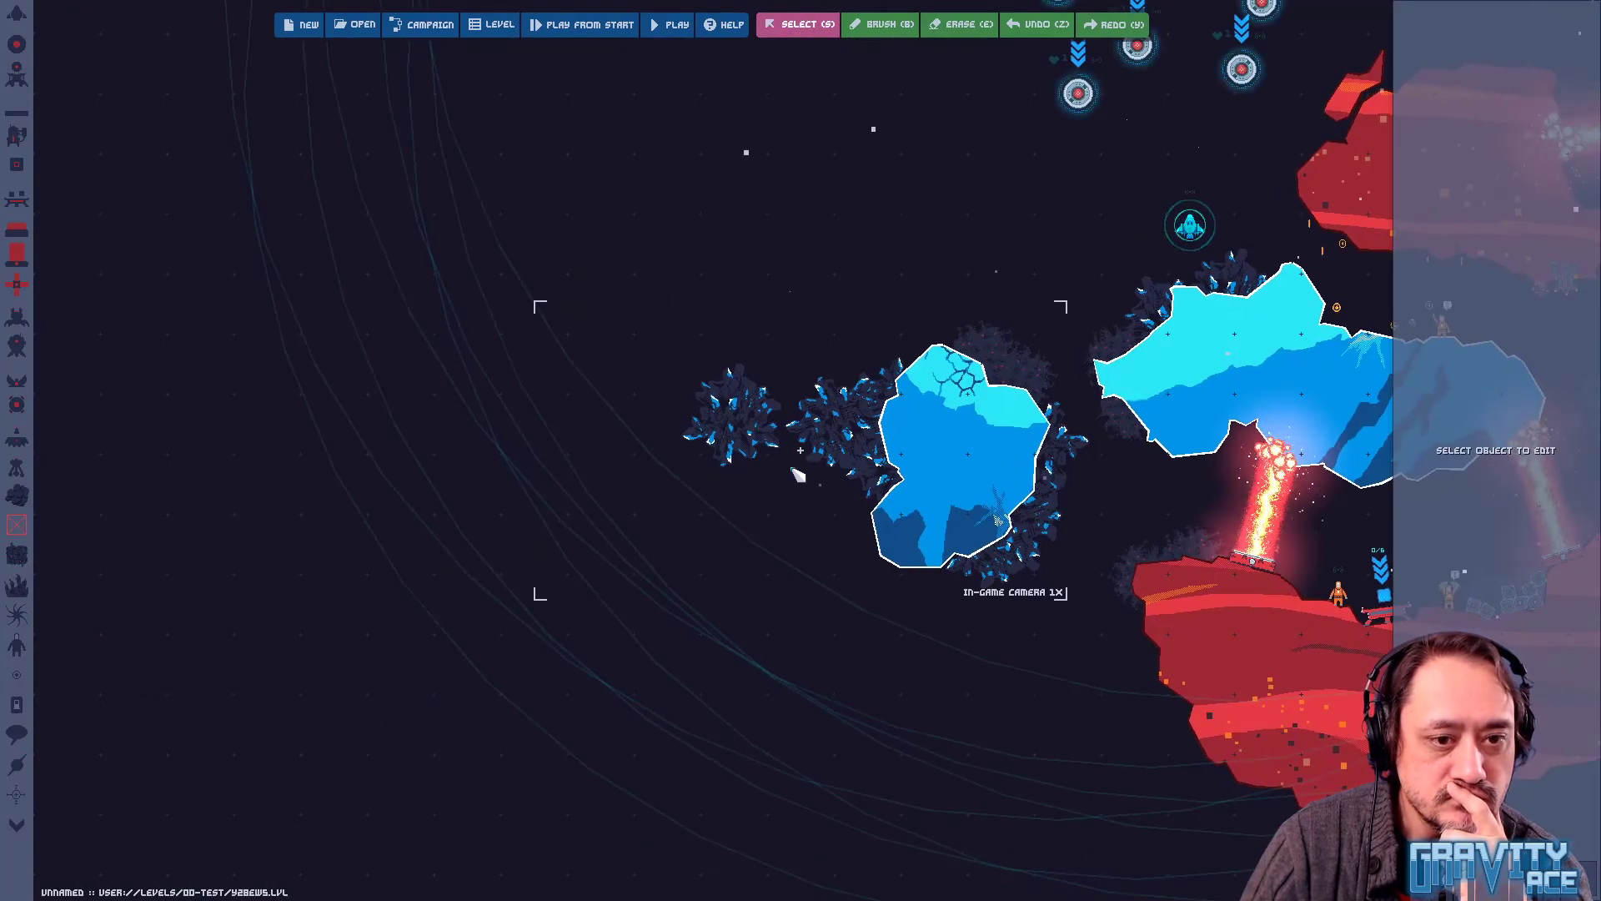
pyautogui.scroll(2, 799, 450)
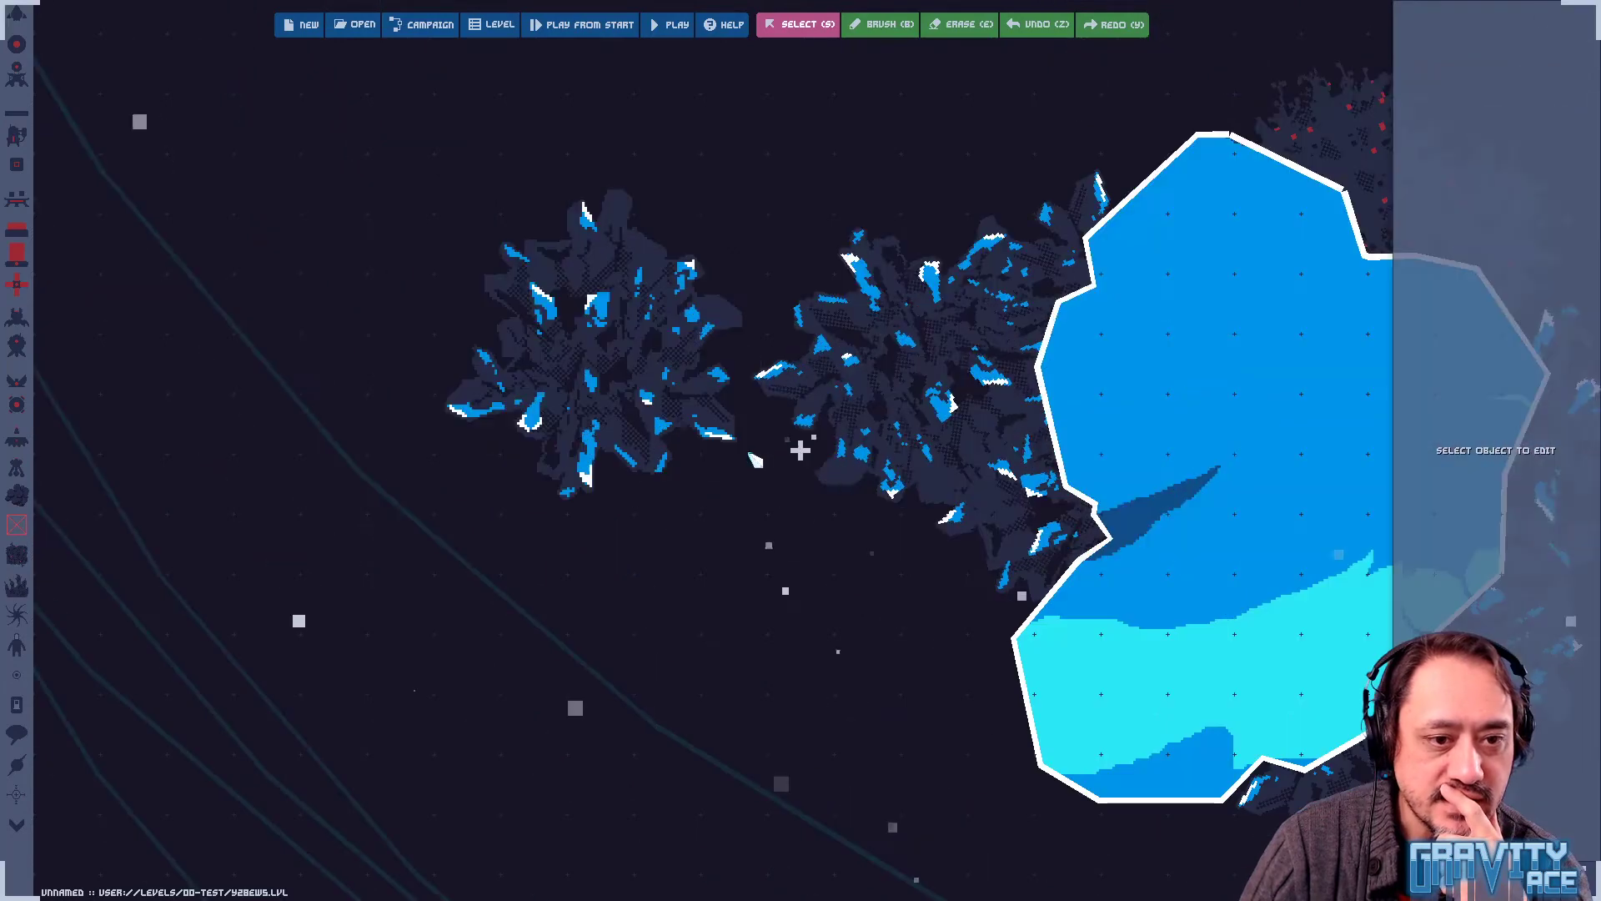
pyautogui.scroll(1, 800, 450)
pyautogui.scroll(-1, 620, 482)
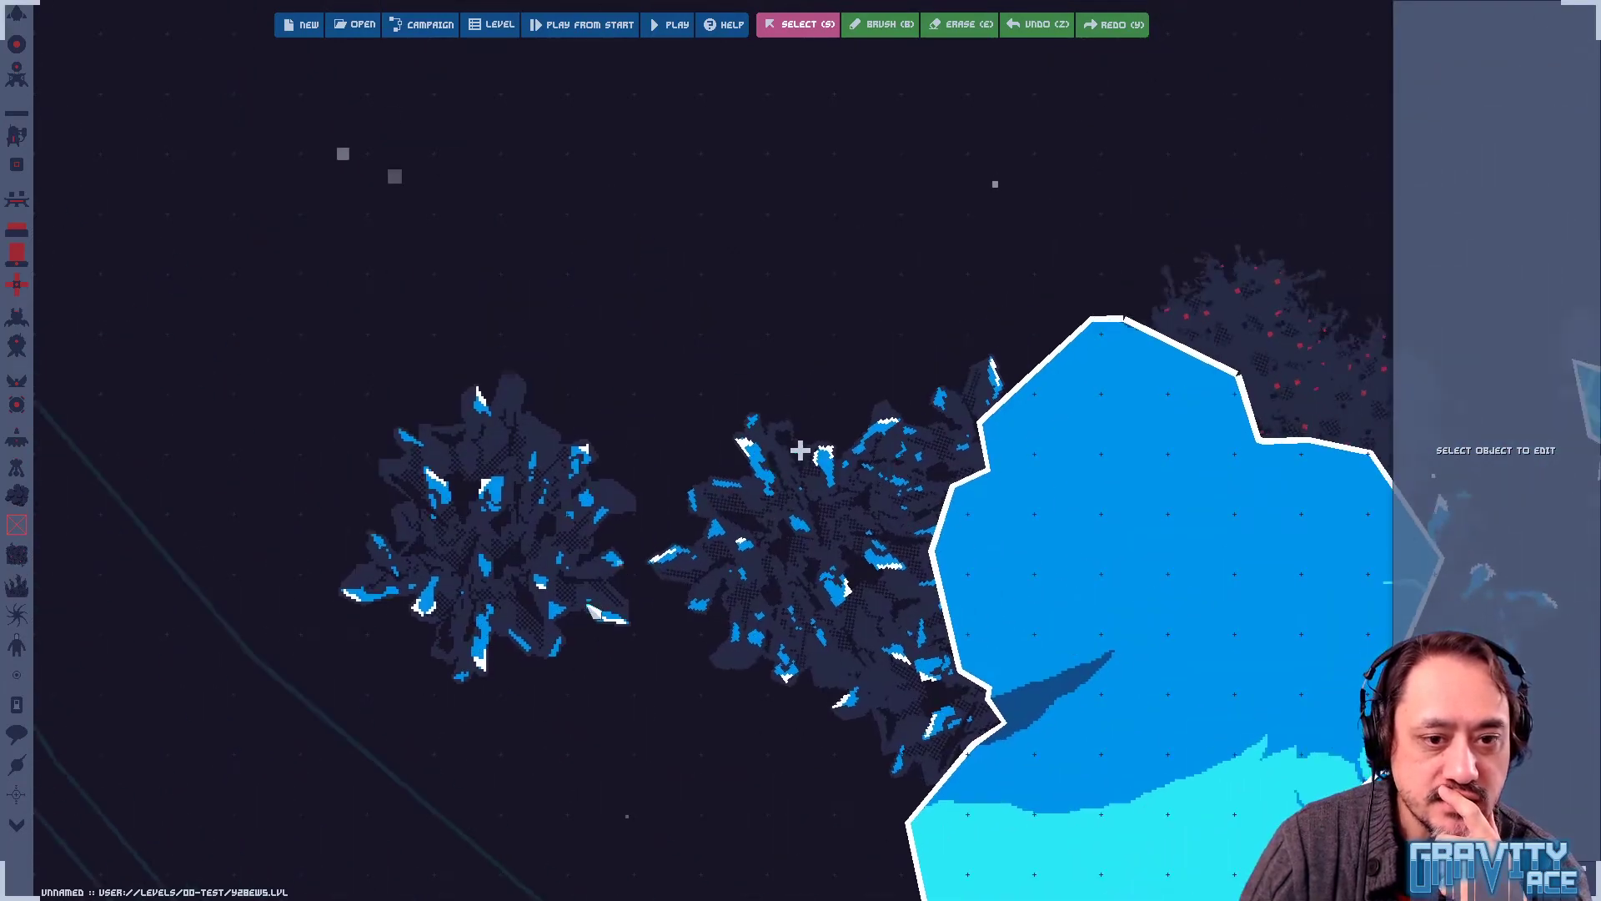
pyautogui.moveTo(620, 482); pyautogui.dragTo(1046, 325)
pyautogui.moveTo(1044, 322); pyautogui.dragTo(600, 481, button='middle')
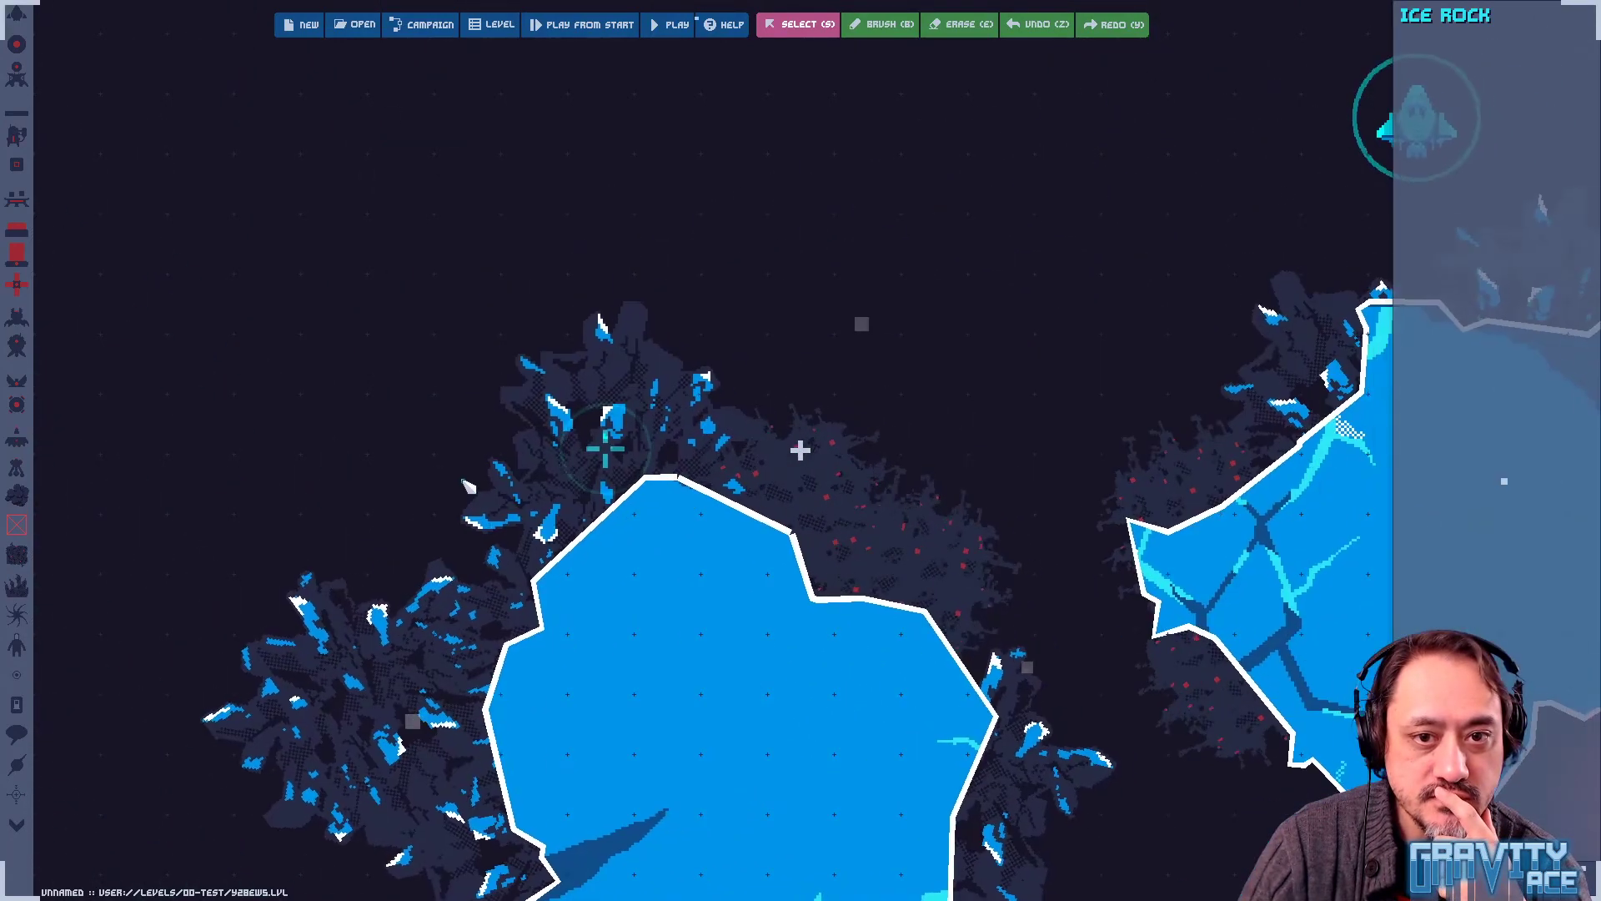
pyautogui.moveTo(602, 481); pyautogui.dragTo(645, 294)
pyautogui.click(944, 298)
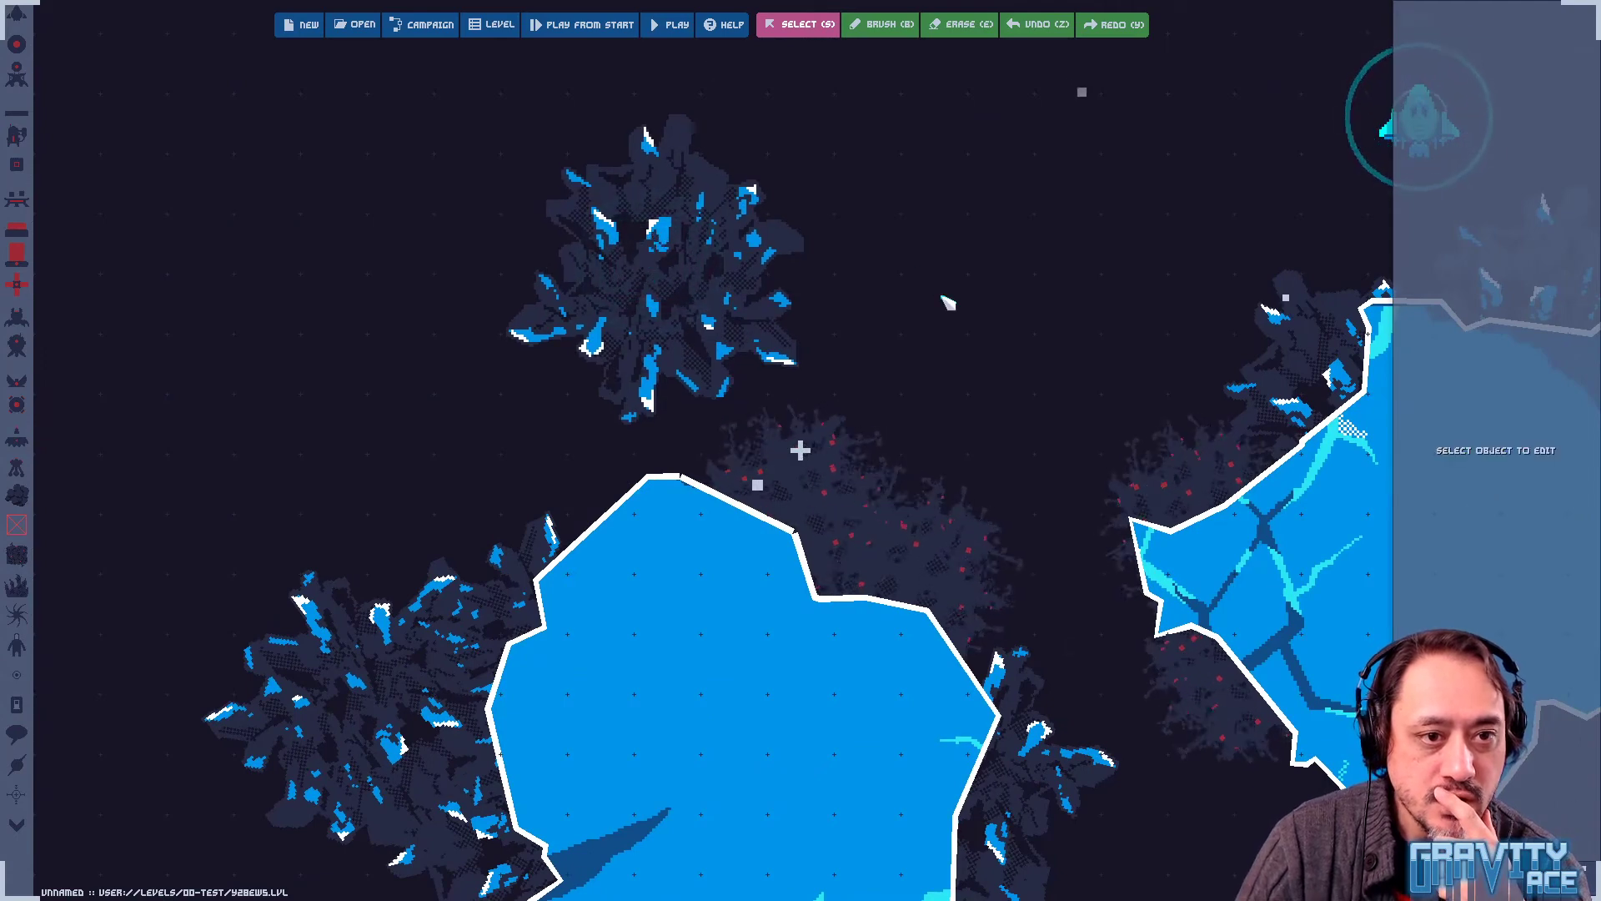
# Rotate the isolated ice rock above the blue ice asteroid to a different orientation
pyautogui.moveTo(878, 317); pyautogui.dragTo(798, 458, button='middle')
pyautogui.moveTo(573, 410); pyautogui.dragTo(526, 607)
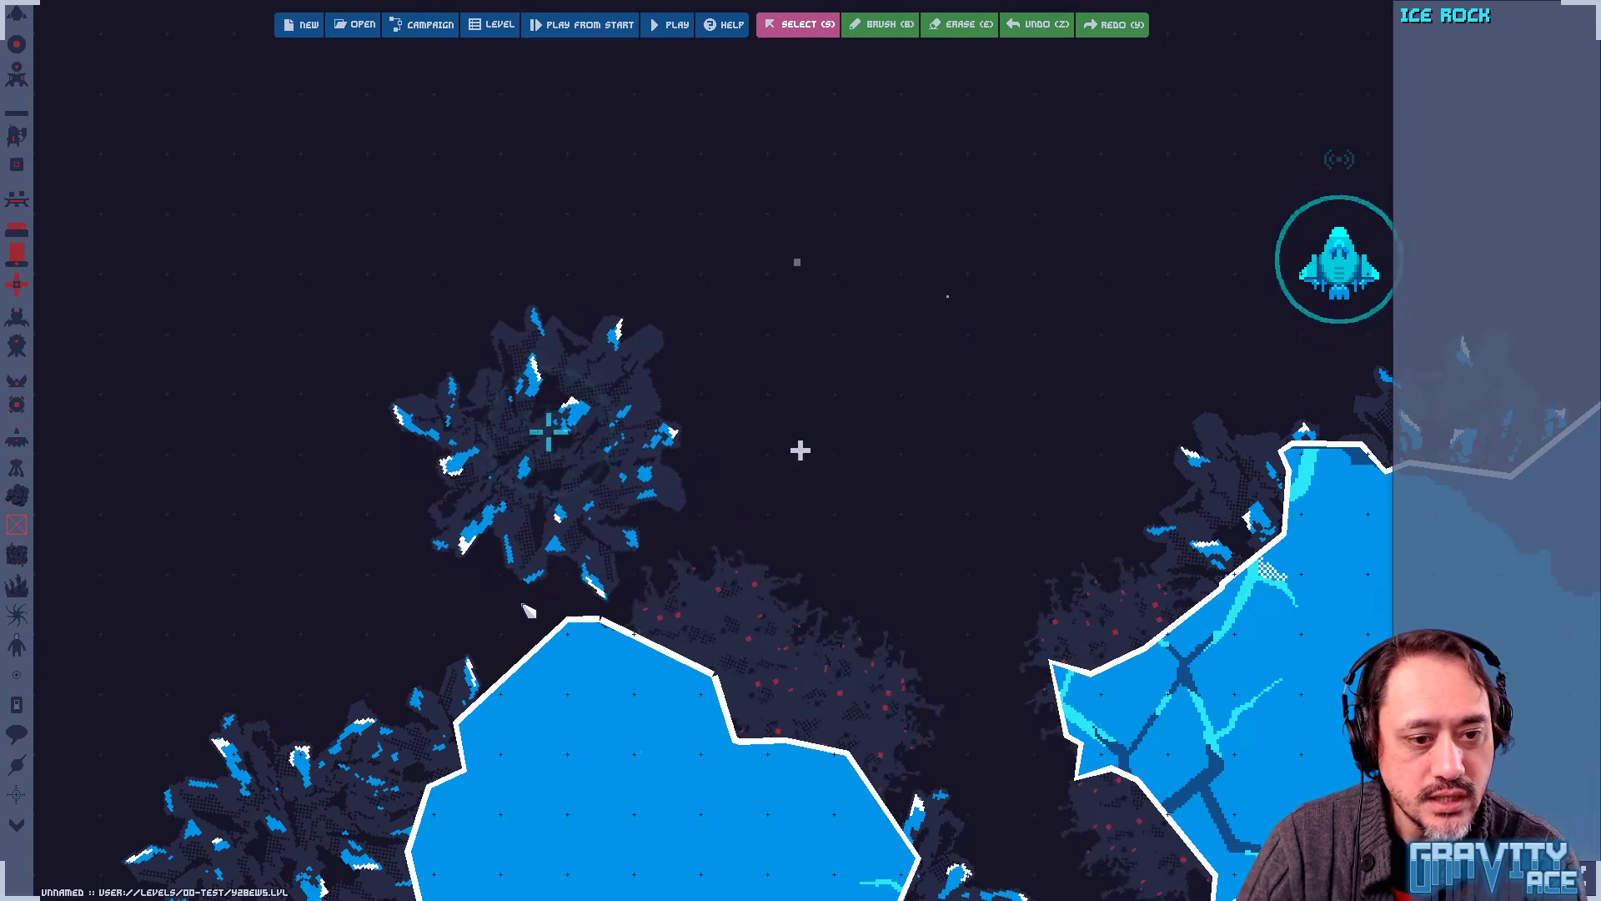
pyautogui.moveTo(543, 654); pyautogui.dragTo(526, 330, button='middle')
pyautogui.moveTo(634, 598); pyautogui.dragTo(719, 825, button='middle')
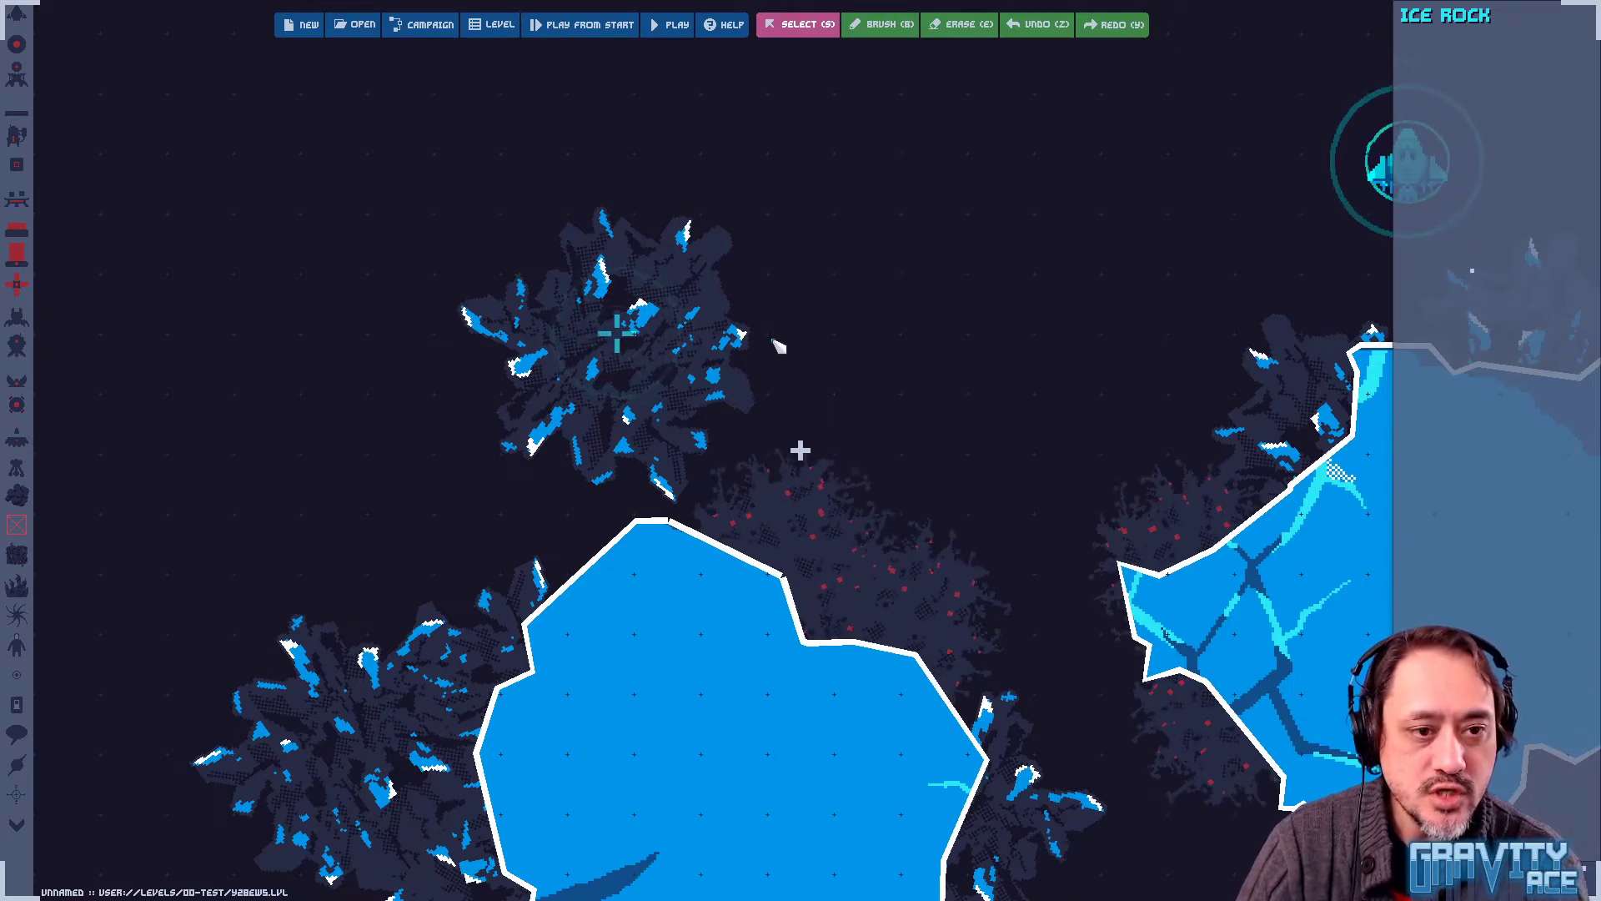
# Examine the rotated ice rock alongside the ice rocks attached to the two blue asteroids
pyautogui.moveTo(776, 347); pyautogui.dragTo(989, 236, button='middle')
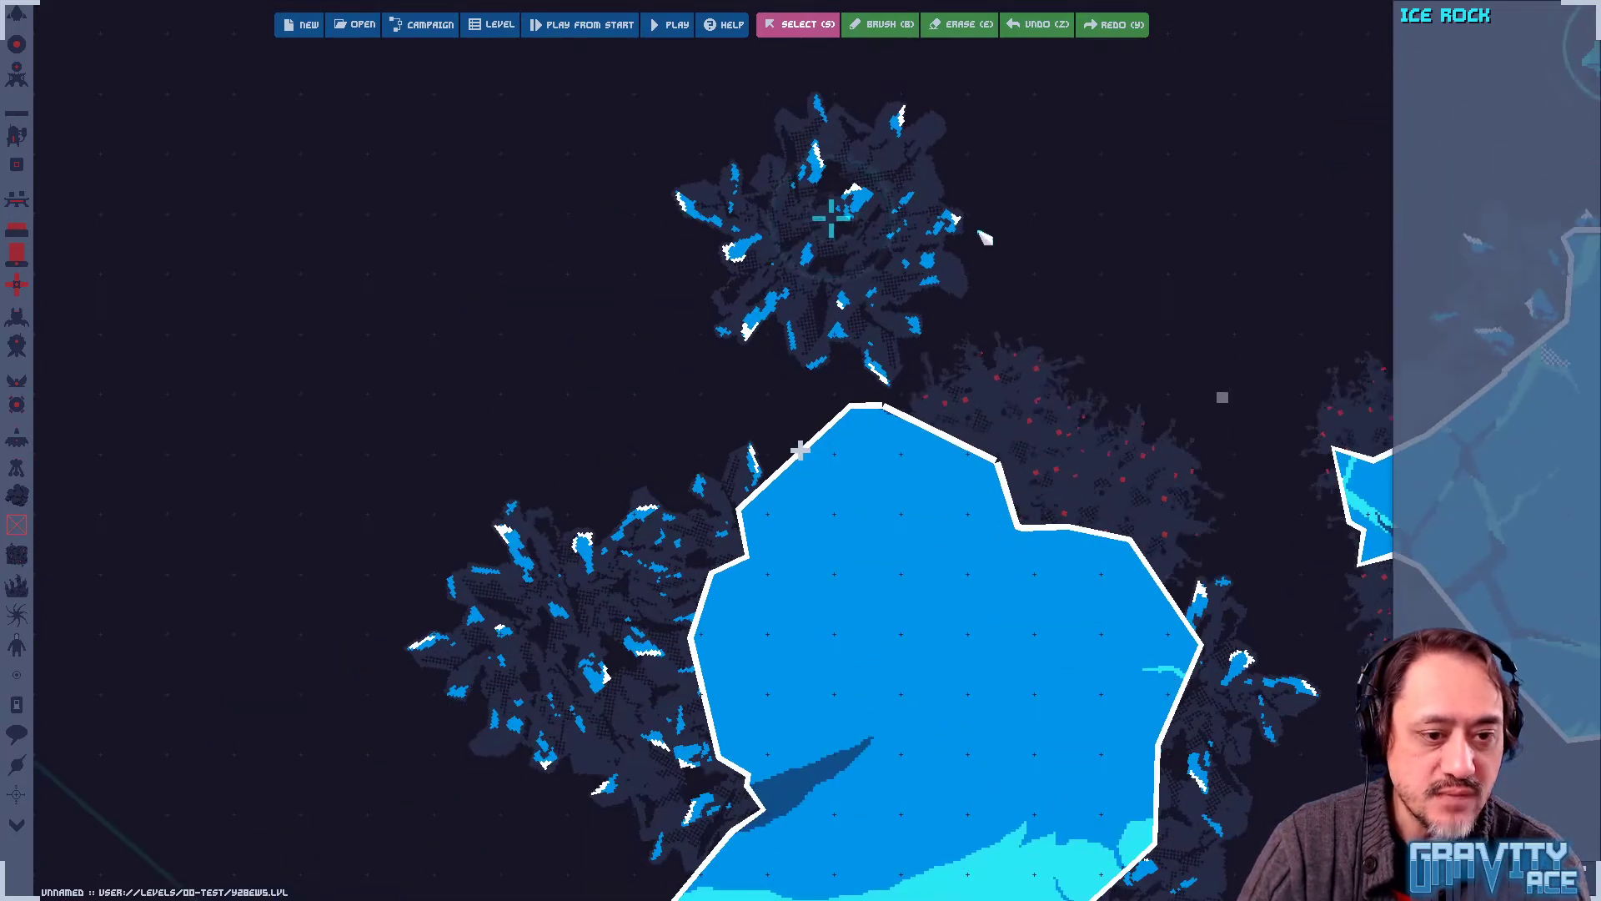
pyautogui.moveTo(994, 360); pyautogui.dragTo(583, 482, button='middle')
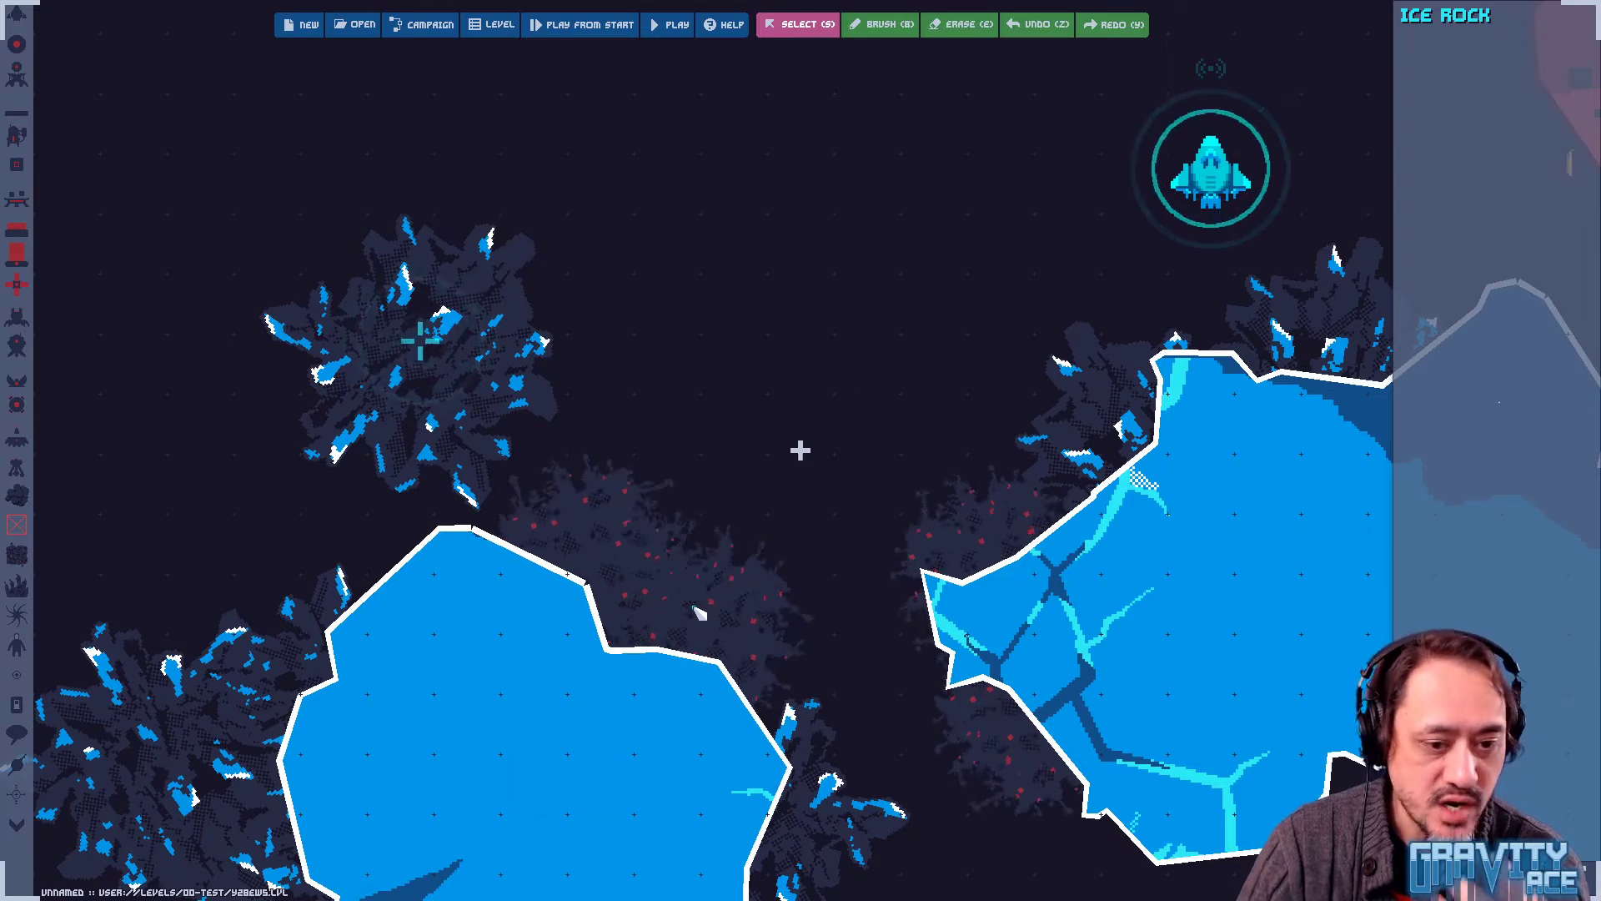
pyautogui.moveTo(650, 586); pyautogui.dragTo(654, 587, button='middle')
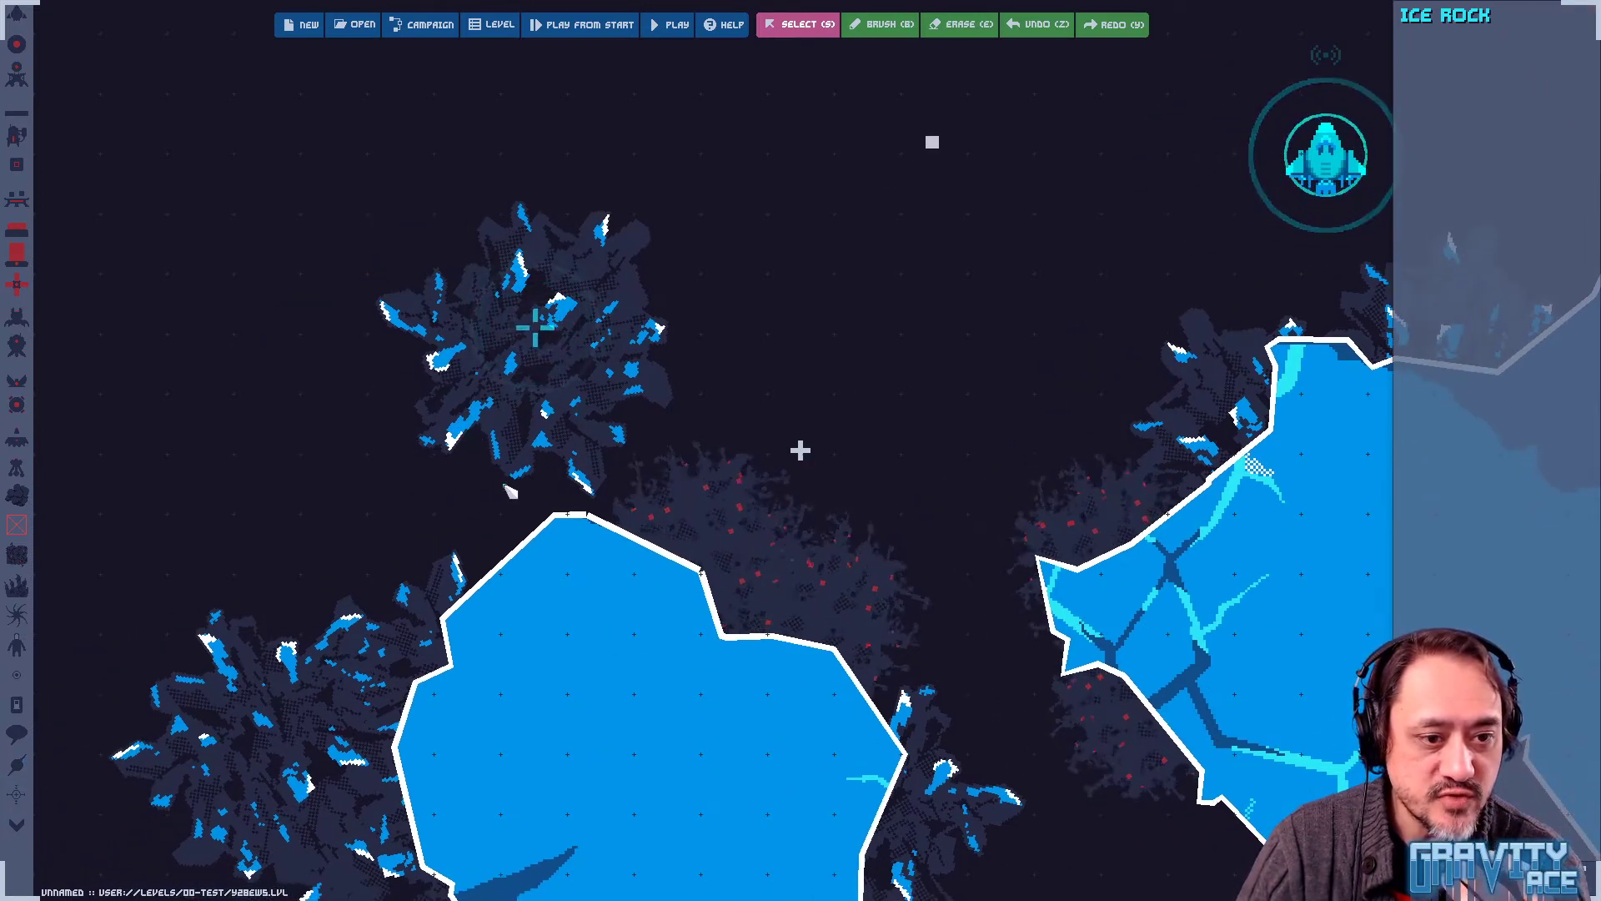
pyautogui.moveTo(625, 752); pyautogui.dragTo(626, 529, button='middle')
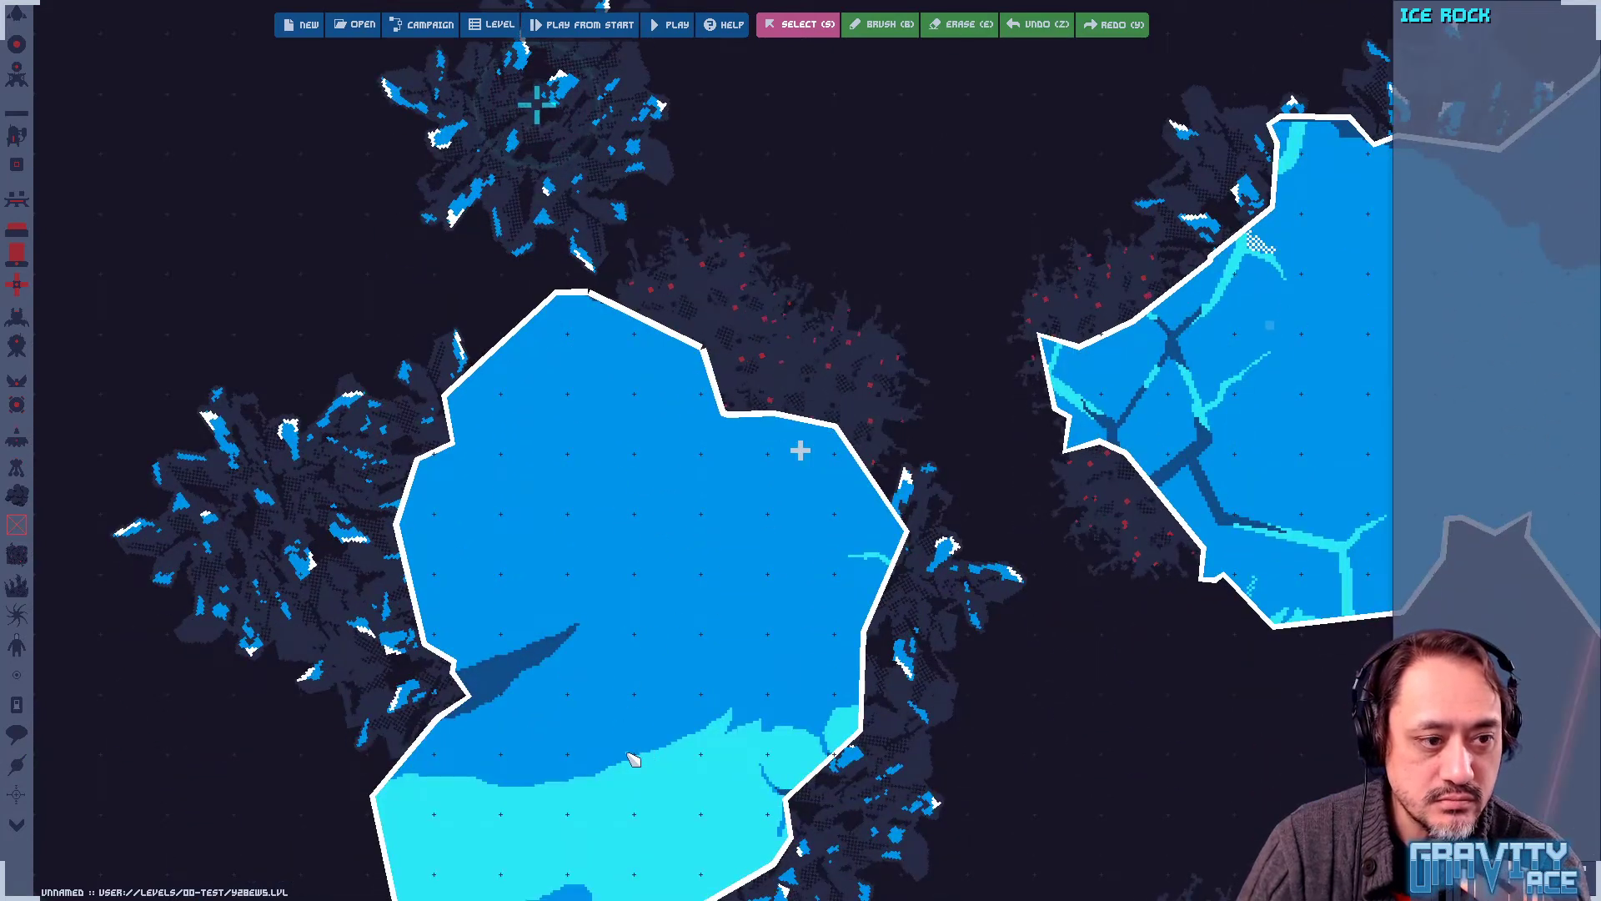
pyautogui.moveTo(796, 525); pyautogui.dragTo(627, 659, button='middle')
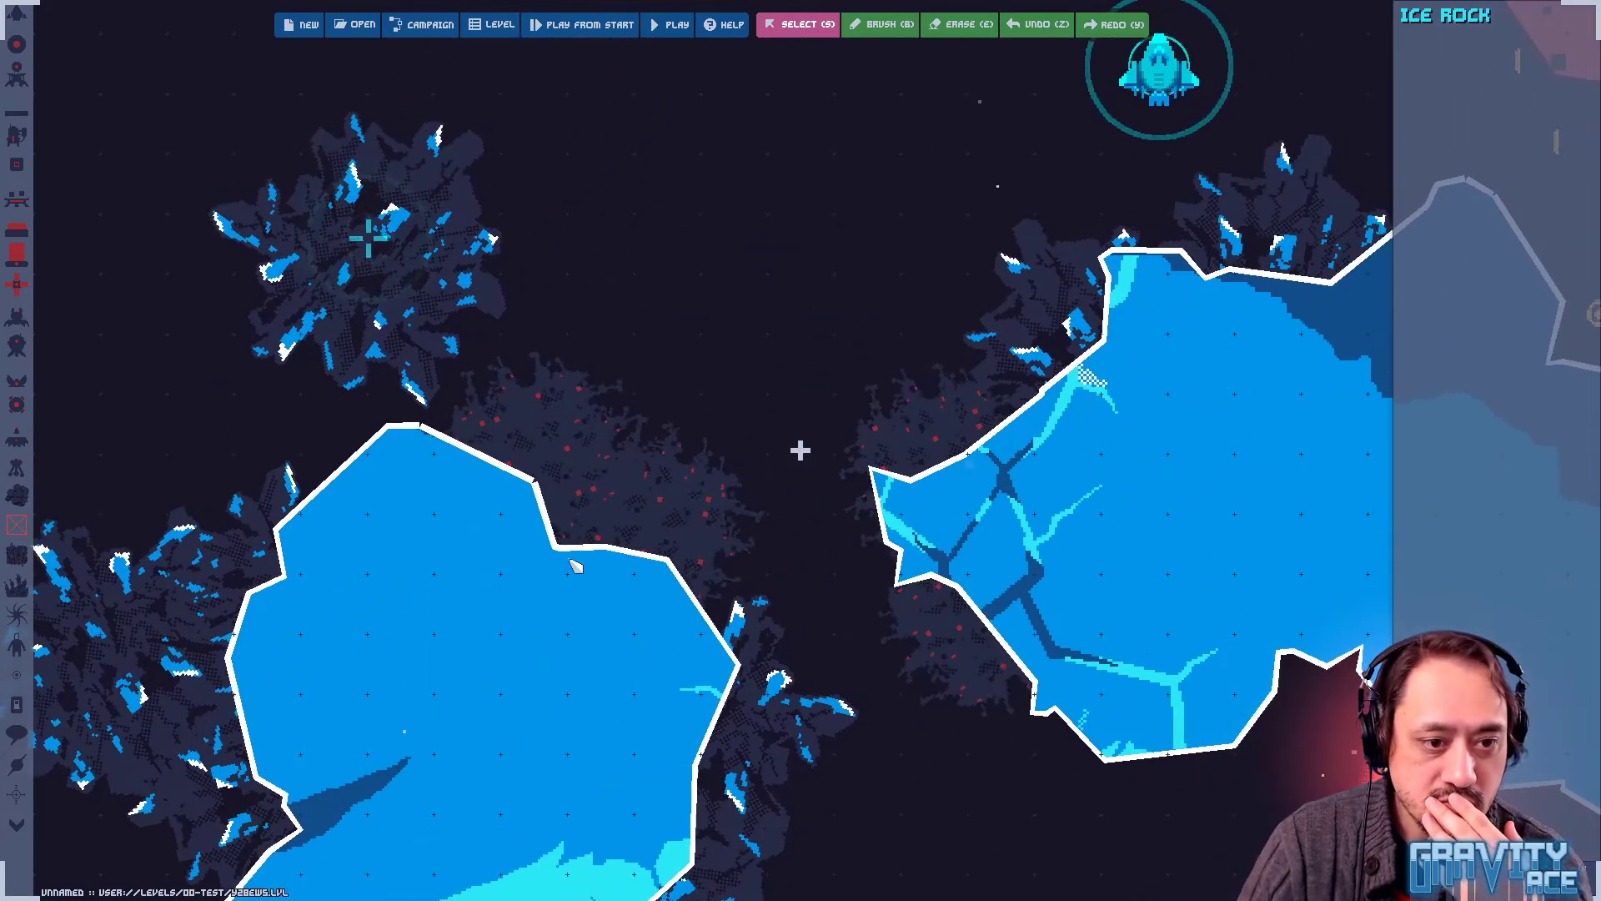
pyautogui.moveTo(911, 727); pyautogui.dragTo(836, 515, button='middle')
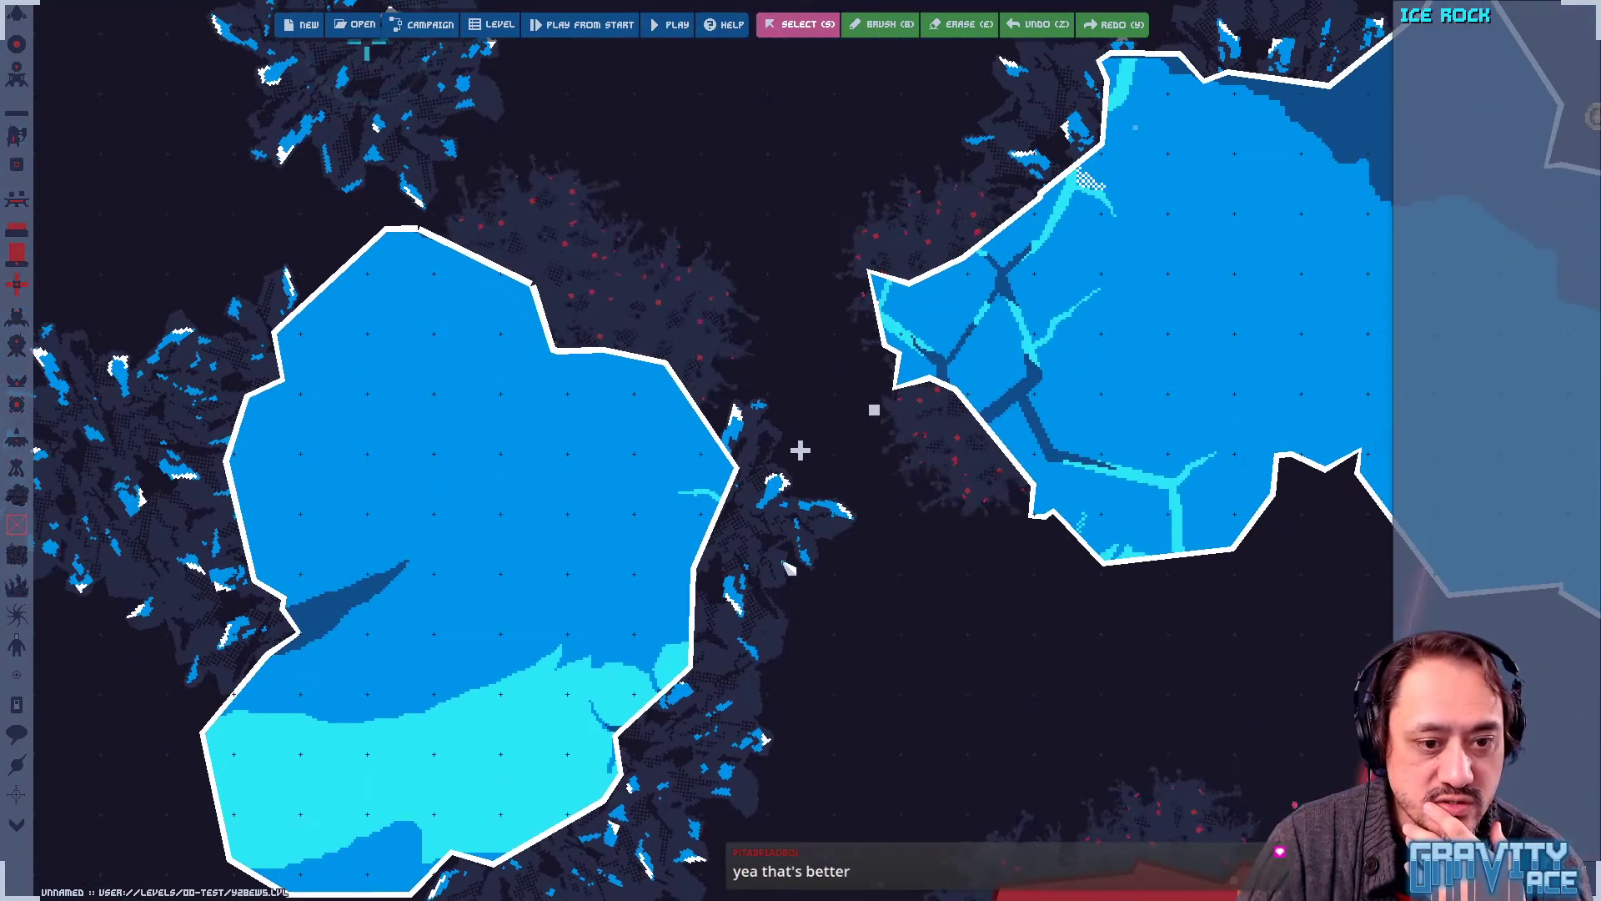
pyautogui.moveTo(808, 662); pyautogui.dragTo(851, 364, button='middle')
pyautogui.moveTo(1088, 325); pyautogui.dragTo(1266, 404, button='middle')
pyautogui.moveTo(414, 311); pyautogui.dragTo(632, 527, button='middle')
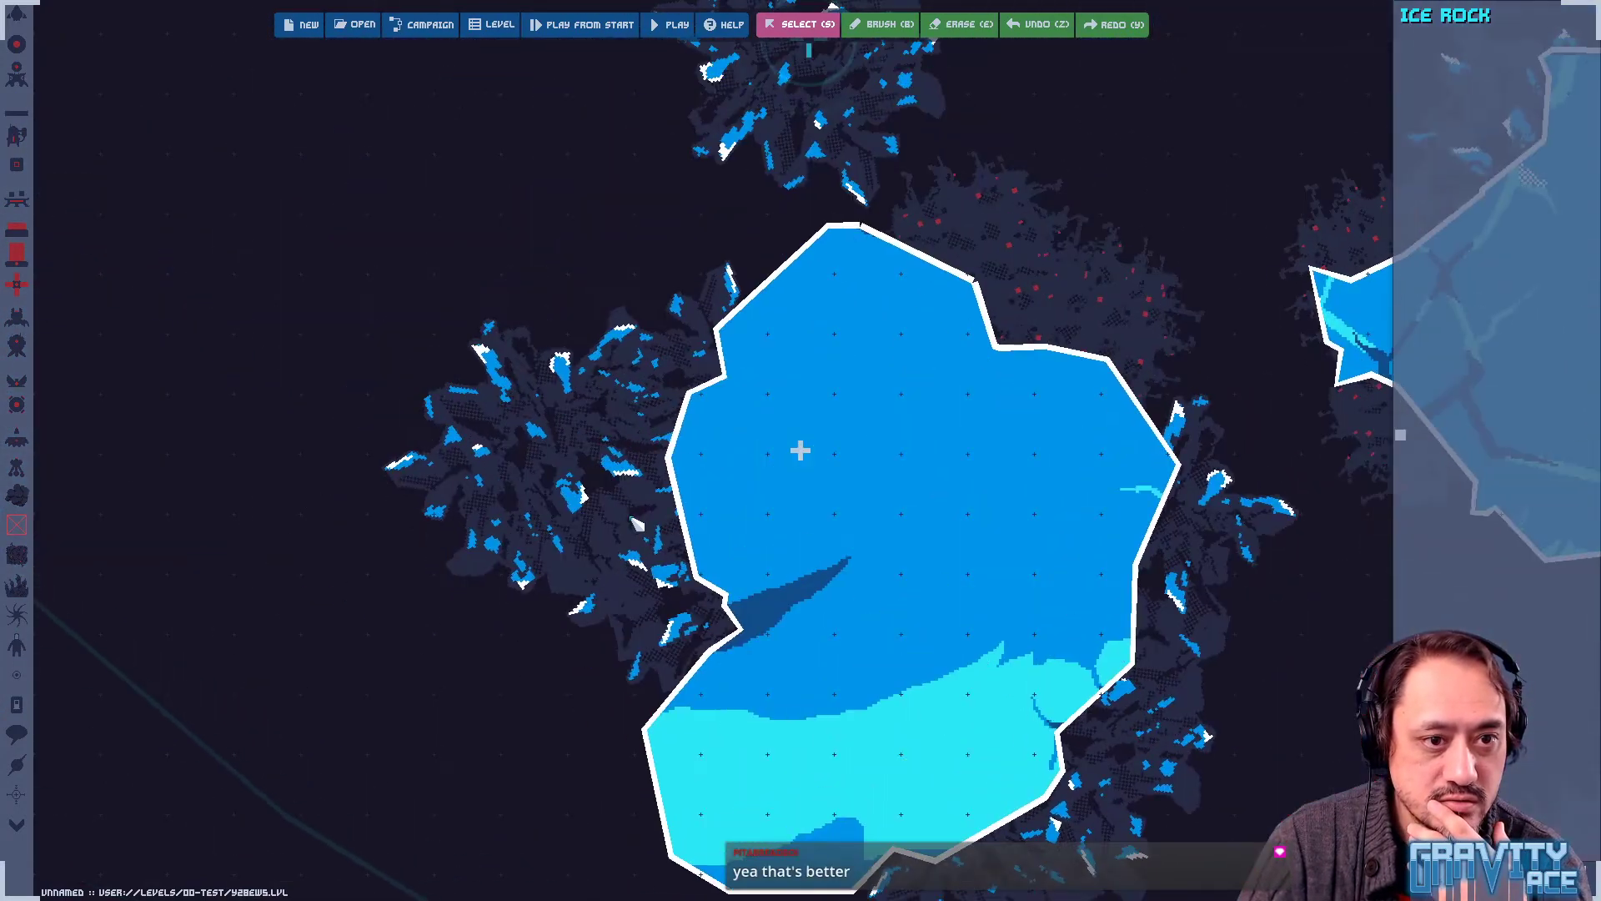
# Survey the red asteroid area and its props, and compare them with the ice rocks around the blue asteroid
pyautogui.moveTo(887, 534); pyautogui.dragTo(55, 280, button='middle')
pyautogui.moveTo(825, 358); pyautogui.dragTo(64, 298, button='middle')
pyautogui.moveTo(772, 345); pyautogui.dragTo(103, 395, button='middle')
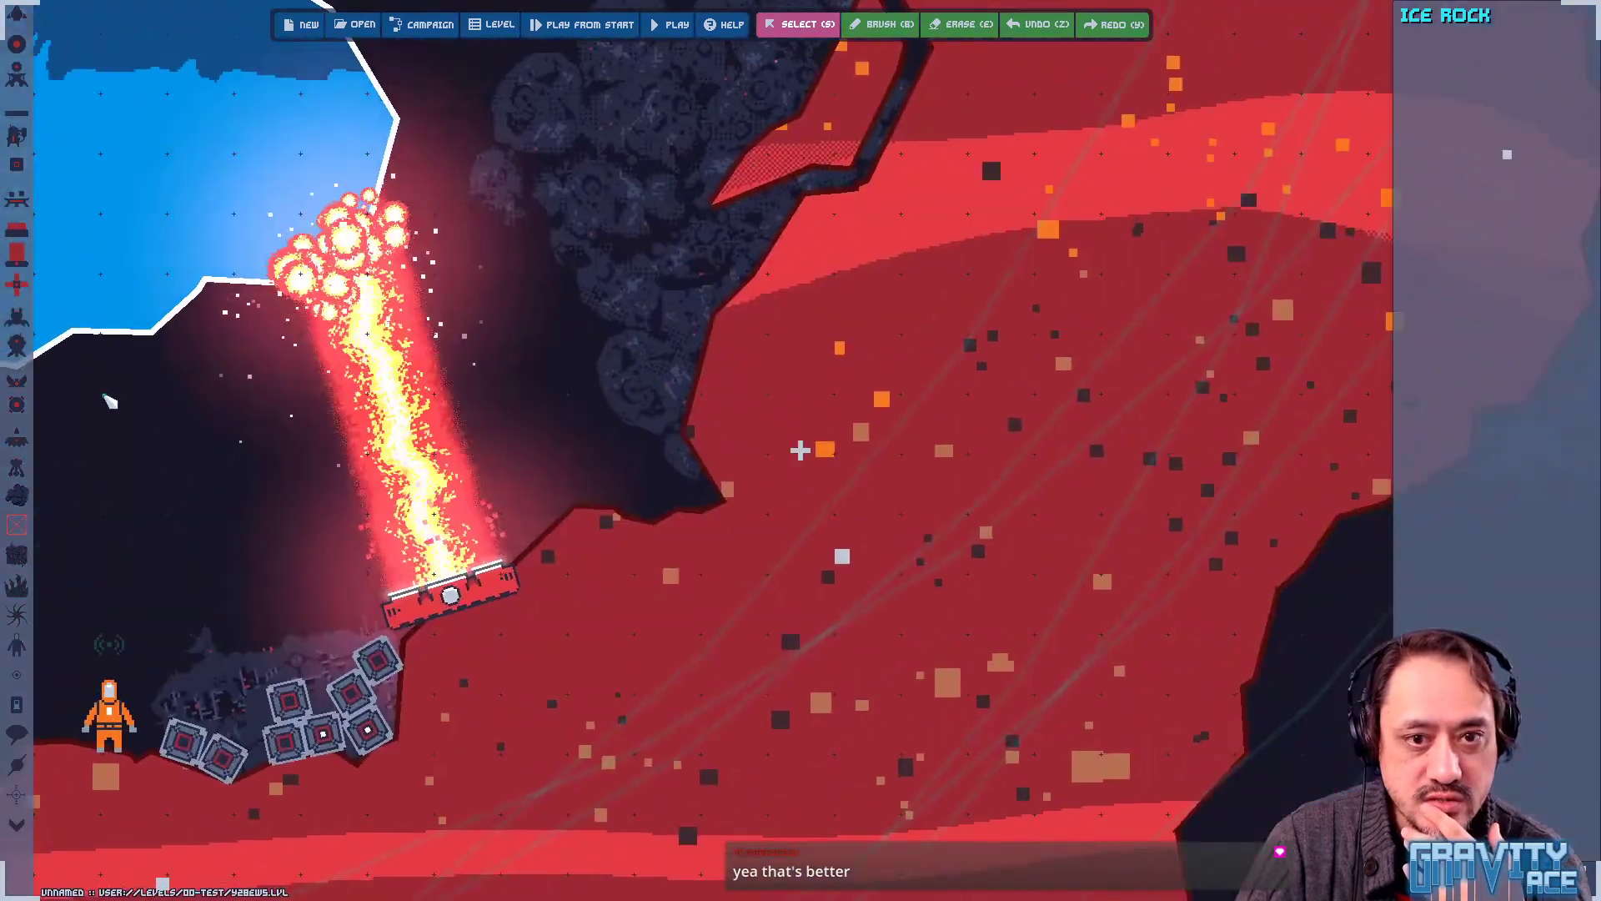
pyautogui.moveTo(599, 277); pyautogui.dragTo(683, 577, button='middle')
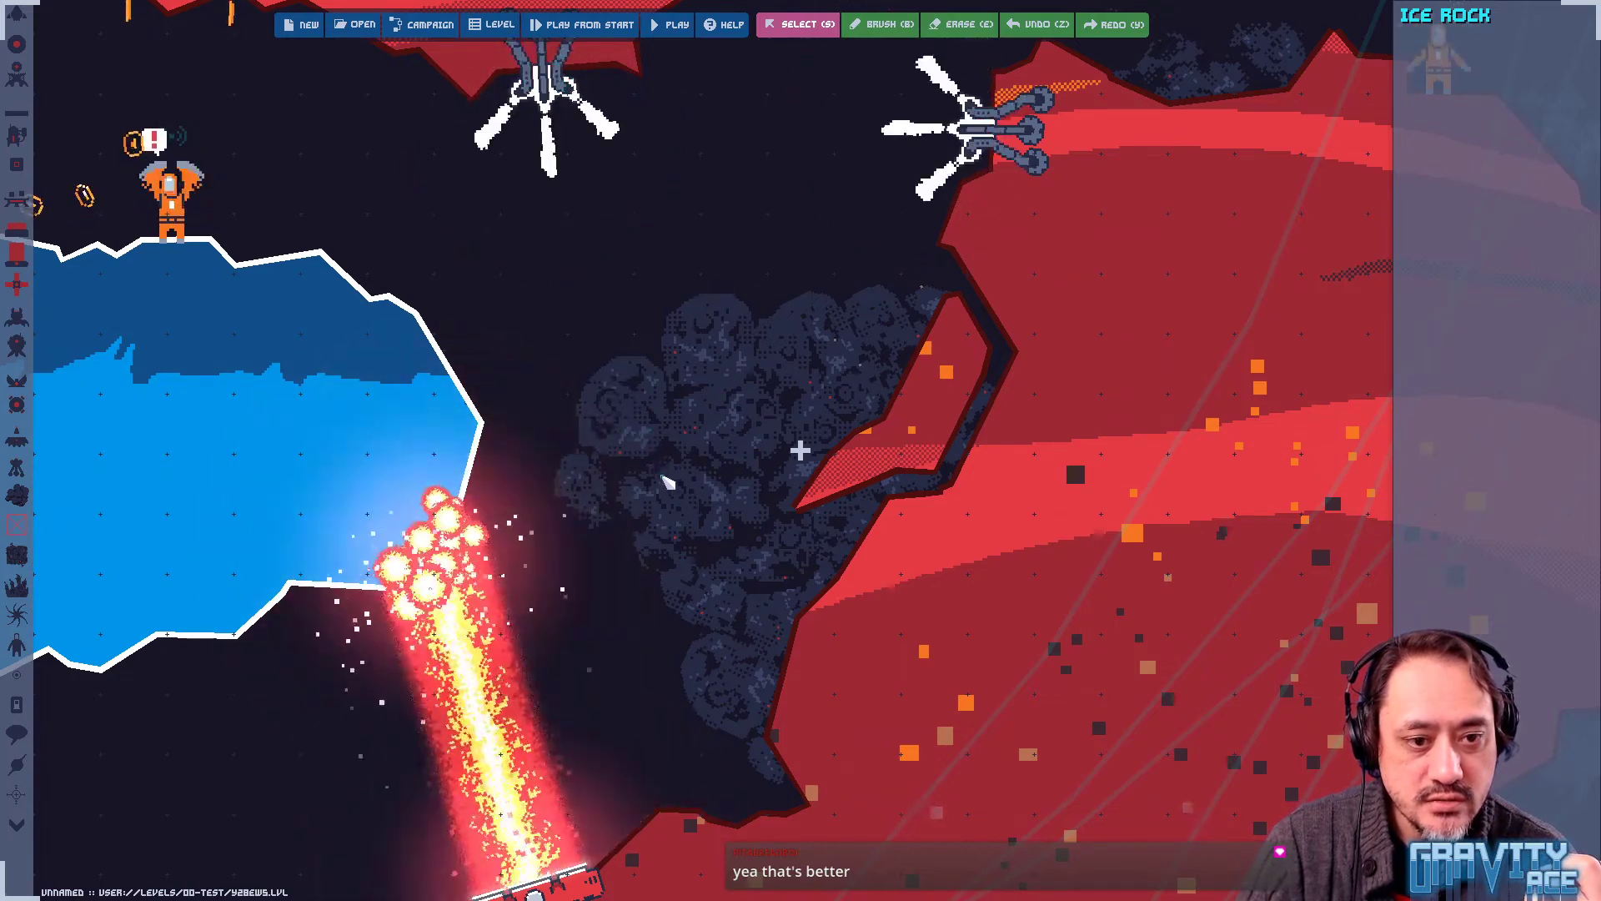
pyautogui.moveTo(288, 565); pyautogui.dragTo(1363, 553, button='middle')
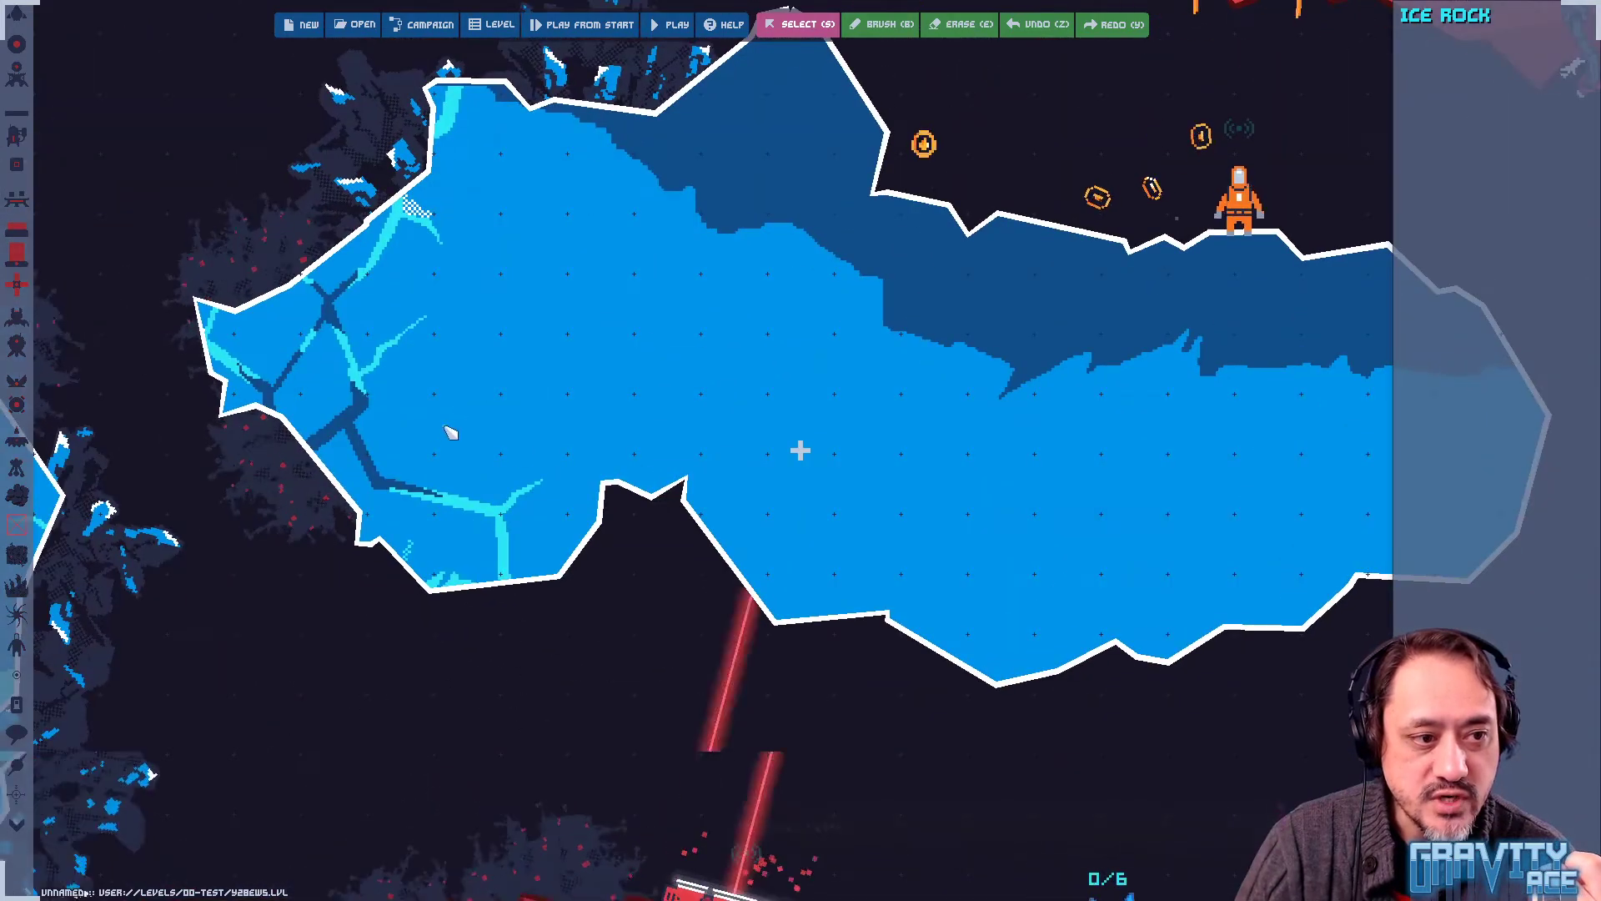
pyautogui.moveTo(450, 429); pyautogui.dragTo(1276, 482, button='middle')
pyautogui.moveTo(835, 543); pyautogui.dragTo(1143, 669, button='middle')
pyautogui.moveTo(966, 406); pyautogui.dragTo(1002, 552, button='middle')
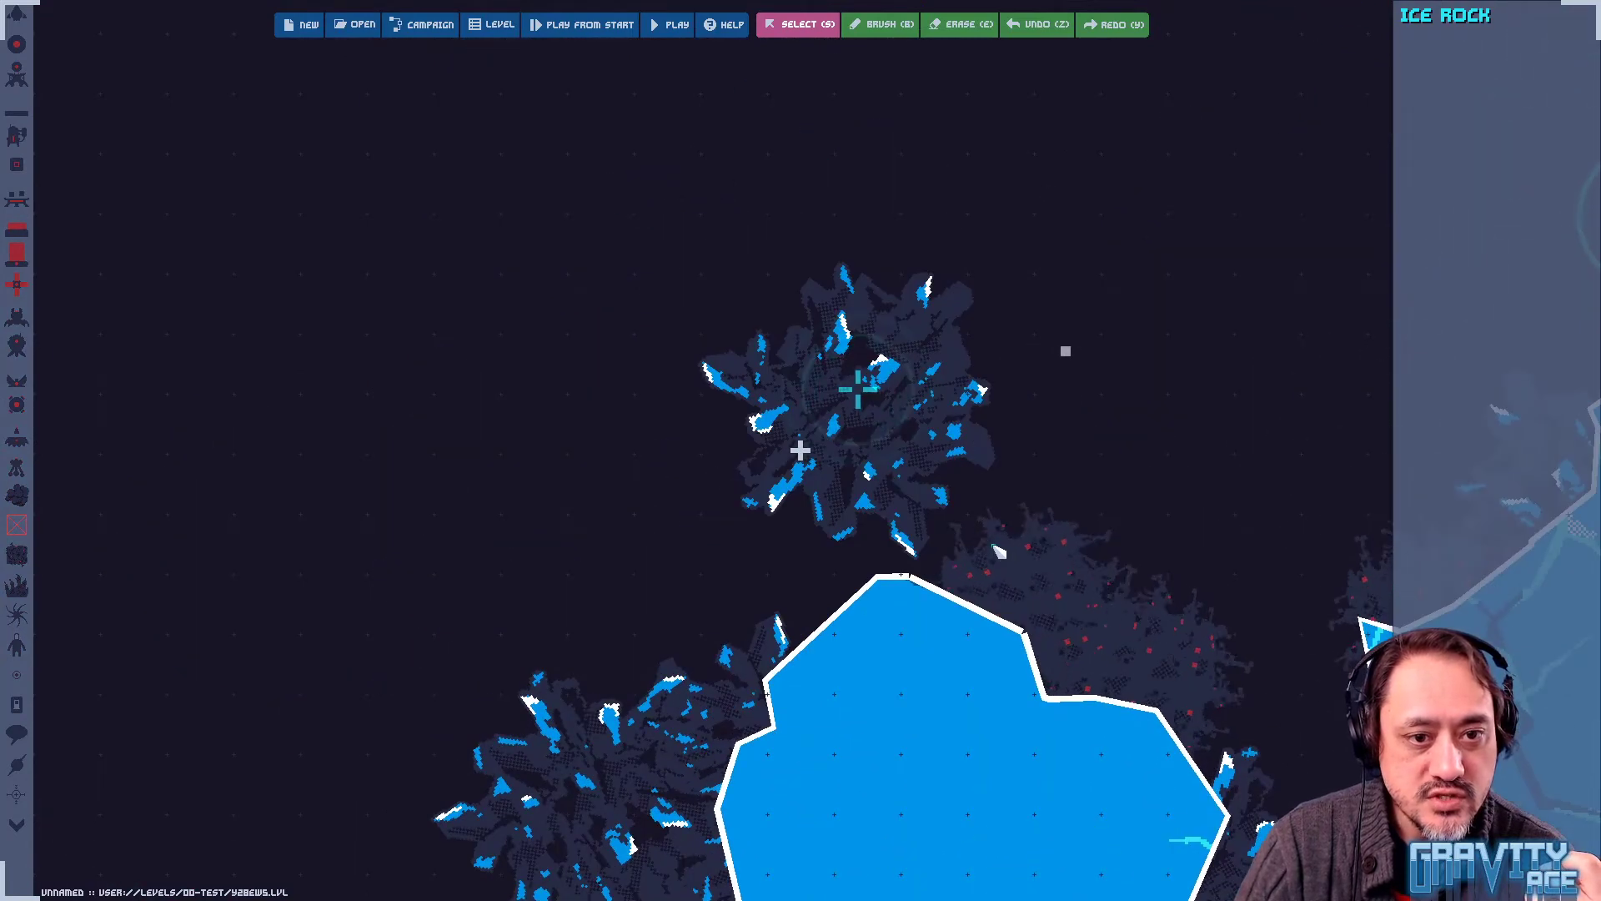
pyautogui.moveTo(663, 843); pyautogui.dragTo(693, 641, button='middle')
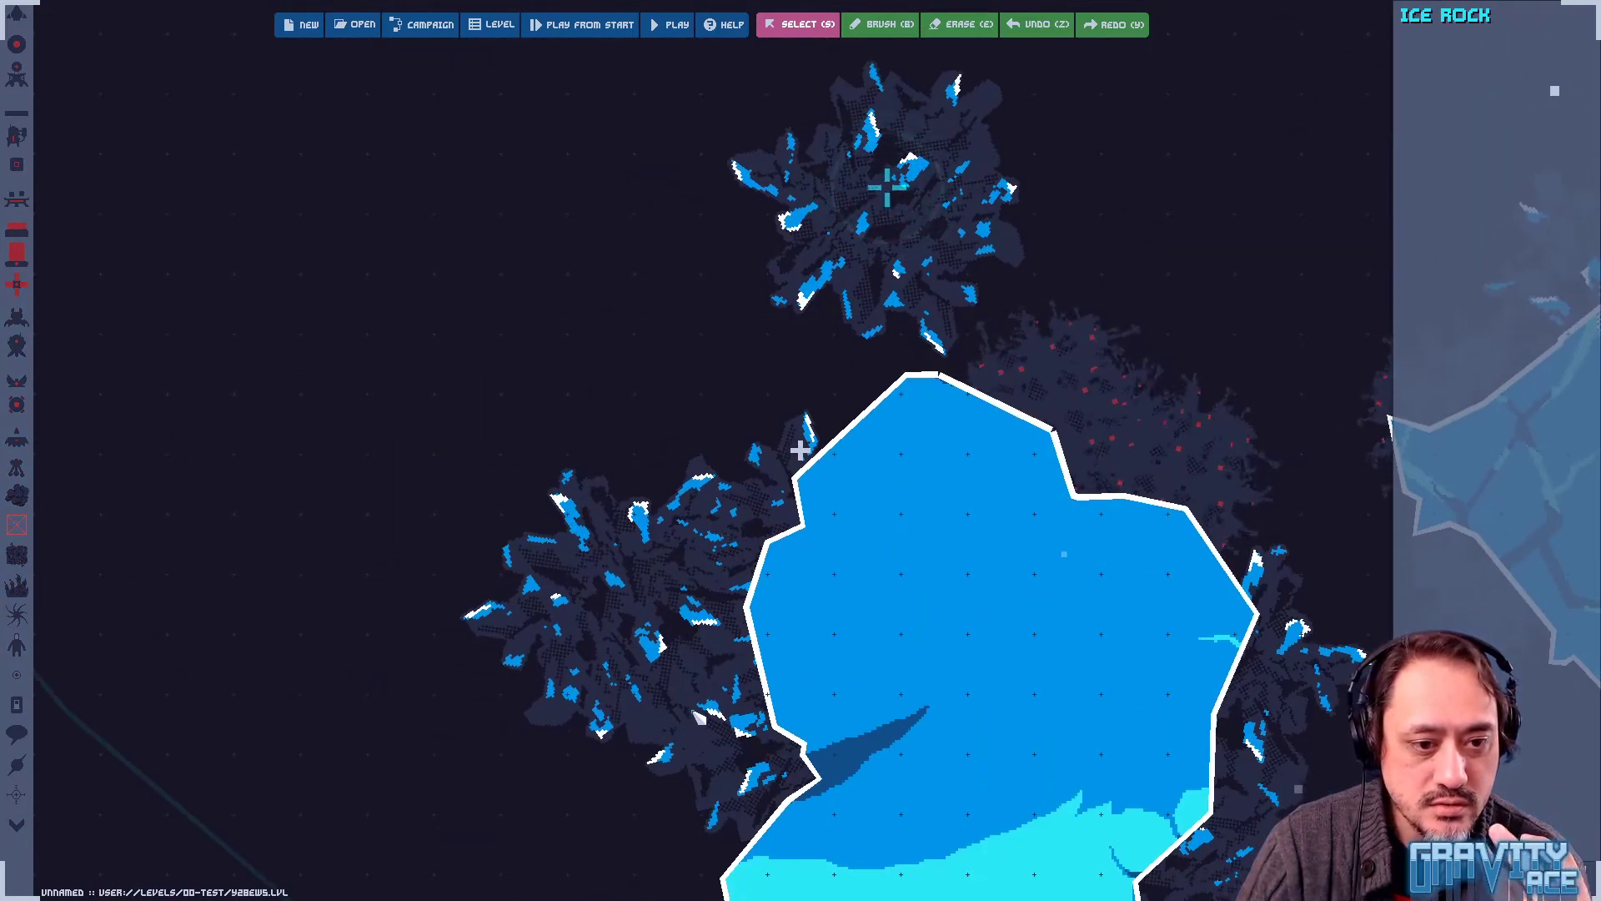
pyautogui.moveTo(692, 715); pyautogui.dragTo(671, 594, button='middle')
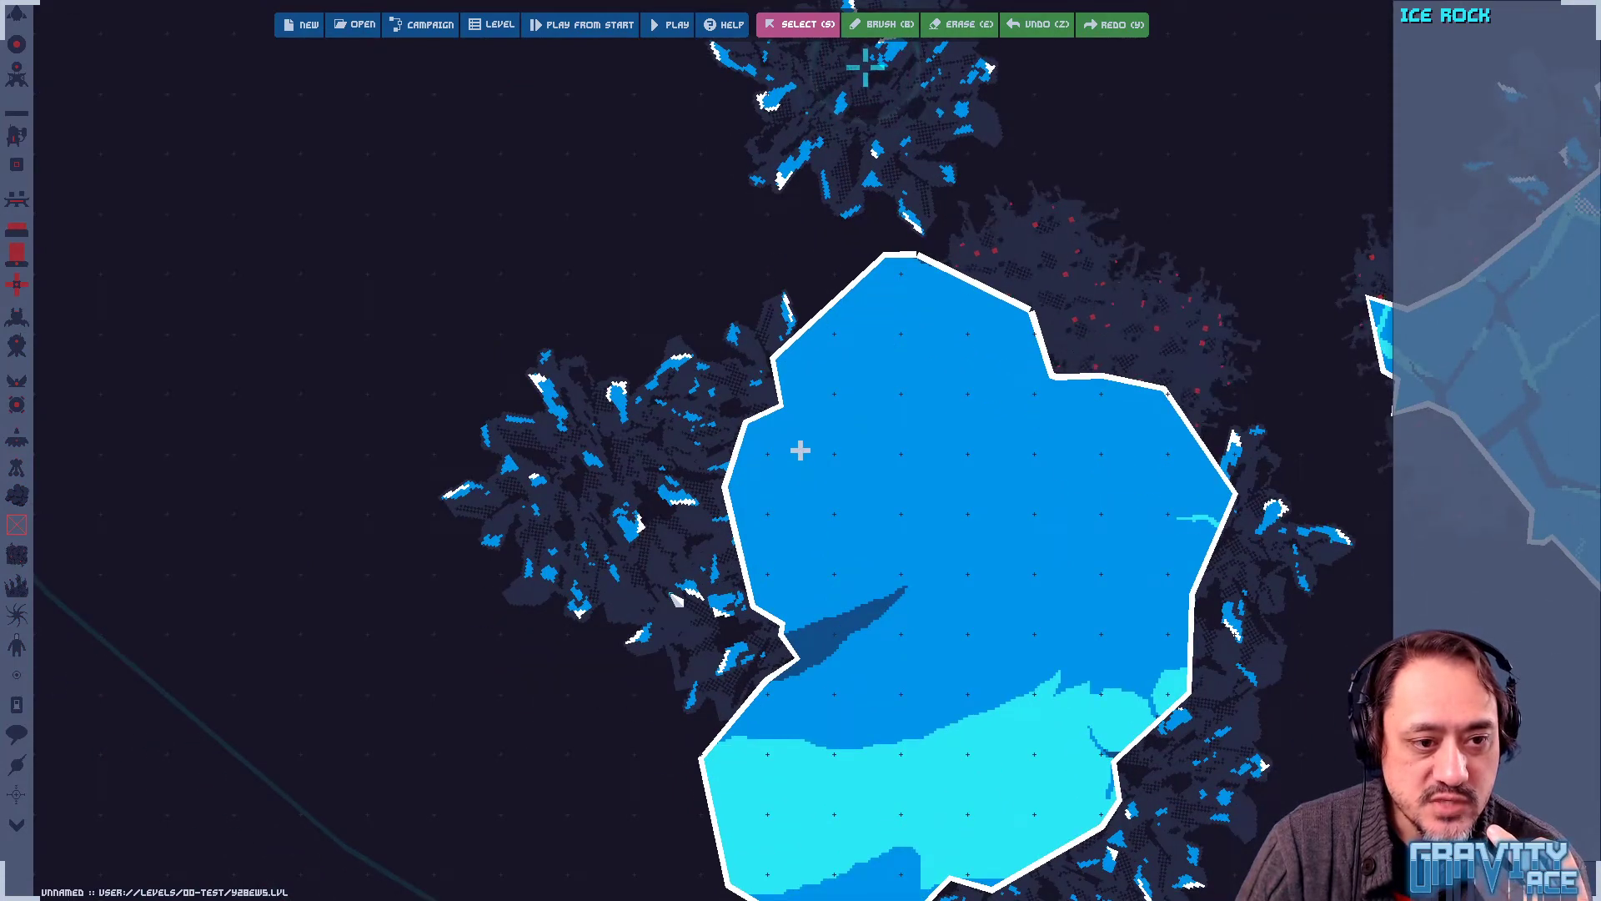
pyautogui.moveTo(836, 405); pyautogui.dragTo(741, 546, button='middle')
# Playtest the level, flying the ship past the isolated ice rock and around the blue asteroid
pyautogui.press('Tab')
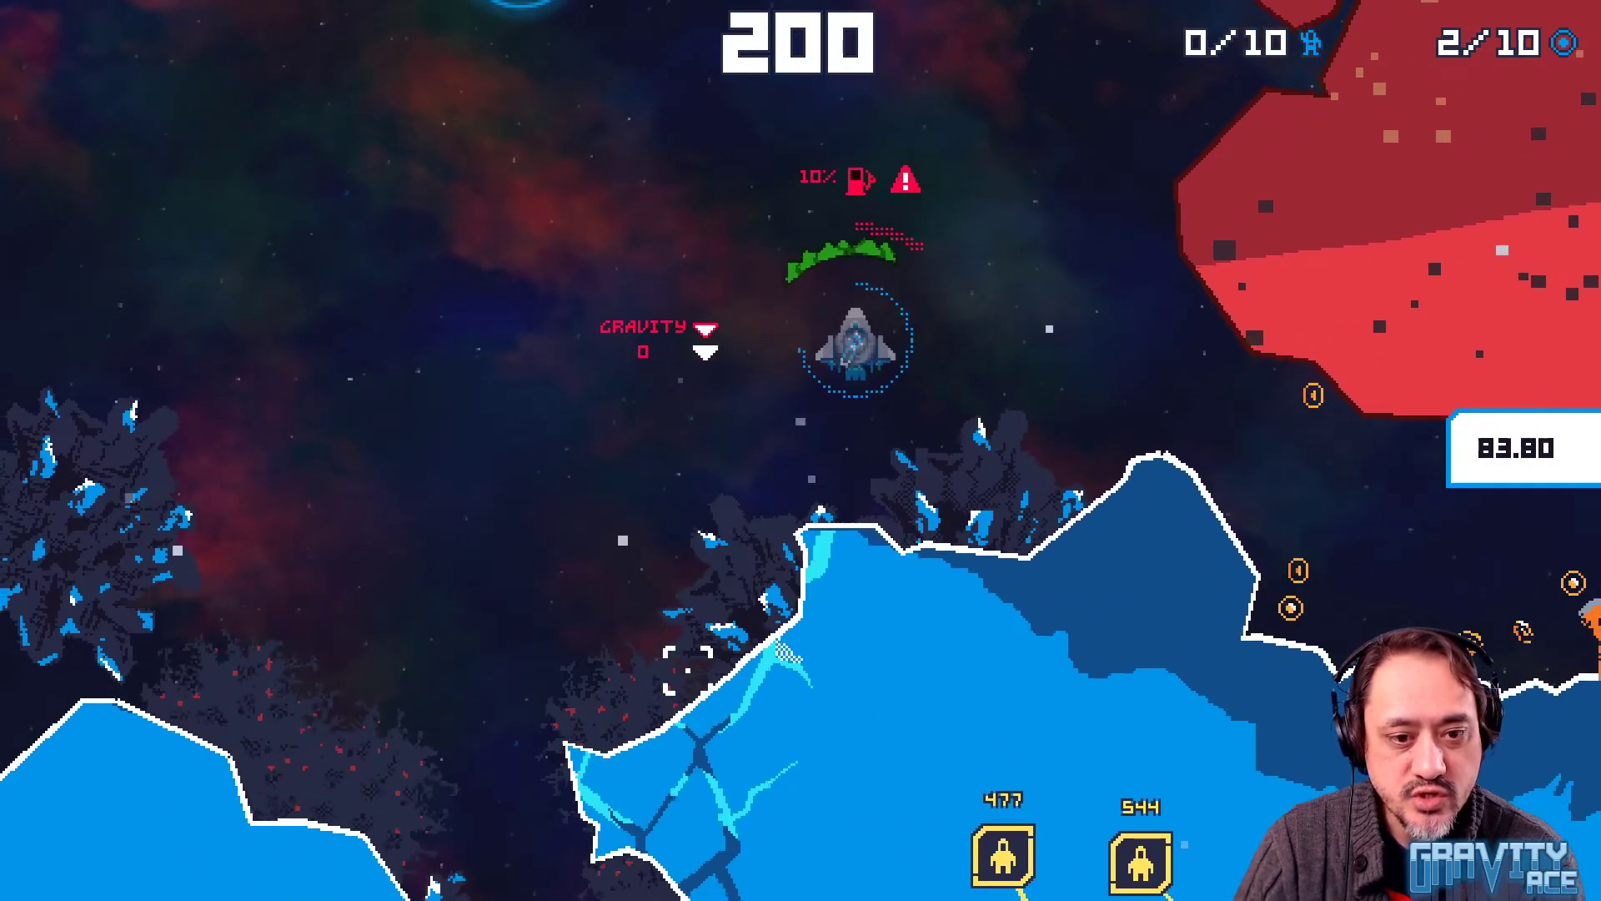
pyautogui.press('a')
pyautogui.press('w')
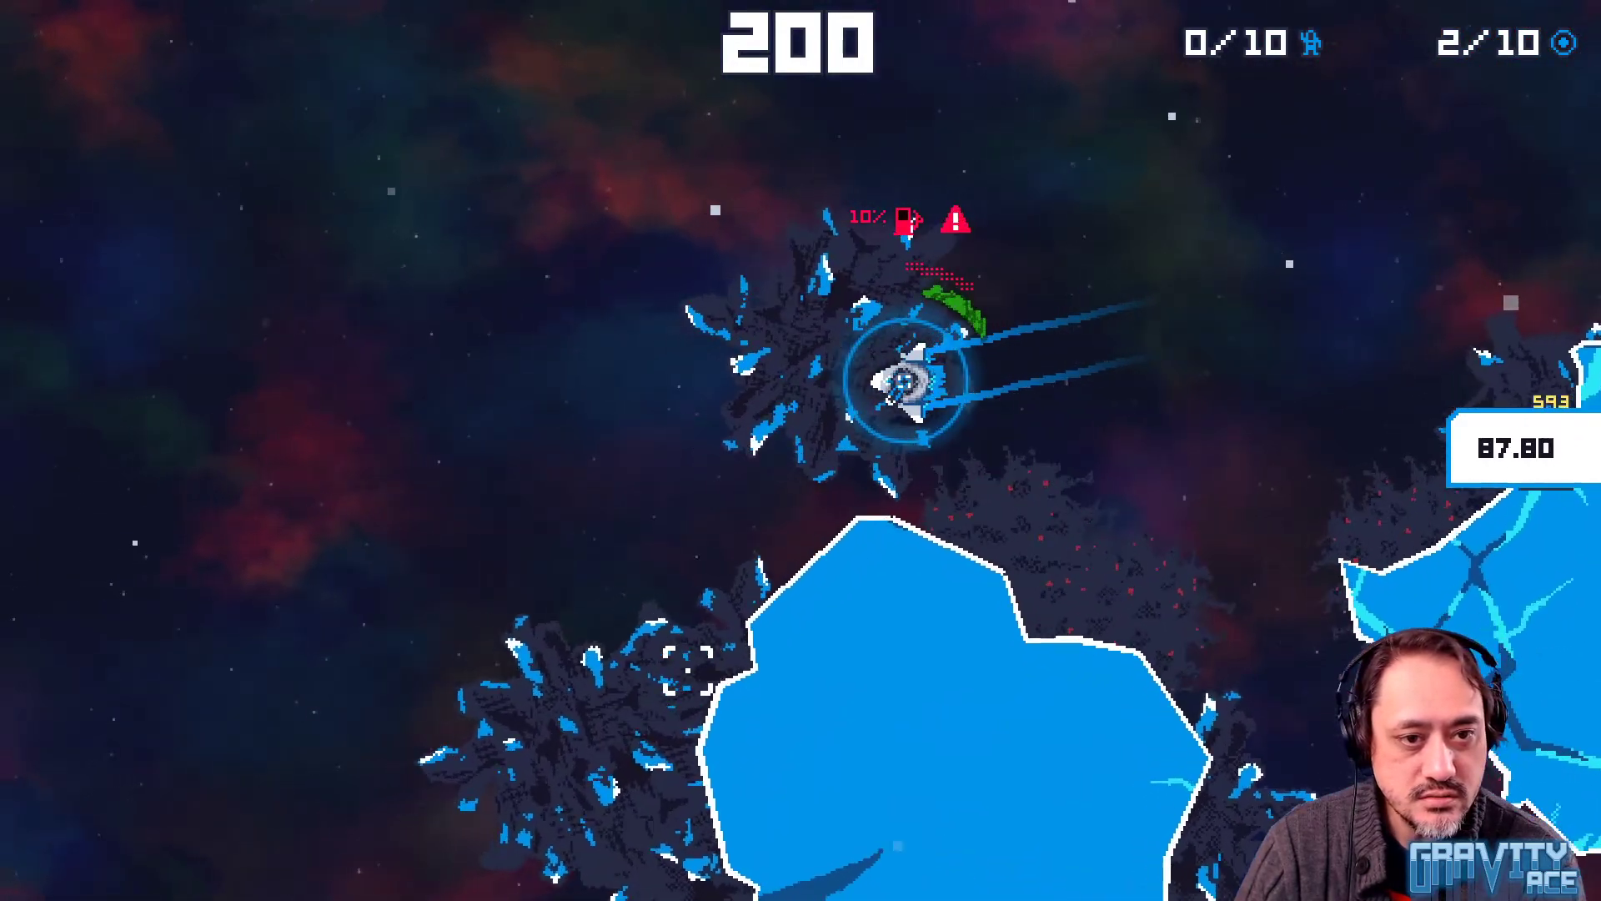
pyautogui.press('a')
pyautogui.press('w')
pyautogui.press('a')
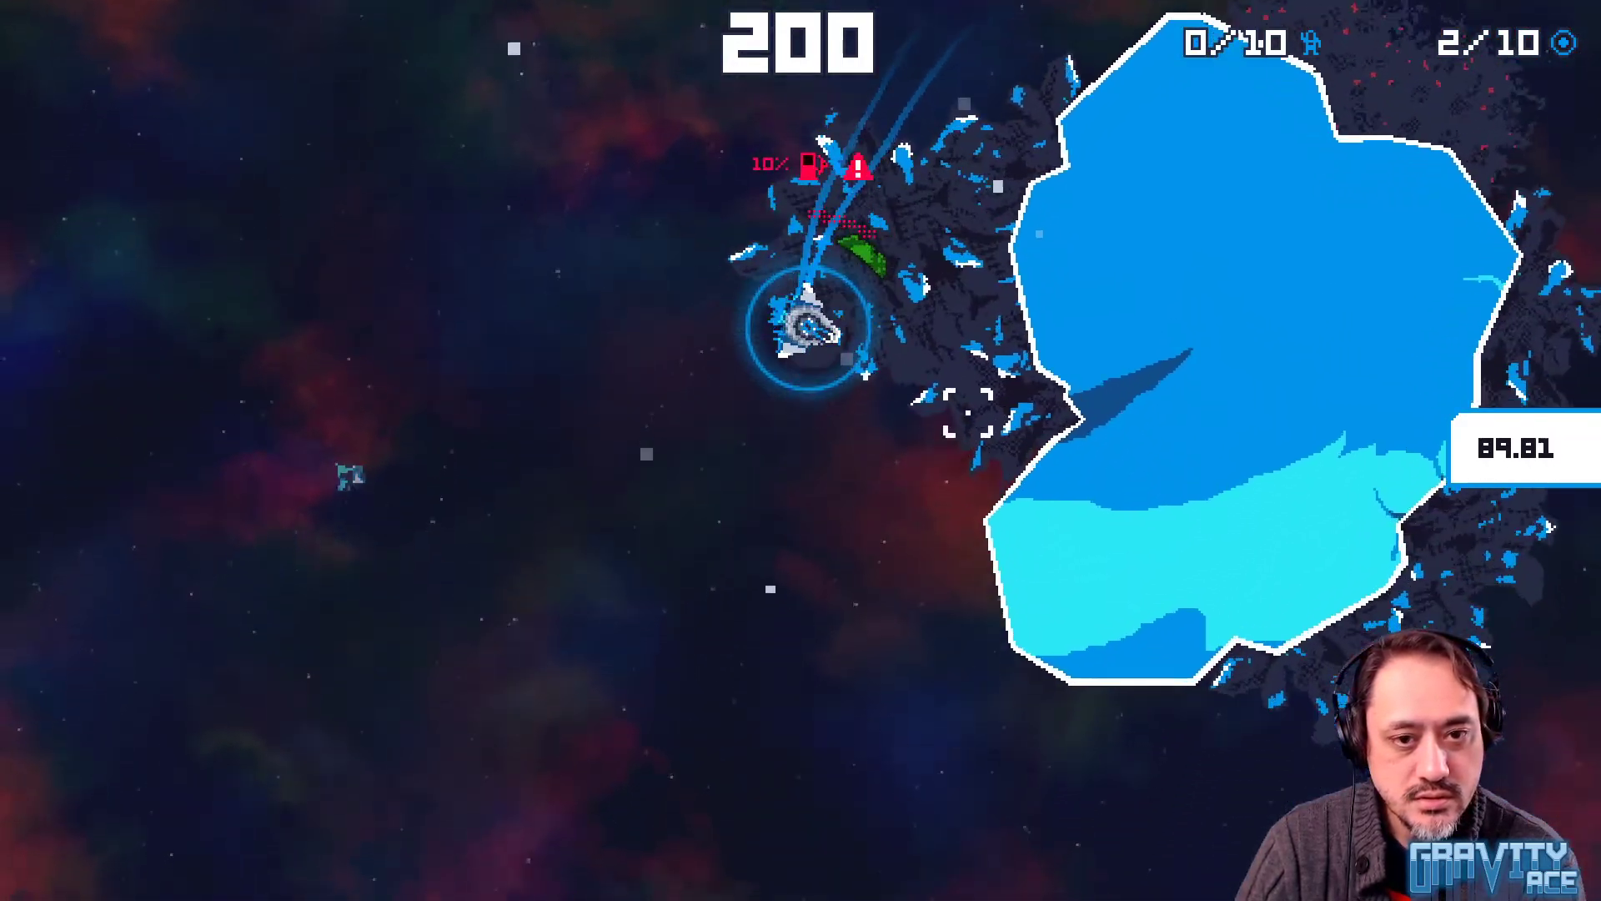
pyautogui.press('w')
pyautogui.press('a')
pyautogui.press('w')
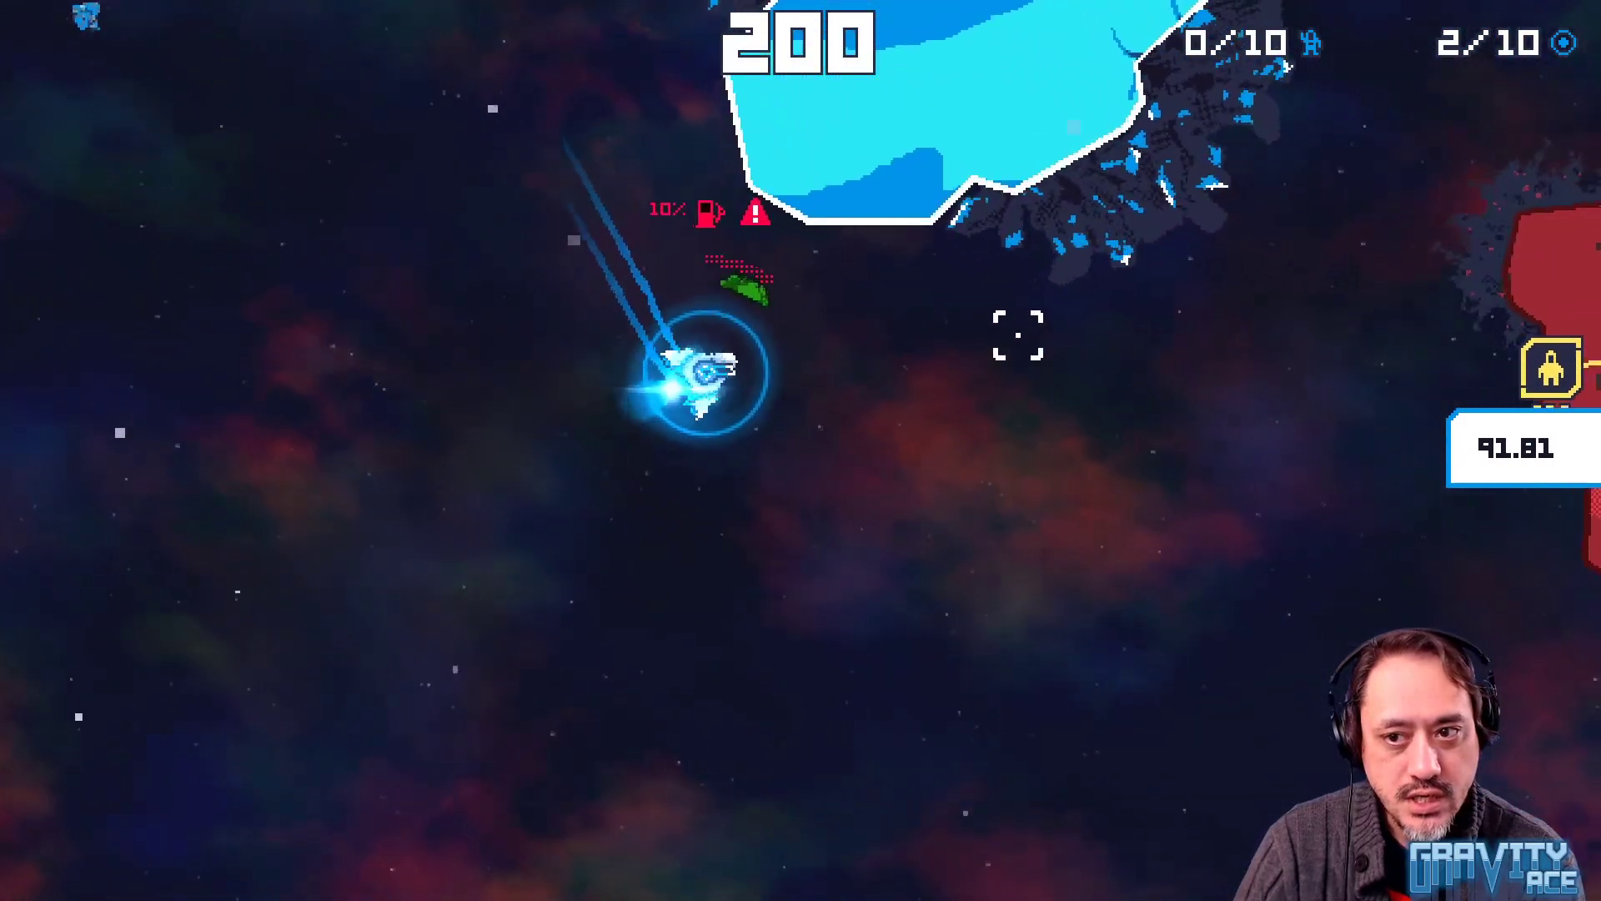
pyautogui.press('w')
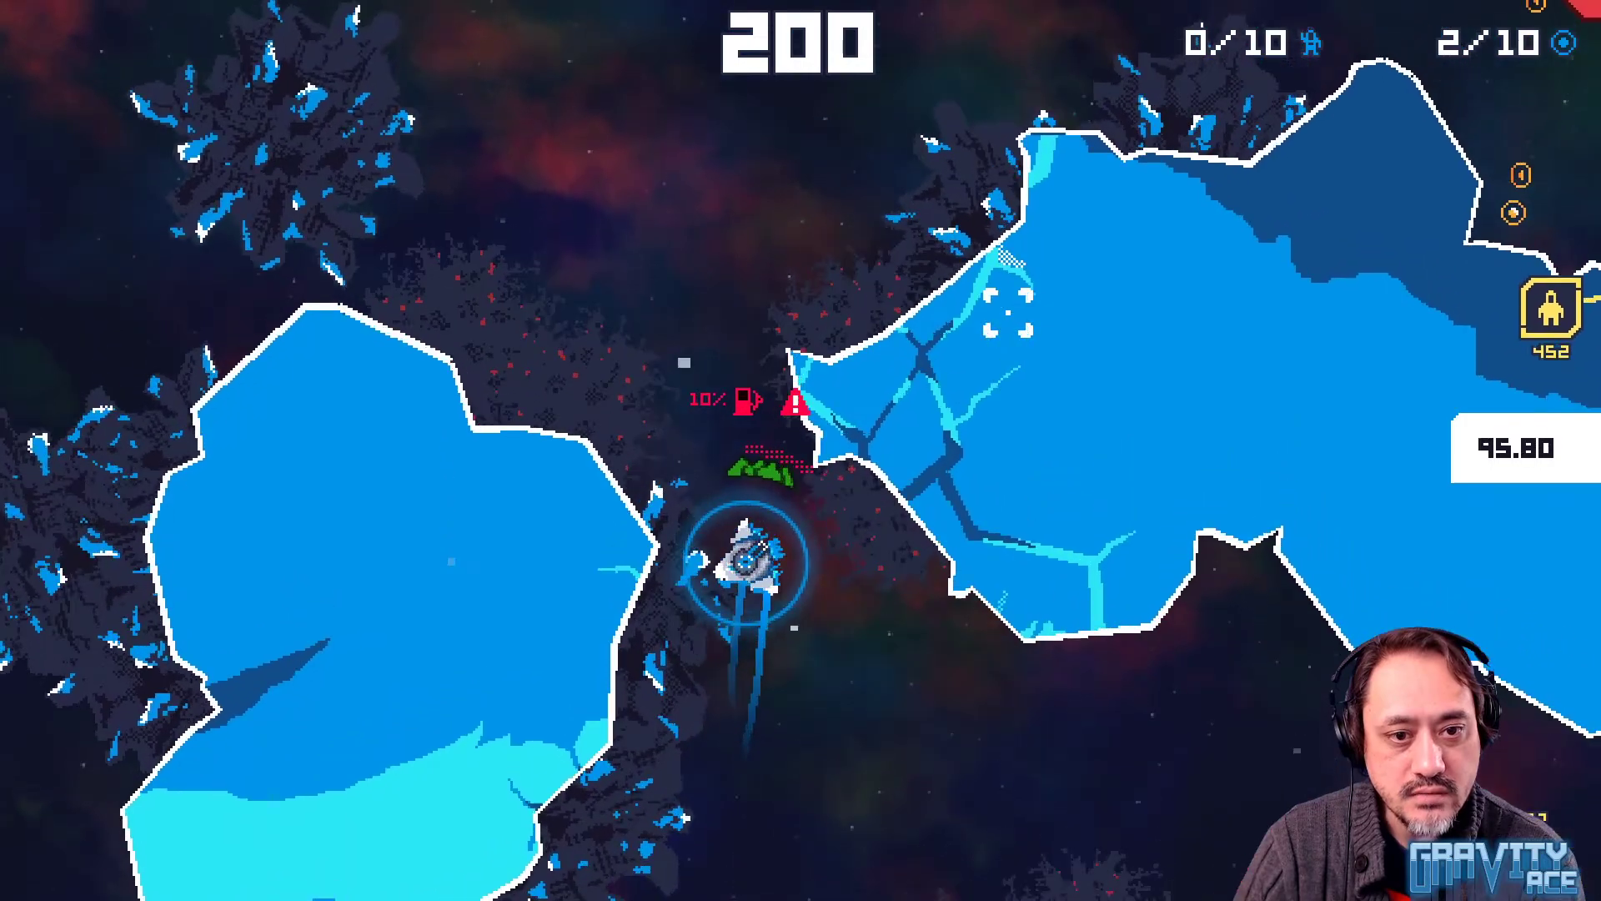
# Fly up between the two blue asteroids and view the isolated ice rock from close by
pyautogui.press('a')
pyautogui.press('w')
pyautogui.press('a')
pyautogui.press('w')
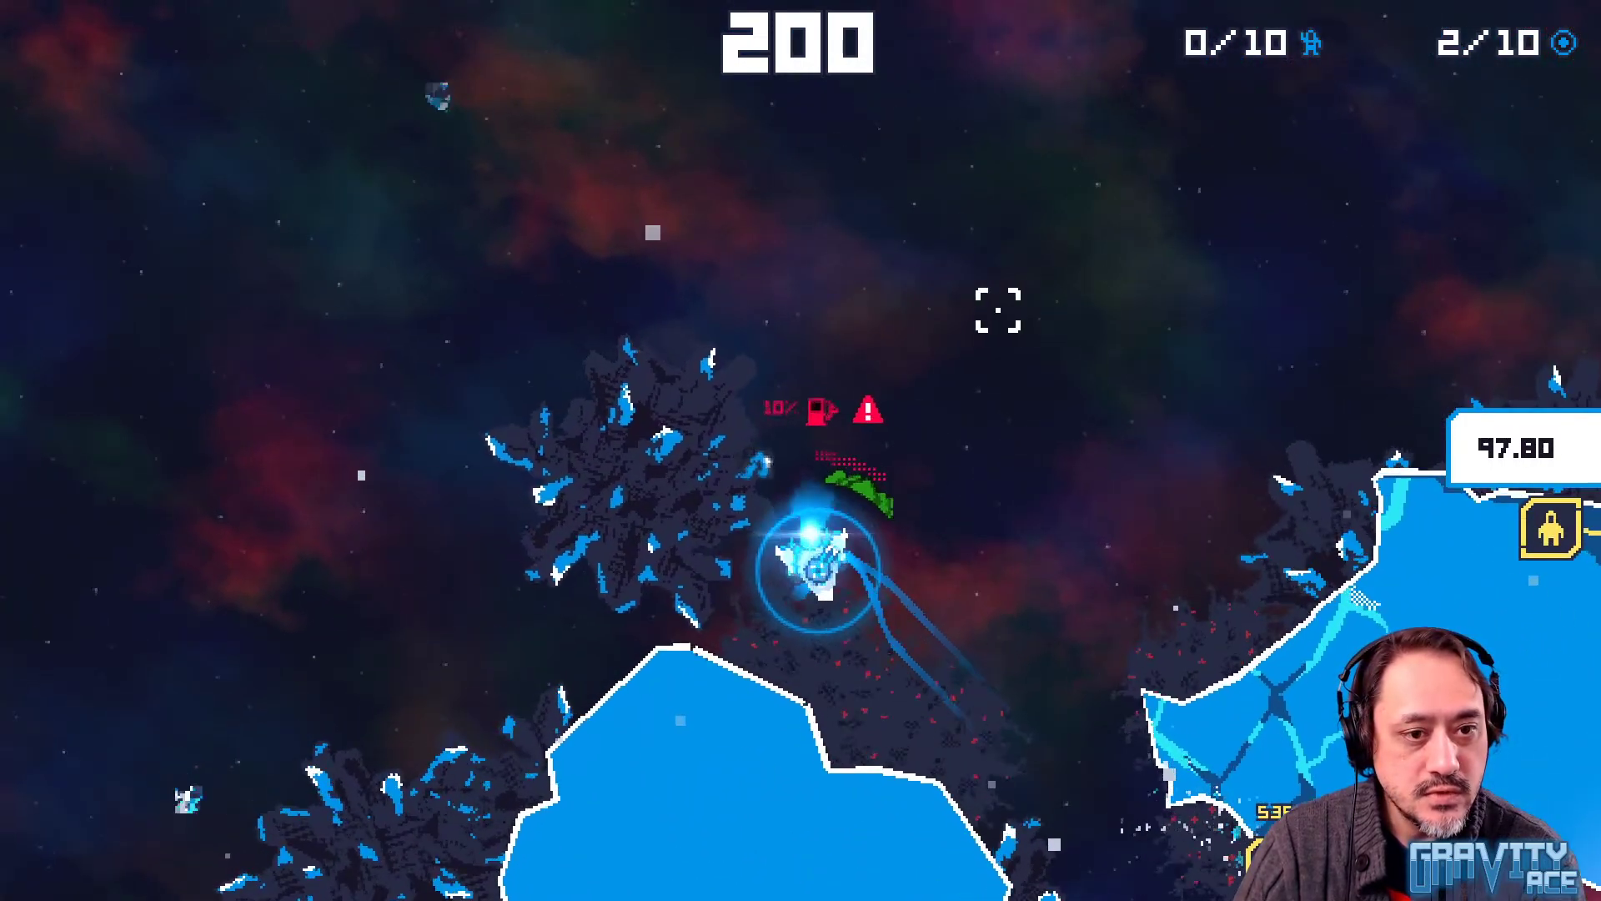
pyautogui.press('w')
pyautogui.press('d')
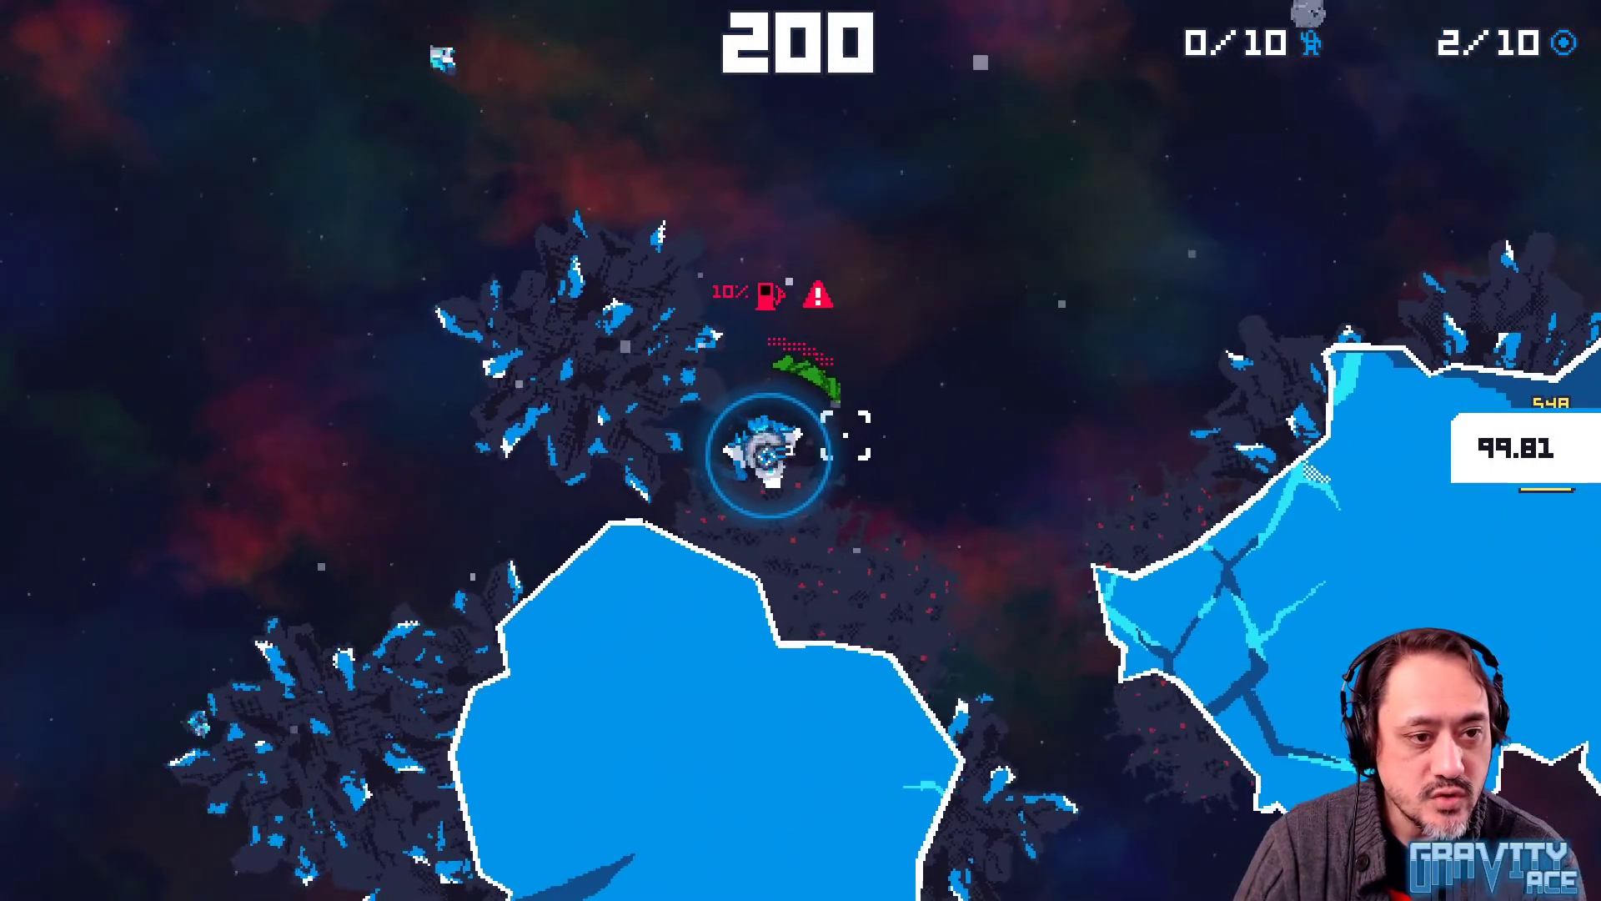
pyautogui.press('w')
pyautogui.press('a')
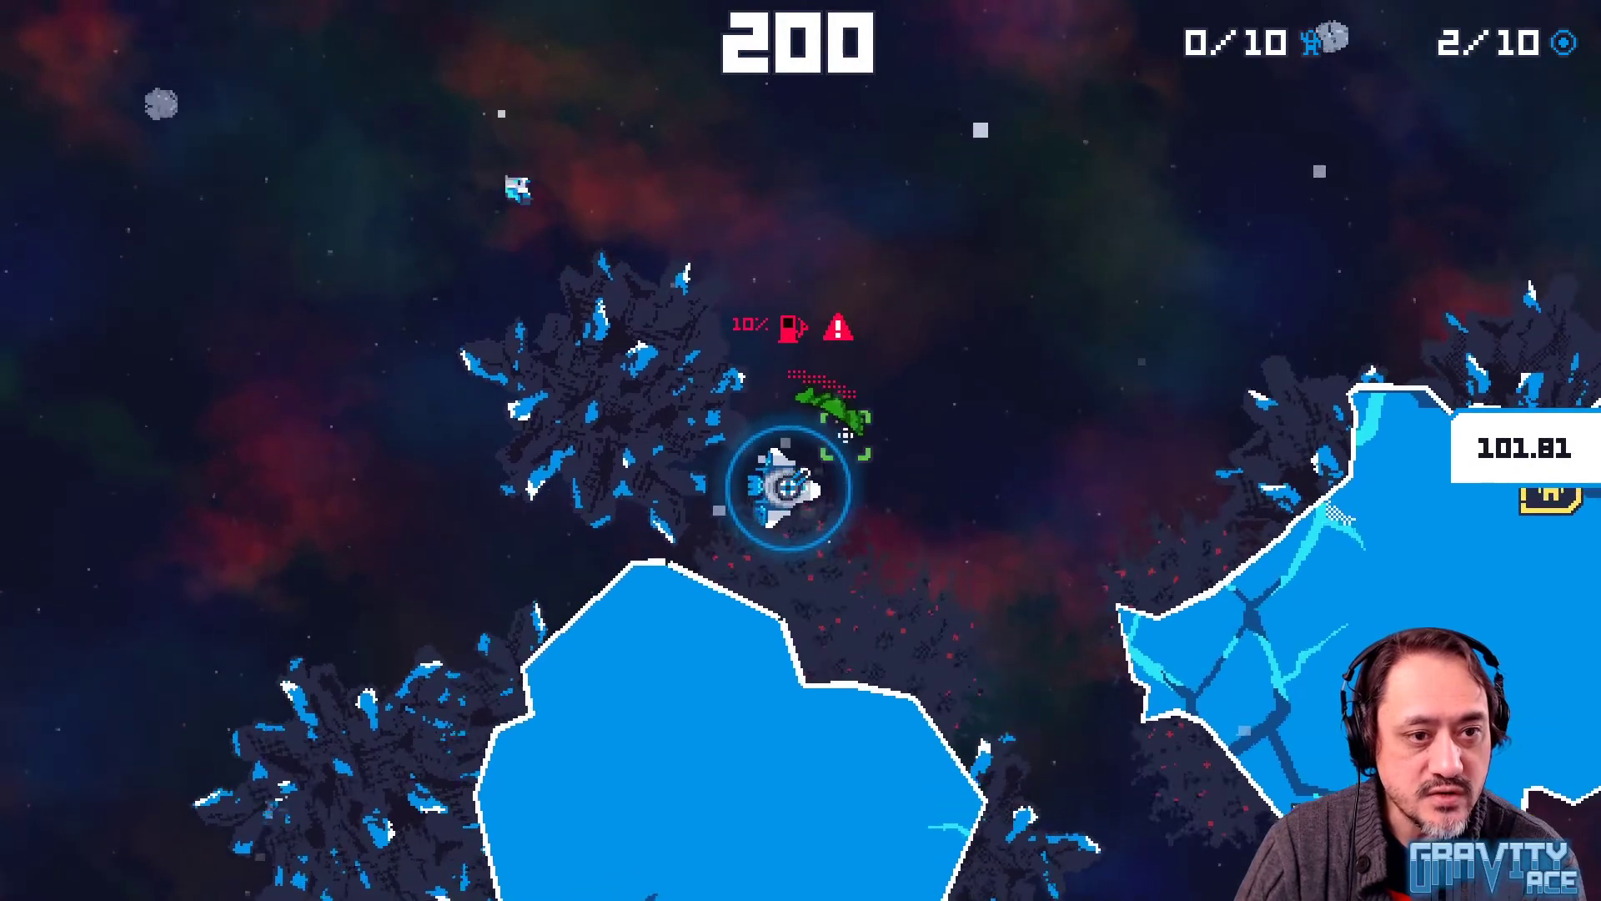
# Switch to the icerock sprite in Aseprite and take the Eraser at 2 px for the upper crystals
pyautogui.hotkey('alt', 'Tab')
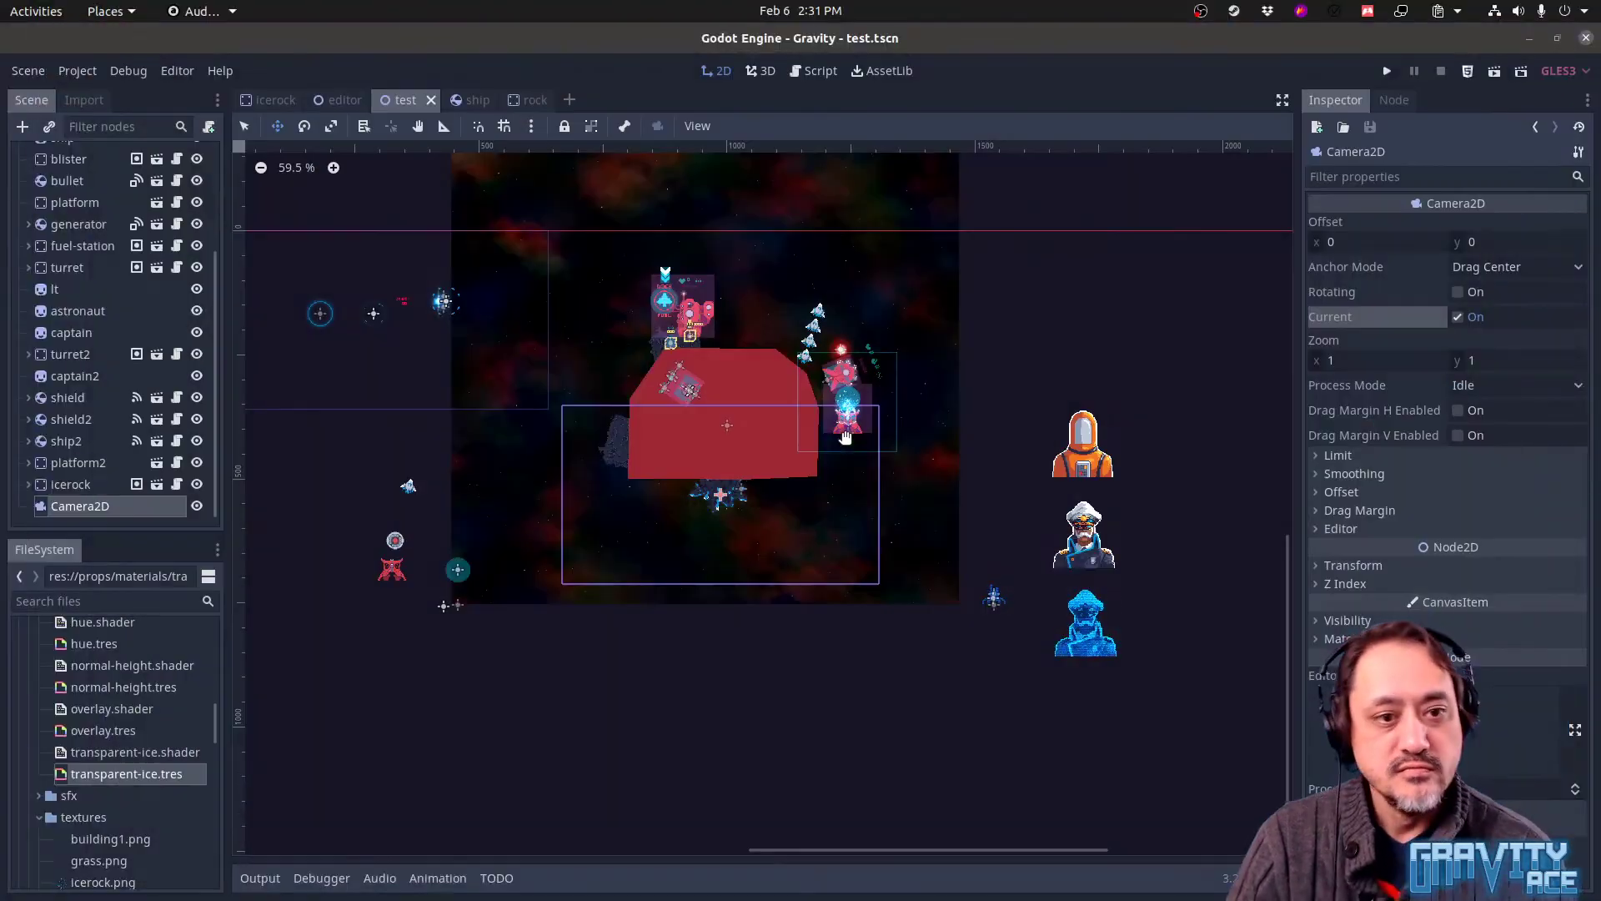
pyautogui.hotkey('alt', 'Tab')
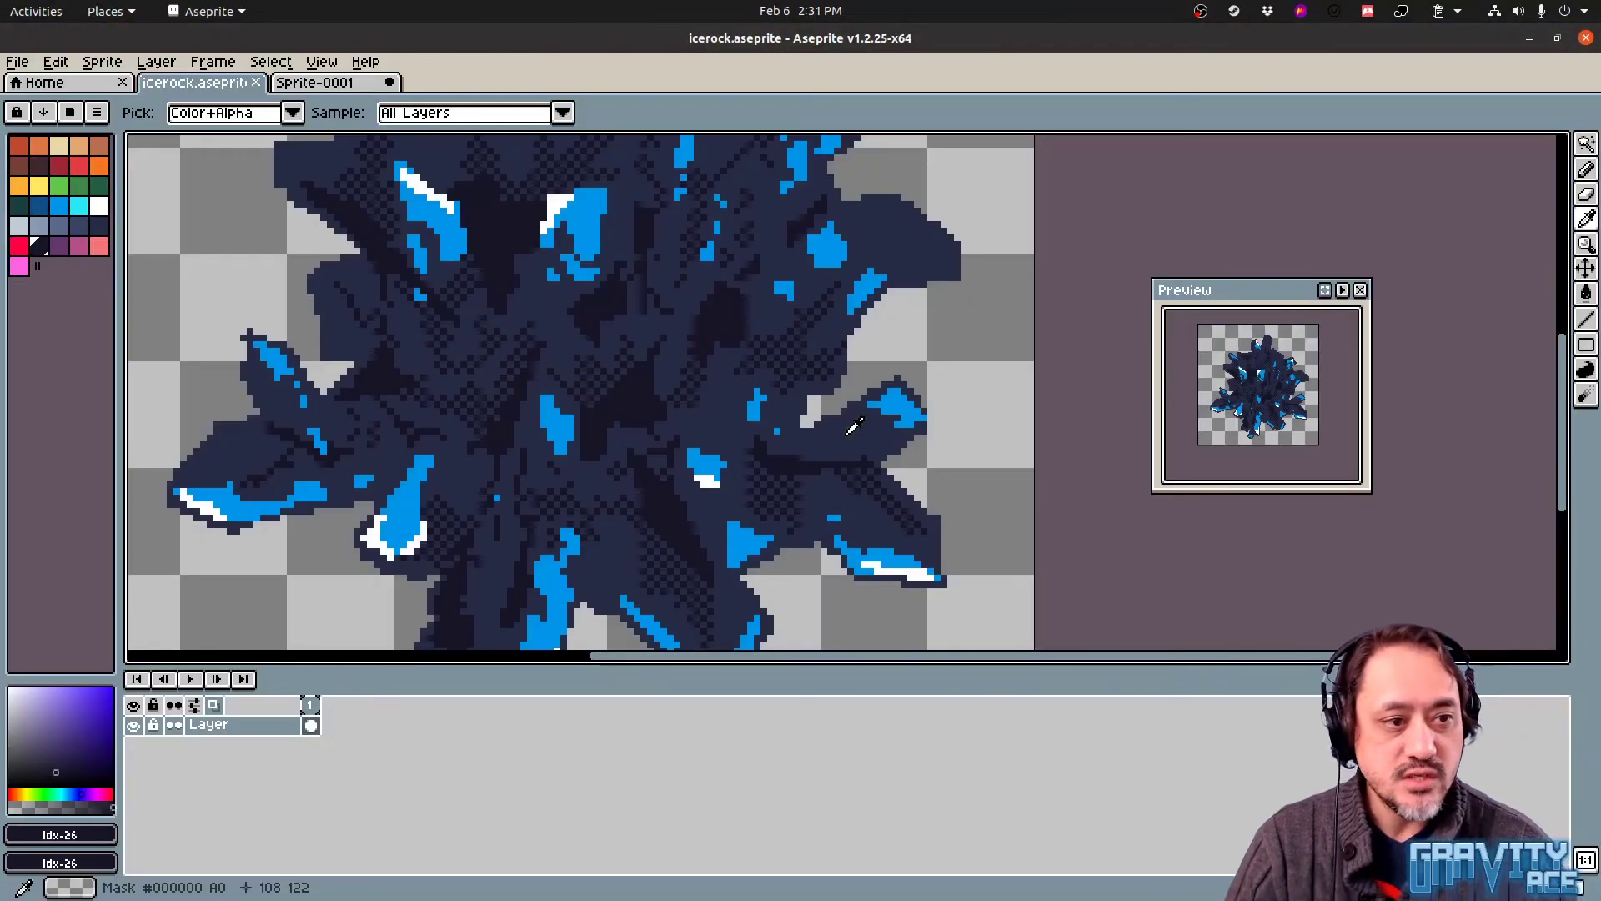
pyautogui.scroll(-2, 609, 315)
pyautogui.moveTo(635, 300); pyautogui.dragTo(667, 429, button='middle')
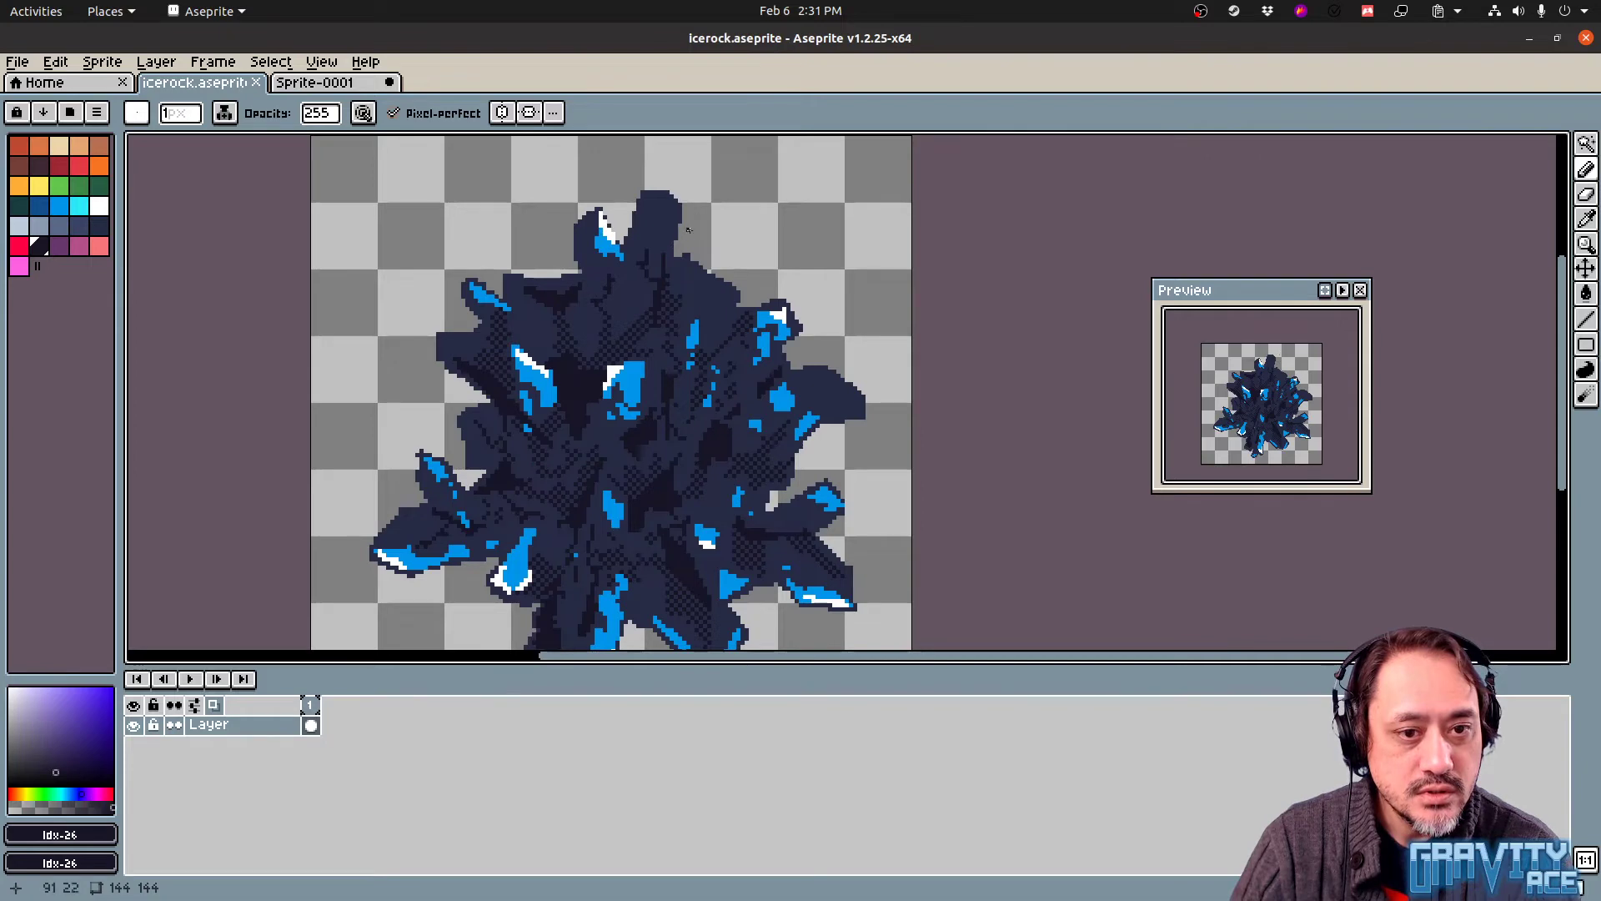
pyautogui.moveTo(873, 425); pyautogui.dragTo(941, 483, button='middle')
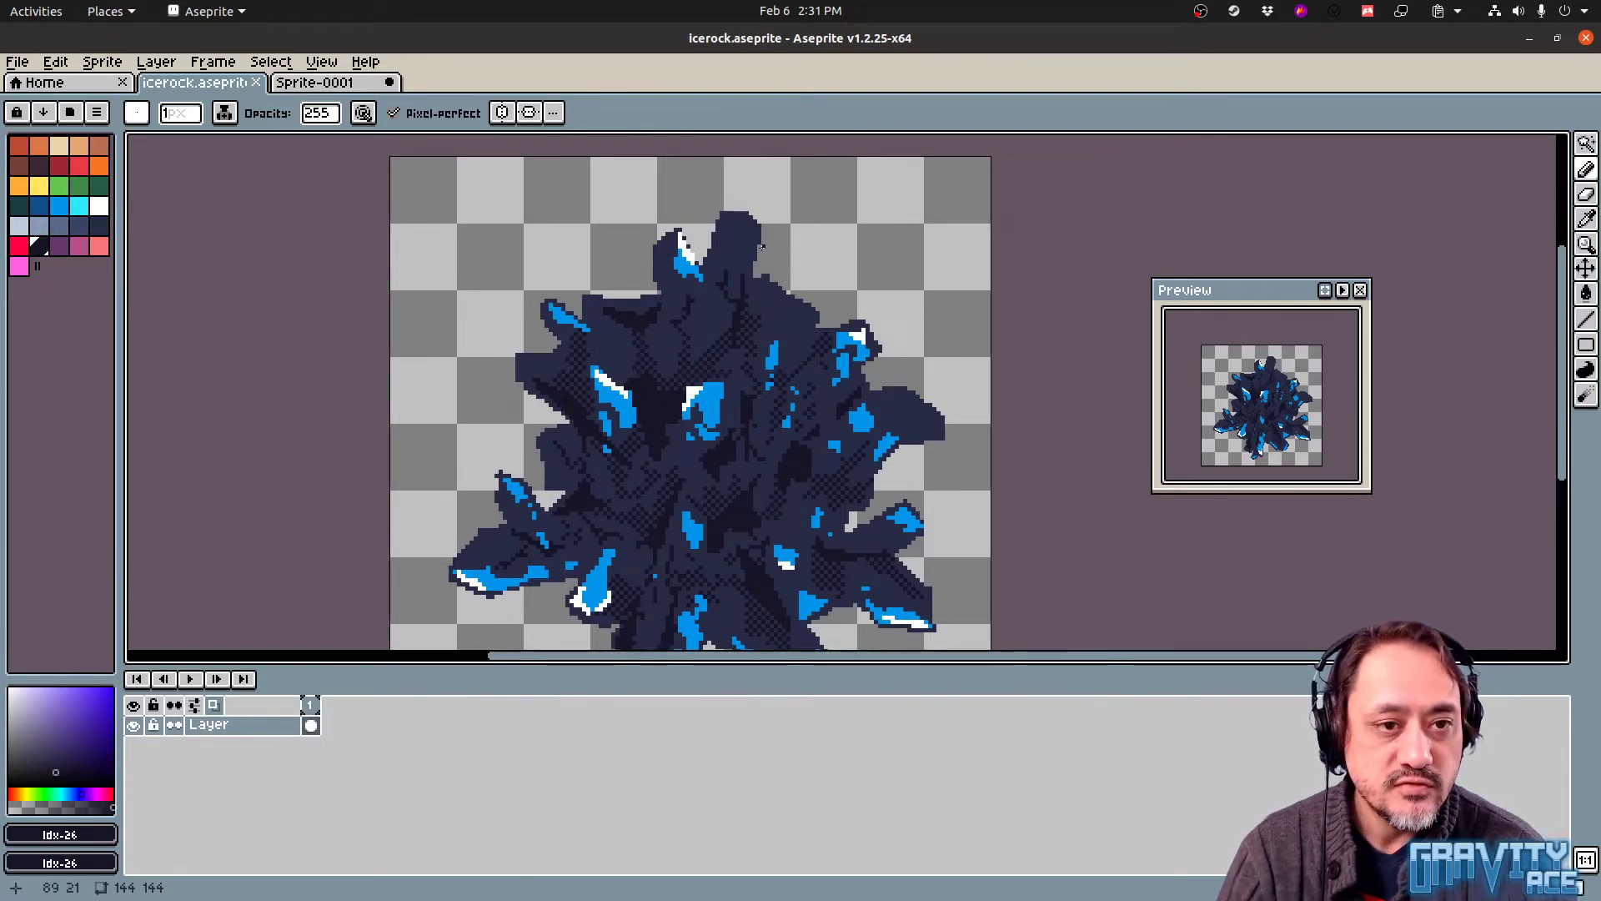
pyautogui.press('+')
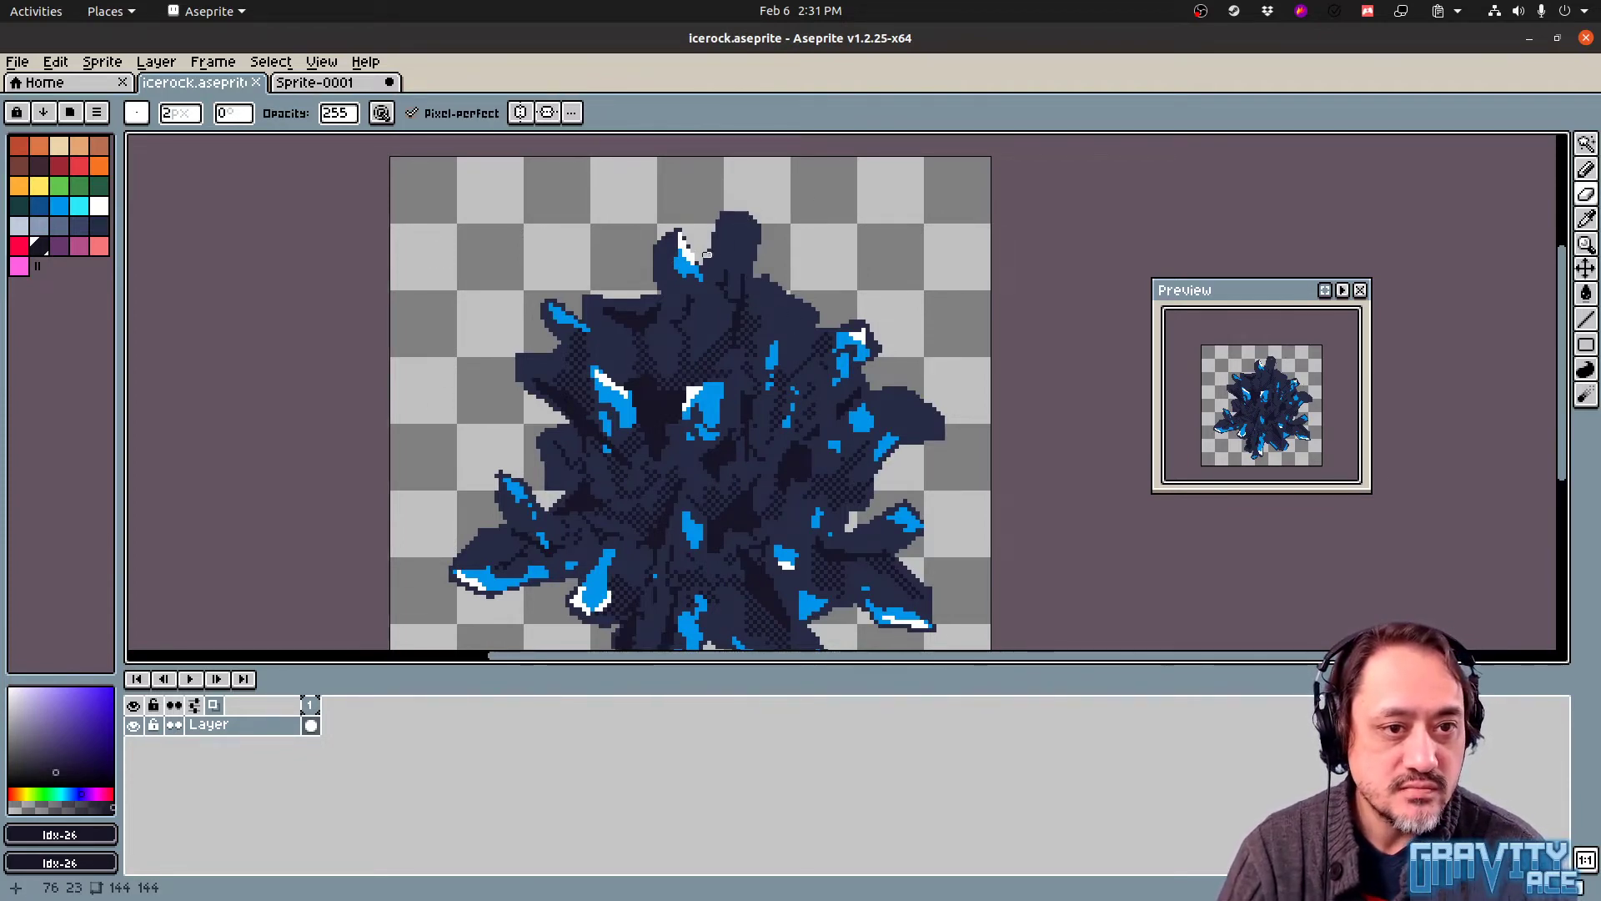
# Try to erase the blunt crystal at the top of the ice rock and trim the upper-right outline
pyautogui.moveTo(708, 254)
pyautogui.mouseDown()
pyautogui.moveTo(734, 265)
pyautogui.moveTo(755, 246)
pyautogui.mouseUp()
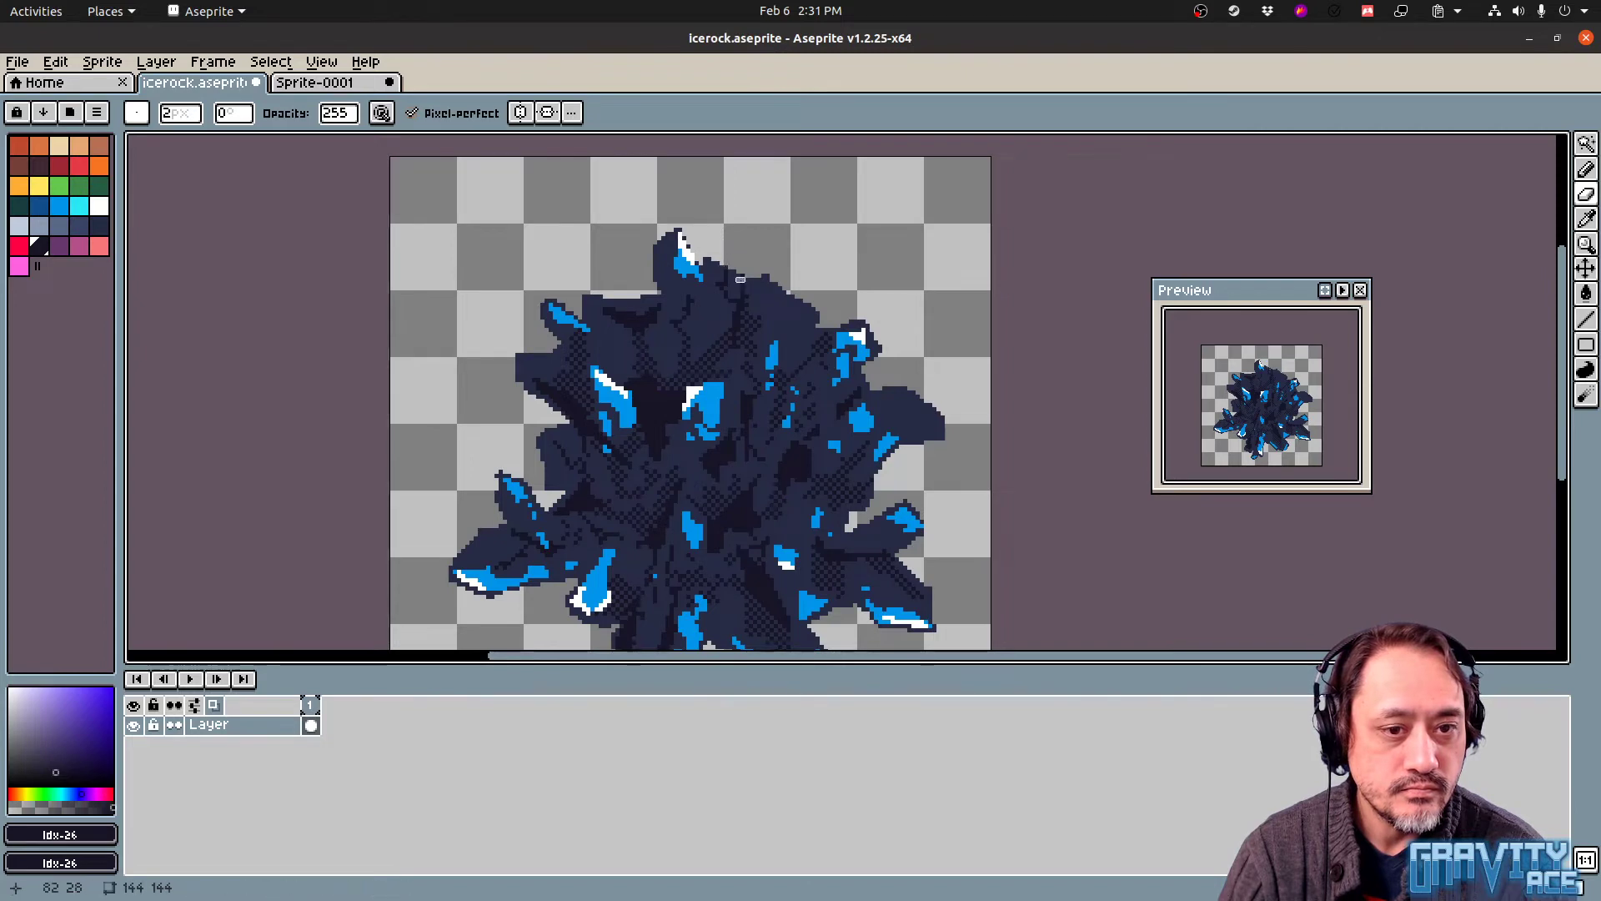
pyautogui.scroll(-3, 795, 338)
pyautogui.scroll(2, 793, 333)
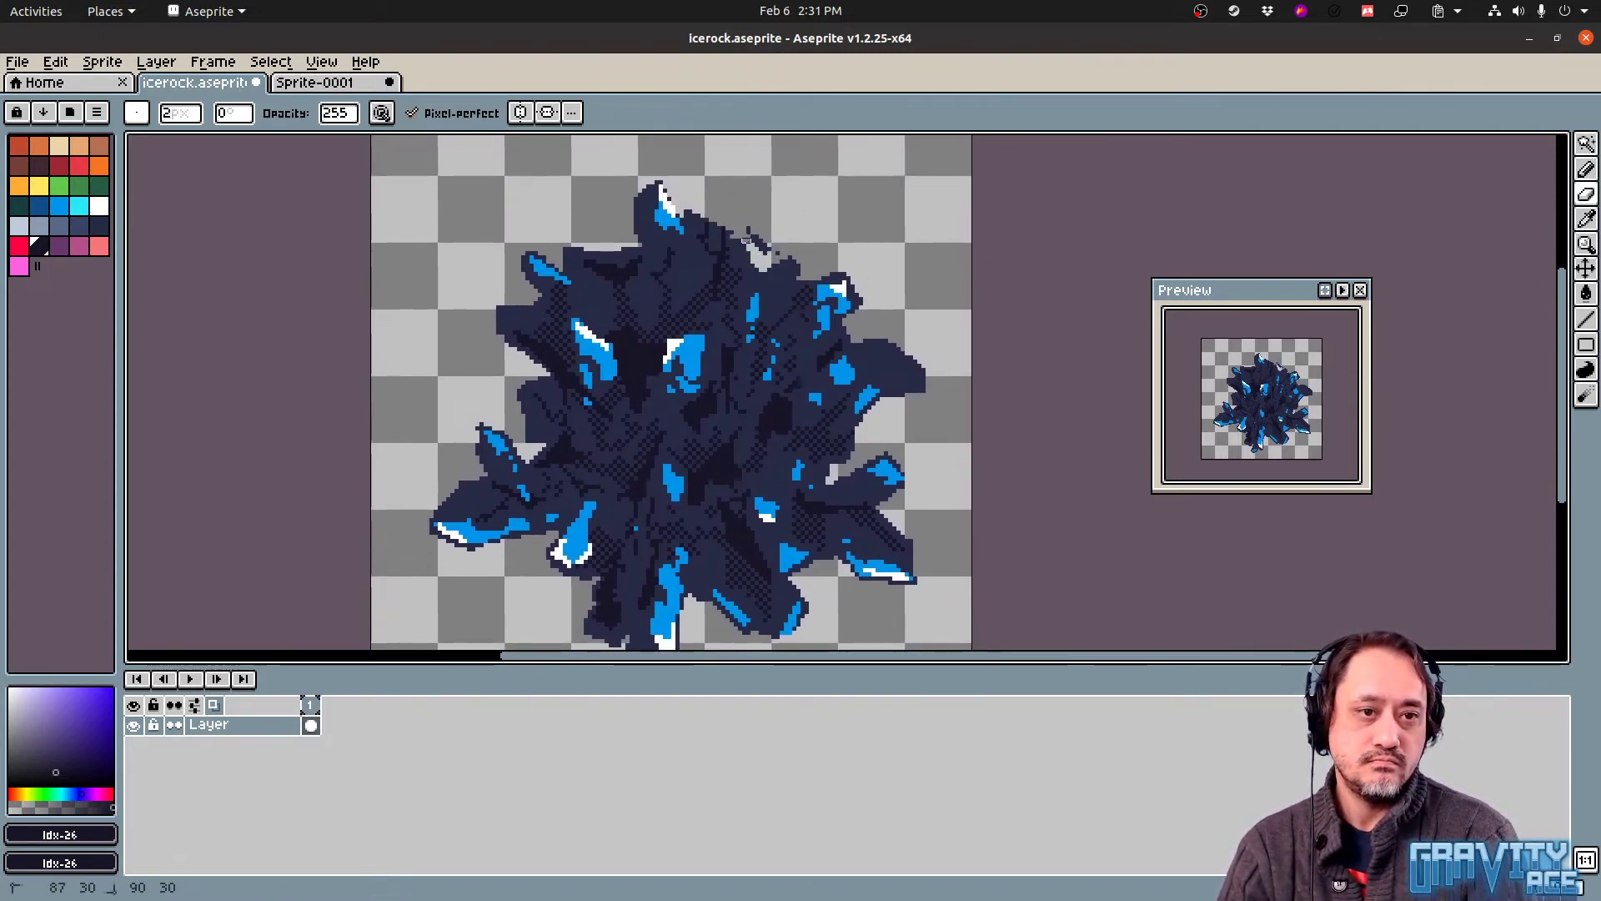
pyautogui.scroll(-2, 767, 248)
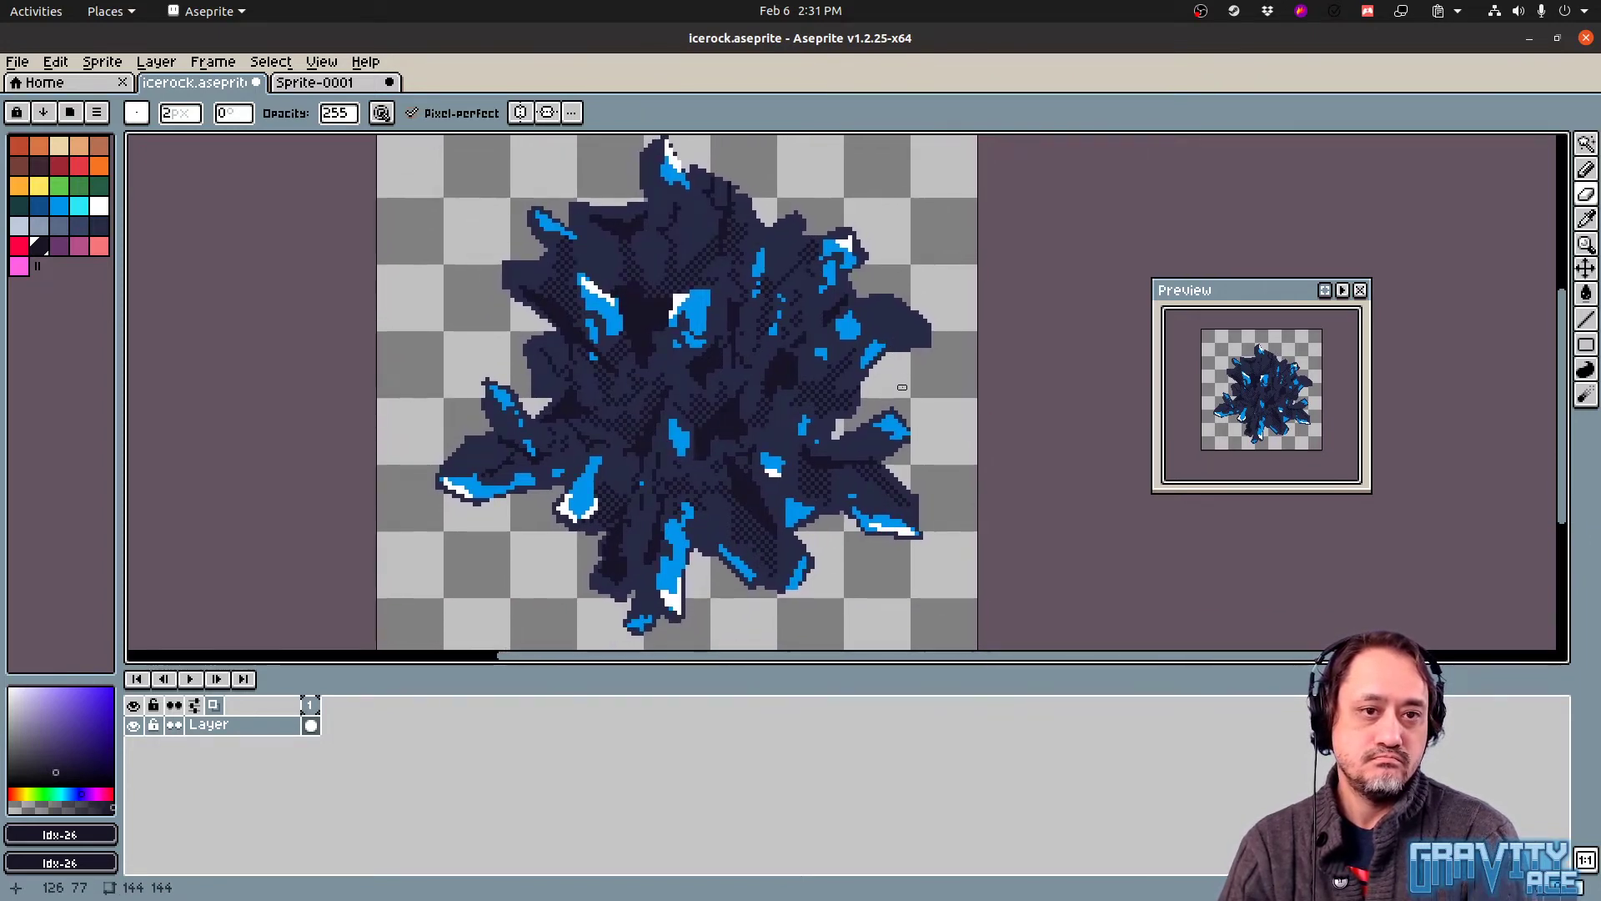
pyautogui.scroll(3, 684, 293)
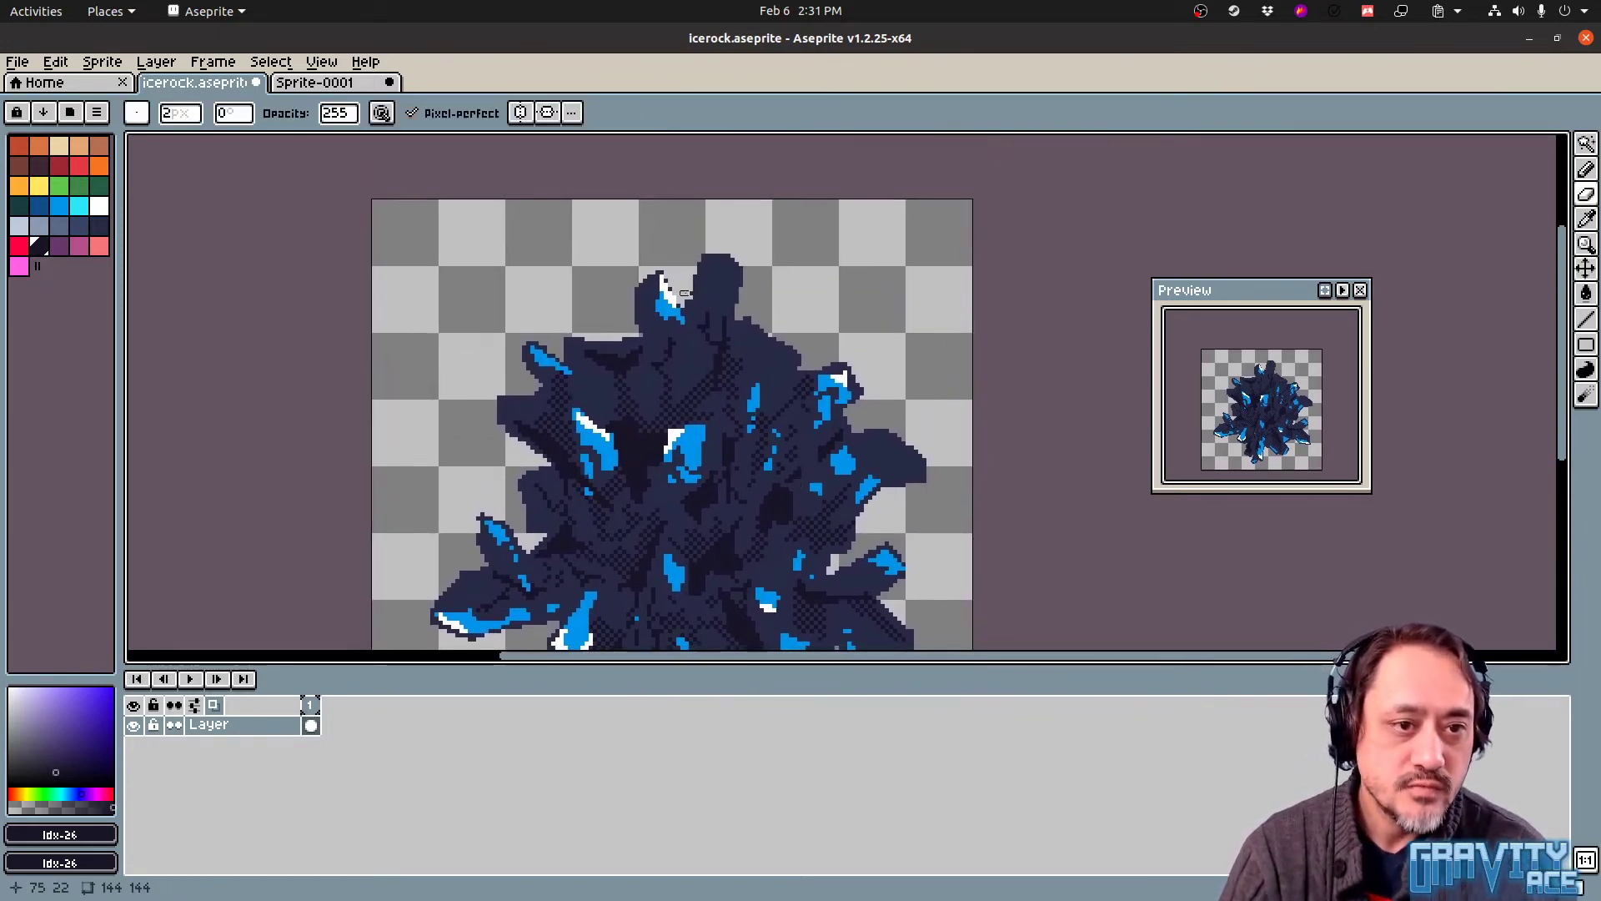
# Sharpen the blunt top crystal into a point by erasing a straight diagonal cut along its left side
pyautogui.click(688, 305)
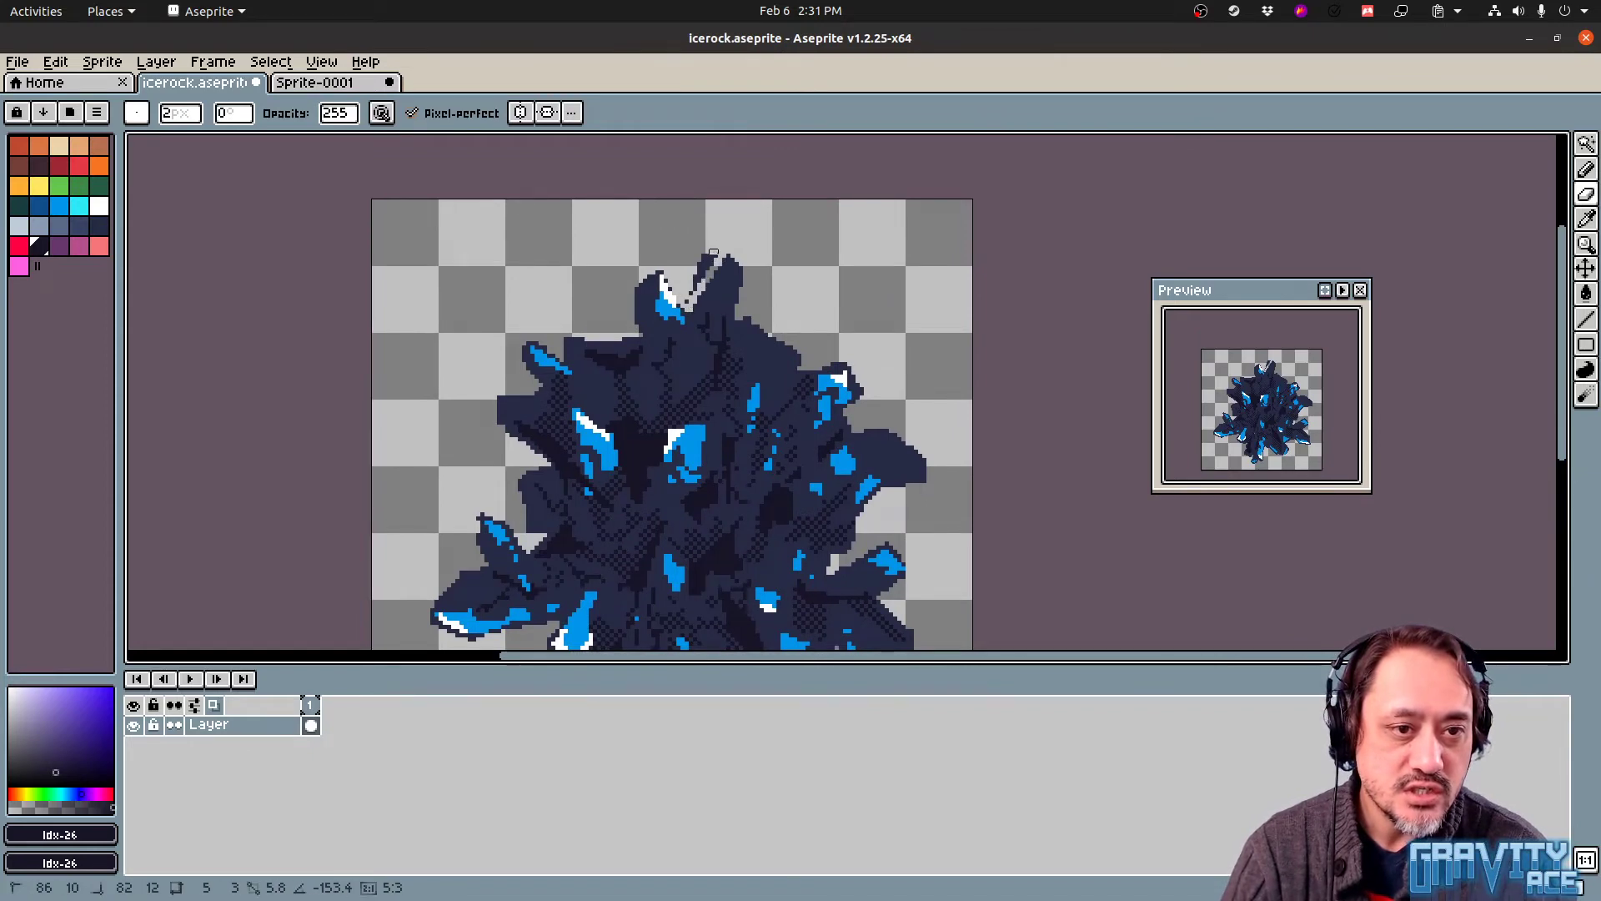
pyautogui.keyDown('shift'); pyautogui.moveTo(731, 244); pyautogui.dragTo(706, 266); pyautogui.keyUp('shift')
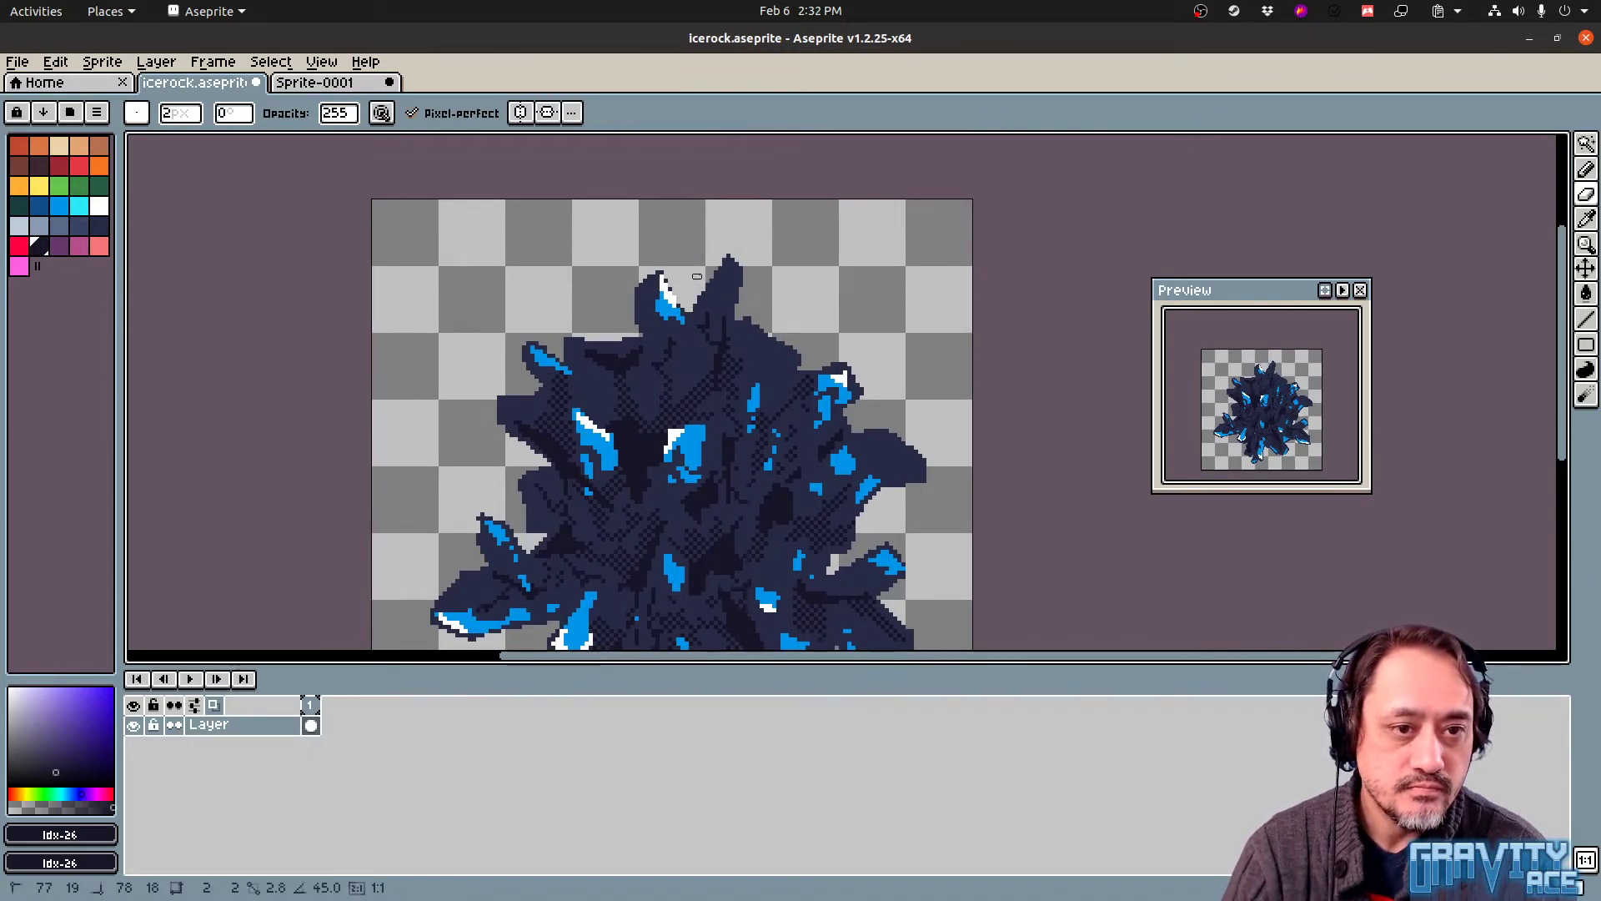
pyautogui.scroll(-1, 818, 351)
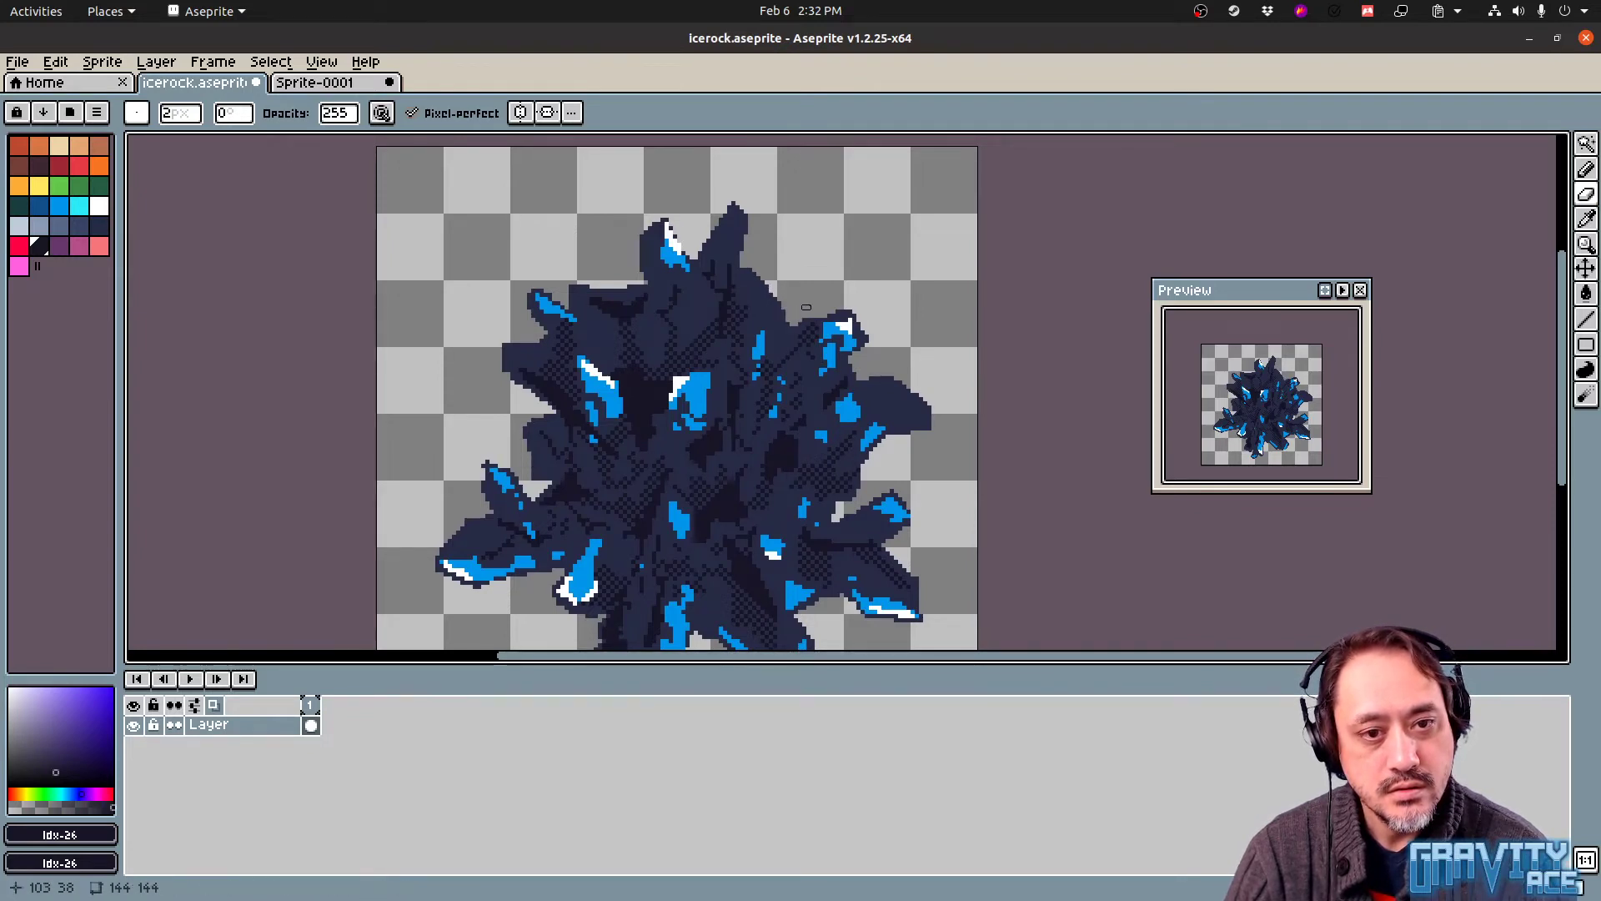
# Draw a small crystal stub in dark navy #262b44 on the ice rock's upper-right outline, below the top crystal
pyautogui.moveTo(763, 444); pyautogui.dragTo(810, 450, button='middle')
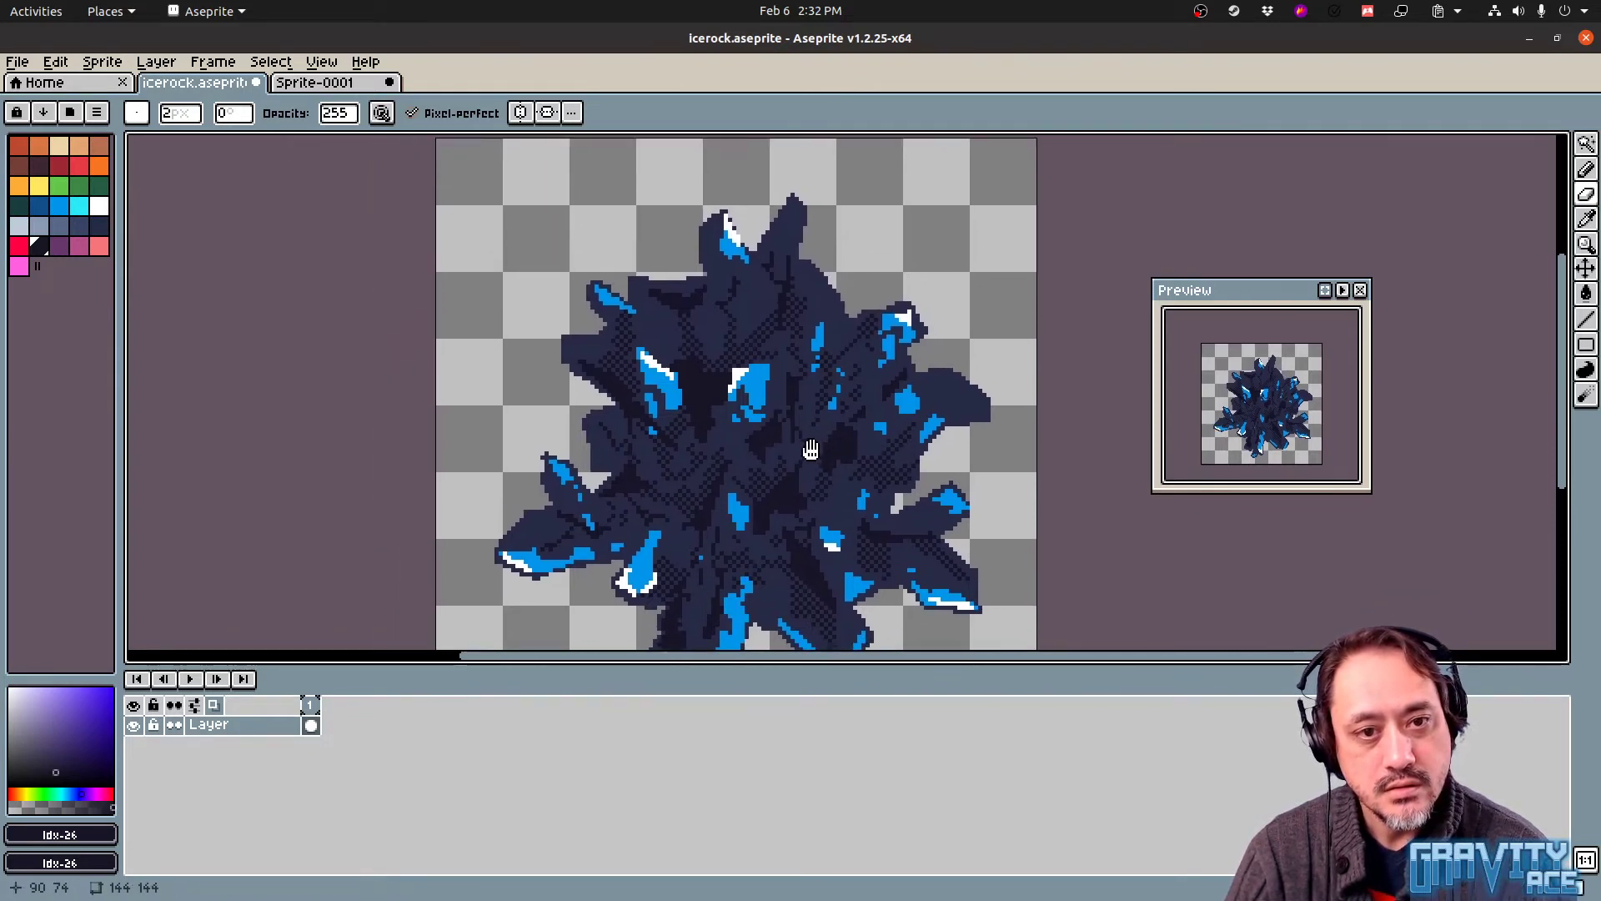
pyautogui.press('b')
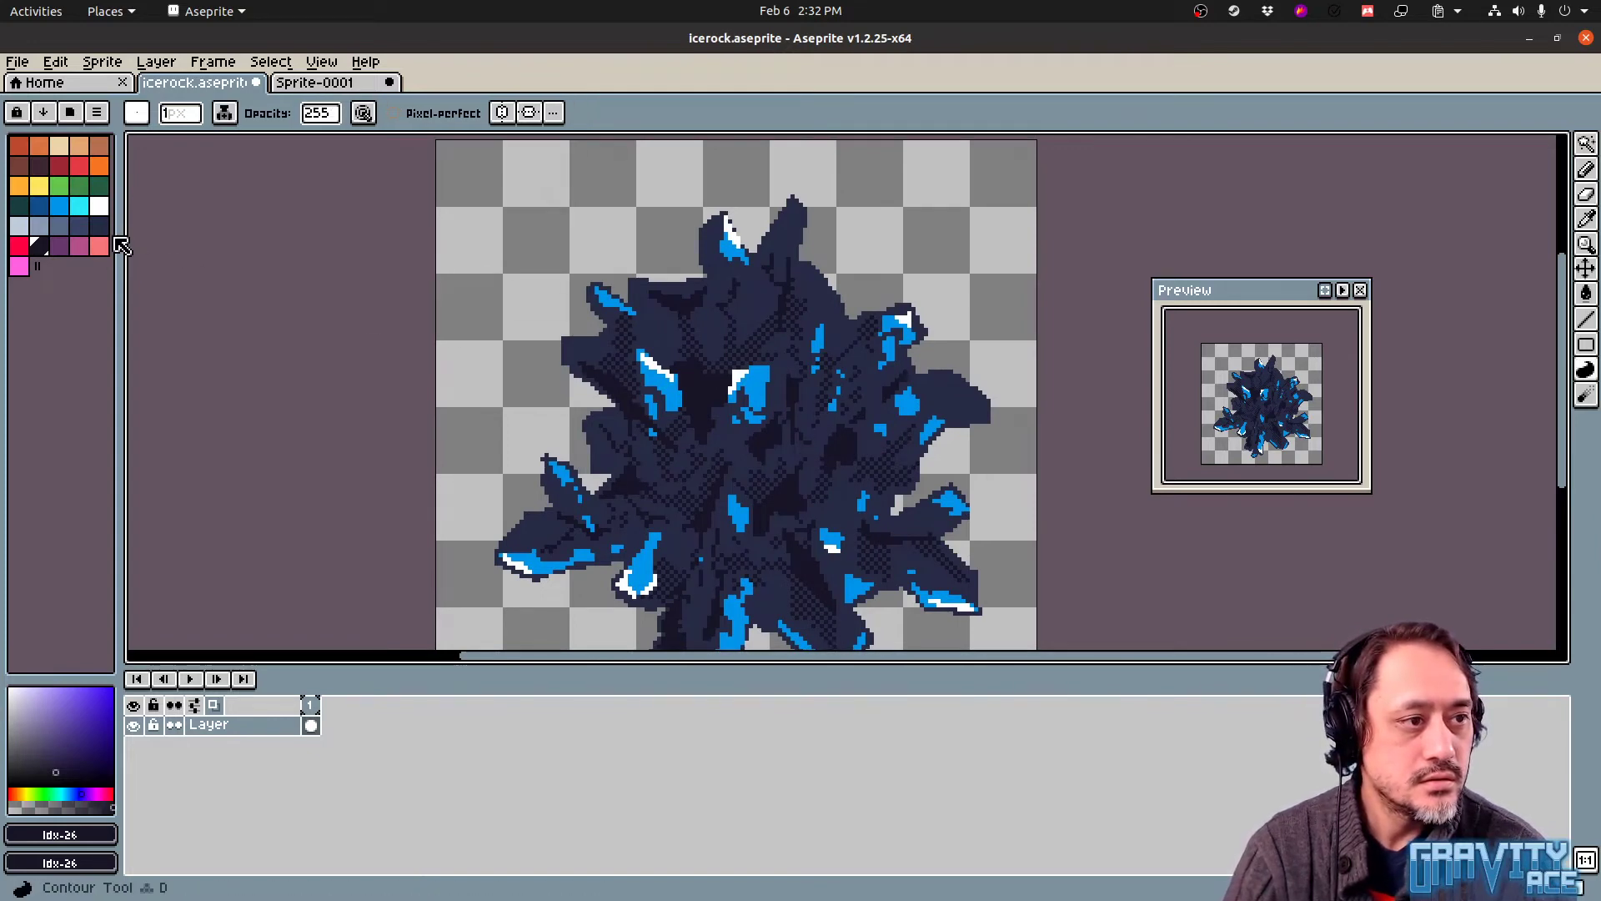
pyautogui.keyDown('alt'); pyautogui.click(814, 271); pyautogui.keyUp('alt')
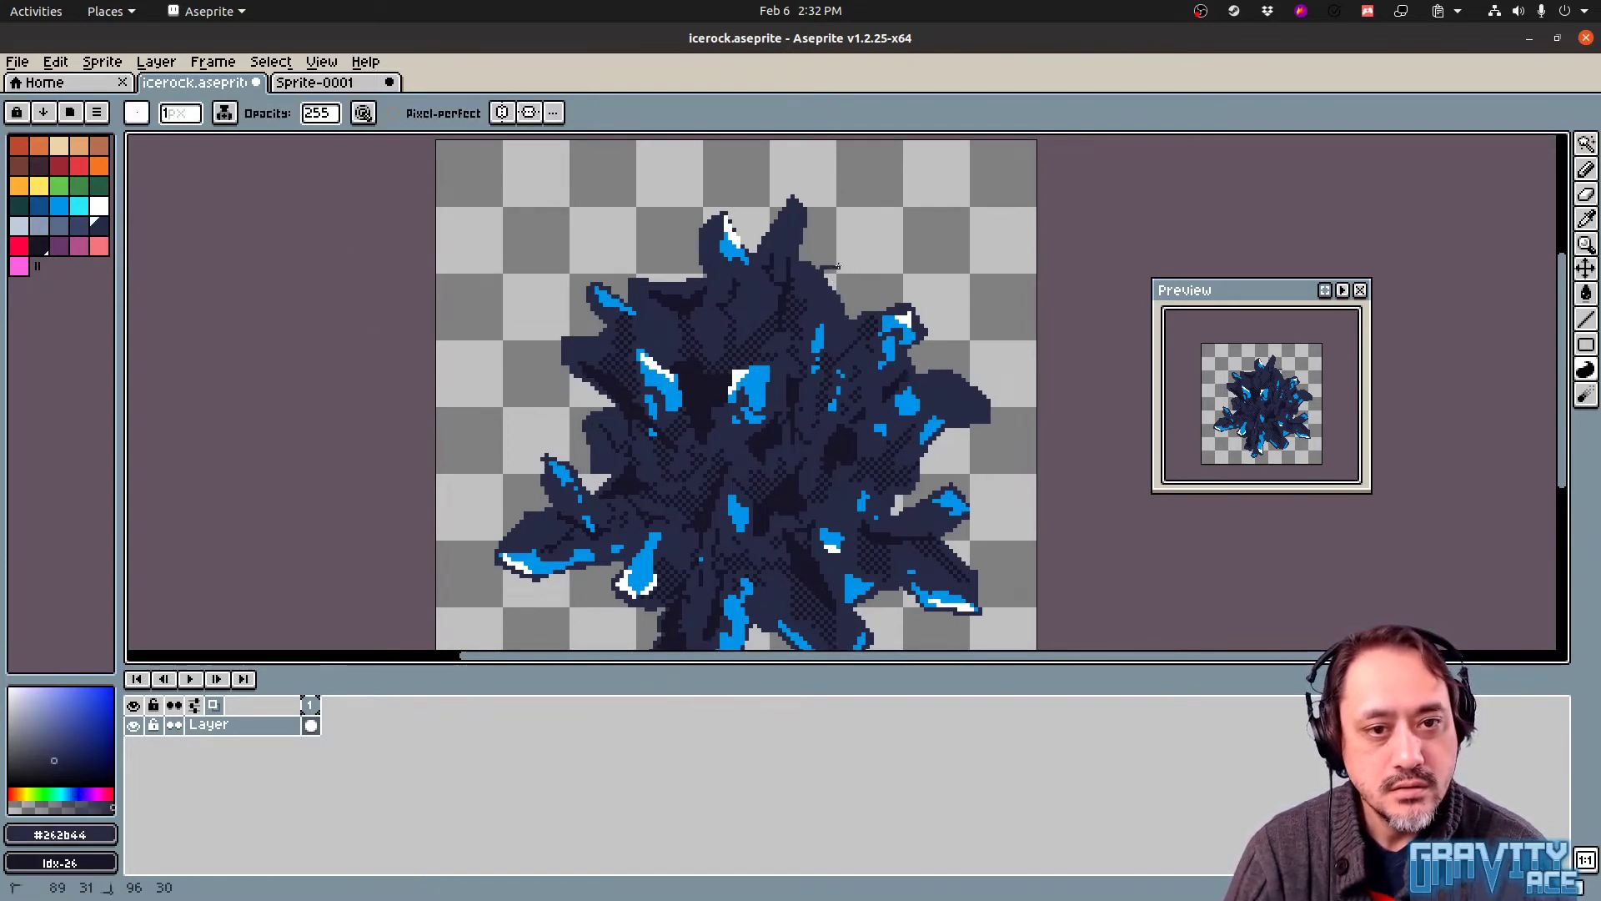
pyautogui.moveTo(838, 267); pyautogui.dragTo(838, 294)
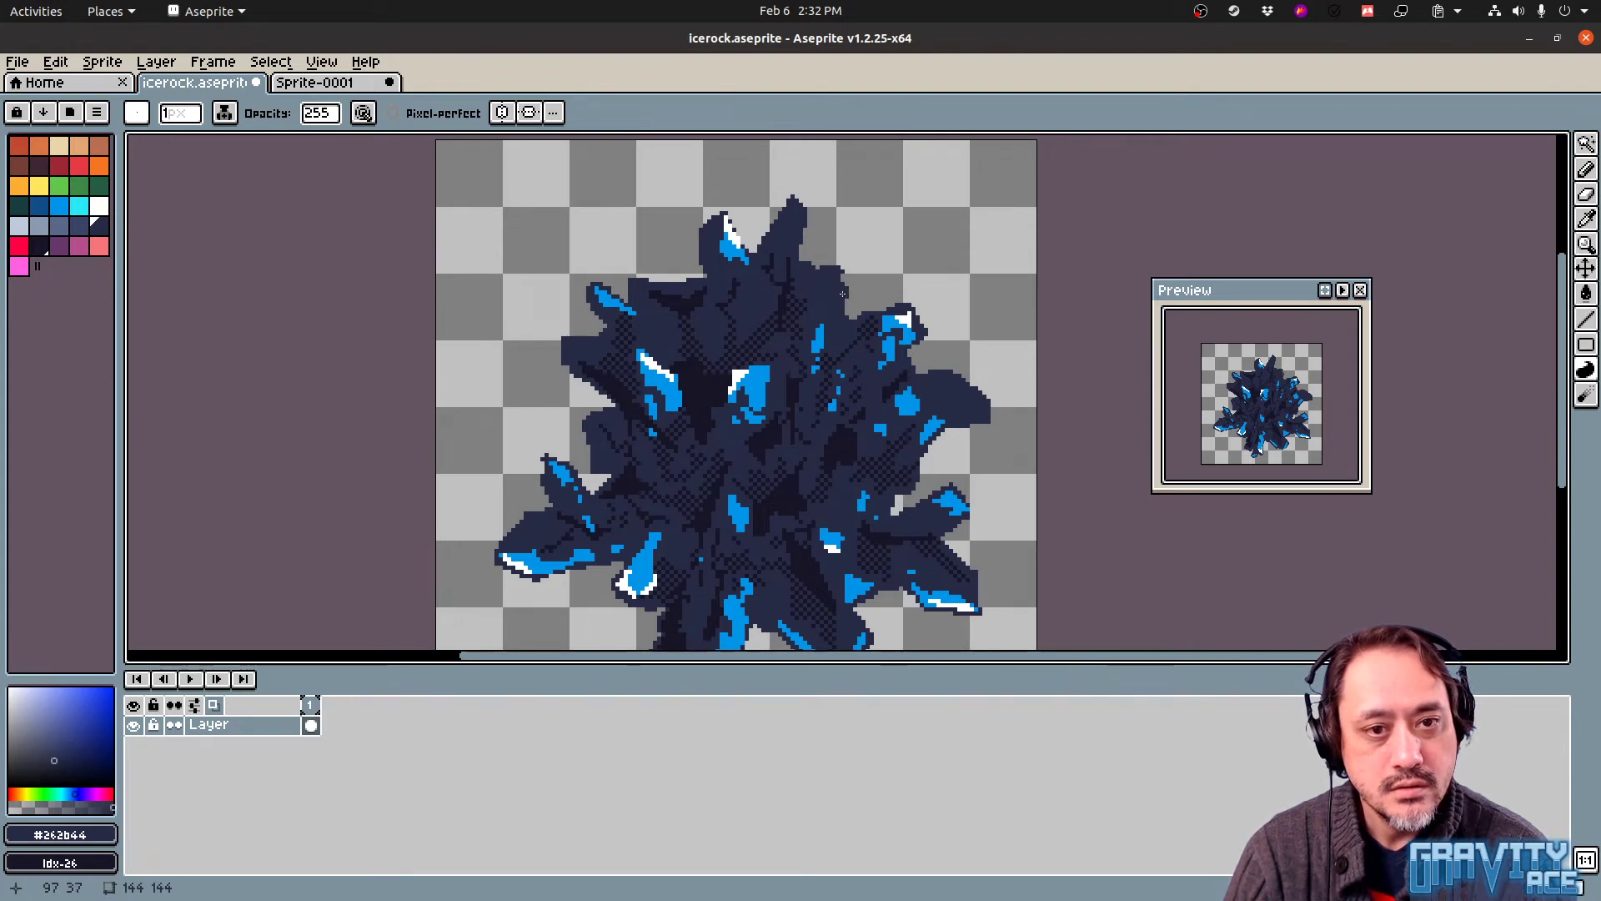
# Paint the top crystal's tip and the new upper-right stub with blue #0095e9 facets and white highlights
pyautogui.keyDown('alt'); pyautogui.click(913, 327); pyautogui.keyUp('alt')
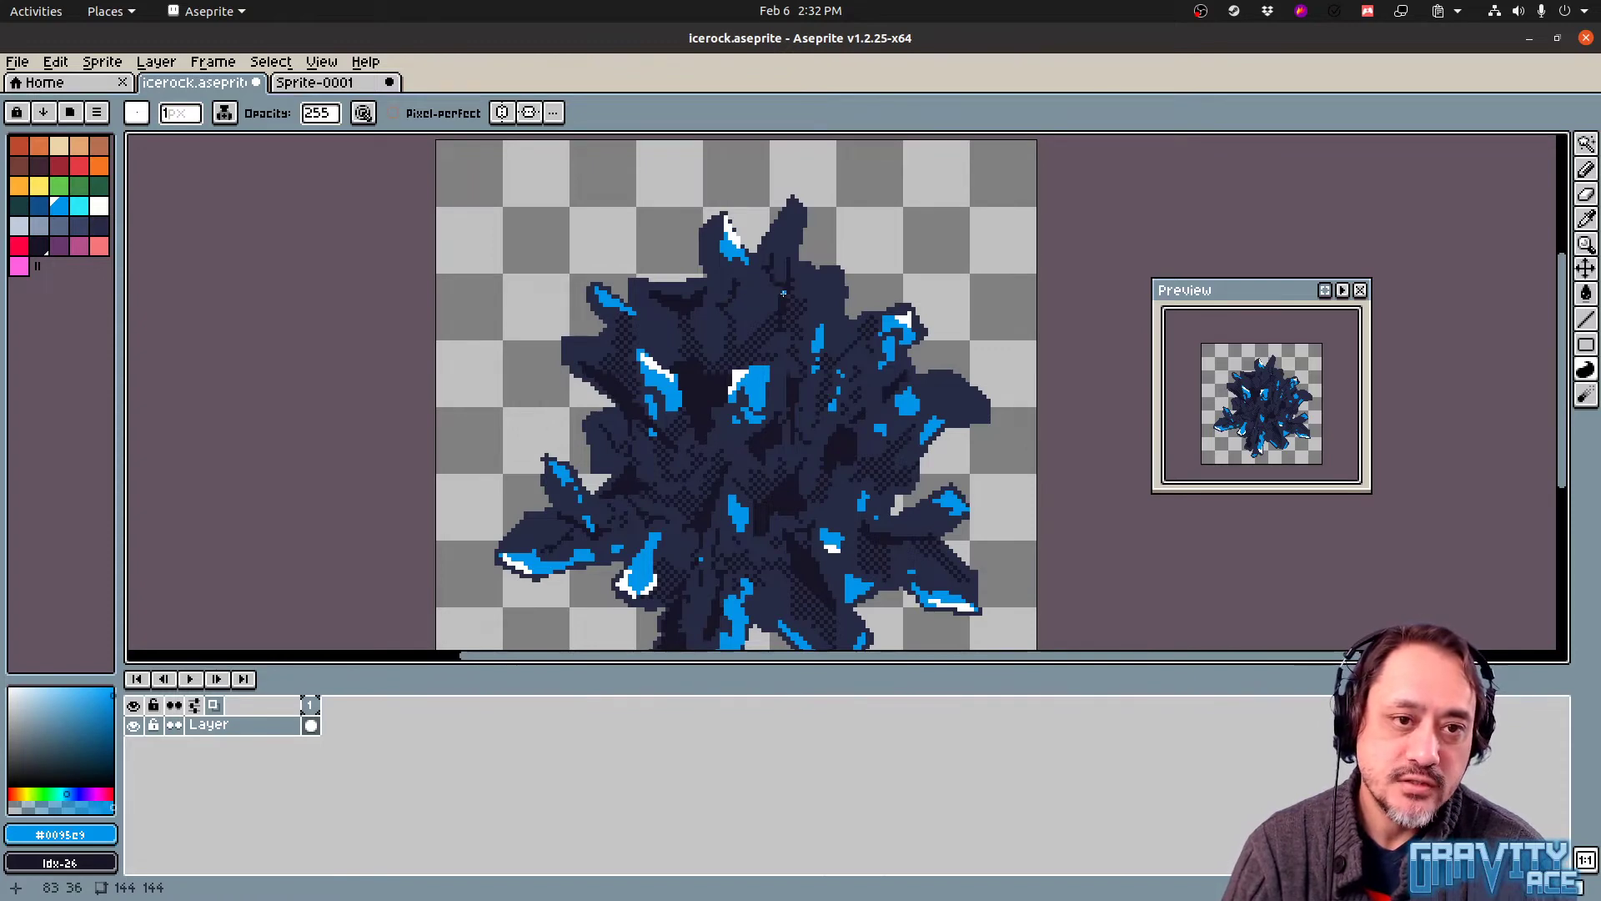
pyautogui.moveTo(783, 294); pyautogui.dragTo(768, 346, button='middle')
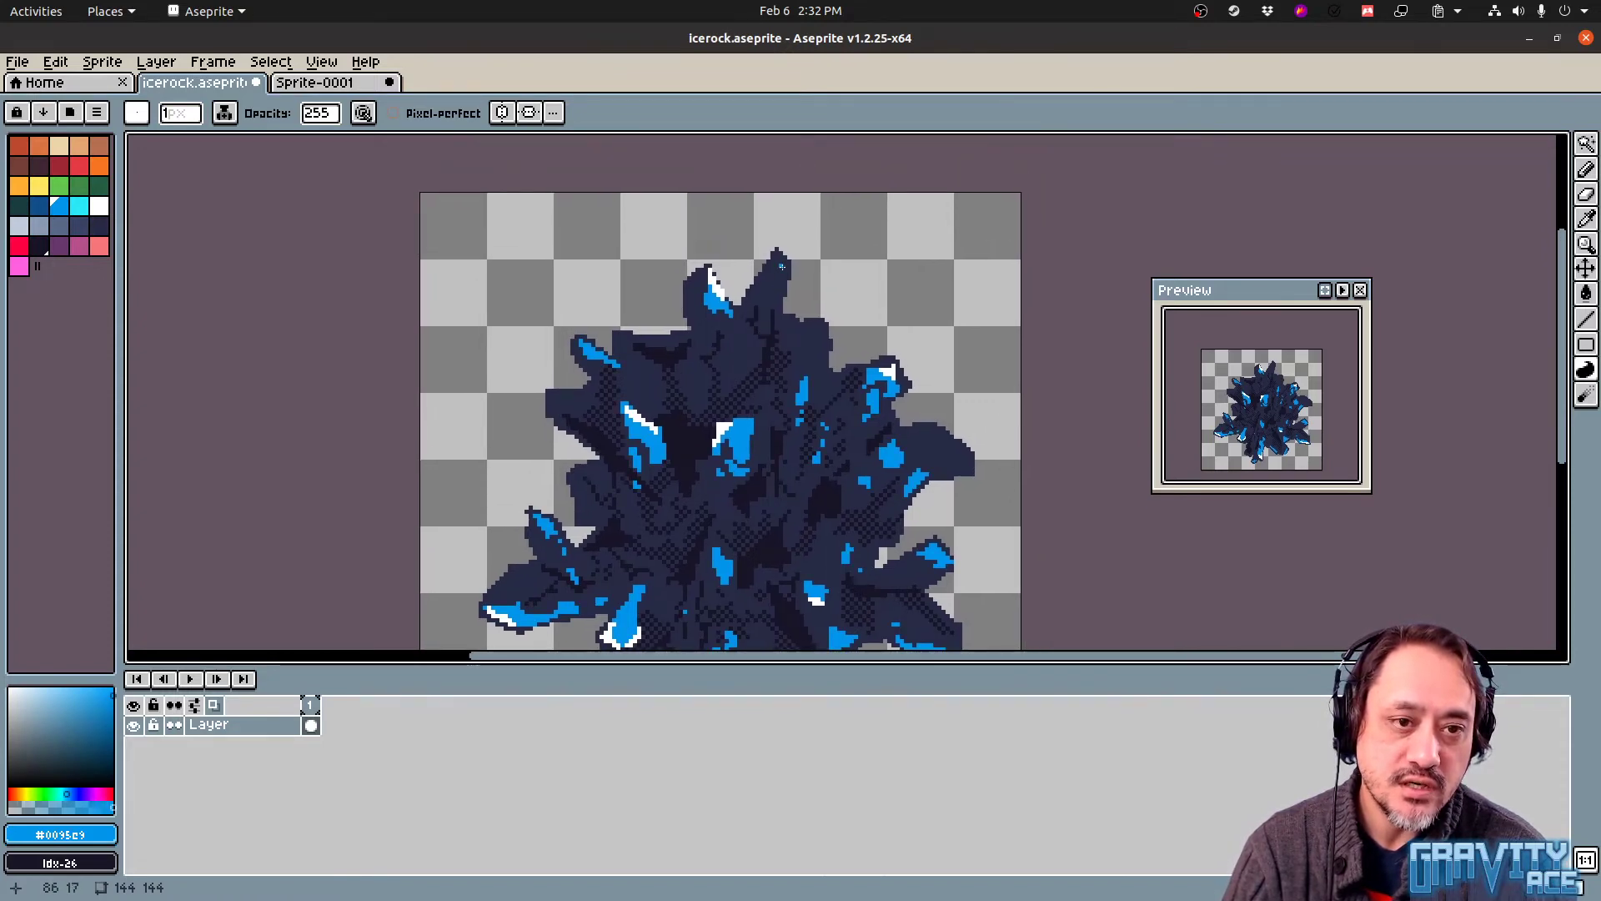
pyautogui.moveTo(782, 269); pyautogui.dragTo(781, 278)
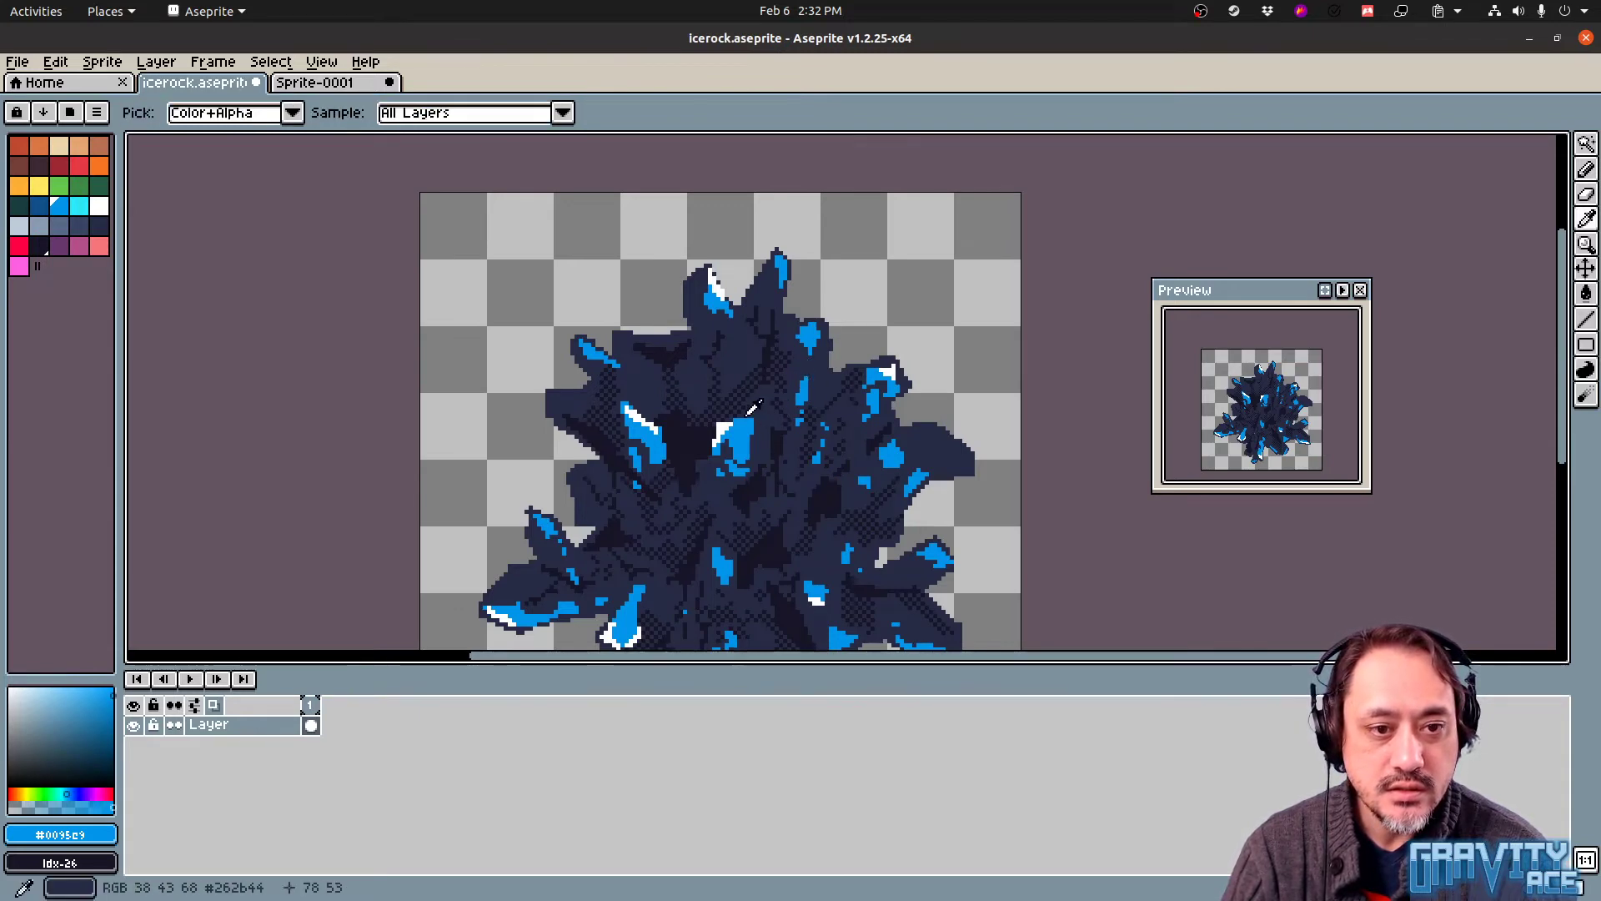
pyautogui.keyDown('alt'); pyautogui.click(809, 327); pyautogui.keyUp('alt')
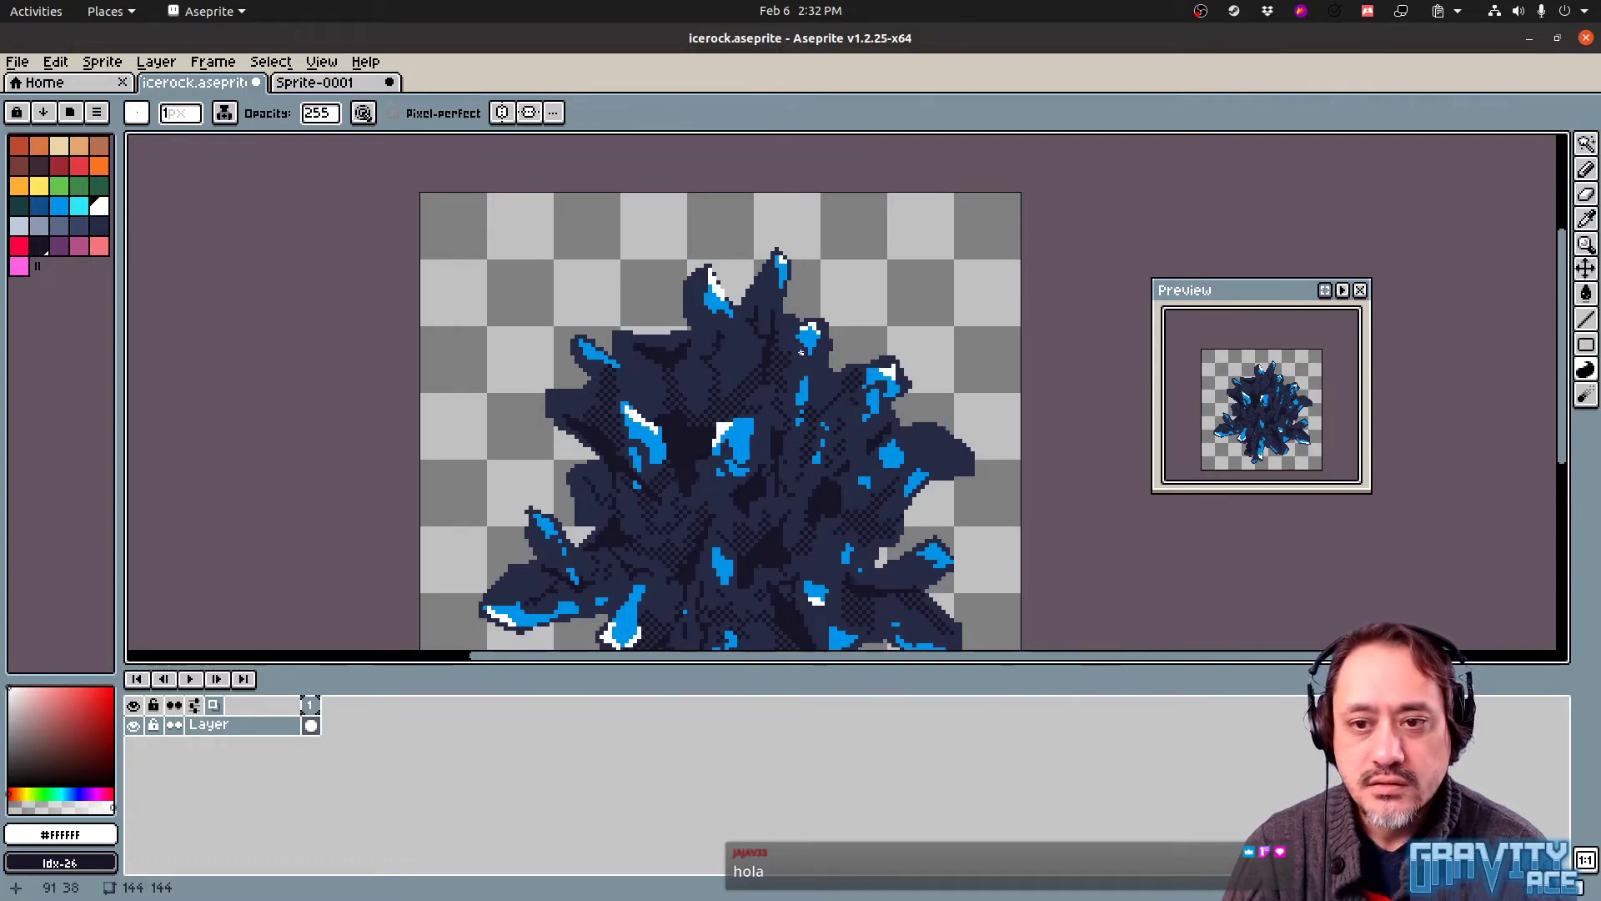
# Erase the upper edge and blunt end of the crystal on the rock's right side to taper it to a point
pyautogui.moveTo(804, 427); pyautogui.dragTo(664, 373, button='middle')
pyautogui.press('alt')
pyautogui.press('e')
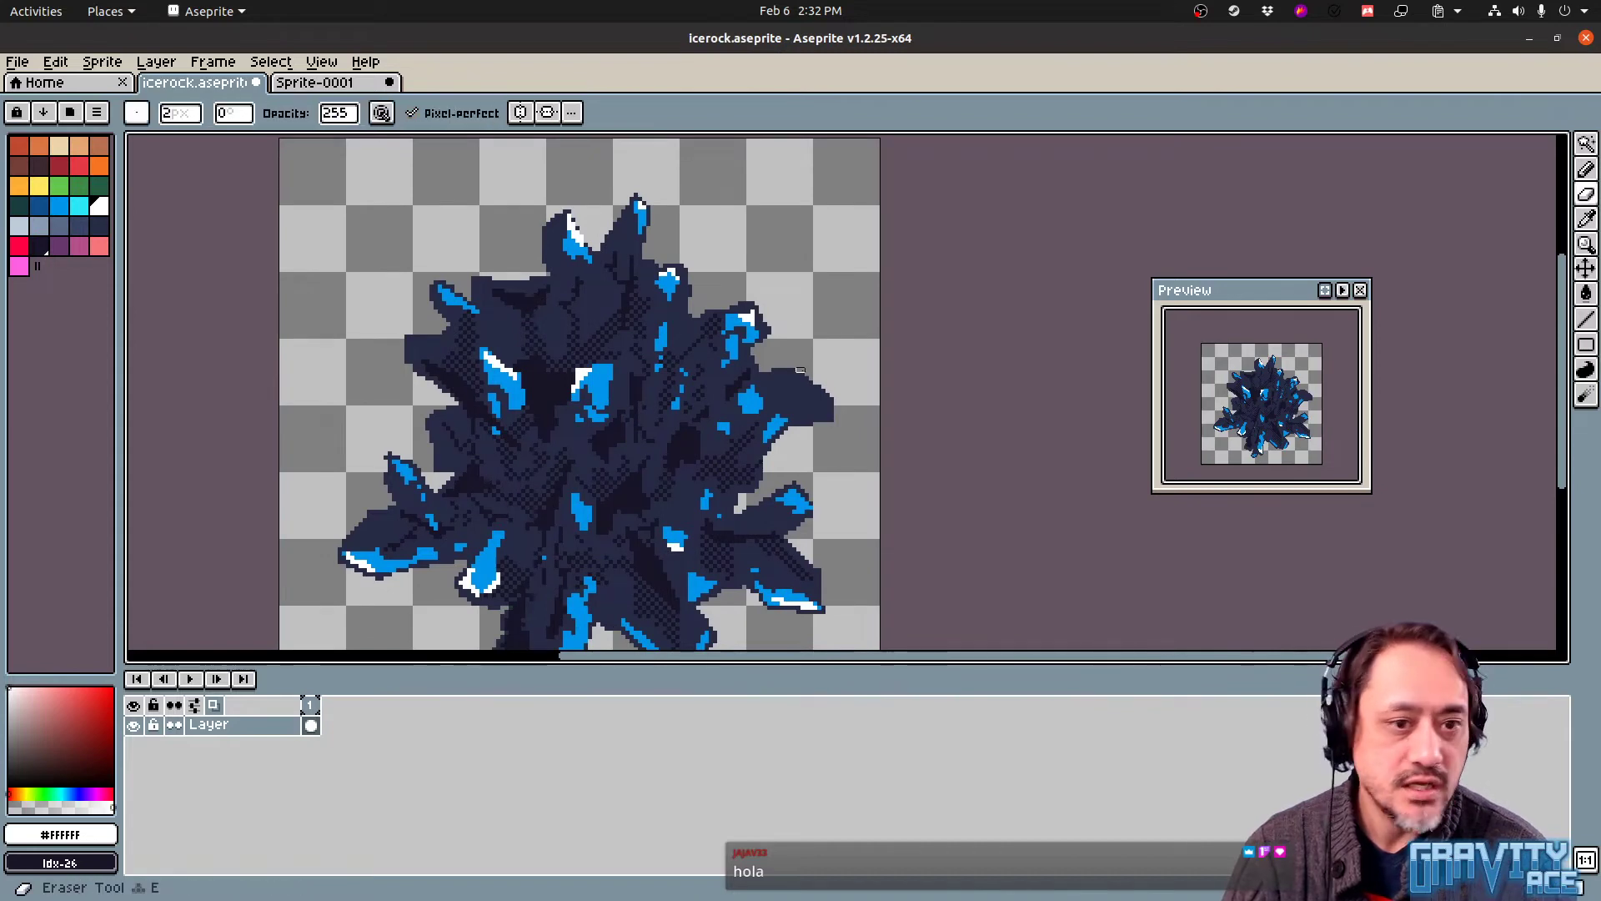
pyautogui.moveTo(770, 367); pyautogui.dragTo(799, 376)
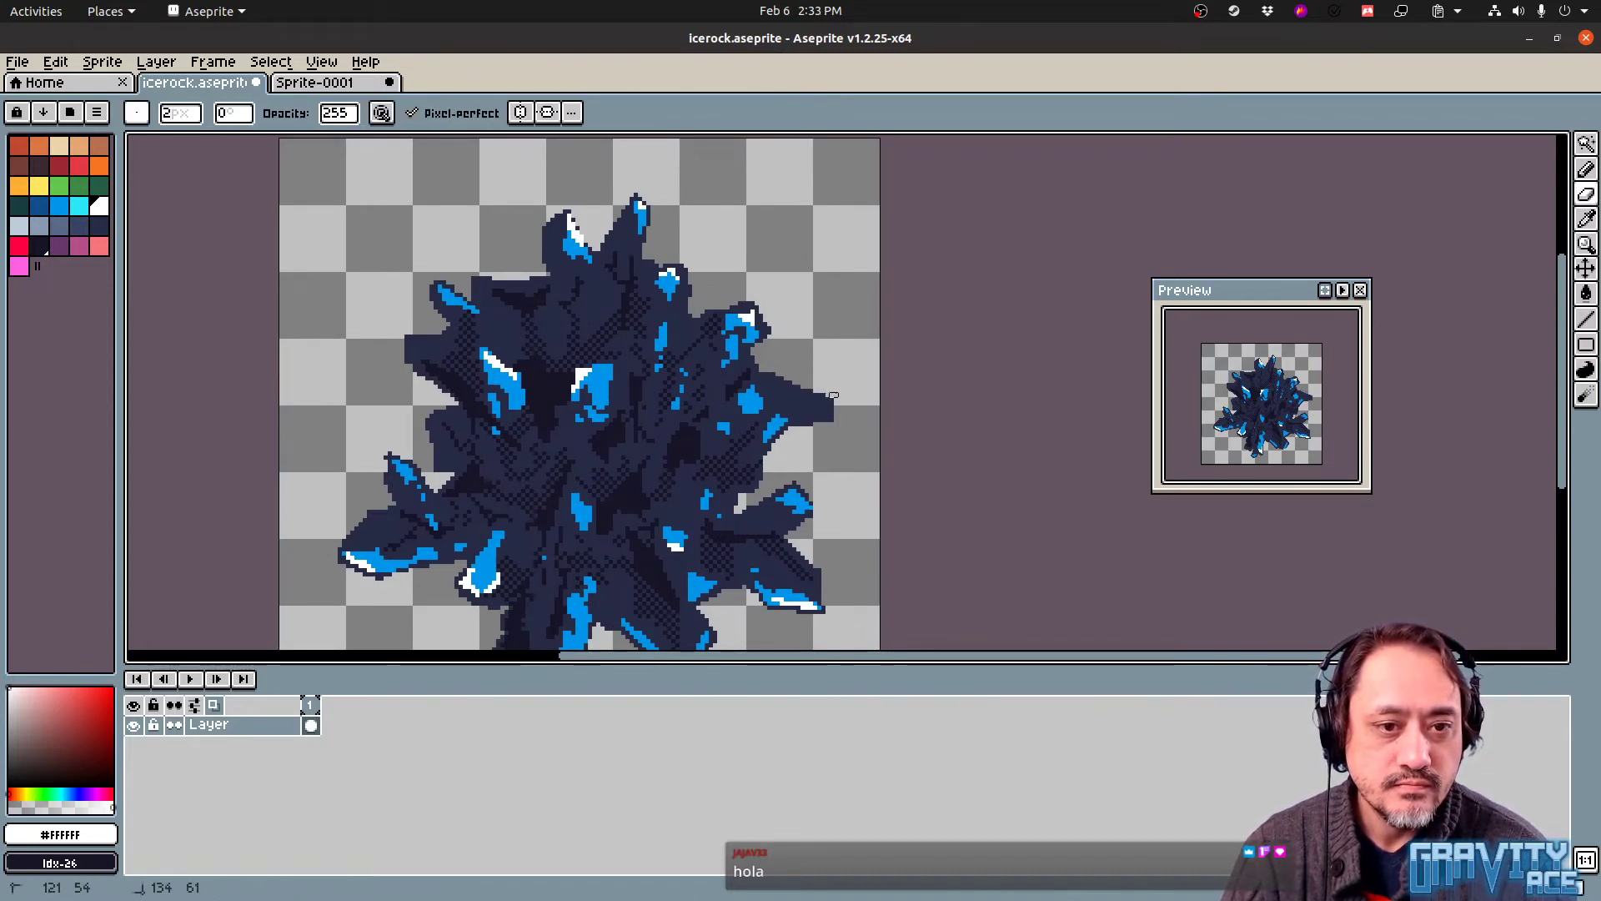
pyautogui.hotkey('ctrl', 'z')
pyautogui.moveTo(781, 367); pyautogui.dragTo(796, 376)
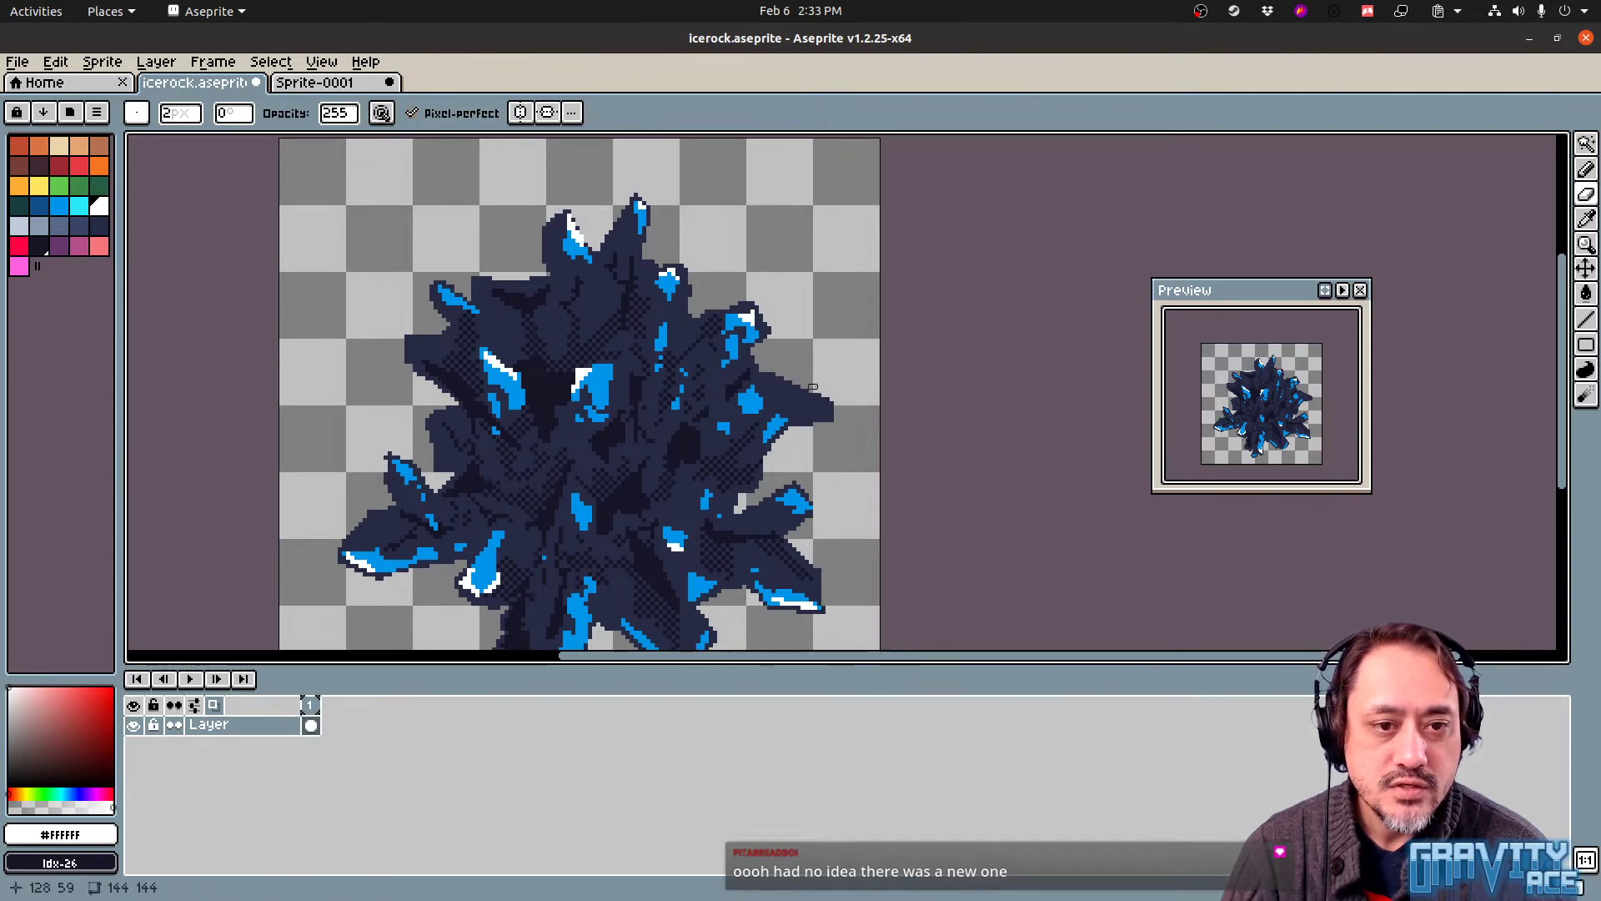
pyautogui.moveTo(832, 416)
pyautogui.mouseDown()
pyautogui.moveTo(829, 374)
pyautogui.moveTo(808, 382)
pyautogui.moveTo(842, 440)
pyautogui.moveTo(833, 420)
pyautogui.moveTo(791, 436)
pyautogui.mouseUp()
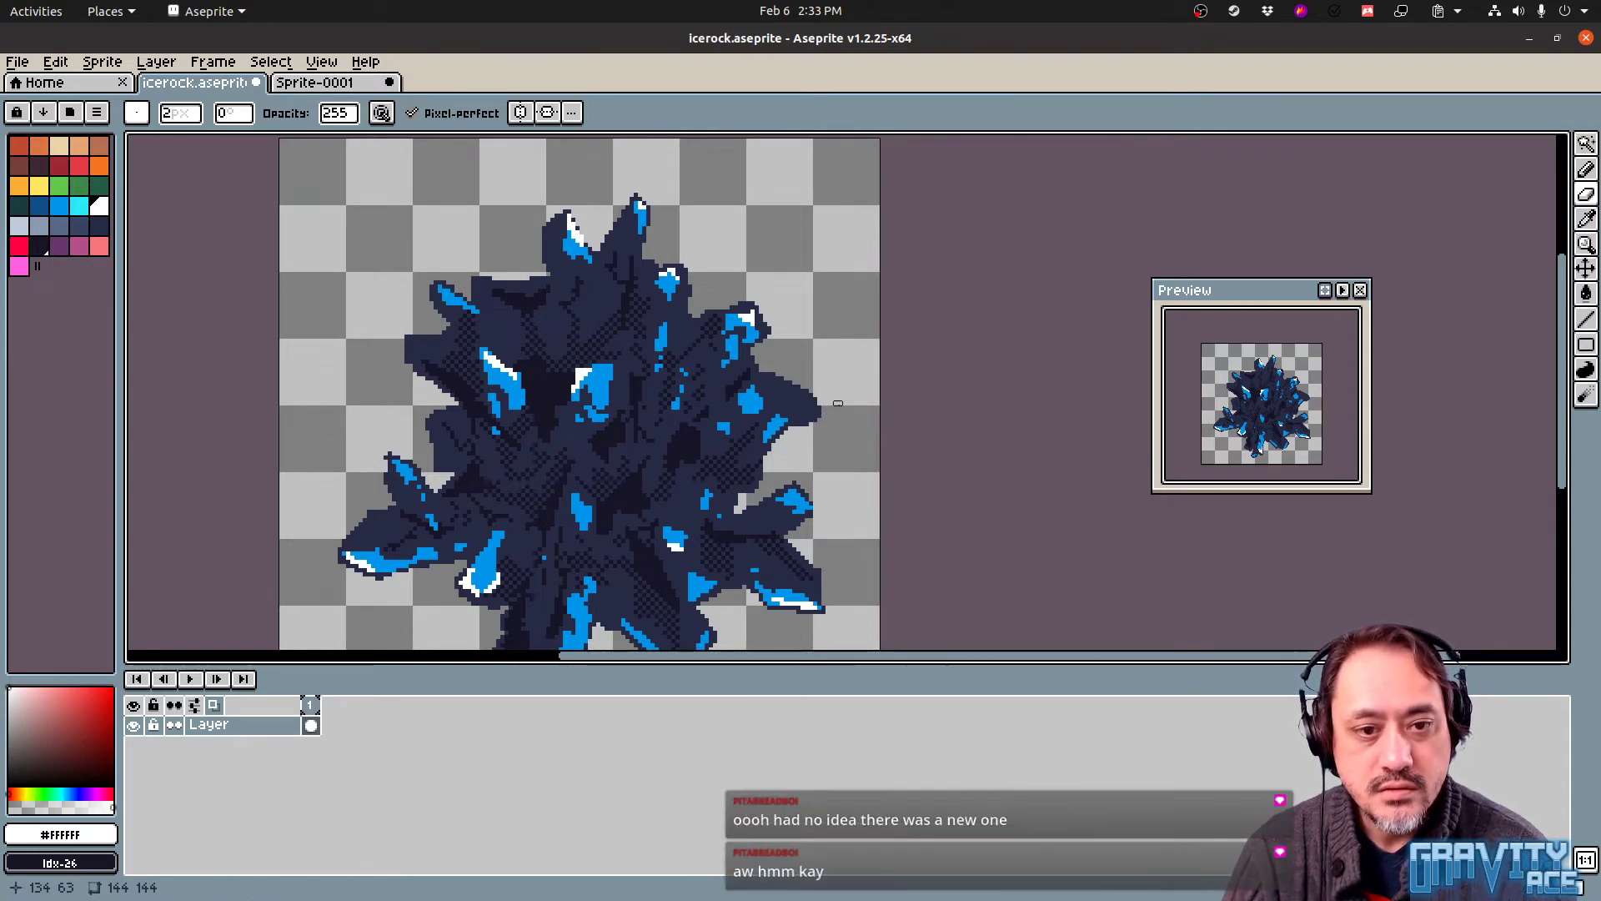
# Paint blue #0095e9 facets along the upper edge and tip of the trimmed right crystal
pyautogui.press('v')
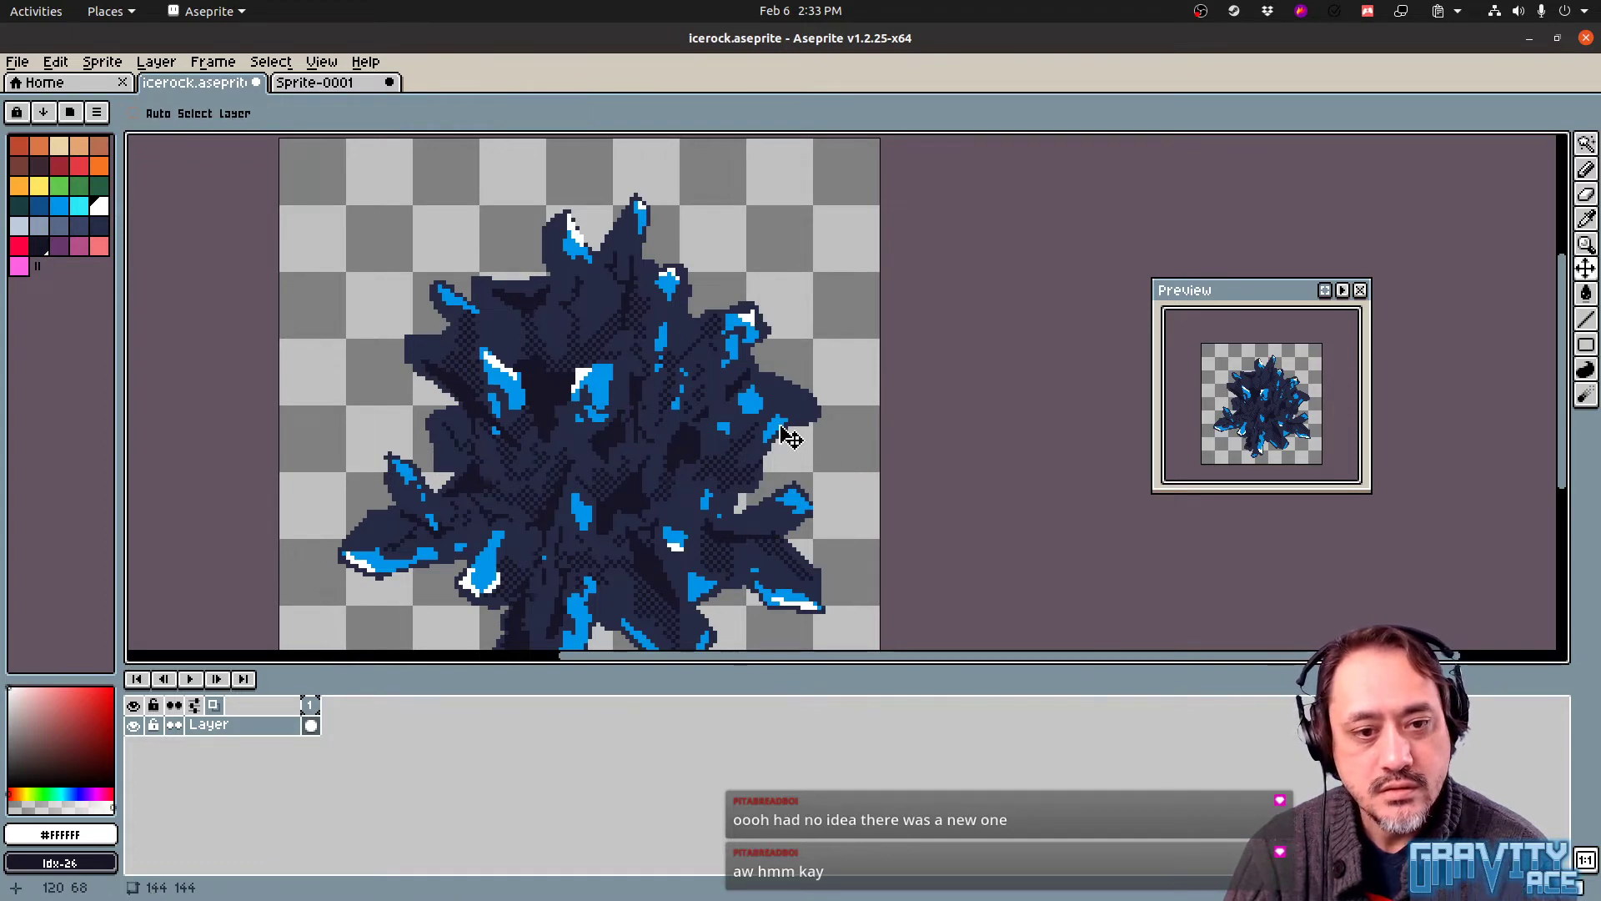
pyautogui.press('i')
pyautogui.click(778, 426)
pyautogui.press('b')
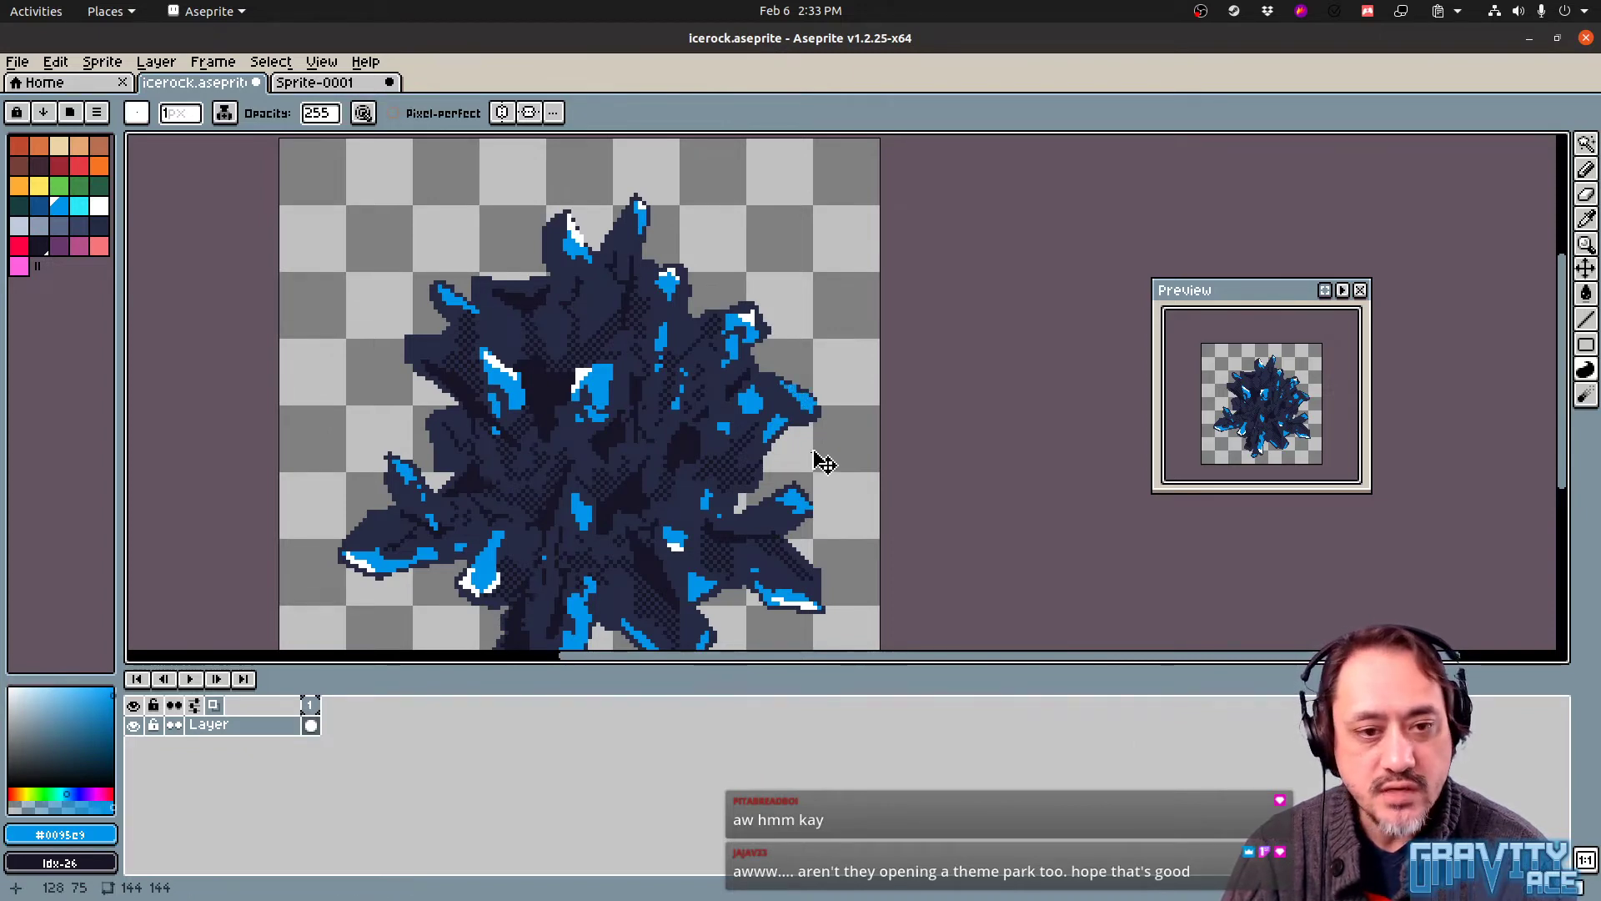
pyautogui.hotkey('ctrl', 'z')
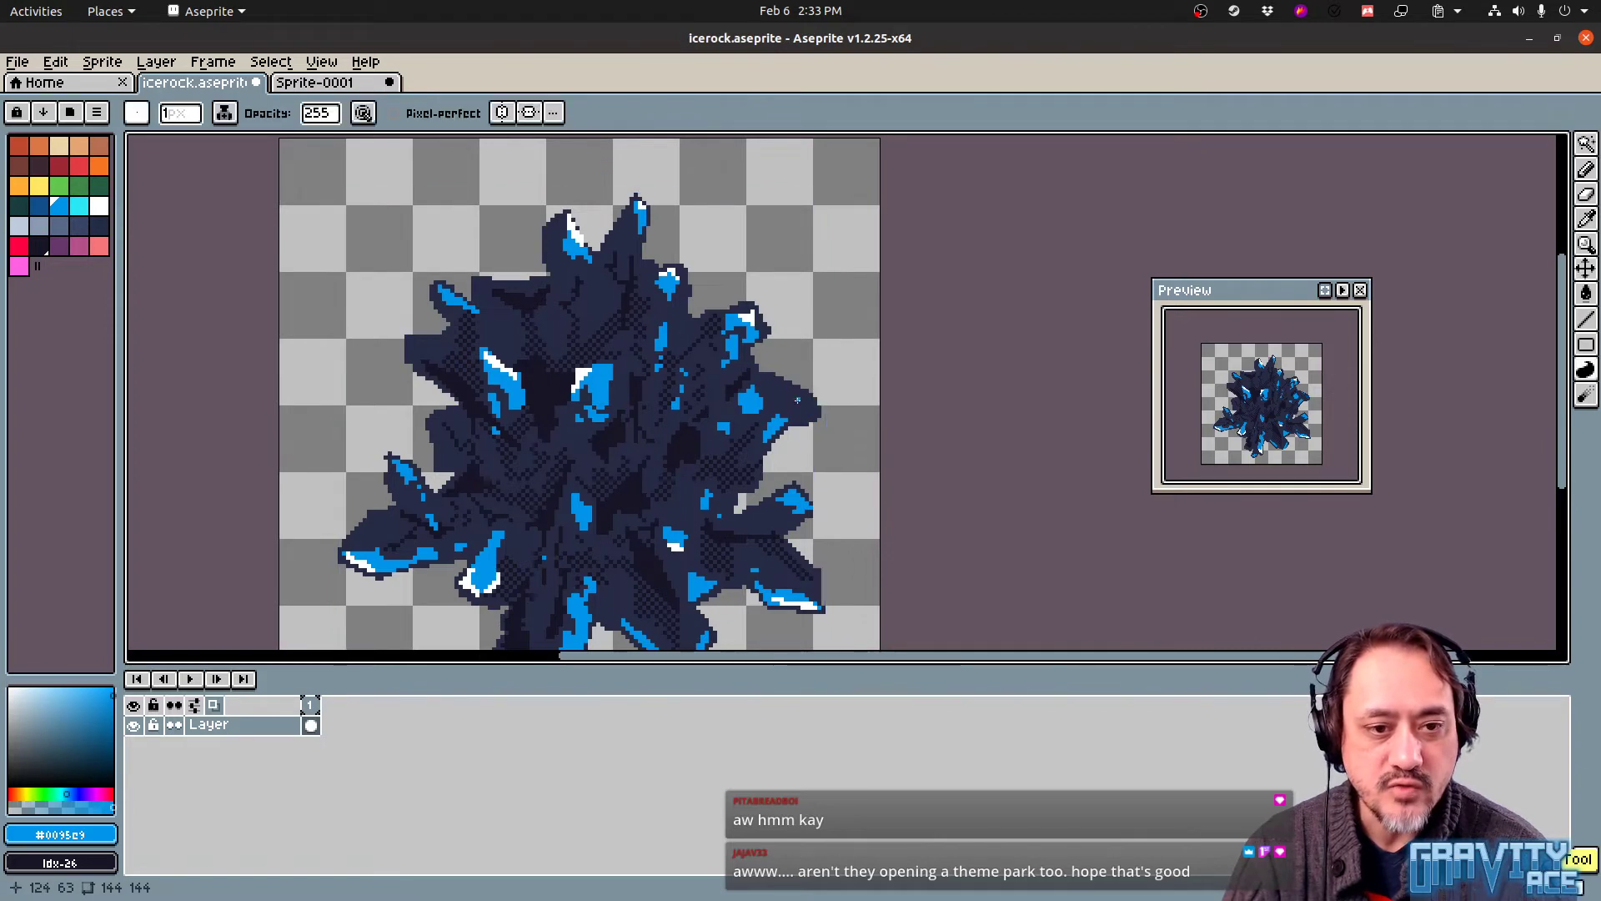
pyautogui.moveTo(808, 419); pyautogui.dragTo(804, 408)
pyautogui.hotkey('ctrl', 'z')
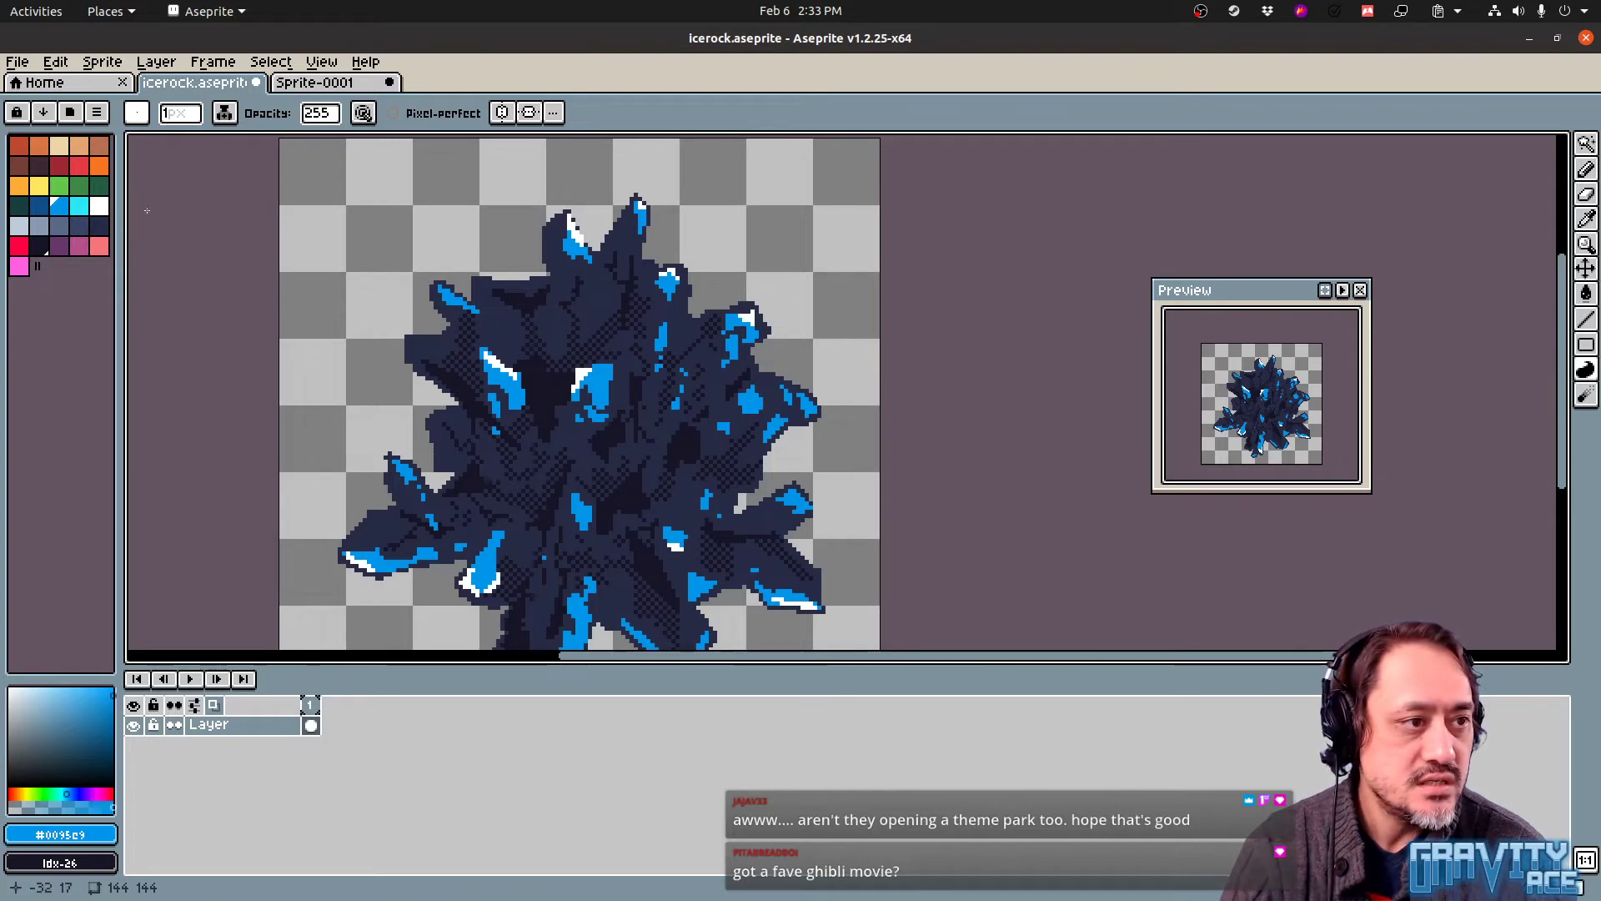
# Add white highlights to the blue facets on the right-side, central and upper-left crystals
pyautogui.click(99, 206)
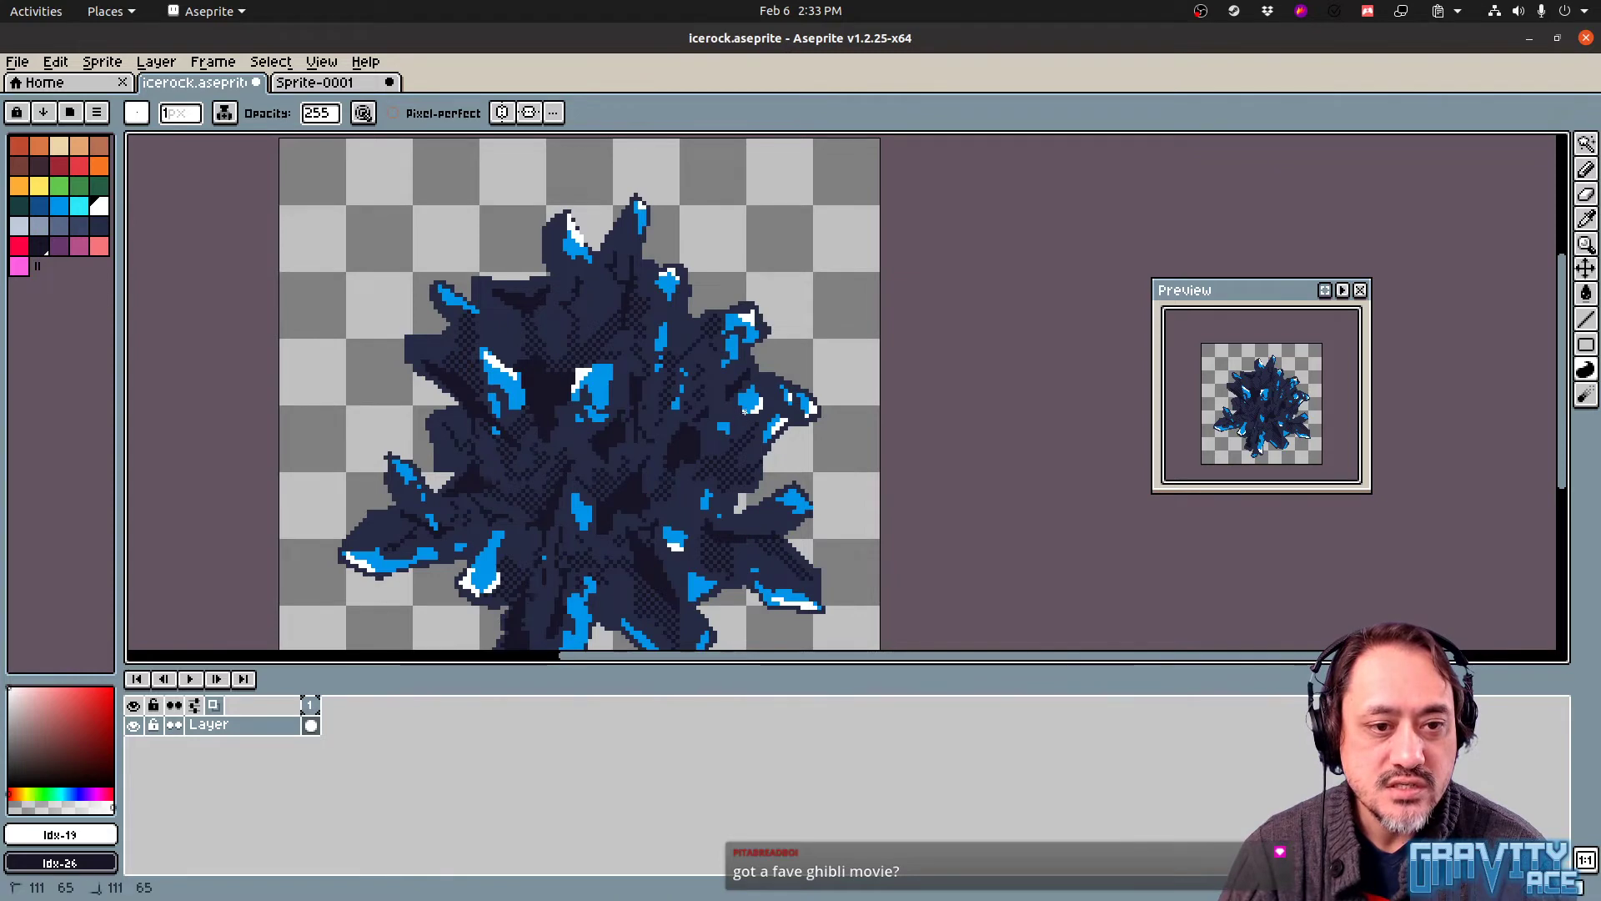
pyautogui.moveTo(790, 491); pyautogui.dragTo(811, 507)
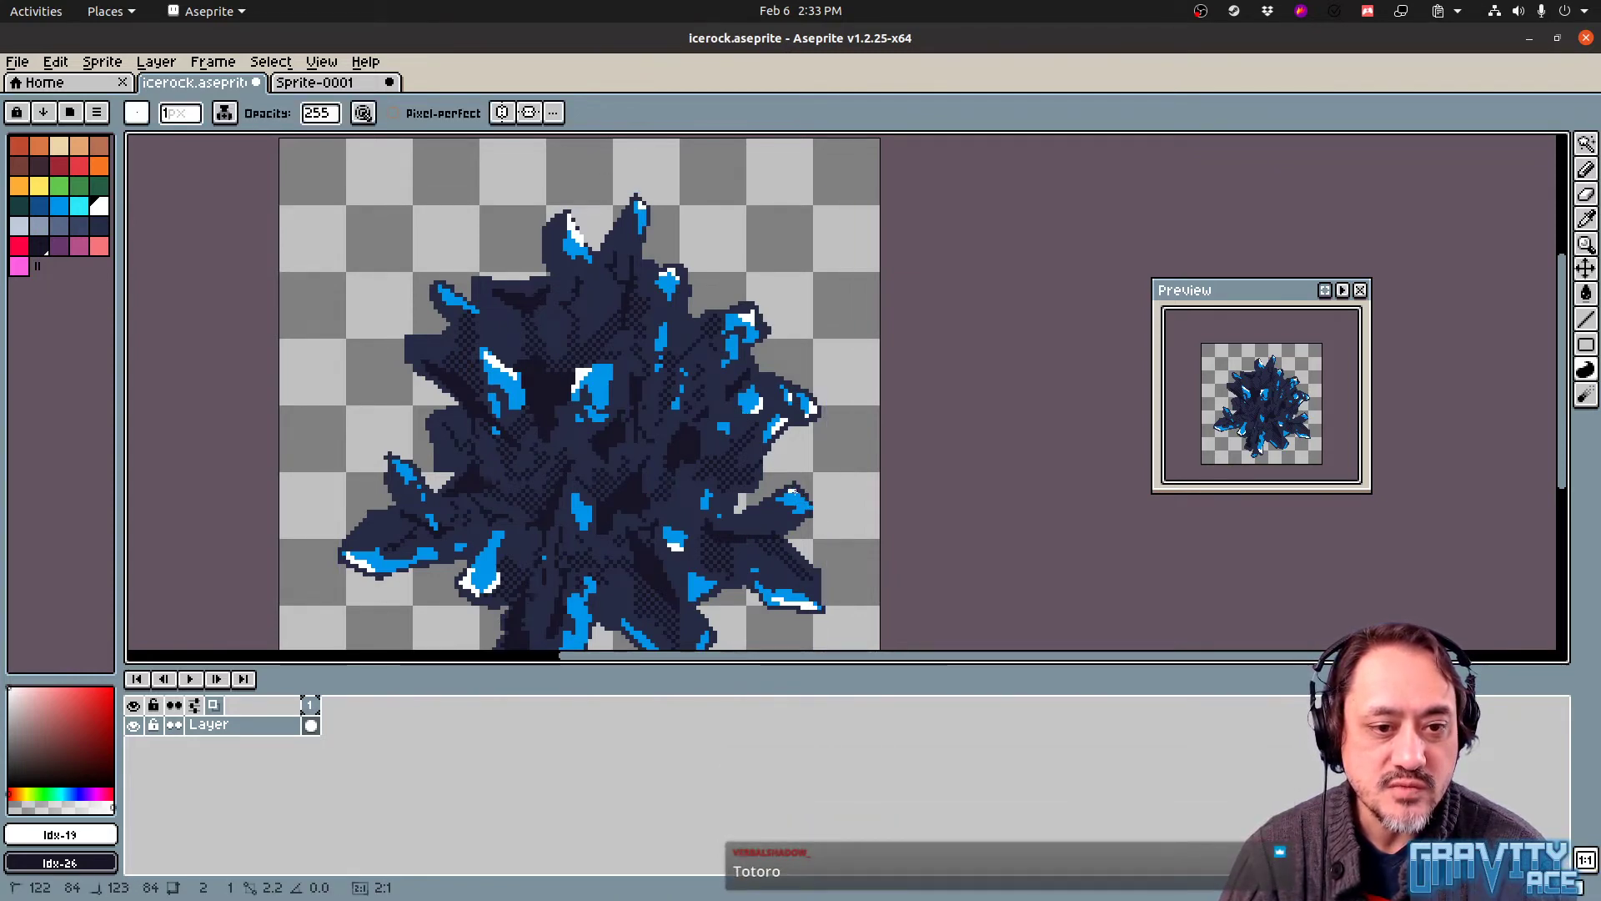
pyautogui.moveTo(623, 431); pyautogui.dragTo(673, 336, button='middle')
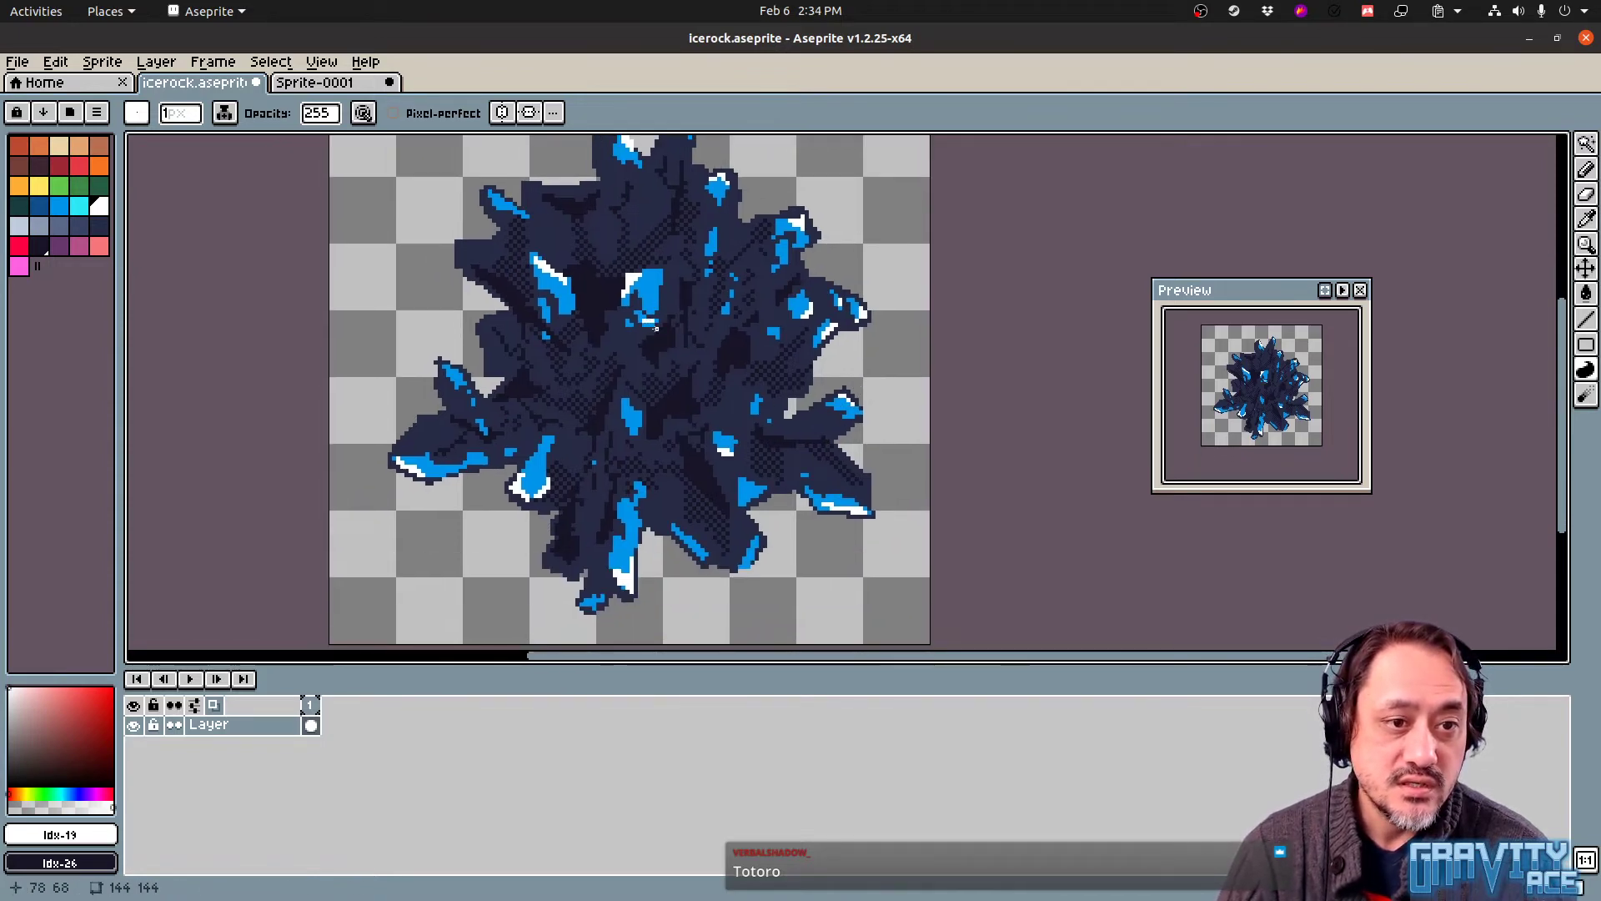
pyautogui.hotkey('ctrl', 'z')
pyautogui.click(648, 324)
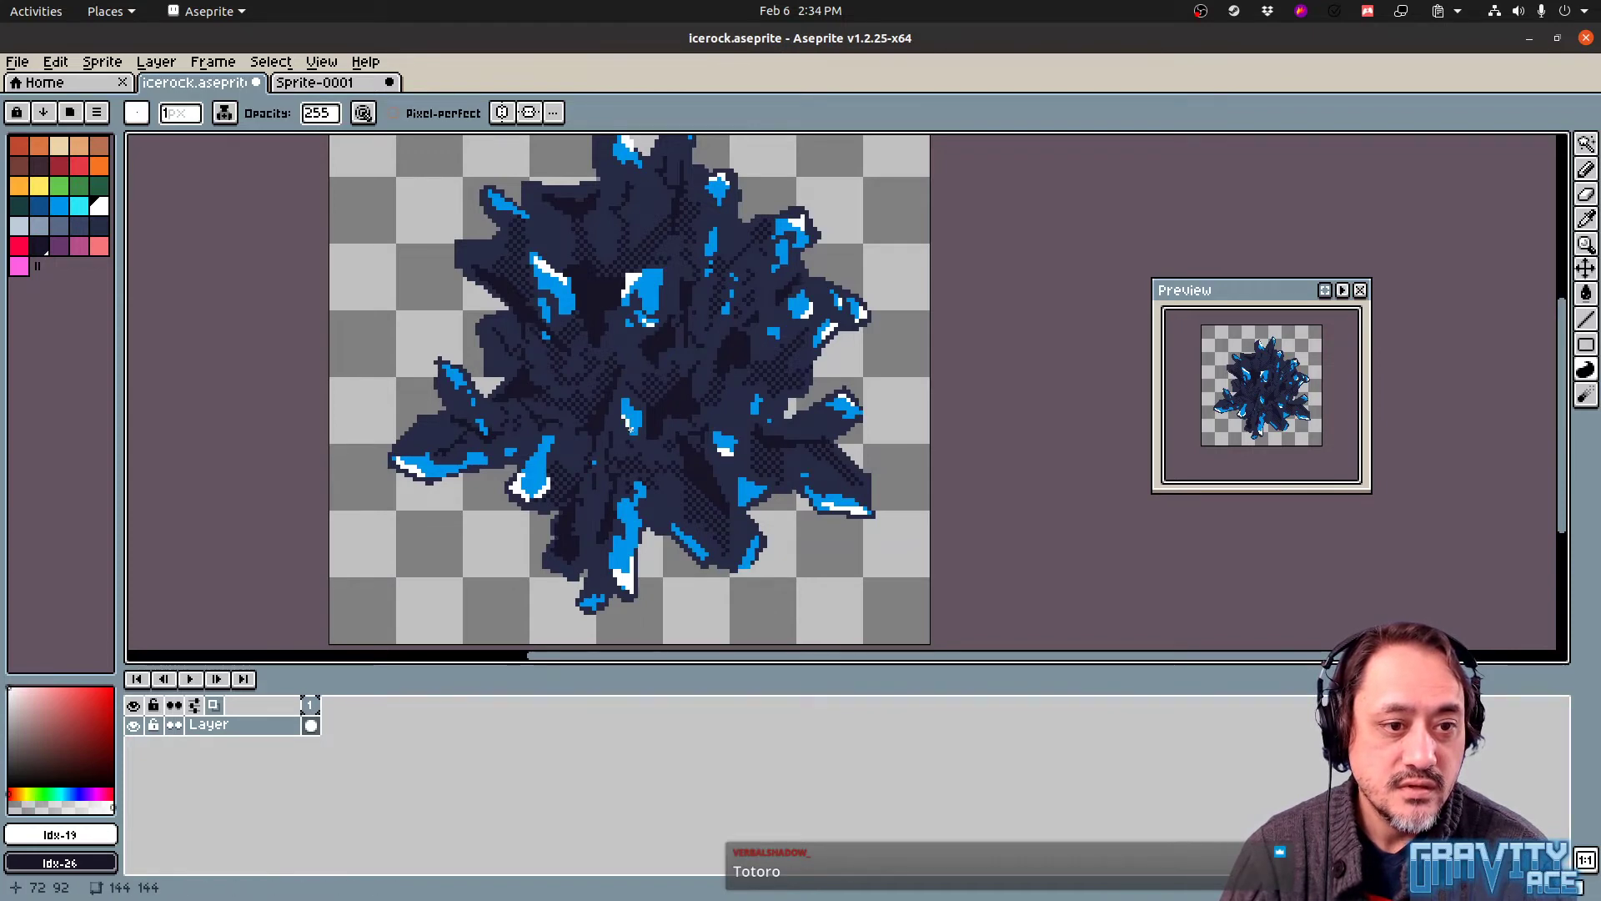
pyautogui.moveTo(700, 449)
pyautogui.mouseDown(button='middle')
pyautogui.moveTo(703, 541)
pyautogui.moveTo(692, 450)
pyautogui.mouseUp(button='middle')
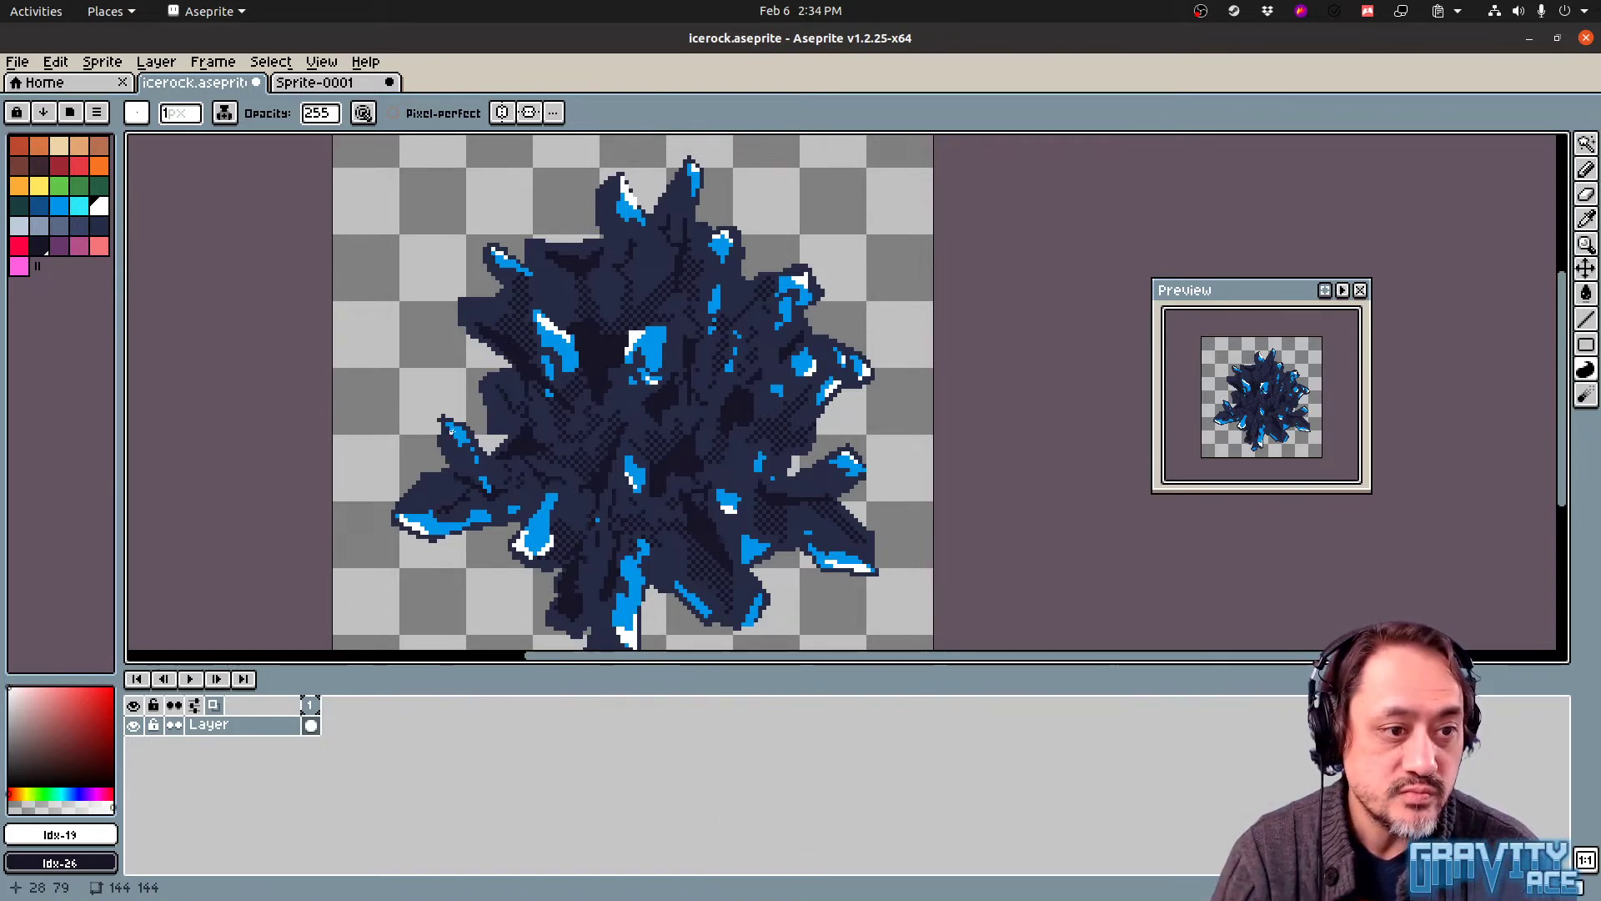
# Touch up the outline of the lower-right bottom crystal with dark navy #262b44 and save the sprite
pyautogui.scroll(-2, 687, 459)
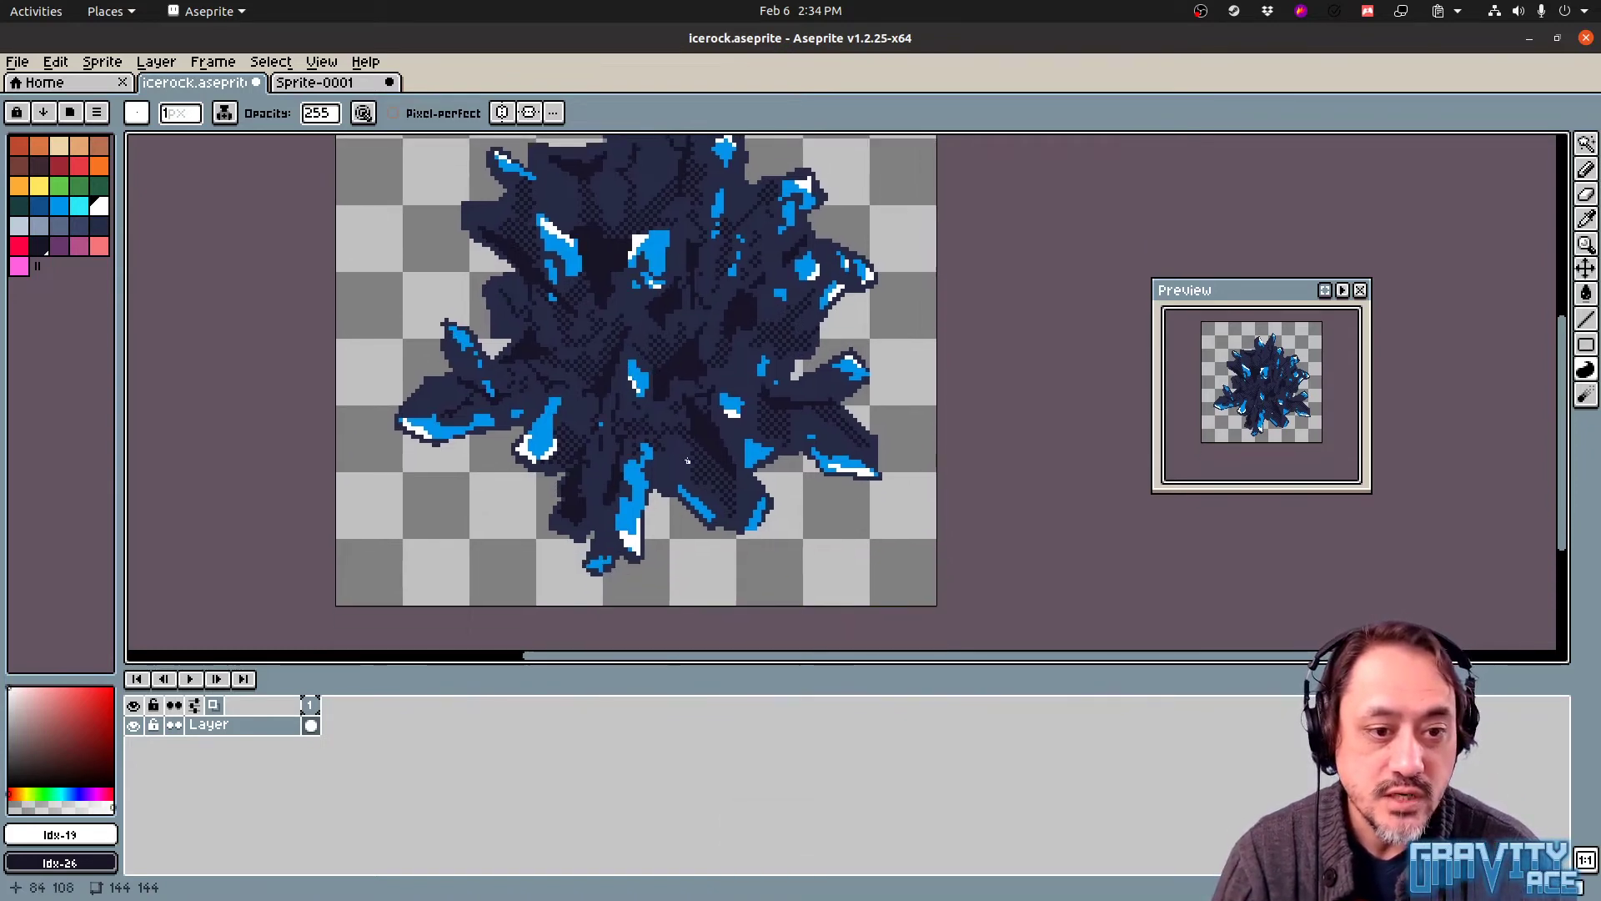
pyautogui.keyDown('alt'); pyautogui.click(742, 528); pyautogui.keyUp('alt')
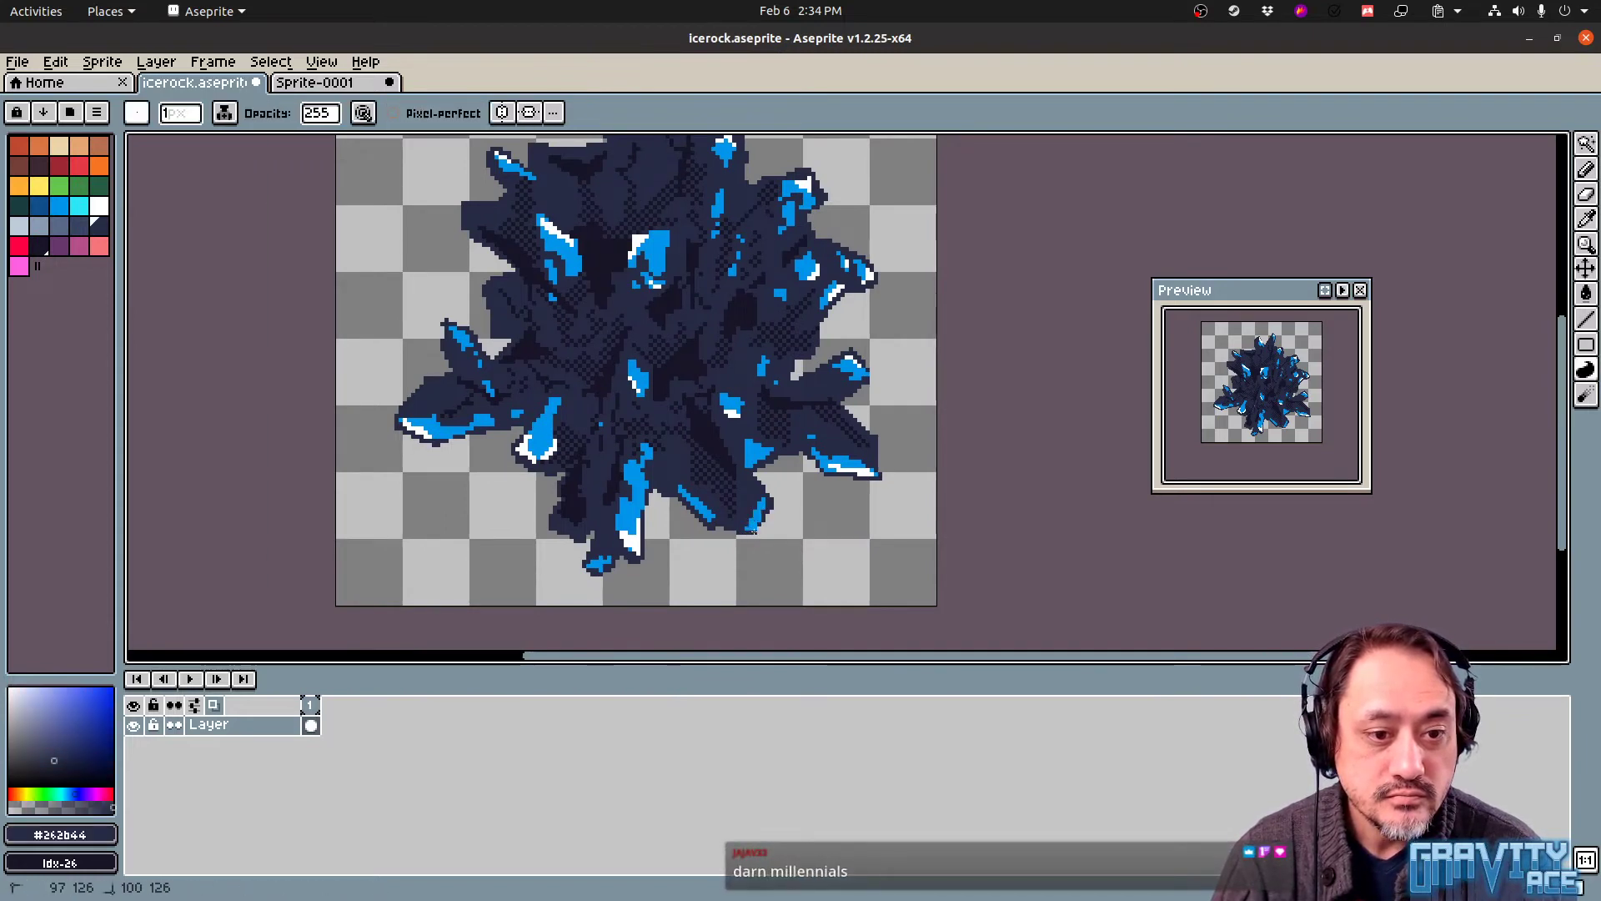
pyautogui.hotkey('ctrl', 's')
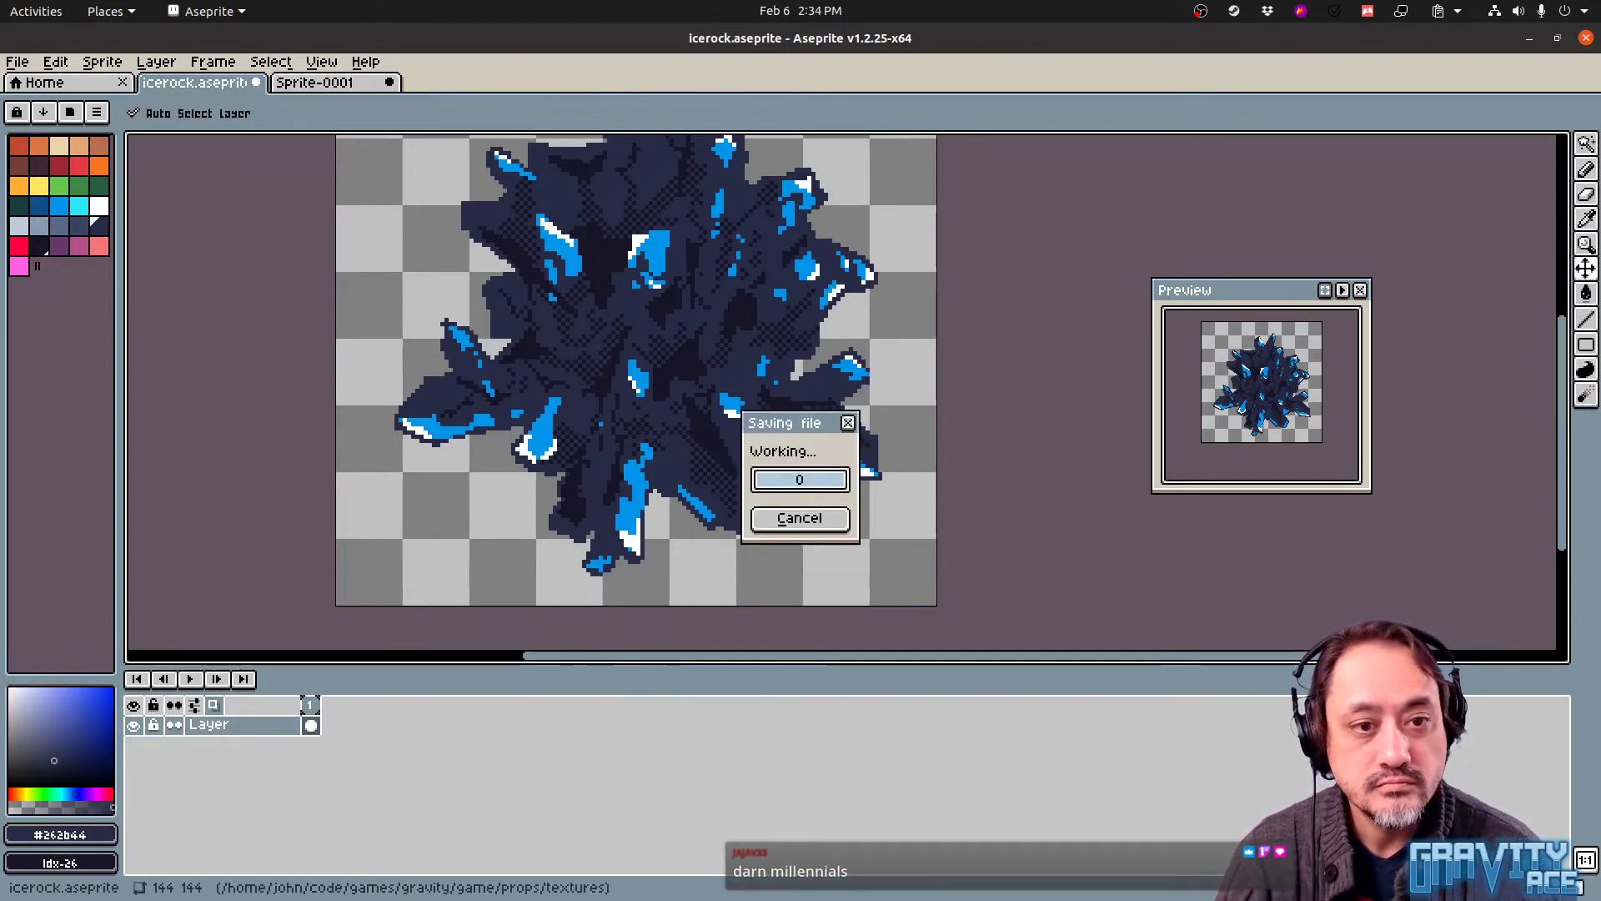
# Paint a small blue facet with a white highlight in the dark area below the two top crystals
pyautogui.scroll(3, 733, 542)
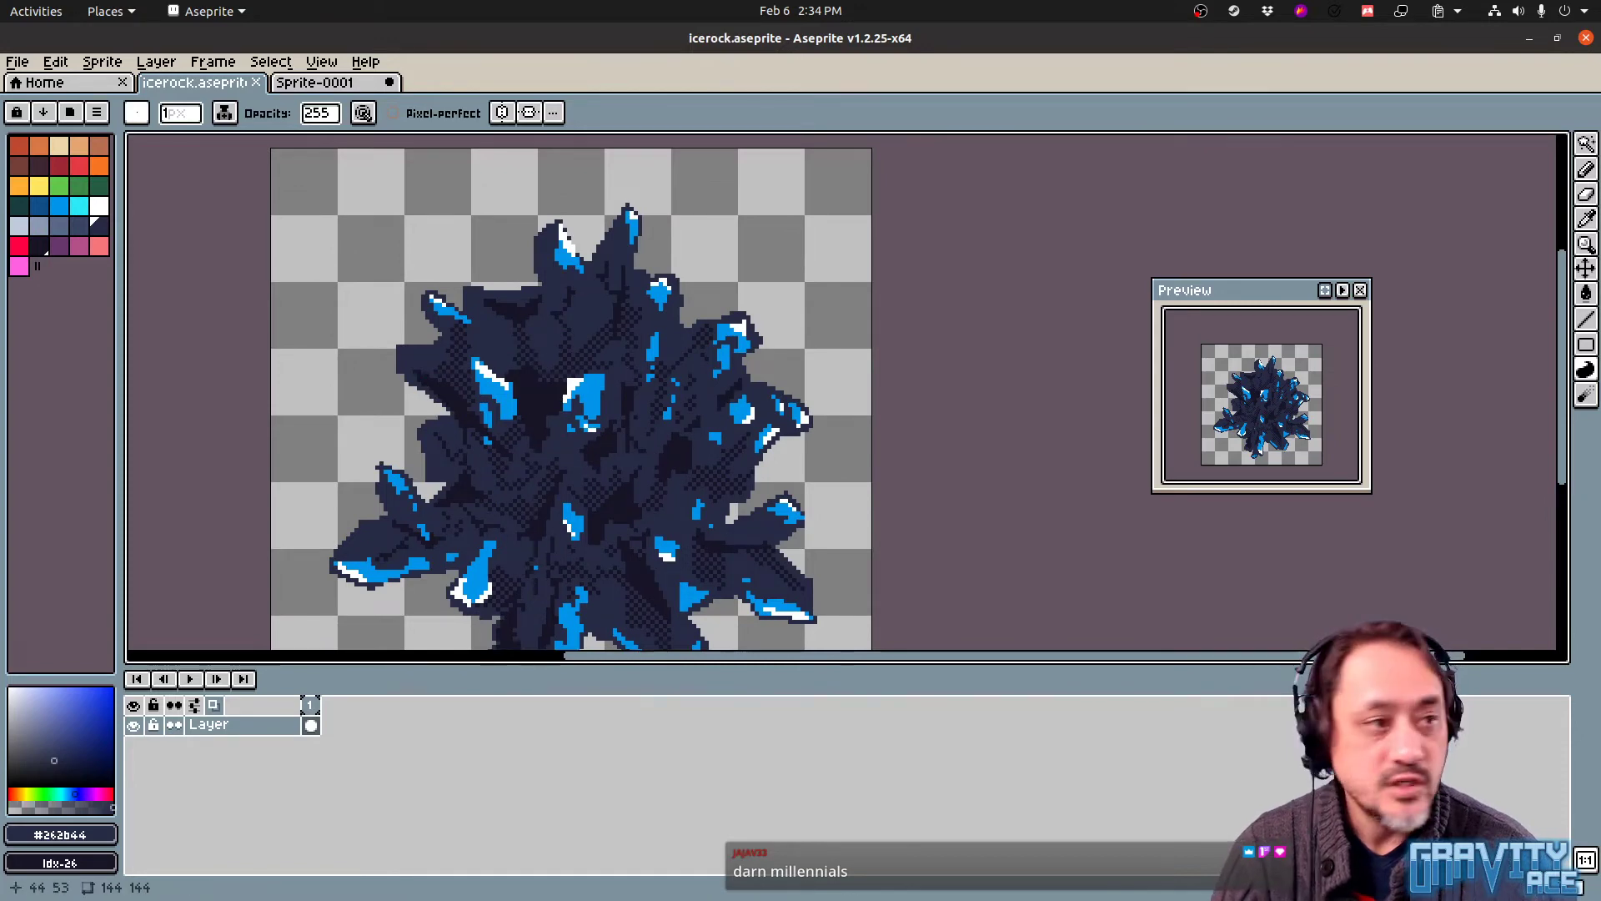
pyautogui.click(73, 215)
pyautogui.moveTo(591, 322); pyautogui.dragTo(641, 344, button='middle')
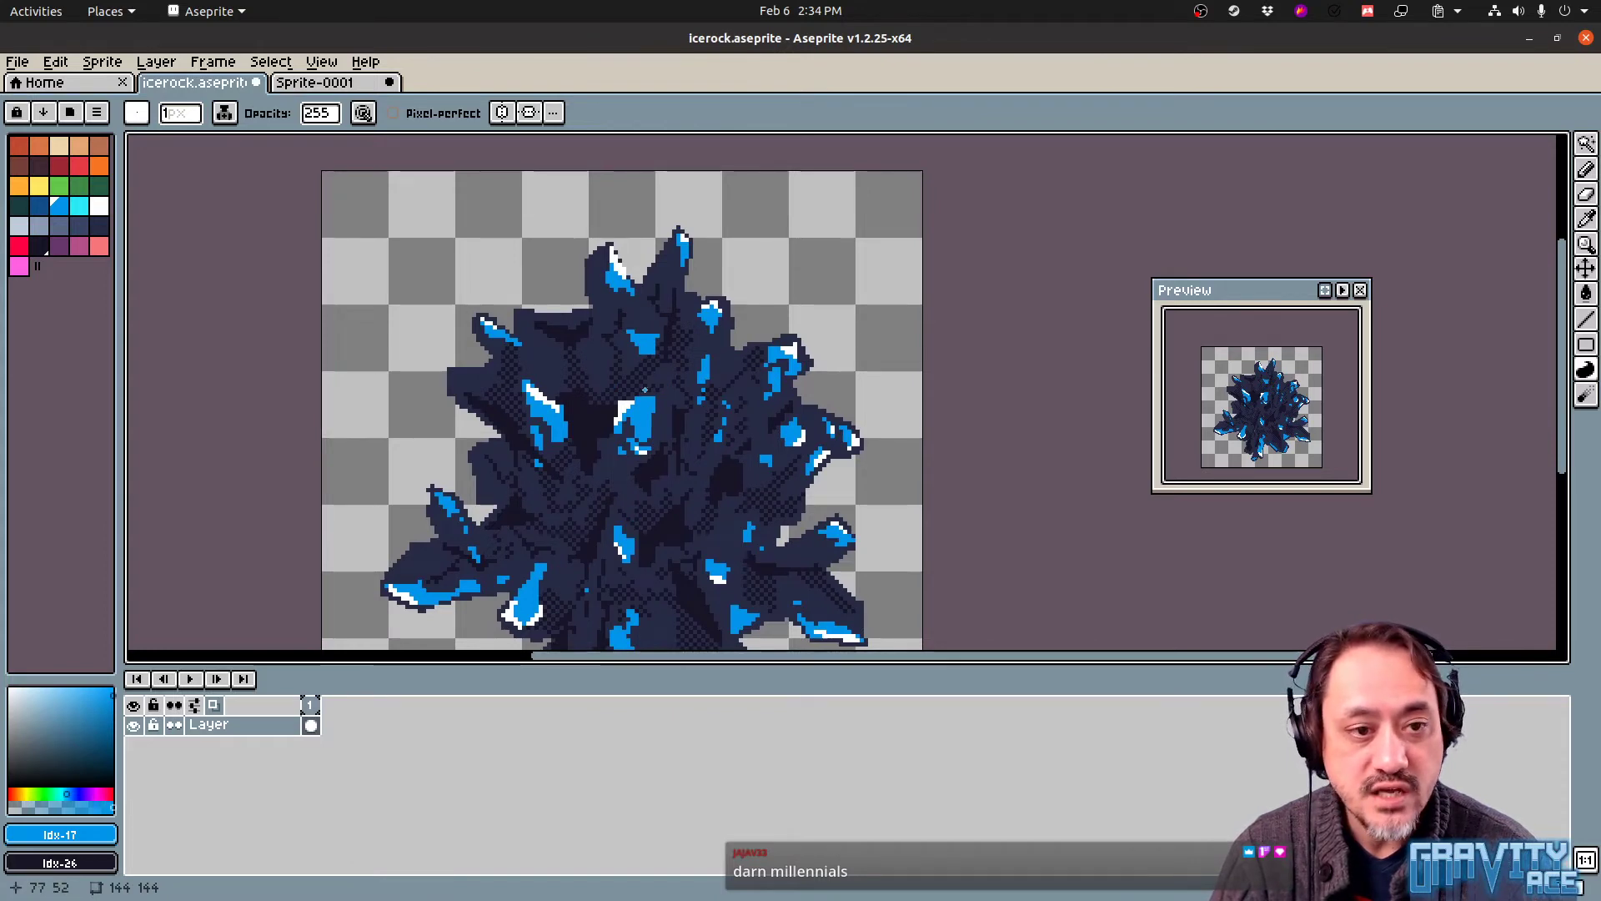
pyautogui.click(99, 206)
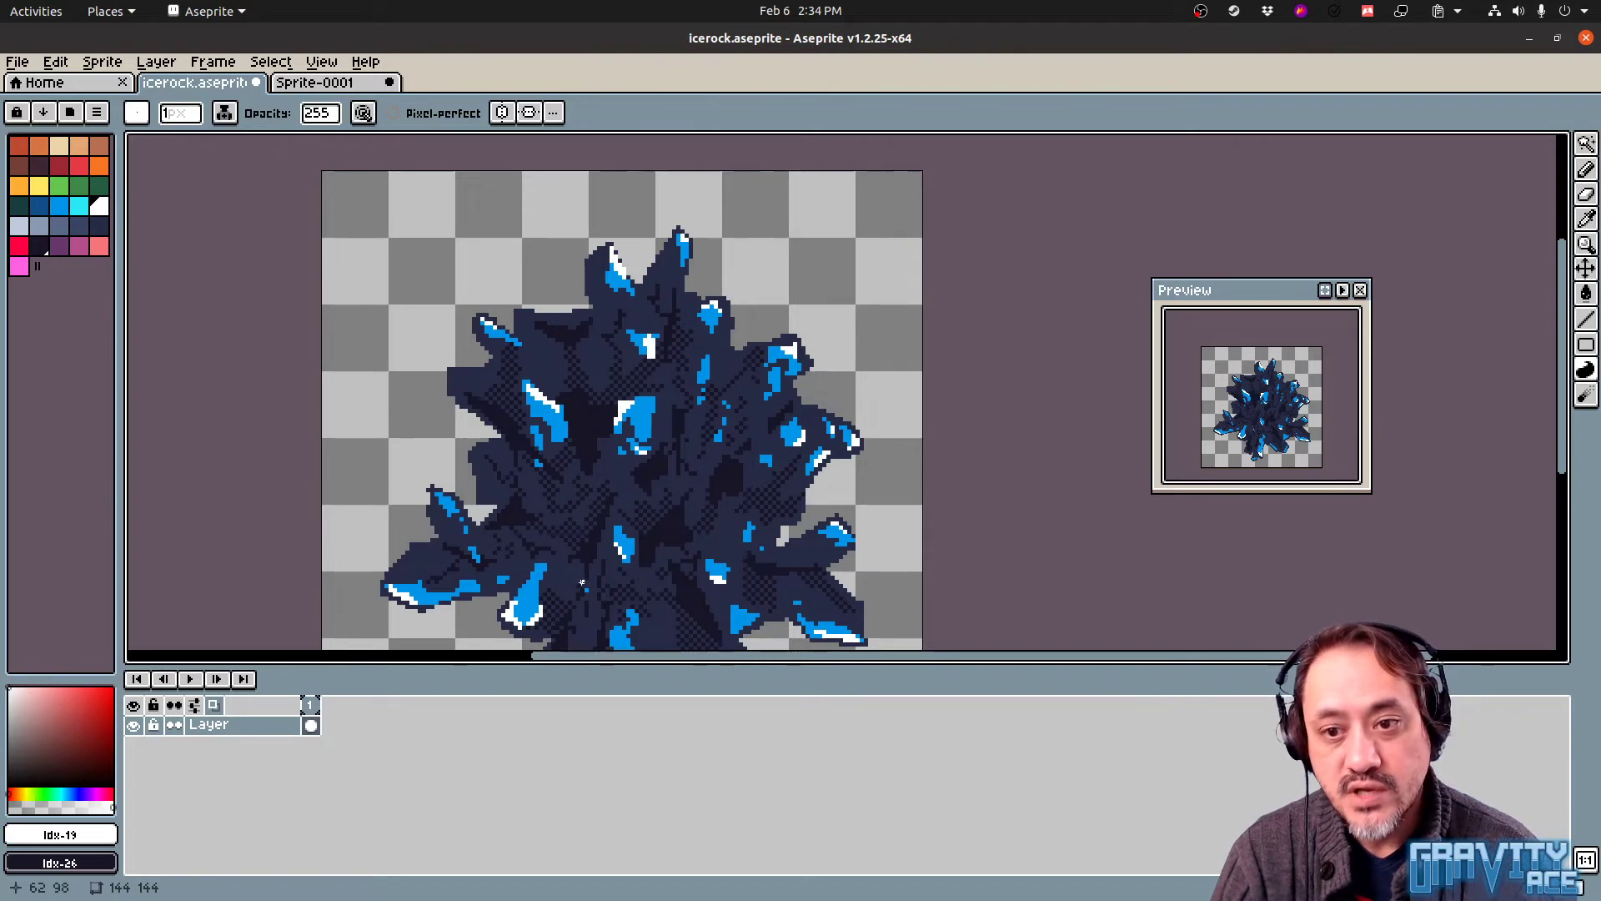
# Sample the near-black #181425 from beside the central crystal and shade beneath the new upper facet
pyautogui.press('v')
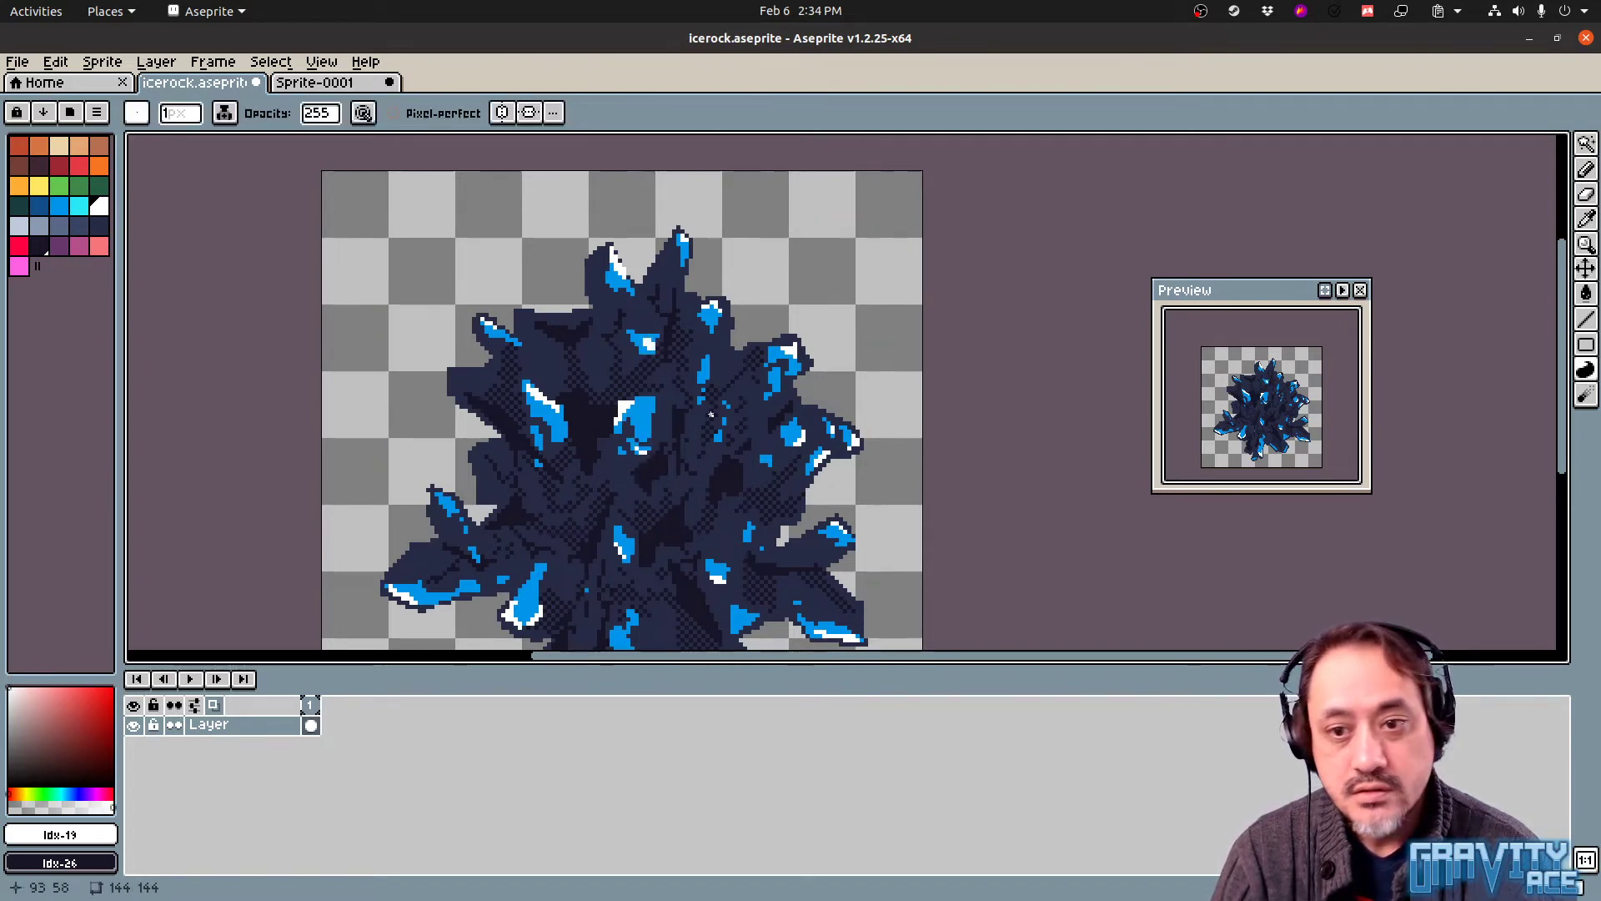
pyautogui.press('i')
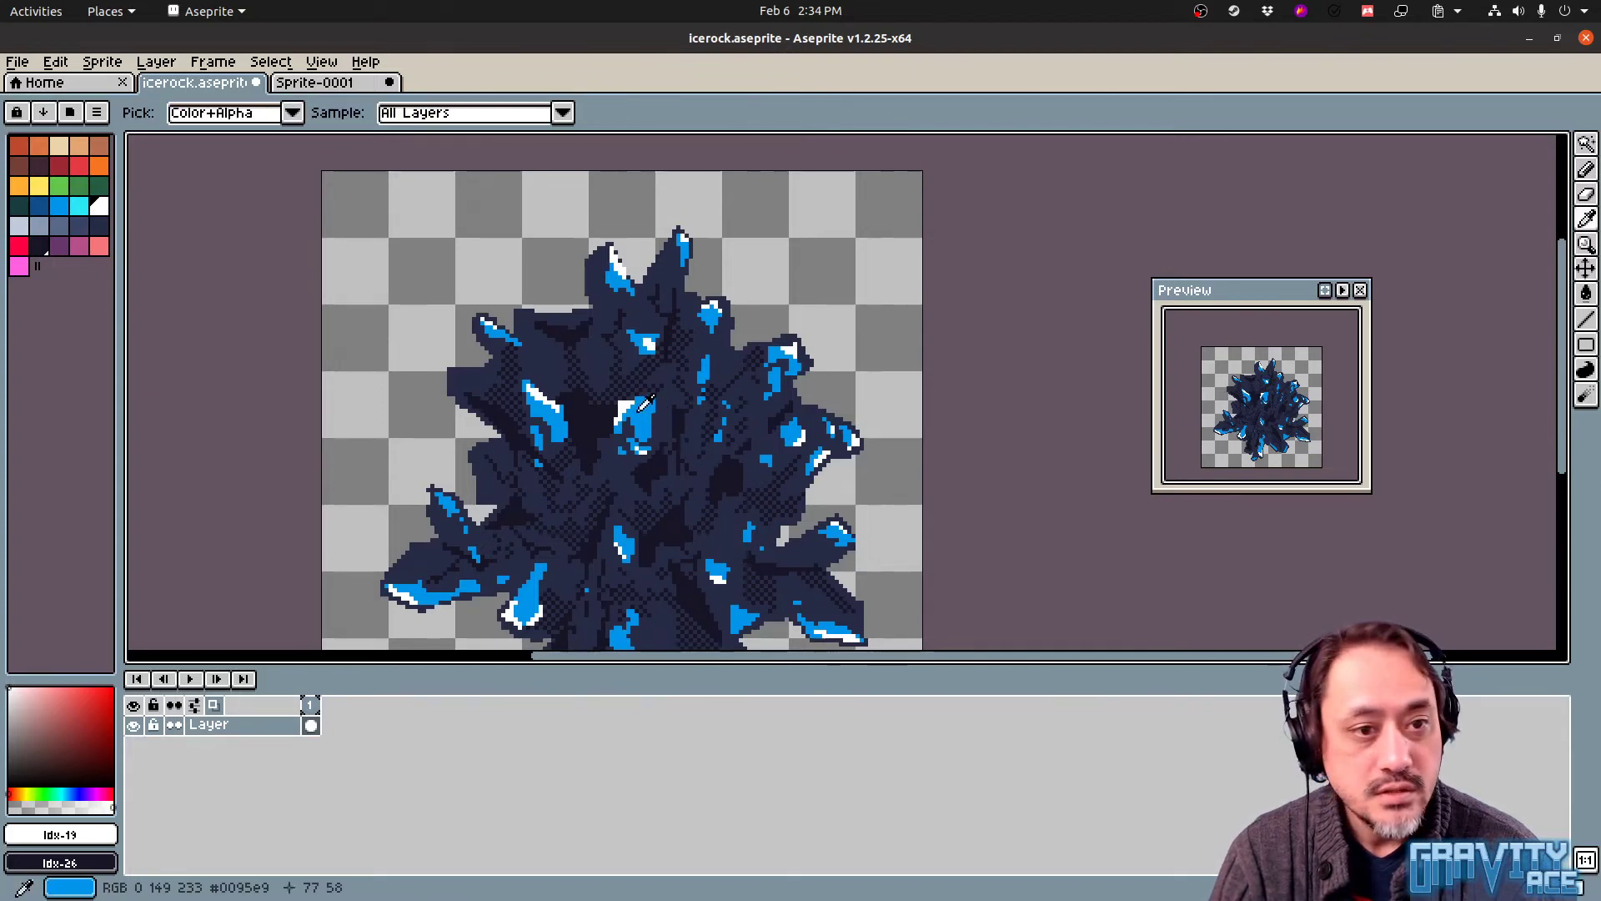
pyautogui.click(599, 421)
pyautogui.press('b')
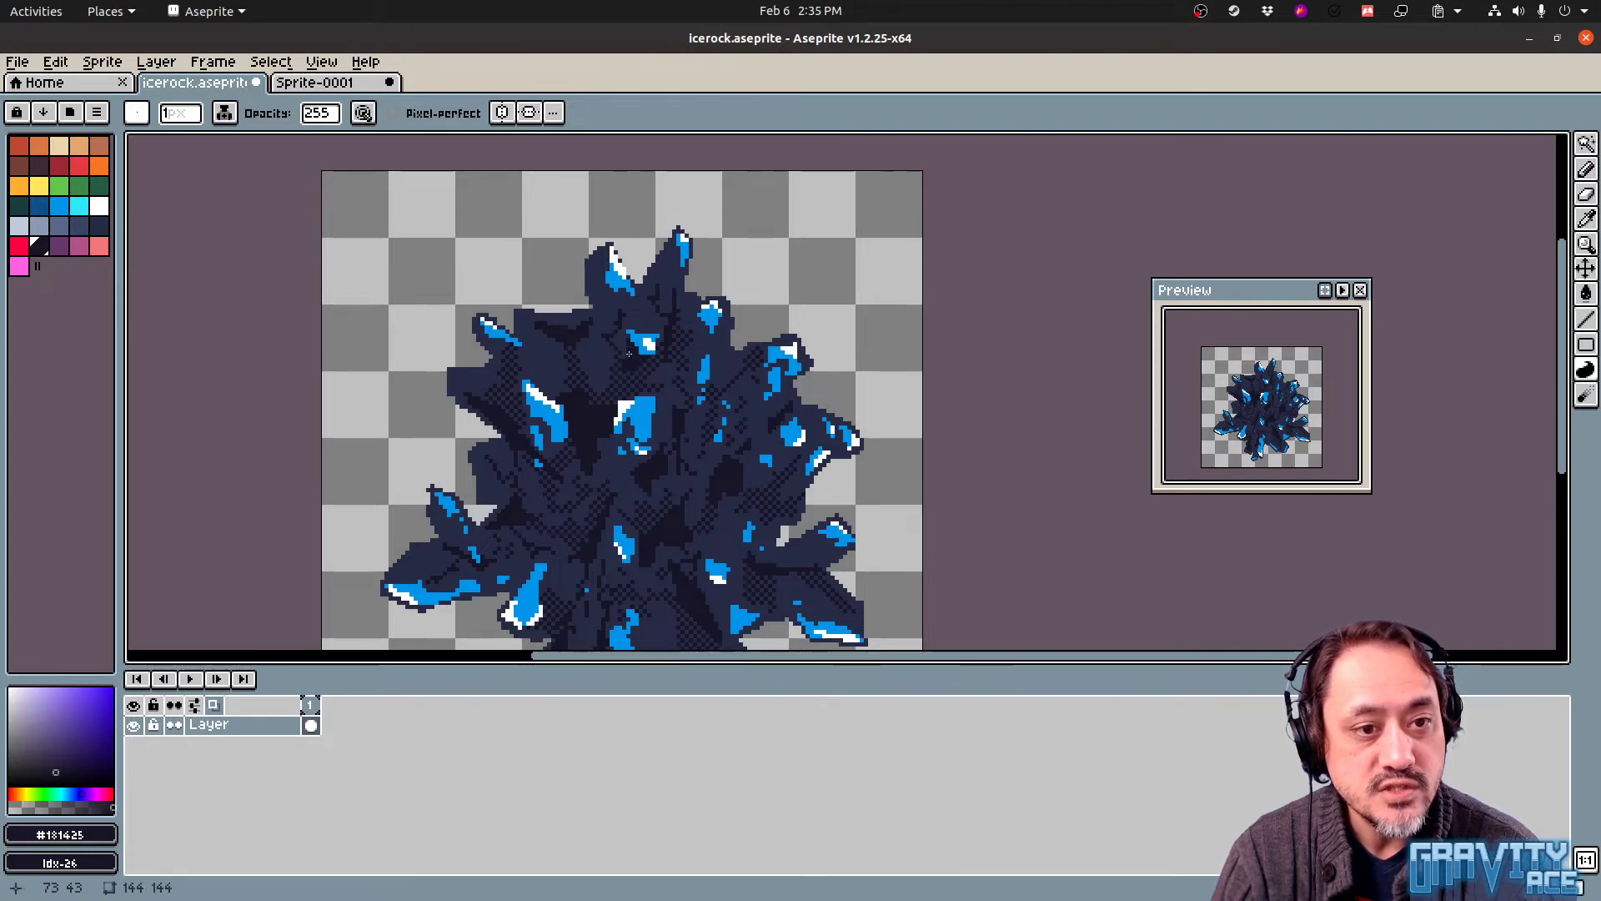
# Save the icerock sprite and export its sprite sheet
pyautogui.press('v')
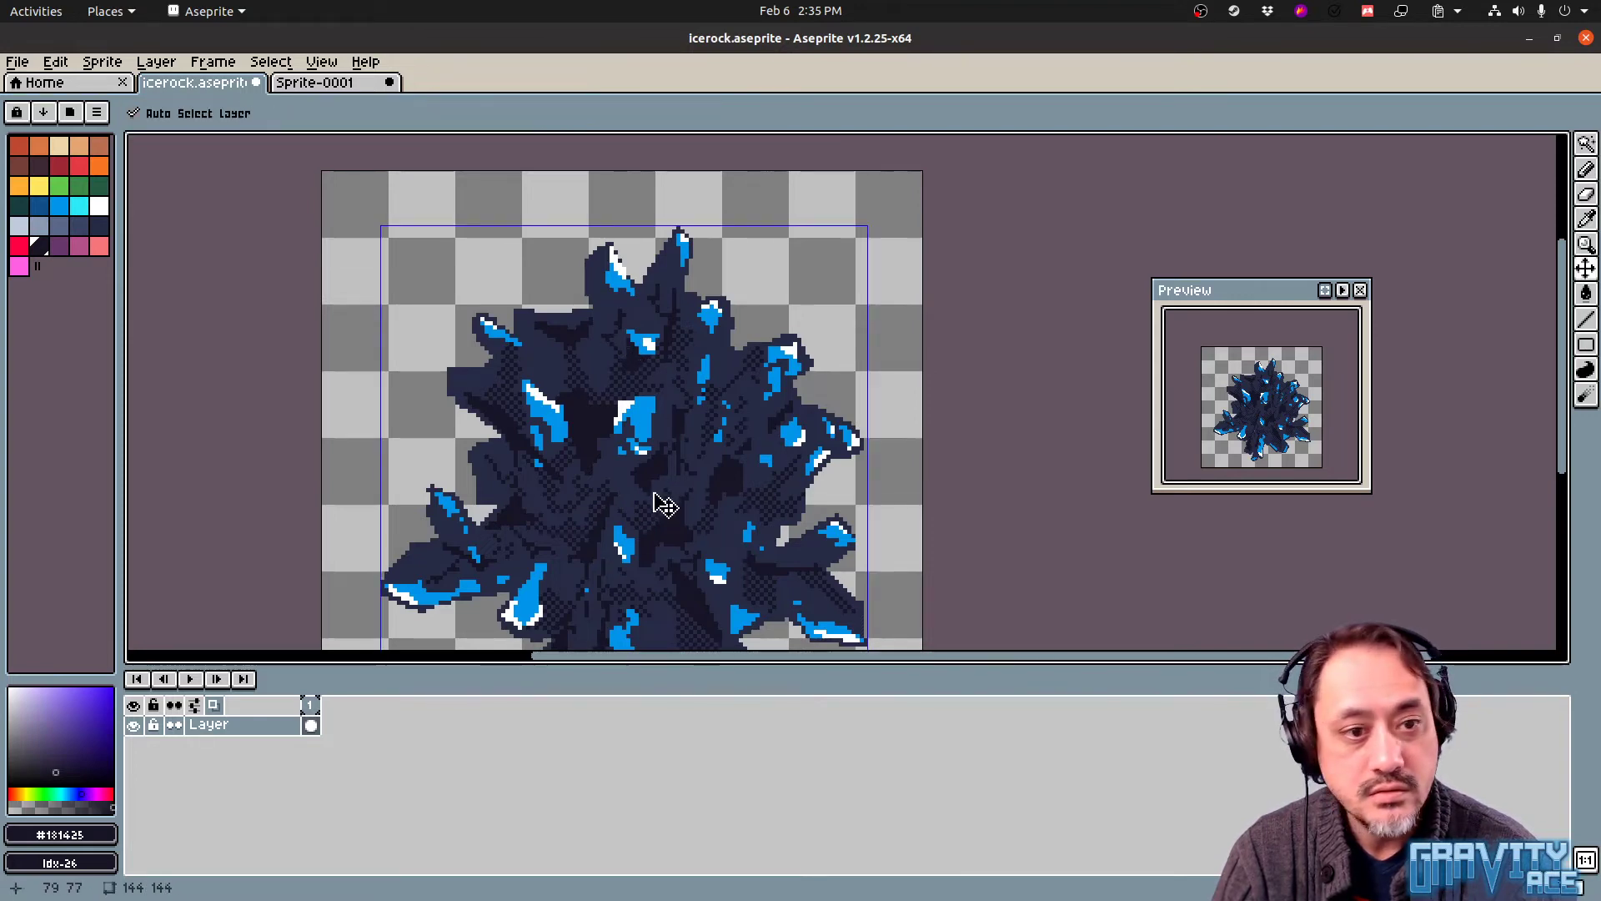
pyautogui.hotkey('ctrl', 'e')
pyautogui.click(717, 601)
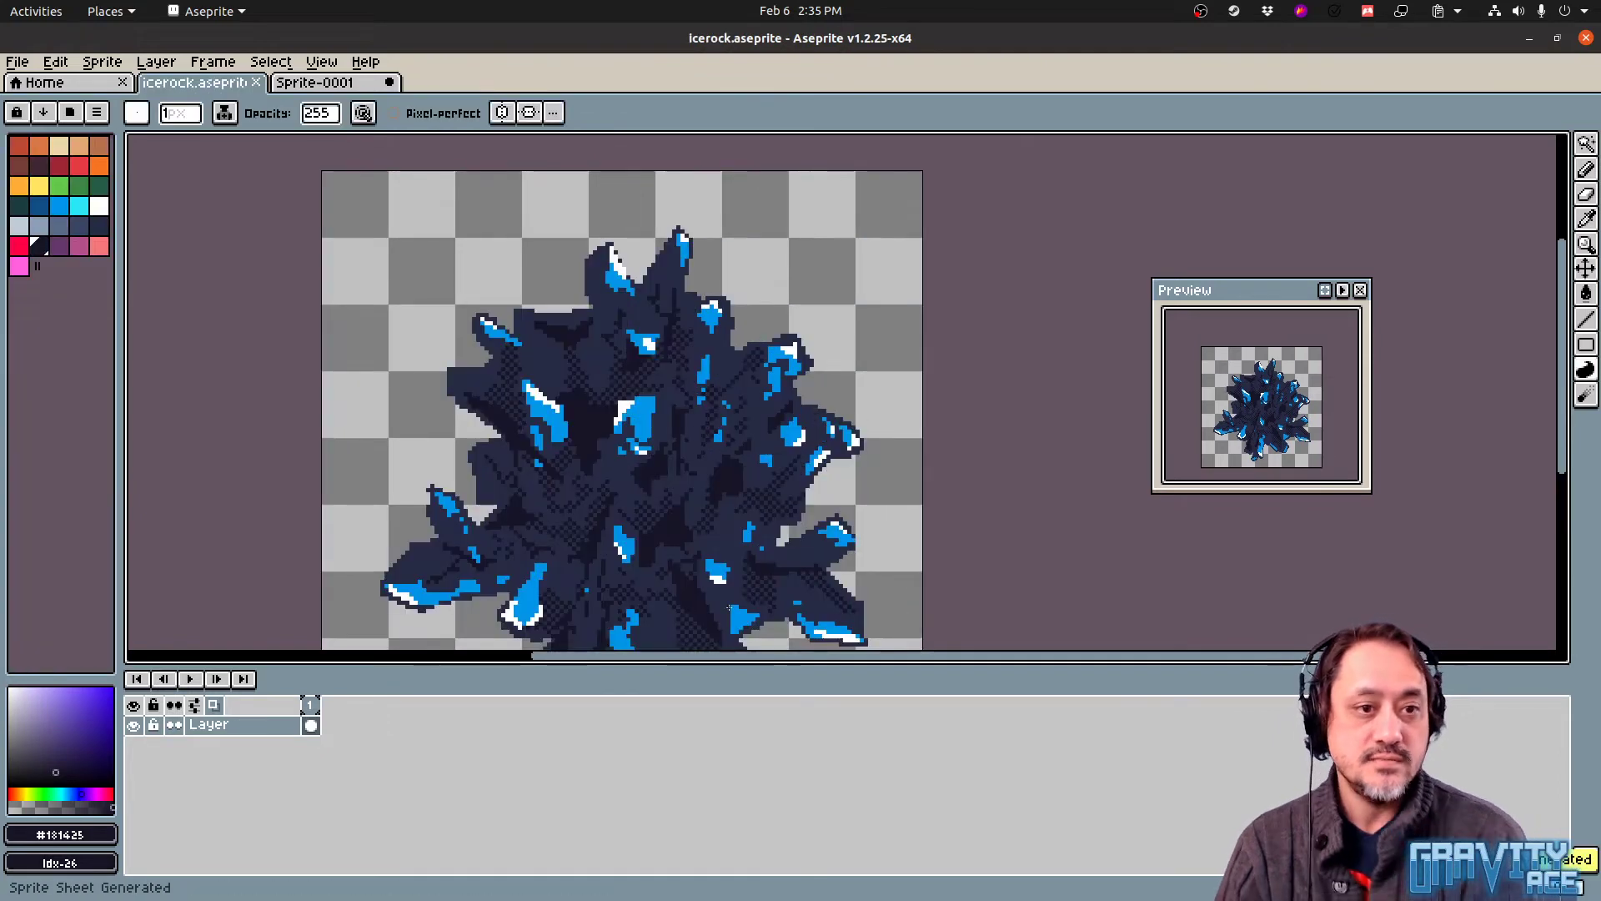
# Switch to Godot, run Gravity Ace and go past the title screen into the level editor
pyautogui.hotkey('alt', 'Tab')
pyautogui.hotkey('alt', 'Tab')
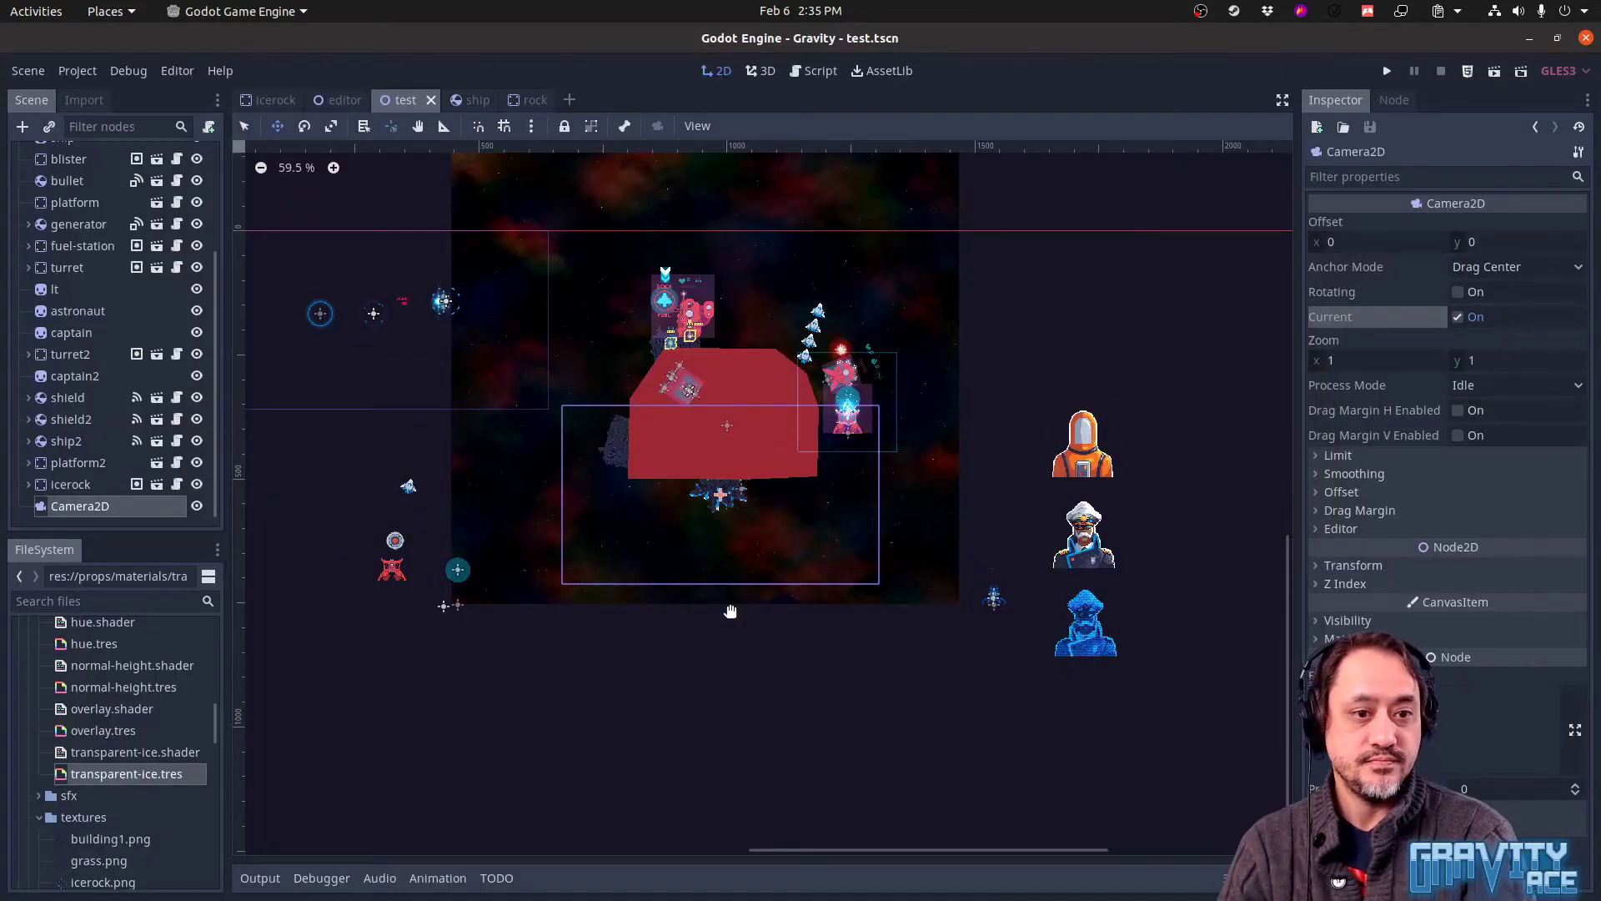
pyautogui.press('F5')
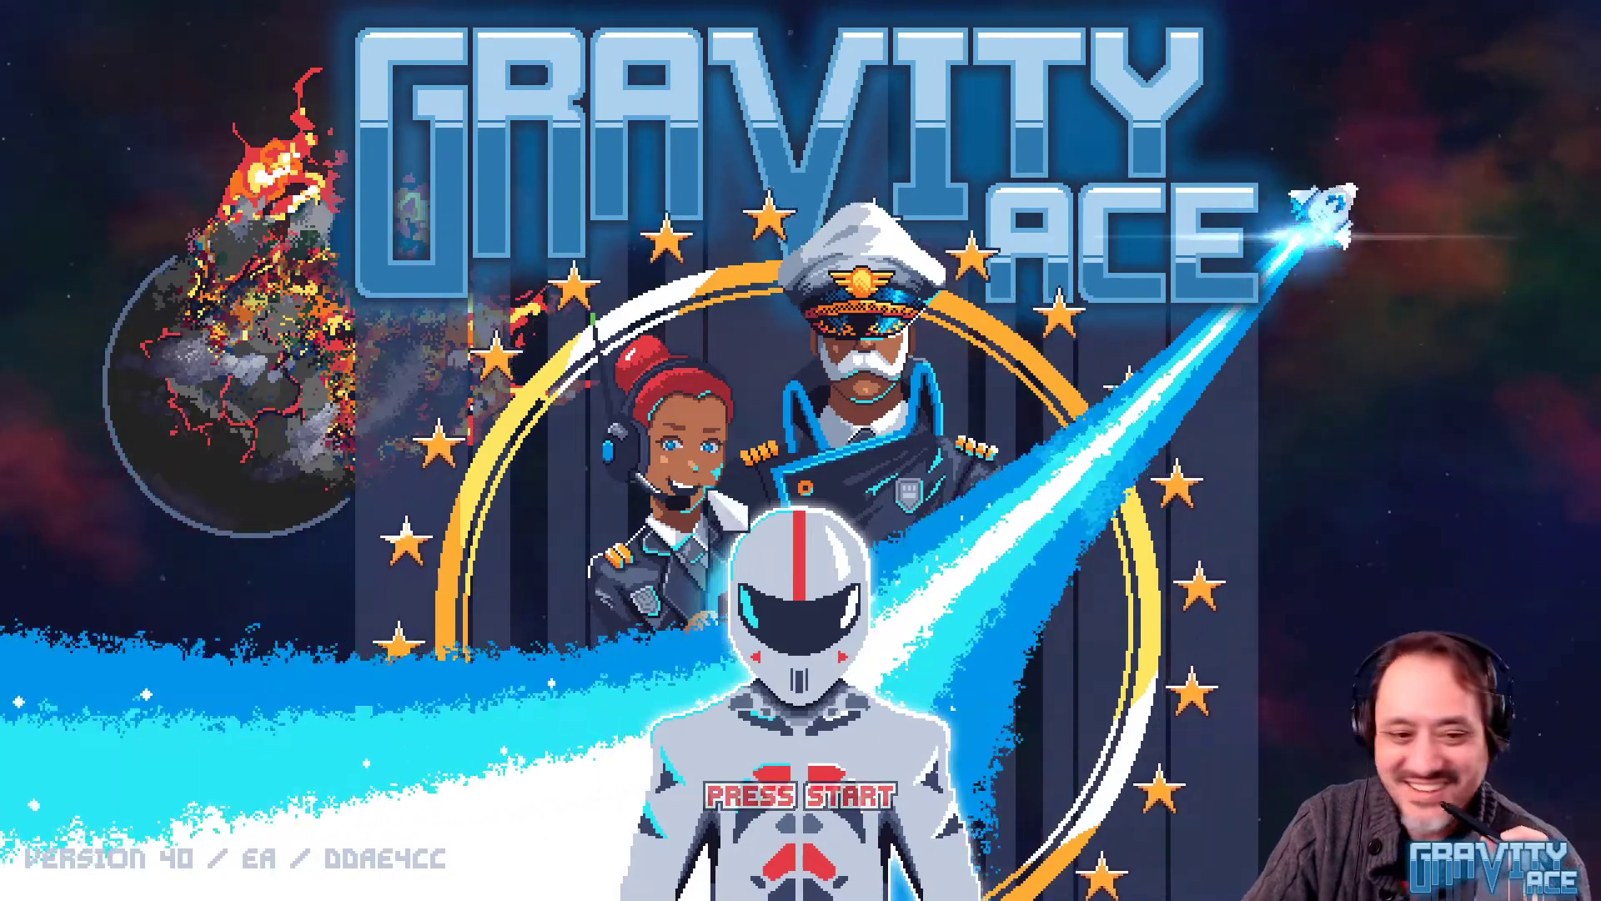
pyautogui.press('Return')
pyautogui.click(726, 385)
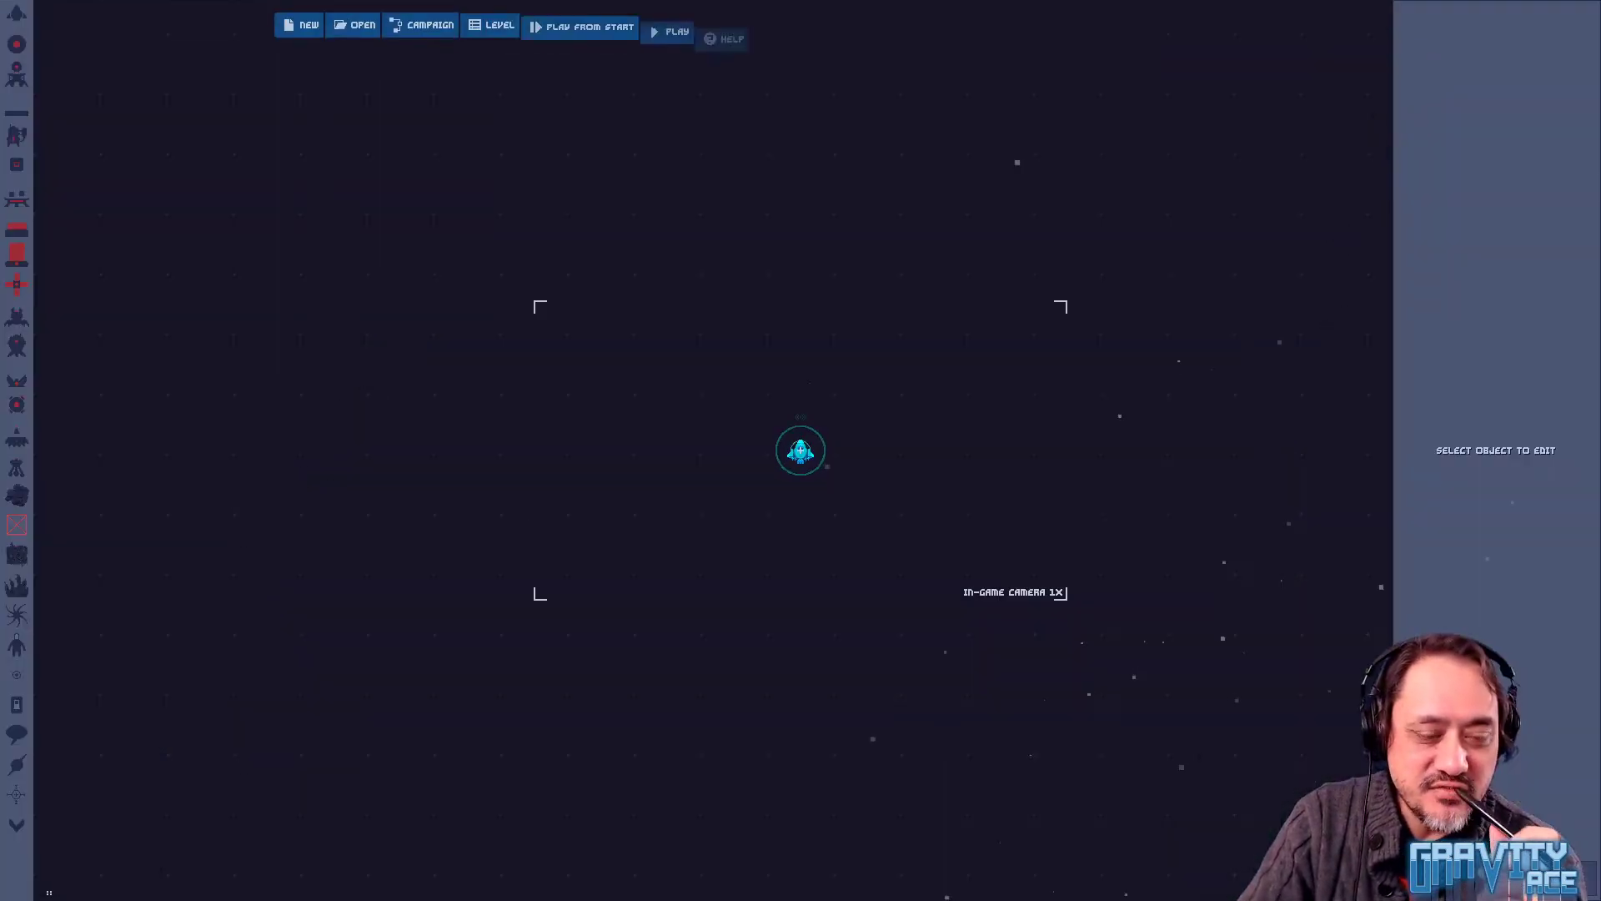
# Load the unnamed level from the 00-TEST campaign and start a playtest of it
pyautogui.click(352, 25)
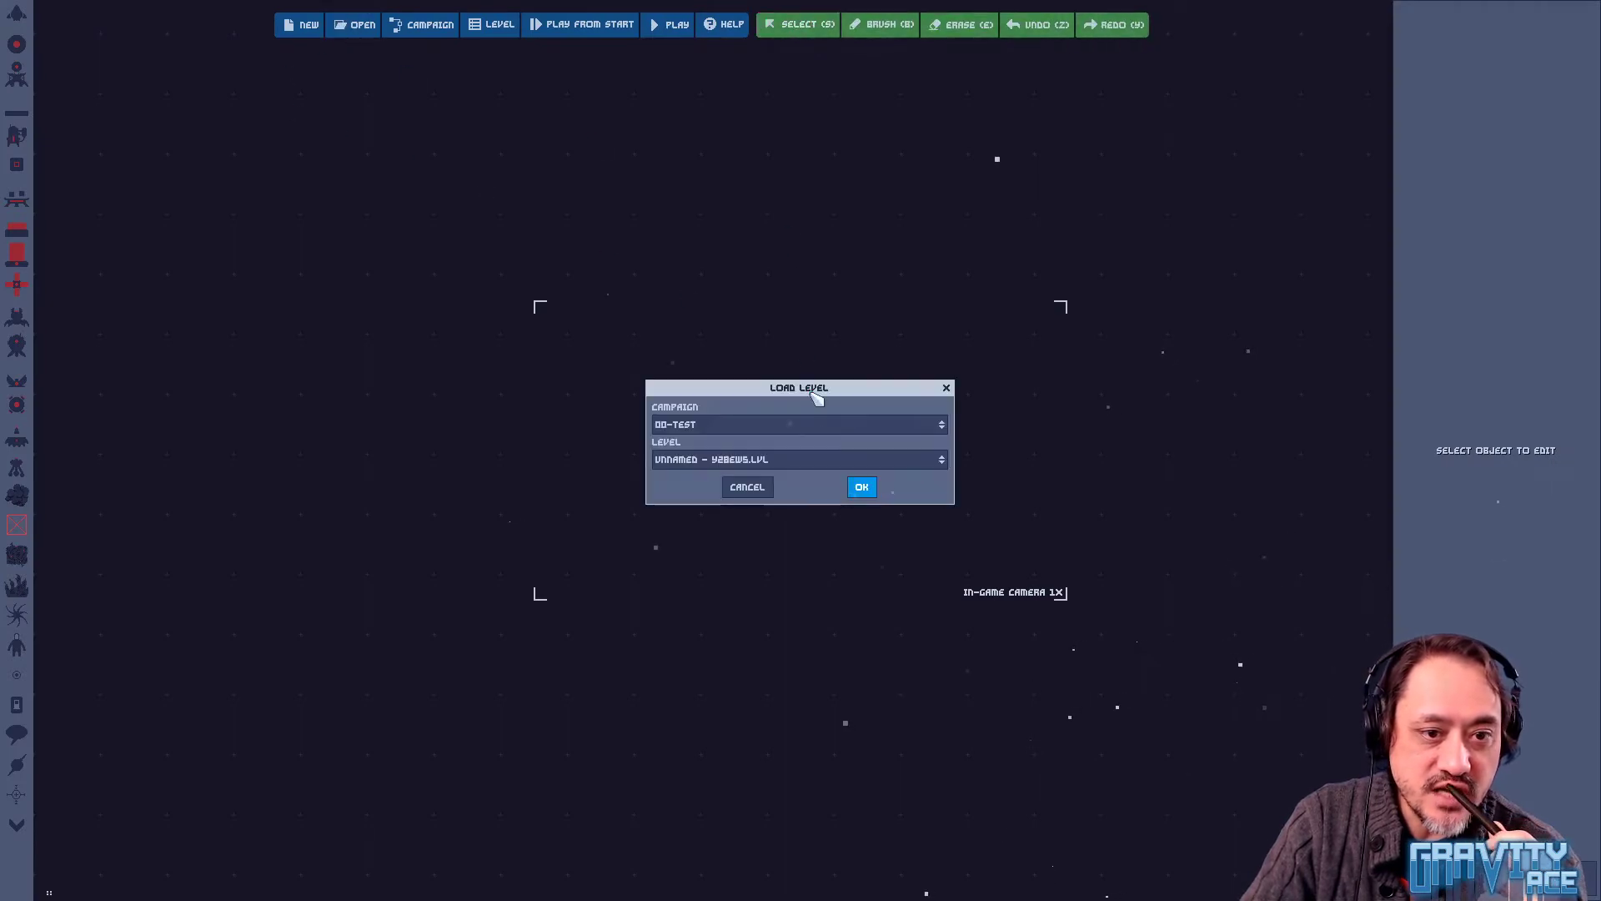
pyautogui.click(860, 489)
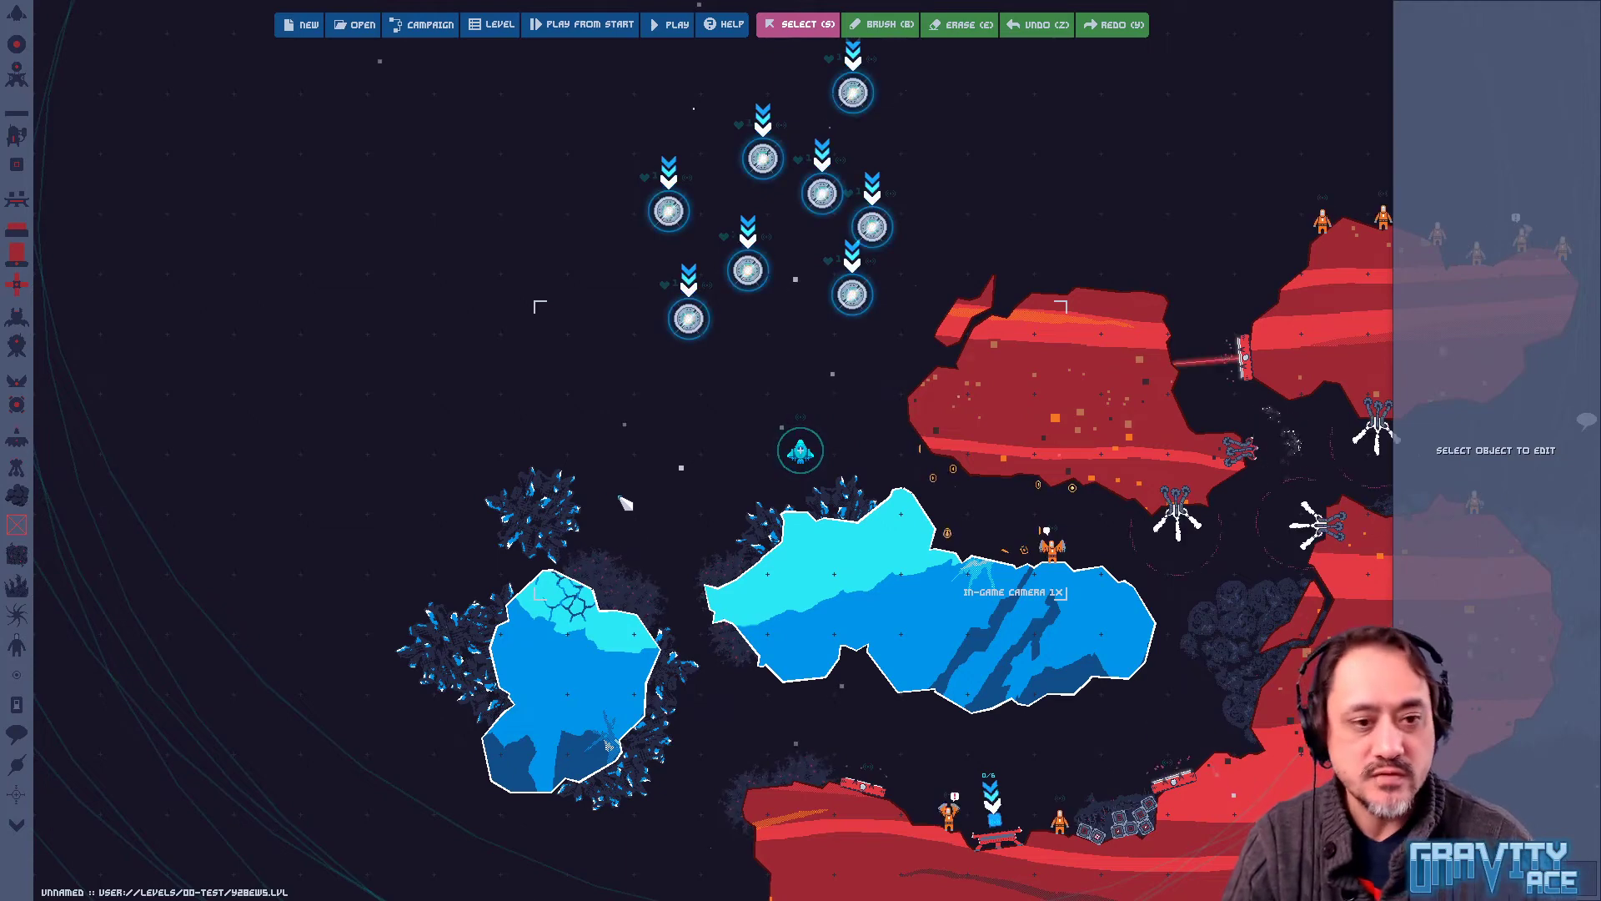
pyautogui.press('F5')
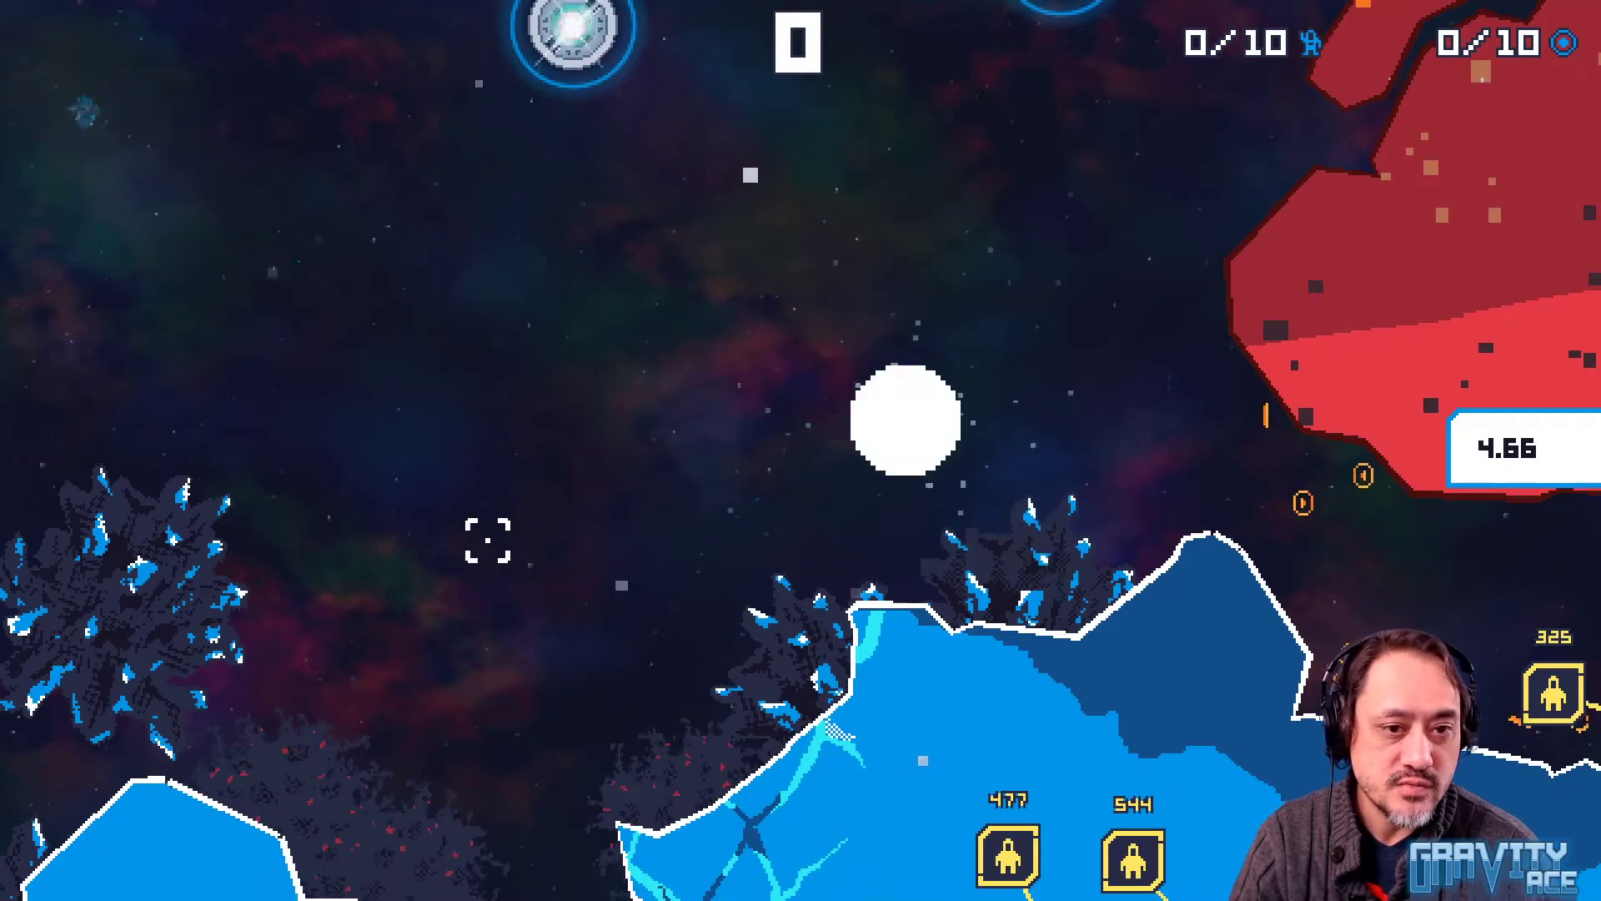
# Fly the ship west past the floating ice rock while firing, to examine the new crystals in play
pyautogui.press('w')
pyautogui.click(492, 502)
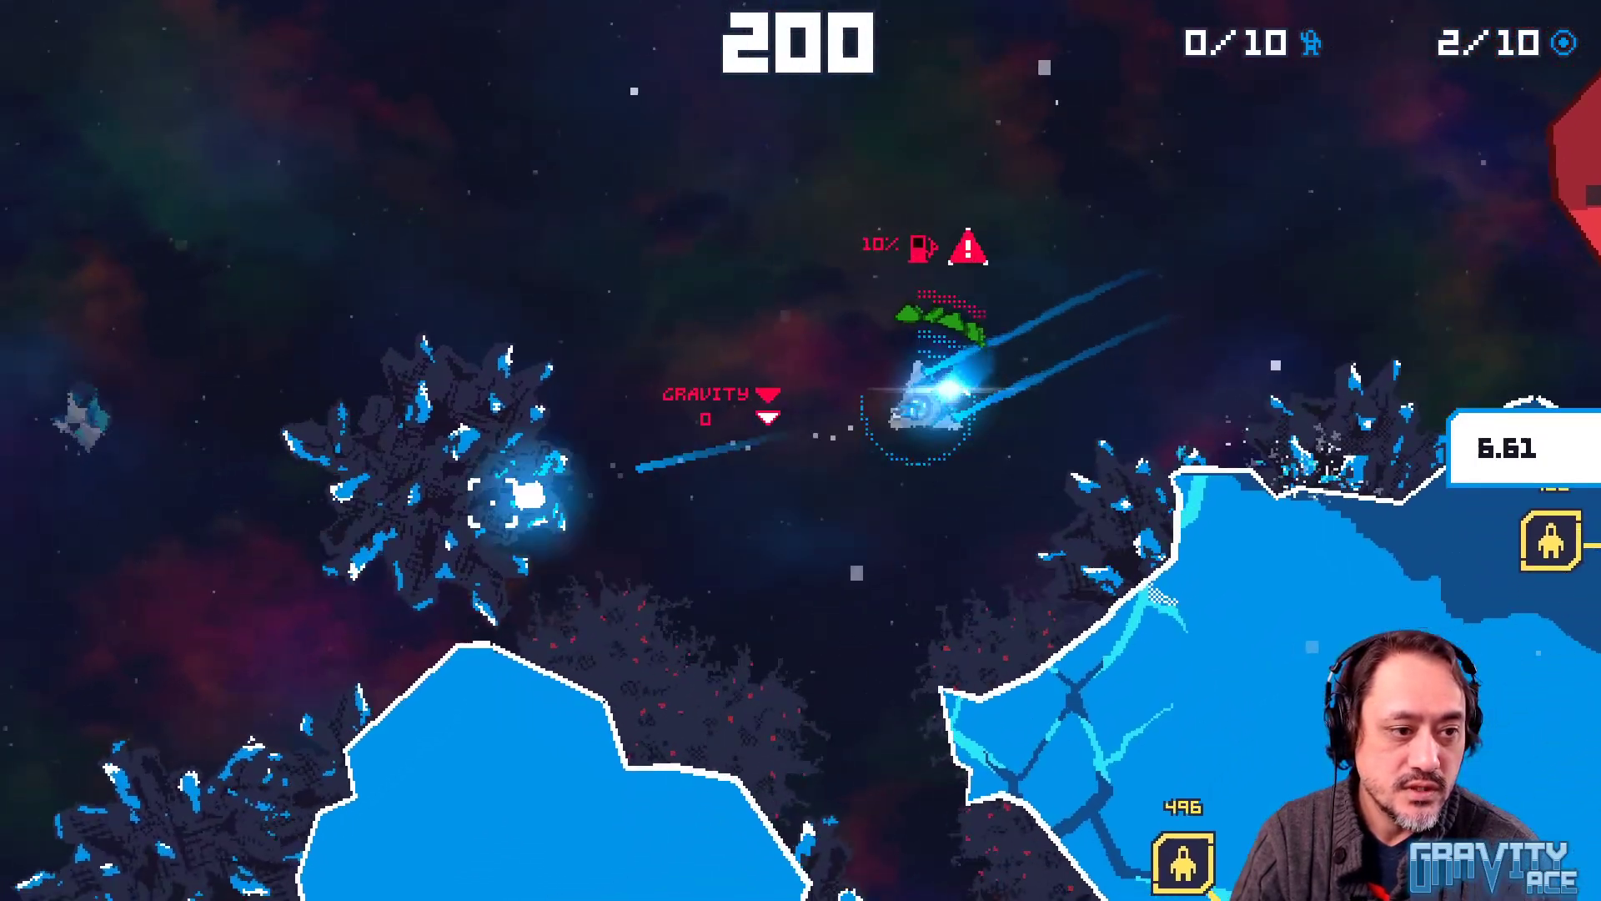
pyautogui.click(472, 365)
pyautogui.click(472, 365)
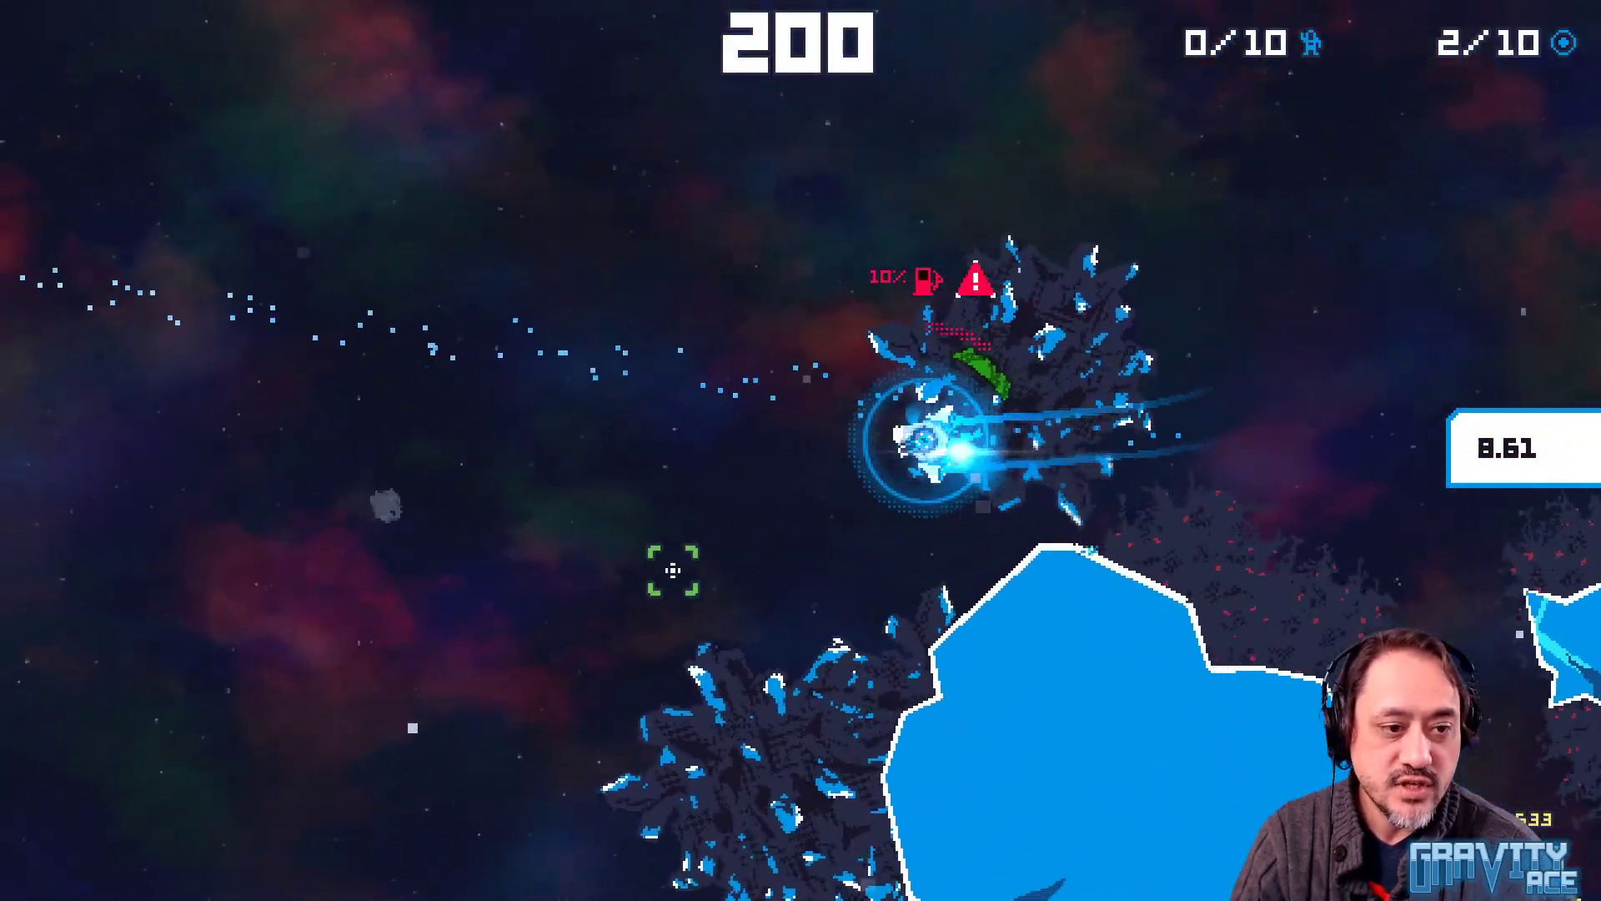
pyautogui.press('a')
pyautogui.click(512, 400)
pyautogui.click(518, 393)
pyautogui.click(475, 323)
pyautogui.click(546, 238)
pyautogui.press('w')
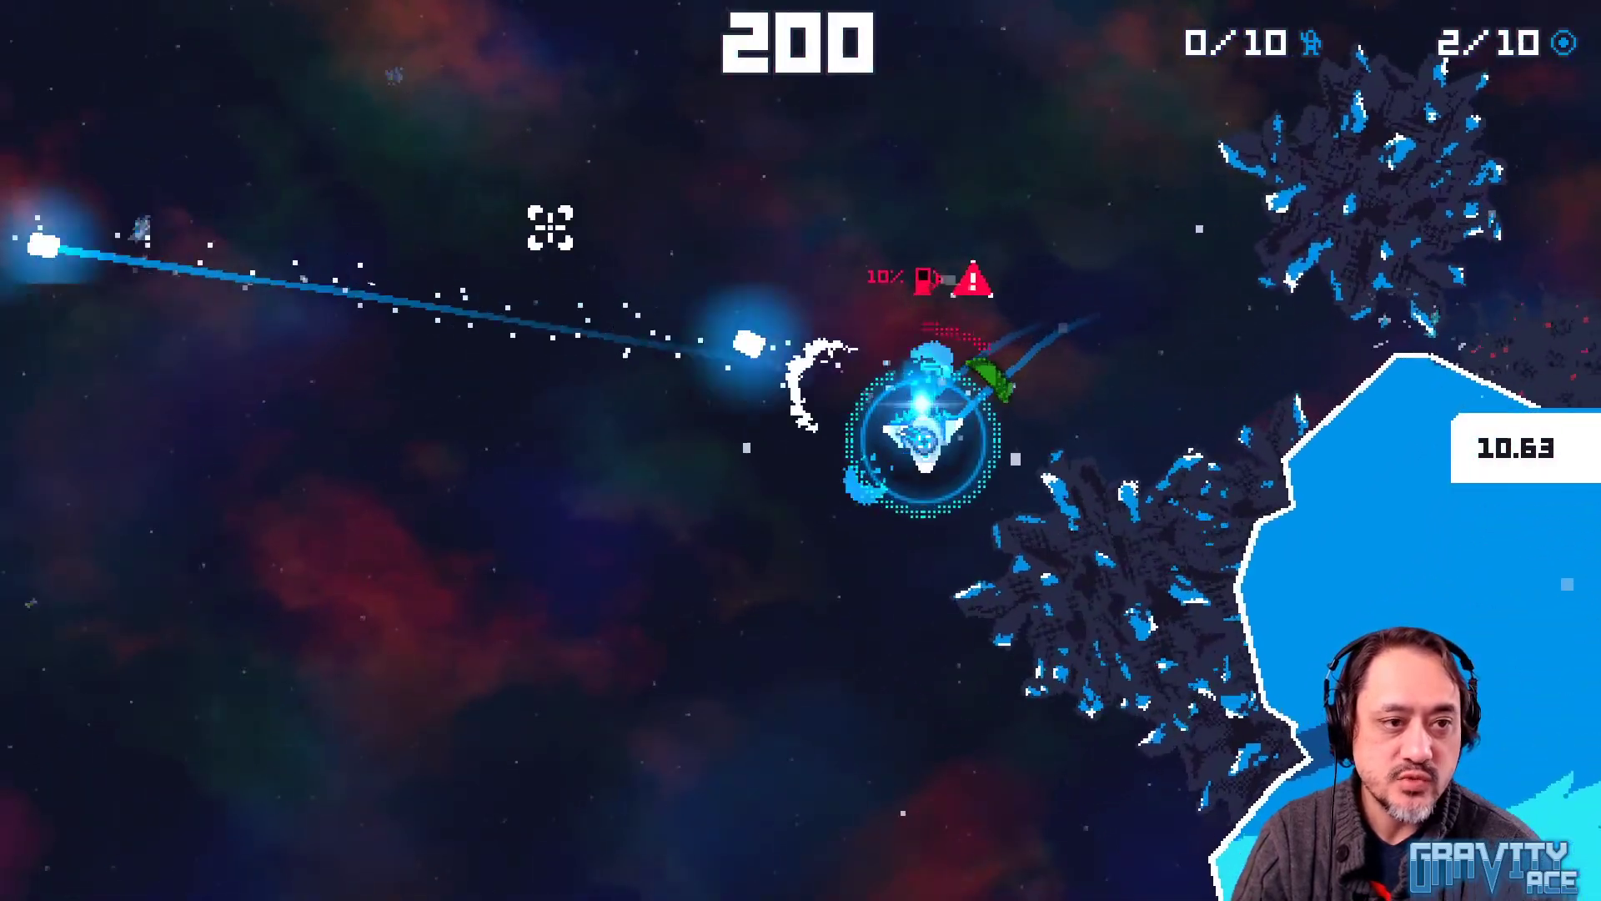
# Examine the ice rock cluster on the smaller blue asteroid's west side, manoeuvring the ship and firing around it
pyautogui.press('a')
pyautogui.click(1127, 584)
pyautogui.click(1125, 709)
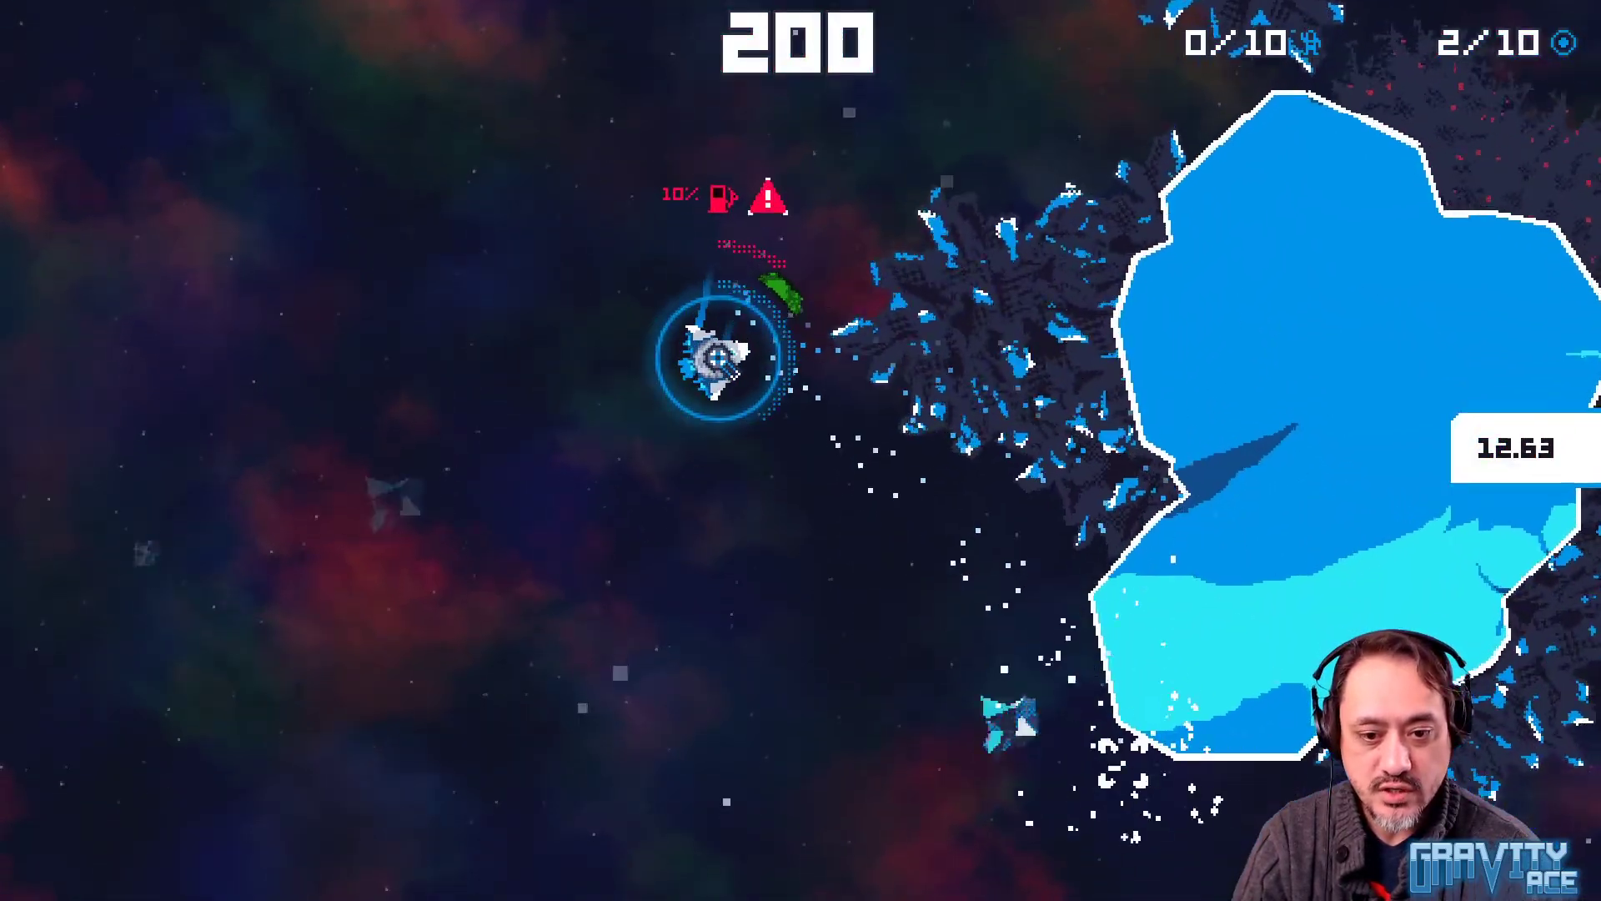
pyautogui.click(1117, 771)
pyautogui.click(468, 475)
pyautogui.click(450, 412)
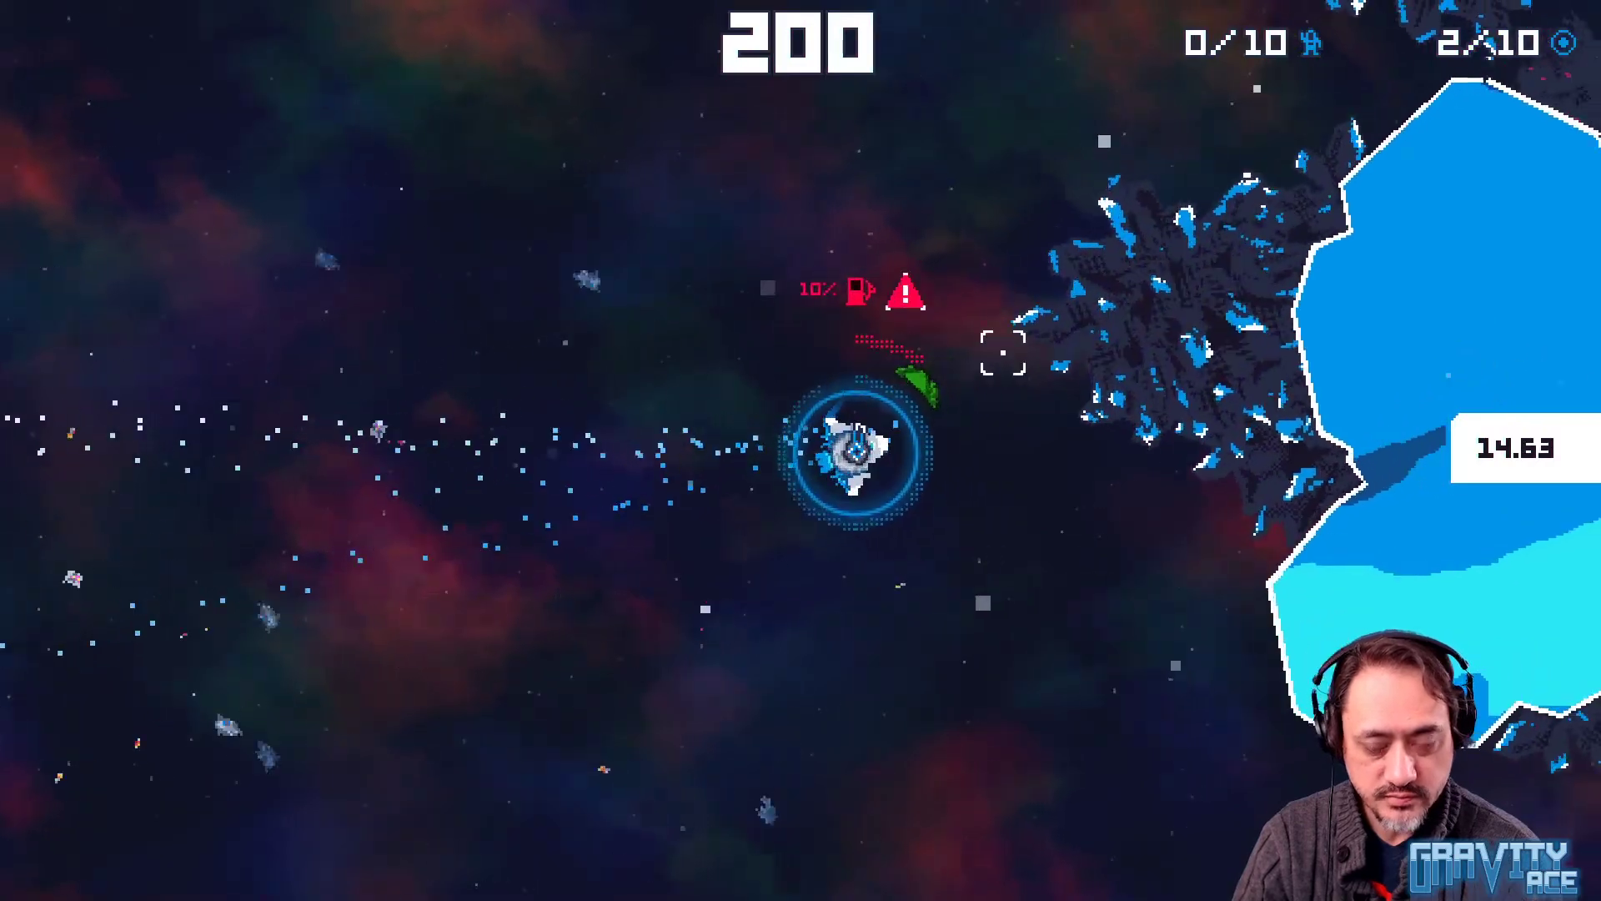
pyautogui.press('a')
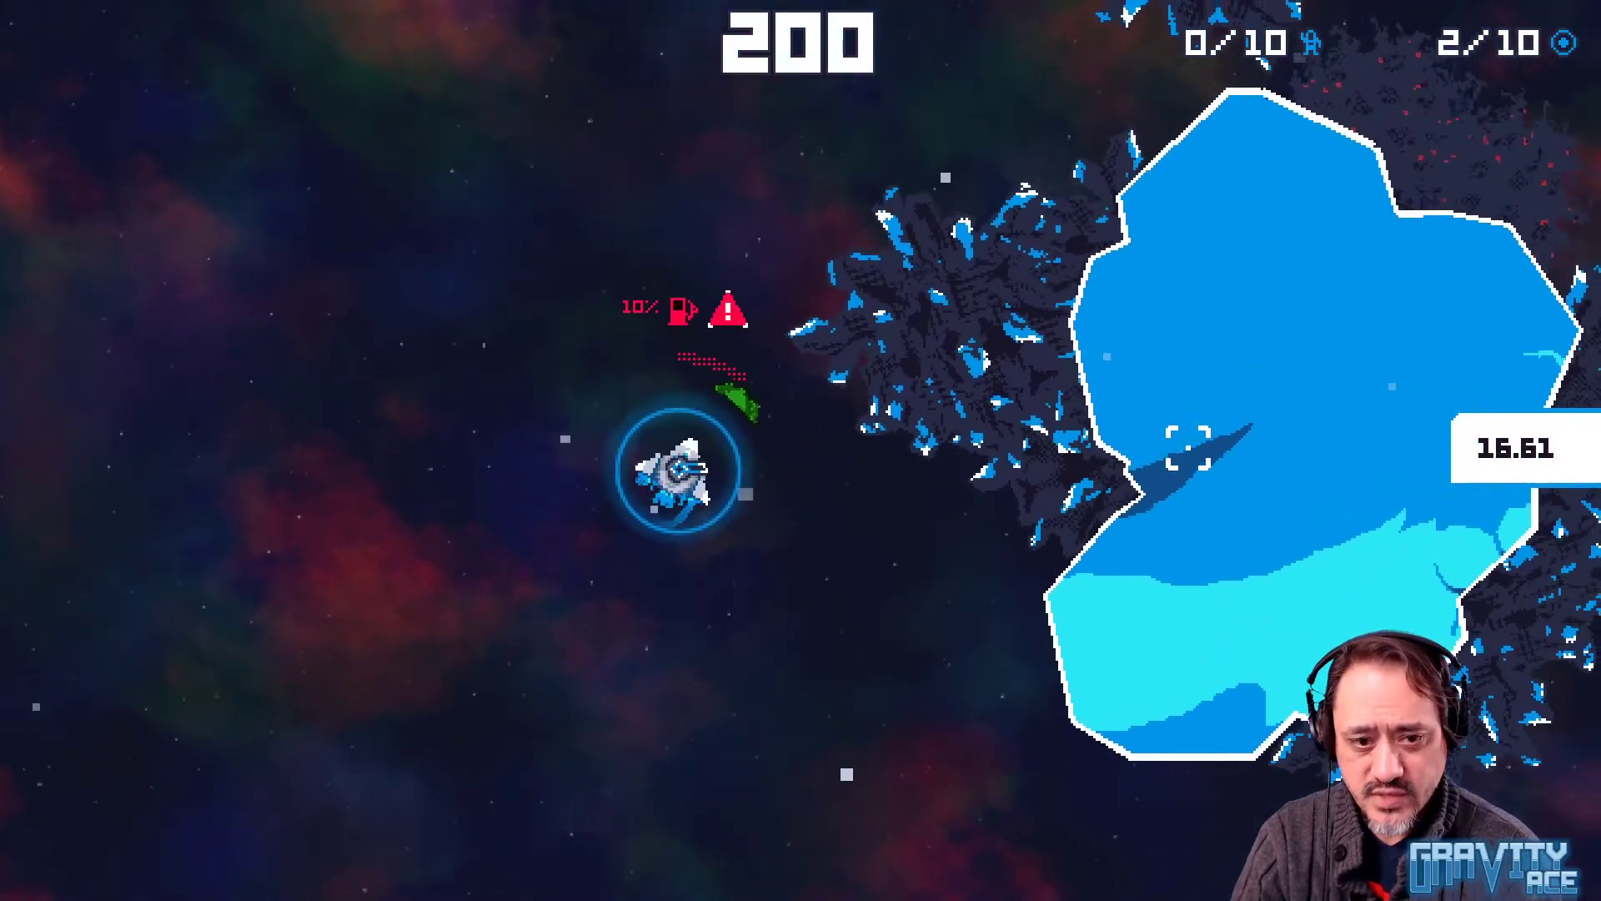
pyautogui.press('w')
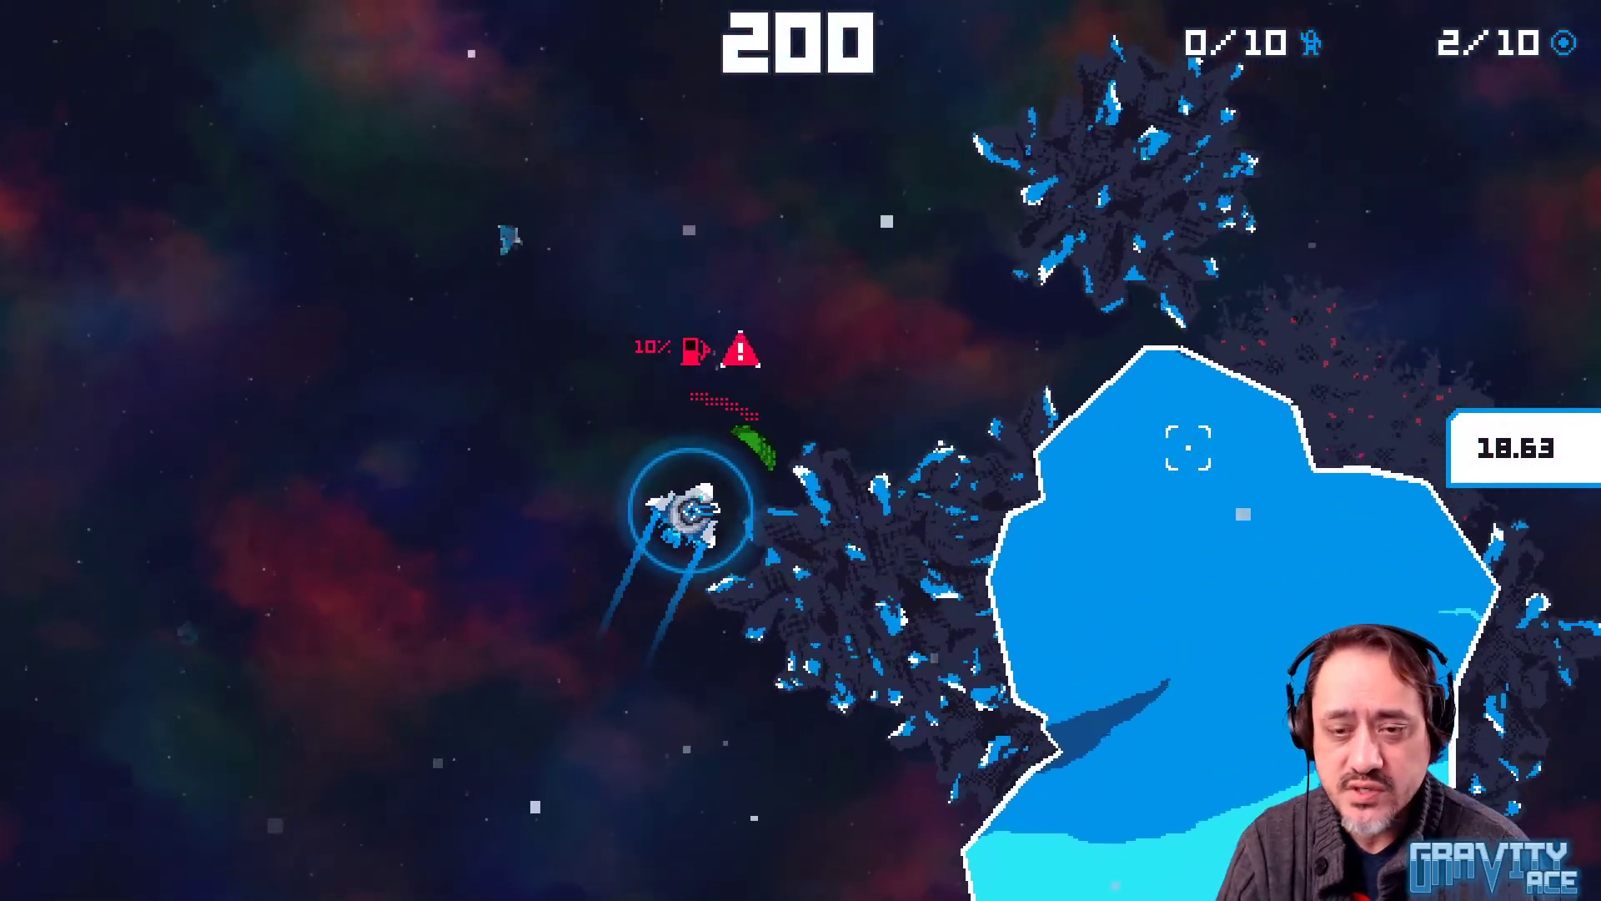
# Fly back east past the floating ice rock towards the larger asteroid's ice rocks, firing ahead, to compare the props
pyautogui.click(445, 378)
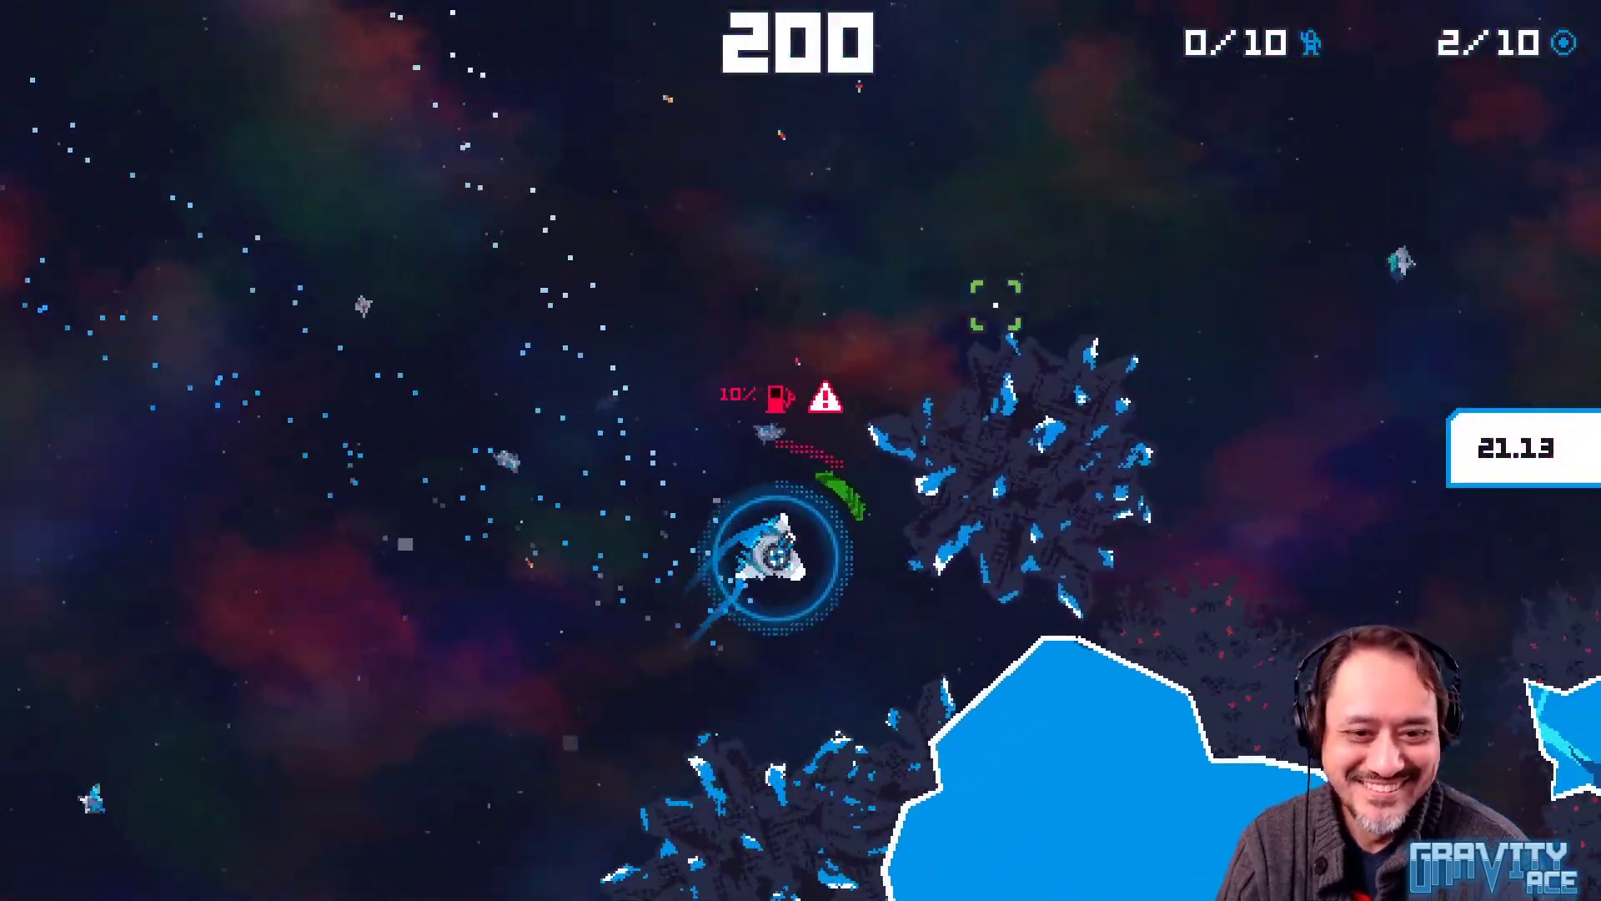
pyautogui.press('d')
pyautogui.press('w')
pyautogui.click(1190, 214)
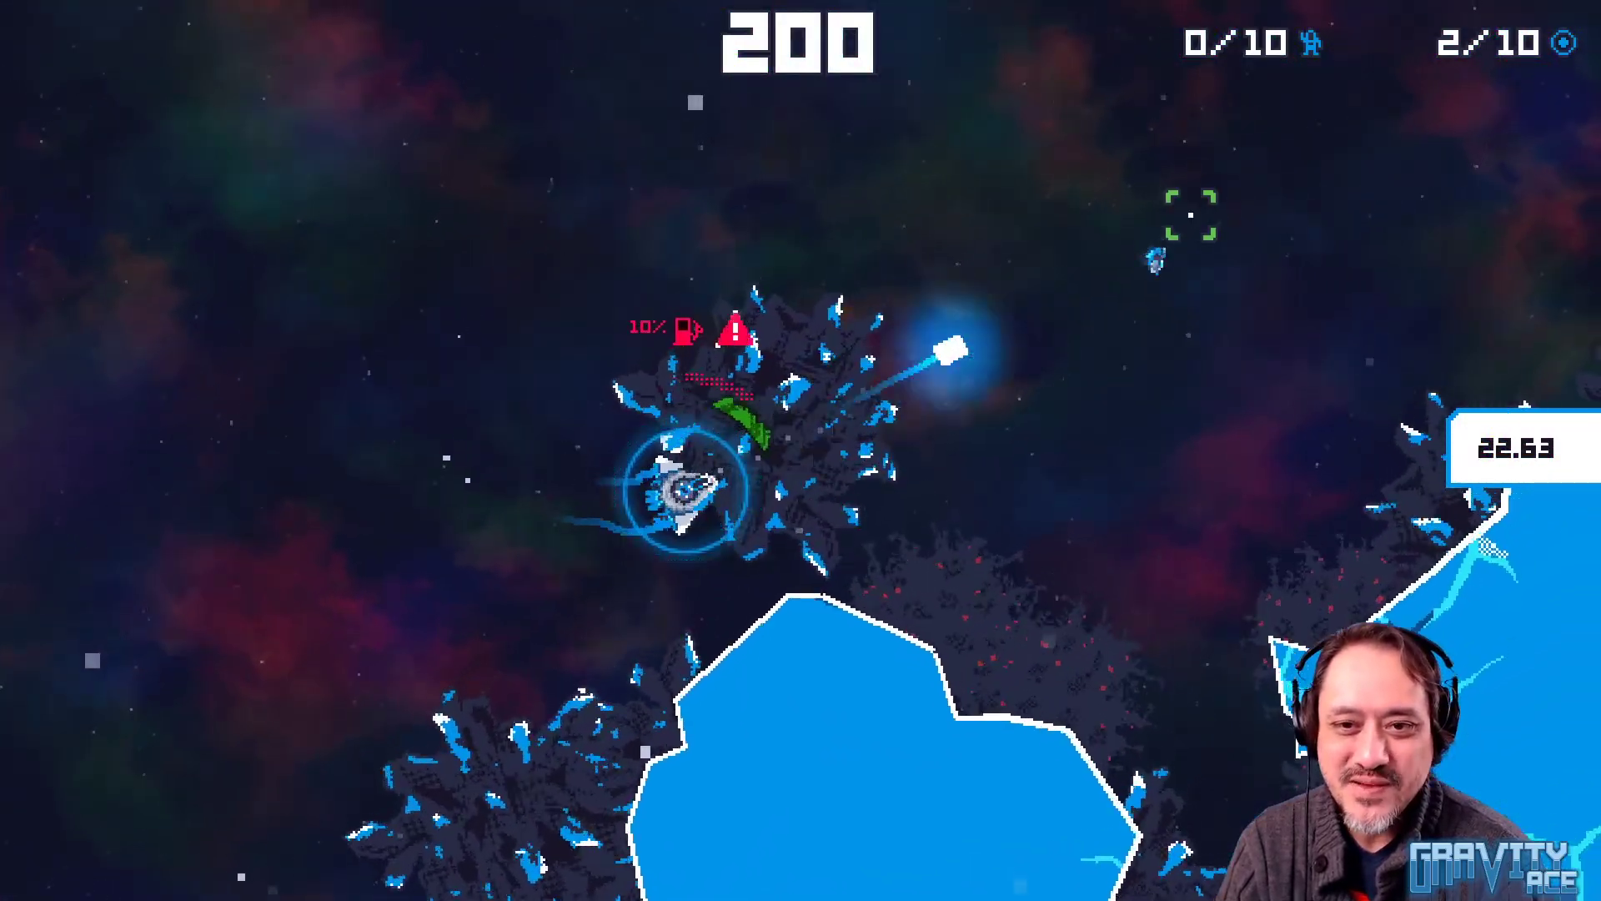
pyautogui.press('w')
pyautogui.press('a')
pyautogui.click(1319, 536)
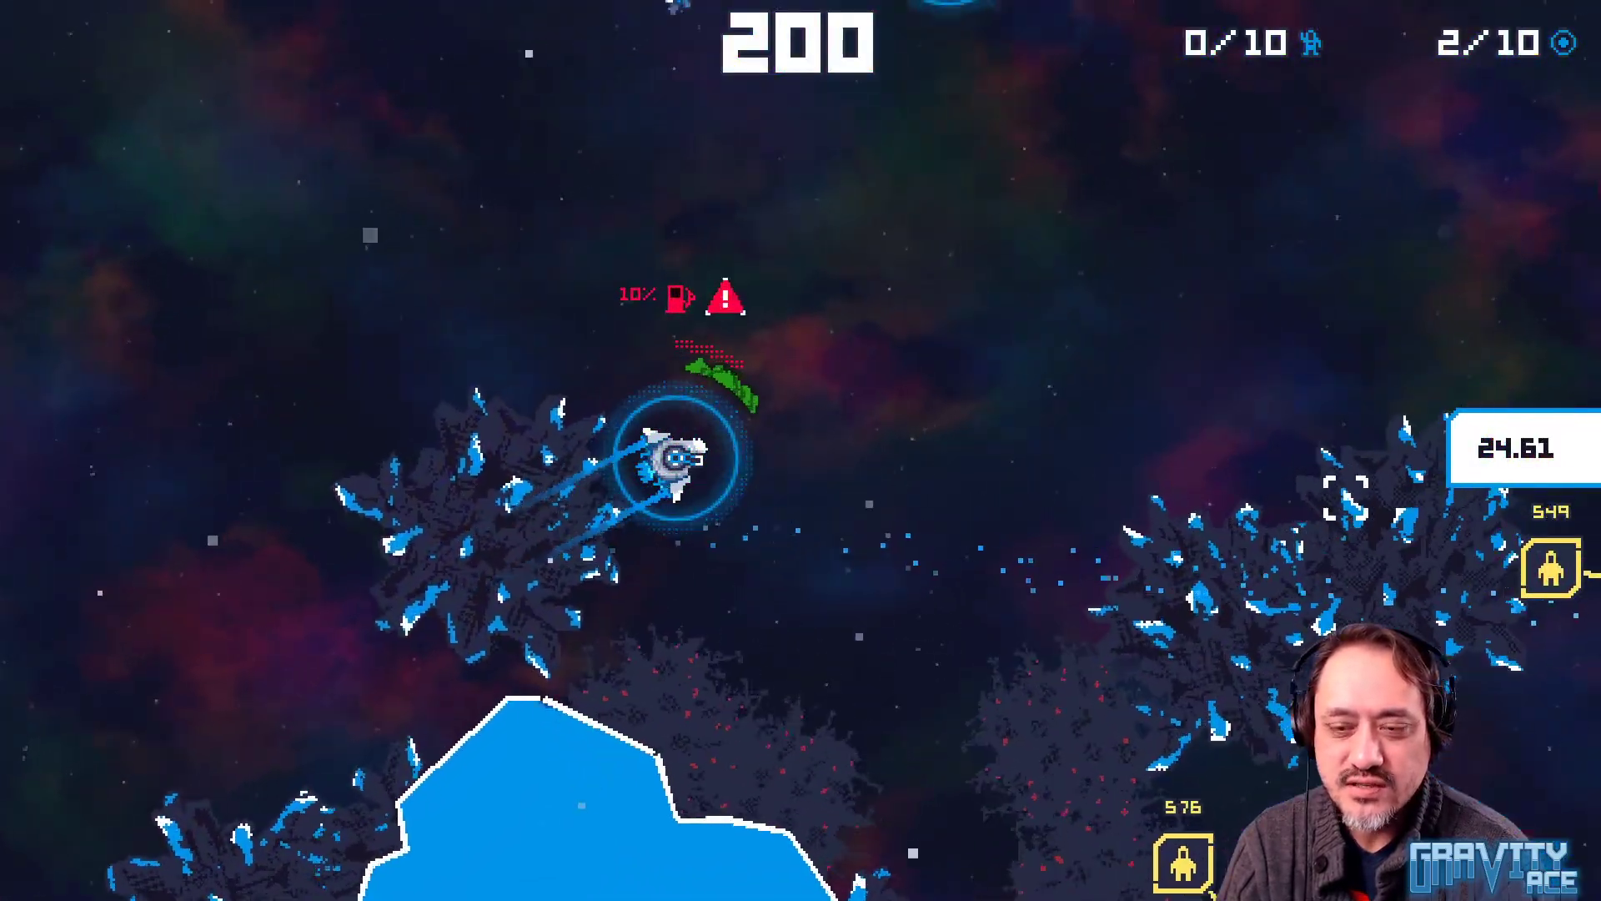
pyautogui.click(1422, 361)
pyautogui.press('d')
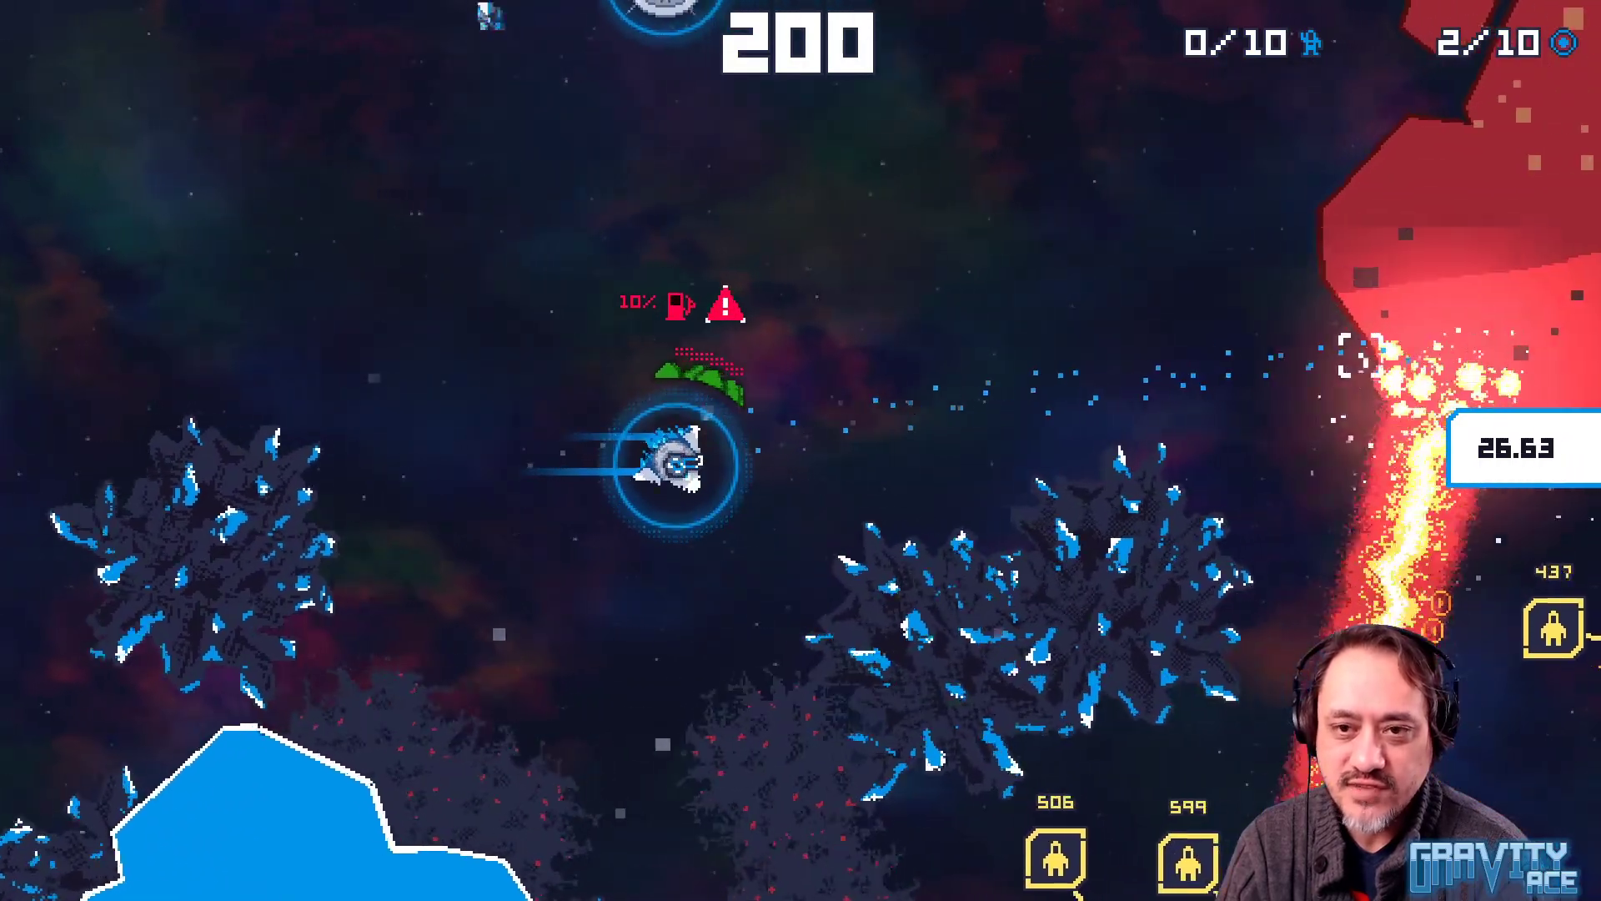
pyautogui.press('a')
pyautogui.click(658, 180)
pyautogui.press('w')
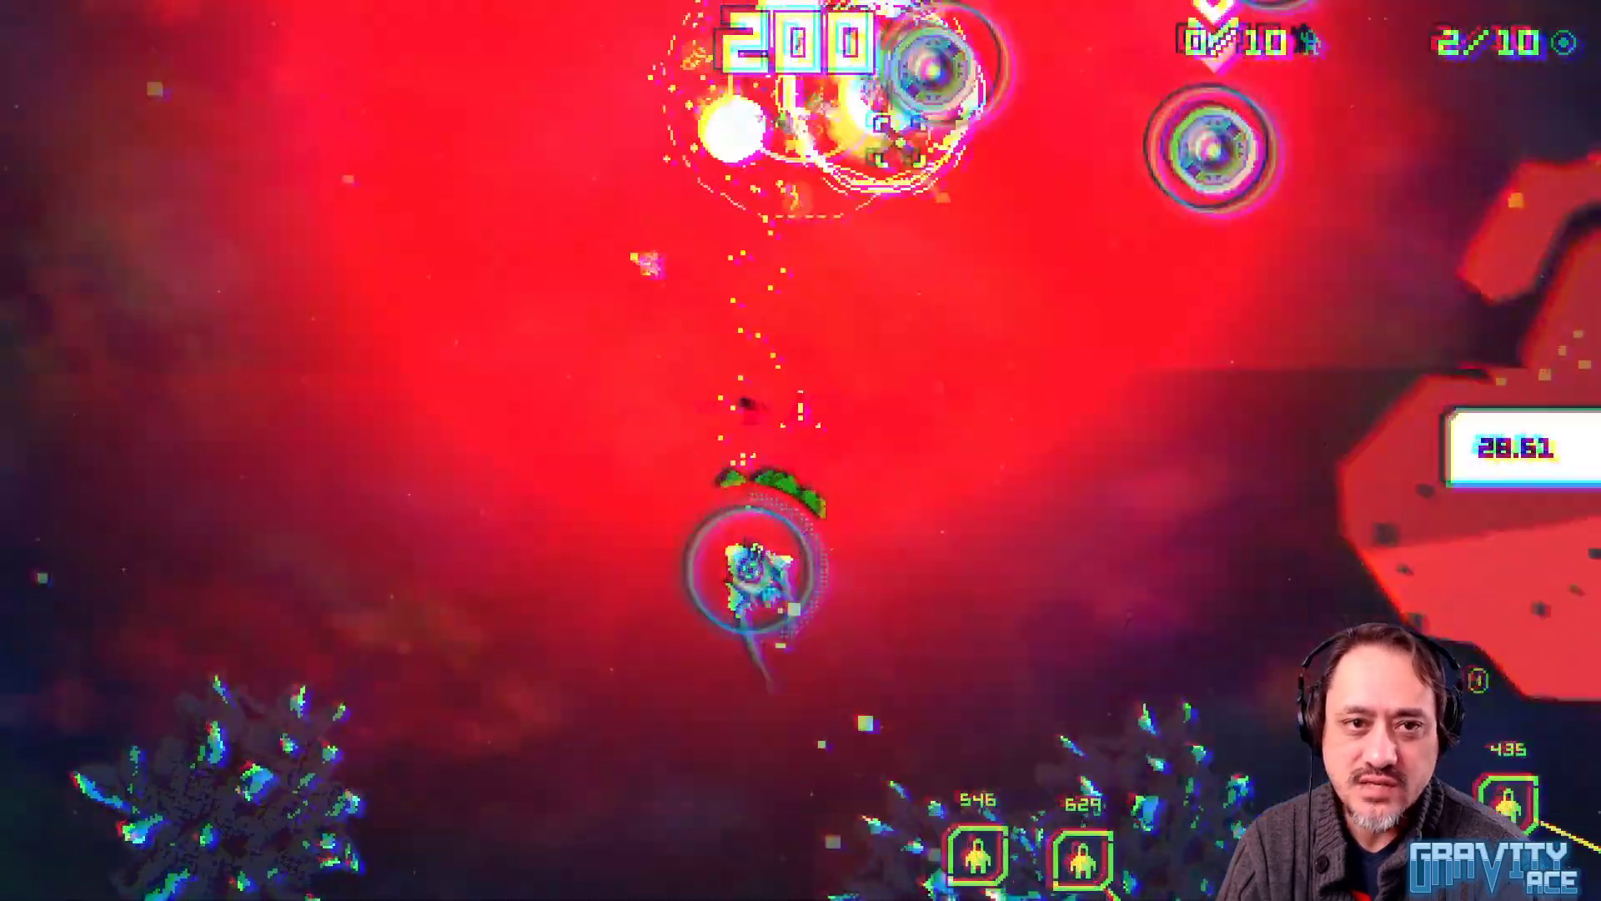
pyautogui.press('w')
pyautogui.click(1076, 171)
pyautogui.press('d')
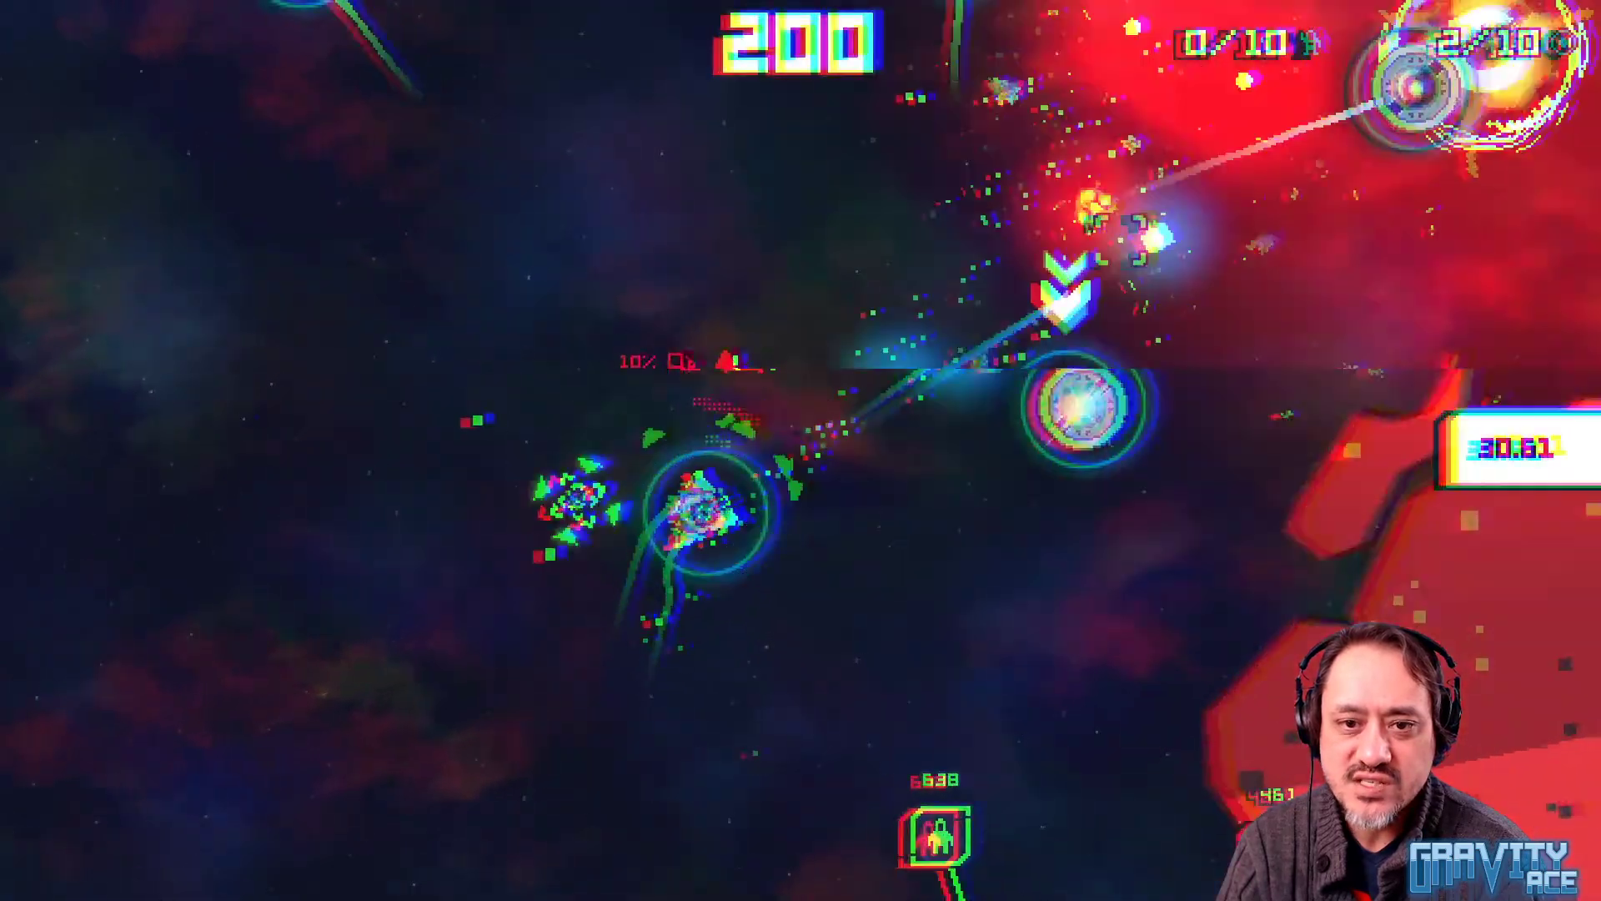
pyautogui.press('w')
pyautogui.click(1119, 560)
pyautogui.press('a')
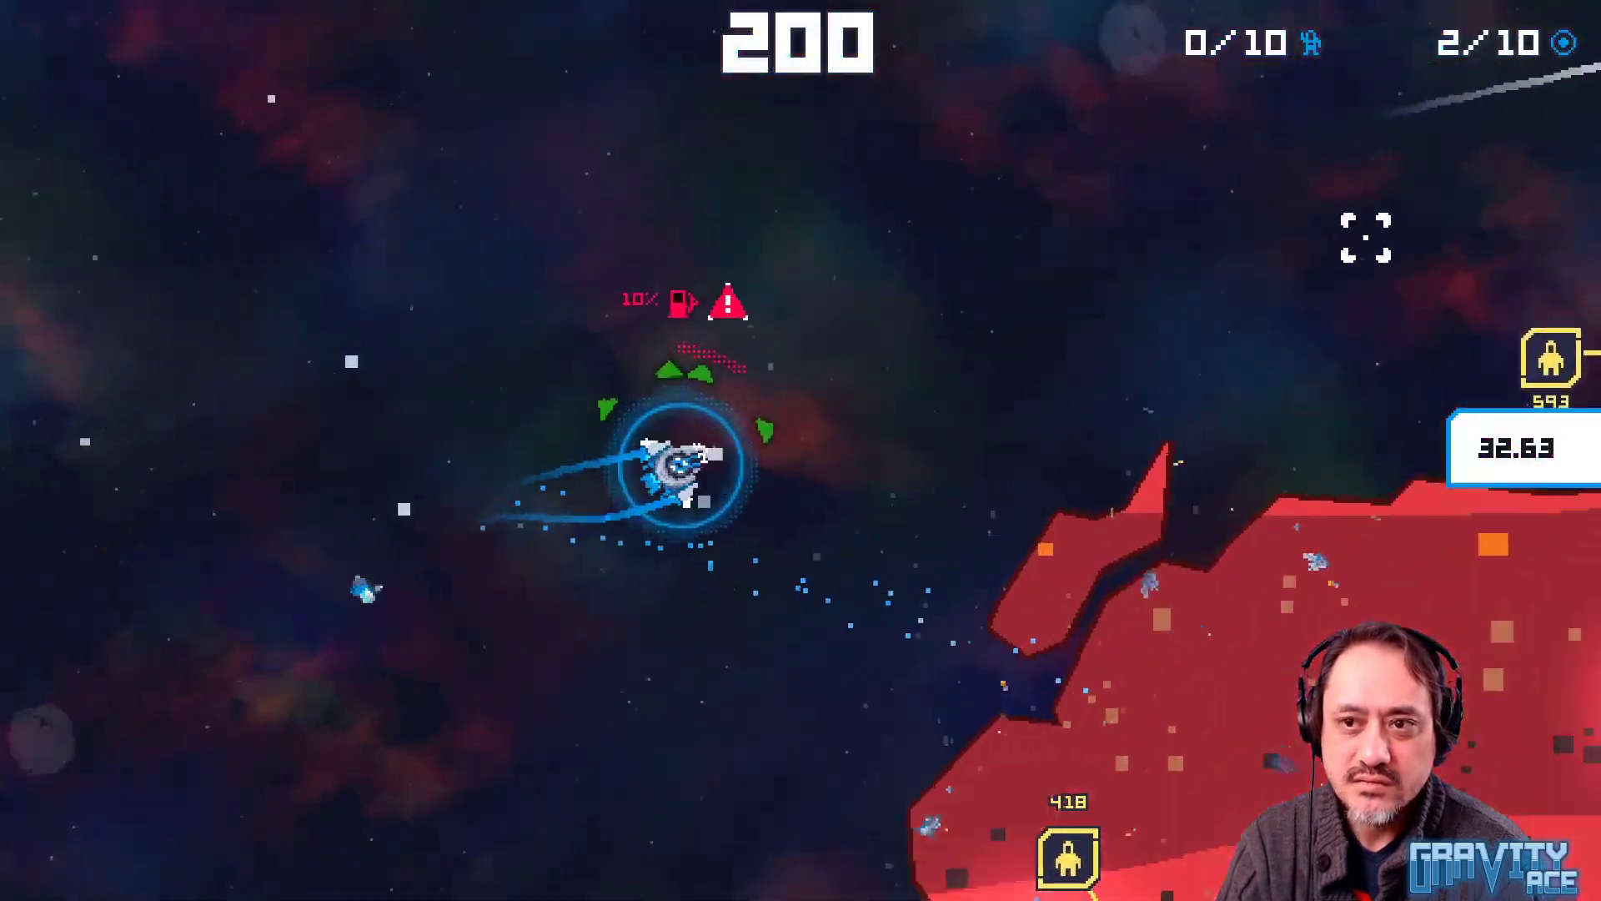
pyautogui.click(1392, 225)
pyautogui.click(1398, 222)
pyautogui.press('a')
pyautogui.press('w')
pyautogui.click(708, 192)
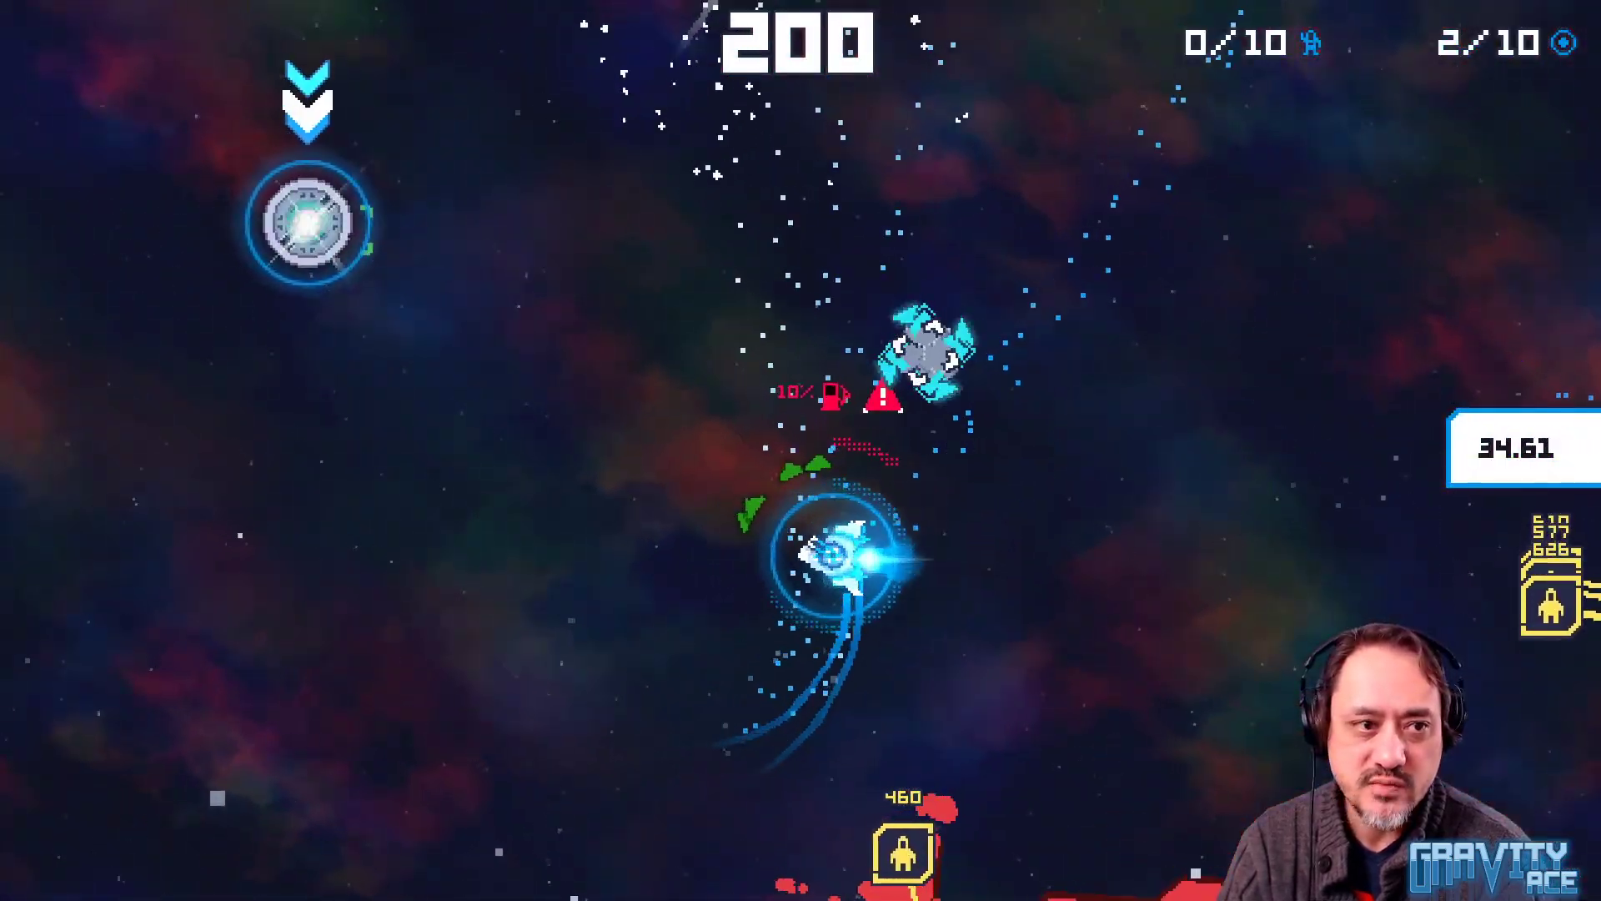
pyautogui.click(250, 242)
pyautogui.click(300, 213)
pyautogui.press('w')
pyautogui.click(360, 125)
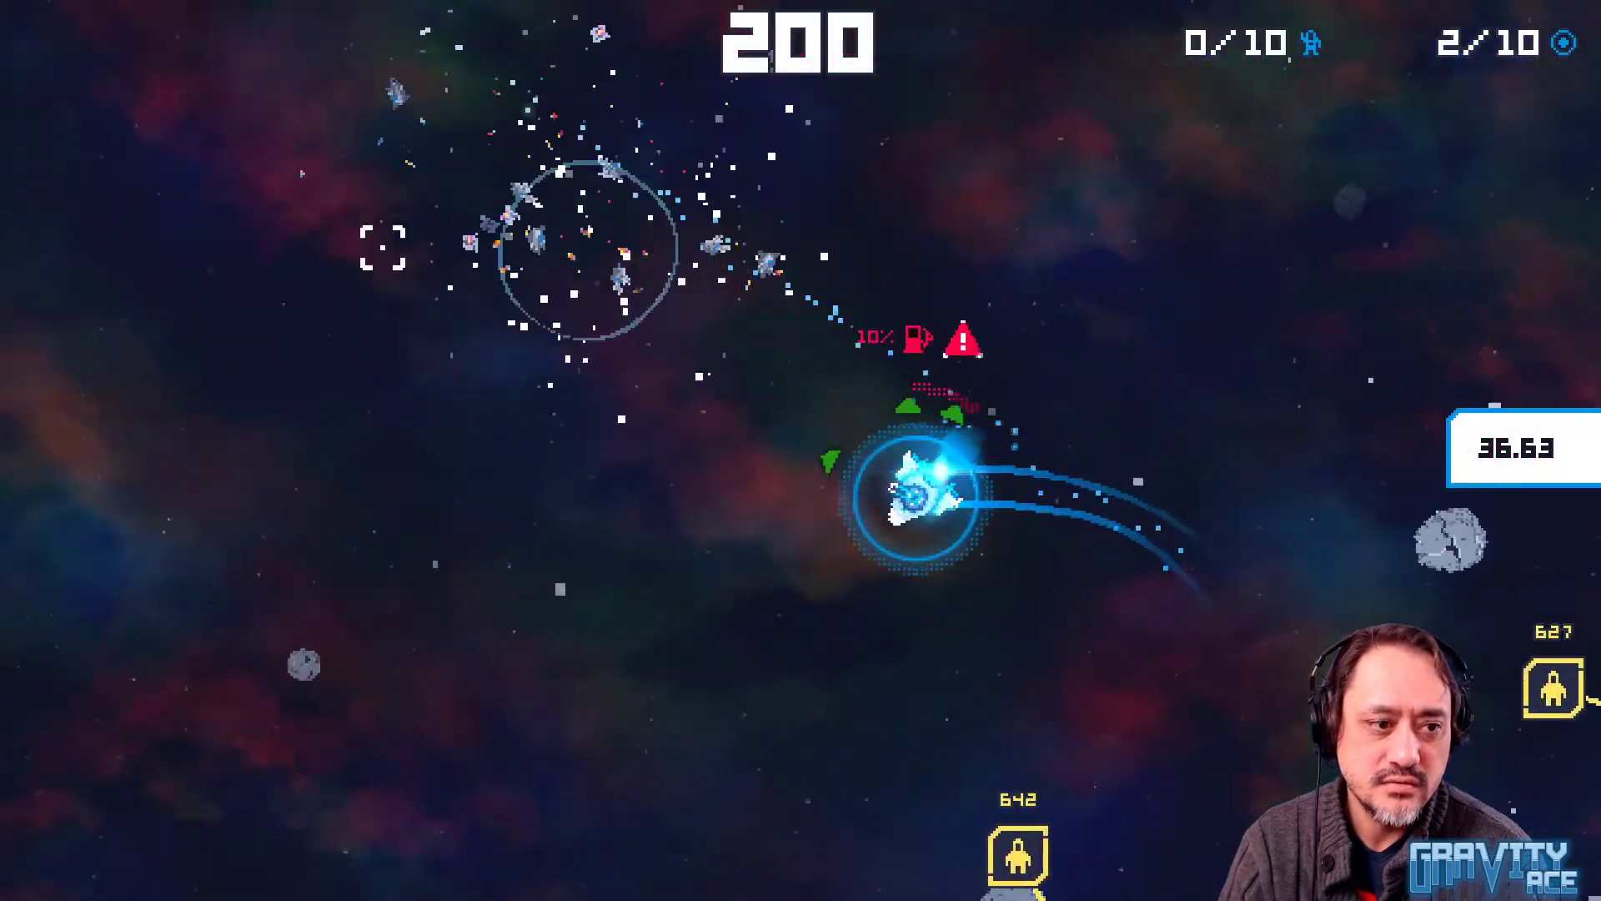
pyautogui.click(340, 559)
pyautogui.press('a')
pyautogui.click(1484, 654)
pyautogui.press('a')
pyautogui.click(1476, 667)
pyautogui.click(1368, 679)
pyautogui.press('w')
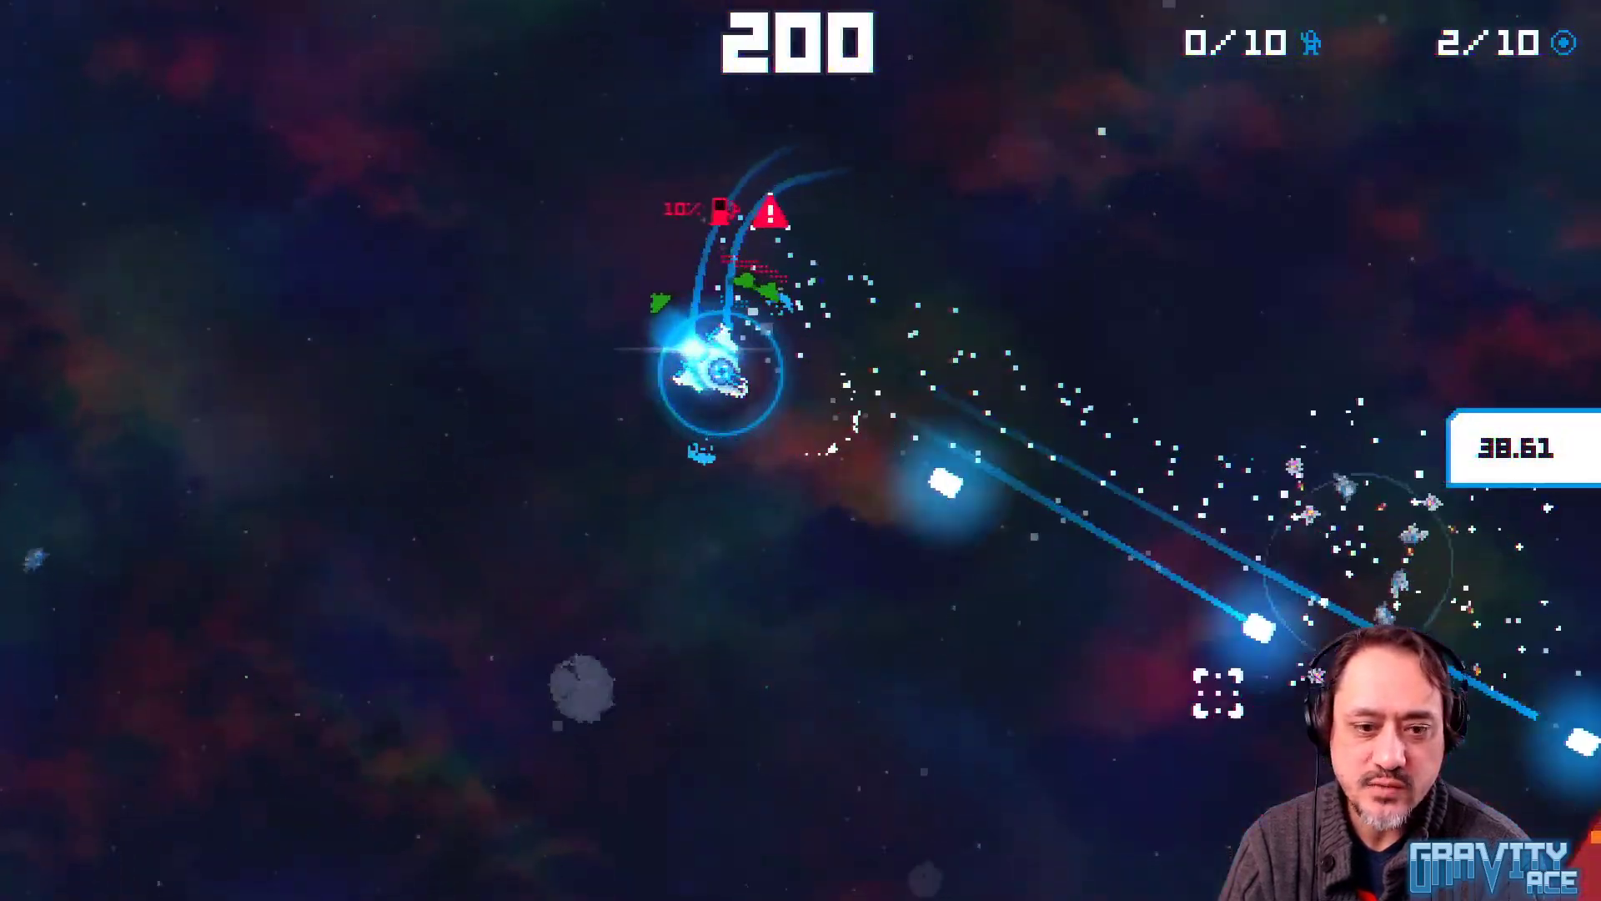
pyautogui.click(678, 578)
pyautogui.click(533, 398)
pyautogui.press('w')
pyautogui.click(1073, 288)
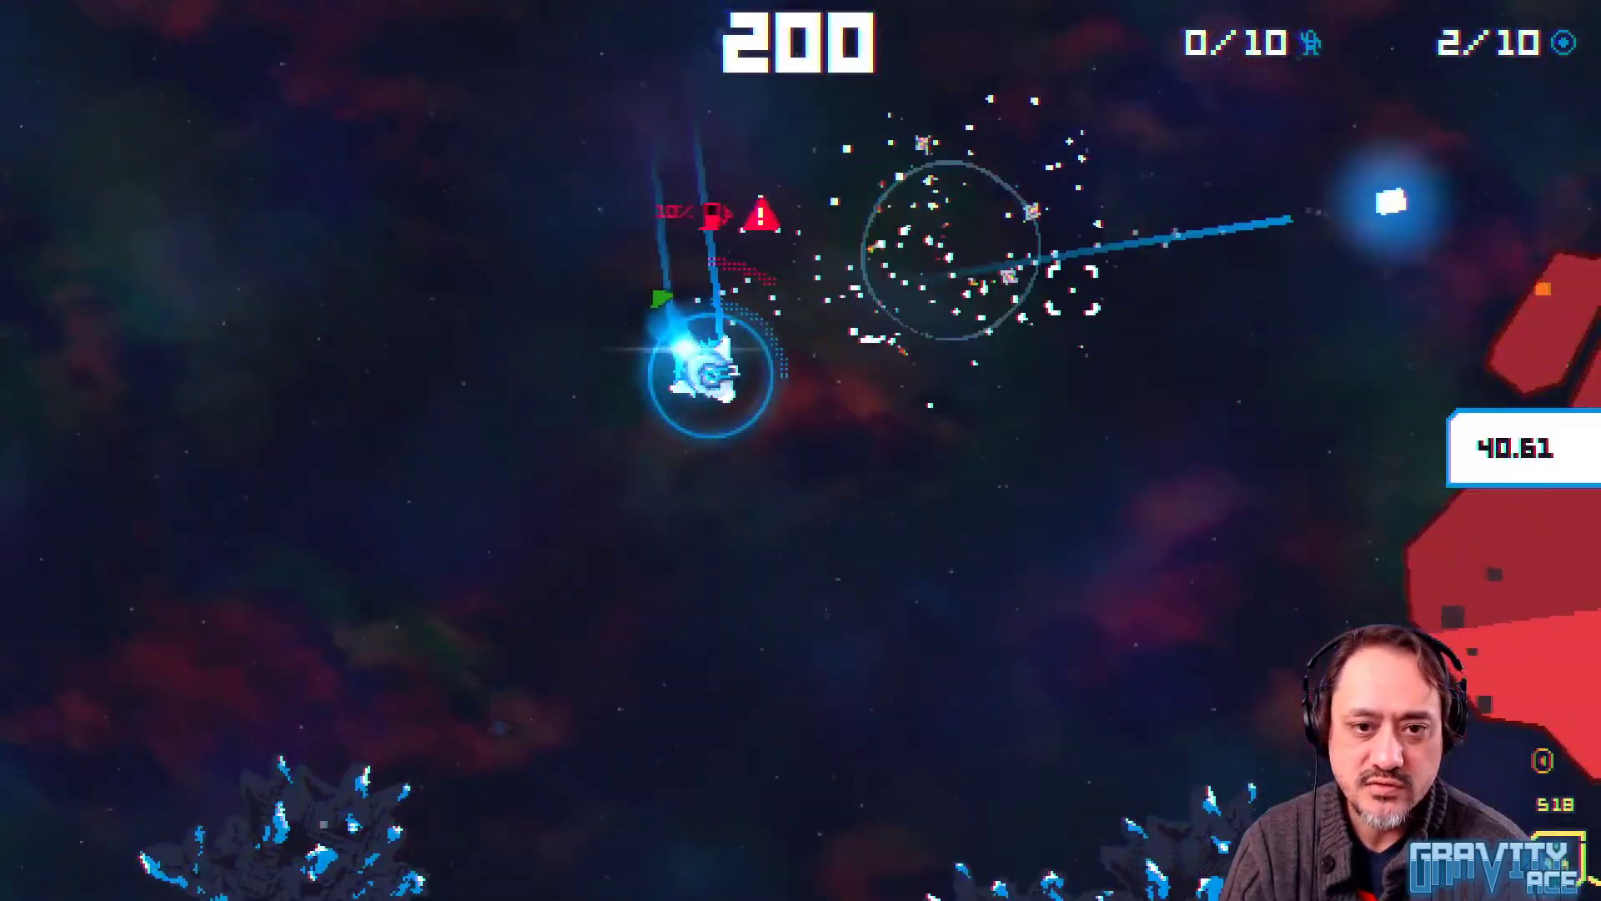
pyautogui.press('a')
pyautogui.press('w')
pyautogui.press('a')
pyautogui.press('w')
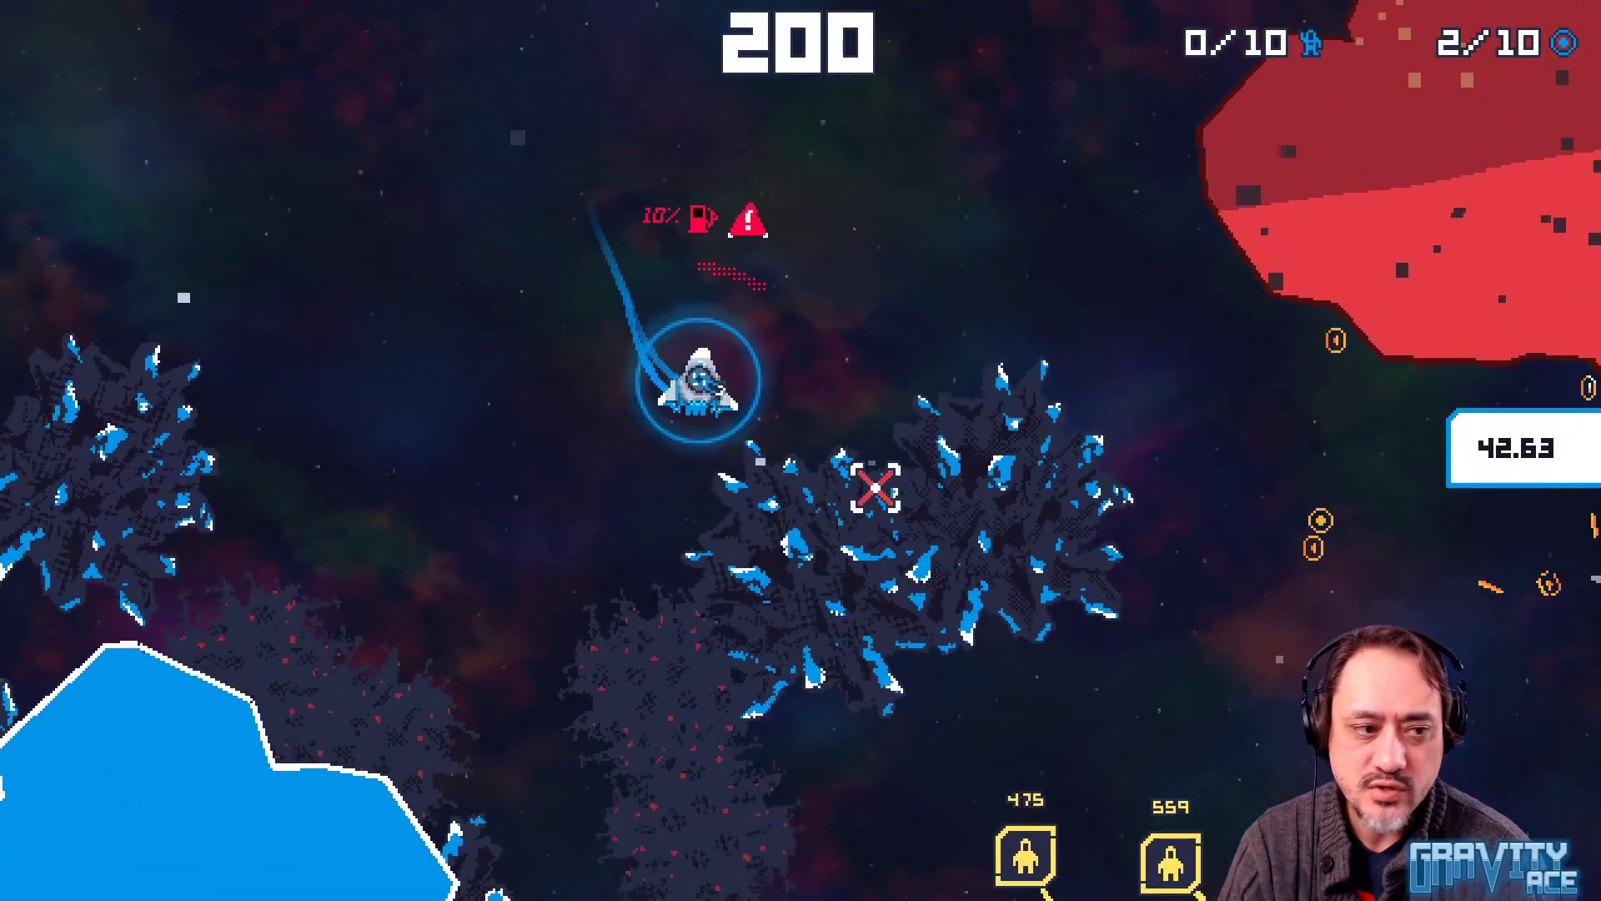
pyautogui.press('a')
pyautogui.press('w')
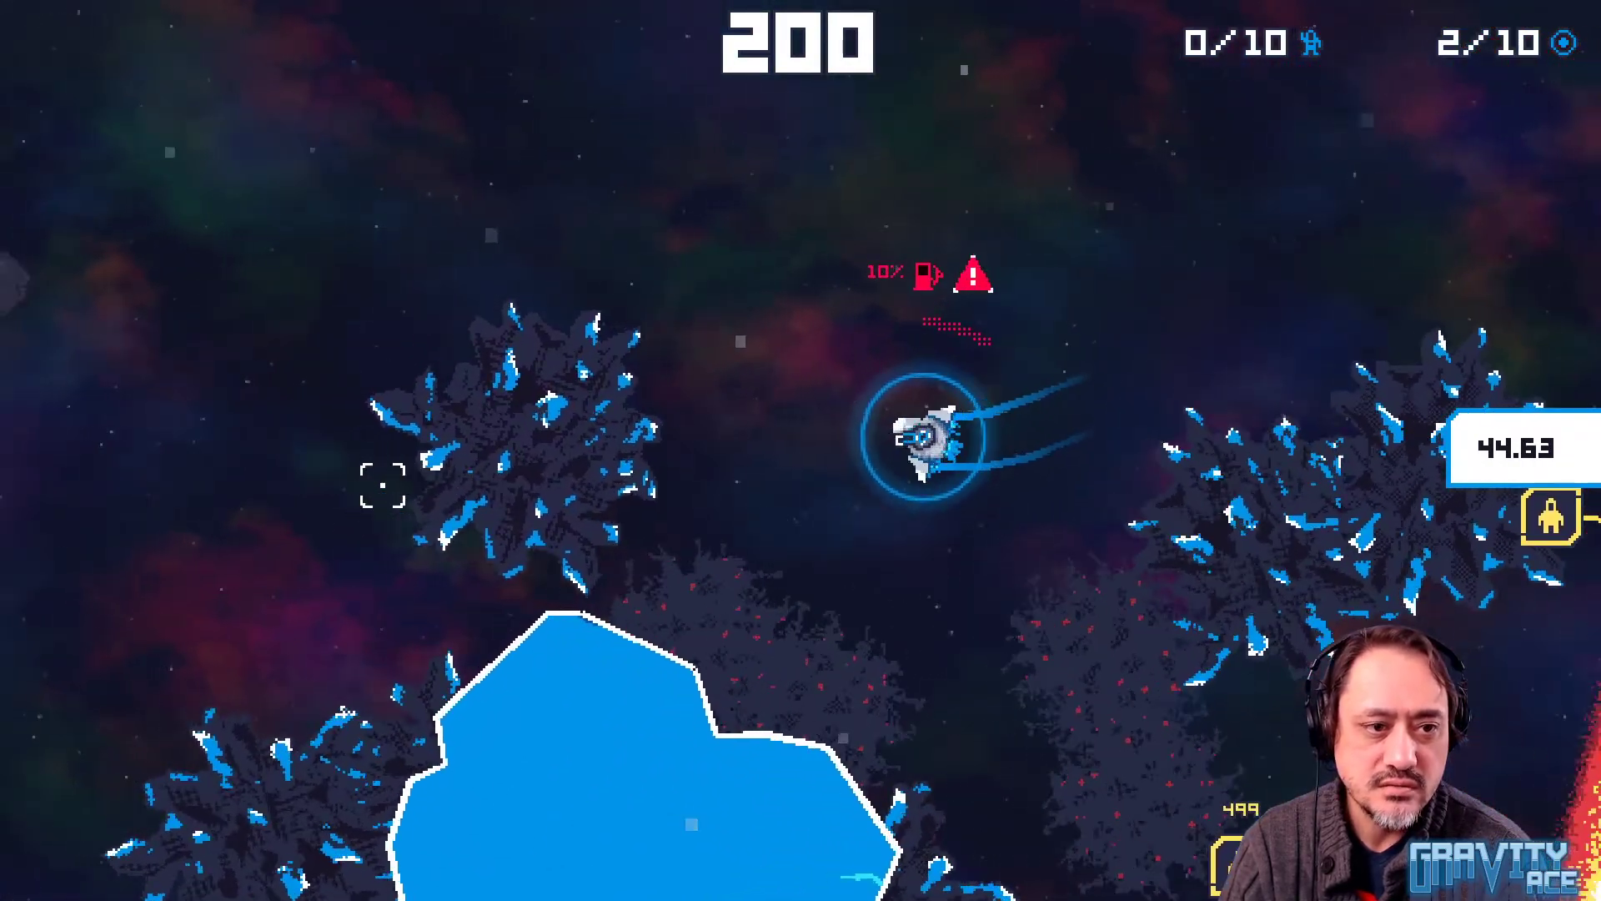
pyautogui.click(268, 352)
pyautogui.press('w')
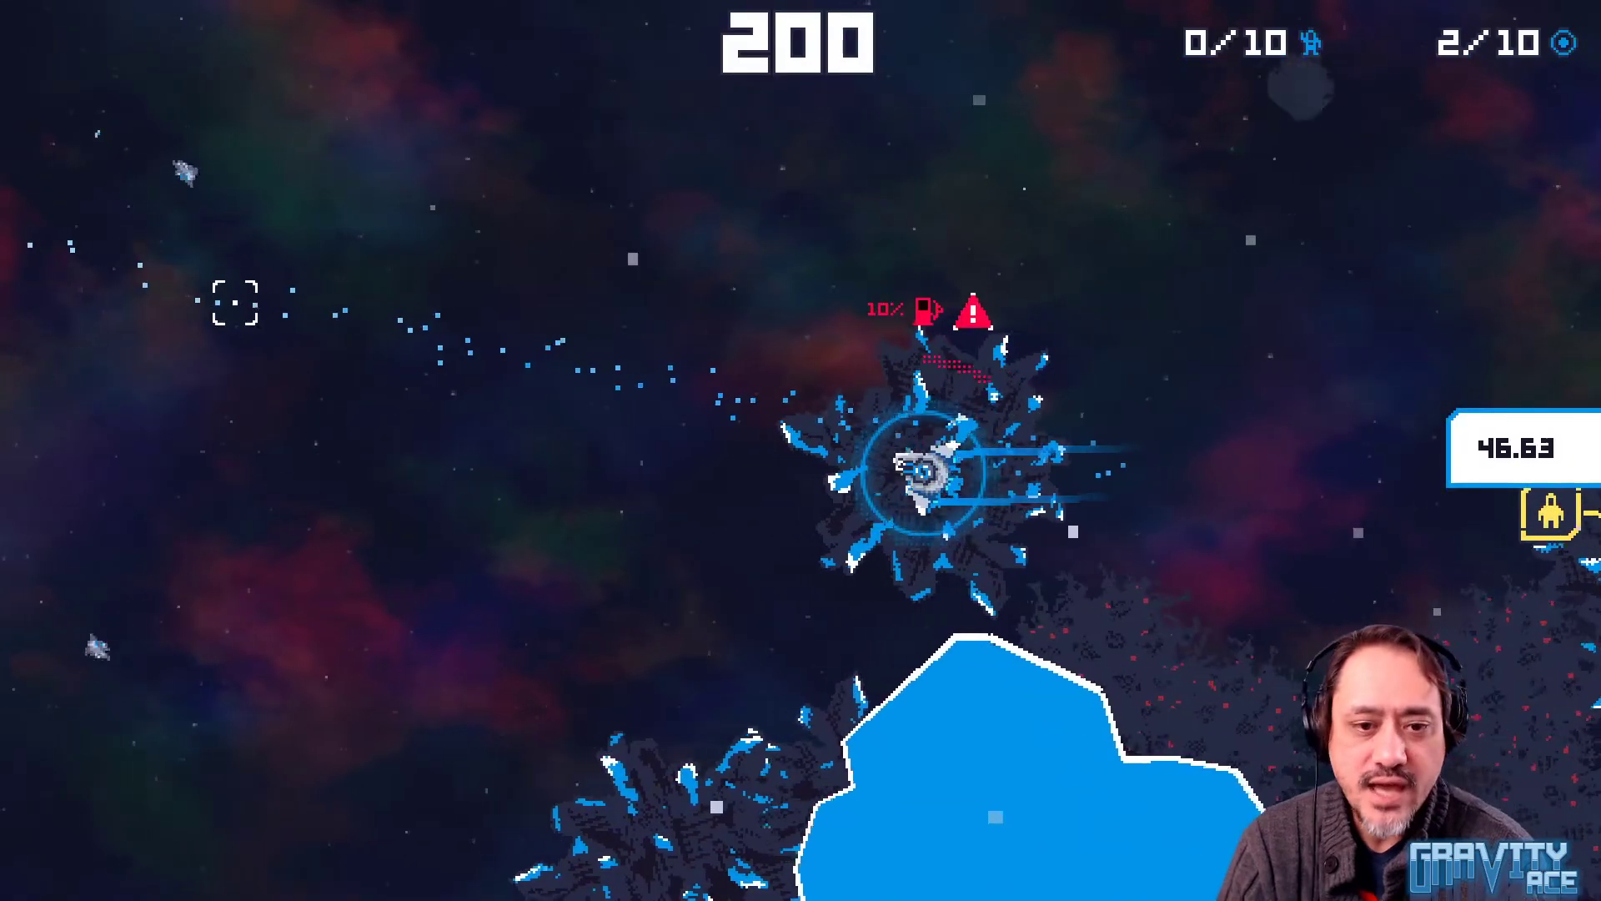
pyautogui.press('a')
pyautogui.press('w')
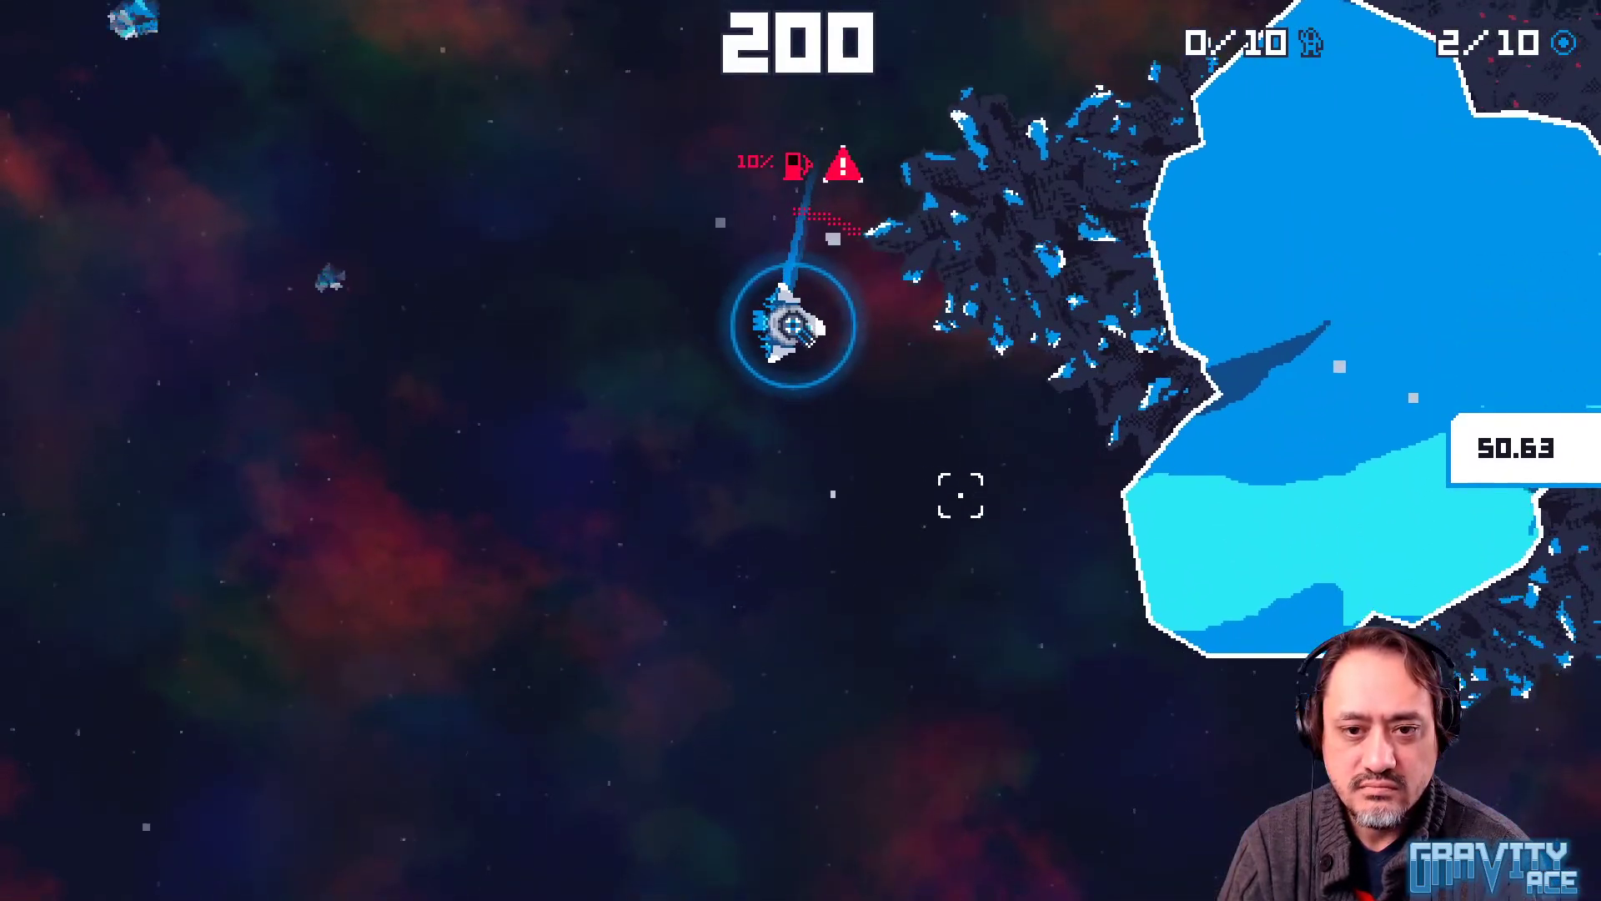
pyautogui.press('w')
pyautogui.press('a')
pyautogui.press('w')
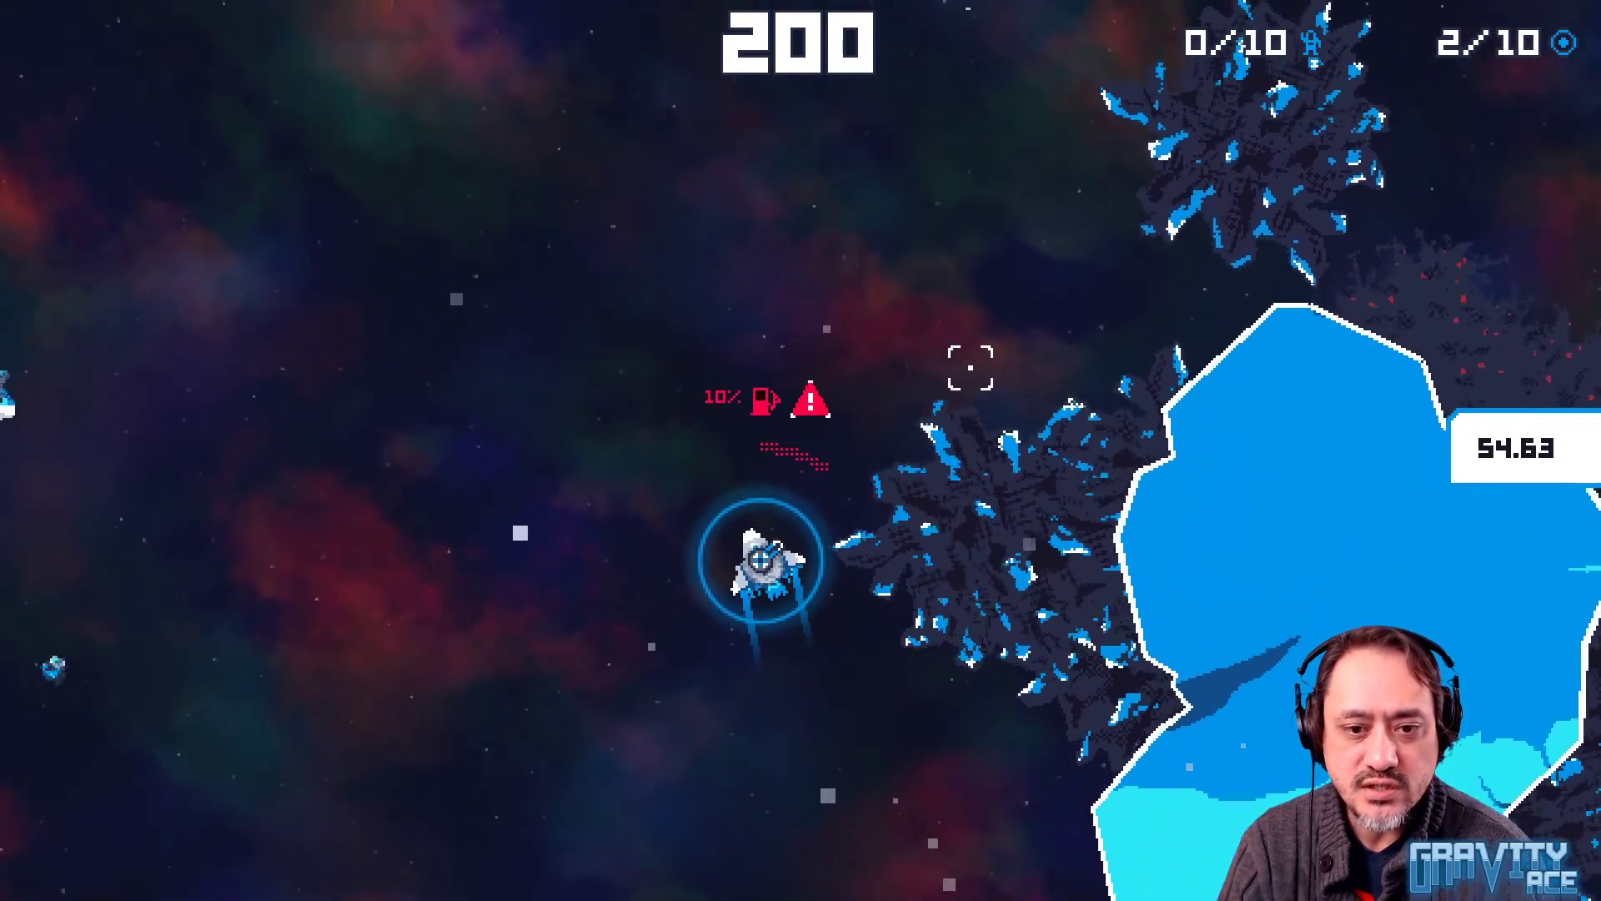
pyautogui.press('d')
pyautogui.press('w')
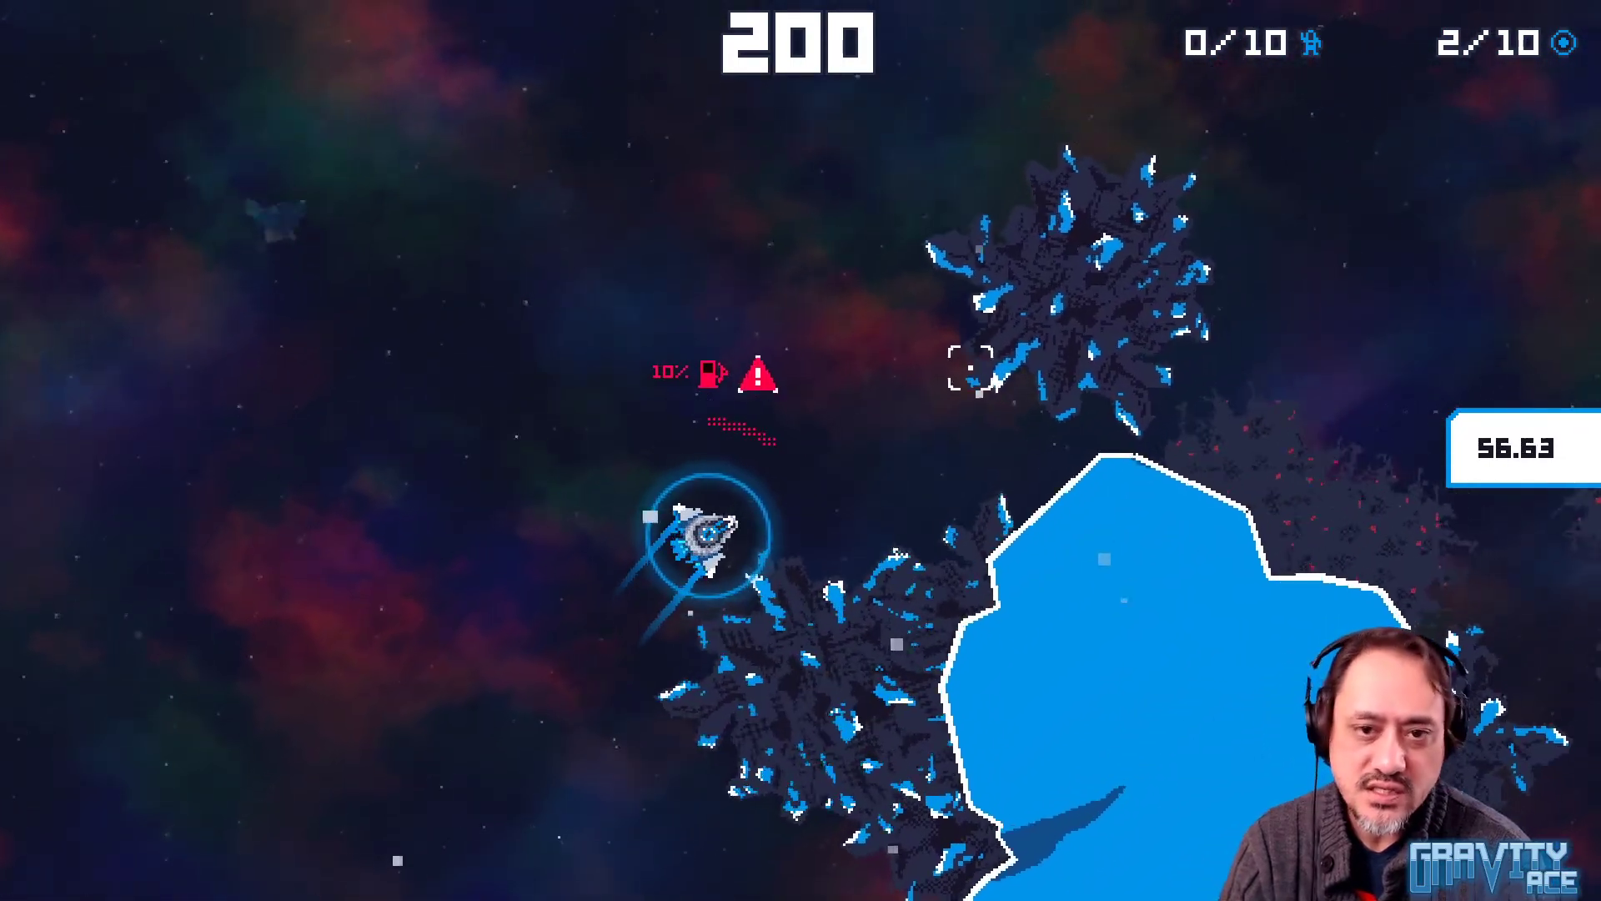
pyautogui.press('a')
pyautogui.click(379, 366)
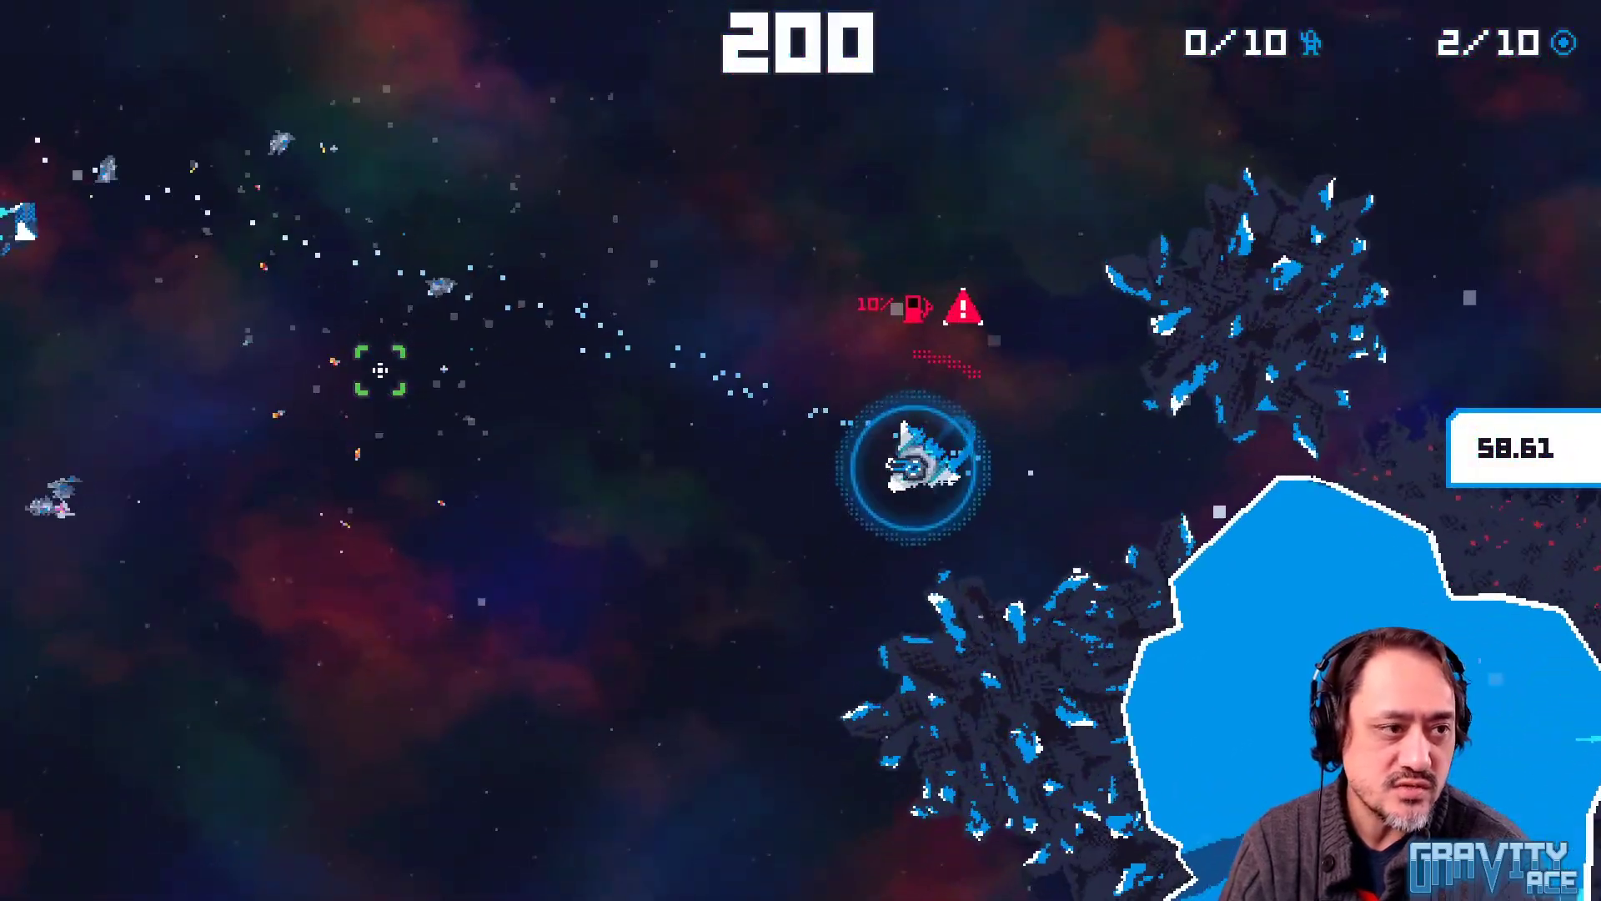
pyautogui.click(353, 250)
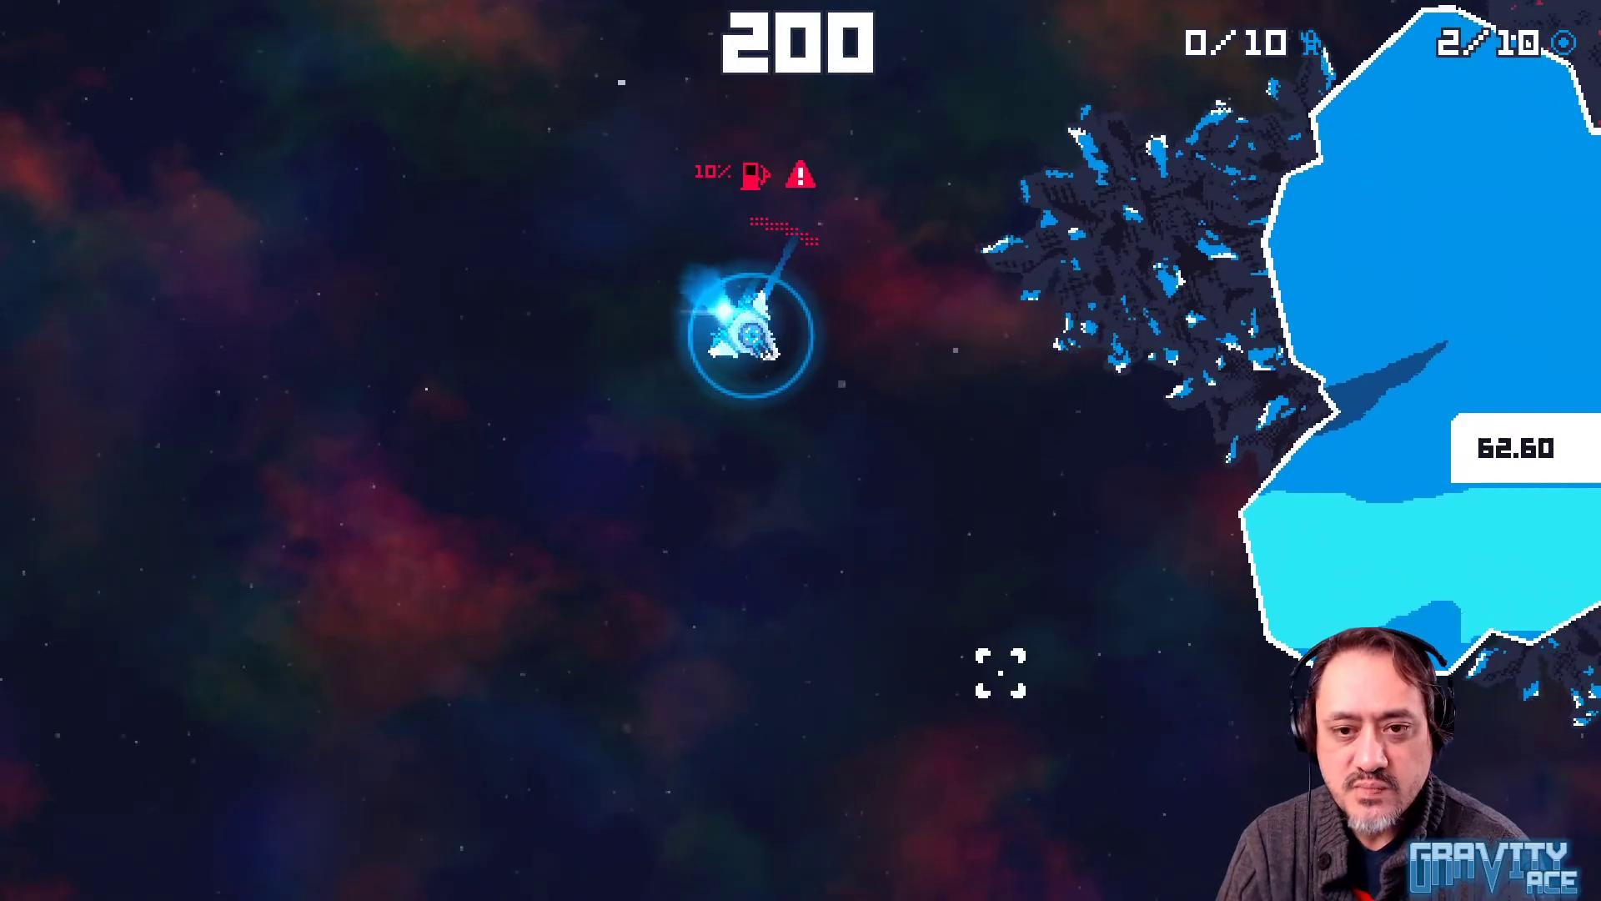
pyautogui.press('w')
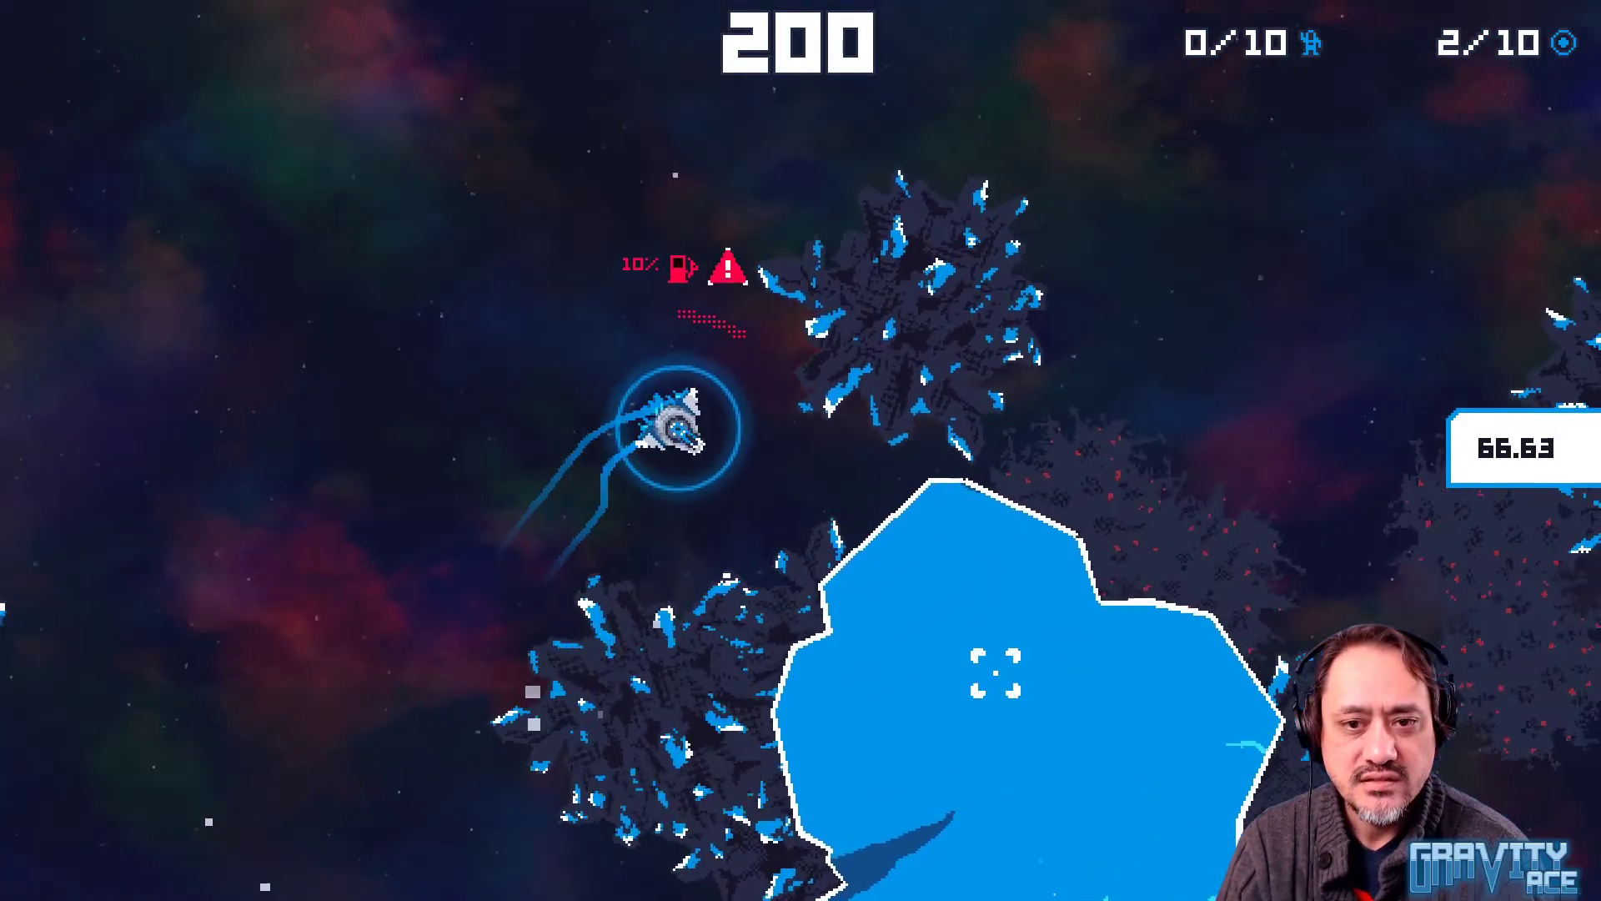
pyautogui.press('d')
pyautogui.press('w')
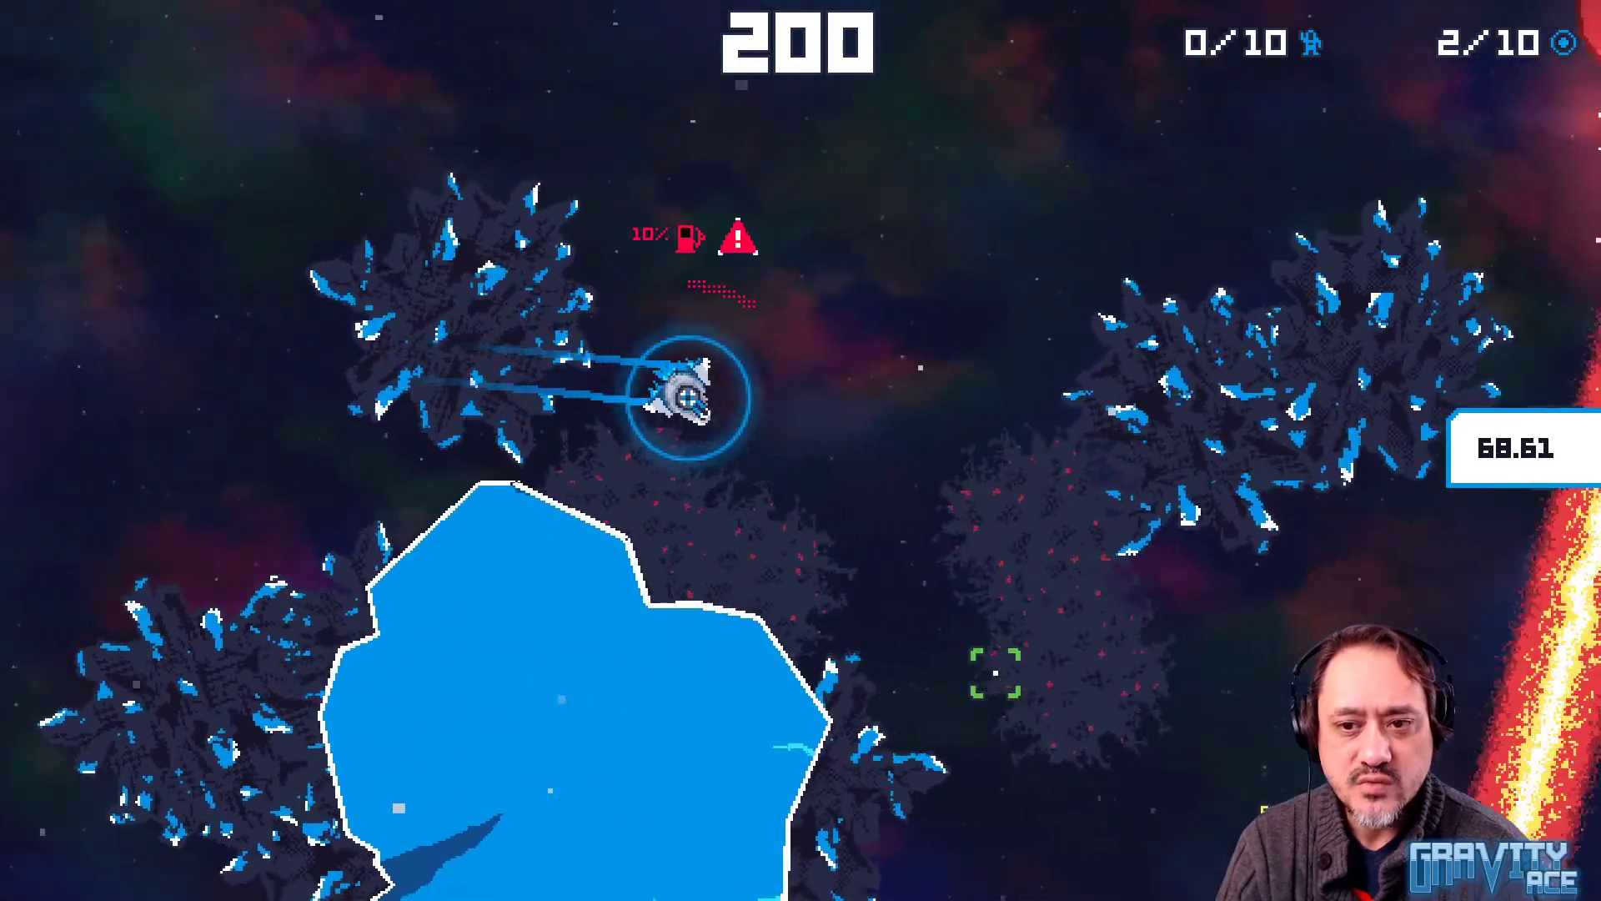
pyautogui.press('w')
pyautogui.press('d')
pyautogui.press('w')
pyautogui.press('w')
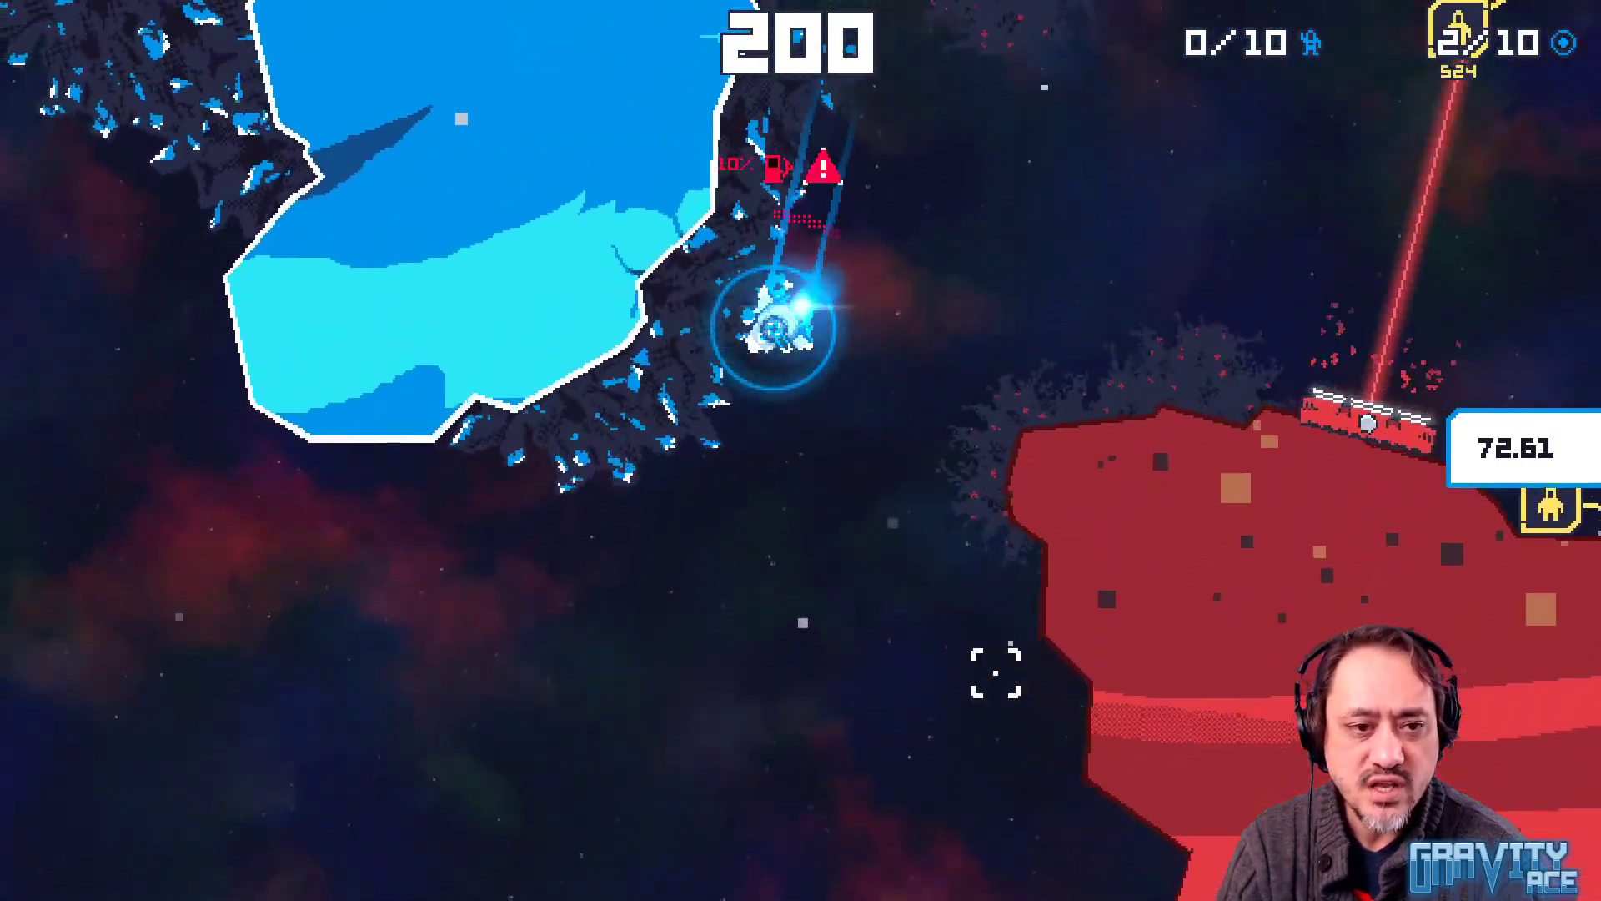
pyautogui.press('d')
pyautogui.press('w')
pyautogui.press('w')
pyautogui.click(1423, 625)
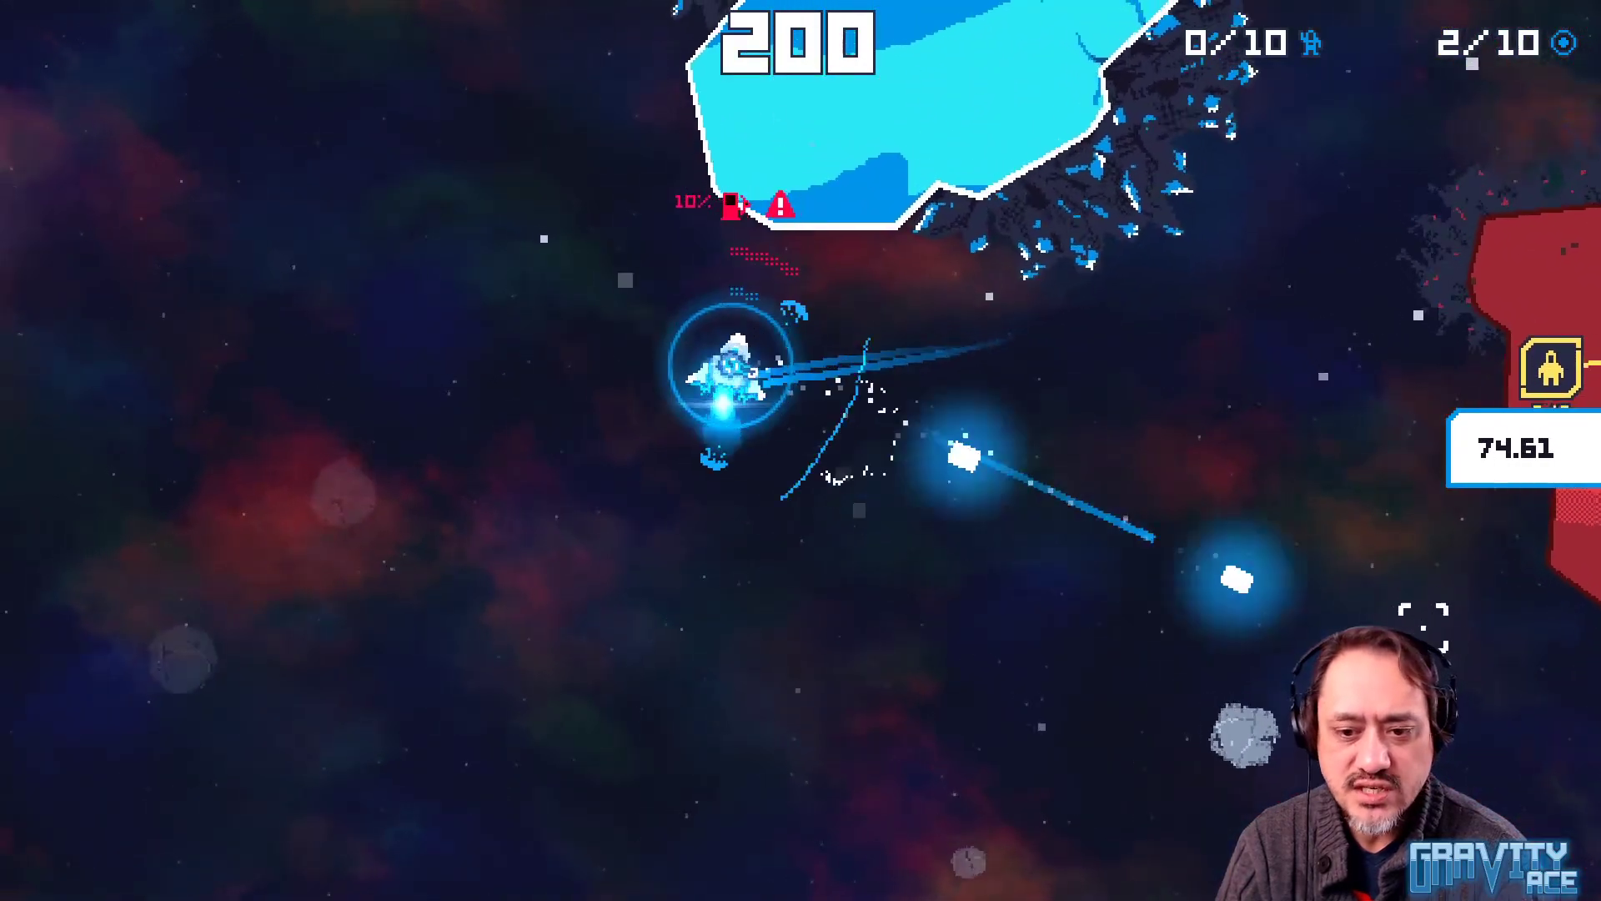
pyautogui.click(1409, 734)
pyautogui.press('d')
pyautogui.click(433, 663)
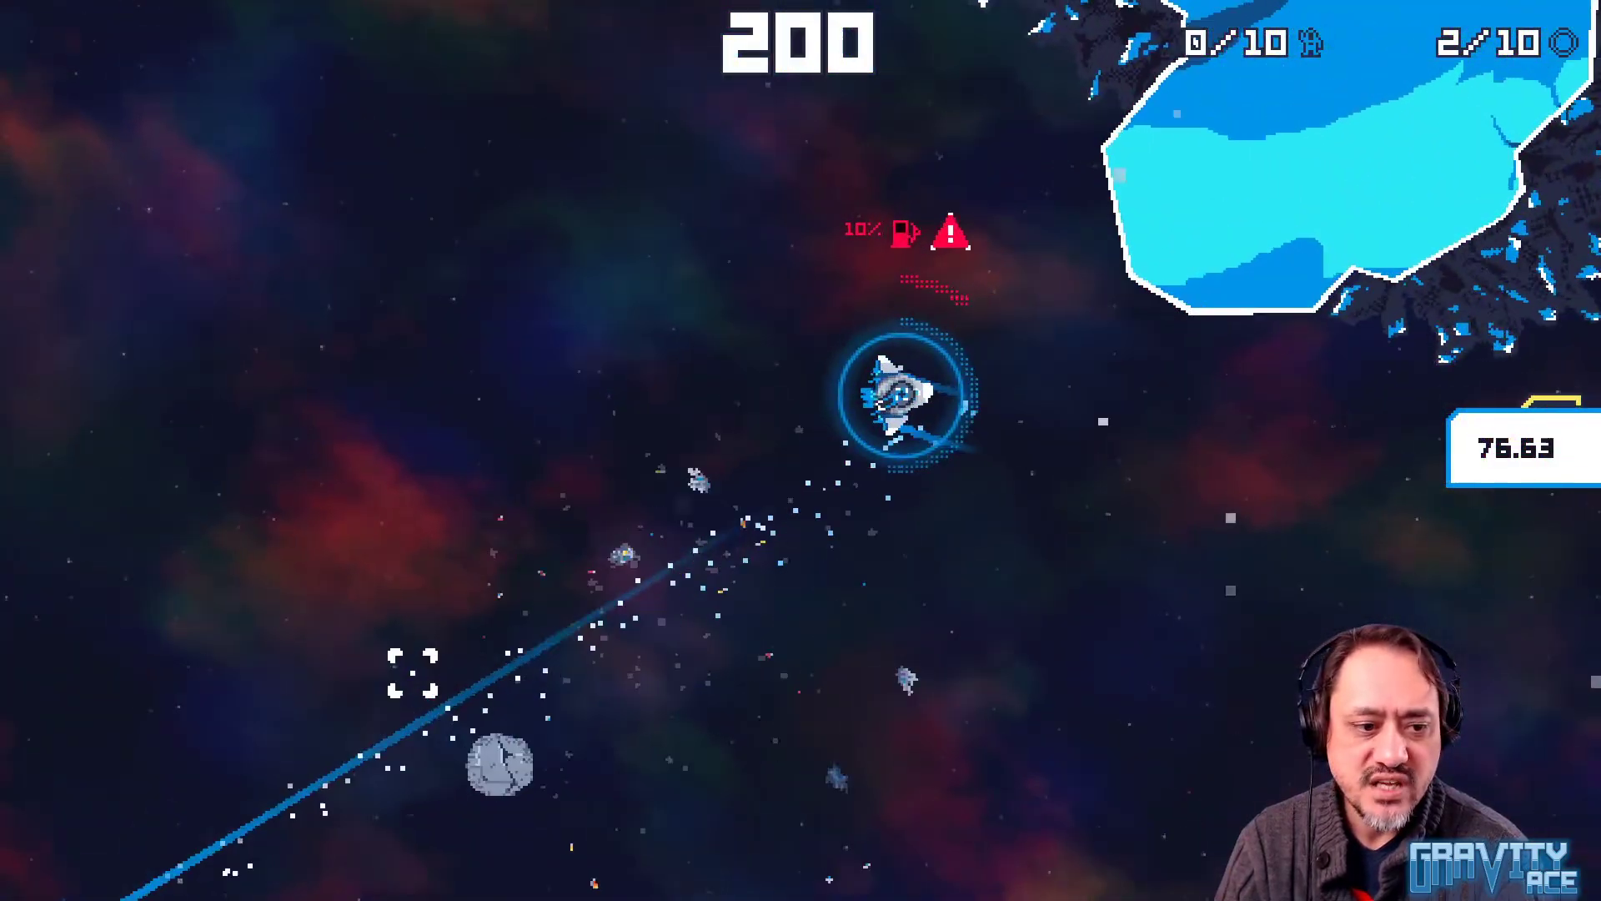
pyautogui.click(510, 763)
pyautogui.press('a')
pyautogui.press('w')
pyautogui.press('a')
pyautogui.press('w')
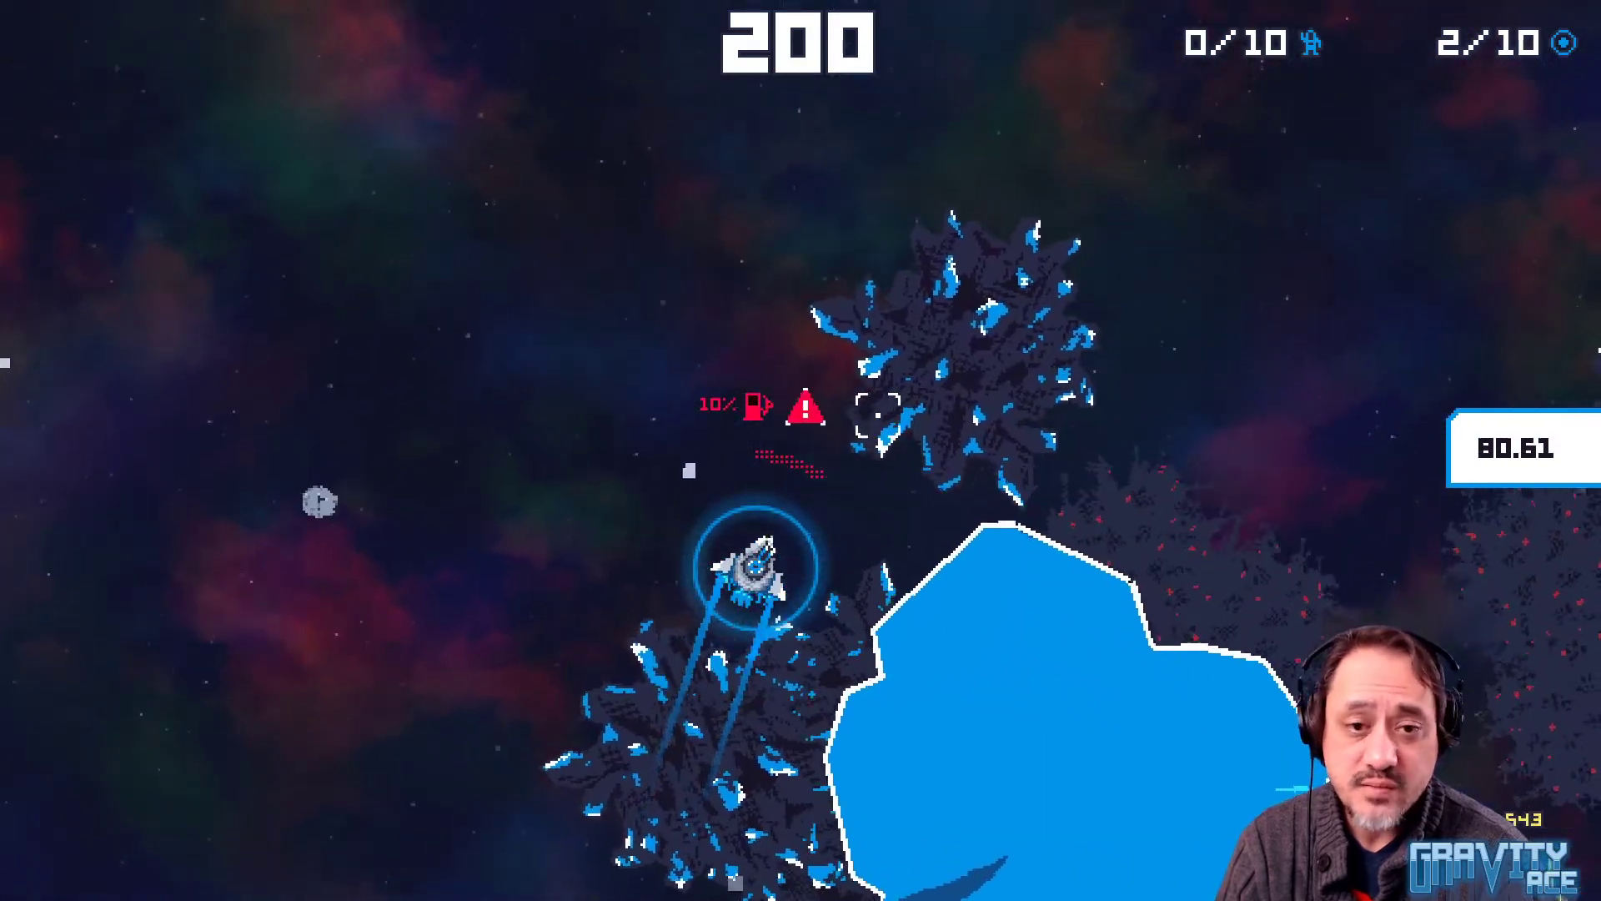
pyautogui.press('d')
pyautogui.press('w')
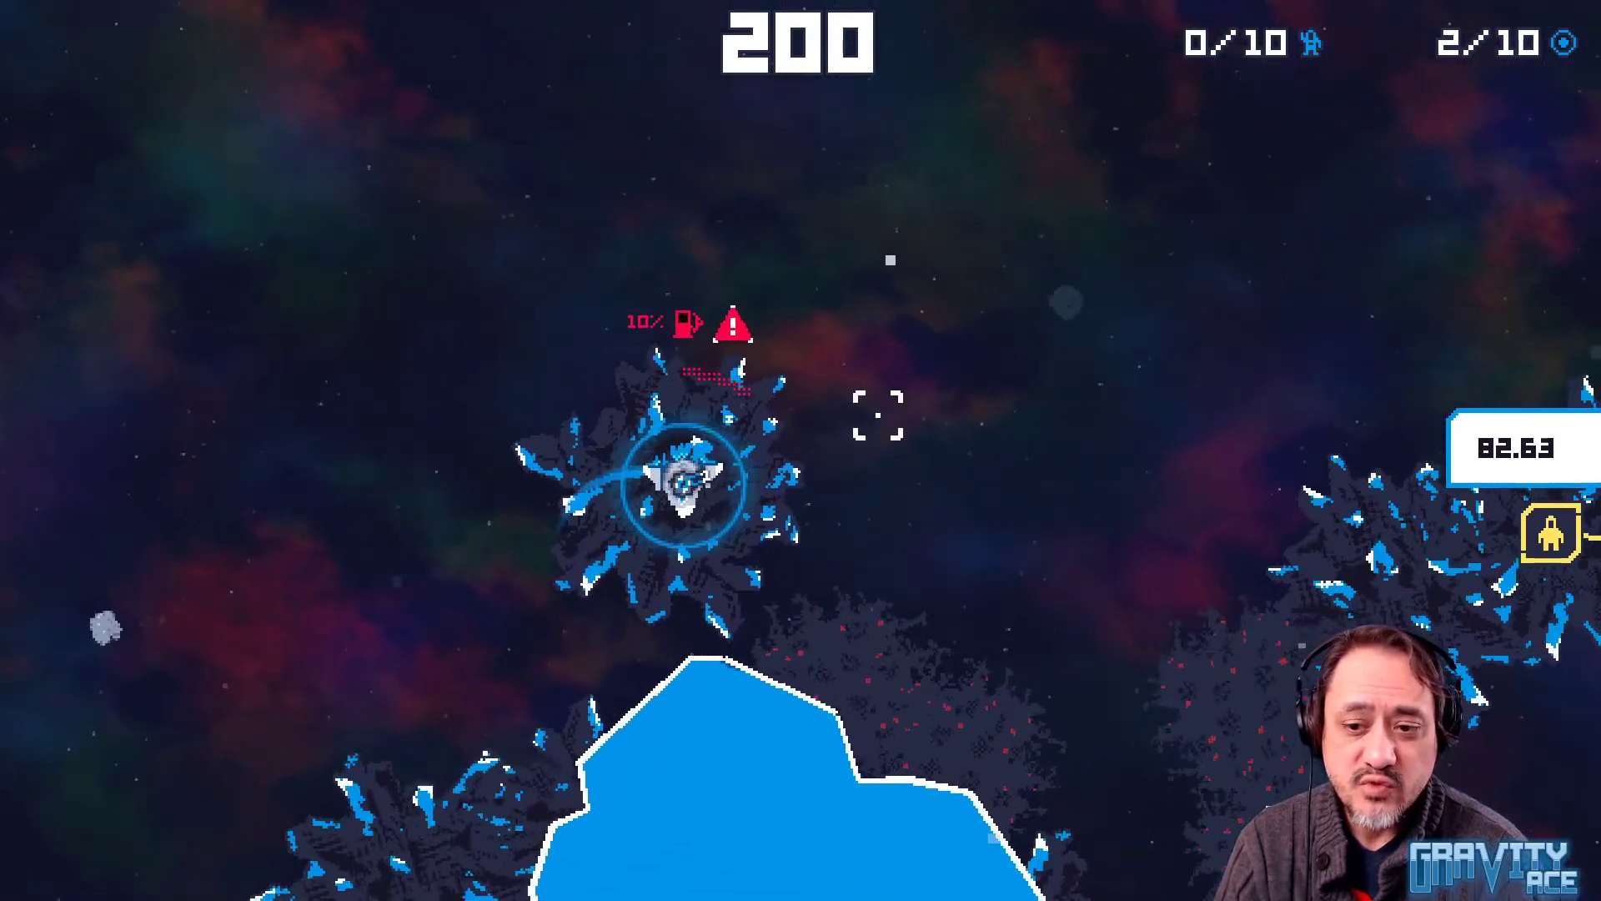
pyautogui.click(946, 330)
pyautogui.click(1043, 471)
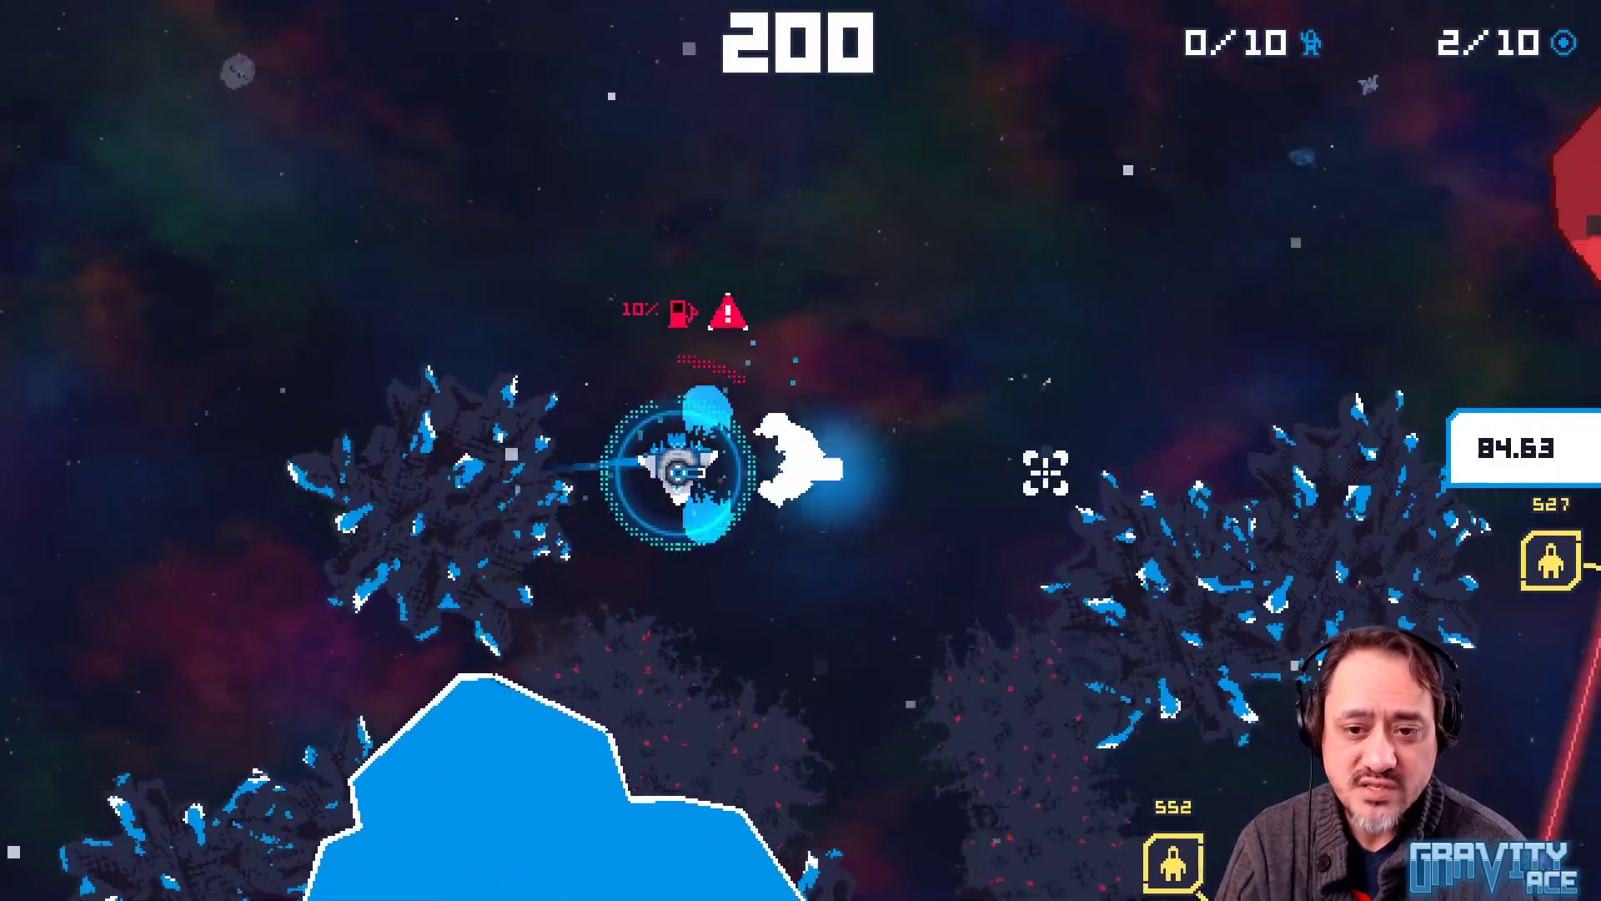
pyautogui.click(1099, 510)
pyautogui.click(1033, 722)
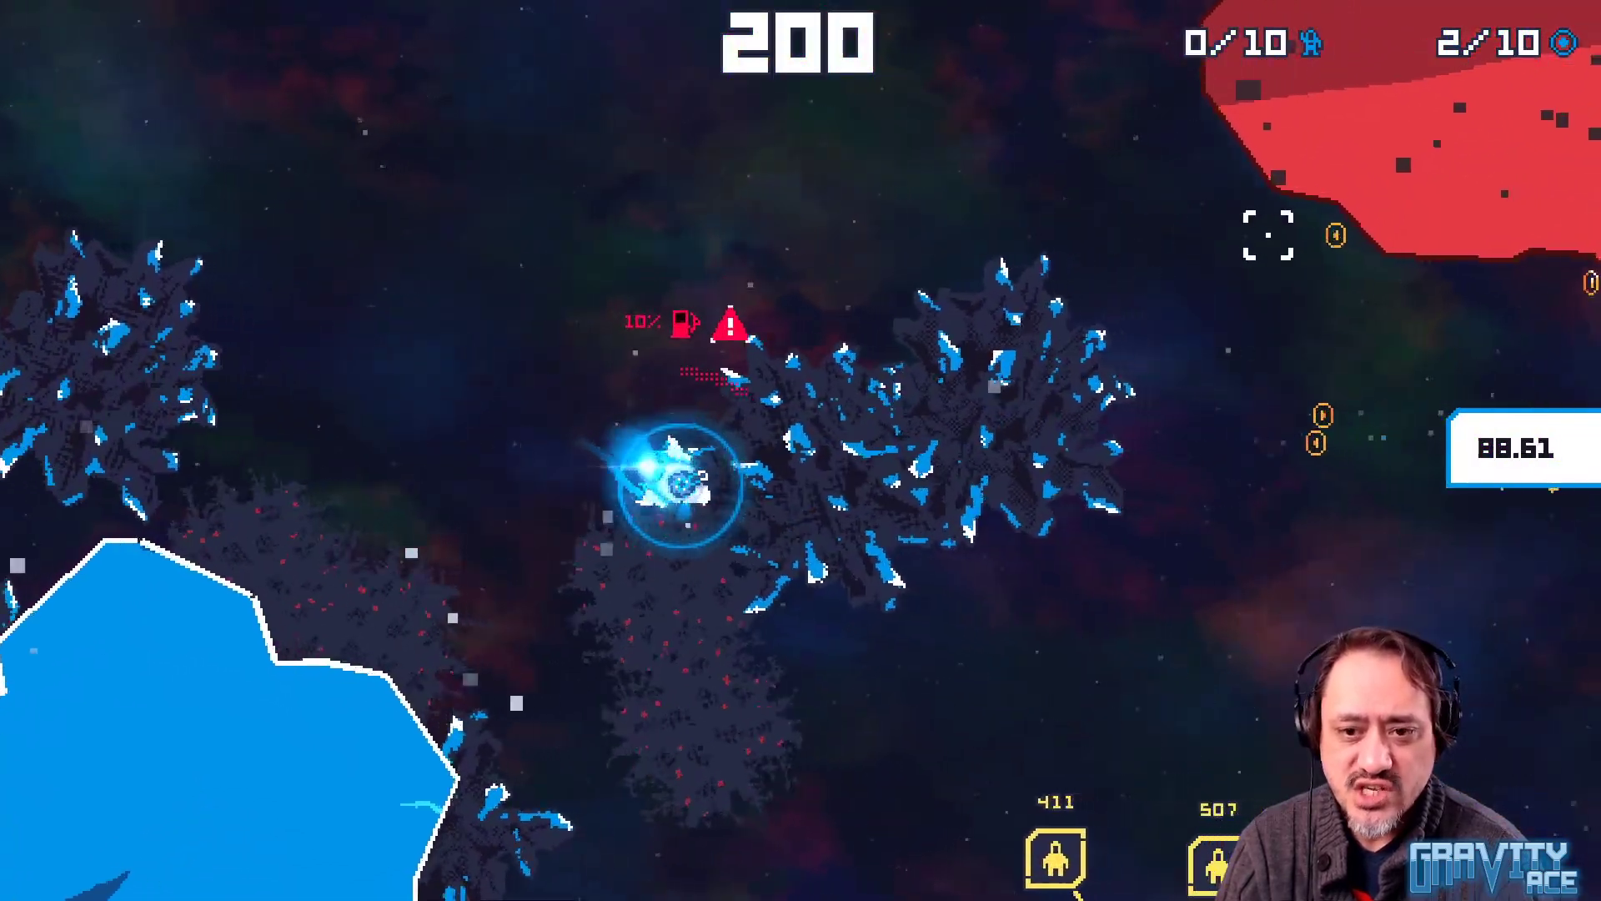
pyautogui.press('d')
pyautogui.press('a')
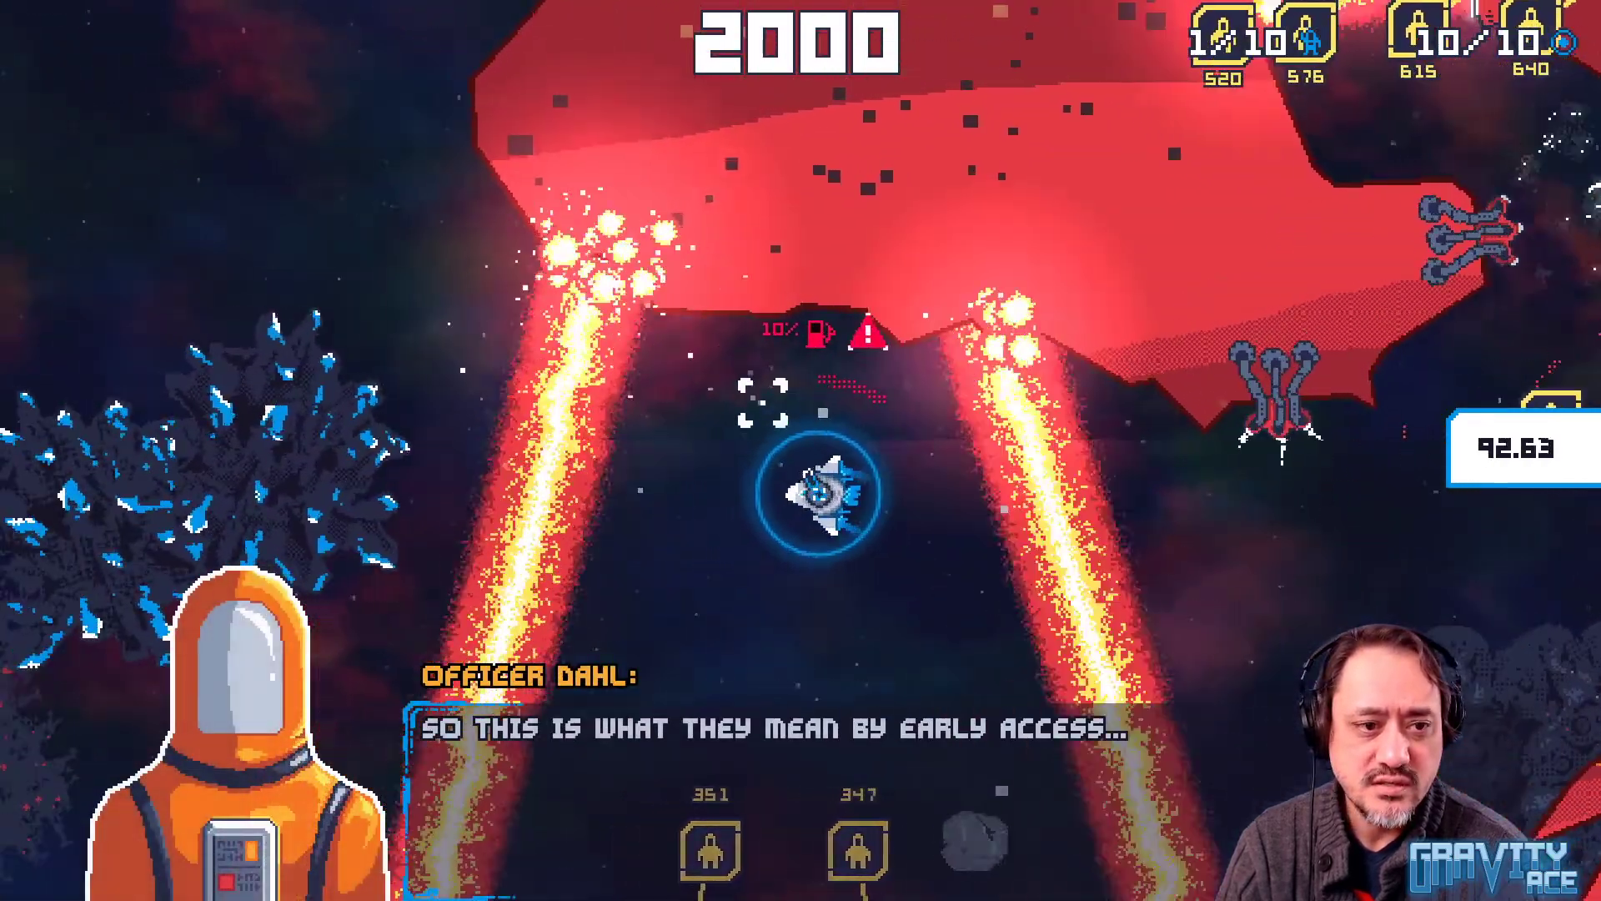
pyautogui.press('a')
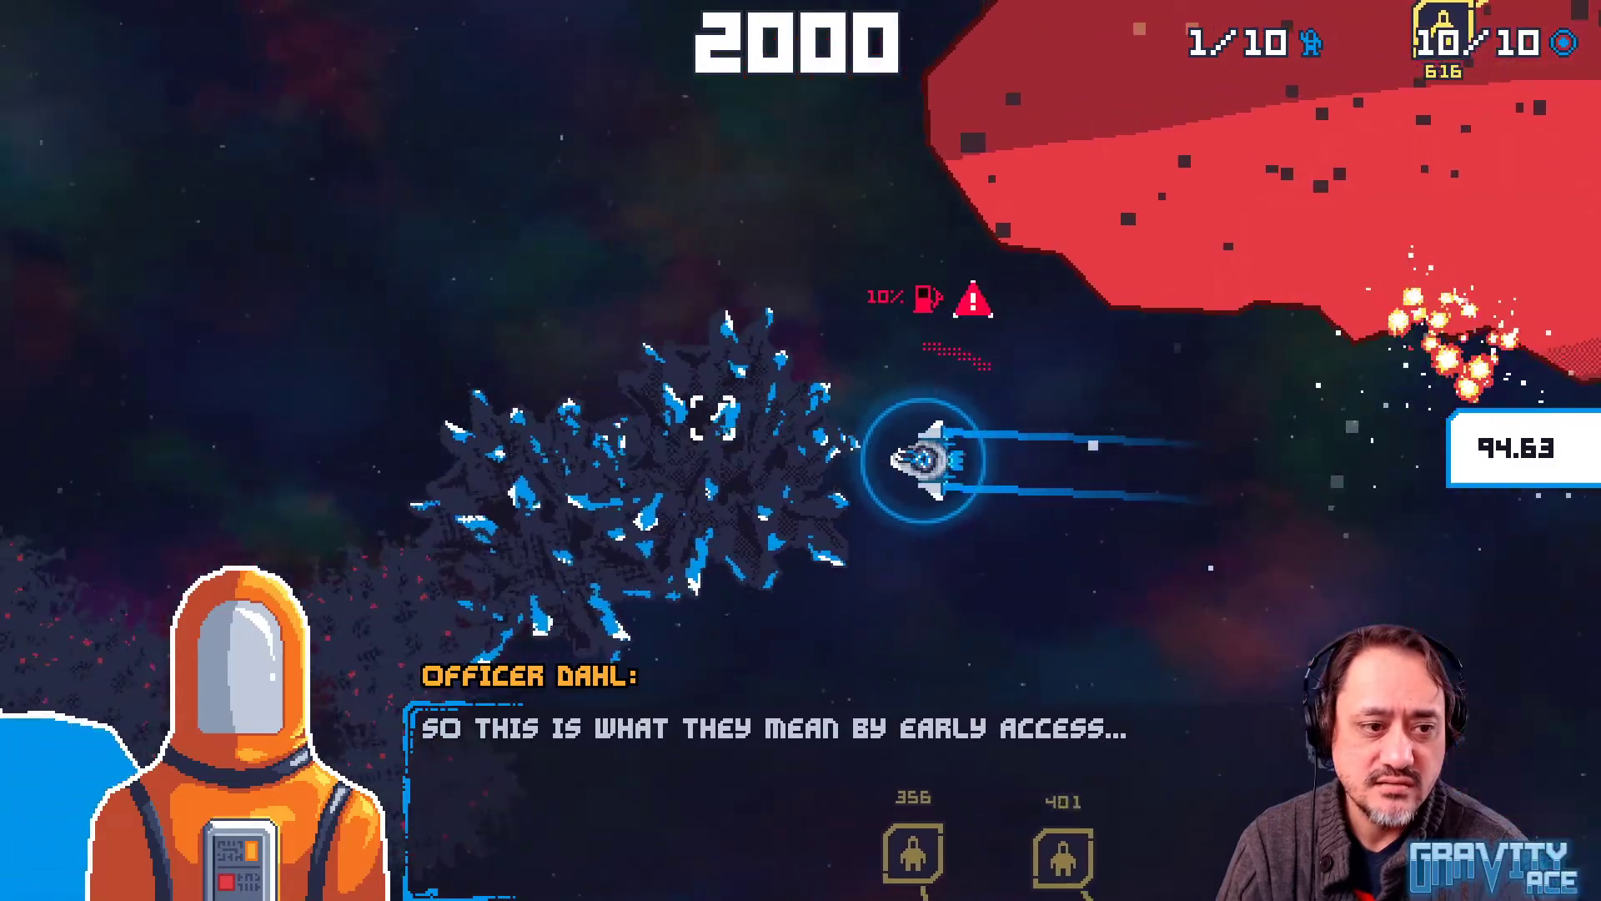
pyautogui.click(713, 418)
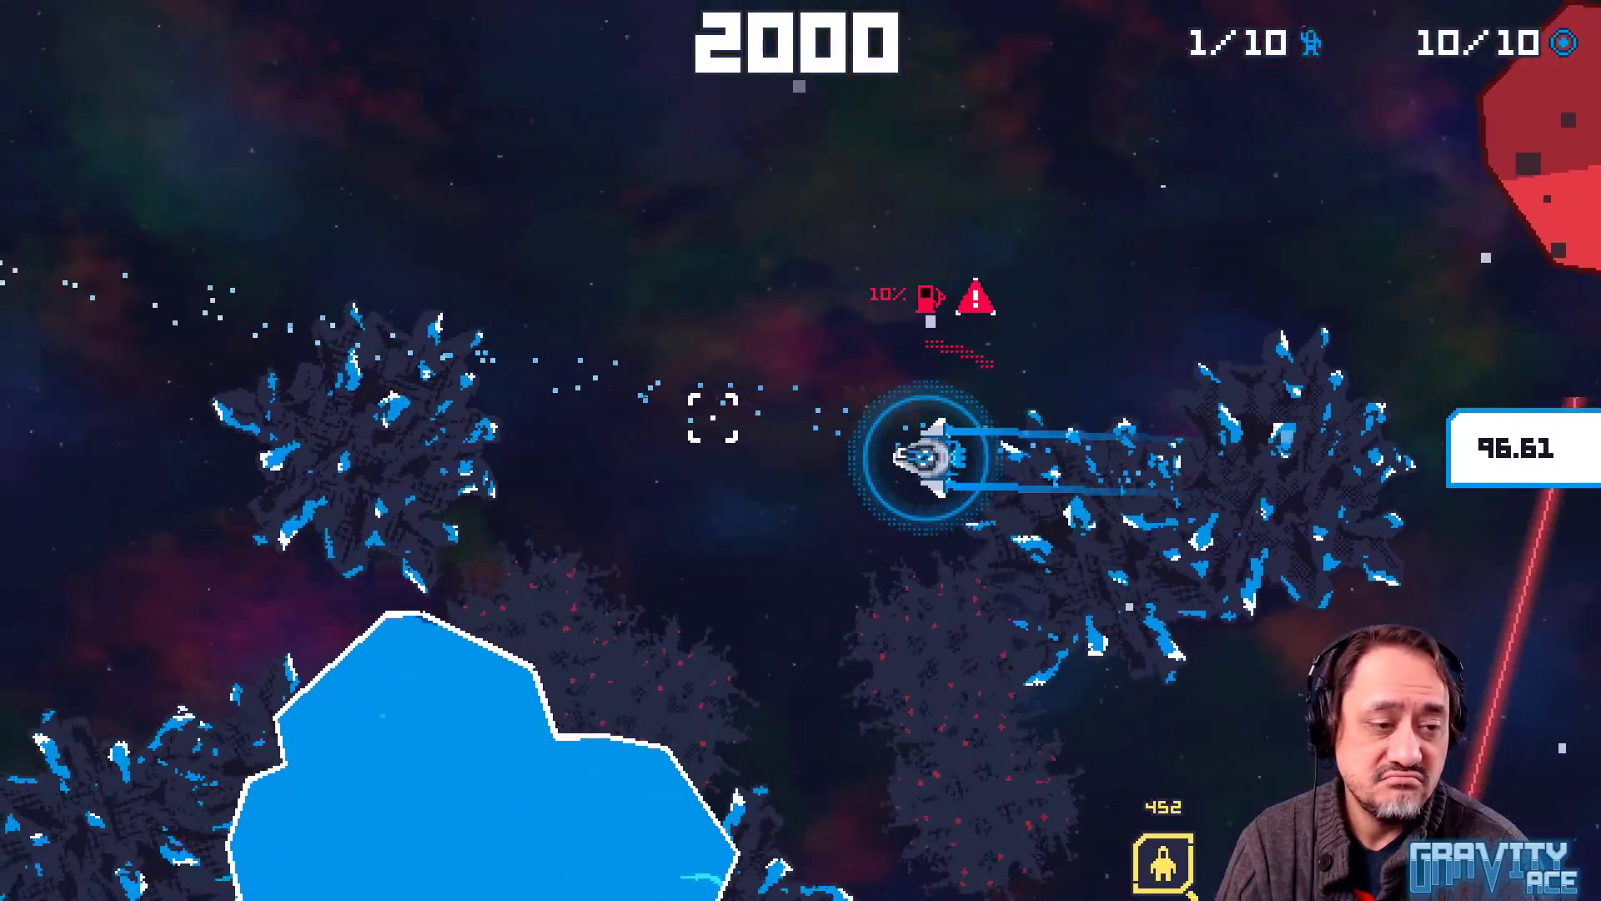
pyautogui.click(713, 418)
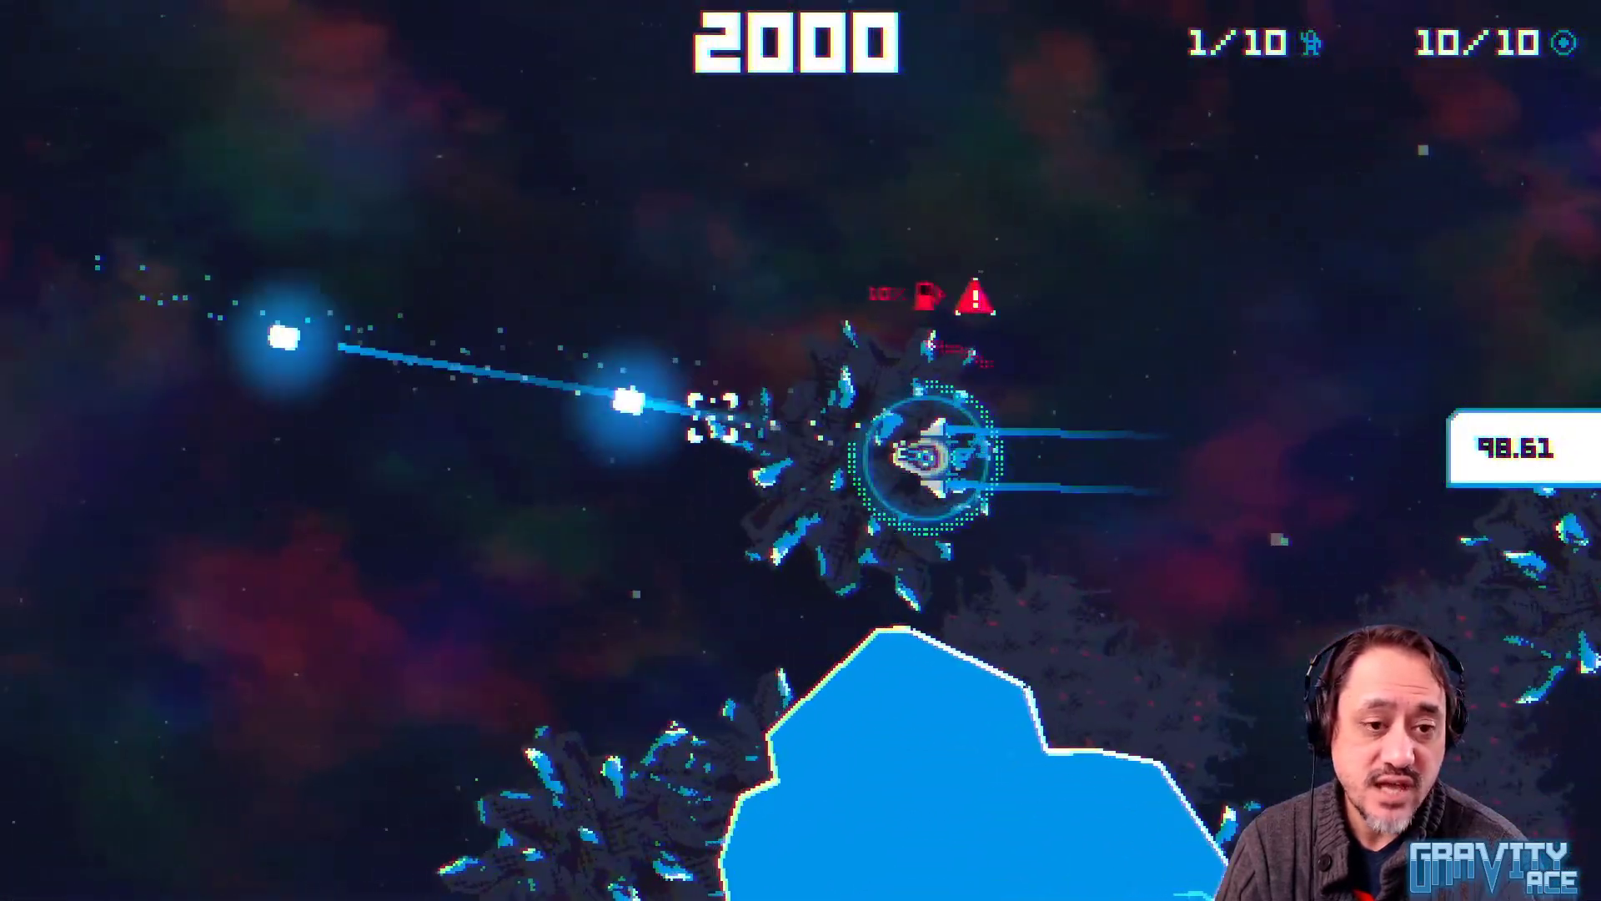
pyautogui.click(709, 414)
pyautogui.click(953, 618)
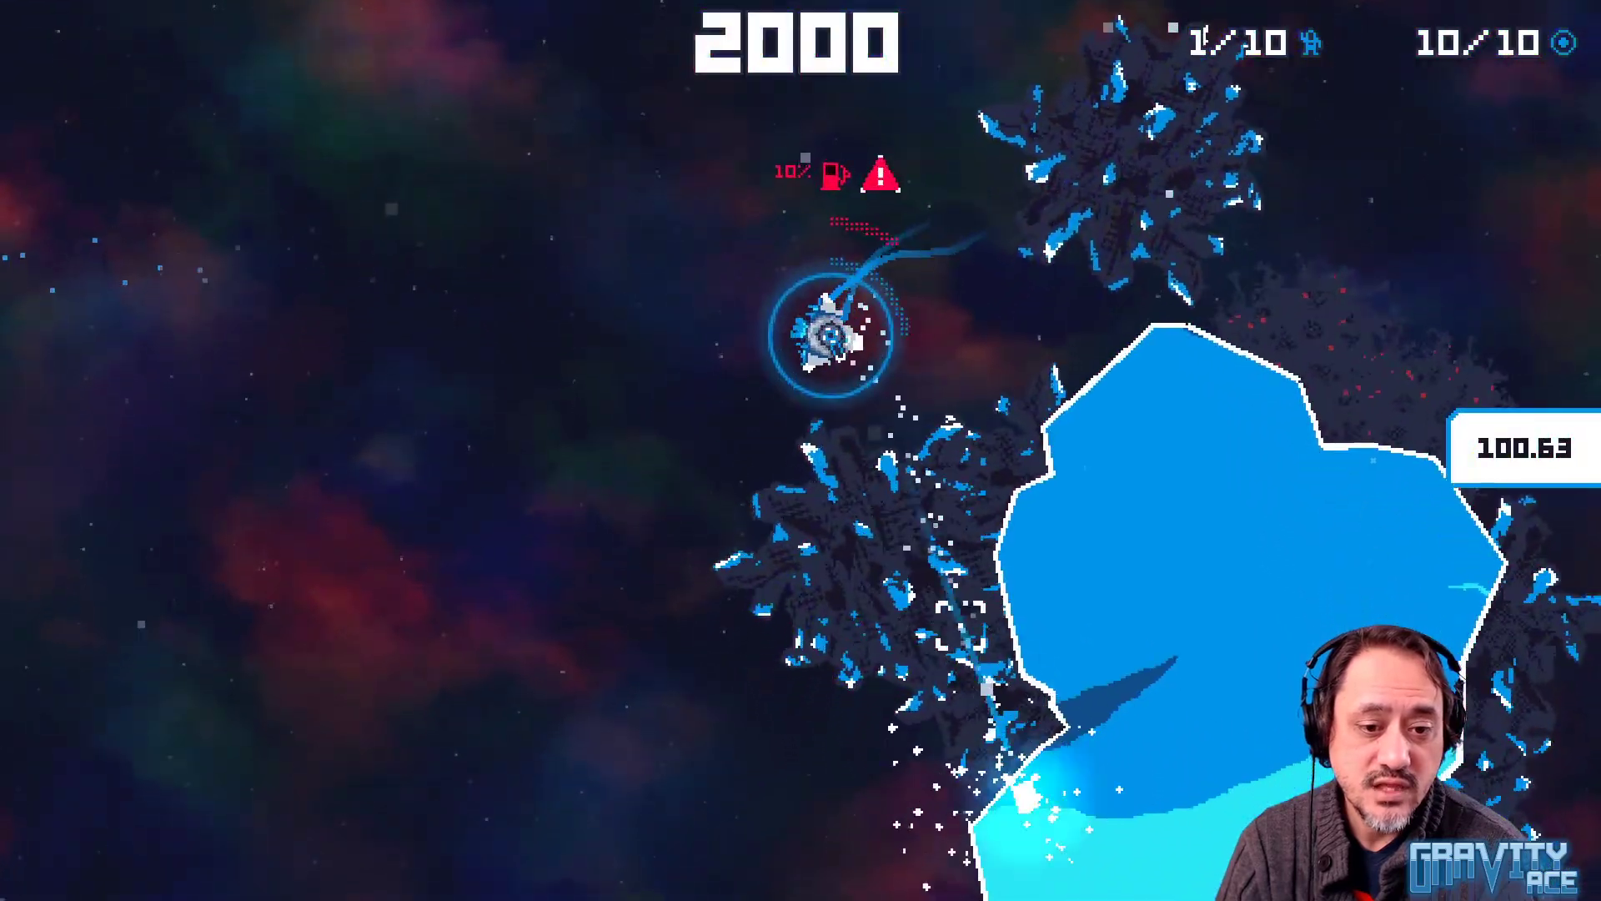
pyautogui.click(1064, 446)
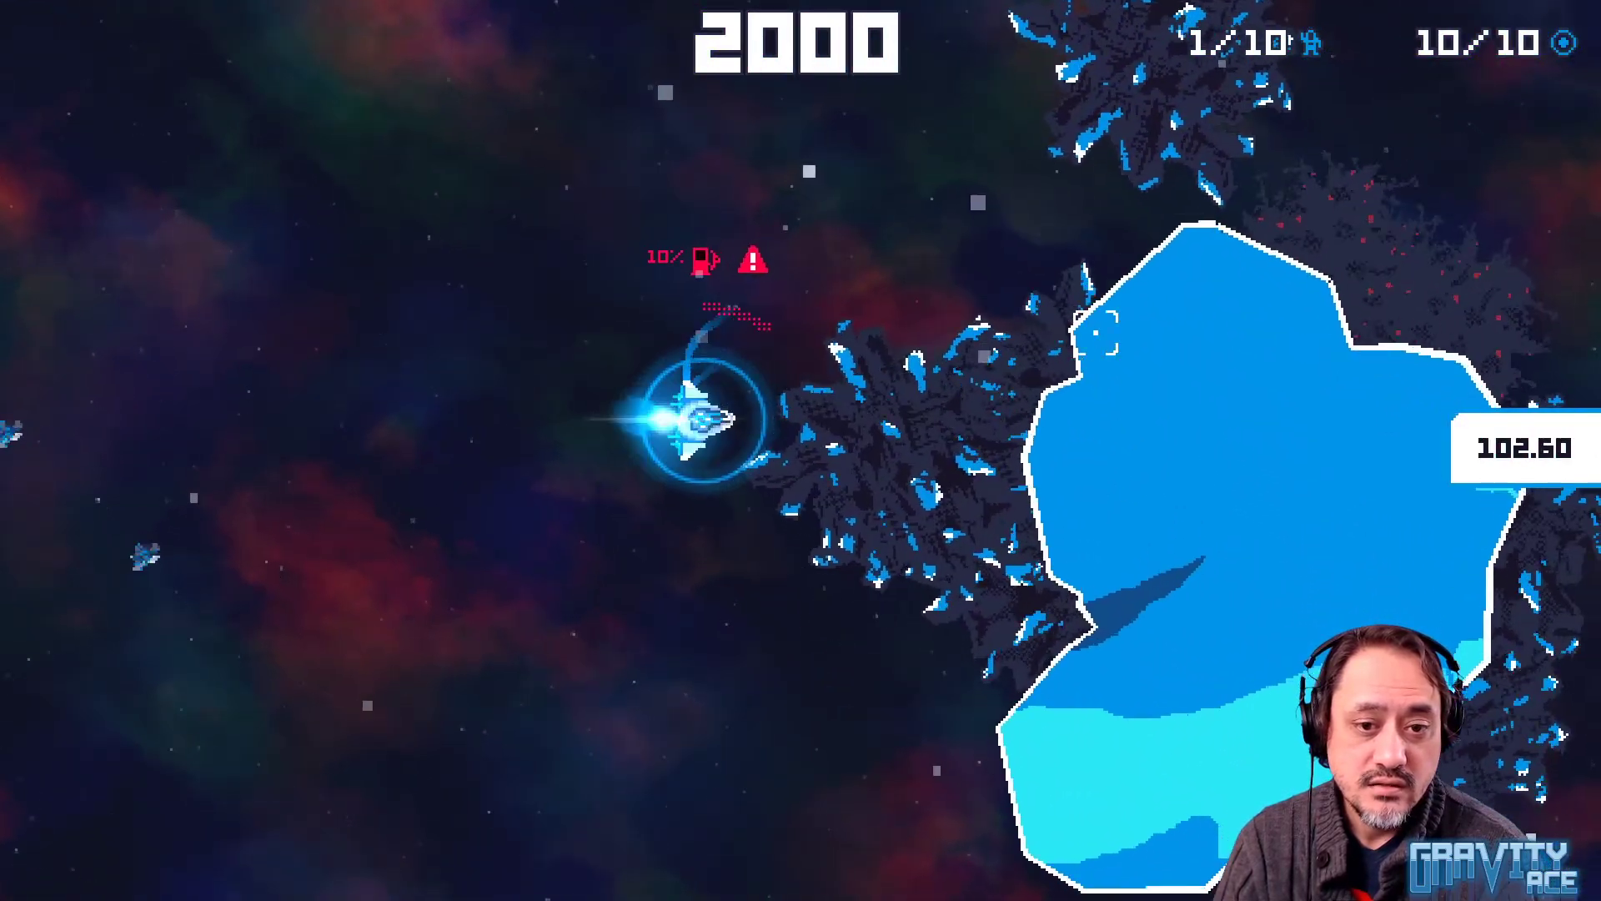
pyautogui.click(1096, 333)
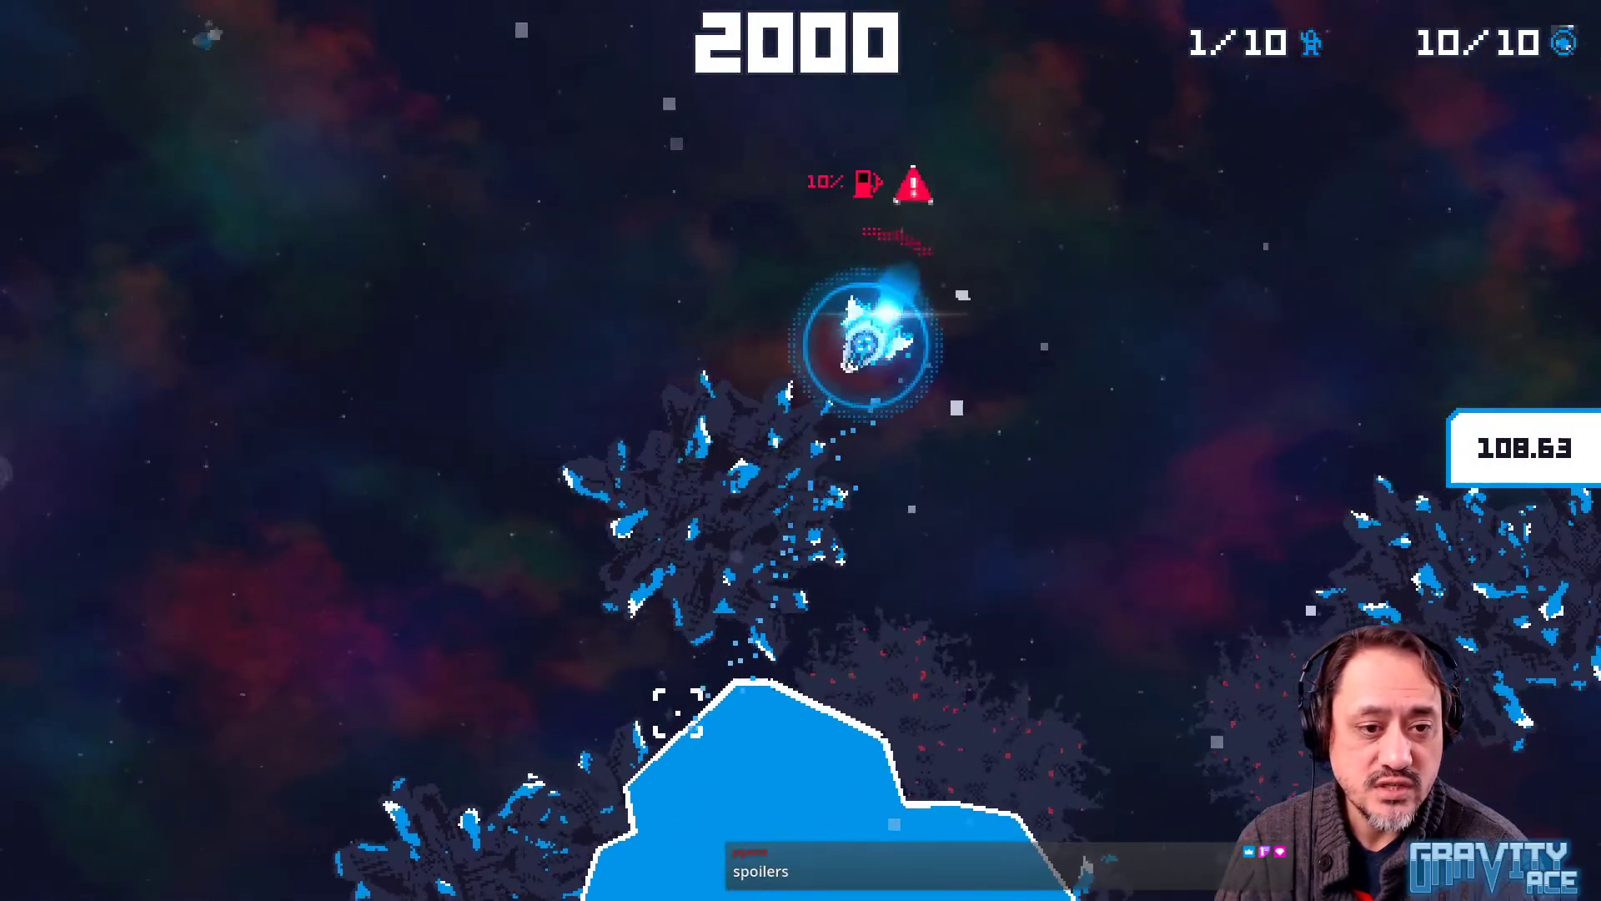
pyautogui.click(325, 349)
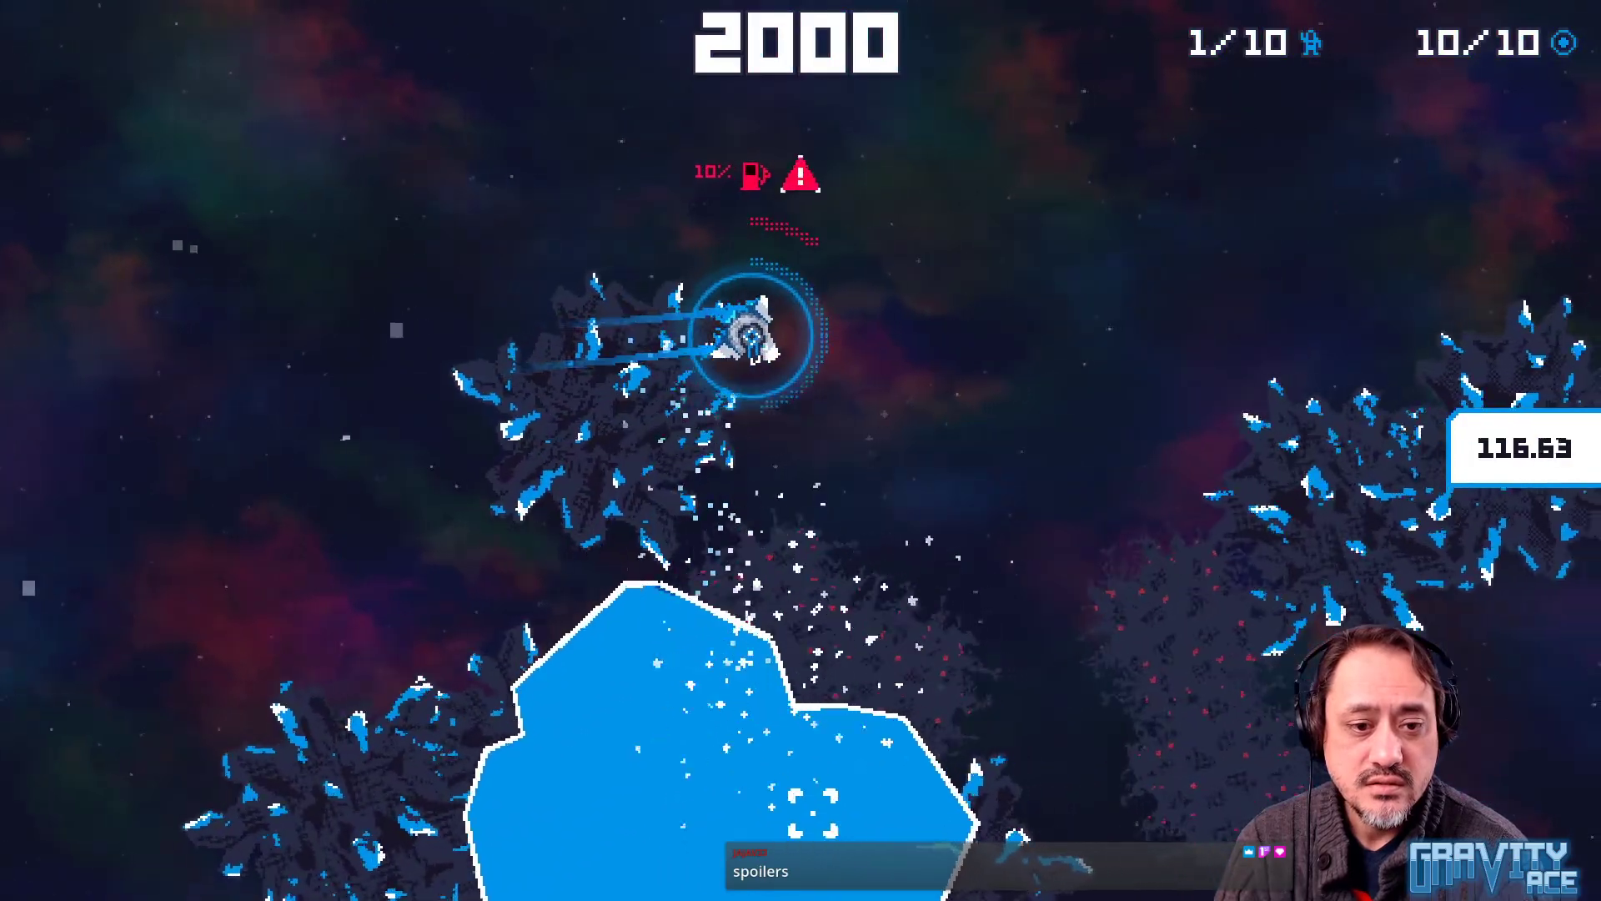
pyautogui.click(782, 821)
pyautogui.click(408, 769)
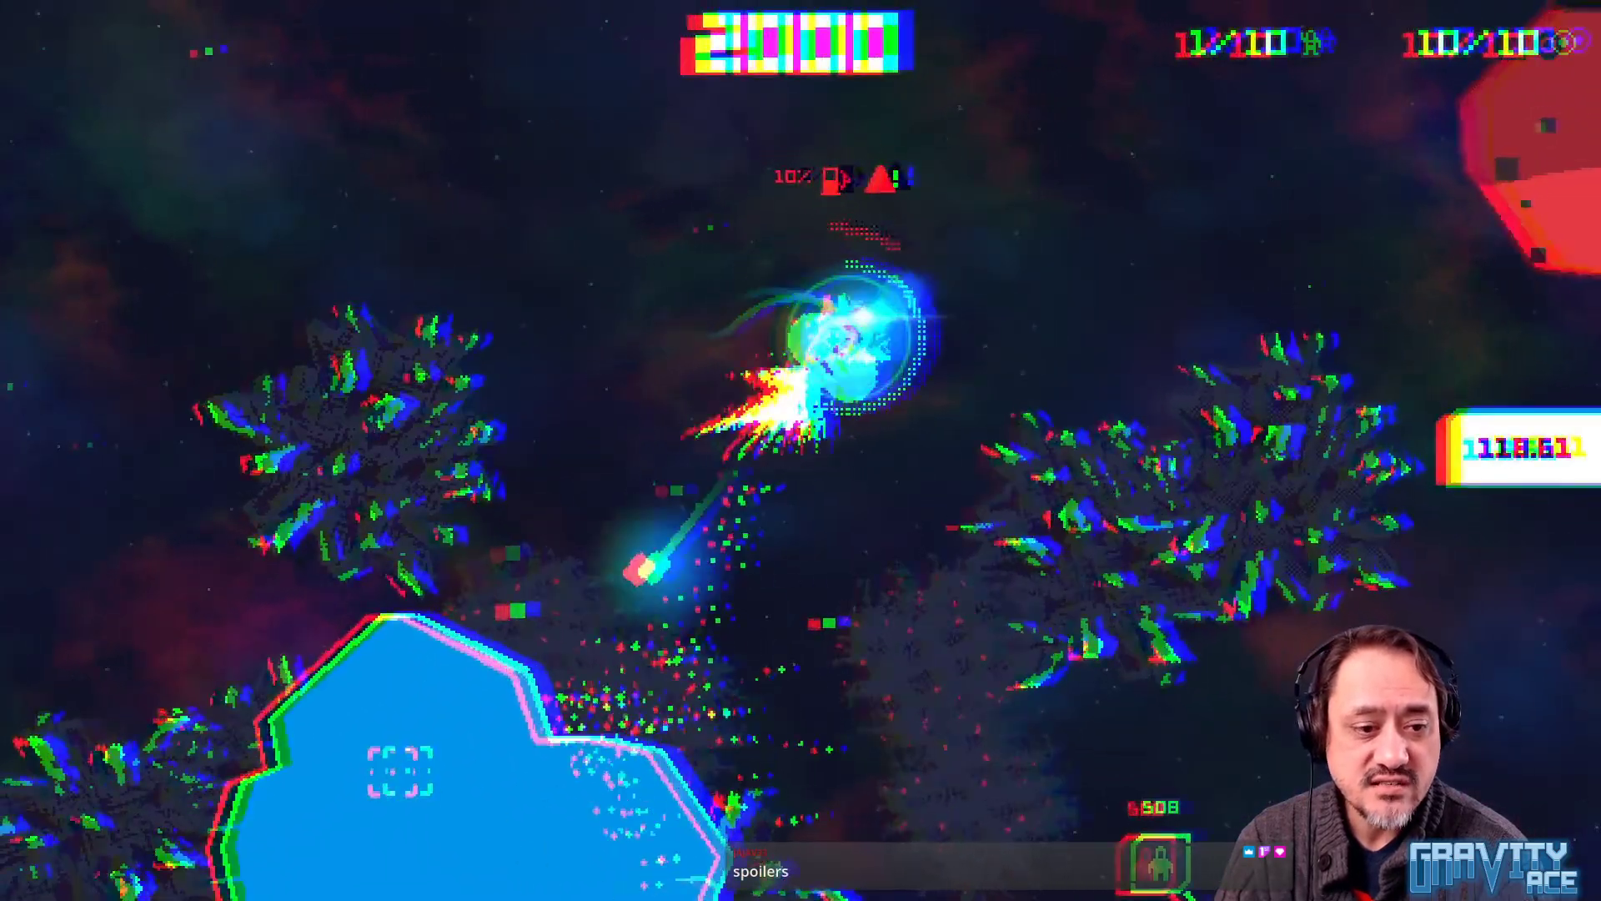
pyautogui.press('d')
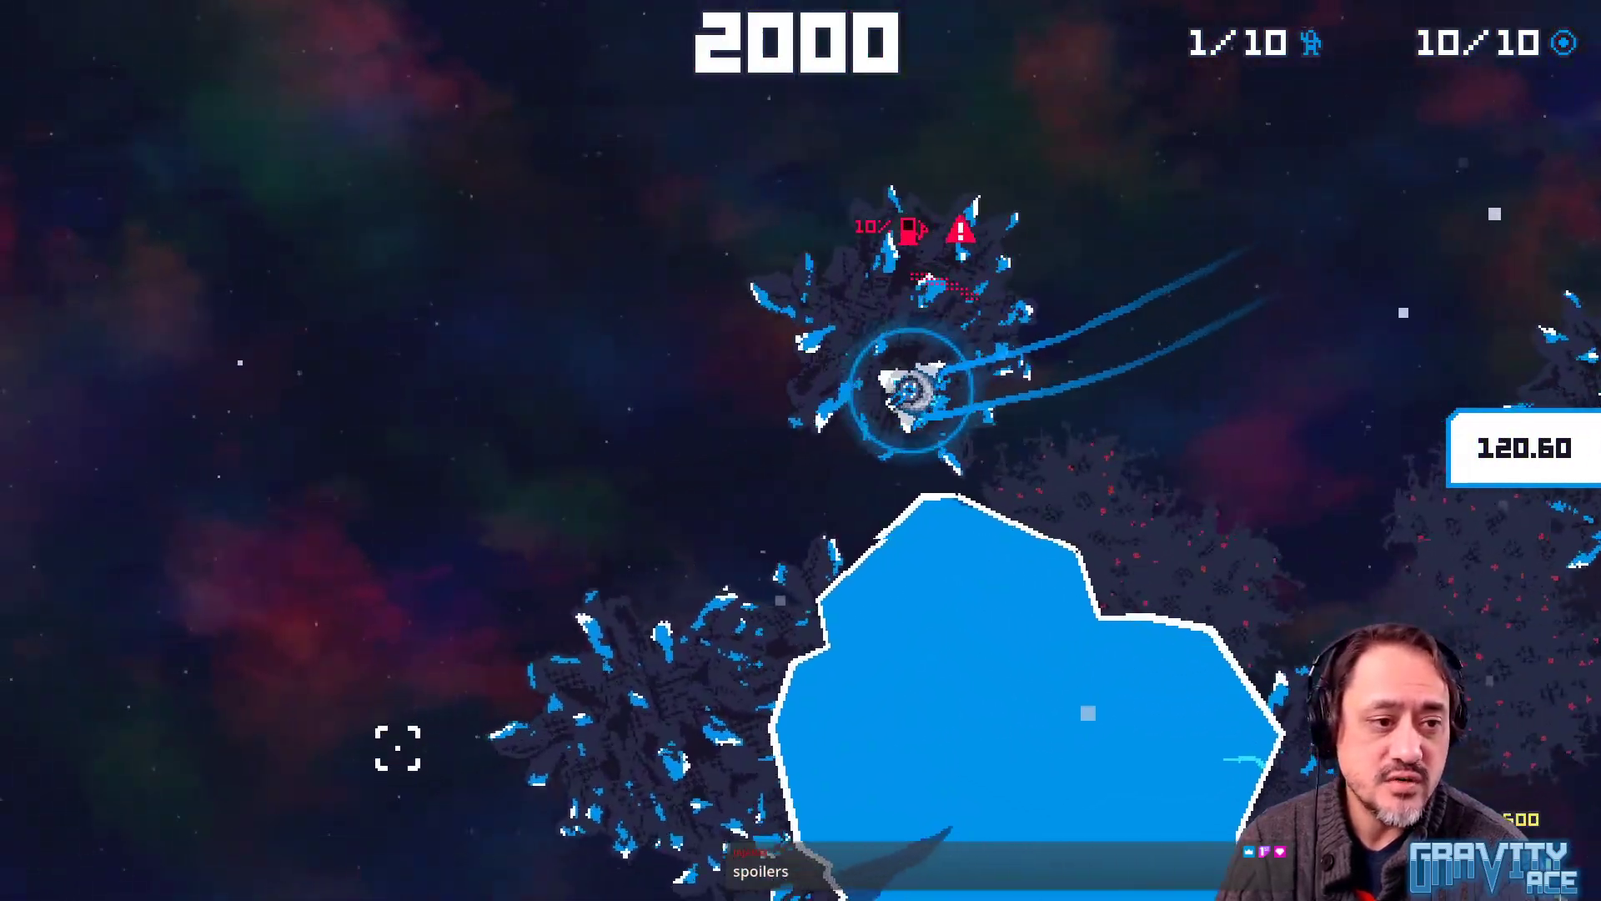
pyautogui.click(1053, 632)
pyautogui.press('w')
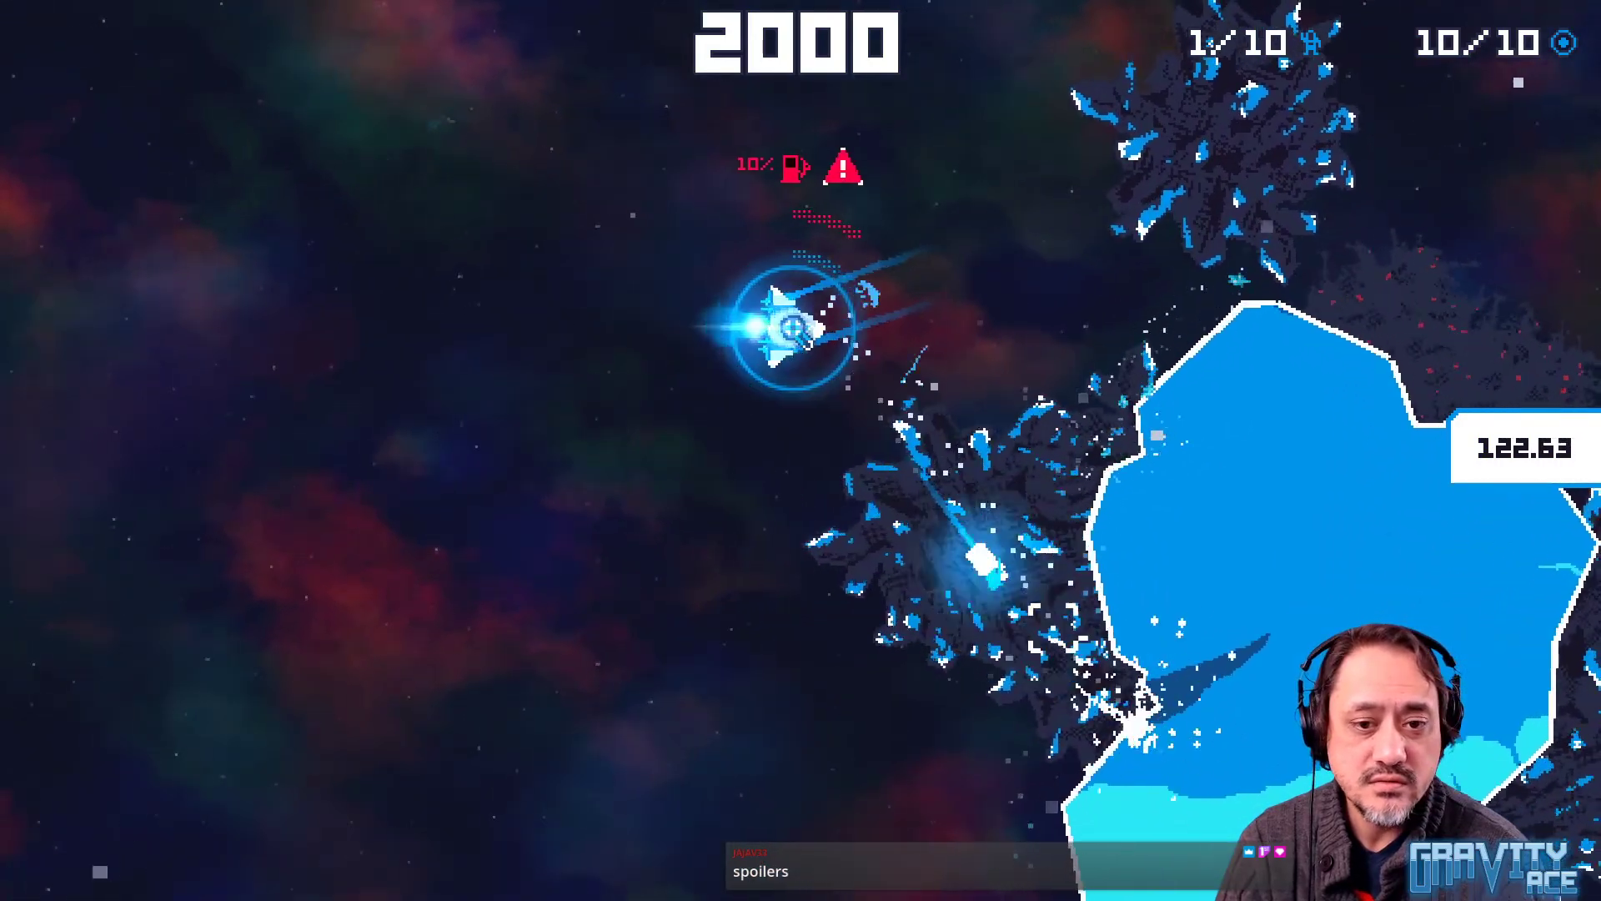
# Fire at the drifting rock beside the blue asteroid and fly the ship up over the asteroid's peak
pyautogui.press('w')
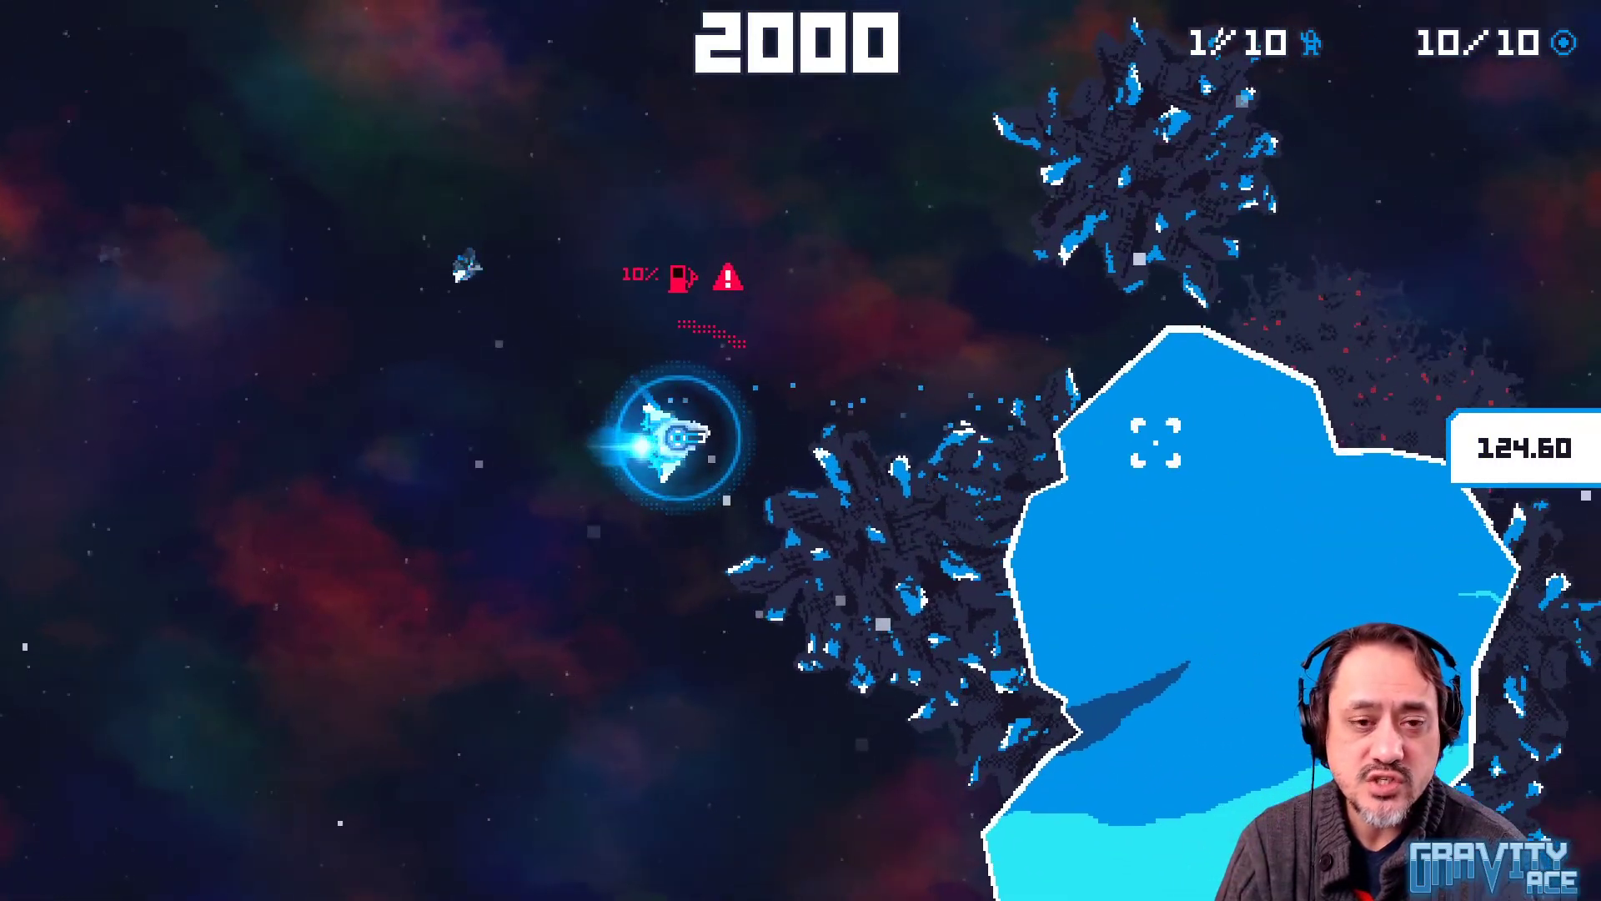
pyautogui.click(465, 410)
pyautogui.press('a')
pyautogui.press('w')
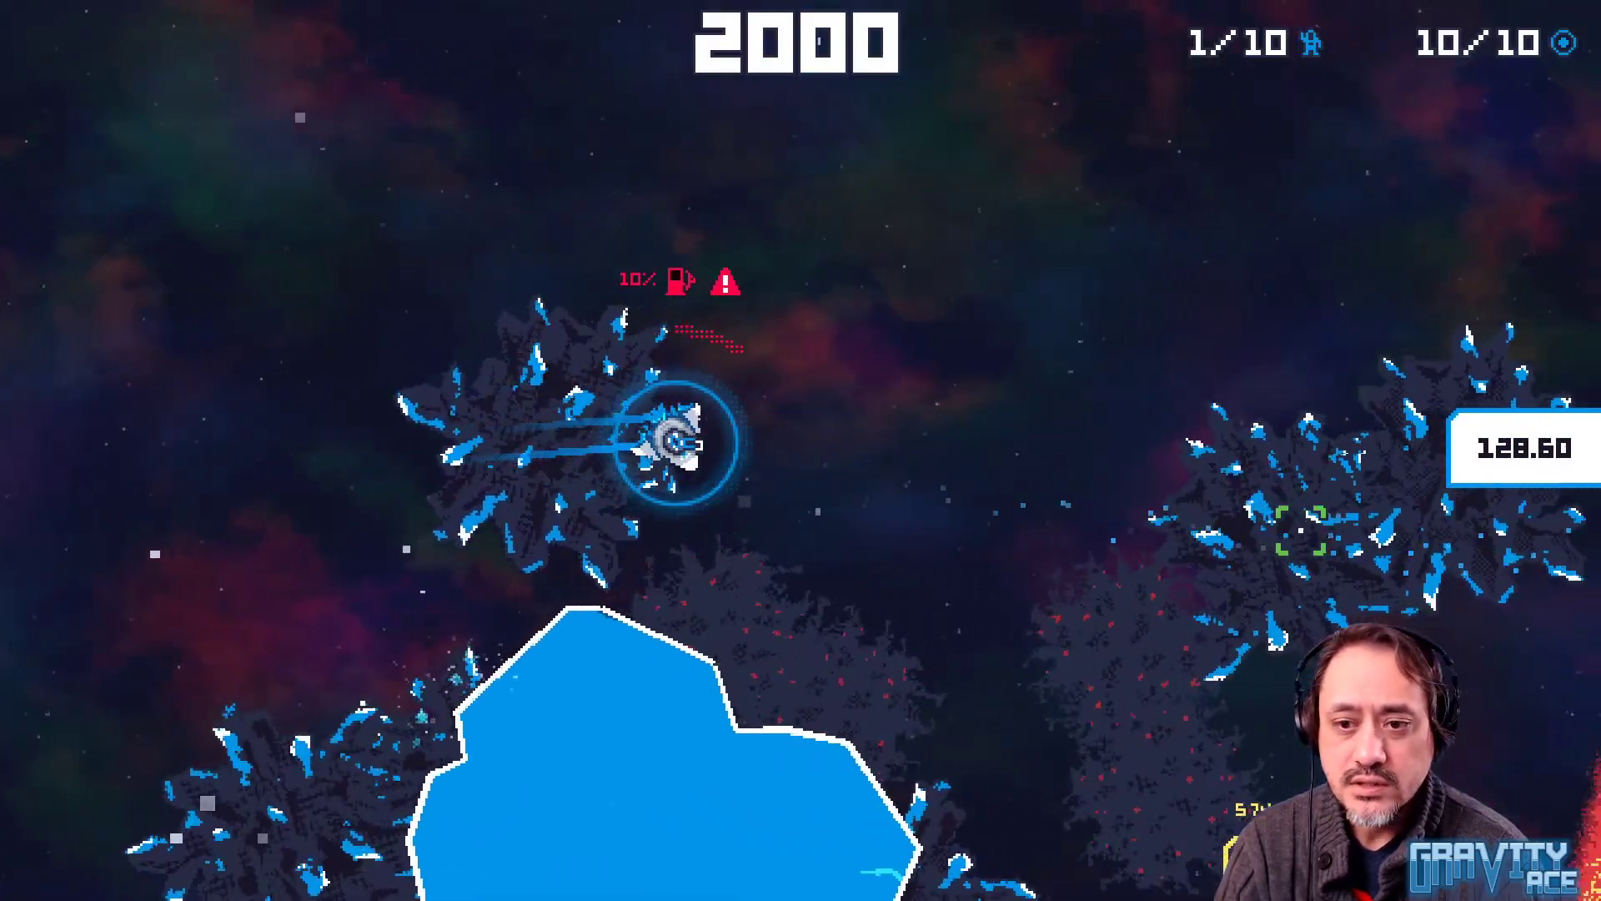
# Fly from the blue asteroid towards the red asteroid, firing at the crystal clusters and the red asteroid's edge
pyautogui.press('a')
pyautogui.press('w')
pyautogui.press('d')
pyautogui.click(1376, 325)
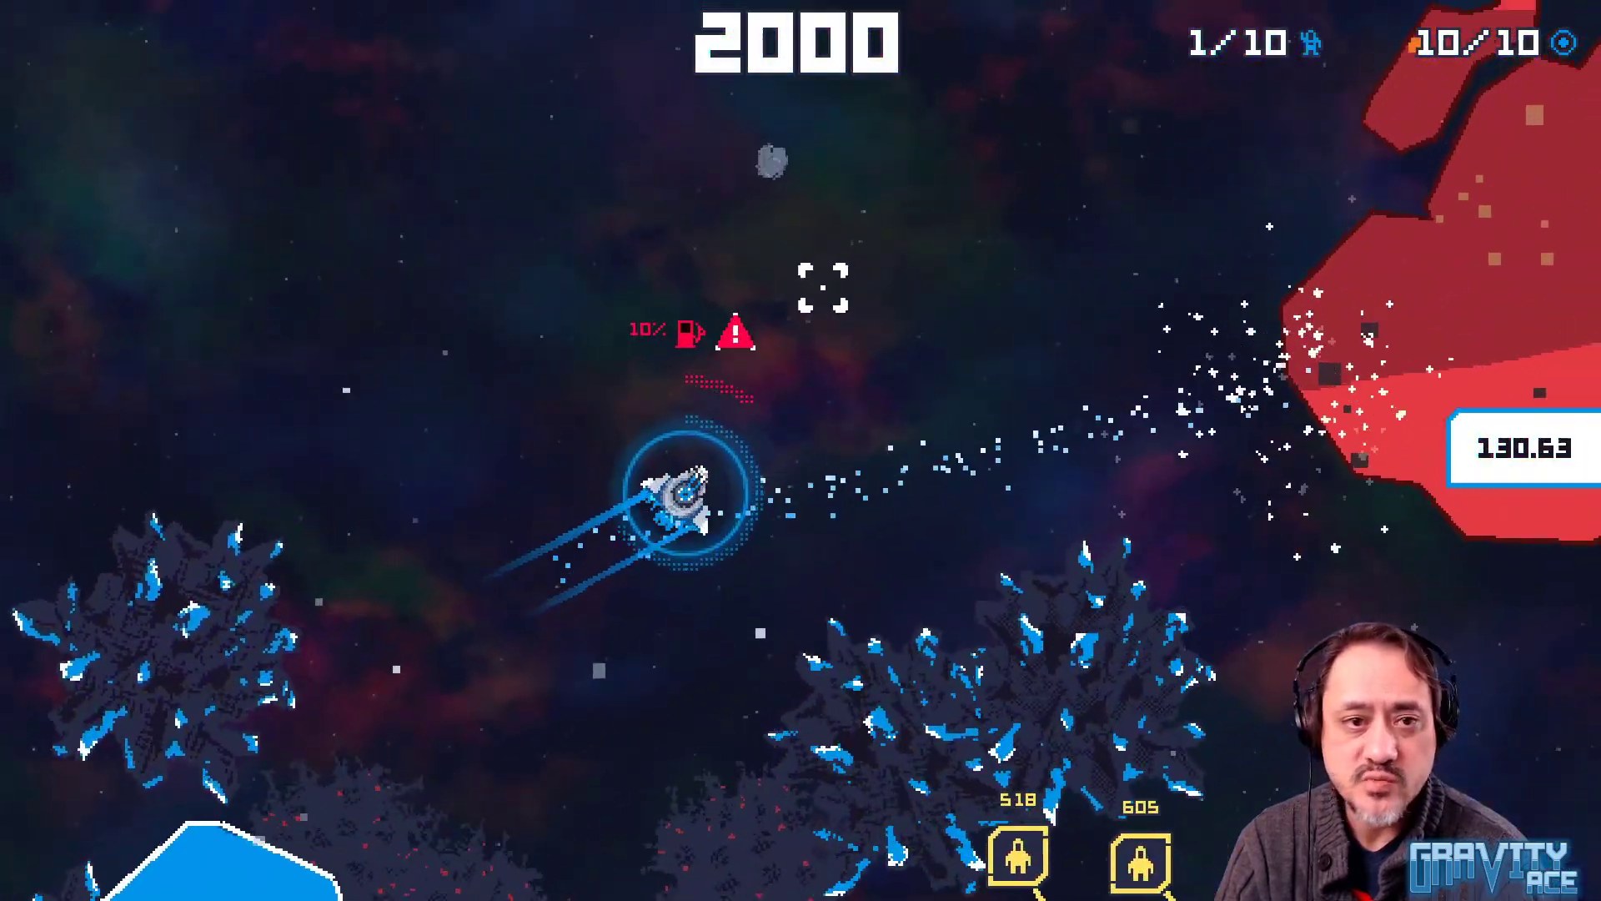
# Shoot the grey rock above the crystal clusters and fly back past the blue asteroid, firing at rocks along the way
pyautogui.click(718, 225)
pyautogui.press('a')
pyautogui.press('w')
pyautogui.click(488, 503)
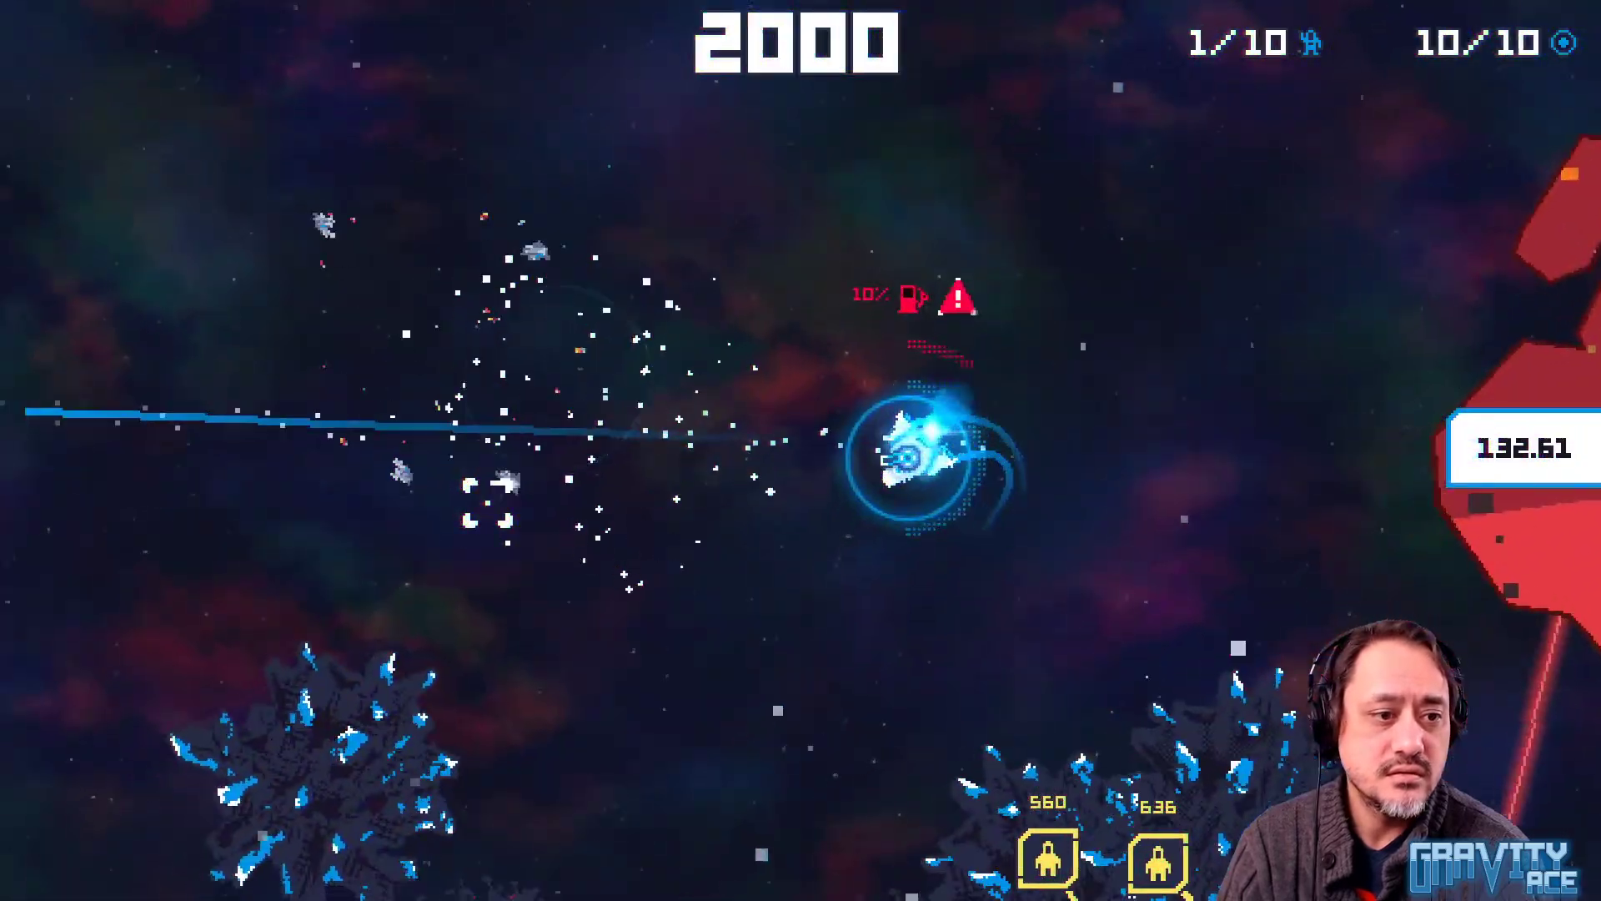
pyautogui.click(643, 284)
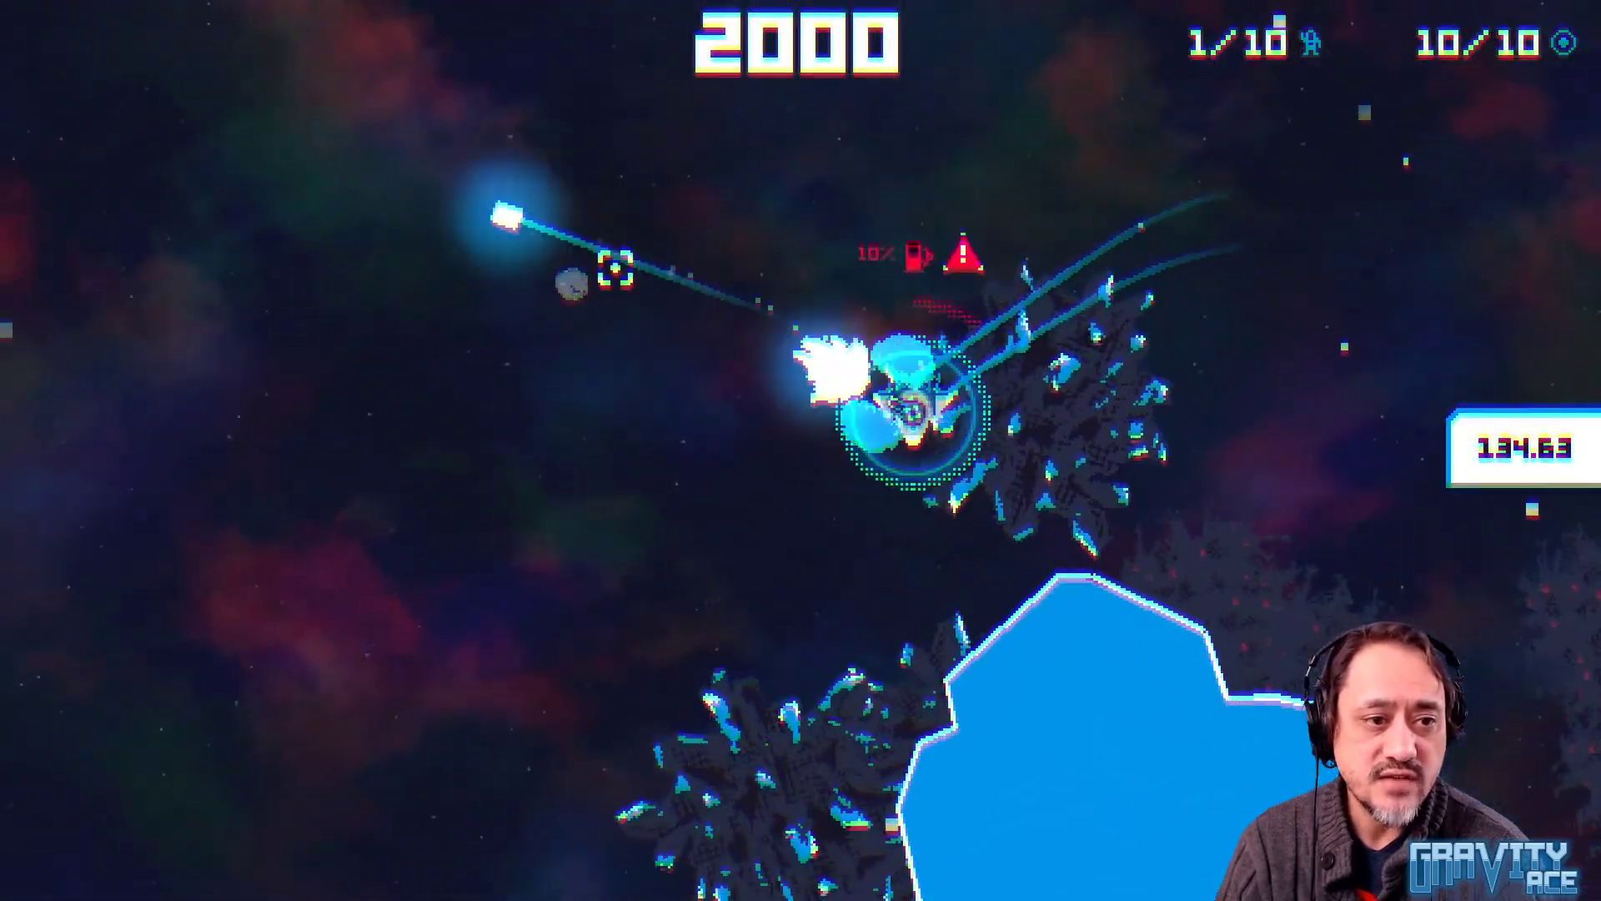
pyautogui.click(489, 353)
pyautogui.press('w')
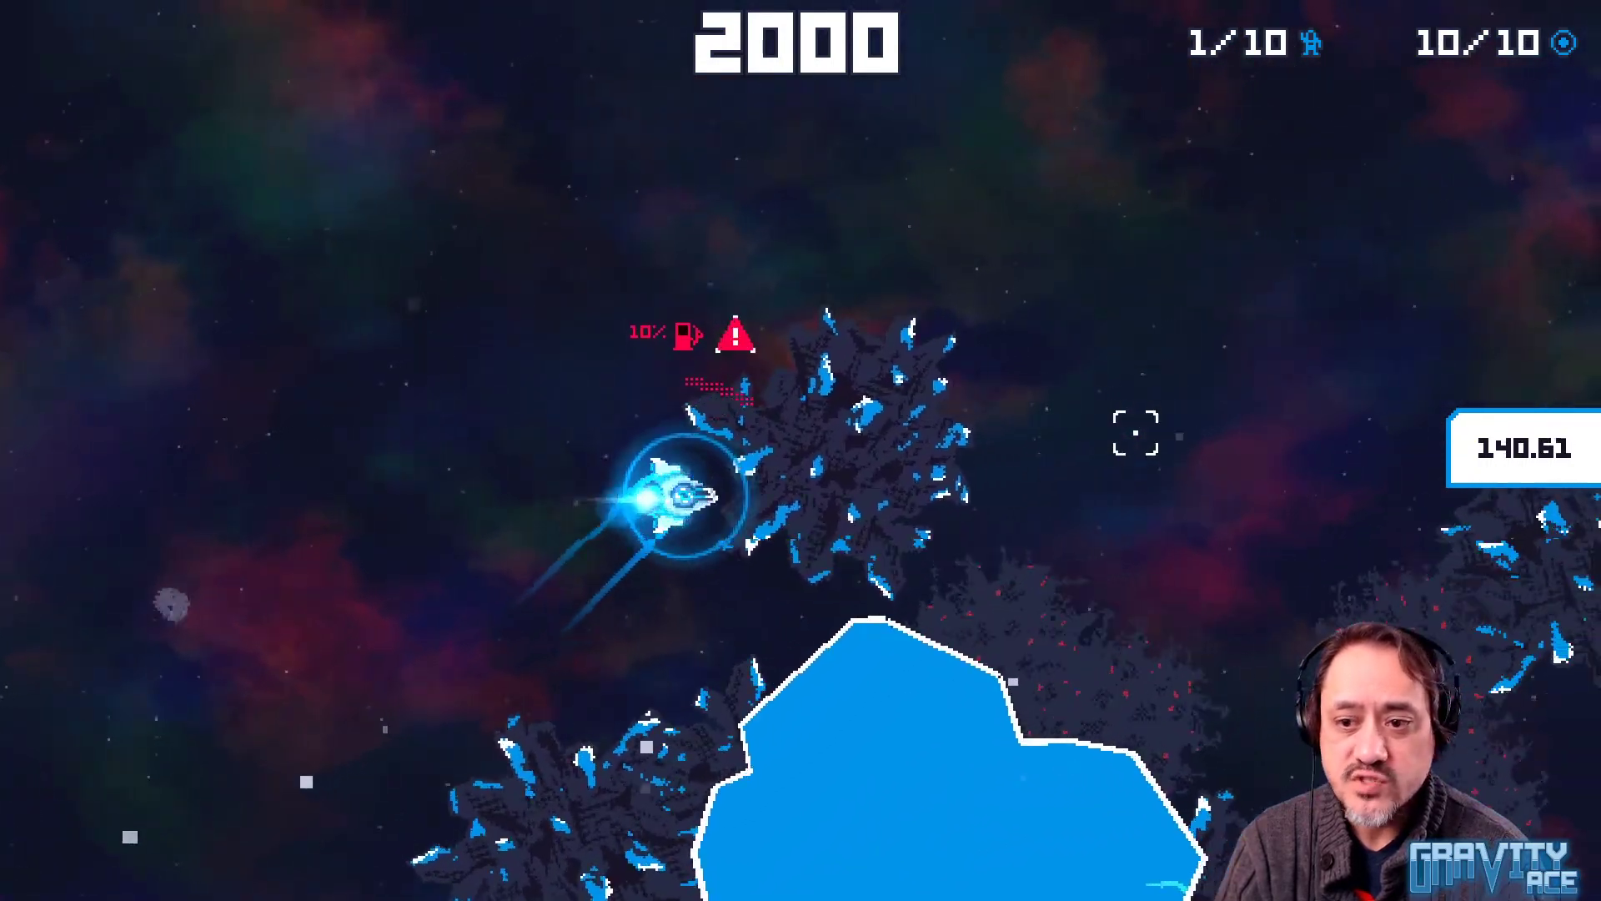
# Make a firing run over the crystal clusters to the red asteroid and return to the far side of the blue asteroid
pyautogui.click(1213, 457)
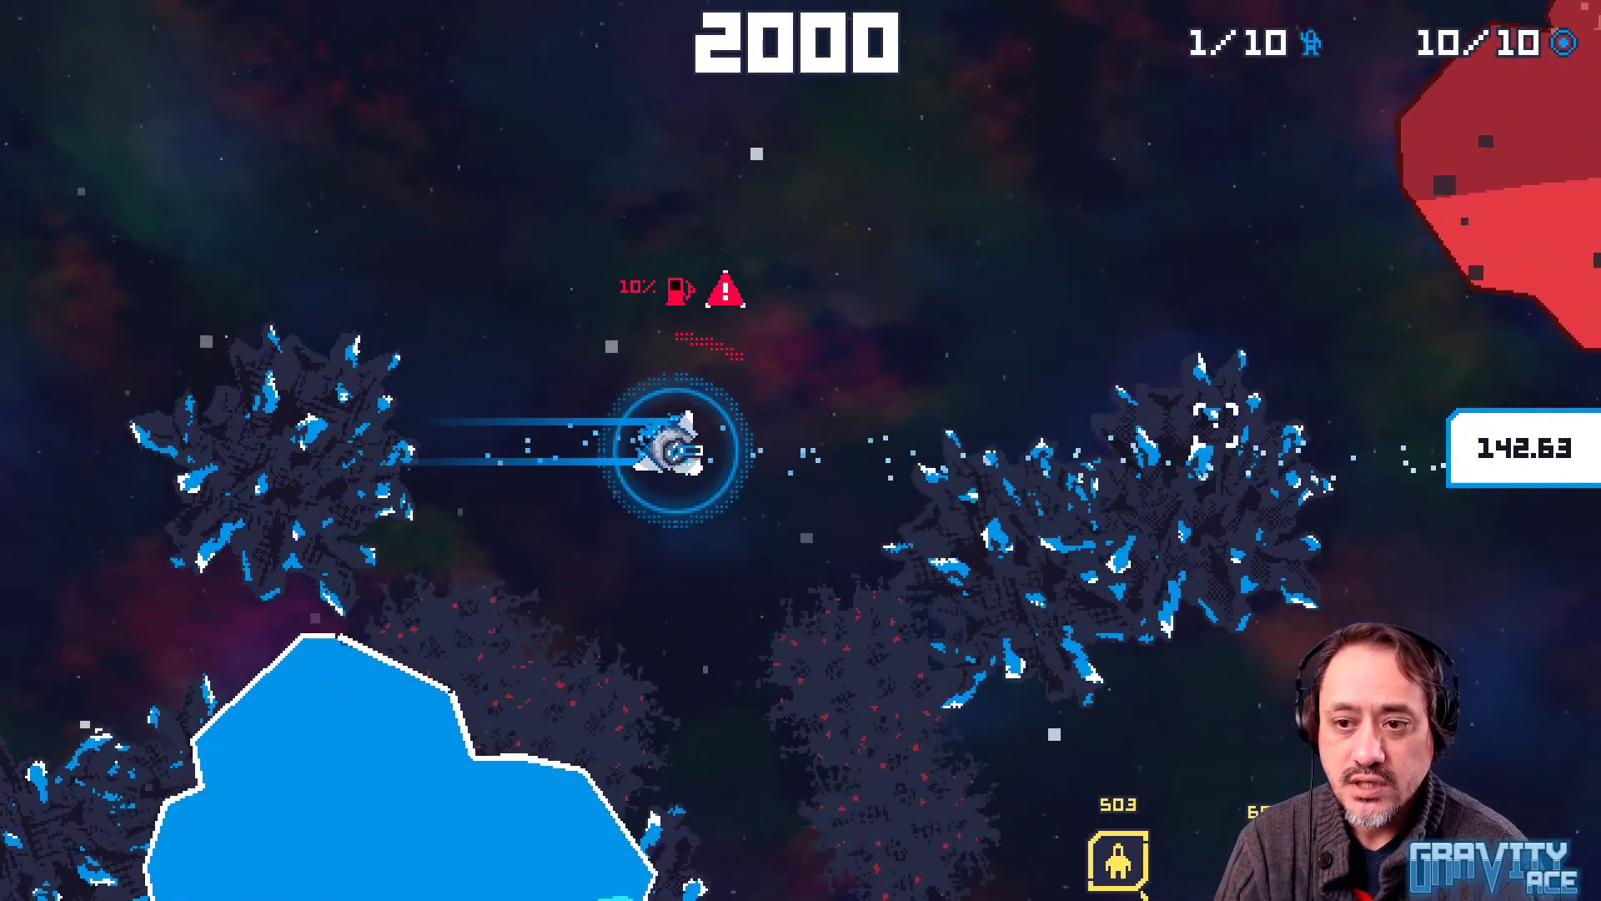
pyautogui.click(1194, 358)
pyautogui.click(804, 325)
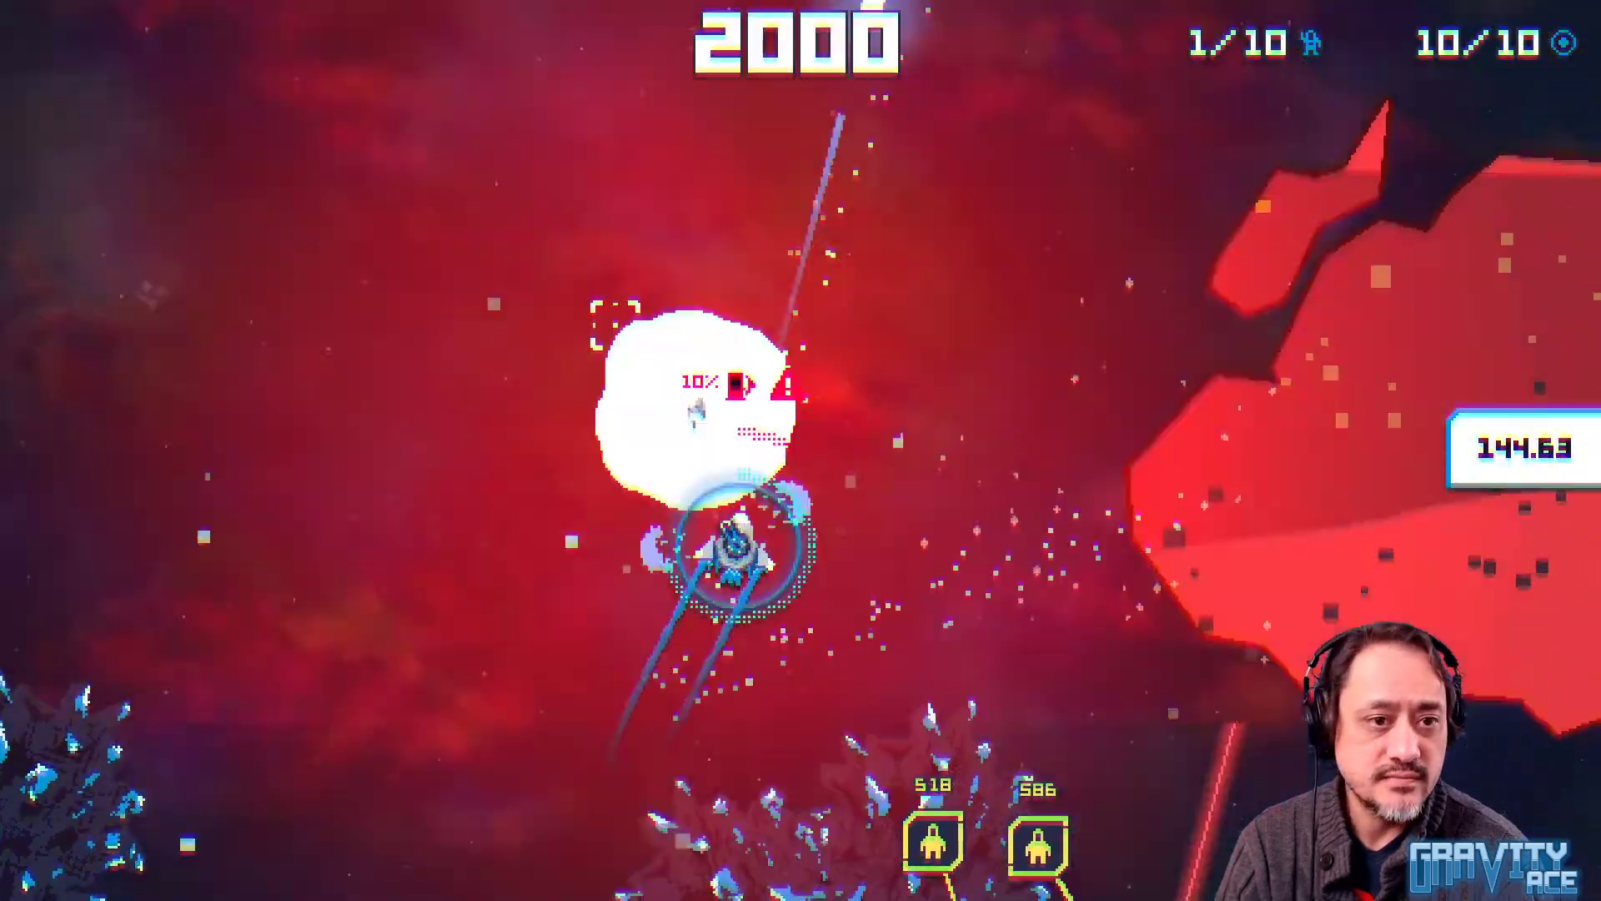
pyautogui.click(567, 342)
pyautogui.press('w')
pyautogui.click(257, 537)
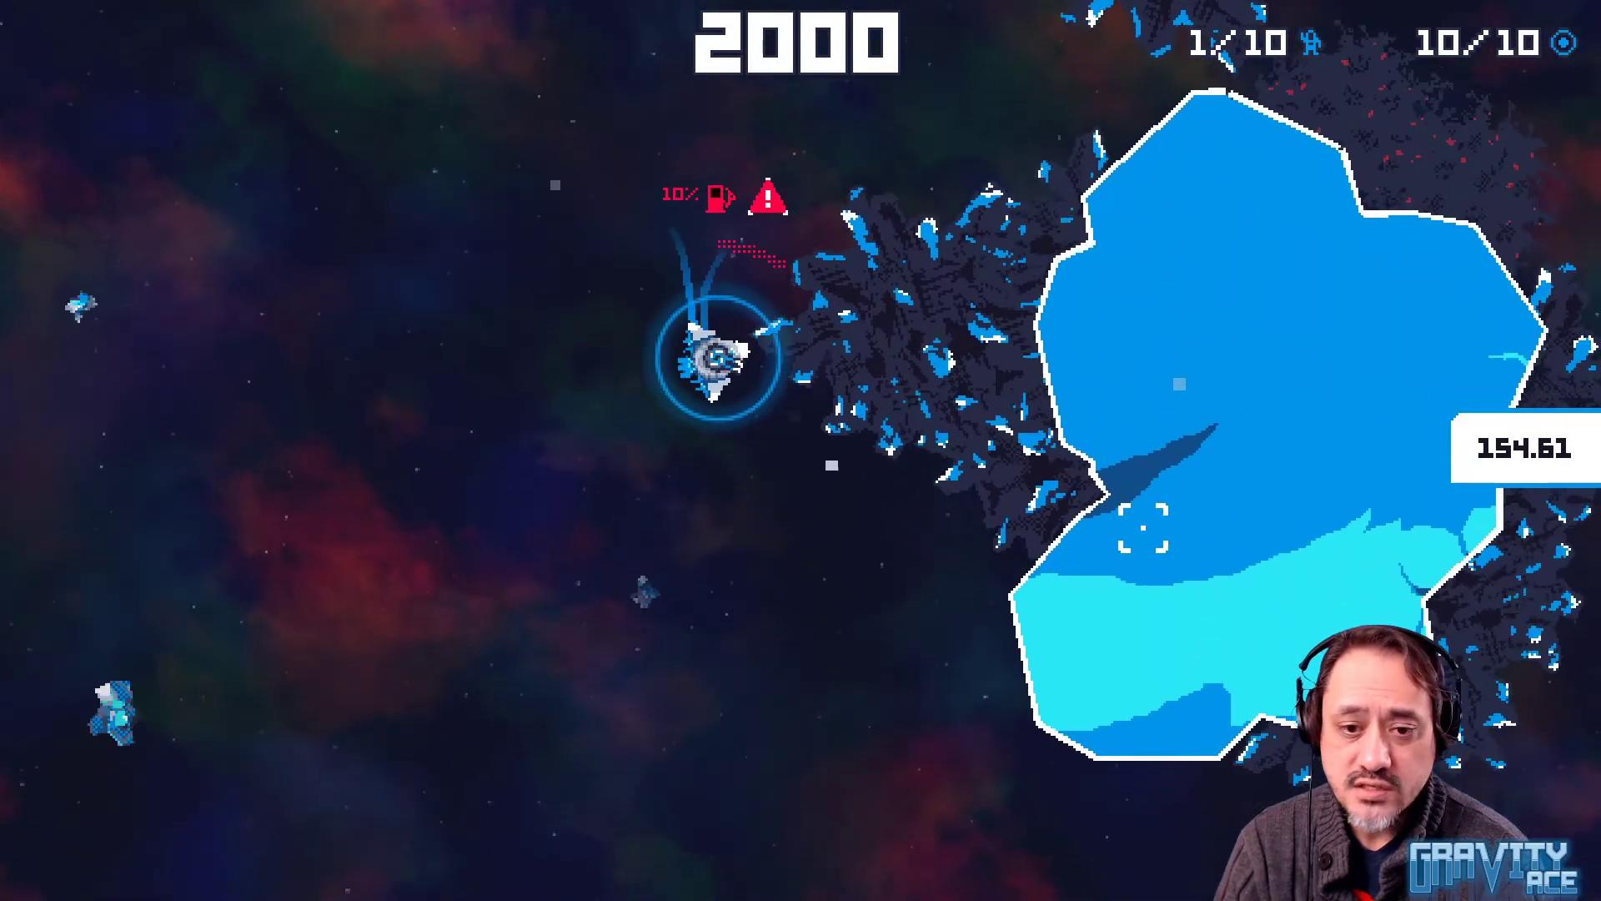
# Cross above the blue asteroid with the guns firing ahead and strike the edge of the red asteroid
pyautogui.click(1117, 482)
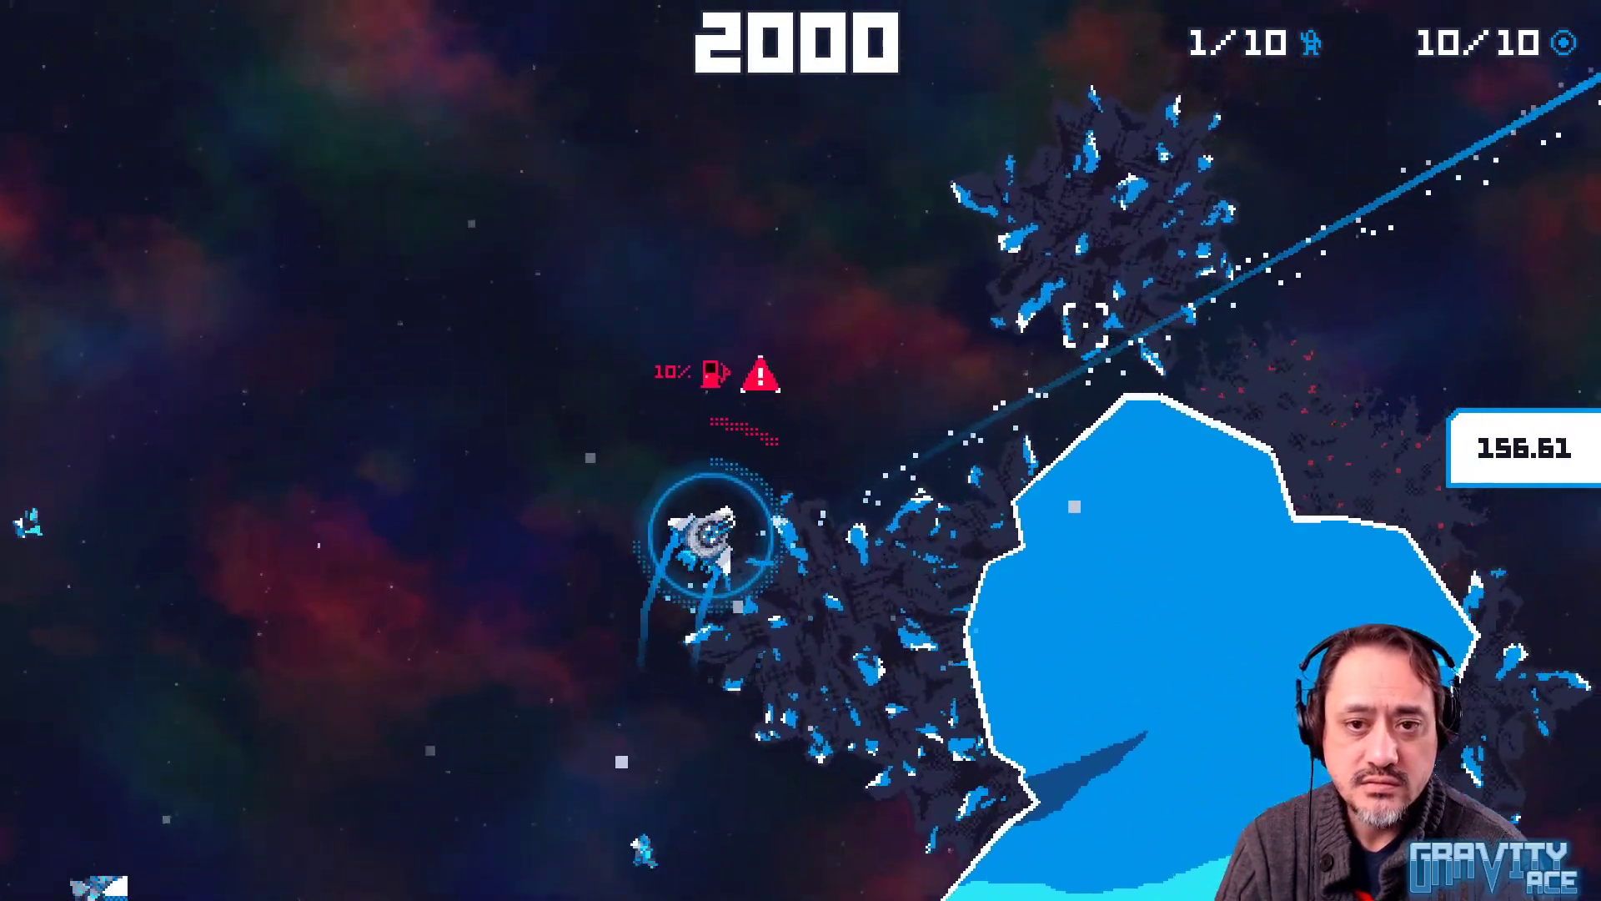
pyautogui.click(1335, 497)
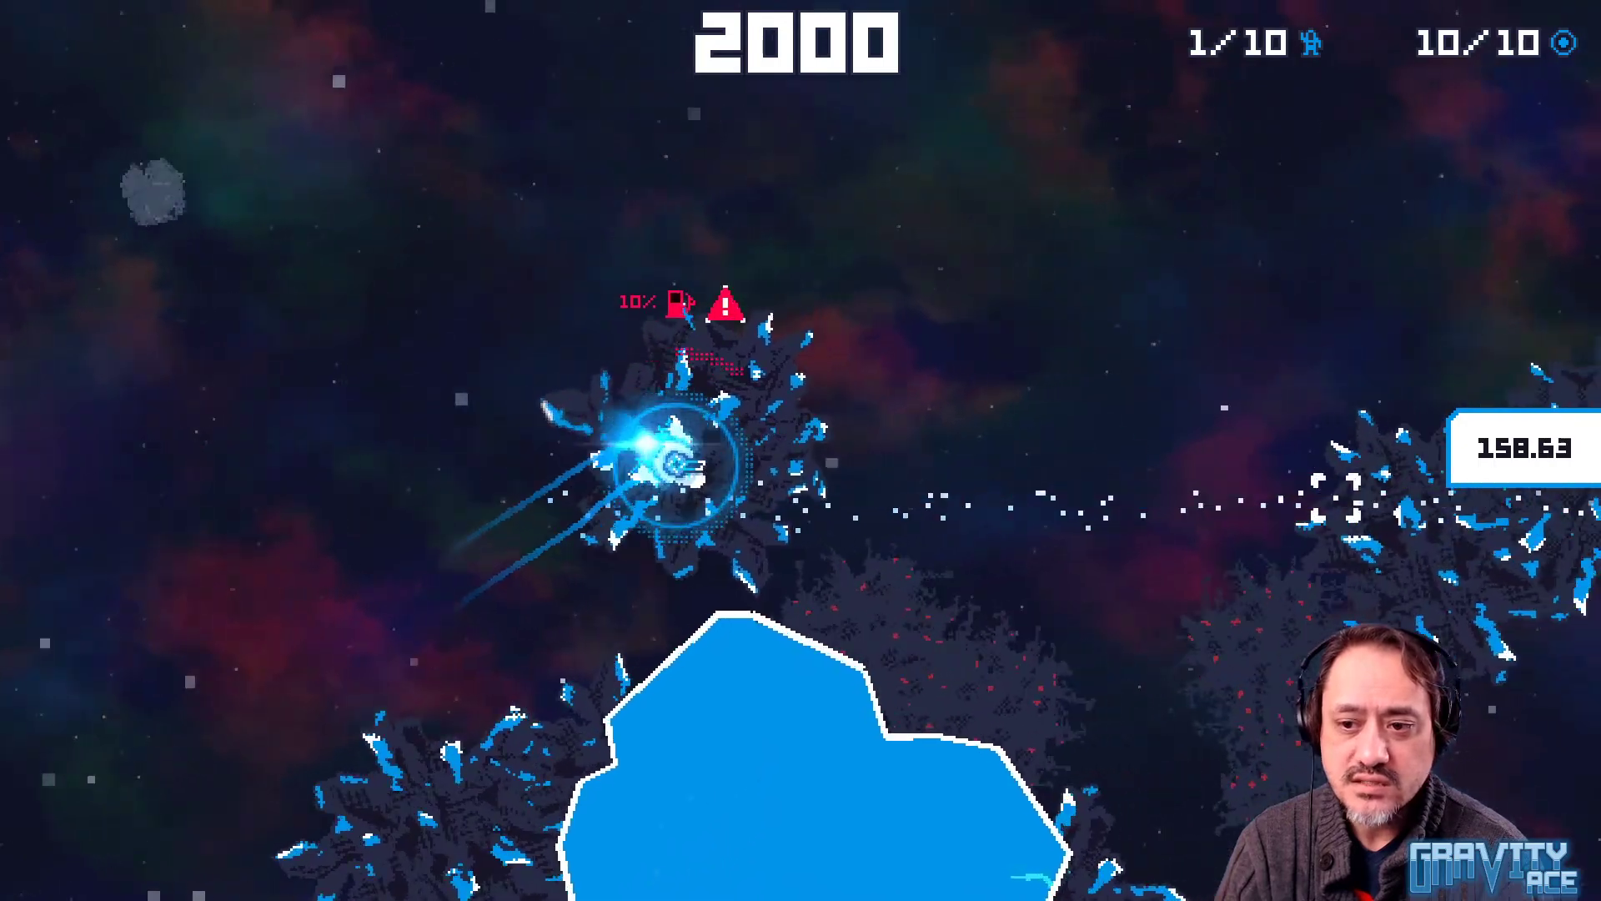
pyautogui.click(1322, 367)
pyautogui.click(1299, 197)
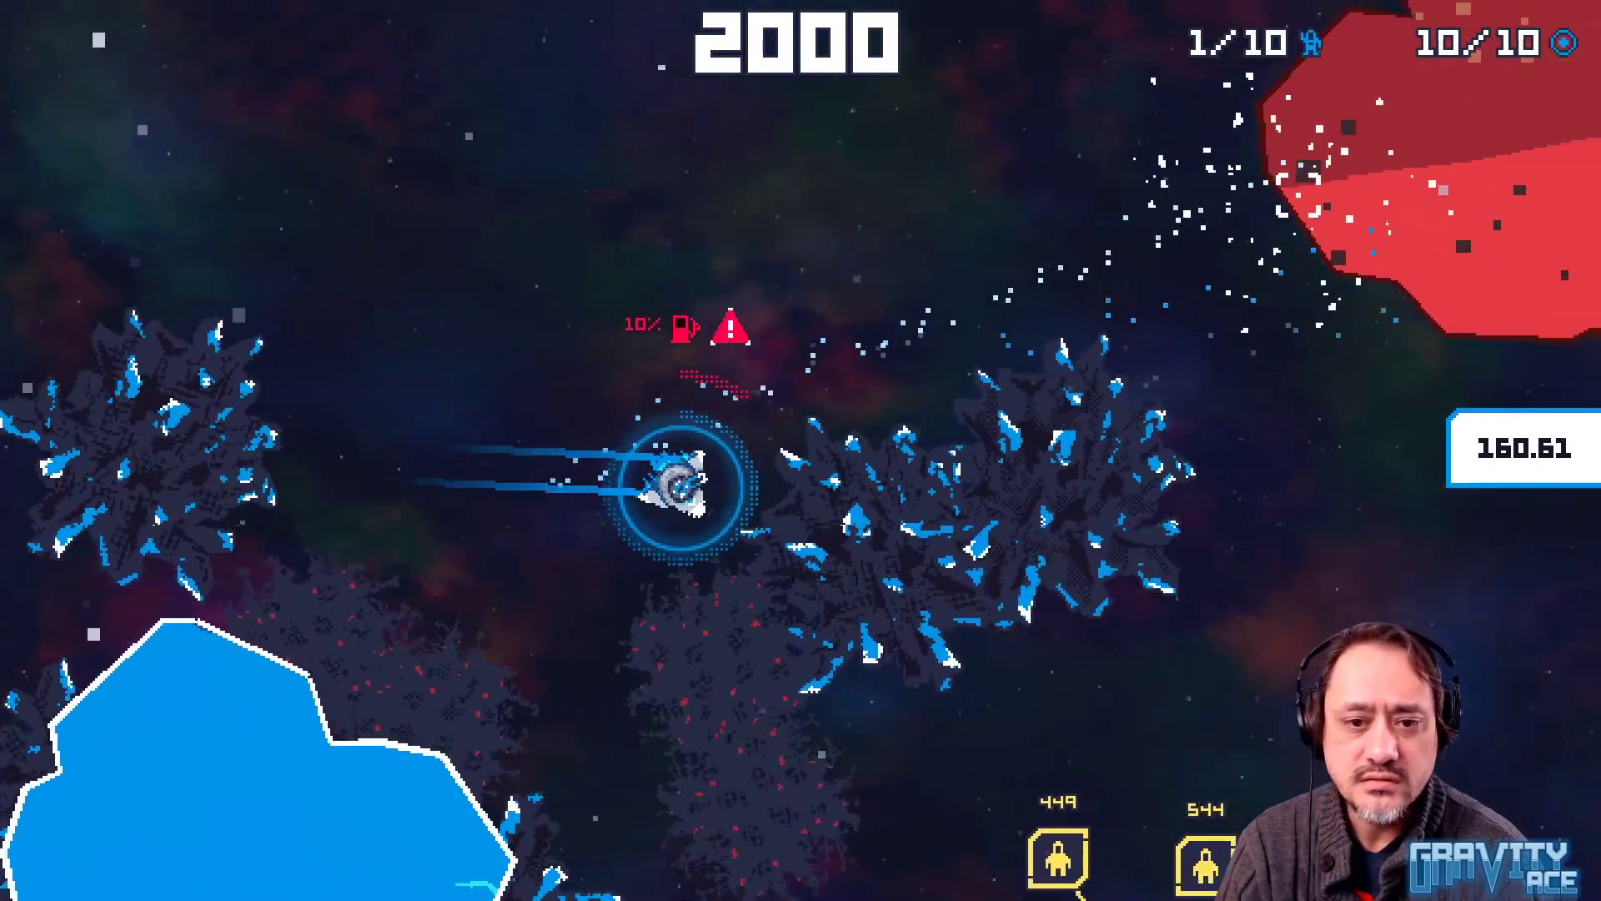
# Turn back from the red asteroid and shoot the top of the blue asteroid while passing over it
pyautogui.click(611, 715)
pyautogui.click(289, 653)
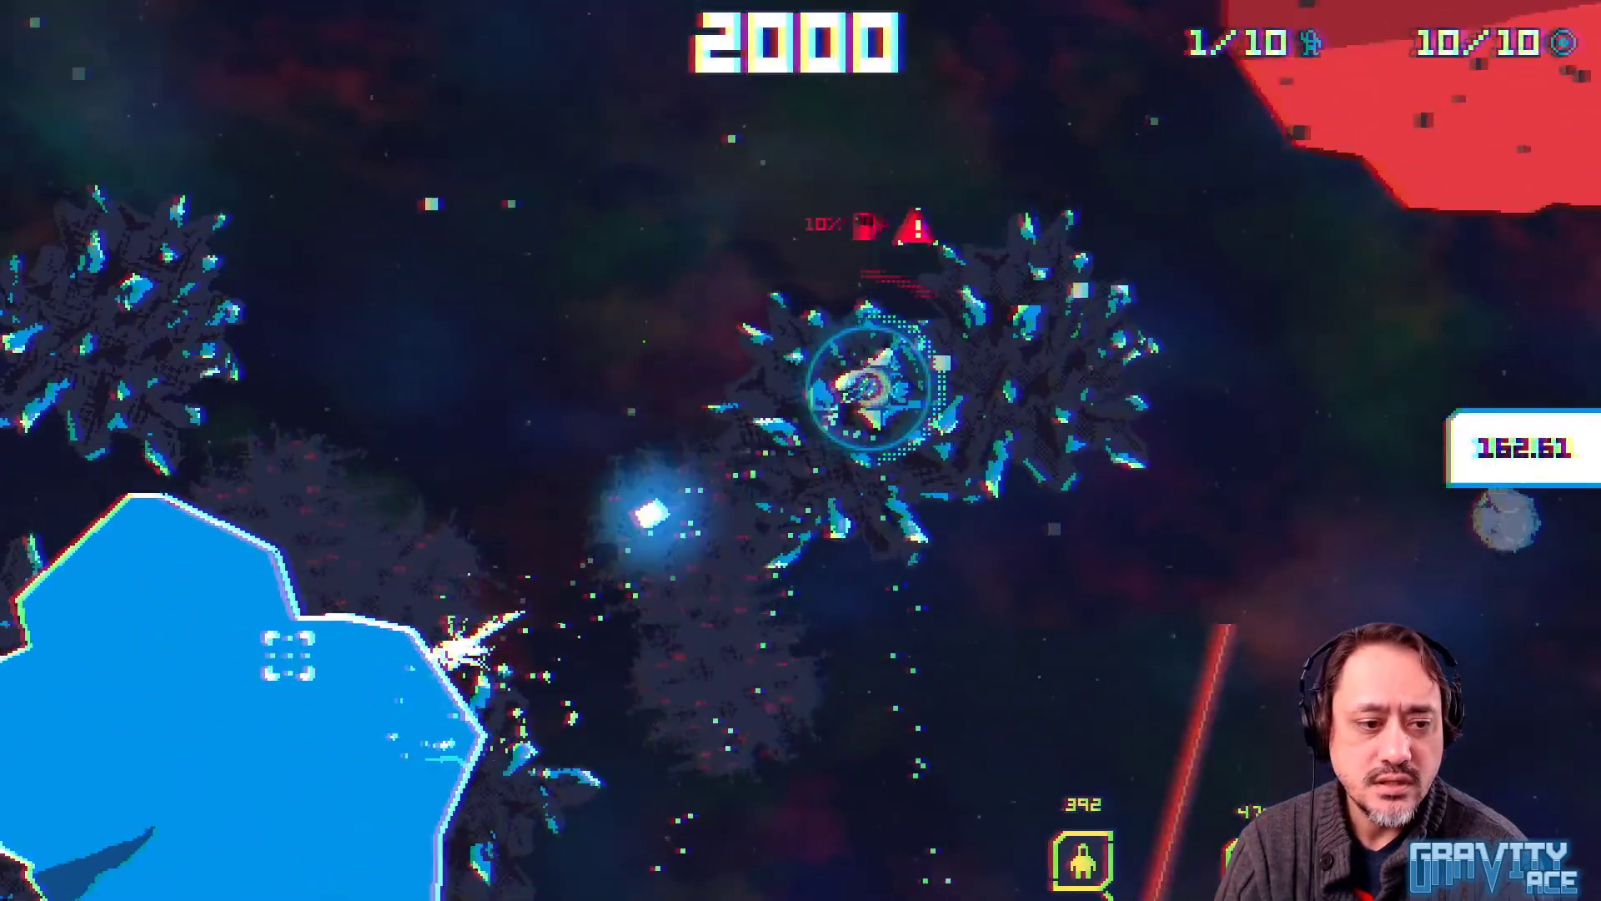
pyautogui.click(286, 625)
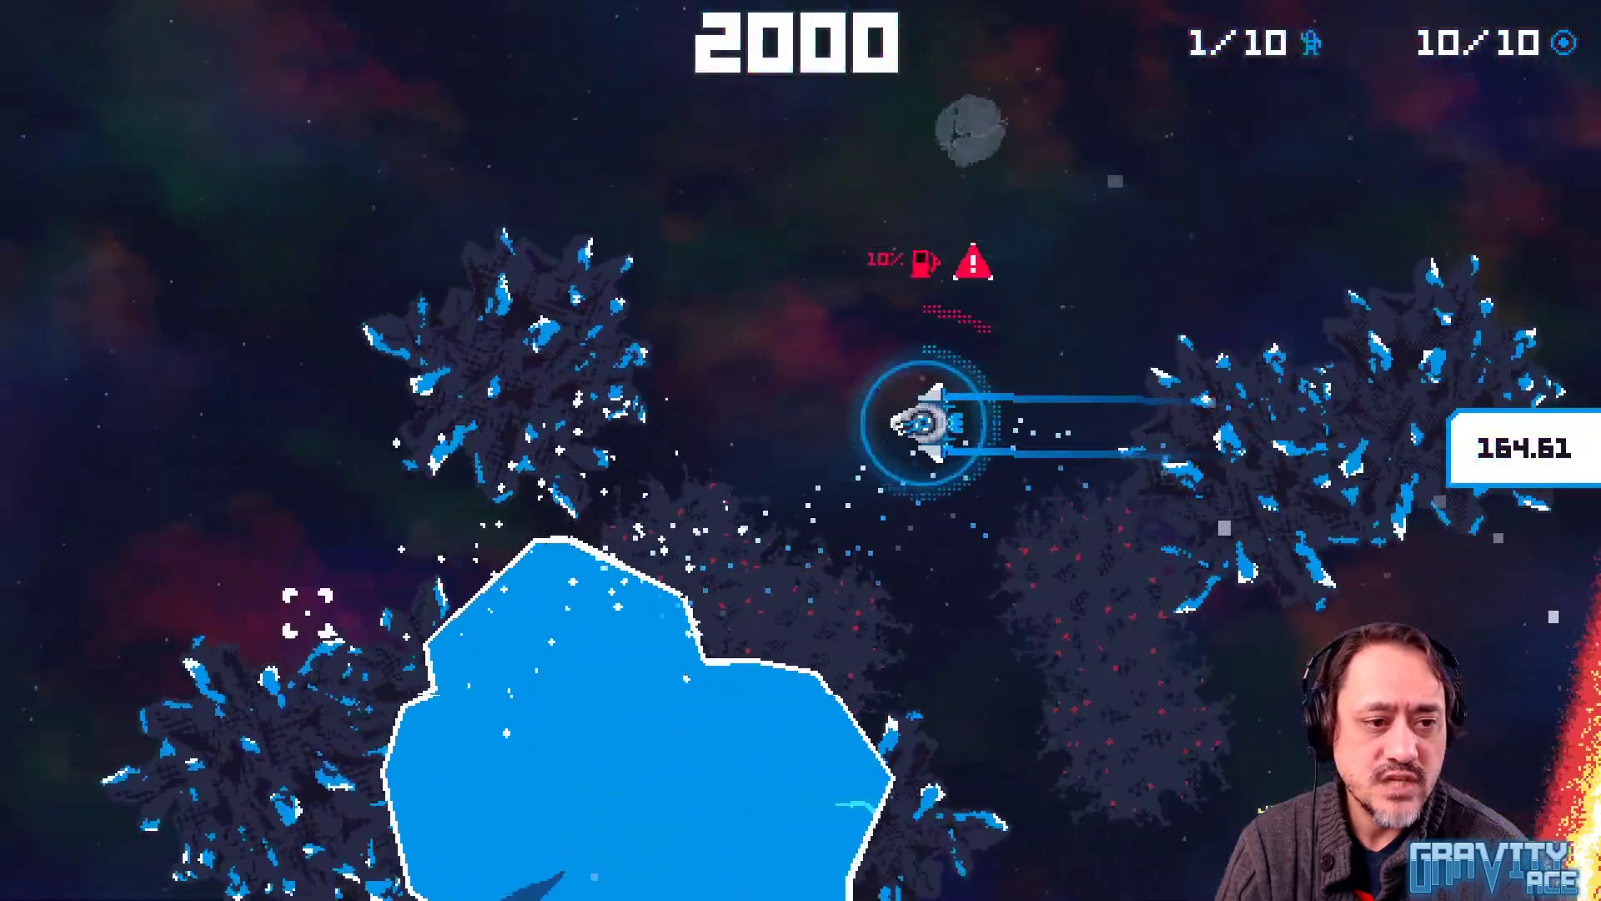
pyautogui.click(793, 625)
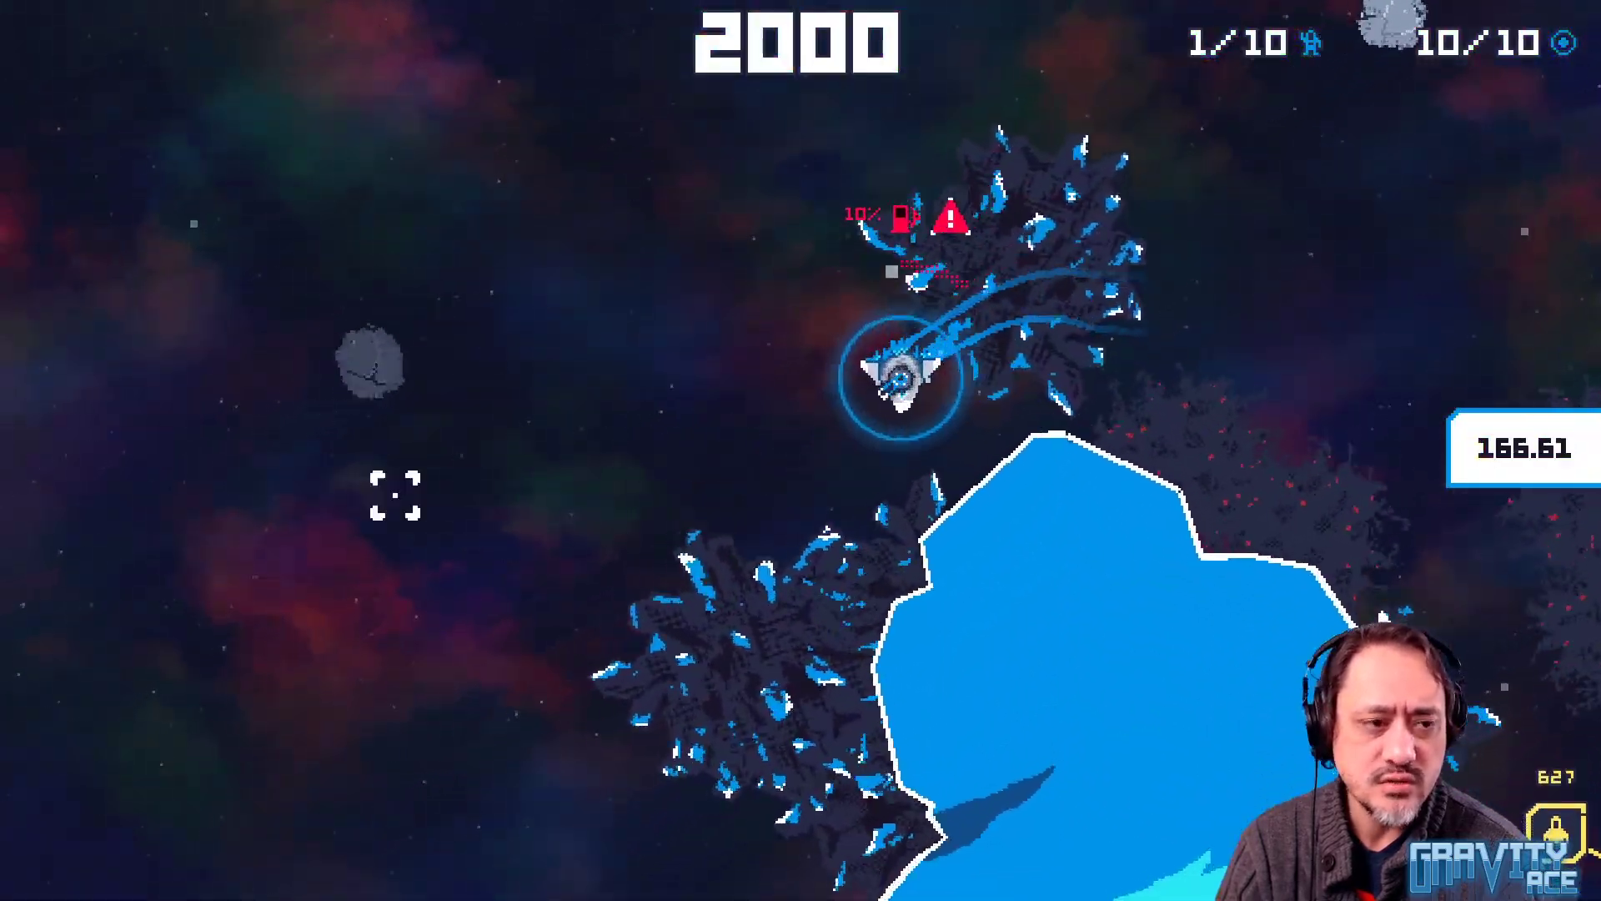
# Shoot towards the grey rock, swing around beside the blue asteroid and fire into its crystal-covered flank
pyautogui.click(295, 323)
pyautogui.click(1097, 447)
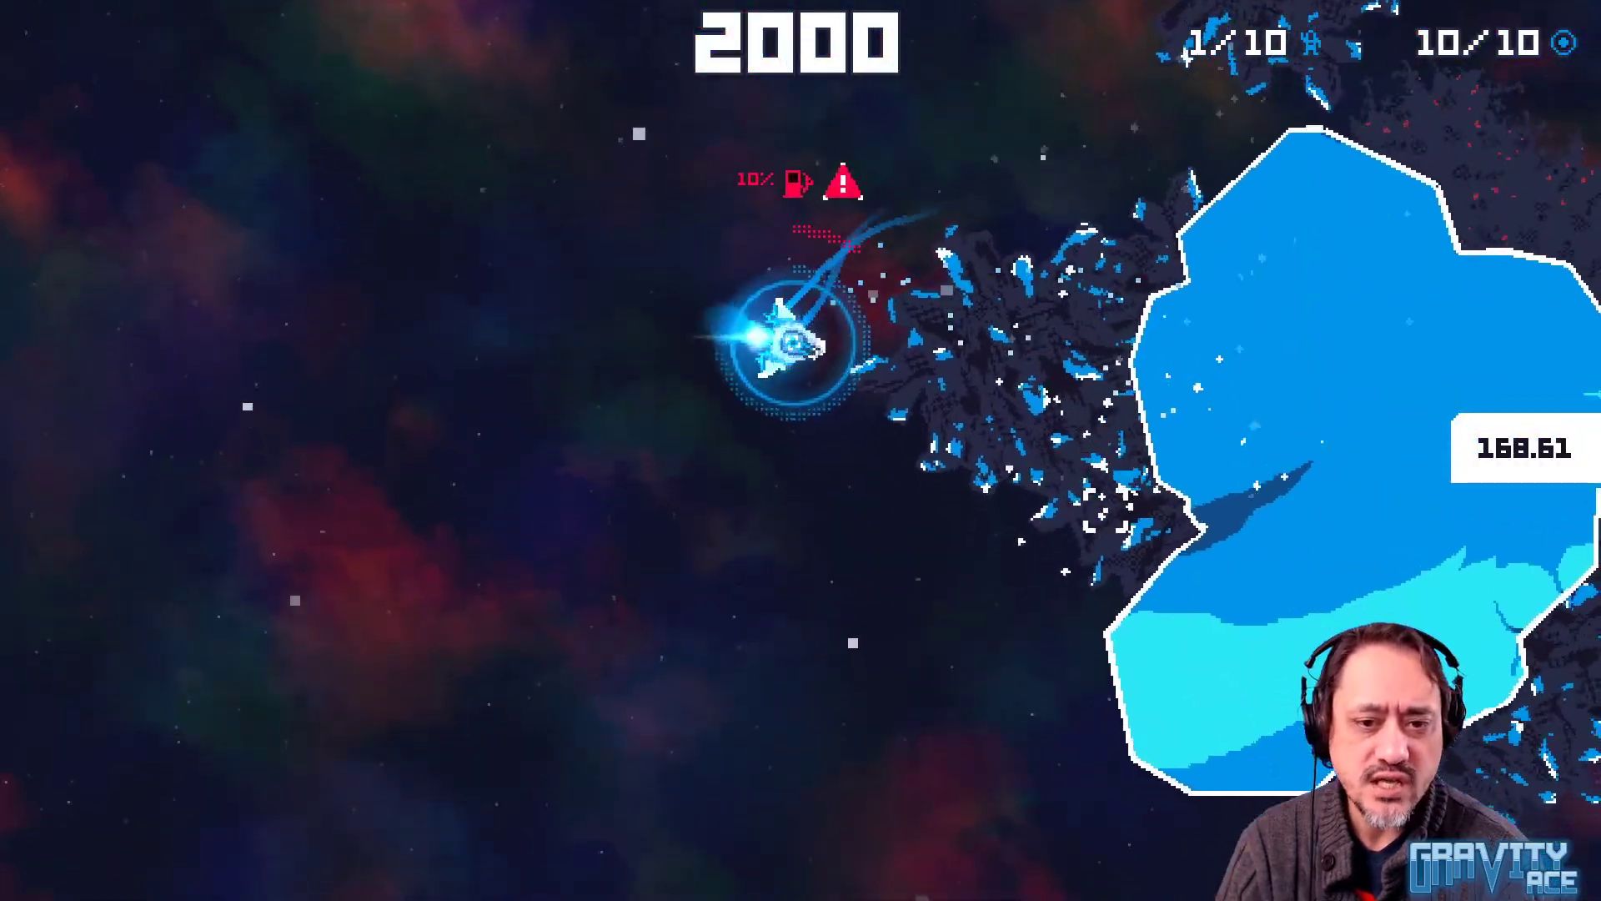
pyautogui.click(1113, 385)
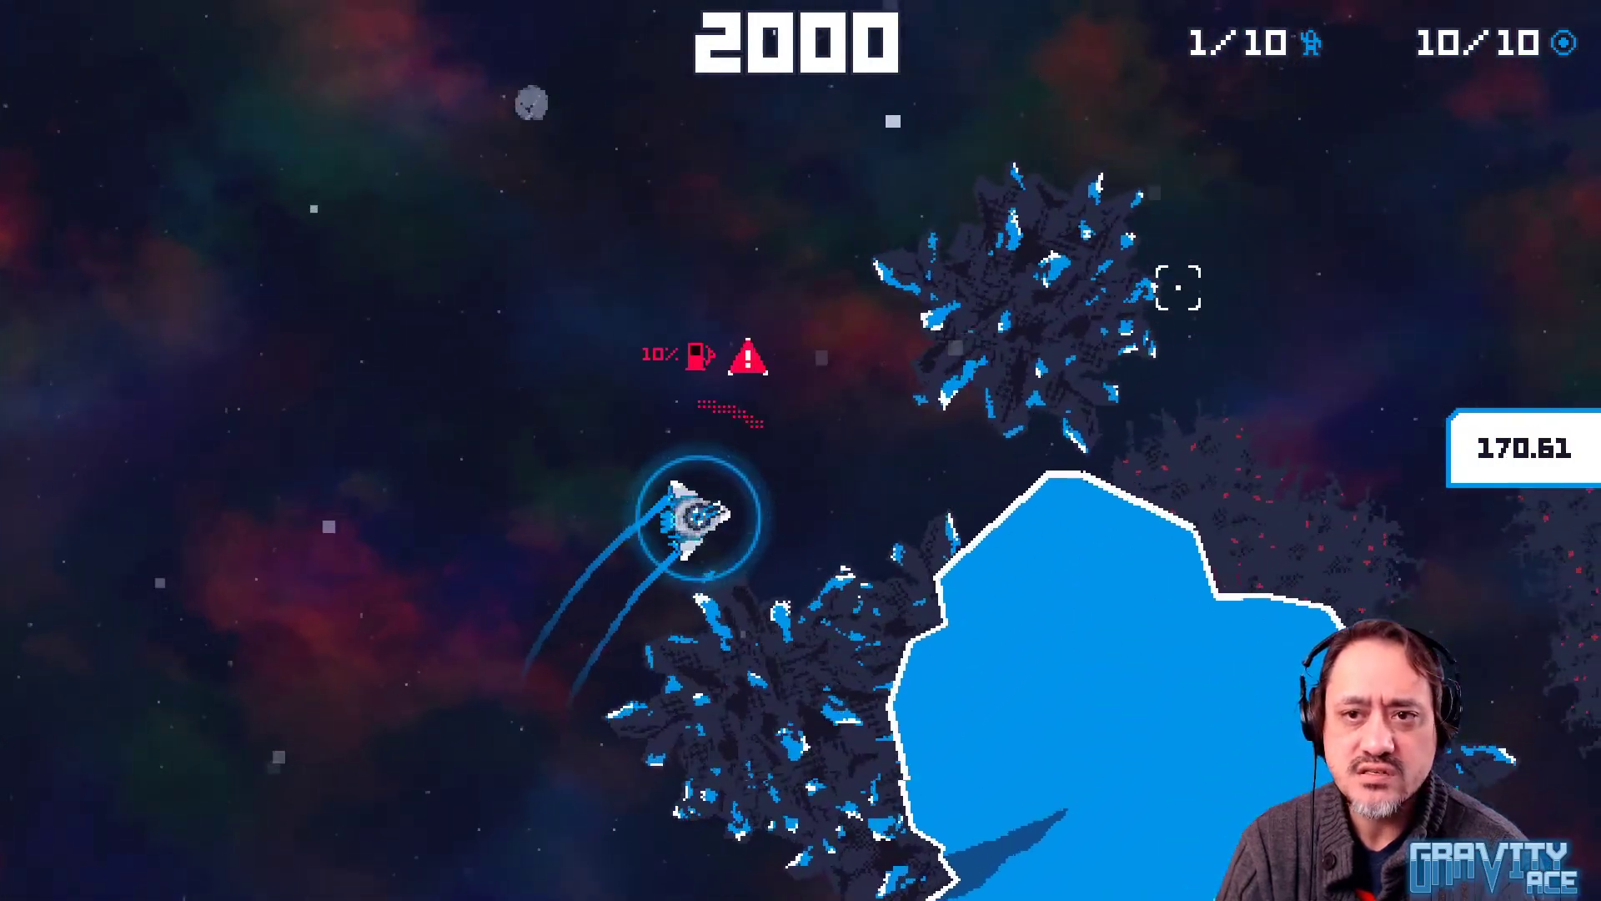
# Fly past the floating crystal cluster and on to the open space above the red asteroid
pyautogui.click(267, 332)
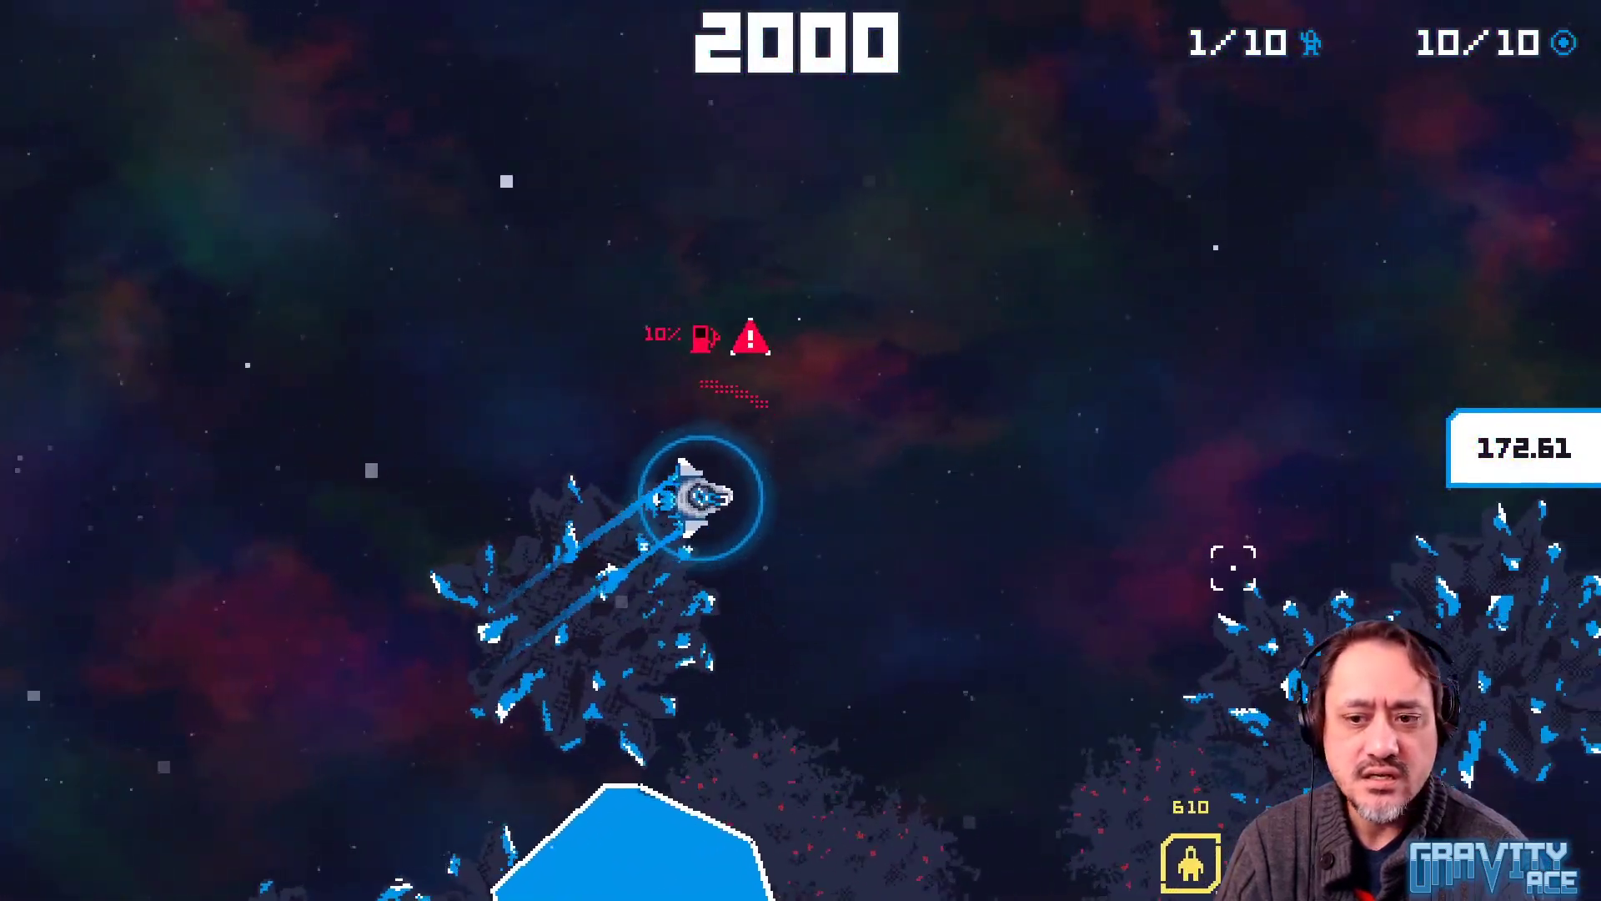
pyautogui.click(1367, 483)
pyautogui.click(1380, 417)
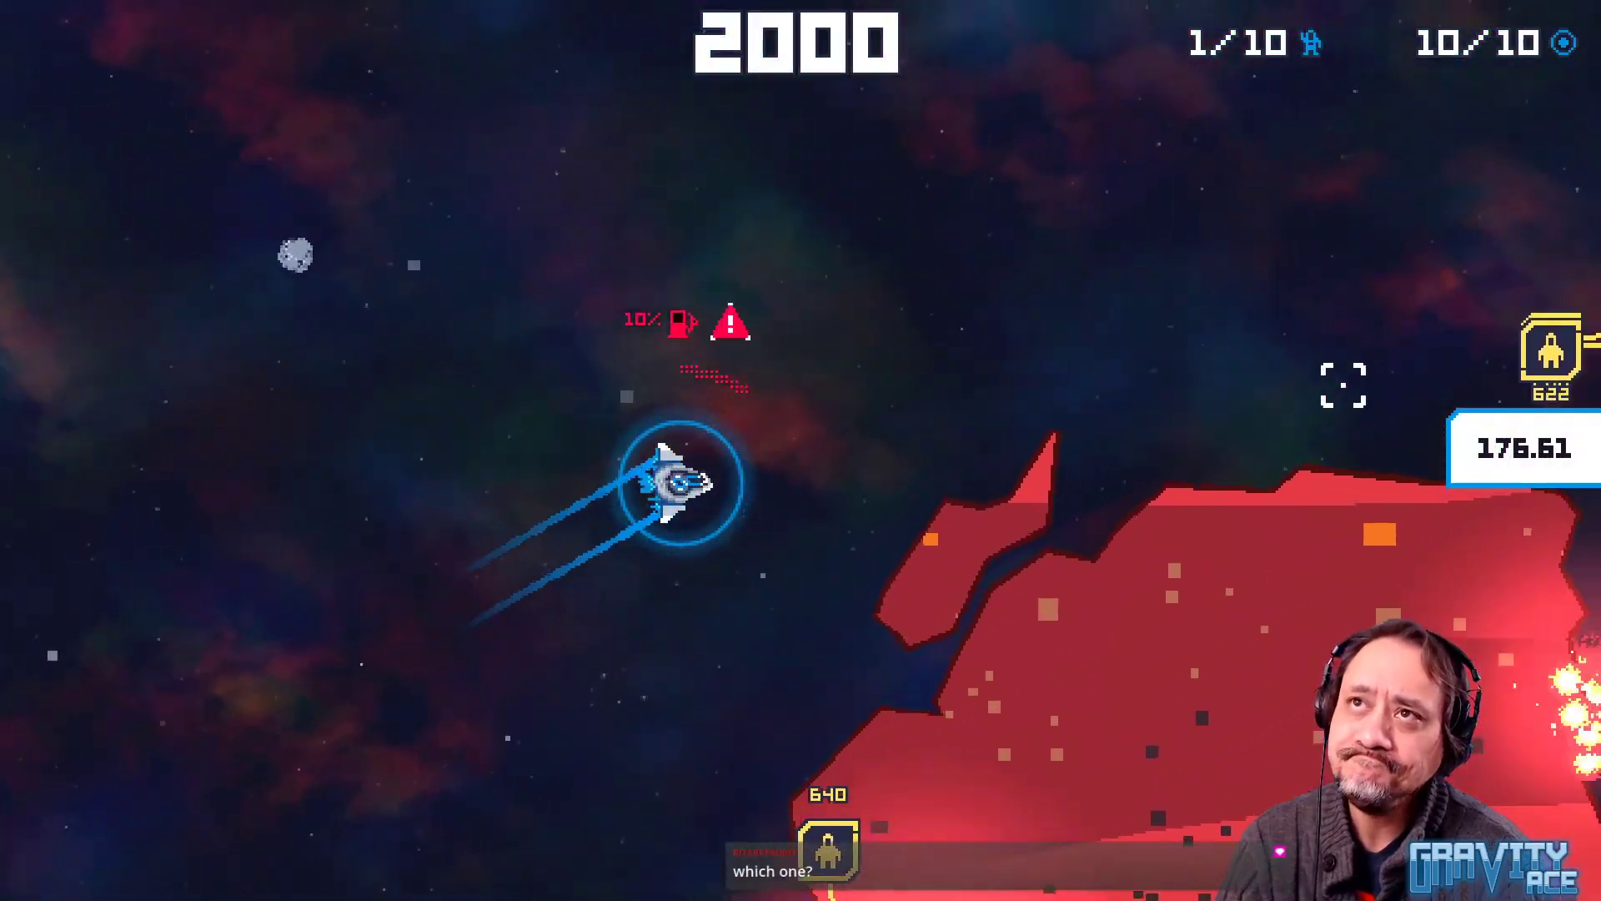
# Reverse course above the red asteroid and fly back into open space beyond the blue asteroid
pyautogui.press('d')
pyautogui.press('a')
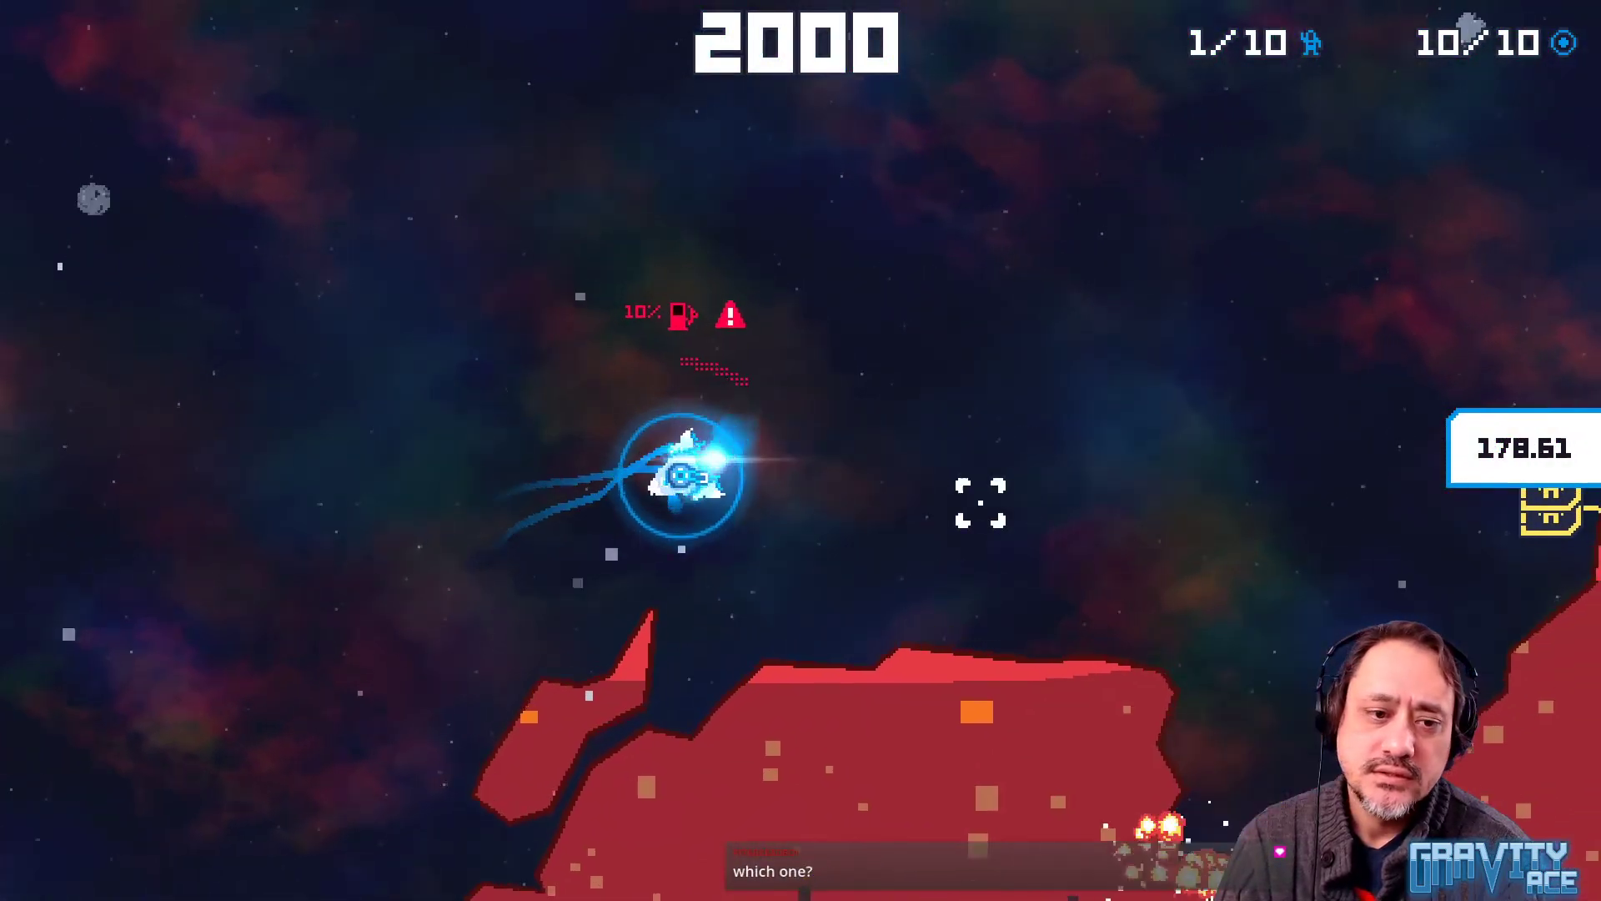
pyautogui.press('s')
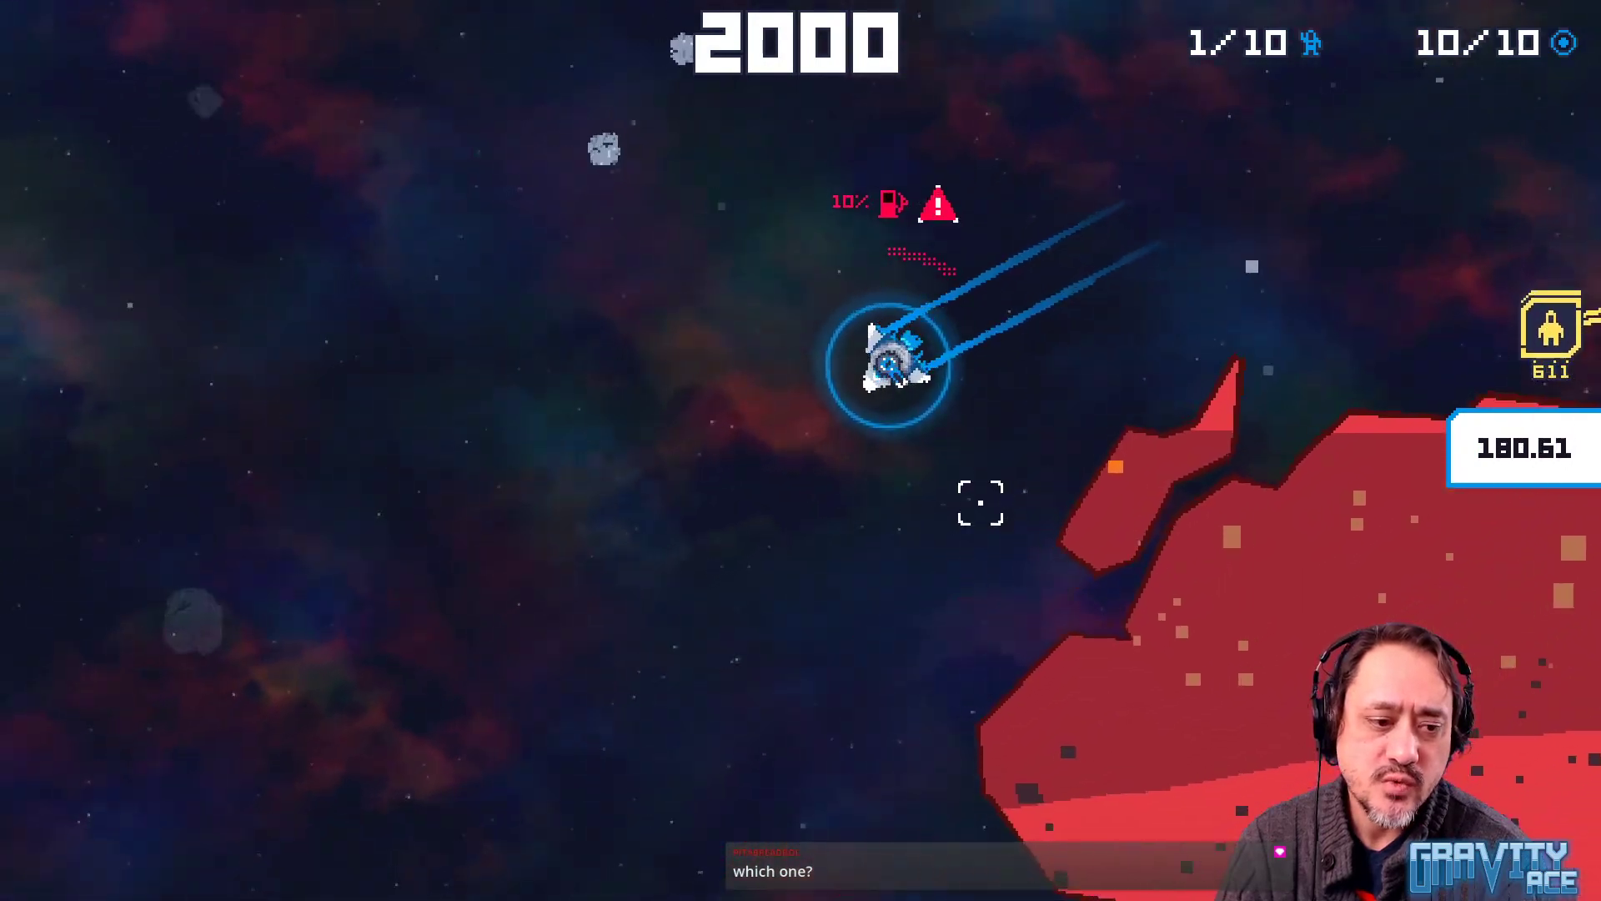
pyautogui.click(530, 443)
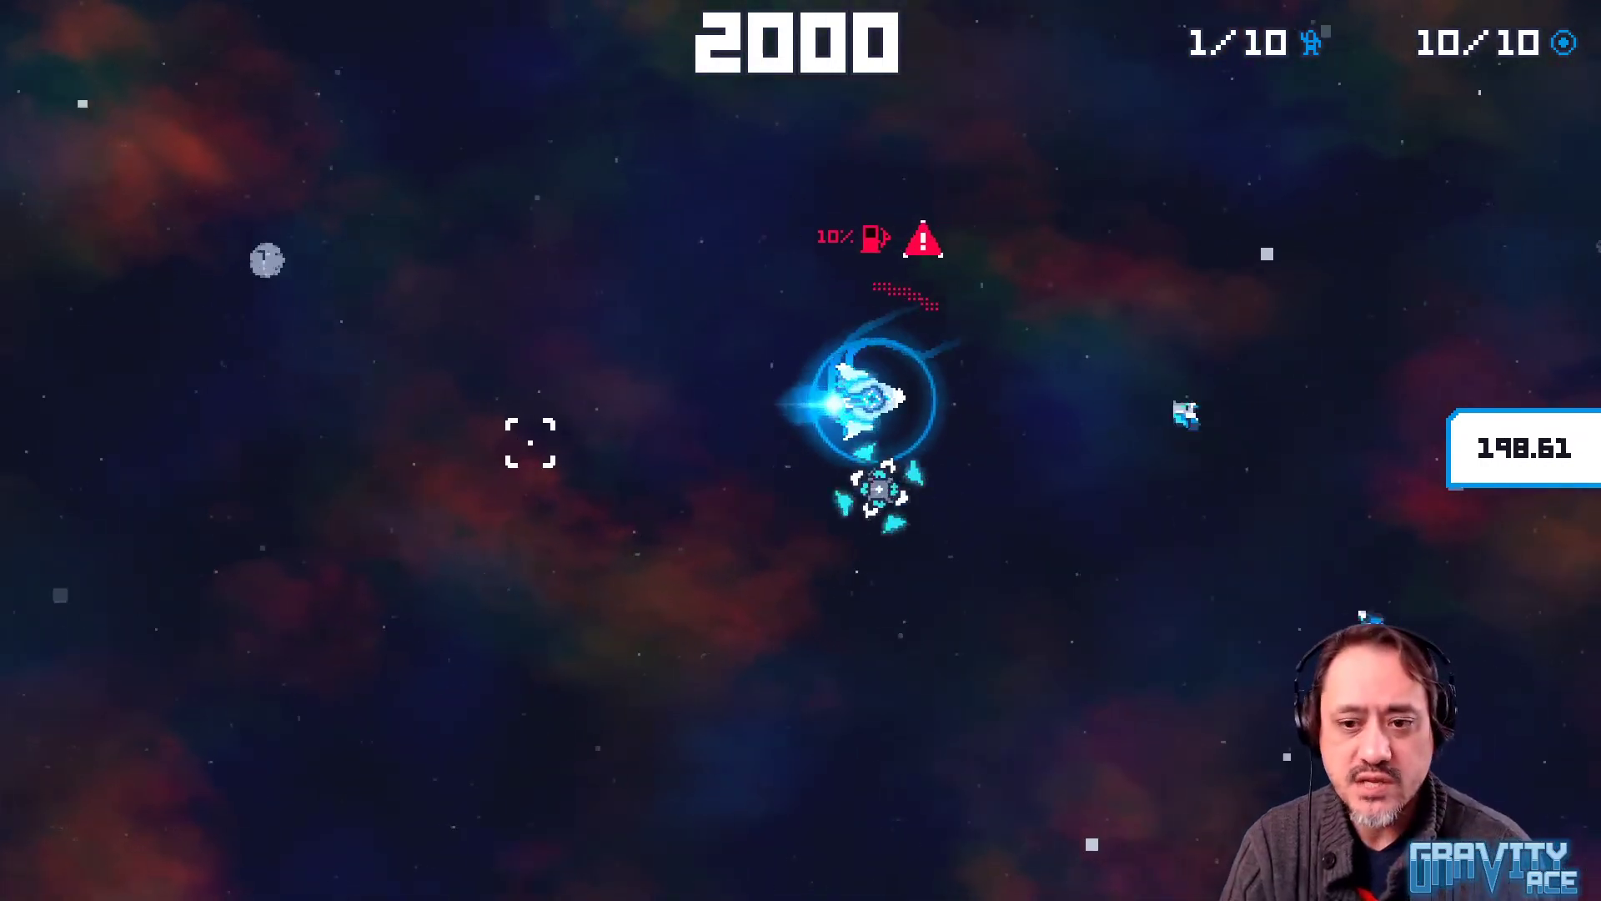
# Shoot the drifting rocks in open space and return to the blue asteroid, firing at its crystal flank
pyautogui.click(1085, 383)
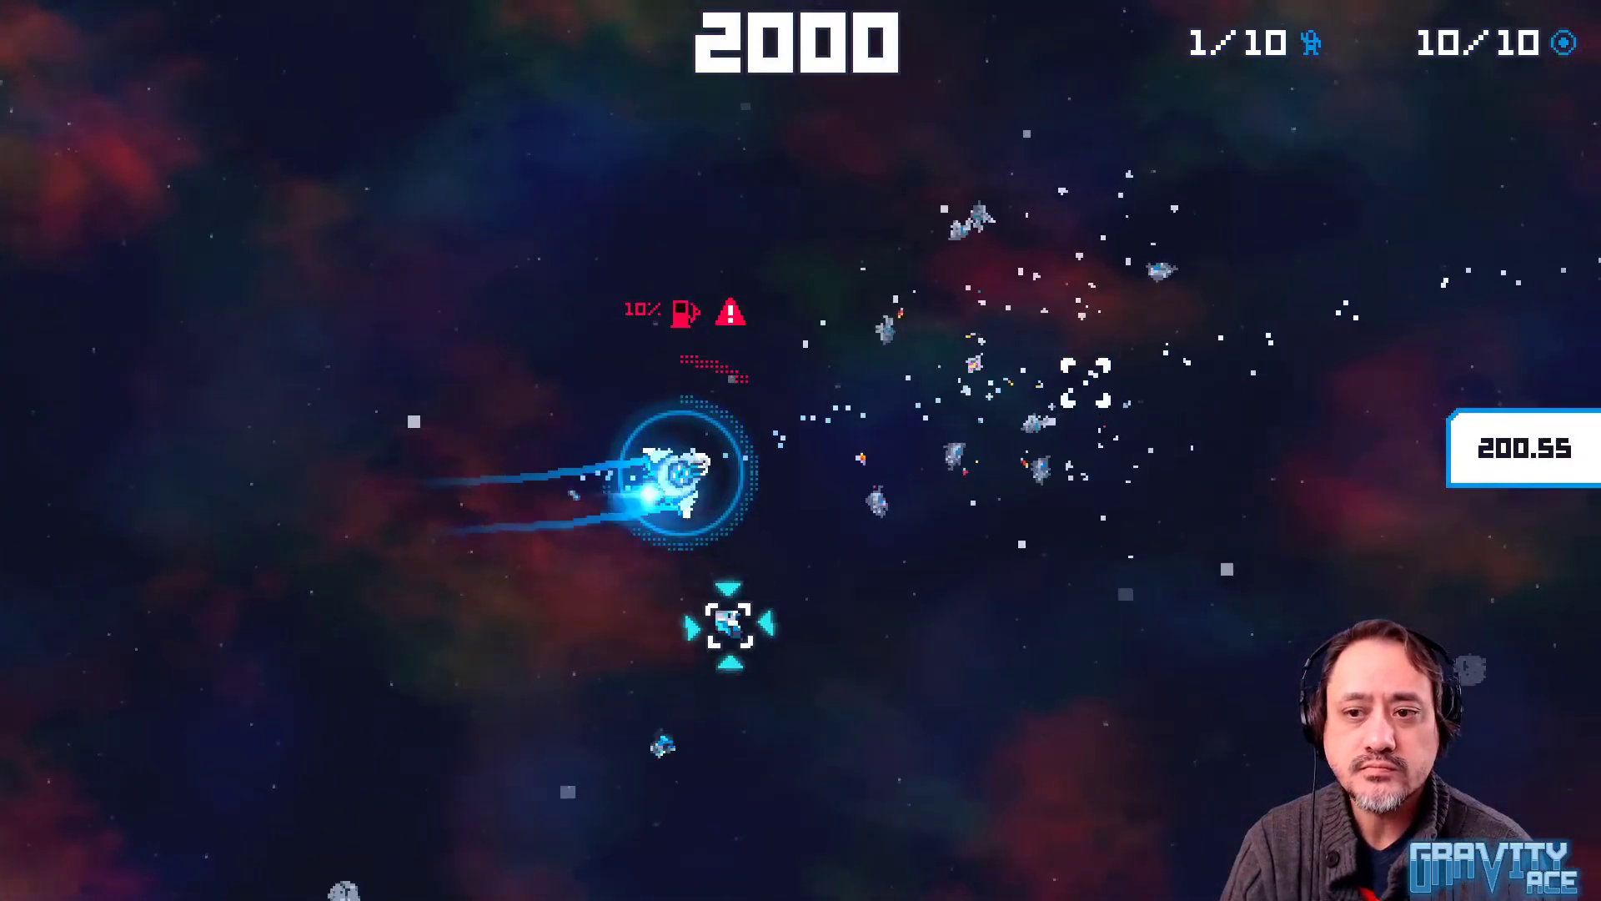
pyautogui.click(1308, 396)
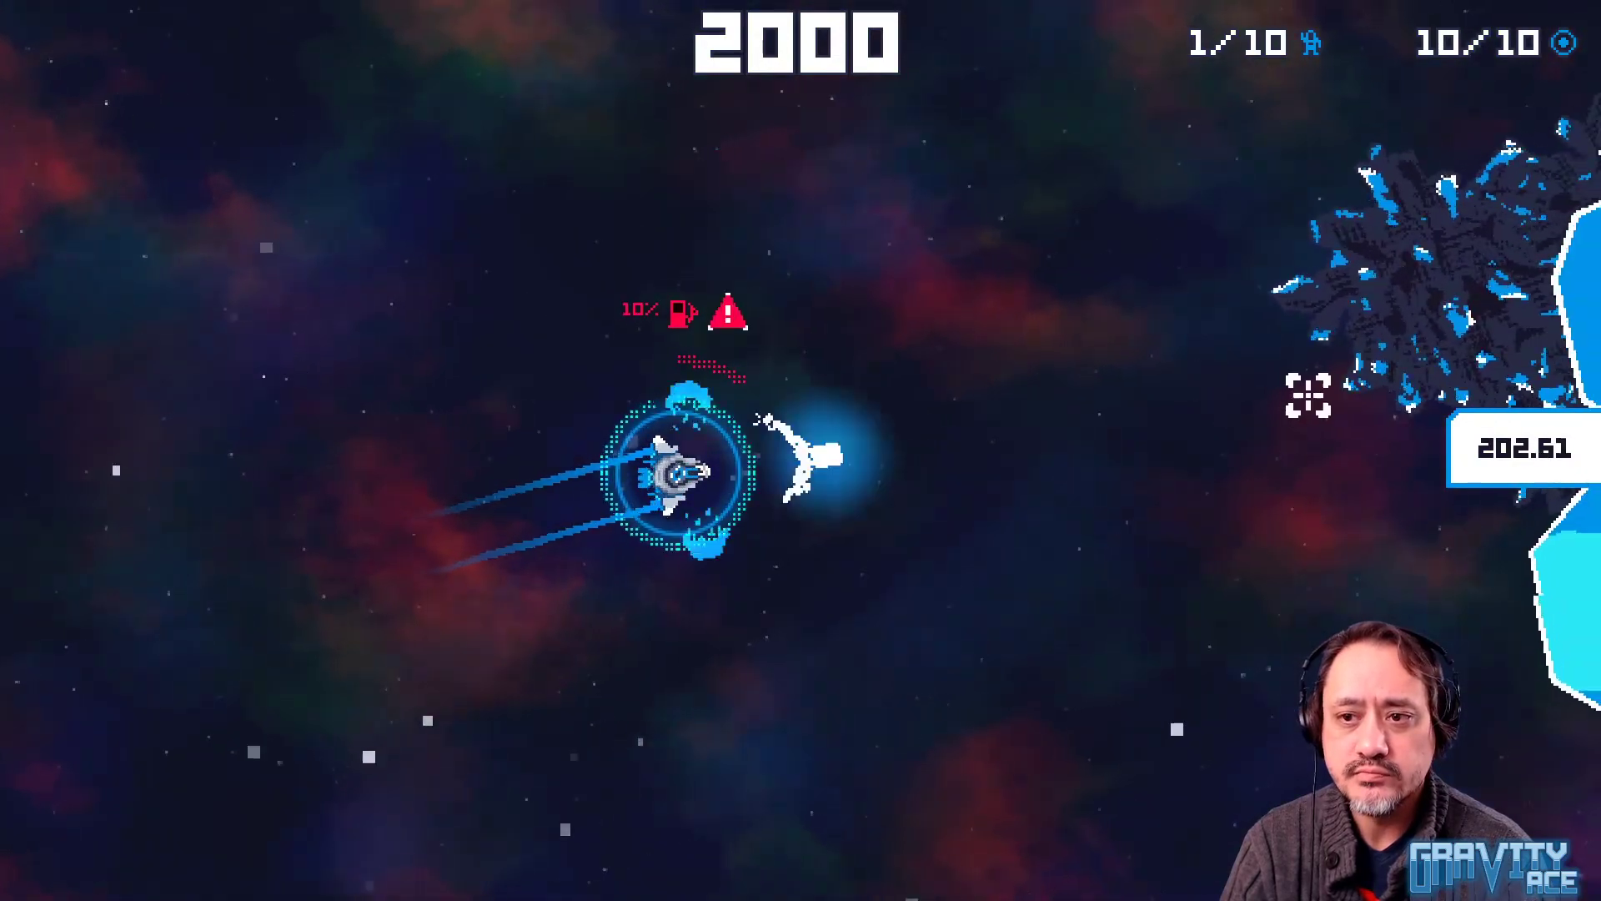
pyautogui.click(1308, 393)
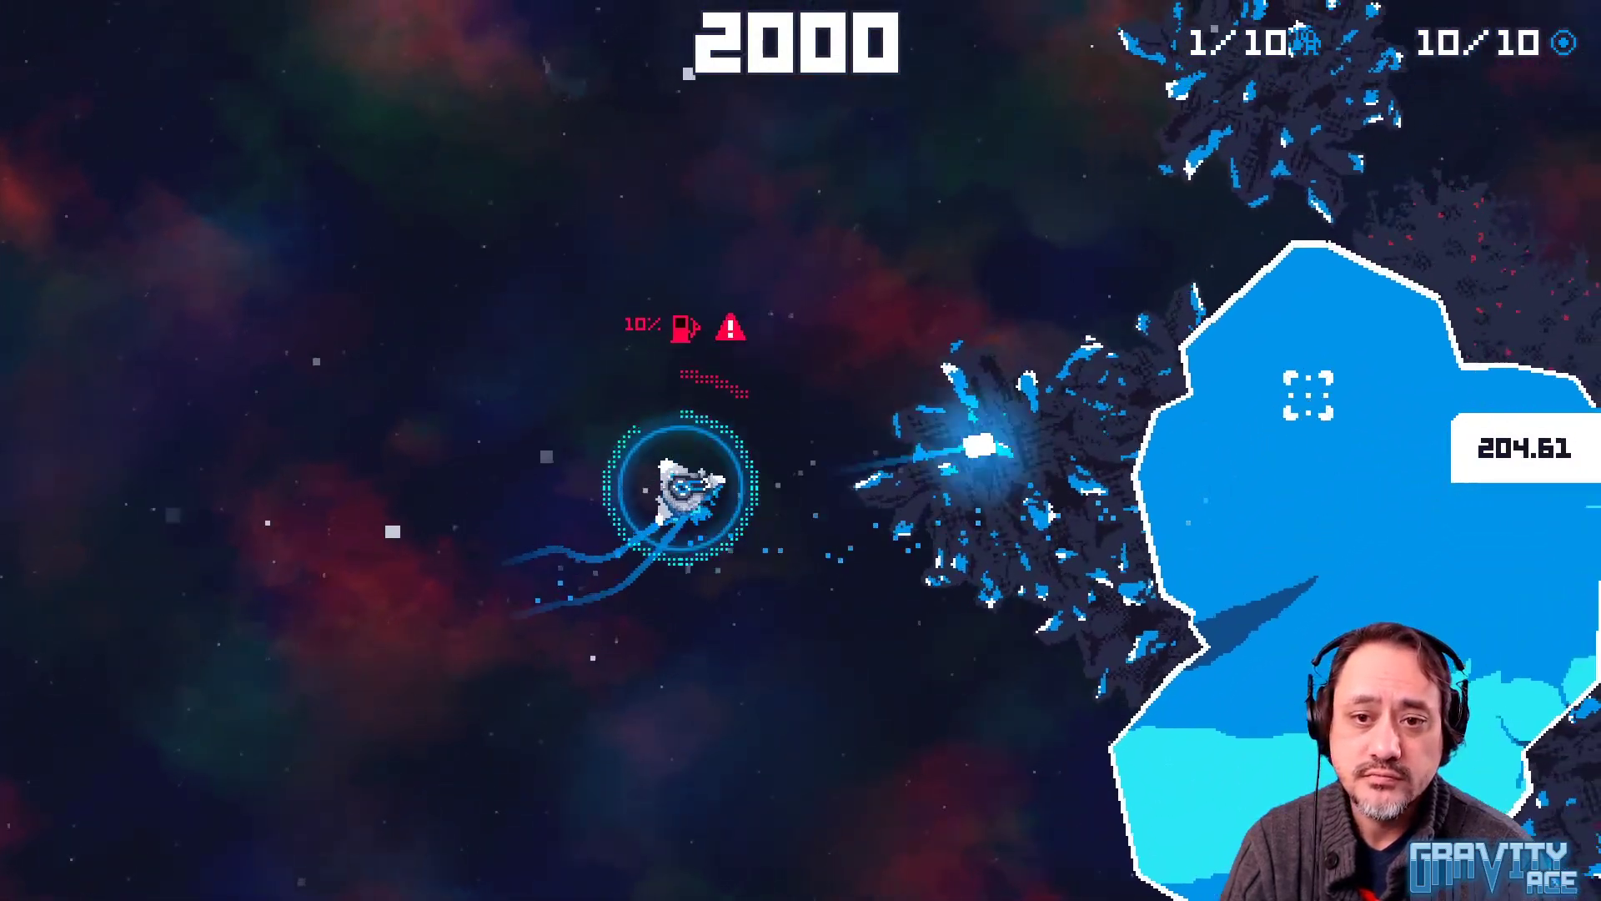
pyautogui.click(1302, 388)
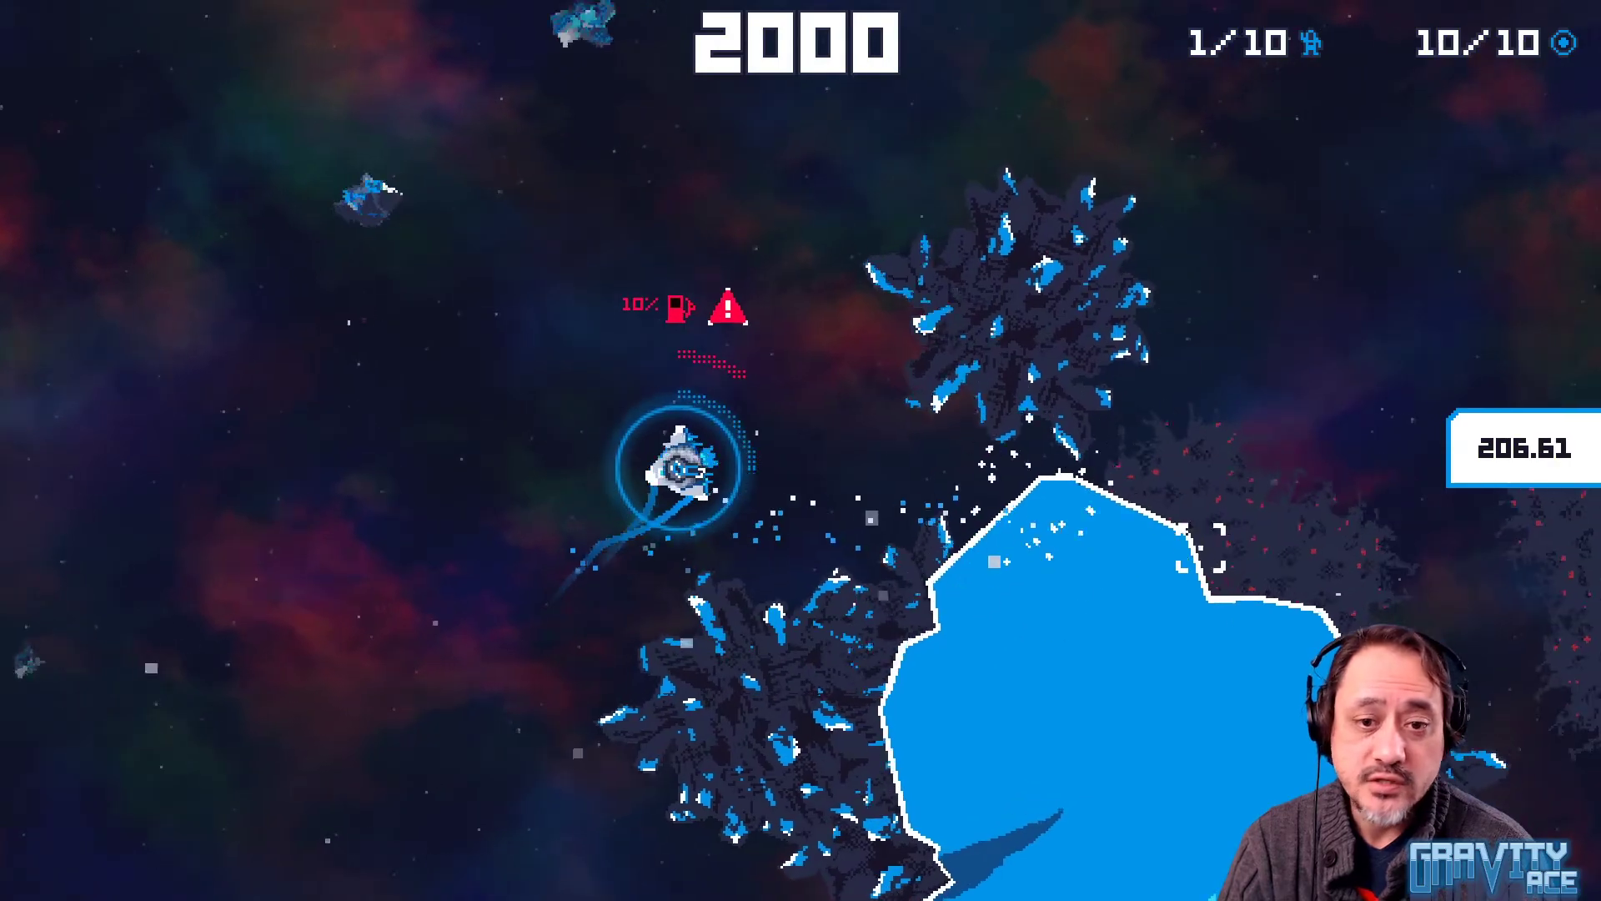
# Blast the drifting ice rocks above the blue asteroid and fire at the asteroid's surface while passing over it
pyautogui.click(1092, 613)
pyautogui.click(539, 204)
pyautogui.click(375, 250)
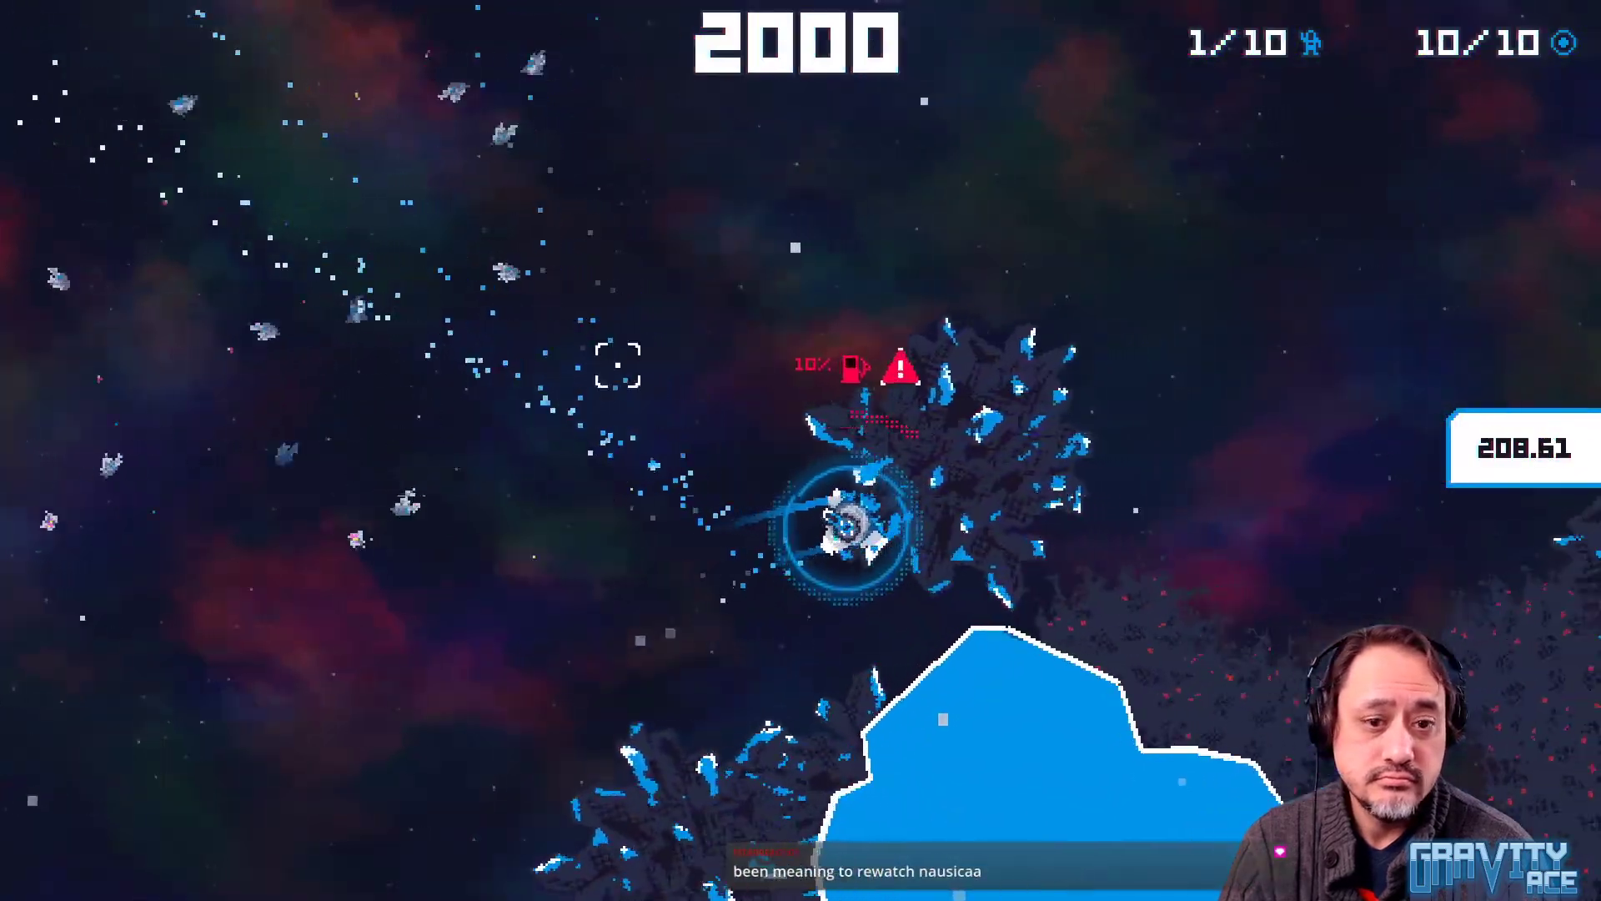
pyautogui.click(965, 751)
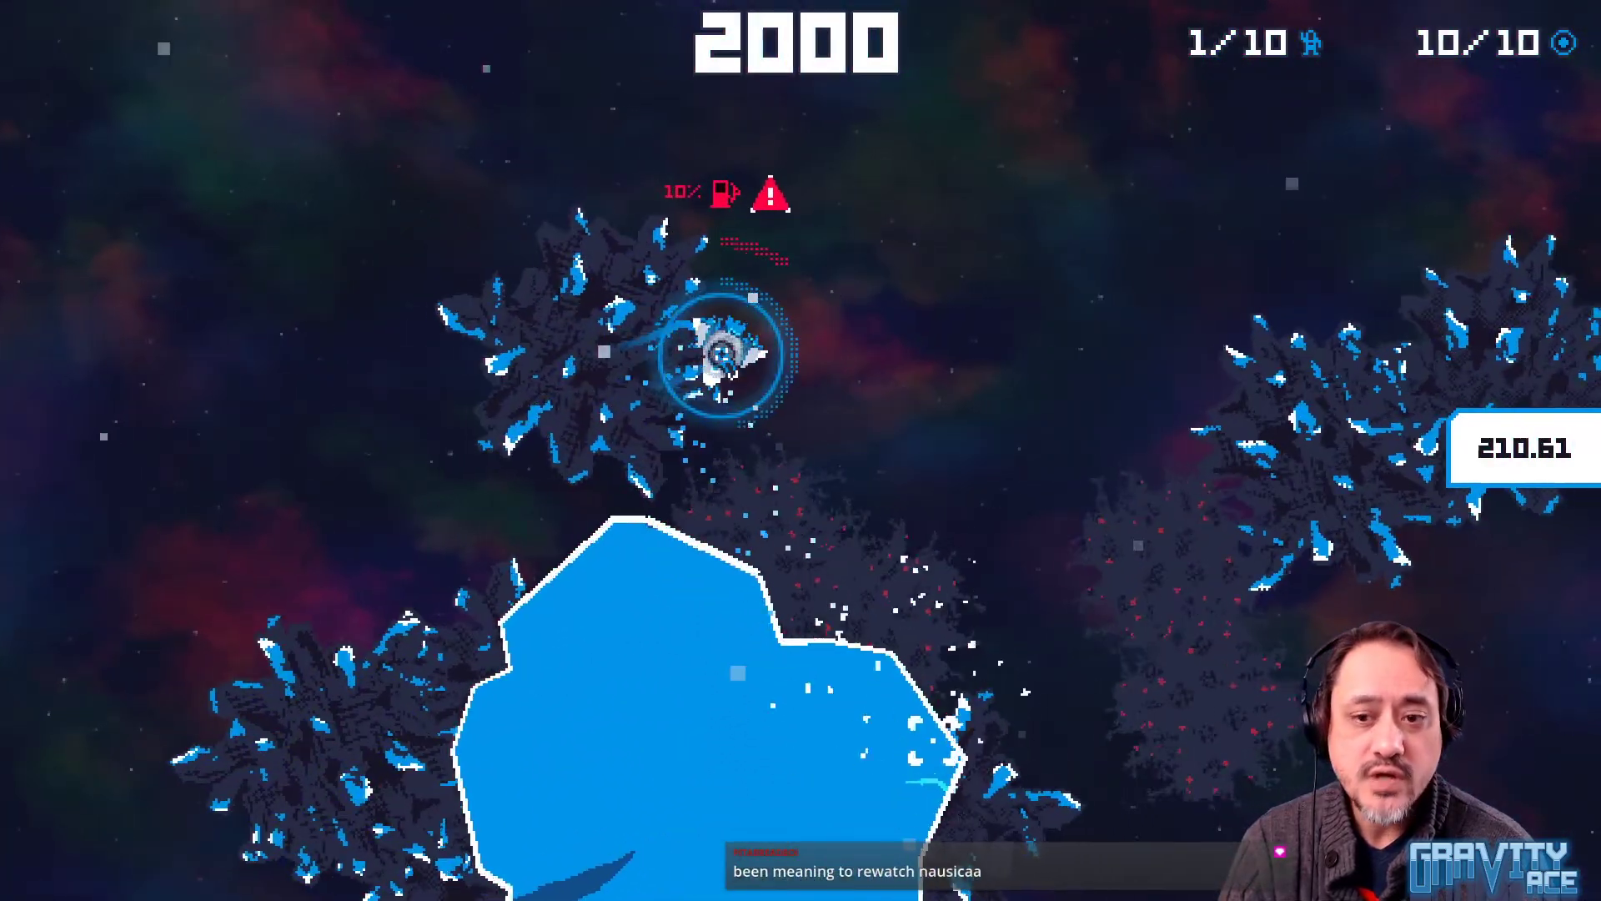
pyautogui.click(959, 709)
# Fly on to the red asteroid while firing over the paired crystal clusters at its rocky edge
pyautogui.click(1317, 505)
pyautogui.click(1484, 358)
pyautogui.click(1515, 139)
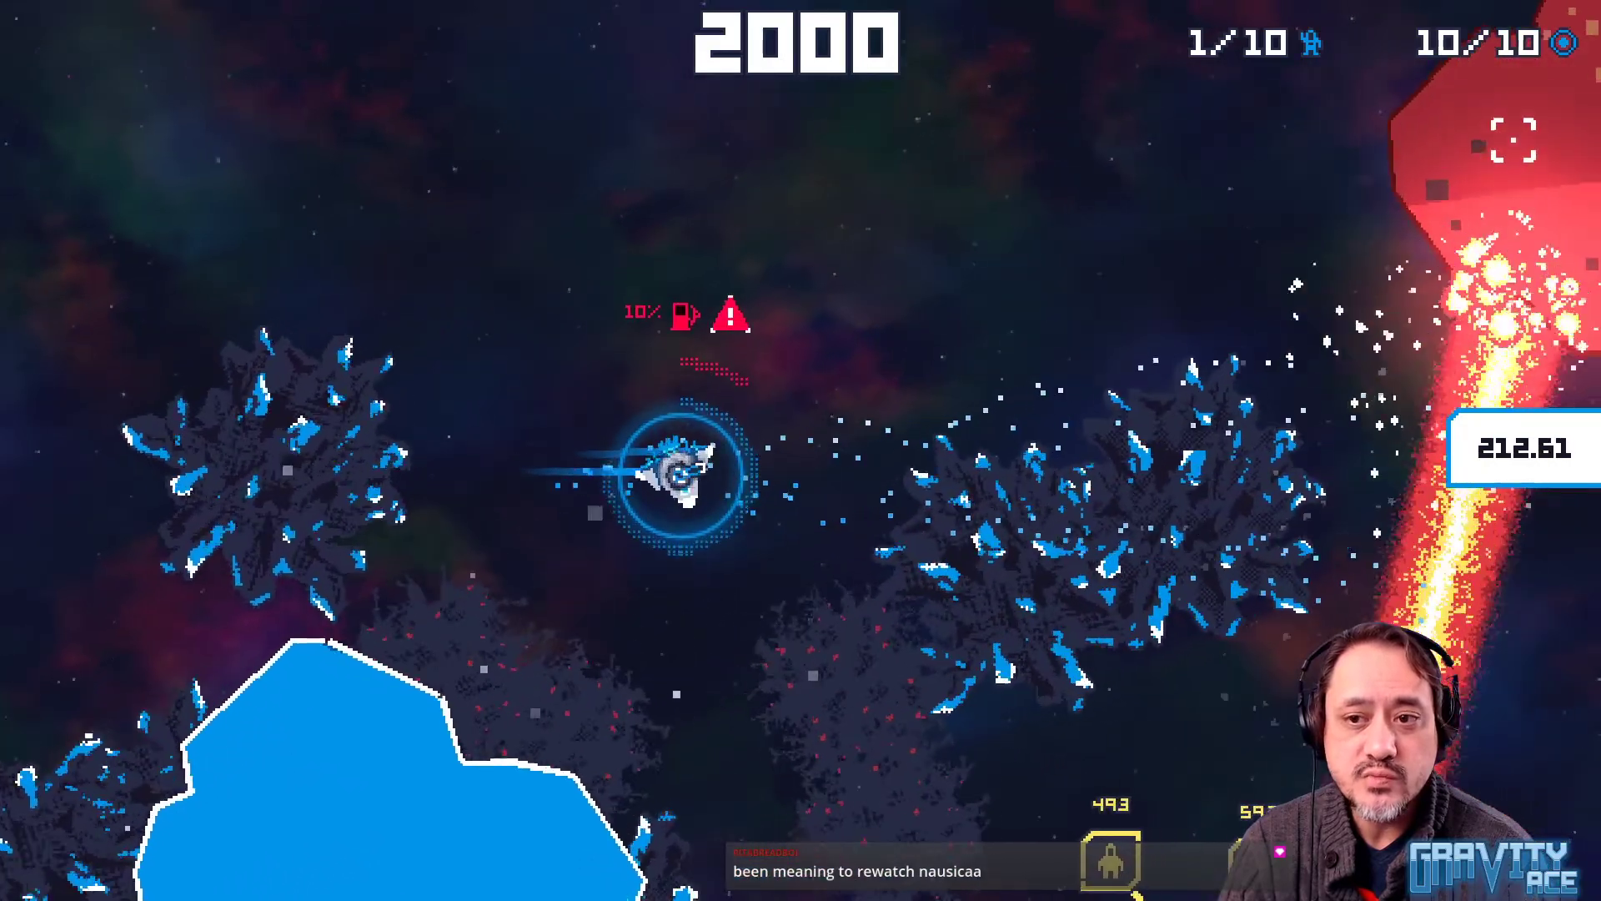
pyautogui.click(1503, 113)
pyautogui.click(1508, 143)
pyautogui.click(1501, 168)
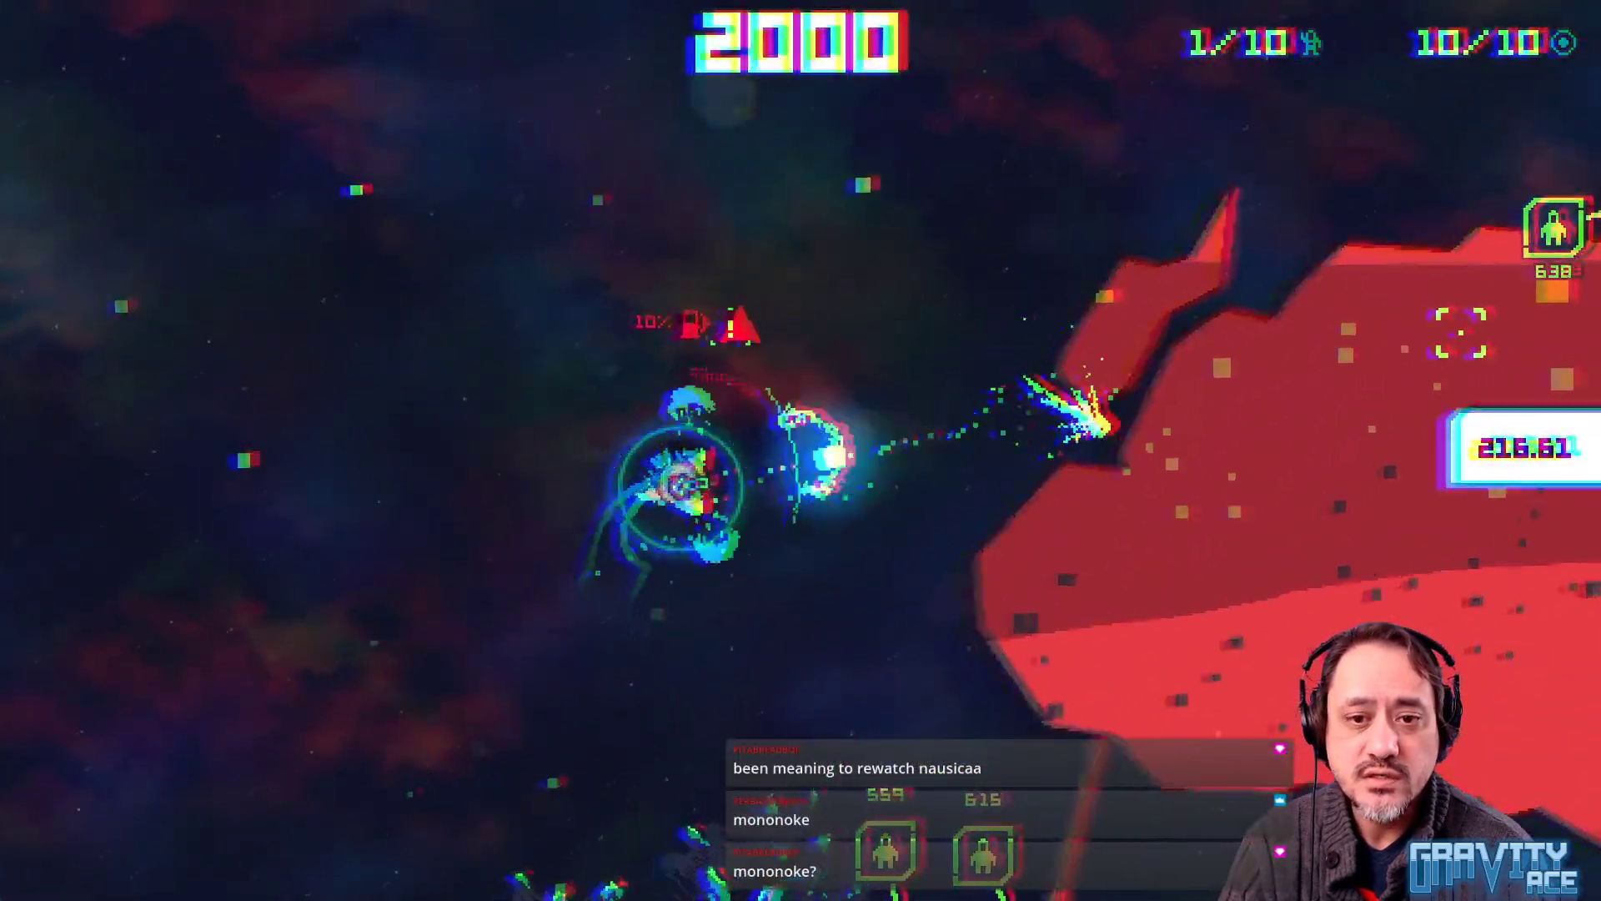
# Turn away from the red asteroid and head back to the blue asteroid, shooting at its peak
pyautogui.press('d')
pyautogui.press('a')
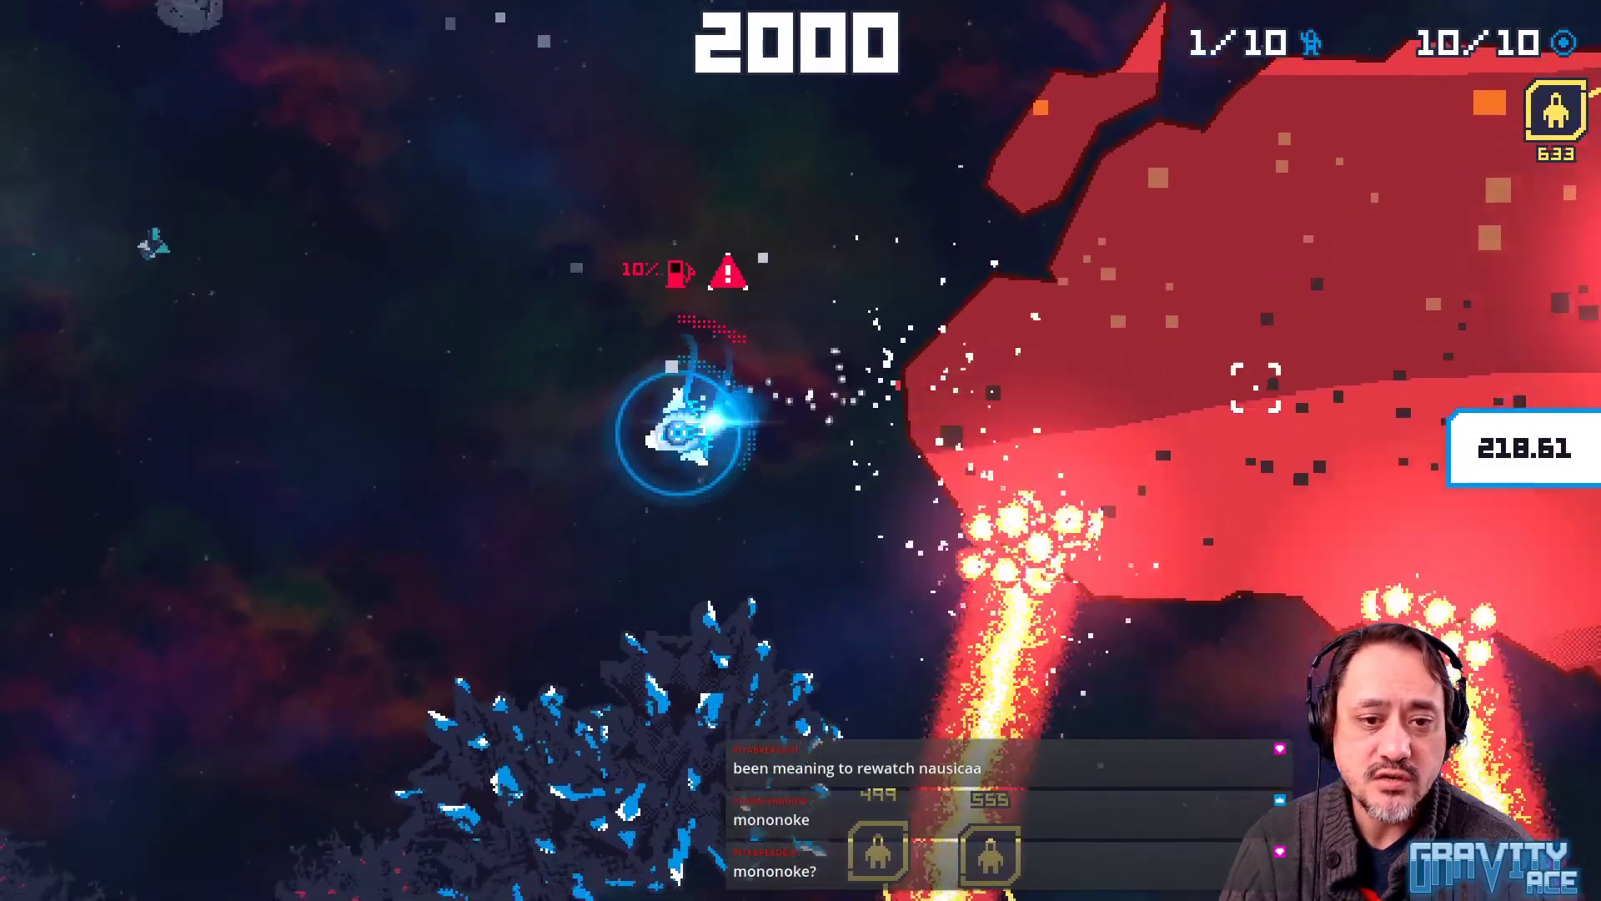
pyautogui.press('w')
pyautogui.click(517, 675)
pyautogui.click(484, 672)
pyautogui.click(554, 813)
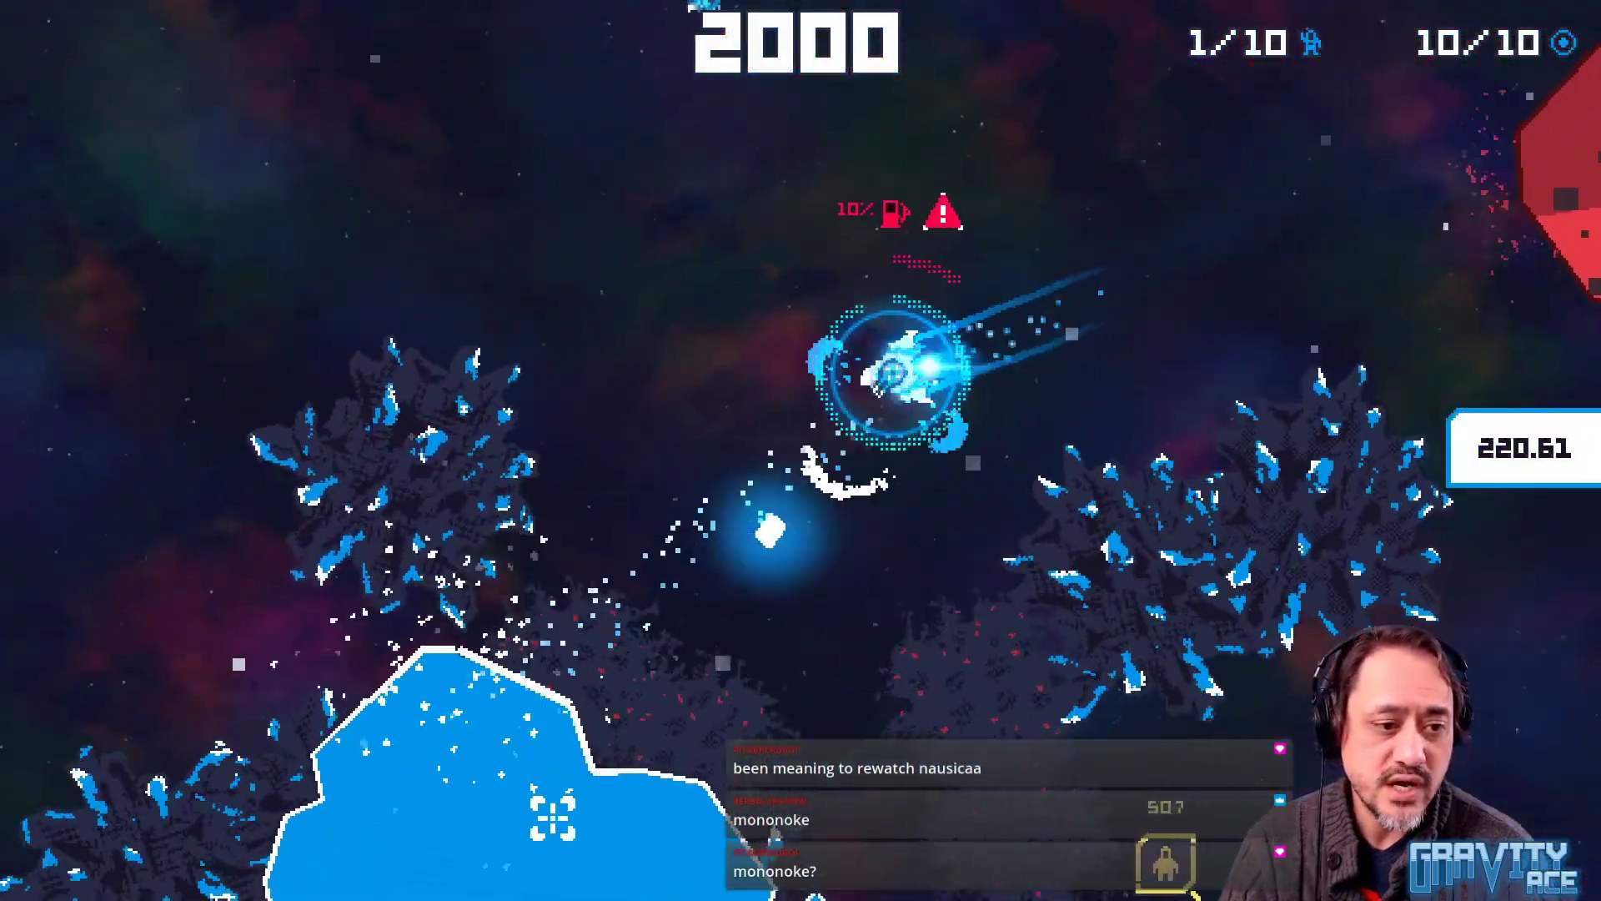
# Fire down at the blue asteroid, loop around its crystal flank and fly back up beside the floating cluster
pyautogui.press('d')
pyautogui.click(775, 859)
pyautogui.click(827, 879)
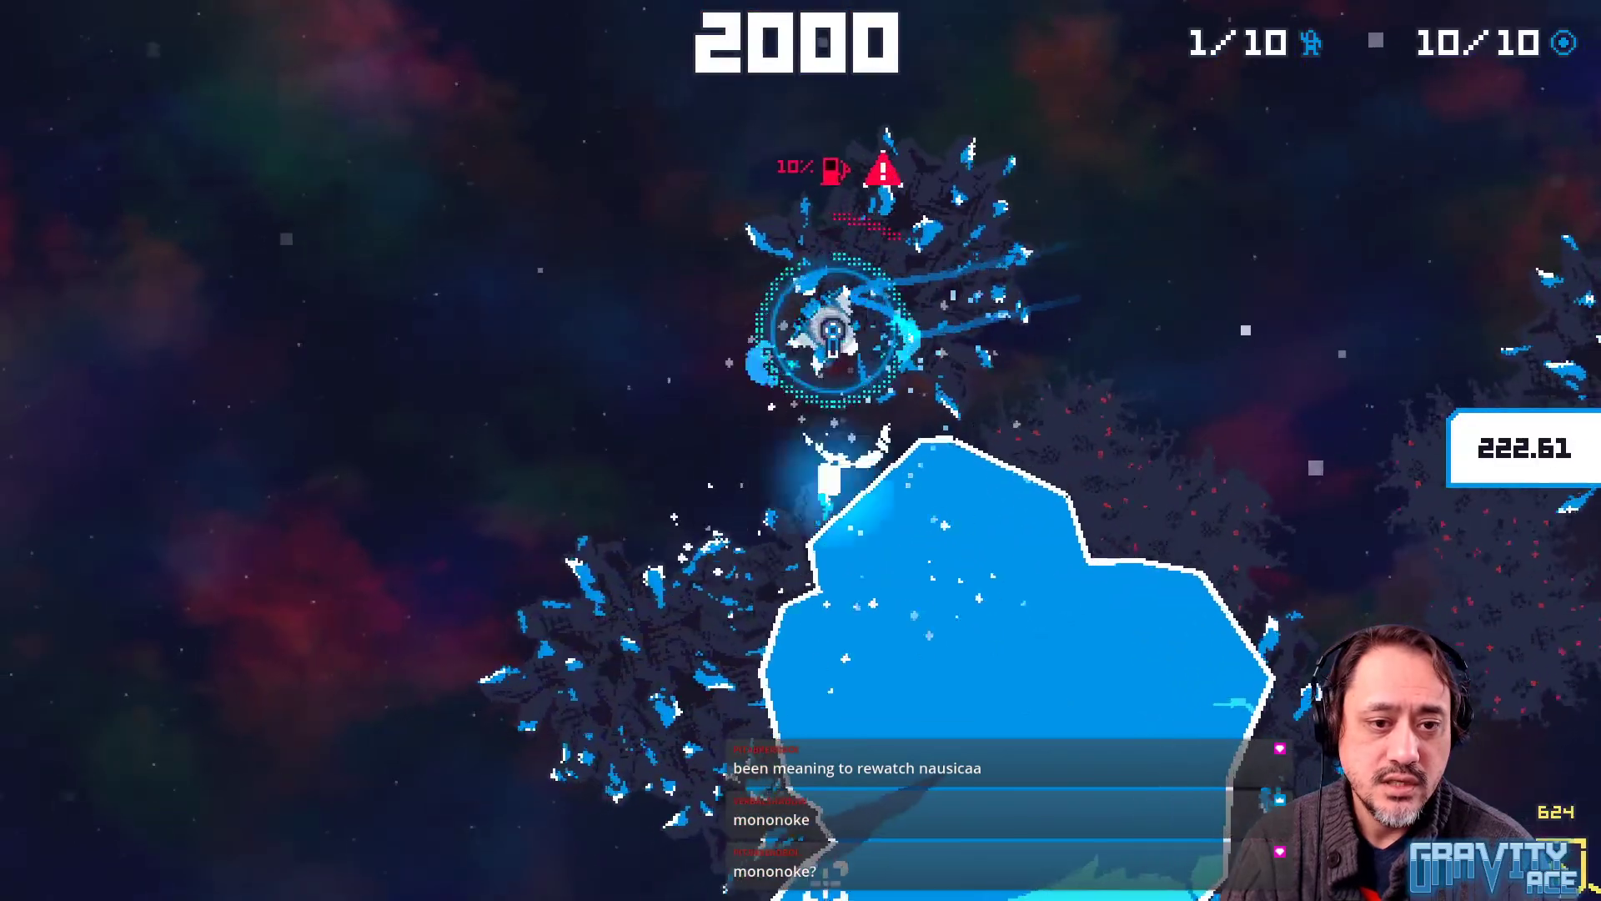
pyautogui.press('d')
pyautogui.click(1098, 400)
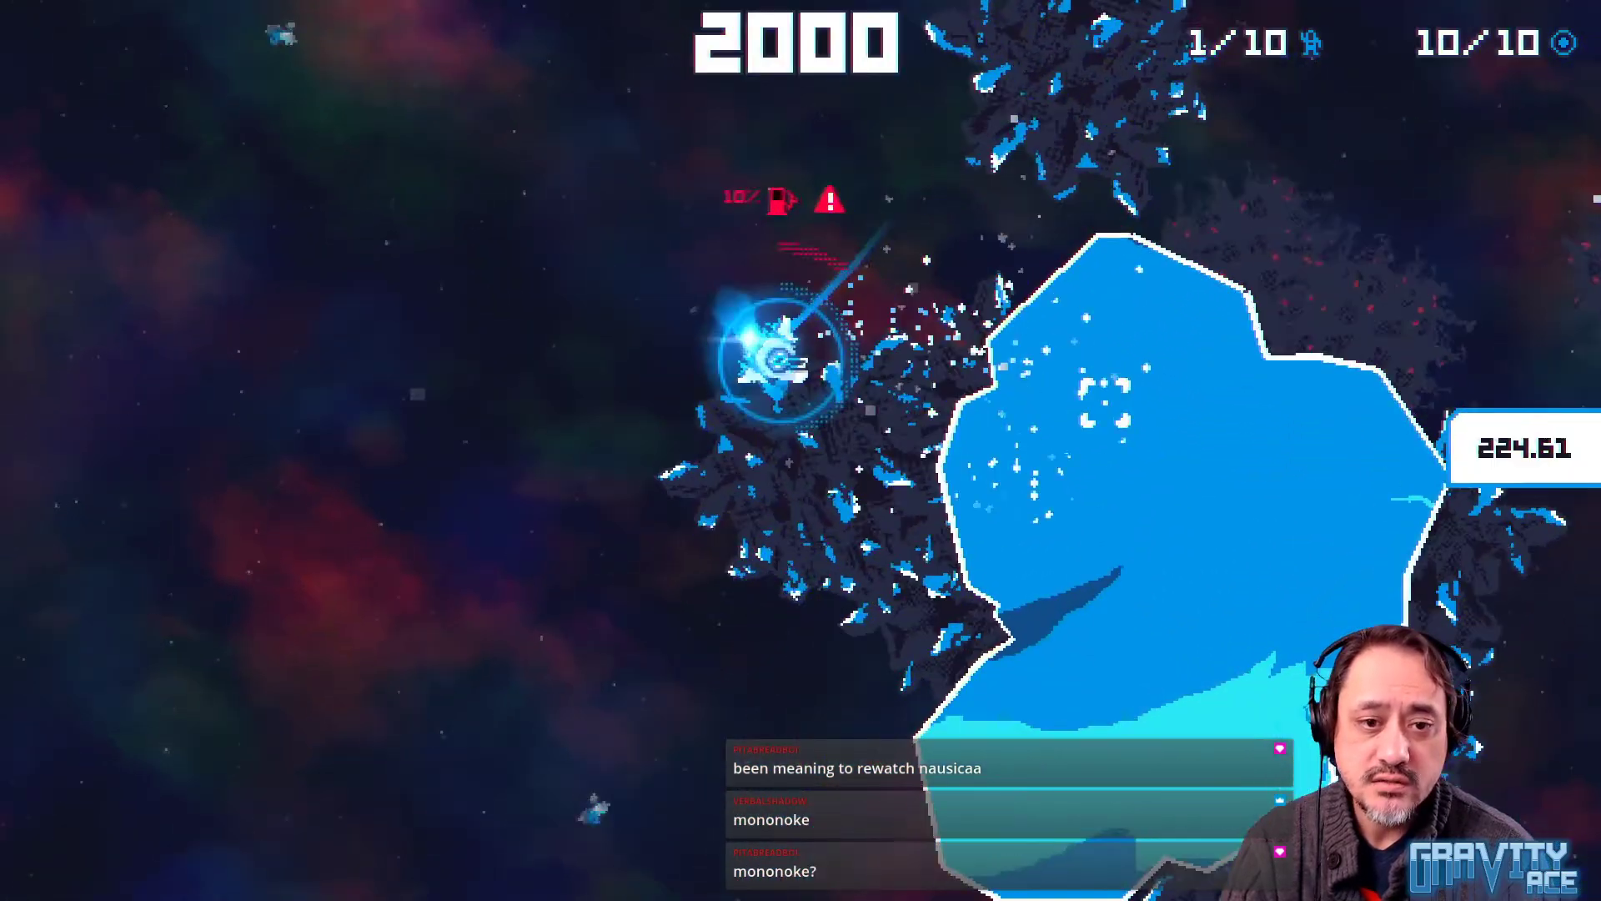
pyautogui.press('w')
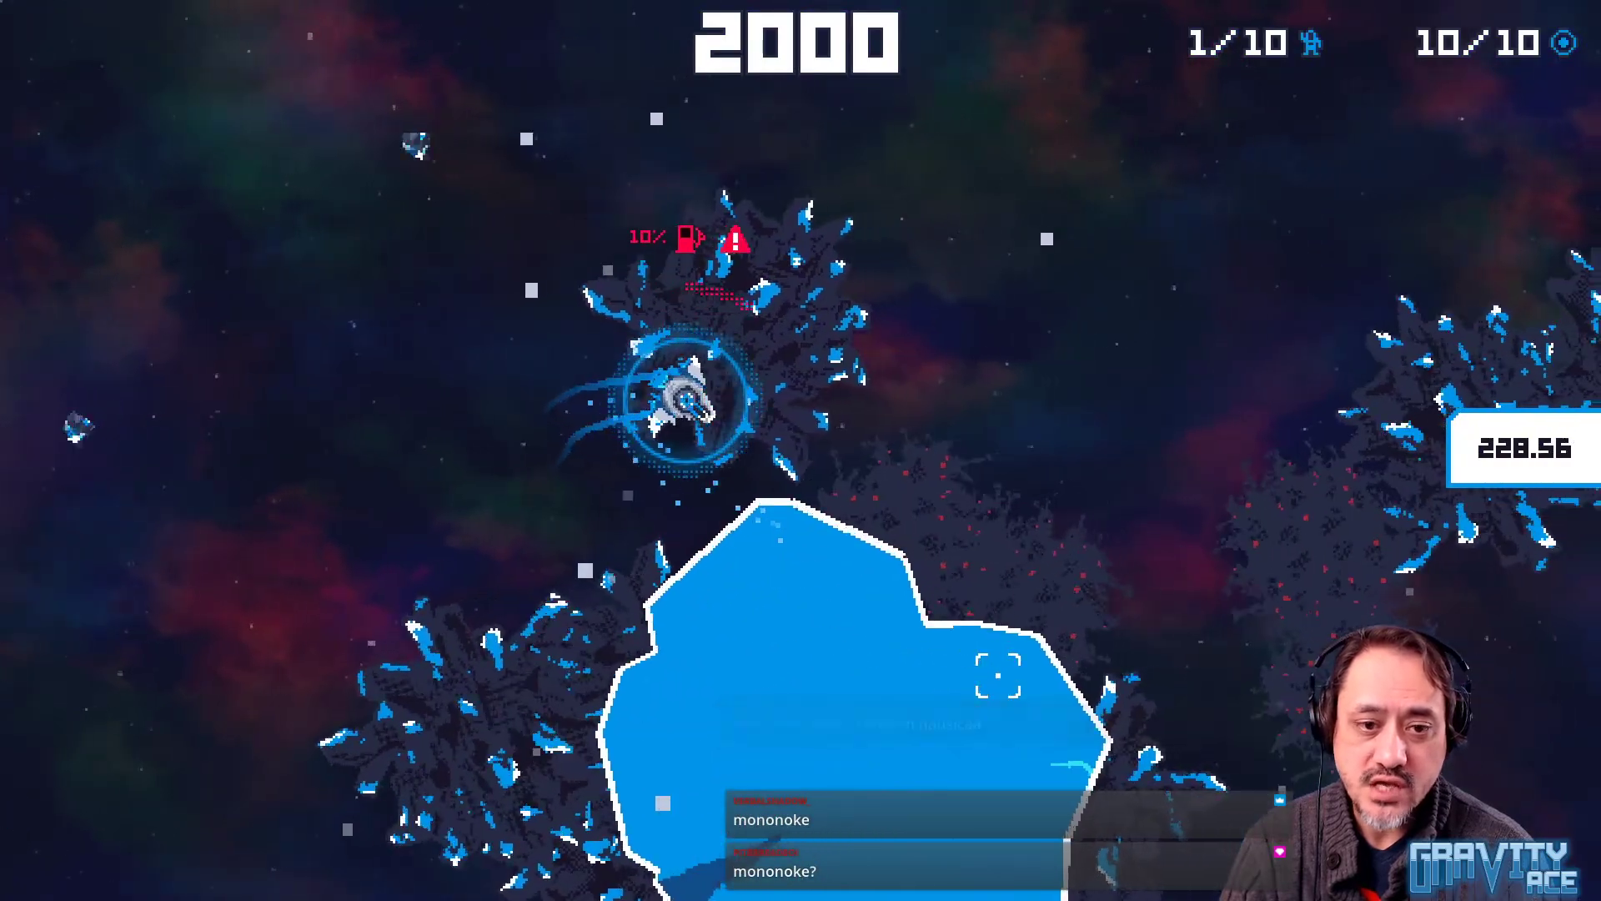
# Shoot at the blue asteroid, circle past its crystal flank and fly over its peak toward the paired crystal clusters
pyautogui.click(856, 735)
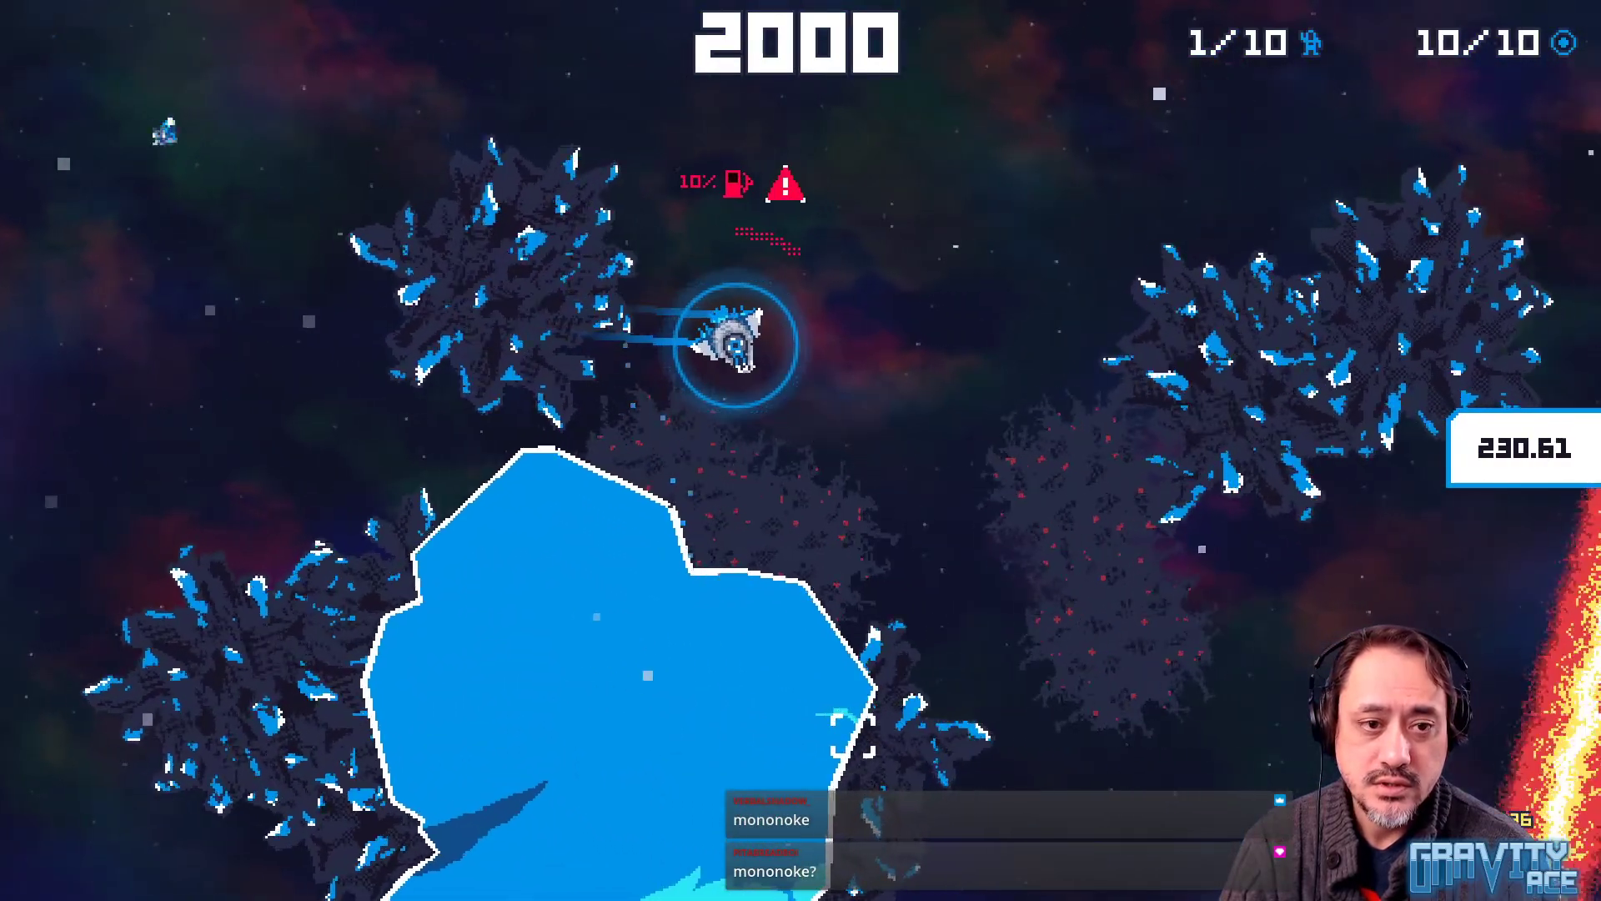
pyautogui.press('w')
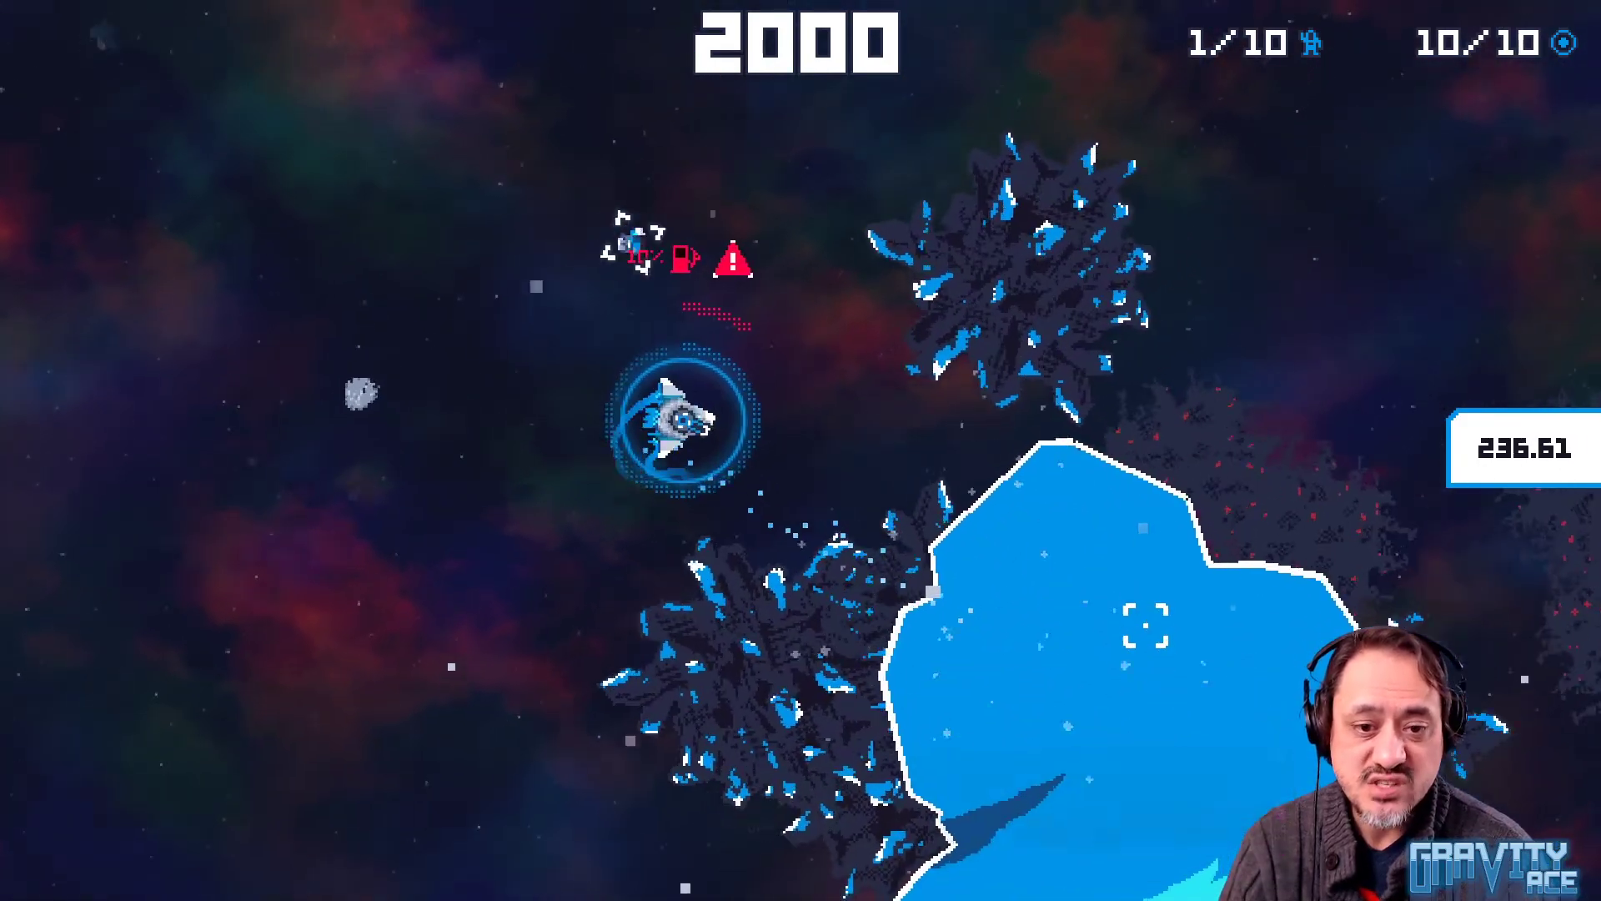
pyautogui.press('a')
pyautogui.press('w')
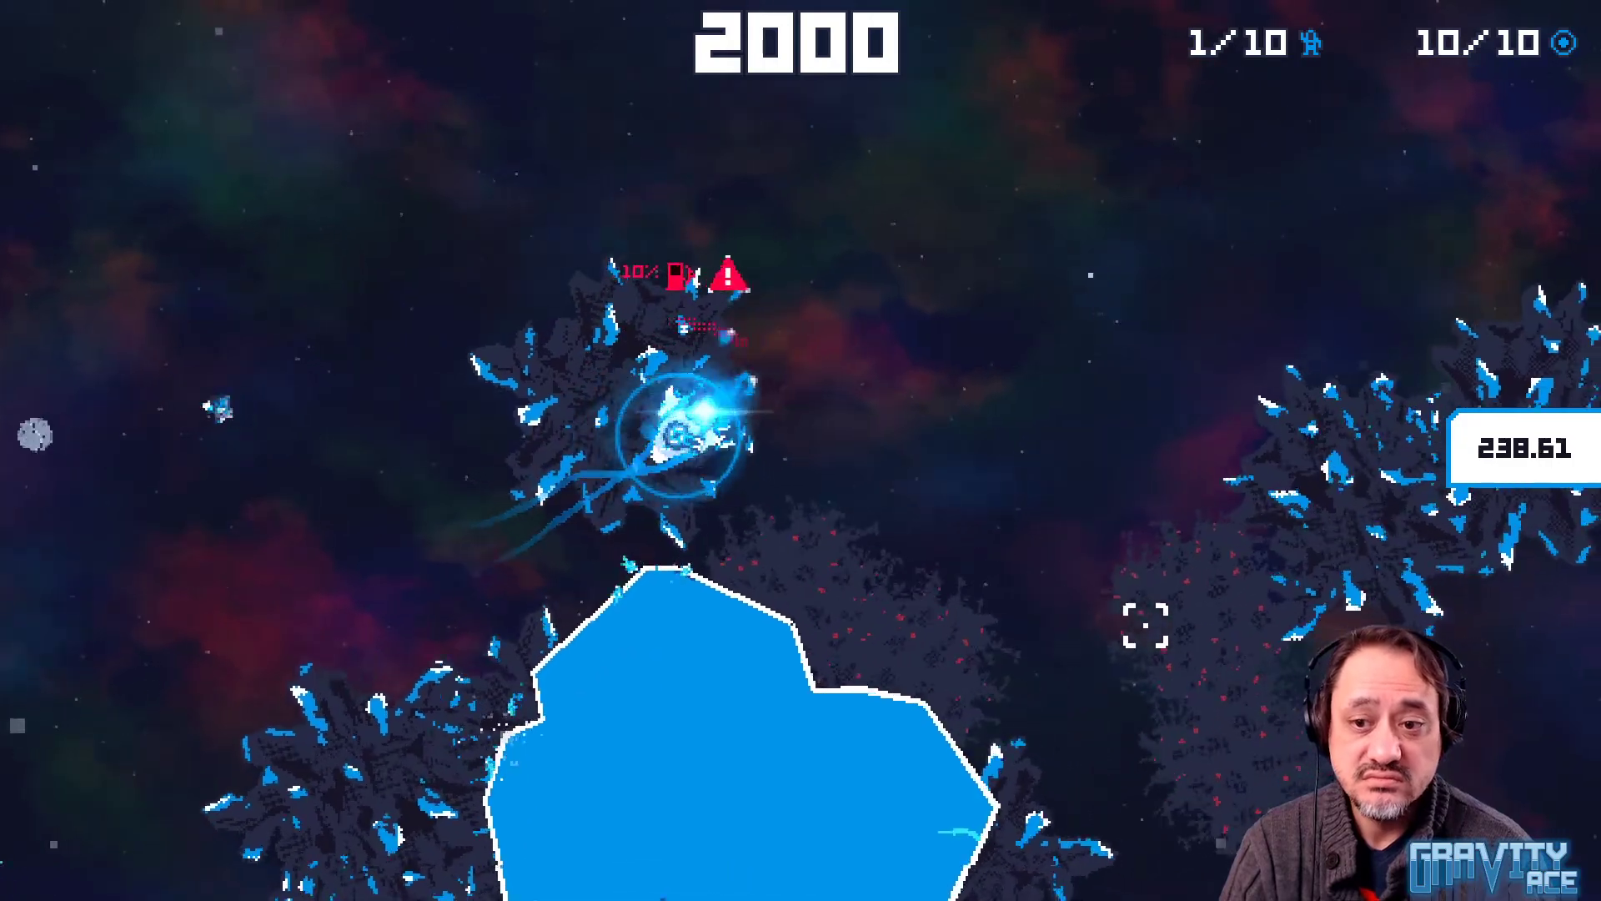
pyautogui.press('d')
pyautogui.press('w')
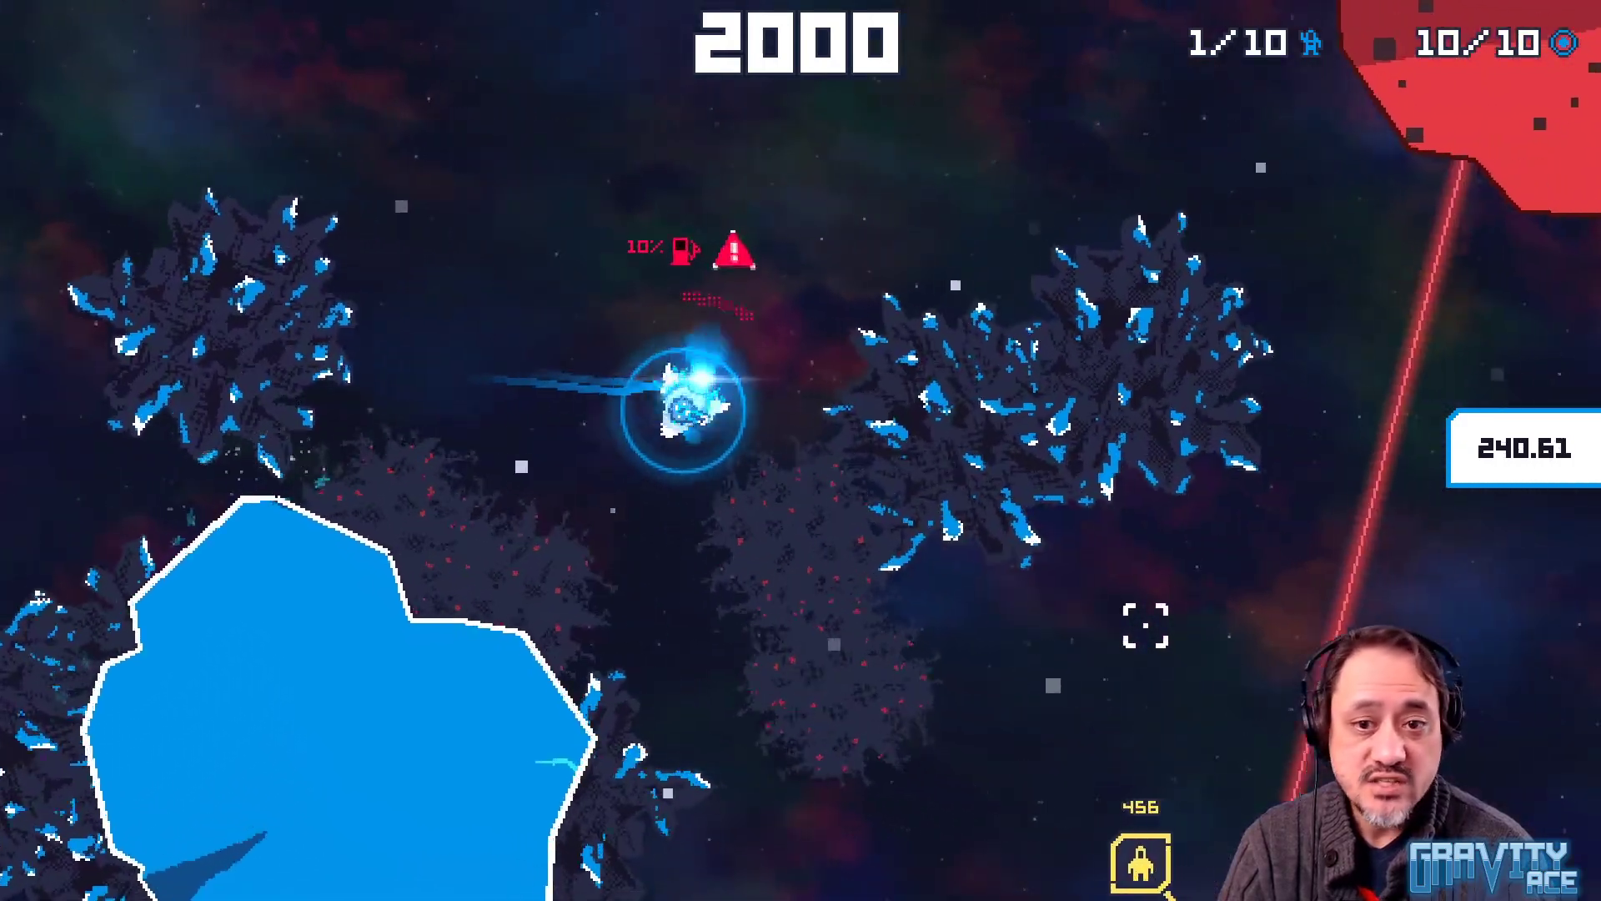
# Turn back before the paired crystal clusters and loop around the blue asteroid's far flank to the space above its peak
pyautogui.press('d')
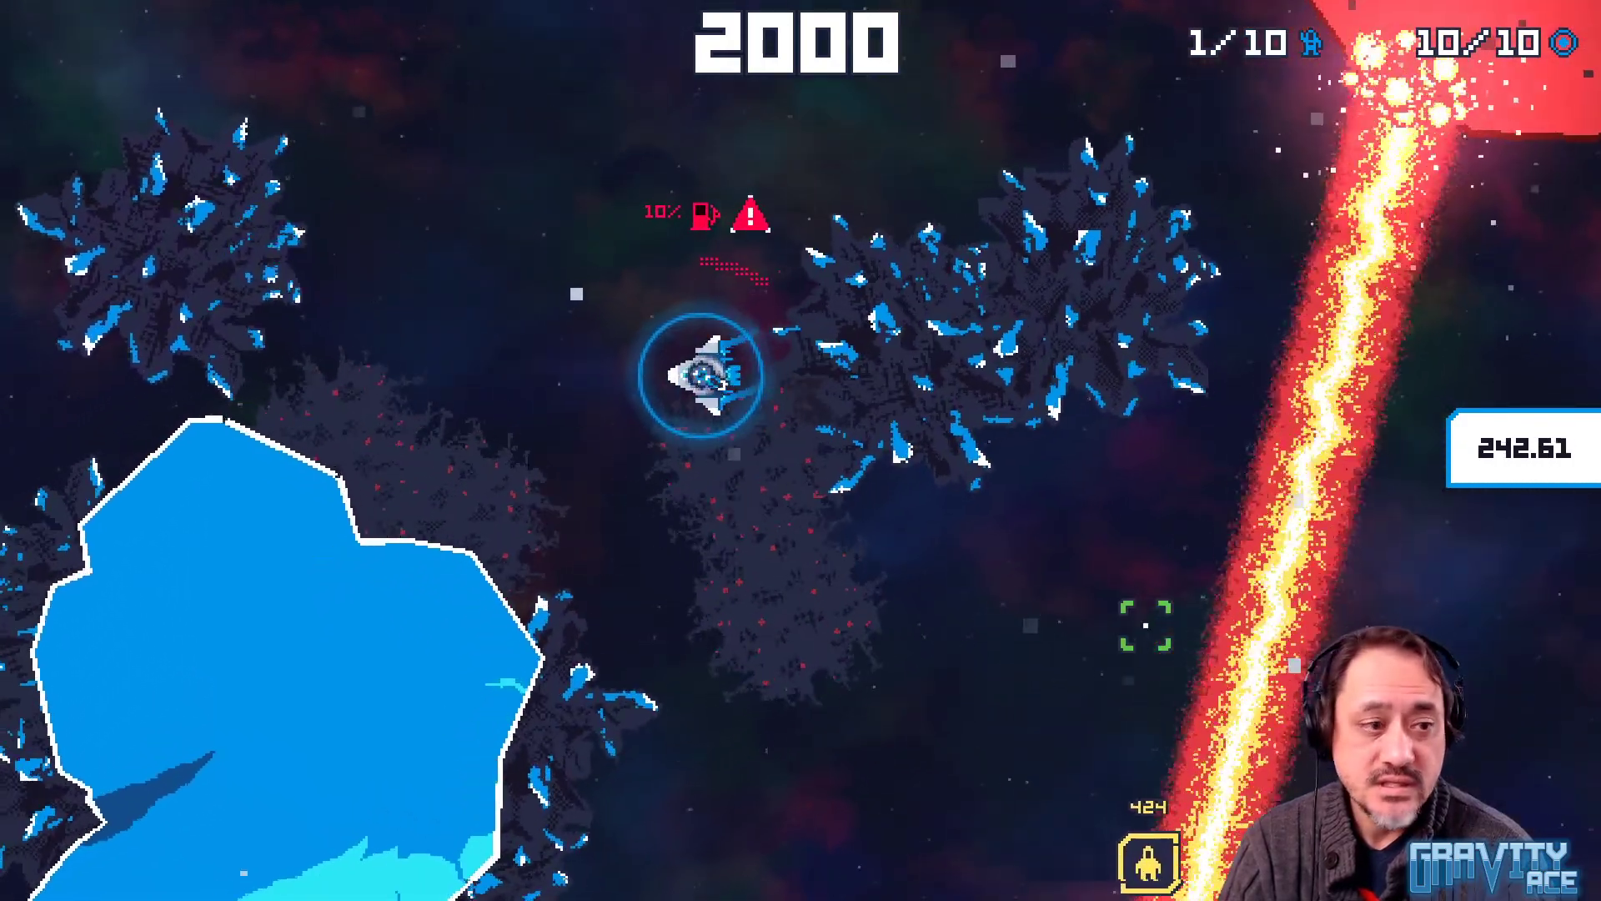
pyautogui.press('w')
pyautogui.press('w')
pyautogui.press('a')
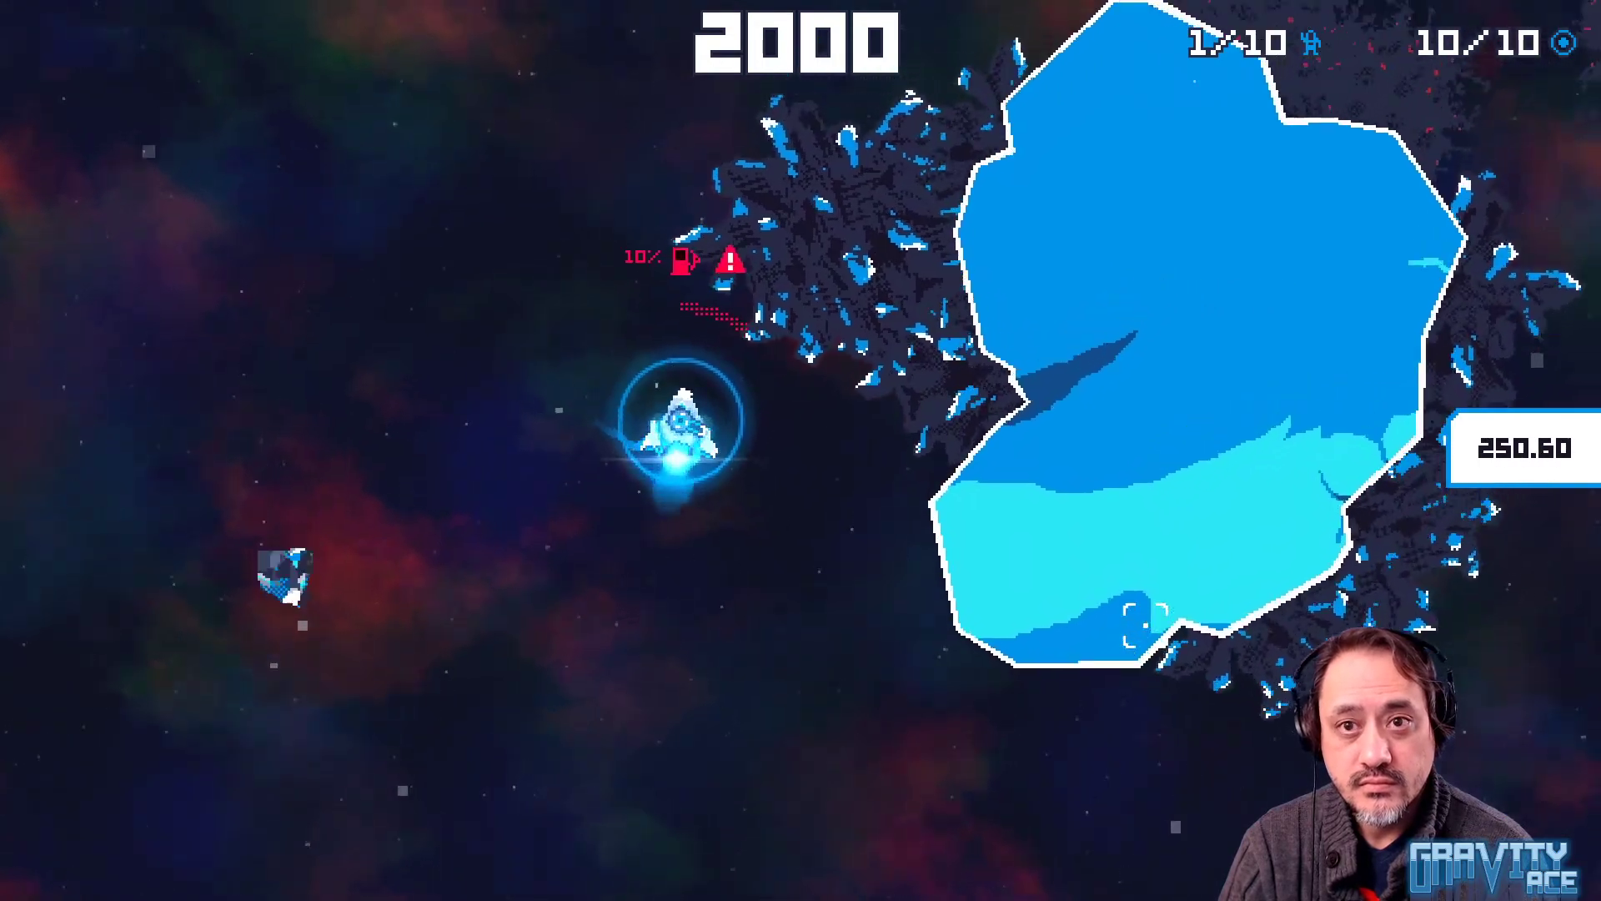
pyautogui.press('w')
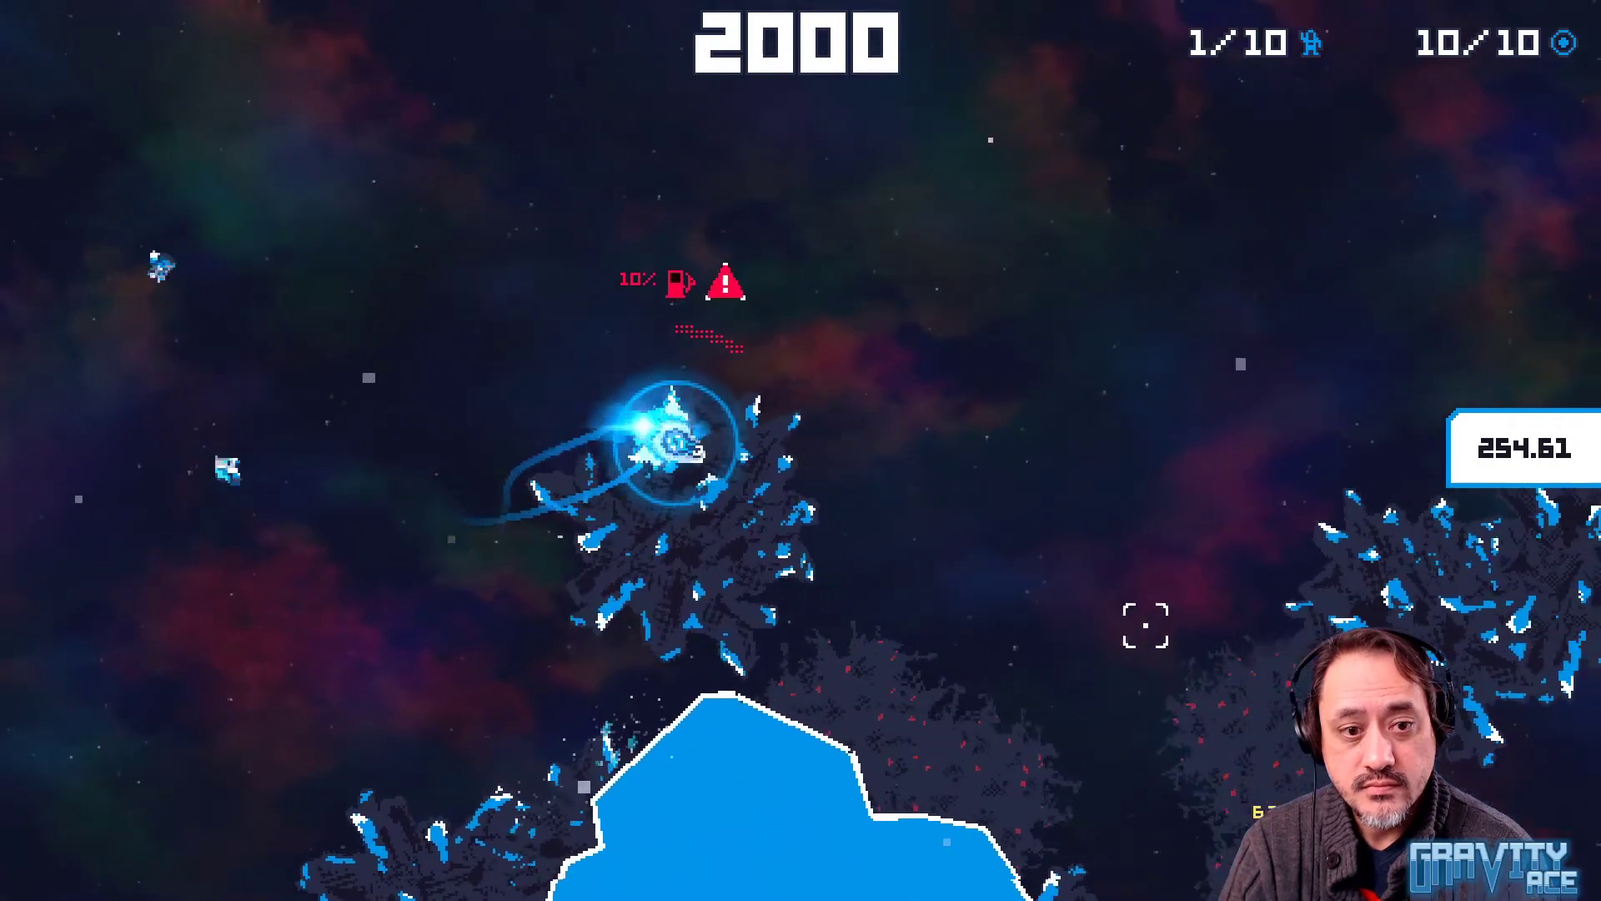
# Fly to the paired crystal clusters, turn around over them and climb toward the level of the red asteroid
pyautogui.press('d')
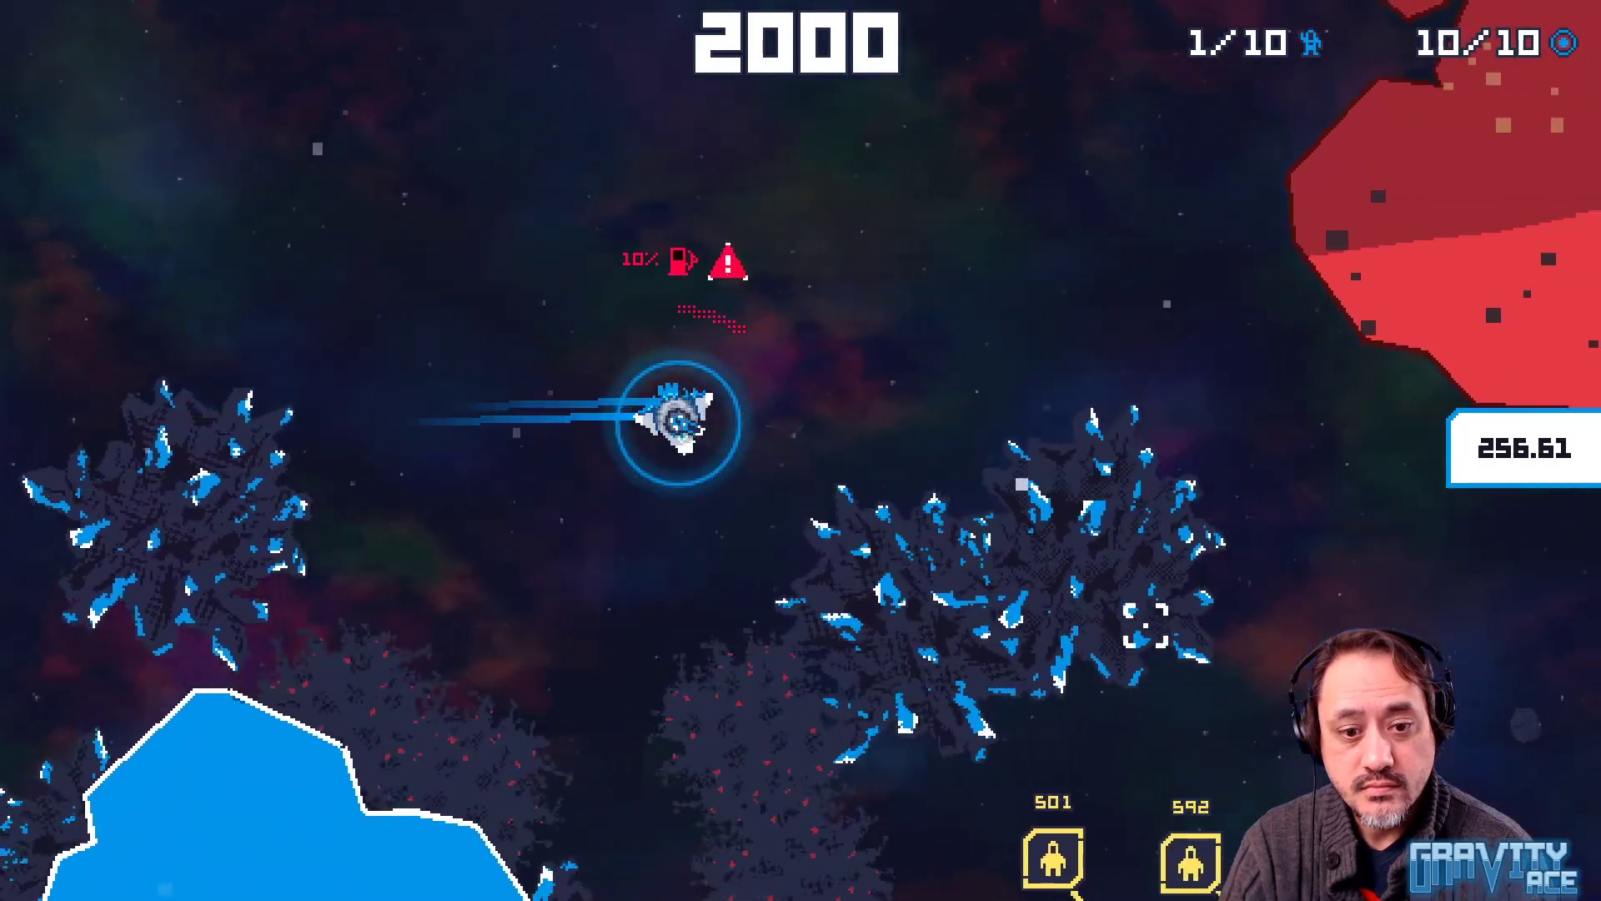
pyautogui.press('w')
pyautogui.press('d')
pyautogui.press('w')
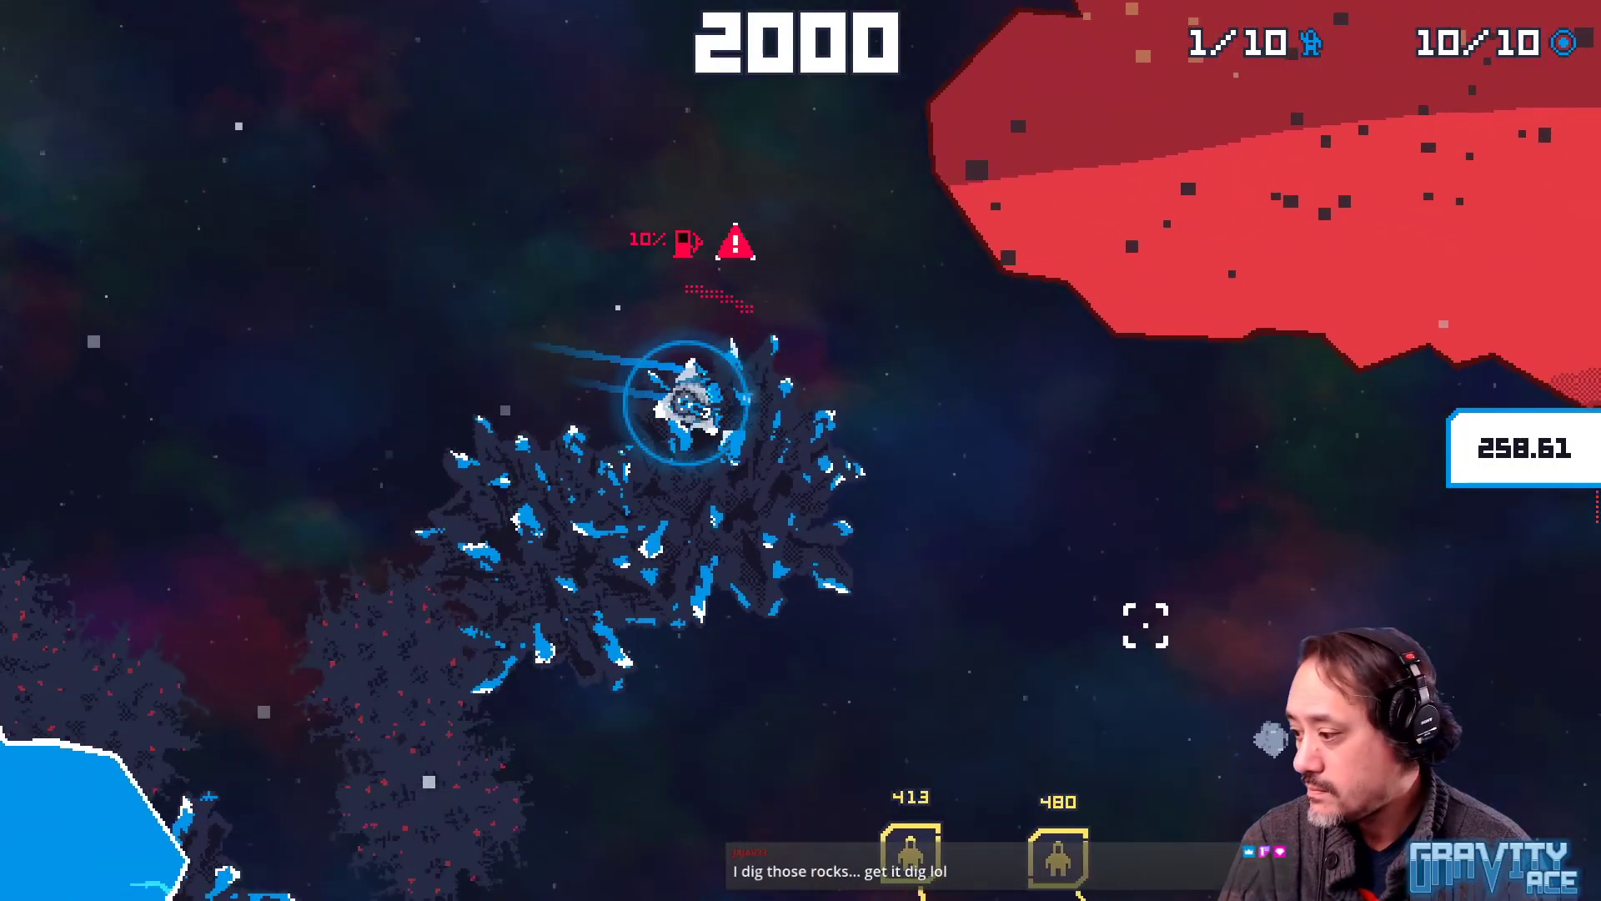
pyautogui.press('w')
pyautogui.press('d')
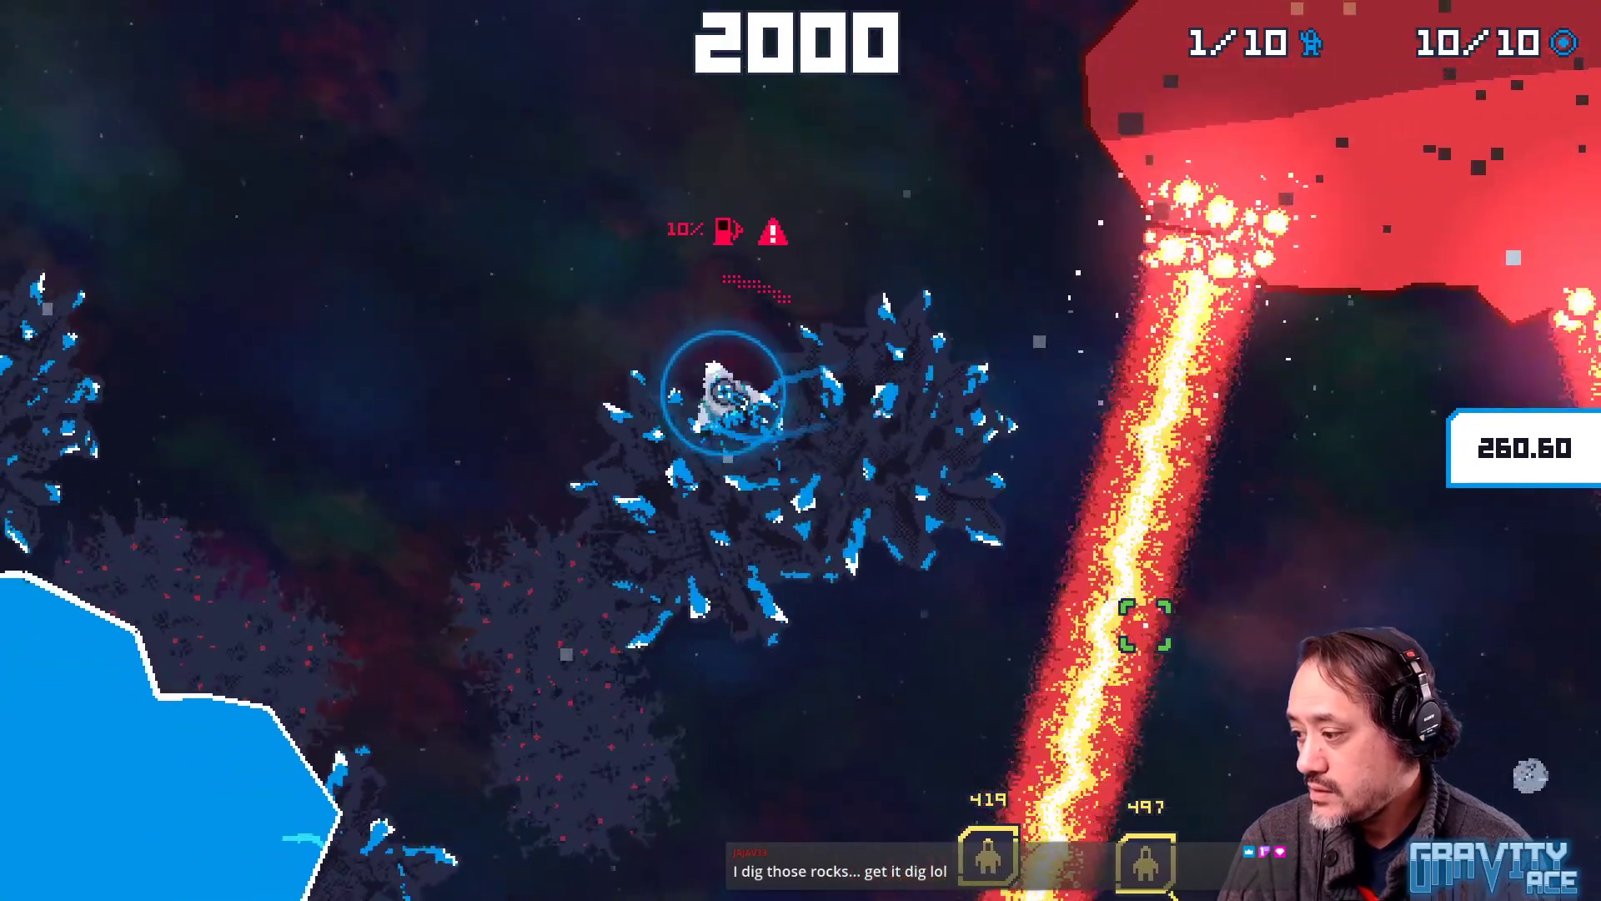
pyautogui.press('d')
pyautogui.press('w')
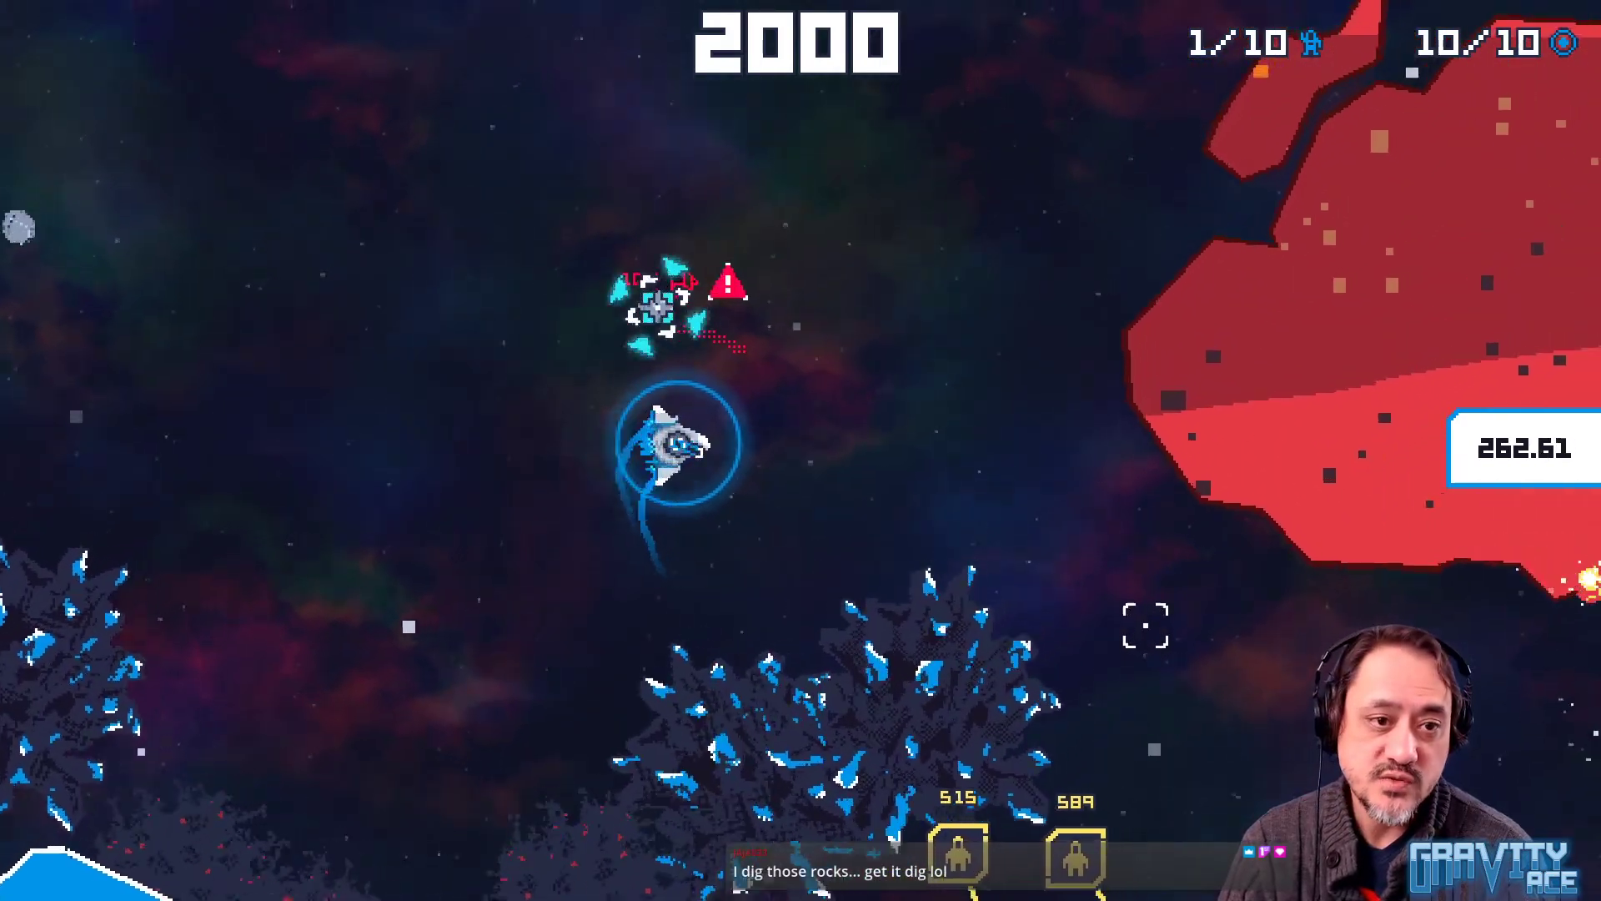
# Blast the red asteroid's rocky edge and the slope below the stranded crew while flying over its surface
pyautogui.click(1383, 443)
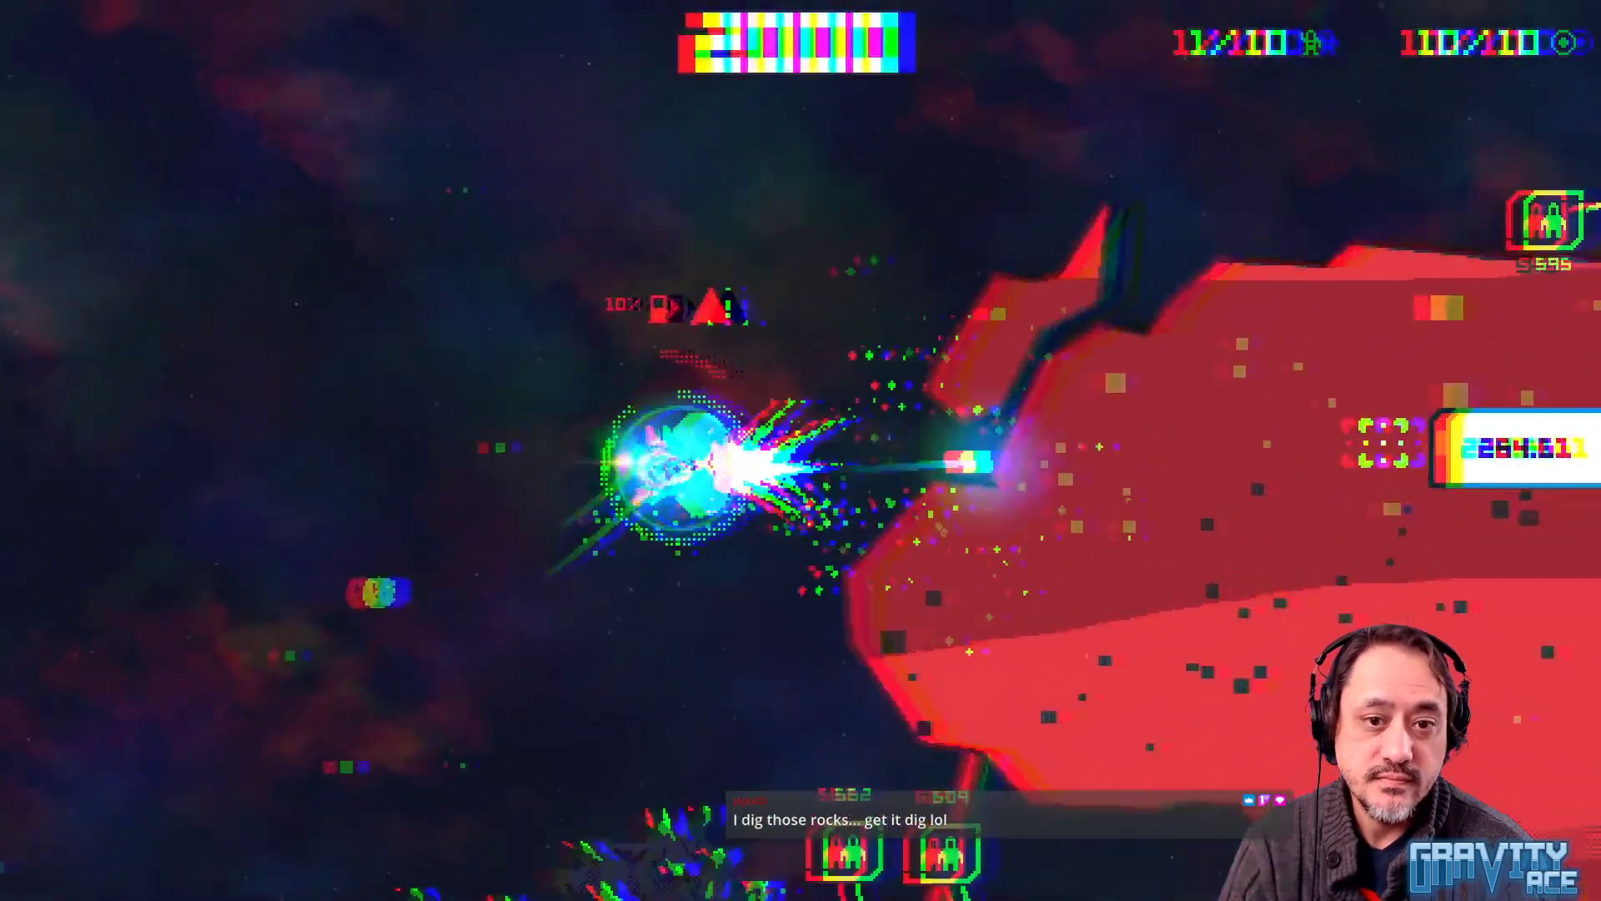
pyautogui.click(1168, 611)
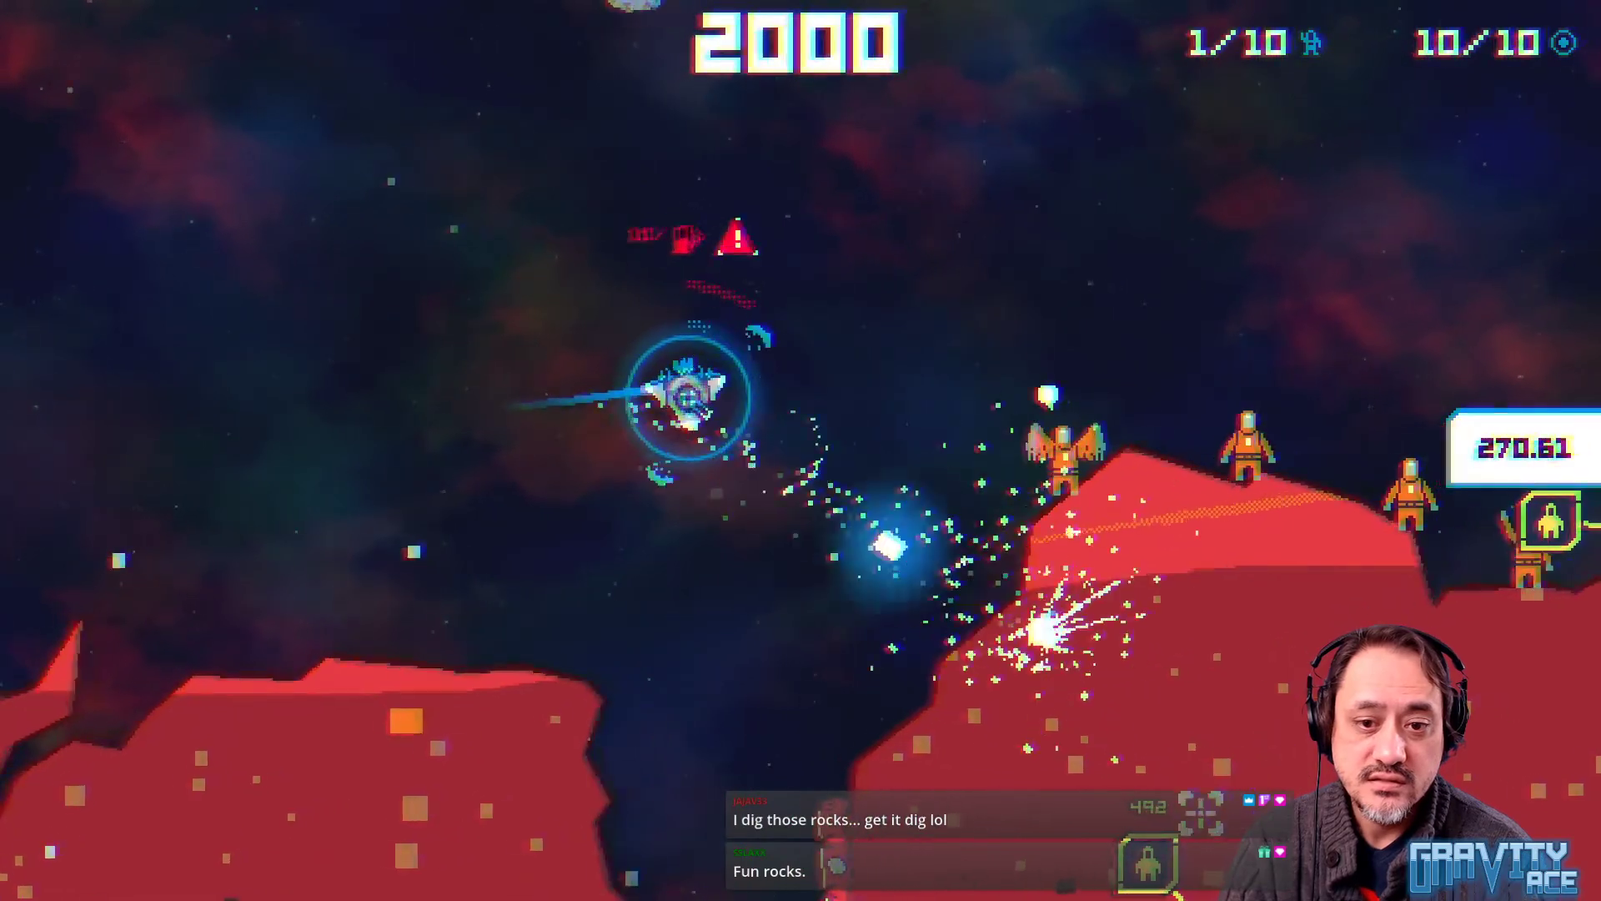
pyautogui.press('w')
pyautogui.click(606, 841)
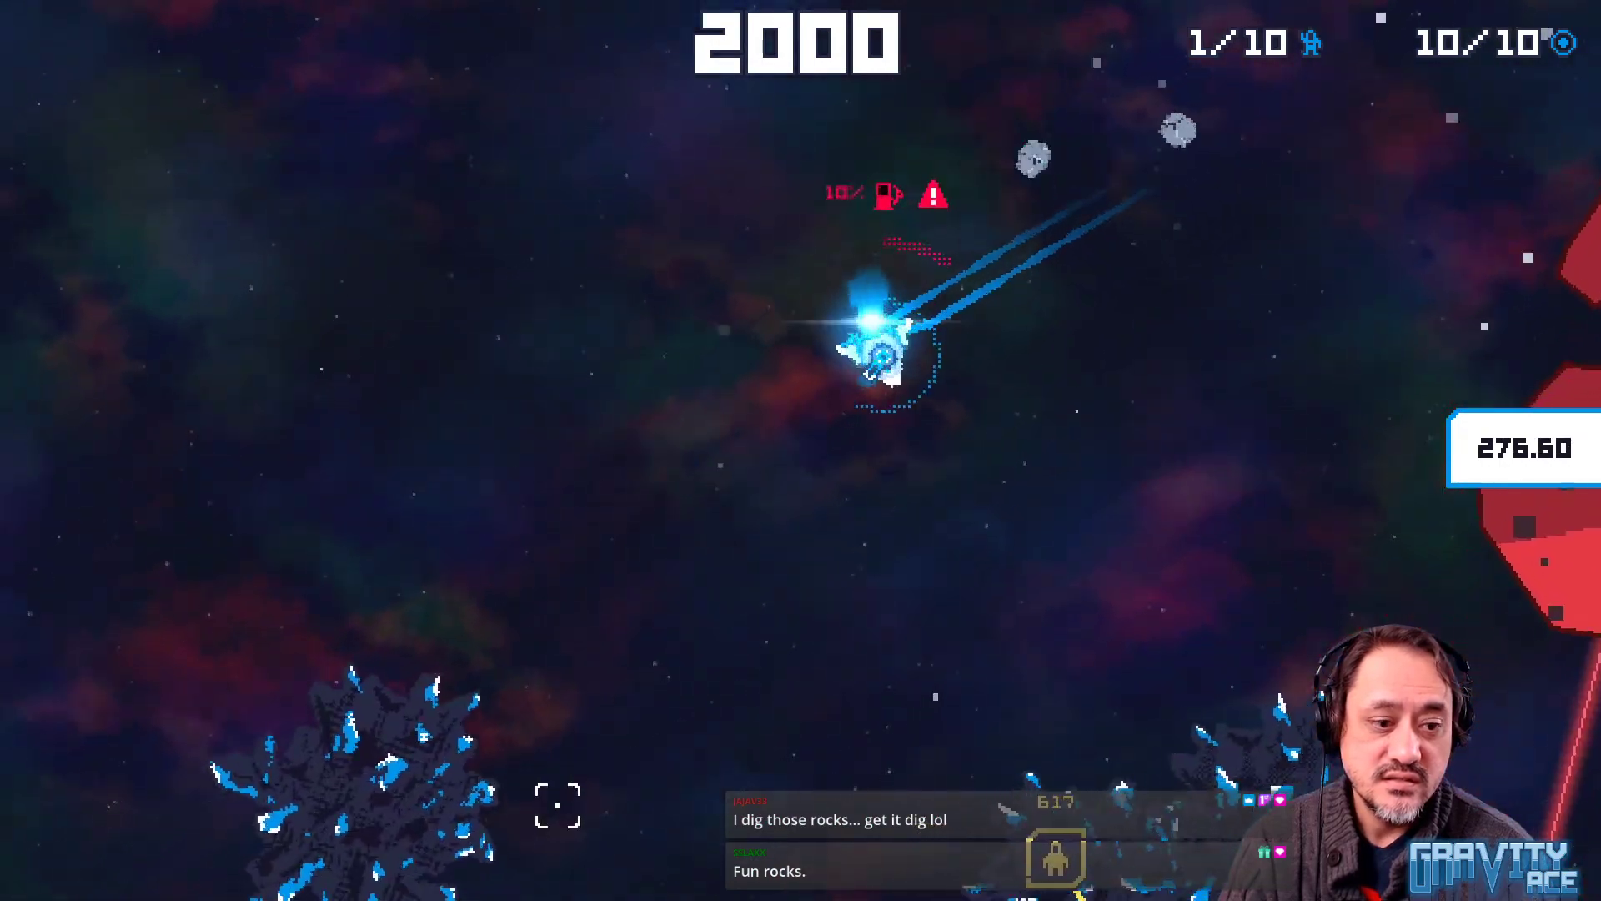
# Fire at the blue asteroid's peak and crystal-covered flank while passing the floating cluster and turning back up alongside it
pyautogui.click(671, 842)
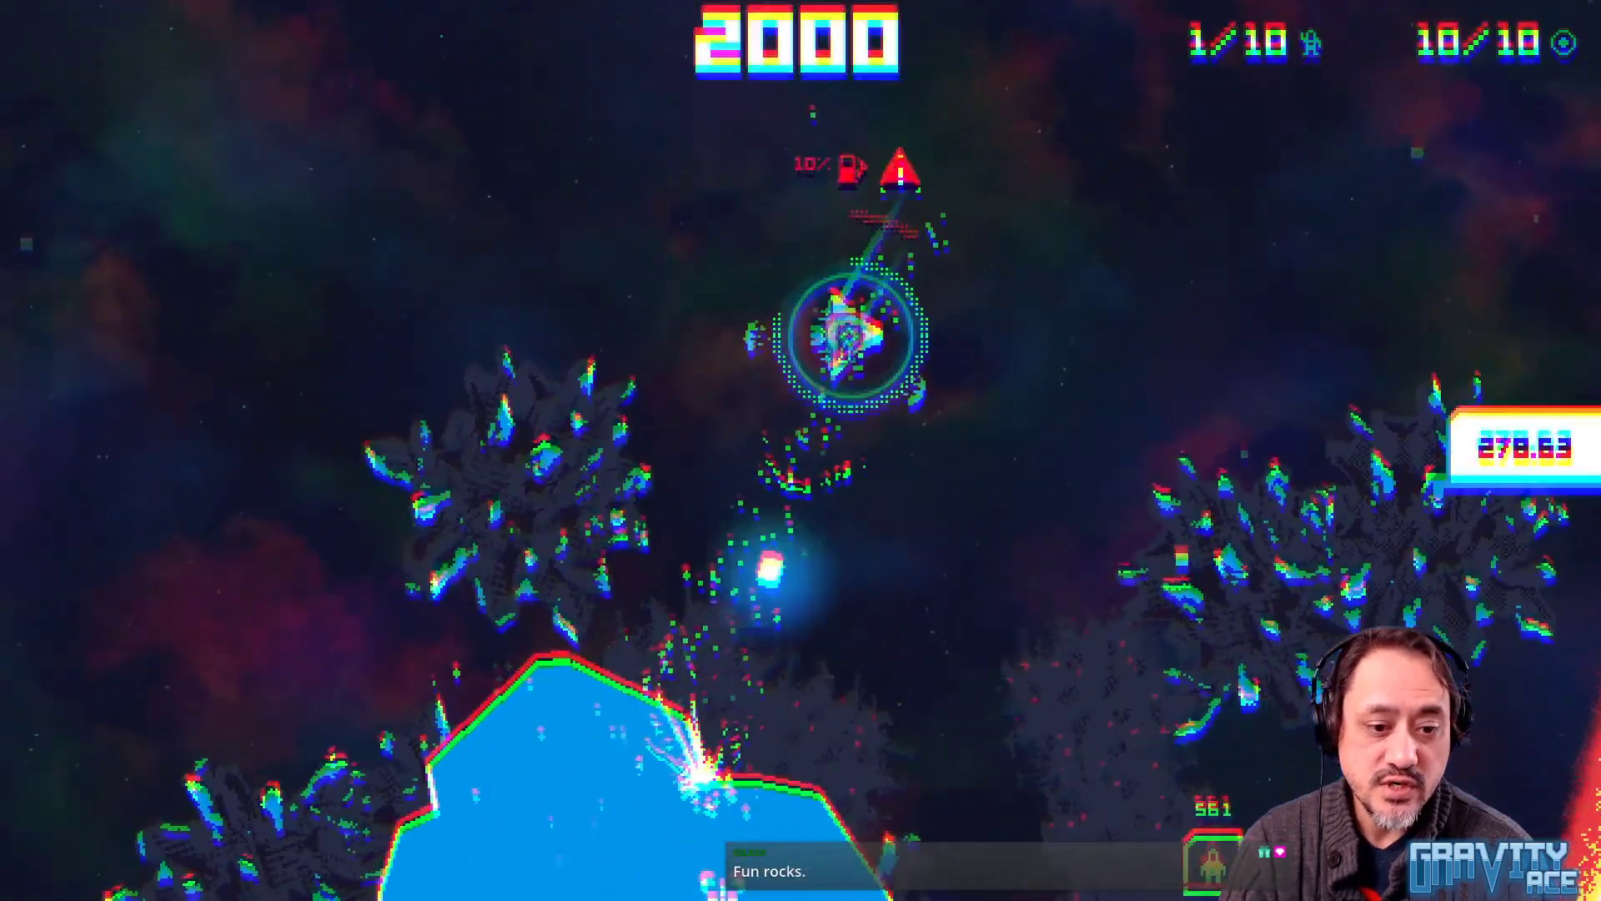
pyautogui.click(718, 820)
pyautogui.press('a')
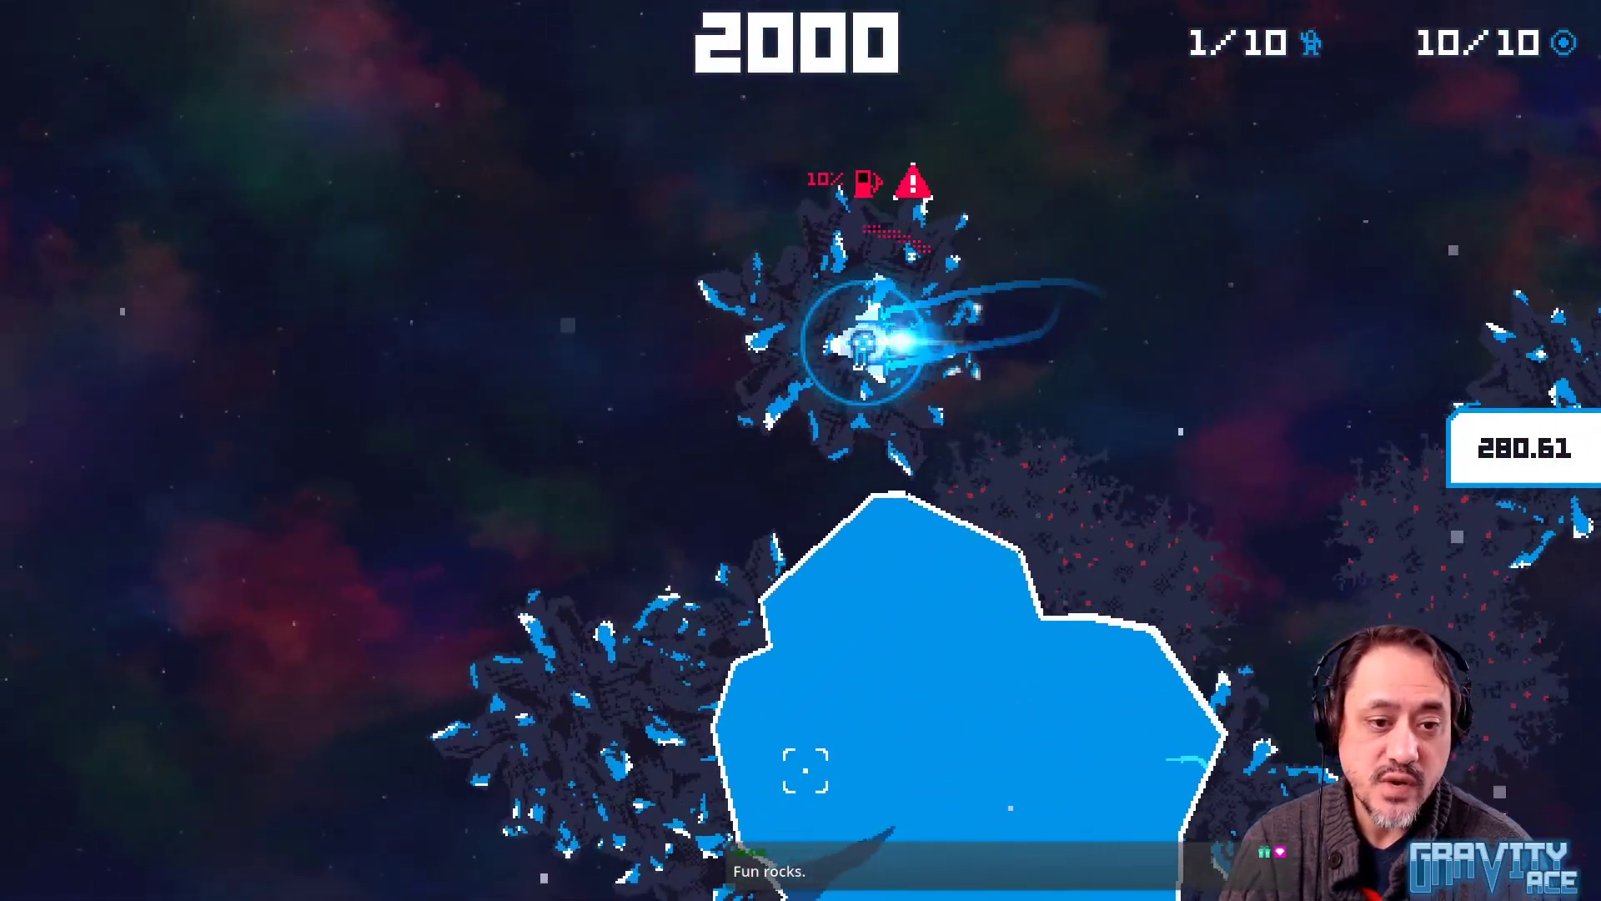
pyautogui.click(1129, 679)
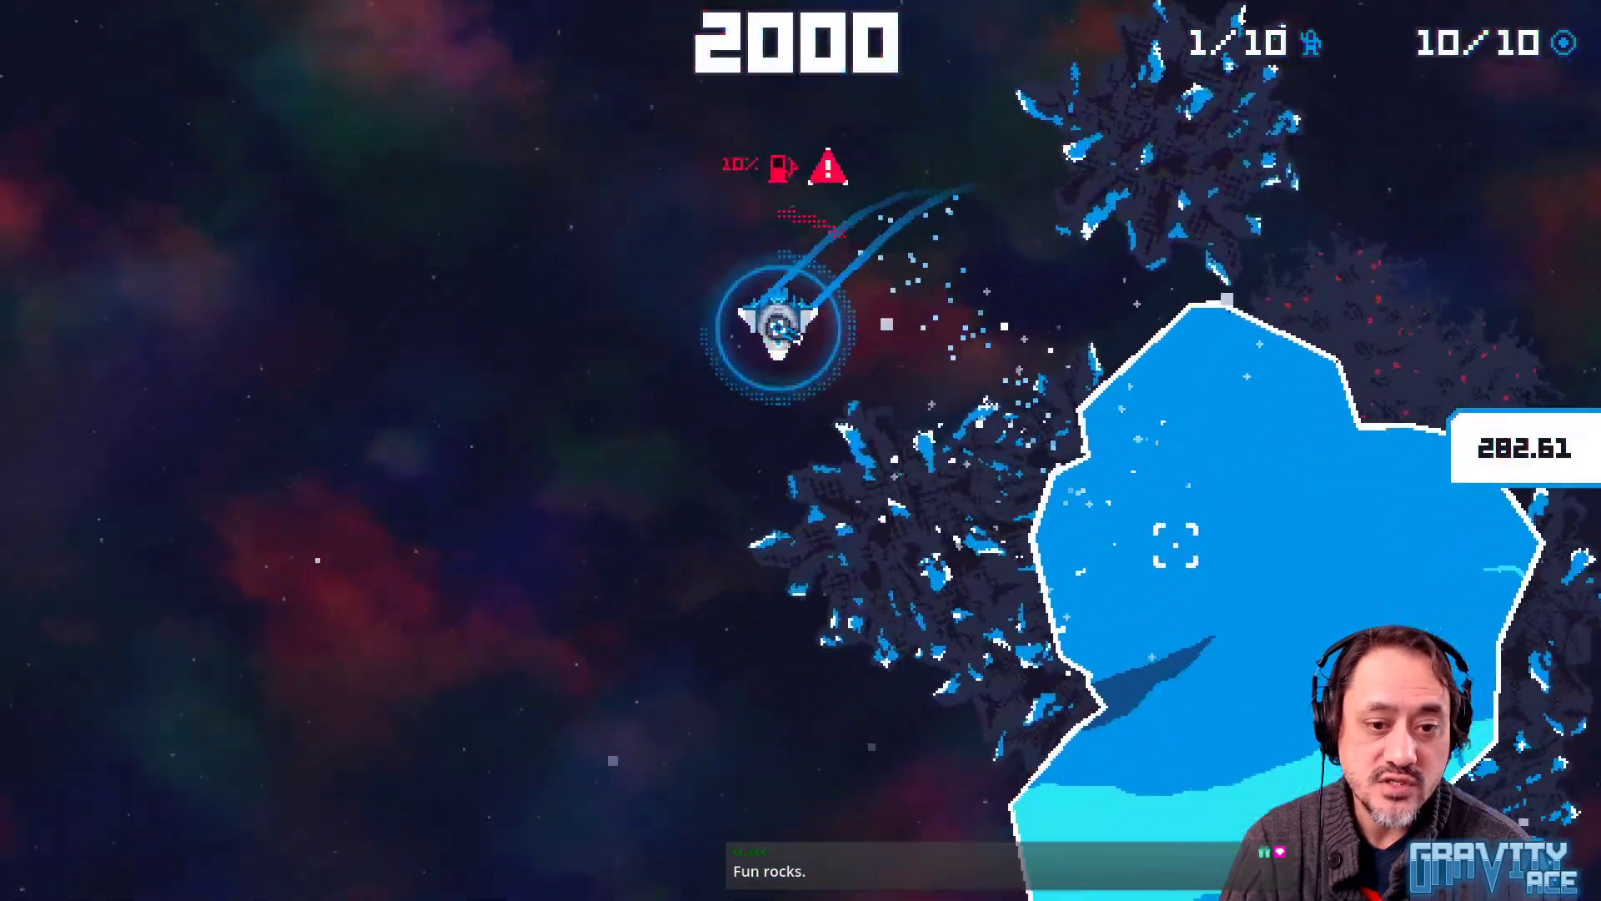
pyautogui.click(1168, 515)
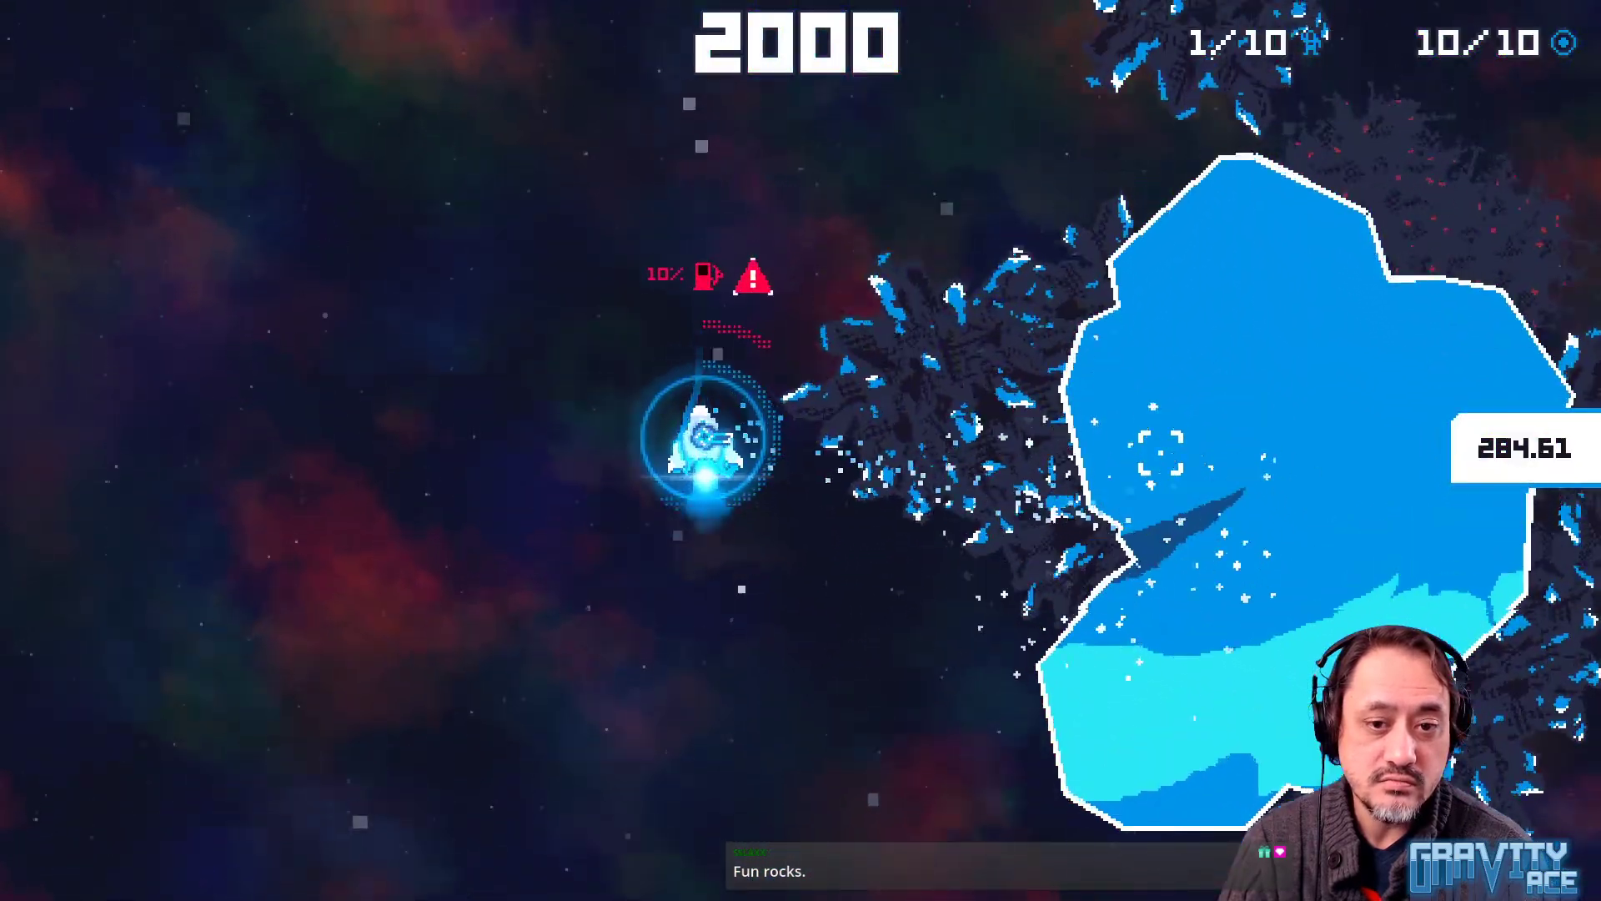
pyautogui.press('d')
pyautogui.click(1133, 483)
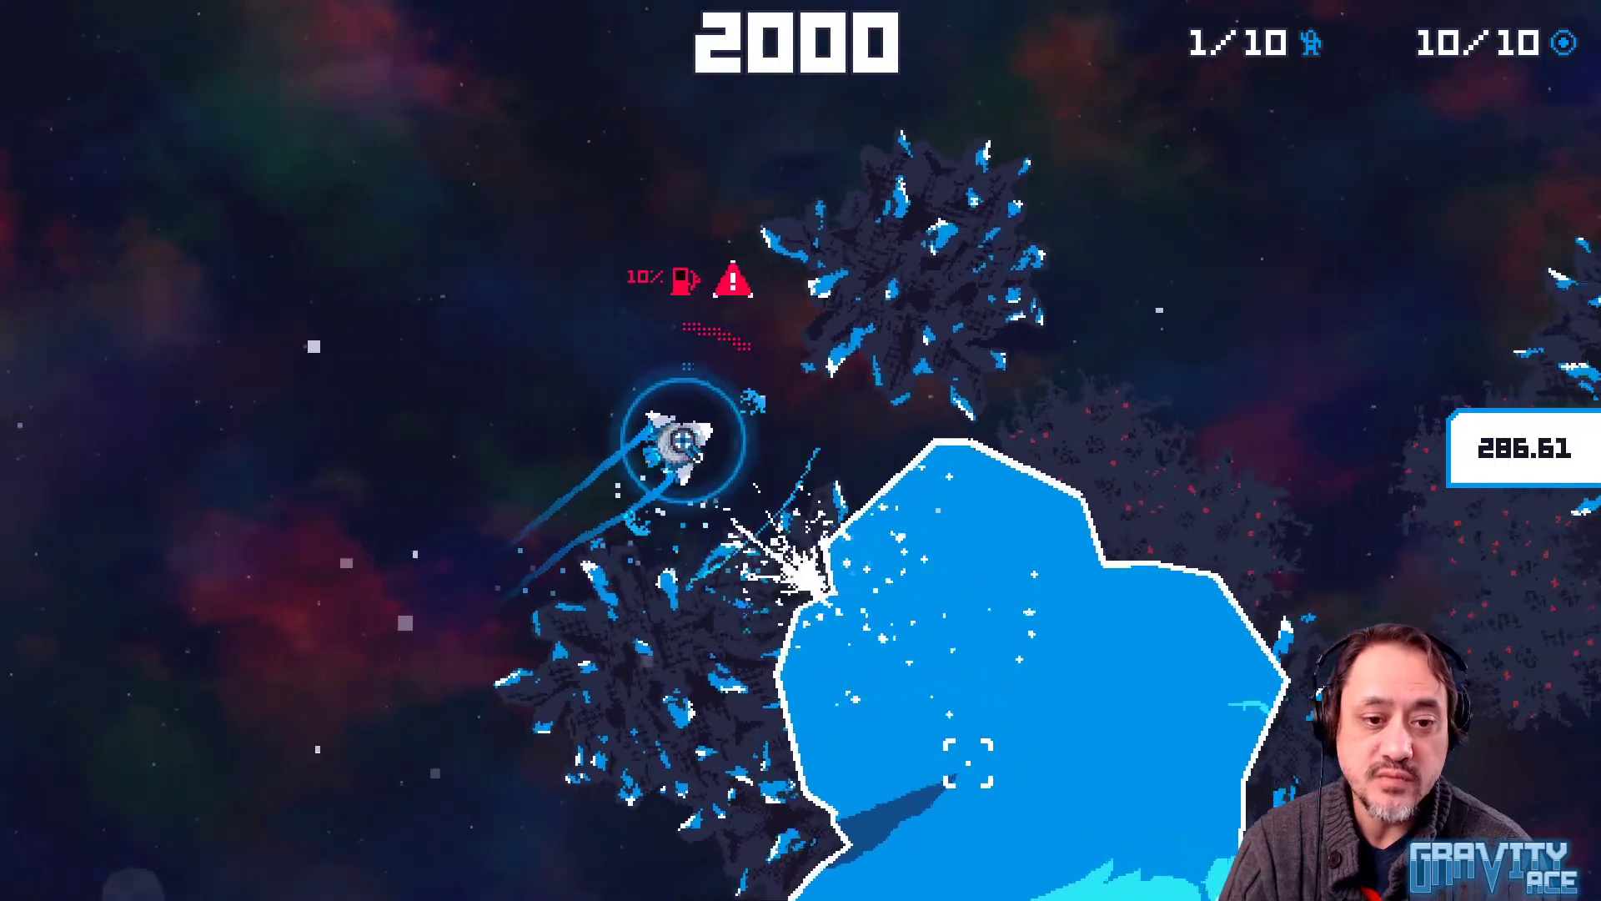
# Fly toward the red asteroid, shooting past the paired crystal clusters and at the asteroid's edge, and collect the crew on top
pyautogui.click(1335, 600)
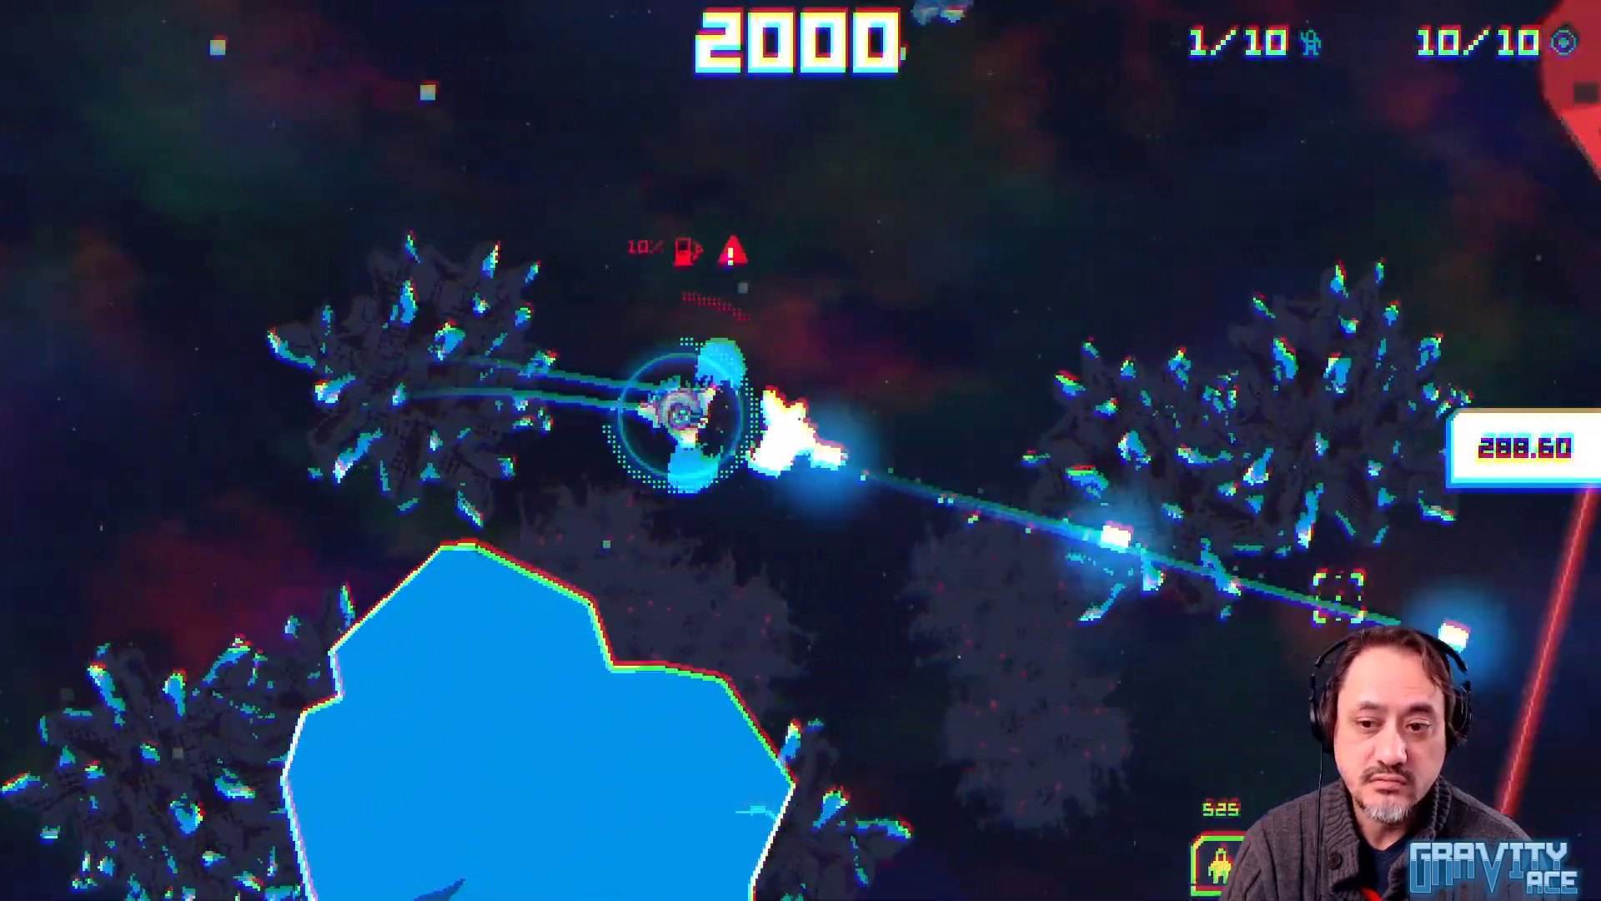
pyautogui.click(1351, 200)
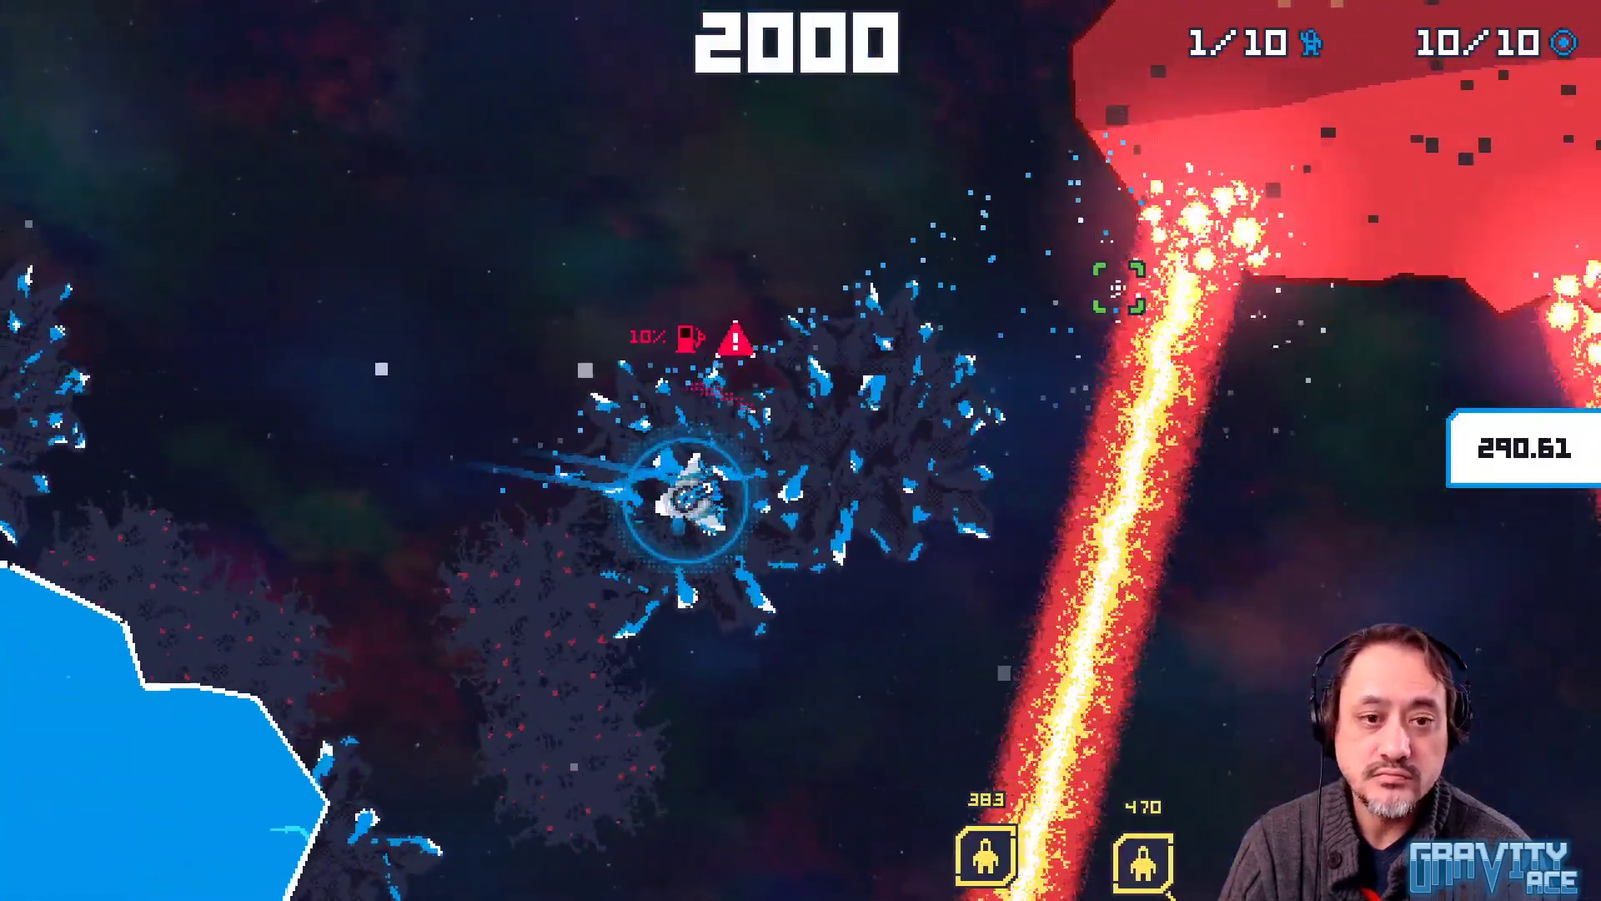
pyautogui.click(1079, 500)
pyautogui.click(1140, 543)
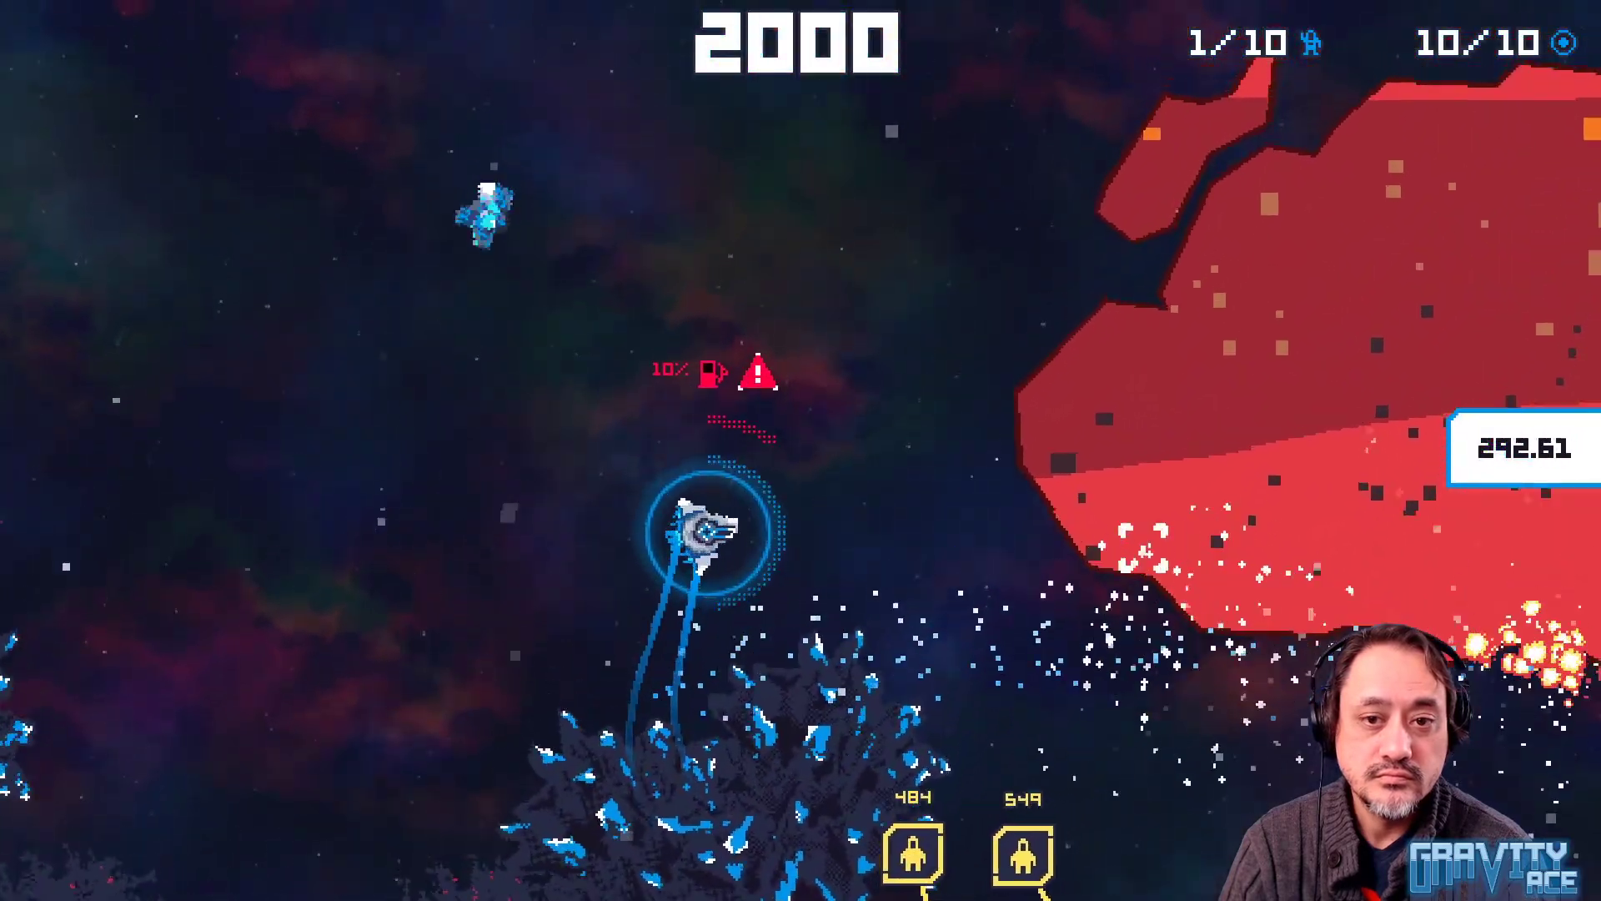
pyautogui.click(1144, 547)
pyautogui.click(1150, 456)
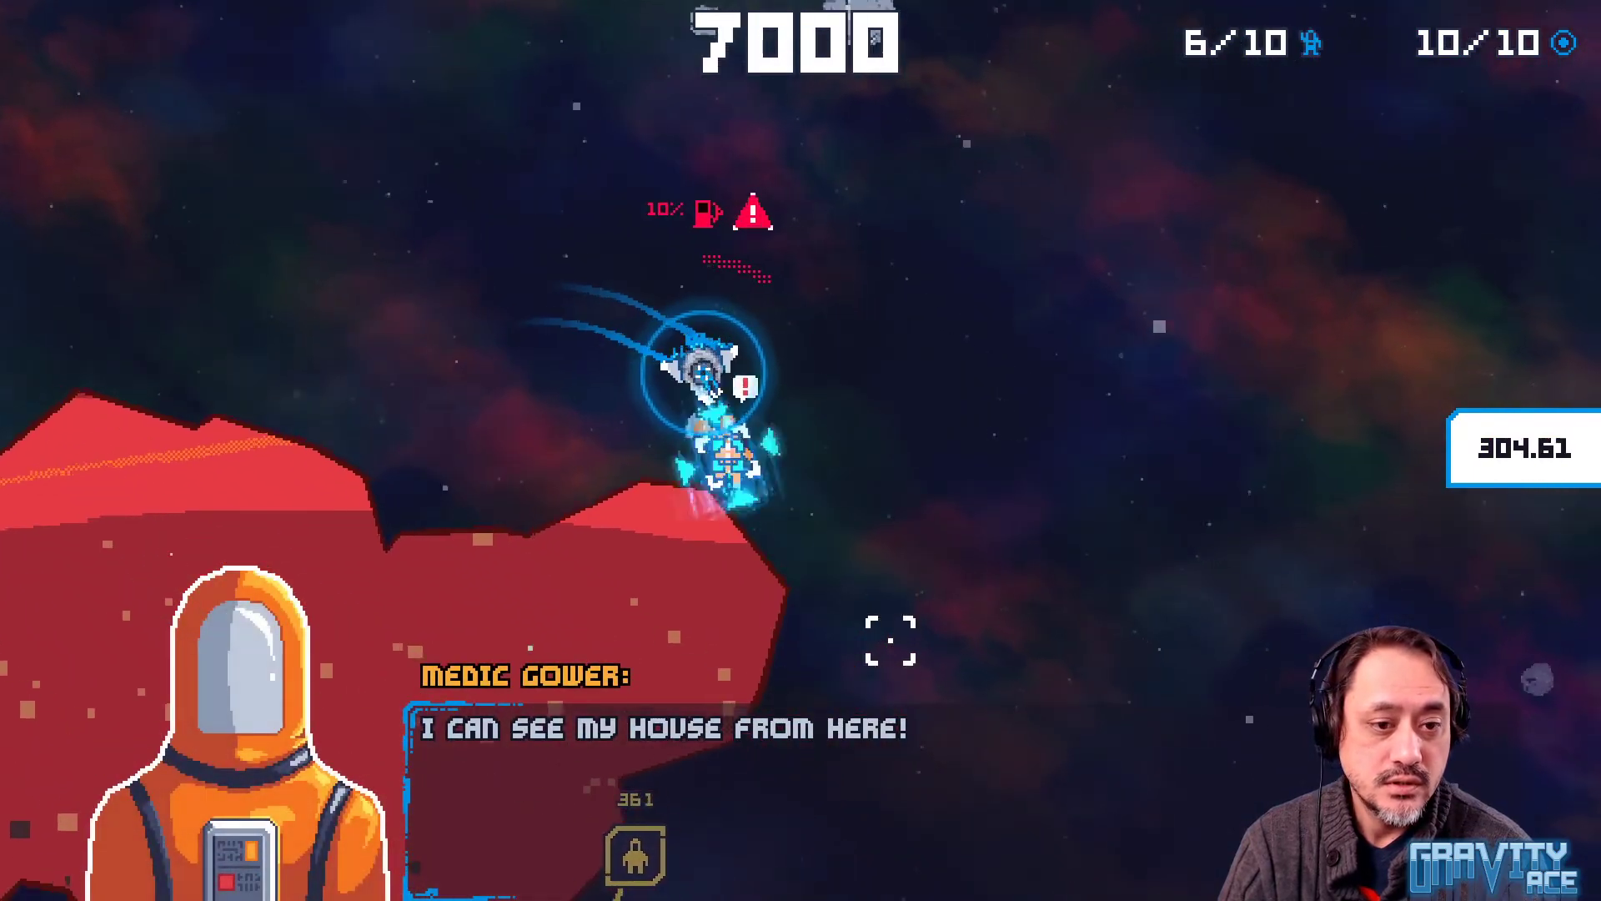
# Rescue two more crew members around the far side of the red asteroid and fly back toward the paired crystal clusters
pyautogui.press('d')
pyautogui.press('w')
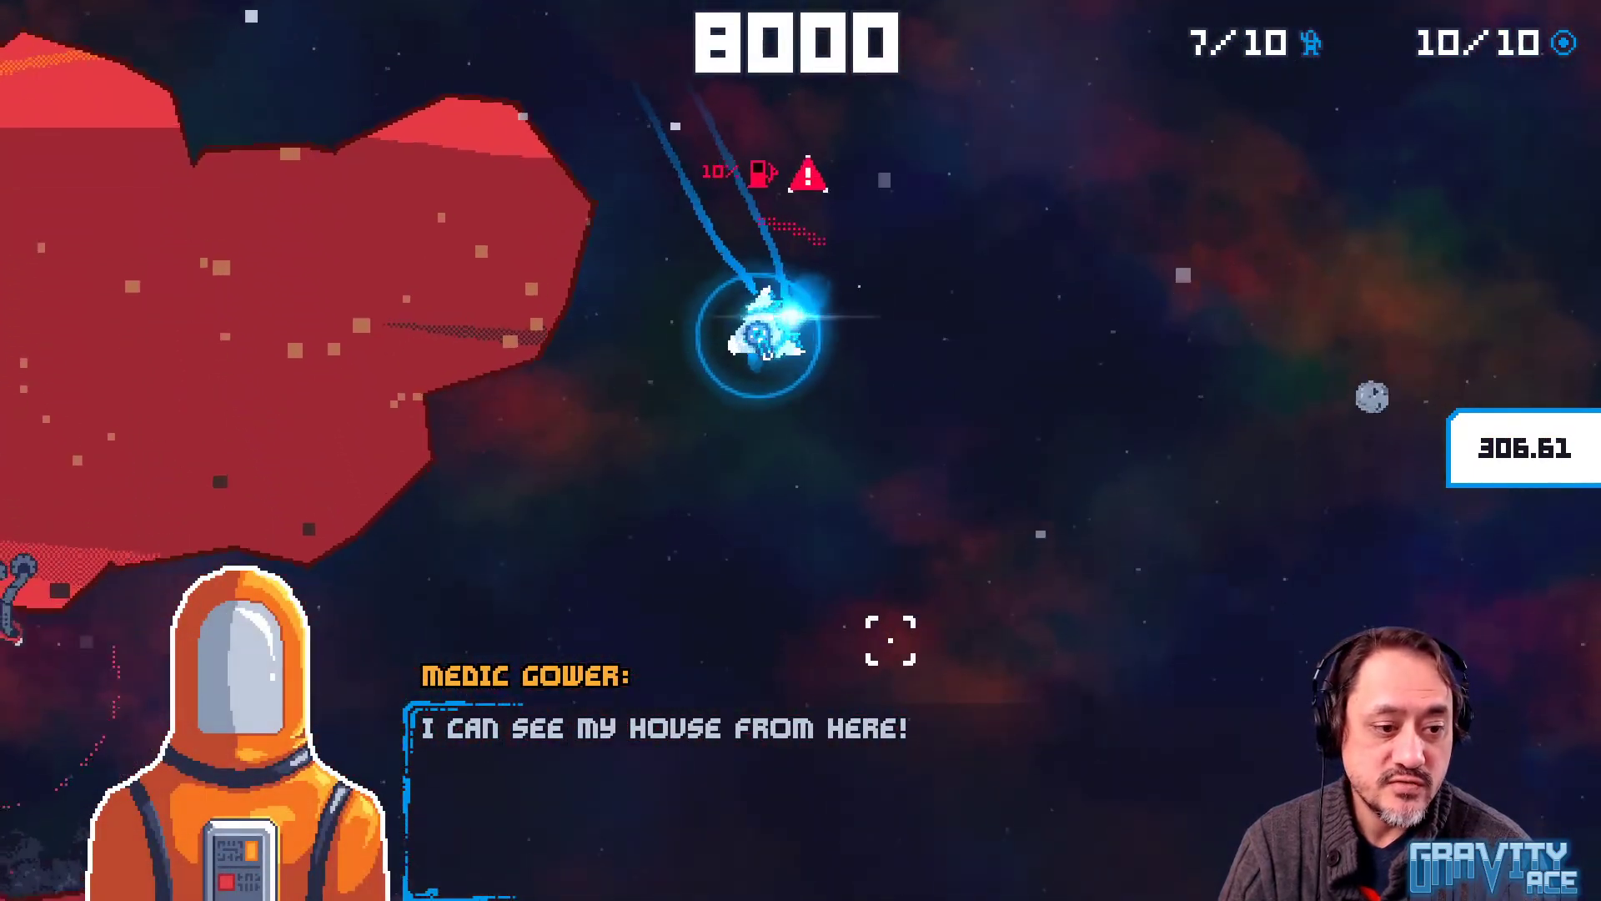
pyautogui.press('w')
pyautogui.press('d')
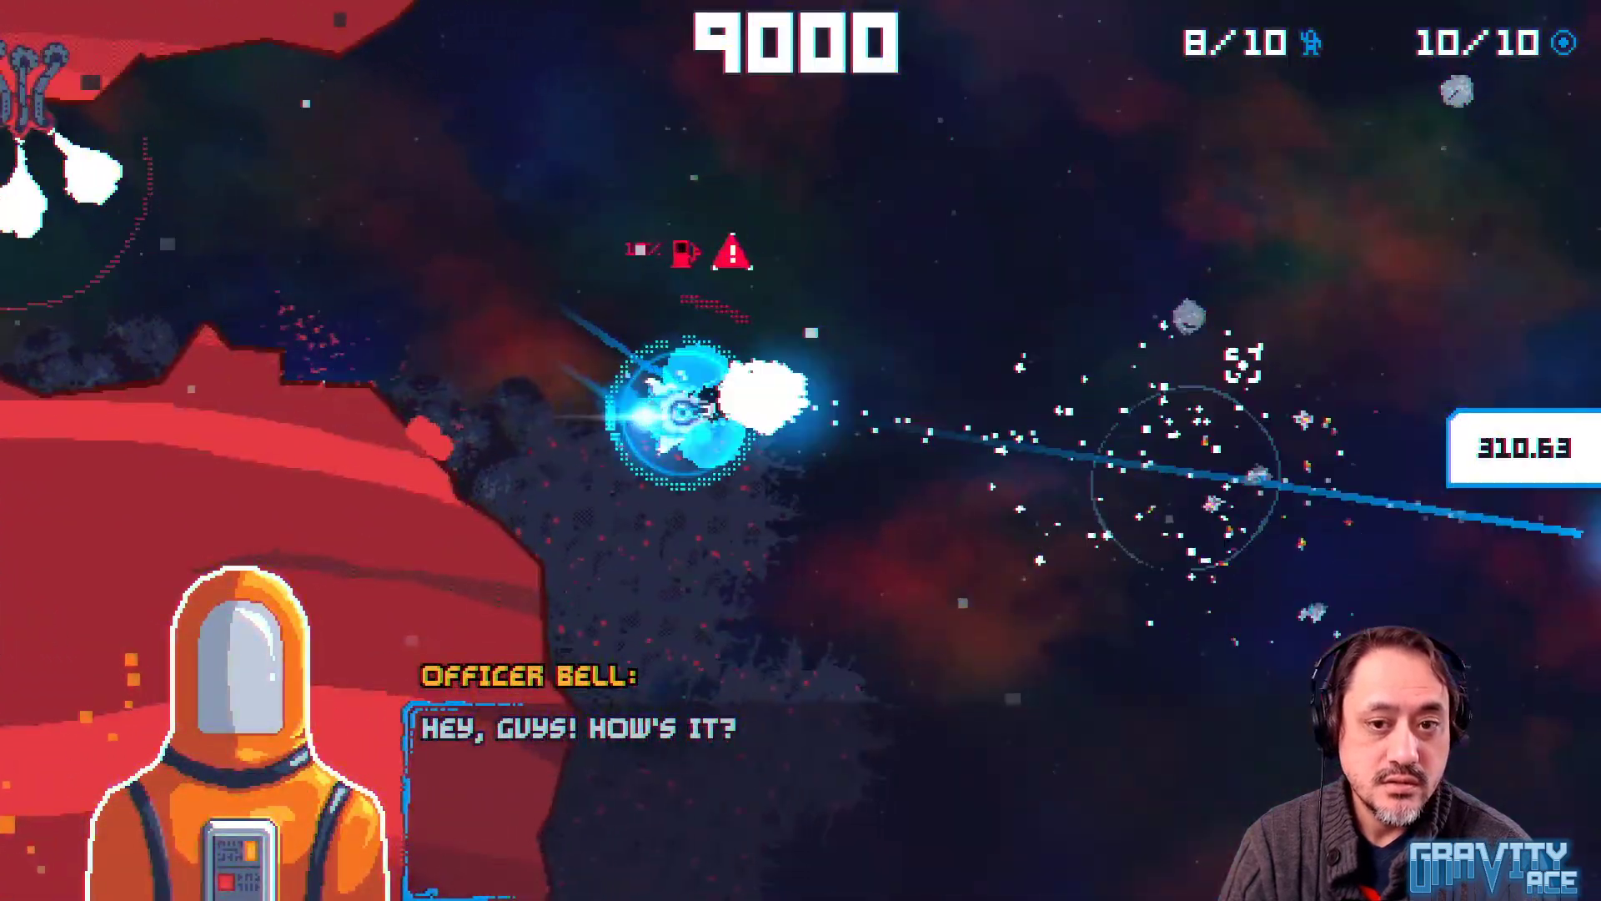
pyautogui.press('a')
pyautogui.press('w')
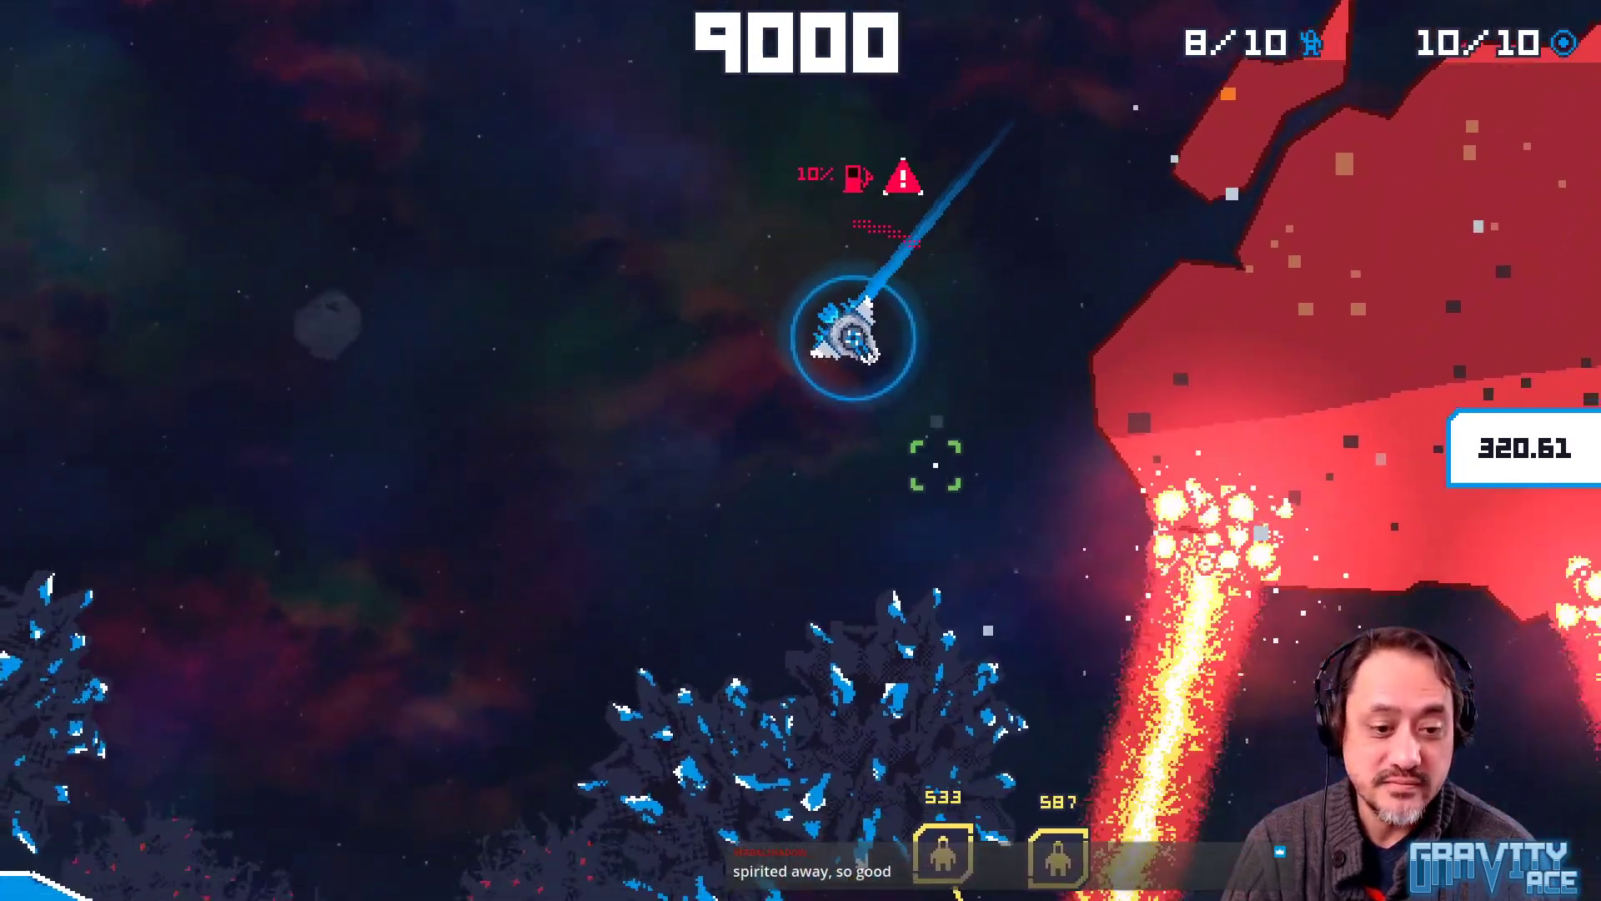
# Shoot the drifting rocks above the blue asteroid, dive between the asteroids and circle beneath the blue one to its crystal flank
pyautogui.click(569, 159)
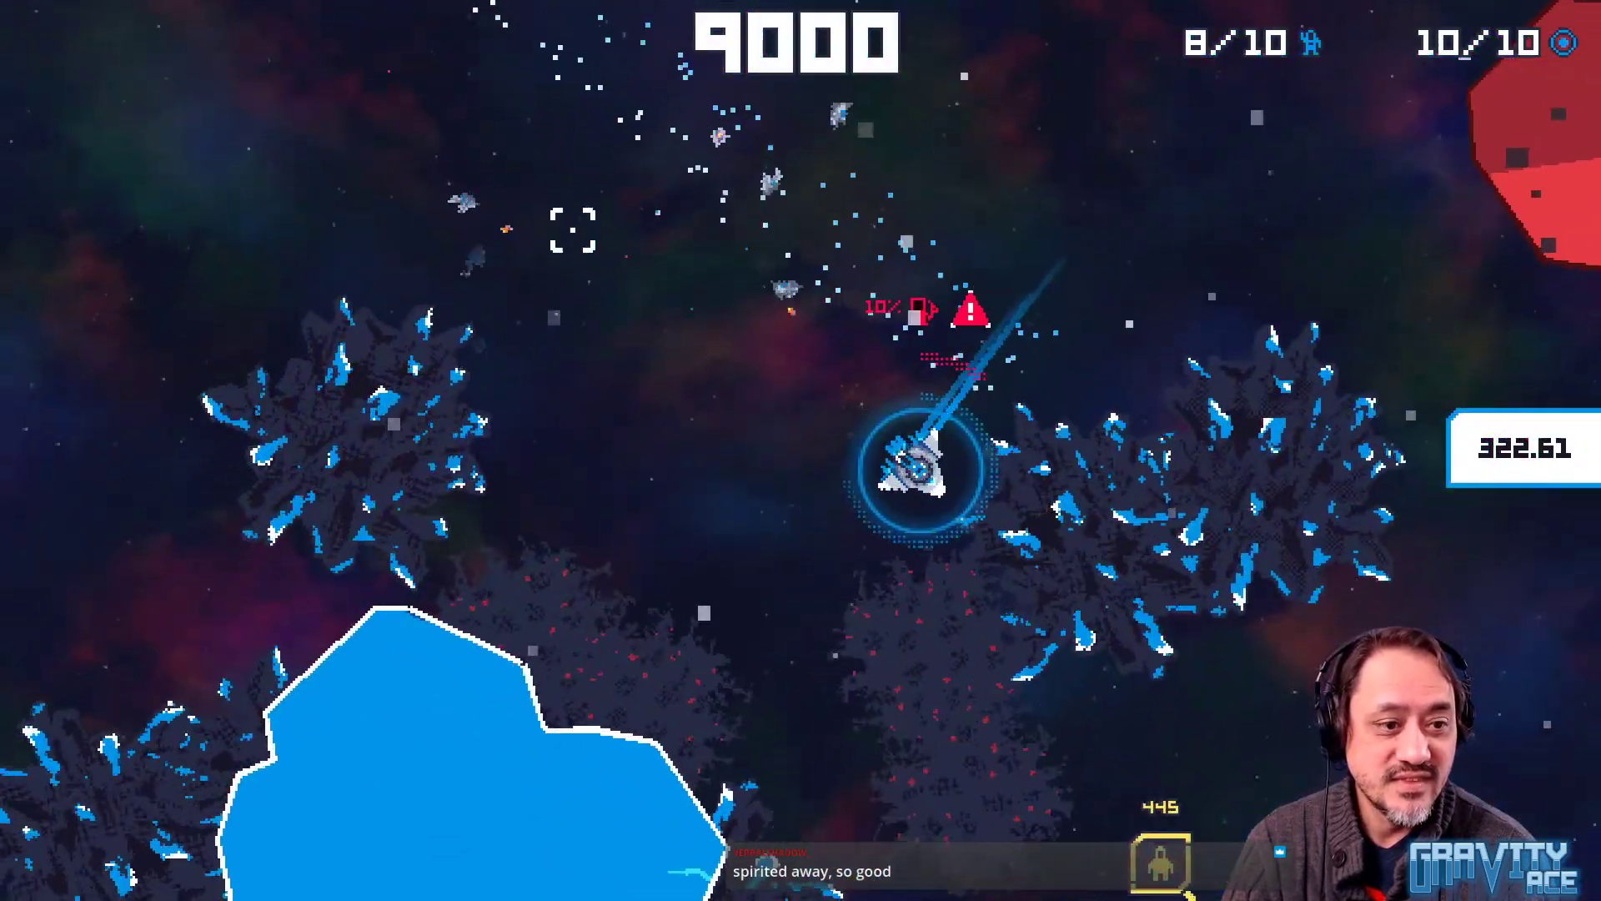
pyautogui.click(593, 258)
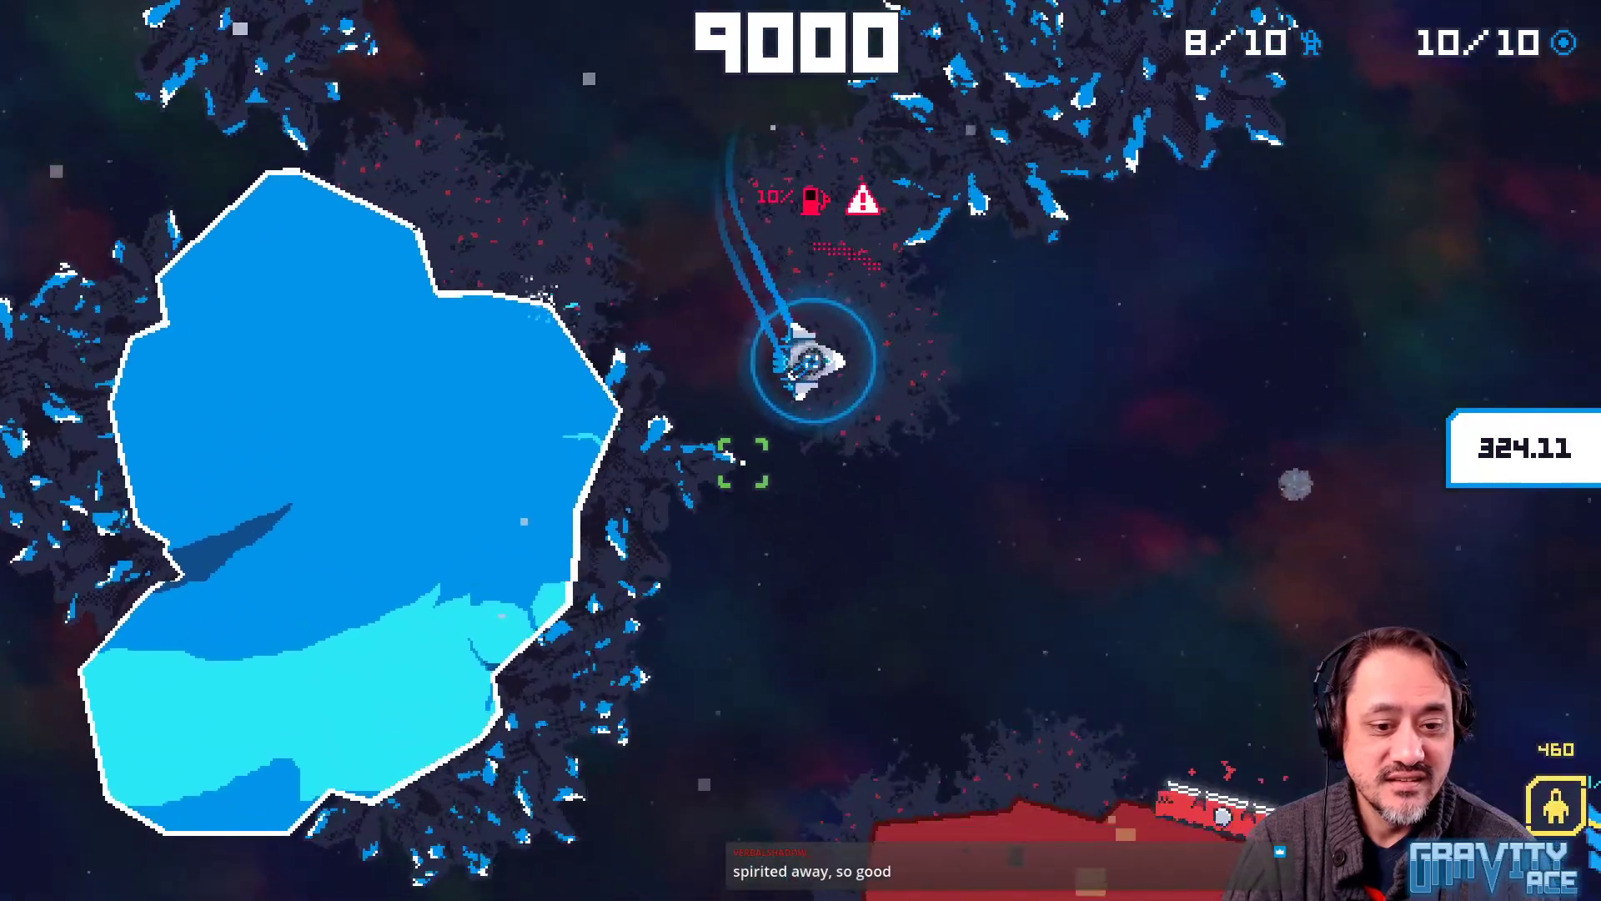
pyautogui.click(743, 464)
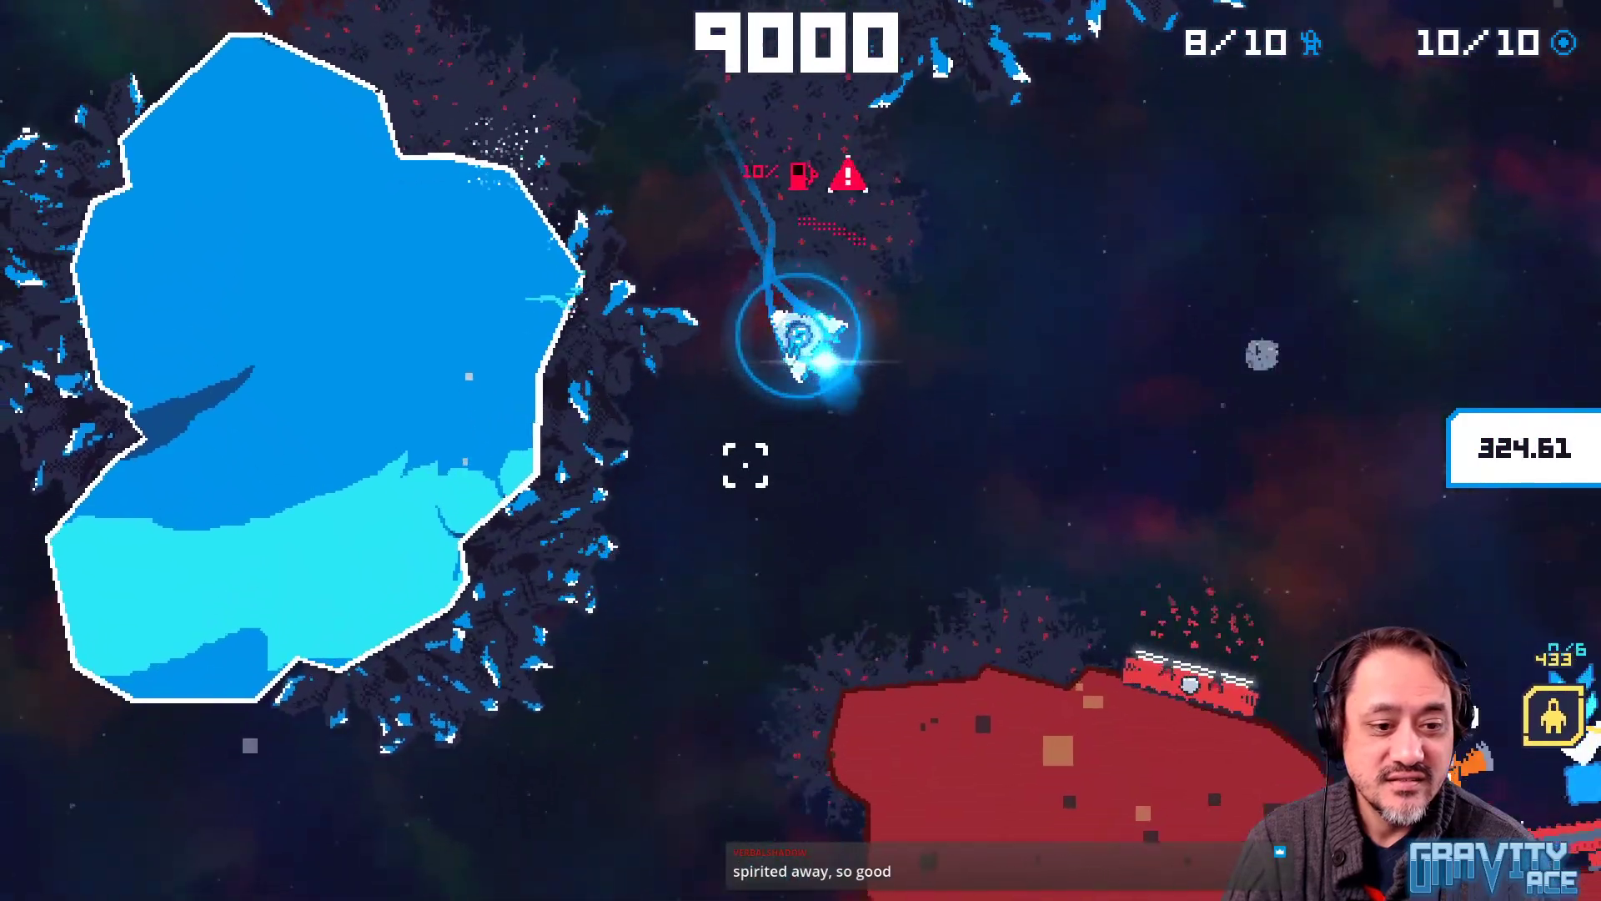
pyautogui.press('d')
pyautogui.press('w')
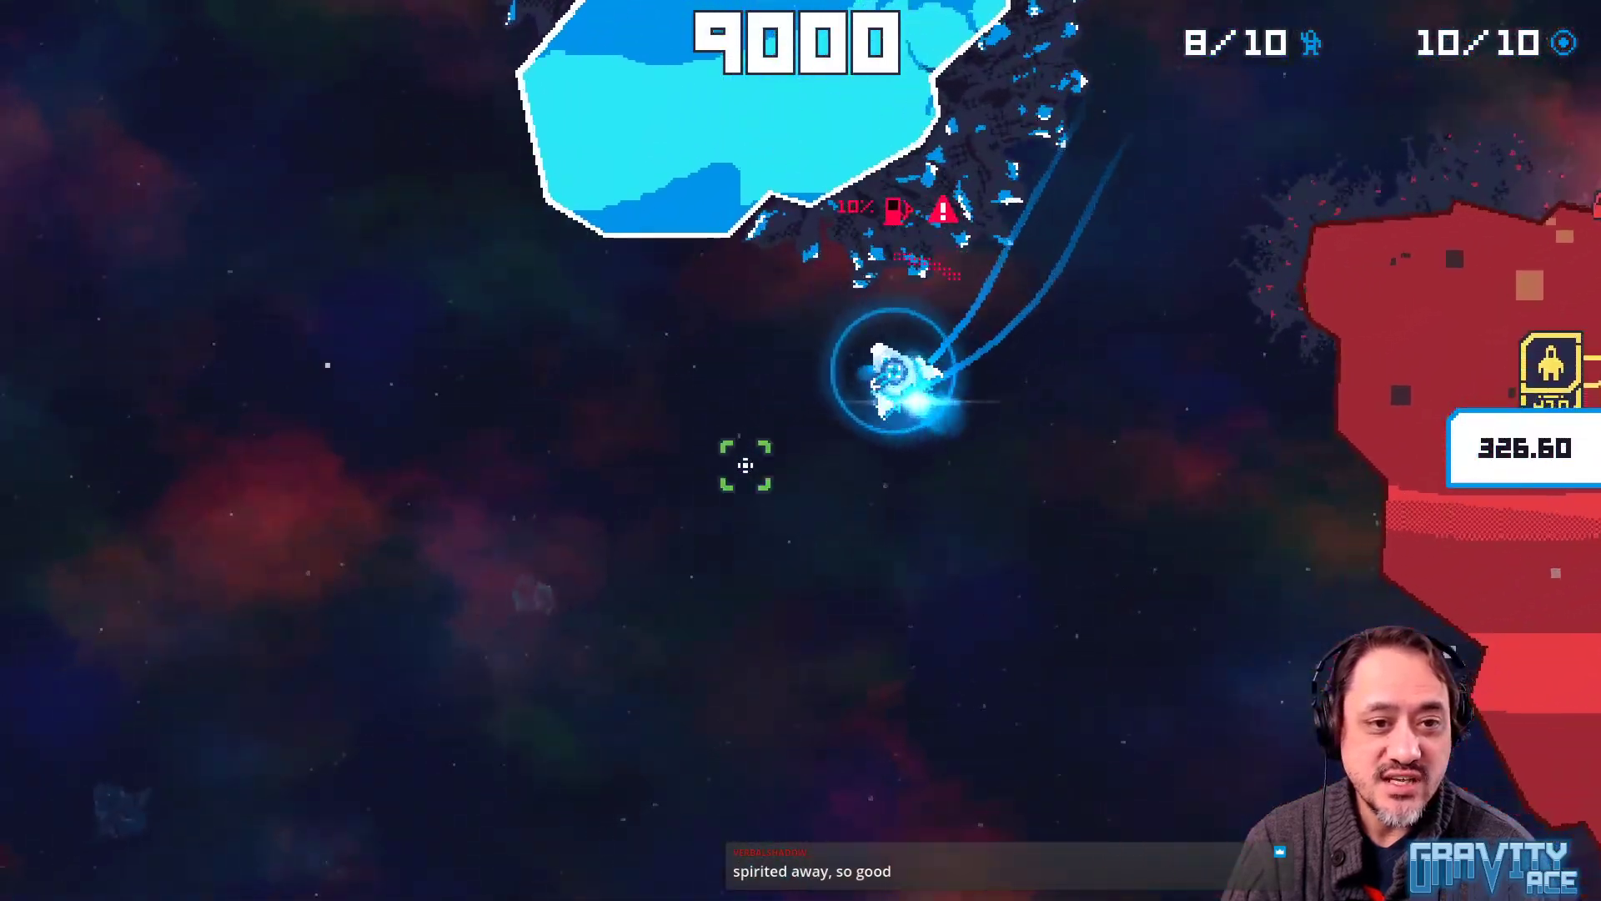
pyautogui.press('d')
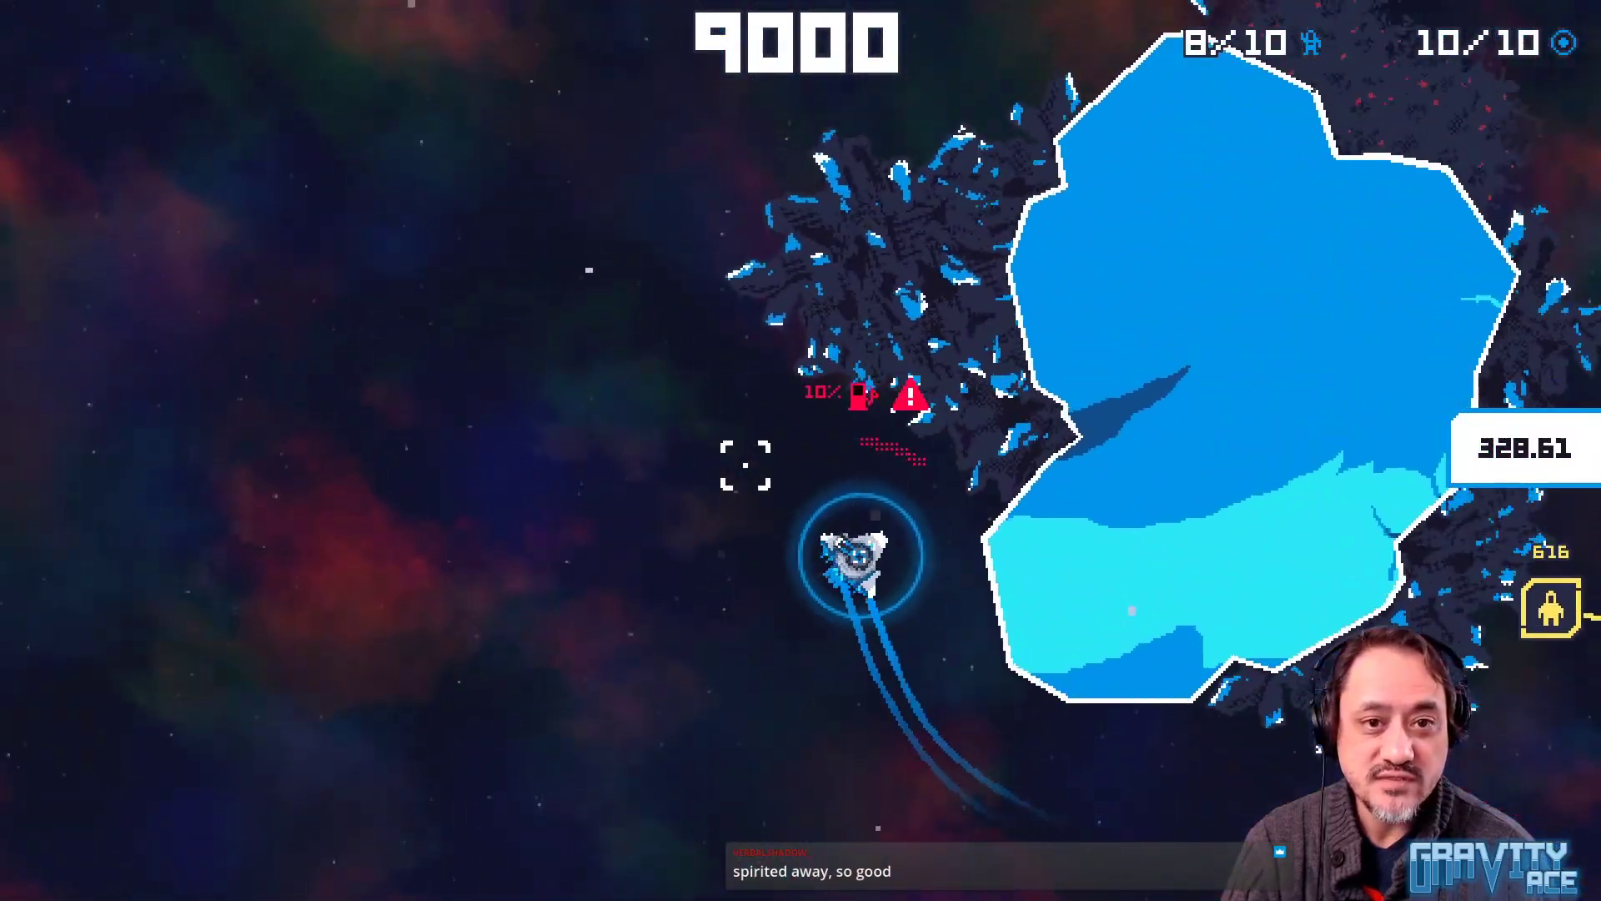
pyautogui.press('w')
pyautogui.press('w')
# Fly over the blue asteroid's peak toward the paired crystal clusters, firing across them and at the red asteroid
pyautogui.click(1144, 300)
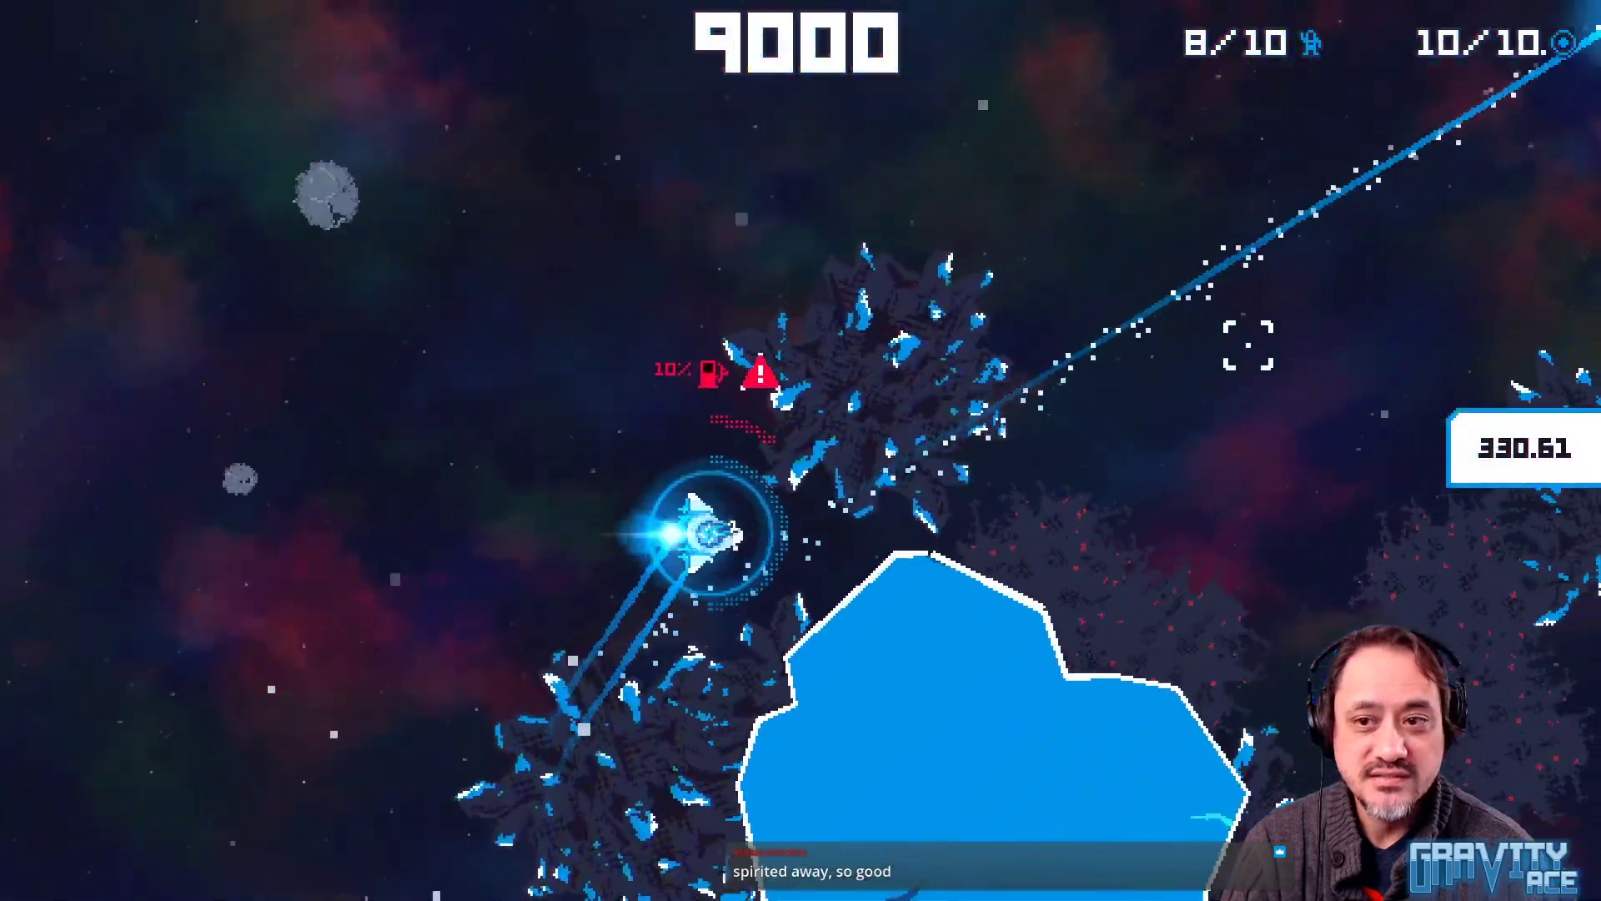
pyautogui.click(1344, 495)
pyautogui.press('d')
pyautogui.press('w')
pyautogui.click(1357, 565)
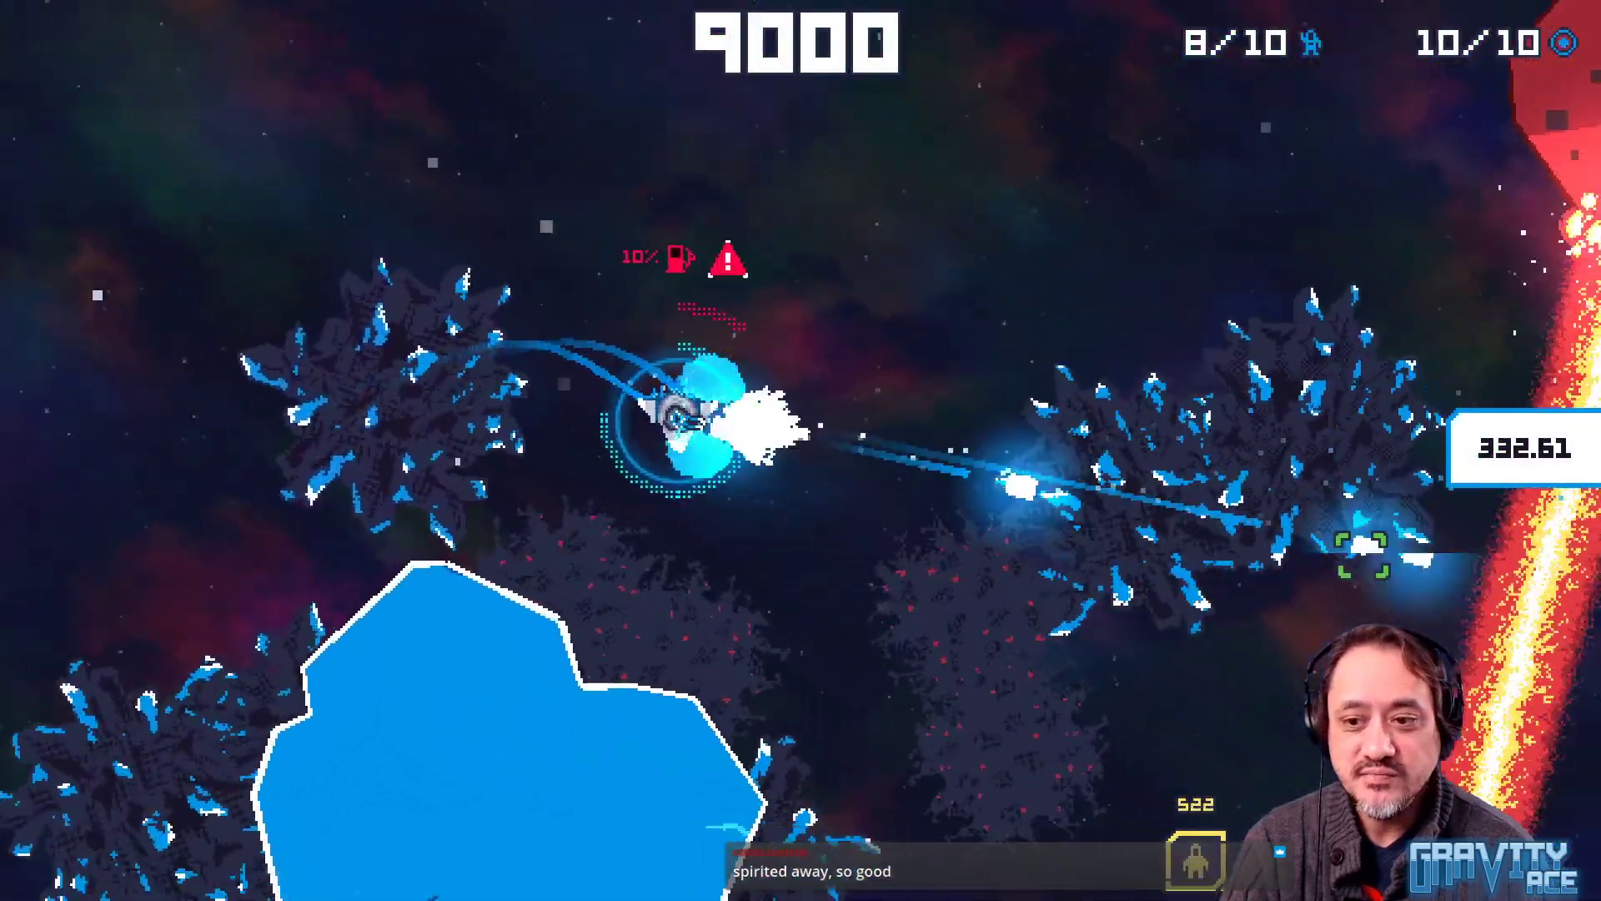
pyautogui.click(1335, 158)
pyautogui.press('d')
pyautogui.press('w')
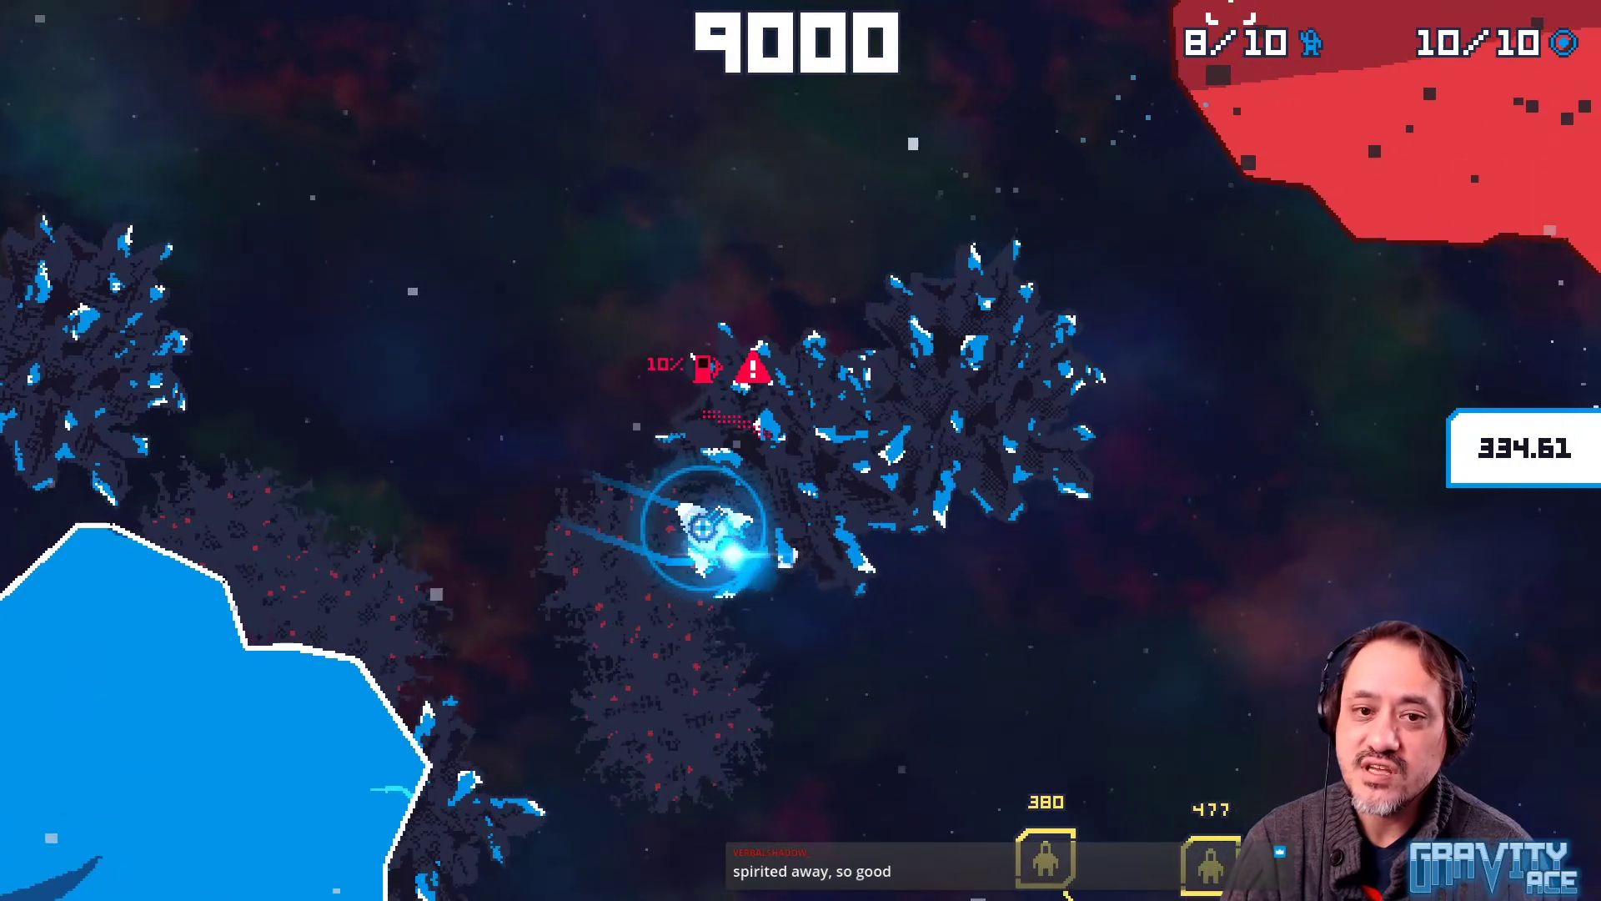
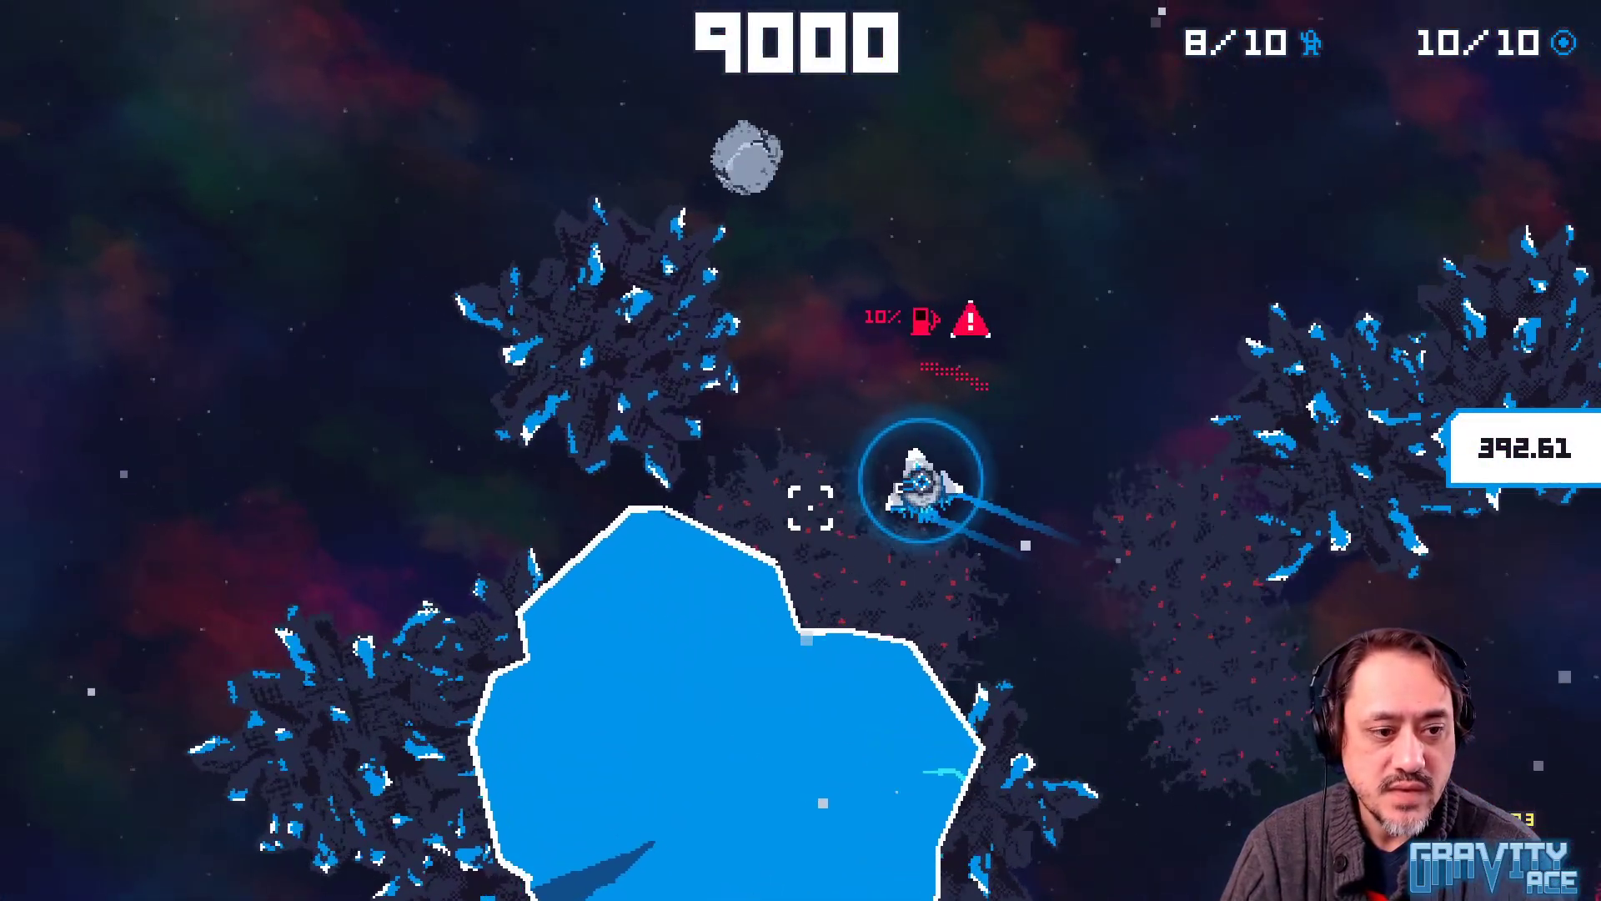
# Restart the level and fly over the first blue asteroid's crystal peak, descending along its outer crystal flank
pyautogui.press('Escape')
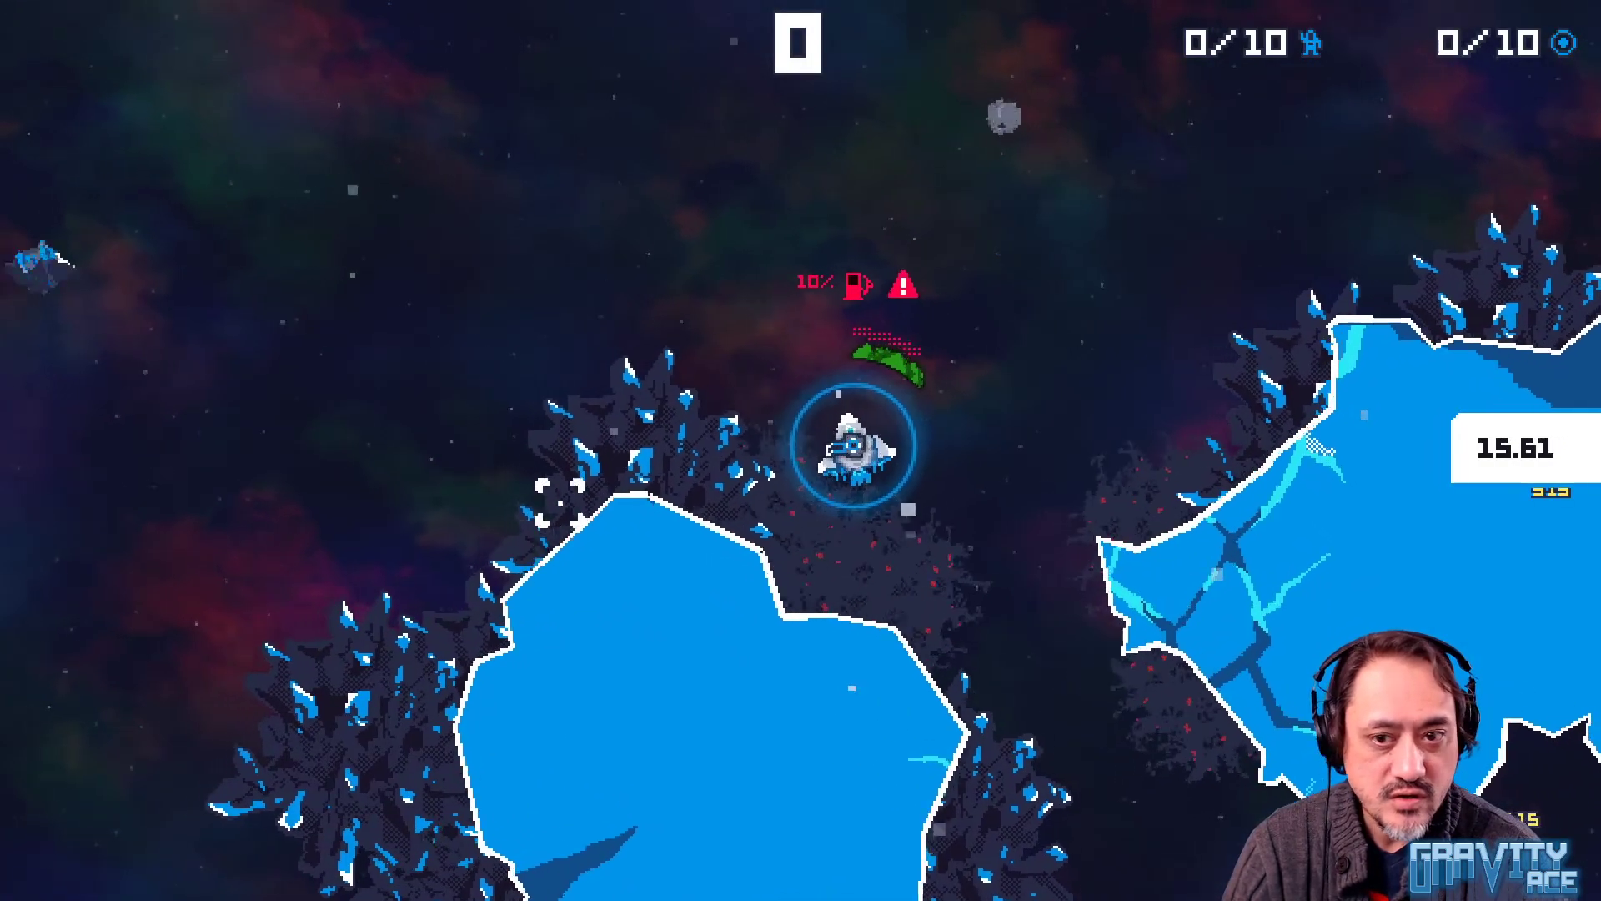
pyautogui.press('a')
pyautogui.press('w')
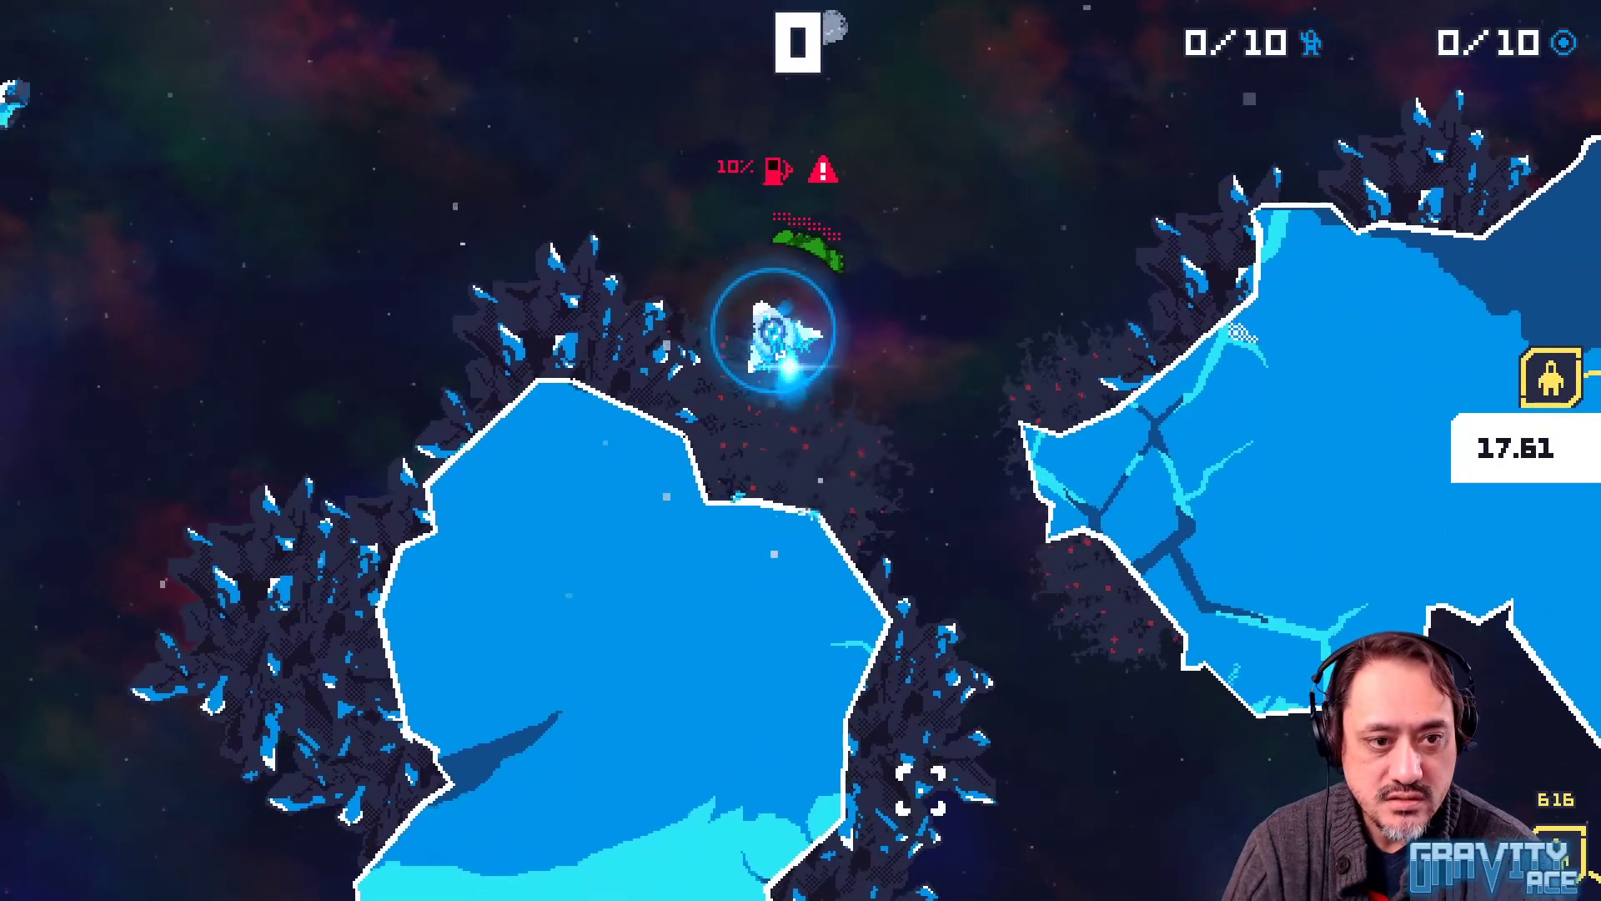
pyautogui.press('a')
pyautogui.press('w')
pyautogui.press('a')
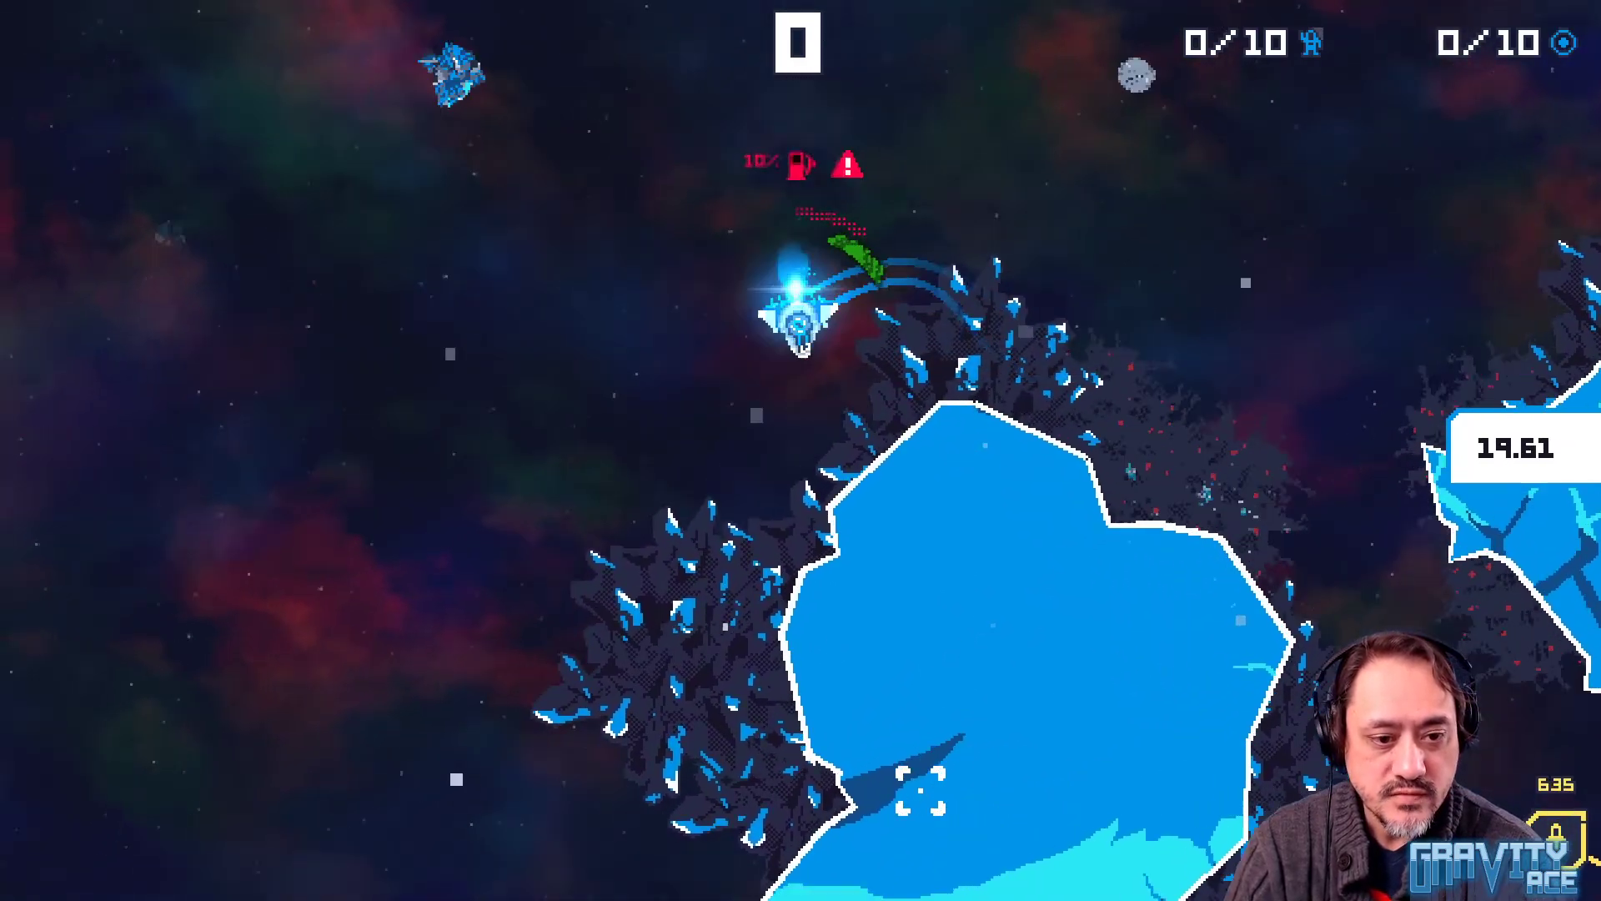
pyautogui.press('a')
pyautogui.press('w')
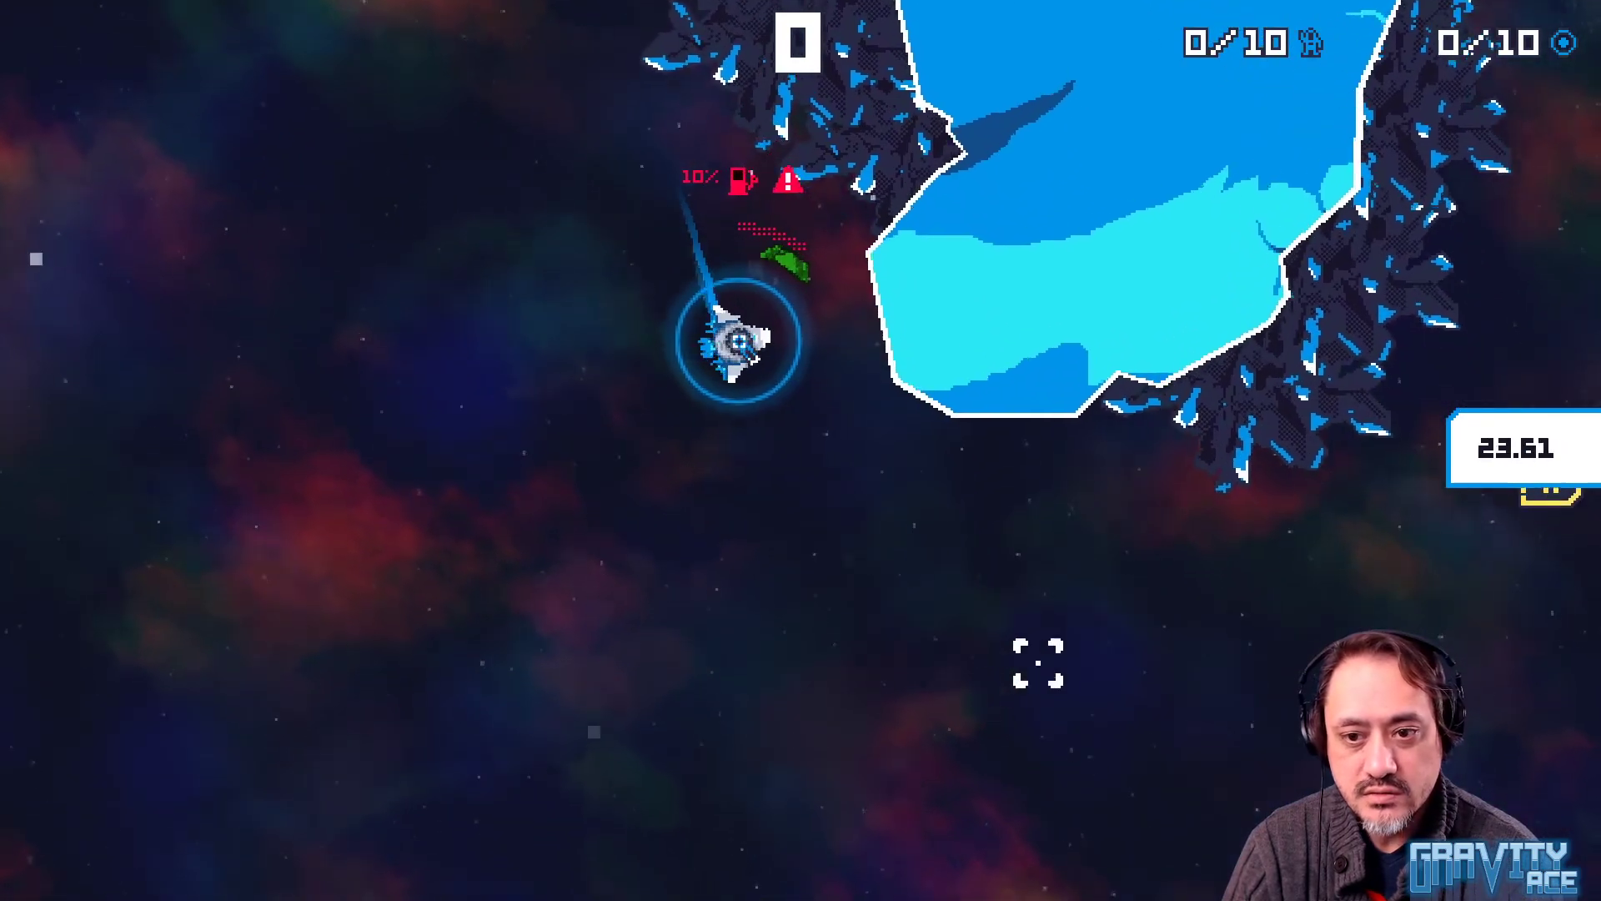
# Swing beneath the first blue asteroid and climb through the gap between it and the second blue asteroid
pyautogui.press('w')
pyautogui.press('a')
pyautogui.press('w')
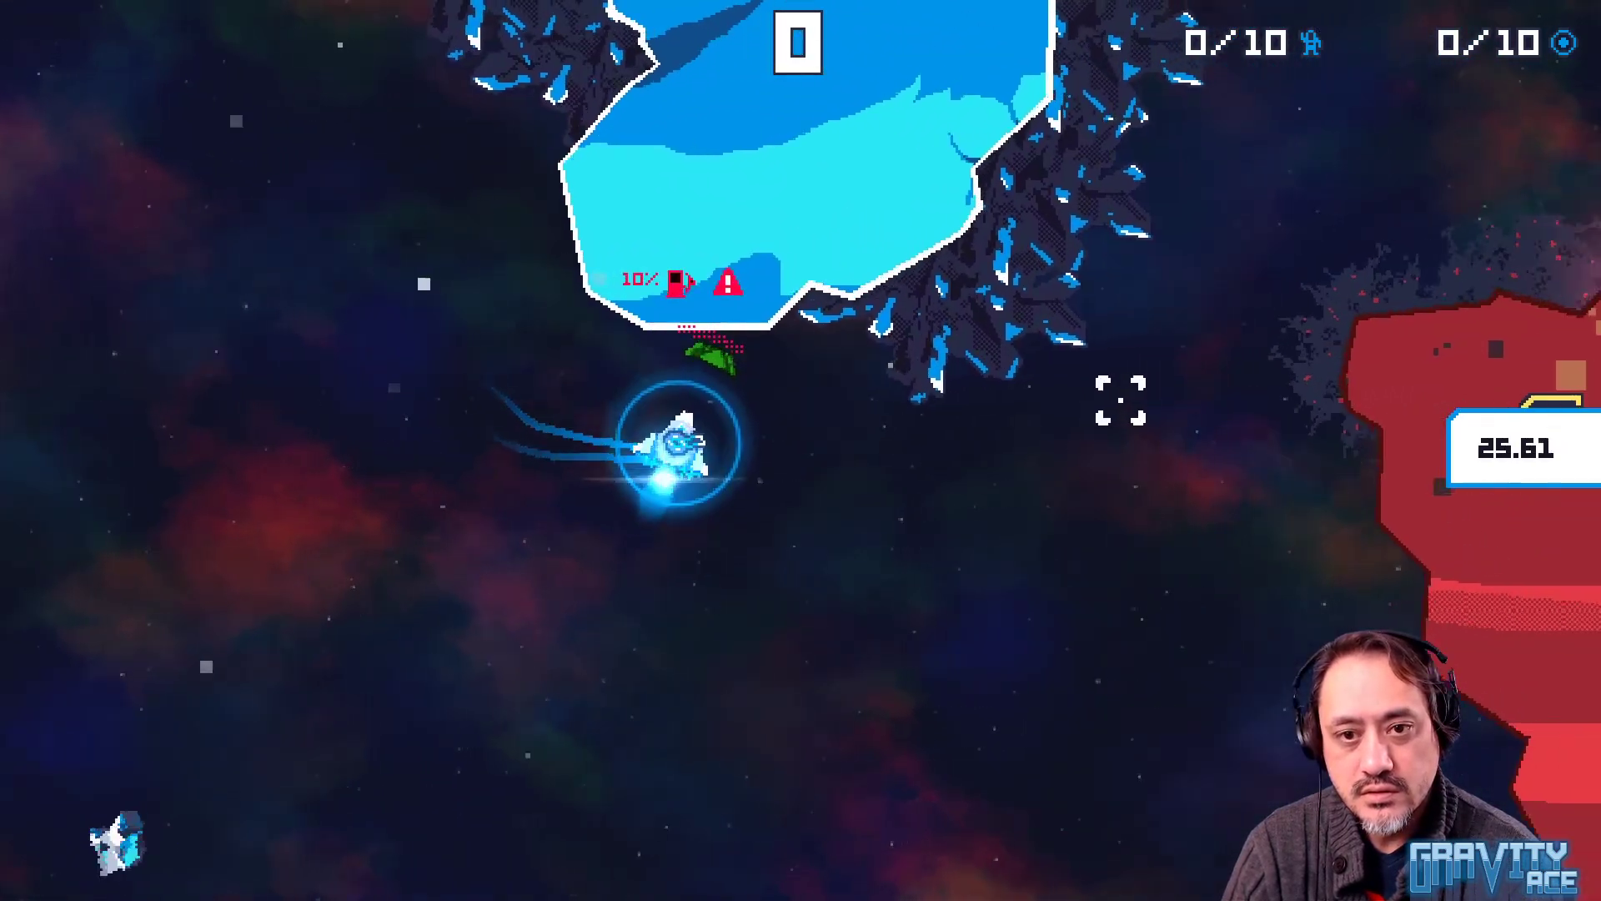
pyautogui.press('w')
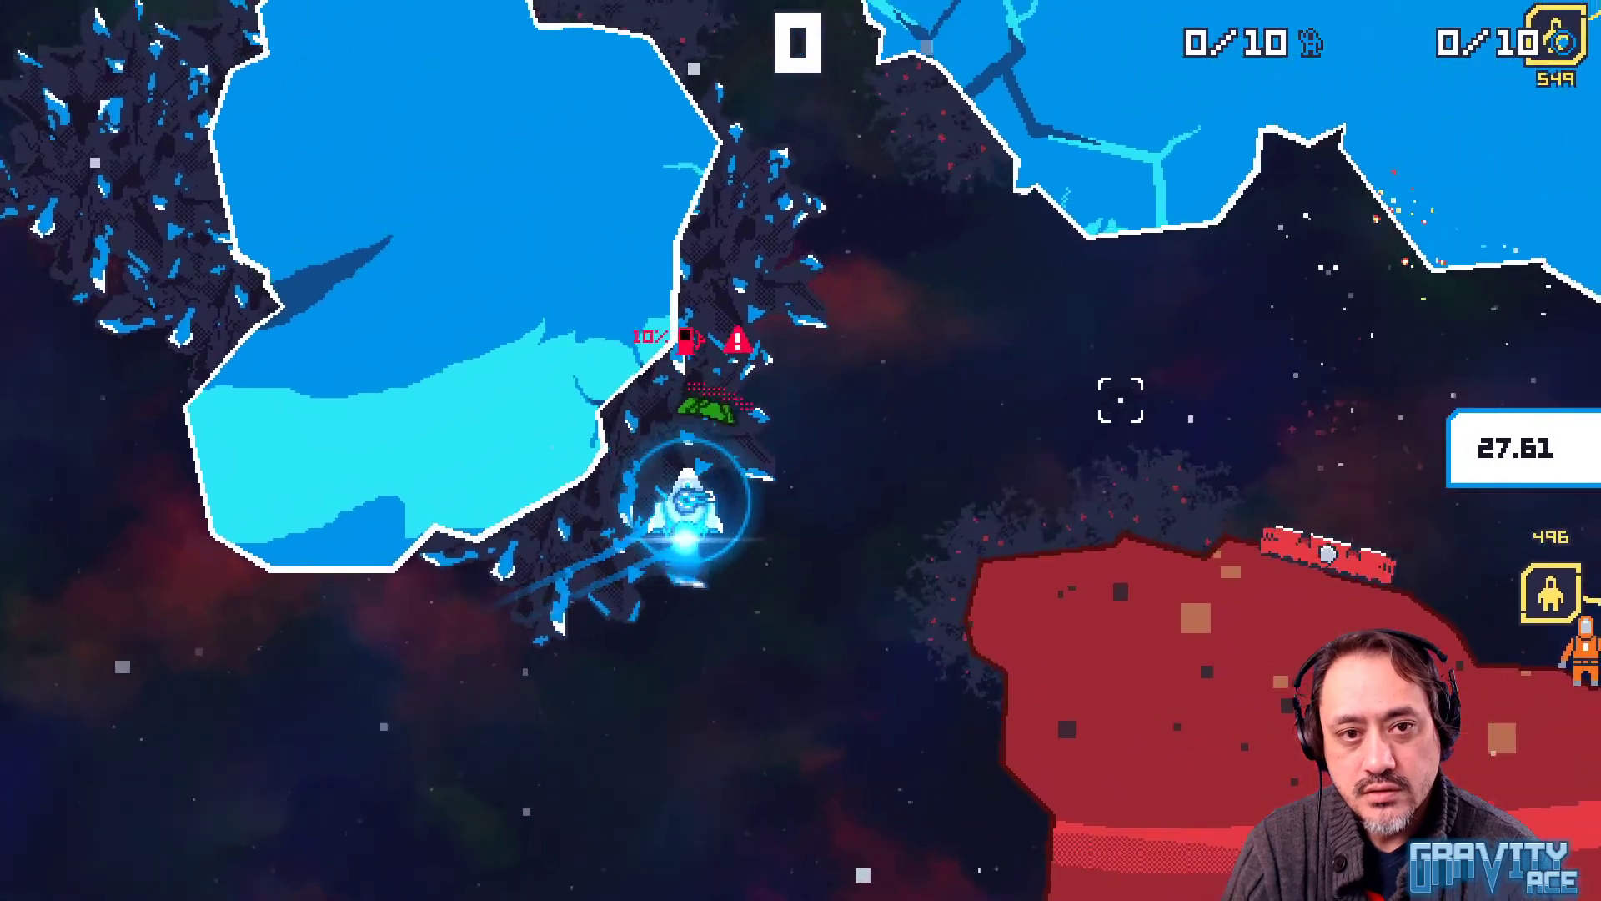
pyautogui.press('a')
pyautogui.press('w')
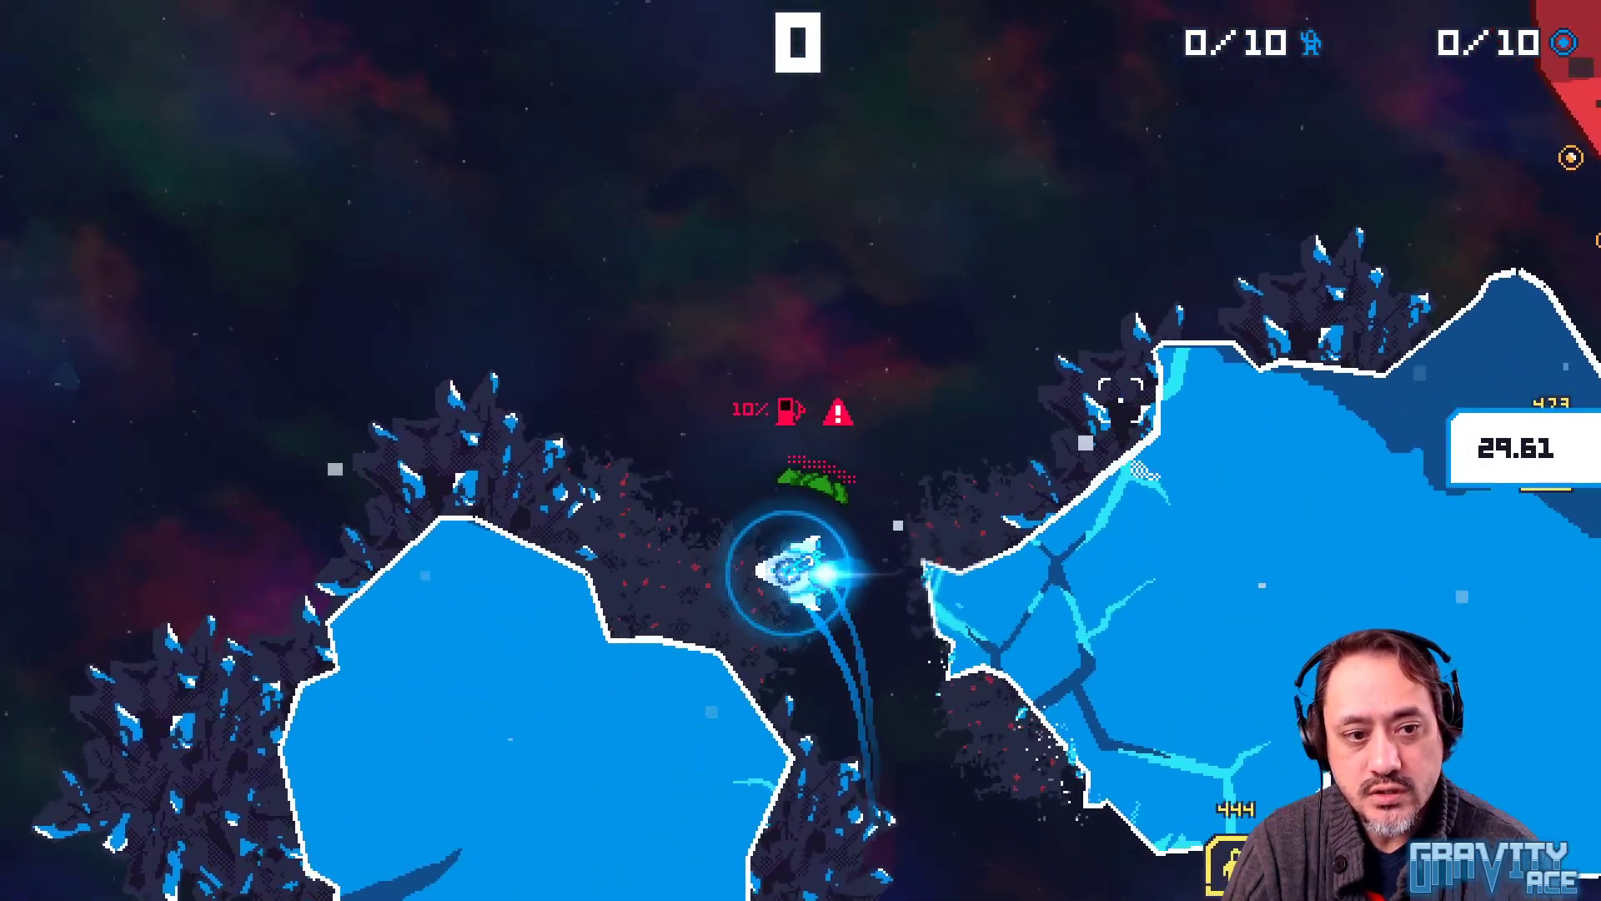
# Fly past the first blue asteroid's peak to its outer crystal flank and turn back over the peak
pyautogui.press('a')
pyautogui.press('w')
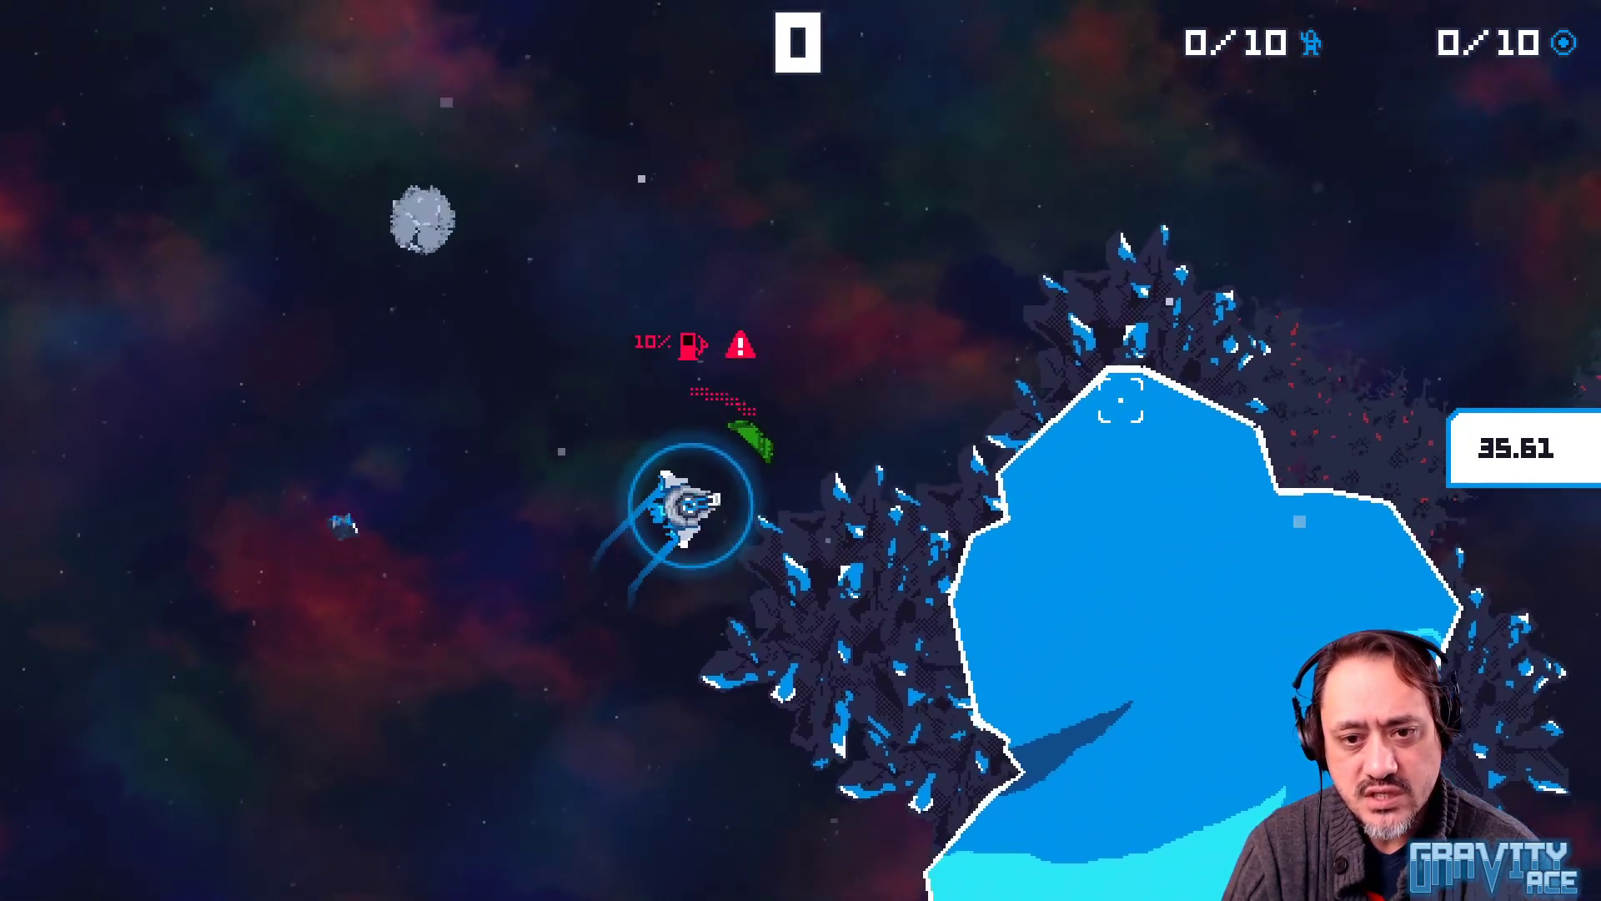
pyautogui.press('d')
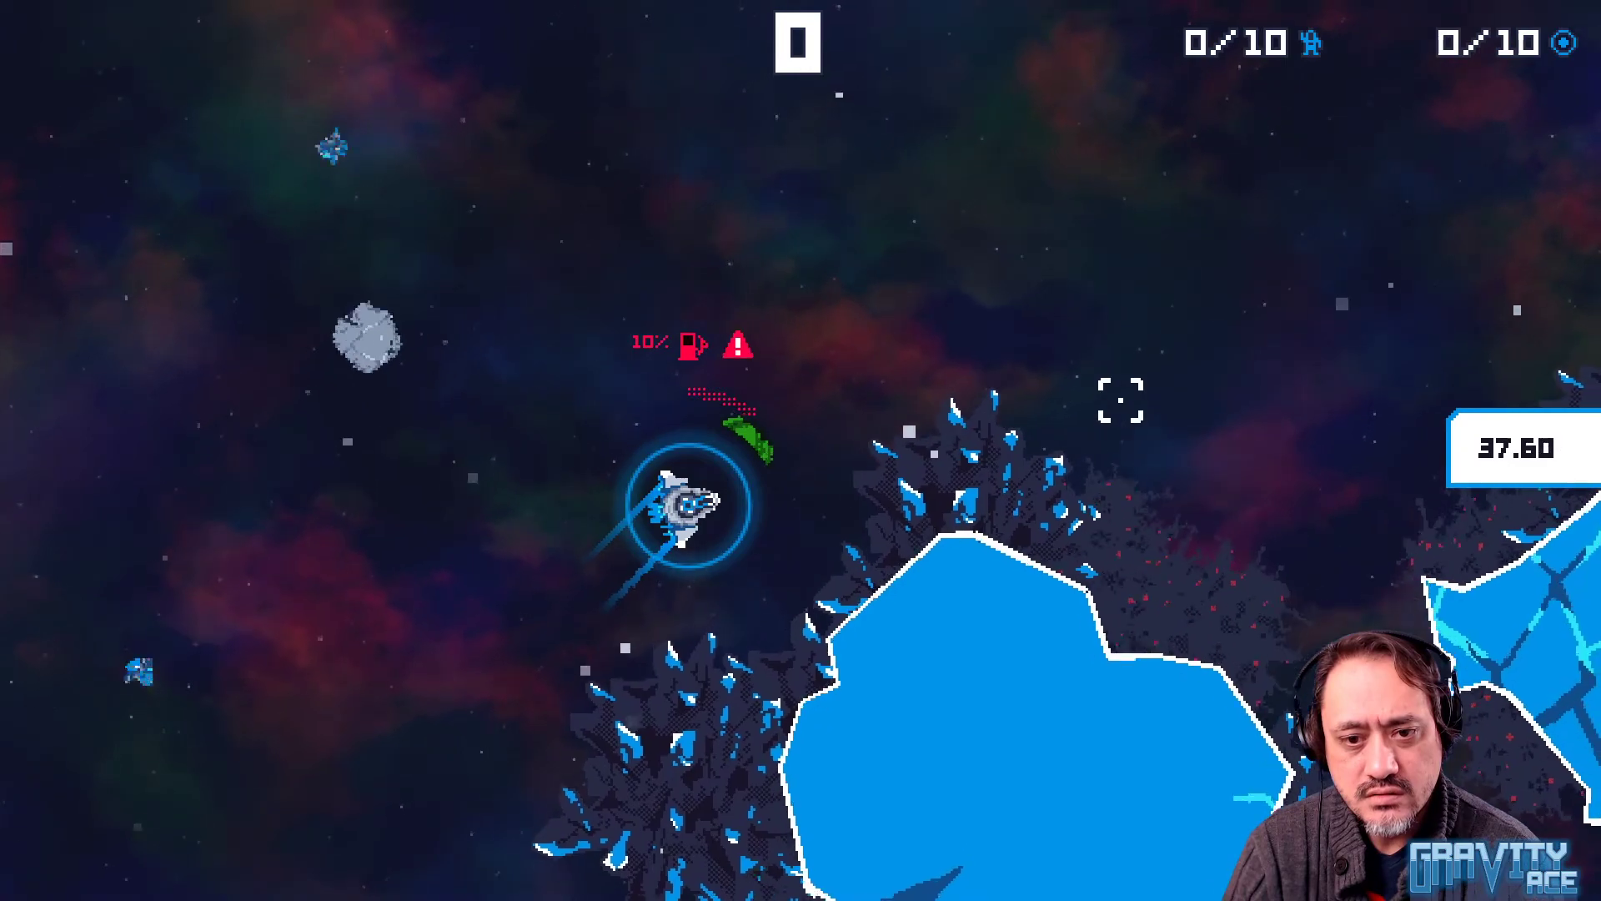
pyautogui.press('a')
pyautogui.press('w')
pyautogui.press('w')
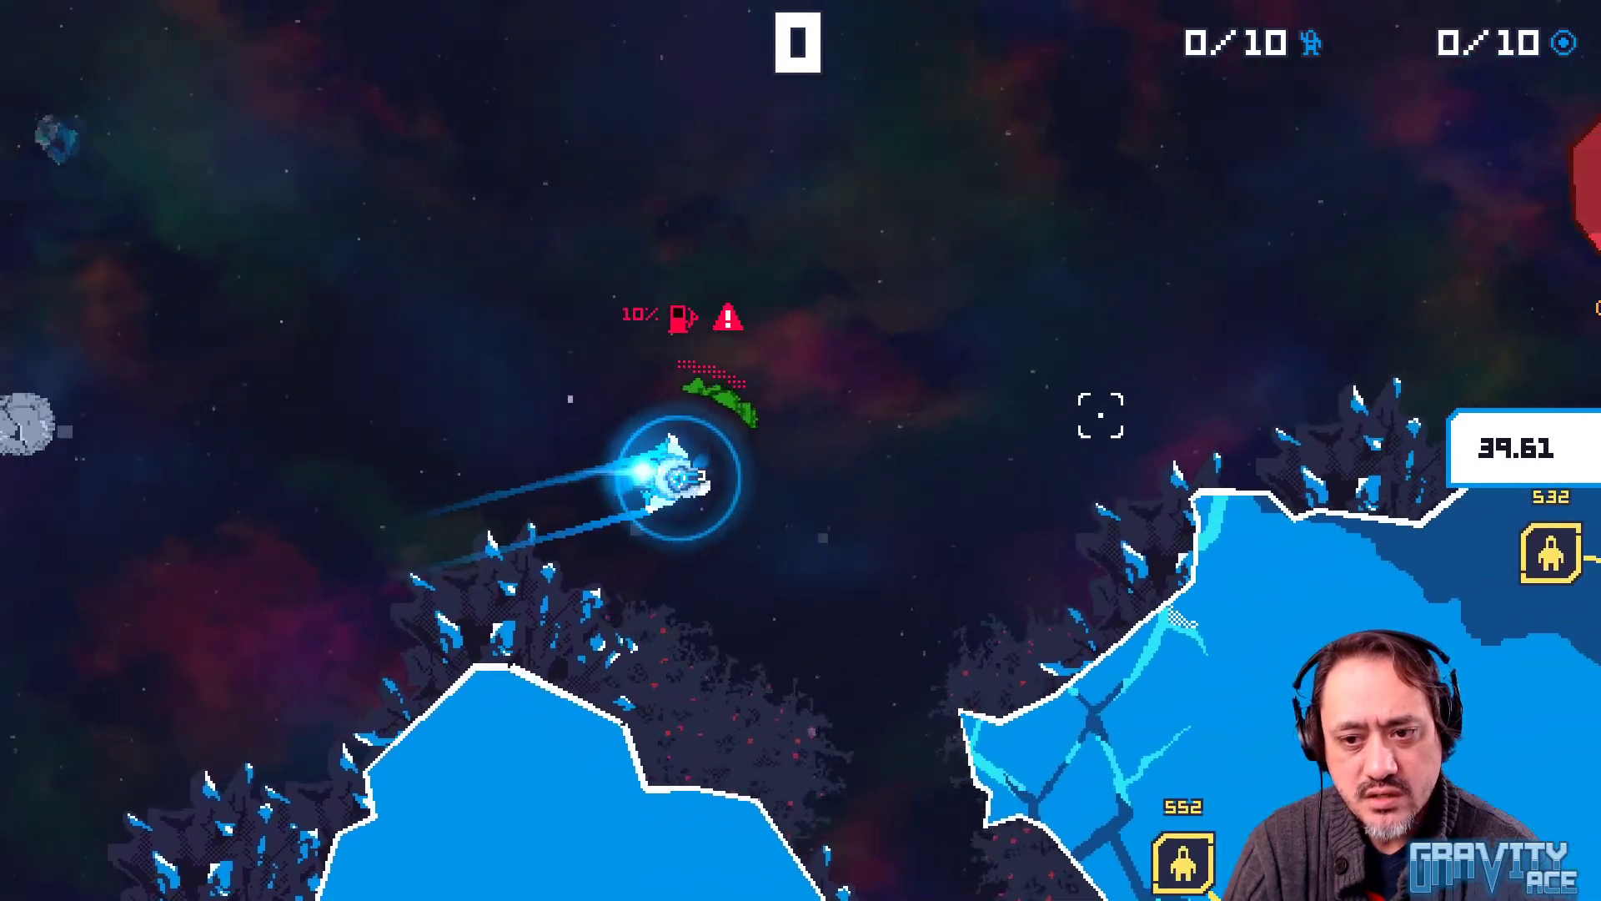
# Approach the crystal clusters on top of the second blue asteroid and turn back toward the first one
pyautogui.press('d')
pyautogui.press('w')
pyautogui.press('d')
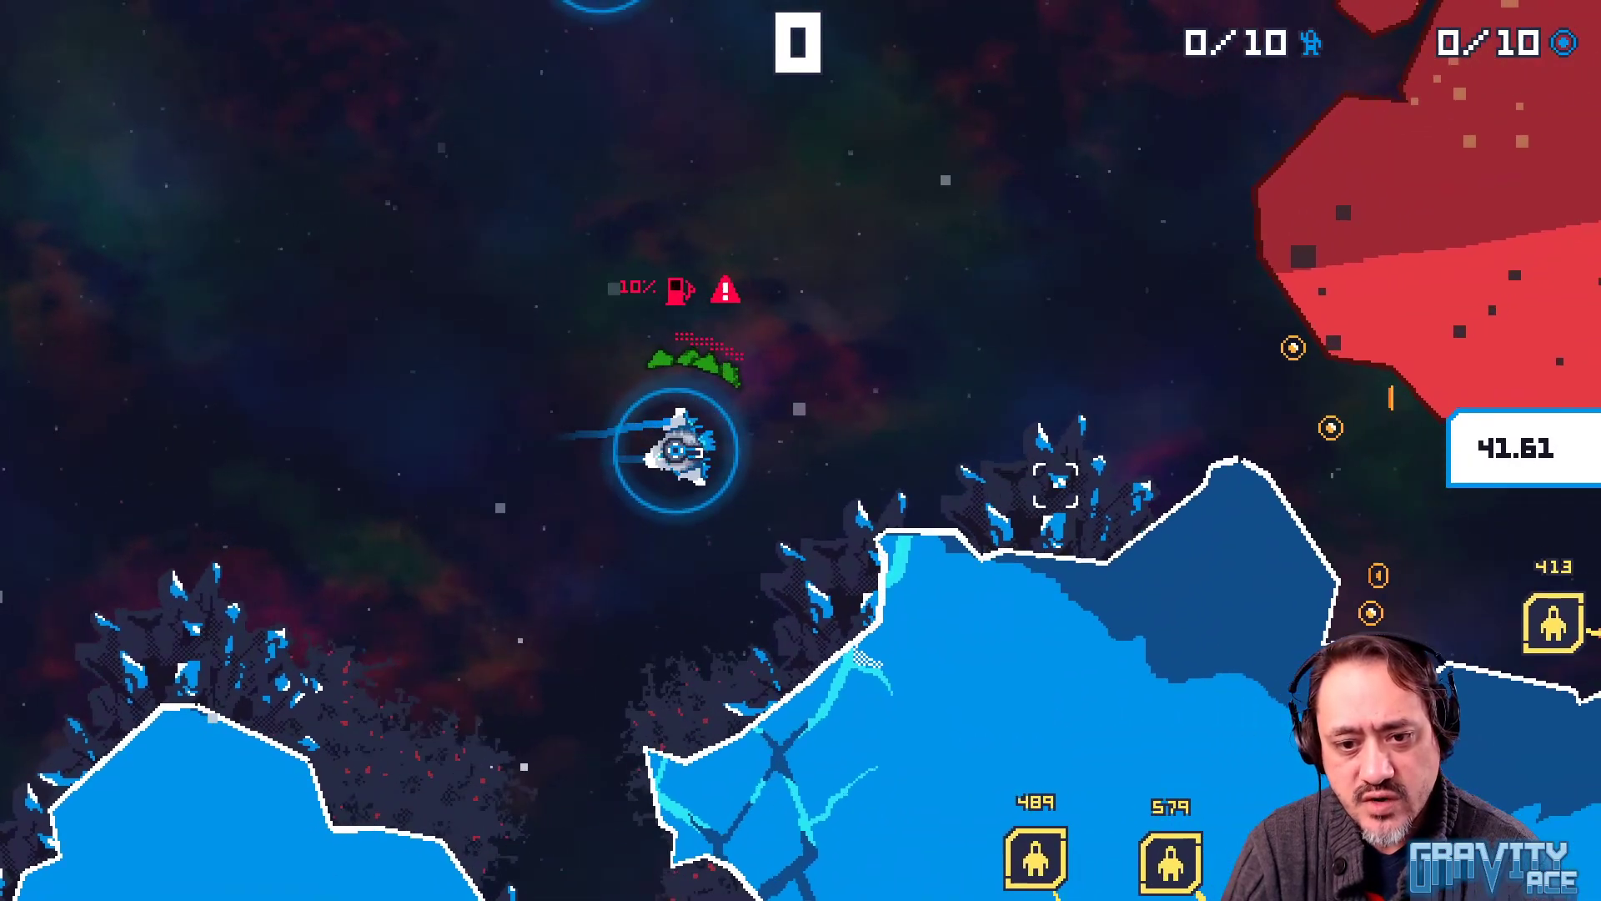
pyautogui.press('a')
pyautogui.press('w')
pyautogui.press('d')
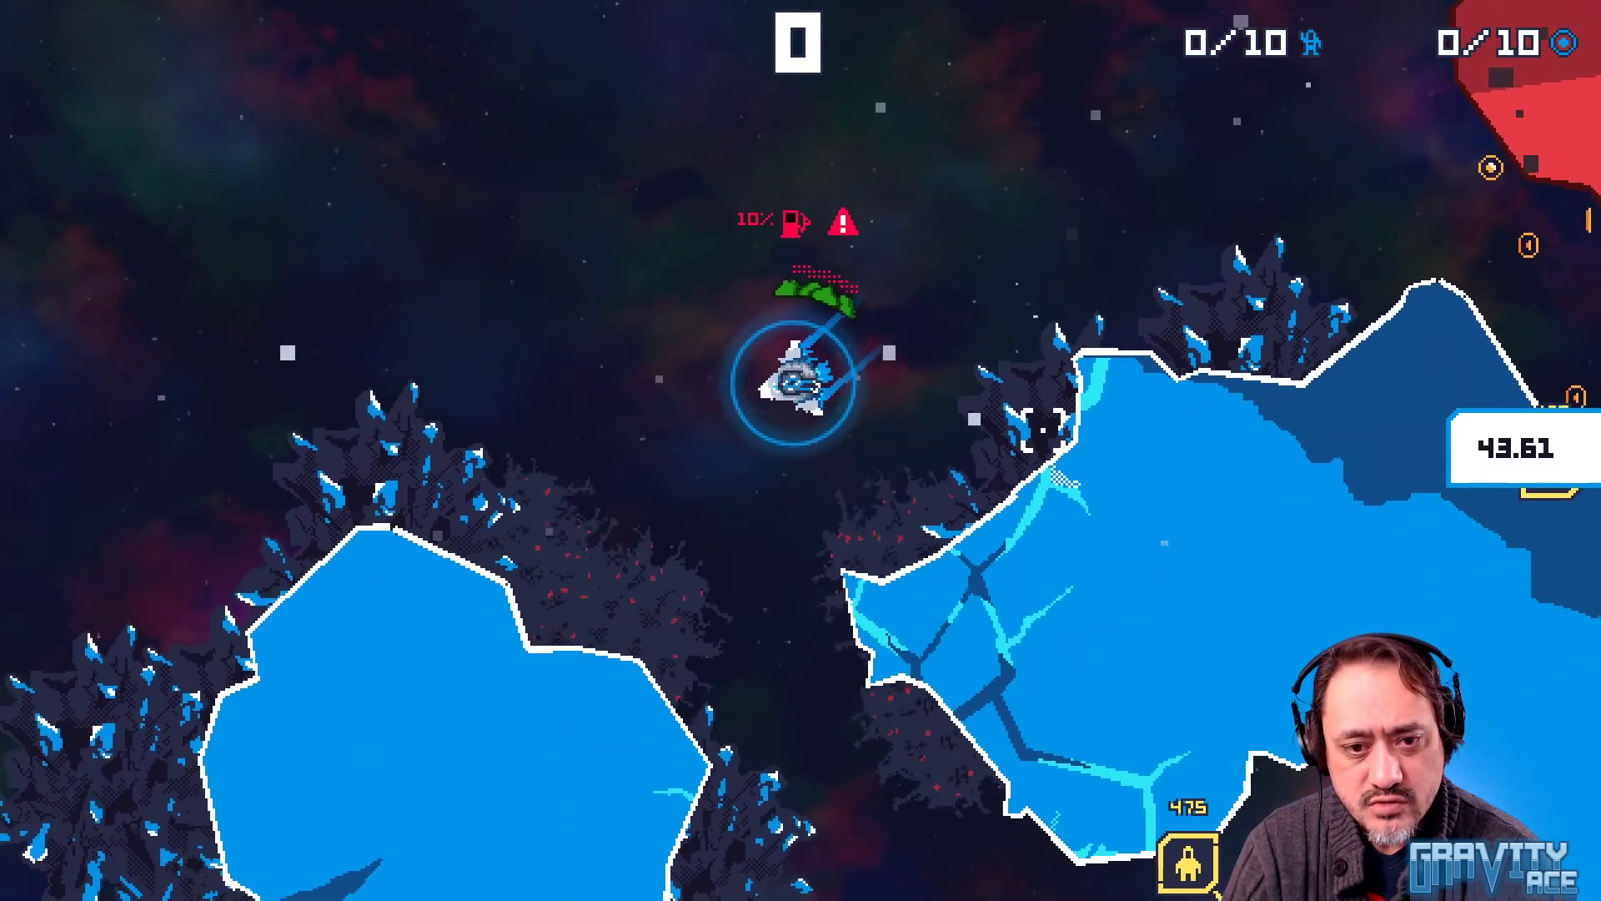
# Lap the first blue asteroid, rising through the gap beside its crystals and crossing the peak to the outer flank
pyautogui.press('w')
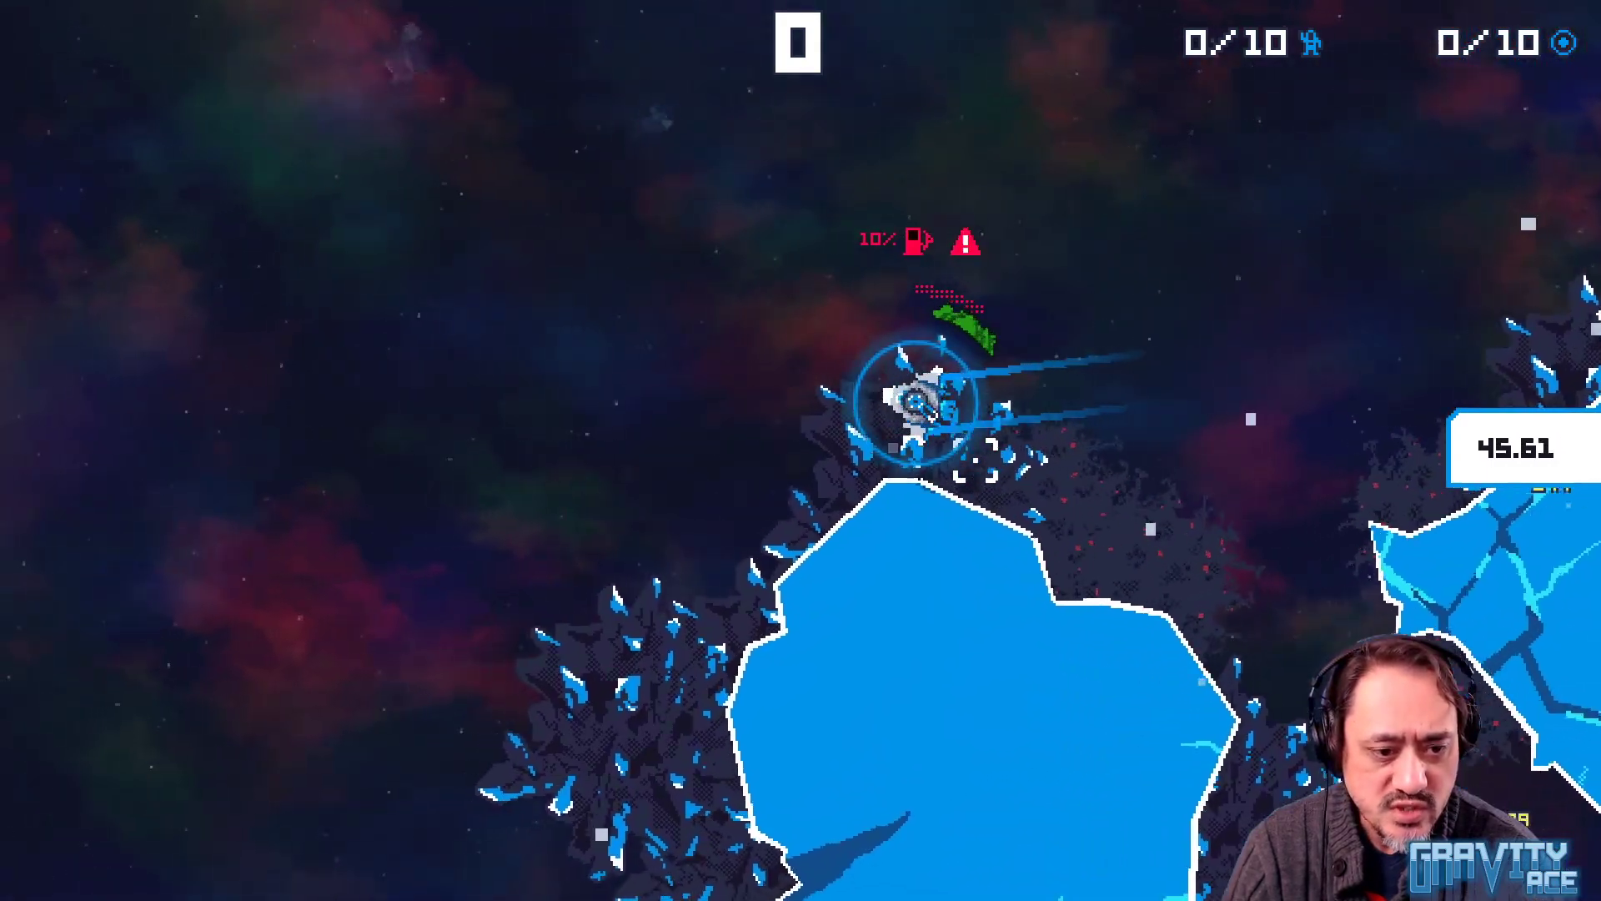
pyautogui.press('a')
pyautogui.press('w')
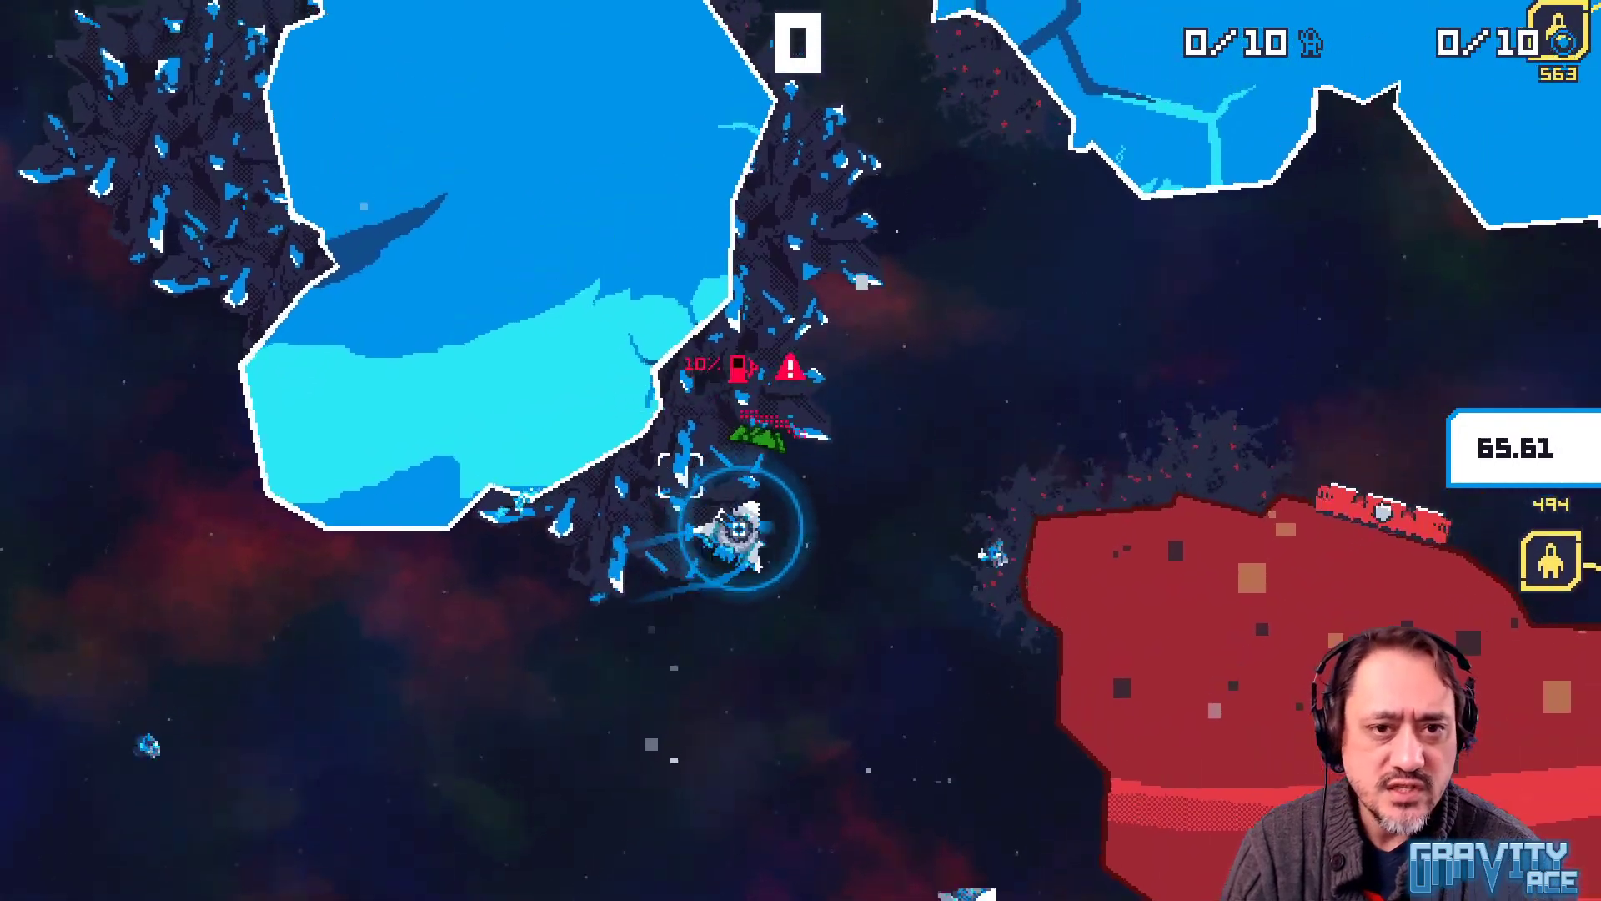
pyautogui.press('w')
pyautogui.press('w')
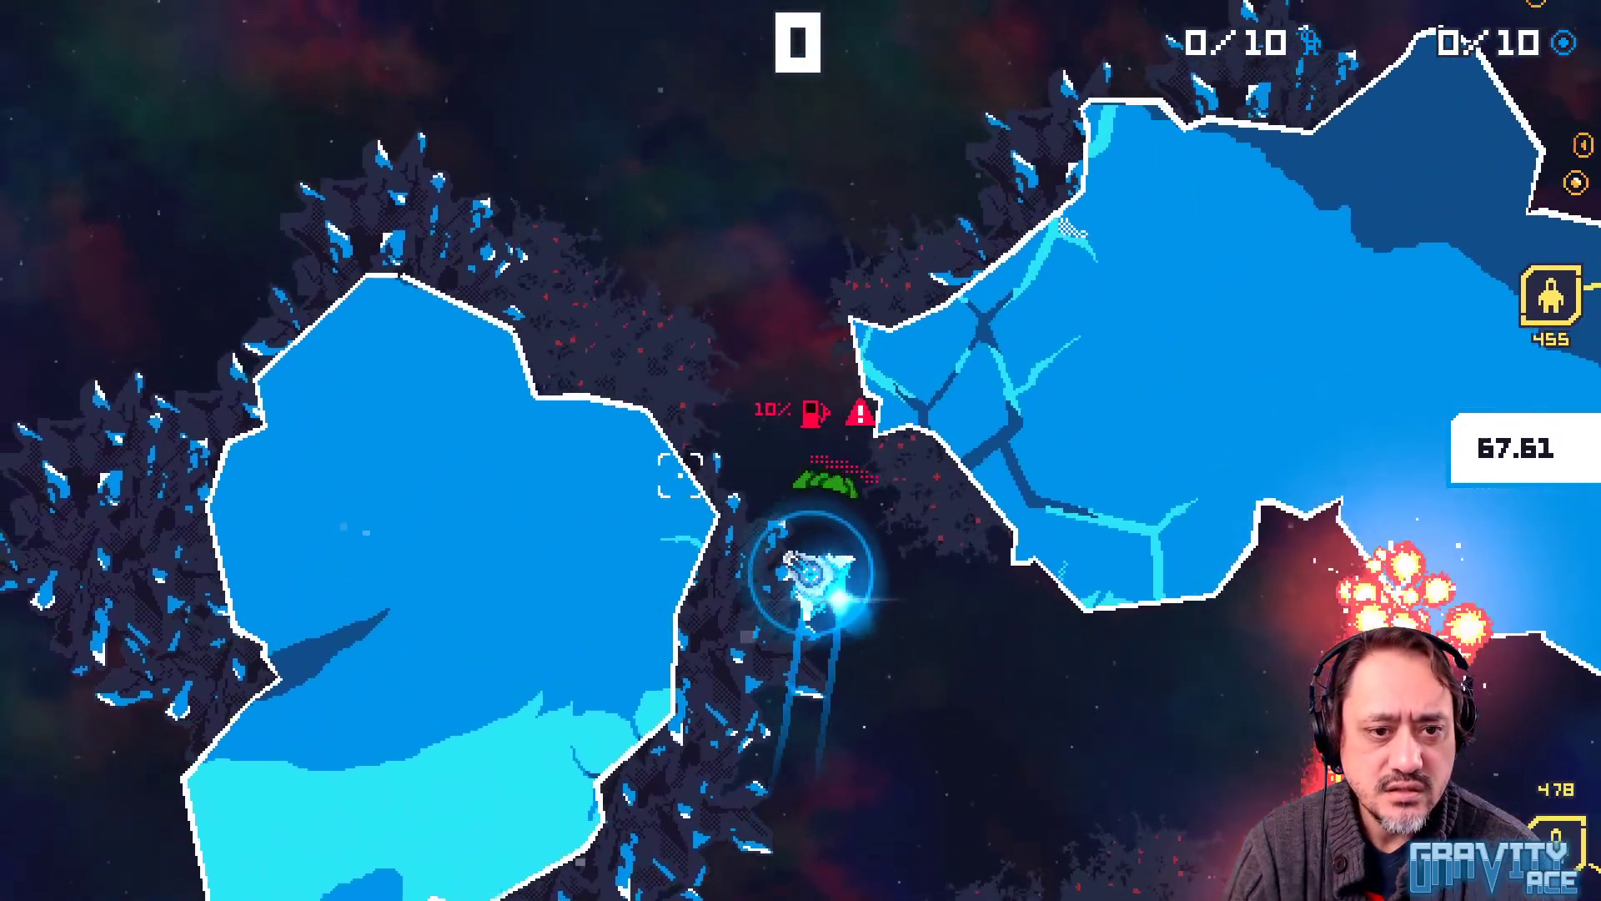
pyautogui.press('w')
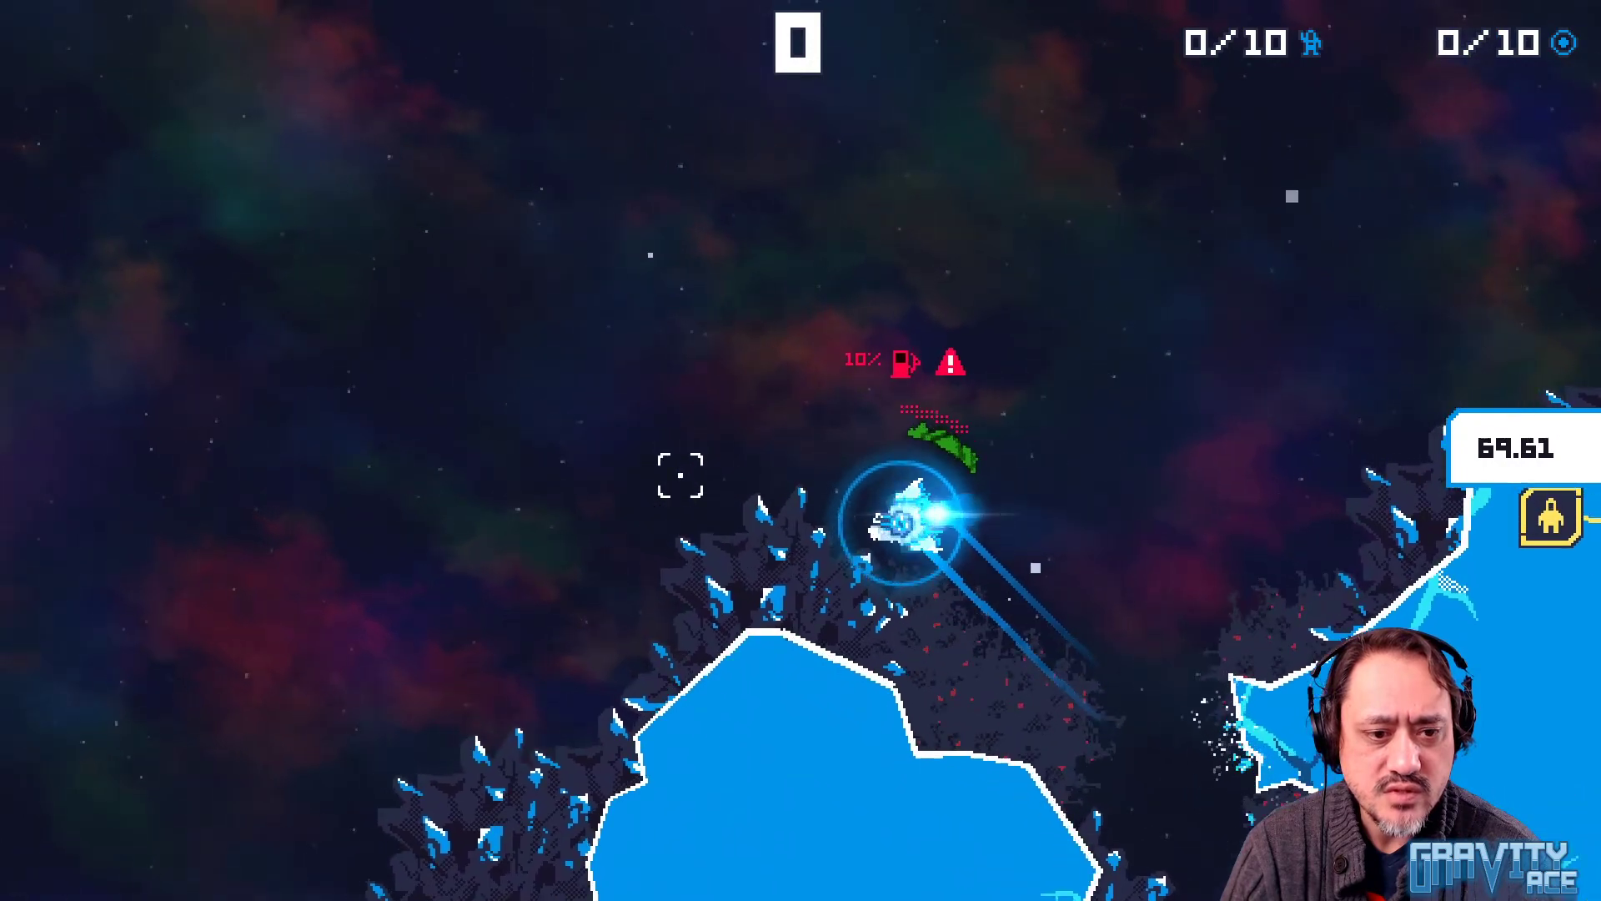
pyautogui.press('a')
pyautogui.press('w')
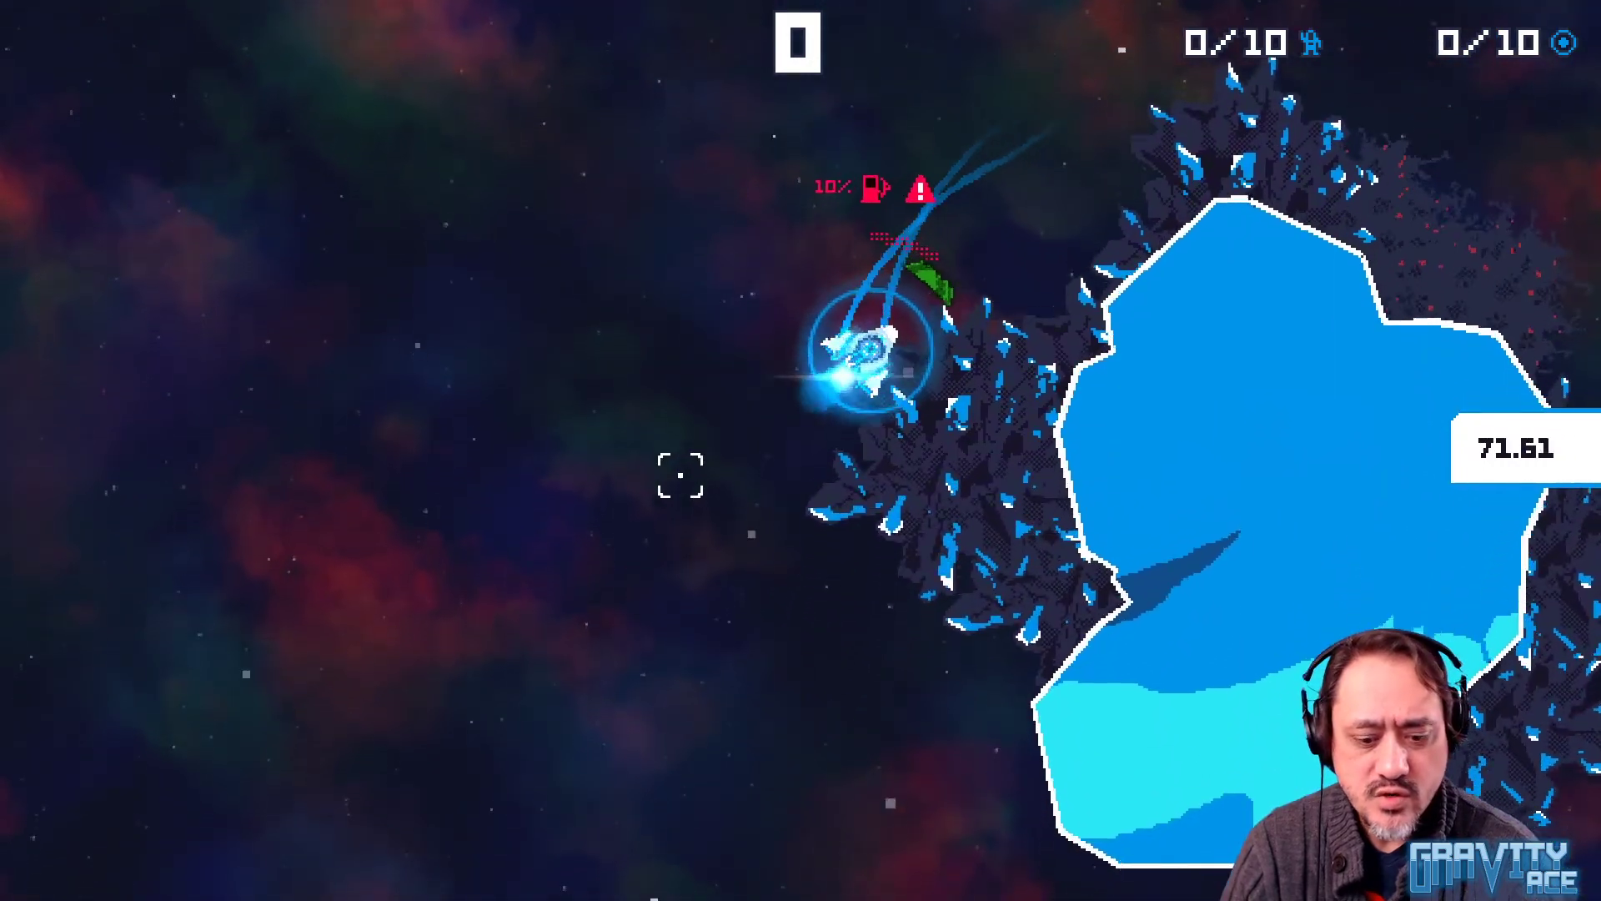
# Stop the running game, bring up the level editor scene in Godot and switch to Aseprite
pyautogui.press('F8')
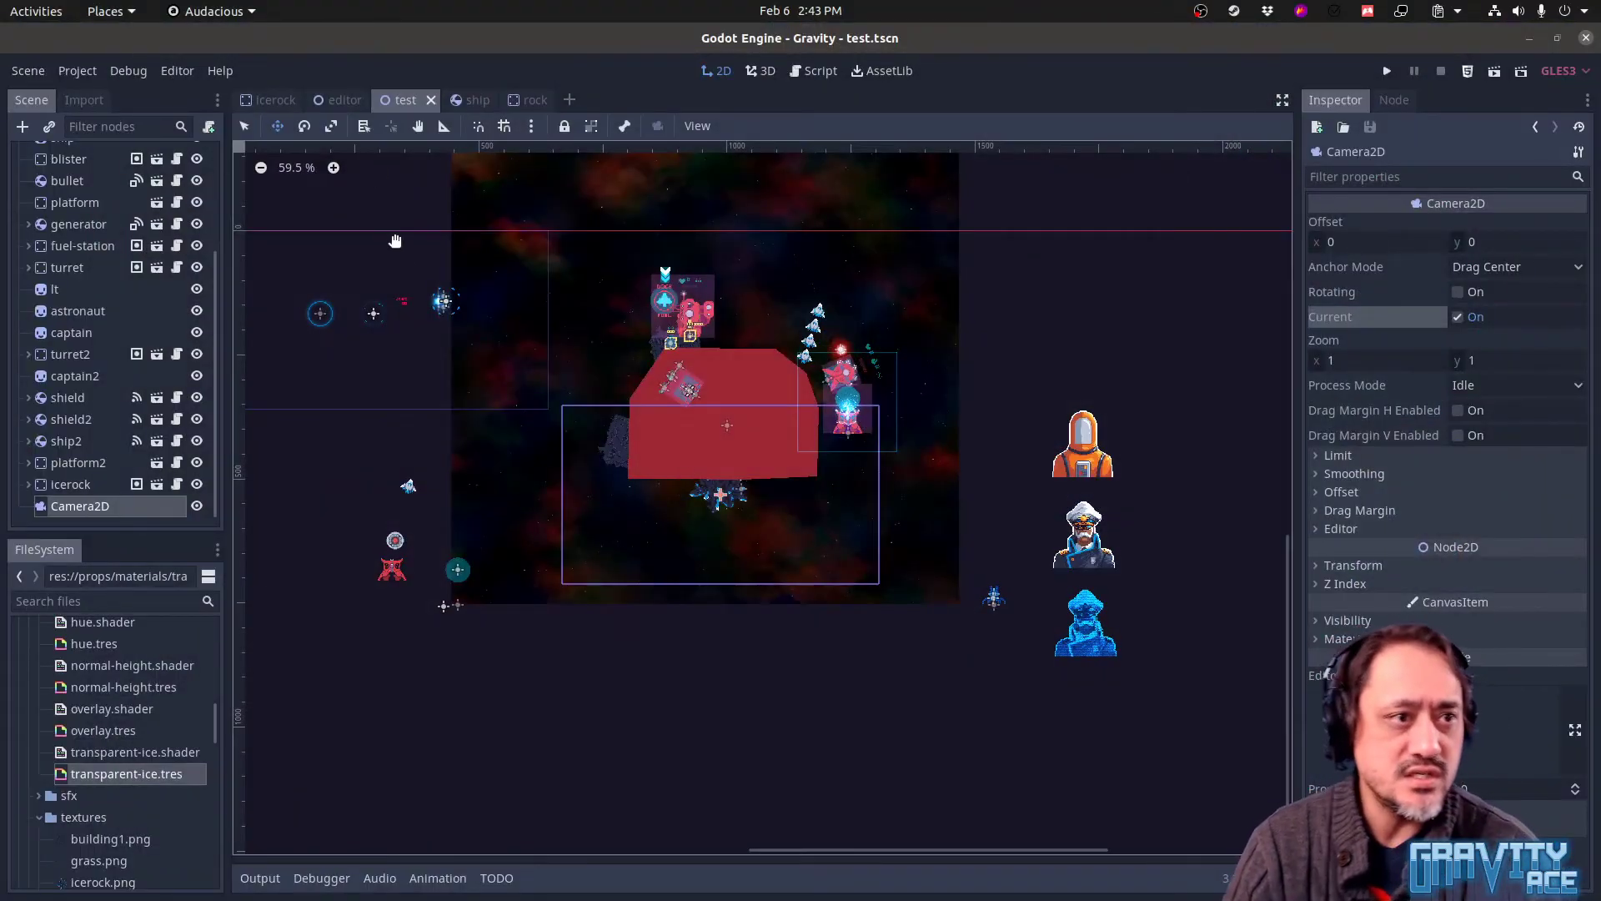
pyautogui.click(341, 100)
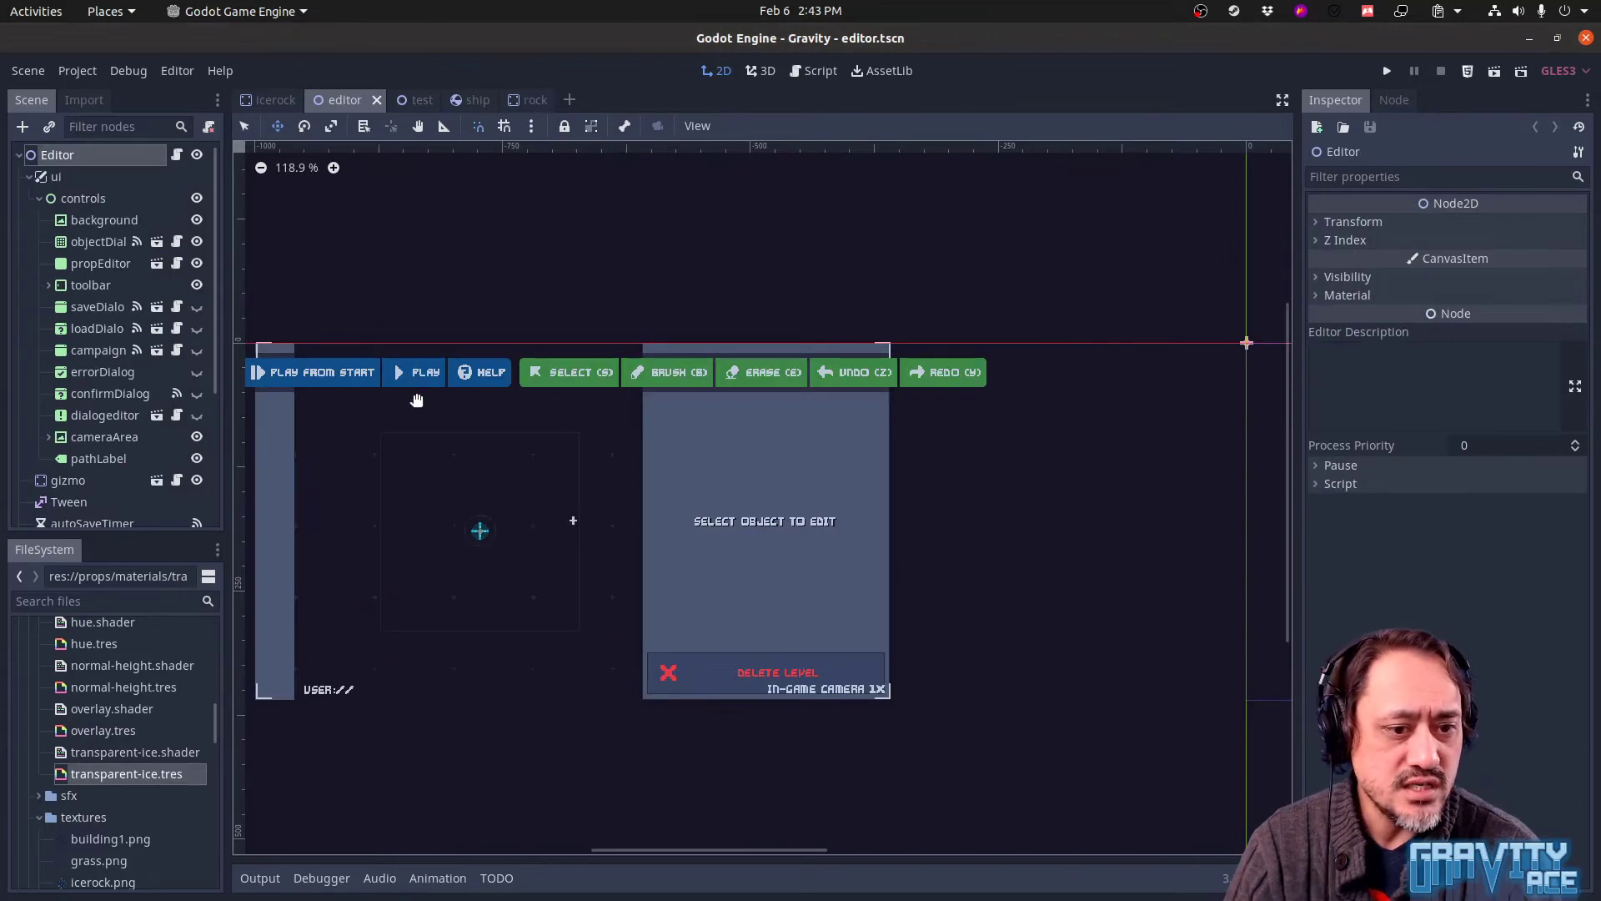
pyautogui.hotkey('alt', 'Tab')
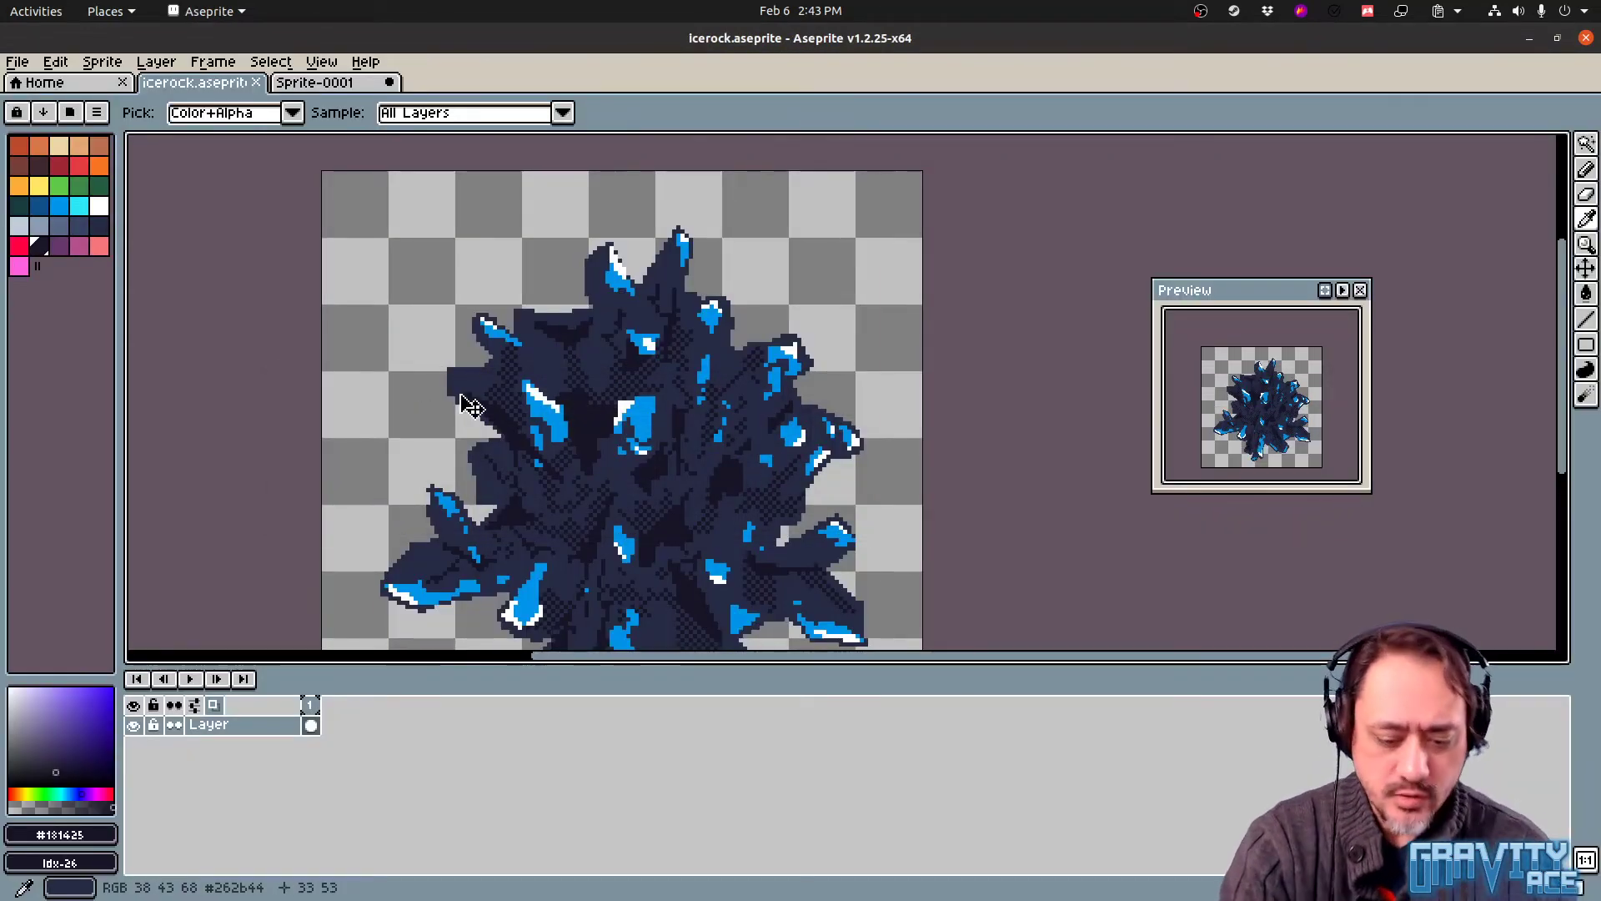
# Open rock.png from the game's editor/icons folder
pyautogui.hotkey('ctrl', 'o')
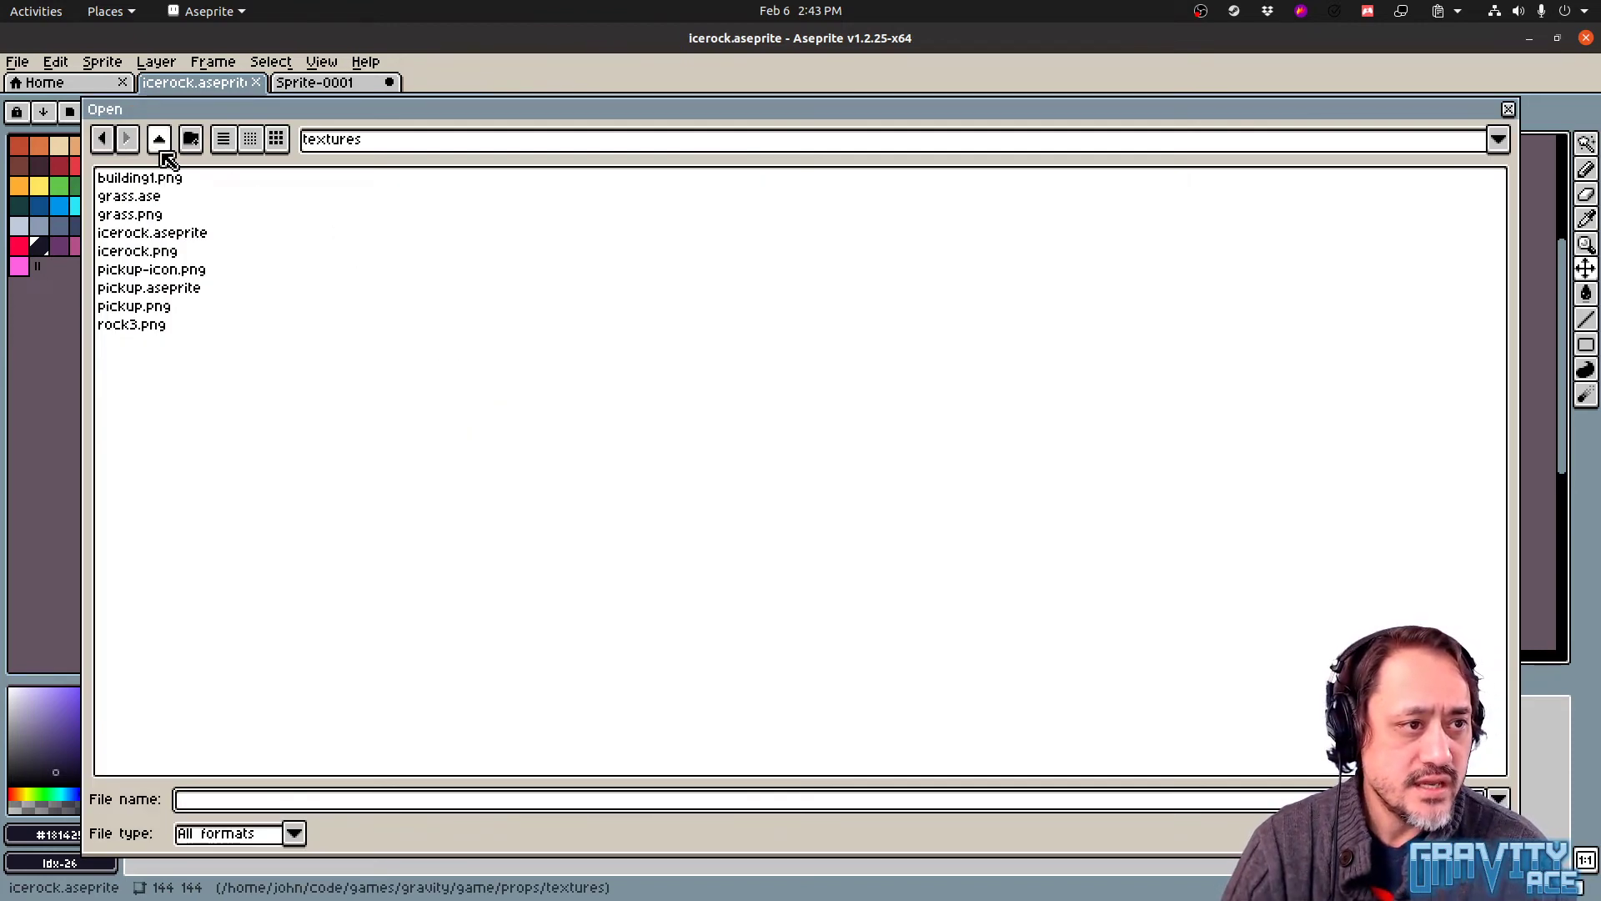
pyautogui.click(162, 146)
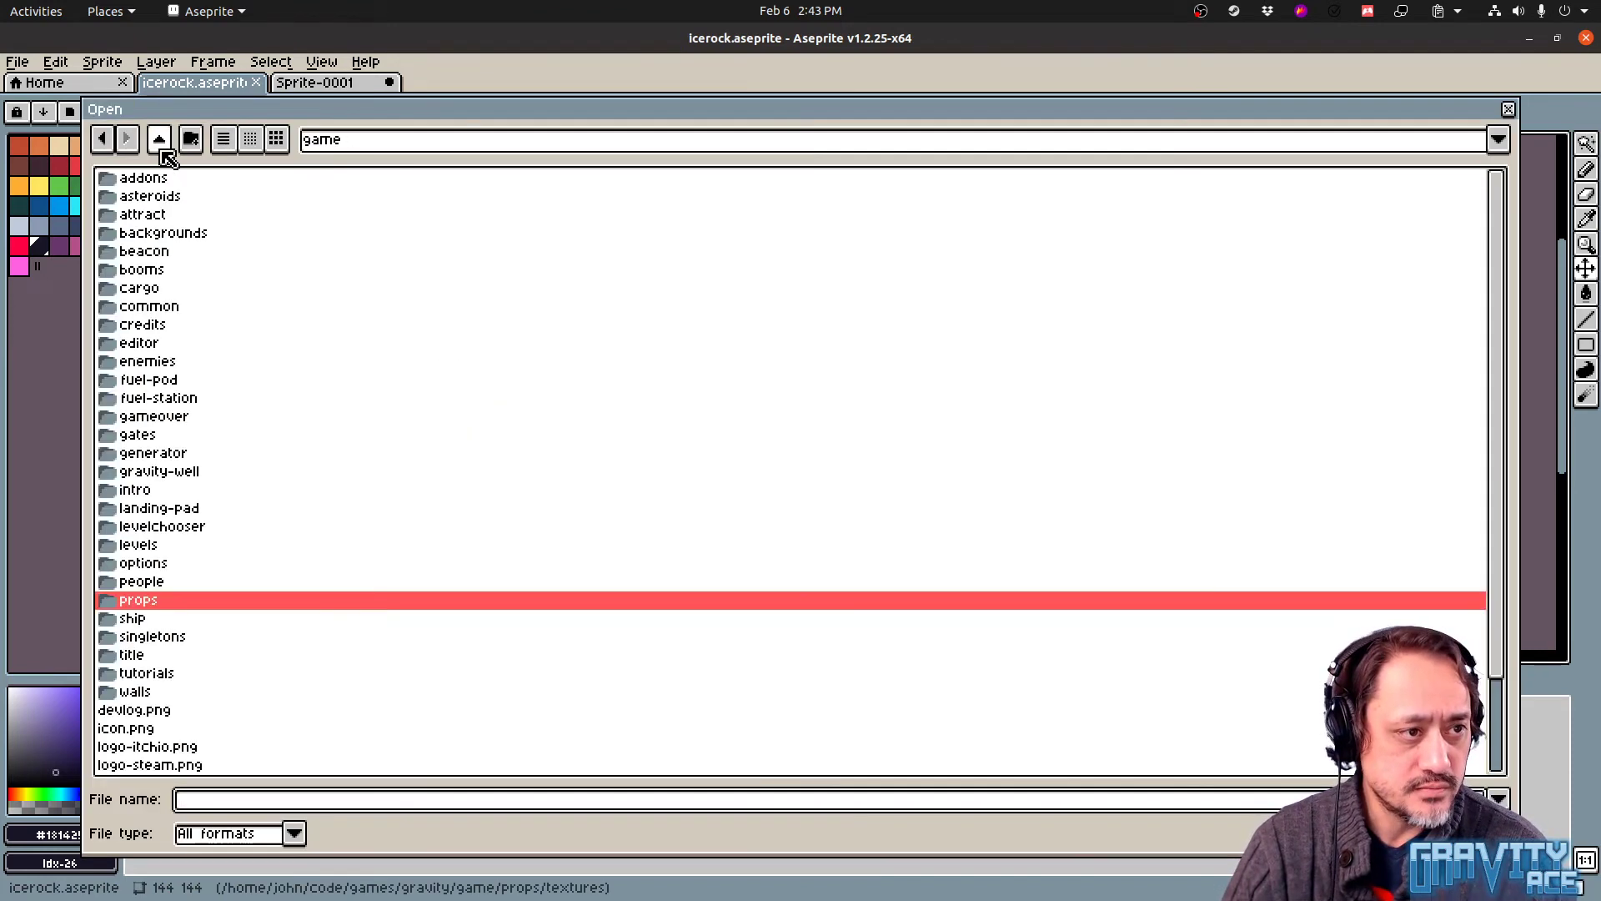
pyautogui.doubleClick(165, 344)
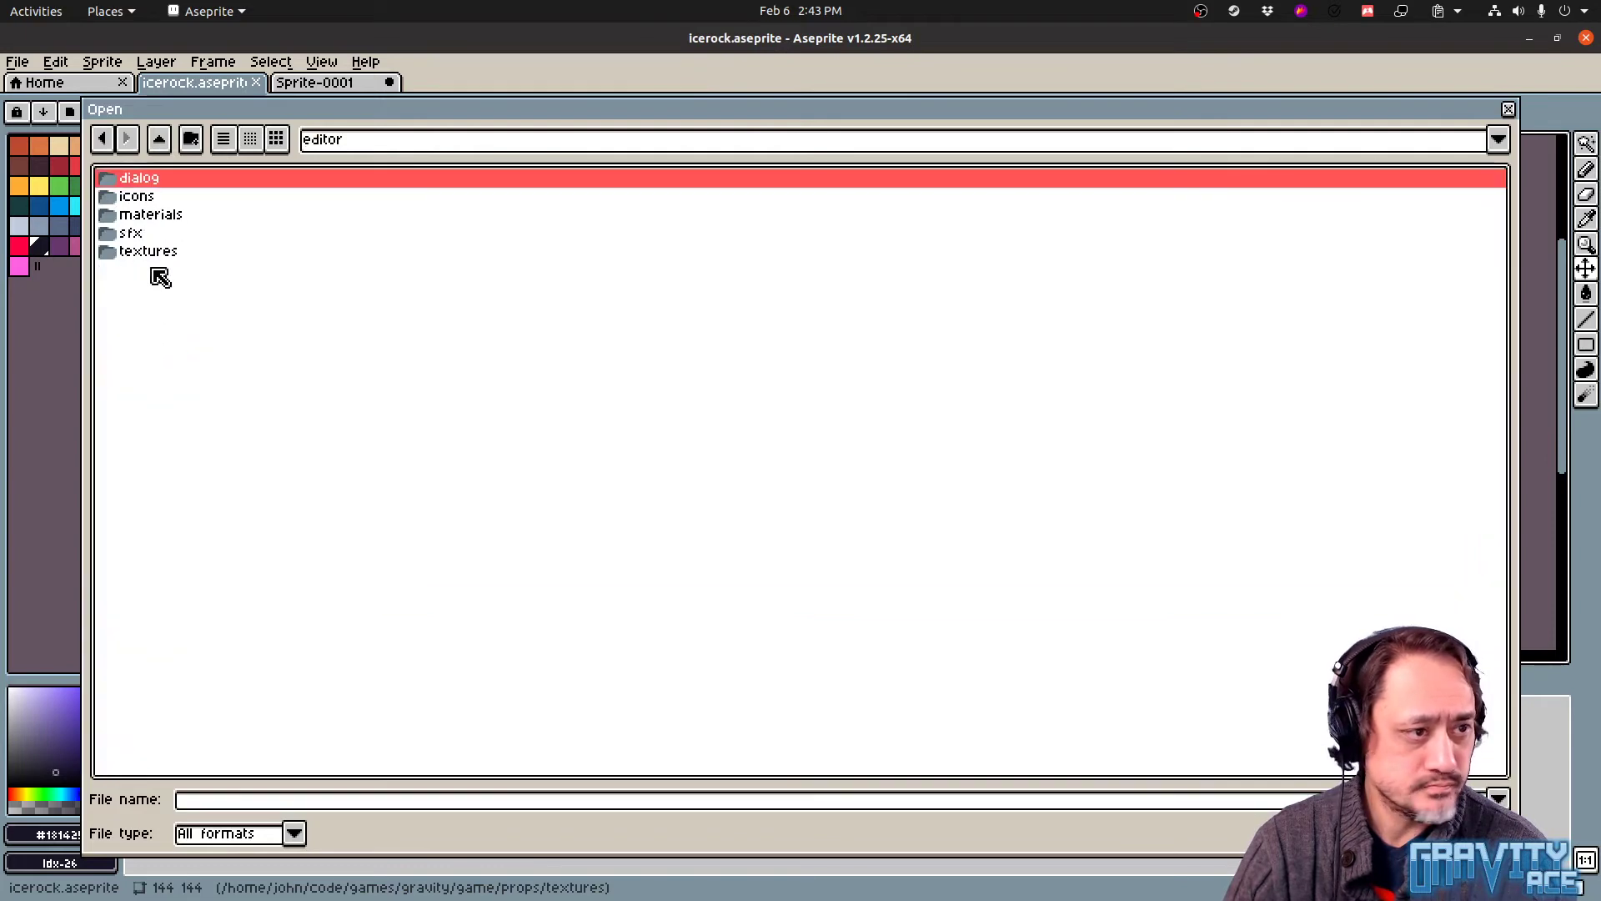
pyautogui.doubleClick(145, 204)
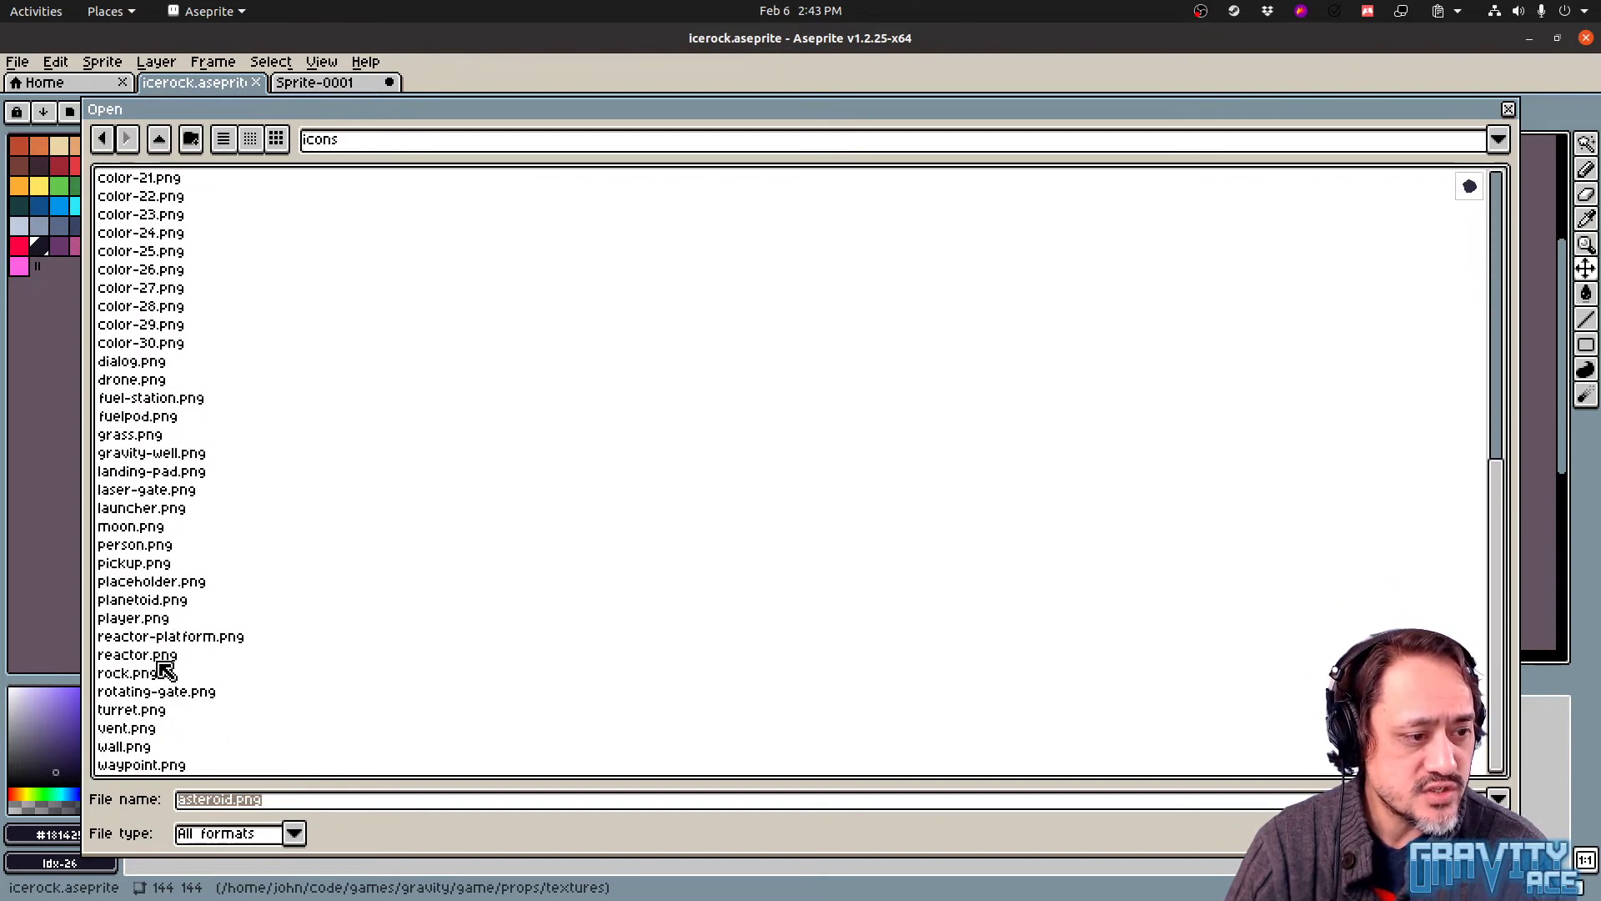
pyautogui.doubleClick(157, 676)
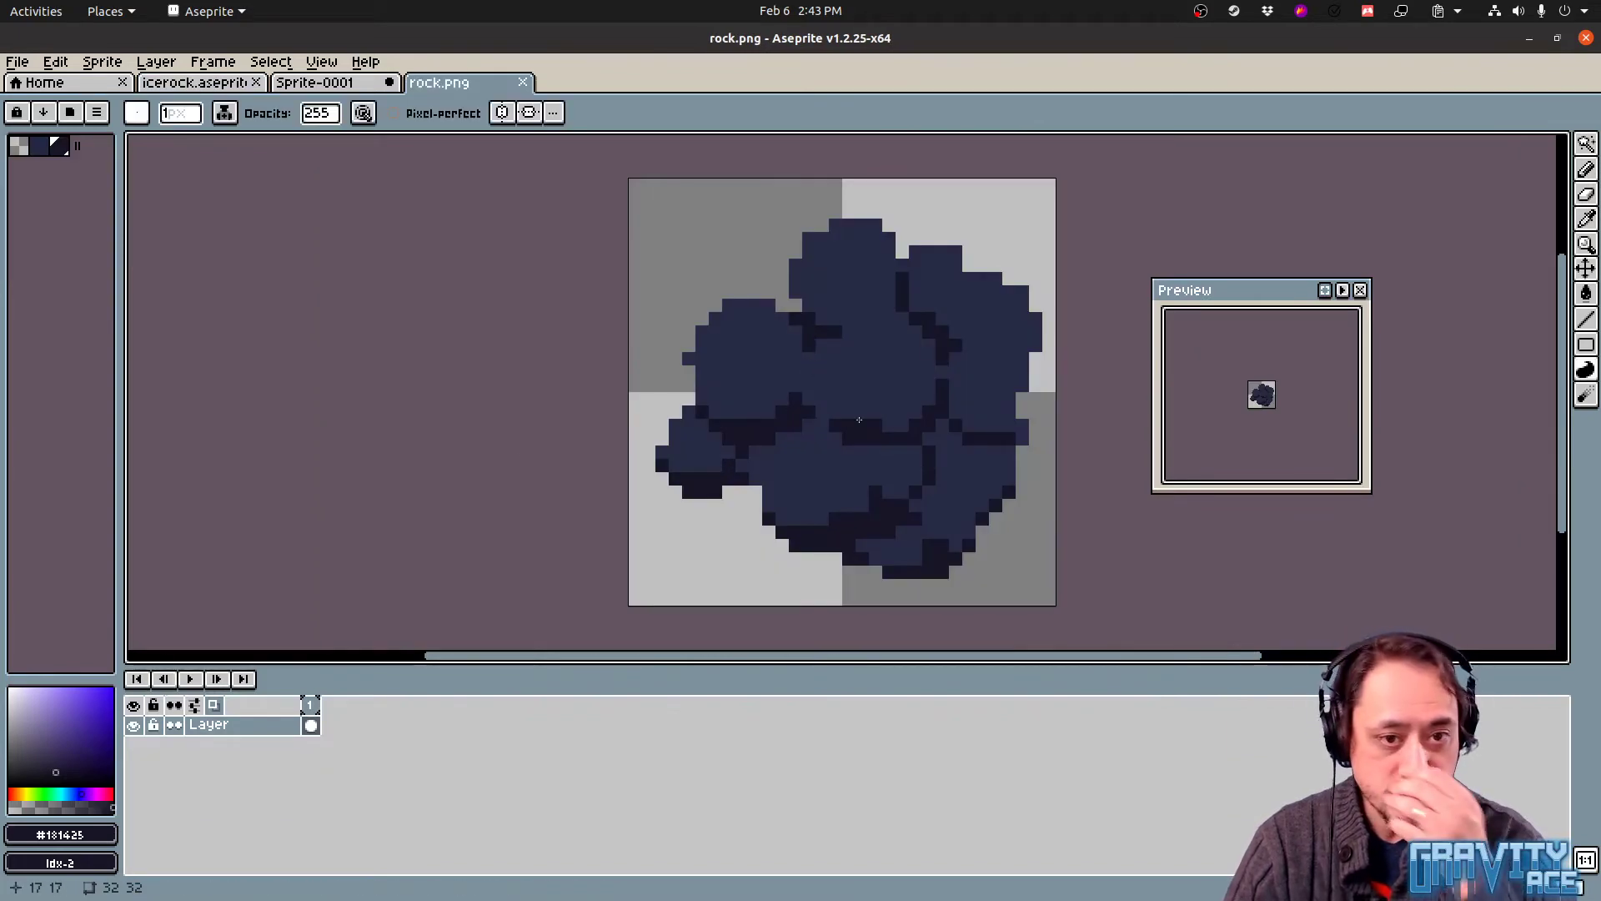
# Open turret.png from the icons folder to examine the style of an existing editor icon
pyautogui.click(16, 61)
pyautogui.click(34, 110)
pyautogui.scroll(-5, 217, 455)
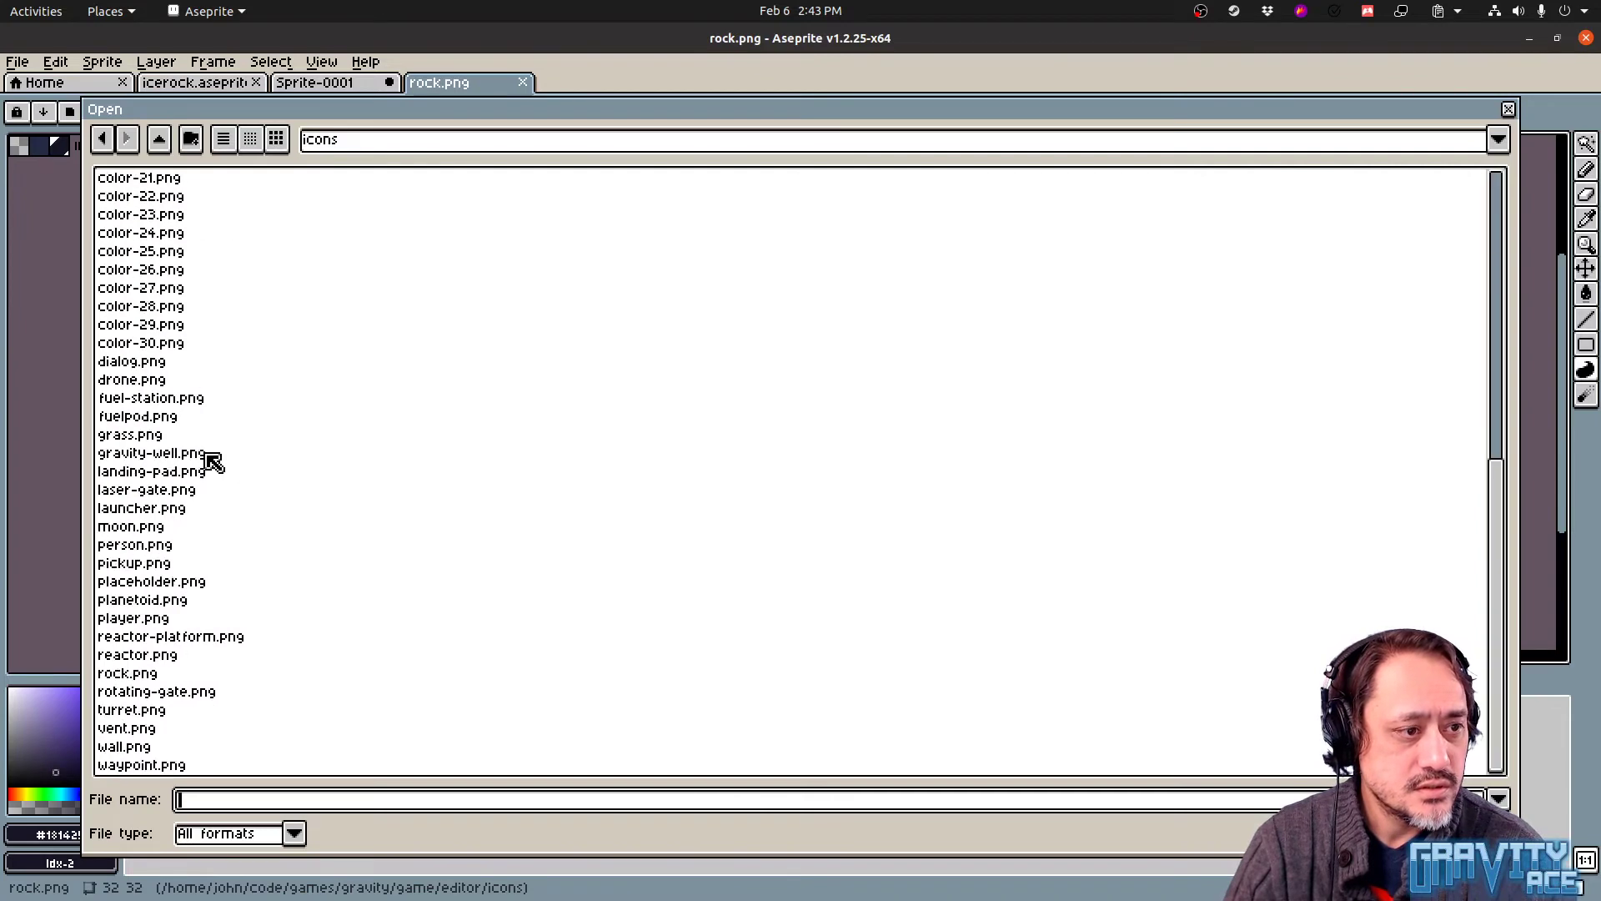
pyautogui.doubleClick(126, 710)
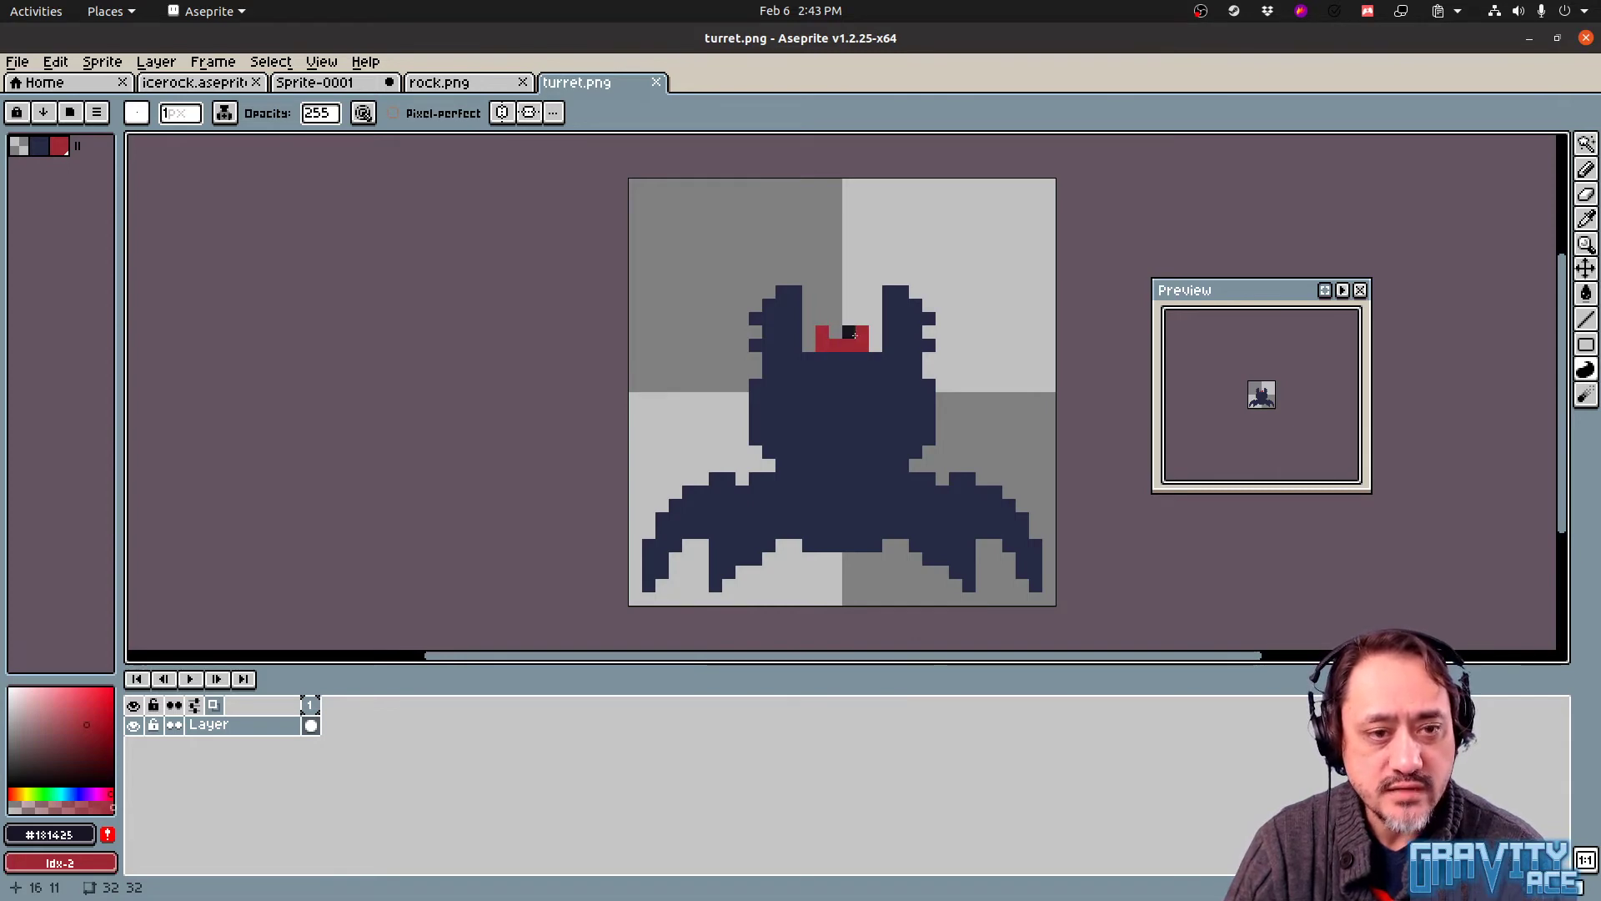
# Return to the rock icon and save a copy of it as icerock.png in the icons folder
pyautogui.click(467, 82)
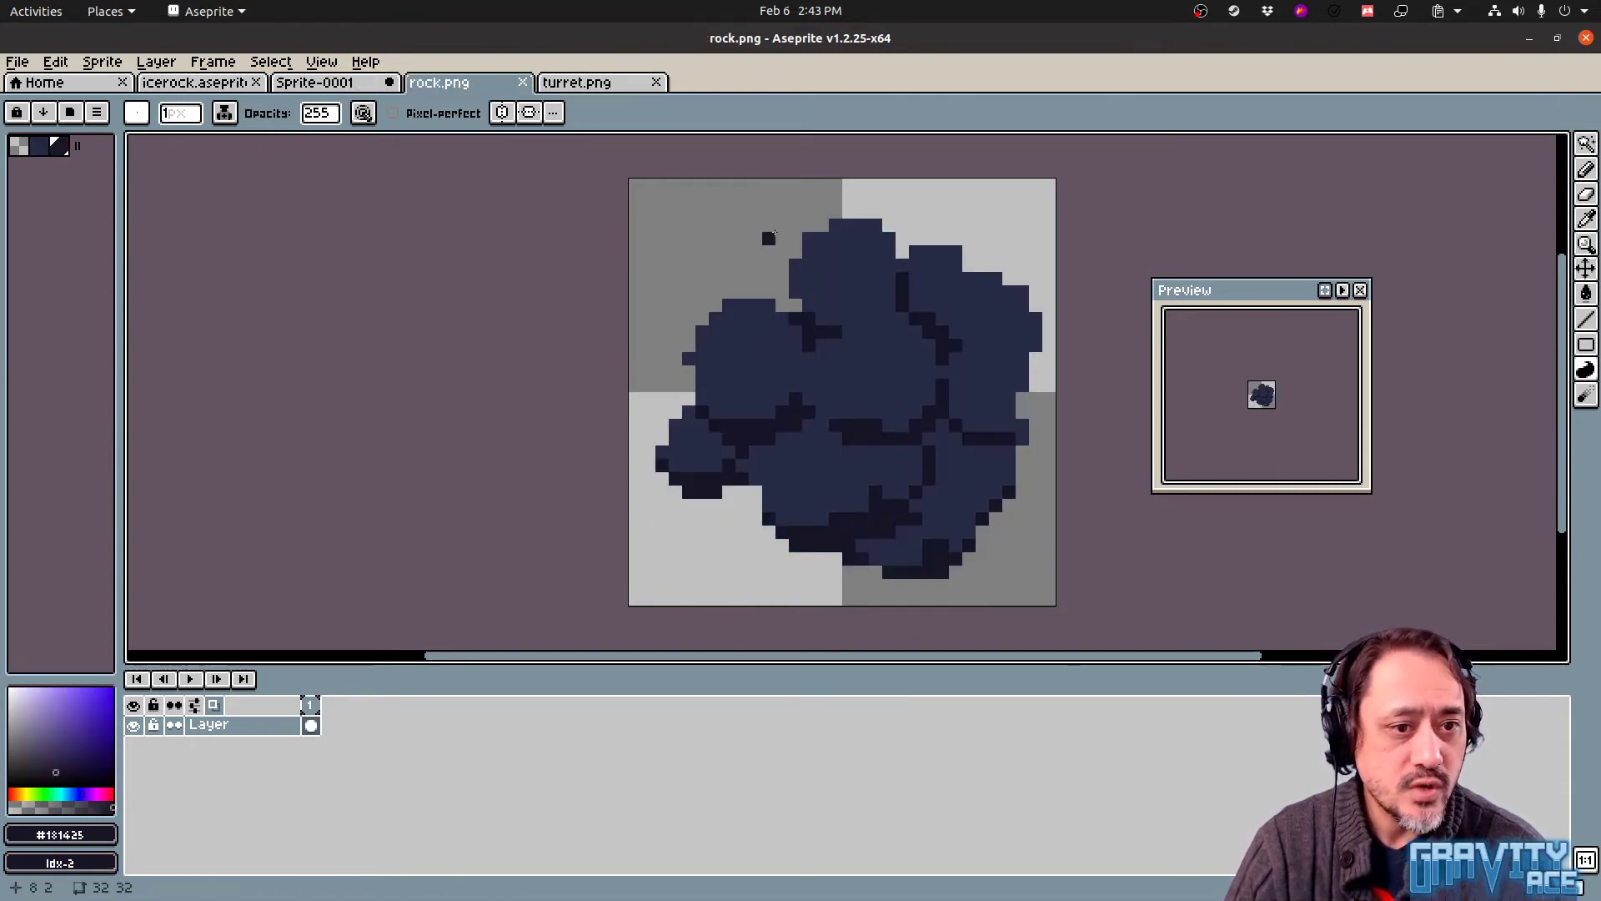
pyautogui.hotkey('ctrl', 'shift', 's')
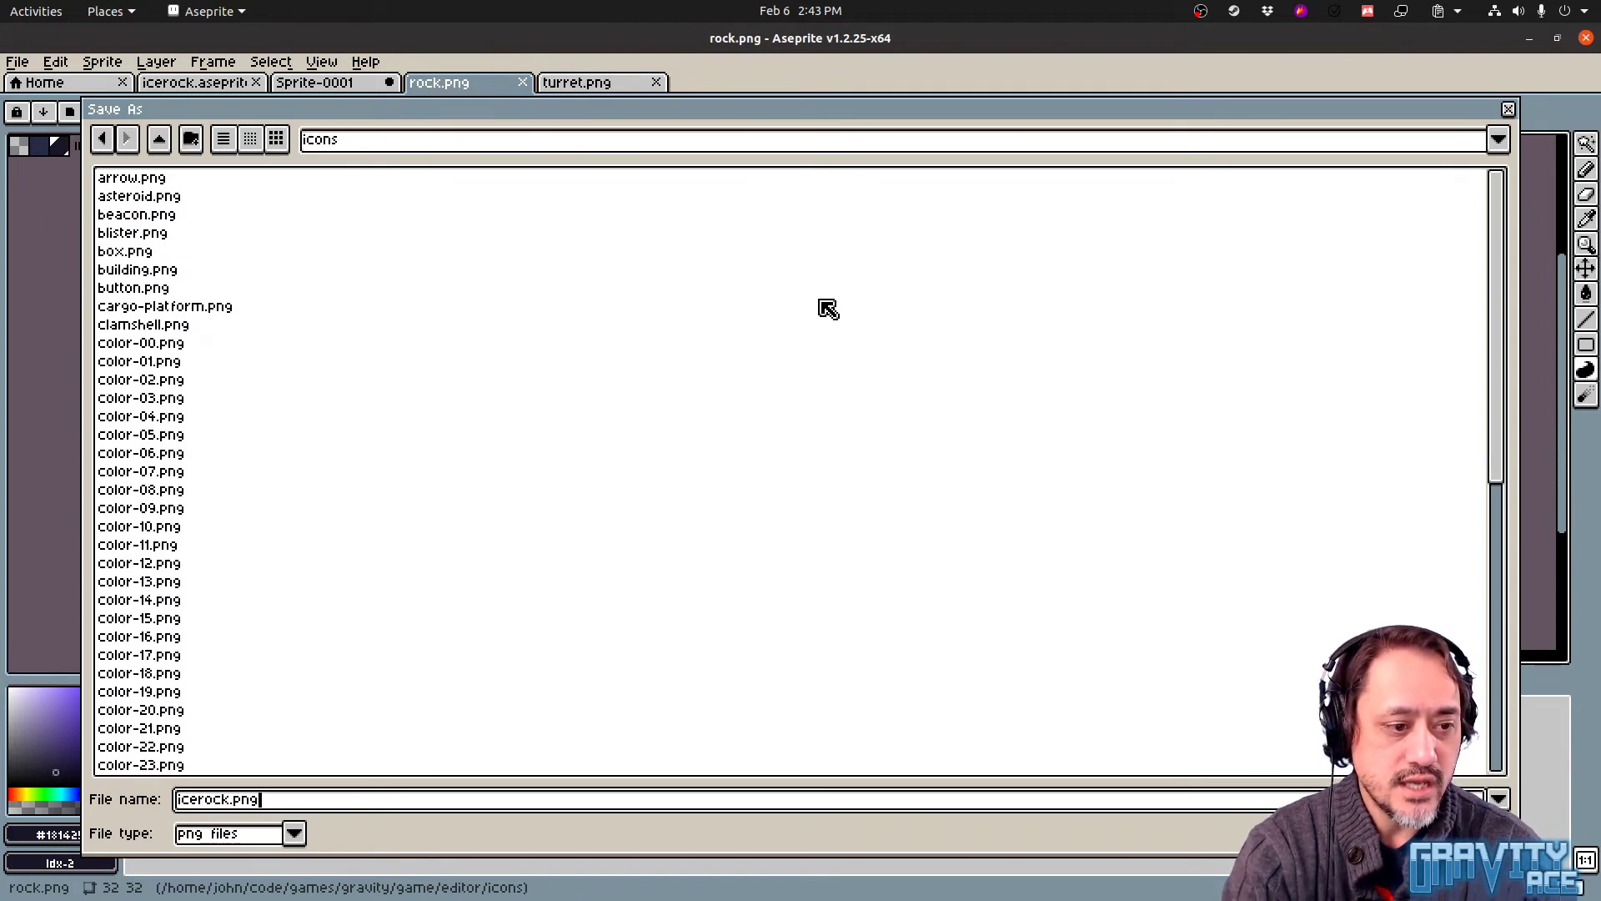
pyautogui.press('Return')
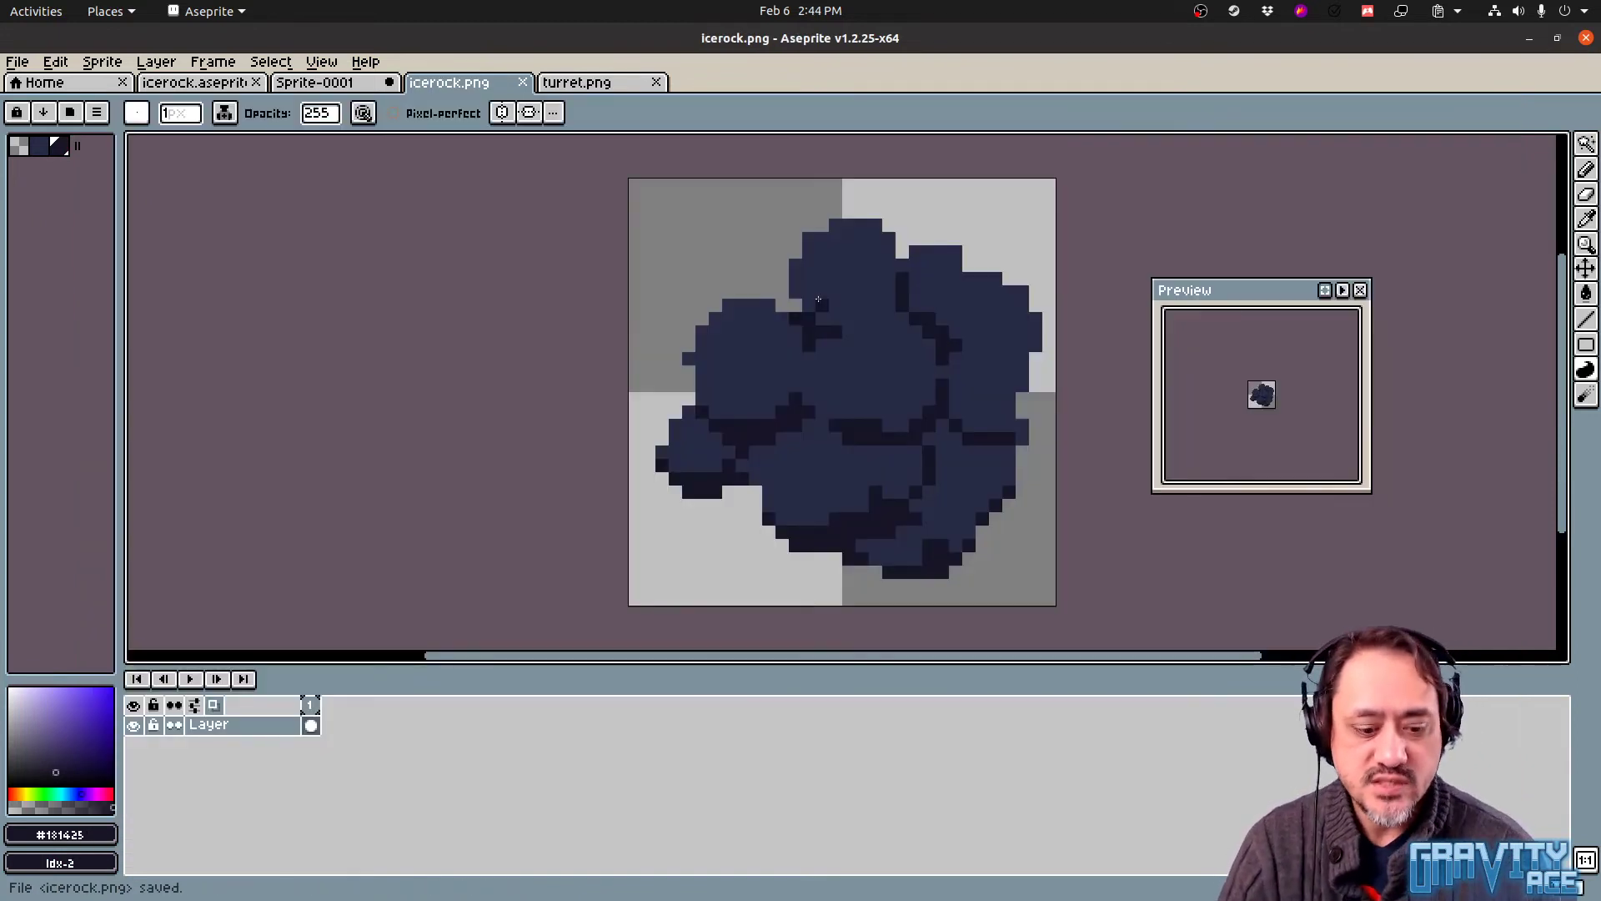
# Sample the rock's #262b44 body colour and draw jagged crystal spikes along its upper outline
pyautogui.moveTo(916, 429); pyautogui.dragTo(887, 436, button='middle')
pyautogui.keyDown('alt'); pyautogui.click(722, 356); pyautogui.keyUp('alt')
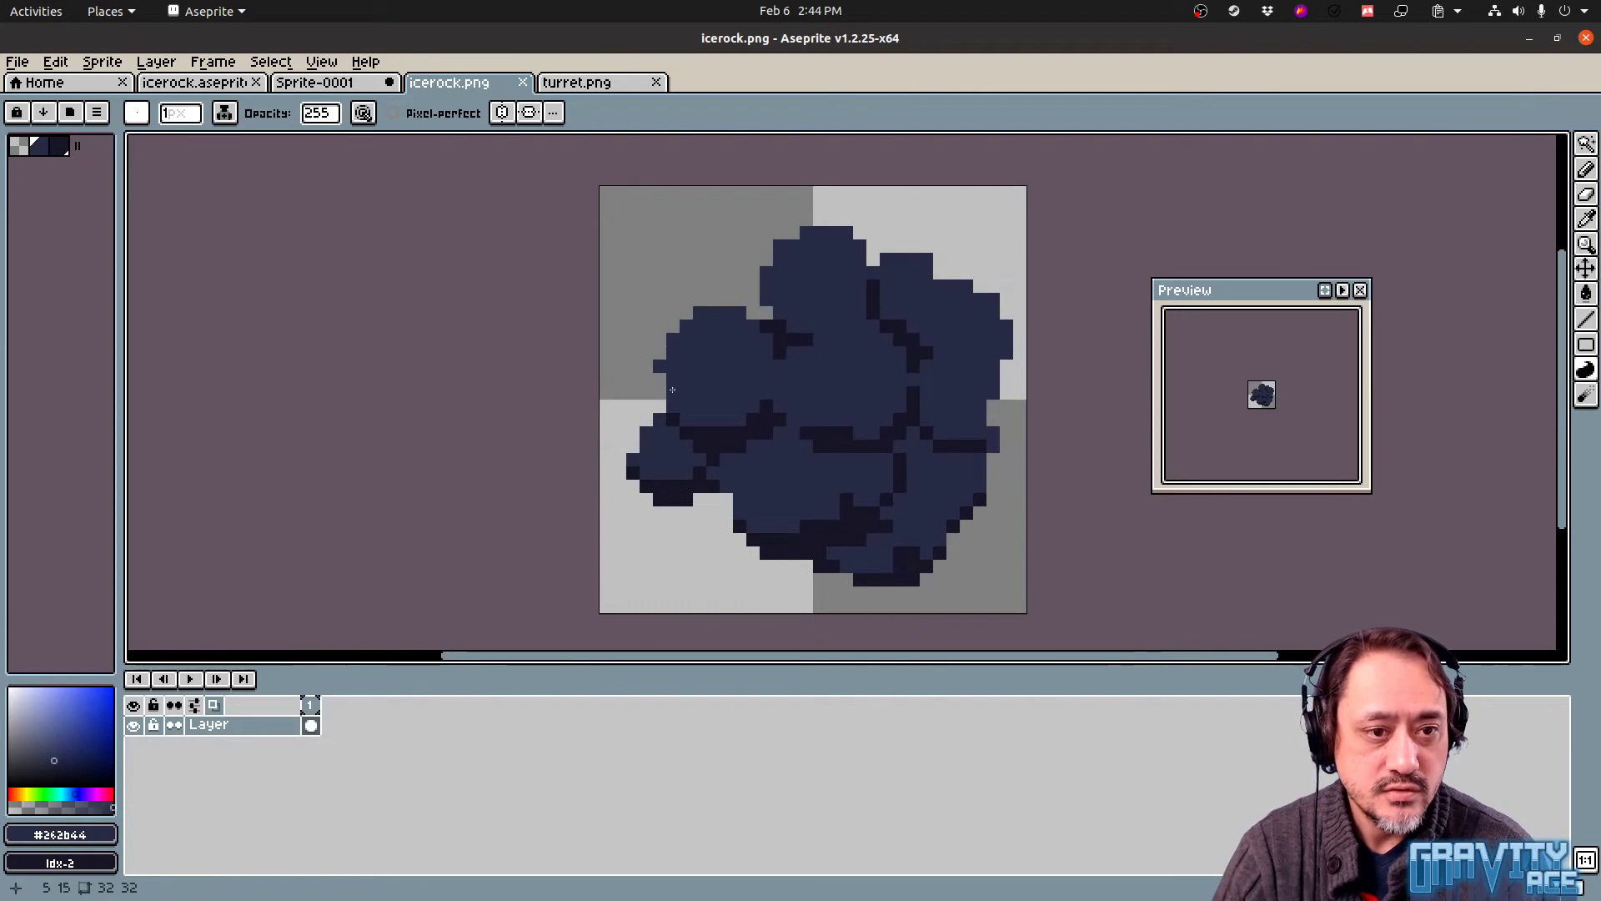
pyautogui.moveTo(672, 390)
pyautogui.mouseDown()
pyautogui.moveTo(642, 322)
pyautogui.moveTo(753, 330)
pyautogui.moveTo(800, 262)
pyautogui.moveTo(934, 234)
pyautogui.mouseUp()
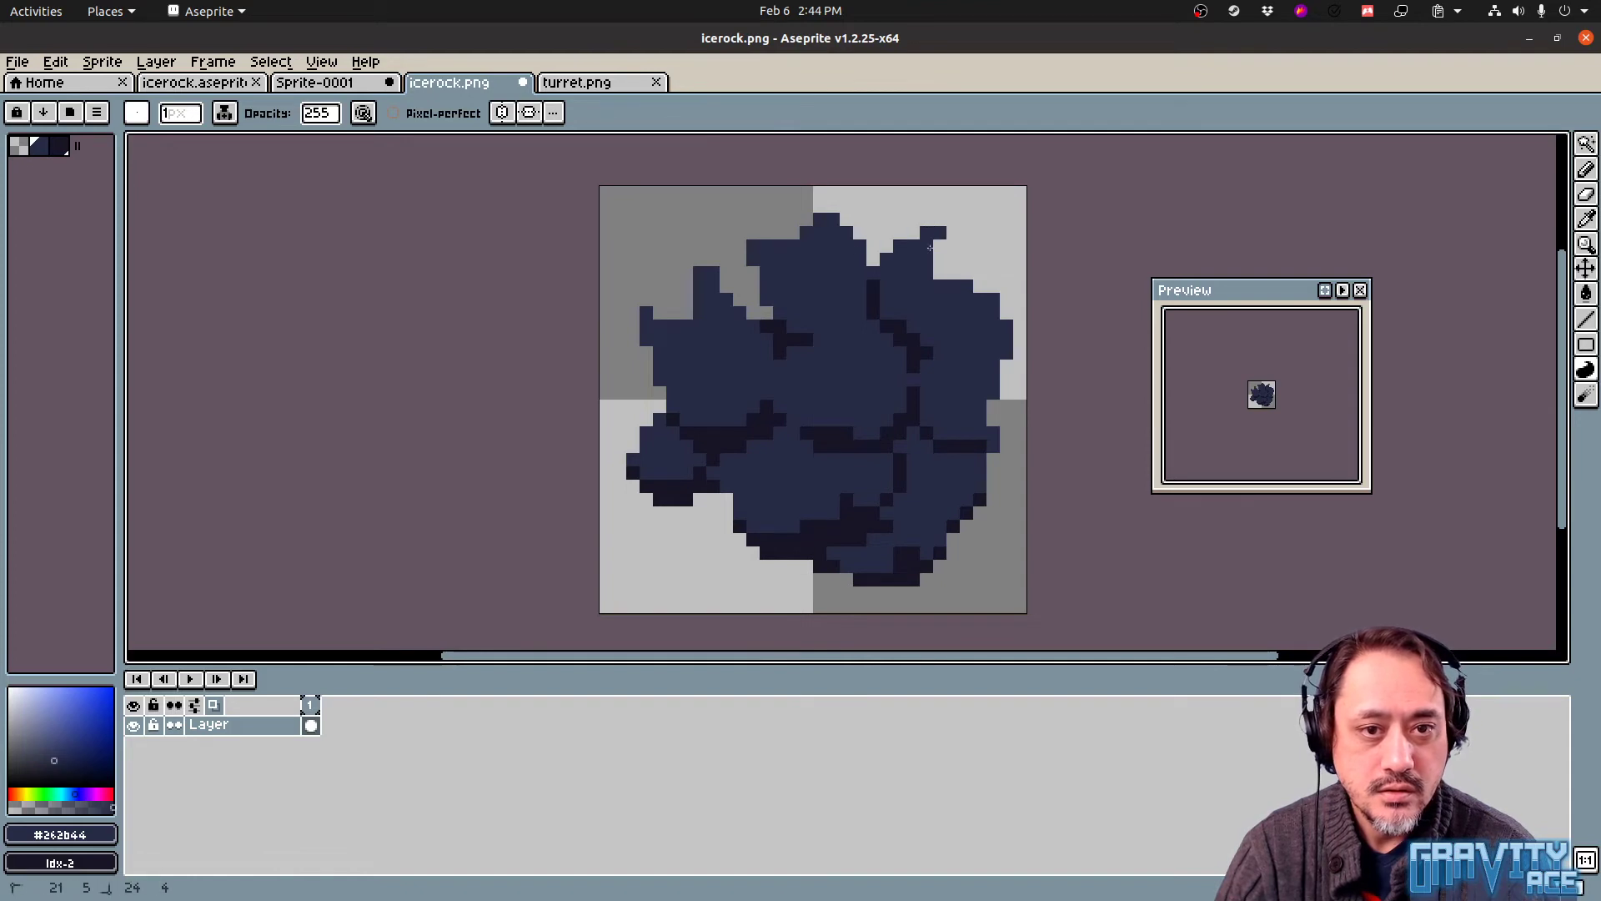
# Erase stray pixels along the rock's right, lower-left, upper-left and bottom edges with the 2 px eraser to sharpen the silhouette
pyautogui.press('e')
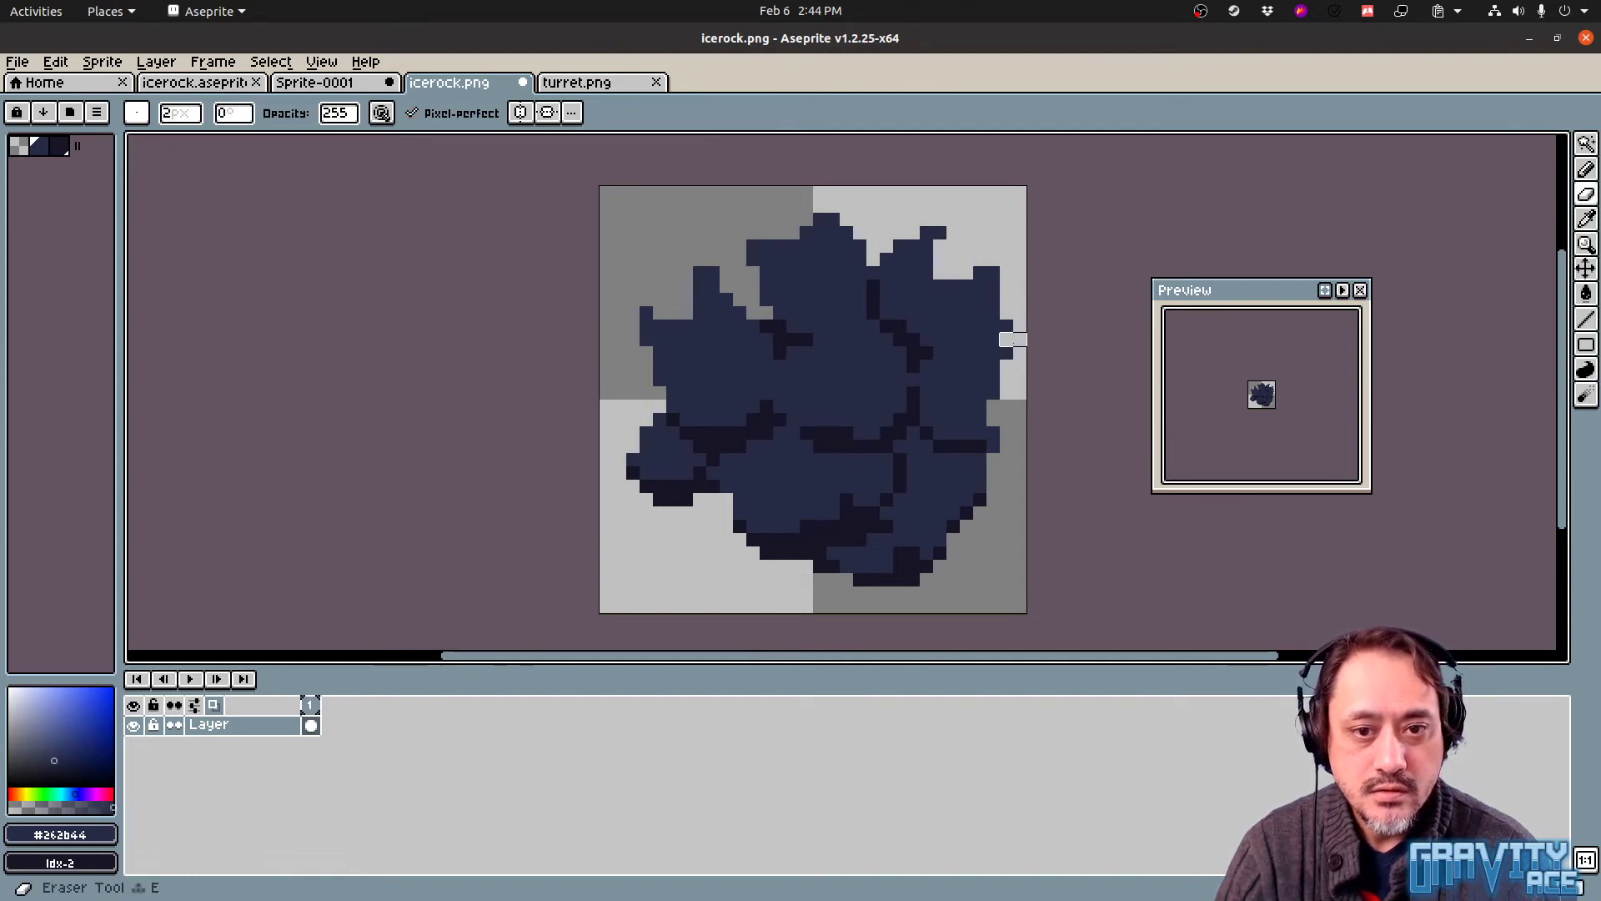
pyautogui.moveTo(1011, 325)
pyautogui.mouseDown()
pyautogui.moveTo(988, 407)
pyautogui.moveTo(1030, 421)
pyautogui.mouseUp()
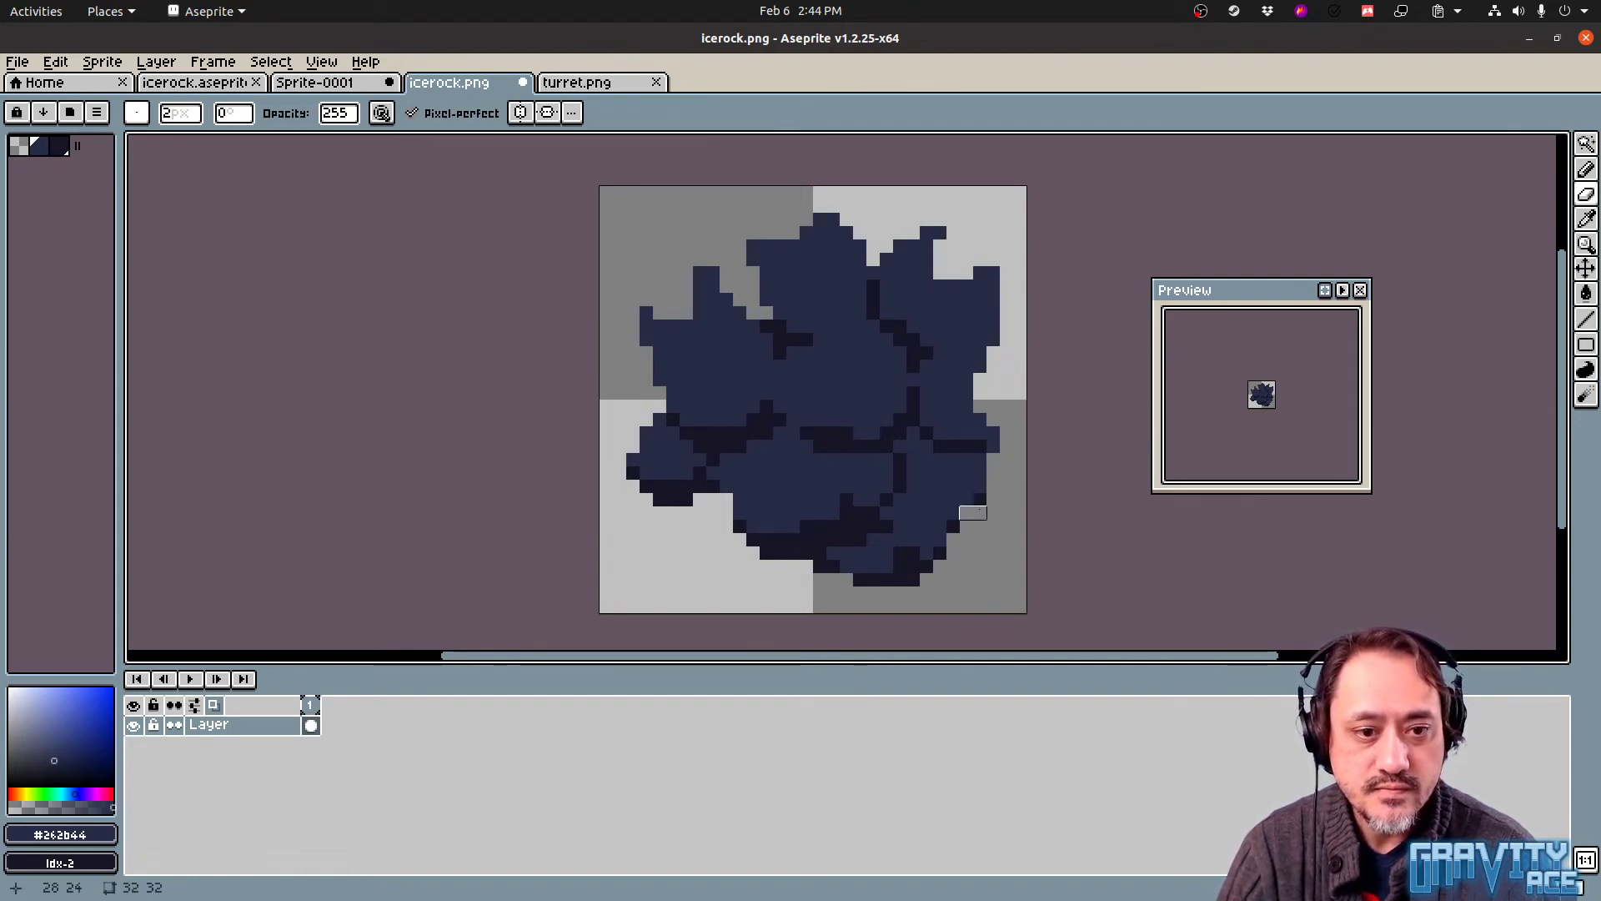
pyautogui.moveTo(733, 511); pyautogui.dragTo(746, 486)
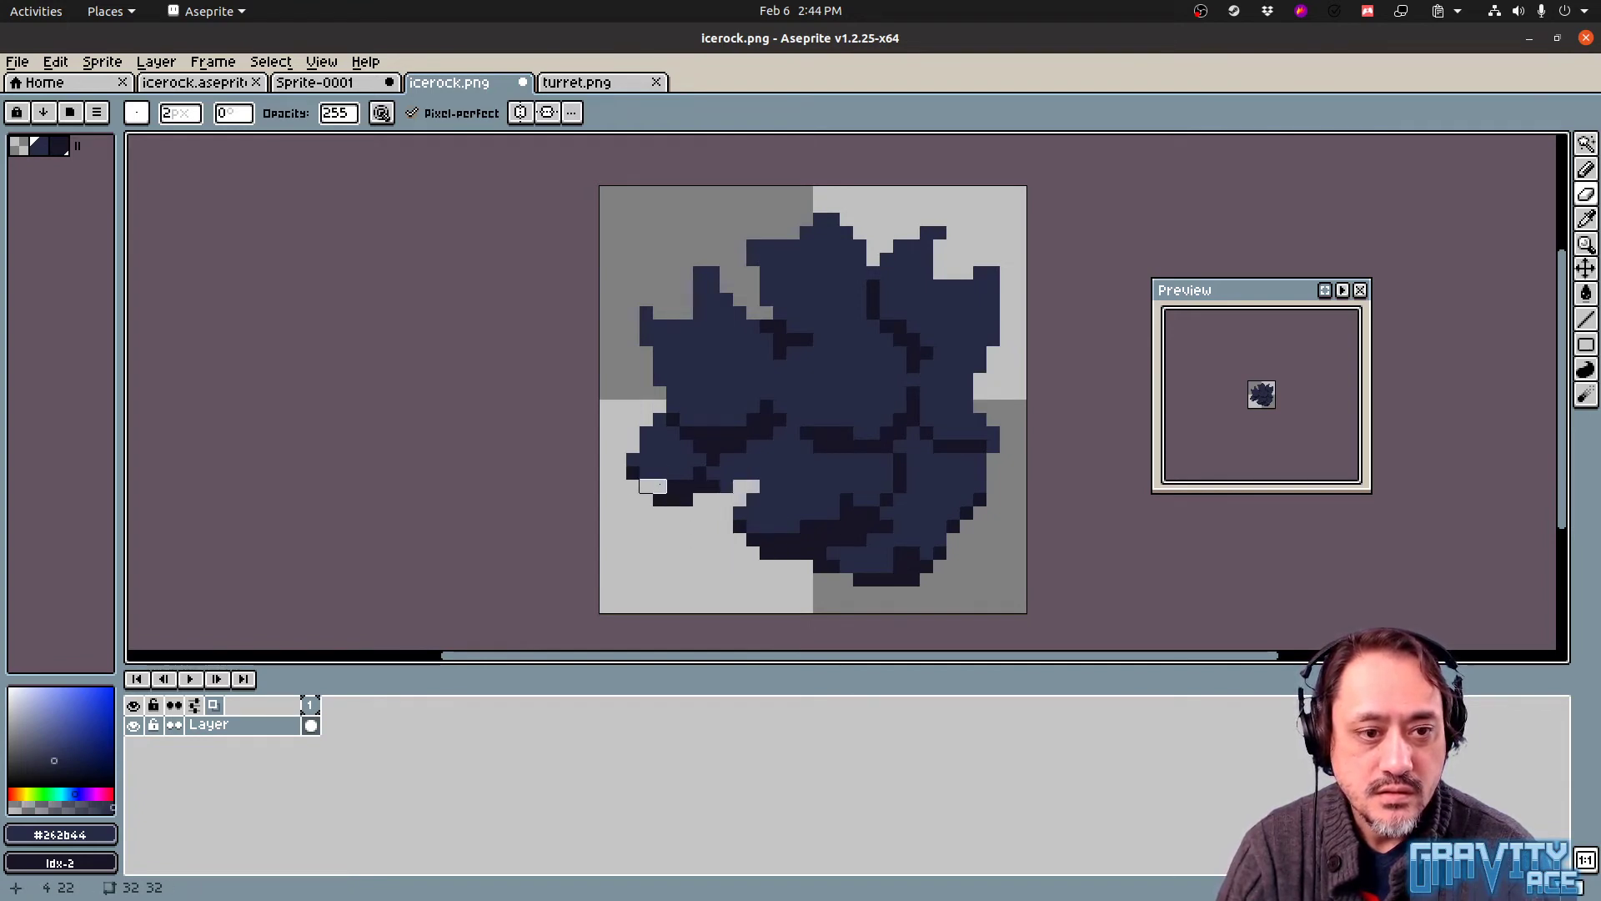
pyautogui.moveTo(647, 417); pyautogui.dragTo(625, 499)
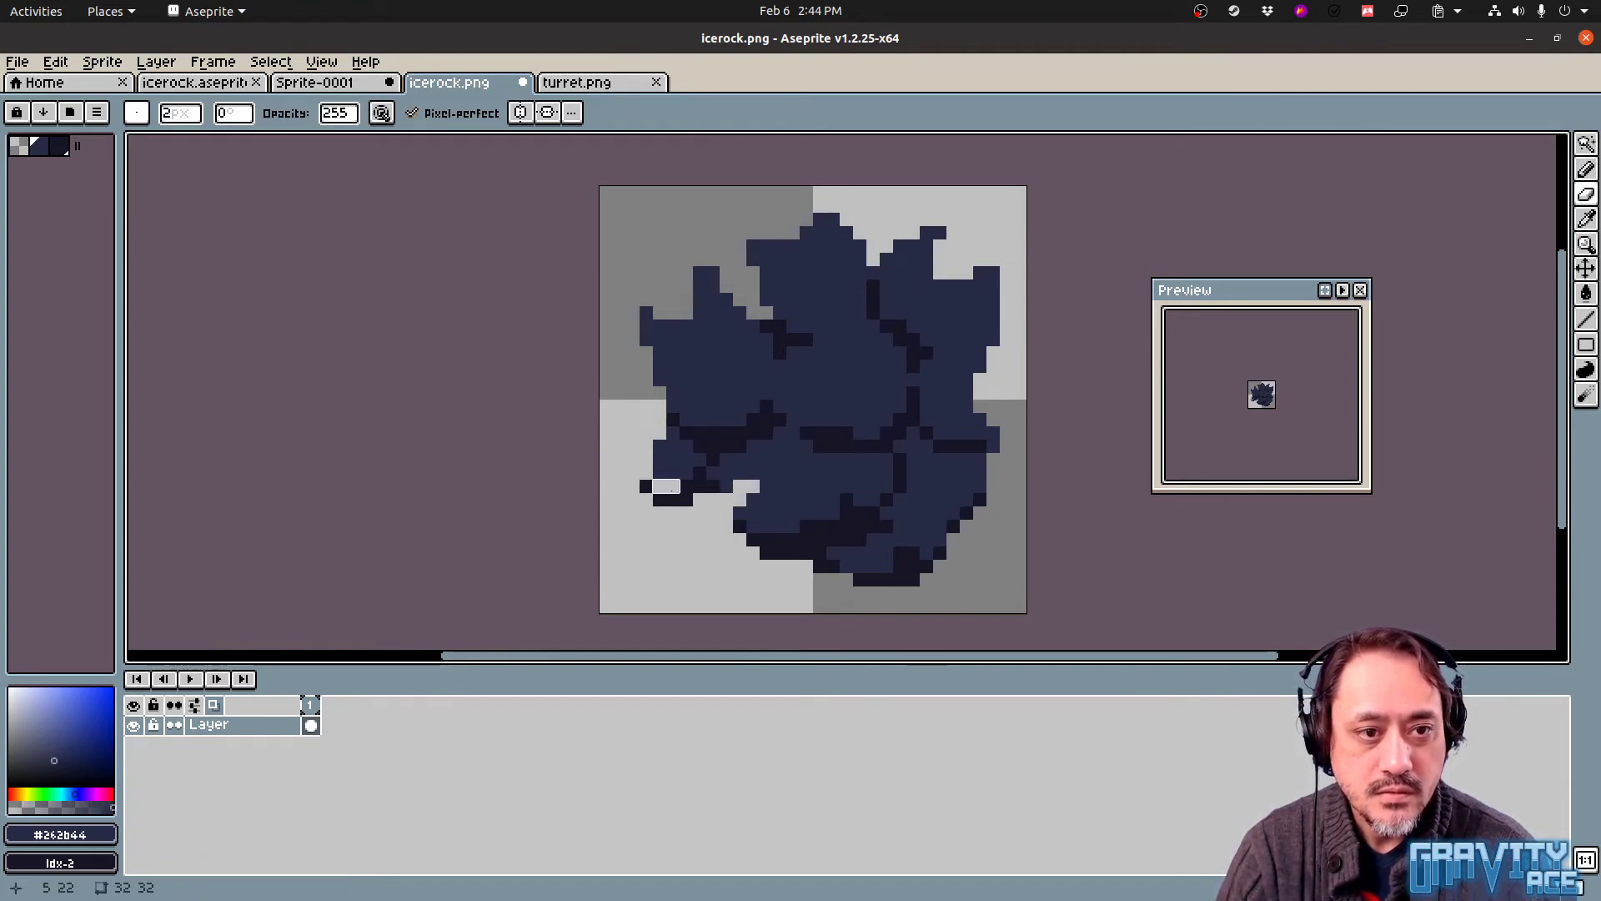
pyautogui.moveTo(679, 272); pyautogui.dragTo(714, 272)
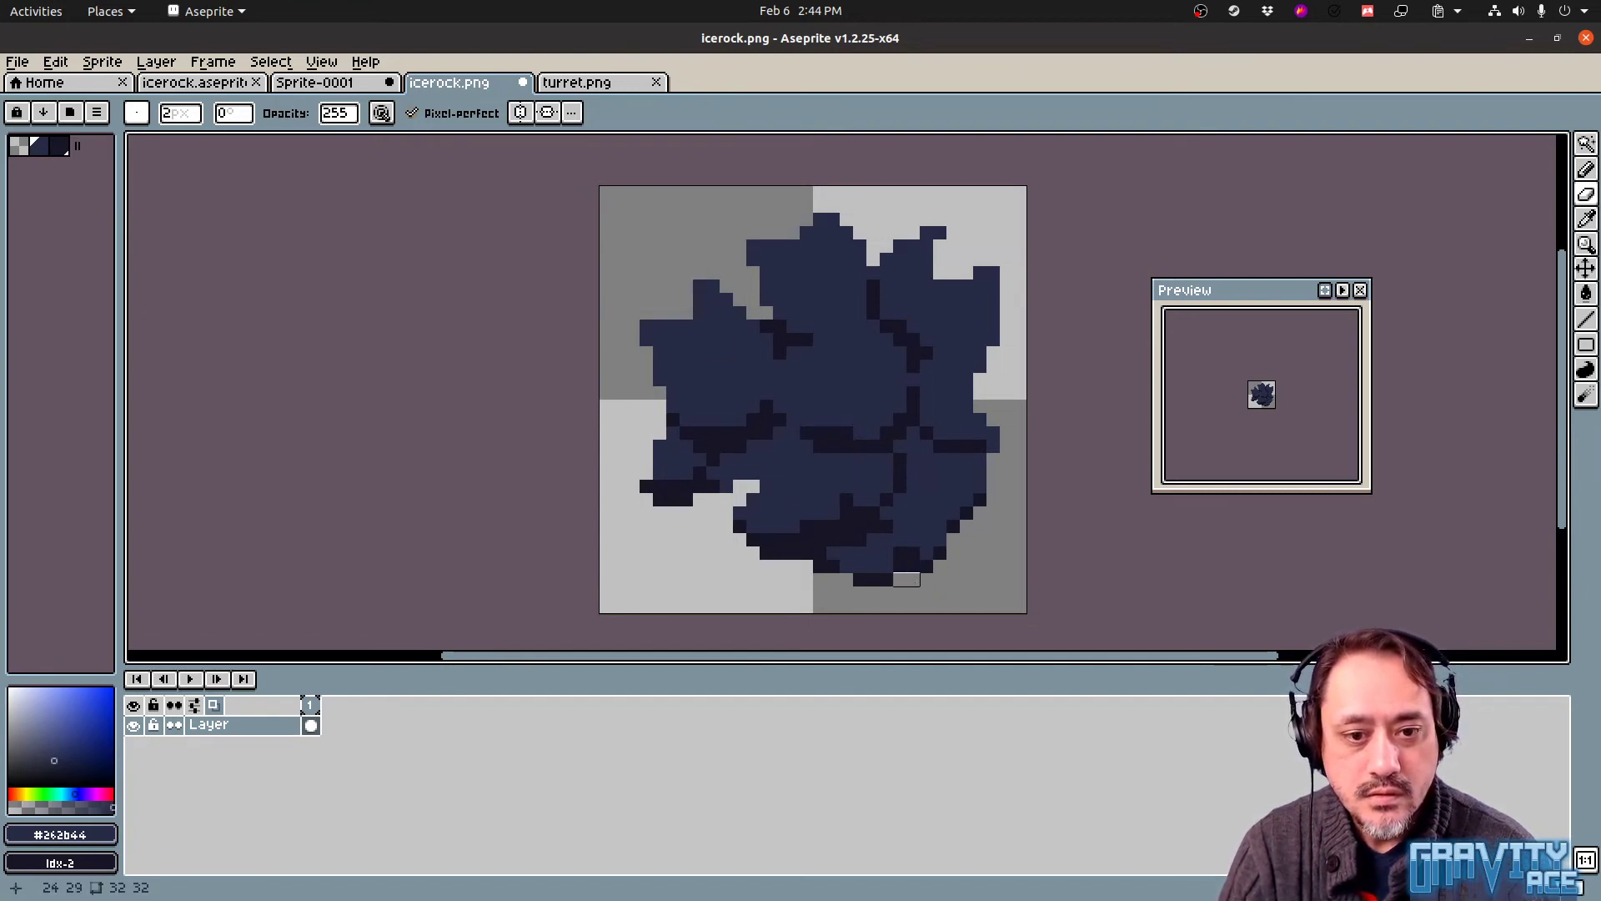
pyautogui.moveTo(852, 578); pyautogui.dragTo(926, 578)
# Draw a small pointed tip on the rock's bottom edge in the #262b44 body colour, covering the dark pixels there
pyautogui.press('b')
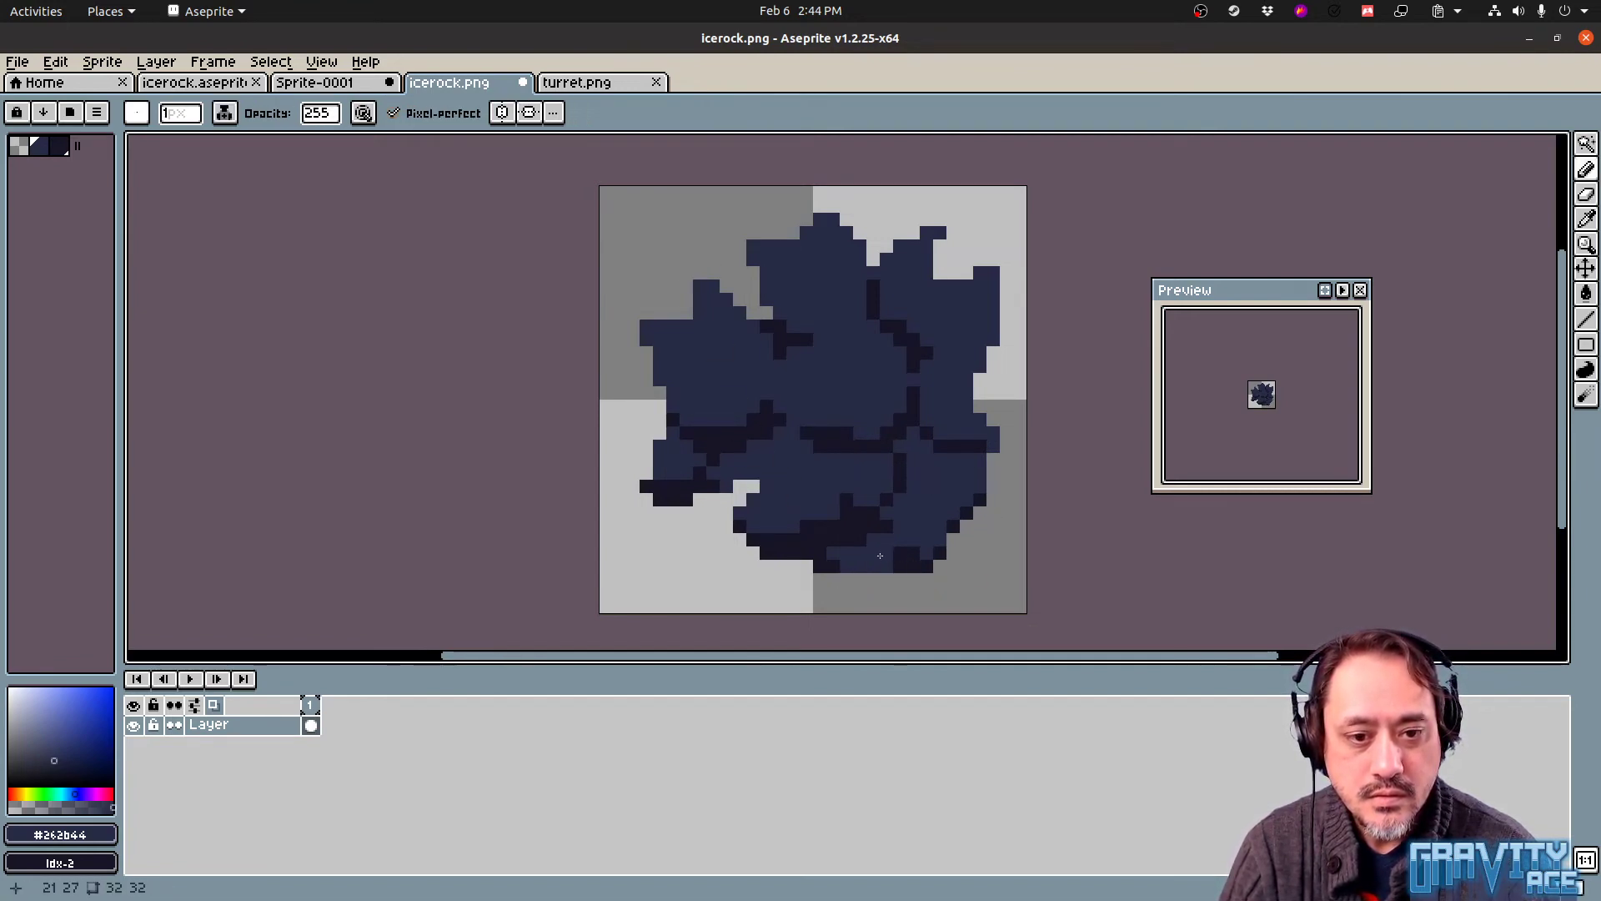
pyautogui.click(912, 565)
pyautogui.moveTo(926, 567)
pyautogui.mouseDown()
pyautogui.moveTo(940, 554)
pyautogui.moveTo(914, 554)
pyautogui.mouseUp()
# Fill all the dark crack and shadow areas of the rock with the #262b44 body colour to make a flat silhouette
pyautogui.keyDown('alt'); pyautogui.click(833, 430); pyautogui.keyUp('alt')
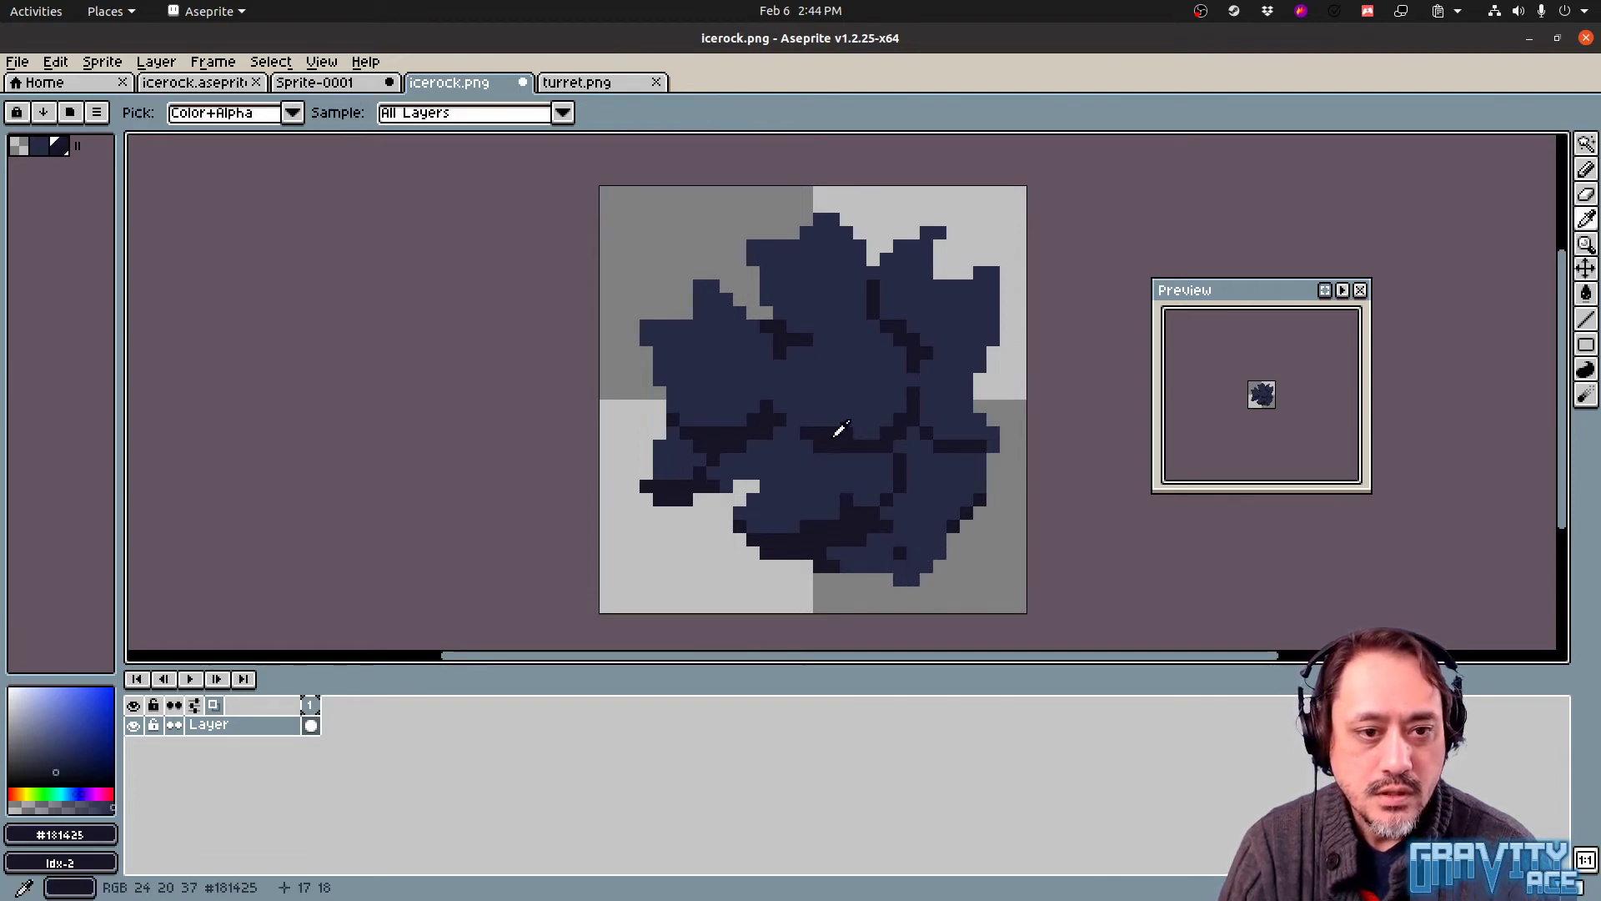
pyautogui.press('g')
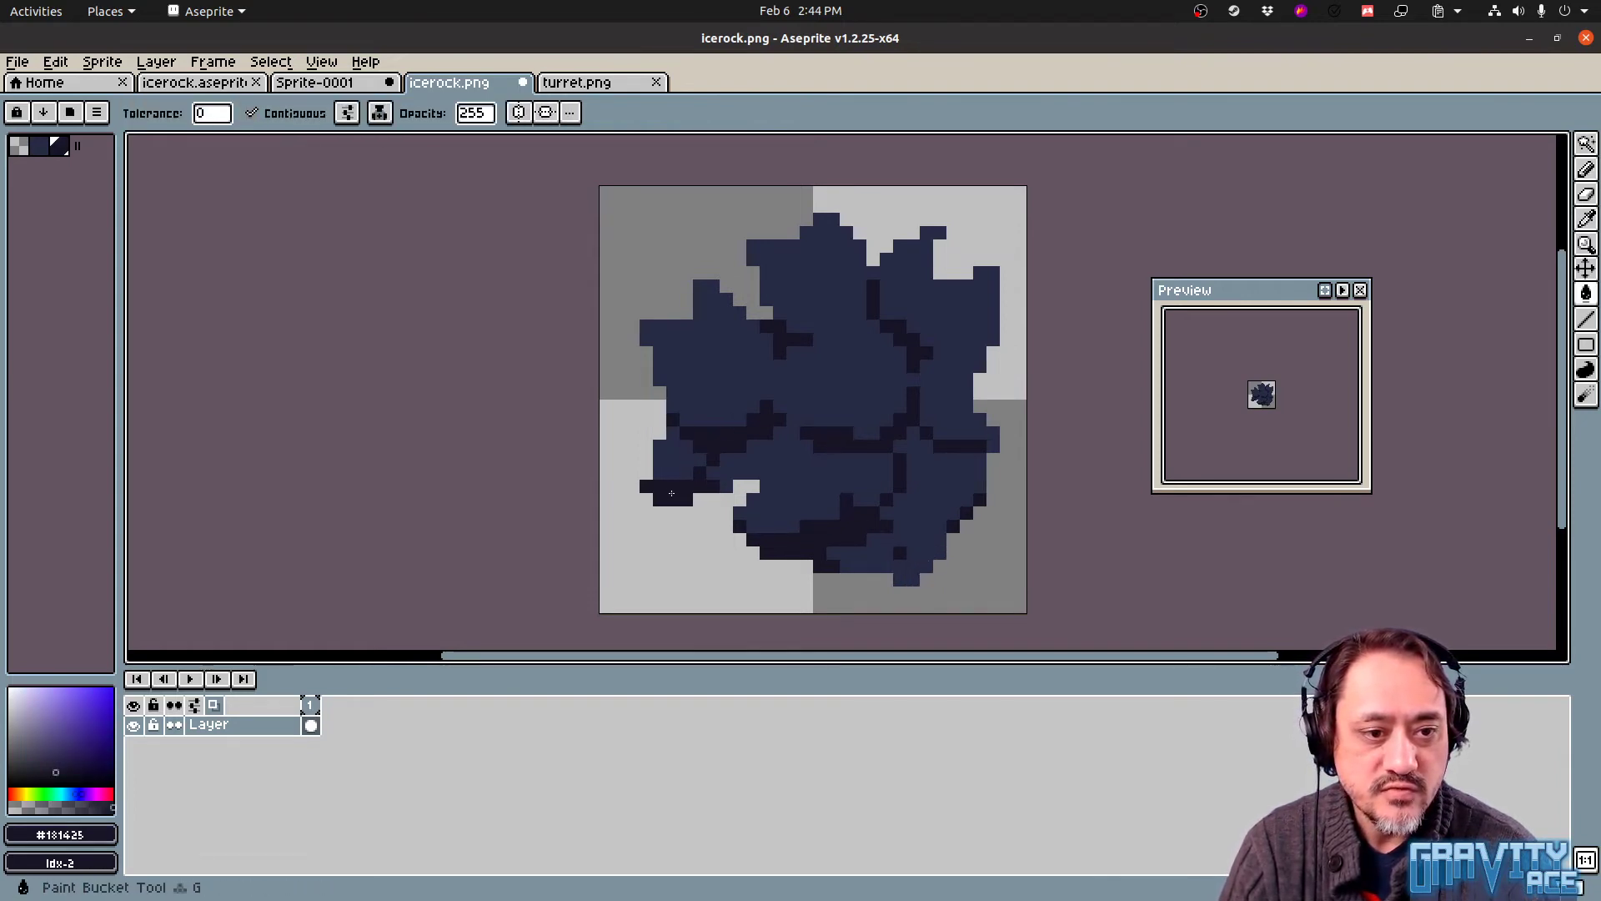
pyautogui.keyDown('alt'); pyautogui.click(685, 472); pyautogui.keyUp('alt')
pyautogui.click(678, 488)
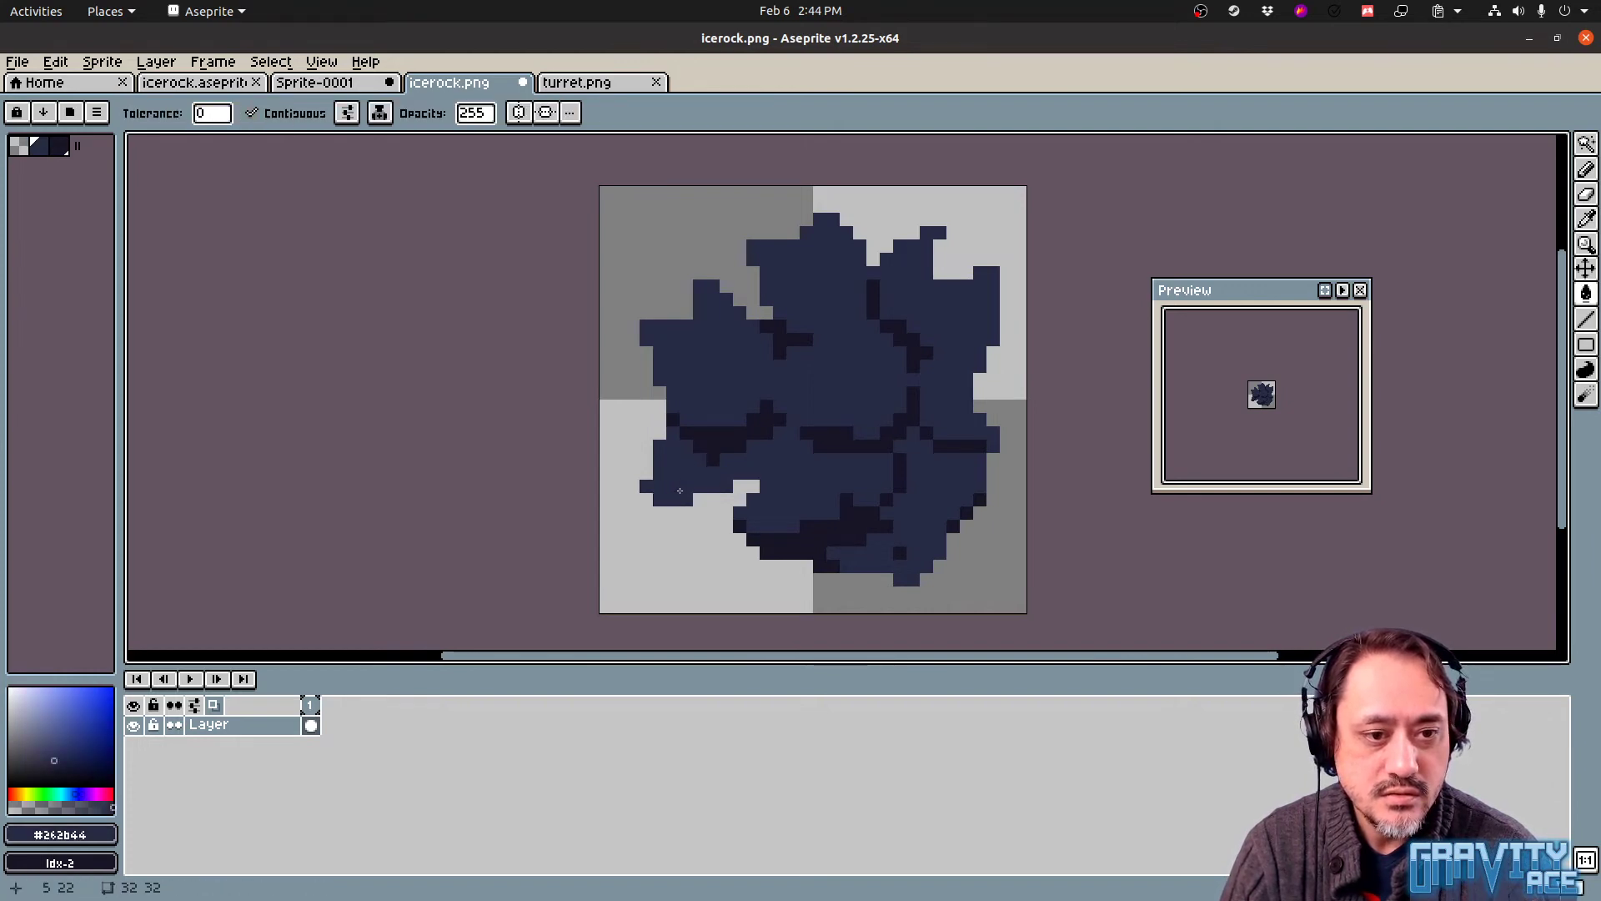
pyautogui.click(713, 444)
pyautogui.click(847, 434)
pyautogui.click(833, 534)
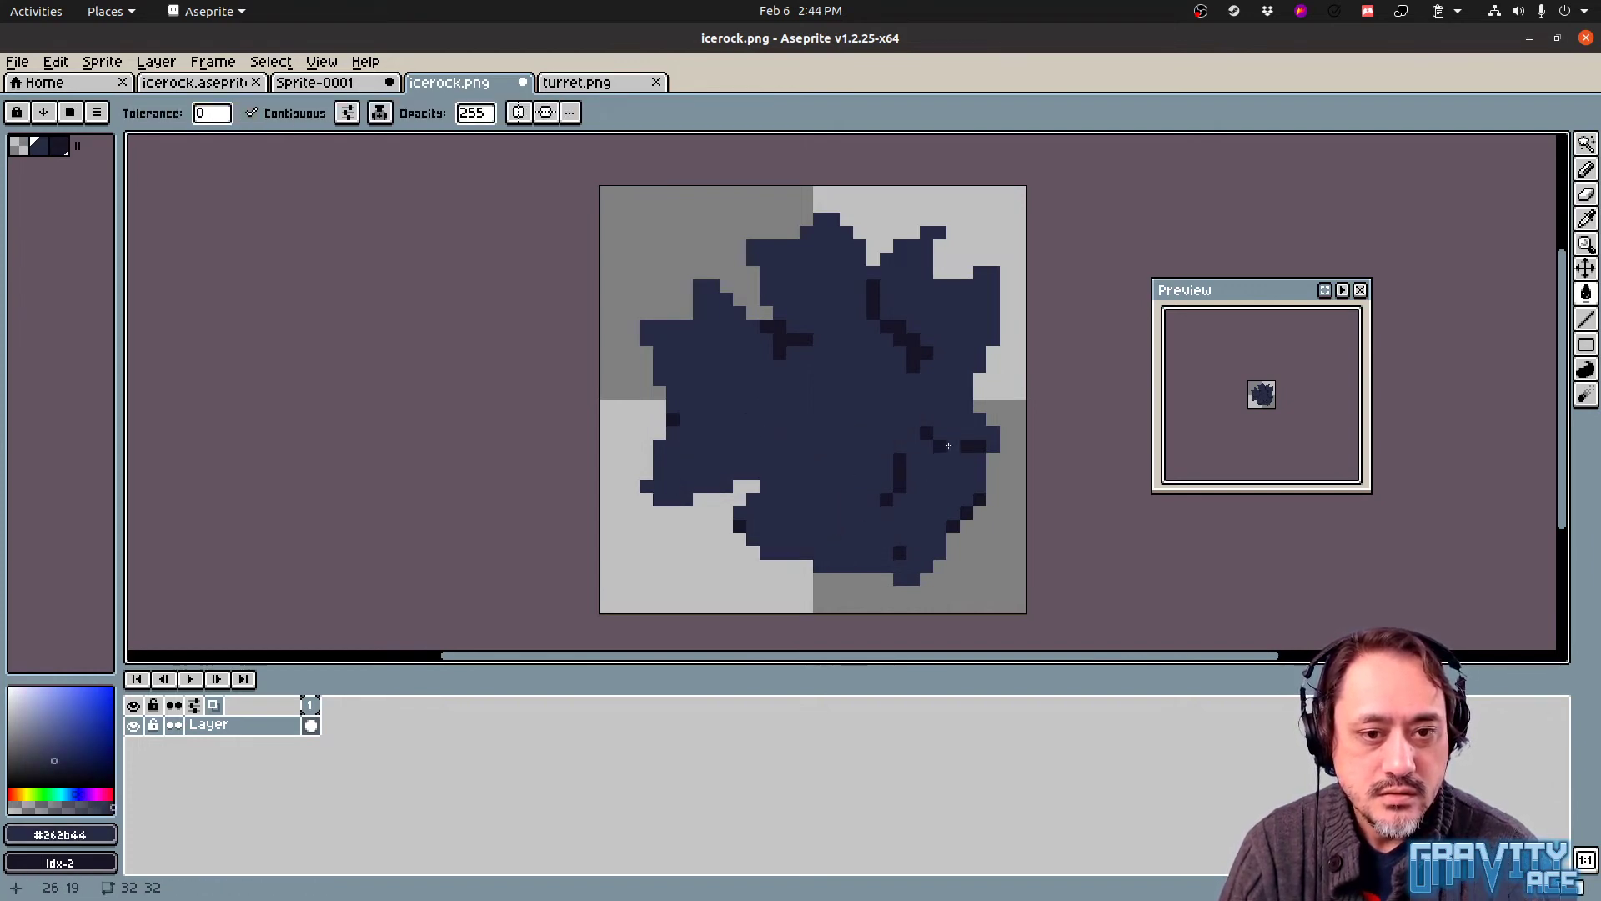
pyautogui.click(901, 347)
pyautogui.click(873, 301)
pyautogui.click(780, 350)
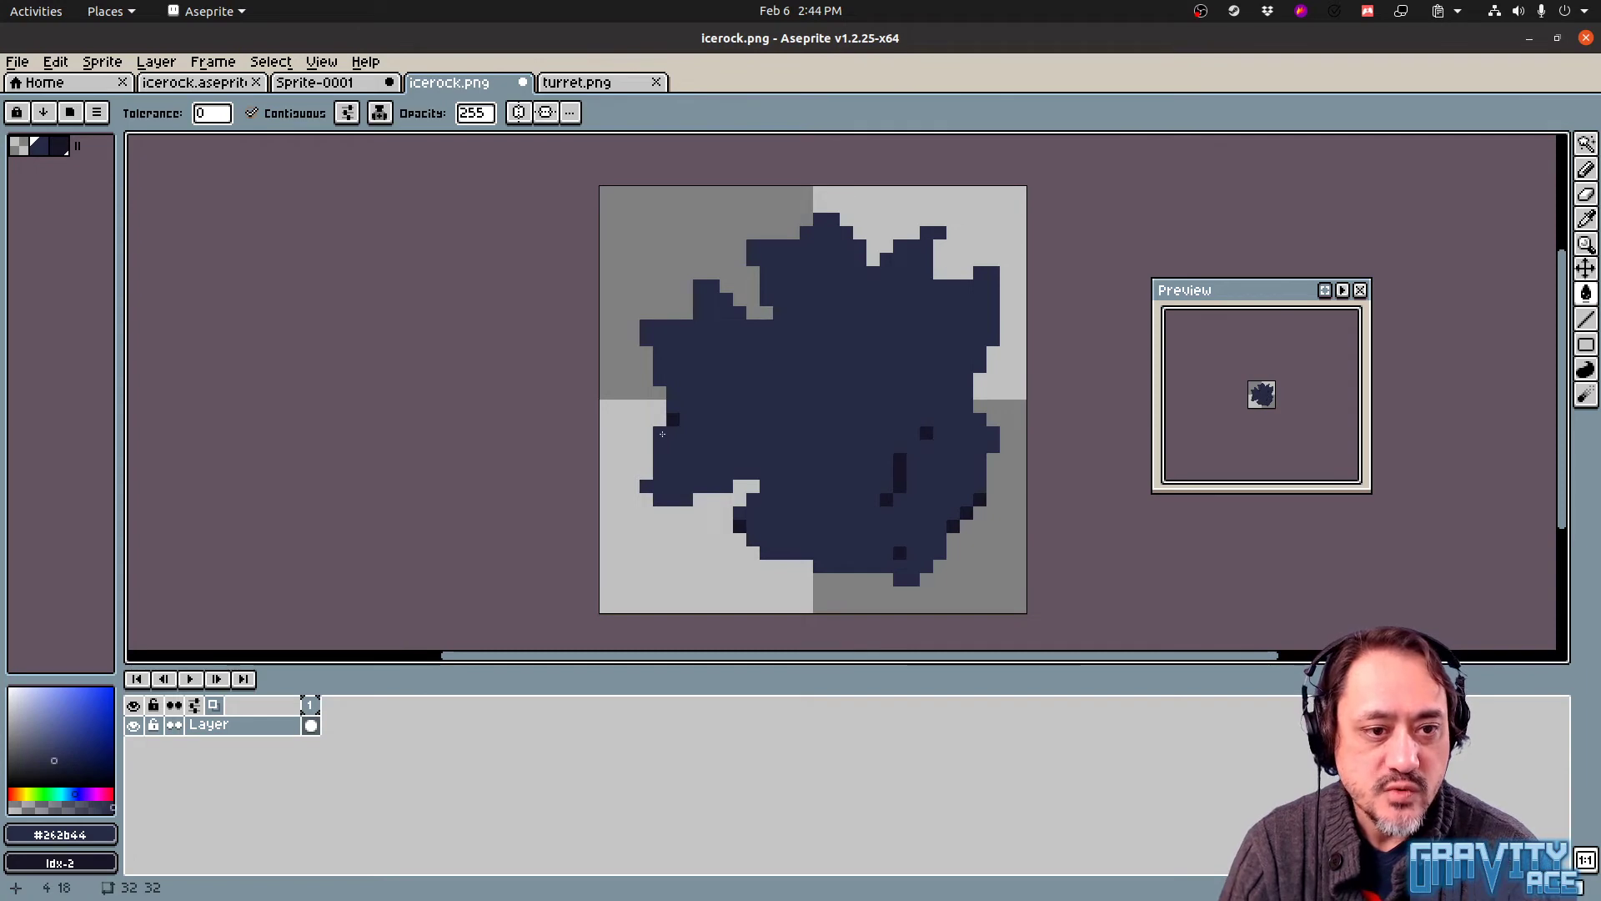
pyautogui.click(899, 482)
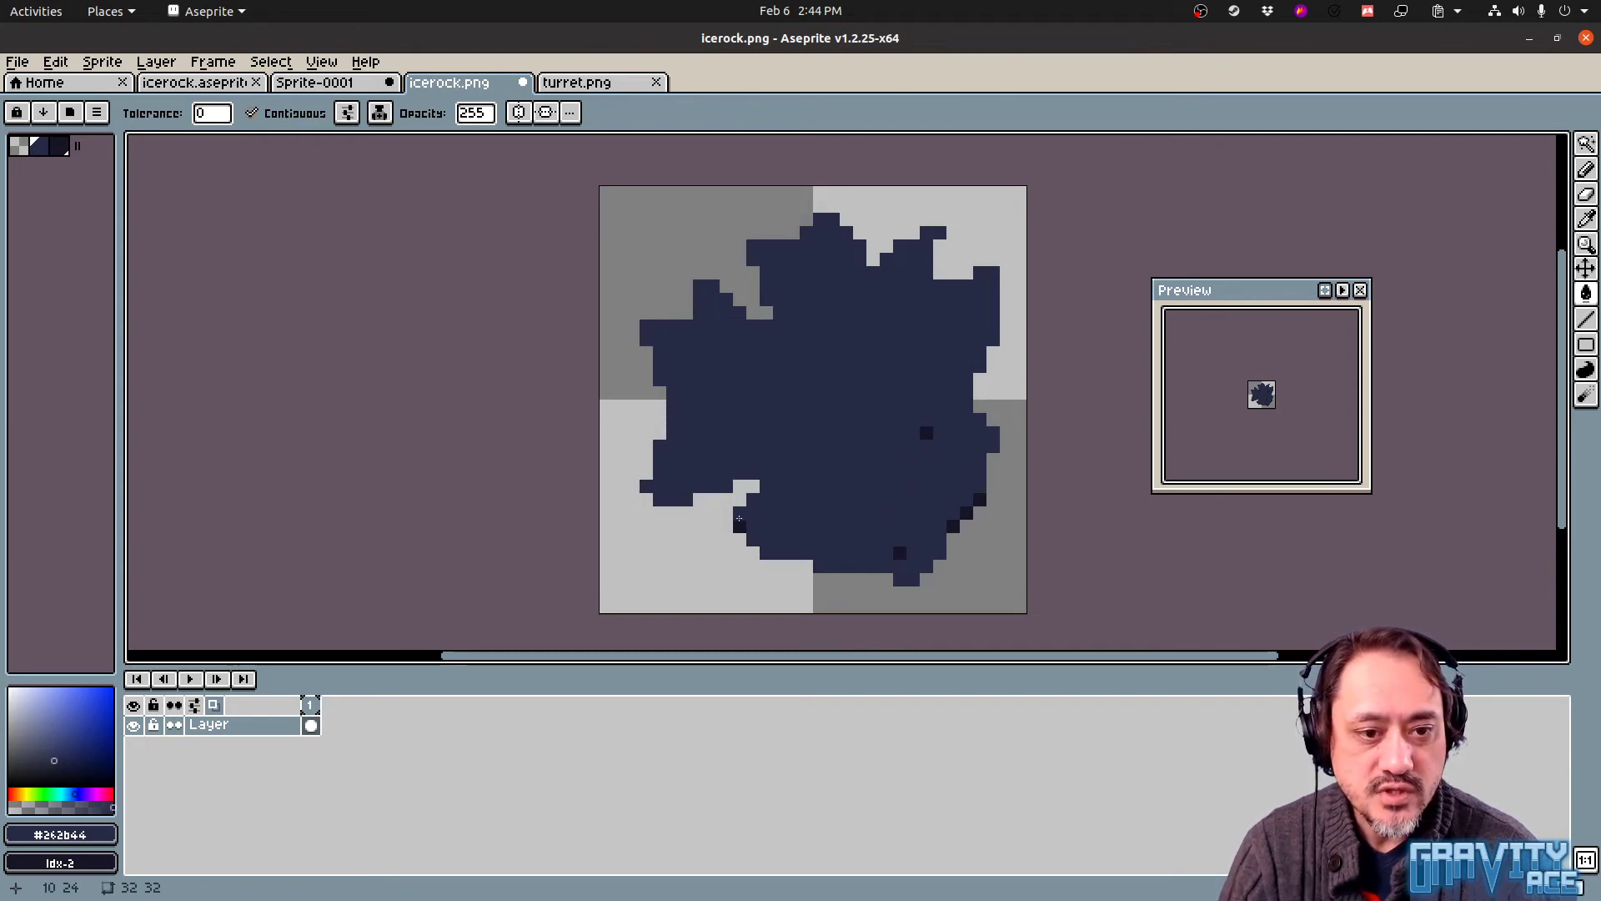
pyautogui.click(904, 551)
pyautogui.click(966, 512)
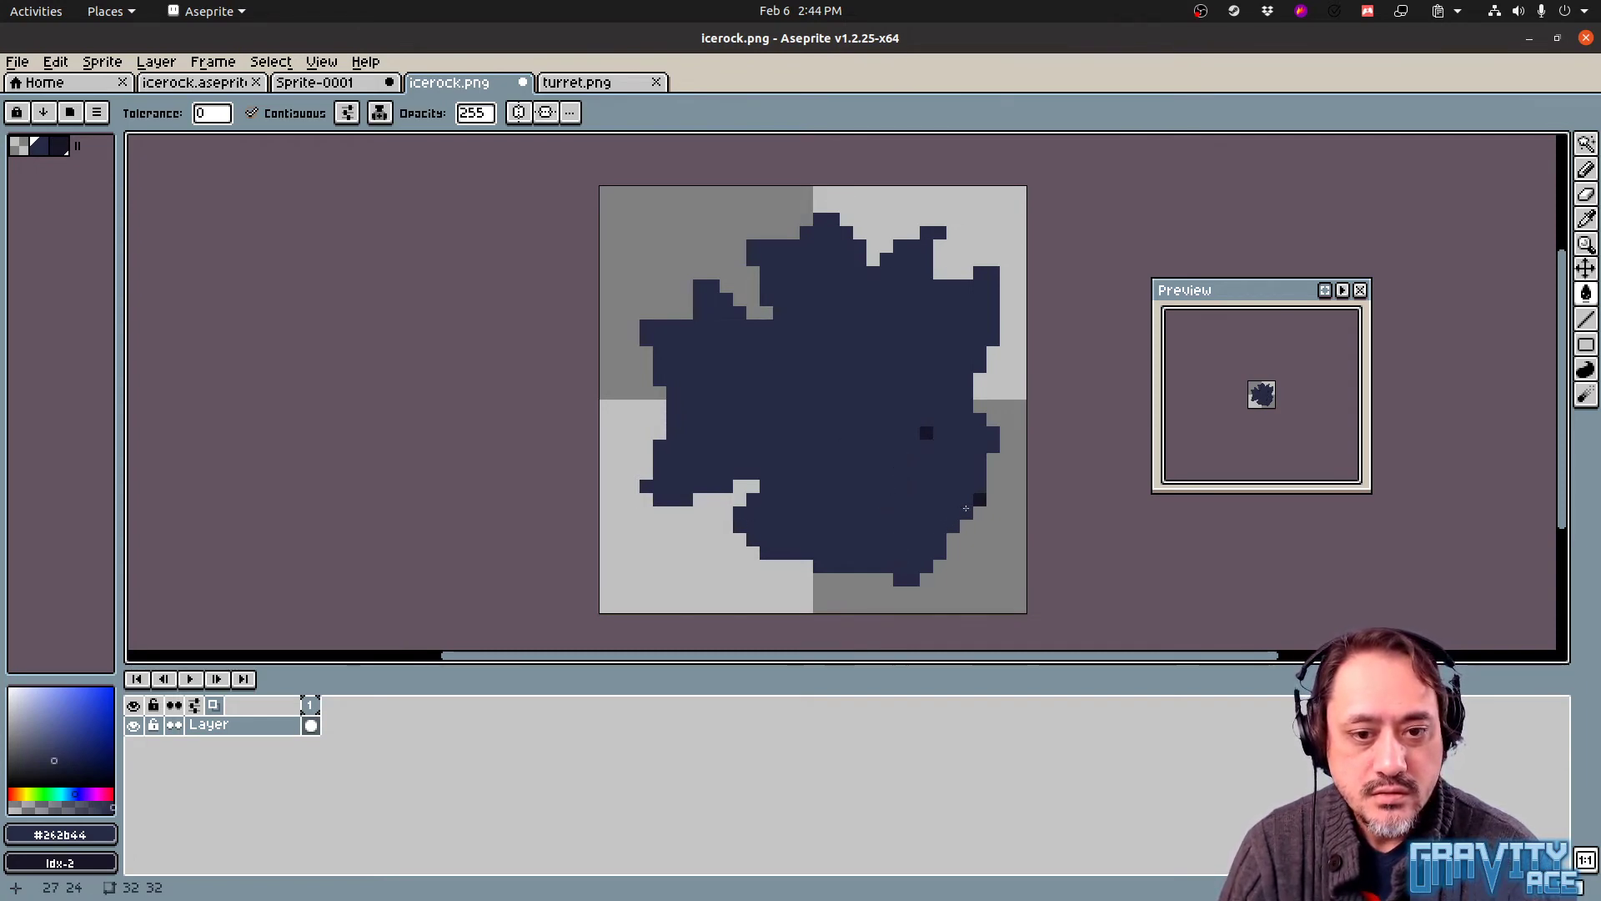
pyautogui.click(977, 499)
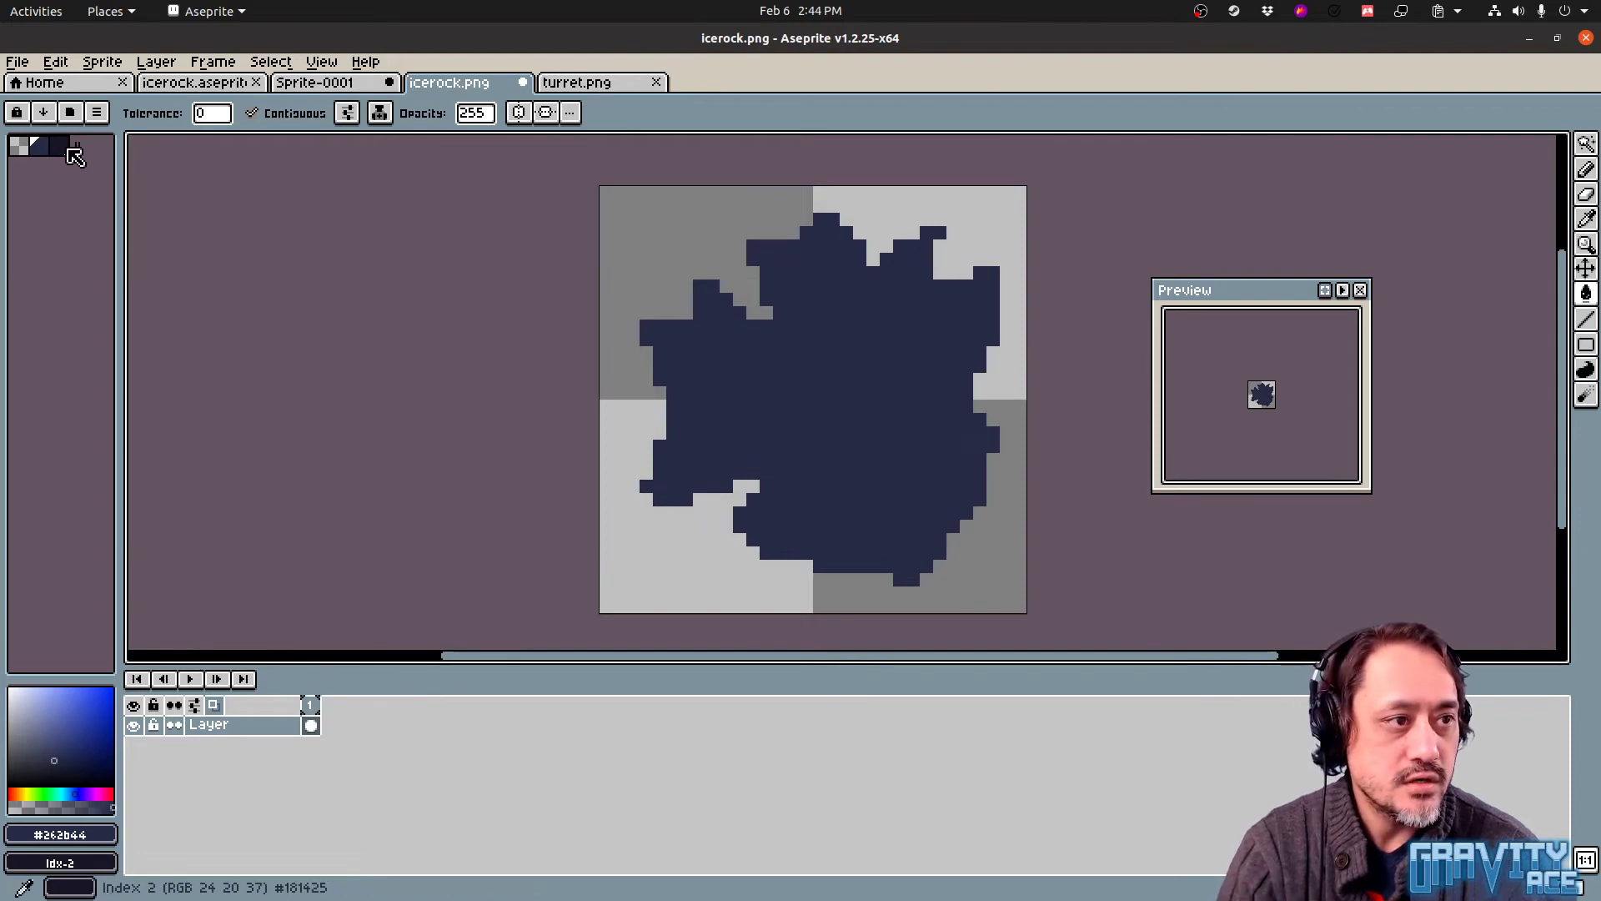
# Load the full multicolour palette and select its near-black swatch (Idx-26) for the pencil
pyautogui.click(96, 113)
pyautogui.click(196, 379)
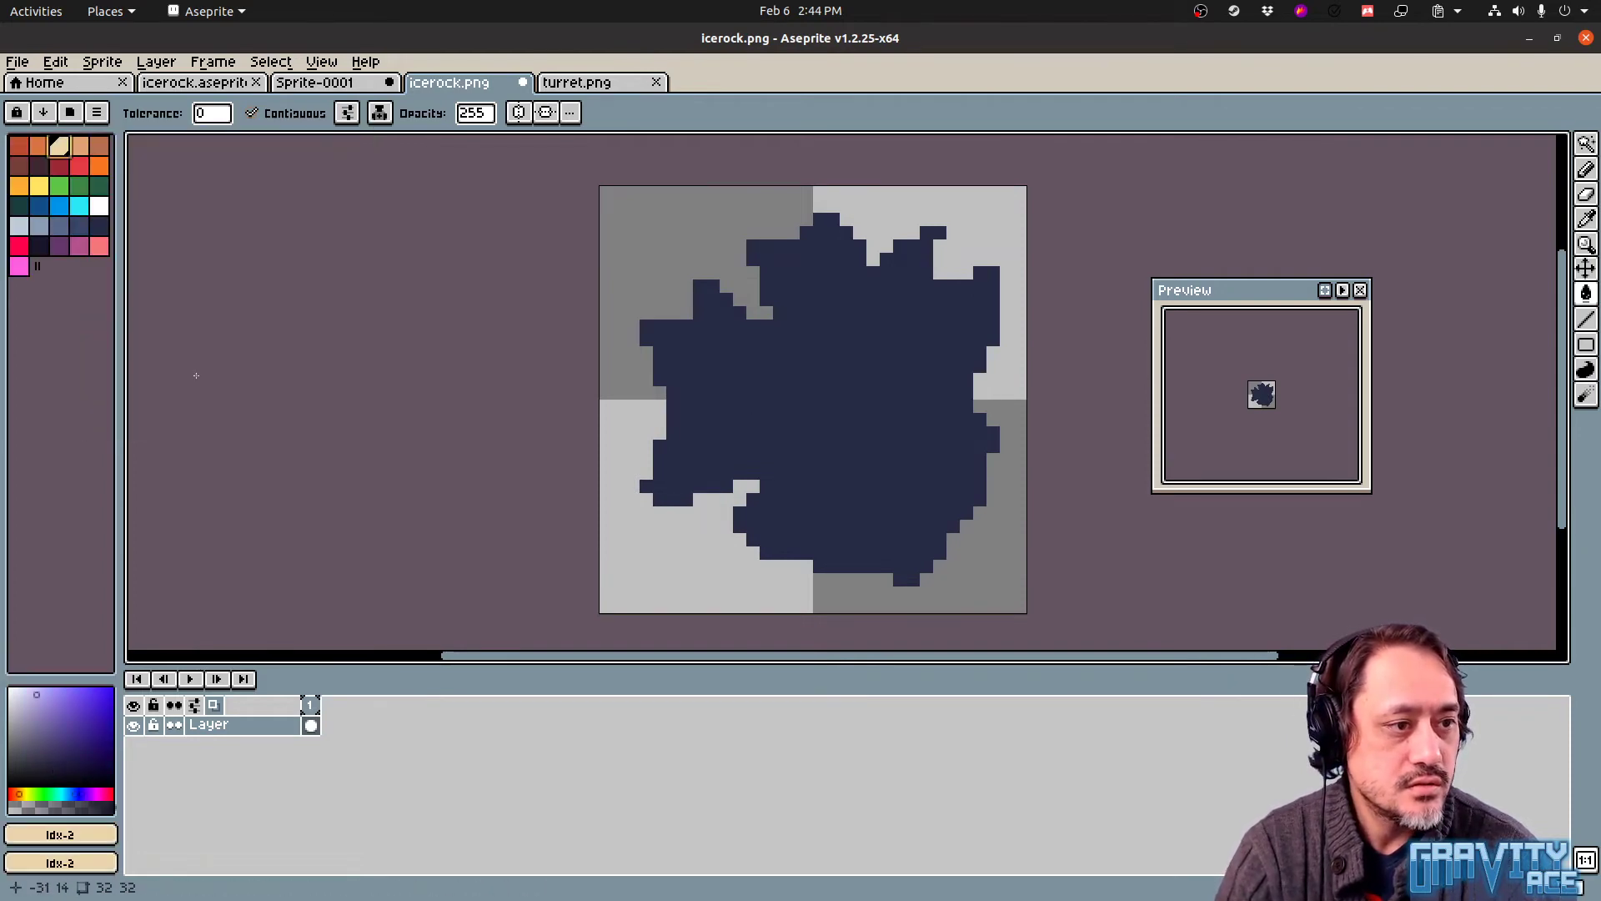
pyautogui.press('b')
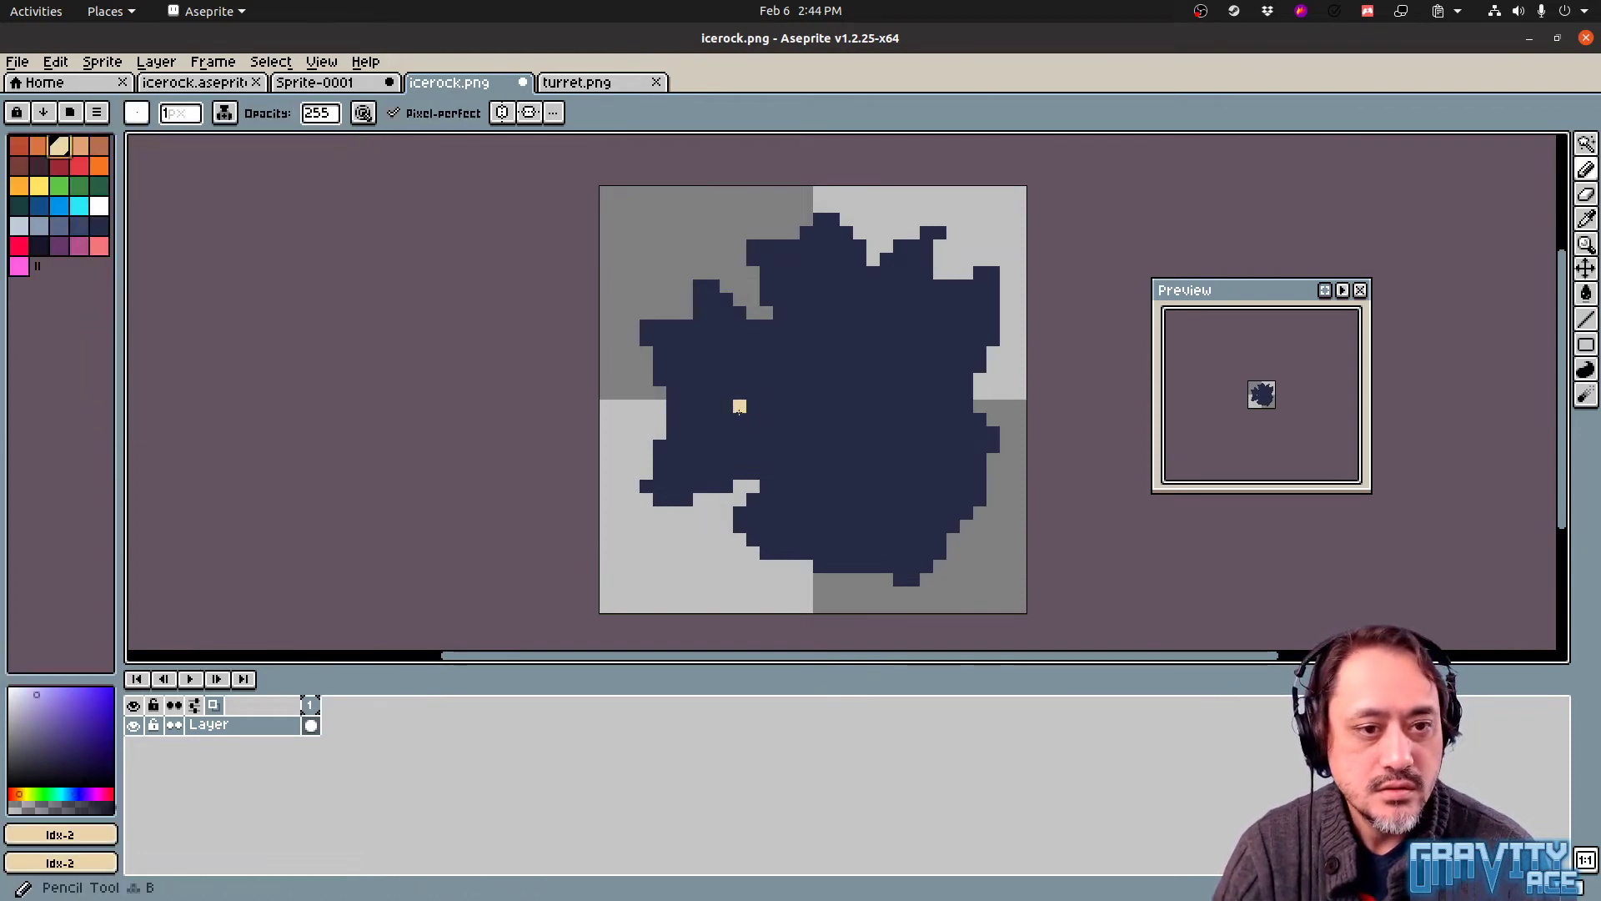
pyautogui.click(38, 245)
# Draw angular near-black facet shadows across the rock's body with the Contour tool to suggest crystal shards
pyautogui.moveTo(711, 473)
pyautogui.mouseDown()
pyautogui.moveTo(753, 419)
pyautogui.moveTo(735, 469)
pyautogui.mouseUp()
pyautogui.press('d')
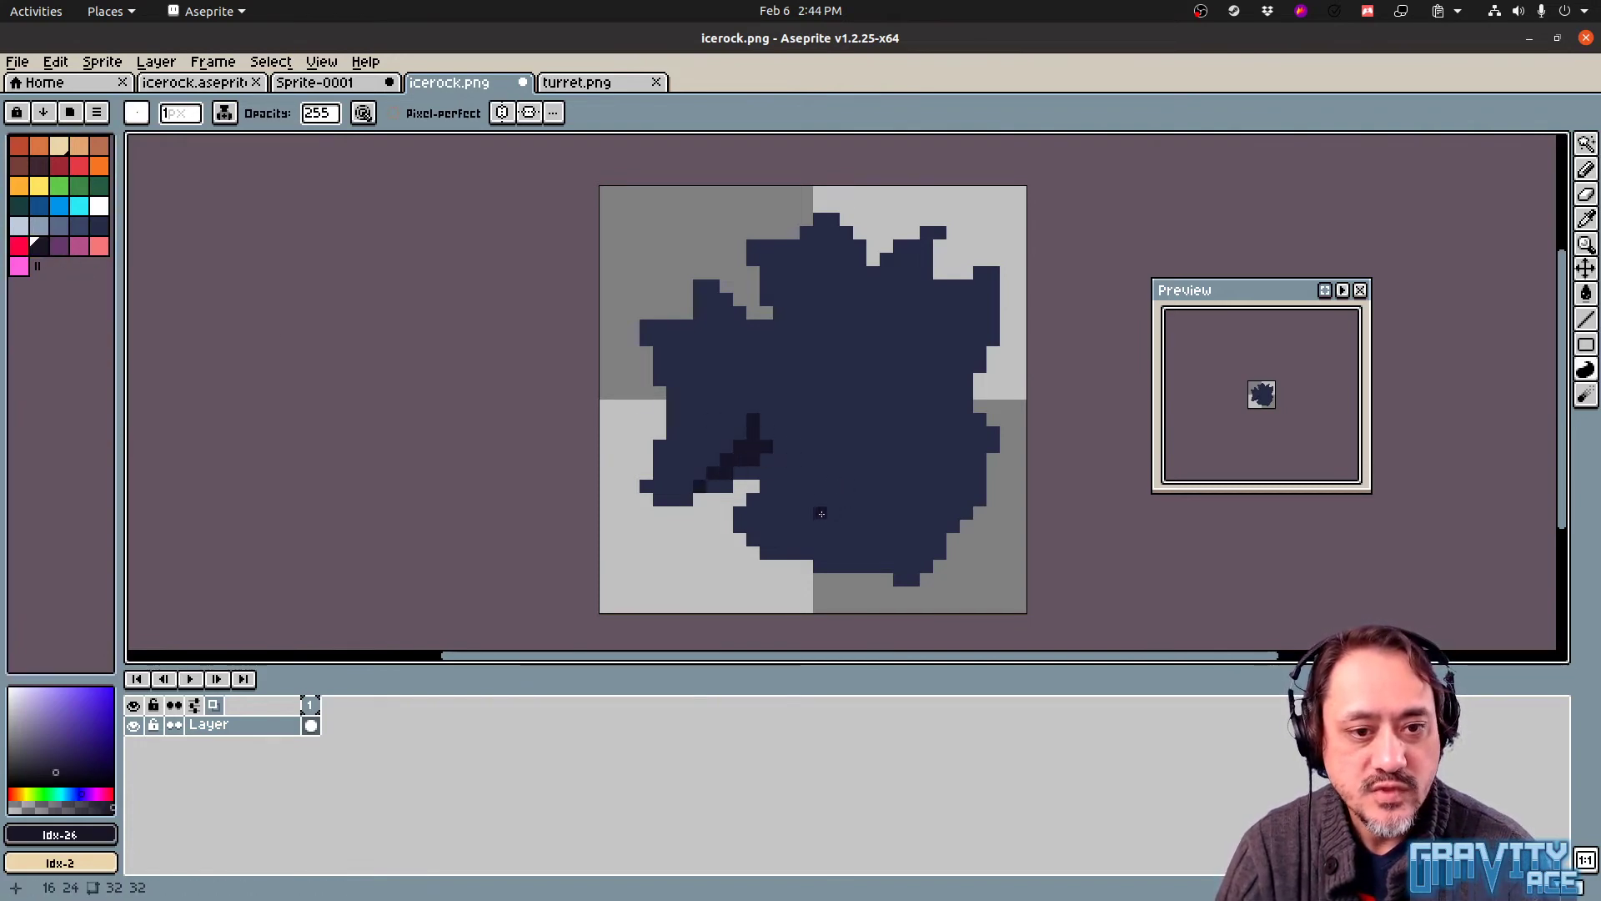
pyautogui.moveTo(820, 512)
pyautogui.mouseDown()
pyautogui.moveTo(833, 456)
pyautogui.moveTo(837, 487)
pyautogui.mouseUp()
pyautogui.moveTo(886, 405); pyautogui.dragTo(918, 411)
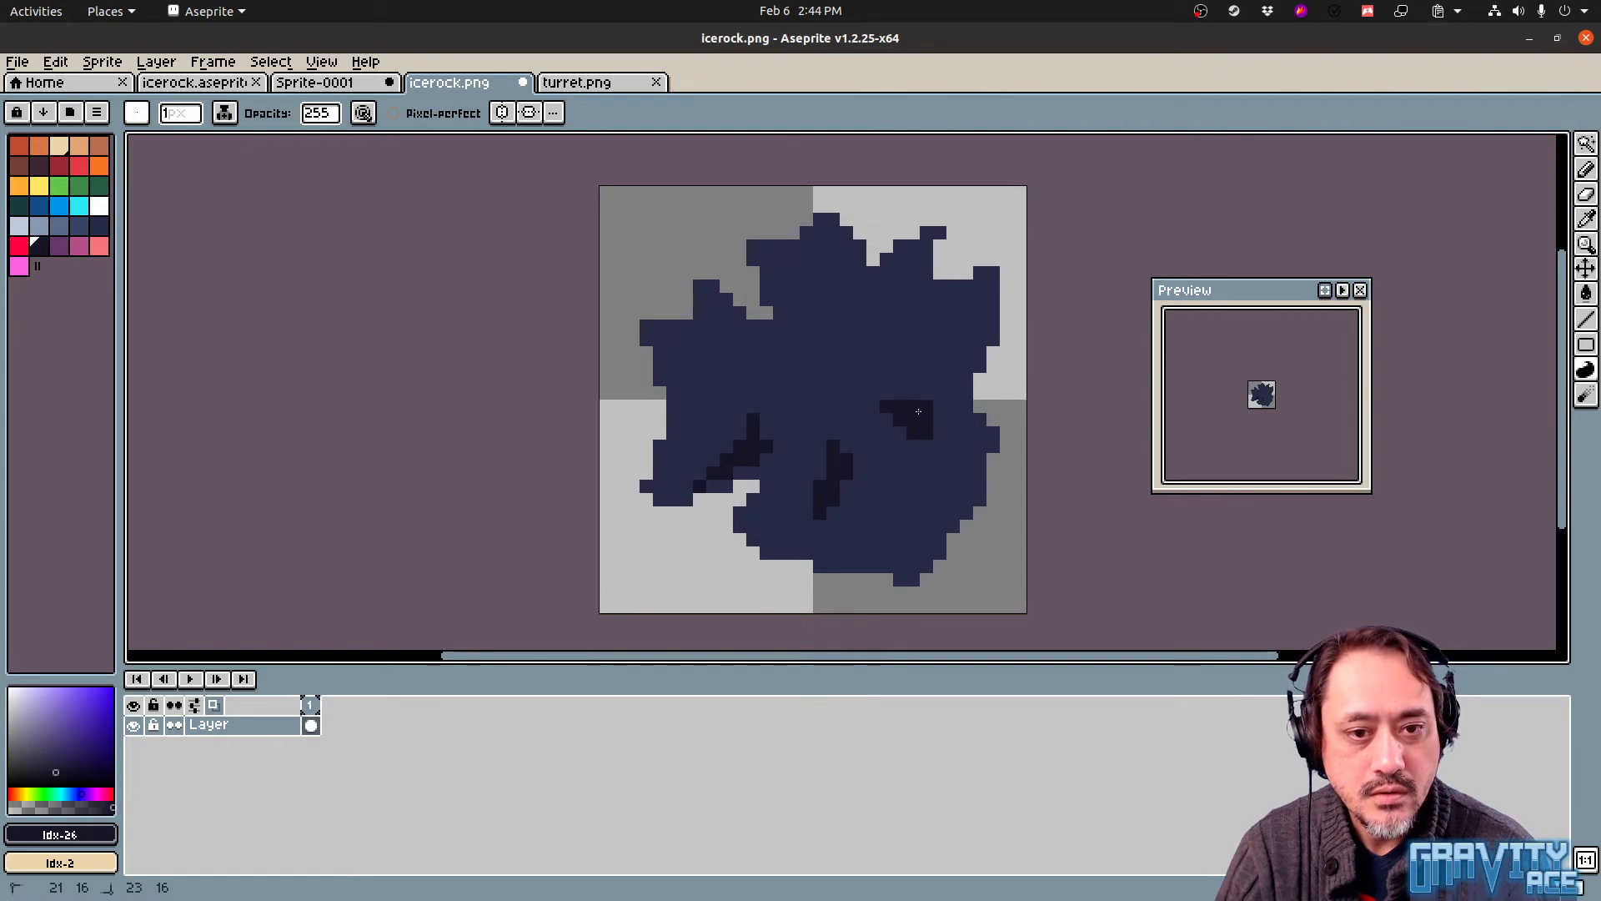
pyautogui.moveTo(914, 509)
pyautogui.mouseDown()
pyautogui.moveTo(918, 496)
pyautogui.moveTo(909, 530)
pyautogui.mouseUp()
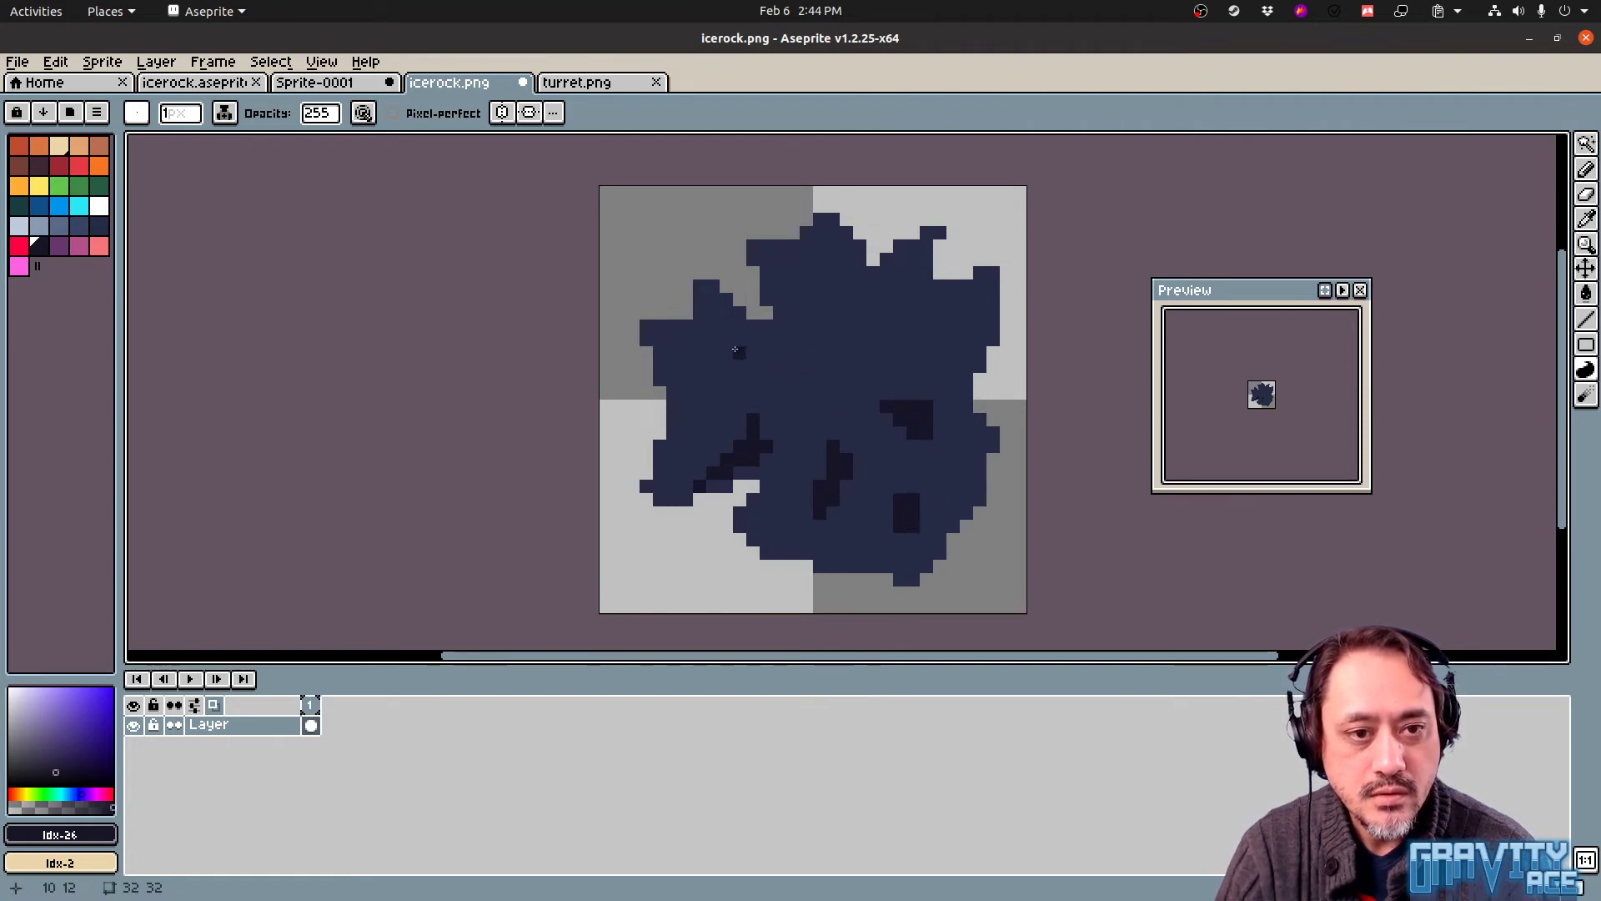
pyautogui.moveTo(735, 350)
pyautogui.mouseDown()
pyautogui.moveTo(775, 371)
pyautogui.moveTo(755, 330)
pyautogui.mouseUp()
pyautogui.moveTo(846, 311)
pyautogui.mouseDown()
pyautogui.moveTo(856, 288)
pyautogui.moveTo(926, 344)
pyautogui.mouseUp()
pyautogui.click(886, 367)
pyautogui.moveTo(807, 421); pyautogui.dragTo(825, 399)
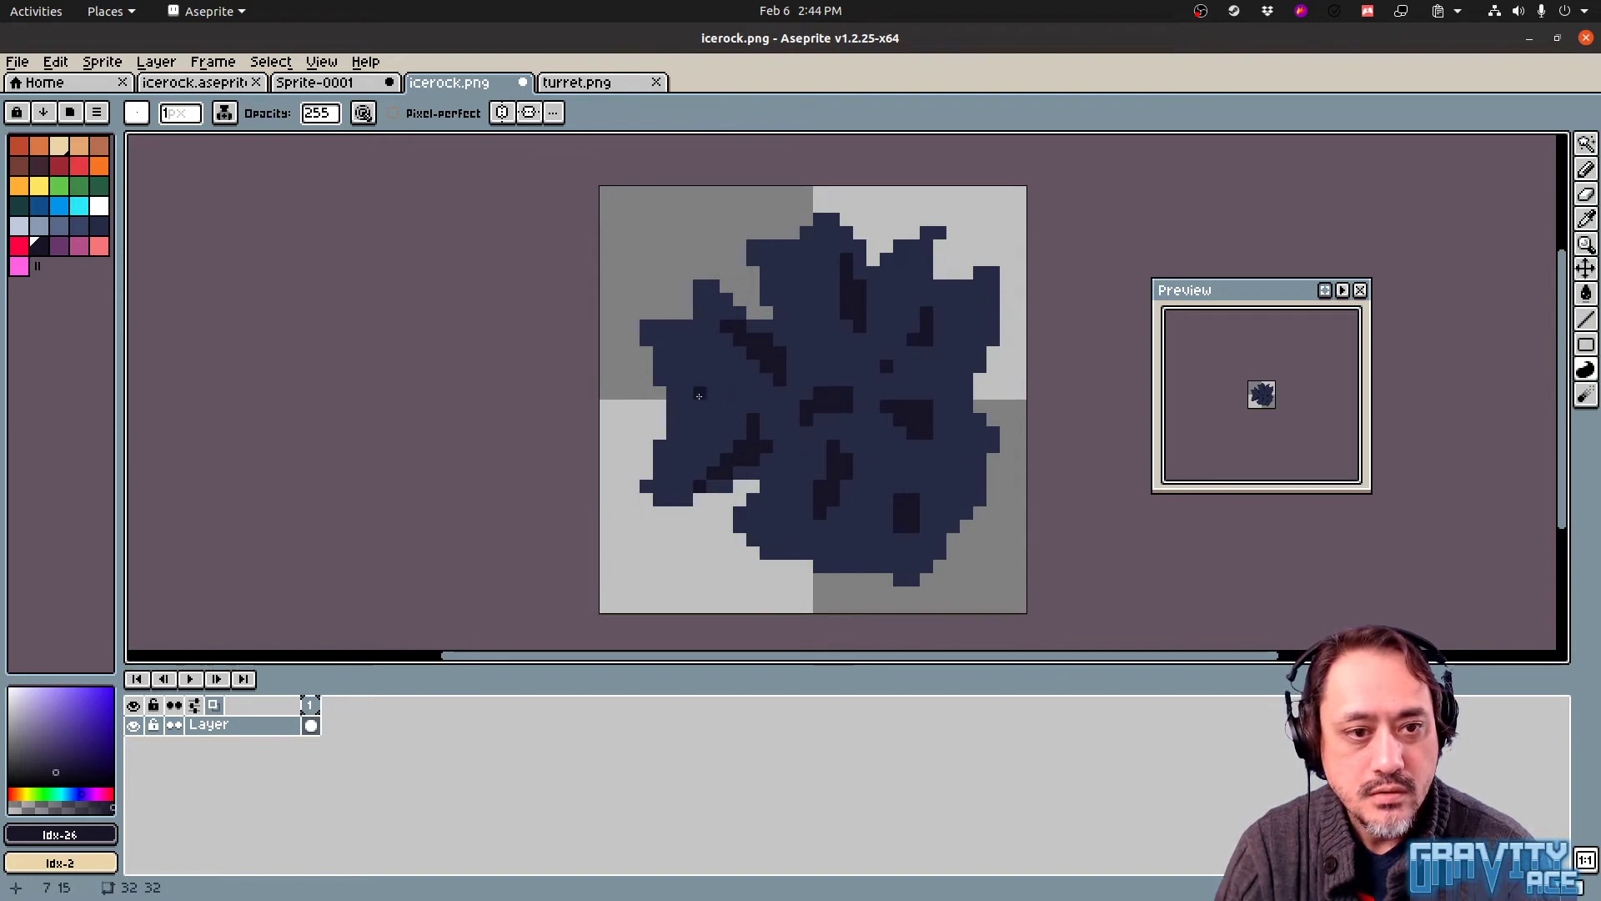
pyautogui.moveTo(698, 395); pyautogui.dragTo(684, 399)
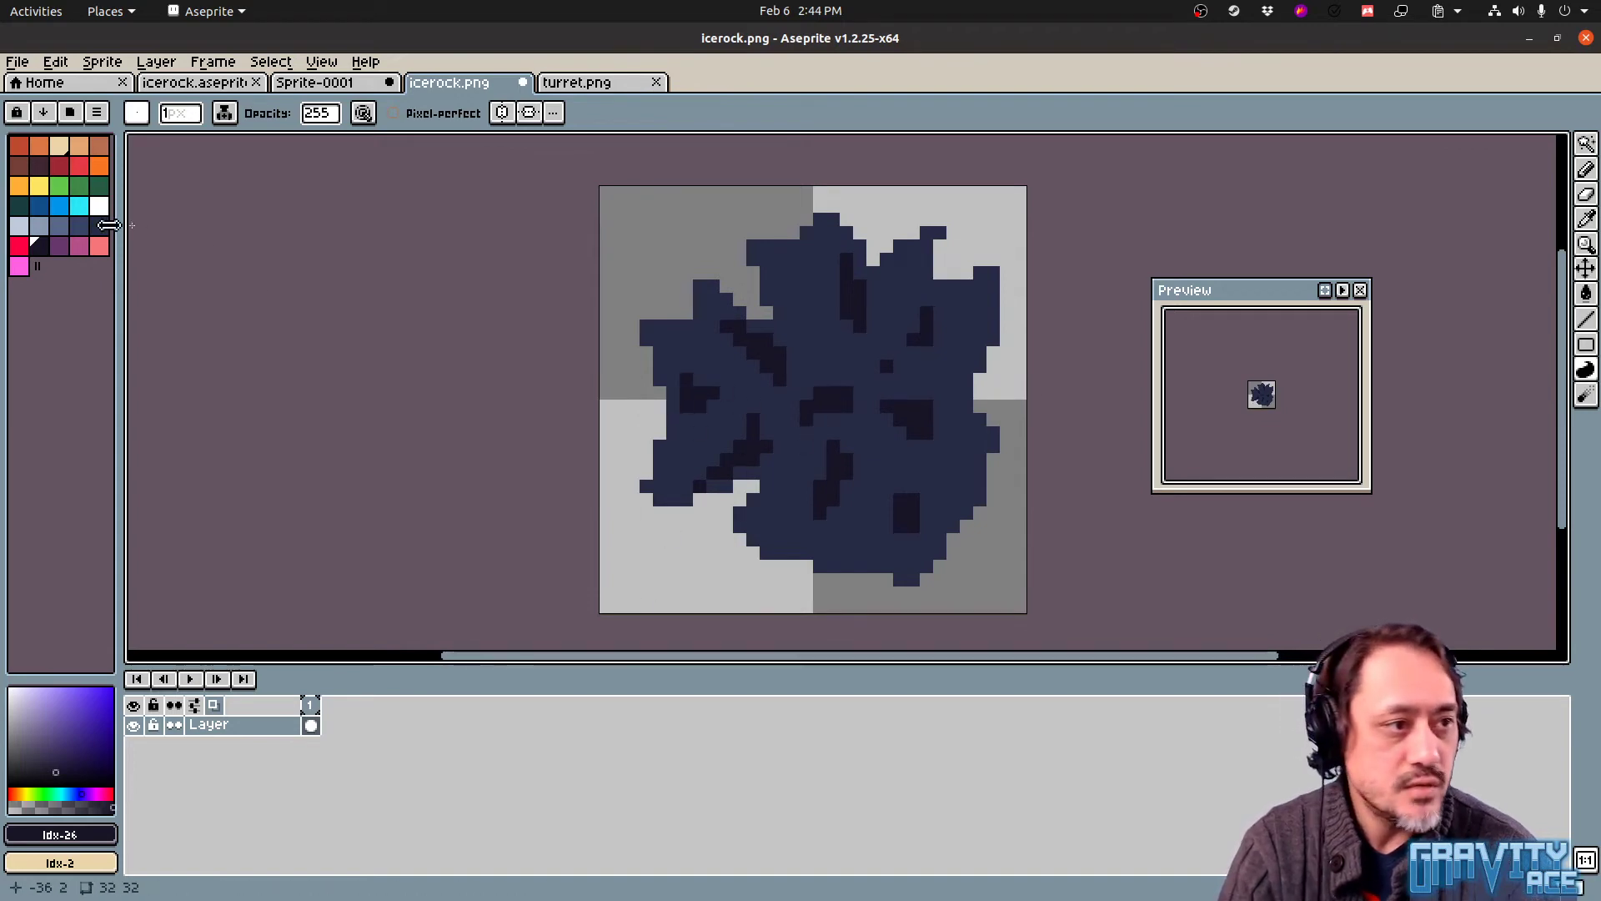
# Paint bright blue (Idx-17) ice highlights on the left, top and upper-right spikes and beside the right-hand shadow
pyautogui.click(60, 205)
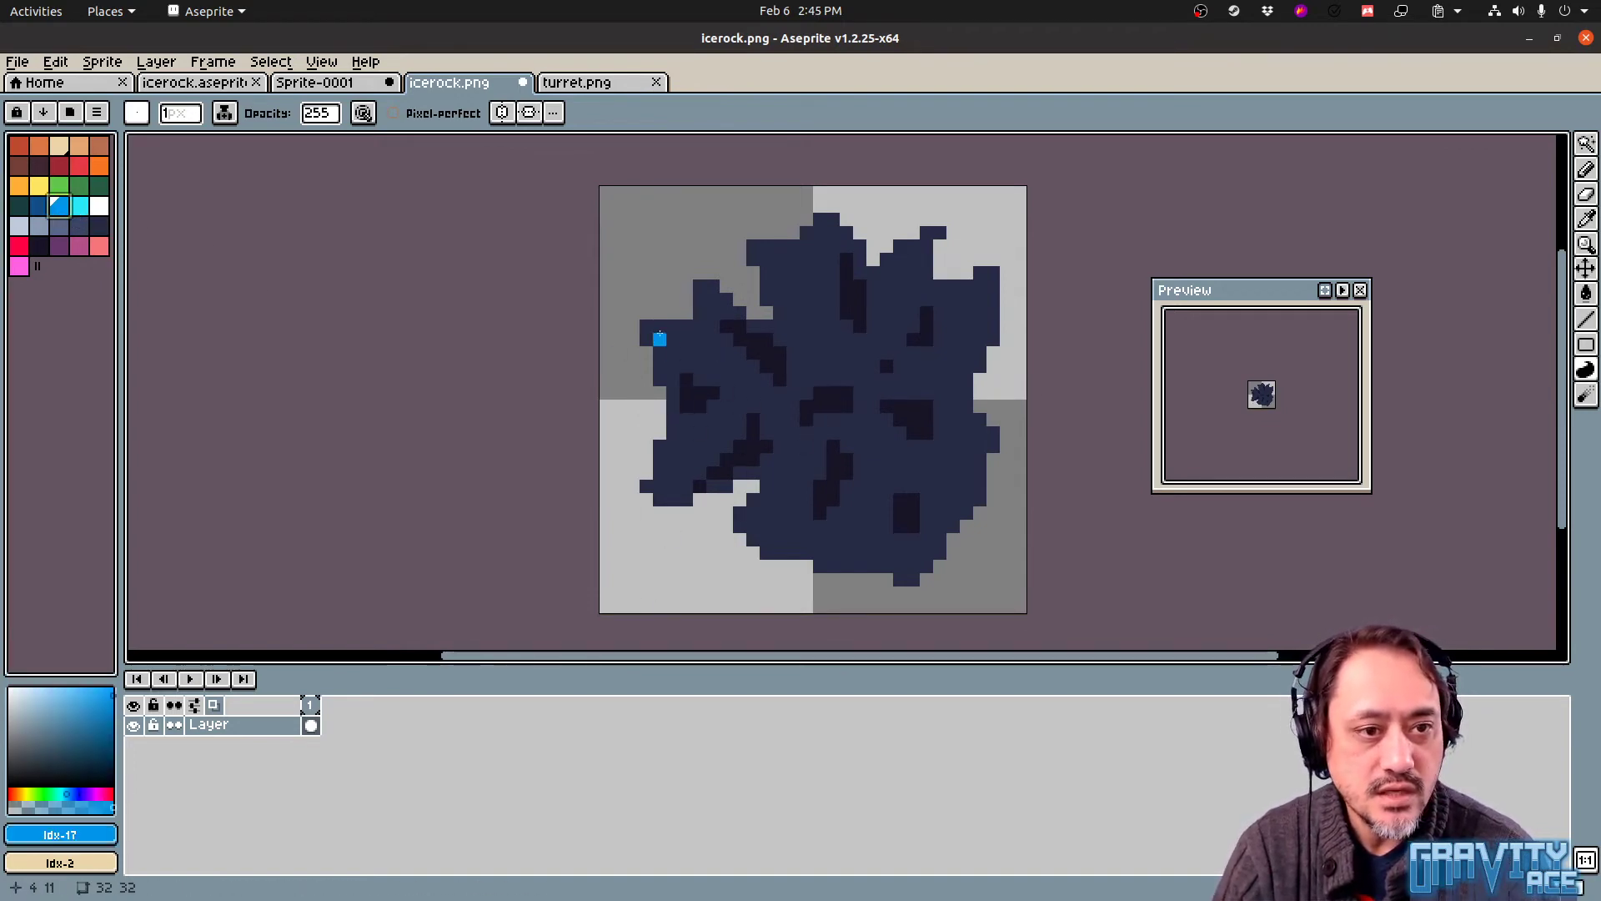
pyautogui.moveTo(645, 326); pyautogui.dragTo(674, 326)
pyautogui.moveTo(820, 232); pyautogui.dragTo(806, 250)
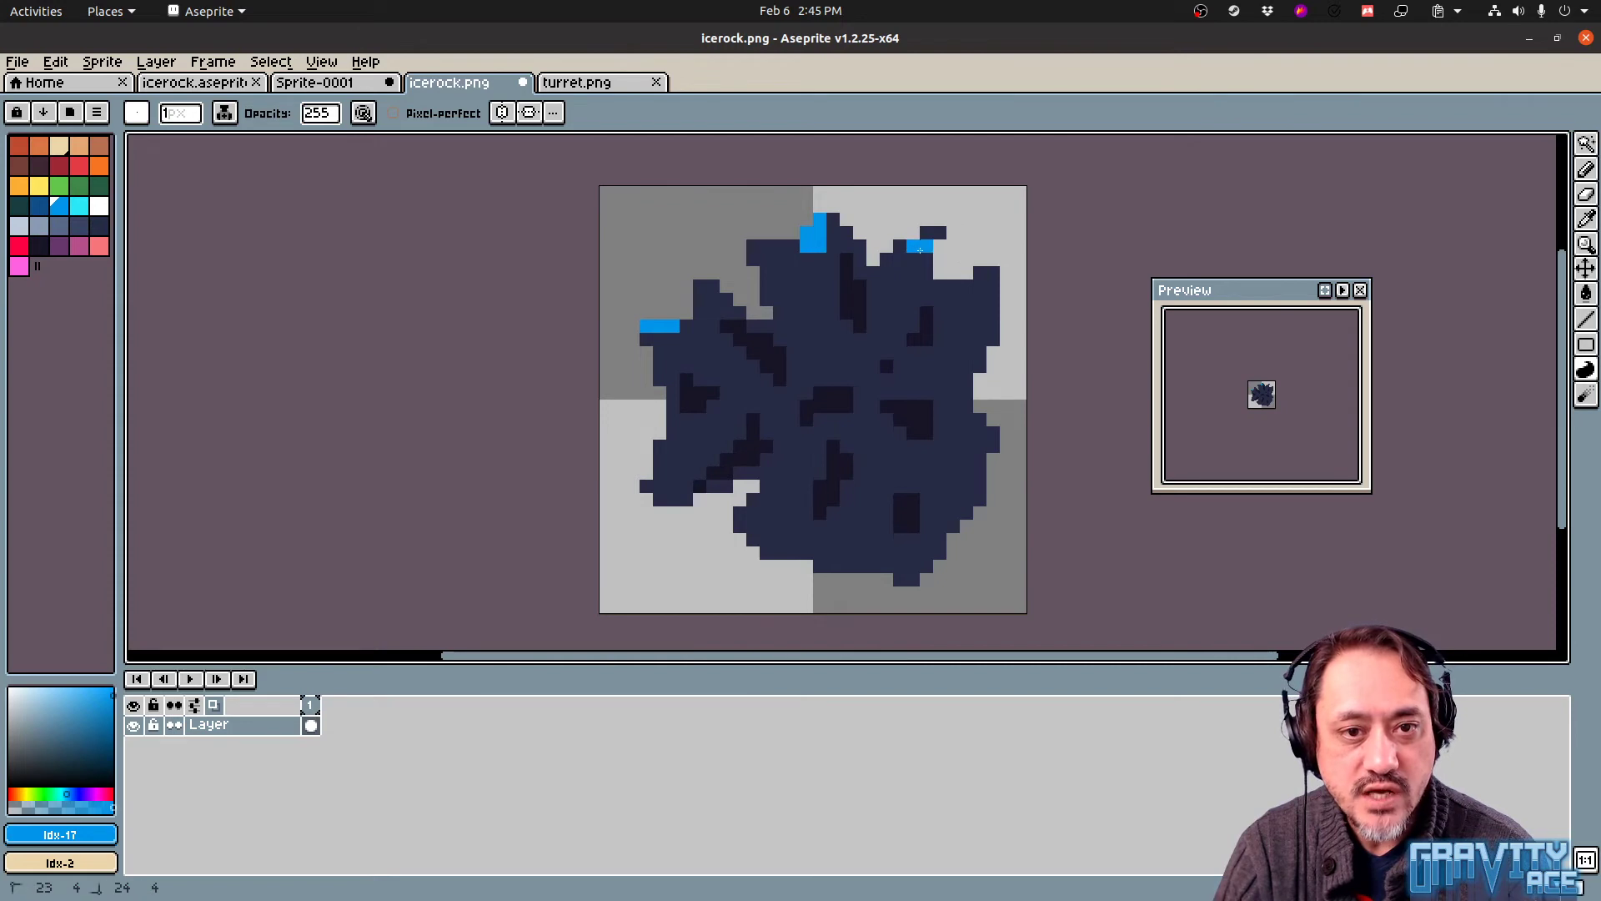
pyautogui.click(924, 236)
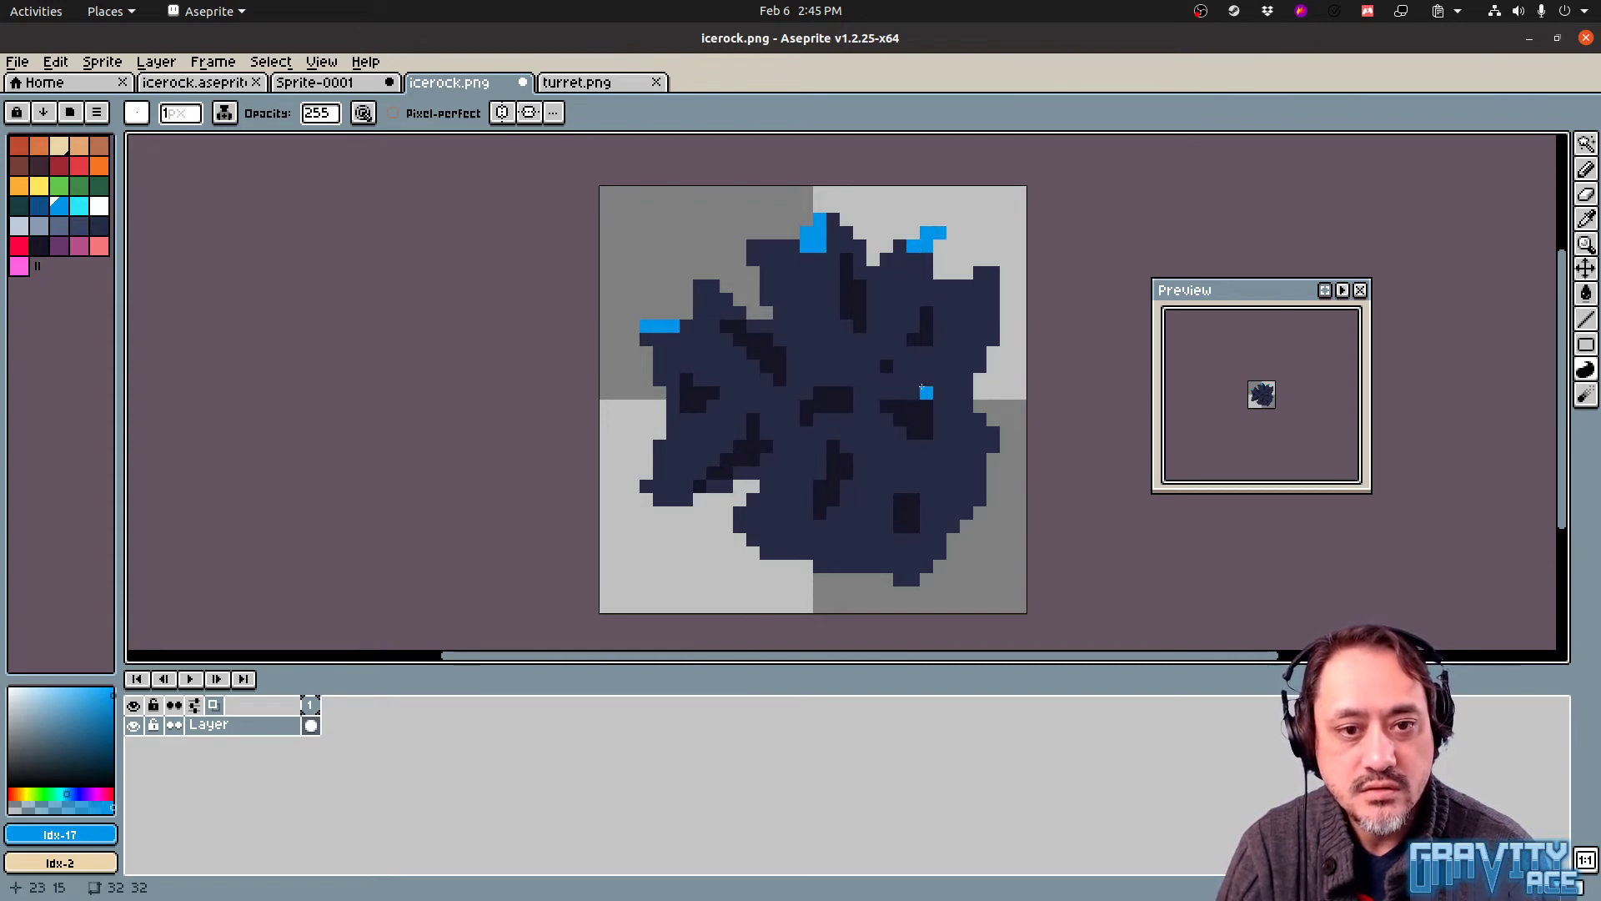
pyautogui.moveTo(923, 388); pyautogui.dragTo(929, 364)
pyautogui.moveTo(979, 297); pyautogui.dragTo(986, 300)
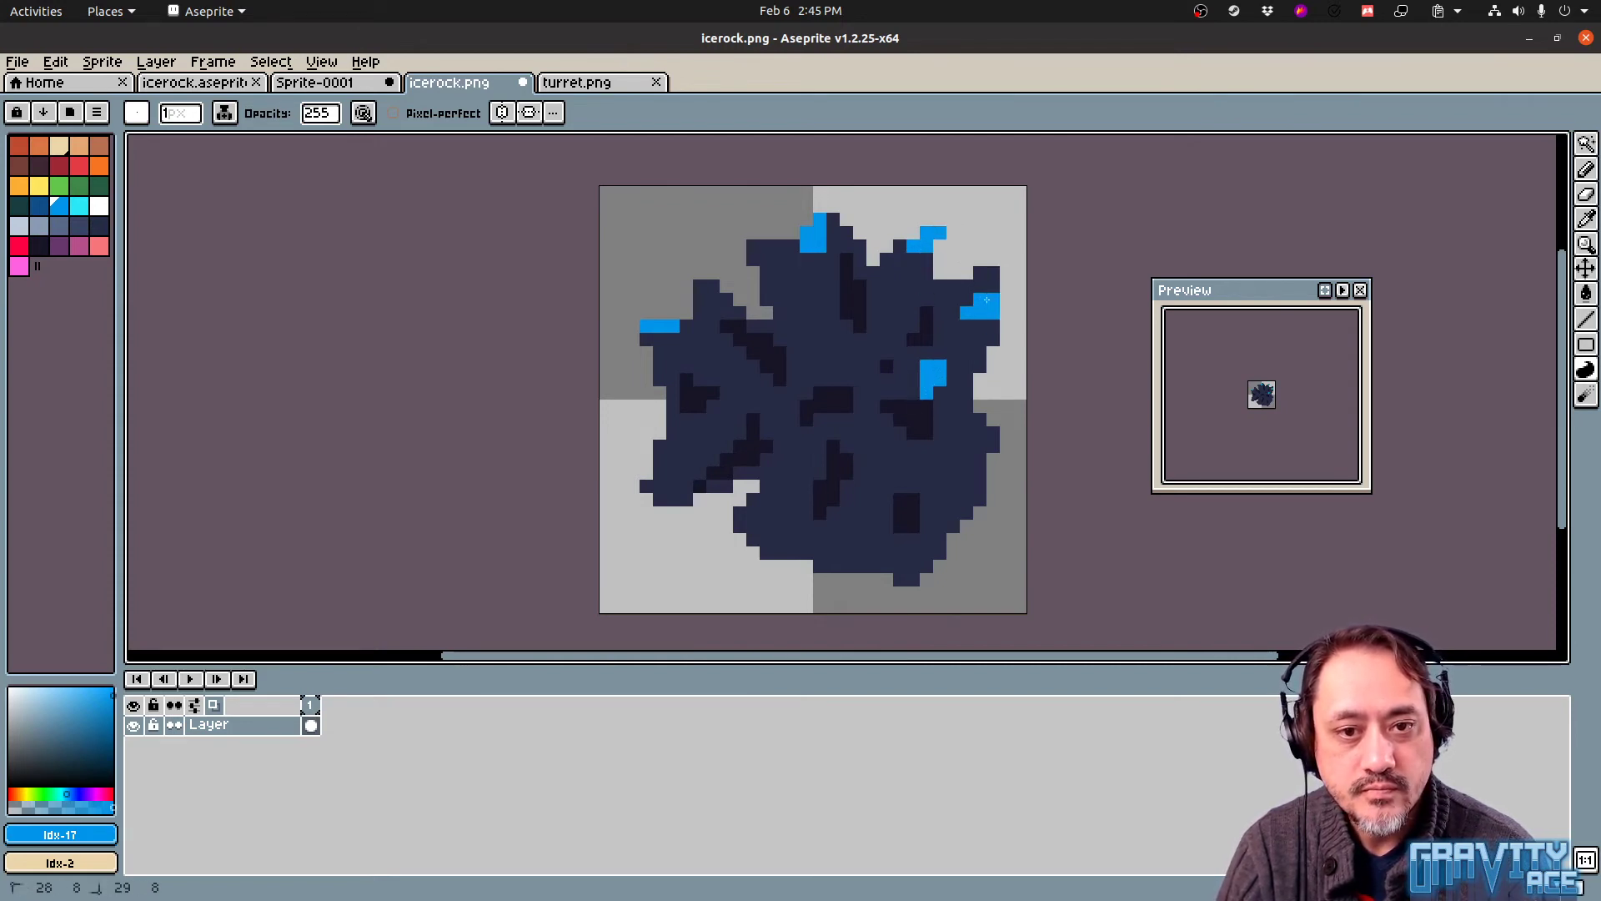
# Add more bright blue highlight patches across the rock's lower and central body and save icerock.png
pyautogui.moveTo(941, 514); pyautogui.dragTo(951, 479)
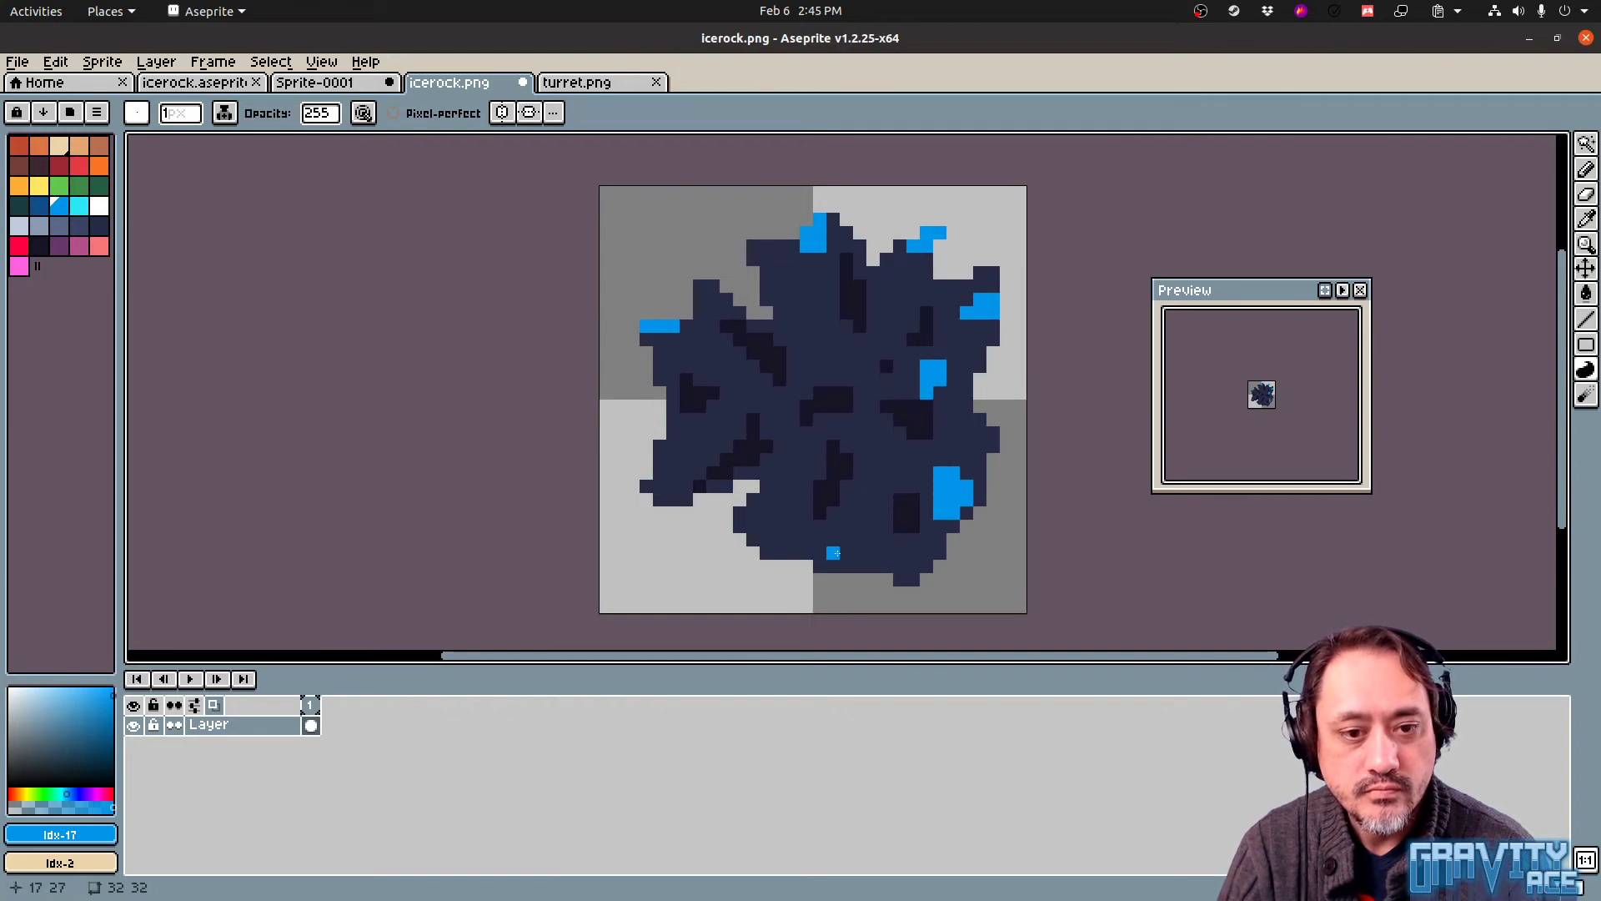
pyautogui.moveTo(836, 552)
pyautogui.mouseDown()
pyautogui.moveTo(851, 550)
pyautogui.moveTo(838, 532)
pyautogui.mouseUp()
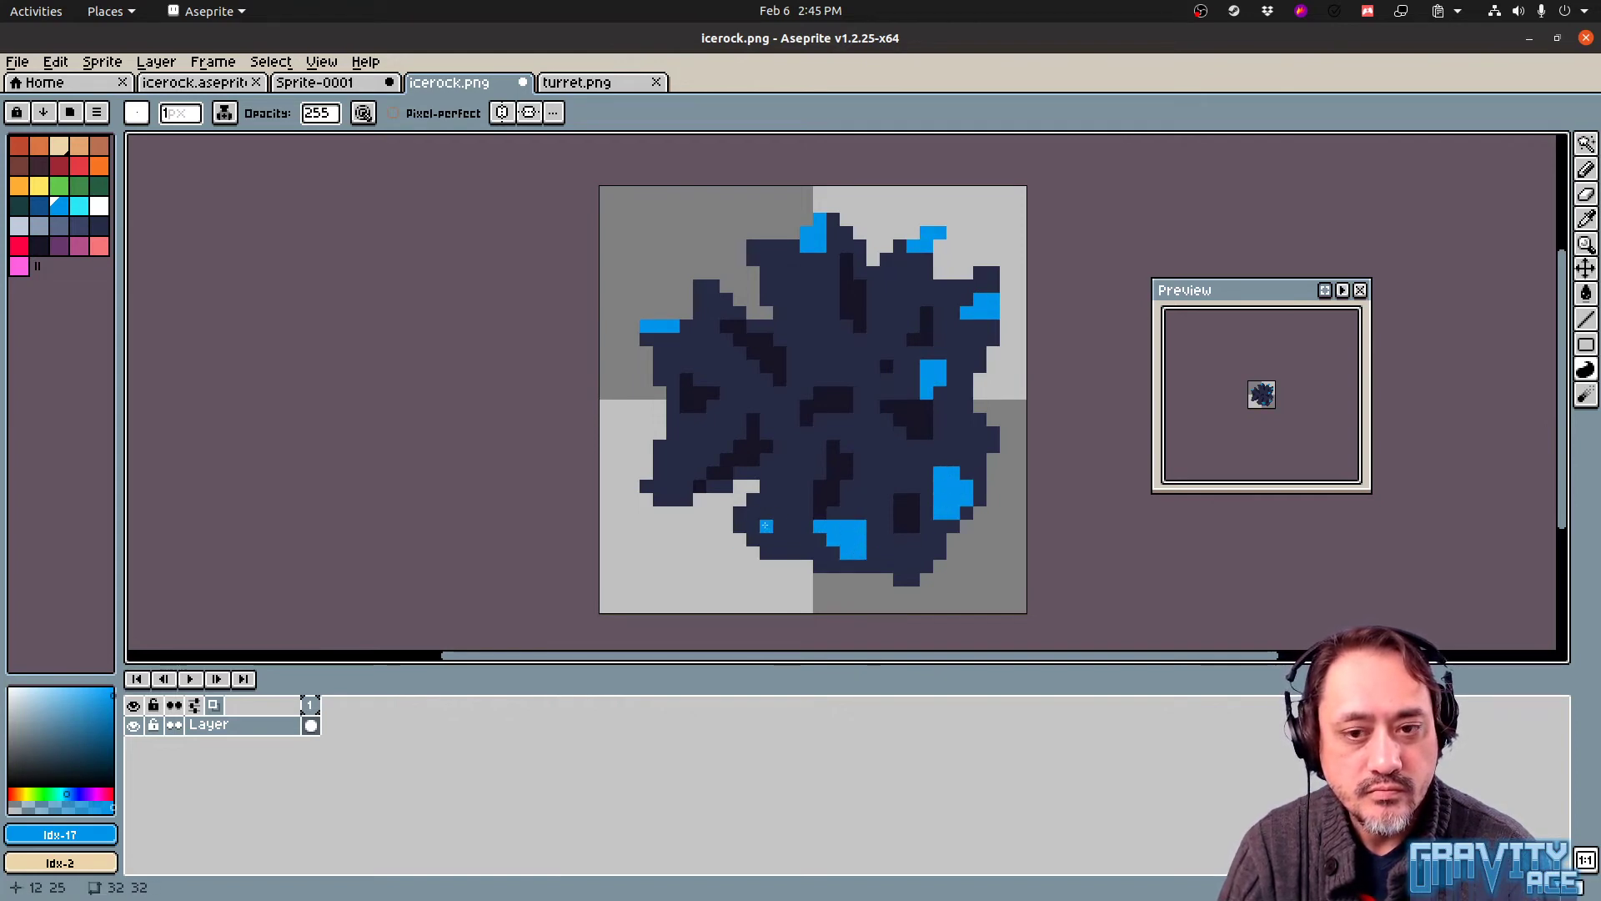
pyautogui.moveTo(780, 446); pyautogui.dragTo(767, 406)
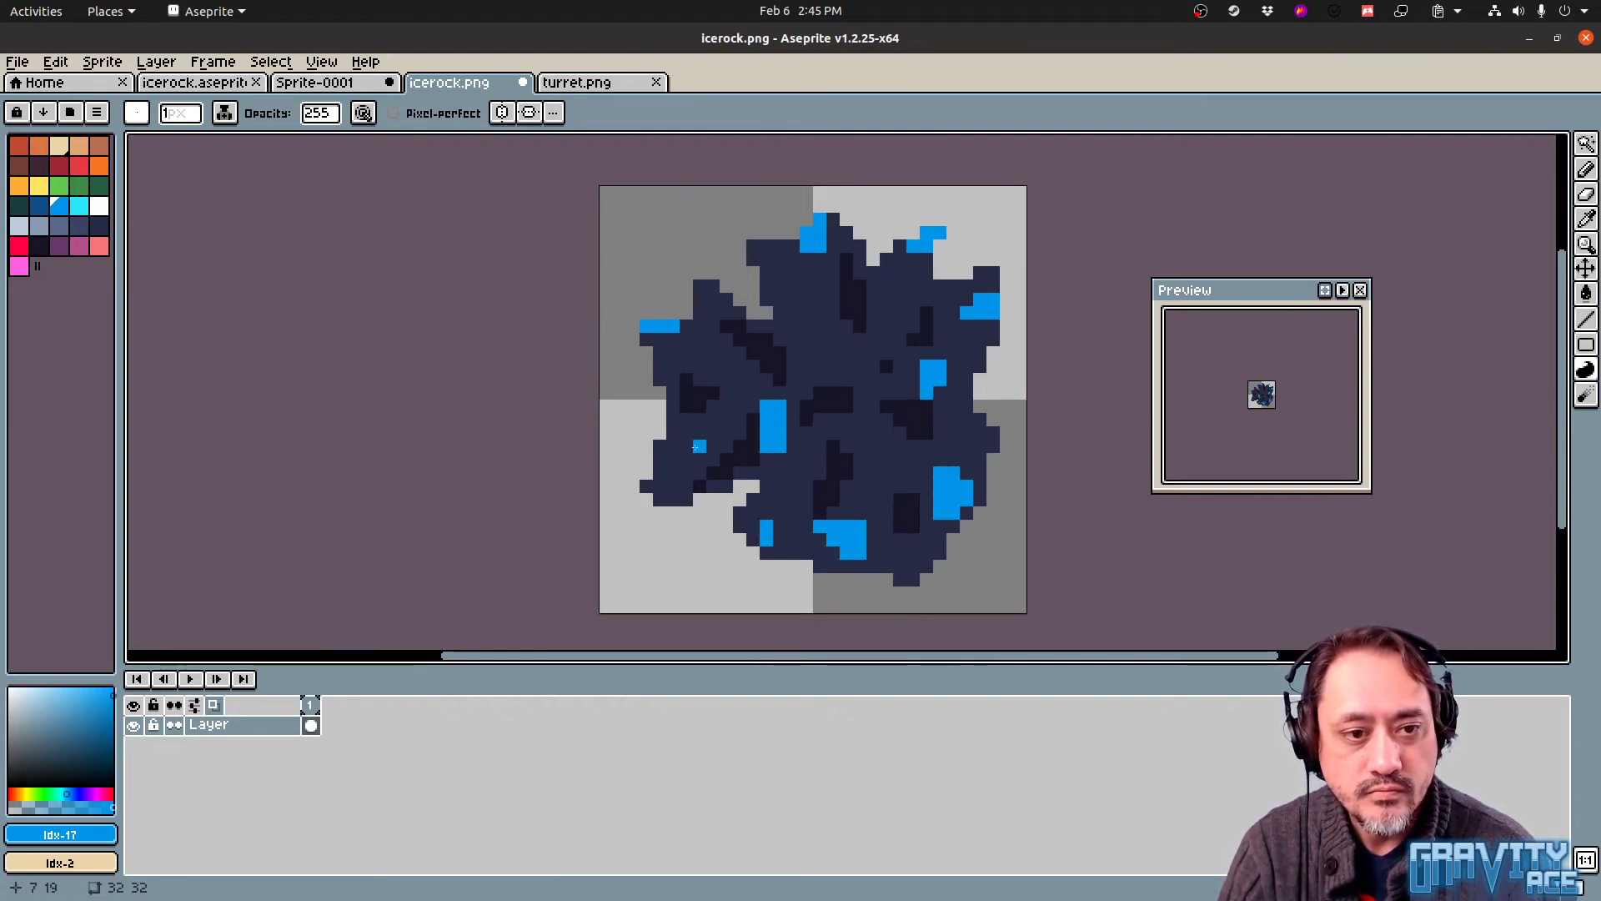
pyautogui.moveTo(686, 444); pyautogui.dragTo(679, 471)
pyautogui.click(806, 394)
pyautogui.moveTo(886, 314); pyautogui.dragTo(900, 313)
pyautogui.press('v')
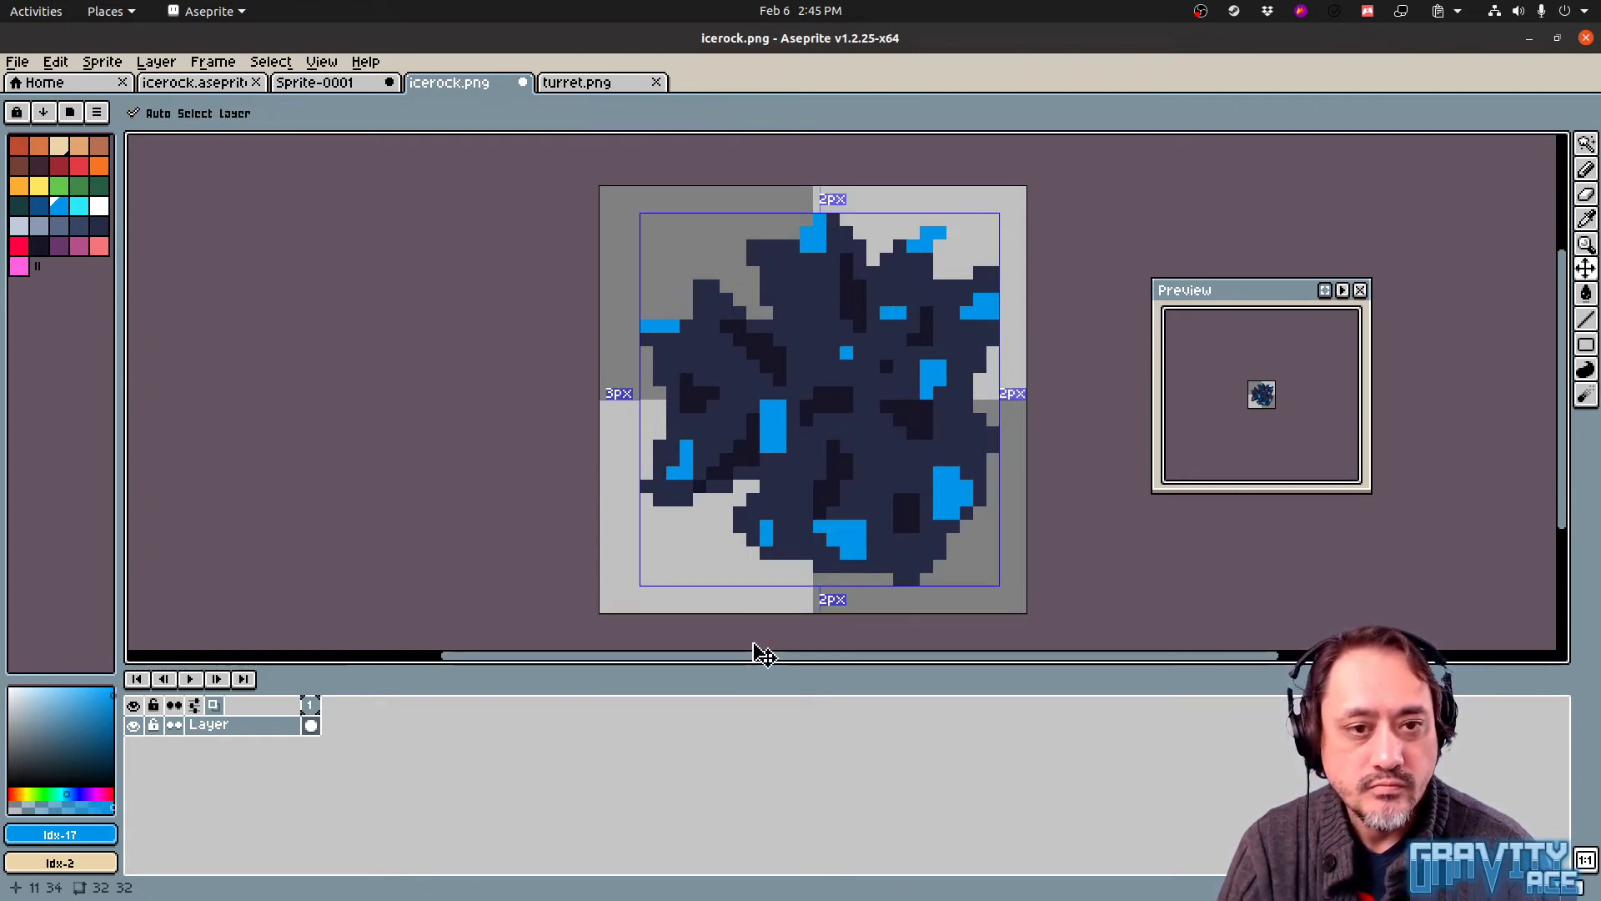
pyautogui.hotkey('ctrl', 's')
# Switch to Godot and change the Ice Rock entry's icon file in editor.gd from the placeholder to icerock76.png
pyautogui.hotkey('alt', 'Tab')
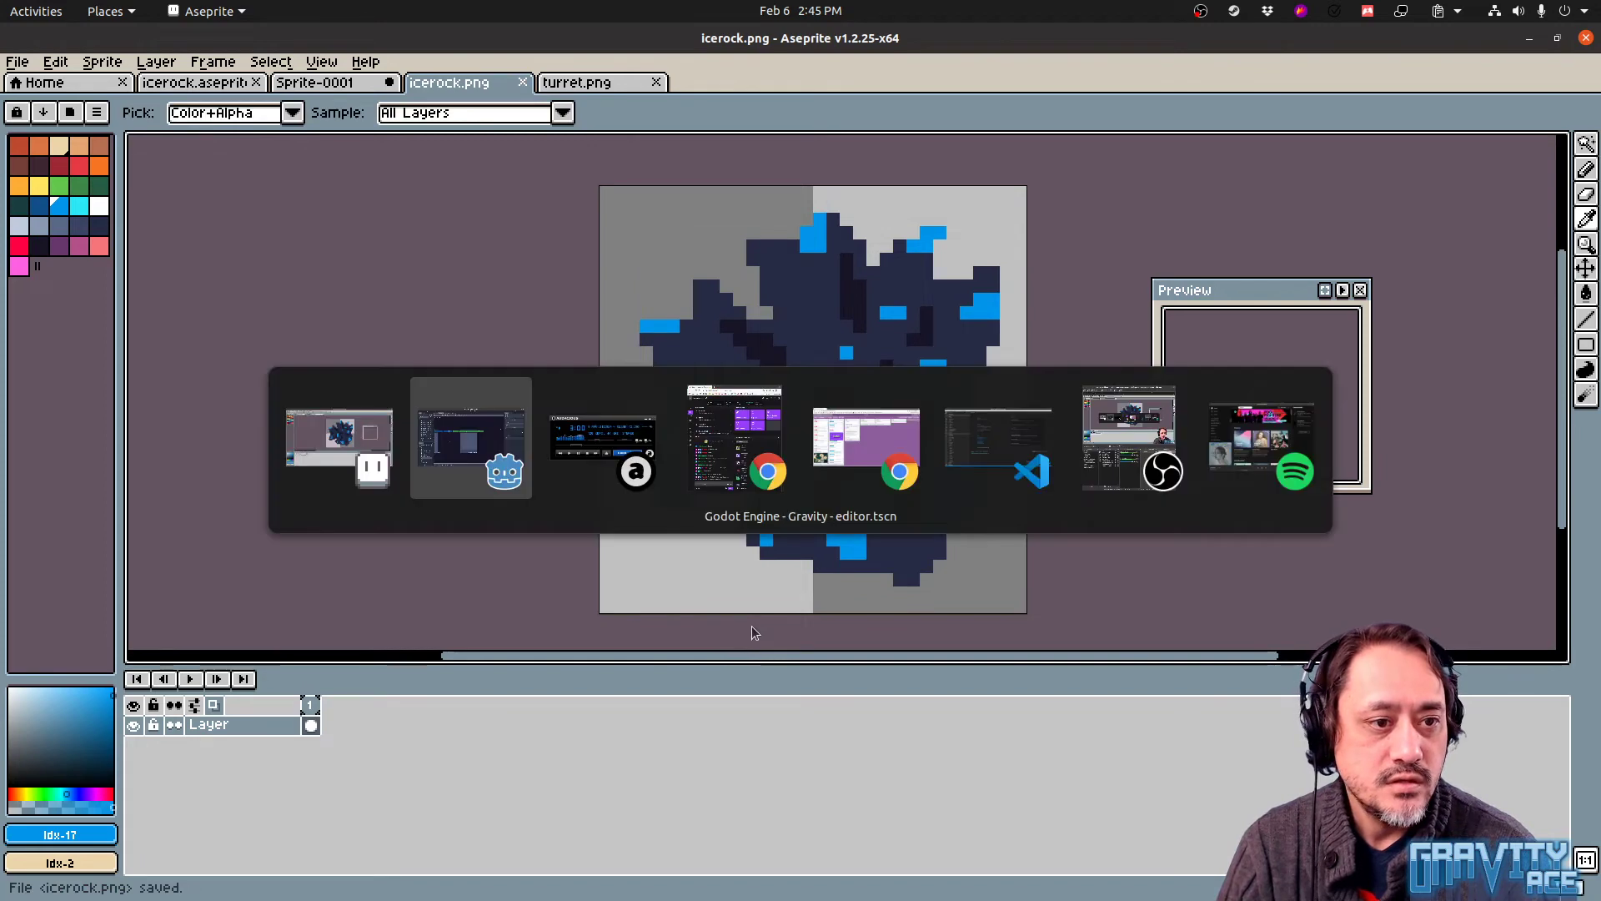
pyautogui.hotkey('ctrl', 'F3')
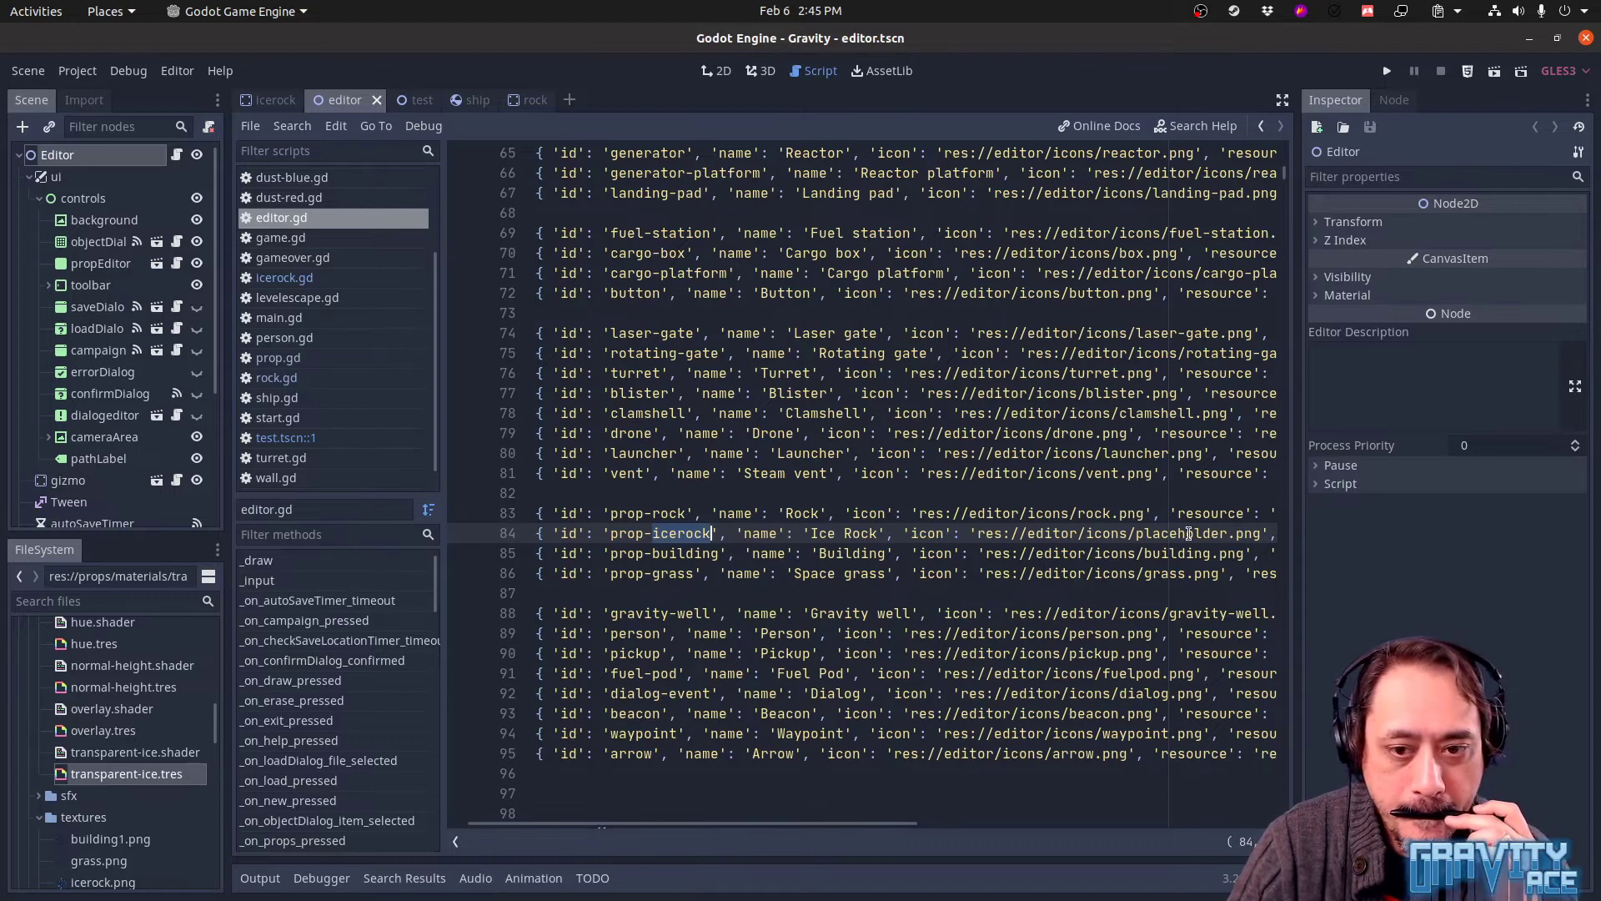
pyautogui.doubleClick(1189, 533)
pyautogui.write('icerock76')
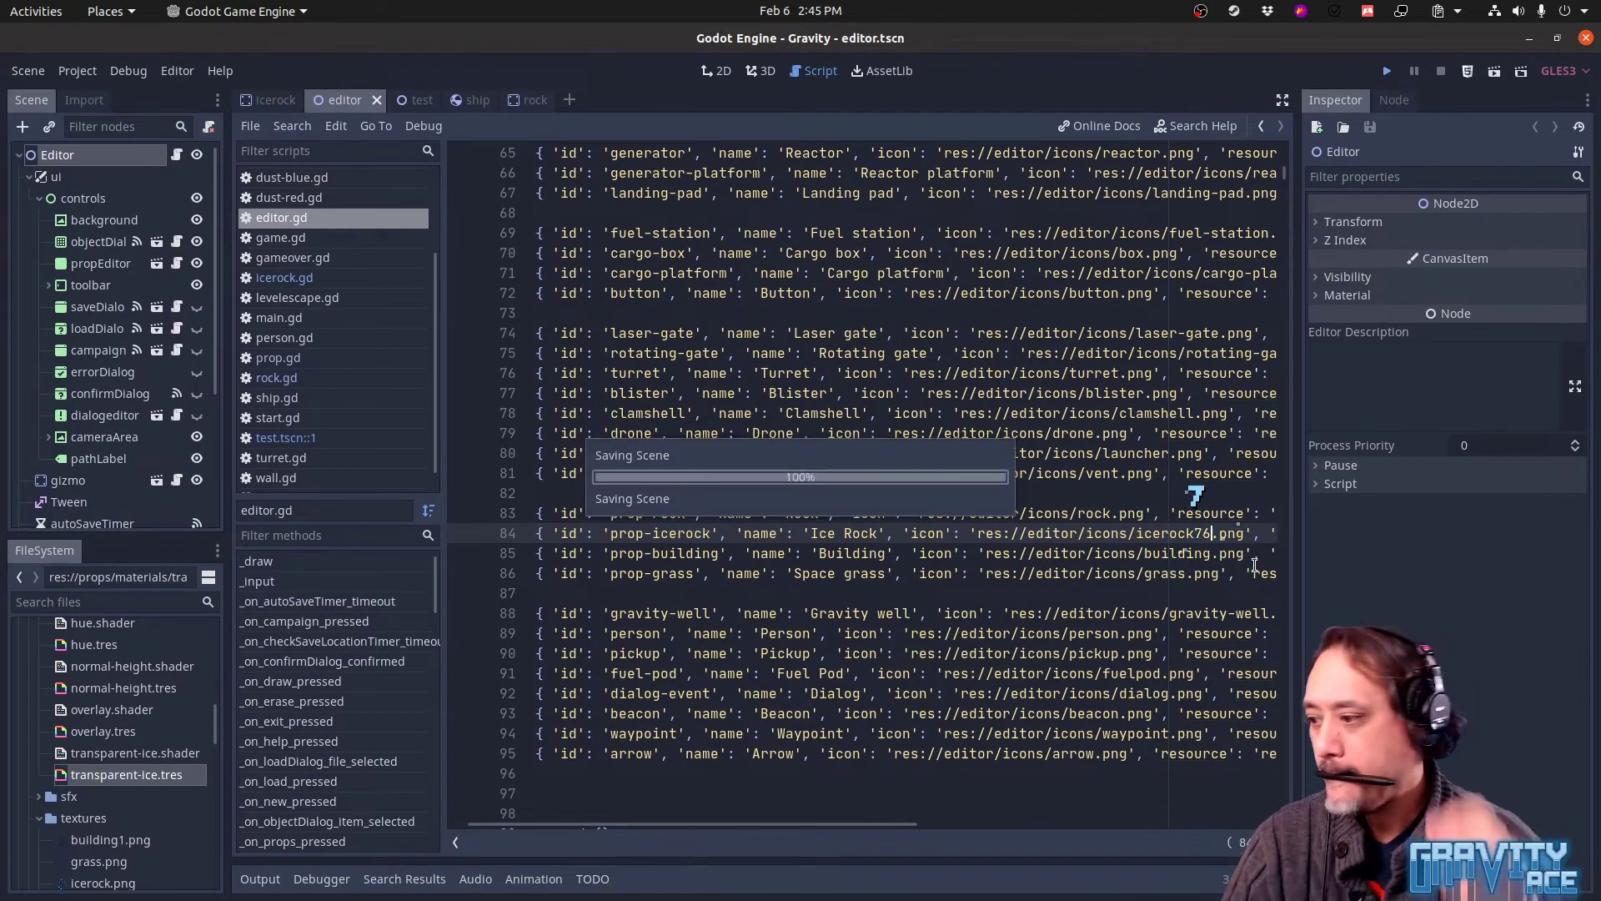
# Run the Gravity Ace project and skip past the intro and title screen to the main menu
pyautogui.press('F5')
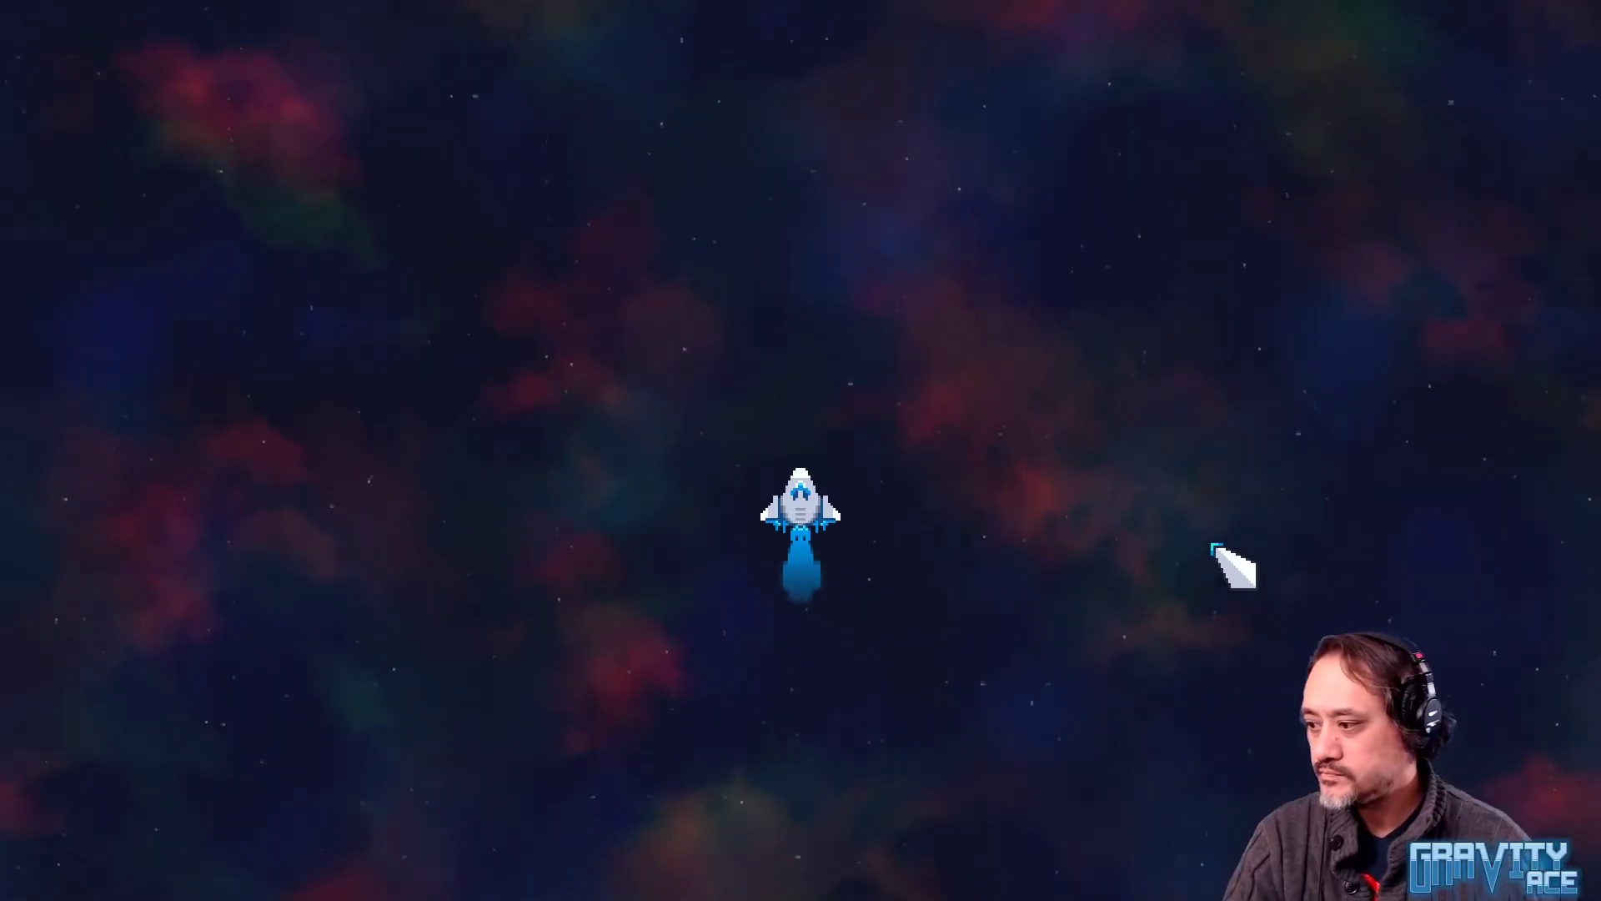
pyautogui.click(864, 465)
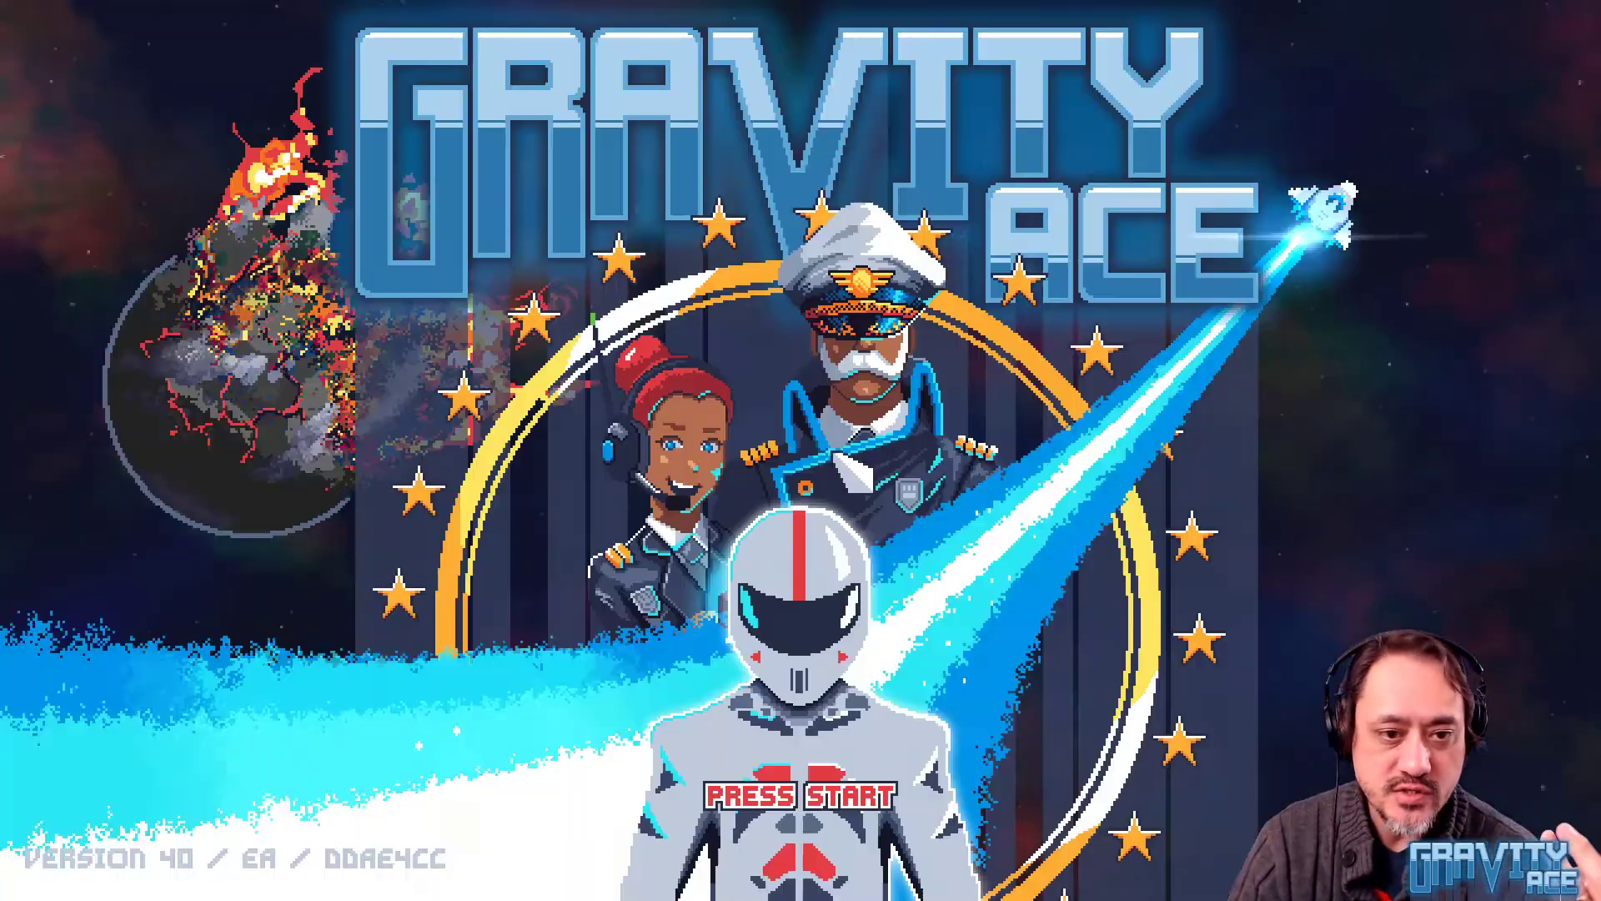
pyautogui.click(784, 434)
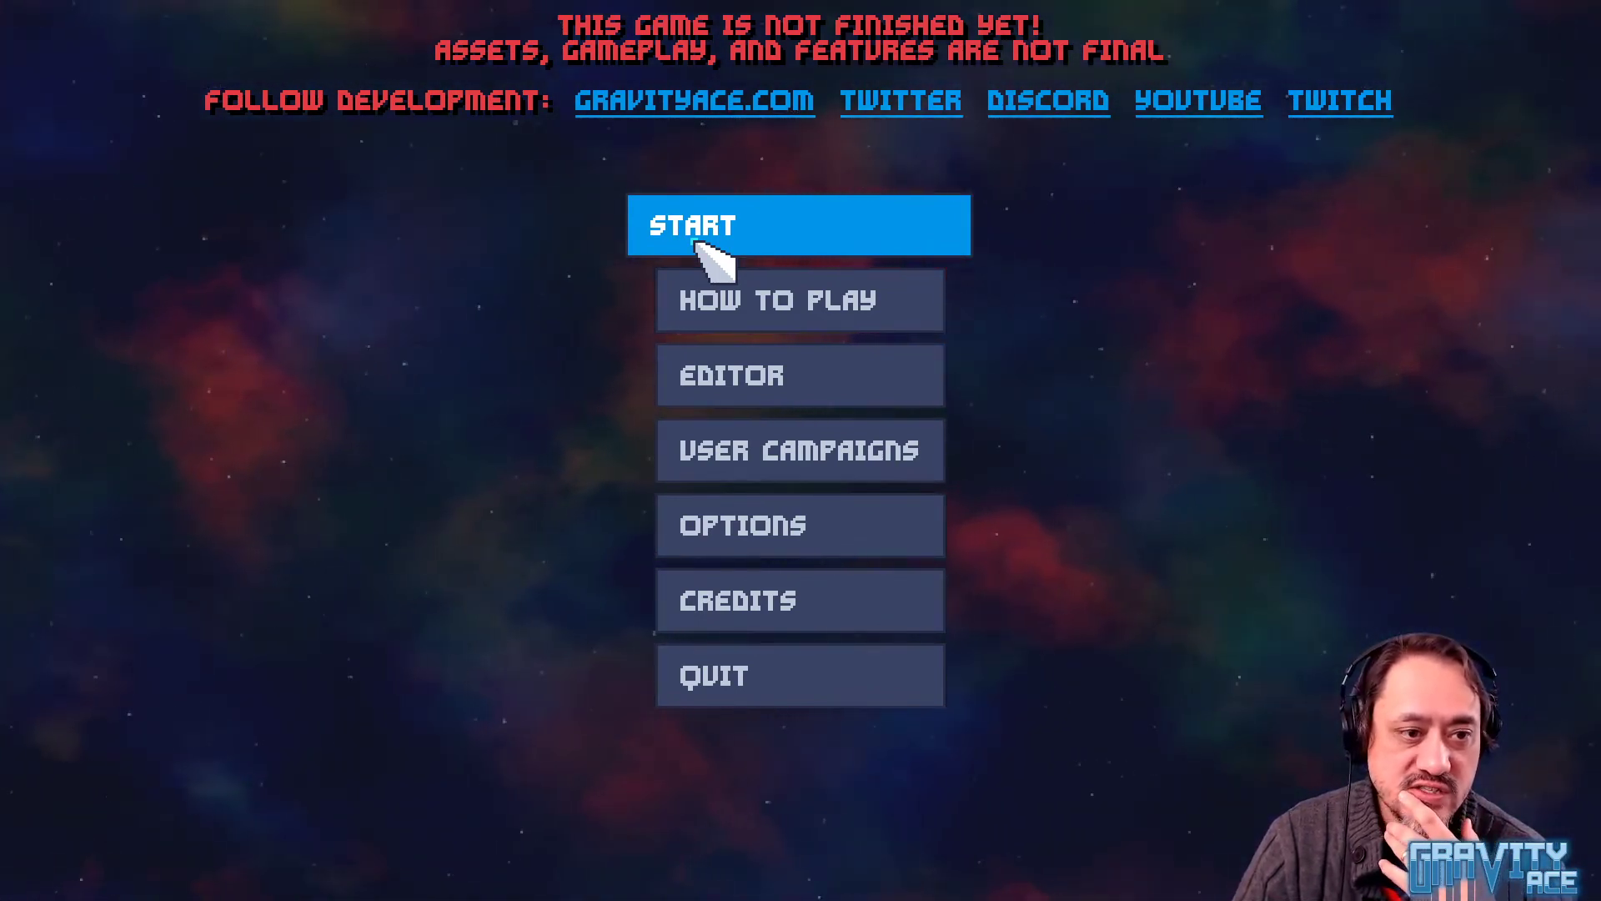
# Open the level editor and place a Rock prop in the empty level, up and to the left of the ship
pyautogui.click(751, 391)
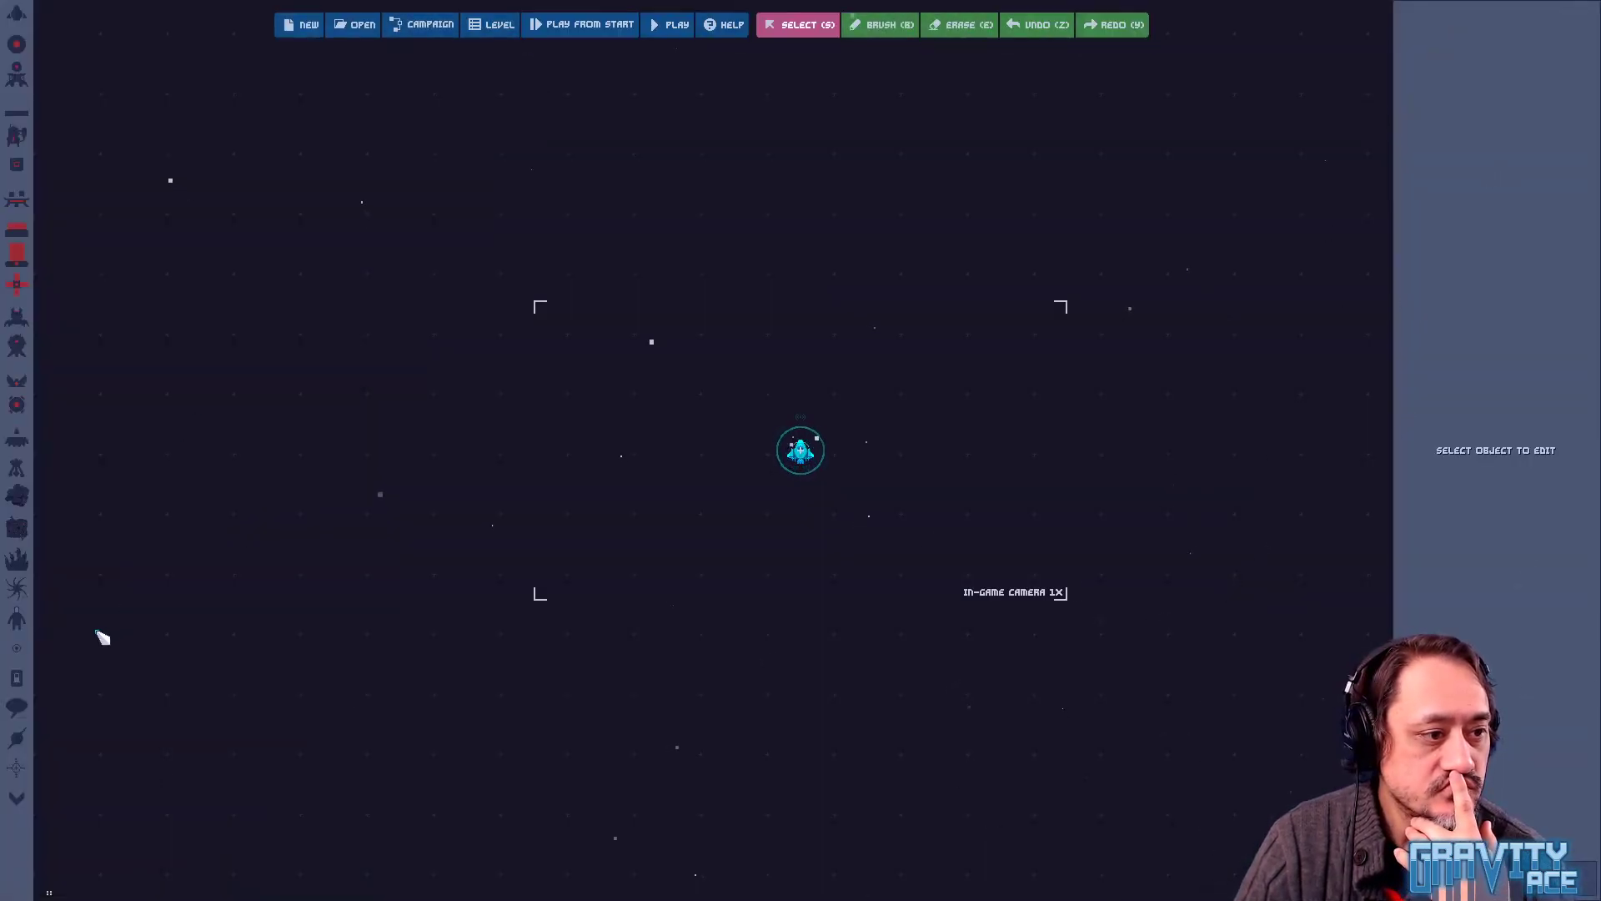
pyautogui.click(19, 496)
pyautogui.click(432, 344)
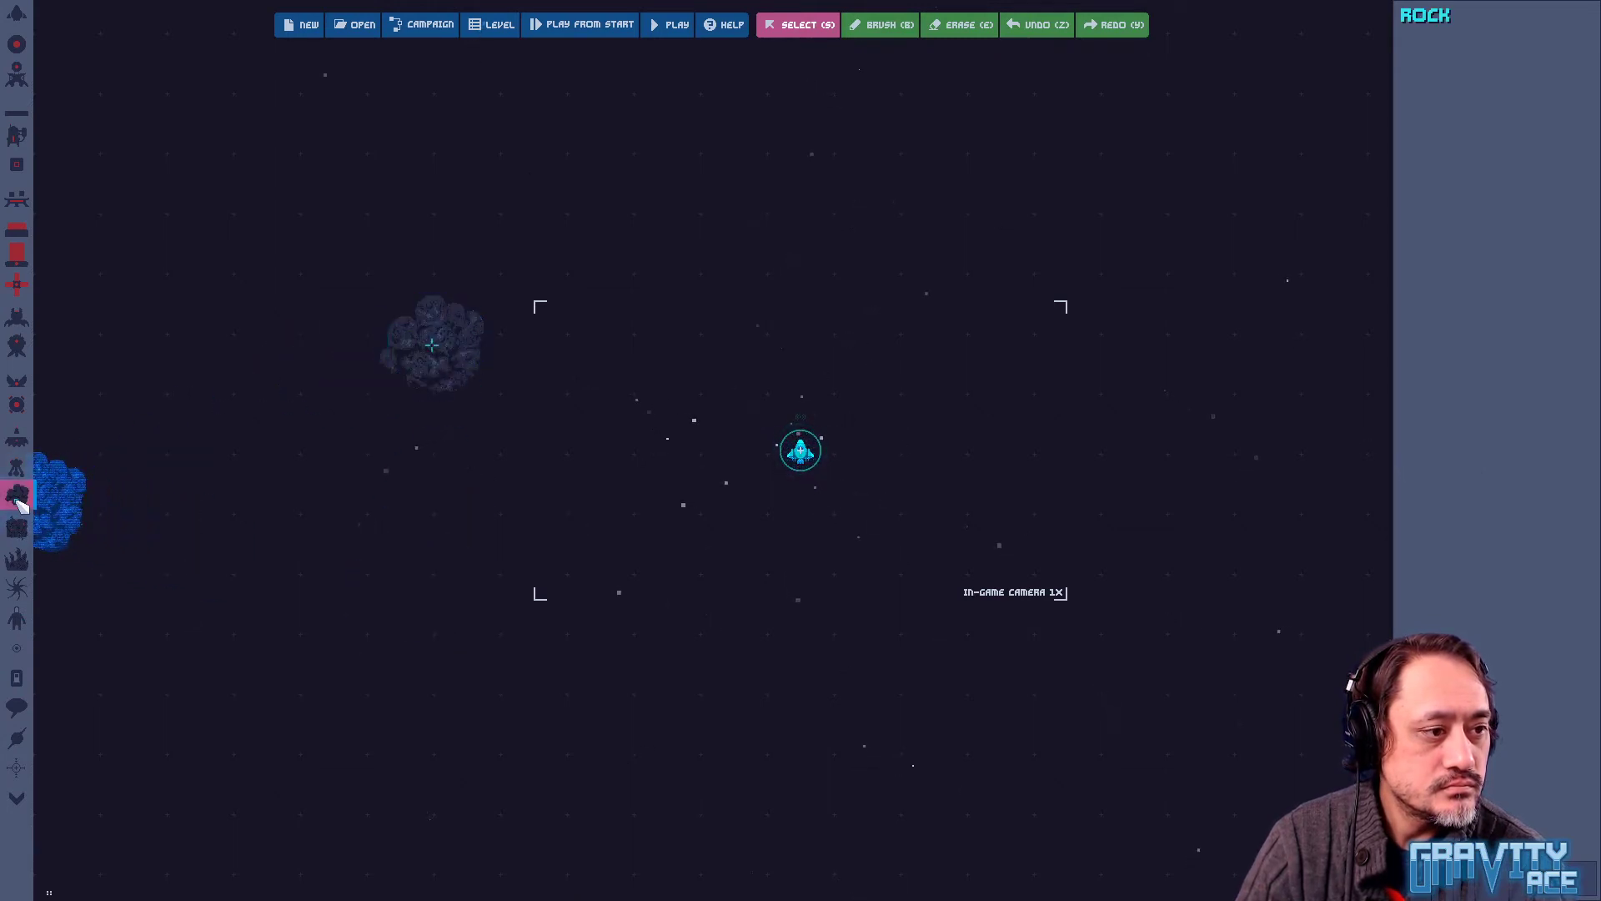
# Switch to Aseprite and save icerock.png again through Save As
pyautogui.hotkey('alt', 'Tab')
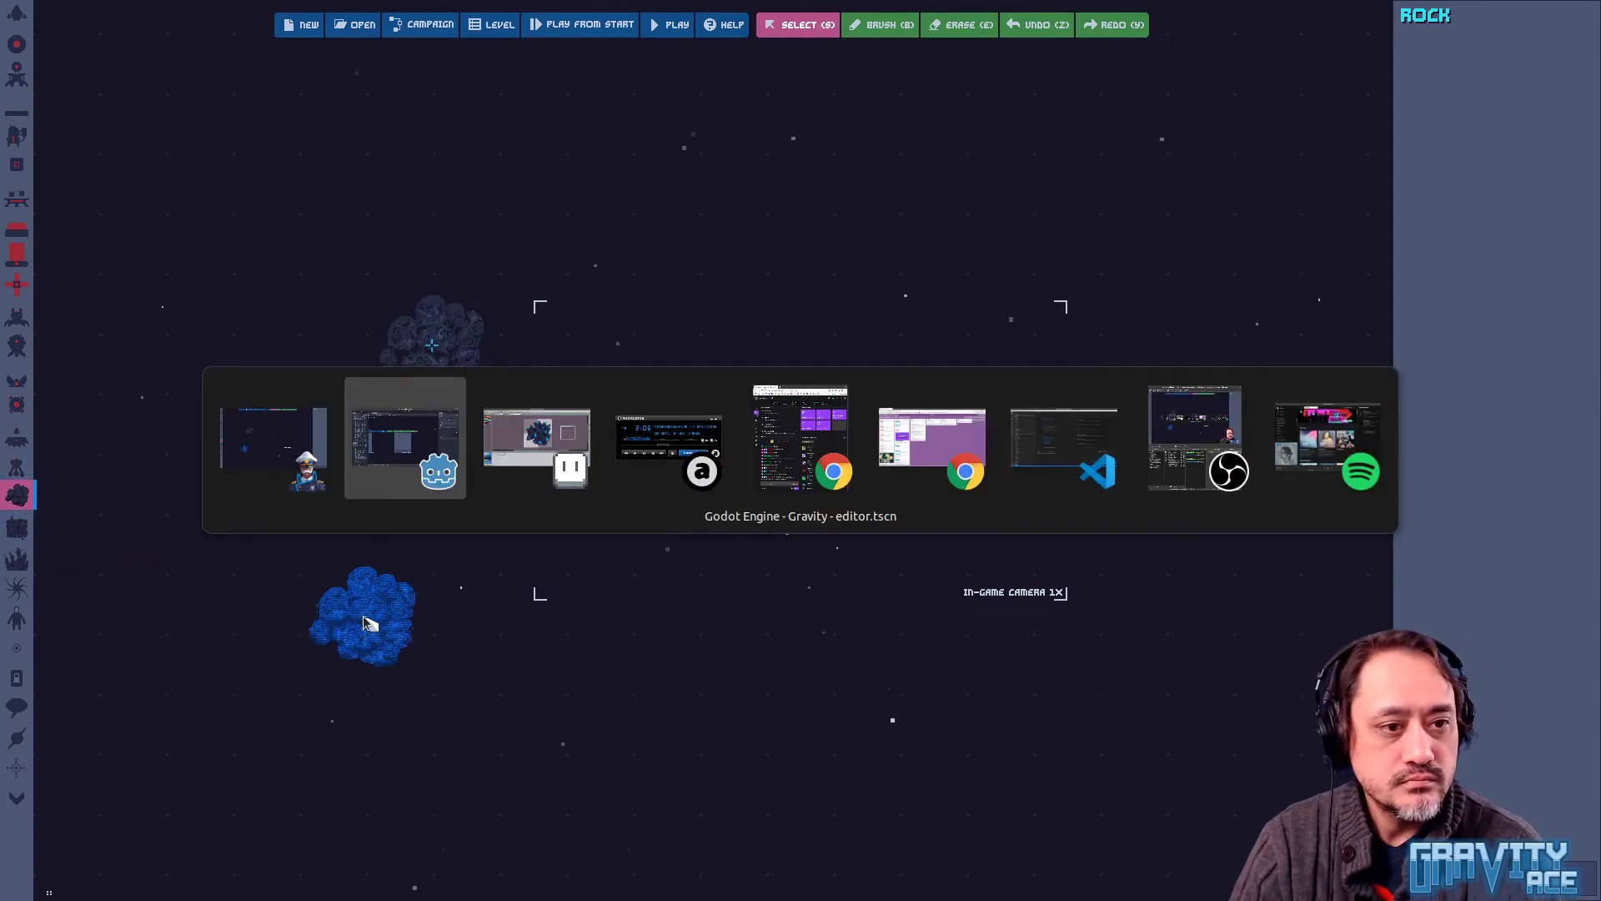
pyautogui.hotkey('alt', 'Tab')
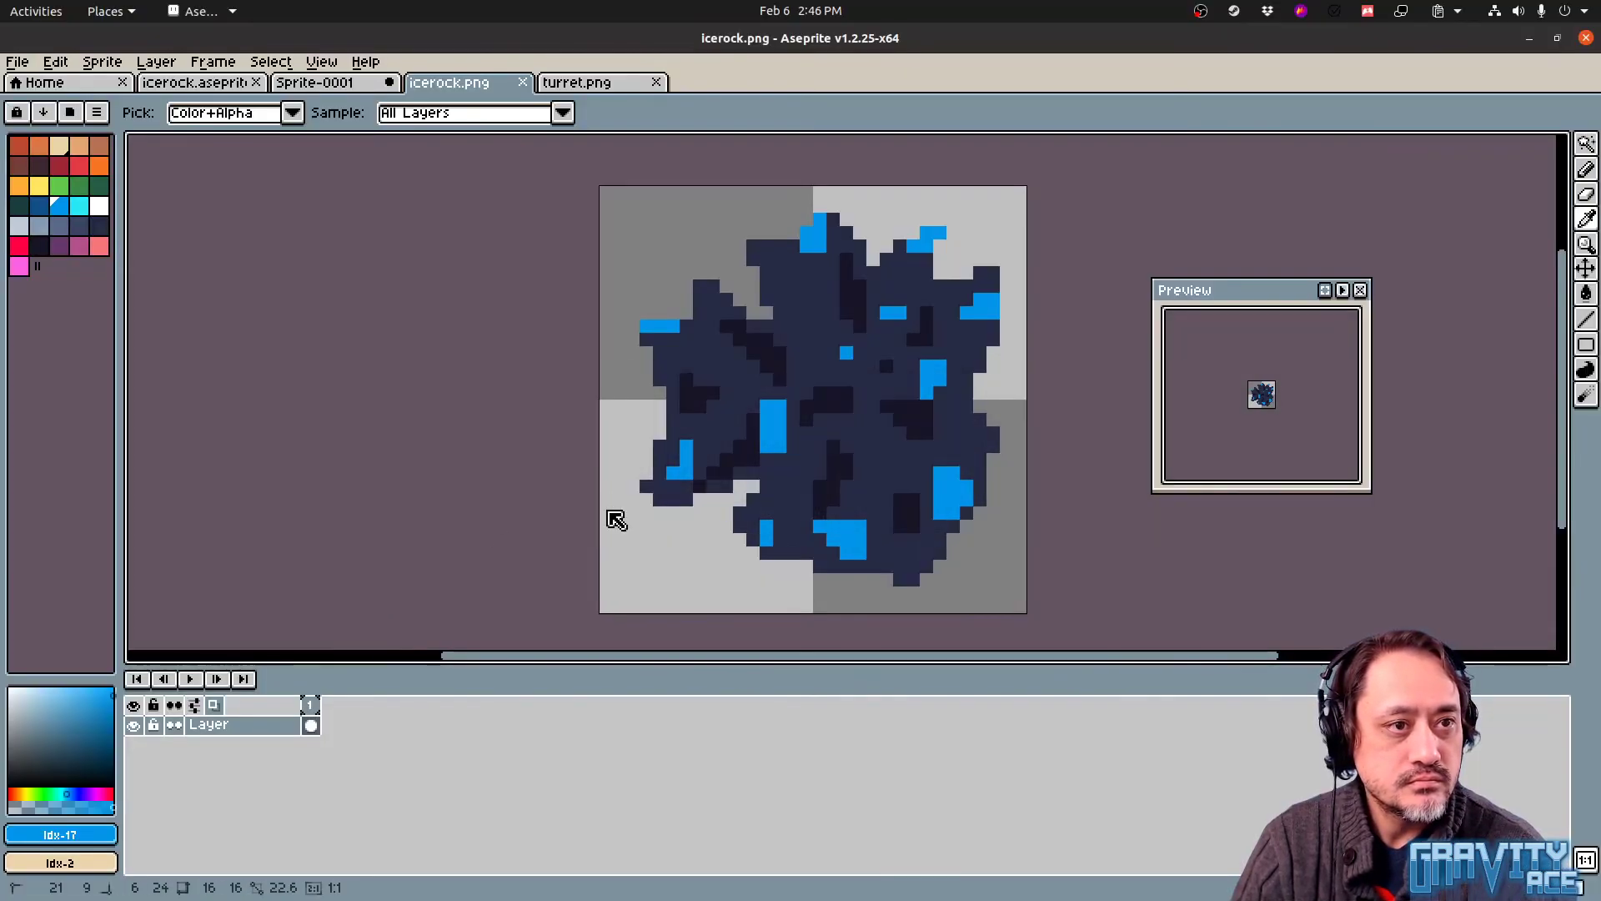
pyautogui.hotkey('ctrl', 'shift', 's')
pyautogui.press('Return')
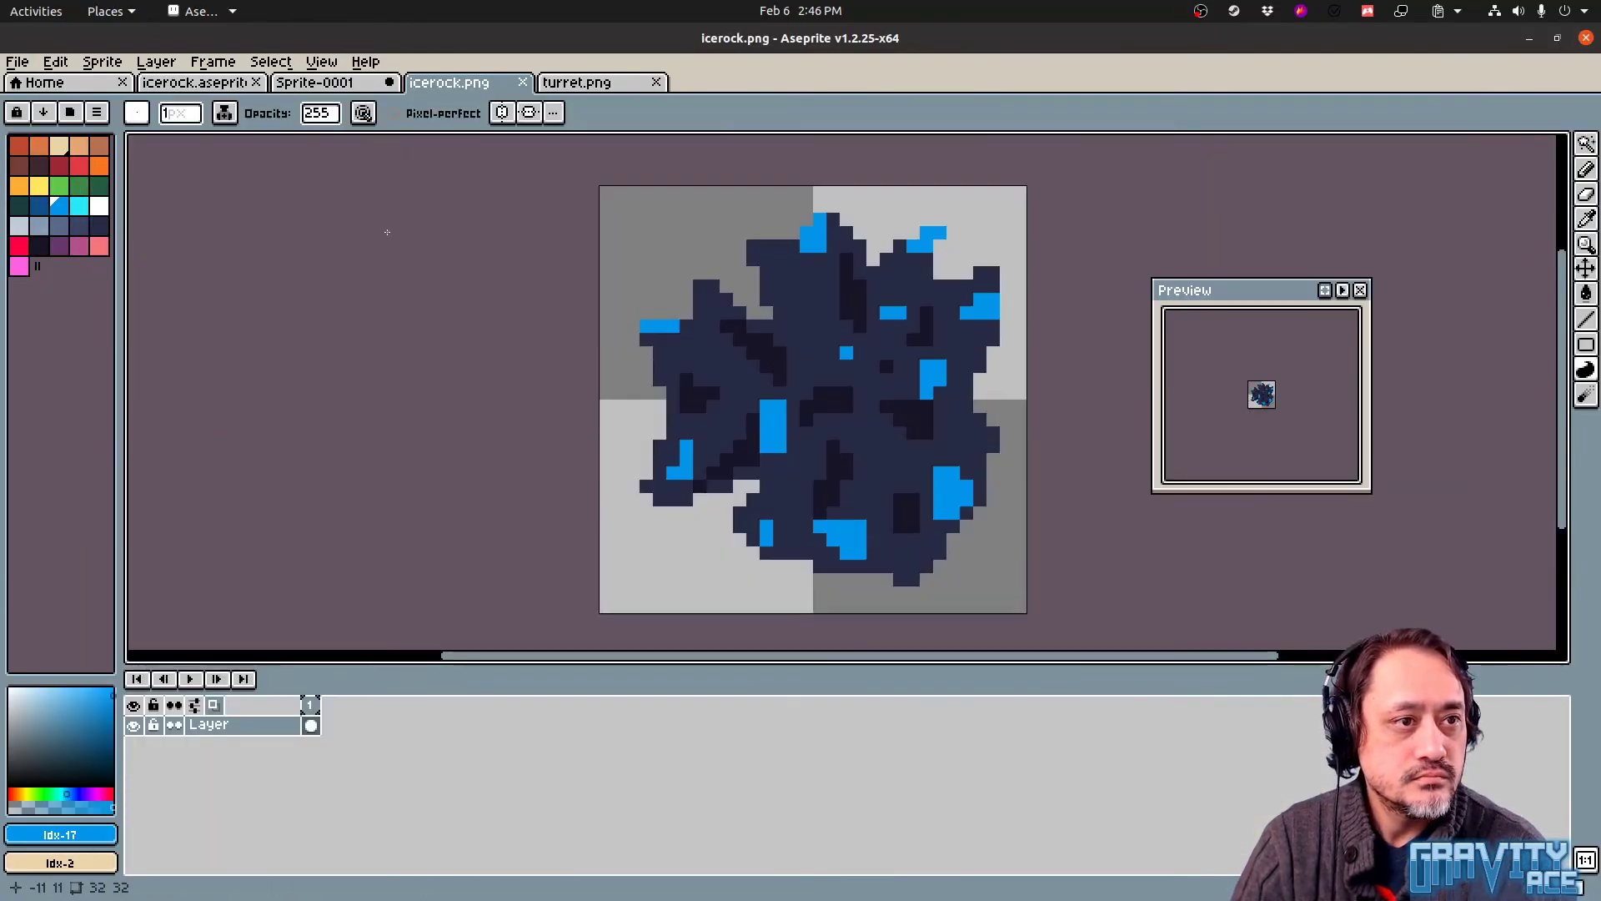
# Switch to Godot and correct the Ice Rock entry's icon path in editor.gd to res://editor/icons/icerock.png
pyautogui.hotkey('alt', 'Tab')
pyautogui.press('Tab')
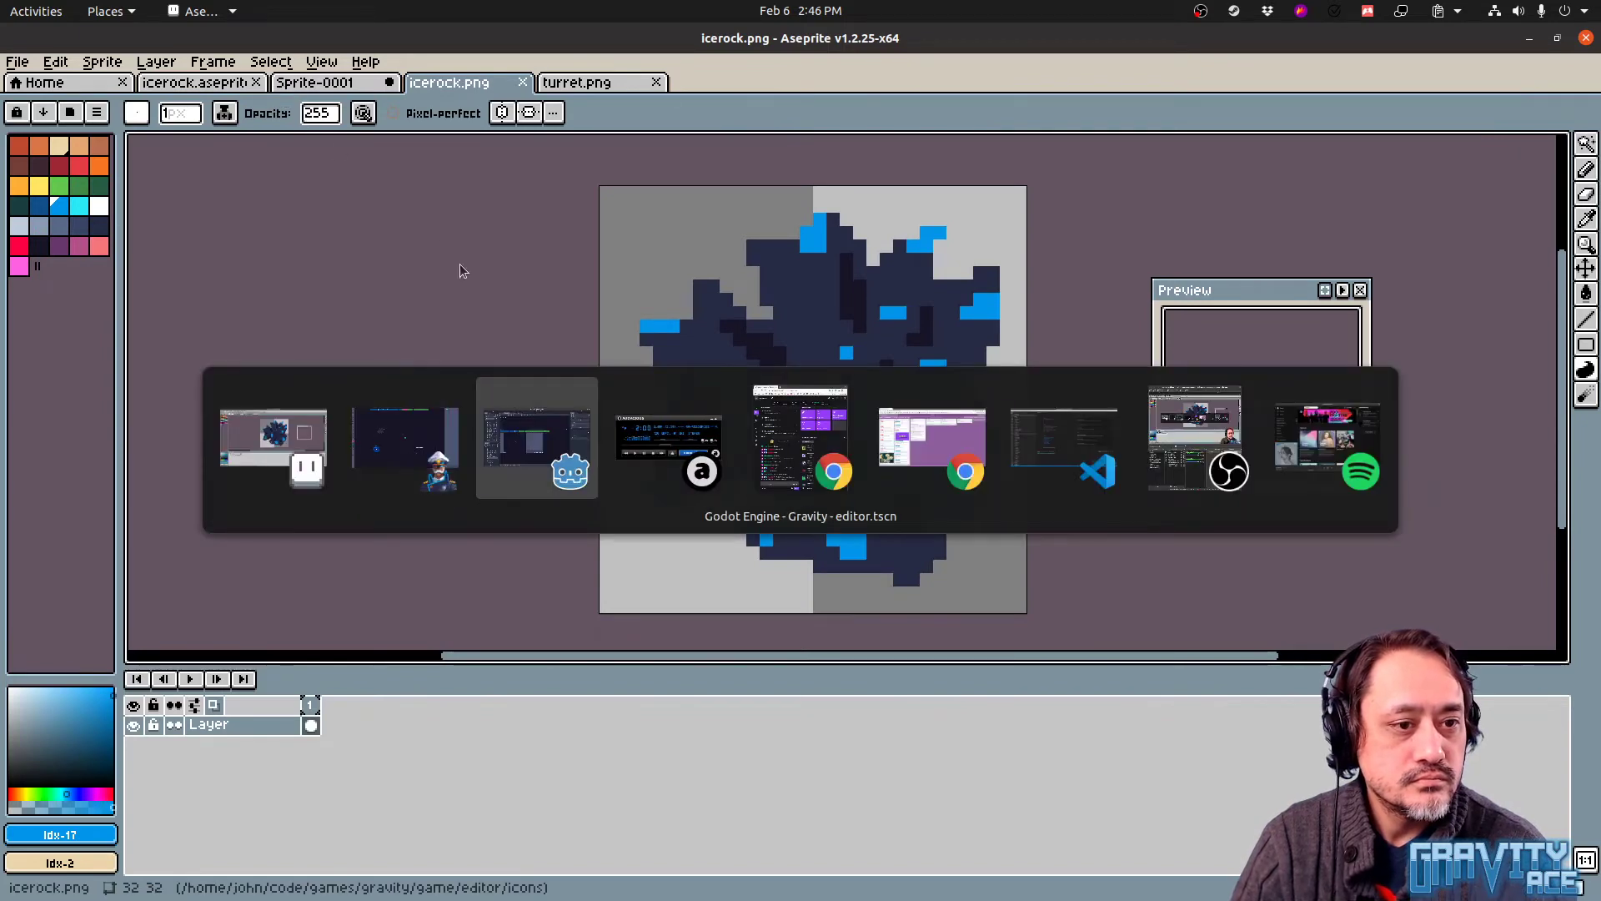
pyautogui.hotkey('ctrl', 'F3')
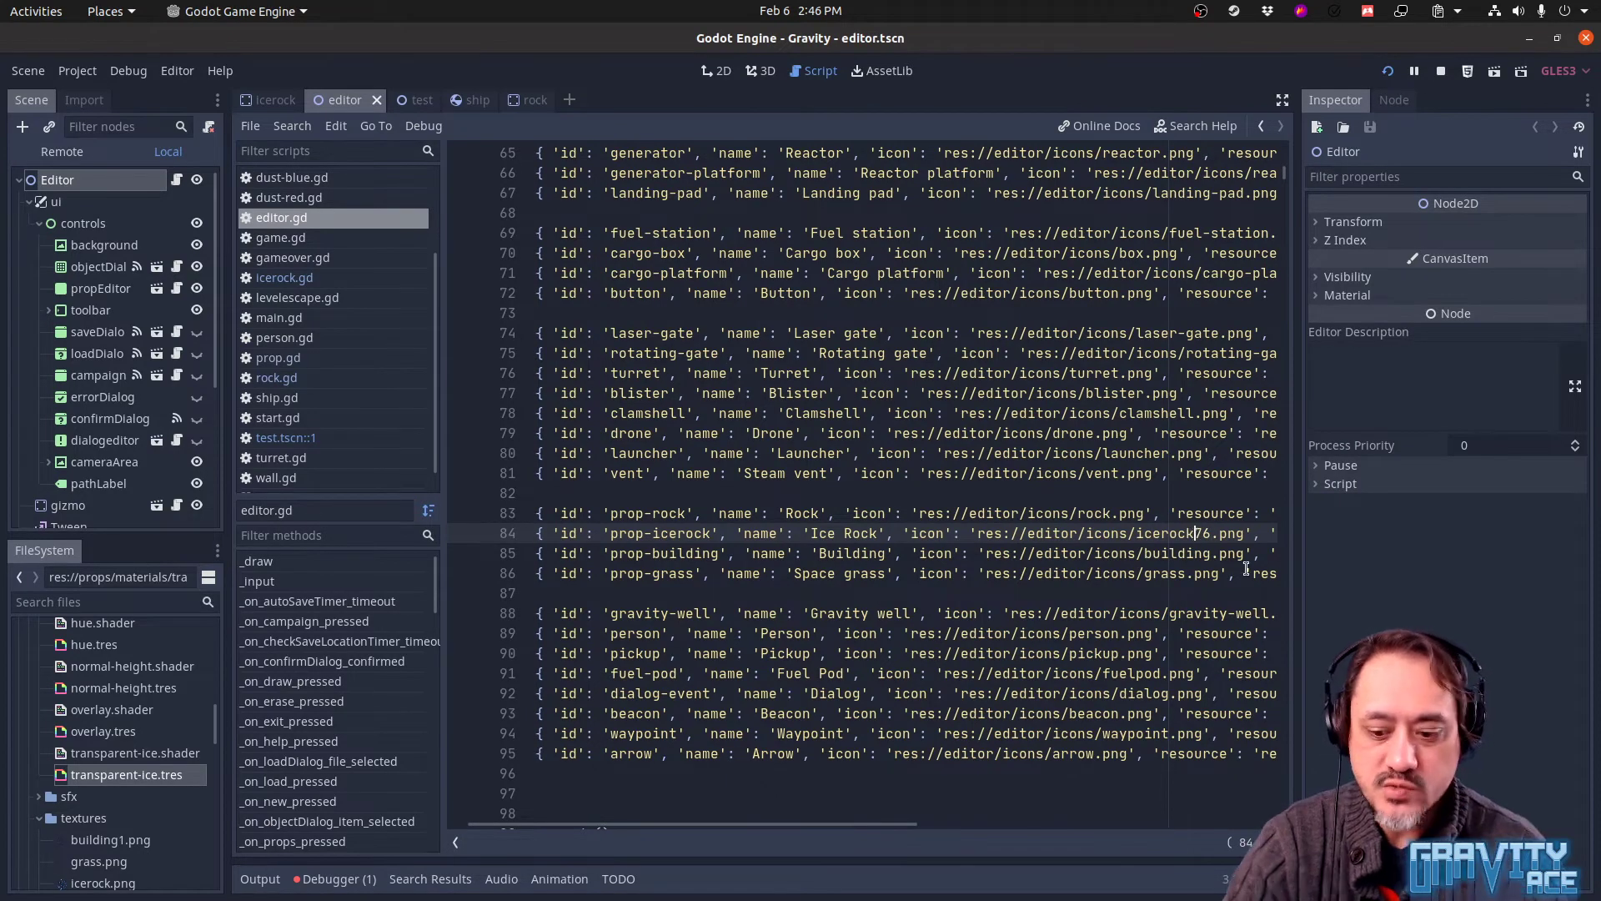
pyautogui.press('Delete')
pyautogui.press('Delete')
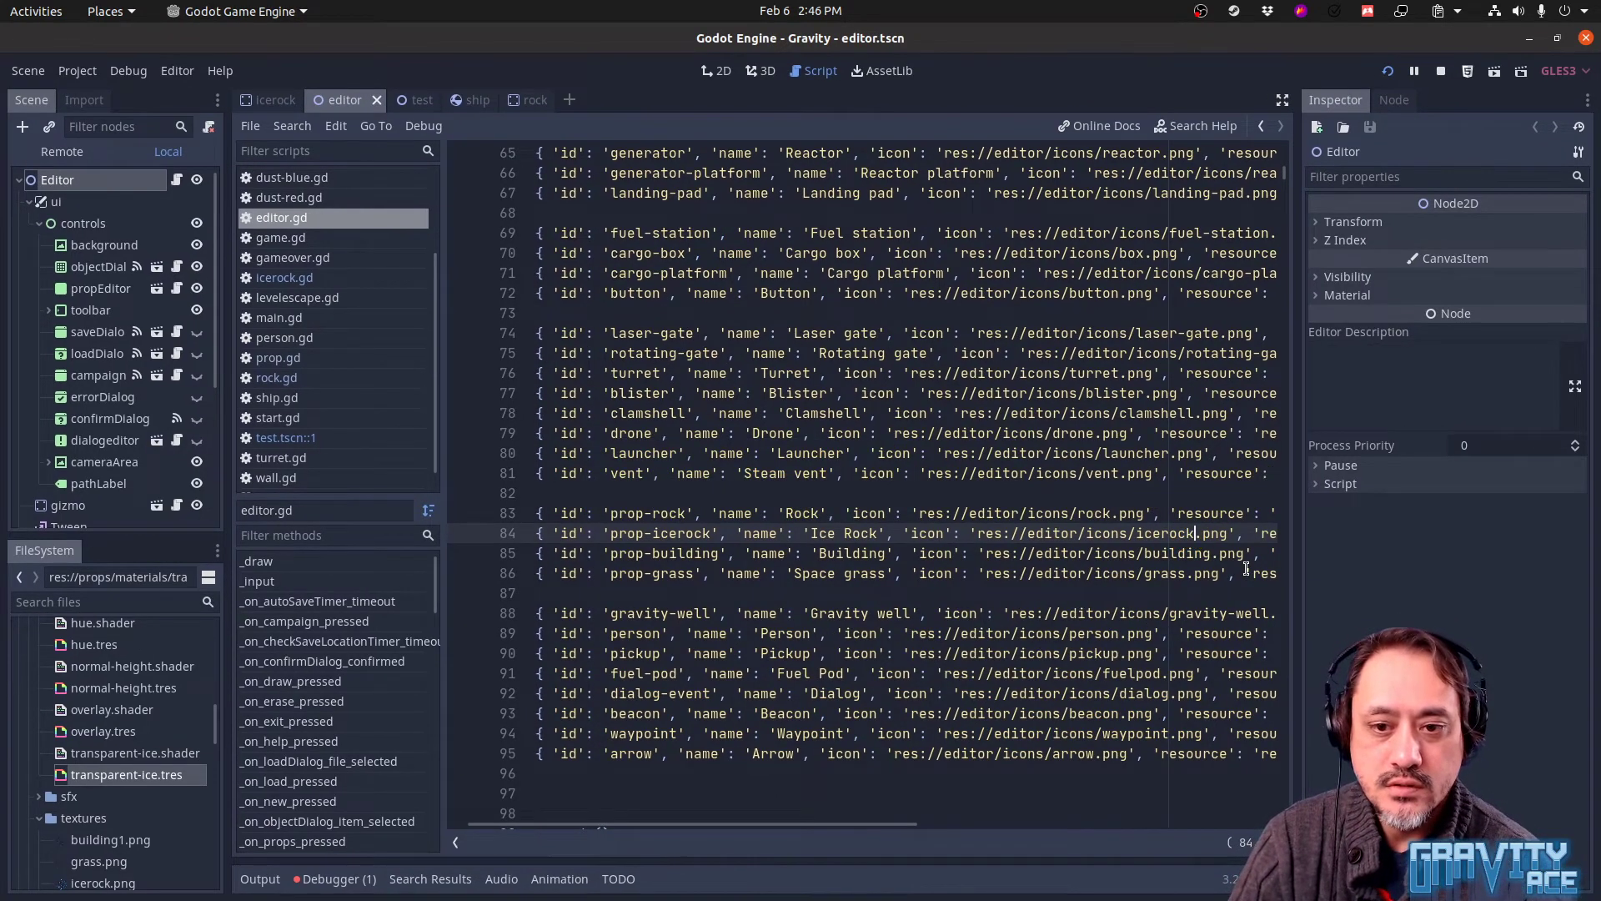
# Run the Gravity Ace project again and open its level editor from the main menu
pyautogui.press('F5')
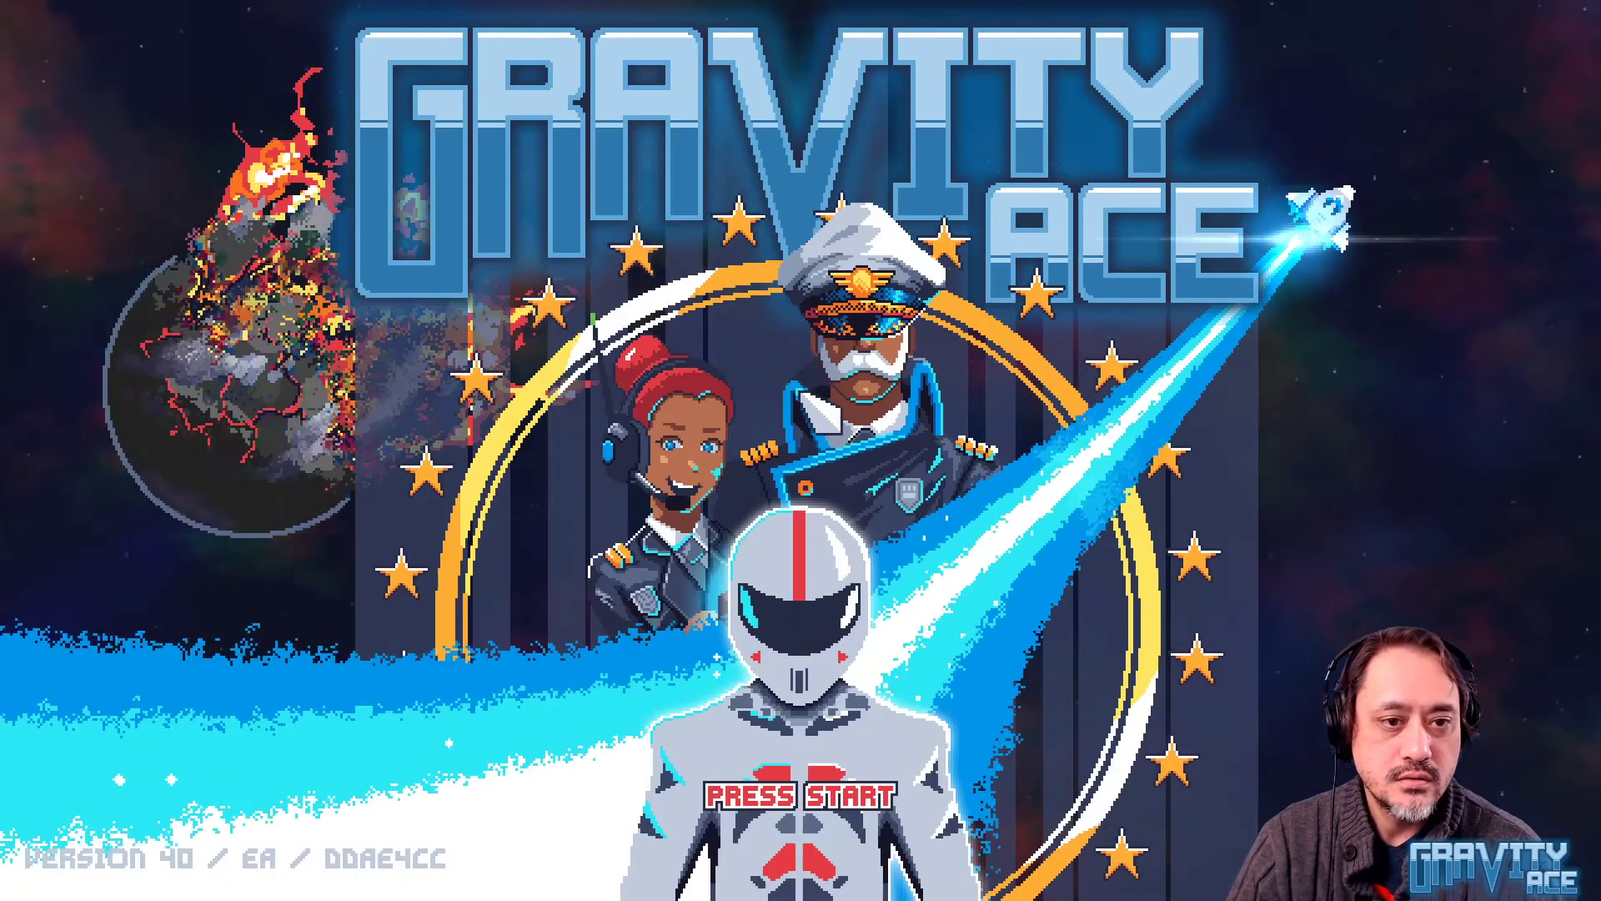
pyautogui.click(844, 355)
pyautogui.click(806, 399)
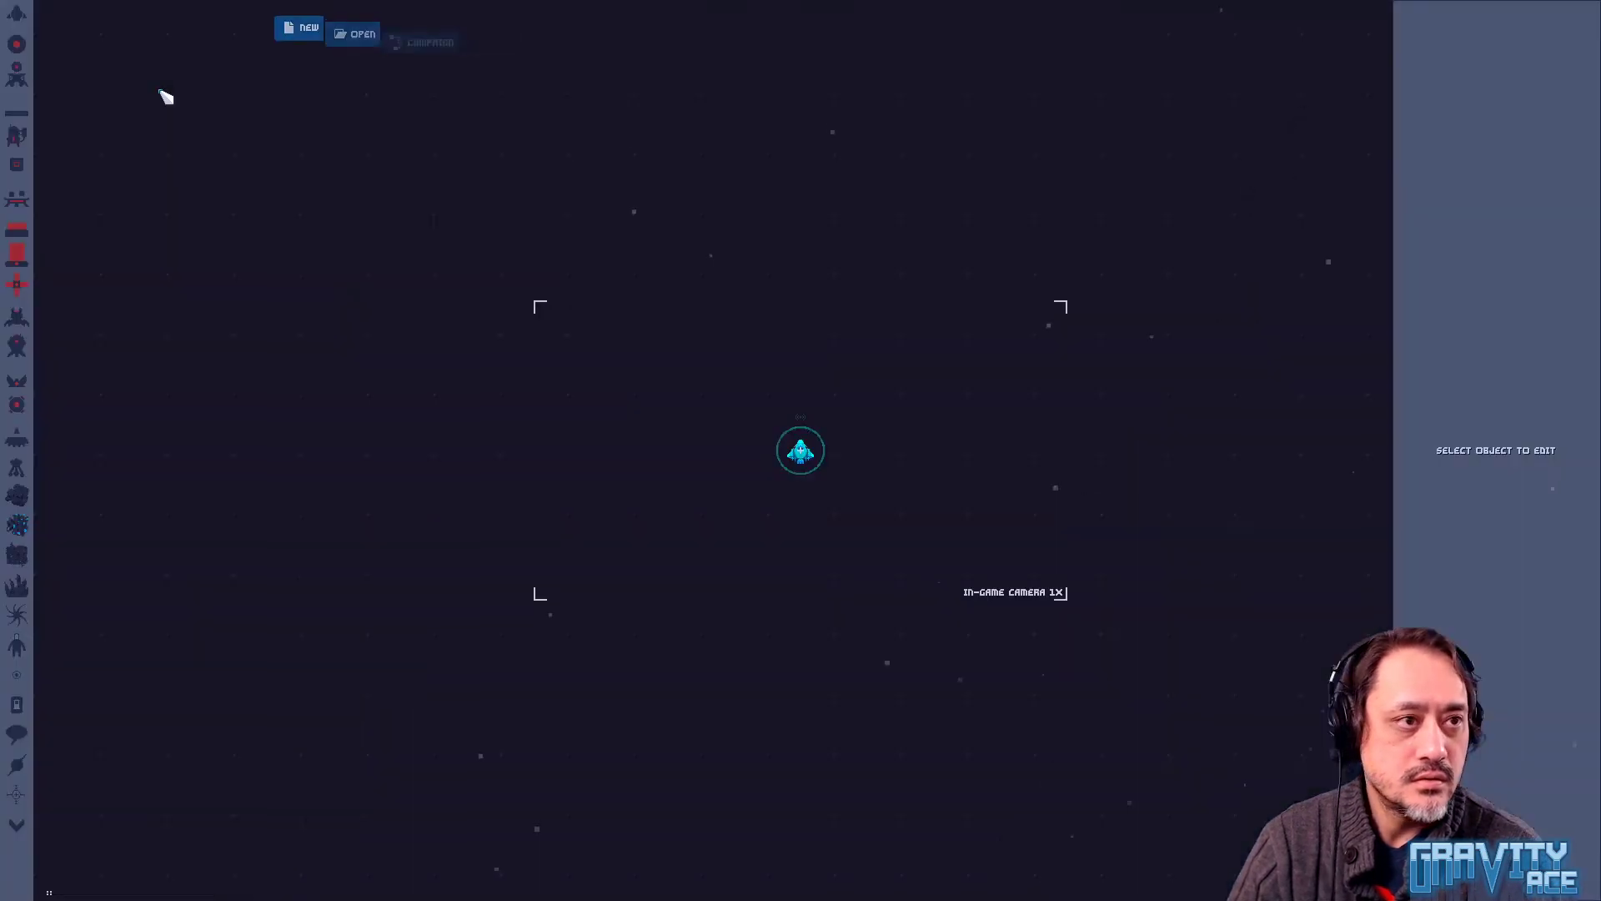
# Place a Rock prop to the left of the ship and an Ice Rock prop between it and the ship
pyautogui.click(28, 497)
pyautogui.click(424, 406)
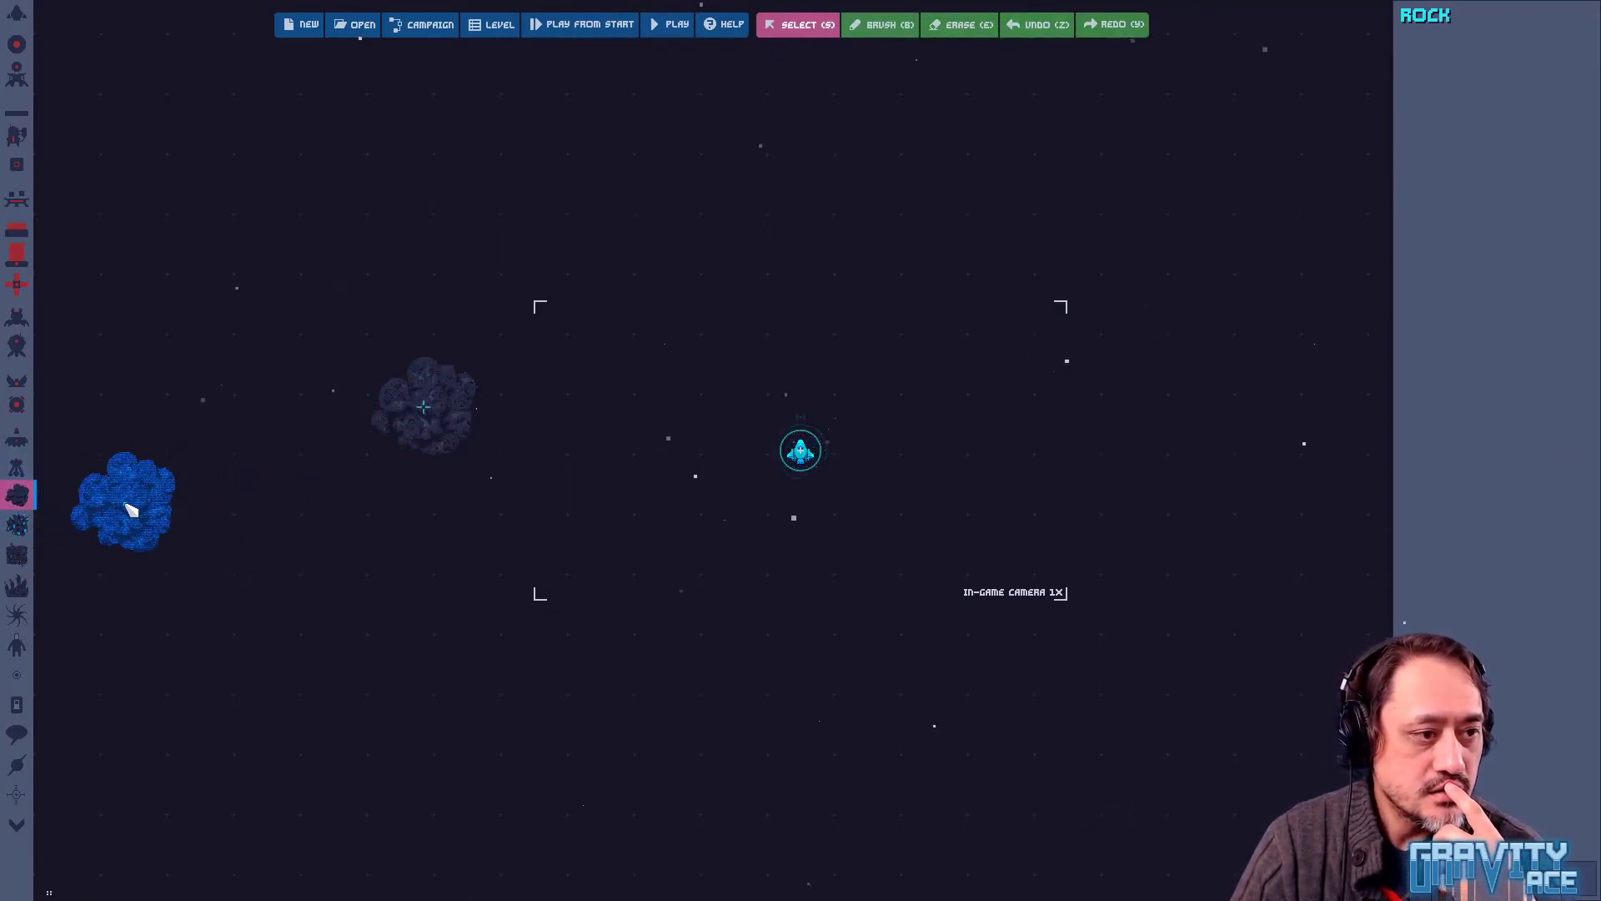
pyautogui.click(22, 527)
pyautogui.click(565, 402)
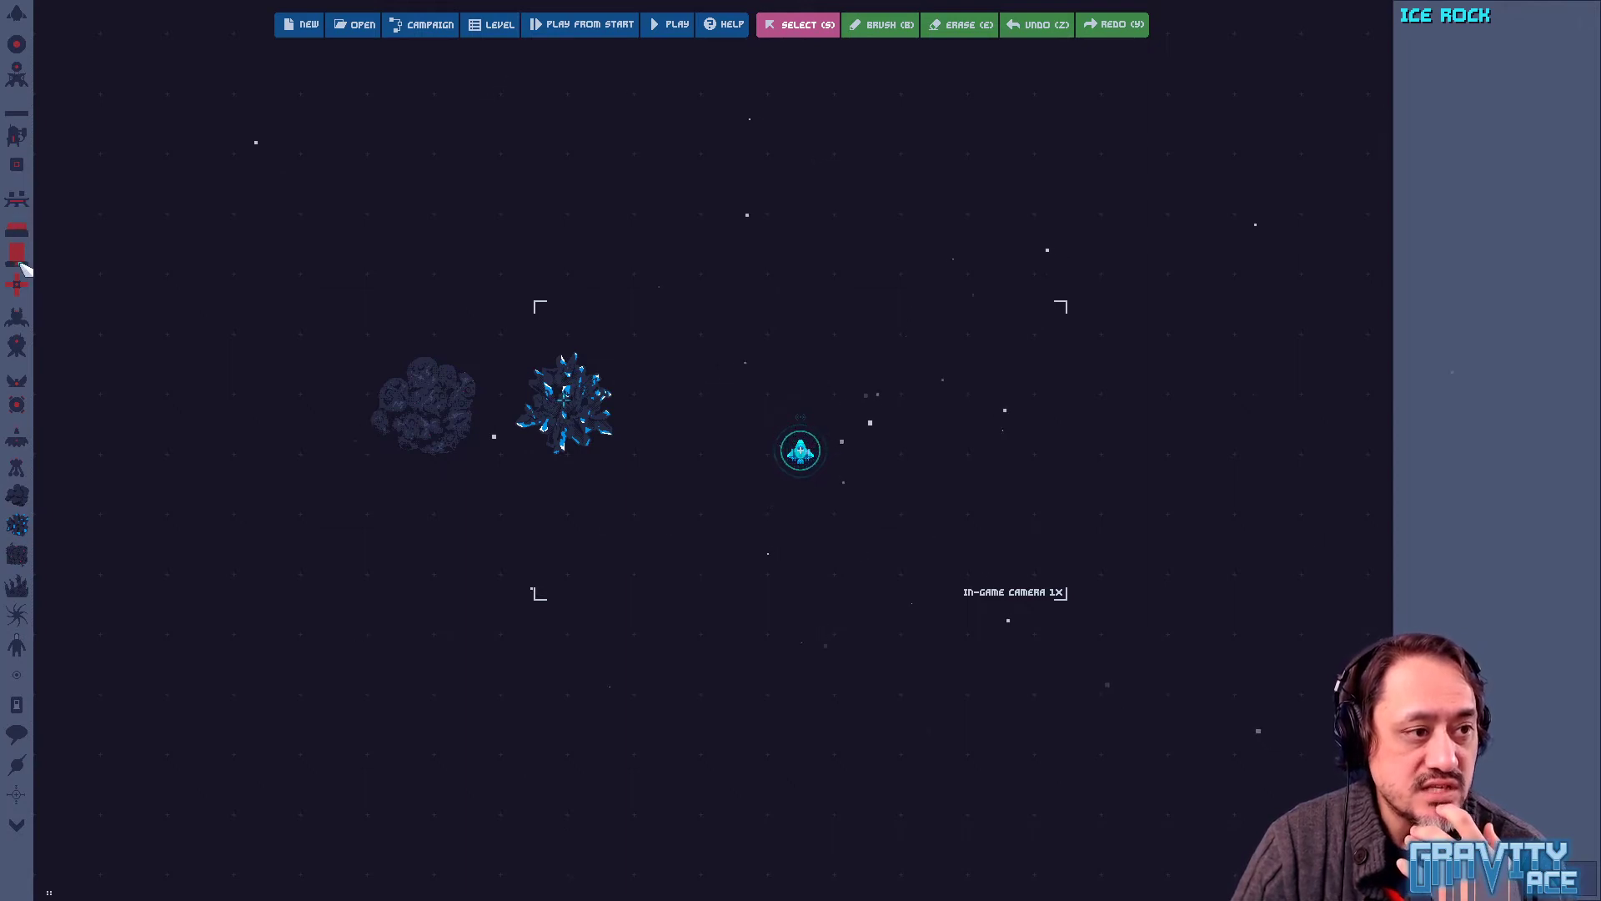
pyautogui.click(17, 165)
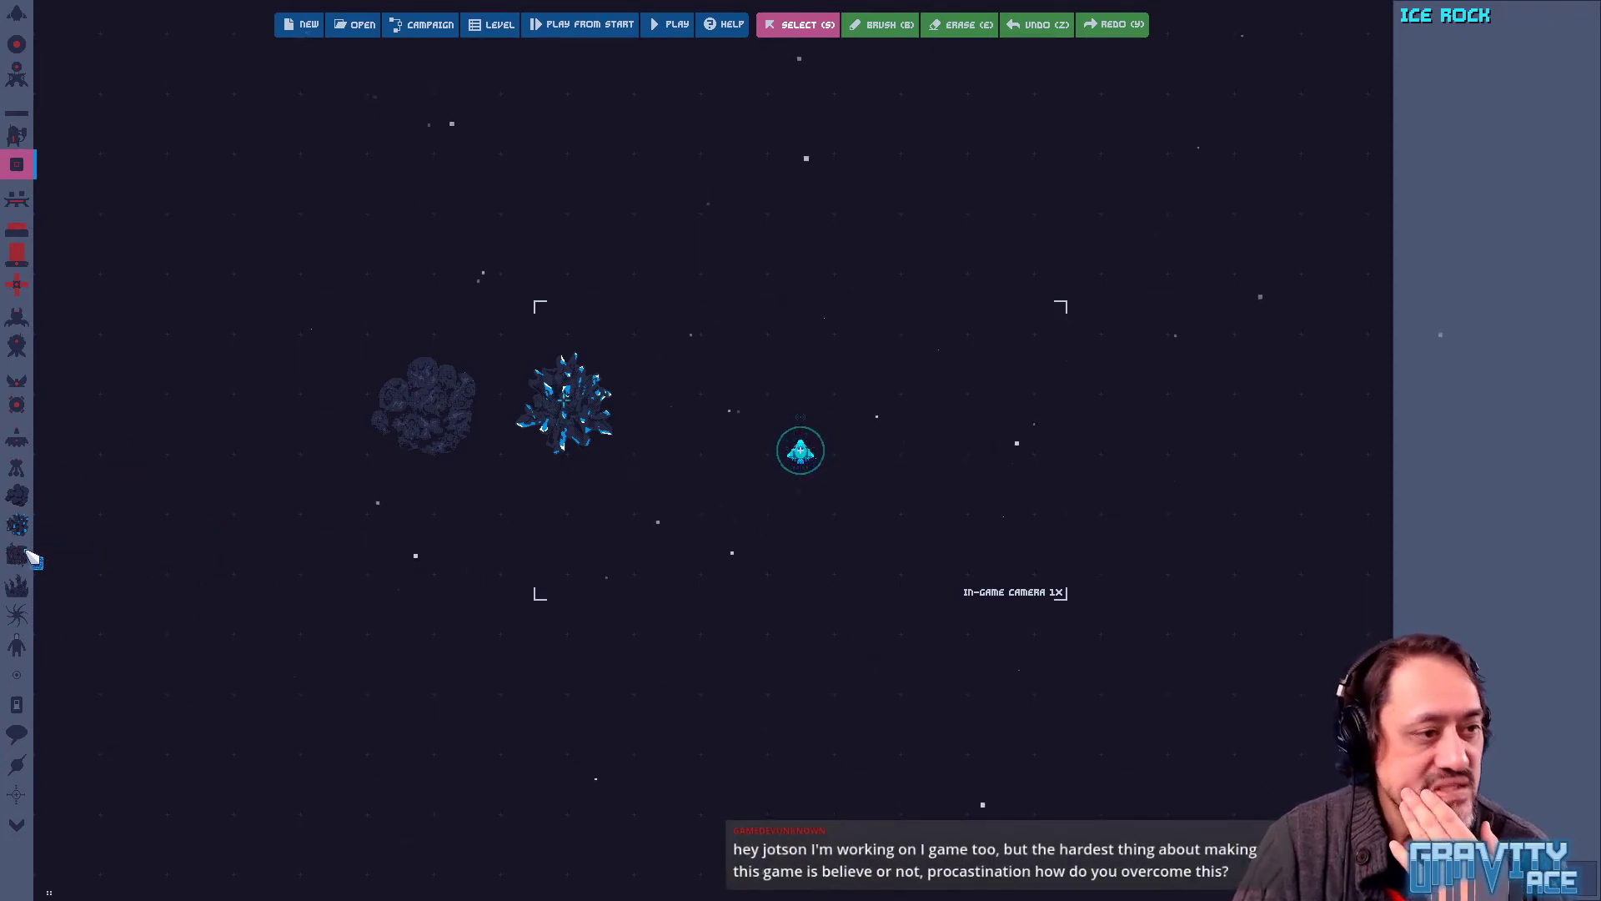
pyautogui.click(18, 320)
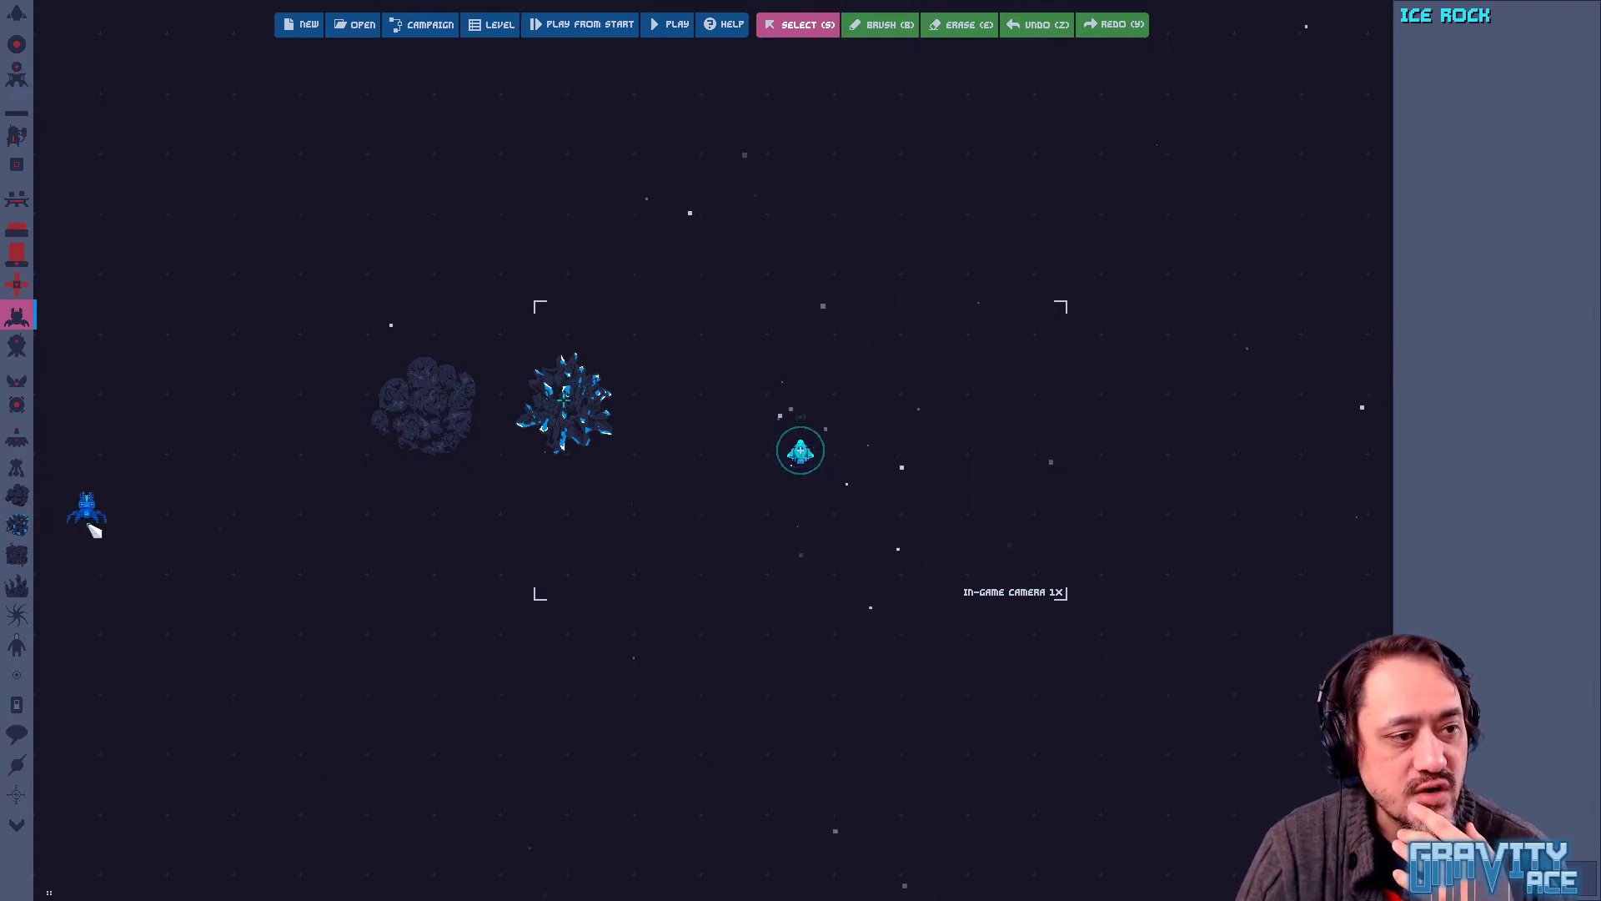
pyautogui.rightClick(87, 524)
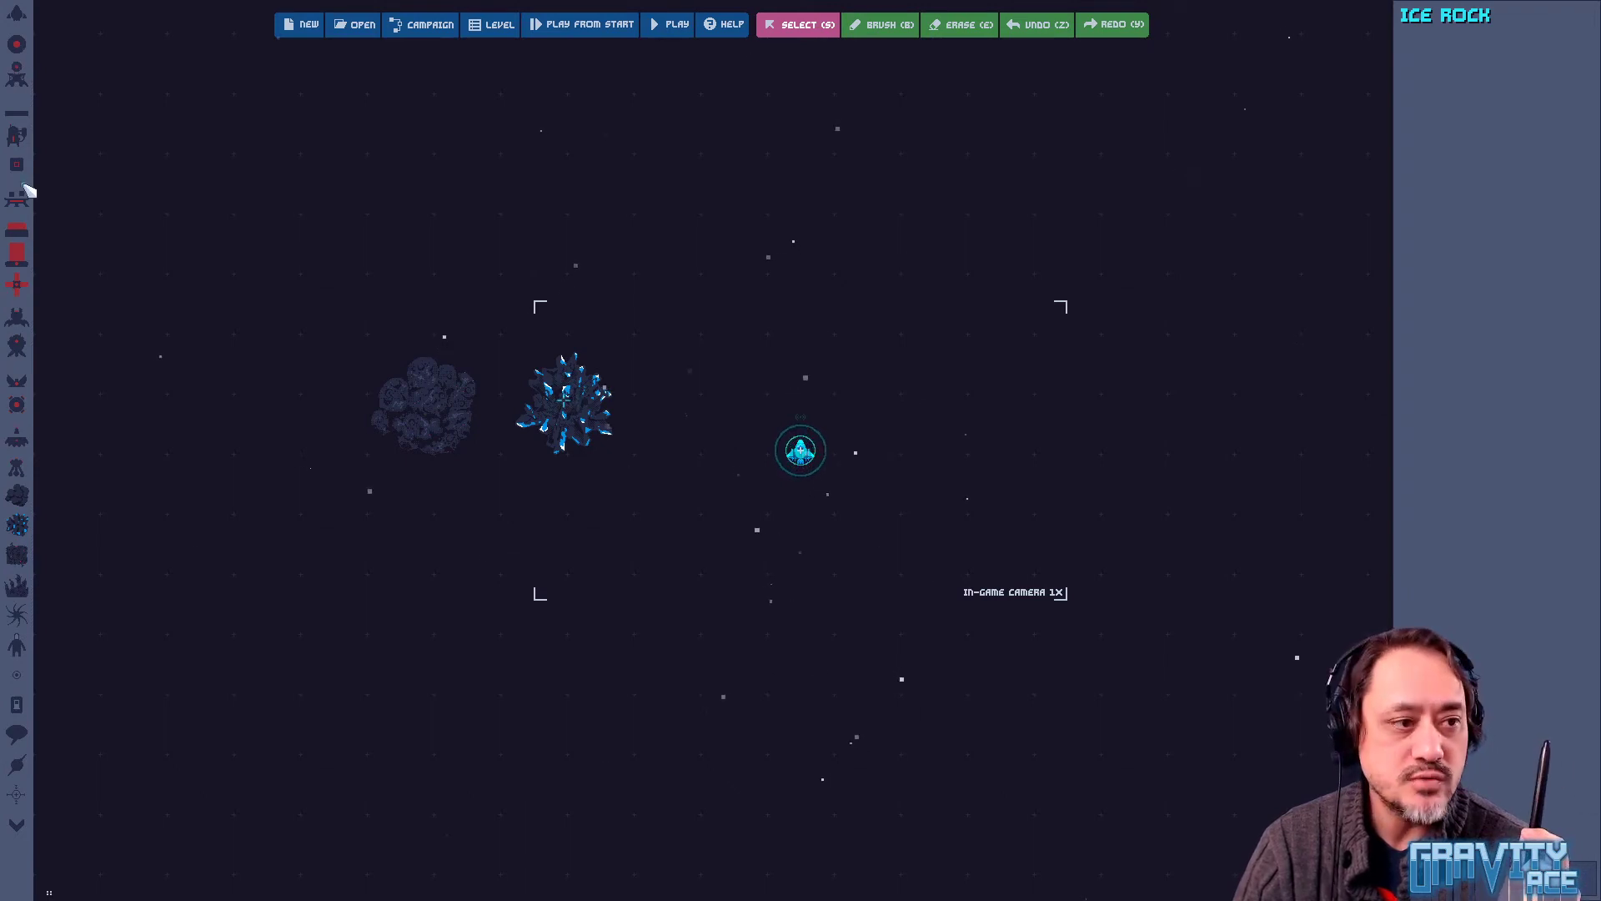
pyautogui.click(17, 316)
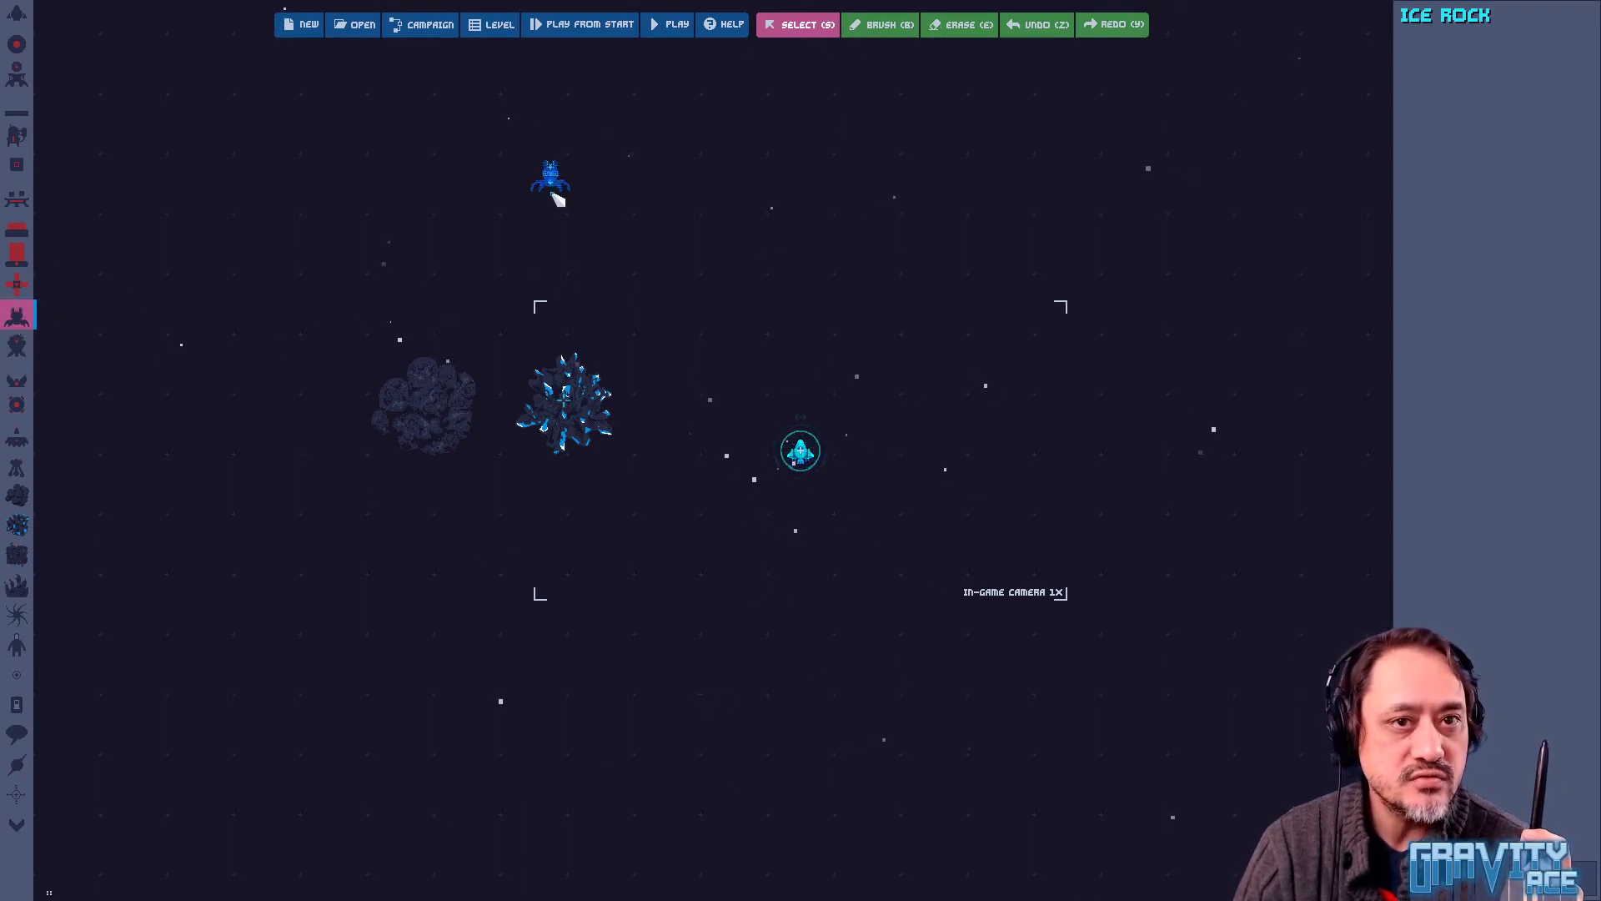
# Paint a wide wall above the ship with the Brush tool and erase part of its lower edge
pyautogui.click(900, 24)
pyautogui.moveTo(796, 275)
pyautogui.mouseDown()
pyautogui.moveTo(989, 169)
pyautogui.moveTo(1082, 193)
pyautogui.moveTo(1101, 237)
pyautogui.mouseUp()
pyautogui.click(959, 24)
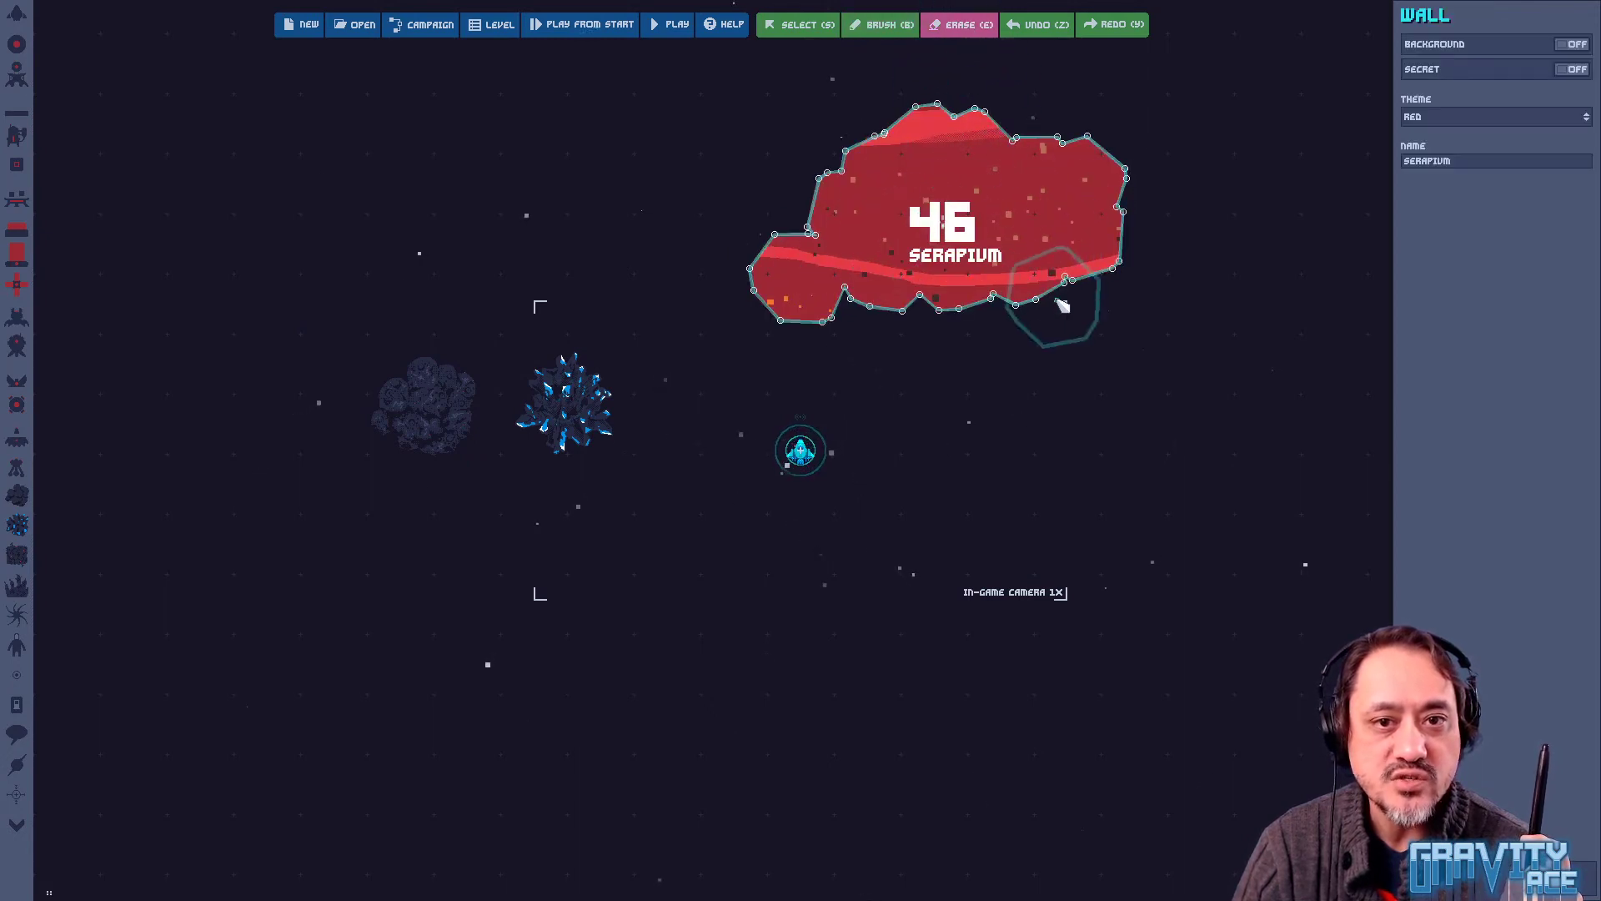
pyautogui.moveTo(1054, 304)
pyautogui.mouseDown()
pyautogui.moveTo(857, 330)
pyautogui.moveTo(1129, 372)
pyautogui.moveTo(1129, 386)
pyautogui.moveTo(1104, 293)
pyautogui.moveTo(1088, 414)
pyautogui.mouseUp()
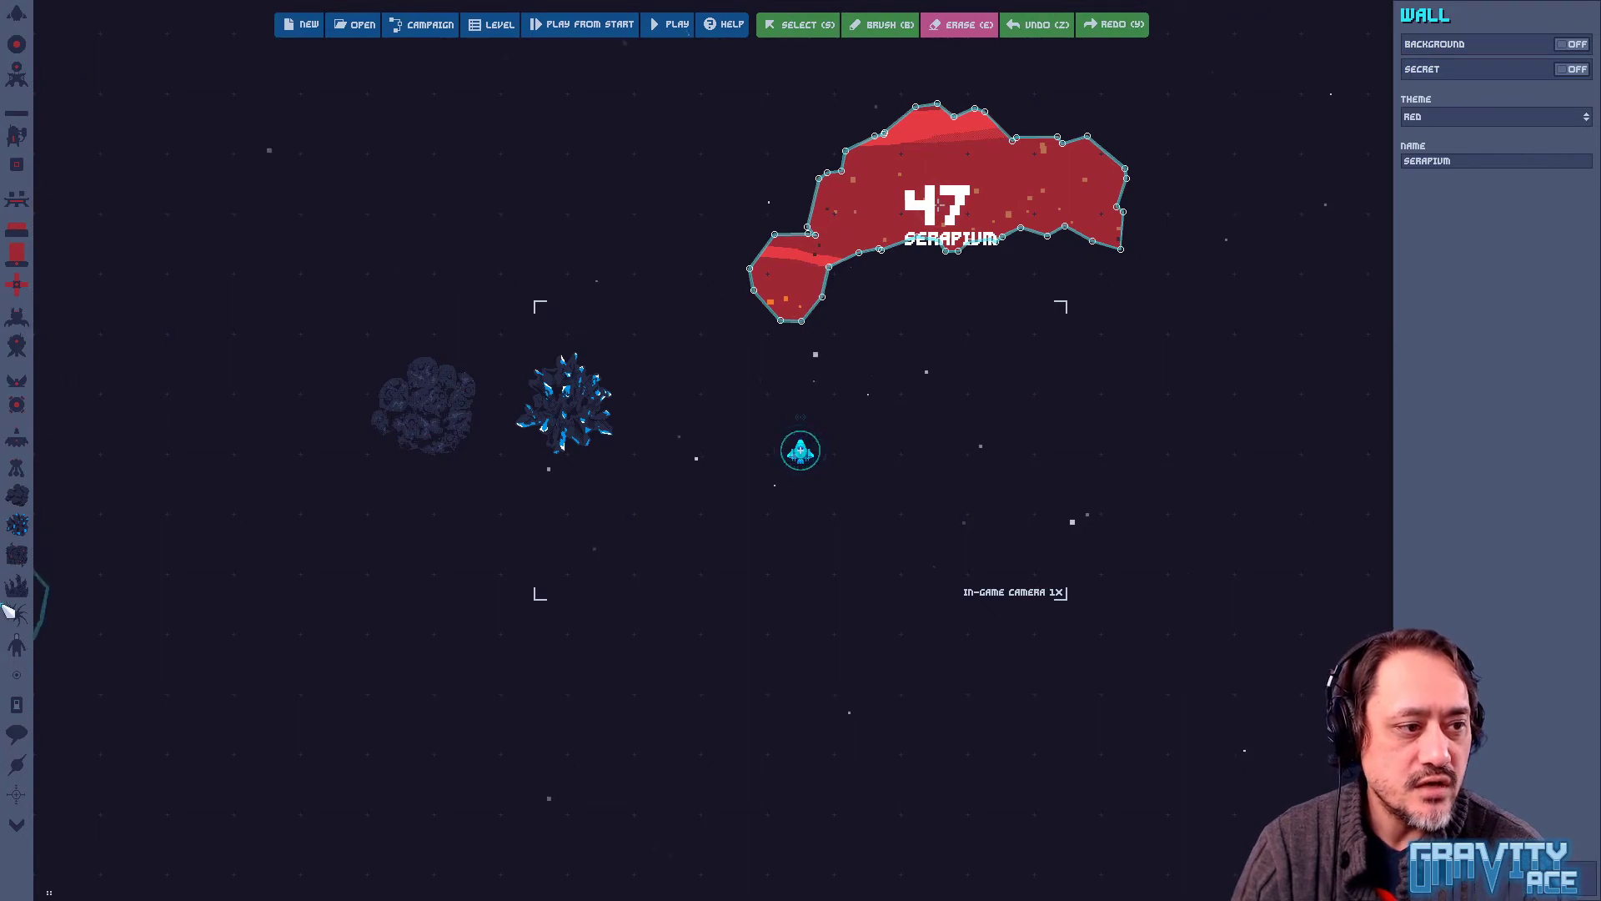
# Place five more Ice Rock props around the first rocks on the left side of the level
pyautogui.click(19, 525)
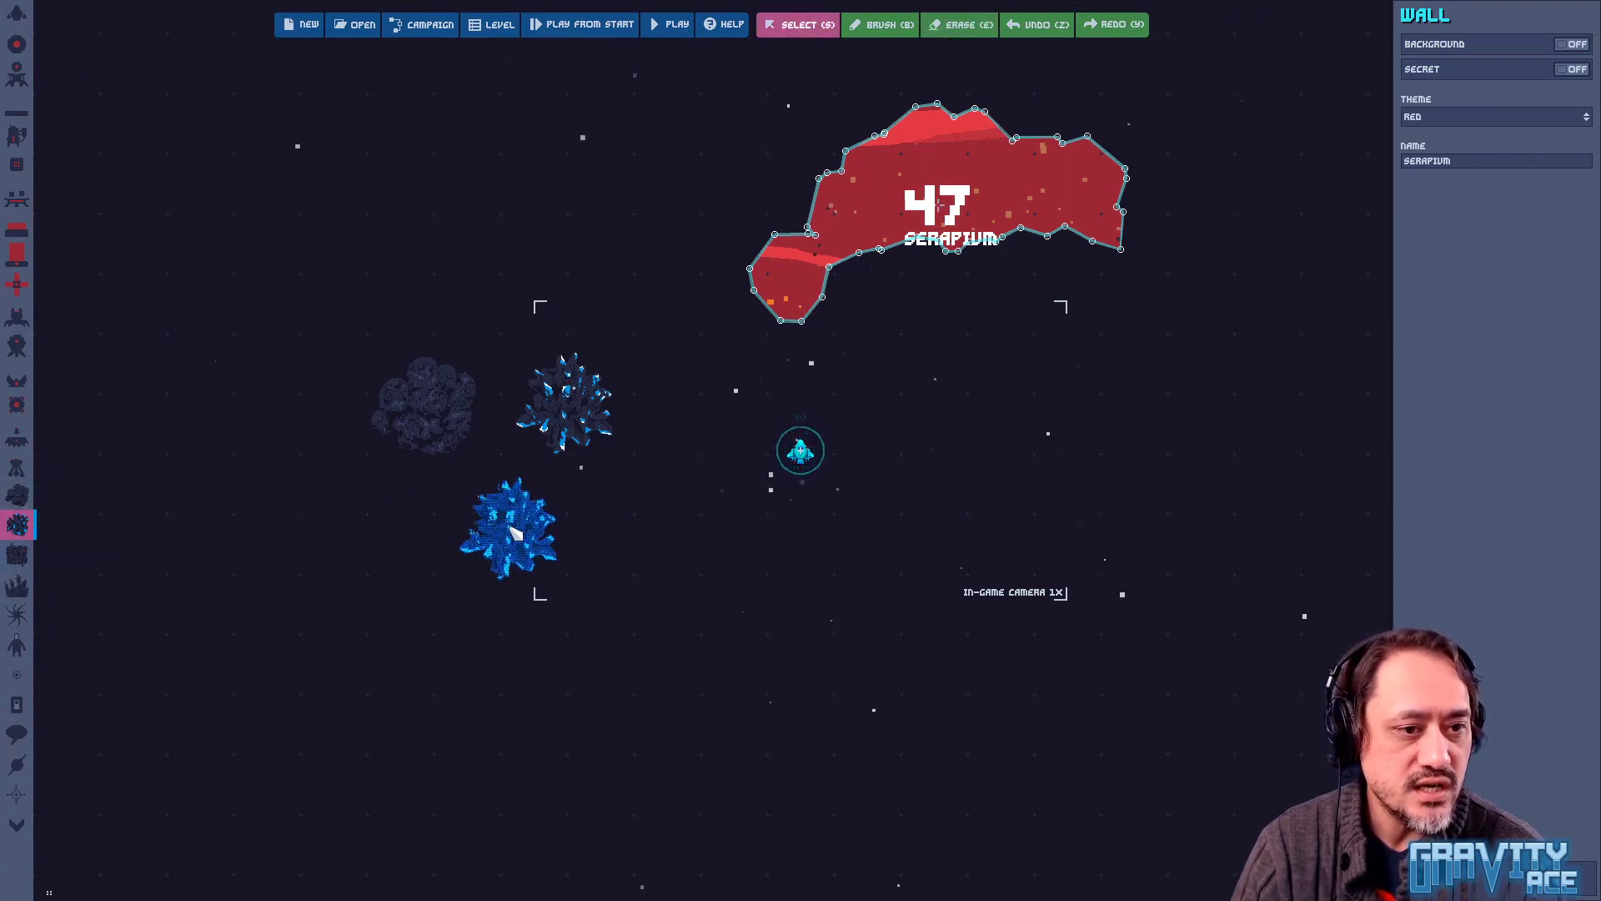
pyautogui.click(510, 531)
pyautogui.click(653, 595)
pyautogui.click(401, 695)
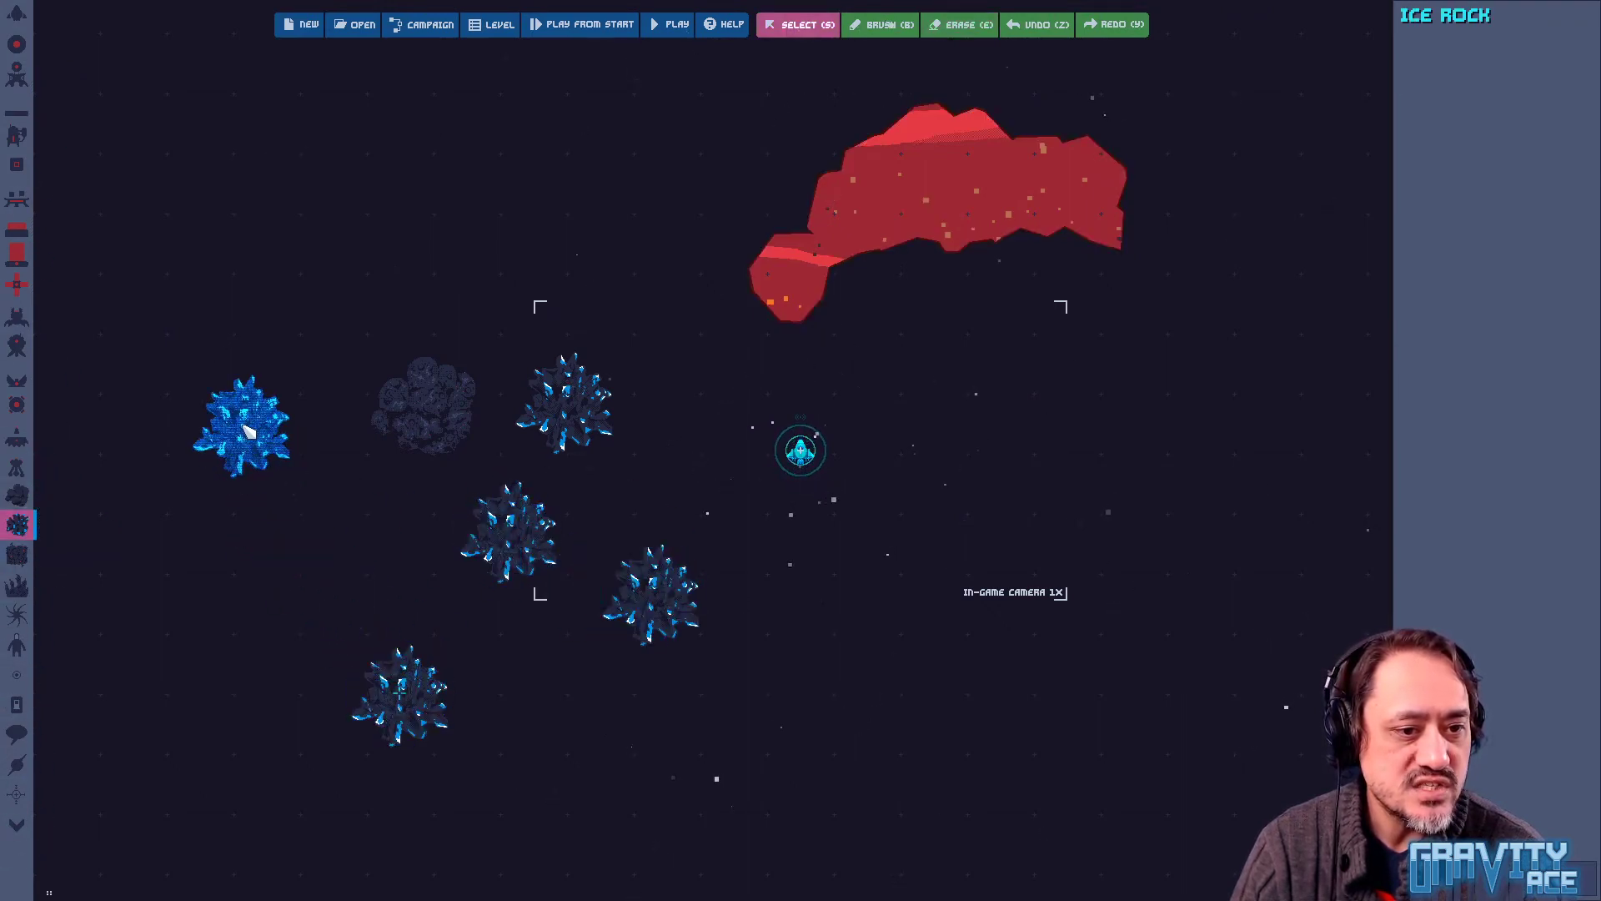
pyautogui.click(244, 427)
pyautogui.click(437, 230)
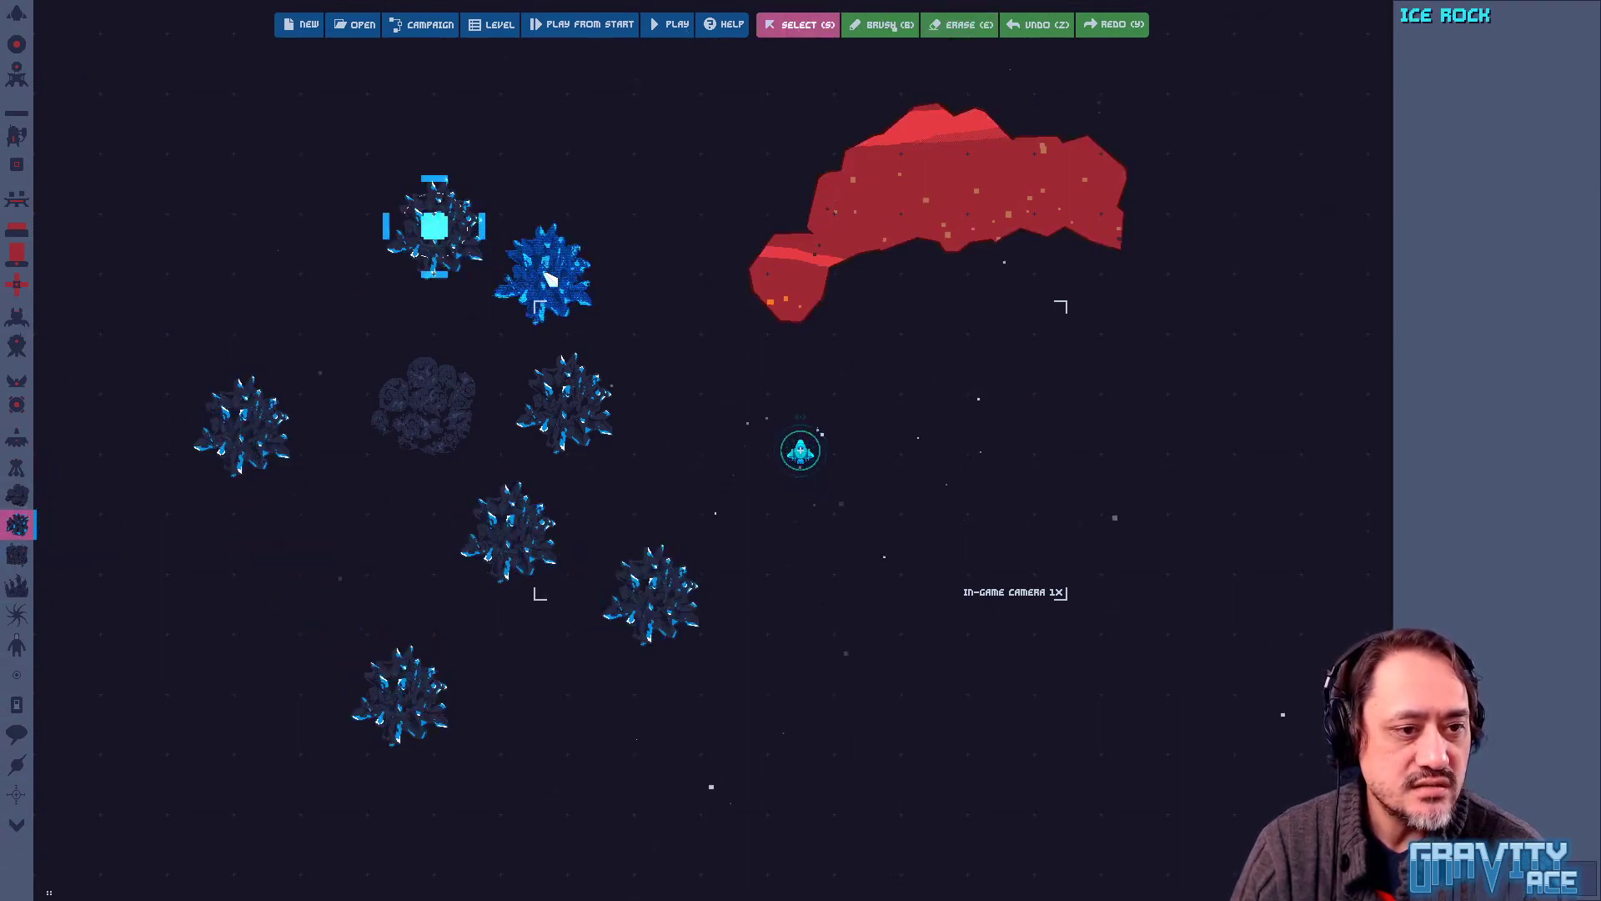
# Add two Rock props among the ice rocks on the left and two under the right part of the wall
pyautogui.click(18, 495)
pyautogui.click(337, 292)
pyautogui.click(259, 510)
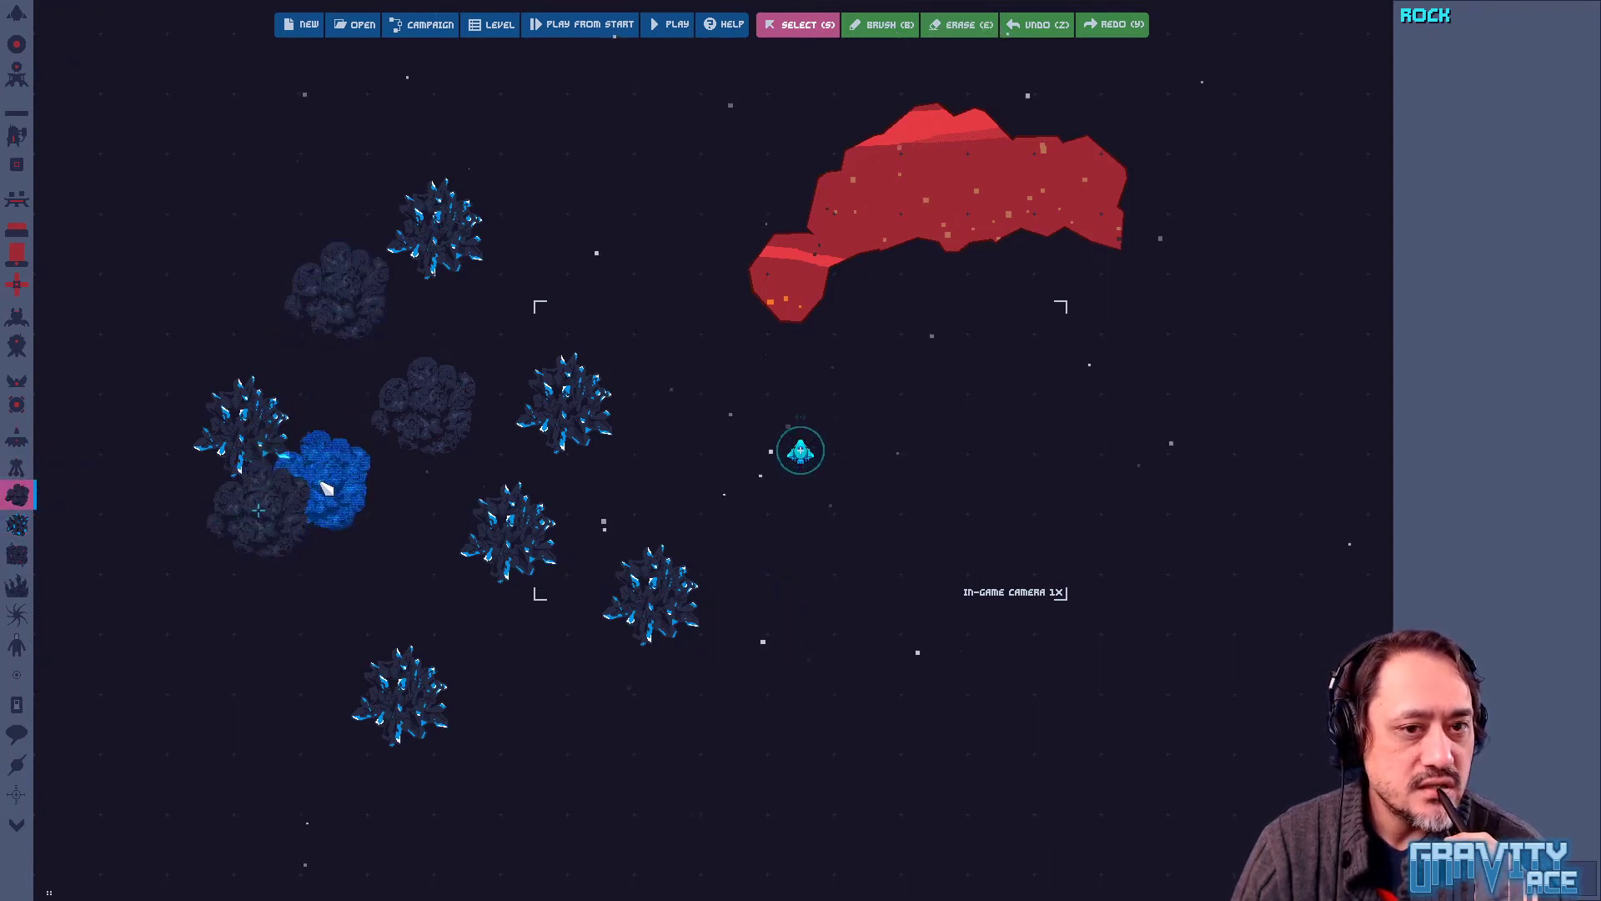
pyautogui.moveTo(965, 411); pyautogui.dragTo(793, 476, button='middle')
pyautogui.click(915, 332)
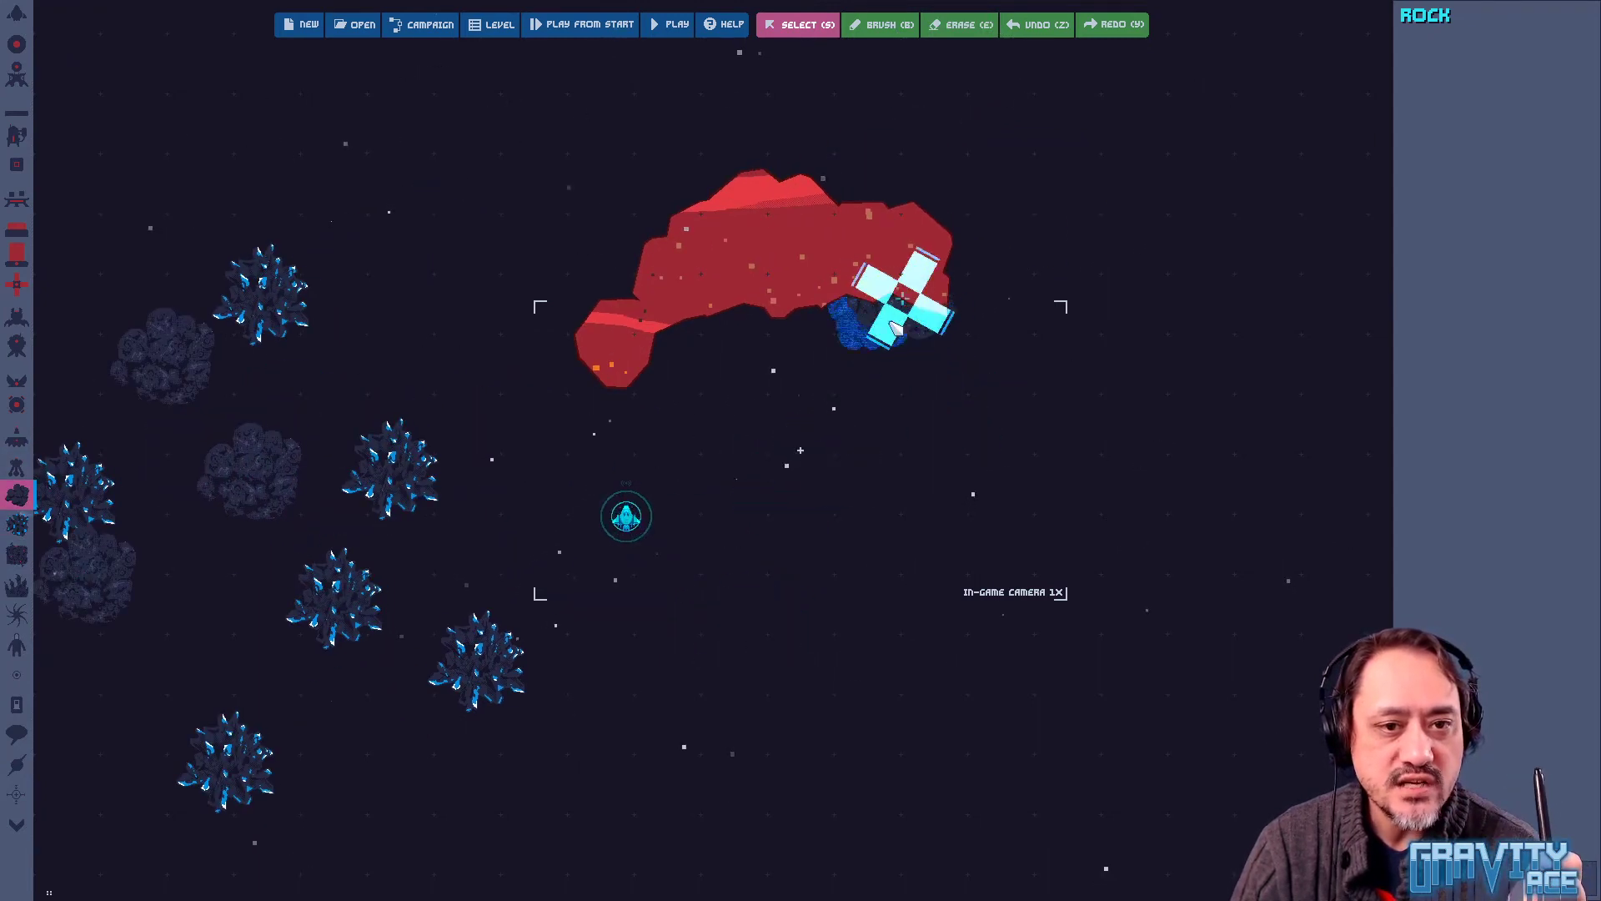
pyautogui.click(826, 325)
# Place three Ice Rock props around the left end of the red wall, two above it and one below
pyautogui.click(17, 524)
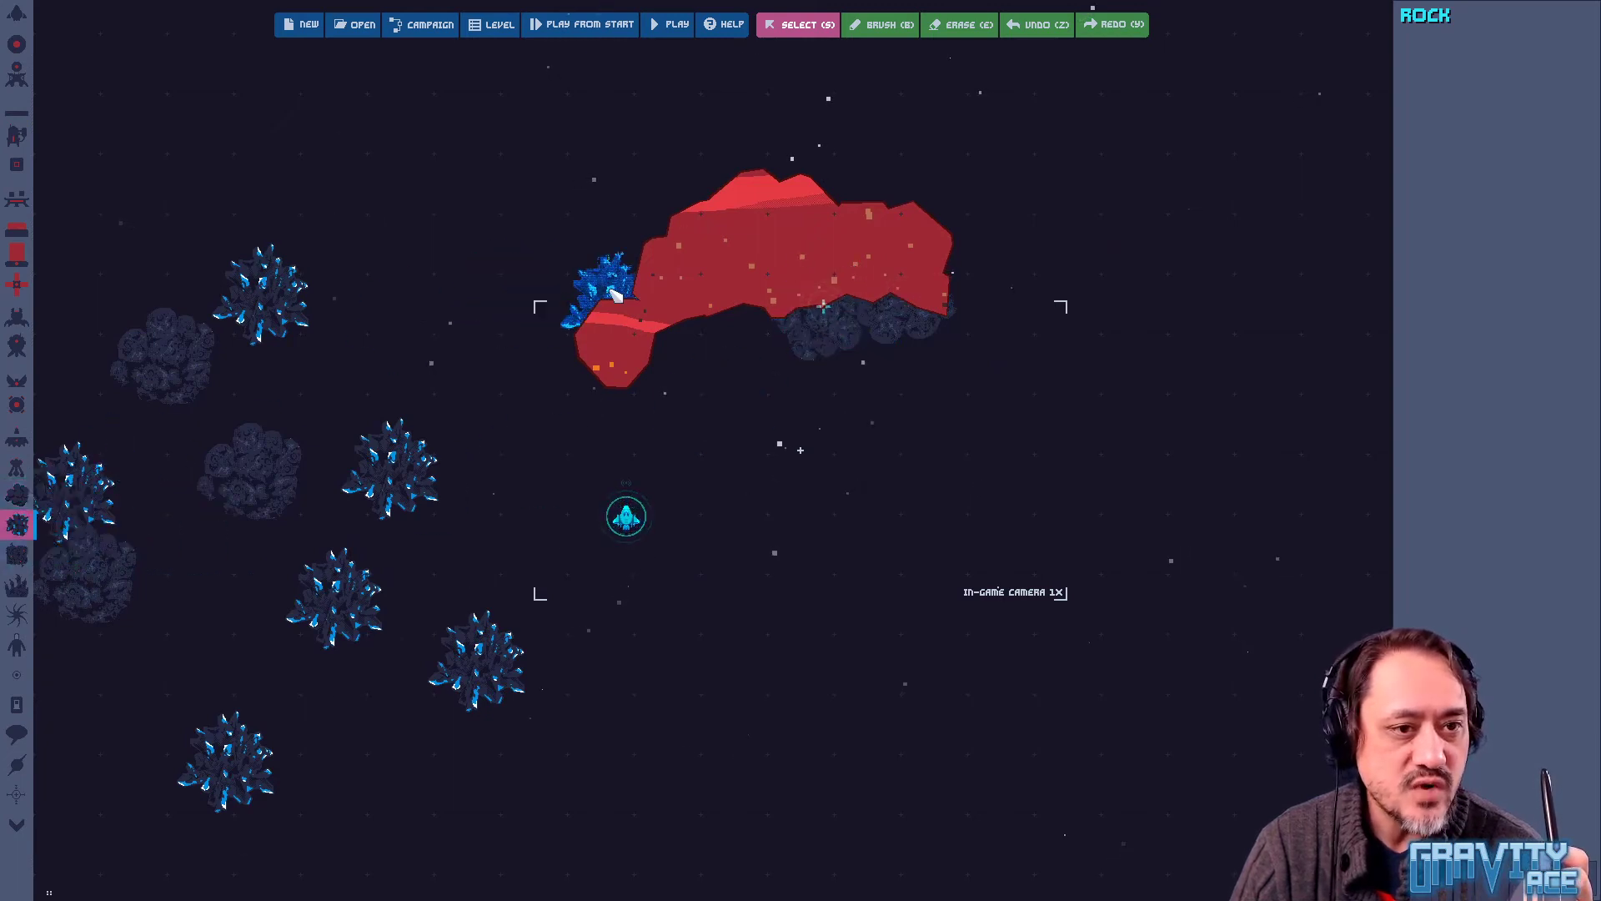
pyautogui.click(605, 282)
pyautogui.click(647, 217)
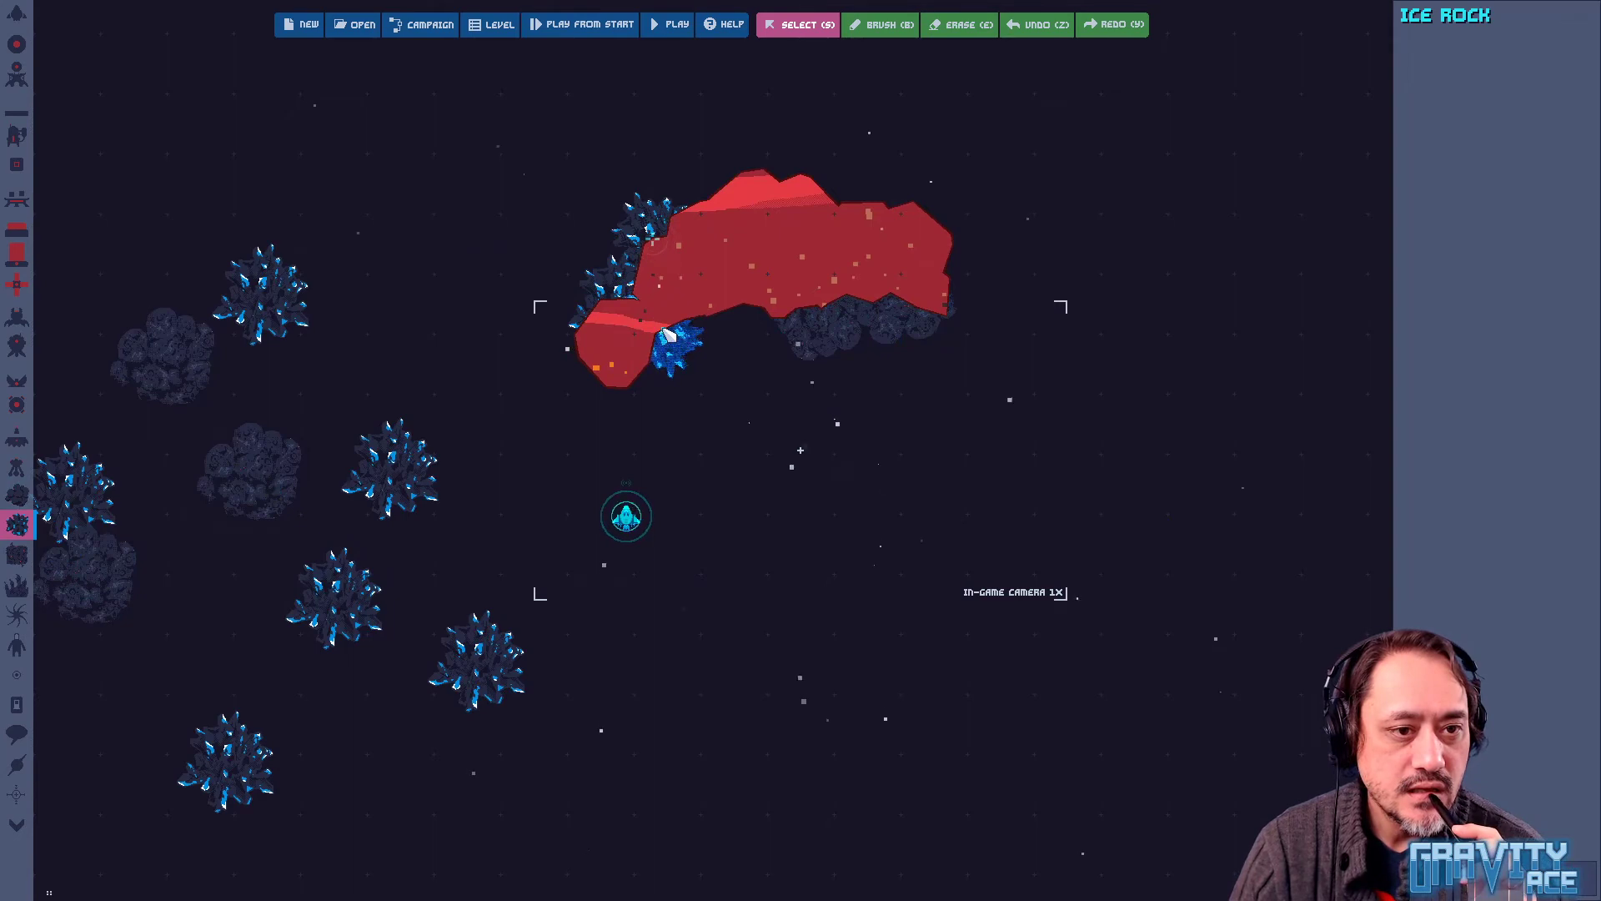
pyautogui.click(667, 338)
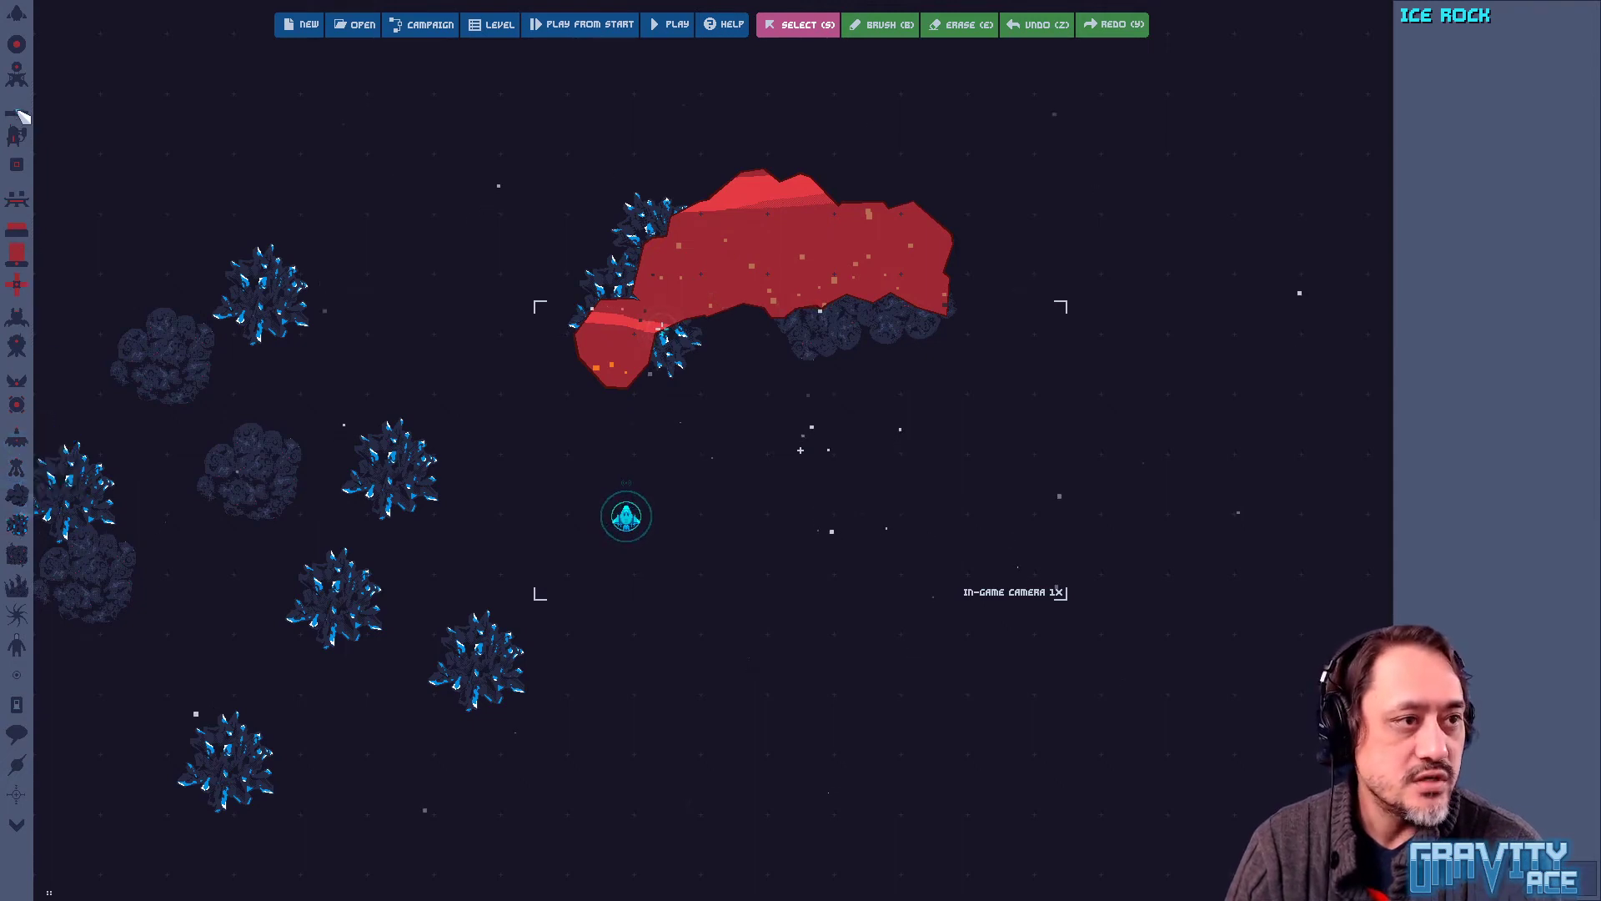
# Paint a second, curved wall to the right of the ship and set its theme to Ice Blue
pyautogui.click(892, 25)
pyautogui.moveTo(1134, 411)
pyautogui.mouseDown()
pyautogui.moveTo(861, 511)
pyautogui.moveTo(1166, 374)
pyautogui.moveTo(948, 543)
pyautogui.mouseUp()
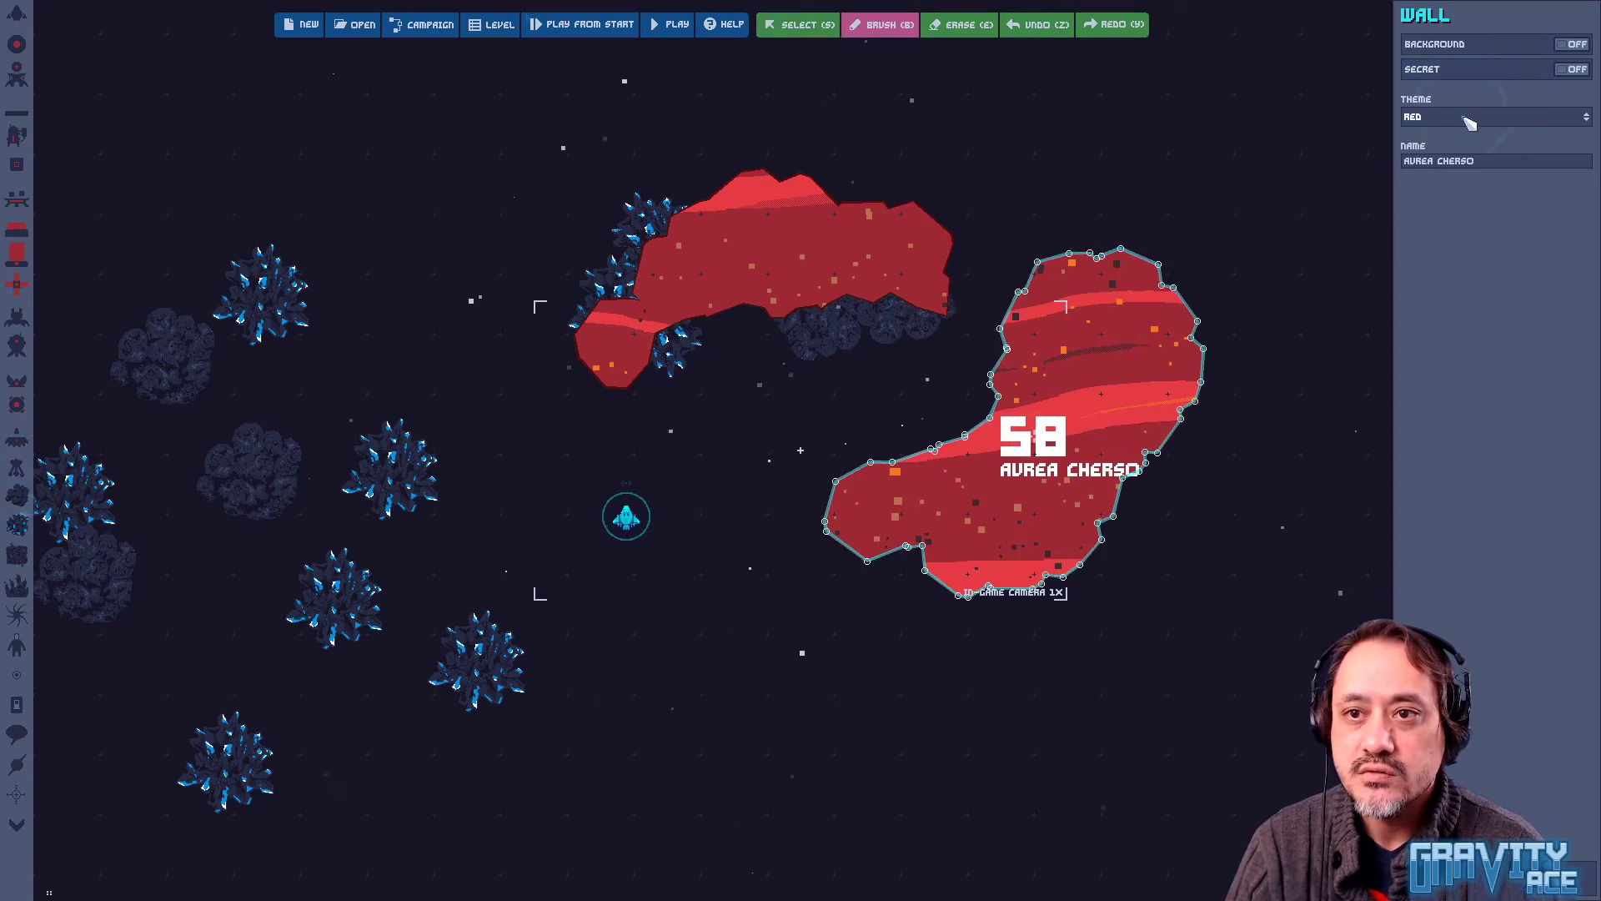
pyautogui.click(1470, 124)
pyautogui.click(1456, 150)
pyautogui.press('s')
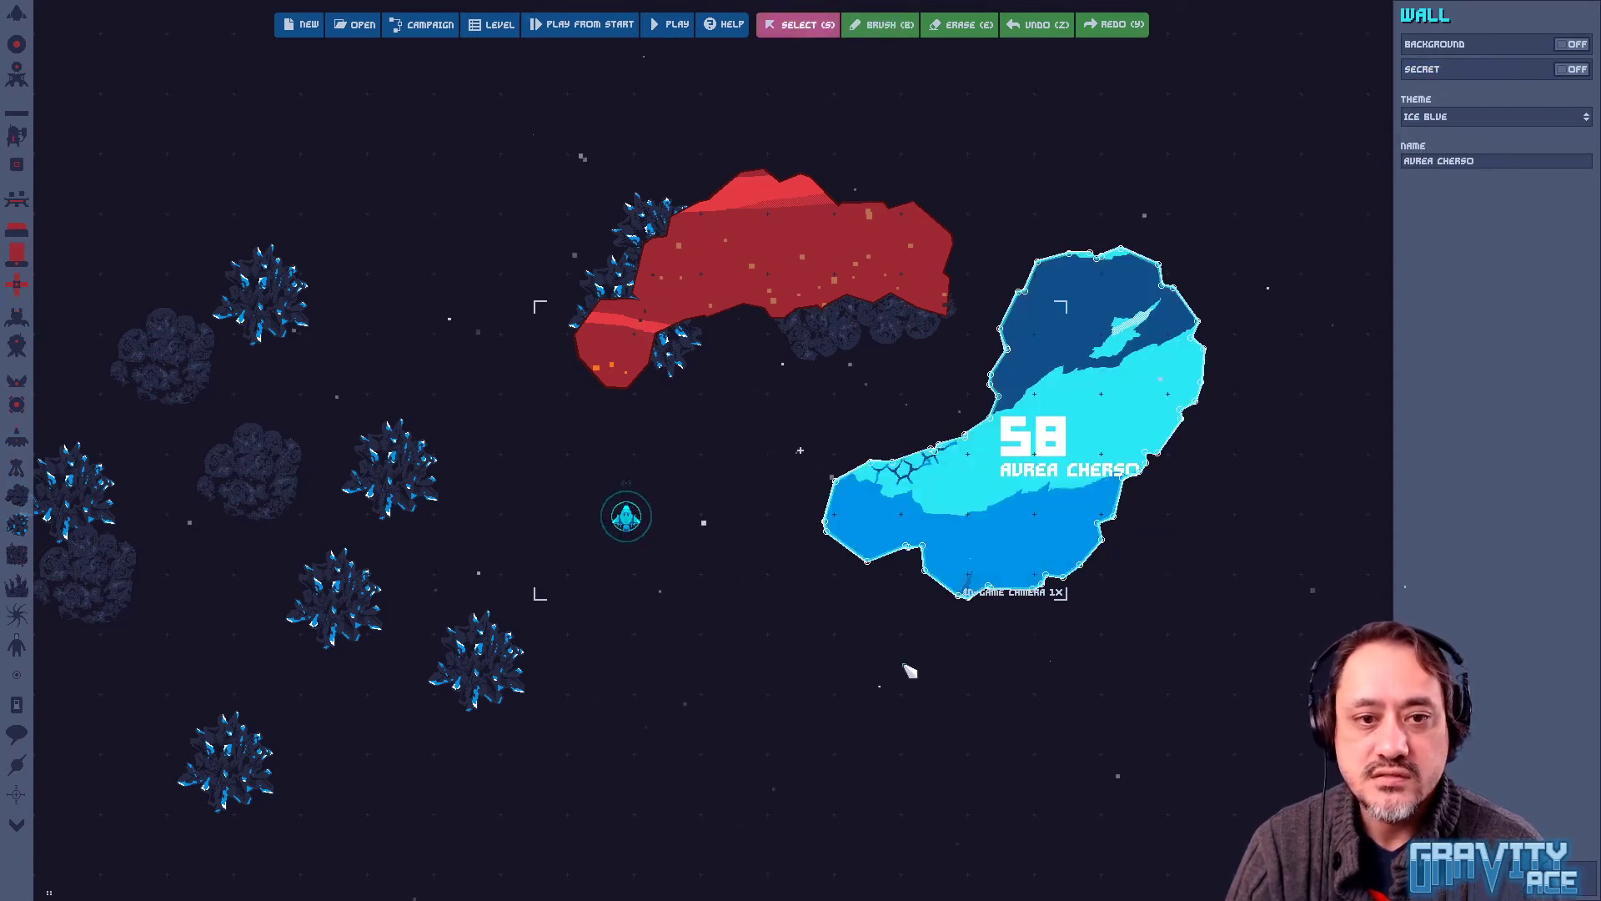
# Set the theme of the first wall, above the ship, to Ice Blue and deselect it
pyautogui.moveTo(725, 679); pyautogui.dragTo(667, 684, button='middle')
pyautogui.click(711, 302)
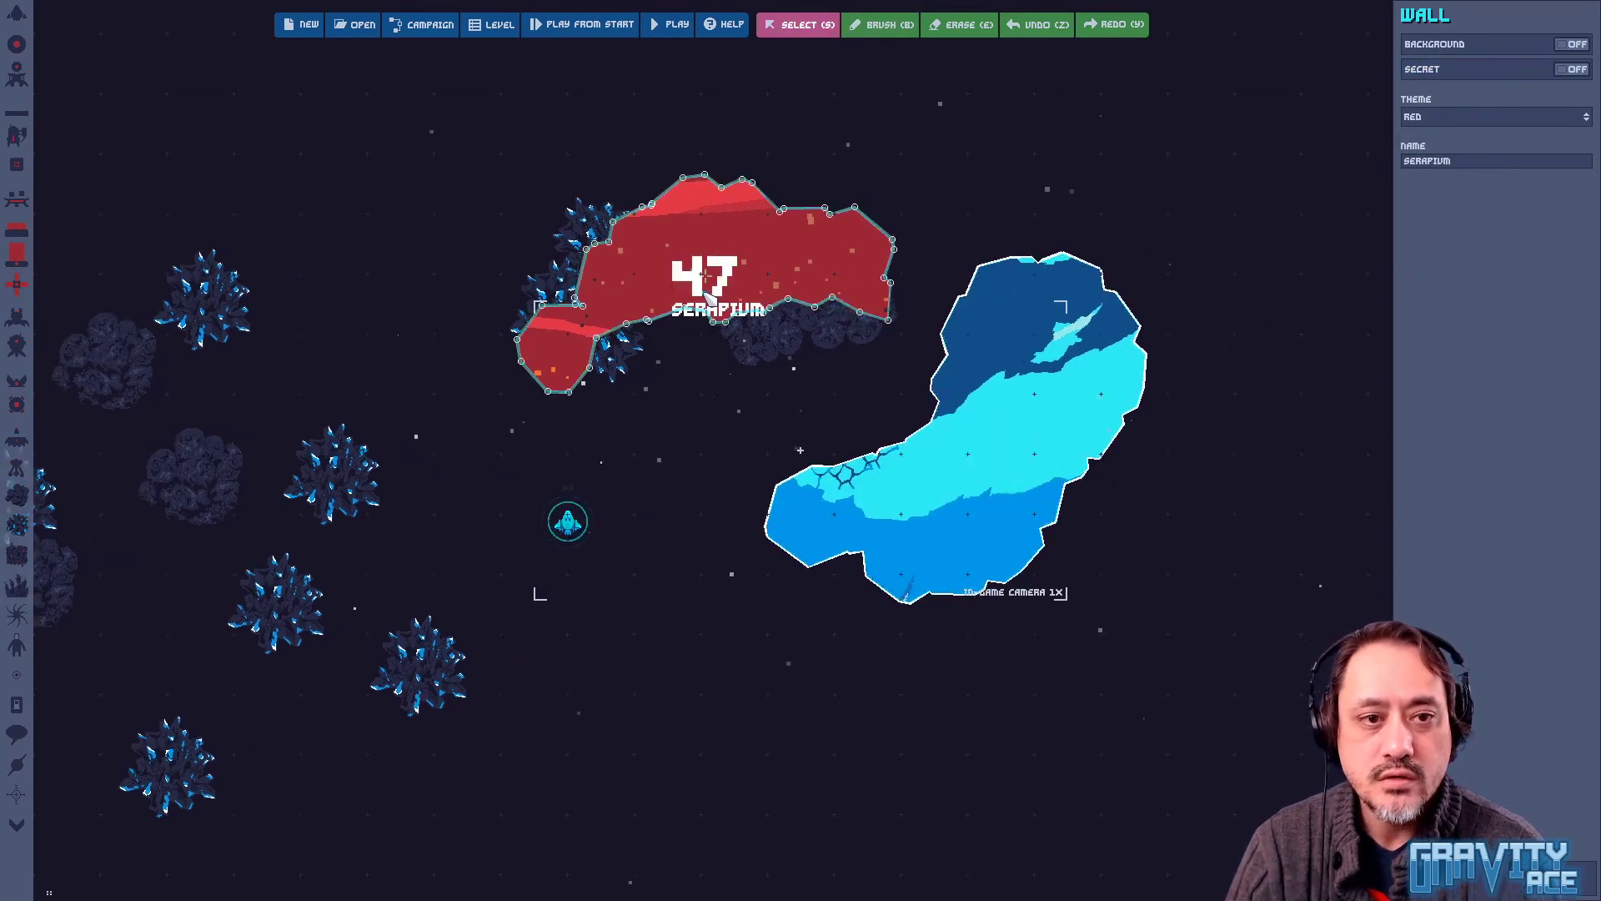
pyautogui.click(1468, 117)
pyautogui.click(1458, 147)
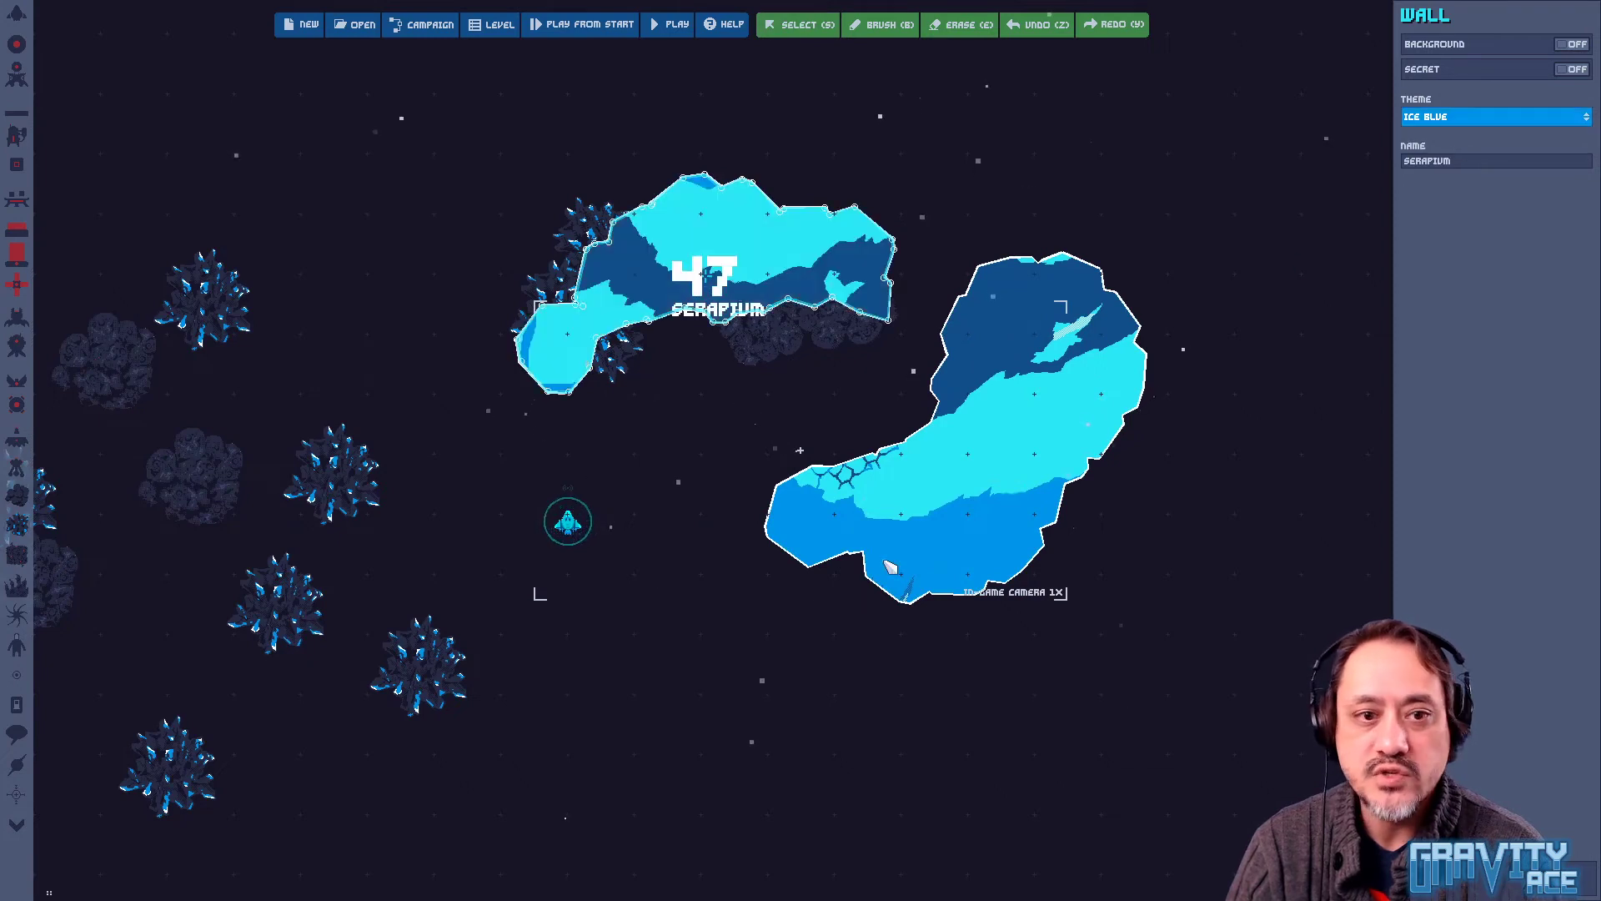
pyautogui.press('Escape')
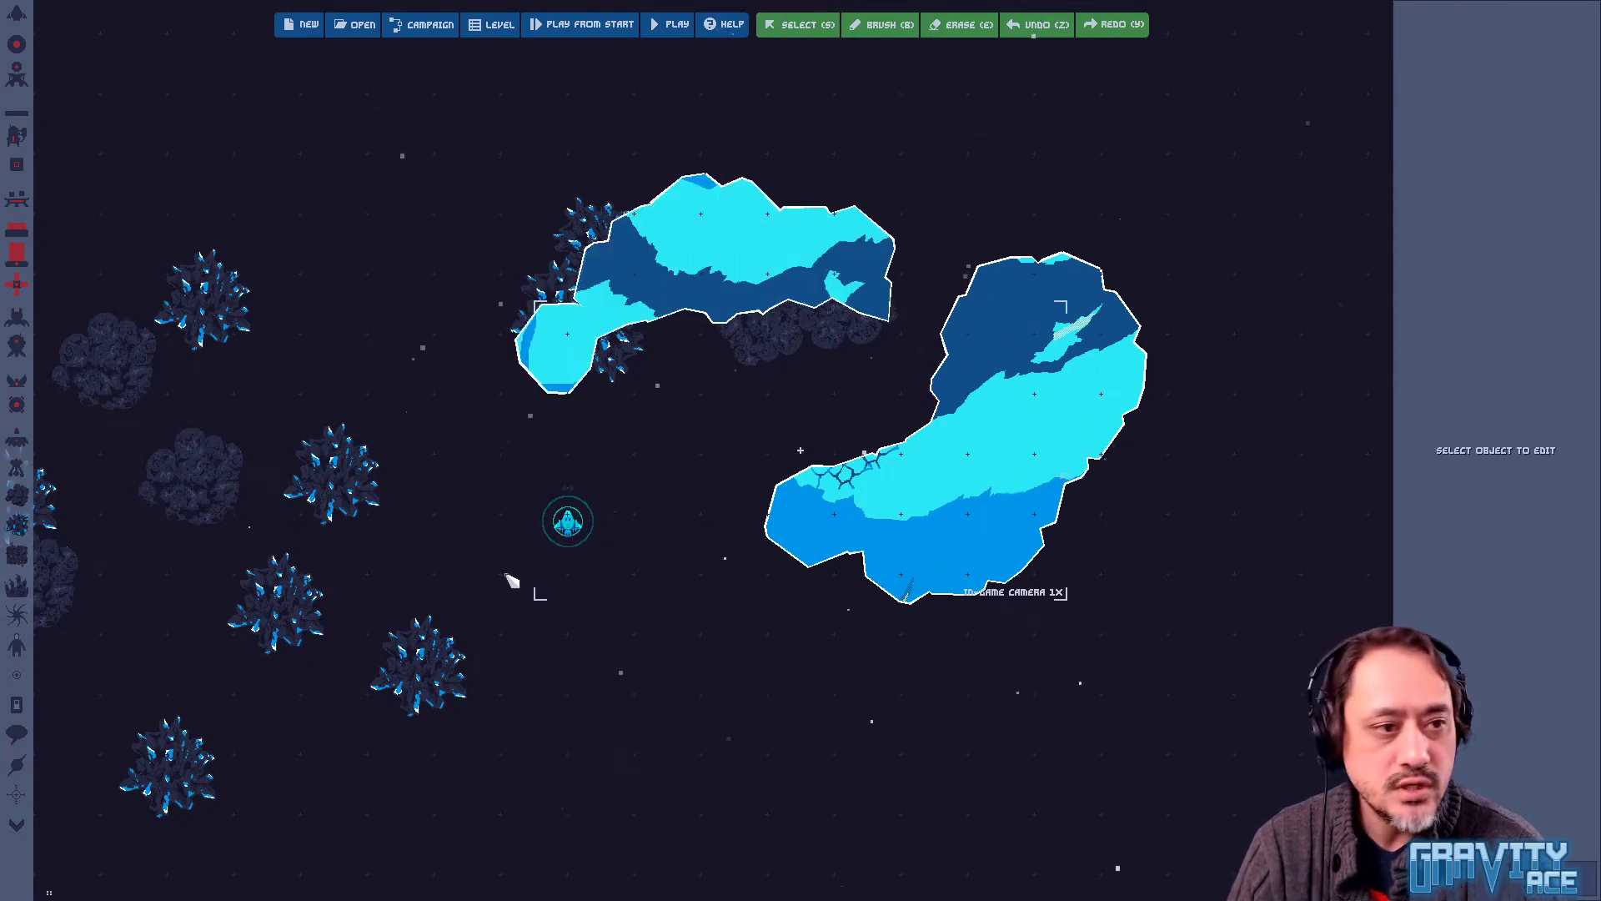
# Paint a small Red-themed wall below the ship and move it onto the lower part of the curved Ice Blue wall
pyautogui.press('b')
pyautogui.moveTo(506, 606)
pyautogui.mouseDown()
pyautogui.moveTo(529, 651)
pyautogui.moveTo(533, 636)
pyautogui.moveTo(546, 646)
pyautogui.mouseUp()
pyautogui.click(1455, 121)
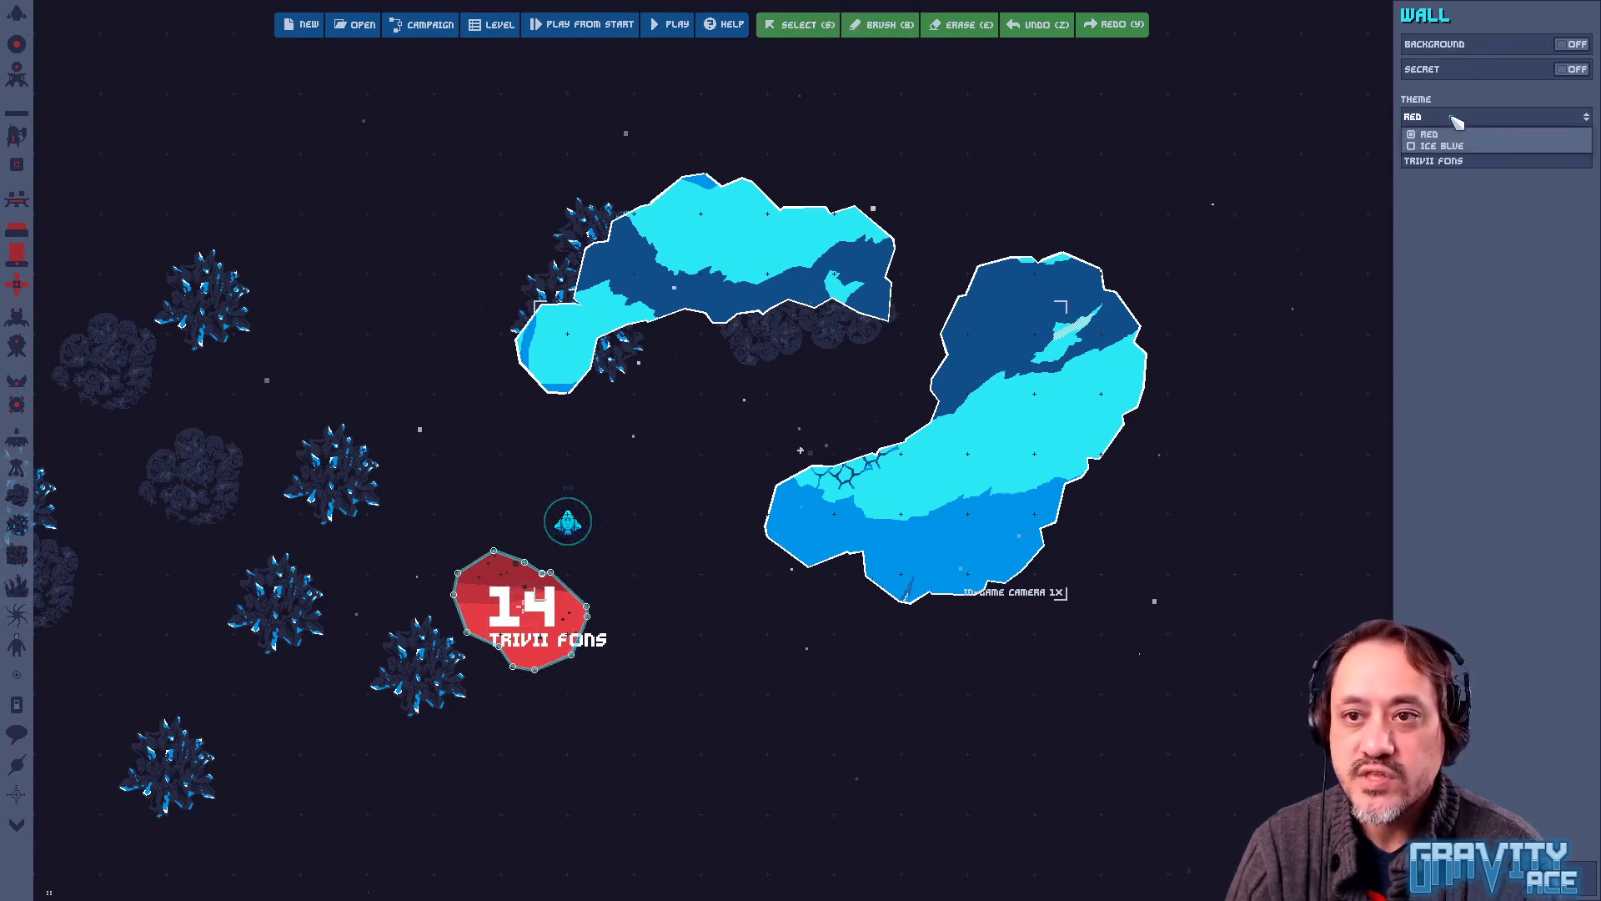
pyautogui.click(1455, 121)
pyautogui.moveTo(517, 627); pyautogui.dragTo(927, 536)
pyautogui.click(799, 695)
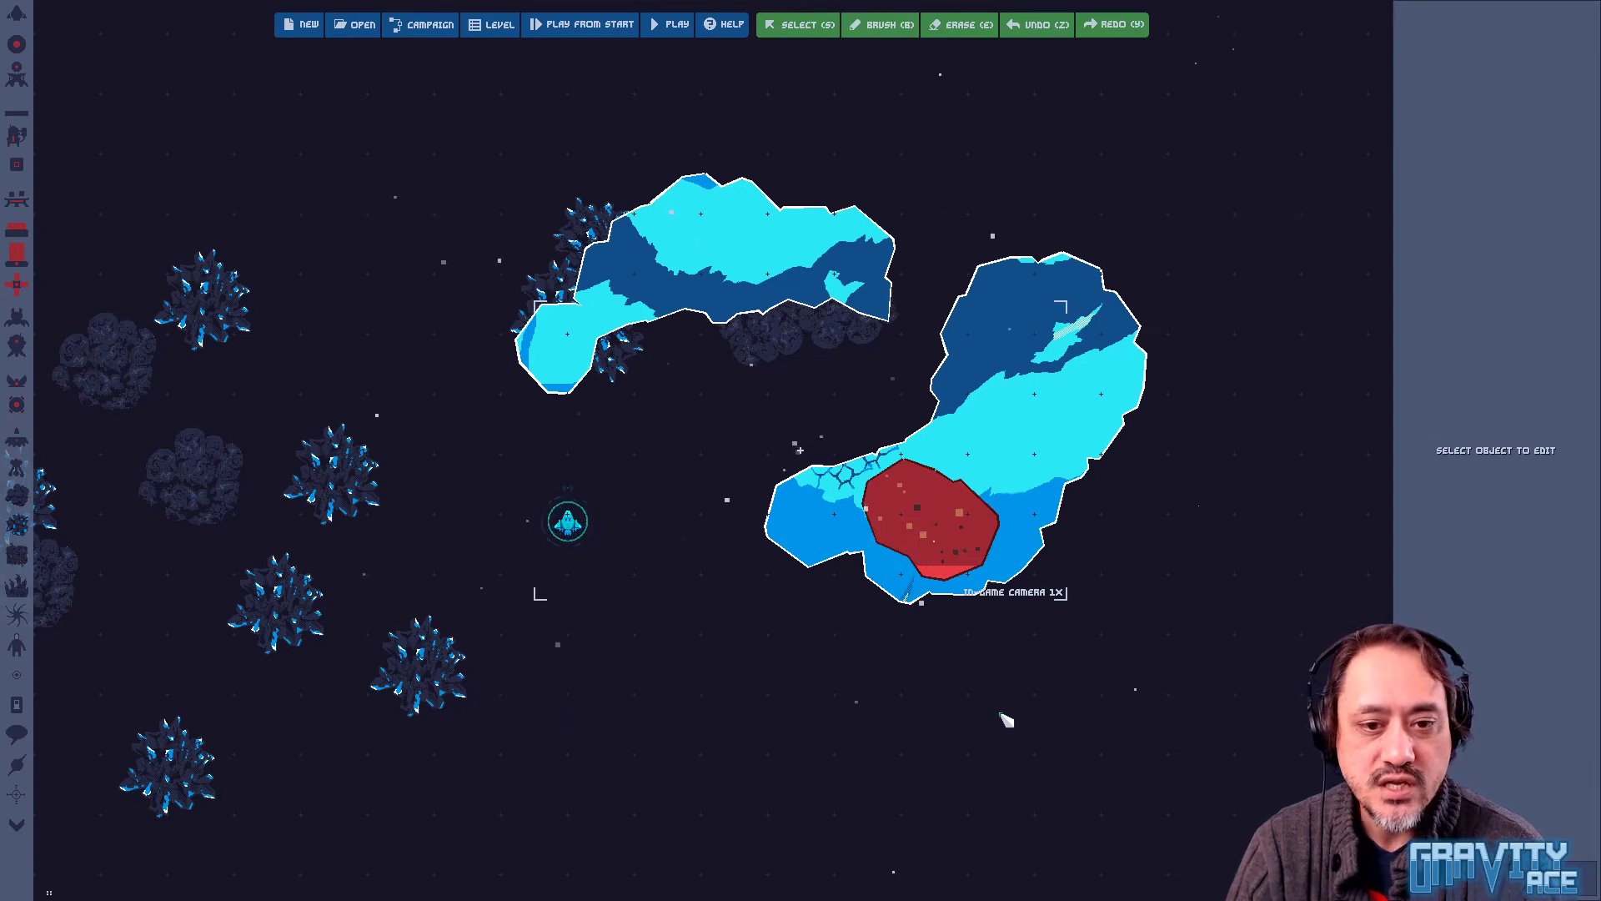
# Try a slight rotation of the curved Ice Blue wall beneath the small Red wall and undo it
pyautogui.moveTo(1004, 718); pyautogui.dragTo(826, 700, button='middle')
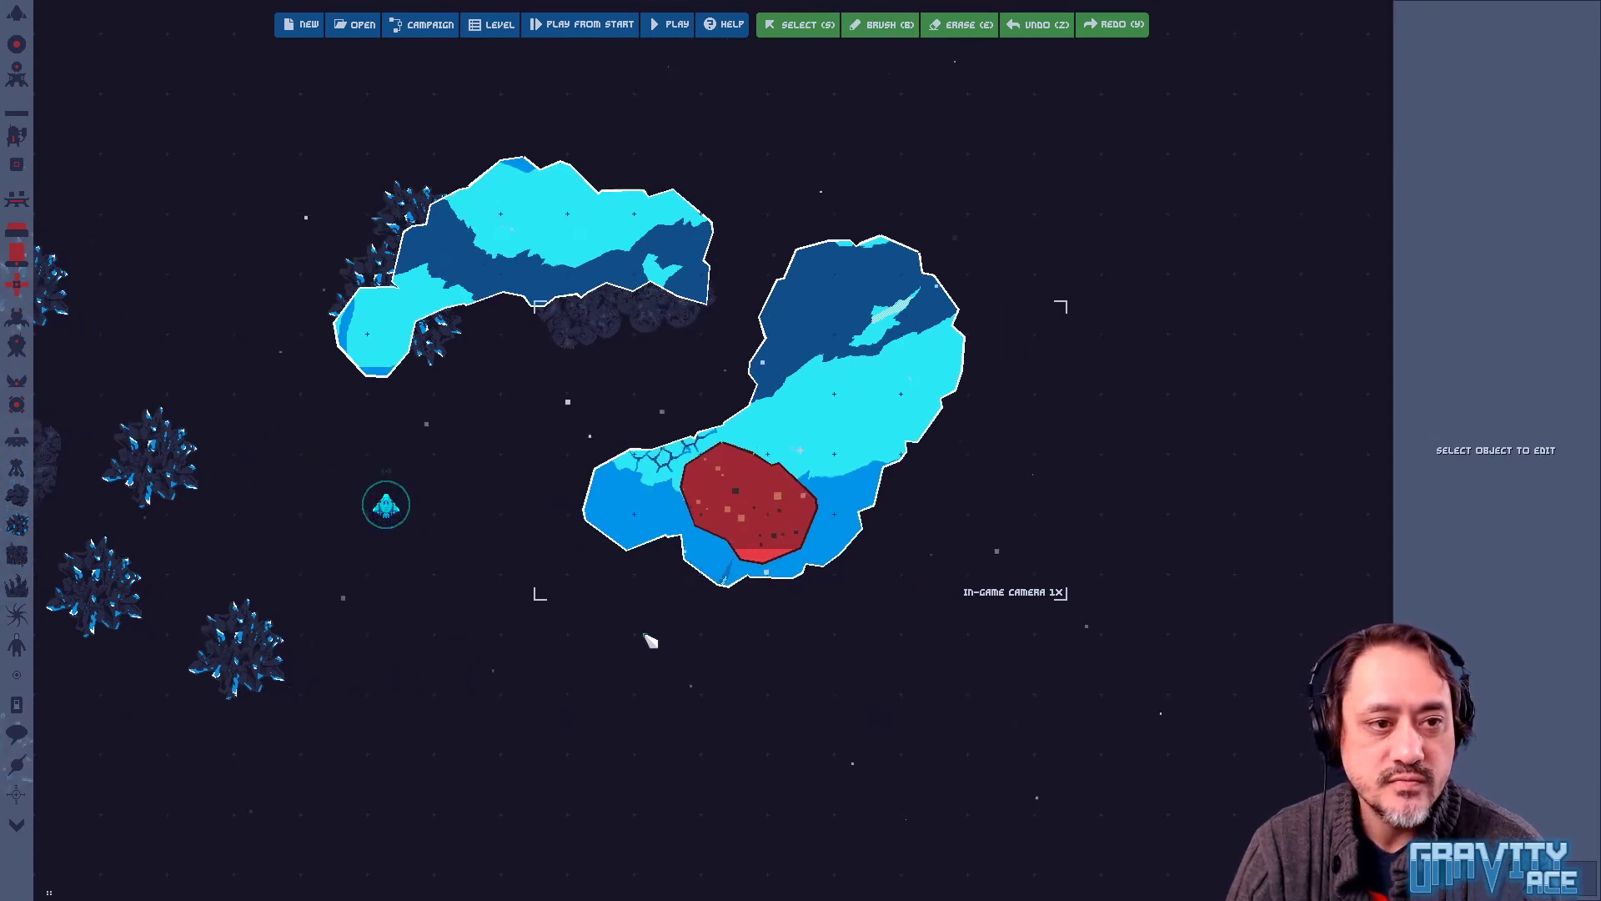
pyautogui.moveTo(647, 640); pyautogui.dragTo(784, 703, button='middle')
pyautogui.click(919, 584)
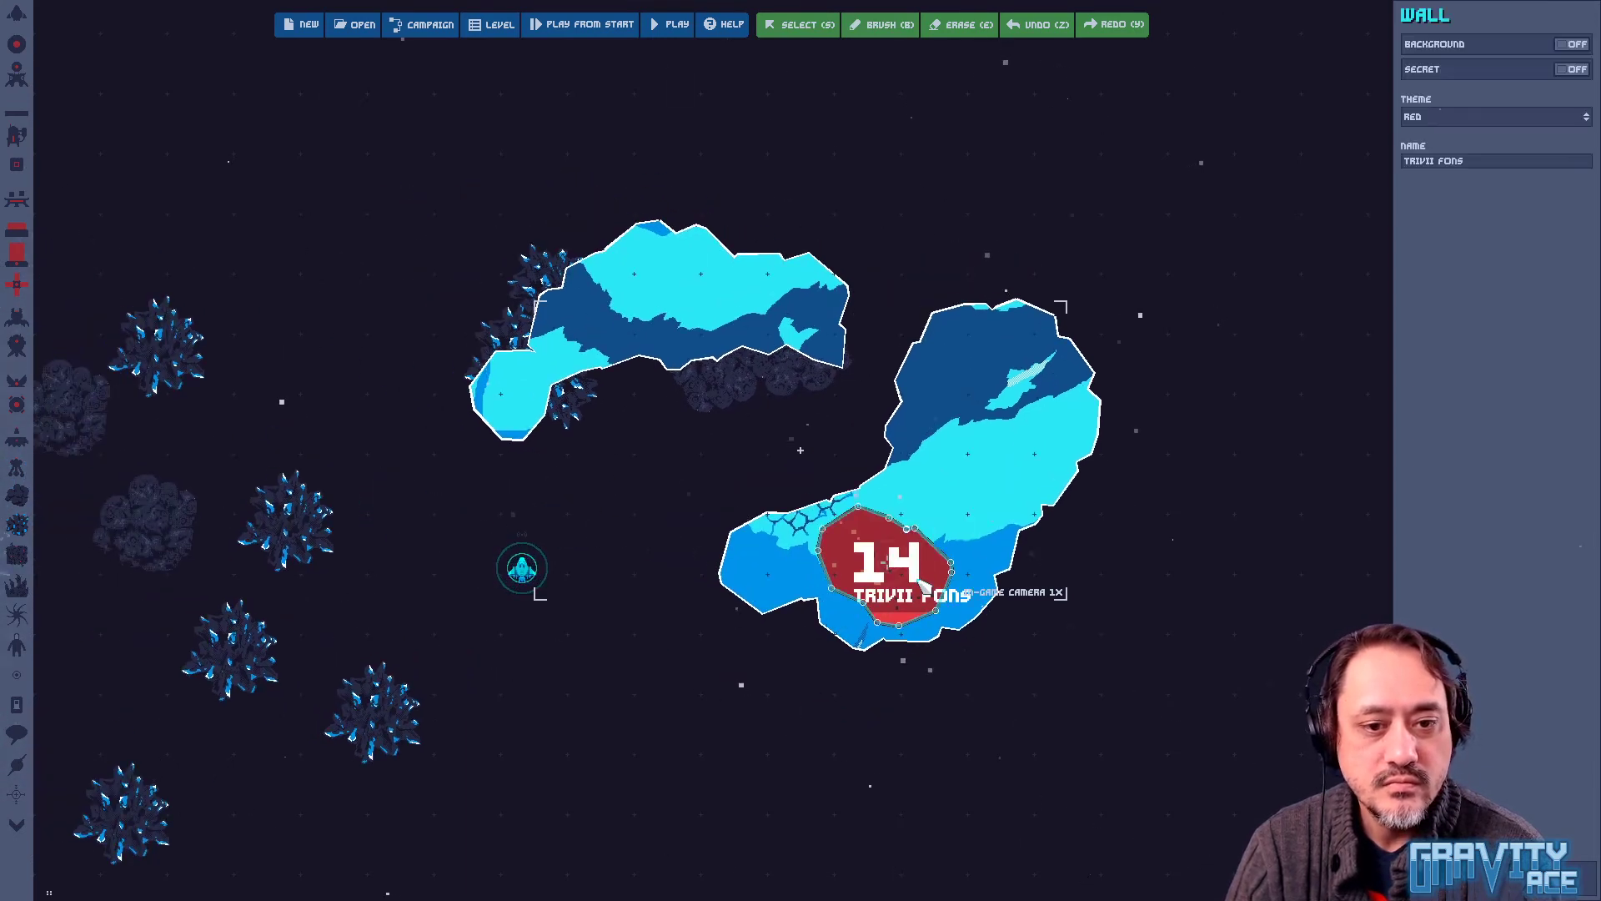
pyautogui.click(917, 574)
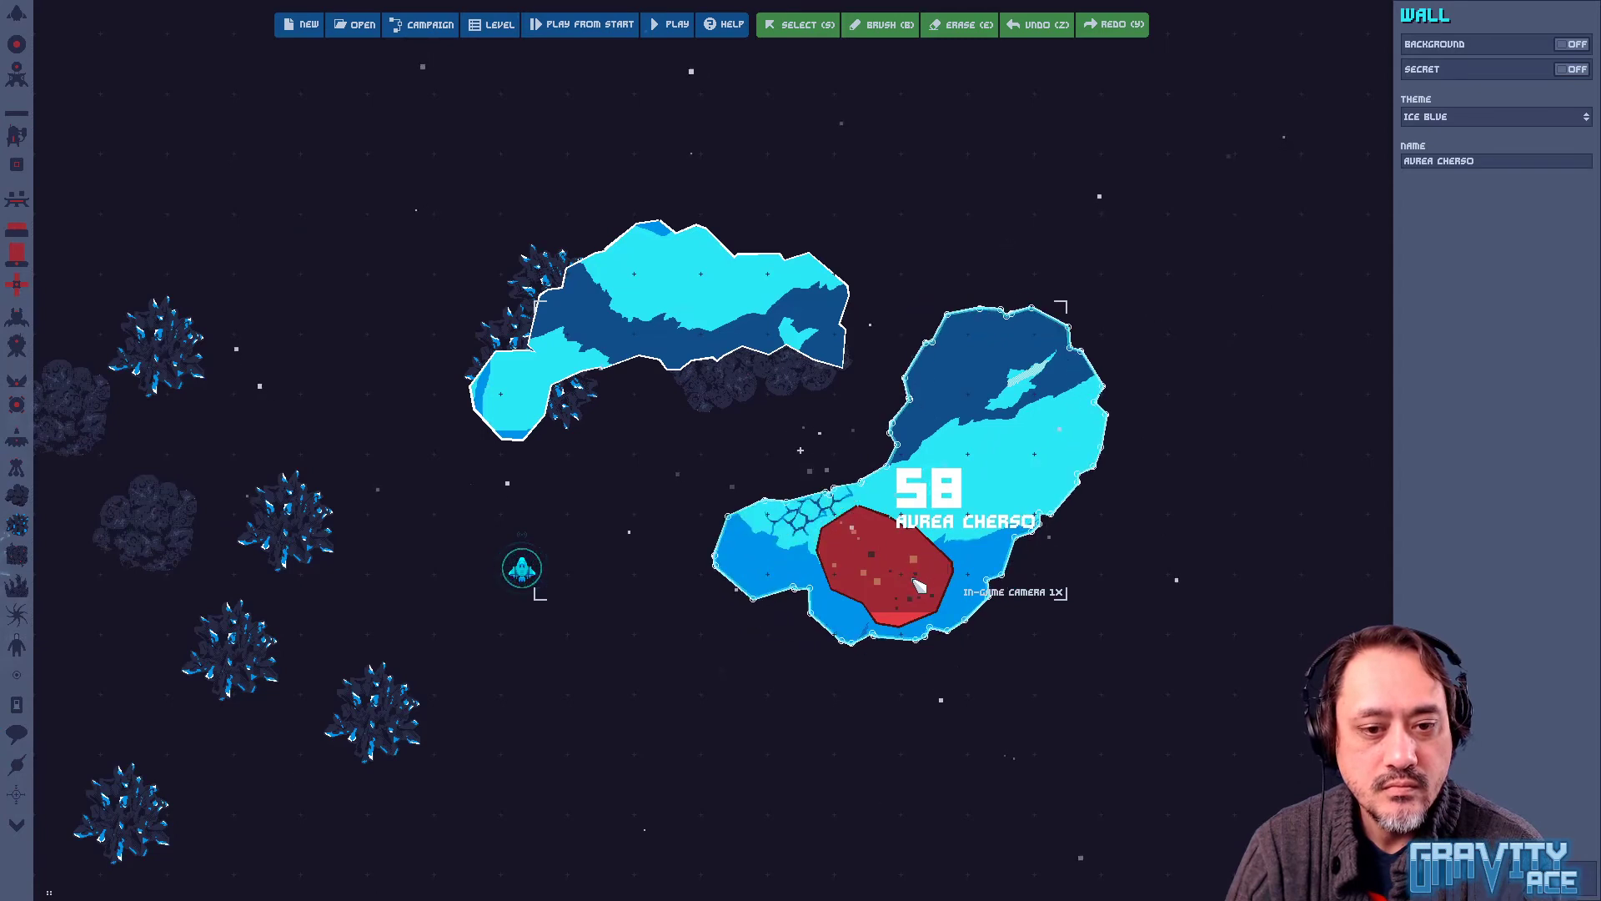
pyautogui.click(918, 585)
pyautogui.moveTo(924, 590); pyautogui.dragTo(894, 581, button='right')
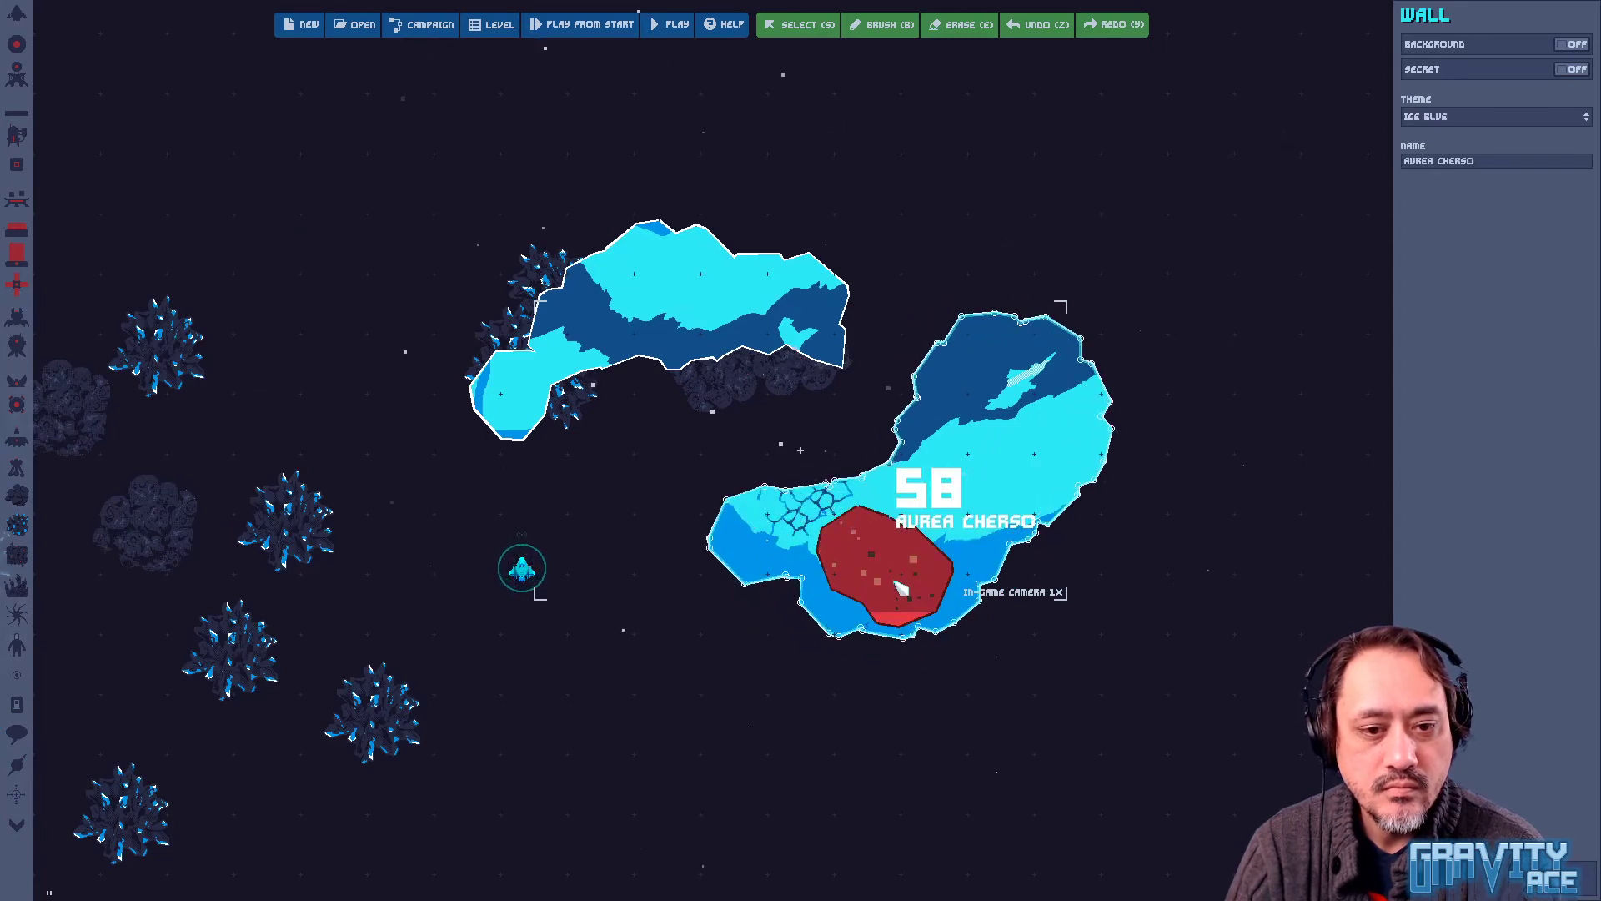
pyautogui.click(881, 567)
pyautogui.click(875, 563)
pyautogui.press('z')
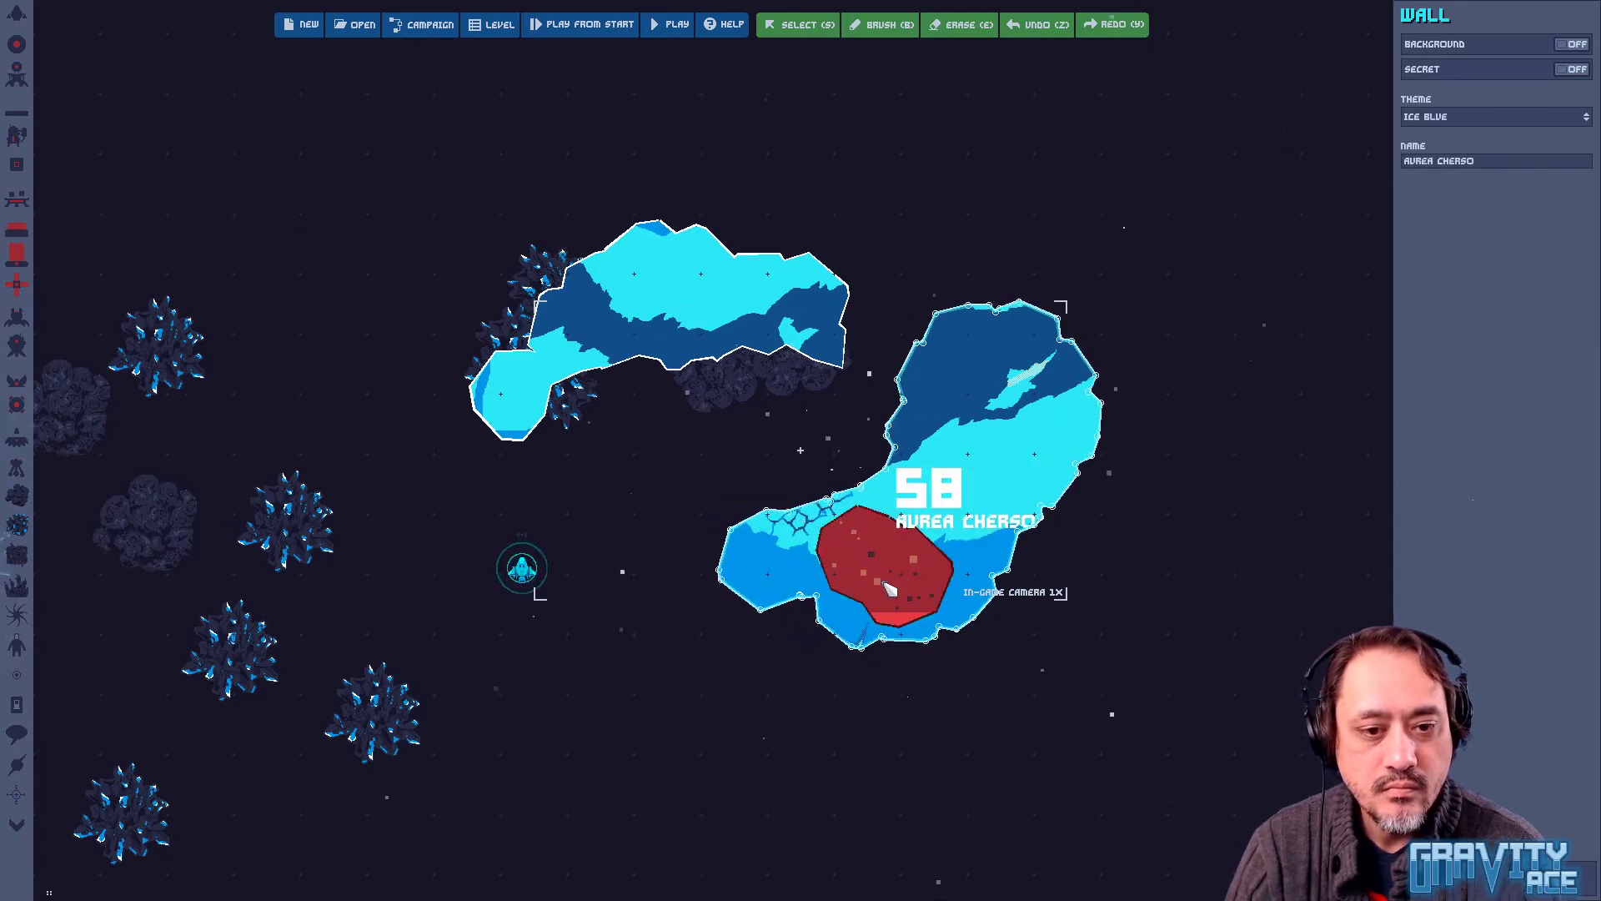
# Rotate the small Red wall on the lower part of the curved Ice Blue wall and deselect everything
pyautogui.click(888, 567)
pyautogui.moveTo(889, 565); pyautogui.dragTo(916, 731)
pyautogui.press('z')
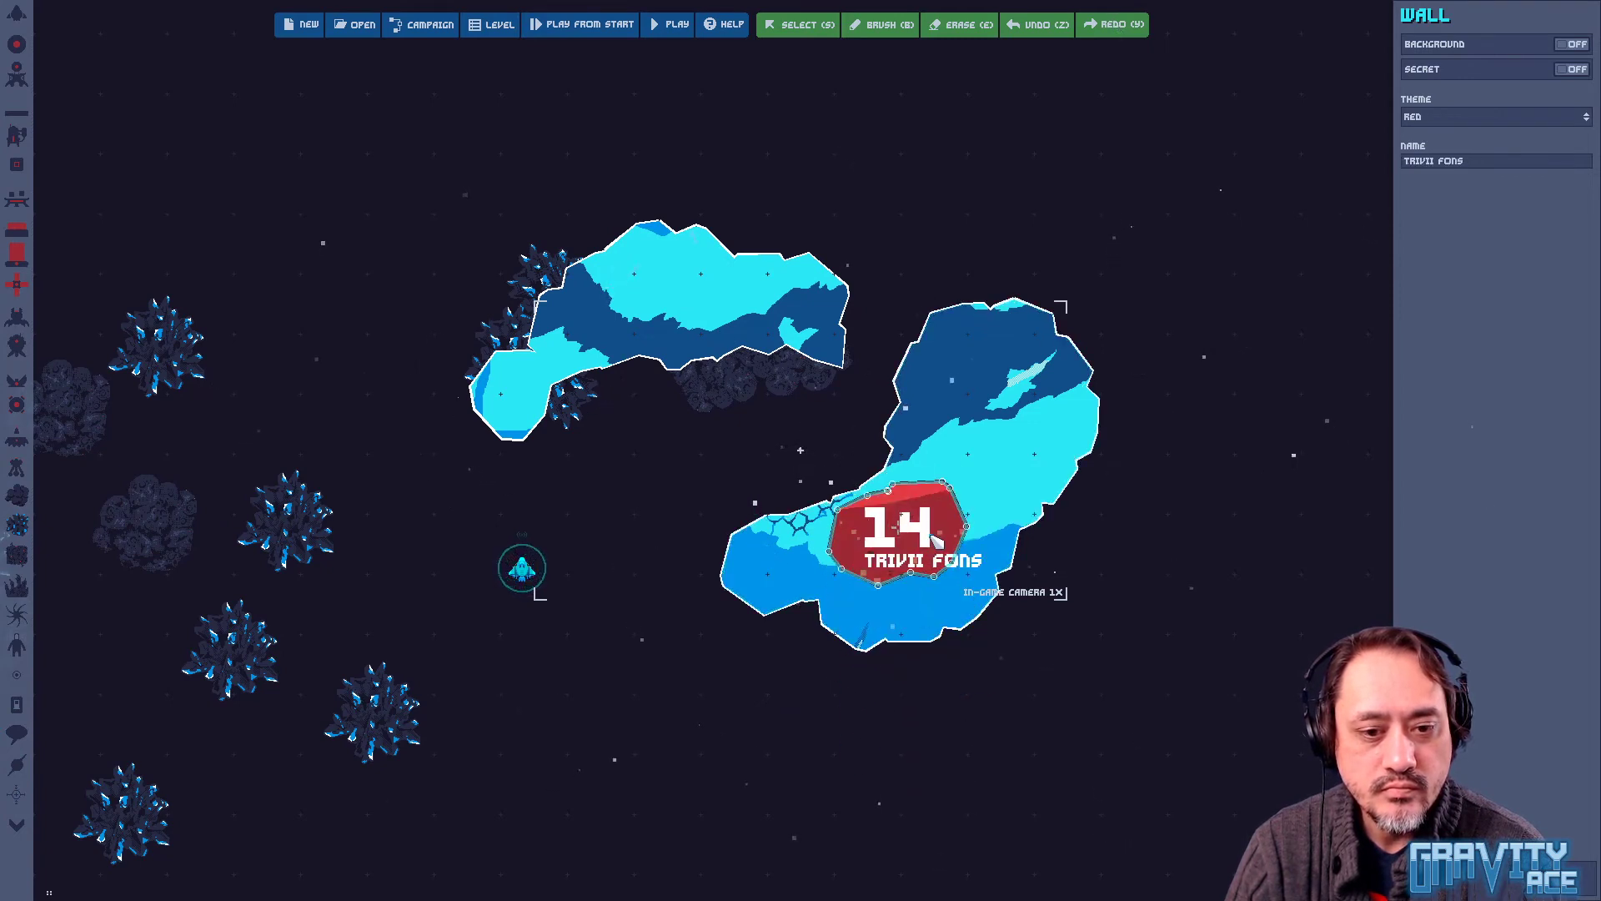
pyautogui.click(889, 747)
pyautogui.moveTo(916, 729); pyautogui.dragTo(1037, 689, button='middle')
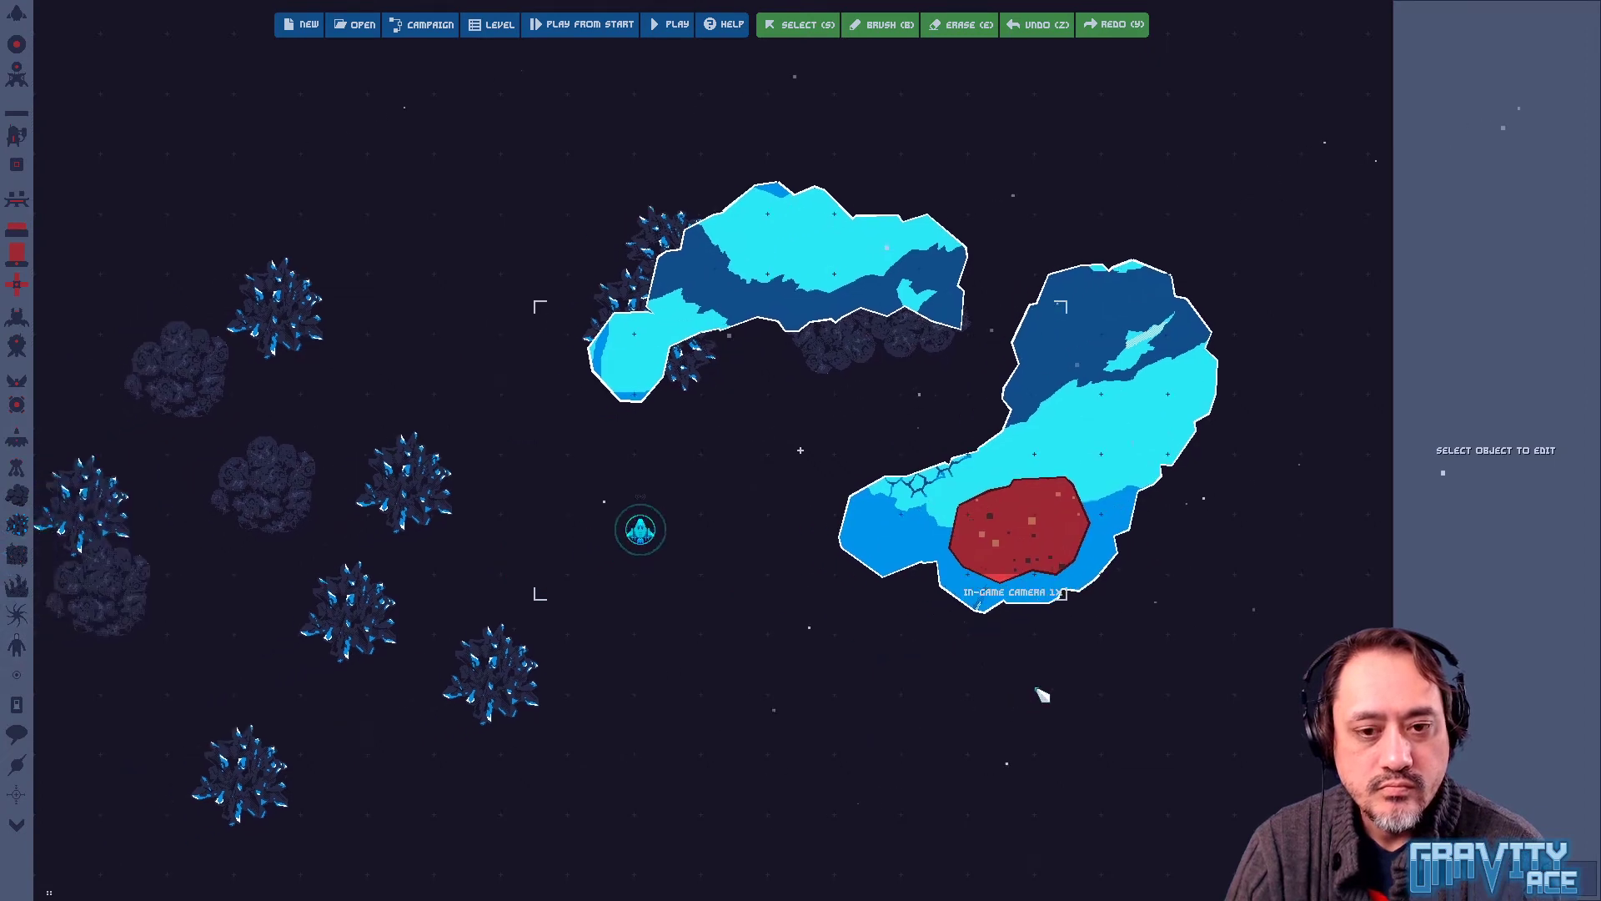
pyautogui.moveTo(1134, 403)
pyautogui.mouseDown()
pyautogui.moveTo(1201, 397)
pyautogui.moveTo(1140, 391)
pyautogui.mouseUp()
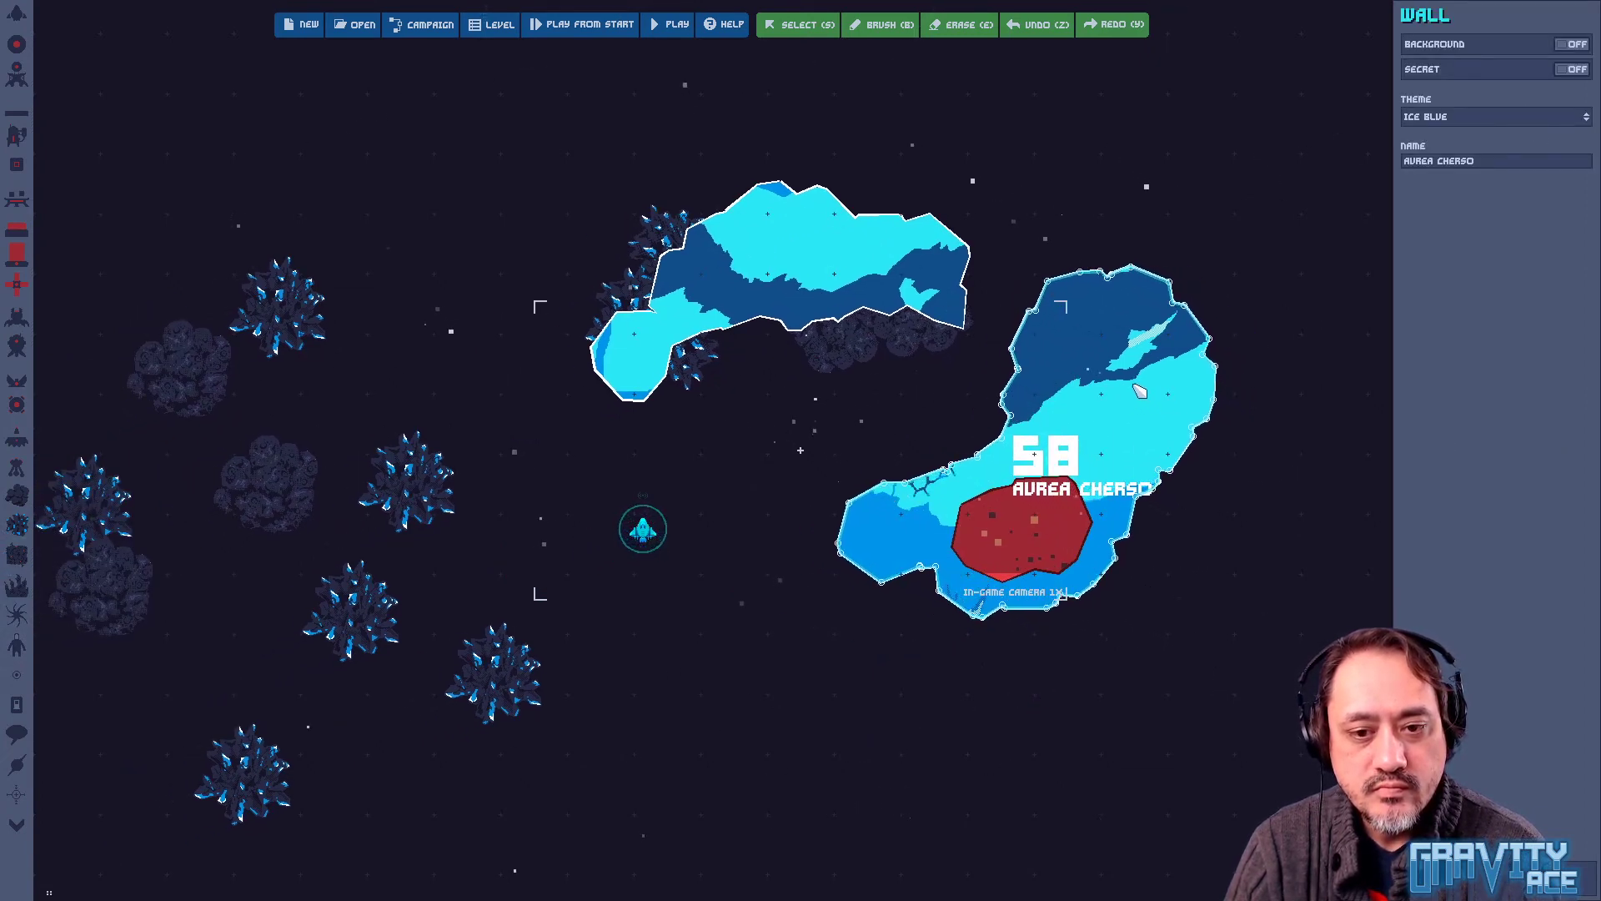
pyautogui.click(1176, 573)
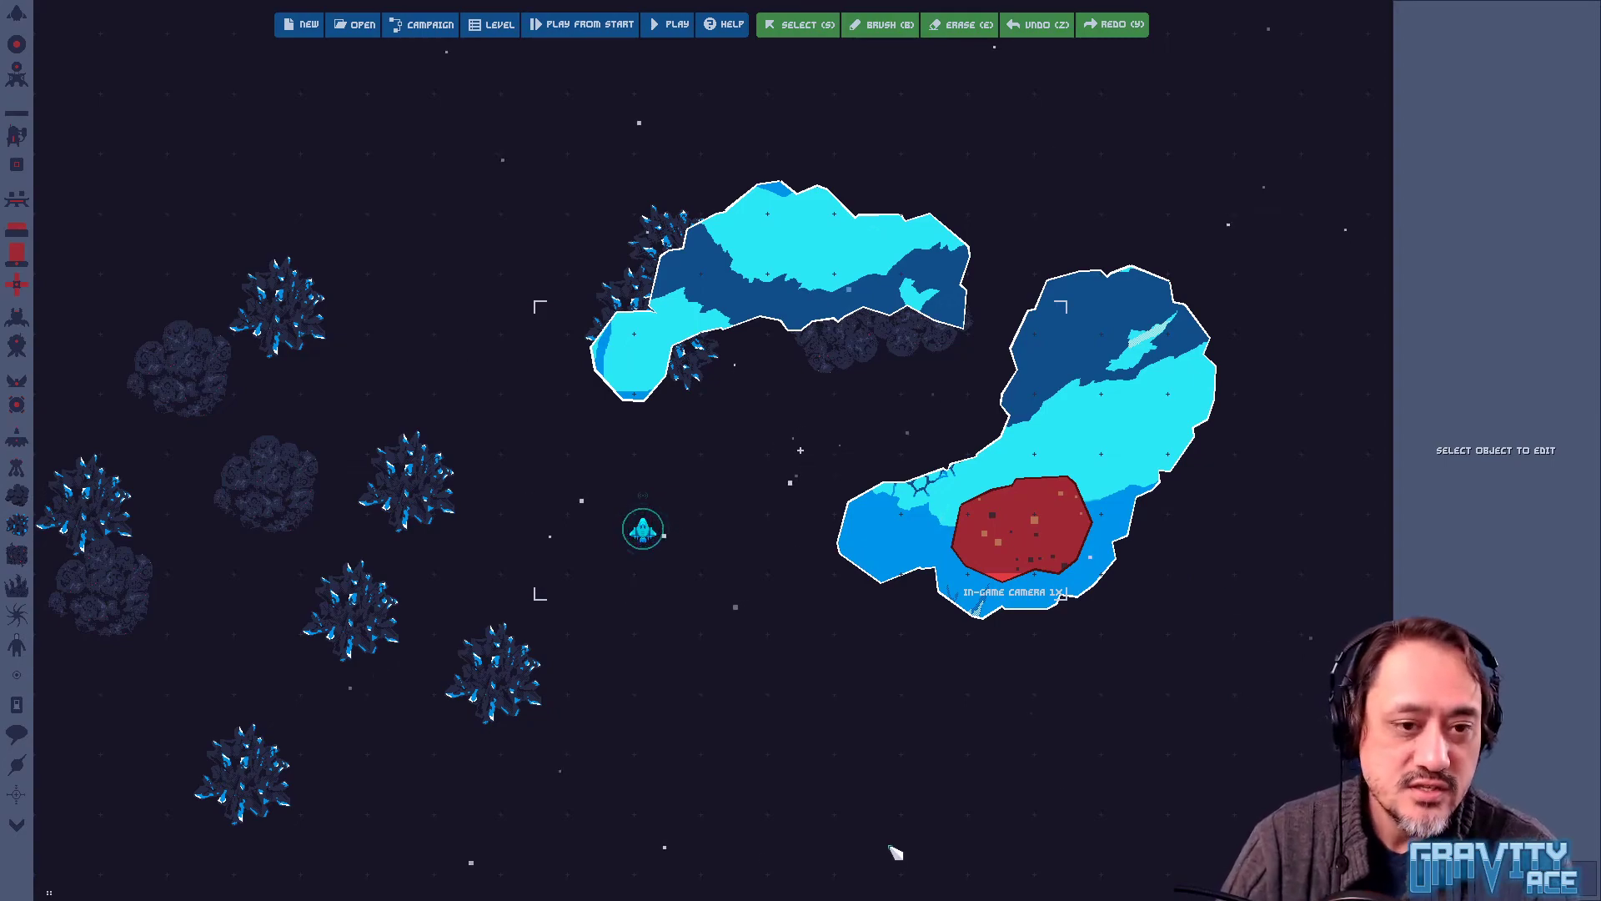
# Switch to the Gravity Ace Trello board in Chrome and move the "Ice crystals (rocks)" card from In progress to Review
pyautogui.press('super')
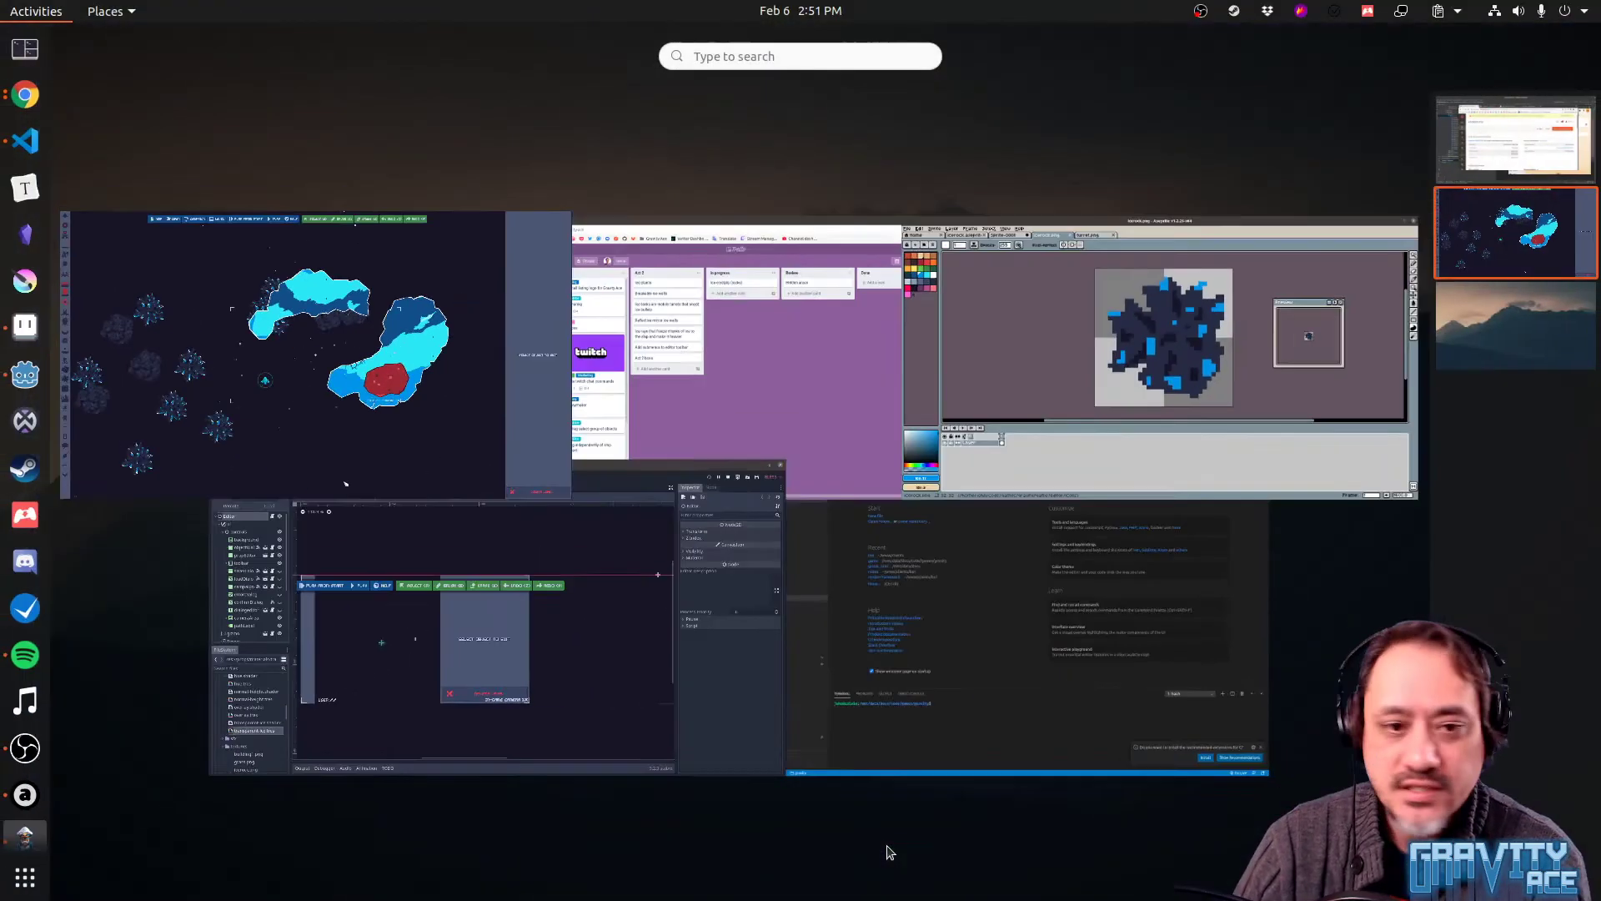
pyautogui.click(826, 382)
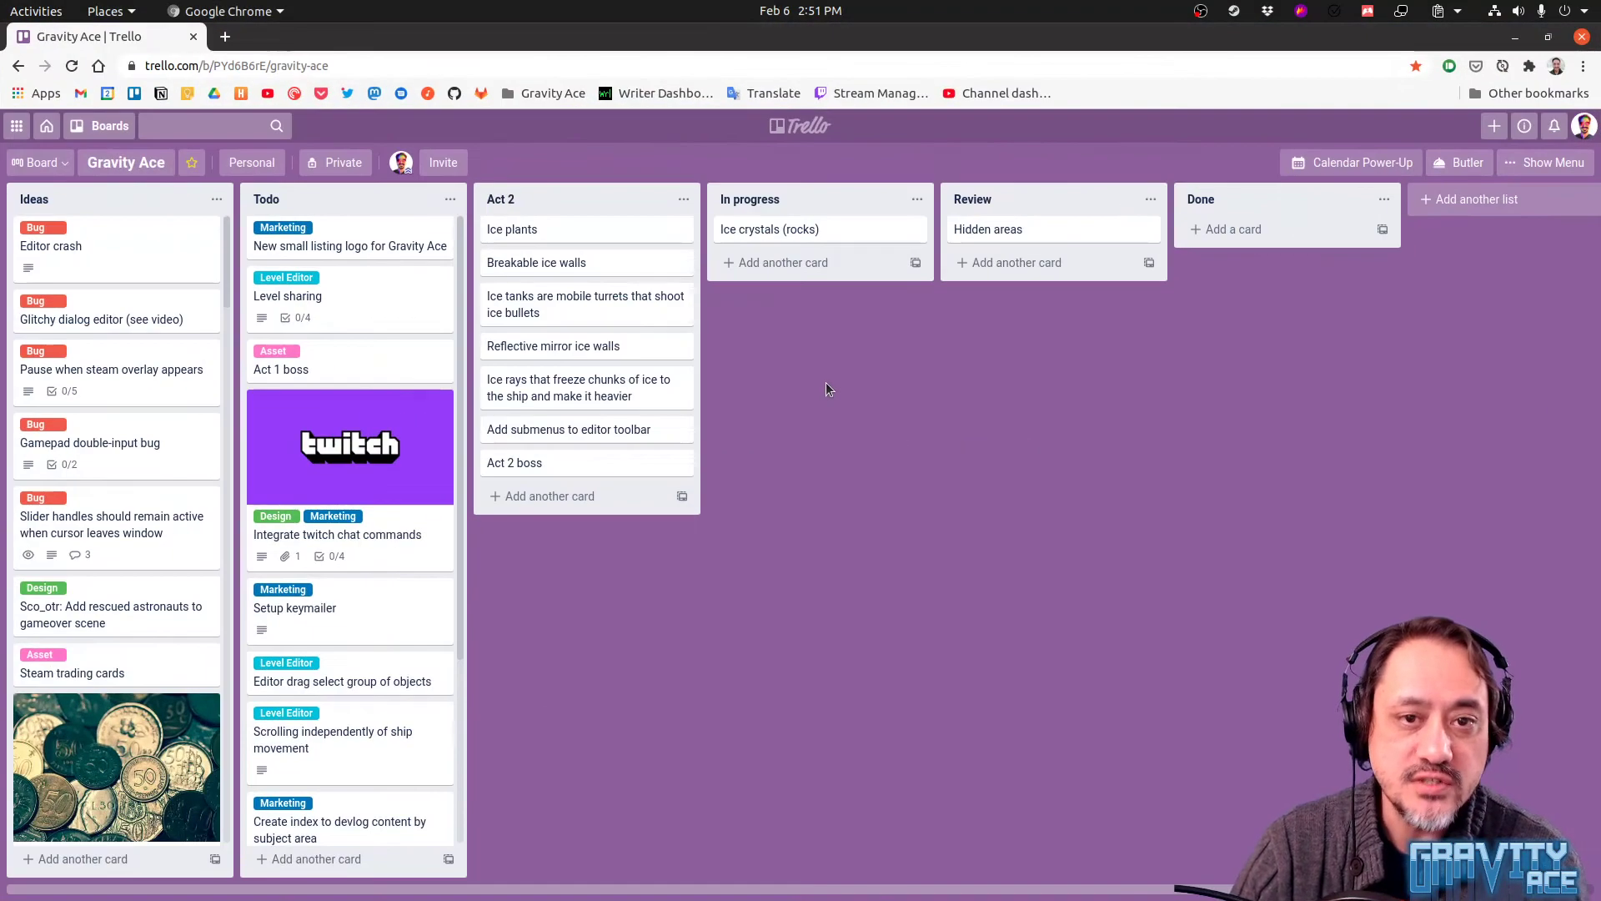
pyautogui.moveTo(821, 233); pyautogui.dragTo(1055, 264)
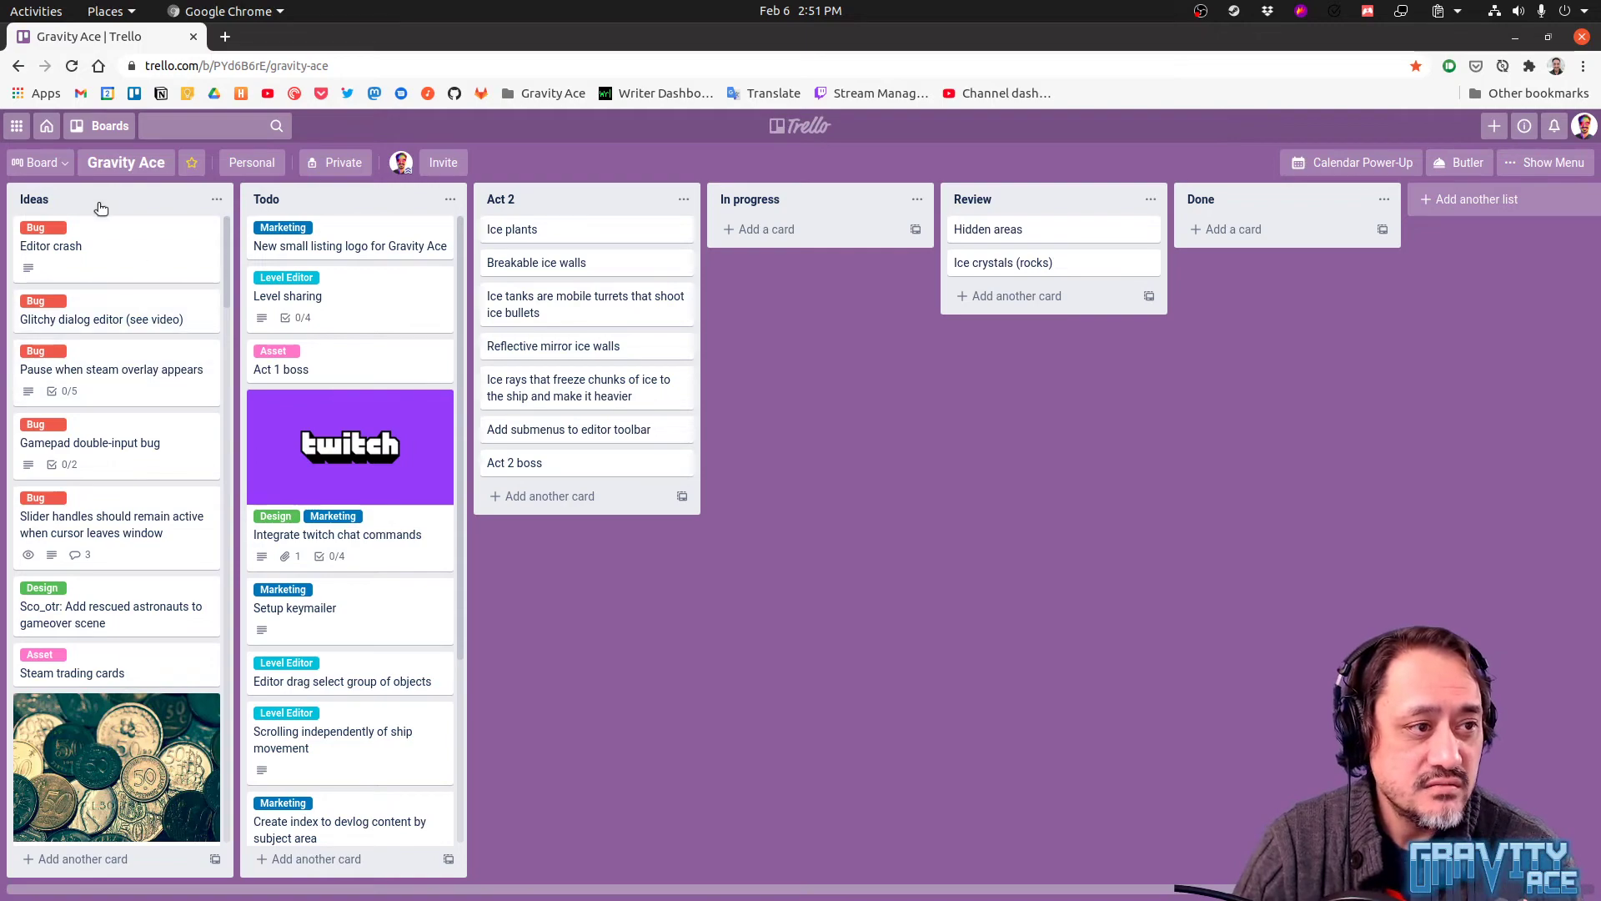
# Look through the Ideas and Todo lists and view the details of the "Act 3 boss" card
pyautogui.scroll(-5, 108, 538)
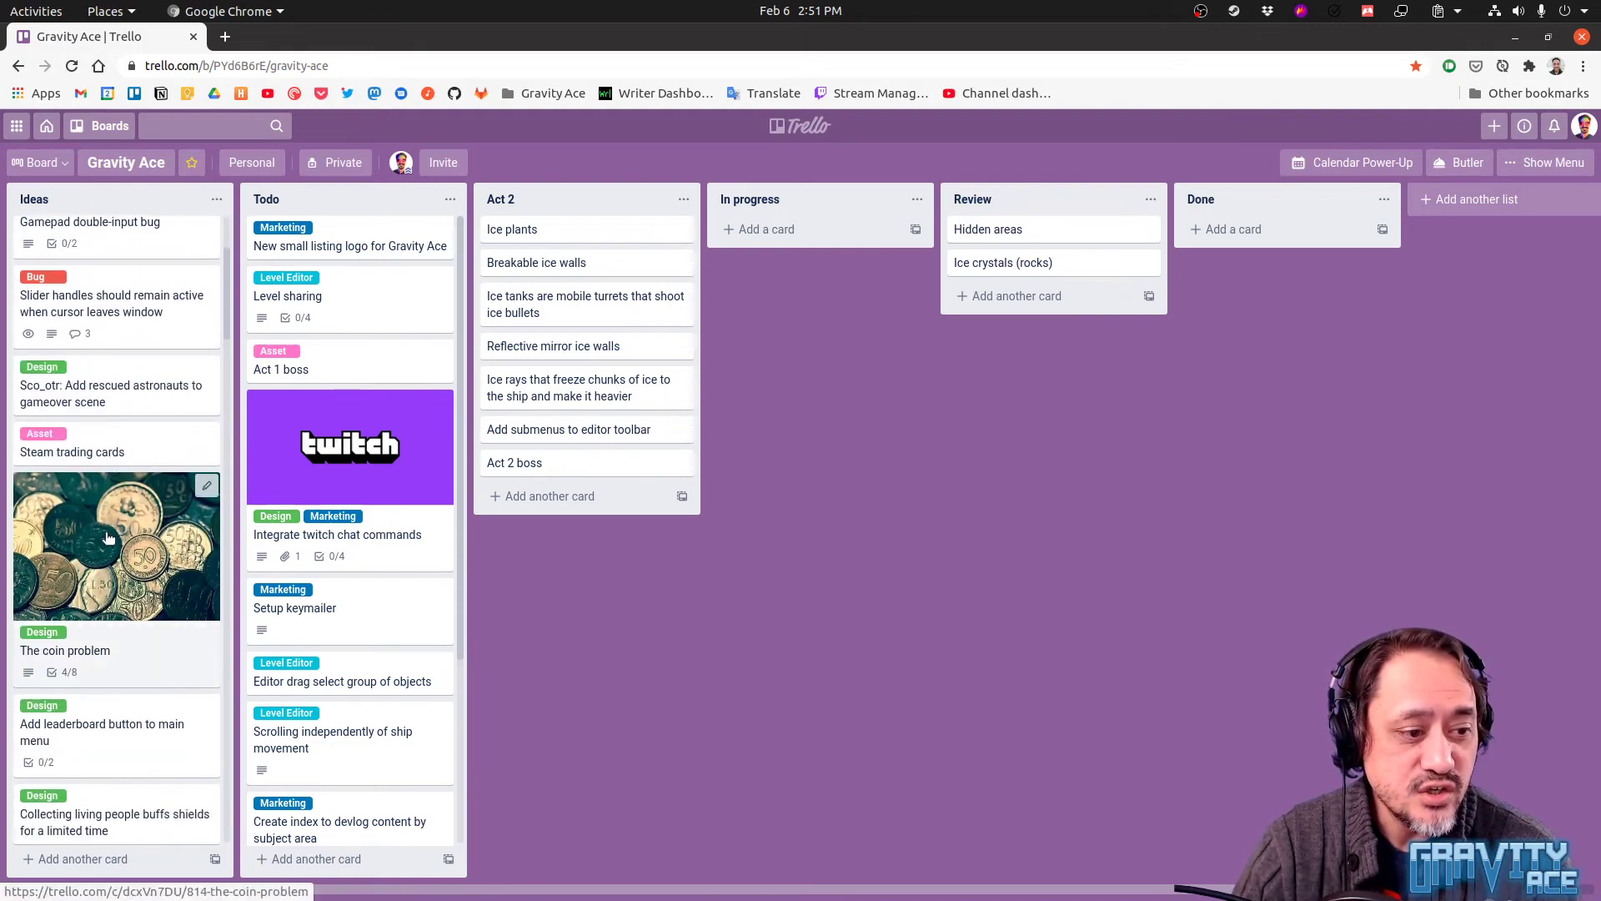
pyautogui.scroll(-15, 108, 538)
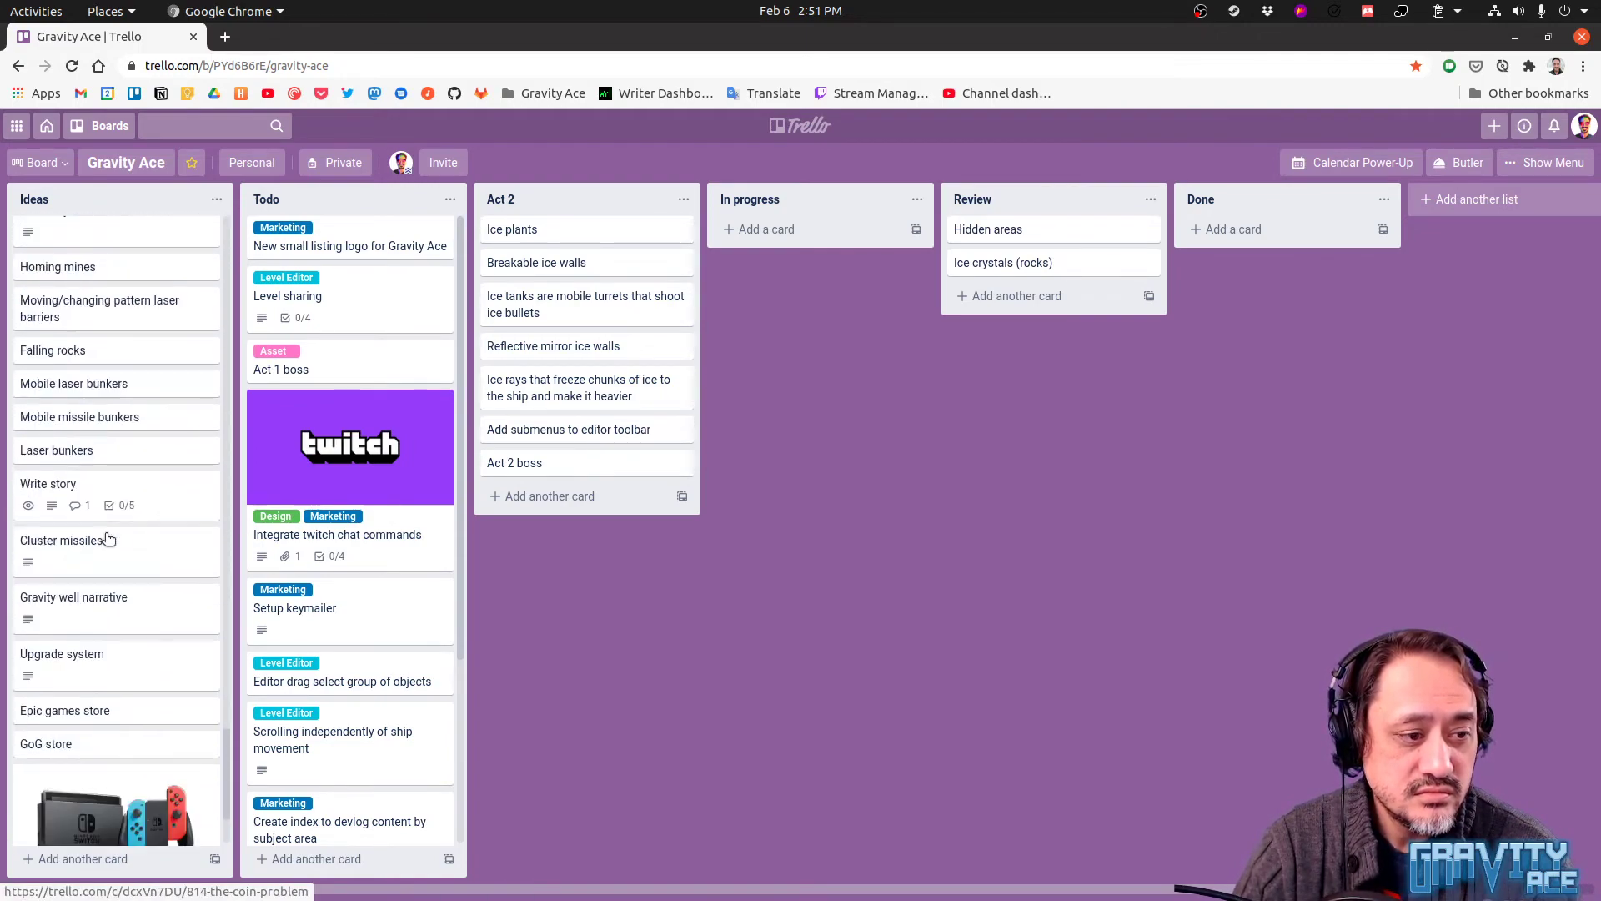
pyautogui.scroll(15, 109, 538)
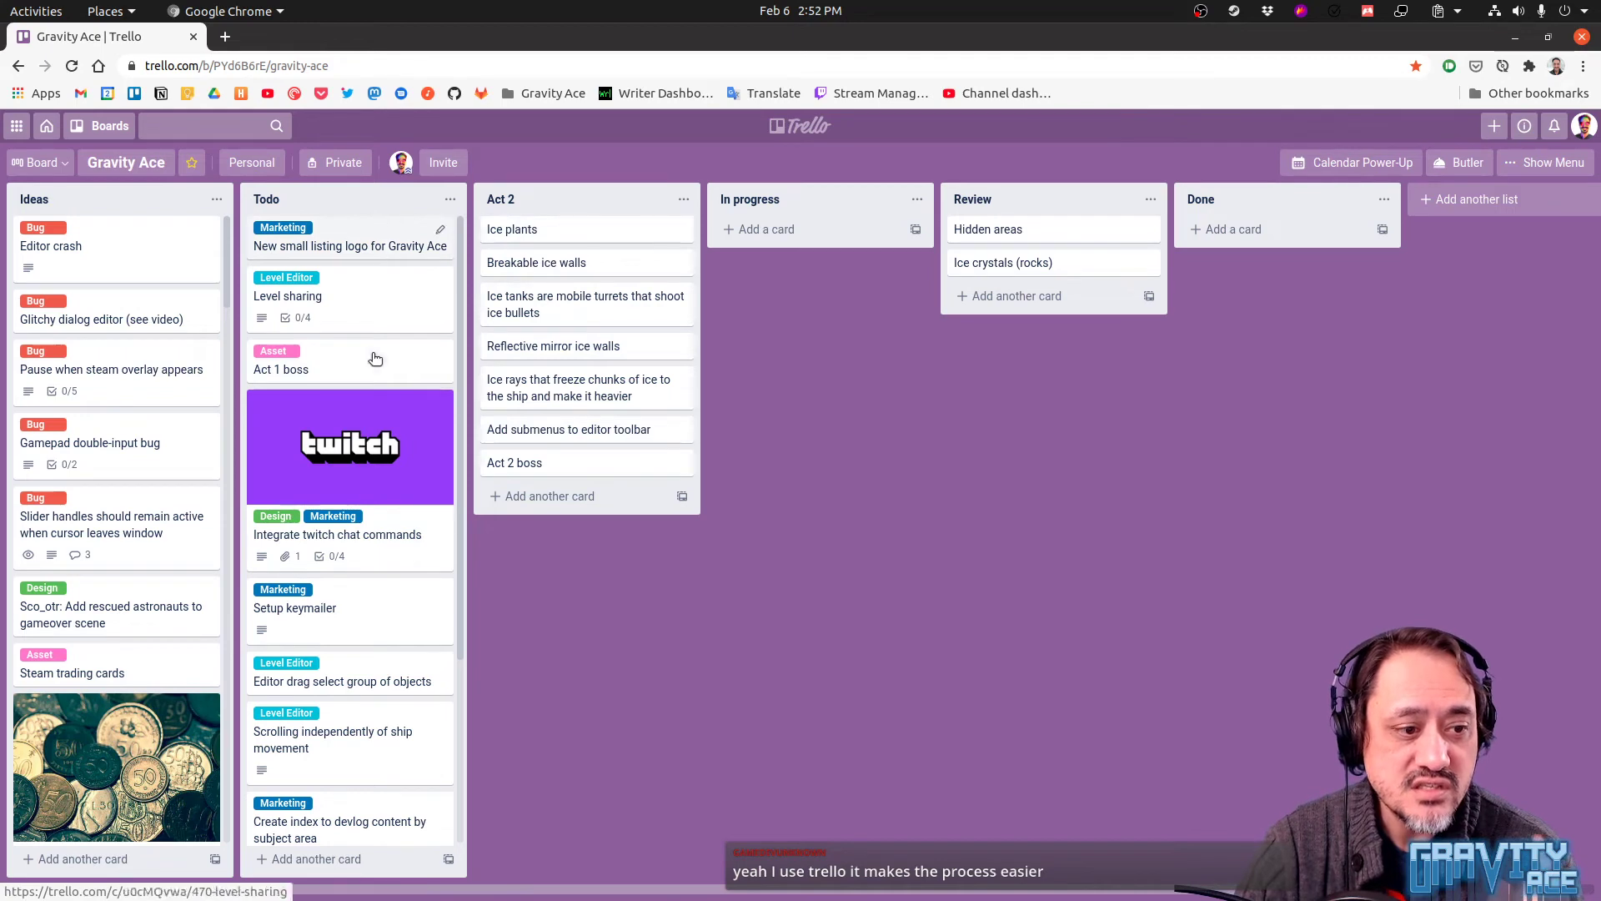
pyautogui.scroll(-3, 376, 358)
pyautogui.scroll(3, 374, 551)
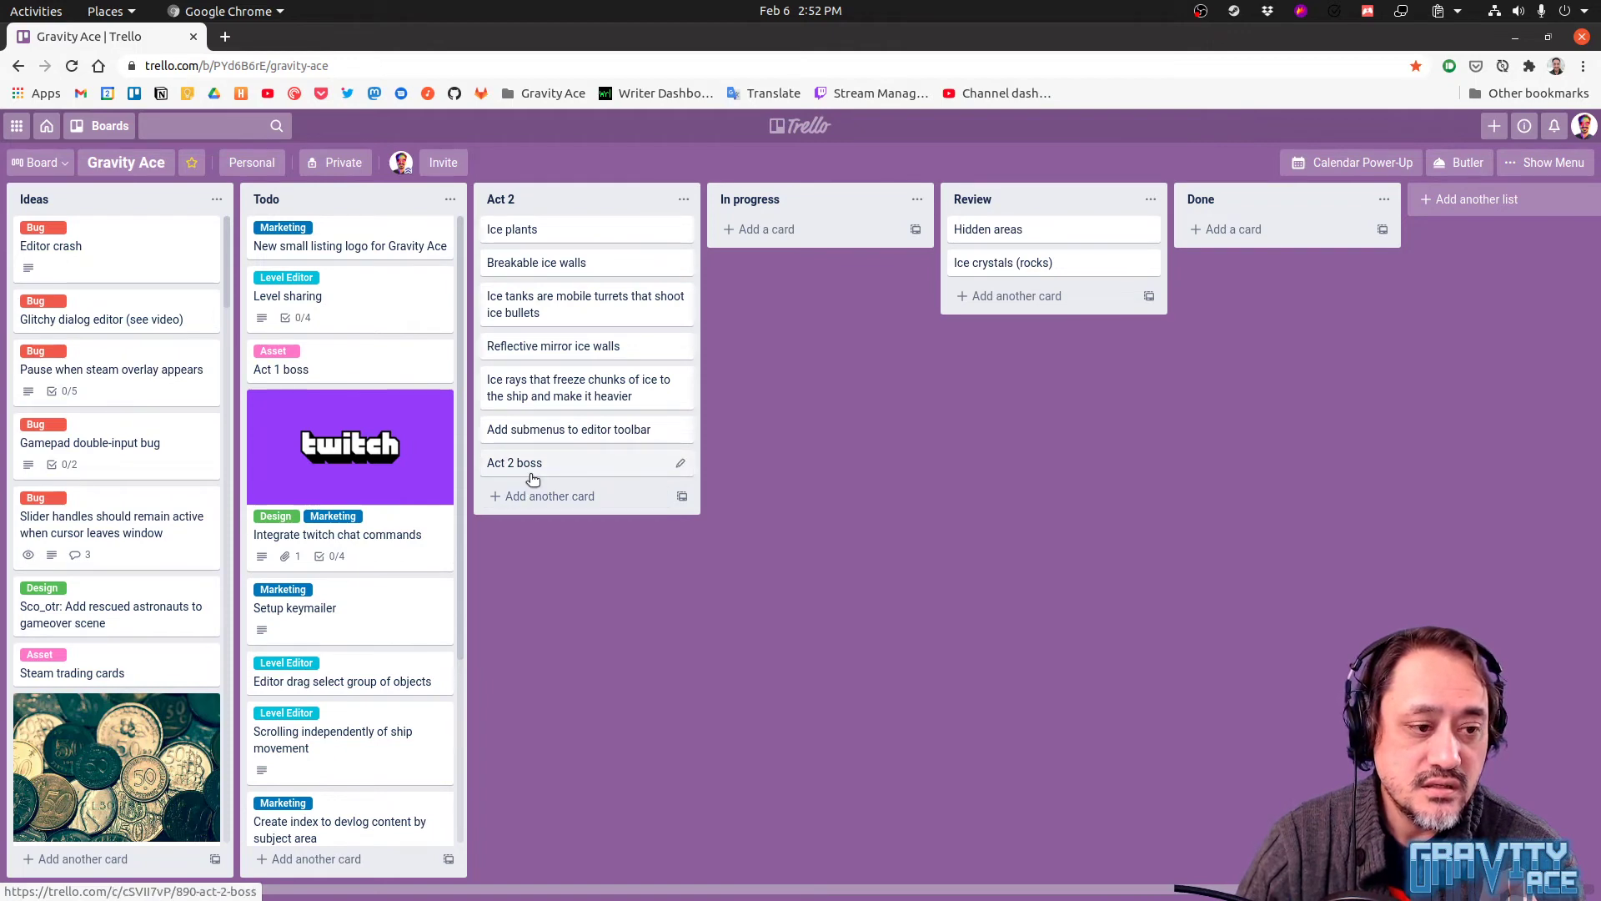
pyautogui.scroll(-3, 371, 572)
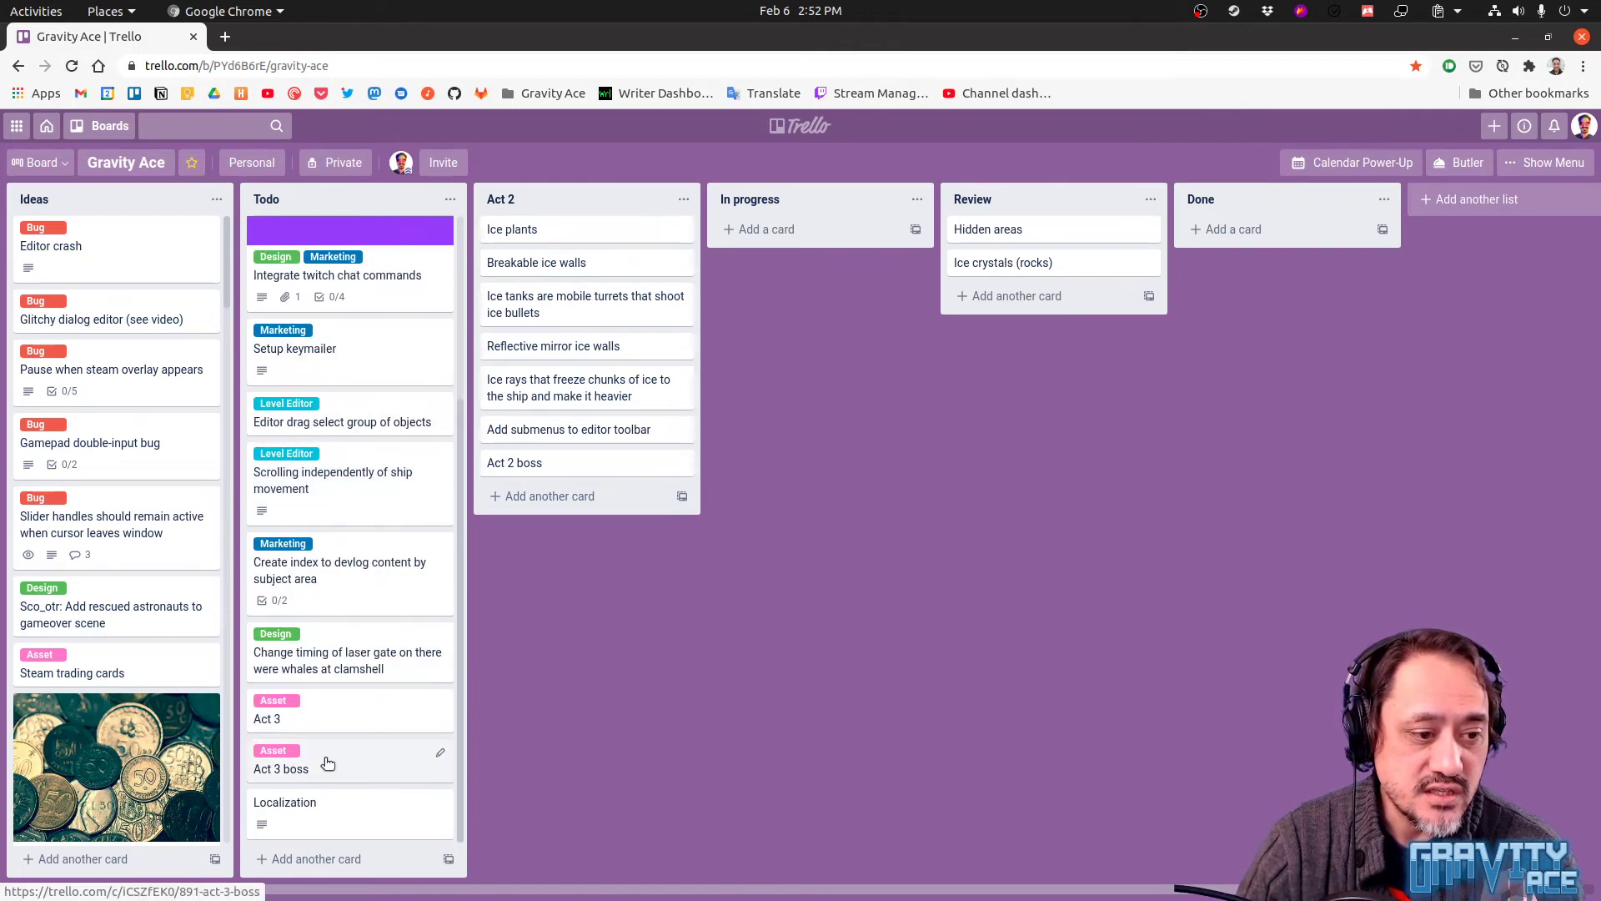
pyautogui.click(334, 751)
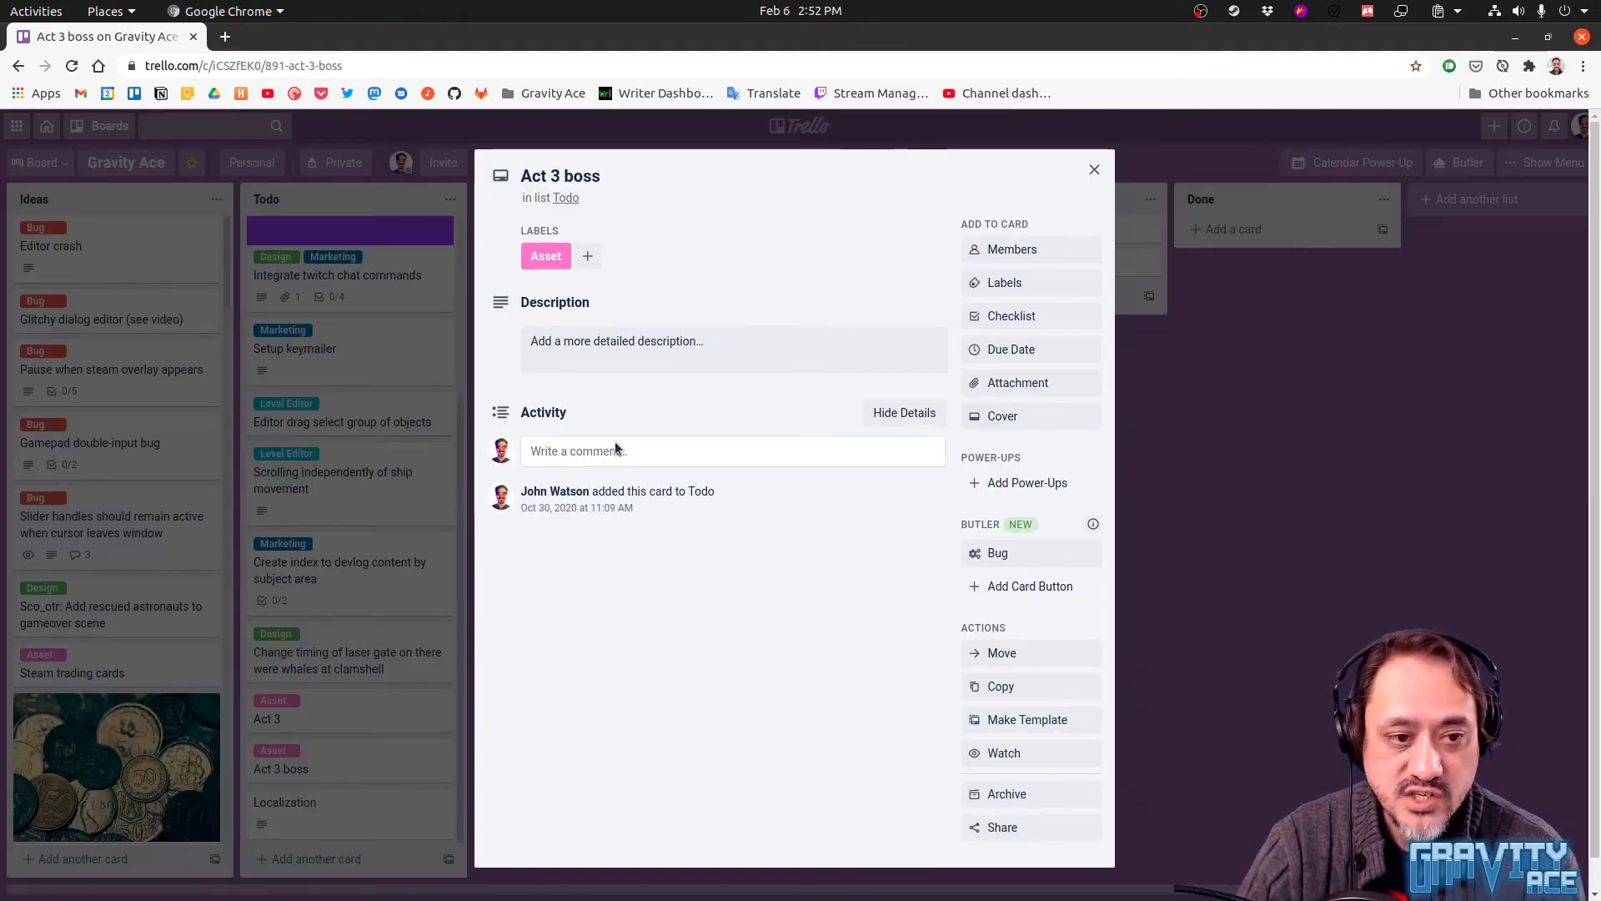
pyautogui.click(351, 642)
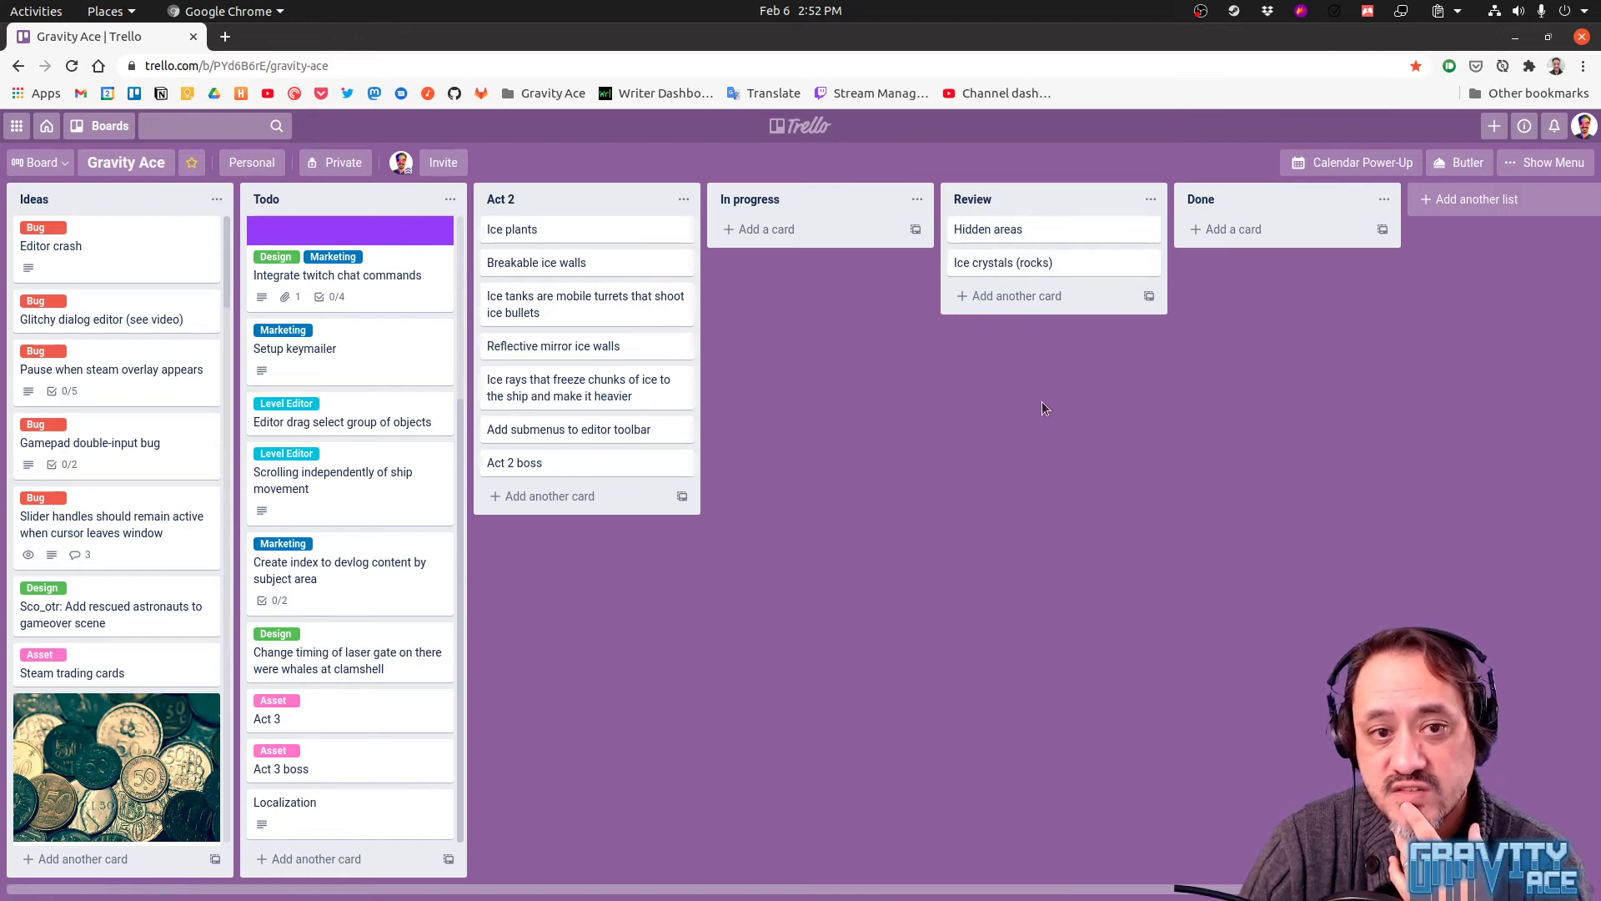
# Go over the Review, Todo and Ideas cards again to consider which task to take on
pyautogui.moveTo(983, 274); pyautogui.dragTo(1052, 275)
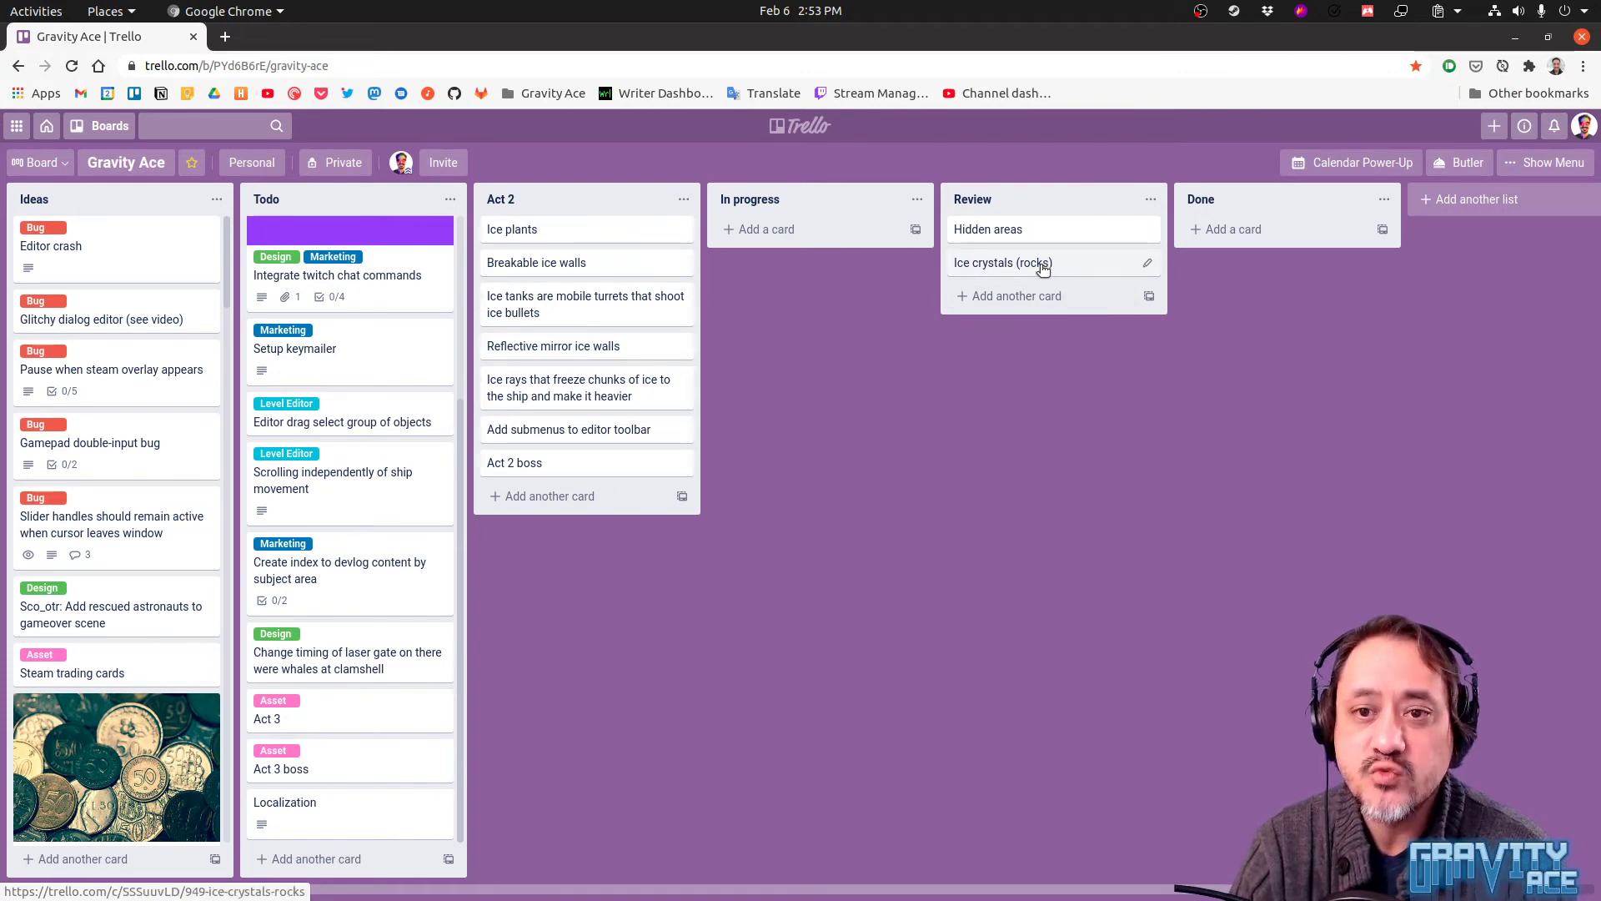
pyautogui.moveTo(1043, 267); pyautogui.dragTo(1101, 331)
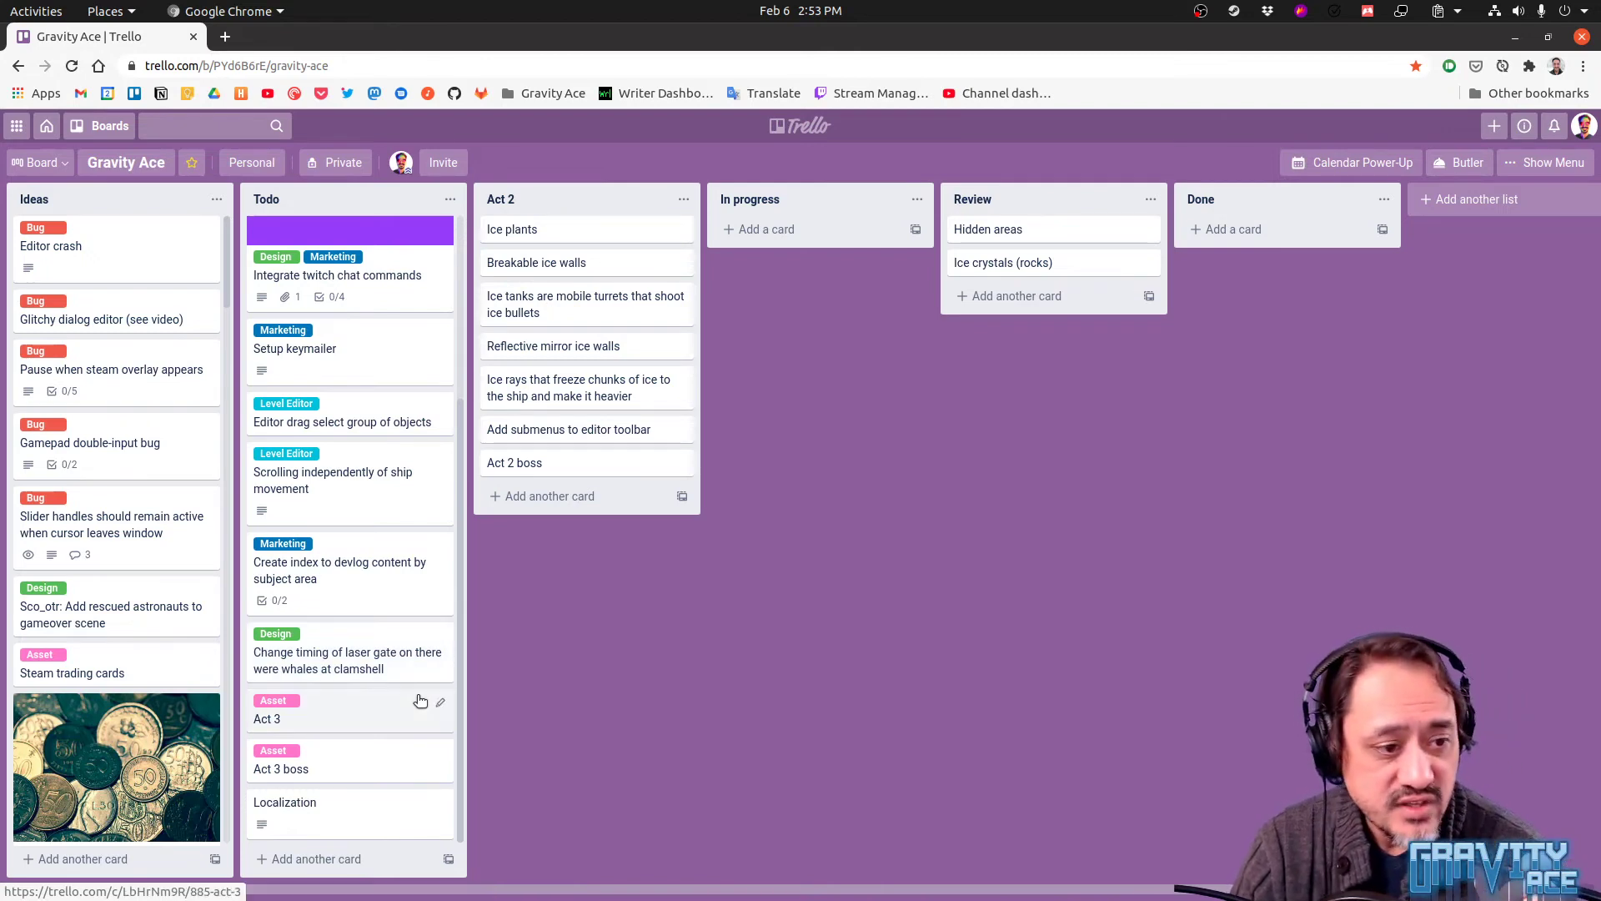
pyautogui.scroll(3, 357, 794)
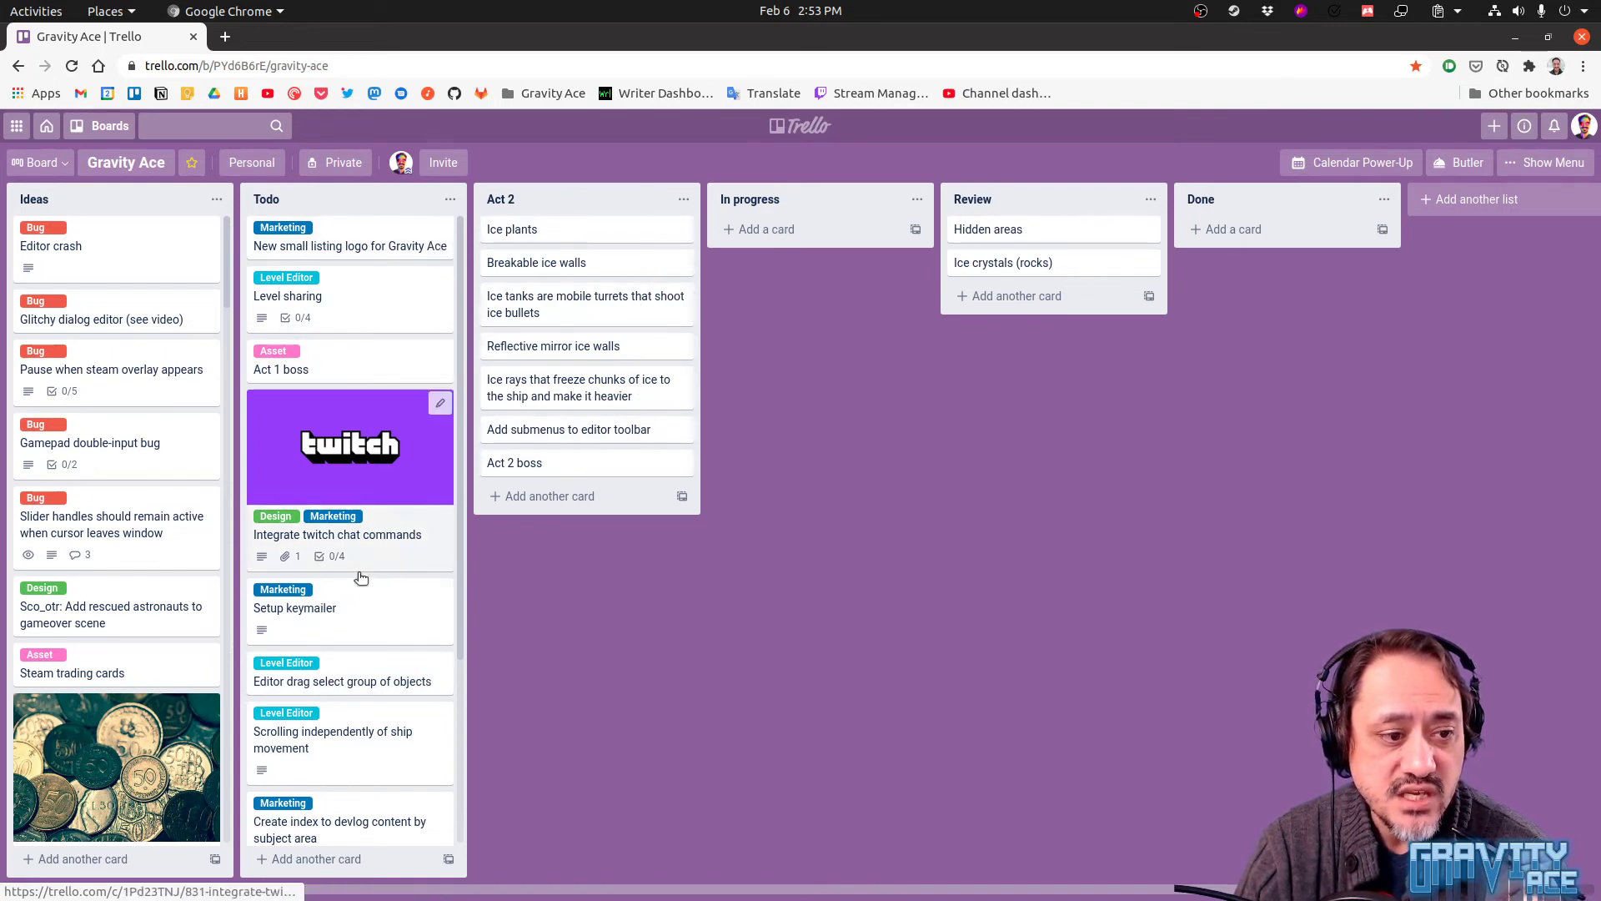
pyautogui.scroll(-1, 355, 580)
pyautogui.scroll(-3, 354, 583)
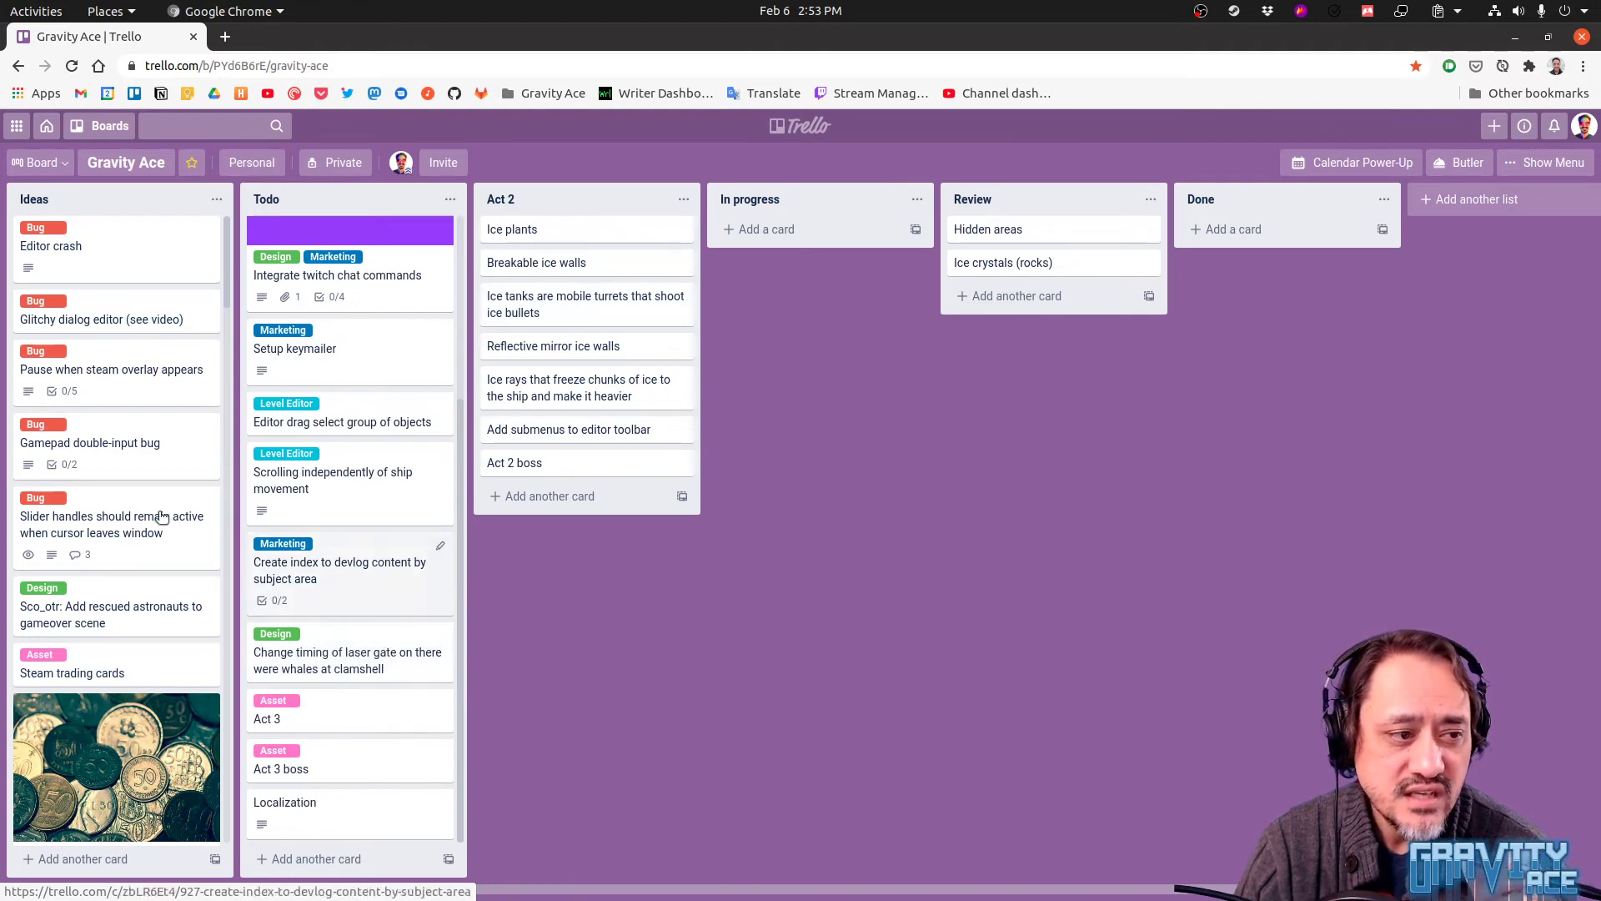
pyautogui.scroll(-7, 123, 554)
pyautogui.scroll(8, 123, 554)
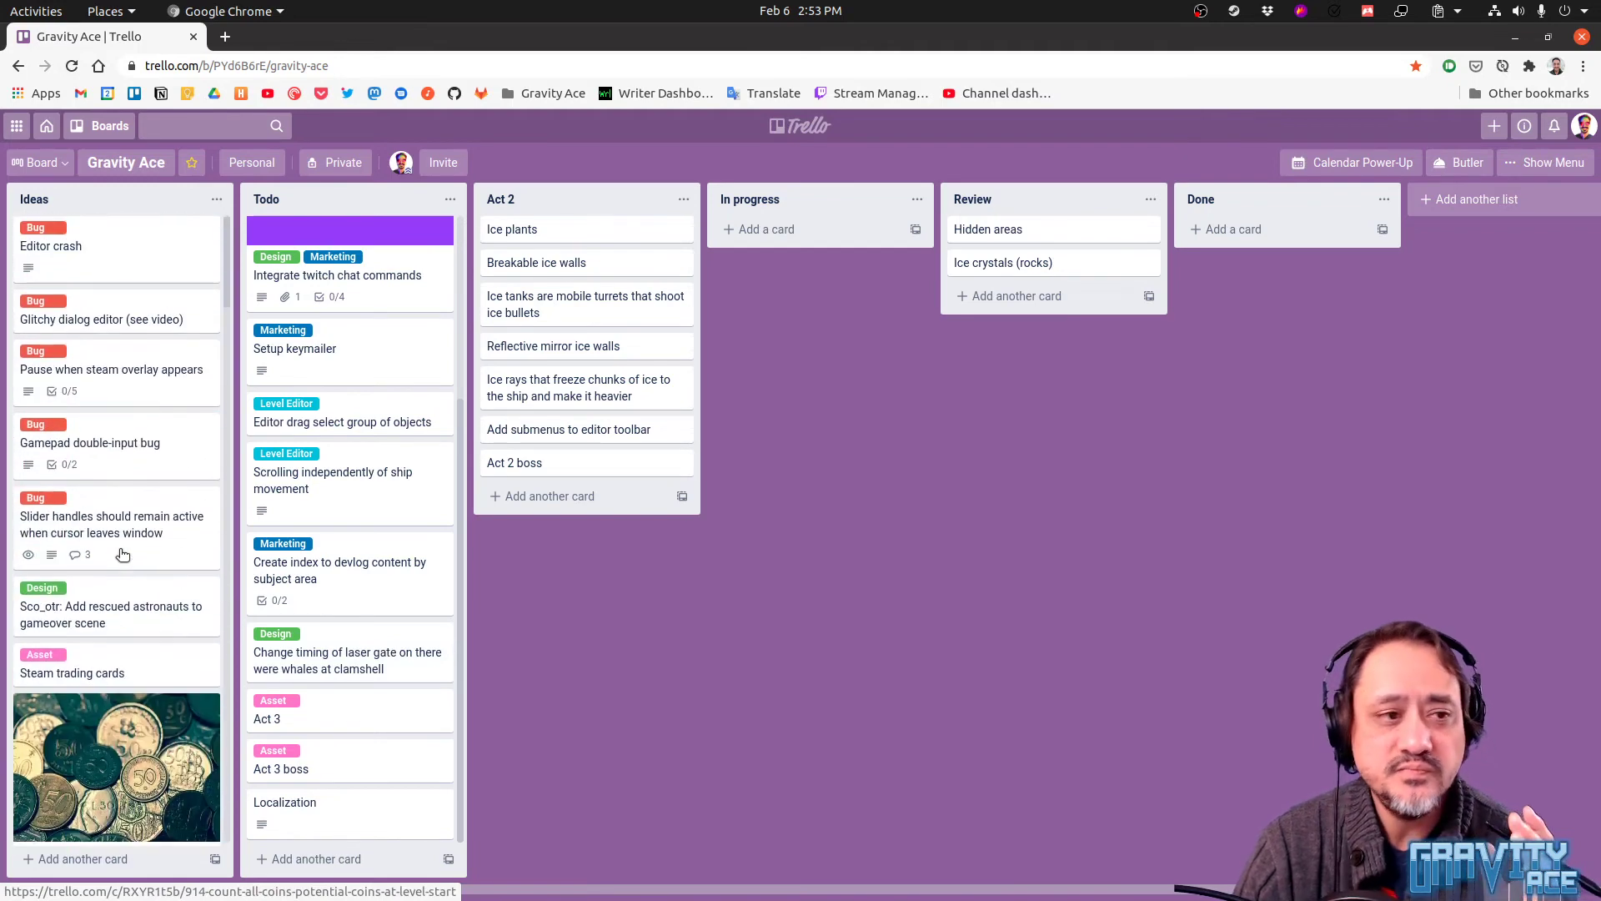
pyautogui.scroll(3, 377, 434)
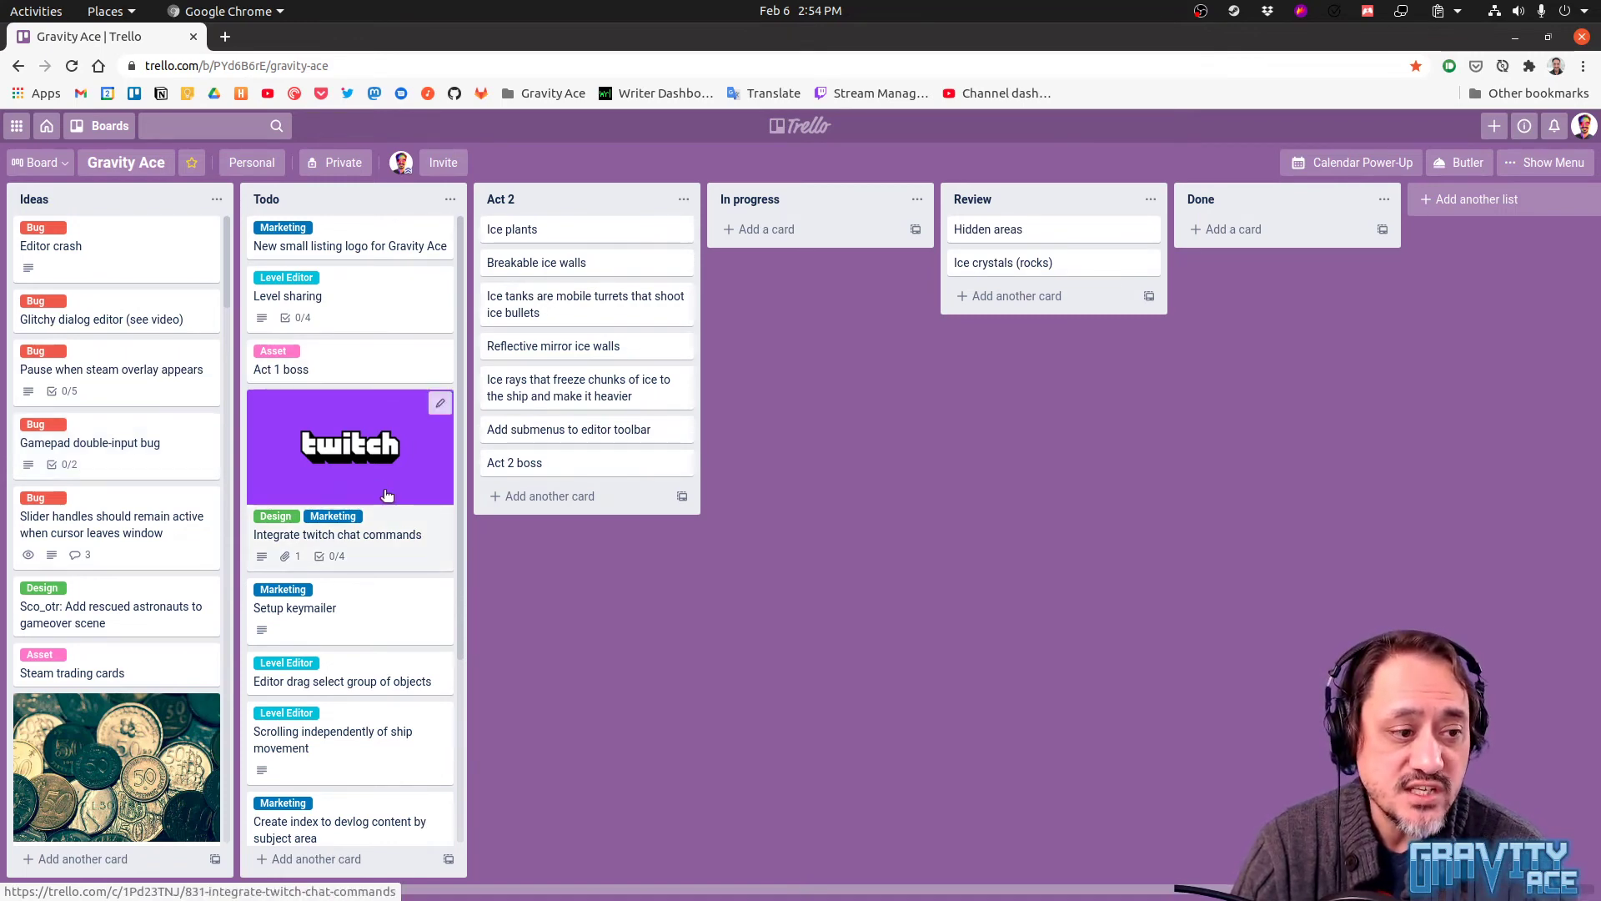
pyautogui.scroll(-3, 386, 492)
pyautogui.scroll(3, 387, 489)
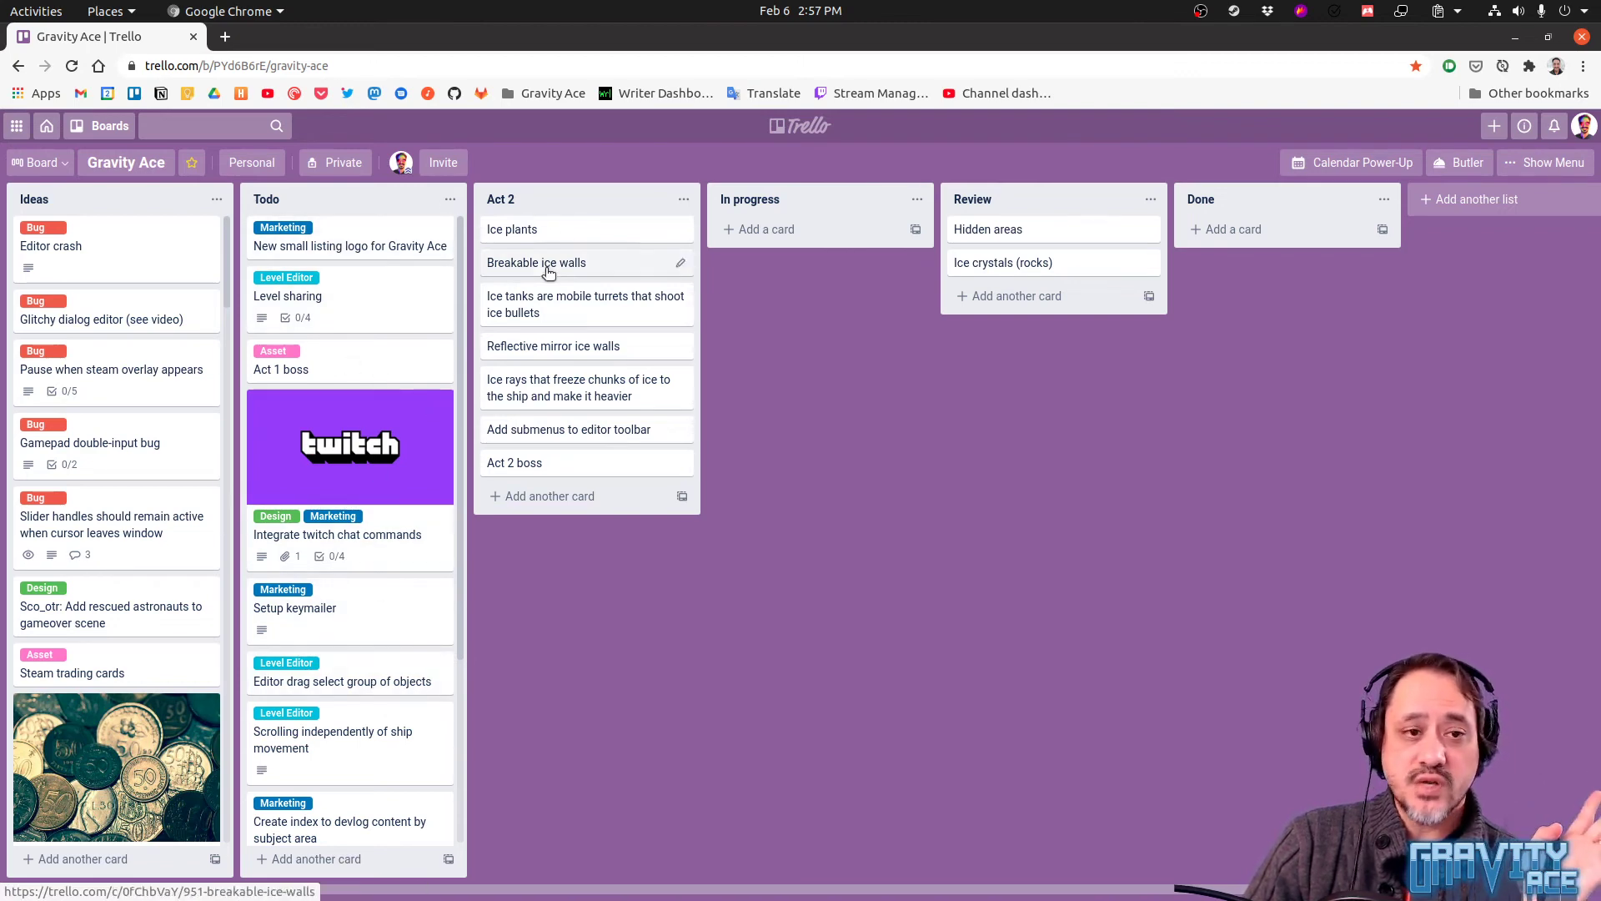
# Try the "Act 1 boss" card in the In progress list and return it to Todo
pyautogui.moveTo(333, 367); pyautogui.dragTo(739, 327)
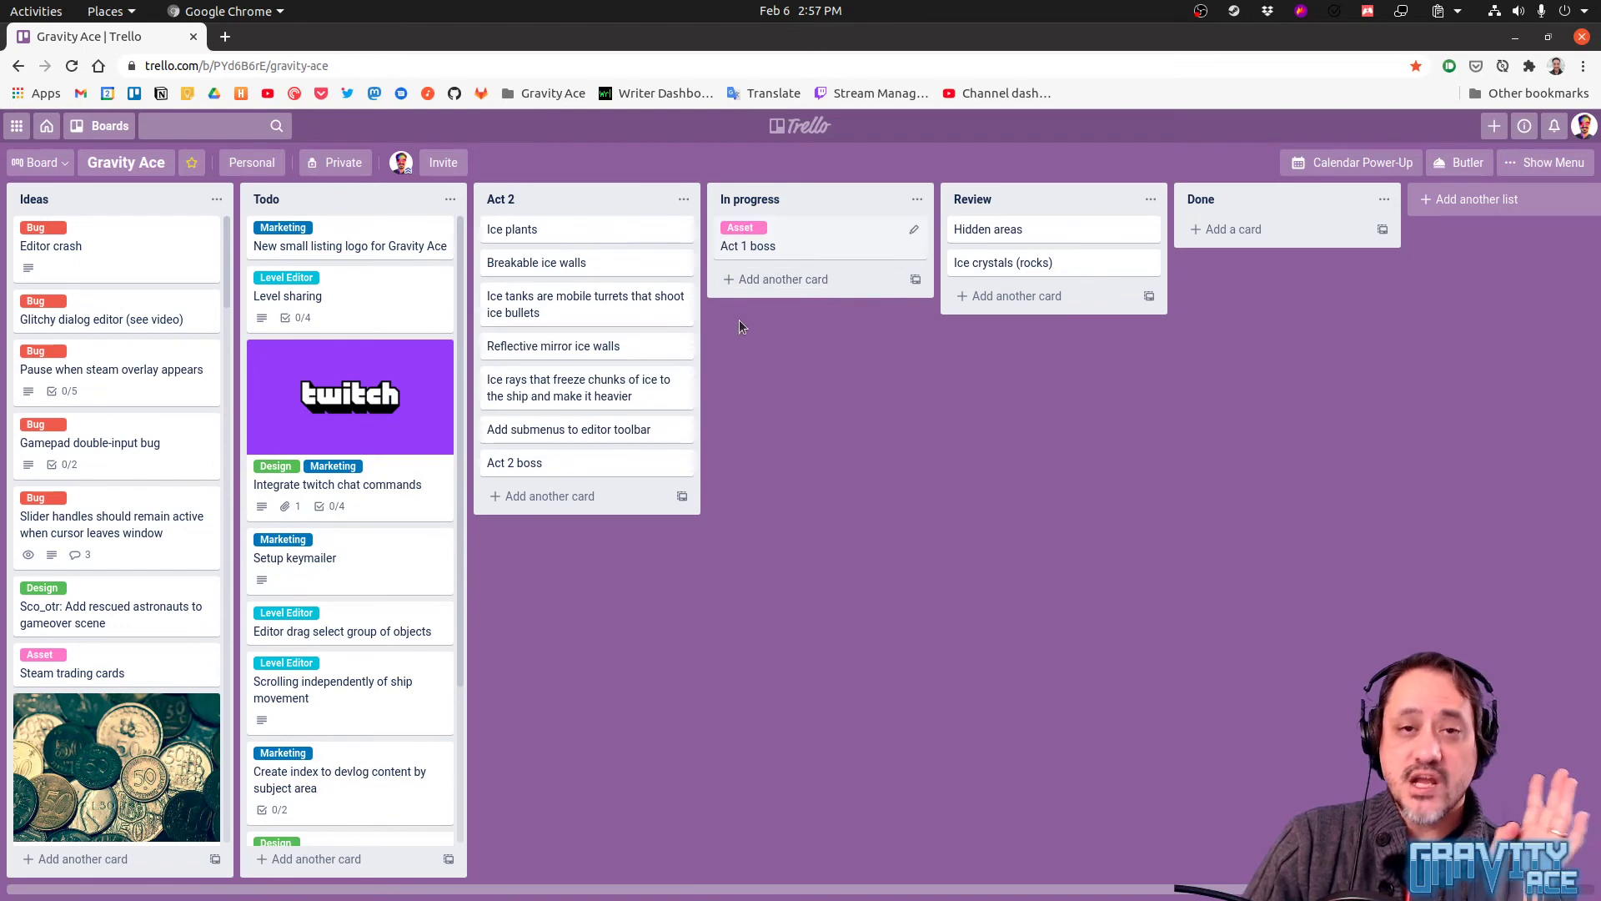
pyautogui.moveTo(761, 247); pyautogui.dragTo(310, 354)
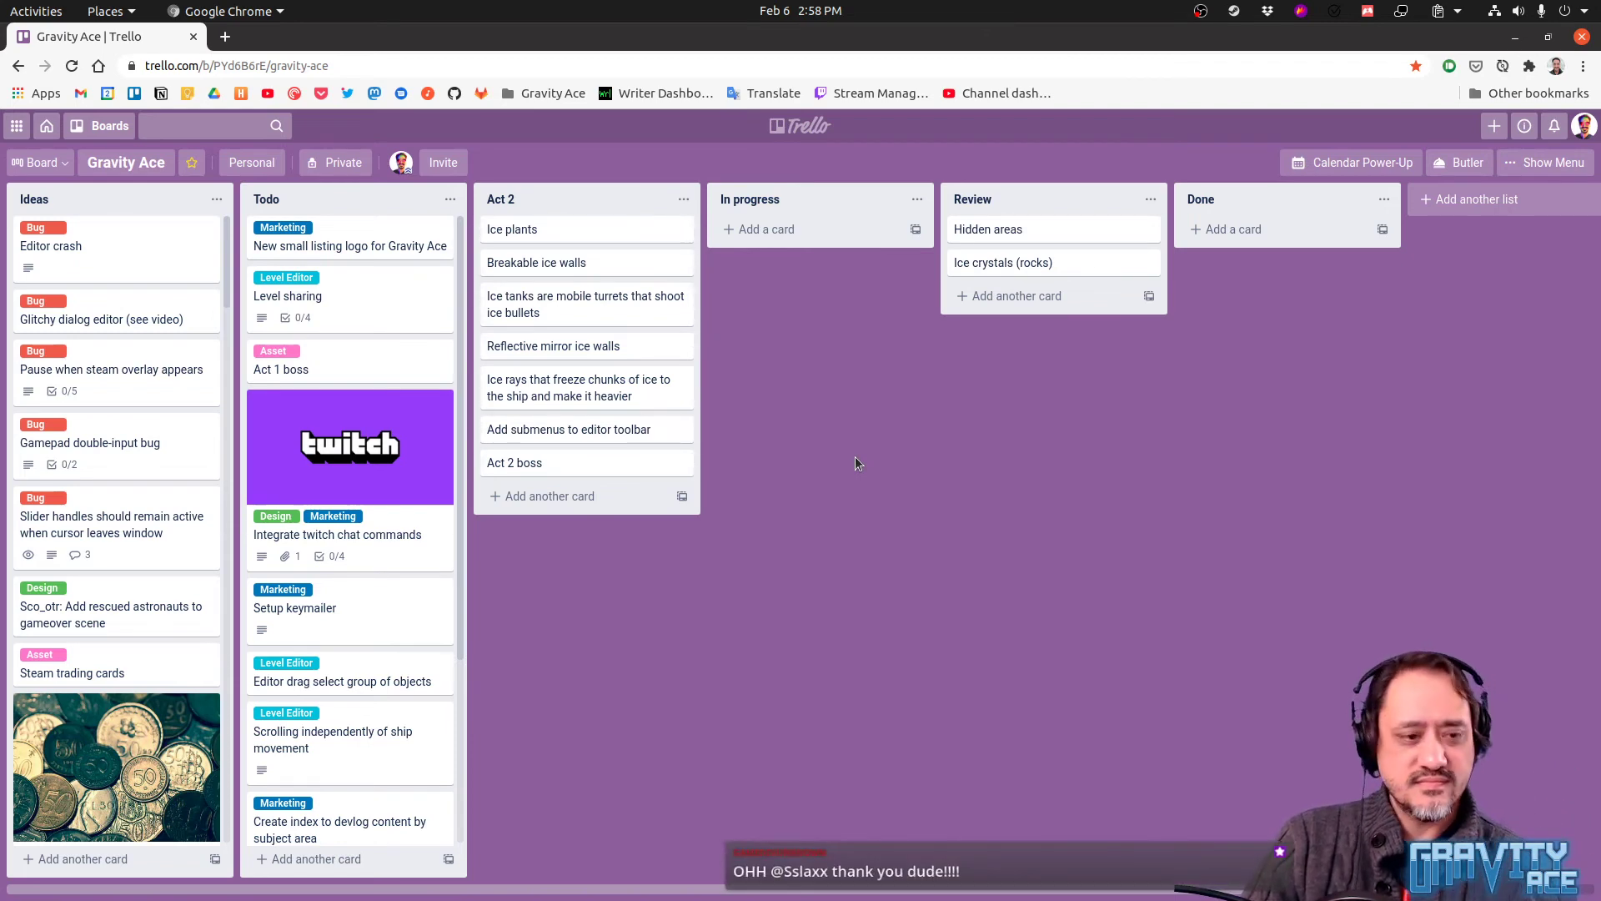
# Switch to Aseprite and examine the icerock.png icon, the icerock.aseprite artwork and the Sprite-0001 rock drawing
pyautogui.hotkey('alt', 'Tab')
pyautogui.hotkey('alt', 'Tab')
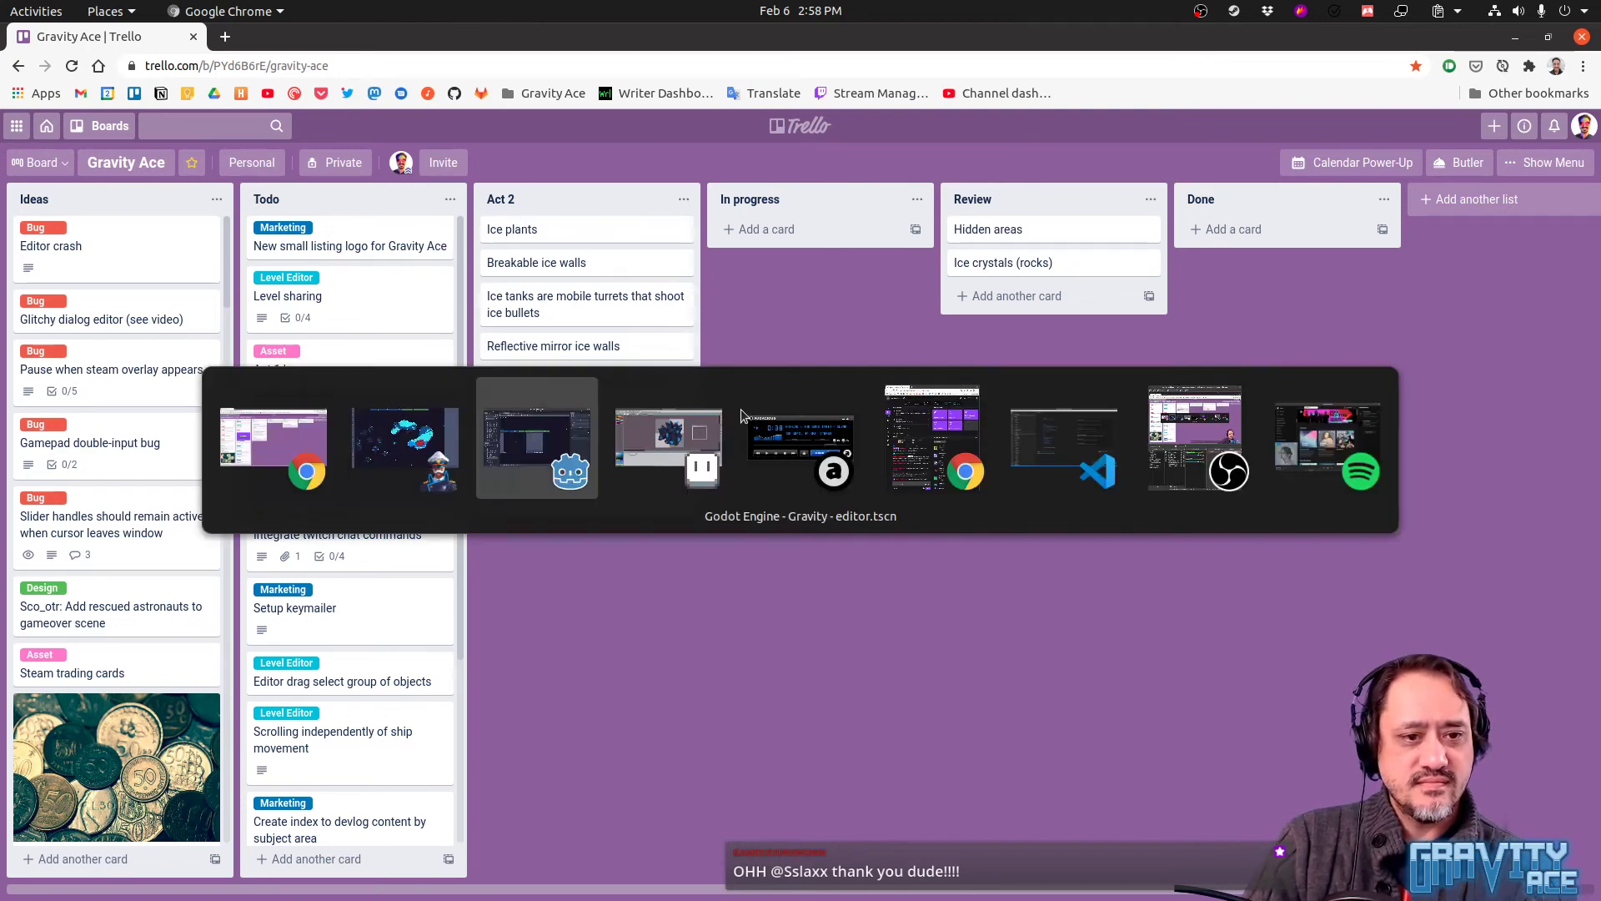
pyautogui.hotkey('alt', 'Tab')
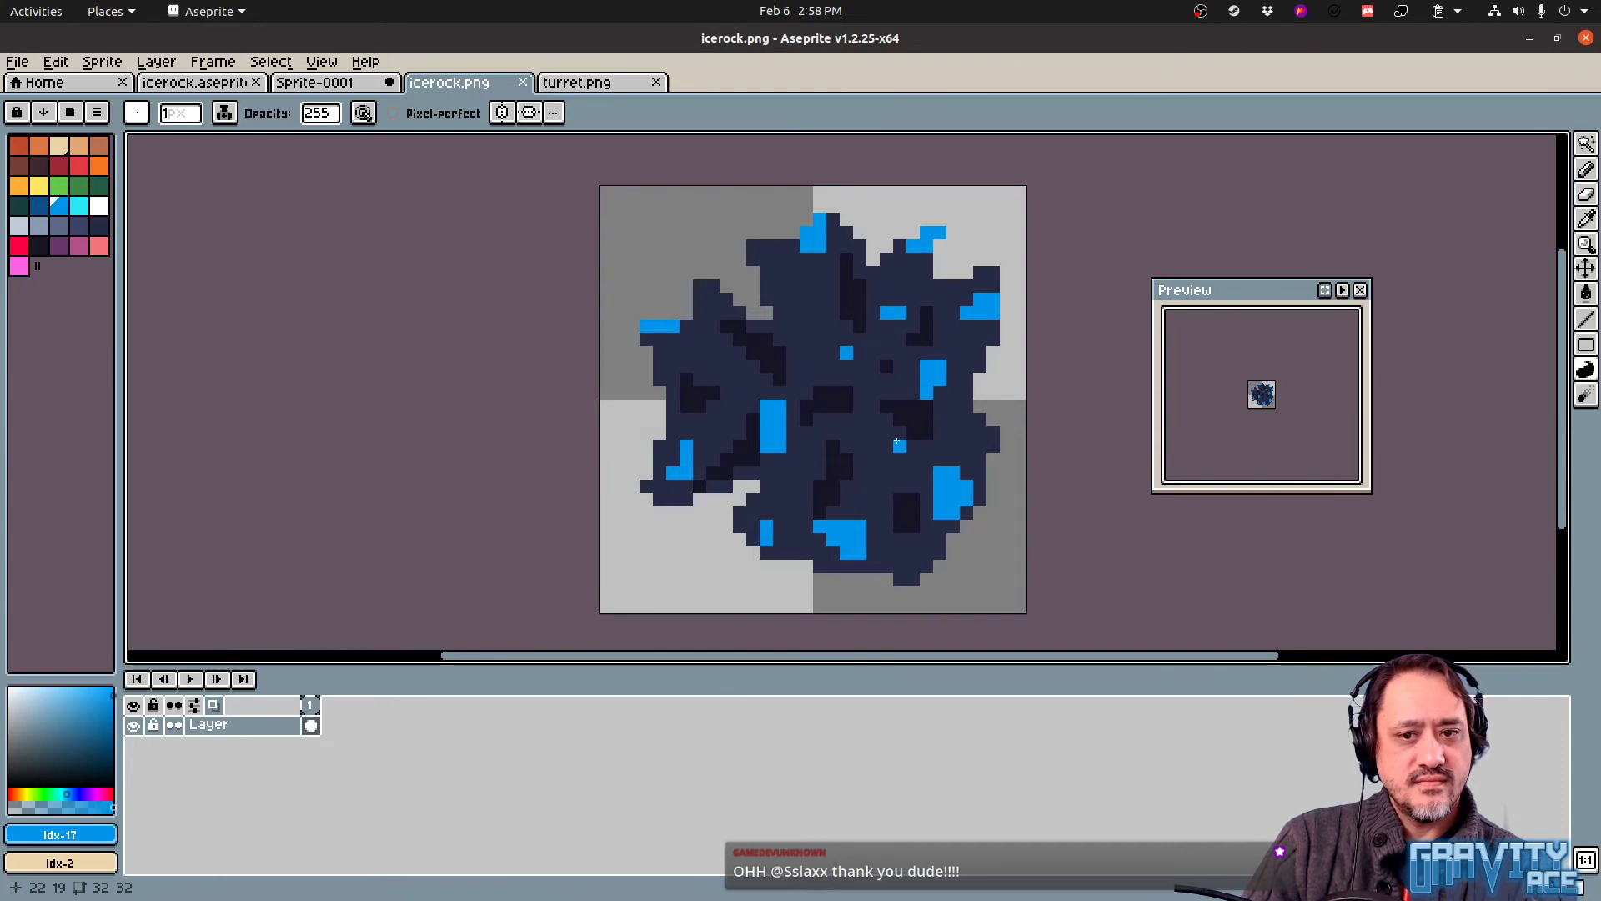
pyautogui.scroll(-8, 898, 443)
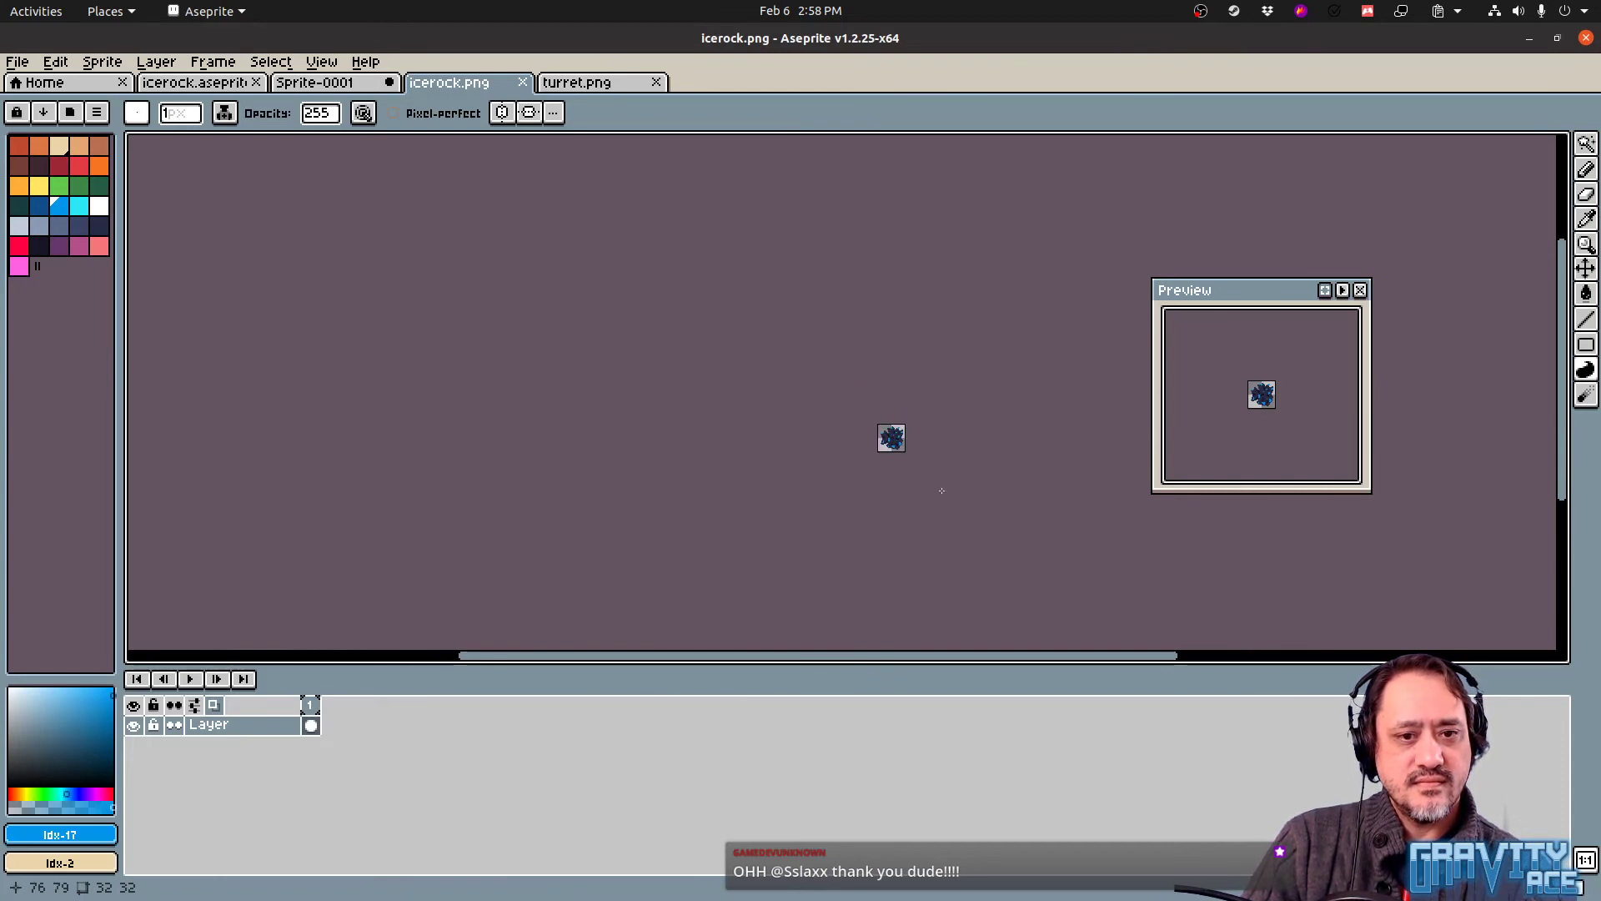
pyautogui.scroll(3, 905, 451)
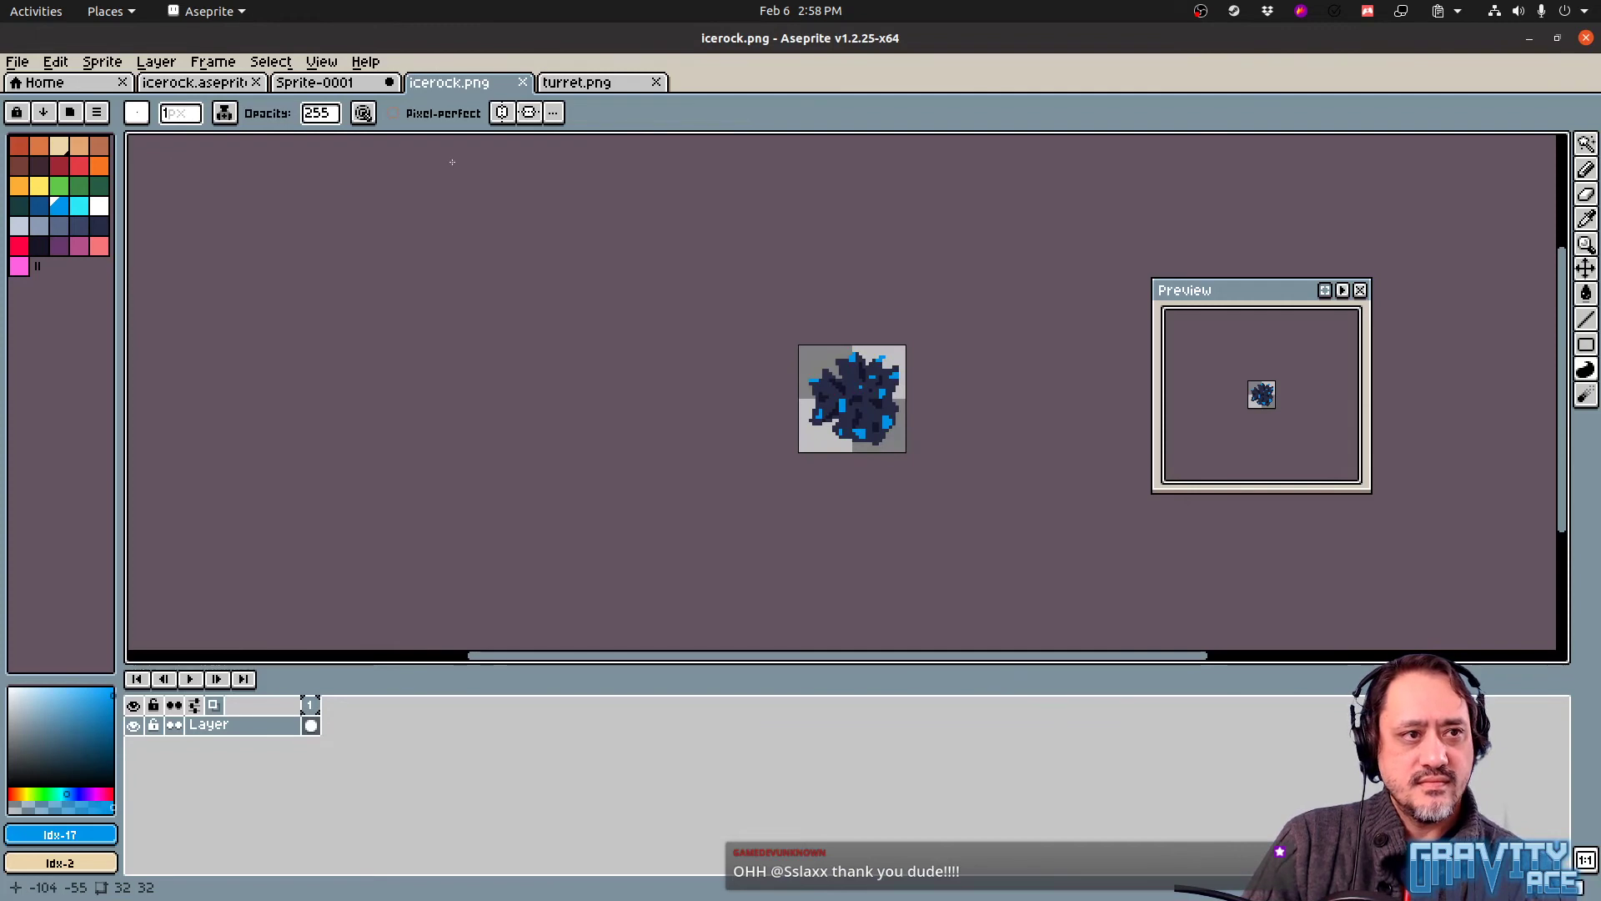
pyautogui.click(221, 87)
pyautogui.scroll(-1, 622, 343)
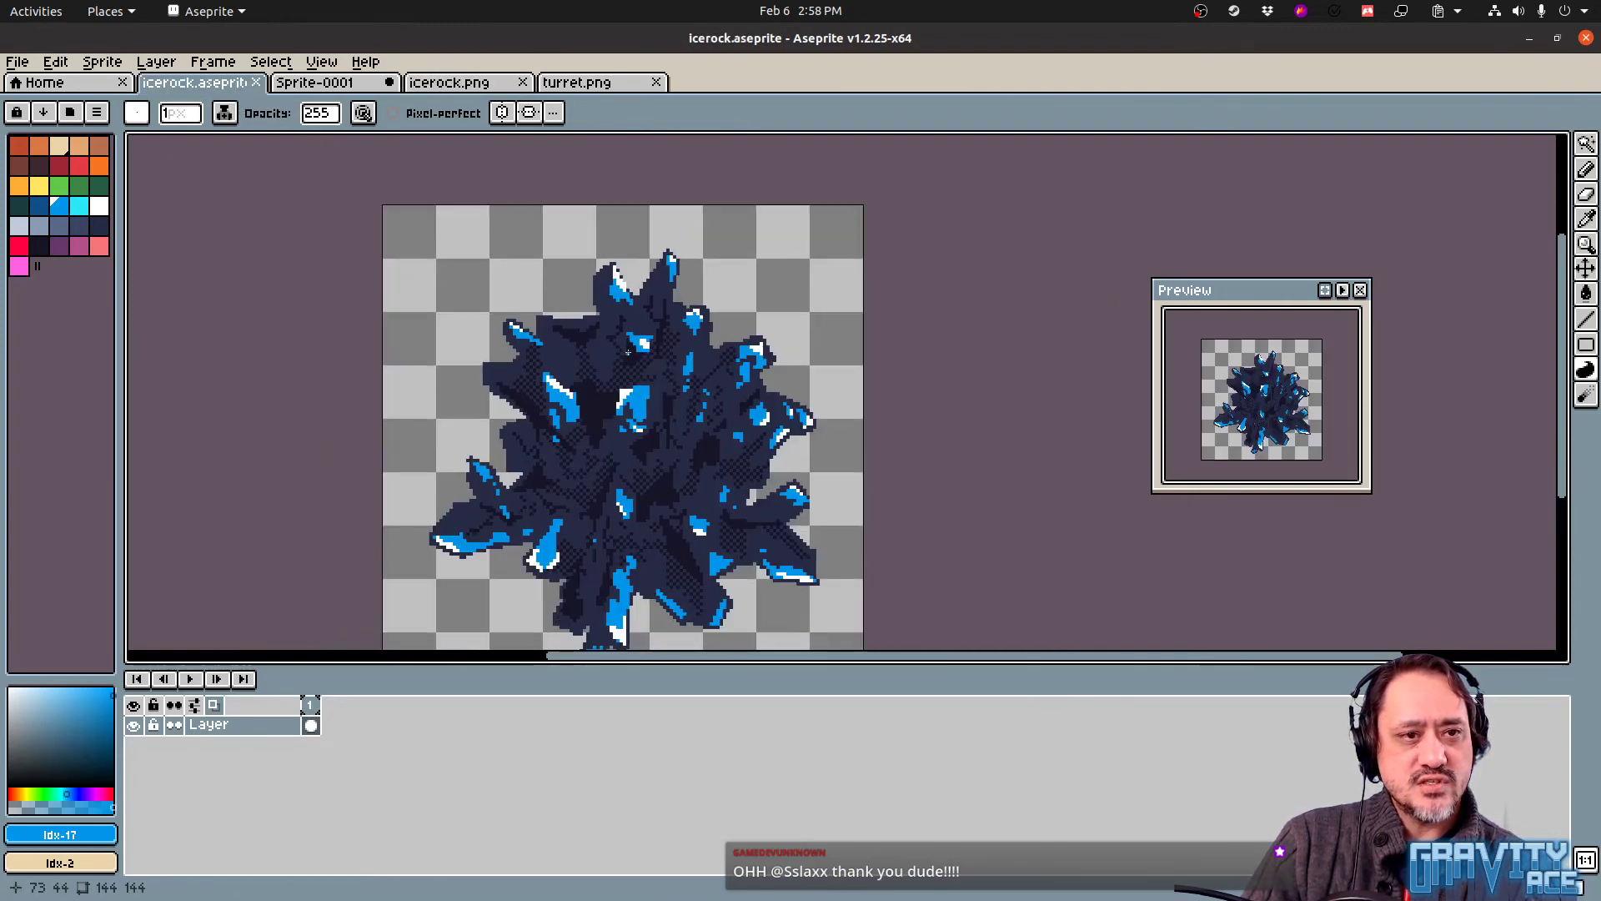
pyautogui.moveTo(632, 379); pyautogui.dragTo(613, 325, button='middle')
pyautogui.scroll(1, 613, 325)
pyautogui.hotkey('ctrl', 'Tab')
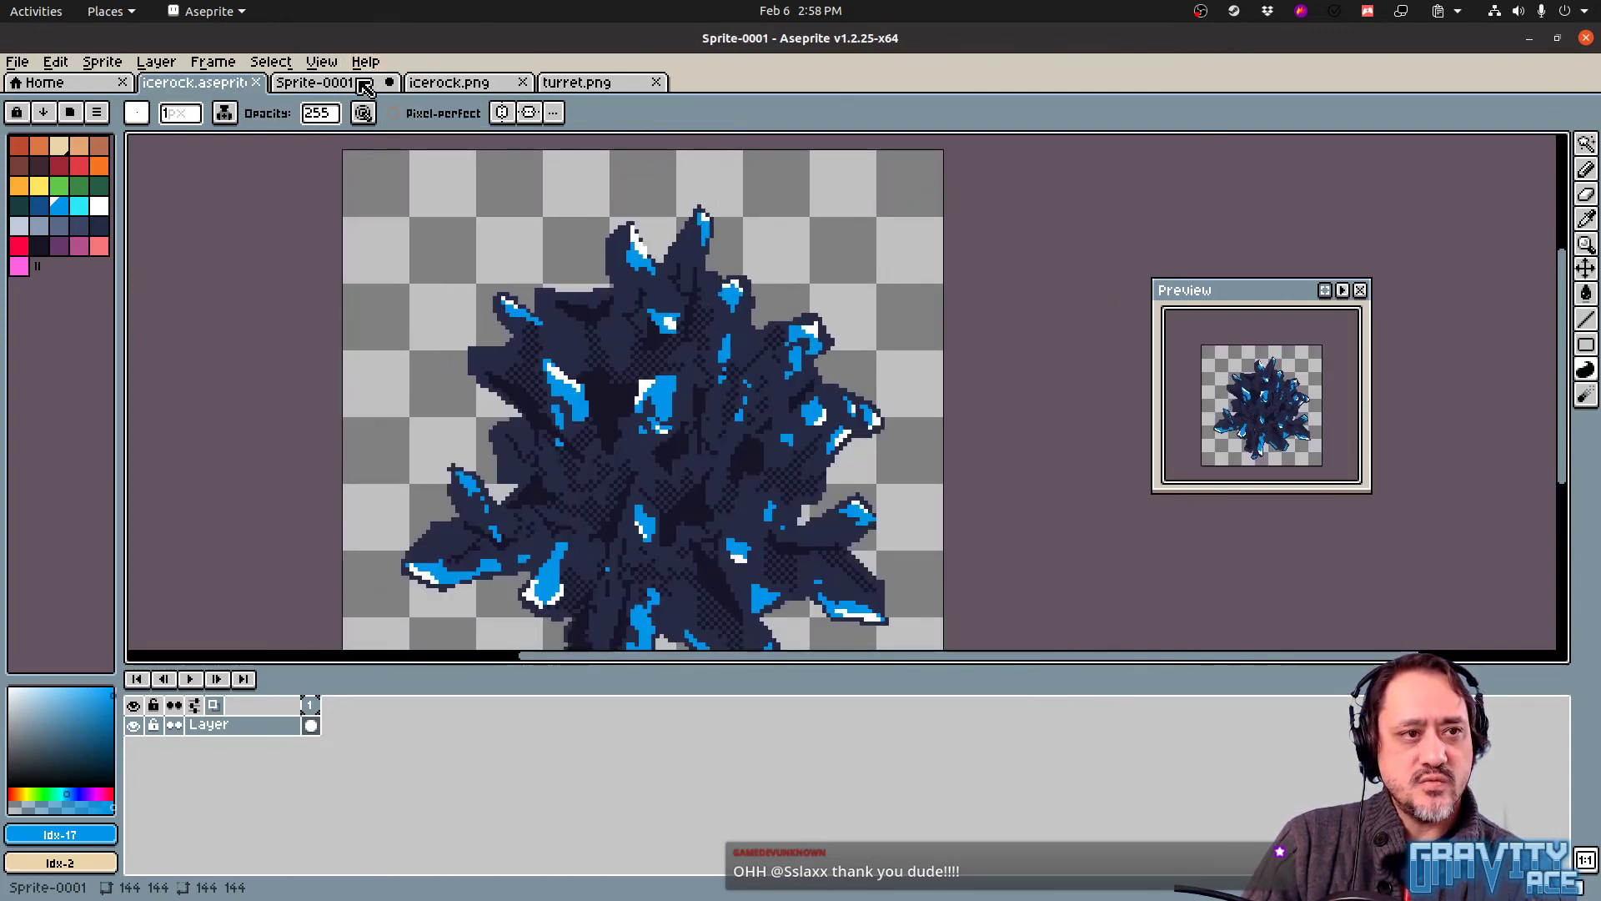
pyautogui.moveTo(854, 378); pyautogui.dragTo(707, 396, button='middle')
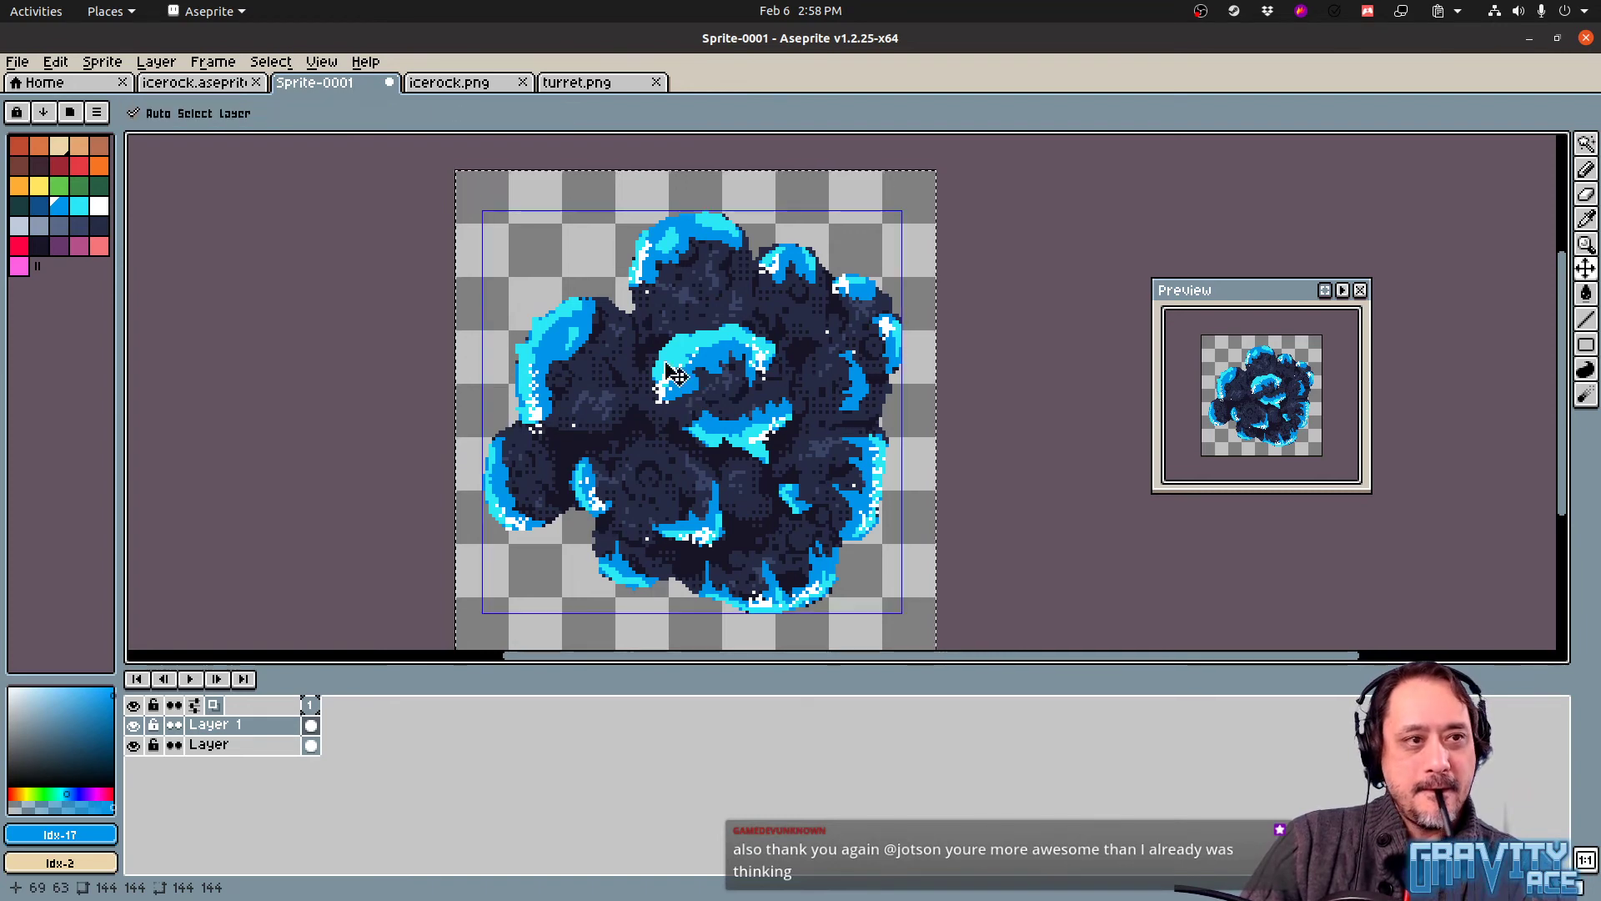
# Paste the copied round rock artwork onto a new layer above the existing rock in icerock.aseprite
pyautogui.click(238, 83)
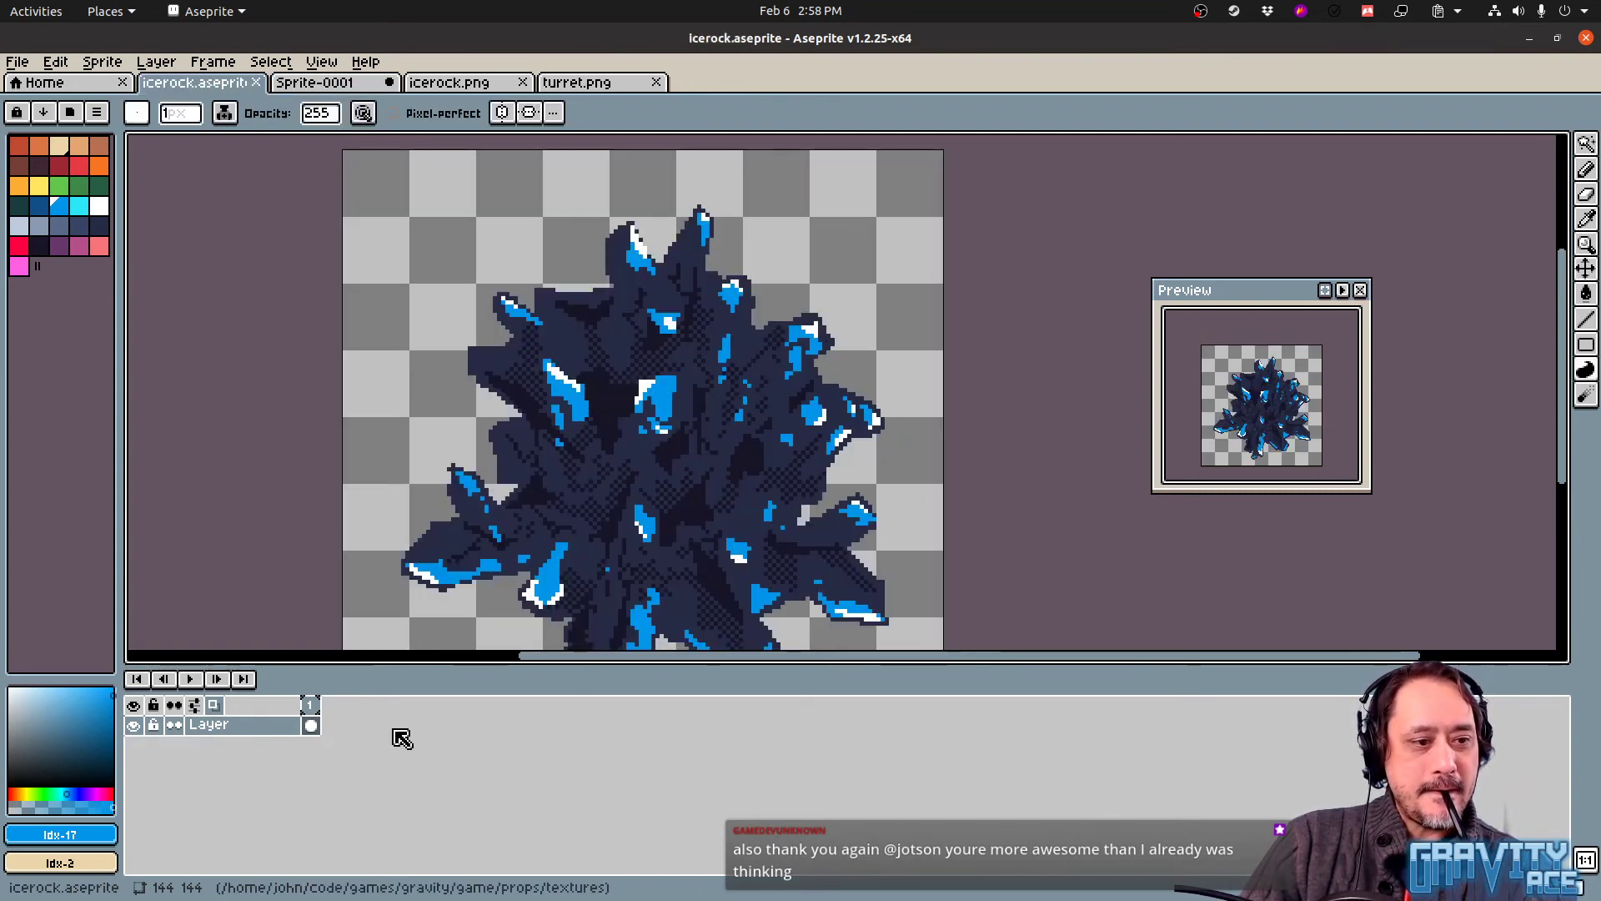
pyautogui.hotkey('ctrl', 'v')
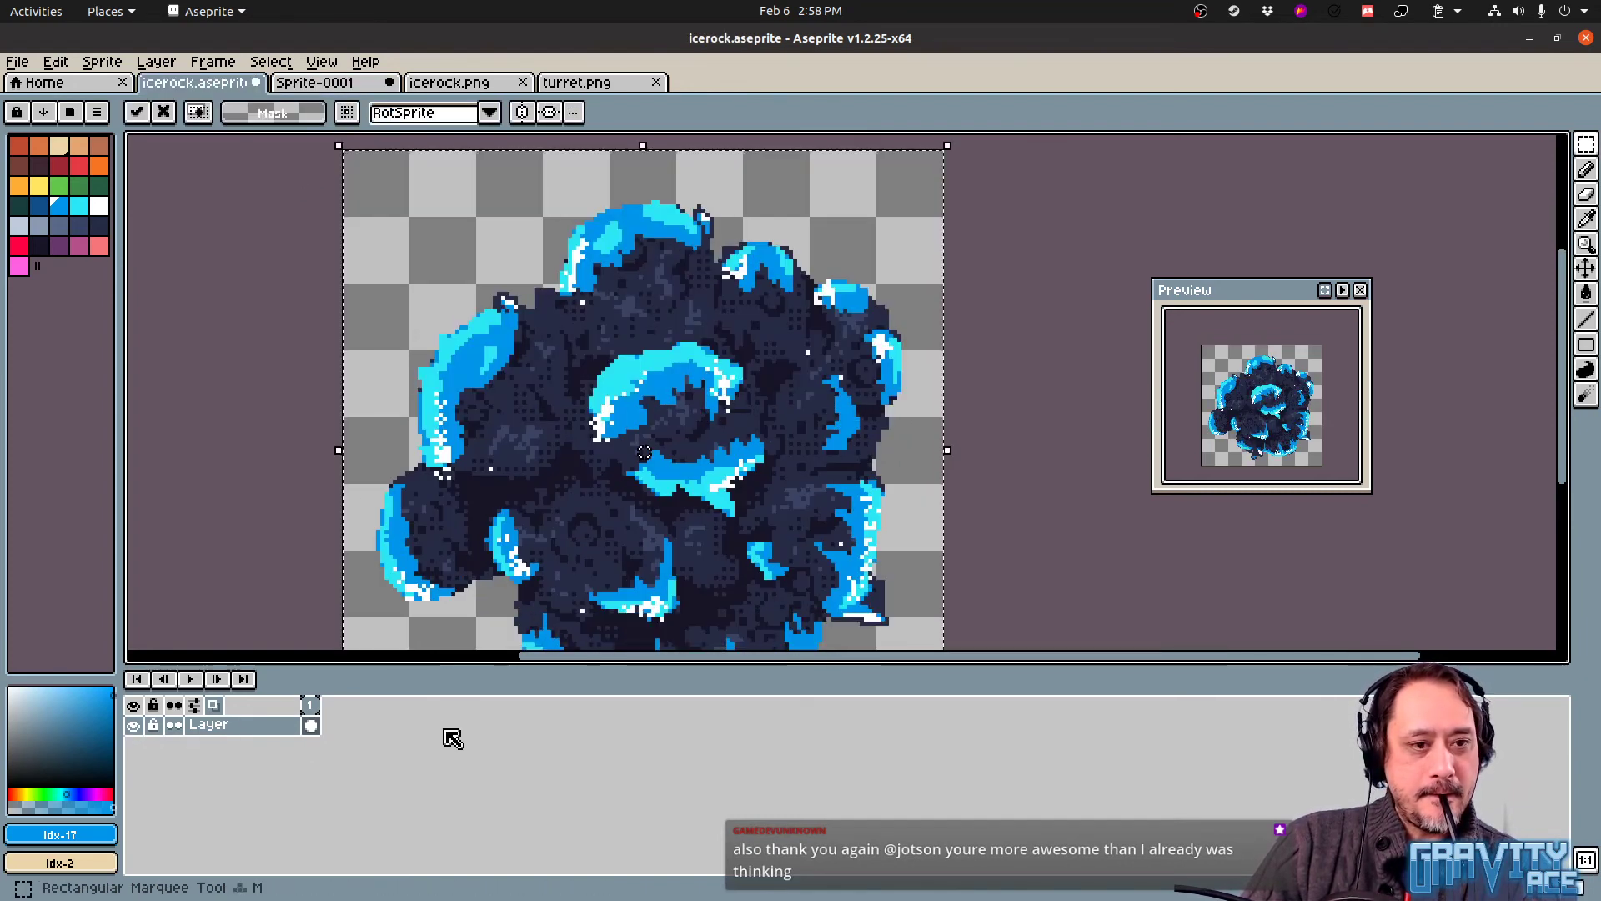
pyautogui.moveTo(715, 583); pyautogui.dragTo(771, 377, button='middle')
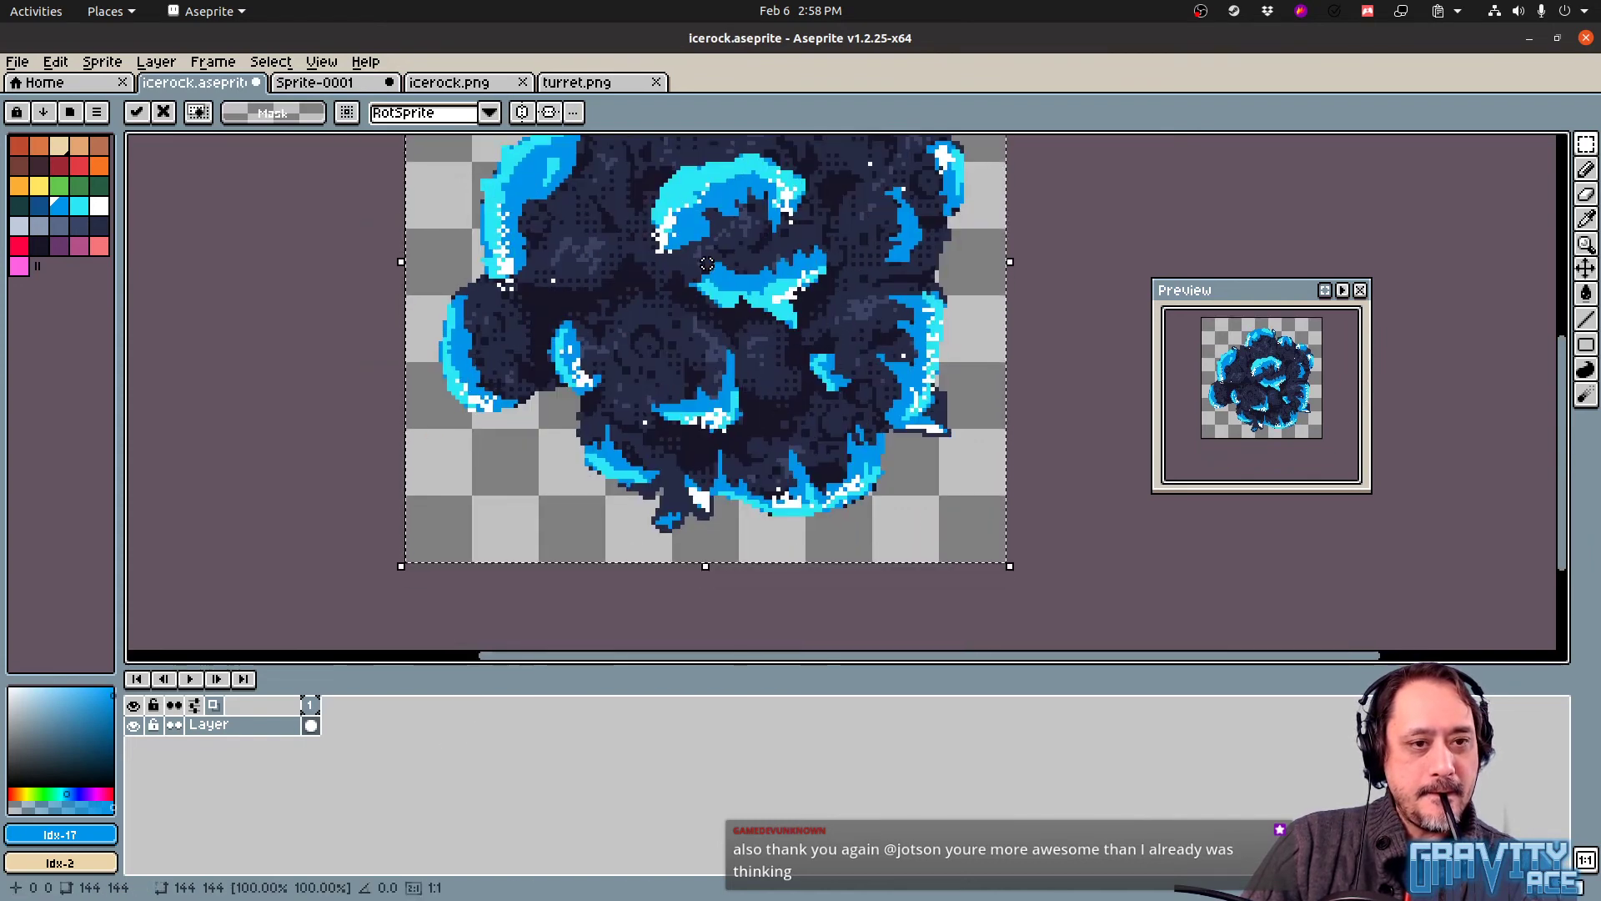
pyautogui.hotkey('ctrl', 'z')
pyautogui.hotkey('shift', 'n')
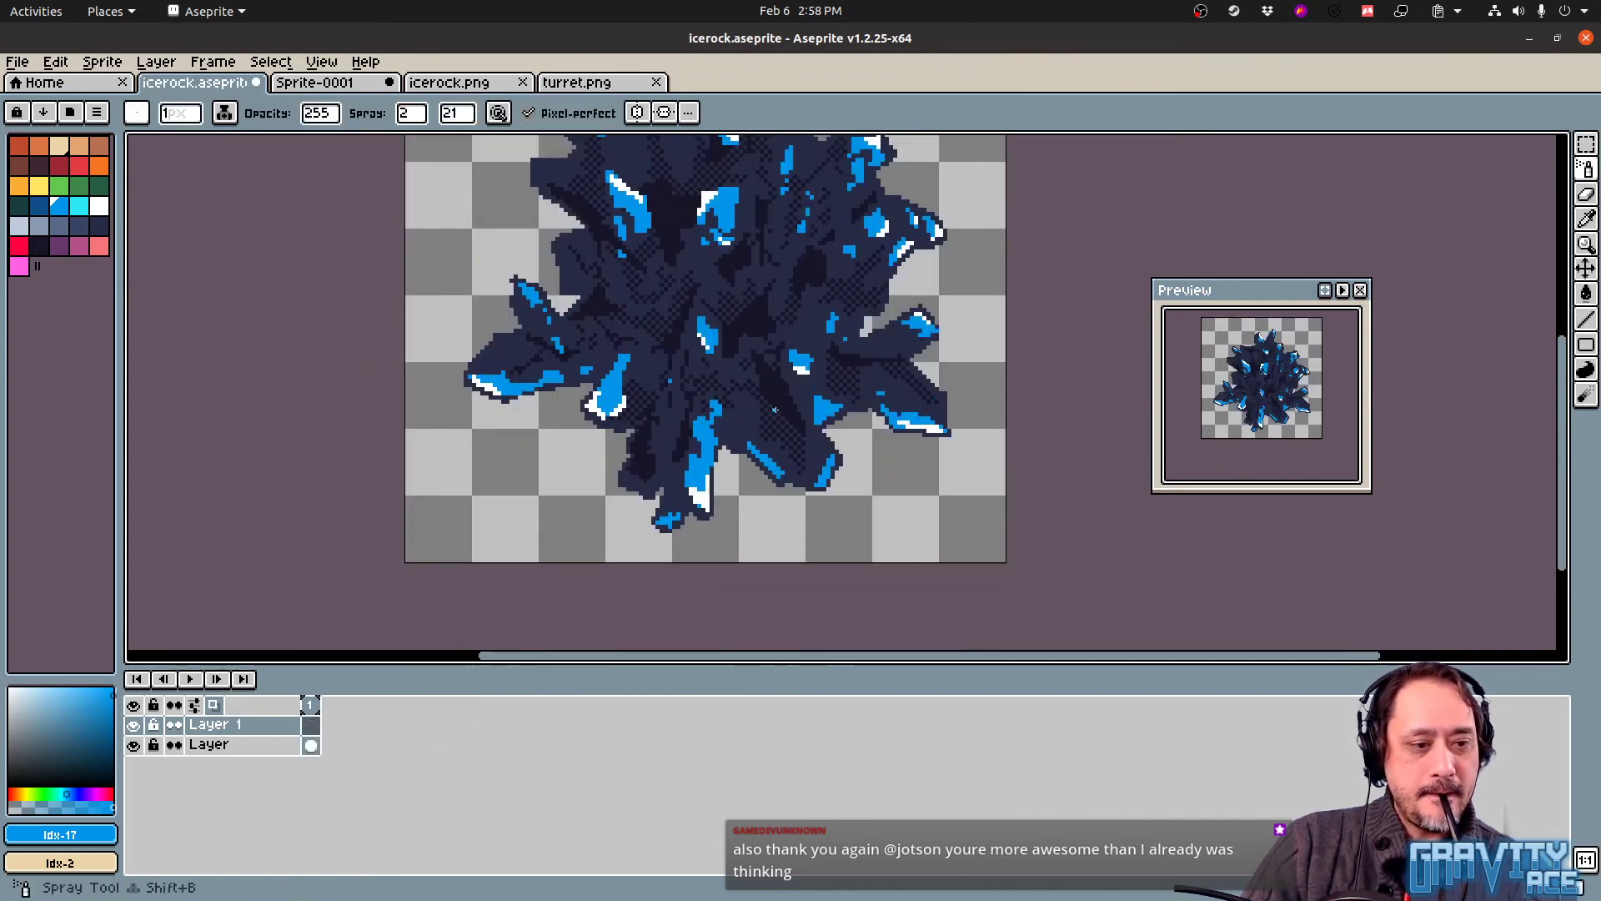
pyautogui.hotkey('ctrl', 'v')
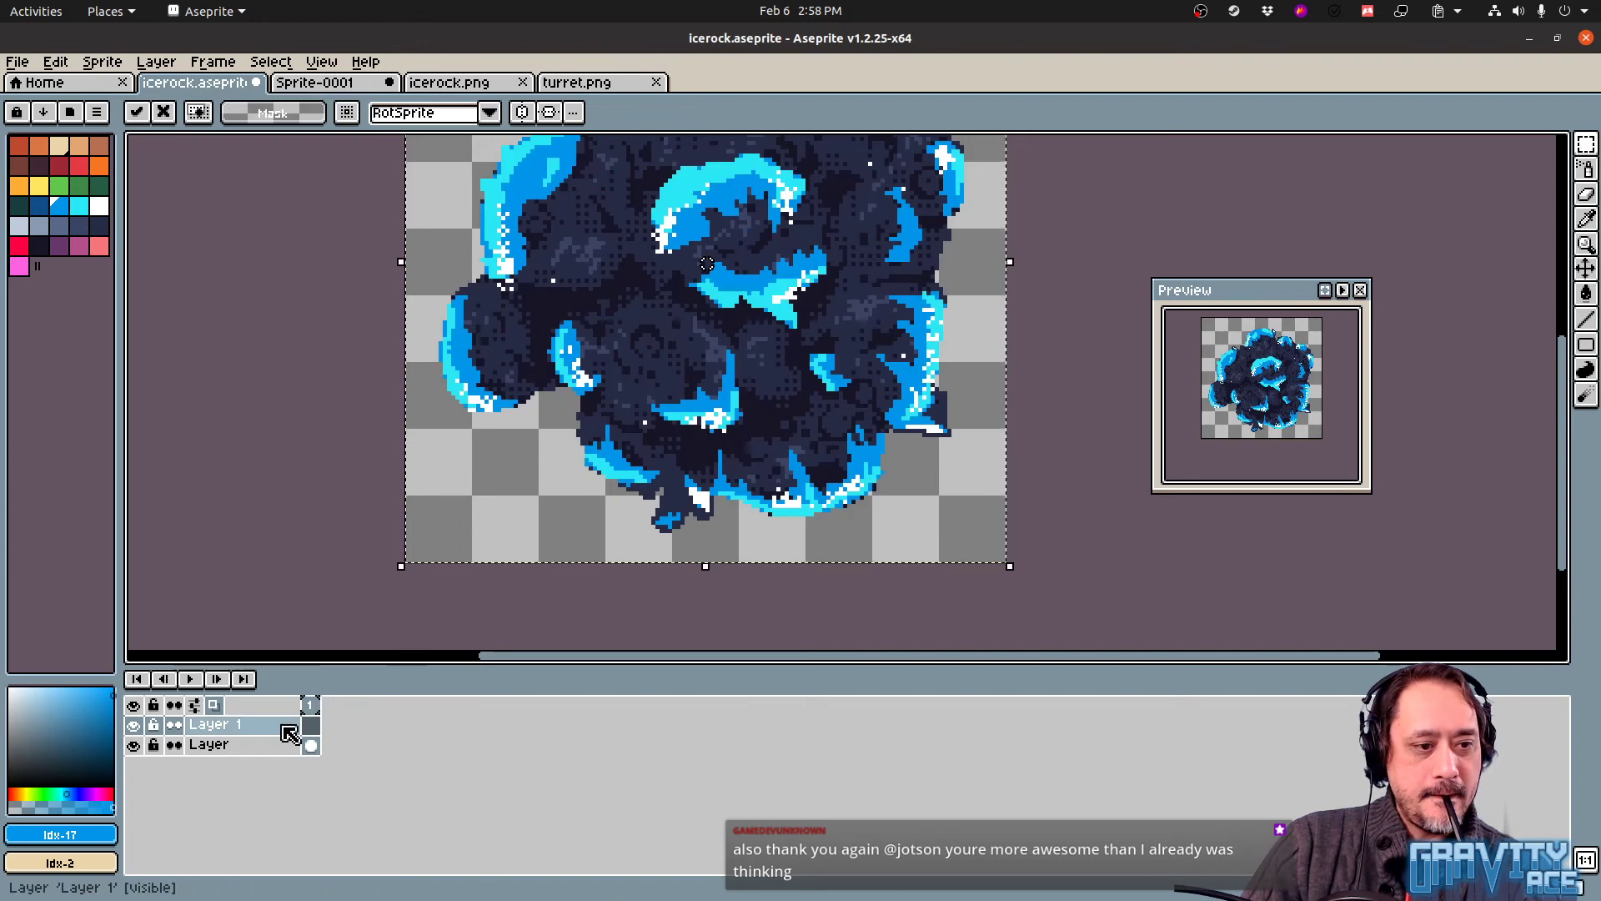
pyautogui.hotkey('ctrl', 'f')
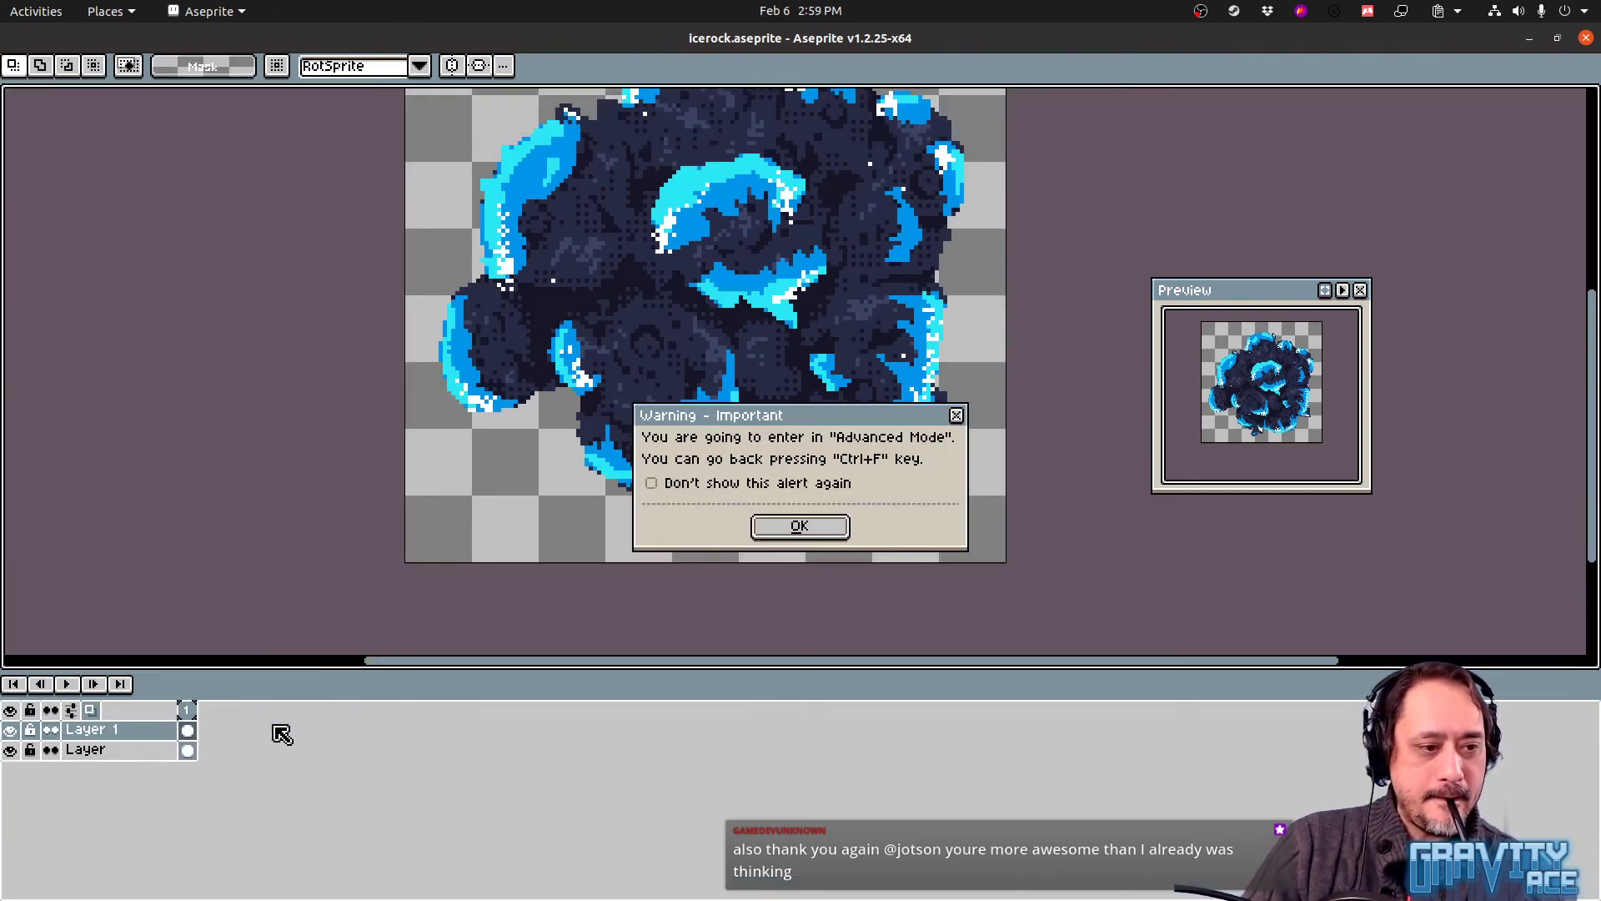
pyautogui.press('Return')
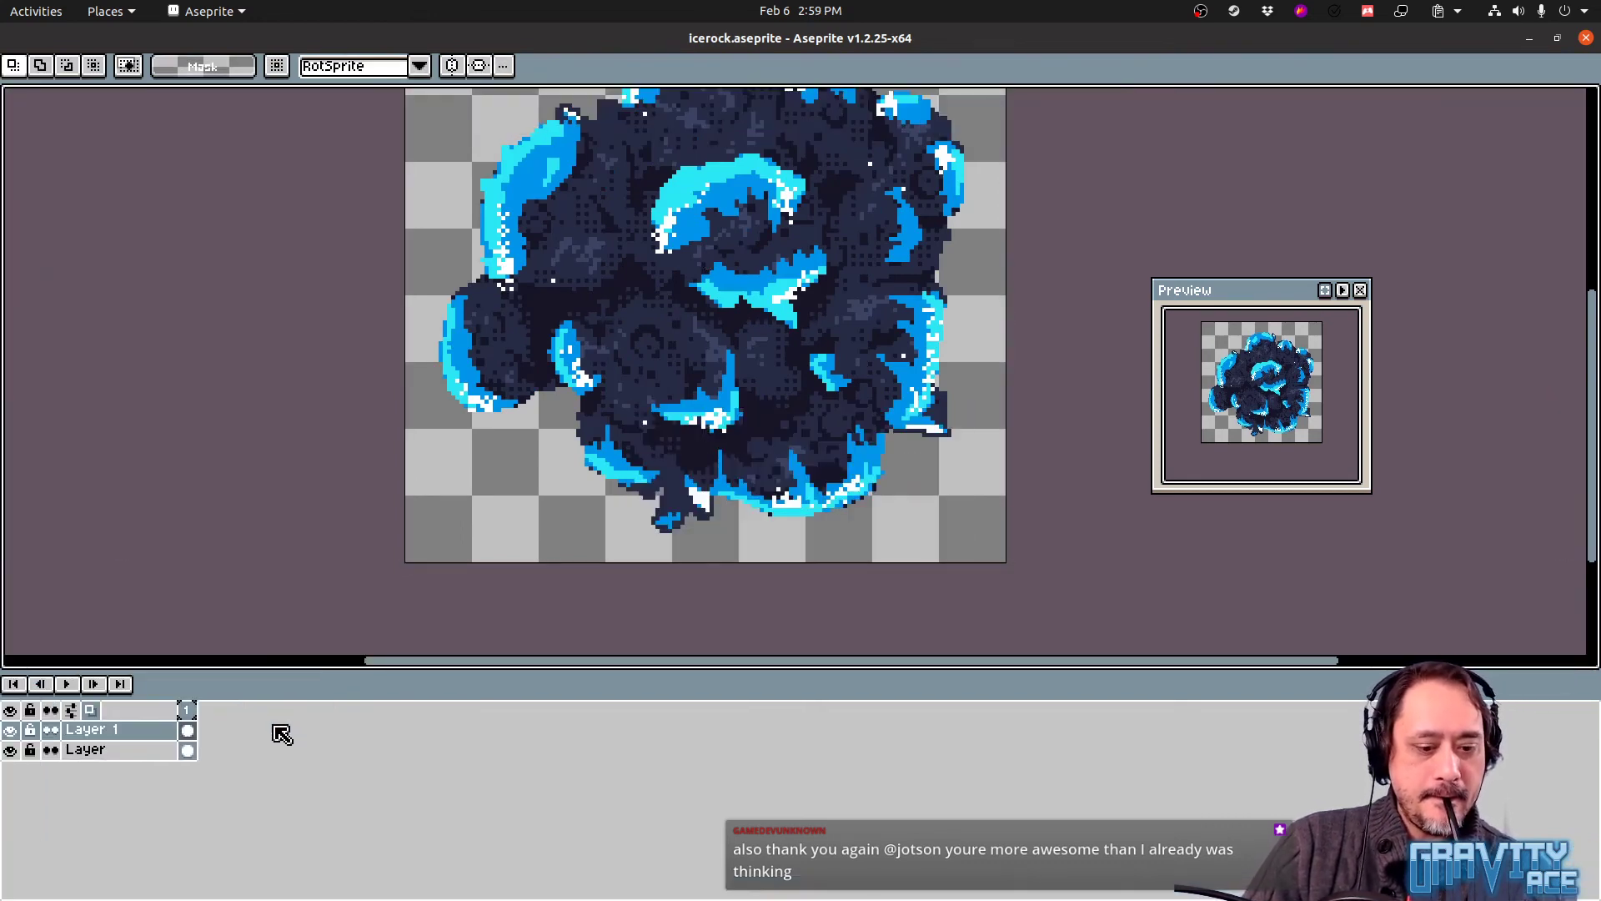
pyautogui.press('Tab')
pyautogui.press('Tab')
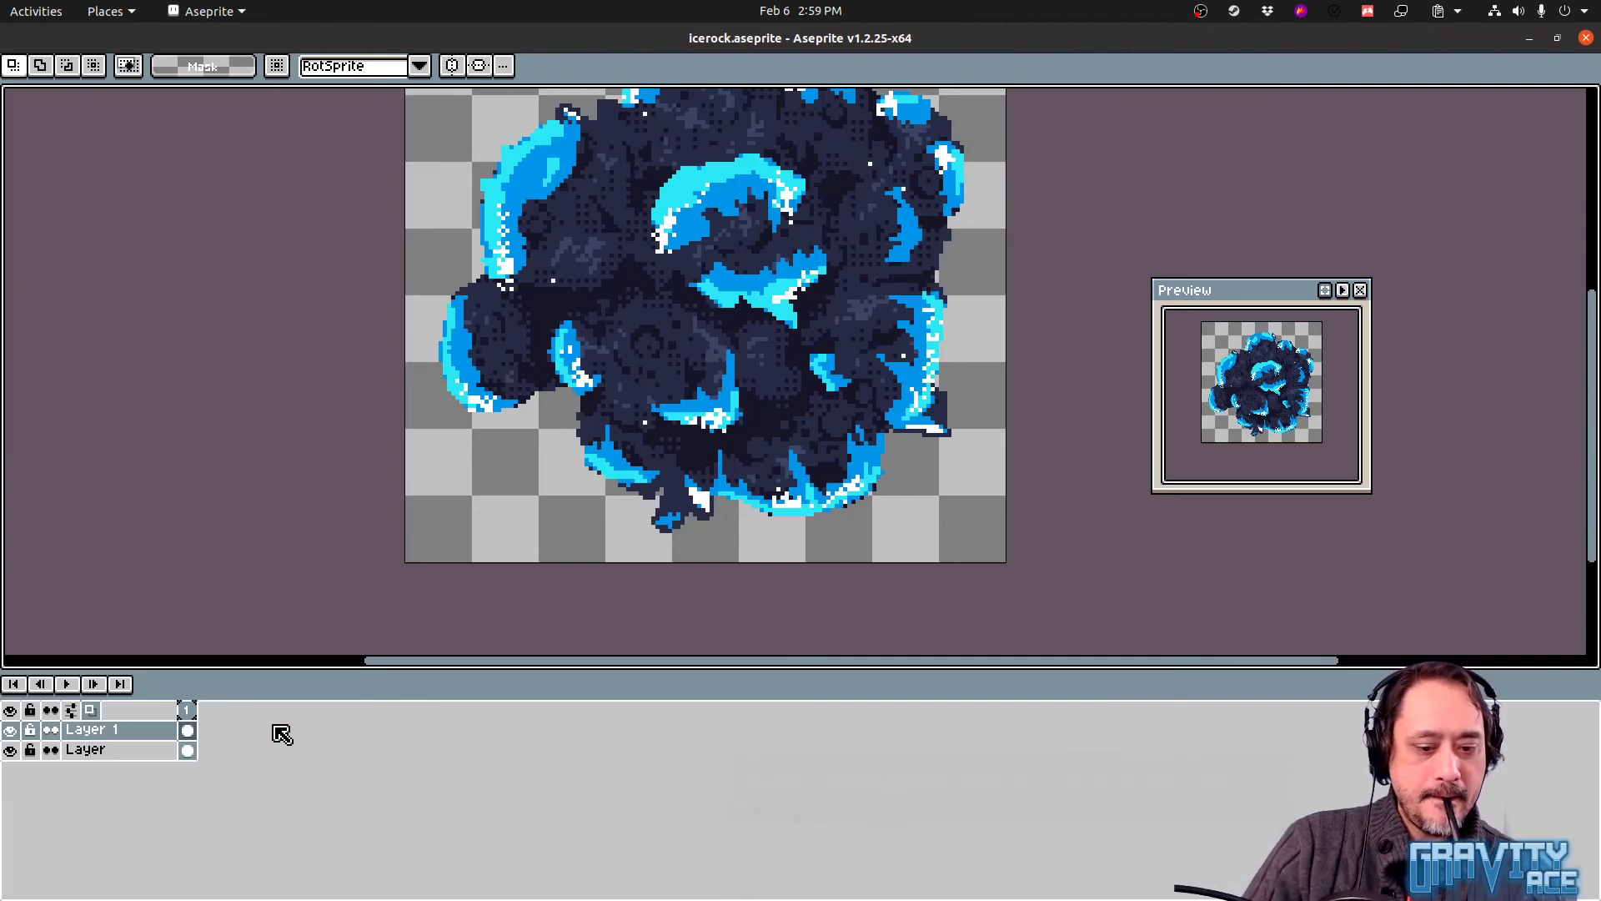
pyautogui.hotkey('ctrl', 'f')
pyautogui.hotkey('ctrl', 'f')
# Rename the pasted rock's layer to "round" and the original spiky rock's layer to "pointy"
pyautogui.click(243, 724)
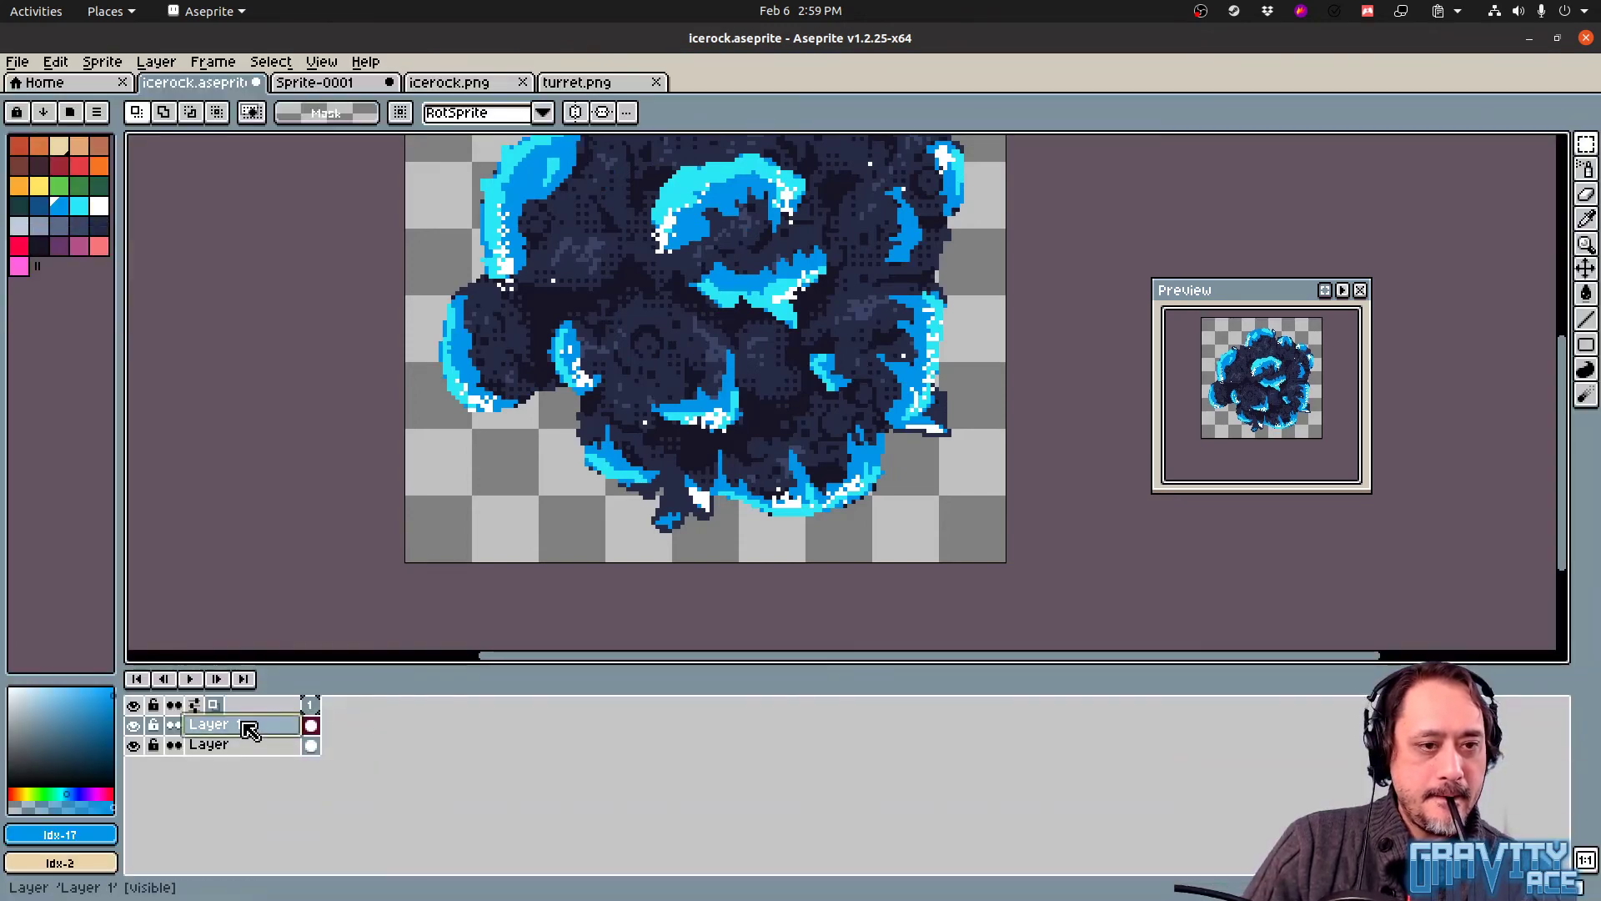
pyautogui.doubleClick(250, 730)
pyautogui.write('ro')
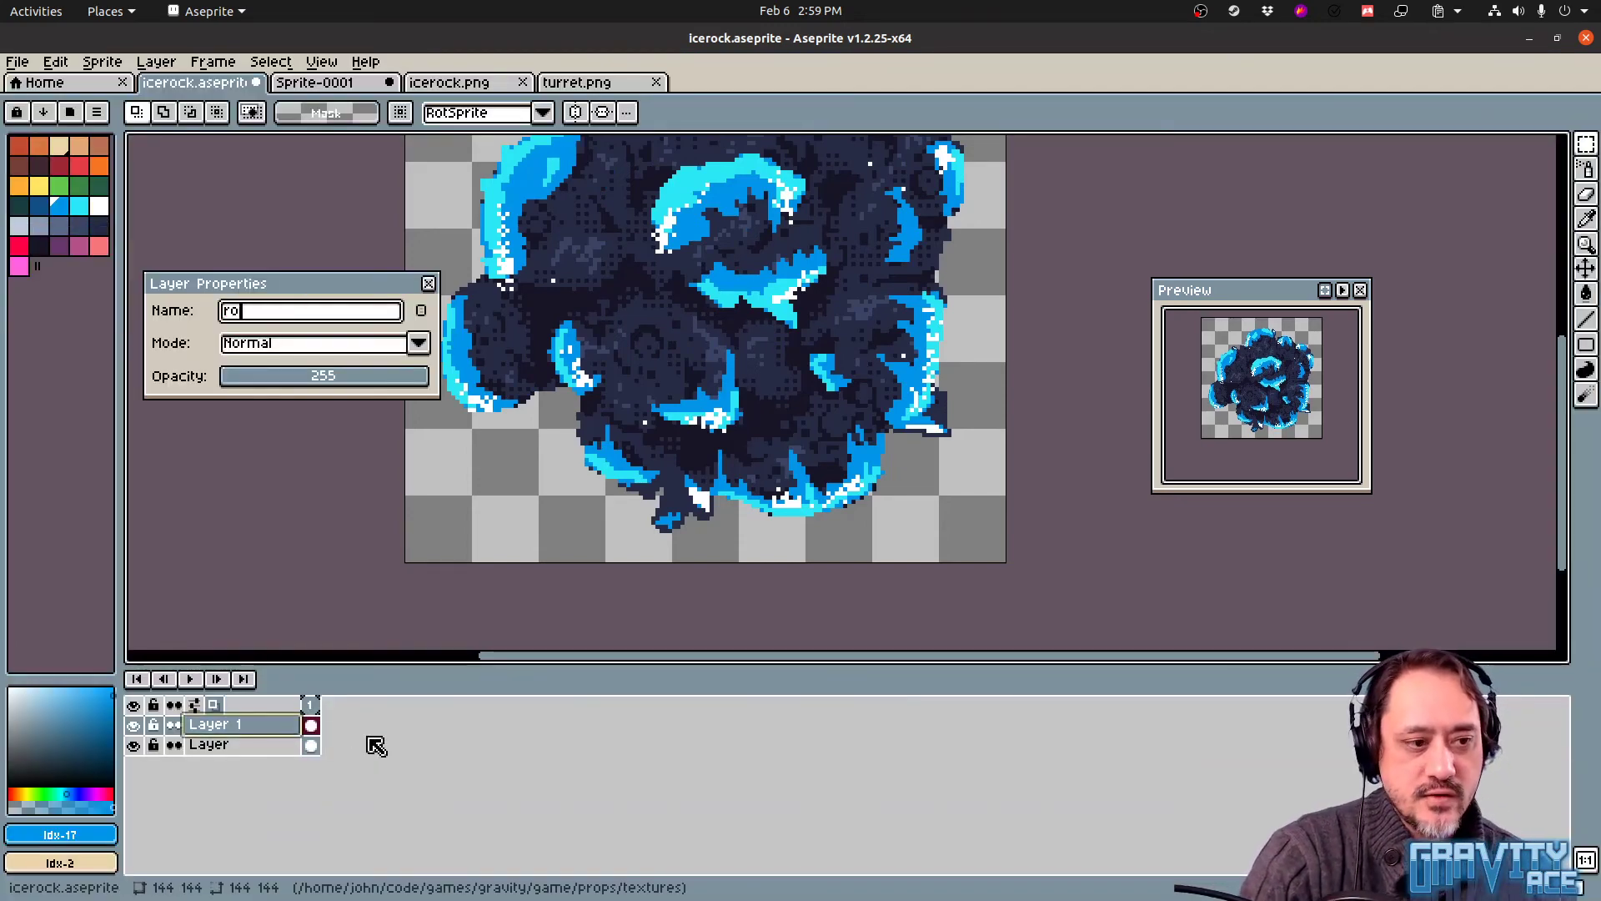
pyautogui.write('und')
pyautogui.press('Return')
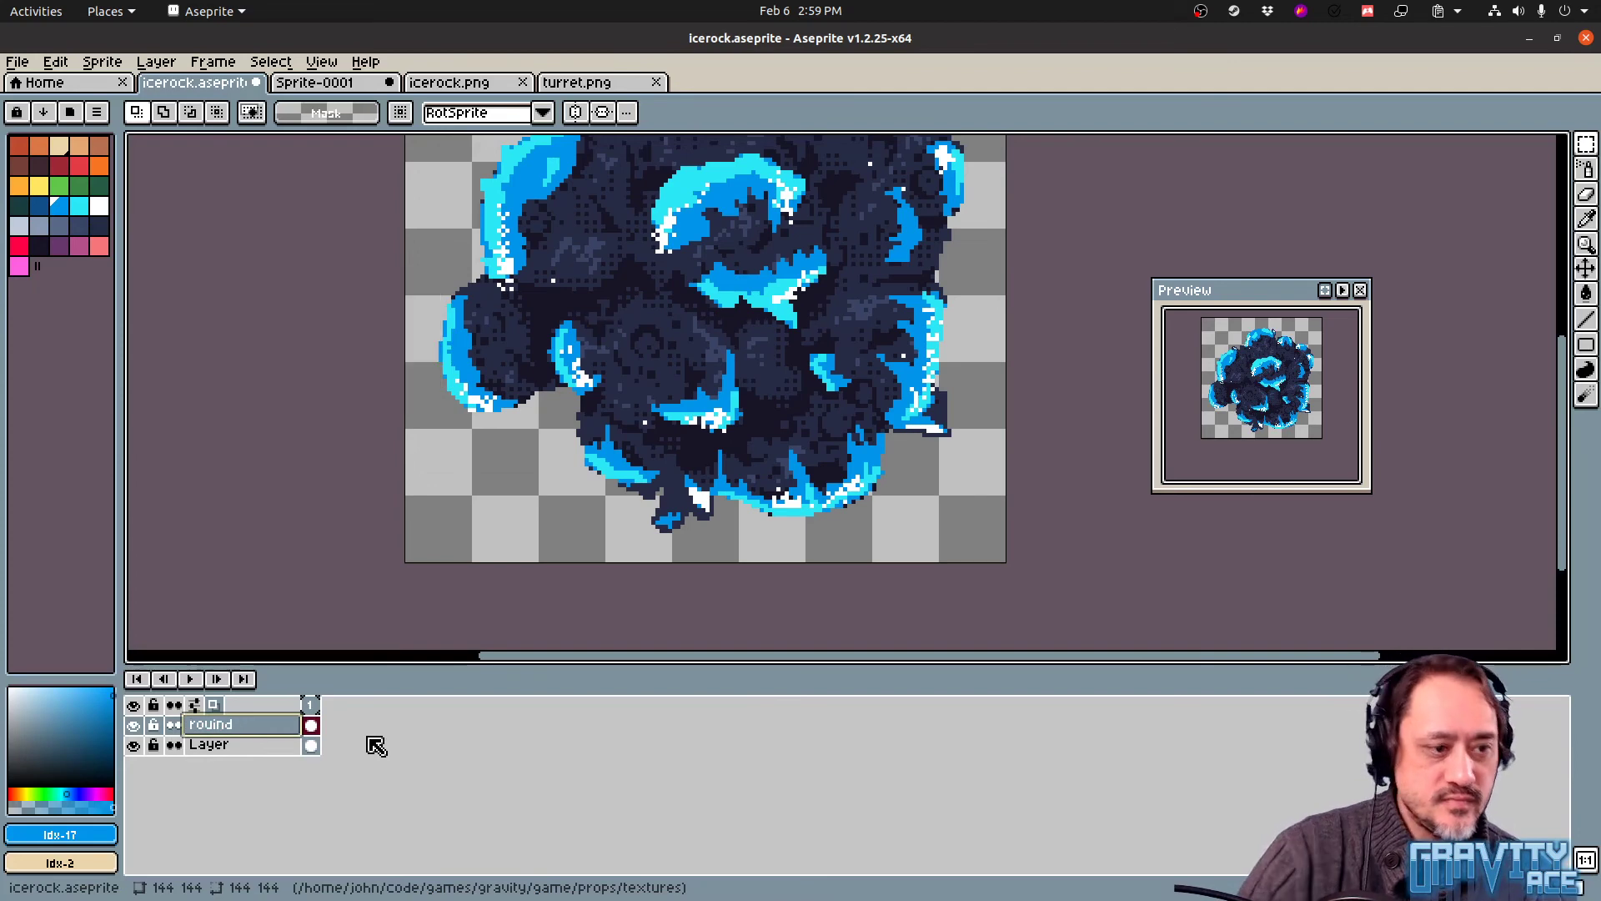
pyautogui.doubleClick(278, 750)
pyautogui.write('po')
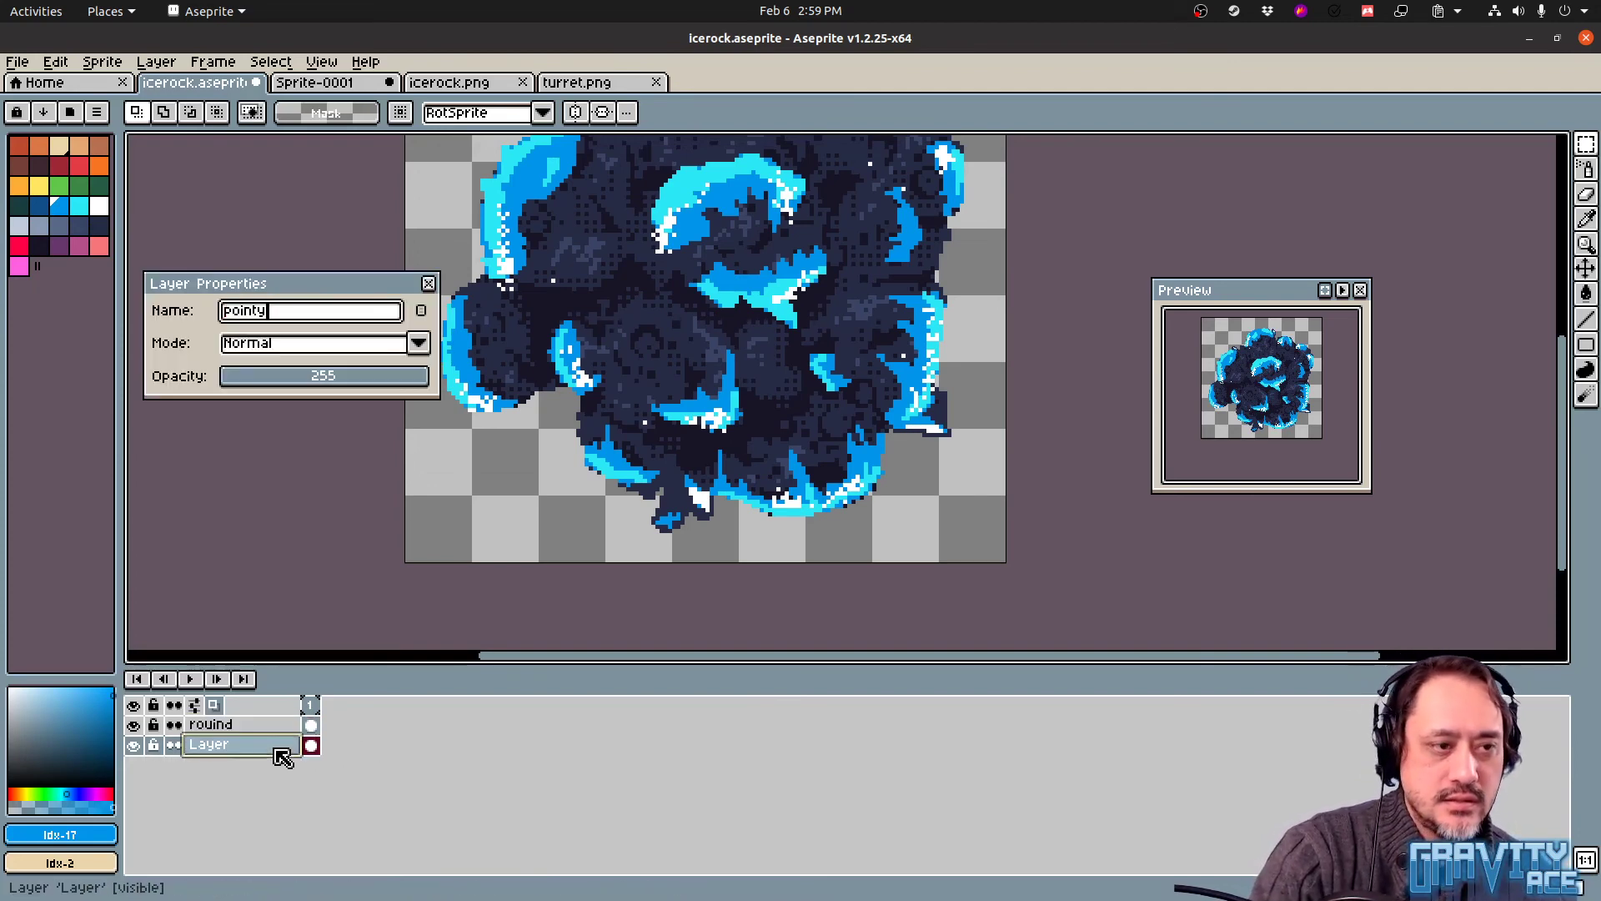
pyautogui.write('inty')
pyautogui.press('Return')
# Compare the round and pointy rock designs by toggling the visibility of the round layer, leaving it hidden
pyautogui.moveTo(612, 482); pyautogui.dragTo(587, 568, button='middle')
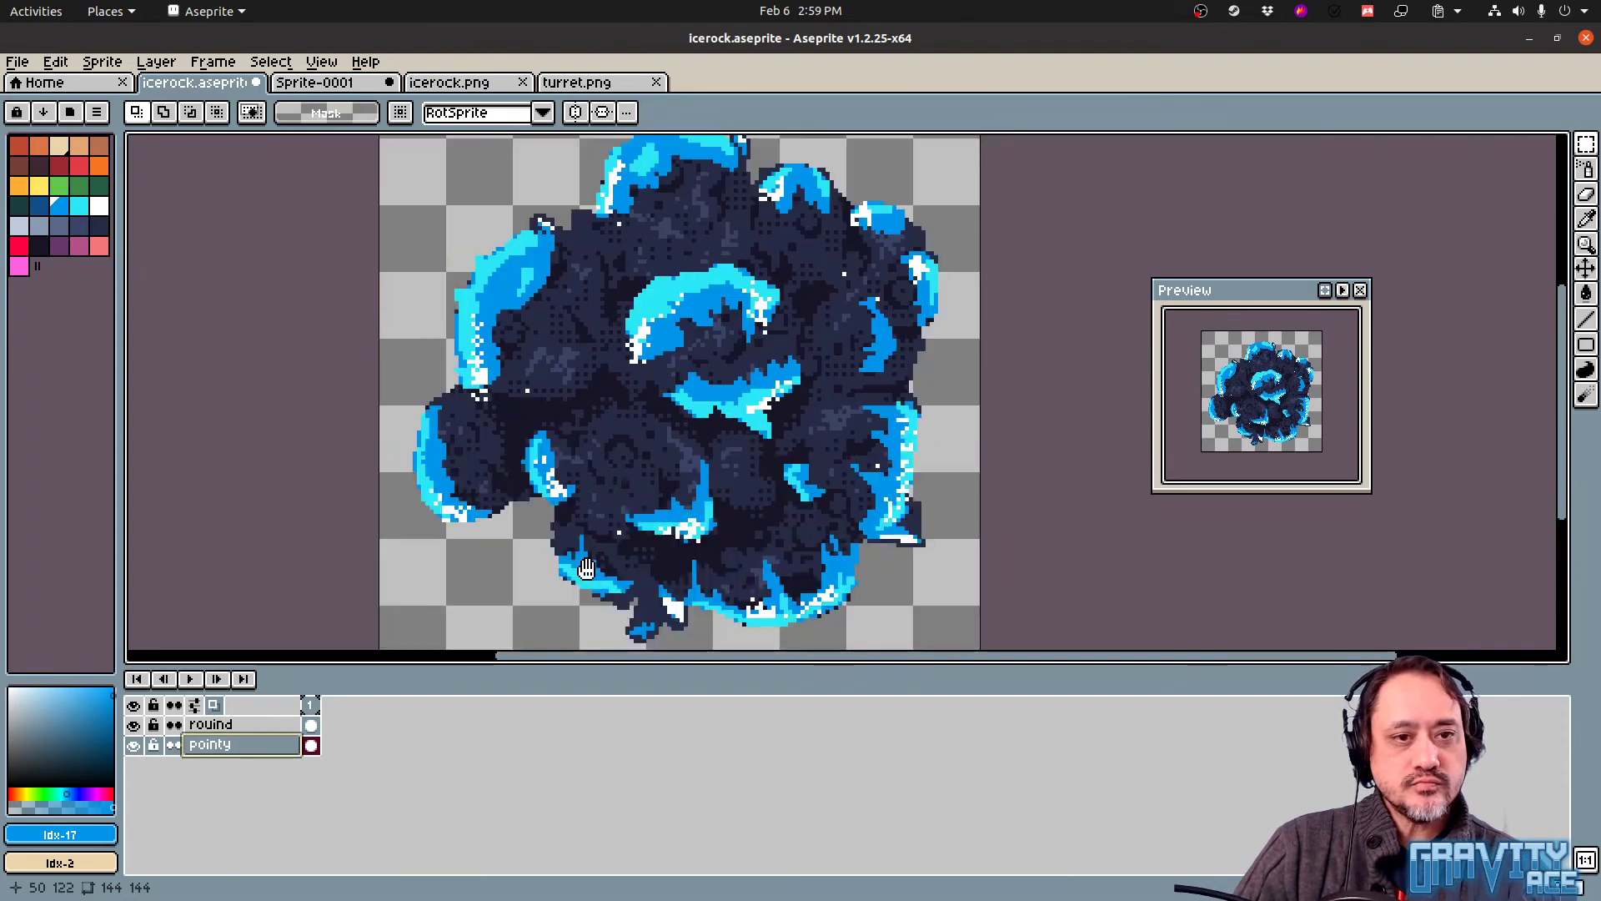
pyautogui.scroll(1, 645, 560)
pyautogui.scroll(-1, 724, 533)
pyautogui.moveTo(811, 509); pyautogui.dragTo(781, 512, button='middle')
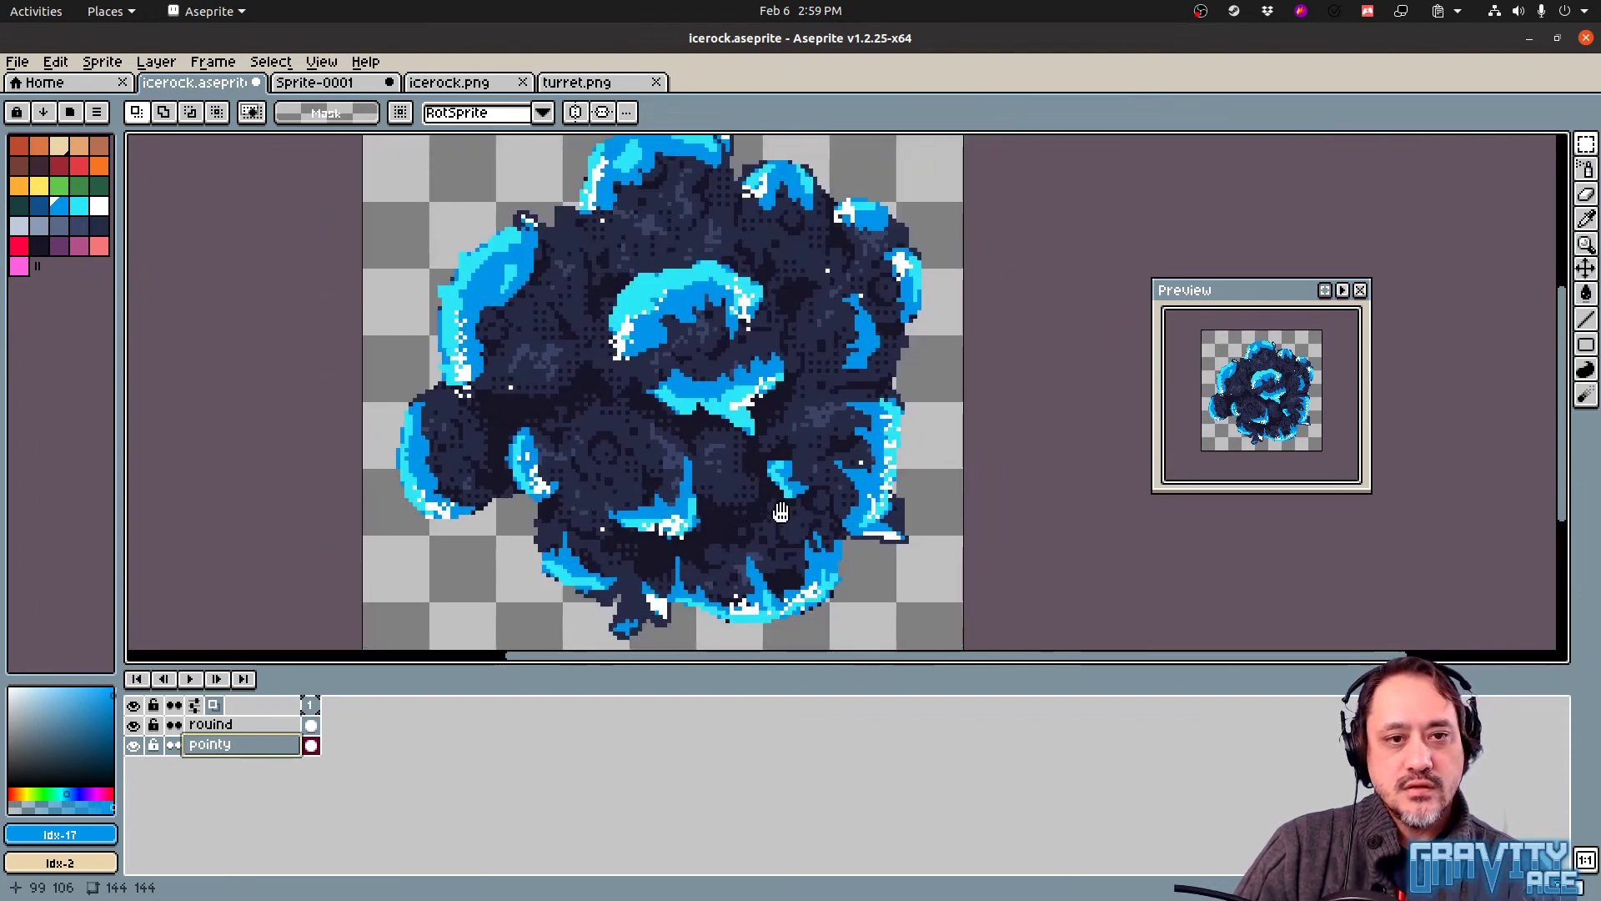
pyautogui.scroll(-1, 718, 411)
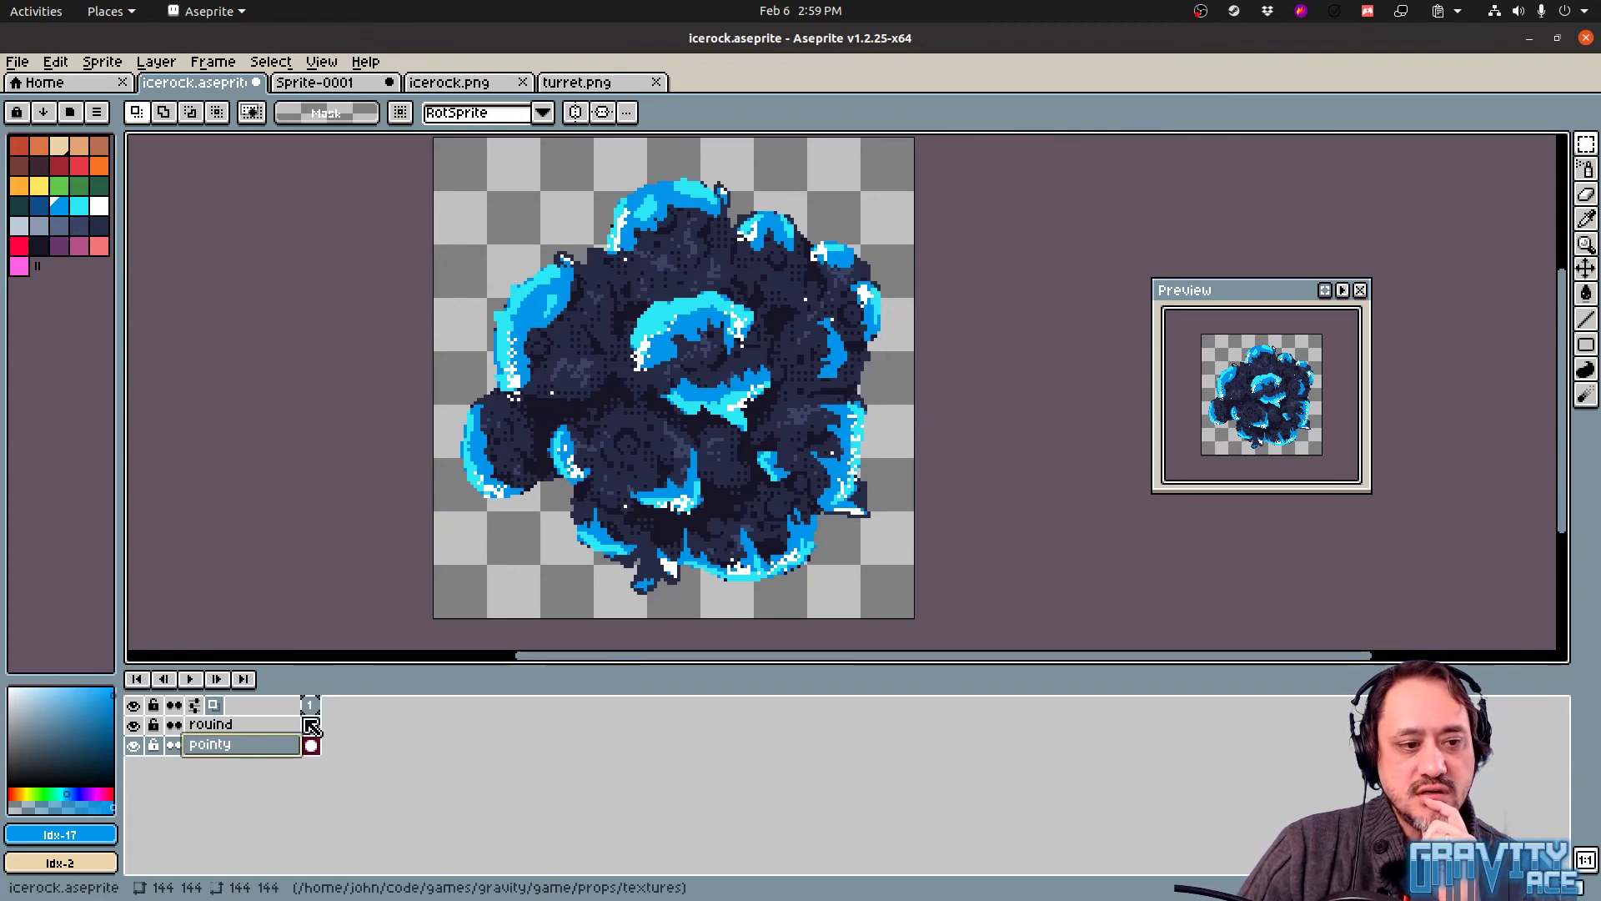
pyautogui.click(136, 724)
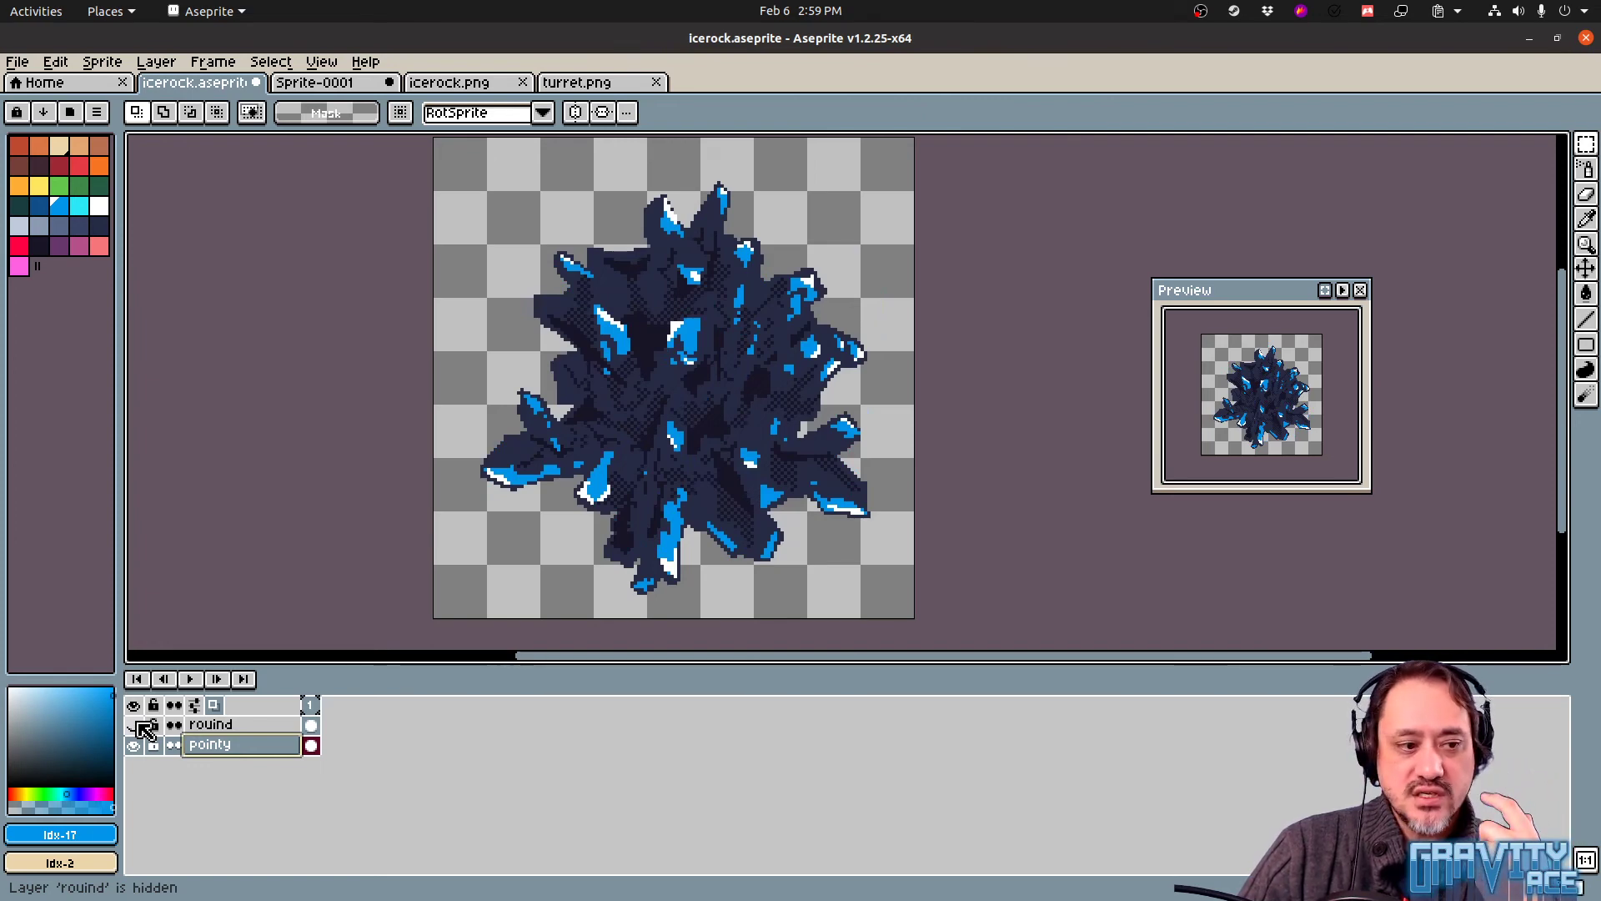
pyautogui.click(137, 725)
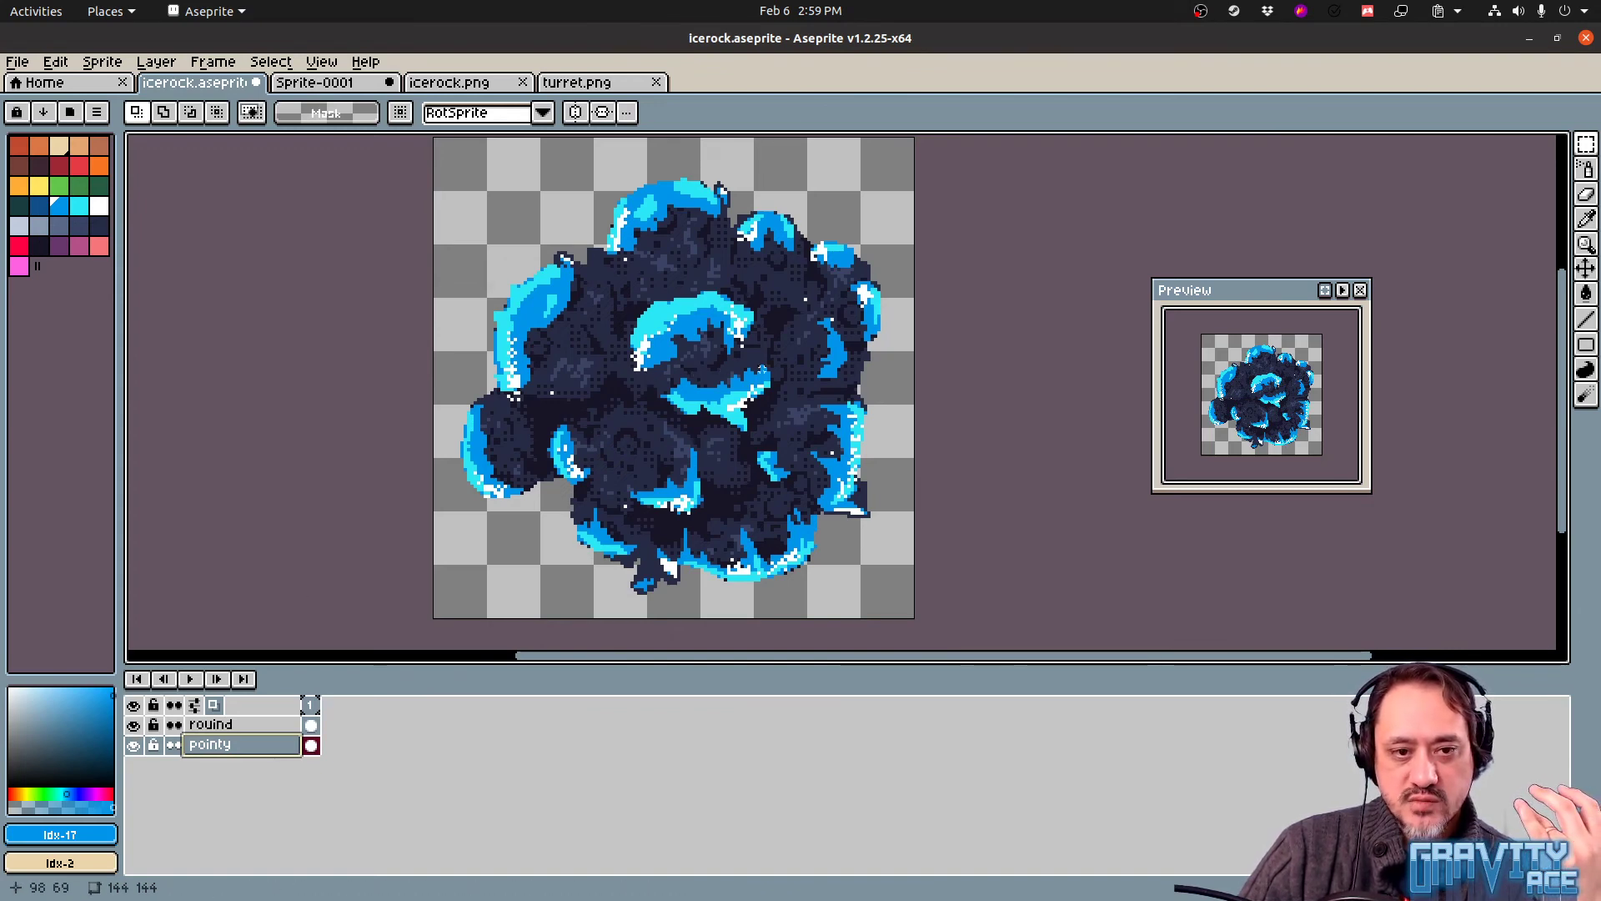
pyautogui.click(133, 724)
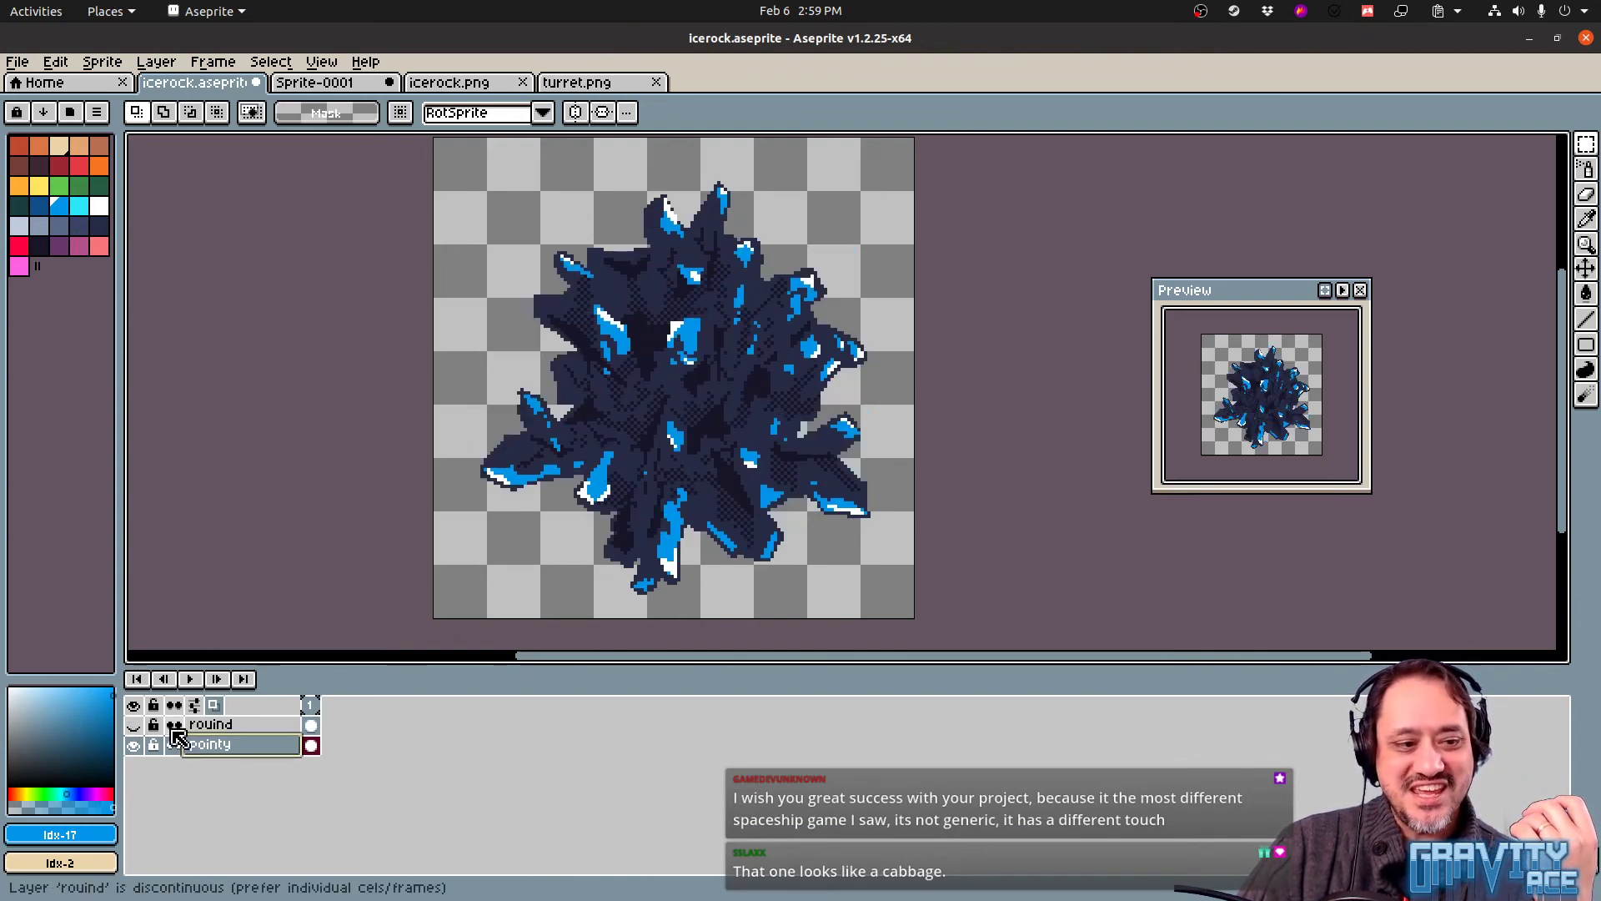
pyautogui.click(133, 725)
pyautogui.click(134, 725)
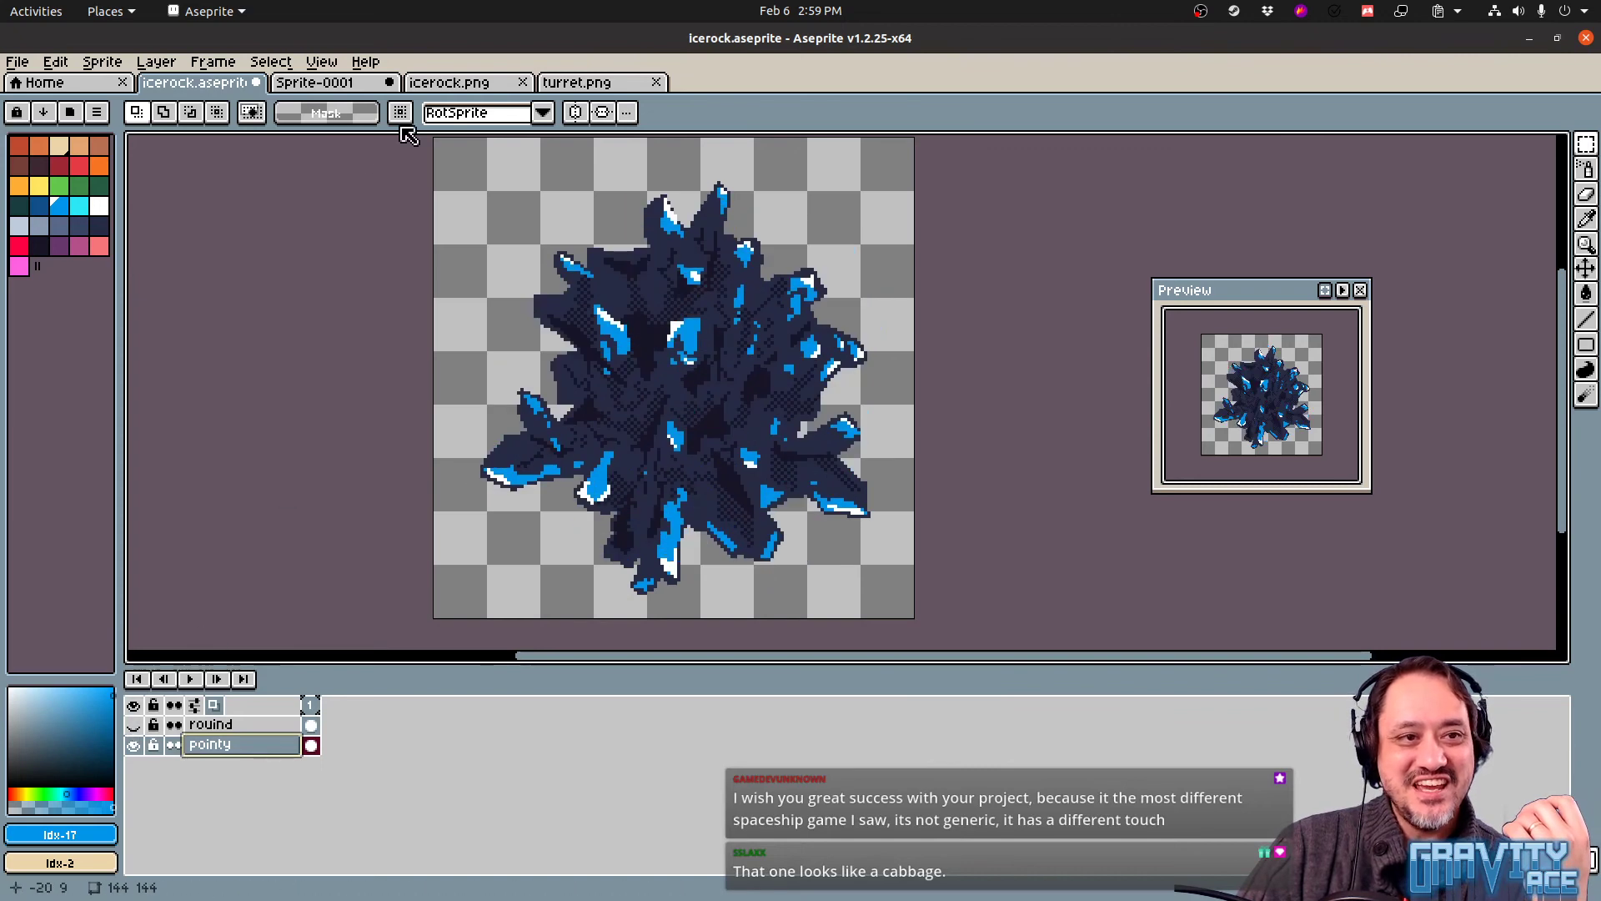
# View the icerock.png icon and the Sprite-0001 drawing, and return to icerock.aseprite
pyautogui.click(452, 83)
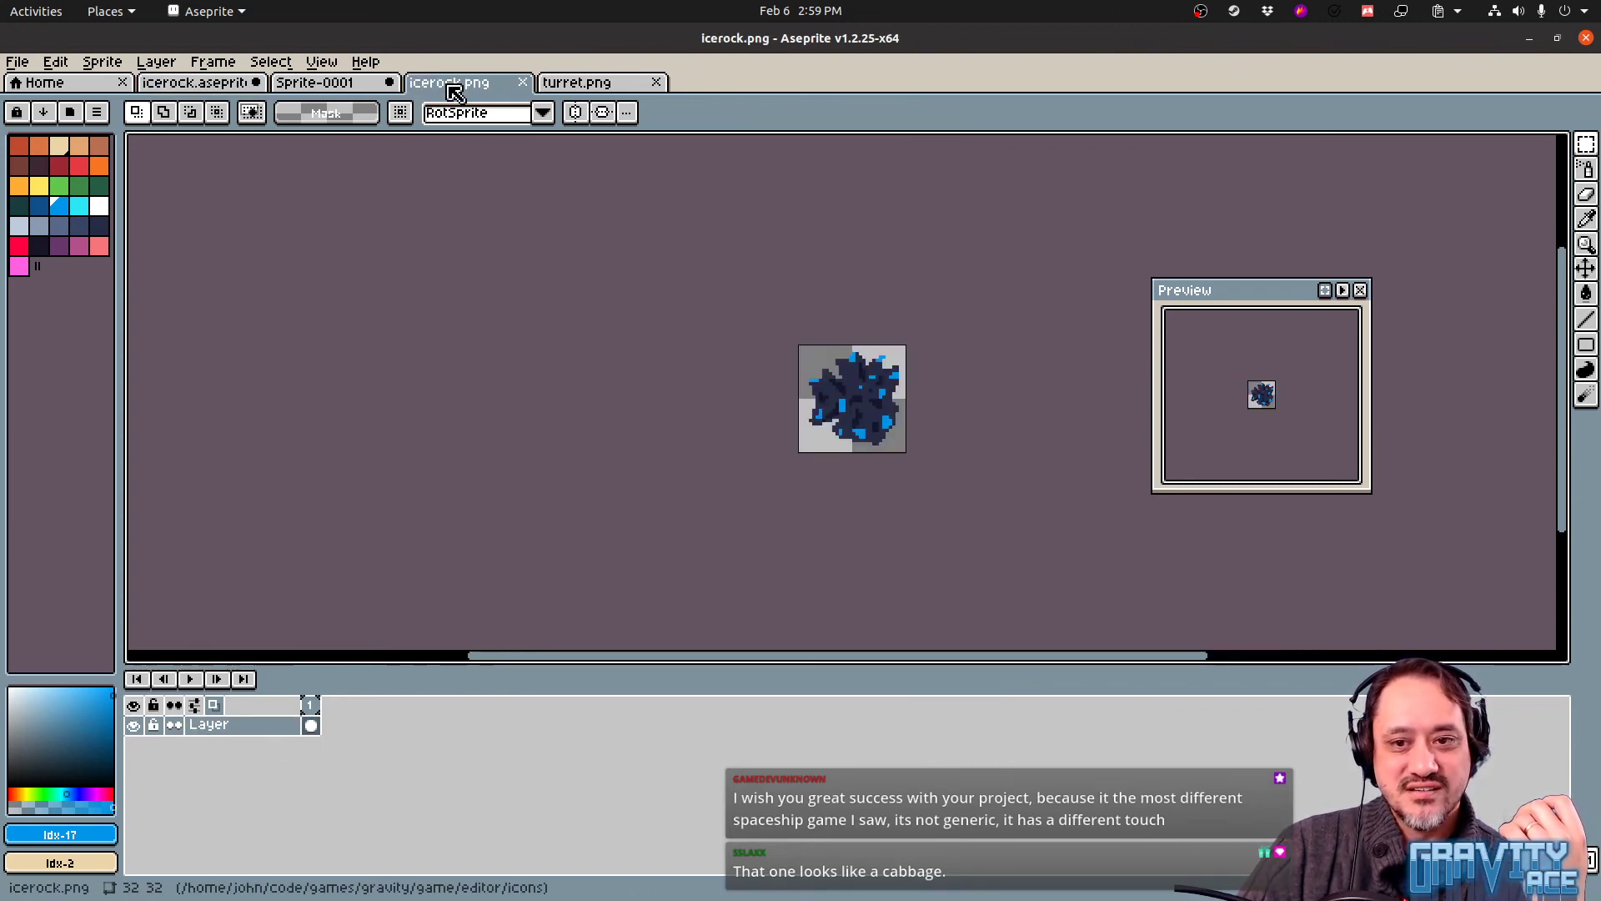
pyautogui.click(348, 87)
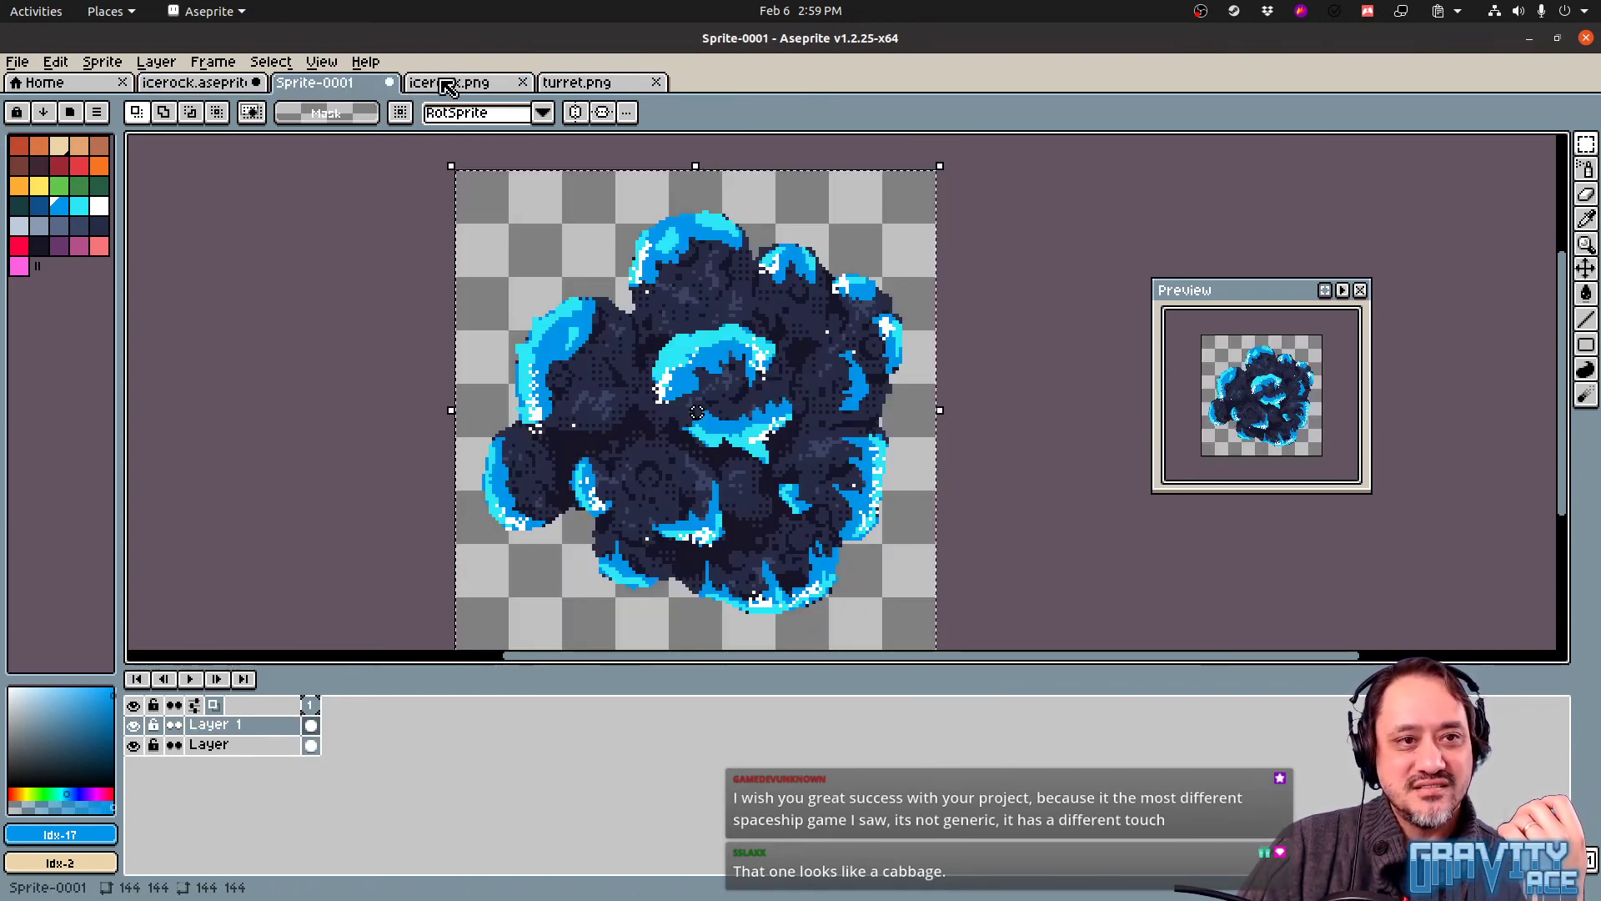
pyautogui.click(194, 82)
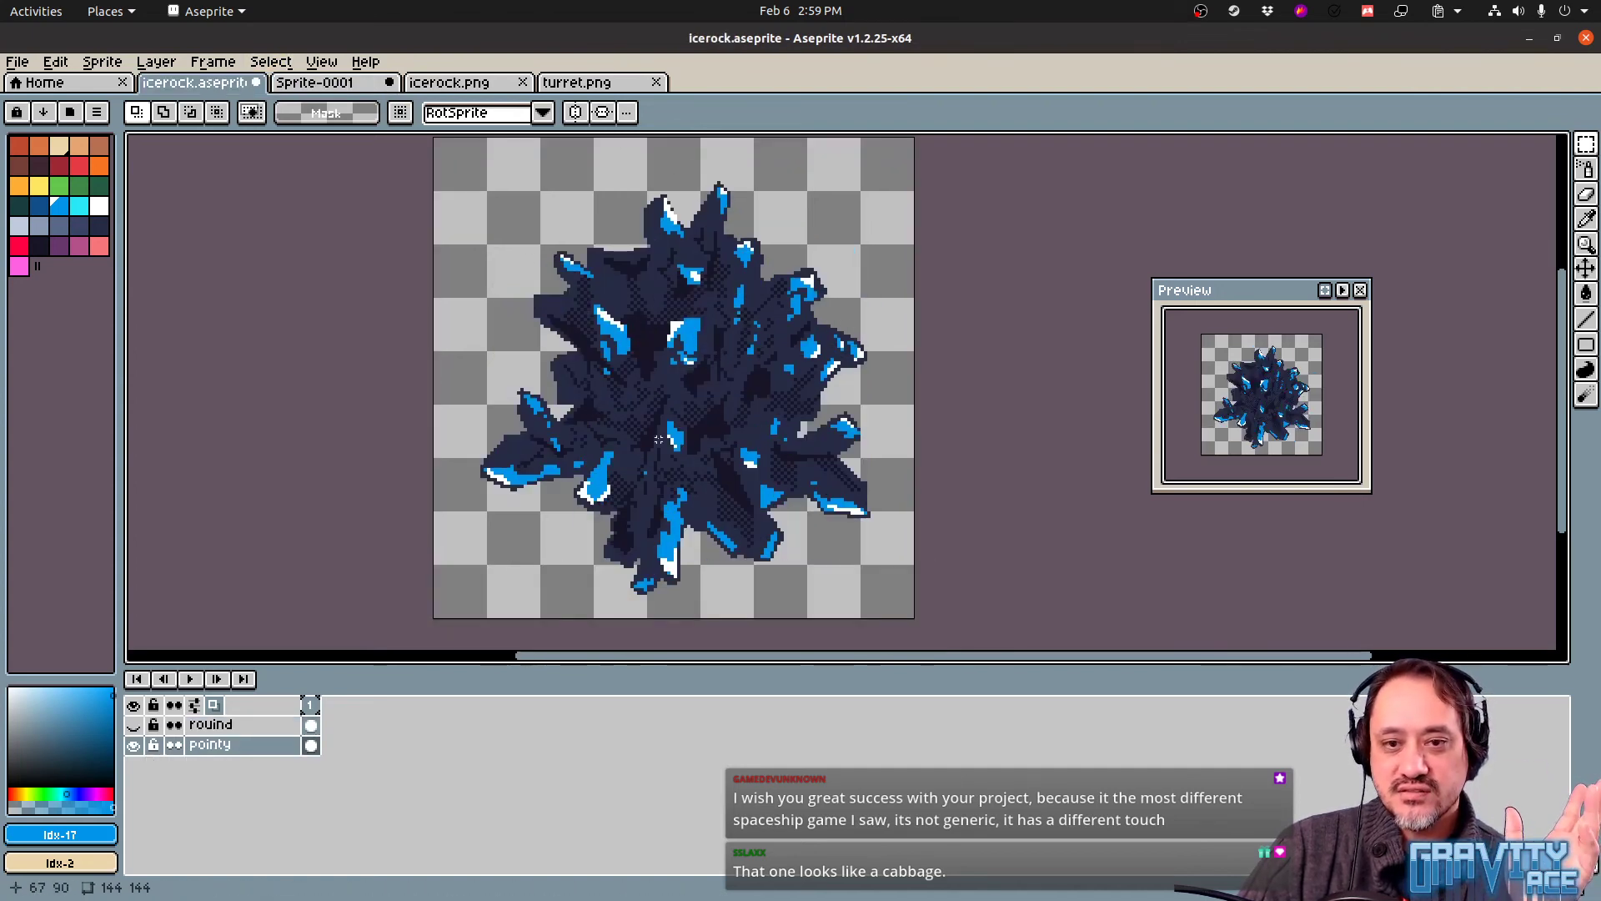
# Compare the round rock with the pointy one again, ending with only the pointy layer shown
pyautogui.click(135, 725)
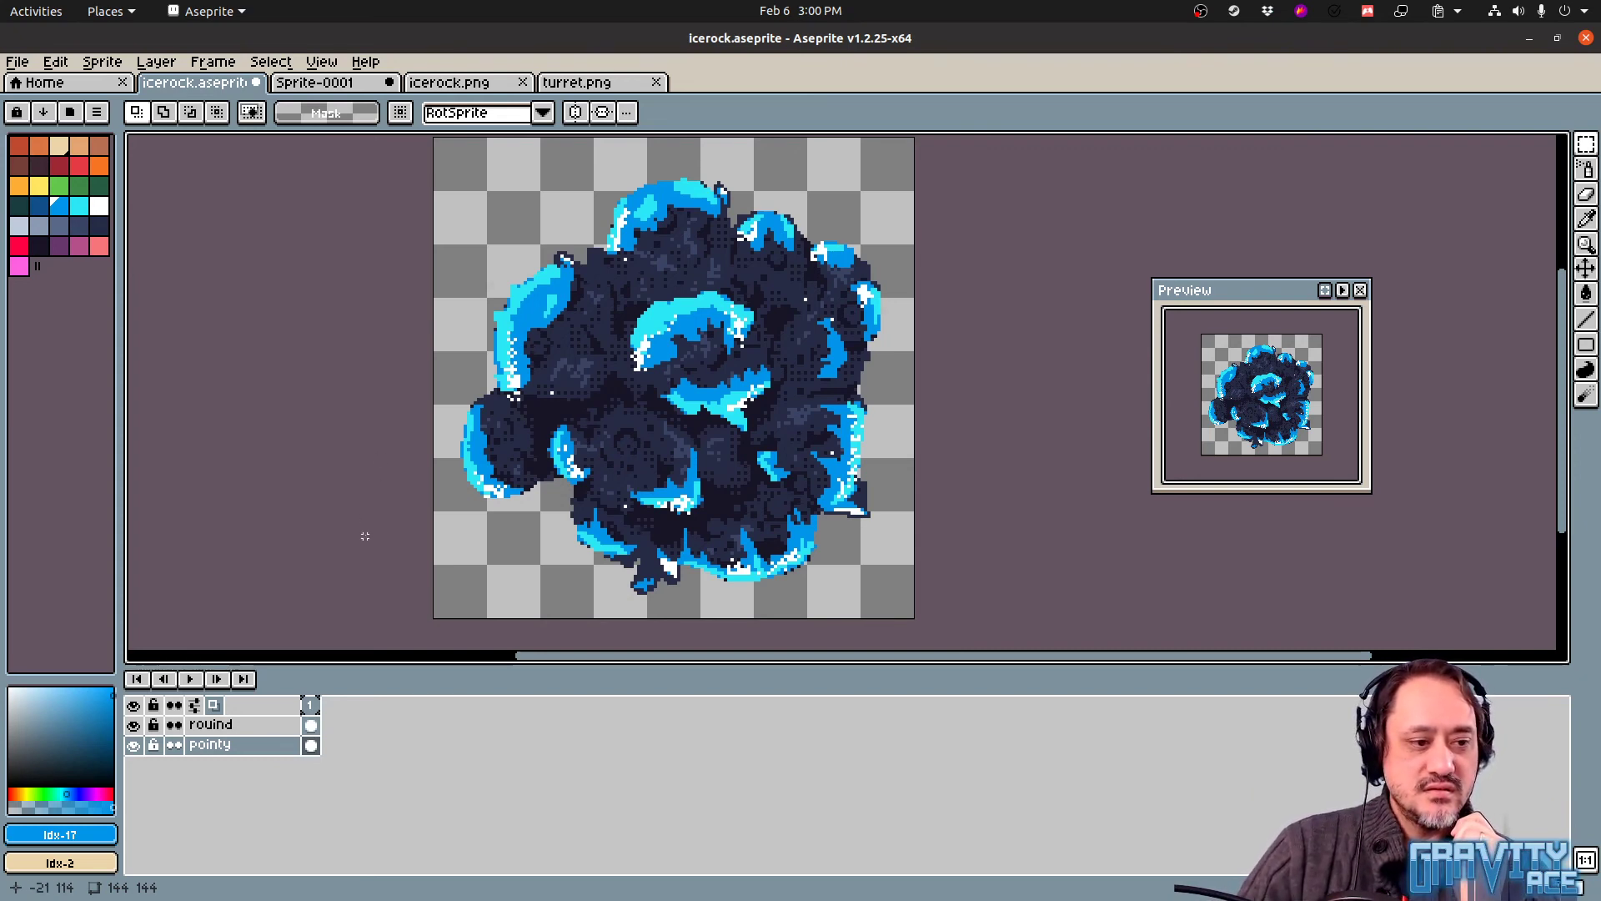
pyautogui.click(133, 725)
pyautogui.click(134, 724)
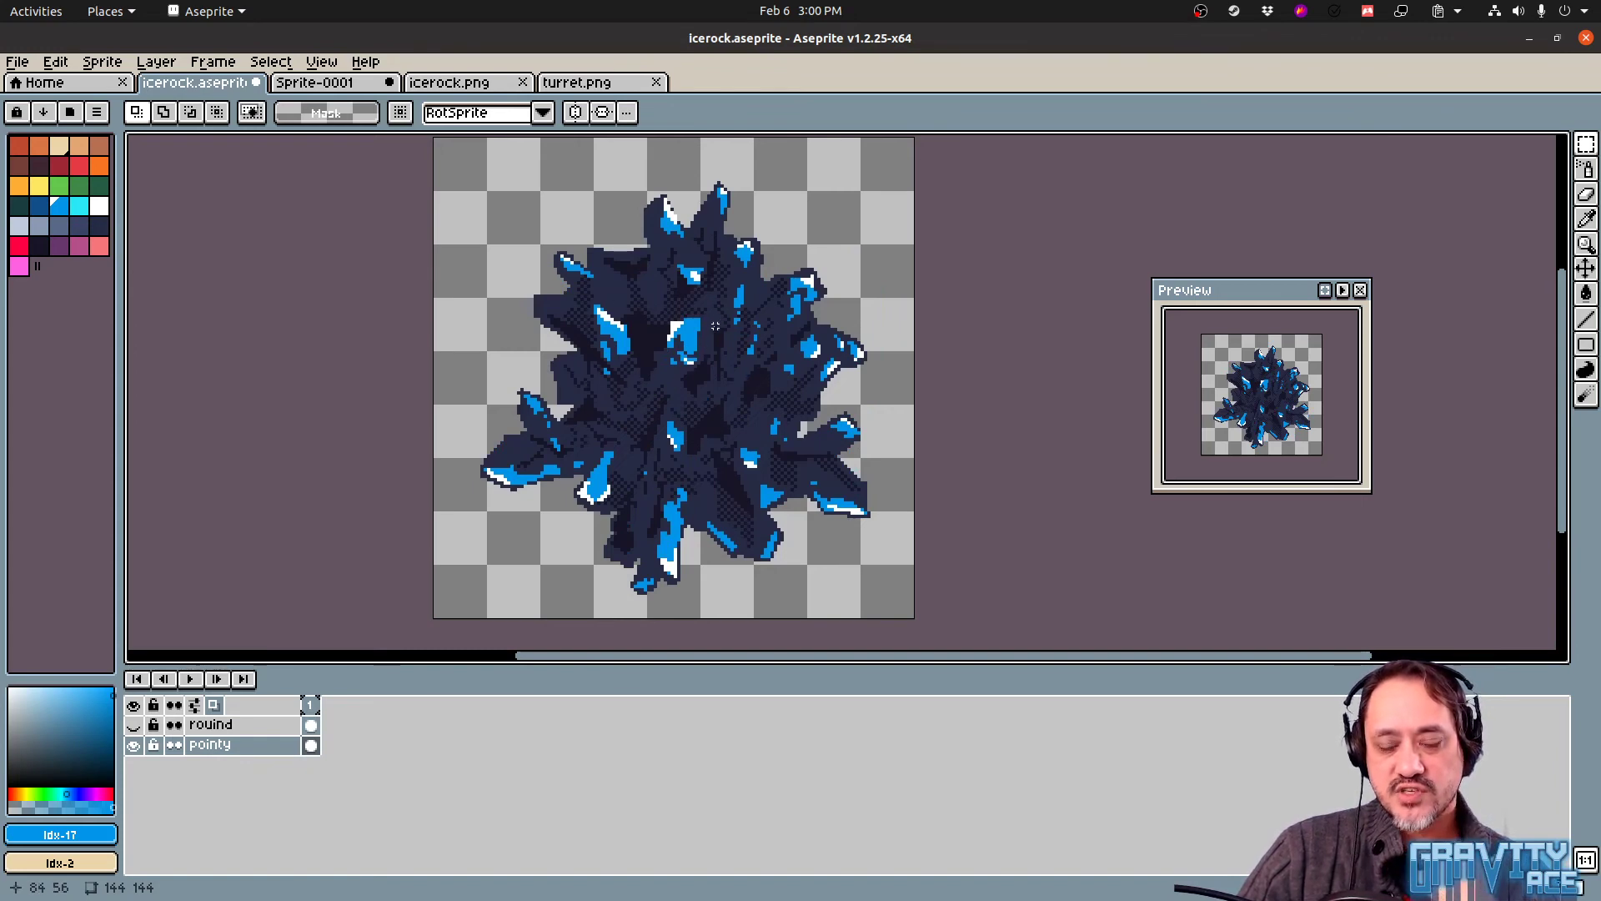
pyautogui.click(141, 726)
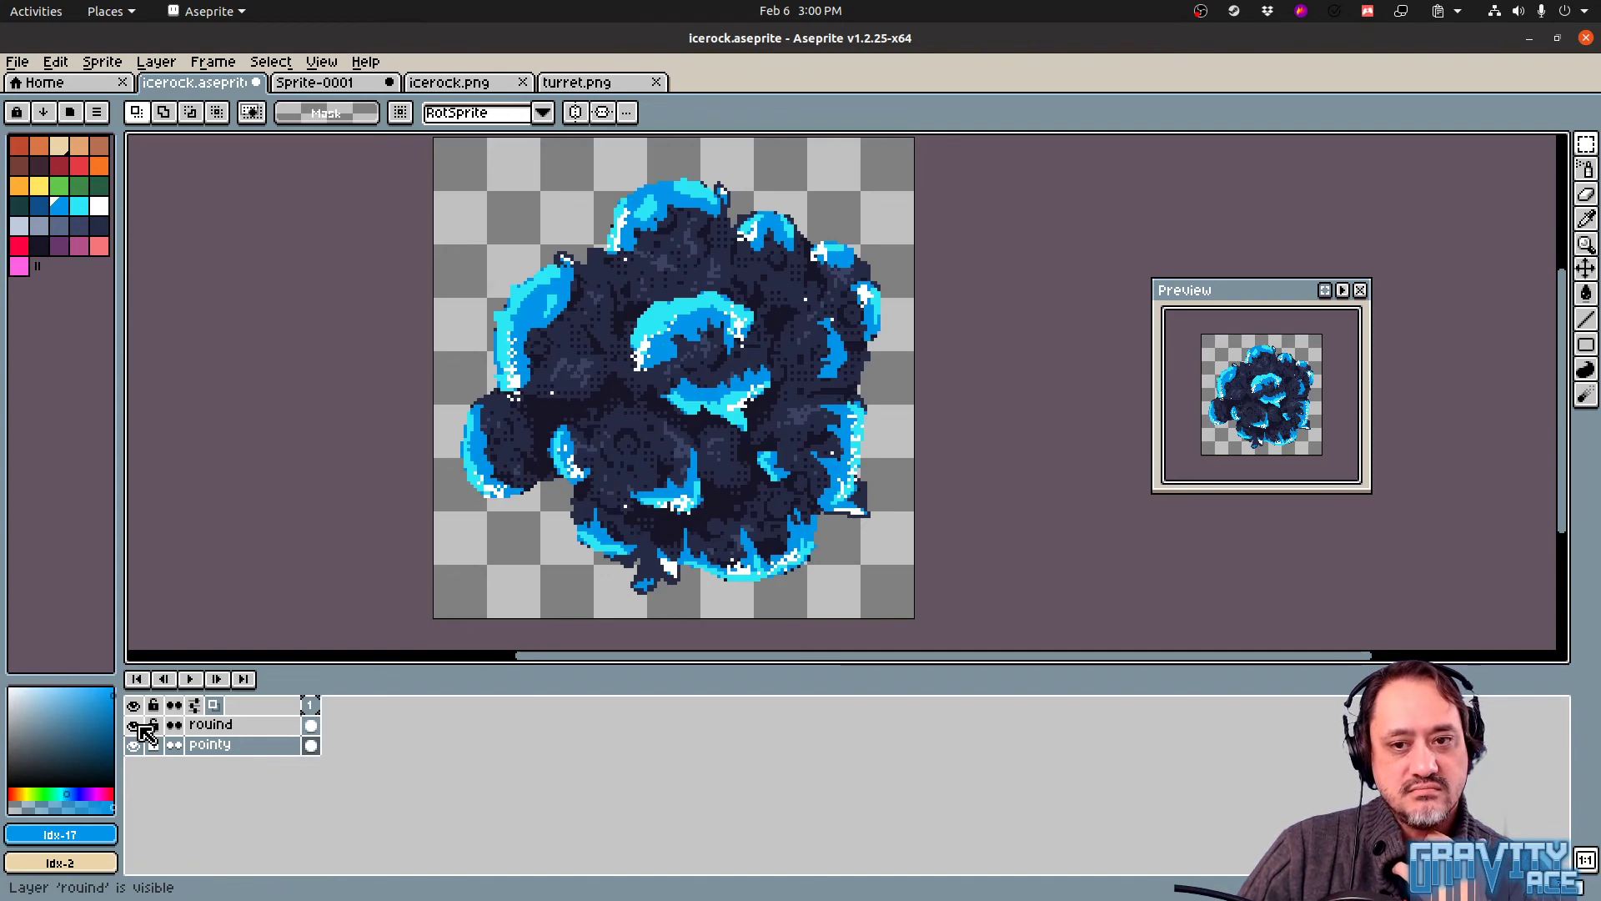
pyautogui.click(136, 727)
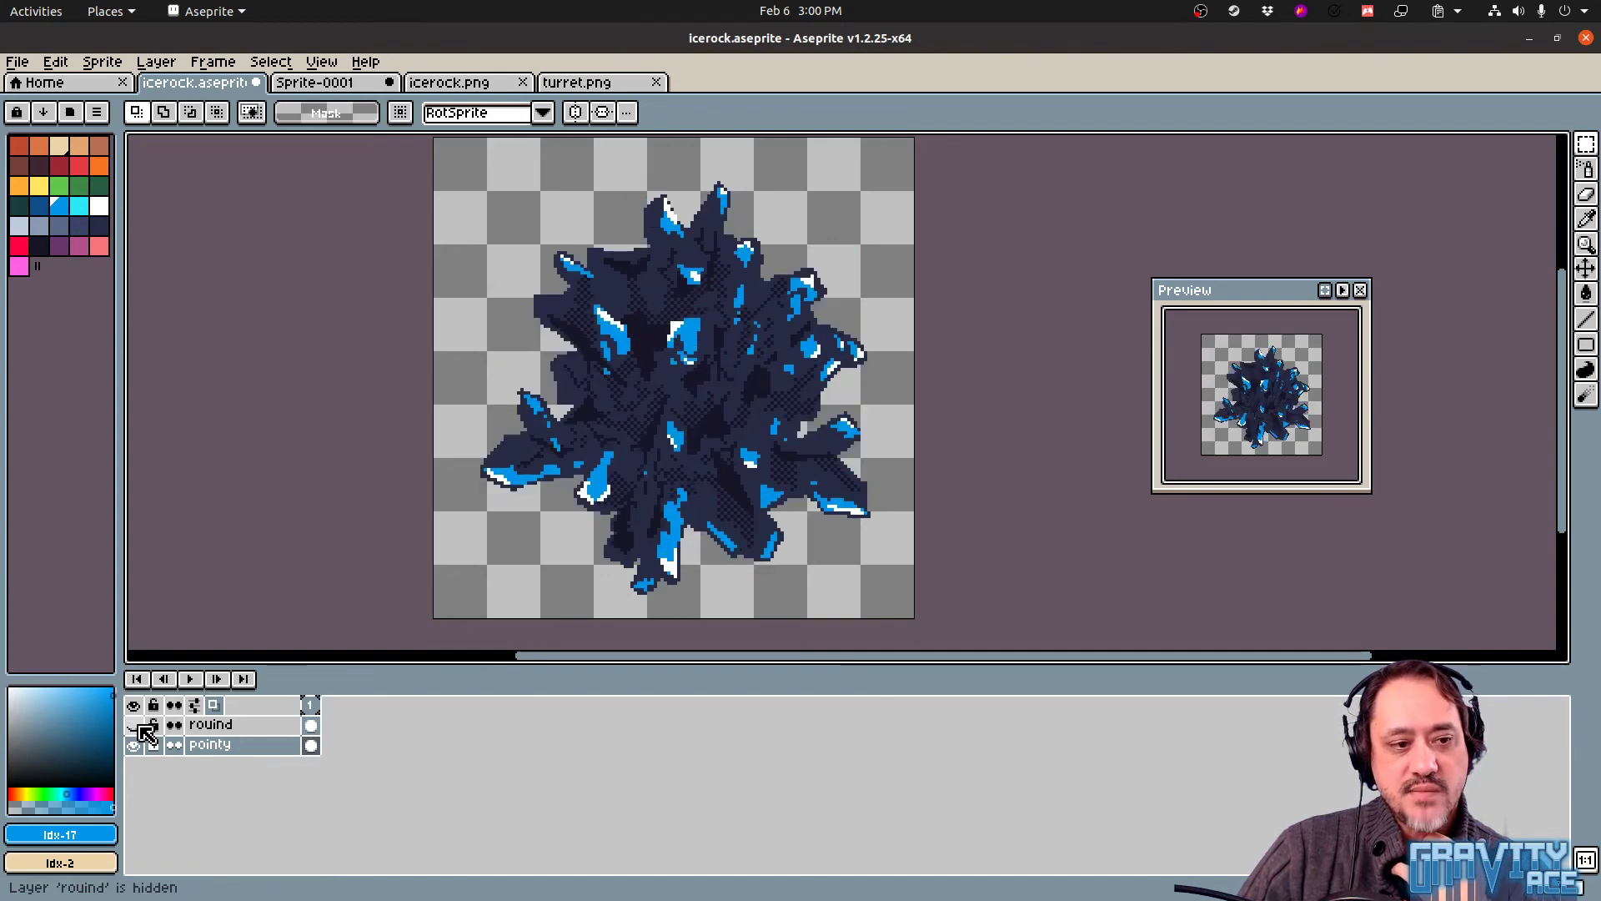
pyautogui.click(138, 726)
pyautogui.click(139, 726)
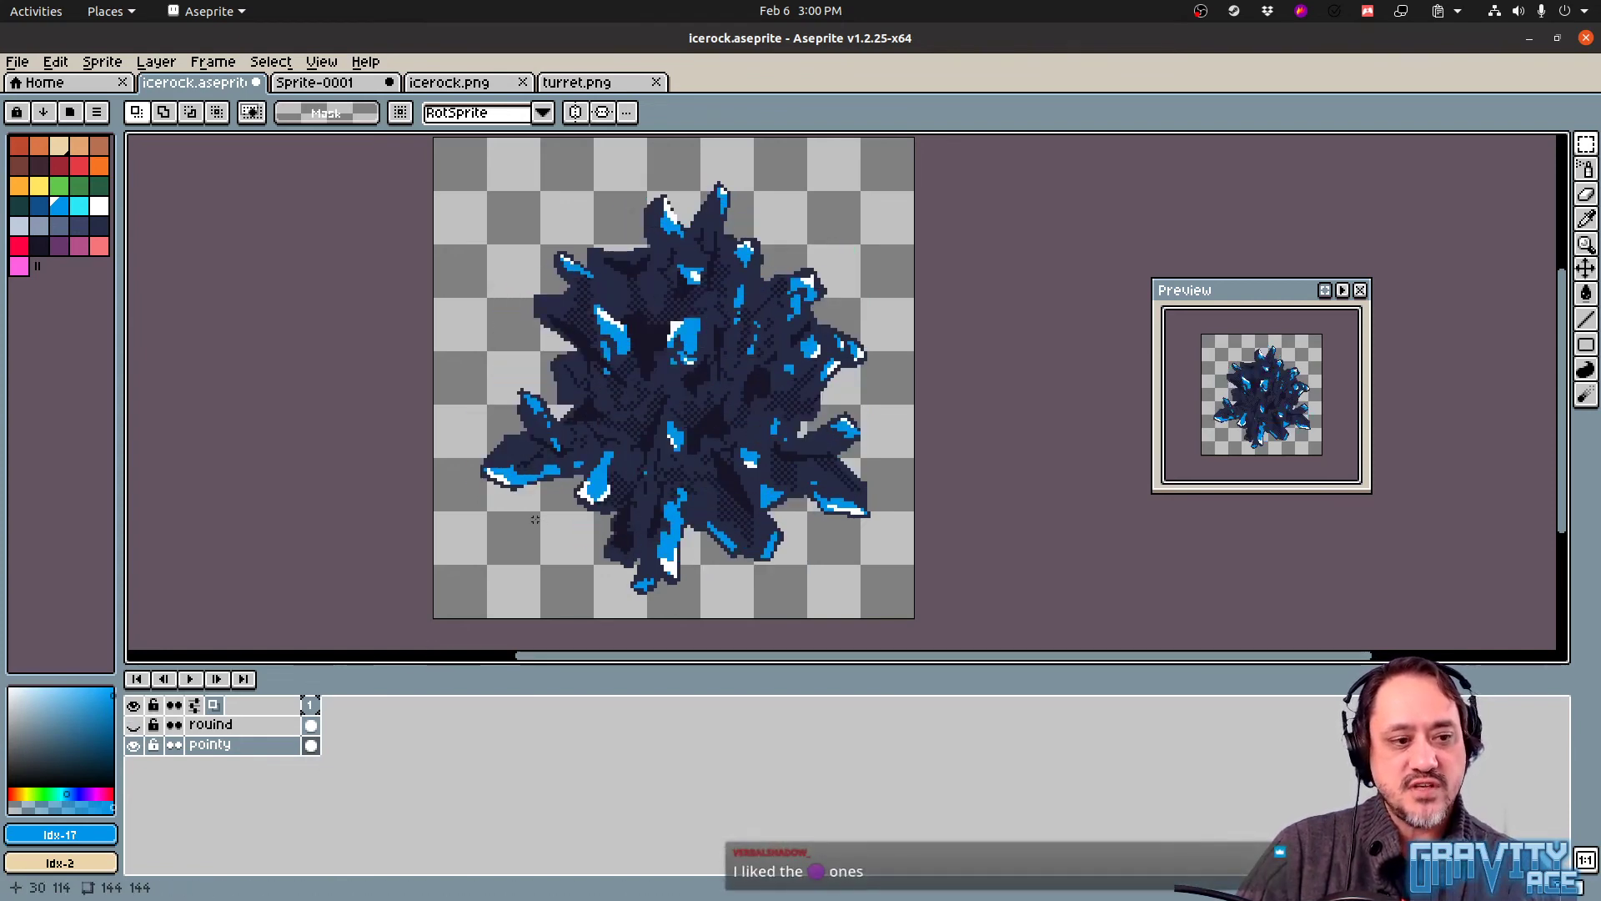
# Save icerock.aseprite and close the Sprite-0001 drawing, discarding its unsaved changes
pyautogui.hotkey('ctrl', 's')
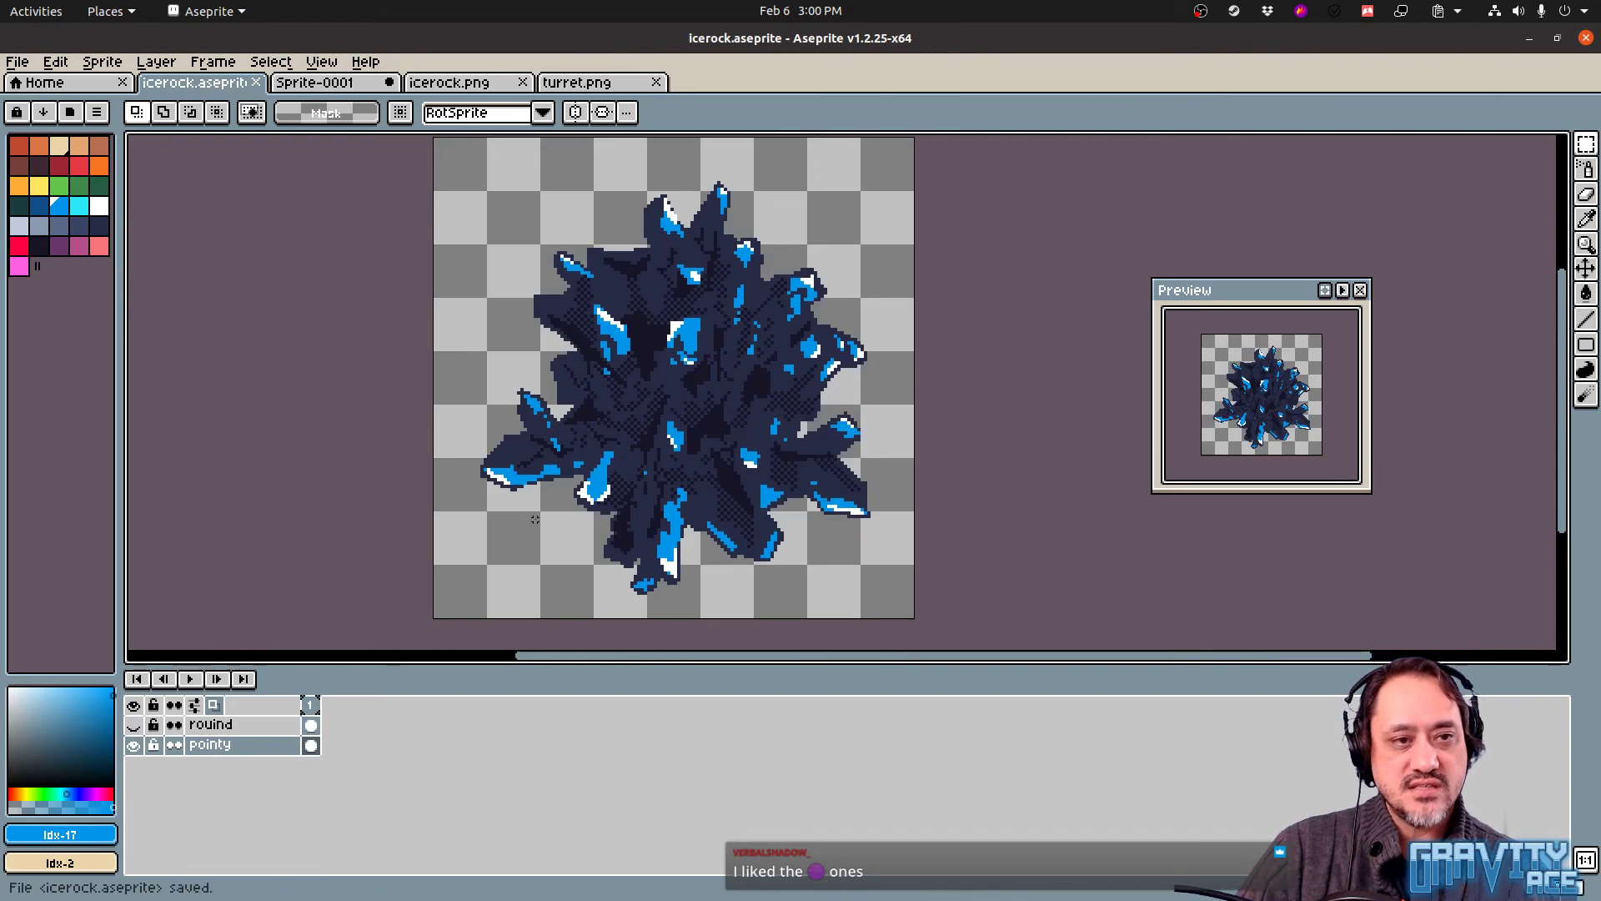
pyautogui.click(389, 83)
pyautogui.click(769, 517)
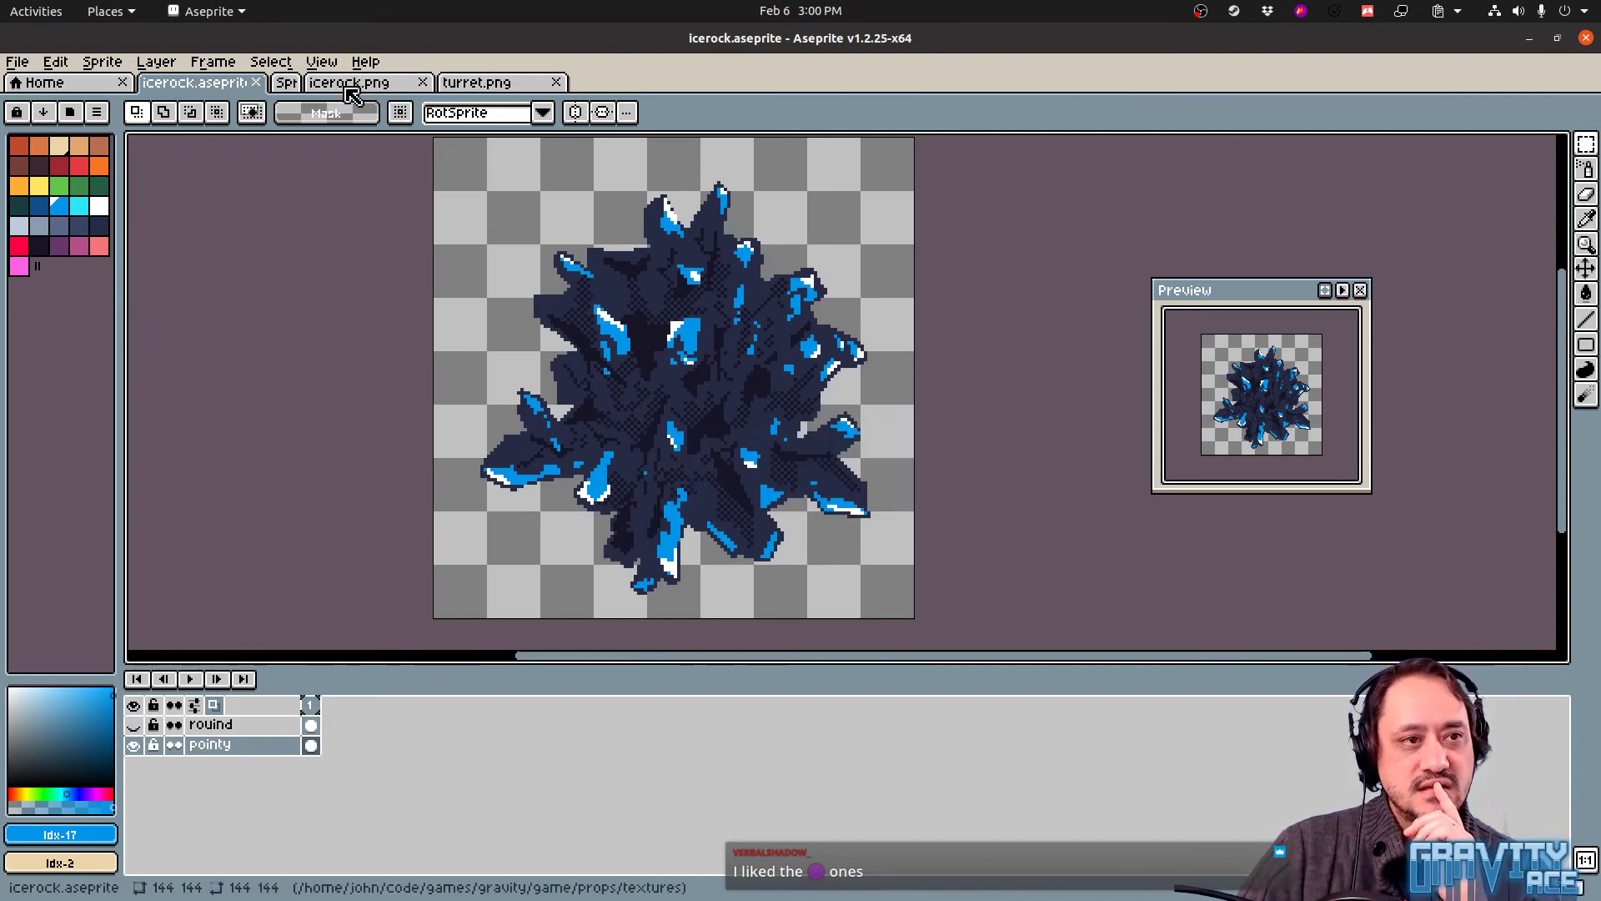
# In icerock.png, trim the blue highlights at the rock's centre, bottom and side edges with the Pencil in dark navy #262b44
pyautogui.click(347, 86)
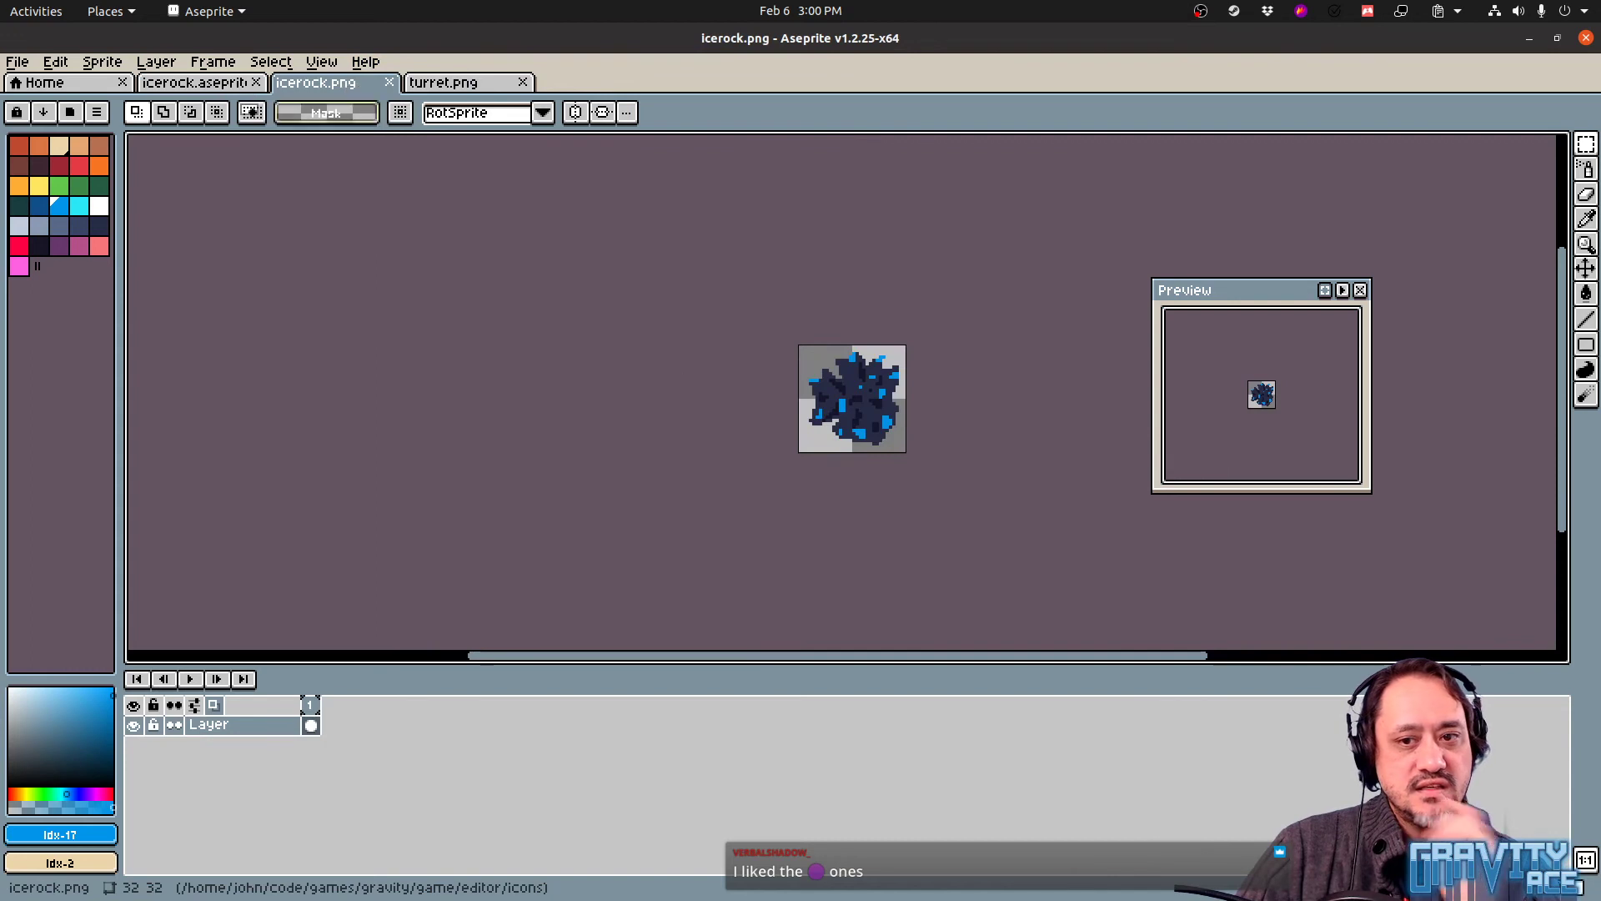
pyautogui.moveTo(687, 431); pyautogui.dragTo(589, 450, button='middle')
pyautogui.scroll(1, 702, 457)
pyautogui.scroll(3, 657, 463)
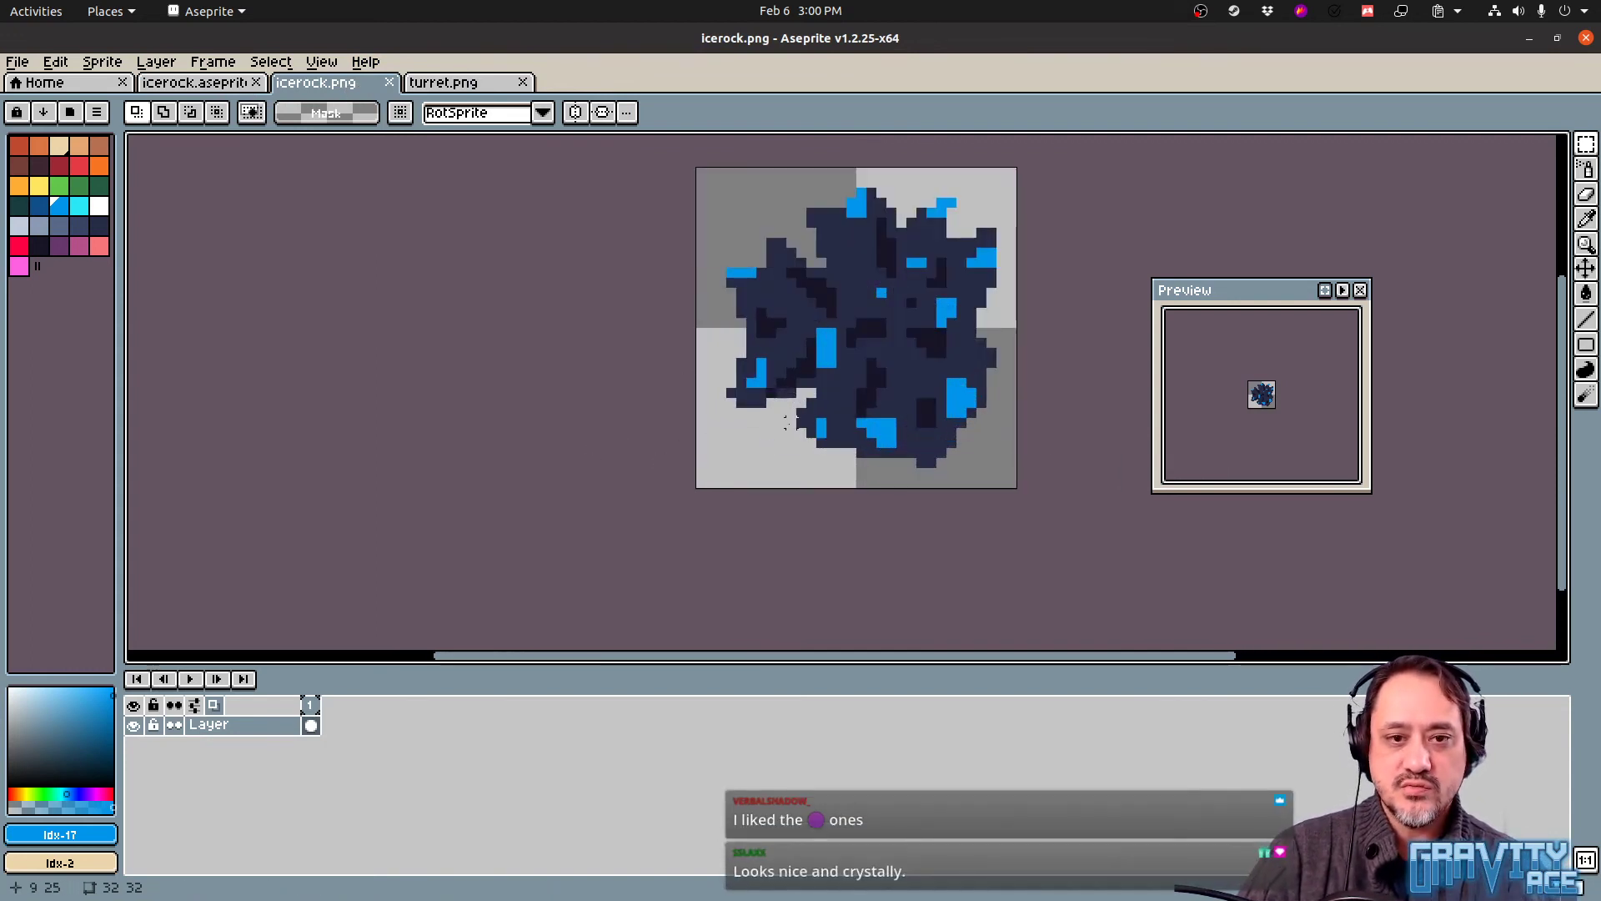
pyautogui.keyDown('alt'); pyautogui.click(795, 344); pyautogui.keyUp('alt')
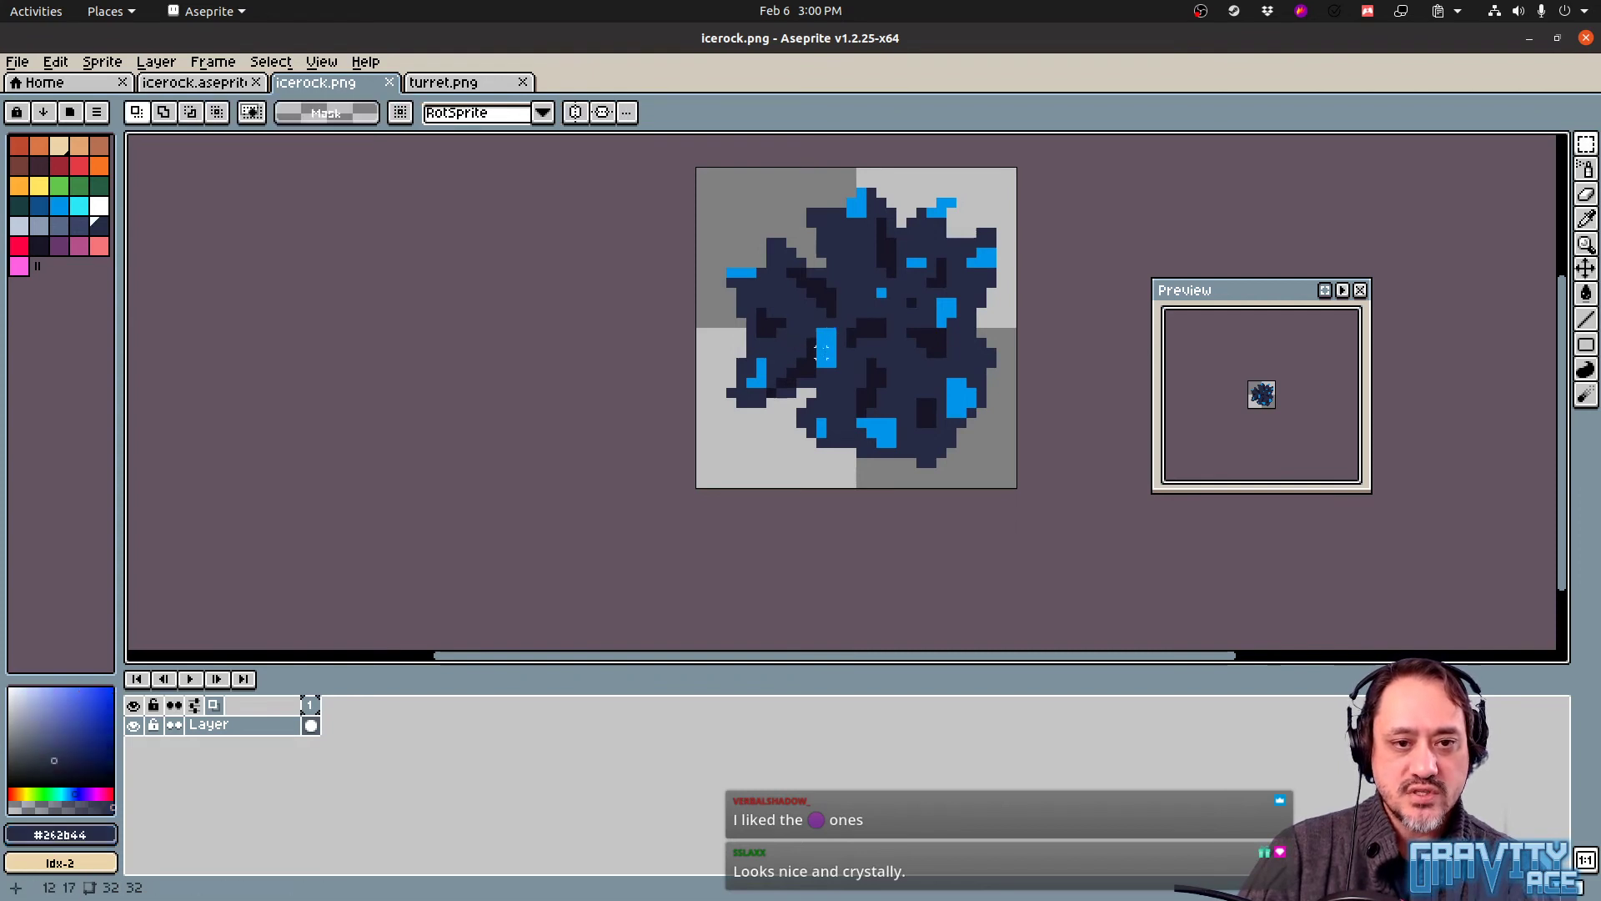
pyautogui.press('b')
pyautogui.click(832, 361)
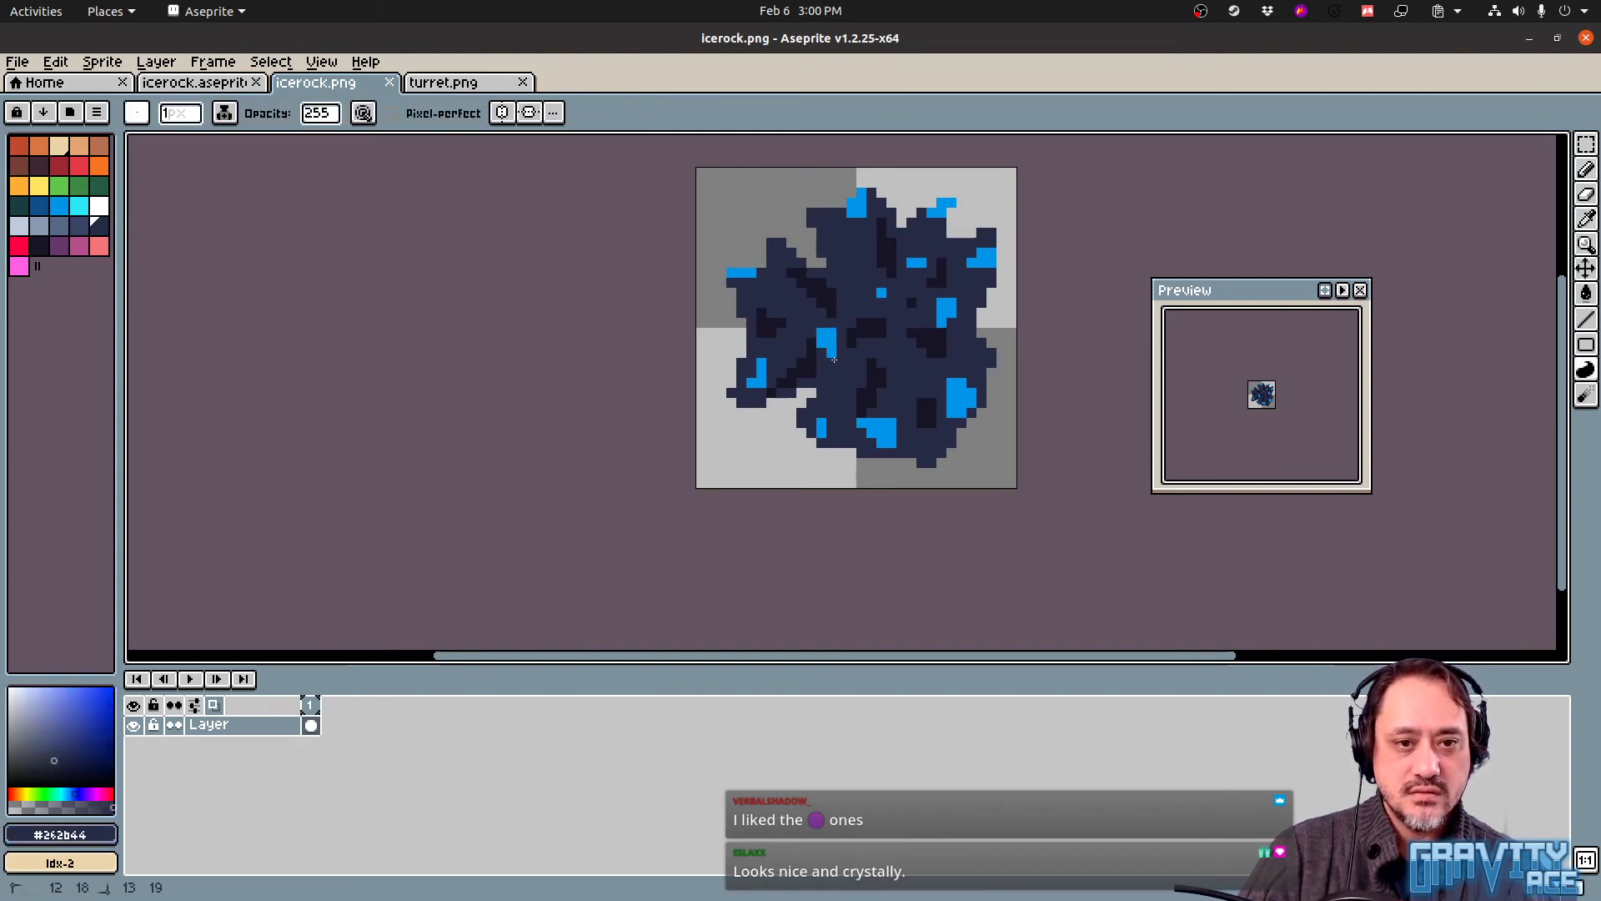
pyautogui.moveTo(835, 337); pyautogui.dragTo(837, 335)
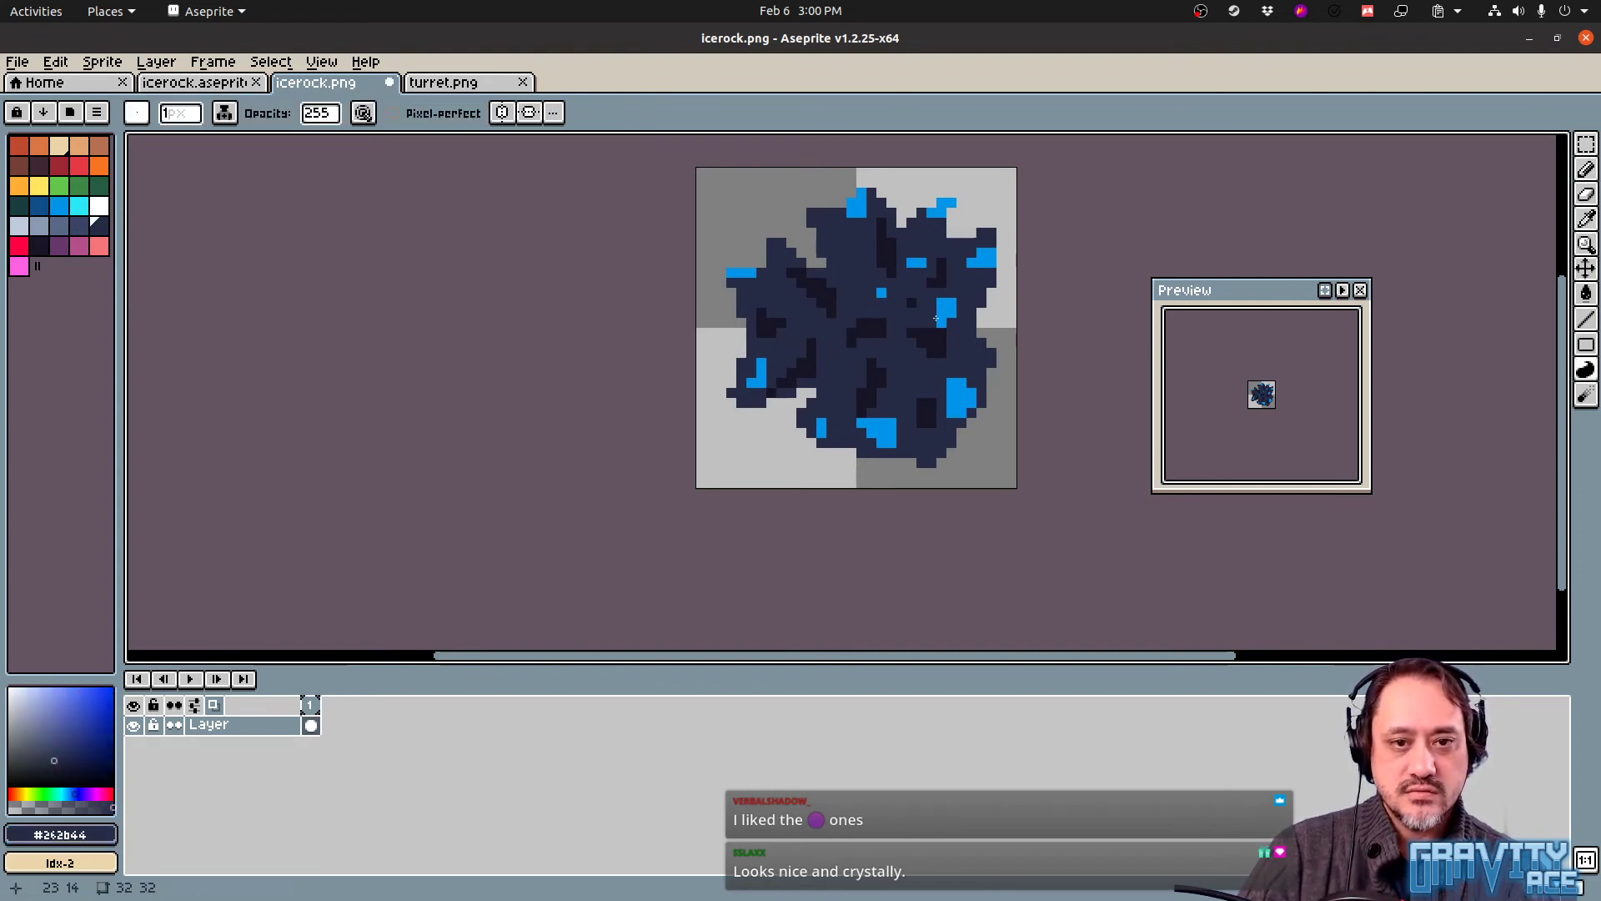
pyautogui.moveTo(935, 318); pyautogui.dragTo(943, 302)
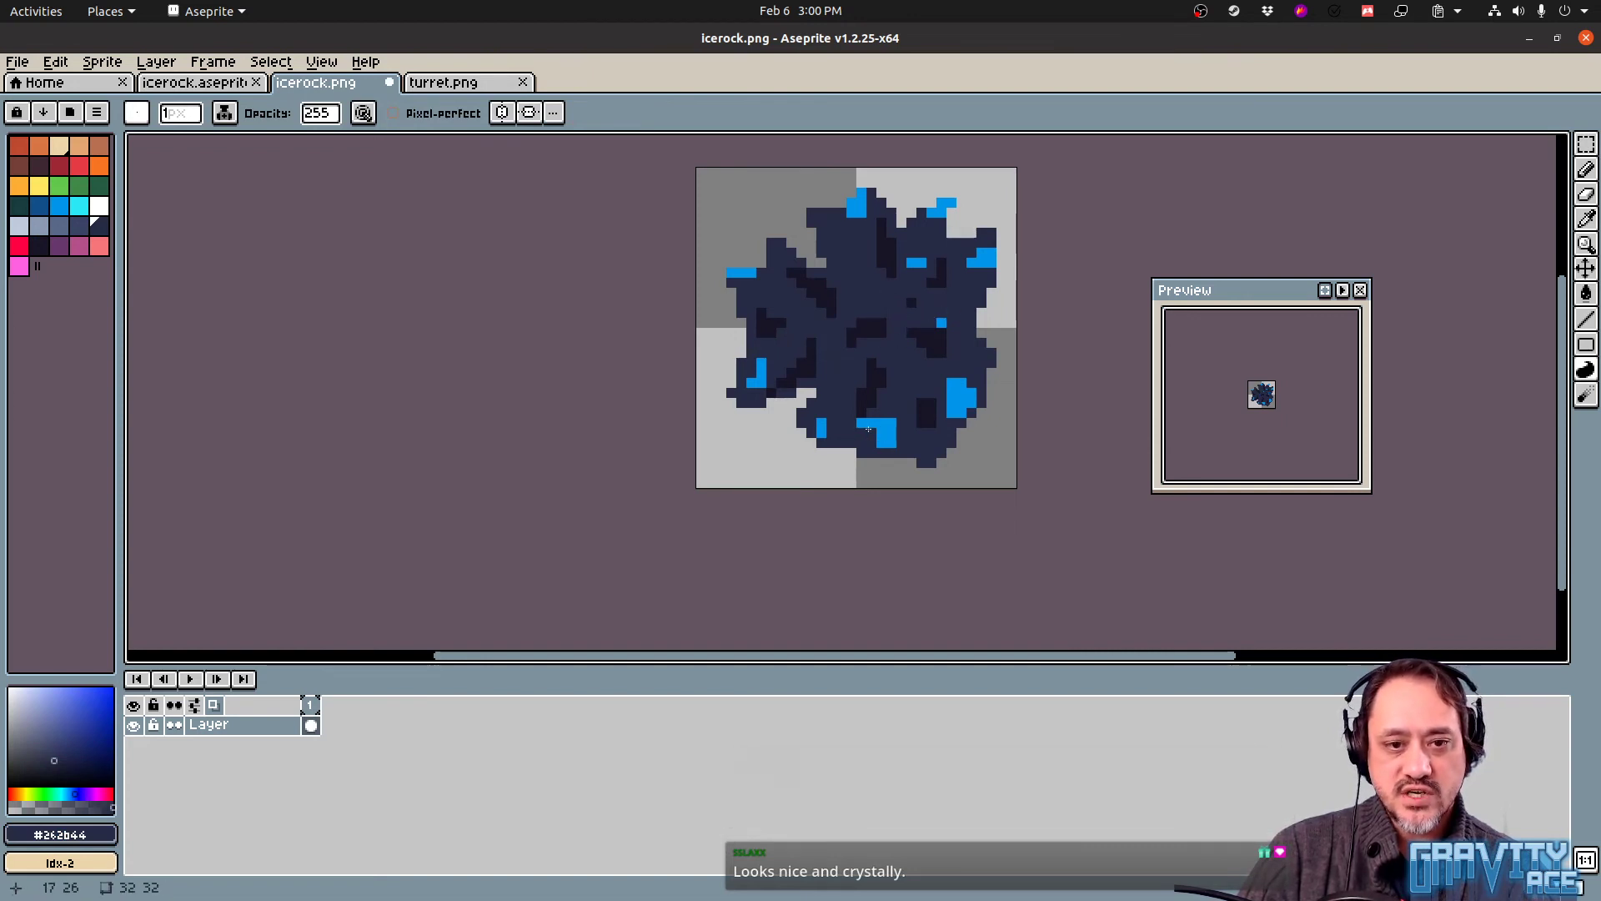
pyautogui.moveTo(862, 423)
pyautogui.mouseDown()
pyautogui.moveTo(889, 440)
pyautogui.moveTo(971, 404)
pyautogui.mouseUp()
pyautogui.hotkey('ctrl', 'z')
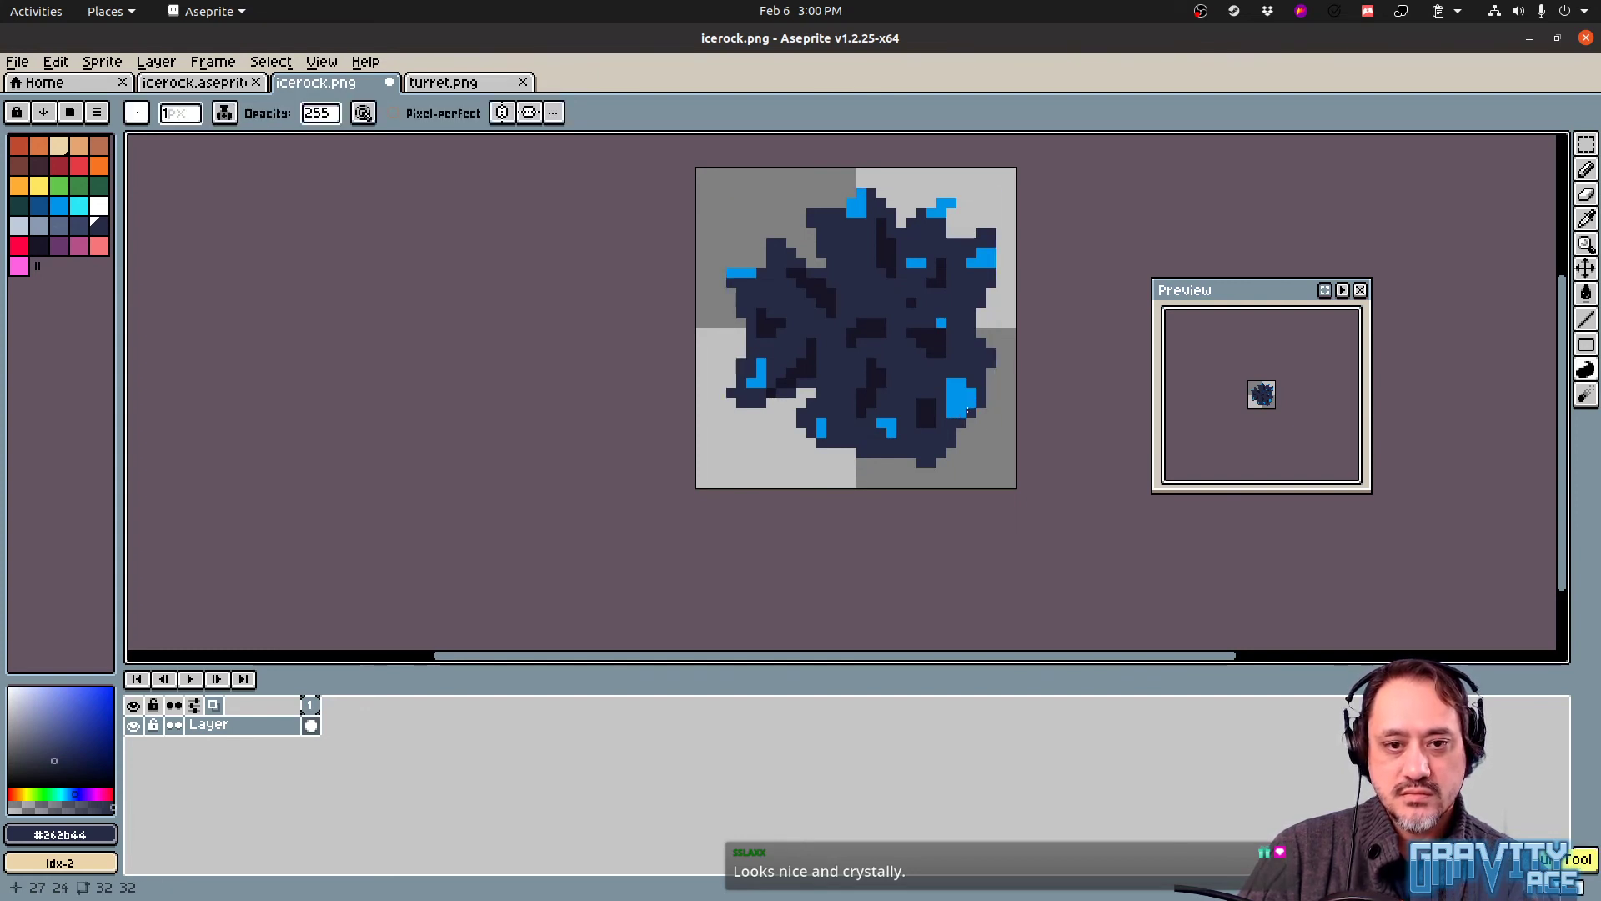
pyautogui.click(991, 247)
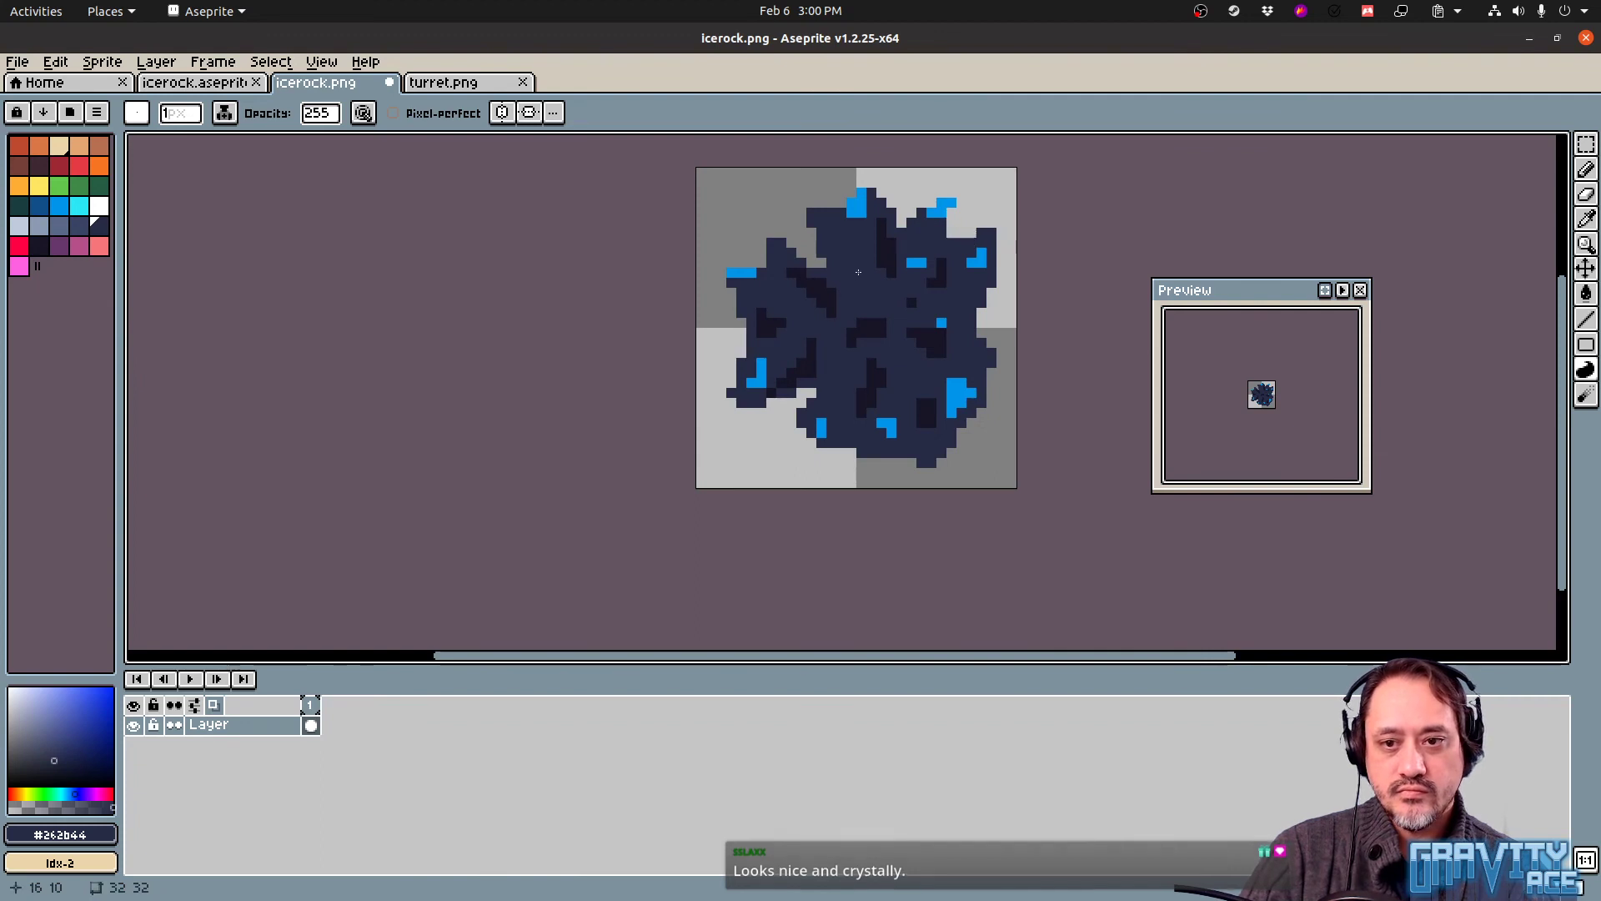
# Extend the icon's lower-left and upper-right highlights diagonally in blue #0095e9, and save icerock.png
pyautogui.press('alt')
pyautogui.keyDown('alt'); pyautogui.click(768, 373); pyautogui.keyUp('alt')
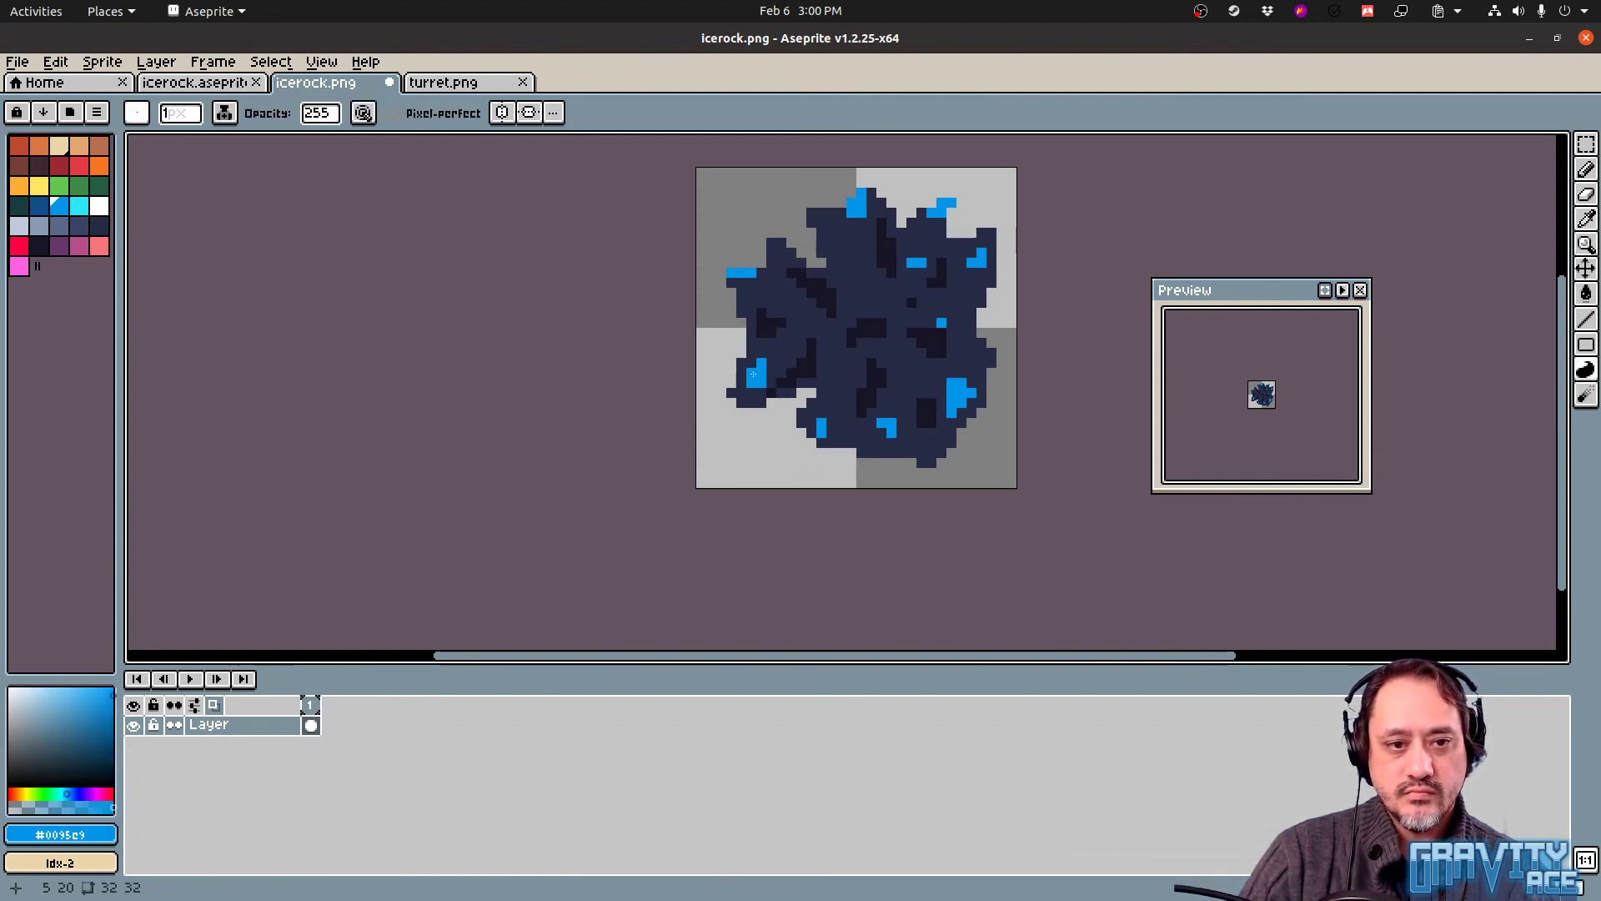
pyautogui.moveTo(791, 343); pyautogui.dragTo(766, 375)
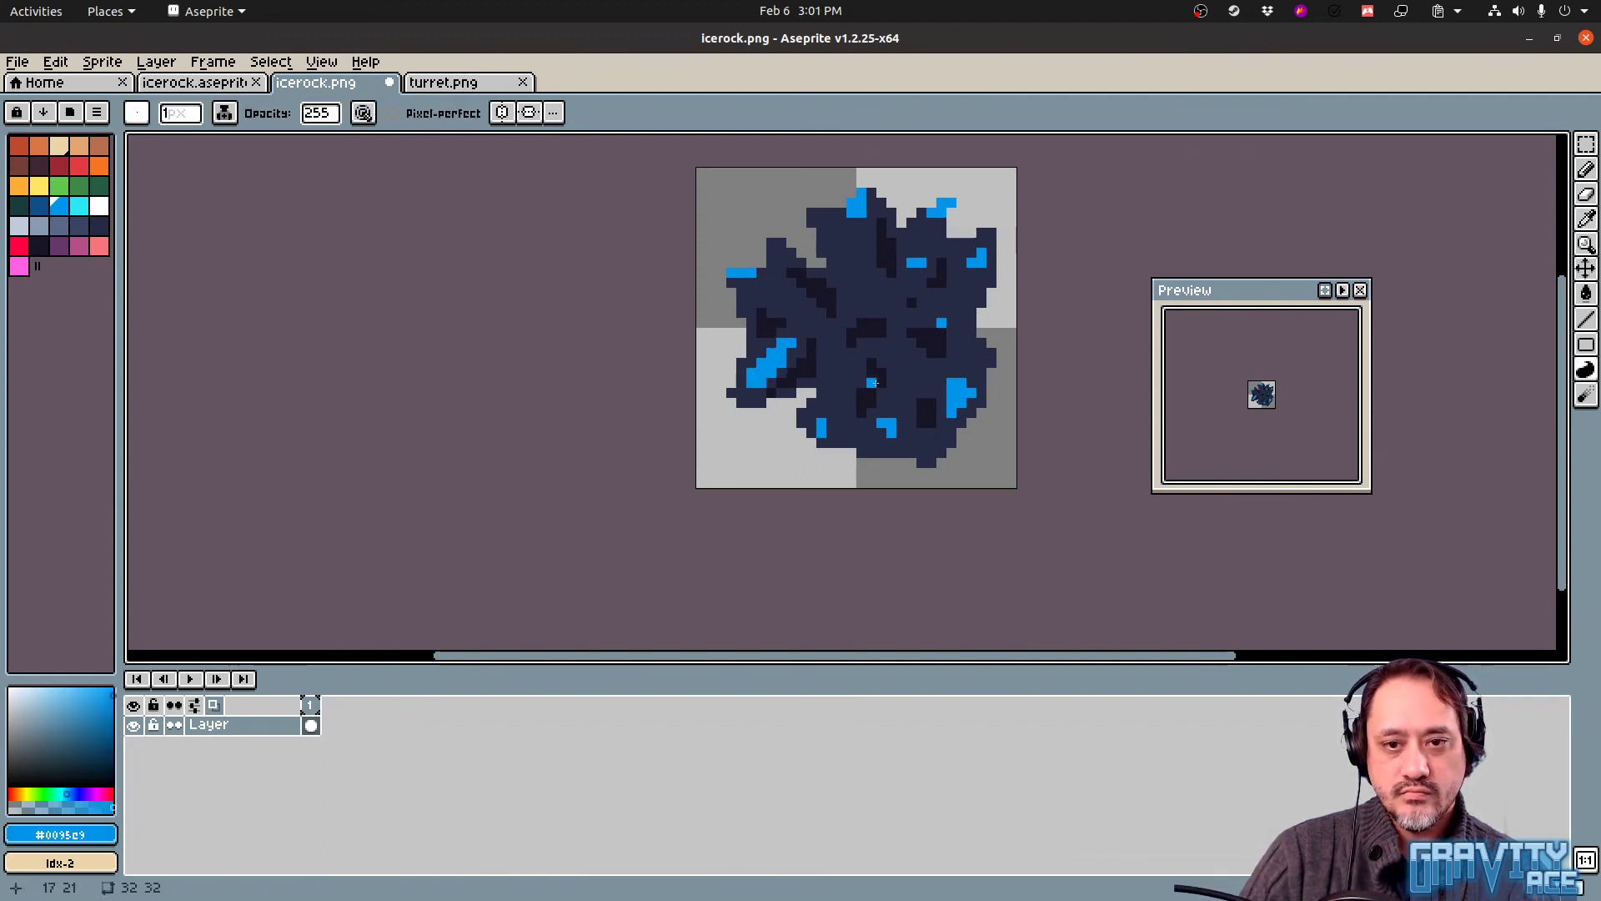
pyautogui.moveTo(974, 269); pyautogui.dragTo(963, 293)
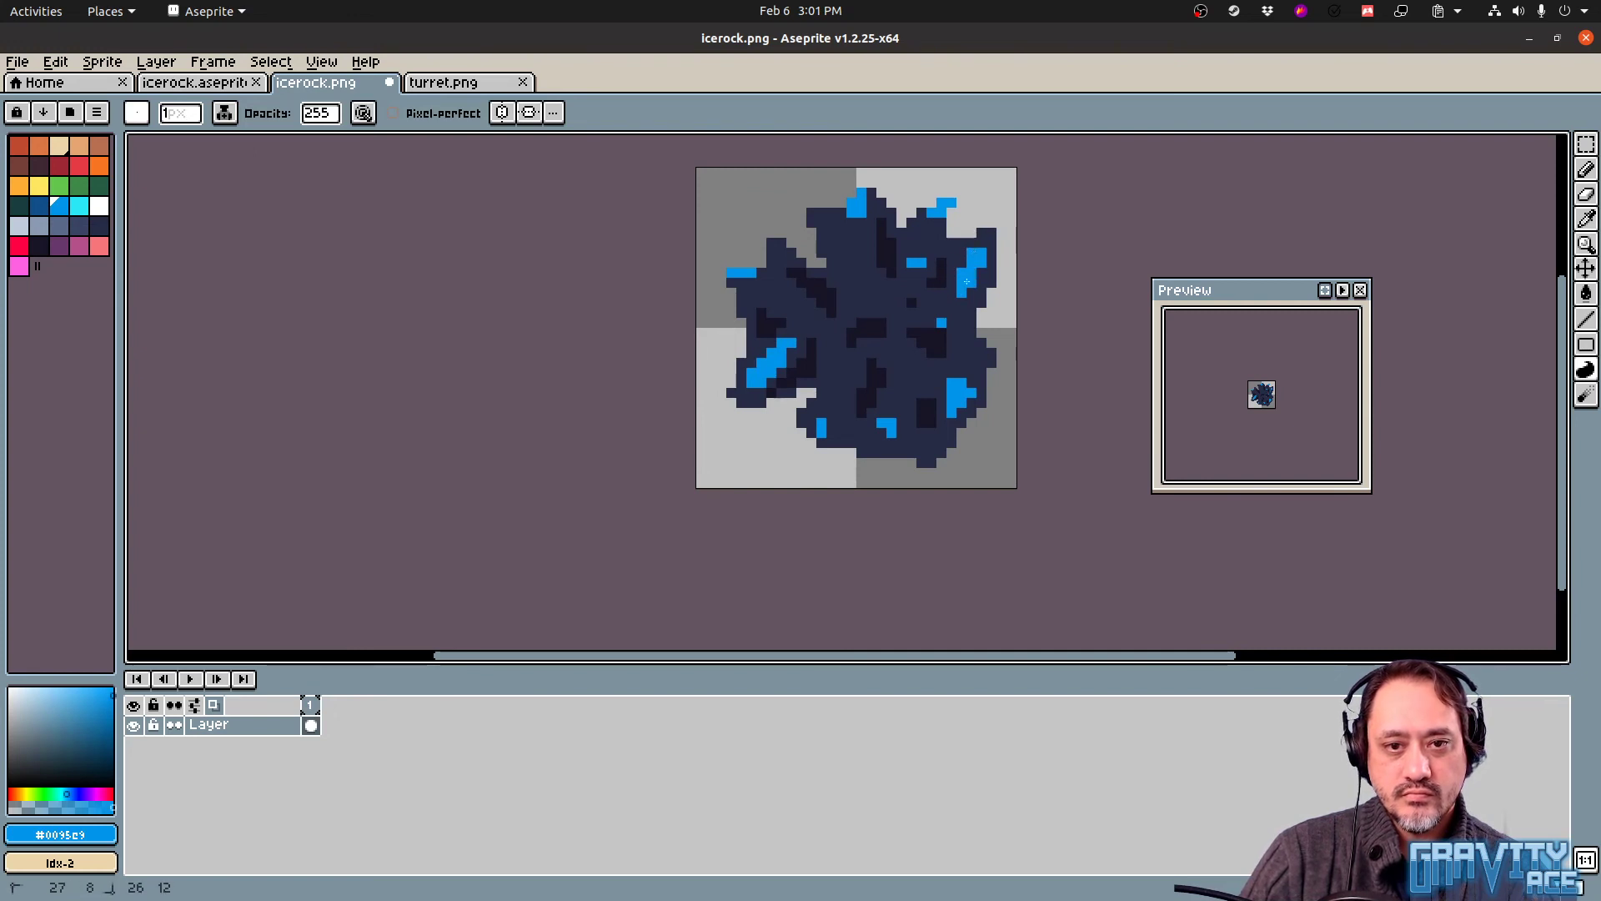
pyautogui.press('ctrl')
pyautogui.hotkey('ctrl', 's')
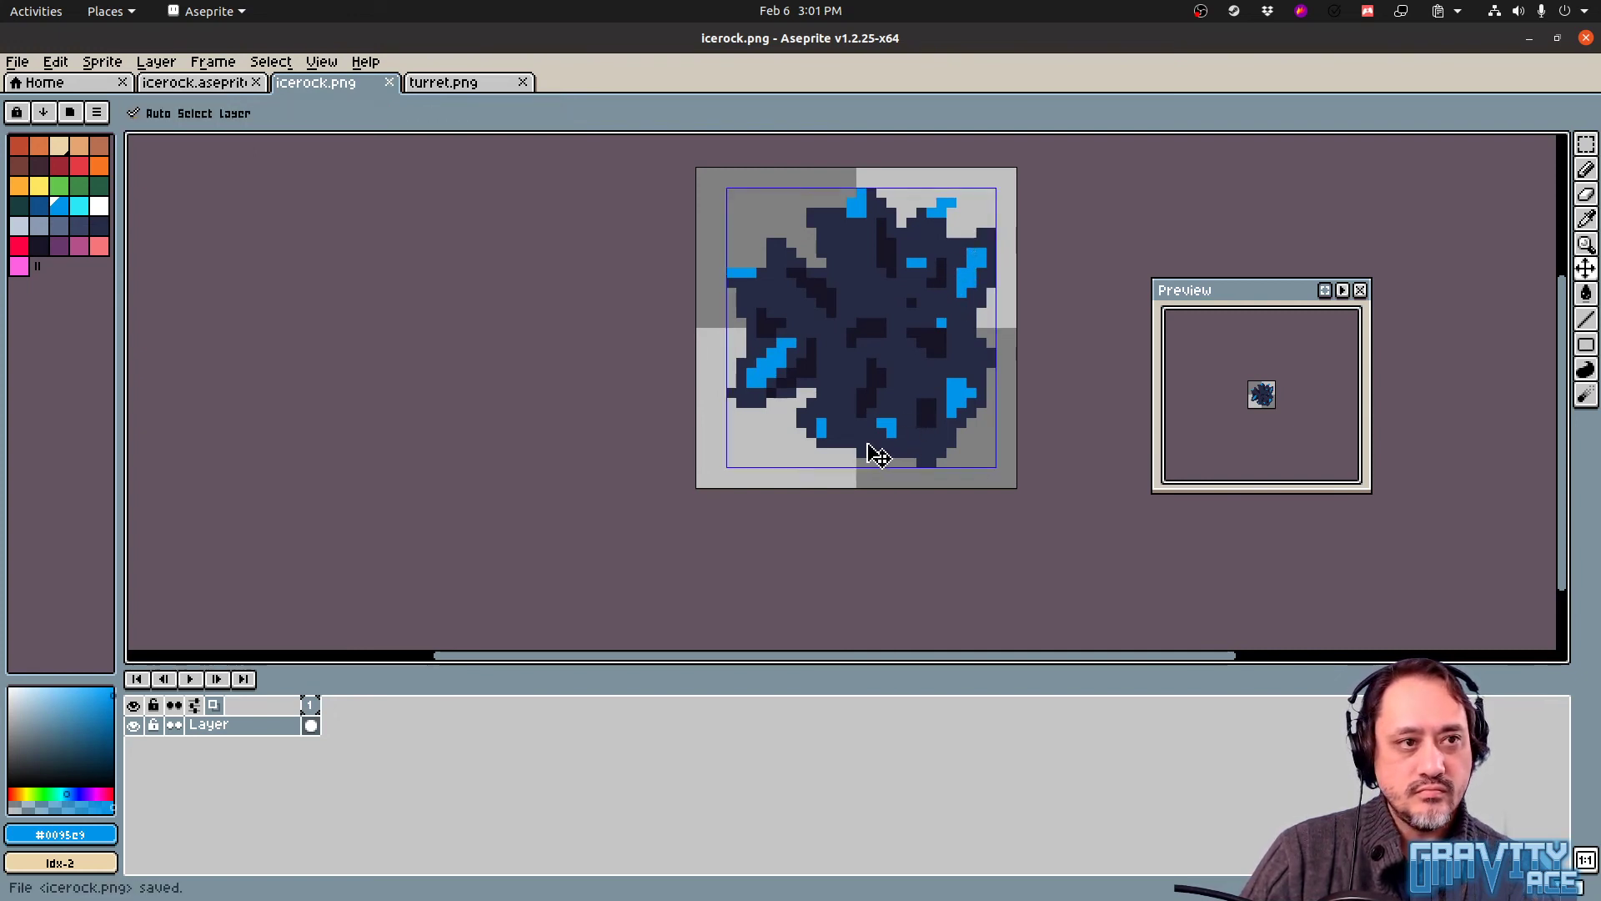
# Relaunch Gravity Ace from Godot and open its level editor
pyautogui.hotkey('alt', 'Tab')
pyautogui.hotkey('alt', 'Tab')
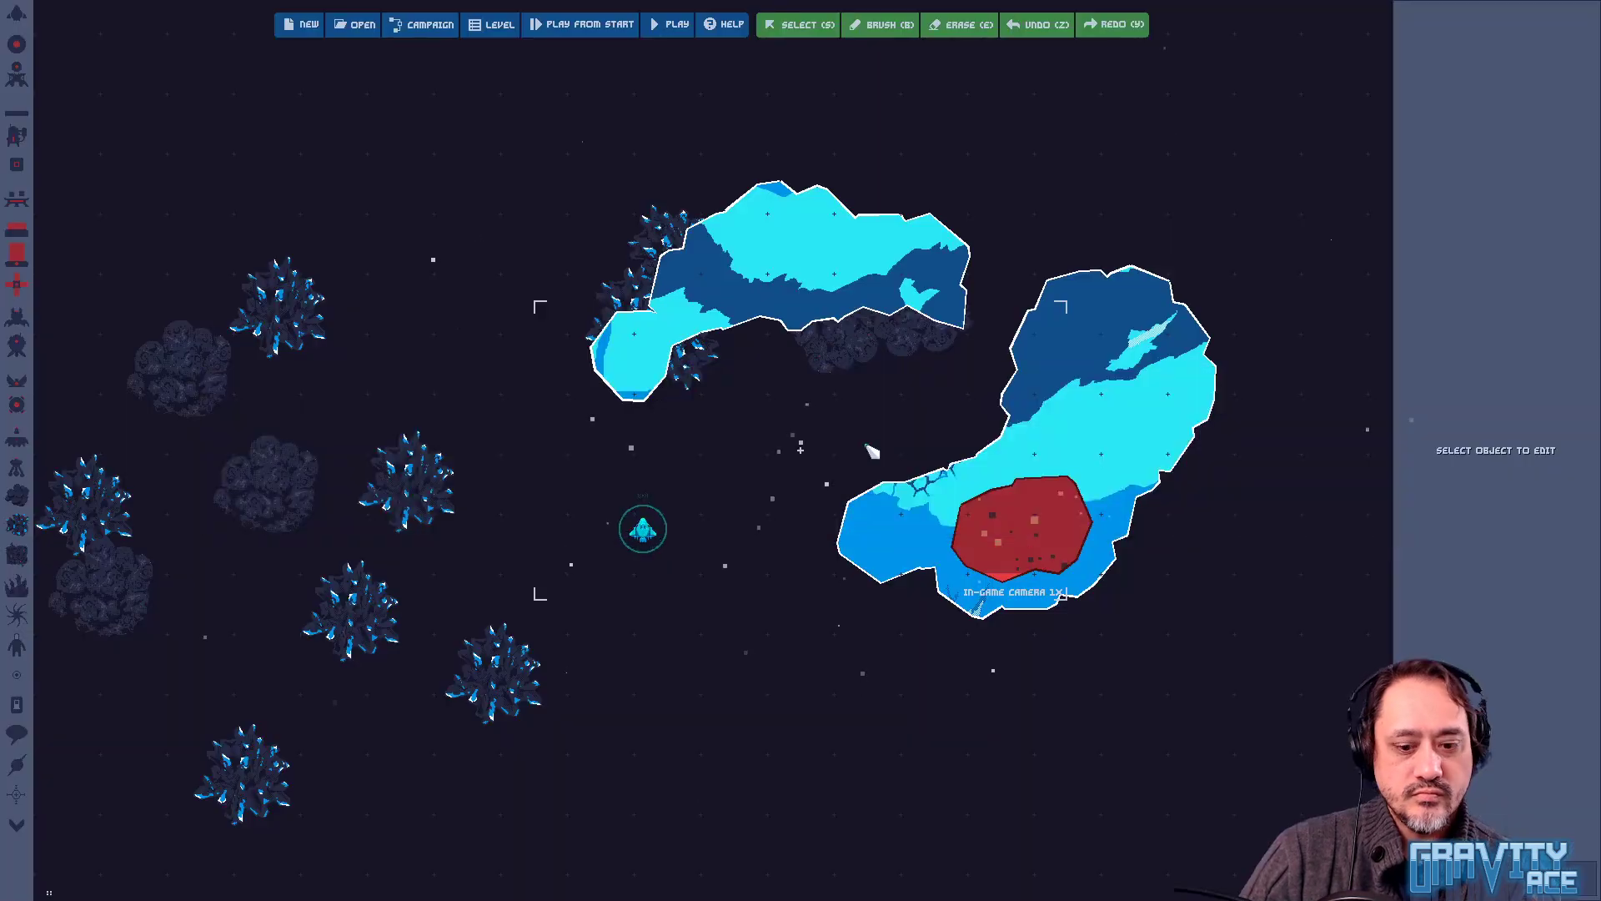
pyautogui.hotkey('alt', 'Tab')
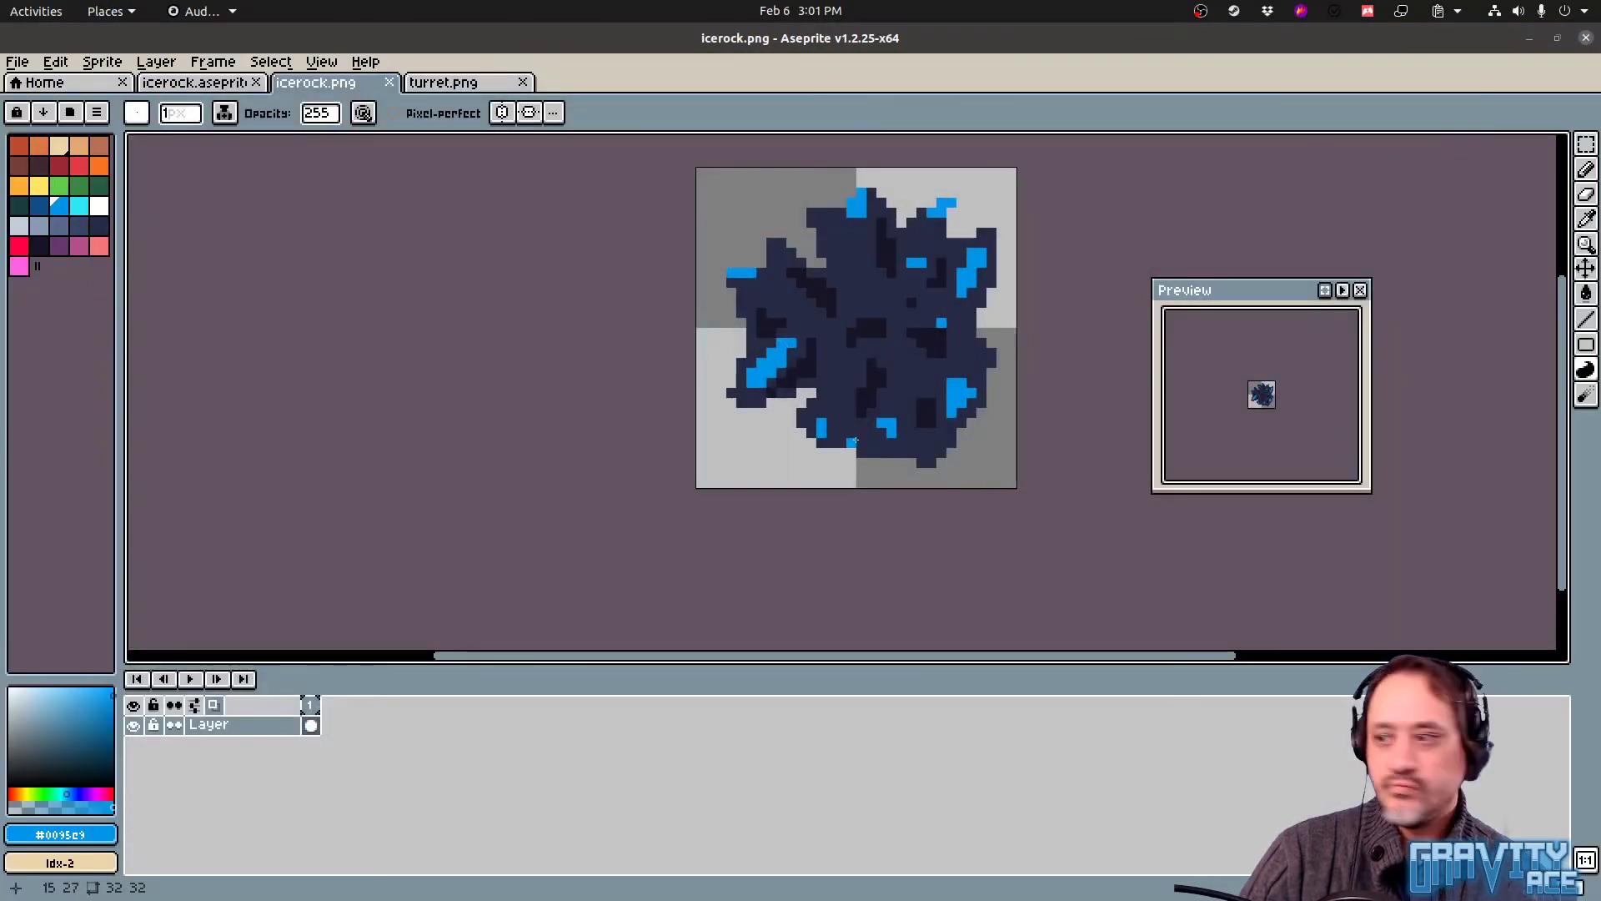
pyautogui.click(409, 384)
pyautogui.hotkey('alt', 'Tab')
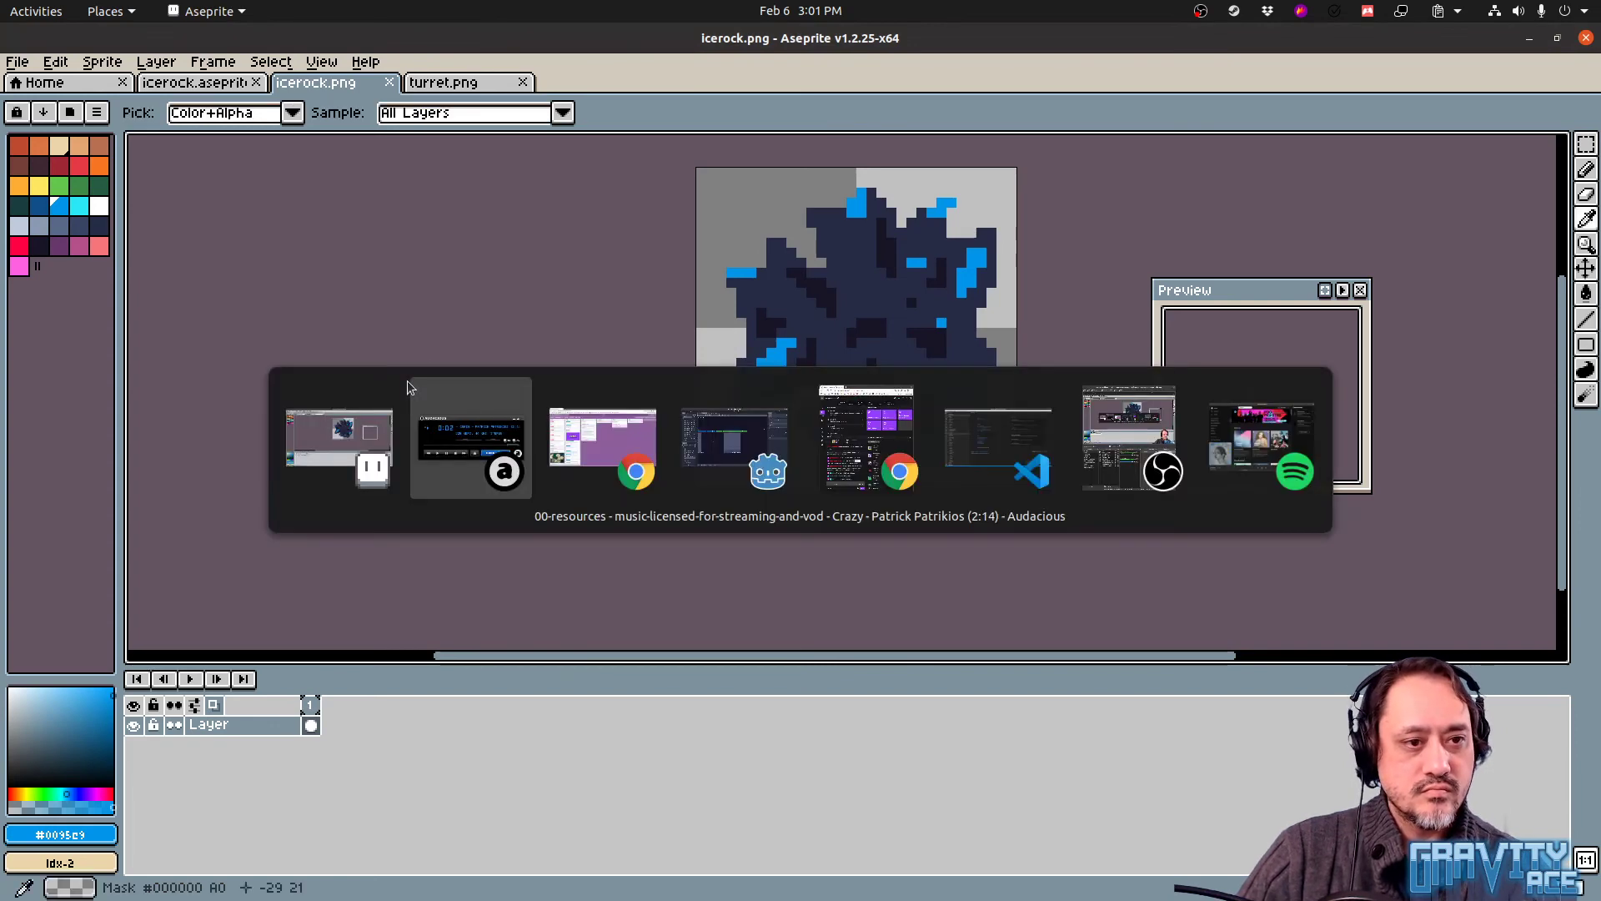
pyautogui.hotkey('alt', 'Tab')
pyautogui.hotkey('alt', 'Tab')
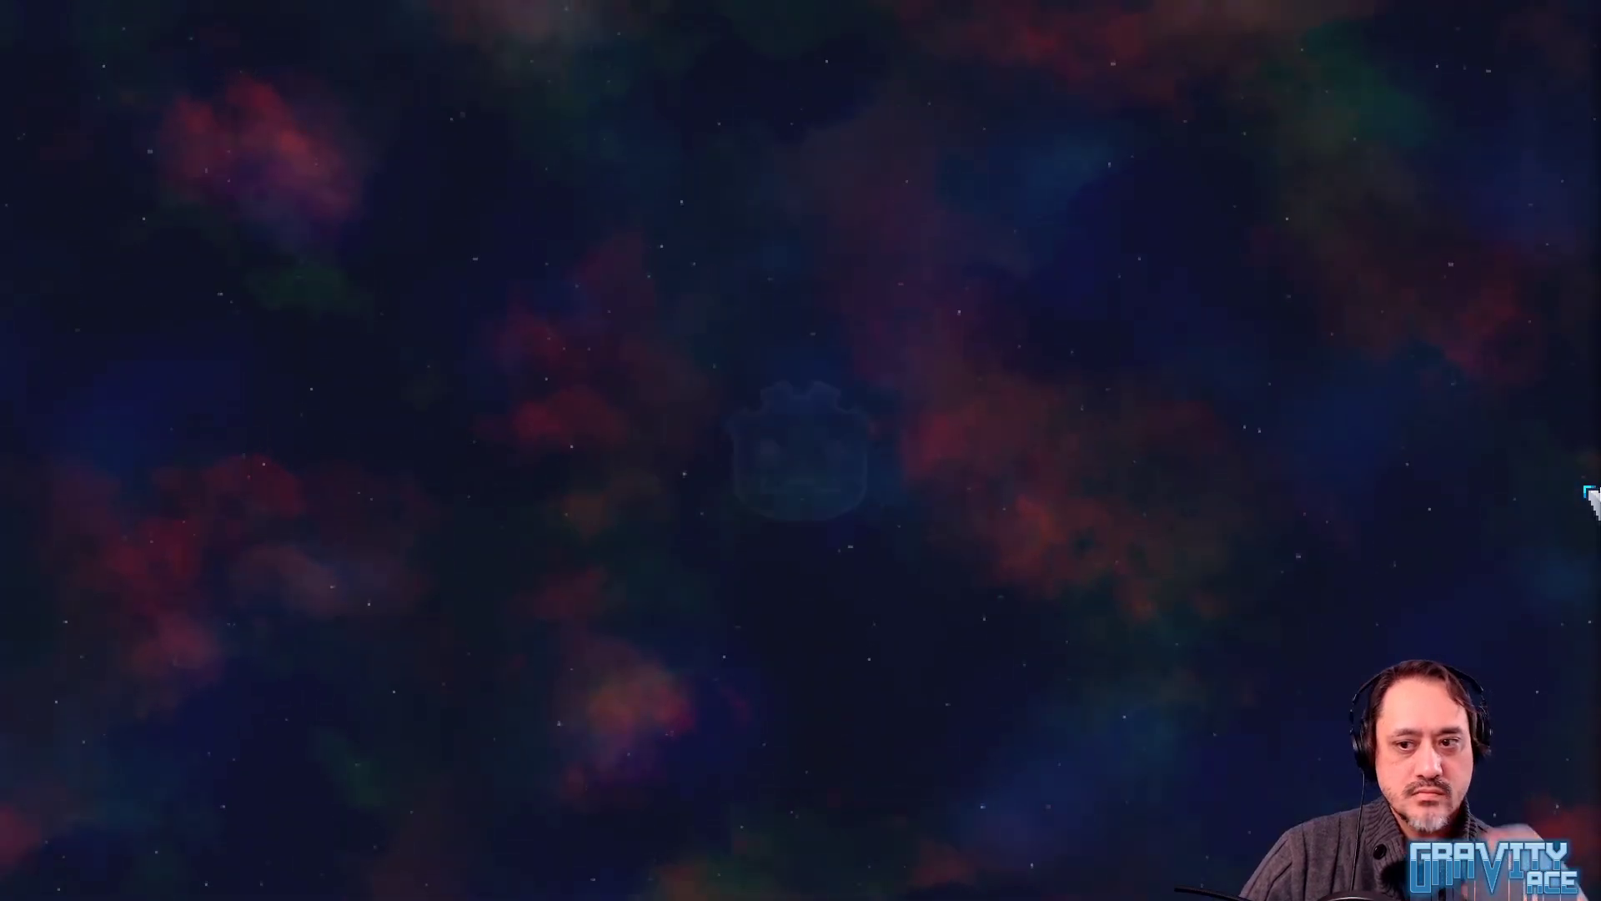
pyautogui.press('Return')
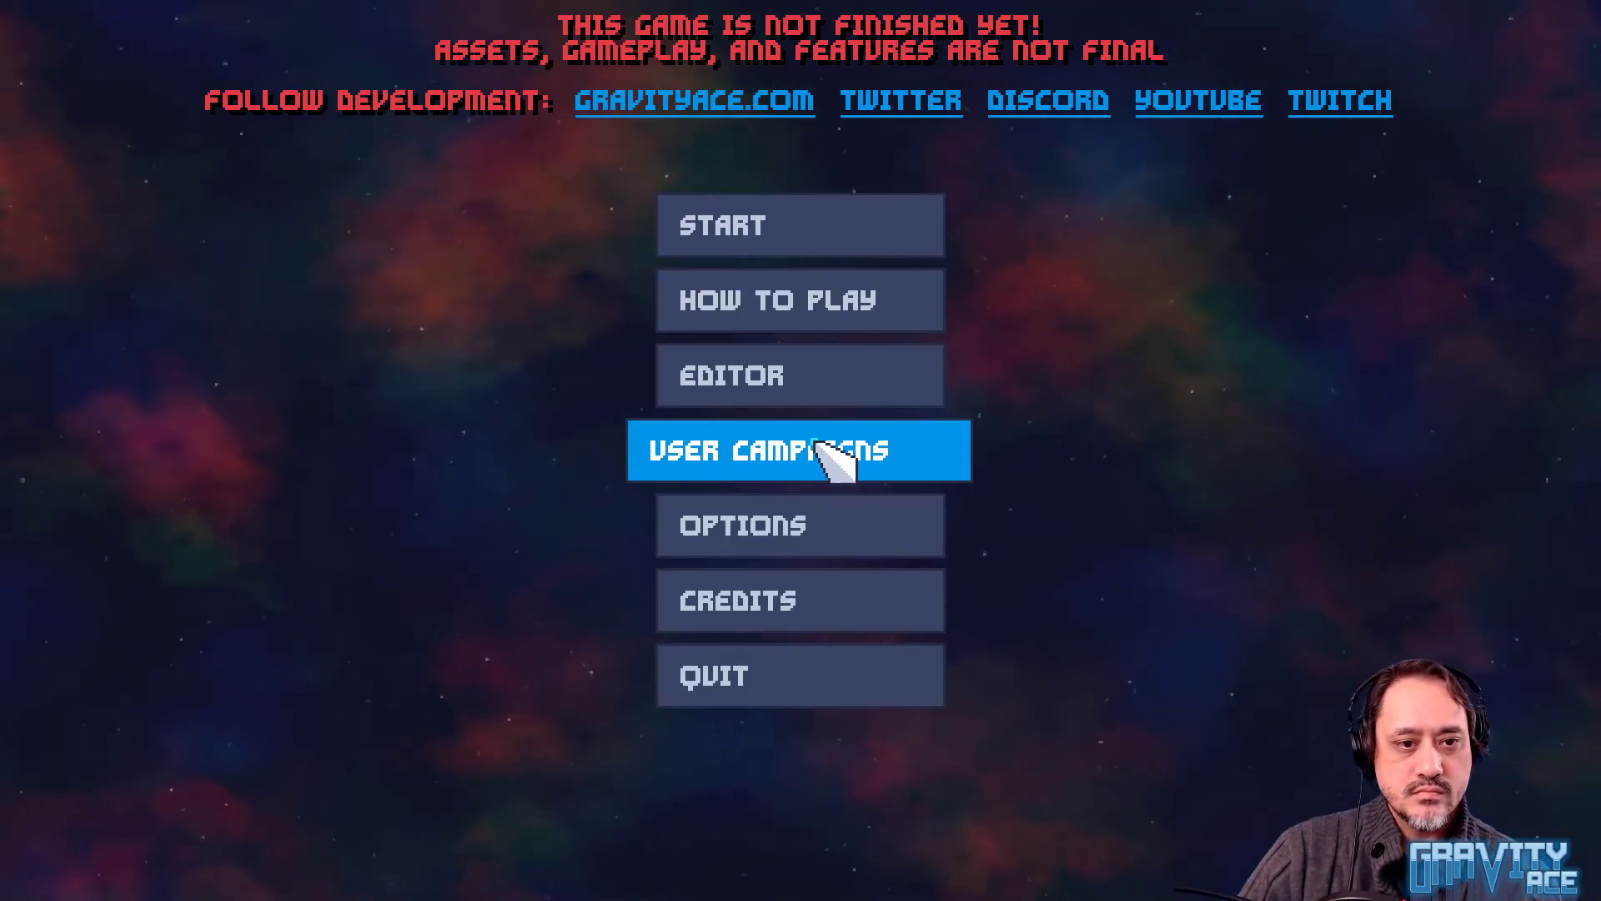
pyautogui.click(801, 389)
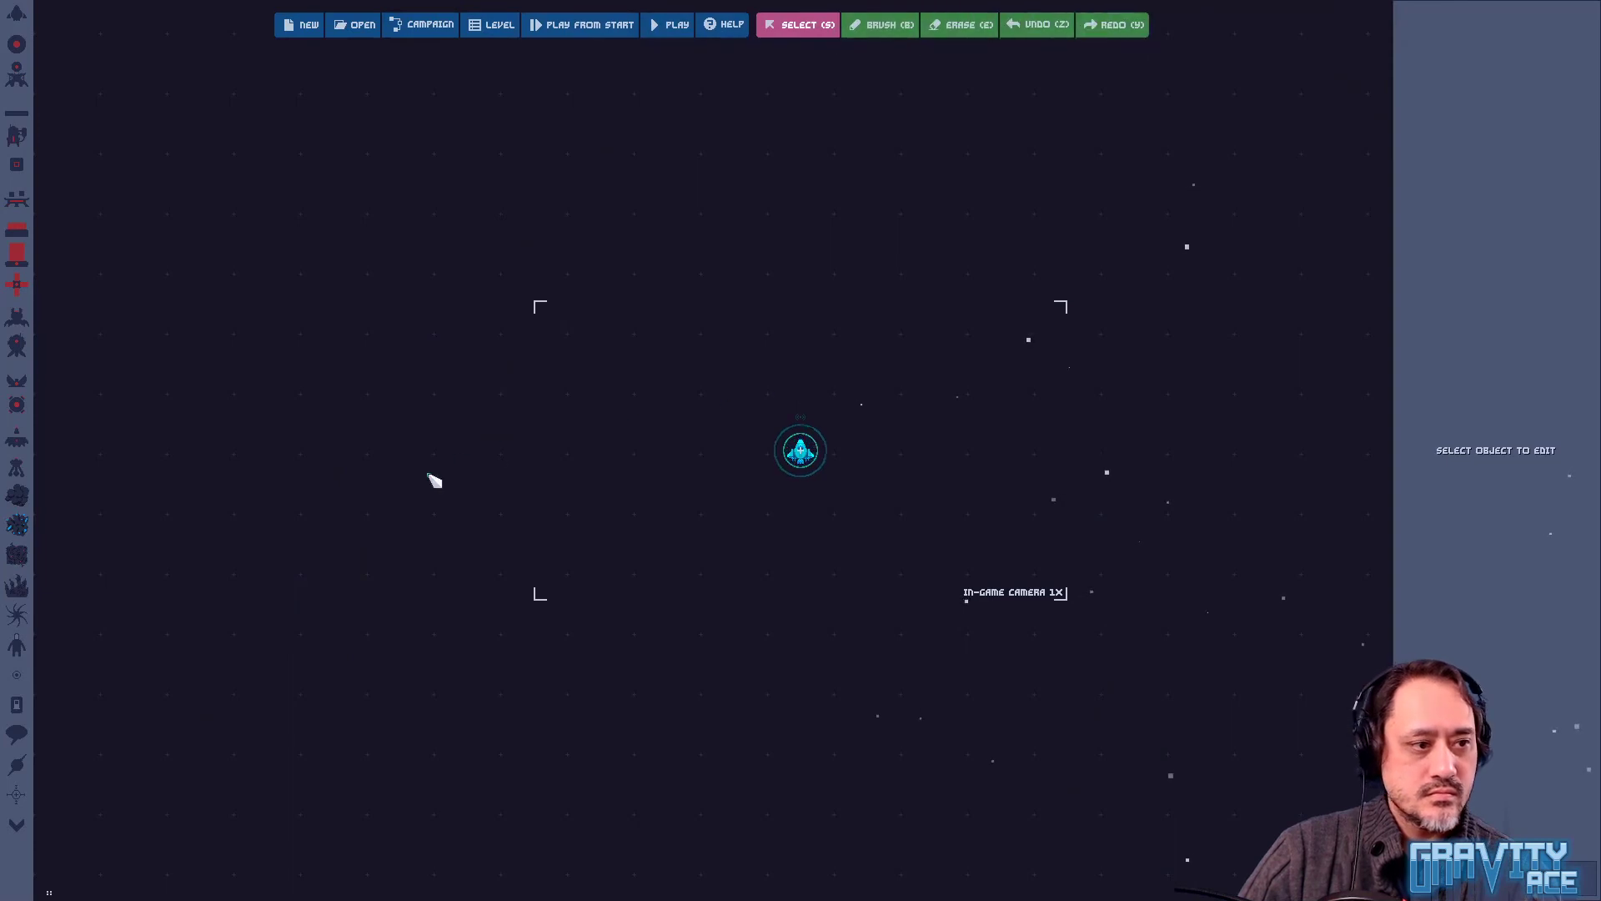
# Place a Rock and an Ice Rock side by side in the empty level and end the placement
pyautogui.moveTo(18, 495); pyautogui.dragTo(387, 391)
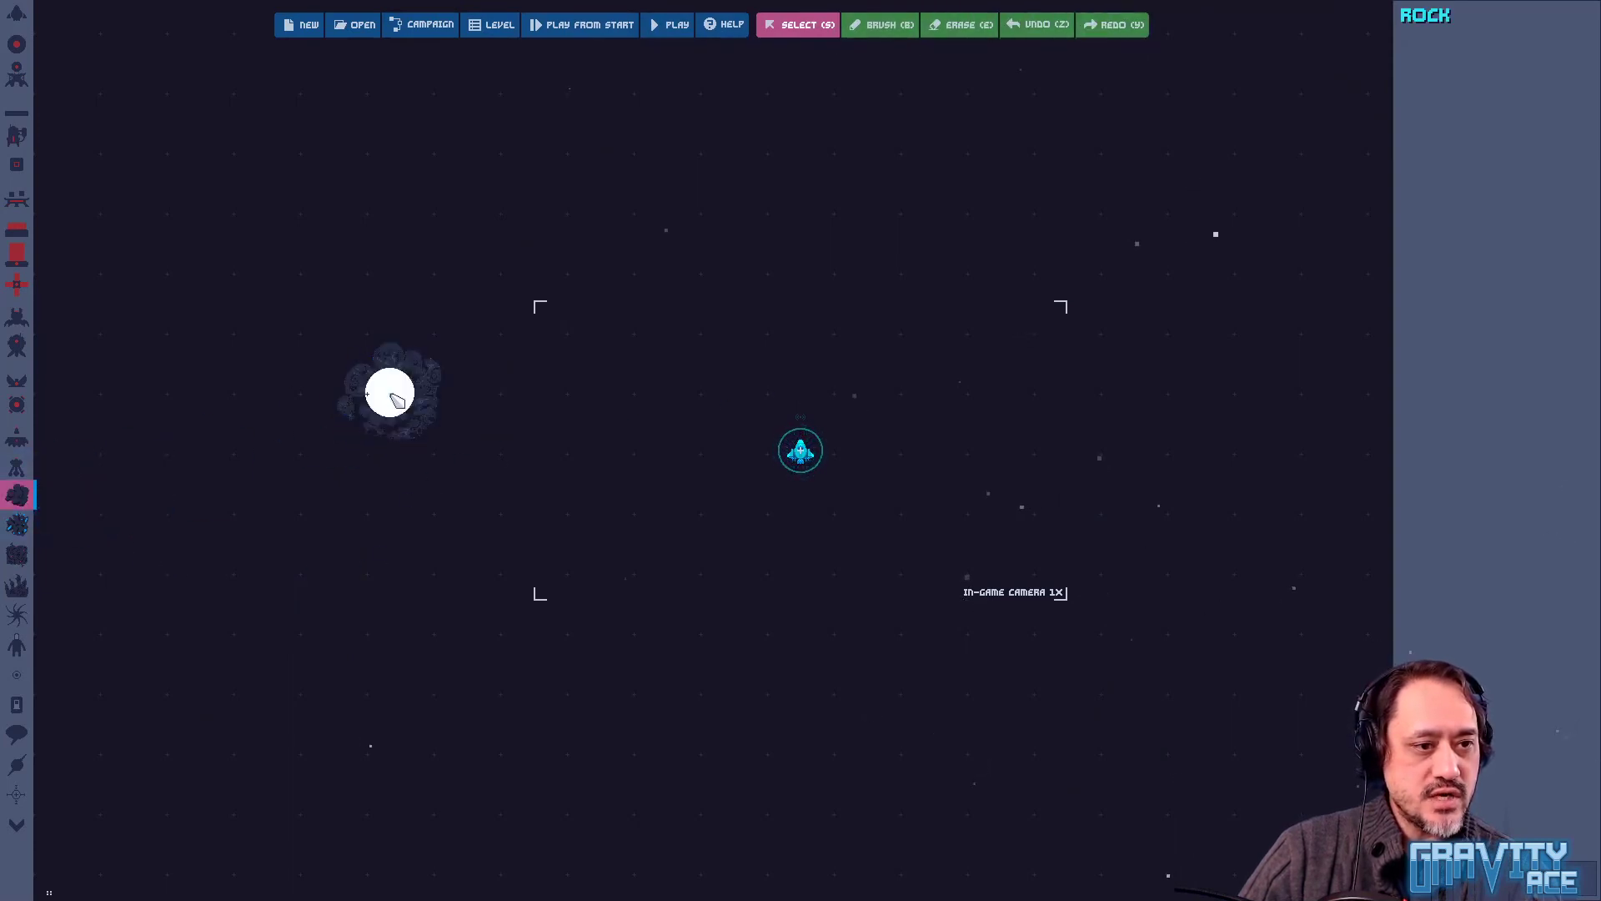
pyautogui.click(25, 525)
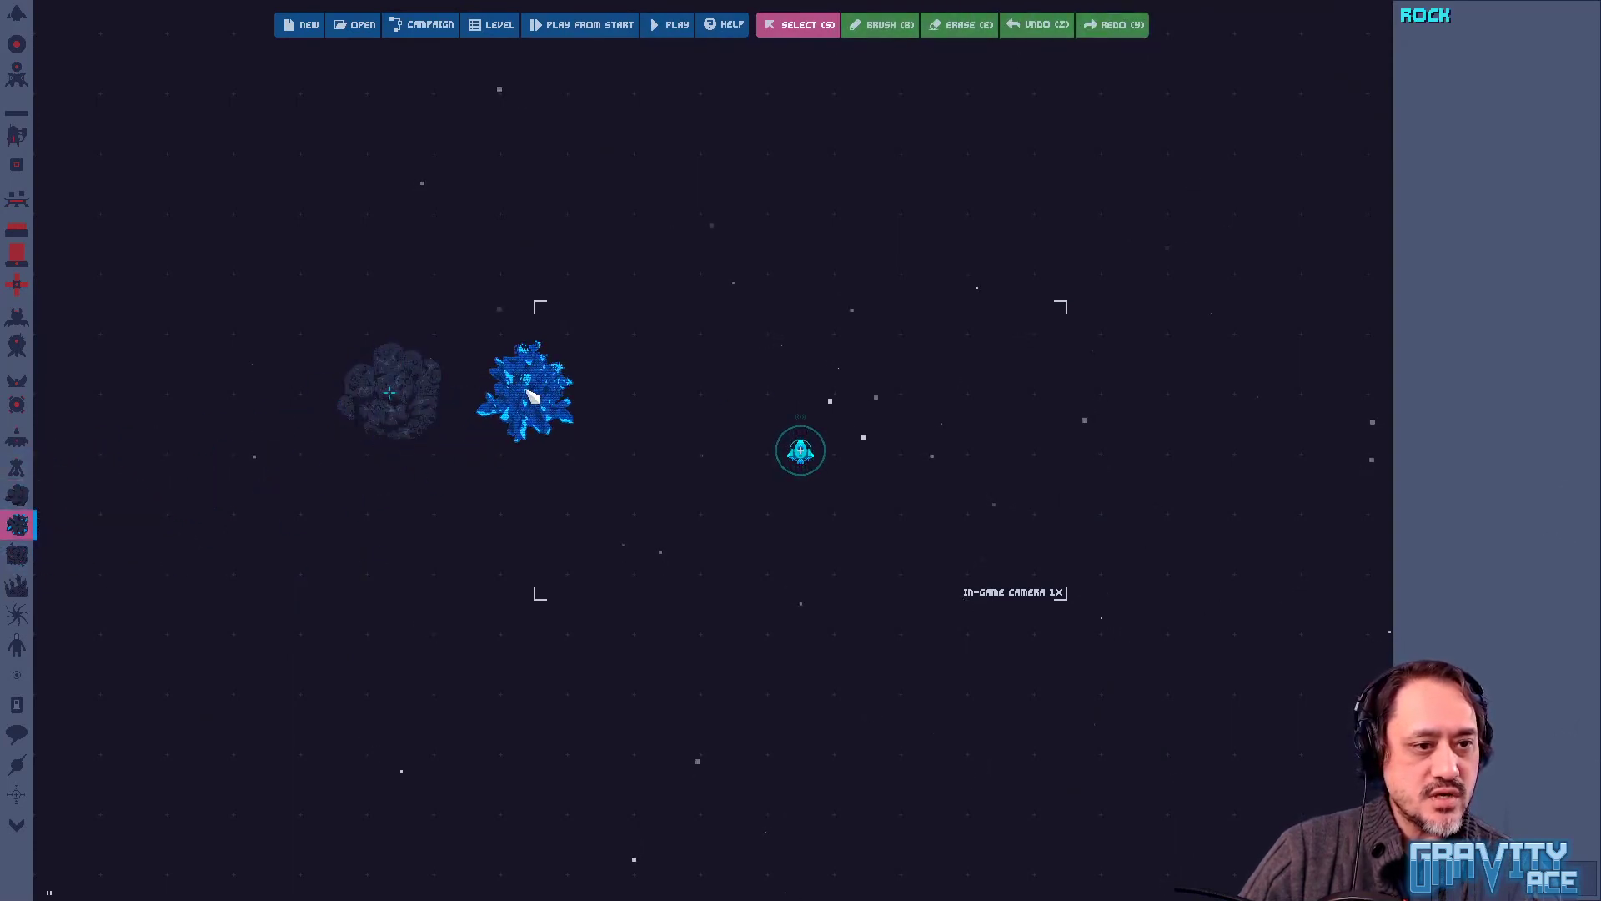
pyautogui.click(524, 388)
pyautogui.scroll(4, 305, 394)
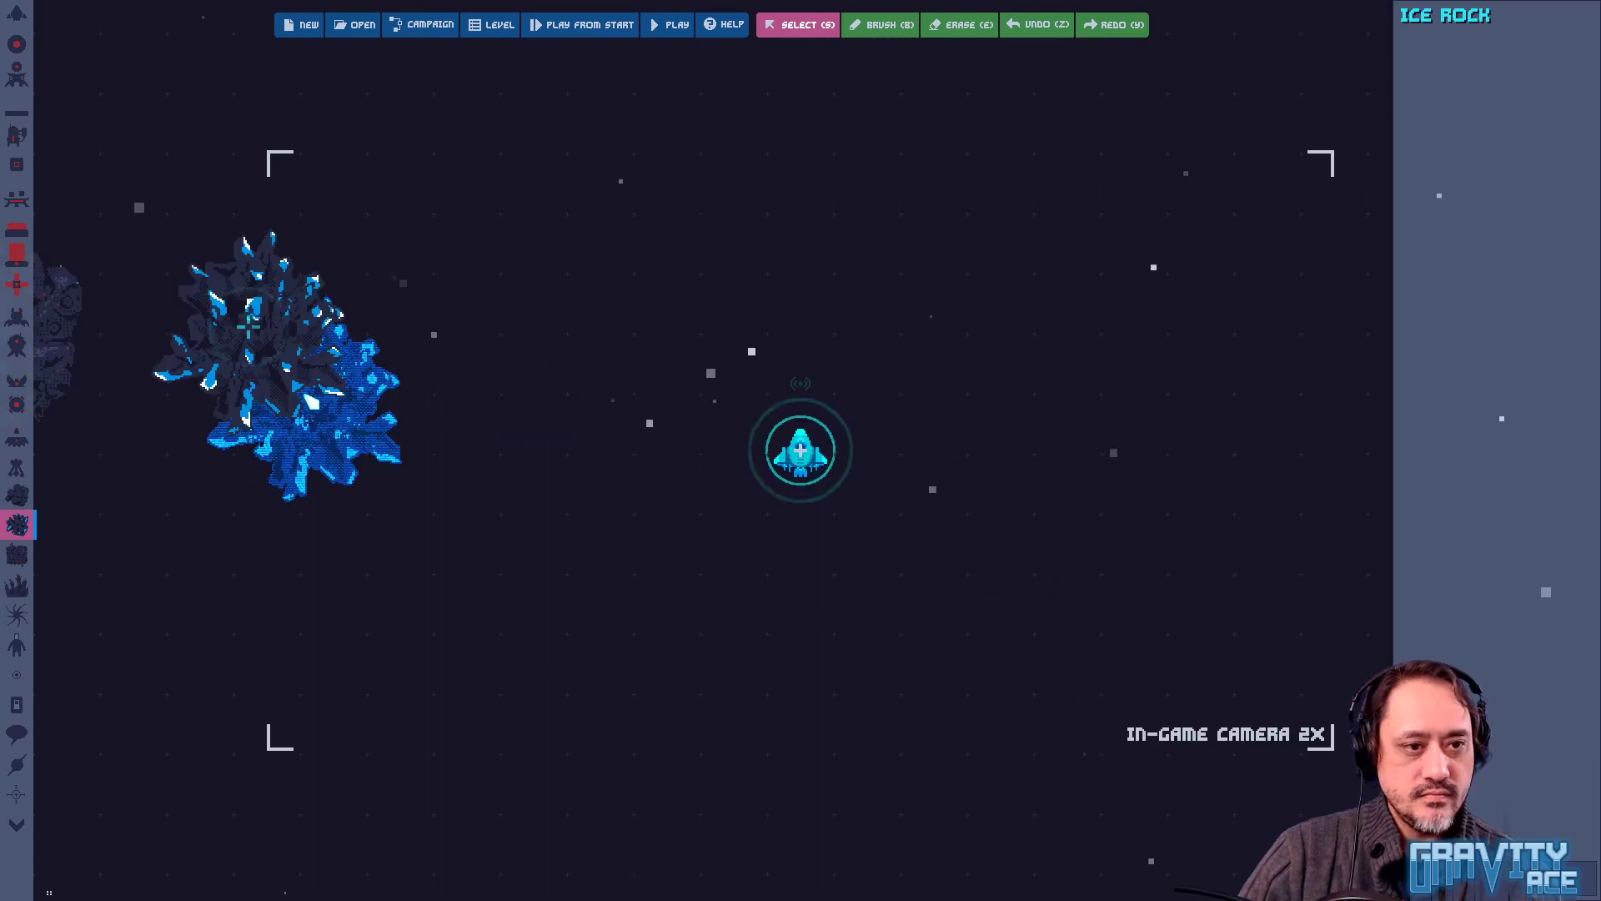
pyautogui.moveTo(854, 458); pyautogui.dragTo(1163, 500, button='middle')
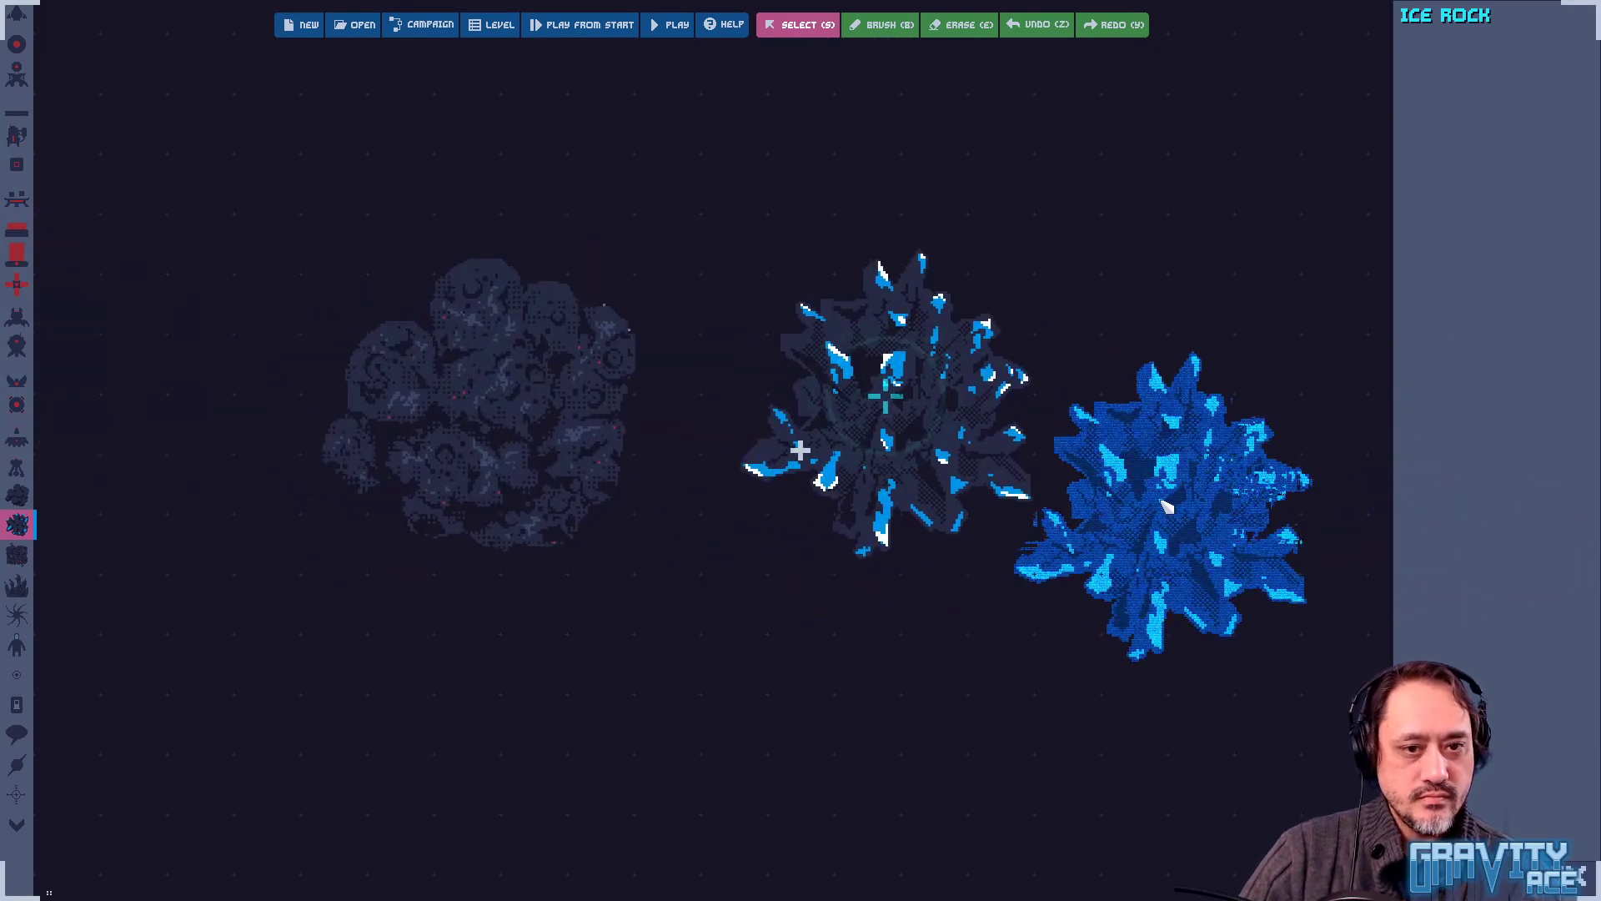
pyautogui.rightClick(1160, 504)
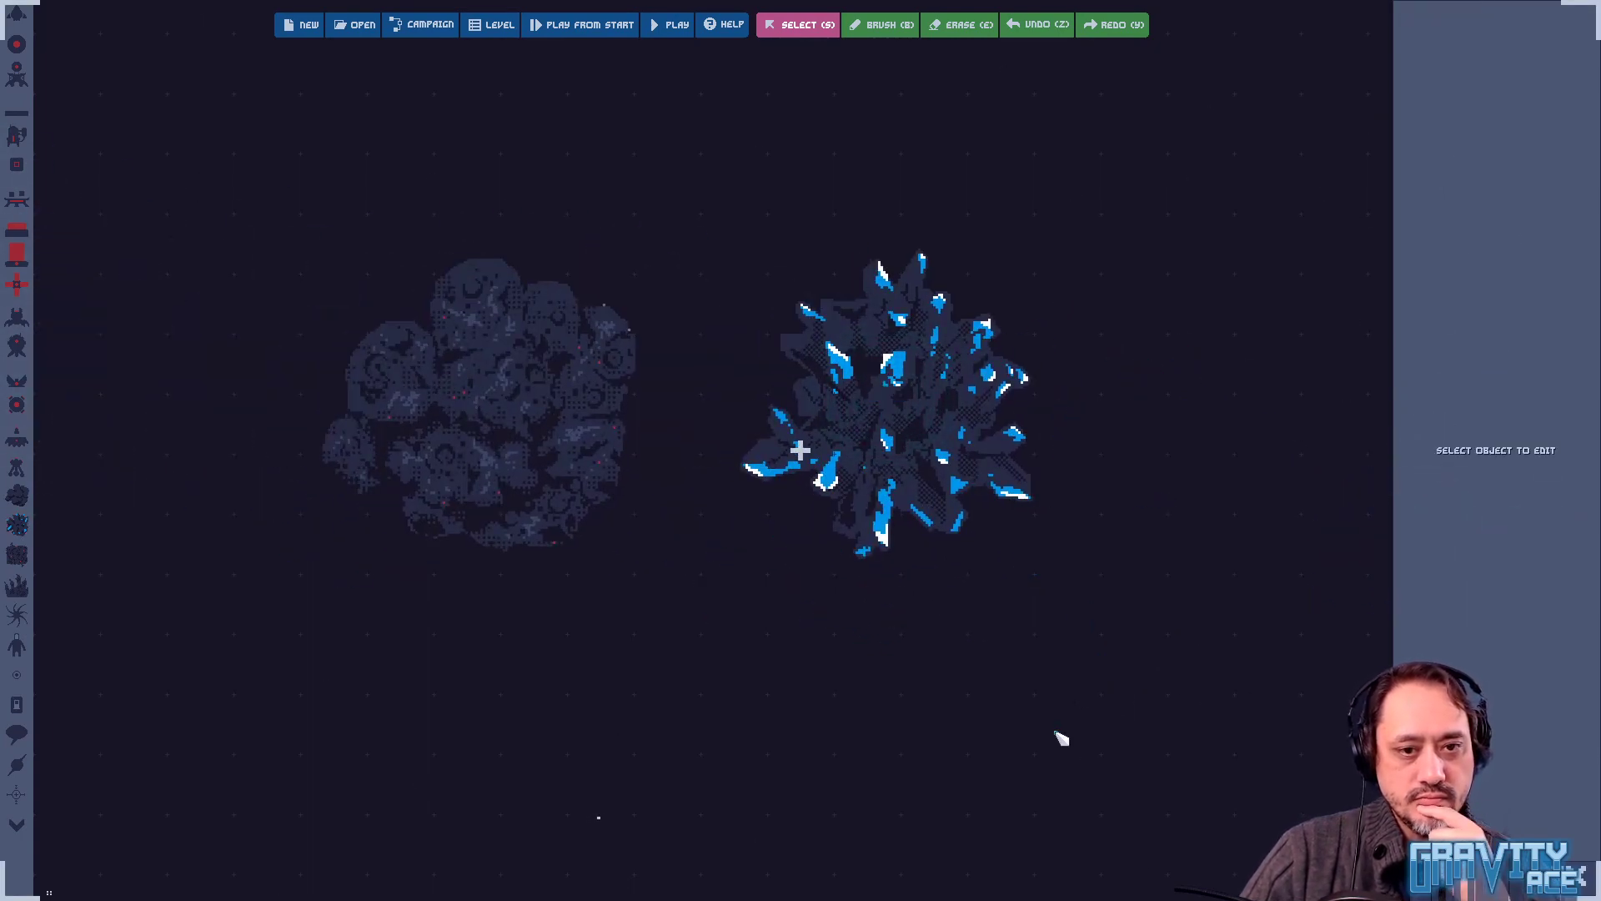
# Move the Ice Rock farther from the Rock and shift the Rock slightly toward the level's centre, leaving both deselected
pyautogui.moveTo(937, 747); pyautogui.dragTo(979, 766, button='middle')
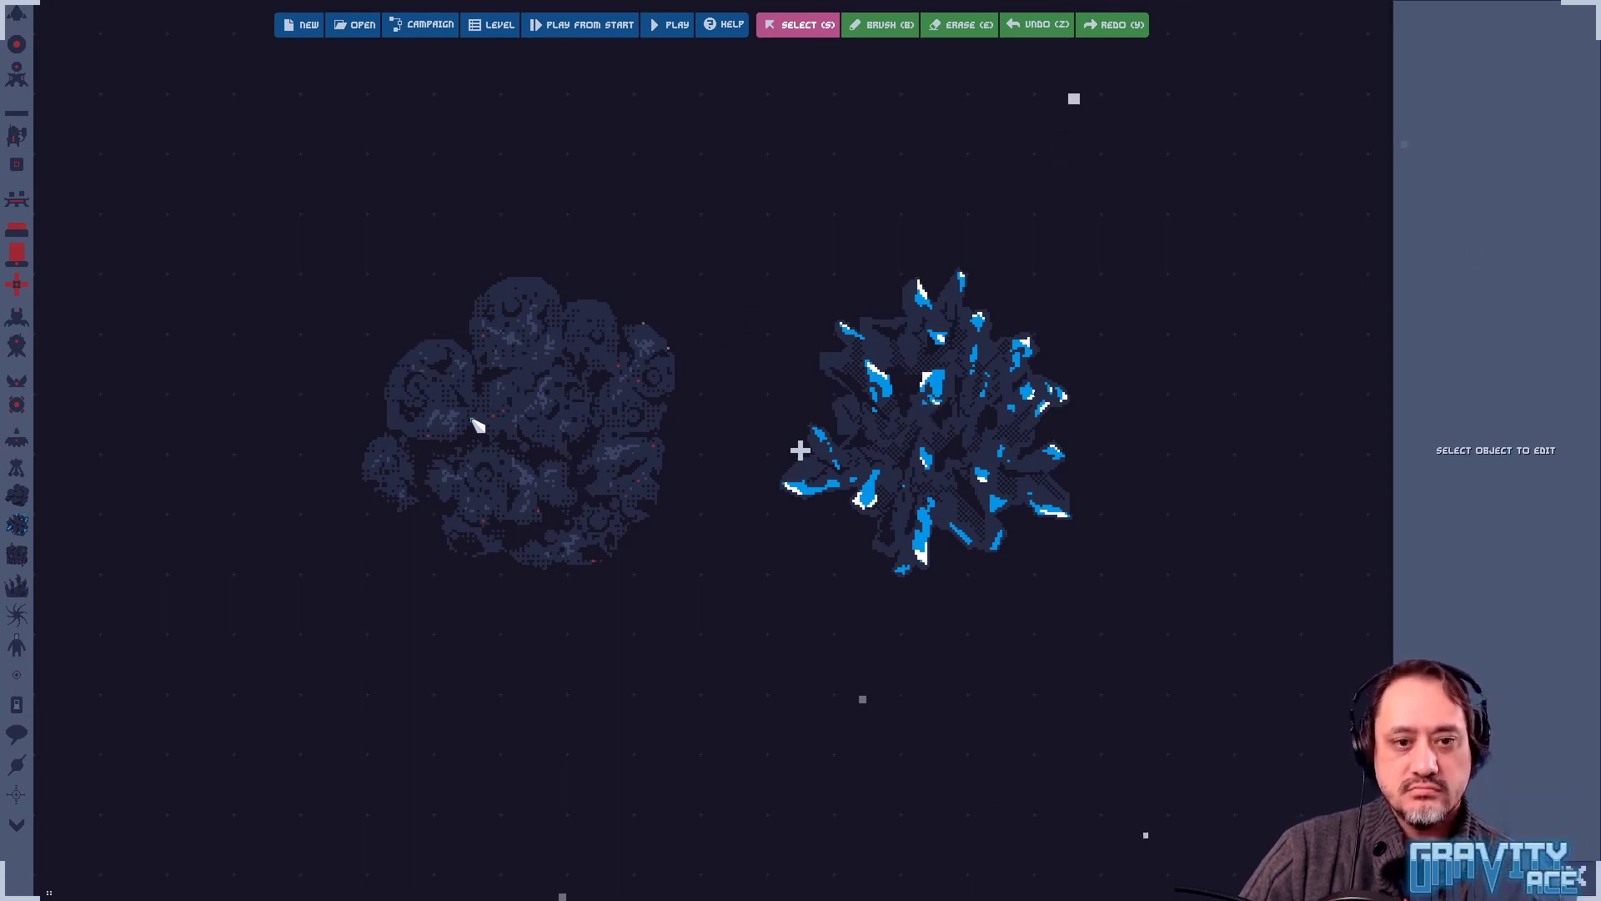
pyautogui.moveTo(939, 446); pyautogui.dragTo(1033, 446)
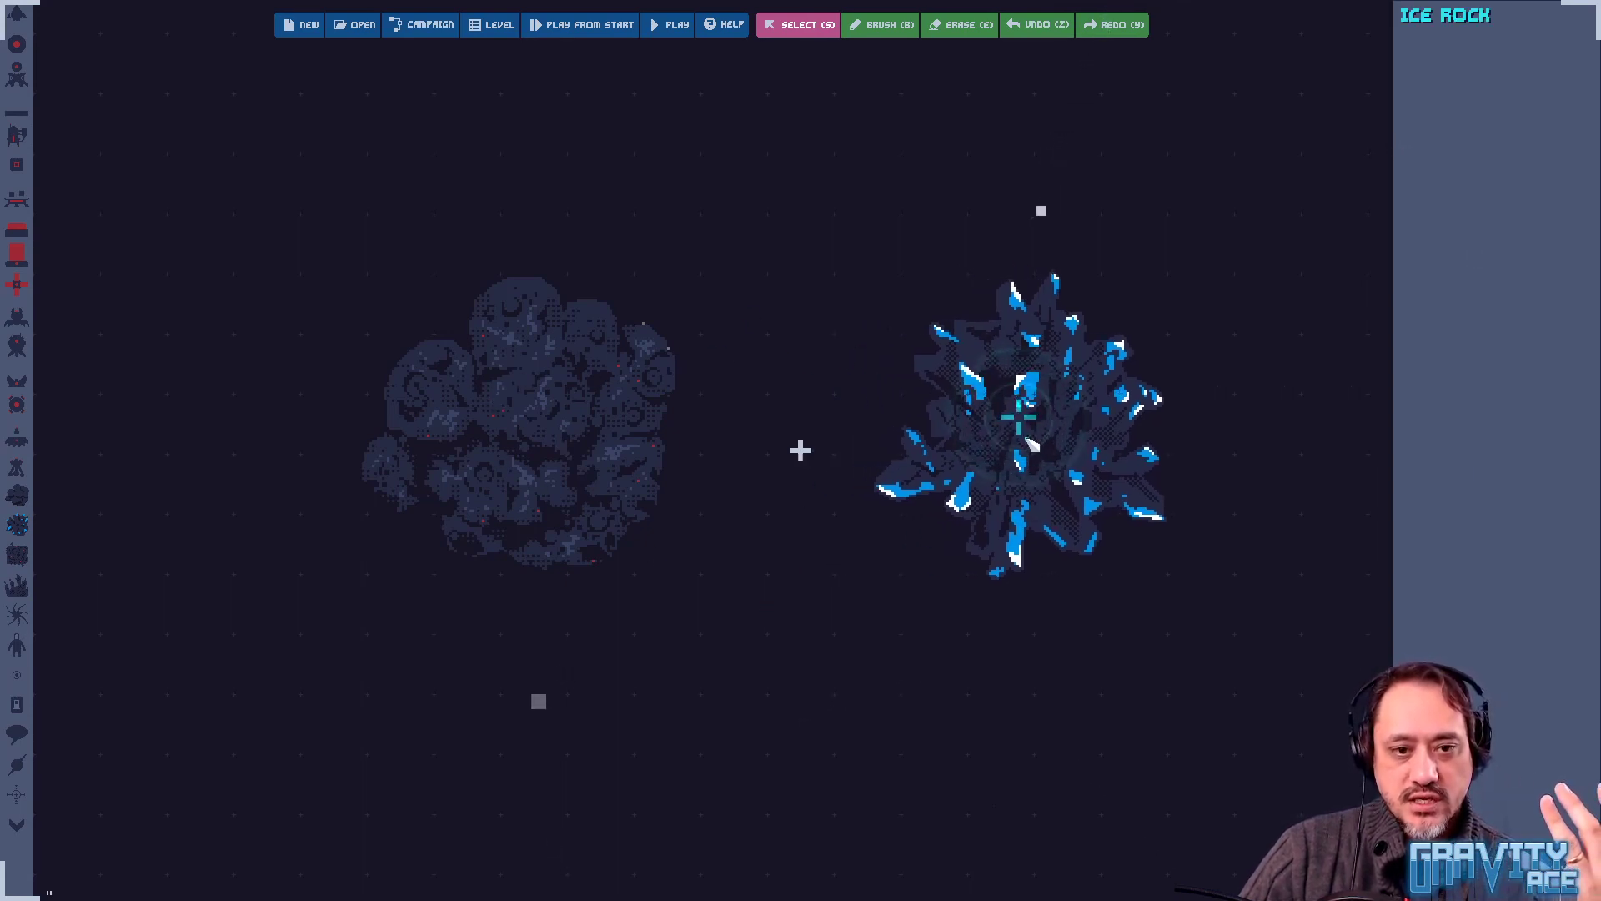
pyautogui.moveTo(583, 436); pyautogui.dragTo(621, 436)
pyautogui.click(942, 641)
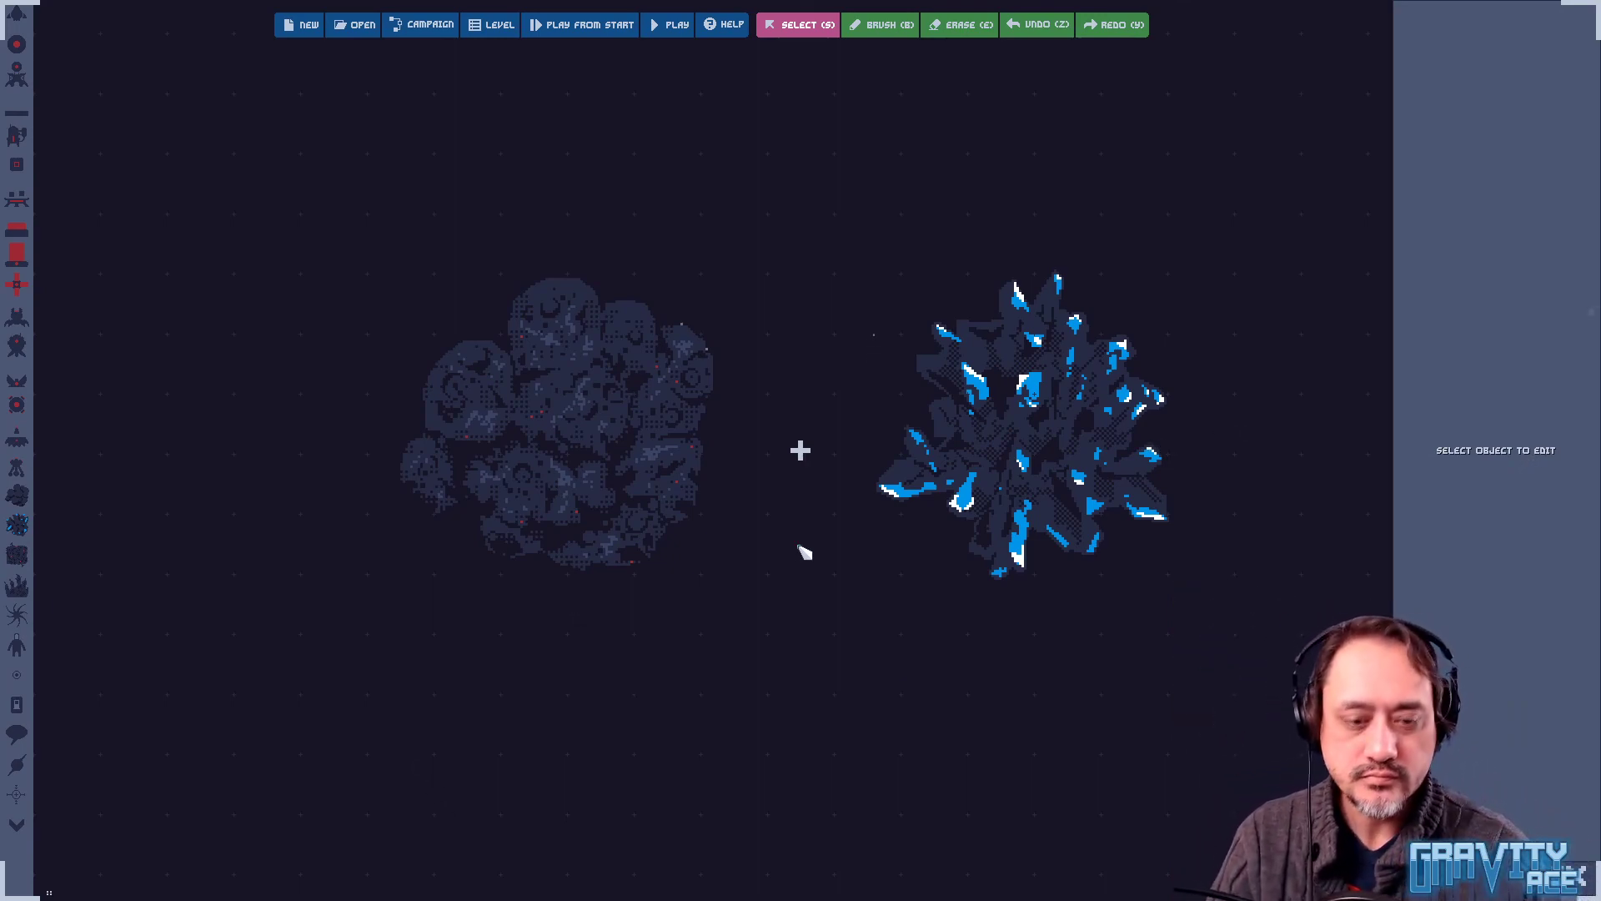
# Leave the running game, switch to Visual Studio Code and open the source control view of the gravity repository
pyautogui.moveTo(842, 572); pyautogui.dragTo(858, 585, button='middle')
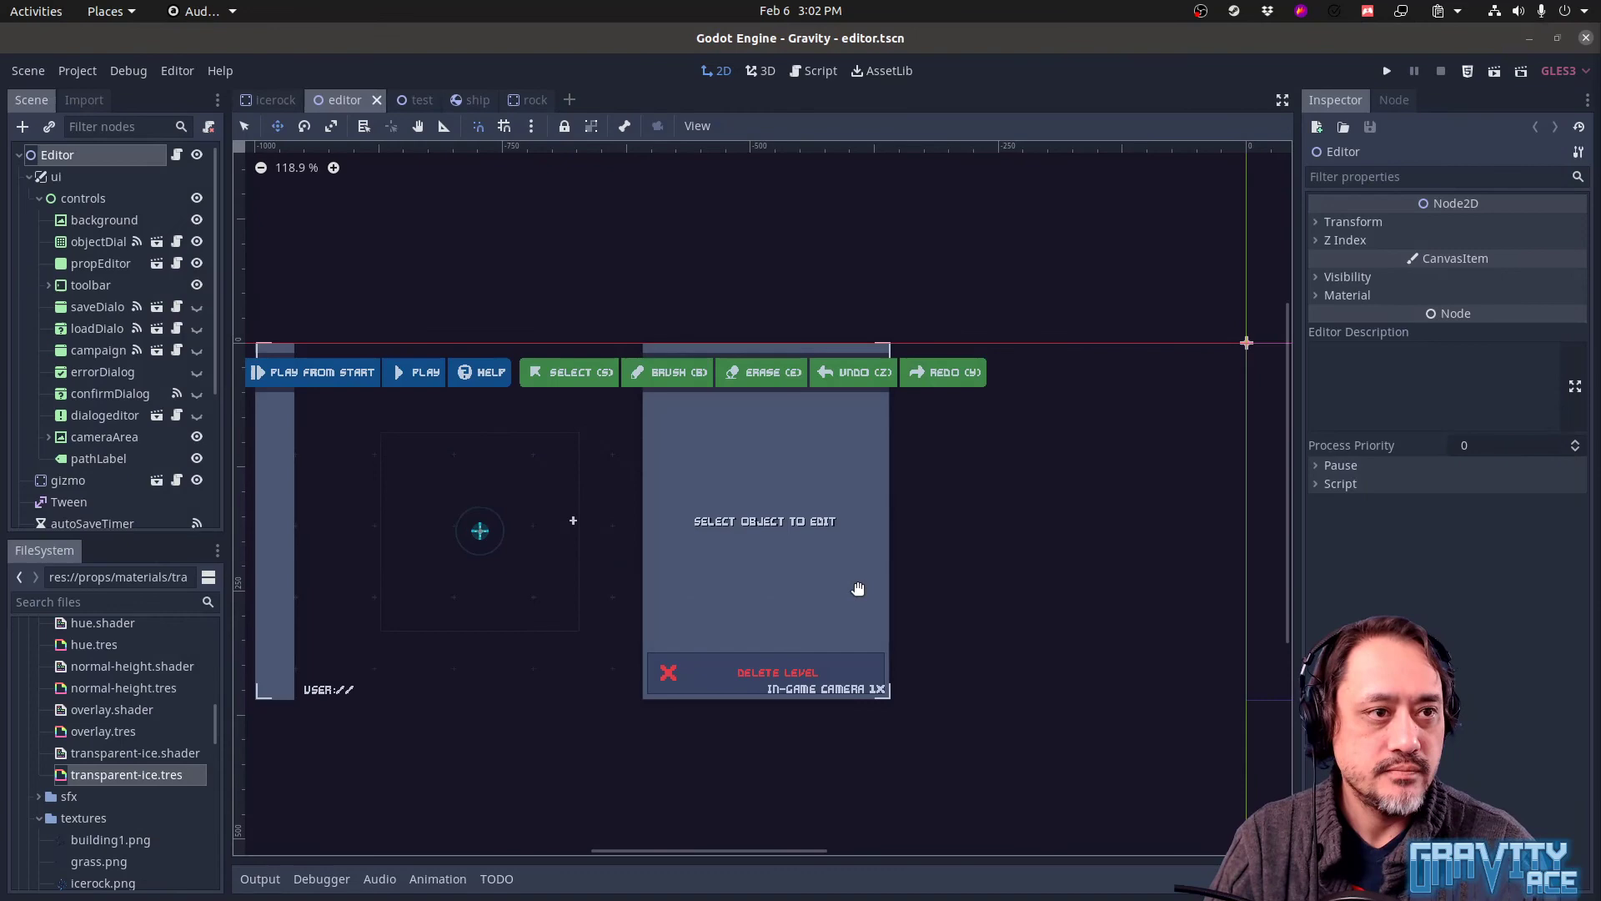
pyautogui.hotkey('alt', 'Tab')
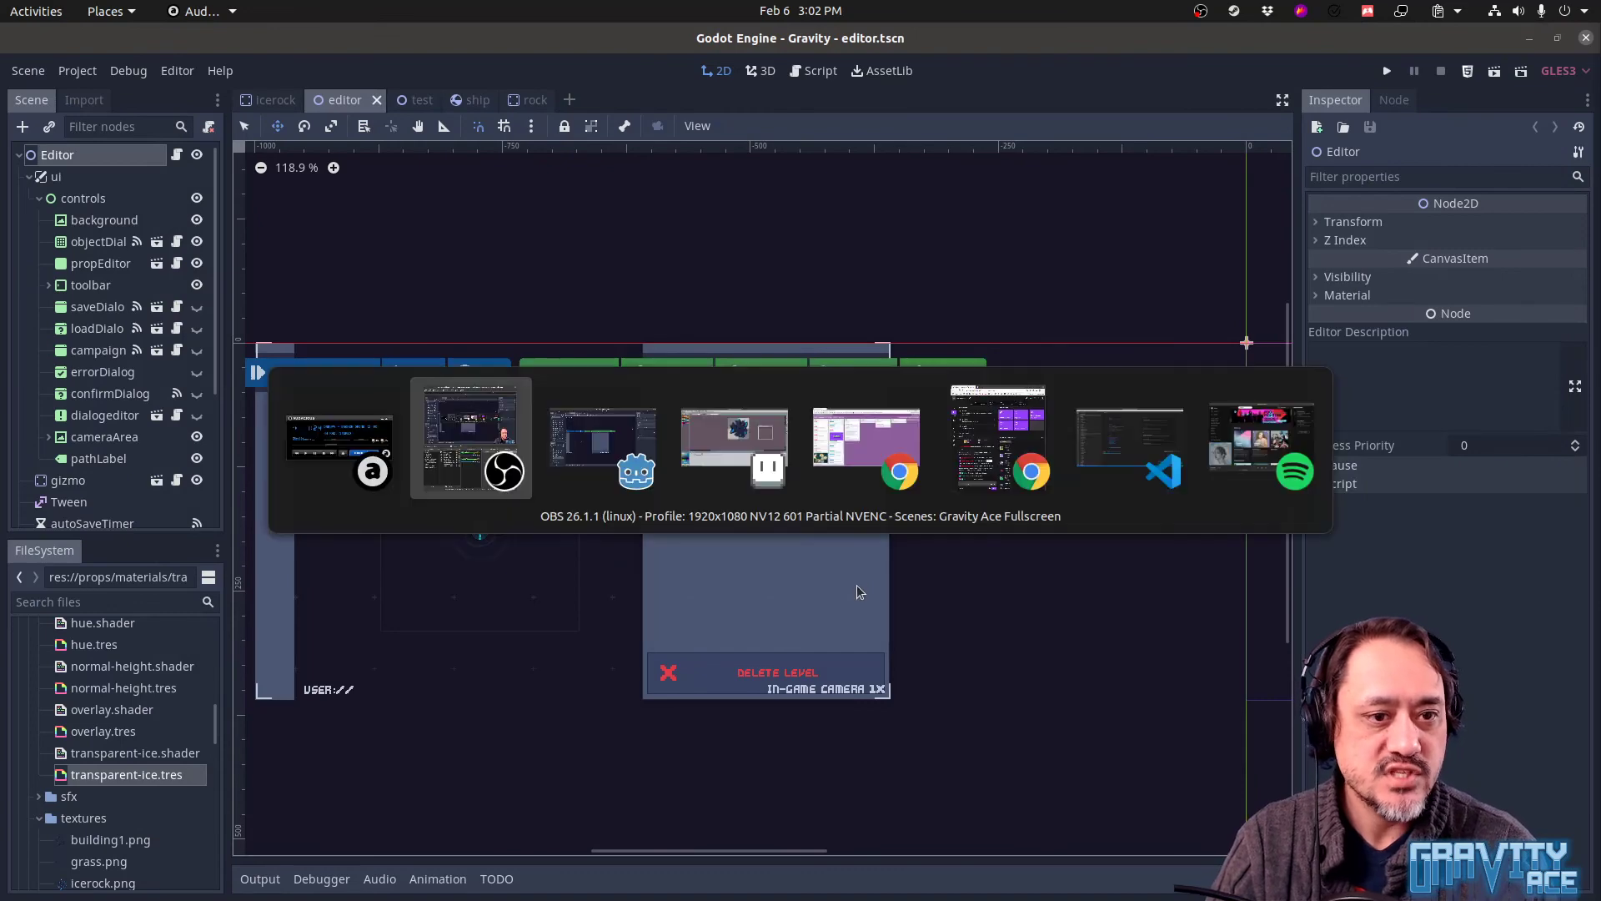
pyautogui.hotkey('alt', 'Tab')
pyautogui.hotkey('alt', 'Tab')
pyautogui.hotkey('alt', 'Tab')
pyautogui.hotkey('alt', 'Tab')
pyautogui.hotkey('alt', 'Tab')
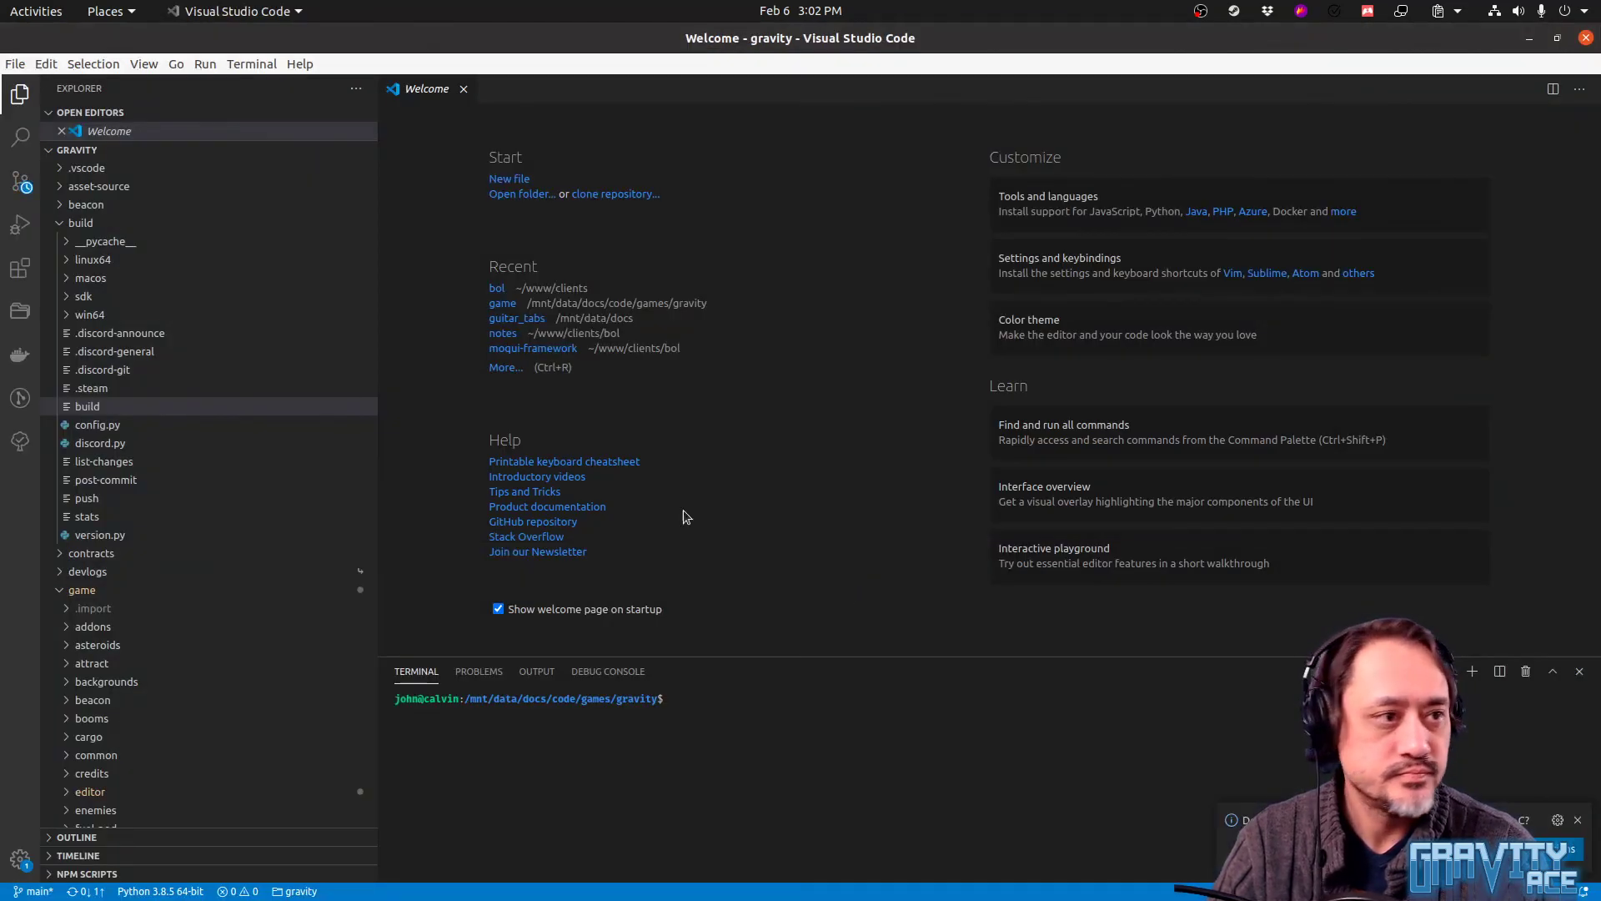
pyautogui.click(20, 181)
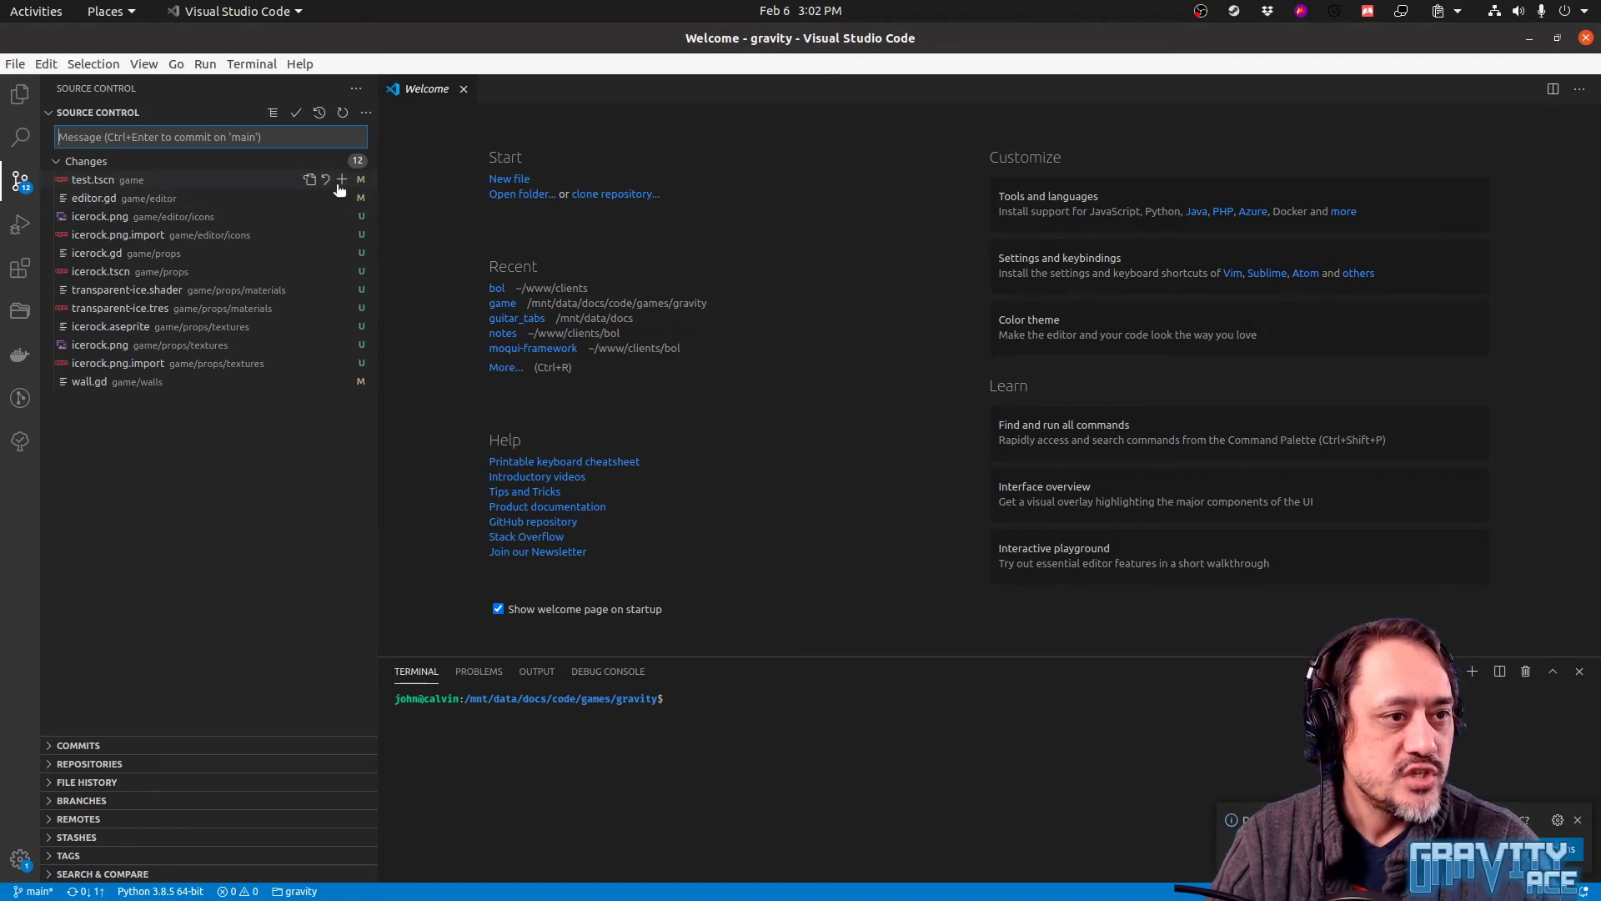
# Stage test.tscn, review the differences in editor.gd around the entity list and stage that file too
pyautogui.click(342, 179)
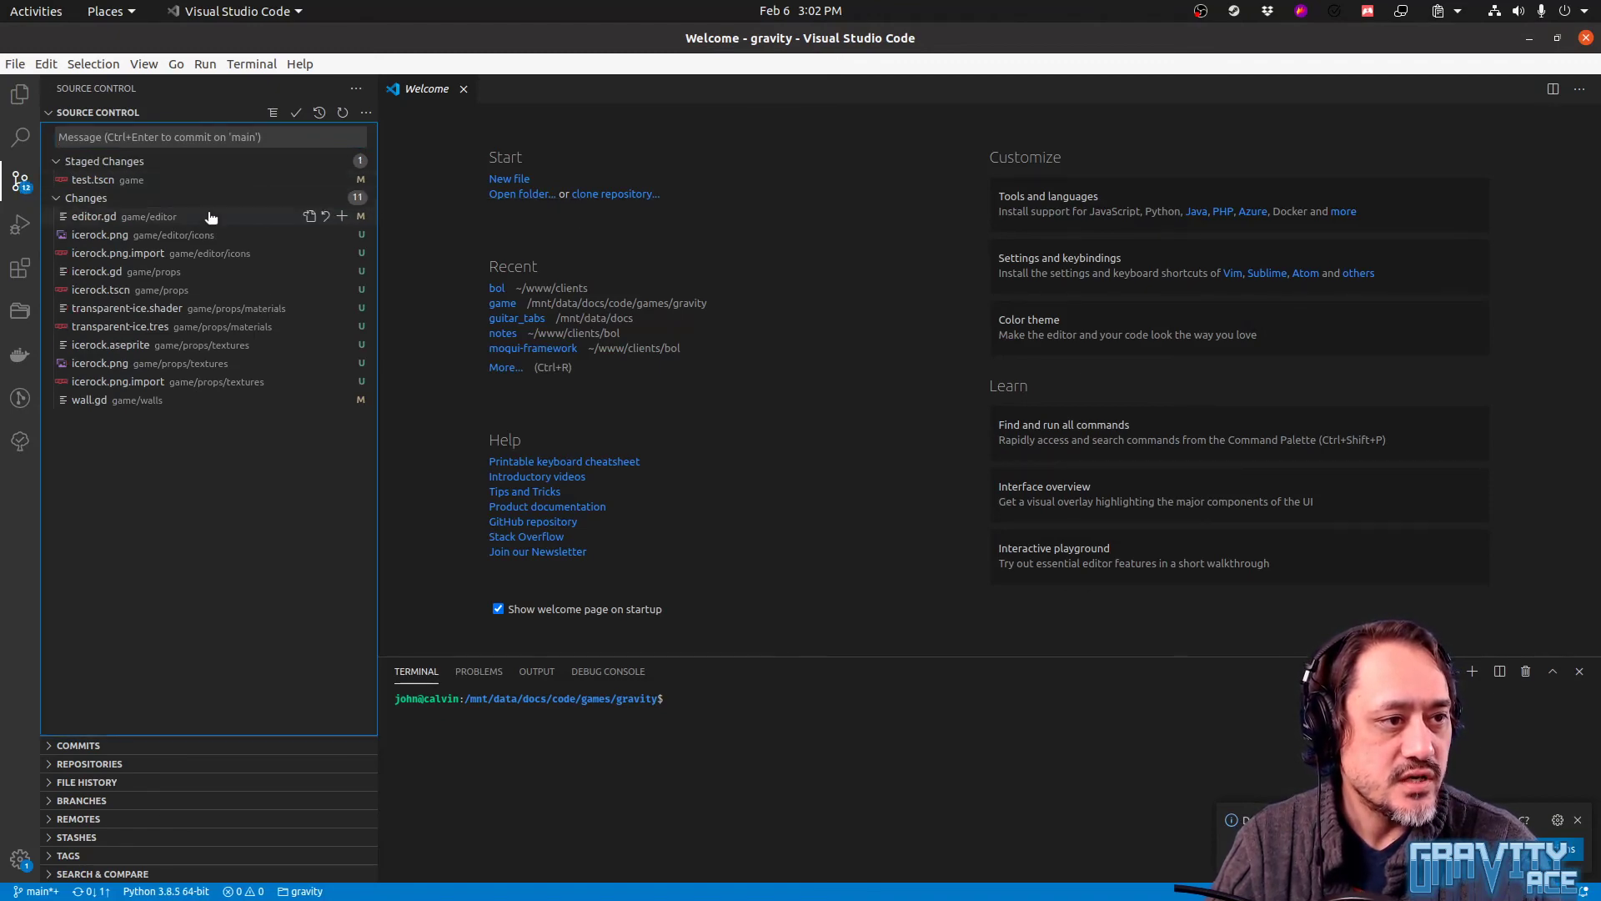
pyautogui.click(319, 217)
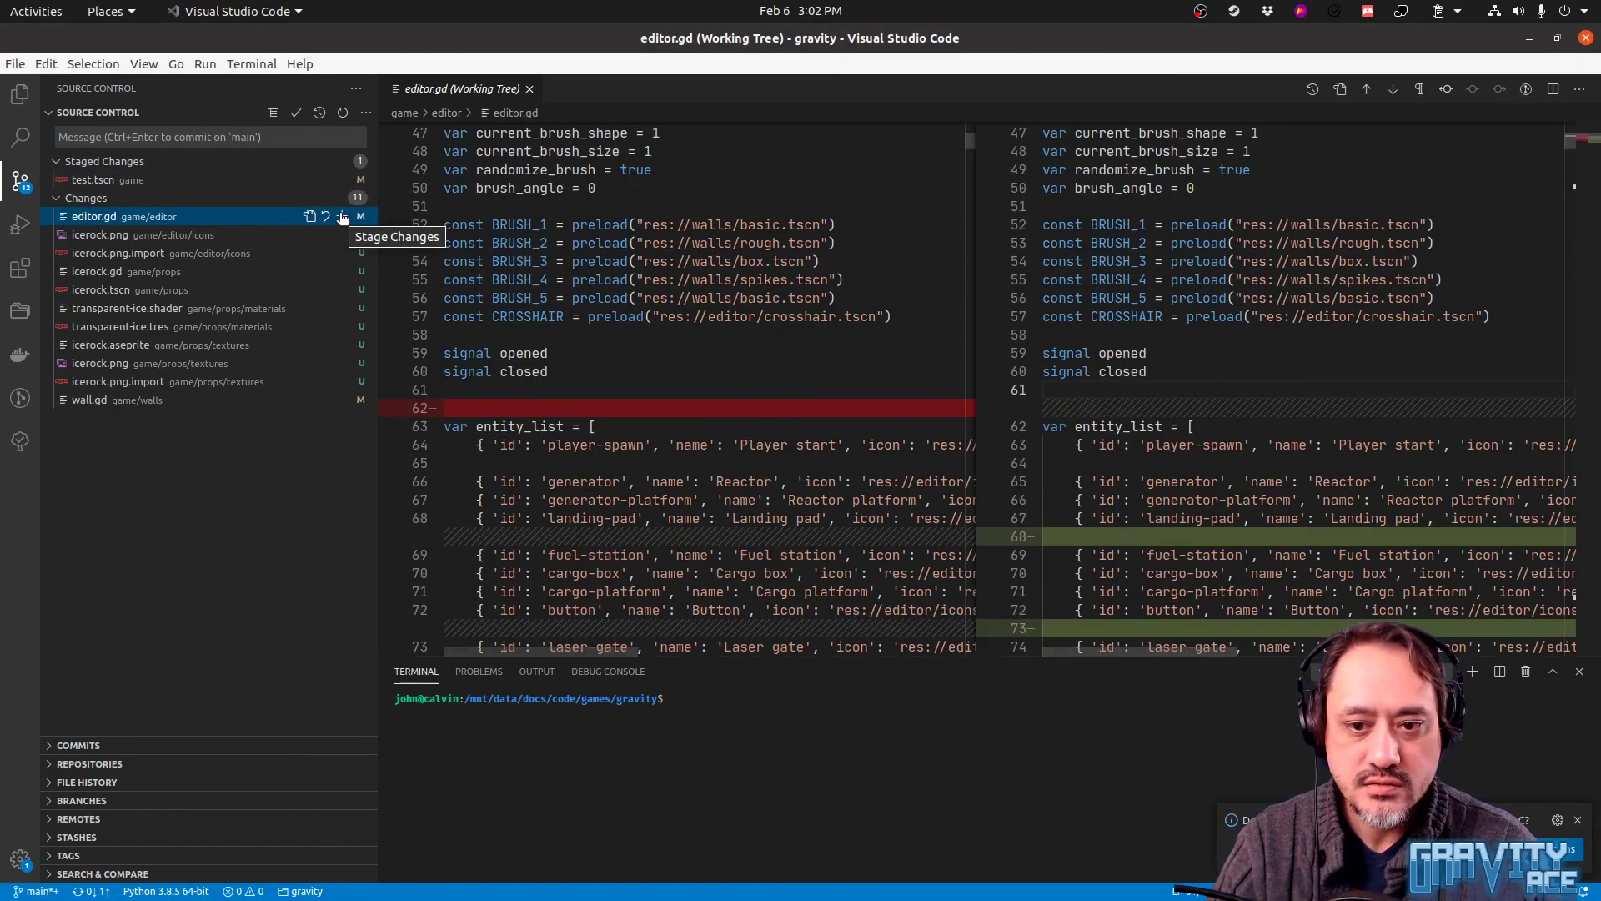
pyautogui.scroll(-4, 1195, 494)
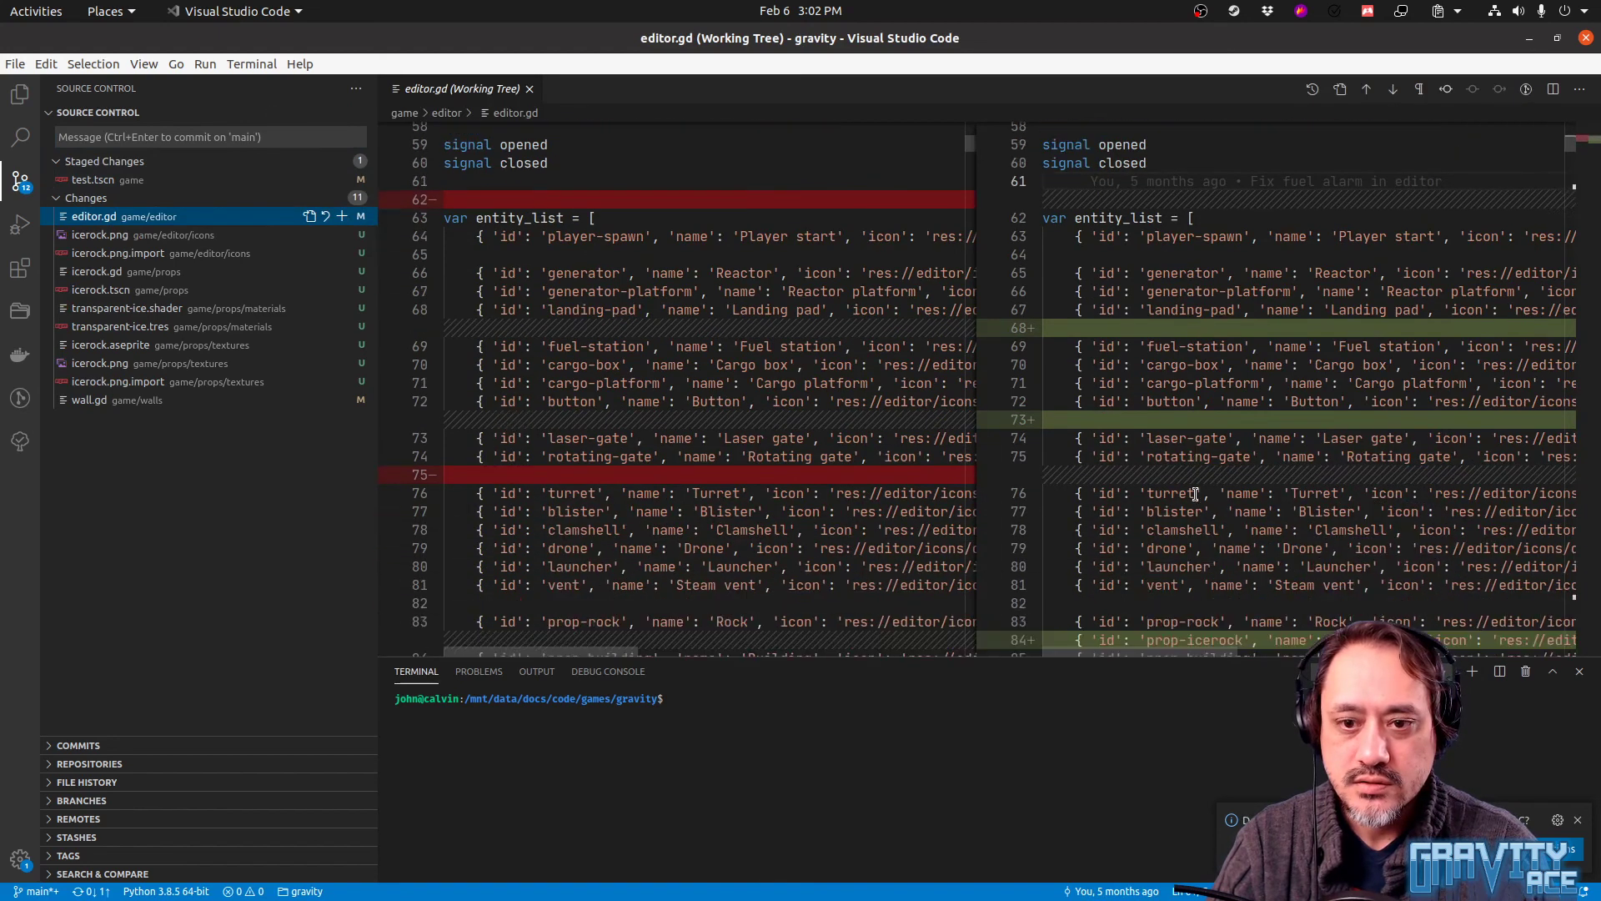
pyautogui.scroll(-2, 1195, 493)
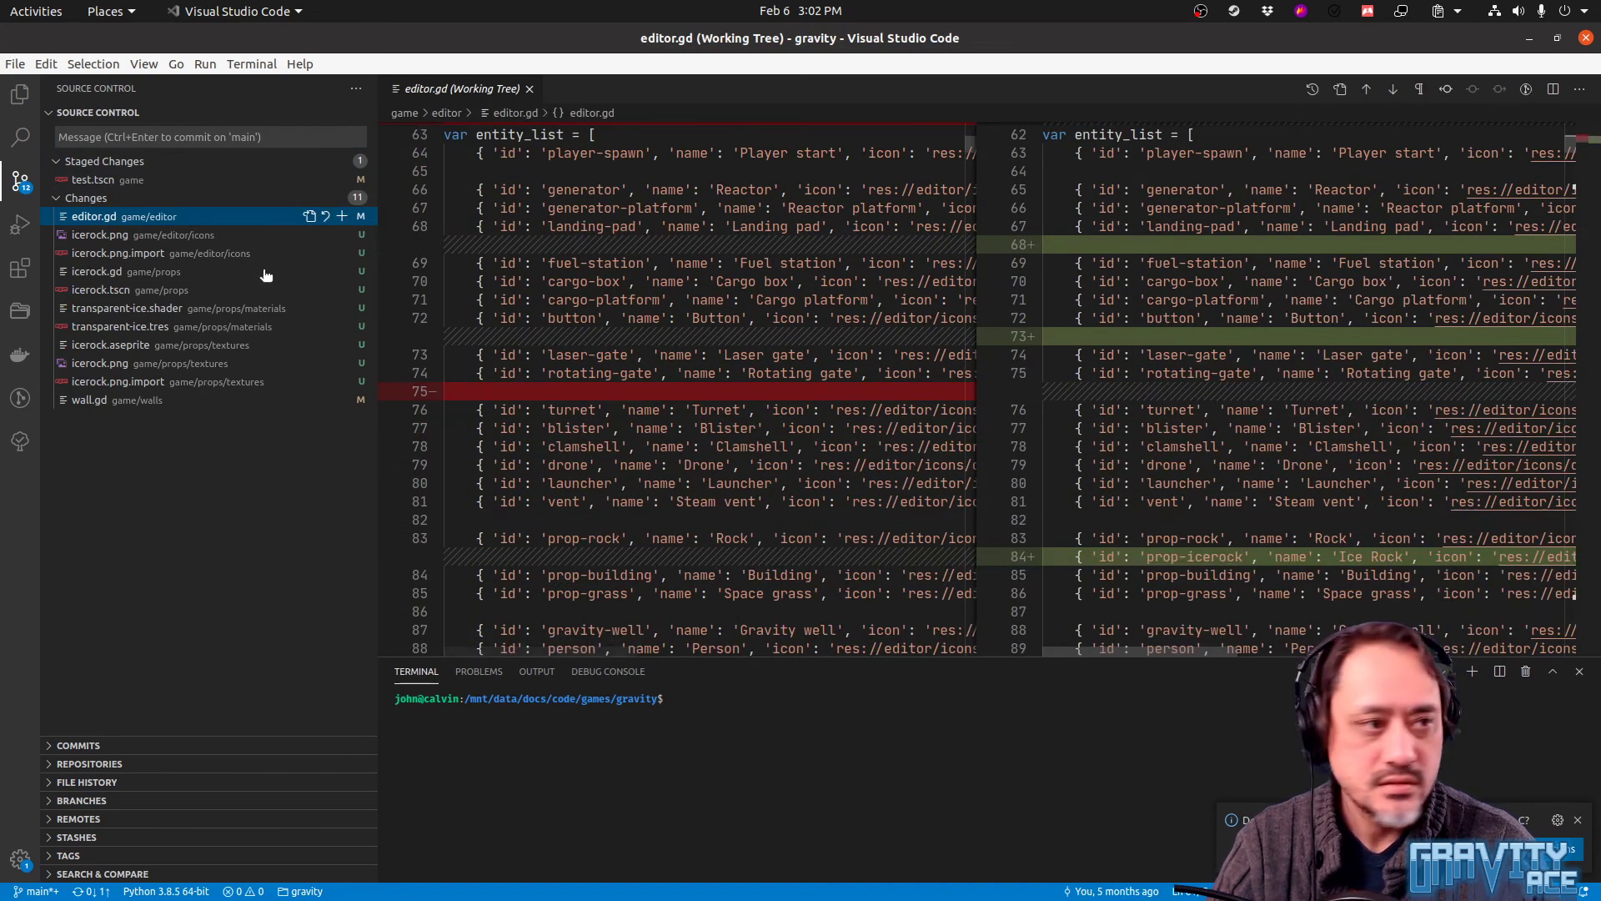
pyautogui.click(341, 216)
# Stage icerock.png and icerock.png.import from game/editor/icons, plus icerock.gd and icerock.tscn from game/props
pyautogui.click(341, 234)
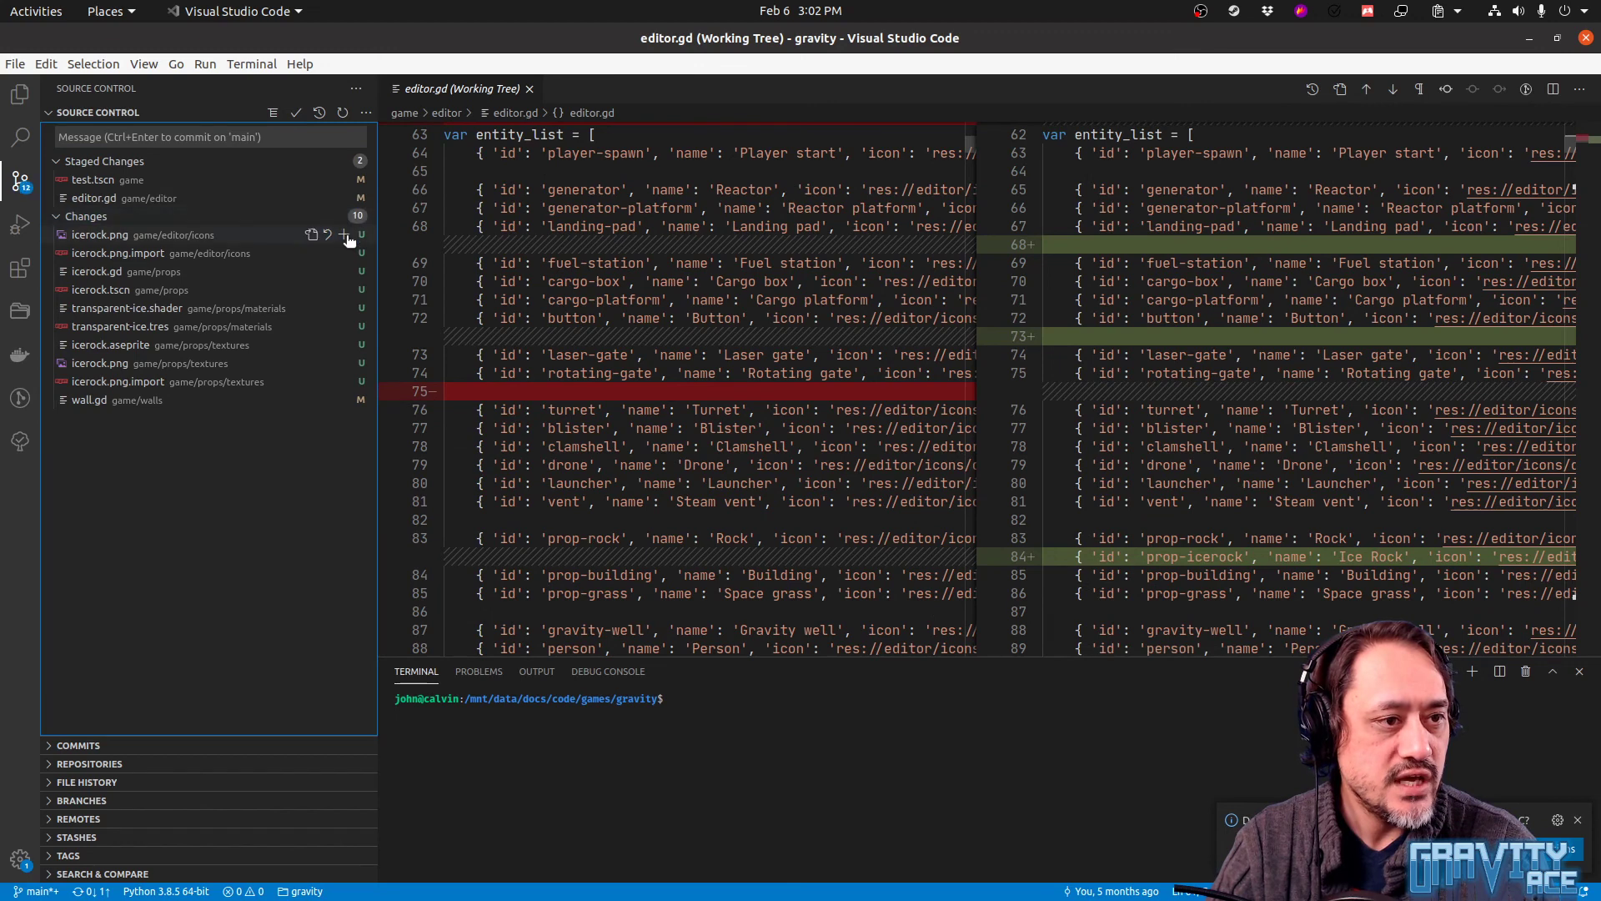
pyautogui.click(344, 253)
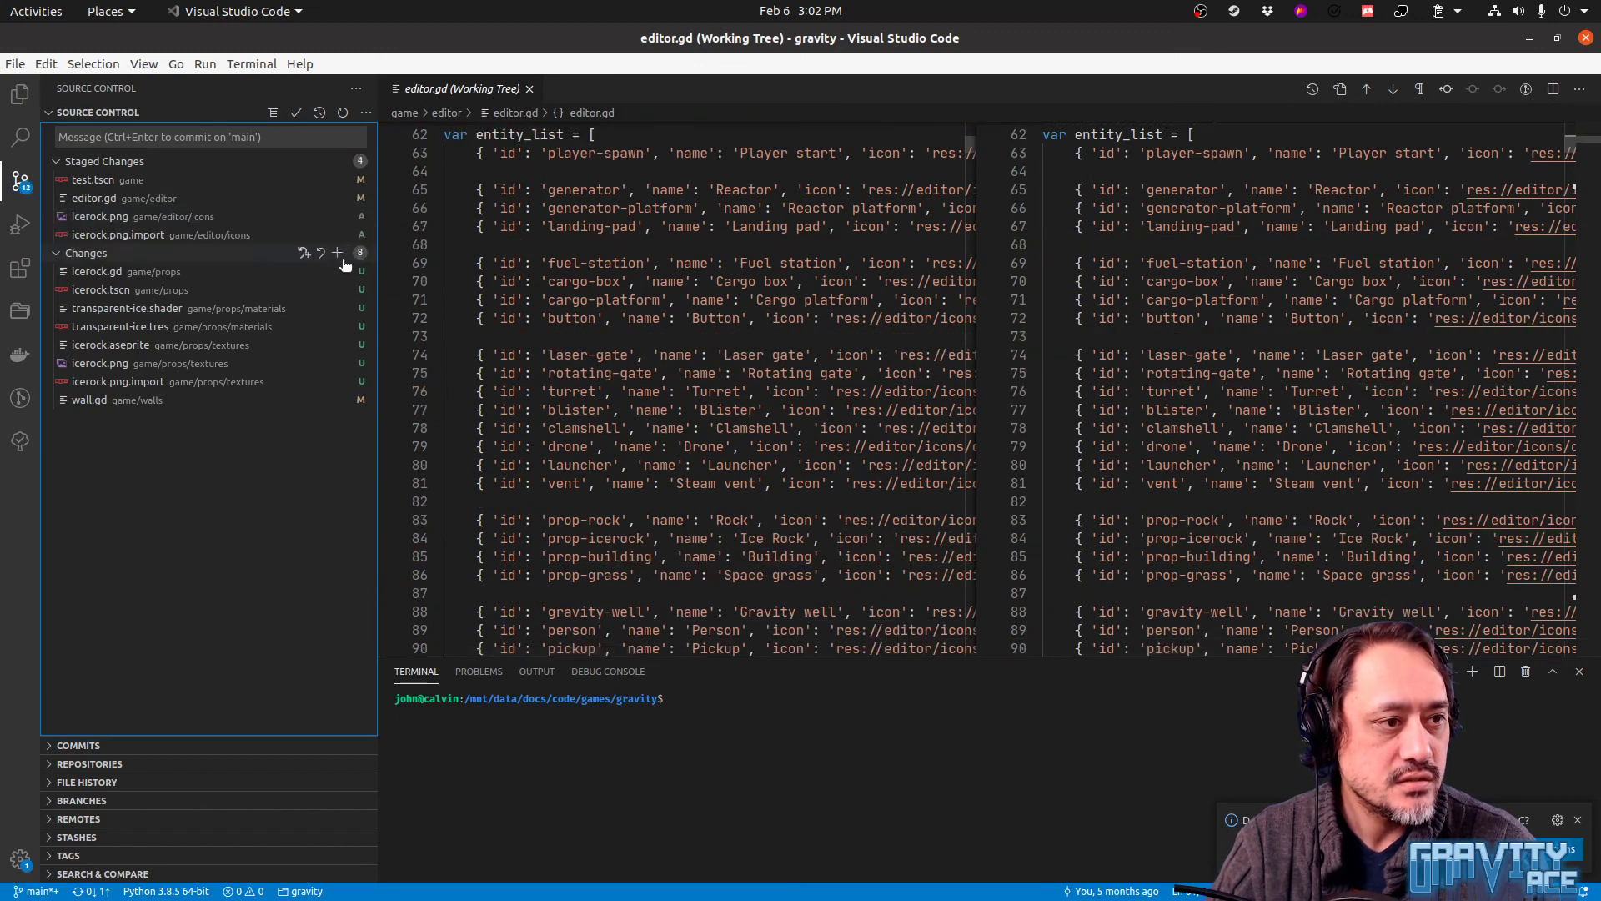
pyautogui.click(341, 271)
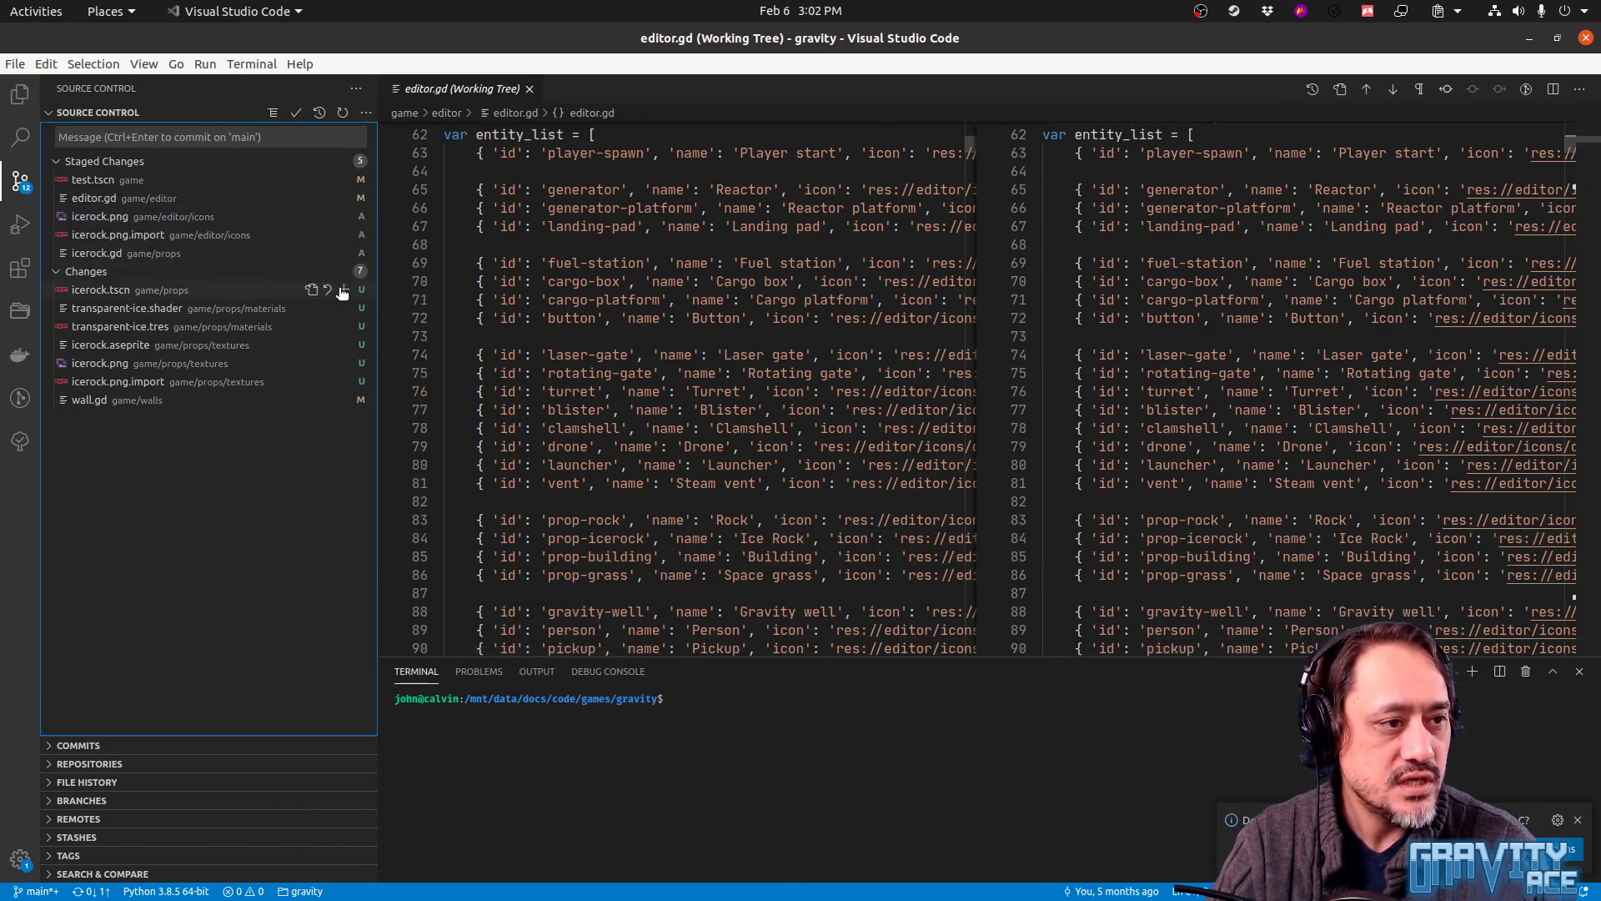
pyautogui.click(342, 290)
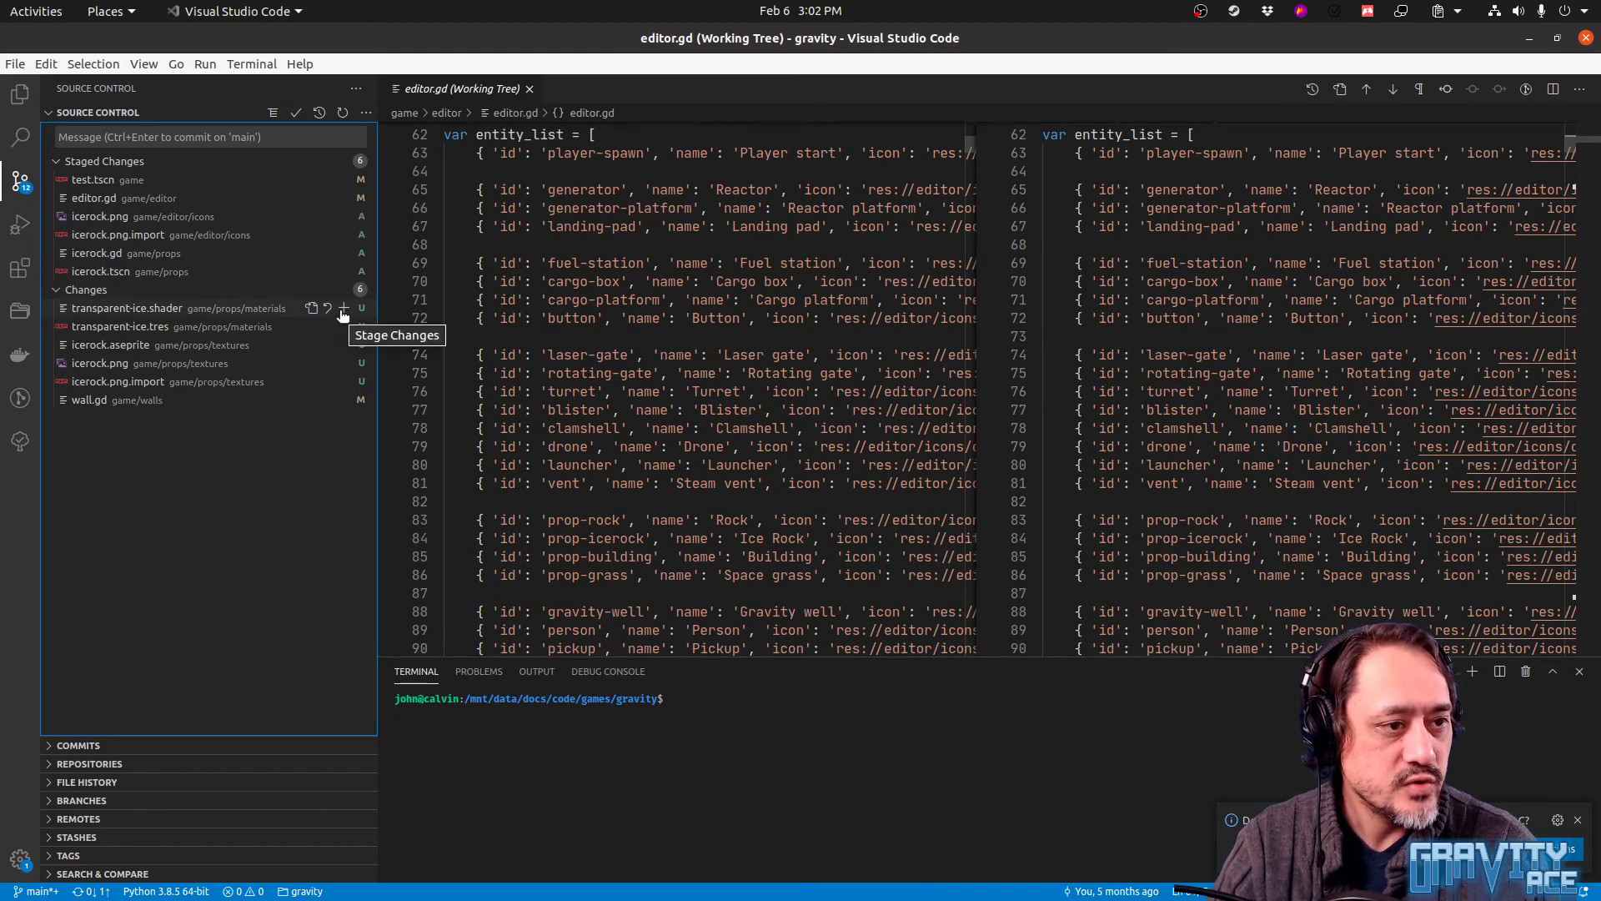
# Discard the untracked transparent-ice.shader and transparent-ice.tres in game/props/materials, deleting both files permanently
pyautogui.click(327, 307)
pyautogui.click(963, 501)
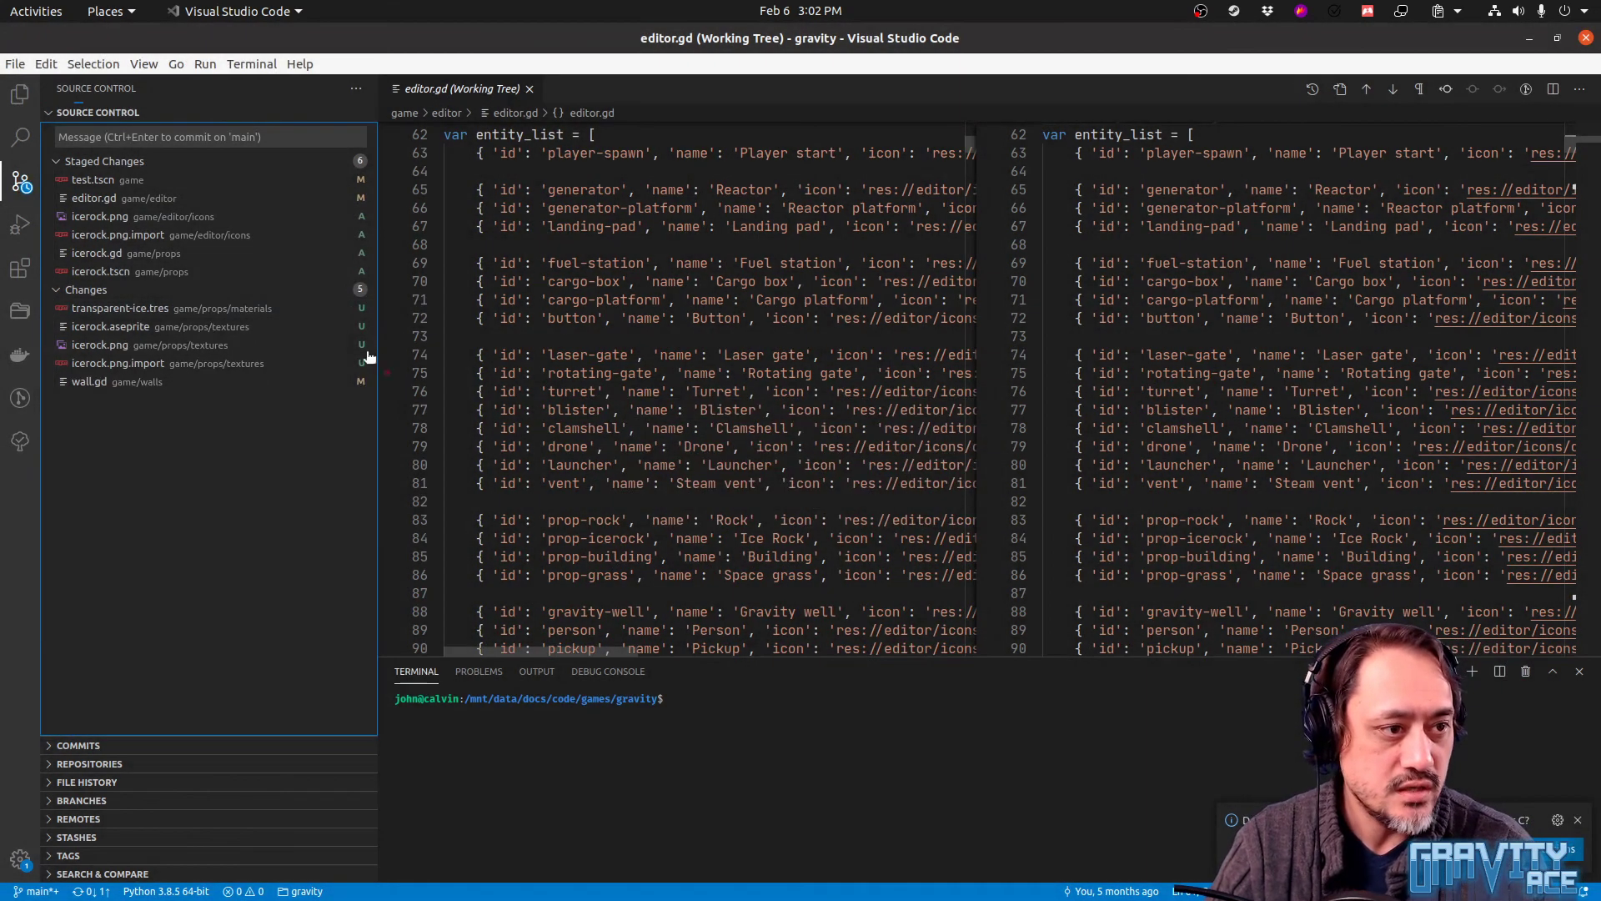
pyautogui.click(328, 309)
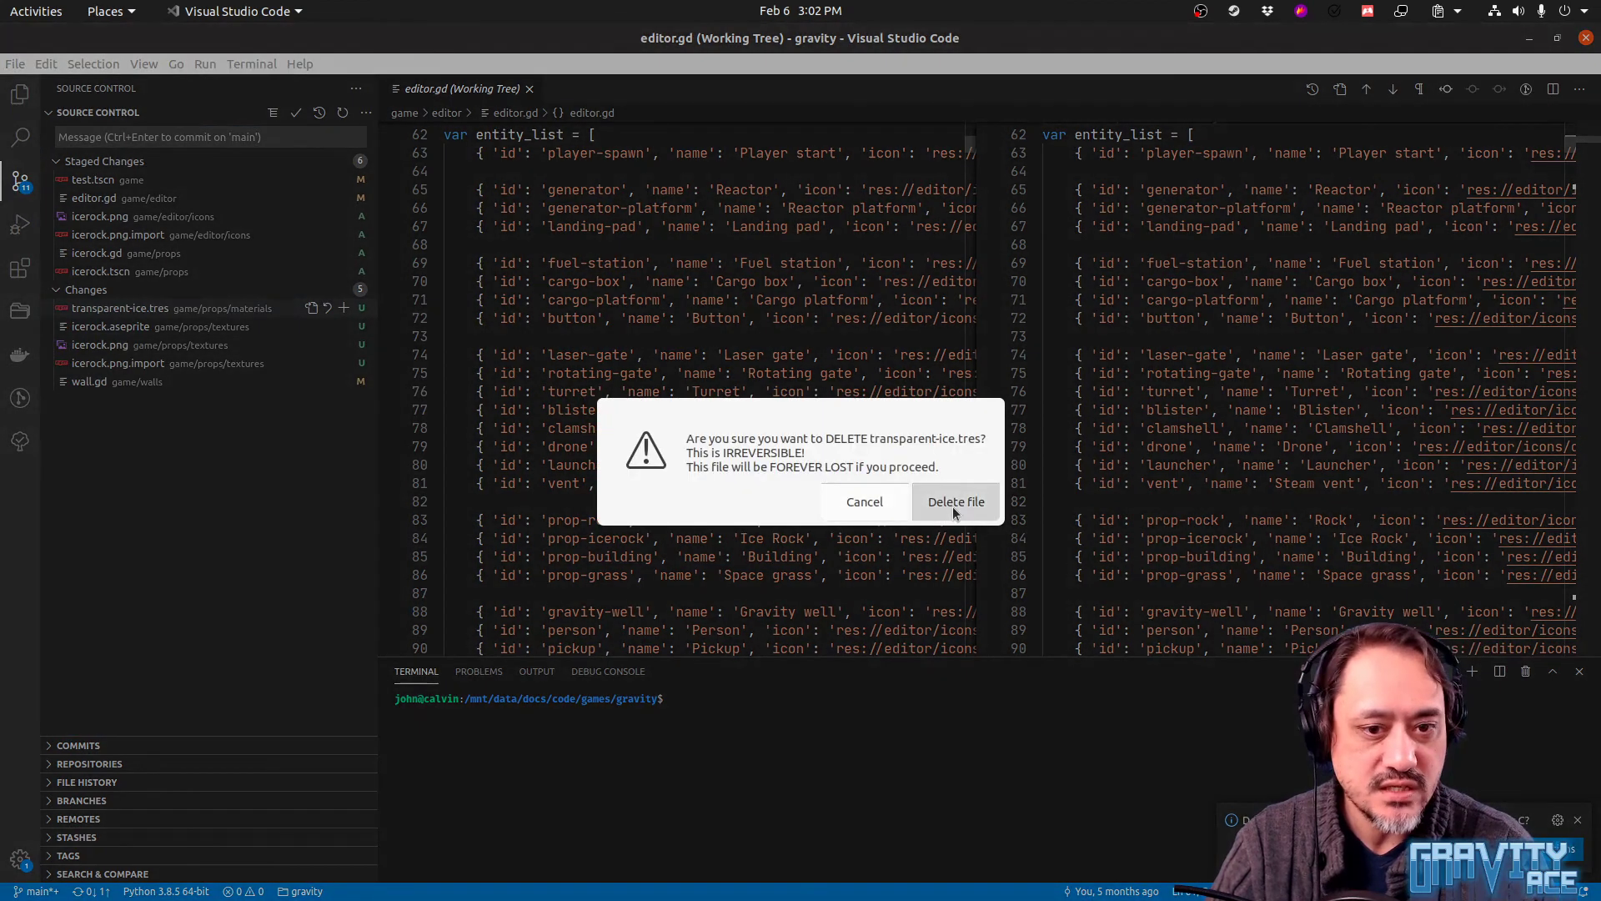
pyautogui.click(961, 501)
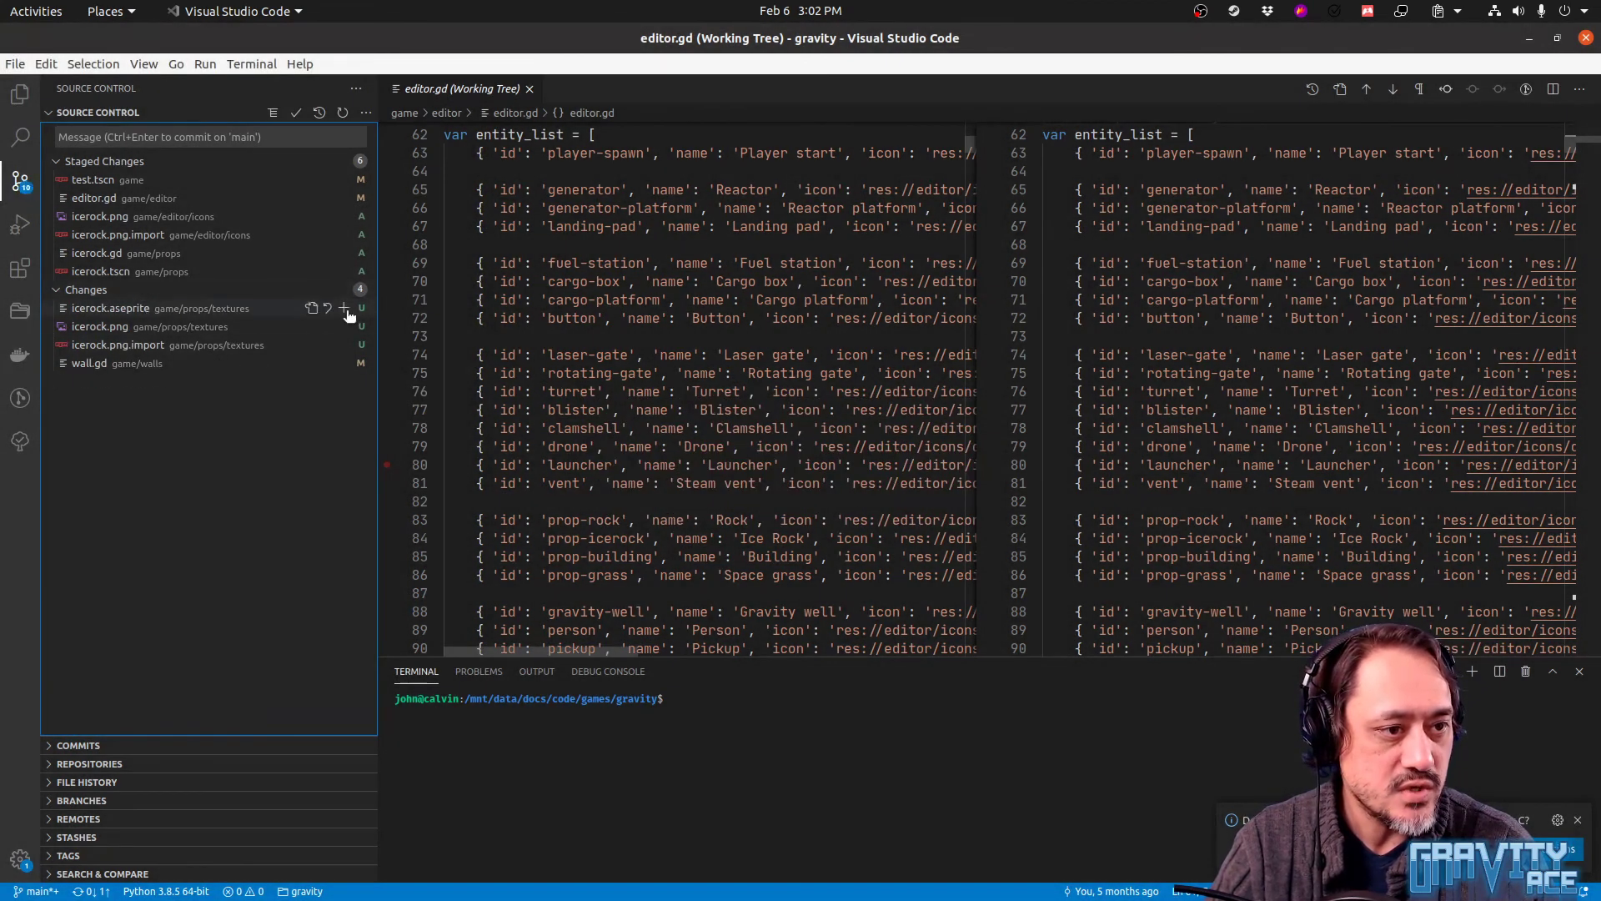
# Stage icerock.aseprite, icerock.png and icerock.png.import from game/props/textures
pyautogui.click(345, 308)
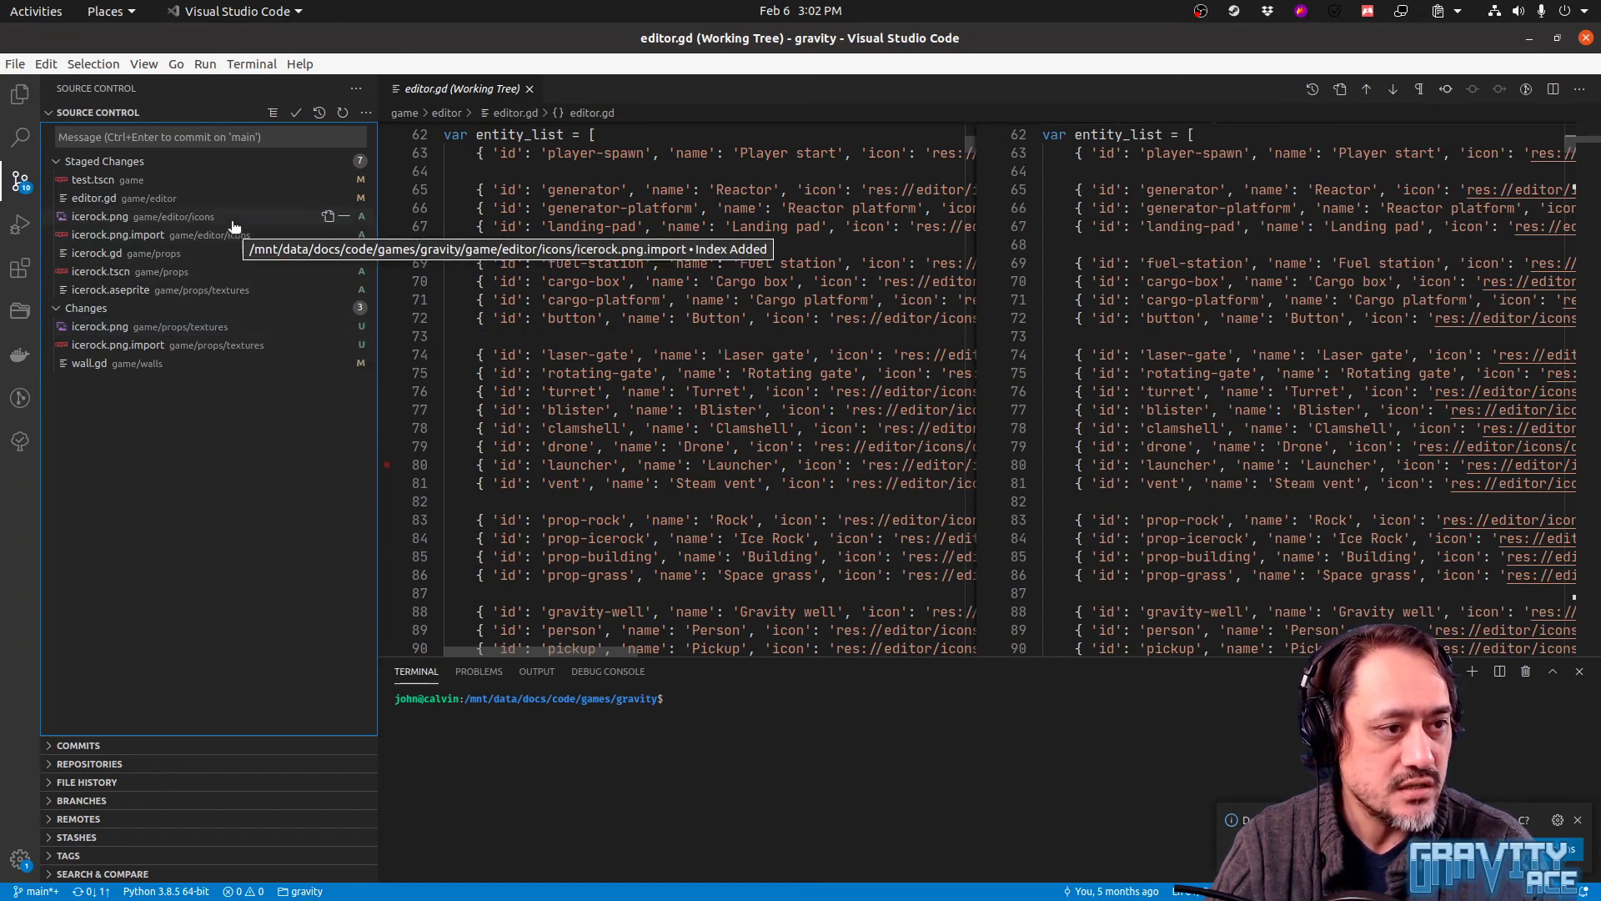
pyautogui.click(344, 327)
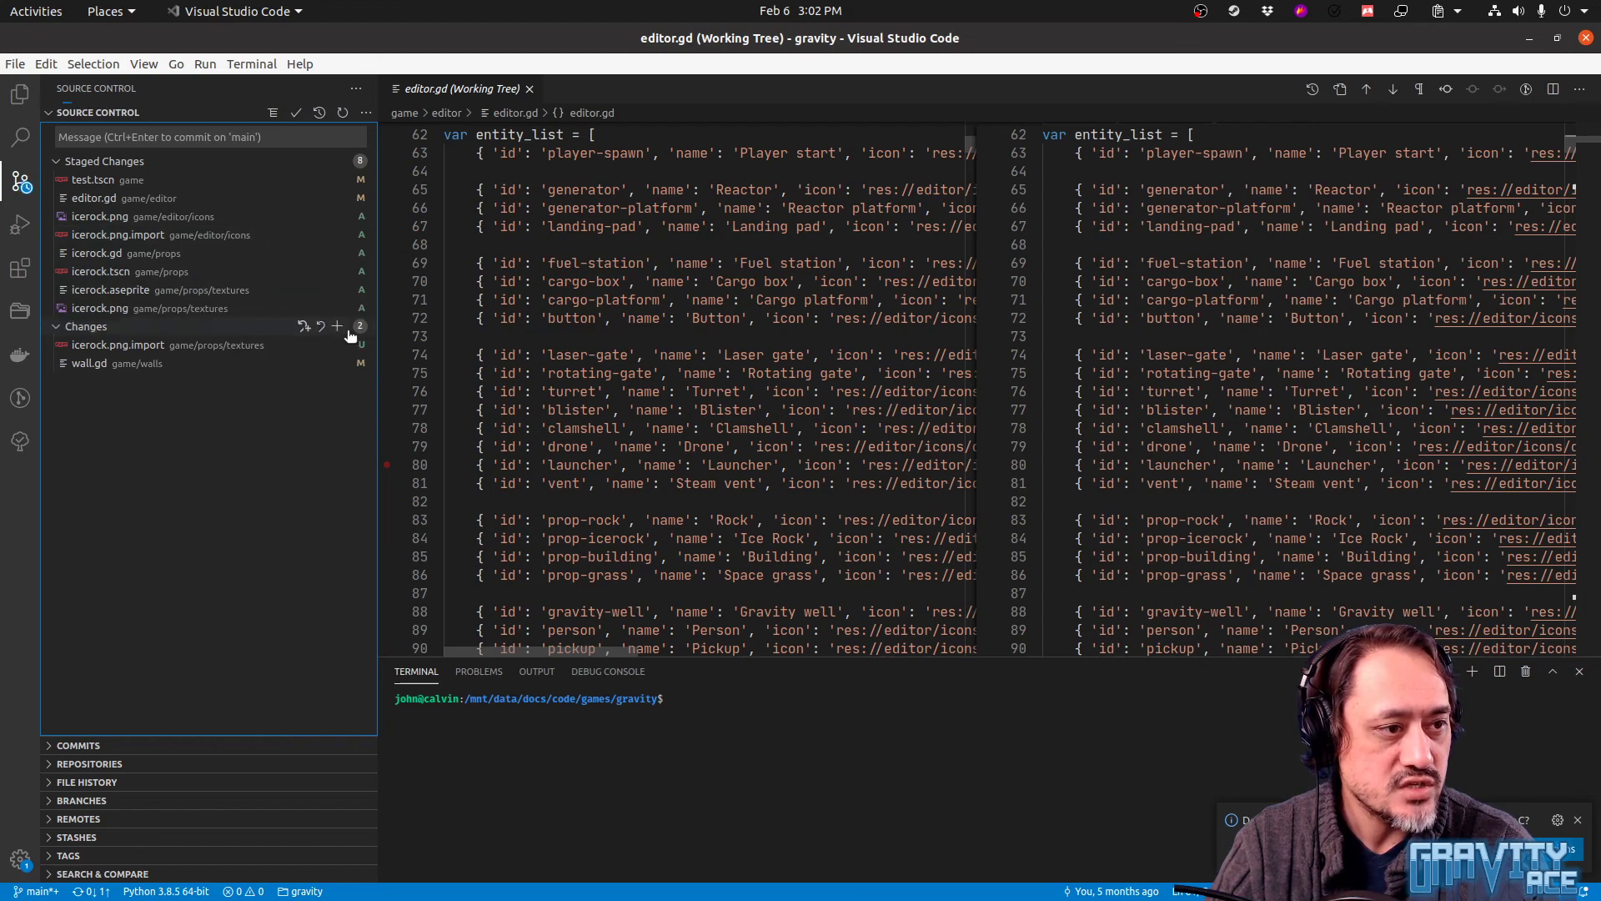
pyautogui.click(345, 344)
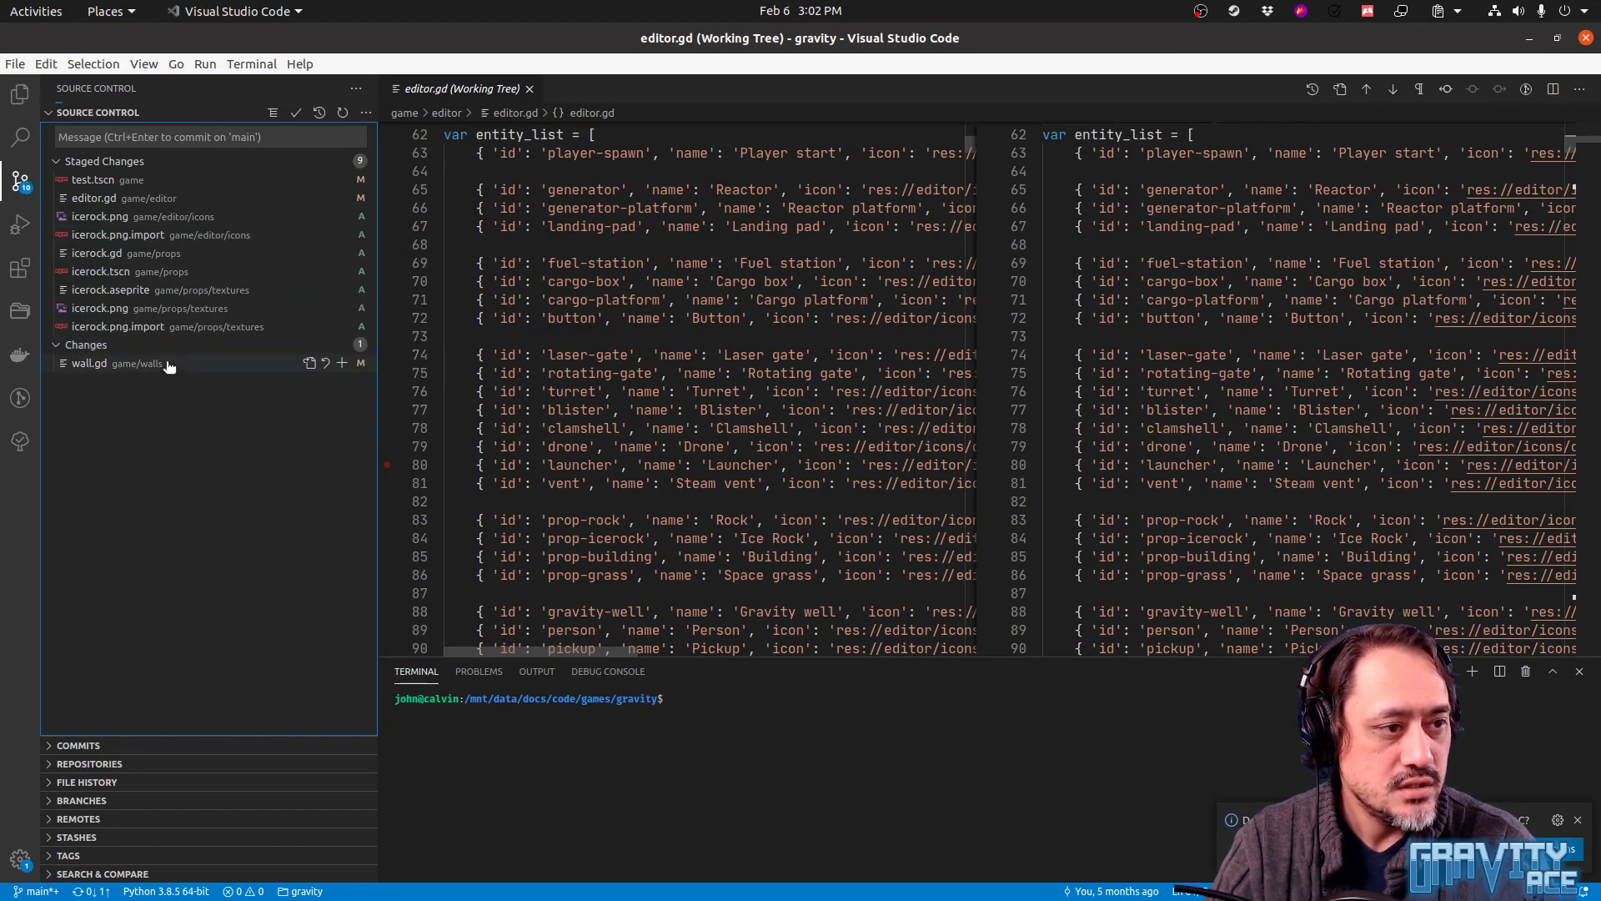
# Review the code differences in wall.gd and stage the file
pyautogui.click(169, 367)
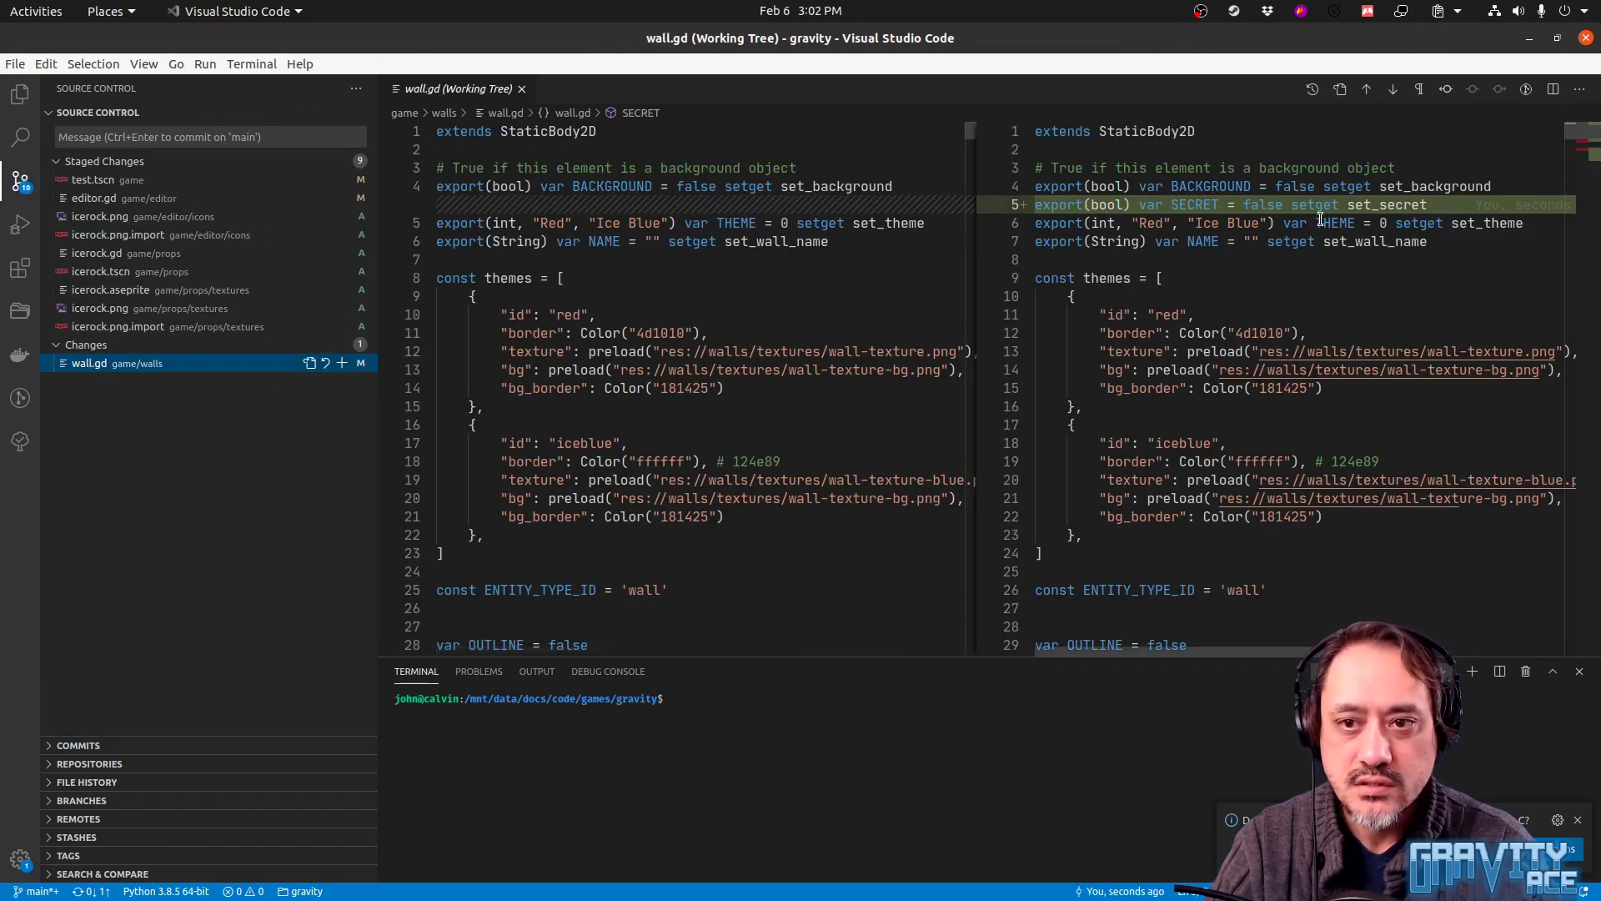
pyautogui.scroll(-8, 1414, 248)
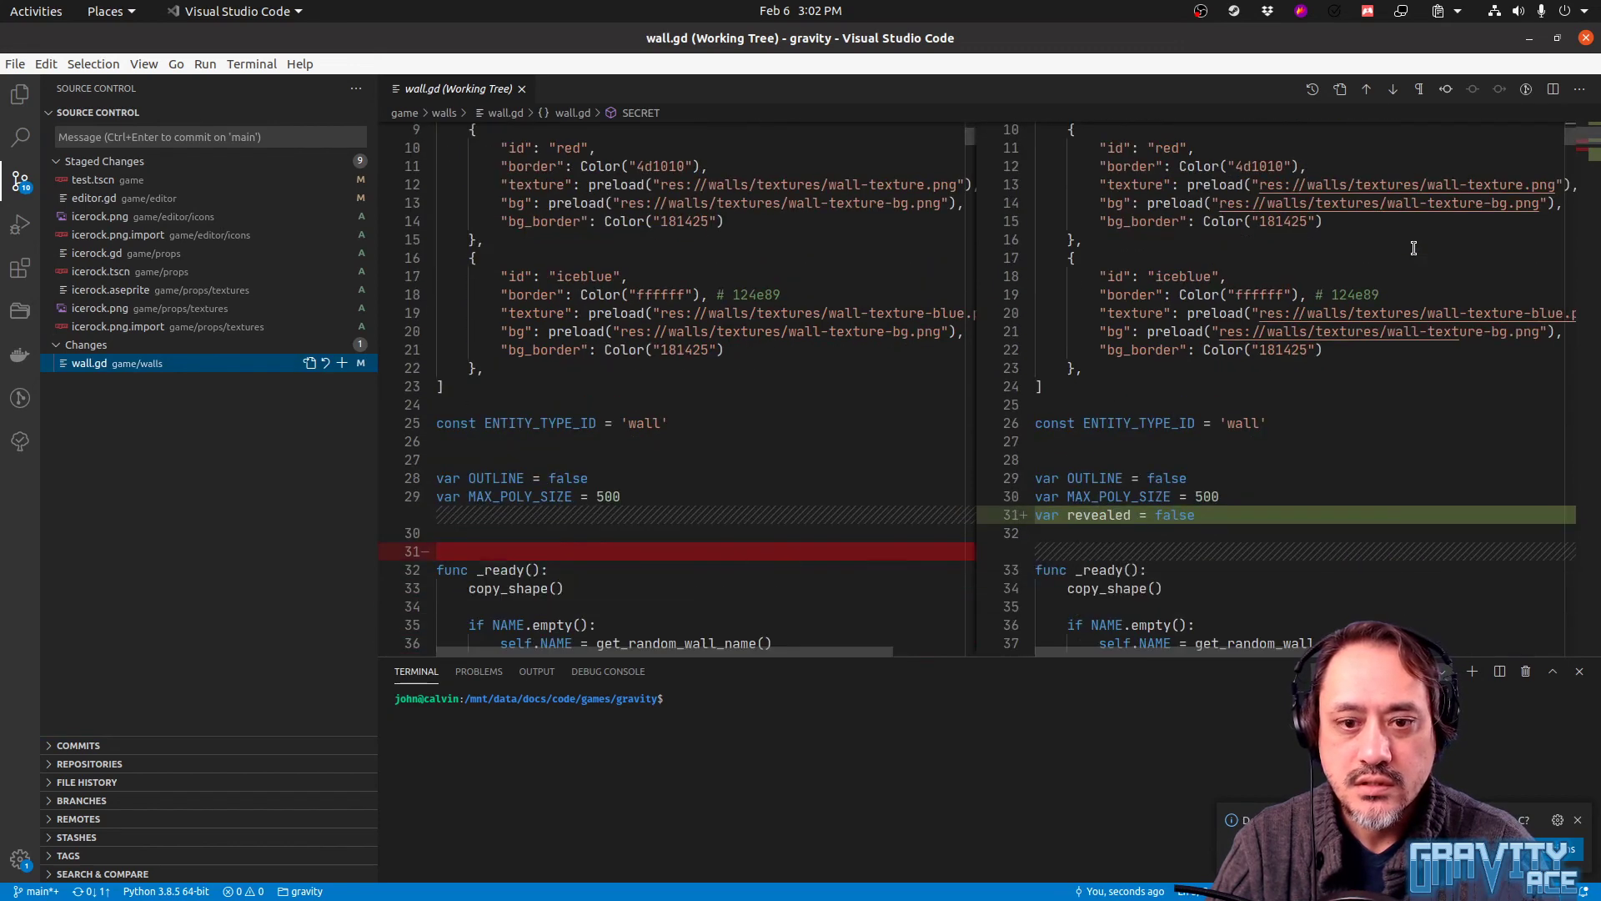
pyautogui.scroll(-6, 1414, 248)
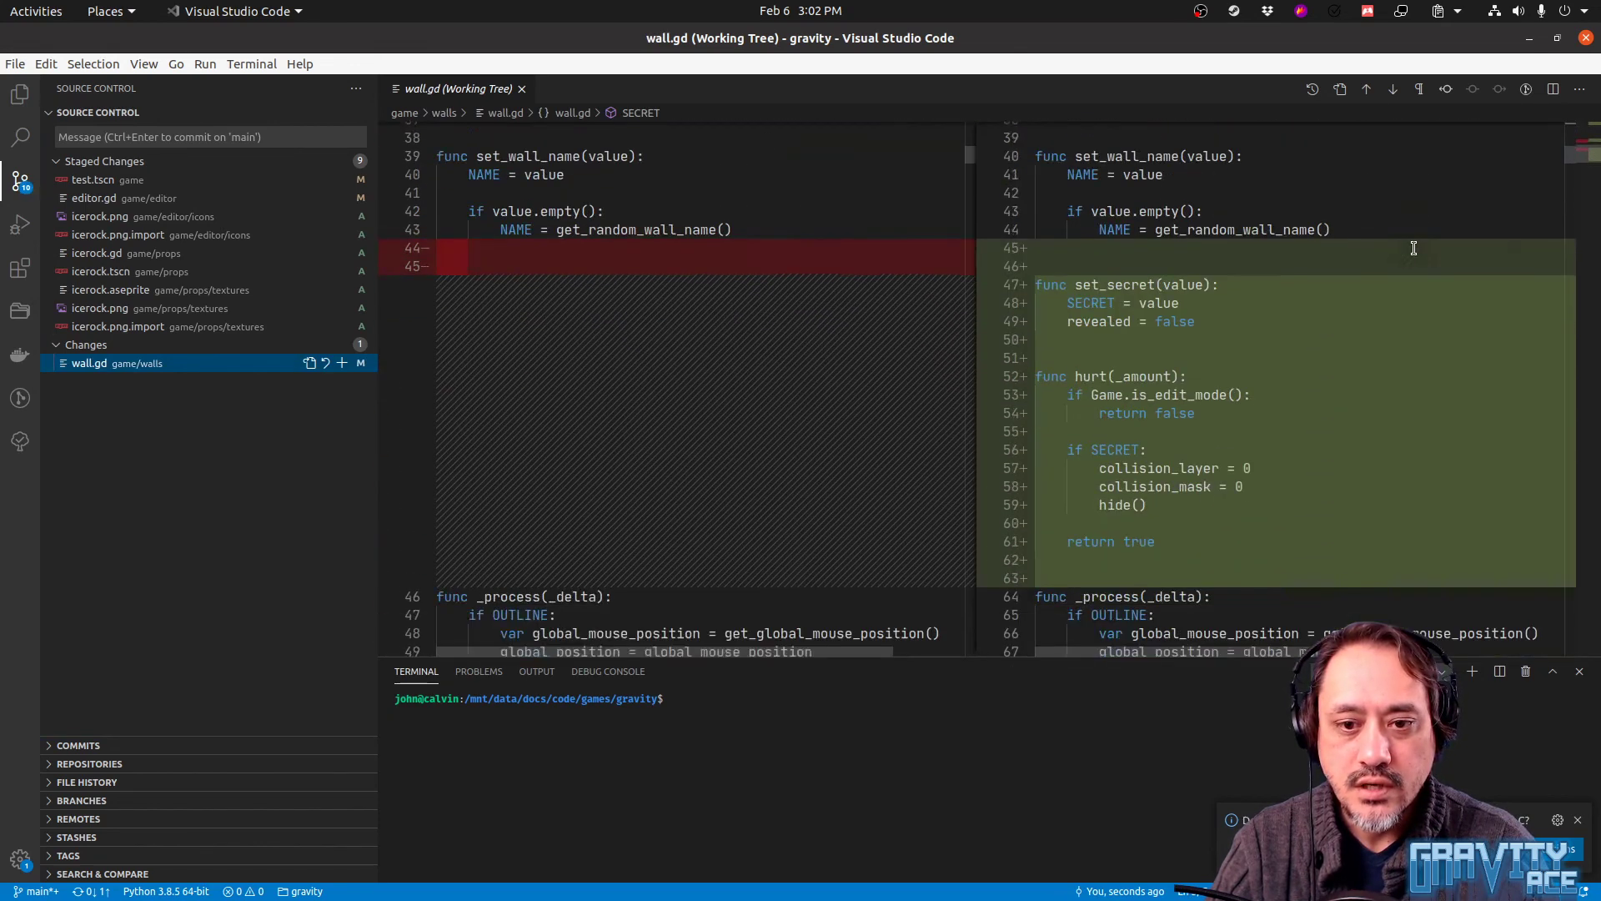
pyautogui.click(341, 364)
# Commit the staged changes with the message "Added ice rock props to the ice world" and dismiss the music player's error dialog
pyautogui.click(124, 136)
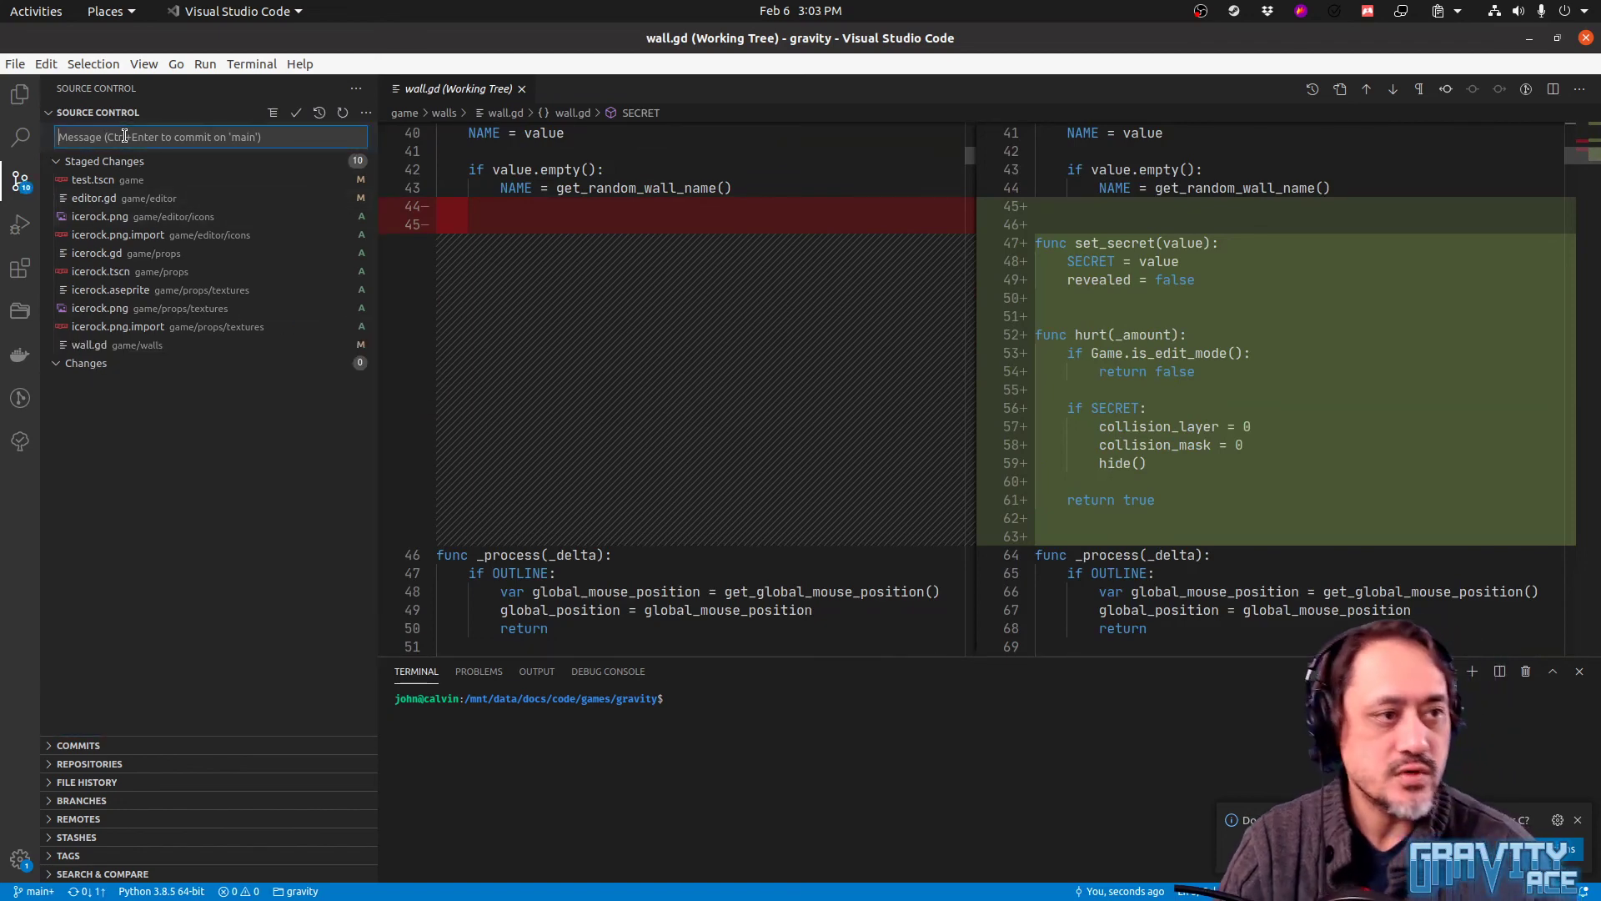
pyautogui.write('Ice ')
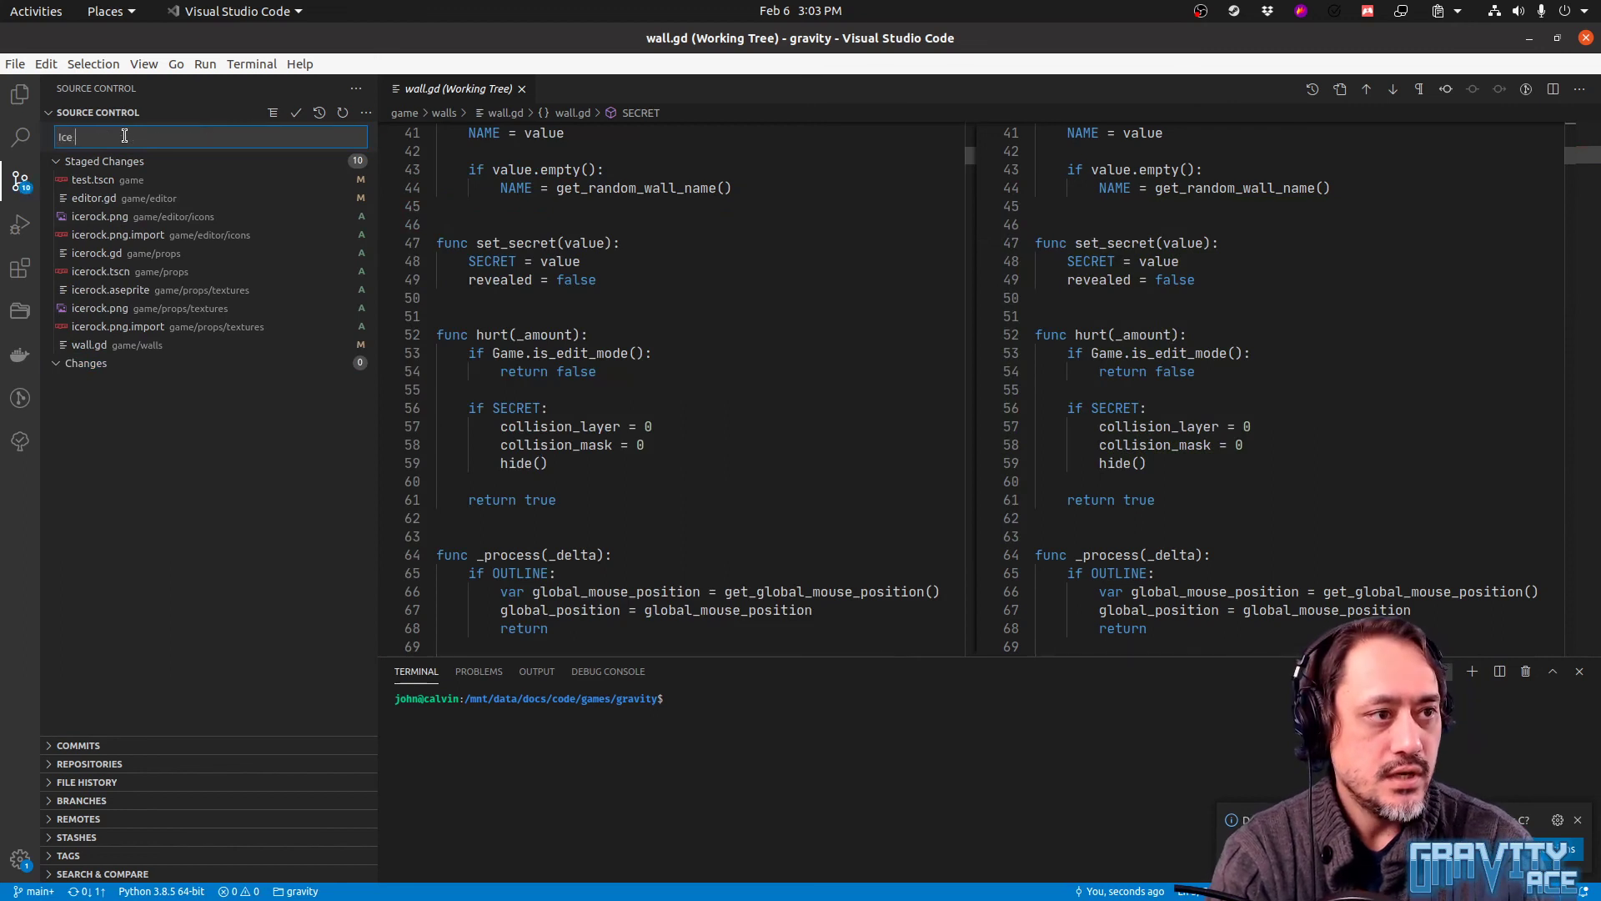
pyautogui.write('rock')
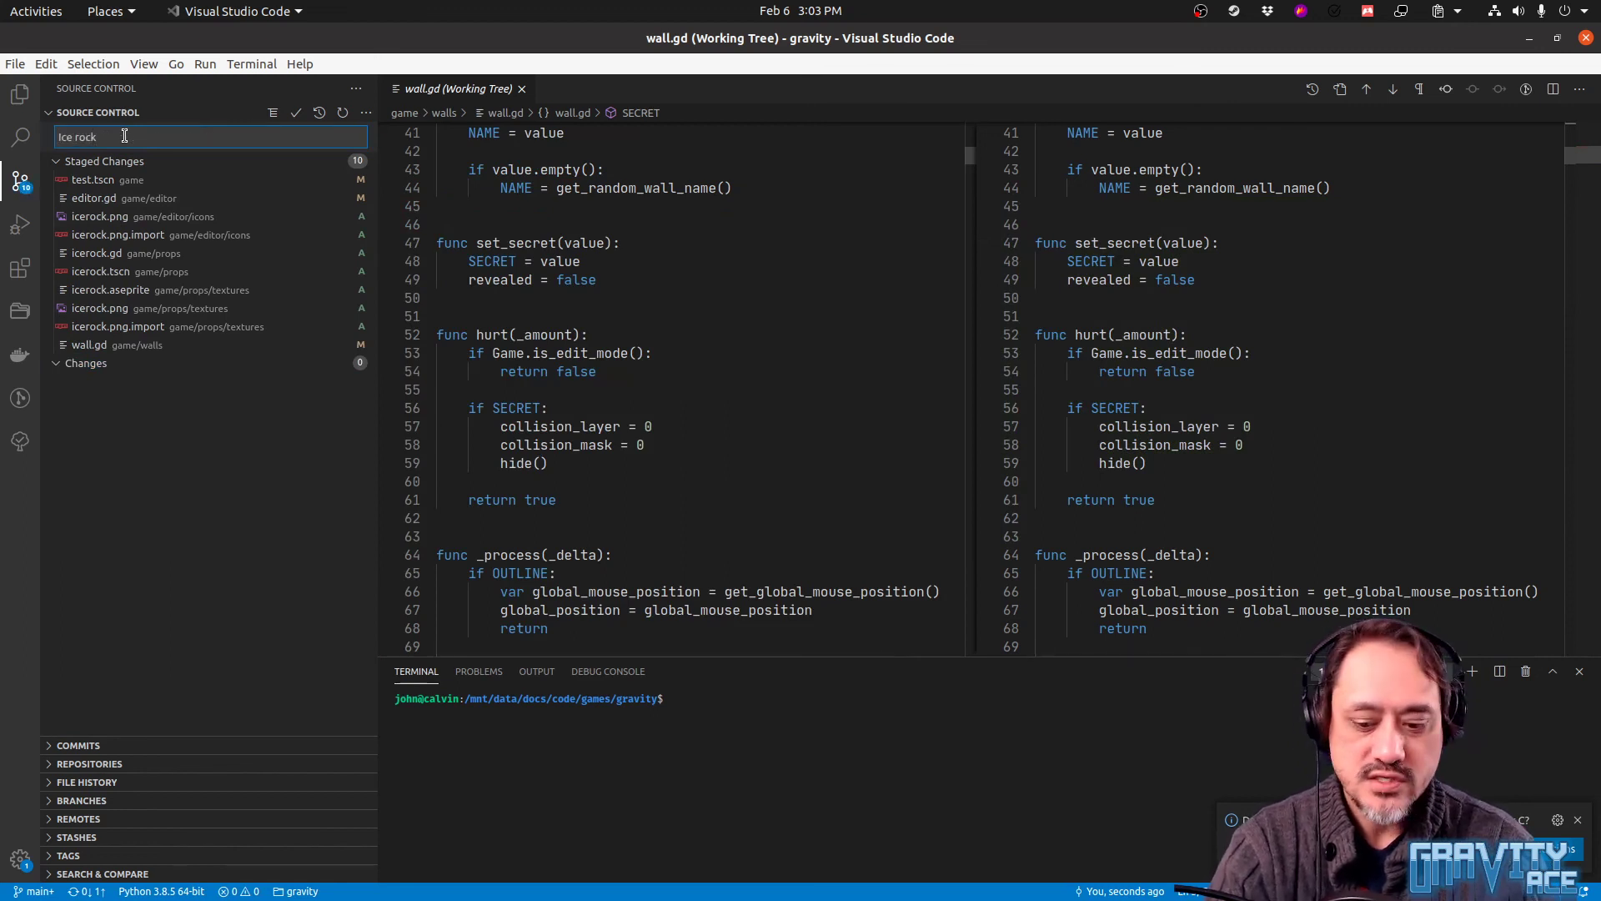
pyautogui.hotkey('ctrl', 'a')
pyautogui.write('A')
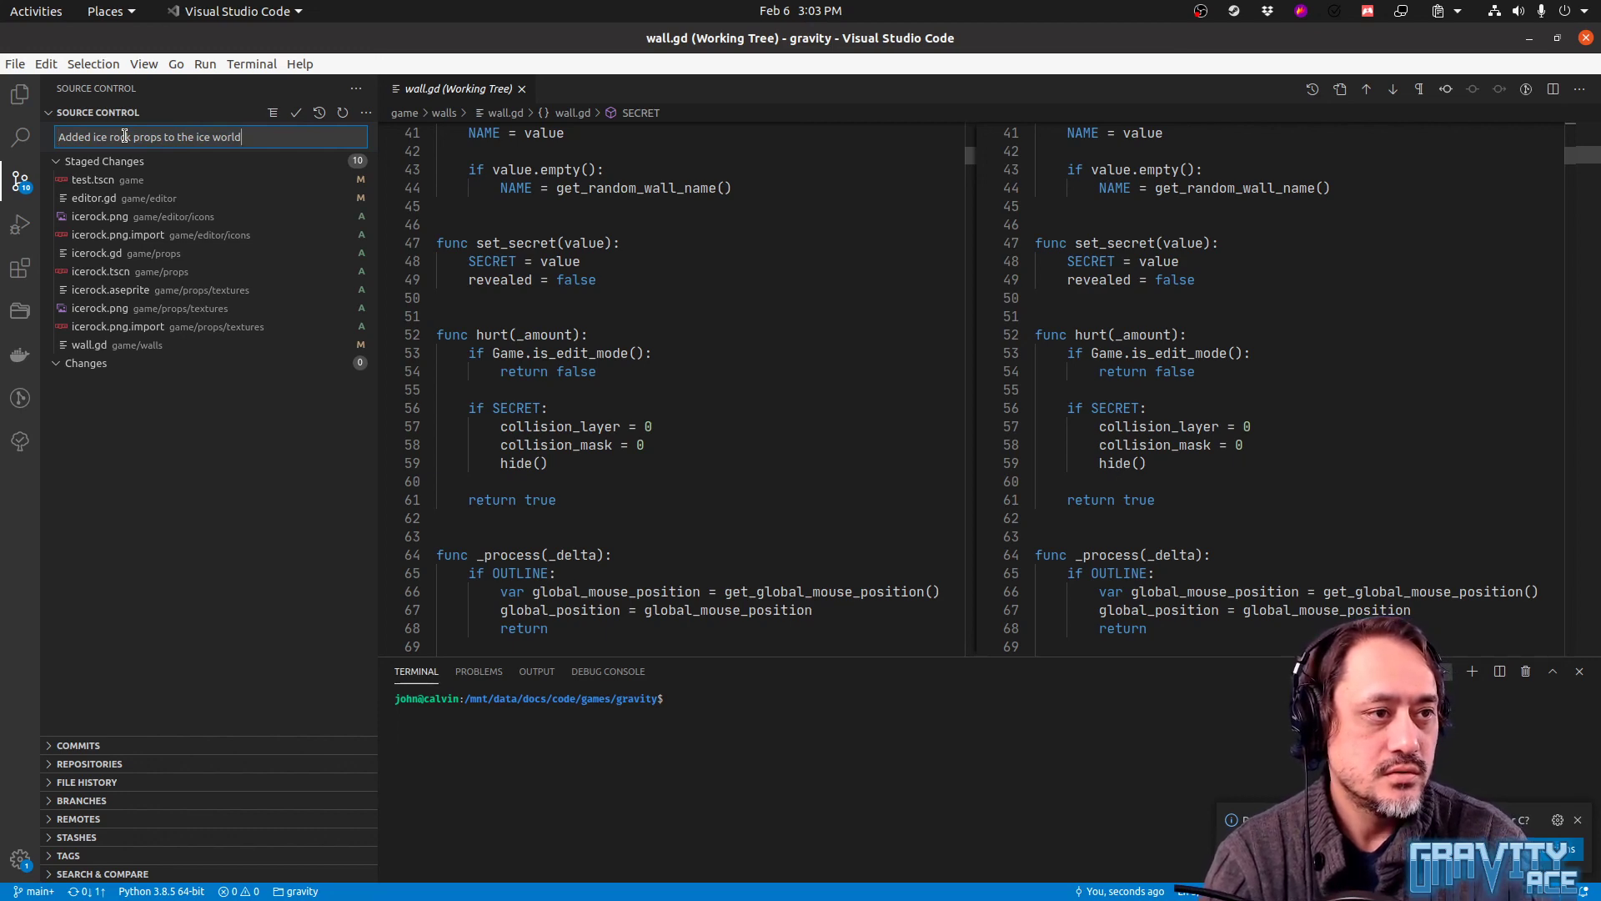
pyautogui.hotkey('ctrl', 'Return')
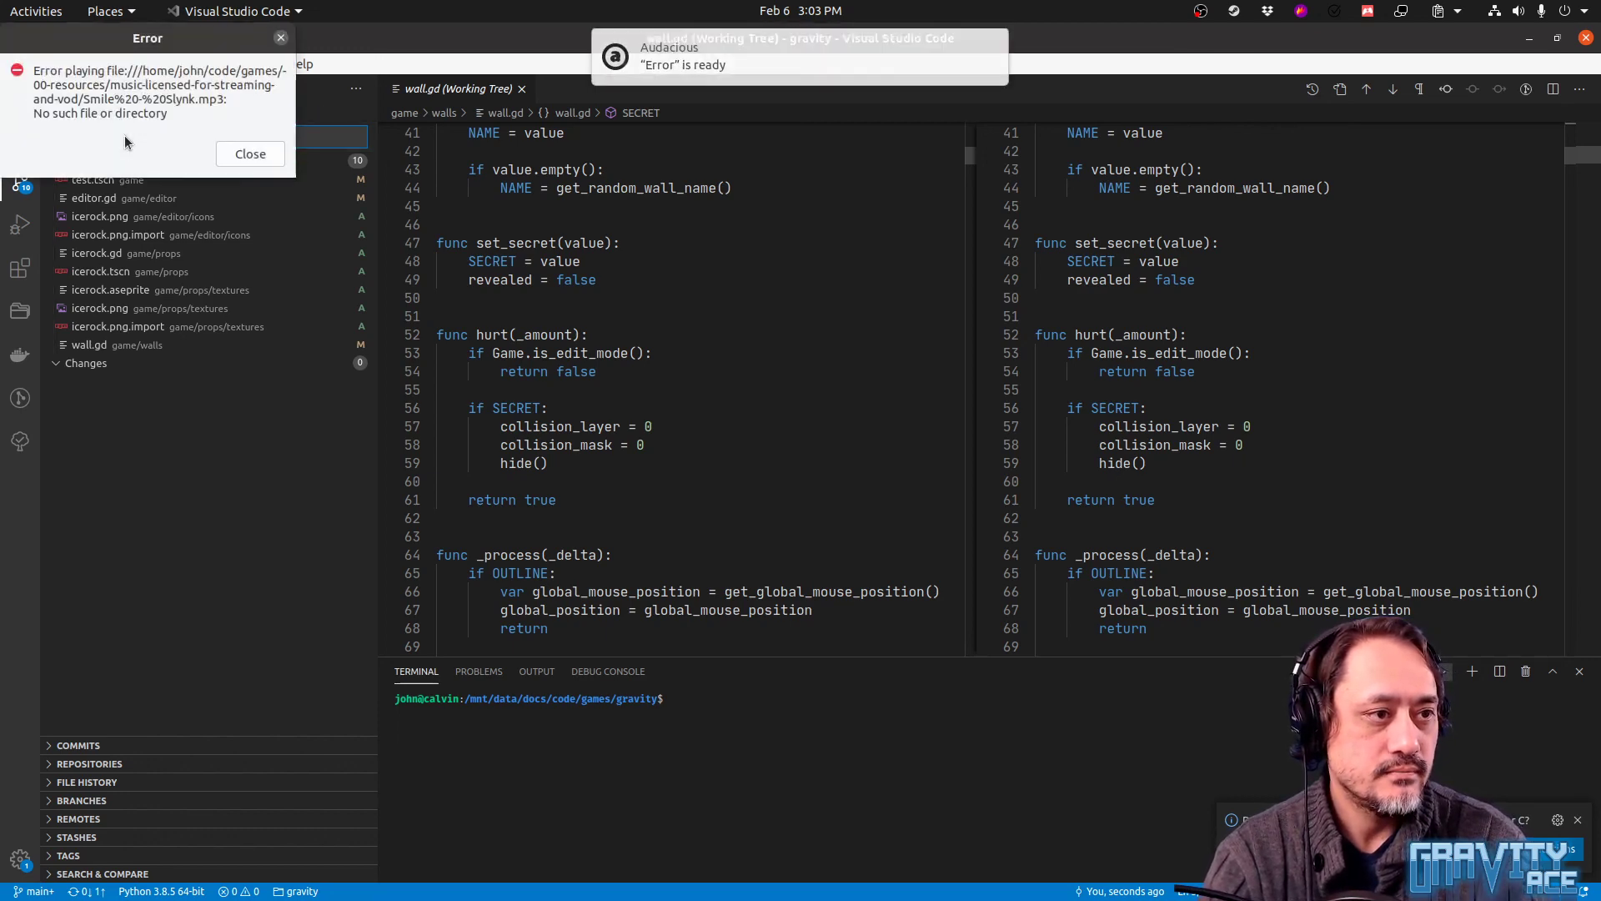
pyautogui.click(233, 155)
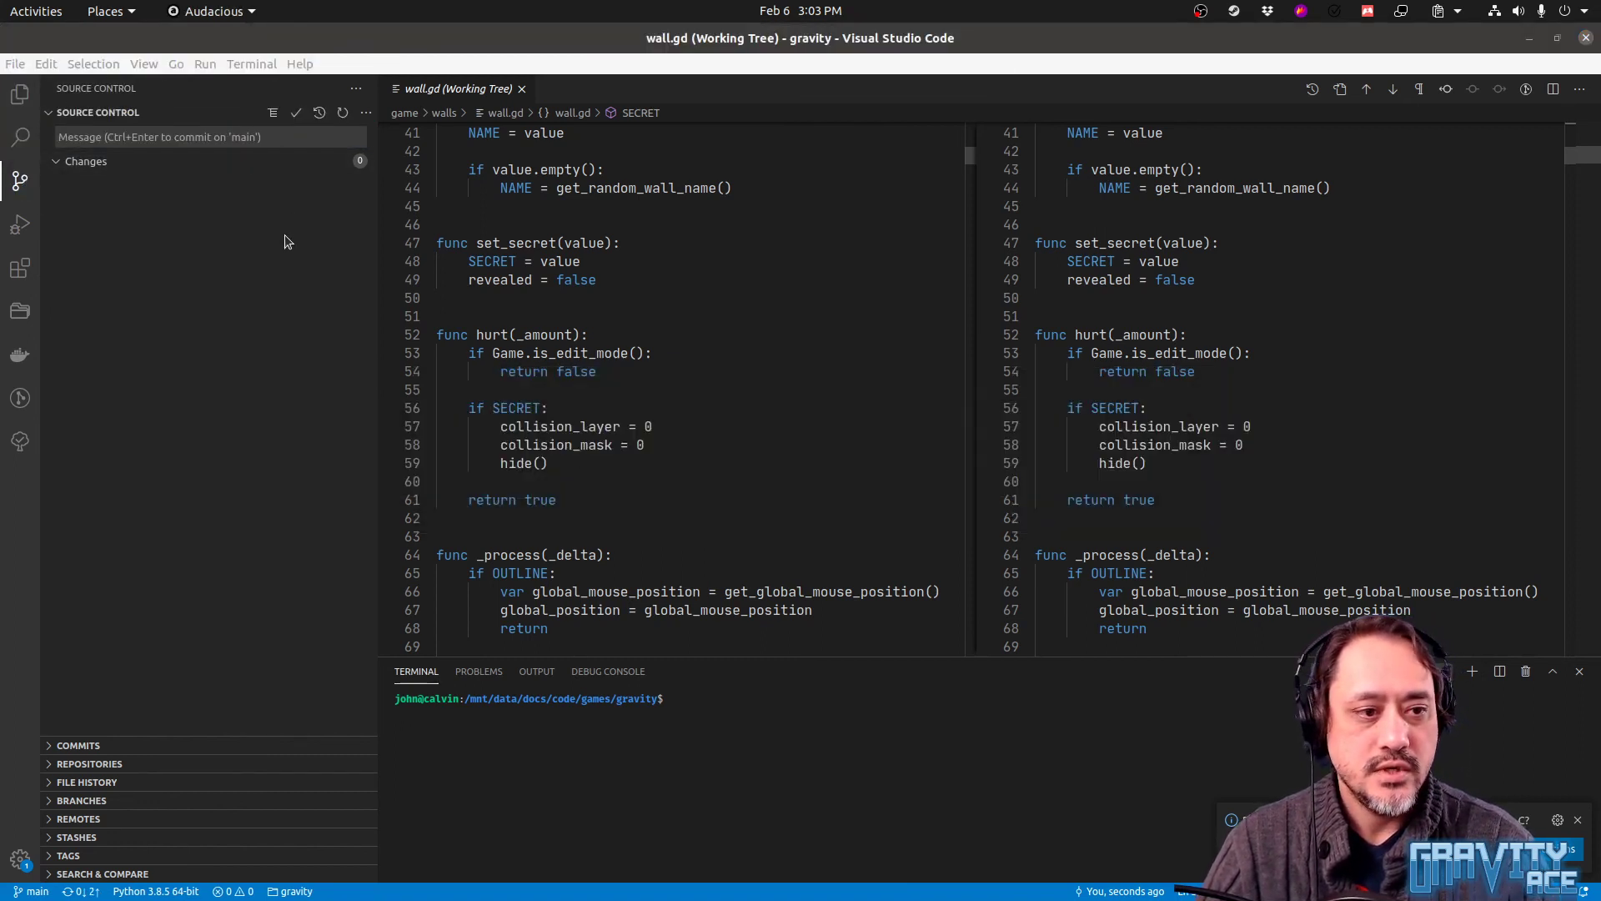
# Switch to Discord and open the changelog channel of the Gravity Ace server
pyautogui.moveTo(3, 340)
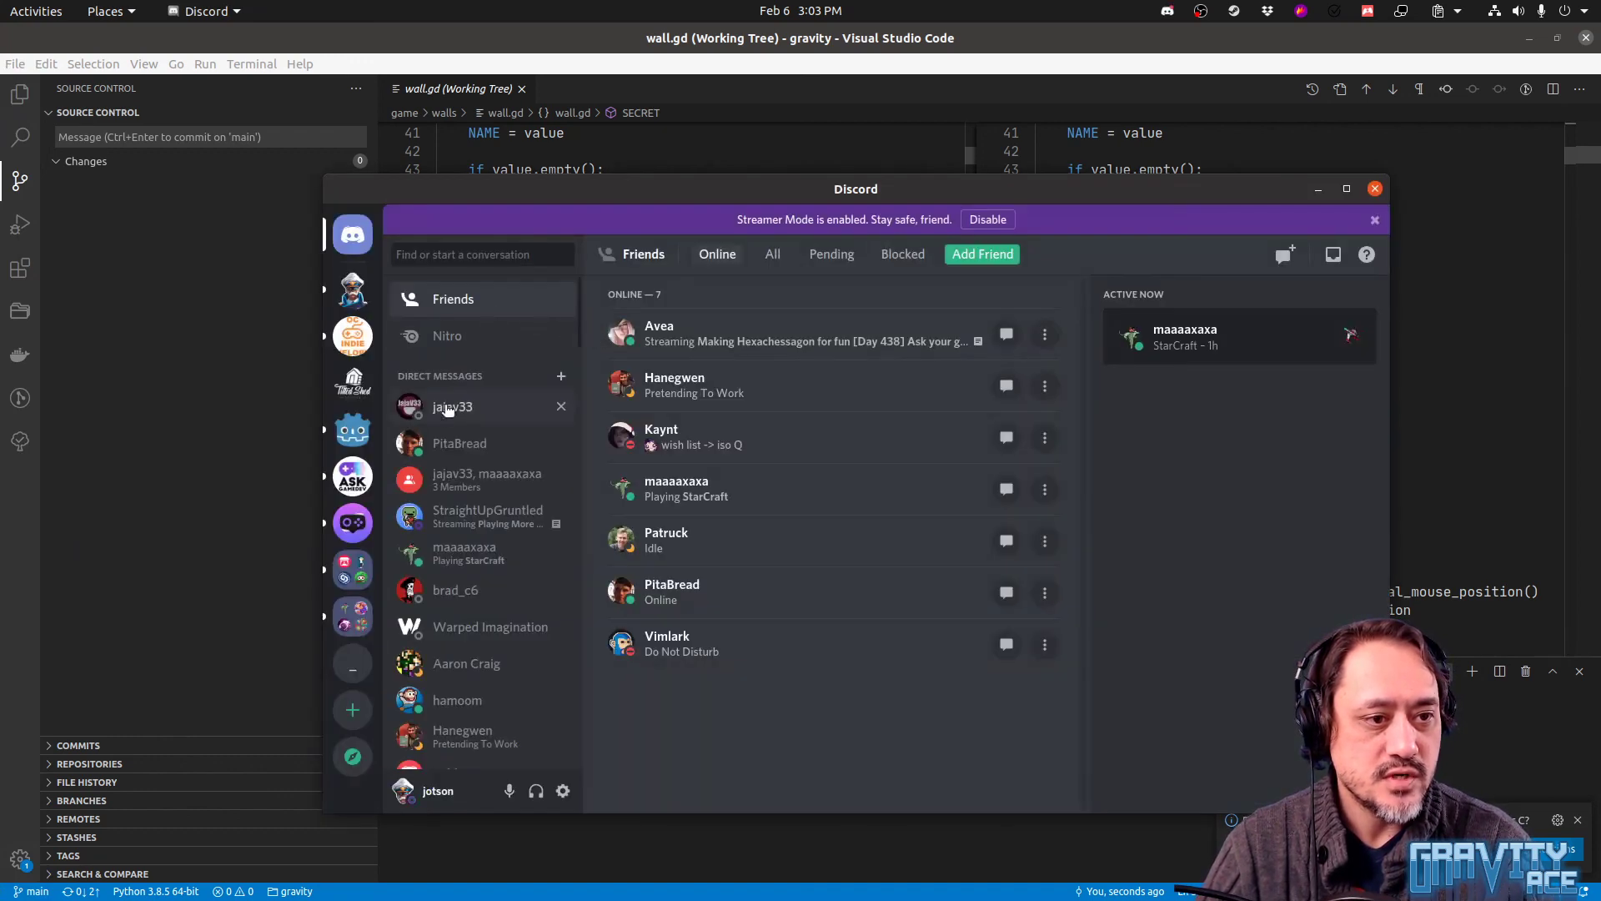
pyautogui.click(352, 290)
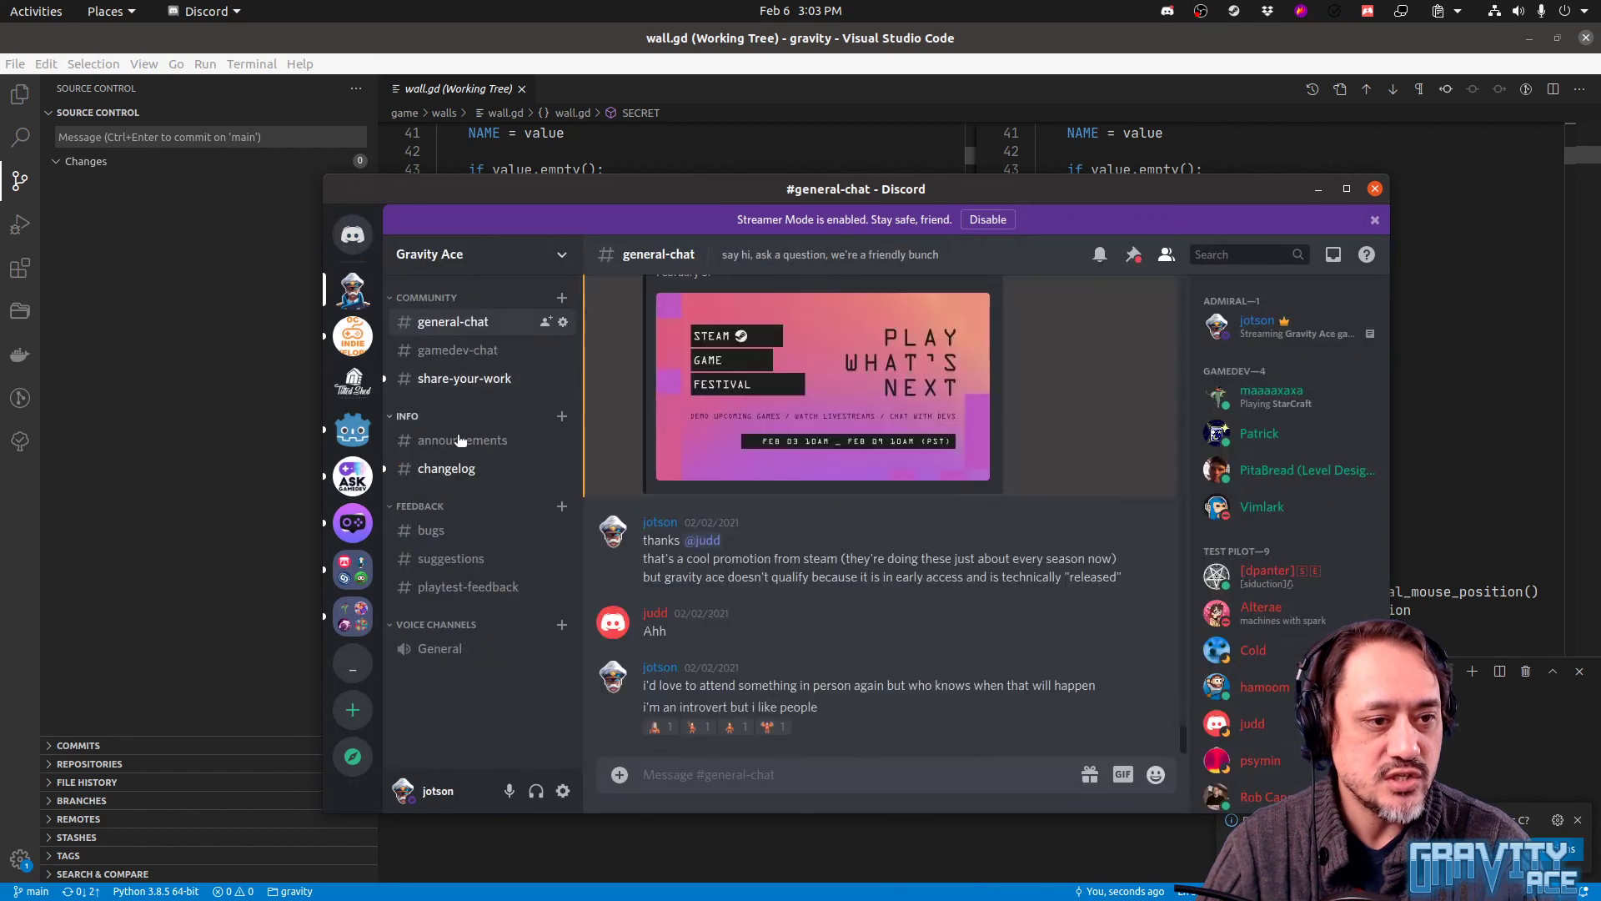
pyautogui.click(457, 469)
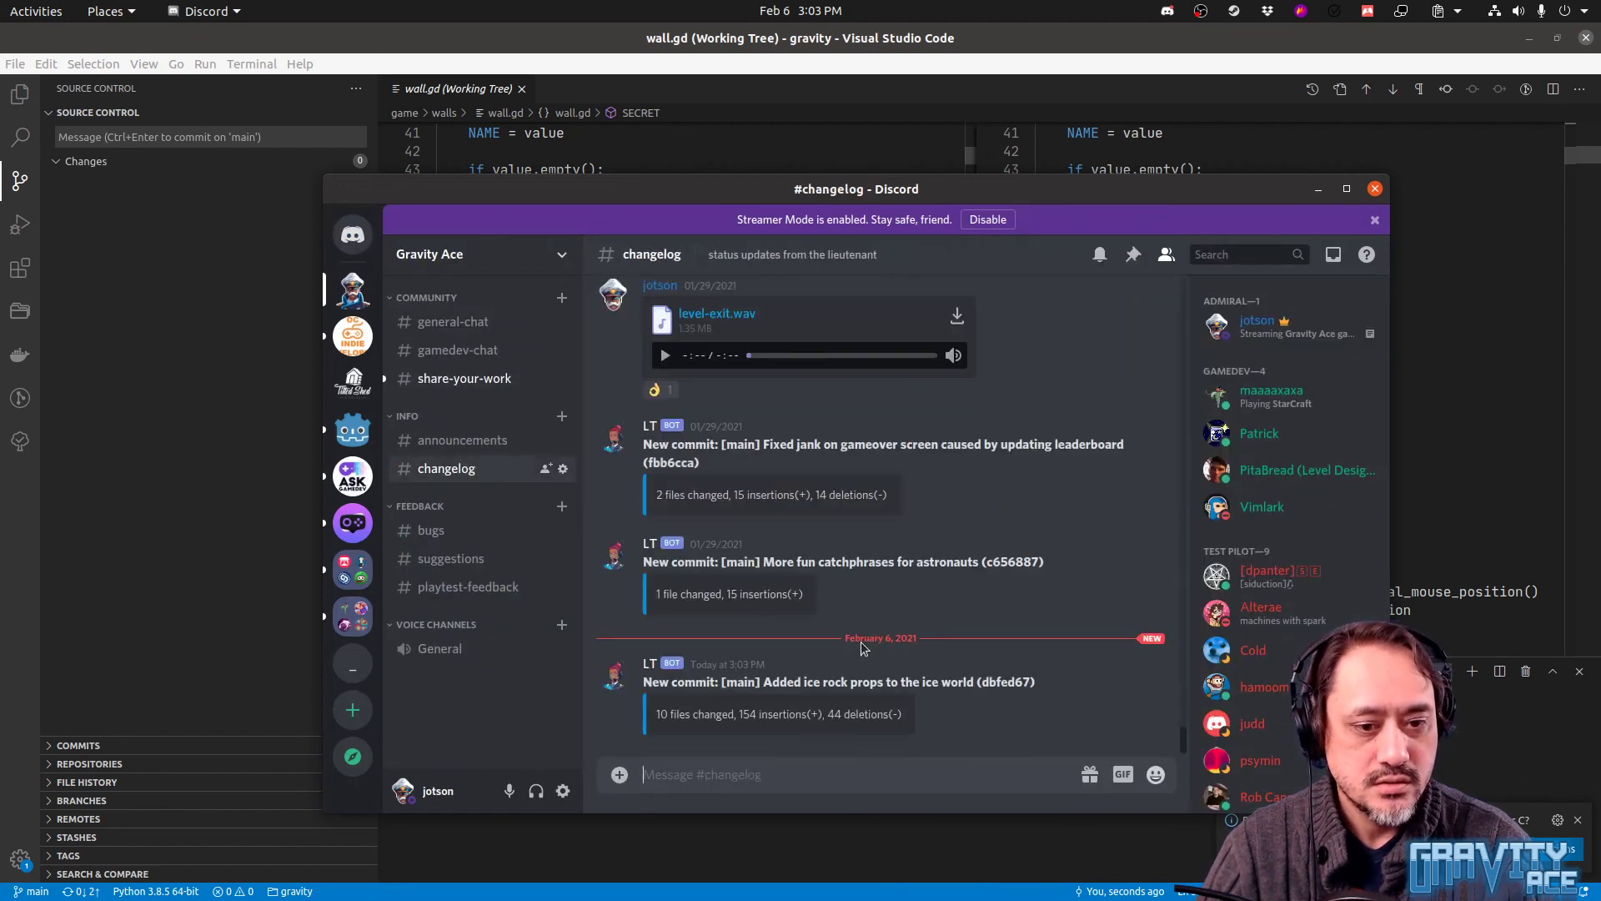
# Open the gravity project's game/props/textures folder in the file manager
pyautogui.moveTo(2, 498)
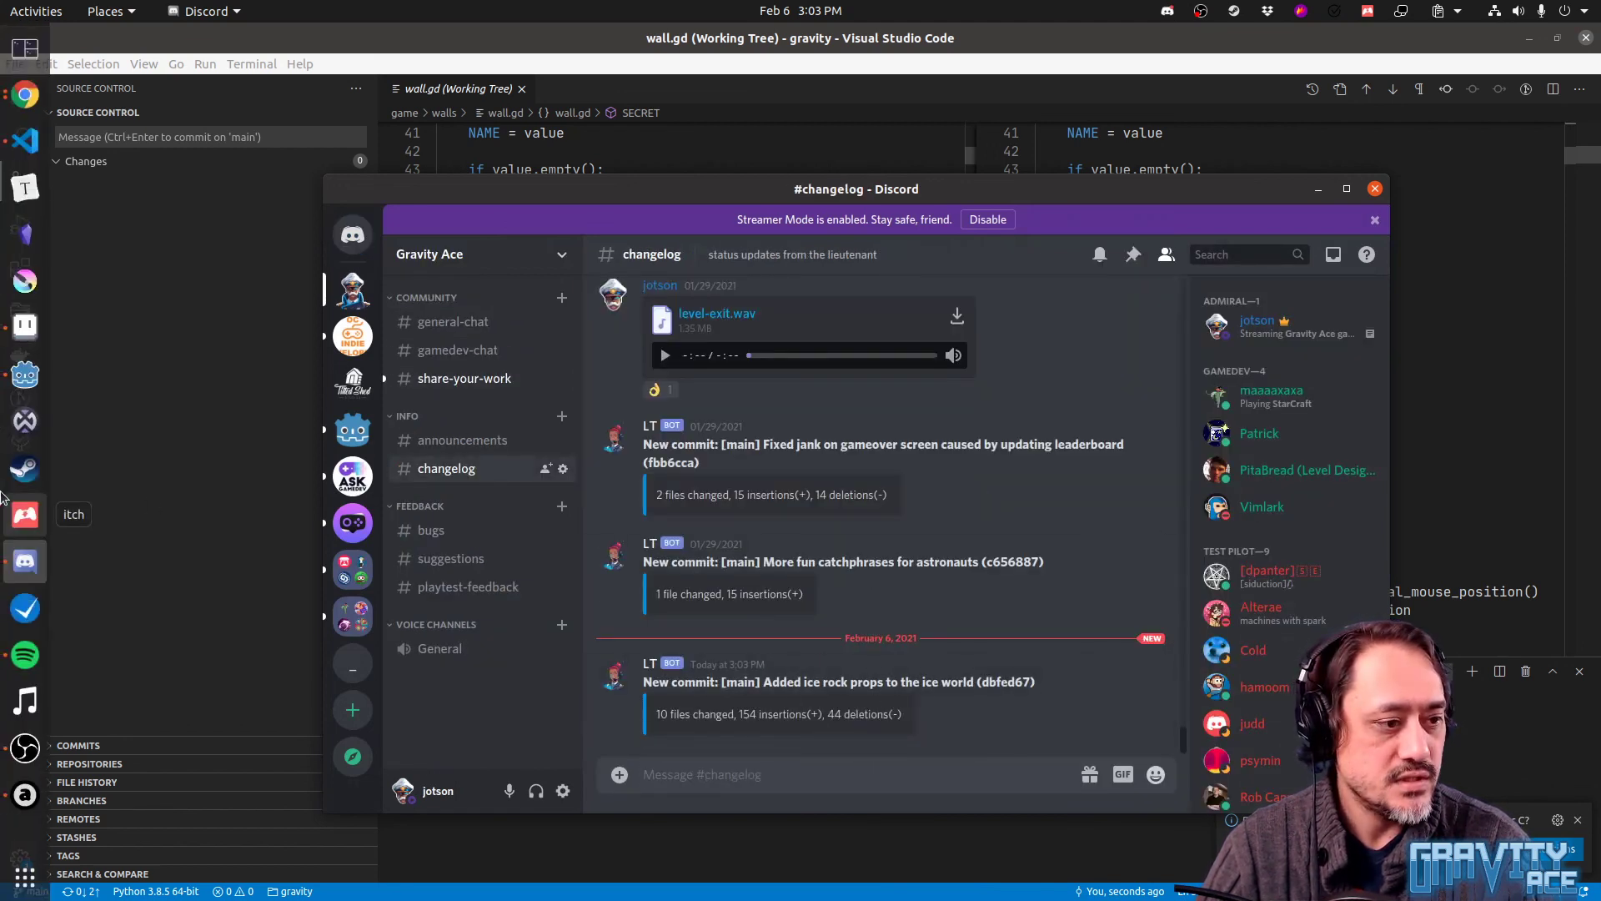
pyautogui.click(105, 11)
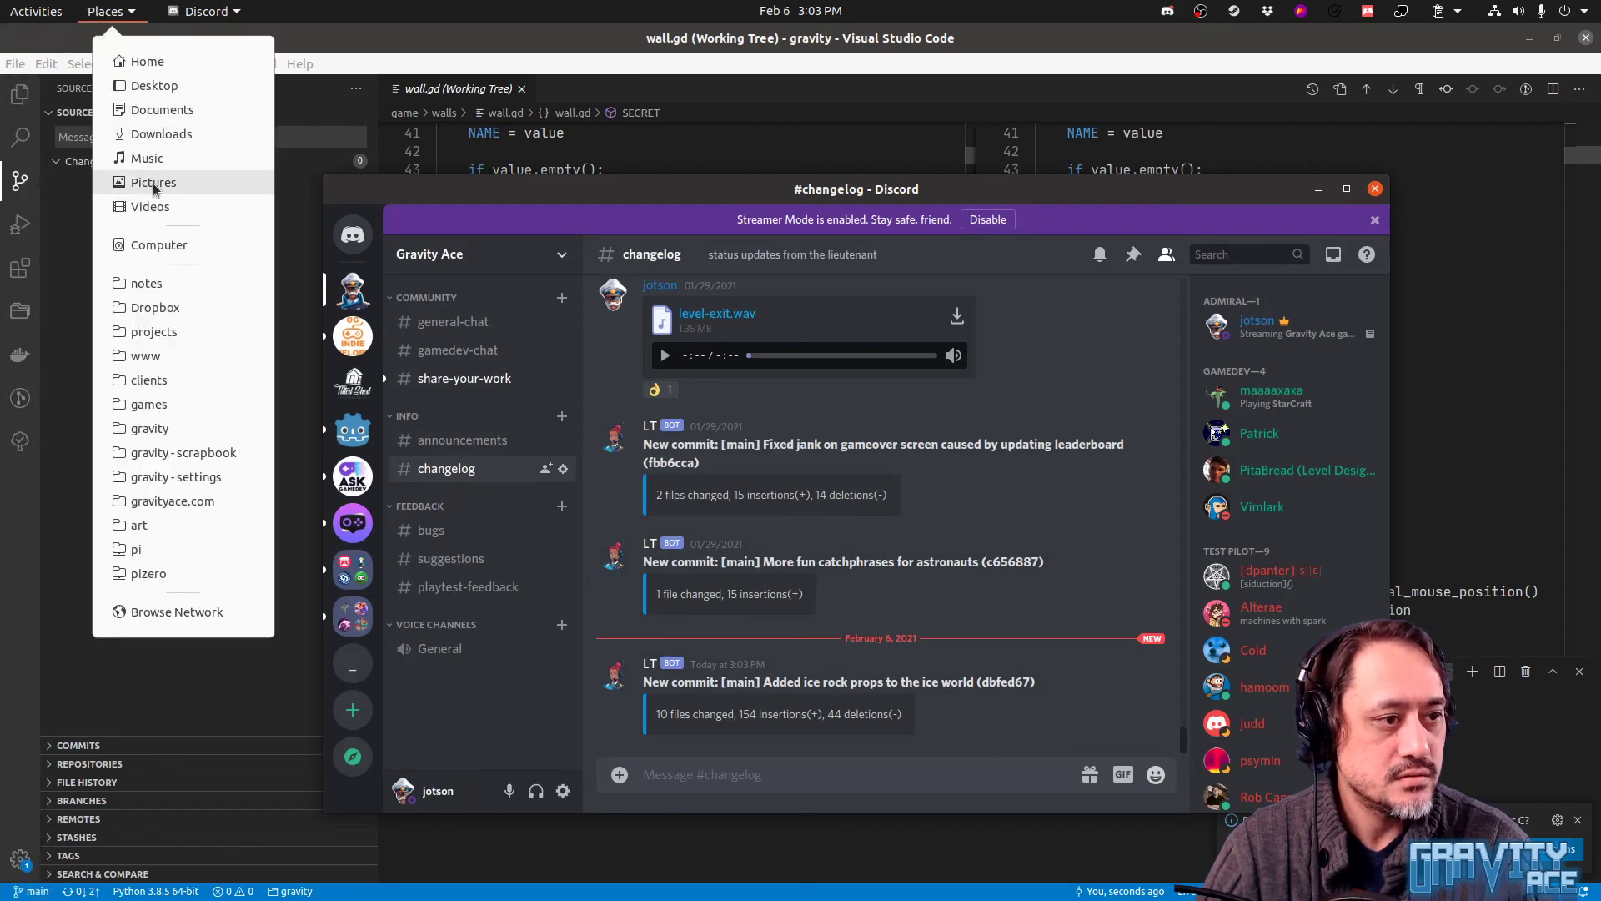
pyautogui.click(175, 427)
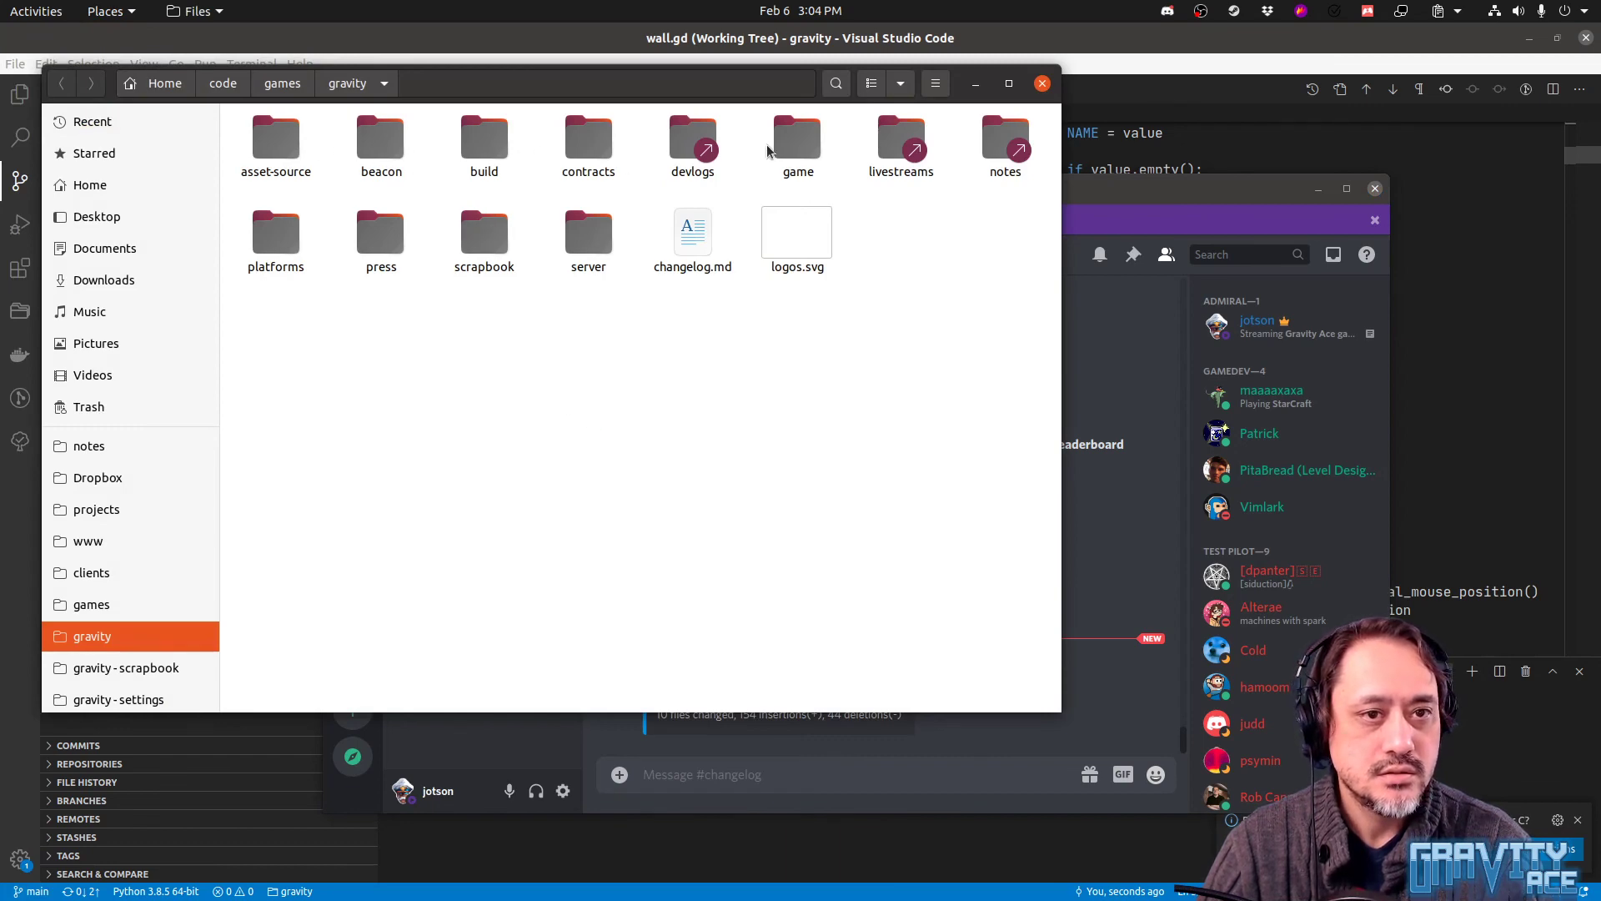
pyautogui.doubleClick(788, 142)
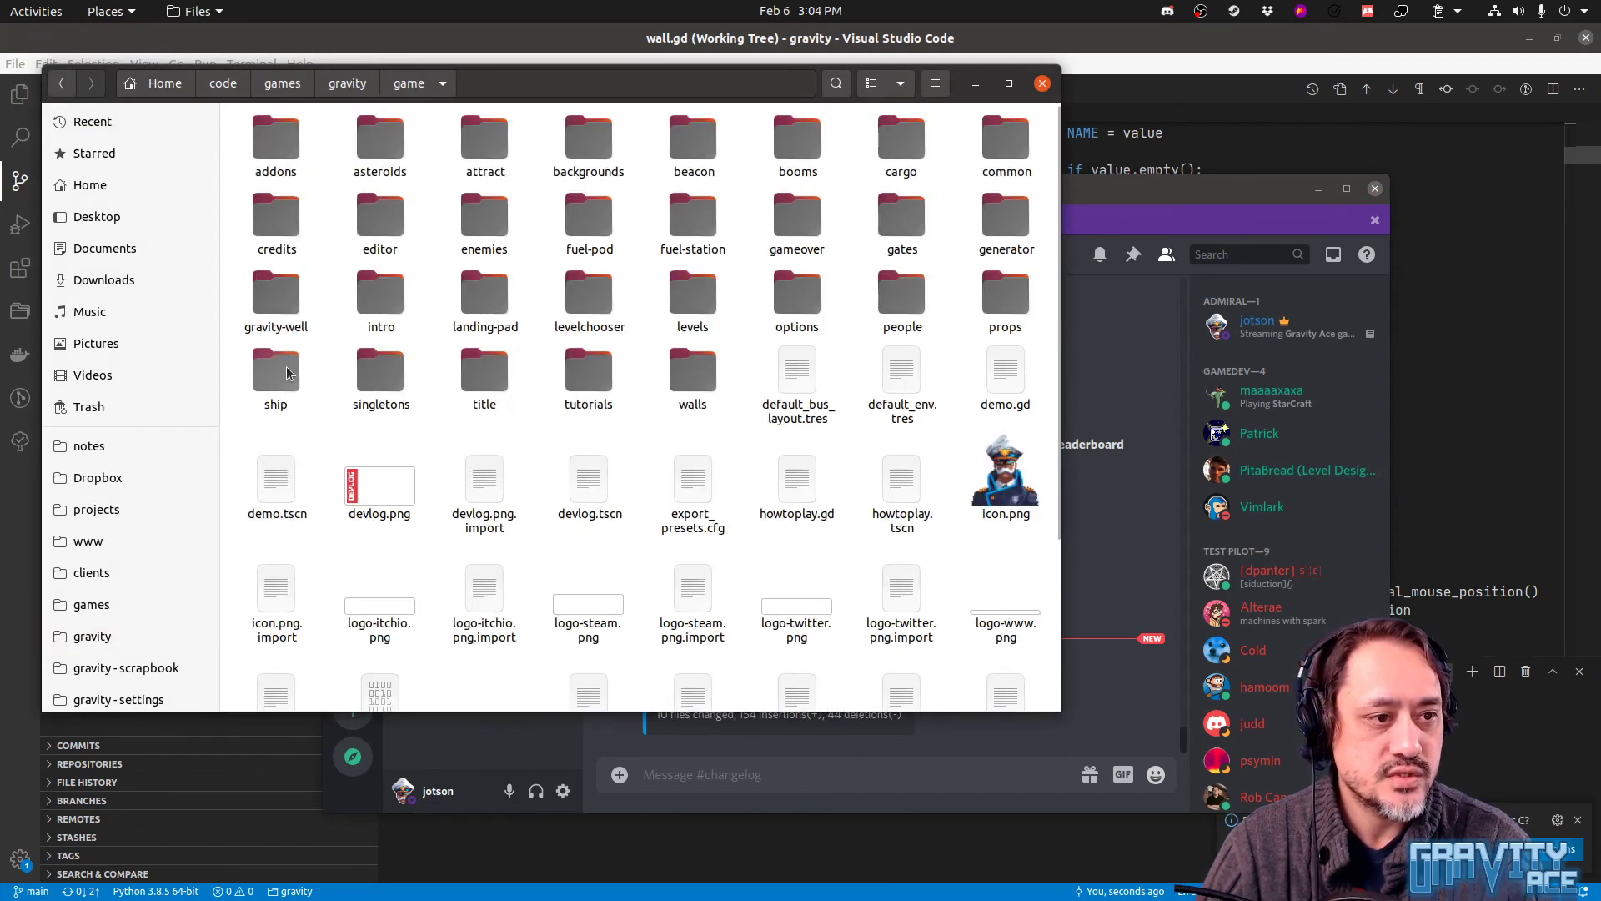
pyautogui.doubleClick(1003, 296)
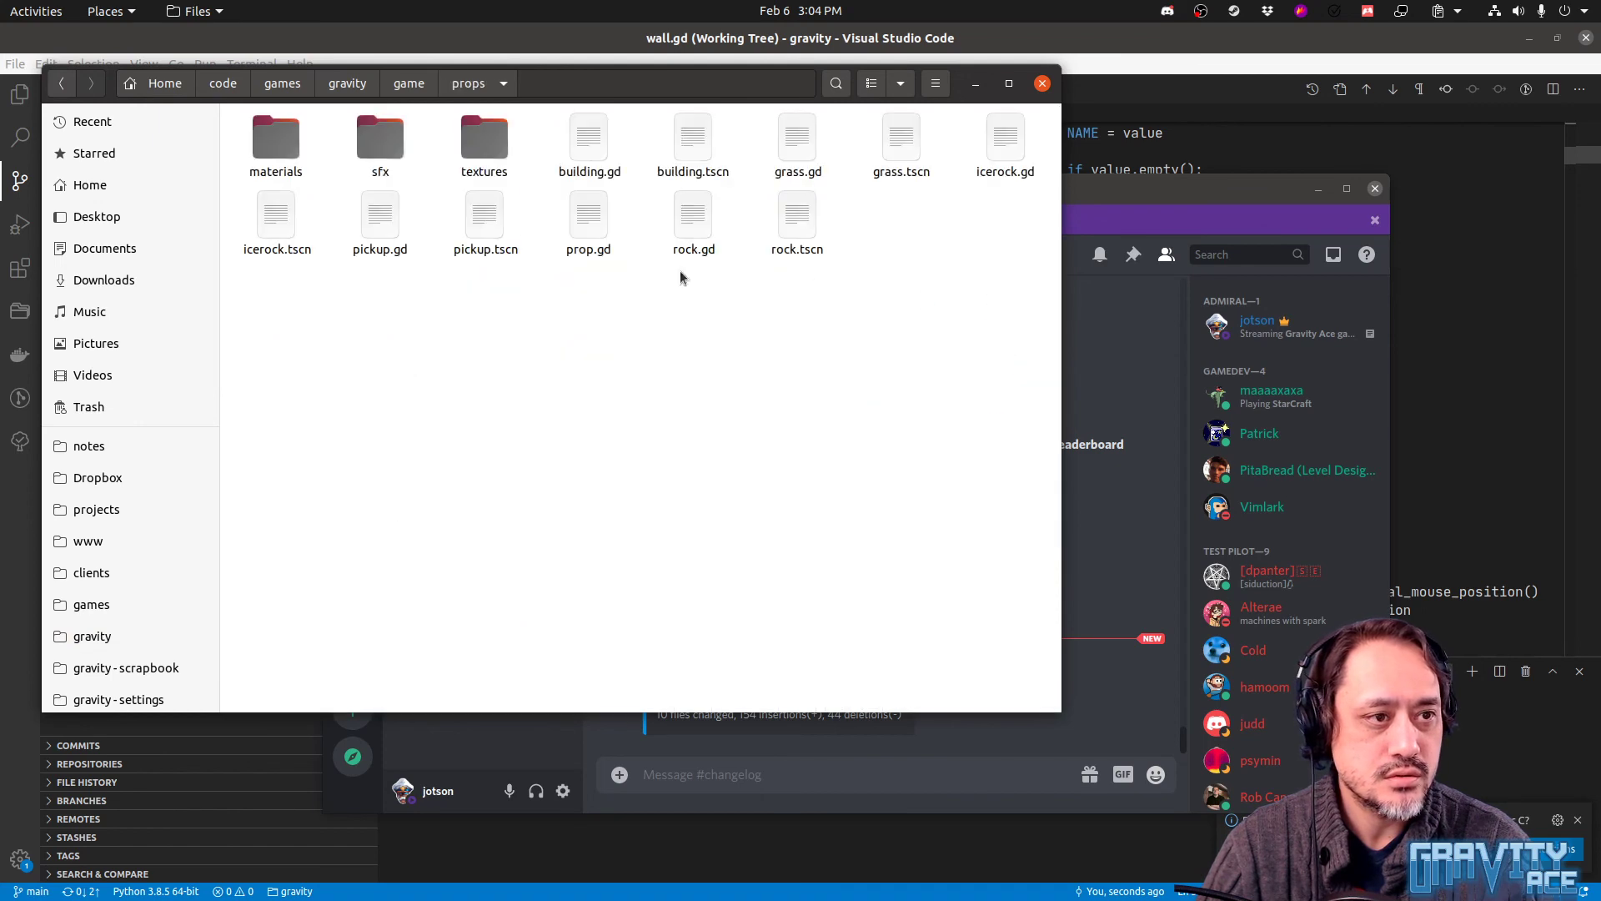
pyautogui.doubleClick(482, 143)
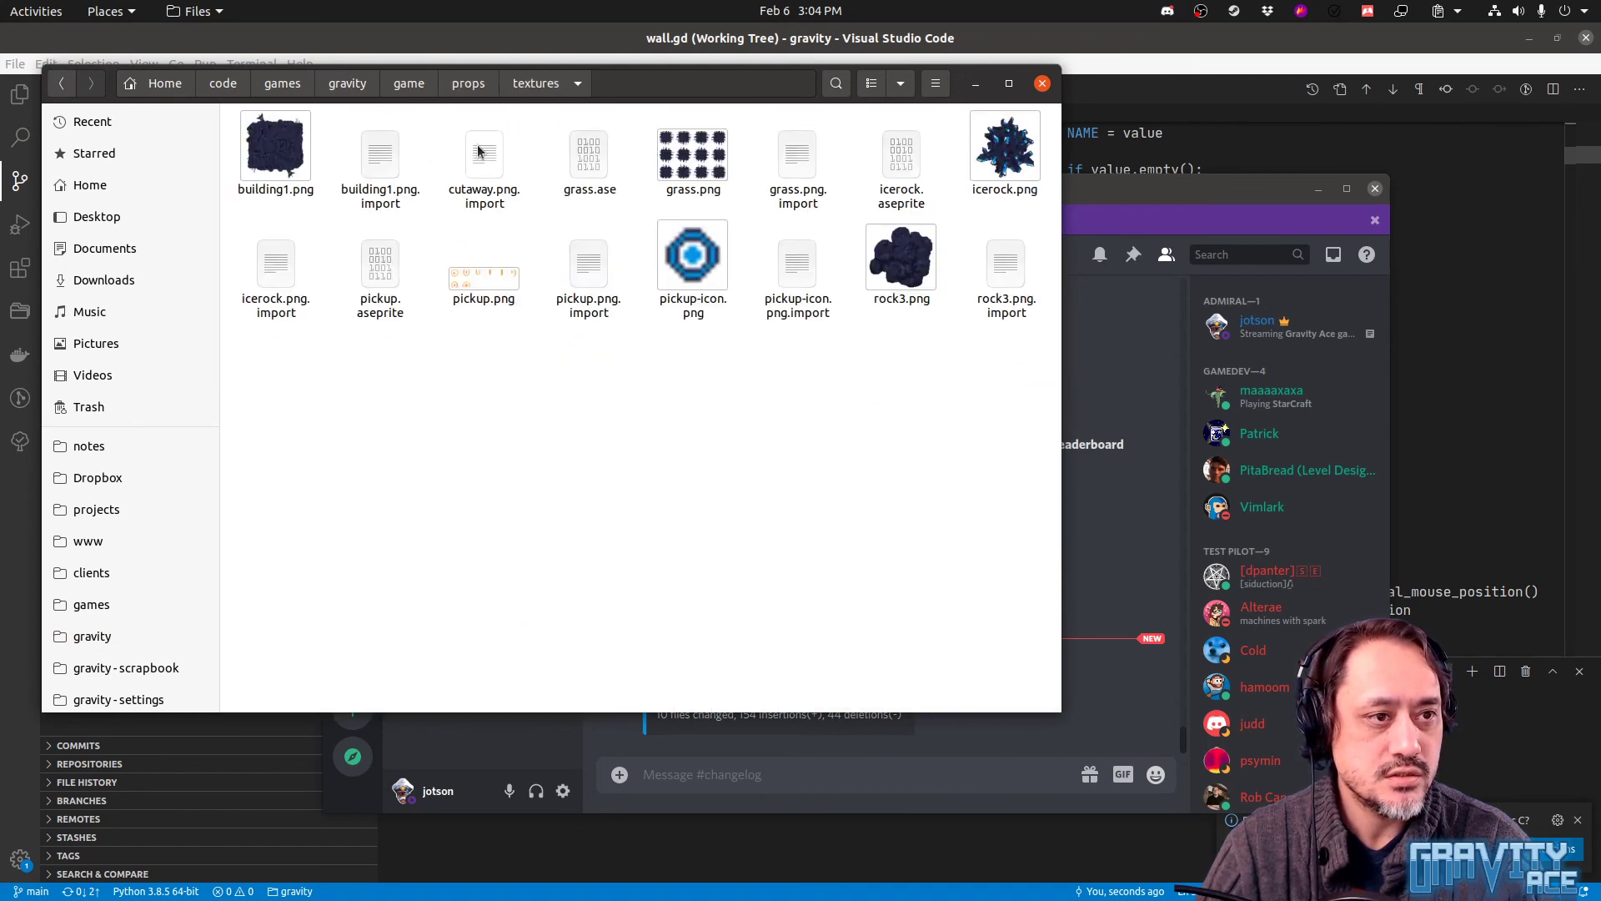
# Upload icerock.png from the textures folder to the Discord changelog channel without a comment
pyautogui.click(1001, 155)
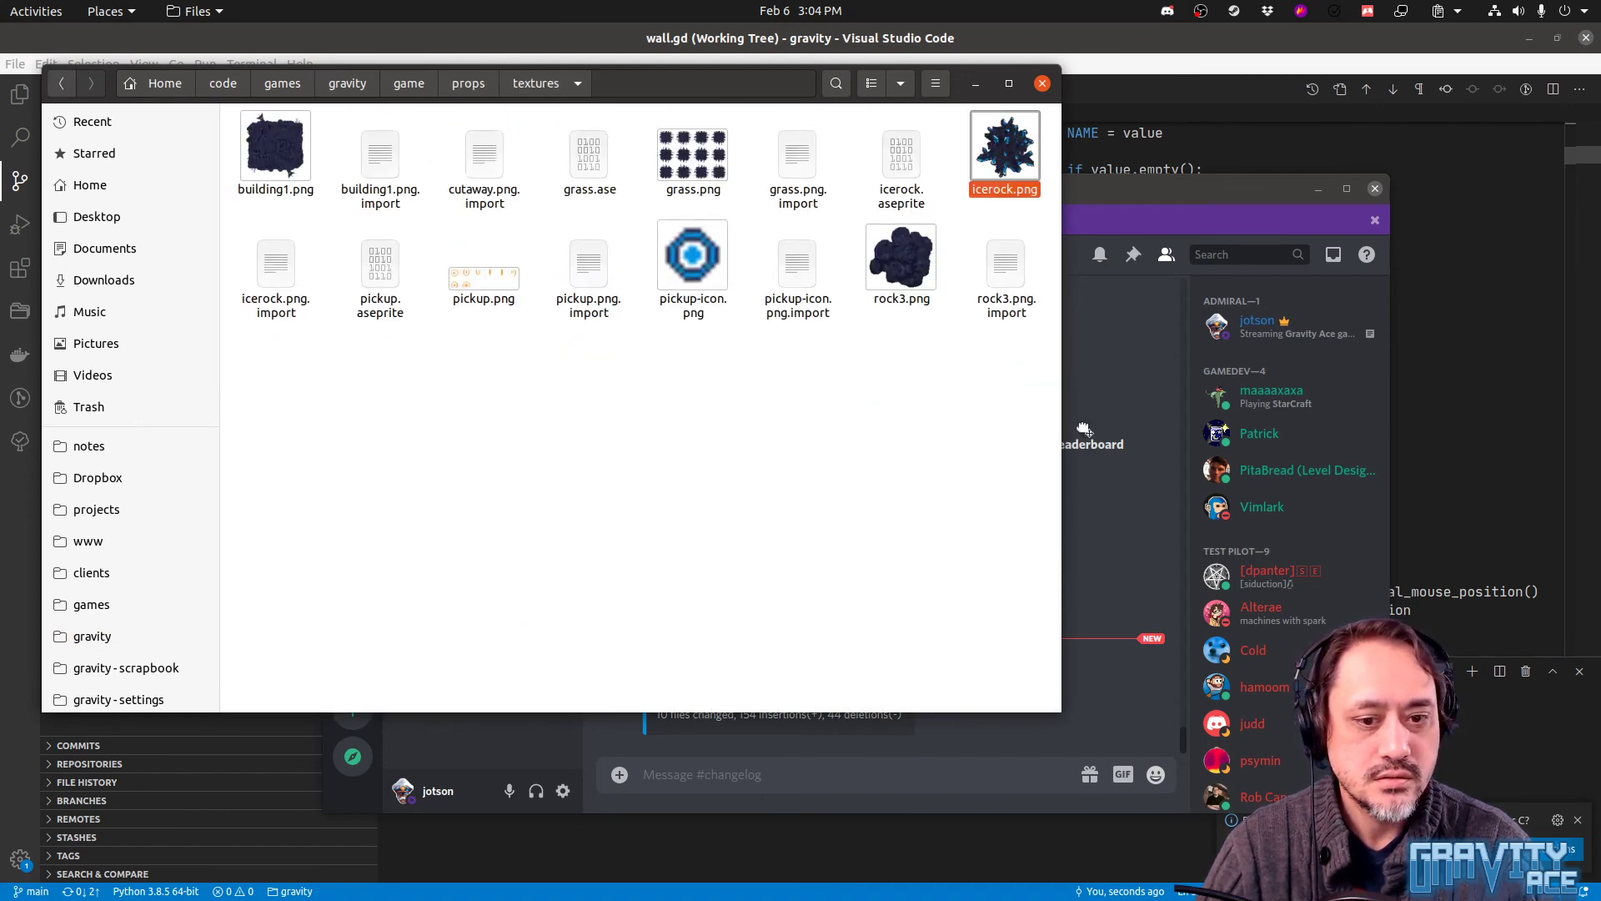
pyautogui.moveTo(1137, 685); pyautogui.dragTo(1084, 732)
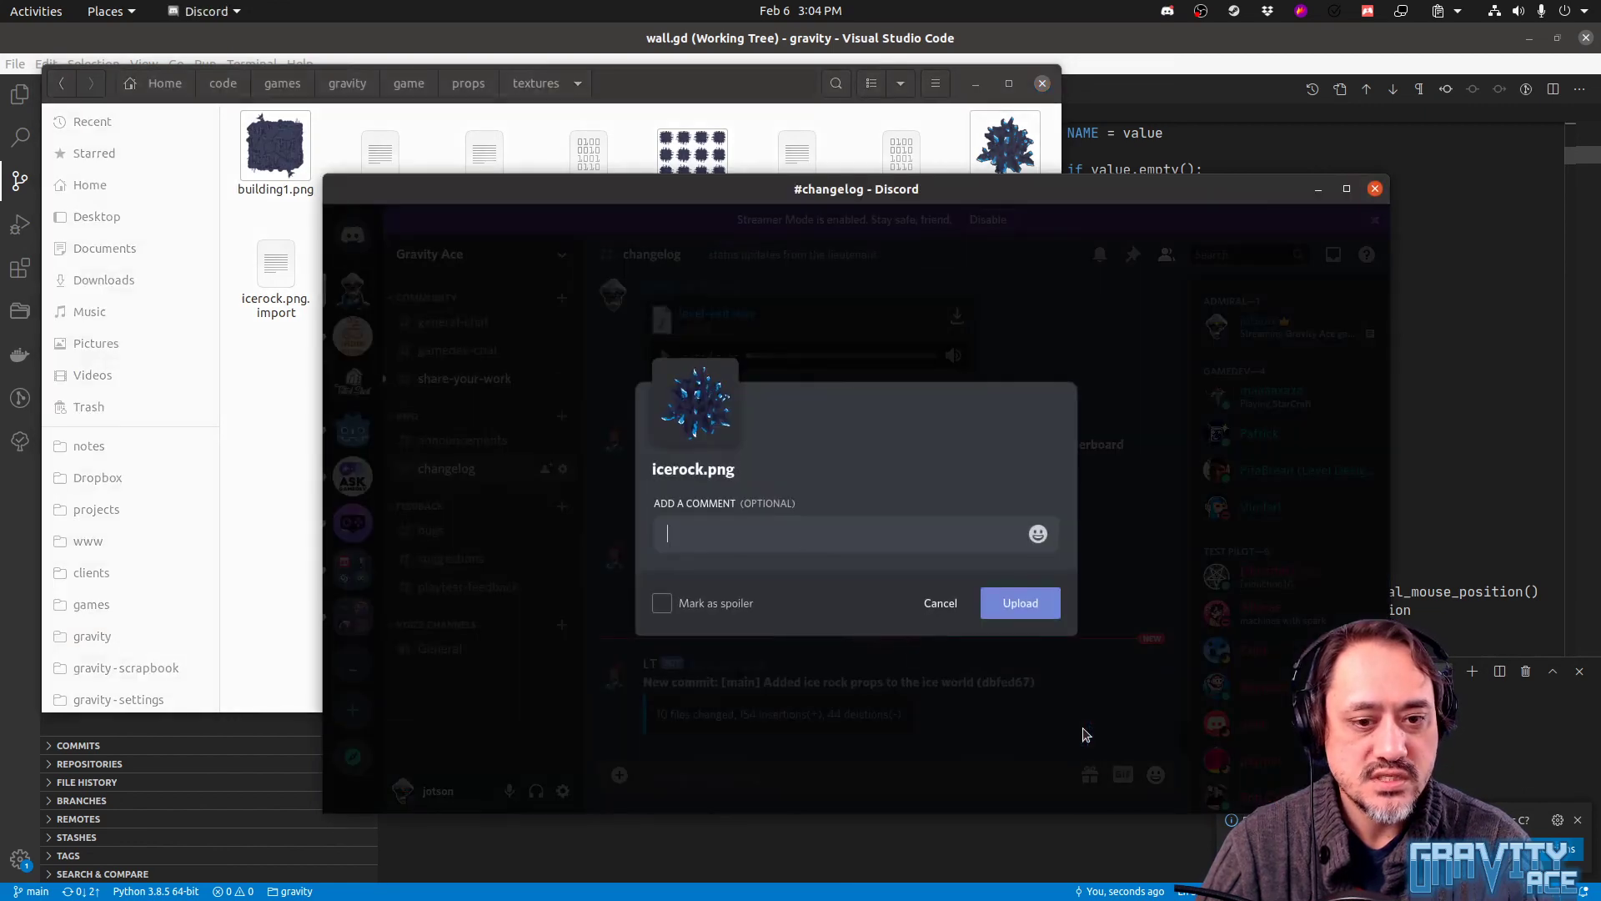
pyautogui.click(1007, 610)
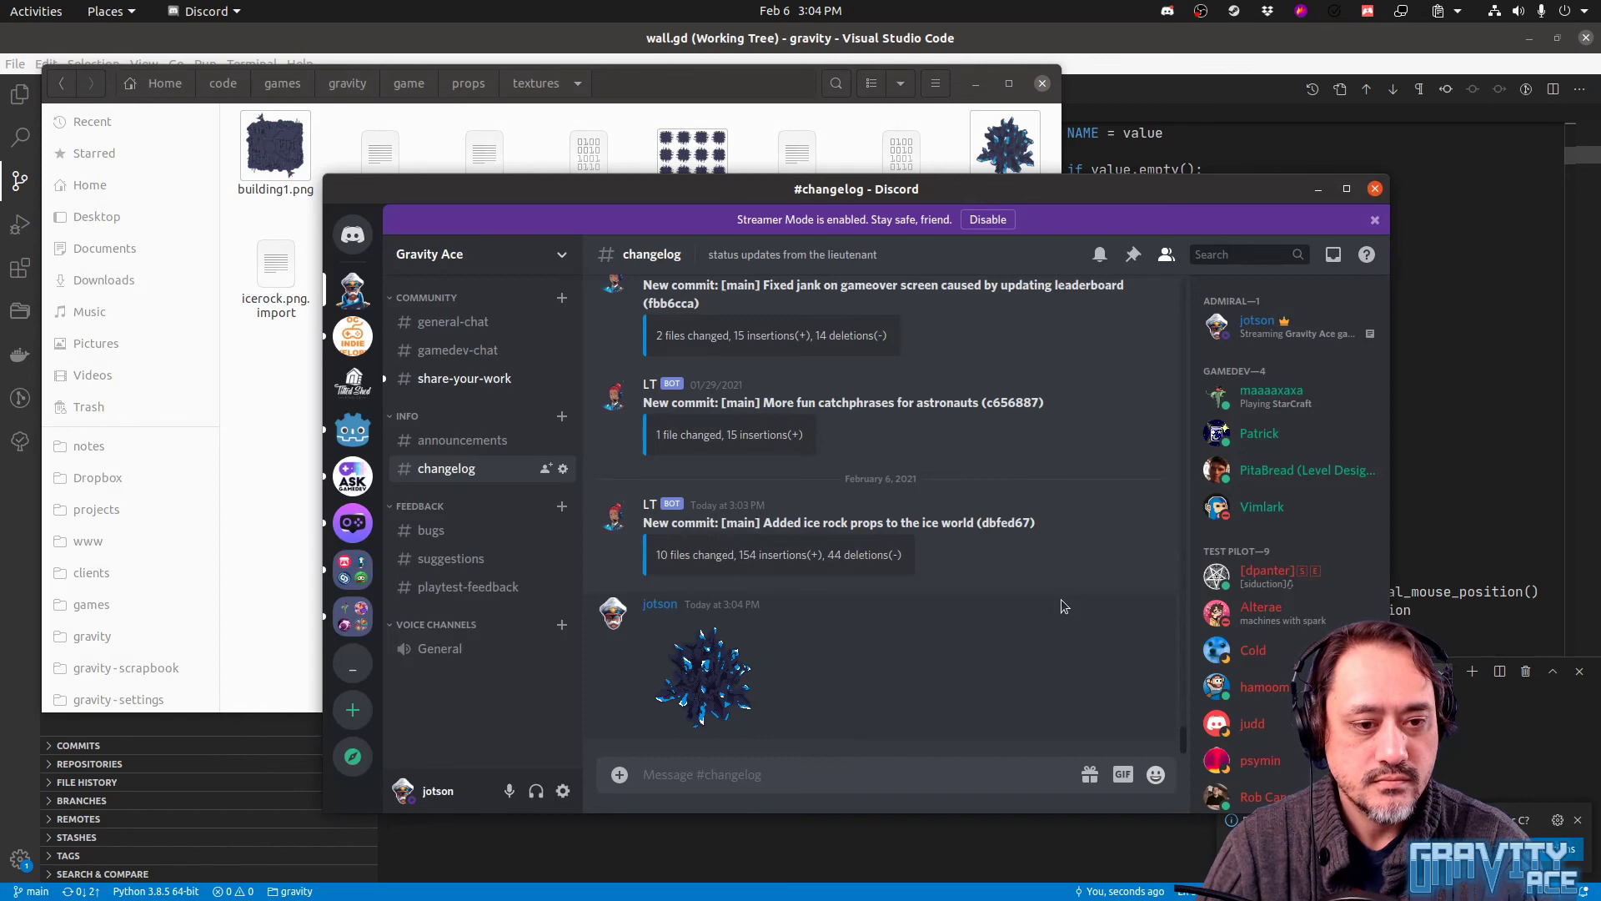
# Close the file manager, Discord and Visual Studio Code windows
pyautogui.click(284, 539)
pyautogui.click(1042, 84)
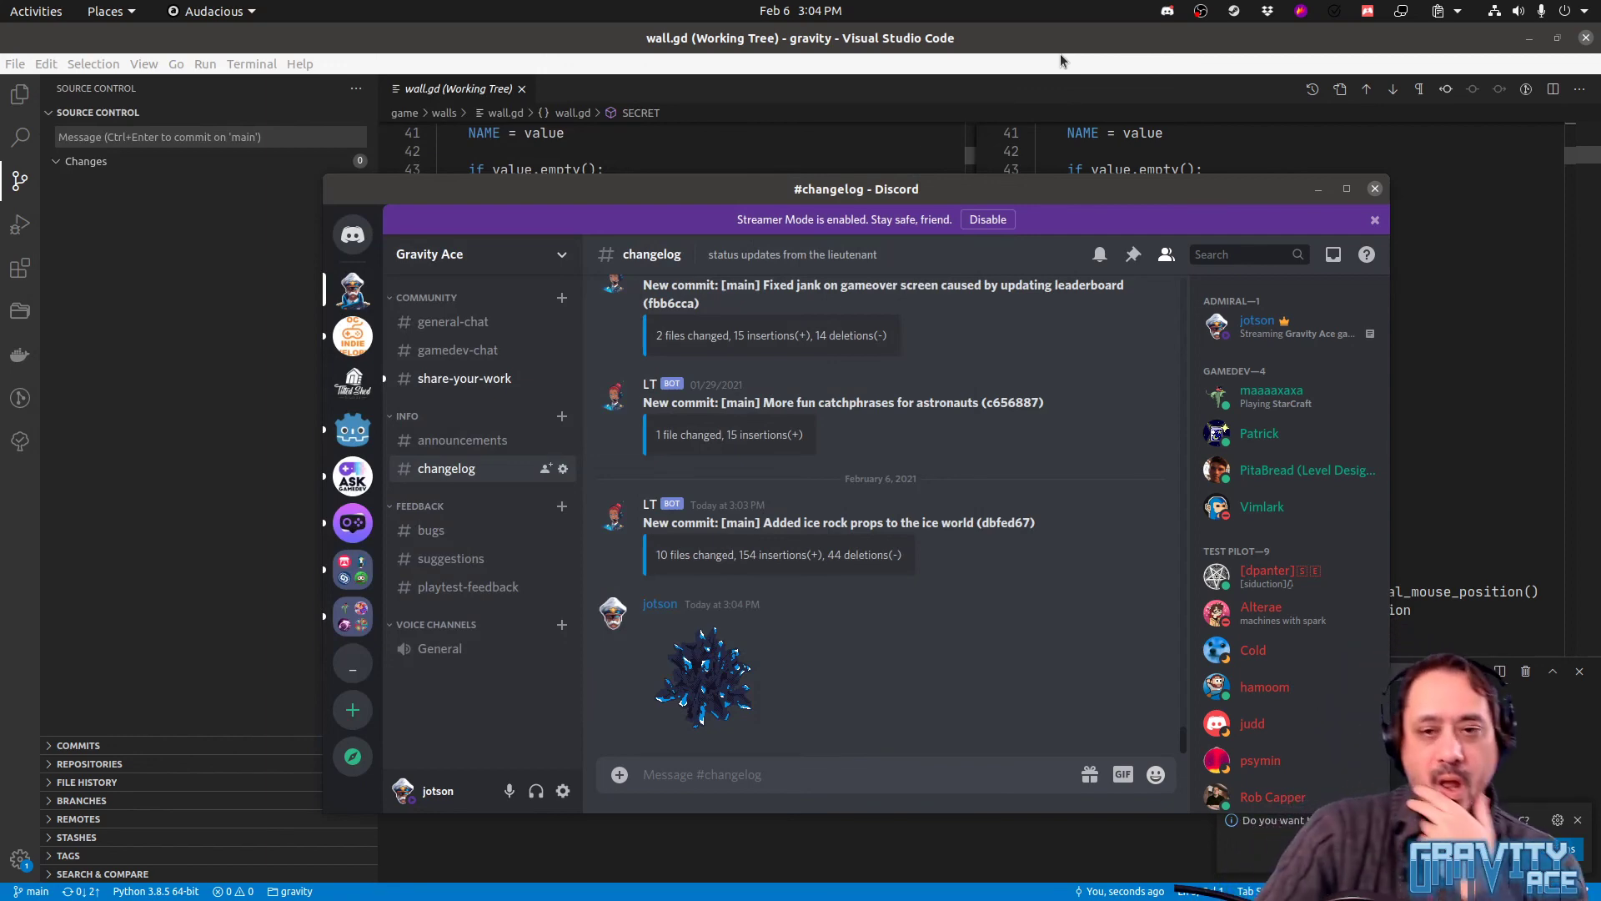
pyautogui.click(1375, 189)
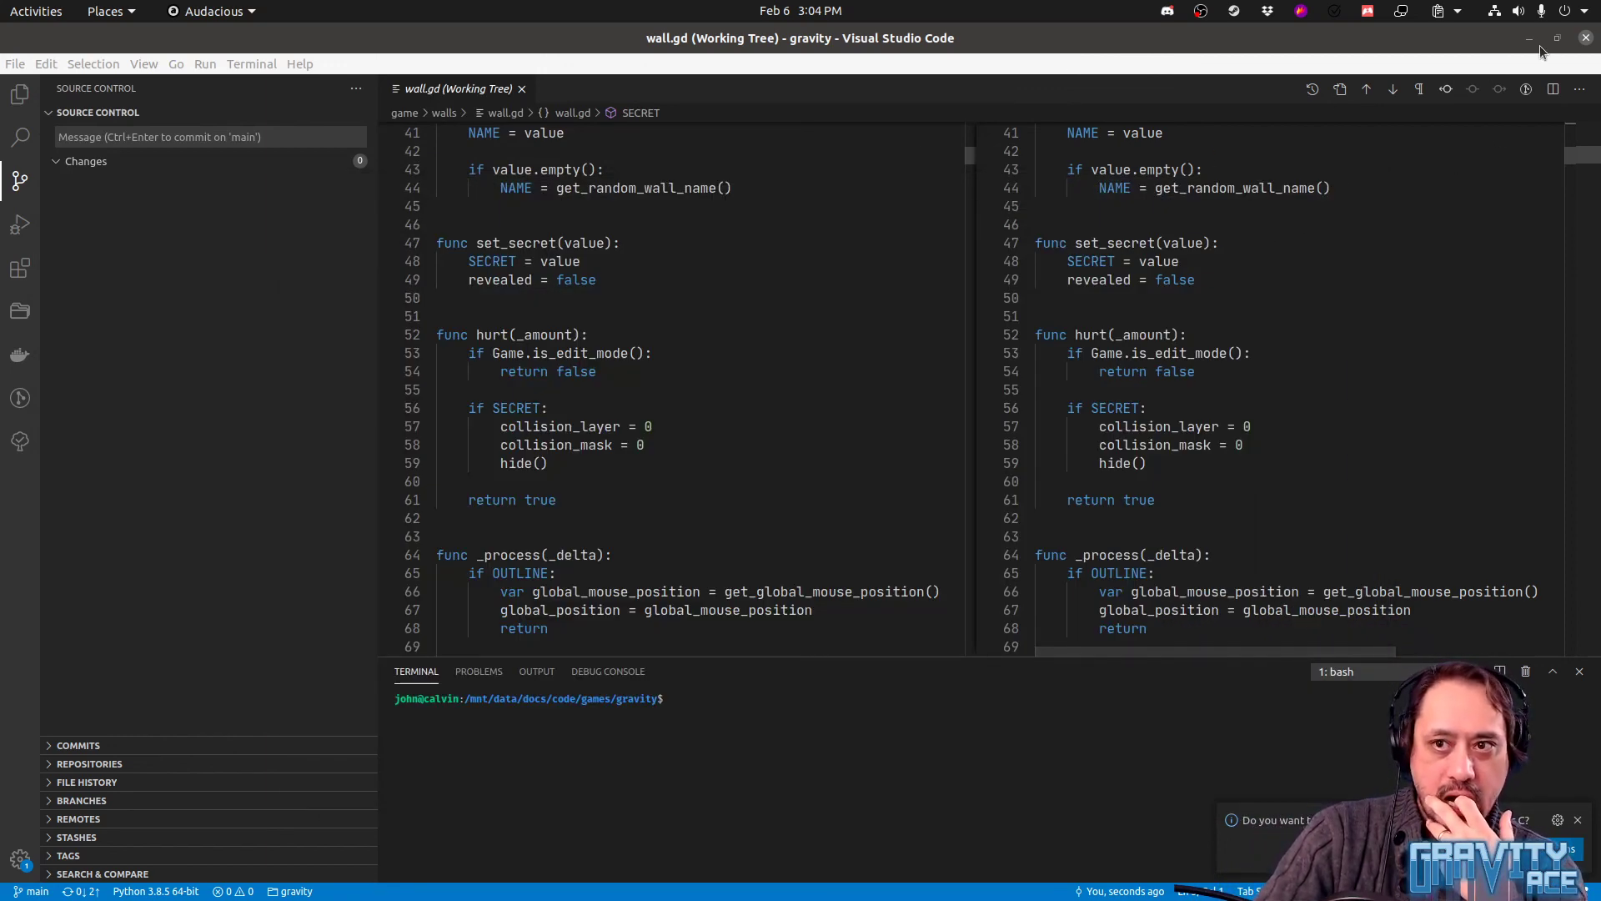
pyautogui.click(1586, 38)
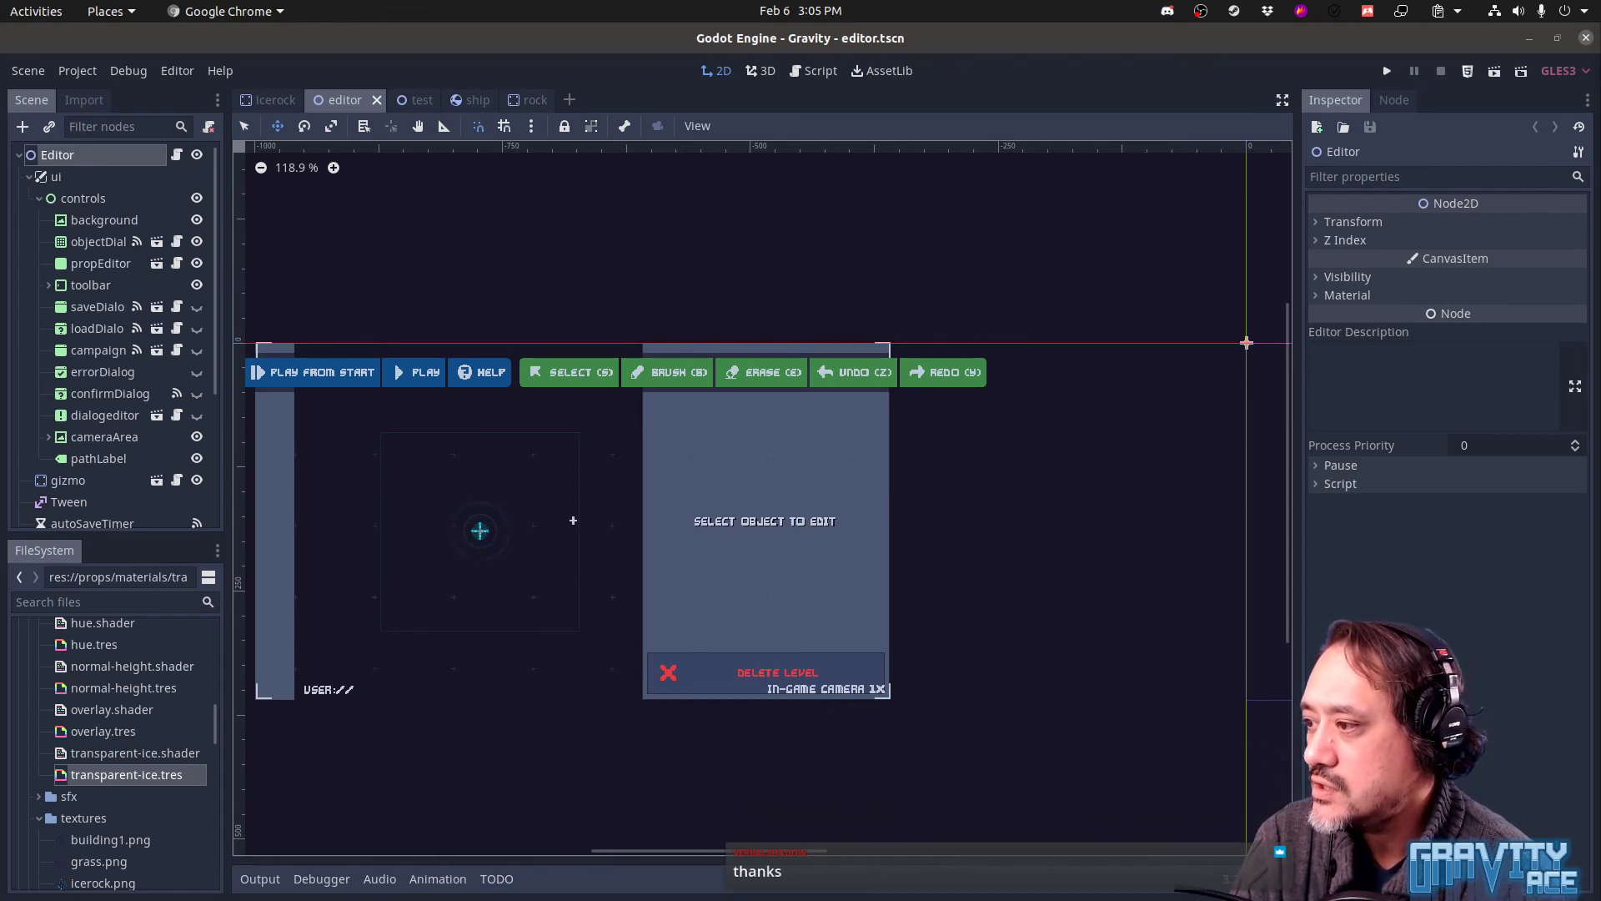
# Switch to the Twitch browse page in Chrome and filter it by the Game Development tag
pyautogui.moveTo(1067, 183); pyautogui.dragTo(851, 79)
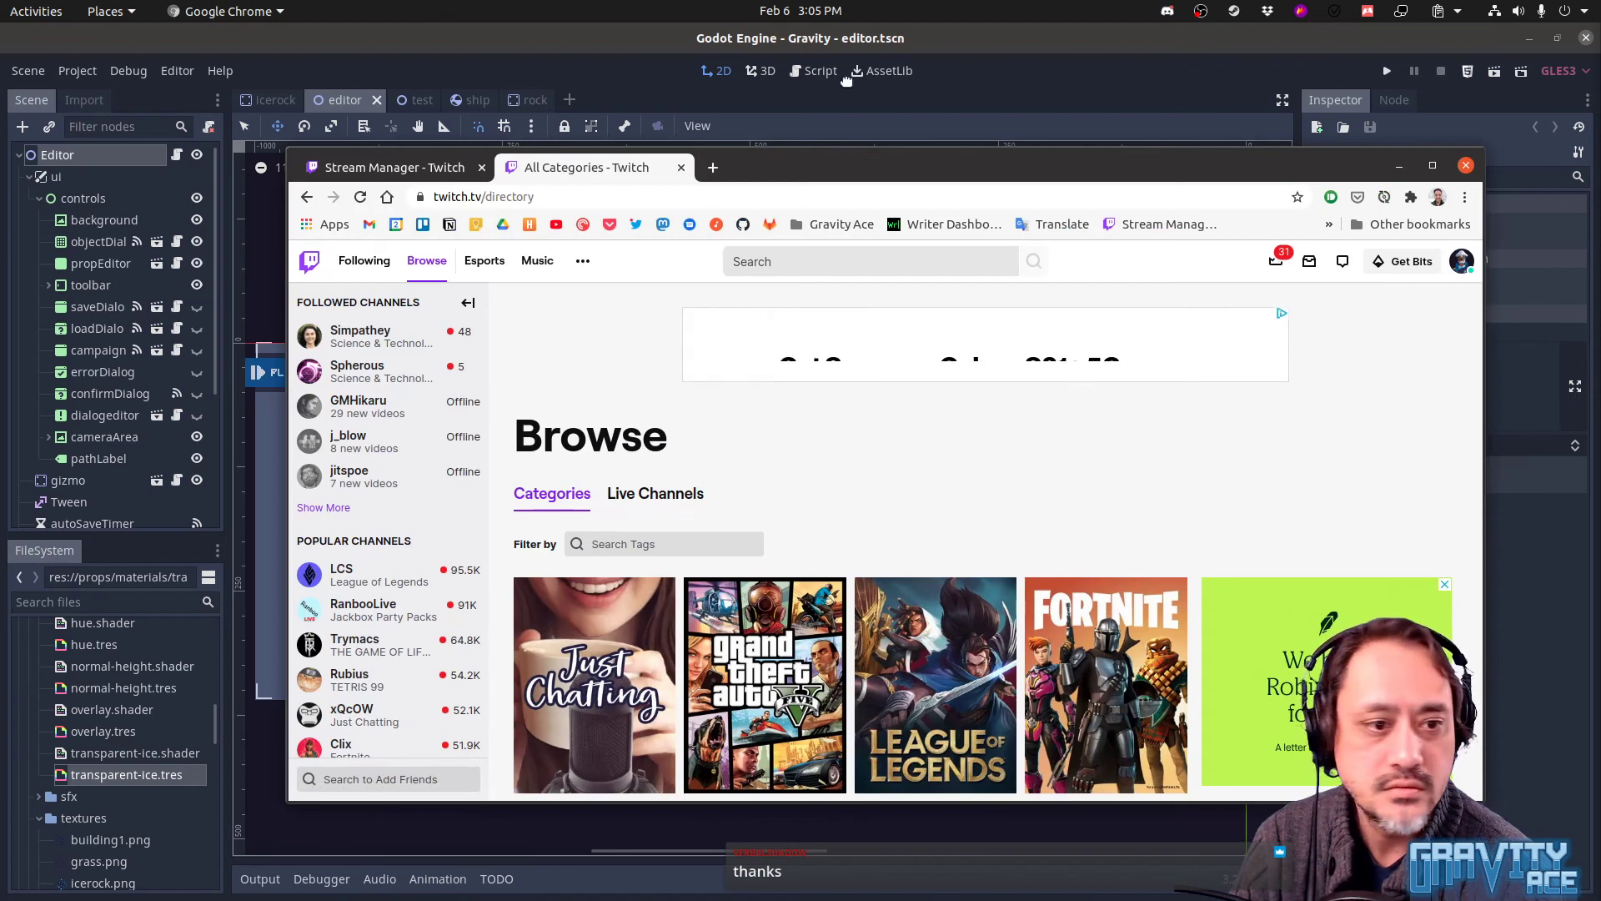
pyautogui.click(681, 462)
pyautogui.write('g')
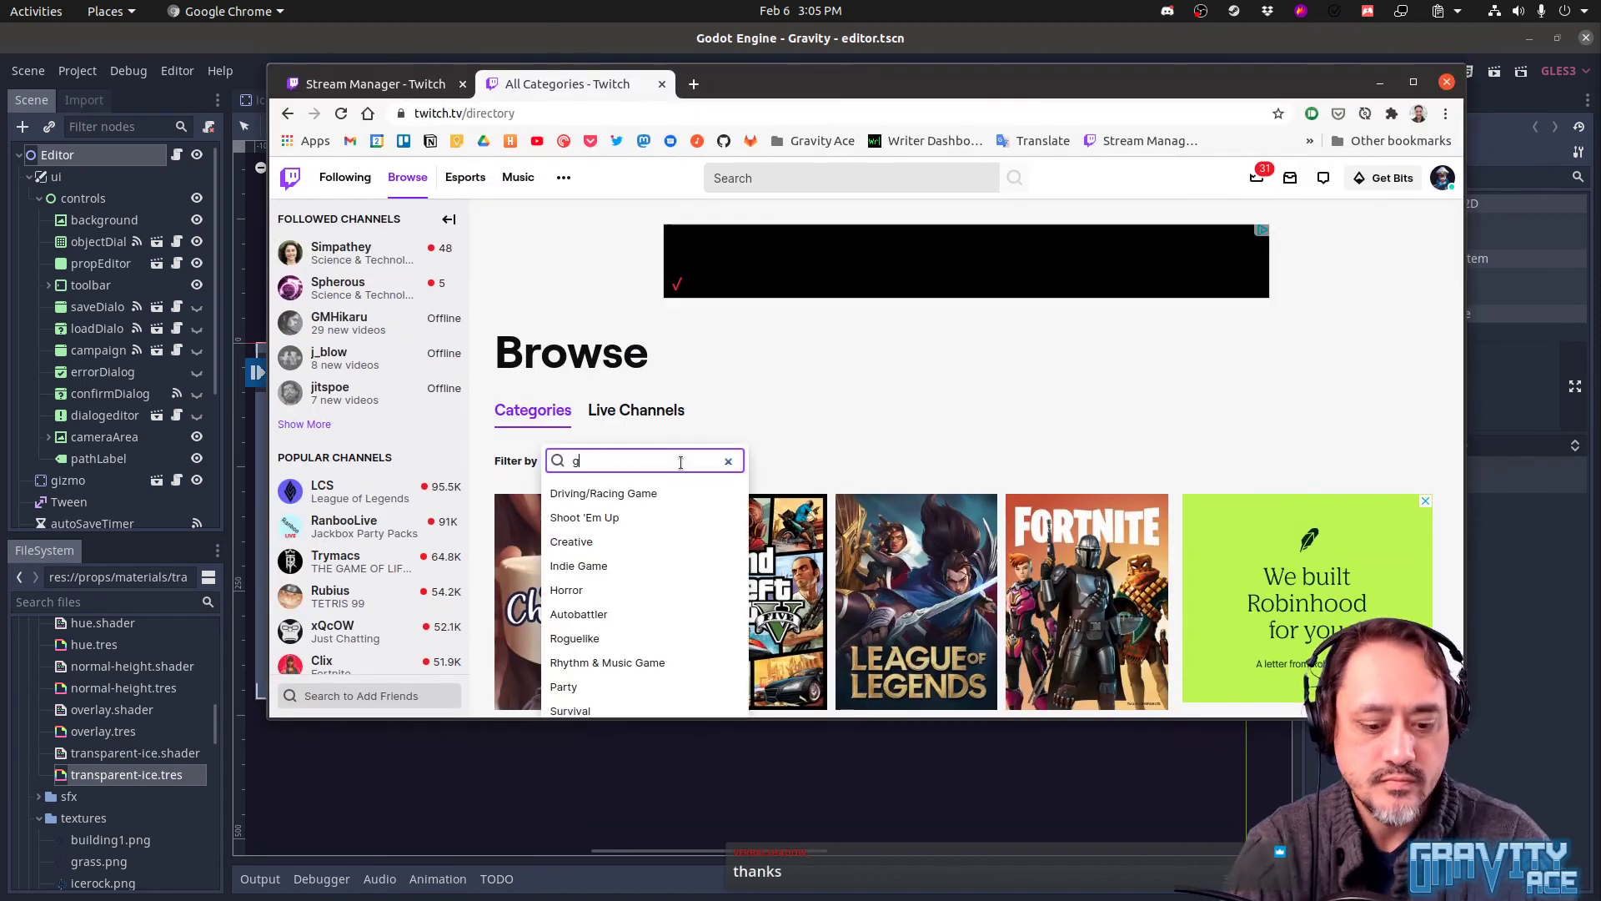
pyautogui.write('ame deve')
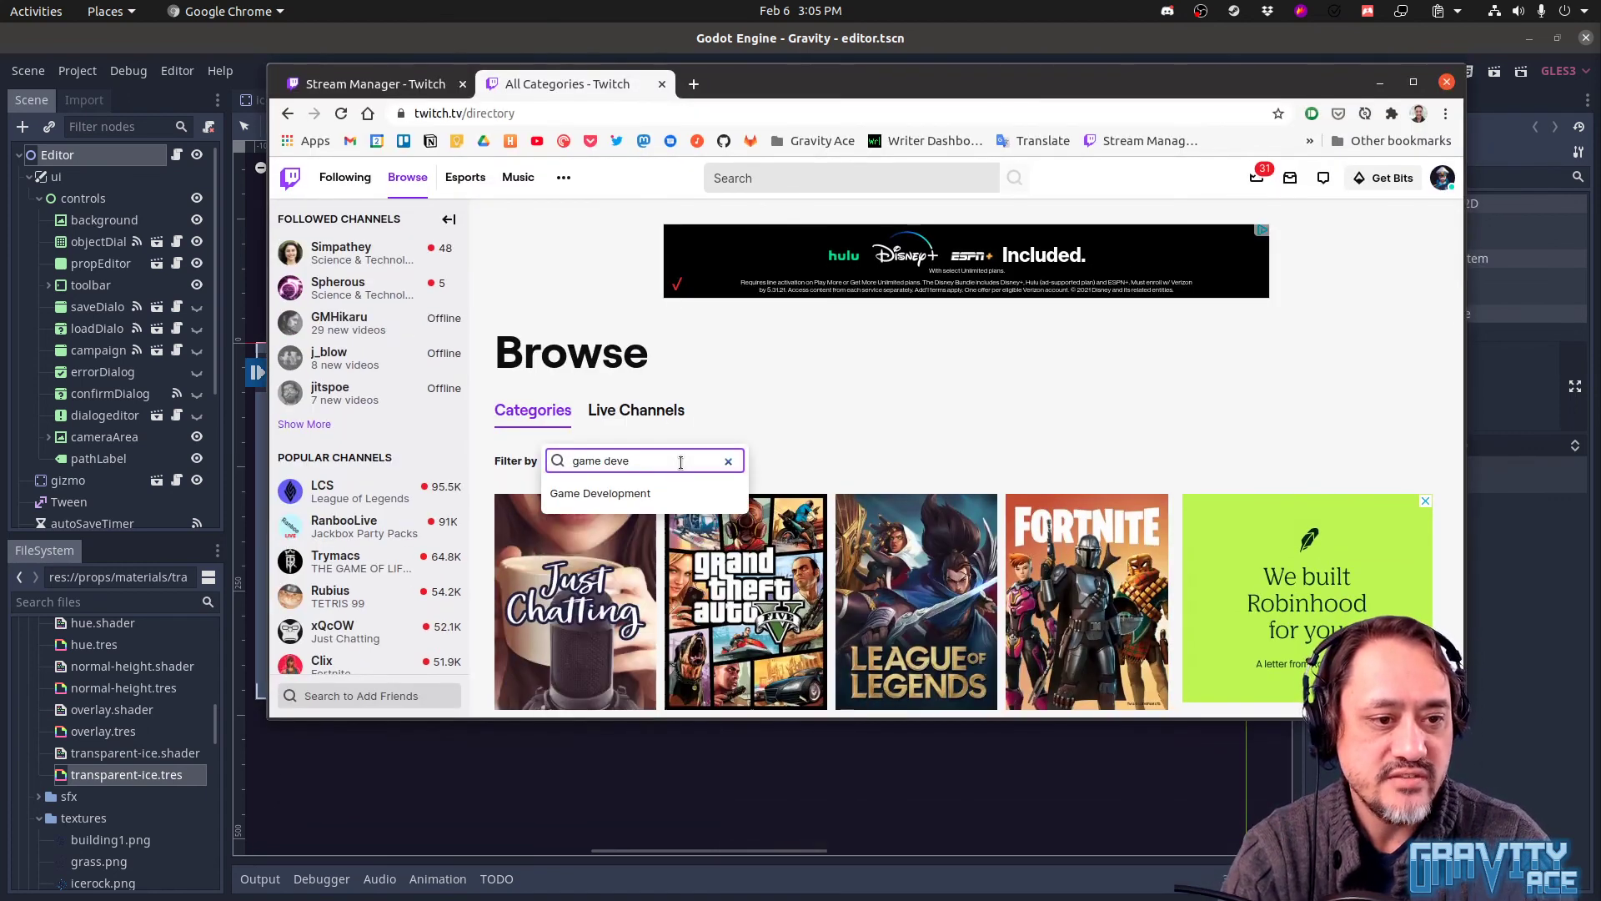
pyautogui.press('Return')
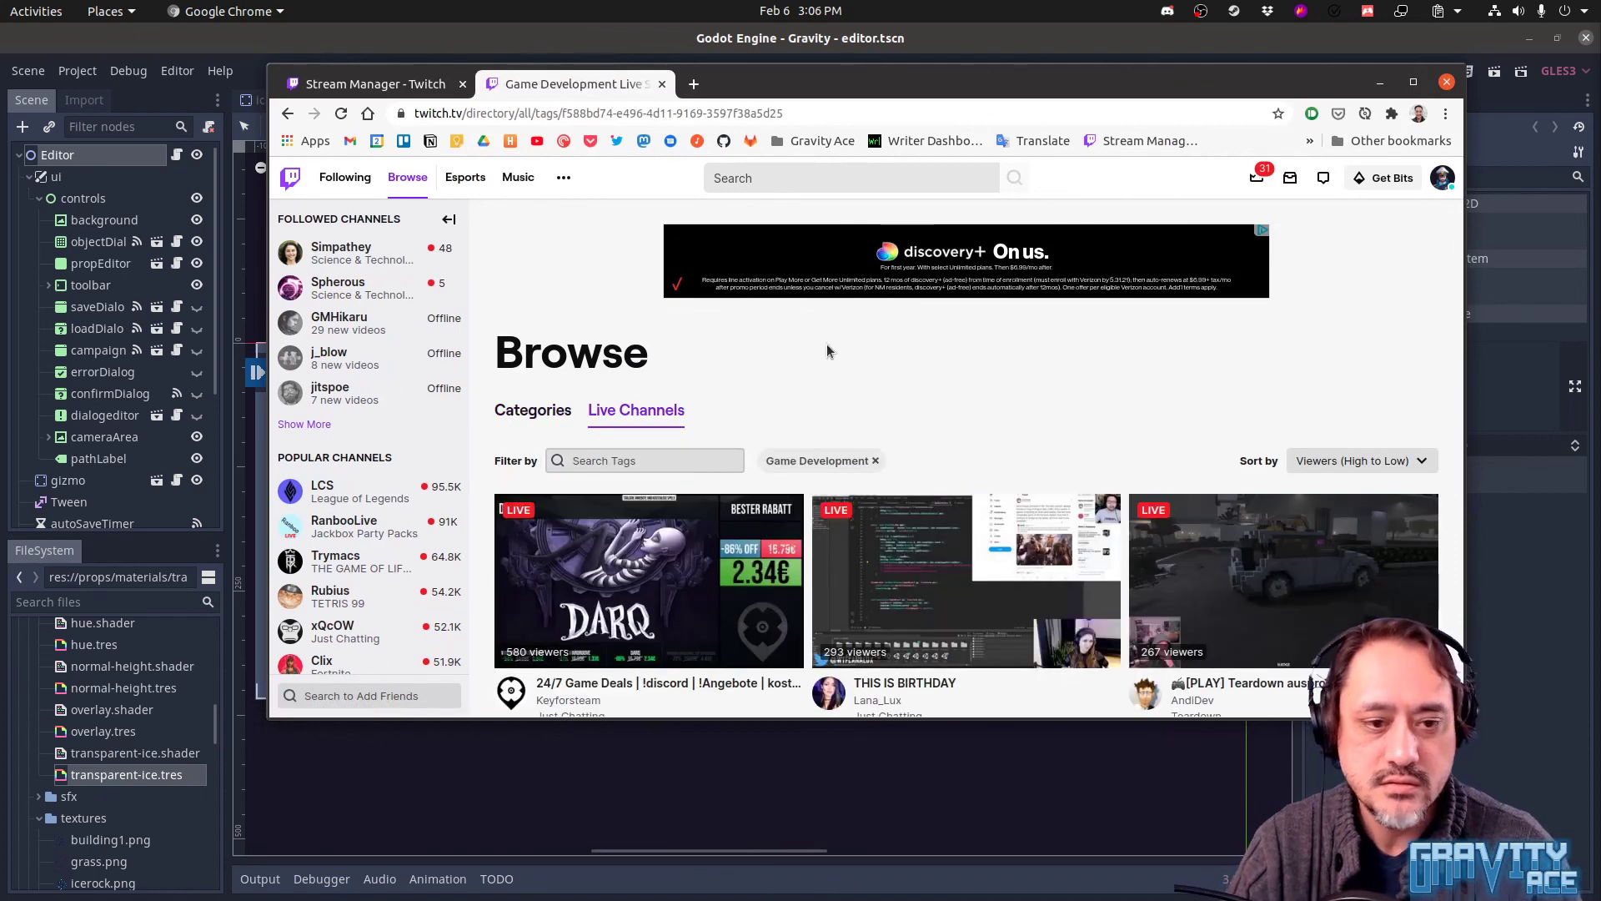
# Look through the live channels tagged Game Development in a maximised browser window and minimise it to return to Godot
pyautogui.scroll(-2, 1000, 316)
pyautogui.scroll(-1, 1000, 316)
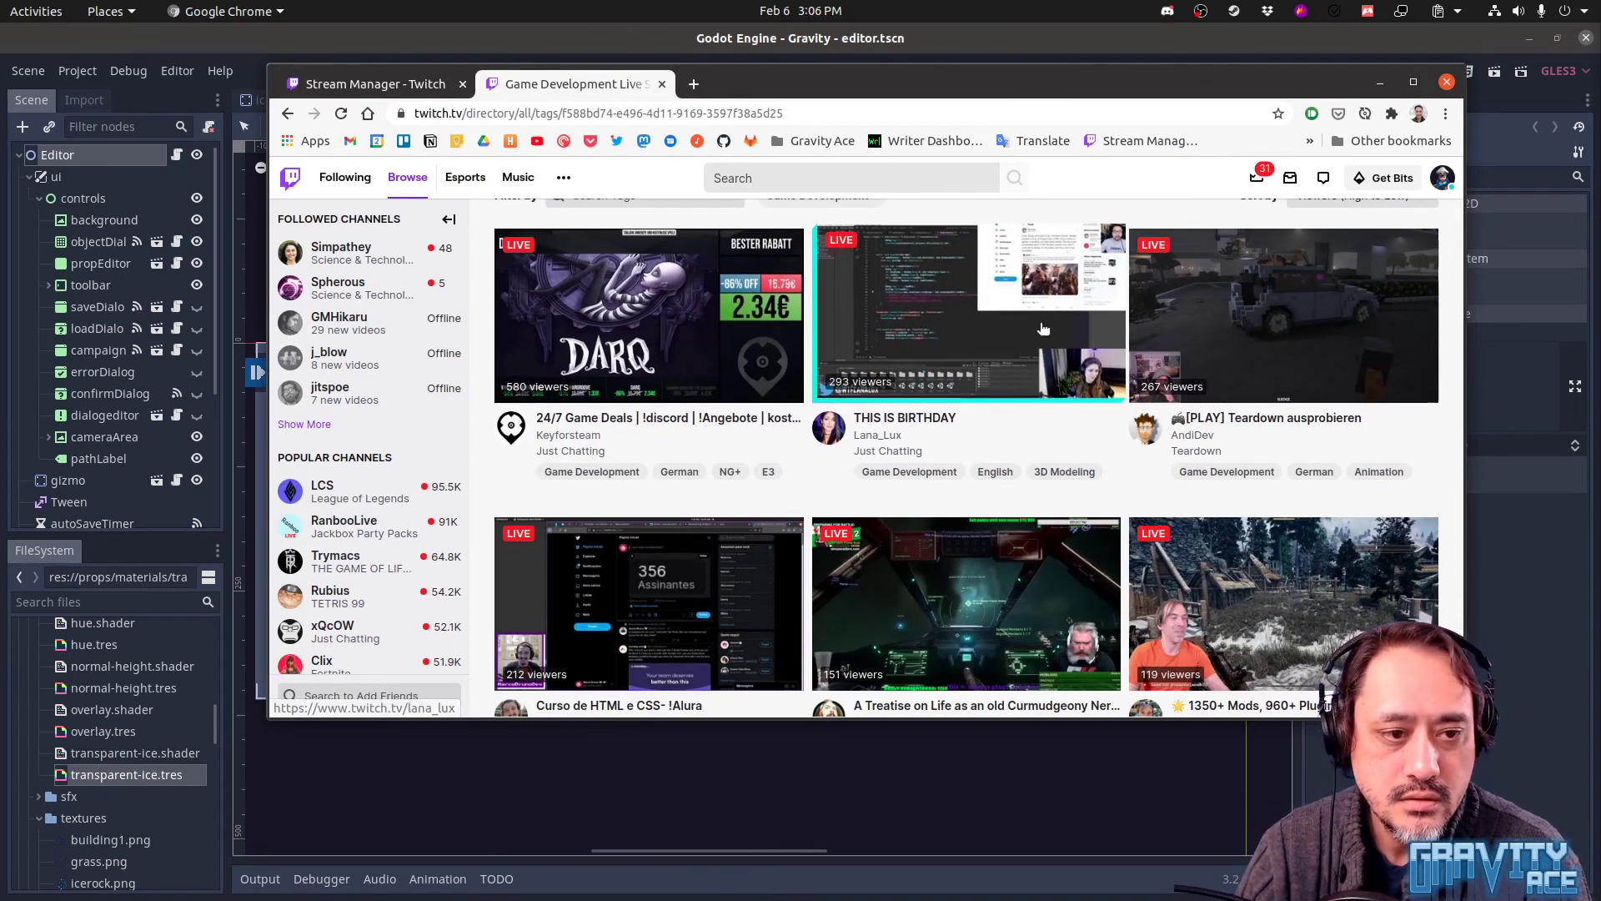
pyautogui.doubleClick(1151, 86)
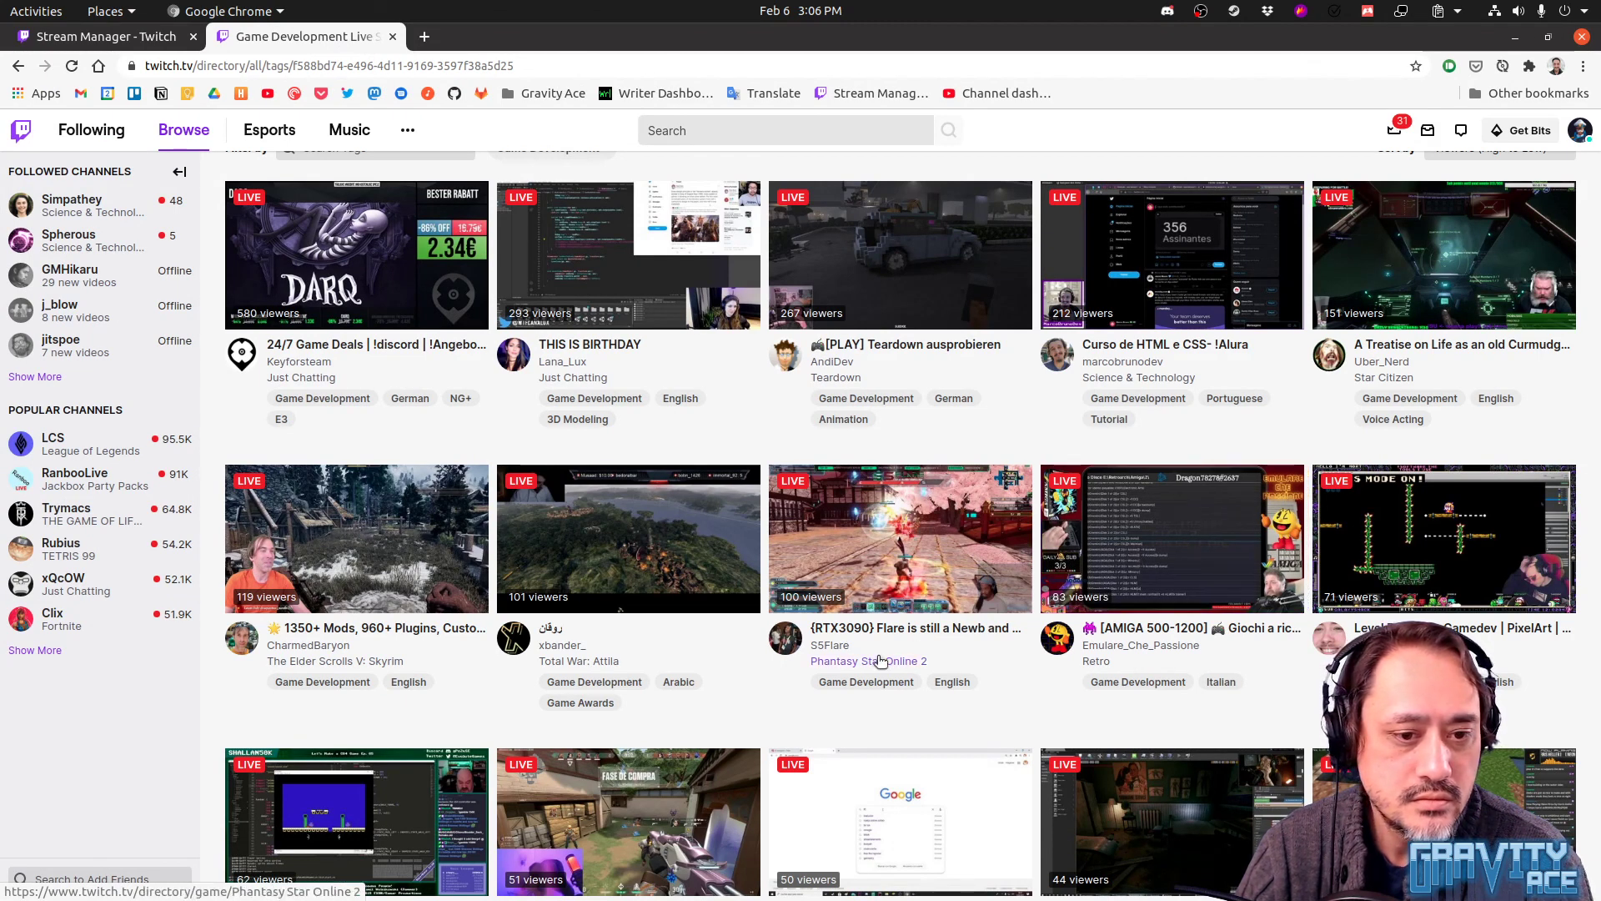
pyautogui.scroll(-5, 879, 660)
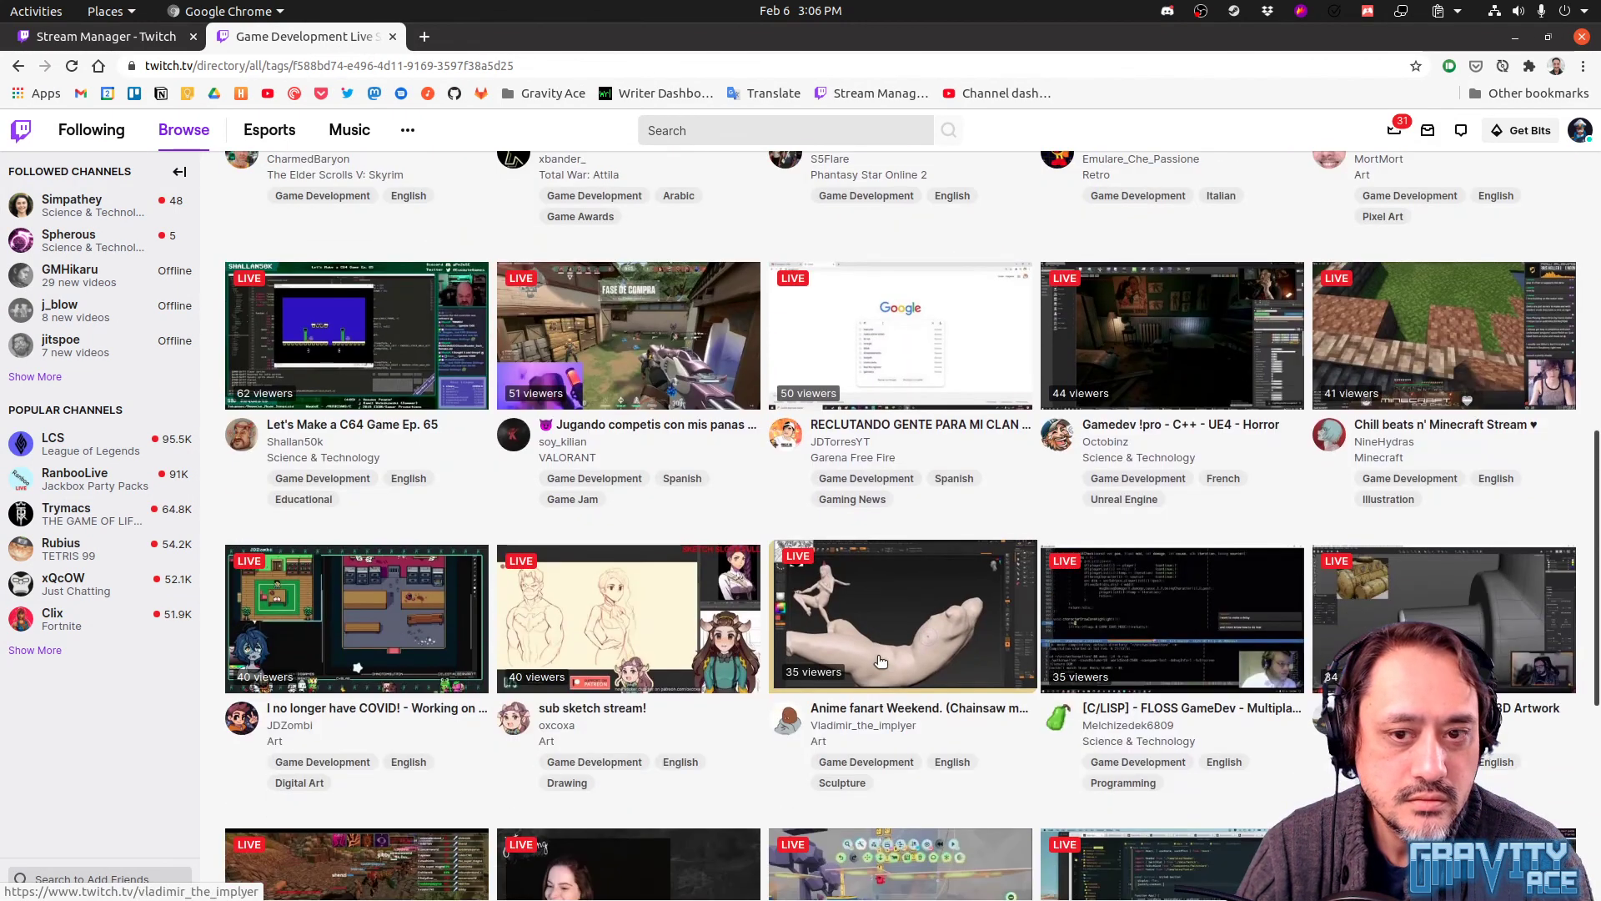
pyautogui.scroll(-2, 880, 661)
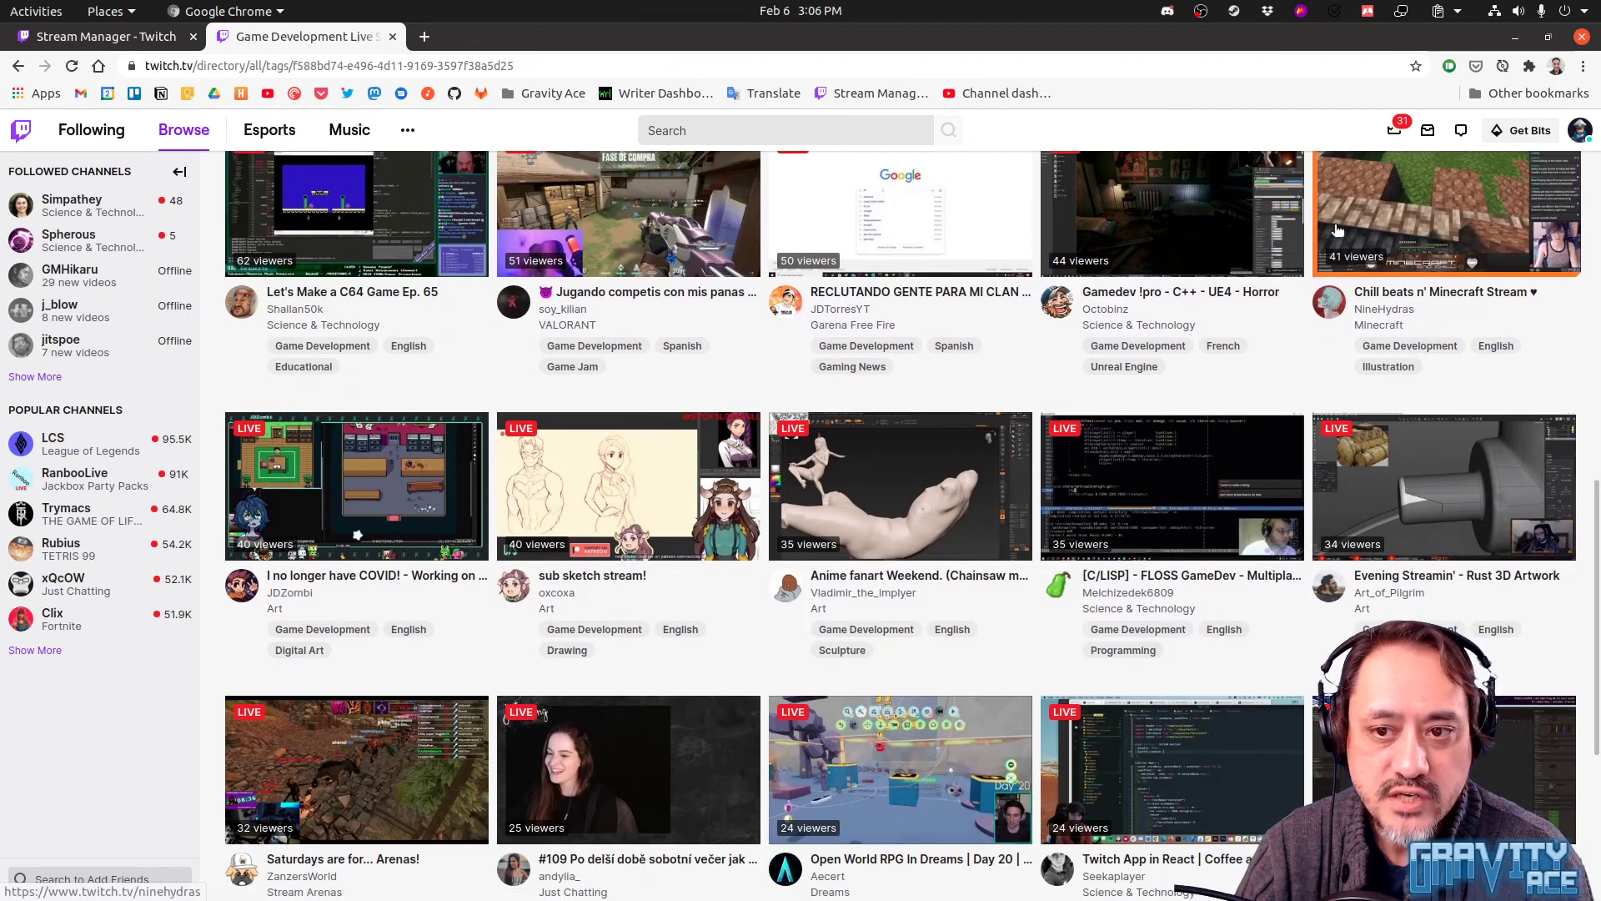
pyautogui.scroll(-1, 1283, 395)
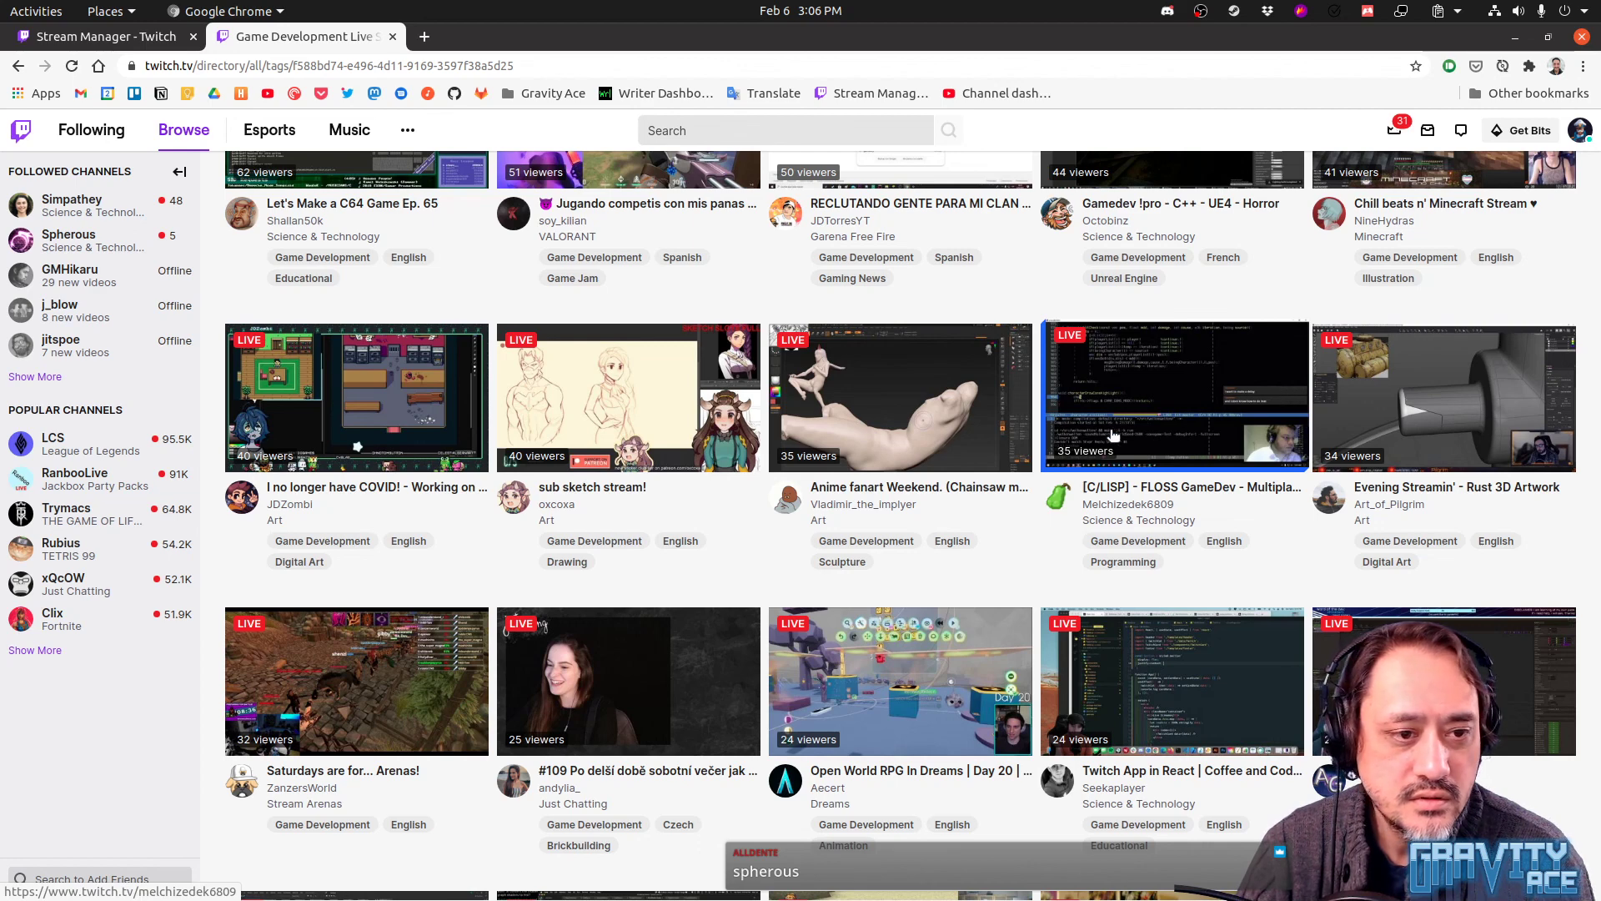
pyautogui.scroll(-3, 1113, 434)
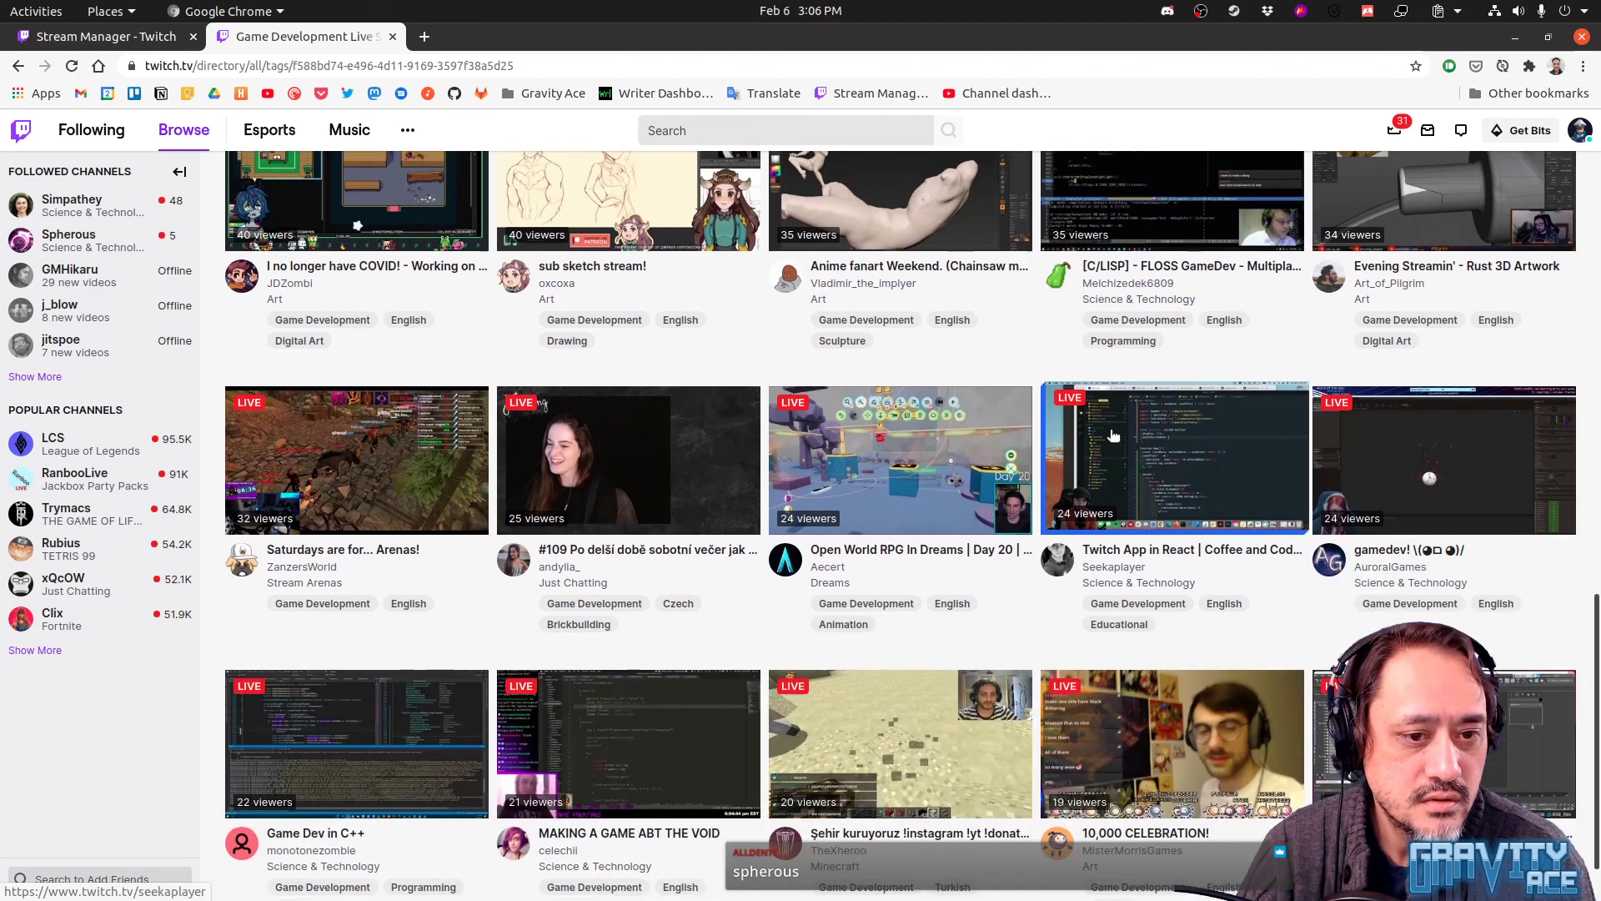
pyautogui.scroll(-3, 1113, 434)
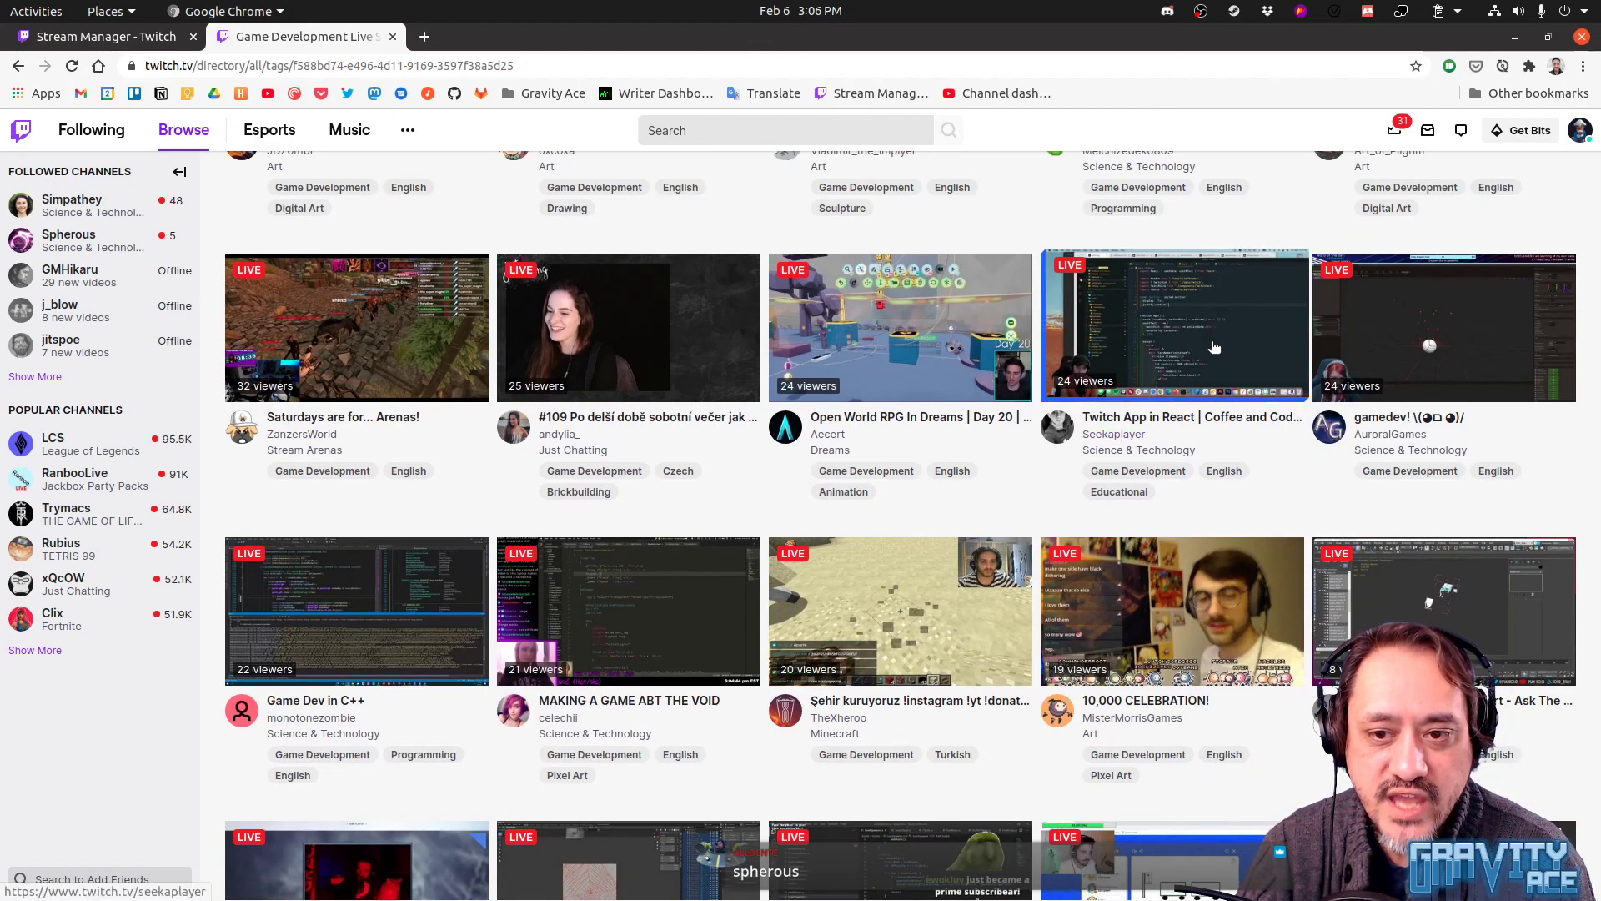
pyautogui.scroll(-3, 1216, 455)
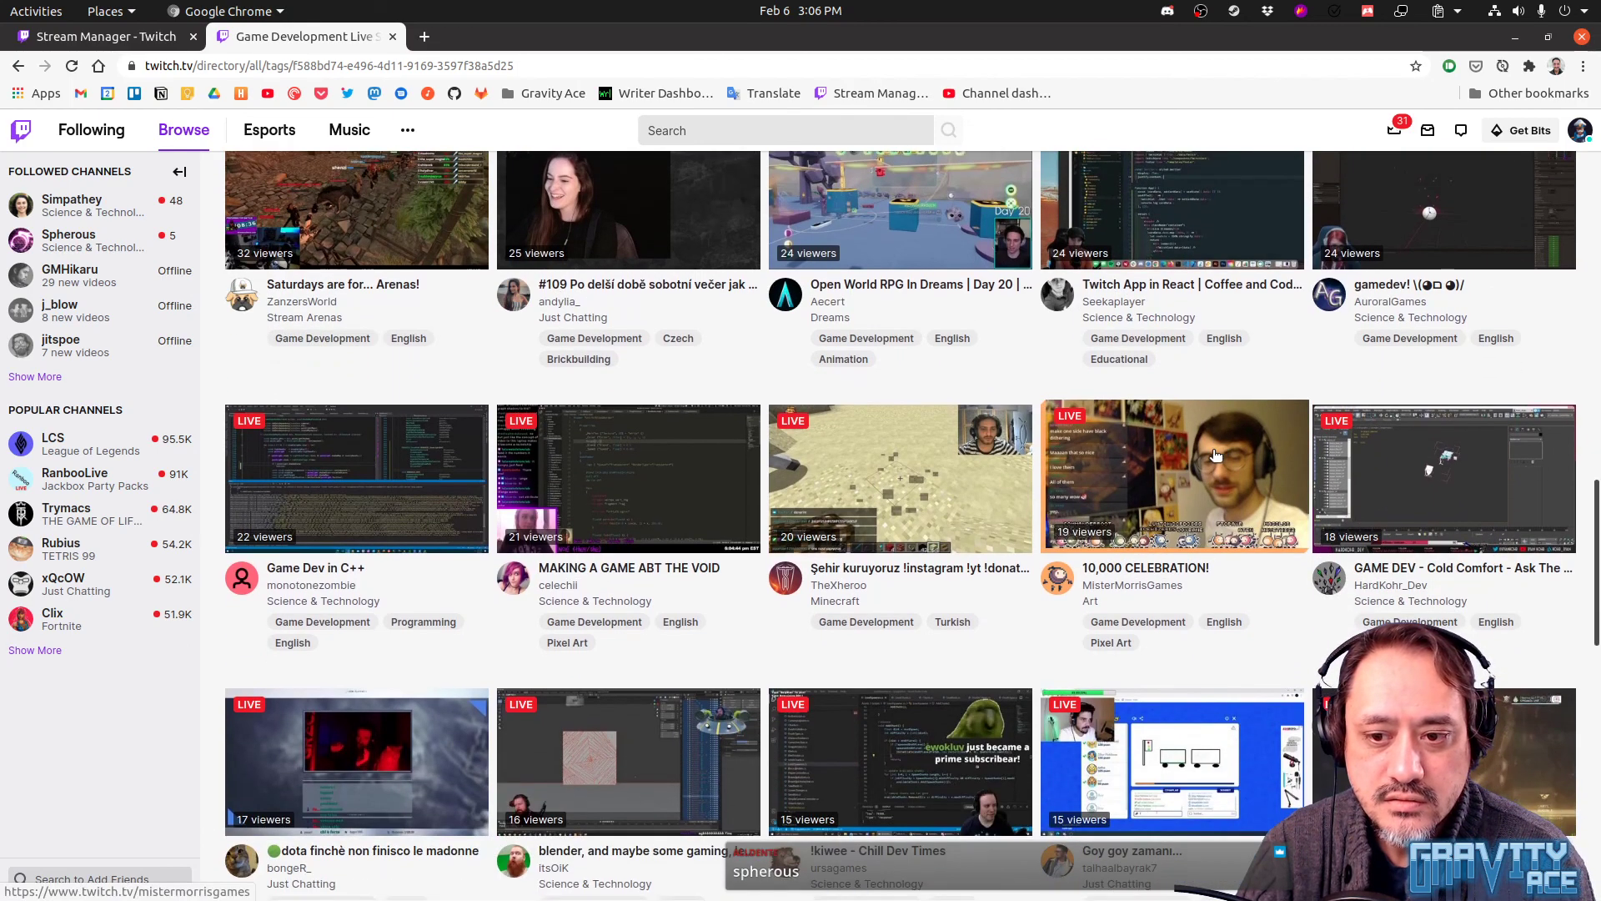
pyautogui.scroll(-3, 1216, 455)
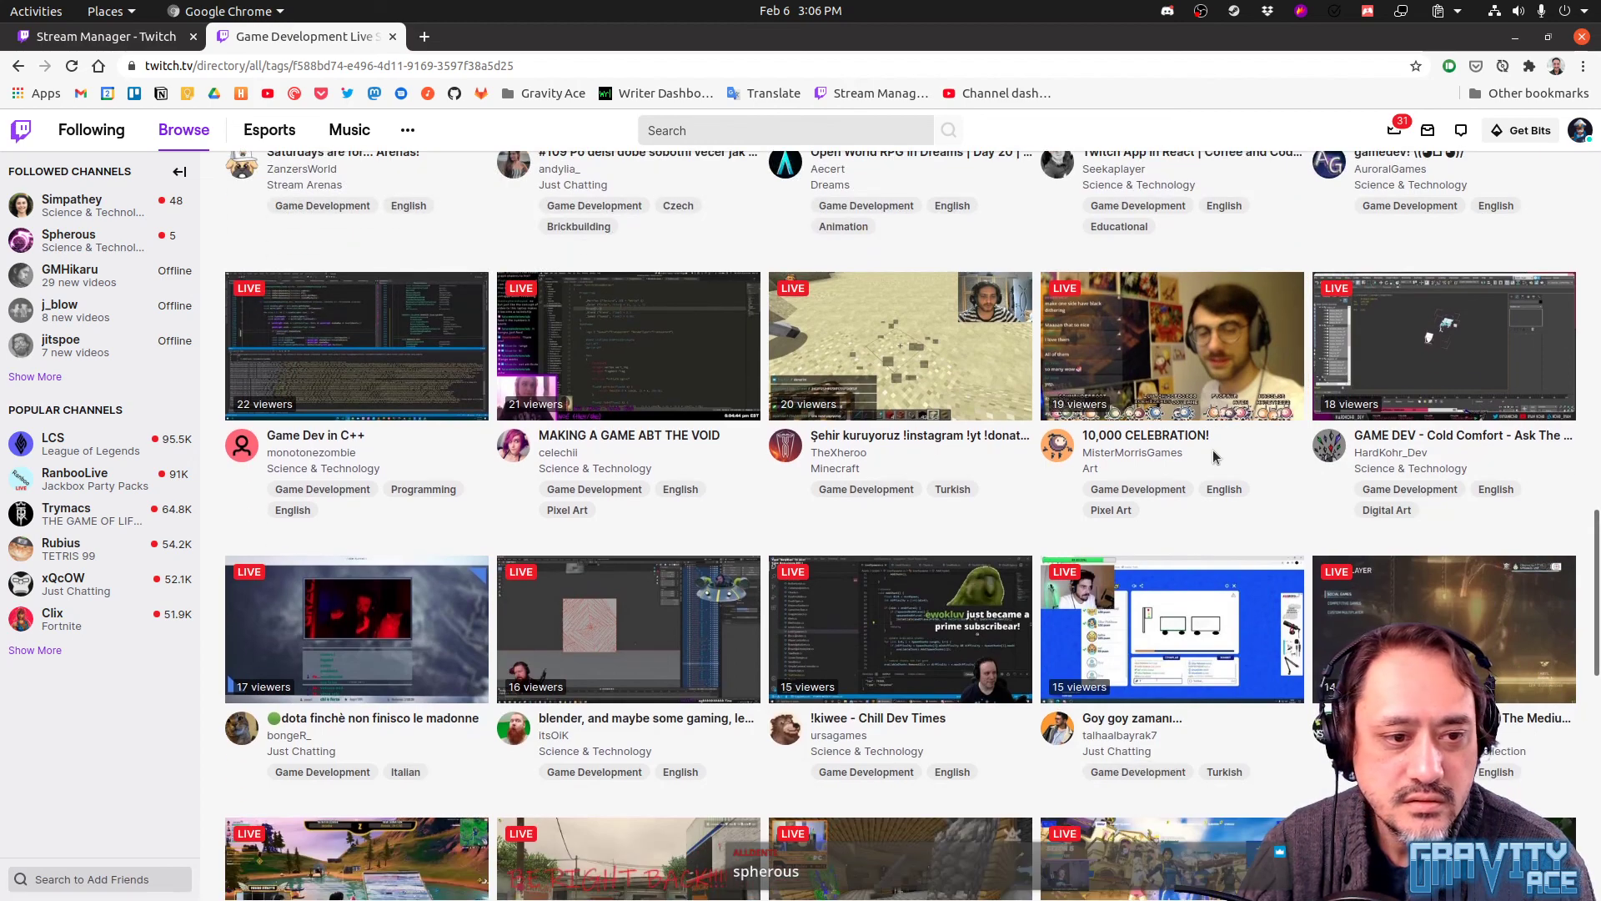
pyautogui.scroll(-3, 745, 496)
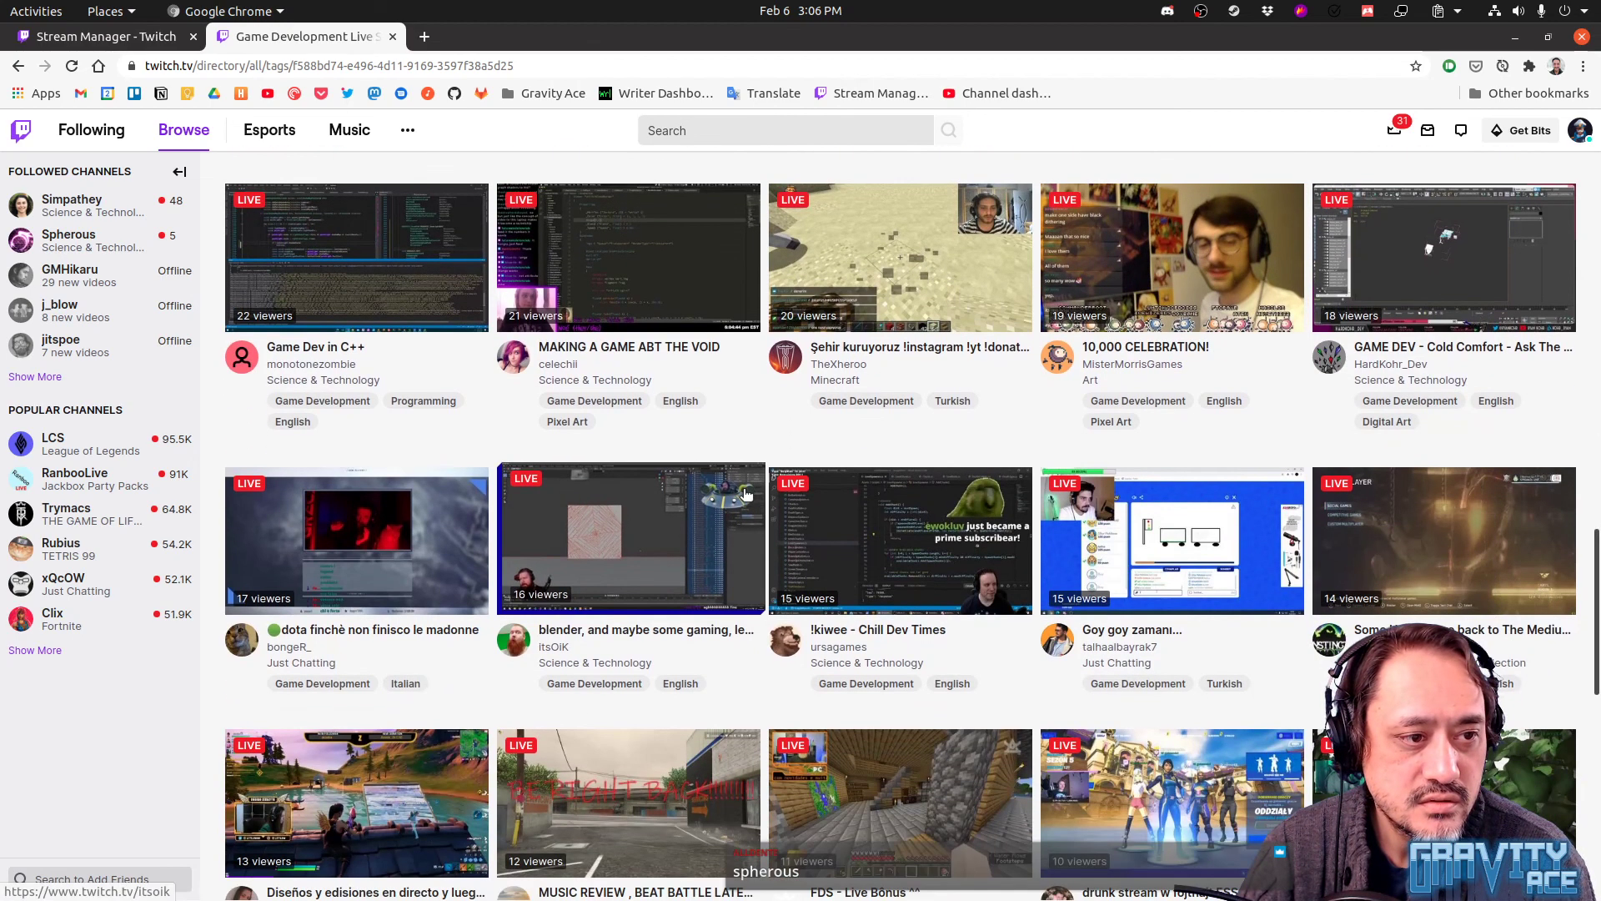
pyautogui.scroll(-3, 745, 496)
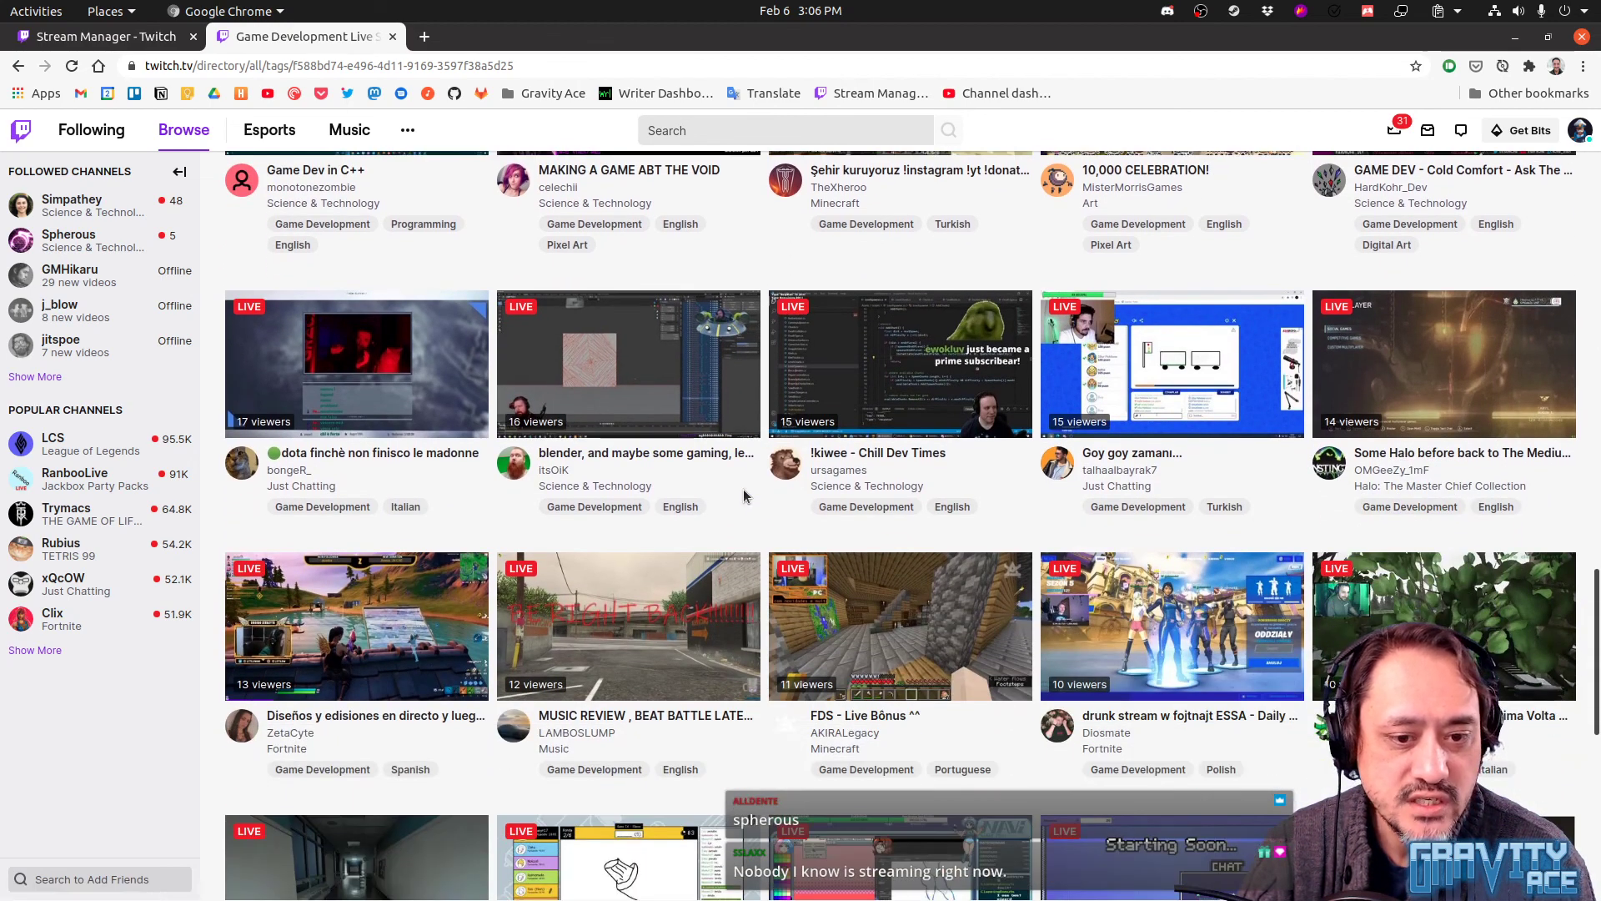
pyautogui.scroll(-7, 745, 497)
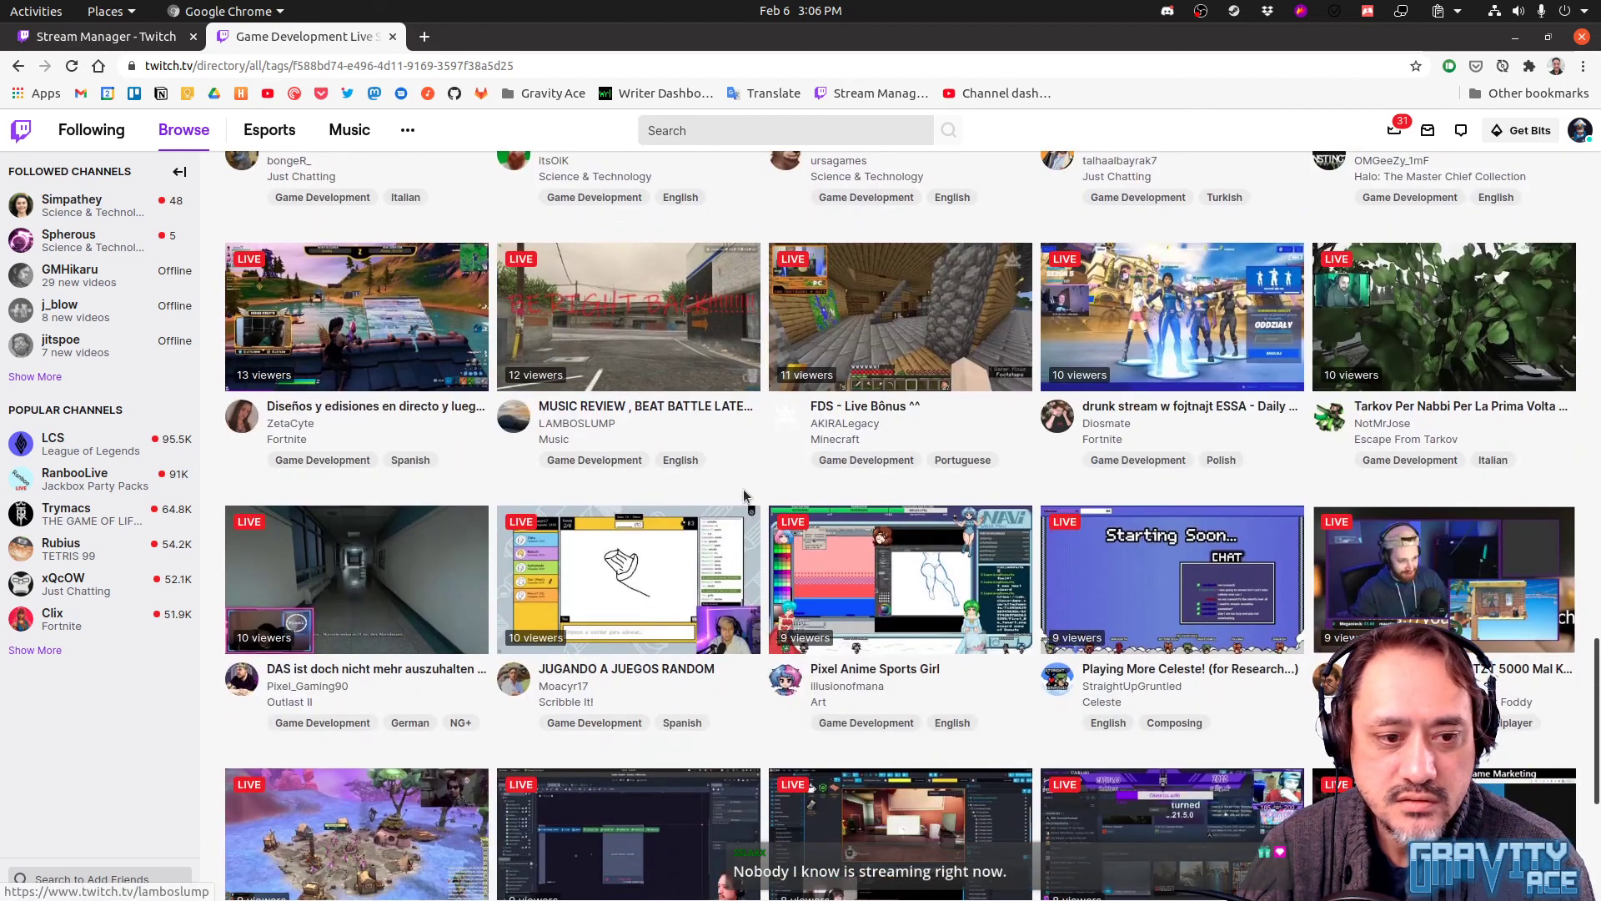
pyautogui.scroll(-3, 743, 489)
pyautogui.scroll(-4, 745, 494)
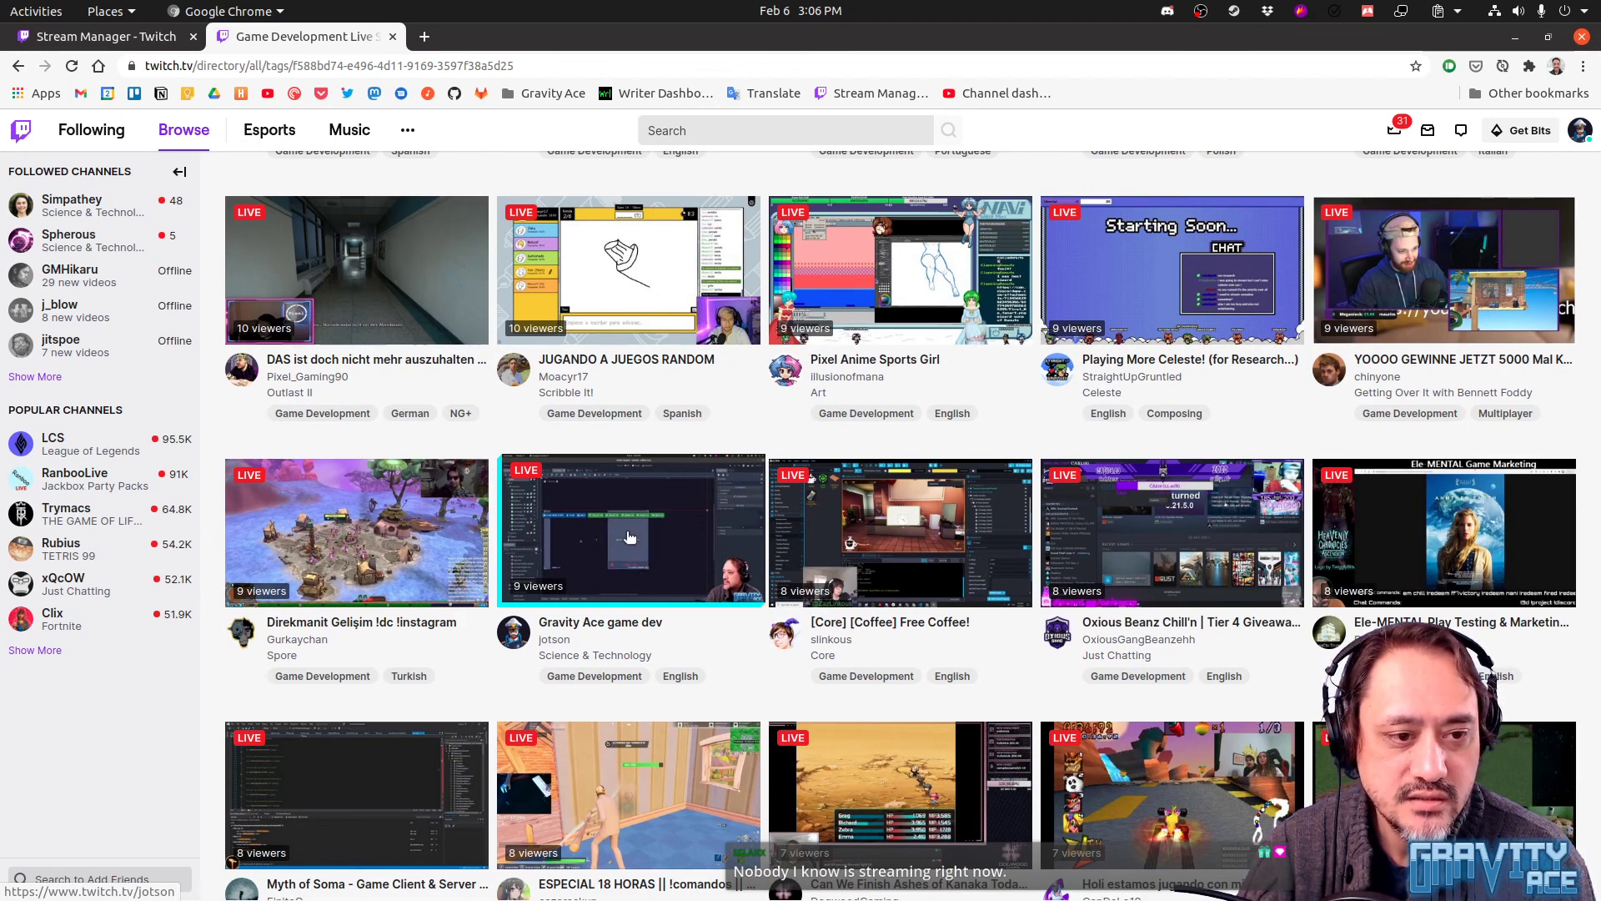
pyautogui.scroll(-2, 629, 536)
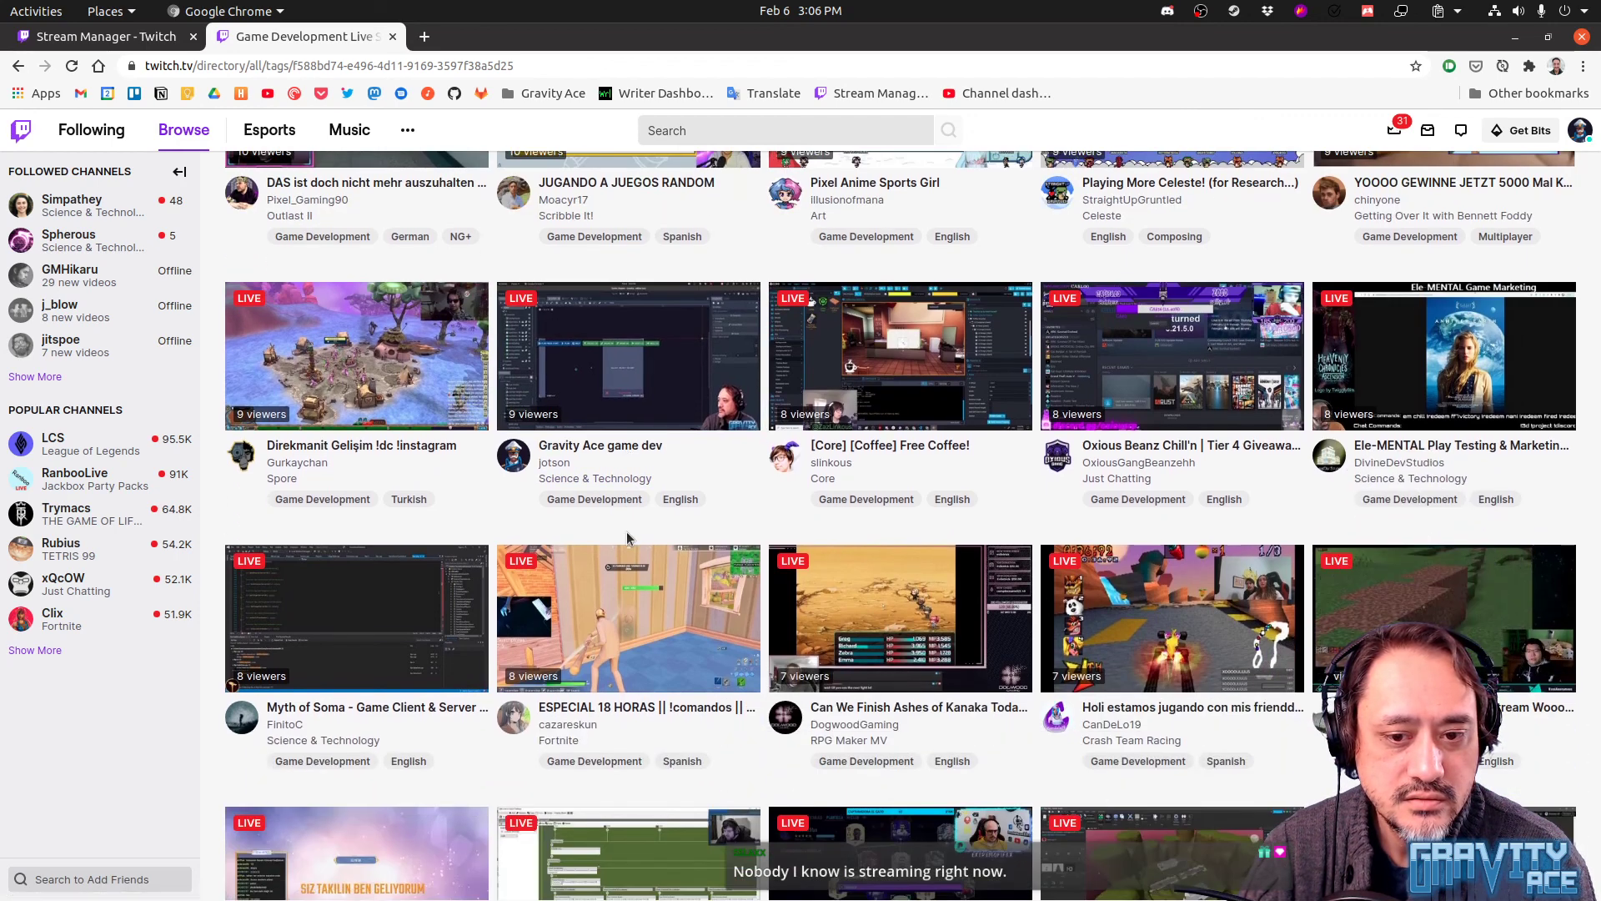
pyautogui.scroll(-2, 627, 537)
pyautogui.scroll(-2, 629, 536)
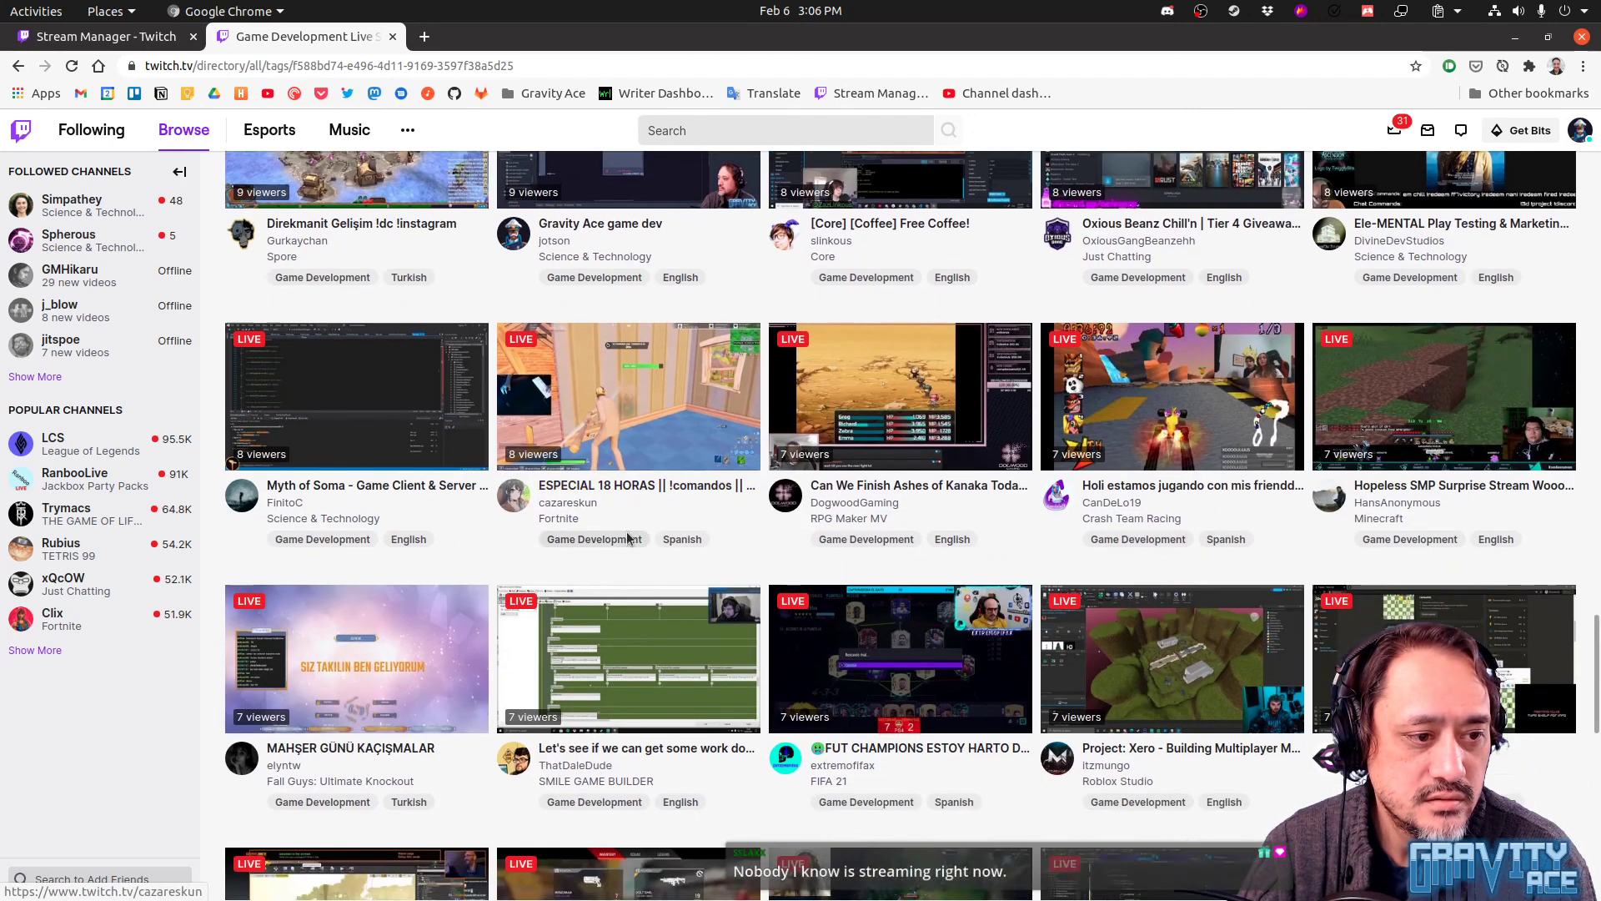
pyautogui.scroll(-2, 630, 536)
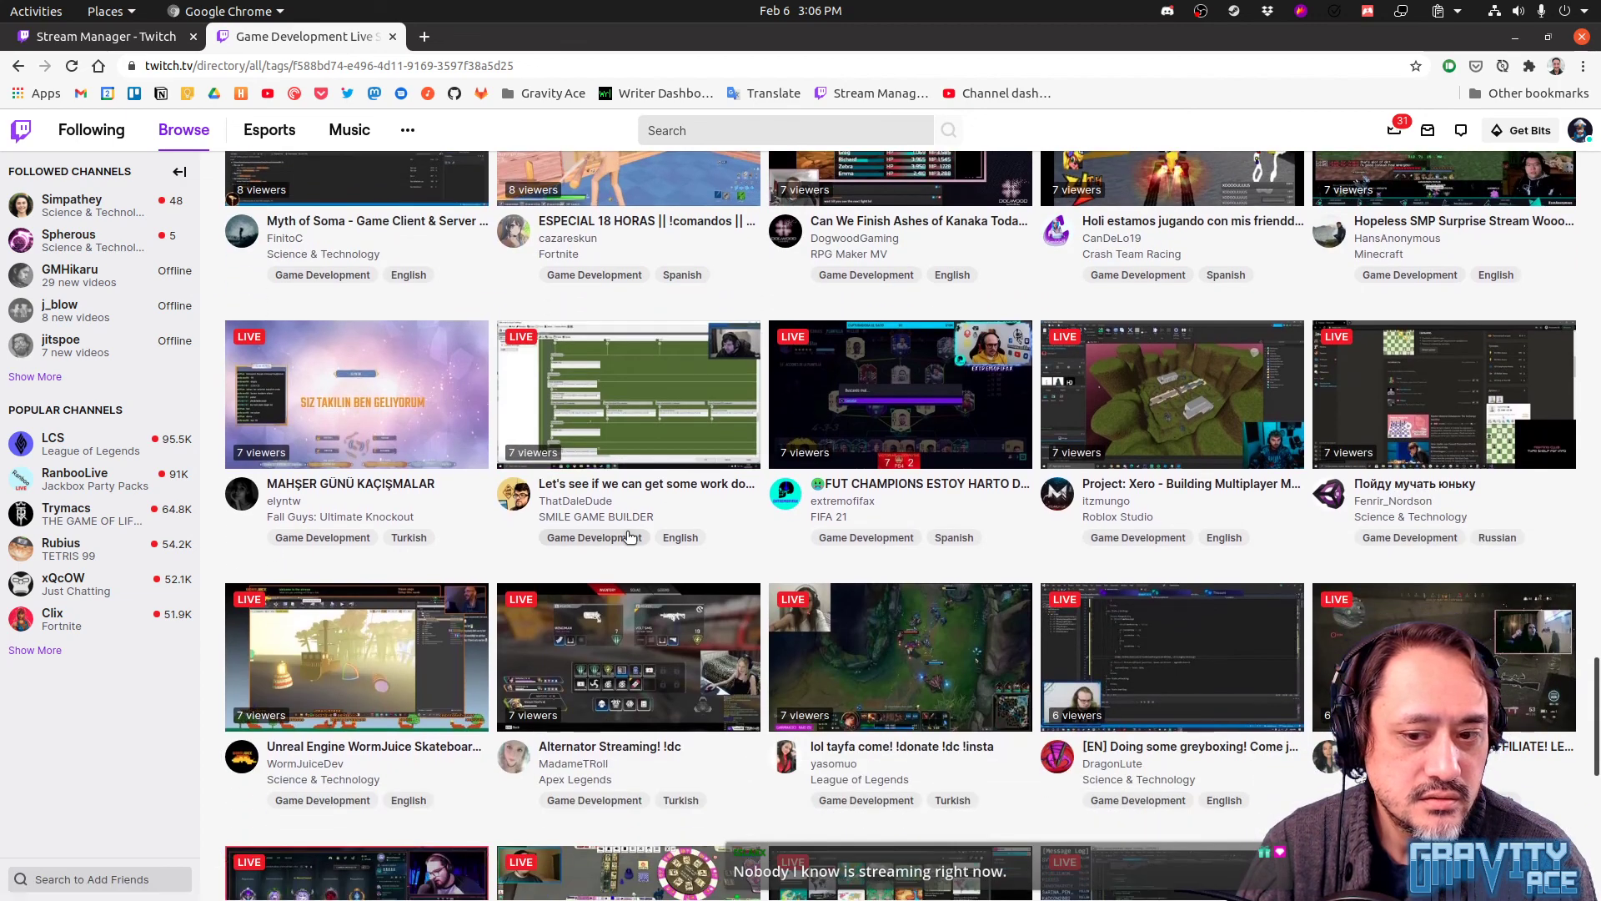
pyautogui.scroll(-2, 629, 537)
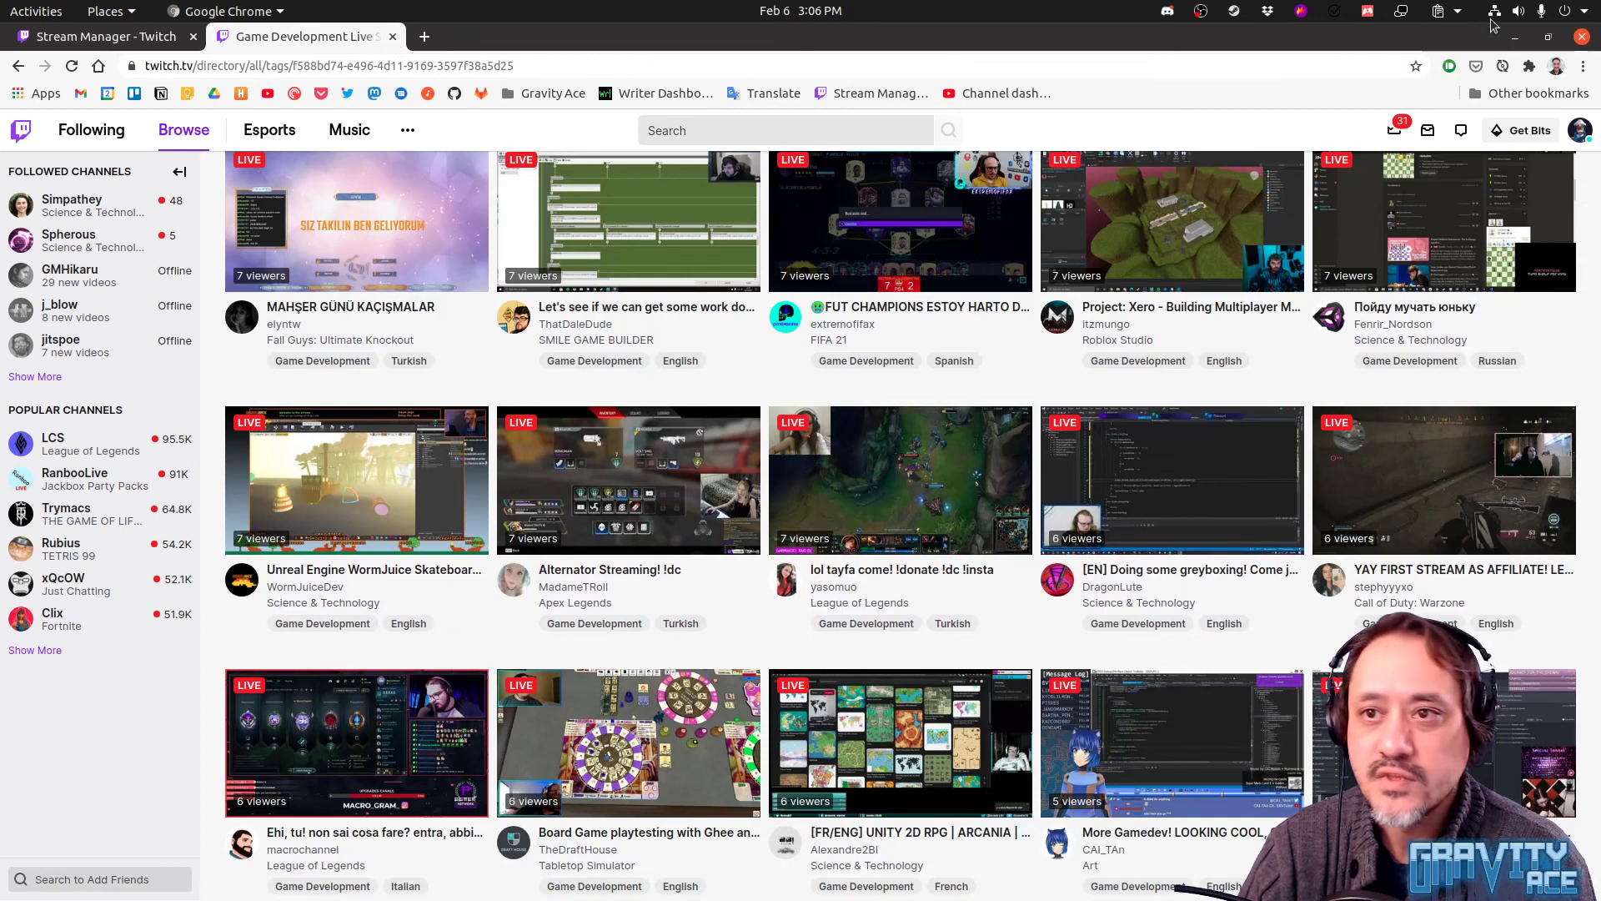
pyautogui.click(1514, 37)
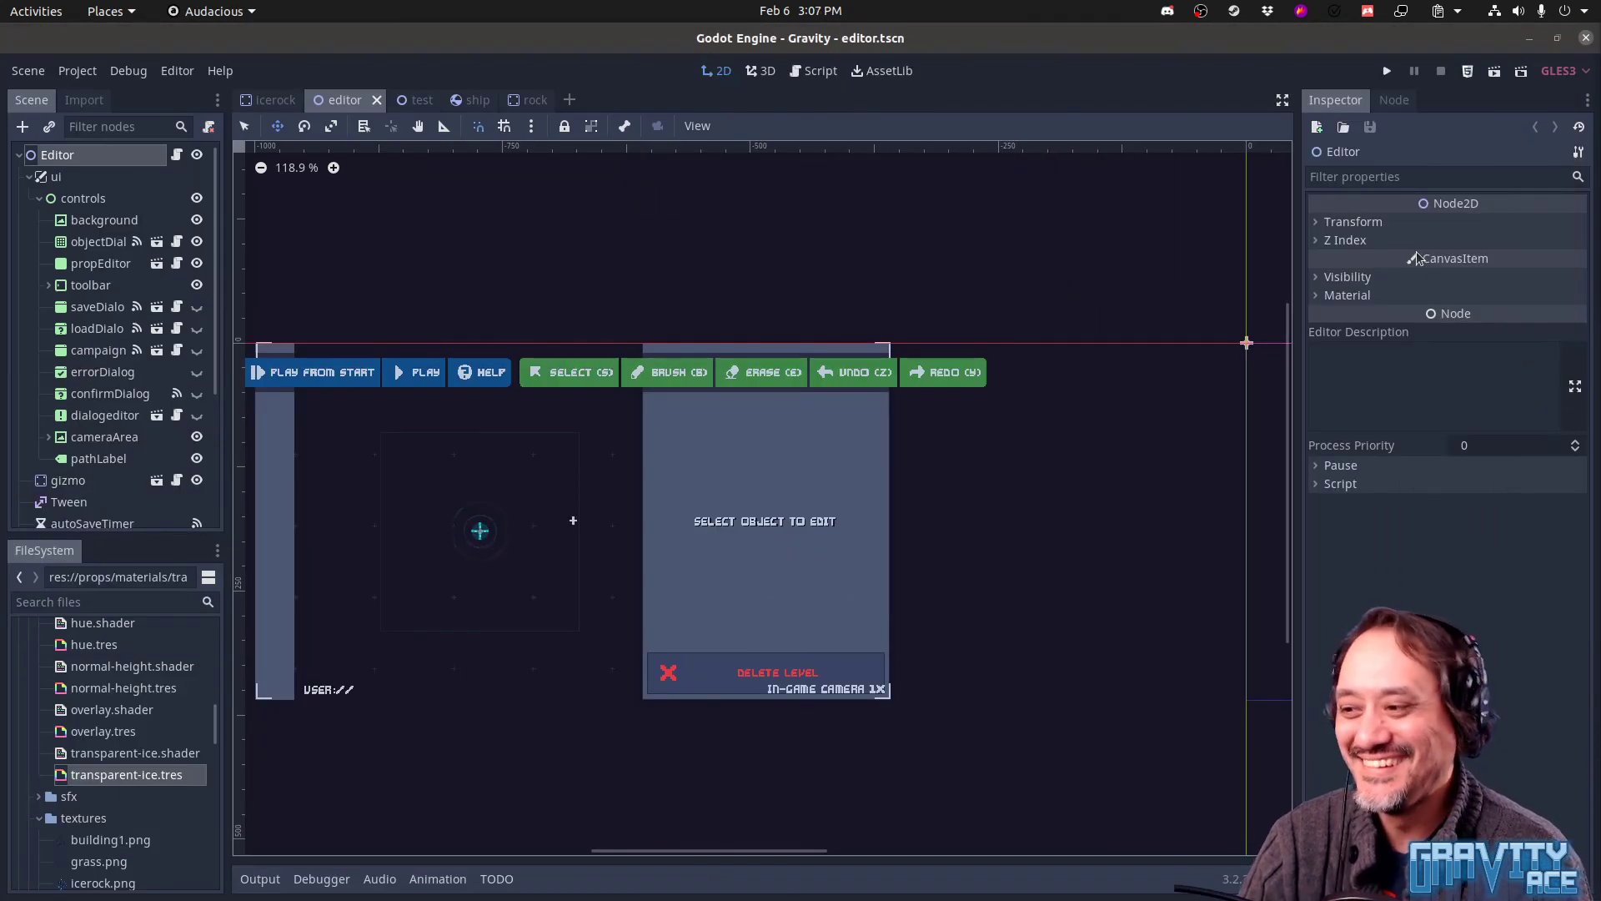